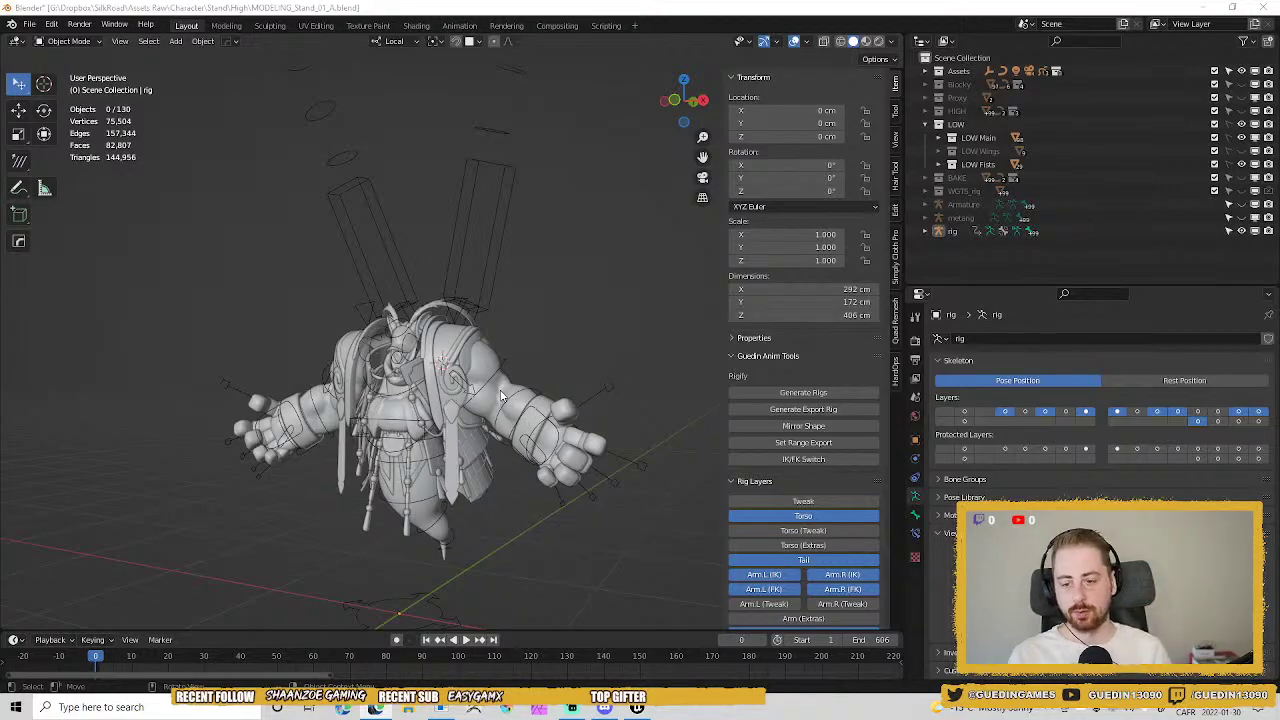
Show the Armature object, then select the rig and put it in Pose Mode.
{"action": "left_click", "coordinate": [1242, 204]}
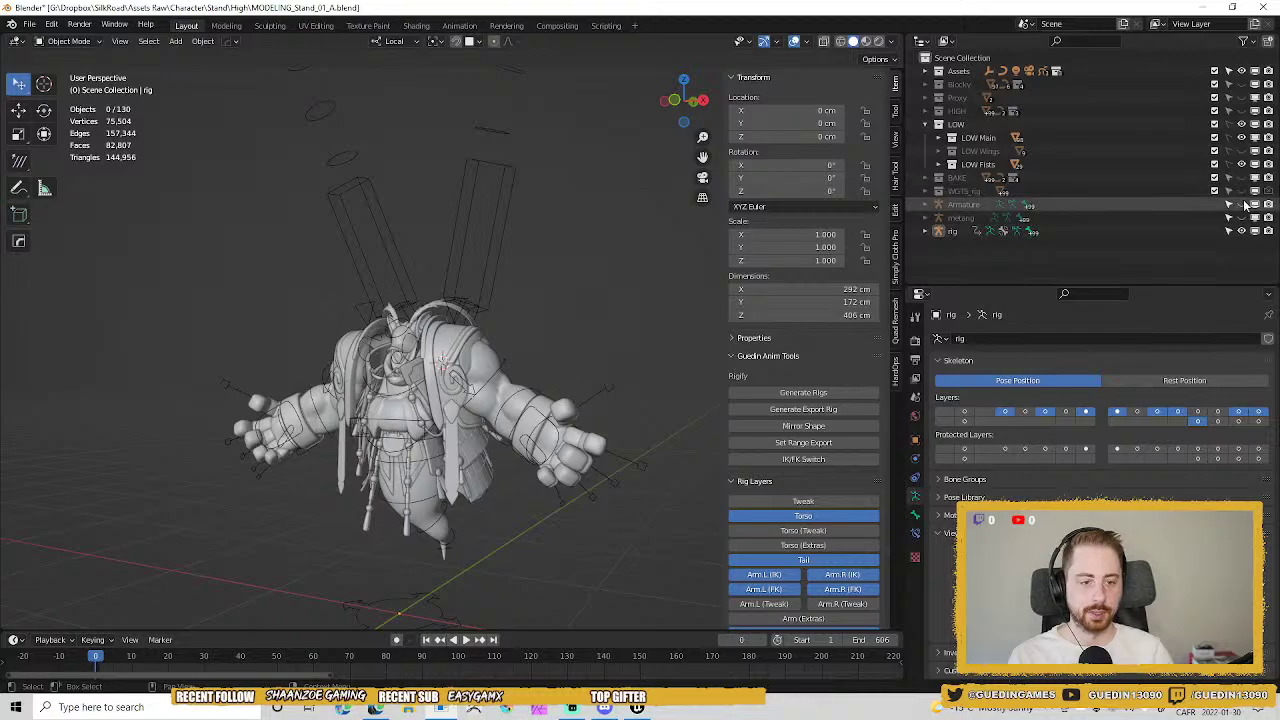
{"action": "scroll", "coordinate": [469, 412], "scroll_direction": "up", "scroll_amount": 4}
{"action": "middle_click_drag", "start_coordinate": [502, 378], "coordinate": [563, 357], "text": "shift"}
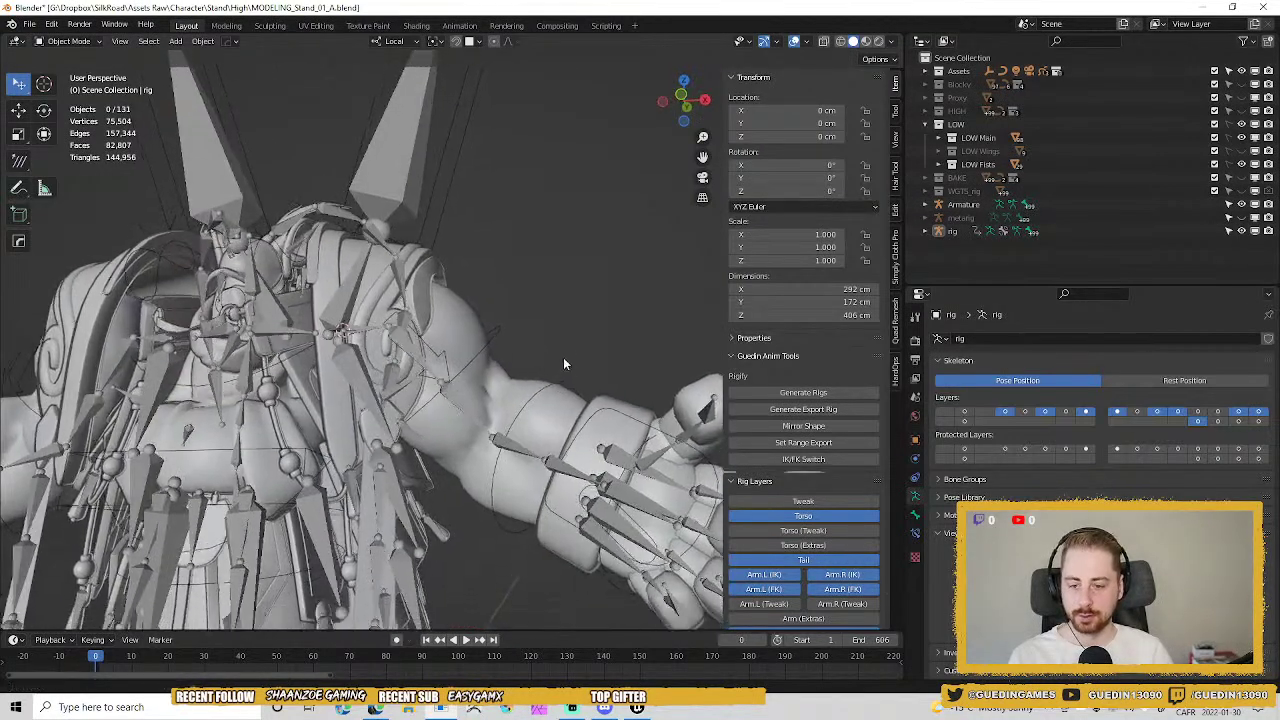
{"action": "scroll", "coordinate": [563, 357], "scroll_direction": "up", "scroll_amount": 1}
{"action": "left_click", "coordinate": [604, 362]}
{"action": "key", "text": "ctrl+Tab"}
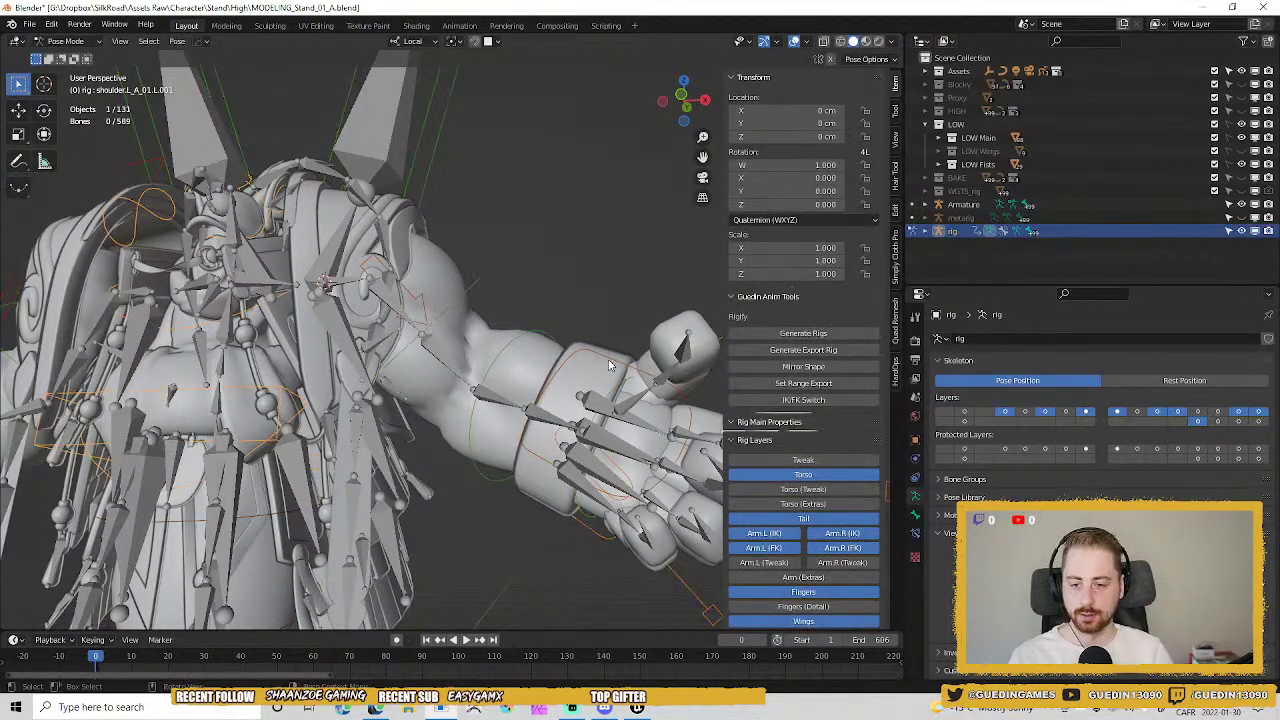
Test-move the left hand IK control of the rig and cancel the move.
{"action": "key", "text": "g"}
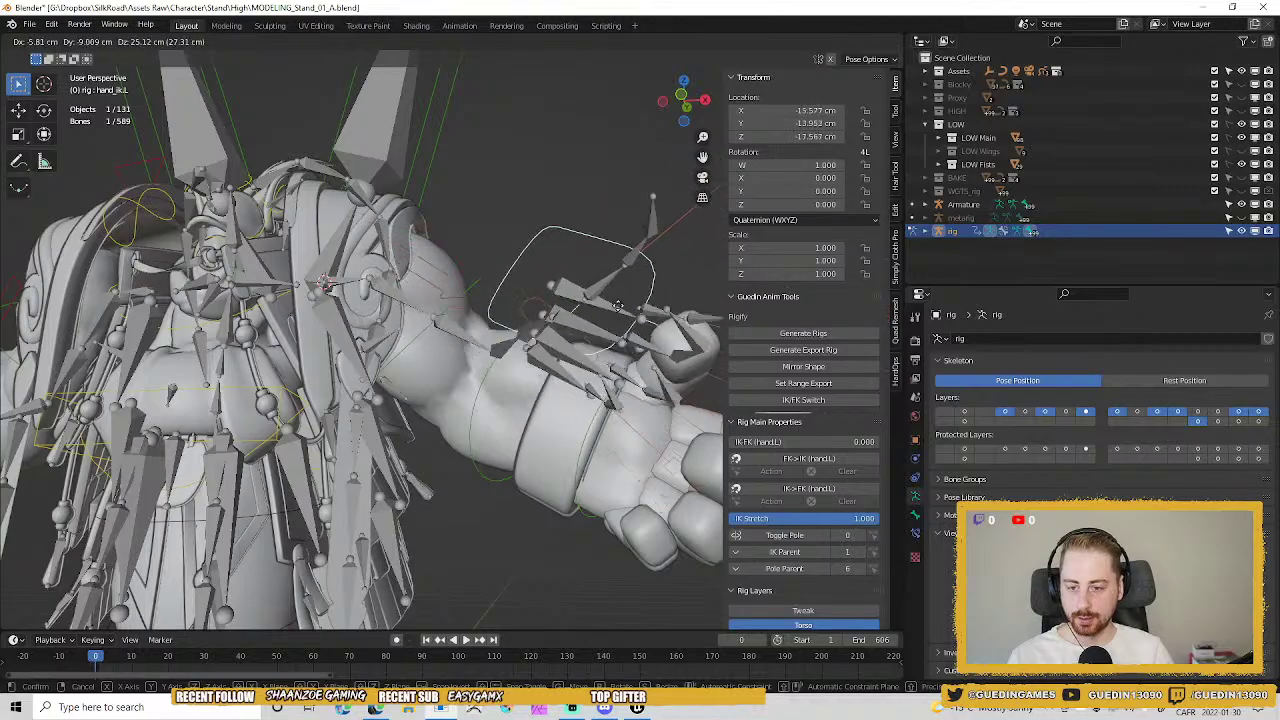
{"action": "right_click", "coordinate": [393, 260]}
{"action": "middle_click_drag", "start_coordinate": [393, 260], "coordinate": [407, 282]}
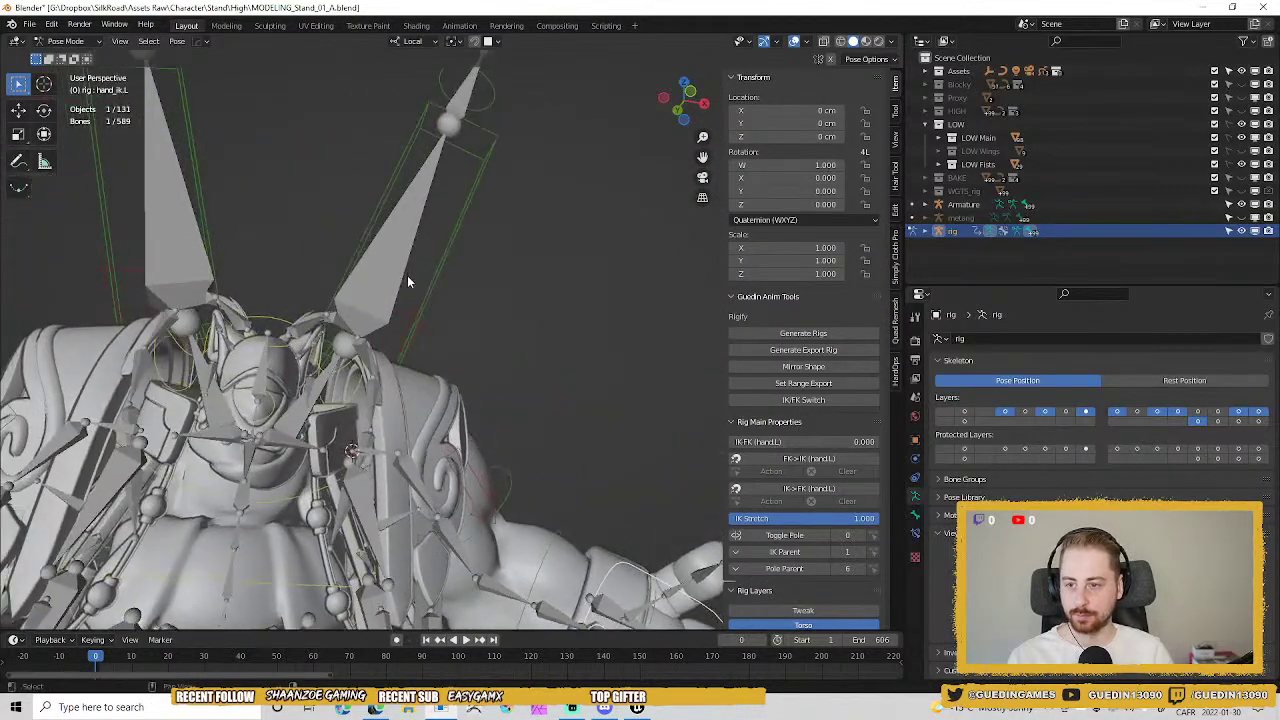
Test-rotate the shoulder.L_A_01.L.001 control and the shoulder.L control, cancelling each rotation.
{"action": "left_click", "coordinate": [411, 314]}
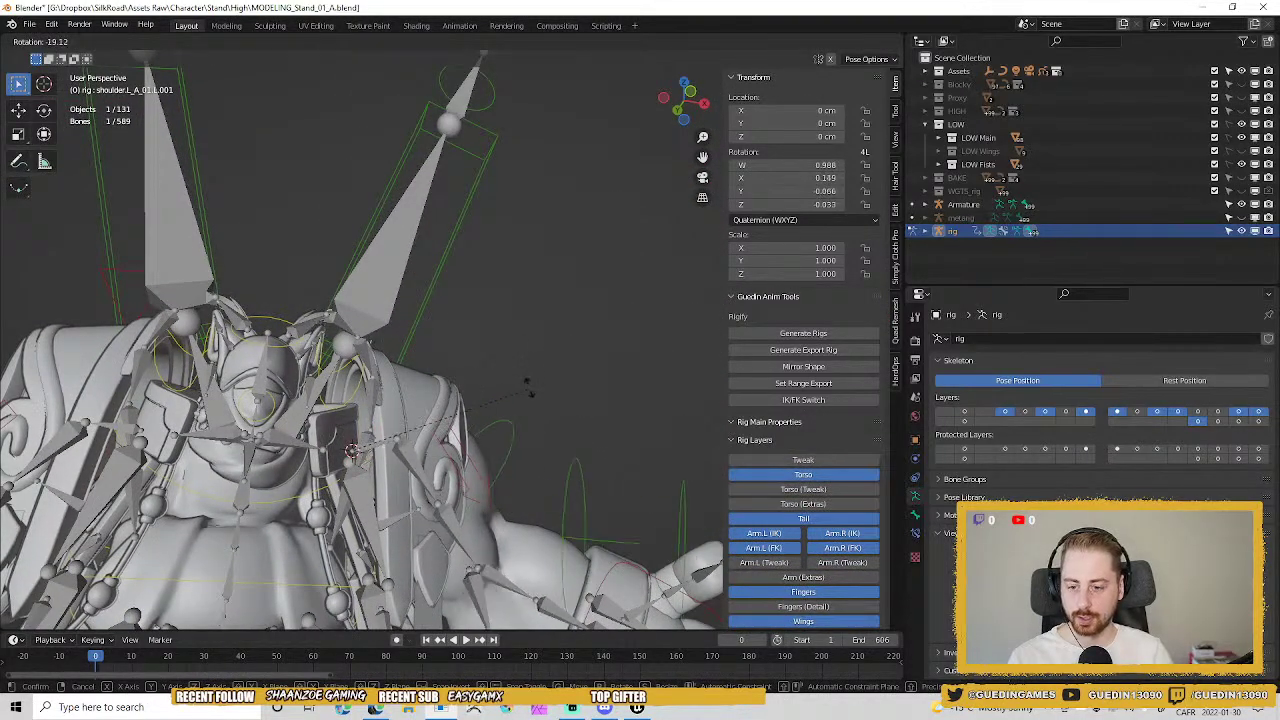
{"action": "middle_click_drag", "start_coordinate": [469, 428], "coordinate": [456, 230]}
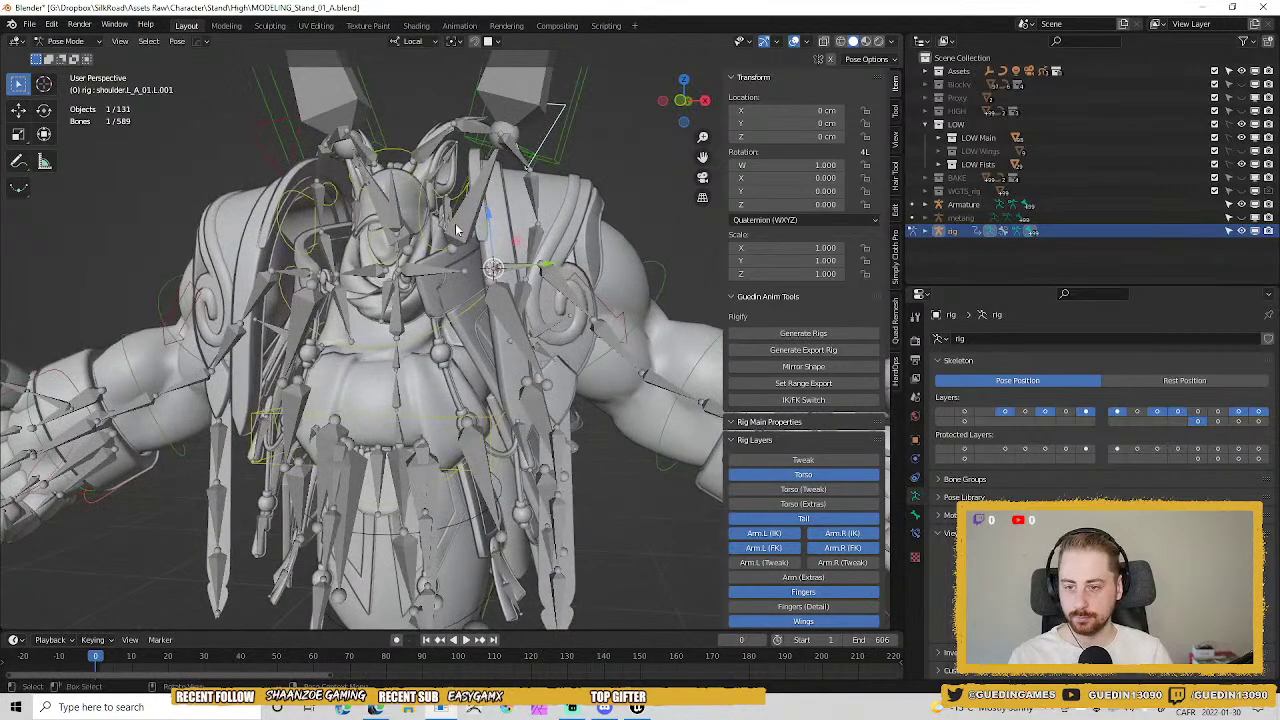
{"action": "left_click", "coordinate": [469, 185]}
{"action": "key", "text": "r"}
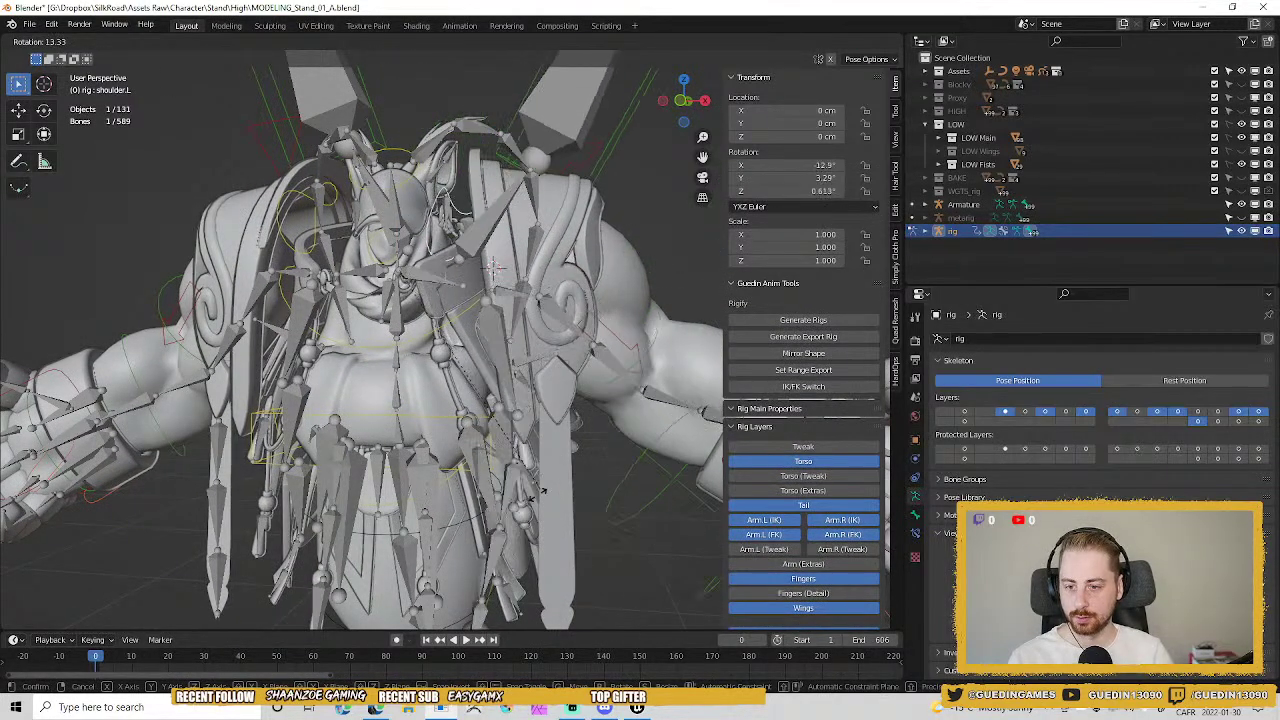
{"action": "right_click", "coordinate": [567, 318]}
{"action": "middle_click_drag", "start_coordinate": [476, 450], "coordinate": [452, 293], "text": "shift"}
Test-rotate the hips control twice and cancel each rotation.
{"action": "left_click", "coordinate": [494, 256]}
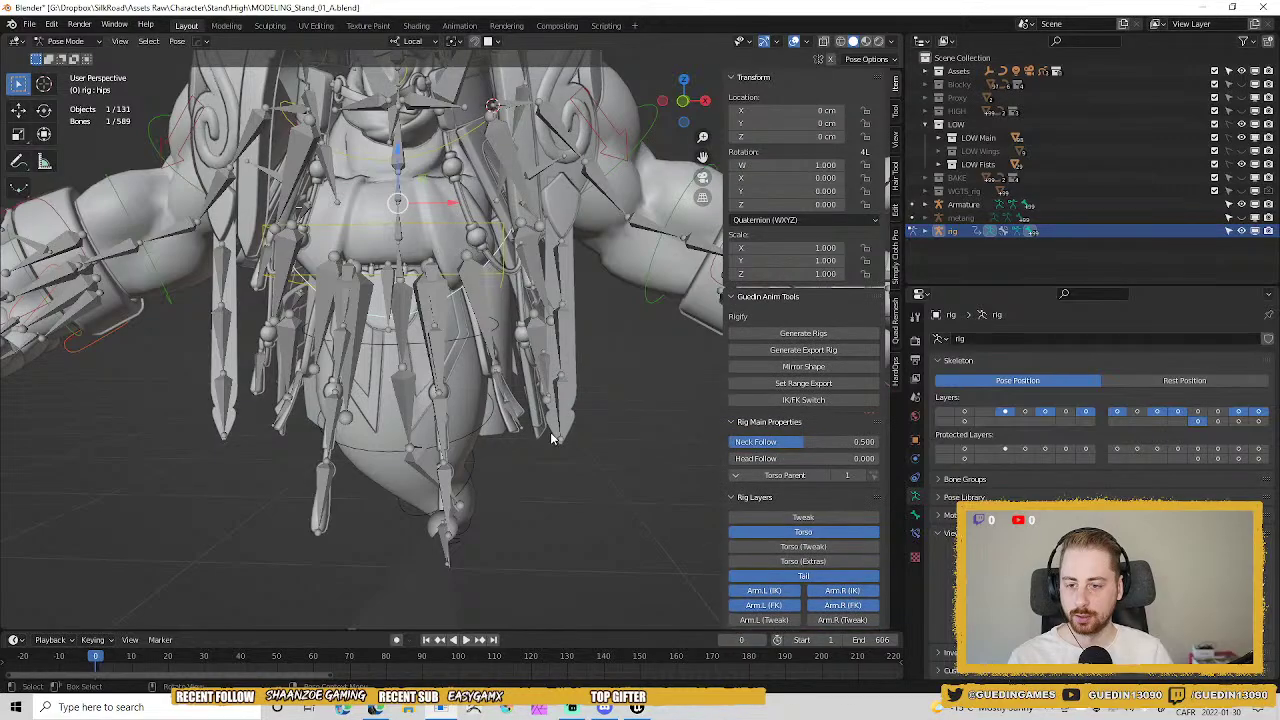
{"action": "key", "text": "r"}
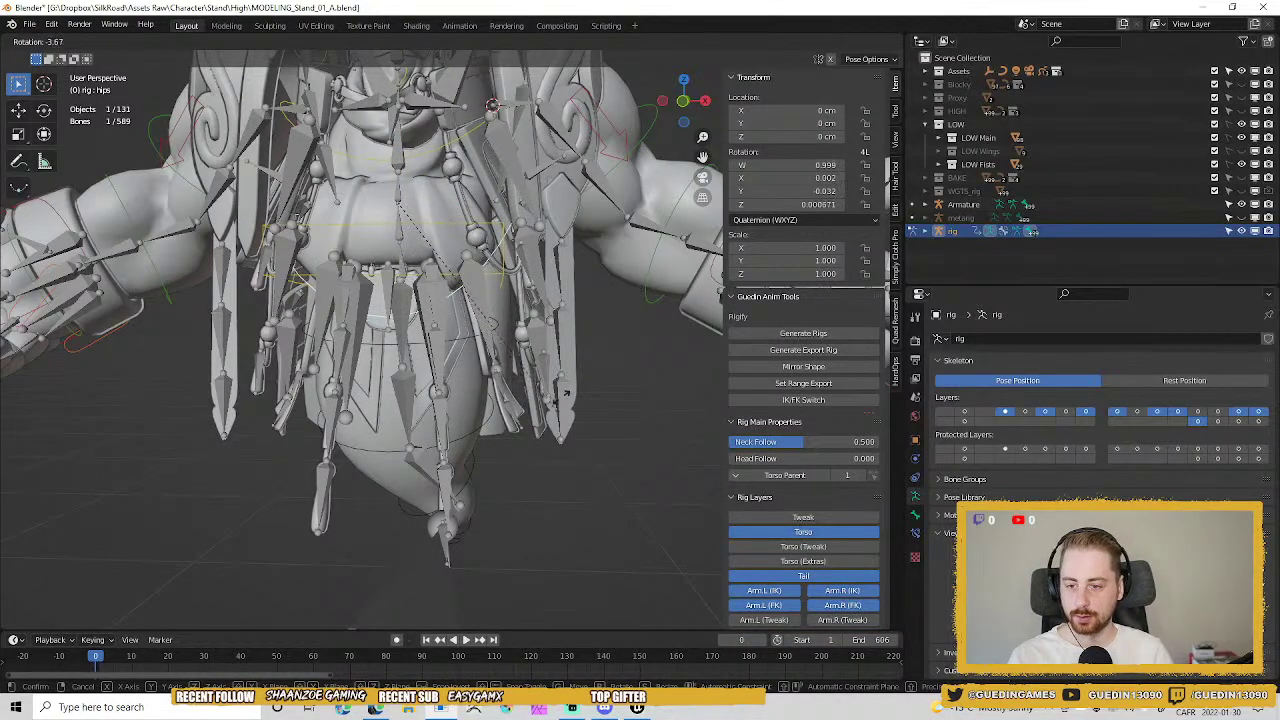
{"action": "right_click", "coordinate": [505, 421]}
{"action": "scroll", "coordinate": [506, 366], "scroll_direction": "up", "scroll_amount": 4}
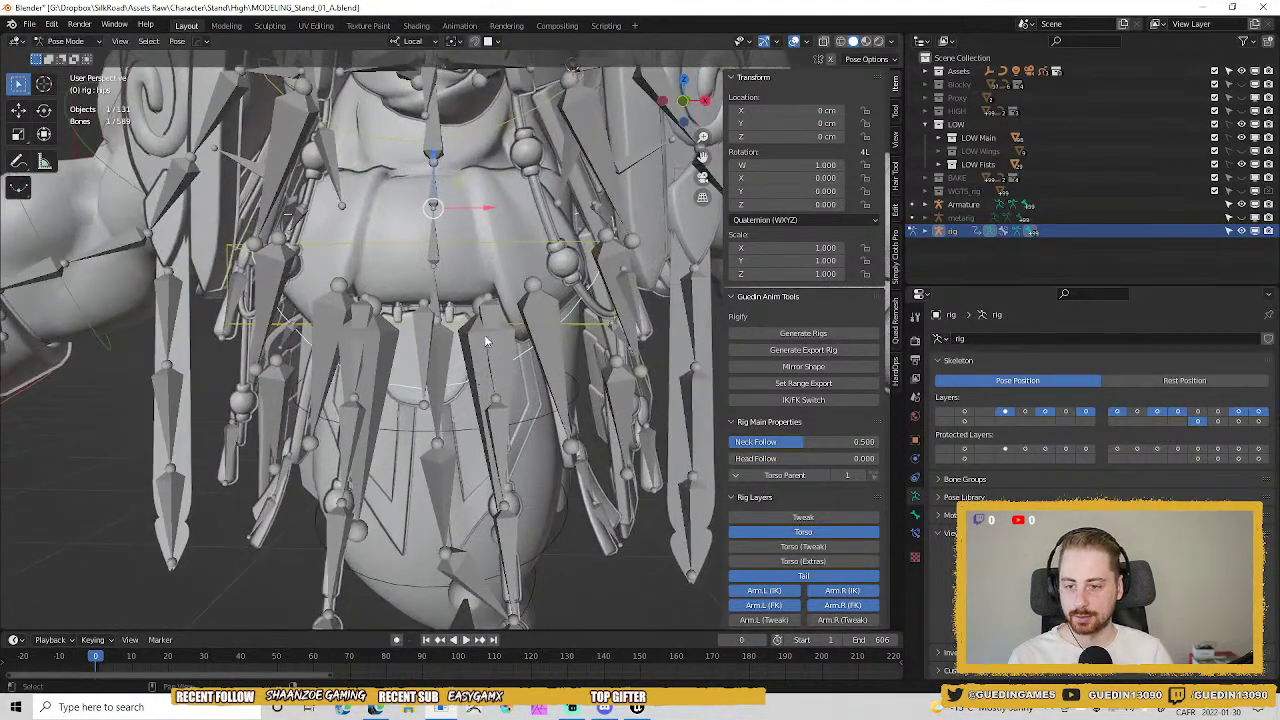
{"action": "key", "text": "r"}
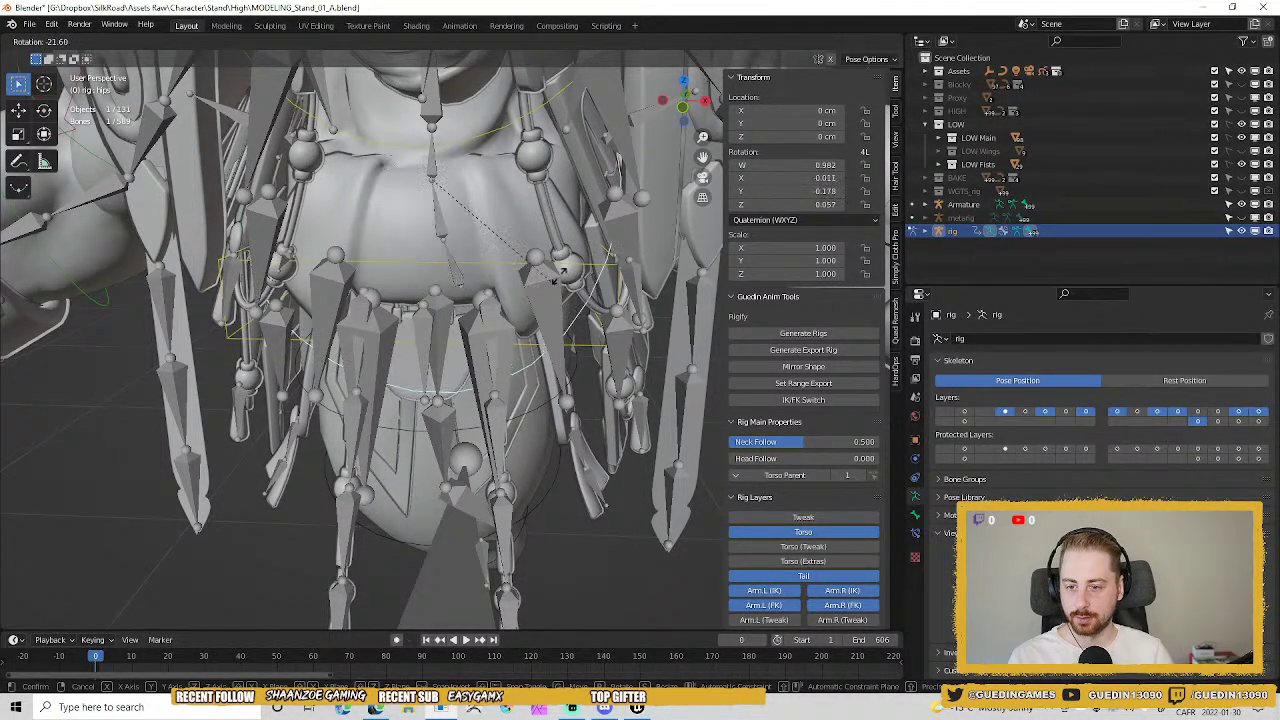
{"action": "key", "text": "Escape"}
Examine how the hip and tail bones sit on the character's lower body, returning the rig to Object Mode.
{"action": "middle_click_drag", "start_coordinate": [497, 430], "coordinate": [429, 363]}
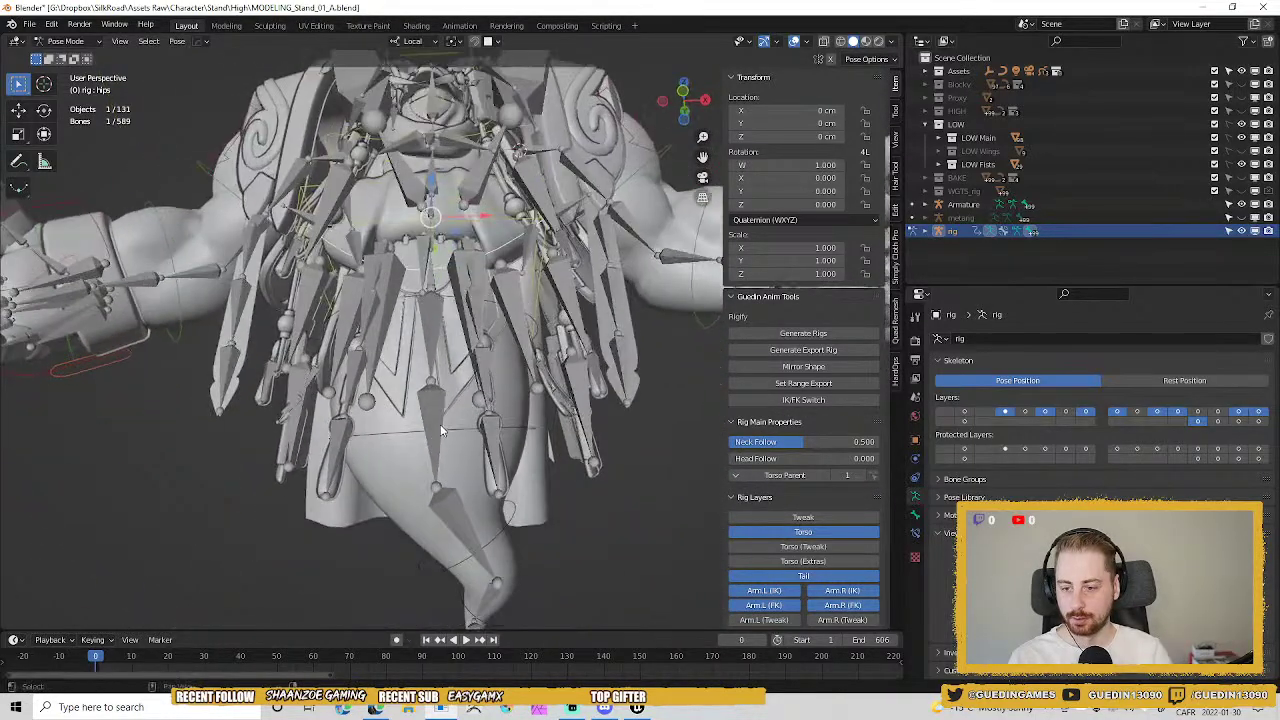
{"action": "middle_click_drag", "start_coordinate": [435, 313], "coordinate": [479, 311]}
{"action": "scroll", "coordinate": [436, 335], "scroll_direction": "up", "scroll_amount": 2}
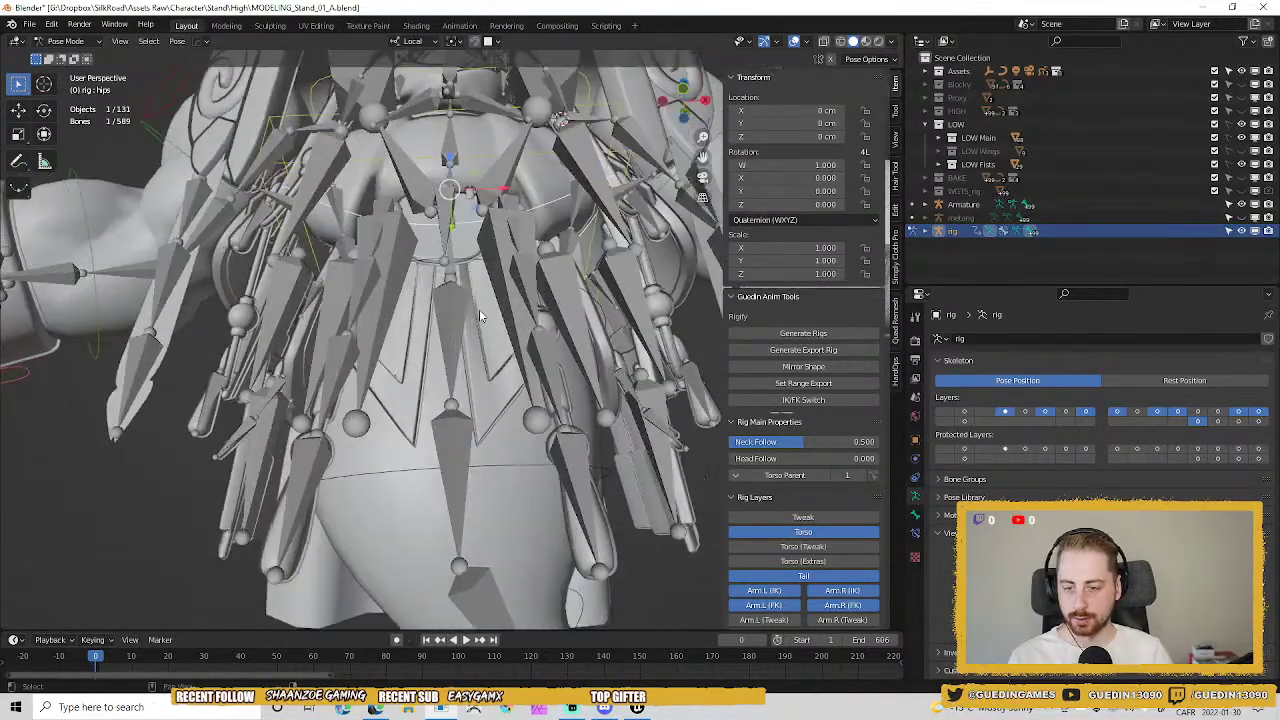
{"action": "middle_click_drag", "start_coordinate": [449, 520], "coordinate": [436, 257]}
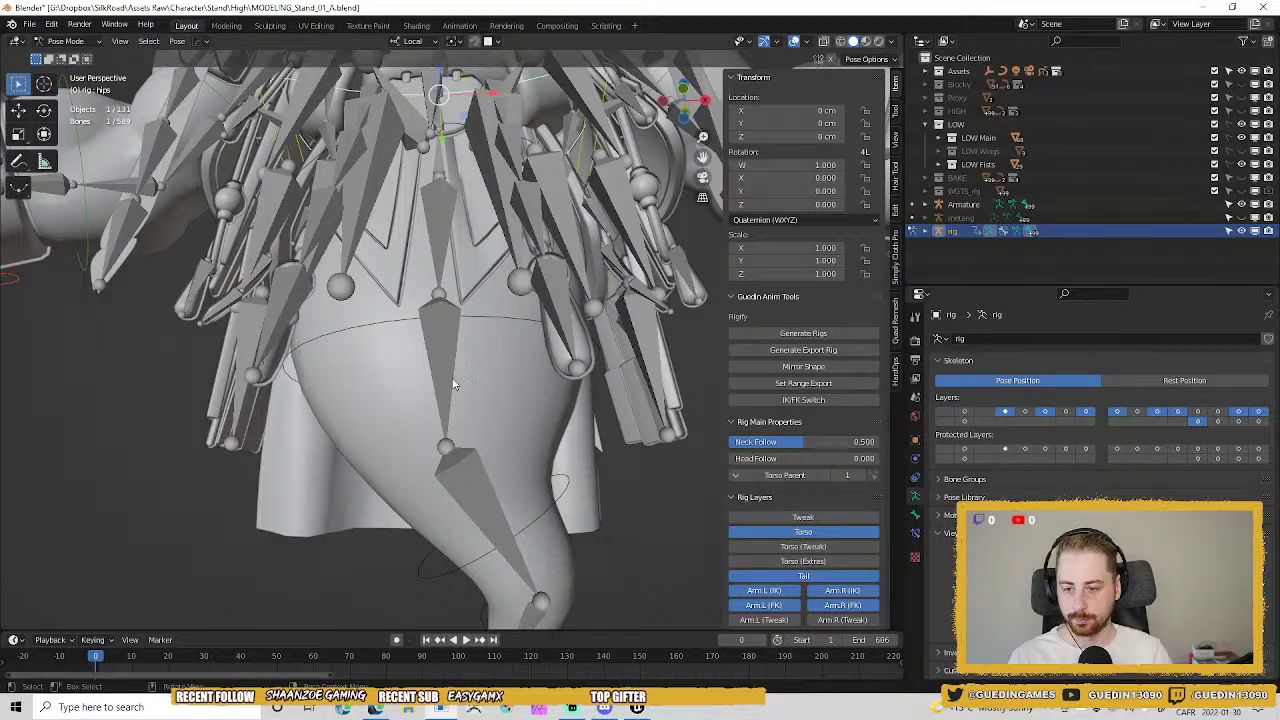
{"action": "middle_click_drag", "start_coordinate": [461, 246], "coordinate": [438, 318]}
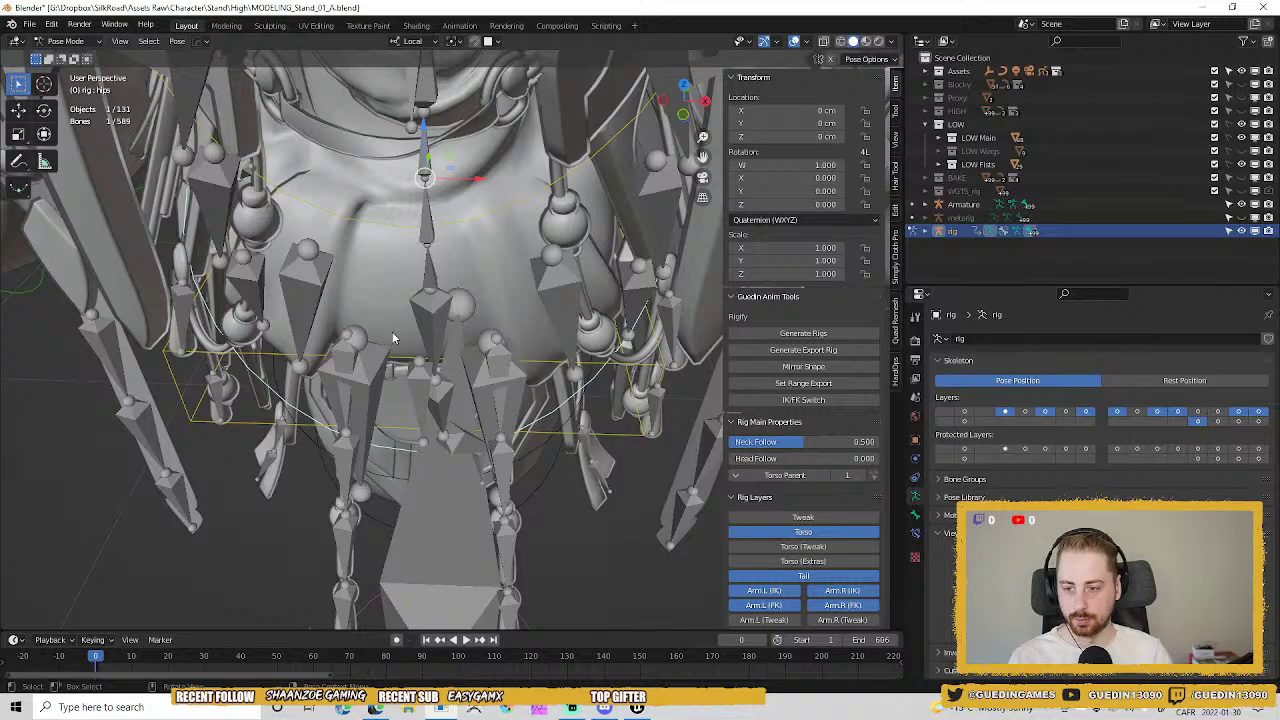
{"action": "key", "text": "ctrl+Tab"}
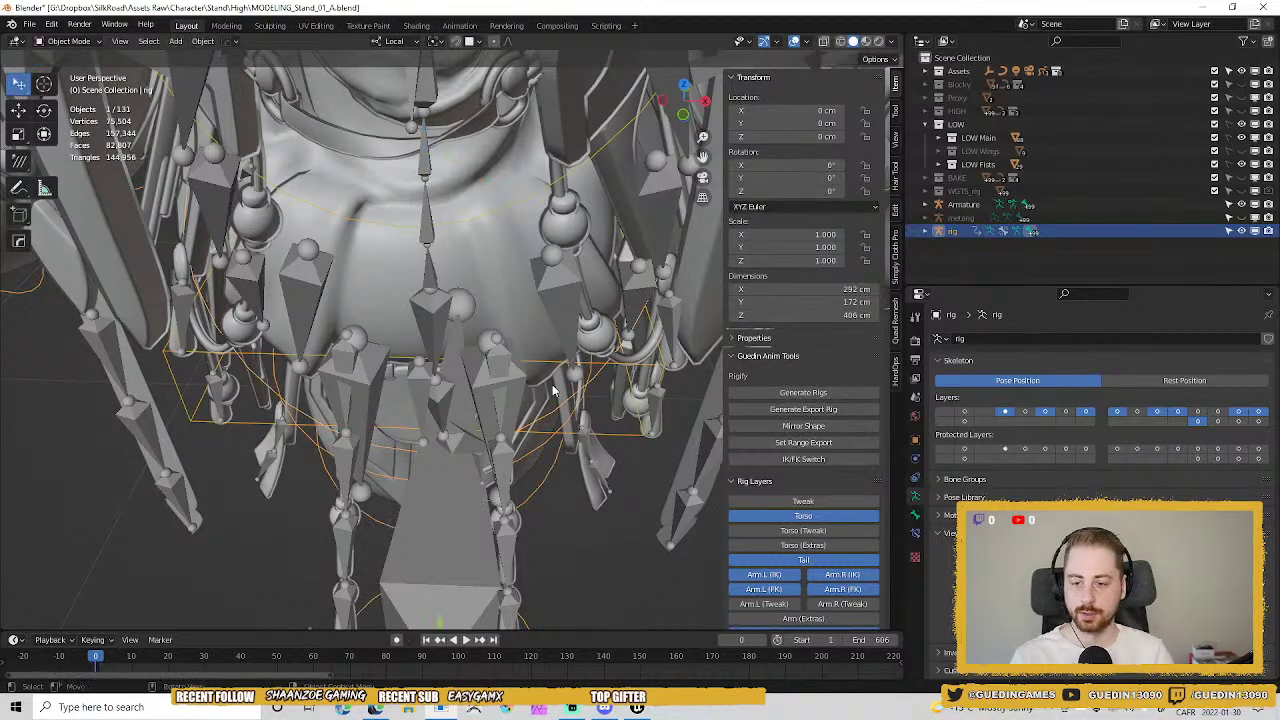
{"action": "middle_click_drag", "start_coordinate": [545, 515], "coordinate": [563, 460]}
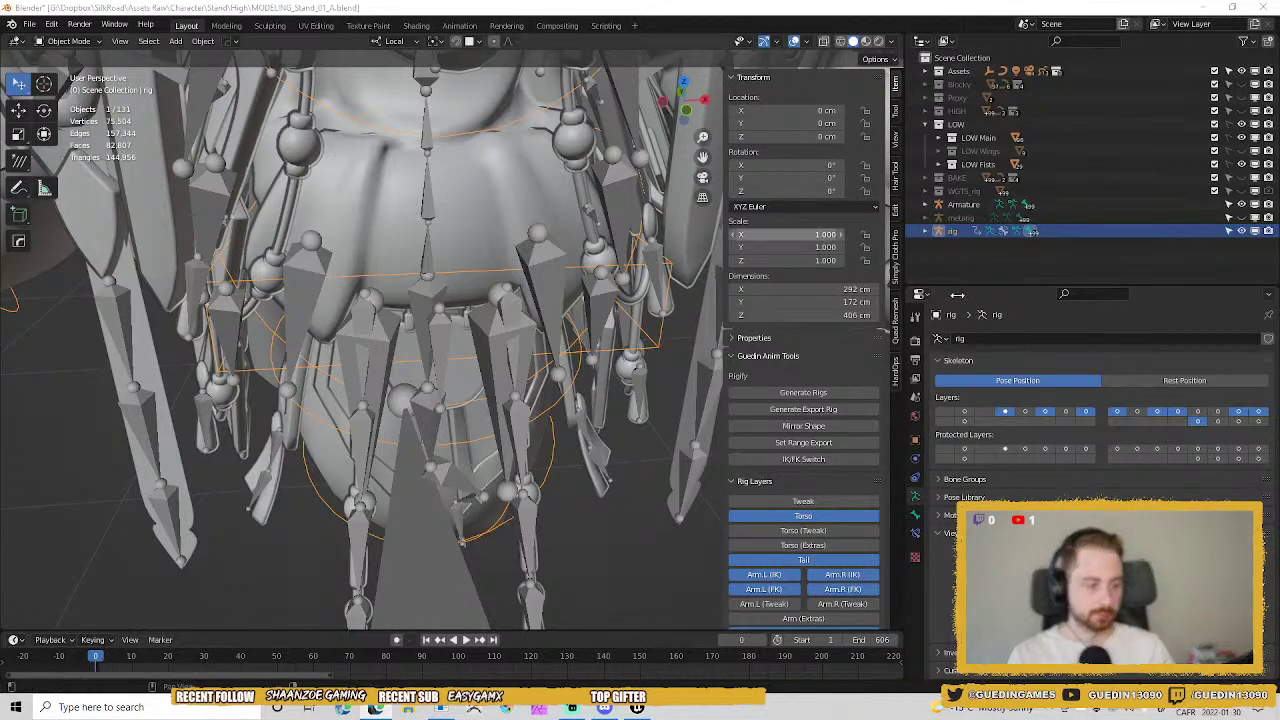
{"action": "middle_click_drag", "start_coordinate": [477, 303], "coordinate": [451, 243]}
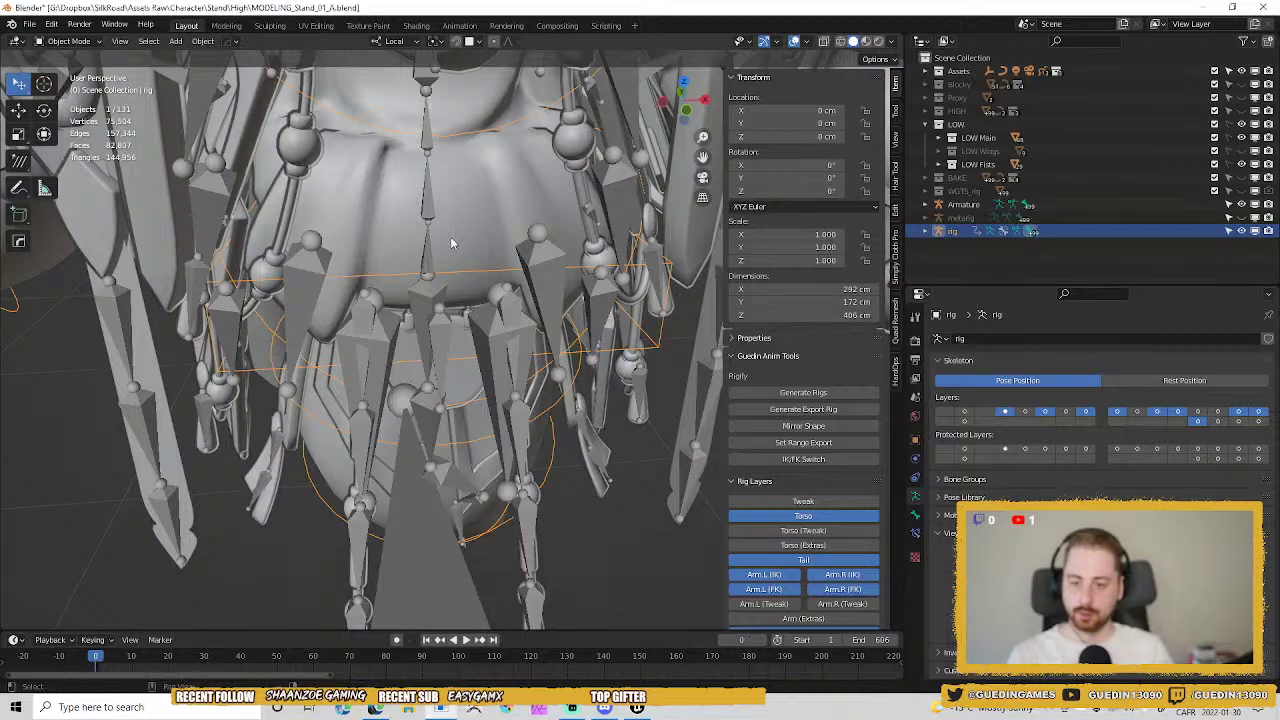
{"action": "scroll", "coordinate": [451, 243], "scroll_direction": "down", "scroll_amount": 5}
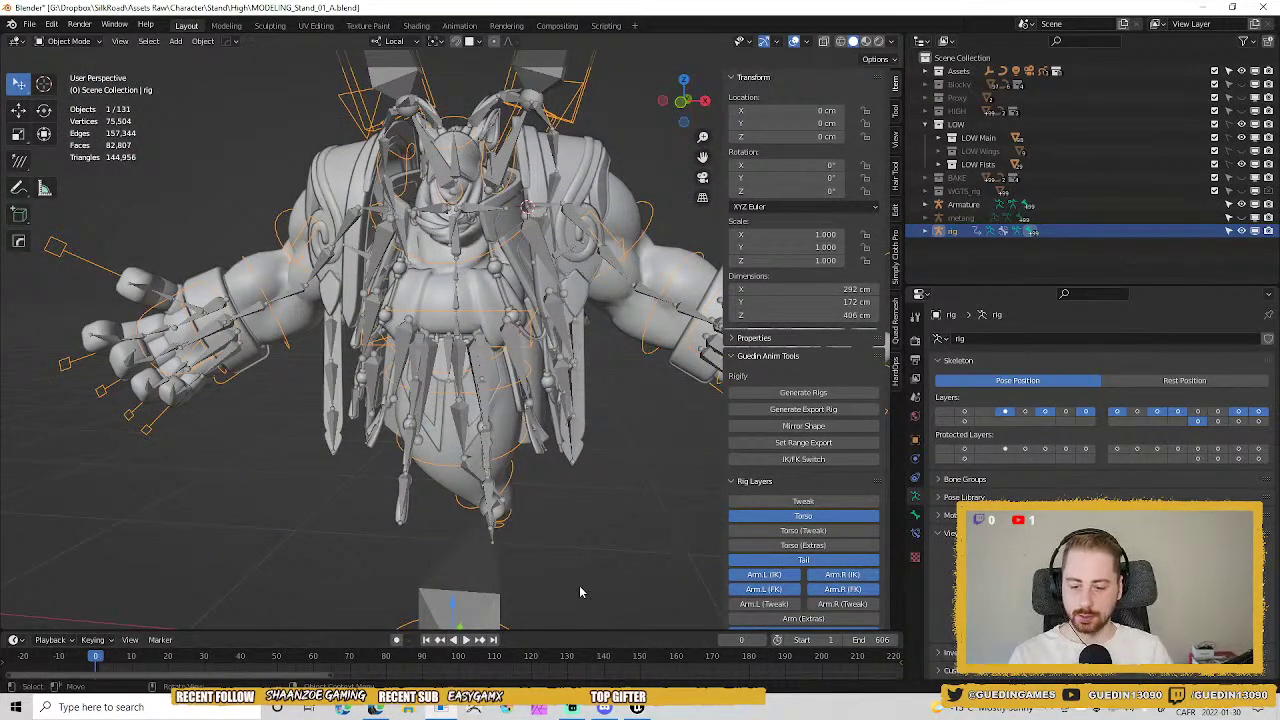
Hide the Armature and rig objects, and show and select the metarig.
{"action": "left_click", "coordinate": [1242, 204]}
{"action": "left_click", "coordinate": [1242, 231]}
{"action": "left_click", "coordinate": [1242, 218]}
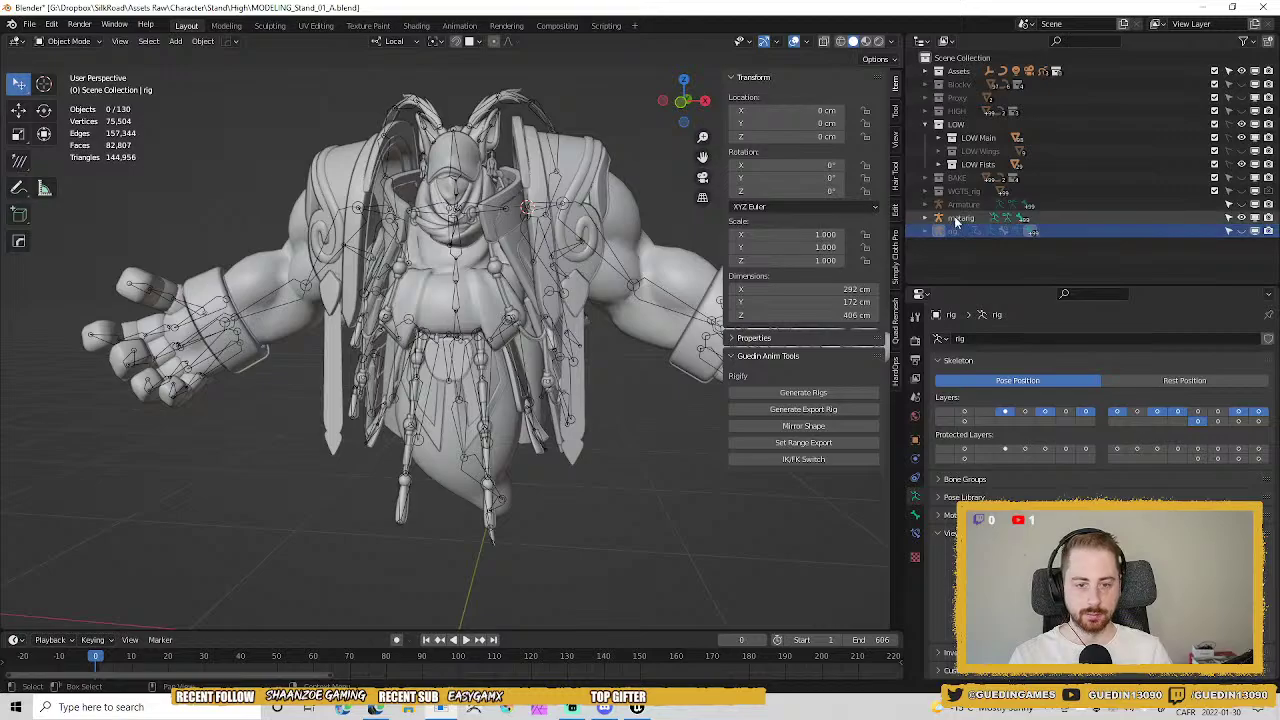
{"action": "left_click", "coordinate": [957, 219]}
Enter Edit Mode on the metarig and select the first tail bone below the spine.
{"action": "scroll", "coordinate": [470, 282], "scroll_direction": "up", "scroll_amount": 8}
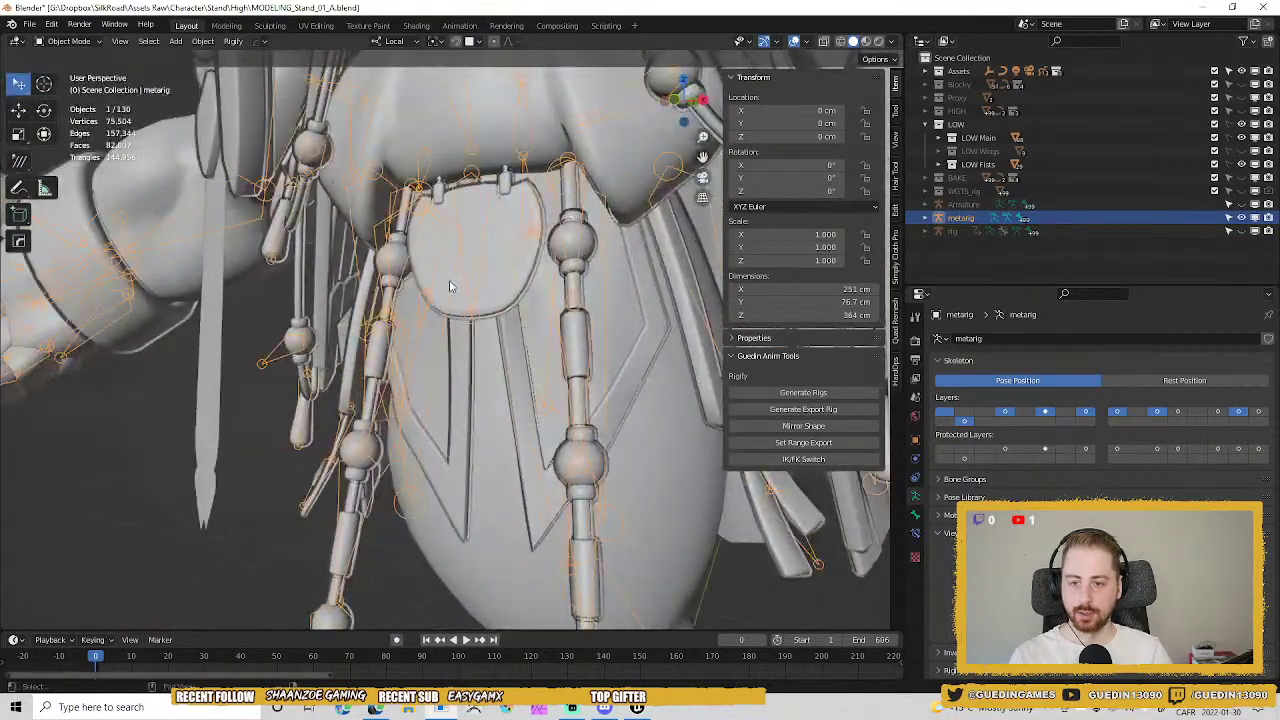
{"action": "middle_click_drag", "start_coordinate": [547, 270], "coordinate": [547, 391]}
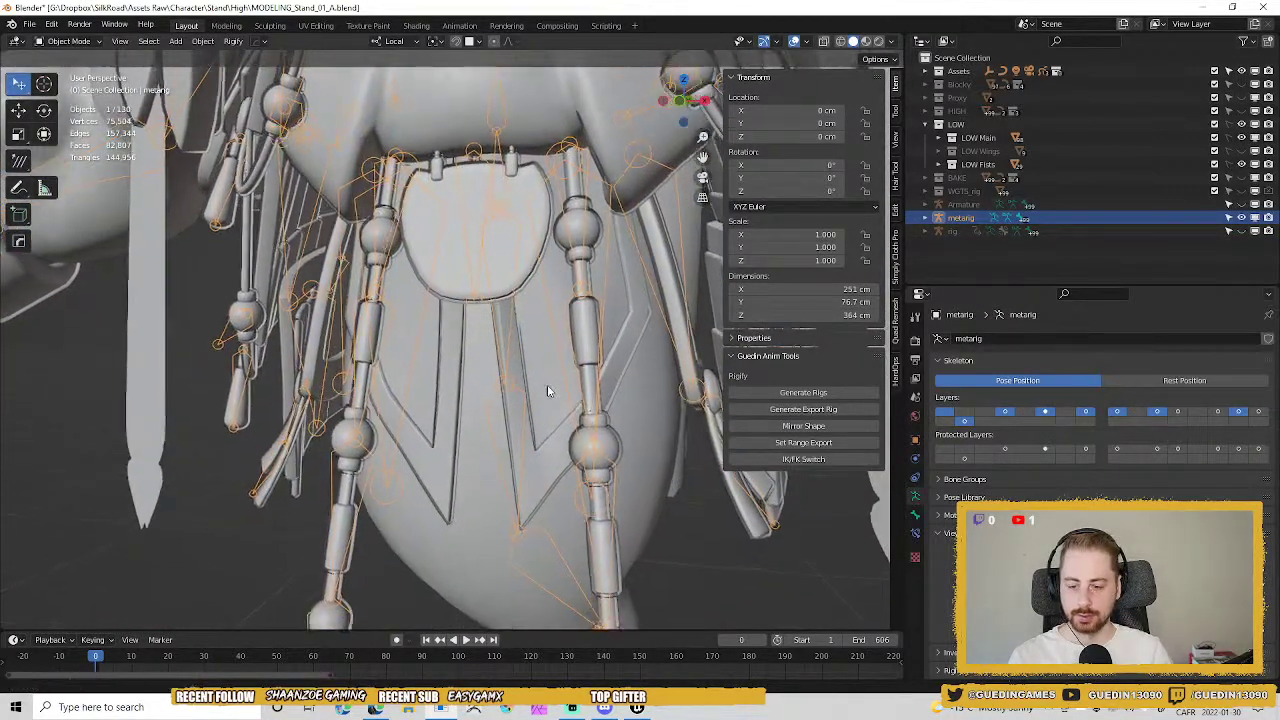
{"action": "key", "text": "Tab"}
{"action": "left_click", "coordinate": [505, 210]}
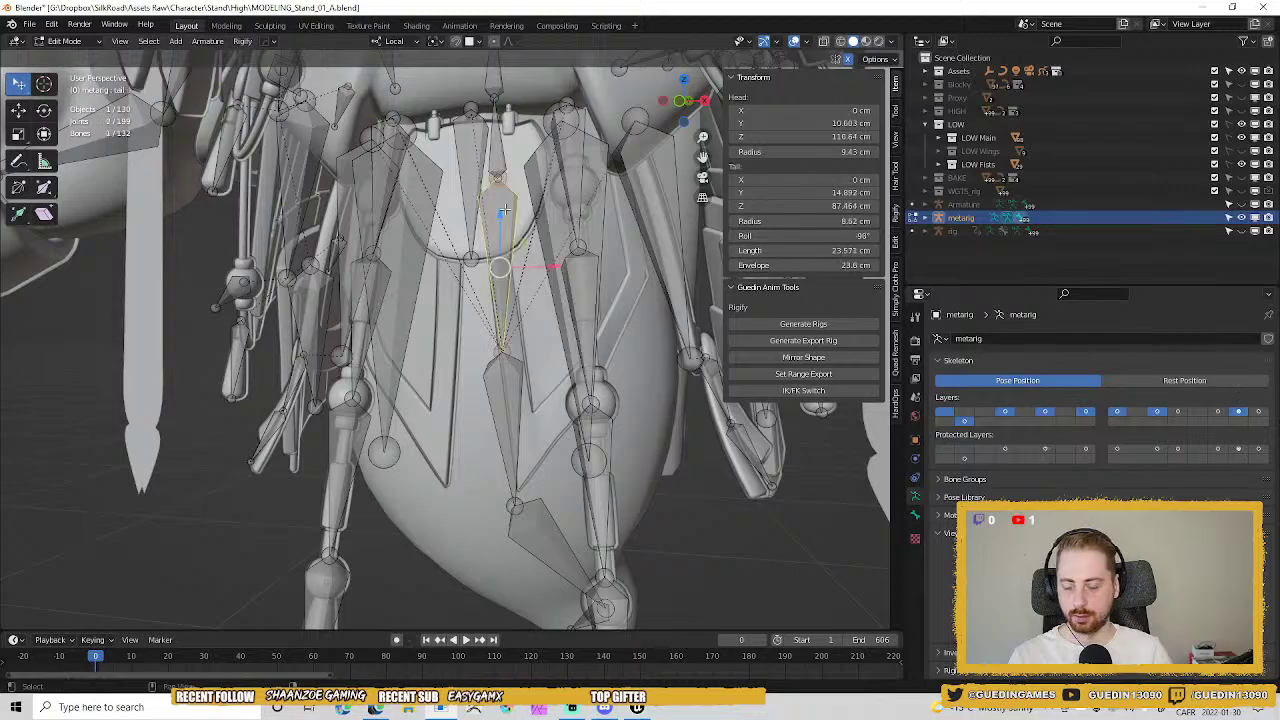
{"action": "middle_click_drag", "start_coordinate": [505, 210], "coordinate": [480, 360]}
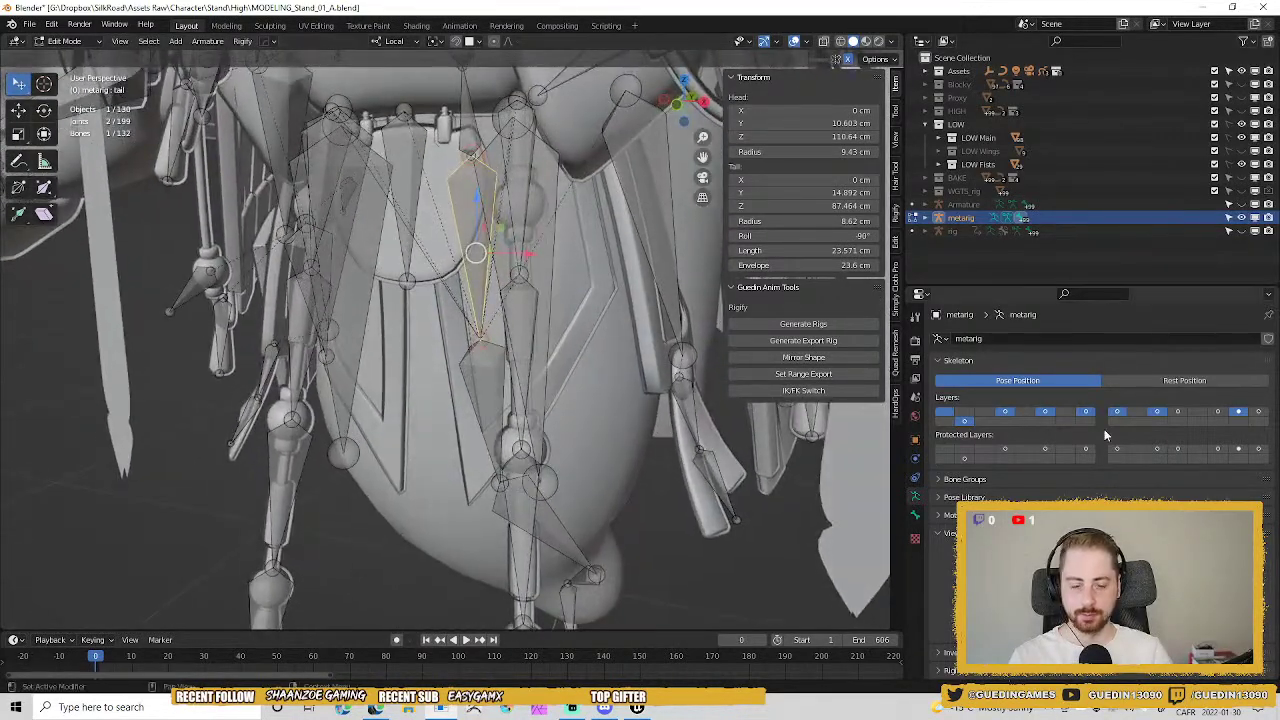
Switch the metarig to Pose Mode and inspect its Rigify layer names and the tail bone's Rigify settings.
{"action": "scroll", "coordinate": [1104, 429], "scroll_direction": "down", "scroll_amount": 8}
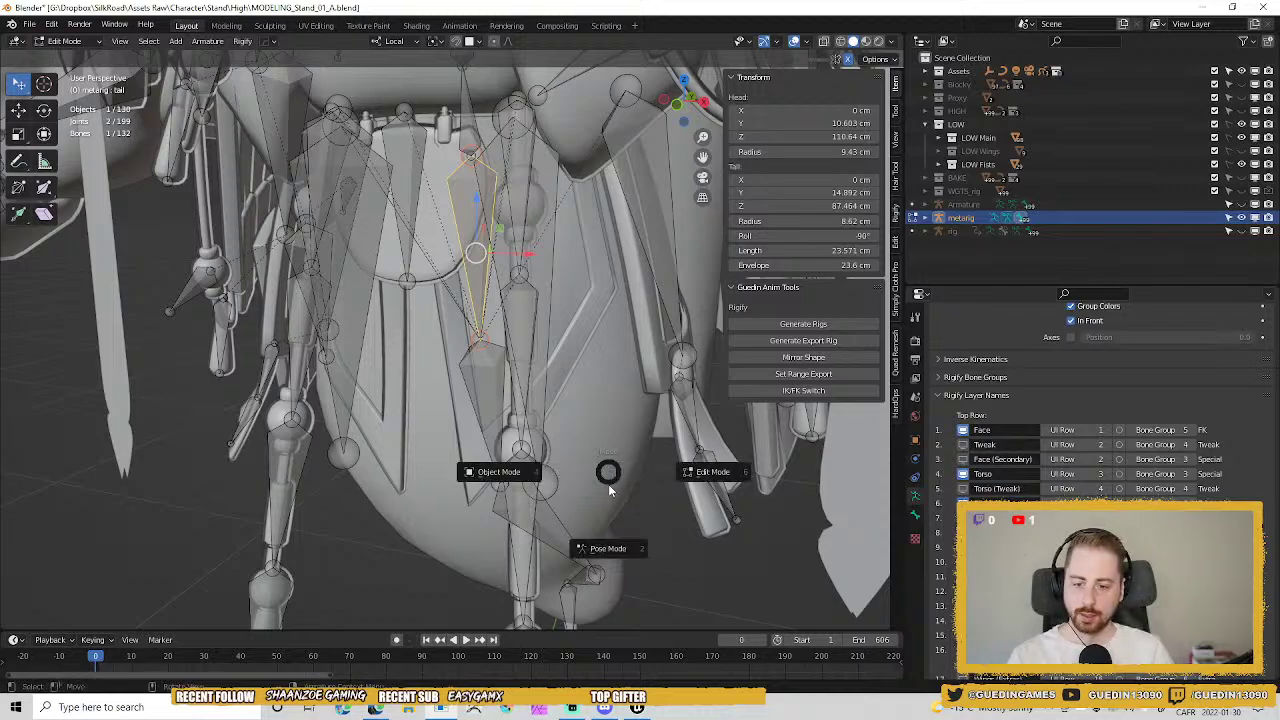
{"action": "left_click", "coordinate": [605, 549]}
{"action": "scroll", "coordinate": [1090, 420], "scroll_direction": "down", "scroll_amount": 5}
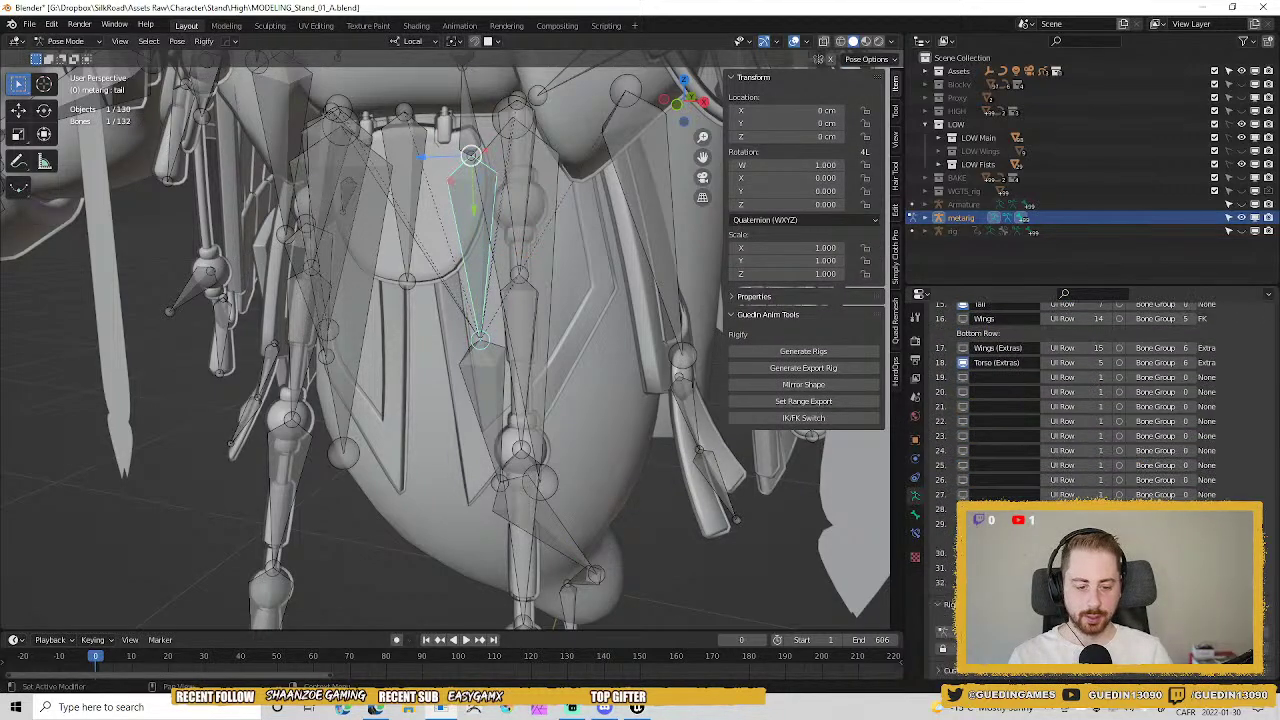
{"action": "left_click", "coordinate": [915, 513]}
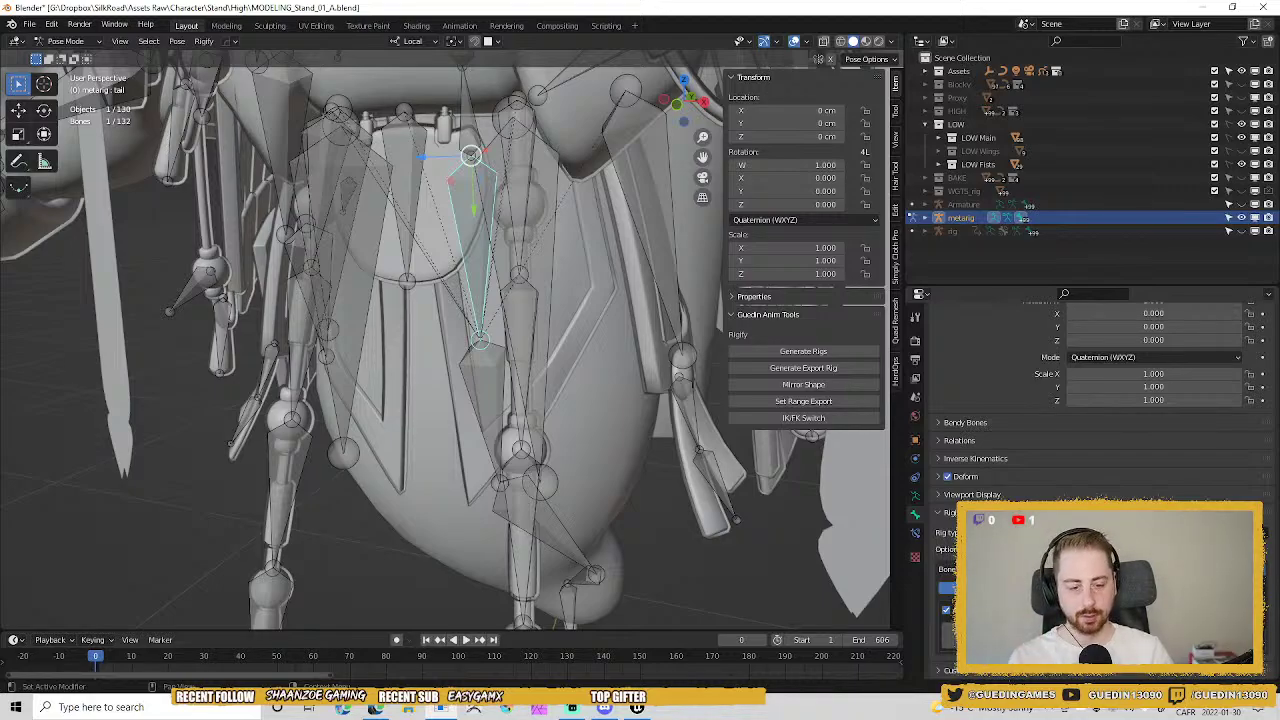
Return the metarig to Edit Mode and set the transform orientation to Normal.
{"action": "middle_click_drag", "start_coordinate": [423, 403], "coordinate": [539, 328]}
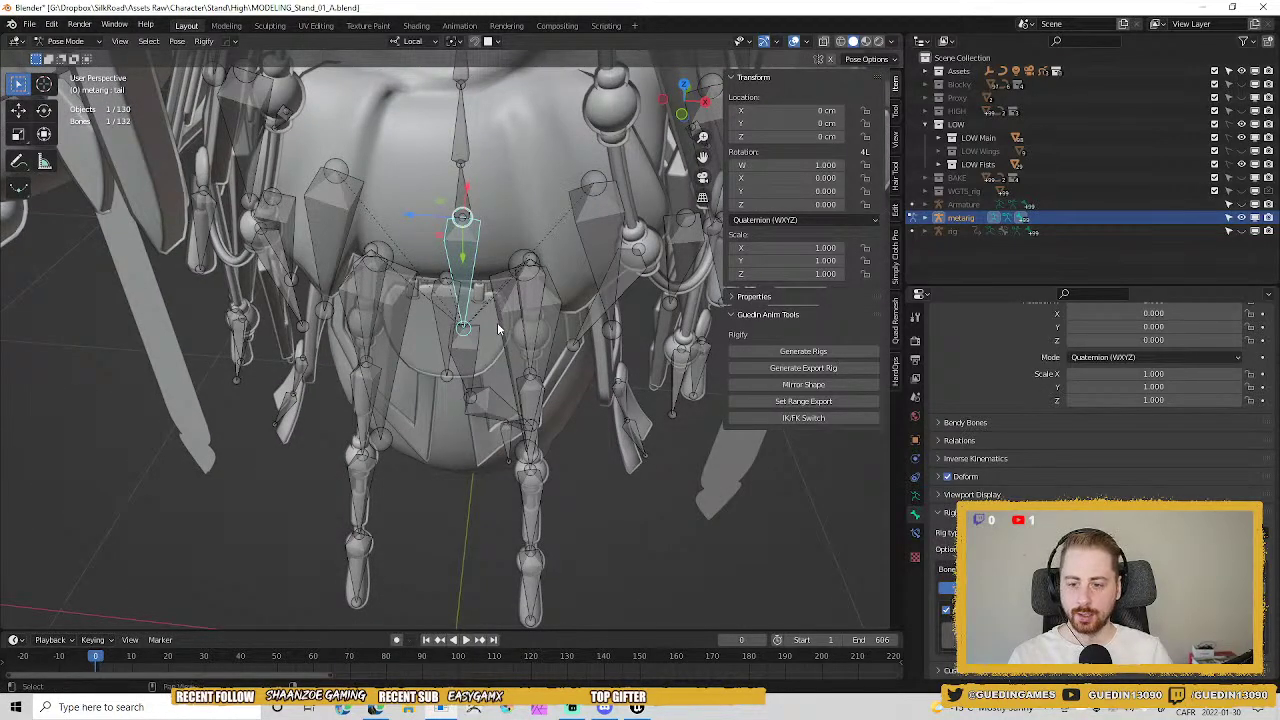
{"action": "key", "text": "Tab"}
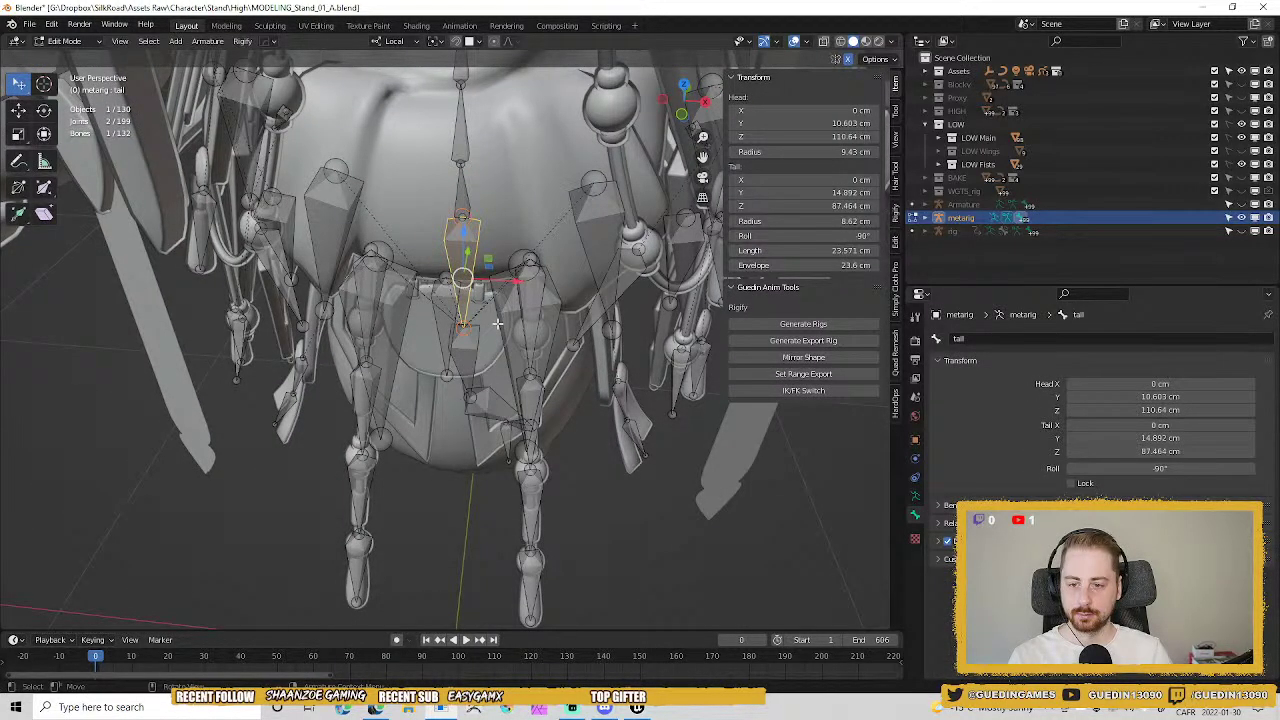
{"action": "key", "text": "Tab"}
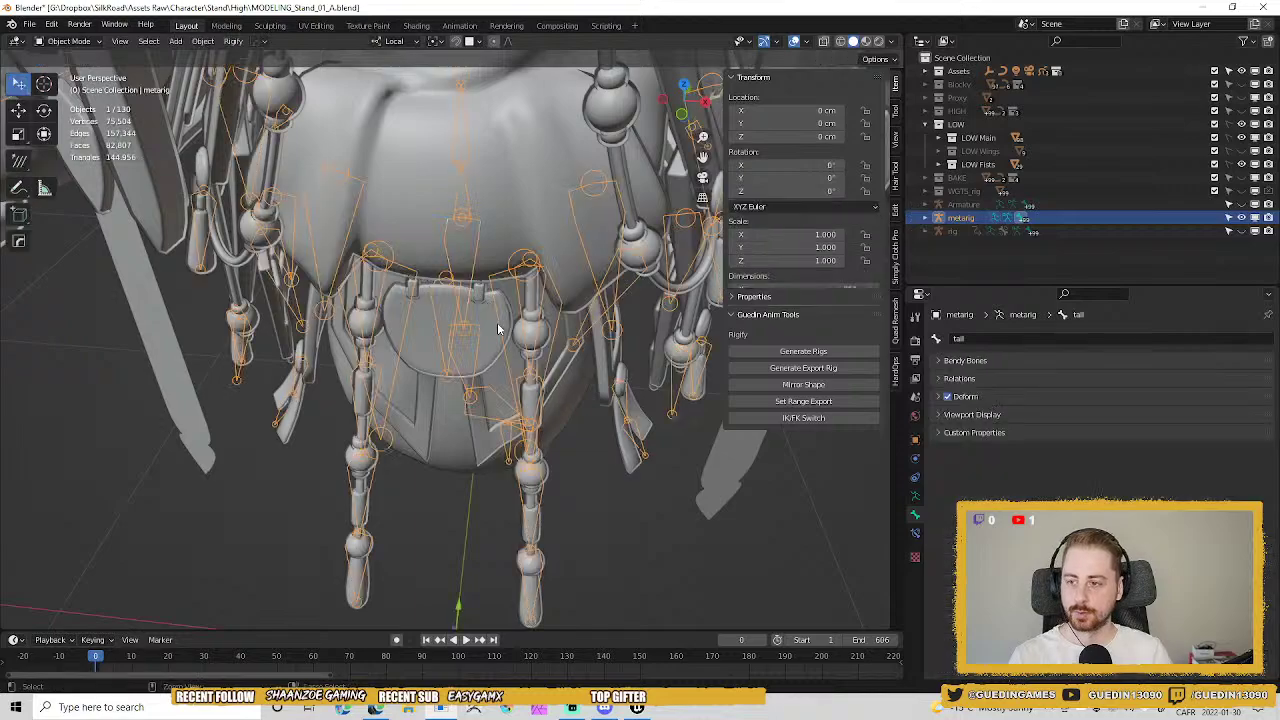
{"action": "key", "text": "Tab"}
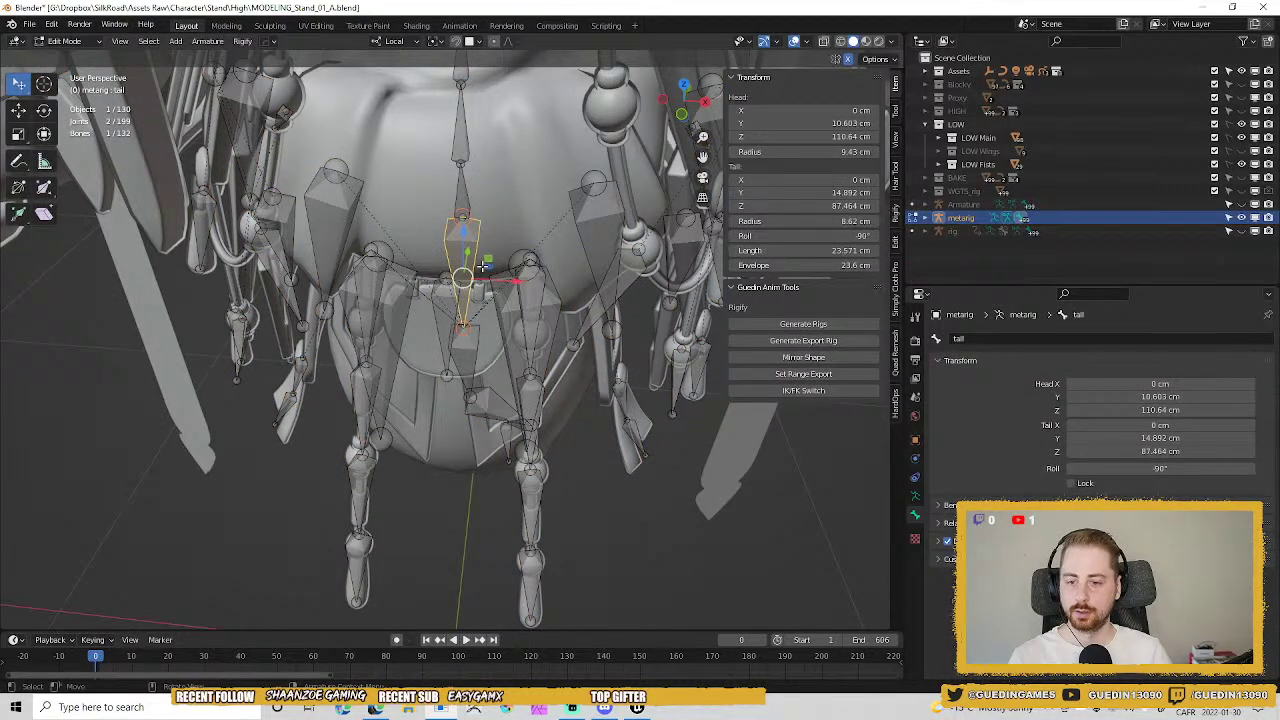
{"action": "key", "text": "comma"}
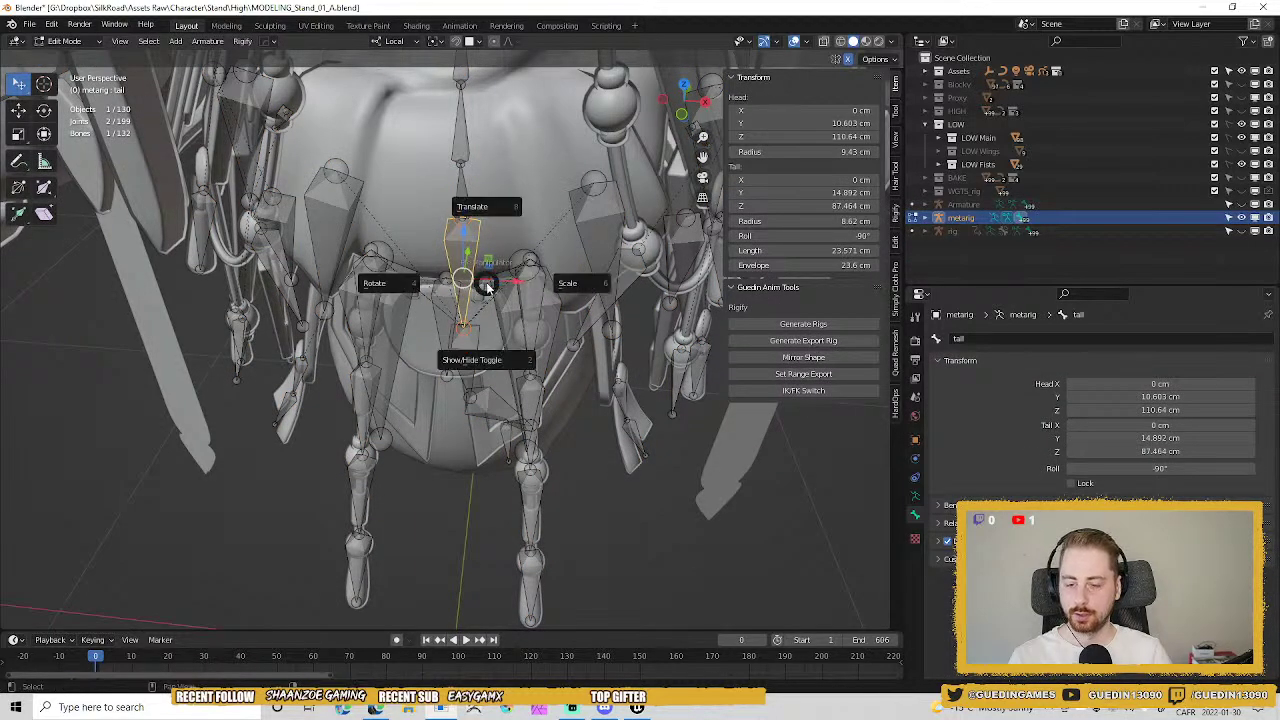
{"action": "key", "text": "comma"}
{"action": "left_click", "coordinate": [470, 351]}
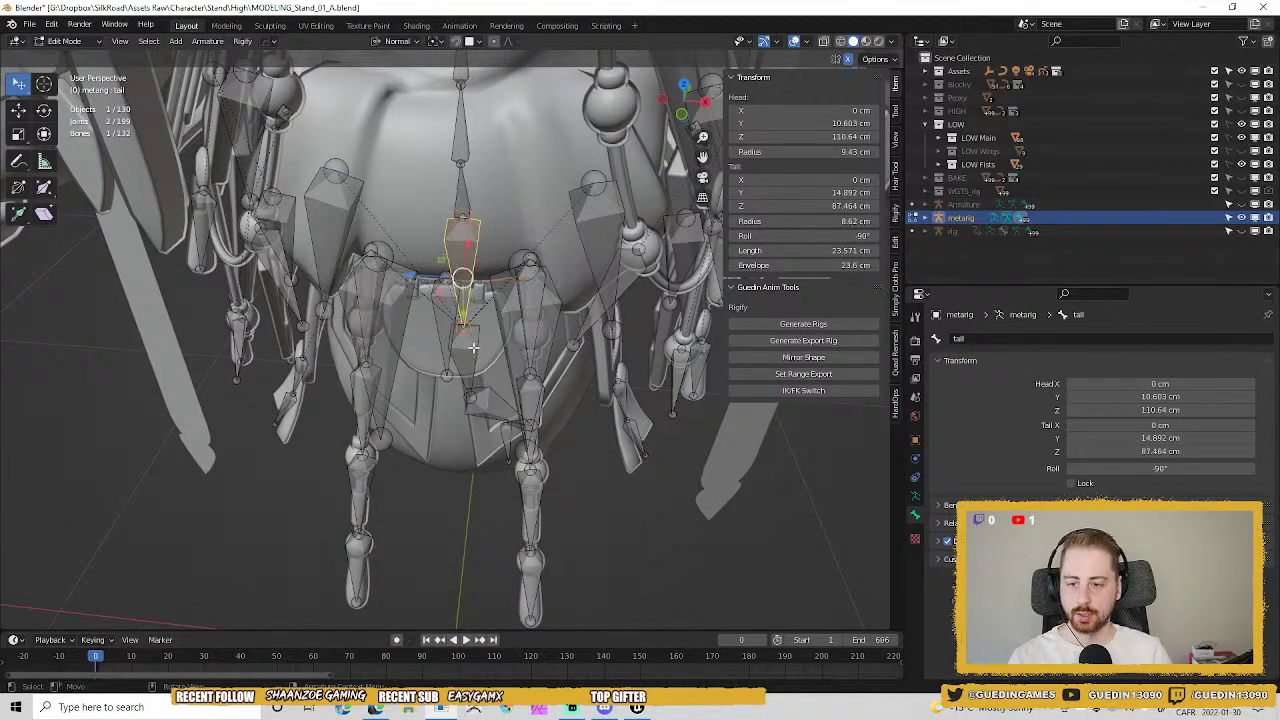
{"action": "middle_click_drag", "start_coordinate": [478, 500], "coordinate": [490, 466]}
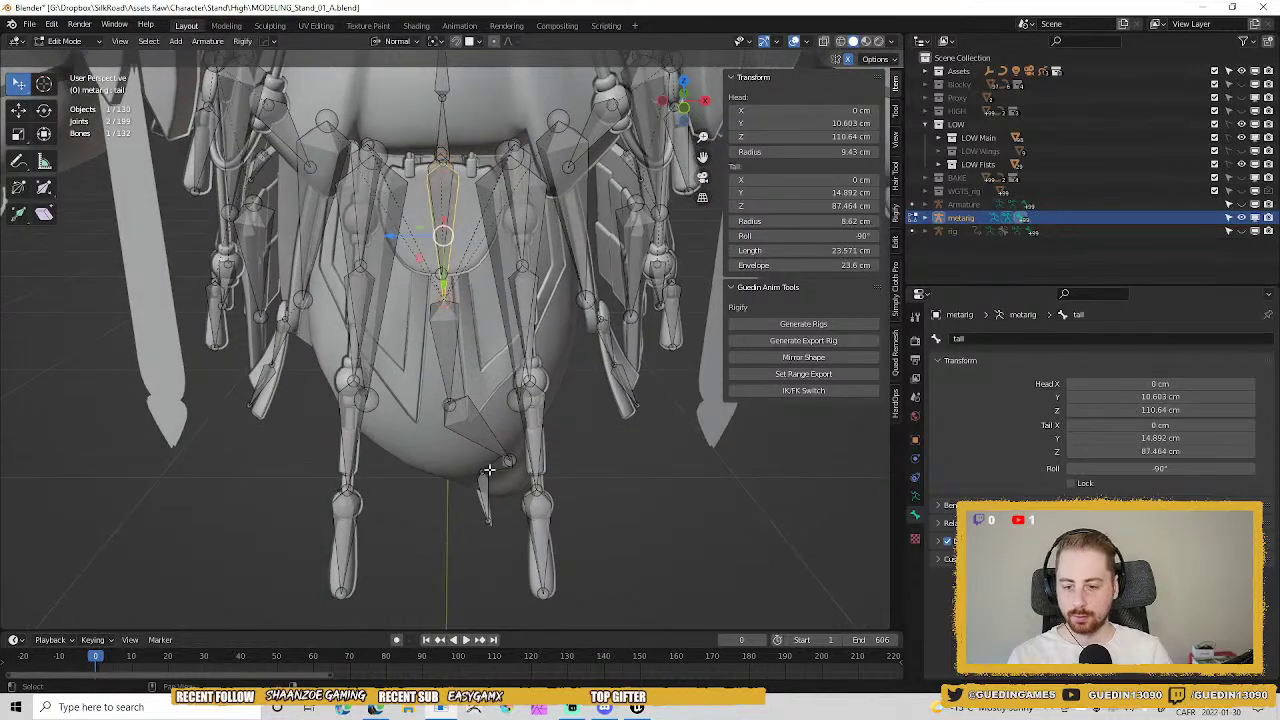
Select the metarig's tail bone chain with the first tail bone active and set the pivot point to Active Element.
{"action": "left_click", "coordinate": [490, 455]}
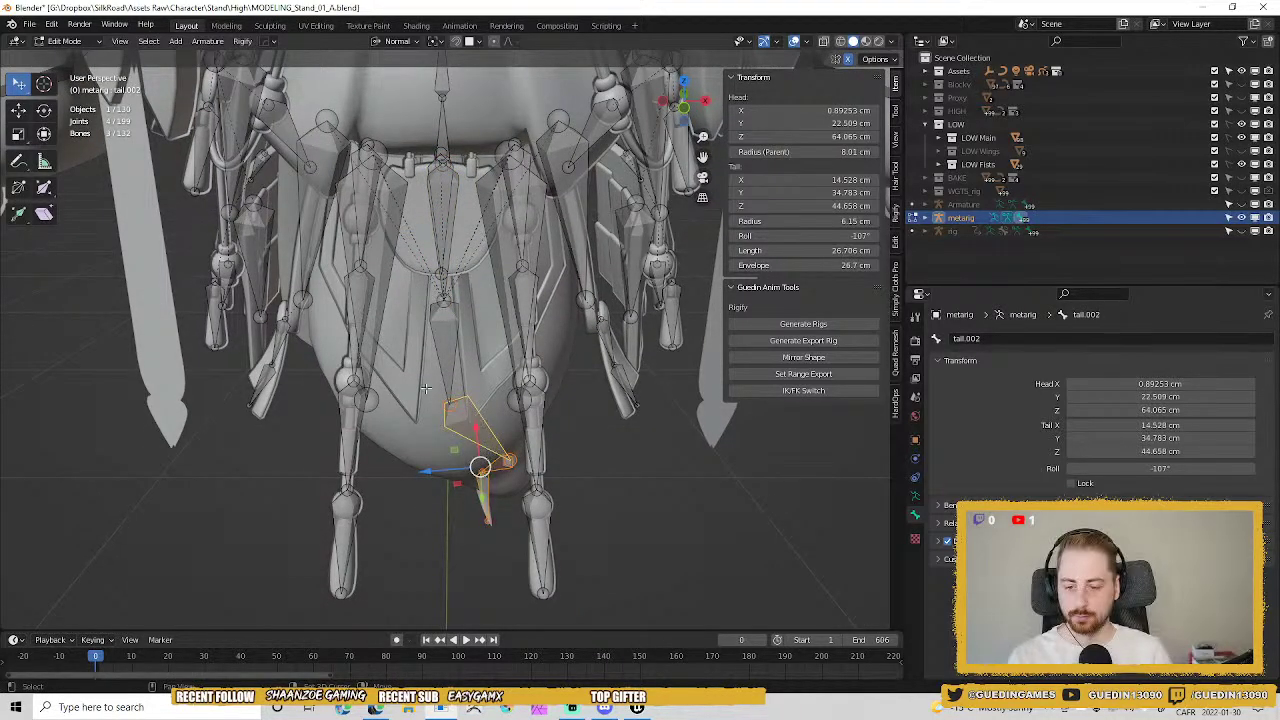
{"action": "left_click", "coordinate": [438, 325]}
{"action": "middle_click_drag", "start_coordinate": [450, 205], "coordinate": [485, 300]}
{"action": "left_click", "coordinate": [480, 311], "text": "shift"}
{"action": "key", "text": "shift+s"}
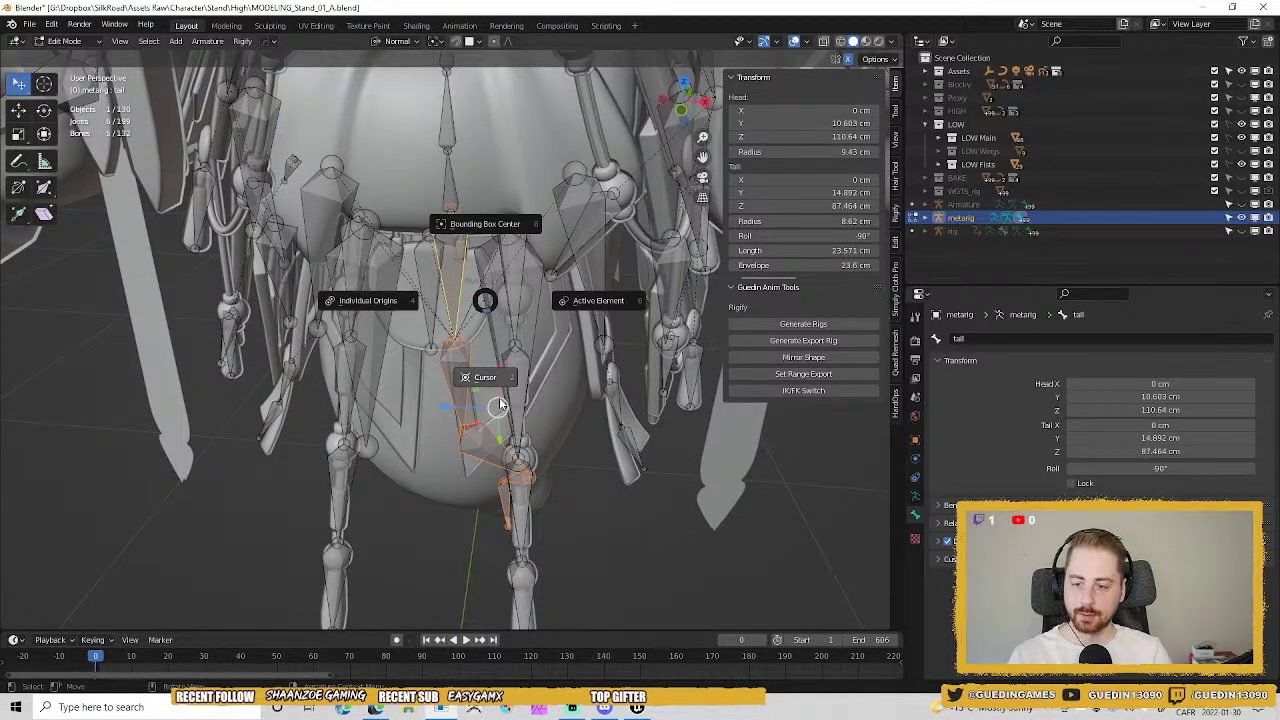
{"action": "left_click", "coordinate": [575, 298]}
{"action": "middle_click_drag", "start_coordinate": [575, 298], "coordinate": [500, 298]}
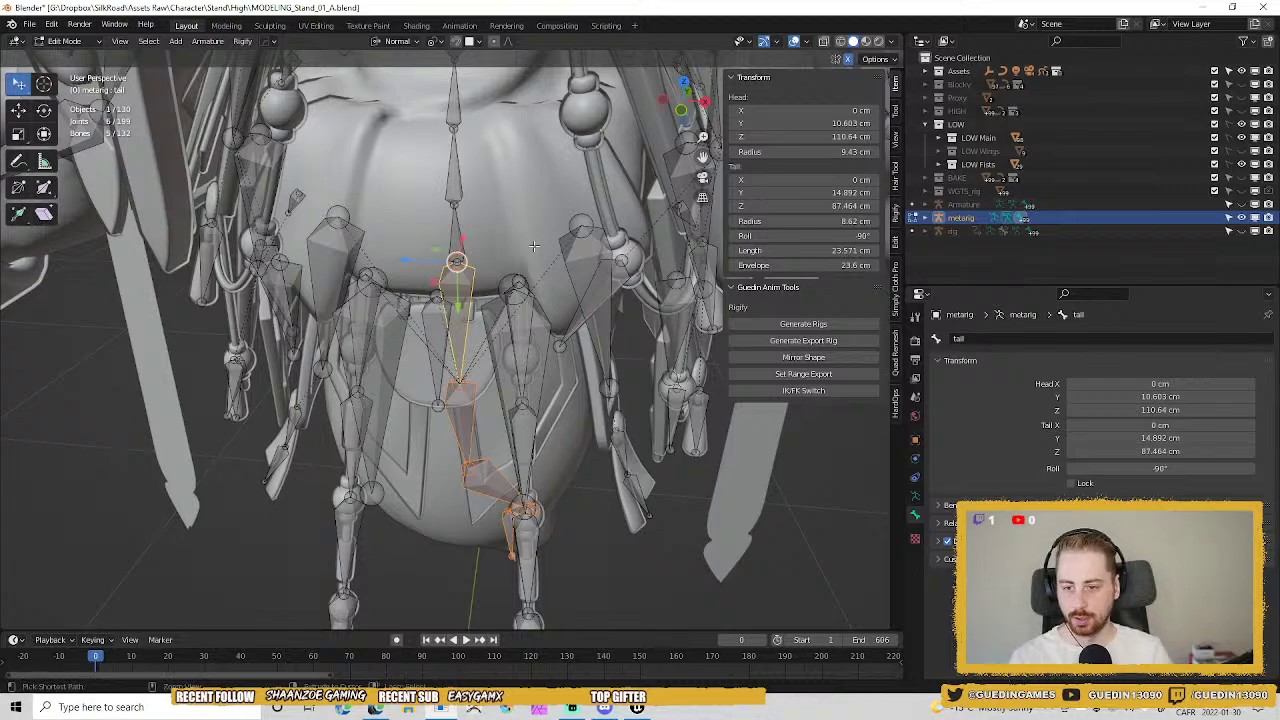
Roll the selected tail bones by 90 degrees.
{"action": "key", "text": "ctrl+r"}
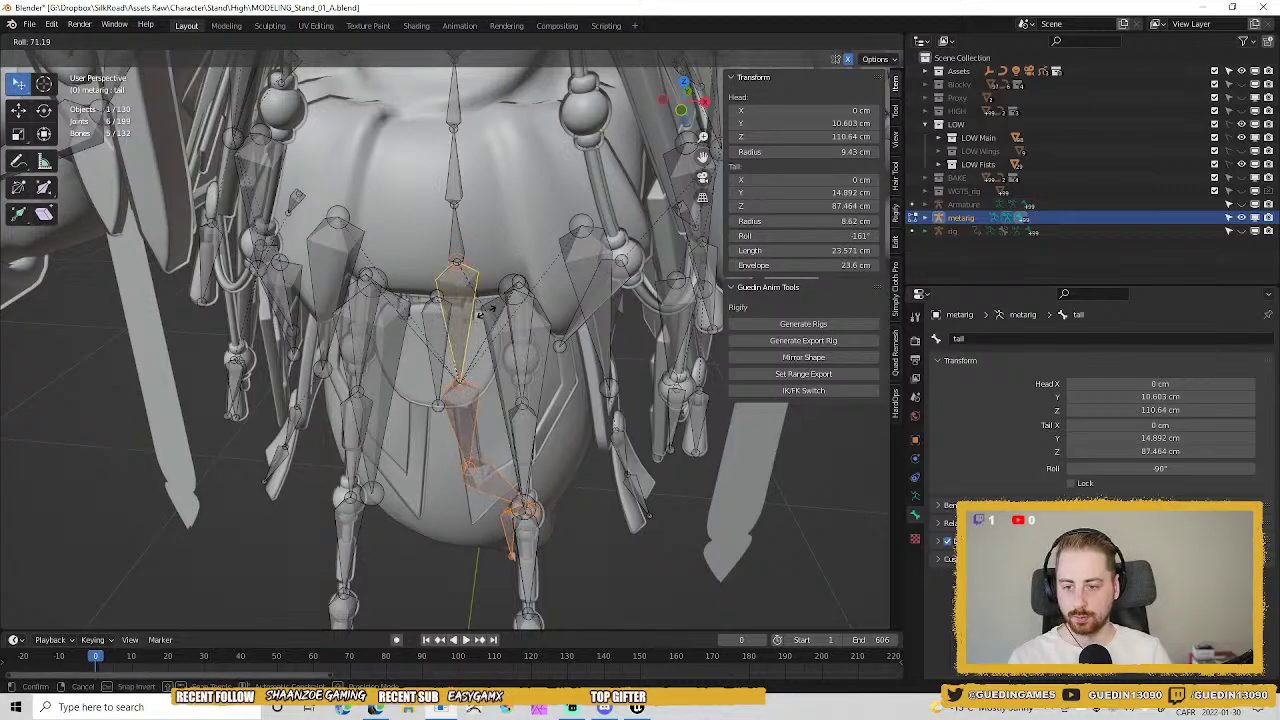
{"action": "type", "text": "90"}
{"action": "key", "text": "Return"}
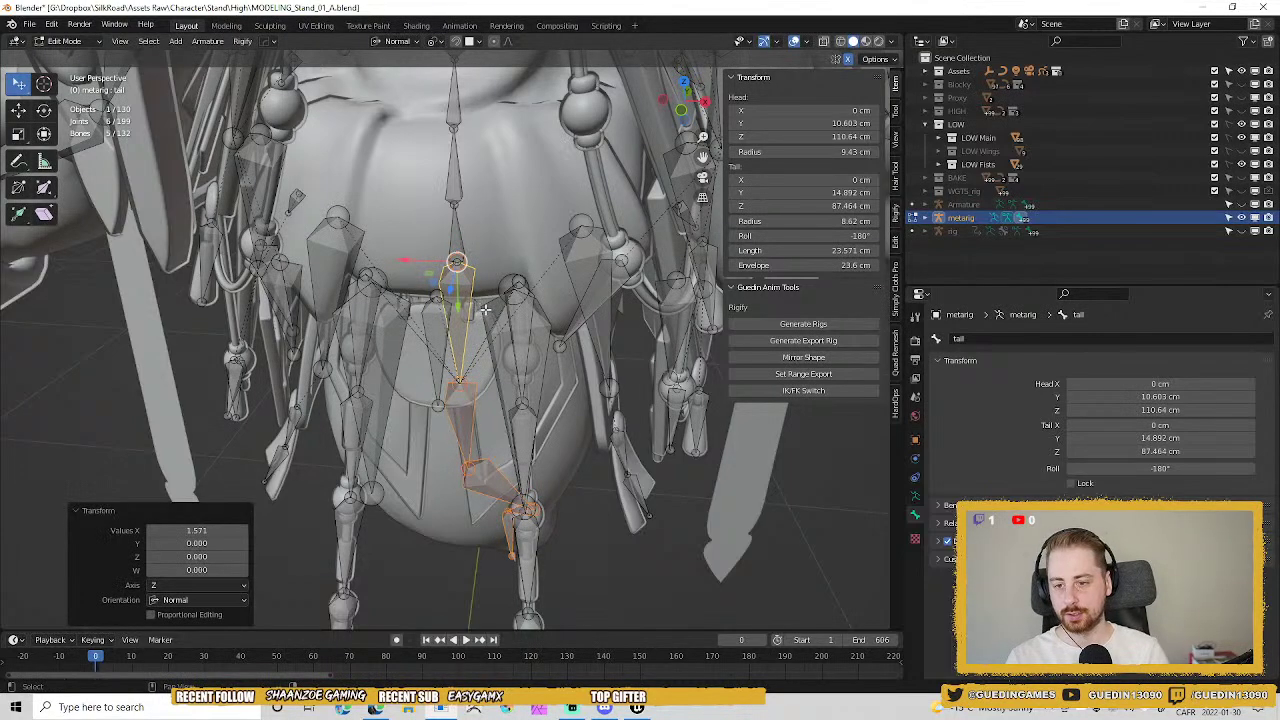
Examine the axes of the rolled tail bones around the hips from several sides.
{"action": "middle_click_drag", "start_coordinate": [480, 306], "coordinate": [392, 286]}
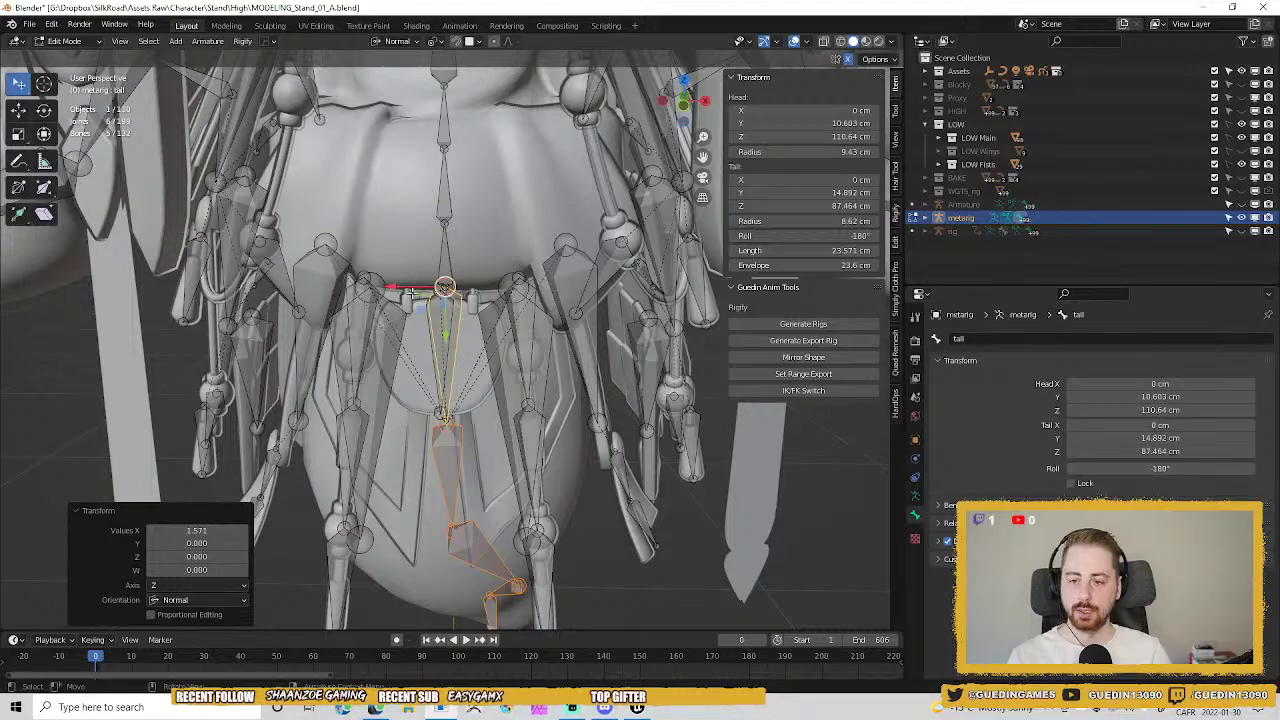
{"action": "middle_click_drag", "start_coordinate": [511, 312], "coordinate": [357, 312]}
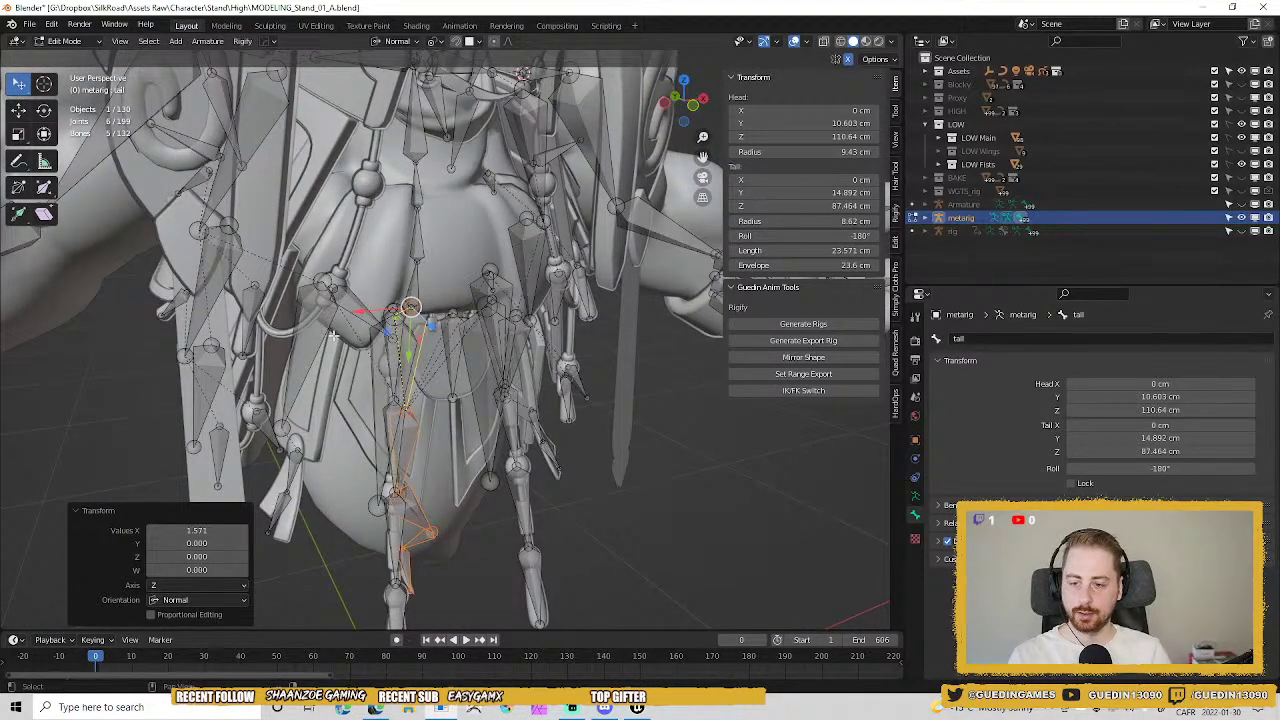
{"action": "middle_click_drag", "start_coordinate": [444, 313], "coordinate": [434, 264]}
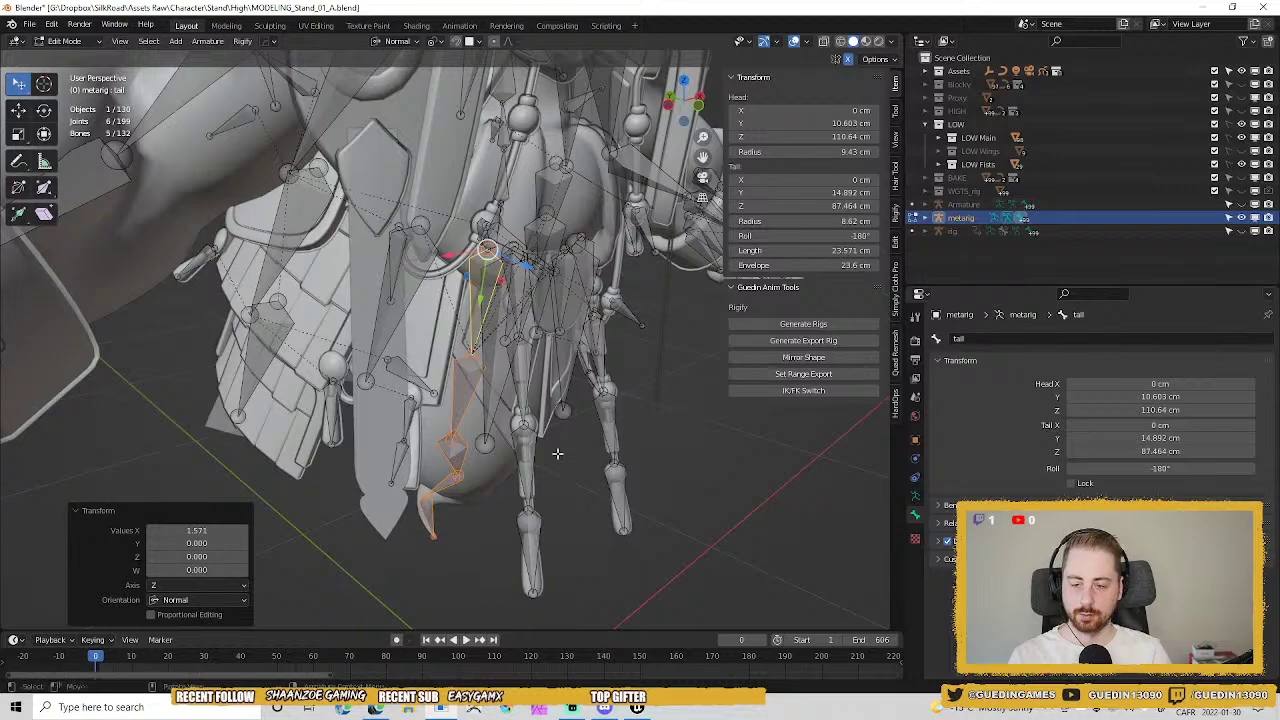
{"action": "middle_click_drag", "start_coordinate": [558, 453], "coordinate": [527, 271]}
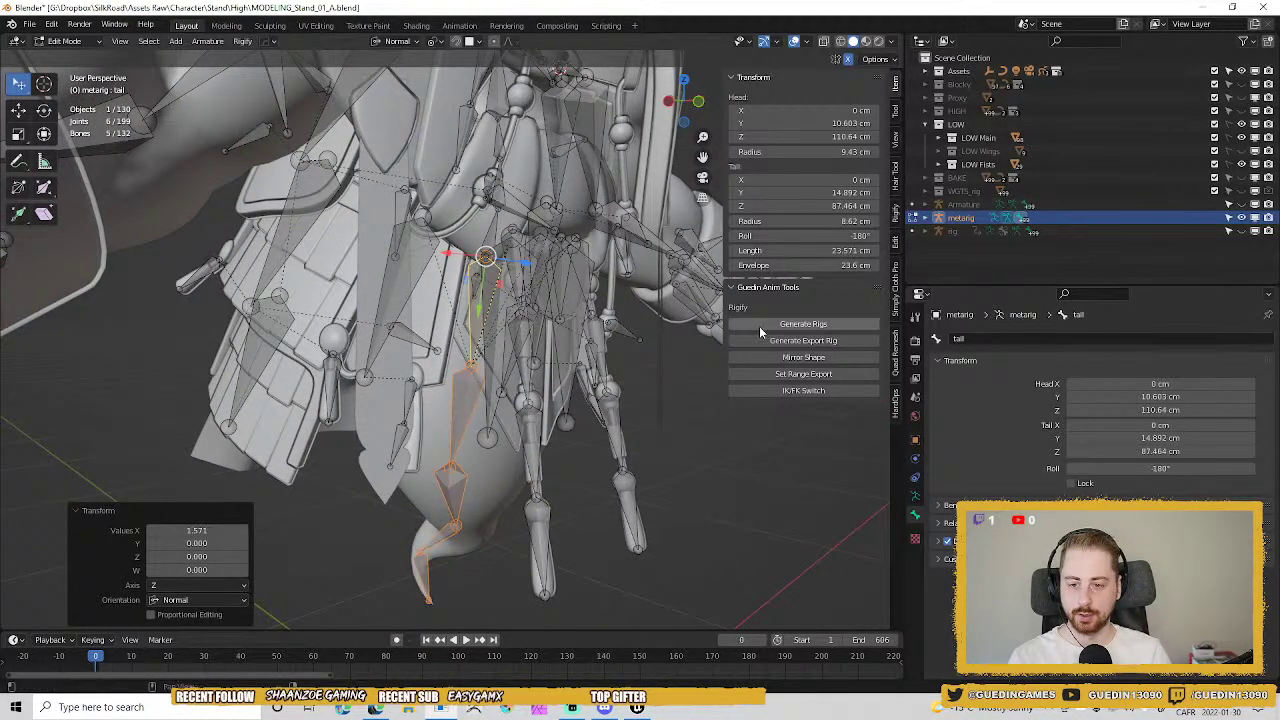
{"action": "middle_click_drag", "start_coordinate": [627, 391], "coordinate": [483, 330]}
{"action": "middle_click_drag", "start_coordinate": [546, 365], "coordinate": [498, 325]}
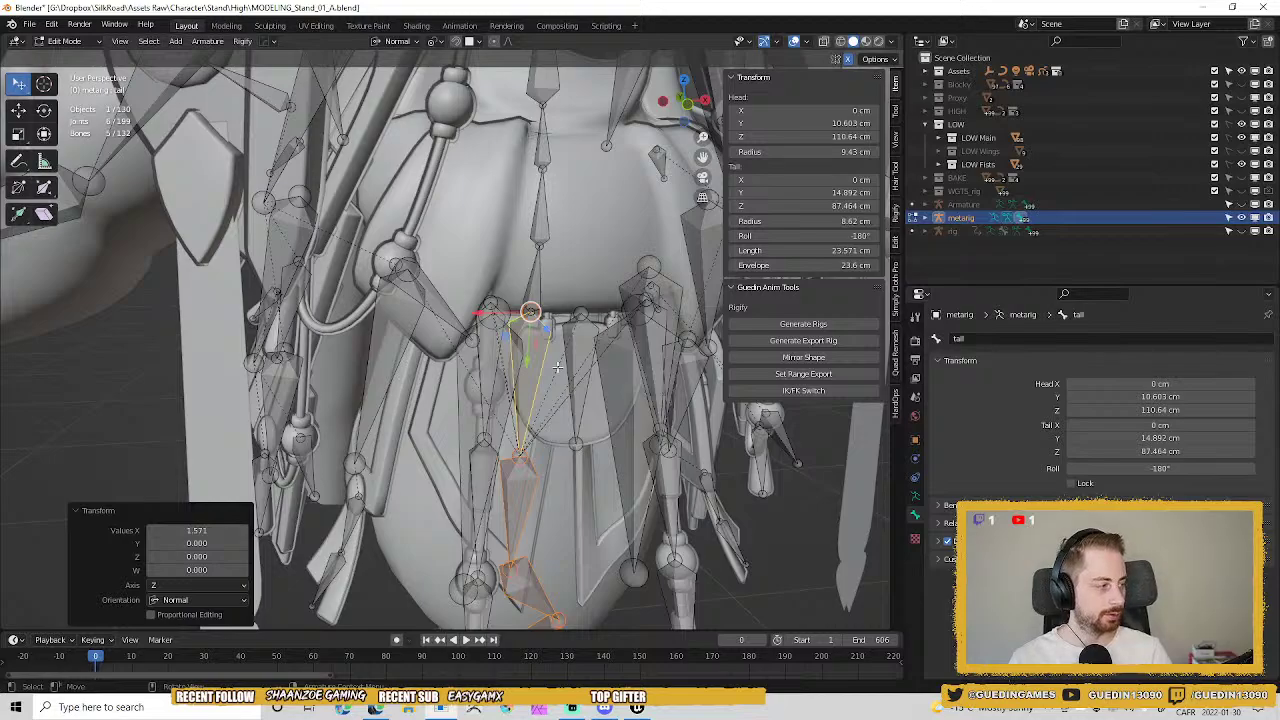
{"action": "middle_click_drag", "start_coordinate": [557, 368], "coordinate": [453, 374]}
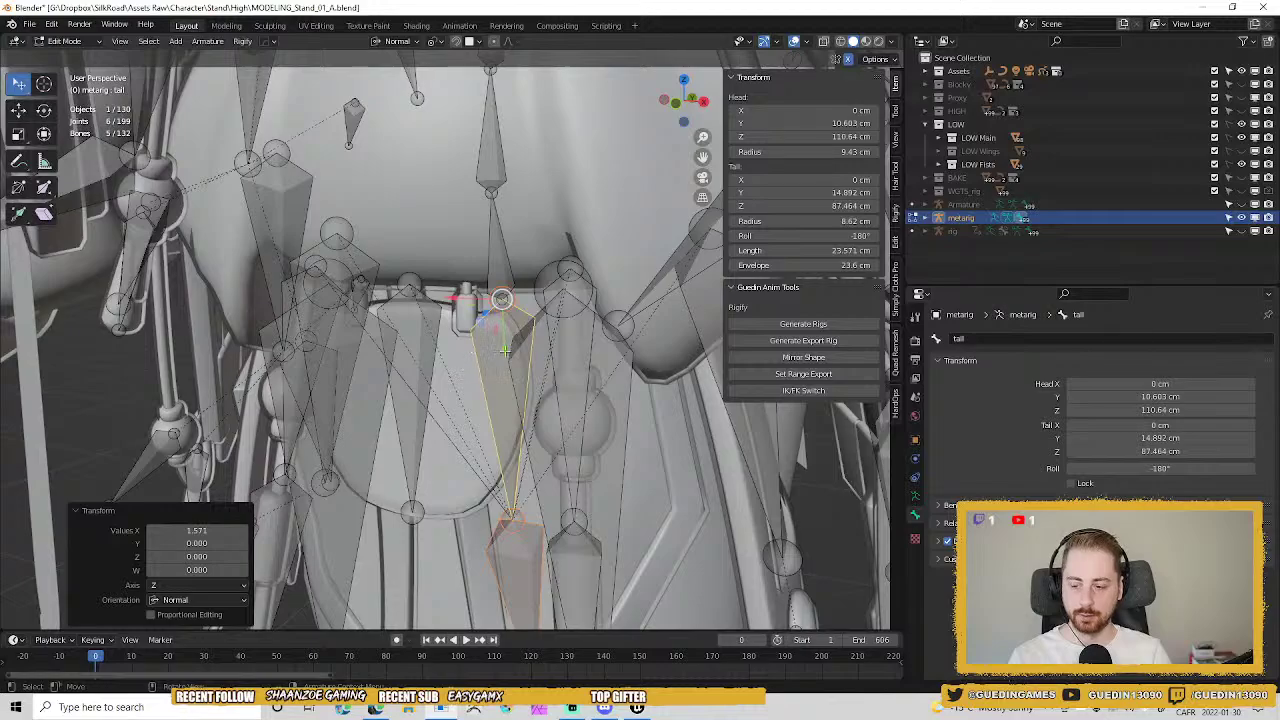
Add the lowest spine bone to the selection as the active bone and parent the tail bones to it with Keep Offset.
{"action": "middle_click_drag", "start_coordinate": [520, 343], "coordinate": [450, 427]}
{"action": "left_click", "coordinate": [409, 297]}
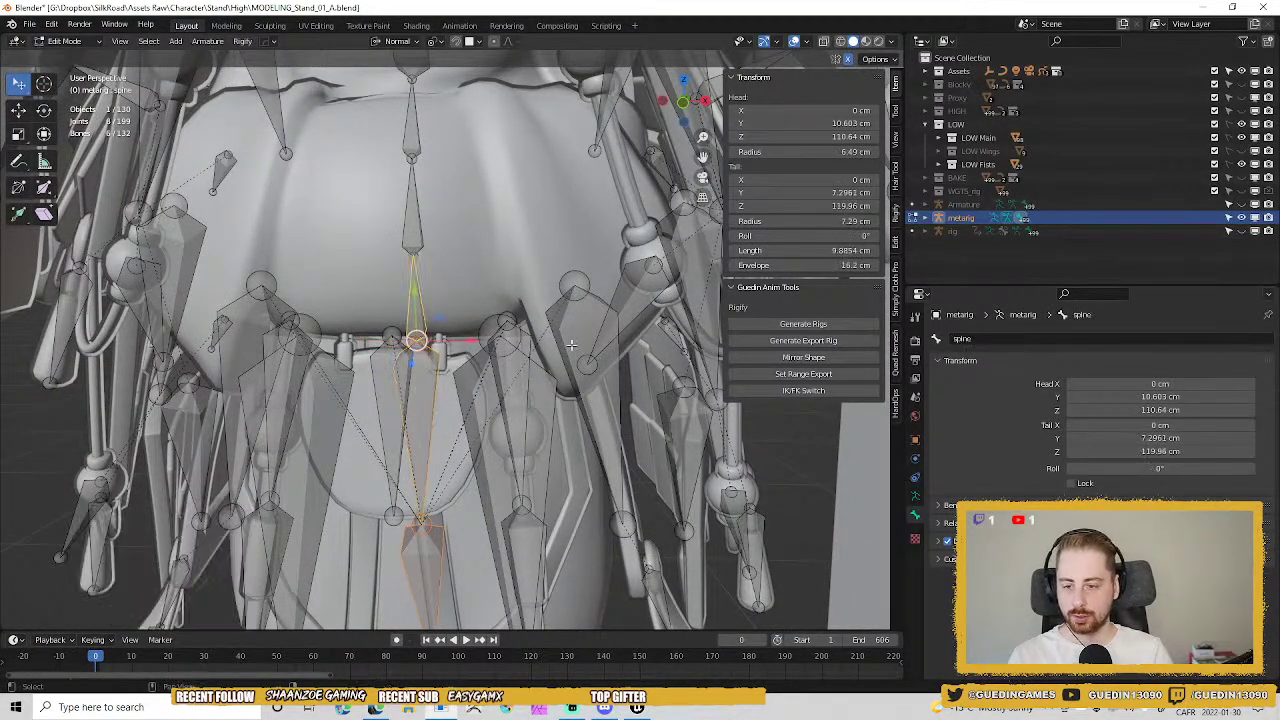
{"action": "key", "text": "ctrl+p"}
{"action": "left_click", "coordinate": [545, 358]}
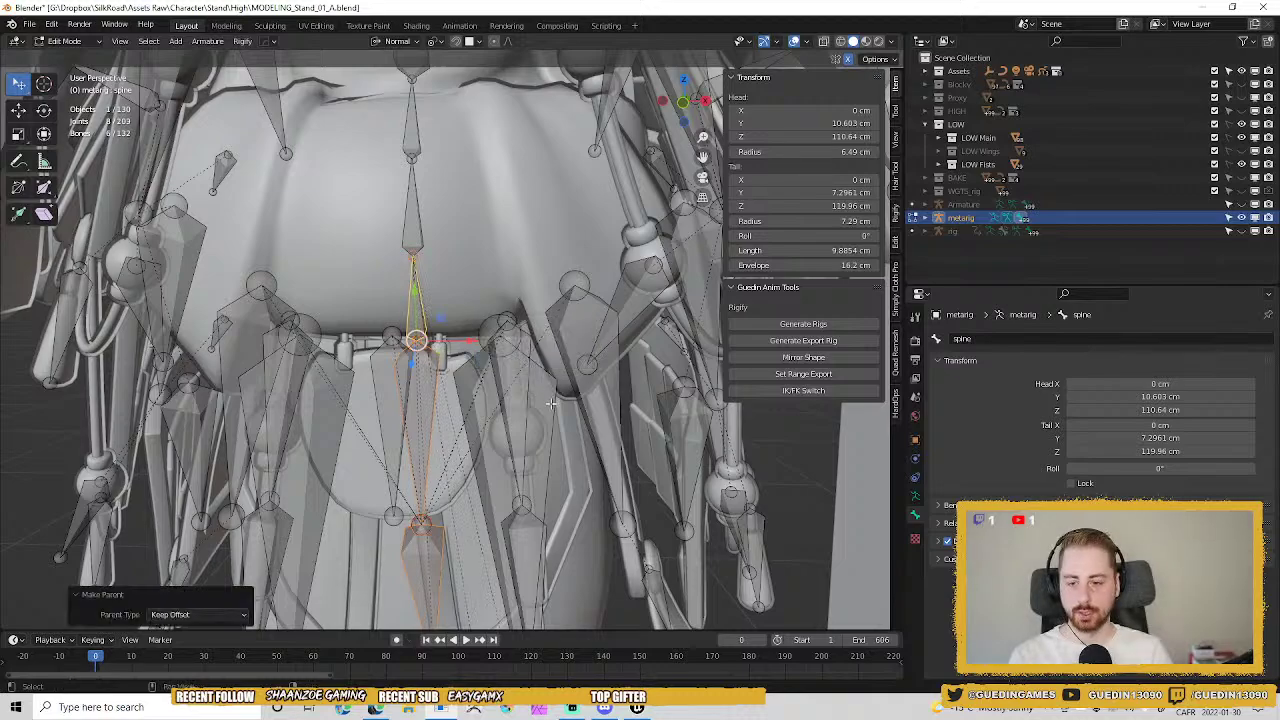
{"action": "middle_click_drag", "start_coordinate": [545, 358], "coordinate": [507, 376]}
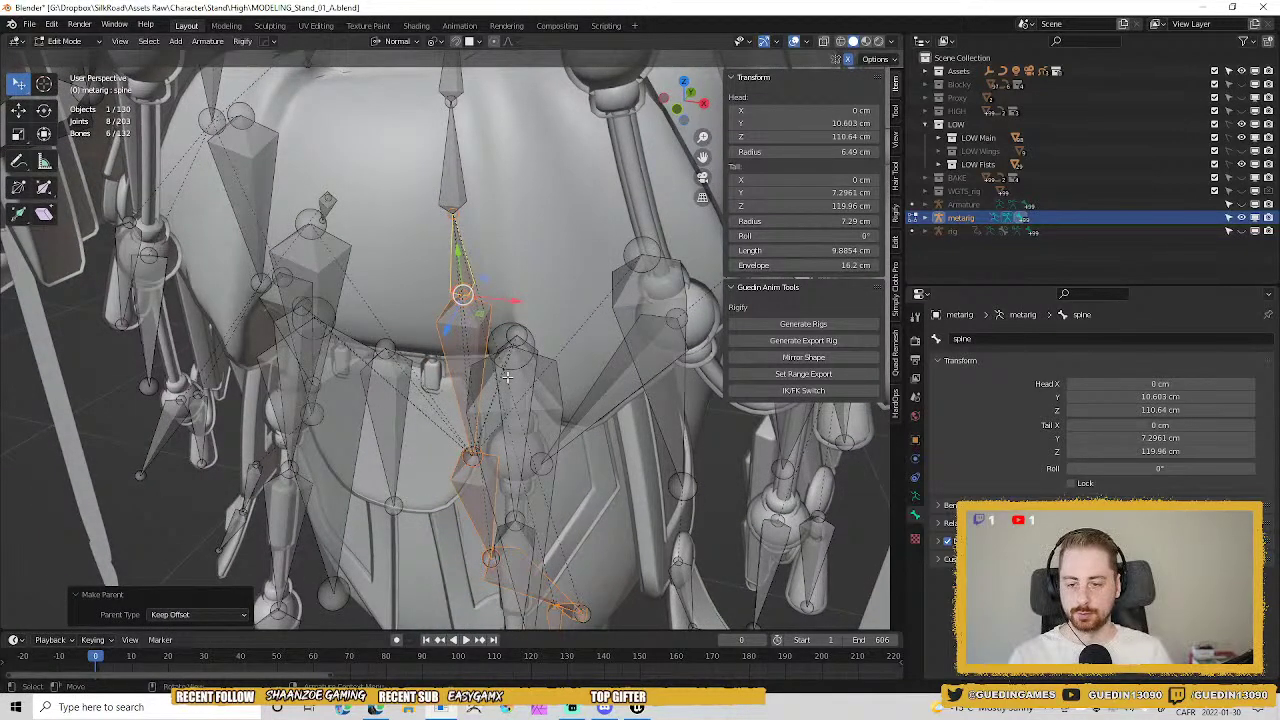
Switch the metarig to Pose Mode, test-rotate the lowest spine bone, and undo the rotation.
{"action": "key", "text": "ctrl+Tab"}
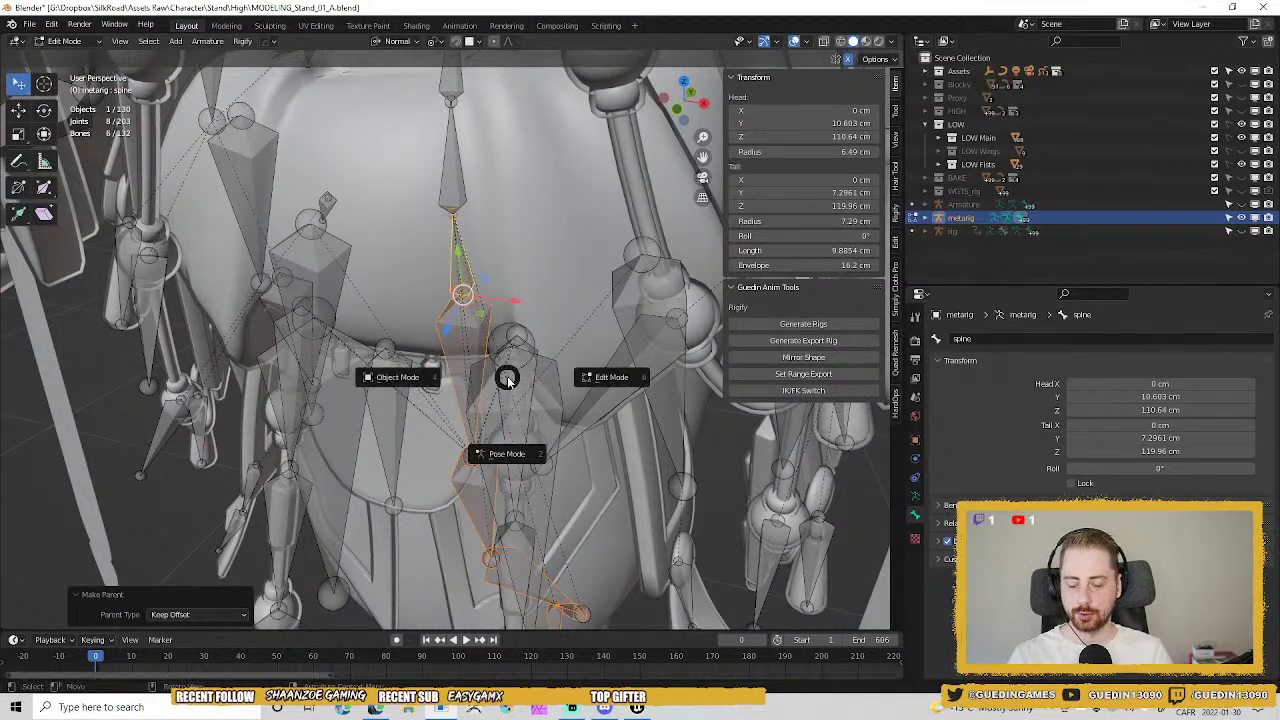
{"action": "left_click", "coordinate": [503, 453]}
{"action": "key", "text": "alt+a"}
{"action": "left_click", "coordinate": [460, 286]}
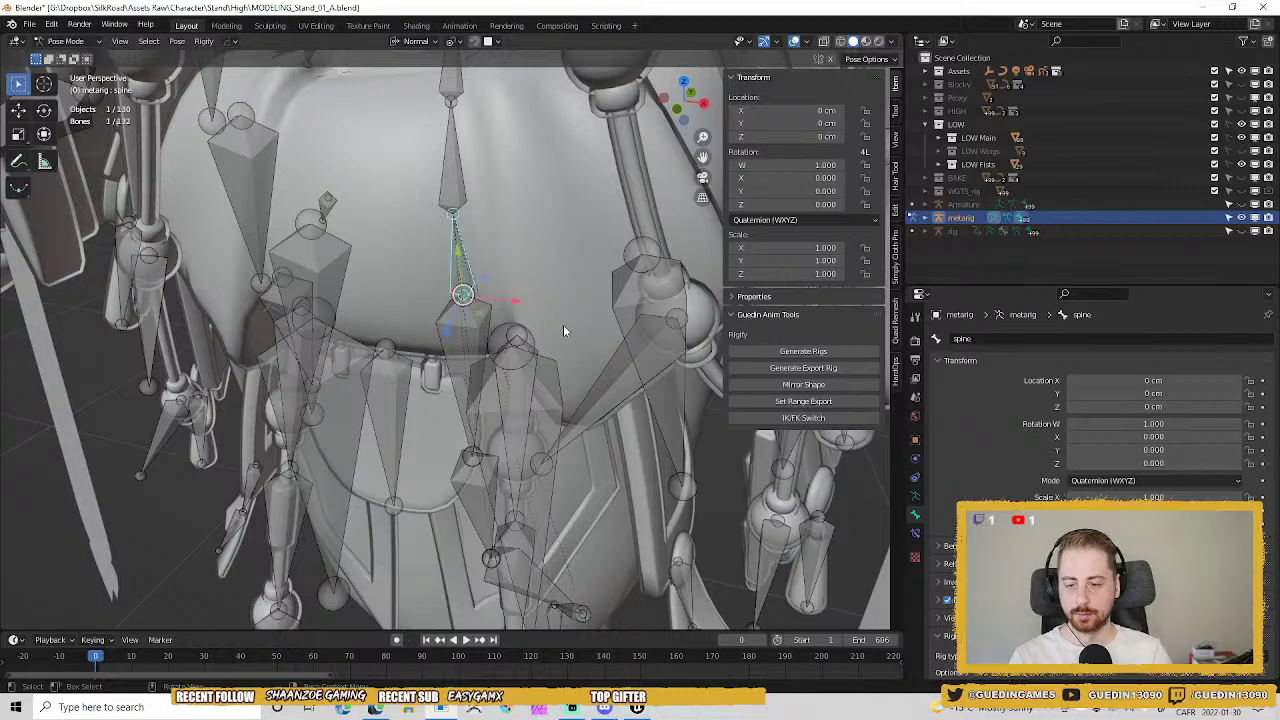
{"action": "key", "text": "r"}
{"action": "key", "text": "r"}
{"action": "left_click", "coordinate": [541, 388]}
{"action": "key", "text": "ctrl+z"}
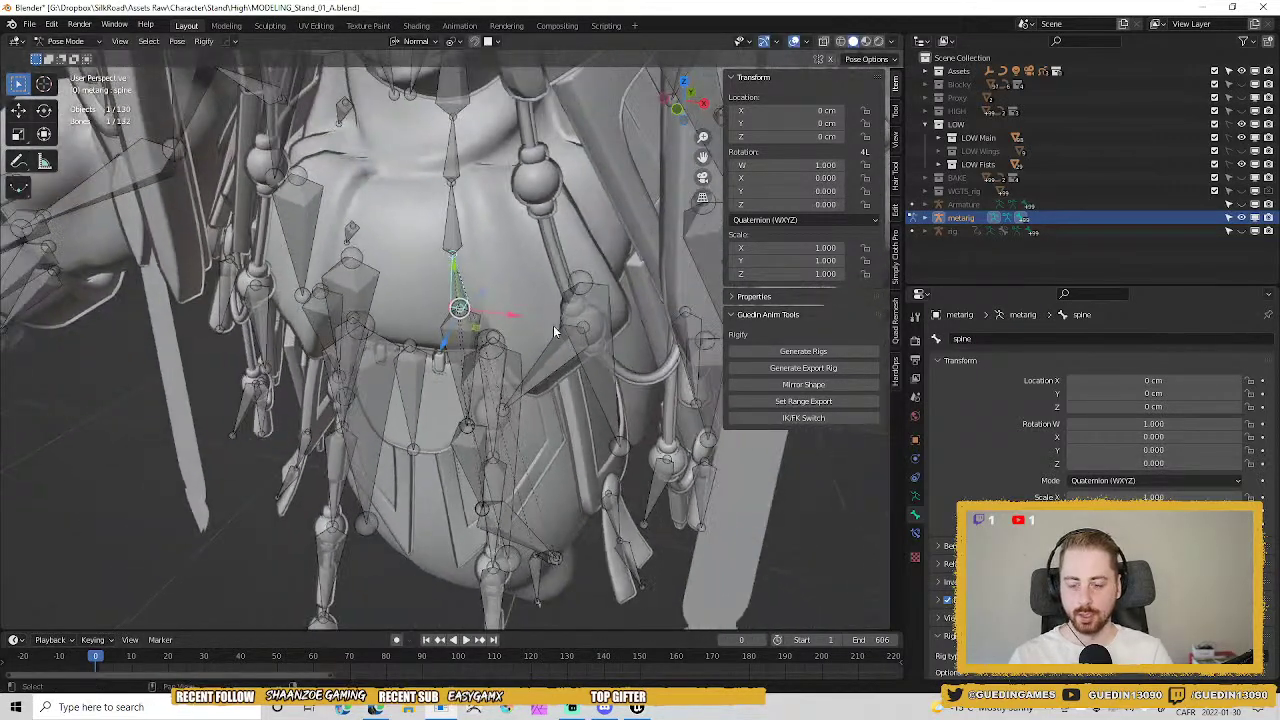
Return the metarig to Object Mode, show the Armature and rig objects, and generate the rigs from the metarig.
{"action": "key", "text": "ctrl+Tab"}
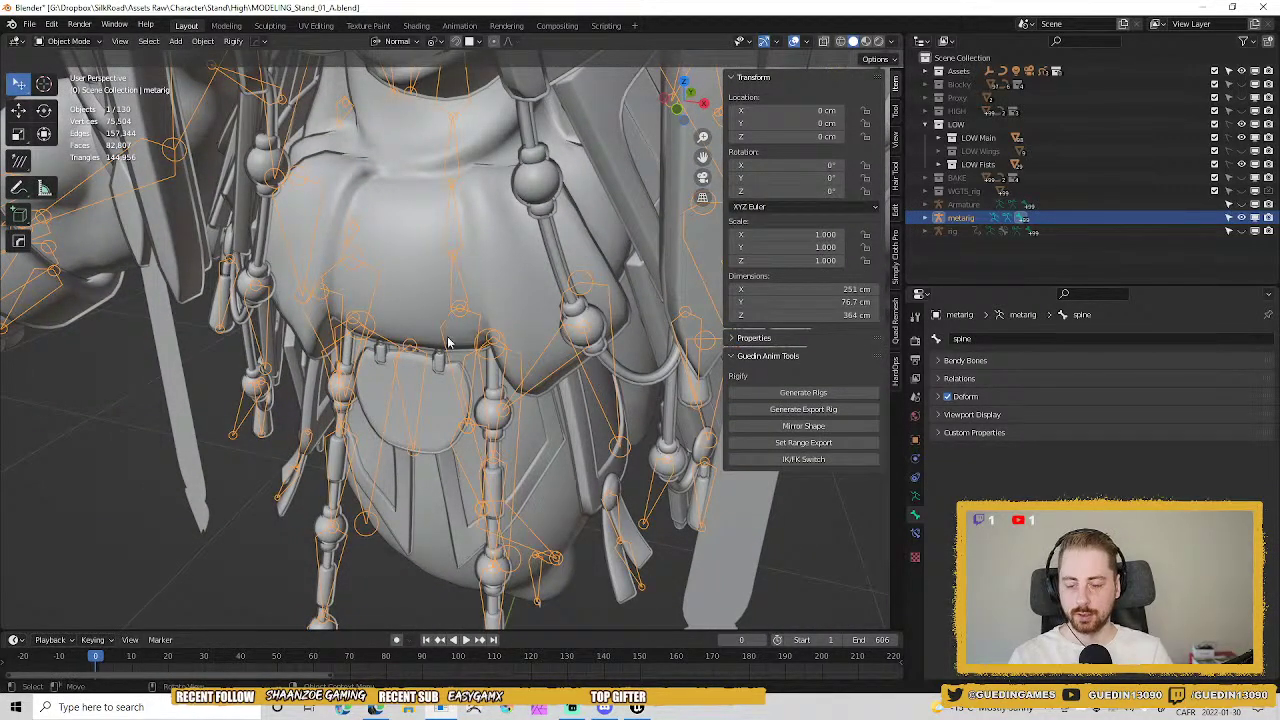
{"action": "scroll", "coordinate": [446, 320], "scroll_direction": "up", "scroll_amount": 3}
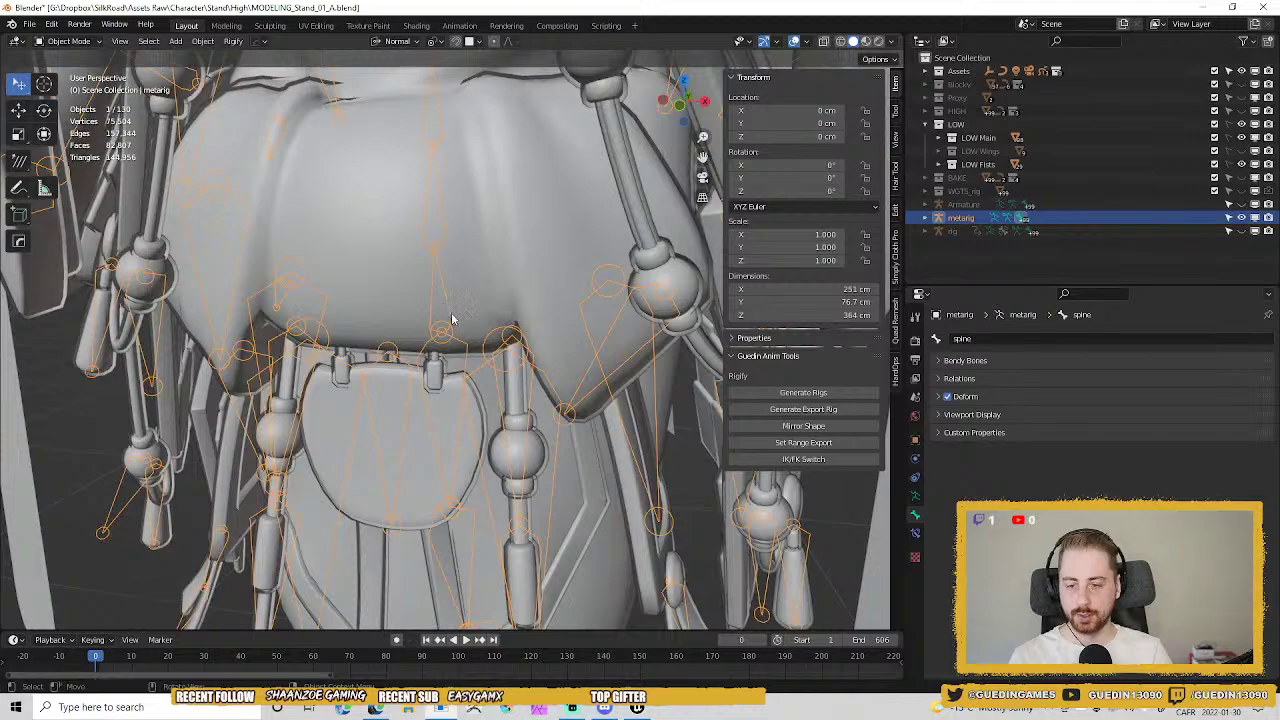
{"action": "scroll", "coordinate": [415, 322], "scroll_direction": "down", "scroll_amount": 1}
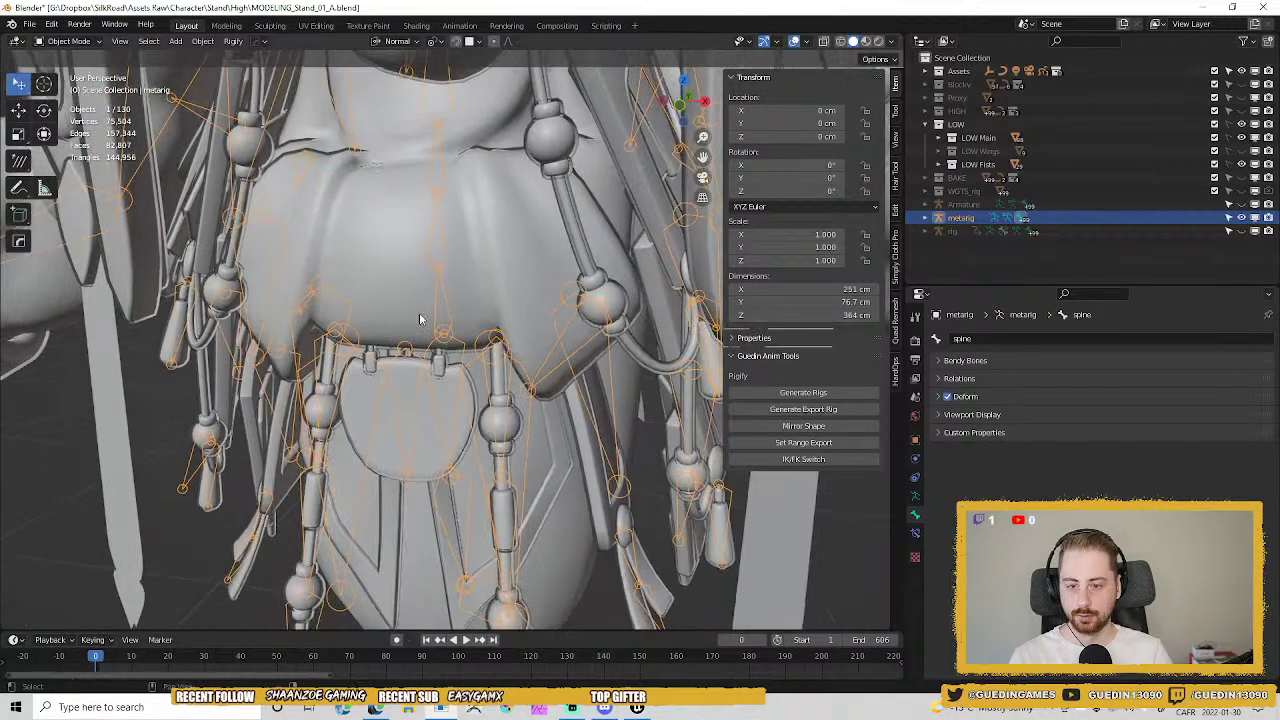
{"action": "middle_click_drag", "start_coordinate": [426, 345], "coordinate": [470, 365]}
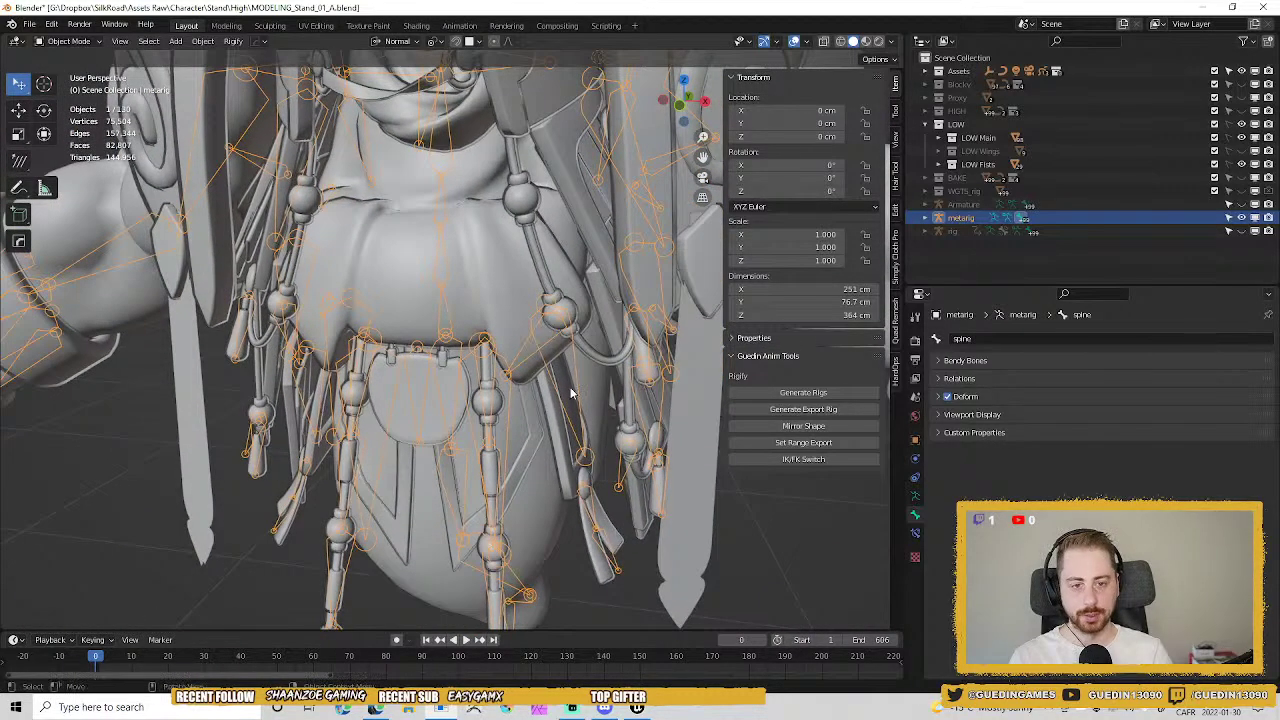
{"action": "left_click", "coordinate": [1243, 205]}
{"action": "middle_click_drag", "start_coordinate": [543, 329], "coordinate": [470, 330]}
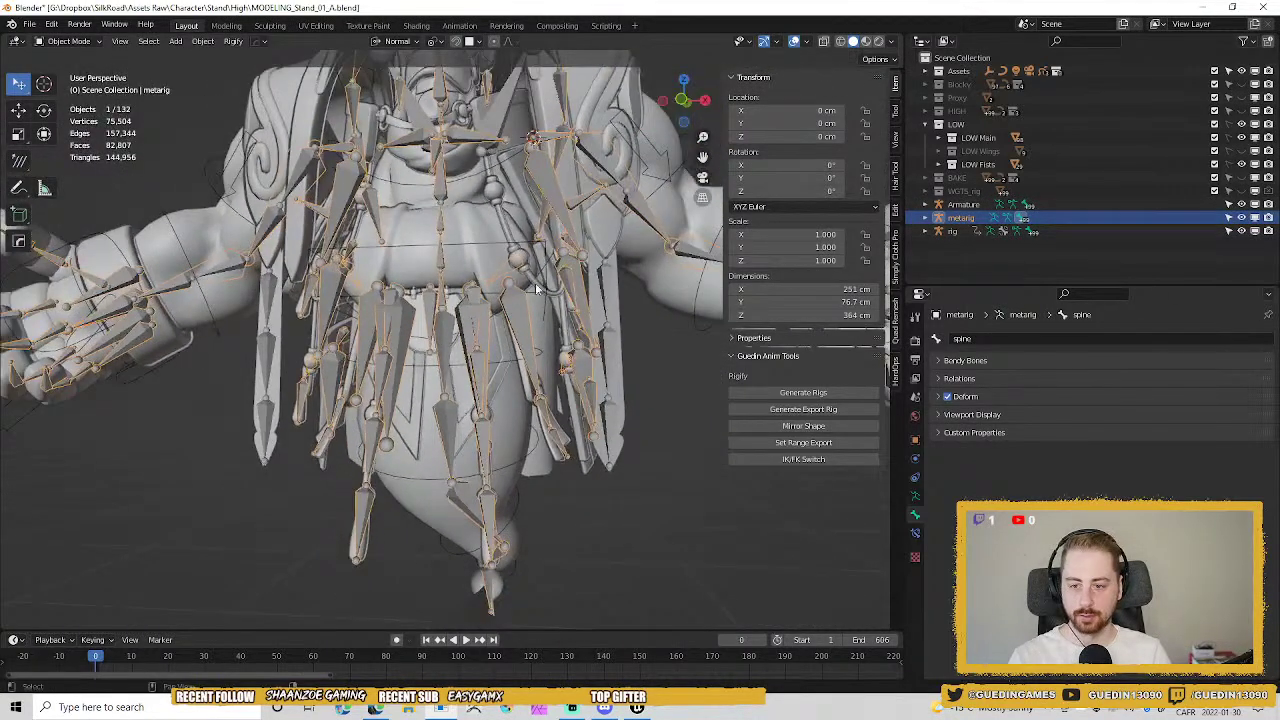
{"action": "left_click", "coordinate": [769, 391]}
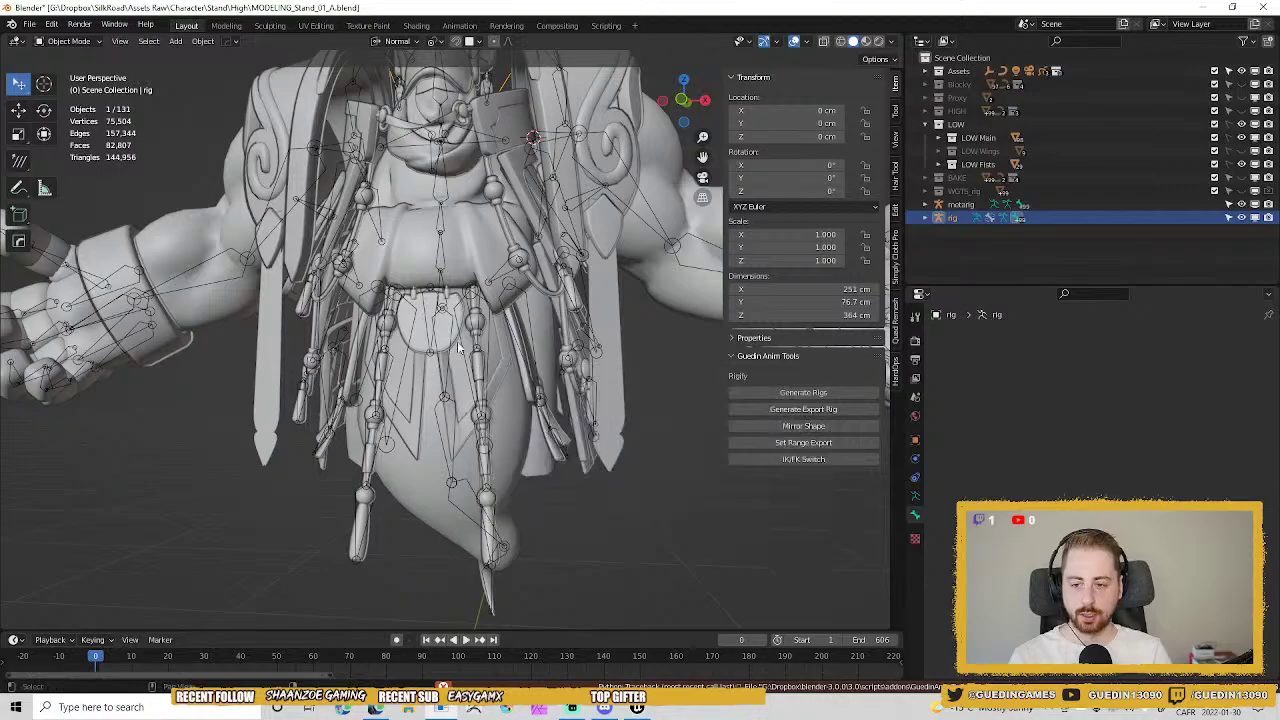
Undo the rig generation and show the Armature and rig objects alongside the metarig.
{"action": "middle_click_drag", "start_coordinate": [460, 347], "coordinate": [560, 400]}
{"action": "left_click", "coordinate": [595, 425]}
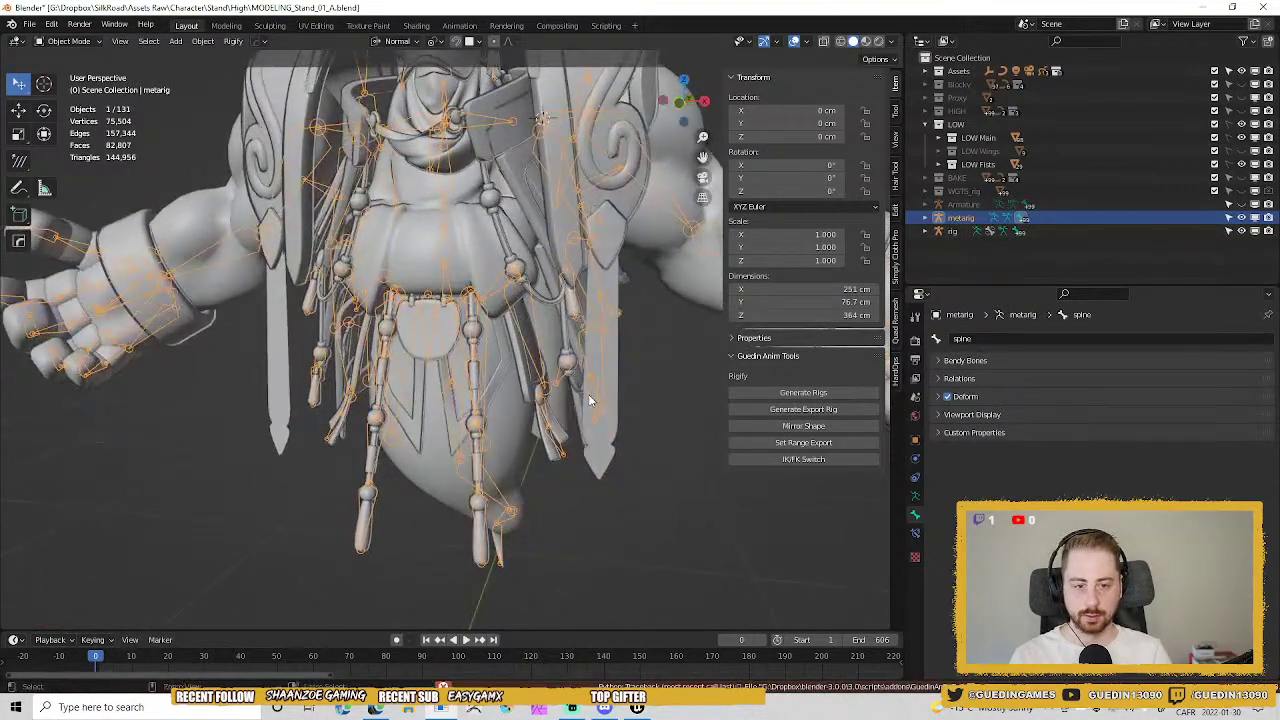
{"action": "left_click", "coordinate": [1241, 231]}
{"action": "left_click", "coordinate": [1241, 231]}
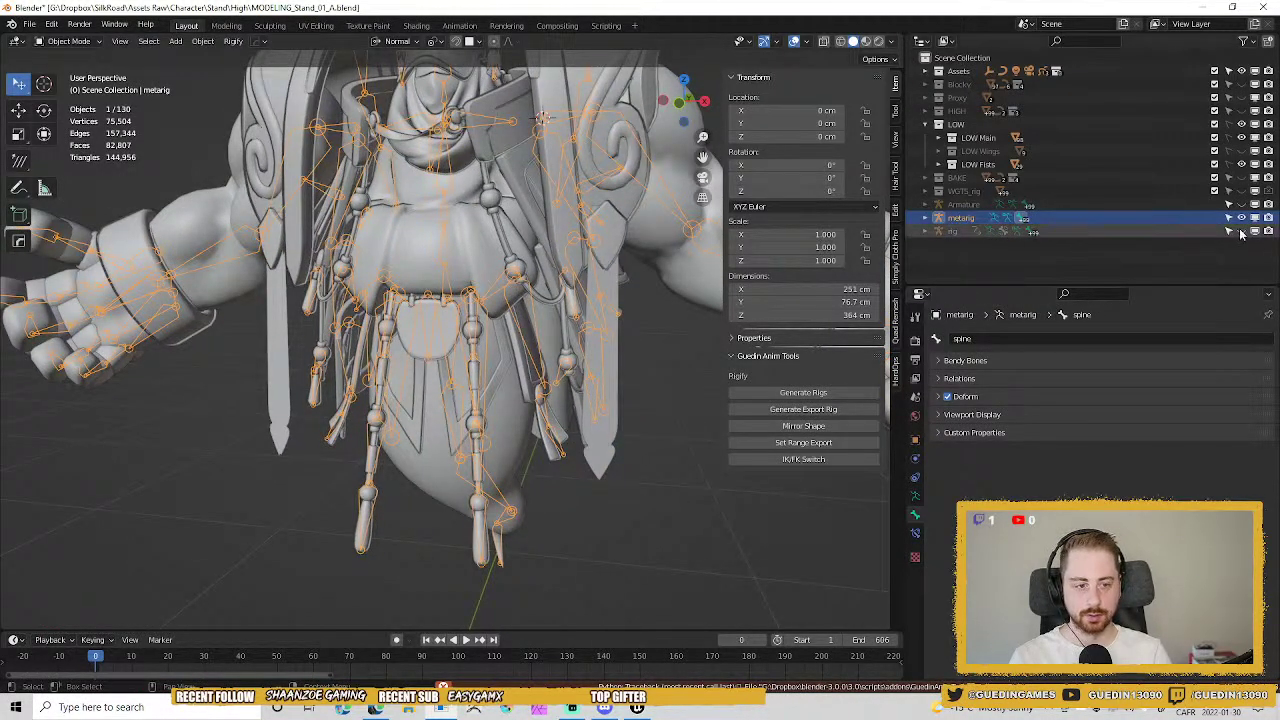
{"action": "left_click", "coordinate": [1241, 204]}
{"action": "middle_click_drag", "start_coordinate": [600, 361], "coordinate": [437, 309]}
{"action": "scroll", "coordinate": [417, 294], "scroll_direction": "up", "scroll_amount": 4}
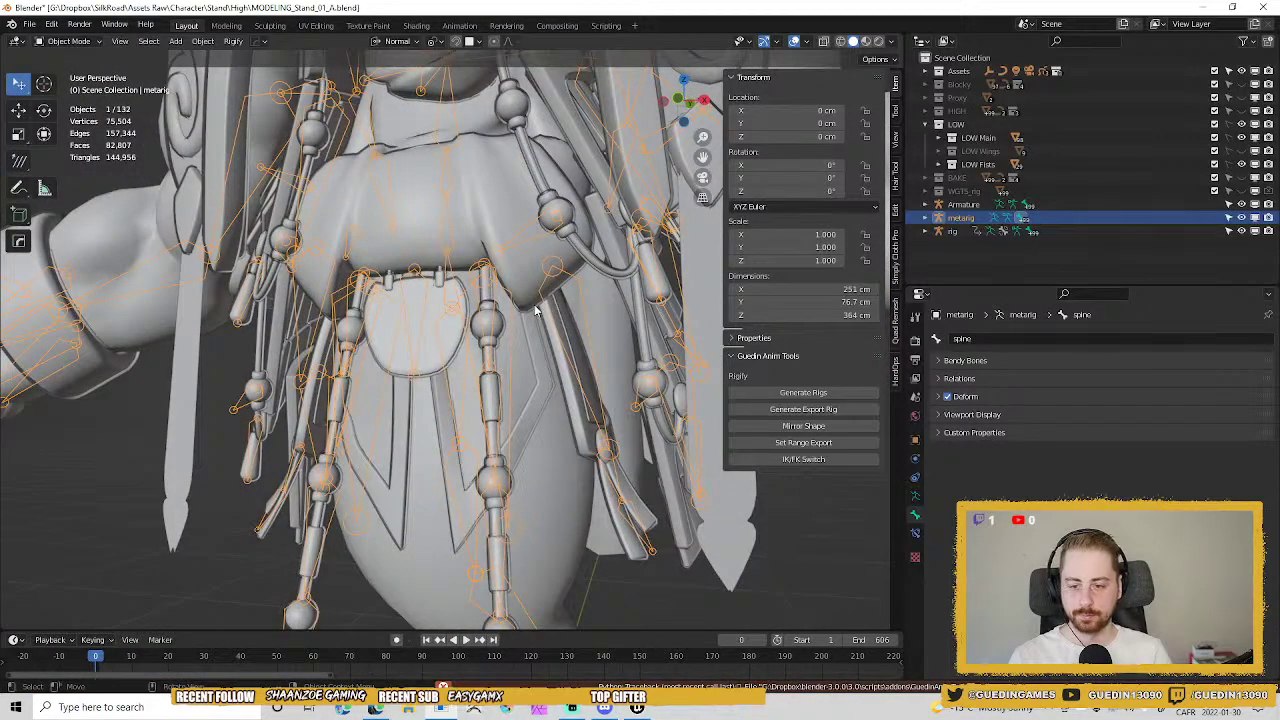
Reopen the recent file MODELING_Stand_01_A.blend without saving the current changes.
{"action": "key", "text": "shift+ctrl+o"}
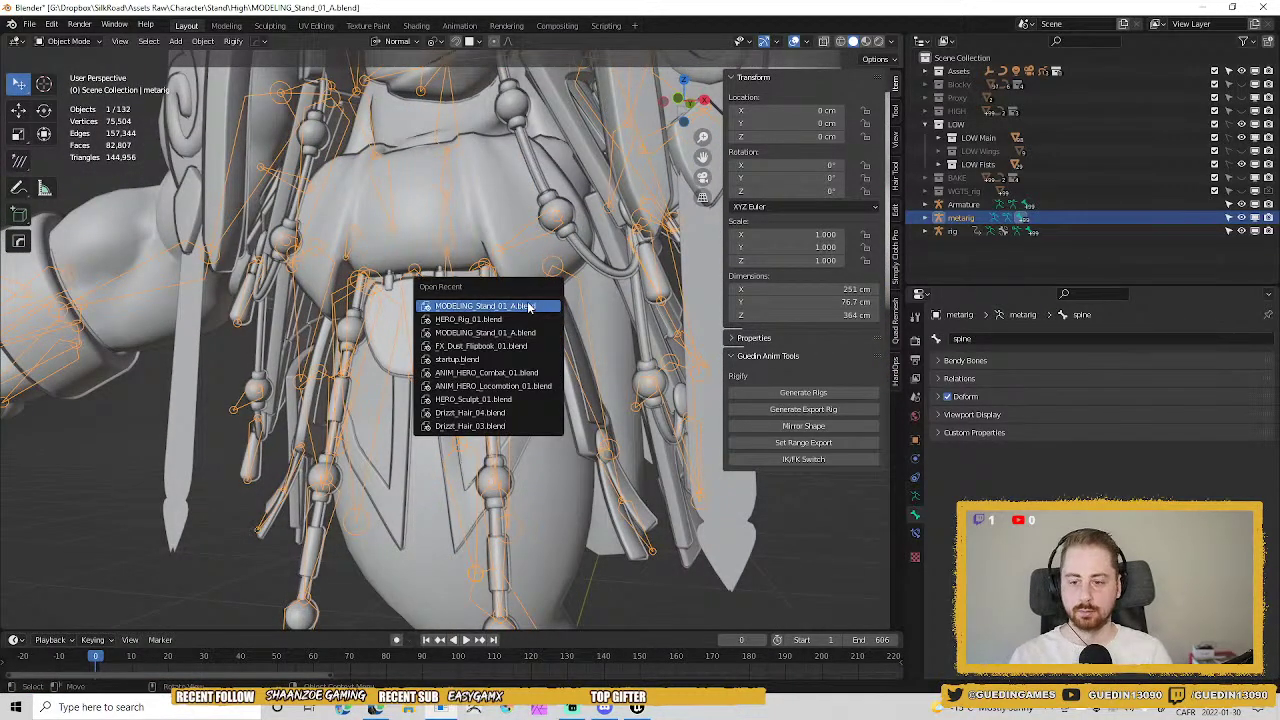
{"action": "left_click", "coordinate": [528, 306]}
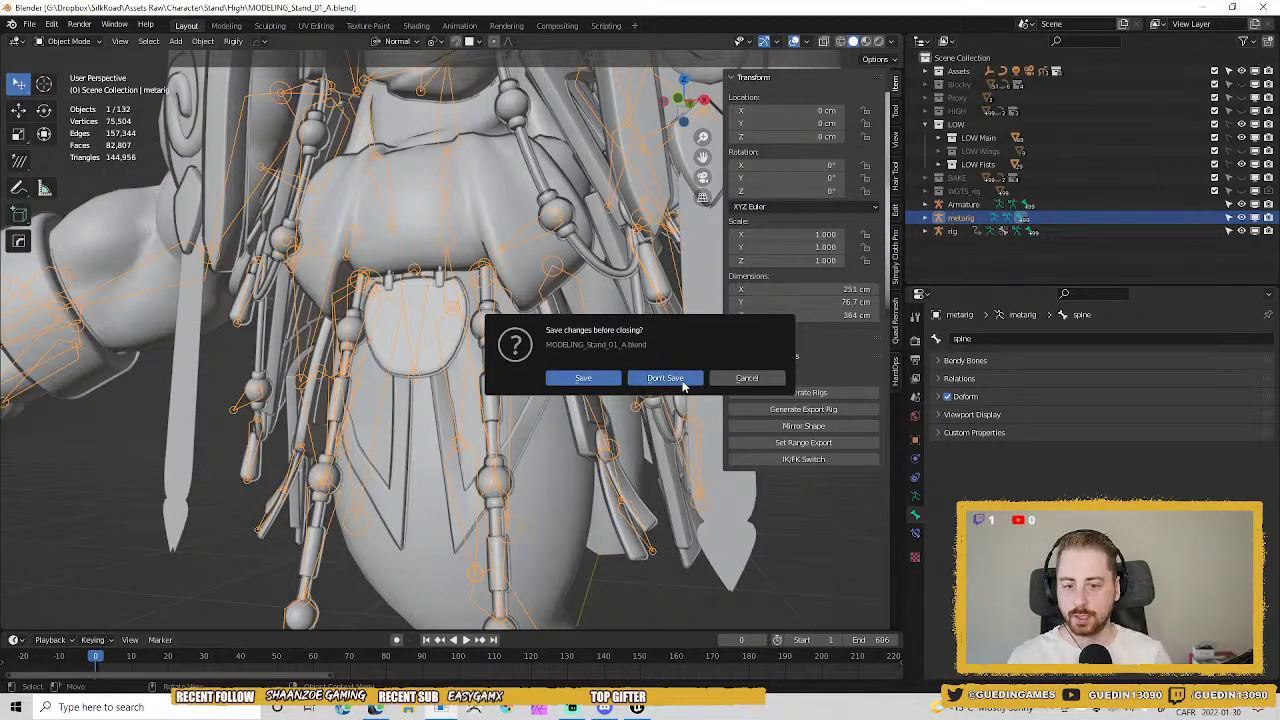
{"action": "left_click", "coordinate": [665, 378]}
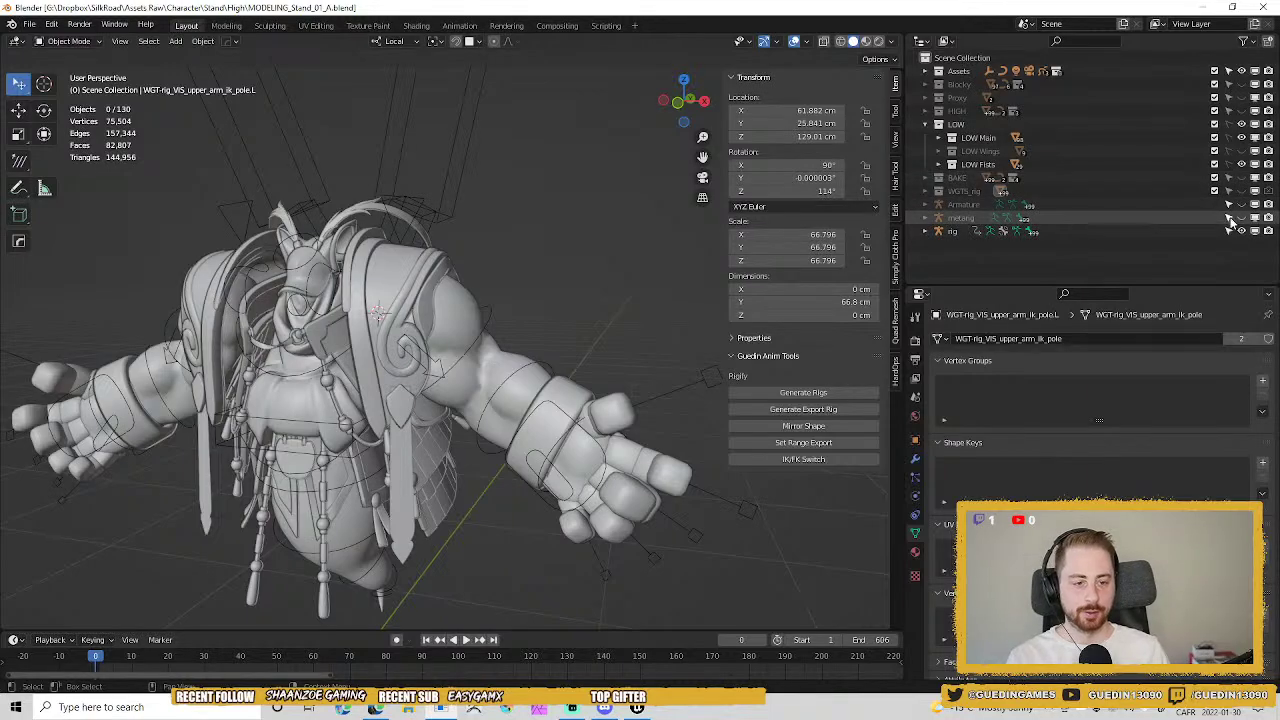
Show and select the metarig, and keep the Armature and rig objects hidden.
{"action": "middle_click_drag", "start_coordinate": [414, 436], "coordinate": [569, 374], "text": "shift"}
{"action": "scroll", "coordinate": [571, 378], "scroll_direction": "up", "scroll_amount": 3}
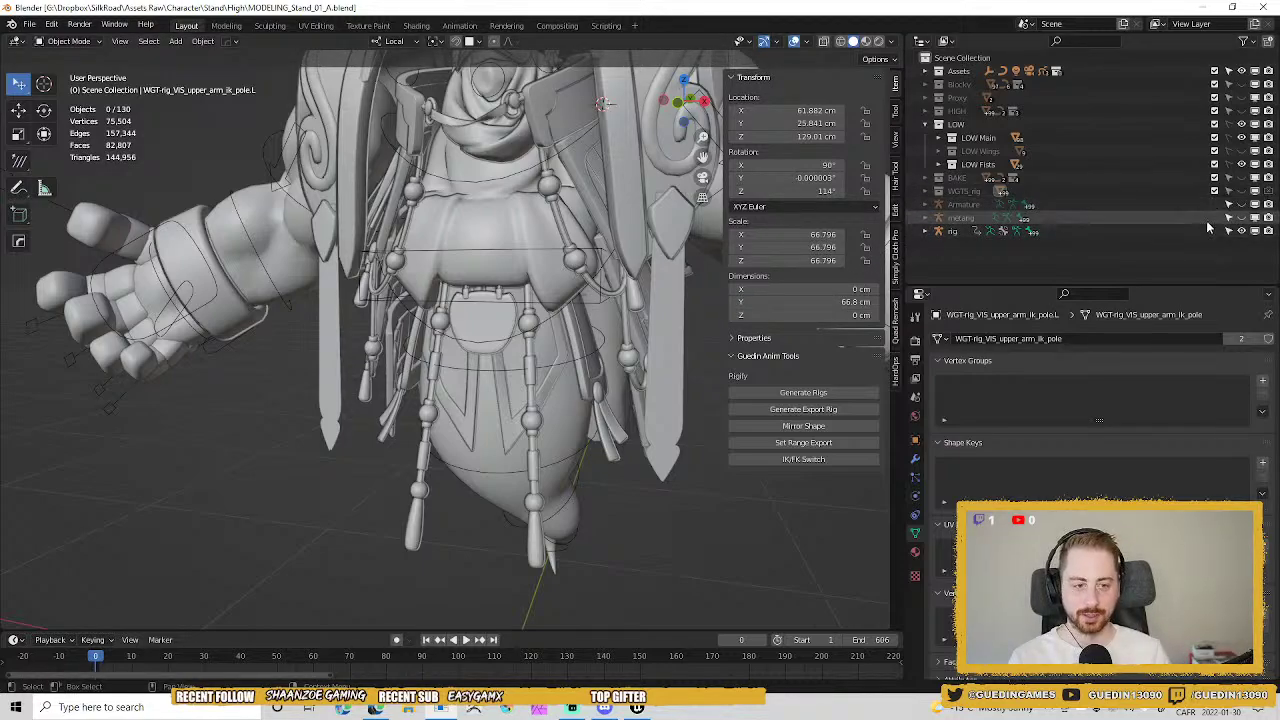
{"action": "left_click", "coordinate": [1242, 217]}
{"action": "left_click", "coordinate": [1242, 204]}
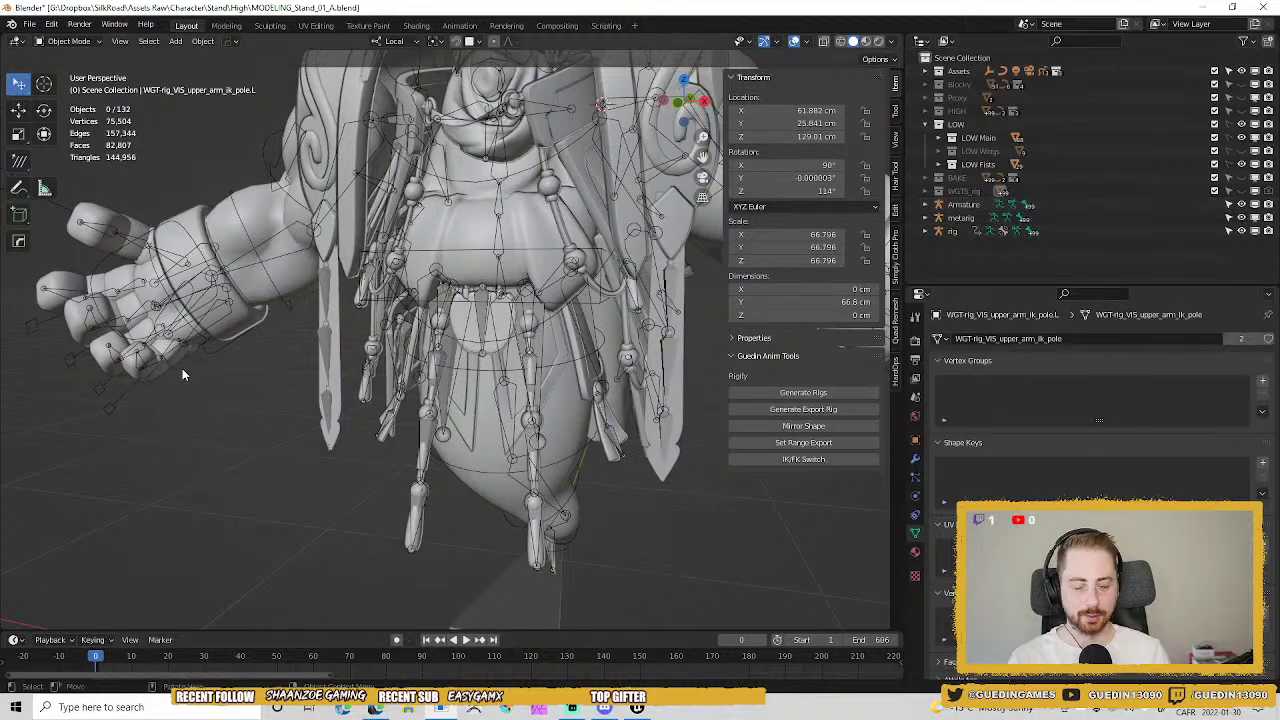
{"action": "middle_click_drag", "start_coordinate": [508, 376], "coordinate": [508, 250], "text": "shift"}
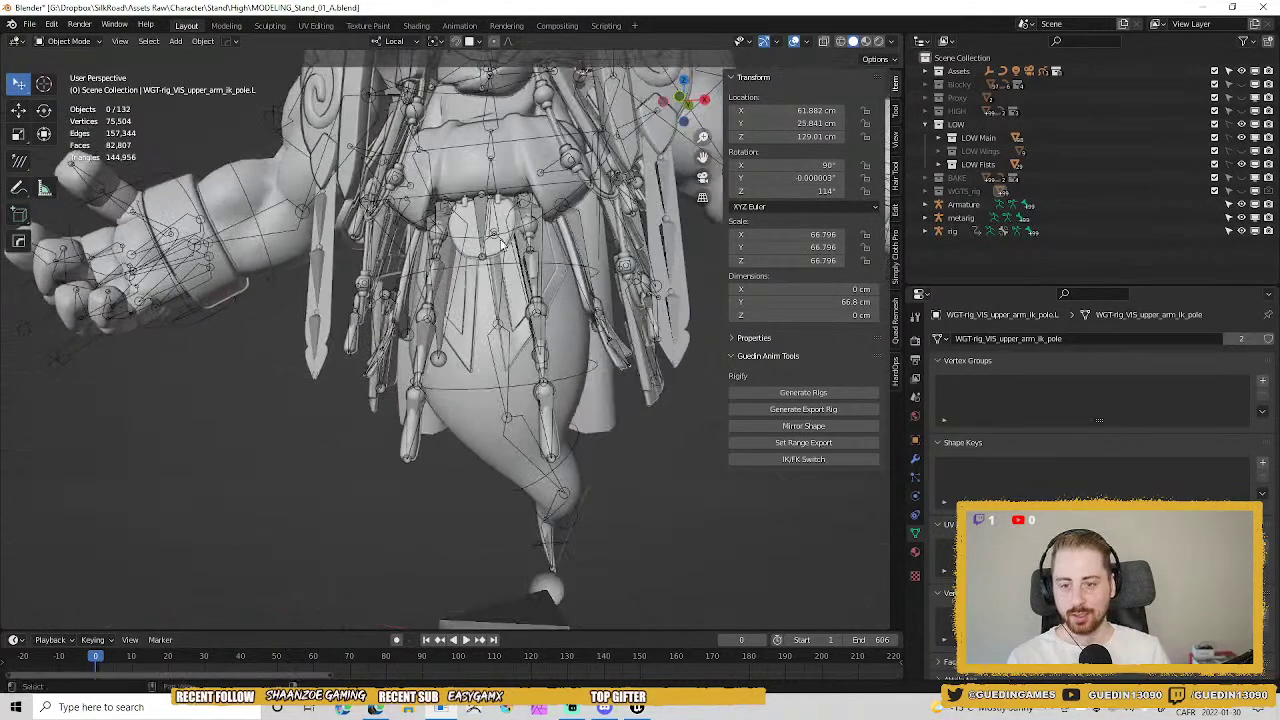
{"action": "left_click", "coordinate": [963, 219]}
{"action": "left_click", "coordinate": [1242, 230]}
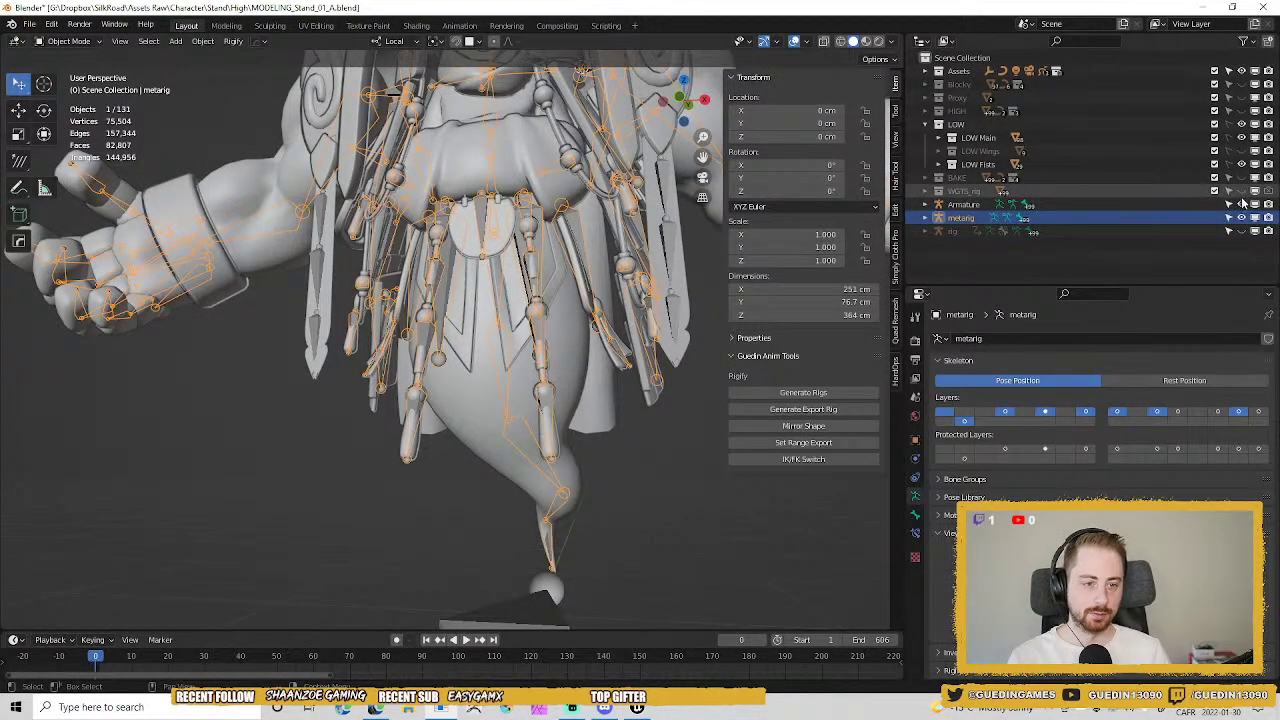
{"action": "left_click", "coordinate": [1242, 204]}
Enter Edit Mode on the metarig to work on the tail bones below the hips.
{"action": "scroll", "coordinate": [500, 309], "scroll_direction": "up", "scroll_amount": 1}
{"action": "key", "text": "Tab"}
{"action": "scroll", "coordinate": [500, 300], "scroll_direction": "up", "scroll_amount": 3}
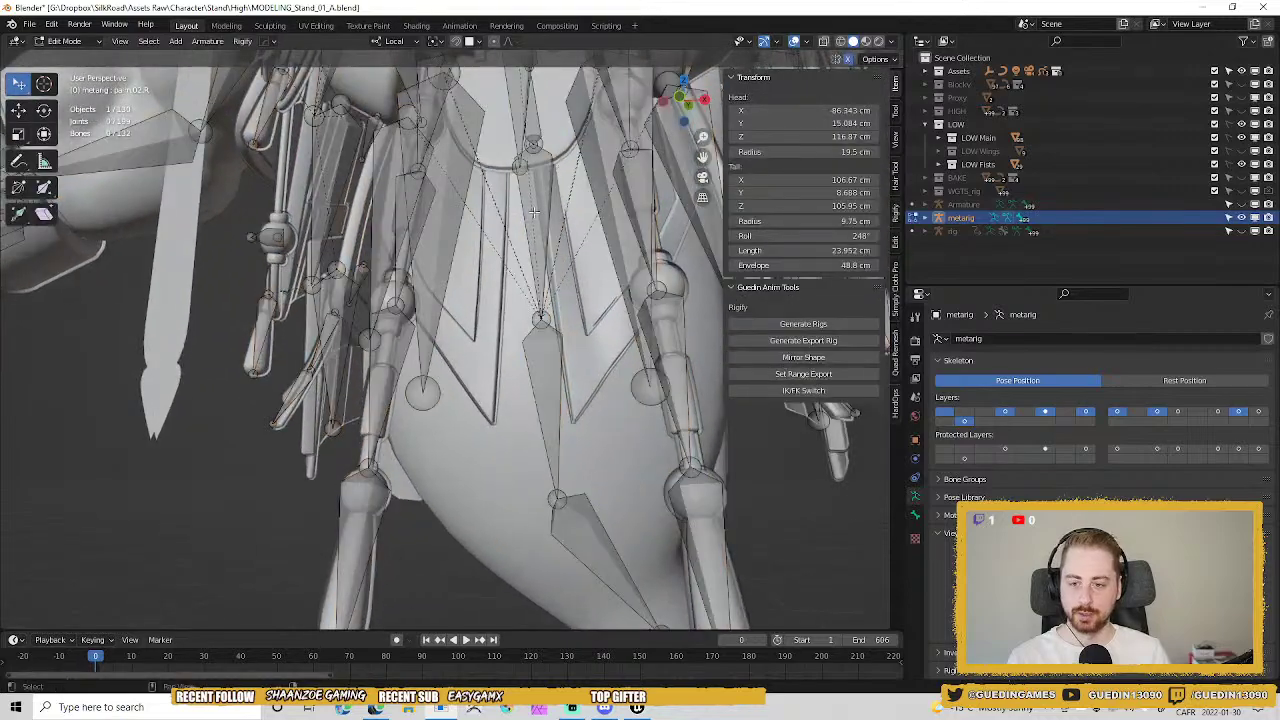
{"action": "middle_click_drag", "start_coordinate": [500, 205], "coordinate": [530, 178]}
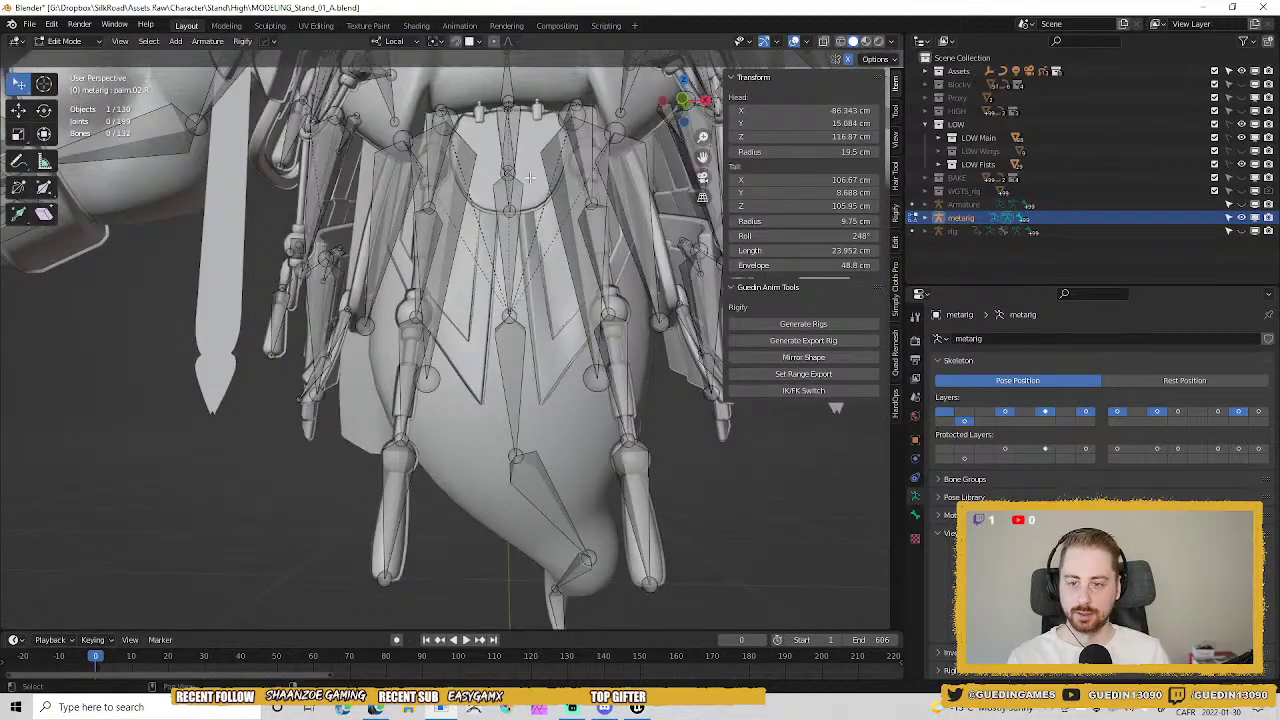
Select all five tail bones of the metarig and roll them by 90 degrees.
{"action": "left_click", "coordinate": [560, 598]}
{"action": "left_click", "coordinate": [578, 562], "text": "shift"}
{"action": "left_click", "coordinate": [522, 461], "text": "shift"}
{"action": "left_click", "coordinate": [510, 368], "text": "shift"}
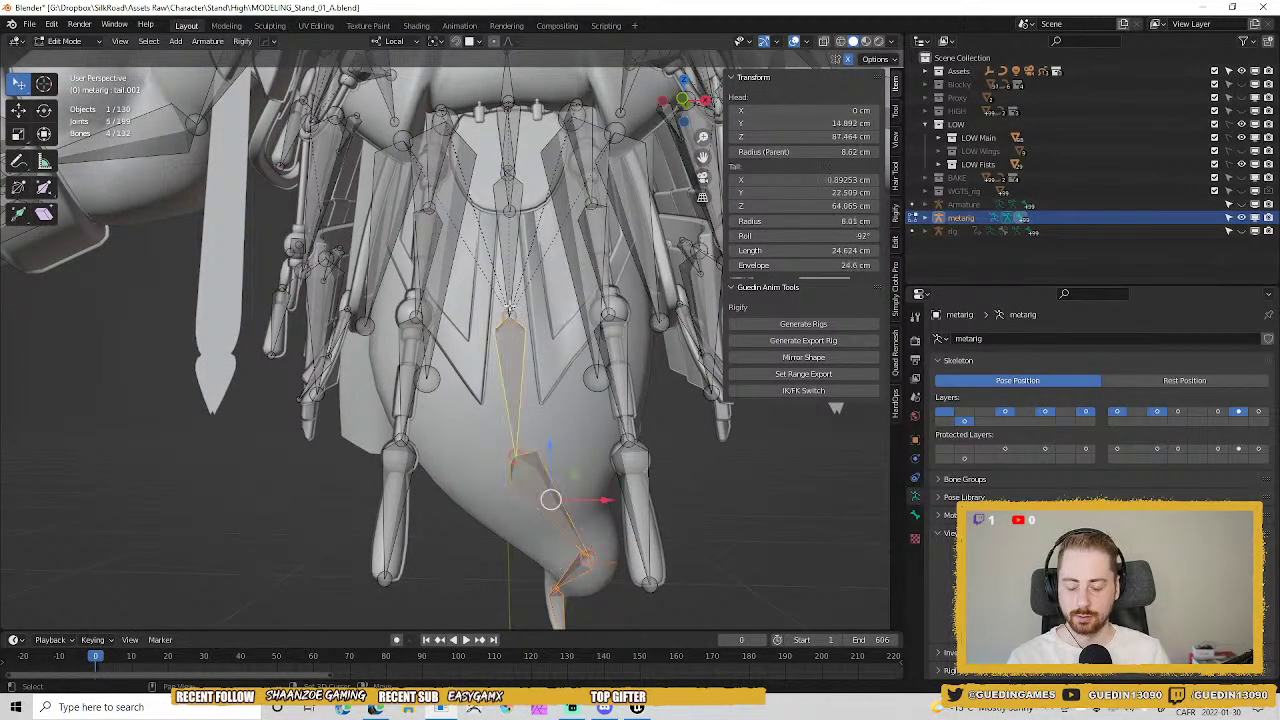
{"action": "left_click", "coordinate": [511, 229], "text": "shift"}
{"action": "middle_click_drag", "start_coordinate": [511, 229], "coordinate": [498, 265]}
{"action": "key", "text": "ctrl+r"}
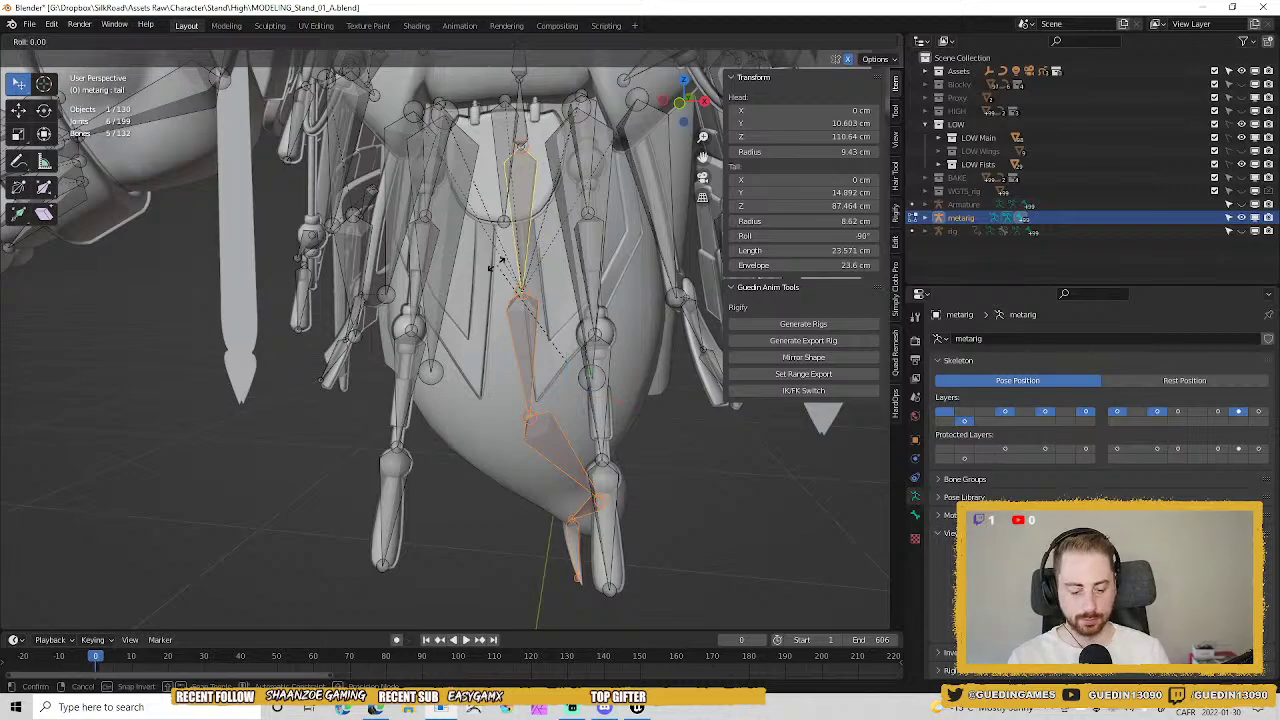
{"action": "type", "text": "90"}
{"action": "key", "text": "Return"}
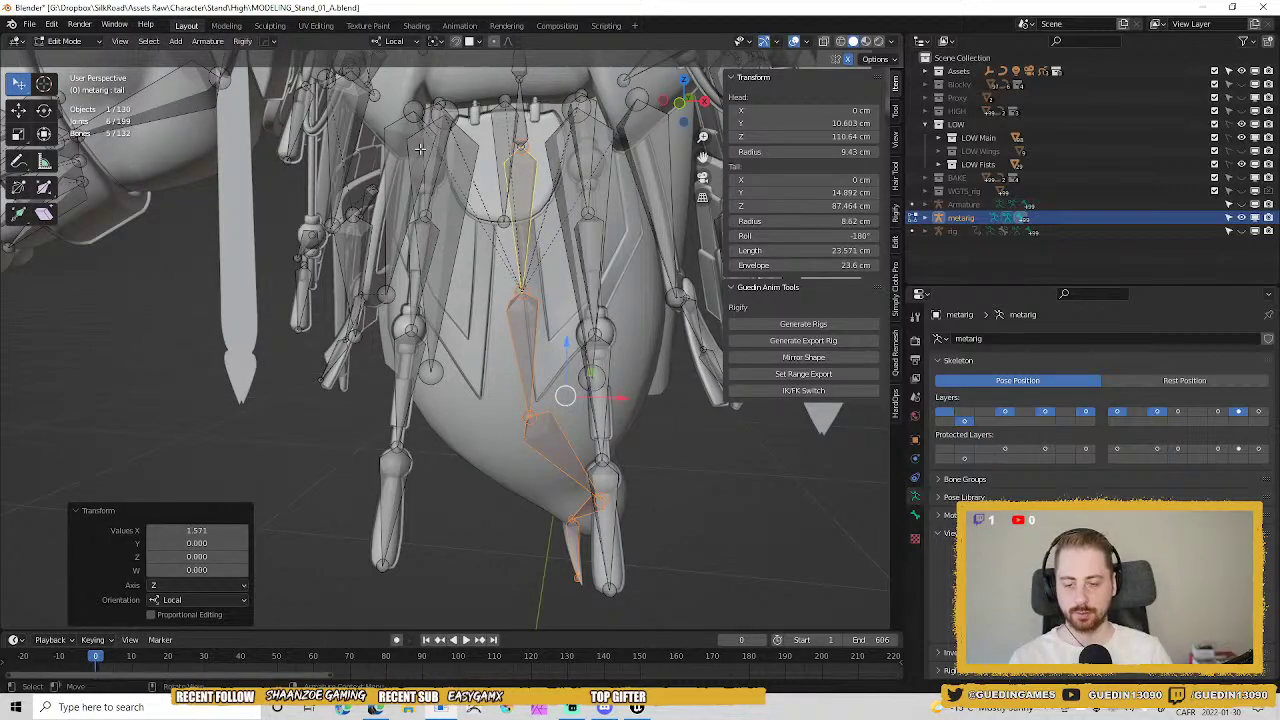
Select the first tail bone and switch the transform orientation to Normal.
{"action": "left_click", "coordinate": [519, 178]}
{"action": "key", "text": "ctrl+alt+space"}
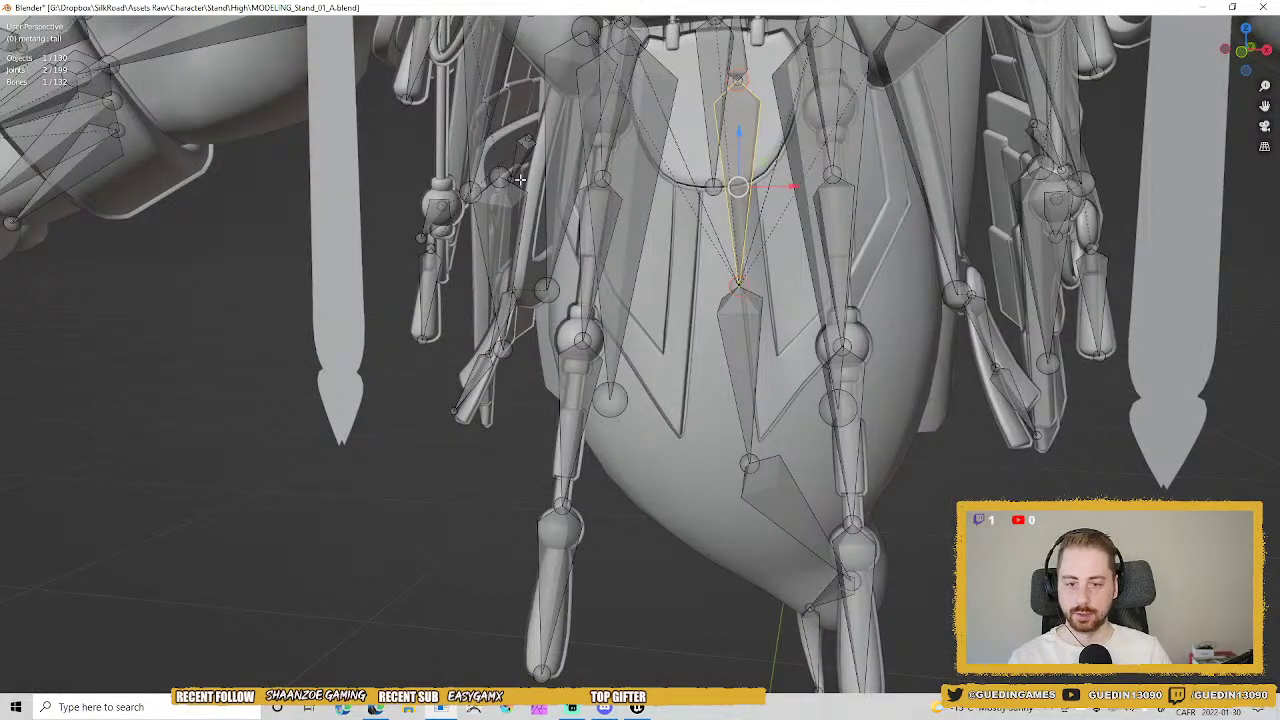
{"action": "key", "text": "ctrl+alt+space"}
{"action": "key", "text": "shift+s"}
{"action": "left_click", "coordinate": [522, 254]}
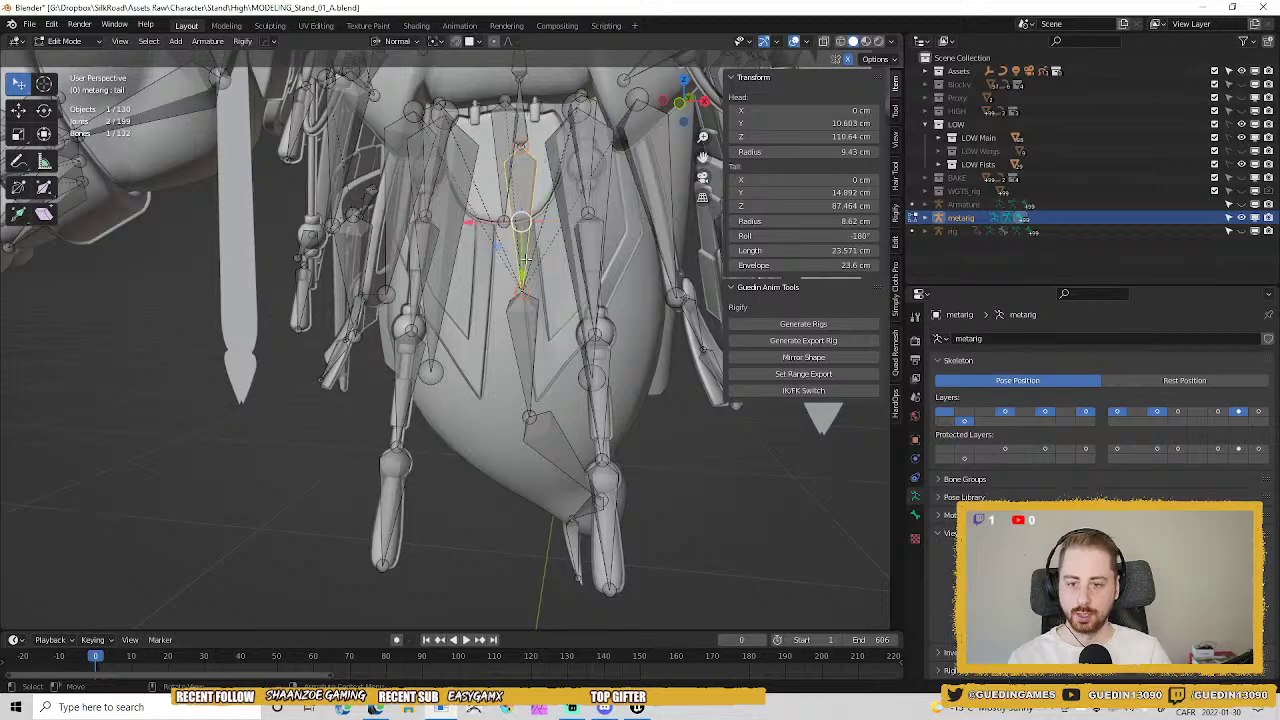
Examine the axis directions of the tail bones and of the spine bone they meet at the hips.
{"action": "middle_click_drag", "start_coordinate": [524, 260], "coordinate": [515, 328]}
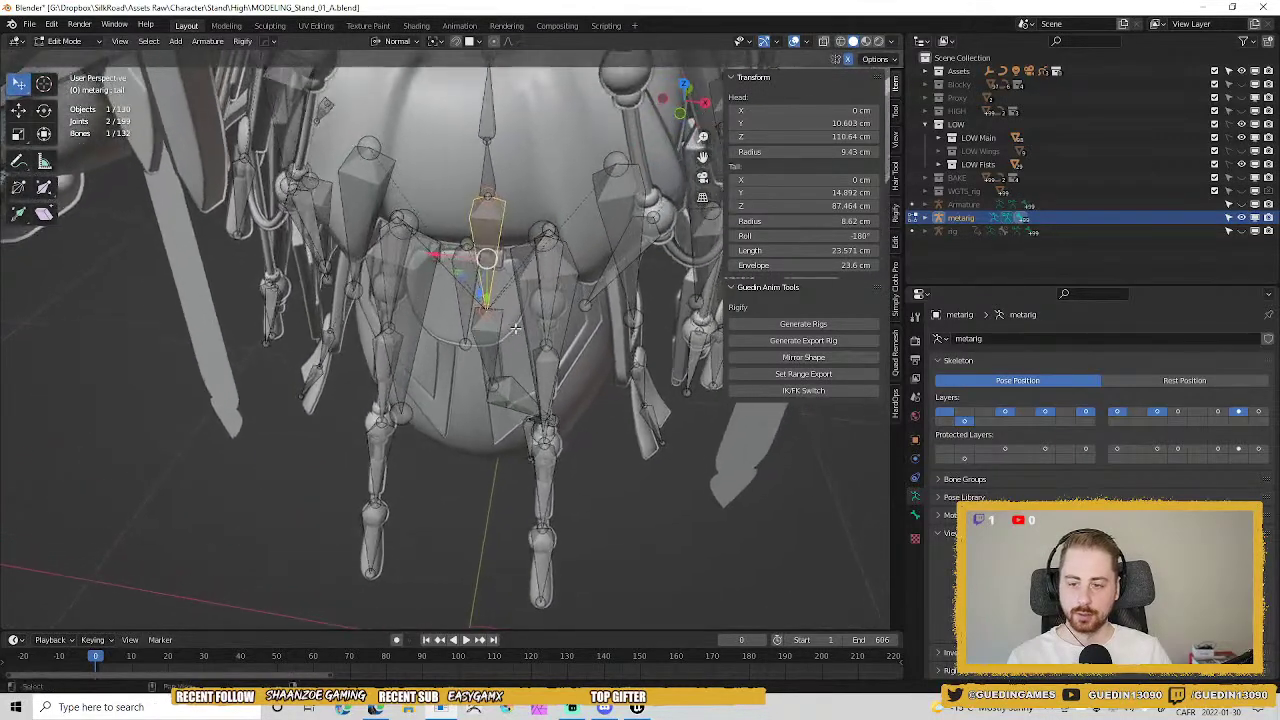
{"action": "left_click", "coordinate": [485, 362]}
{"action": "left_click", "coordinate": [533, 418]}
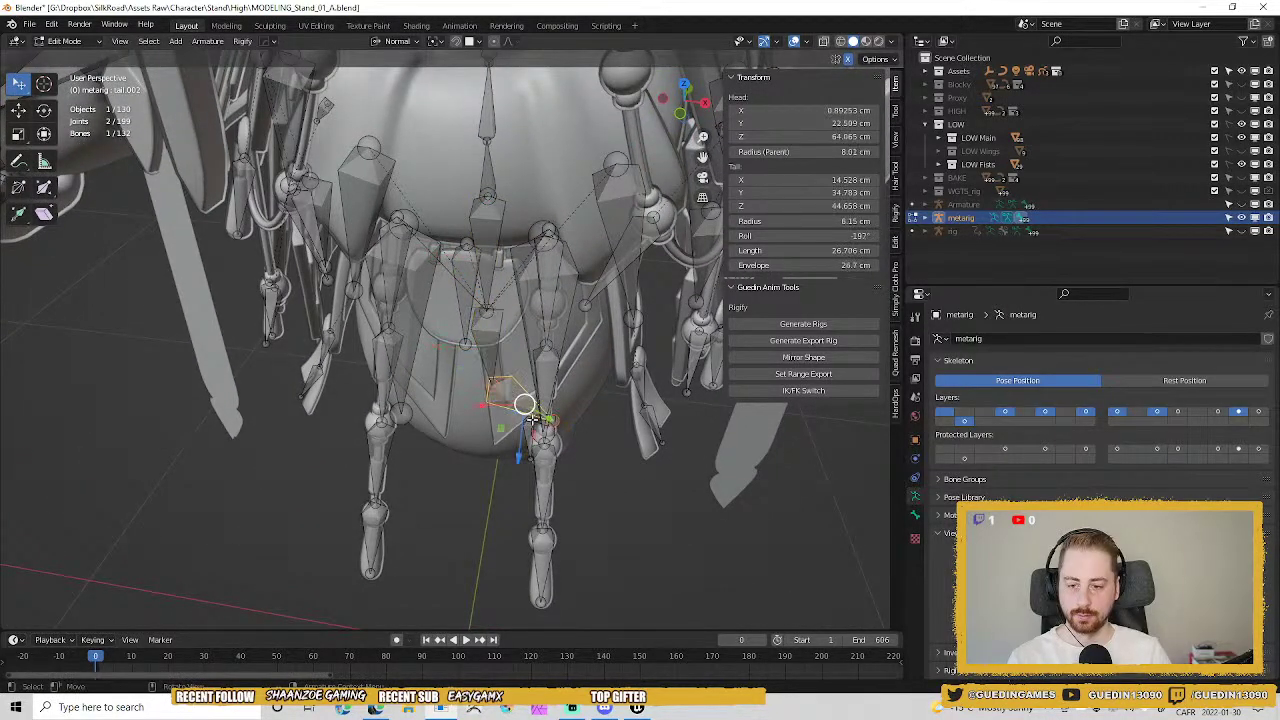
{"action": "middle_click_drag", "start_coordinate": [682, 495], "coordinate": [452, 336]}
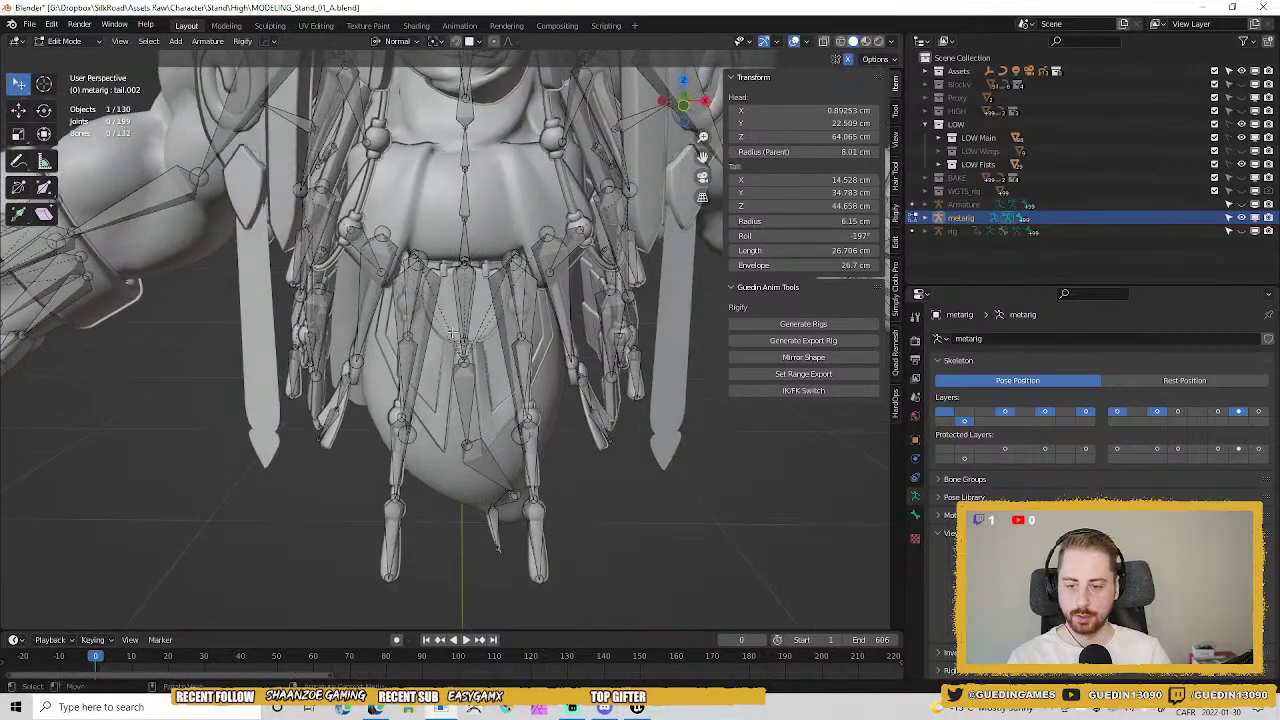
{"action": "middle_click_drag", "start_coordinate": [584, 375], "coordinate": [475, 452]}
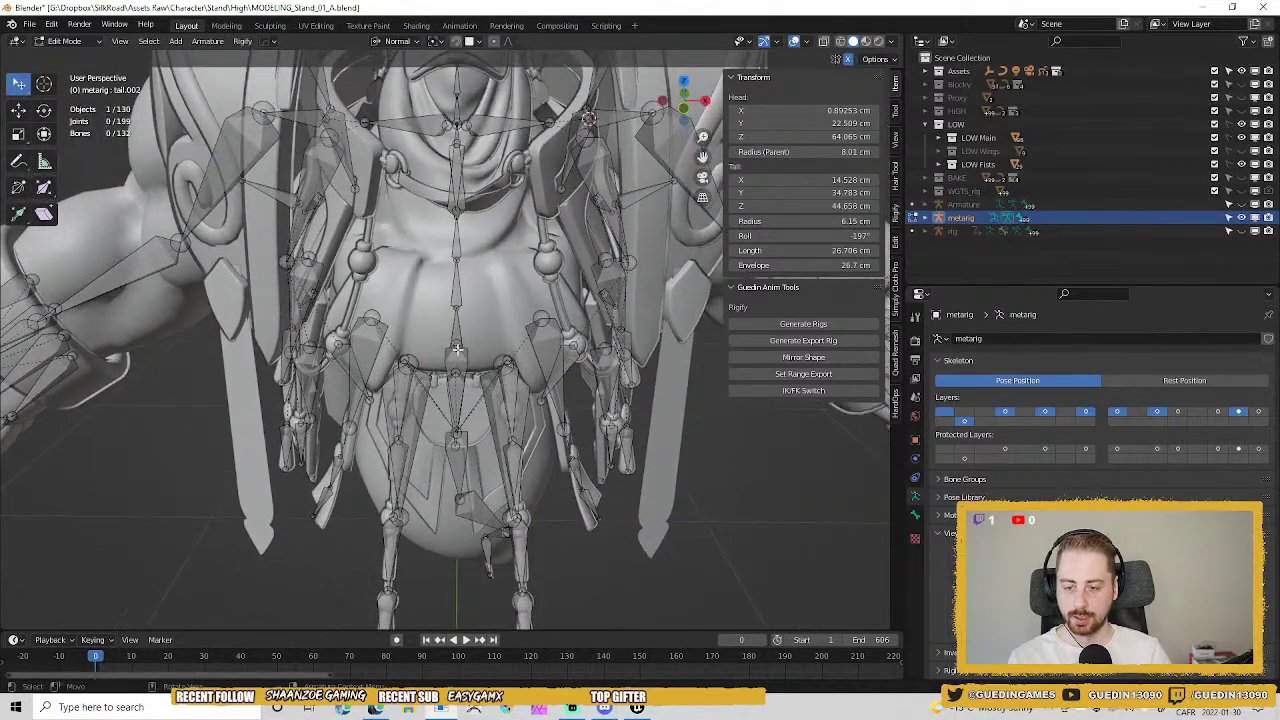
{"action": "middle_click_drag", "start_coordinate": [446, 300], "coordinate": [563, 325], "text": "shift"}
{"action": "left_click", "coordinate": [516, 452]}
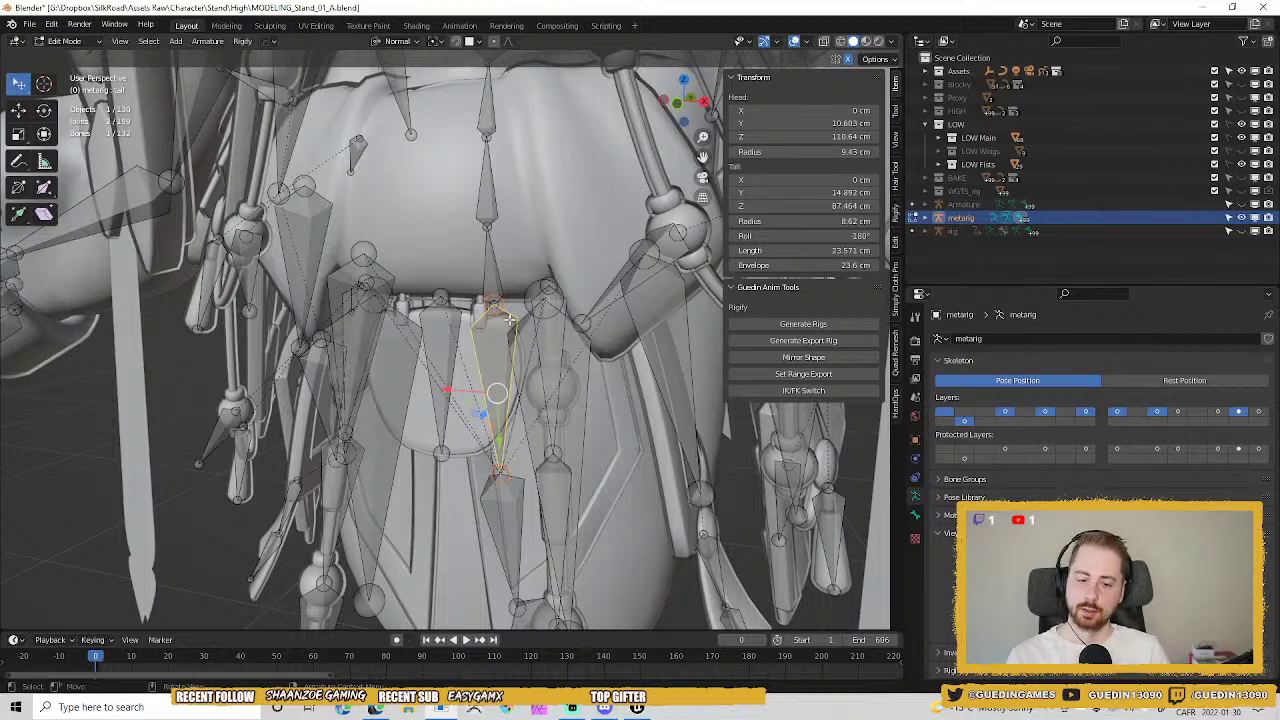
{"action": "left_click", "coordinate": [490, 270]}
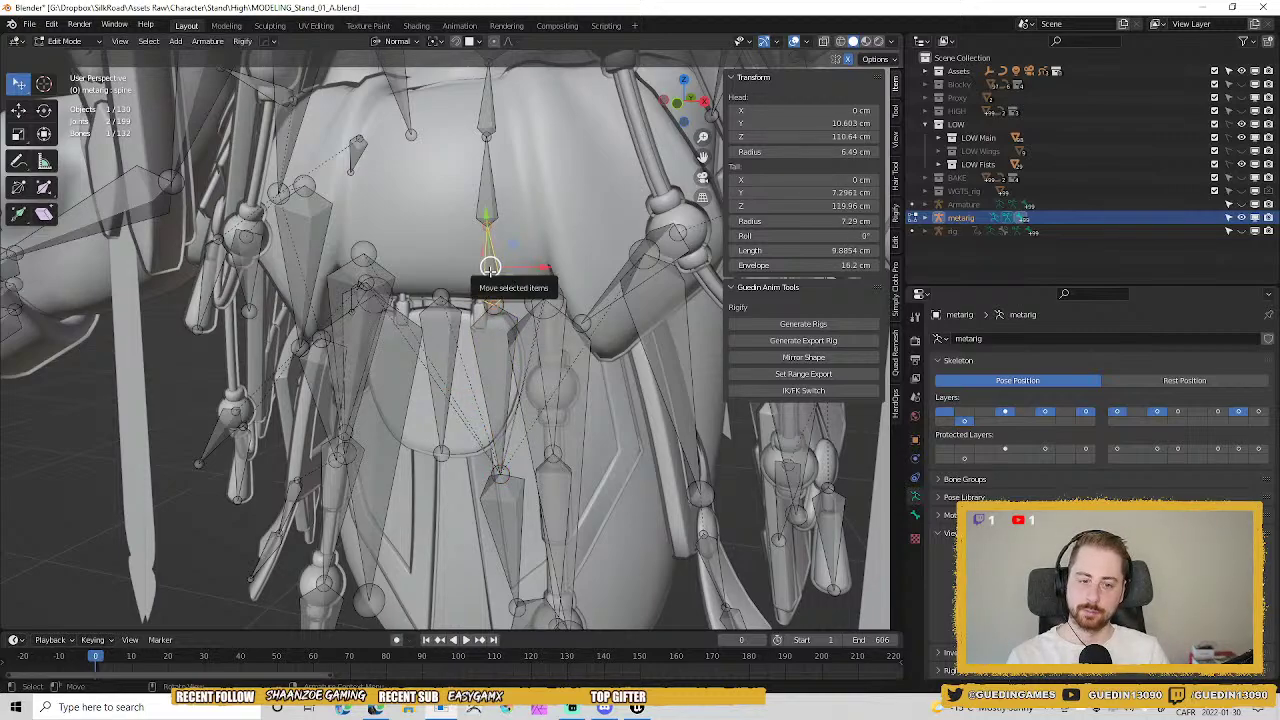
Leave Edit Mode, add a new human metarig as a reference and scale it by 100.
{"action": "key", "text": "Tab"}
{"action": "scroll", "coordinate": [642, 500], "scroll_direction": "down", "scroll_amount": 7}
{"action": "middle_click_drag", "start_coordinate": [604, 420], "coordinate": [578, 327], "text": "shift"}
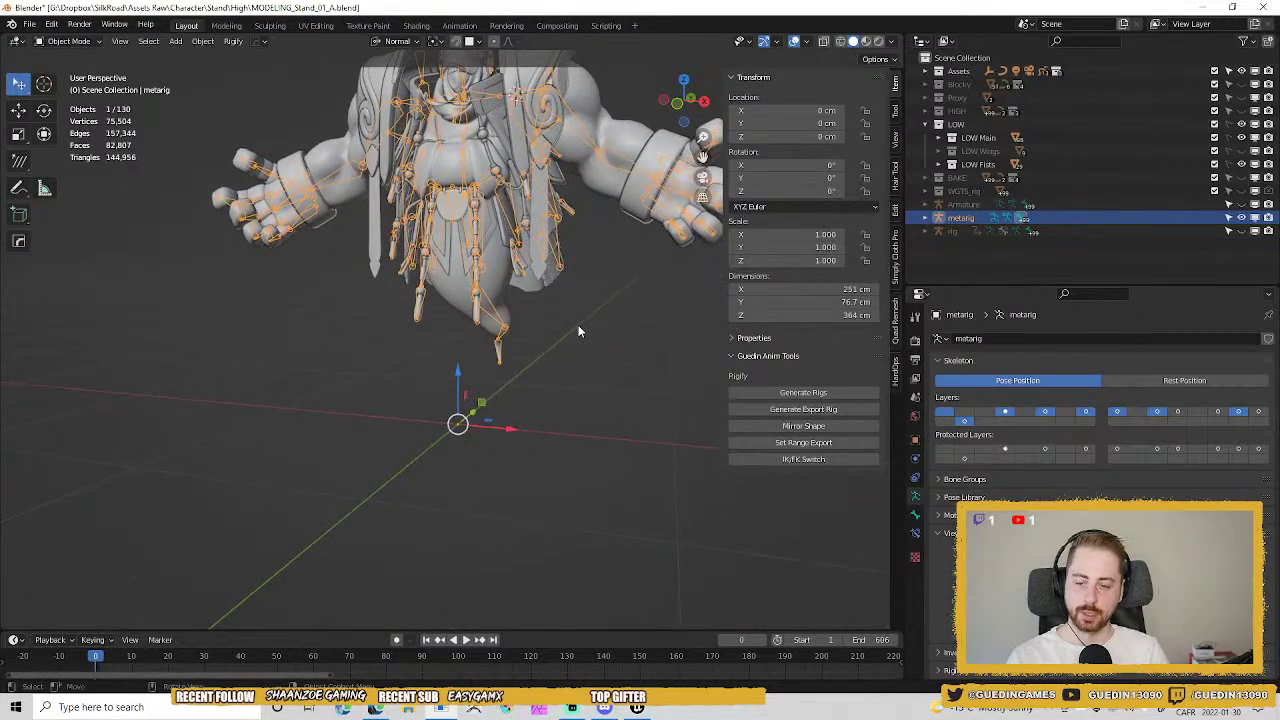
{"action": "key", "text": "shift+a"}
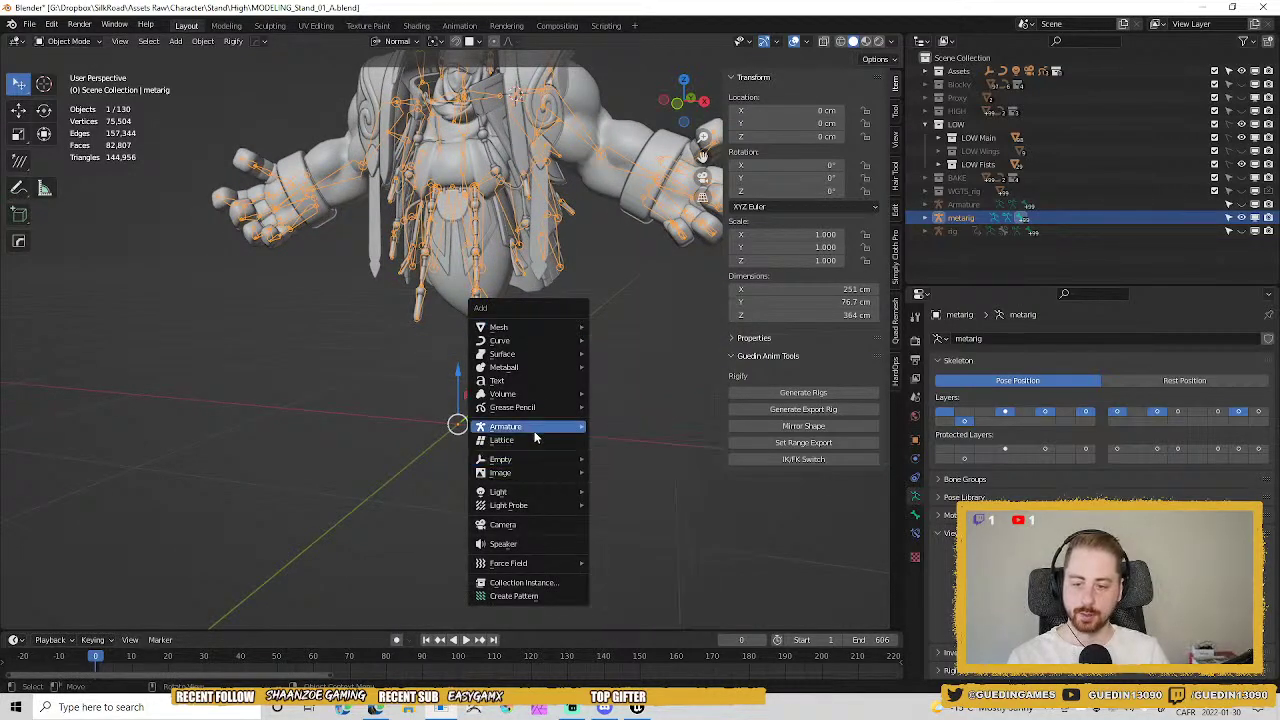
{"action": "mouse_move", "coordinate": [531, 432]}
{"action": "left_click", "coordinate": [634, 439]}
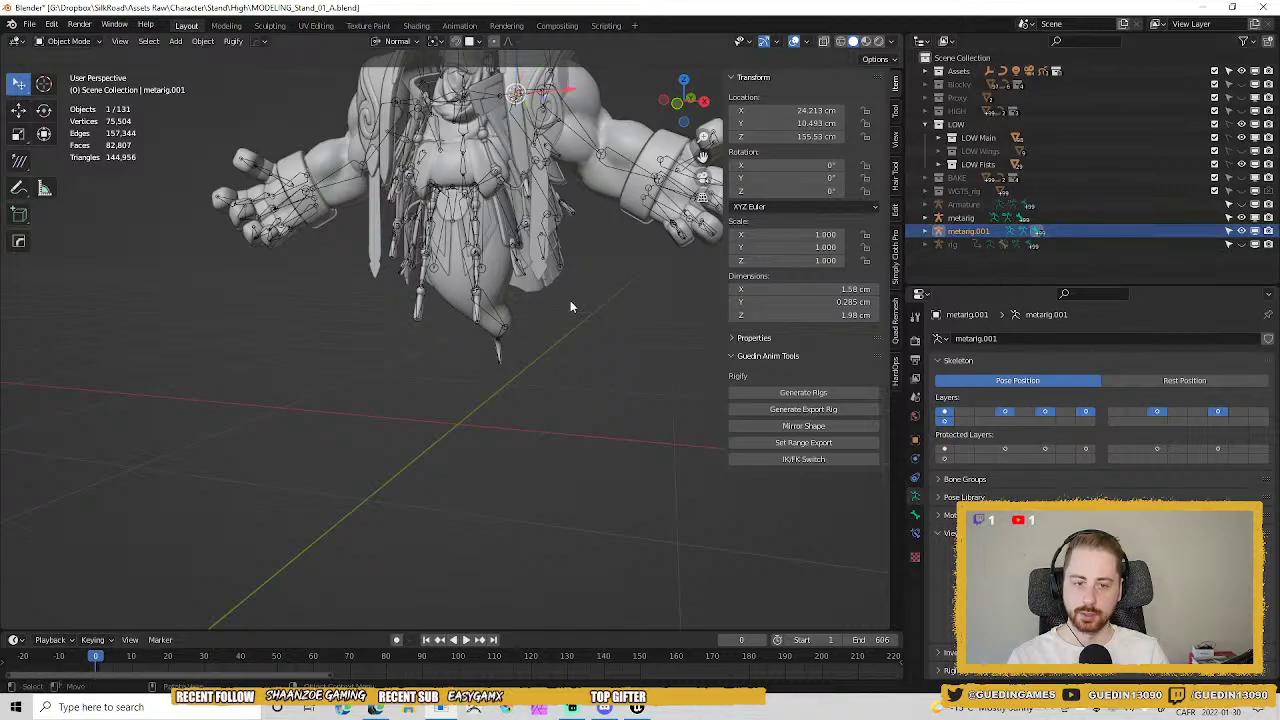
{"action": "middle_click_drag", "start_coordinate": [564, 197], "coordinate": [530, 350], "text": "shift"}
{"action": "scroll", "coordinate": [530, 350], "scroll_direction": "down", "scroll_amount": 1}
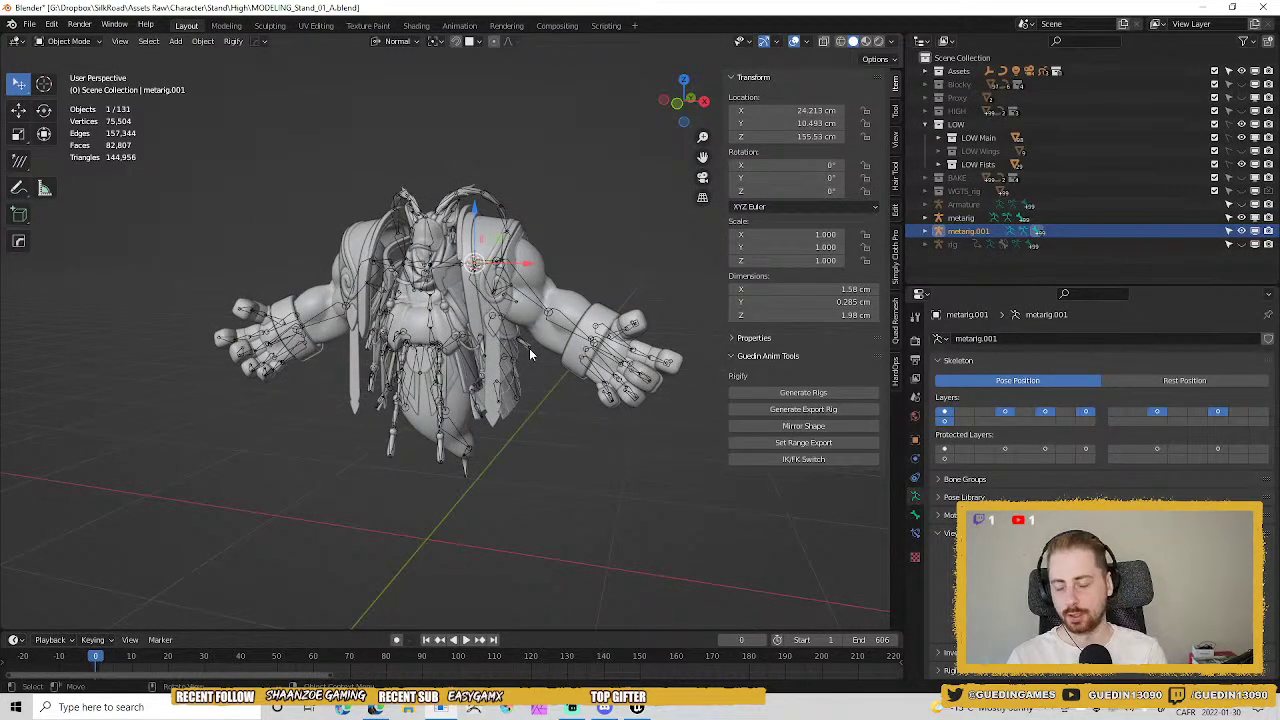
{"action": "type", "text": "s100"}
{"action": "key", "text": "Return"}
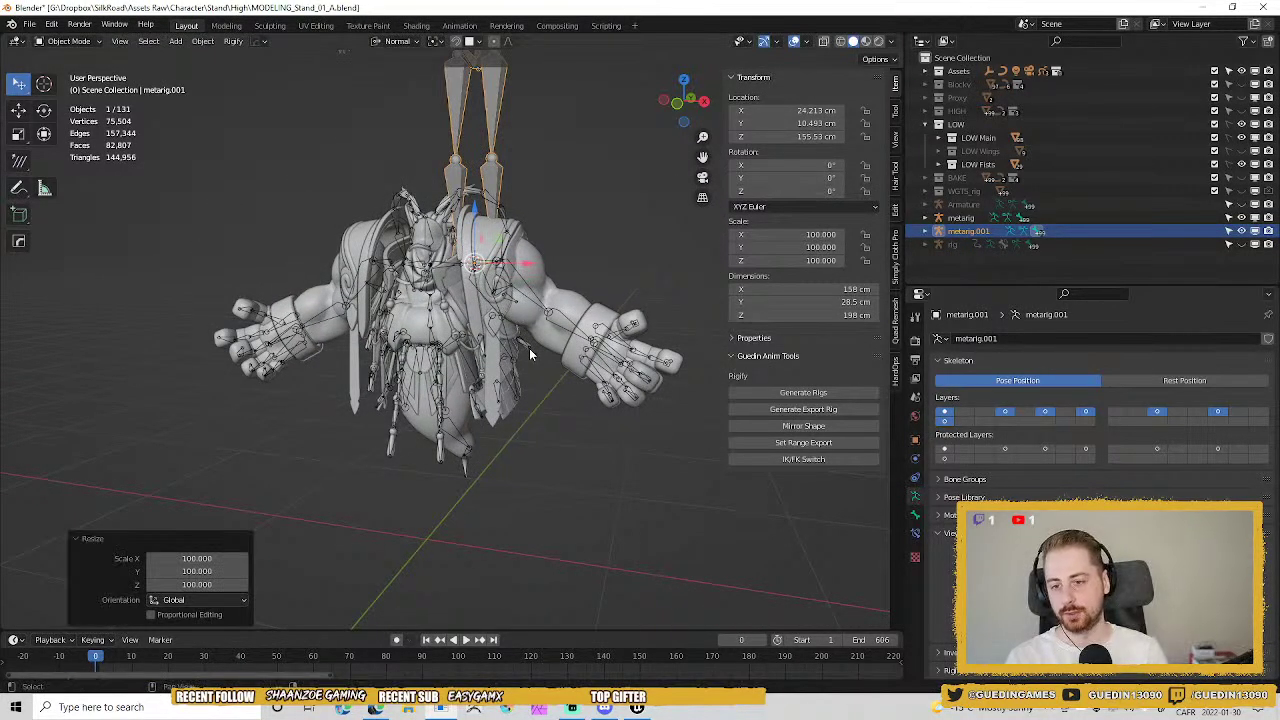
Snap the new metarig to the 3D cursor at the world origin and isolate it in local view.
{"action": "middle_click_drag", "start_coordinate": [530, 349], "coordinate": [561, 278], "text": "shift"}
{"action": "scroll", "coordinate": [561, 278], "scroll_direction": "down", "scroll_amount": 7}
{"action": "key", "text": "shift+s"}
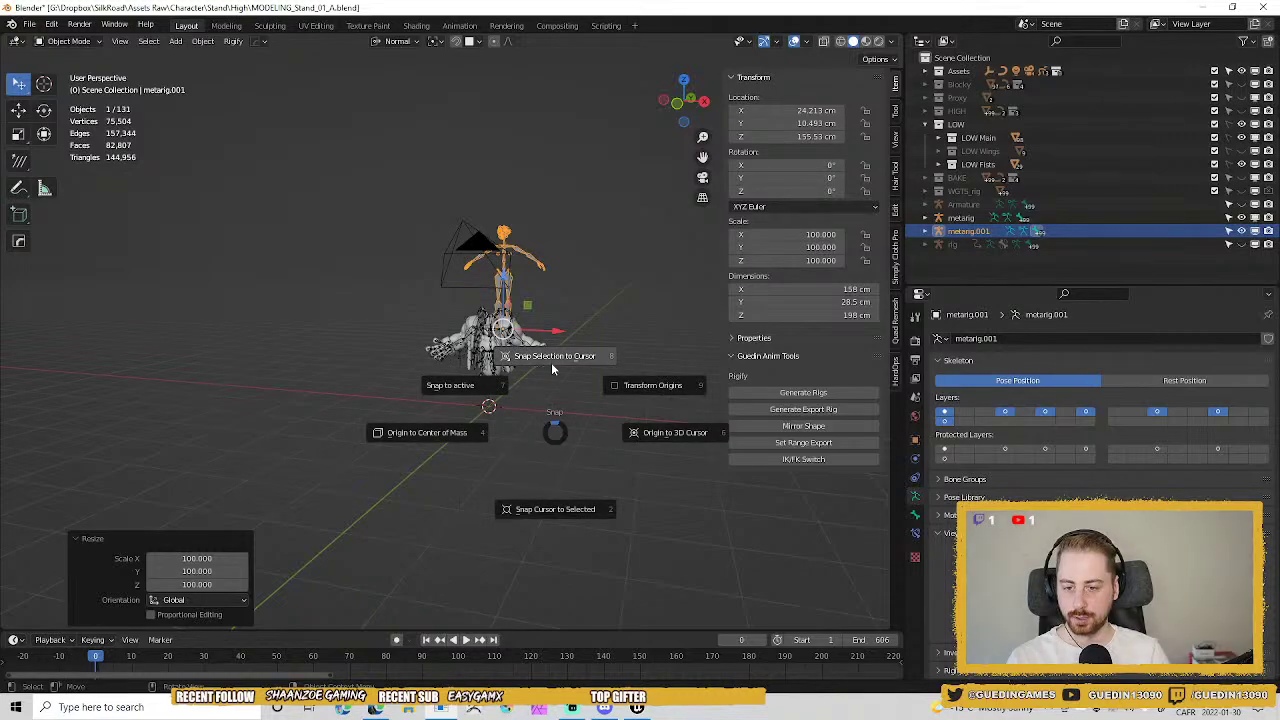
{"action": "left_click", "coordinate": [551, 367]}
{"action": "key", "text": "KP_Divide"}
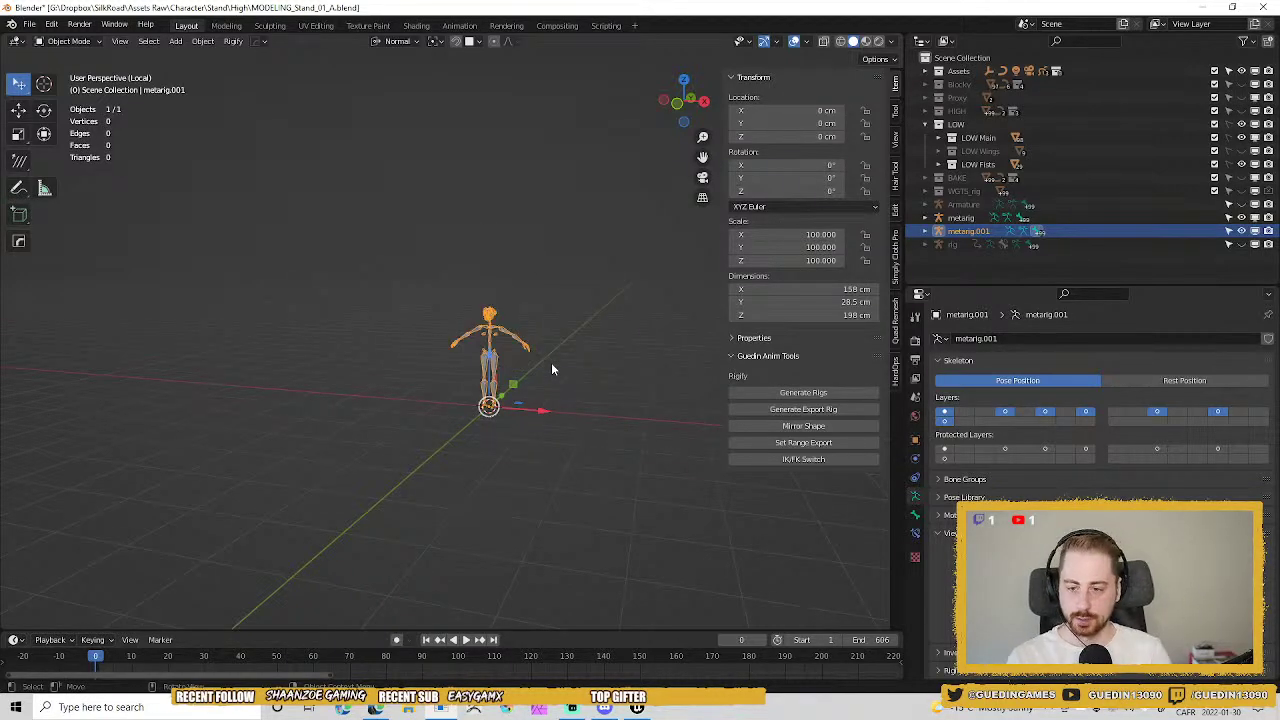
Examine the reference metarig's thigh.L bone in Edit Mode, including its bone relations settings.
{"action": "key", "text": "Tab"}
{"action": "scroll", "coordinate": [533, 378], "scroll_direction": "up", "scroll_amount": 10}
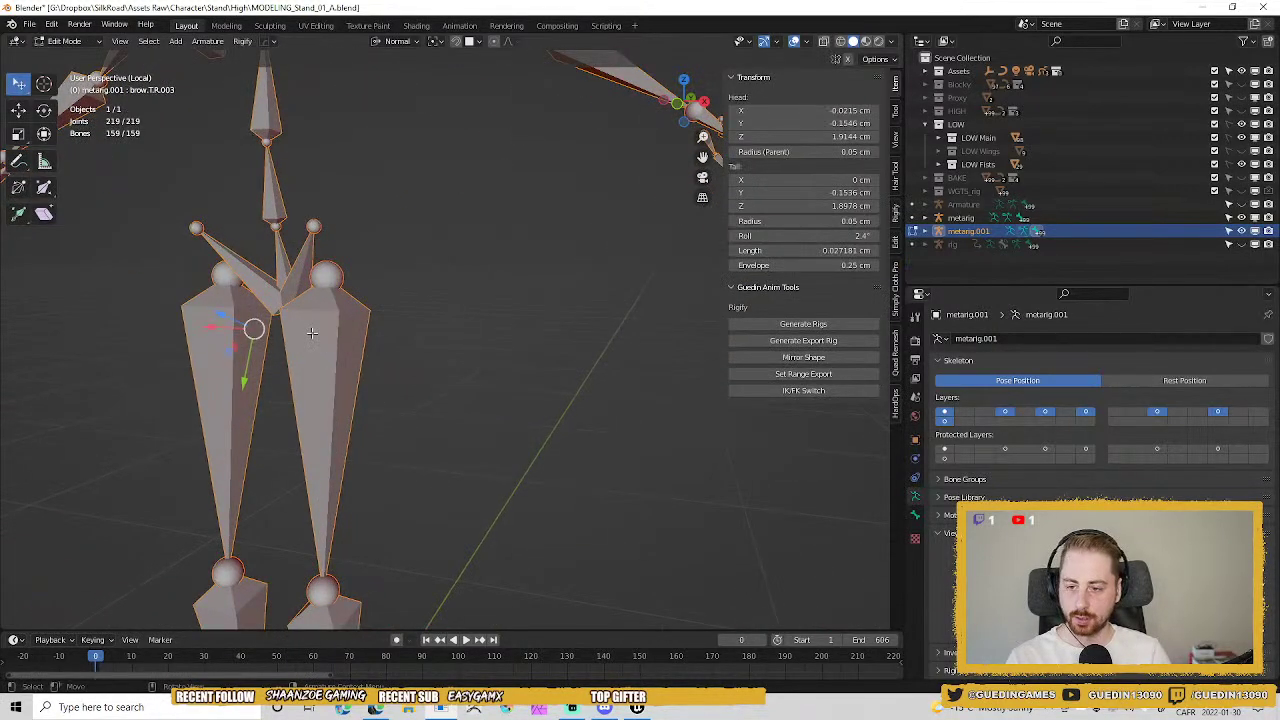
{"action": "left_click", "coordinate": [312, 333]}
{"action": "key", "text": "KP_Decimal"}
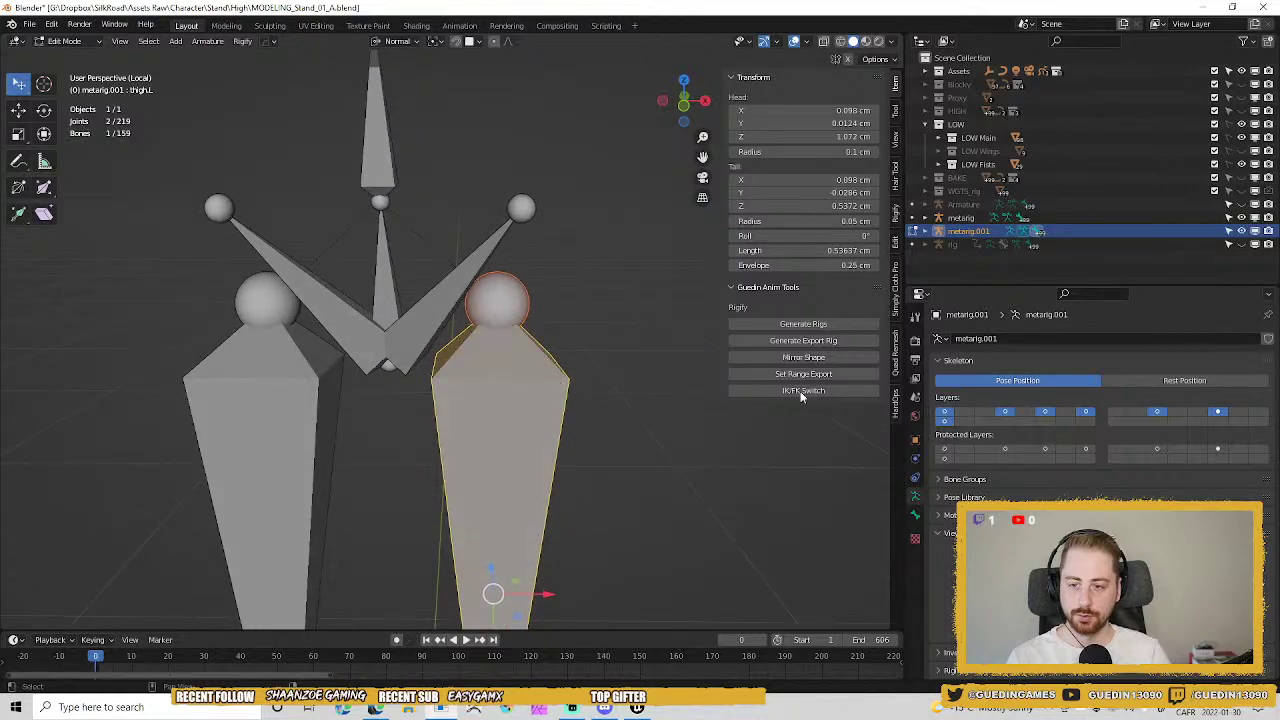
{"action": "left_click", "coordinate": [915, 514]}
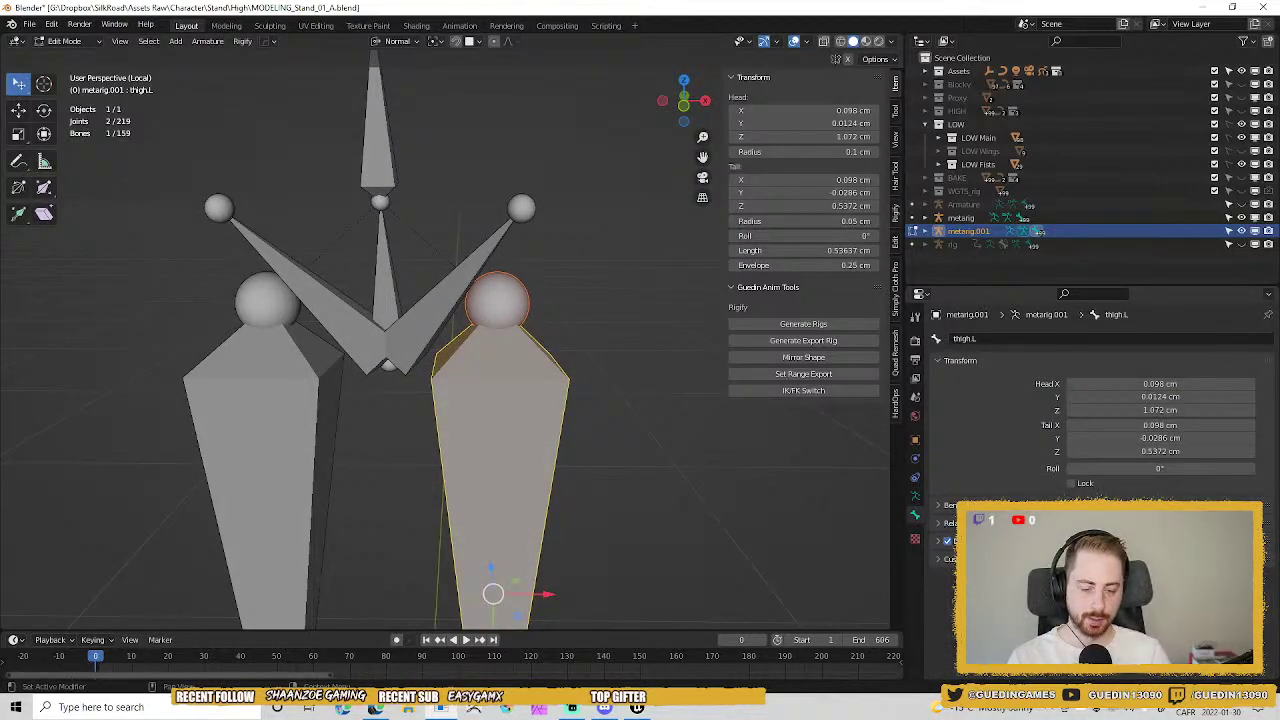
{"action": "left_click", "coordinate": [940, 522]}
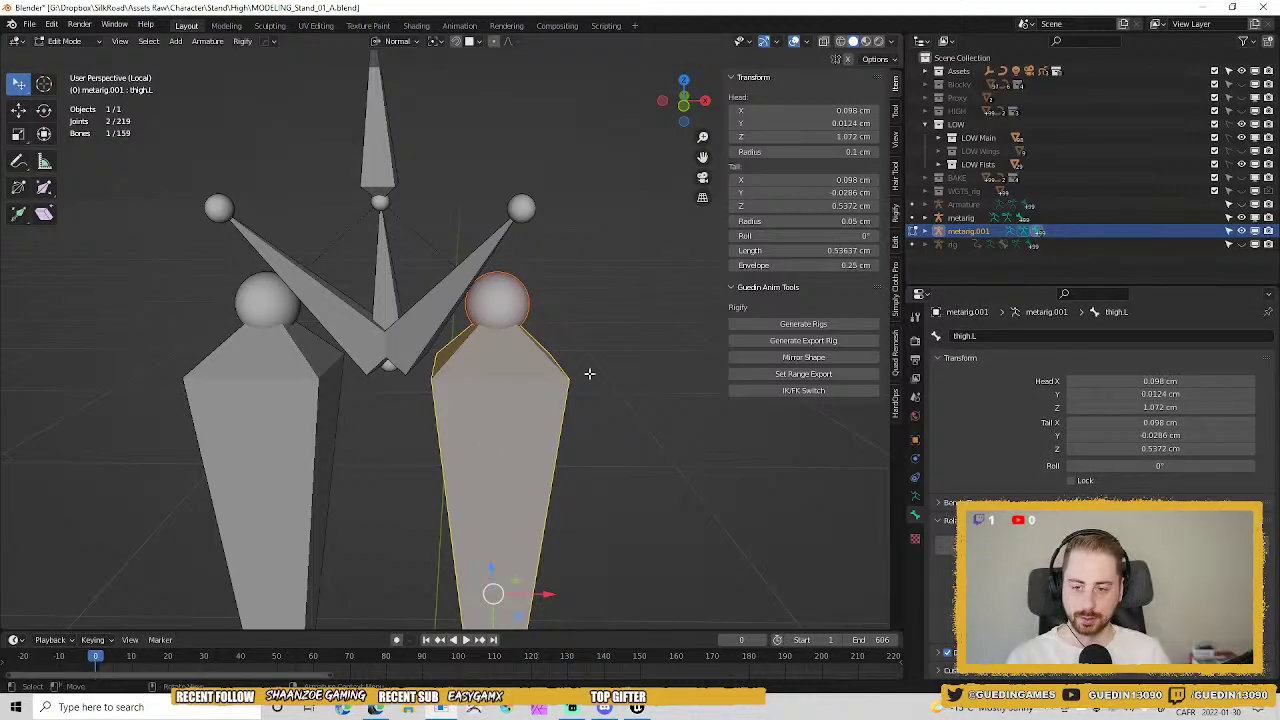
{"action": "middle_click_drag", "start_coordinate": [586, 371], "coordinate": [614, 370]}
{"action": "left_click", "coordinate": [538, 299]}
Delete the reference metarig and leave local view to return to the character.
{"action": "key", "text": "Tab"}
{"action": "scroll", "coordinate": [600, 366], "scroll_direction": "down", "scroll_amount": 6}
{"action": "key", "text": "x"}
{"action": "left_click", "coordinate": [410, 329]}
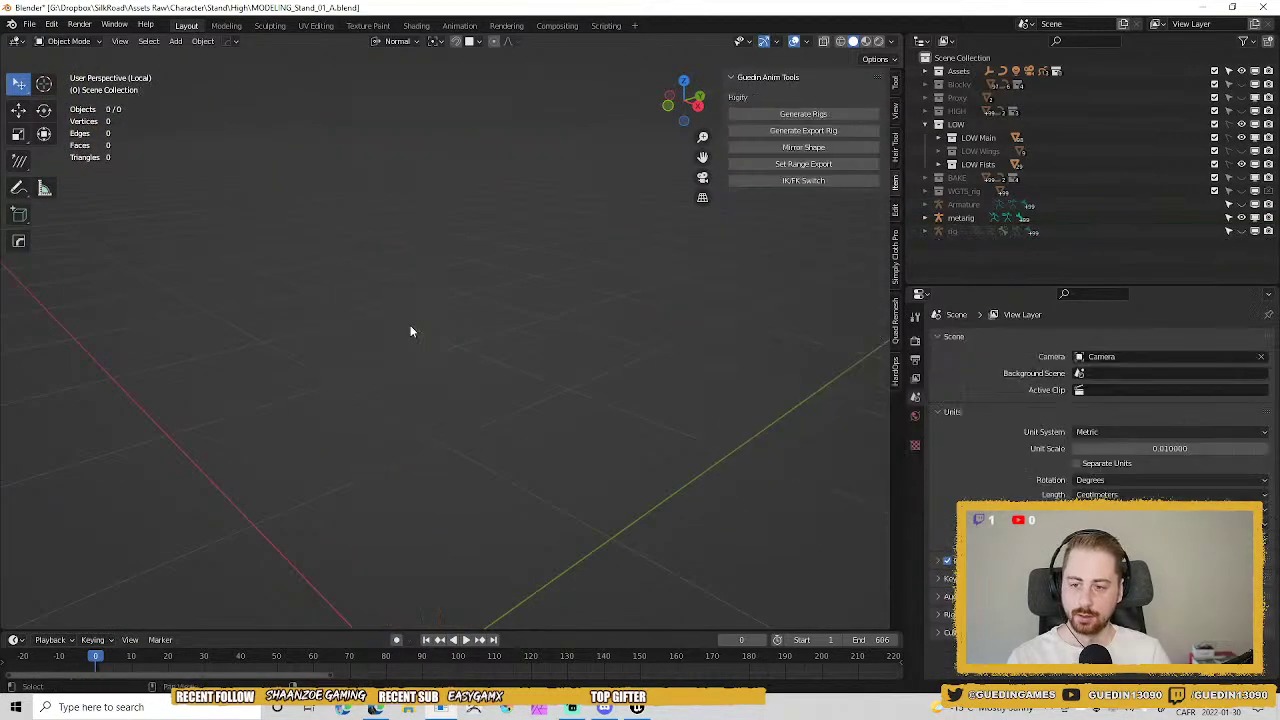
{"action": "key", "text": "KP_Divide"}
{"action": "middle_click_drag", "start_coordinate": [520, 338], "coordinate": [532, 340]}
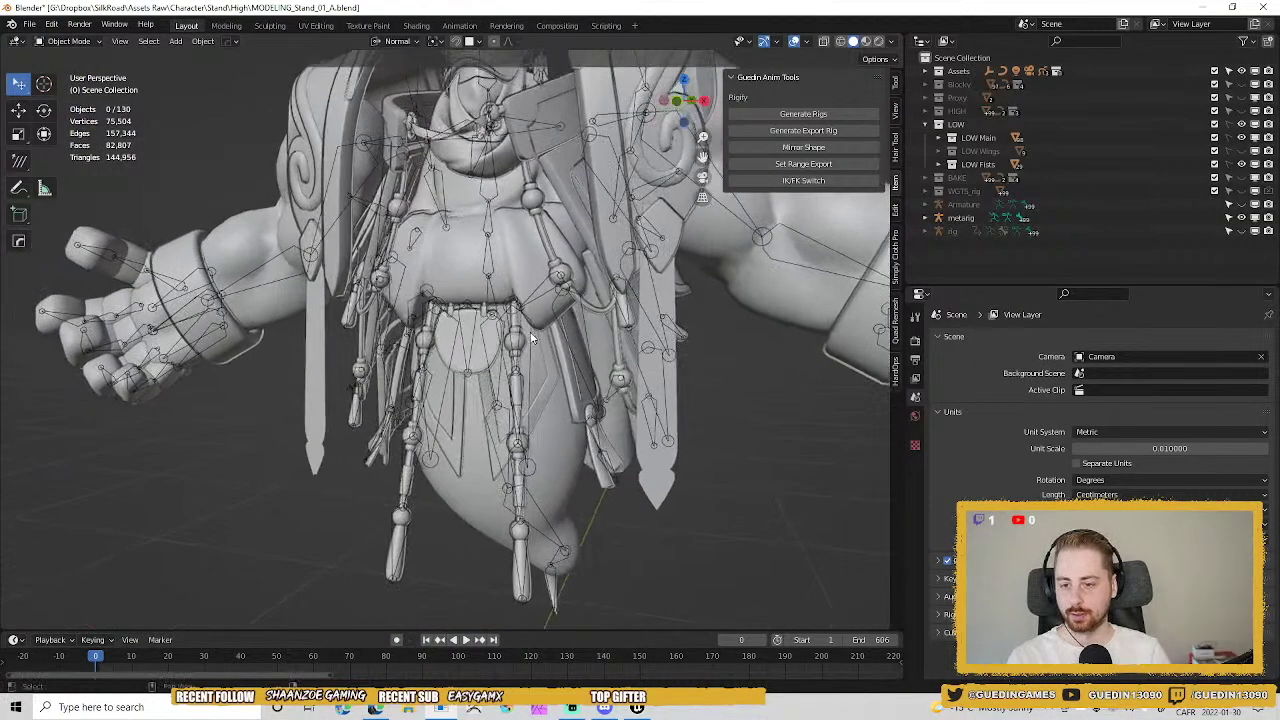
Return to Edit Mode on the original metarig and parent its first tail bone to the spine bone with Keep Offset.
{"action": "scroll", "coordinate": [532, 340], "scroll_direction": "up", "scroll_amount": 6}
{"action": "left_click", "coordinate": [548, 350]}
{"action": "key", "text": "Tab"}
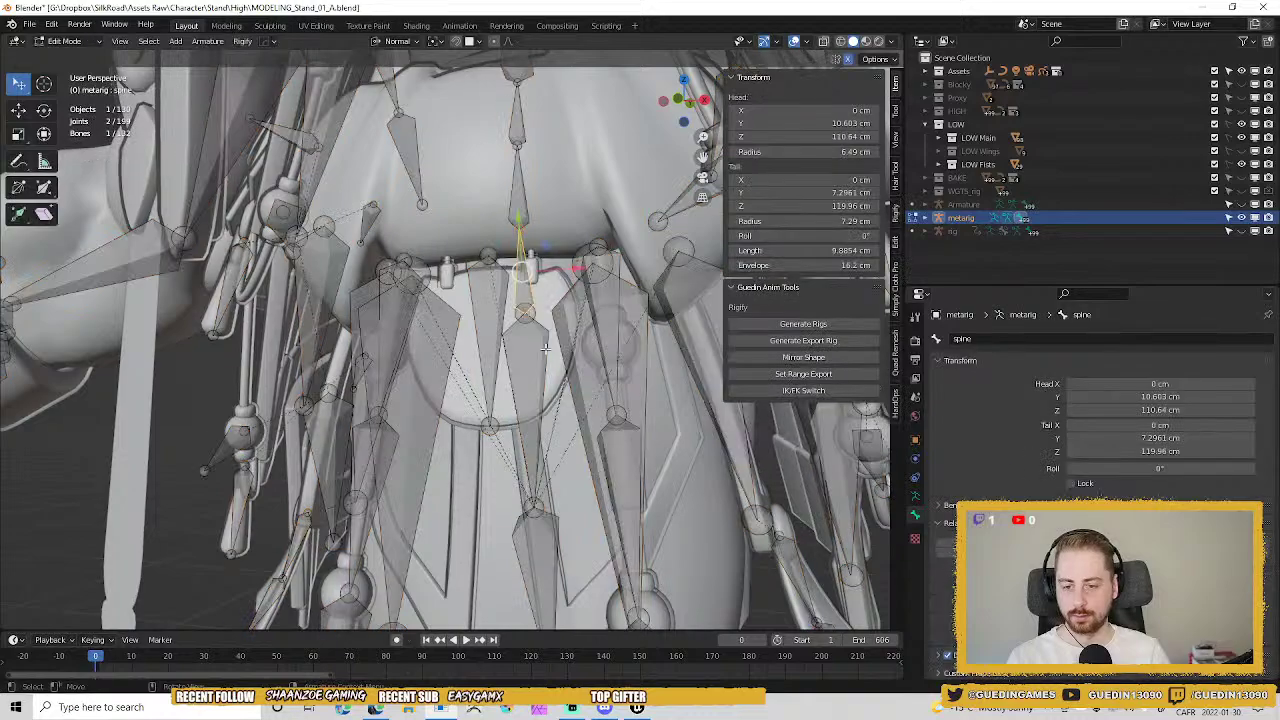
{"action": "left_click", "coordinate": [526, 420]}
{"action": "left_click", "coordinate": [521, 282], "text": "shift"}
{"action": "key", "text": "ctrl+p"}
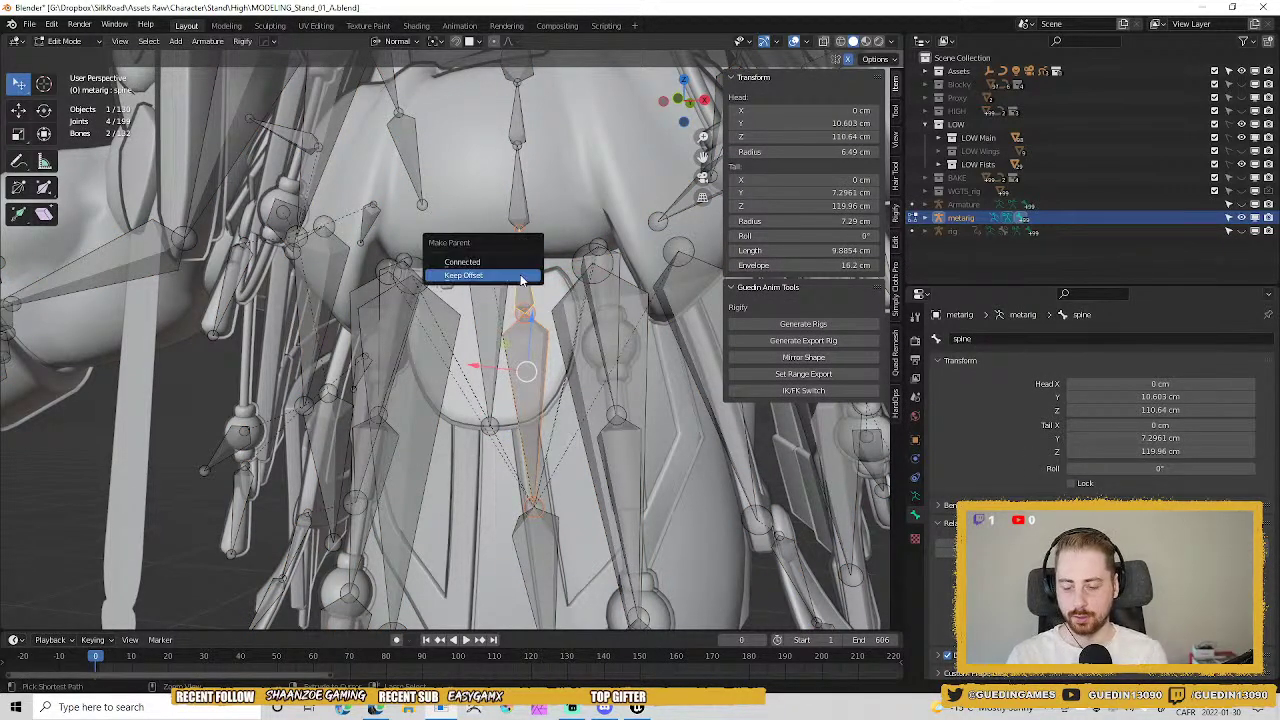
{"action": "left_click", "coordinate": [521, 278]}
Check the tail bone's place under the spine bone in the metarig's bone hierarchy.
{"action": "left_click", "coordinate": [528, 430]}
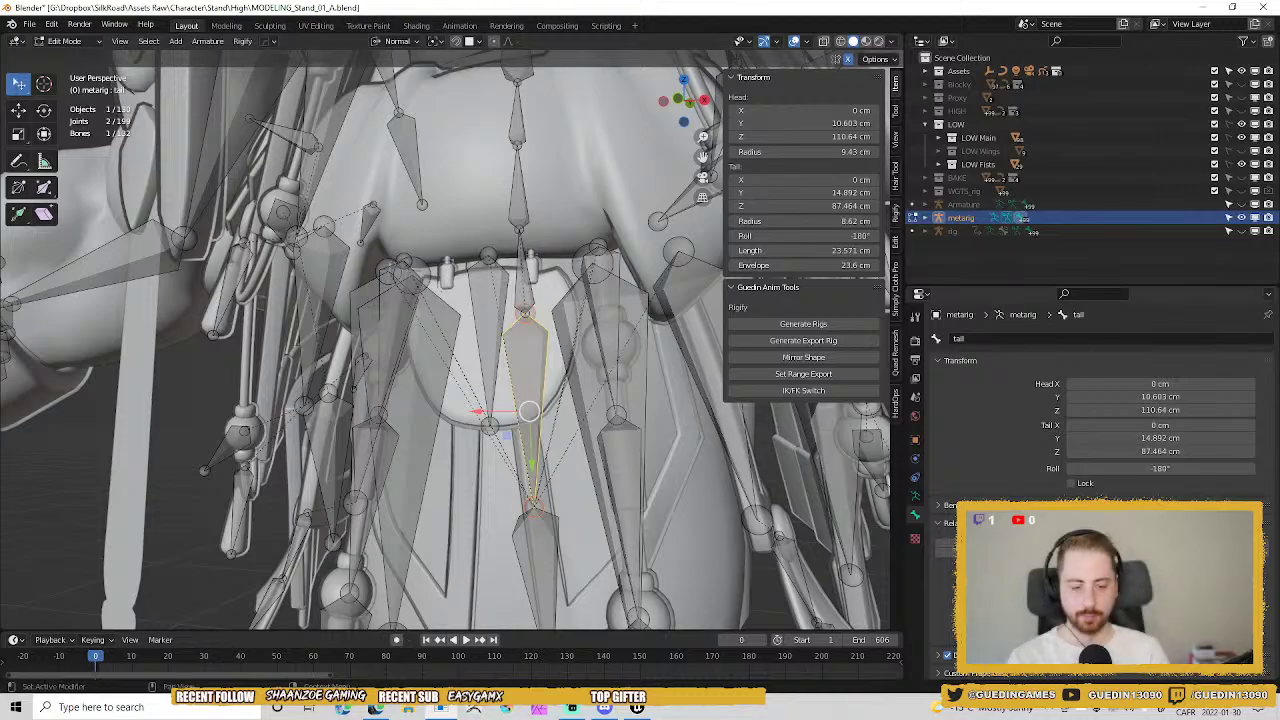
{"action": "scroll", "coordinate": [687, 507], "scroll_direction": "down", "scroll_amount": 5}
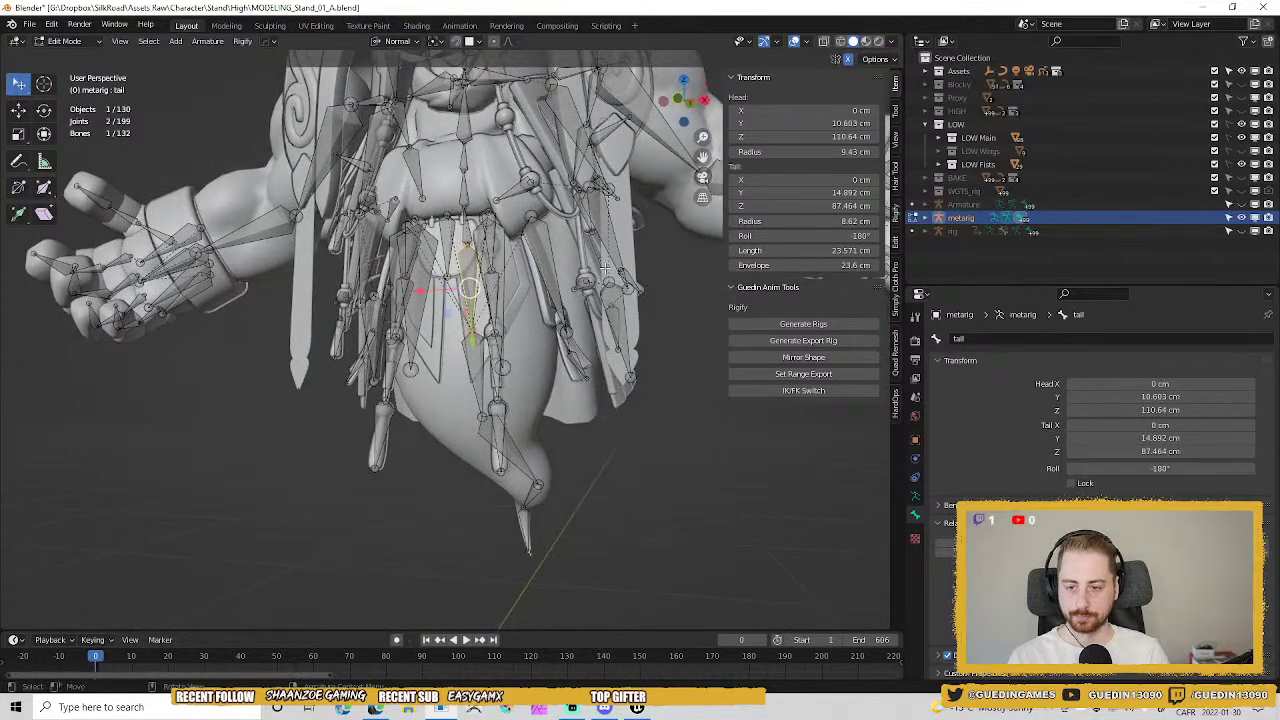
{"action": "middle_click_drag", "start_coordinate": [524, 322], "coordinate": [529, 411], "text": "shift"}
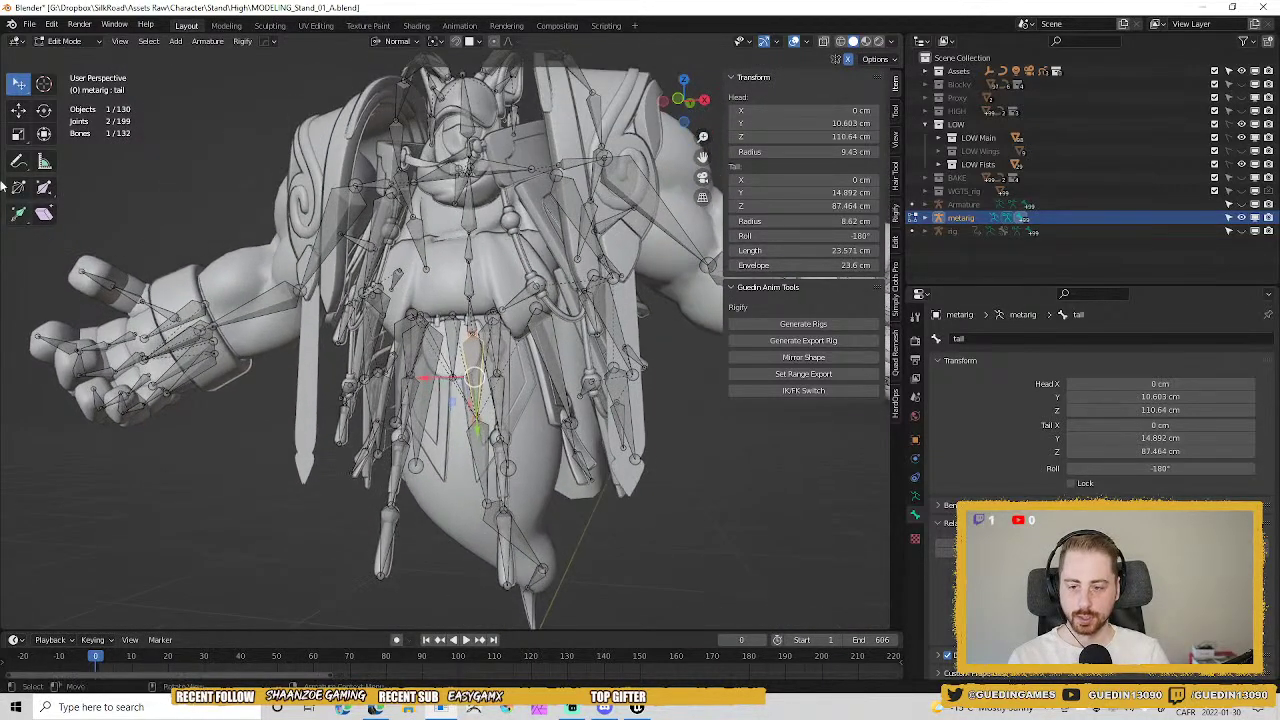
{"action": "left_click", "coordinate": [925, 217]}
{"action": "left_click", "coordinate": [938, 231]}
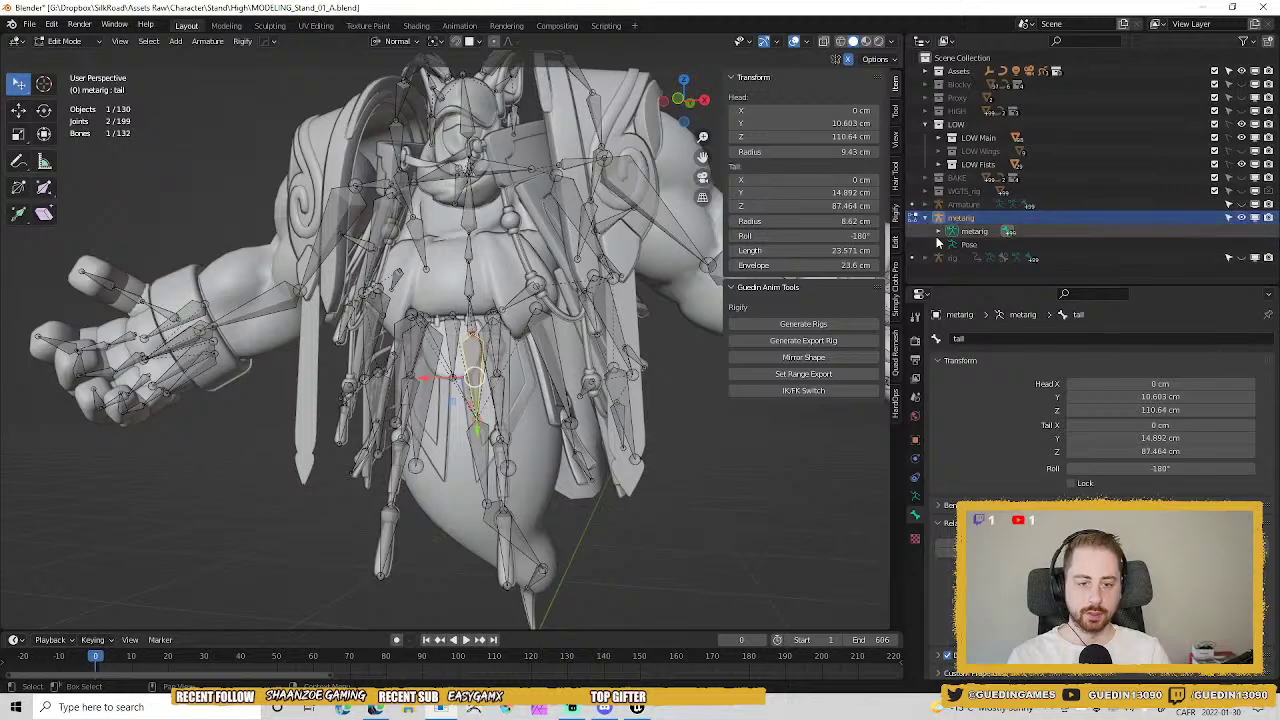
{"action": "left_click", "coordinate": [951, 245]}
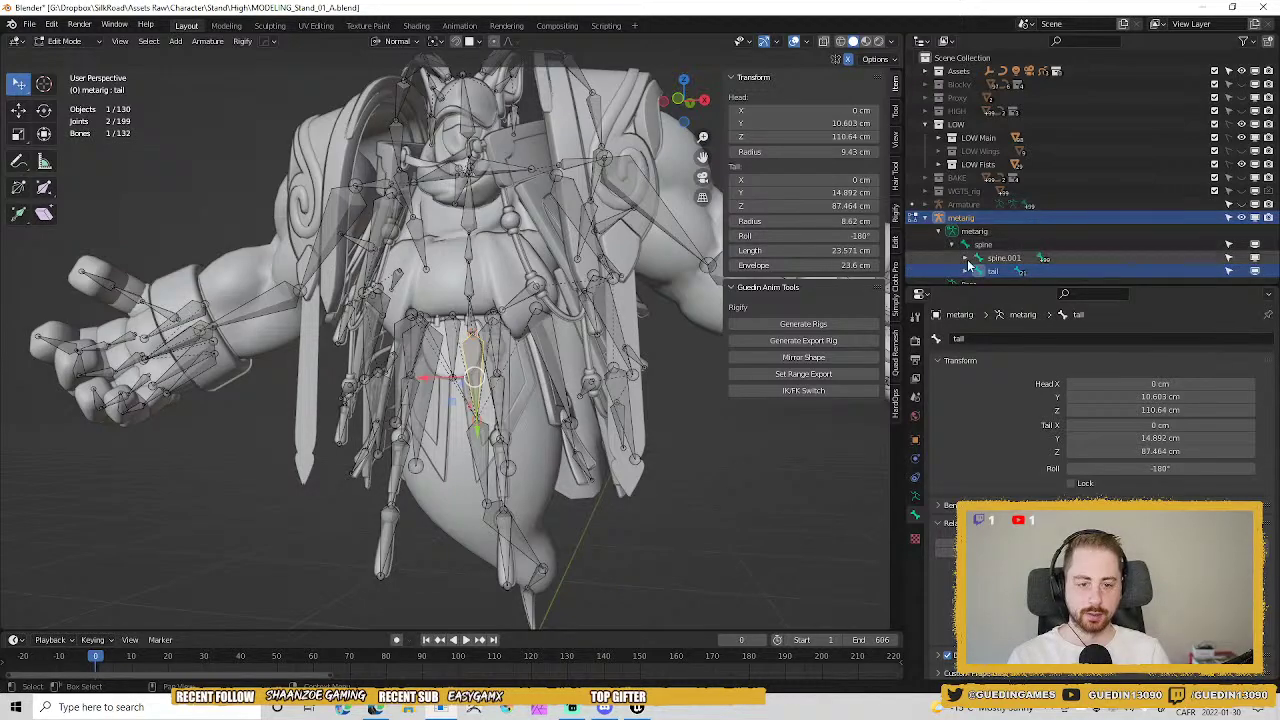
{"action": "left_click", "coordinate": [938, 232]}
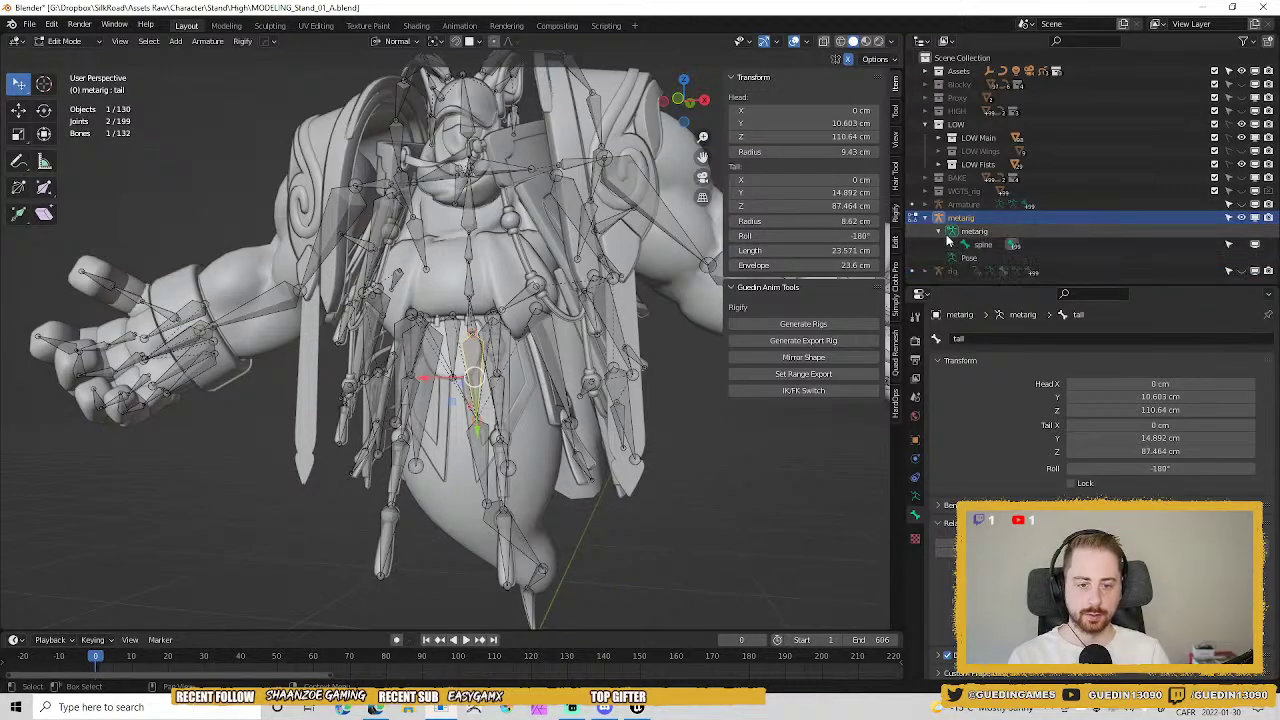
Return the metarig to Object Mode and save the file over MODELING_Stand_01_A.blend.
{"action": "key", "text": "Tab"}
{"action": "middle_click_drag", "start_coordinate": [528, 392], "coordinate": [555, 396]}
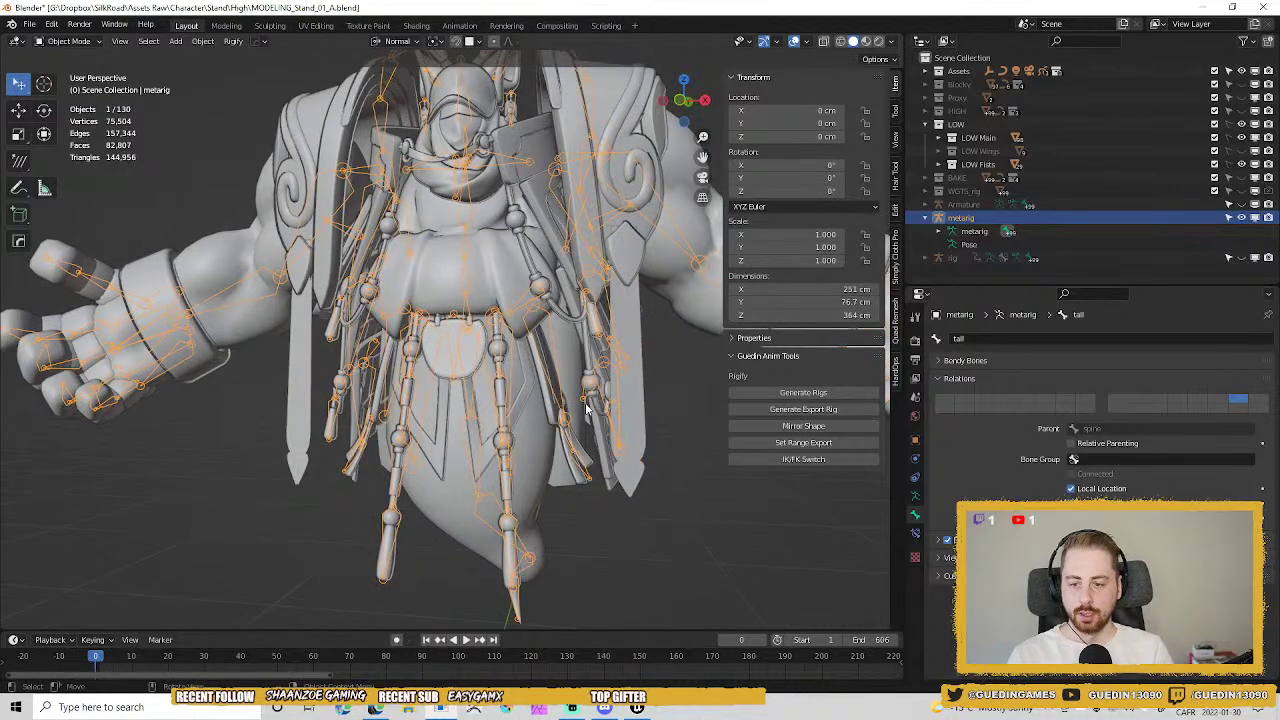
{"action": "key", "text": "ctrl+s"}
{"action": "left_click", "coordinate": [588, 356]}
{"action": "scroll", "coordinate": [627, 429], "scroll_direction": "down", "scroll_amount": 3}
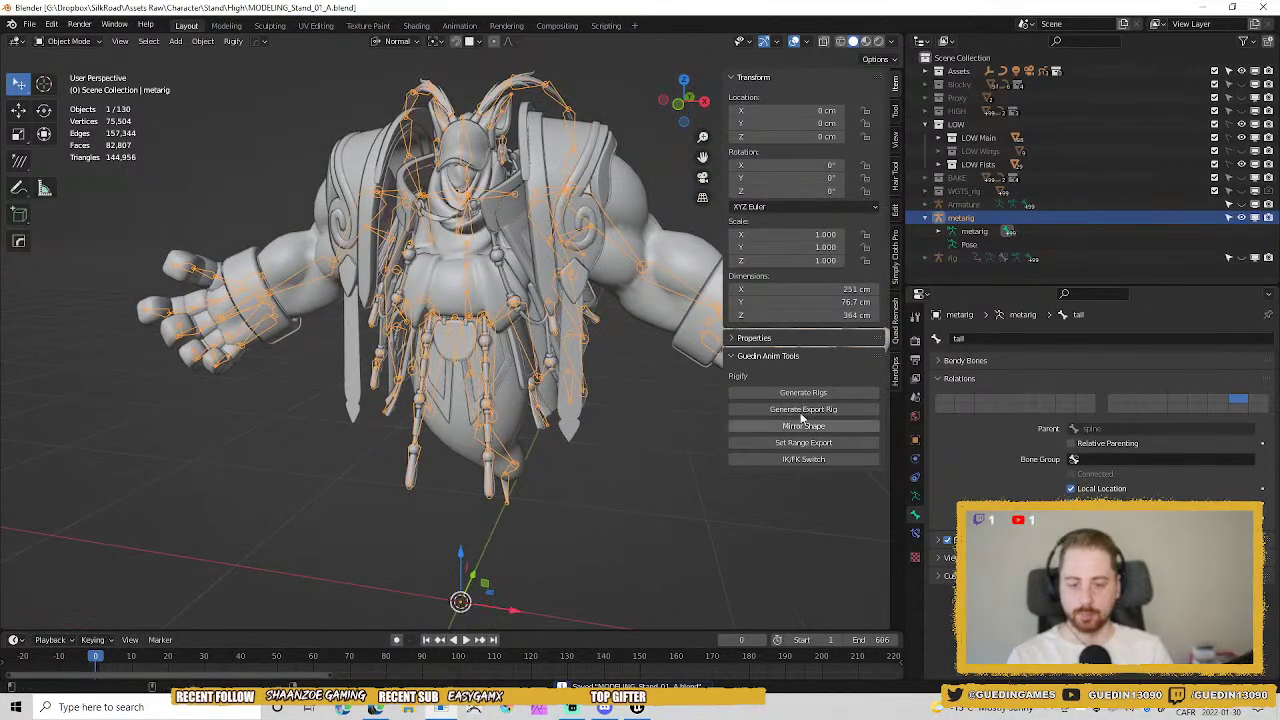
Show the Armature and the rig, regenerate the control and export rigs from the metarig, and inspect the tail area.
{"action": "left_click", "coordinate": [926, 218]}
{"action": "left_click", "coordinate": [1241, 204]}
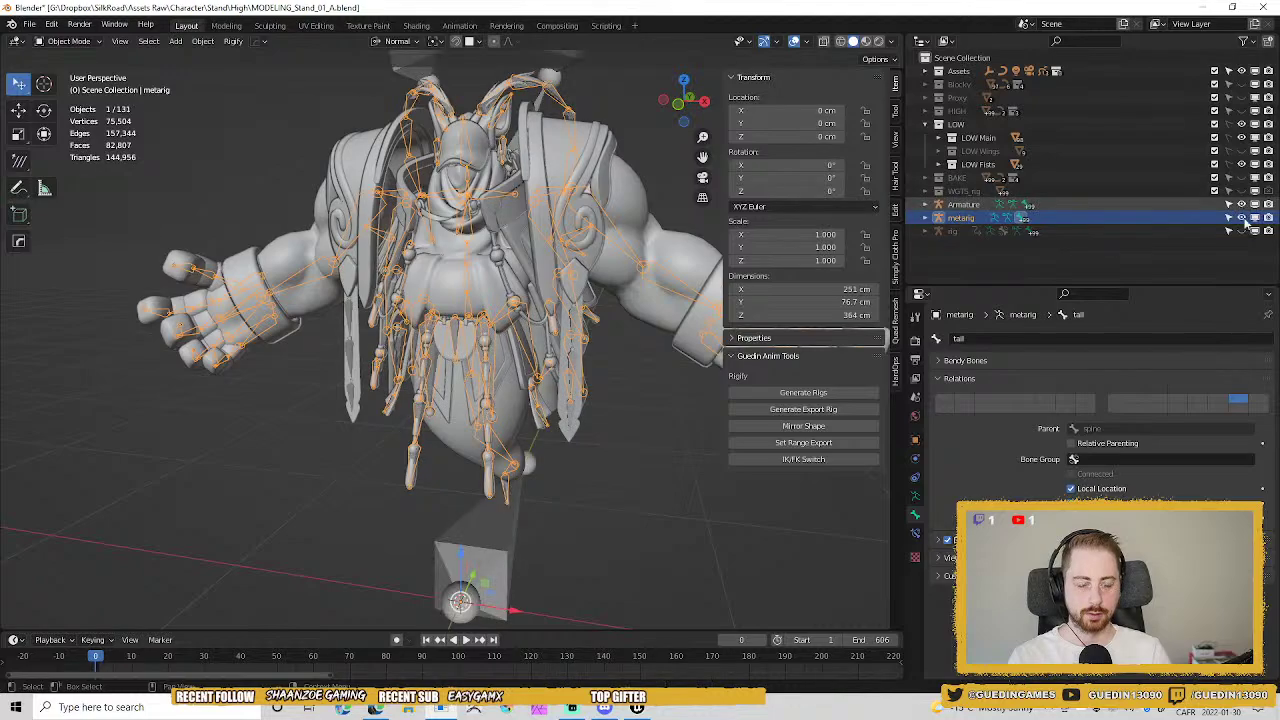
{"action": "left_click", "coordinate": [1242, 231]}
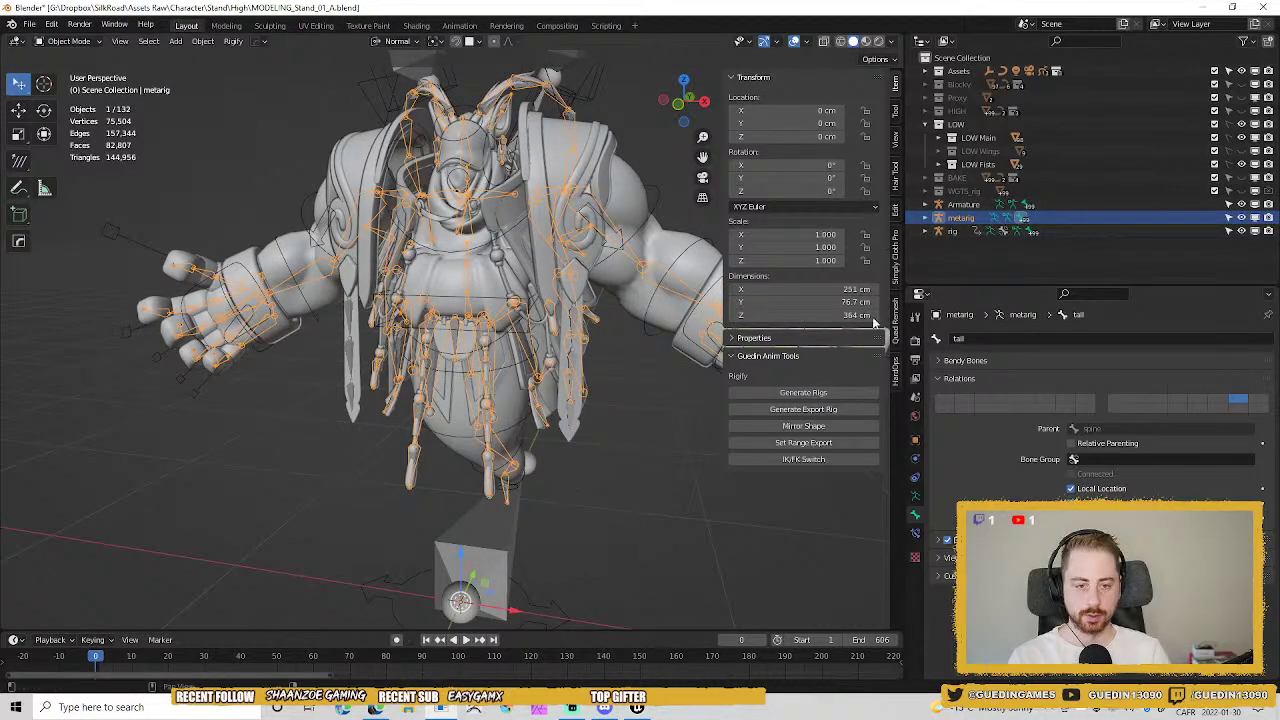
{"action": "middle_click_drag", "start_coordinate": [574, 404], "coordinate": [515, 408]}
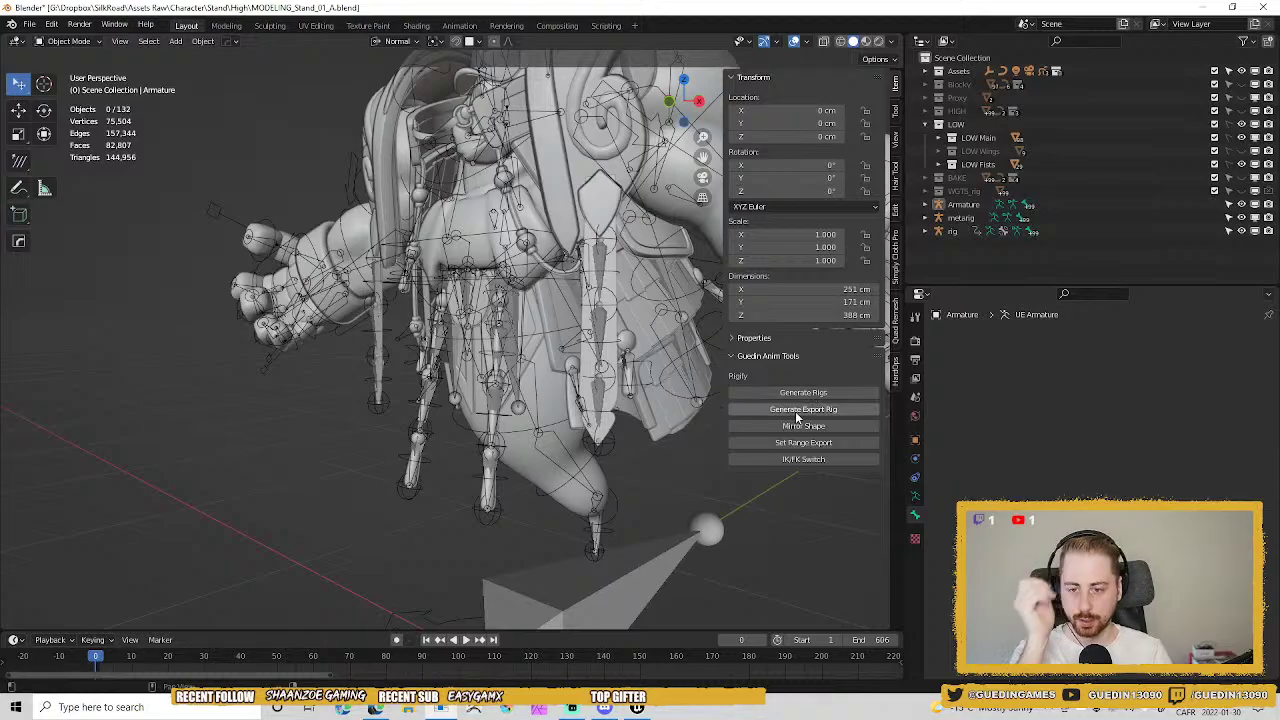
{"action": "middle_click_drag", "start_coordinate": [610, 268], "coordinate": [470, 365]}
{"action": "key", "text": "Tab"}
{"action": "key", "text": "Tab"}
{"action": "middle_click_drag", "start_coordinate": [461, 235], "coordinate": [518, 330]}
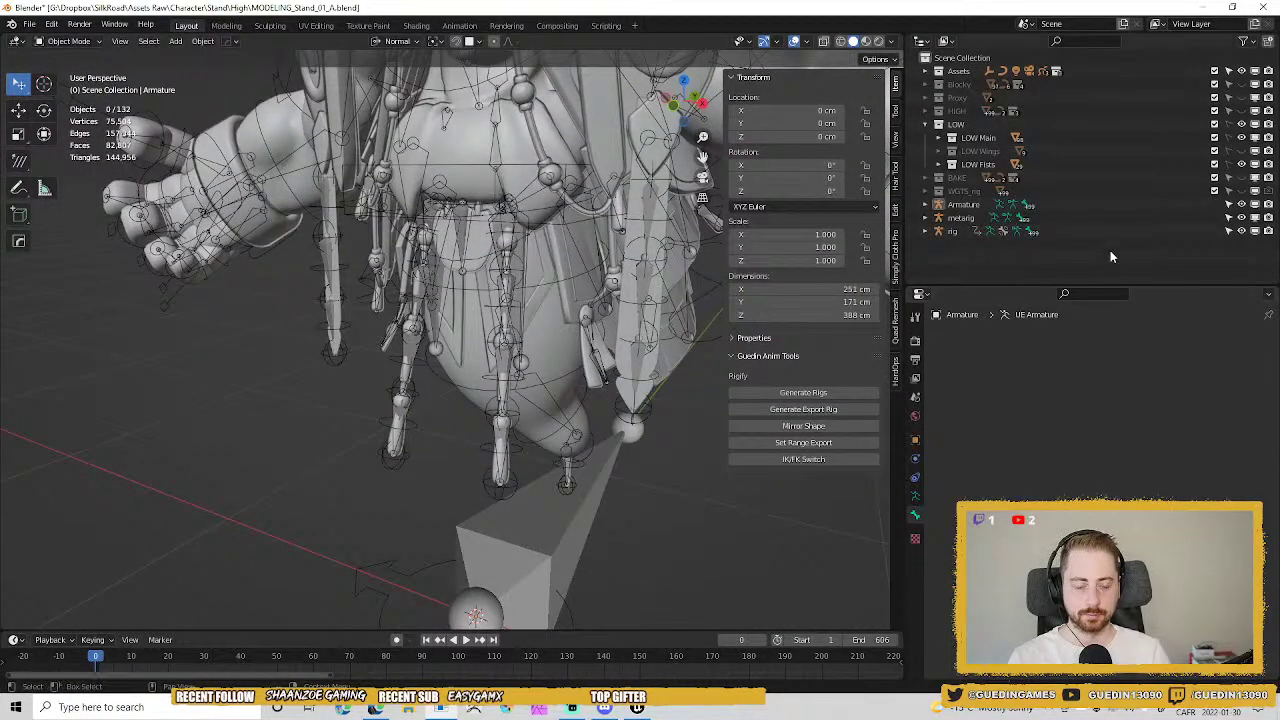
Hide the Armature and the rig, and check the relations of the metarig's first tail bone in Pose Mode.
{"action": "left_click", "coordinate": [1241, 204]}
{"action": "left_click", "coordinate": [1241, 231]}
{"action": "scroll", "coordinate": [484, 281], "scroll_direction": "up", "scroll_amount": 3}
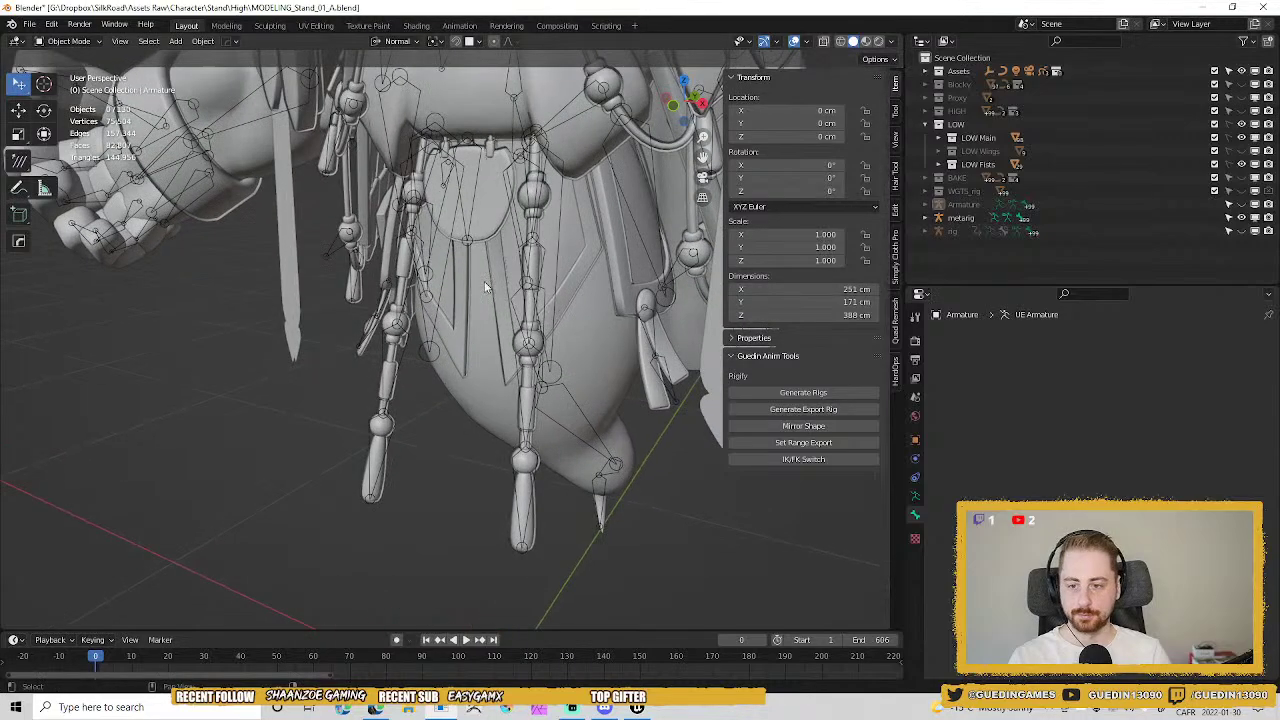
{"action": "middle_click_drag", "start_coordinate": [484, 281], "coordinate": [530, 264]}
{"action": "left_click", "coordinate": [491, 257]}
{"action": "key", "text": "Tab"}
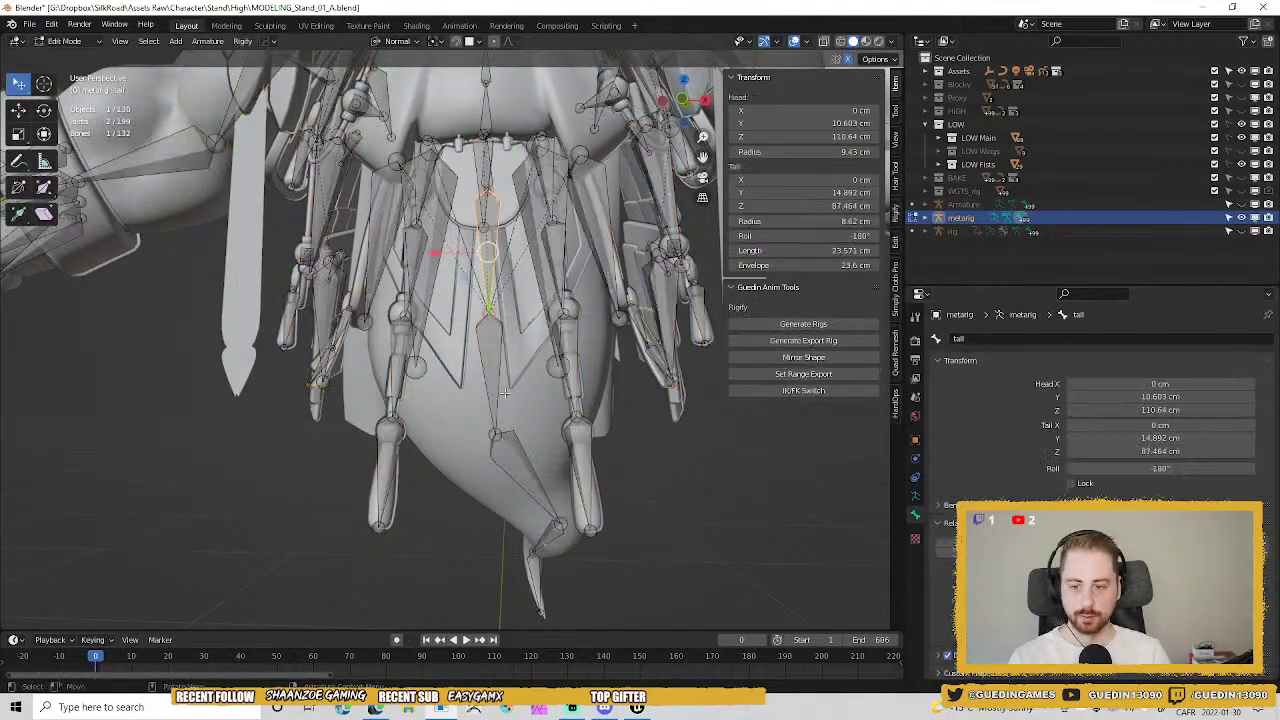
{"action": "key", "text": "ctrl+Tab"}
{"action": "left_click", "coordinate": [486, 409]}
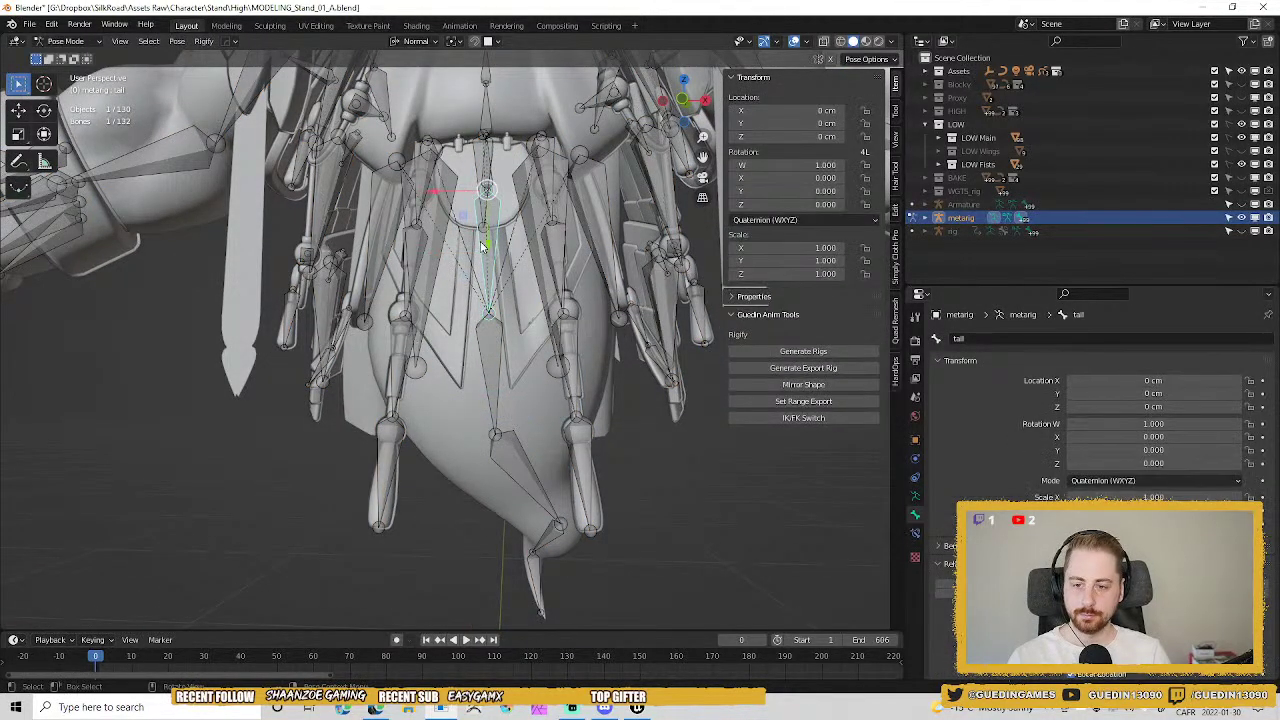
{"action": "scroll", "coordinate": [1090, 420], "scroll_direction": "down", "scroll_amount": 5}
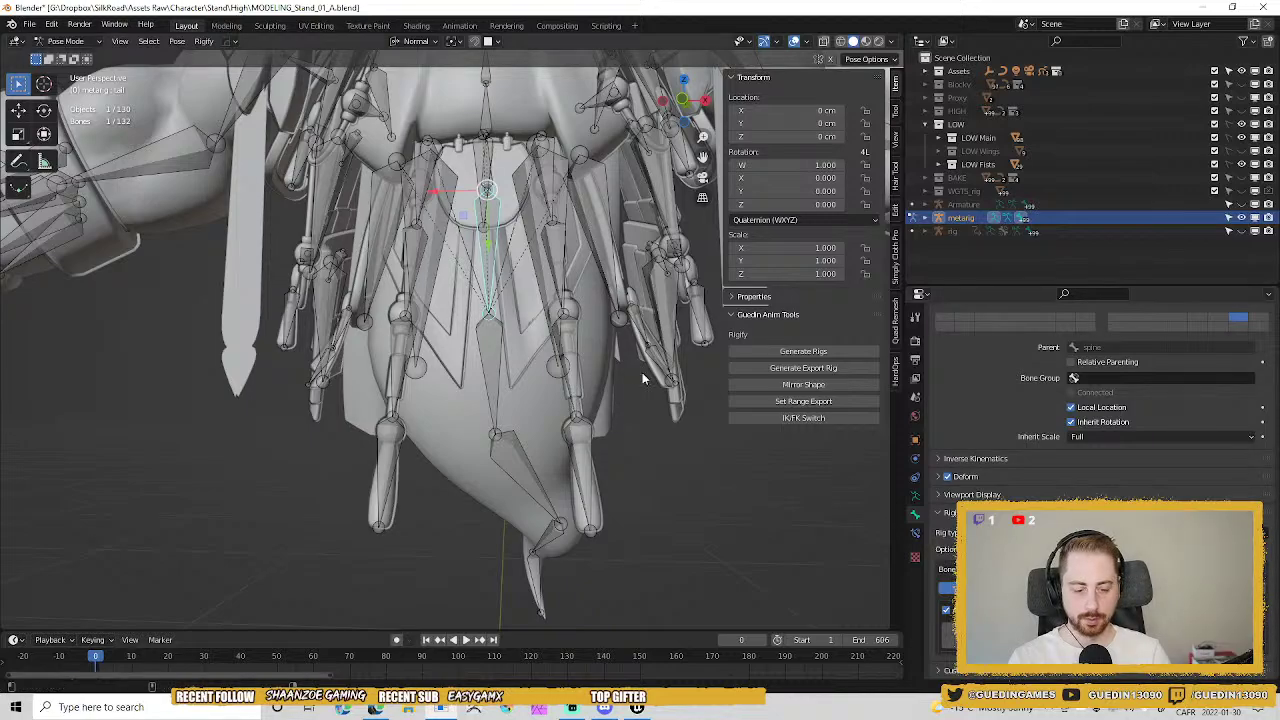
Return the metarig to Object Mode and save the file.
{"action": "key", "text": "Tab"}
{"action": "scroll", "coordinate": [527, 275], "scroll_direction": "down", "scroll_amount": 1}
{"action": "middle_click_drag", "start_coordinate": [530, 280], "coordinate": [541, 314]}
{"action": "key", "text": "ctrl+Tab"}
{"action": "left_click", "coordinate": [598, 404]}
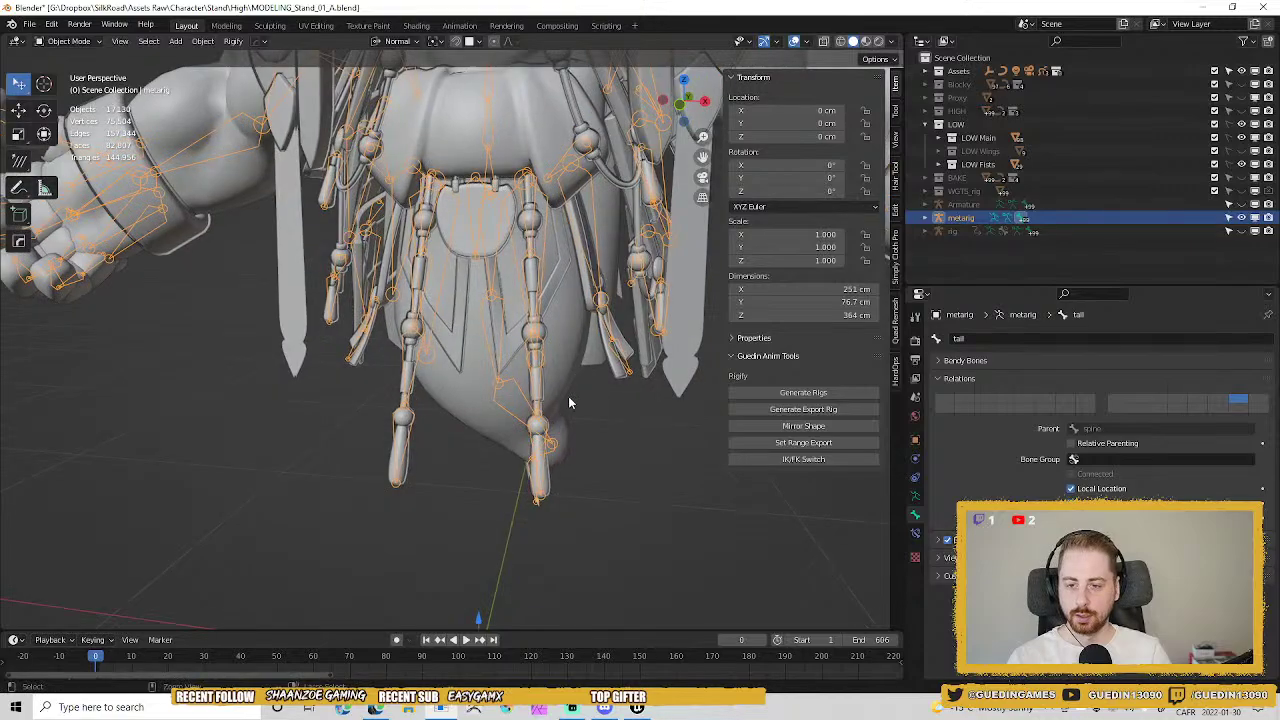
{"action": "key", "text": "ctrl+s"}
{"action": "middle_click_drag", "start_coordinate": [567, 308], "coordinate": [552, 452], "text": "shift"}
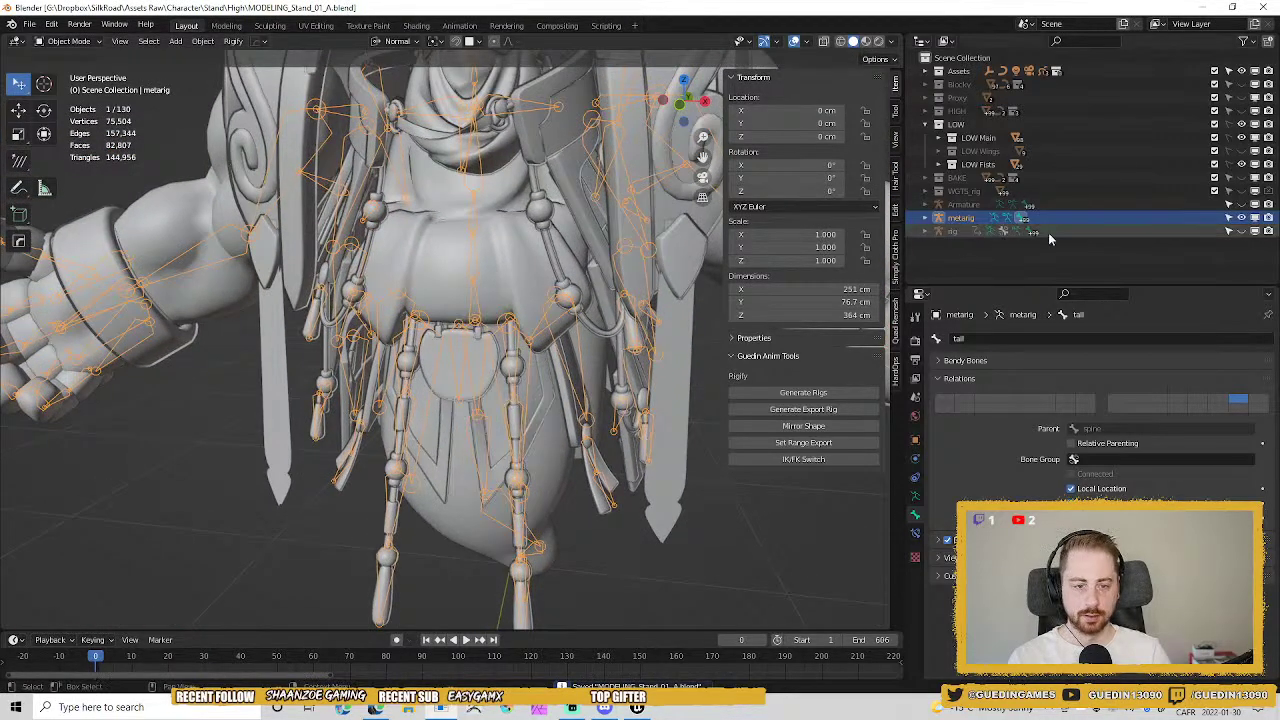
Show the rig and the Armature again and regenerate the rigs from the metarig.
{"action": "left_click", "coordinate": [1241, 231]}
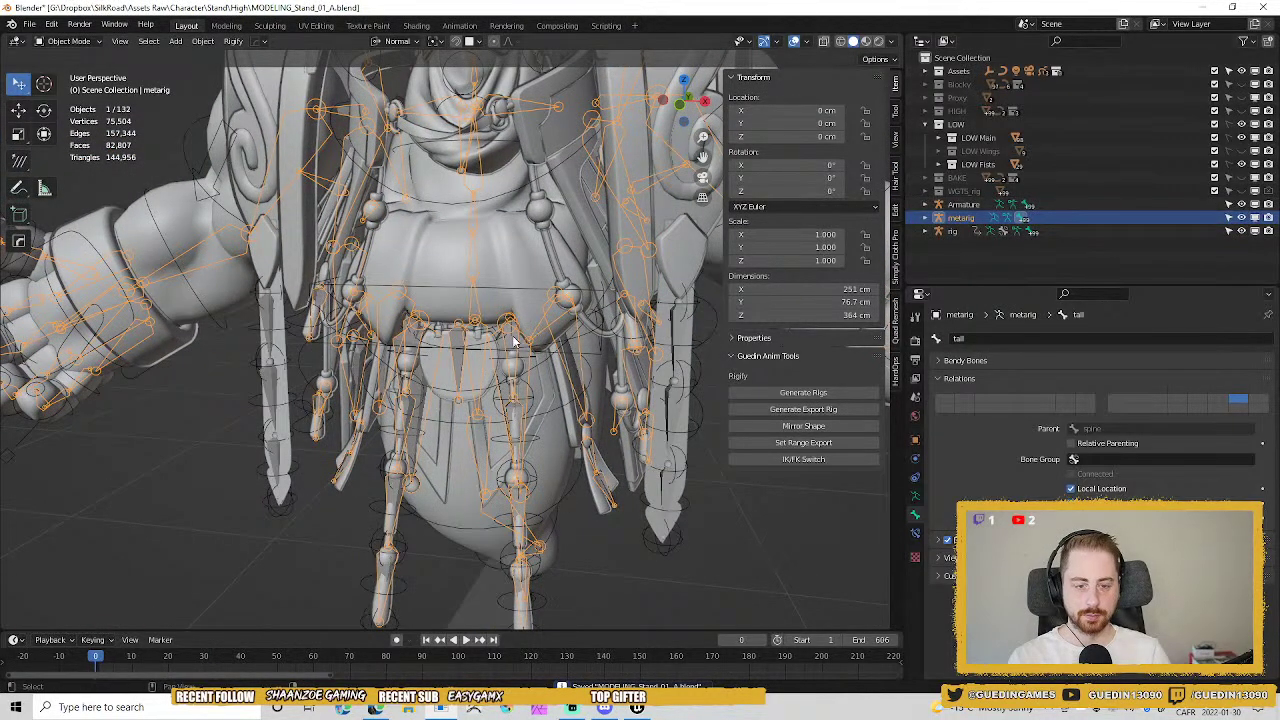
{"action": "middle_click_drag", "start_coordinate": [390, 365], "coordinate": [450, 375]}
{"action": "left_click", "coordinate": [806, 392]}
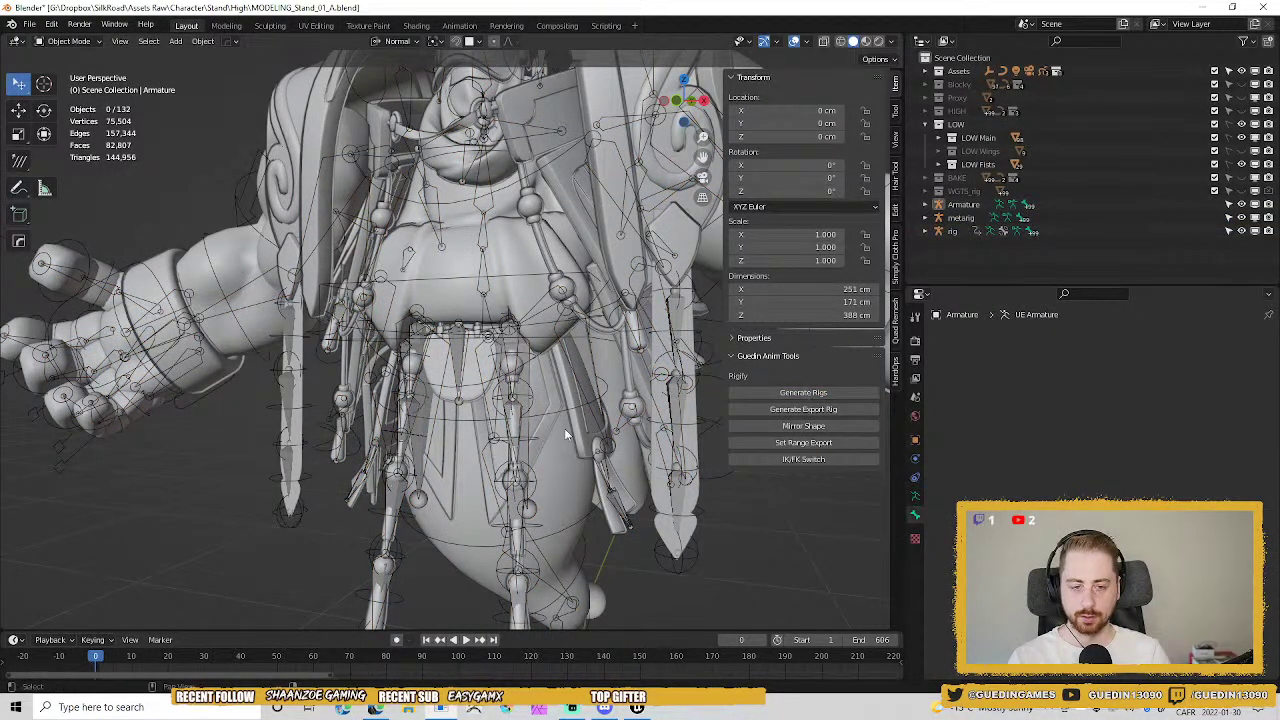
Examine the regenerated bones and controls around the waist, hanging ornaments and tail from several sides.
{"action": "middle_click_drag", "start_coordinate": [564, 428], "coordinate": [547, 325]}
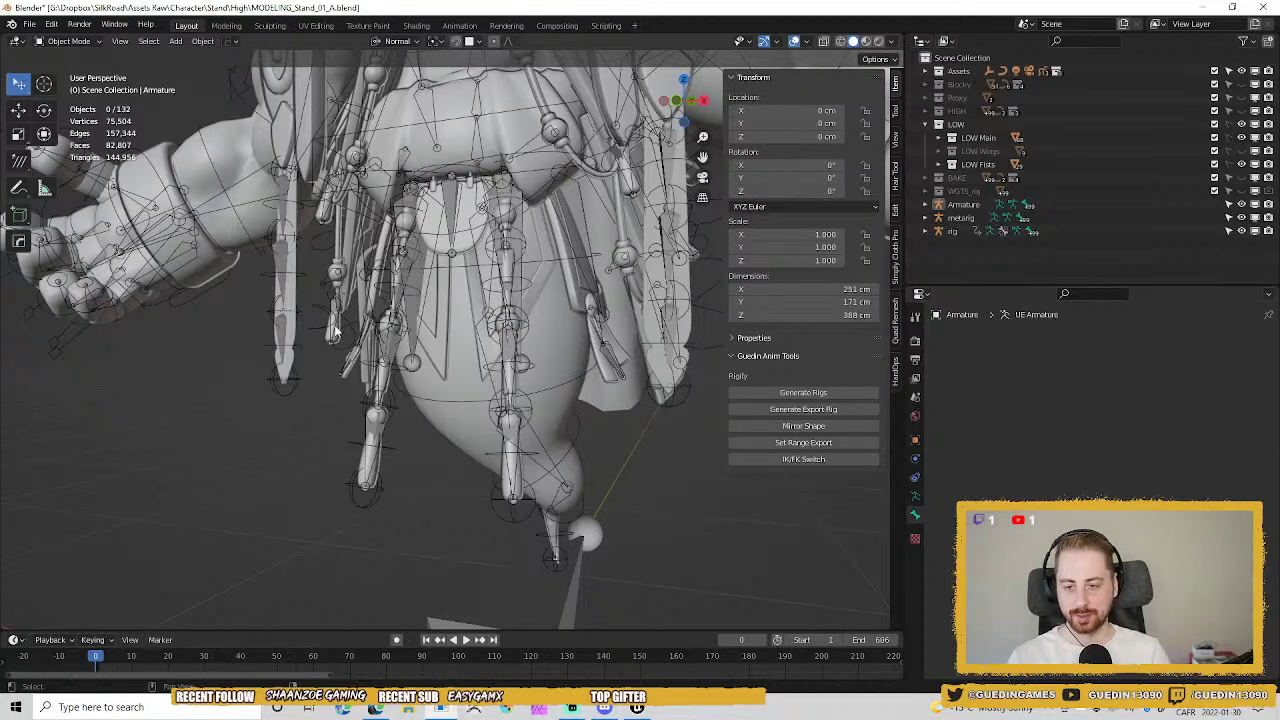
{"action": "middle_click_drag", "start_coordinate": [644, 423], "coordinate": [480, 258]}
{"action": "middle_click_drag", "start_coordinate": [484, 304], "coordinate": [494, 312]}
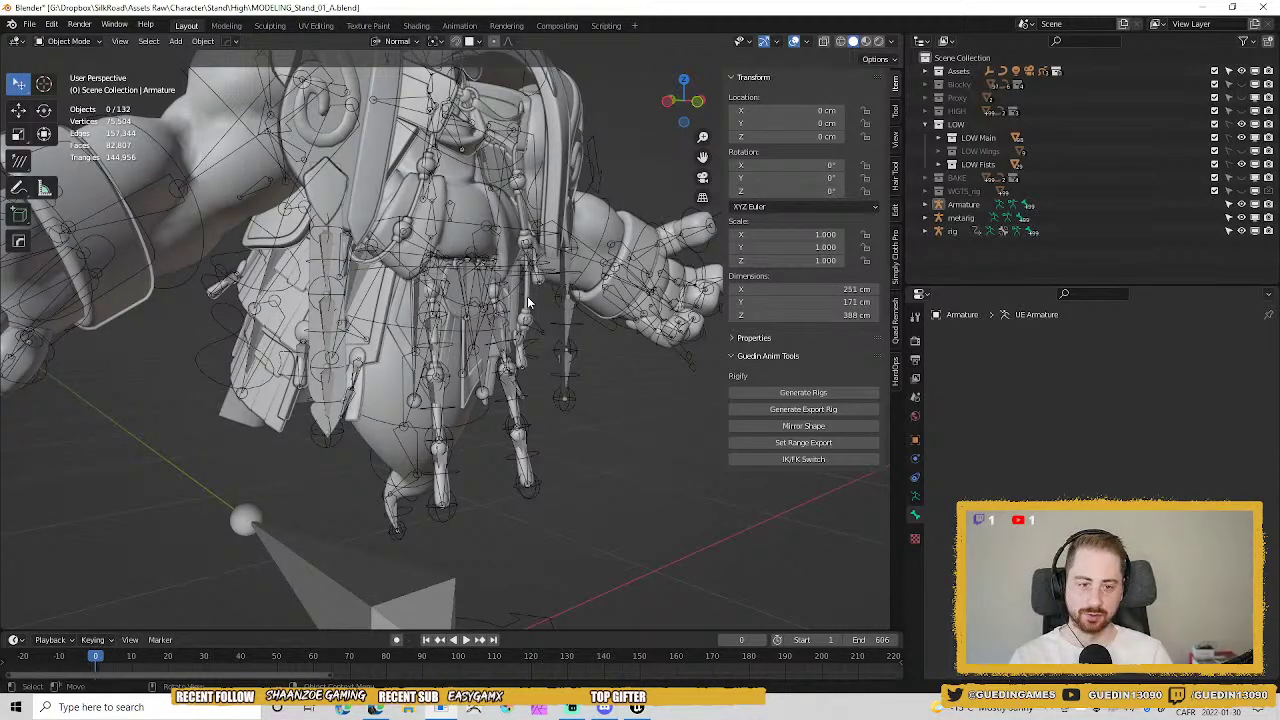
{"action": "middle_click_drag", "start_coordinate": [498, 325], "coordinate": [400, 335]}
{"action": "scroll", "coordinate": [515, 375], "scroll_direction": "up", "scroll_amount": 3}
{"action": "middle_click_drag", "start_coordinate": [522, 380], "coordinate": [605, 365]}
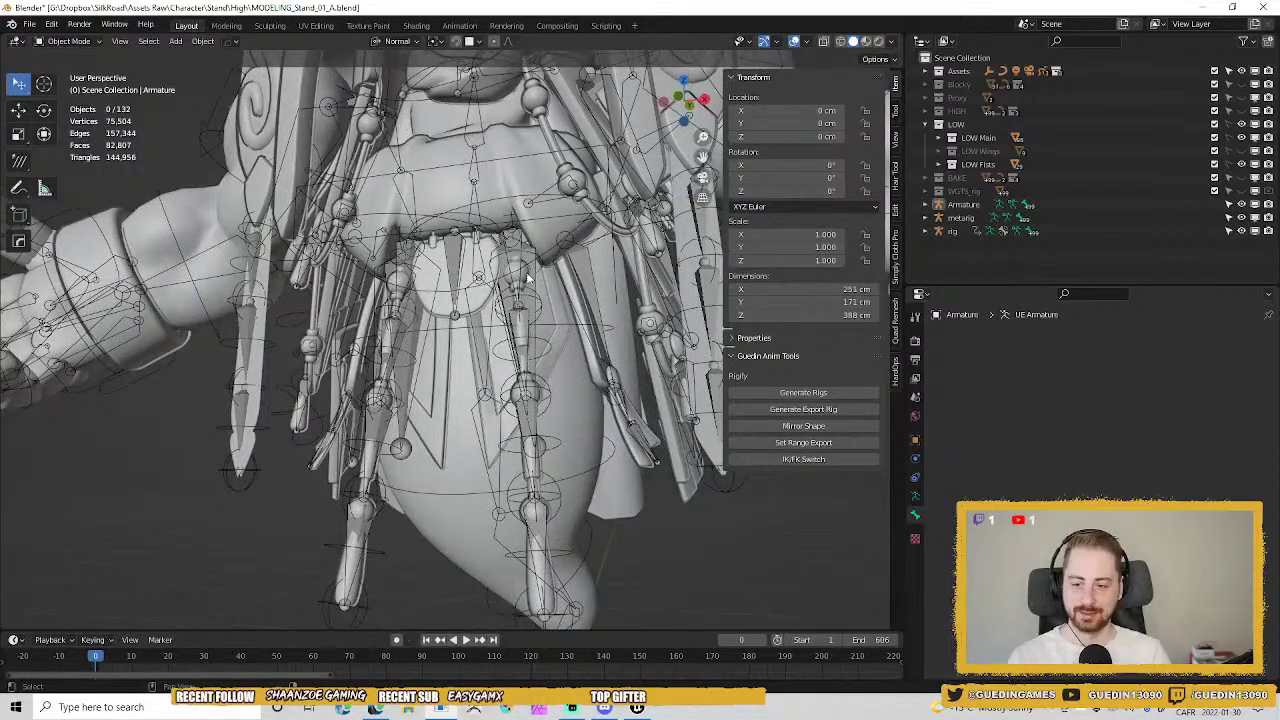
{"action": "scroll", "coordinate": [526, 276], "scroll_direction": "down", "scroll_amount": 4}
{"action": "middle_click_drag", "start_coordinate": [490, 285], "coordinate": [459, 357]}
{"action": "scroll", "coordinate": [475, 404], "scroll_direction": "up", "scroll_amount": 3}
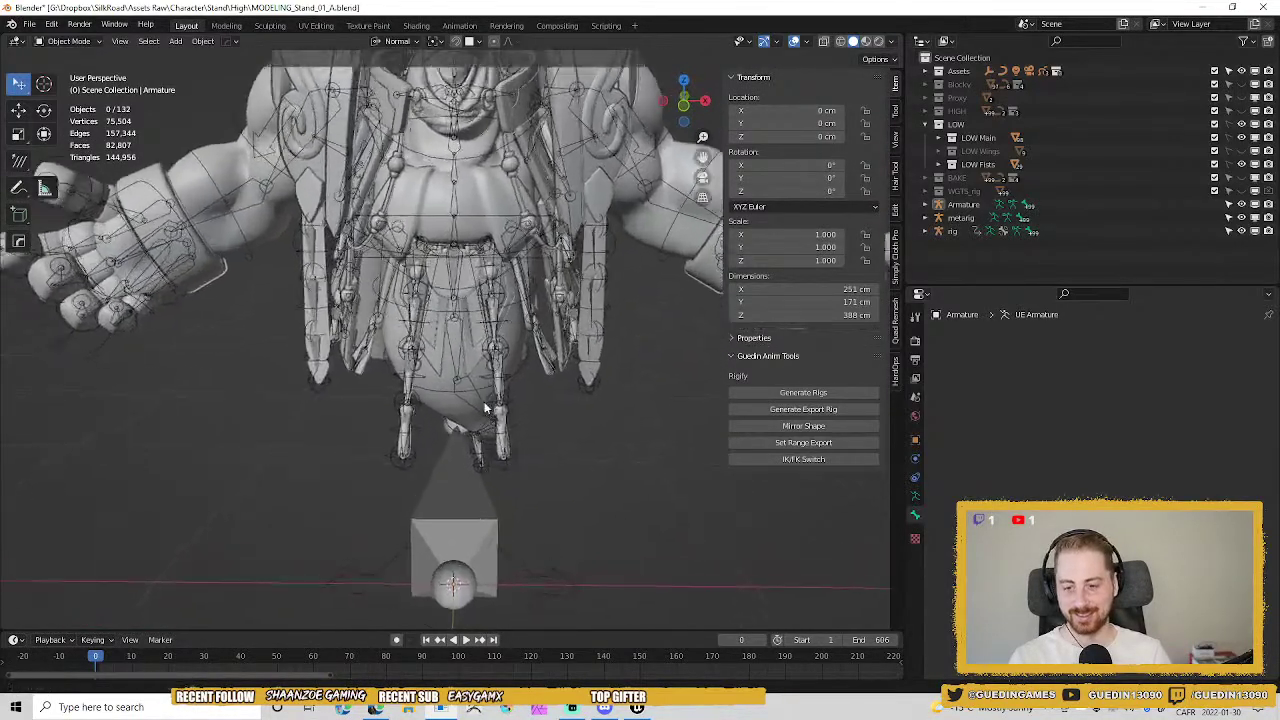
{"action": "middle_click_drag", "start_coordinate": [604, 382], "coordinate": [772, 268]}
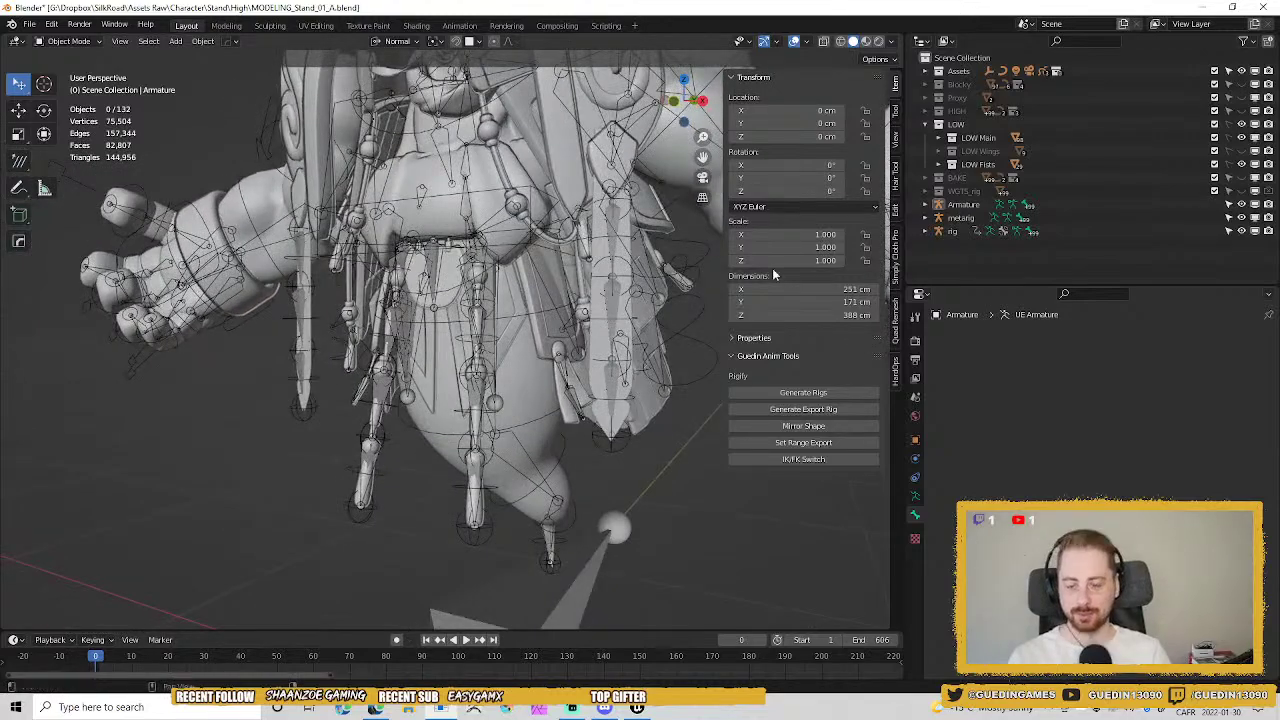
Hide the metarig and put the rig into Pose Mode.
{"action": "left_click", "coordinate": [1241, 218]}
{"action": "middle_click_drag", "start_coordinate": [519, 240], "coordinate": [565, 225]}
{"action": "scroll", "coordinate": [567, 226], "scroll_direction": "down", "scroll_amount": 5}
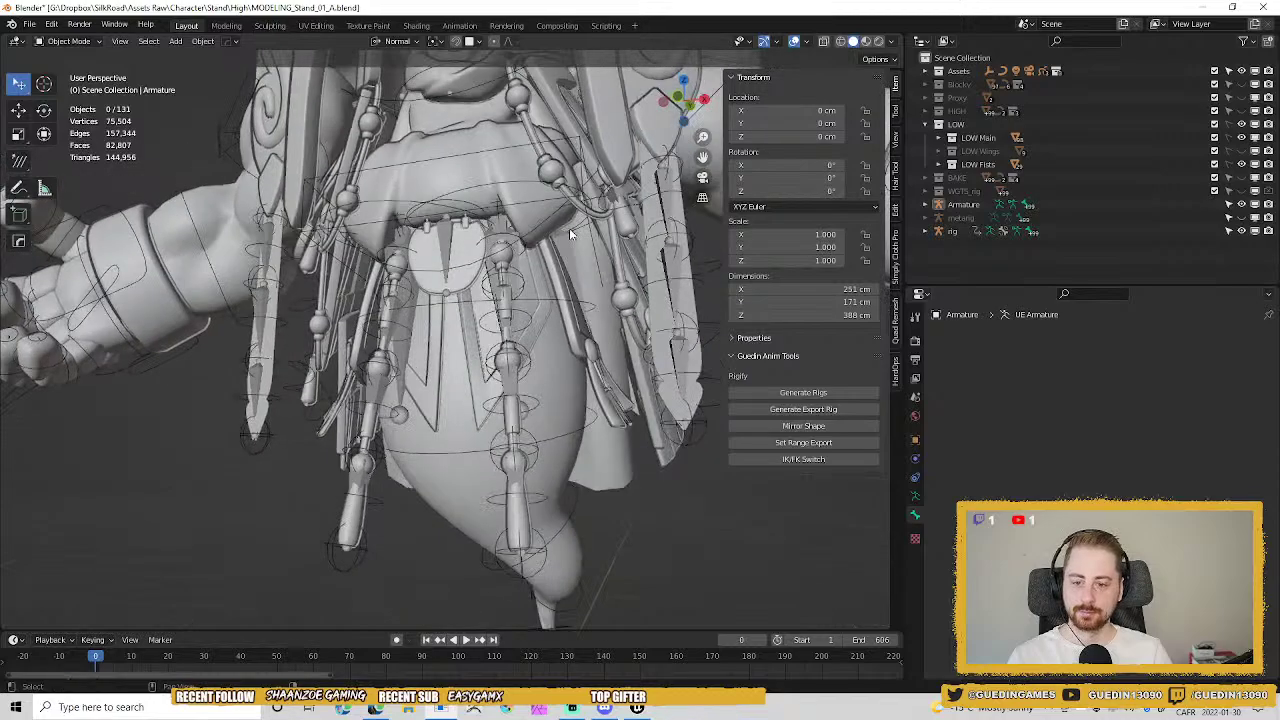
{"action": "left_click", "coordinate": [449, 307]}
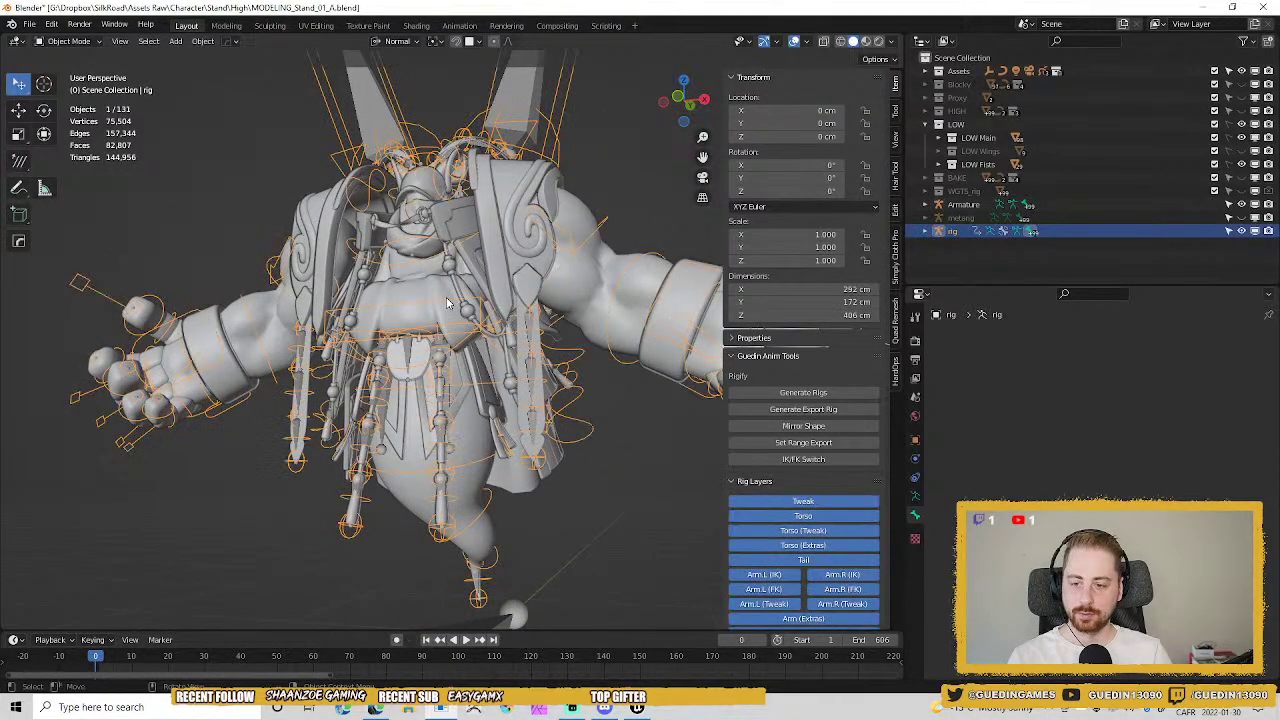
{"action": "key", "text": "ctrl+Tab"}
{"action": "scroll", "coordinate": [463, 310], "scroll_direction": "up", "scroll_amount": 5}
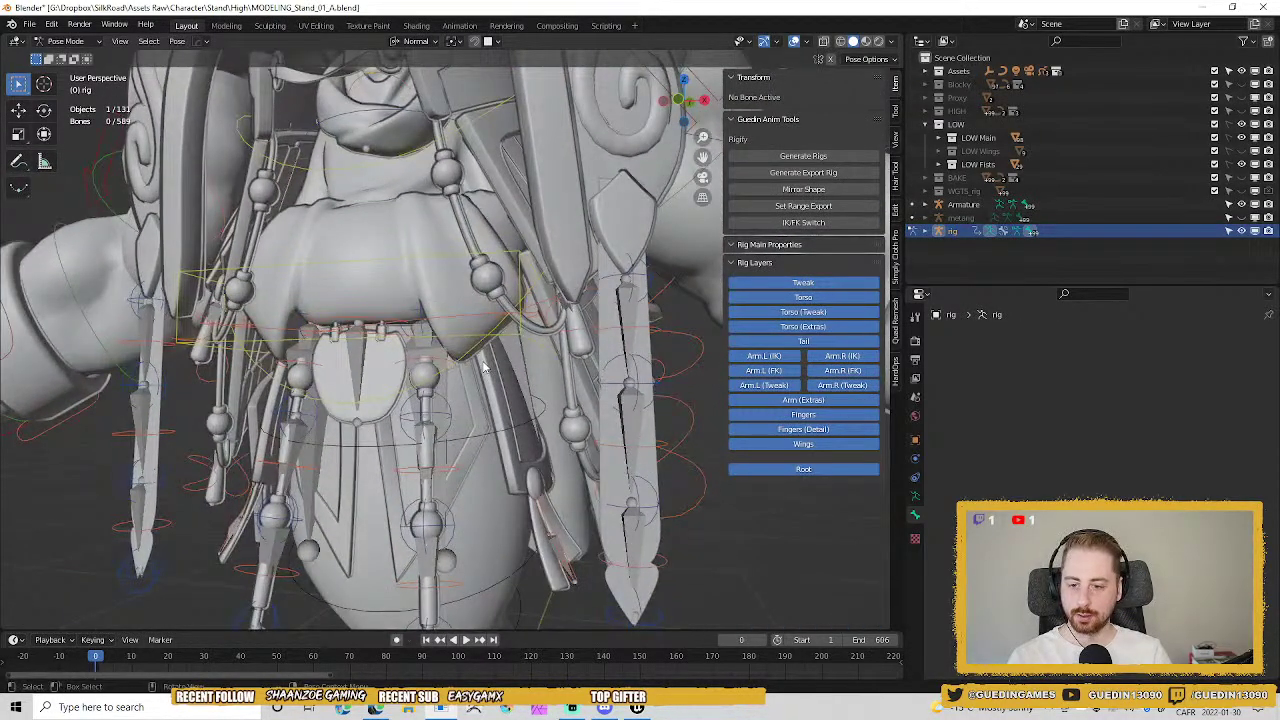
Try rotating the hips control to test the rig, cancel the rotation and return to Object Mode.
{"action": "left_click", "coordinate": [521, 320]}
{"action": "middle_click_drag", "start_coordinate": [521, 320], "coordinate": [535, 340]}
{"action": "scroll", "coordinate": [518, 385], "scroll_direction": "down", "scroll_amount": 3}
{"action": "key", "text": "r"}
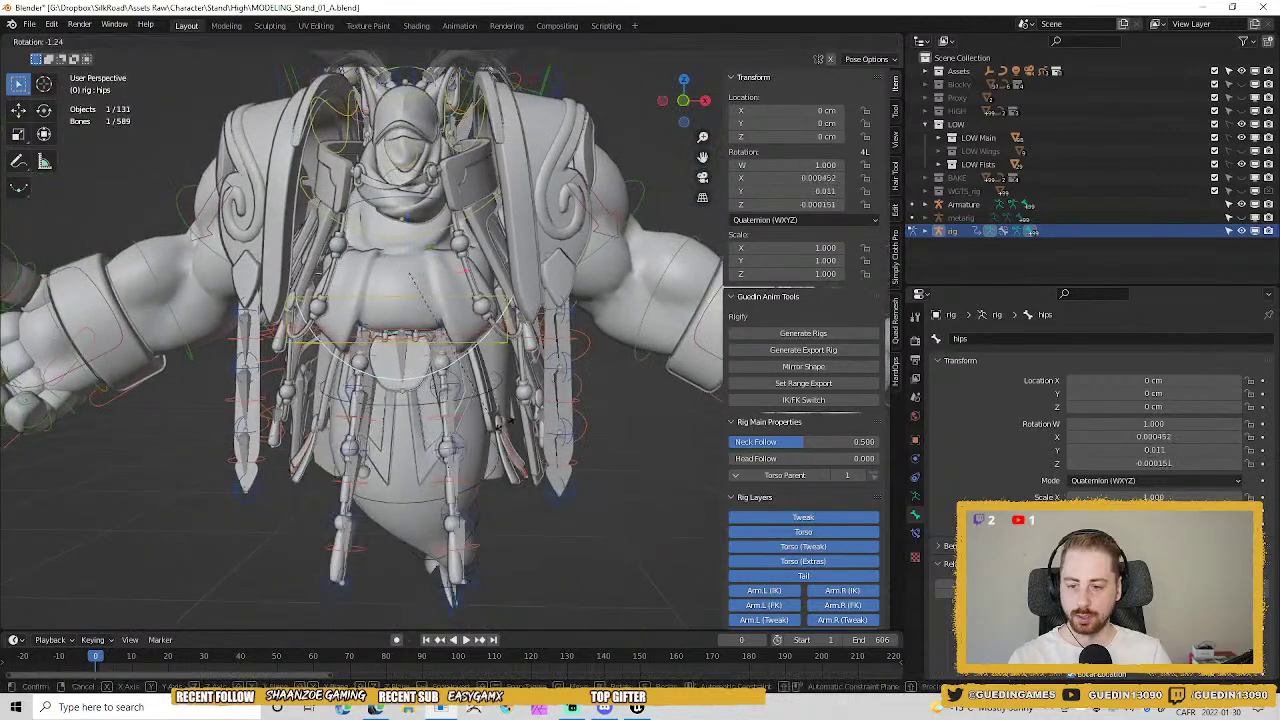
{"action": "key", "text": "Escape"}
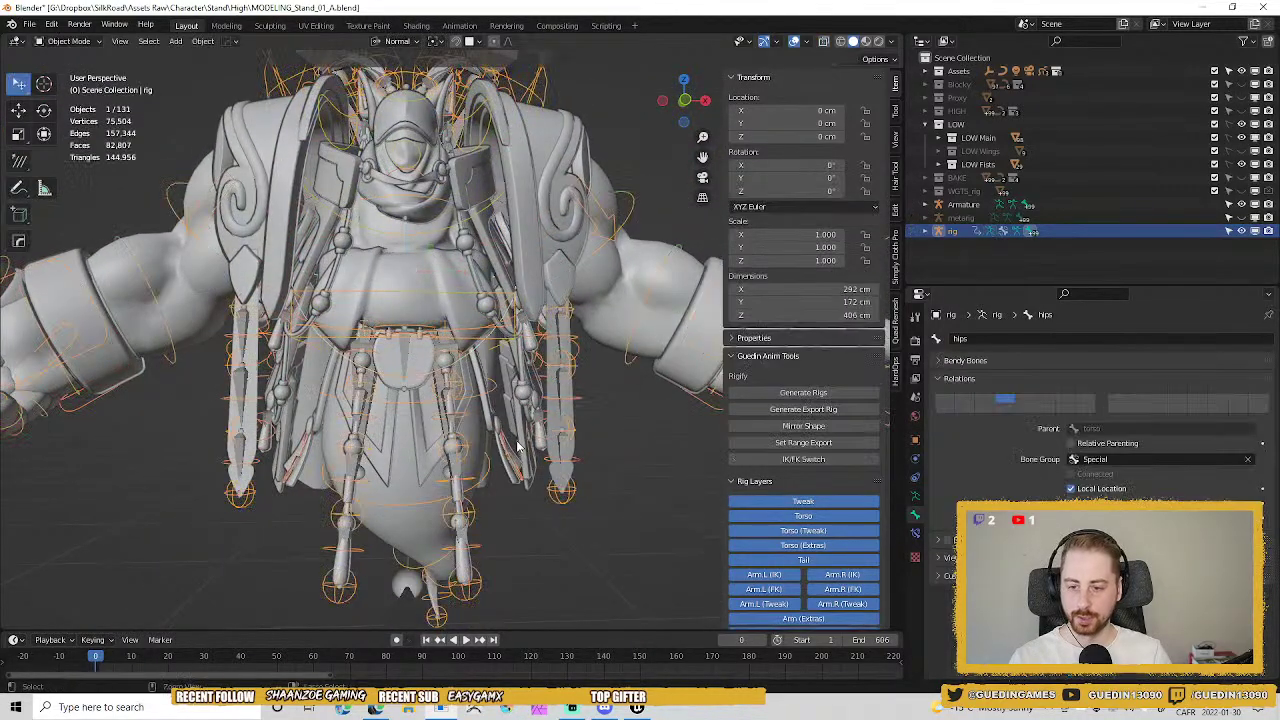
{"action": "key", "text": "ctrl+Tab"}
Select the Armature and display its bones in front of the mesh around the waist and tail.
{"action": "left_click", "coordinate": [1170, 206]}
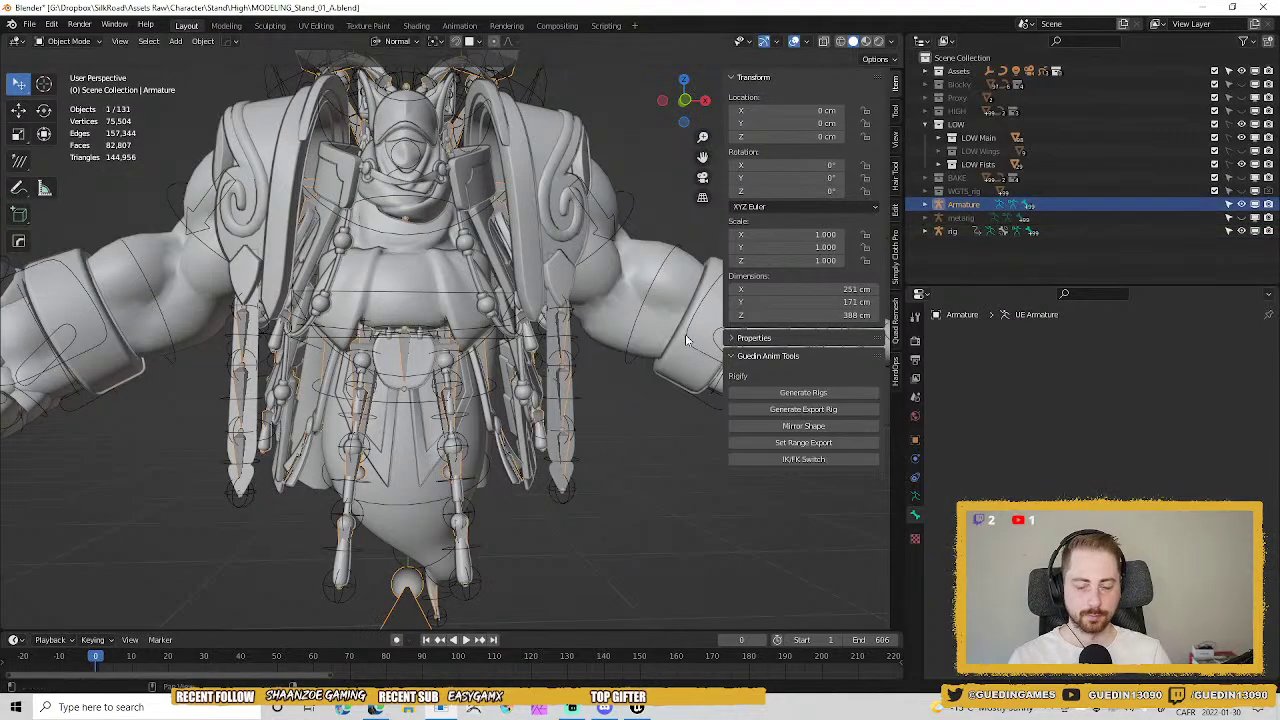
{"action": "middle_click_drag", "start_coordinate": [448, 400], "coordinate": [398, 408]}
{"action": "scroll", "coordinate": [478, 388], "scroll_direction": "up", "scroll_amount": 3}
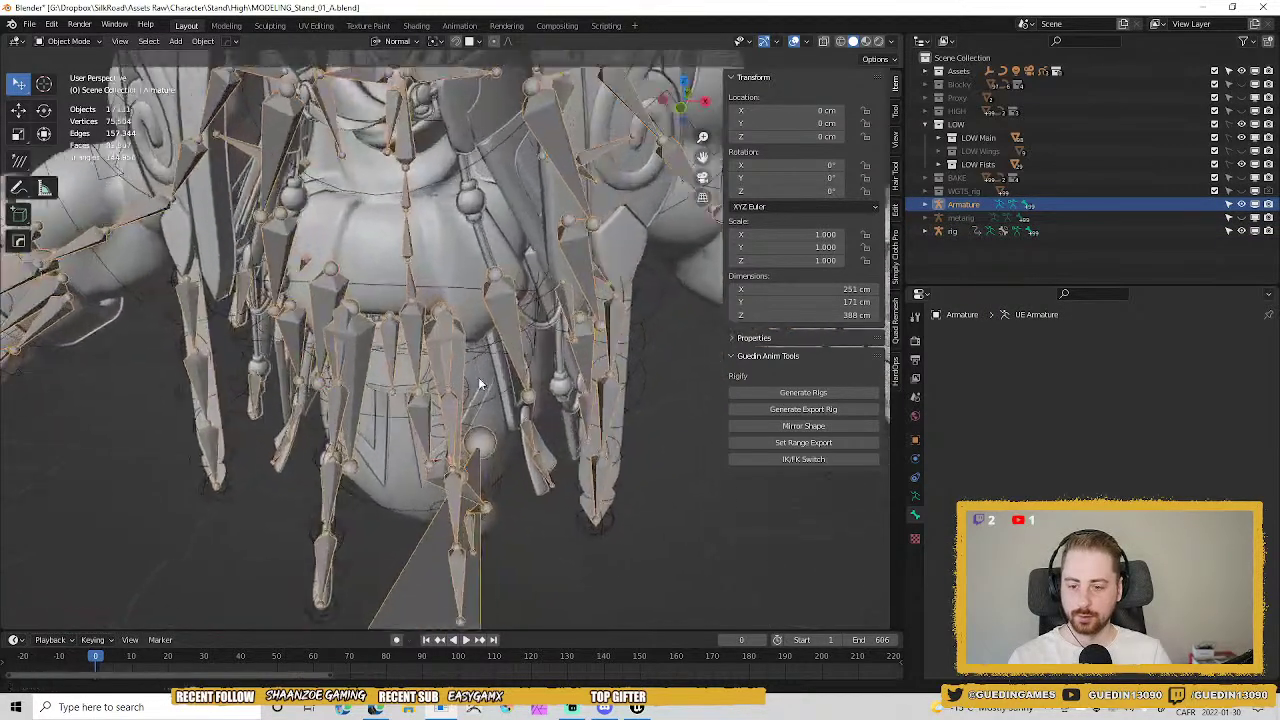
{"action": "middle_click_drag", "start_coordinate": [480, 386], "coordinate": [553, 341]}
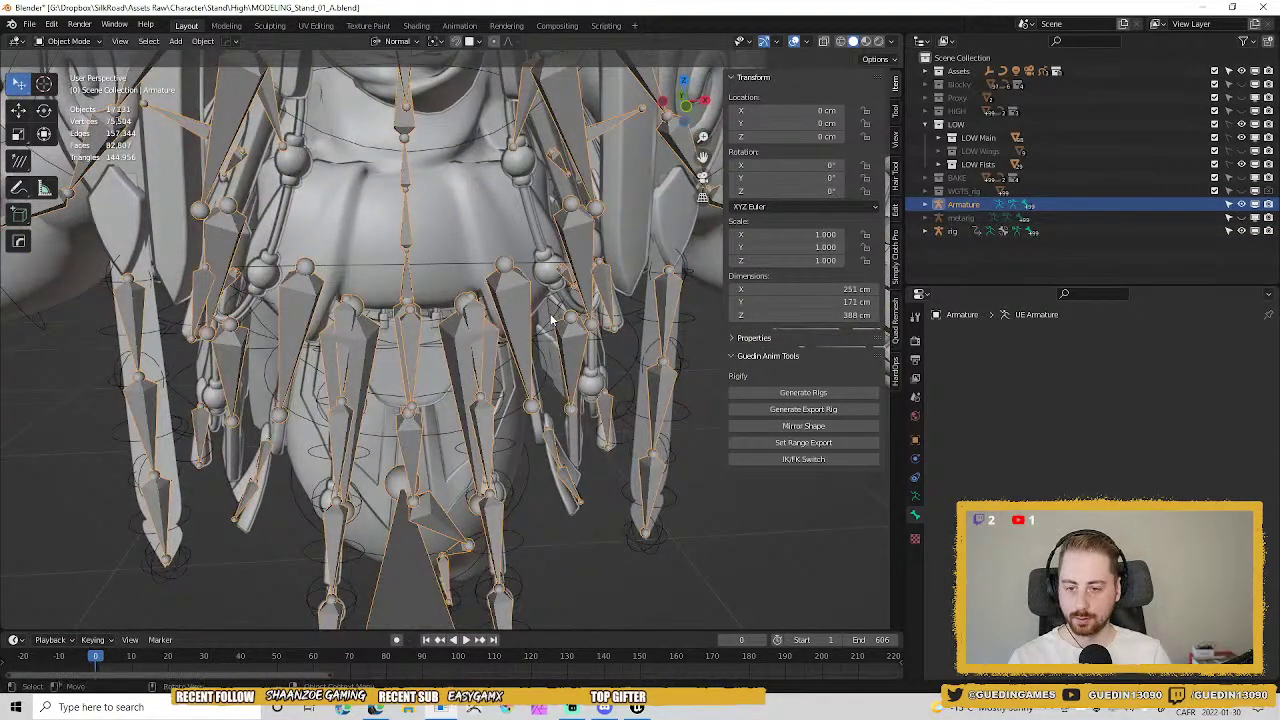
Test-rotate the rig's hips control in Pose Mode while watching the Armature's bones, and cancel the rotation.
{"action": "left_click", "coordinate": [551, 320]}
{"action": "key", "text": "ctrl+Tab"}
{"action": "key", "text": "r"}
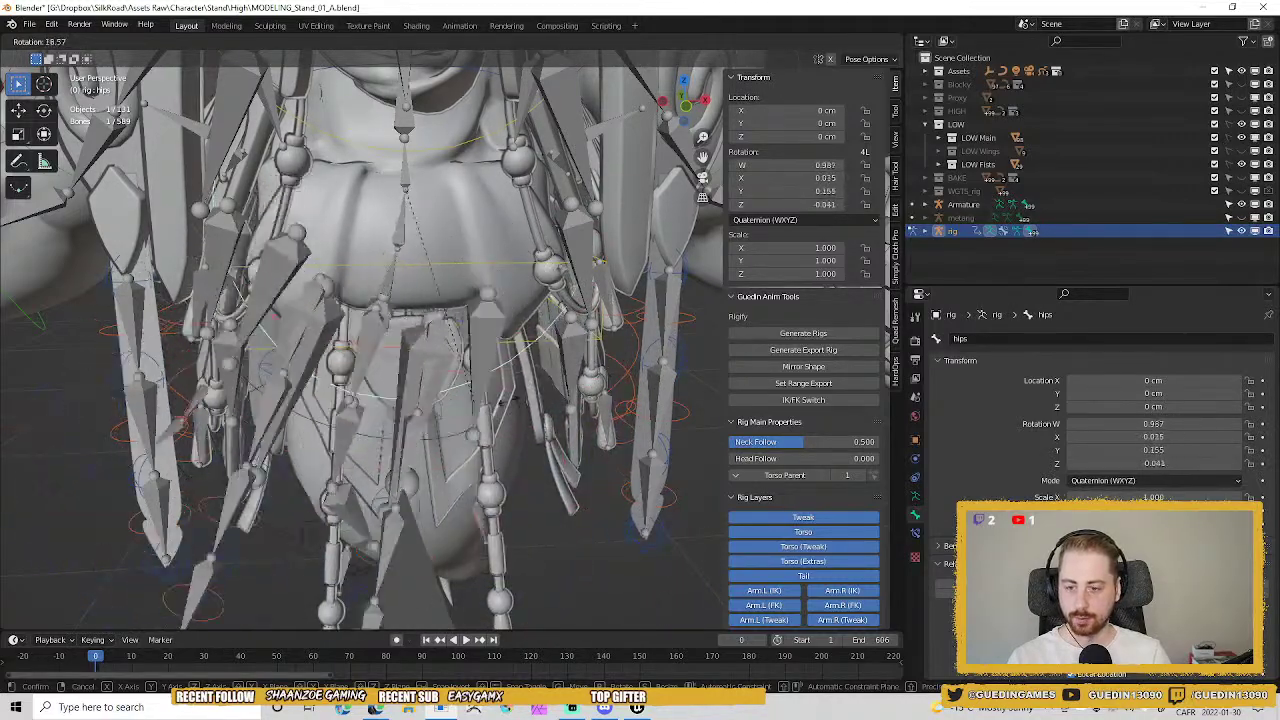
{"action": "right_click", "coordinate": [508, 362]}
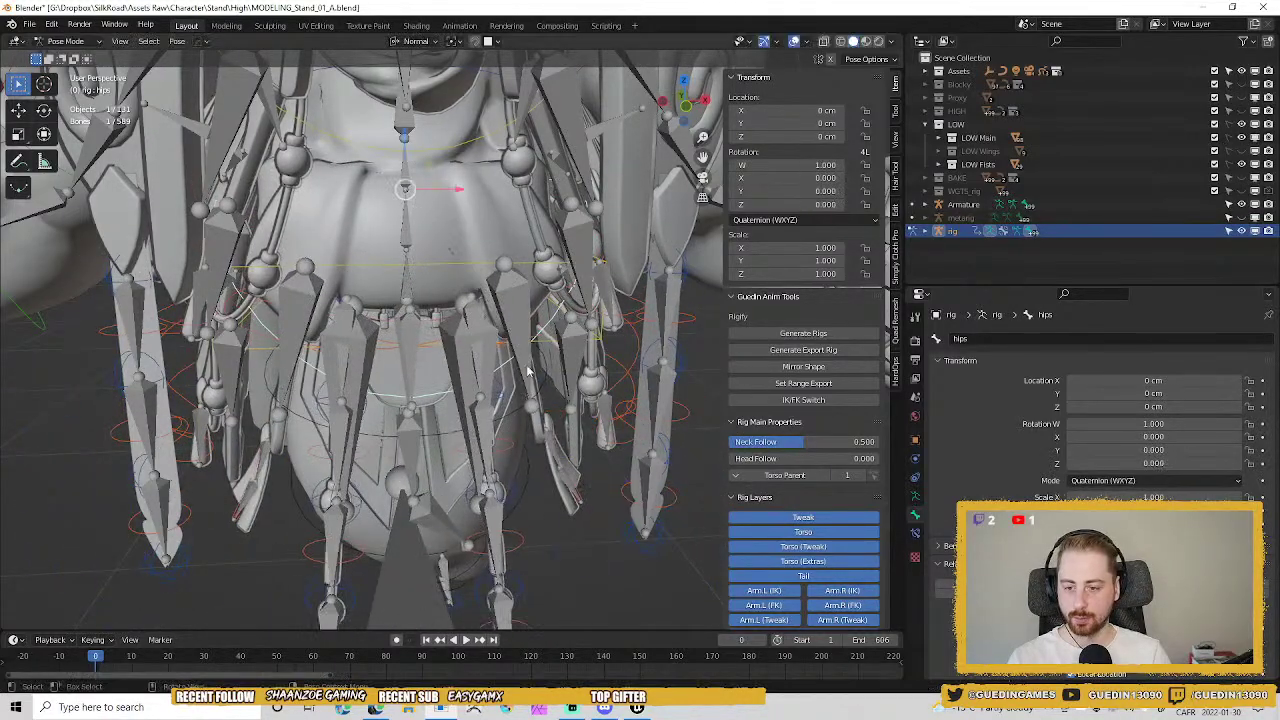
{"action": "middle_click_drag", "start_coordinate": [500, 345], "coordinate": [487, 368]}
{"action": "scroll", "coordinate": [484, 368], "scroll_direction": "down", "scroll_amount": 4}
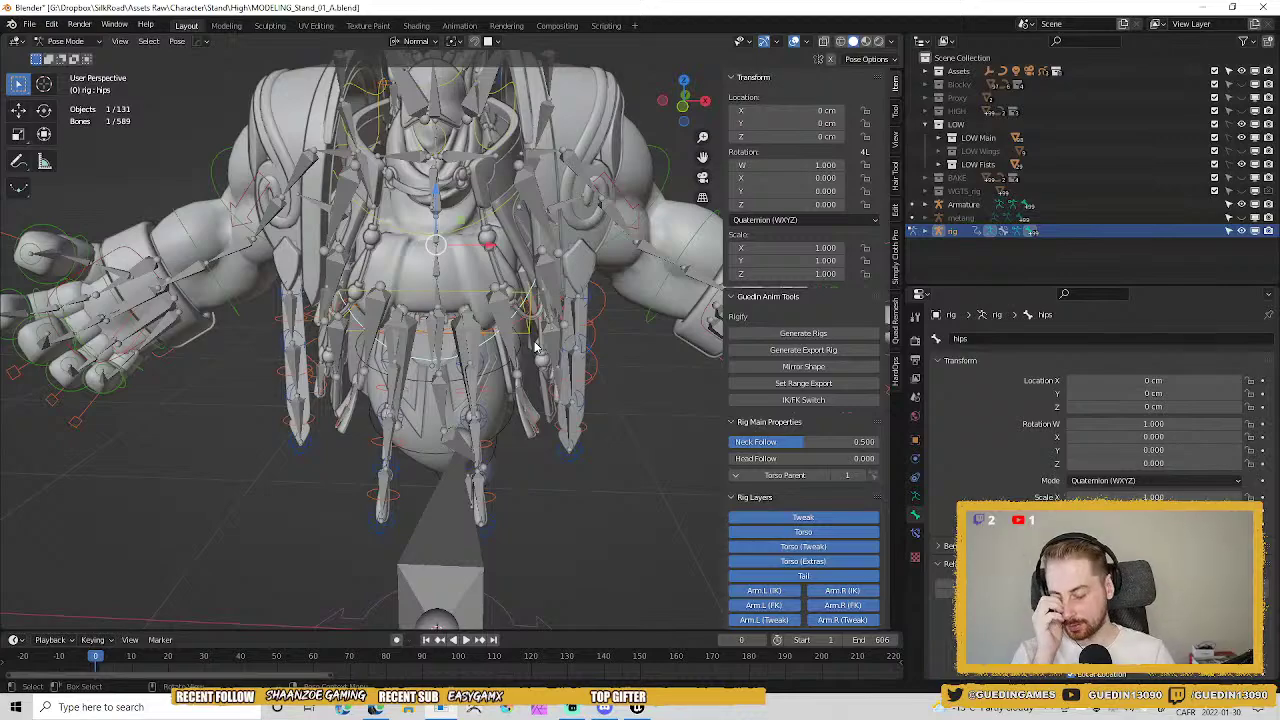
{"action": "middle_click_drag", "start_coordinate": [565, 348], "coordinate": [542, 424]}
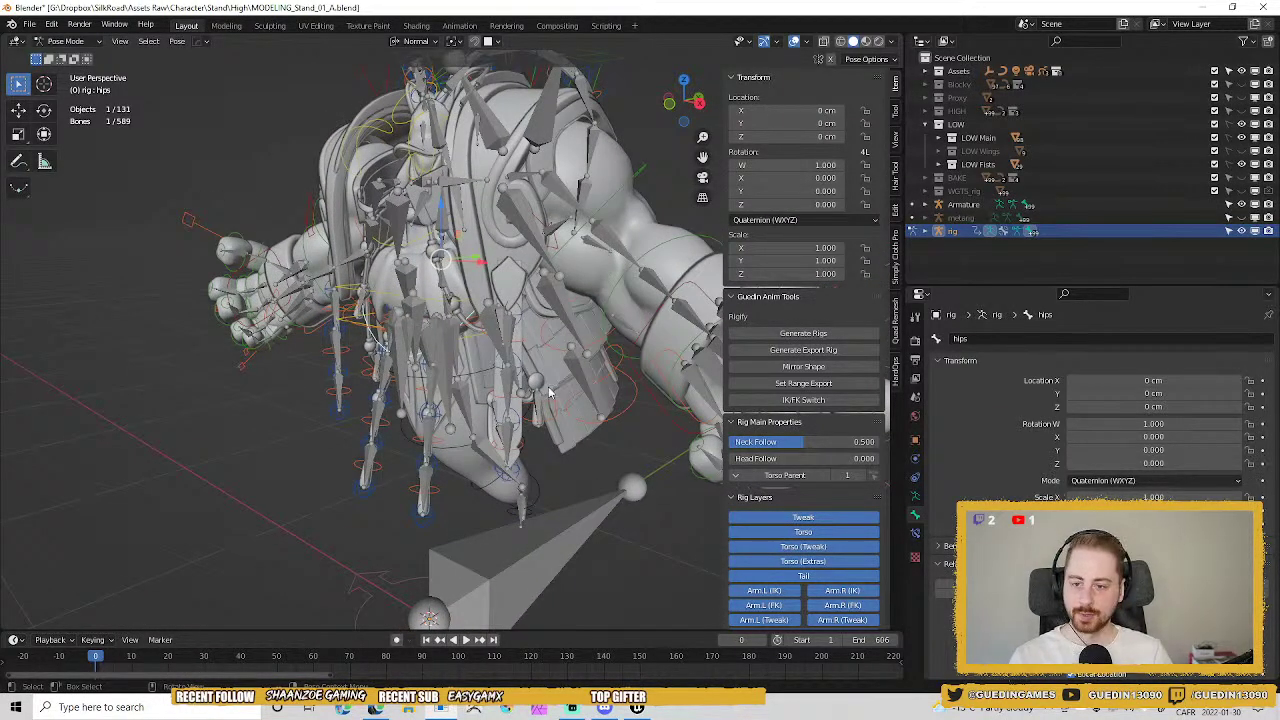
Return the rig to Object Mode and save the file.
{"action": "key", "text": "ctrl+Tab"}
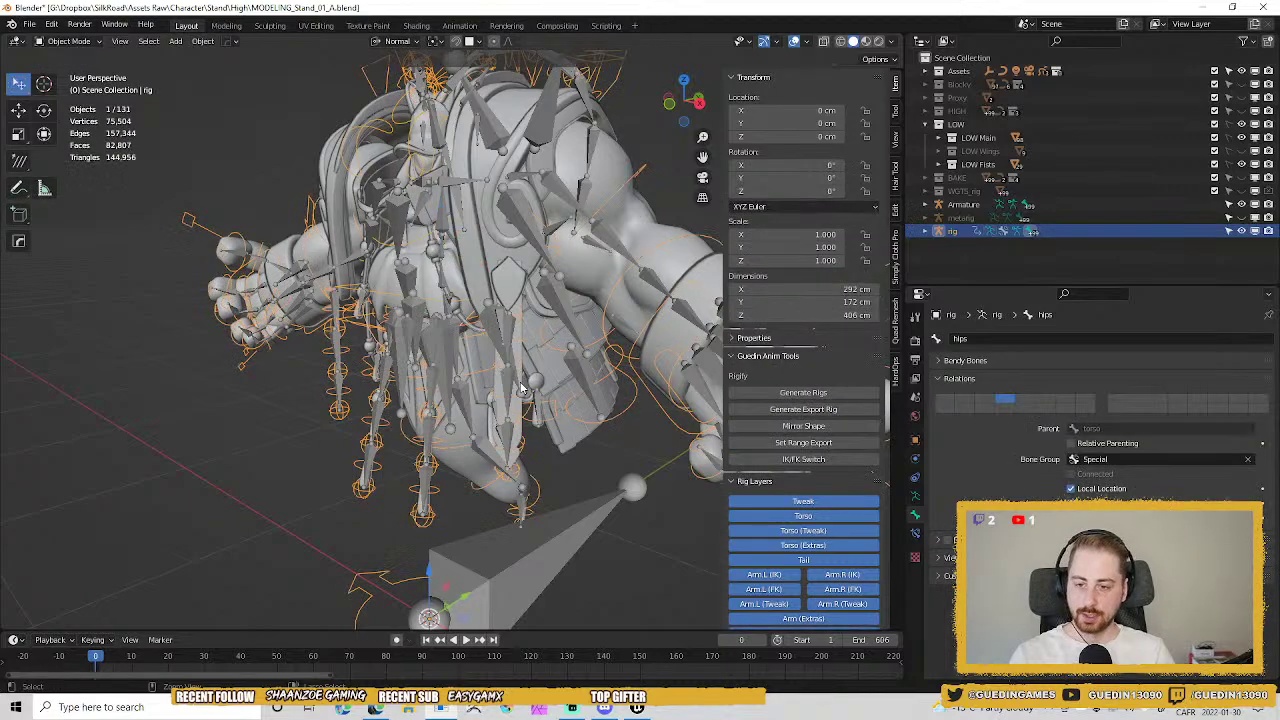
{"action": "middle_click_drag", "start_coordinate": [520, 390], "coordinate": [528, 329]}
{"action": "key", "text": "ctrl+s"}
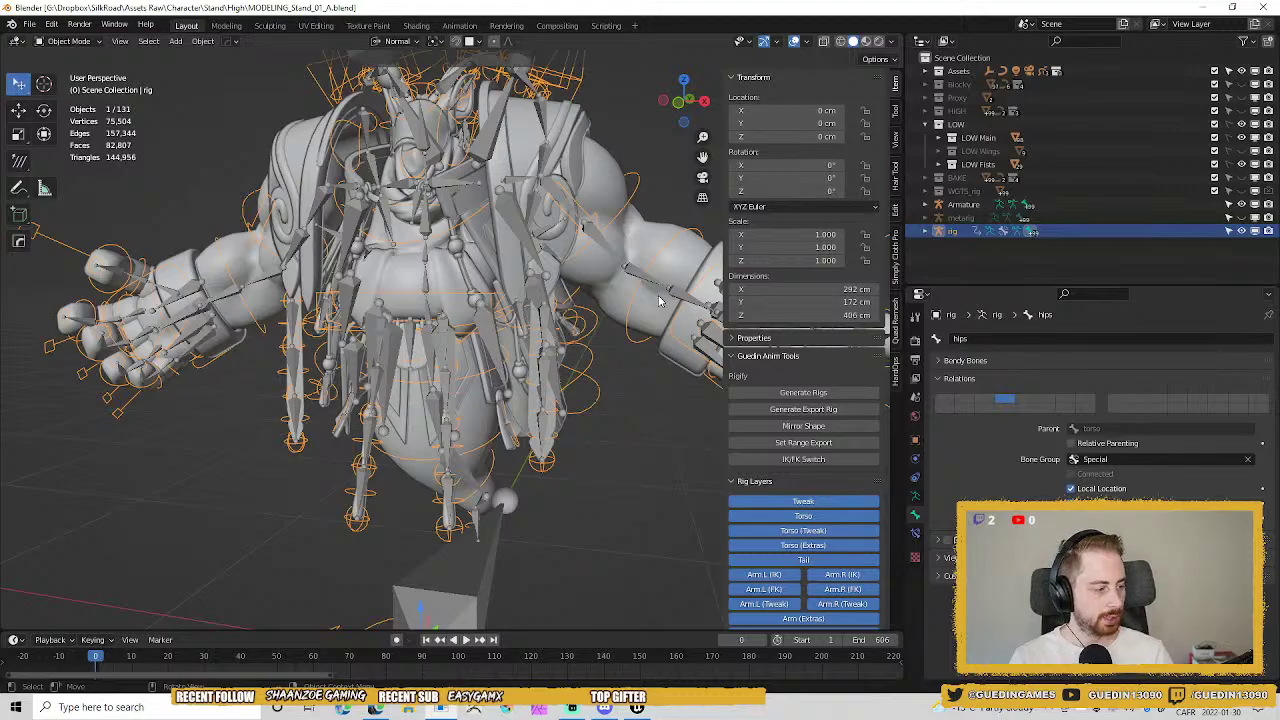
Hide the LOW Fists collection and turn off the rig's Tweak layer.
{"action": "left_click", "coordinate": [1241, 164]}
{"action": "middle_click_drag", "start_coordinate": [501, 337], "coordinate": [637, 302]}
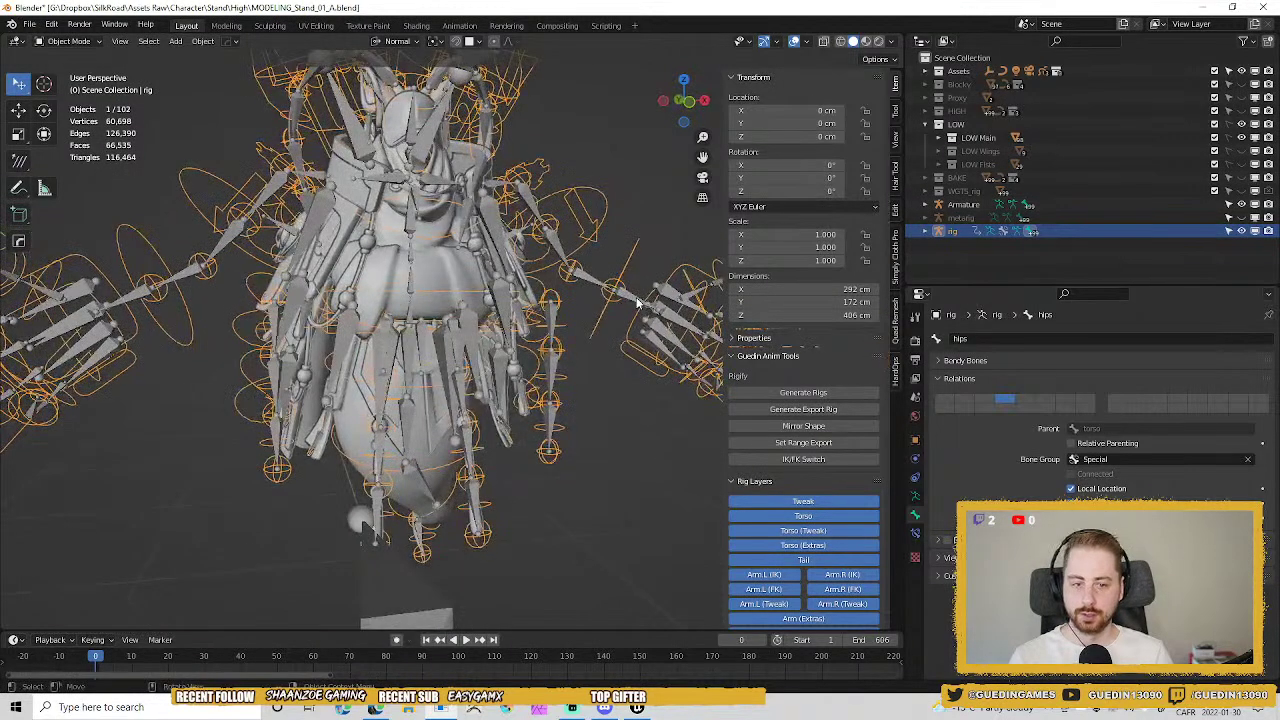
{"action": "scroll", "coordinate": [557, 460], "scroll_direction": "down", "scroll_amount": 3}
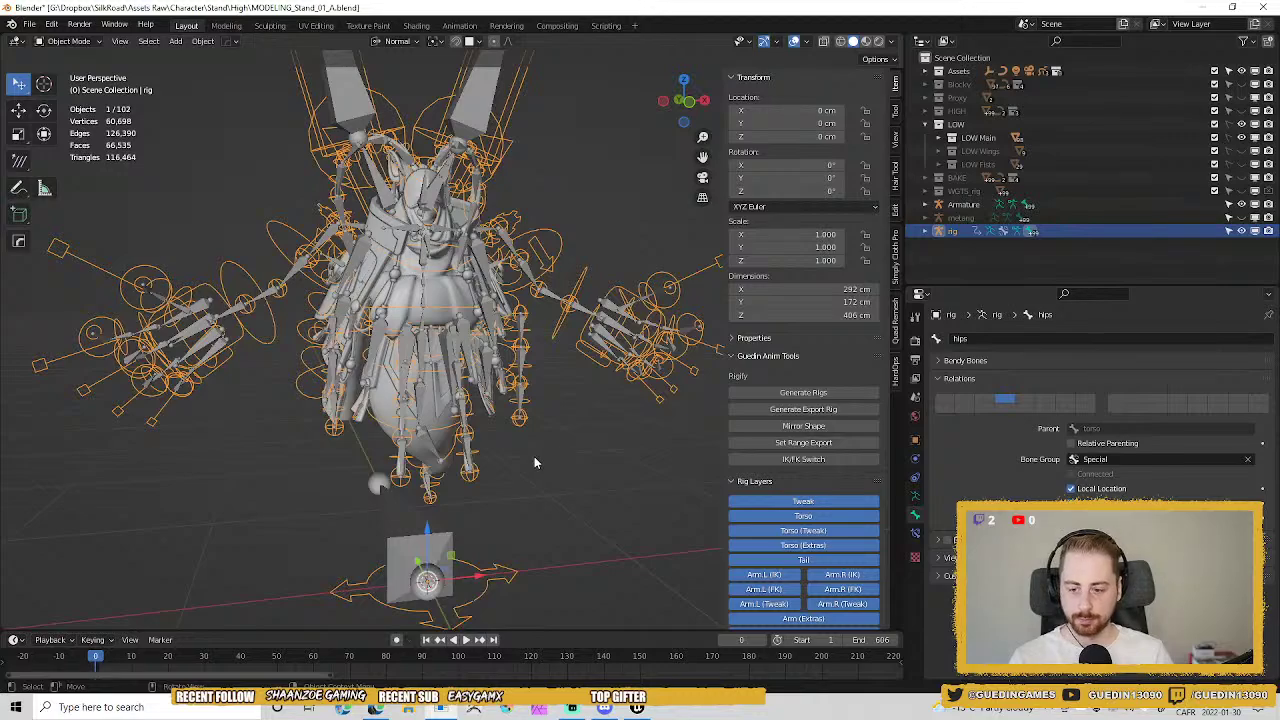
{"action": "middle_click_drag", "start_coordinate": [534, 457], "coordinate": [530, 398], "text": "shift"}
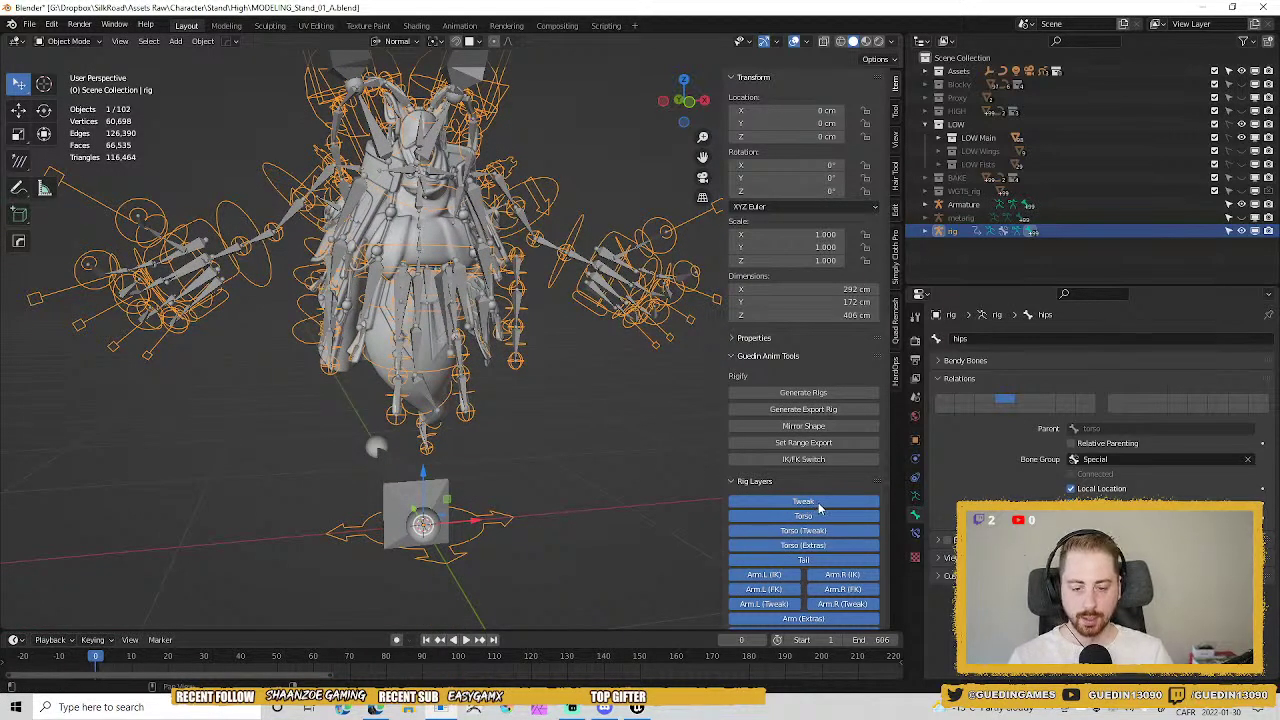
{"action": "left_click", "coordinate": [821, 504]}
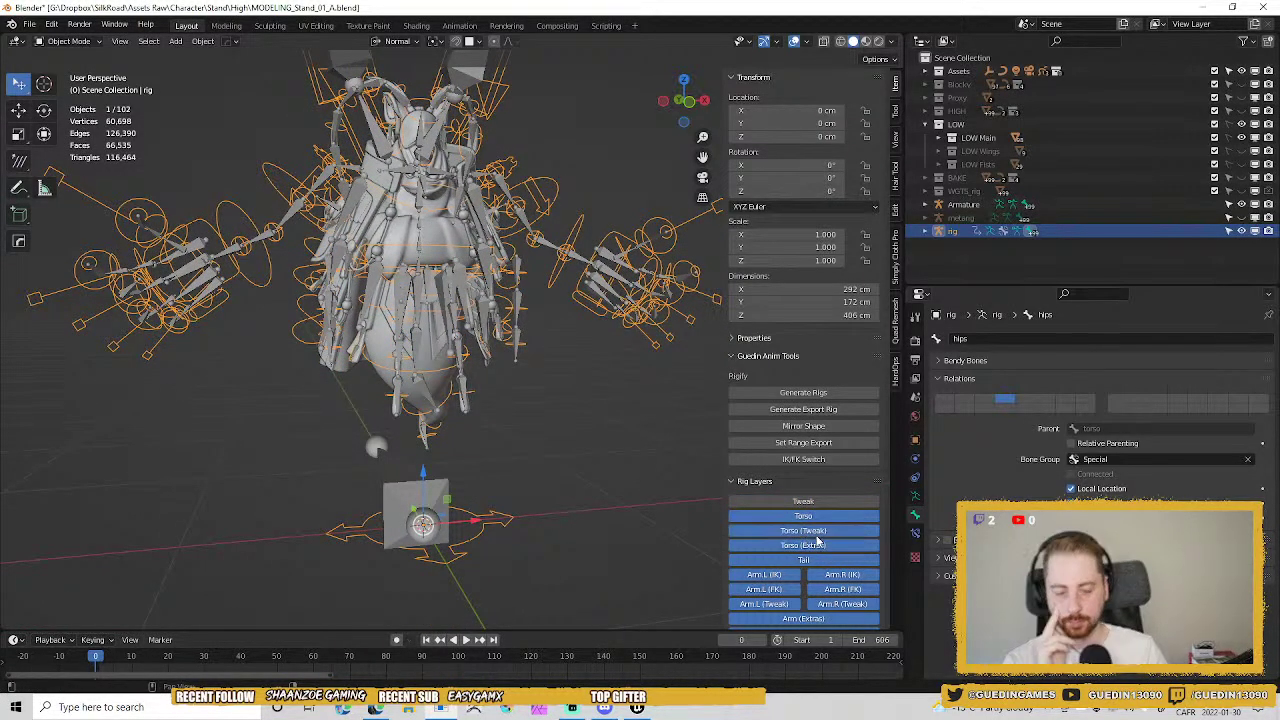
Turn off the rig's Torso (Tweak), Torso (Extras), both arm Tweak, Arm (Extras), Fingers (Detail) and Fingers layers.
{"action": "left_click", "coordinate": [808, 546]}
{"action": "scroll", "coordinate": [810, 549], "scroll_direction": "down", "scroll_amount": 2}
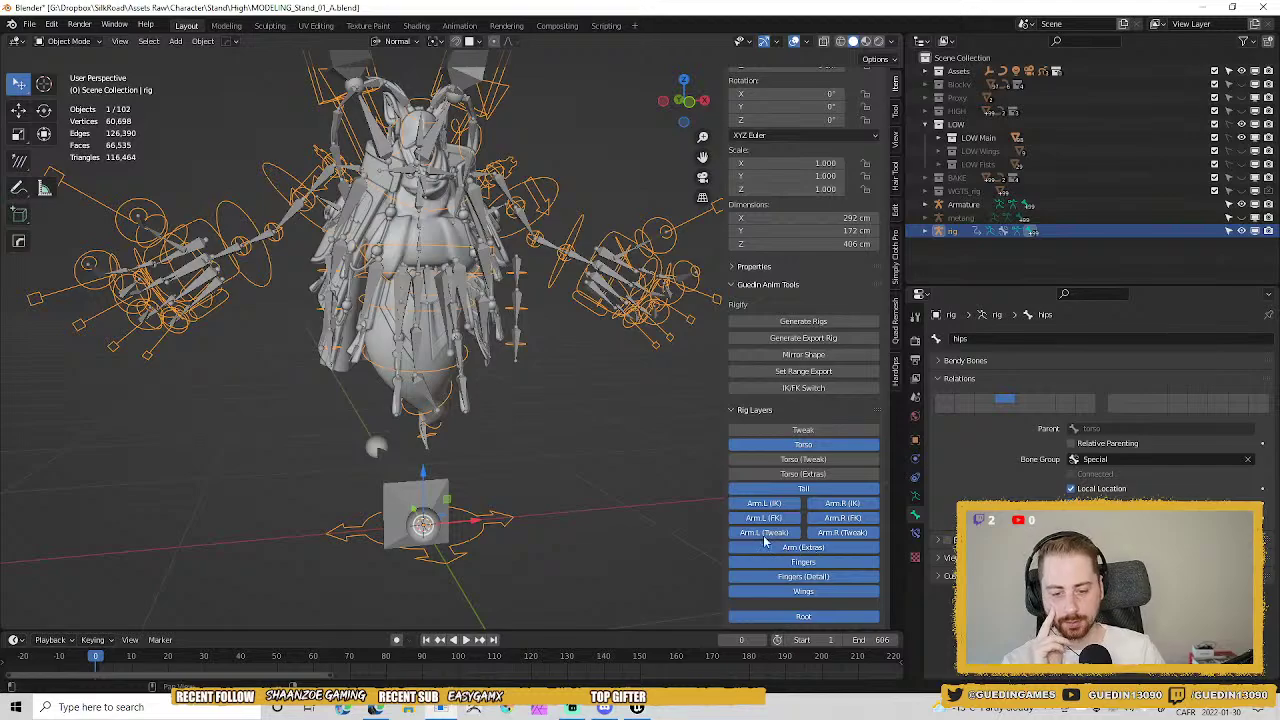
{"action": "left_click", "coordinate": [780, 537]}
{"action": "left_click", "coordinate": [835, 533]}
{"action": "left_click", "coordinate": [808, 549]}
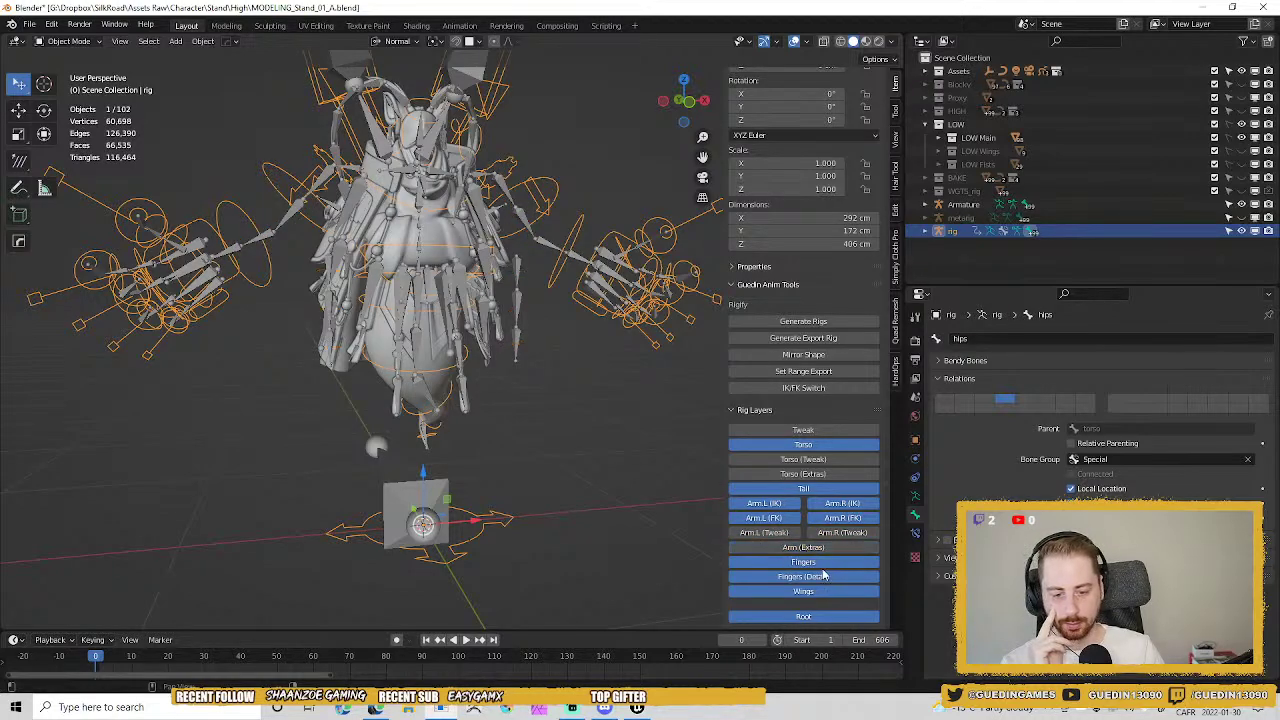
{"action": "left_click", "coordinate": [826, 578]}
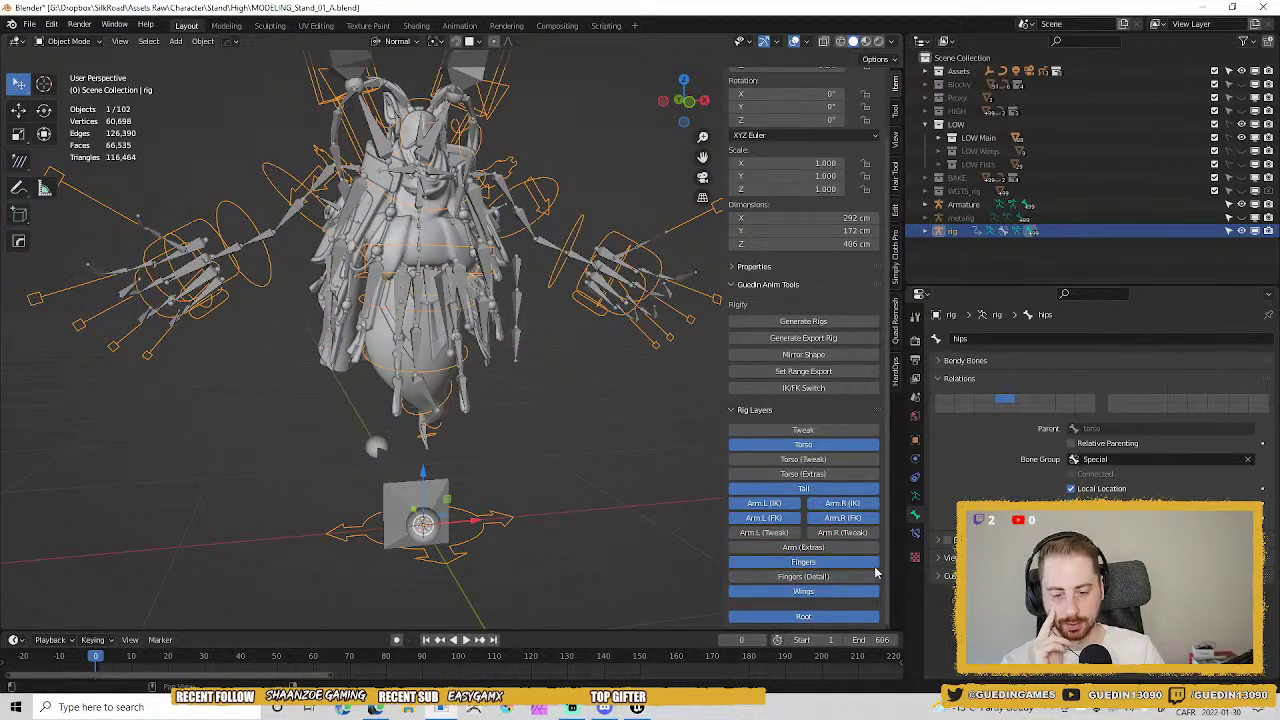
{"action": "left_click", "coordinate": [796, 564]}
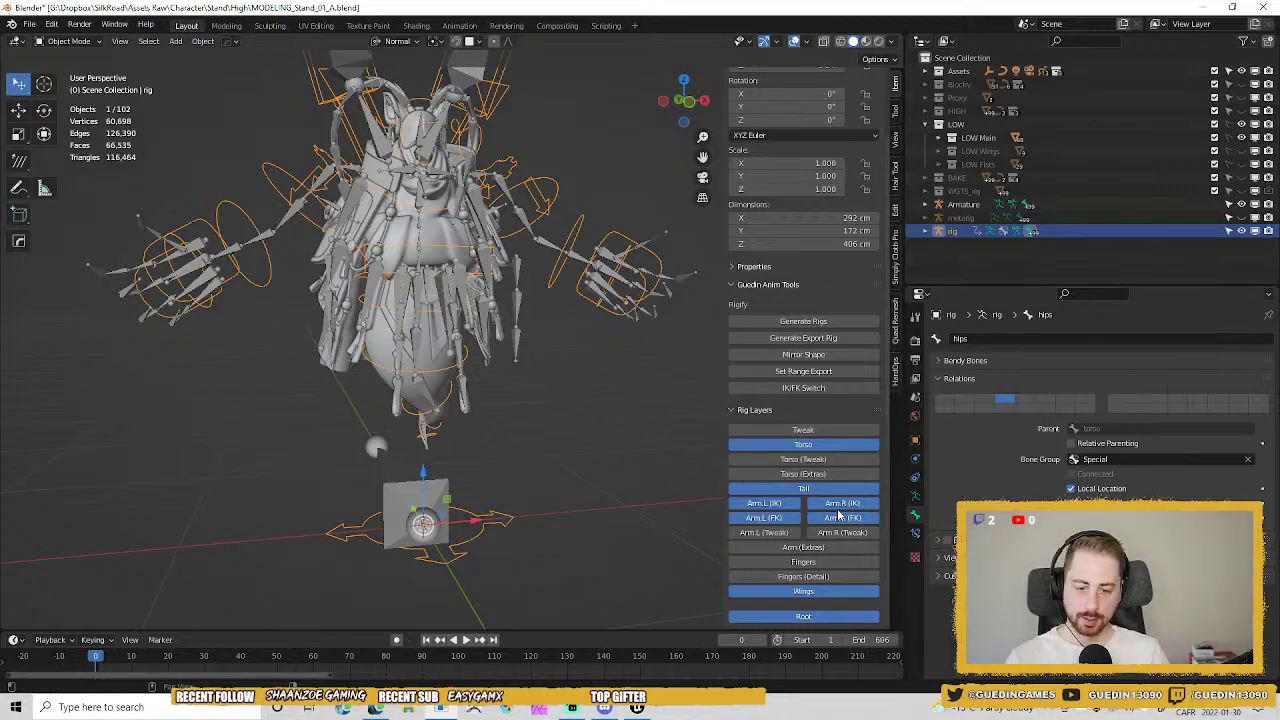
Turn off the rig's Arm.L (FK) and Arm.R (FK) layers, keeping the arm IK controls displayed.
{"action": "middle_click_drag", "start_coordinate": [648, 501], "coordinate": [514, 414]}
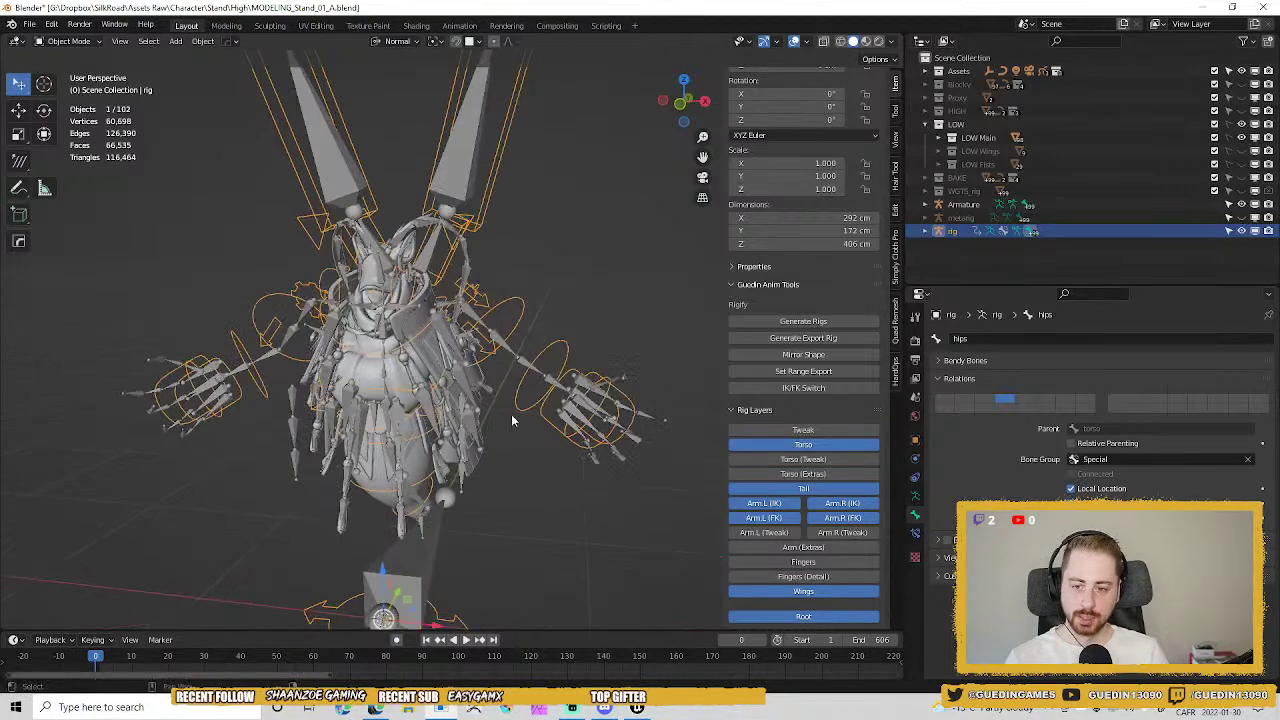
{"action": "left_click", "coordinate": [785, 520]}
{"action": "left_click", "coordinate": [842, 517]}
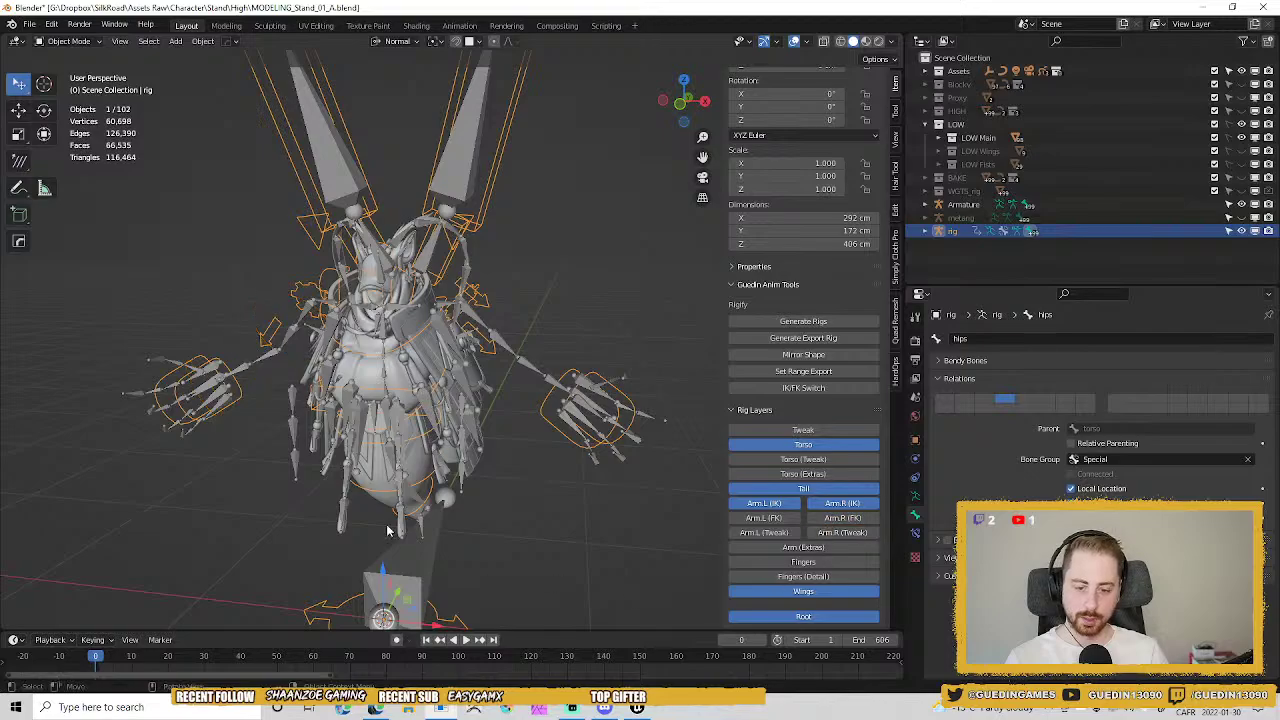
Deselect the rig and hide the Armature object so its bones no longer cover the mesh.
{"action": "middle_click_drag", "start_coordinate": [540, 330], "coordinate": [540, 192]}
{"action": "left_click", "coordinate": [548, 187]}
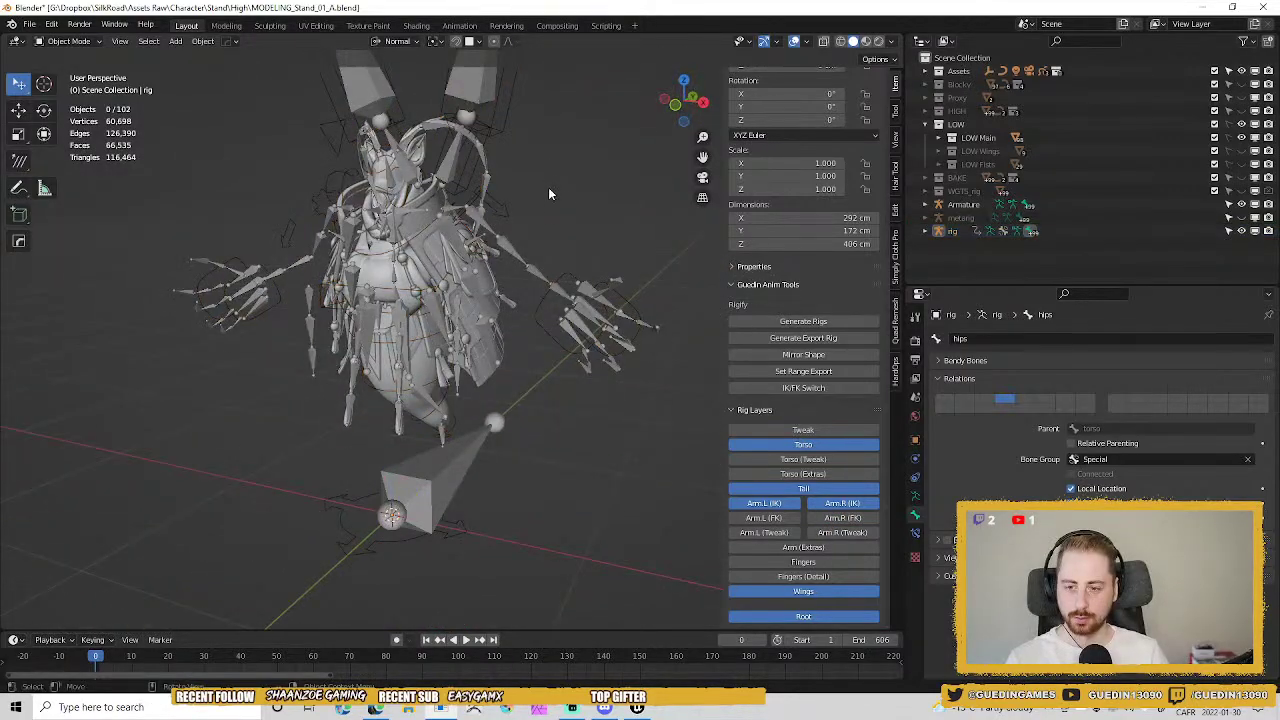
{"action": "left_click", "coordinate": [1243, 204]}
{"action": "middle_click_drag", "start_coordinate": [536, 264], "coordinate": [582, 393]}
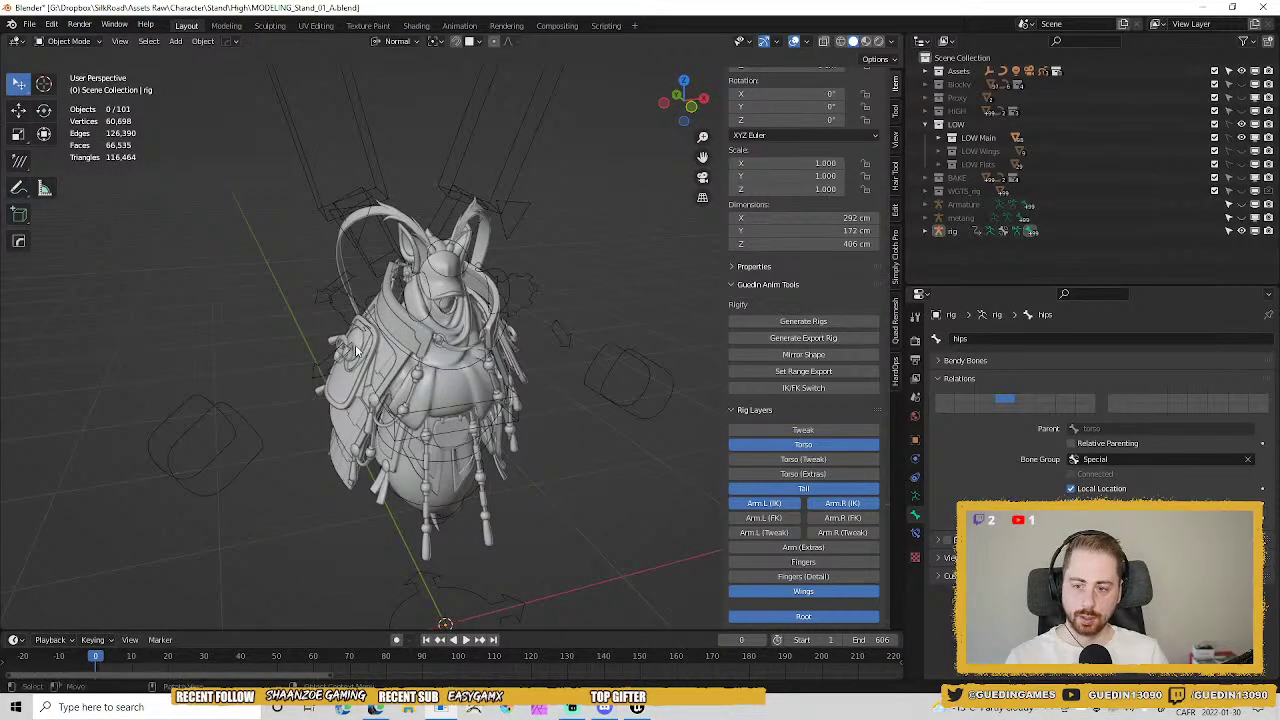
Examine the character's collar, shoulder plates, hanging cords and waist pieces from the front and both sides.
{"action": "middle_click_drag", "start_coordinate": [534, 330], "coordinate": [565, 326]}
{"action": "scroll", "coordinate": [565, 343], "scroll_direction": "up", "scroll_amount": 3}
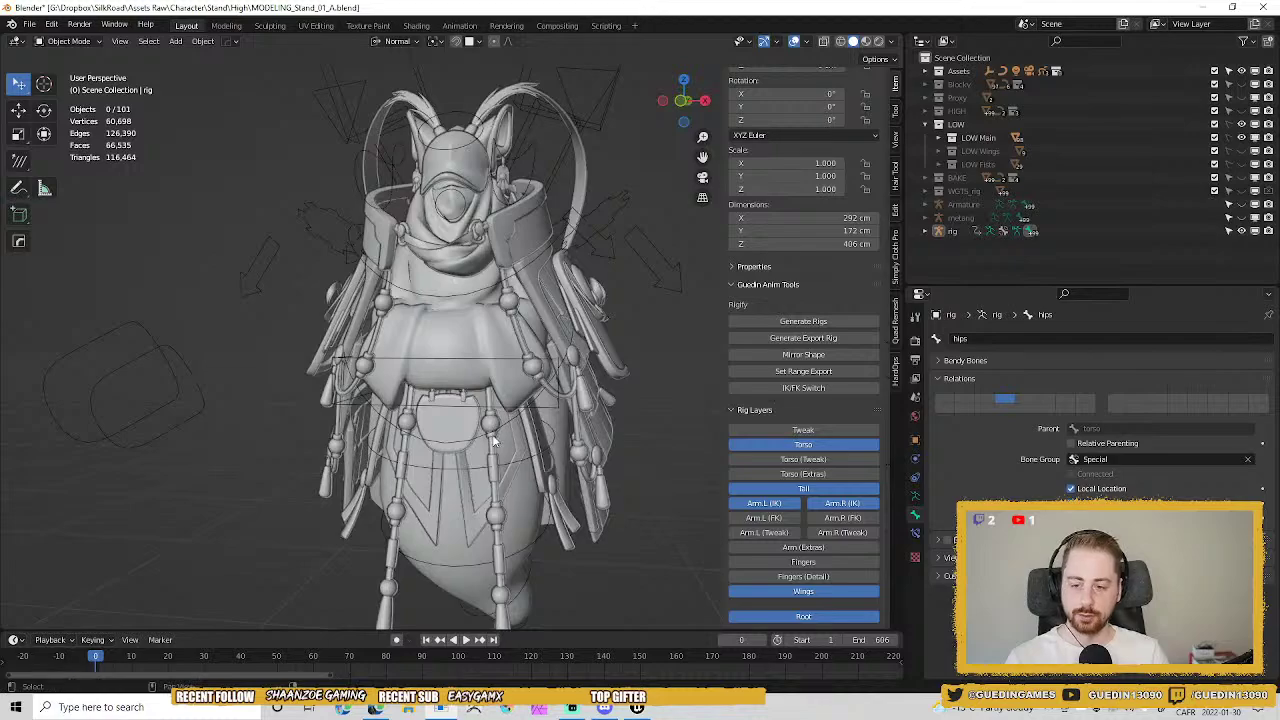
{"action": "middle_click_drag", "start_coordinate": [492, 440], "coordinate": [360, 393]}
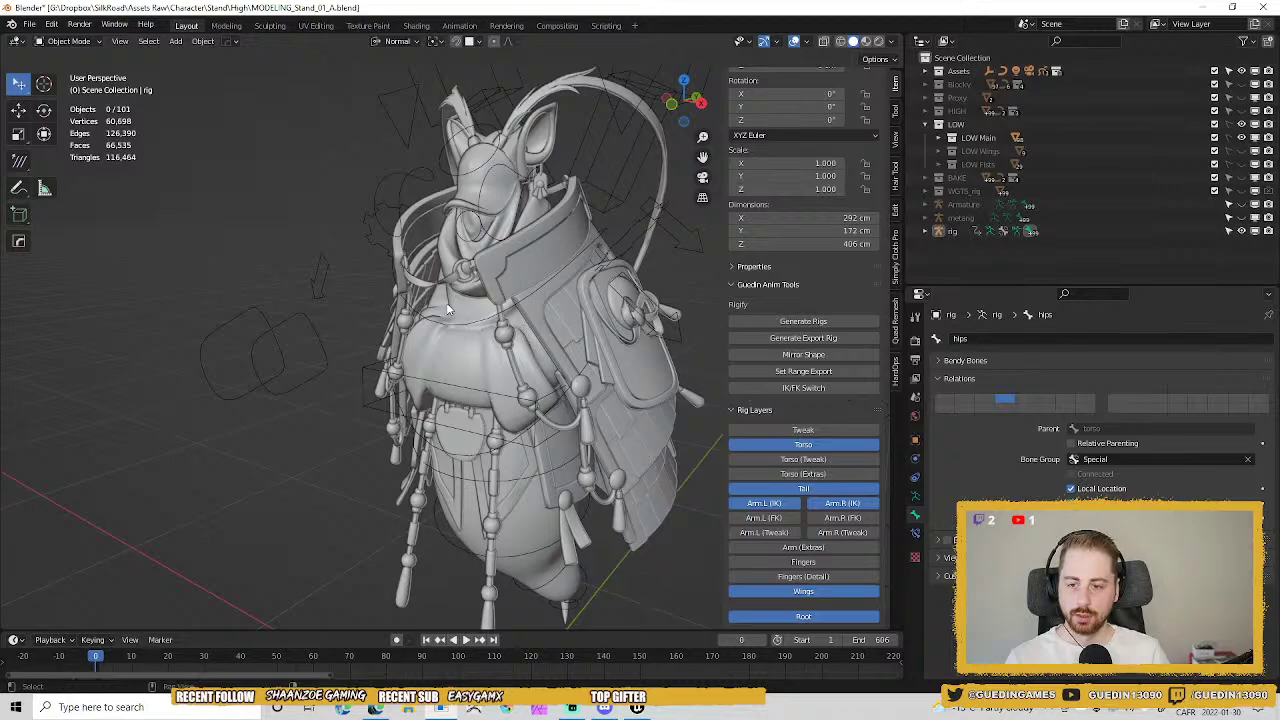
{"action": "middle_click_drag", "start_coordinate": [446, 302], "coordinate": [542, 292]}
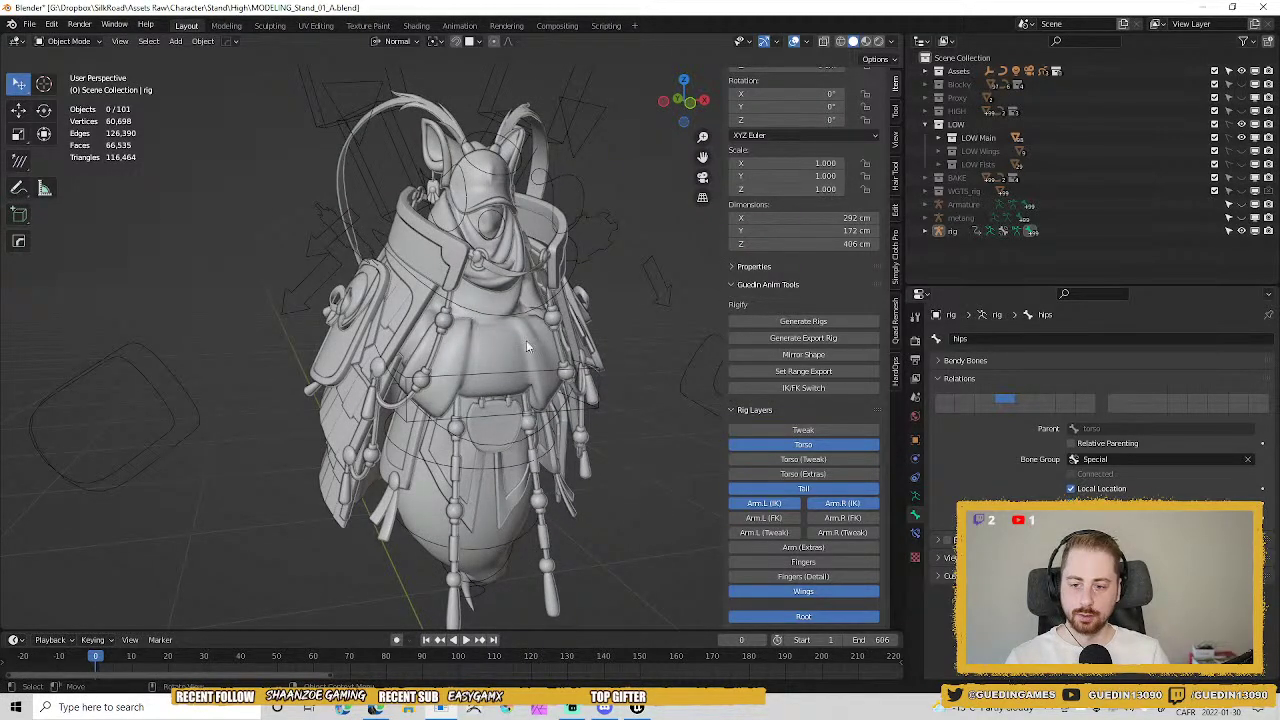
{"action": "middle_click_drag", "start_coordinate": [592, 303], "coordinate": [405, 334]}
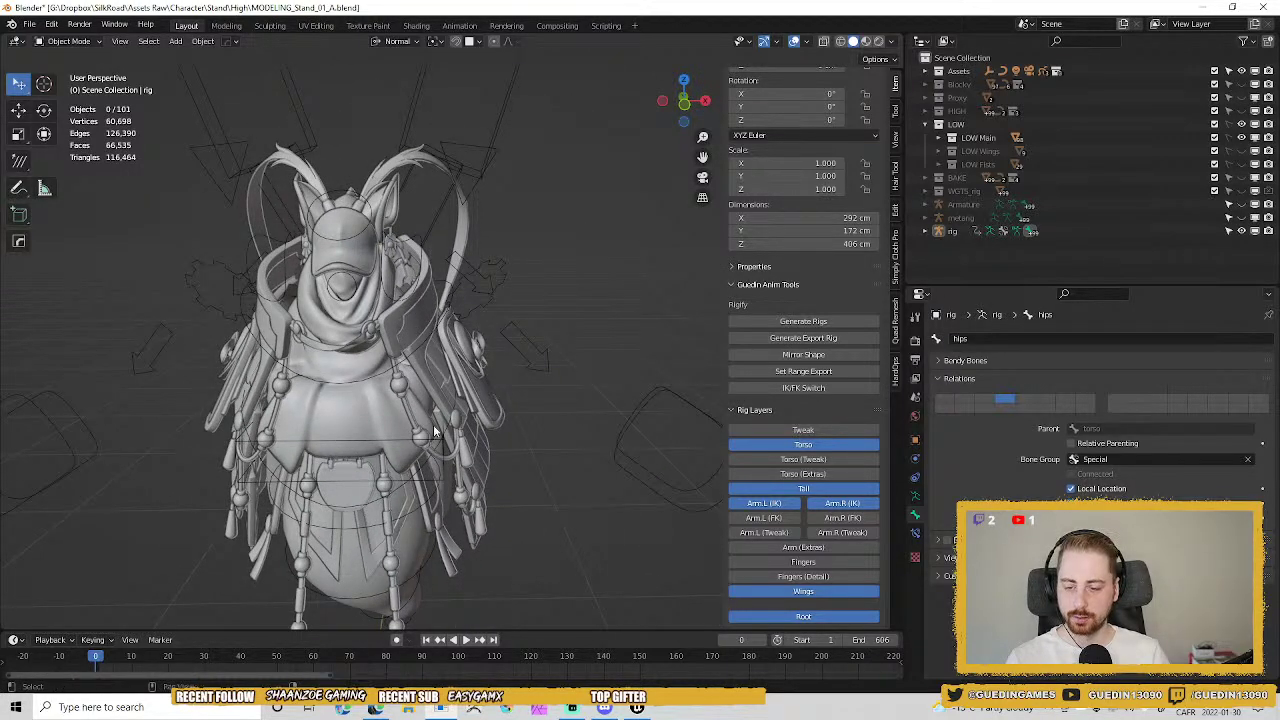
{"action": "middle_click_drag", "start_coordinate": [396, 335], "coordinate": [335, 342]}
{"action": "scroll", "coordinate": [451, 414], "scroll_direction": "up", "scroll_amount": 4}
{"action": "middle_click_drag", "start_coordinate": [451, 414], "coordinate": [401, 347]}
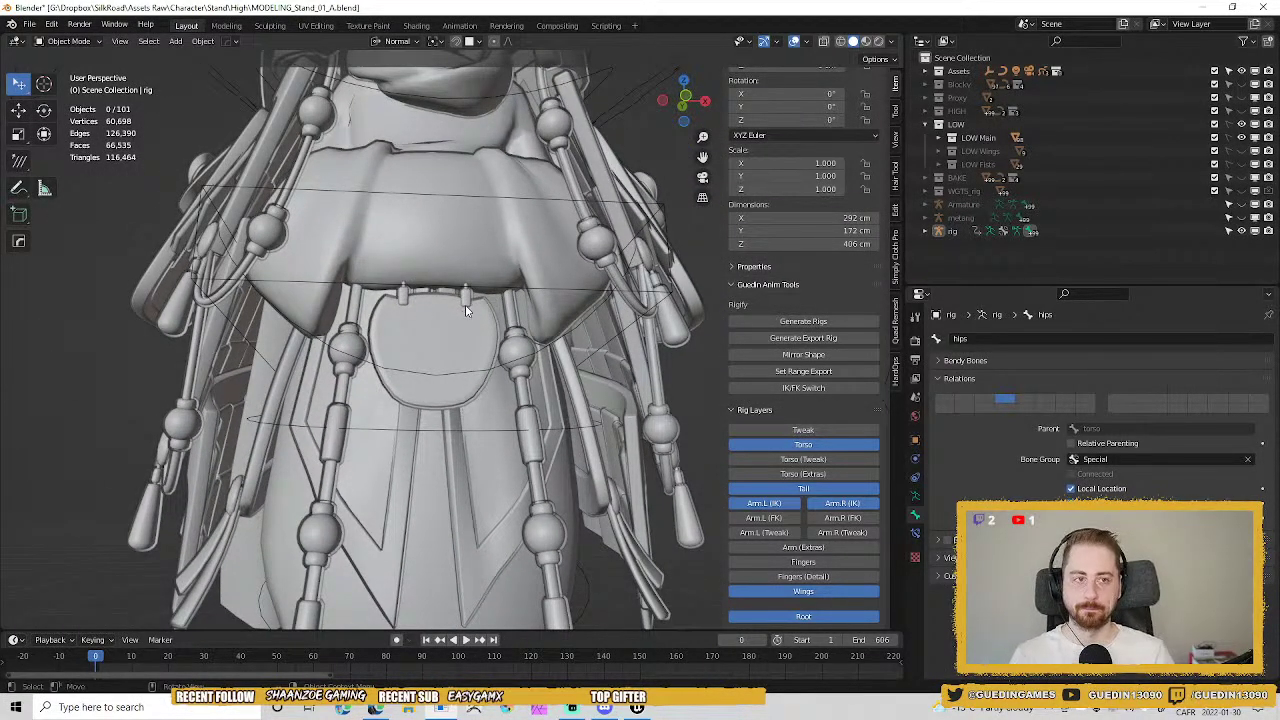
{"action": "middle_click_drag", "start_coordinate": [493, 318], "coordinate": [527, 278], "text": "shift"}
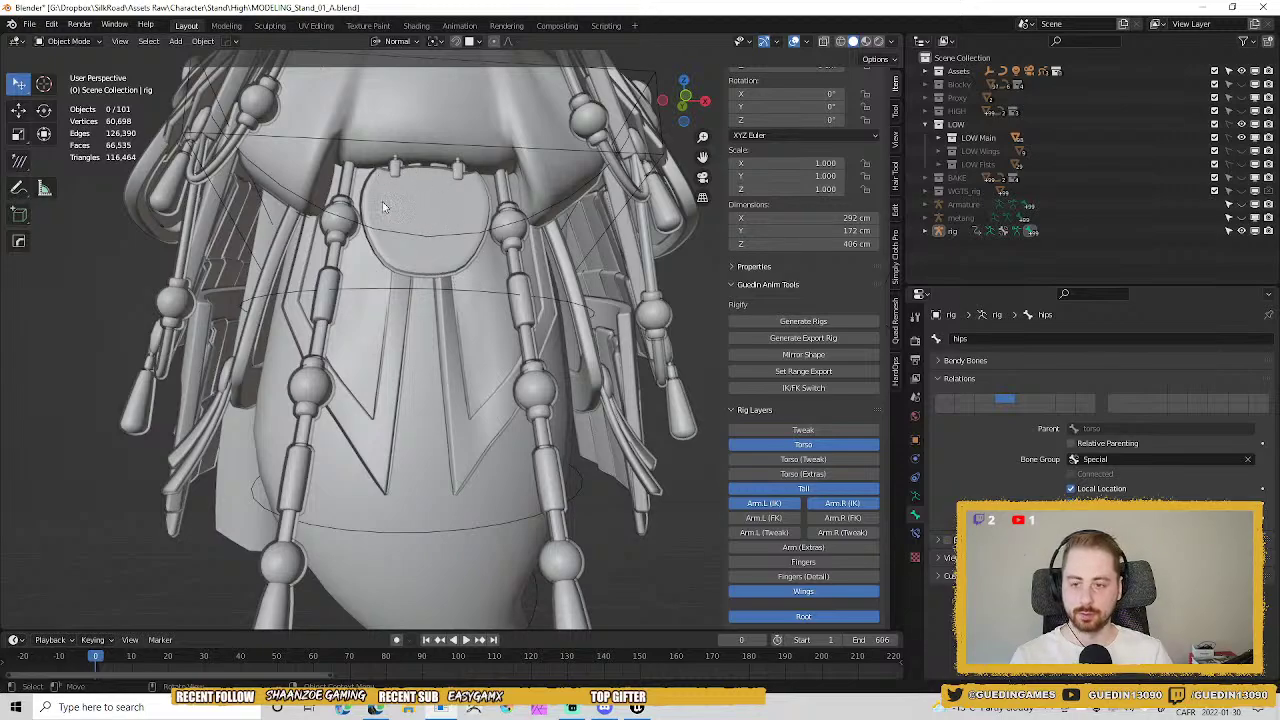
{"action": "middle_click_drag", "start_coordinate": [382, 201], "coordinate": [342, 276]}
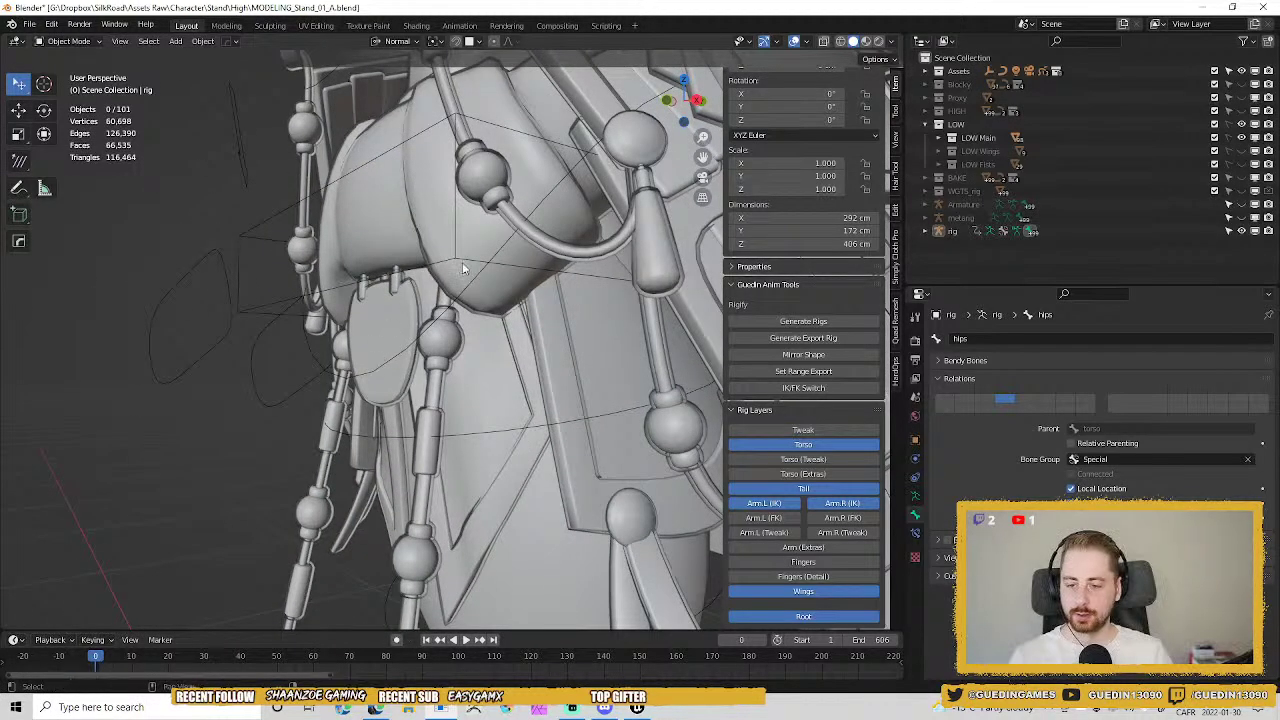
{"action": "middle_click_drag", "start_coordinate": [462, 268], "coordinate": [285, 312]}
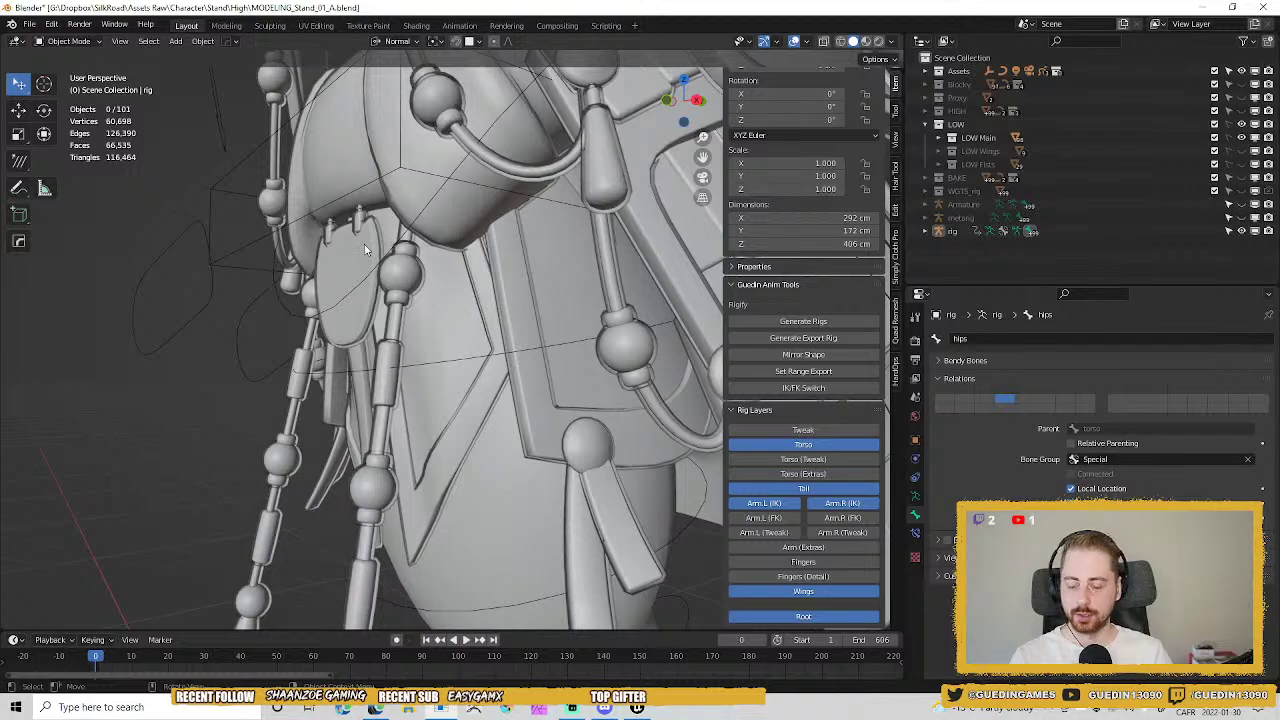
{"action": "scroll", "coordinate": [418, 242], "scroll_direction": "up", "scroll_amount": 3}
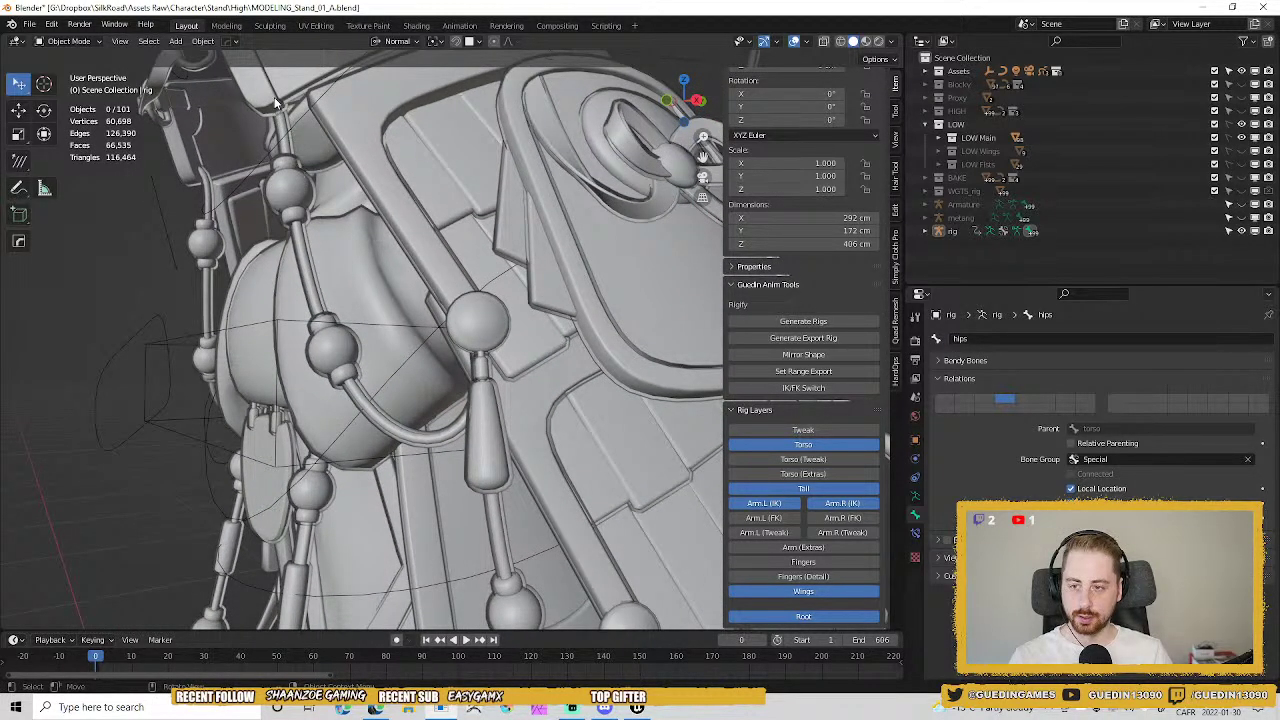
{"action": "middle_click_drag", "start_coordinate": [406, 264], "coordinate": [564, 267]}
{"action": "scroll", "coordinate": [510, 278], "scroll_direction": "down", "scroll_amount": 4}
{"action": "scroll", "coordinate": [564, 267], "scroll_direction": "up", "scroll_amount": 3}
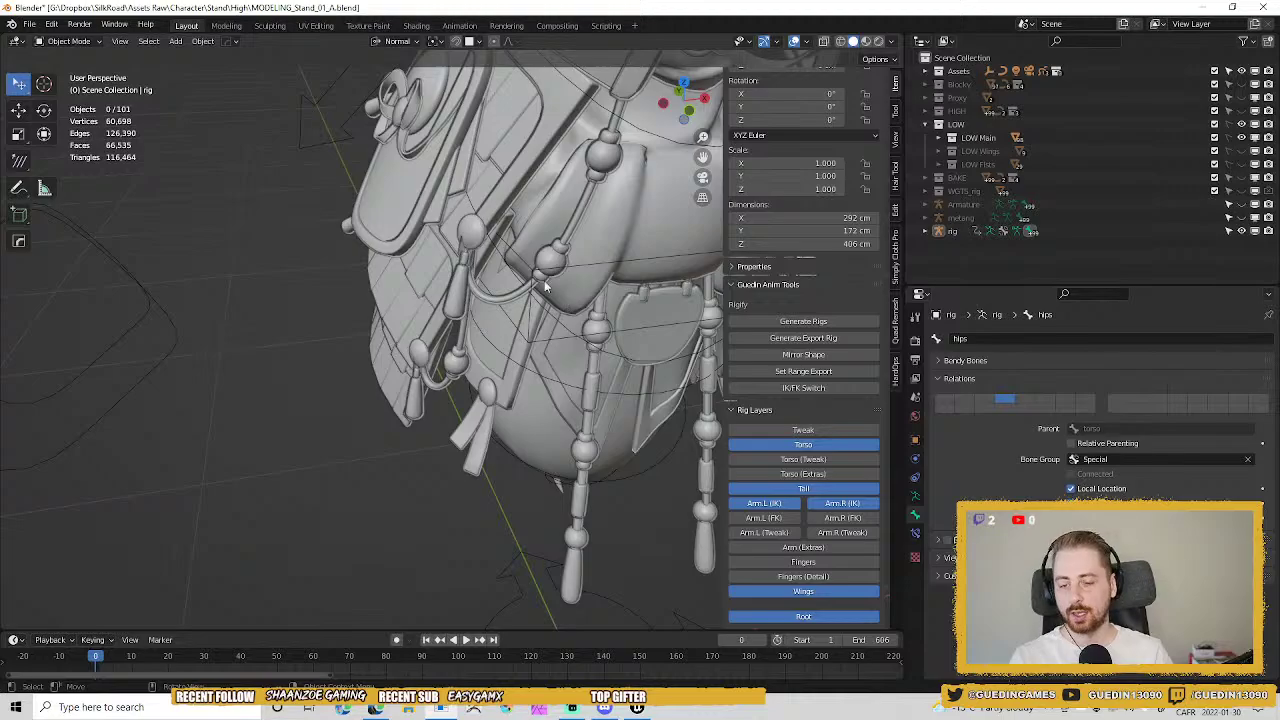
{"action": "middle_click_drag", "start_coordinate": [544, 280], "coordinate": [420, 149]}
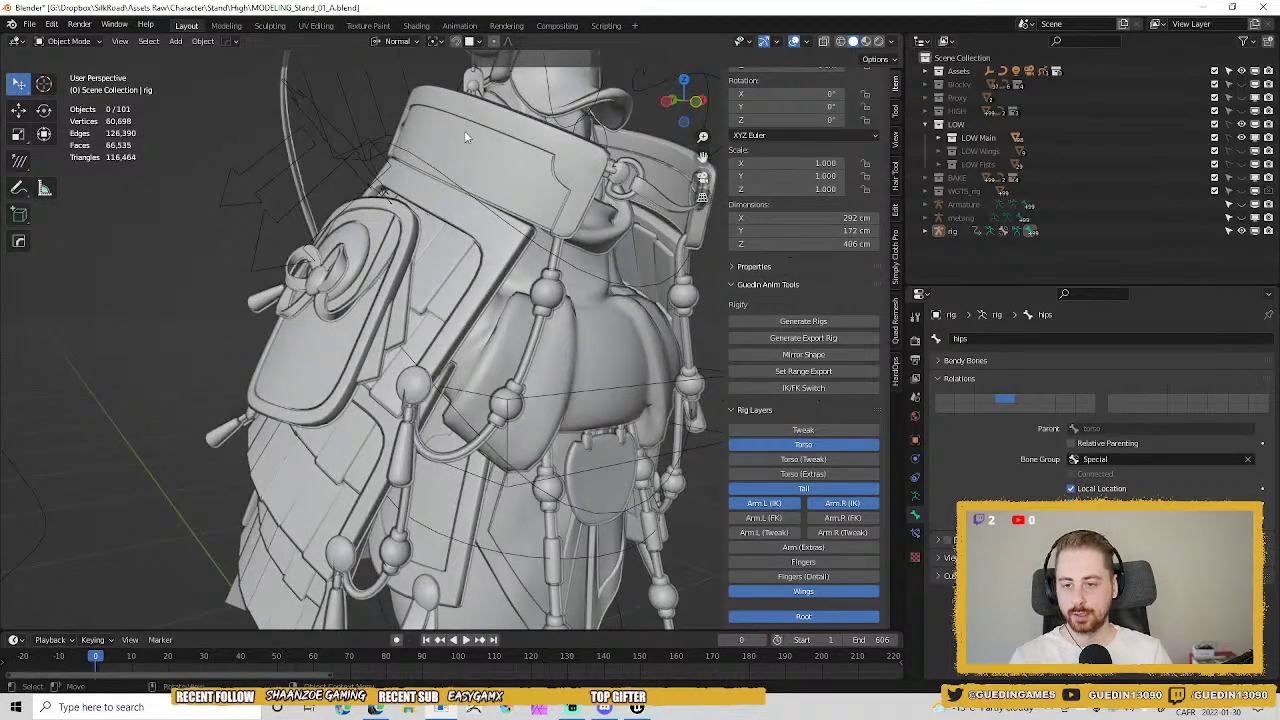
{"action": "middle_click_drag", "start_coordinate": [345, 518], "coordinate": [410, 295]}
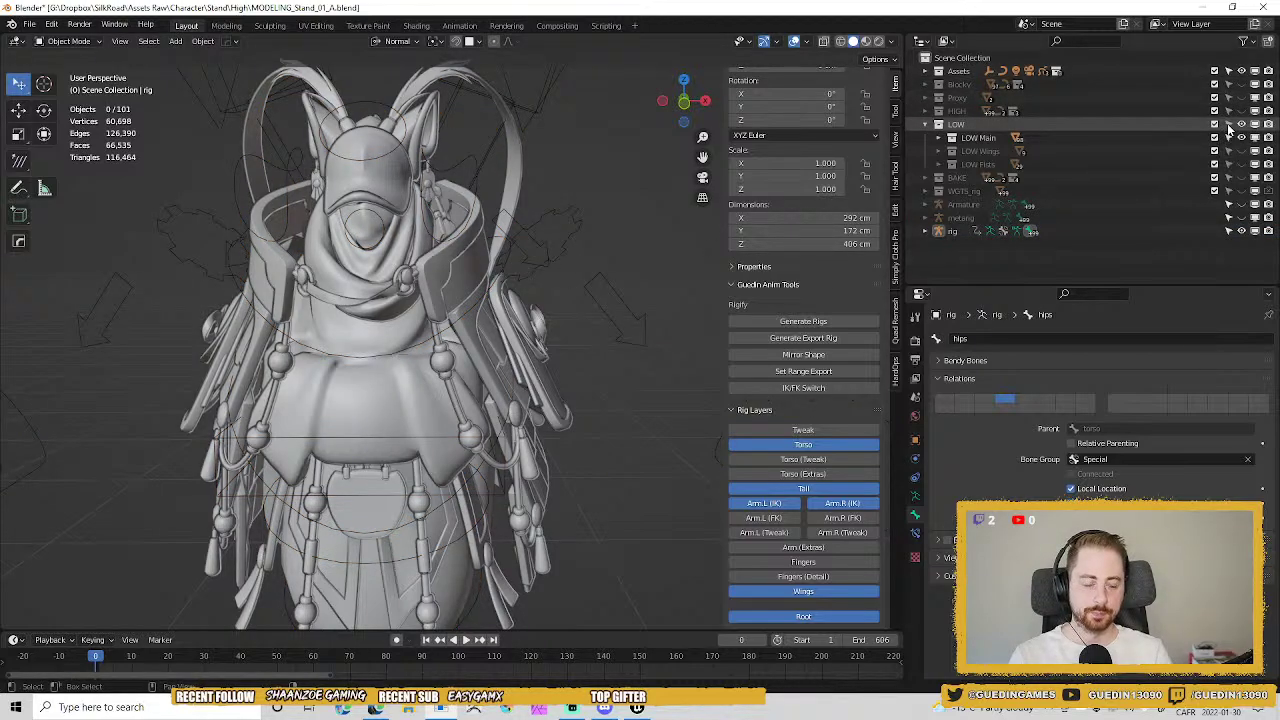
Hide the rig object and the large collar mesh Main01_low.007 around the neck.
{"action": "left_click", "coordinate": [1241, 231]}
{"action": "middle_click_drag", "start_coordinate": [469, 234], "coordinate": [500, 325]}
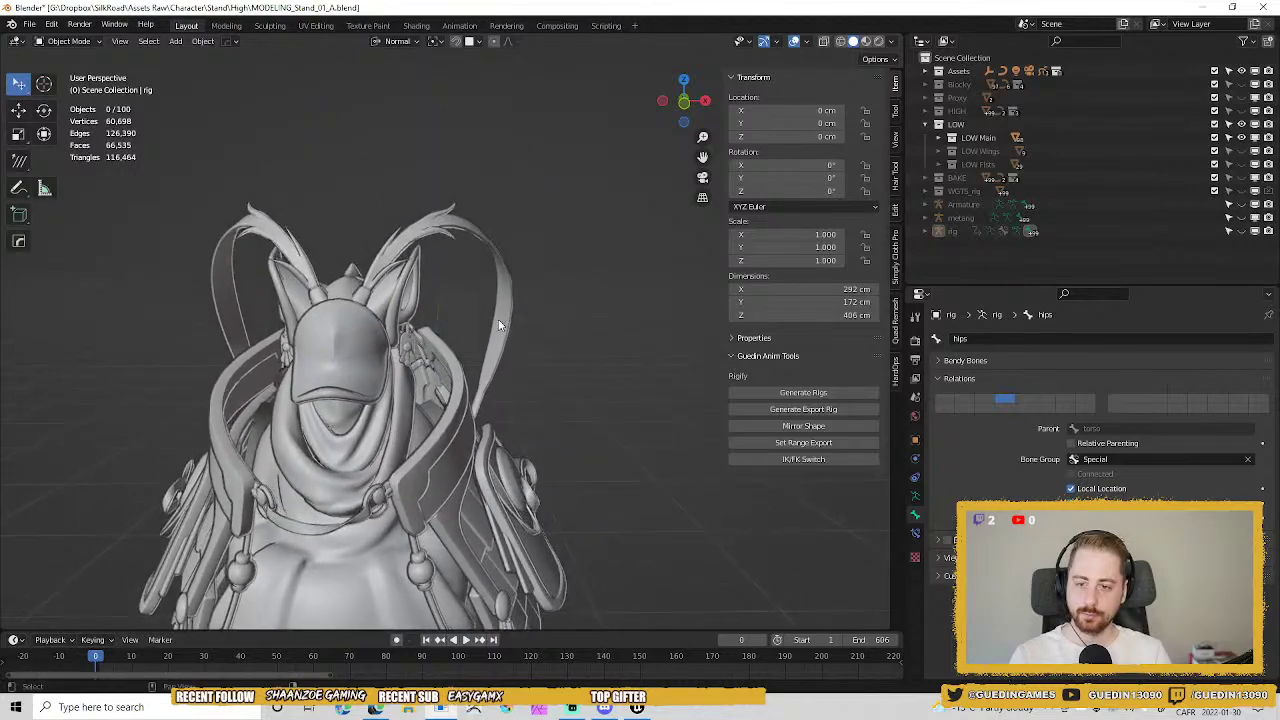
{"action": "scroll", "coordinate": [470, 335], "scroll_direction": "up", "scroll_amount": 2}
{"action": "scroll", "coordinate": [470, 300], "scroll_direction": "up", "scroll_amount": 2}
{"action": "left_click", "coordinate": [487, 244]}
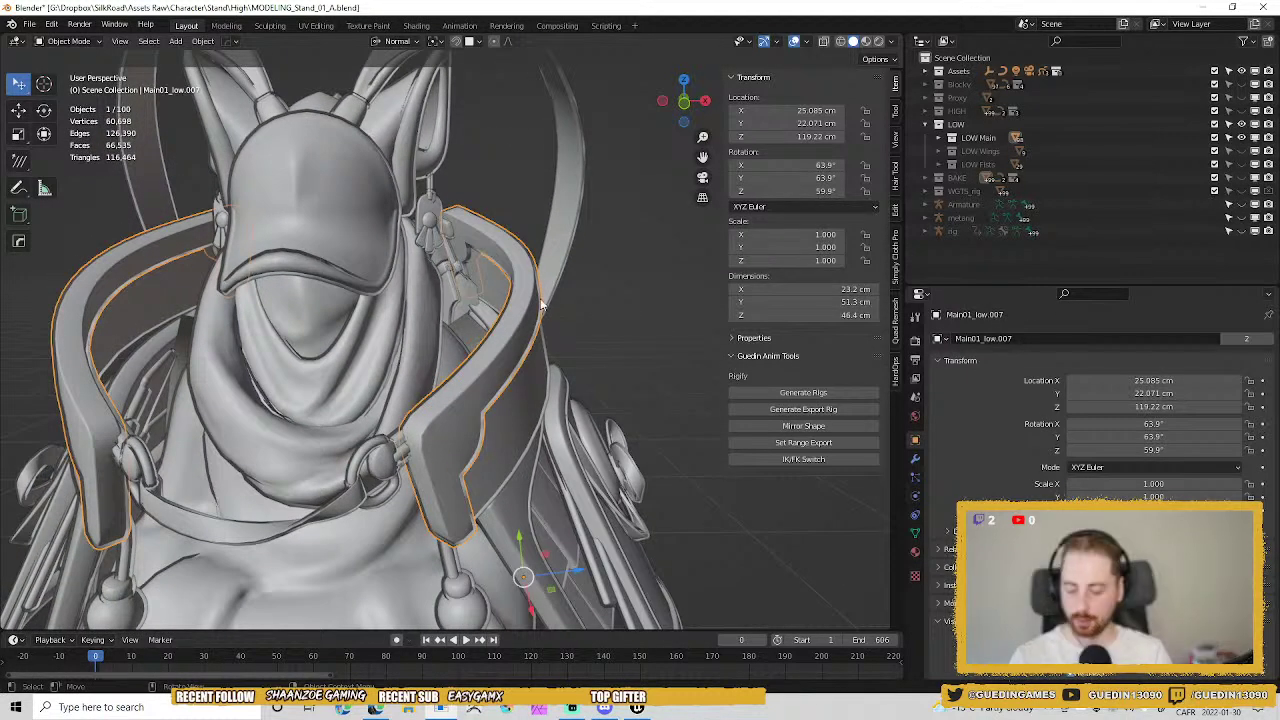
{"action": "key", "text": "h"}
Hide the layered outer shoulder pieces one by one, including Main01_low.008 and Main01_low.016.
{"action": "left_click", "coordinate": [565, 430]}
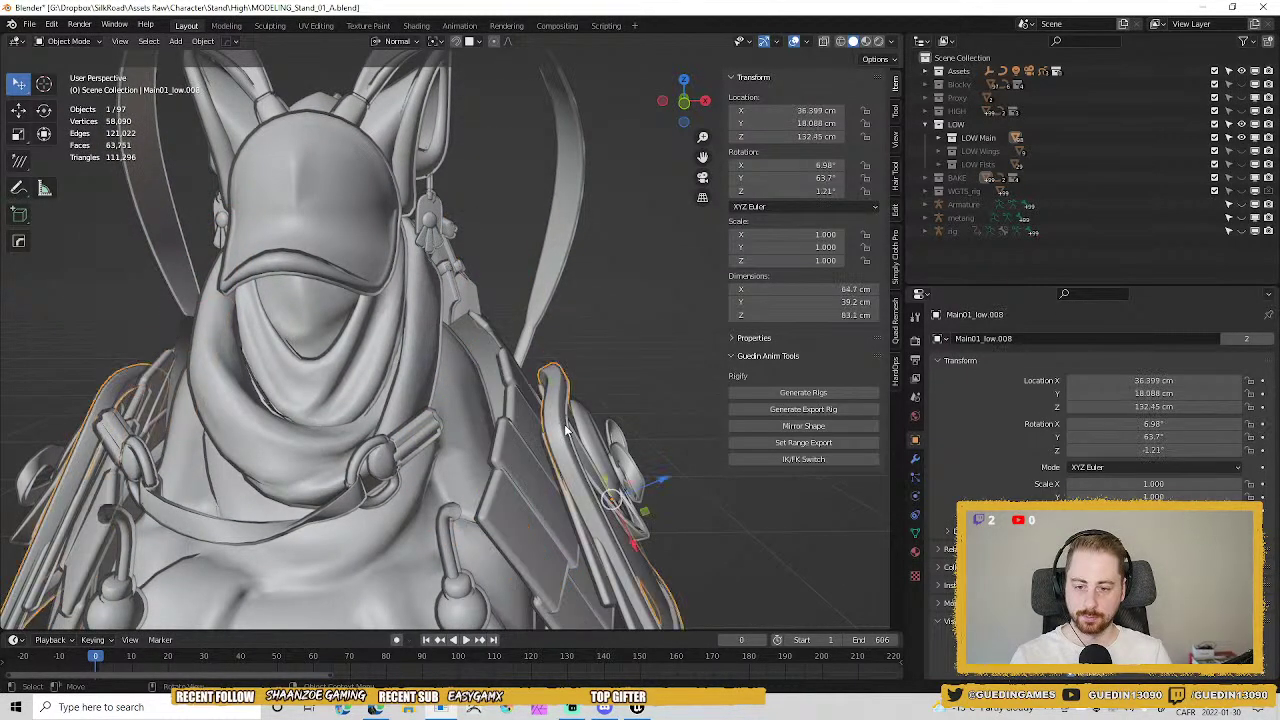
{"action": "key", "text": "h"}
{"action": "left_click", "coordinate": [580, 487]}
{"action": "key", "text": "h"}
{"action": "left_click", "coordinate": [586, 480]}
{"action": "key", "text": "h"}
{"action": "left_click", "coordinate": [601, 458]}
{"action": "key", "text": "h"}
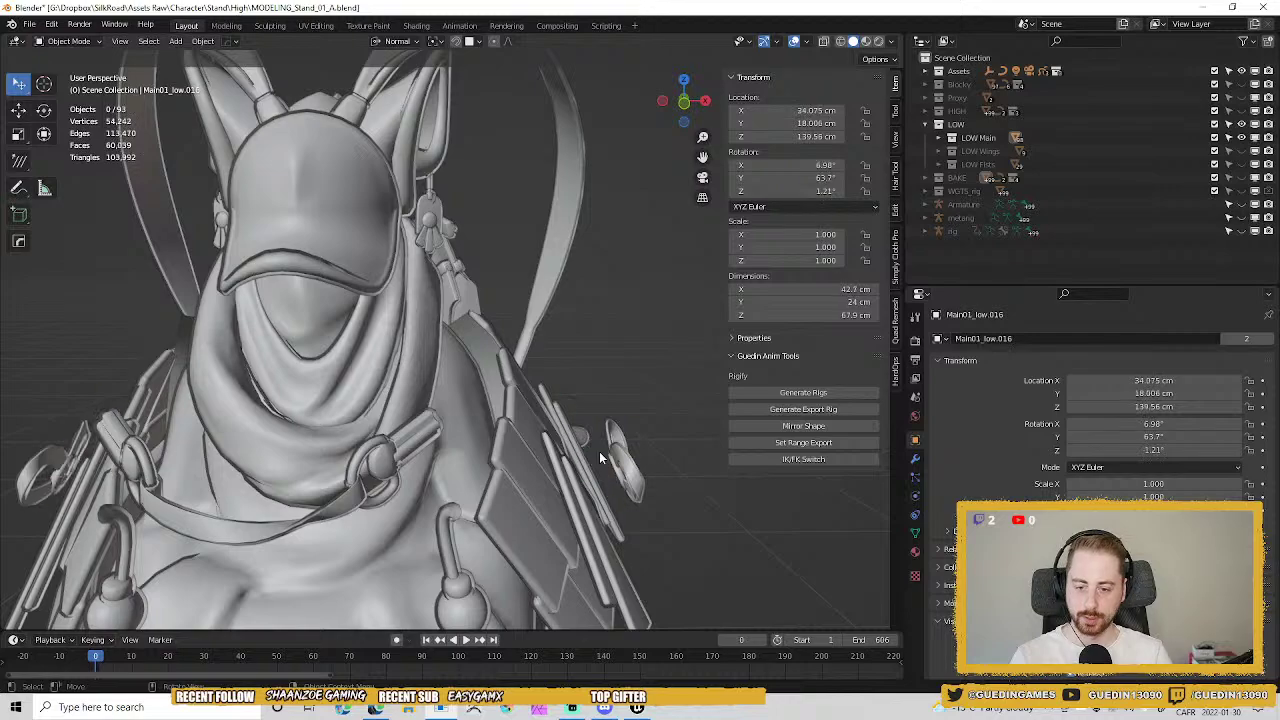
Hide the remaining side plate pieces, including Main04_low.004, and the looped shoulder ornament.
{"action": "middle_click_drag", "start_coordinate": [617, 486], "coordinate": [532, 324], "text": "shift"}
{"action": "scroll", "coordinate": [532, 324], "scroll_direction": "up", "scroll_amount": 2}
{"action": "left_click", "coordinate": [533, 236]}
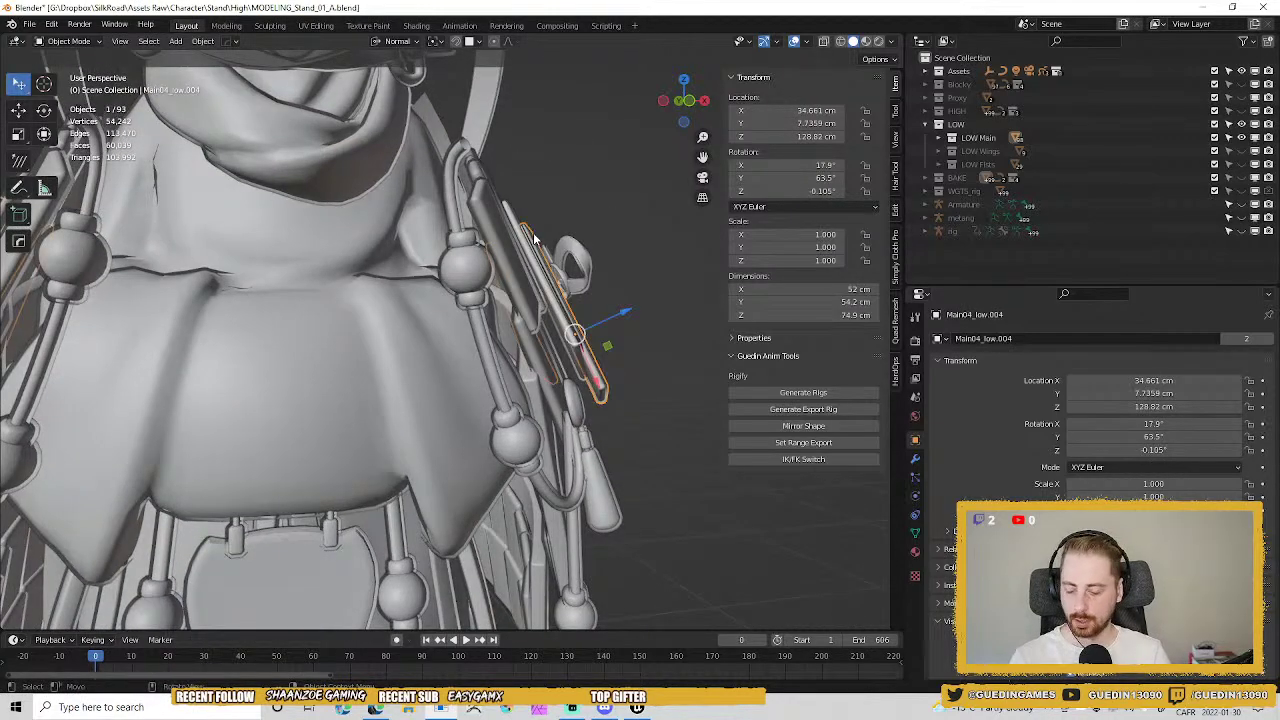
{"action": "key", "text": "h"}
{"action": "left_click", "coordinate": [539, 250]}
{"action": "key", "text": "h"}
{"action": "left_click", "coordinate": [565, 262]}
{"action": "key", "text": "h"}
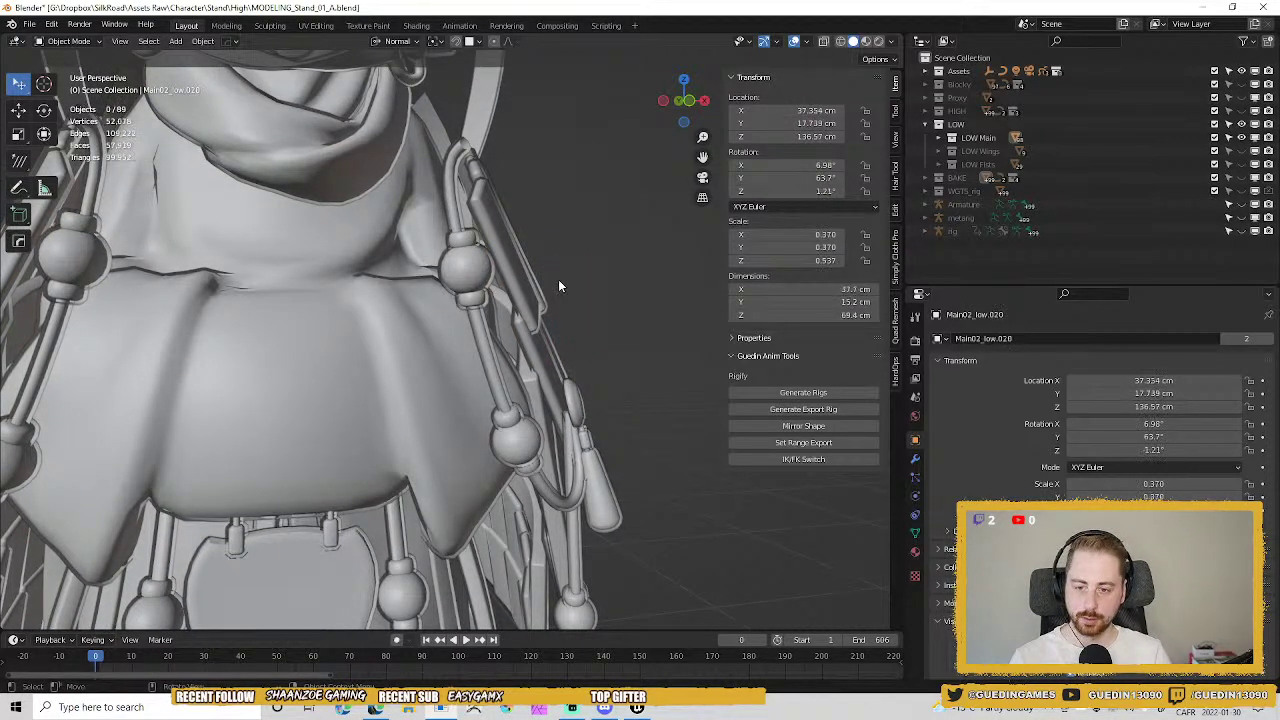
Hide the next side plate, the upper chest beads and their small connector rings.
{"action": "left_click", "coordinate": [517, 268]}
{"action": "key", "text": "h"}
{"action": "left_click", "coordinate": [465, 255]}
{"action": "key", "text": "h"}
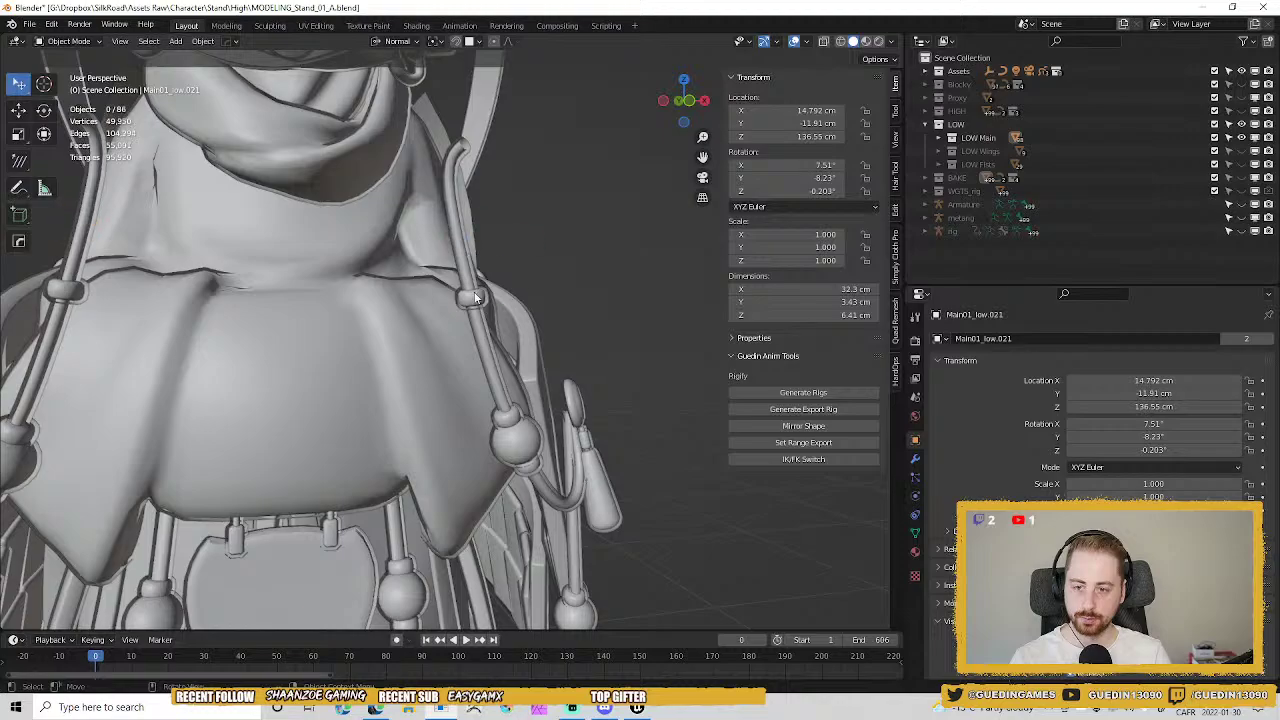
{"action": "left_click", "coordinate": [475, 297]}
{"action": "key", "text": "h"}
Box-select the floating collar clasp and the curved chest cords from the side and hide them.
{"action": "scroll", "coordinate": [548, 296], "scroll_direction": "down", "scroll_amount": 5}
{"action": "middle_click_drag", "start_coordinate": [449, 371], "coordinate": [635, 252]}
{"action": "key", "text": "b"}
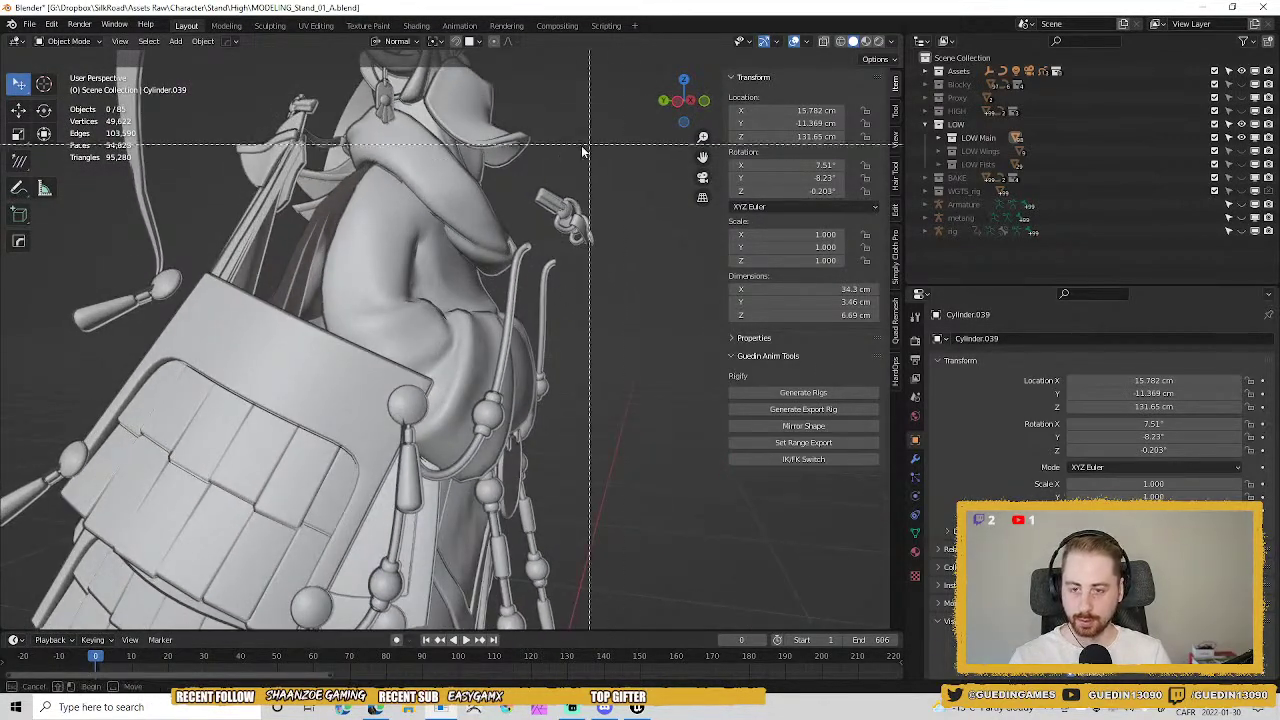
{"action": "left_click_drag", "start_coordinate": [550, 182], "coordinate": [581, 248]}
{"action": "key", "text": "h"}
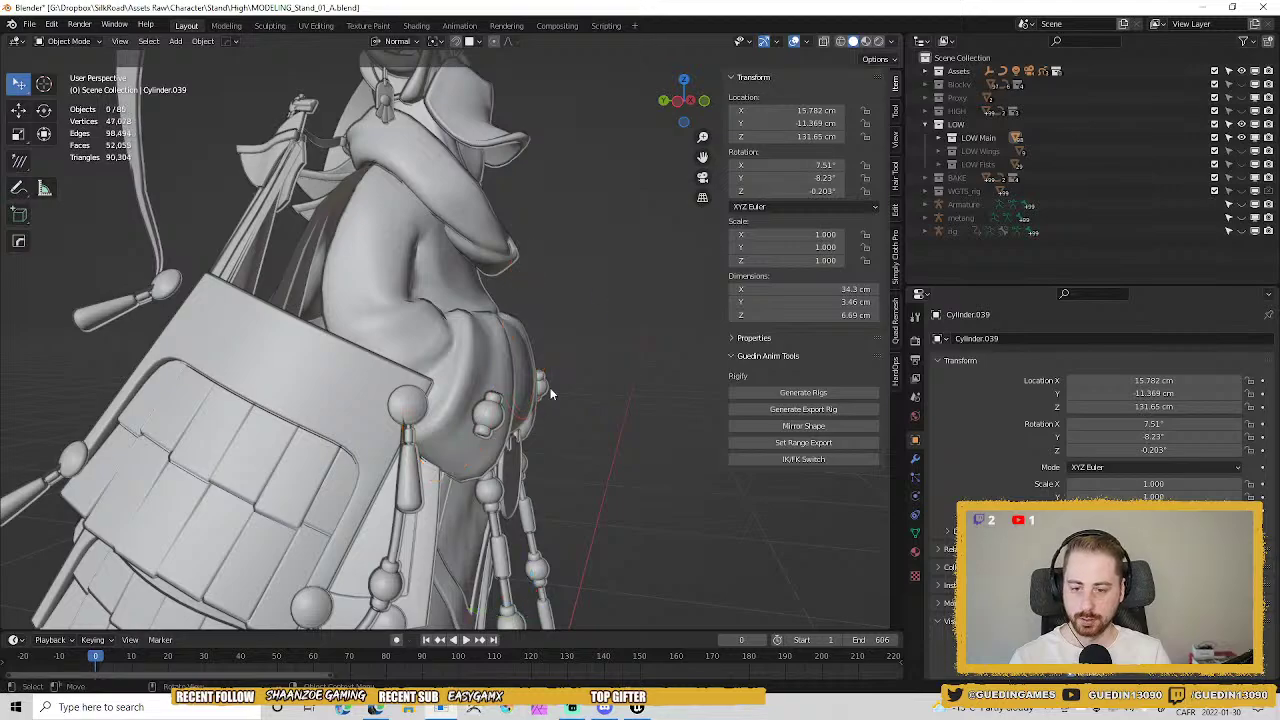
Box-select the leftover pair of chest beads and hide them.
{"action": "key", "text": "b"}
{"action": "left_click_drag", "start_coordinate": [571, 360], "coordinate": [544, 418]}
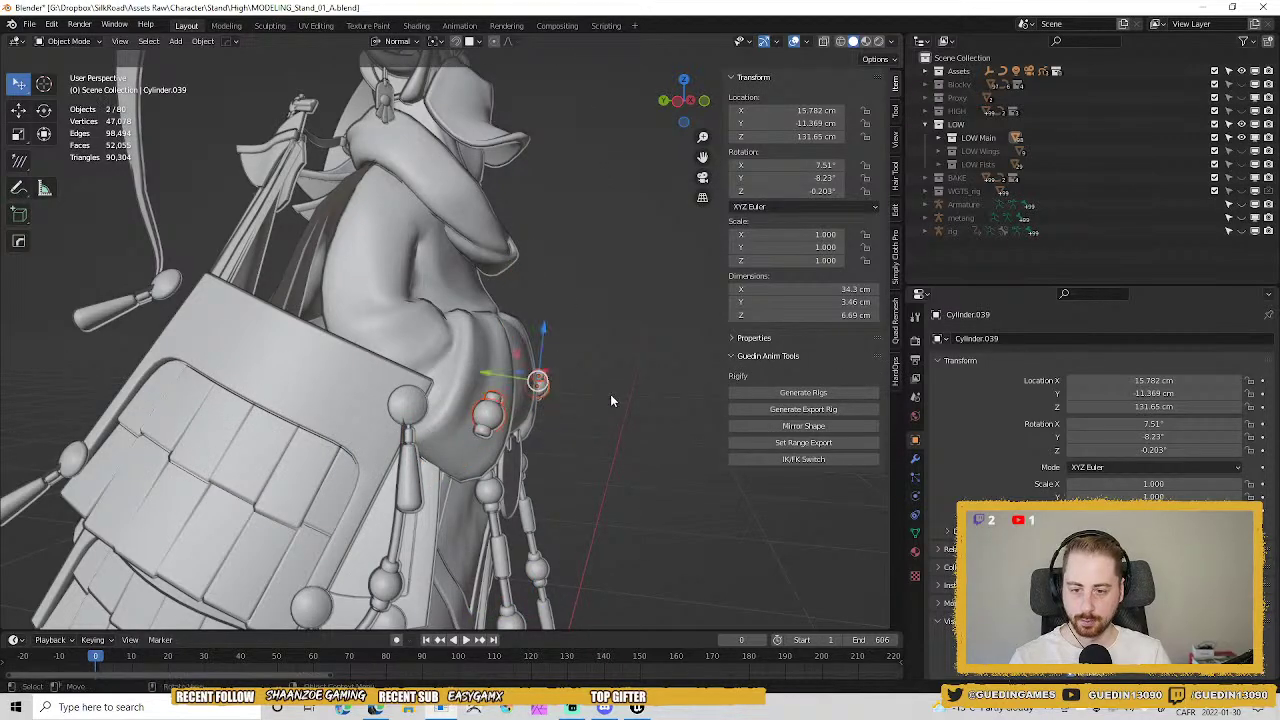
{"action": "key", "text": "h"}
{"action": "key", "text": "ctrl+z"}
{"action": "key", "text": "ctrl+z"}
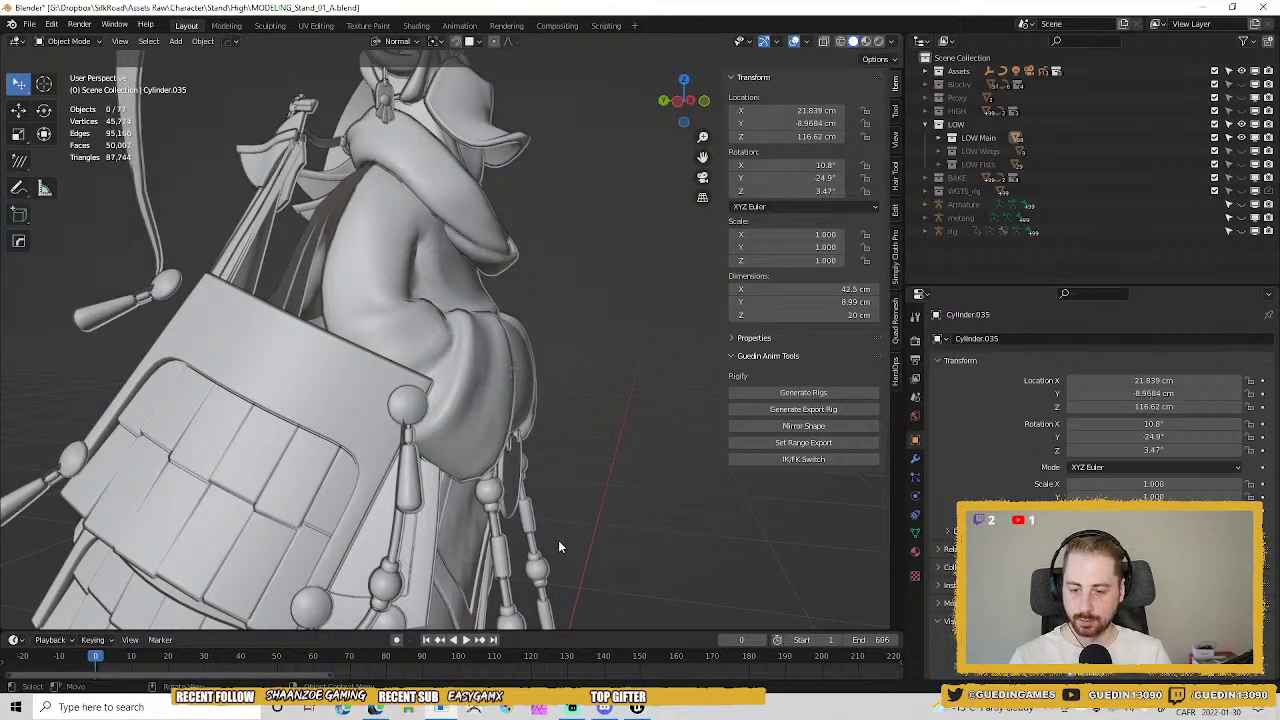
Select the bead strings hanging in front of the waist, including their cylindrical and round beads, and hide them.
{"action": "middle_click_drag", "start_coordinate": [558, 540], "coordinate": [532, 273], "text": "shift"}
{"action": "key", "text": "b"}
{"action": "left_click_drag", "start_coordinate": [556, 347], "coordinate": [512, 418]}
{"action": "key", "text": "h"}
{"action": "key", "text": "alt+h"}
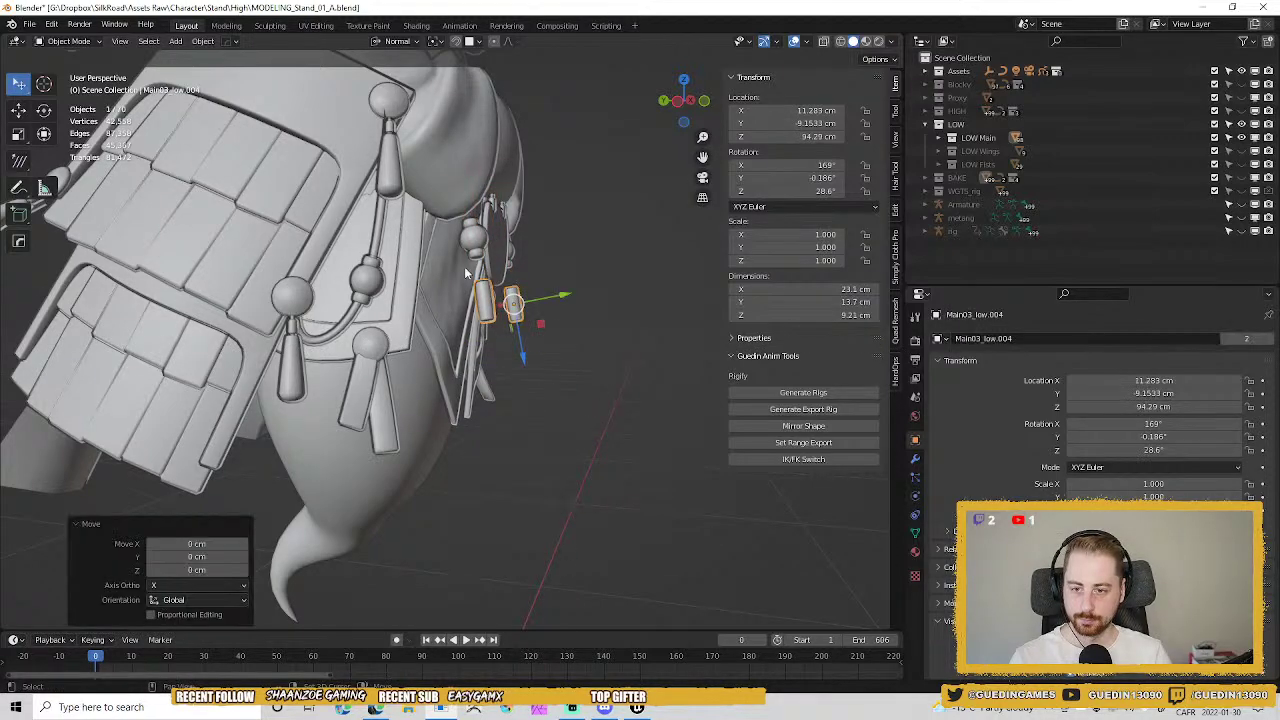
{"action": "left_click", "coordinate": [472, 228], "text": "shift"}
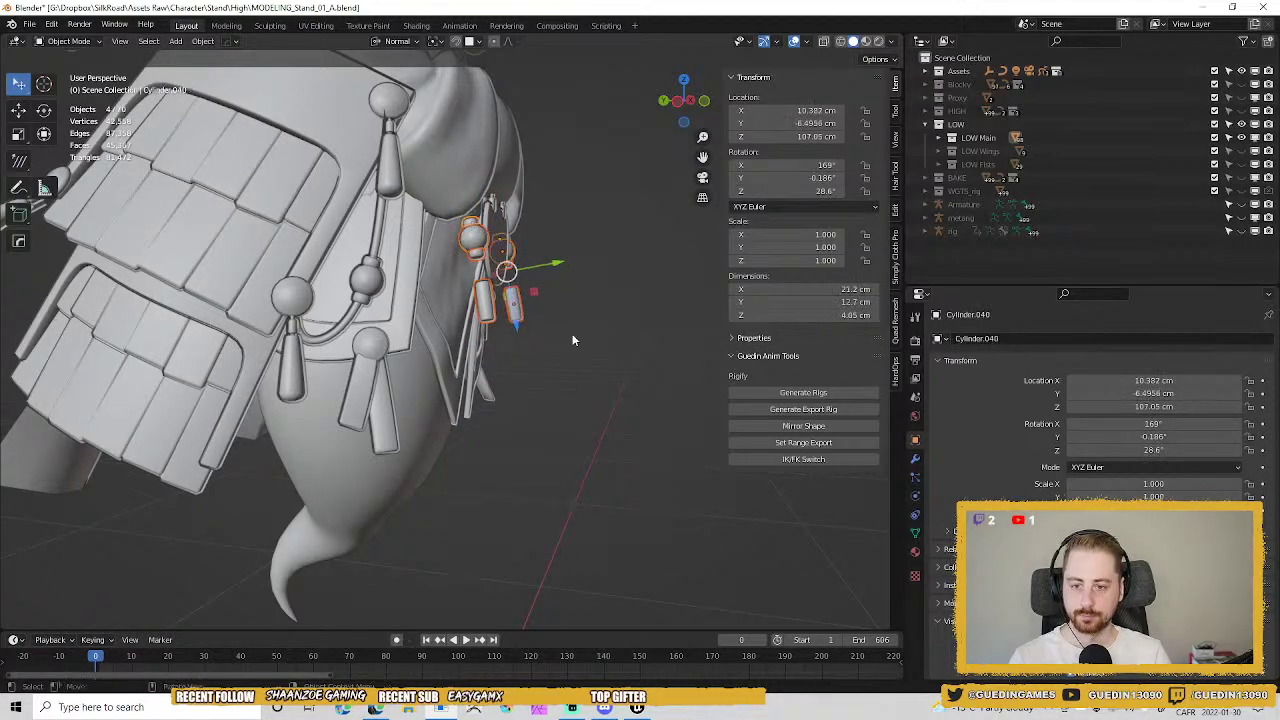
{"action": "left_click", "coordinate": [614, 346]}
Select the pointed waist cloth panels and examine them together with the surrounding side plates and tassels.
{"action": "middle_click_drag", "start_coordinate": [614, 346], "coordinate": [394, 287]}
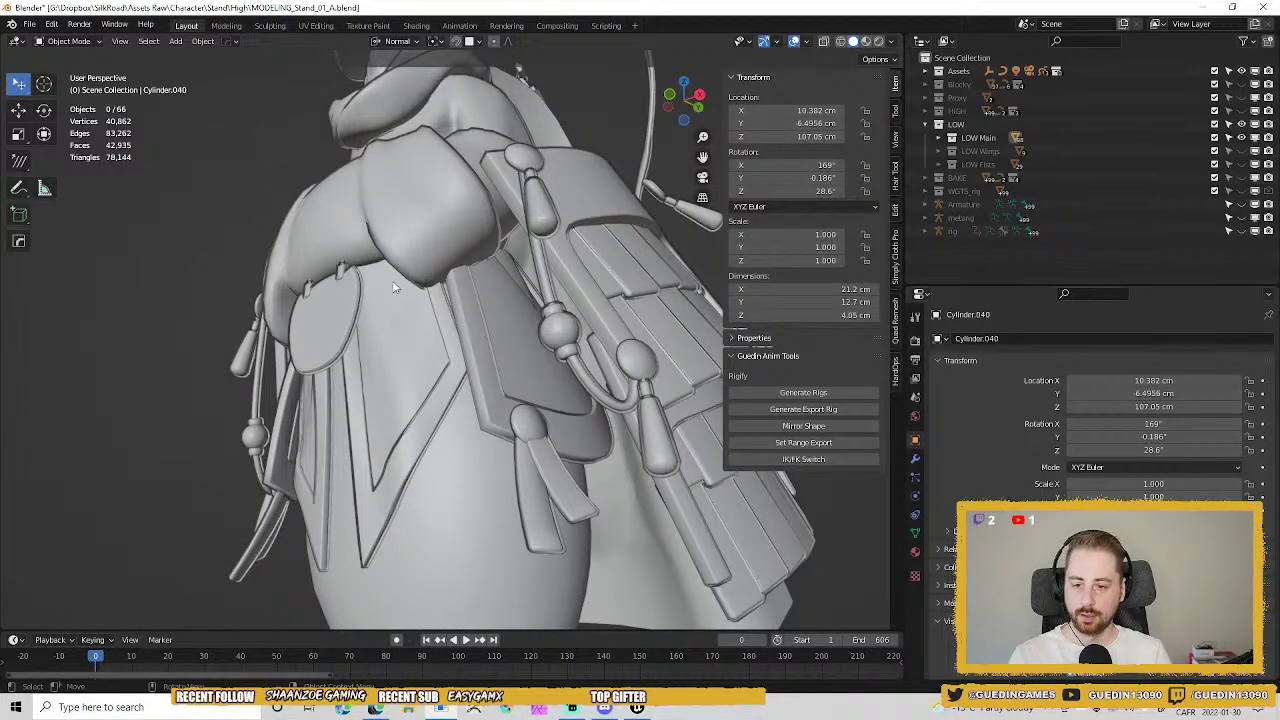
{"action": "left_click", "coordinate": [449, 320]}
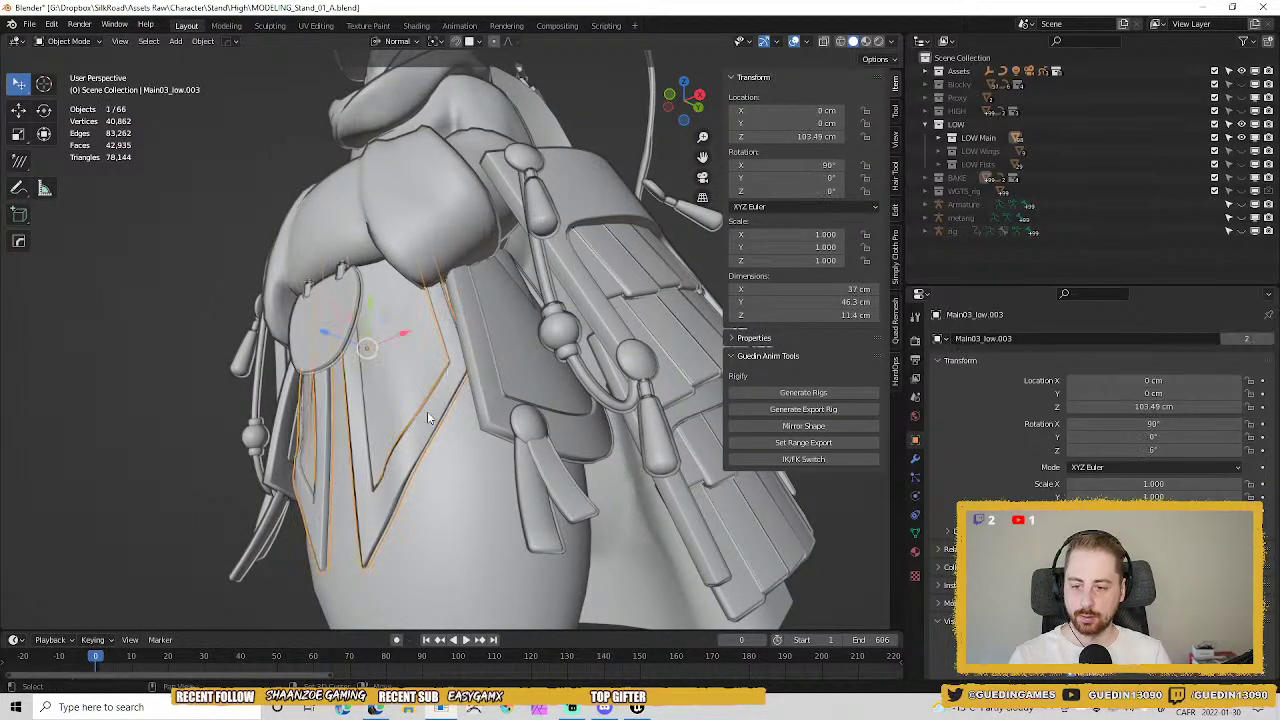
{"action": "key", "text": "KP_Decimal"}
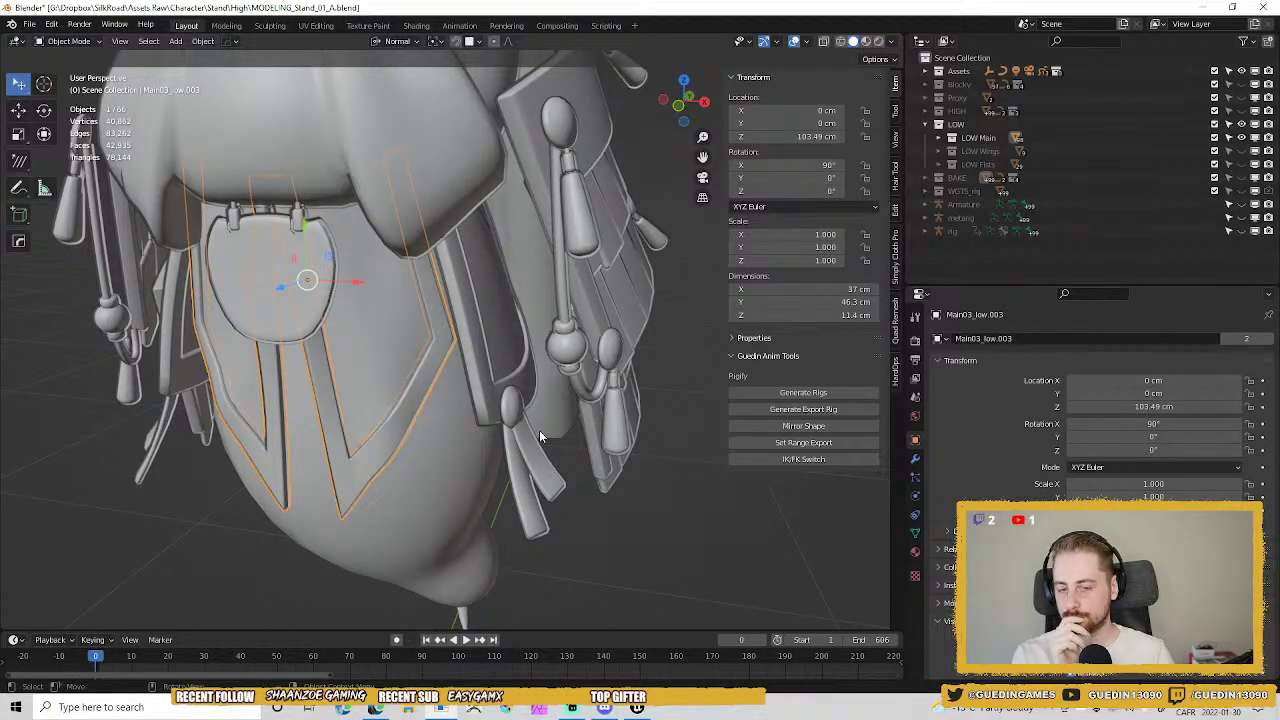
{"action": "left_click", "coordinate": [386, 341], "text": "shift"}
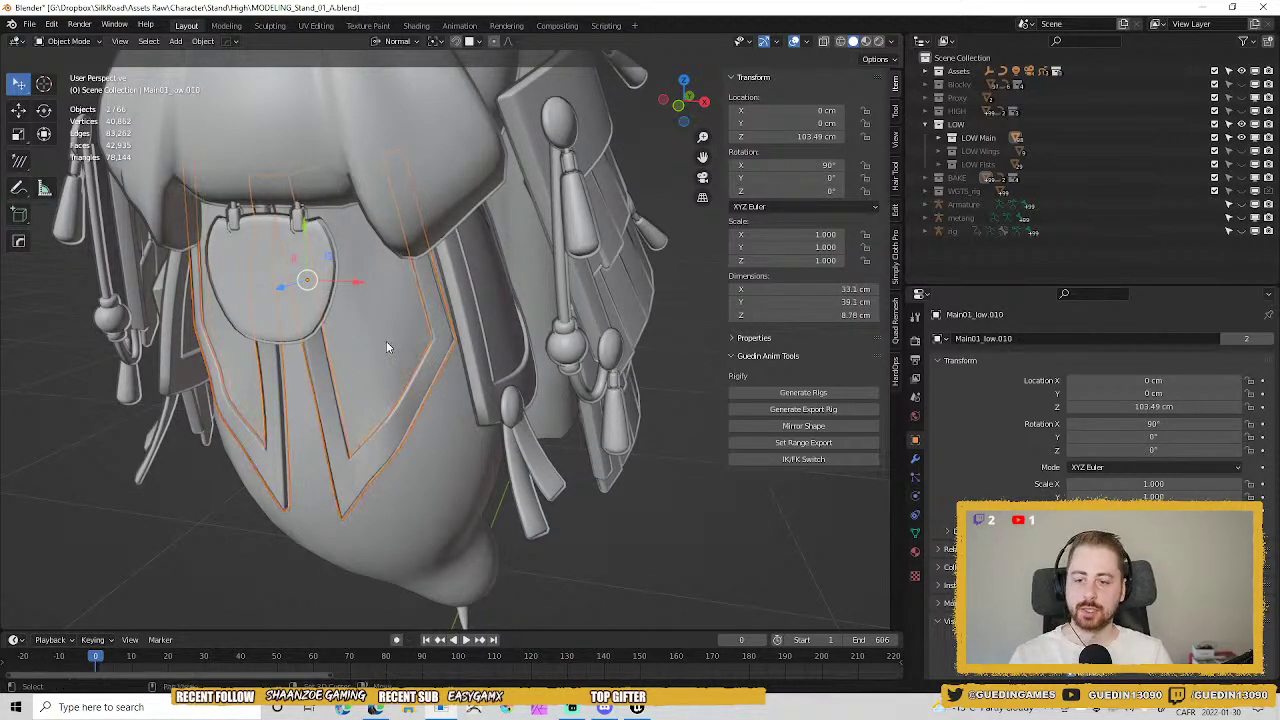
{"action": "middle_click_drag", "start_coordinate": [386, 341], "coordinate": [393, 367]}
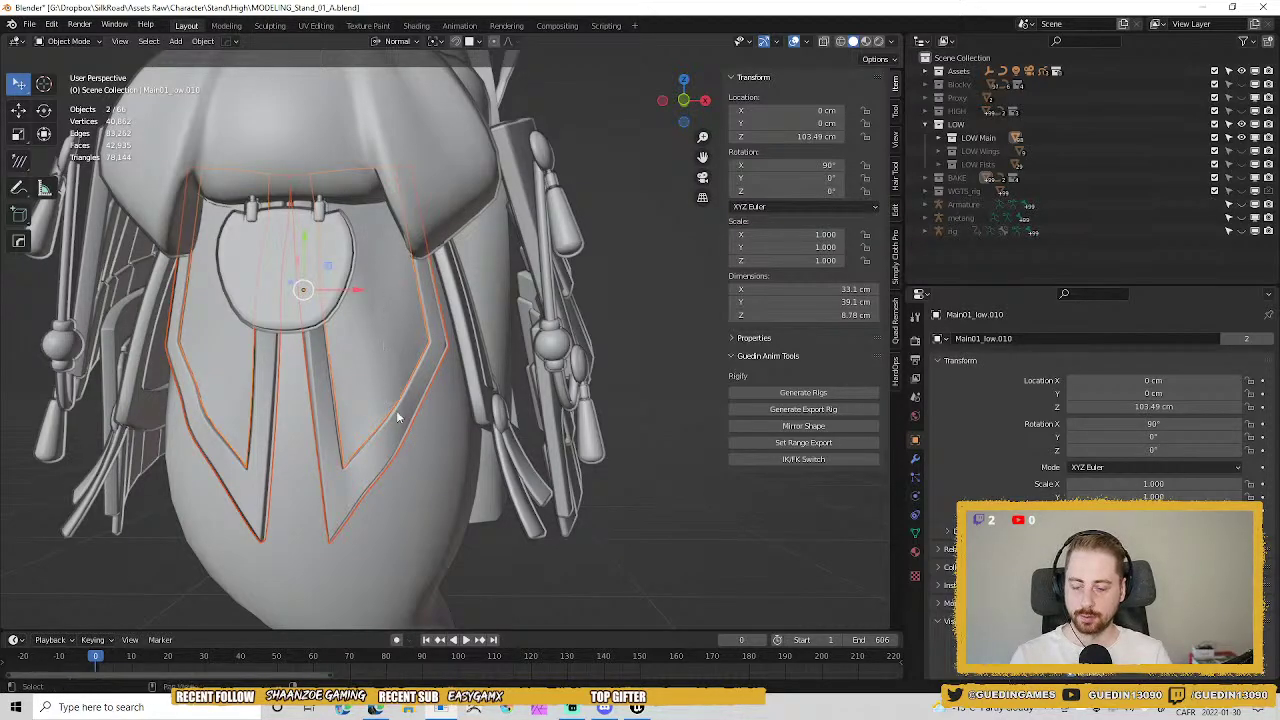
{"action": "middle_click_drag", "start_coordinate": [407, 355], "coordinate": [409, 256]}
{"action": "middle_click_drag", "start_coordinate": [317, 407], "coordinate": [330, 327]}
{"action": "middle_click_drag", "start_coordinate": [342, 181], "coordinate": [438, 377]}
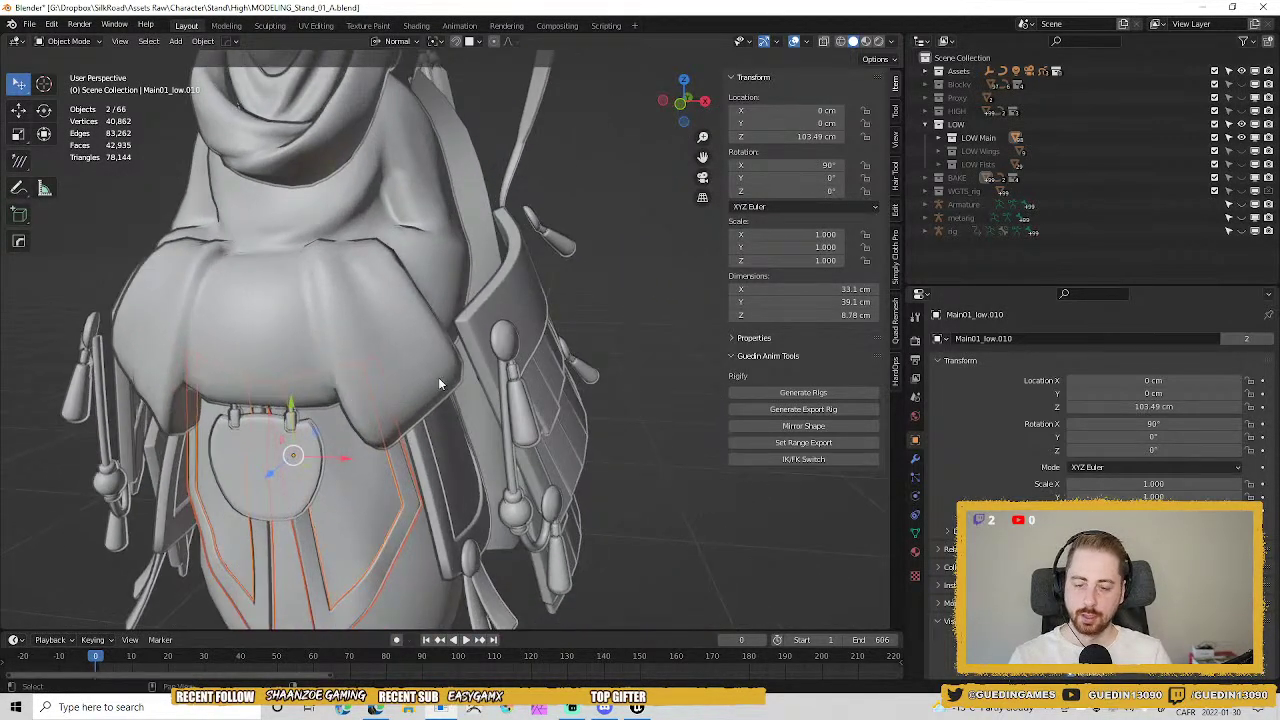
Hide the curved upper plate behind the arm and the tassel hanging beside it.
{"action": "left_click", "coordinate": [506, 238]}
{"action": "key", "text": "h"}
{"action": "left_click", "coordinate": [534, 225]}
{"action": "key", "text": "h"}
{"action": "left_click", "coordinate": [546, 239]}
{"action": "key", "text": "h"}
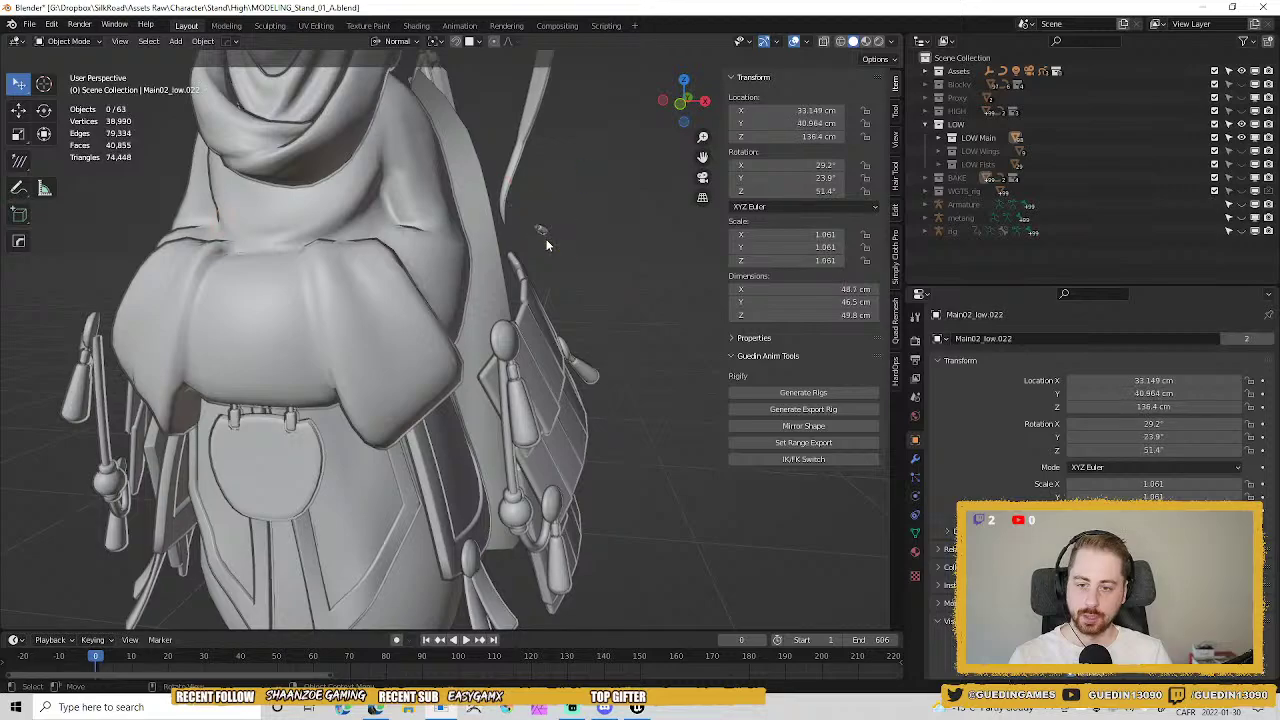
Hide the small connector pieces left floating above the remaining side plates.
{"action": "left_click", "coordinate": [521, 265]}
{"action": "left_click", "coordinate": [538, 232]}
{"action": "key", "text": "h"}
{"action": "left_click", "coordinate": [538, 228]}
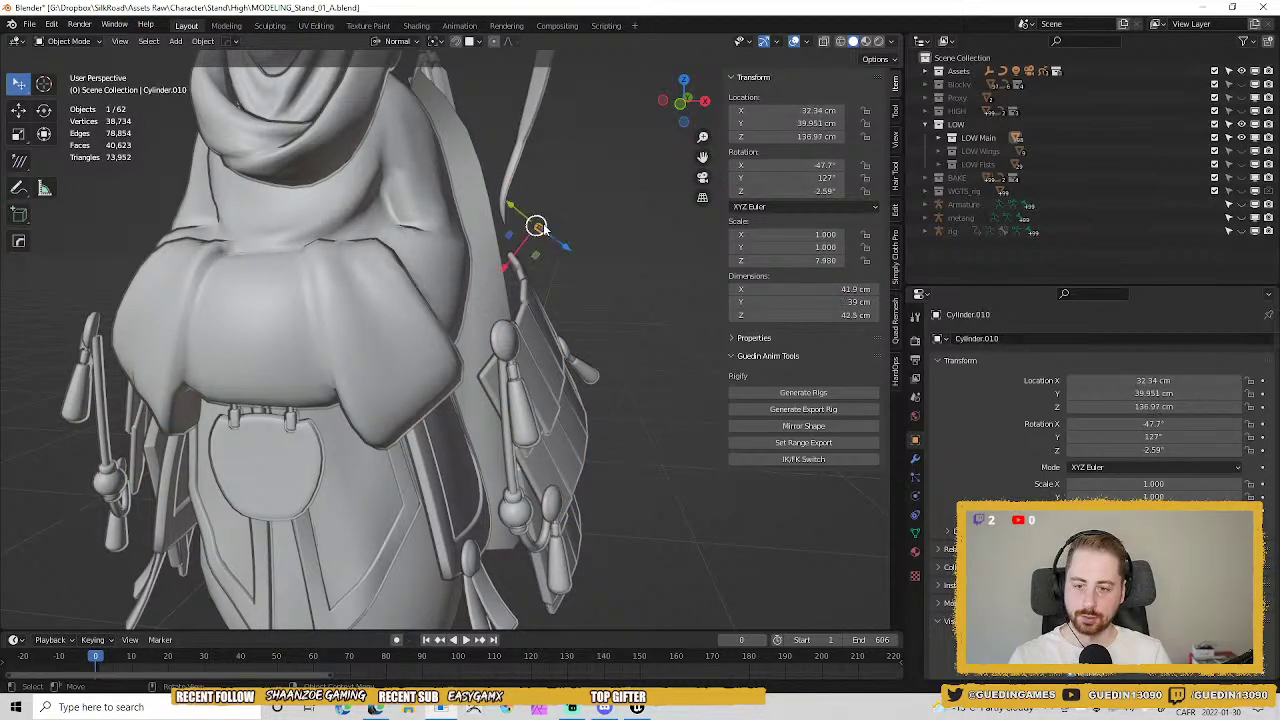
{"action": "key", "text": "h"}
Hide the oval bead beside the sleeve, then box-select the remaining side plates, cords and tassels and hide them.
{"action": "middle_click_drag", "start_coordinate": [509, 354], "coordinate": [517, 343]}
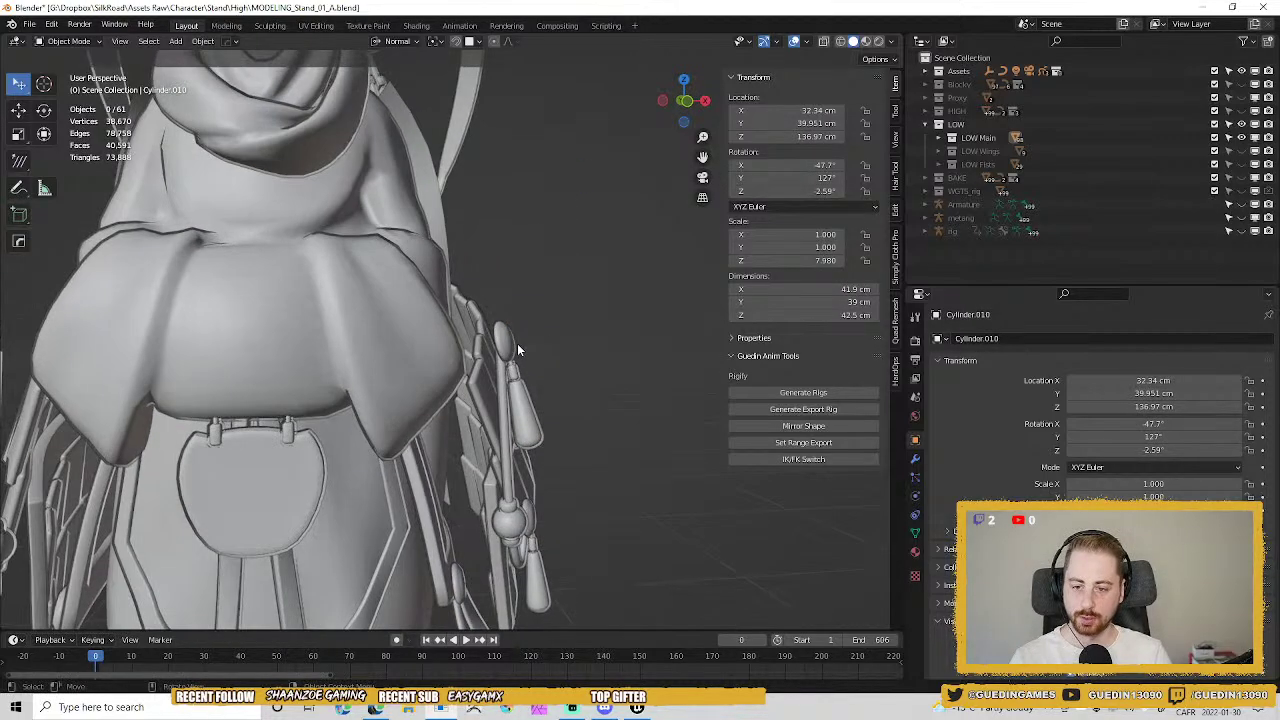
{"action": "left_click", "coordinate": [517, 343]}
{"action": "key", "text": "h"}
{"action": "middle_click_drag", "start_coordinate": [548, 434], "coordinate": [562, 325], "text": "shift"}
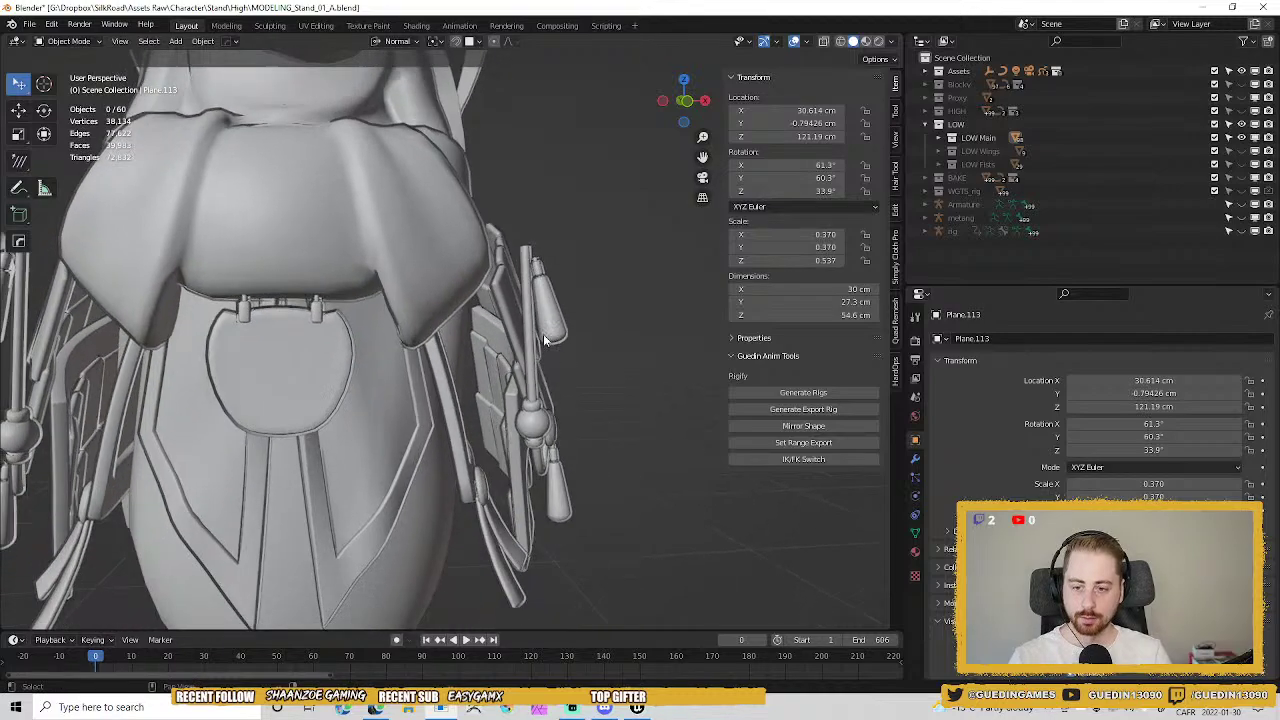
{"action": "key", "text": "b"}
{"action": "left_click_drag", "start_coordinate": [493, 213], "coordinate": [564, 461]}
{"action": "key", "text": "h"}
Hide the bead at the end of the side skirt plates and the flat ribbon tassels hanging below it.
{"action": "middle_click_drag", "start_coordinate": [522, 498], "coordinate": [590, 418]}
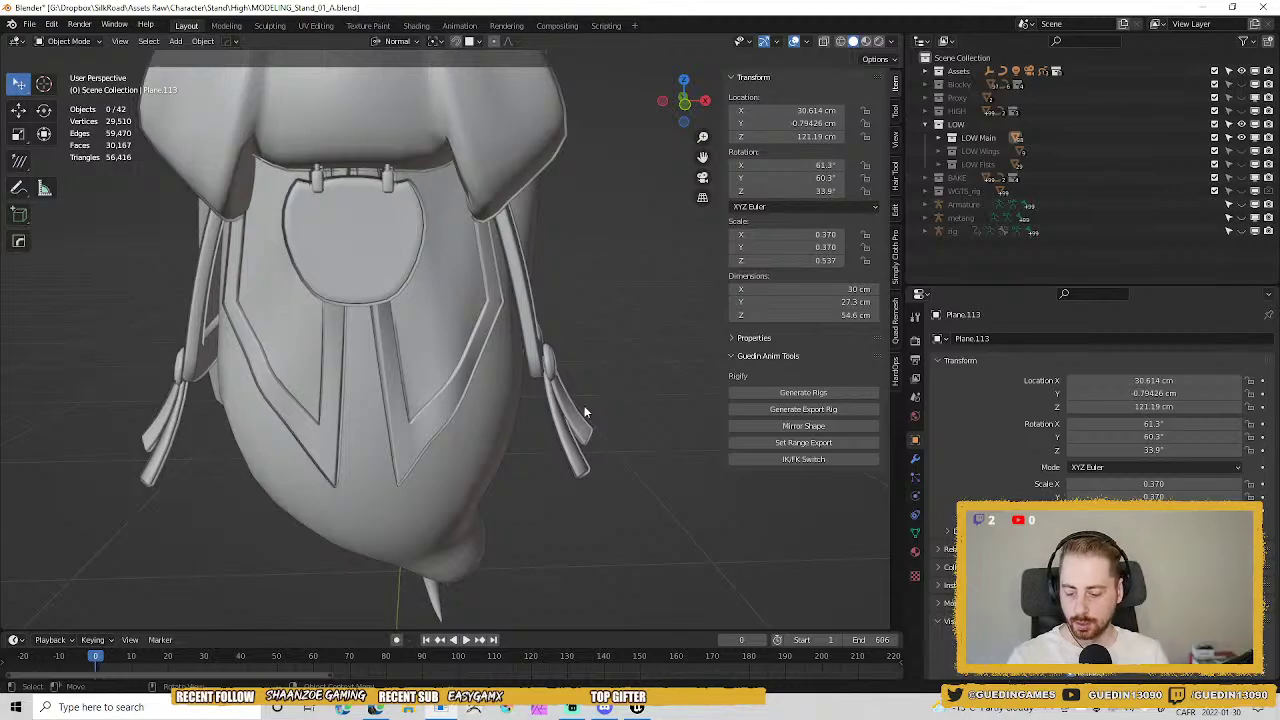
{"action": "left_click", "coordinate": [553, 352]}
{"action": "key", "text": "h"}
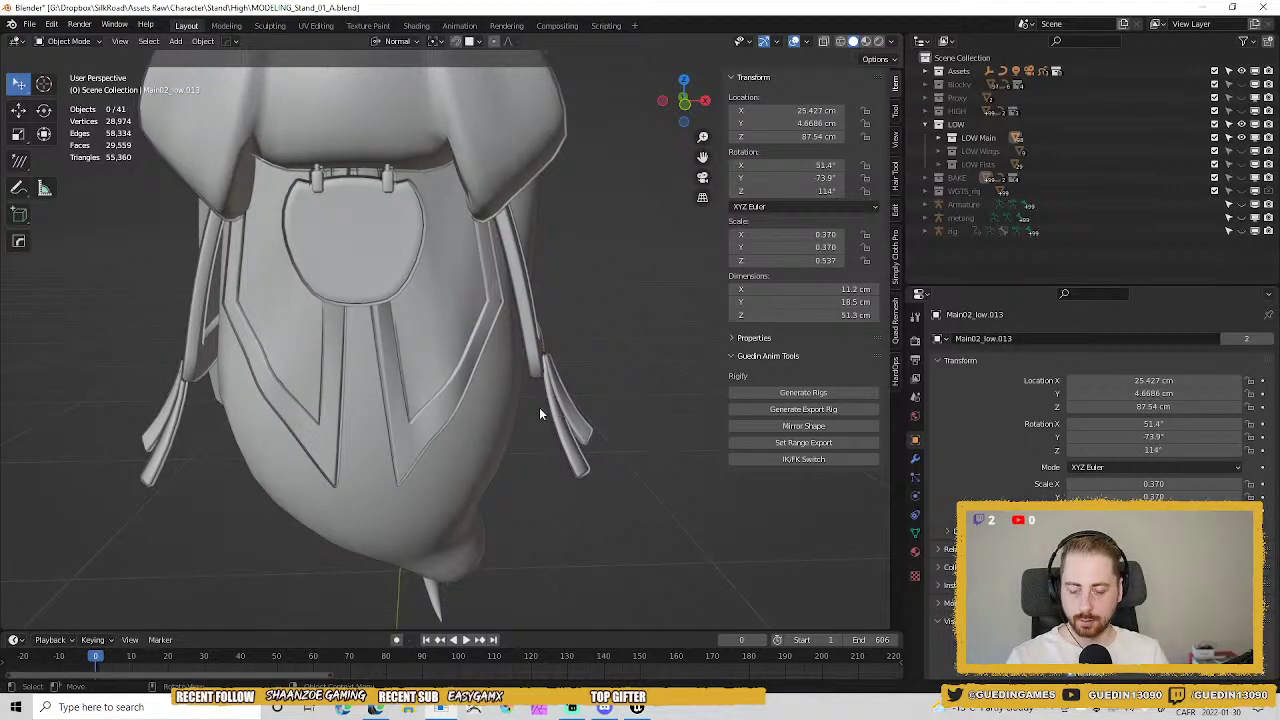
{"action": "left_click", "coordinate": [566, 425]}
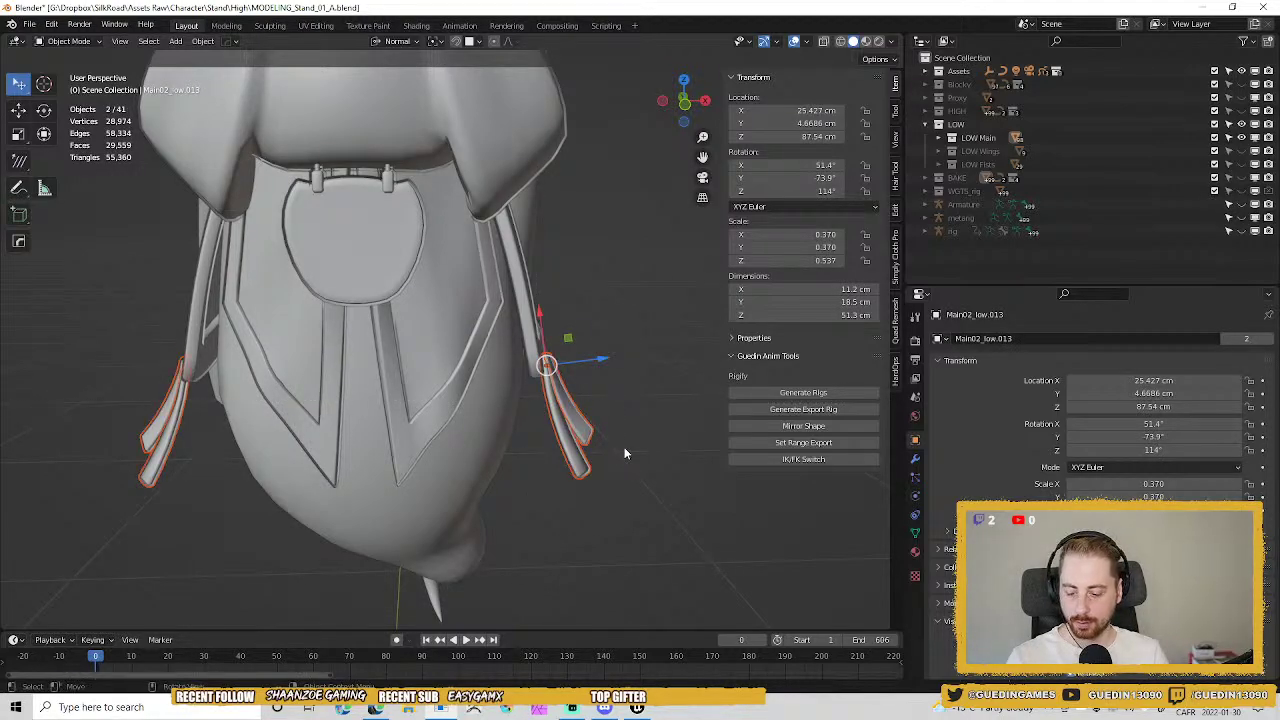
{"action": "key", "text": "h"}
Hide the rounded front waist plate and the small clasps that held it under the sleeves.
{"action": "middle_click_drag", "start_coordinate": [448, 494], "coordinate": [376, 400]}
{"action": "left_click", "coordinate": [372, 444]}
{"action": "key", "text": "h"}
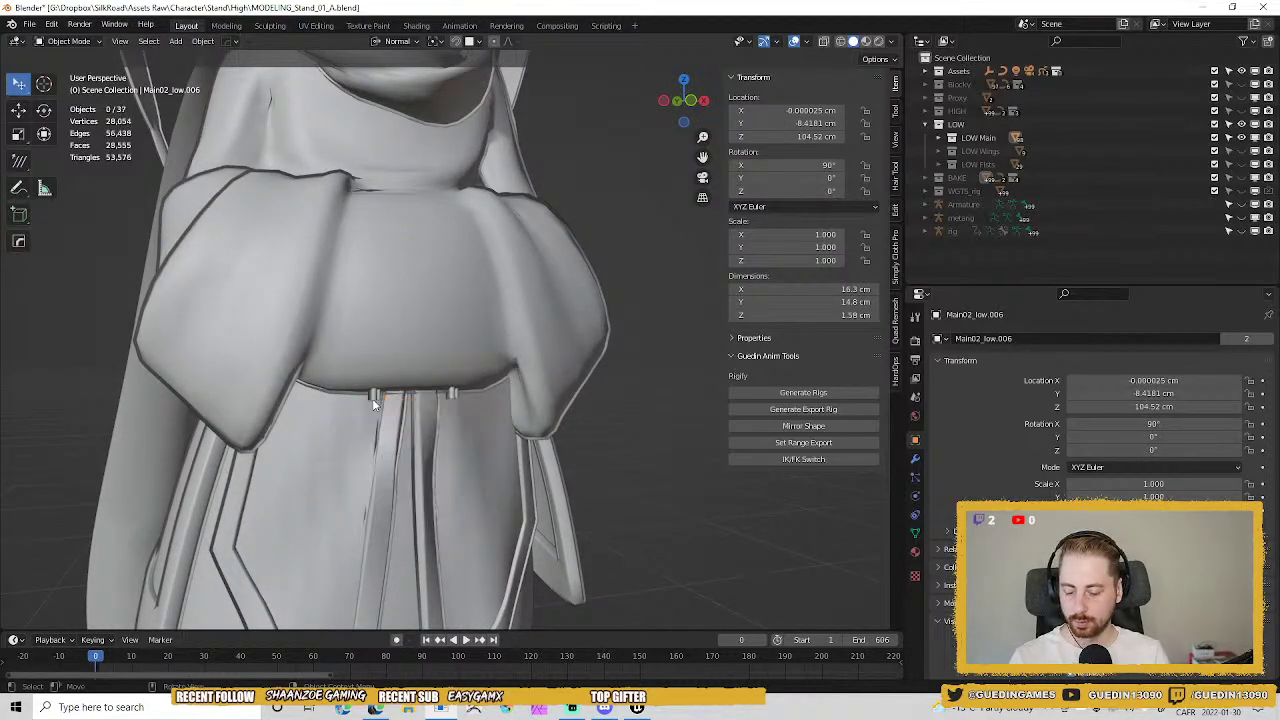
{"action": "left_click", "coordinate": [373, 396]}
{"action": "key", "text": "h"}
Box-select the back ornaments from the side, including the clasp, fan plates and long straps, and hide them.
{"action": "scroll", "coordinate": [416, 508], "scroll_direction": "down", "scroll_amount": 5}
{"action": "middle_click_drag", "start_coordinate": [406, 456], "coordinate": [547, 360]}
{"action": "middle_click_drag", "start_coordinate": [519, 406], "coordinate": [412, 284]}
{"action": "key", "text": "b"}
{"action": "left_click_drag", "start_coordinate": [389, 263], "coordinate": [436, 442]}
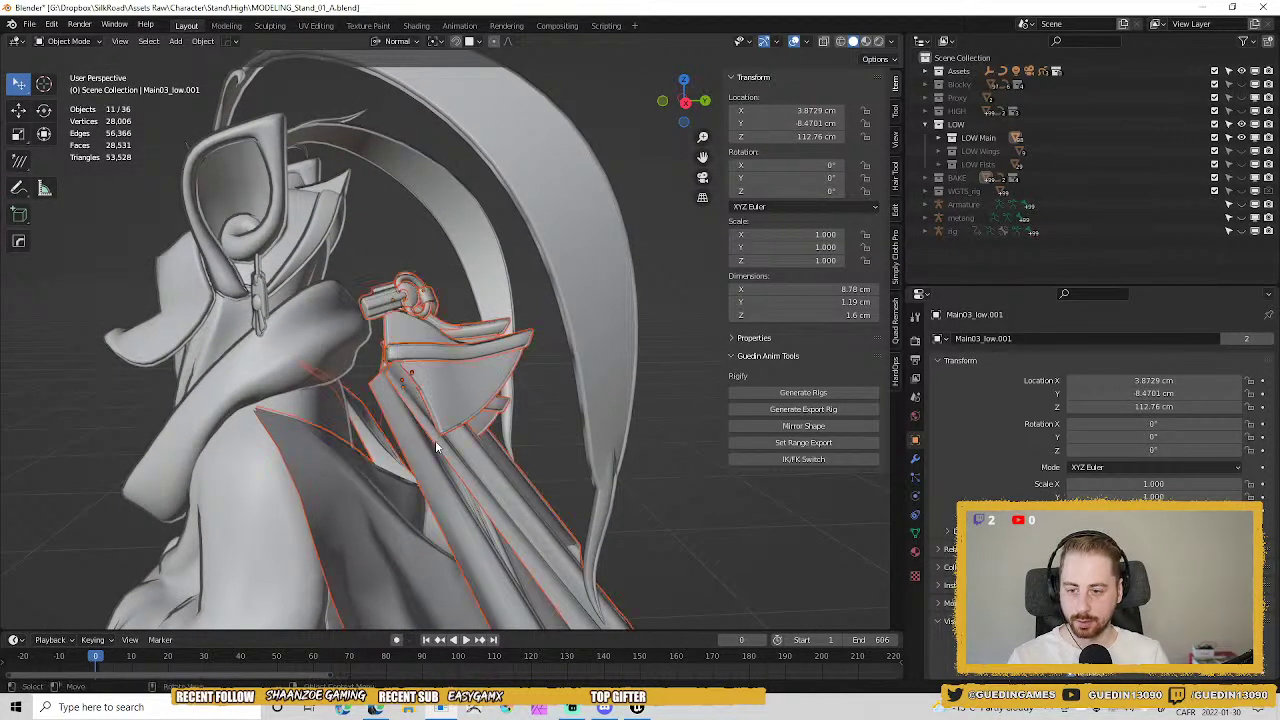
{"action": "key", "text": "h"}
Select all the remaining visible meshes and create a new collection from them.
{"action": "middle_click_drag", "start_coordinate": [425, 557], "coordinate": [551, 383]}
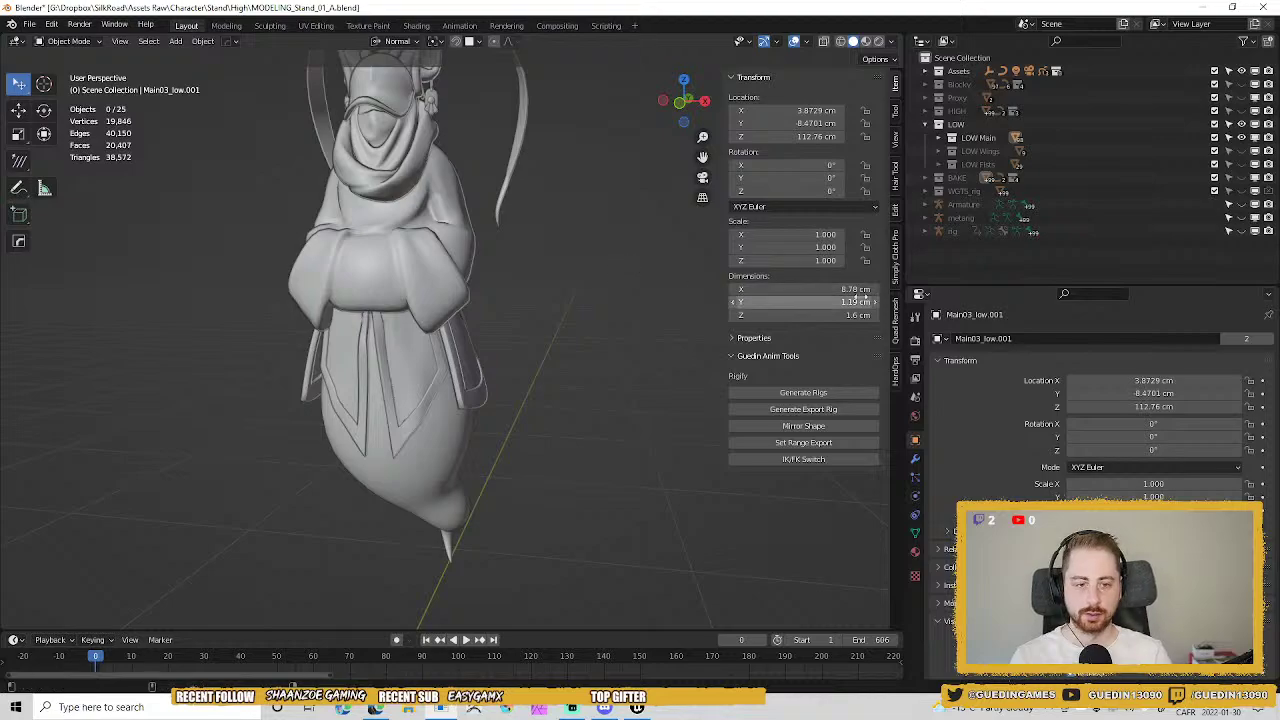
{"action": "middle_click_drag", "start_coordinate": [558, 253], "coordinate": [515, 287]}
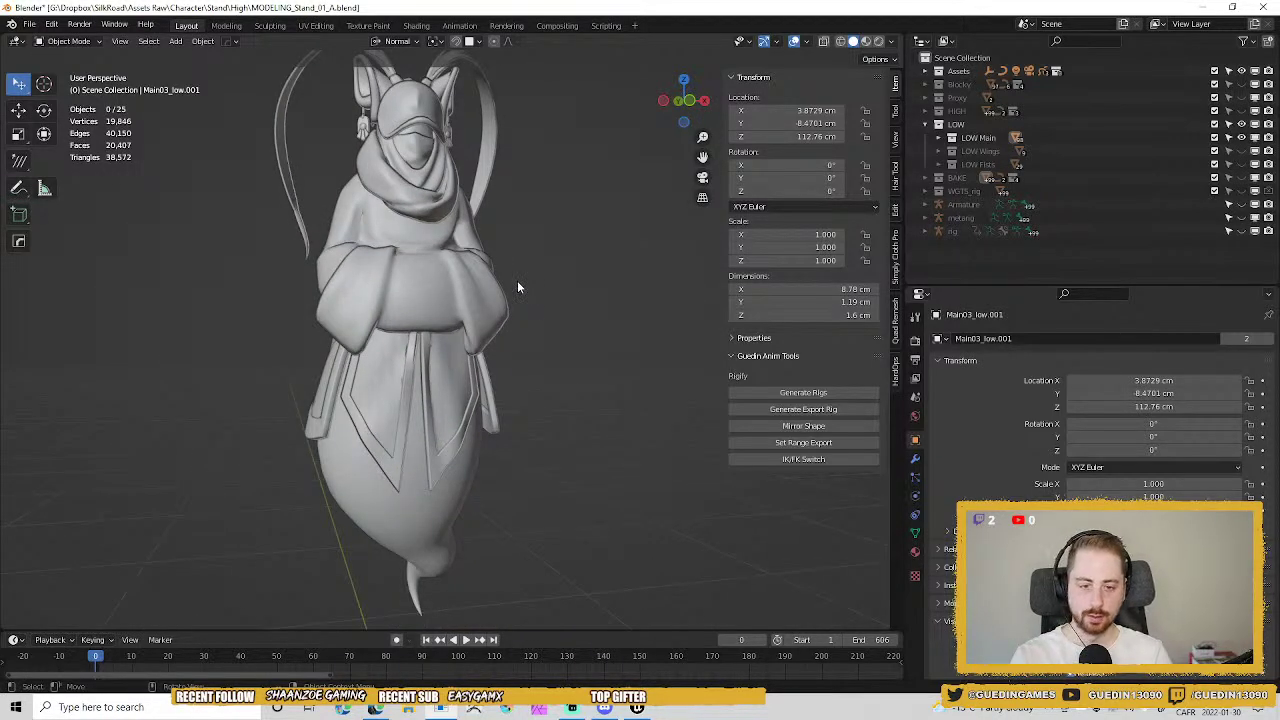
{"action": "middle_click_drag", "start_coordinate": [521, 279], "coordinate": [406, 298]}
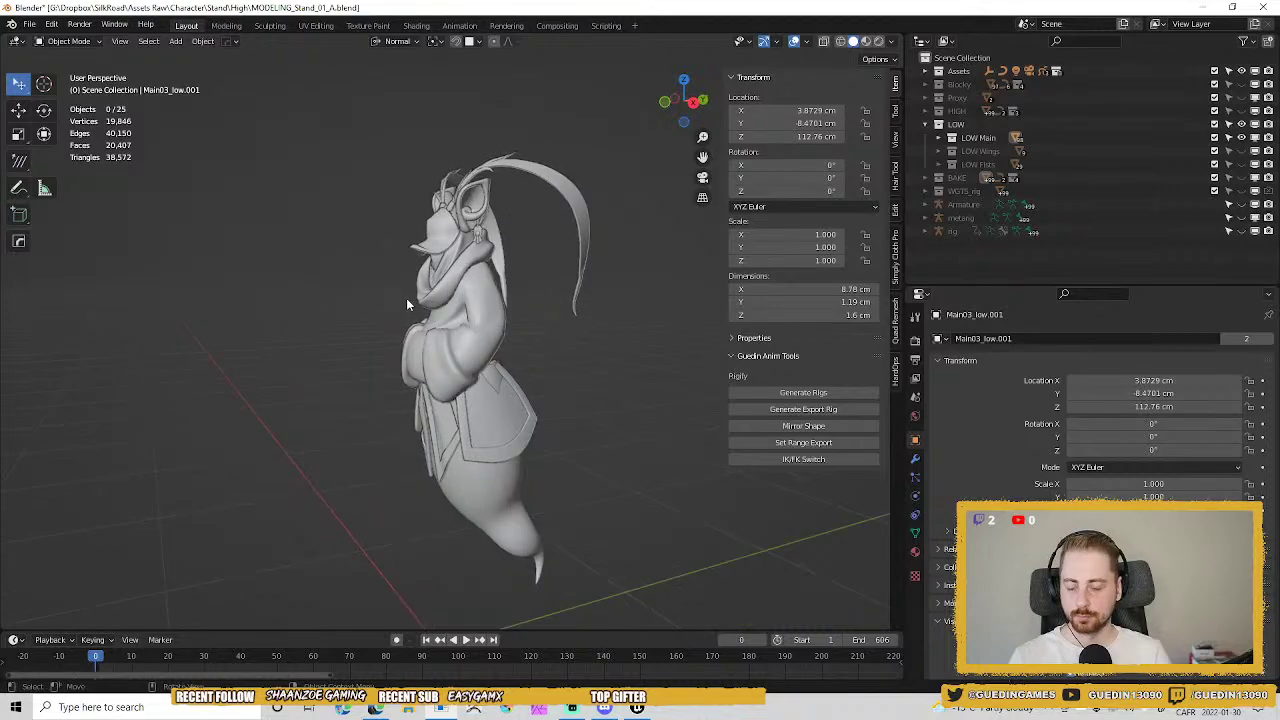
{"action": "key", "text": "a"}
{"action": "key", "text": "ctrl+g"}
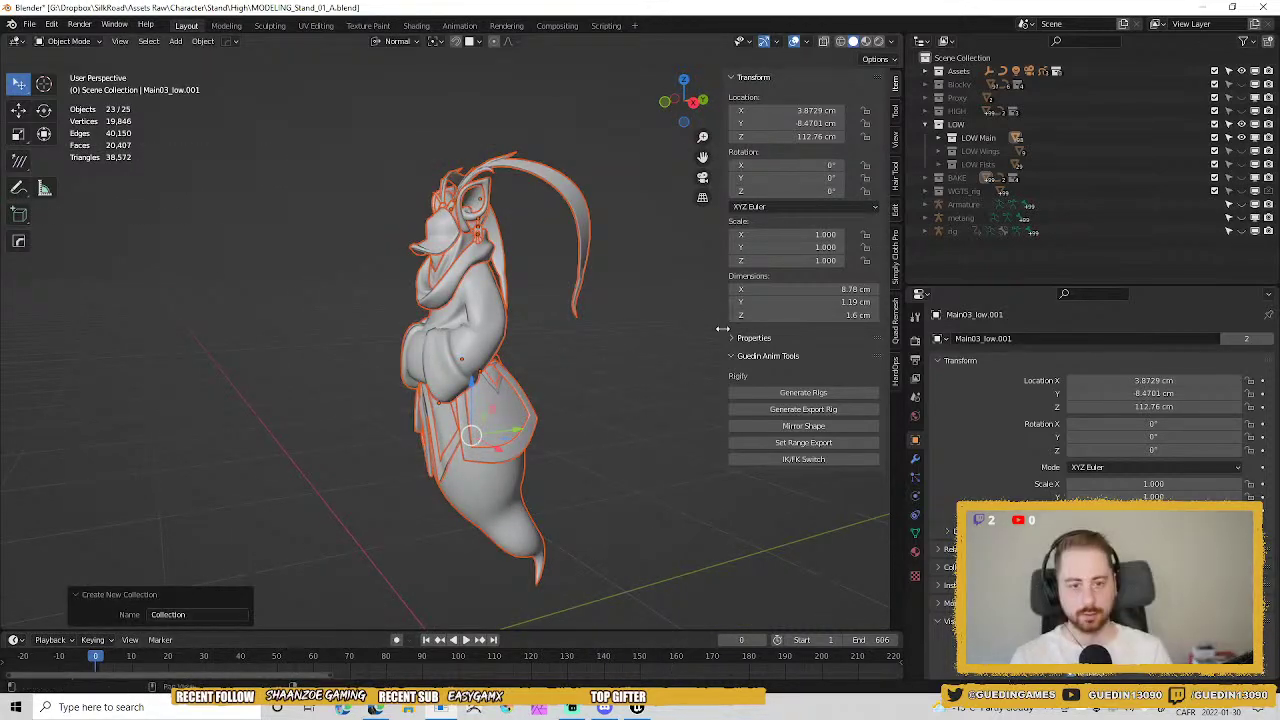
{"action": "middle_click_drag", "start_coordinate": [465, 338], "coordinate": [510, 306]}
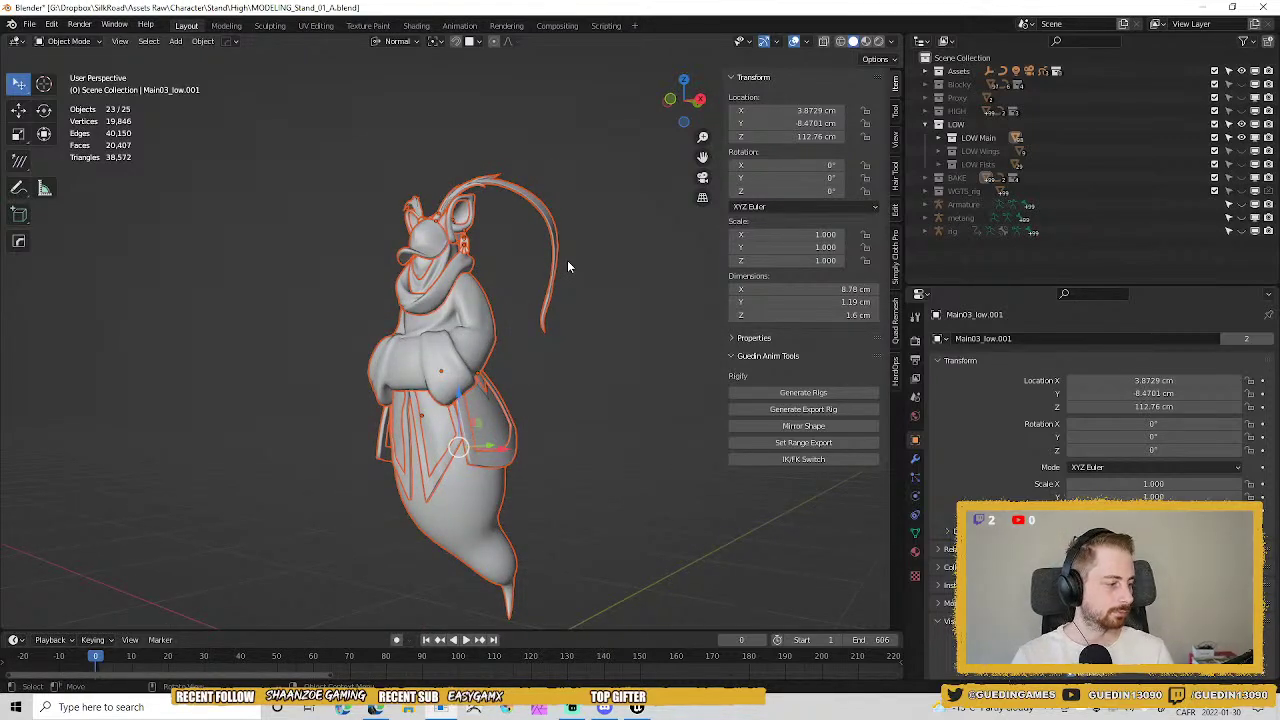
{"action": "middle_click_drag", "start_coordinate": [567, 266], "coordinate": [521, 307]}
{"action": "key", "text": "m"}
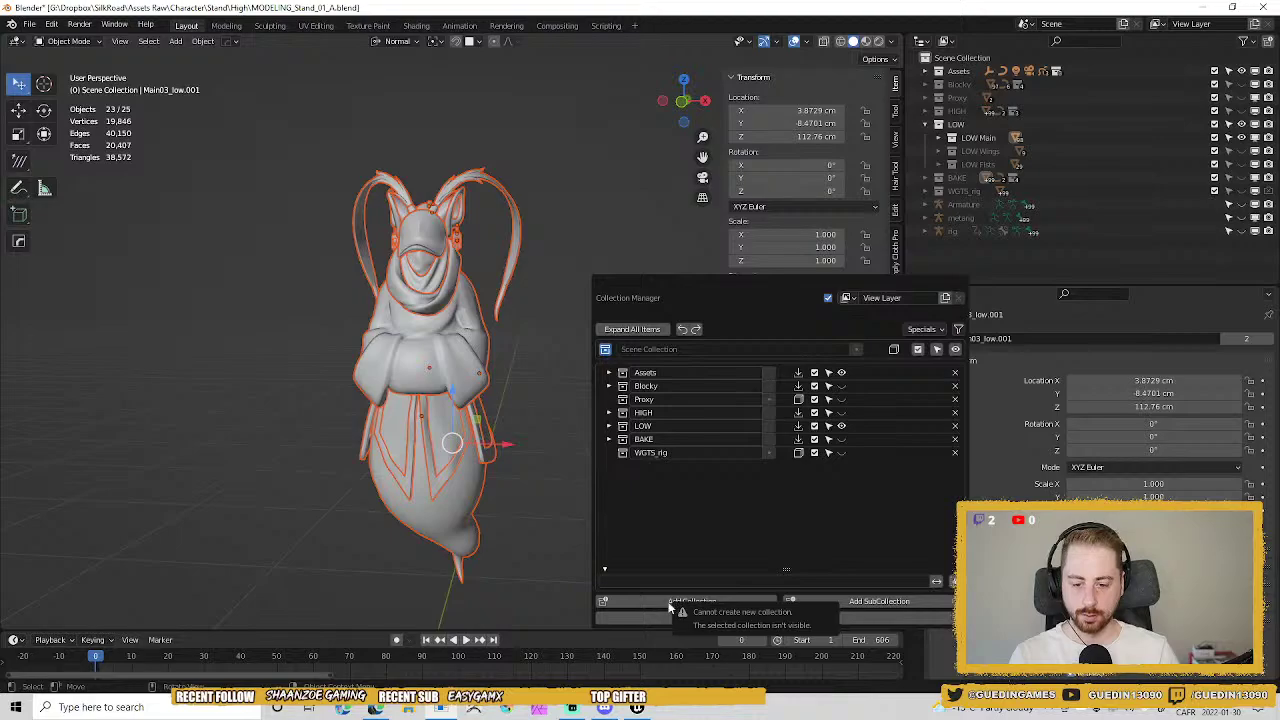
{"action": "left_click", "coordinate": [606, 350]}
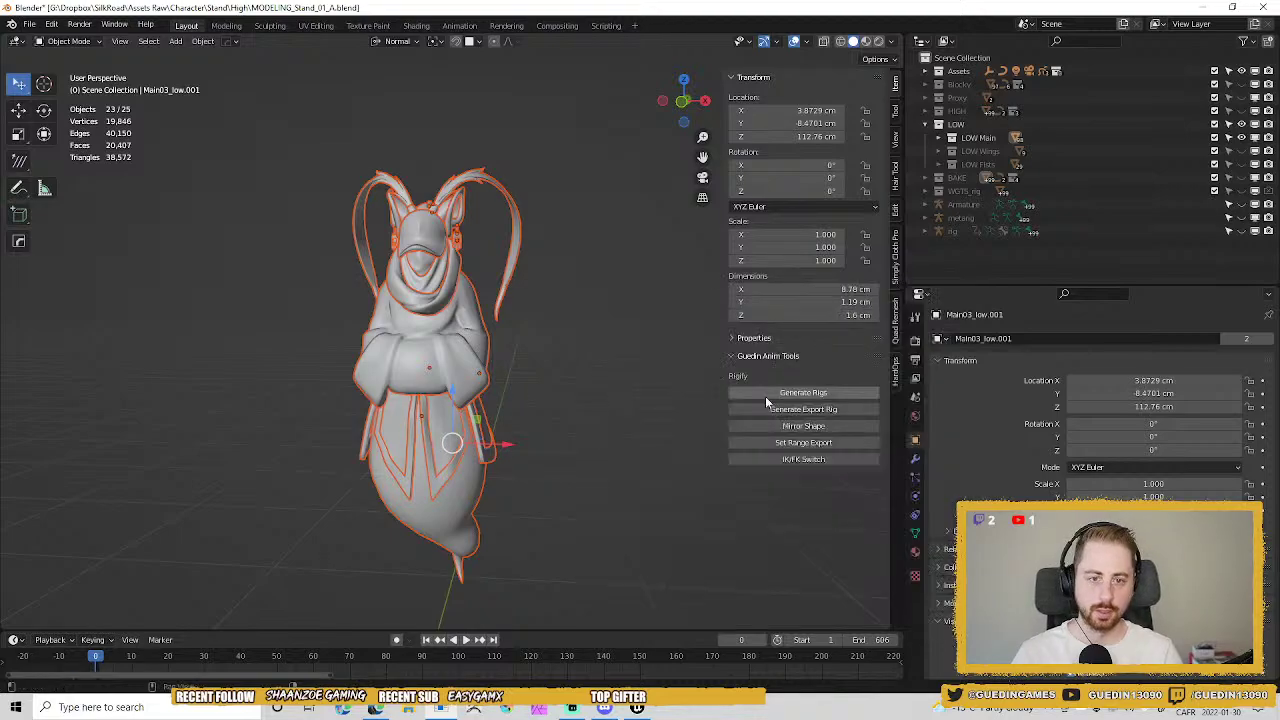
{"action": "left_click", "coordinate": [962, 58]}
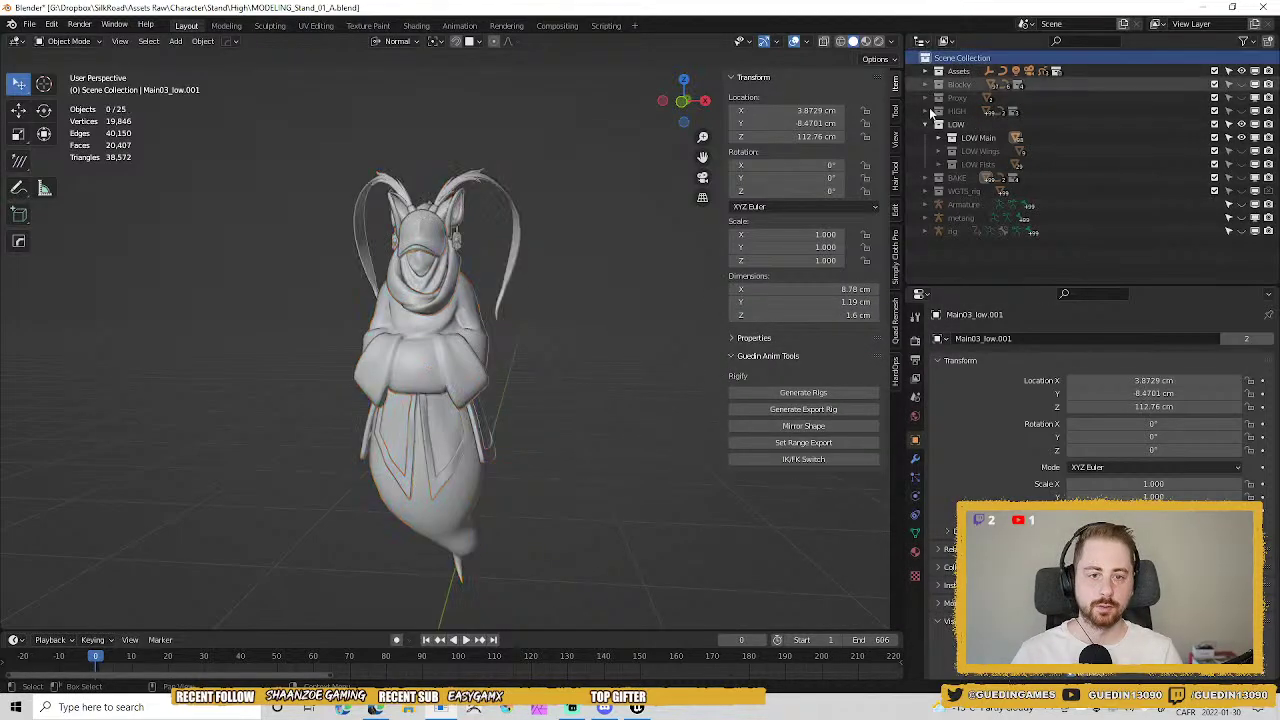
Add a new collection at the same level as WGTS_rig and name it SKIN.
{"action": "key", "text": "m"}
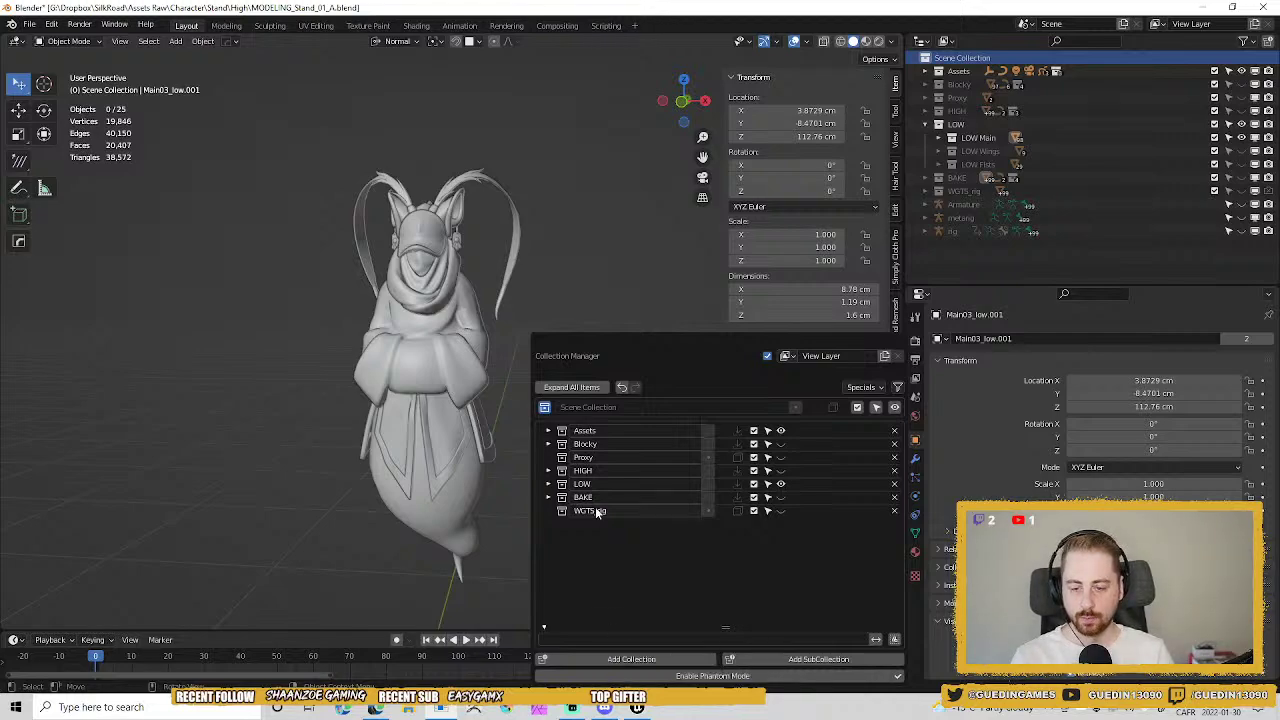
{"action": "left_click", "coordinate": [556, 512]}
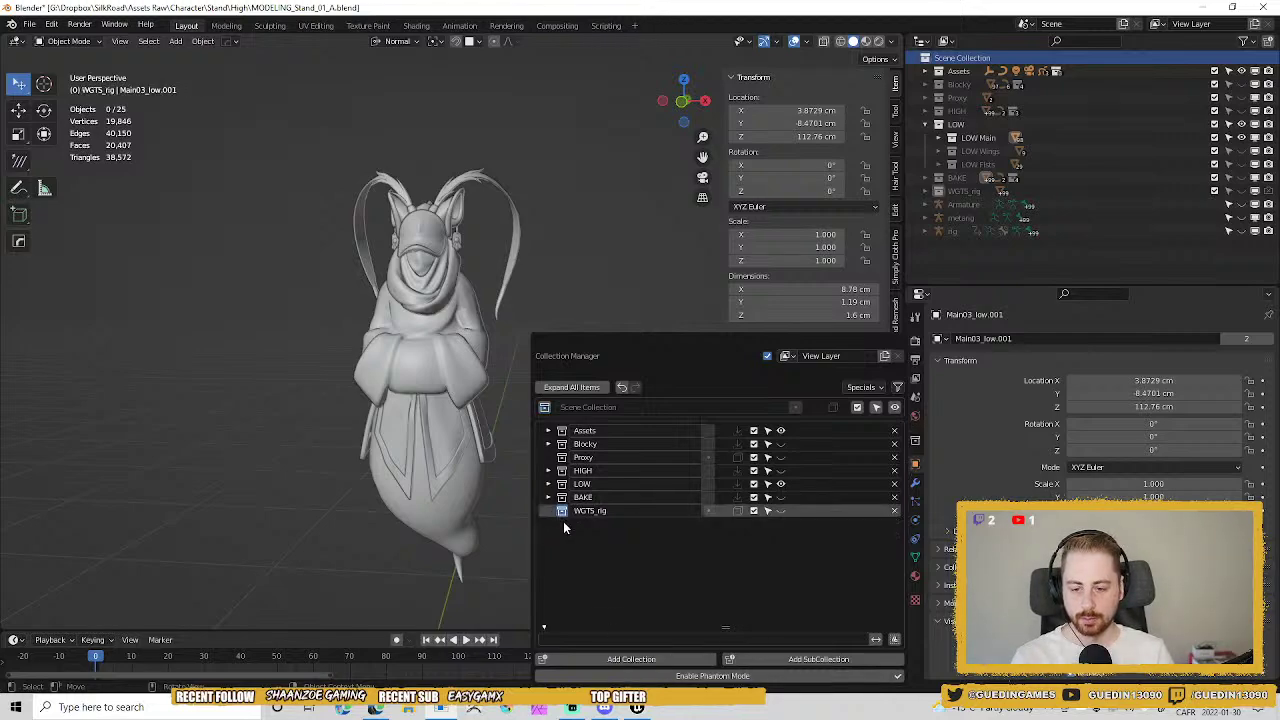
{"action": "left_click", "coordinate": [620, 659]}
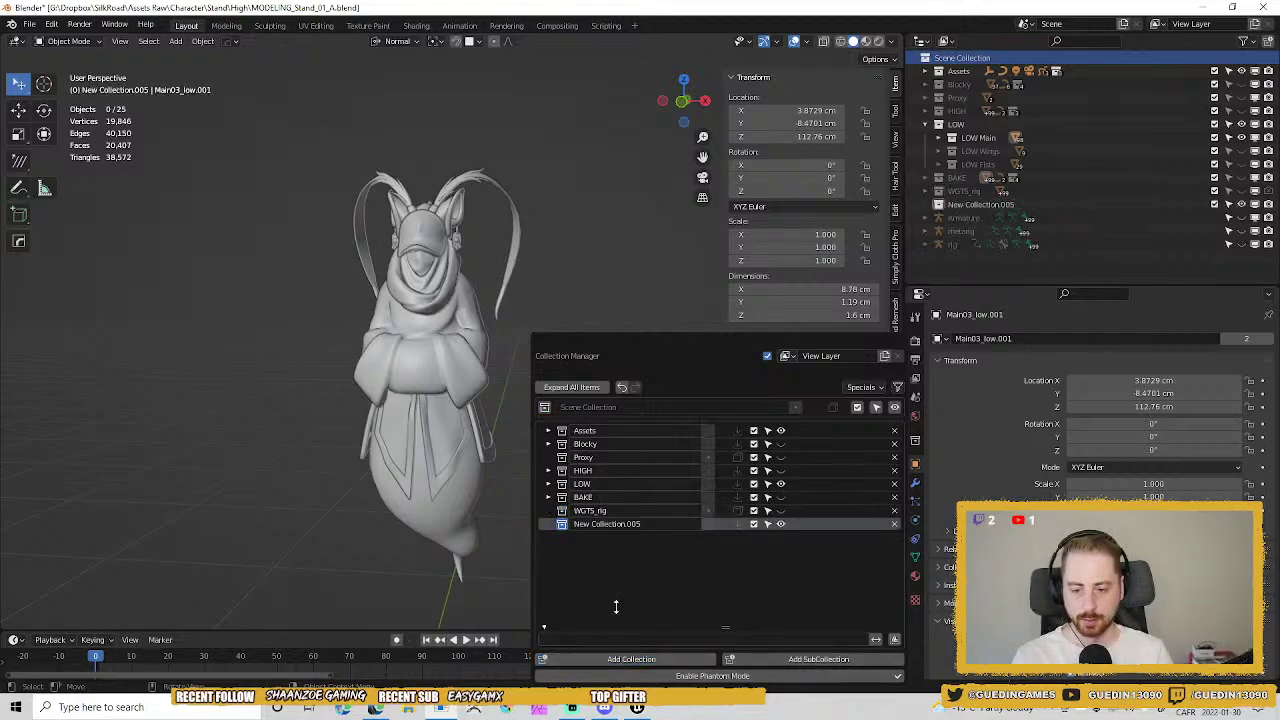
{"action": "double_click", "coordinate": [615, 527]}
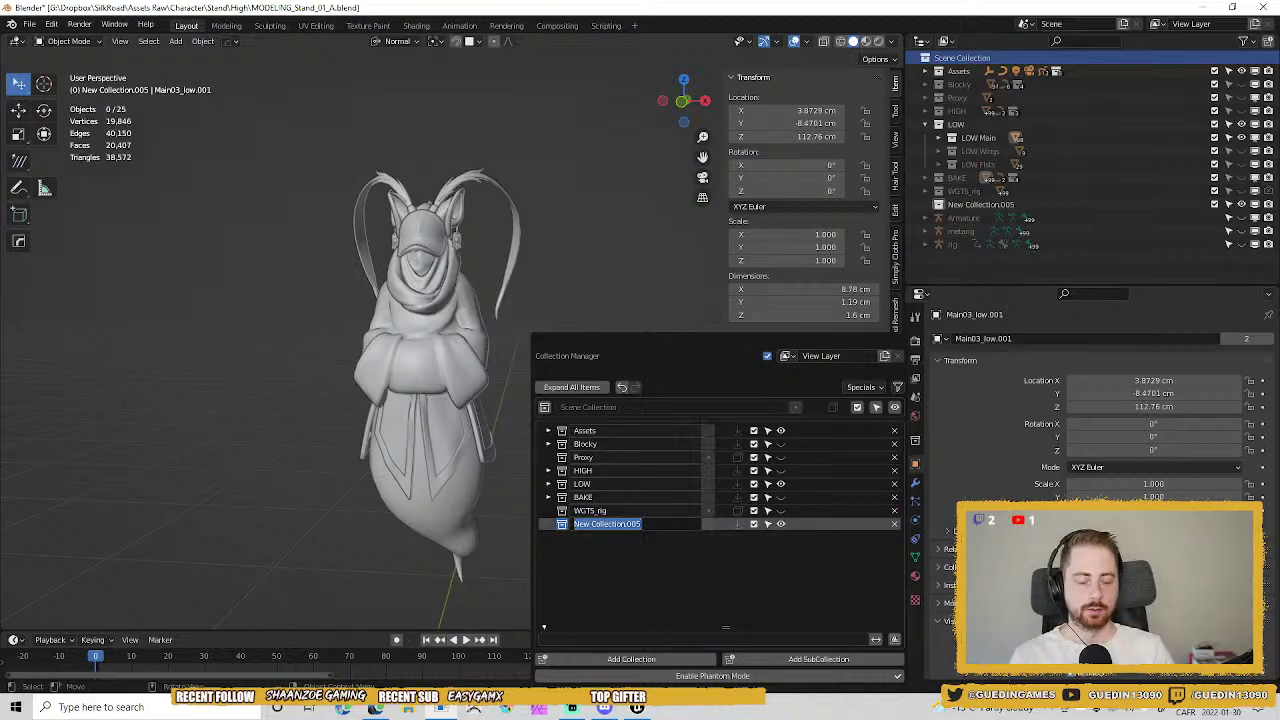
{"action": "left_click", "coordinate": [821, 636]}
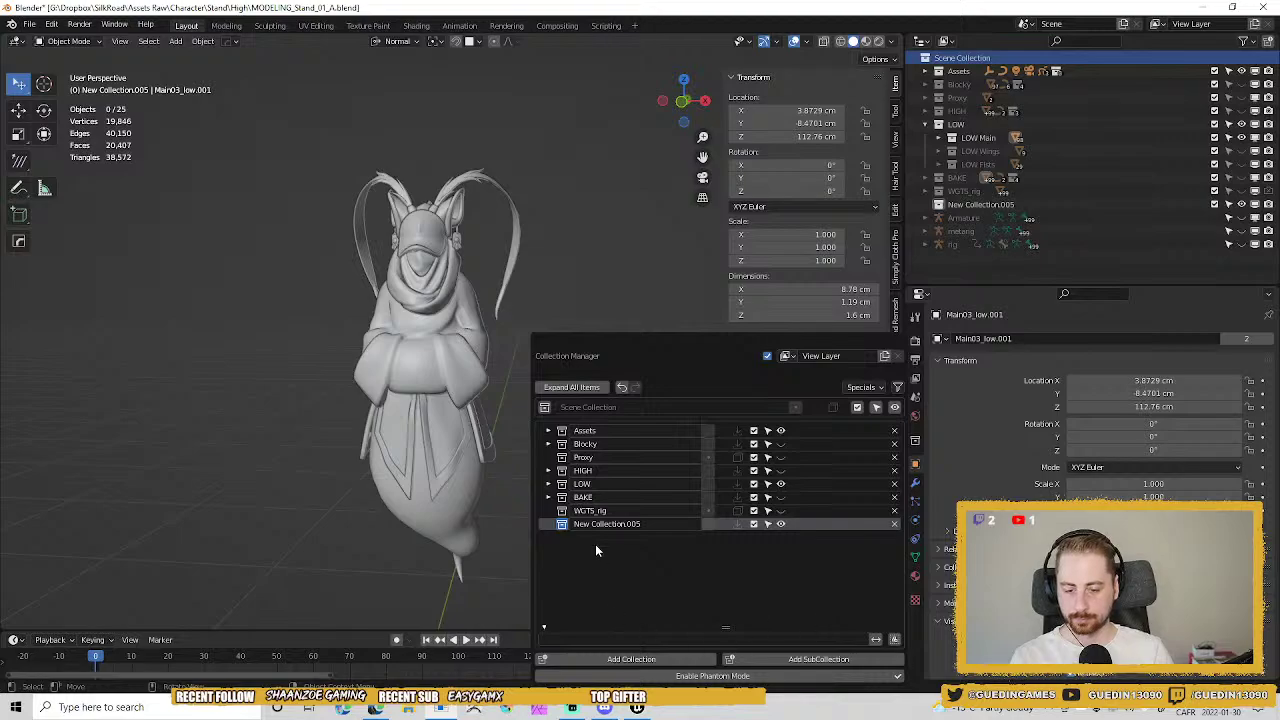
{"action": "double_click", "coordinate": [628, 526]}
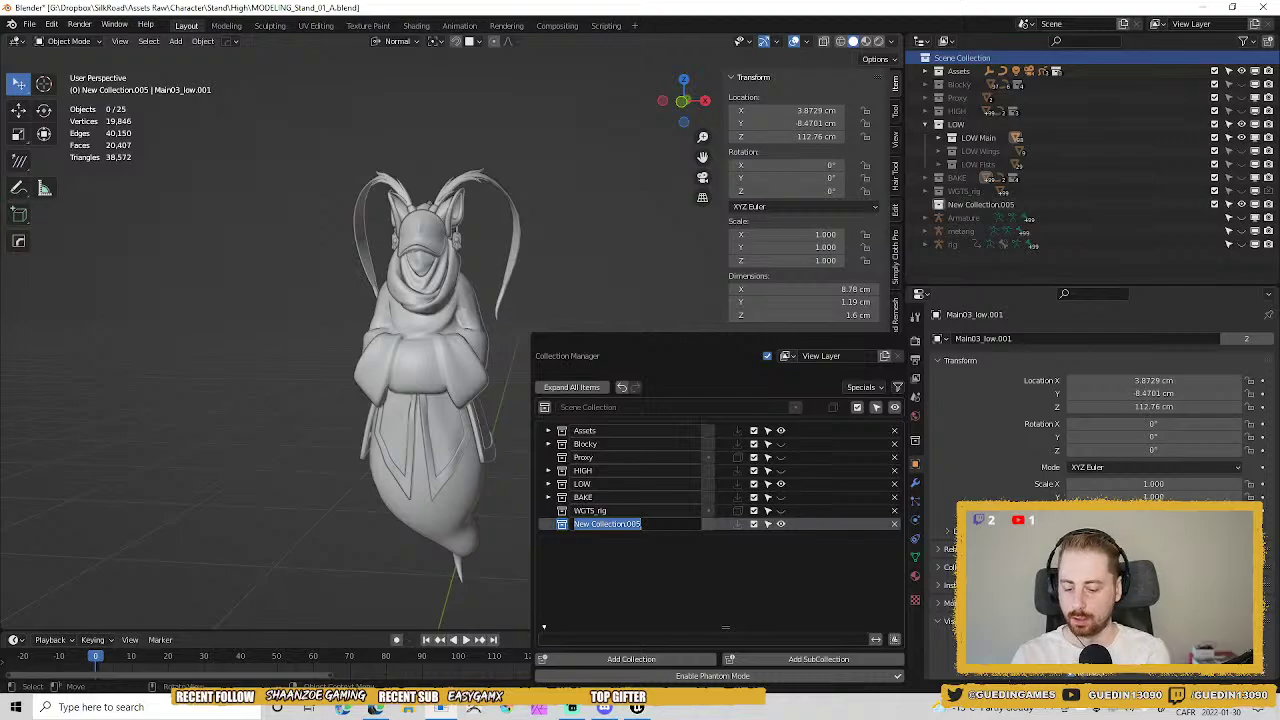
{"action": "type", "text": "SKIN"}
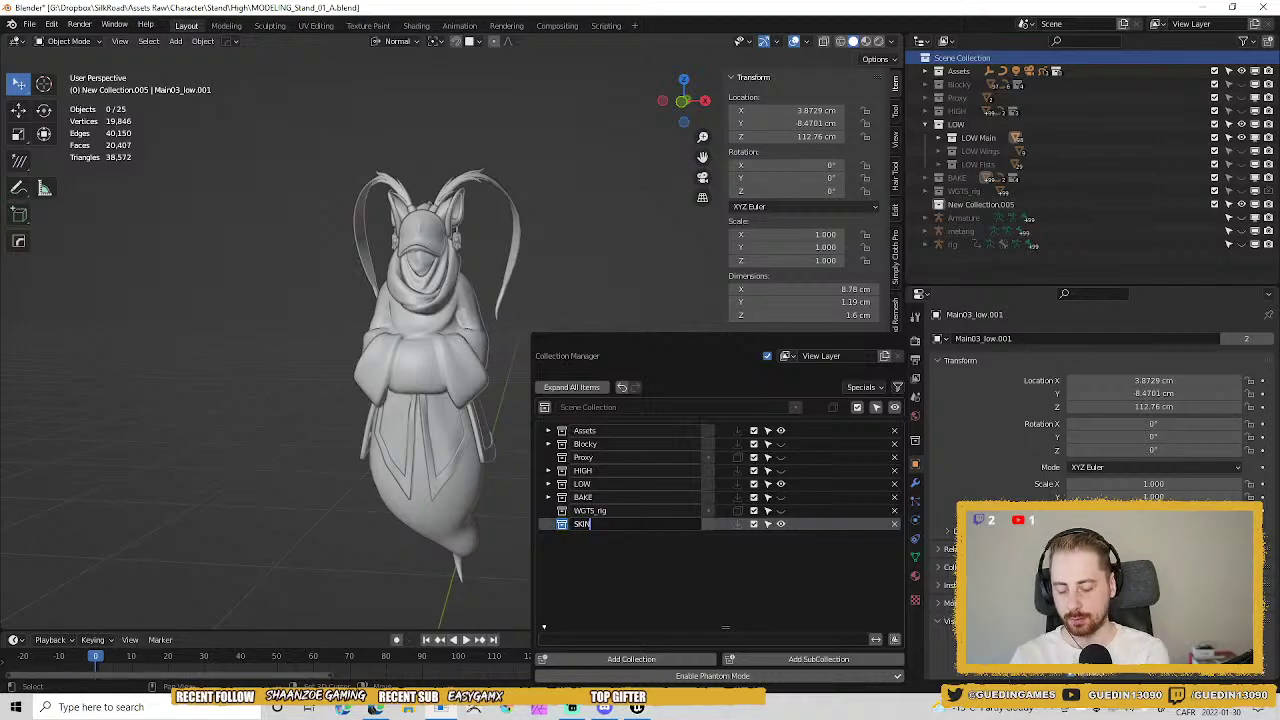
{"action": "key", "text": "Return"}
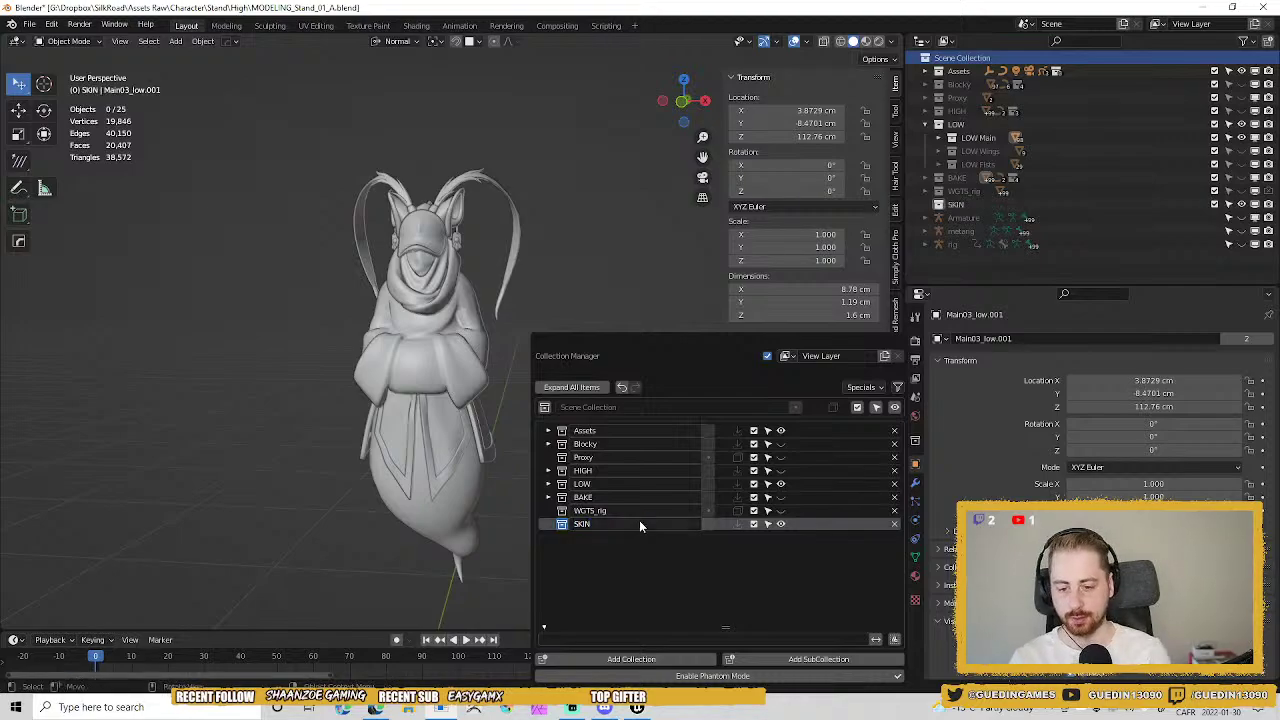
Add a subcollection inside SKIN and name it "SKIN Main".
{"action": "left_click", "coordinate": [806, 659]}
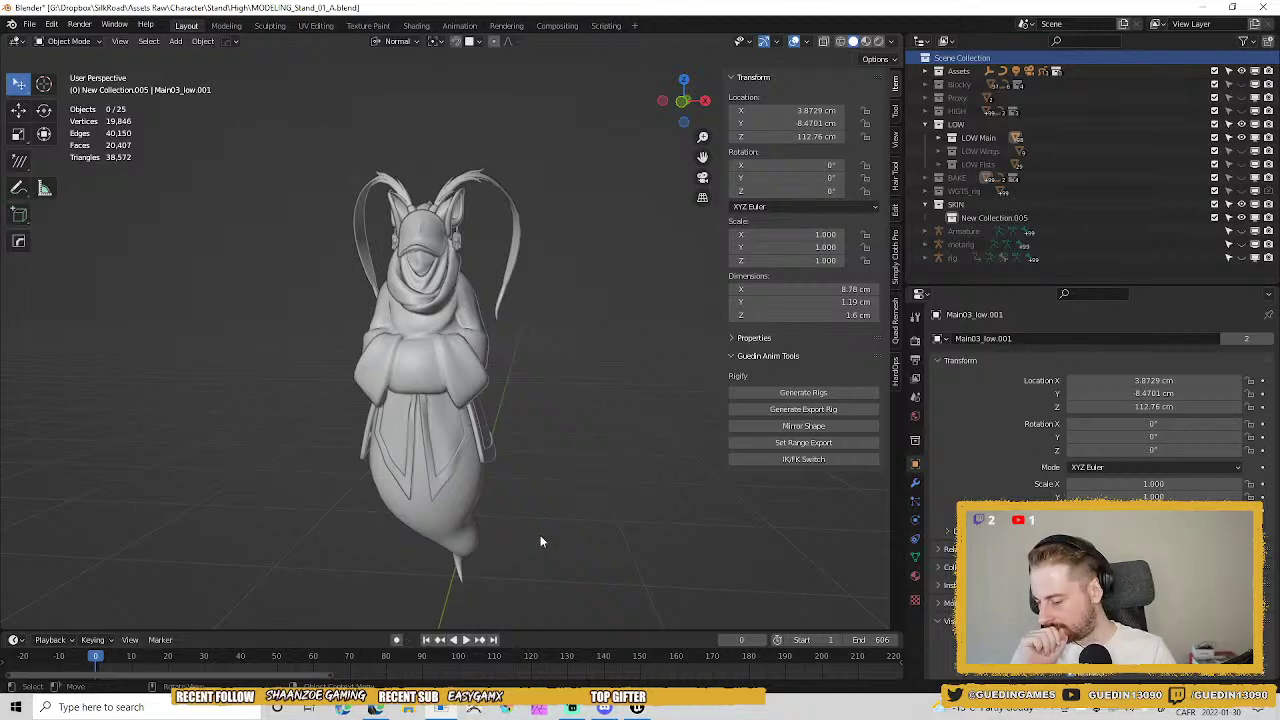
{"action": "key", "text": "m"}
{"action": "double_click", "coordinate": [641, 542]}
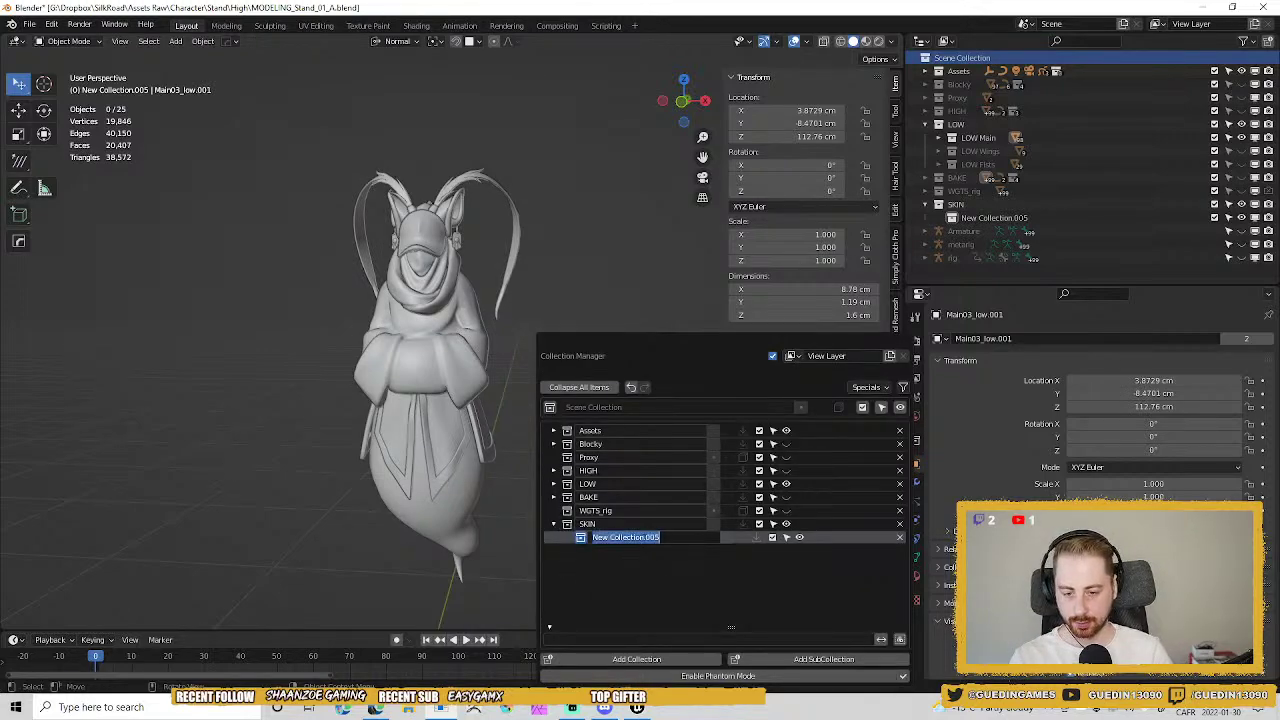
{"action": "type", "text": "SKIN"}
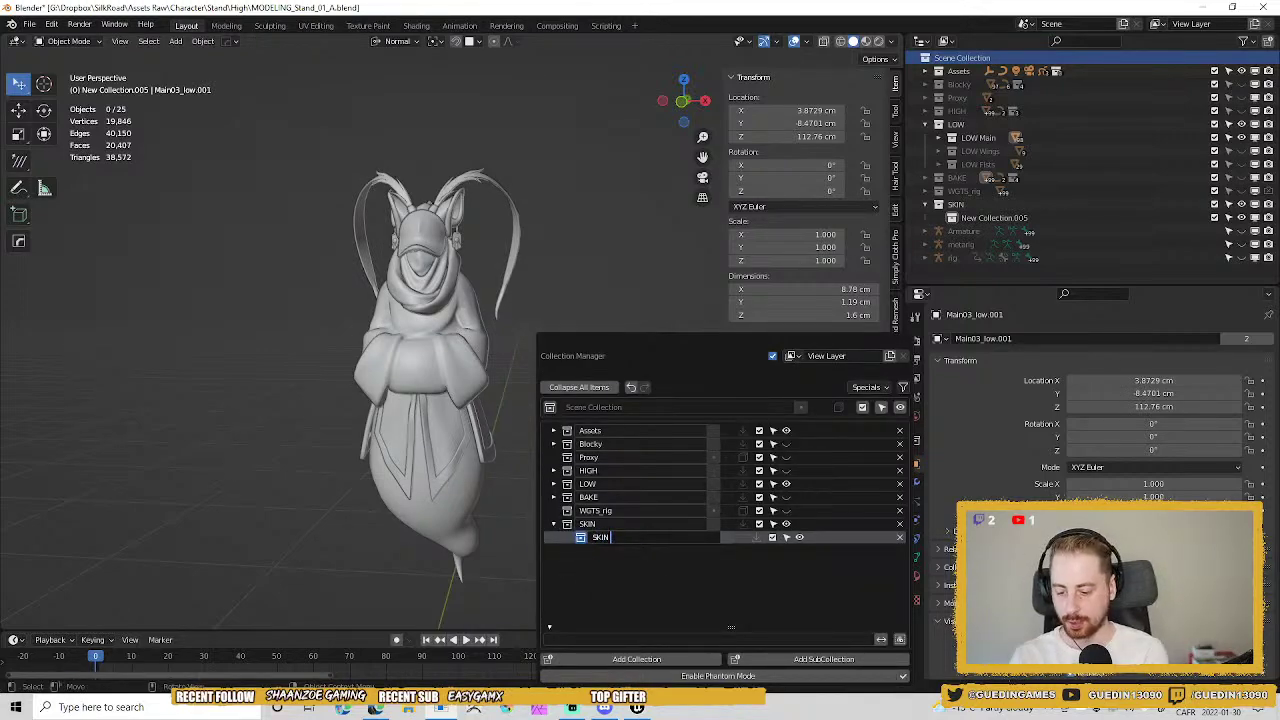
{"action": "type", "text": " Me"}
{"action": "key", "text": "Return"}
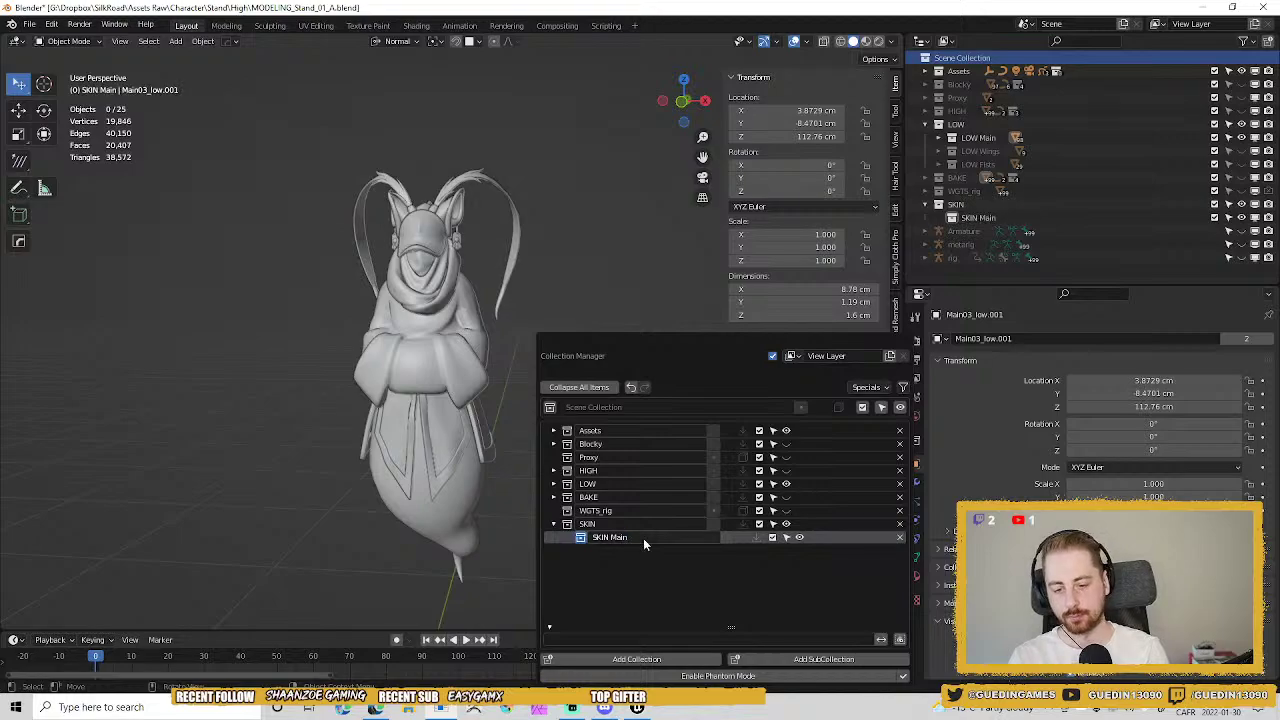
Add a subcollection inside SKIN Main and name it "SKIN Main Body".
{"action": "left_click", "coordinate": [830, 660]}
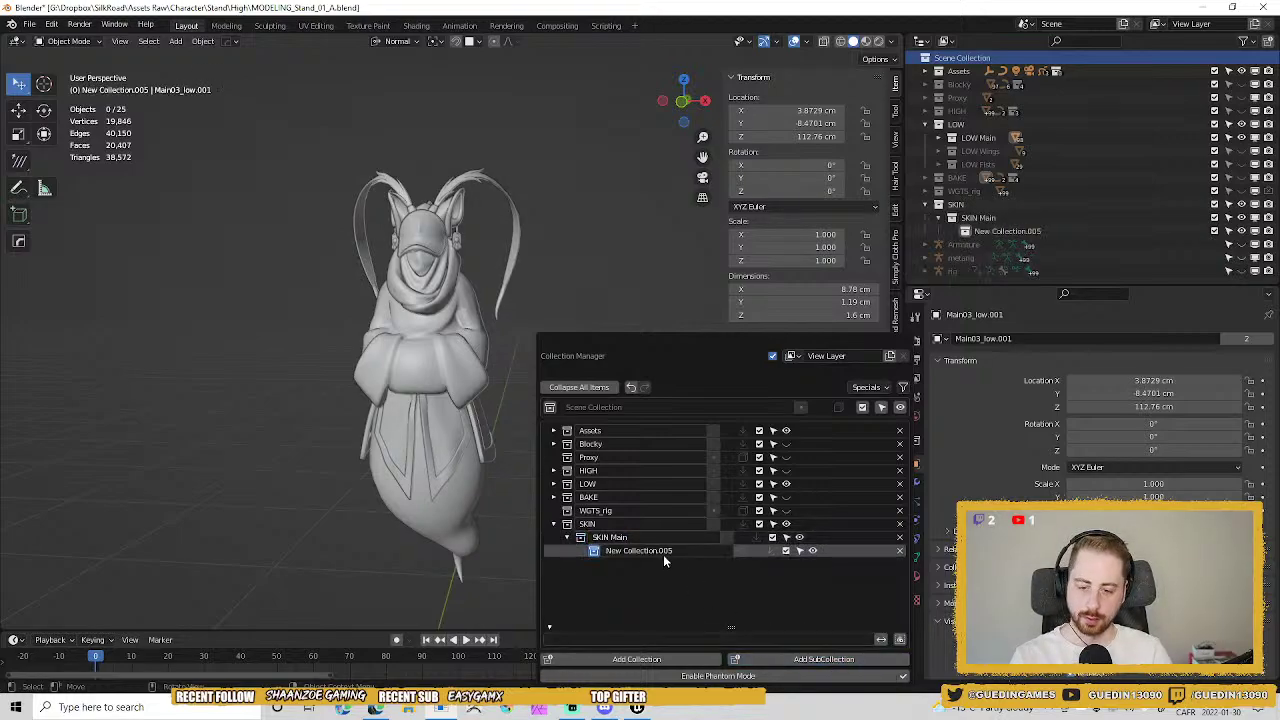
{"action": "double_click", "coordinate": [640, 551]}
{"action": "type", "text": "SKIN"}
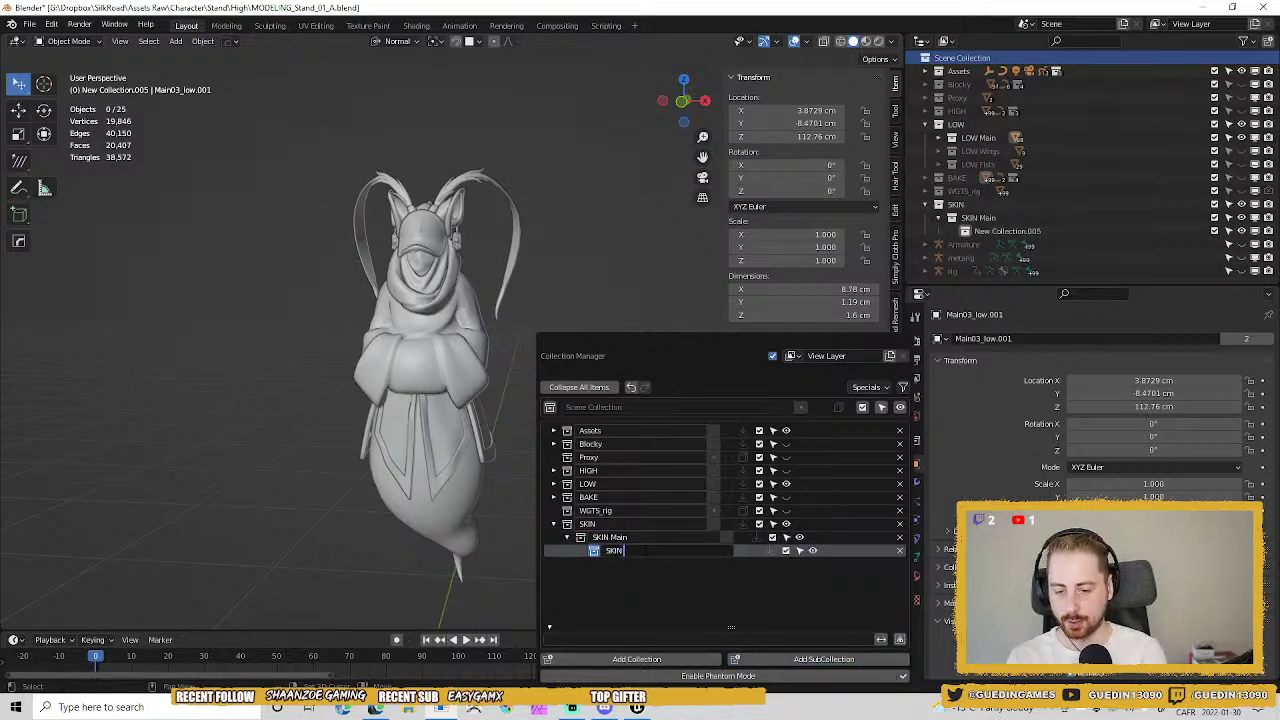
{"action": "type", "text": " Main Body"}
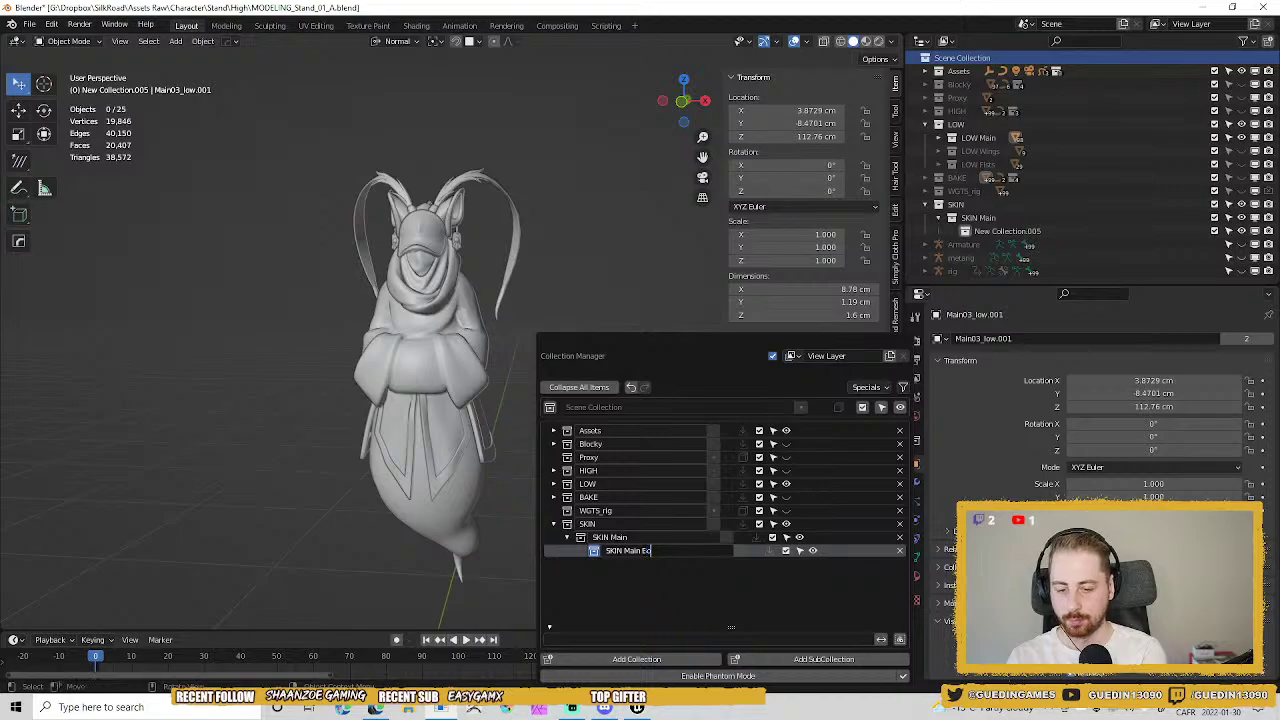
{"action": "key", "text": "Return"}
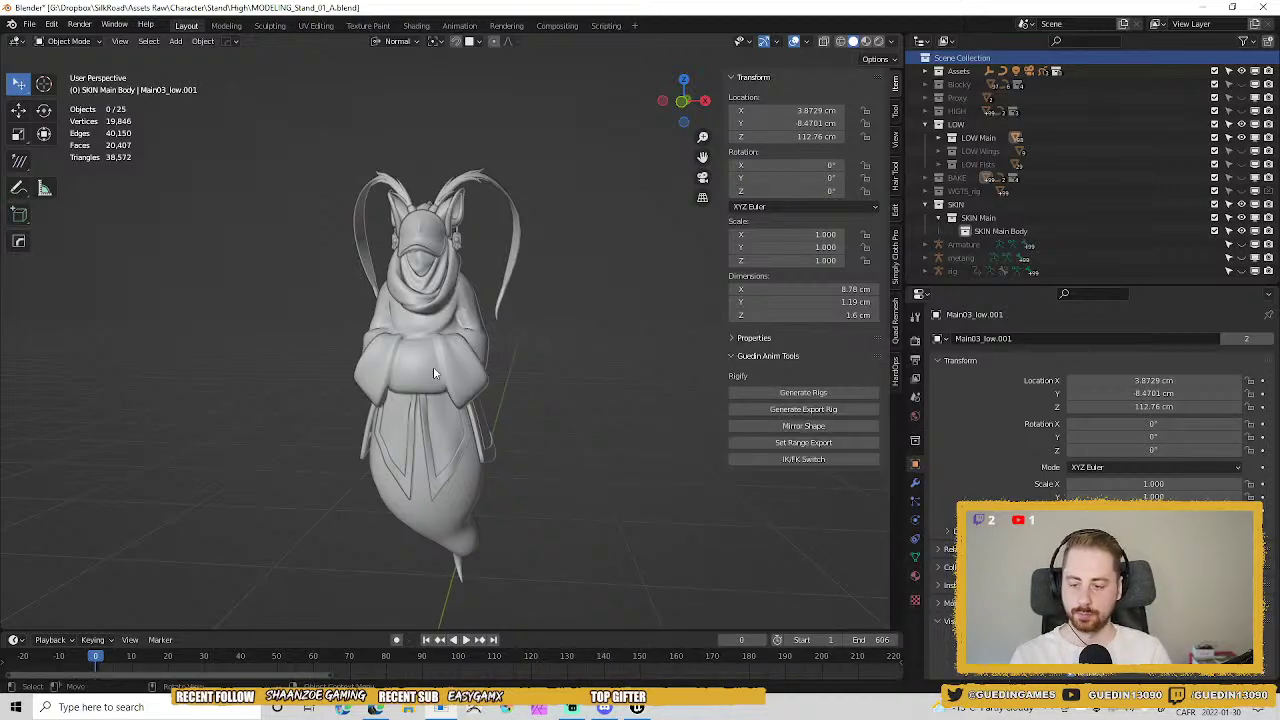
Clear the current selection, box-select the long curved antennae on the head and remove them from view.
{"action": "left_click_drag", "start_coordinate": [263, 165], "coordinate": [698, 580]}
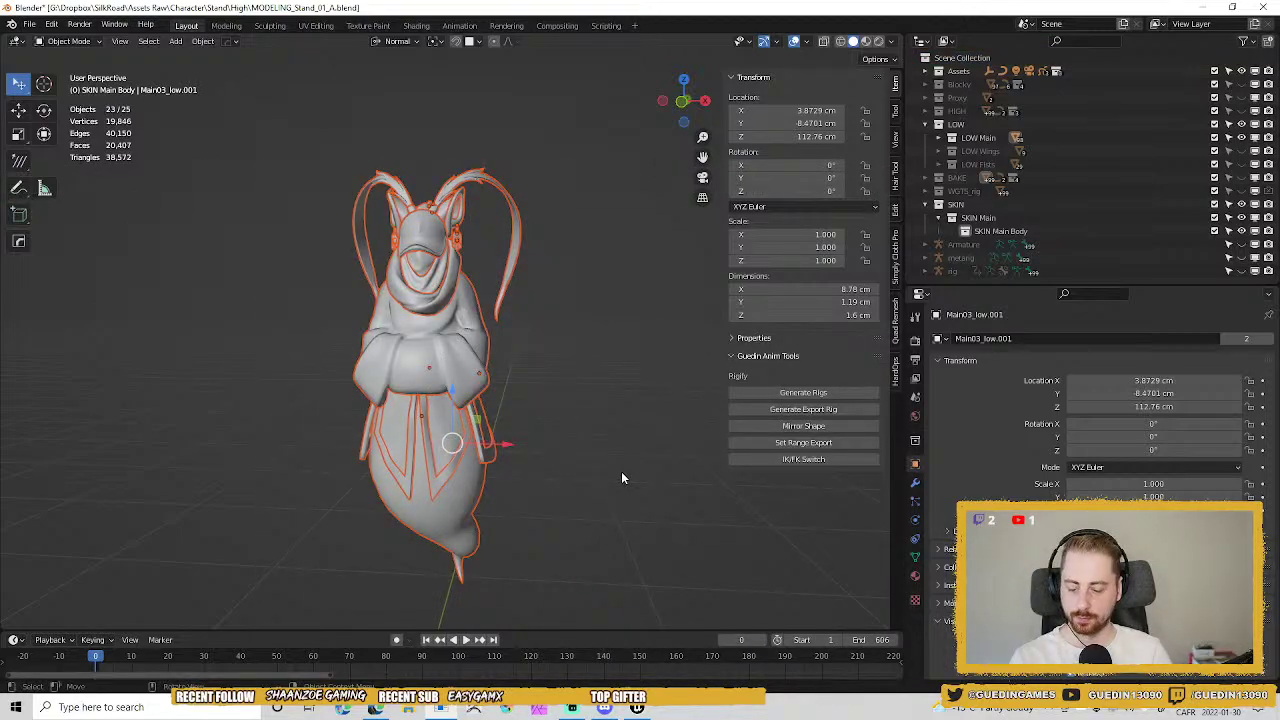
{"action": "middle_click_drag", "start_coordinate": [536, 227], "coordinate": [533, 290], "text": "shift"}
{"action": "scroll", "coordinate": [527, 430], "scroll_direction": "up", "scroll_amount": 3}
{"action": "key", "text": "alt+a"}
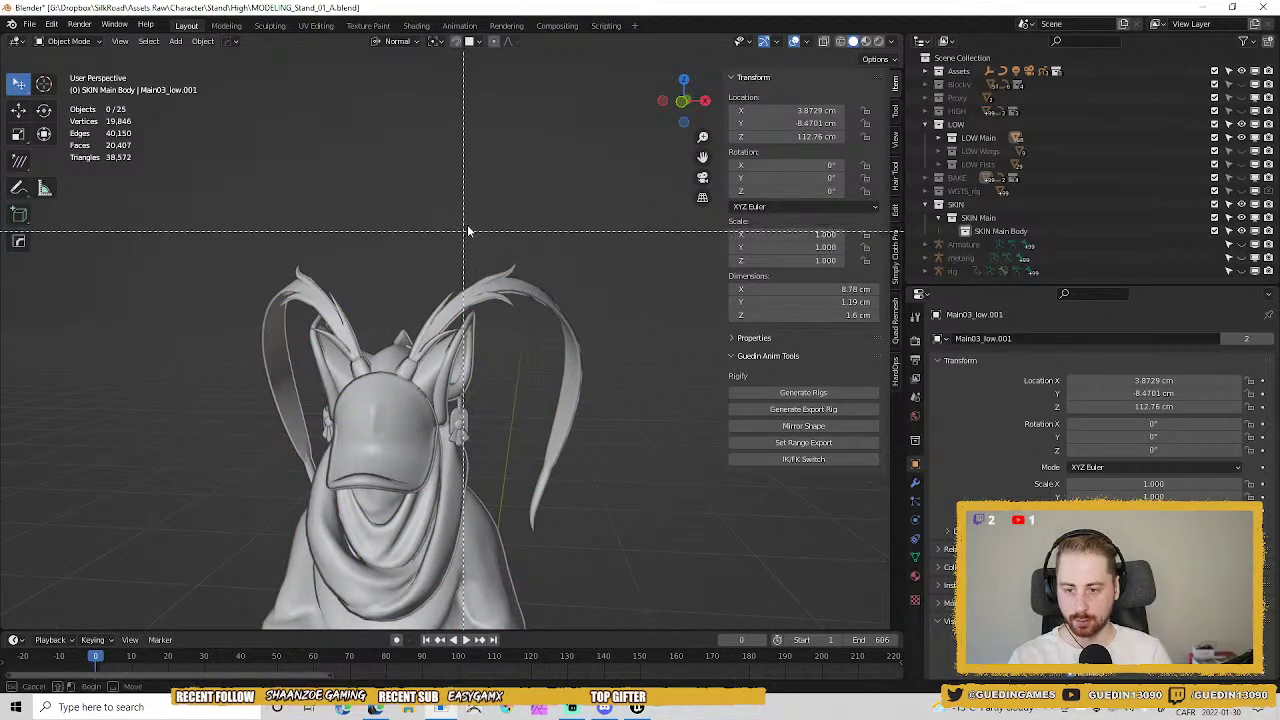
{"action": "left_click_drag", "start_coordinate": [485, 214], "coordinate": [530, 302]}
{"action": "key", "text": "Delete"}
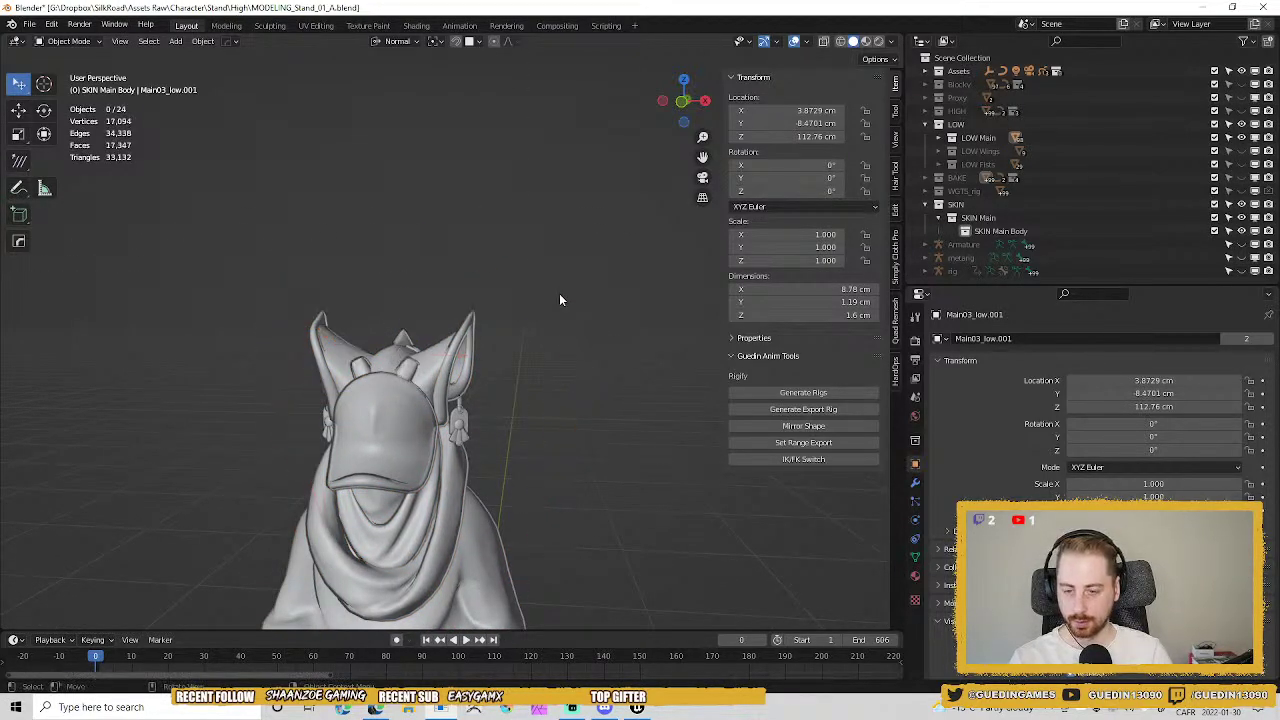
{"action": "scroll", "coordinate": [479, 310], "scroll_direction": "down", "scroll_amount": 3}
{"action": "middle_click_drag", "start_coordinate": [479, 310], "coordinate": [537, 276]}
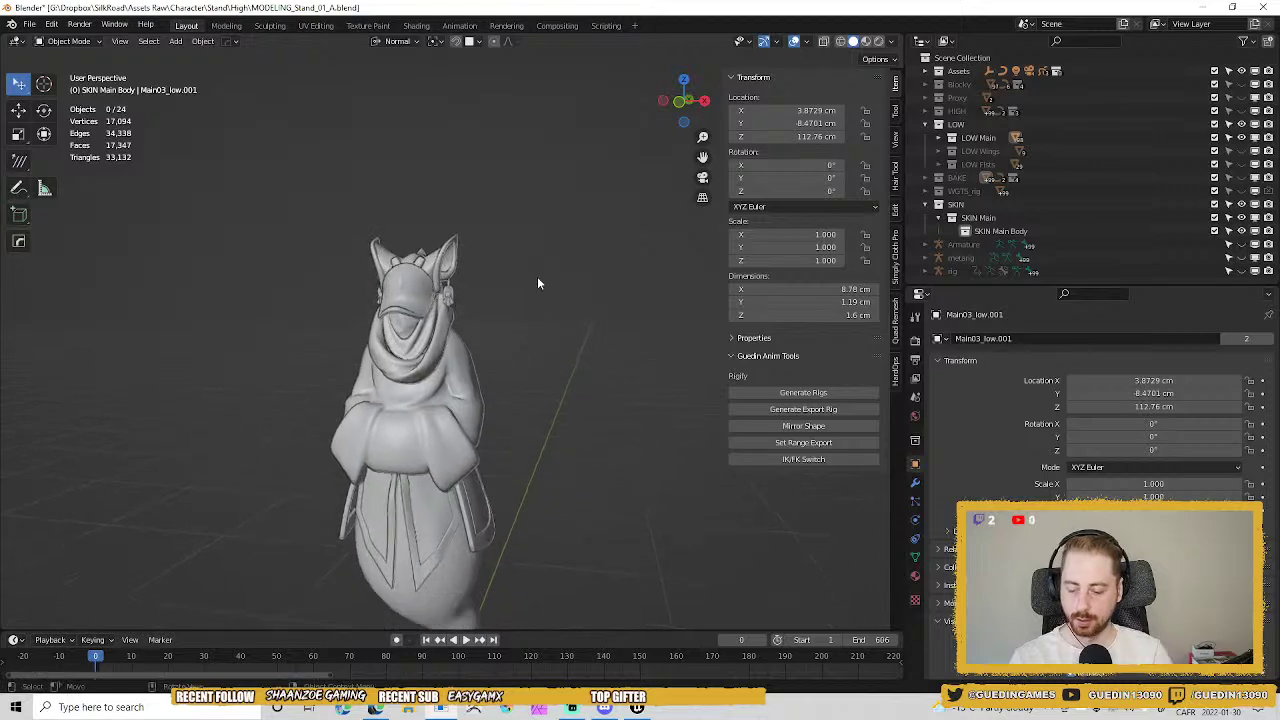
Select all the remaining visible objects, put them in the SKIN Main Body collection and collapse the SKIN hierarchy.
{"action": "key", "text": "m"}
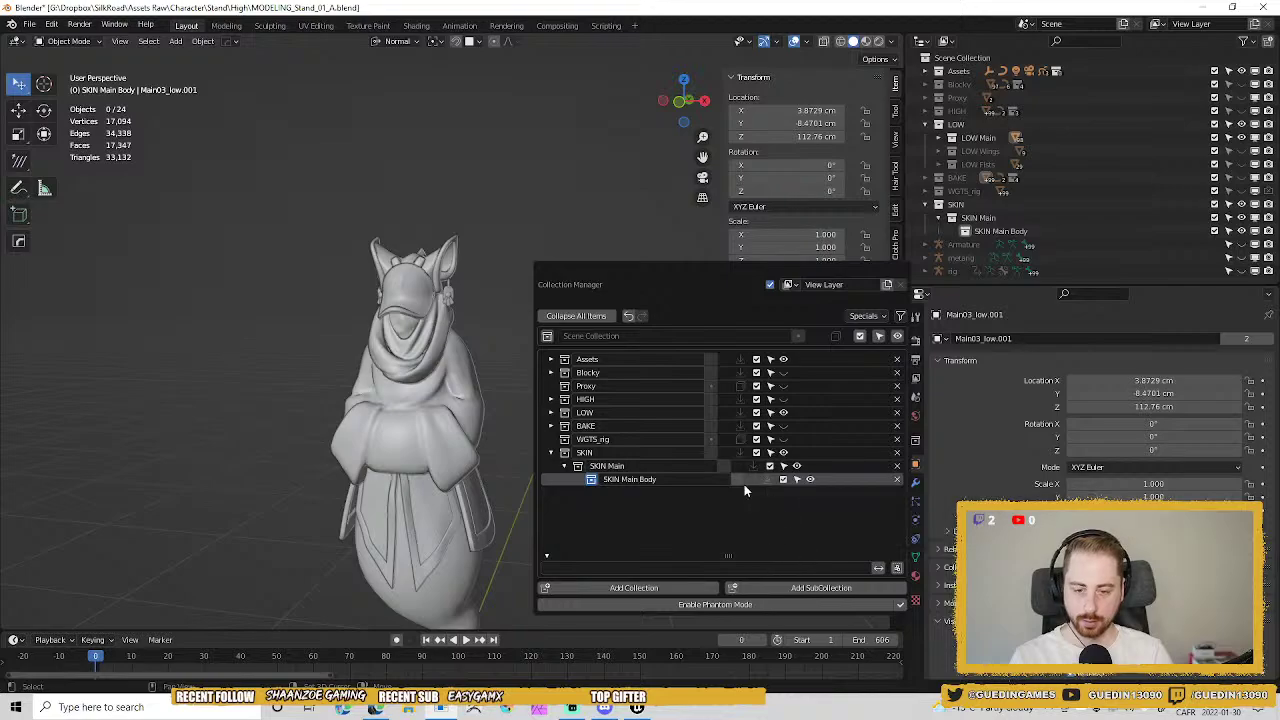
{"action": "left_click", "coordinate": [418, 351]}
{"action": "key", "text": "a"}
{"action": "key", "text": "m"}
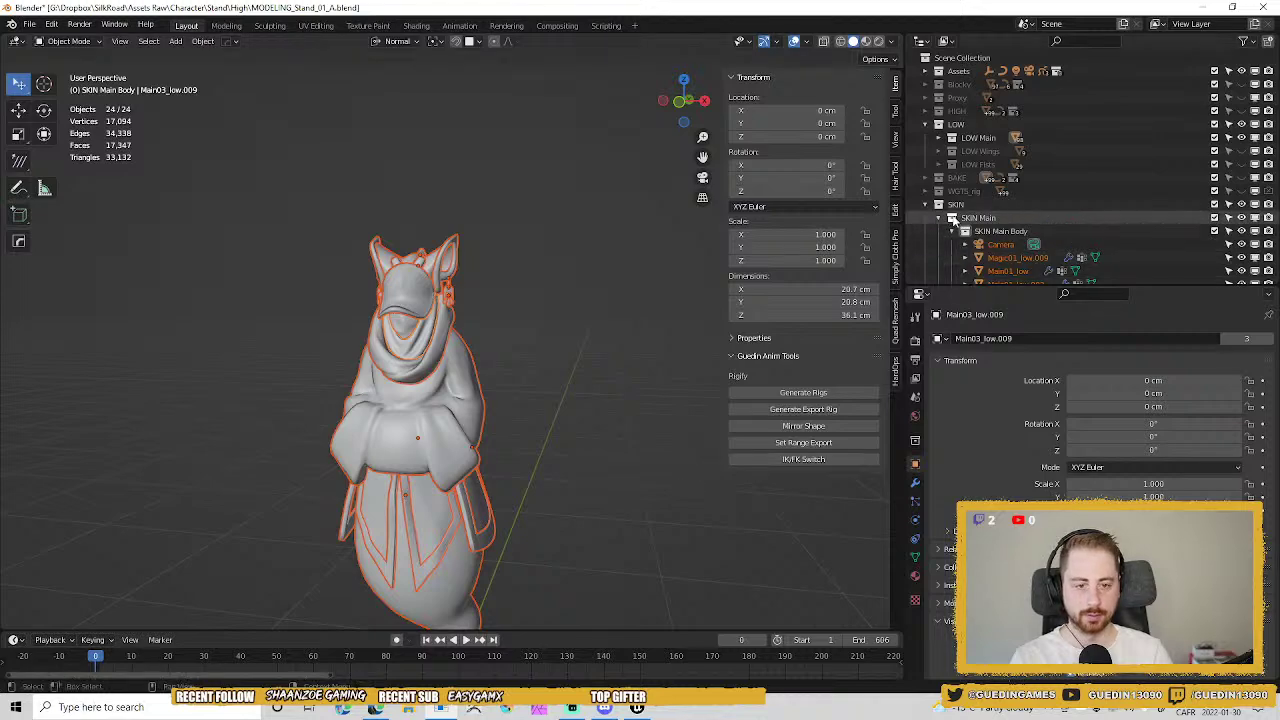
{"action": "left_click", "coordinate": [925, 205]}
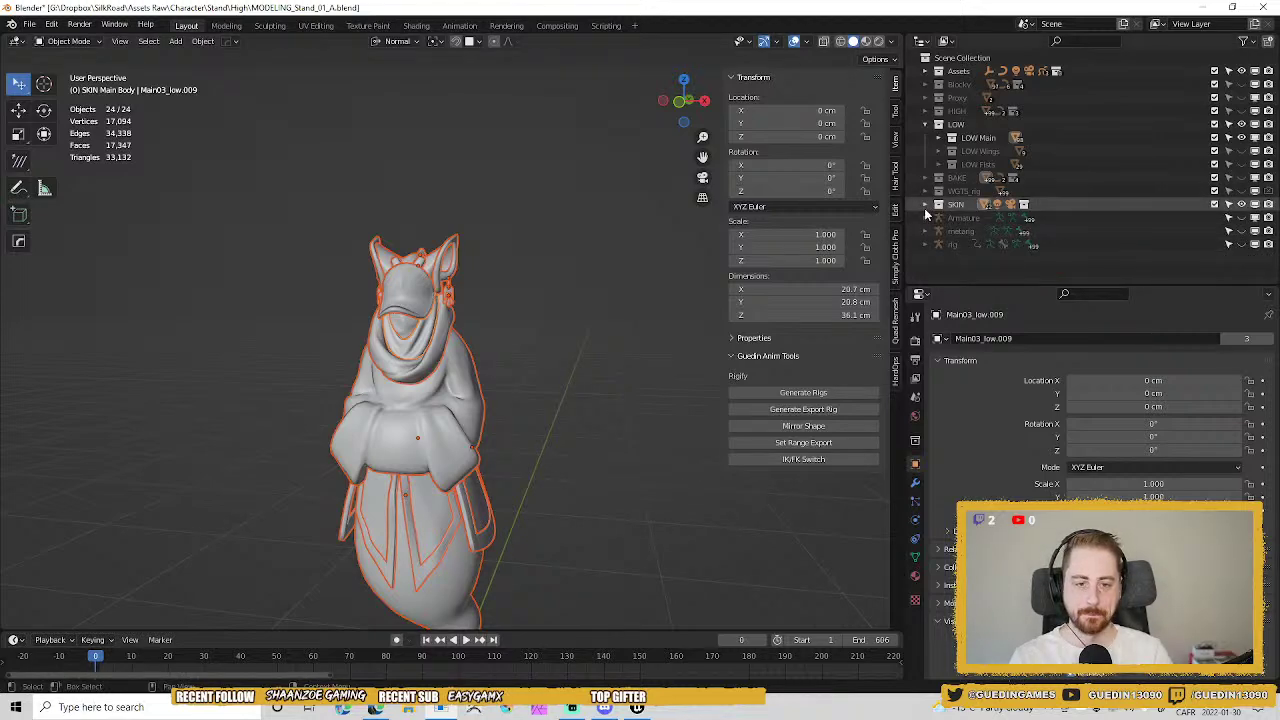
Deselect everything, box-select the earrings hanging from both ears and hide them.
{"action": "left_click", "coordinate": [491, 396]}
{"action": "mouse_move", "coordinate": [491, 396]}
{"action": "middle_mouse_down"}
{"action": "mouse_move", "coordinate": [533, 286]}
{"action": "mouse_move", "coordinate": [542, 357]}
{"action": "mouse_move", "coordinate": [557, 347]}
{"action": "mouse_move", "coordinate": [296, 322]}
{"action": "mouse_move", "coordinate": [297, 336]}
{"action": "mouse_move", "coordinate": [477, 418]}
{"action": "mouse_move", "coordinate": [511, 405]}
{"action": "middle_mouse_up"}
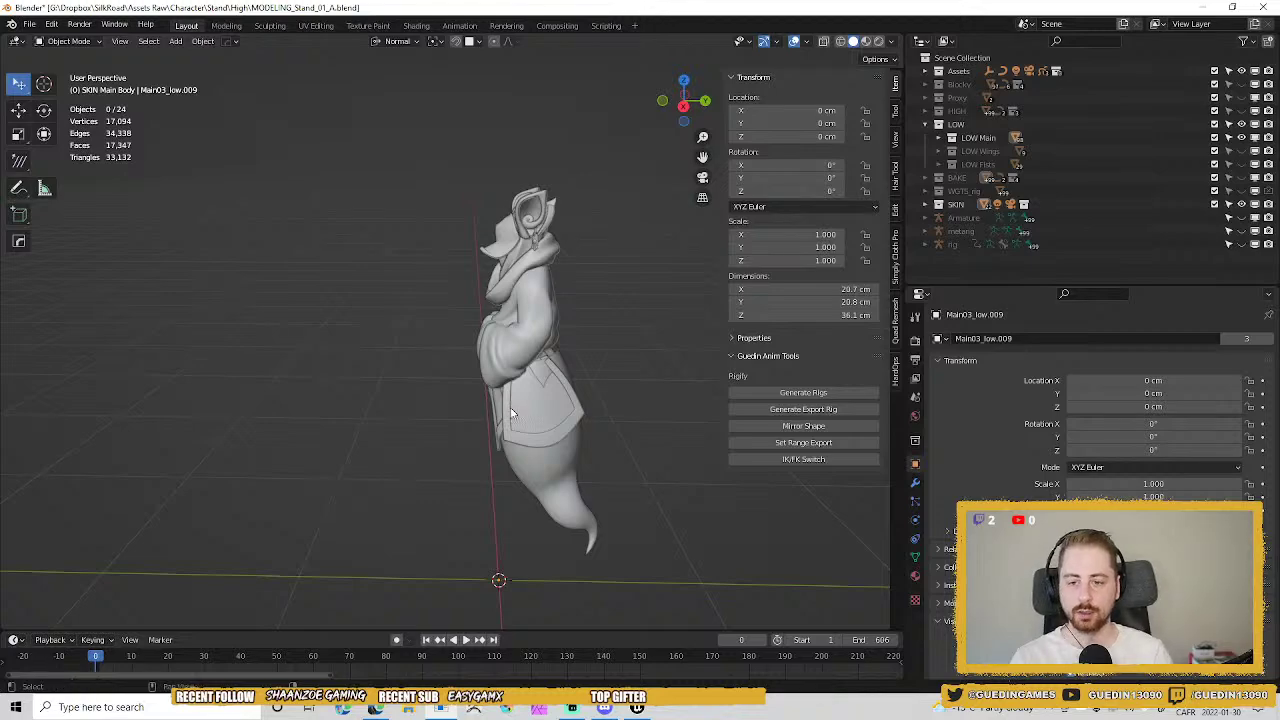
{"action": "middle_click_drag", "start_coordinate": [510, 407], "coordinate": [566, 291]}
{"action": "scroll", "coordinate": [566, 291], "scroll_direction": "up", "scroll_amount": 6}
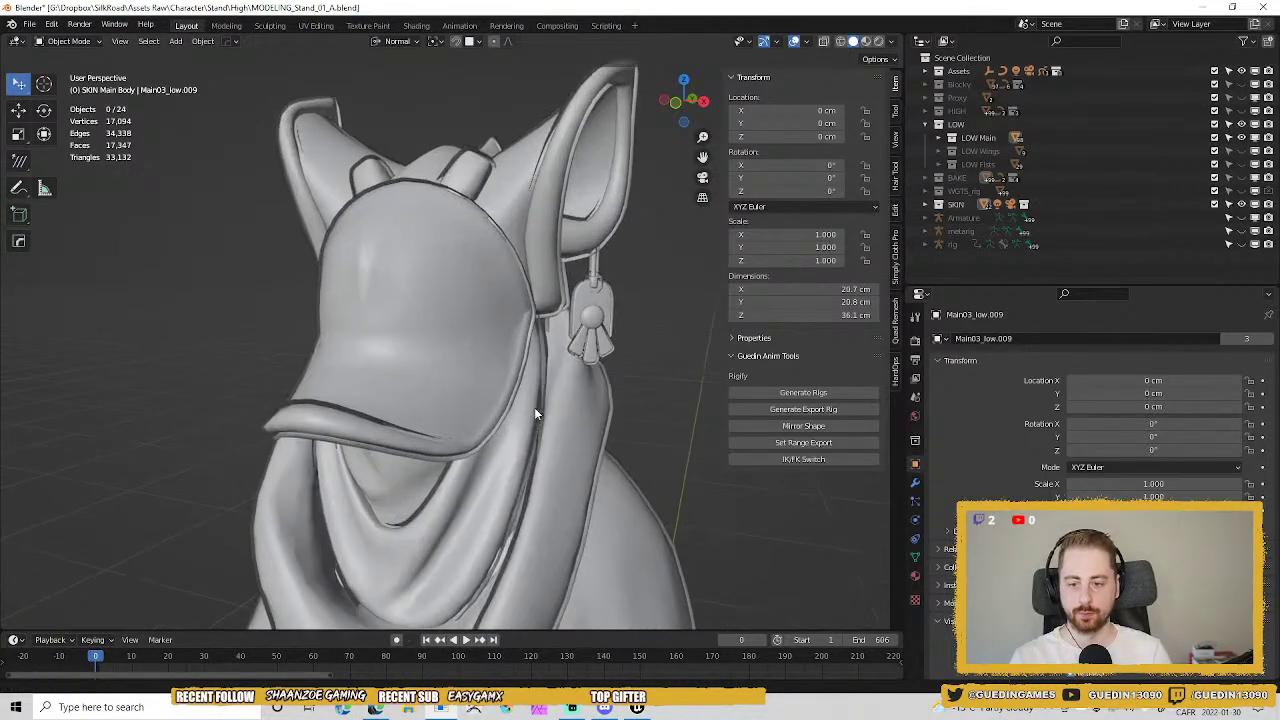
{"action": "left_click", "coordinate": [610, 318]}
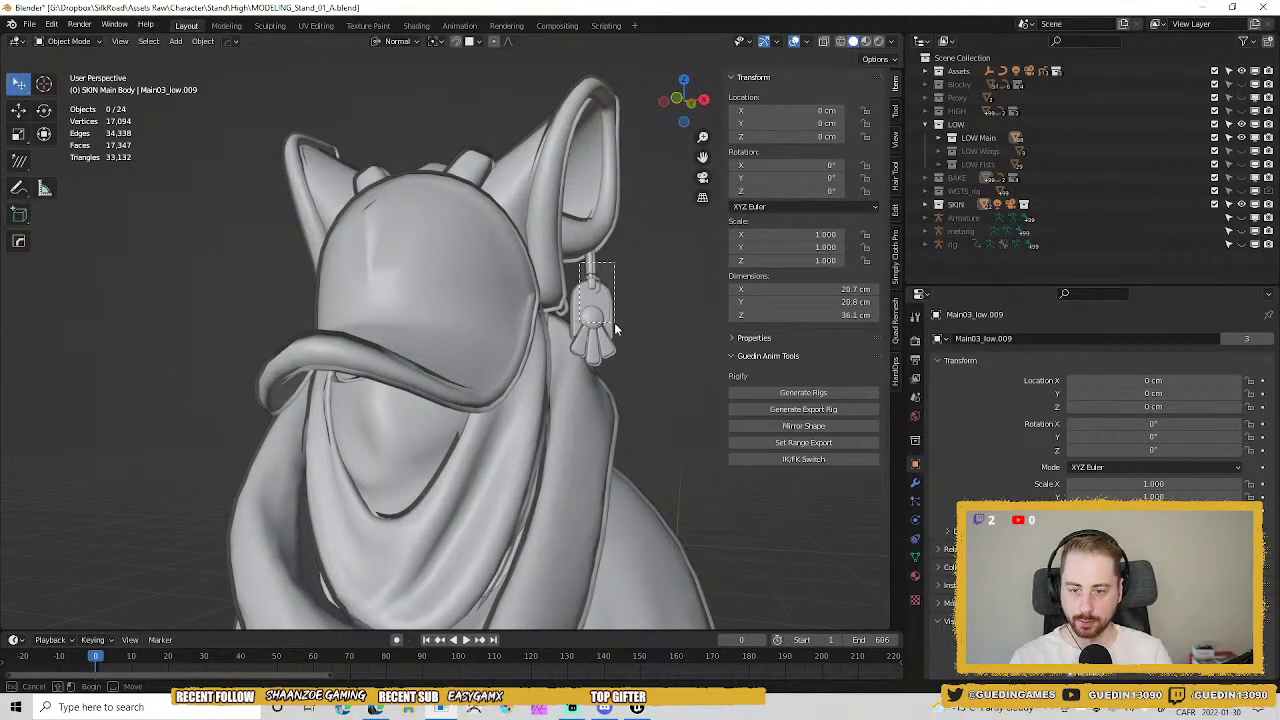
{"action": "key", "text": "m"}
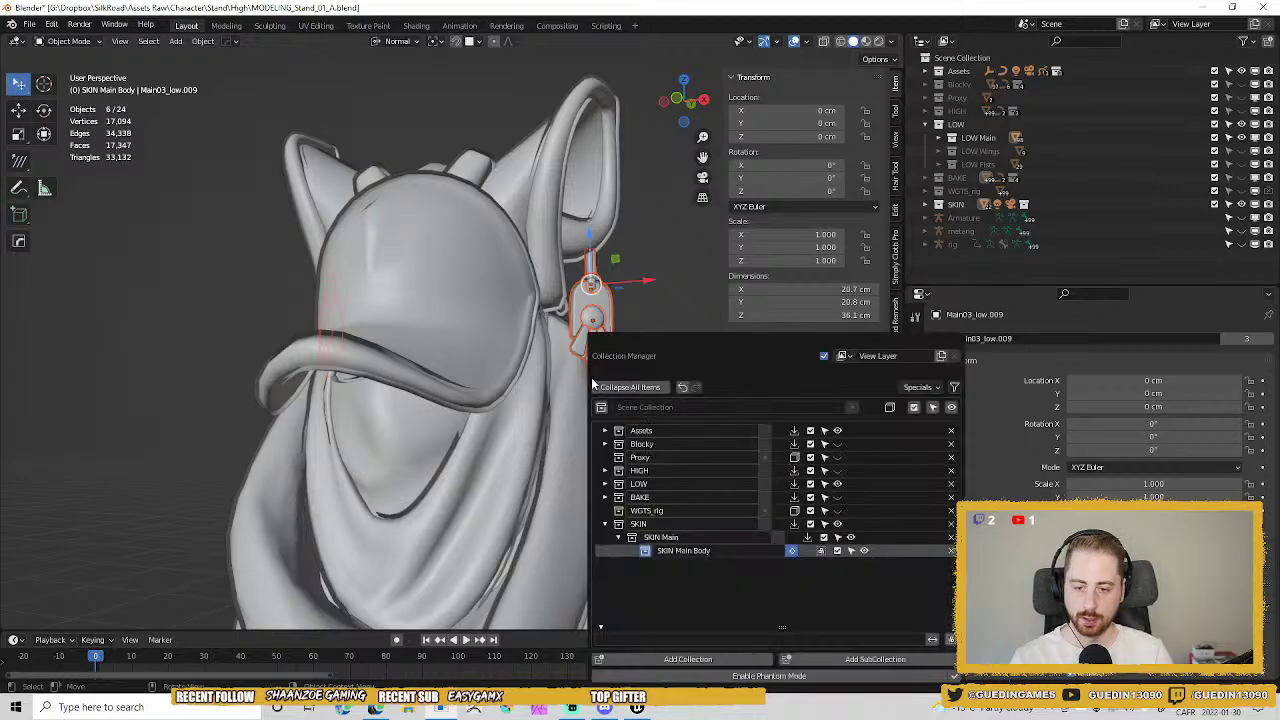
{"action": "middle_click_drag", "start_coordinate": [467, 500], "coordinate": [543, 358]}
{"action": "key", "text": "h"}
{"action": "scroll", "coordinate": [518, 389], "scroll_direction": "down", "scroll_amount": 5}
{"action": "scroll", "coordinate": [523, 457], "scroll_direction": "down", "scroll_amount": 2}
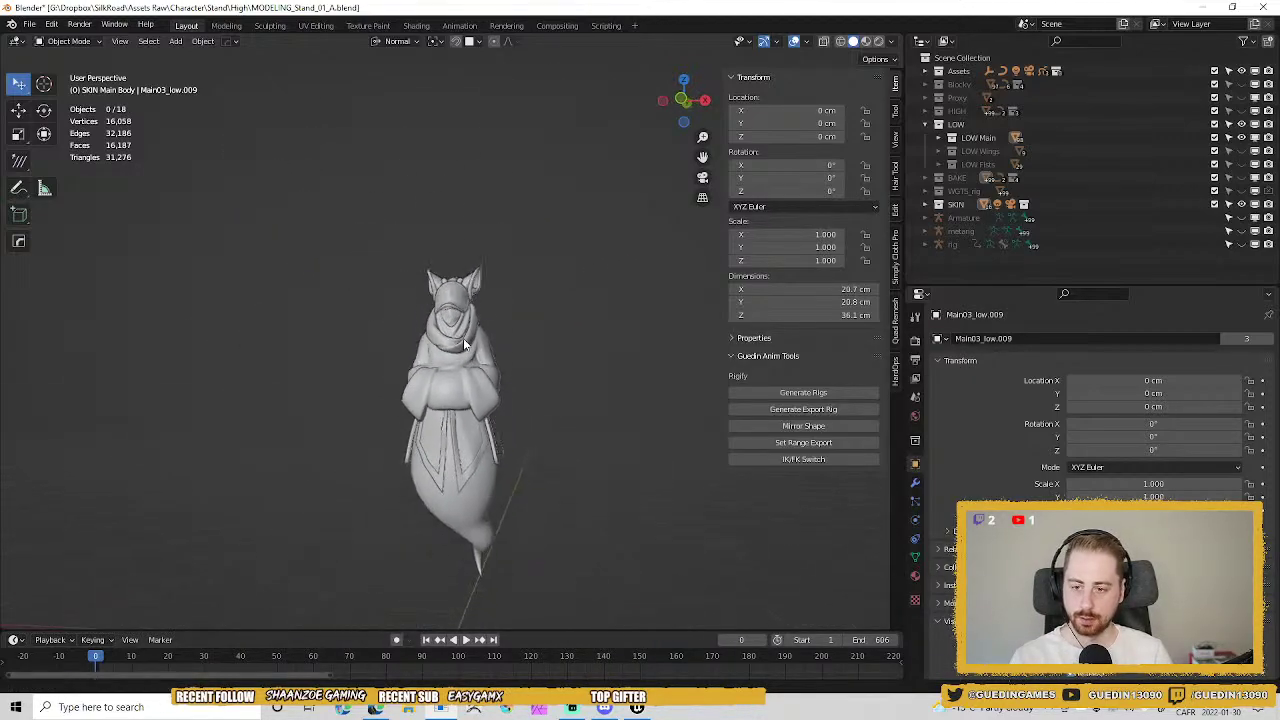
Switch to the right orthographic view and add a single-vertex mesh object at the origin.
{"action": "middle_click_drag", "start_coordinate": [523, 457], "coordinate": [409, 331]}
{"action": "key", "text": "KP_3"}
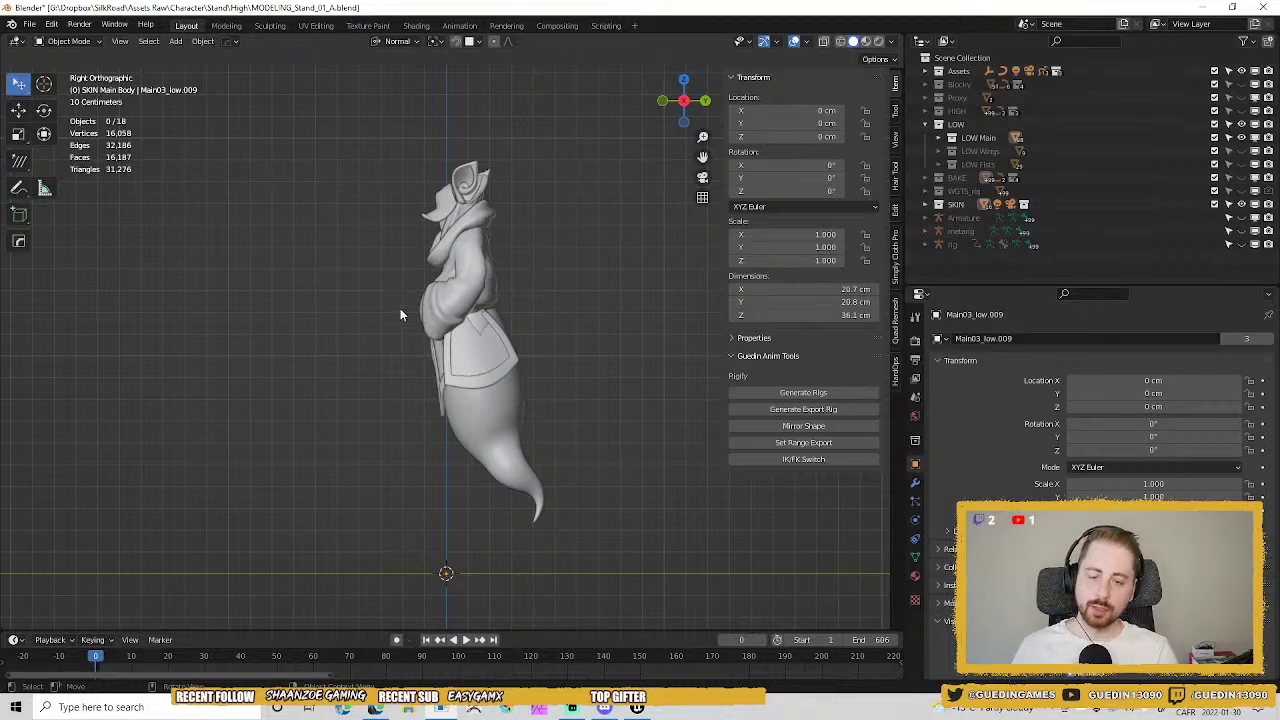
{"action": "scroll", "coordinate": [531, 390], "scroll_direction": "up", "scroll_amount": 1}
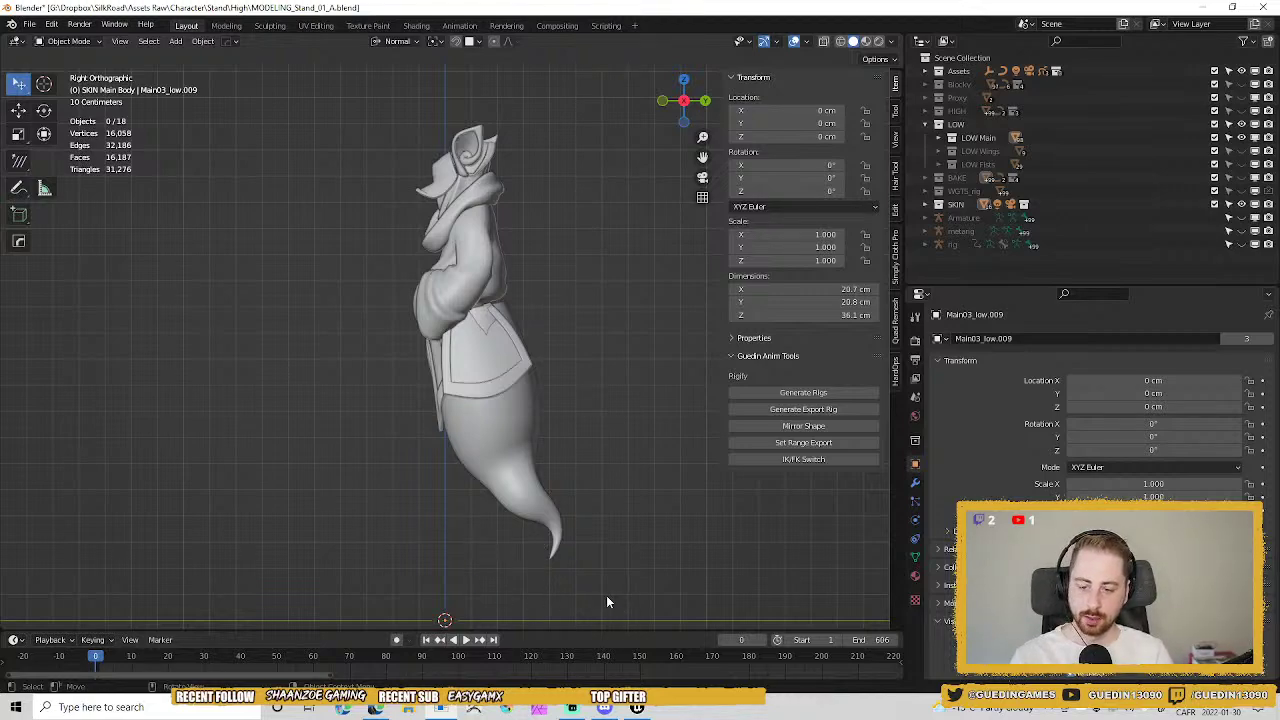
{"action": "middle_click_drag", "start_coordinate": [563, 543], "coordinate": [572, 490], "text": "shift"}
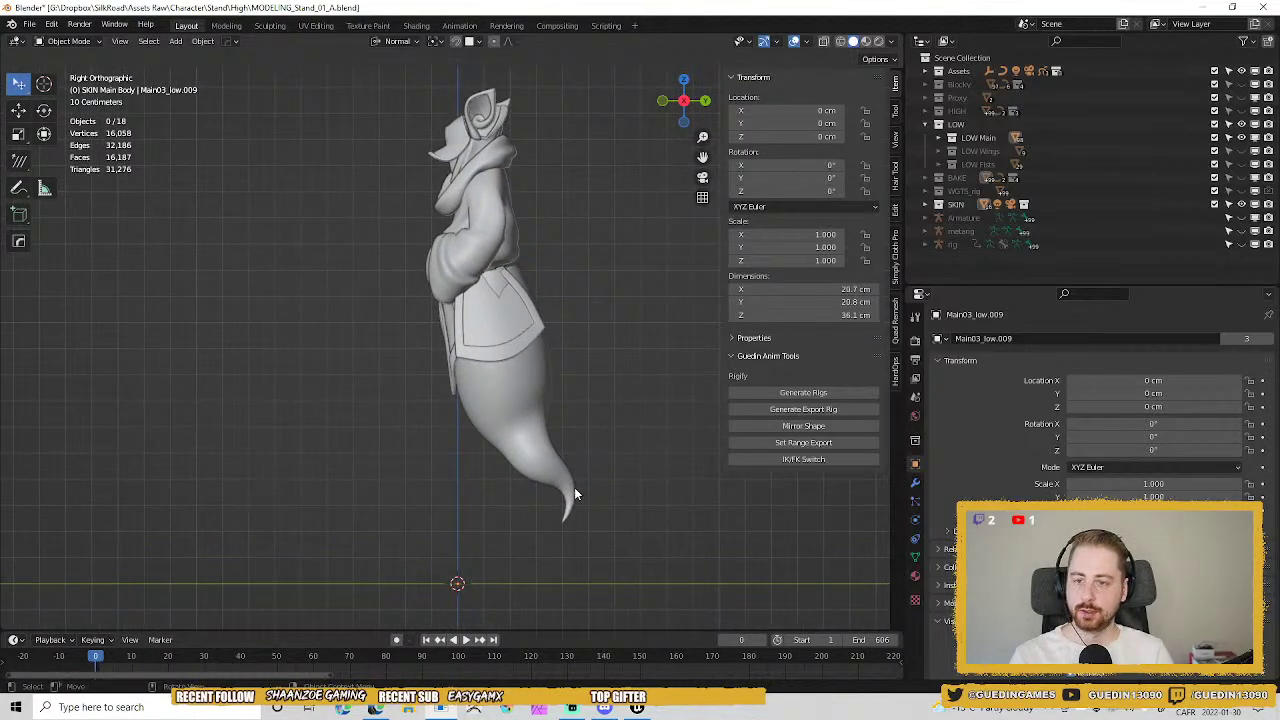
{"action": "key", "text": "shift+a"}
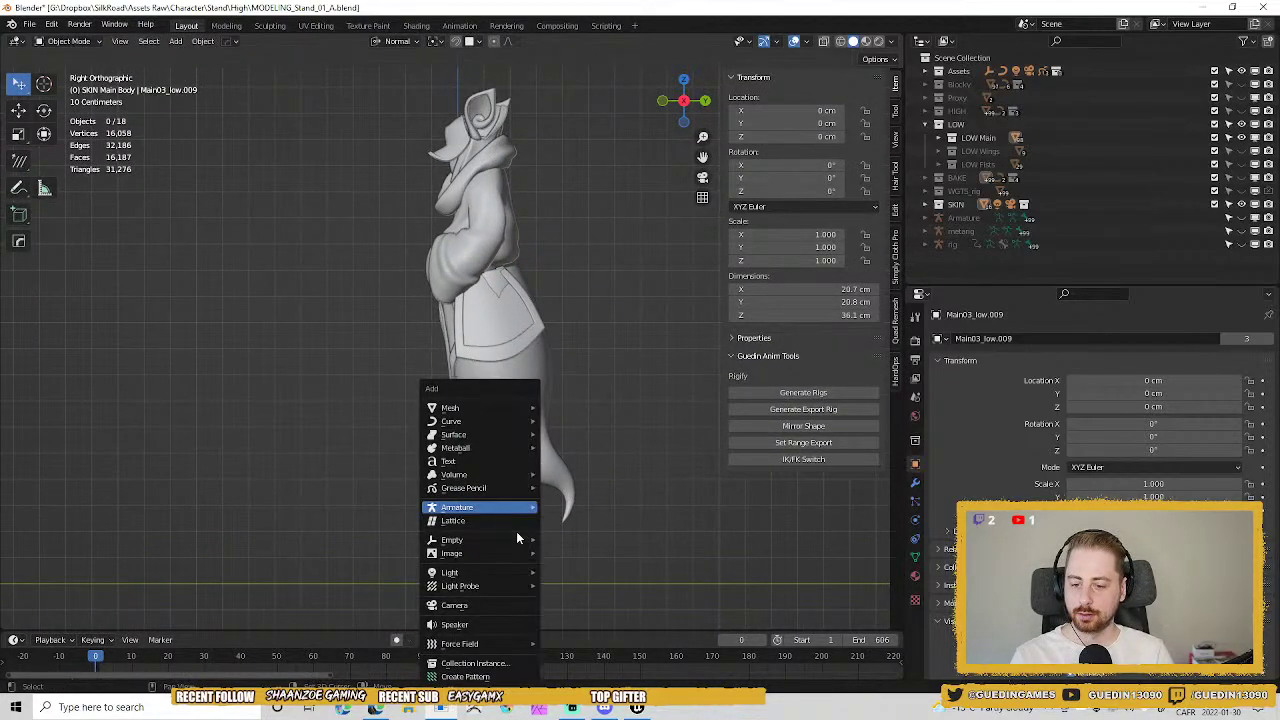
{"action": "mouse_move", "coordinate": [498, 407]}
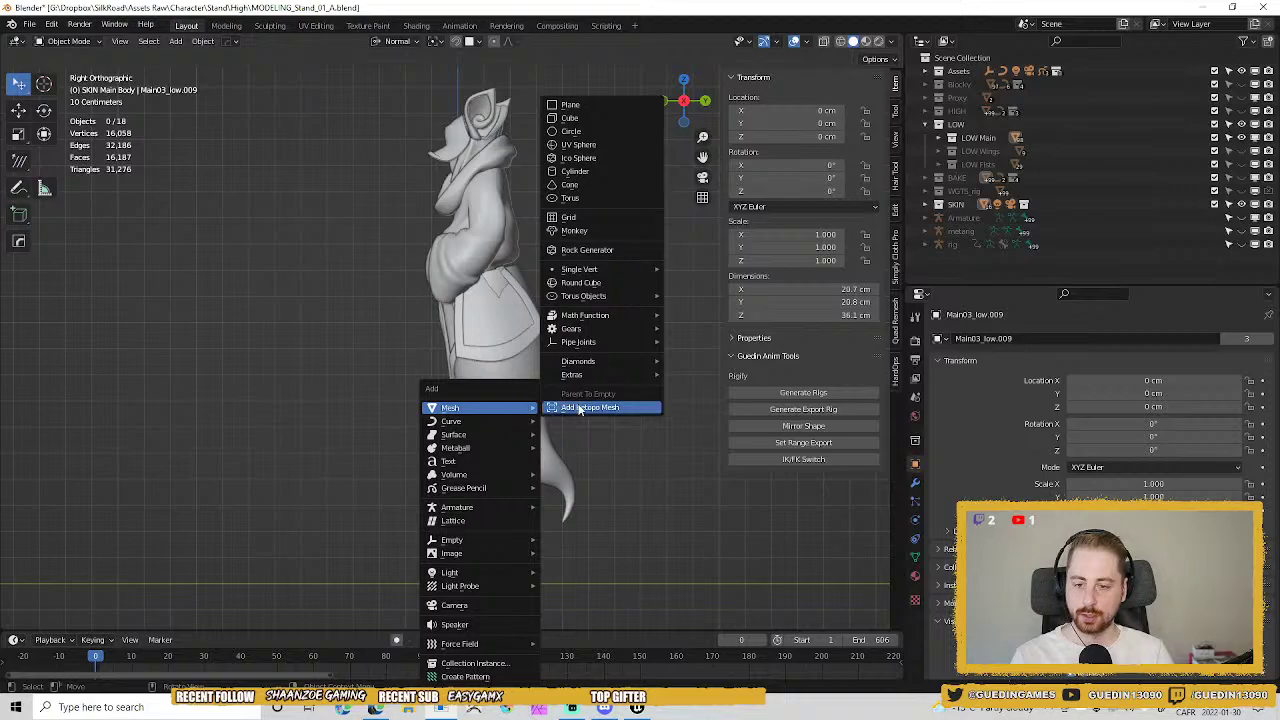
{"action": "mouse_move", "coordinate": [596, 270]}
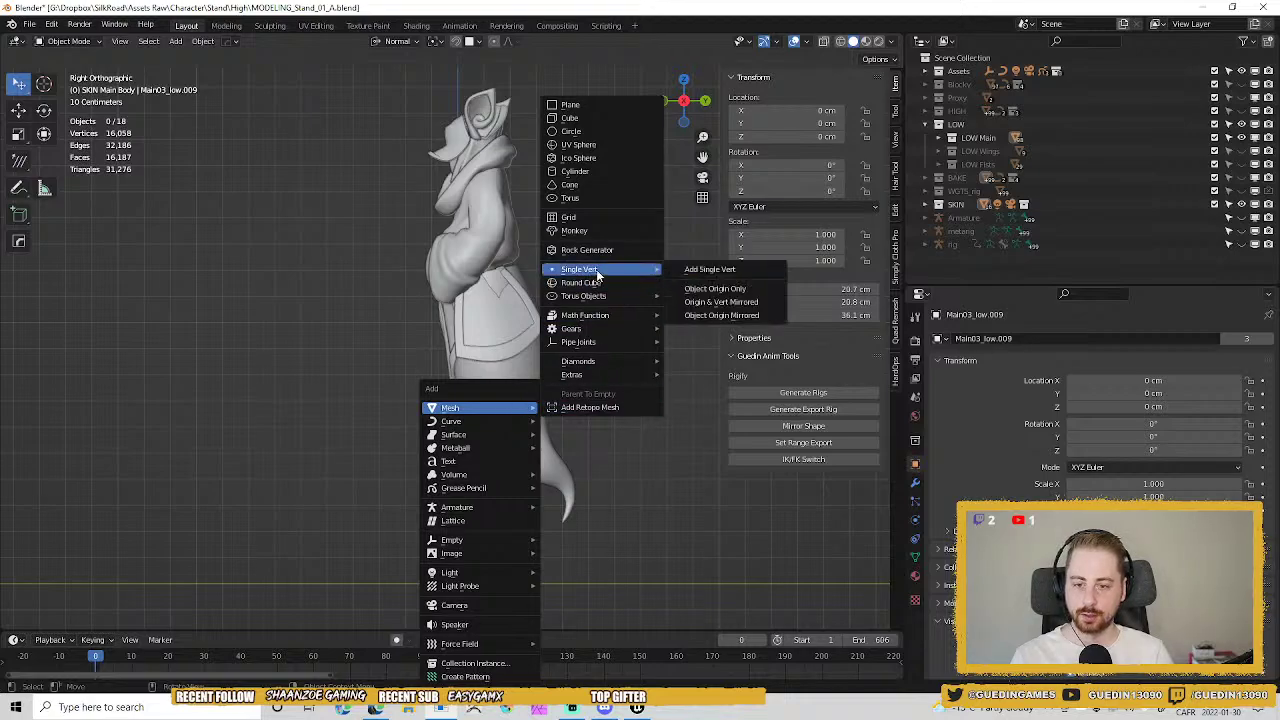
{"action": "left_click", "coordinate": [717, 270]}
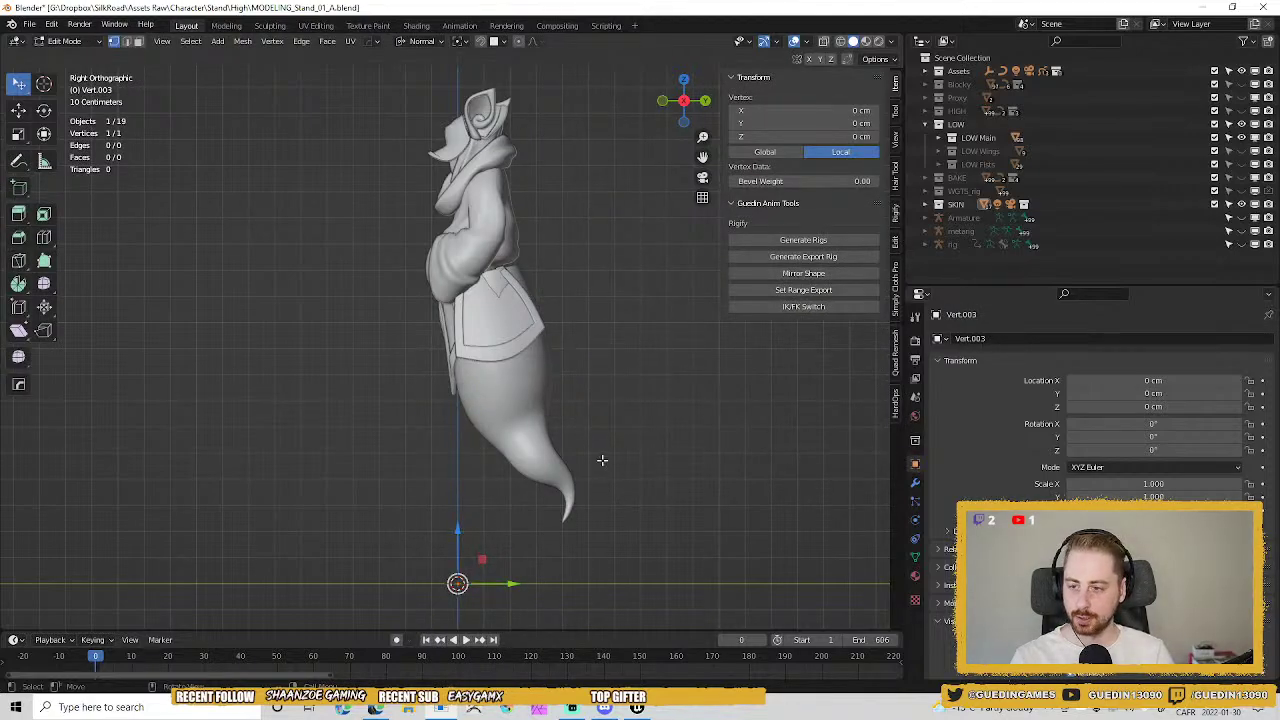
Move the single vertex onto the tip of the tail, at about Y 40.6 cm and Z 23.7 cm.
{"action": "key", "text": "g"}
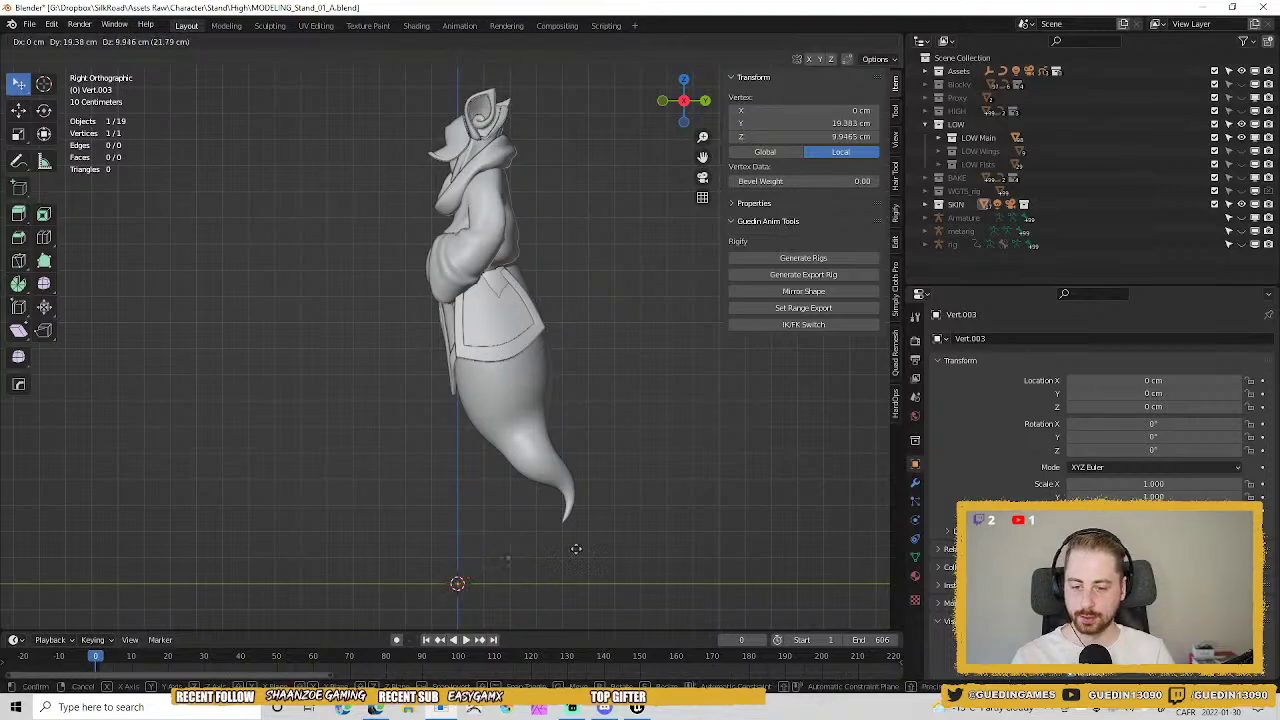
{"action": "left_click", "coordinate": [613, 518]}
{"action": "key", "text": "z"}
{"action": "left_click", "coordinate": [679, 477]}
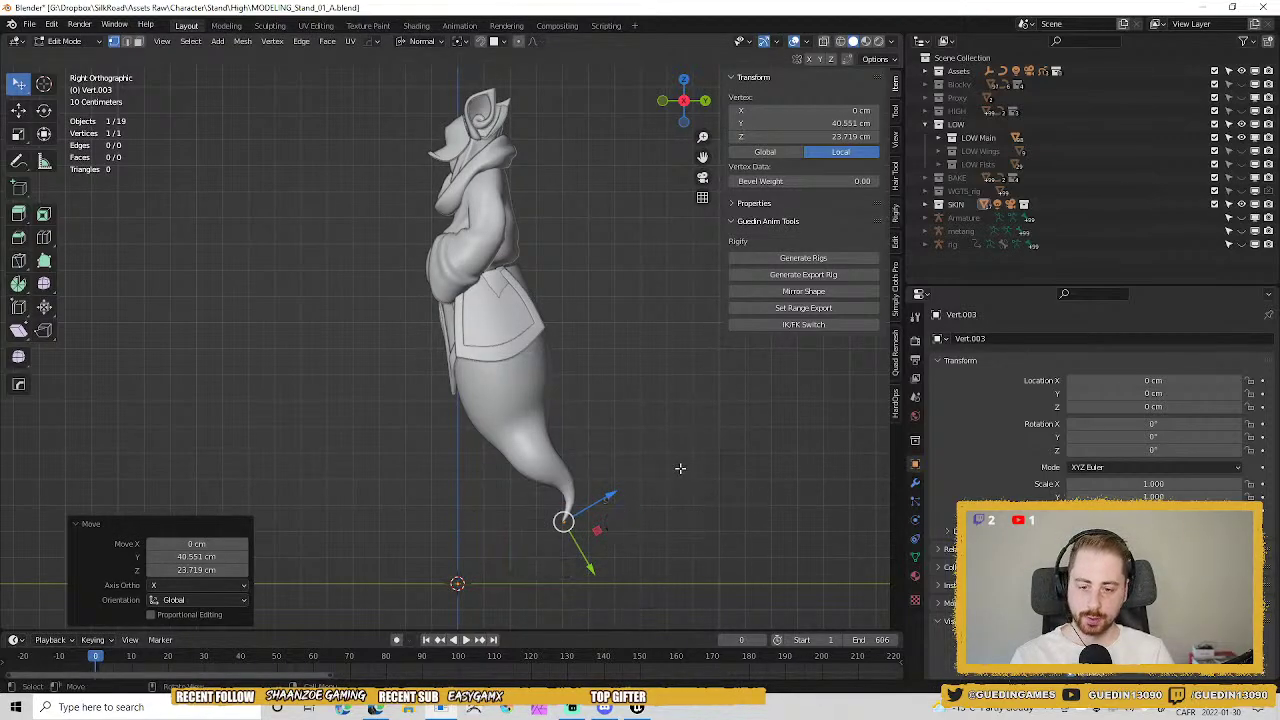
{"action": "key", "text": "z"}
{"action": "left_click", "coordinate": [592, 514]}
Extrude the vertex repeatedly into an eight-edge chain following the body's centre line from the tail tip to just above the head.
{"action": "middle_click_drag", "start_coordinate": [678, 447], "coordinate": [681, 480], "text": "shift"}
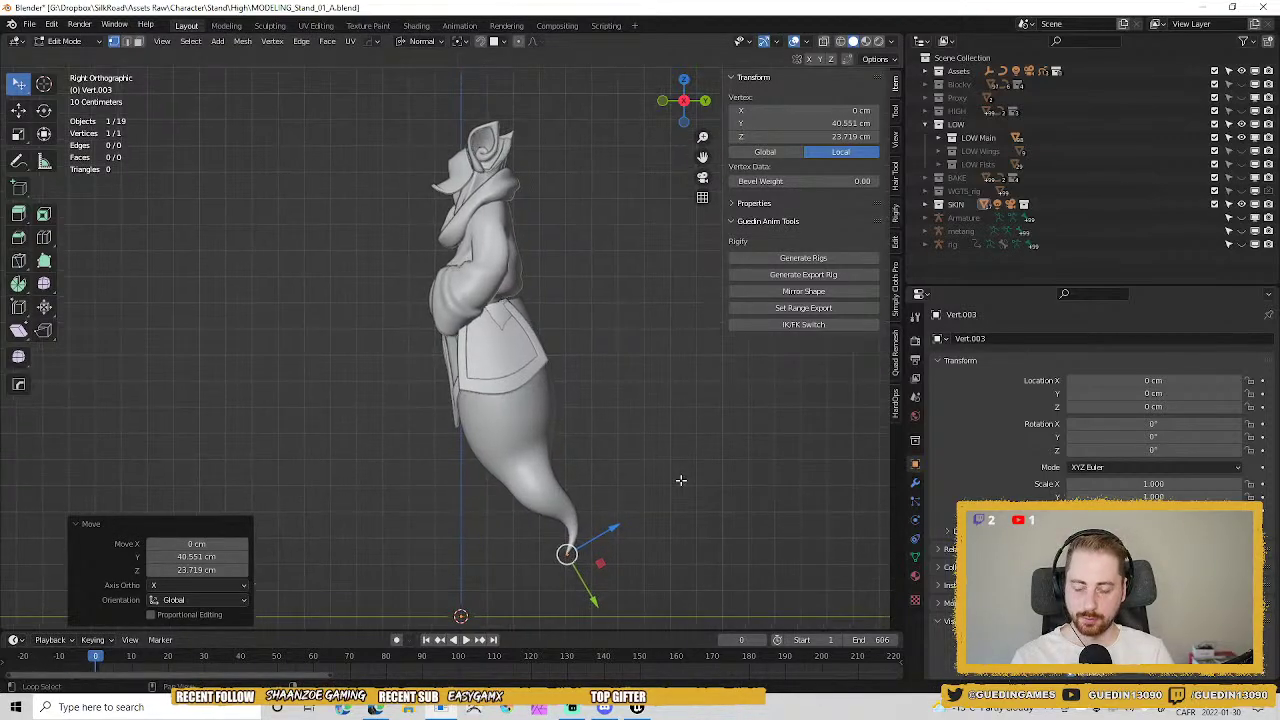
{"action": "key", "text": "e"}
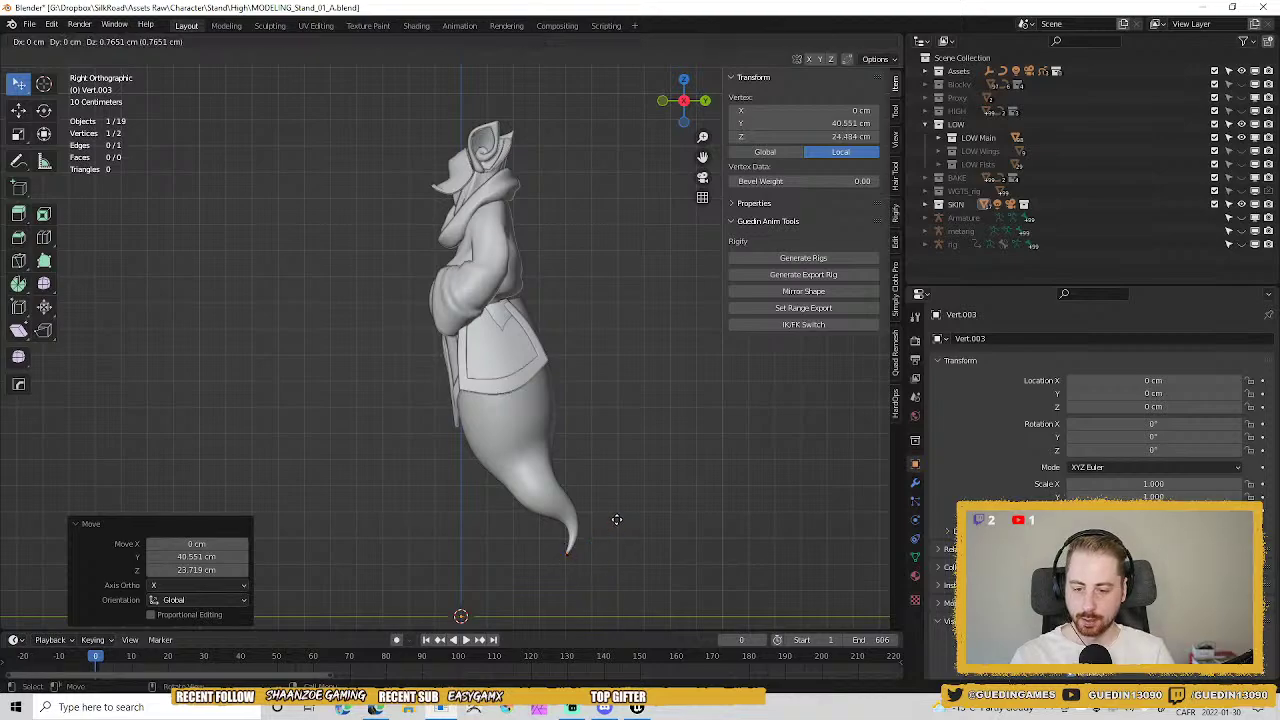
{"action": "left_click", "coordinate": [603, 484]}
{"action": "key", "text": "e"}
{"action": "left_click", "coordinate": [580, 447]}
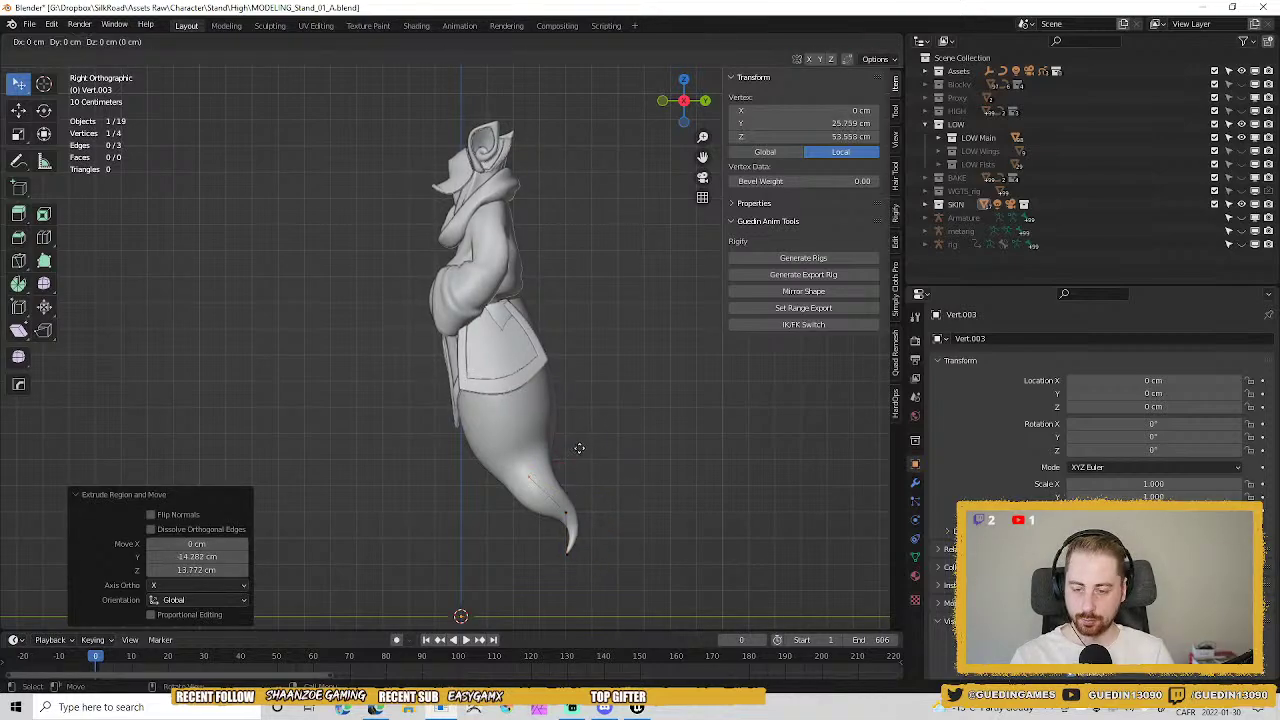
{"action": "key", "text": "e"}
{"action": "left_click", "coordinate": [551, 392]}
{"action": "key", "text": "e"}
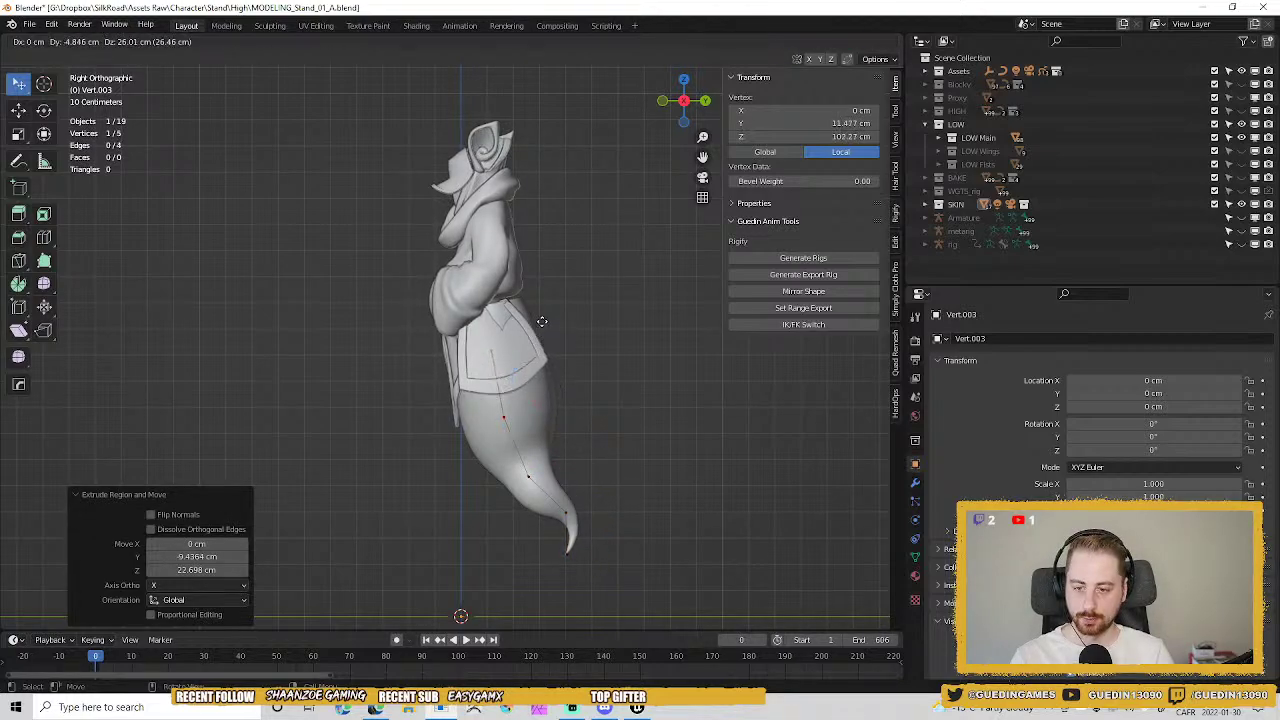
{"action": "left_click", "coordinate": [538, 310]}
{"action": "key", "text": "e"}
{"action": "left_click", "coordinate": [537, 263]}
{"action": "key", "text": "e"}
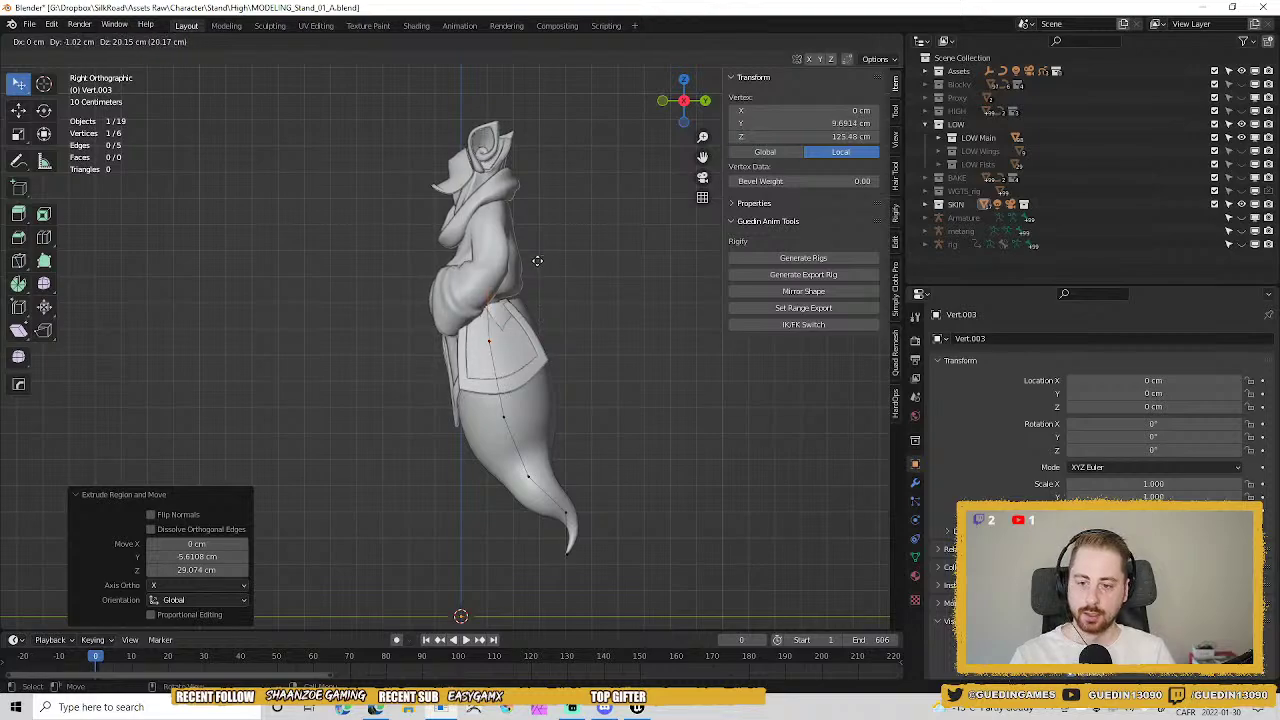
{"action": "left_click", "coordinate": [530, 186]}
{"action": "key", "text": "e"}
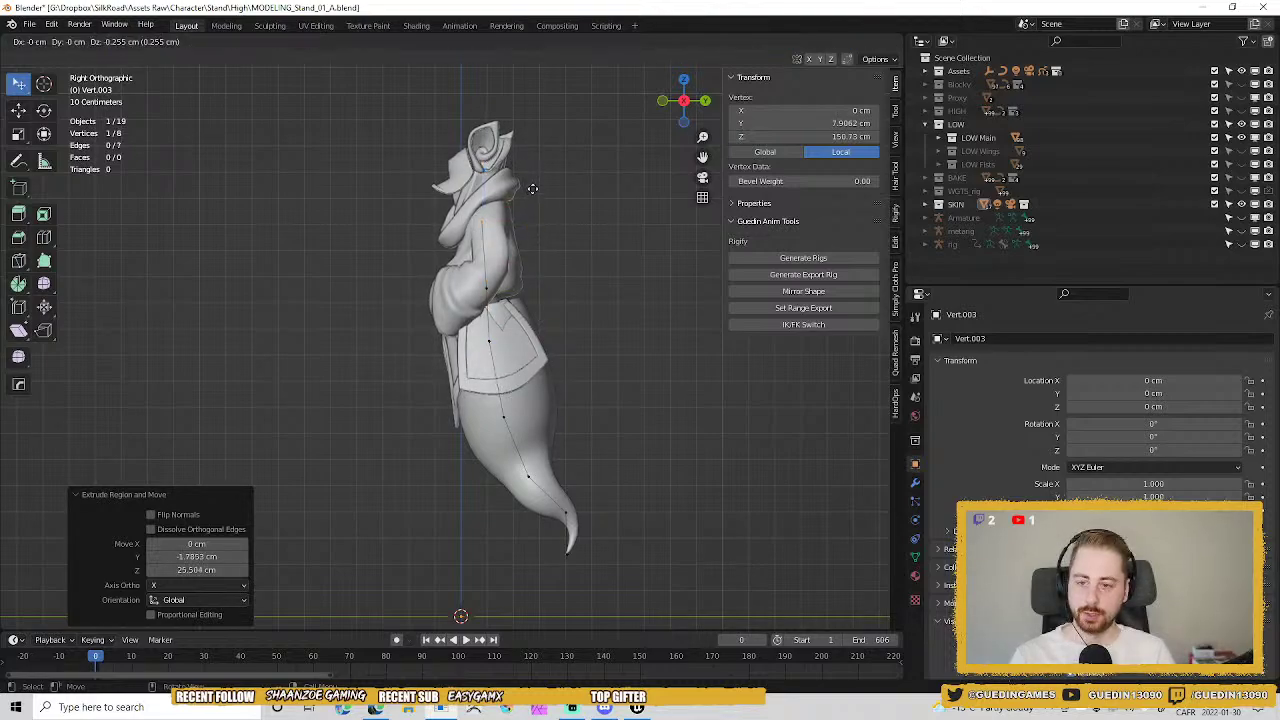
{"action": "left_click", "coordinate": [525, 98]}
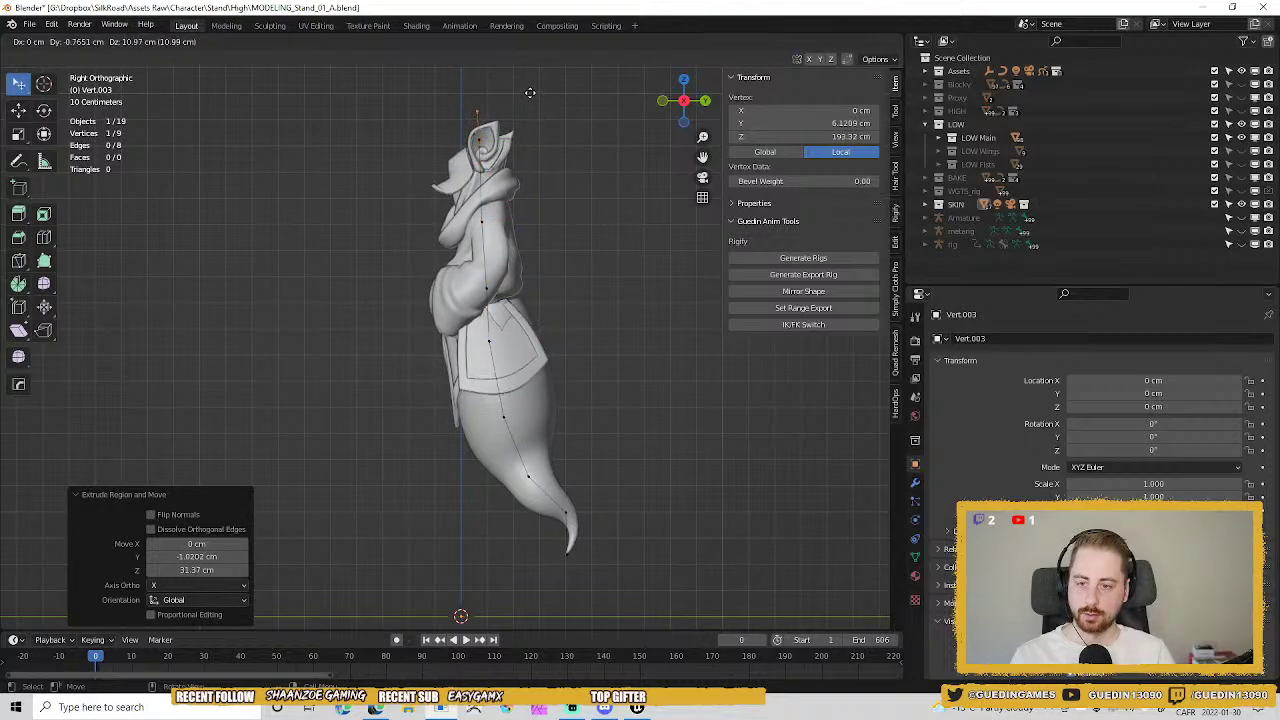
Extrude the chain's tail-tip vertex about 14 cm downward below the tail and slightly forward, and fine-tune the new end's position.
{"action": "scroll", "coordinate": [495, 395], "scroll_direction": "down", "scroll_amount": 1}
{"action": "left_click", "coordinate": [544, 502]}
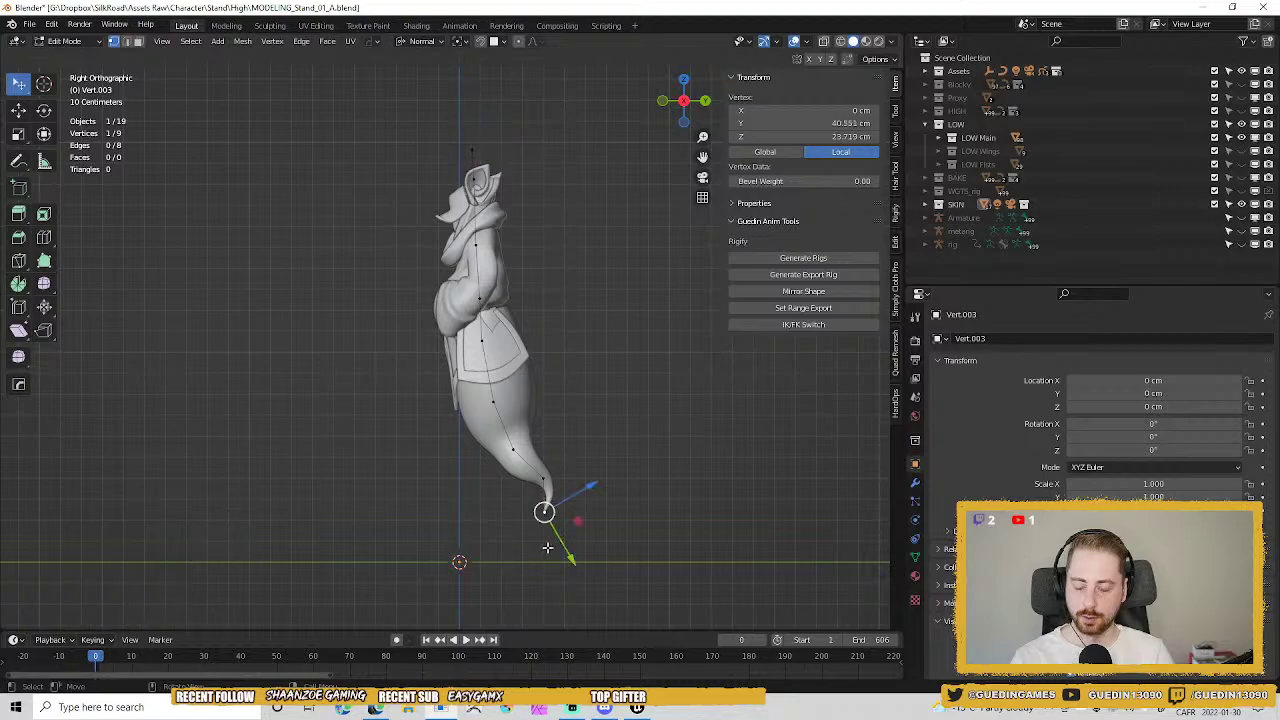
{"action": "key", "text": "e"}
{"action": "left_click", "coordinate": [535, 537]}
{"action": "scroll", "coordinate": [634, 500], "scroll_direction": "up", "scroll_amount": 2}
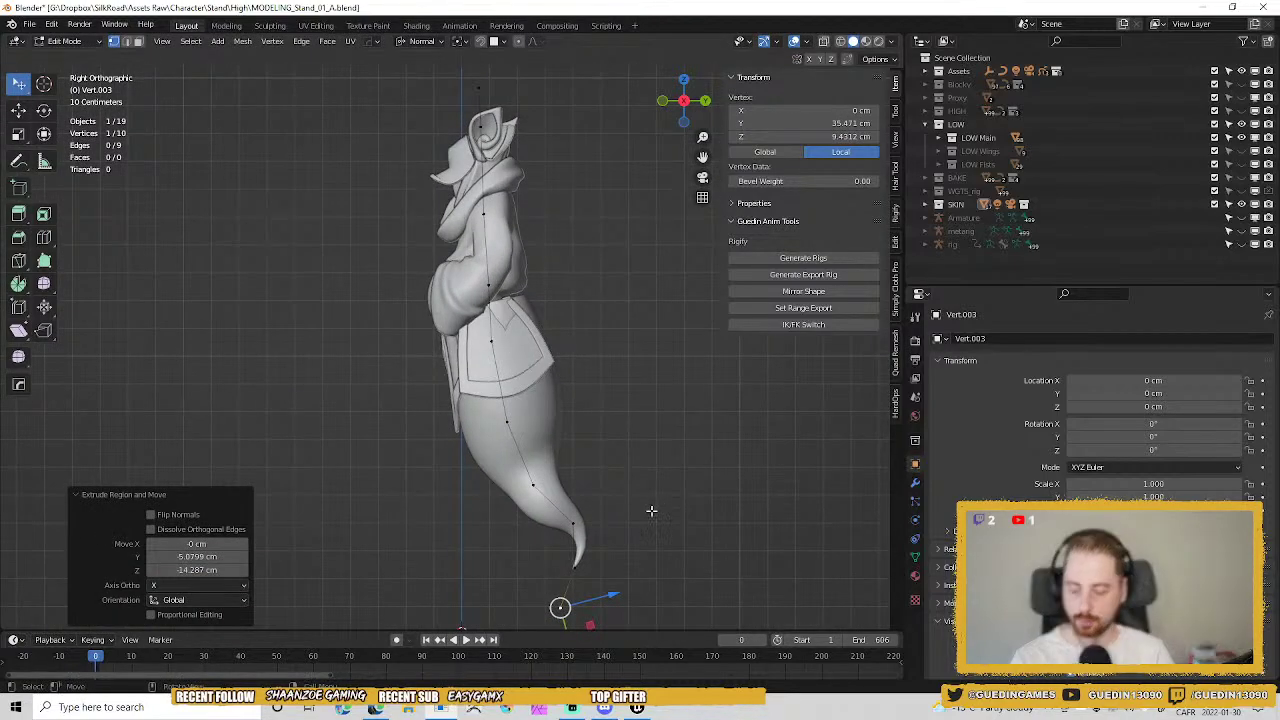
{"action": "key", "text": "g"}
{"action": "left_click", "coordinate": [648, 504]}
{"action": "scroll", "coordinate": [571, 281], "scroll_direction": "down", "scroll_amount": 1}
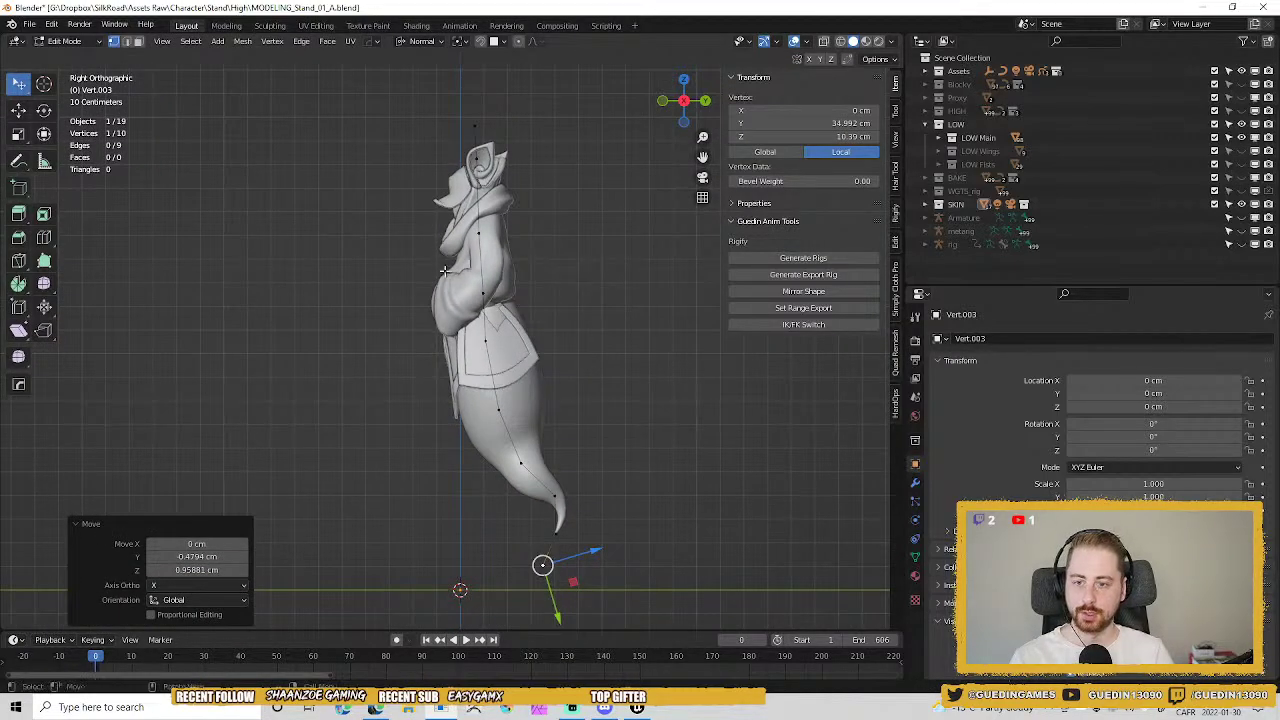
{"action": "middle_click_drag", "start_coordinate": [512, 311], "coordinate": [460, 306]}
{"action": "key", "text": "Tab"}
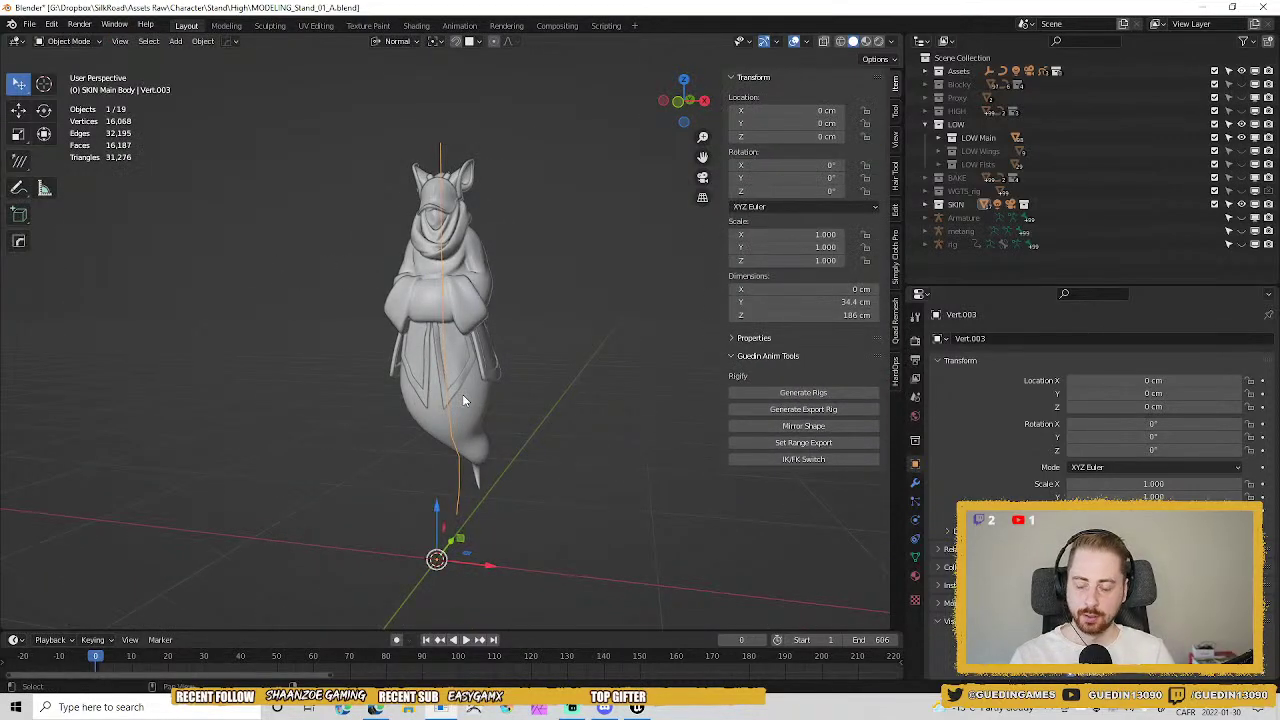
{"action": "key", "text": "alt+c"}
{"action": "left_click", "coordinate": [398, 388]}
{"action": "scroll", "coordinate": [486, 437], "scroll_direction": "up", "scroll_amount": 3}
{"action": "middle_click_drag", "start_coordinate": [500, 490], "coordinate": [501, 518], "text": "shift"}
{"action": "key", "text": "Tab"}
{"action": "key", "text": "ctrl+space"}
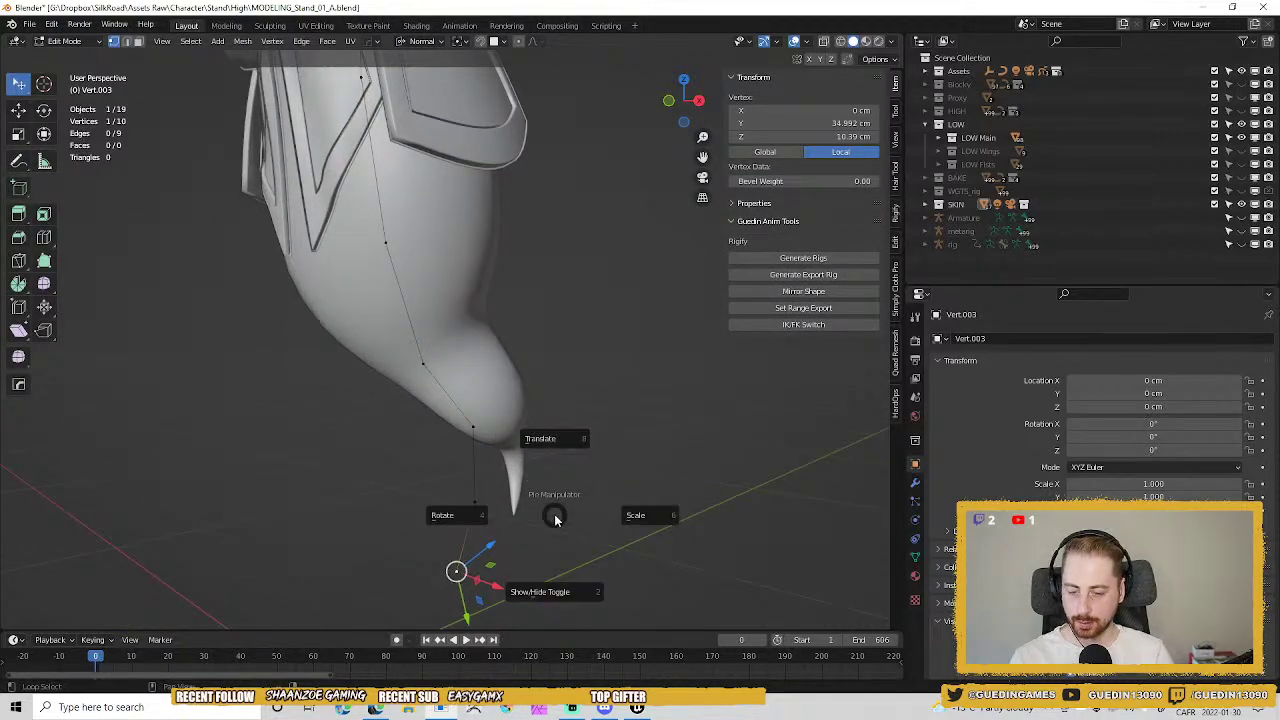
{"action": "left_click", "coordinate": [557, 593]}
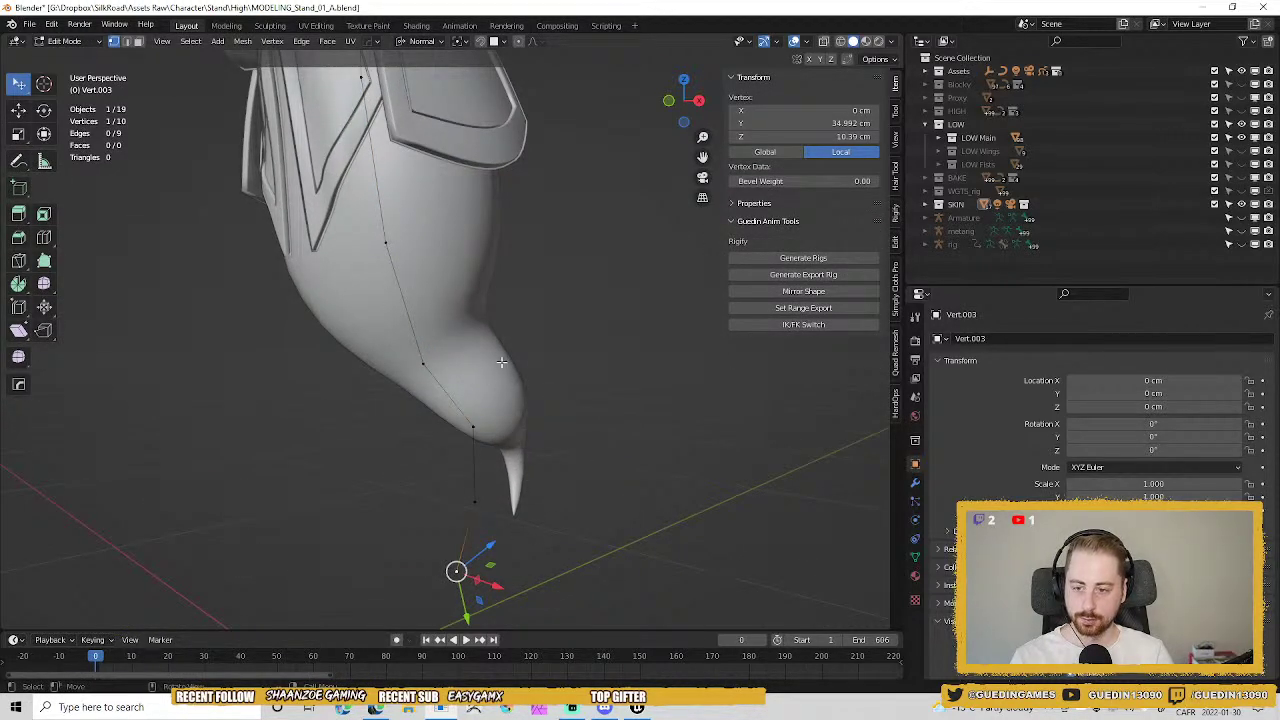
Set the snap target to the mesh volume and turn snapping on for moving the chain's vertices.
{"action": "middle_click_drag", "start_coordinate": [501, 362], "coordinate": [475, 261]}
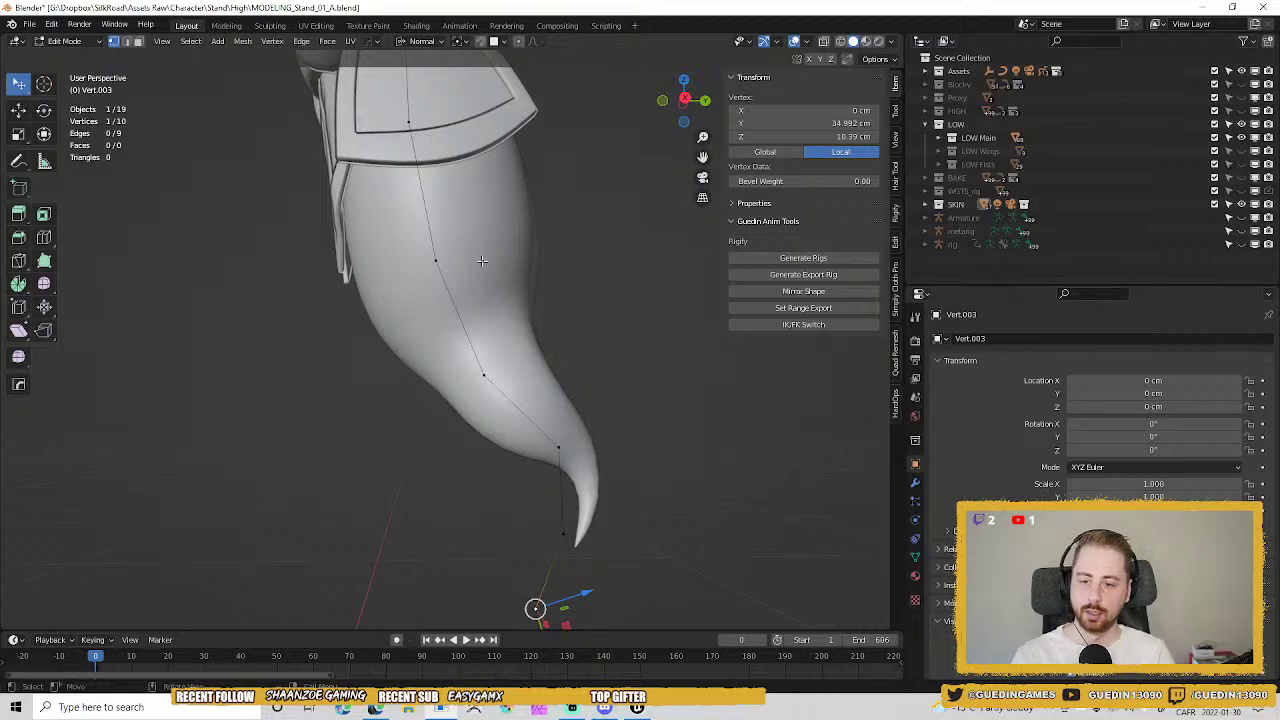
{"action": "key", "text": "ctrl+shift+Tab"}
{"action": "left_click", "coordinate": [400, 273]}
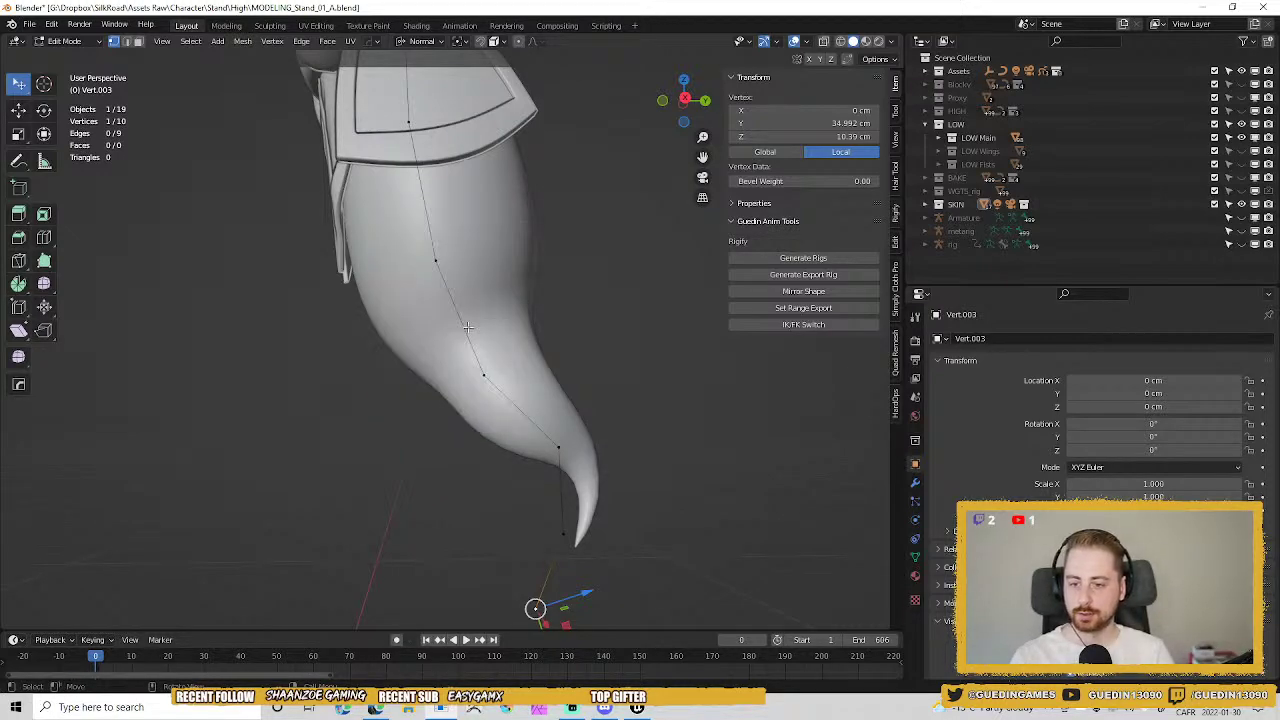
{"action": "middle_click_drag", "start_coordinate": [468, 327], "coordinate": [558, 267]}
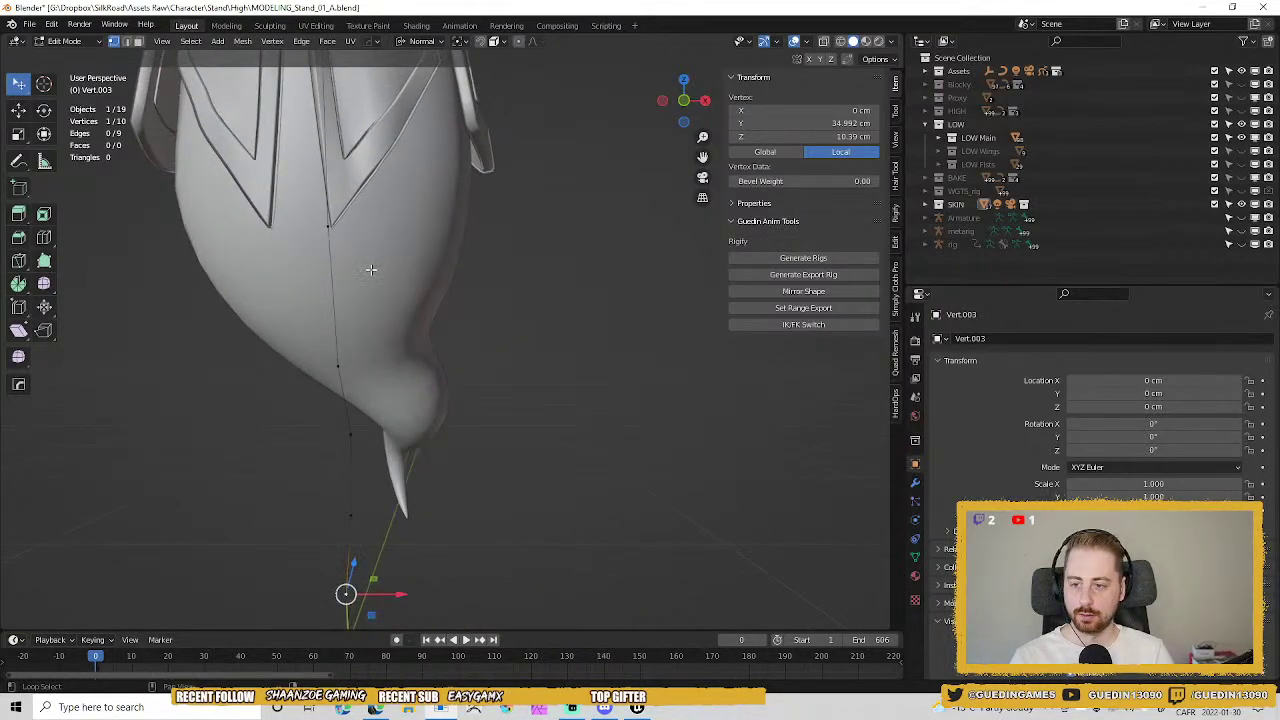
{"action": "middle_click_drag", "start_coordinate": [370, 269], "coordinate": [417, 275]}
{"action": "key", "text": "g"}
{"action": "left_click", "coordinate": [416, 268]}
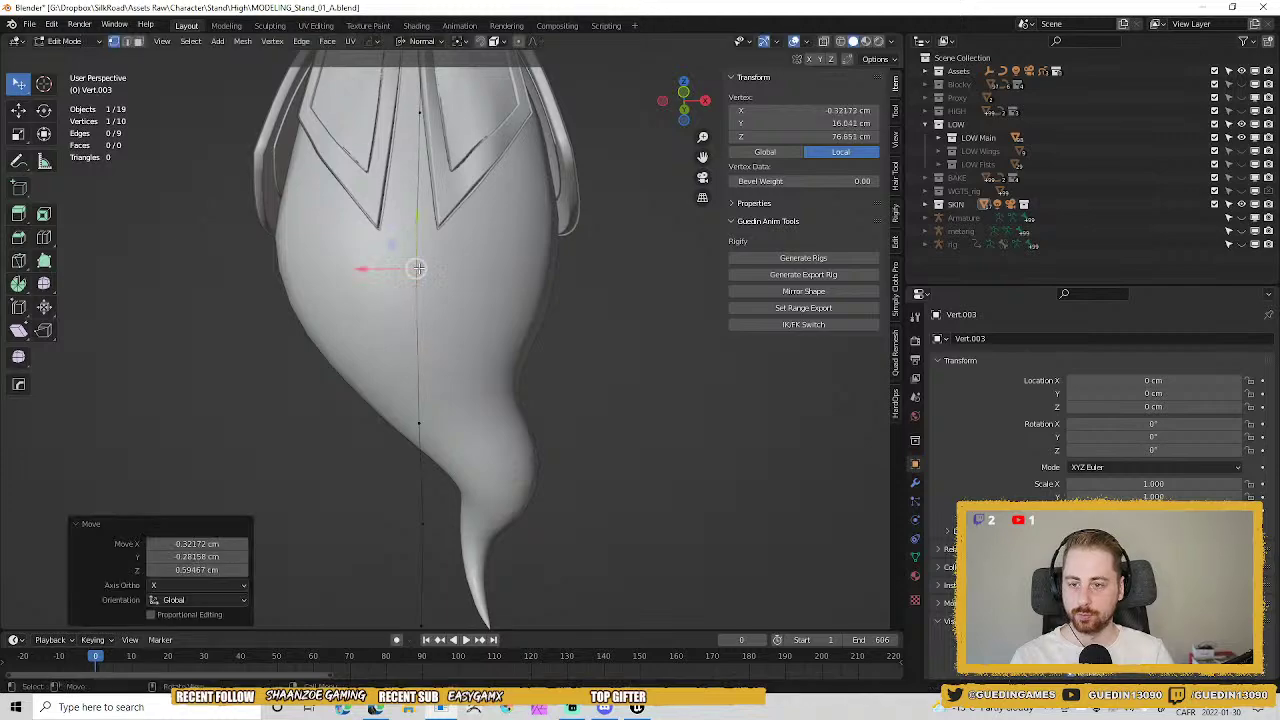
{"action": "key", "text": "shift+Tab"}
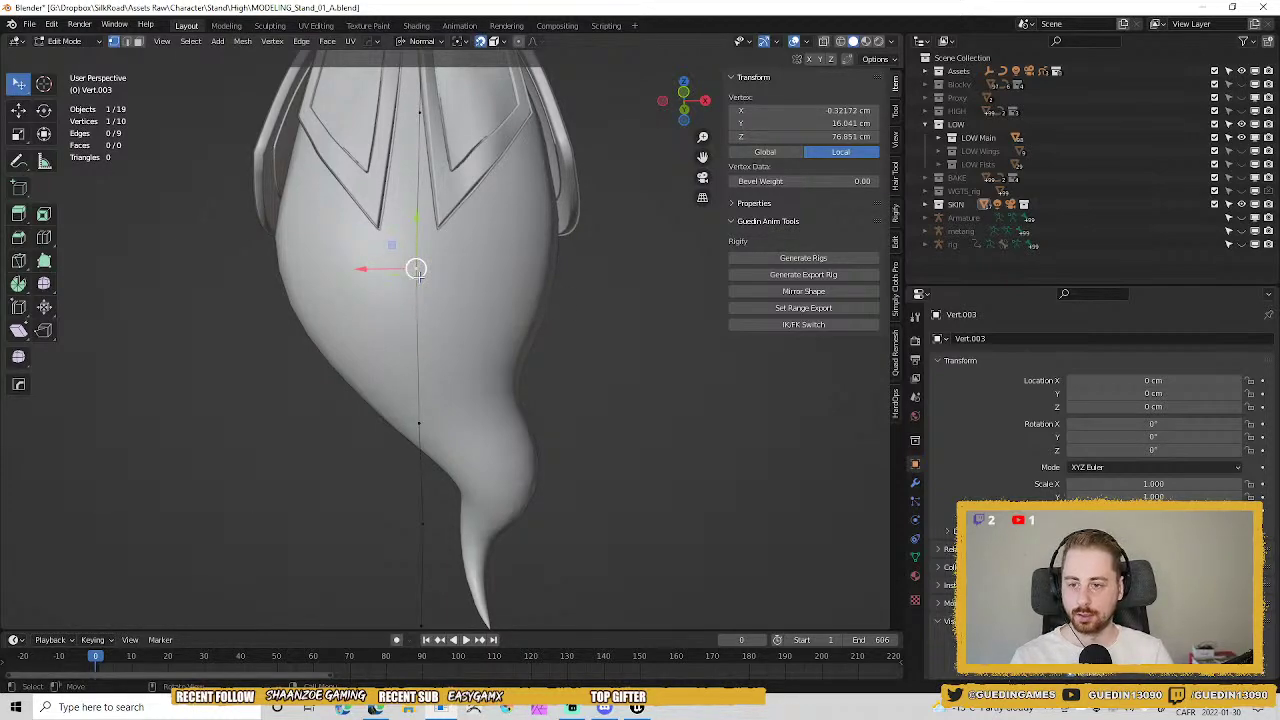
Snap three chain vertices along the upper tail into the middle of the body, the lowest at about X 13.2, Y 31.9, Z 46.1 cm.
{"action": "key", "text": "g"}
{"action": "left_click", "coordinate": [414, 270]}
{"action": "middle_click_drag", "start_coordinate": [414, 270], "coordinate": [414, 394]}
{"action": "left_click", "coordinate": [450, 434]}
{"action": "key", "text": "g"}
{"action": "left_click", "coordinate": [477, 411]}
{"action": "key", "text": "g"}
{"action": "left_click", "coordinate": [478, 350]}
{"action": "middle_click_drag", "start_coordinate": [478, 350], "coordinate": [419, 511]}
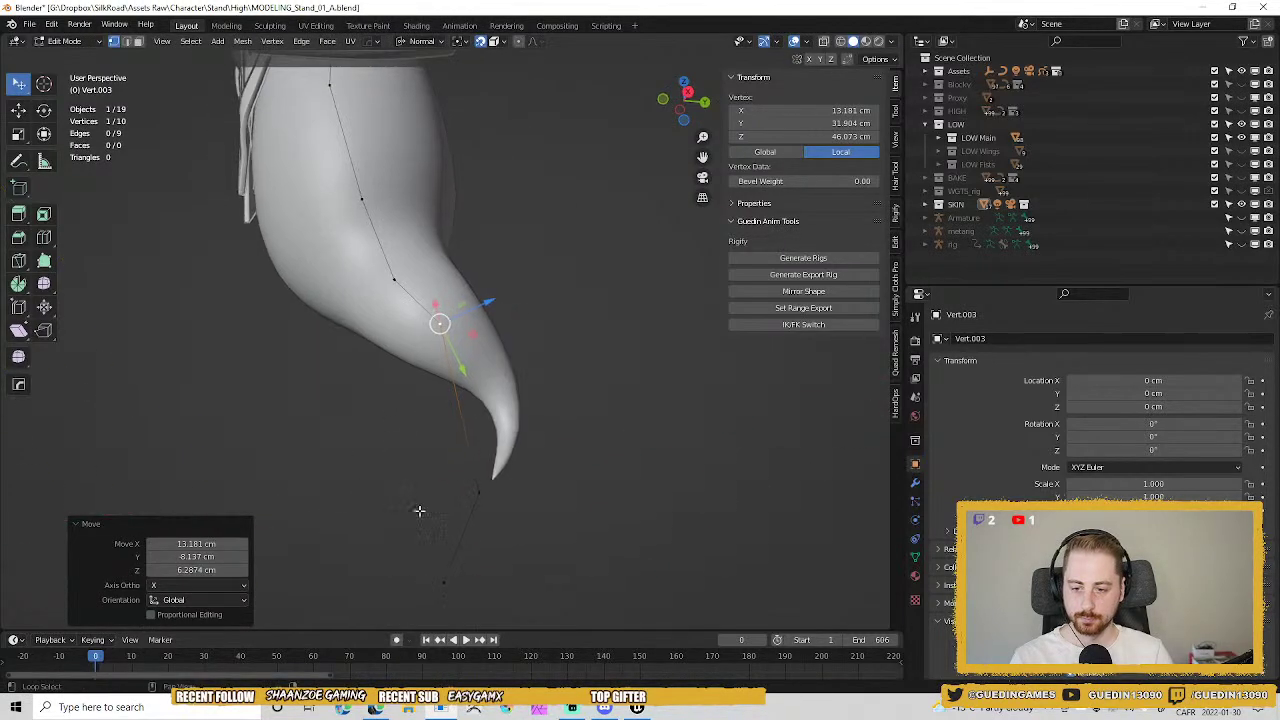
Snap the chain's two lowest vertices into the thin tail end, at about Z 35.8 cm and at the tip near Z 24.4 cm.
{"action": "left_click", "coordinate": [478, 490]}
{"action": "key", "text": "g"}
{"action": "left_click", "coordinate": [478, 550]}
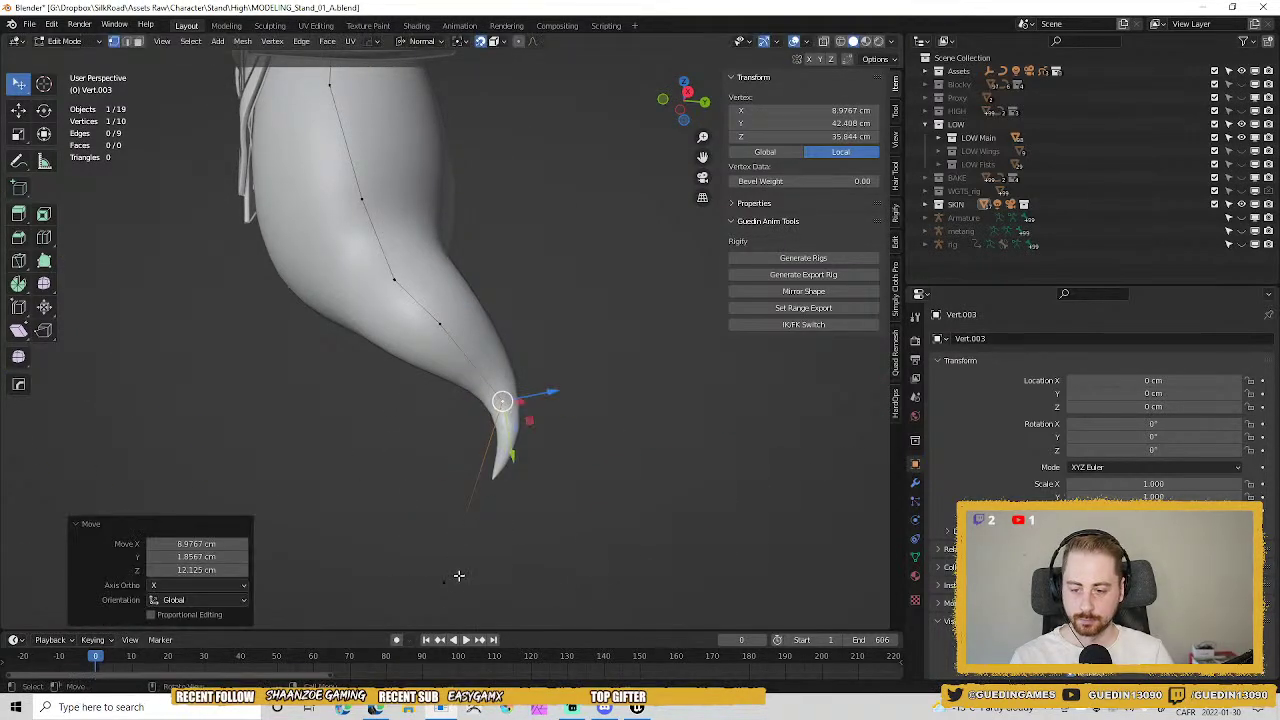
{"action": "left_click", "coordinate": [454, 578]}
{"action": "key", "text": "g"}
{"action": "left_click", "coordinate": [502, 464]}
{"action": "left_click_drag", "start_coordinate": [502, 464], "coordinate": [590, 379], "text": "alt"}
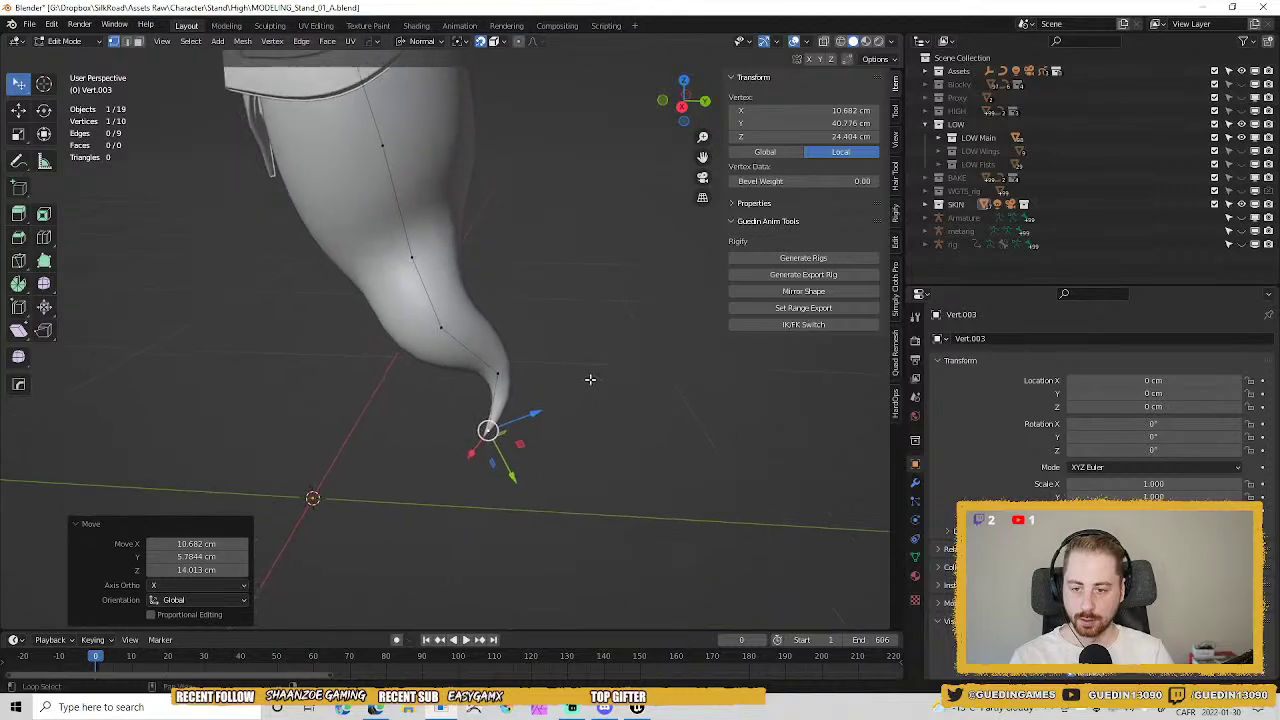
Extrude a new end vertex below the tail tip and adjust it to about X 12.8, Y 36.1, Z 16 cm.
{"action": "middle_click_drag", "start_coordinate": [590, 379], "coordinate": [437, 397]}
{"action": "key", "text": "e"}
{"action": "left_click", "coordinate": [557, 540]}
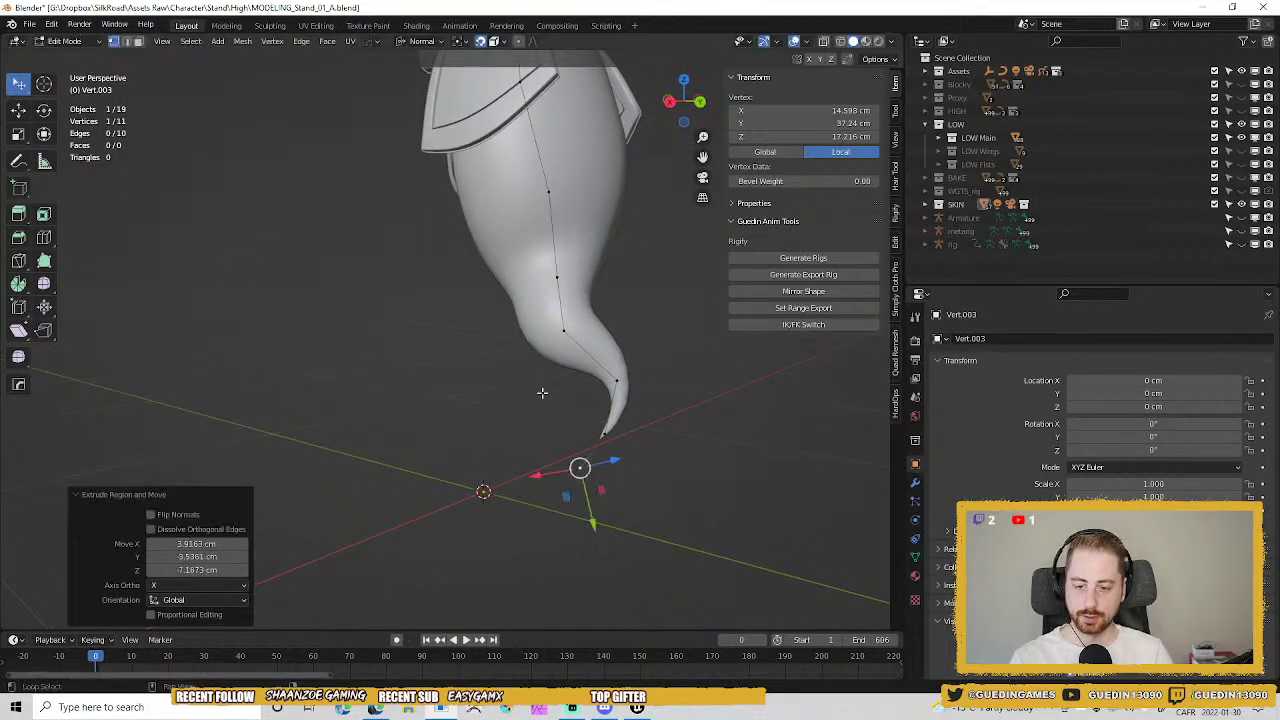
{"action": "middle_click_drag", "start_coordinate": [541, 393], "coordinate": [640, 430]}
{"action": "key", "text": "g"}
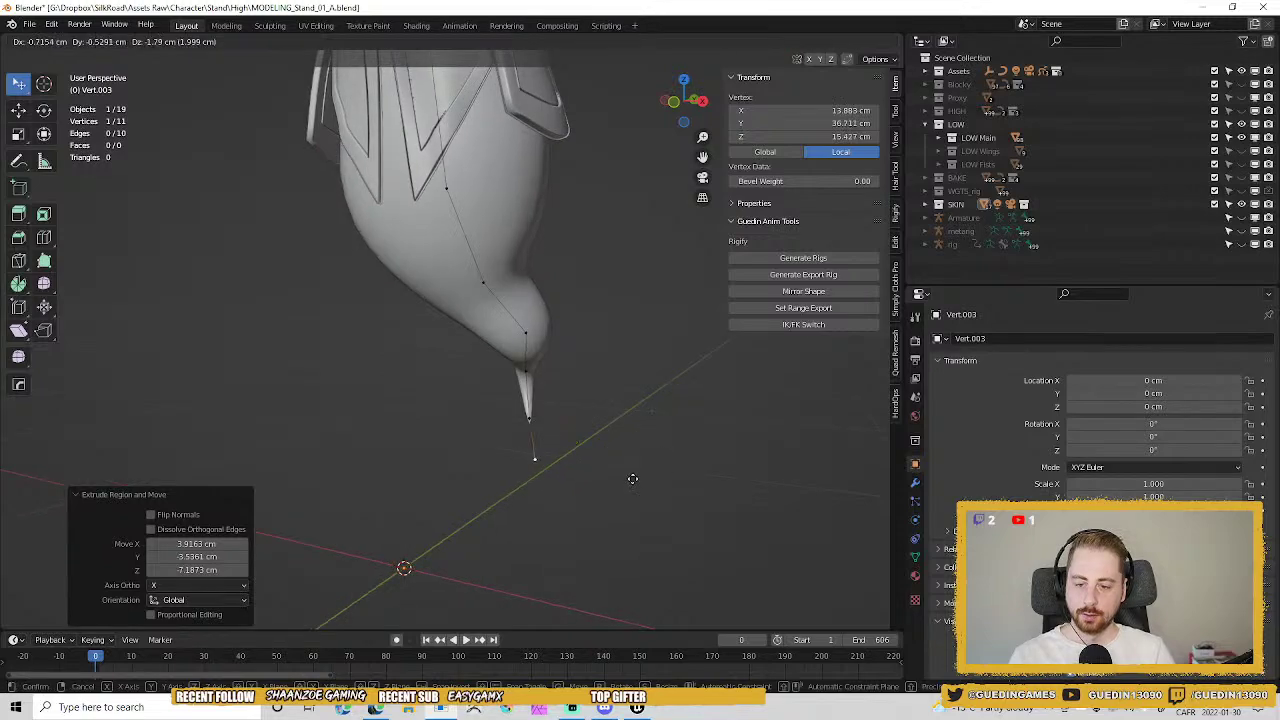
{"action": "left_click", "coordinate": [627, 477]}
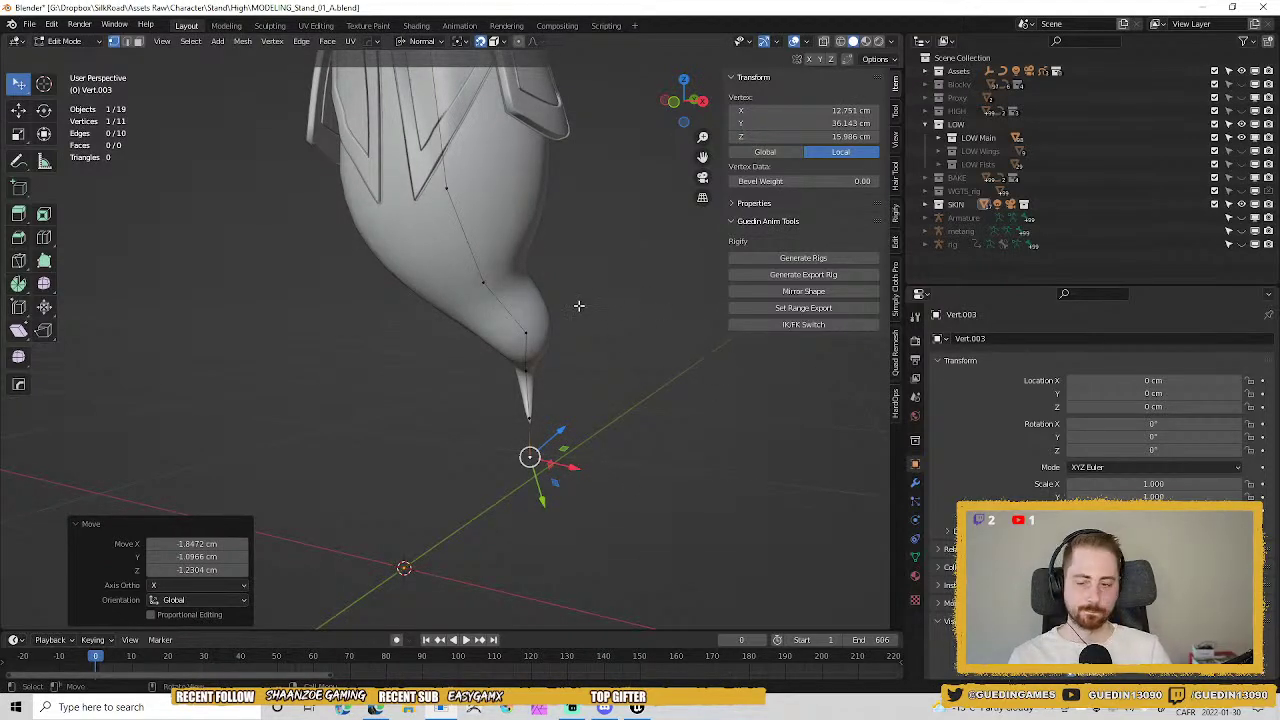
Convert the finished vertex chain from a mesh to a curve.
{"action": "key", "text": "Tab"}
{"action": "key", "text": "alt+c"}
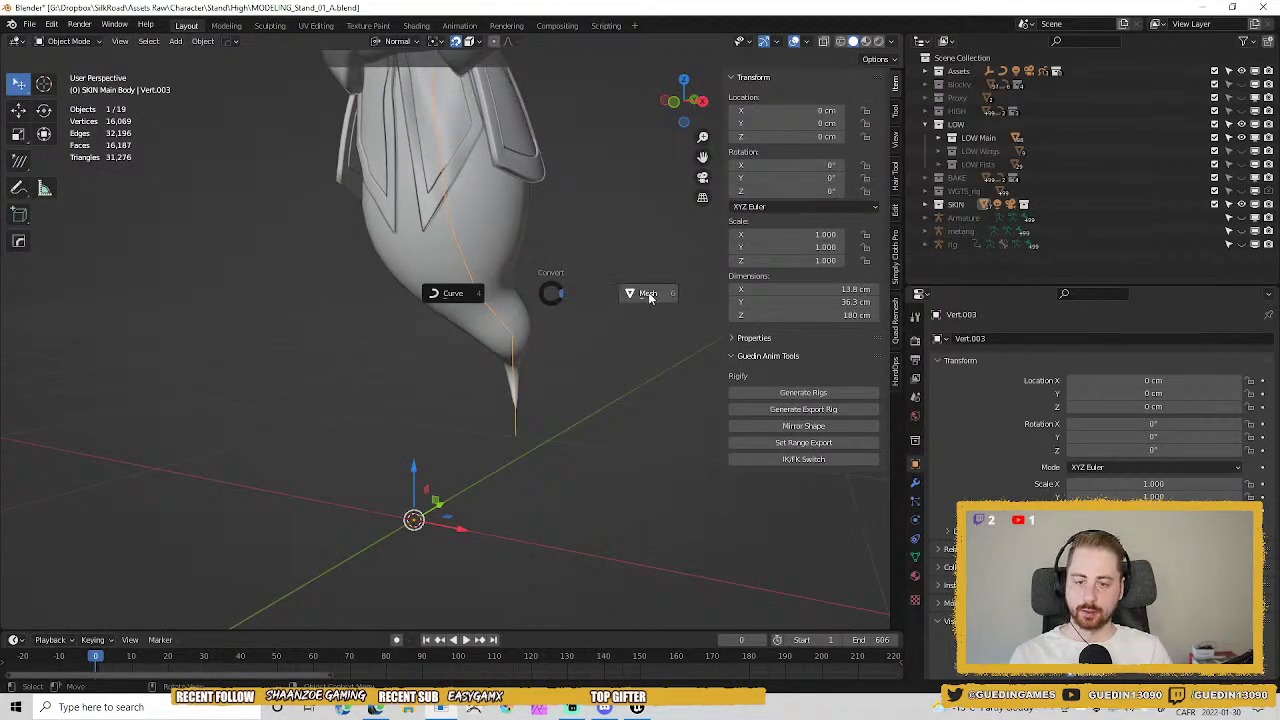
{"action": "left_click", "coordinate": [474, 297]}
{"action": "middle_click_drag", "start_coordinate": [474, 297], "coordinate": [617, 437]}
{"action": "scroll", "coordinate": [1100, 420], "scroll_direction": "down", "scroll_amount": 5}
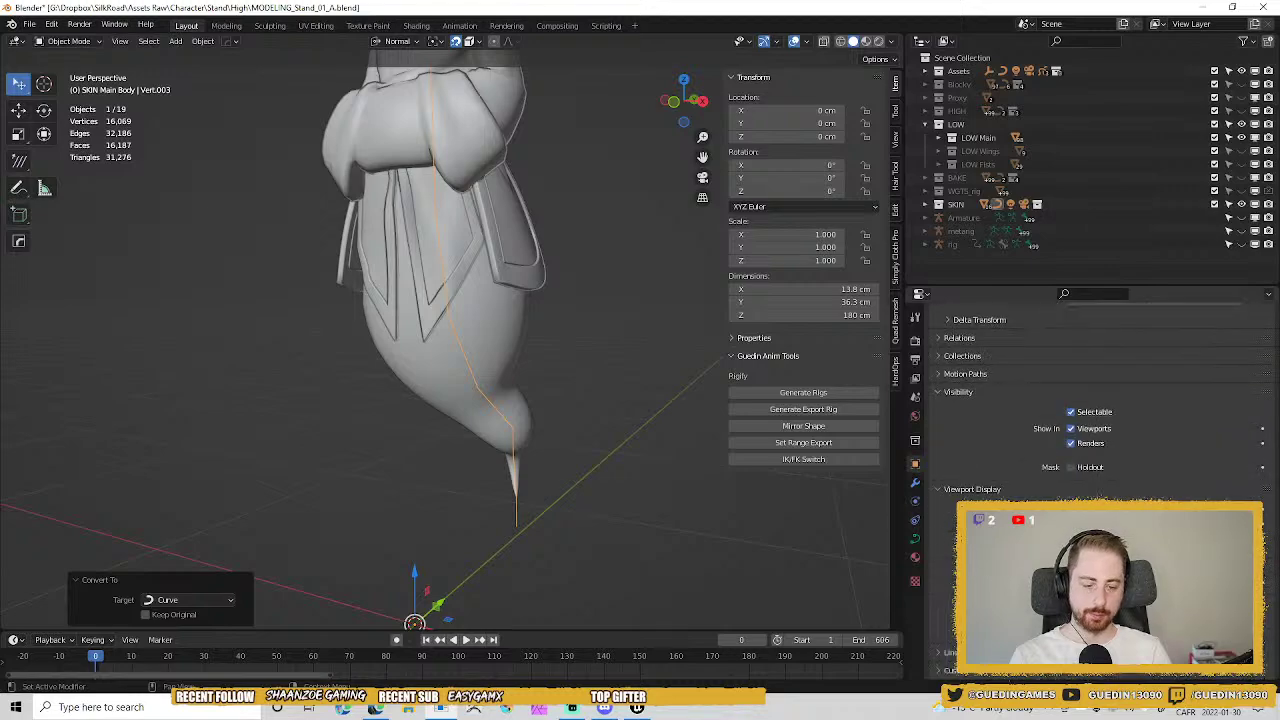
Give the curve a round bevel deep enough to form a thick tube around the character's body.
{"action": "scroll", "coordinate": [1020, 392], "scroll_direction": "up", "scroll_amount": 2}
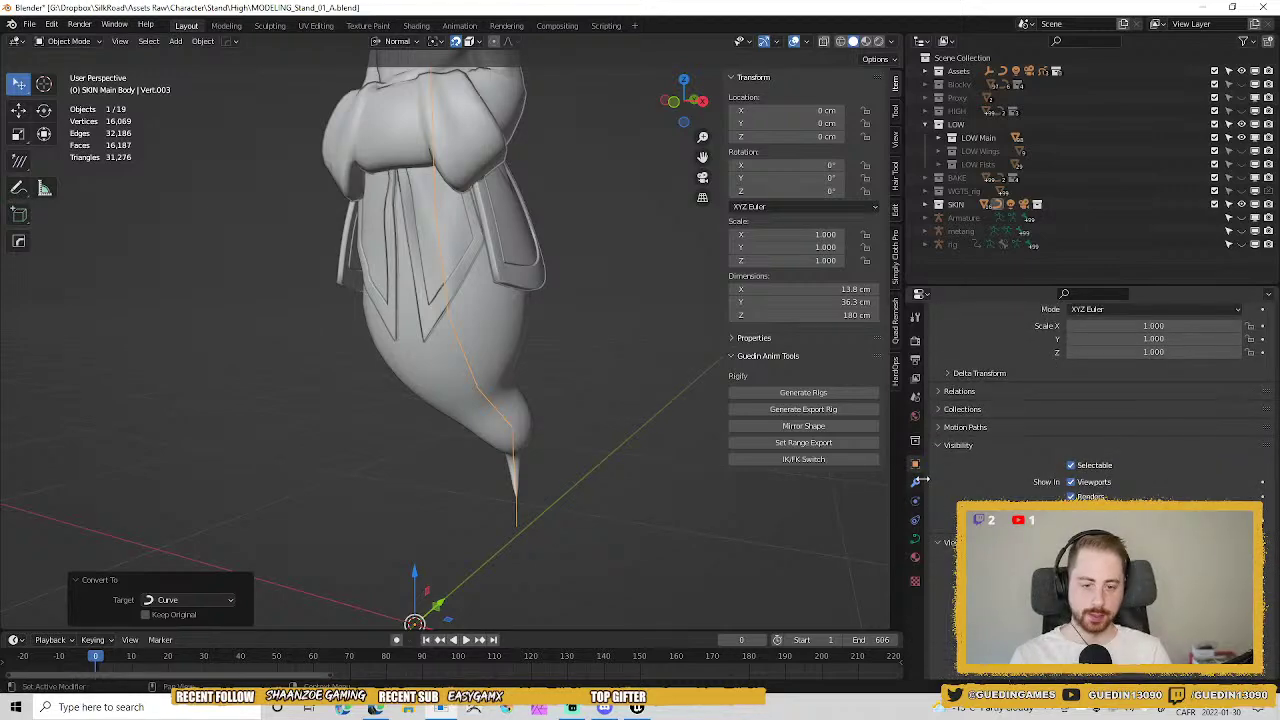
{"action": "left_click", "coordinate": [915, 540]}
{"action": "left_click", "coordinate": [1101, 519]}
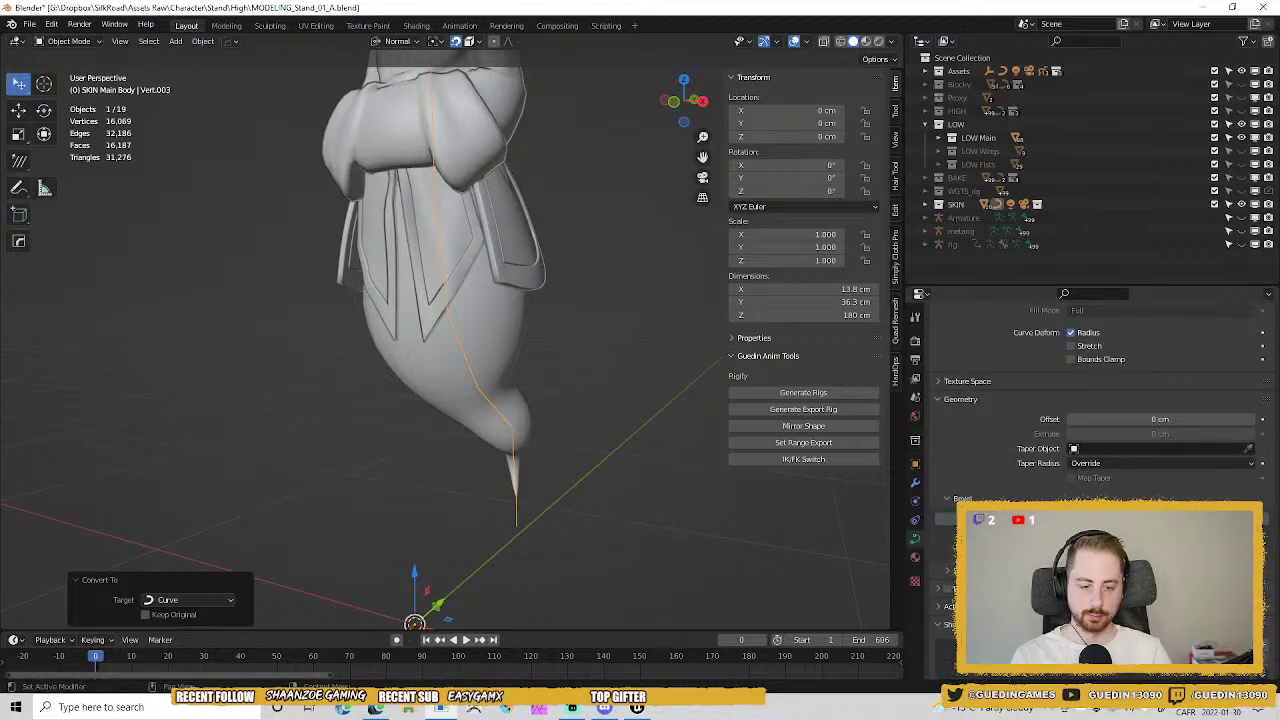
{"action": "left_click", "coordinate": [995, 519]}
{"action": "left_click_drag", "start_coordinate": [1160, 538], "coordinate": [1226, 538]}
{"action": "middle_click_drag", "start_coordinate": [457, 364], "coordinate": [484, 316]}
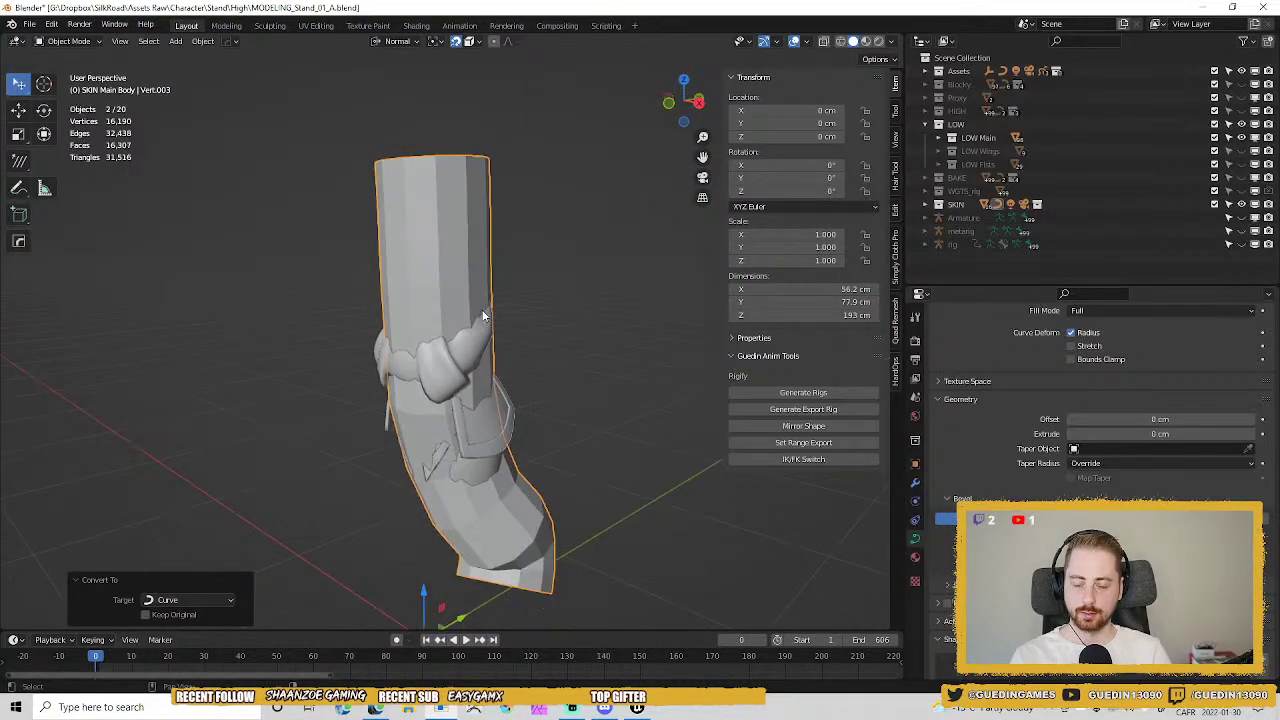
Shrink the radius of the curve's tail-end control point with proportional falloff so the tube tapers towards the tail.
{"action": "middle_click_drag", "start_coordinate": [323, 466], "coordinate": [661, 322]}
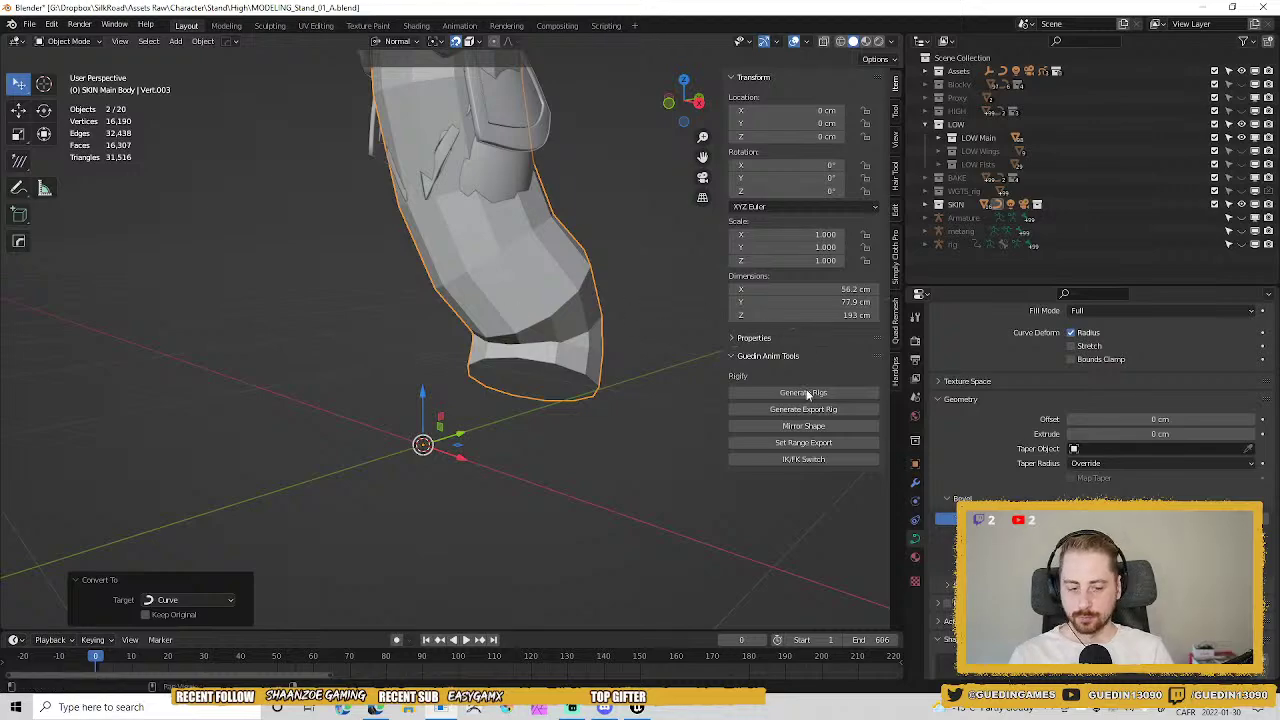
{"action": "key", "text": "Tab"}
{"action": "left_click", "coordinate": [532, 377]}
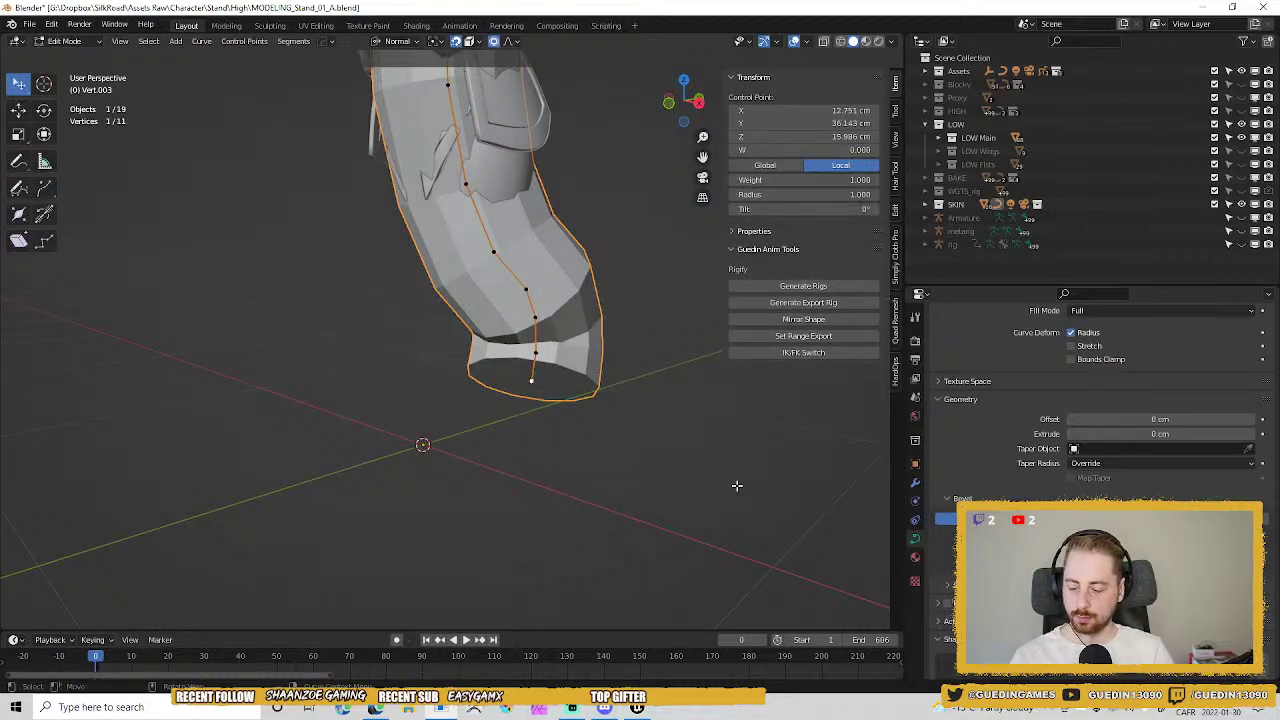
{"action": "key", "text": "ctrl+s"}
{"action": "key", "text": "Escape"}
{"action": "key", "text": "alt+s"}
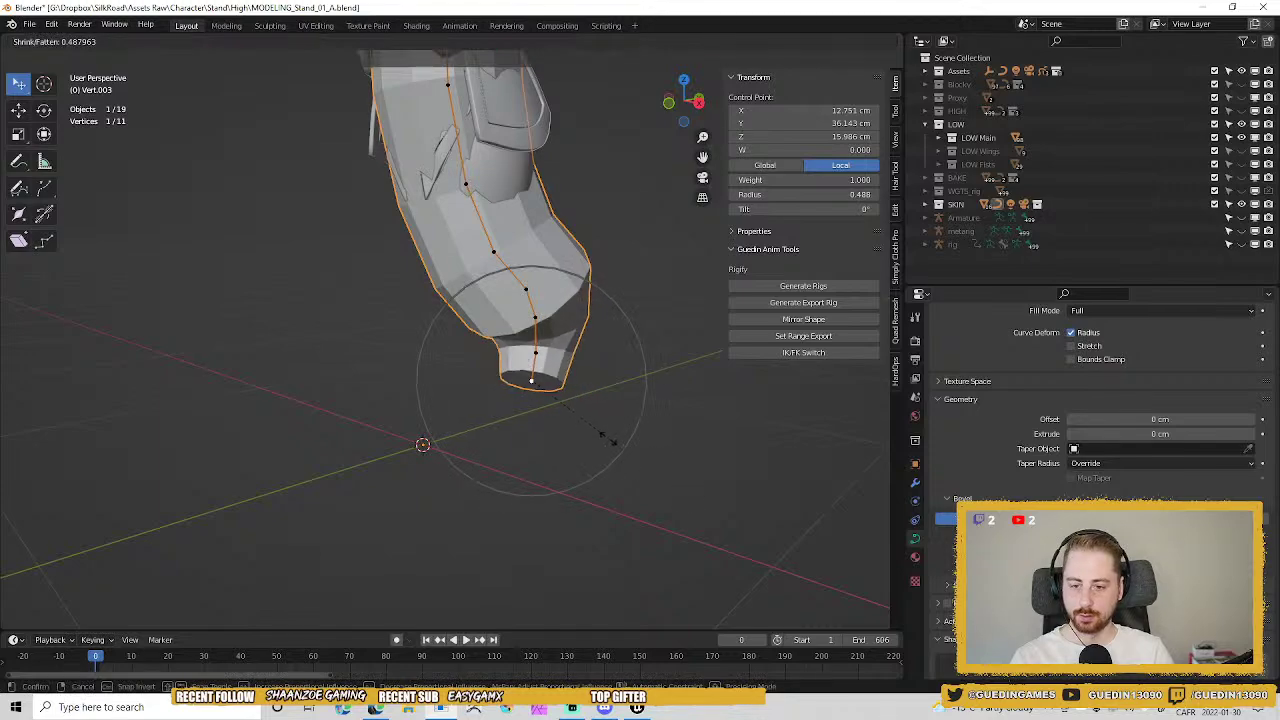
{"action": "scroll", "coordinate": [600, 430], "scroll_direction": "down", "scroll_amount": 5}
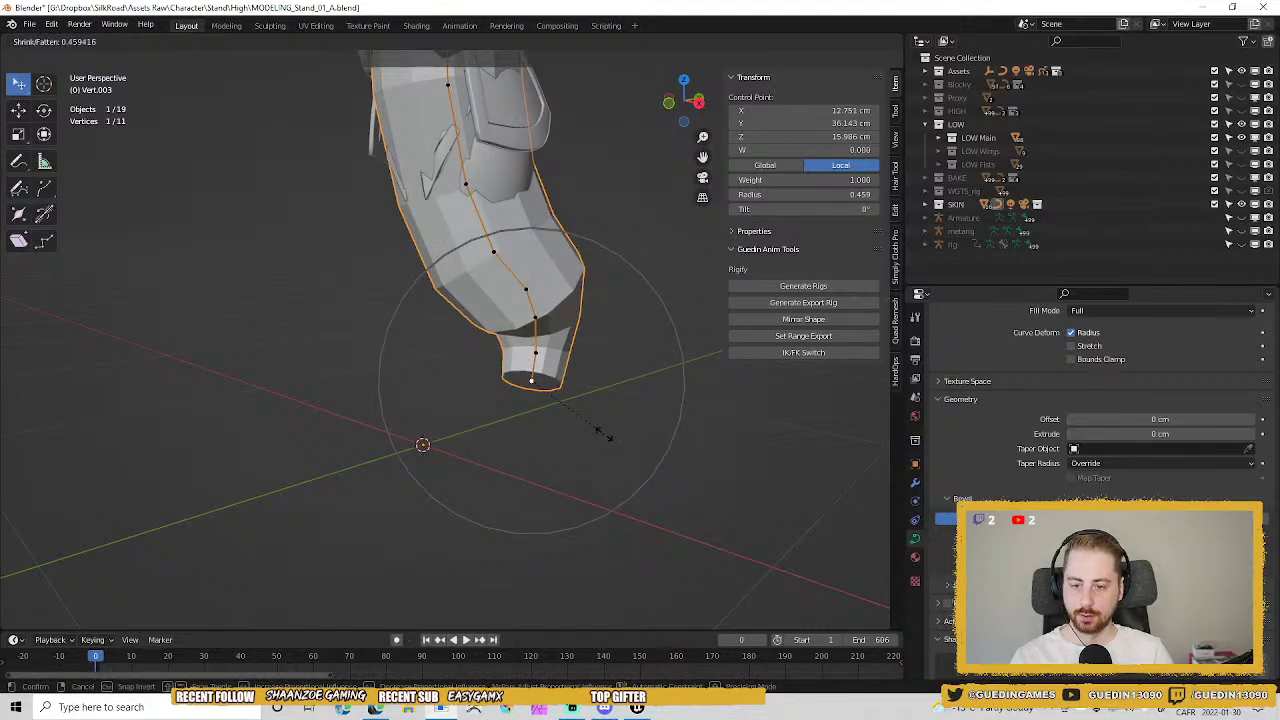
{"action": "left_click", "coordinate": [549, 397]}
Taper the tube to a point above the head by shrinking the top control point's radius with proportional falloff, and adjust the next point.
{"action": "middle_click_drag", "start_coordinate": [498, 92], "coordinate": [446, 313], "text": "shift"}
{"action": "left_click", "coordinate": [467, 184]}
{"action": "middle_click_drag", "start_coordinate": [620, 260], "coordinate": [698, 366]}
{"action": "key", "text": "alt+s"}
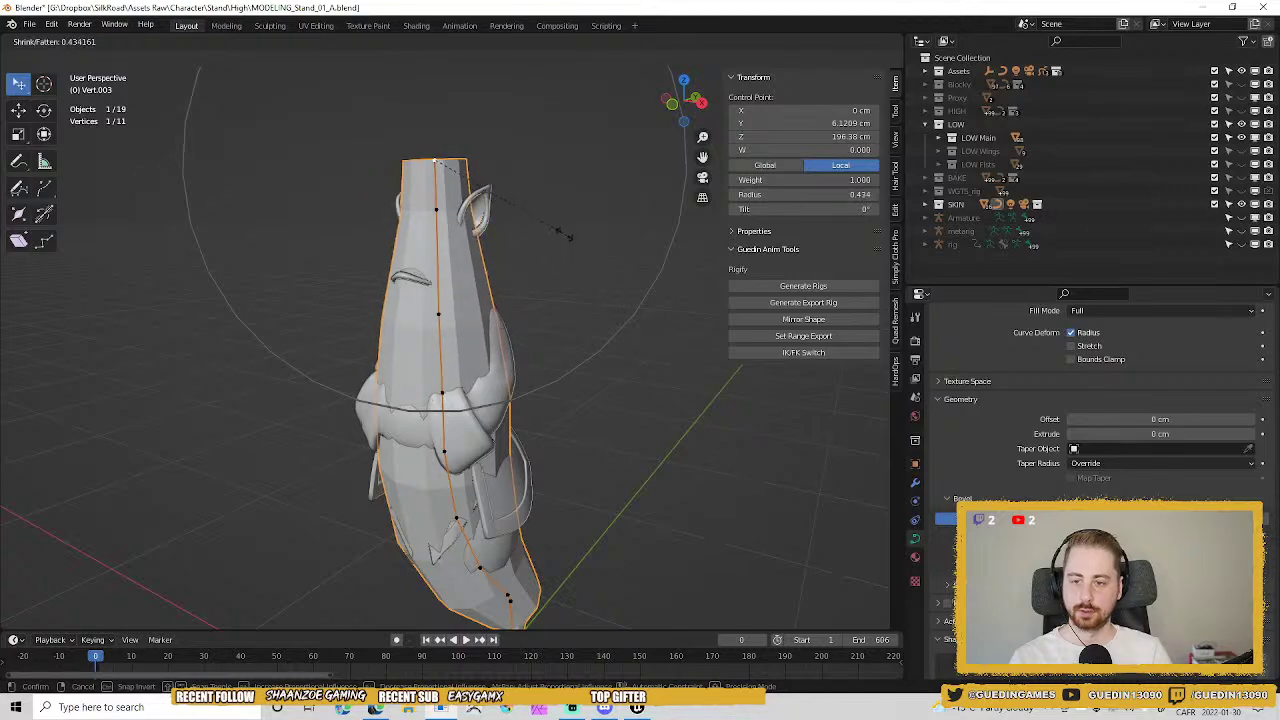
{"action": "scroll", "coordinate": [540, 196], "scroll_direction": "up", "scroll_amount": 10}
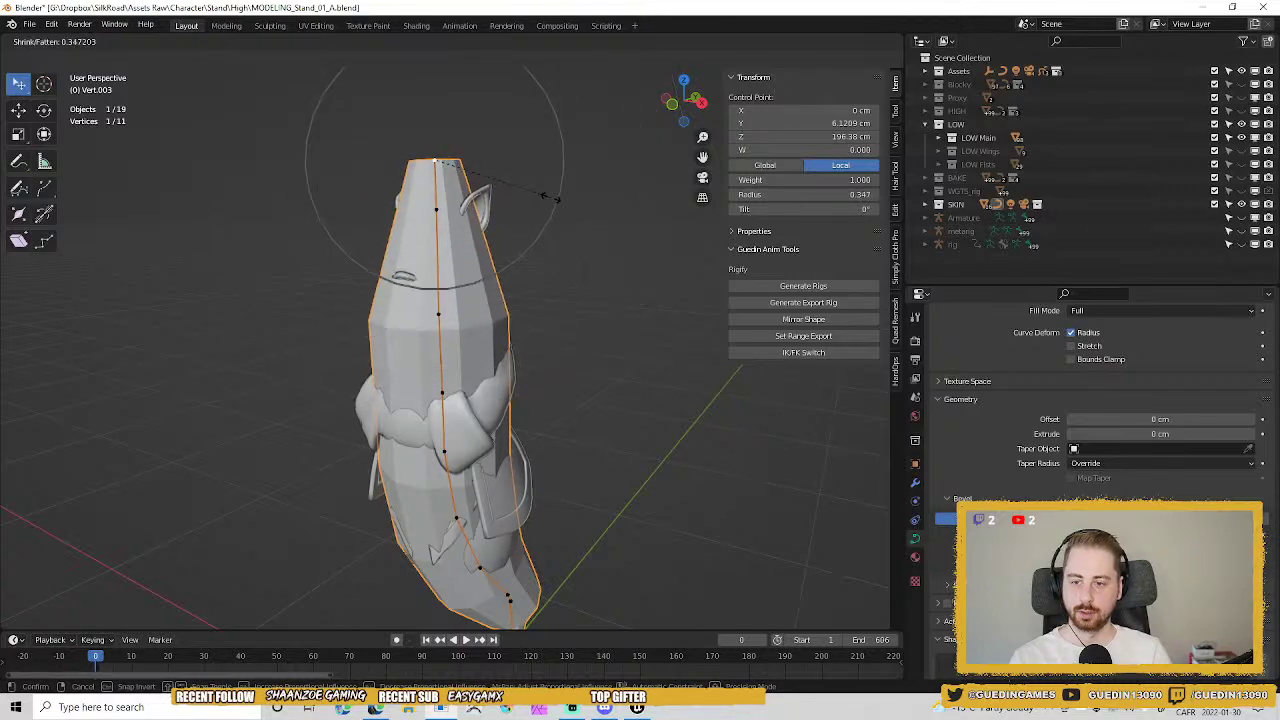
{"action": "left_click", "coordinate": [463, 196]}
{"action": "left_click", "coordinate": [443, 209]}
{"action": "key", "text": "alt+s"}
{"action": "left_click", "coordinate": [571, 314]}
Fatten the three torso control points with proportional falloff, giving the middle one a radius of about 1.05.
{"action": "left_click", "coordinate": [447, 394]}
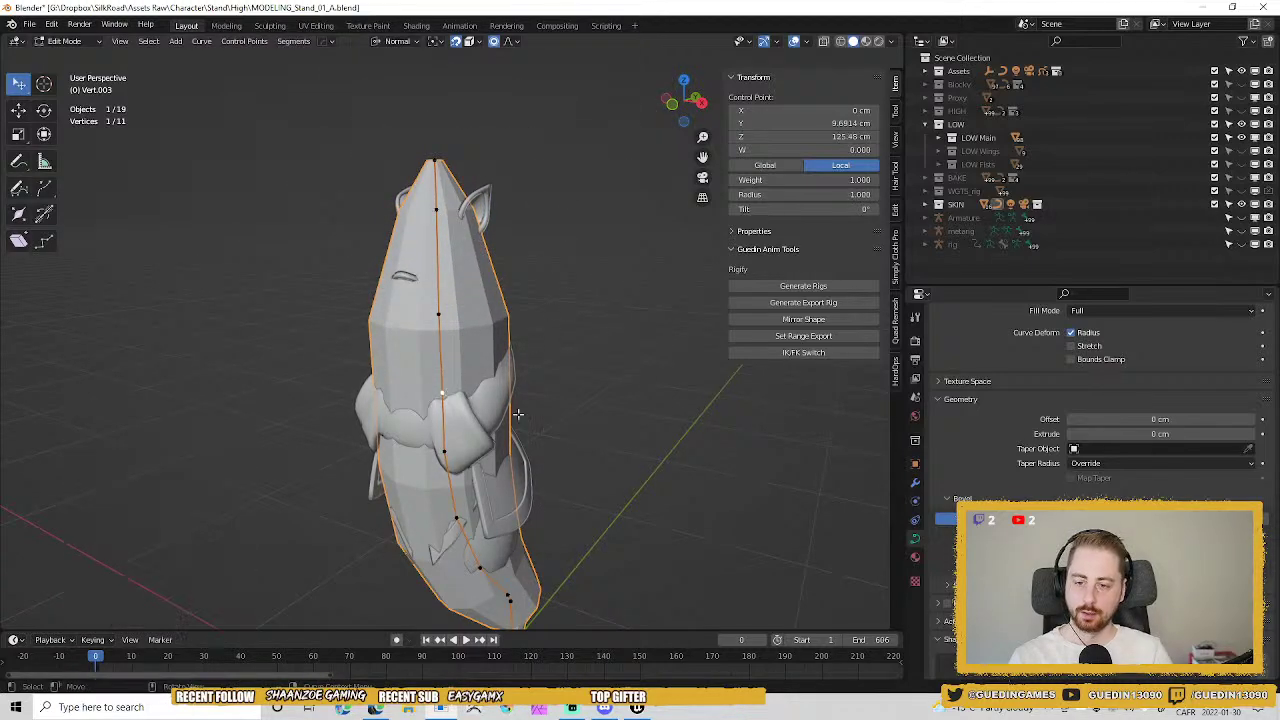
{"action": "key", "text": "alt+s"}
{"action": "left_click", "coordinate": [531, 445]}
{"action": "left_click", "coordinate": [466, 517]}
{"action": "key", "text": "alt+s"}
{"action": "left_click", "coordinate": [447, 452]}
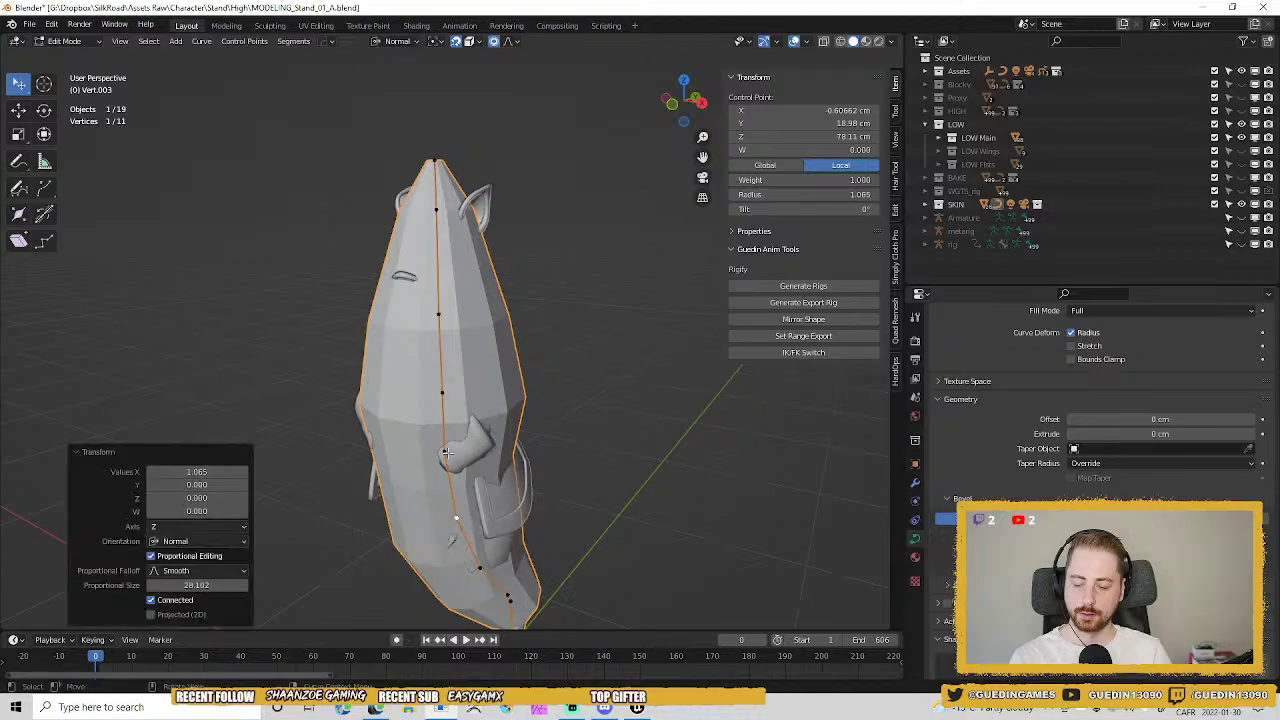
{"action": "key", "text": "alt+s"}
{"action": "left_click", "coordinate": [518, 471]}
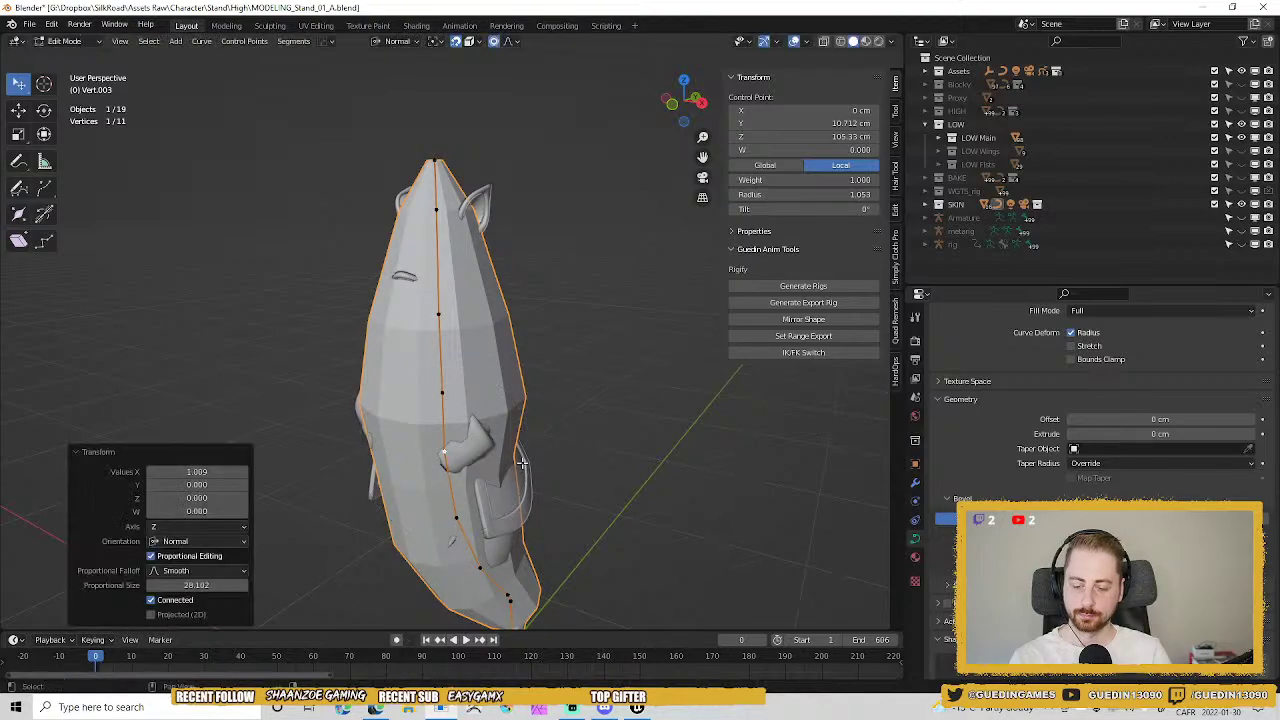
Leave curve editing and lower the curve's bevel resolution to give the tube a coarser profile, undoing the excess reduction.
{"action": "middle_click_drag", "start_coordinate": [518, 471], "coordinate": [268, 308]}
{"action": "key", "text": "Tab"}
{"action": "left_click", "coordinate": [1073, 552]}
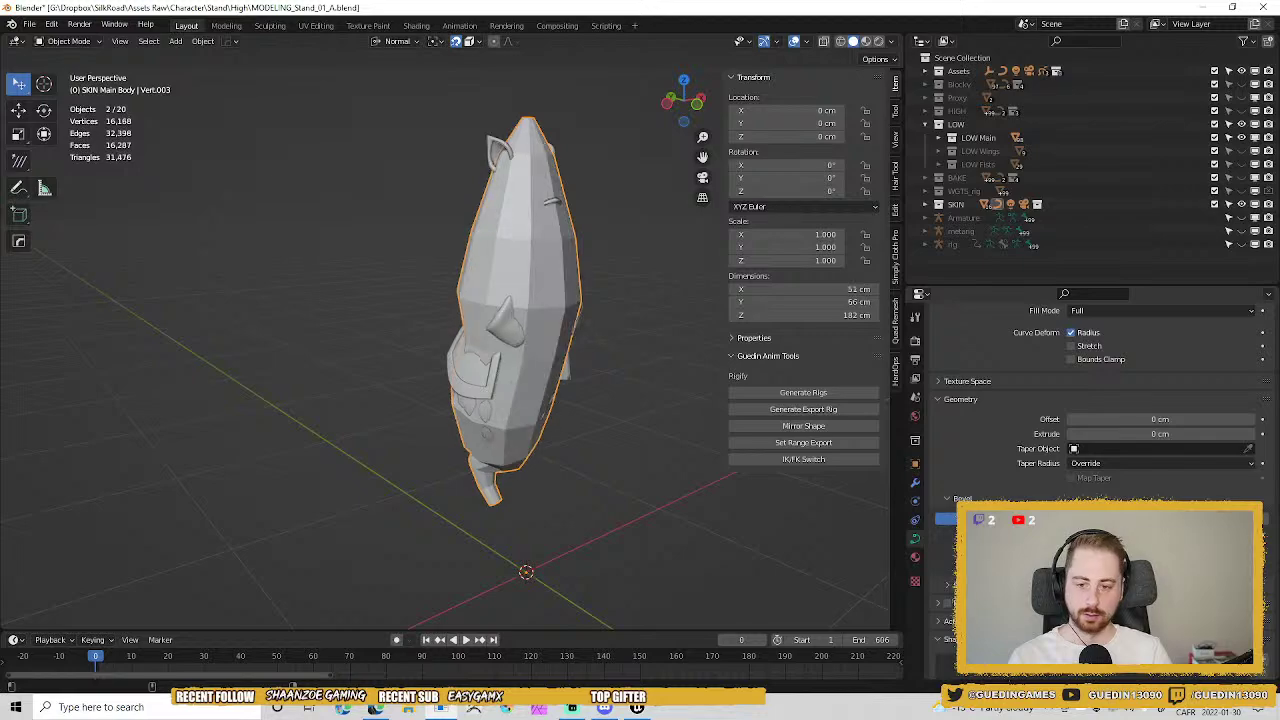
{"action": "left_click", "coordinate": [1073, 552]}
{"action": "left_click", "coordinate": [1073, 552]}
{"action": "key", "text": "ctrl+z"}
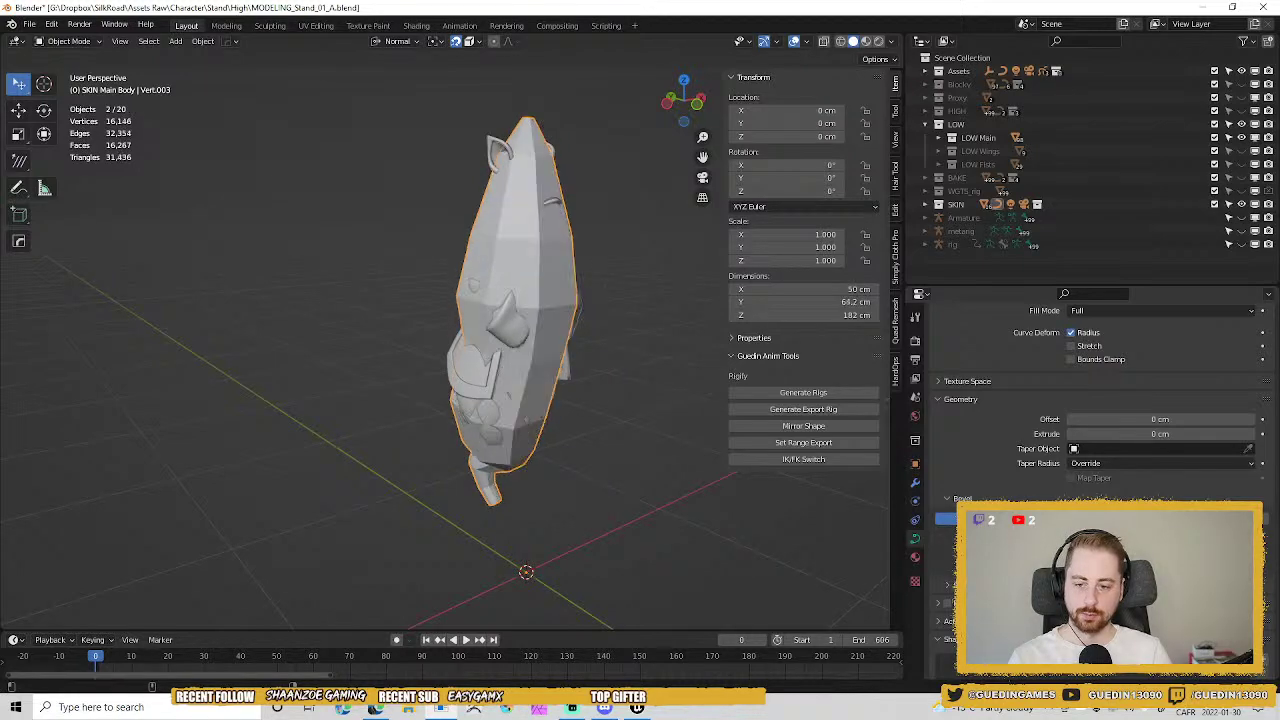
Display the tube's wireframe, add a level 2 Subdivision modifier to the curve, and show the modifier's settings.
{"action": "middle_click_drag", "start_coordinate": [643, 447], "coordinate": [611, 317]}
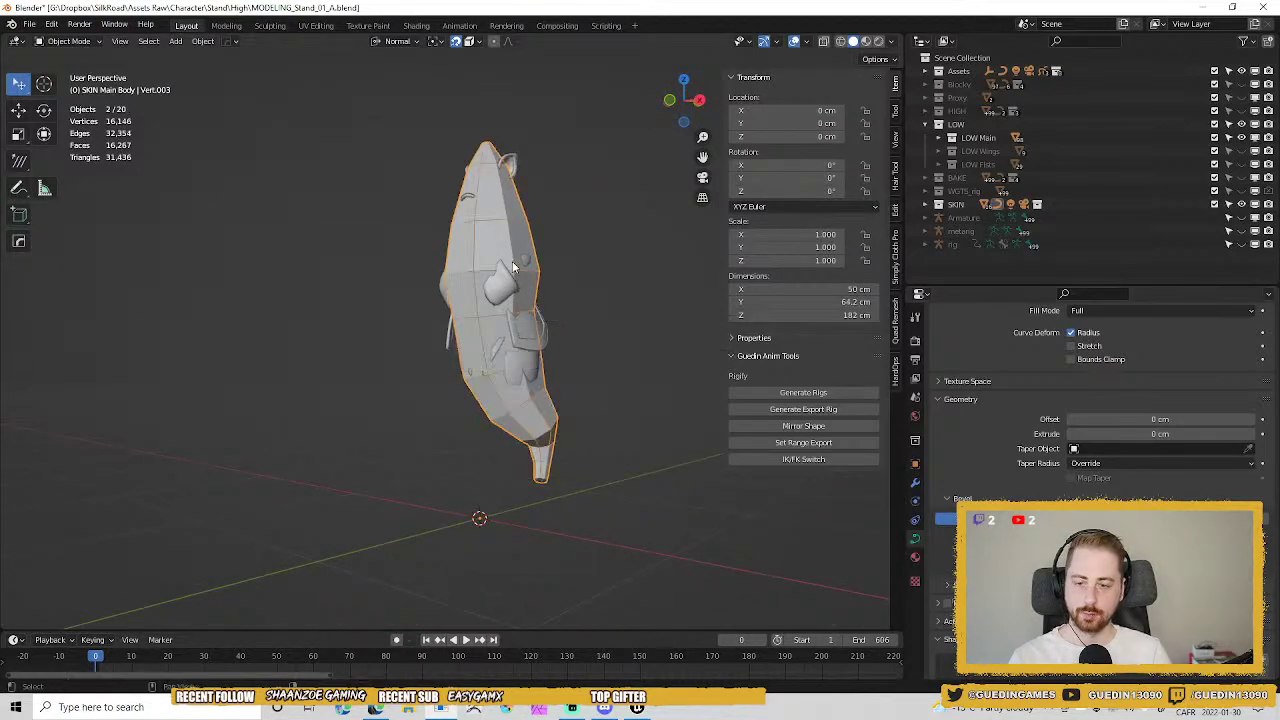
{"action": "middle_click_drag", "start_coordinate": [512, 261], "coordinate": [464, 224]}
{"action": "middle_click_drag", "start_coordinate": [487, 347], "coordinate": [588, 445]}
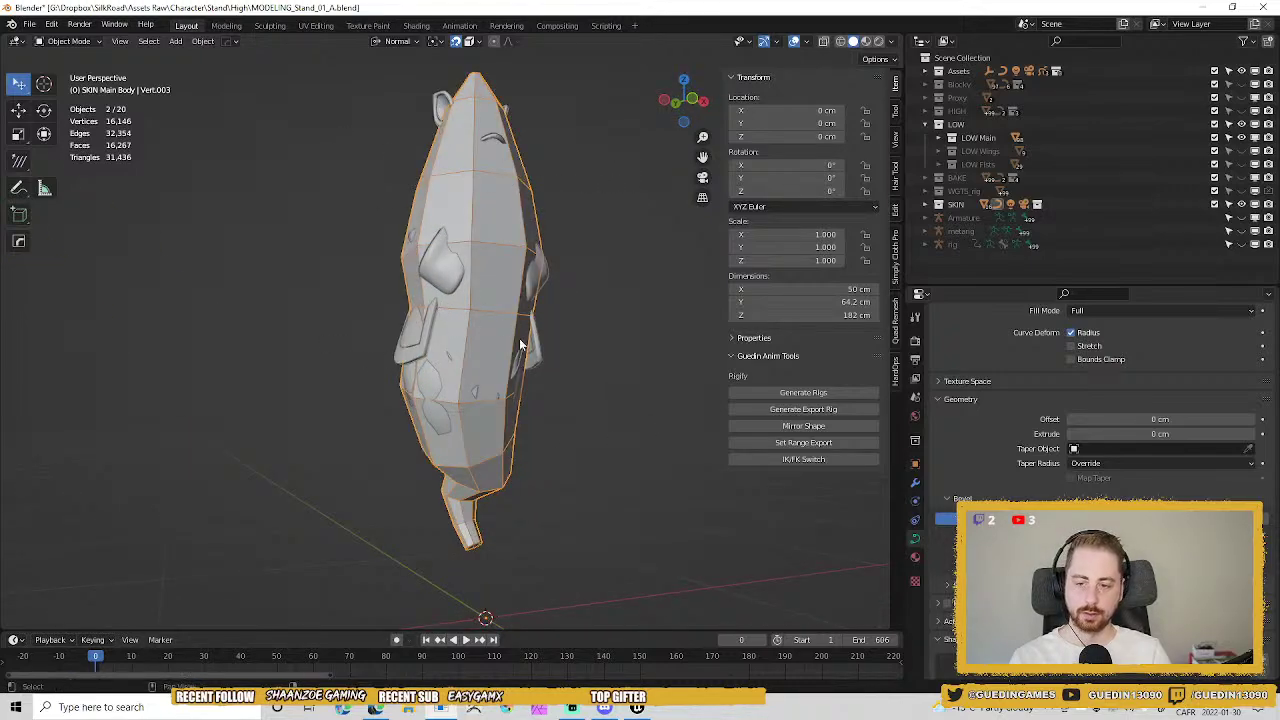
{"action": "middle_click_drag", "start_coordinate": [520, 345], "coordinate": [710, 416]}
{"action": "key", "text": "ctrl+2"}
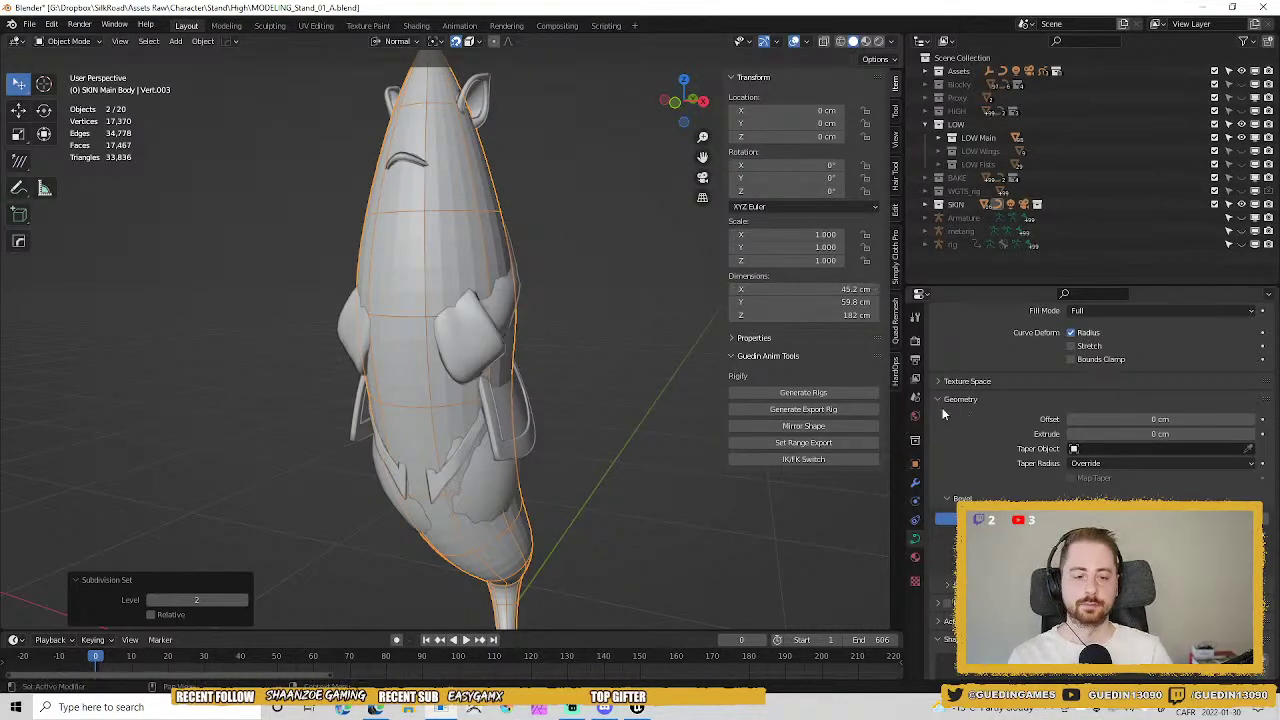
{"action": "left_click", "coordinate": [915, 483]}
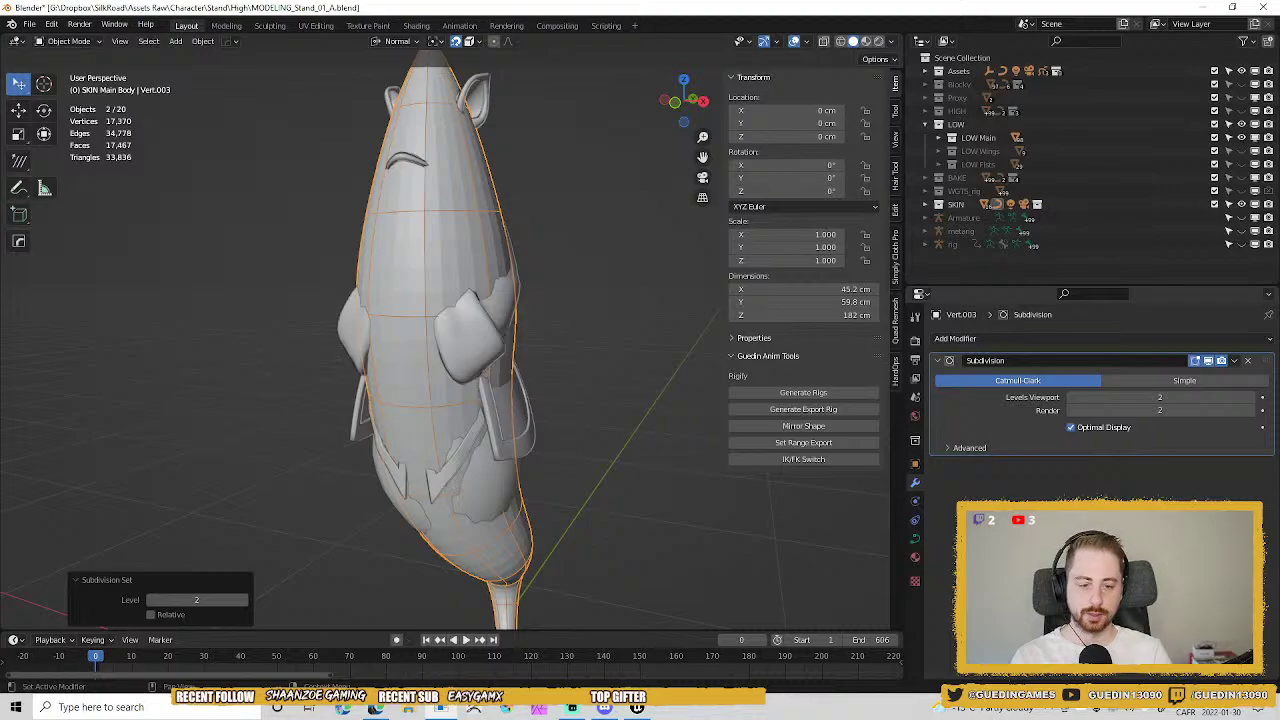
{"action": "left_click", "coordinate": [1013, 437]}
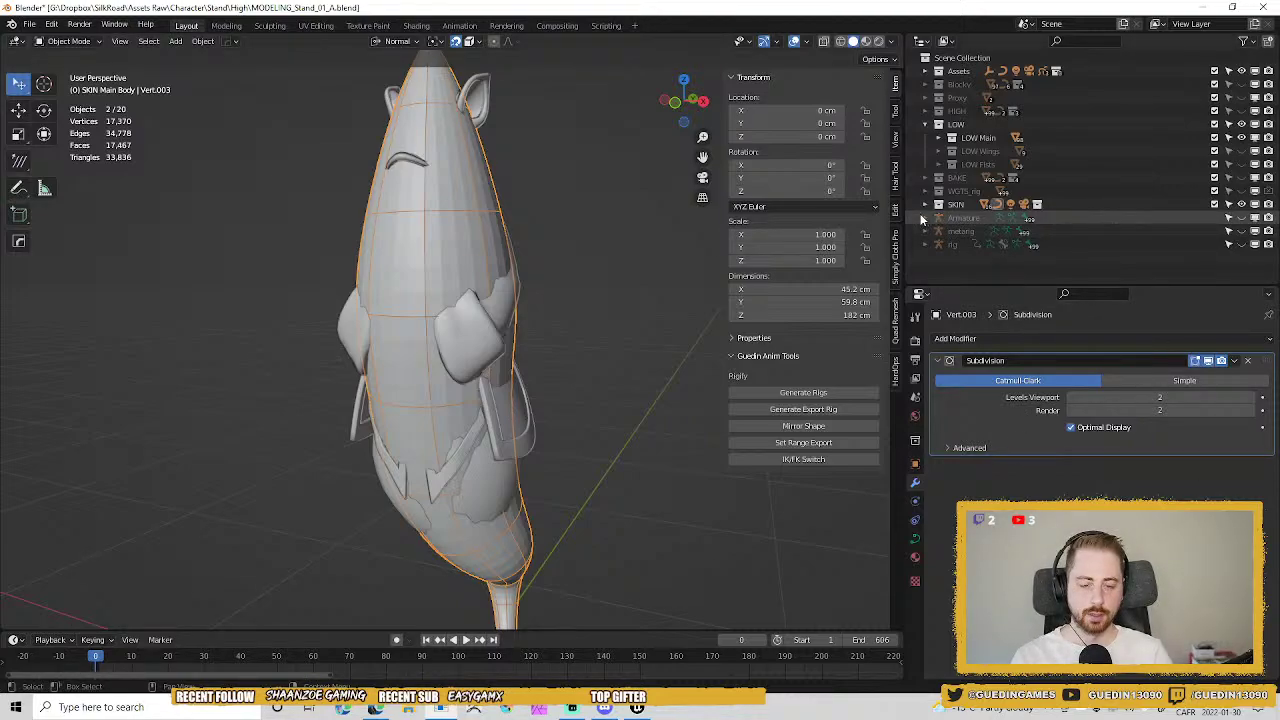
Unhide the armature, pick its head bone spine.006 in Edit Mode, and switch to Pose Mode.
{"action": "left_click", "coordinate": [1241, 218]}
{"action": "middle_click_drag", "start_coordinate": [400, 230], "coordinate": [375, 145]}
{"action": "left_click", "coordinate": [403, 160]}
{"action": "key", "text": "Tab"}
{"action": "left_click", "coordinate": [385, 135]}
{"action": "key", "text": "ctrl+Tab"}
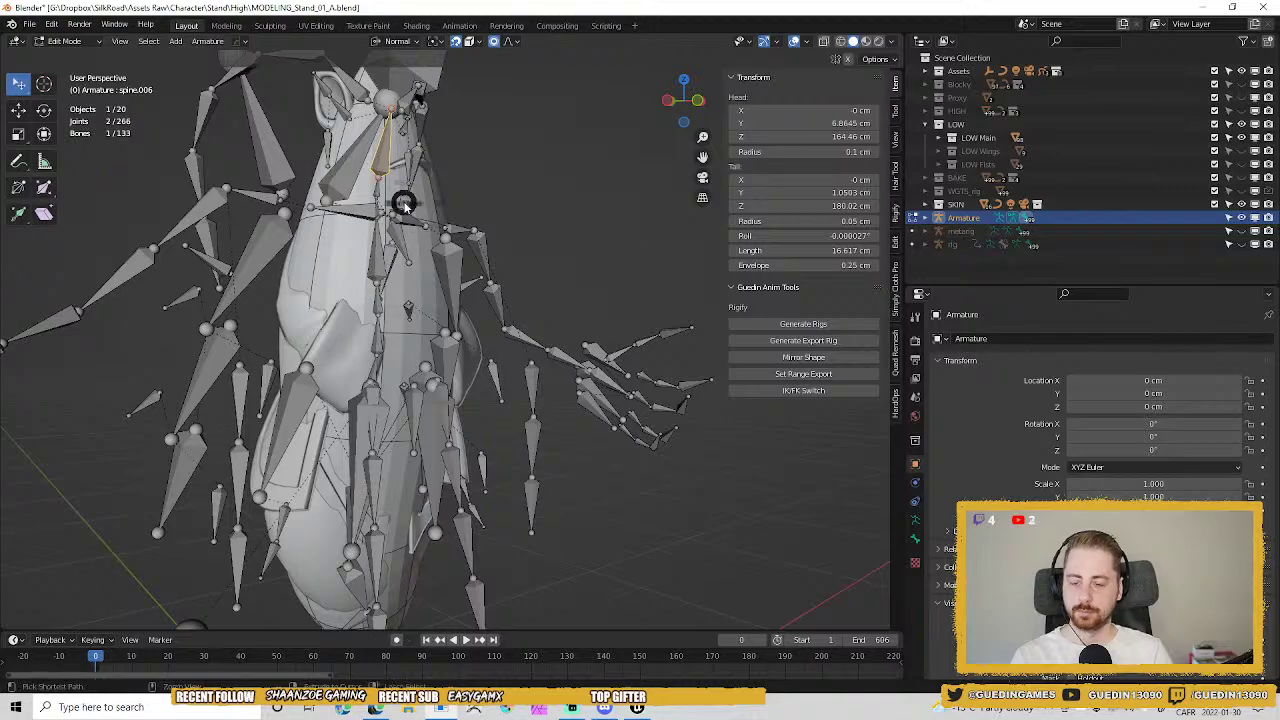
Return to armature Edit Mode, select the bone chain from head bone spine.006 to tail bone tail.004, and go back to Object Mode.
{"action": "left_click", "coordinate": [428, 279]}
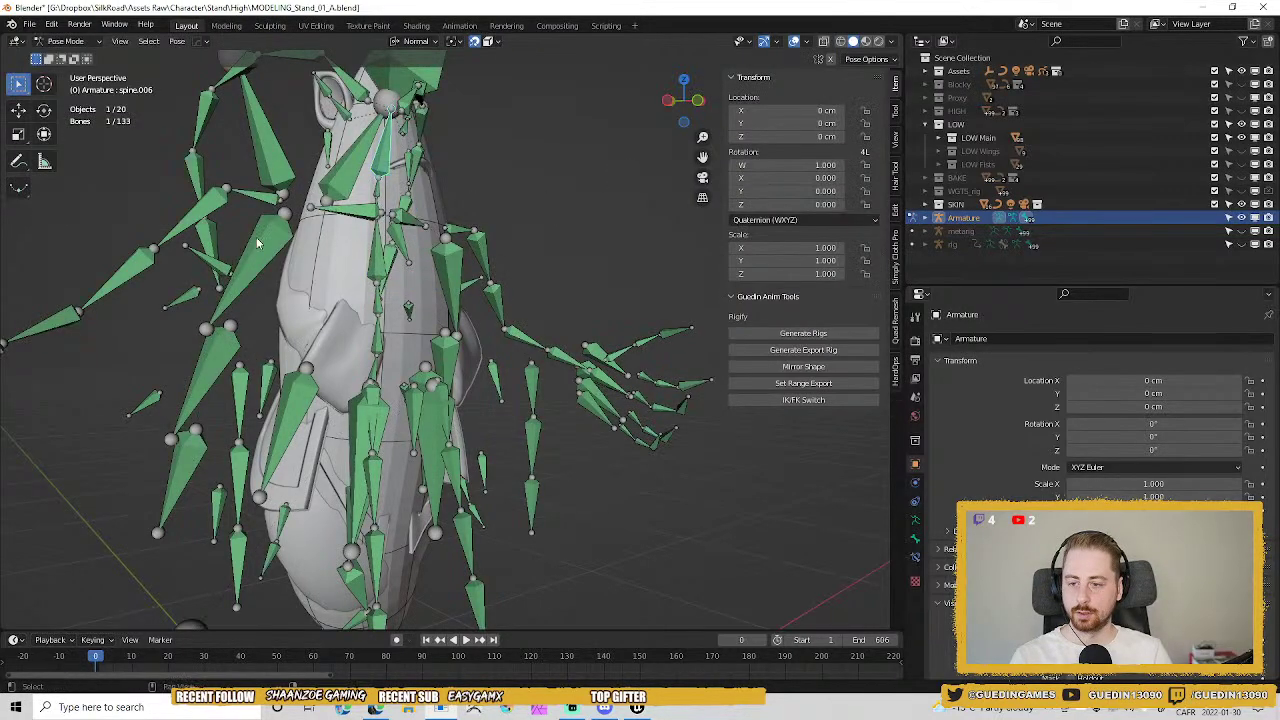
{"action": "middle_click_drag", "start_coordinate": [428, 279], "coordinate": [482, 262]}
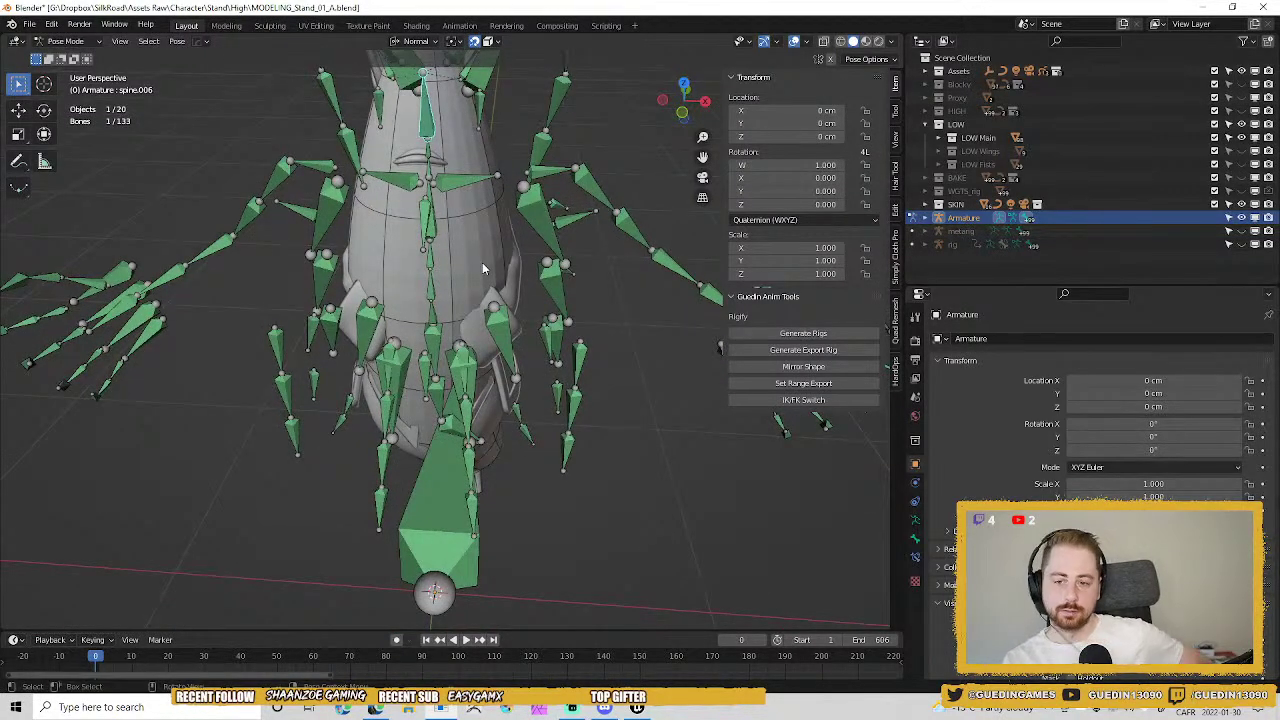
{"action": "middle_click_drag", "start_coordinate": [482, 262], "coordinate": [502, 236]}
{"action": "key", "text": "Tab"}
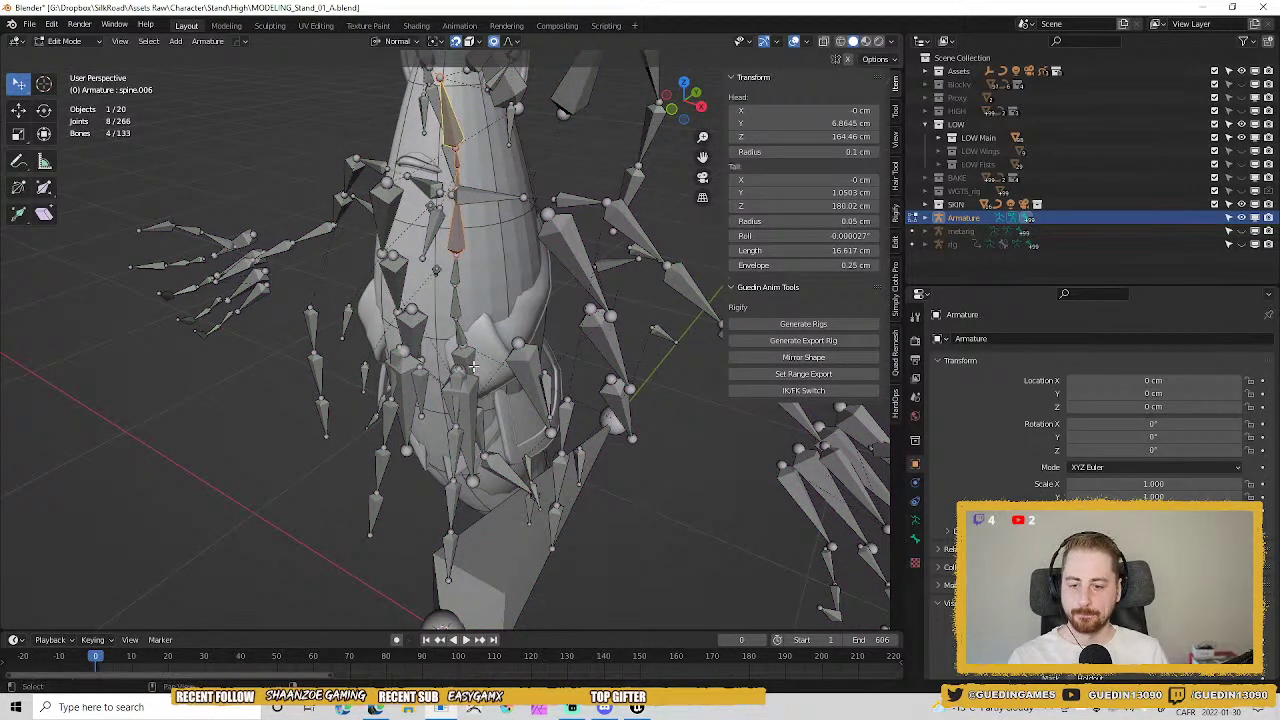
{"action": "middle_click_drag", "start_coordinate": [467, 345], "coordinate": [574, 511]}
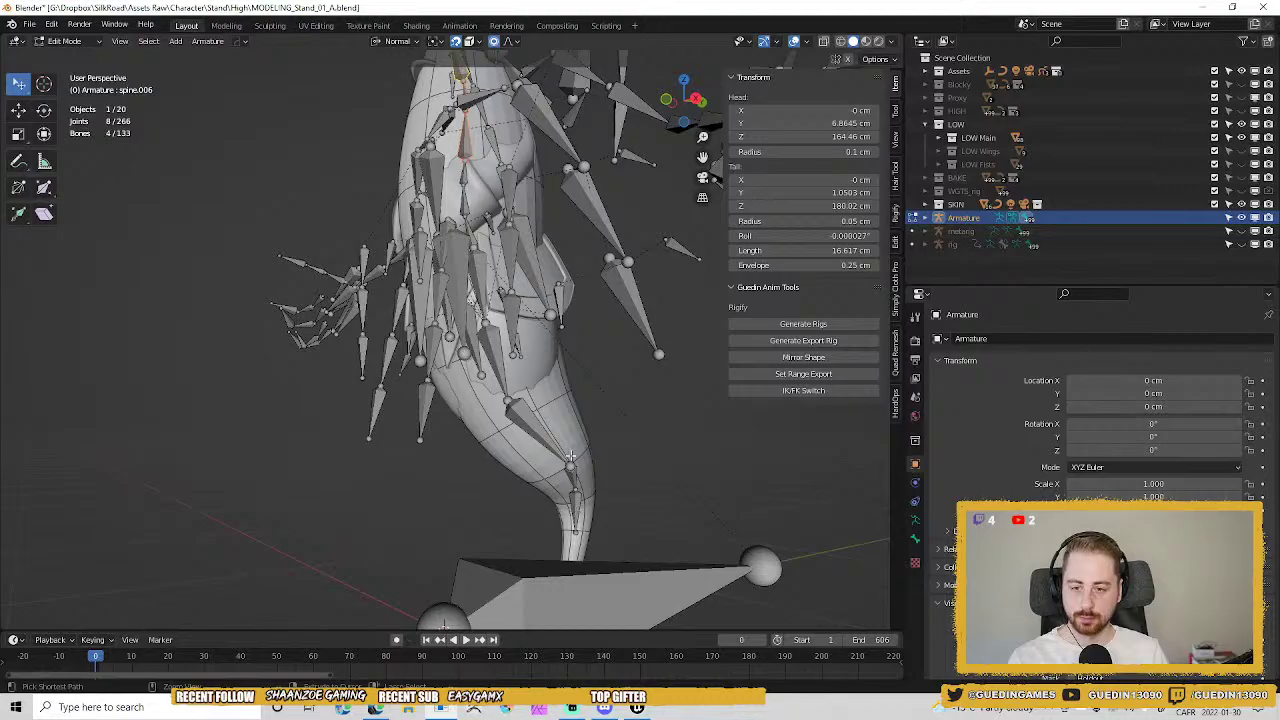
{"action": "left_click", "coordinate": [570, 456], "text": "ctrl"}
{"action": "middle_click_drag", "start_coordinate": [570, 456], "coordinate": [487, 268]}
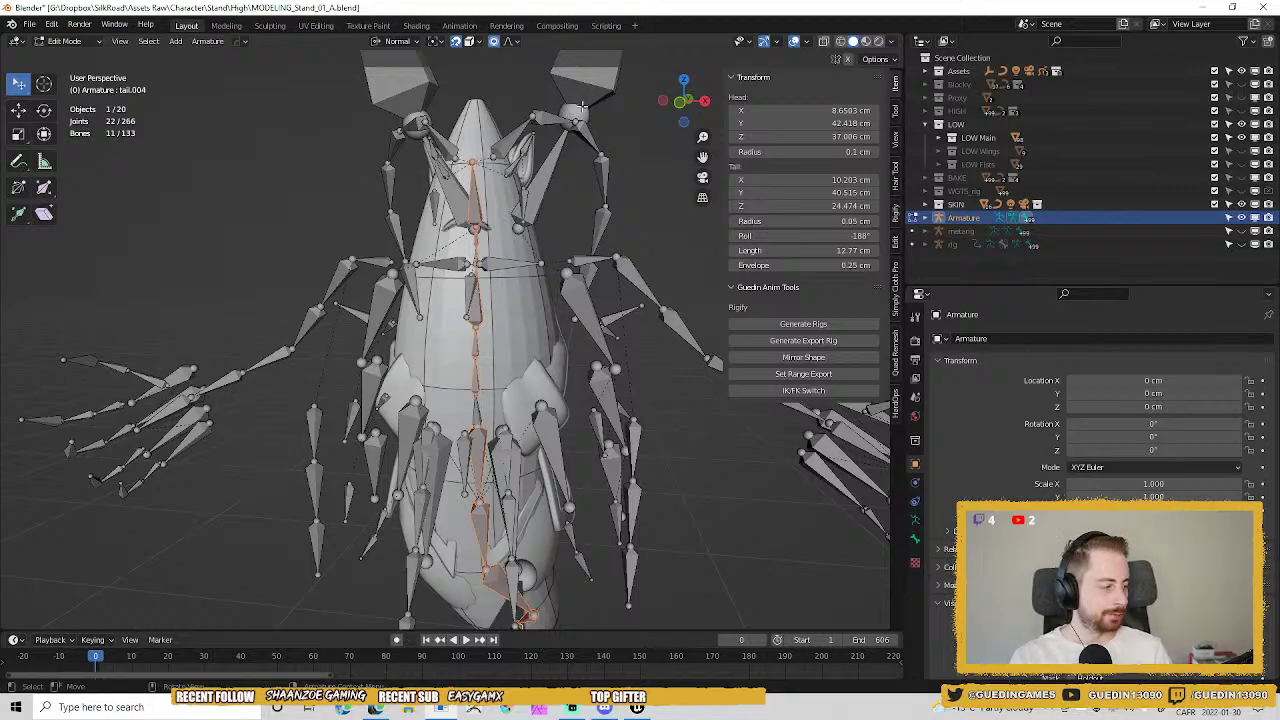
{"action": "middle_click_drag", "start_coordinate": [663, 183], "coordinate": [482, 230]}
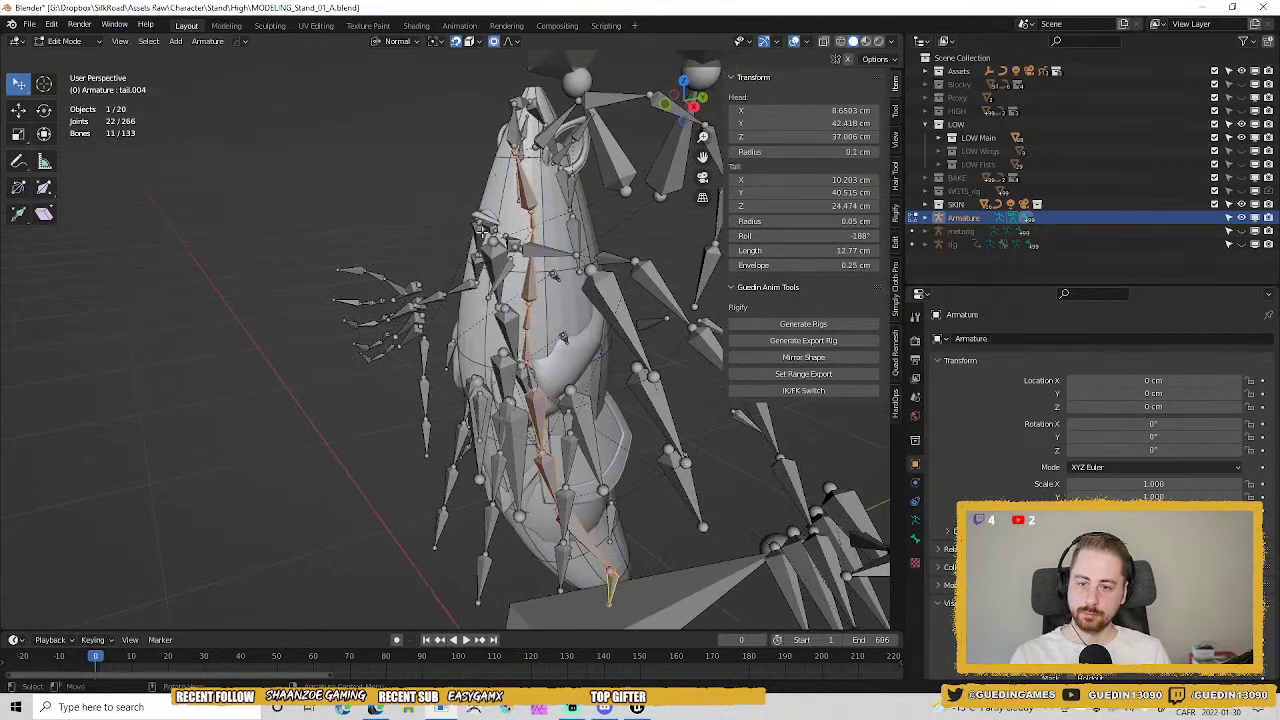
{"action": "key", "text": "Tab"}
{"action": "middle_click_drag", "start_coordinate": [585, 336], "coordinate": [617, 336]}
{"action": "key", "text": "ctrl+Tab"}
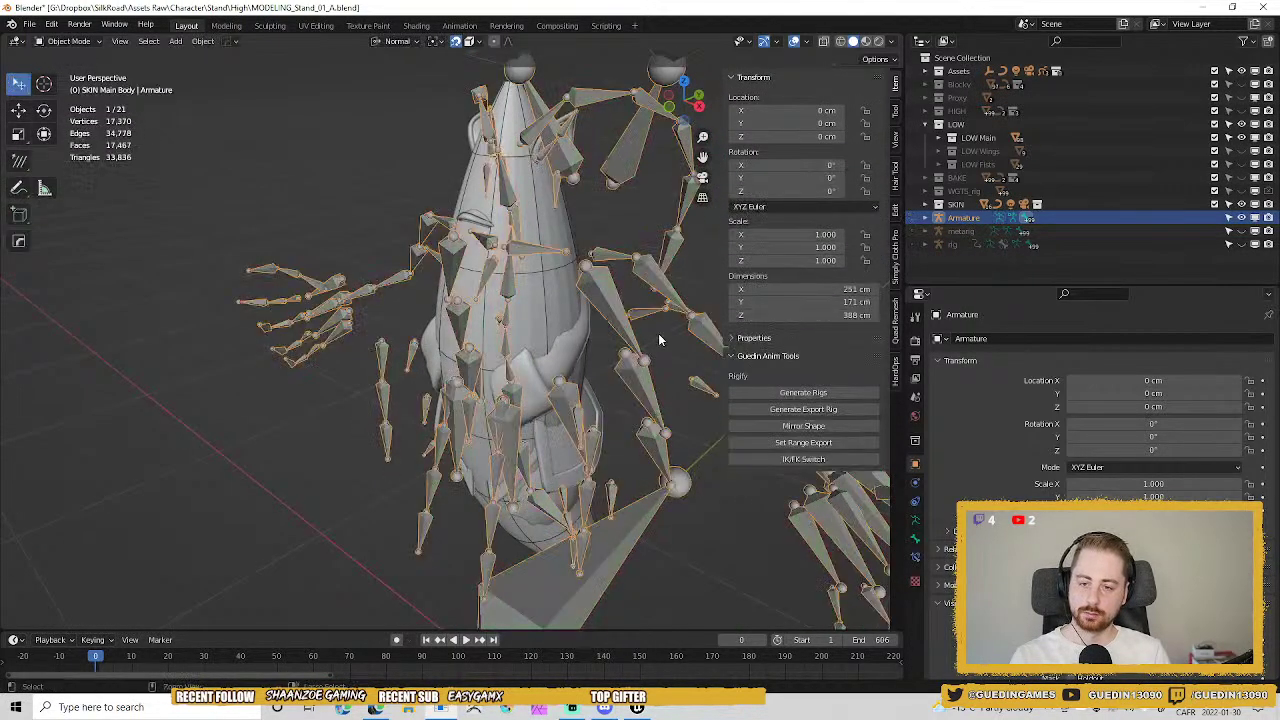
Try parenting the tube curve to the armature with Armature Deform, and undo the parenting.
{"action": "left_click", "coordinate": [534, 246]}
{"action": "middle_click_drag", "start_coordinate": [534, 246], "coordinate": [494, 207]}
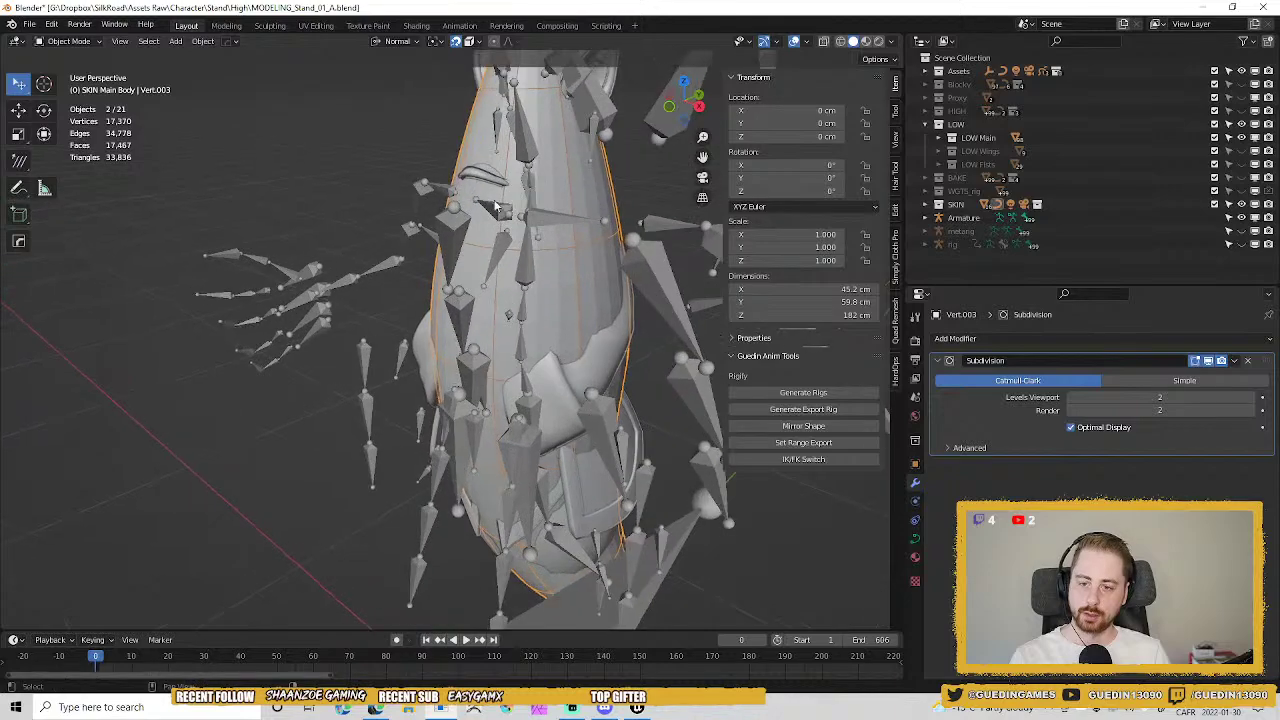
{"action": "left_click", "coordinate": [522, 143], "text": "shift"}
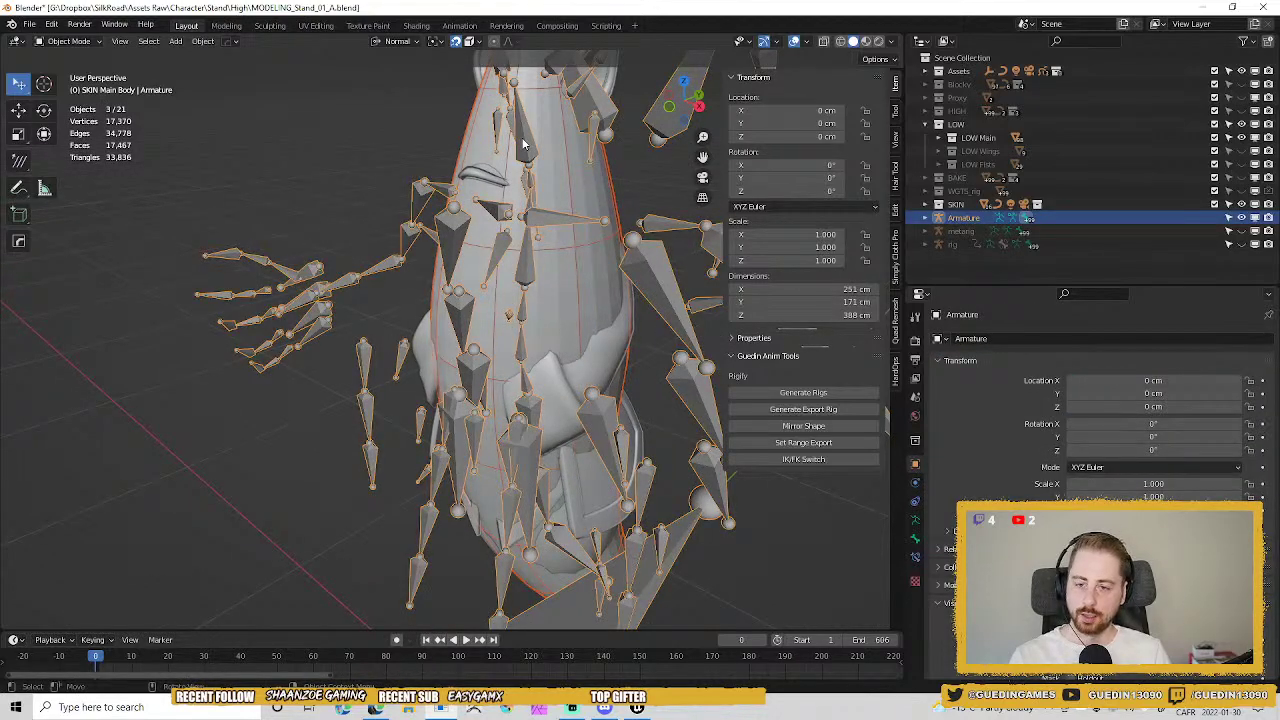
{"action": "key", "text": "ctrl+p"}
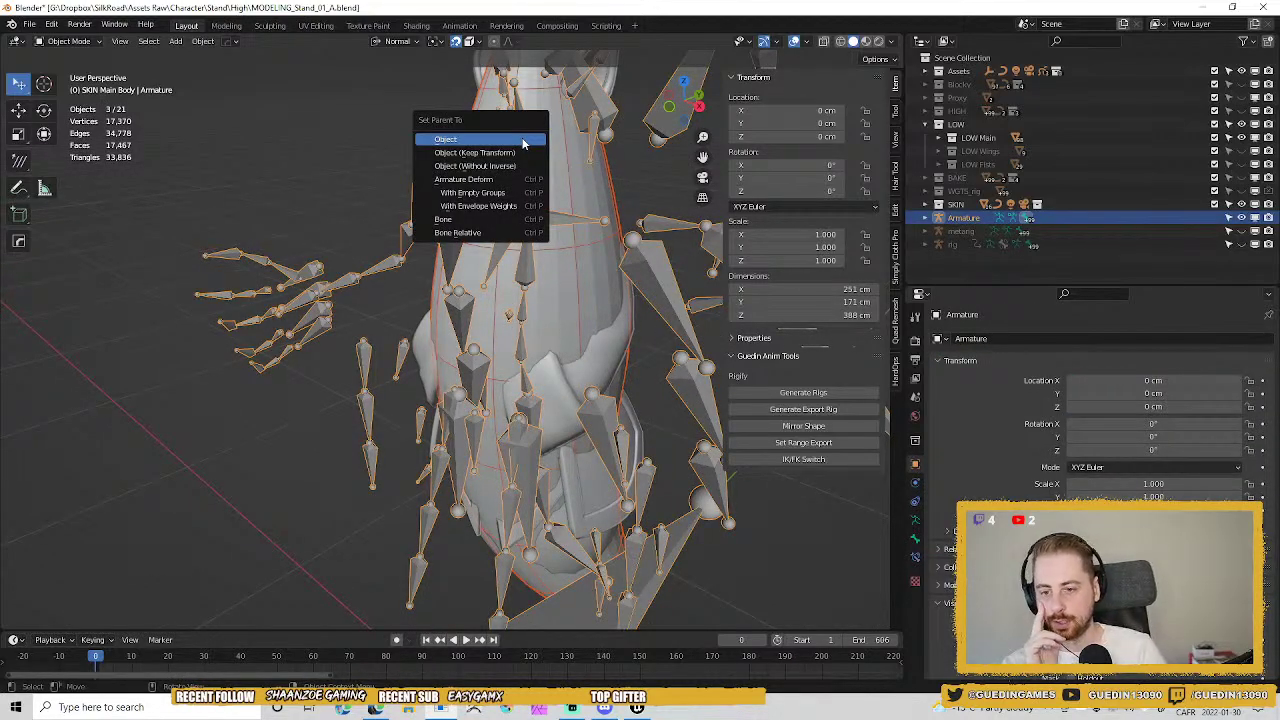
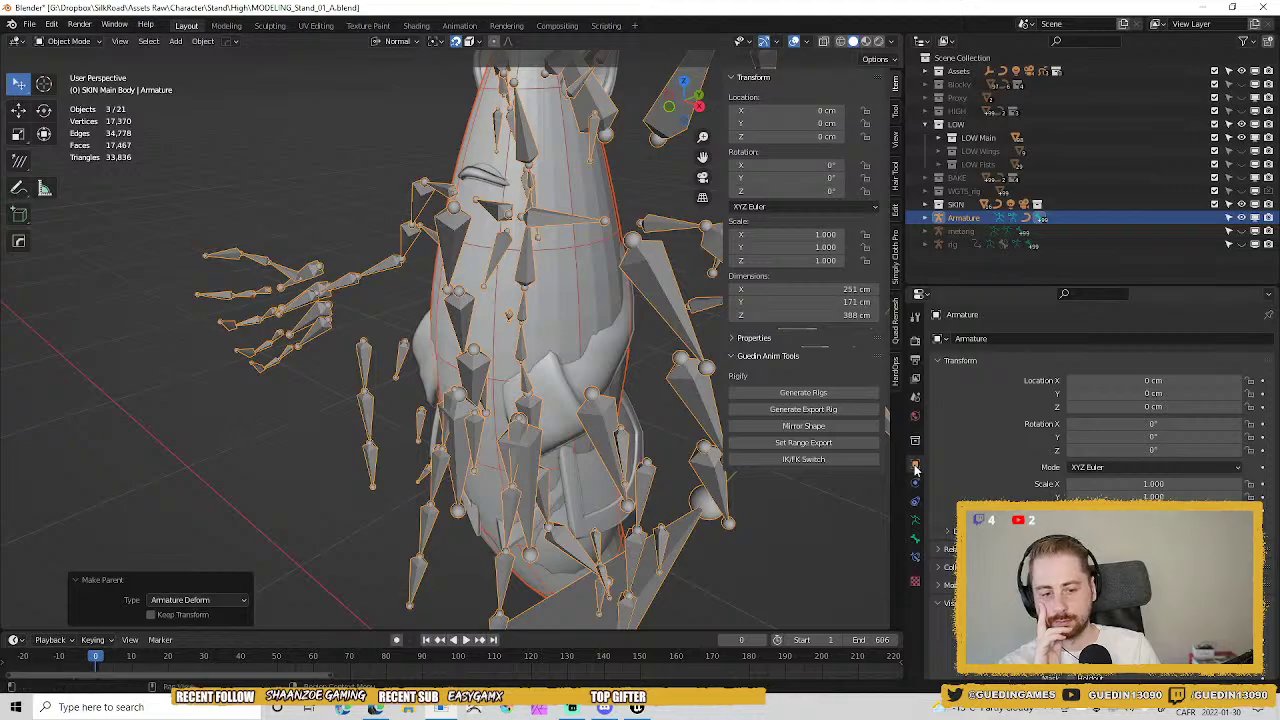
{"action": "left_click", "coordinate": [918, 523]}
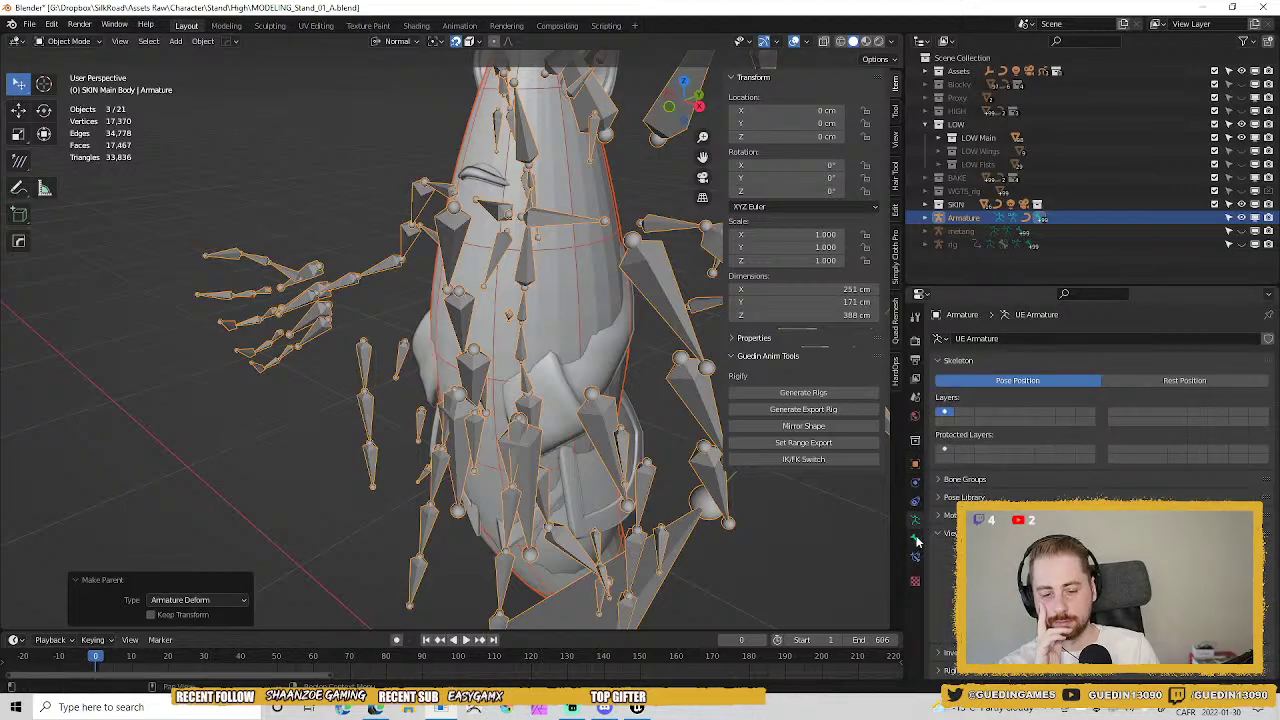
{"action": "left_click", "coordinate": [917, 540]}
{"action": "key", "text": "ctrl+z"}
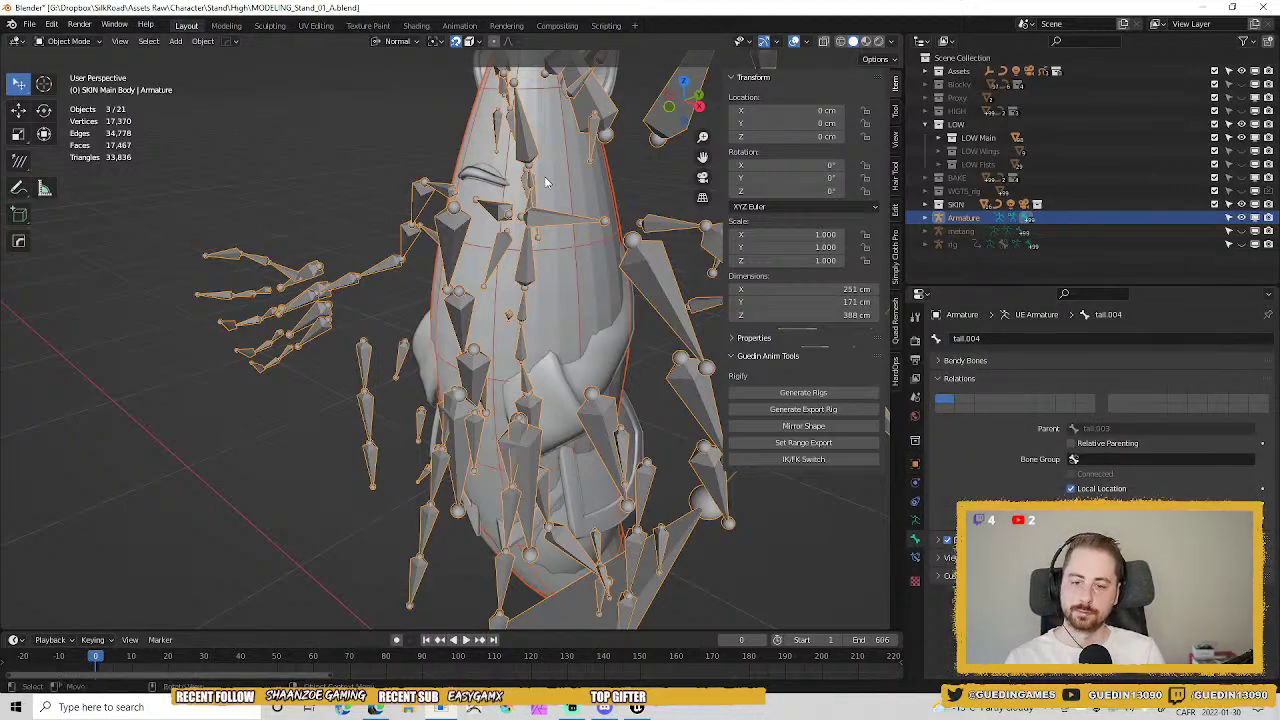
Try parenting the tube to the armature again after reselecting both, and undo back past the selection.
{"action": "left_click", "coordinate": [544, 180], "text": "shift"}
{"action": "key", "text": "ctrl+p"}
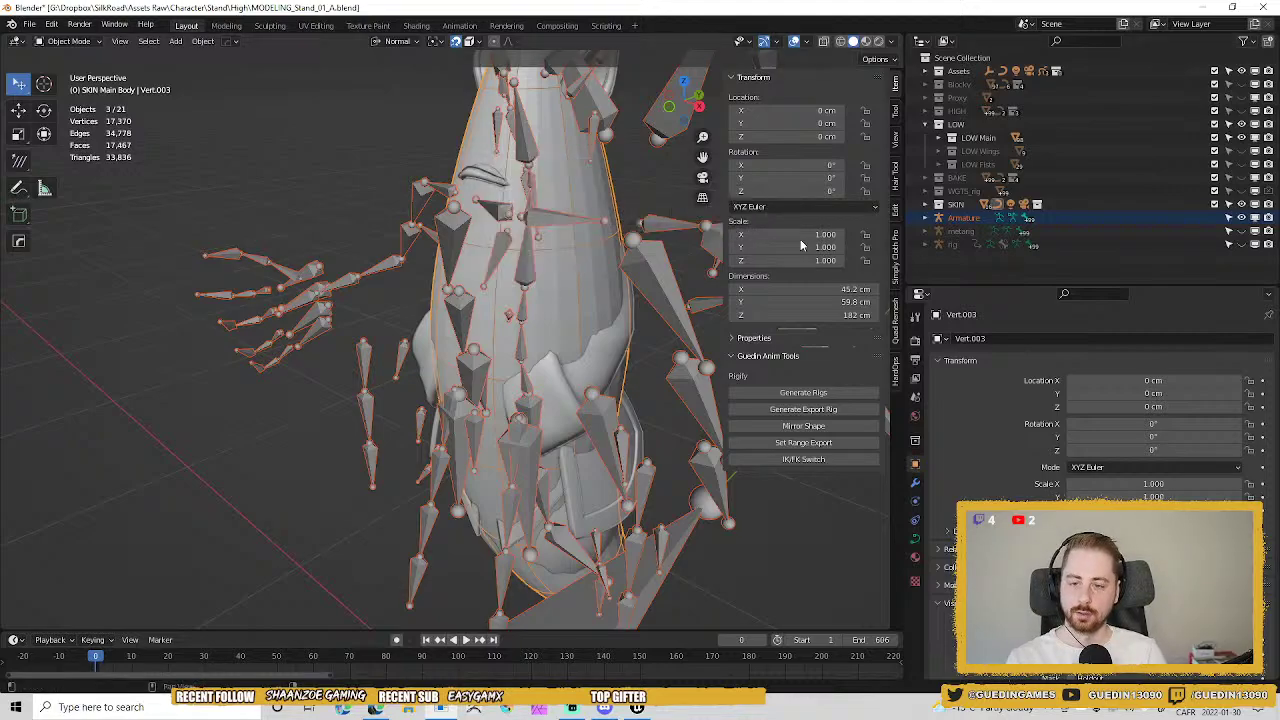
{"action": "left_click", "coordinate": [522, 142], "text": "shift"}
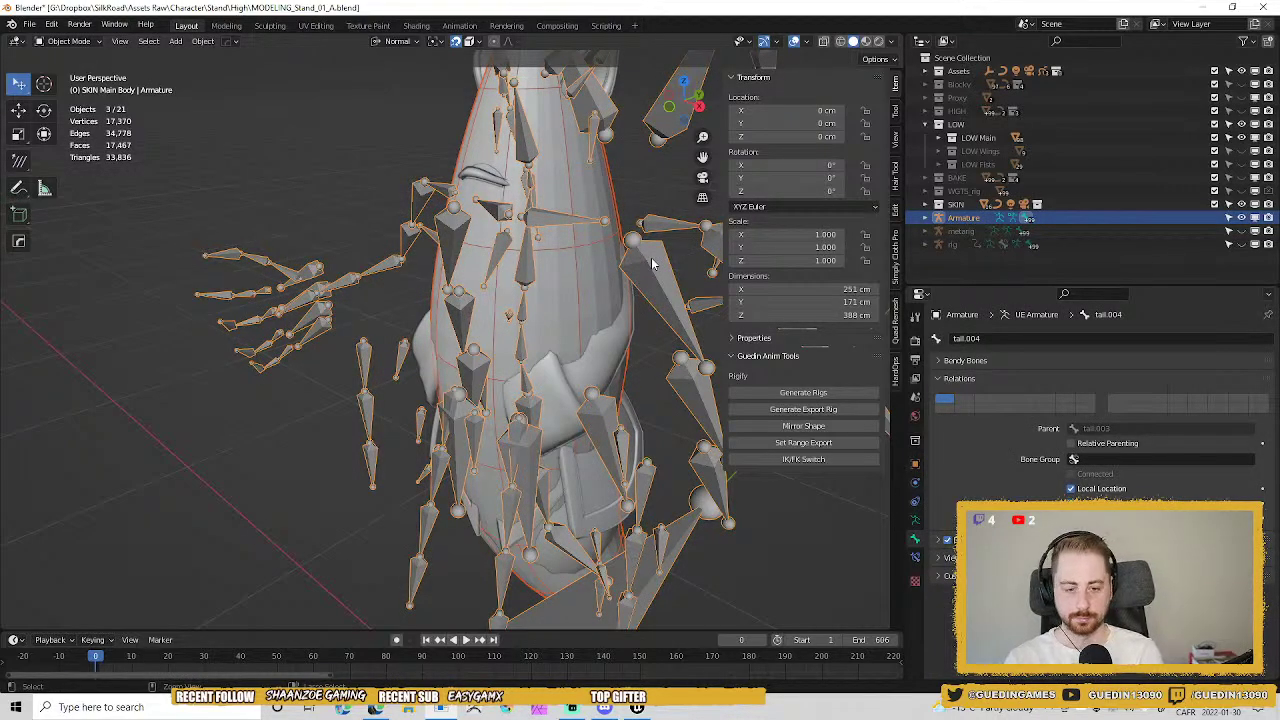
{"action": "key", "text": "ctrl+p"}
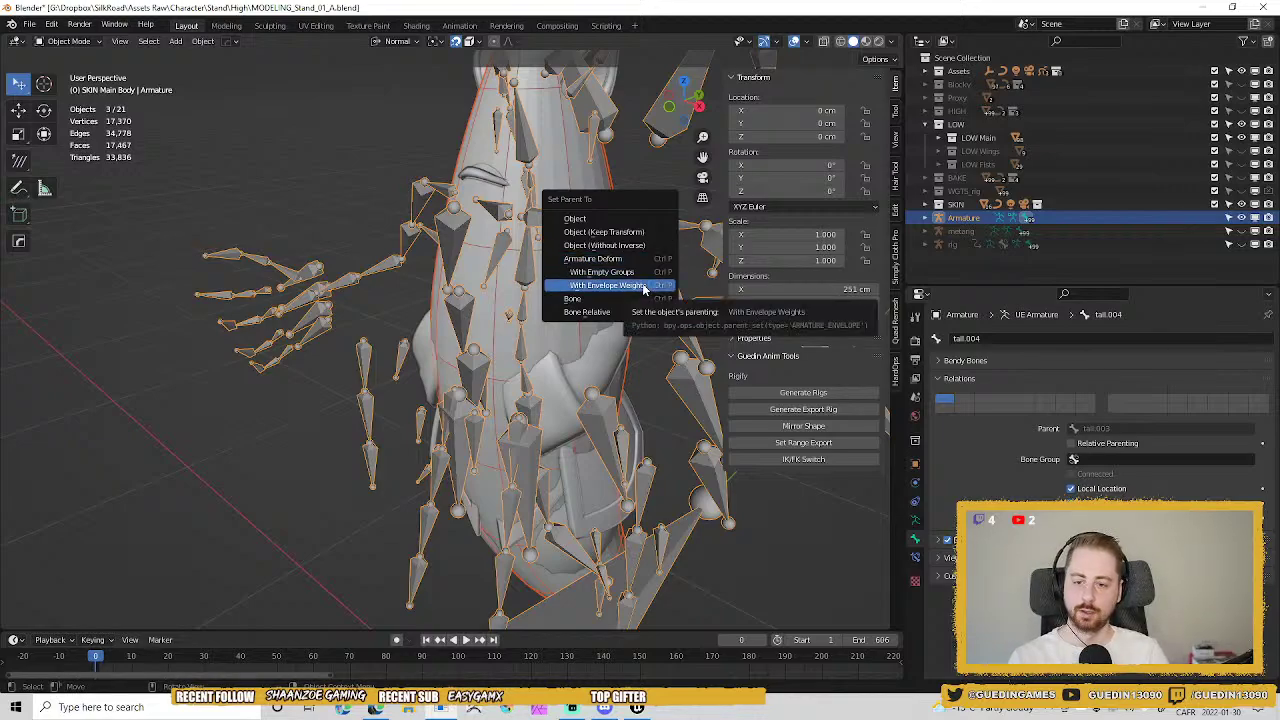
{"action": "middle_click_drag", "start_coordinate": [590, 238], "coordinate": [547, 277]}
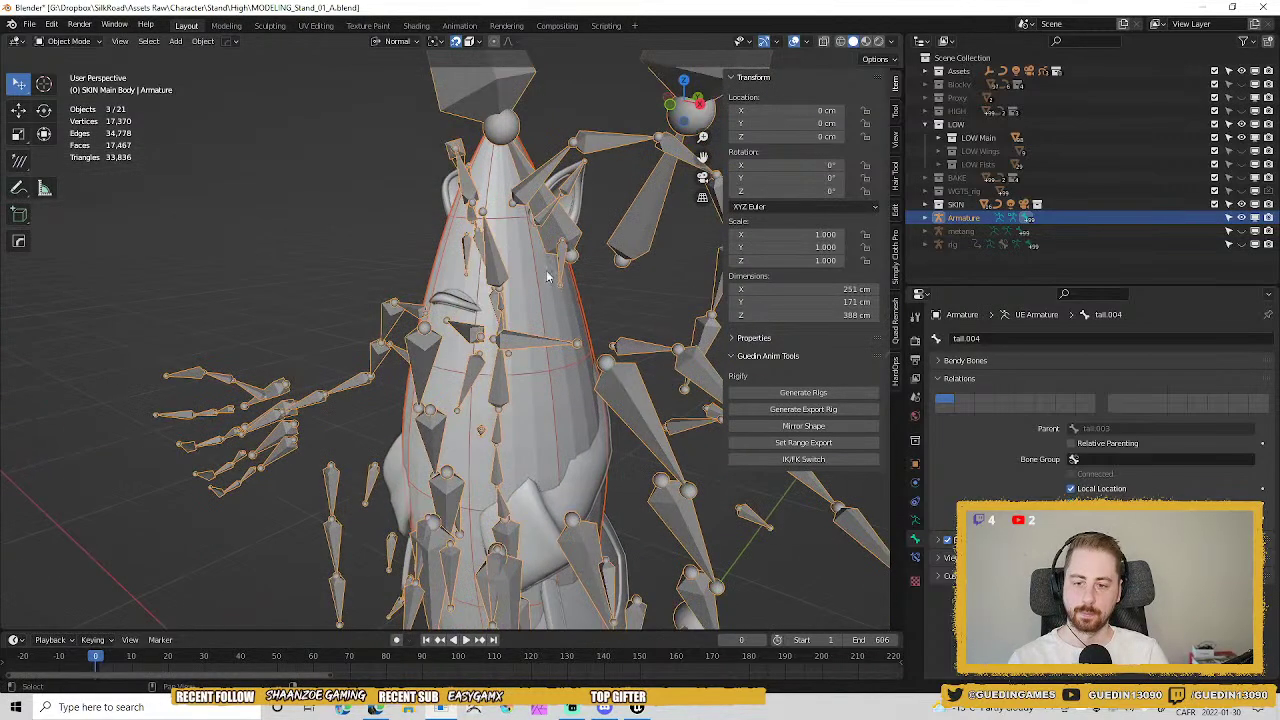
{"action": "key", "text": "ctrl+z"}
{"action": "left_click", "coordinate": [490, 263], "text": "shift"}
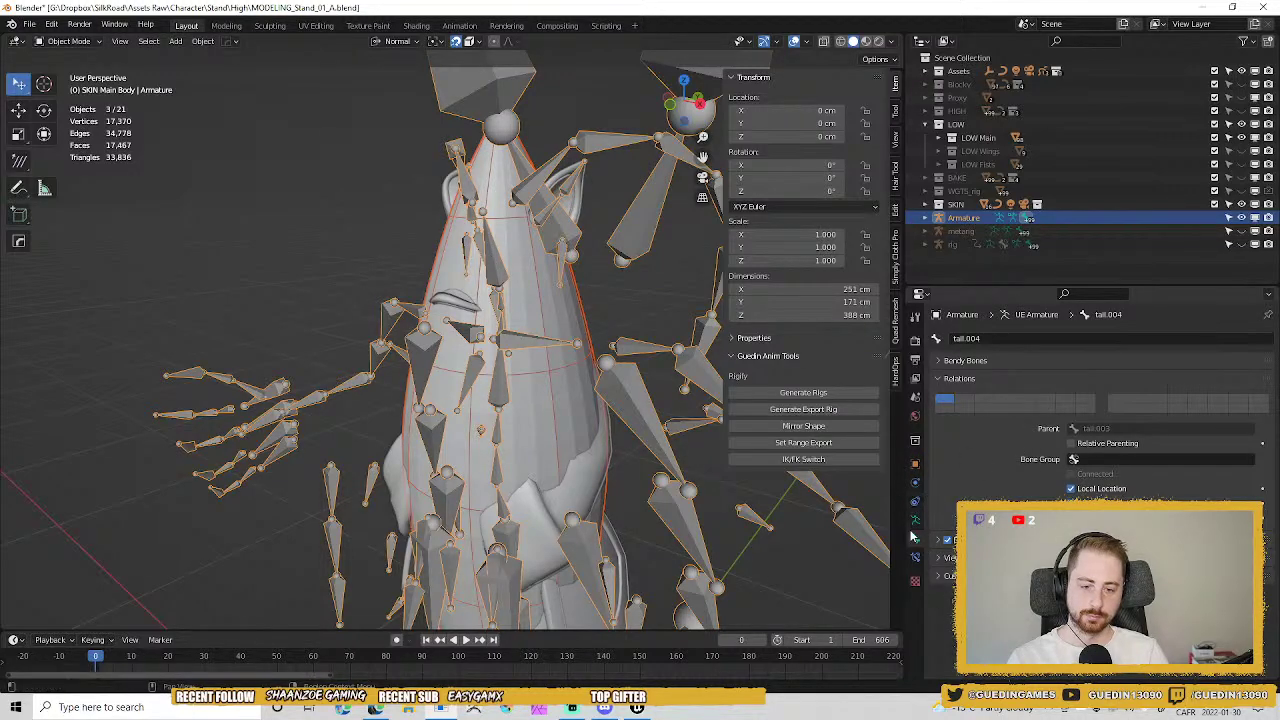
{"action": "key", "text": "ctrl+z"}
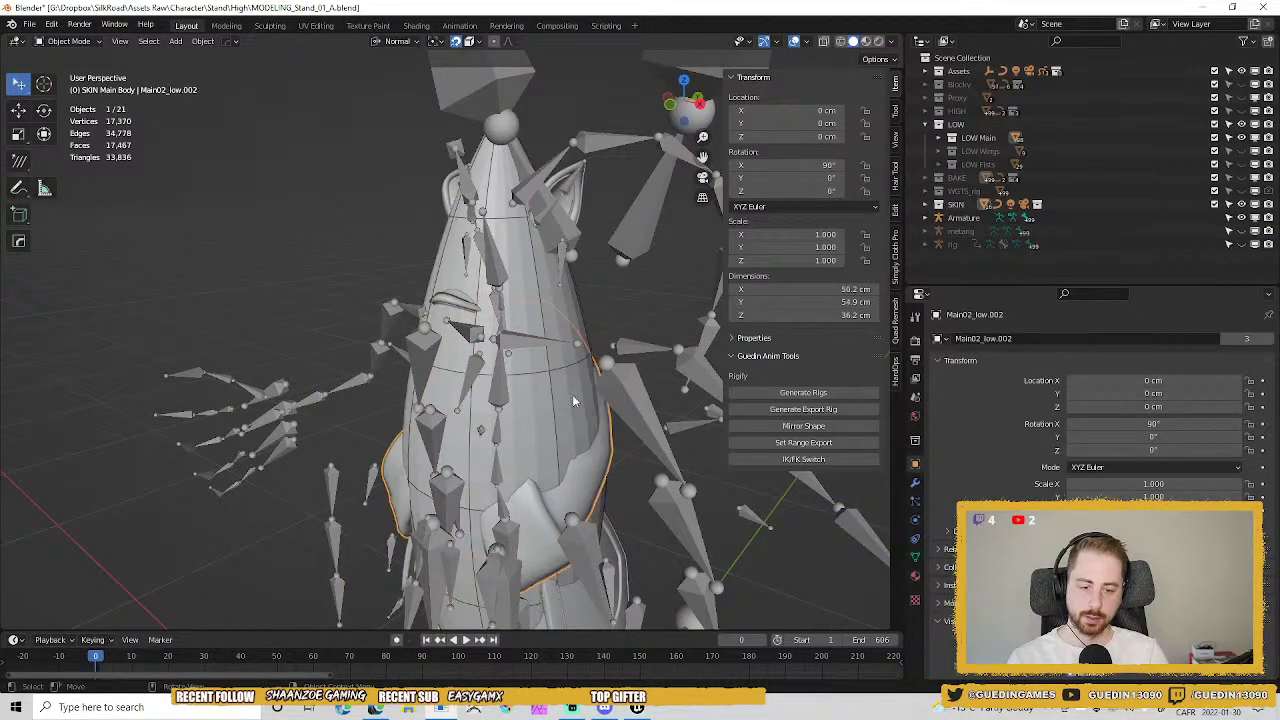
Show the tube's modifiers, add the armature to the selection, and try parenting the tube With Envelope Weights.
{"action": "left_click", "coordinate": [914, 483]}
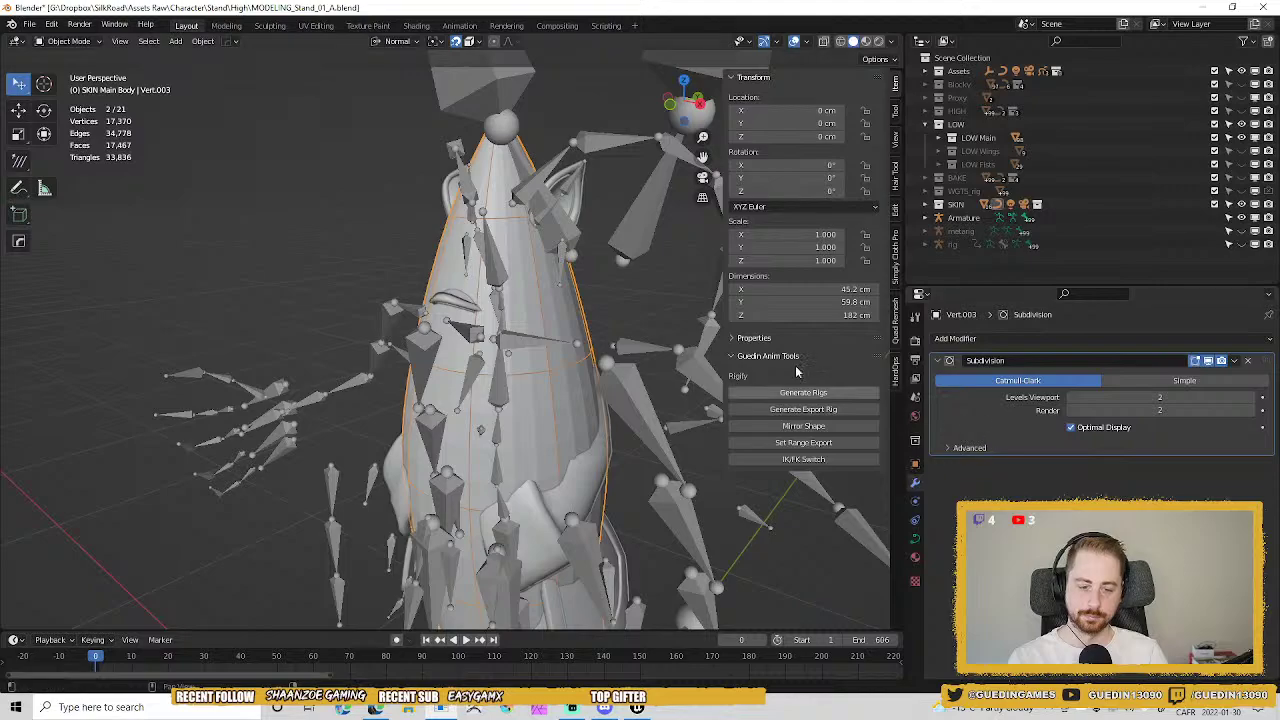
{"action": "left_click", "coordinate": [493, 254], "text": "shift"}
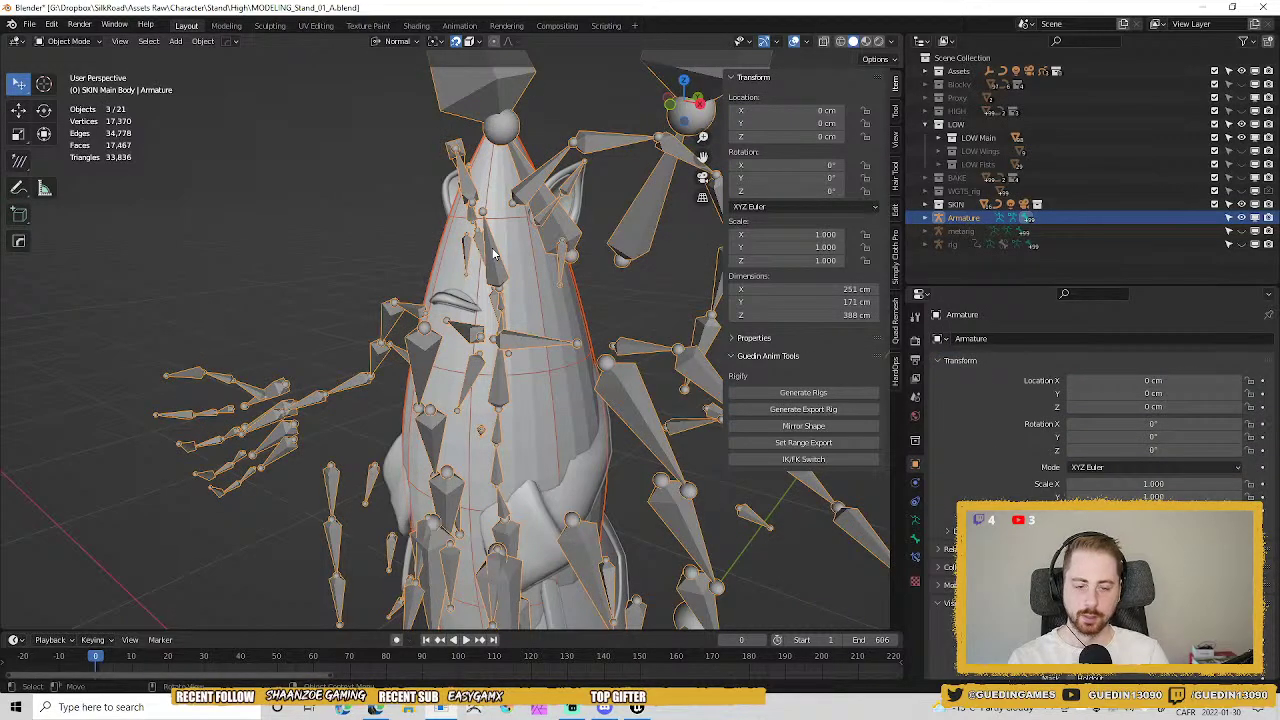
{"action": "key", "text": "ctrl+p"}
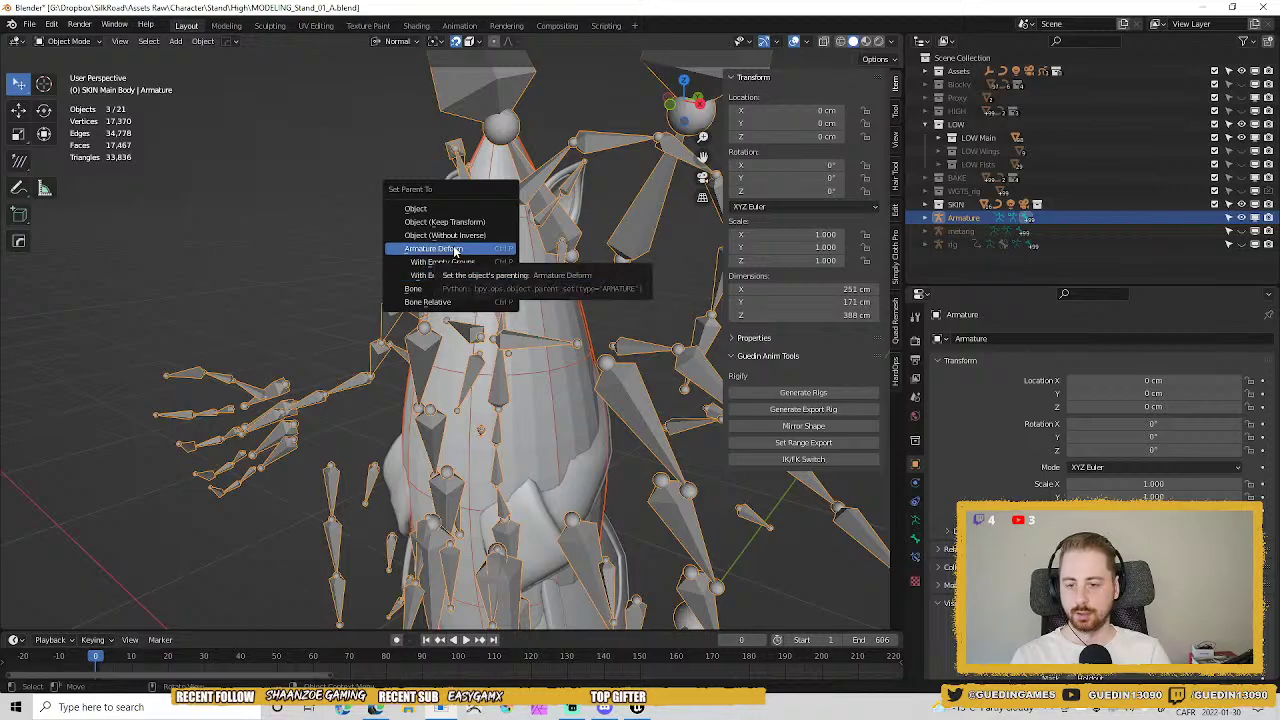
{"action": "left_click", "coordinate": [459, 276]}
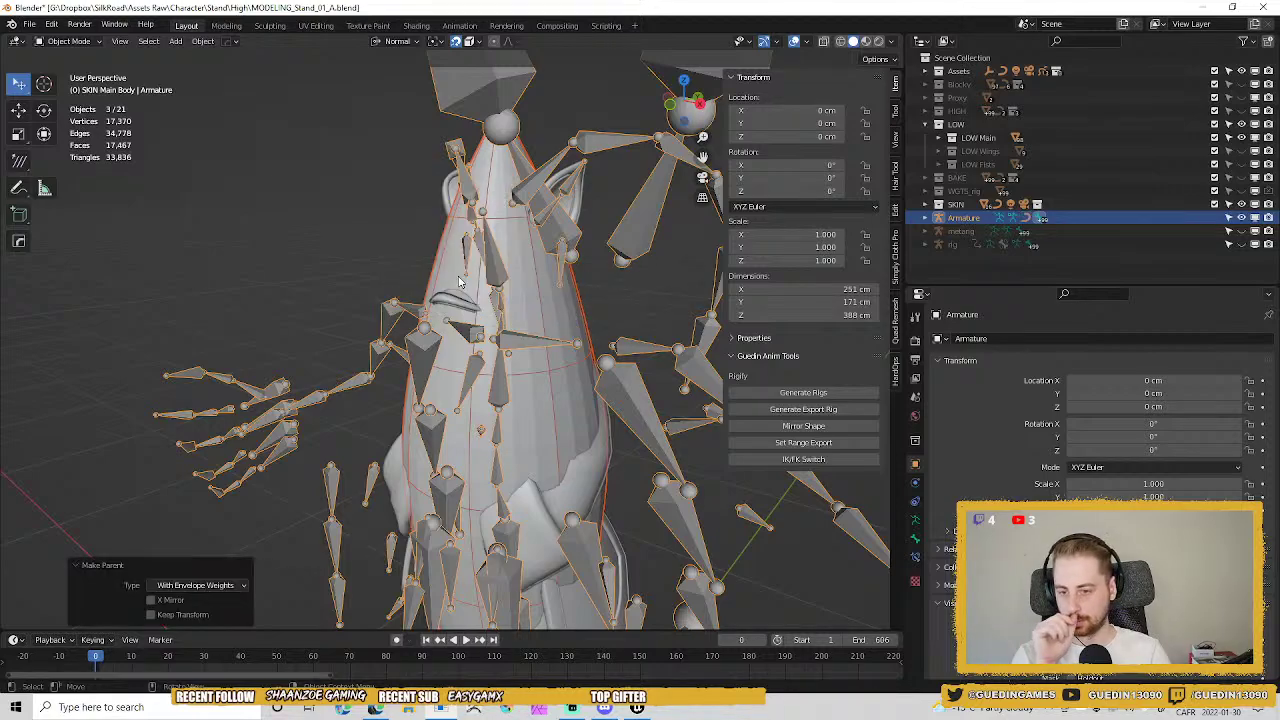
{"action": "middle_click_drag", "start_coordinate": [240, 591], "coordinate": [407, 438]}
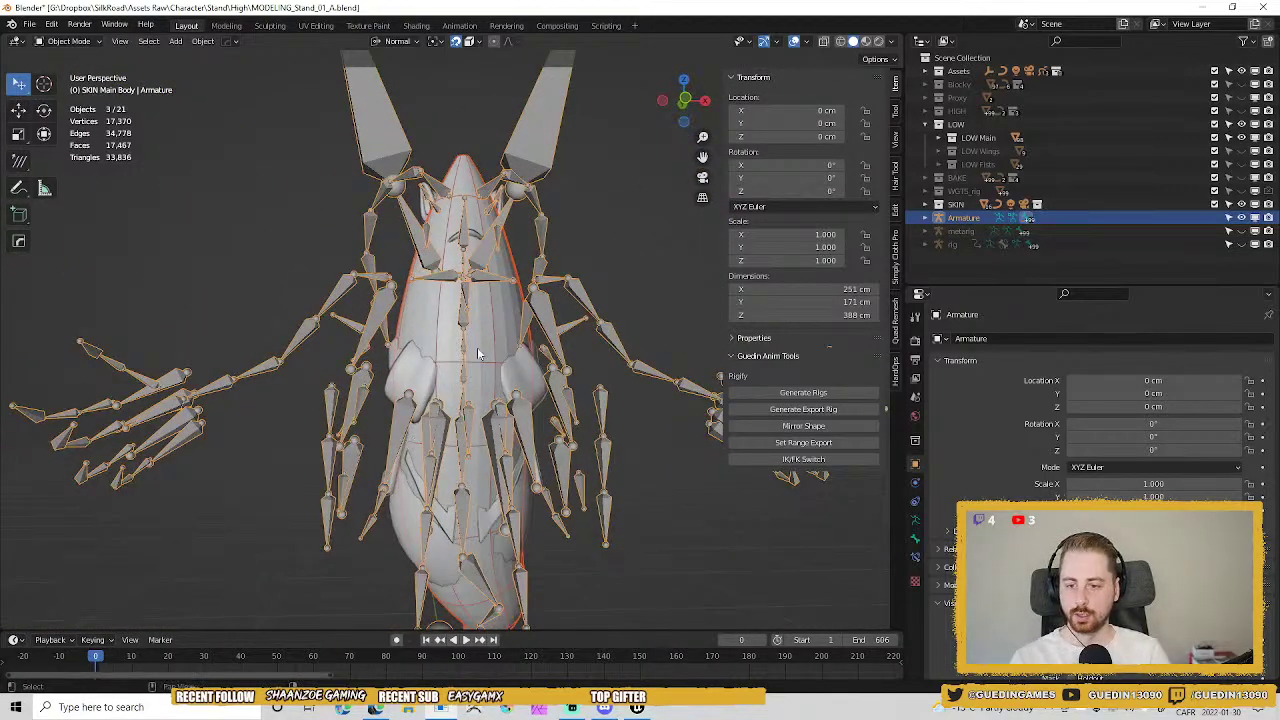
{"action": "middle_click_drag", "start_coordinate": [481, 355], "coordinate": [435, 316]}
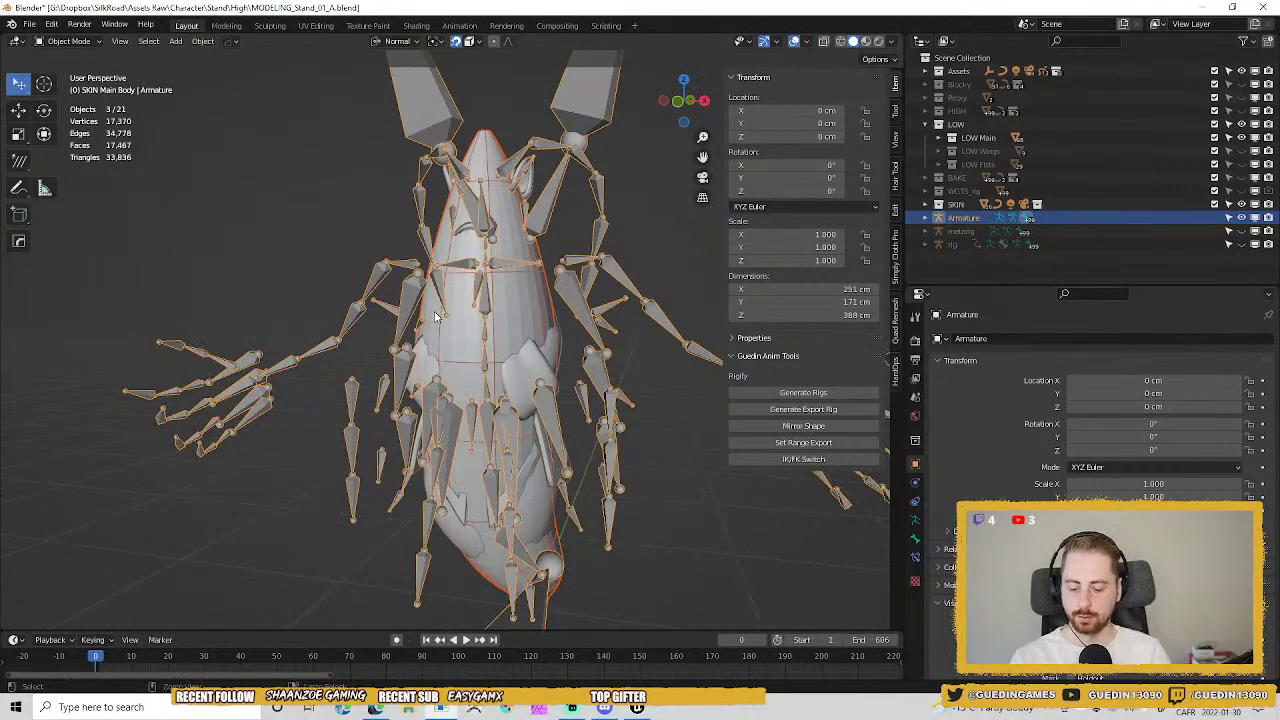
Parent the tube to the armature with Armature Deform and inspect the tube's modifier stack.
{"action": "key", "text": "ctrl+p"}
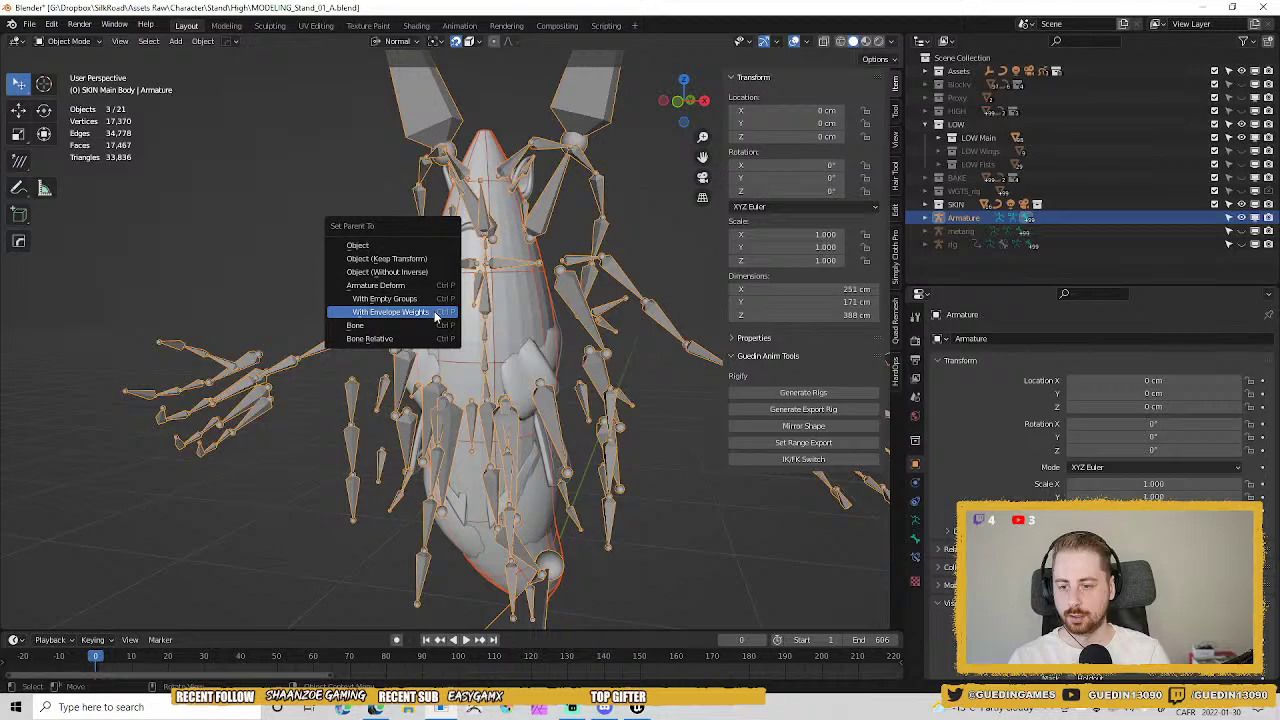
{"action": "left_click", "coordinate": [393, 286]}
{"action": "left_click", "coordinate": [915, 540]}
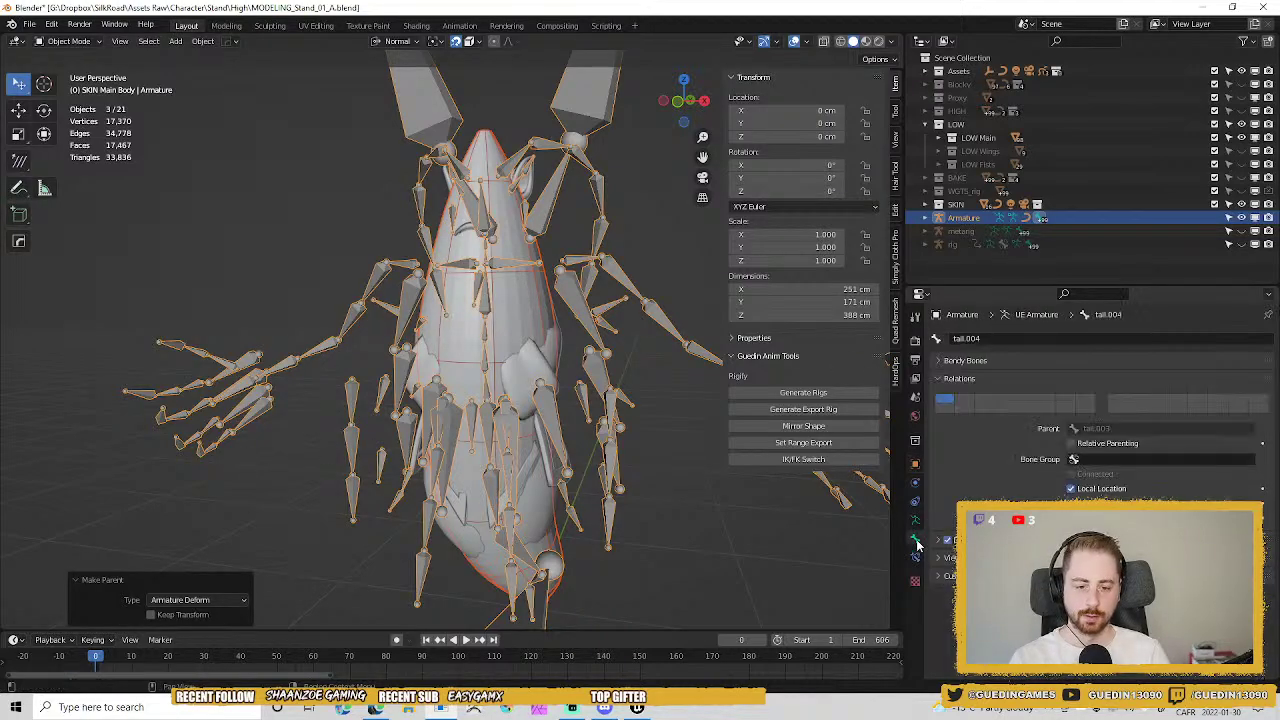
{"action": "left_click", "coordinate": [916, 524]}
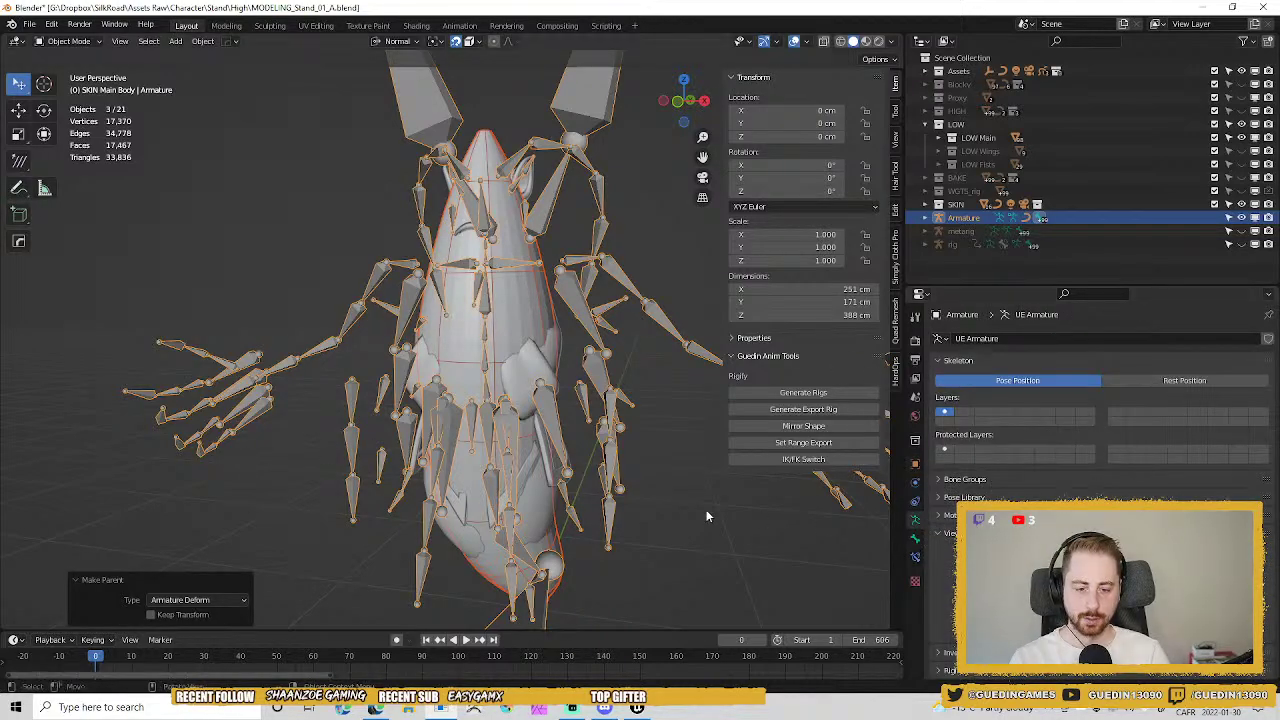
{"action": "left_click", "coordinate": [515, 302]}
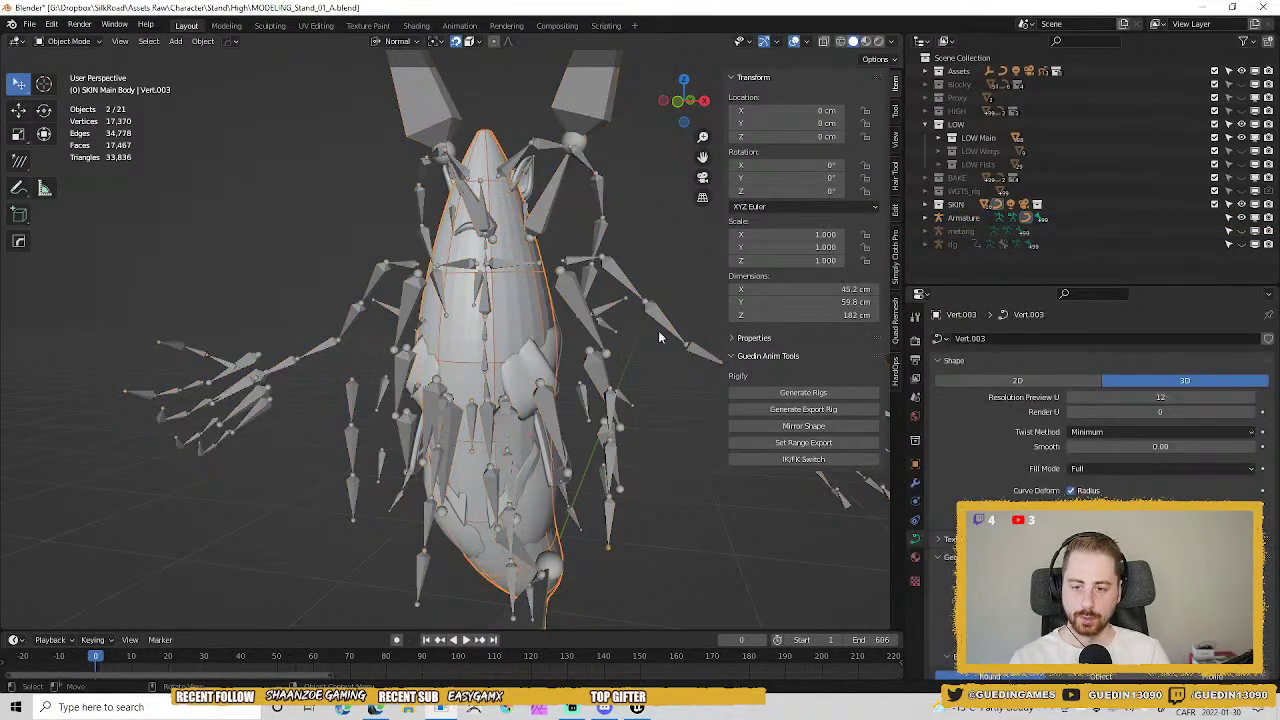
{"action": "left_click", "coordinate": [915, 482]}
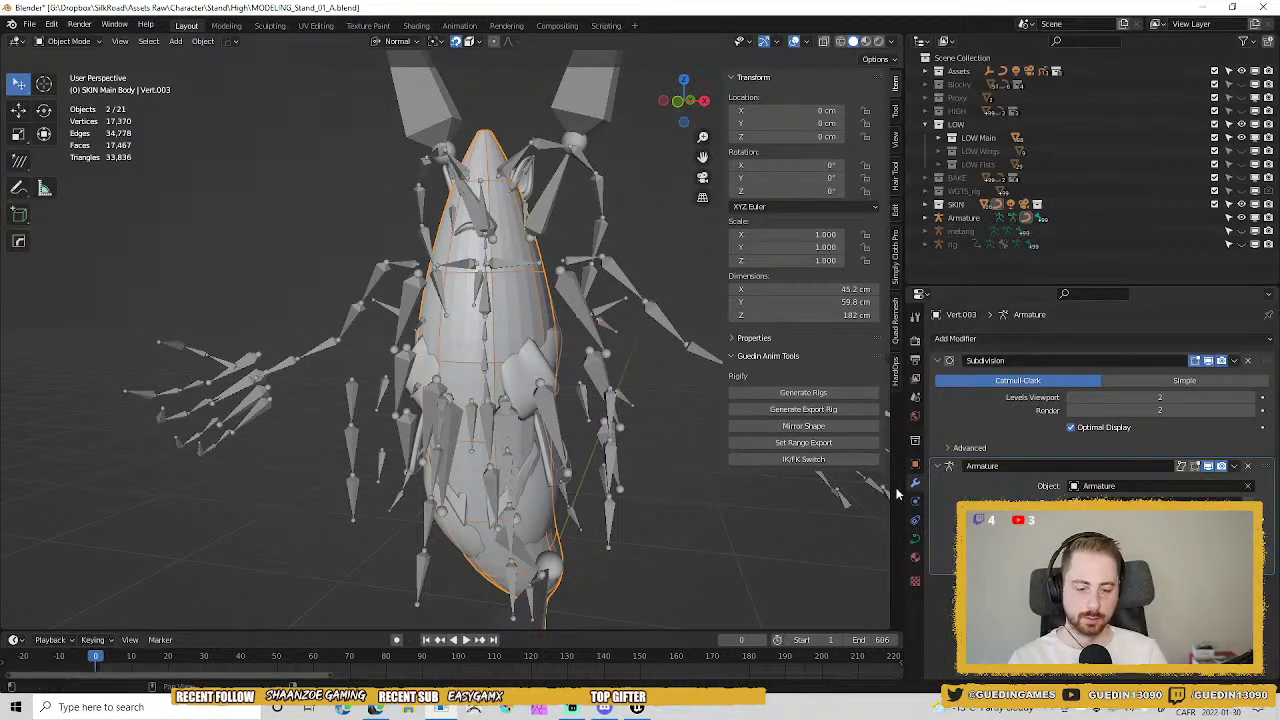
{"action": "key", "text": "Tab"}
{"action": "key", "text": "Tab"}
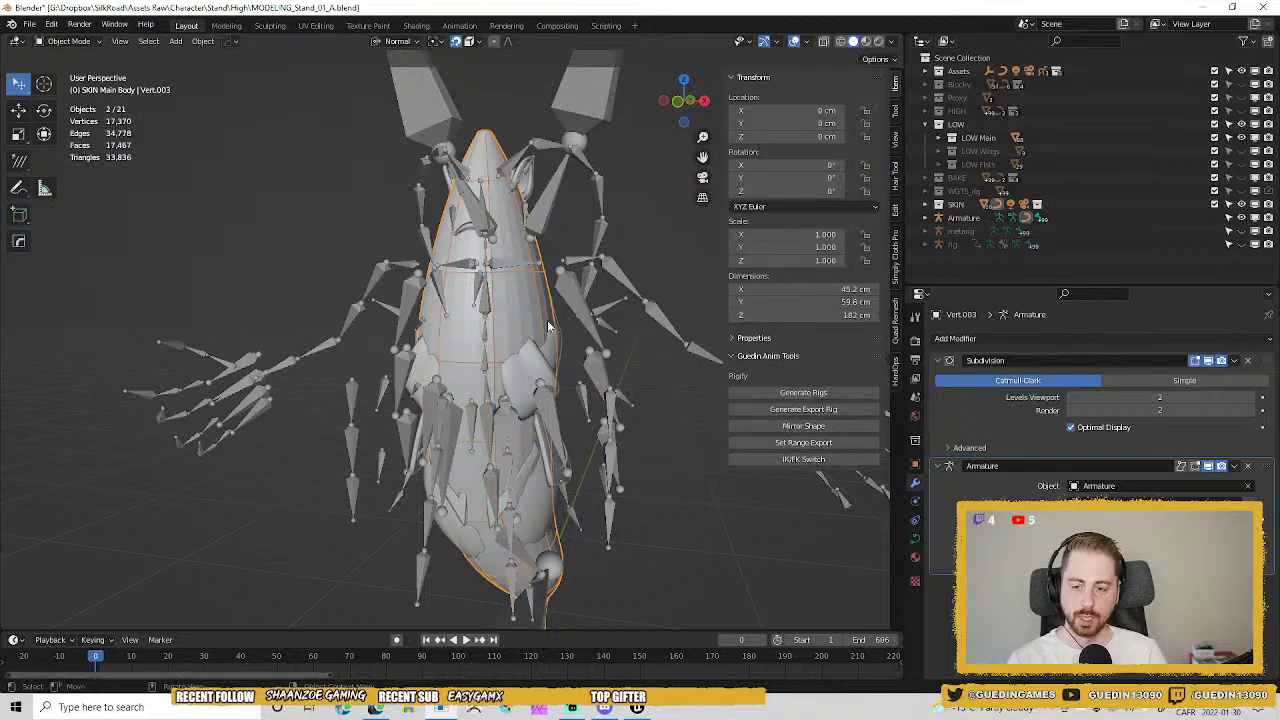
Undo the Armature Deform parenting and reselect the tube together with the armature.
{"action": "left_click", "coordinate": [517, 323], "text": "shift"}
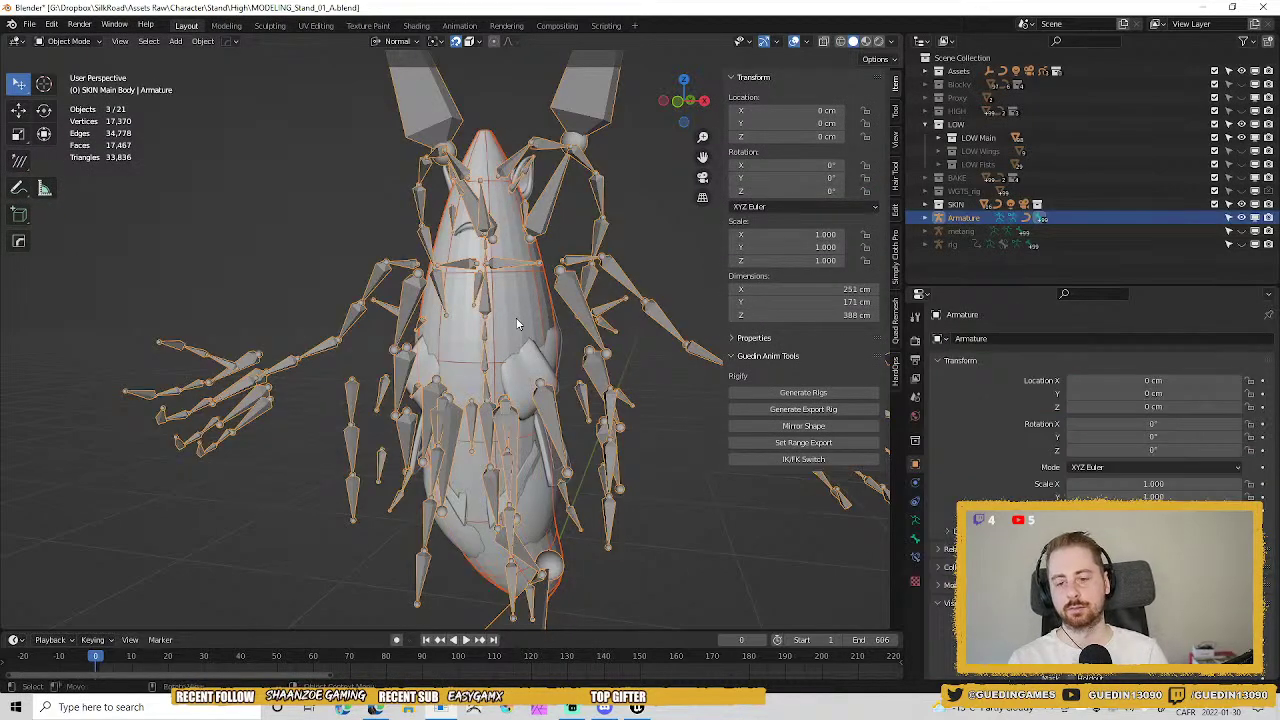
{"action": "key", "text": "ctrl+z"}
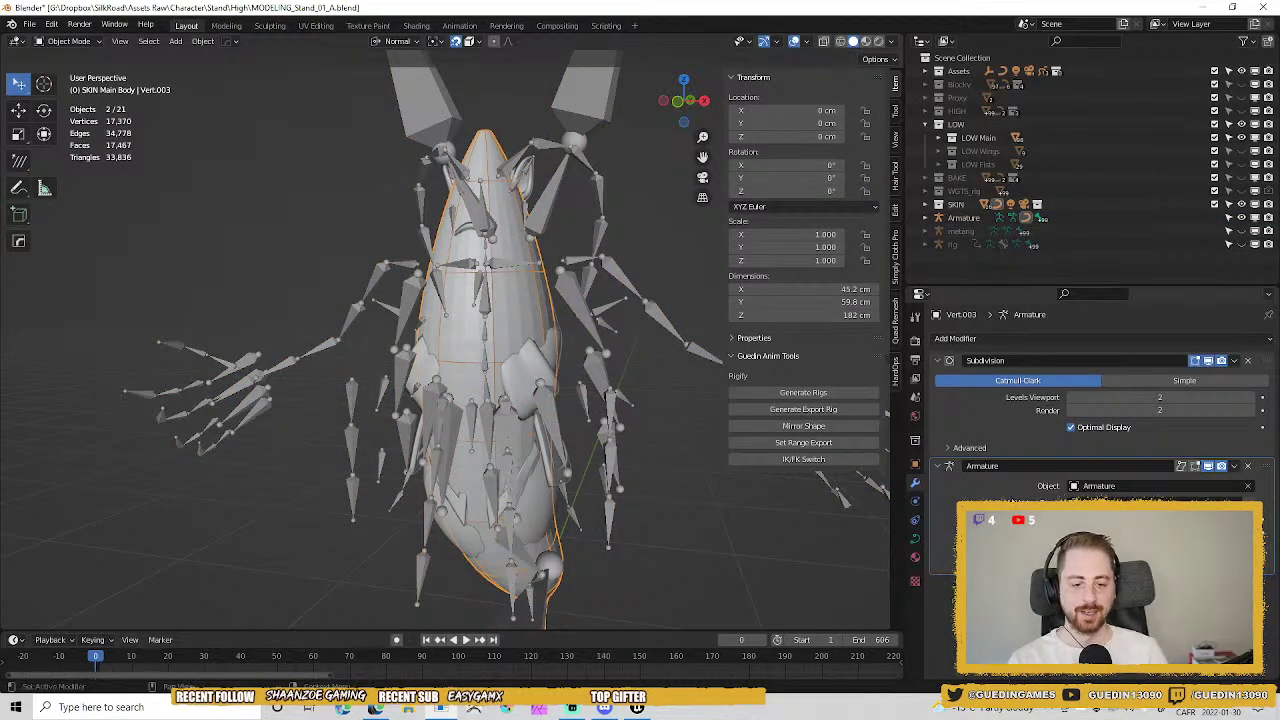
{"action": "left_click", "coordinate": [883, 489], "text": "shift"}
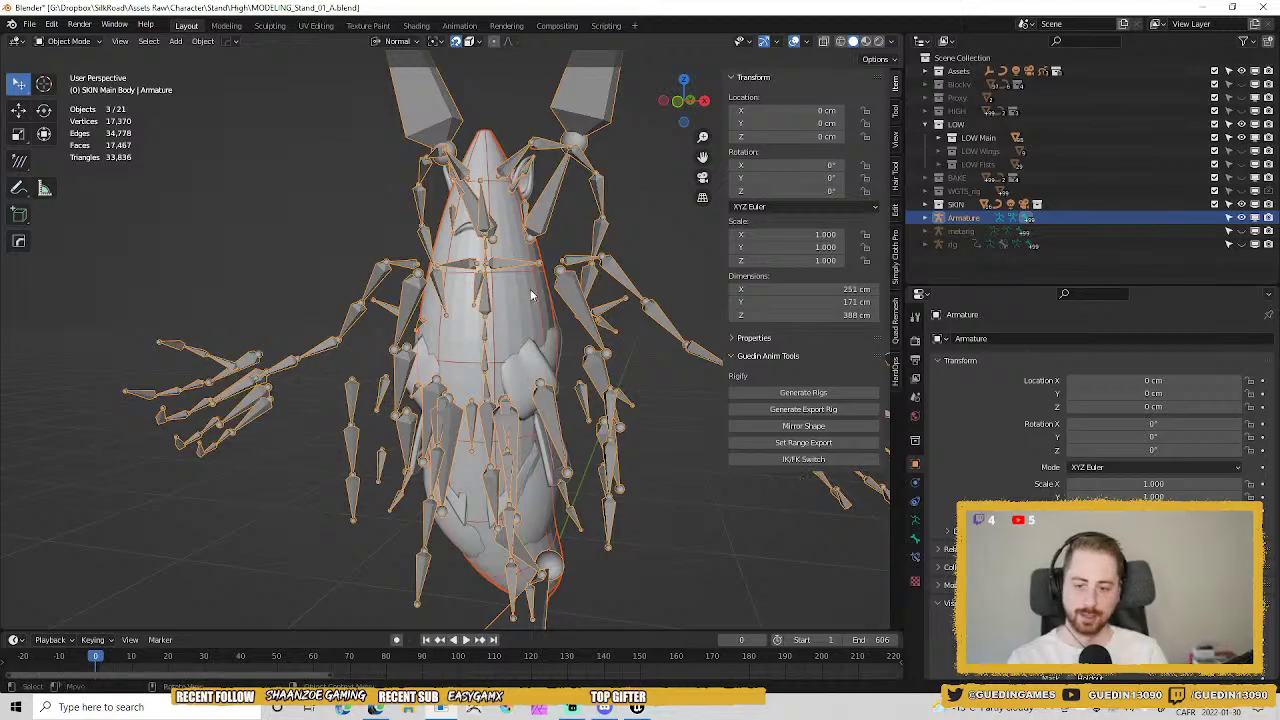
Convert the tube curve to a mesh and try parenting it to the armature With Automatic Weights.
{"action": "key", "text": "ctrl+z"}
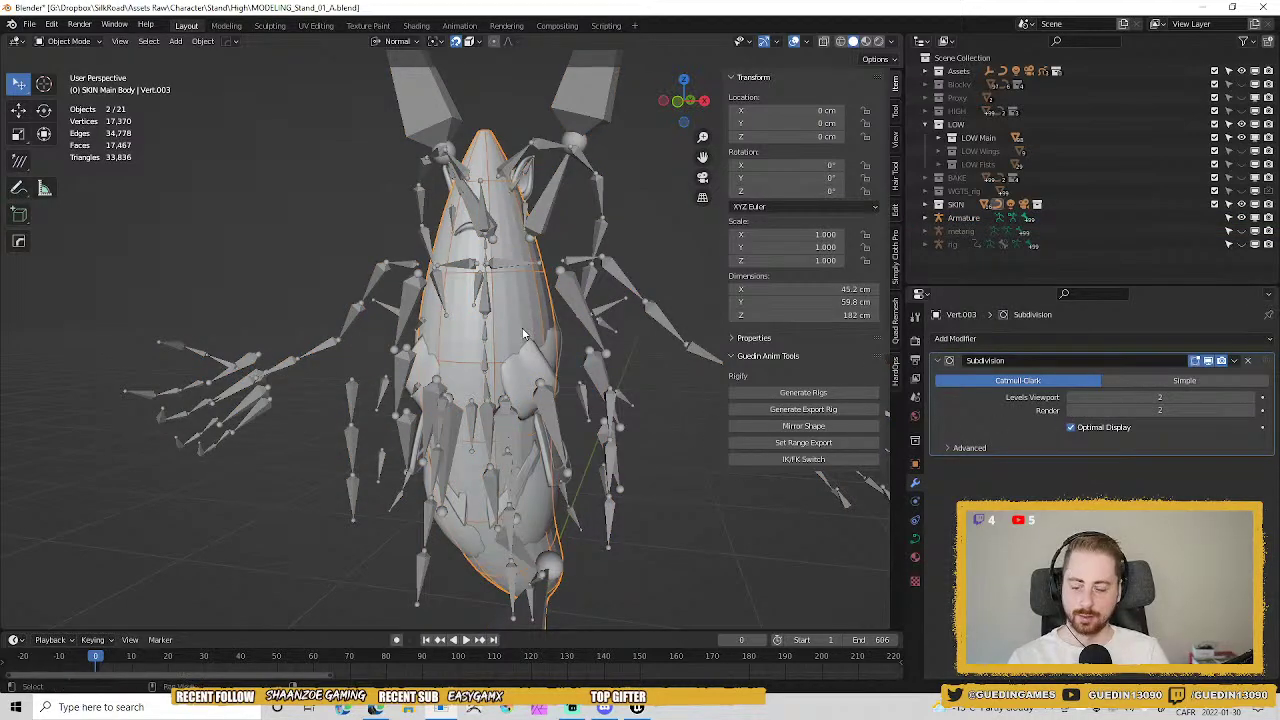
{"action": "key", "text": "alt+c"}
{"action": "left_click", "coordinate": [632, 332]}
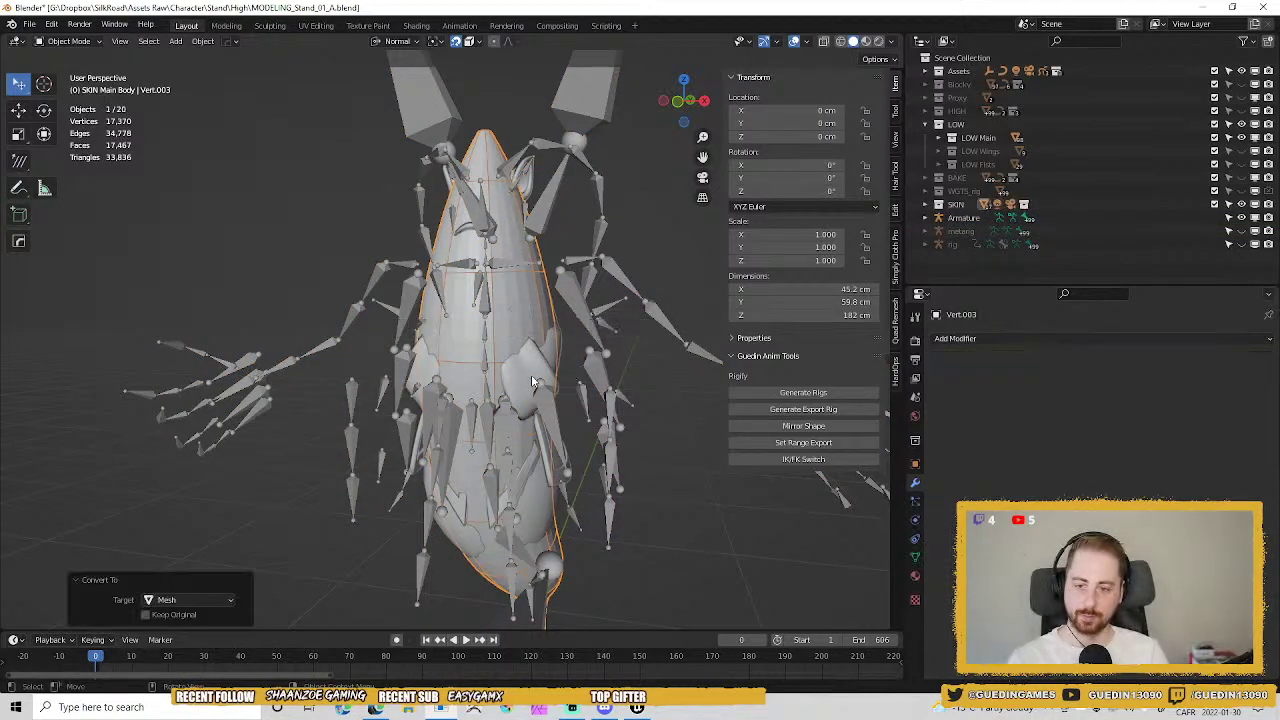
{"action": "middle_click_drag", "start_coordinate": [532, 381], "coordinate": [517, 325]}
{"action": "left_click", "coordinate": [497, 296], "text": "shift"}
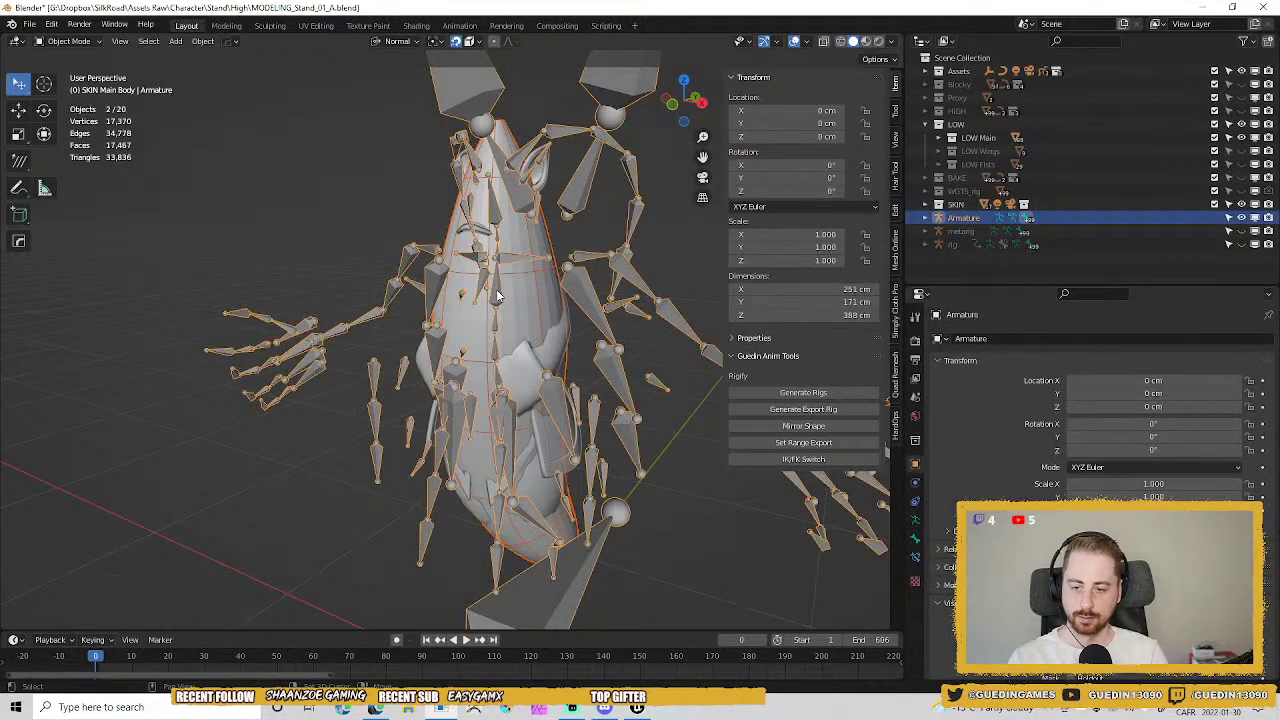
{"action": "key", "text": "ctrl+p"}
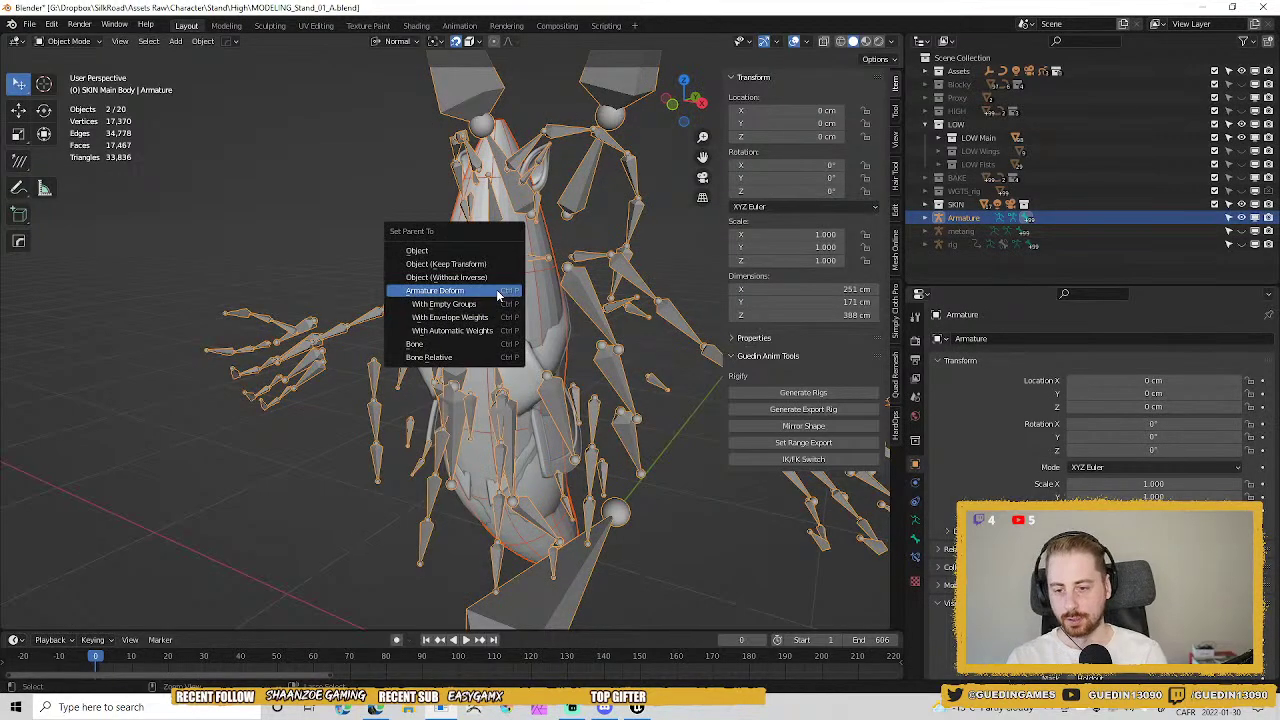
{"action": "left_click", "coordinate": [459, 335]}
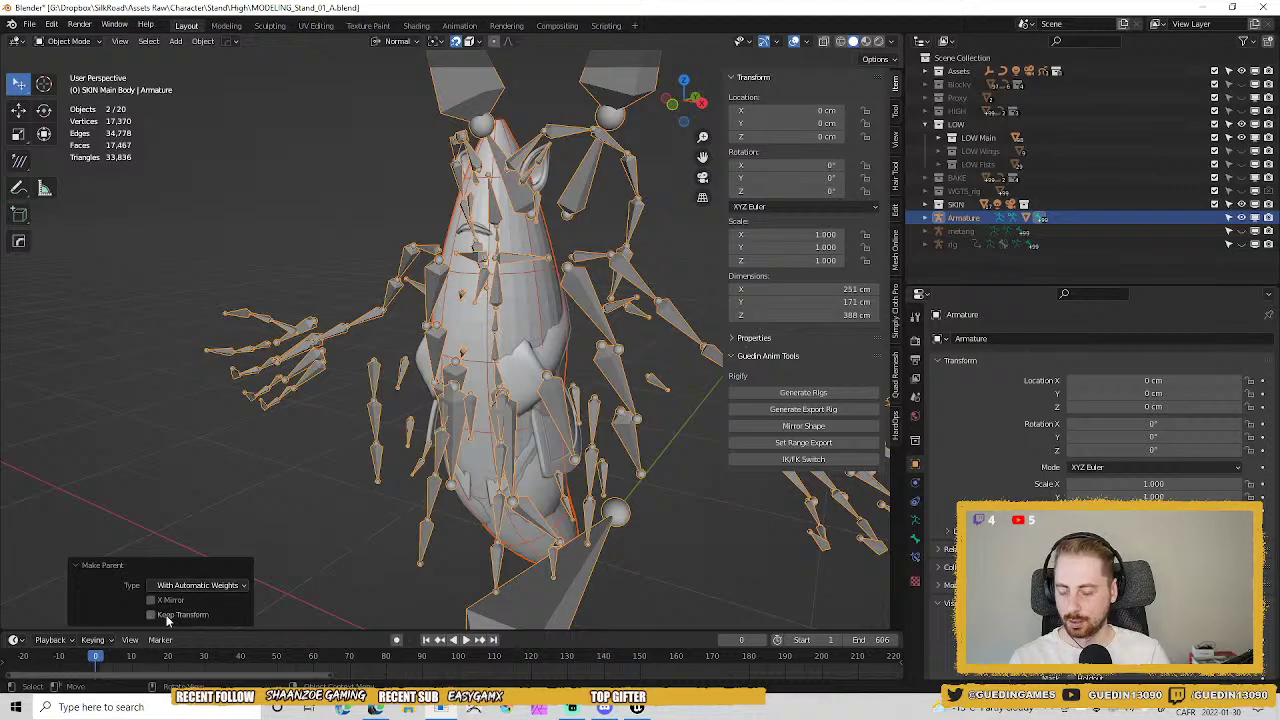
Select the tube mesh on its own and examine the vertex groups the parenting gave it.
{"action": "middle_click_drag", "start_coordinate": [400, 460], "coordinate": [533, 330]}
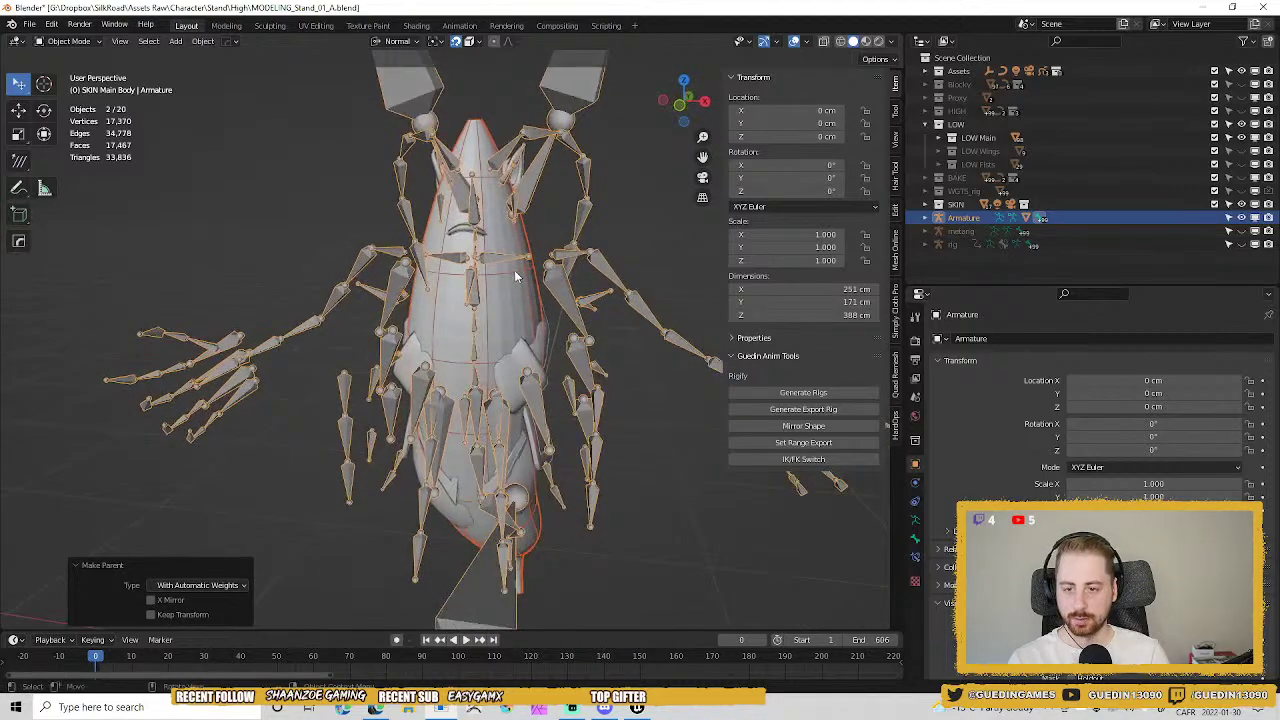
{"action": "left_click", "coordinate": [515, 290]}
{"action": "left_click", "coordinate": [916, 553]}
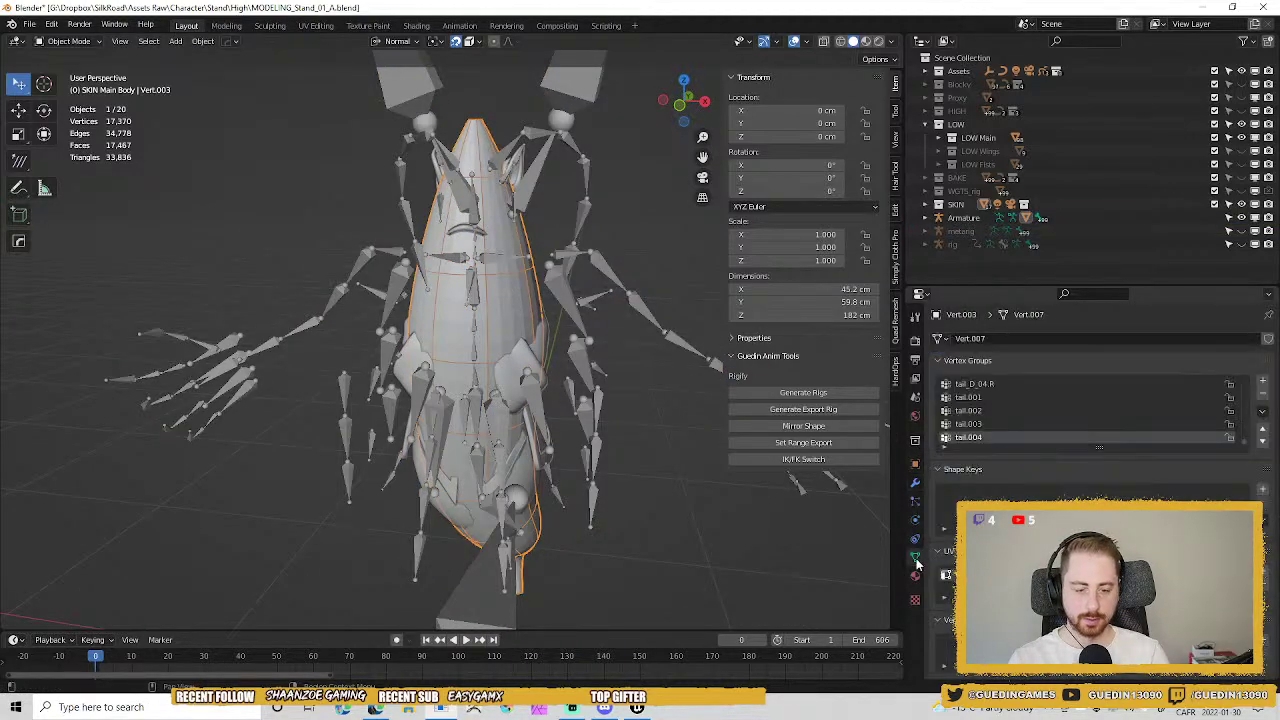
{"action": "scroll", "coordinate": [1034, 418], "scroll_direction": "up", "scroll_amount": 4}
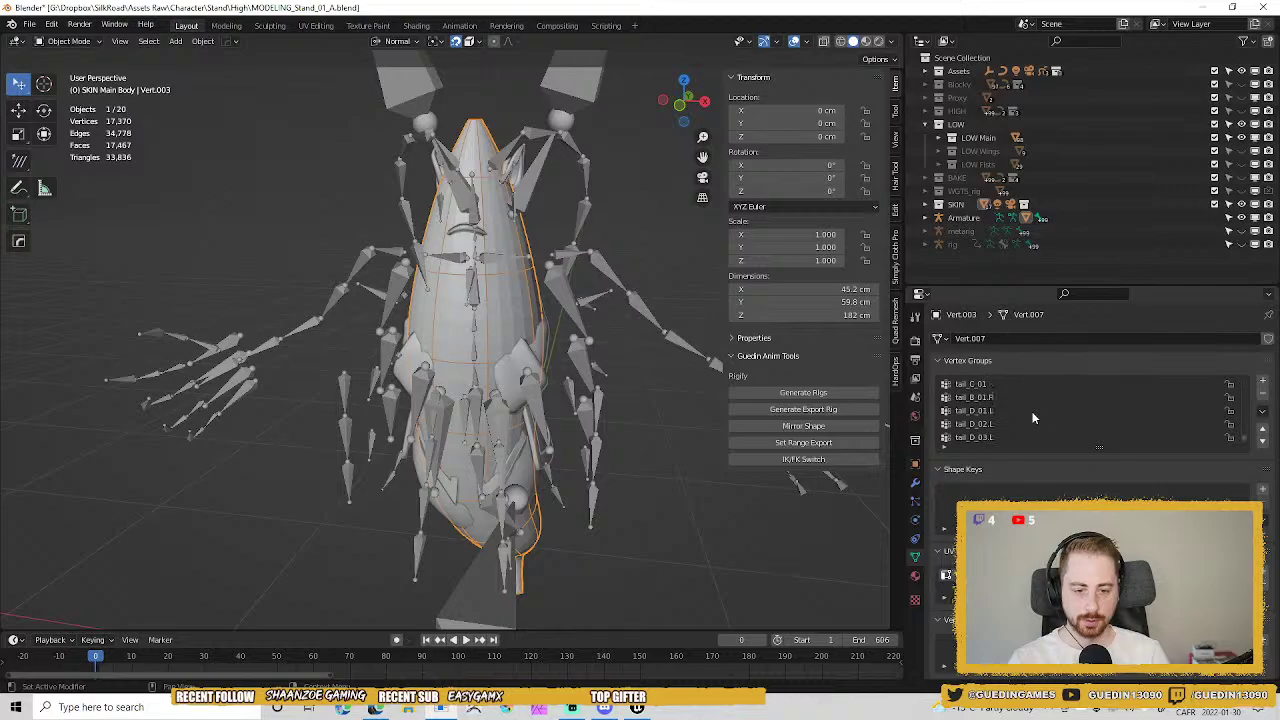
{"action": "scroll", "coordinate": [1034, 418], "scroll_direction": "up", "scroll_amount": 4}
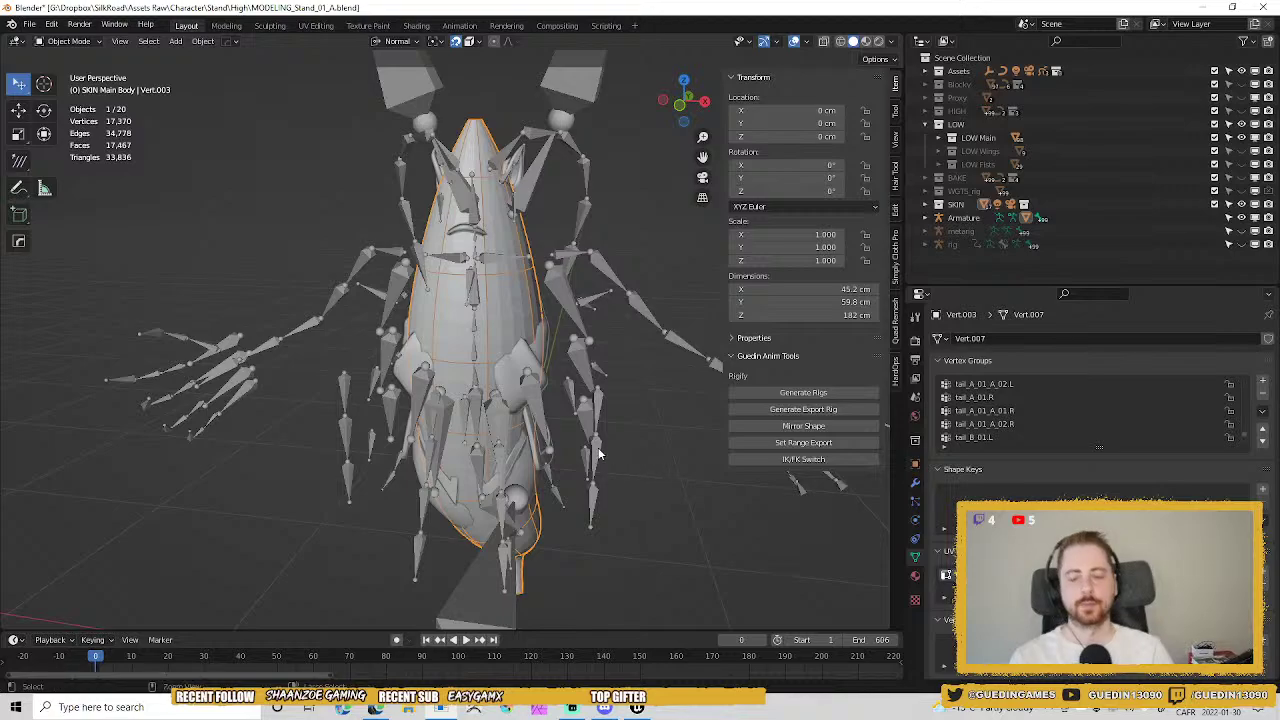
Undo the automatic-weights parenting and the tube's mesh conversion, stepping back until only the curve objects are selected.
{"action": "key", "text": "ctrl+z"}
{"action": "key", "text": "ctrl+z"}
{"action": "key", "text": "ctrl+z"}
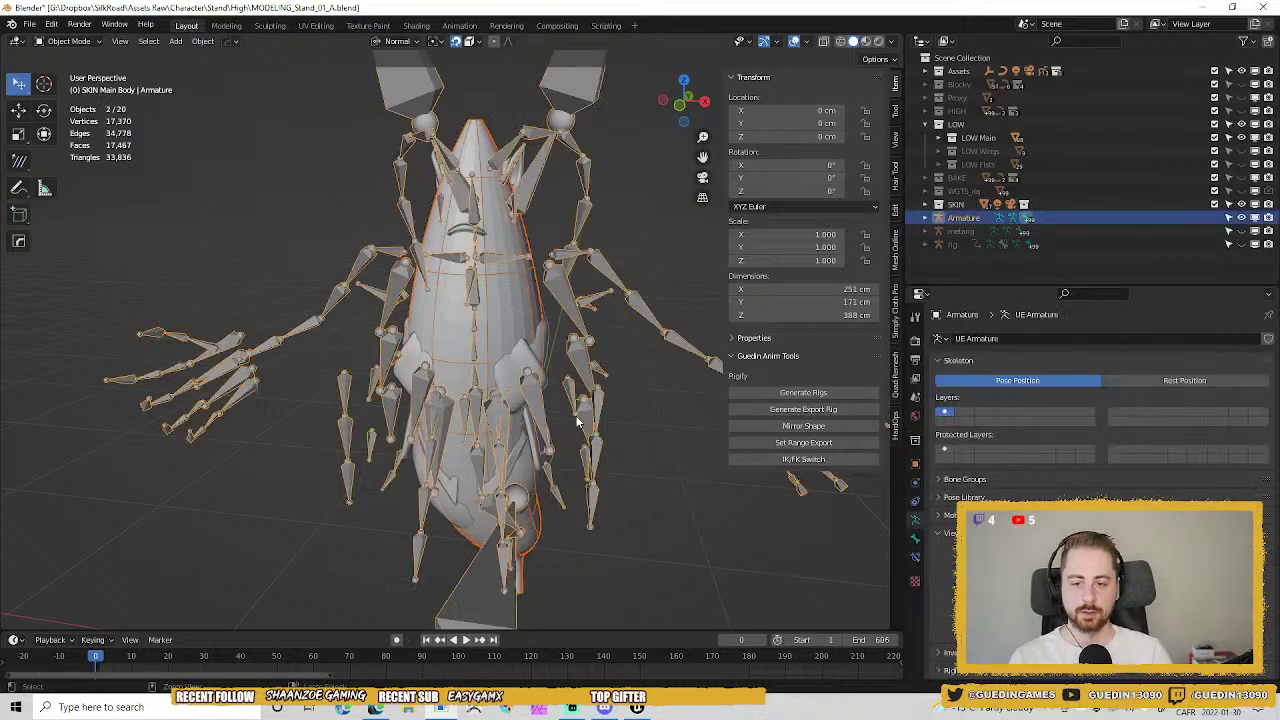
{"action": "key", "text": "ctrl+z"}
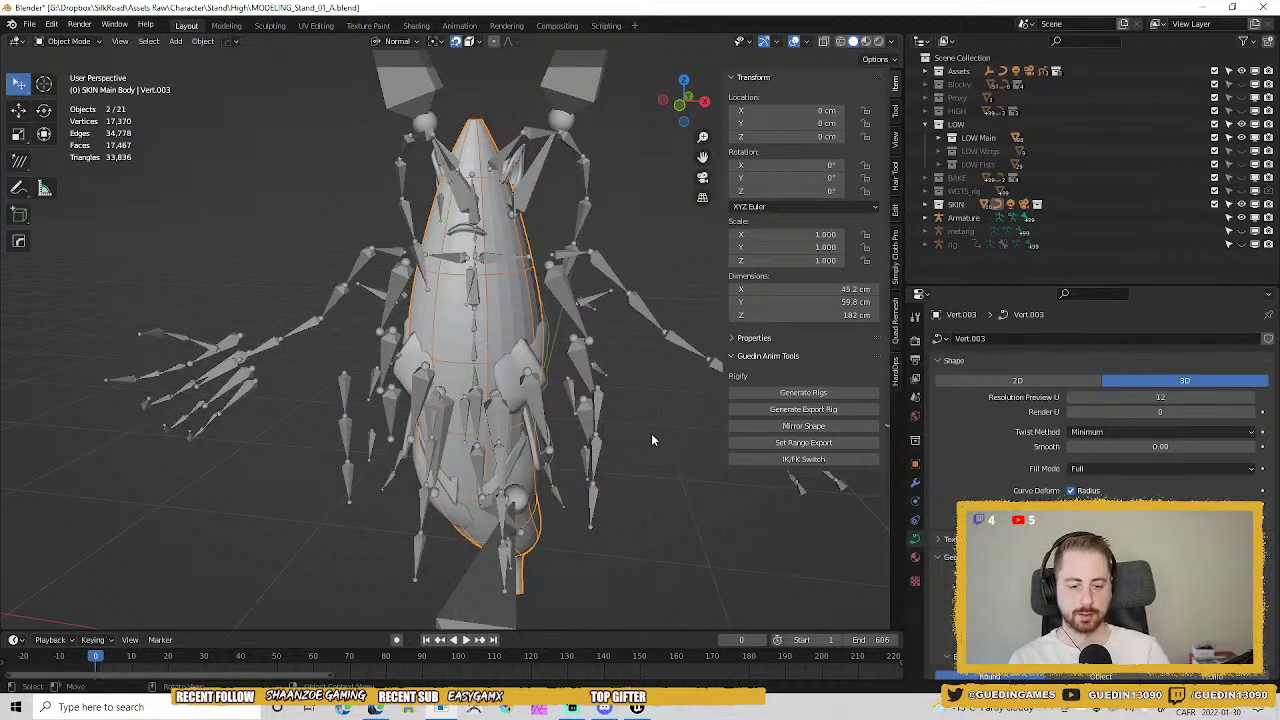
{"action": "key", "text": "ctrl+z"}
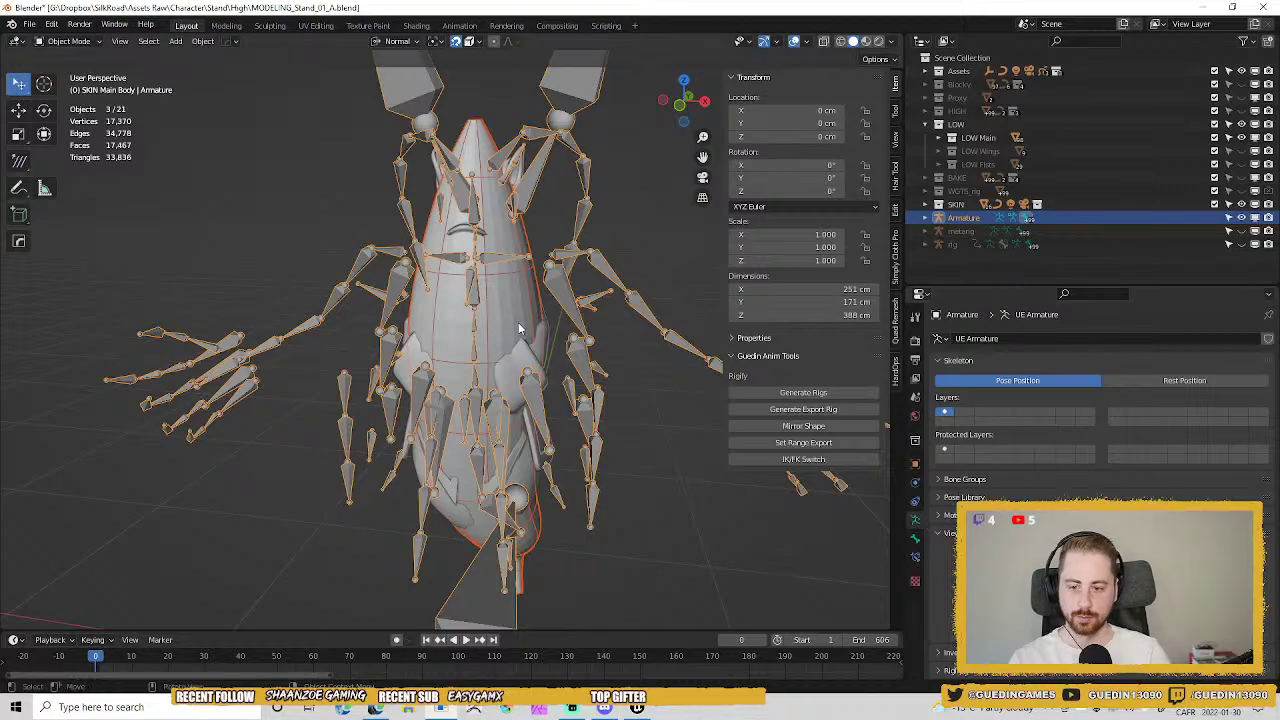
{"action": "key", "text": "ctrl+z"}
Convert the tube curve to a mesh and parent it to the armature with plain Armature Deform.
{"action": "left_click", "coordinate": [914, 482]}
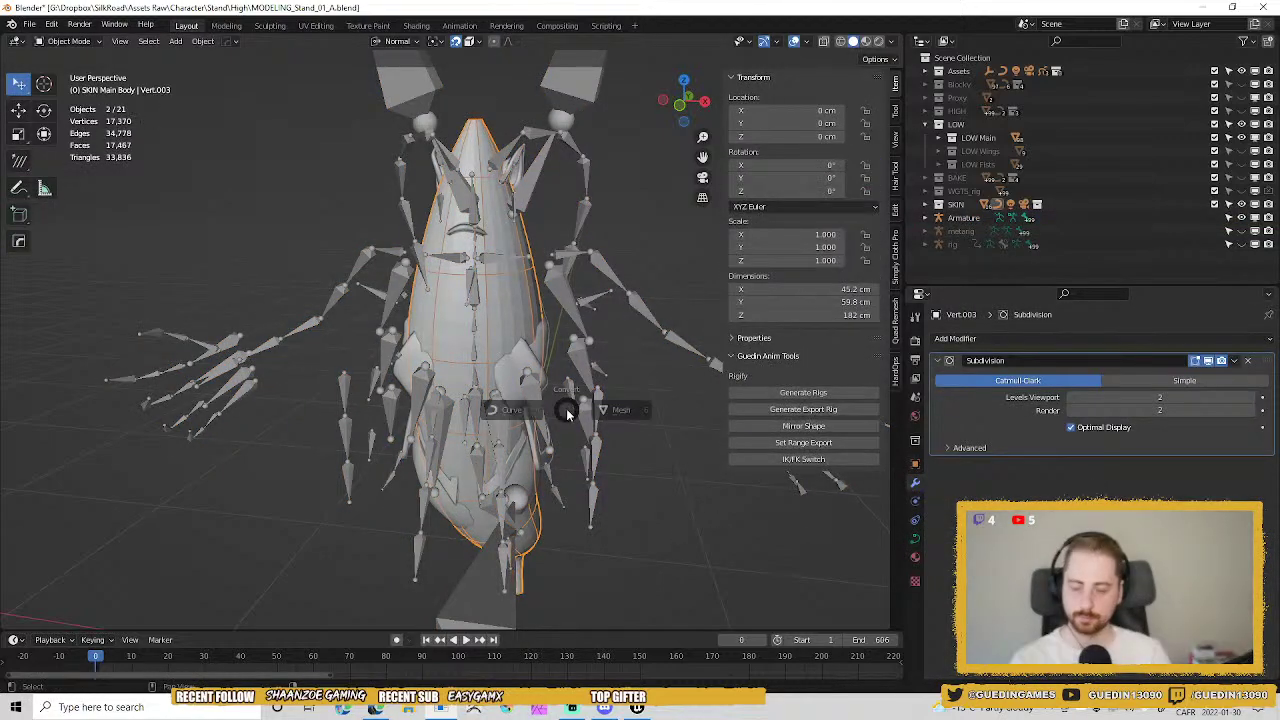
{"action": "left_click", "coordinate": [632, 412]}
{"action": "middle_click_drag", "start_coordinate": [533, 285], "coordinate": [526, 344], "text": "shift"}
{"action": "scroll", "coordinate": [493, 400], "scroll_direction": "up", "scroll_amount": 3}
{"action": "middle_click_drag", "start_coordinate": [491, 403], "coordinate": [502, 396]}
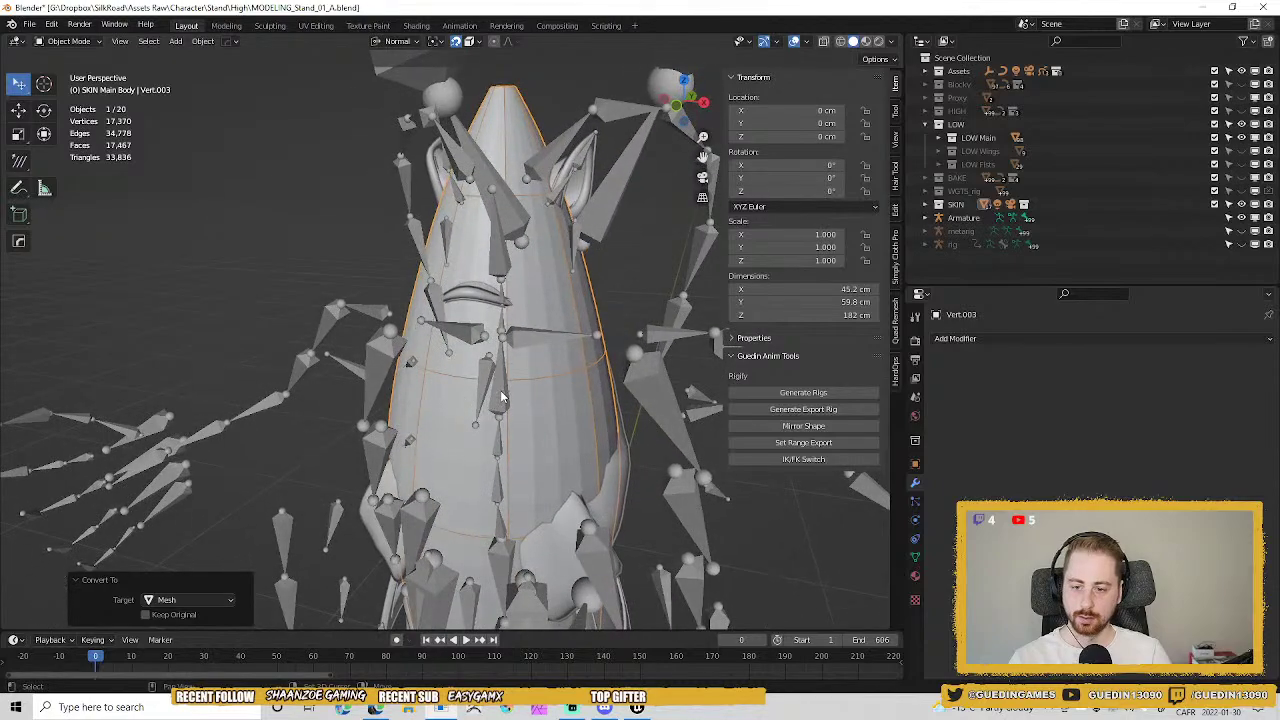
{"action": "left_click", "coordinate": [502, 395], "text": "shift"}
{"action": "key", "text": "ctrl+p"}
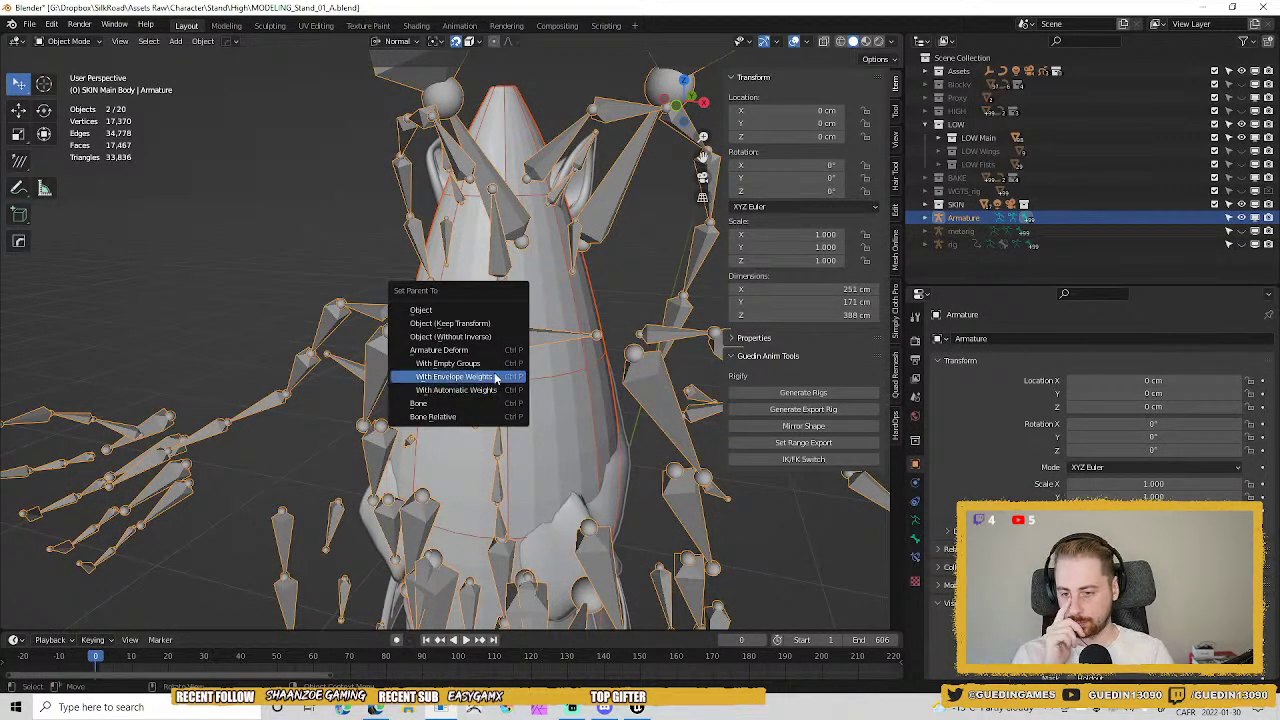
{"action": "left_click", "coordinate": [452, 354]}
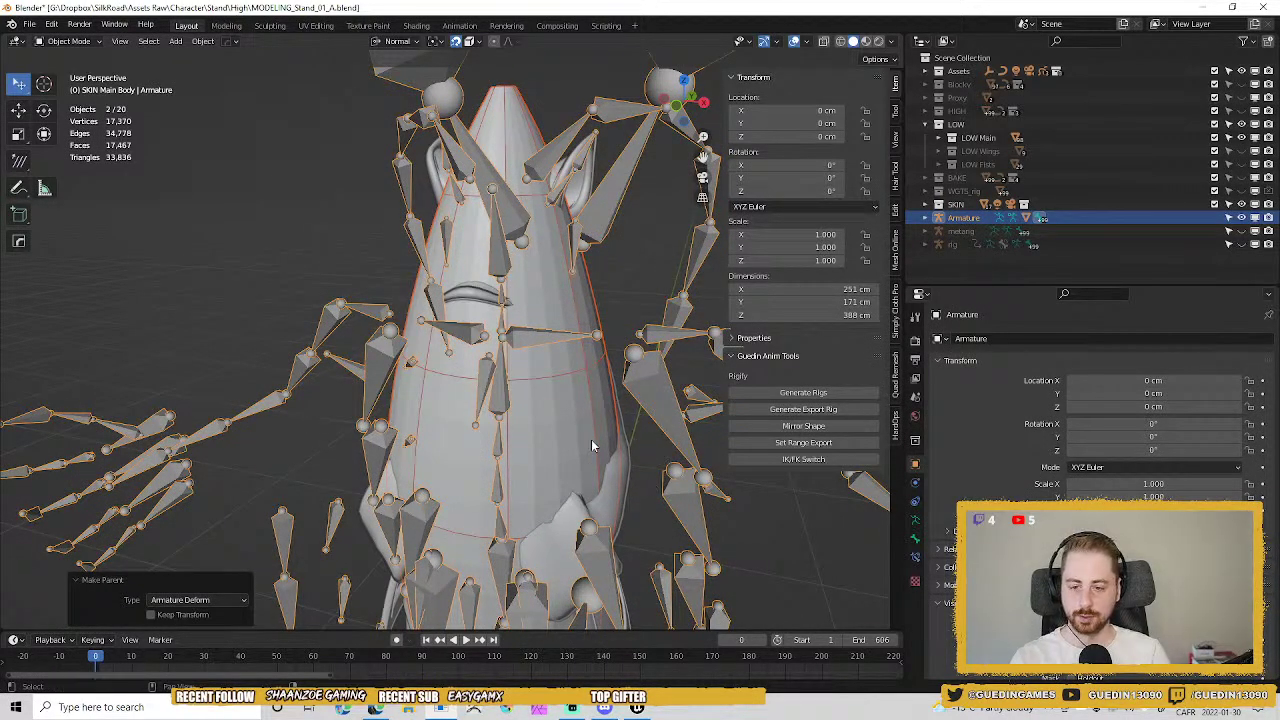
Select the armature, add the tube as the active object, and switch to Weight Paint mode.
{"action": "middle_click_drag", "start_coordinate": [593, 440], "coordinate": [583, 279], "text": "shift"}
{"action": "left_click", "coordinate": [583, 279]}
{"action": "left_click", "coordinate": [542, 276], "text": "shift"}
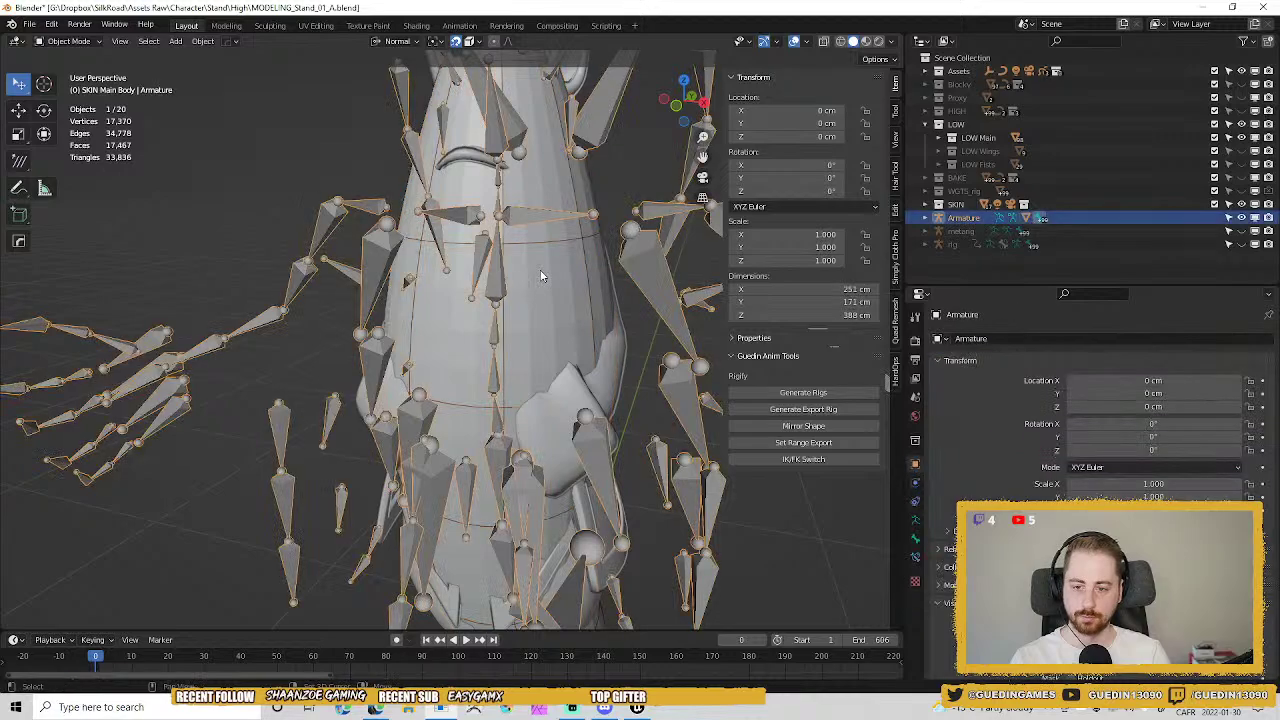
{"action": "key", "text": "ctrl+Tab"}
{"action": "key", "text": "Escape"}
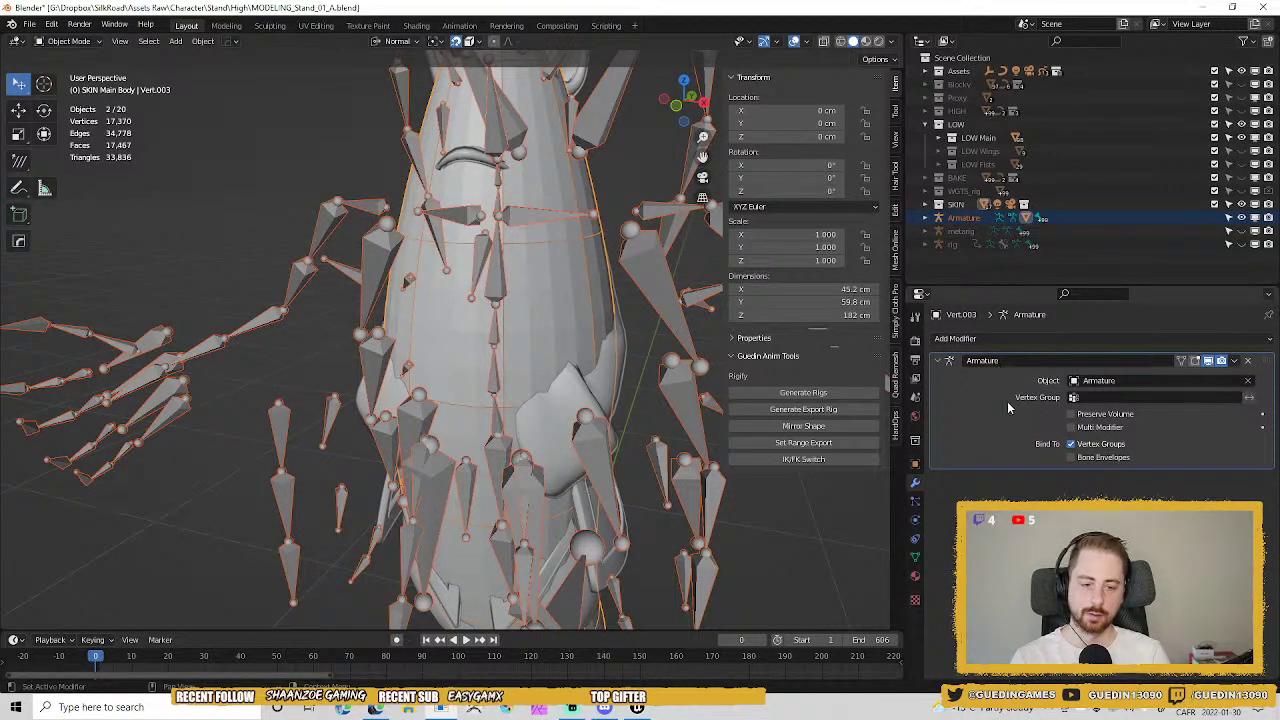
{"action": "key", "text": "ctrl+Tab"}
{"action": "key", "text": "Escape"}
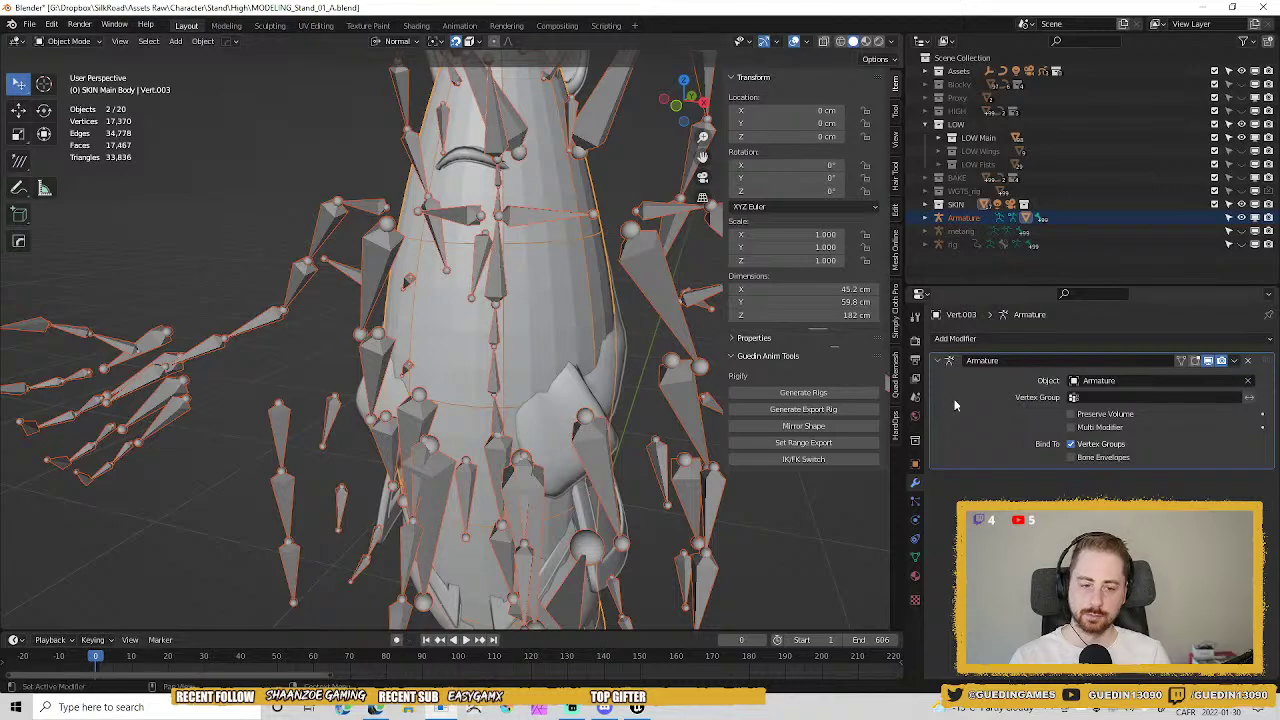
{"action": "key", "text": "Tab"}
{"action": "key", "text": "Tab"}
{"action": "key", "text": "Tab"}
{"action": "key", "text": "Tab"}
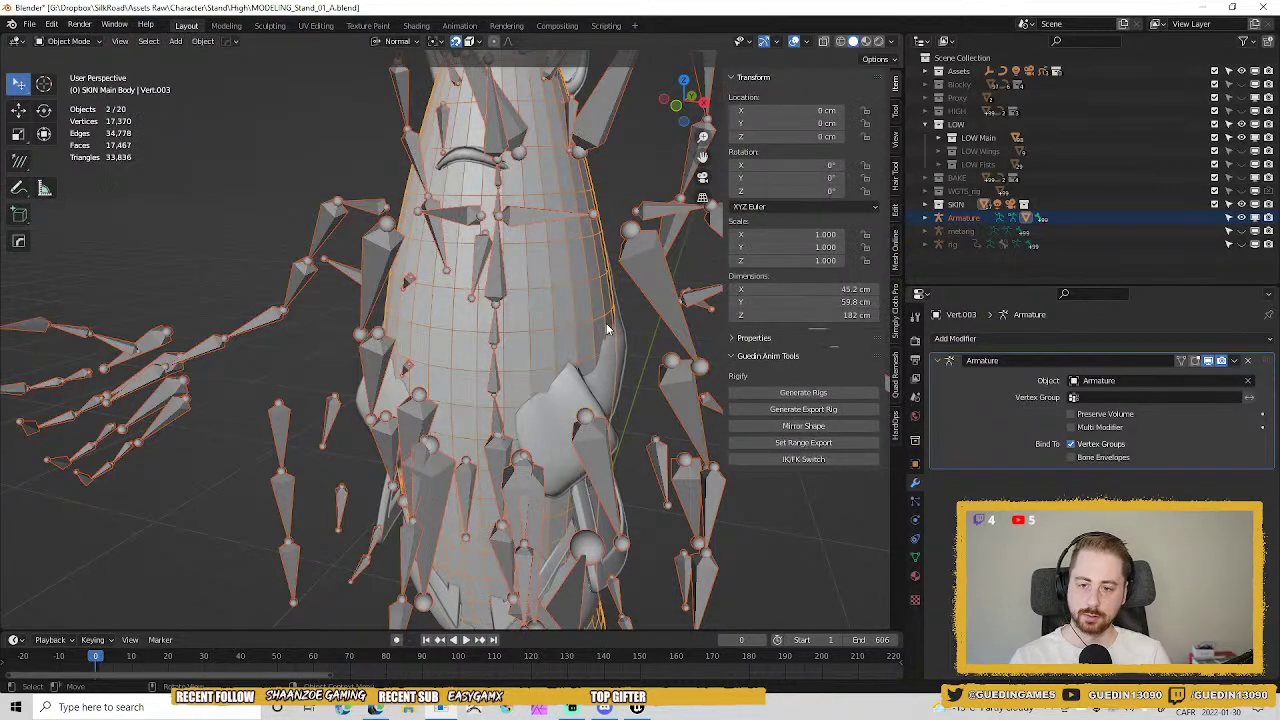
{"action": "key", "text": "ctrl+Tab"}
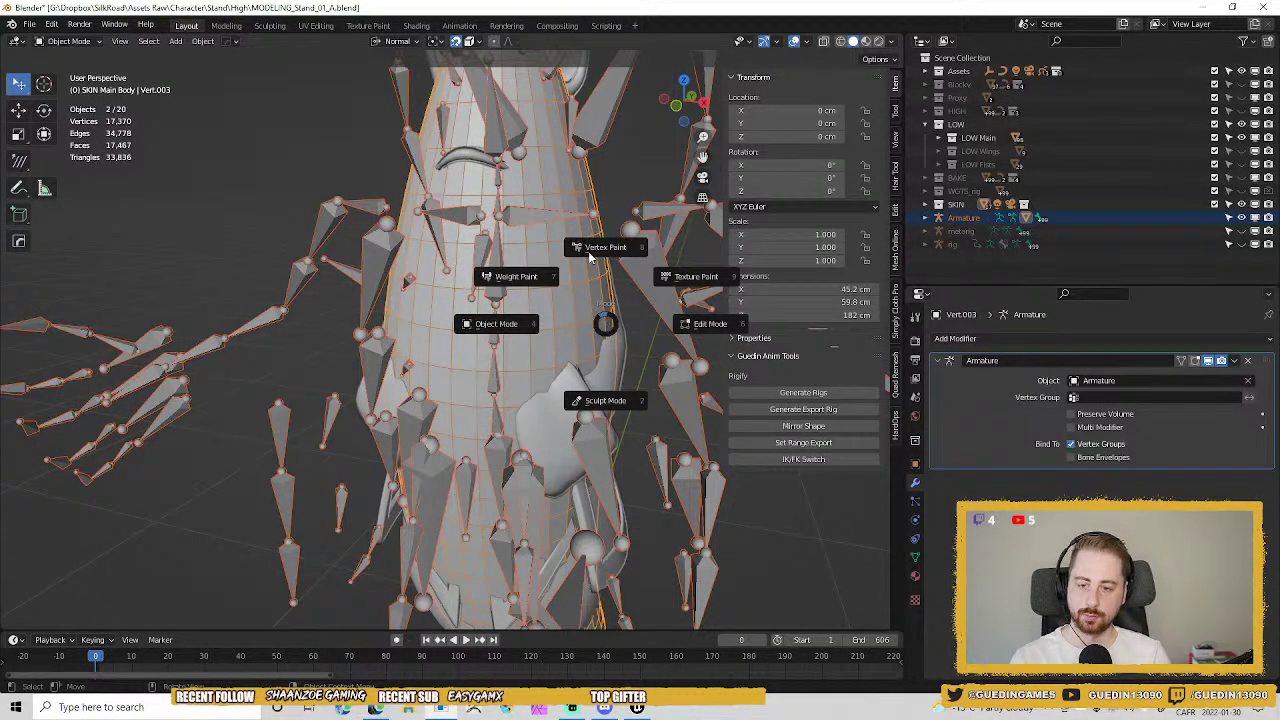
{"action": "left_click", "coordinate": [530, 283]}
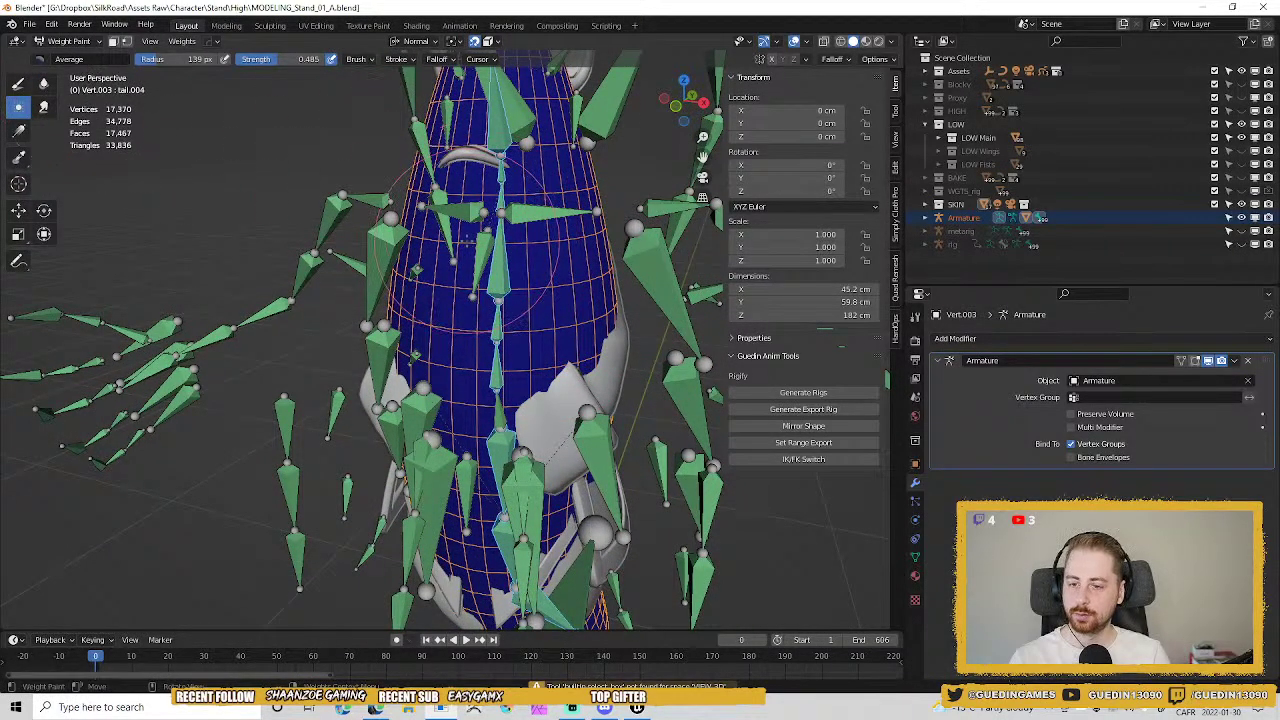
Assign the tube's weights with Assign Automatic from Bones.
{"action": "key", "text": "w"}
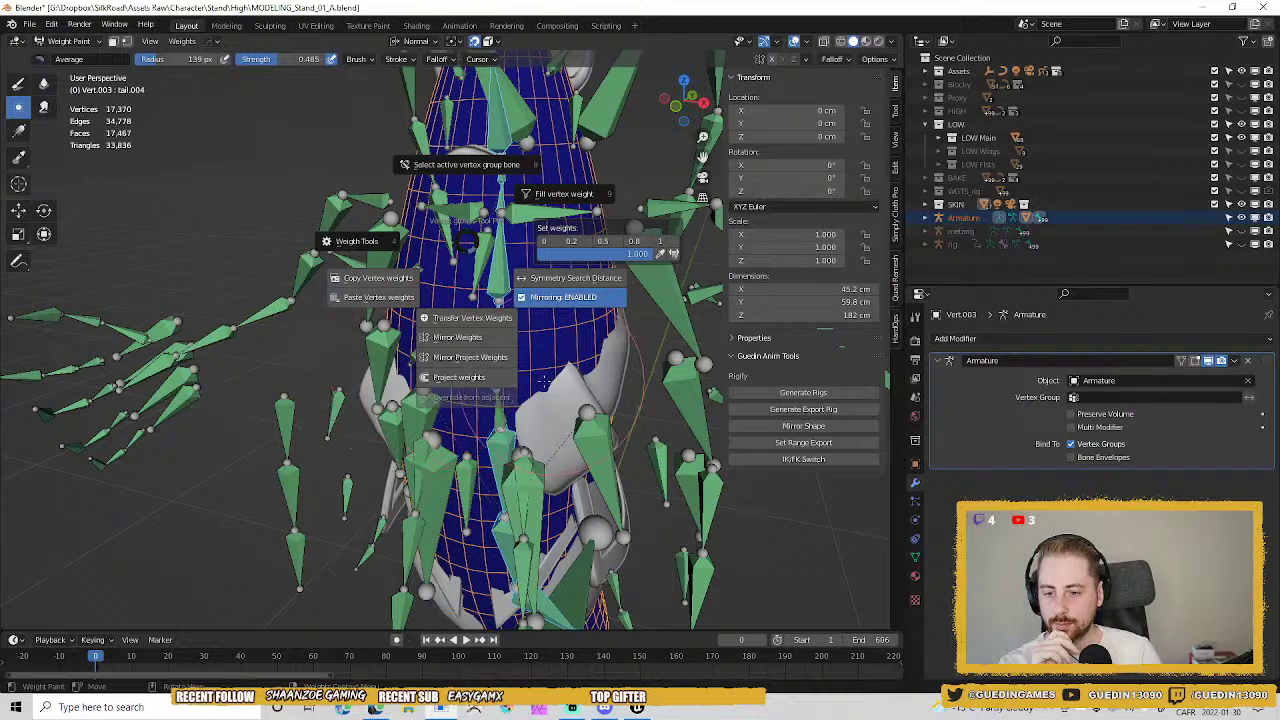
{"action": "left_click", "coordinate": [364, 240]}
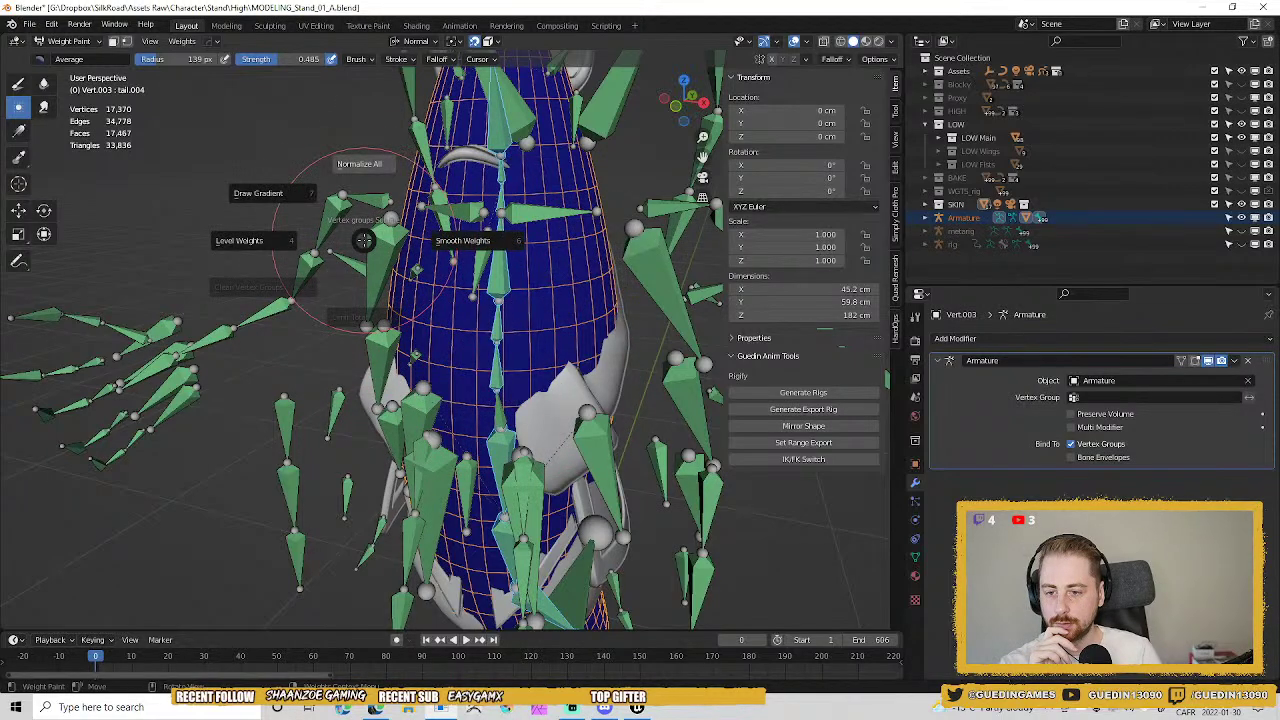
{"action": "key", "text": "Escape"}
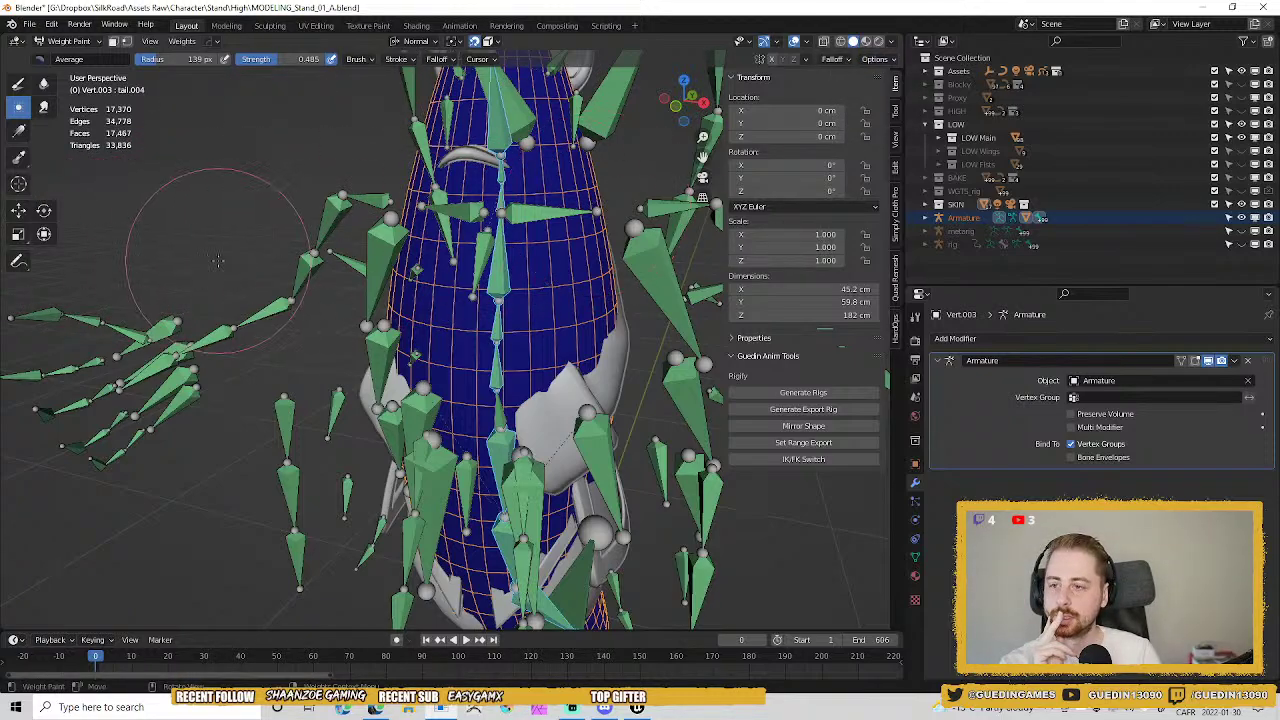
{"action": "left_click", "coordinate": [182, 42]}
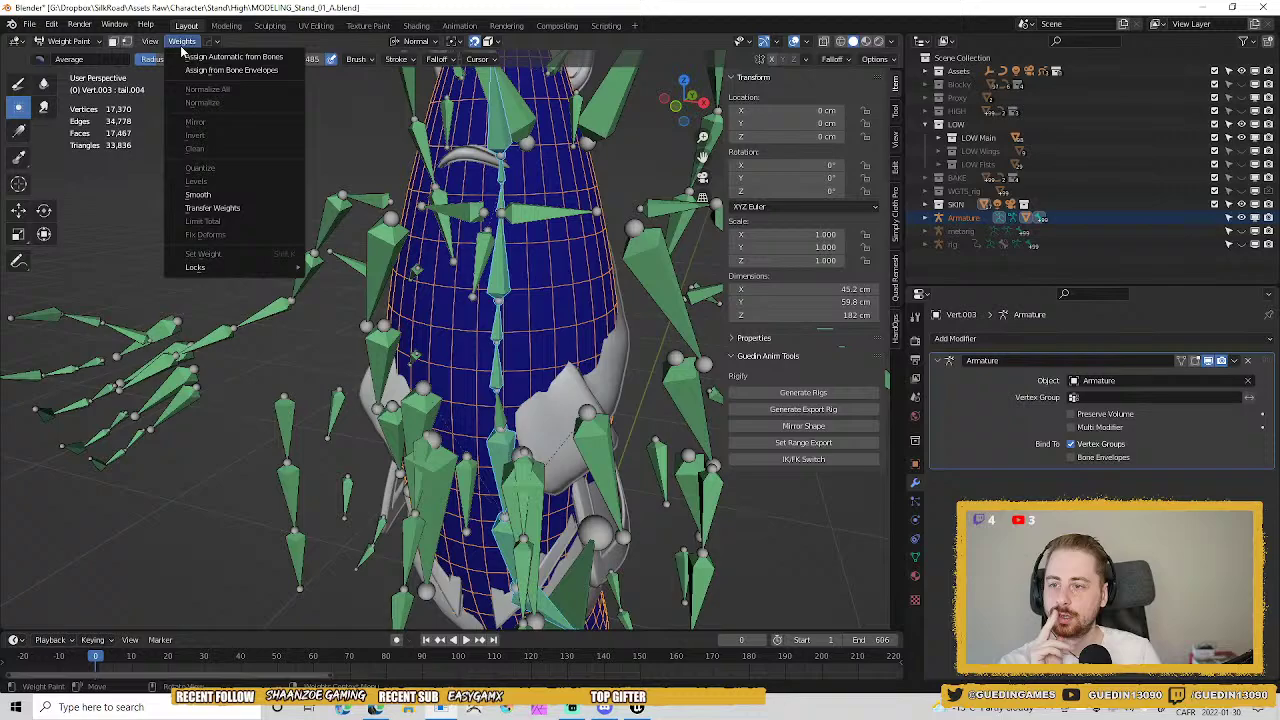
{"action": "left_click", "coordinate": [262, 58]}
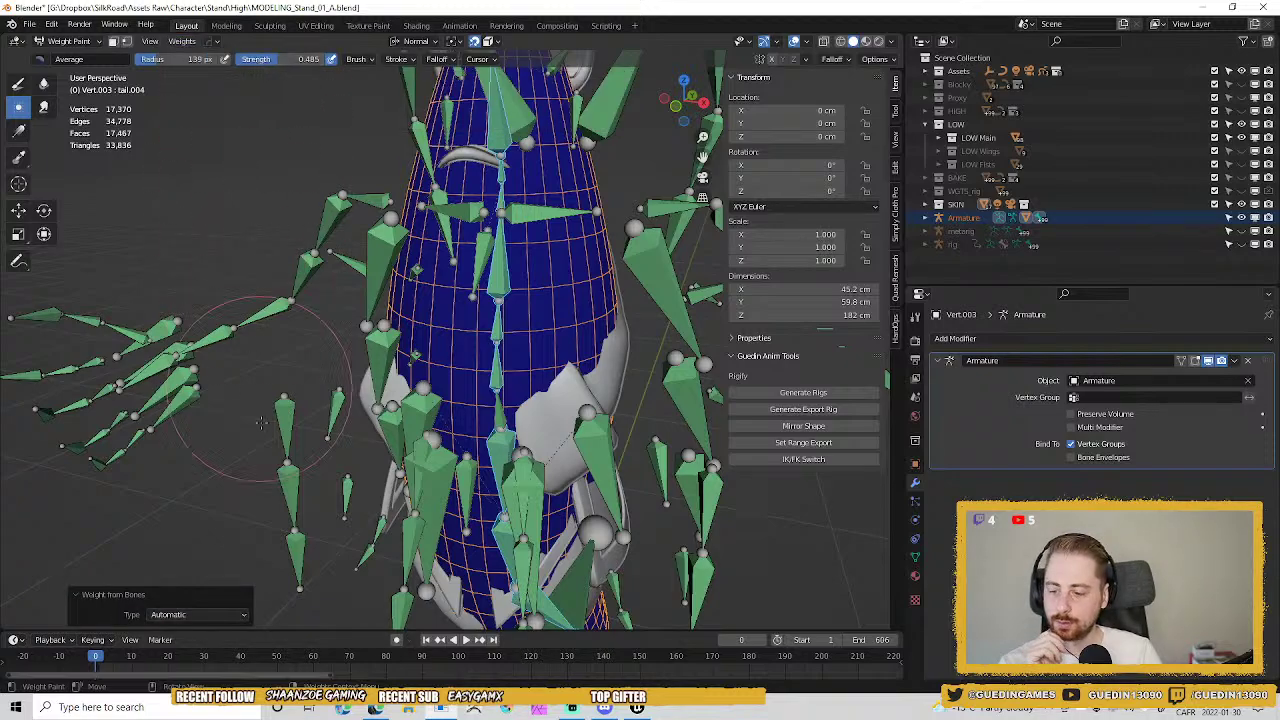
Examine the weights of the spine.002 and spine.001 bones on the tube and look through its vertex groups.
{"action": "middle_click_drag", "start_coordinate": [436, 326], "coordinate": [500, 345]}
{"action": "left_click", "coordinate": [478, 355], "text": "ctrl"}
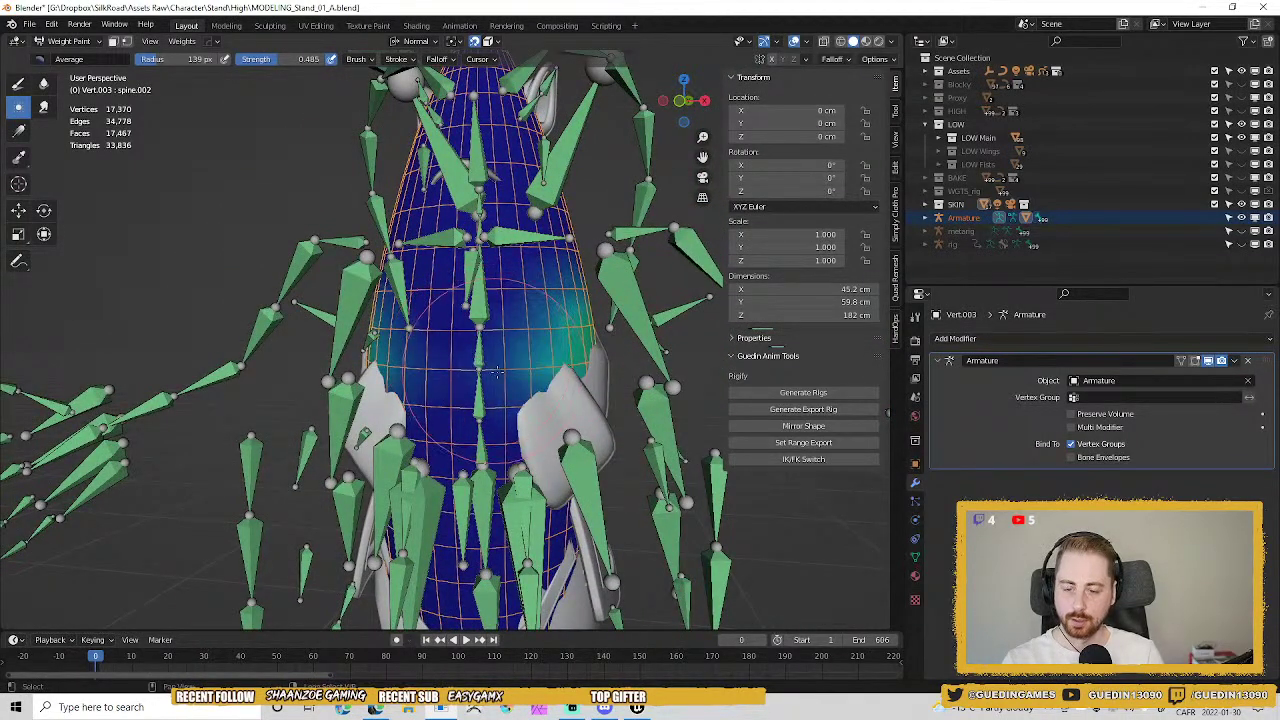
{"action": "left_click", "coordinate": [915, 558]}
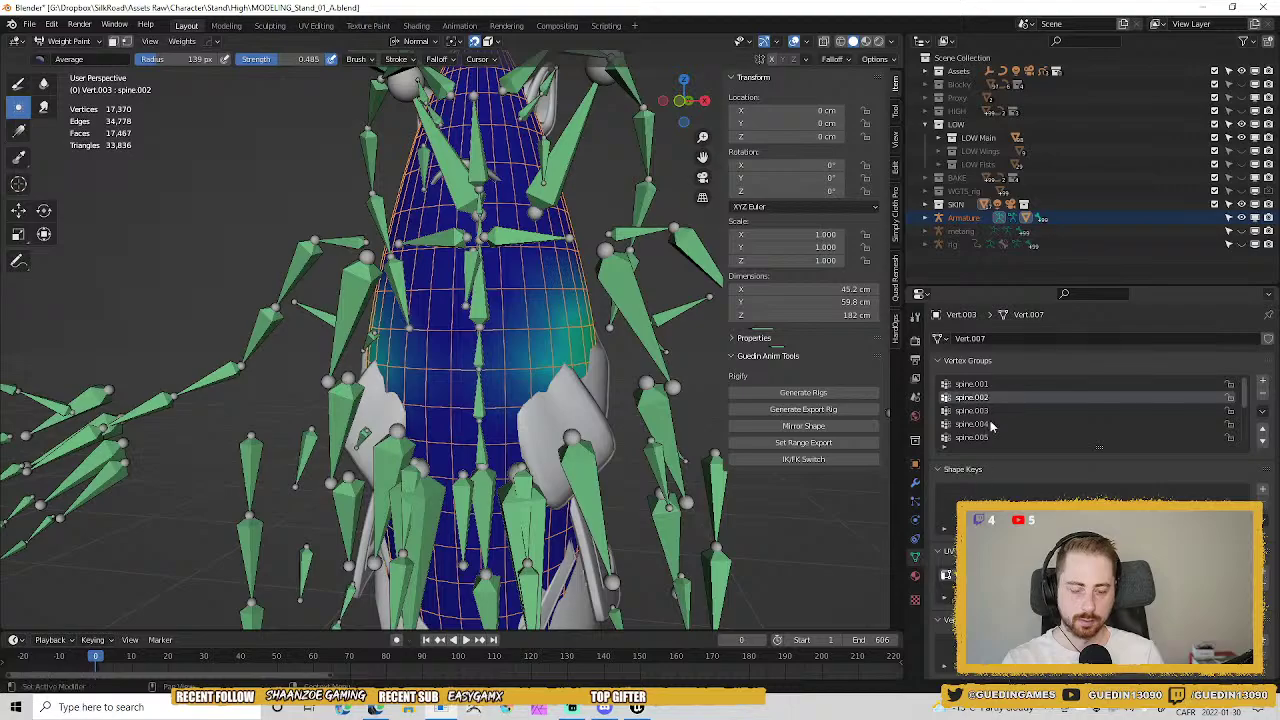
{"action": "scroll", "coordinate": [990, 427], "scroll_direction": "down", "scroll_amount": 5}
{"action": "scroll", "coordinate": [990, 427], "scroll_direction": "up", "scroll_amount": 5}
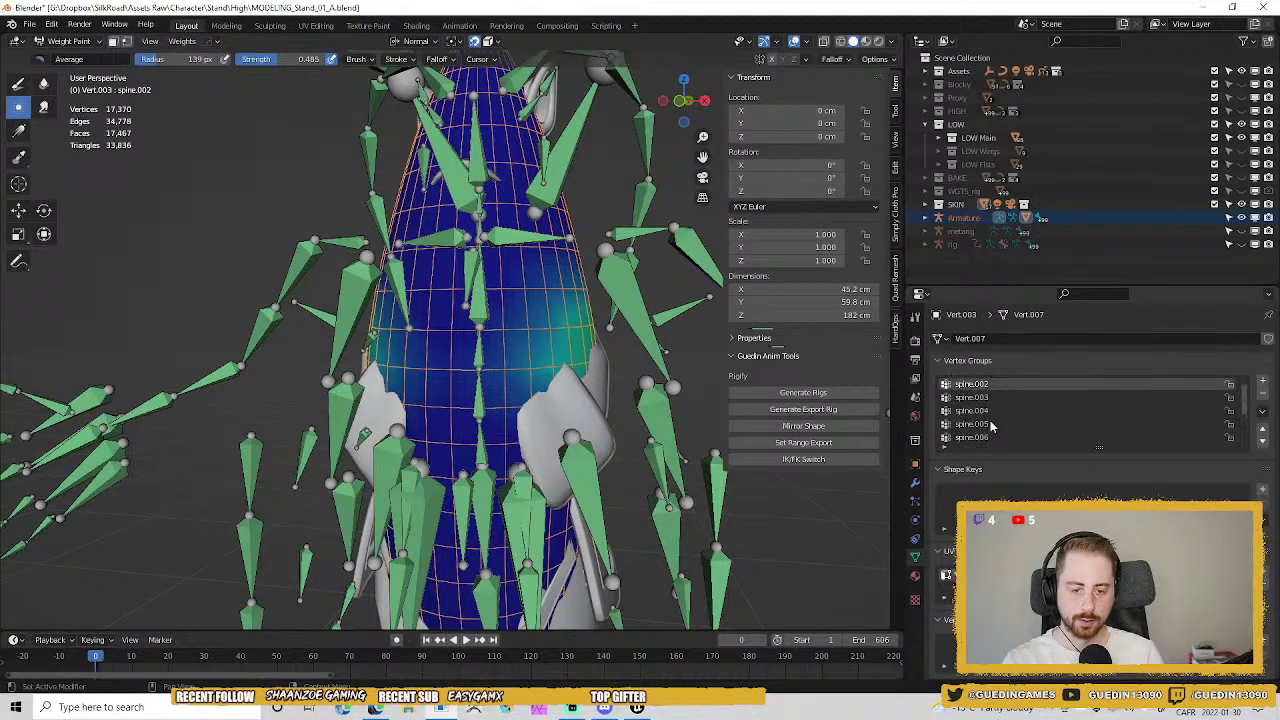
{"action": "middle_click_drag", "start_coordinate": [515, 320], "coordinate": [594, 318]}
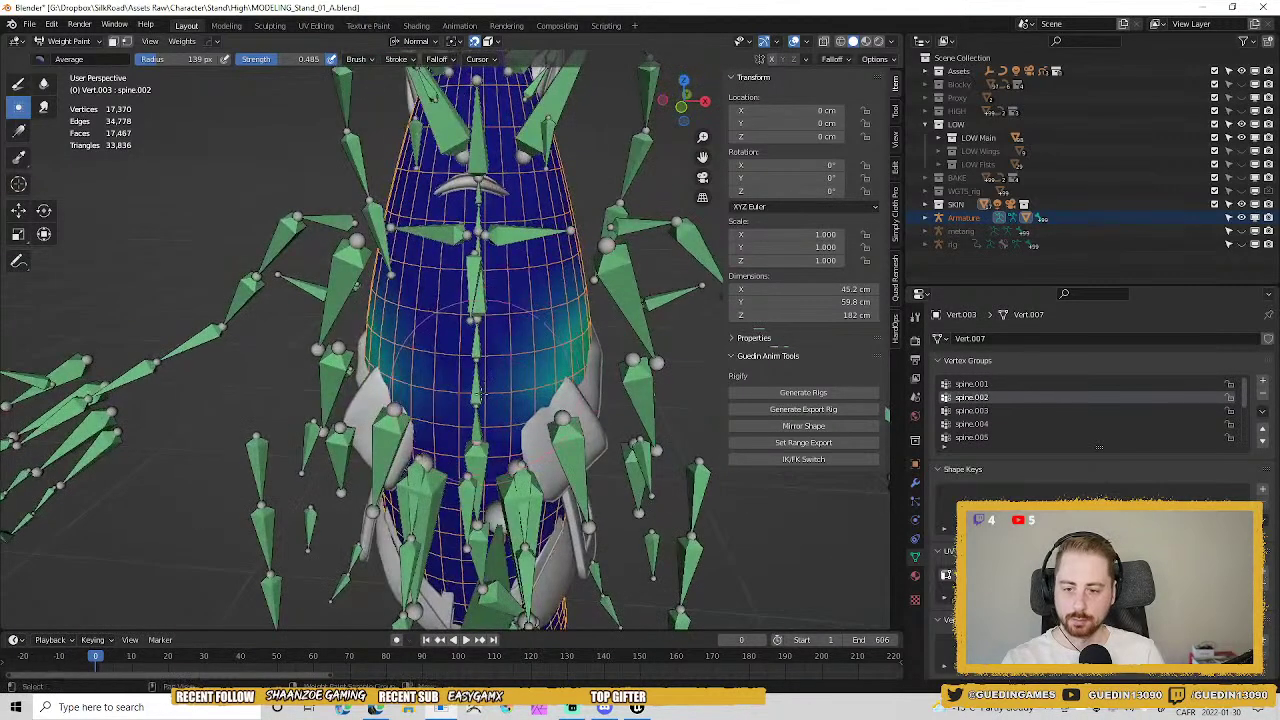
{"action": "left_click", "coordinate": [479, 394], "text": "ctrl"}
{"action": "mouse_move", "coordinate": [479, 395]}
{"action": "middle_mouse_down"}
{"action": "mouse_move", "coordinate": [511, 330]}
{"action": "mouse_move", "coordinate": [585, 331]}
{"action": "middle_mouse_up"}
Return to Object Mode and make the hidden control rig visible.
{"action": "key", "text": "ctrl+Tab"}
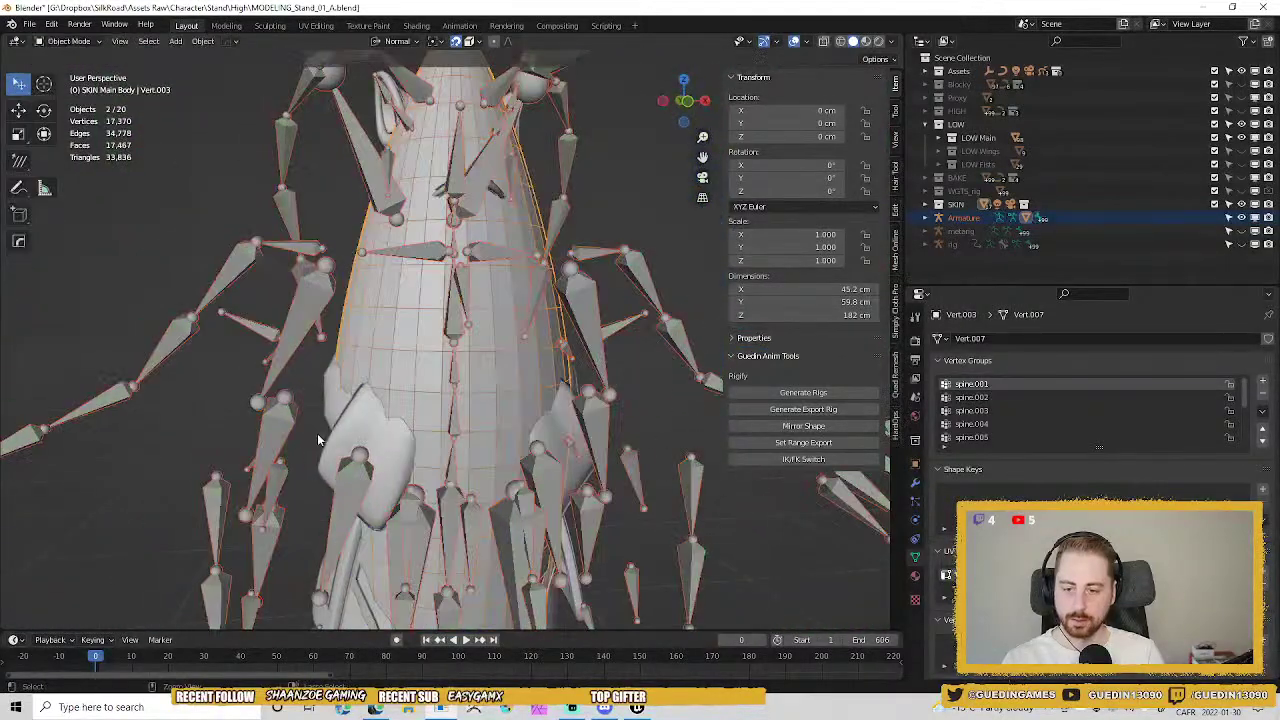
{"action": "scroll", "coordinate": [420, 349], "scroll_direction": "down", "scroll_amount": 3}
{"action": "middle_click_drag", "start_coordinate": [420, 349], "coordinate": [368, 342]}
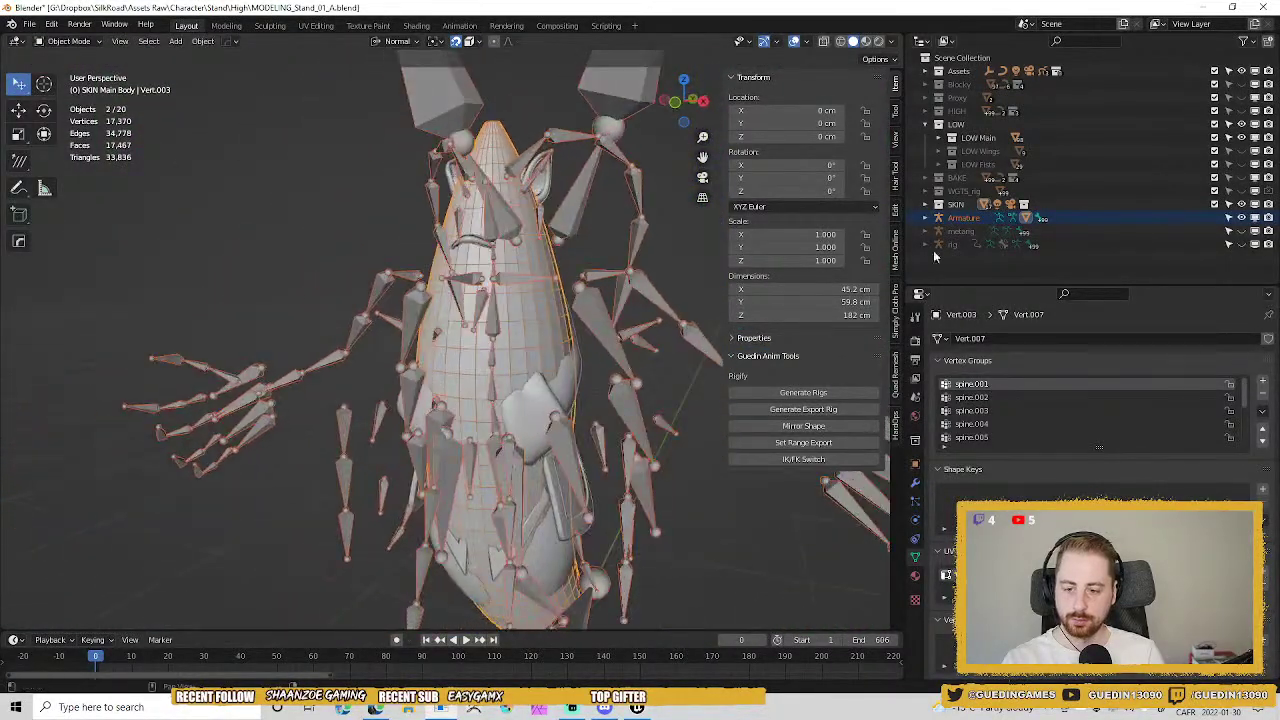
{"action": "left_click", "coordinate": [1242, 245]}
{"action": "mouse_move", "coordinate": [630, 350]}
{"action": "middle_mouse_down", "text": "shift"}
{"action": "mouse_move", "coordinate": [628, 320]}
{"action": "mouse_move", "coordinate": [638, 345]}
{"action": "middle_mouse_up", "text": "shift"}
Test the tube's deformation by rotating the rig's hips control in Pose Mode, and cancel the rotation.
{"action": "left_click", "coordinate": [611, 344]}
{"action": "left_click", "coordinate": [602, 340]}
{"action": "key", "text": "ctrl+Tab"}
{"action": "key", "text": "r"}
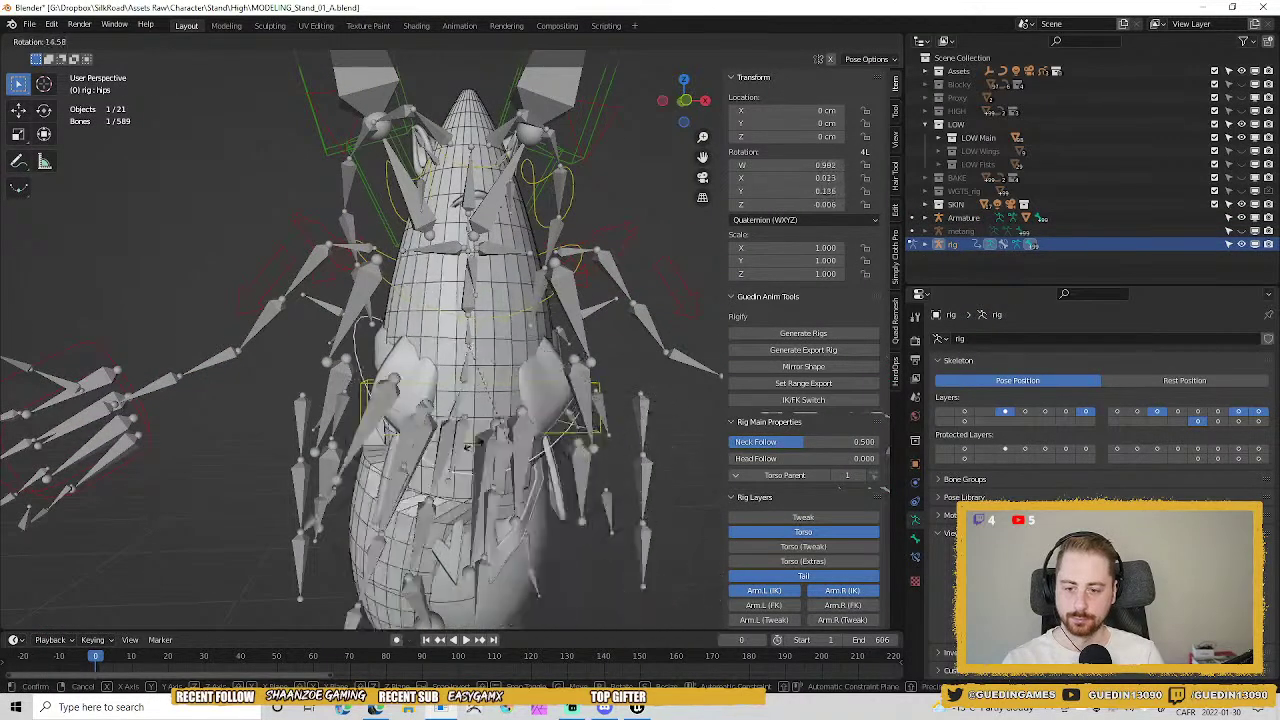
{"action": "right_click", "coordinate": [648, 482]}
Deselect the rig's bones, return to Object Mode, and select the tube mesh.
{"action": "middle_click_drag", "start_coordinate": [560, 372], "coordinate": [503, 377]}
{"action": "left_click", "coordinate": [534, 350]}
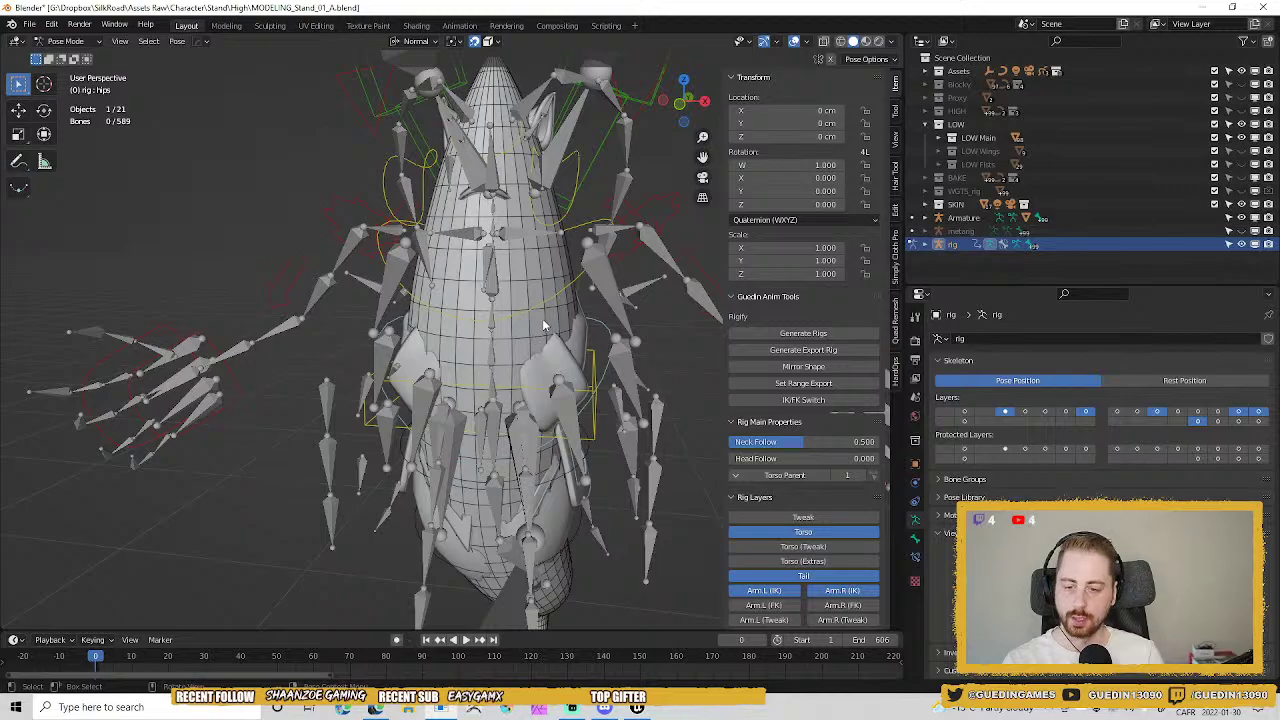
{"action": "key", "text": "ctrl+Tab"}
{"action": "left_click", "coordinate": [505, 290]}
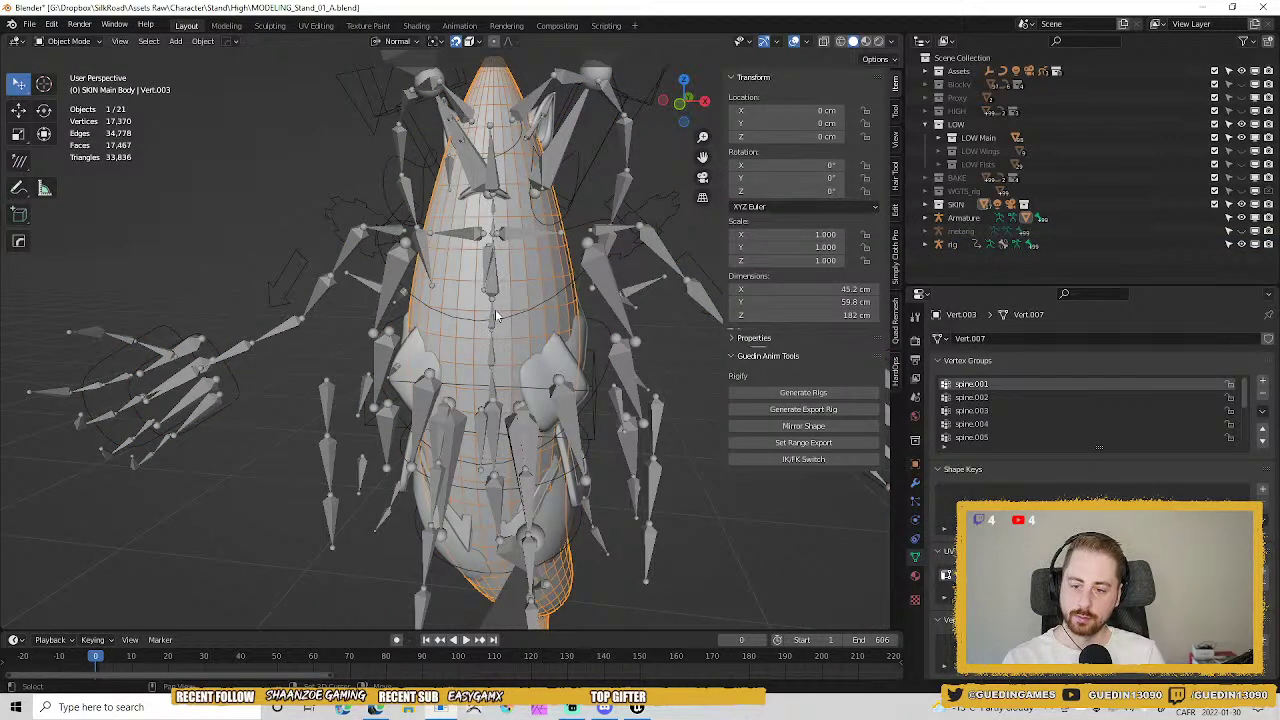
Enter Edit Mode on the armature and select the central bone chain from the upper spine down to tail.004.
{"action": "left_click", "coordinate": [489, 285]}
{"action": "key", "text": "Tab"}
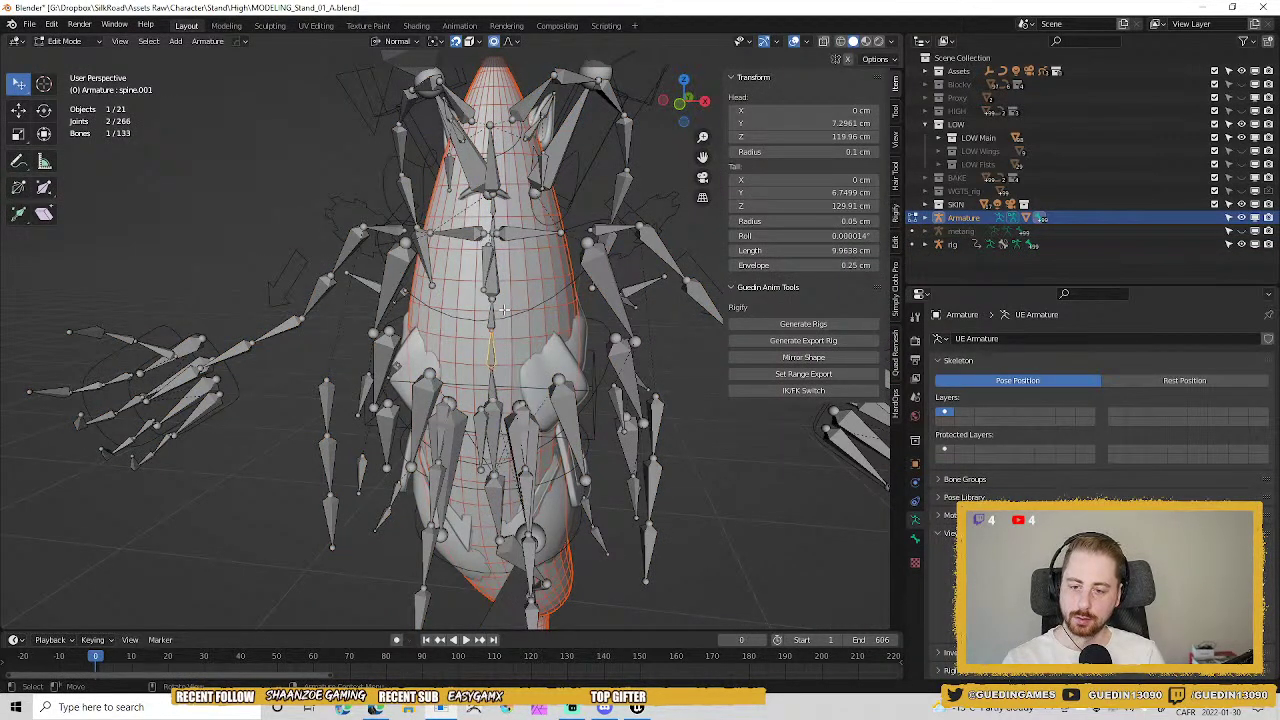
{"action": "middle_click_drag", "start_coordinate": [504, 310], "coordinate": [450, 305]}
{"action": "left_click", "coordinate": [517, 162]}
{"action": "middle_click_drag", "start_coordinate": [517, 162], "coordinate": [545, 400], "text": "shift"}
{"action": "middle_click_drag", "start_coordinate": [545, 400], "coordinate": [574, 408]}
{"action": "left_click", "coordinate": [591, 459], "text": "ctrl"}
{"action": "middle_click_drag", "start_coordinate": [591, 459], "coordinate": [566, 626], "text": "shift"}
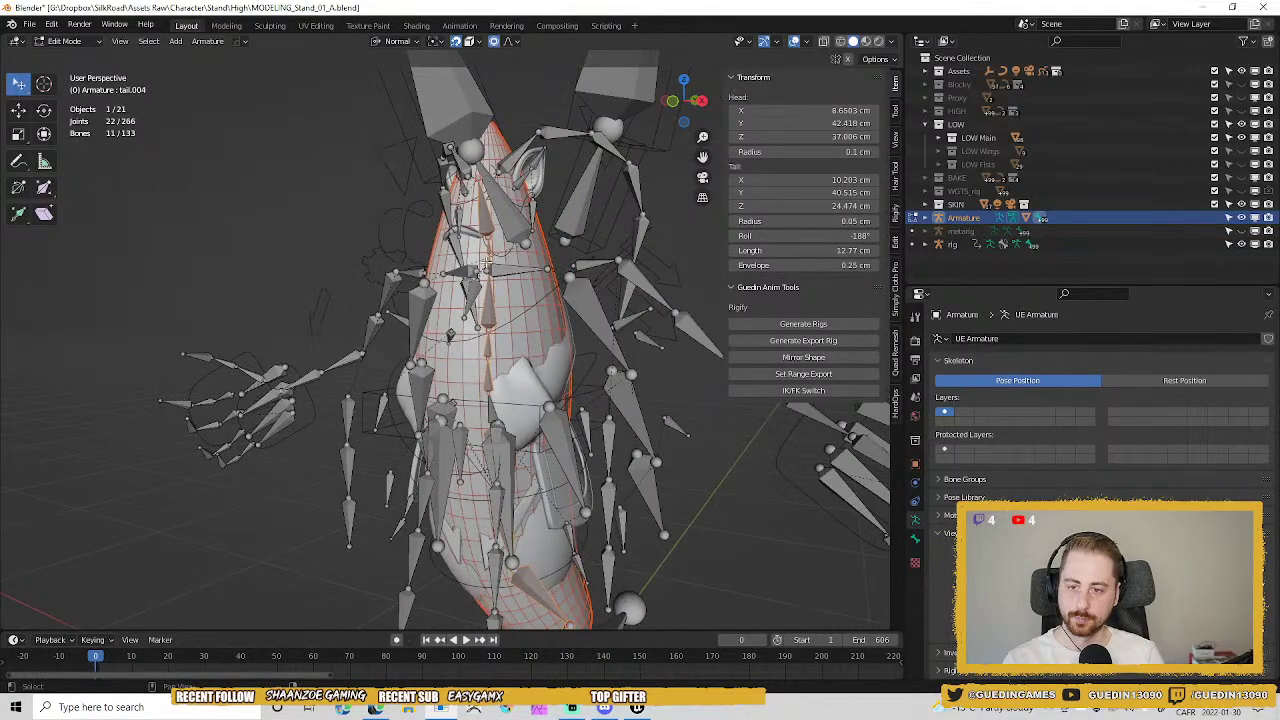
{"action": "middle_click_drag", "start_coordinate": [485, 263], "coordinate": [610, 262]}
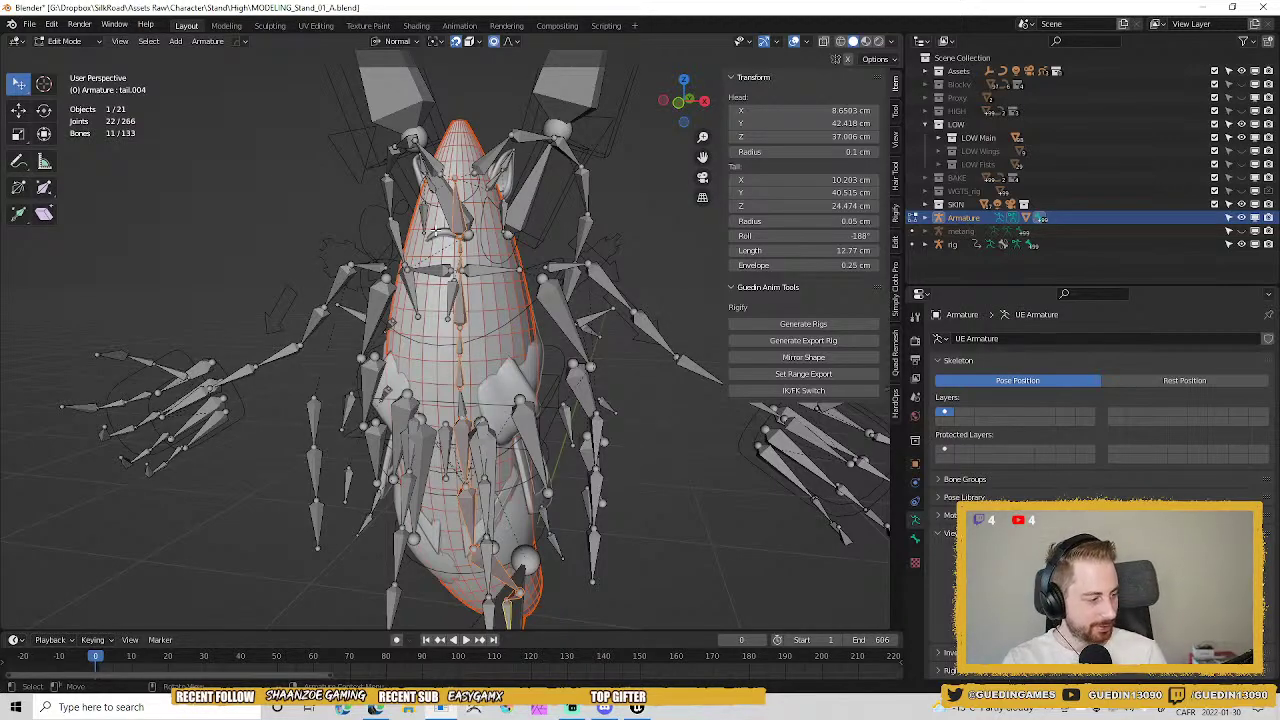
{"action": "key", "text": "Right"}
{"action": "middle_click_drag", "start_coordinate": [517, 303], "coordinate": [598, 199]}
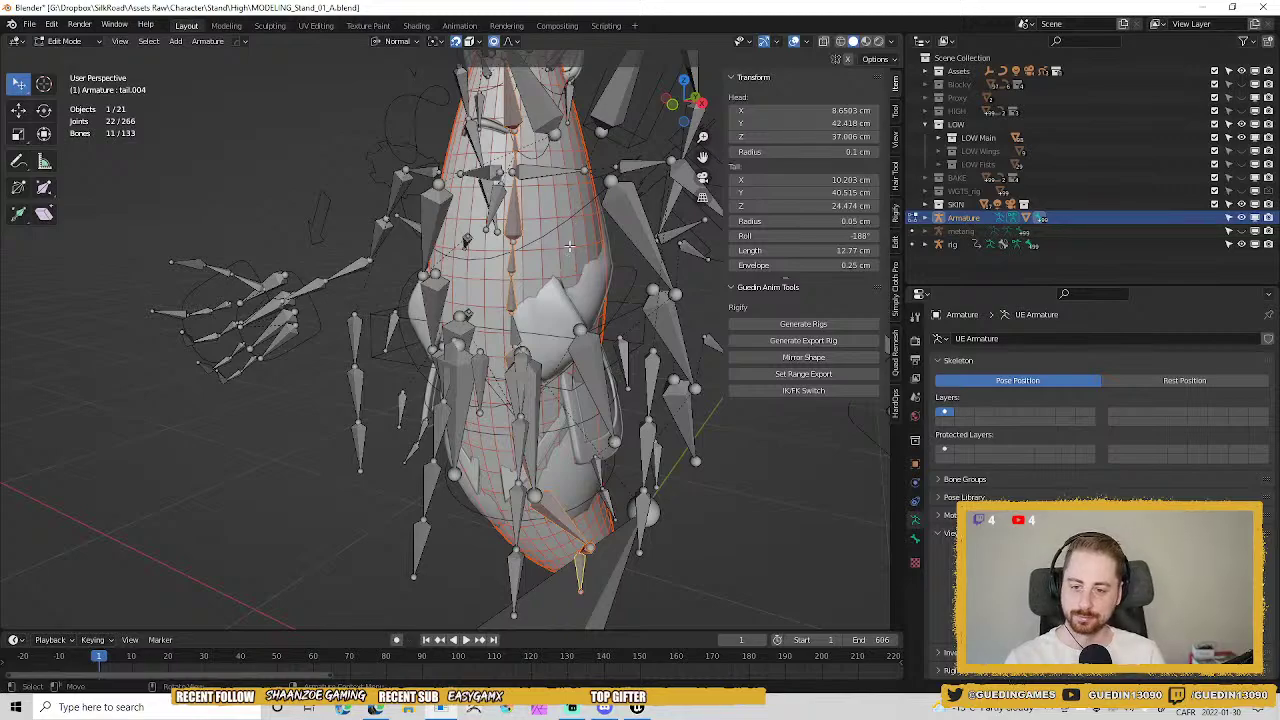
{"action": "key", "text": "q"}
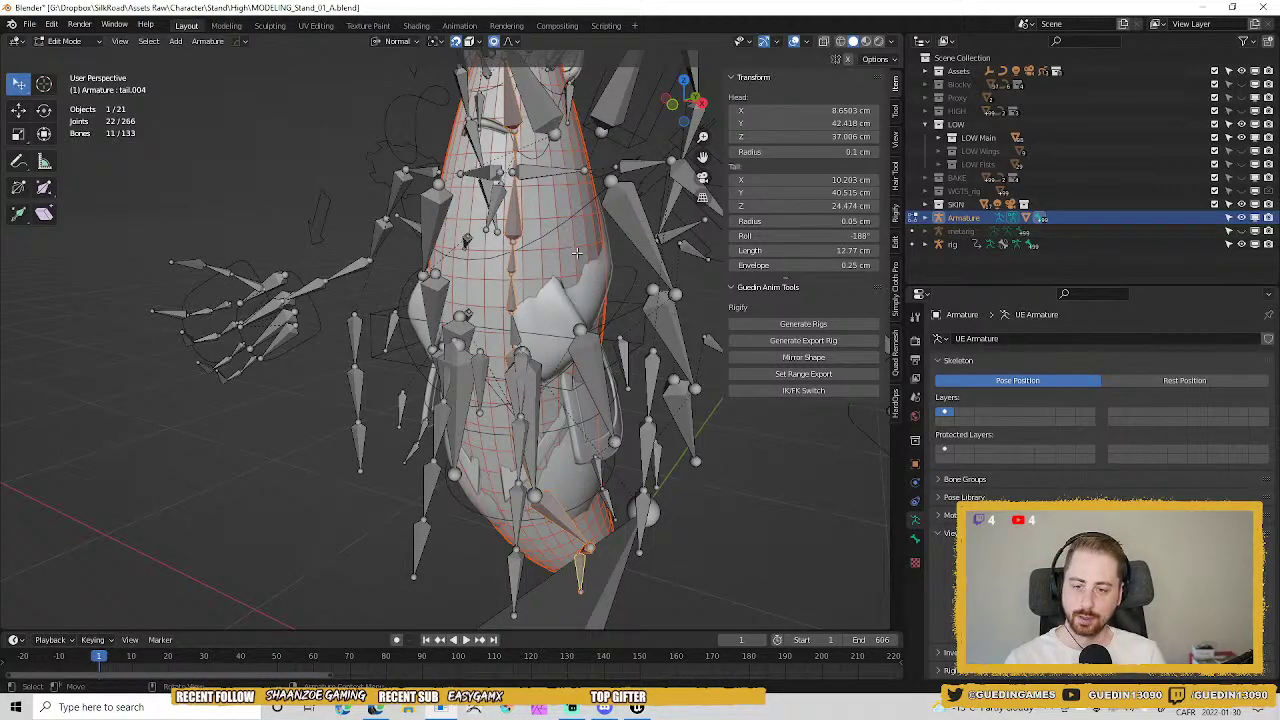
Leave armature editing, add the main body mesh to the selection and enter Weight Paint mode.
{"action": "key", "text": "Tab"}
{"action": "left_click", "coordinate": [571, 248], "text": "shift"}
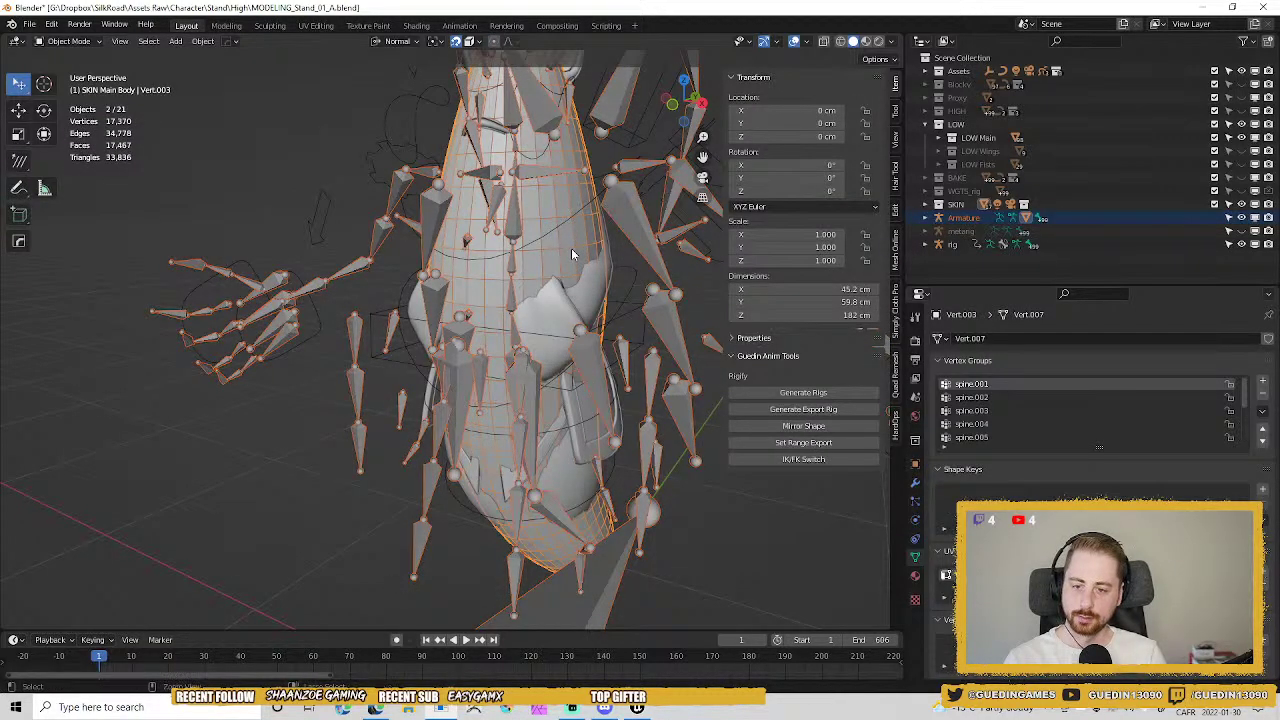
{"action": "key", "text": "ctrl+Tab"}
{"action": "left_click", "coordinate": [573, 328]}
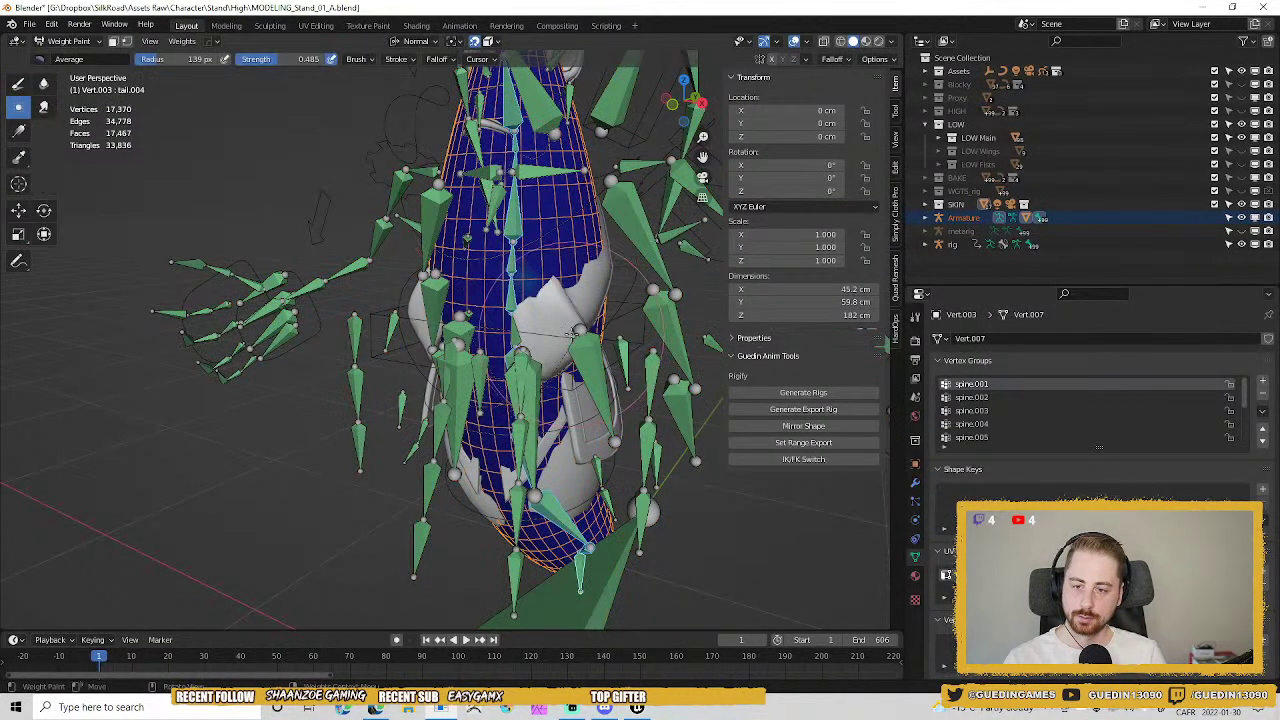
Assign automatic weights from the selected bones to the body mesh and try the From Envelopes type.
{"action": "left_click", "coordinate": [181, 41]}
{"action": "left_click", "coordinate": [240, 57]}
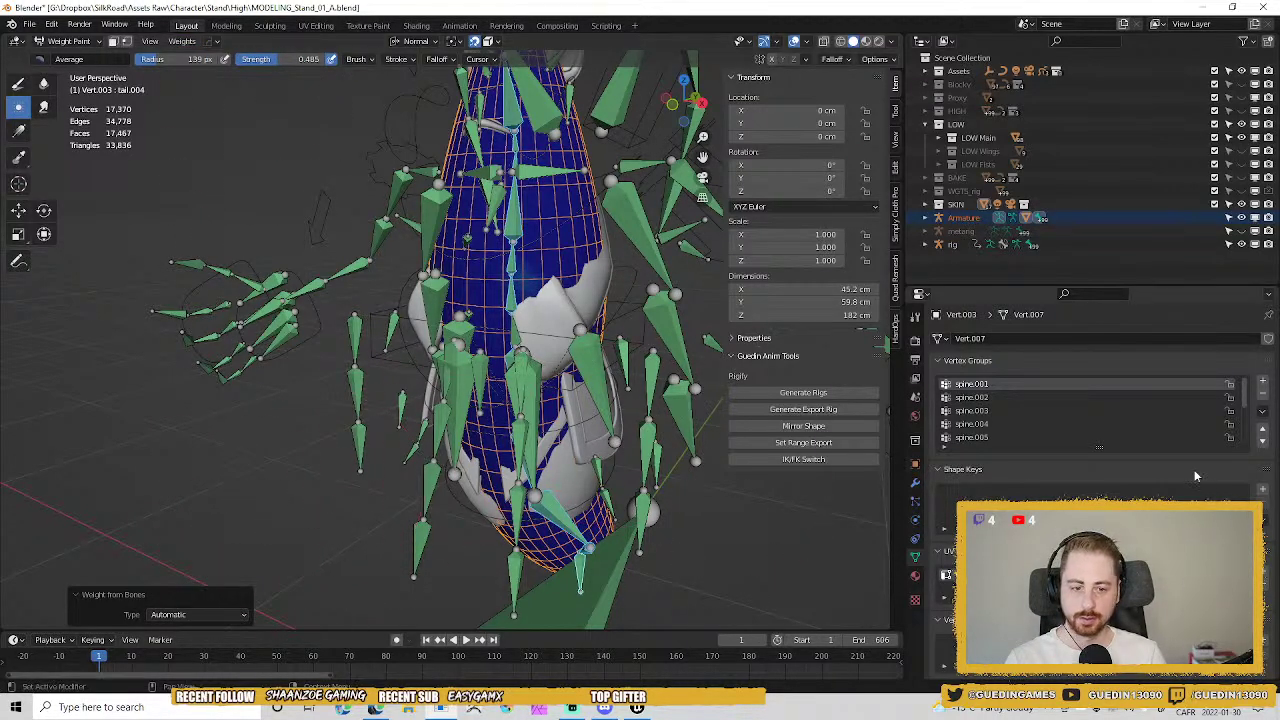
{"action": "left_click", "coordinate": [210, 615]}
{"action": "left_click", "coordinate": [178, 645]}
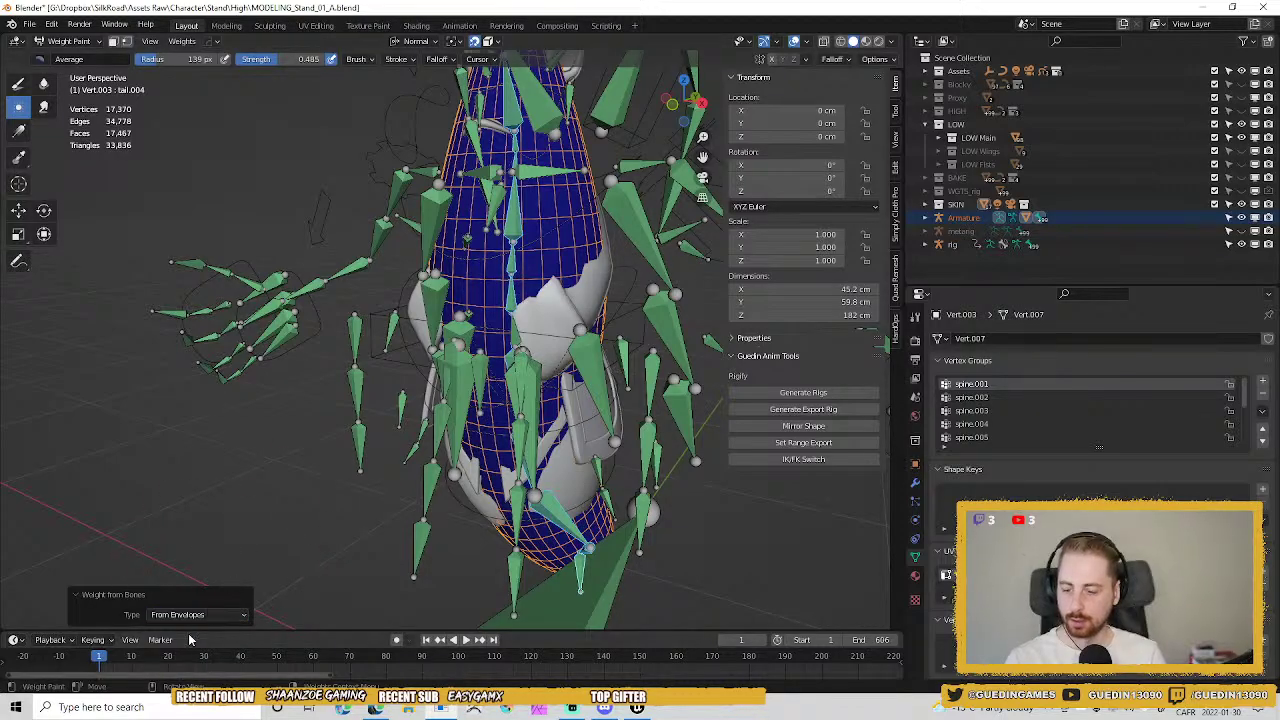
{"action": "left_click", "coordinate": [175, 615]}
{"action": "middle_click_drag", "start_coordinate": [480, 250], "coordinate": [168, 247]}
{"action": "key", "text": "Left"}
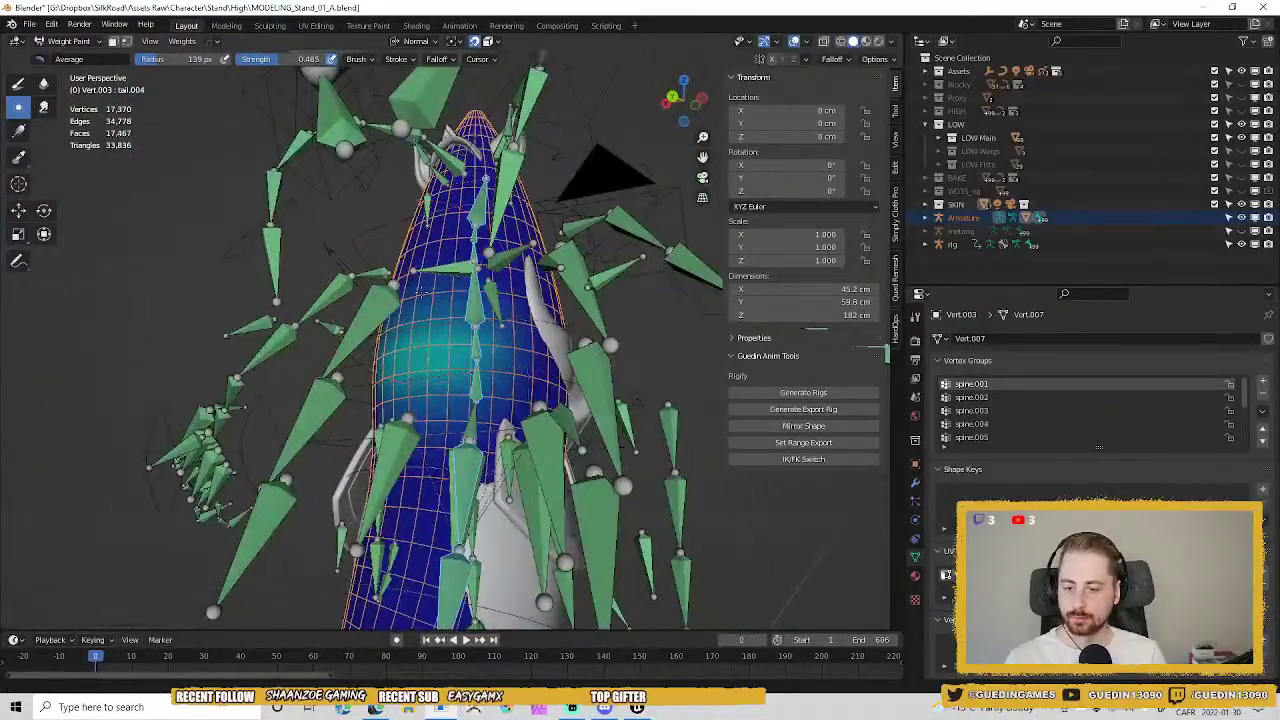
{"action": "middle_click_drag", "start_coordinate": [422, 381], "coordinate": [632, 321], "text": "shift"}
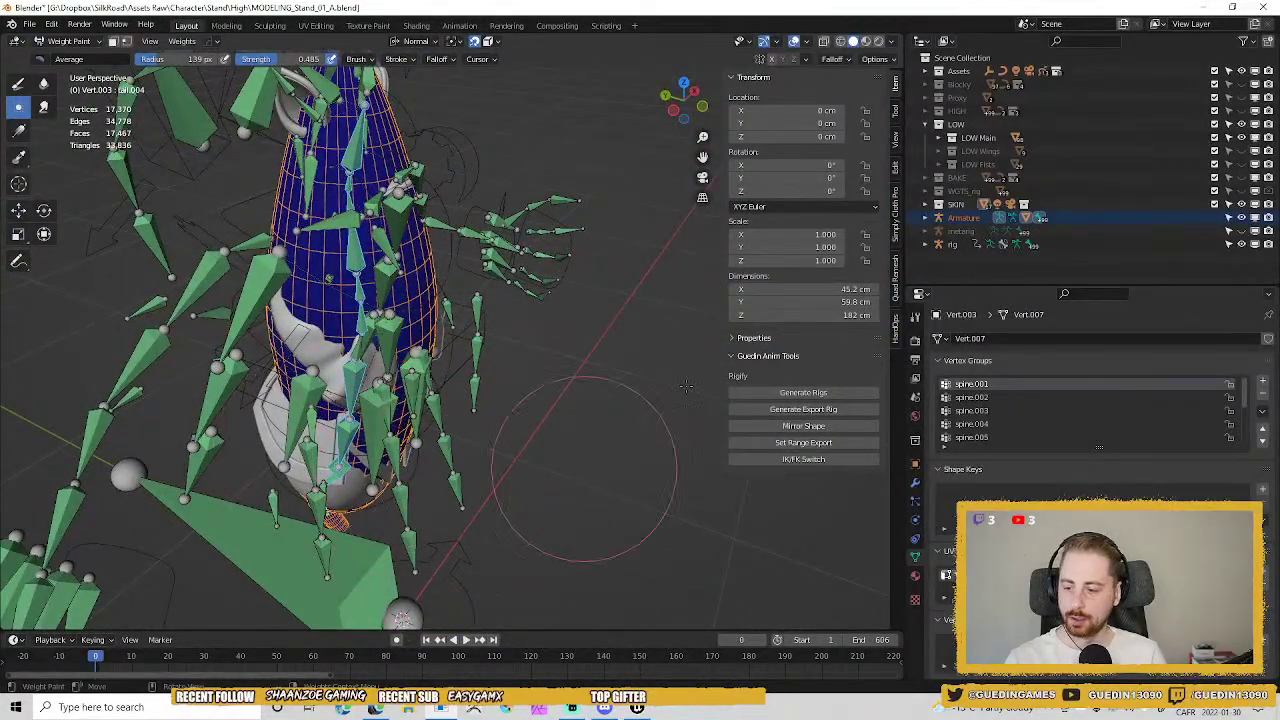
{"action": "scroll", "coordinate": [1035, 430], "scroll_direction": "down", "scroll_amount": 5}
{"action": "scroll", "coordinate": [1035, 430], "scroll_direction": "up", "scroll_amount": 5}
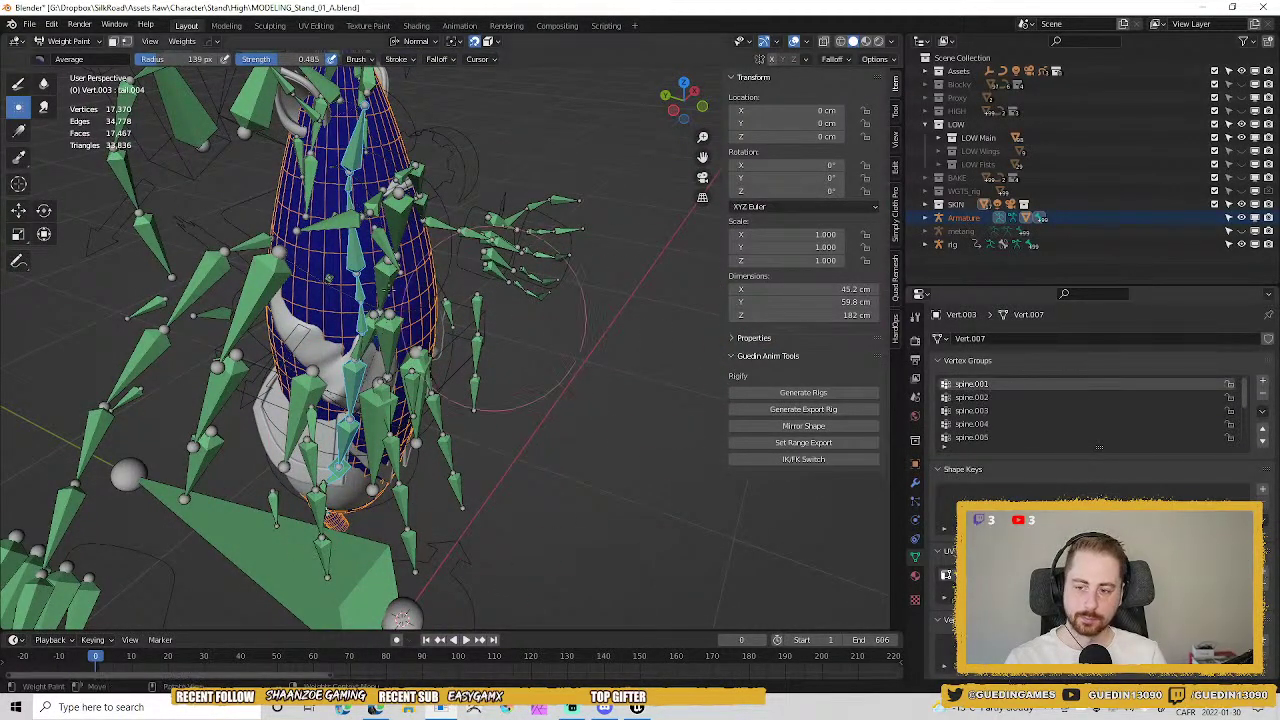
{"action": "middle_click_drag", "start_coordinate": [465, 273], "coordinate": [320, 215]}
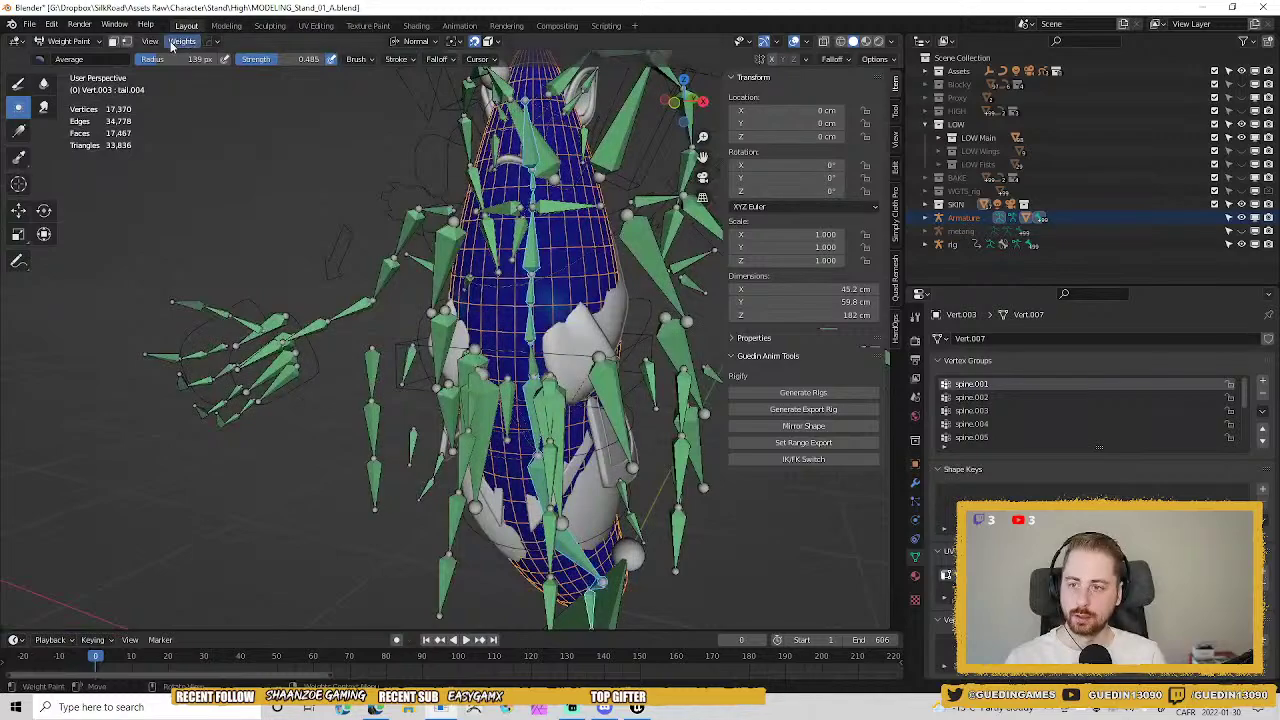
Normalize all vertex groups of the body mesh, using the Deform Pose Bones subset with Lock Active enabled.
{"action": "left_click", "coordinate": [182, 41]}
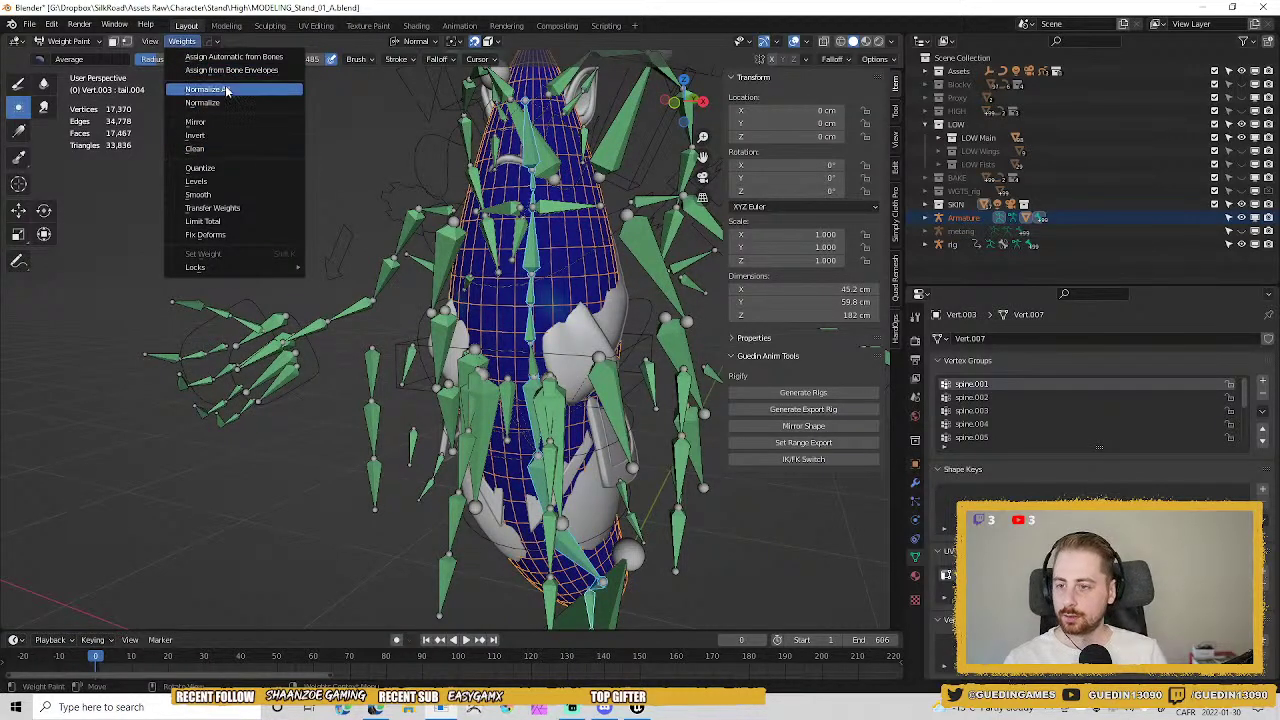
{"action": "left_click", "coordinate": [228, 90]}
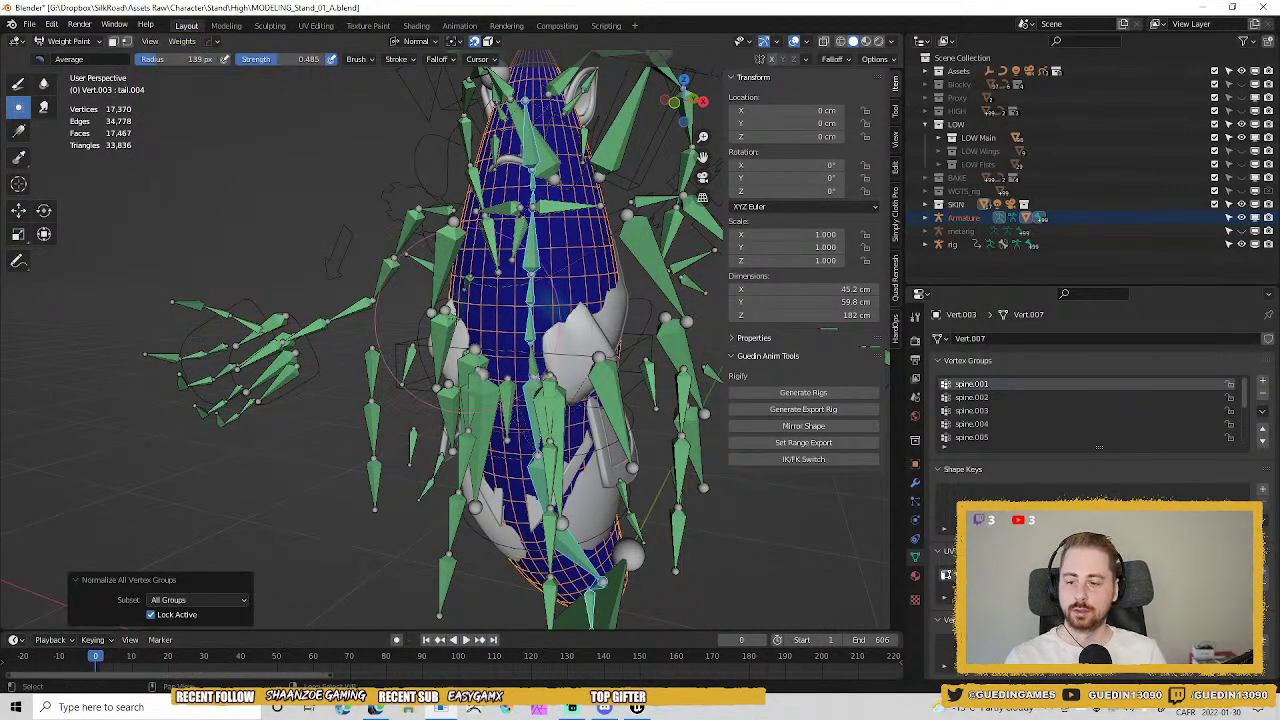
{"action": "middle_click_drag", "start_coordinate": [320, 420], "coordinate": [358, 483]}
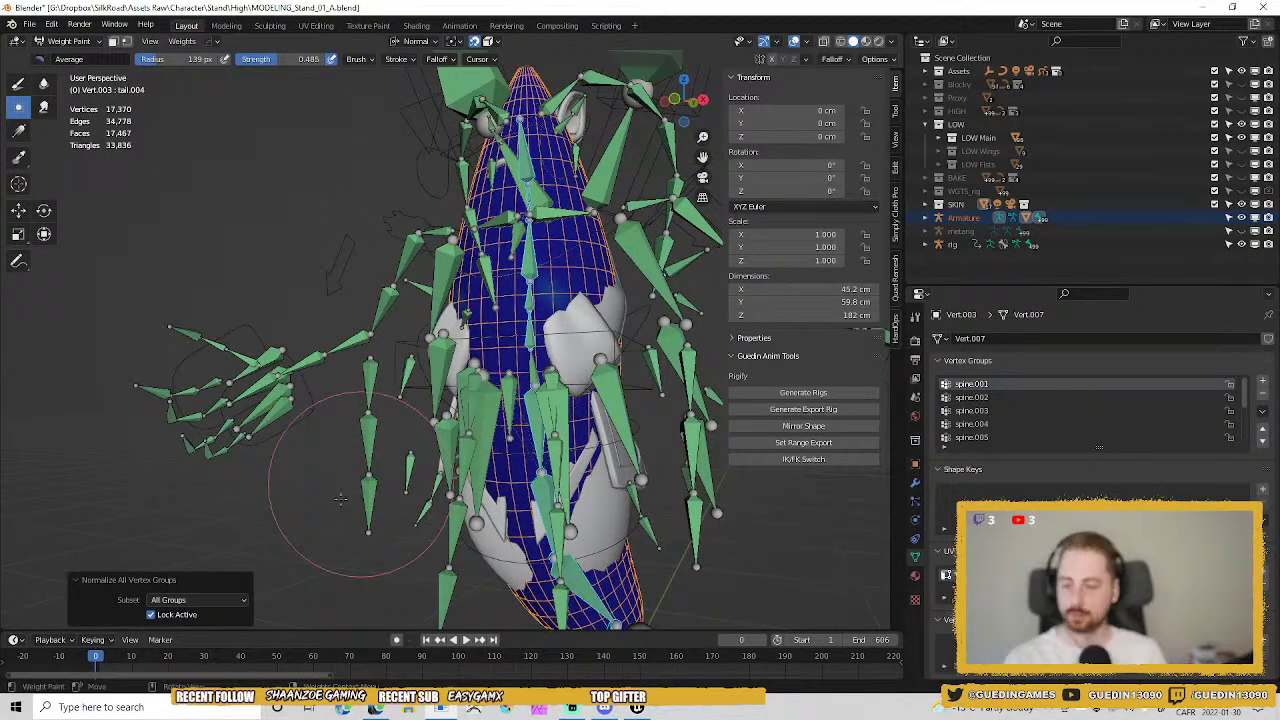
{"action": "left_click", "coordinate": [152, 616]}
{"action": "left_click", "coordinate": [152, 616]}
{"action": "left_click", "coordinate": [152, 616]}
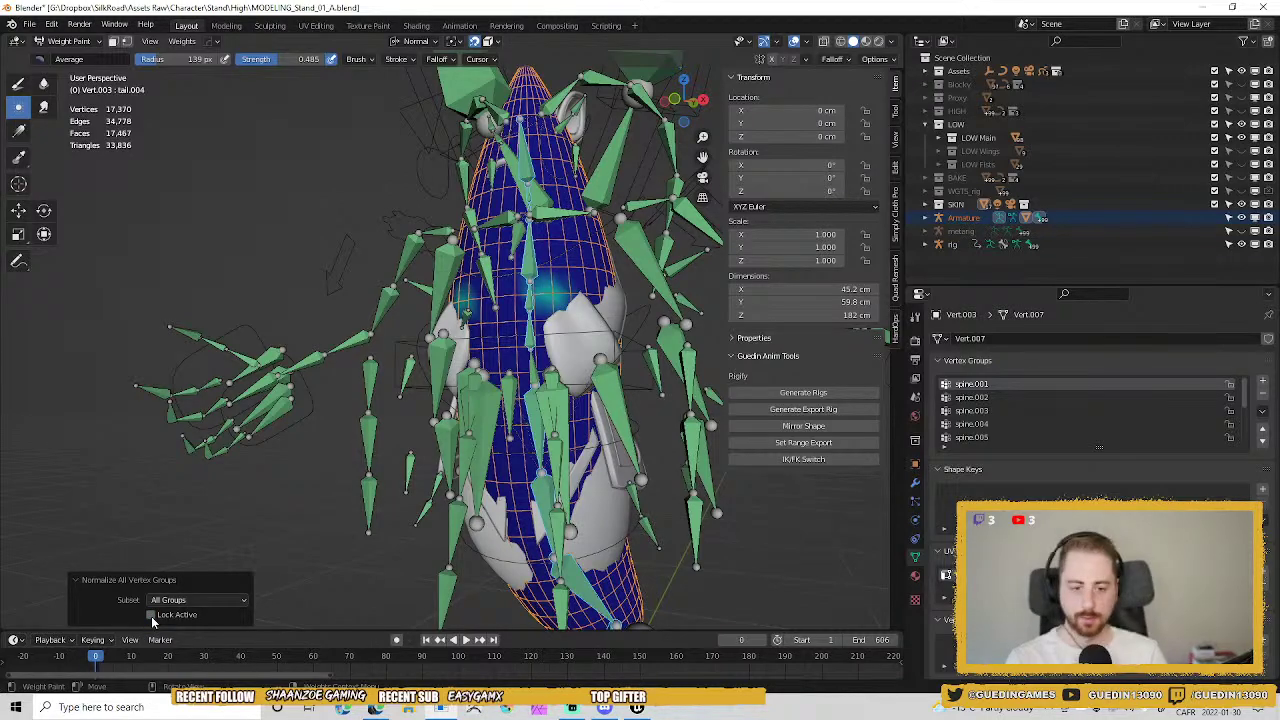
{"action": "left_click", "coordinate": [152, 616]}
{"action": "left_click", "coordinate": [165, 600]}
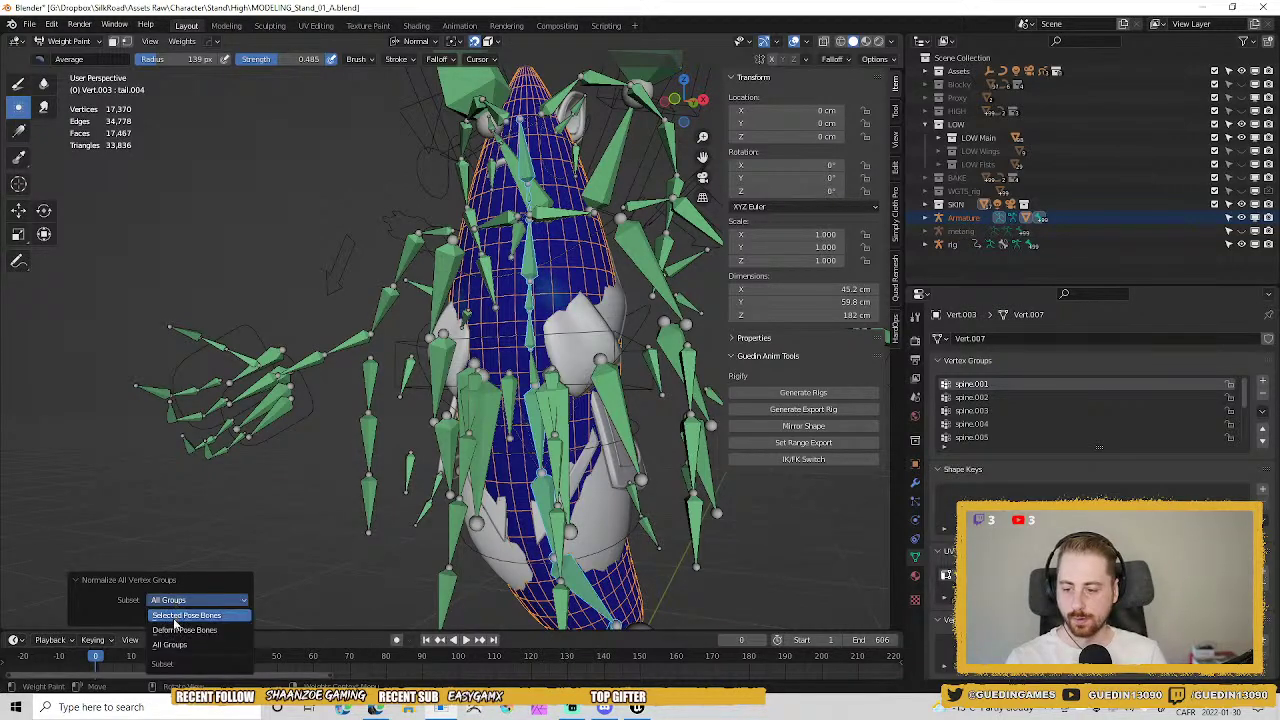
{"action": "left_click", "coordinate": [158, 616]}
{"action": "left_click", "coordinate": [153, 617]}
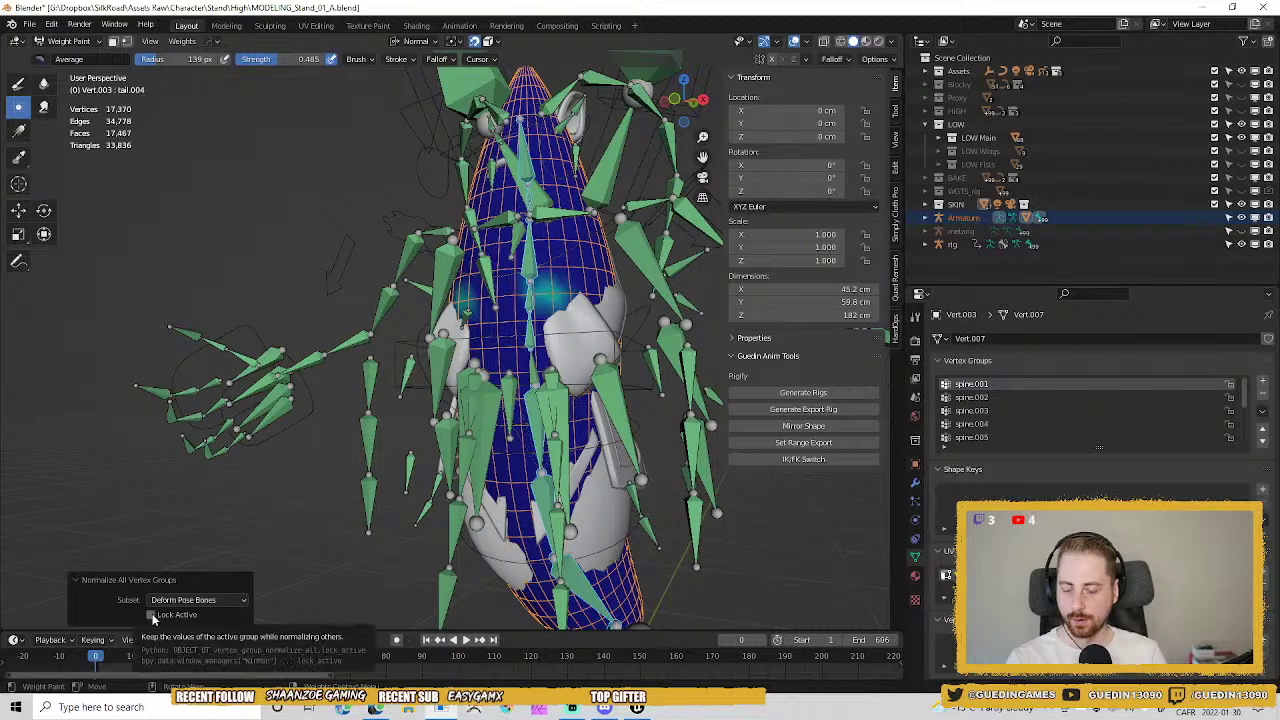
{"action": "left_click", "coordinate": [152, 617]}
{"action": "key", "text": "Right"}
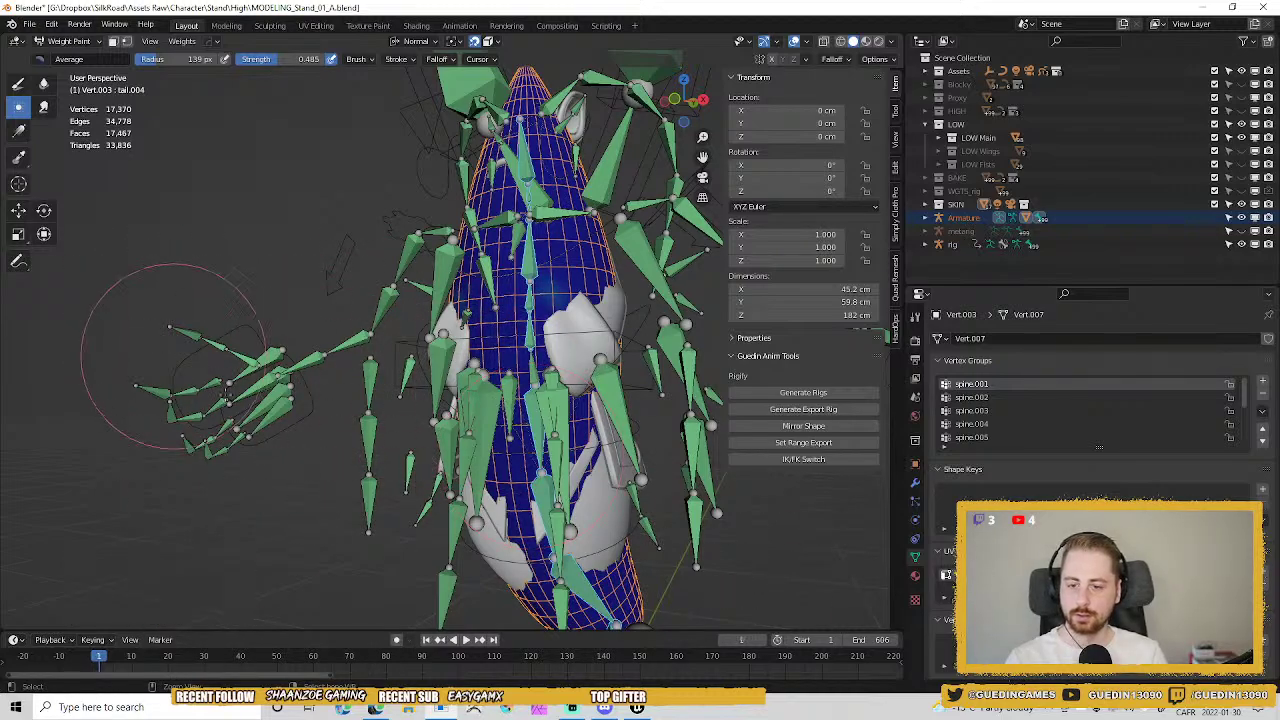
{"action": "middle_click_drag", "start_coordinate": [174, 355], "coordinate": [262, 187]}
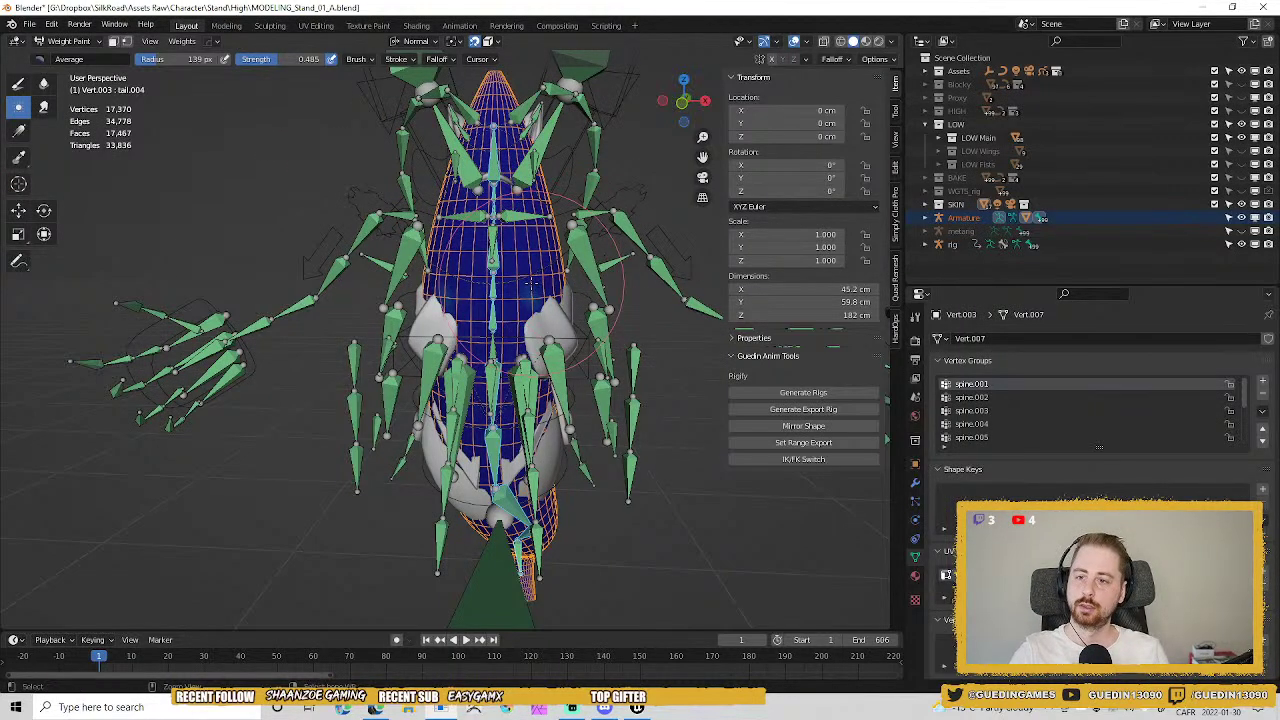
Return to Object Mode and duplicate the full armature in place.
{"action": "key", "text": "ctrl+Tab"}
{"action": "left_click", "coordinate": [497, 279]}
{"action": "left_click", "coordinate": [501, 230]}
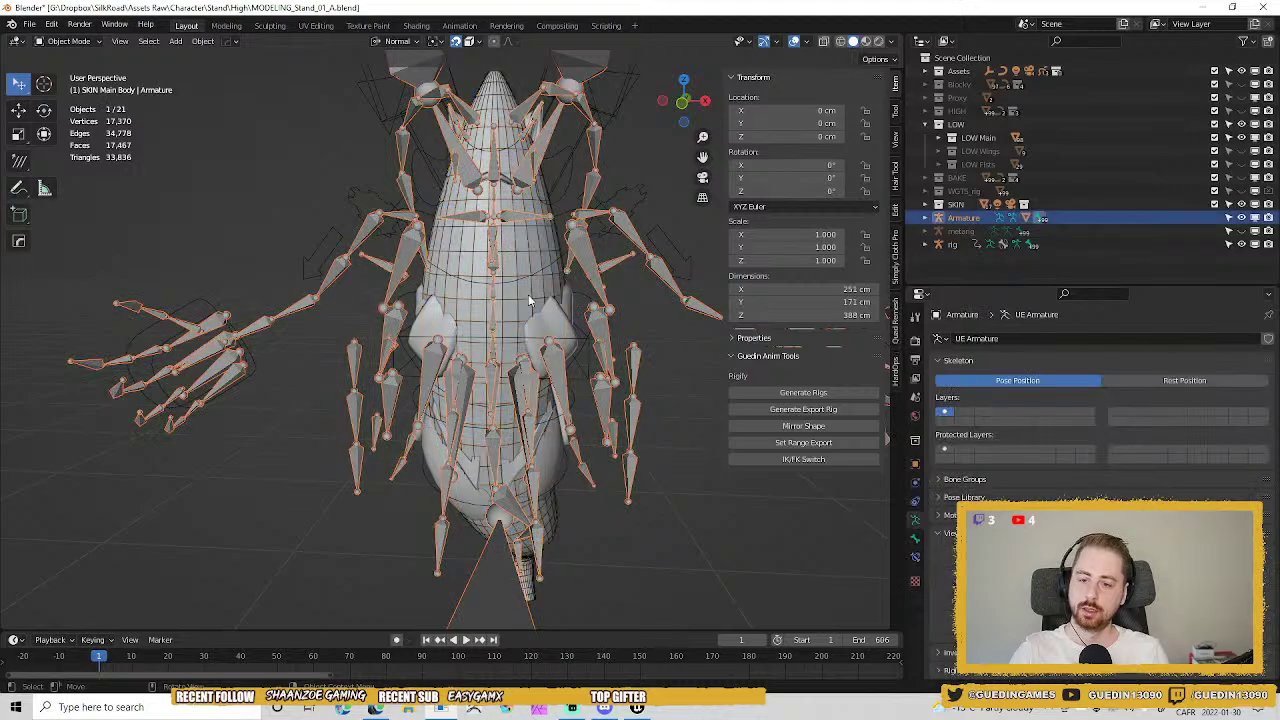
{"action": "middle_click_drag", "start_coordinate": [501, 230], "coordinate": [540, 350]}
{"action": "key", "text": "shift+d"}
{"action": "key", "text": "Escape"}
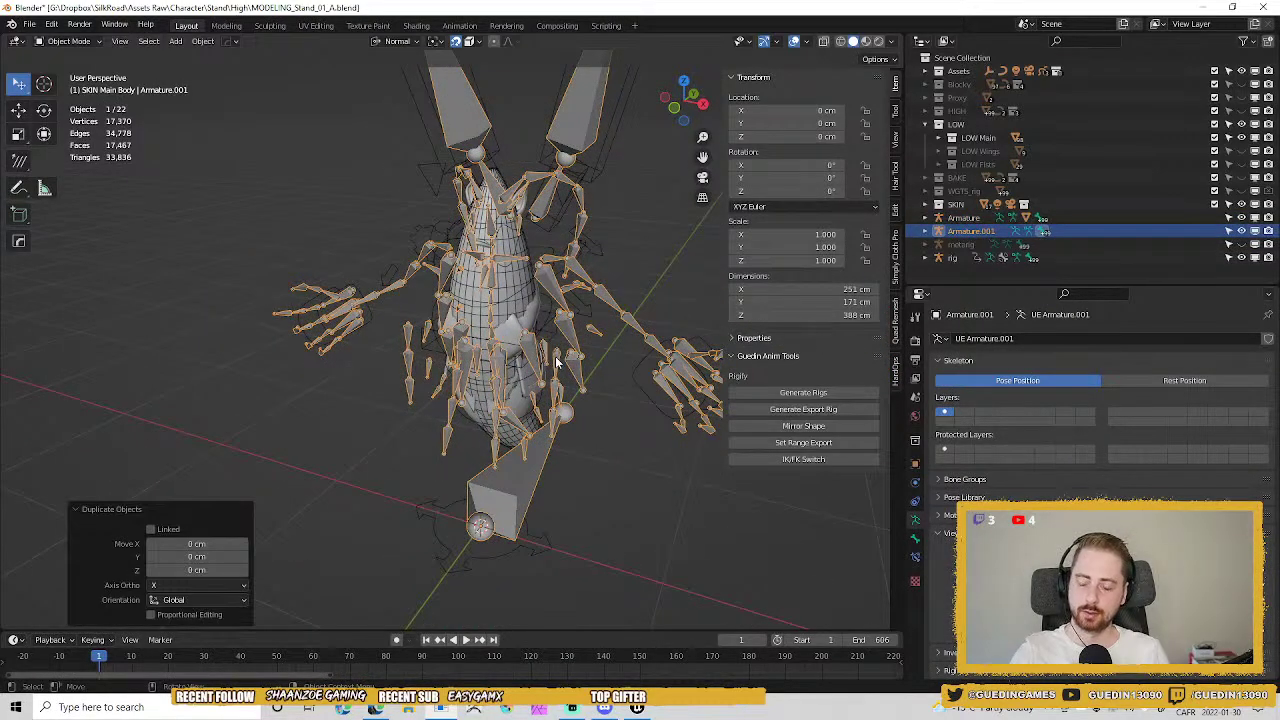
Isolate the duplicated armature, delete every bone except the central spine-to-tail chain, and return to the full scene.
{"action": "key", "text": "KP_Divide"}
{"action": "key", "text": "Tab"}
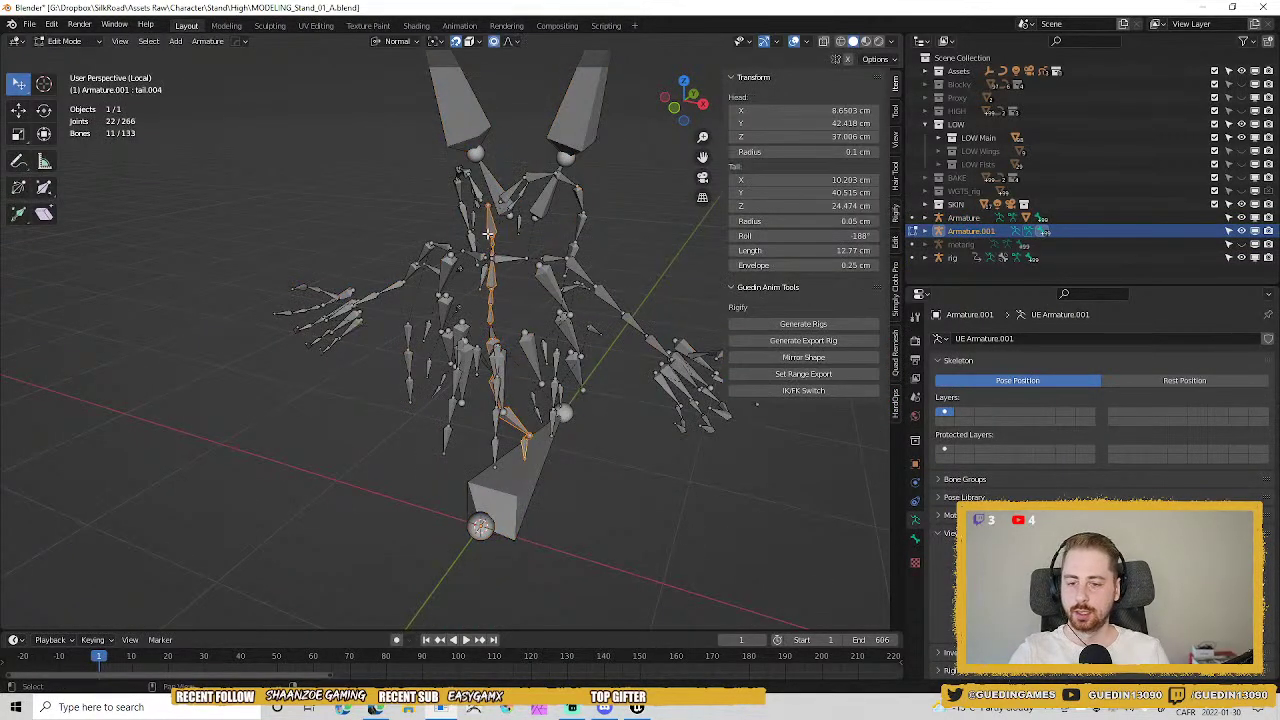
{"action": "scroll", "coordinate": [487, 233], "scroll_direction": "up", "scroll_amount": 3}
{"action": "key", "text": "ctrl+i"}
{"action": "key", "text": "x"}
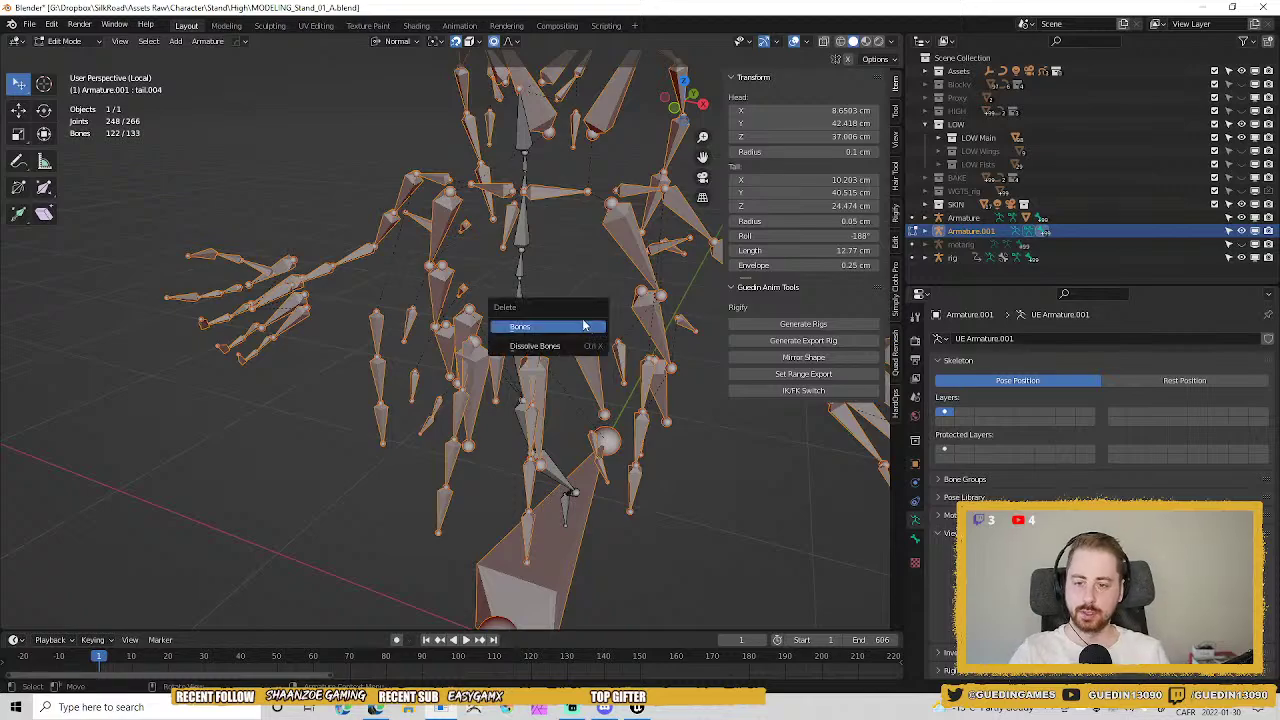
{"action": "left_click", "coordinate": [569, 322]}
{"action": "key", "text": "Tab"}
{"action": "key", "text": "KP_Decimal"}
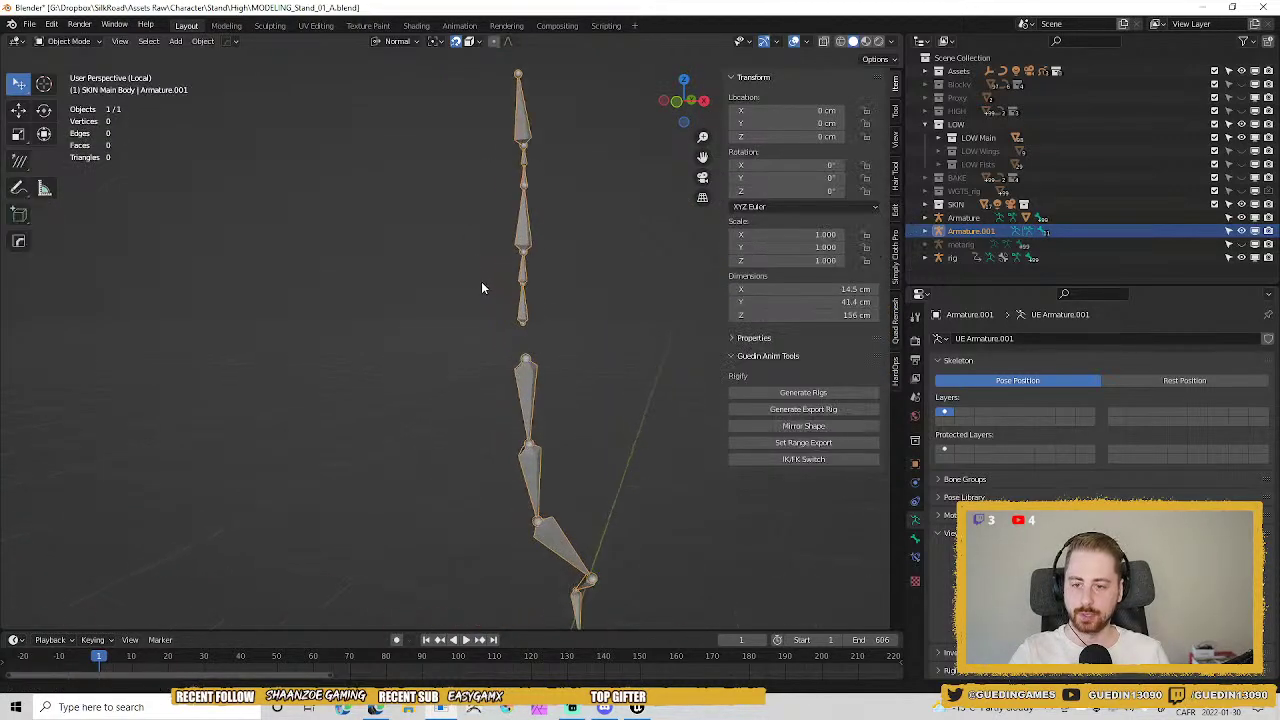
{"action": "key", "text": "KP_Divide"}
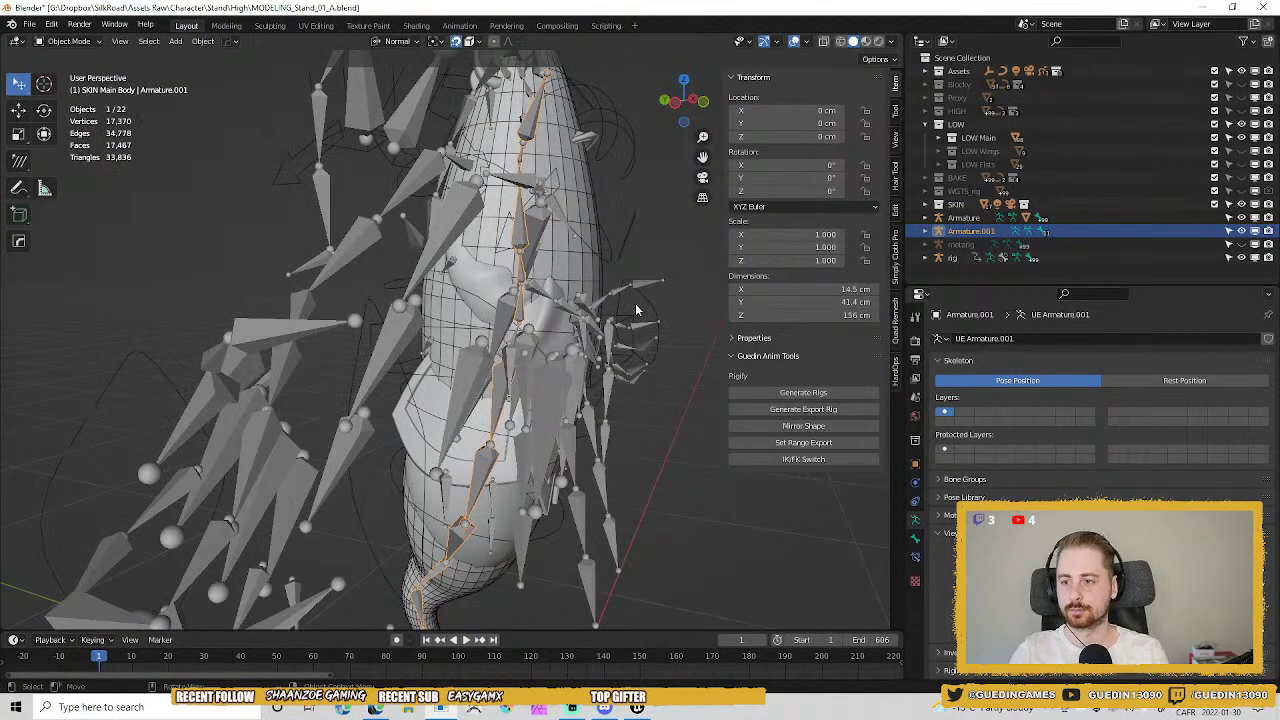
Hide the original full armature so only the reduced spine-and-tail armature remains around the body.
{"action": "left_click", "coordinate": [636, 228]}
{"action": "middle_click_drag", "start_coordinate": [636, 226], "coordinate": [560, 215]}
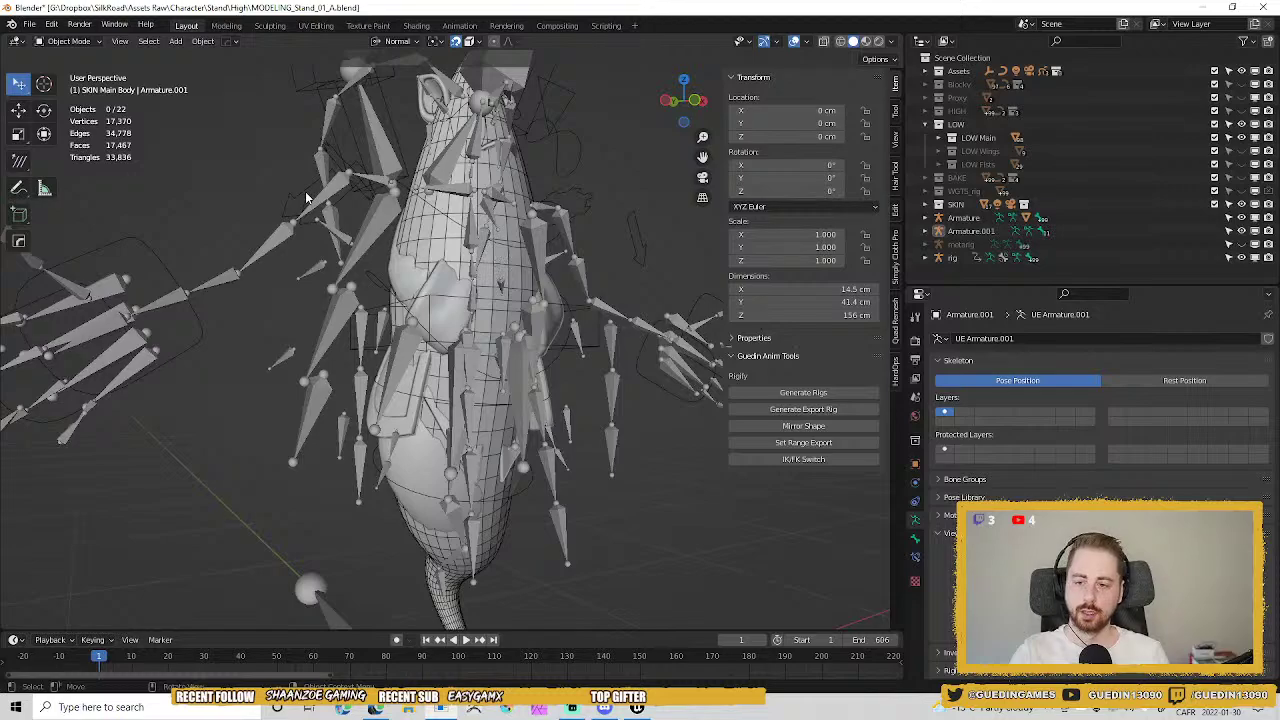
{"action": "left_click", "coordinate": [249, 238]}
{"action": "key", "text": "h"}
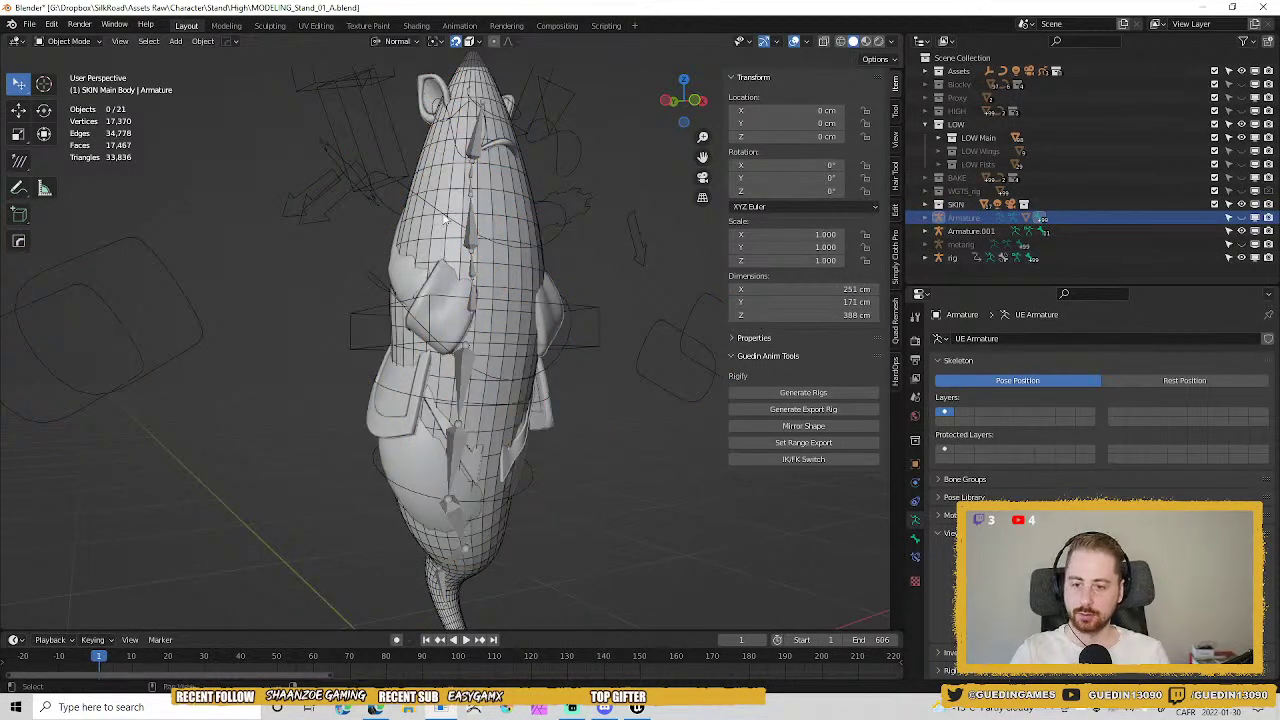
Select the main body mesh and delete all of its vertex groups.
{"action": "middle_click_drag", "start_coordinate": [445, 219], "coordinate": [472, 238]}
{"action": "left_click", "coordinate": [490, 212]}
{"action": "left_click", "coordinate": [533, 216]}
{"action": "left_click", "coordinate": [562, 288], "text": "shift"}
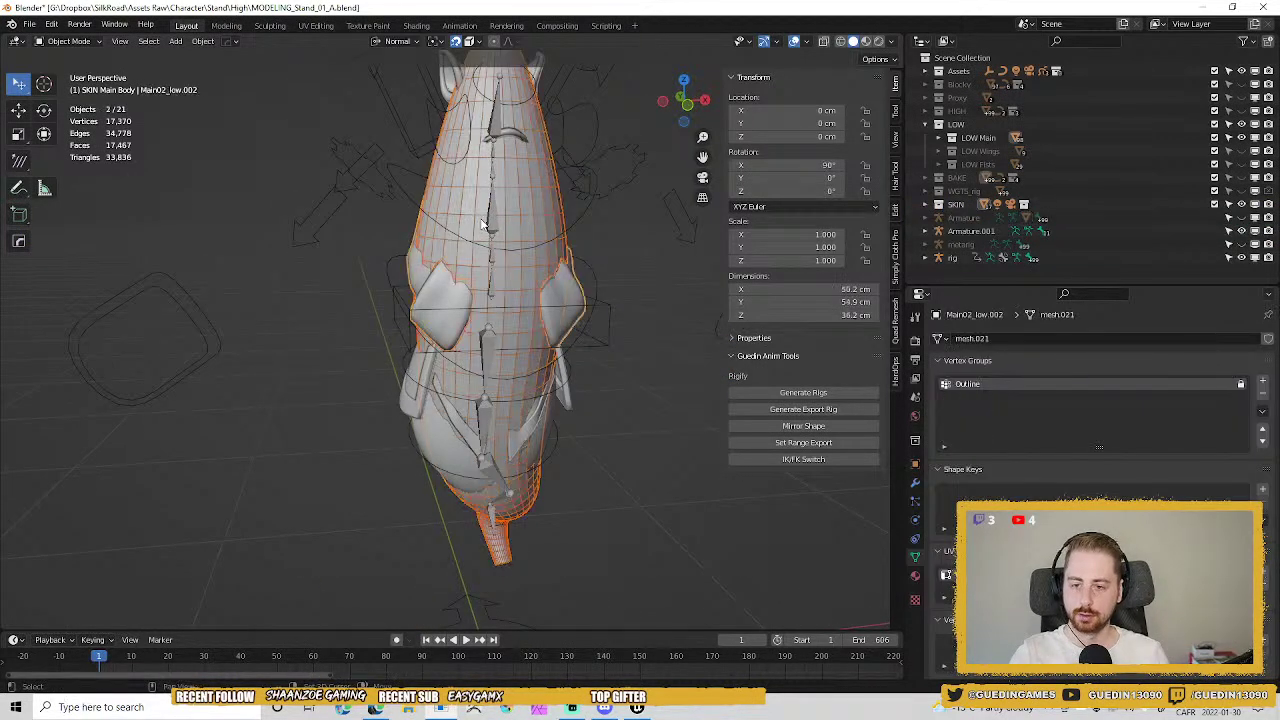
{"action": "left_click", "coordinate": [485, 224]}
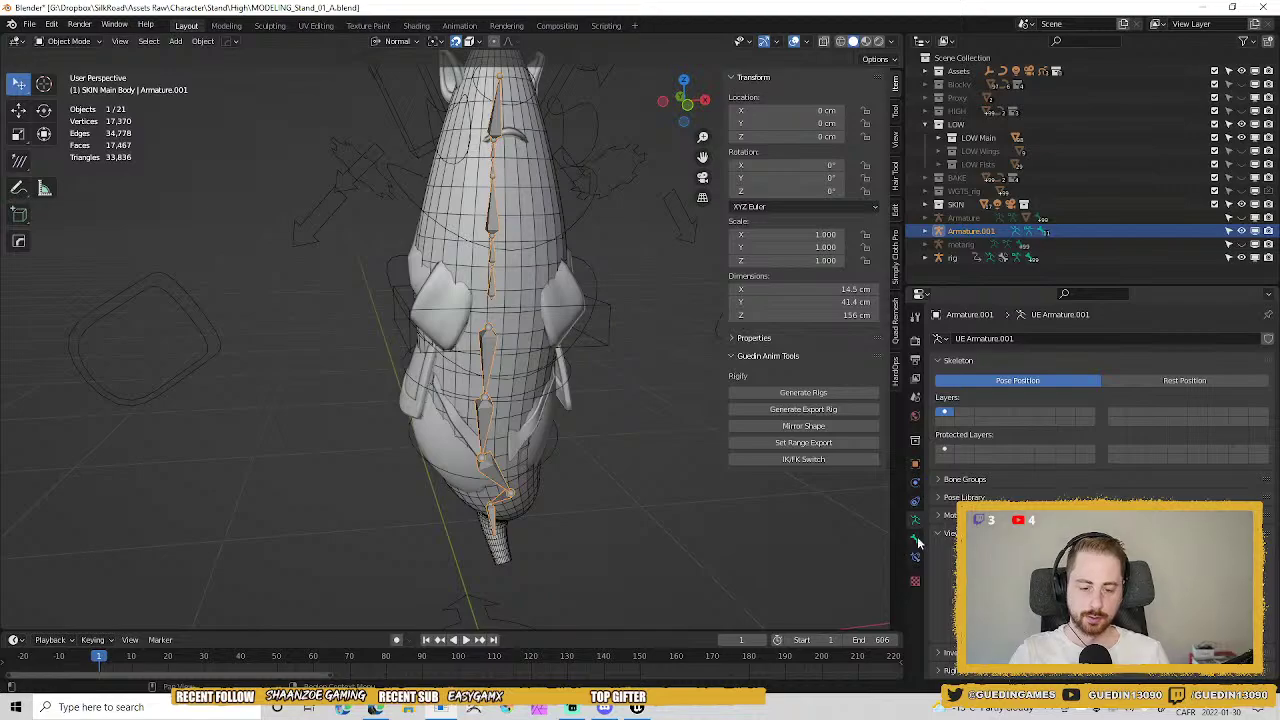
{"action": "left_click", "coordinate": [542, 184]}
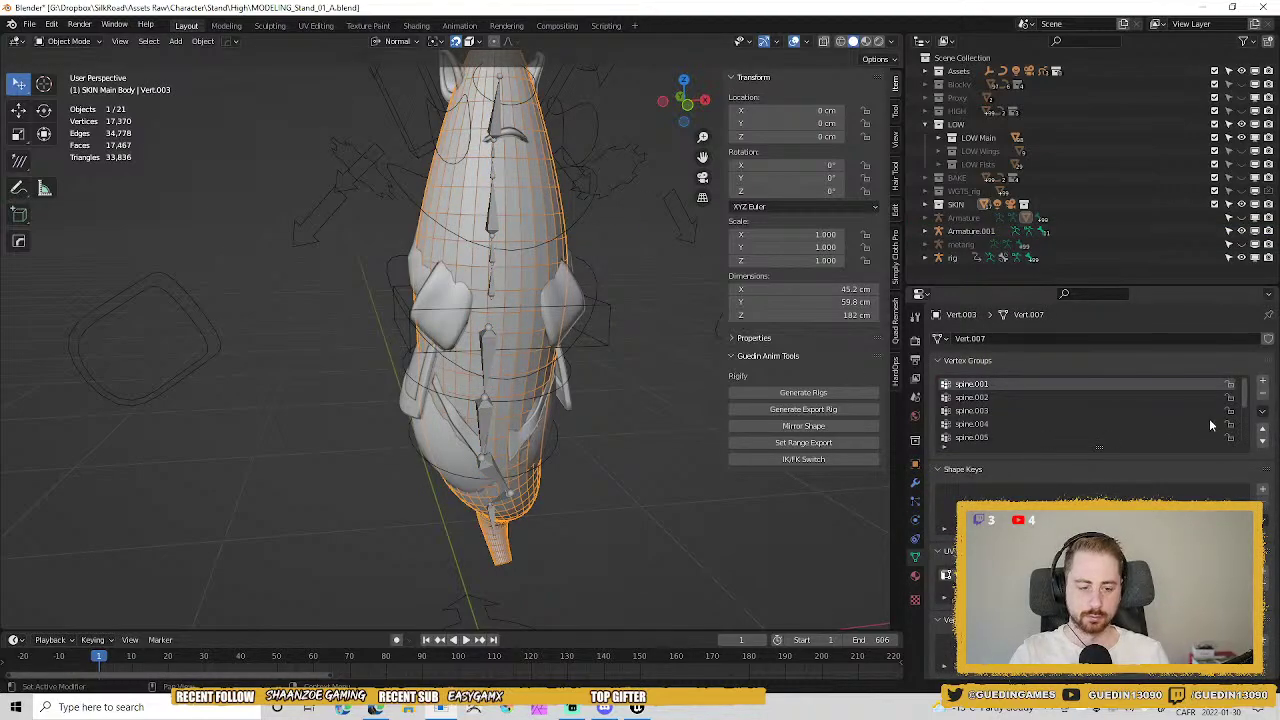
{"action": "left_click", "coordinate": [1262, 411]}
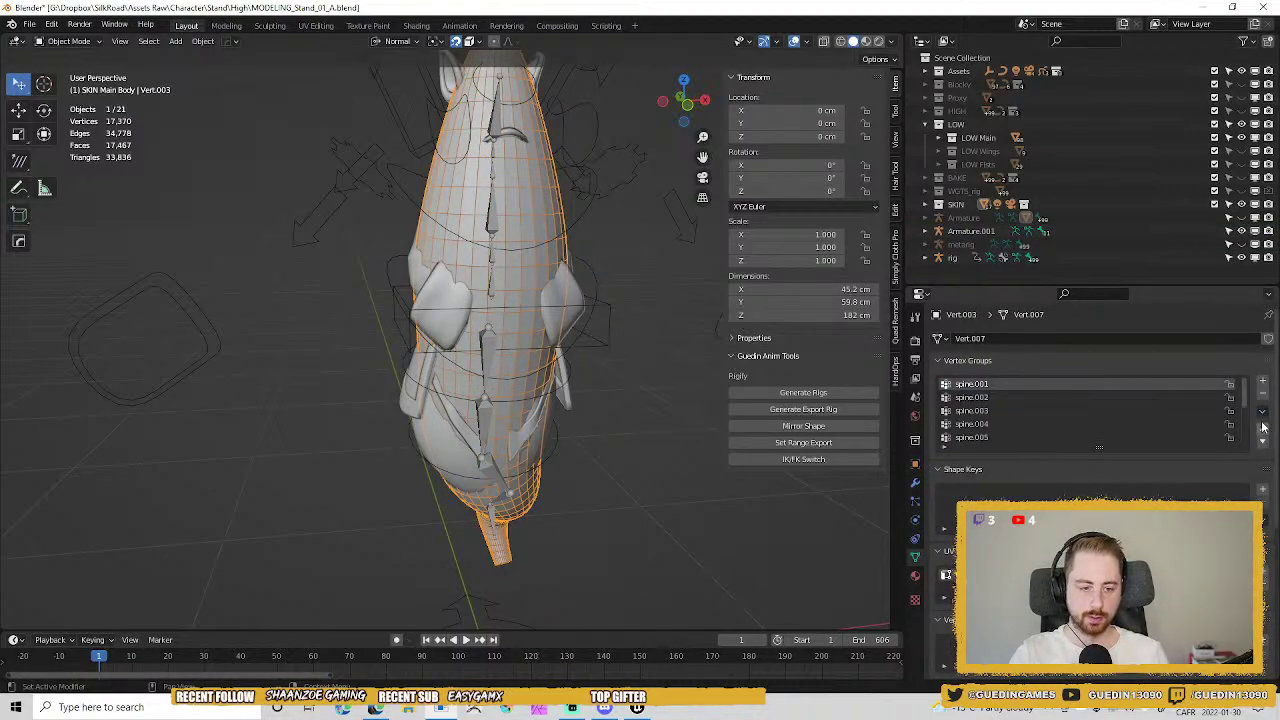
{"action": "left_click", "coordinate": [1262, 411]}
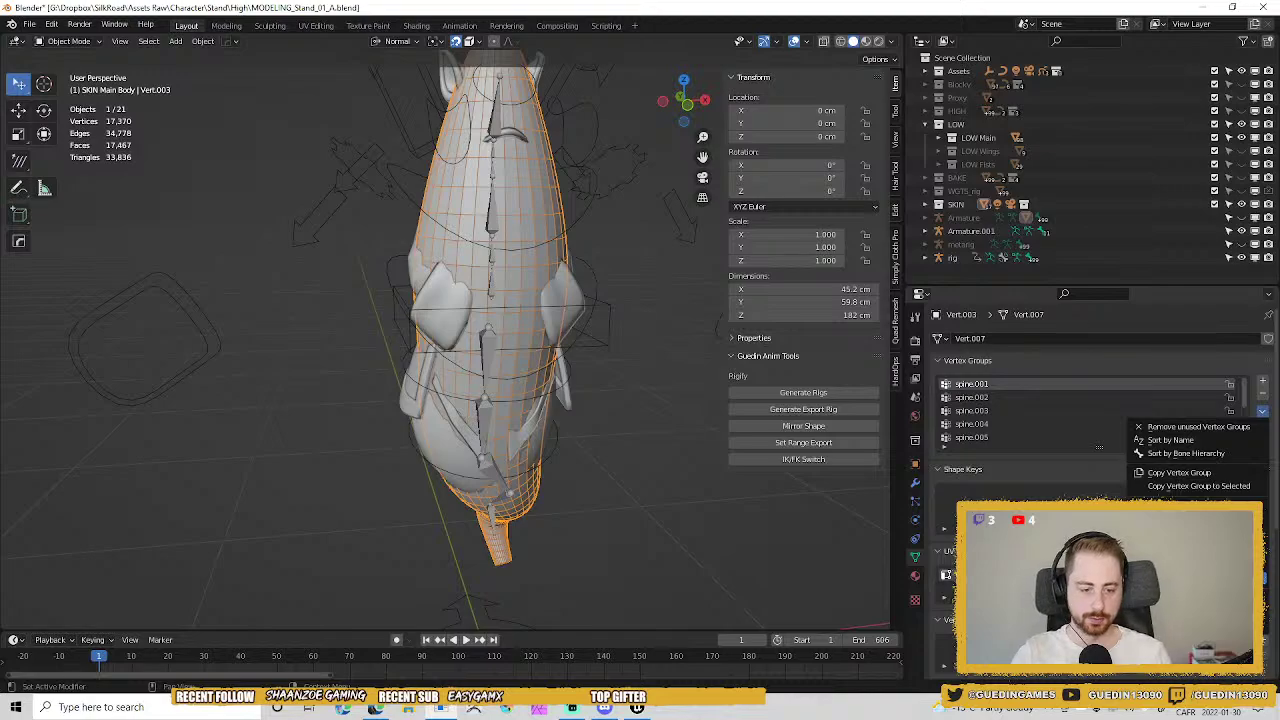
{"action": "left_click", "coordinate": [1185, 571]}
{"action": "middle_click_drag", "start_coordinate": [526, 199], "coordinate": [560, 211]}
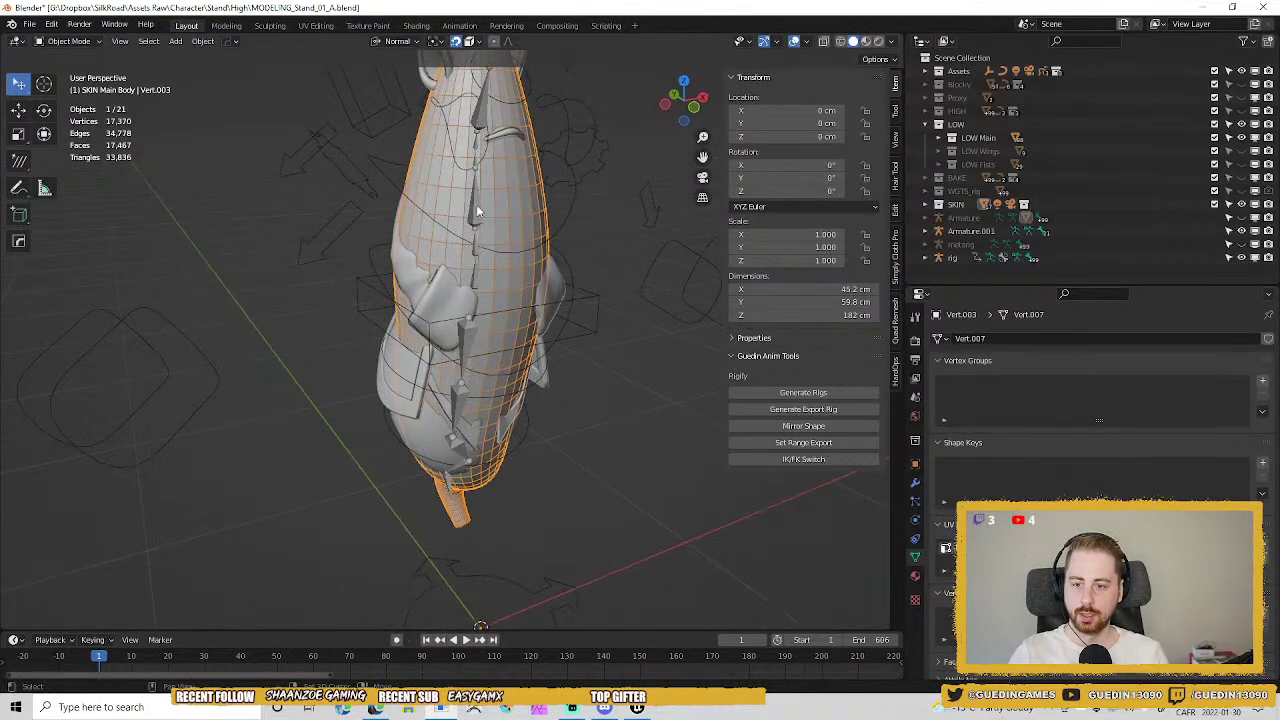
Remove the existing Armature modifier from the main body mesh.
{"action": "left_click", "coordinate": [478, 211], "text": "shift"}
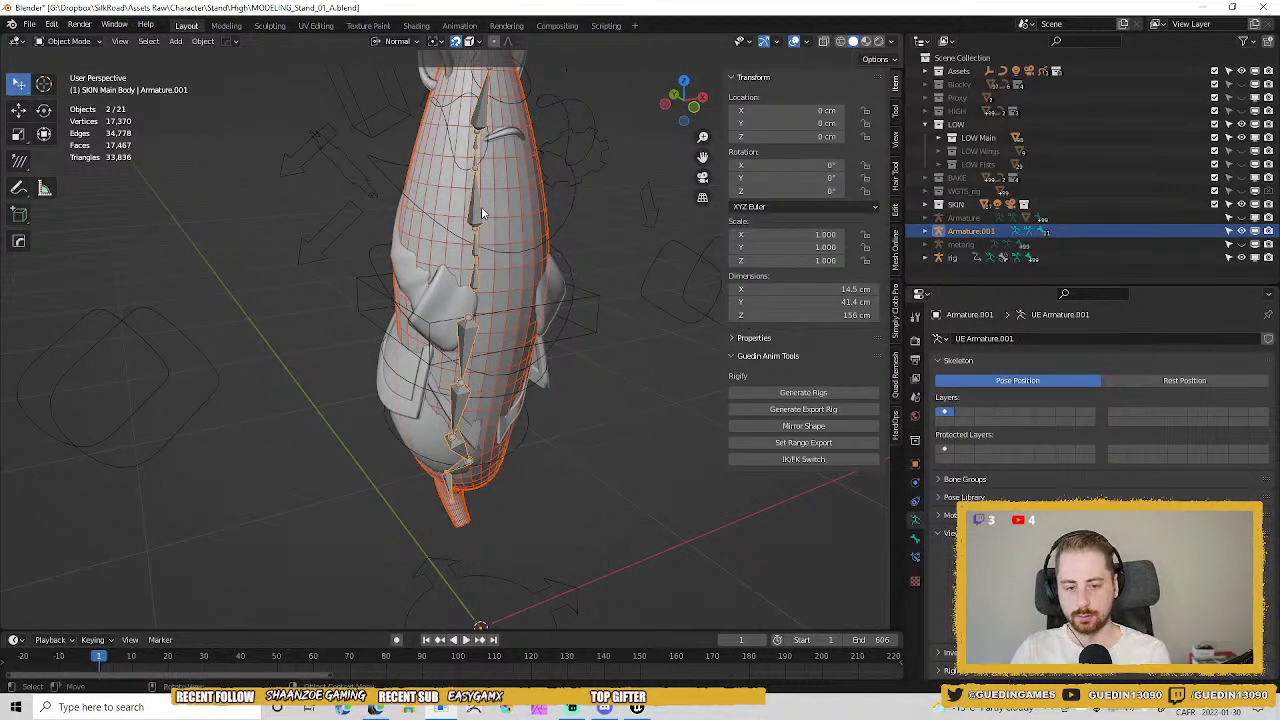
{"action": "left_click", "coordinate": [539, 207]}
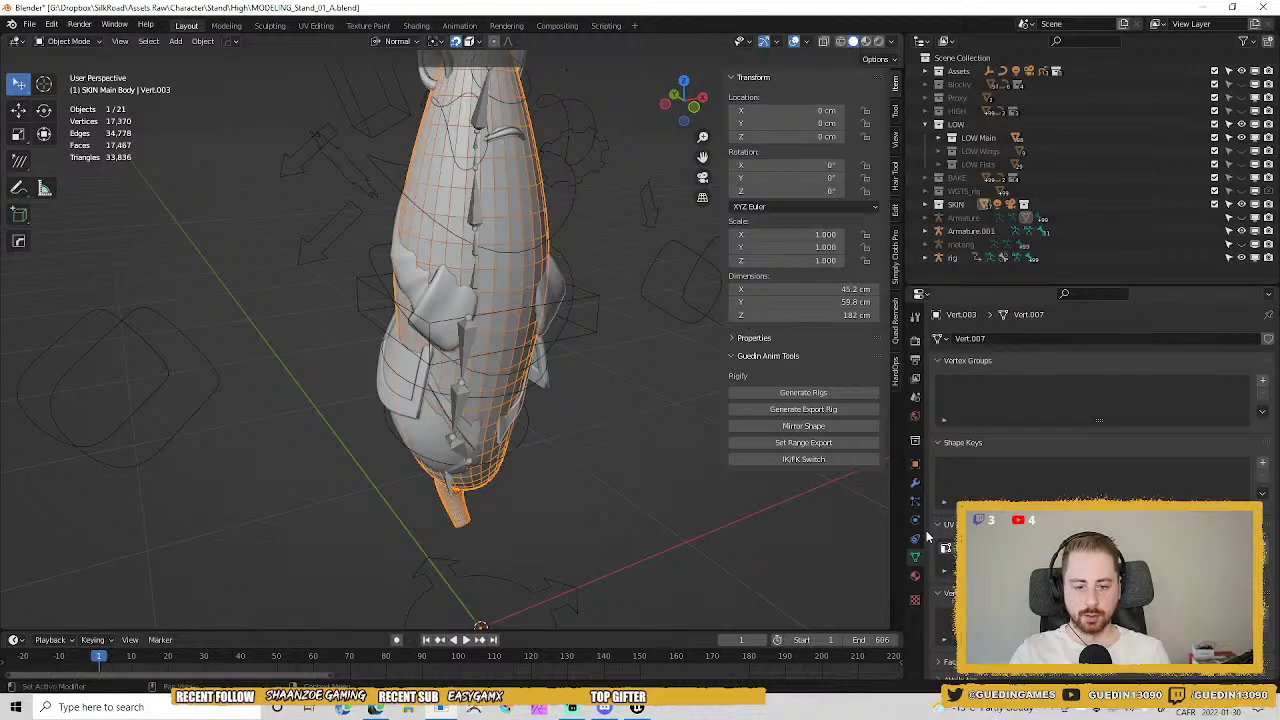
{"action": "left_click", "coordinate": [915, 482]}
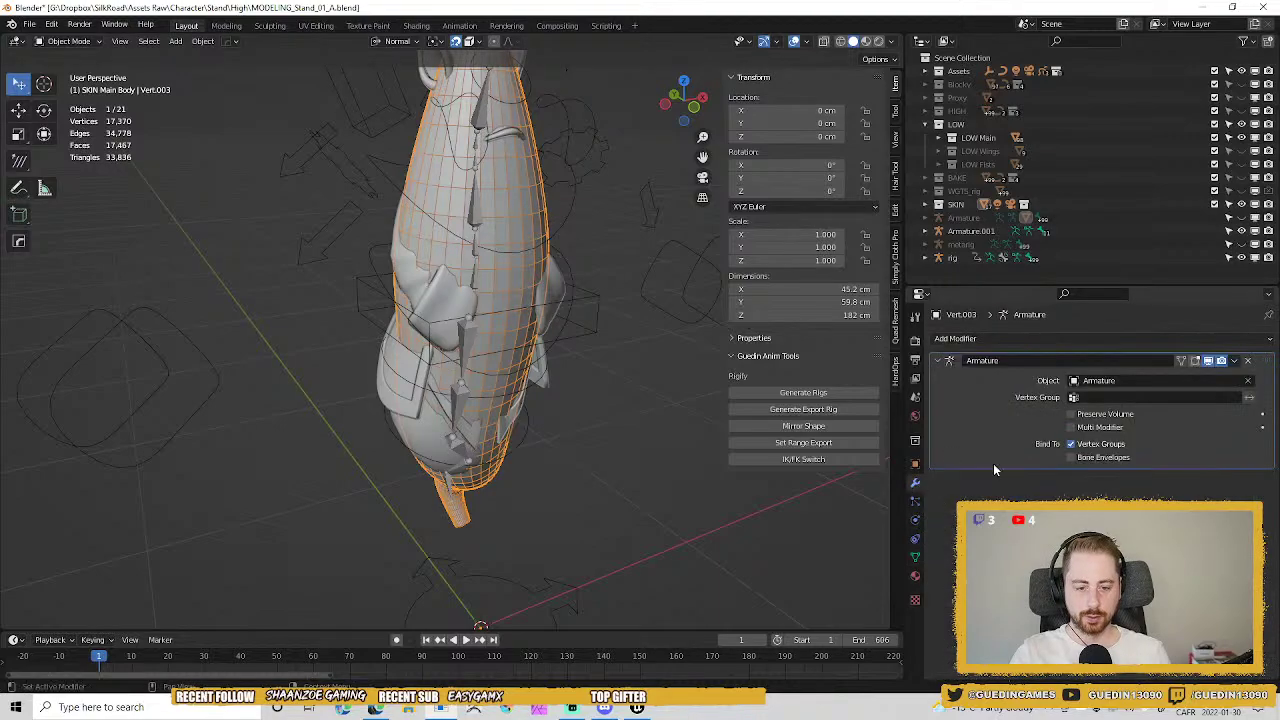
{"action": "left_click", "coordinate": [1253, 365]}
Parent the main body mesh to the reduced spine-and-tail armature with automatic weights.
{"action": "left_click", "coordinate": [477, 201], "text": "shift"}
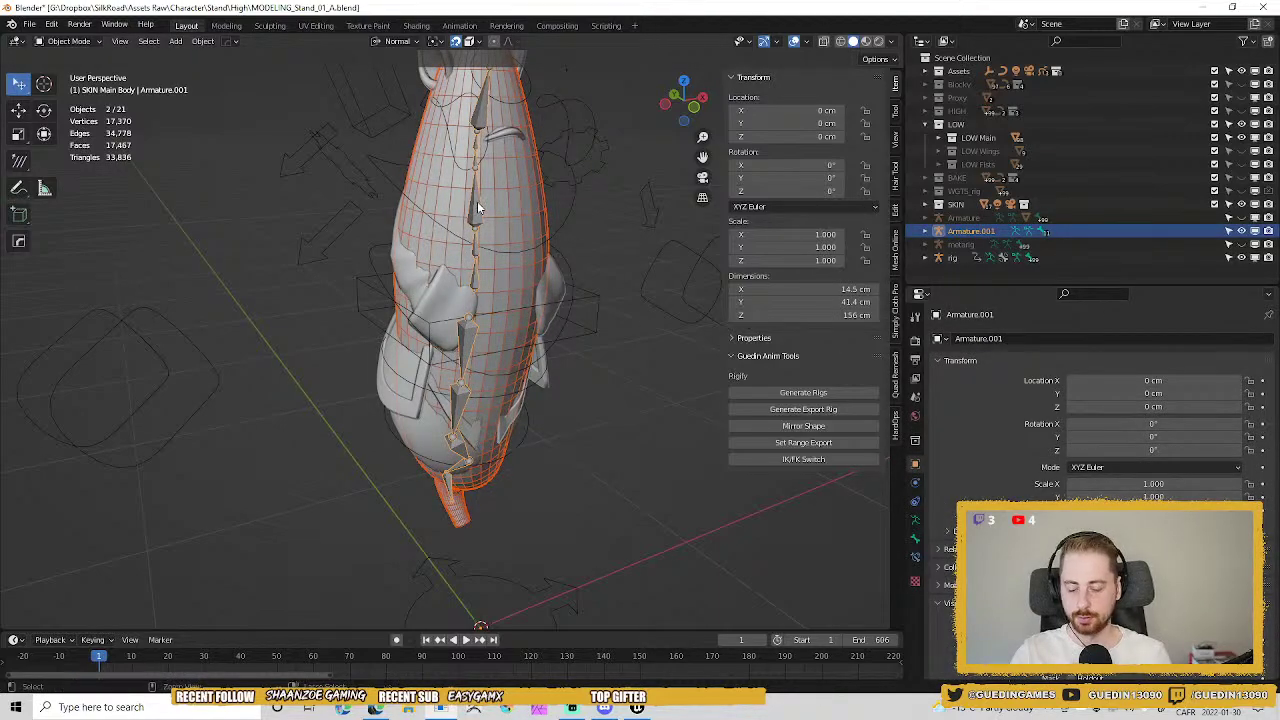
{"action": "key", "text": "ctrl+p"}
{"action": "left_click", "coordinate": [465, 242]}
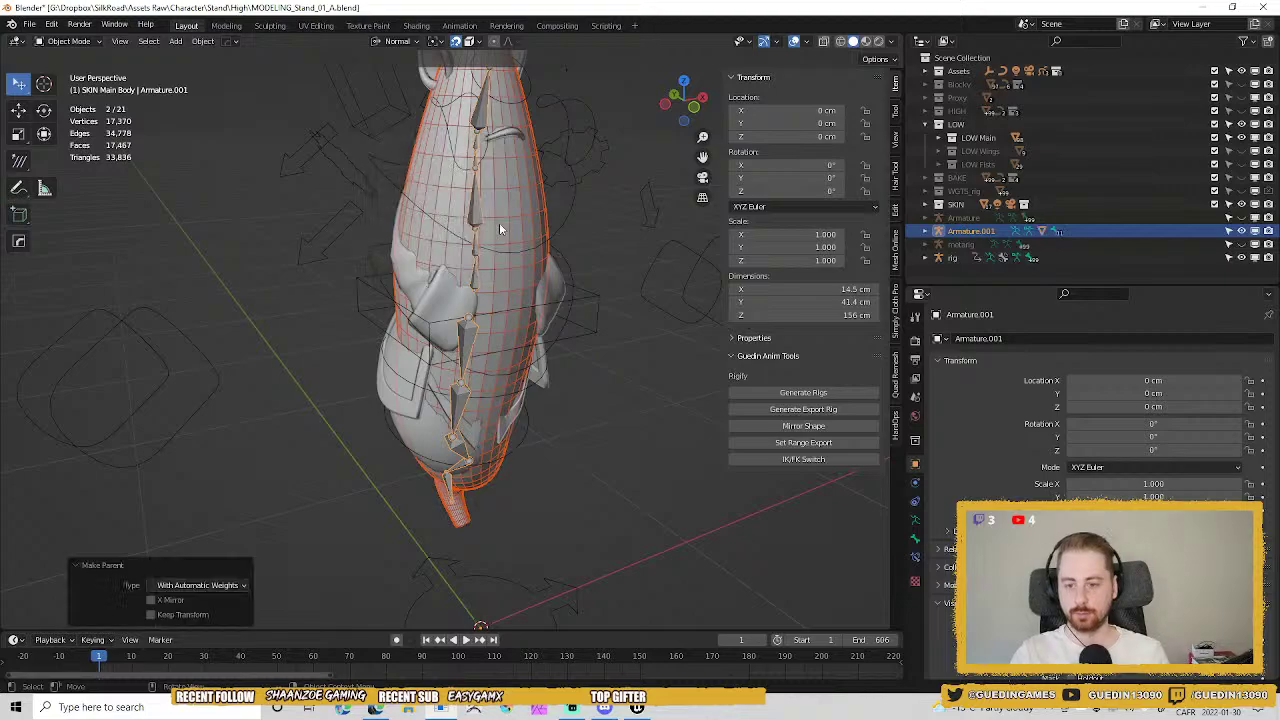
{"action": "left_click", "coordinate": [520, 198]}
{"action": "middle_click_drag", "start_coordinate": [520, 198], "coordinate": [503, 306]}
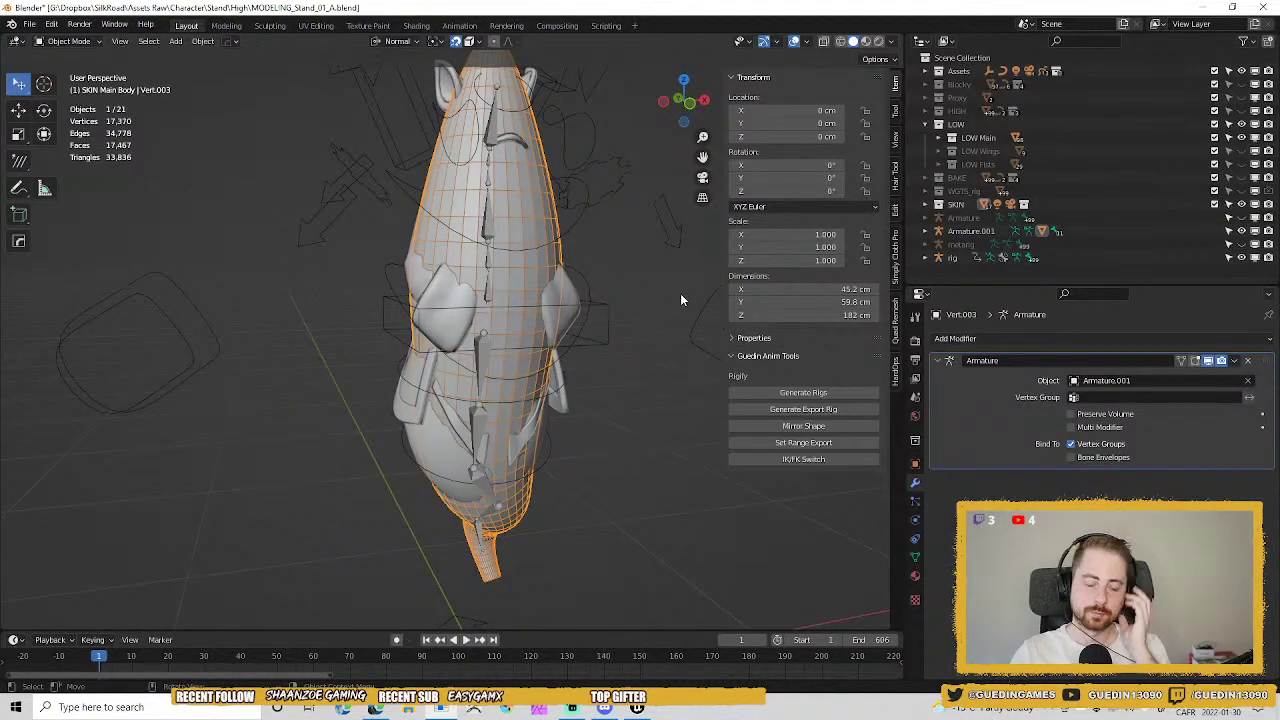
Test the new body weights by trial-rotating the rig's hips and chest controls in Pose Mode, cancelling each rotation.
{"action": "left_click", "coordinate": [590, 282]}
{"action": "key", "text": "ctrl+Tab"}
{"action": "left_click", "coordinate": [596, 292]}
{"action": "key", "text": "r"}
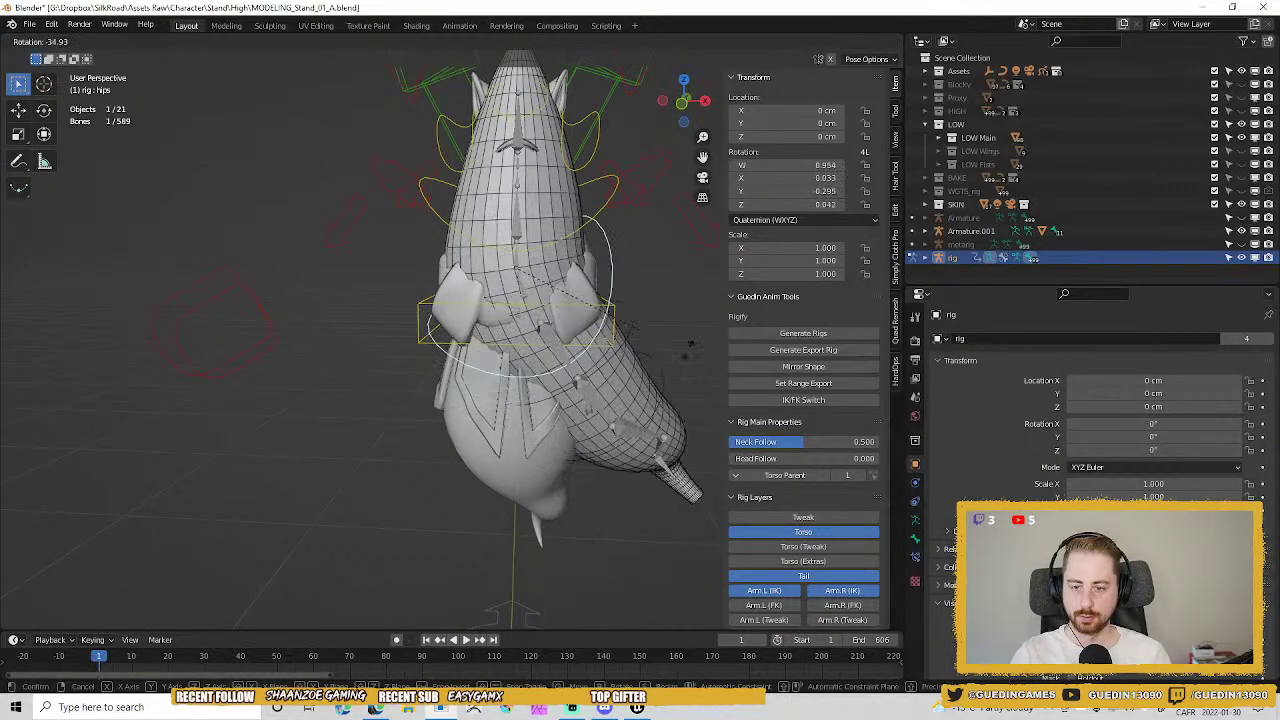
{"action": "right_click", "coordinate": [590, 330]}
{"action": "middle_click_drag", "start_coordinate": [575, 298], "coordinate": [660, 303]}
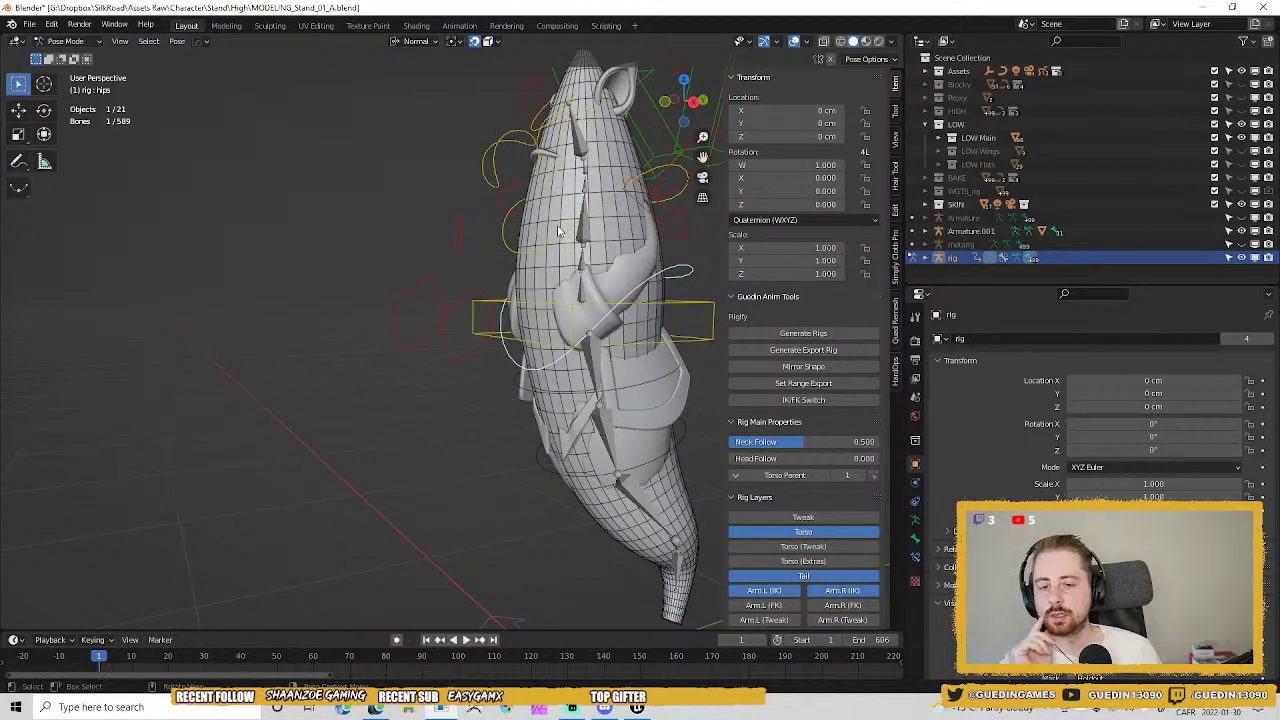
{"action": "middle_click_drag", "start_coordinate": [549, 145], "coordinate": [620, 296]}
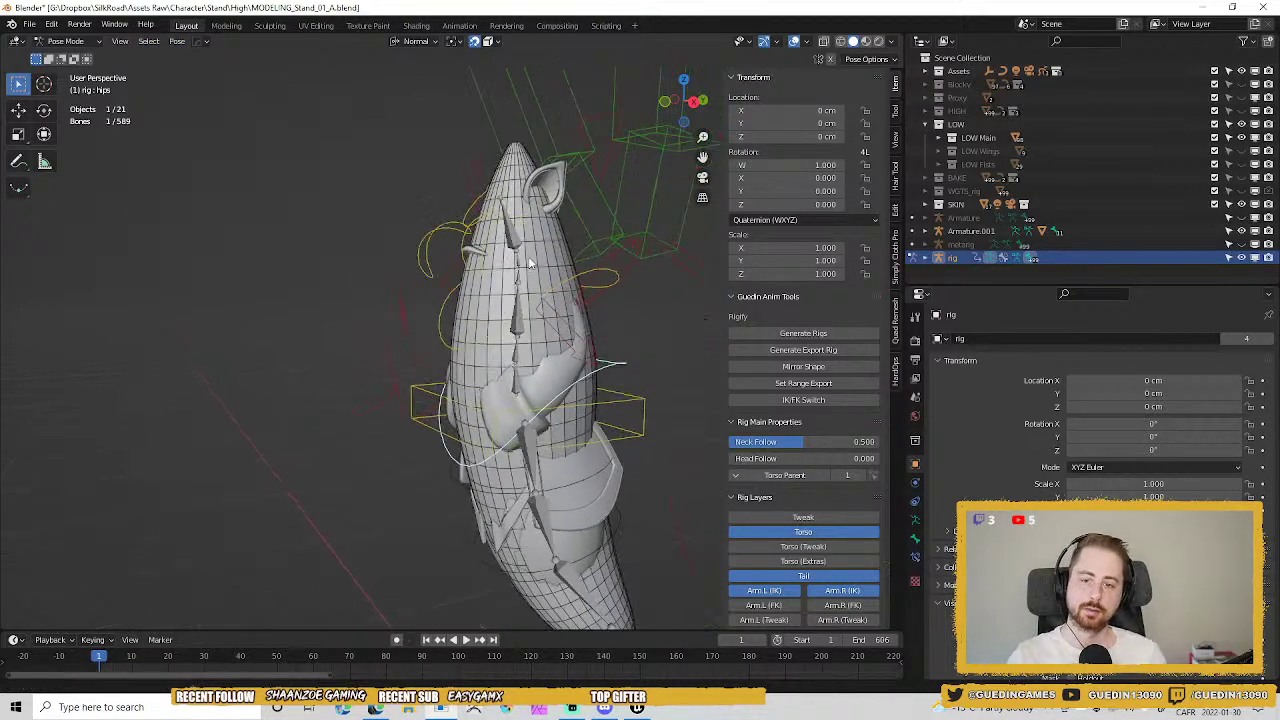
{"action": "left_click", "coordinate": [614, 279]}
{"action": "key", "text": "r"}
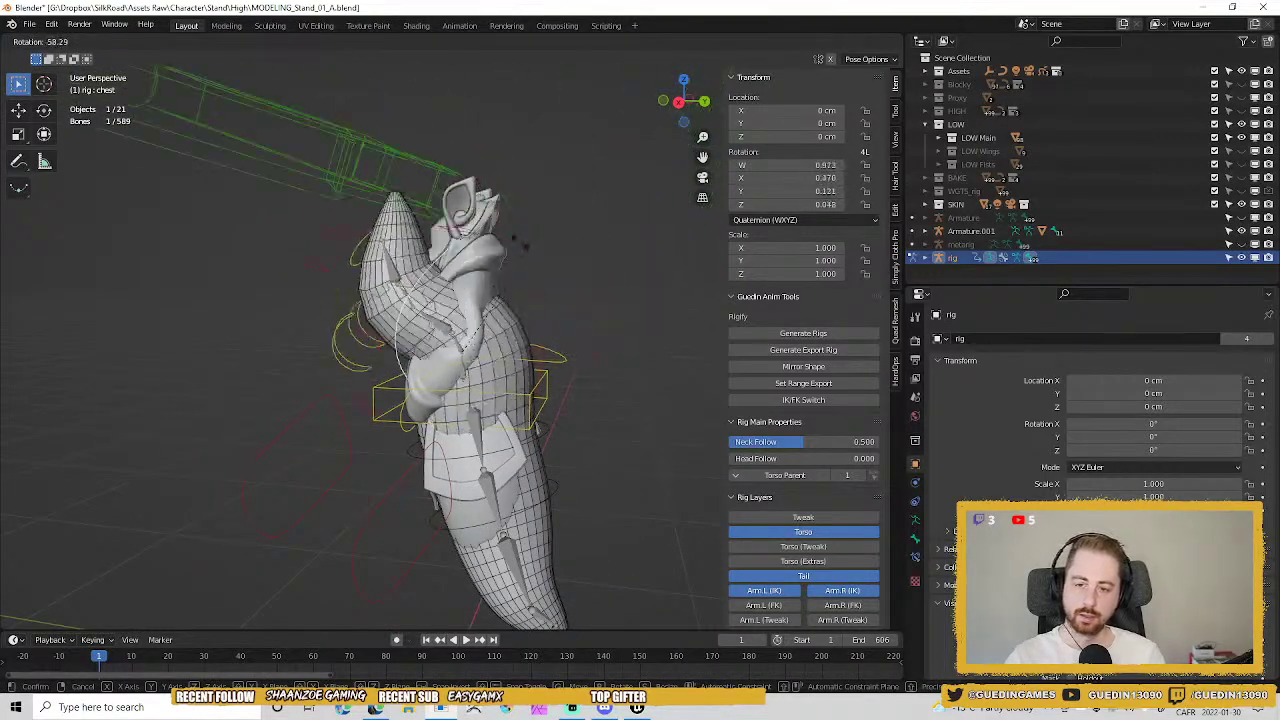
{"action": "right_click", "coordinate": [586, 370]}
Test the lower body deformation with a cancelled rotation of the tail control, and return the rig to Object Mode.
{"action": "middle_click_drag", "start_coordinate": [530, 408], "coordinate": [605, 431]}
{"action": "middle_click_drag", "start_coordinate": [465, 470], "coordinate": [518, 300], "text": "shift"}
{"action": "middle_click_drag", "start_coordinate": [518, 300], "coordinate": [493, 404]}
{"action": "left_click", "coordinate": [522, 355]}
{"action": "key", "text": "r"}
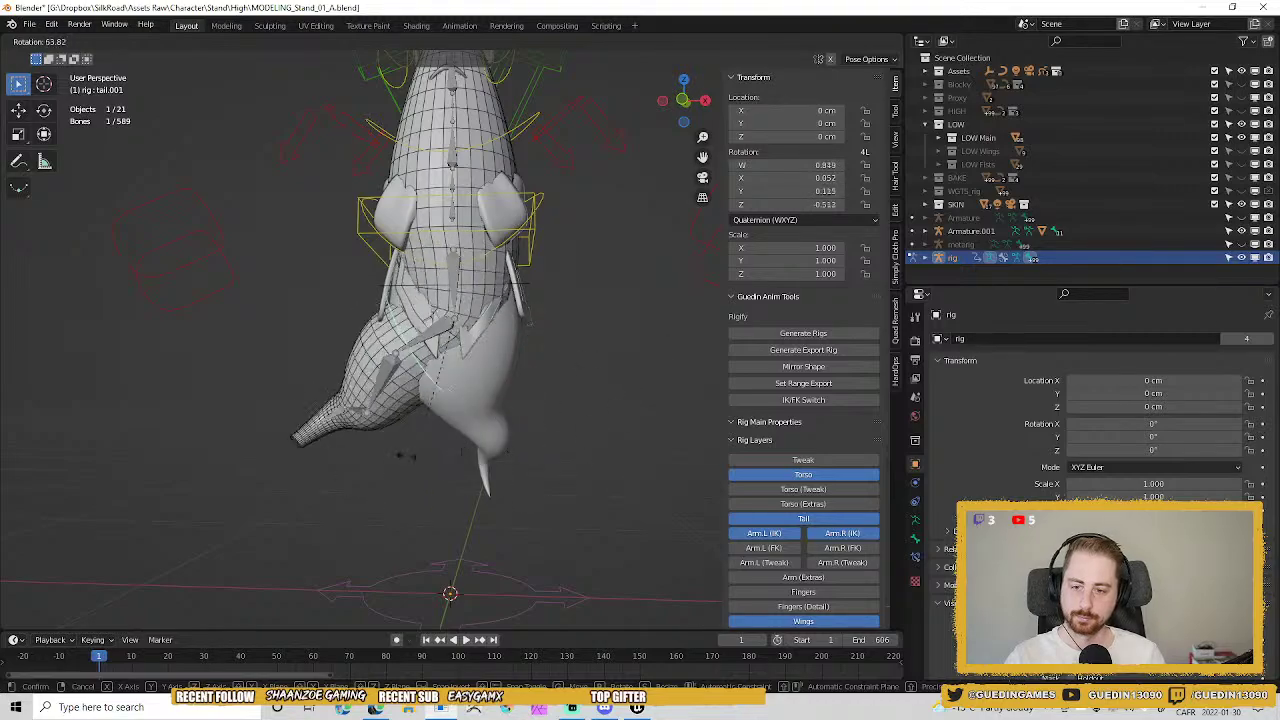
{"action": "right_click", "coordinate": [552, 403]}
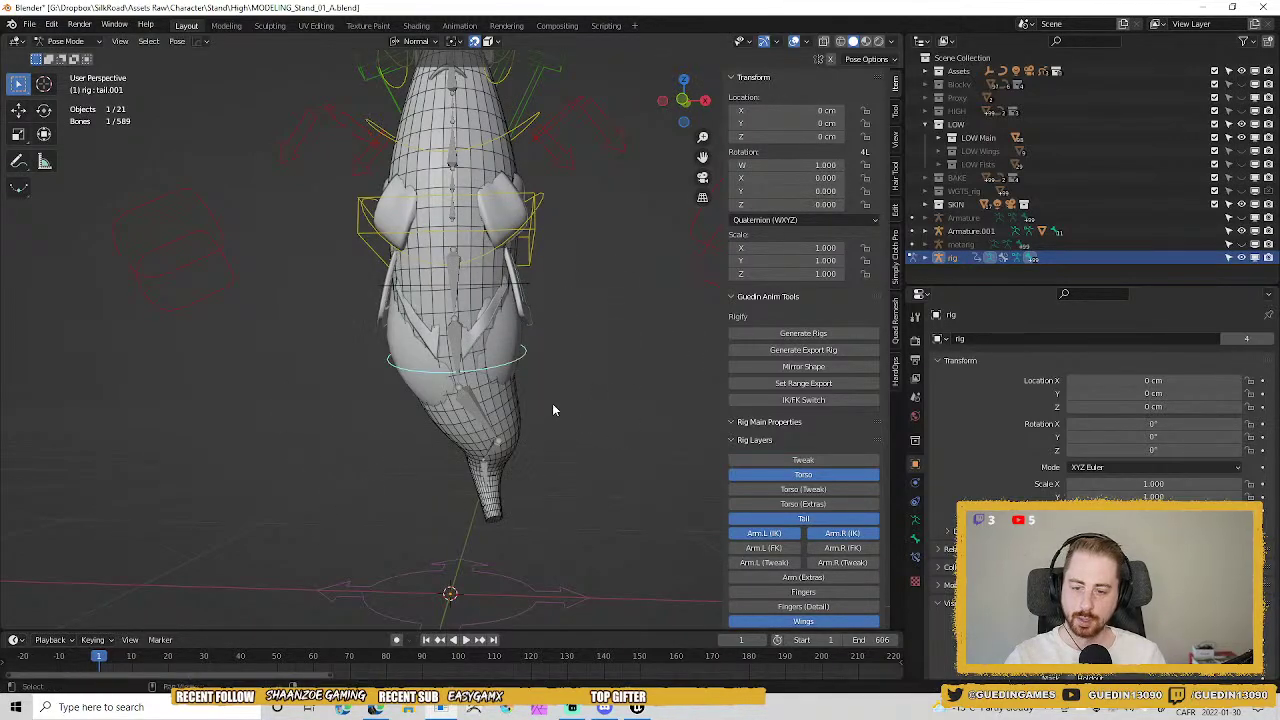
{"action": "middle_click_drag", "start_coordinate": [552, 403], "coordinate": [474, 364]}
{"action": "key", "text": "ctrl+Tab"}
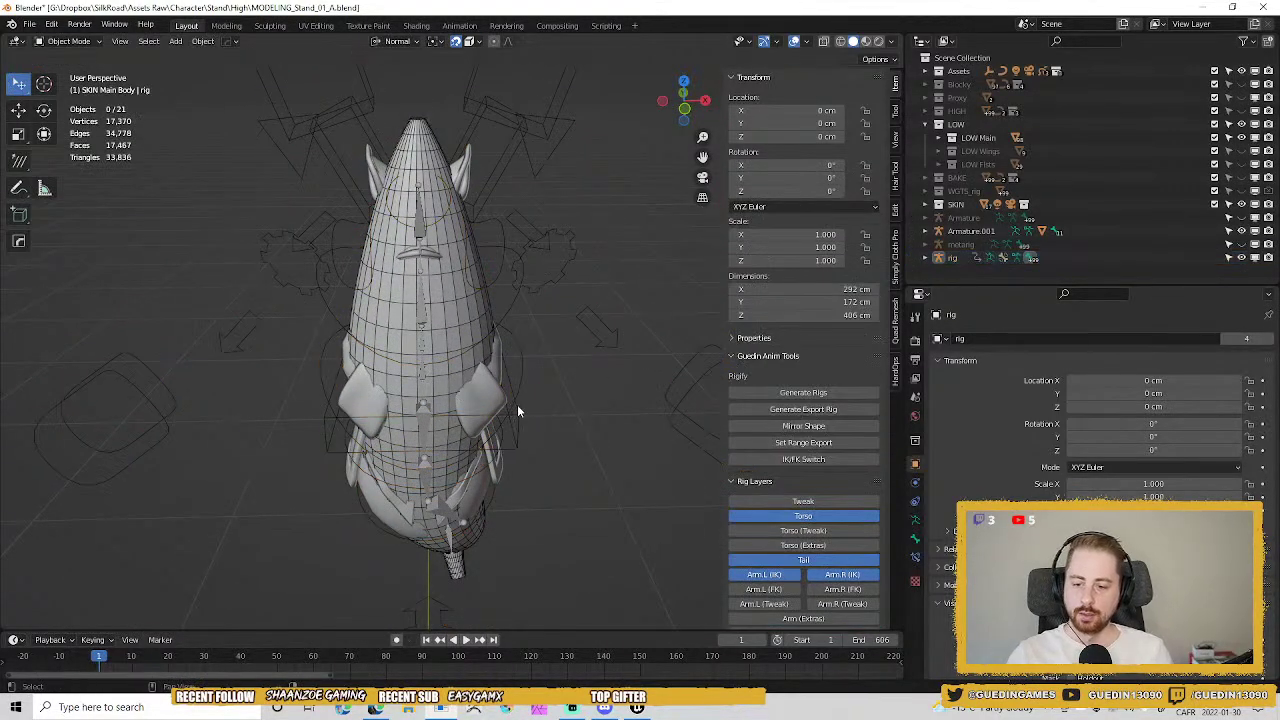
Rename the main body mesh to PROXY_Main_Body.
{"action": "left_click", "coordinate": [448, 272]}
{"action": "key", "text": "F2"}
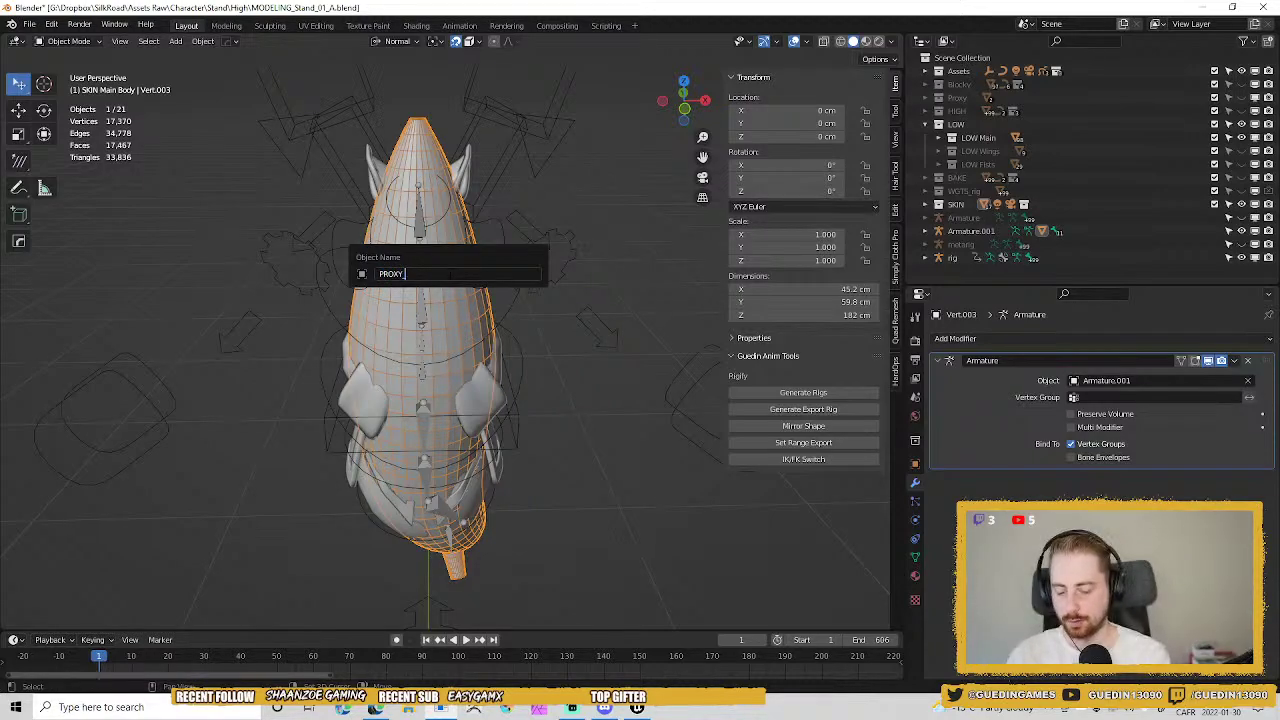
{"action": "type", "text": "PROXY_Ma"}
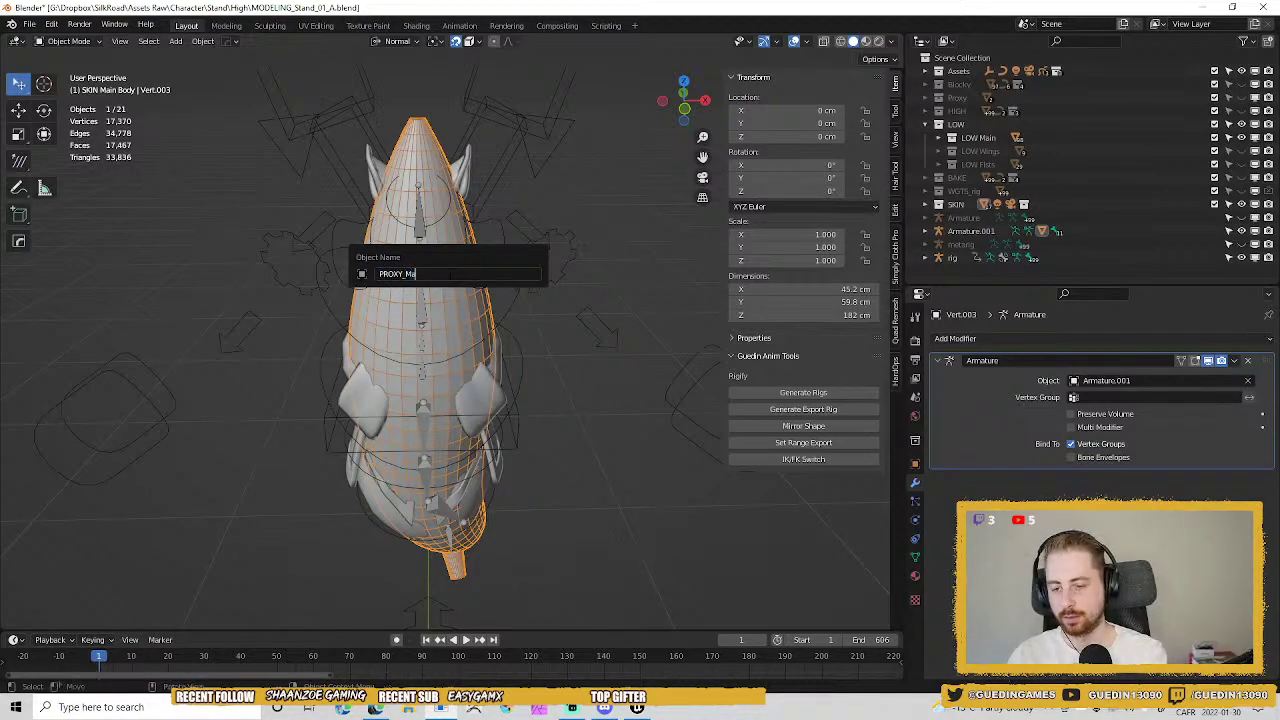
{"action": "type", "text": "in_Body"}
{"action": "key", "text": "Return"}
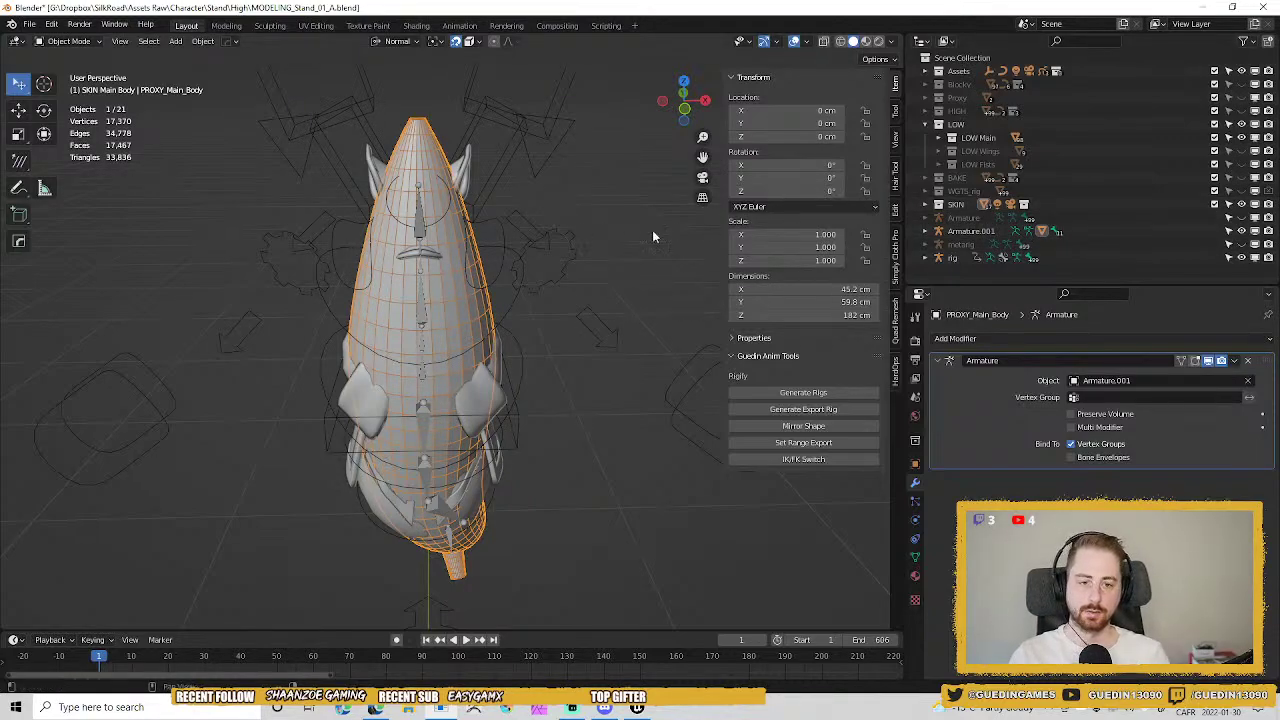
Add a new collection at the same level as SKIN and name it PROXY.
{"action": "key", "text": "shift+m"}
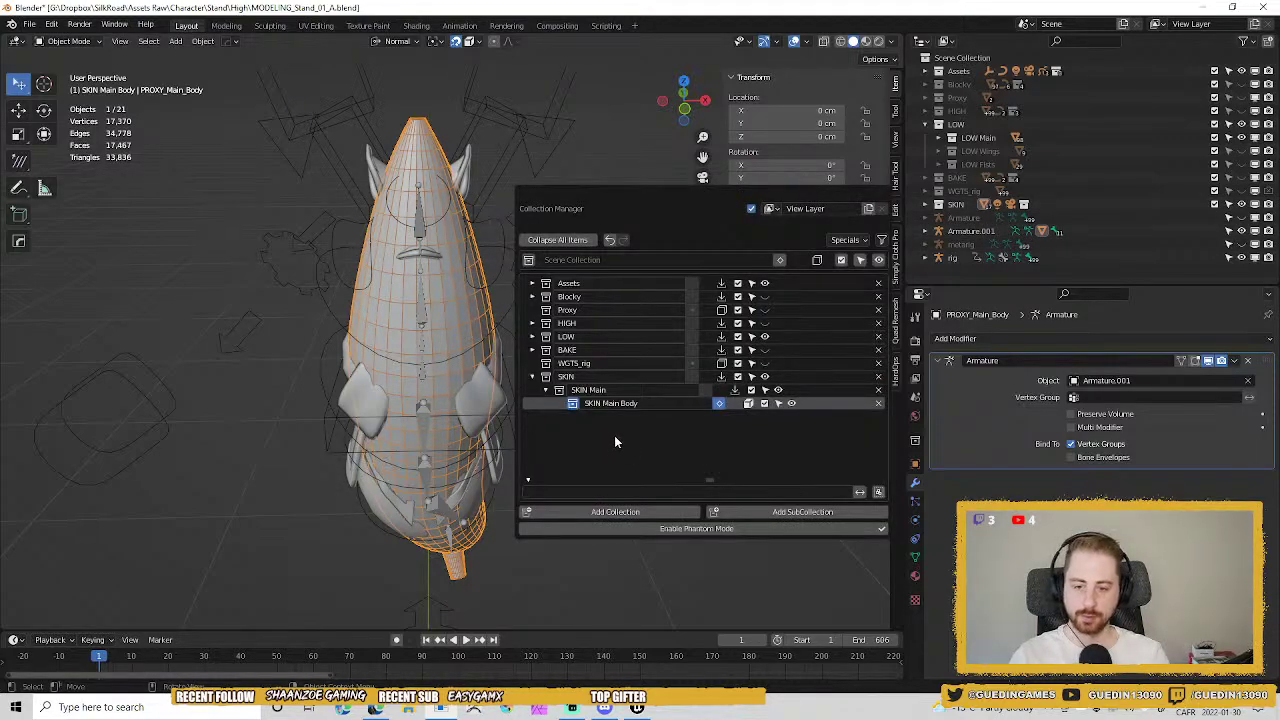
{"action": "left_click", "coordinate": [546, 377]}
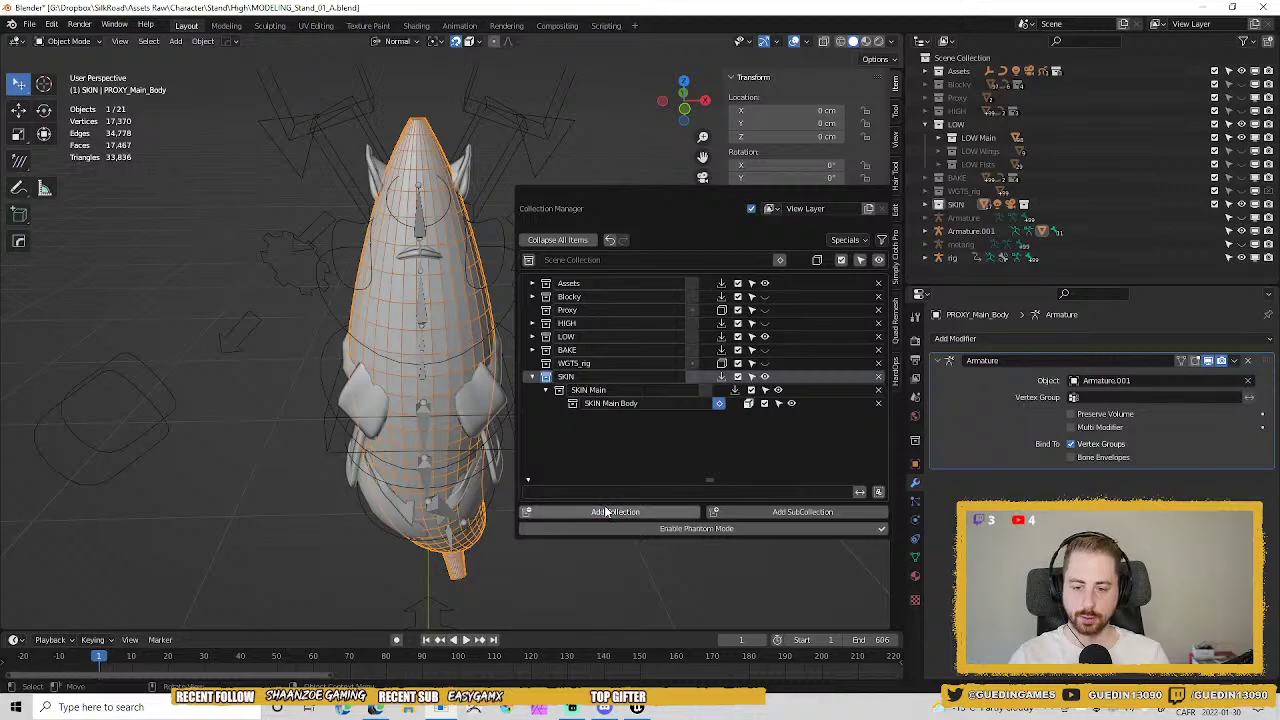
{"action": "left_click", "coordinate": [606, 512]}
{"action": "double_click", "coordinate": [591, 416]}
{"action": "type", "text": "PROXY"}
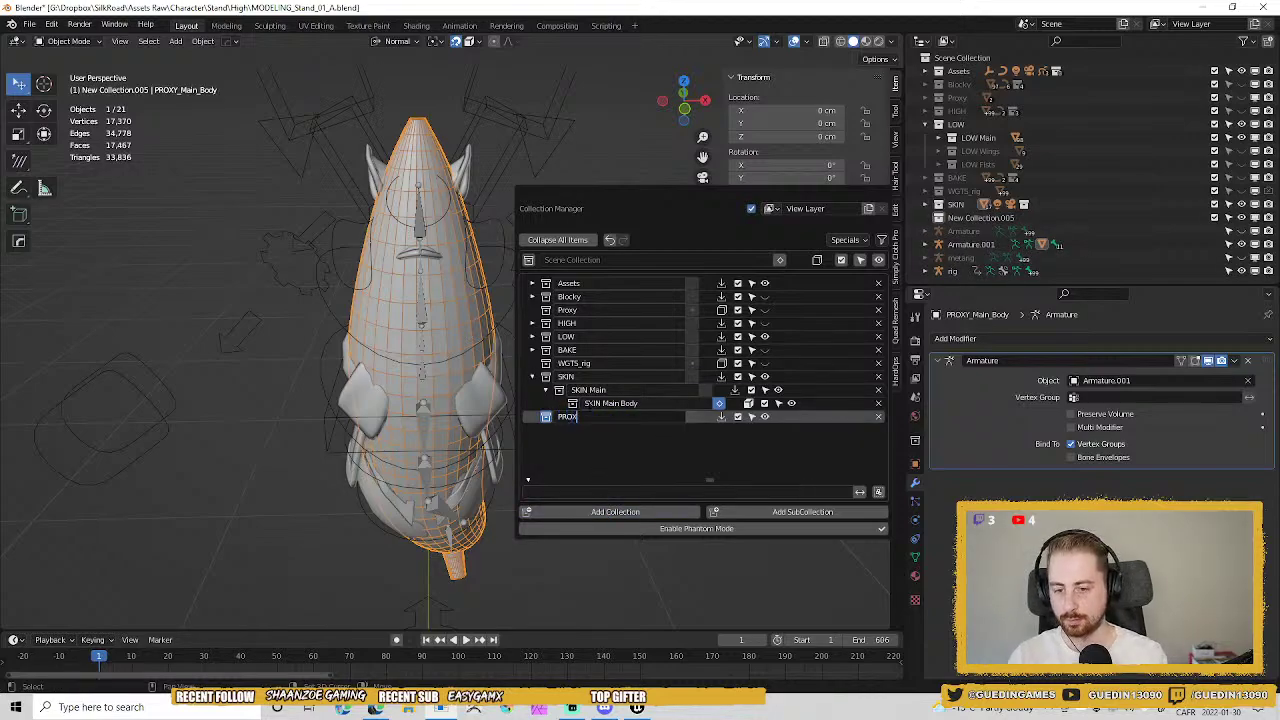
{"action": "key", "text": "Return"}
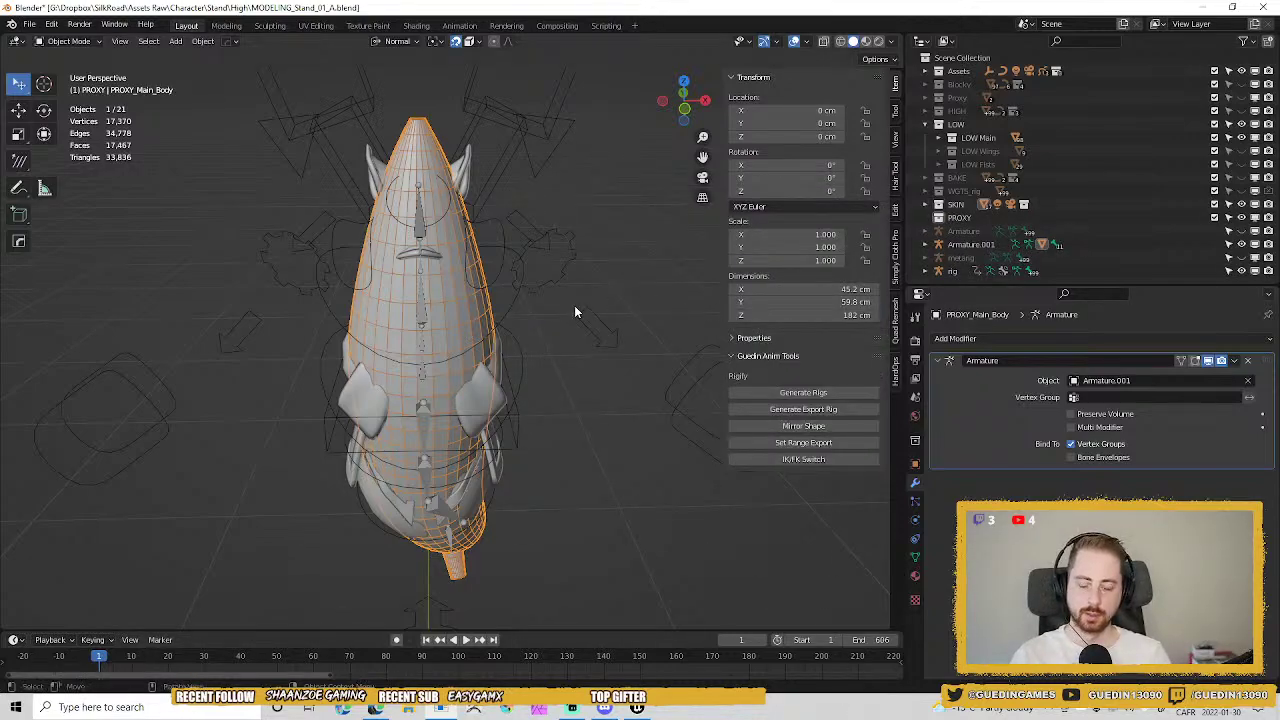
Move the PROXY_Main_Body mesh into the PROXY collection, collapse that collection in the outliner, and deselect the mesh.
{"action": "key", "text": "m"}
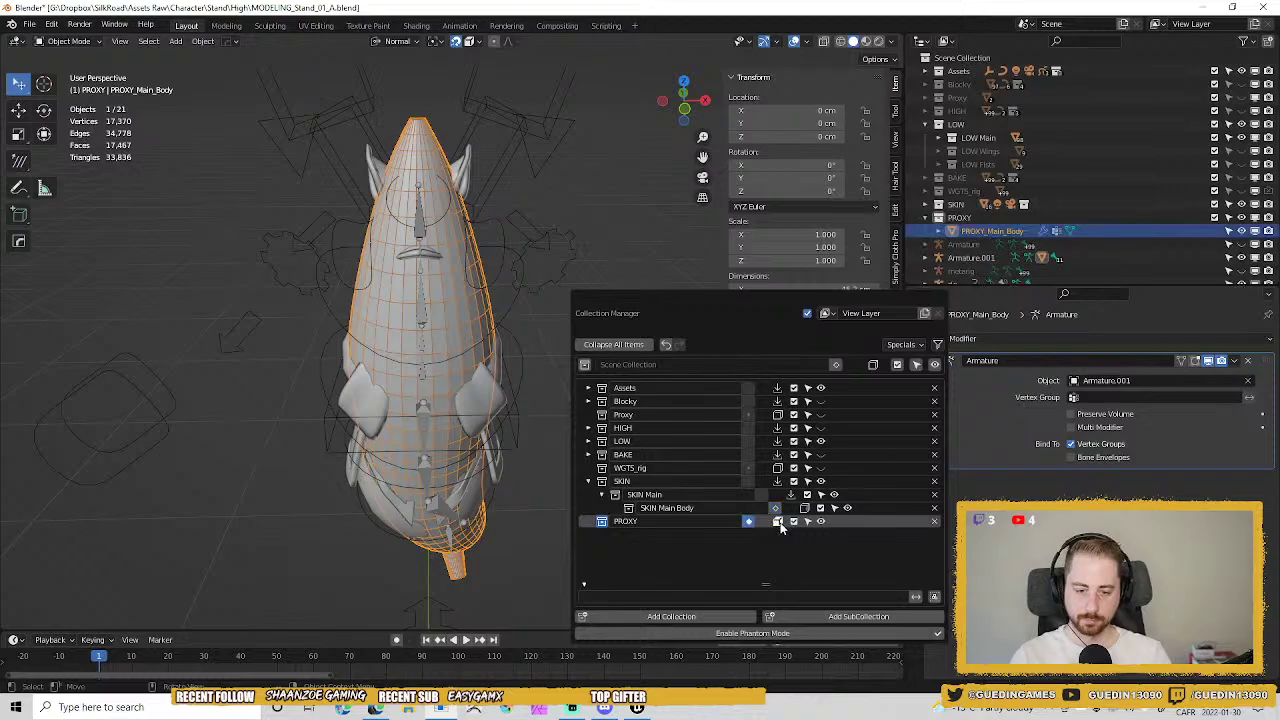
{"action": "left_click", "coordinate": [790, 521]}
{"action": "scroll", "coordinate": [622, 222], "scroll_direction": "down", "scroll_amount": 2}
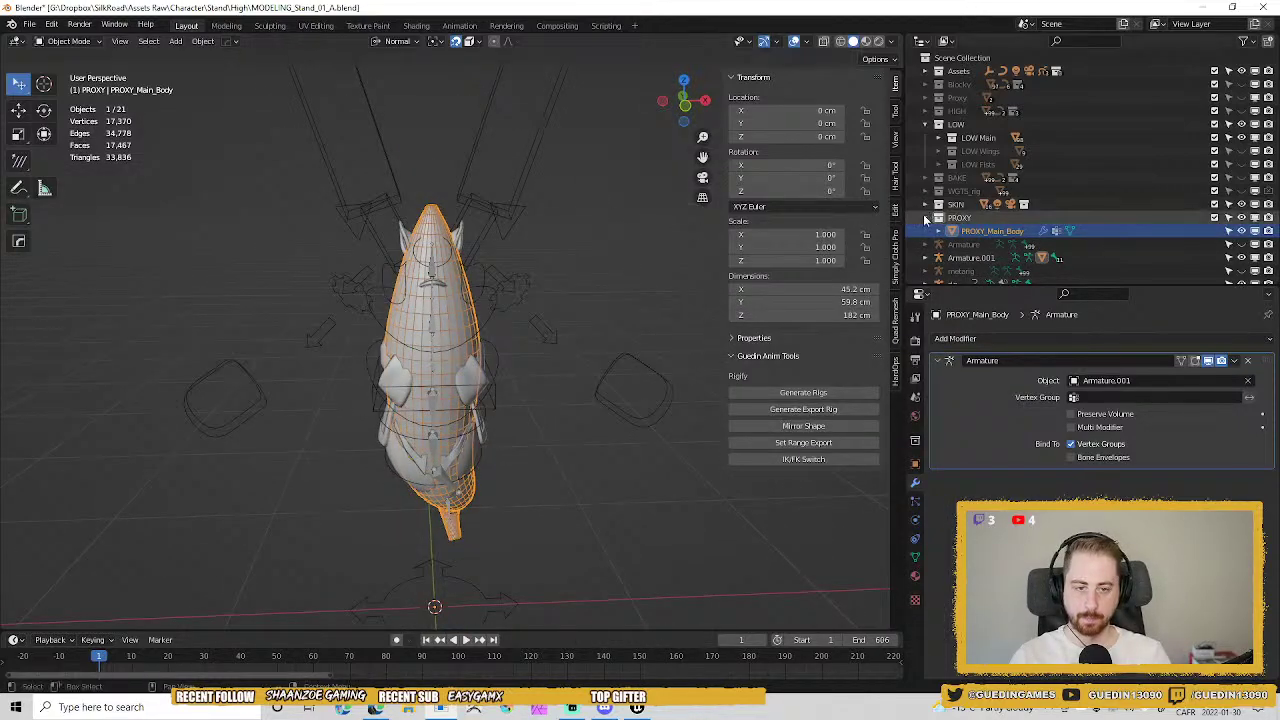
{"action": "left_click", "coordinate": [926, 218]}
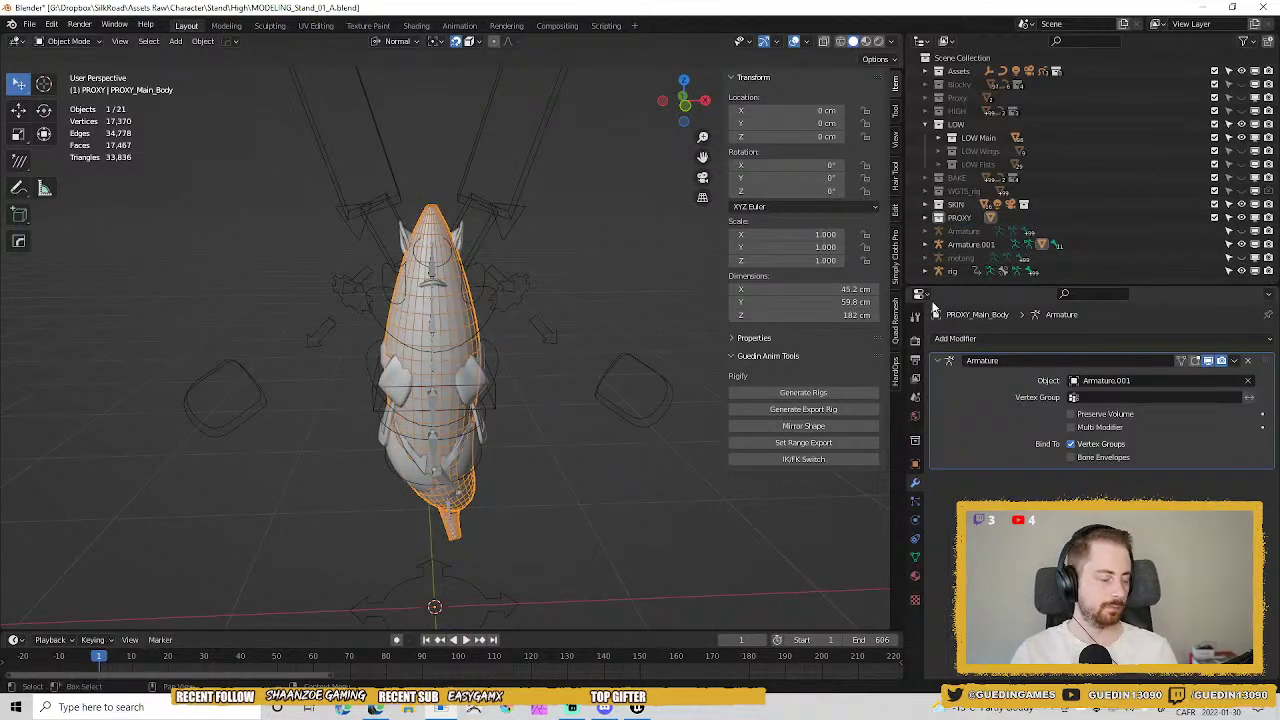
{"action": "middle_click_drag", "start_coordinate": [544, 202], "coordinate": [555, 452]}
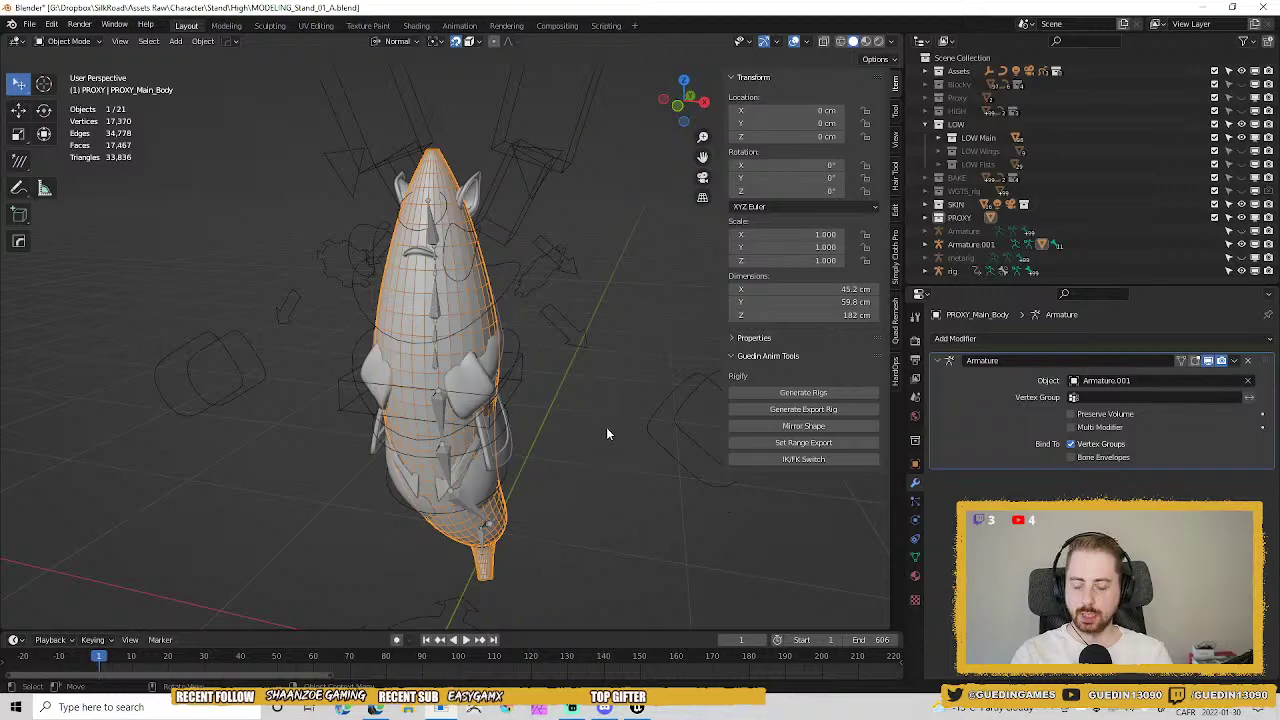
{"action": "left_click", "coordinate": [606, 433]}
Switch to a second Blender instance, open the recent file HERO_Rig_01.blend, and view its Auto DataTransfer script in the Scripting workspace.
{"action": "left_click", "coordinate": [474, 708]}
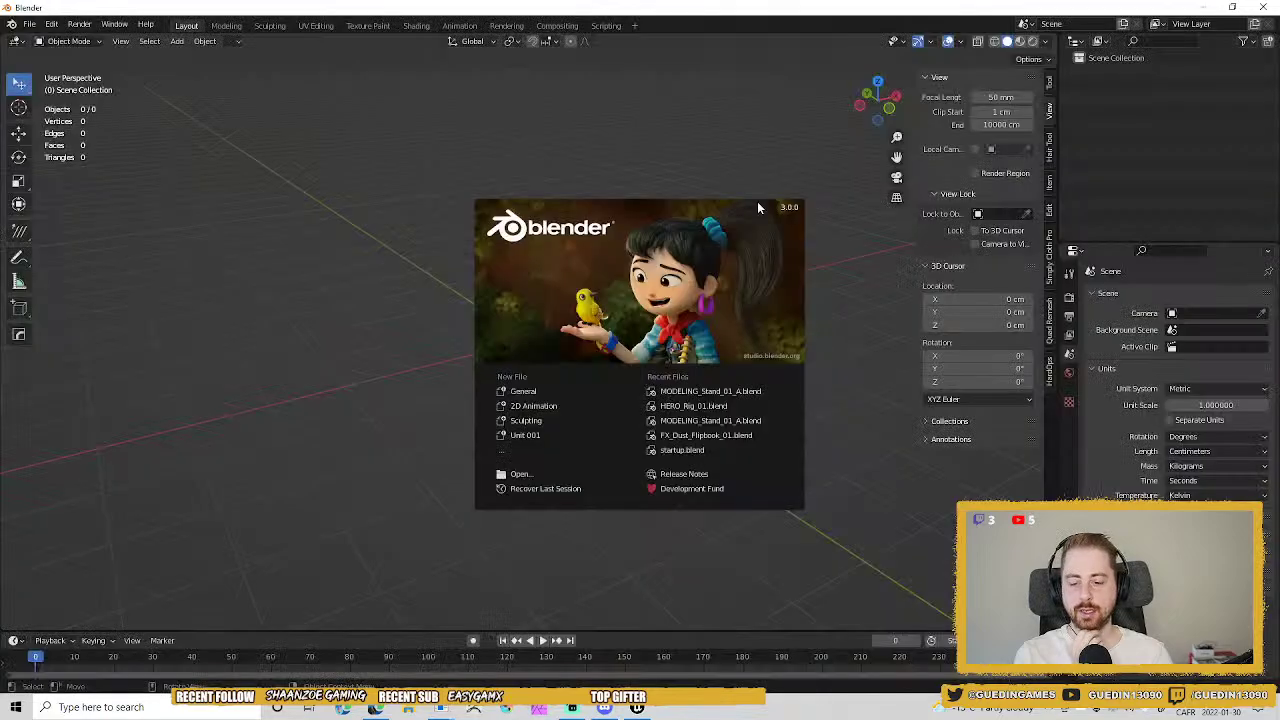
{"action": "left_click", "coordinate": [690, 406]}
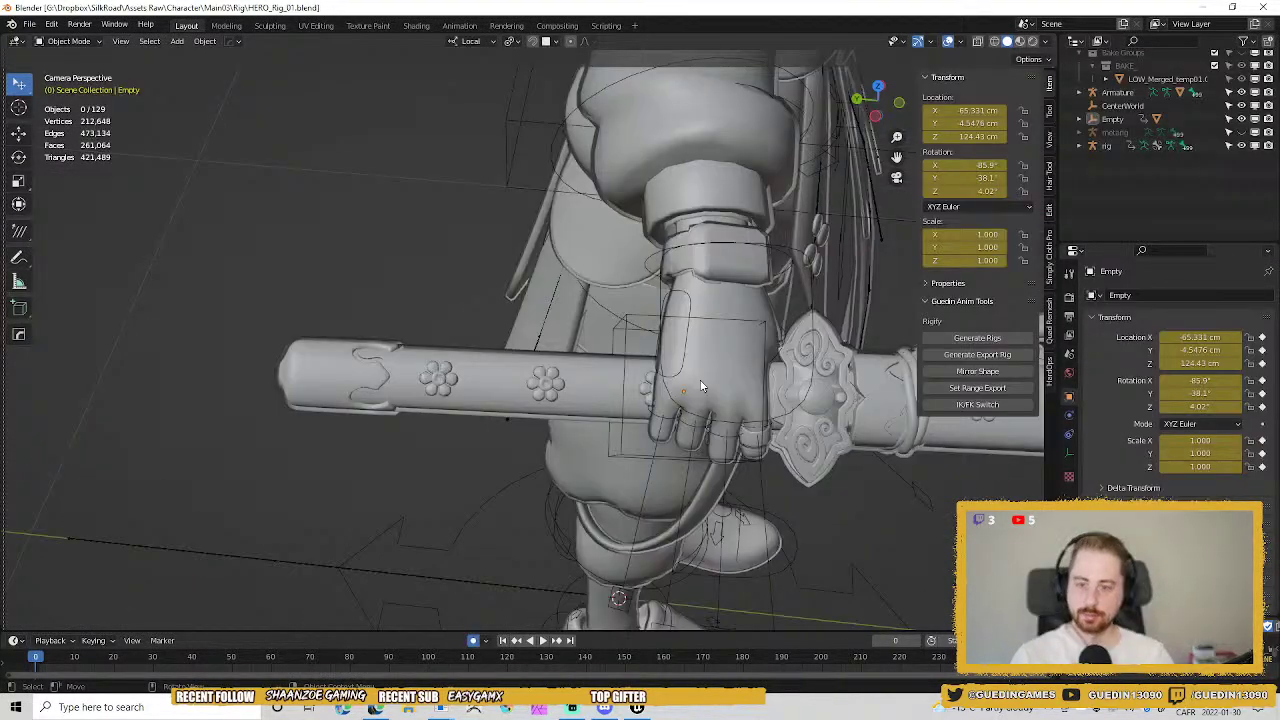
{"action": "middle_click_drag", "start_coordinate": [450, 328], "coordinate": [406, 413], "text": "shift"}
{"action": "left_click", "coordinate": [606, 26]}
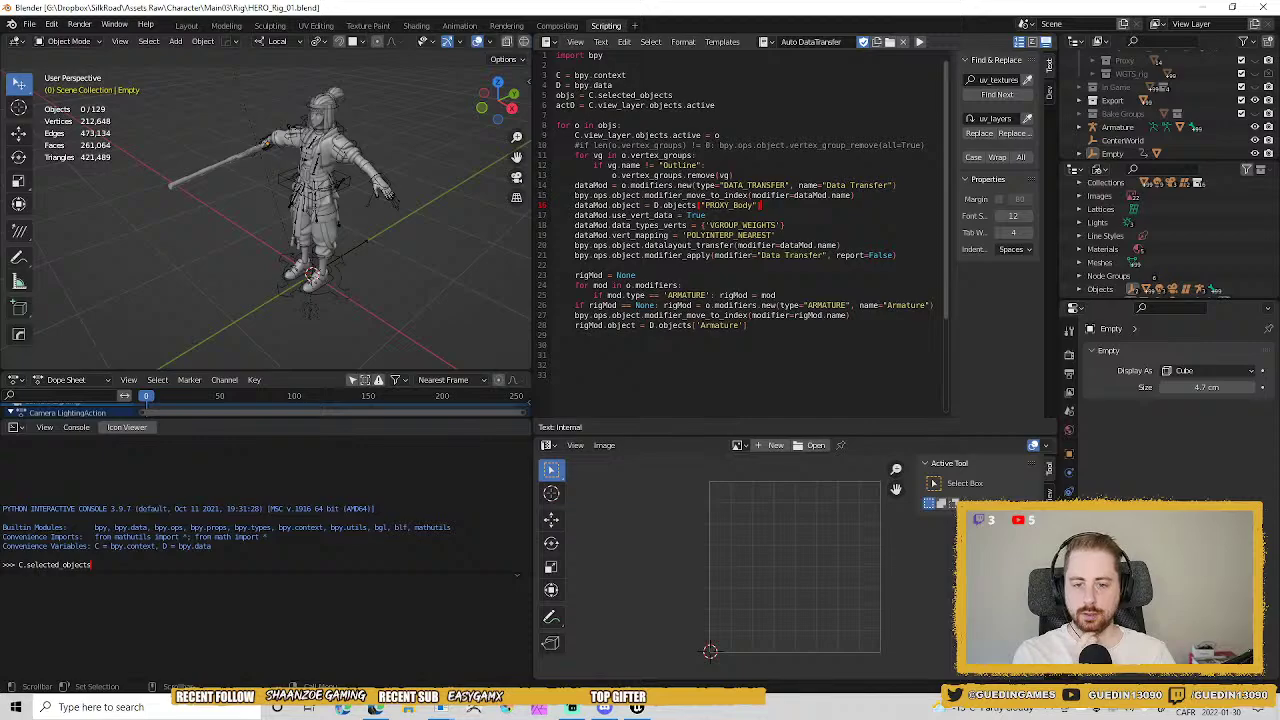
Switch back to the MODELING_Stand_01_A.blend Blender instance and open its Scripting workspace.
{"action": "key", "text": "alt+Tab"}
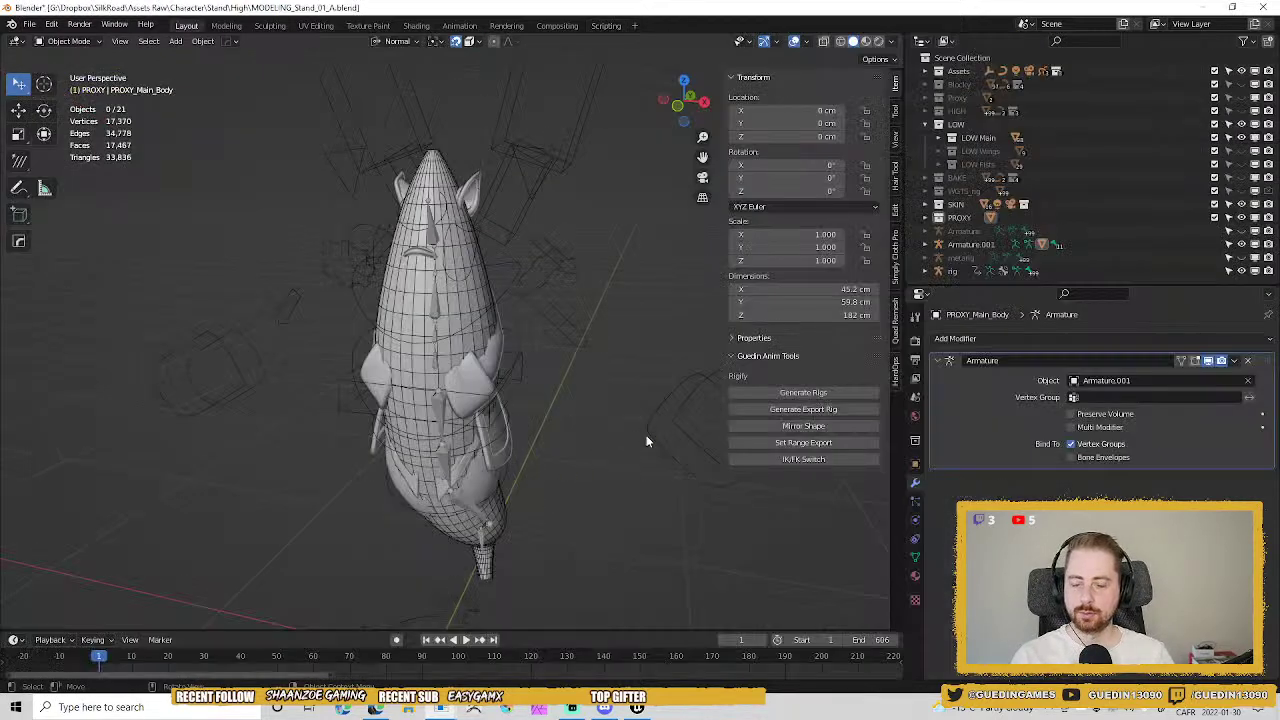
{"action": "left_click", "coordinate": [606, 25]}
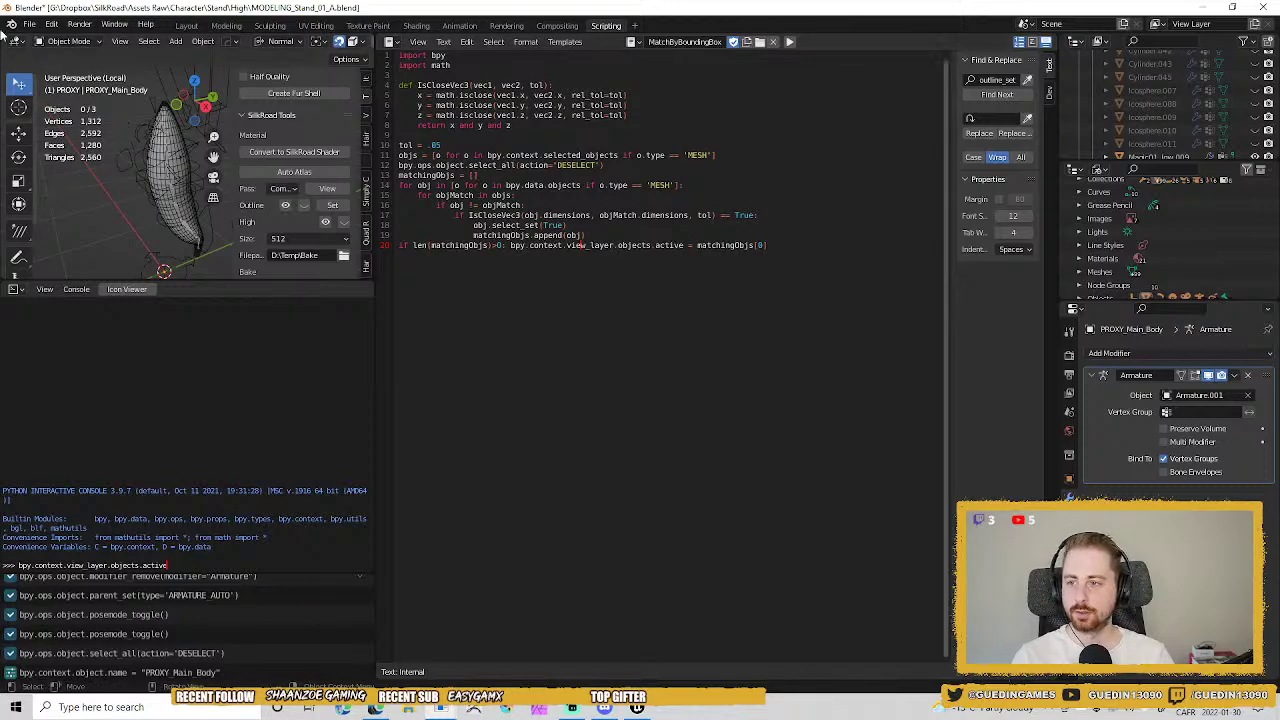
{"action": "key", "text": "Tab"}
{"action": "key", "text": "Tab"}
Append the Auto DataTransfer text from HERO_Rig_01.blend in the Character\Main03\Rig folder.
{"action": "key", "text": "ctrl+s"}
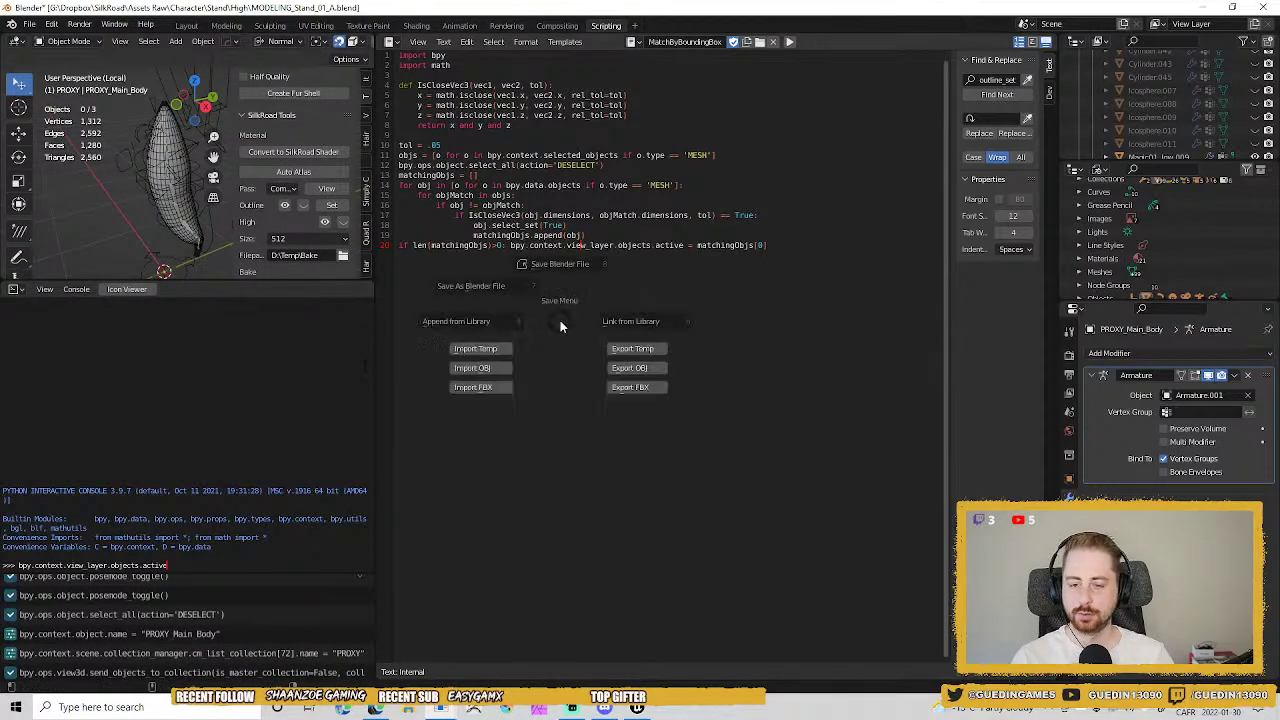
{"action": "left_click", "coordinate": [425, 321]}
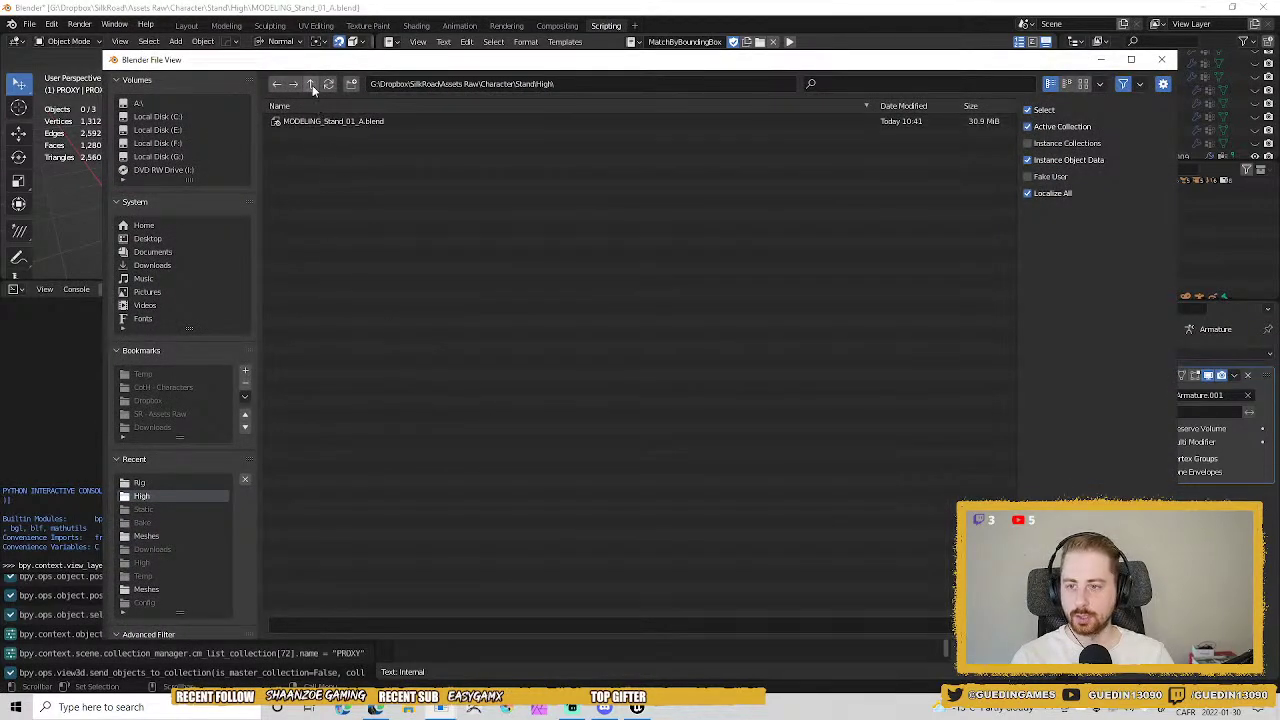
{"action": "left_click", "coordinate": [312, 85]}
{"action": "left_click", "coordinate": [312, 85]}
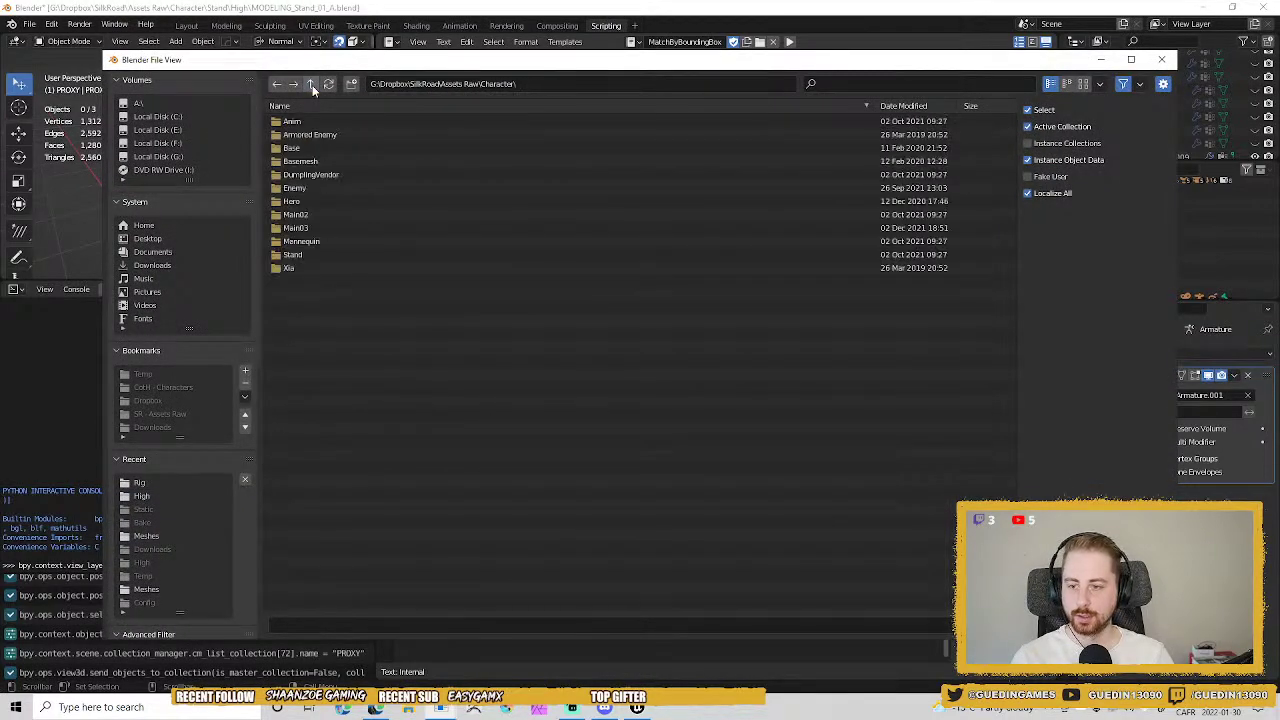
{"action": "double_click", "coordinate": [302, 228]}
{"action": "double_click", "coordinate": [302, 174]}
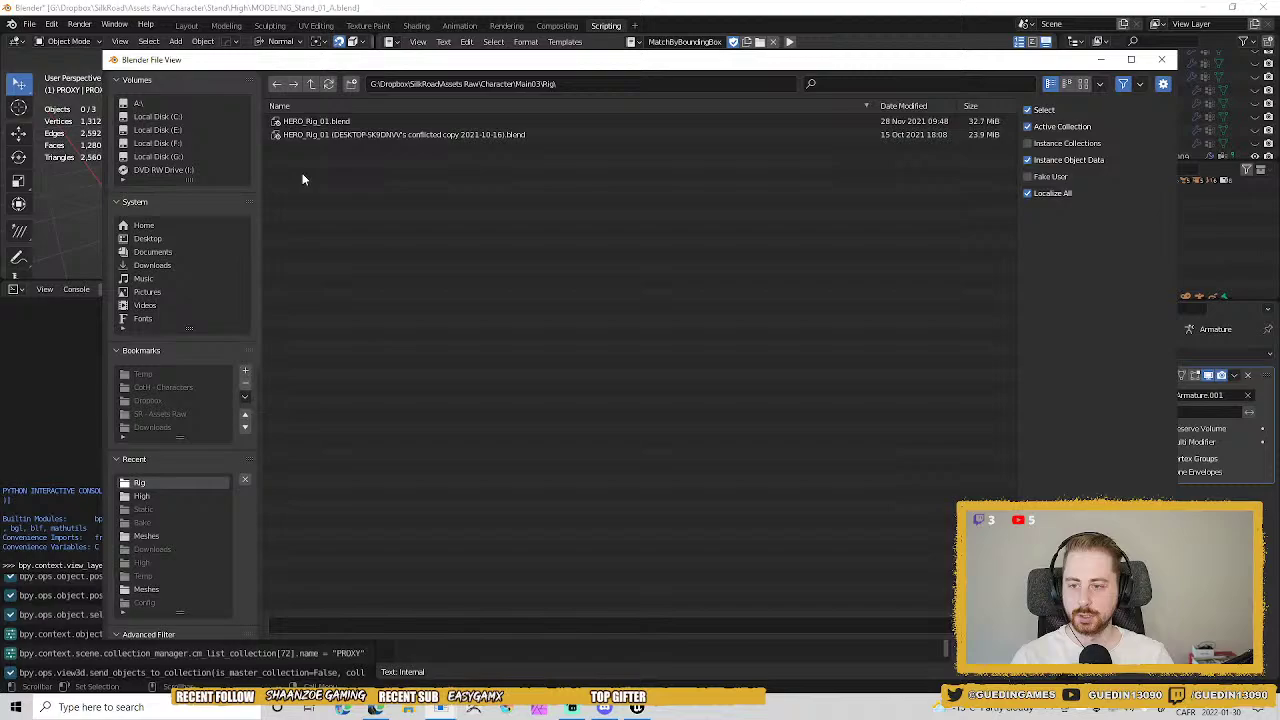
{"action": "double_click", "coordinate": [316, 122]}
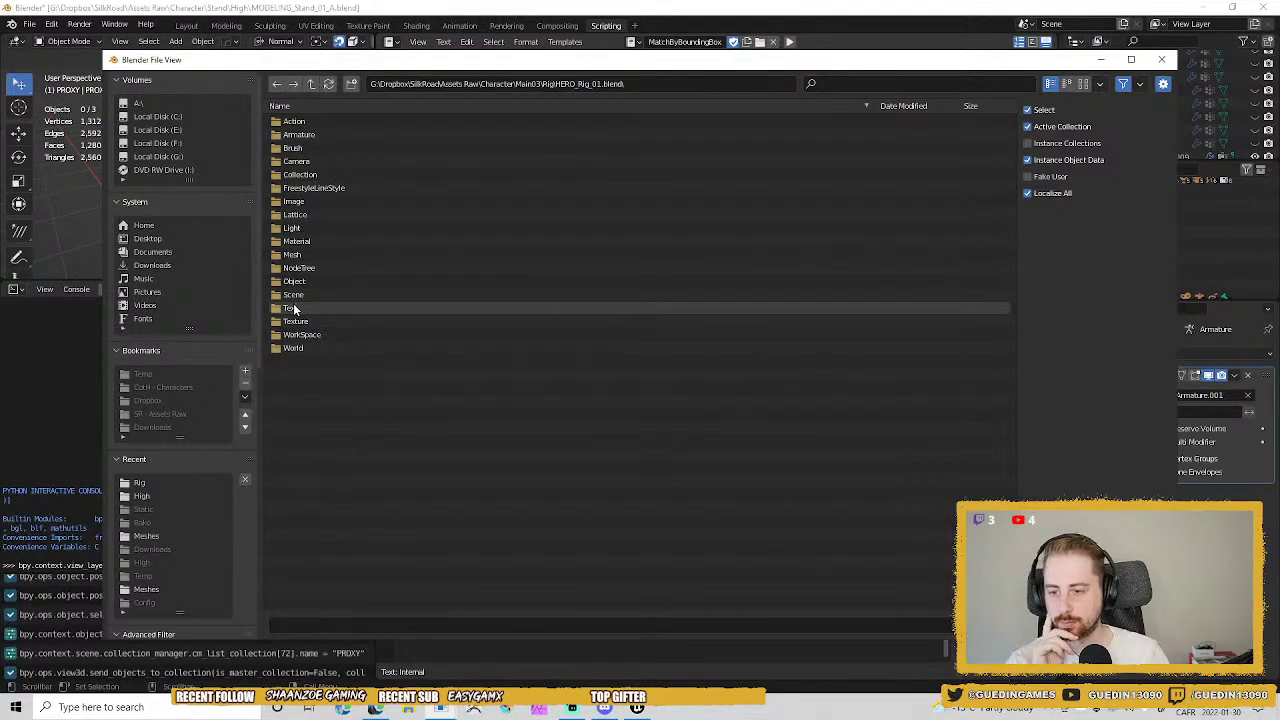
{"action": "double_click", "coordinate": [293, 309]}
{"action": "left_click", "coordinate": [331, 123]}
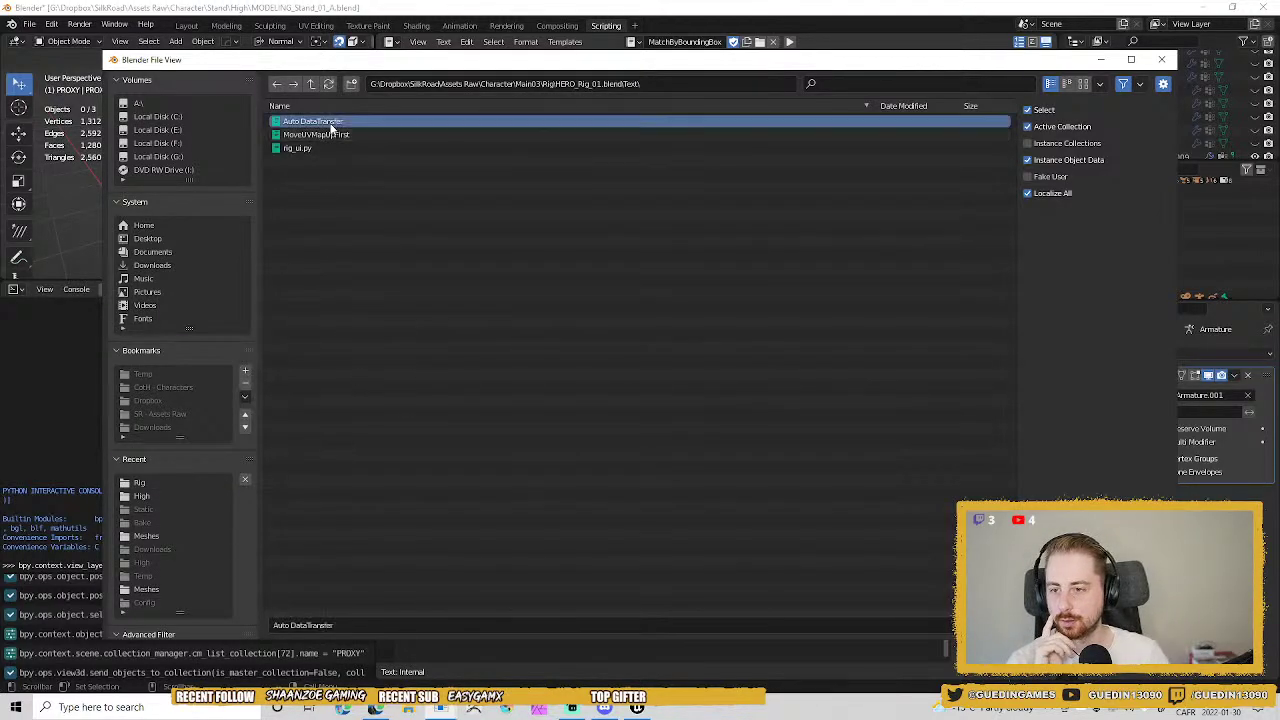
{"action": "double_click", "coordinate": [331, 125]}
Display the Auto DataTransfer script in the text editor, then return to the Layout workspace.
{"action": "left_click", "coordinate": [635, 42]}
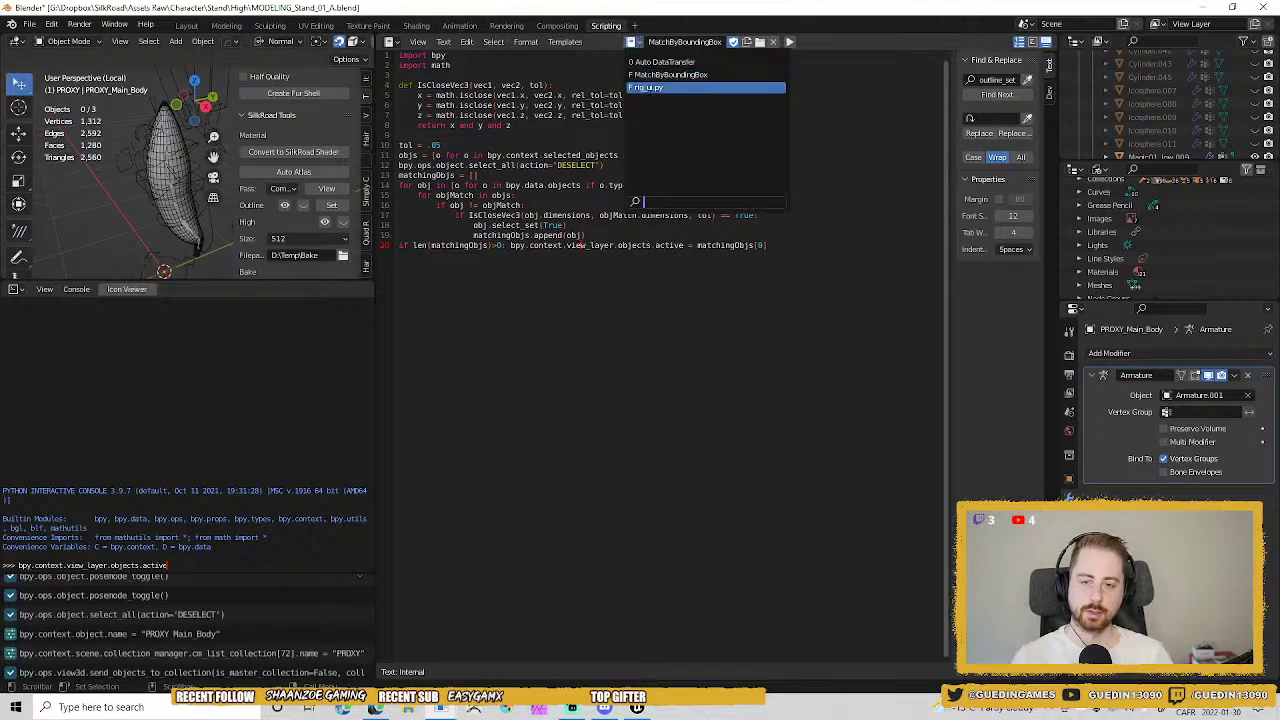
{"action": "key", "text": "Up"}
{"action": "key", "text": "Up"}
{"action": "key", "text": "Return"}
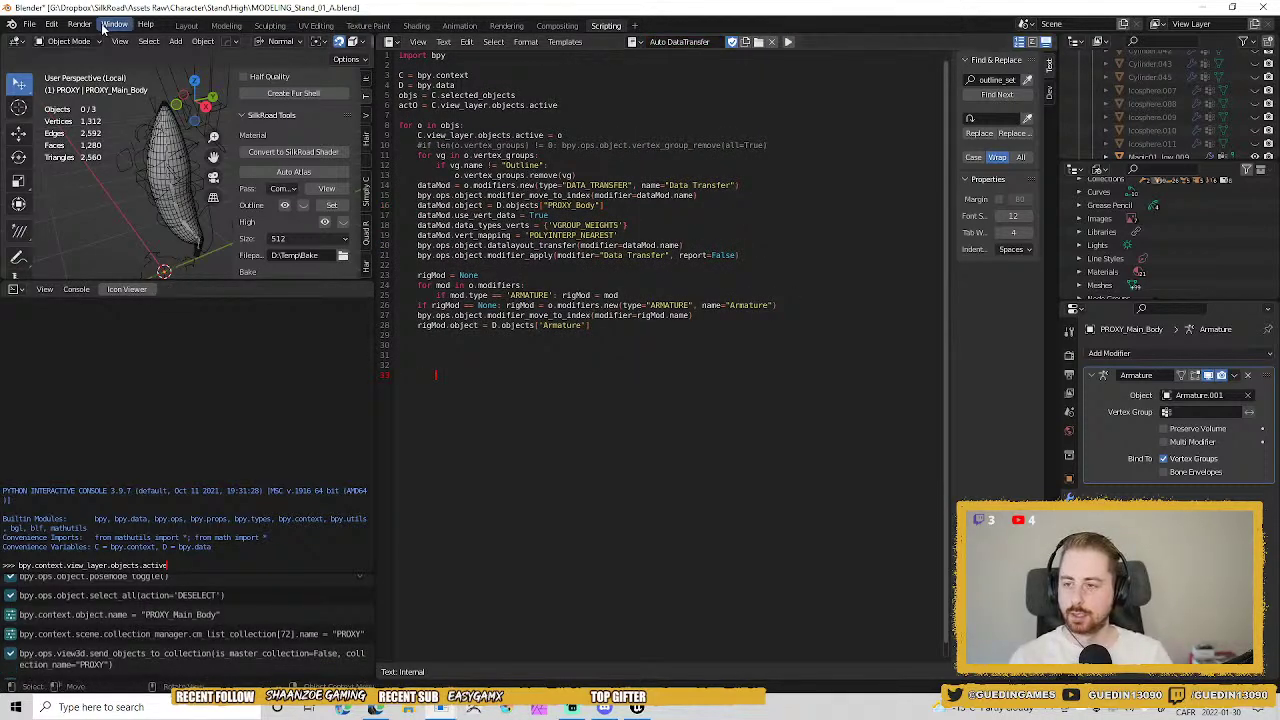
{"action": "middle_click_drag", "start_coordinate": [150, 195], "coordinate": [120, 175]}
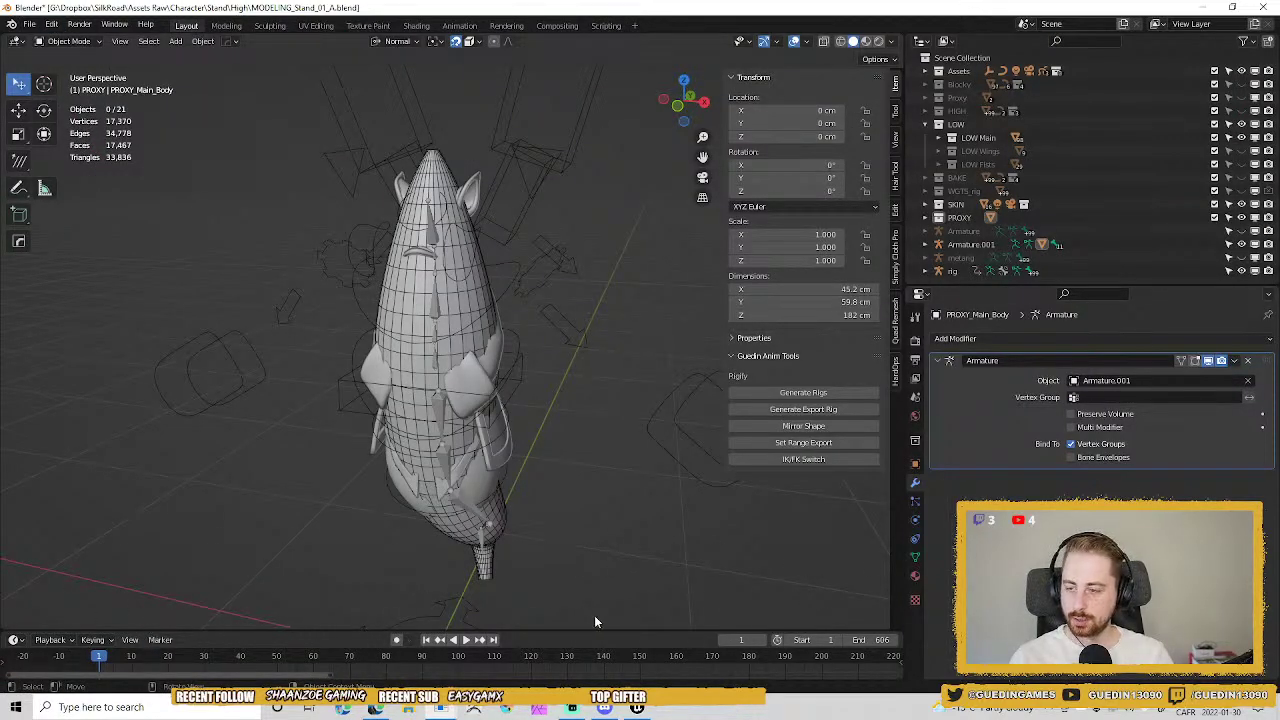
{"action": "right_click", "coordinate": [543, 628]}
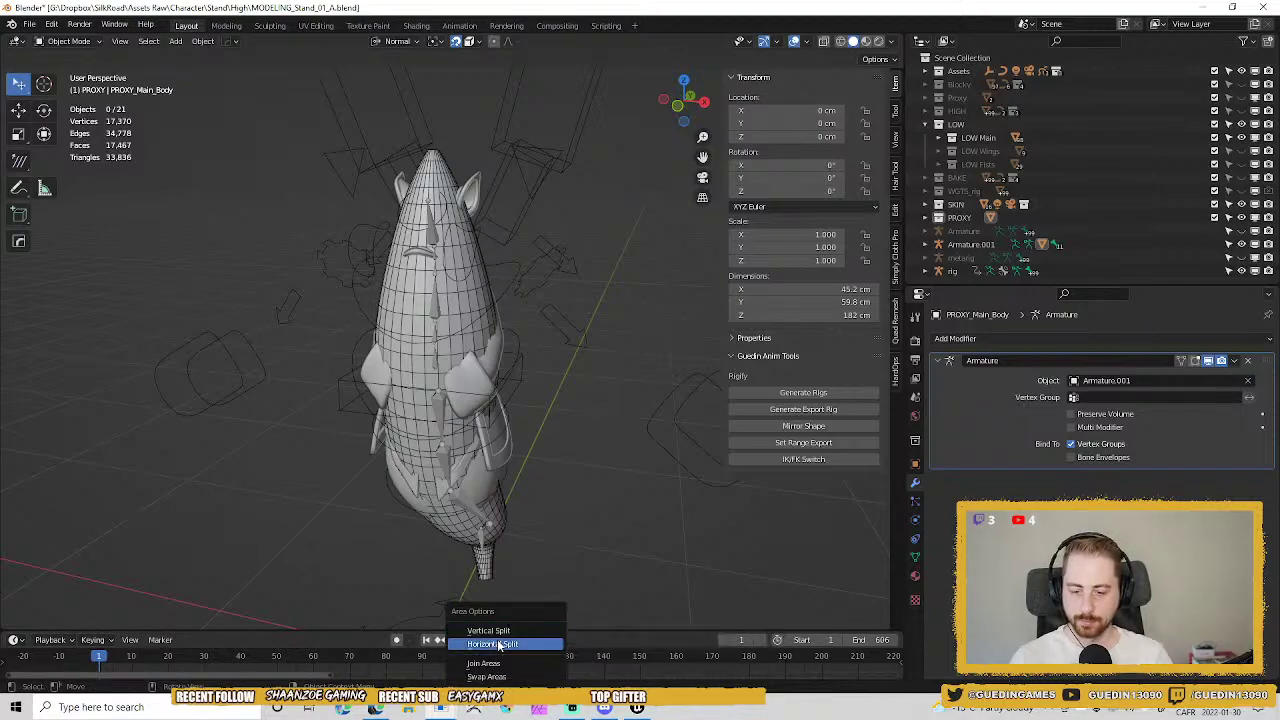
{"action": "left_click", "coordinate": [503, 646]}
{"action": "left_click", "coordinate": [458, 498]}
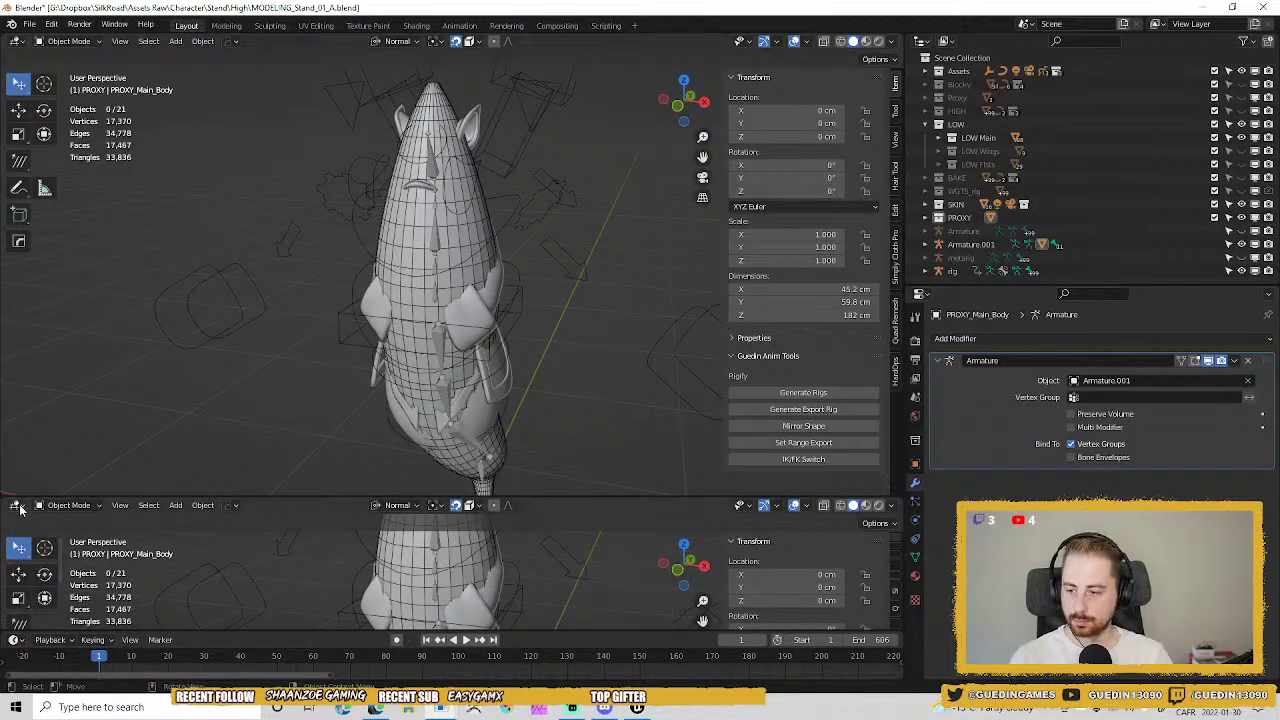
{"action": "left_click", "coordinate": [18, 505]}
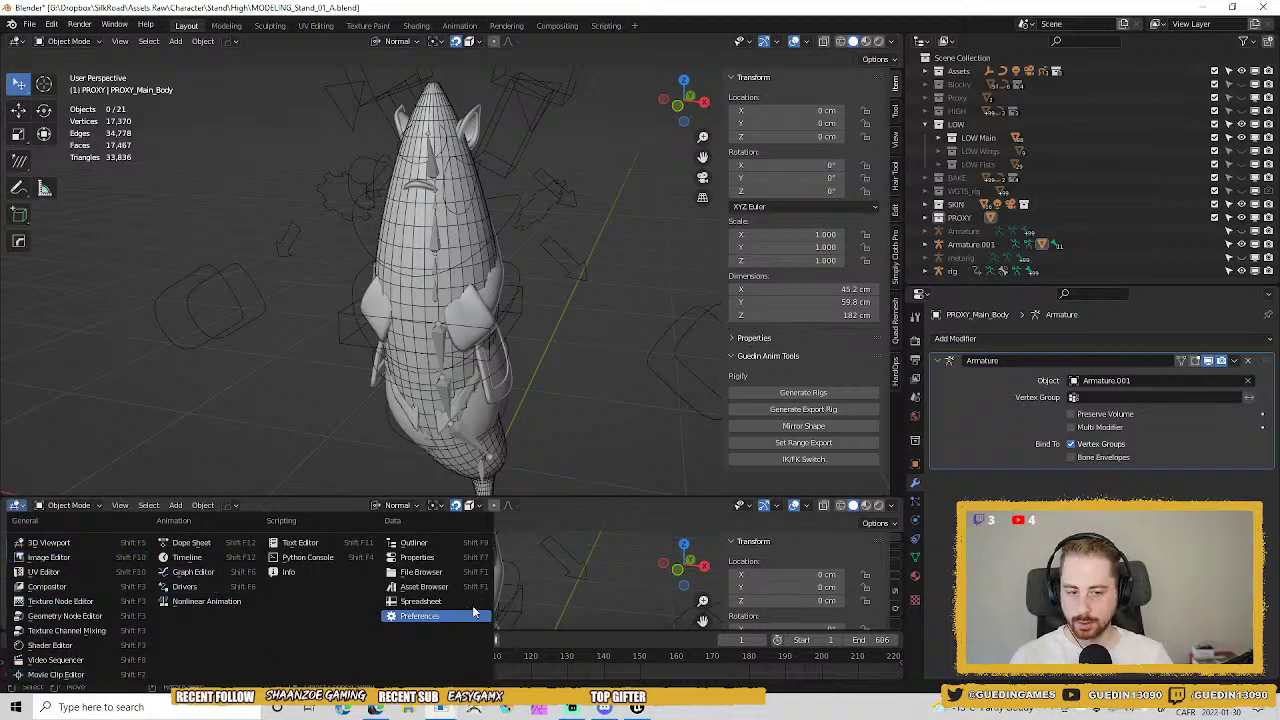
{"action": "right_click", "coordinate": [660, 497]}
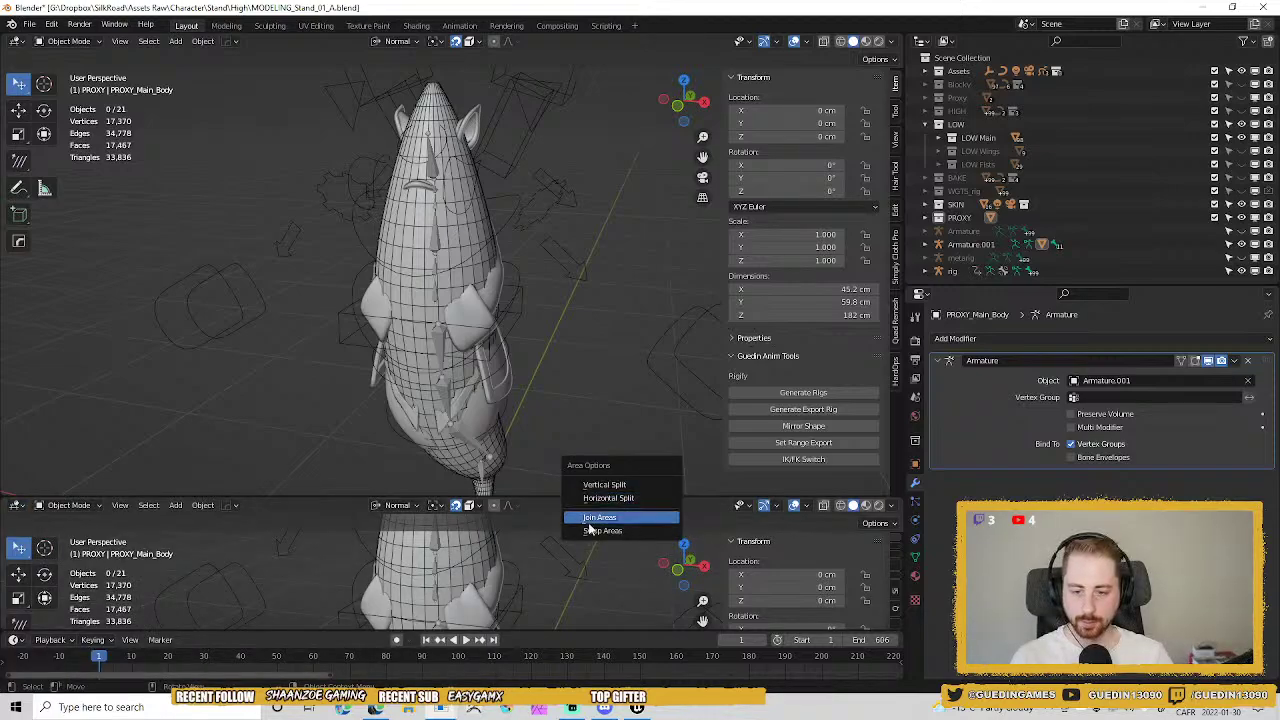
{"action": "left_click", "coordinate": [622, 518]}
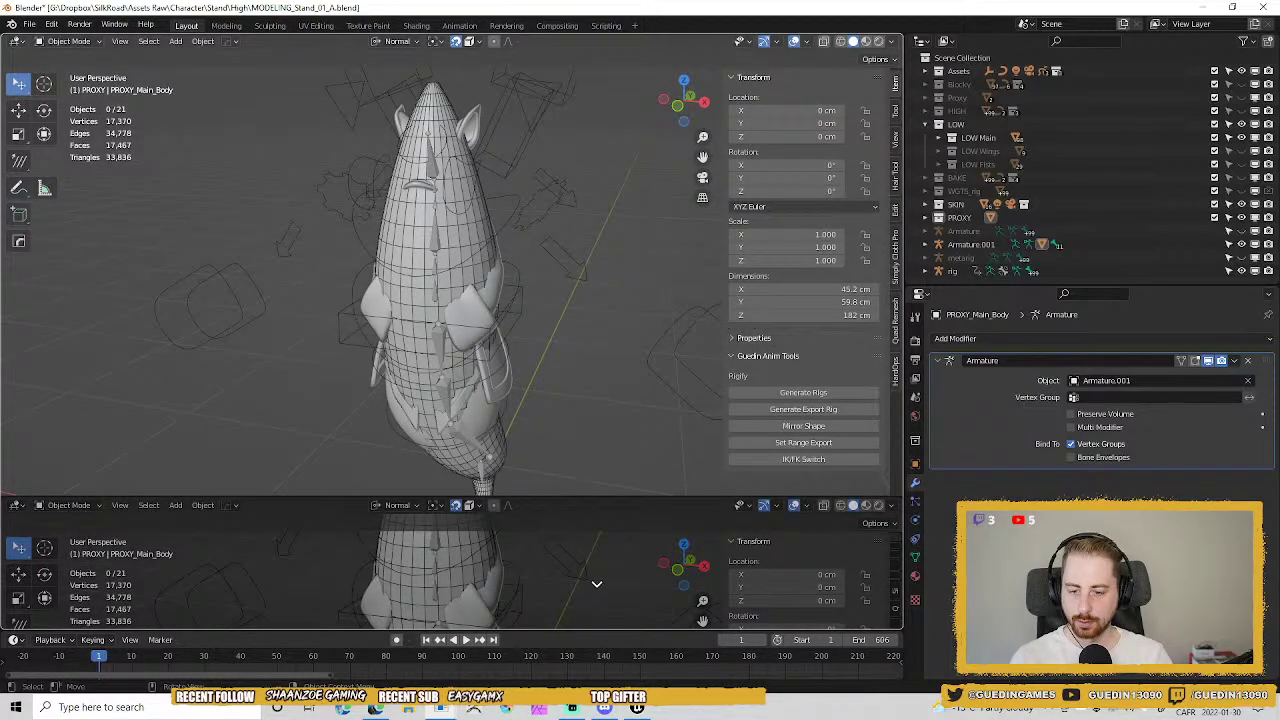
{"action": "left_click", "coordinate": [621, 566]}
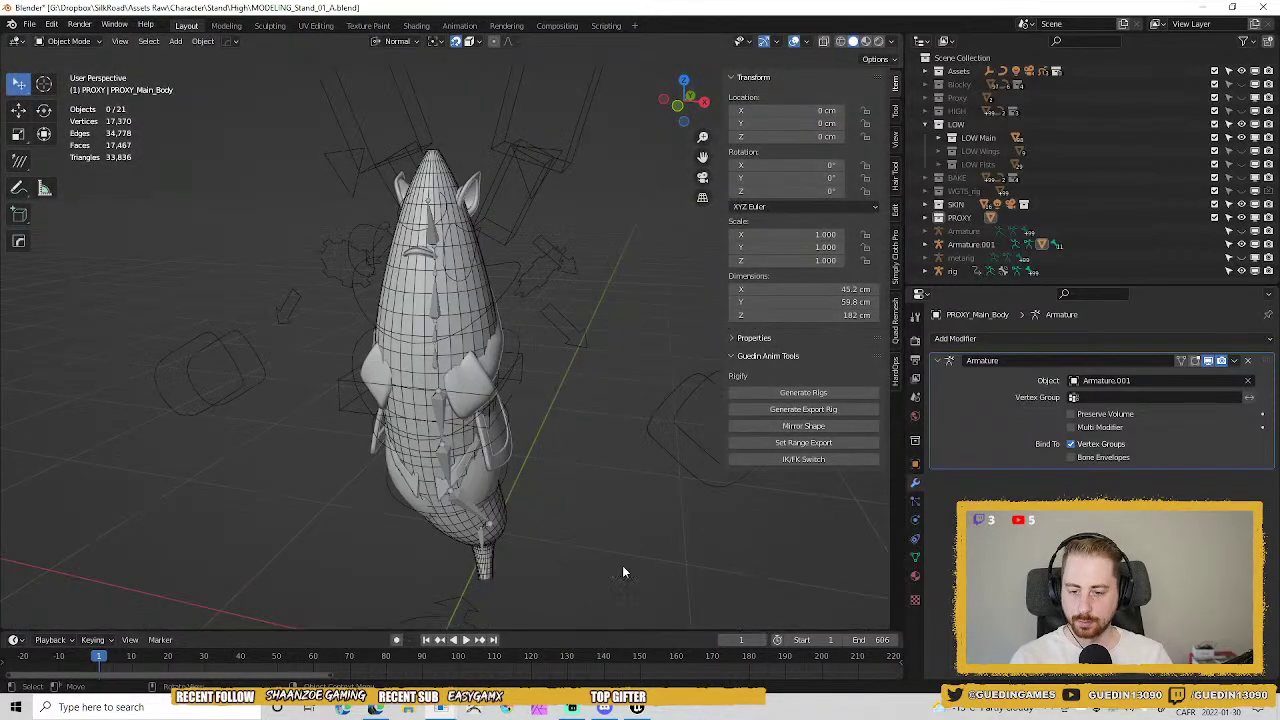
Split the Properties editor horizontally and show the Auto DataTransfer script in a Text Editor in its lower part.
{"action": "right_click", "coordinate": [999, 680]}
{"action": "left_click", "coordinate": [1002, 677]}
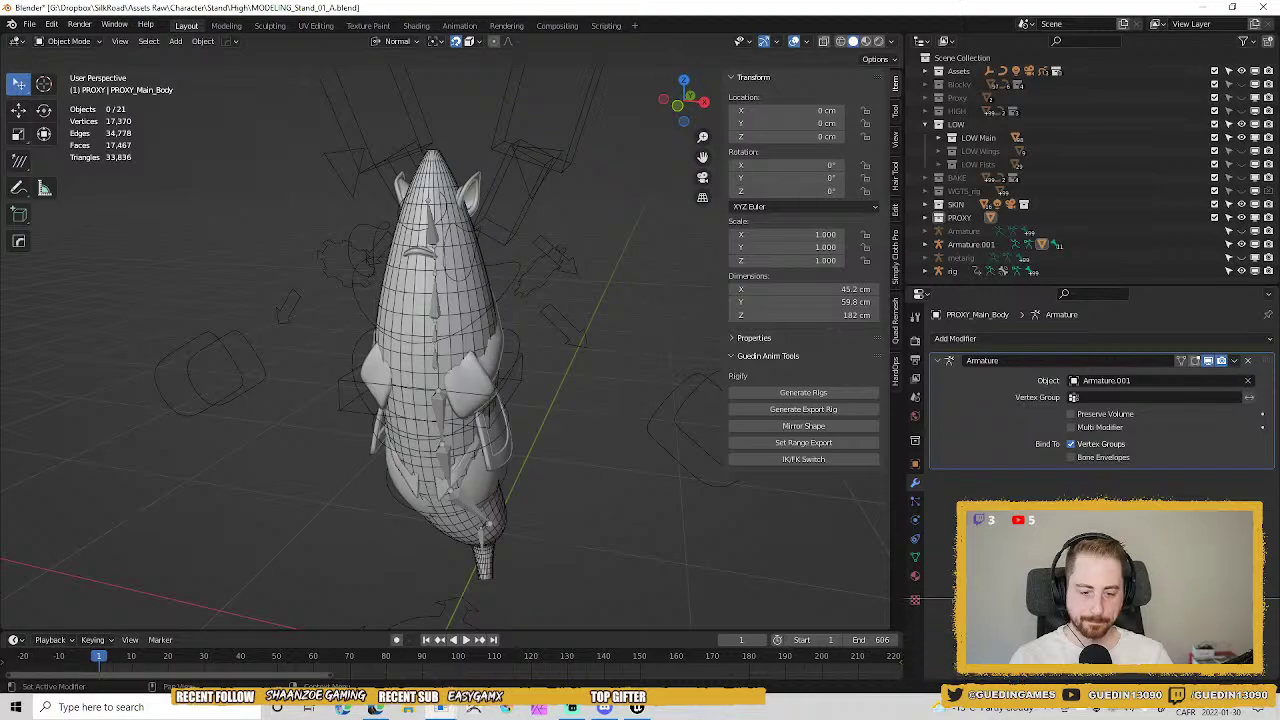
{"action": "left_click", "coordinate": [1002, 541]}
{"action": "left_click", "coordinate": [919, 549]}
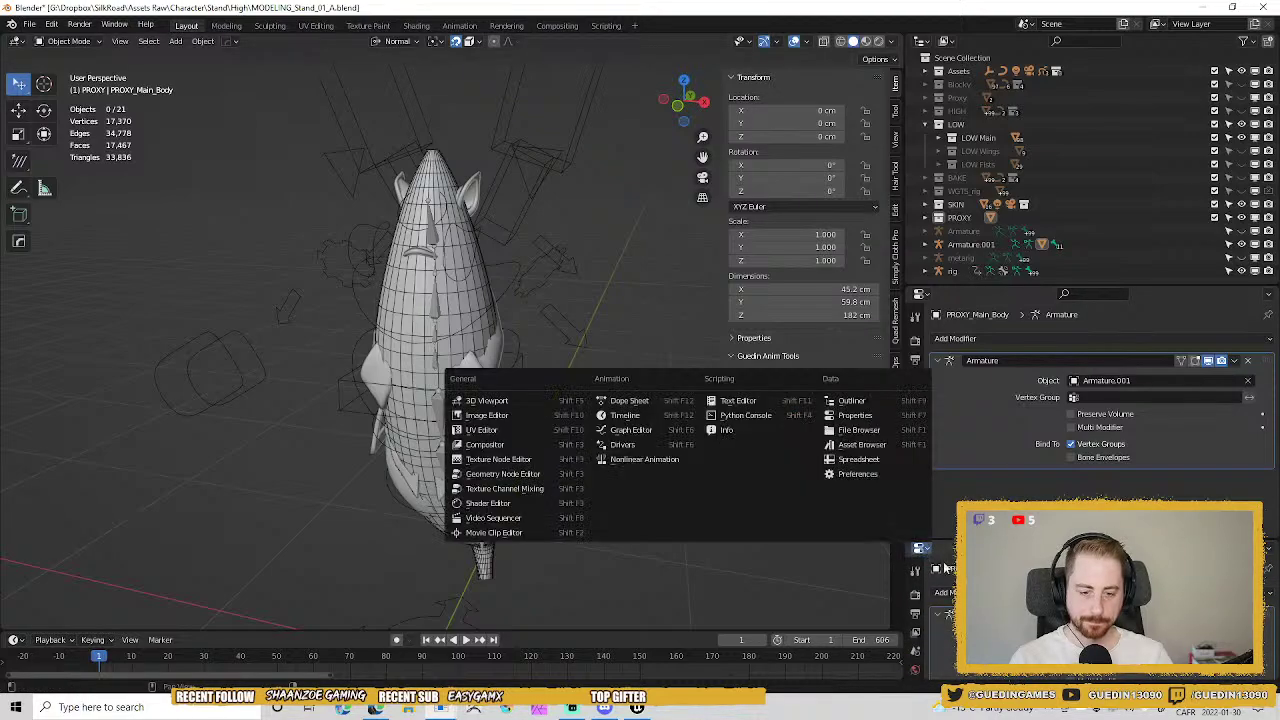
{"action": "left_click", "coordinate": [919, 549]}
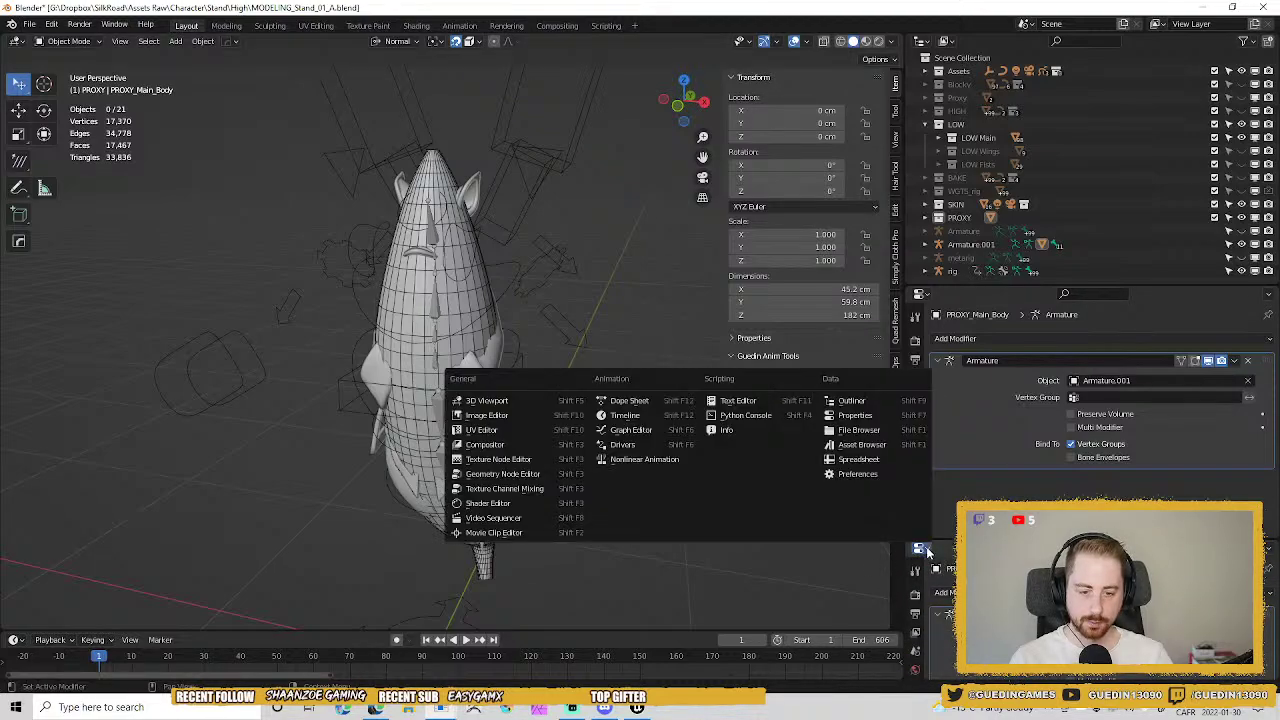
{"action": "left_click", "coordinate": [737, 400]}
{"action": "left_click", "coordinate": [1051, 549]}
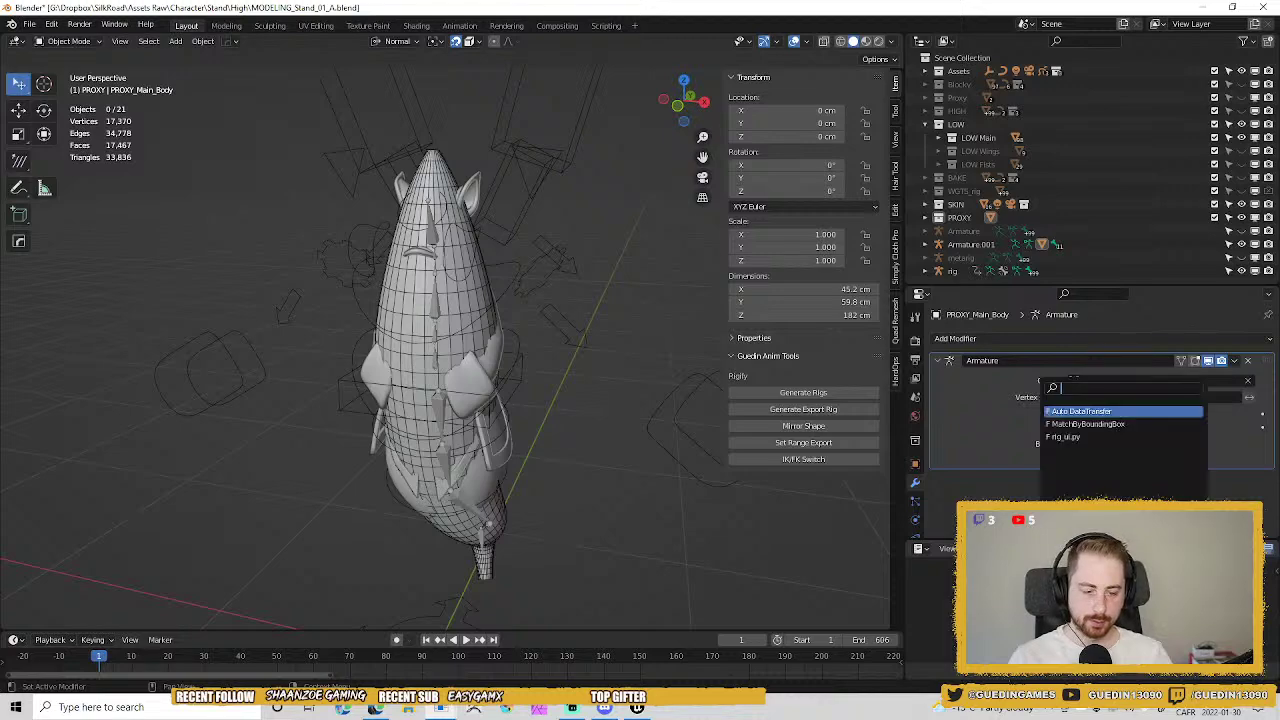
{"action": "left_click", "coordinate": [1100, 411]}
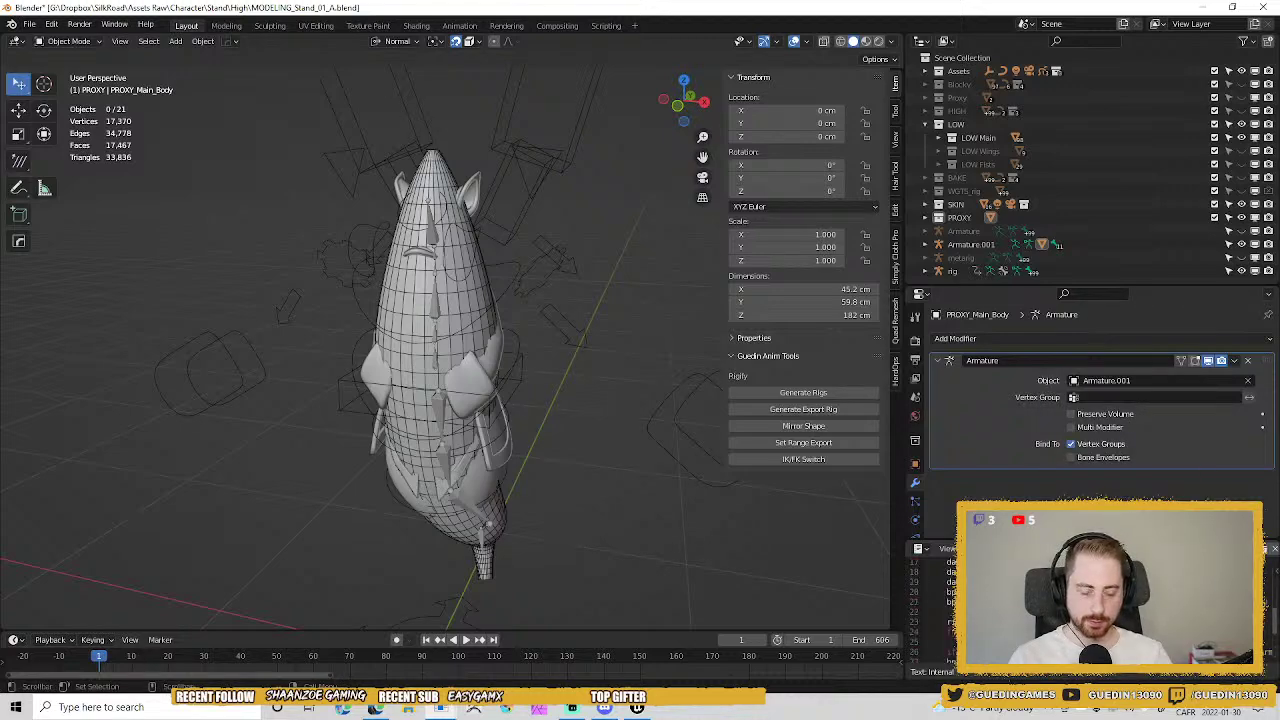
{"action": "scroll", "coordinate": [935, 610], "scroll_direction": "down", "scroll_amount": 2}
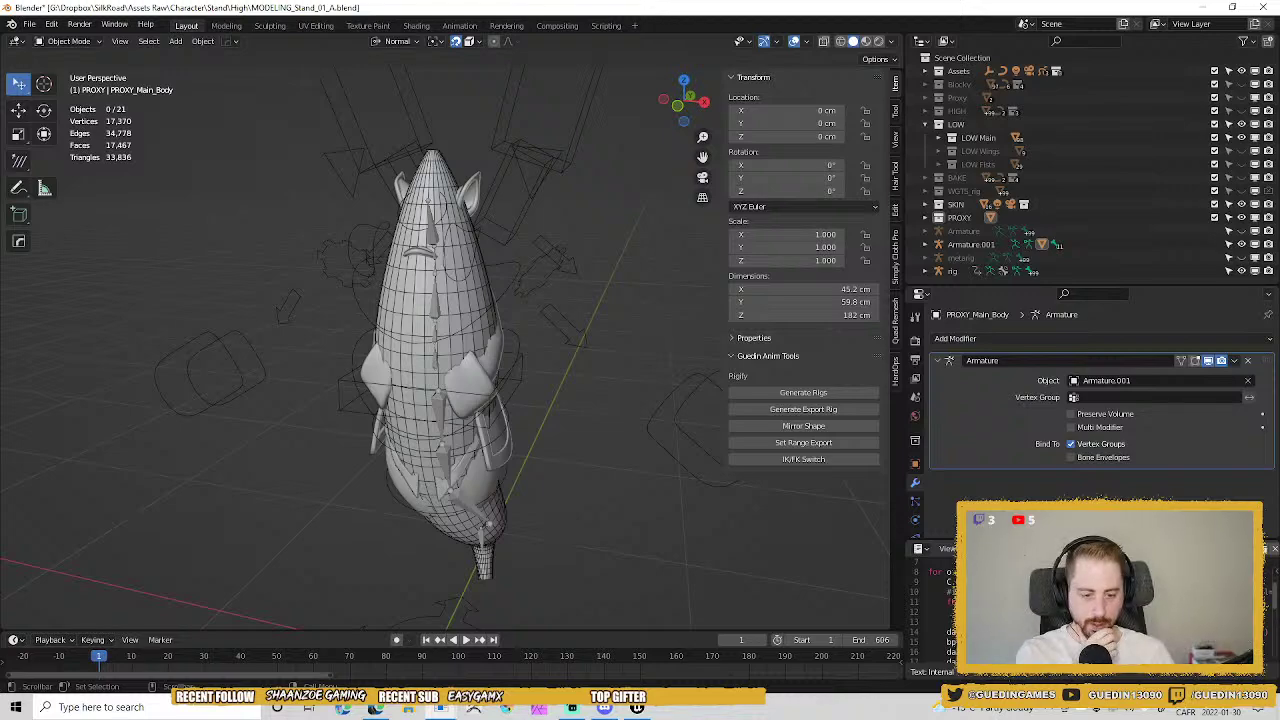
{"action": "scroll", "coordinate": [935, 610], "scroll_direction": "down", "scroll_amount": 1}
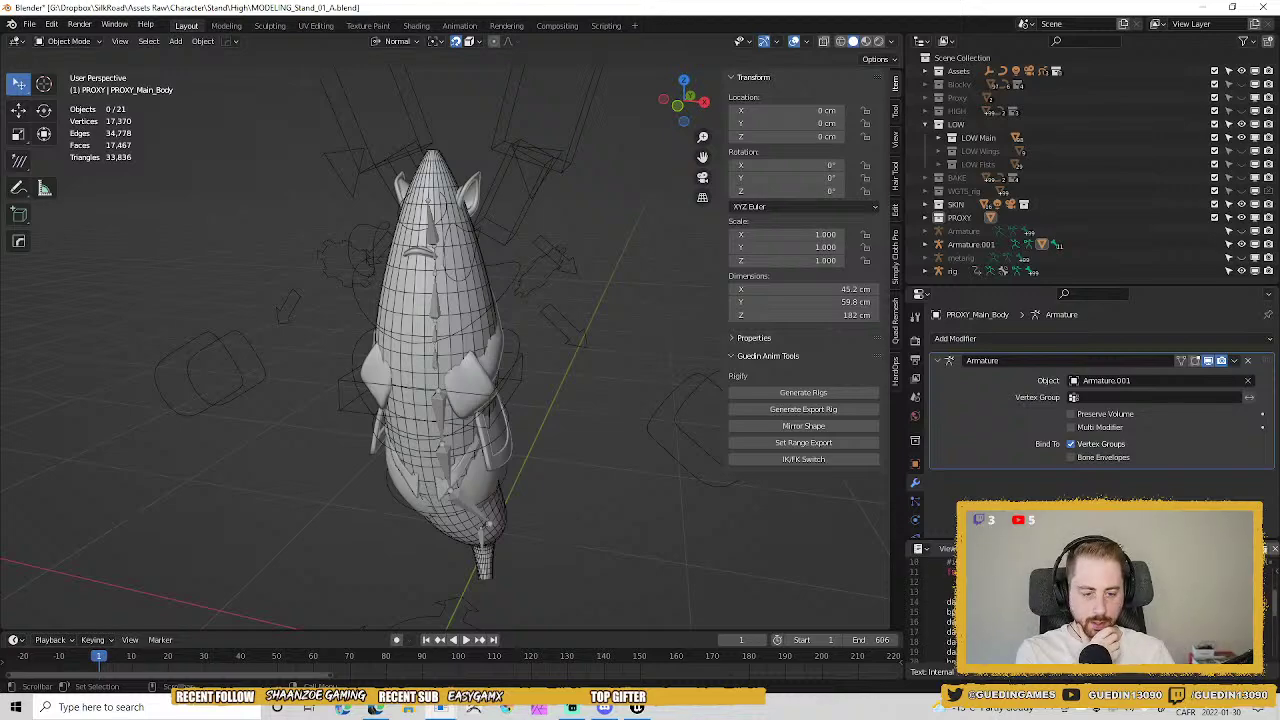
Expand the PROXY collection, select its PROXY_Main_Body mesh and open the mesh's name in the outliner.
{"action": "left_click", "coordinate": [925, 217]}
{"action": "left_click", "coordinate": [985, 231]}
{"action": "double_click", "coordinate": [985, 231]}
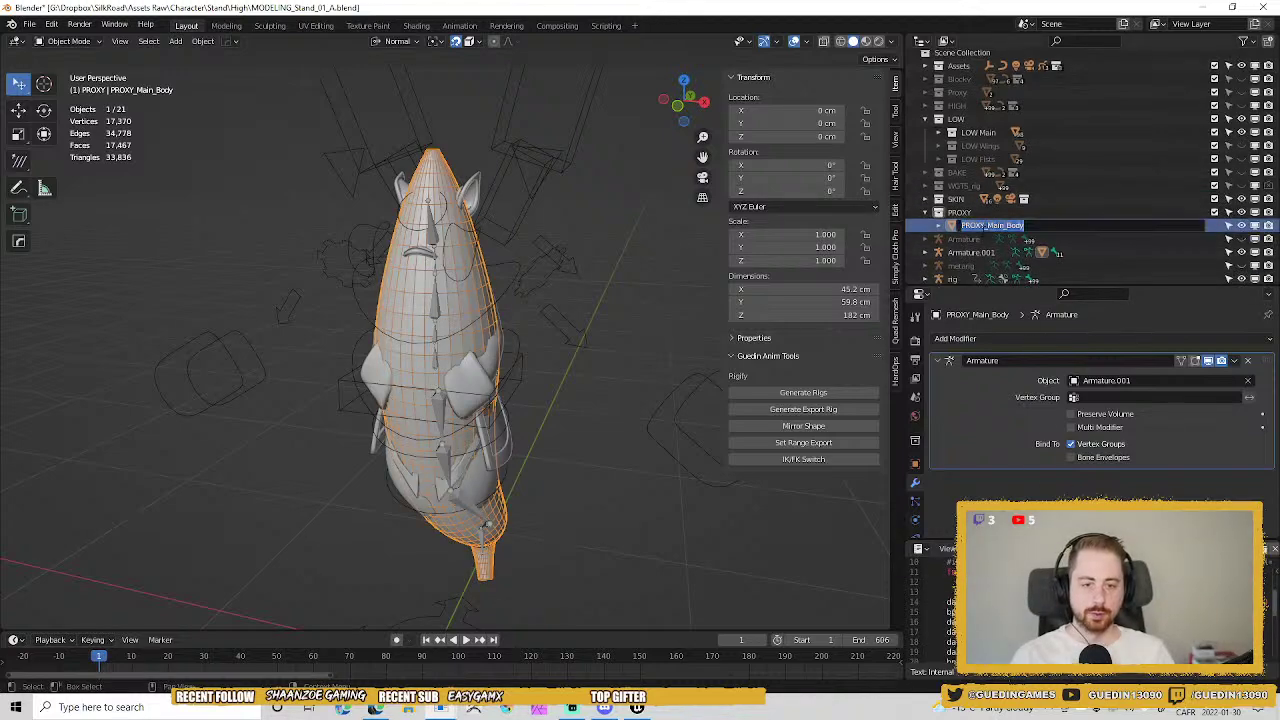
{"action": "key", "text": "Escape"}
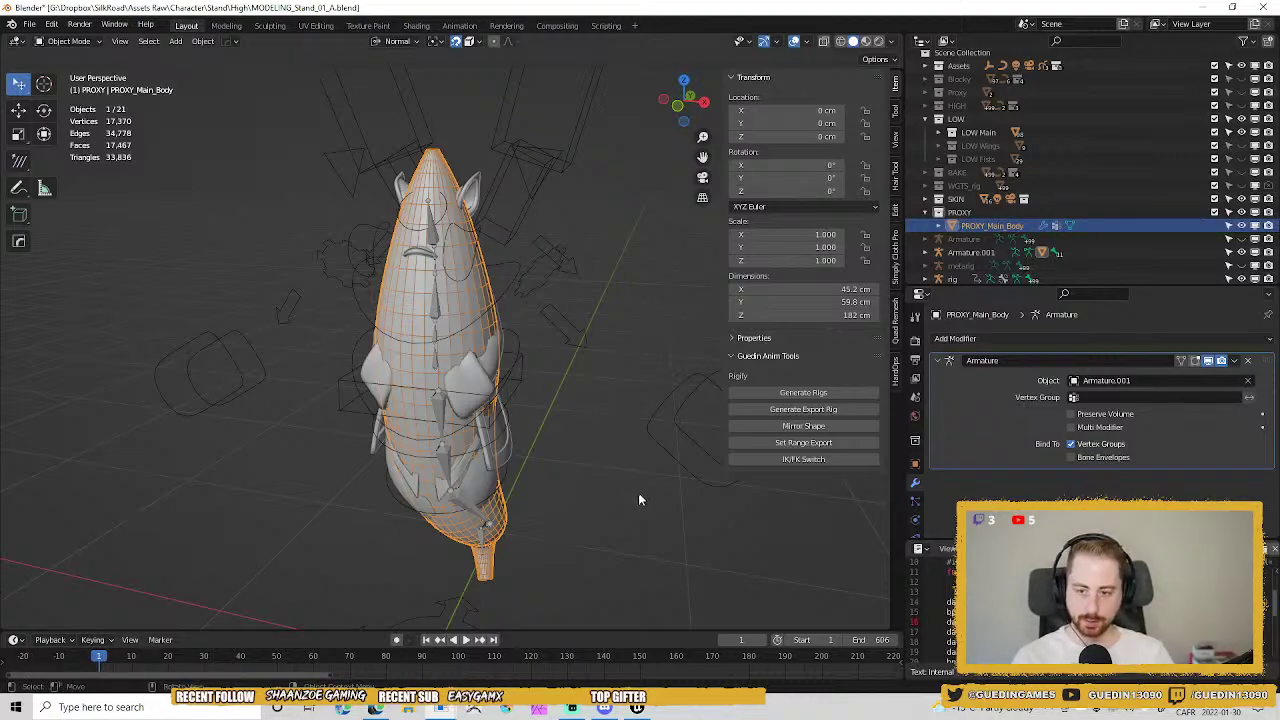
Hide the PROXY collection and select all objects in the SKIN collection.
{"action": "left_click", "coordinate": [620, 463]}
{"action": "left_click", "coordinate": [1241, 213]}
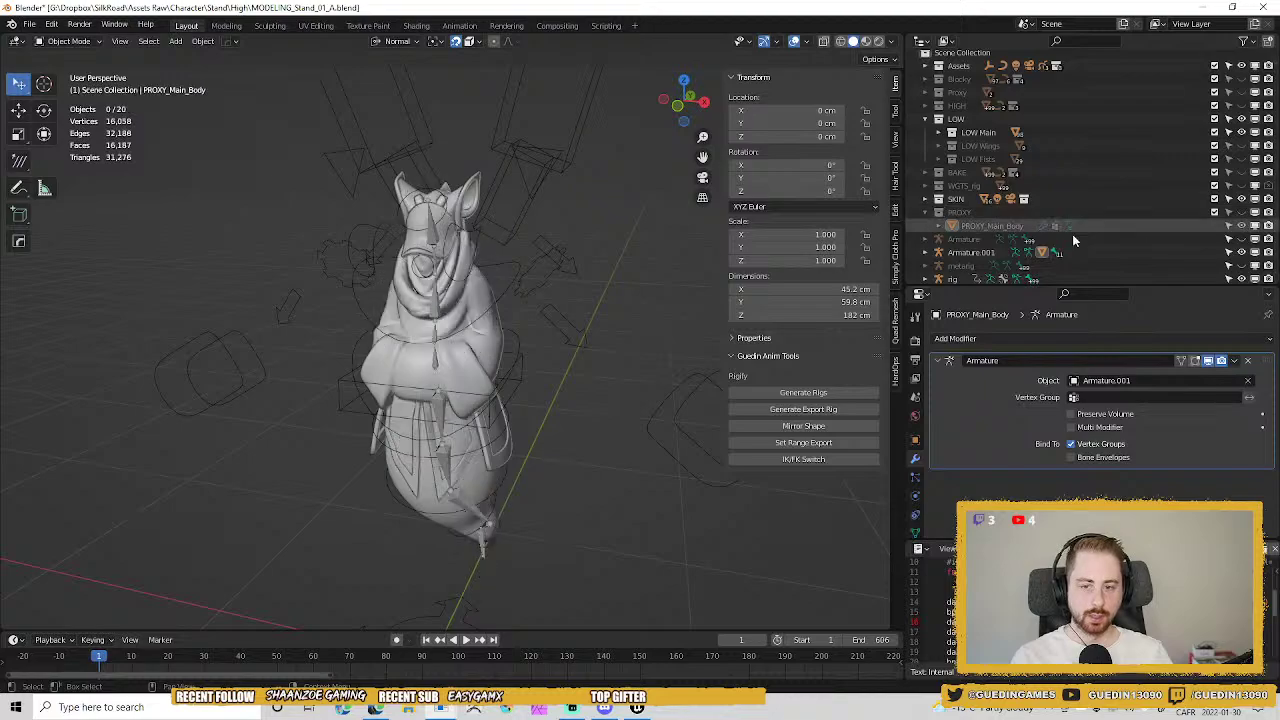
{"action": "right_click", "coordinate": [958, 198]}
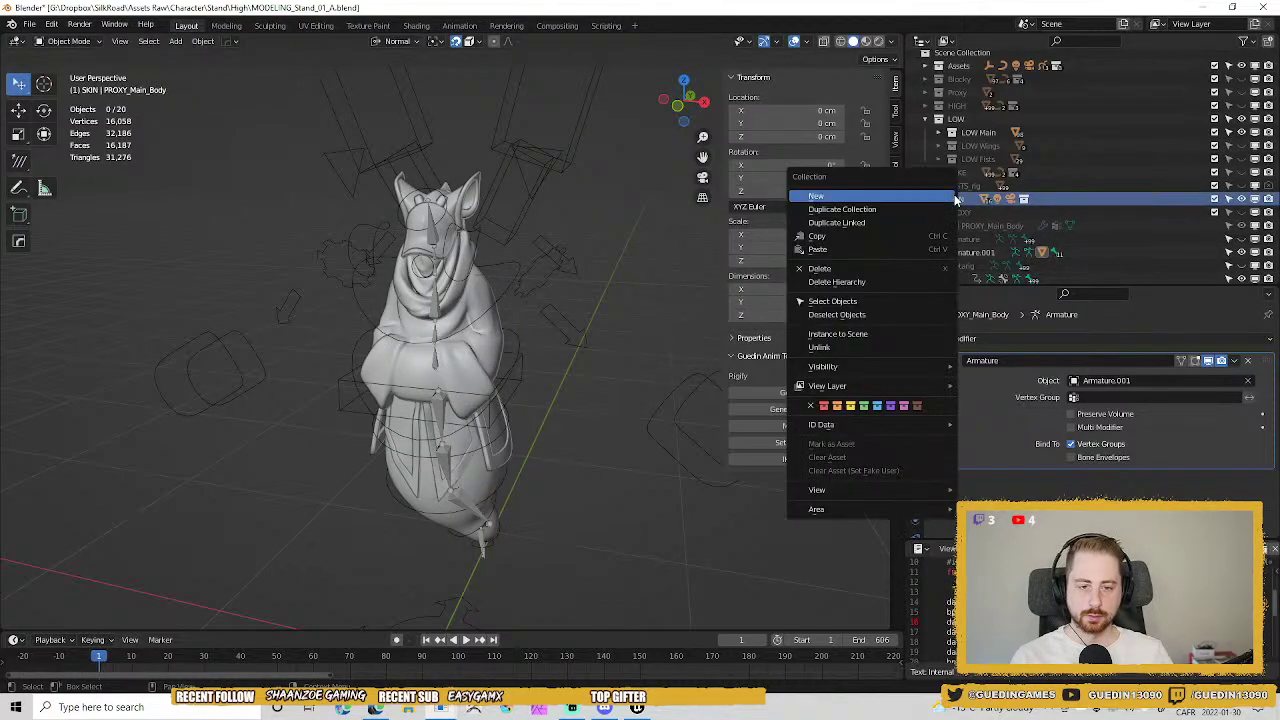
{"action": "left_click", "coordinate": [810, 301]}
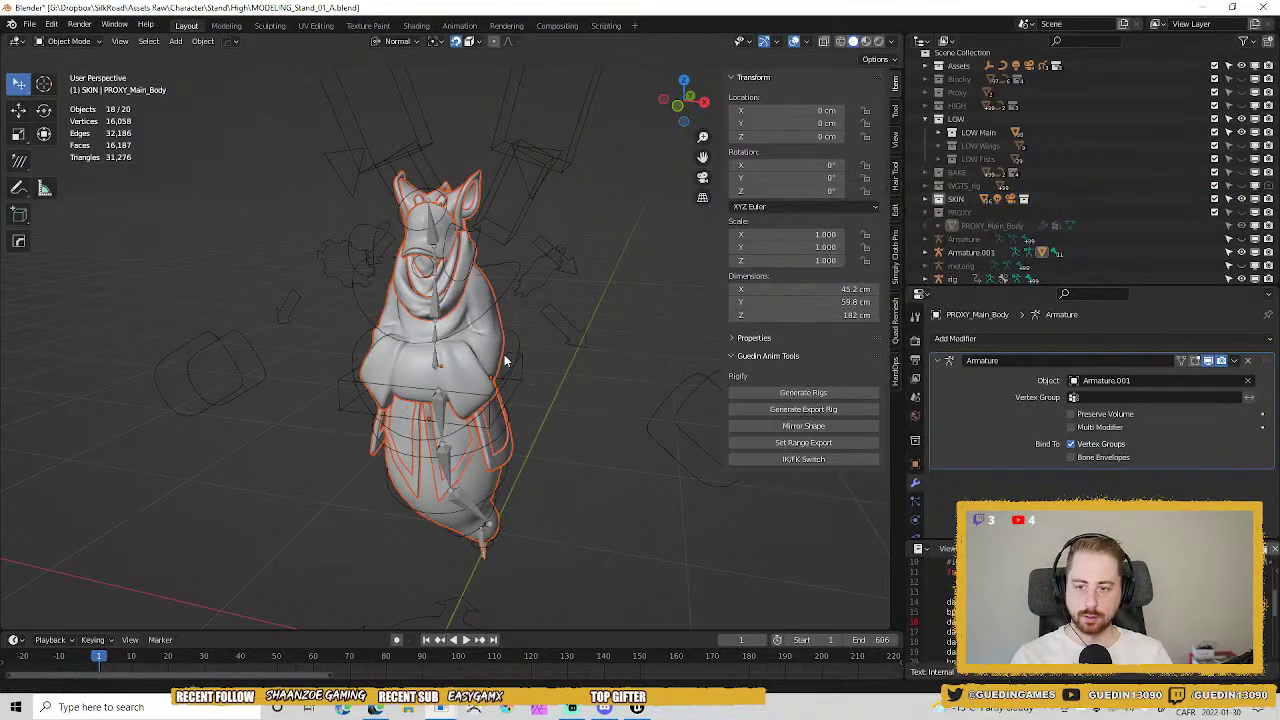
Run the Auto DataTransfer script on the selected SKIN objects.
{"action": "middle_click_drag", "start_coordinate": [481, 342], "coordinate": [696, 440]}
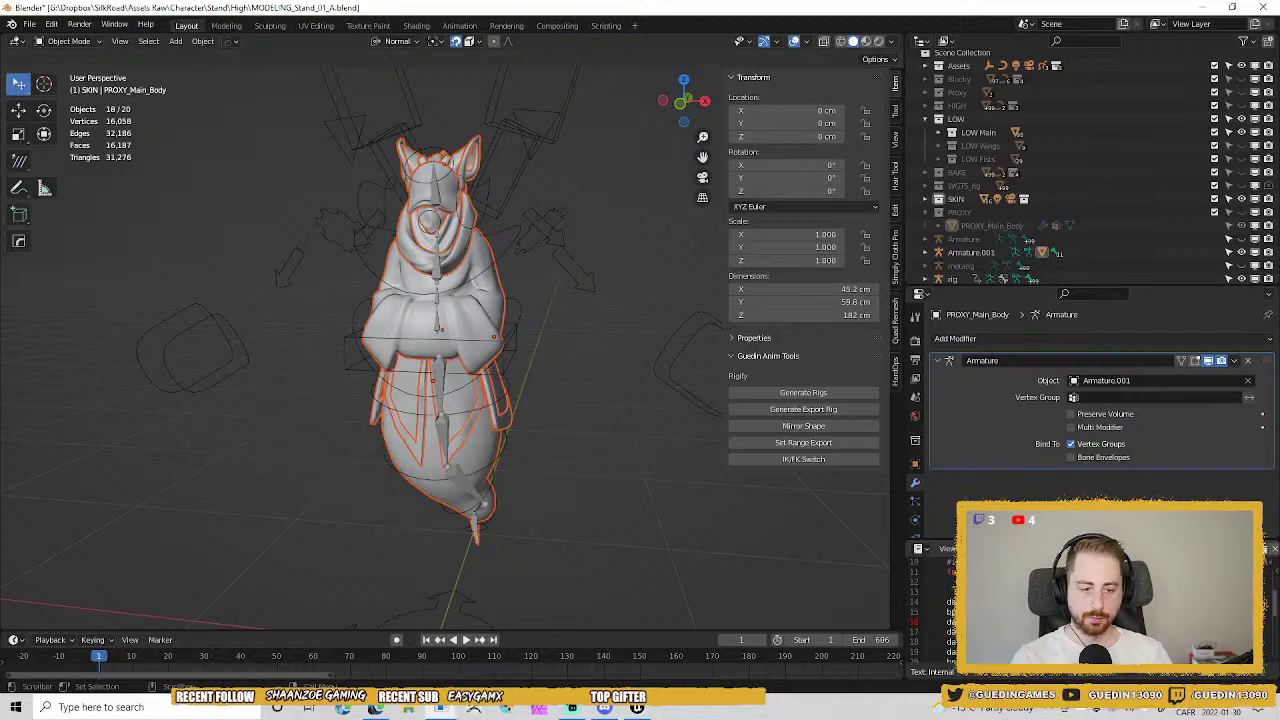
{"action": "scroll", "coordinate": [1090, 548], "scroll_direction": "down", "scroll_amount": 3}
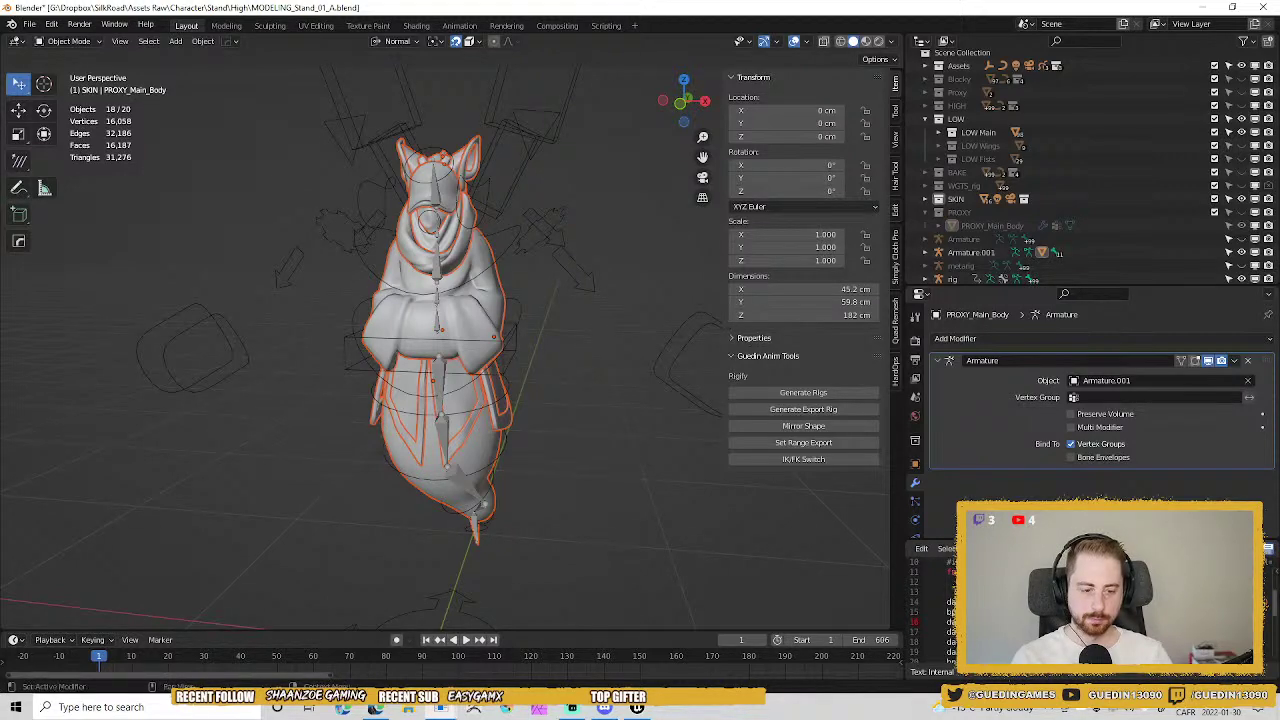
{"action": "left_click", "coordinate": [1222, 548]}
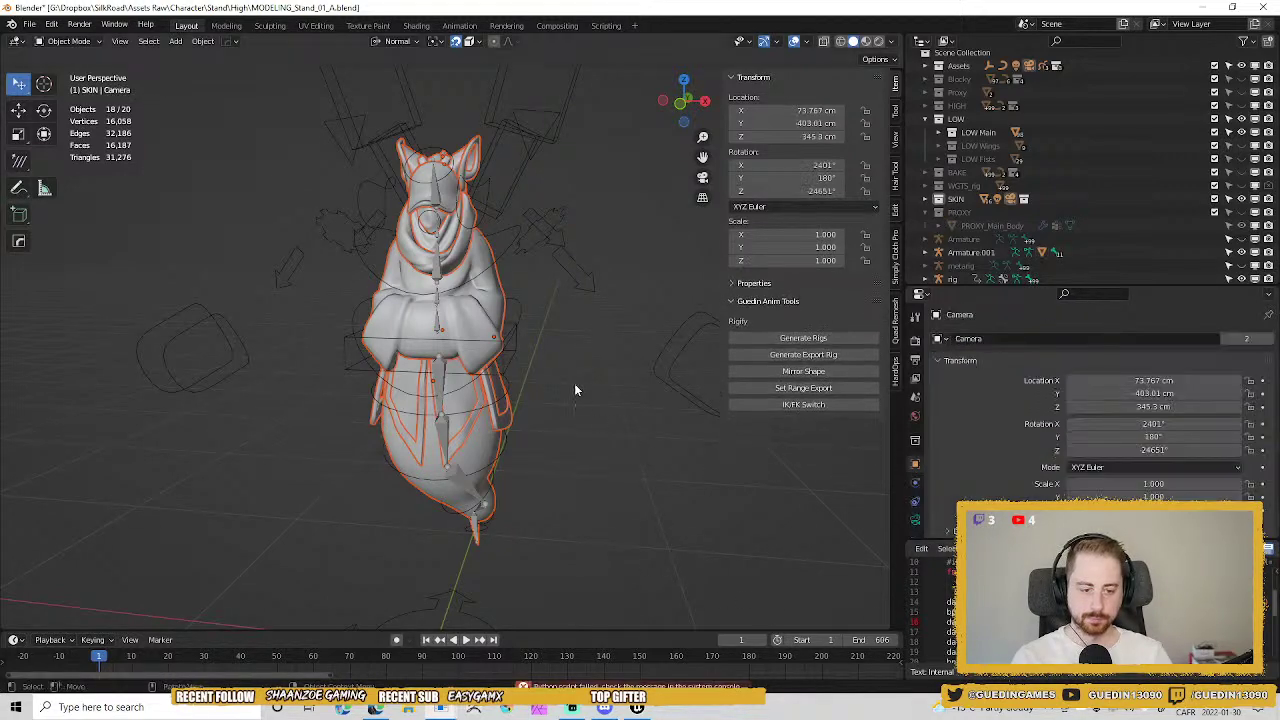
Examine the modifiers on the garment mesh and the head mesh, collapsing the garment's Outline modifier.
{"action": "left_click", "coordinate": [488, 283]}
{"action": "scroll", "coordinate": [1033, 430], "scroll_direction": "down", "scroll_amount": 2}
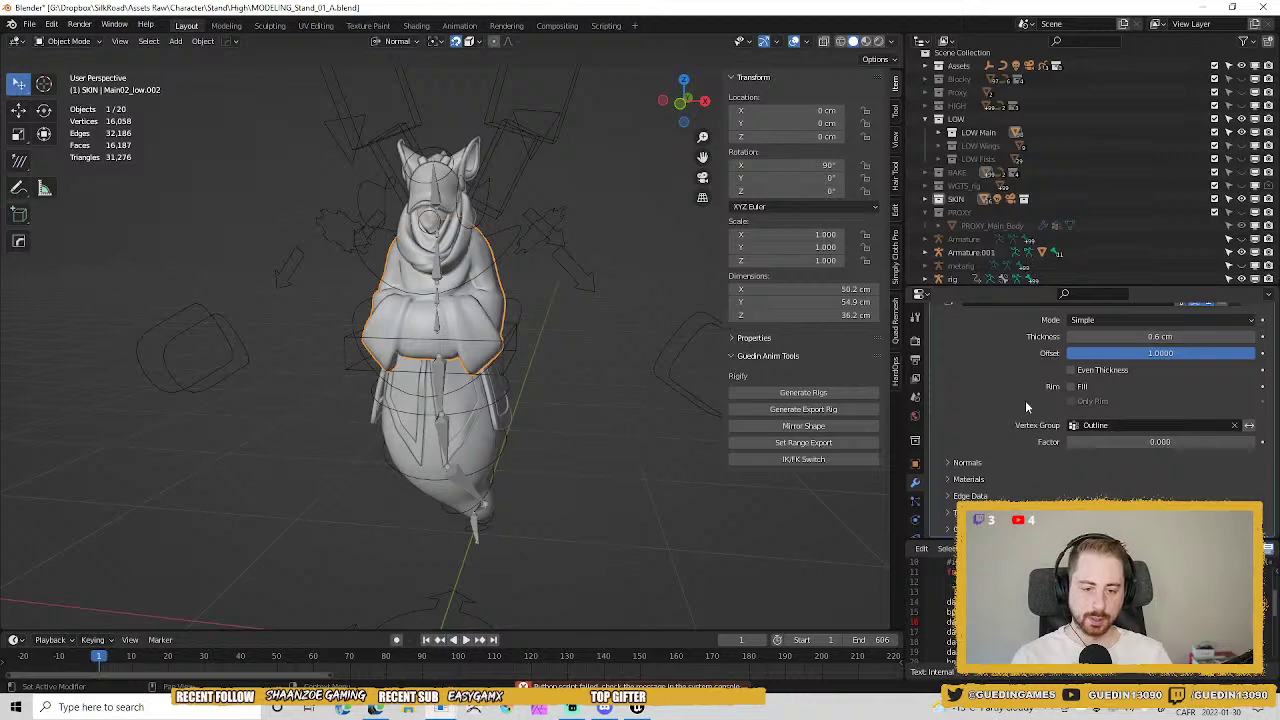
{"action": "scroll", "coordinate": [1025, 400], "scroll_direction": "up", "scroll_amount": 2}
{"action": "left_click", "coordinate": [941, 360]}
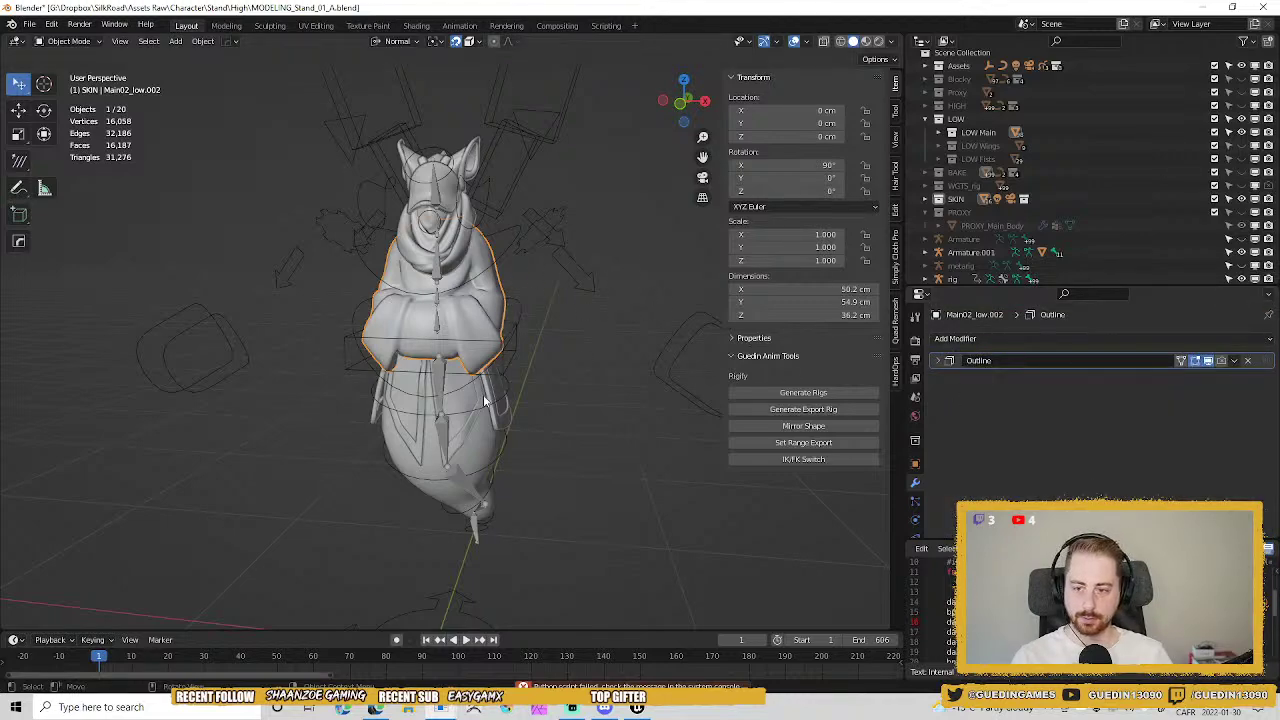
{"action": "left_click", "coordinate": [451, 200]}
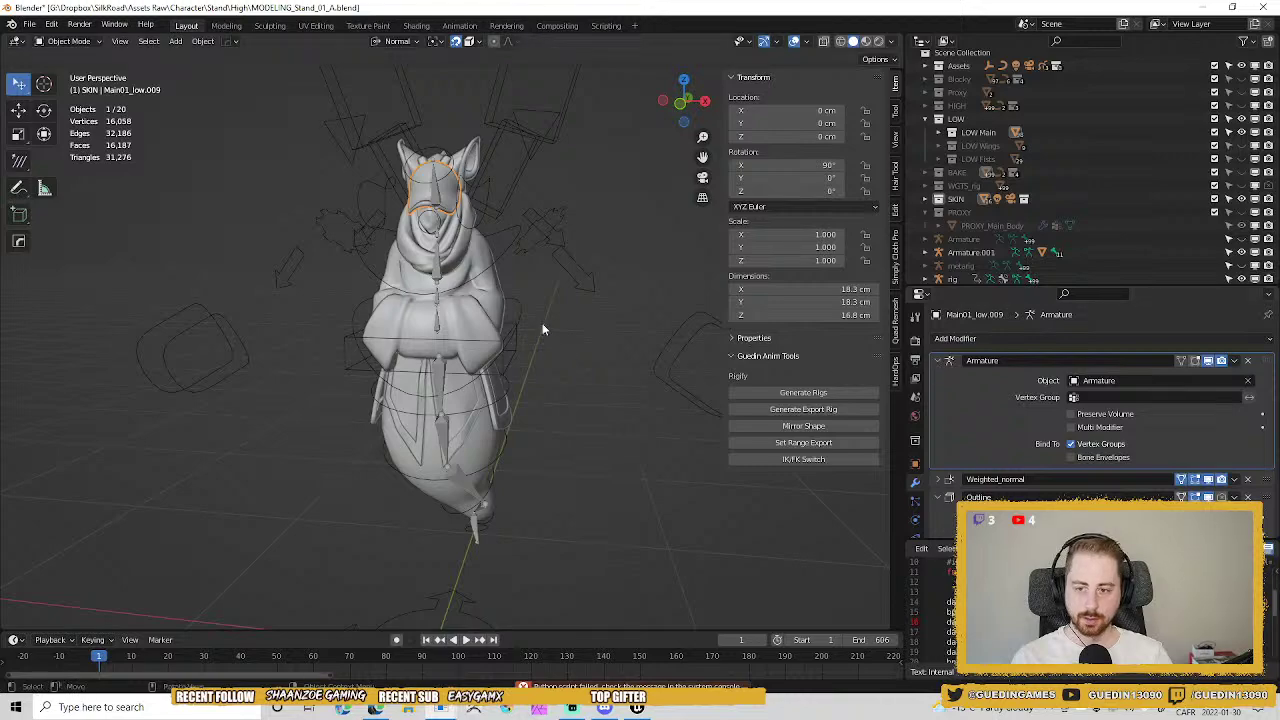
Run the Auto DataTransfer script on the garment mesh Main02_low.002 alone.
{"action": "left_click", "coordinate": [494, 298]}
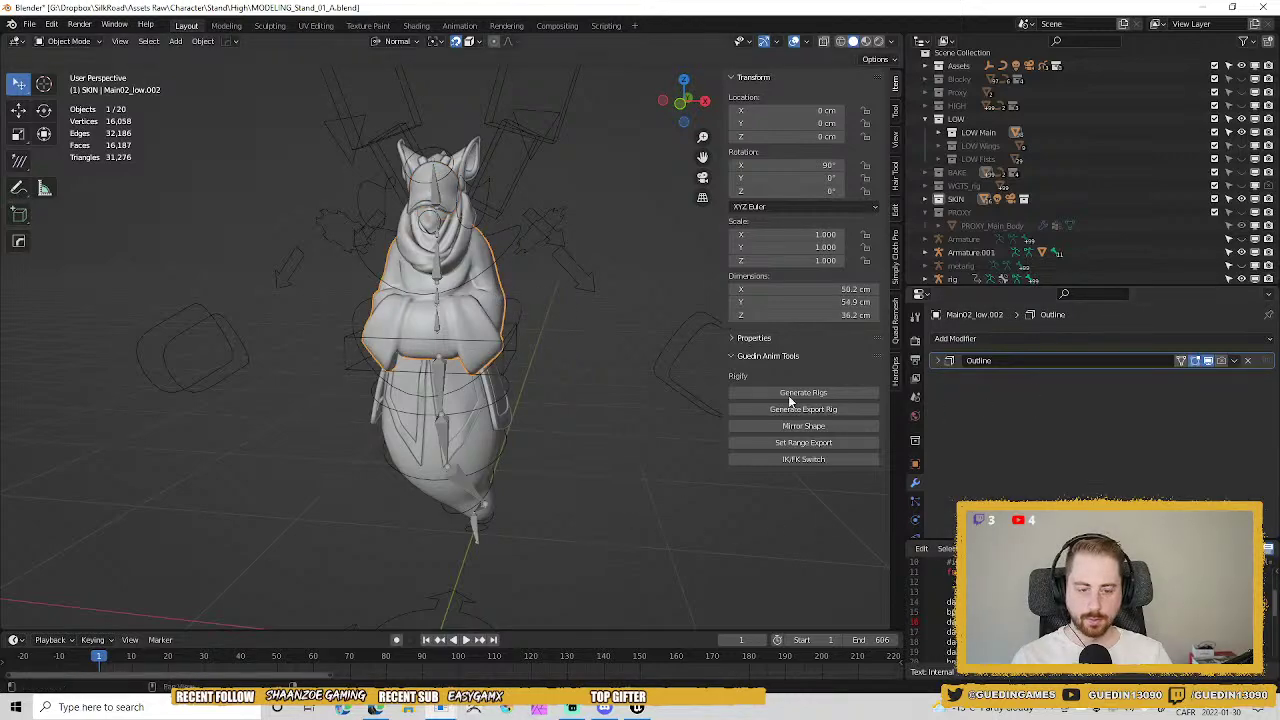
{"action": "key", "text": "ctrl+z"}
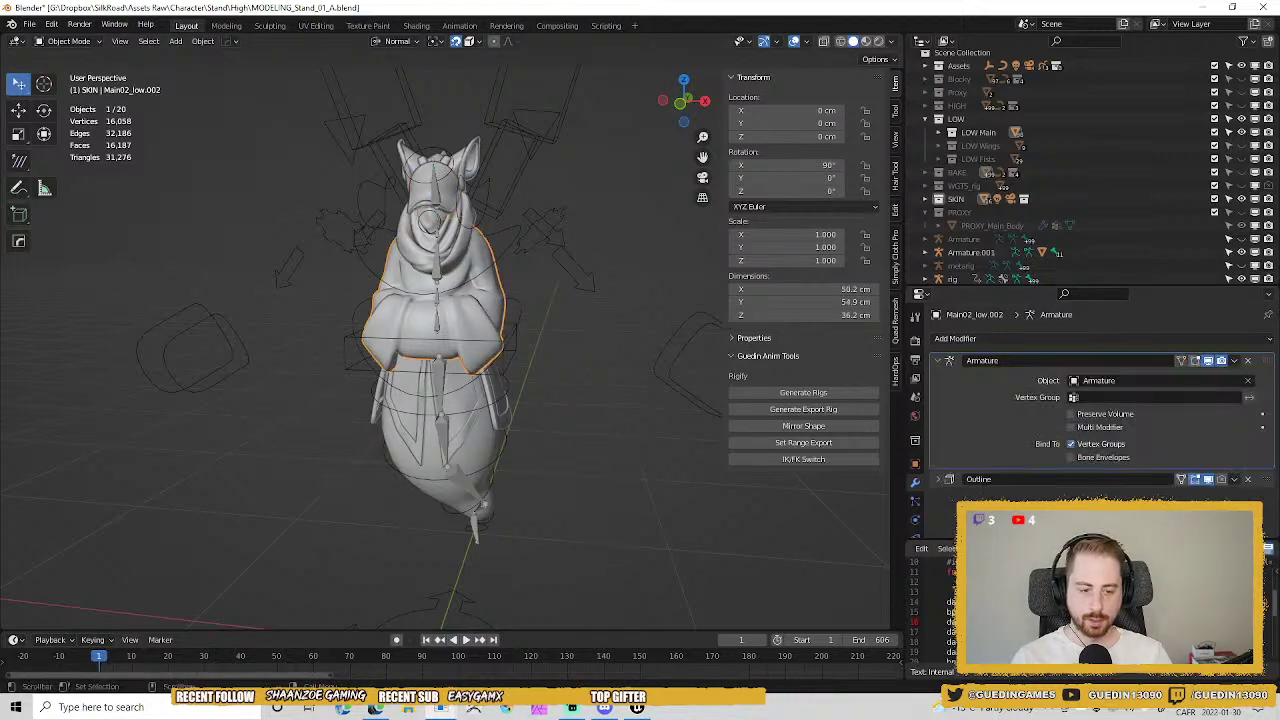
Try to run the Auto DataTransfer script on all objects in the SKIN collection.
{"action": "right_click", "coordinate": [956, 199]}
{"action": "left_click", "coordinate": [956, 196]}
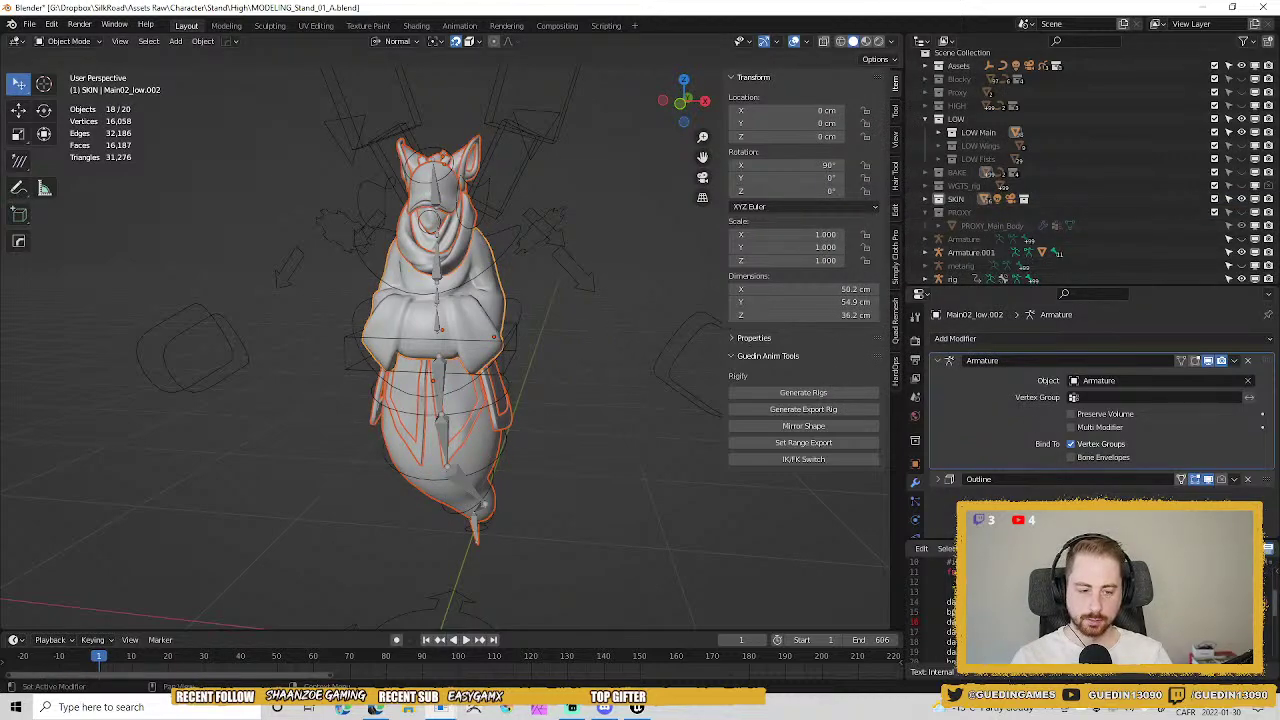
{"action": "key", "text": "alt+p"}
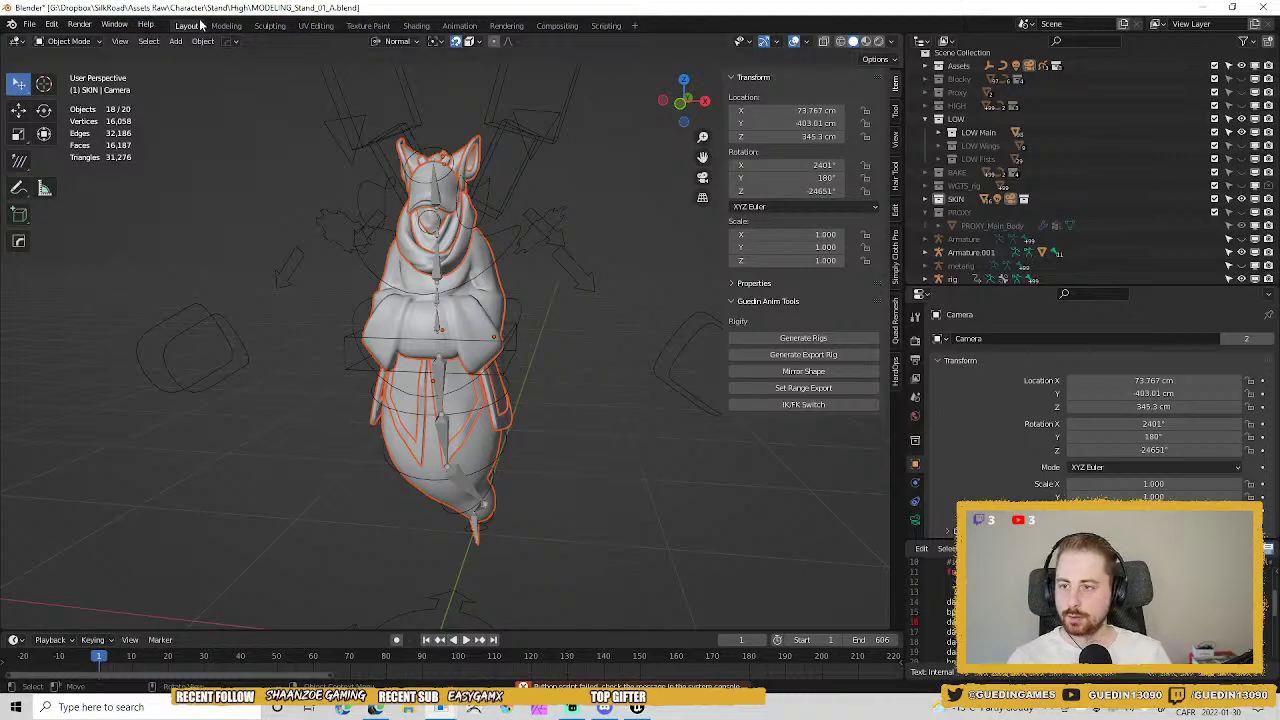
Read the script's error traceback in the system console, then return to the script.
{"action": "left_click", "coordinate": [114, 24]}
{"action": "left_click", "coordinate": [140, 176]}
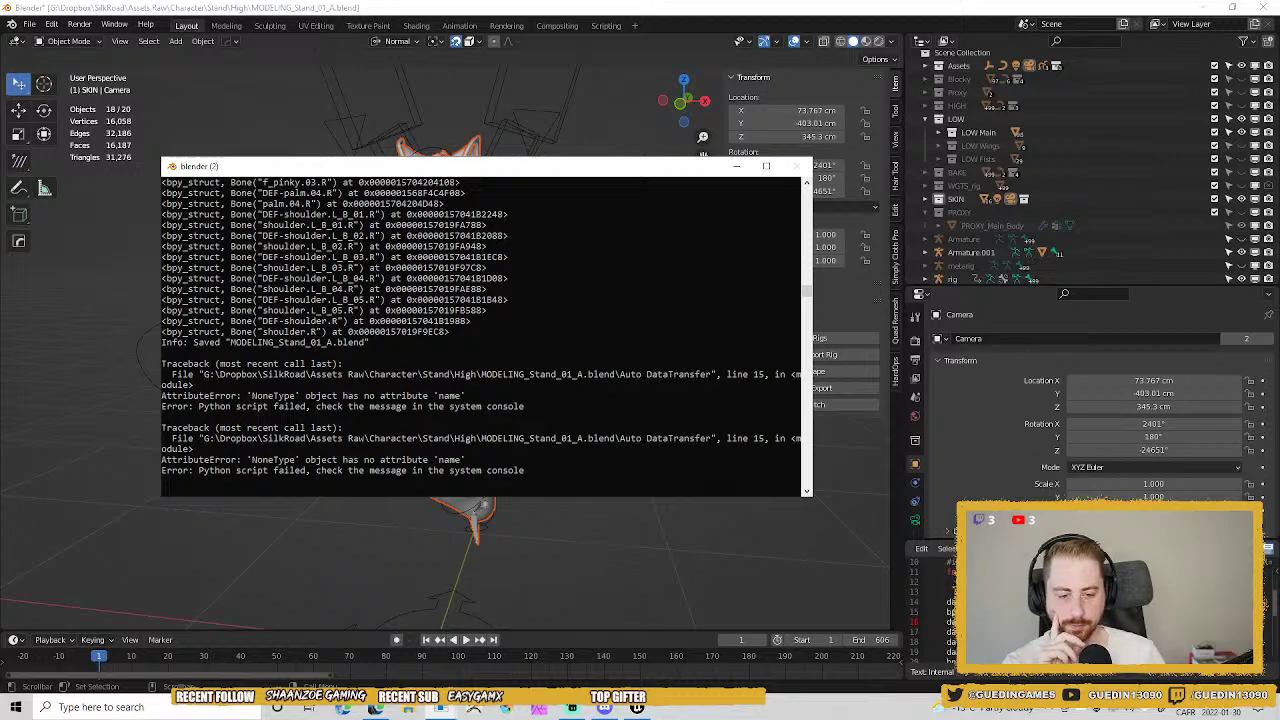
{"action": "left_click", "coordinate": [1040, 611]}
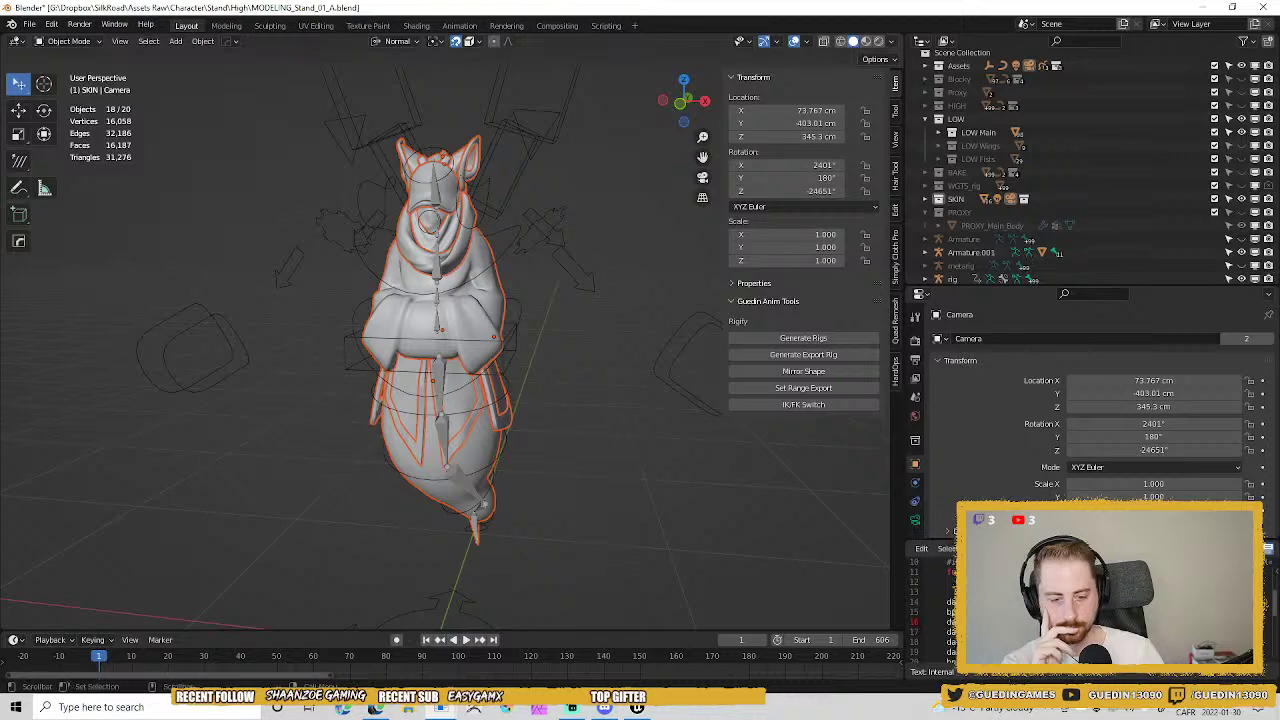
Examine the modifier stacks of the lower-body mesh Magic01_low.009, the head mesh Main01_low.009 and the ear mesh Main02_low.
{"action": "left_click", "coordinate": [484, 448]}
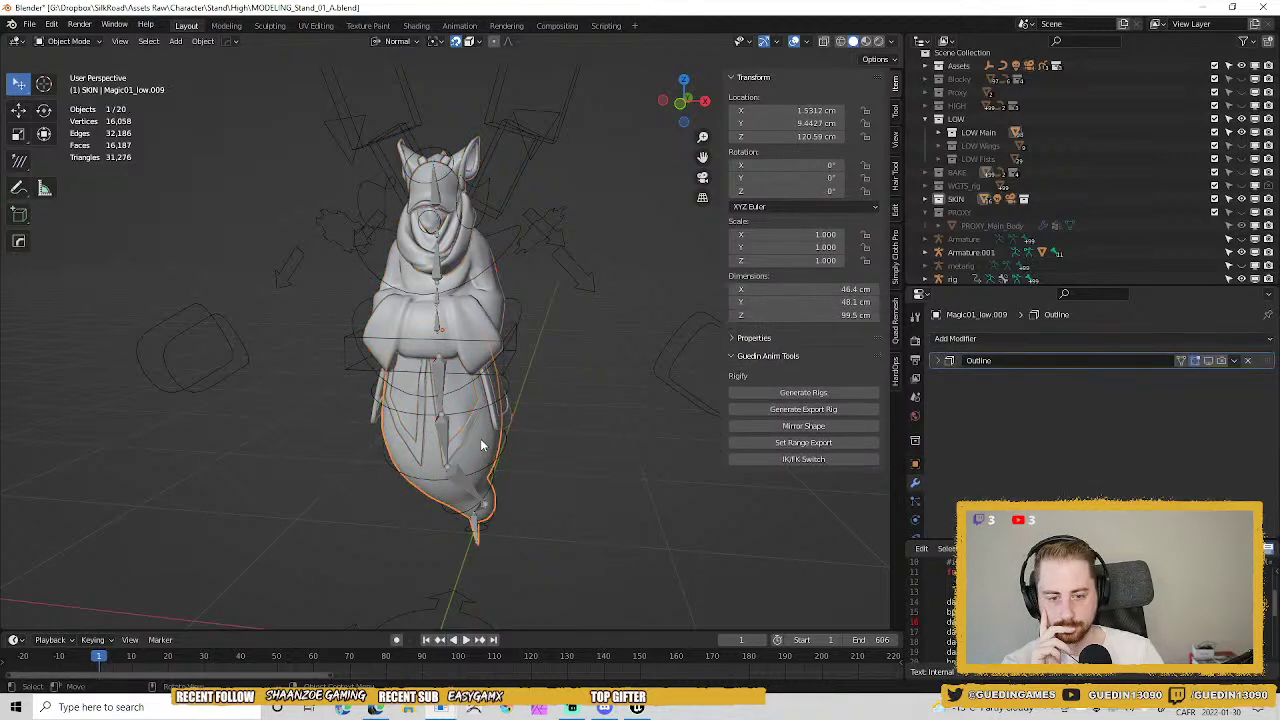
{"action": "left_click", "coordinate": [478, 353]}
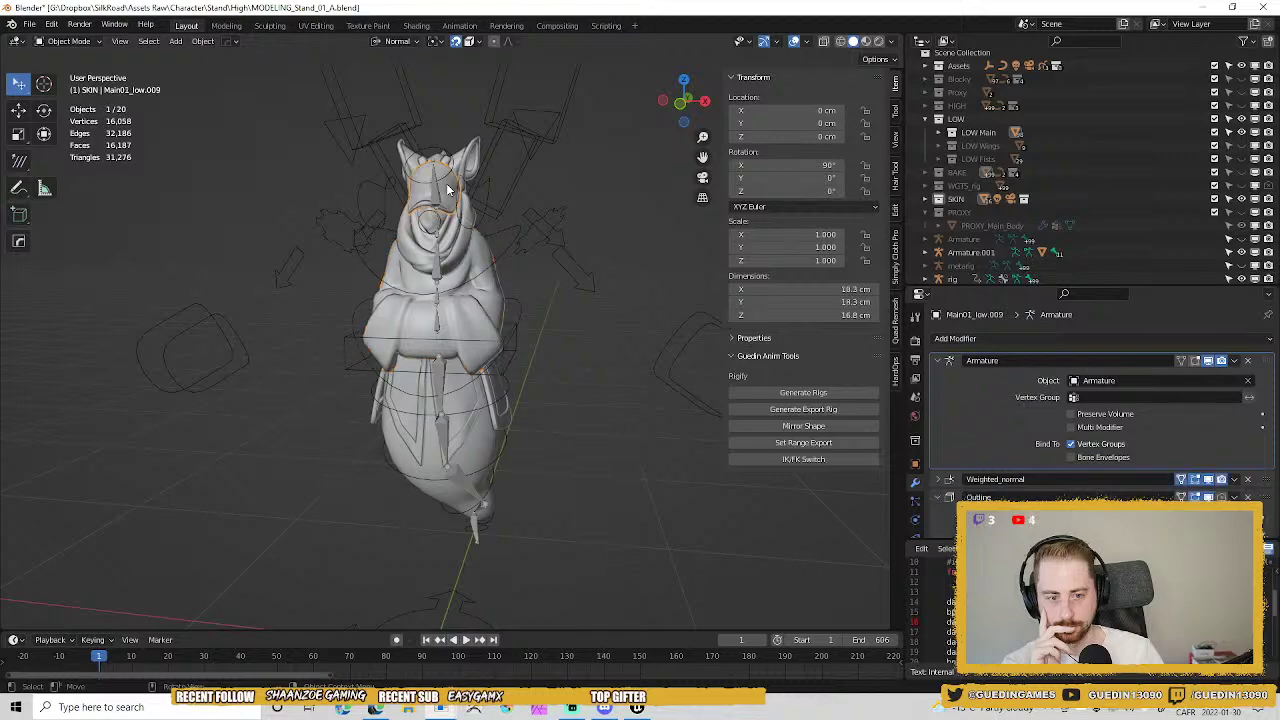
{"action": "left_click", "coordinate": [466, 158]}
{"action": "left_click", "coordinate": [466, 158]}
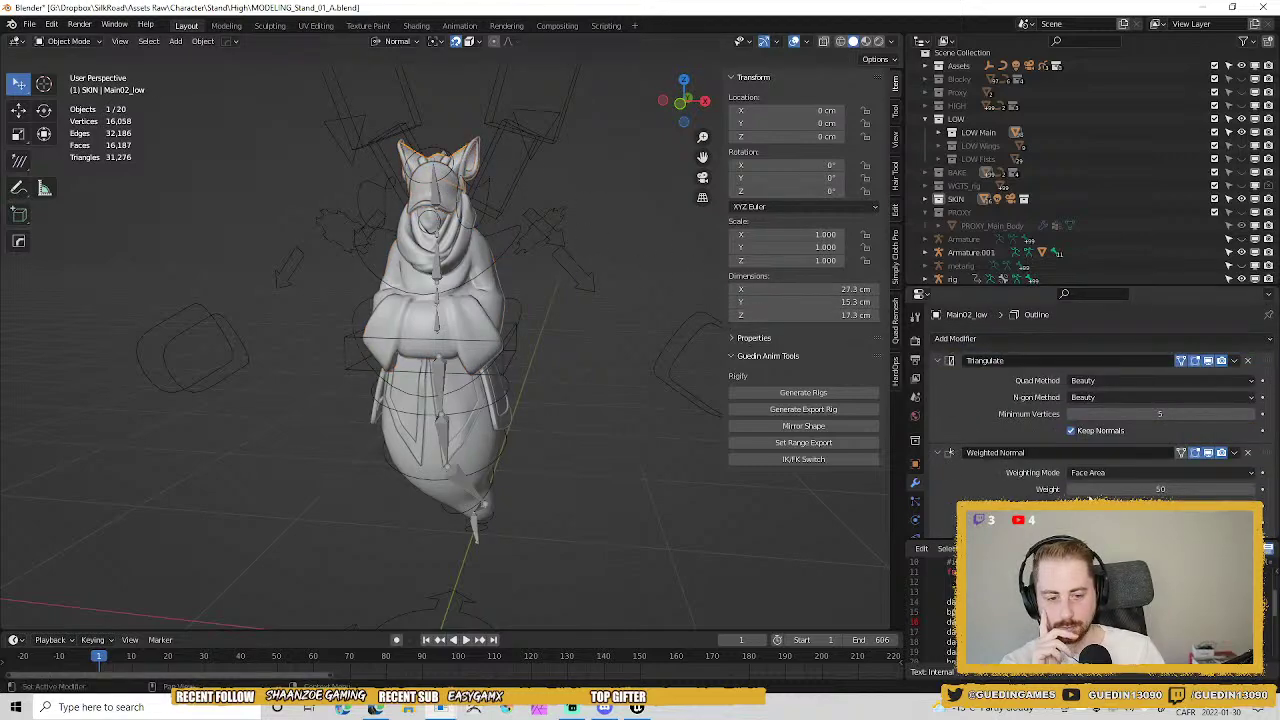
Run the Auto DataTransfer script on the ear mesh Main02_low alone, collapsing its modifiers.
{"action": "left_click", "coordinate": [937, 452]}
{"action": "left_click", "coordinate": [937, 361]}
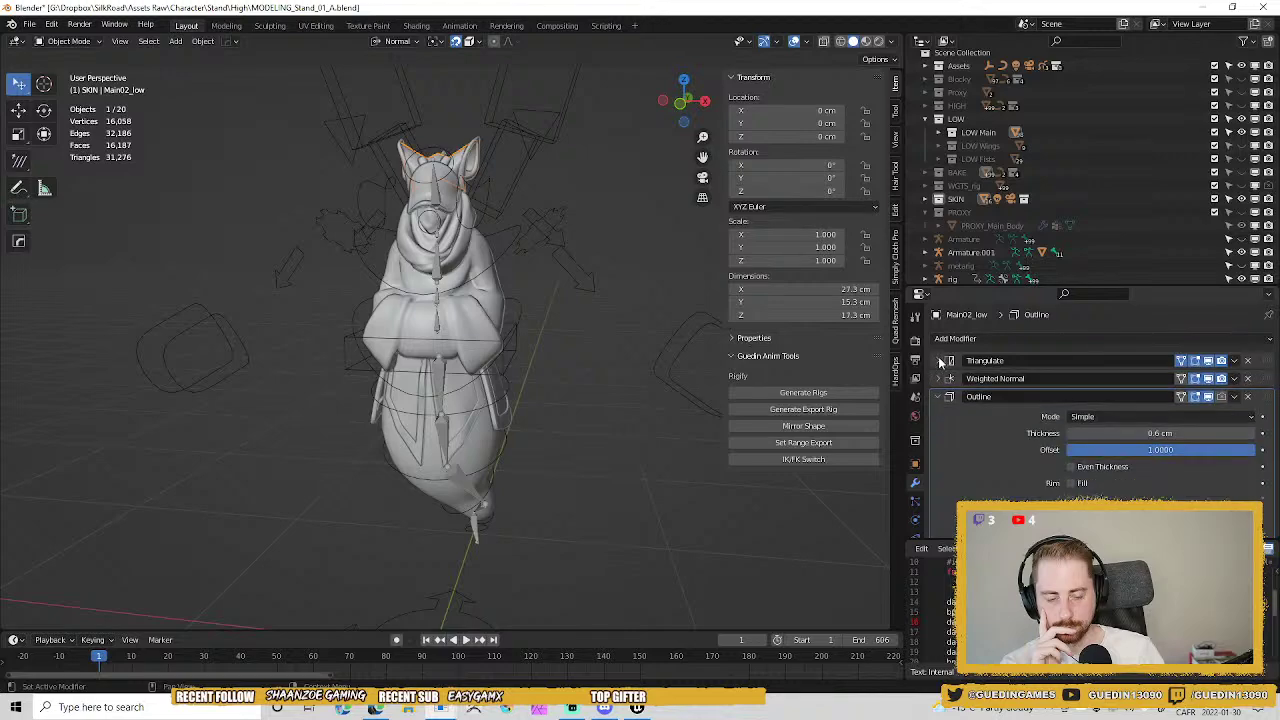
{"action": "left_click", "coordinate": [937, 396]}
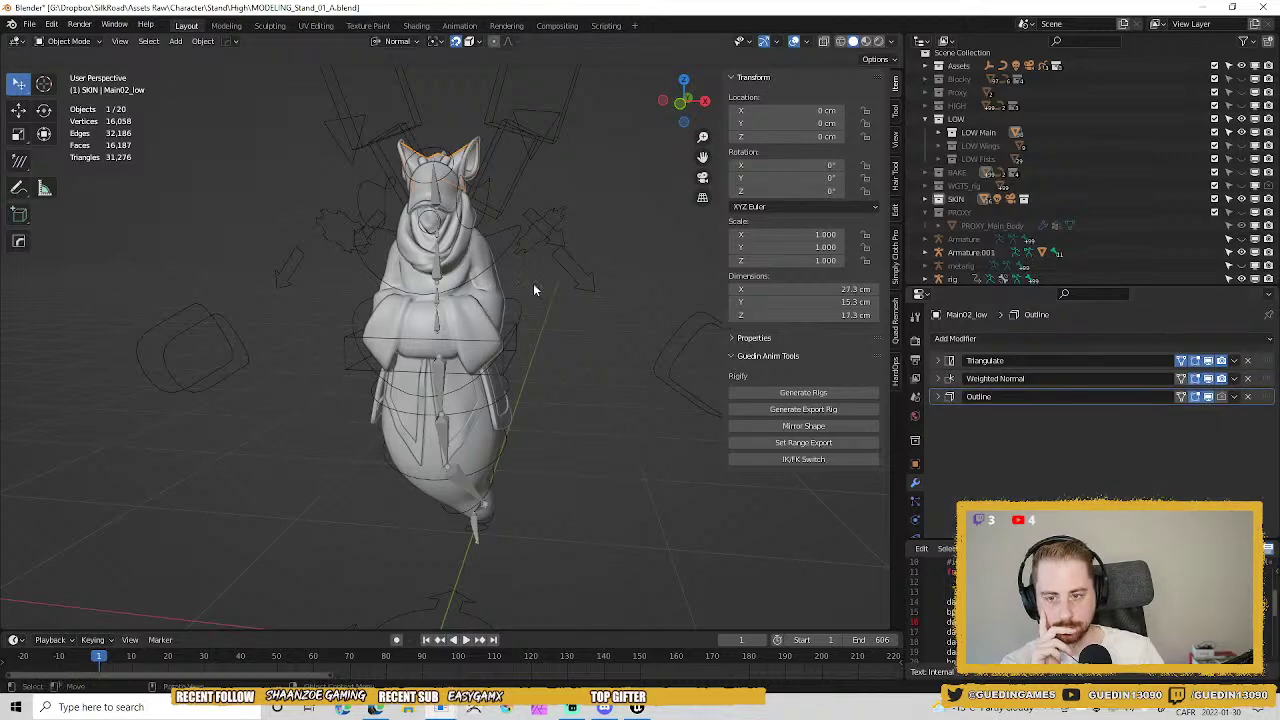
{"action": "key", "text": "alt+p"}
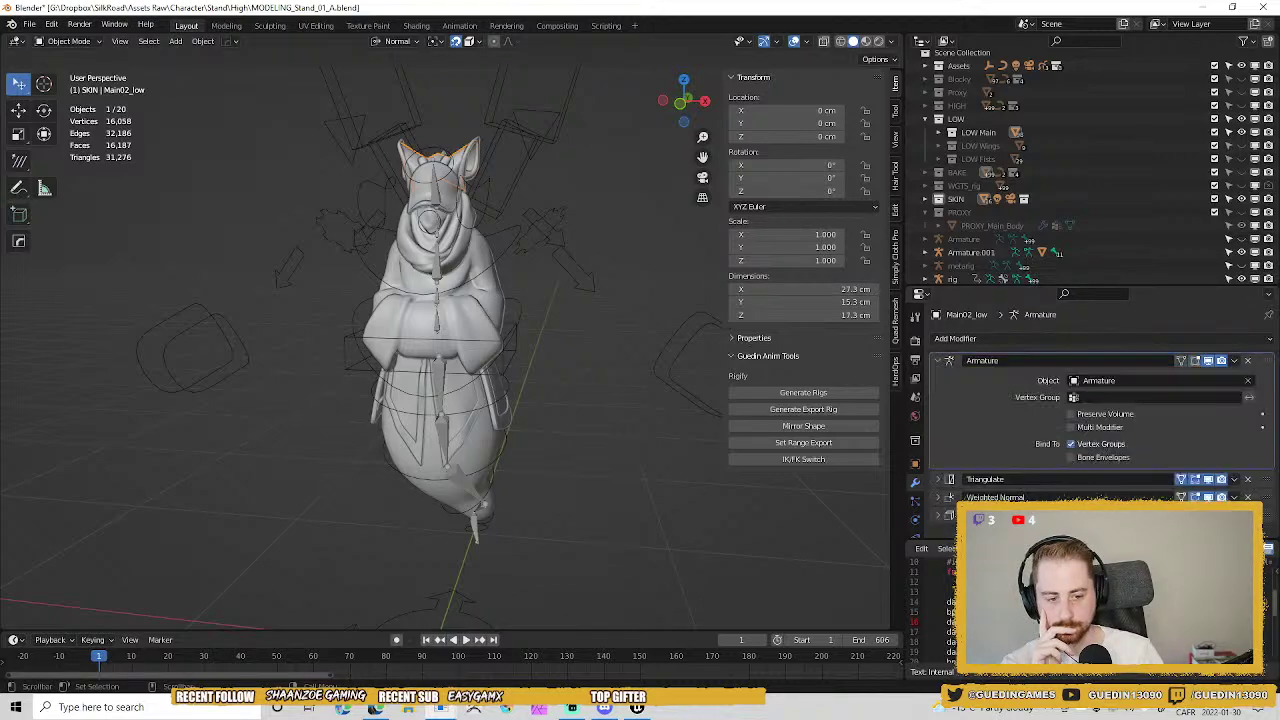
{"action": "left_click", "coordinate": [937, 361]}
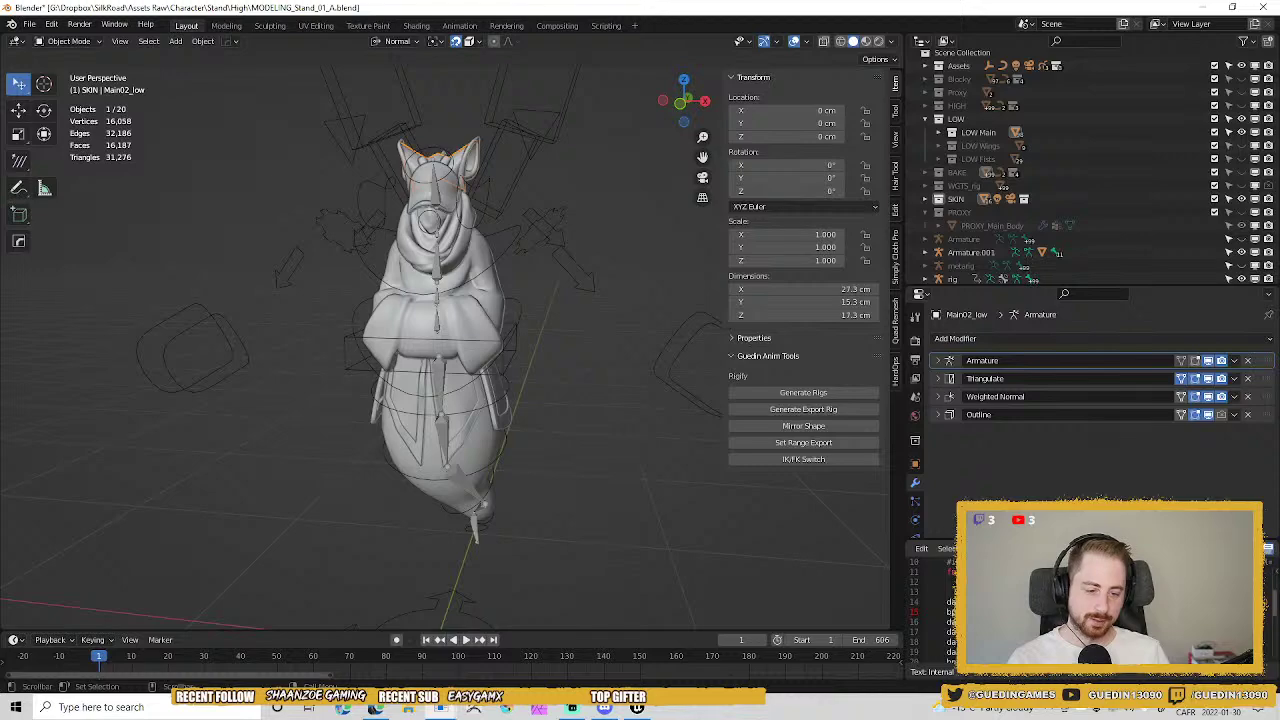
Examine the object loop and the data transfer lines of the Auto DataTransfer script around line 15.
{"action": "scroll", "coordinate": [1090, 610], "scroll_direction": "down", "scroll_amount": 1}
{"action": "scroll", "coordinate": [1090, 610], "scroll_direction": "up", "scroll_amount": 1}
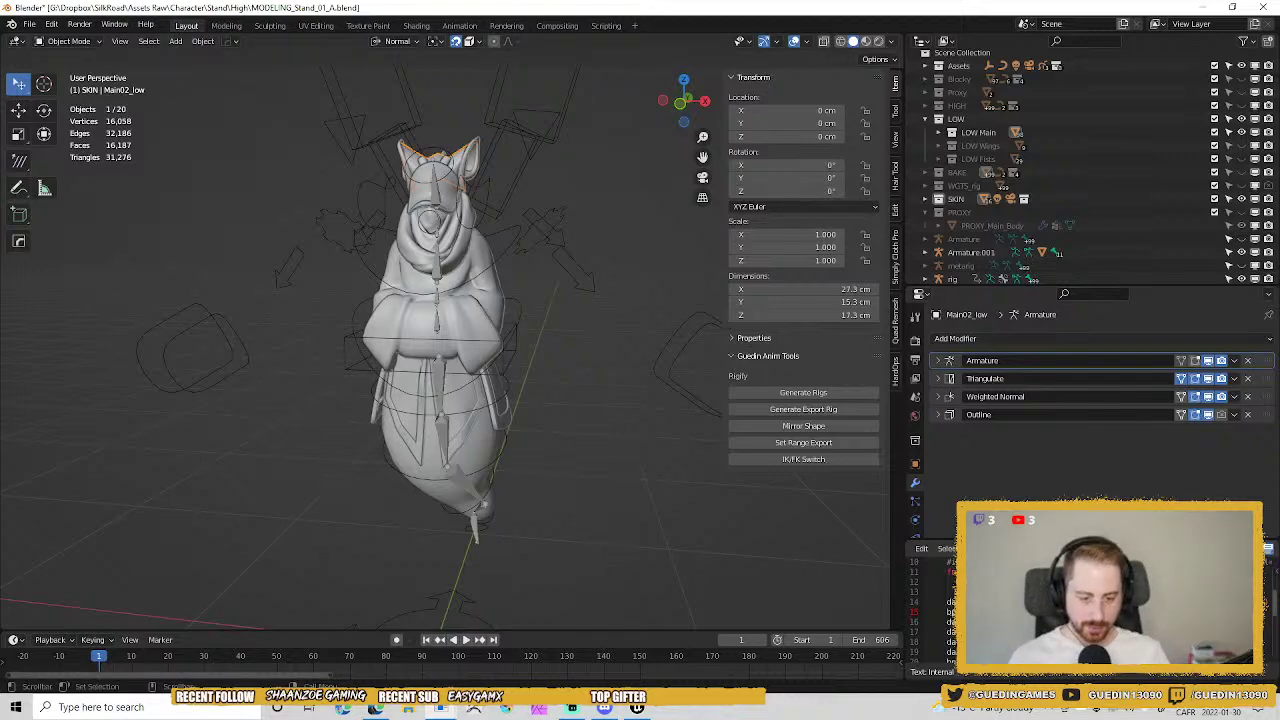
{"action": "scroll", "coordinate": [1090, 610], "scroll_direction": "down", "scroll_amount": 3}
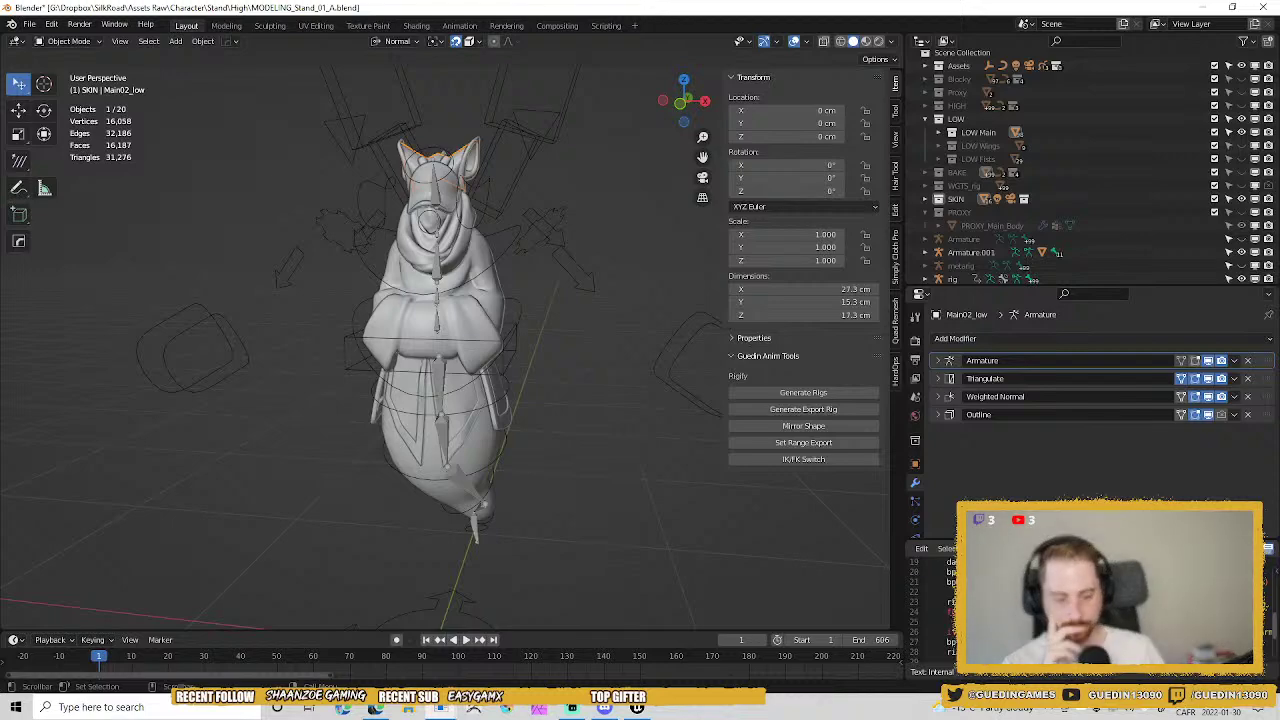
{"action": "scroll", "coordinate": [1090, 610], "scroll_direction": "up", "scroll_amount": 3}
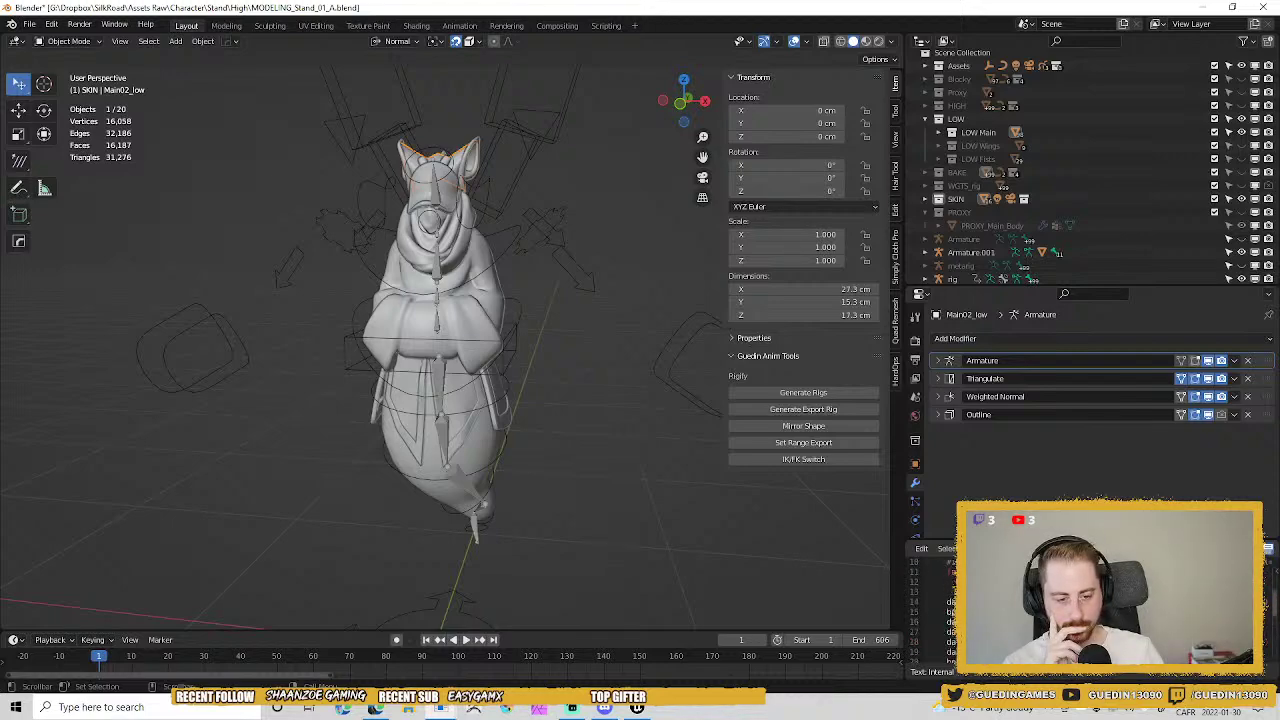
{"action": "scroll", "coordinate": [1090, 610], "scroll_direction": "down", "scroll_amount": 1}
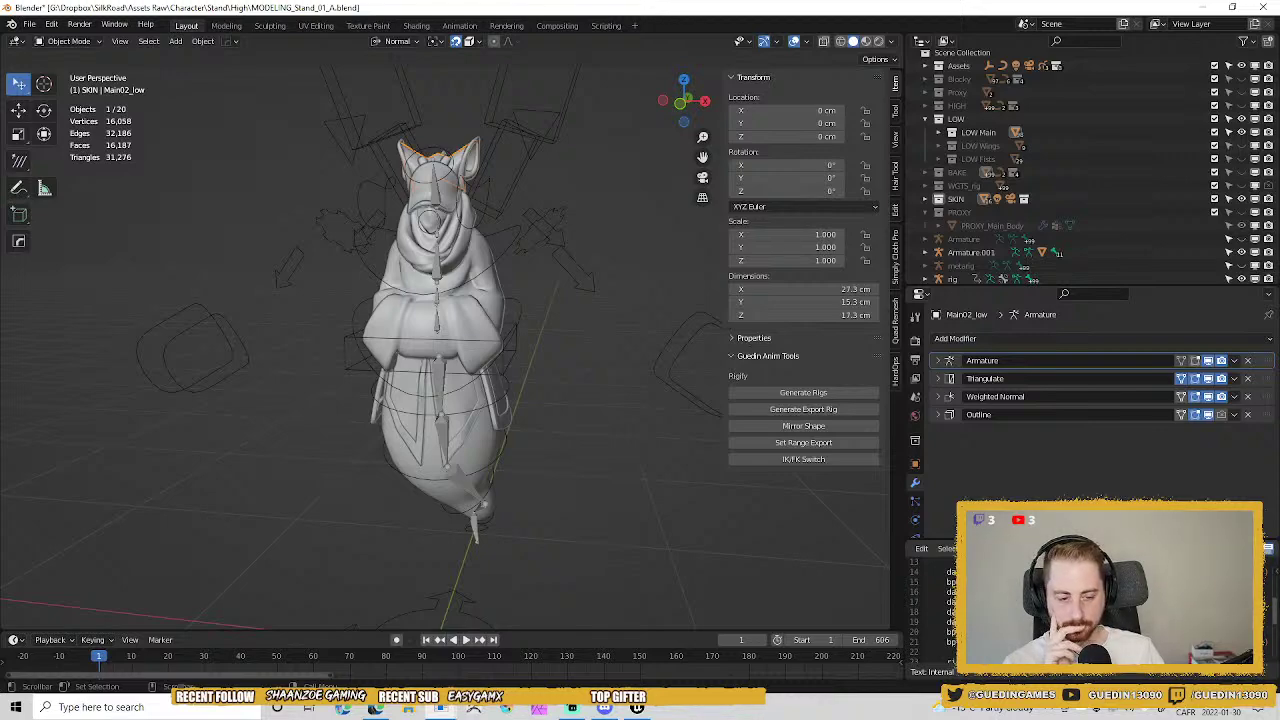
{"action": "scroll", "coordinate": [1090, 610], "scroll_direction": "up", "scroll_amount": 2}
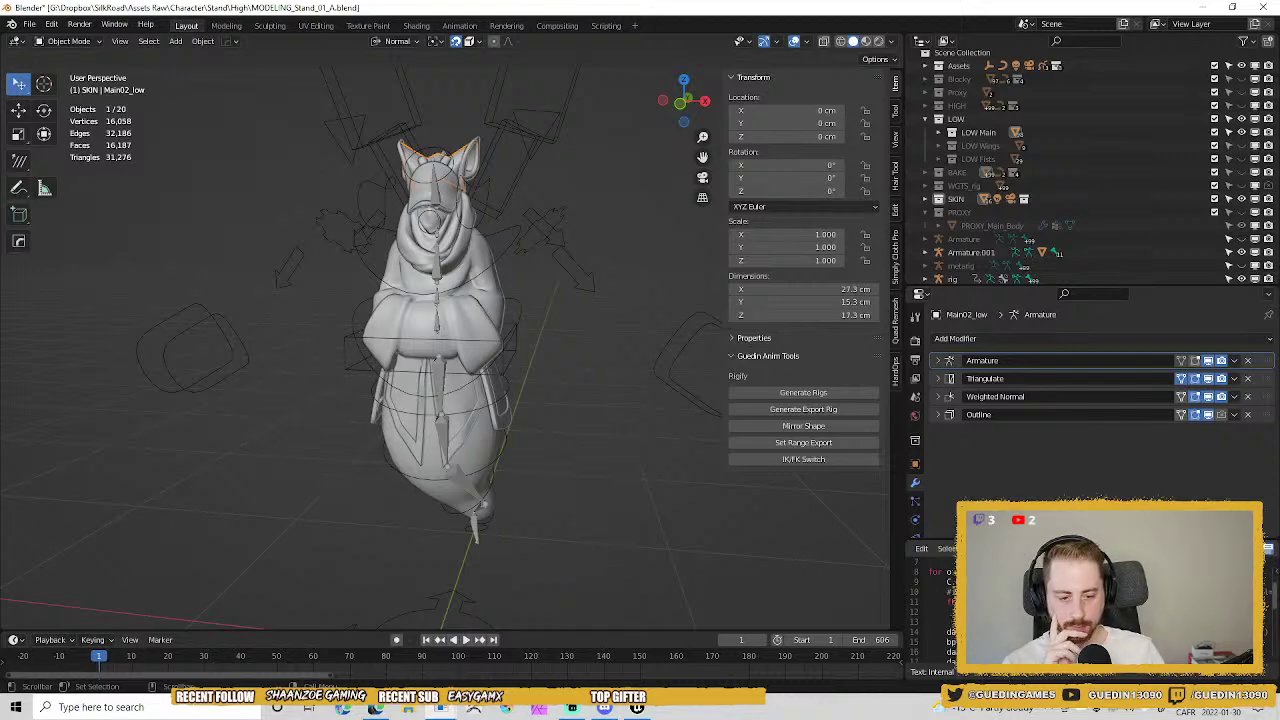
Run the Auto DataTransfer script on the scarf meshes Main03_low.009 and Main01_low.011 and check their modifiers.
{"action": "left_click", "coordinate": [462, 328]}
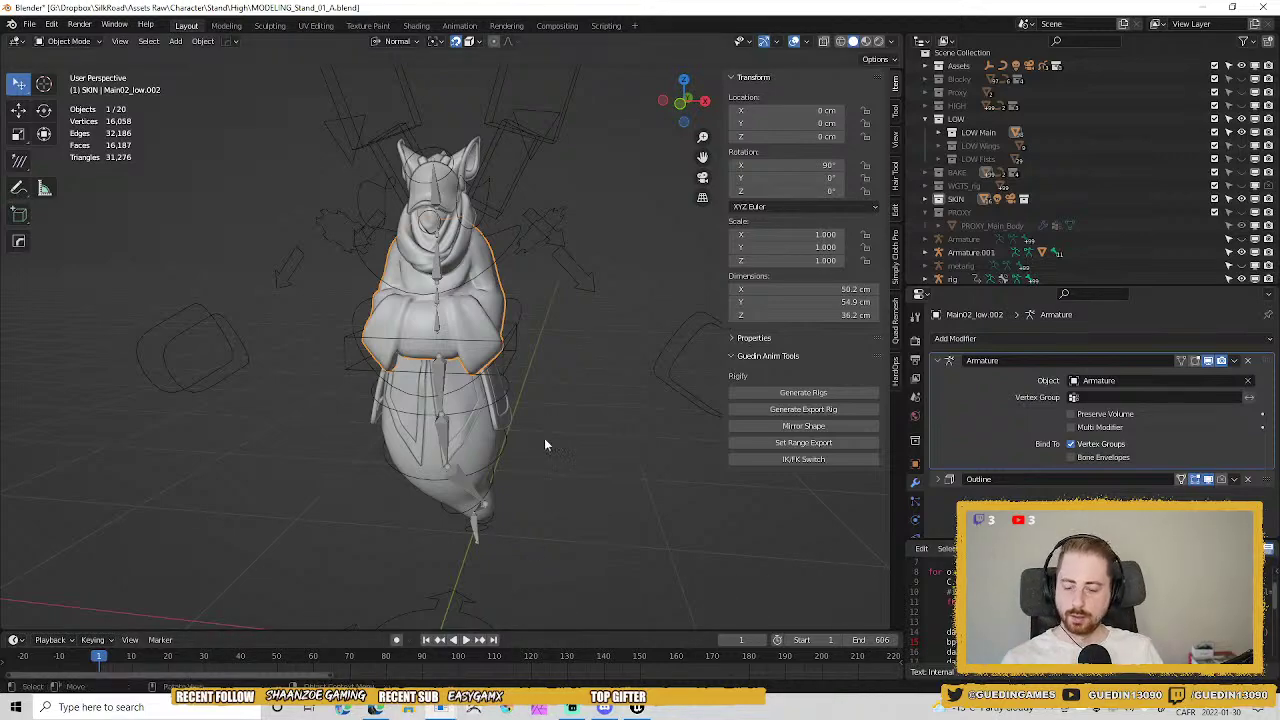
{"action": "left_click", "coordinate": [447, 230]}
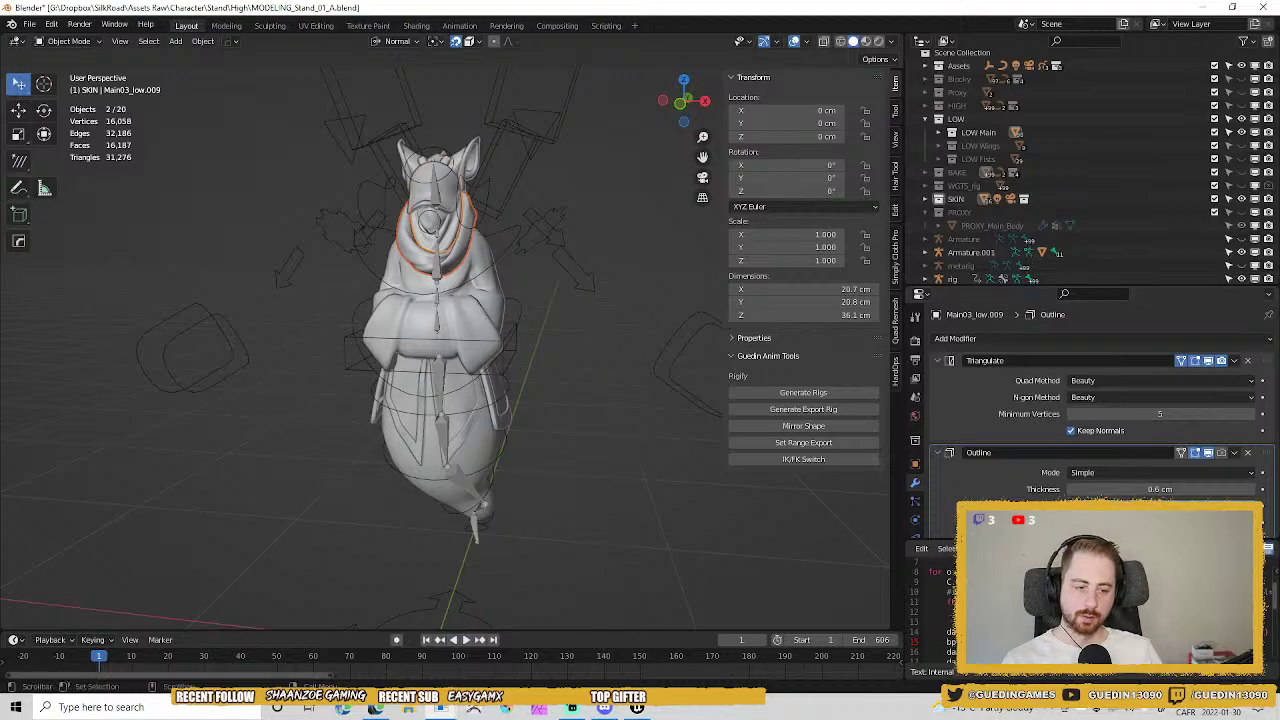
{"action": "key", "text": "alt+p"}
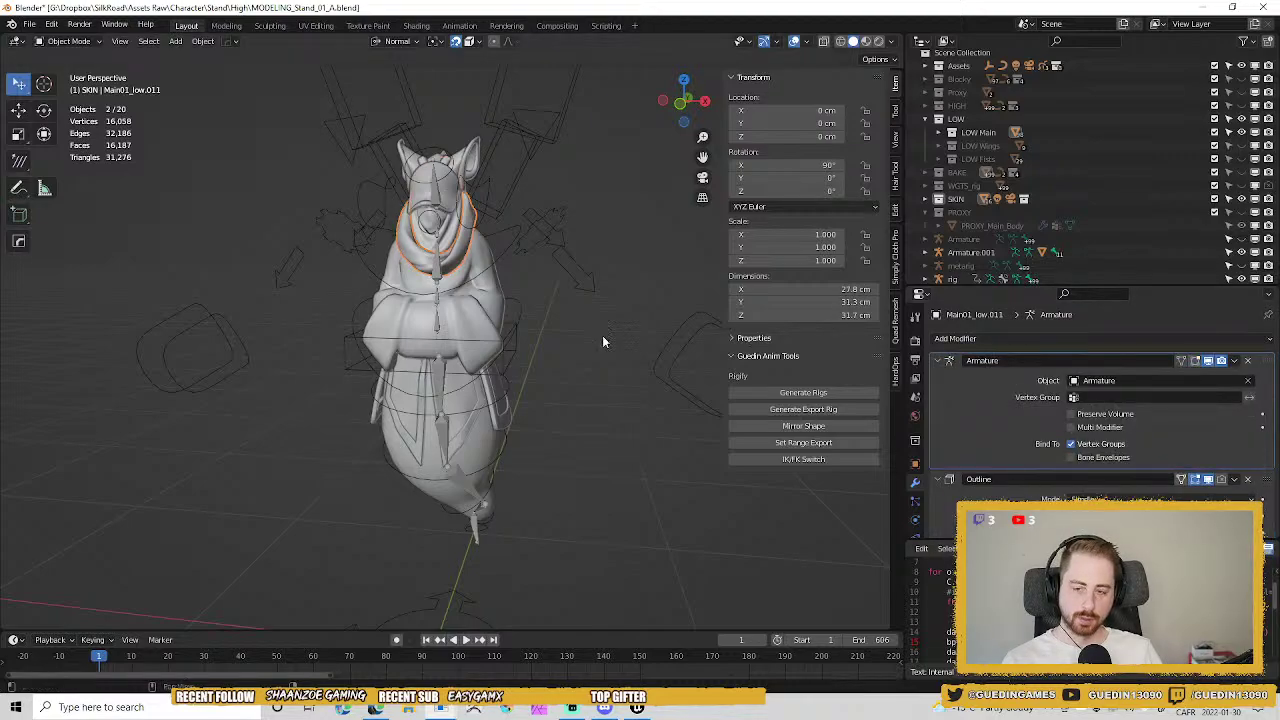
{"action": "left_click", "coordinate": [455, 237]}
{"action": "key", "text": "KP_Decimal"}
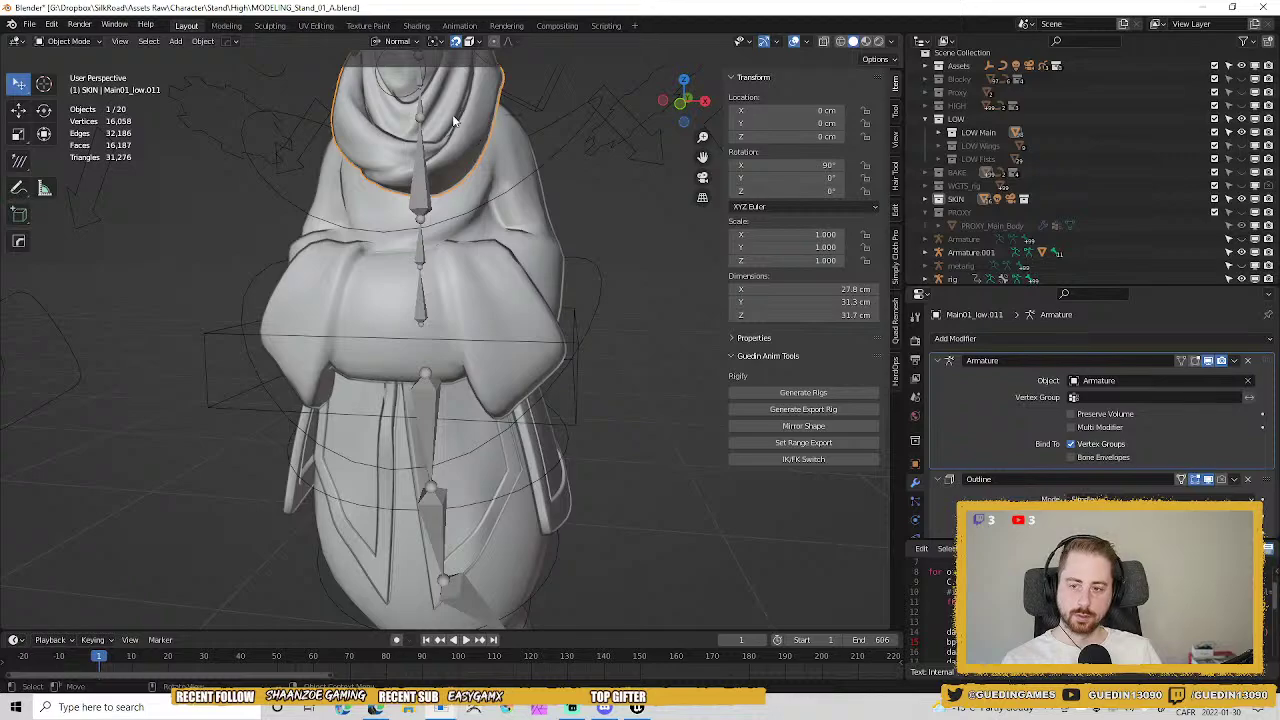
{"action": "middle_click_drag", "start_coordinate": [452, 114], "coordinate": [528, 282]}
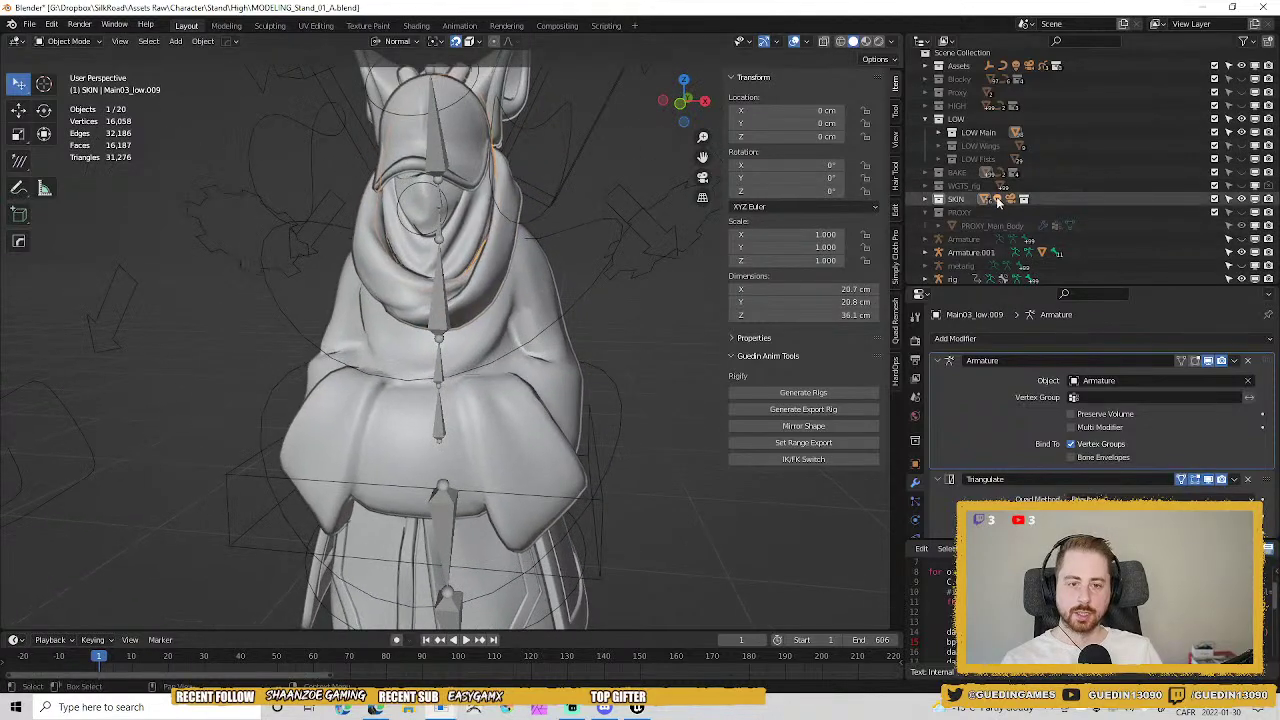
Expand the SKIN collection down to SKIN Main Body and unlink the Camera from it.
{"action": "left_click", "coordinate": [925, 199]}
{"action": "left_click", "coordinate": [939, 212]}
{"action": "left_click", "coordinate": [952, 226]}
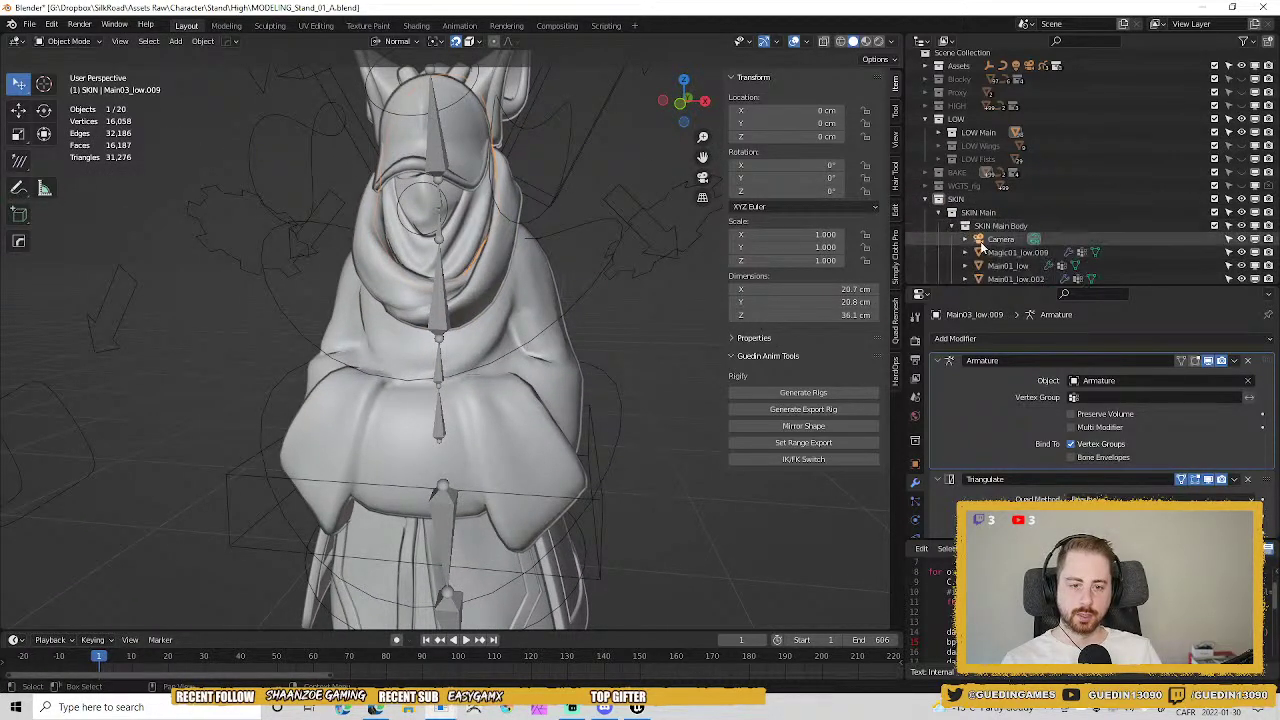
{"action": "scroll", "coordinate": [950, 226], "scroll_direction": "down", "scroll_amount": 2}
{"action": "left_click", "coordinate": [995, 186]}
{"action": "scroll", "coordinate": [495, 269], "scroll_direction": "down", "scroll_amount": 10}
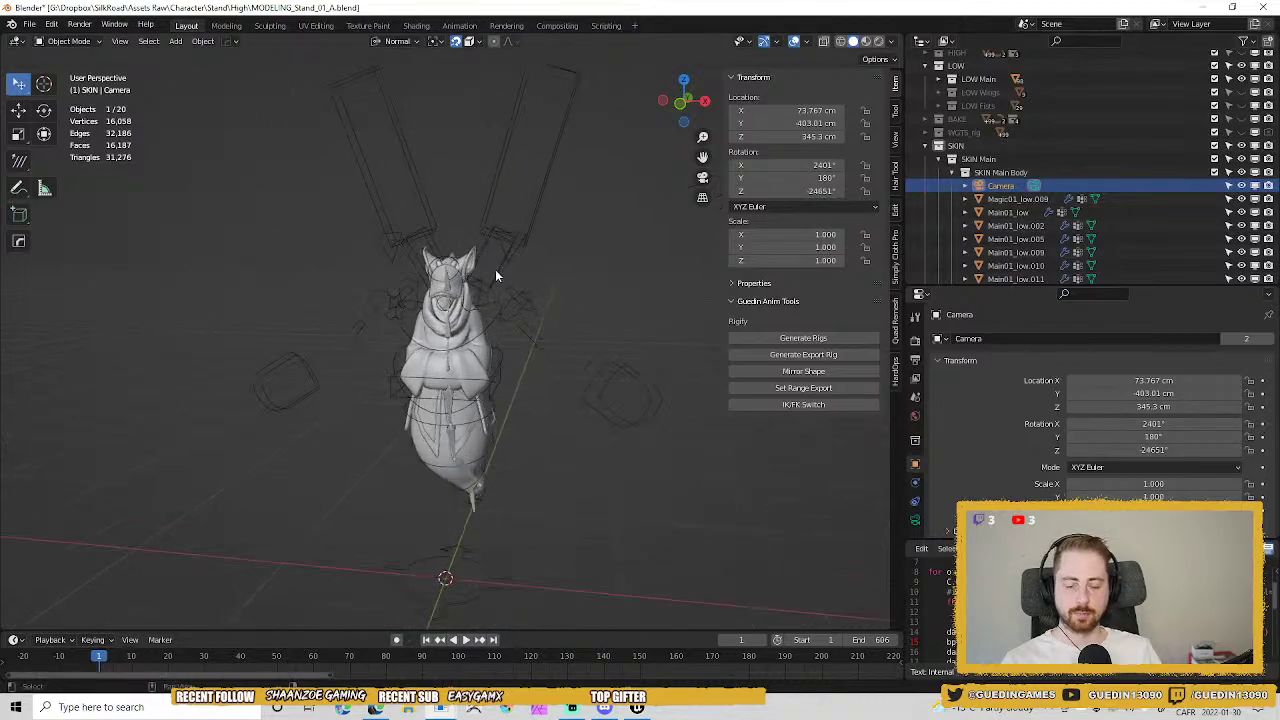
{"action": "middle_click_drag", "start_coordinate": [508, 211], "coordinate": [495, 300], "text": "shift"}
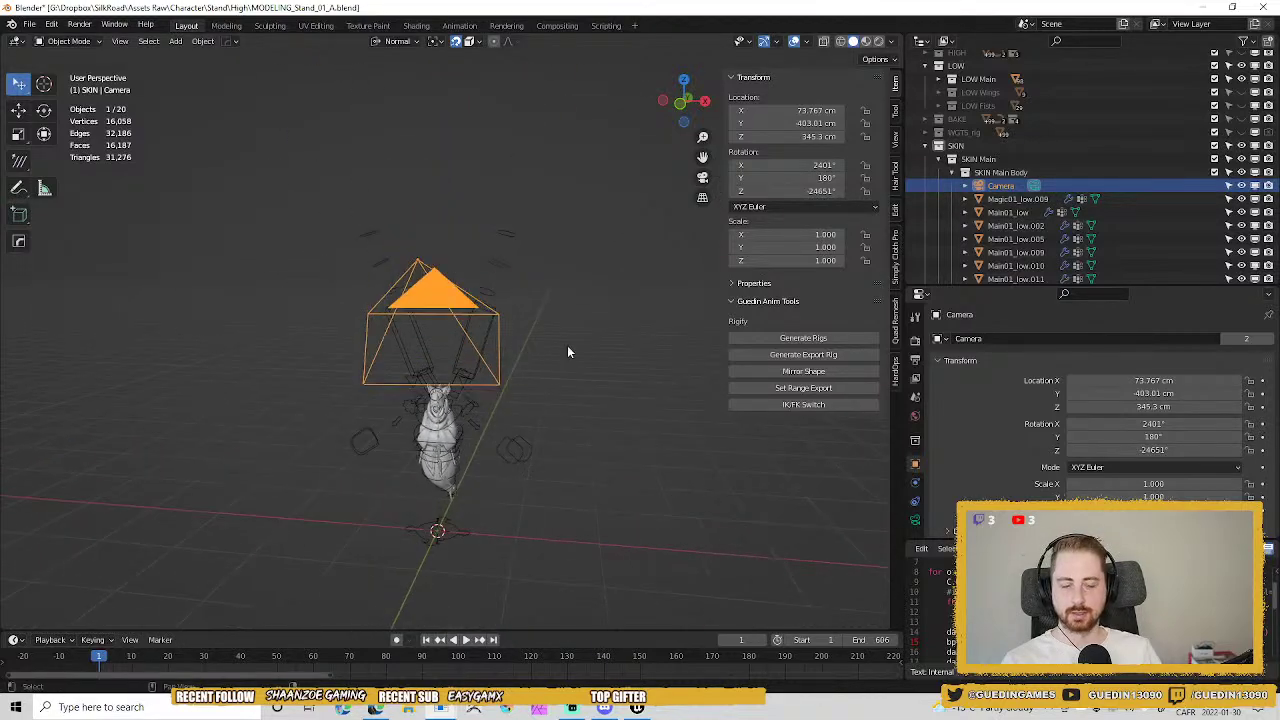
{"action": "right_click", "coordinate": [1008, 186]}
{"action": "left_click", "coordinate": [957, 316]}
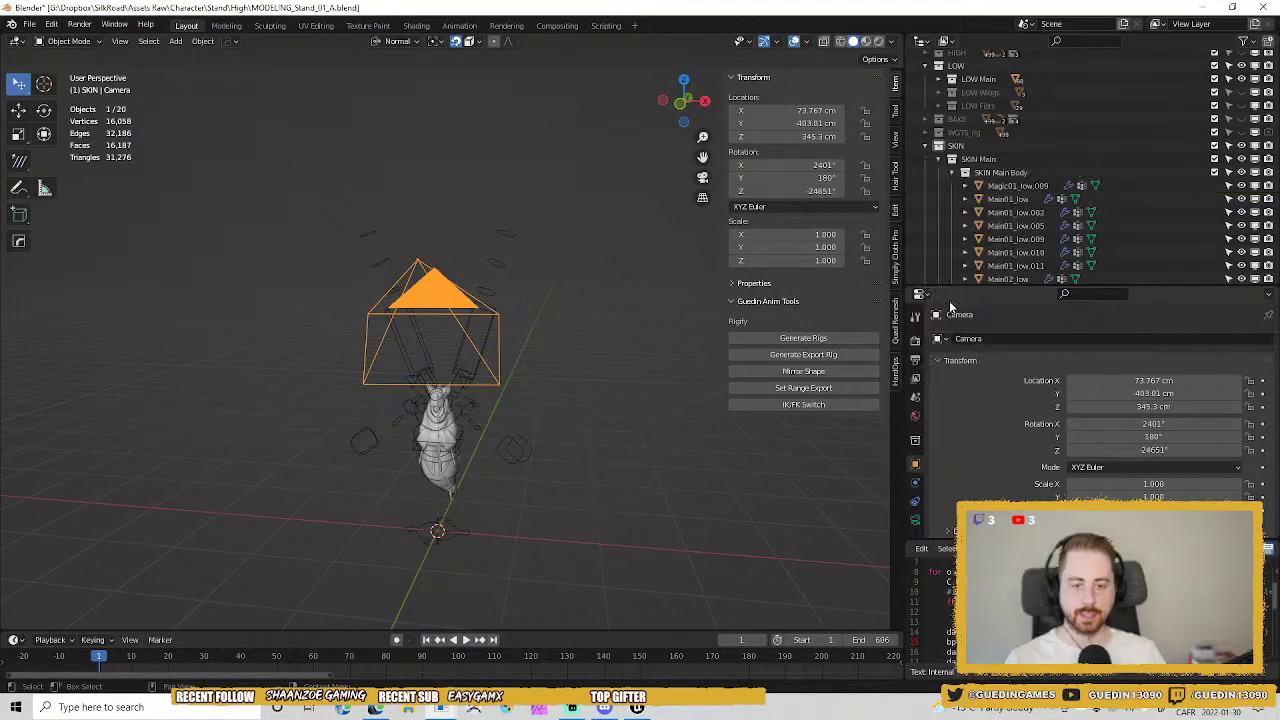
Unlink the Sun light from the SKIN Main Body collection.
{"action": "scroll", "coordinate": [1031, 262], "scroll_direction": "down", "scroll_amount": 4}
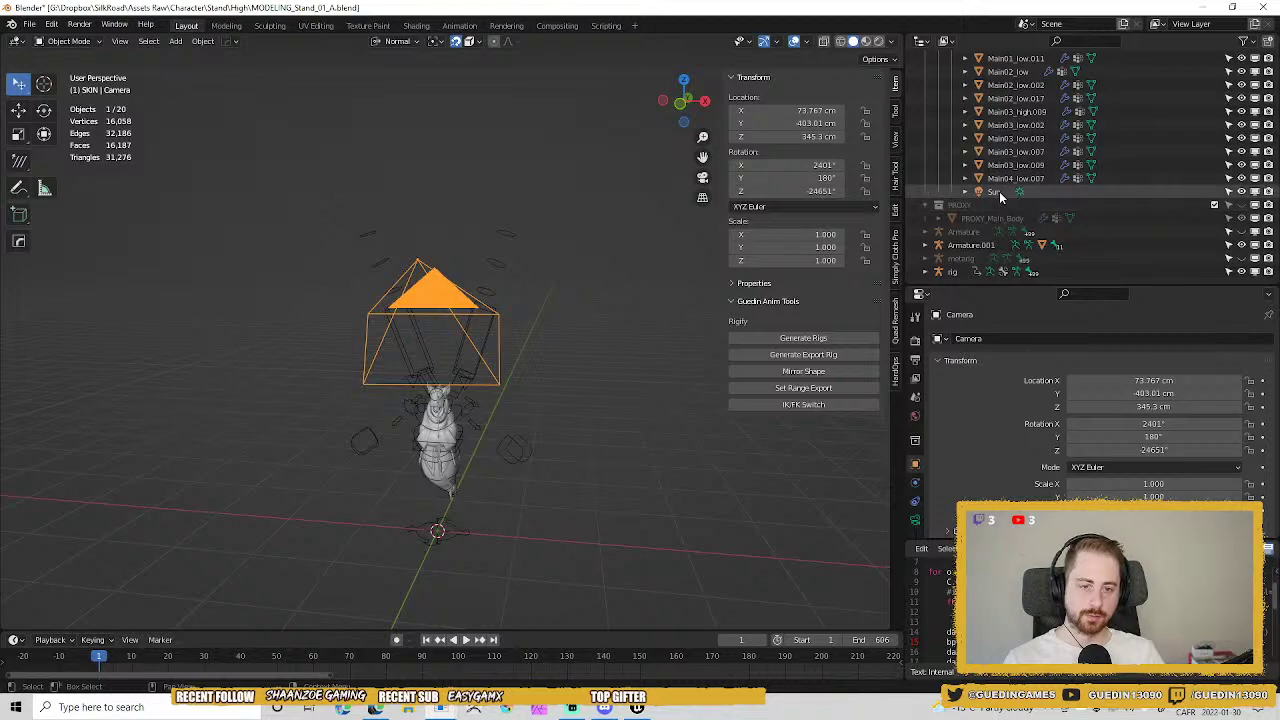
{"action": "left_click", "coordinate": [999, 191]}
{"action": "right_click", "coordinate": [999, 191]}
{"action": "left_click", "coordinate": [992, 191]}
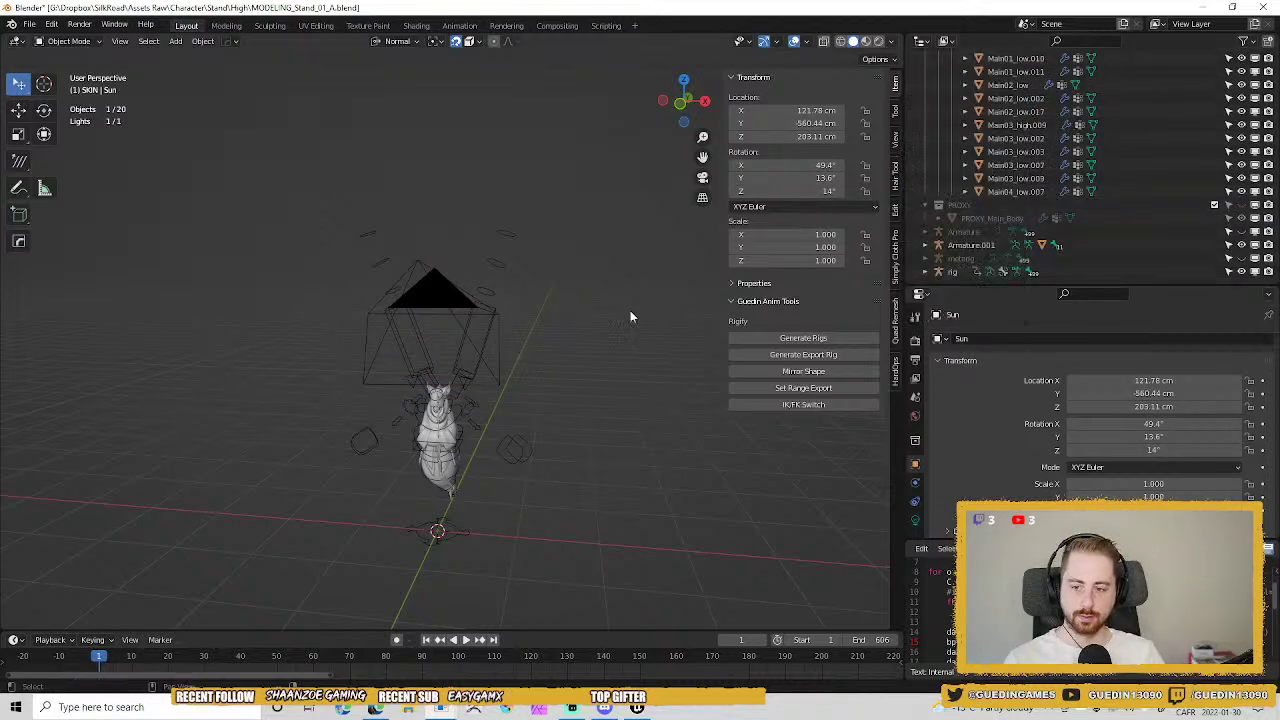
Select all objects in the SKIN collection and run the Auto DataTransfer script on them.
{"action": "scroll", "coordinate": [1004, 112], "scroll_direction": "up", "scroll_amount": 5}
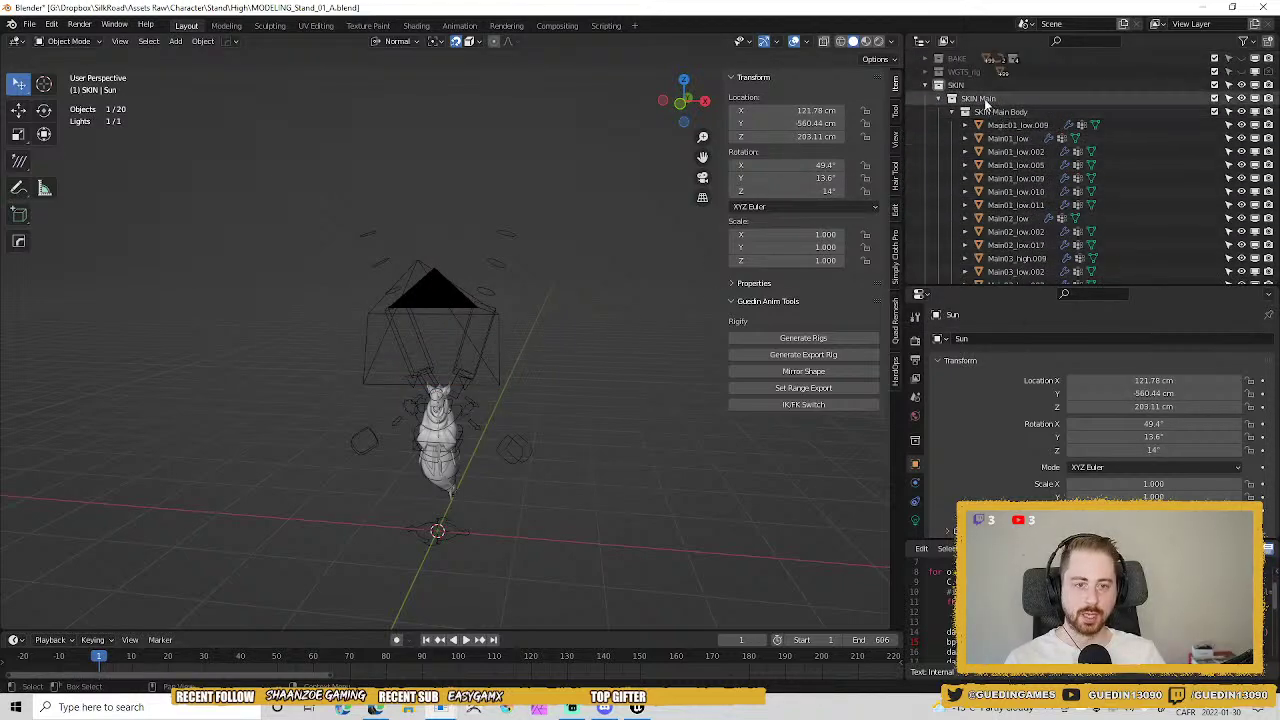
{"action": "right_click", "coordinate": [963, 88]}
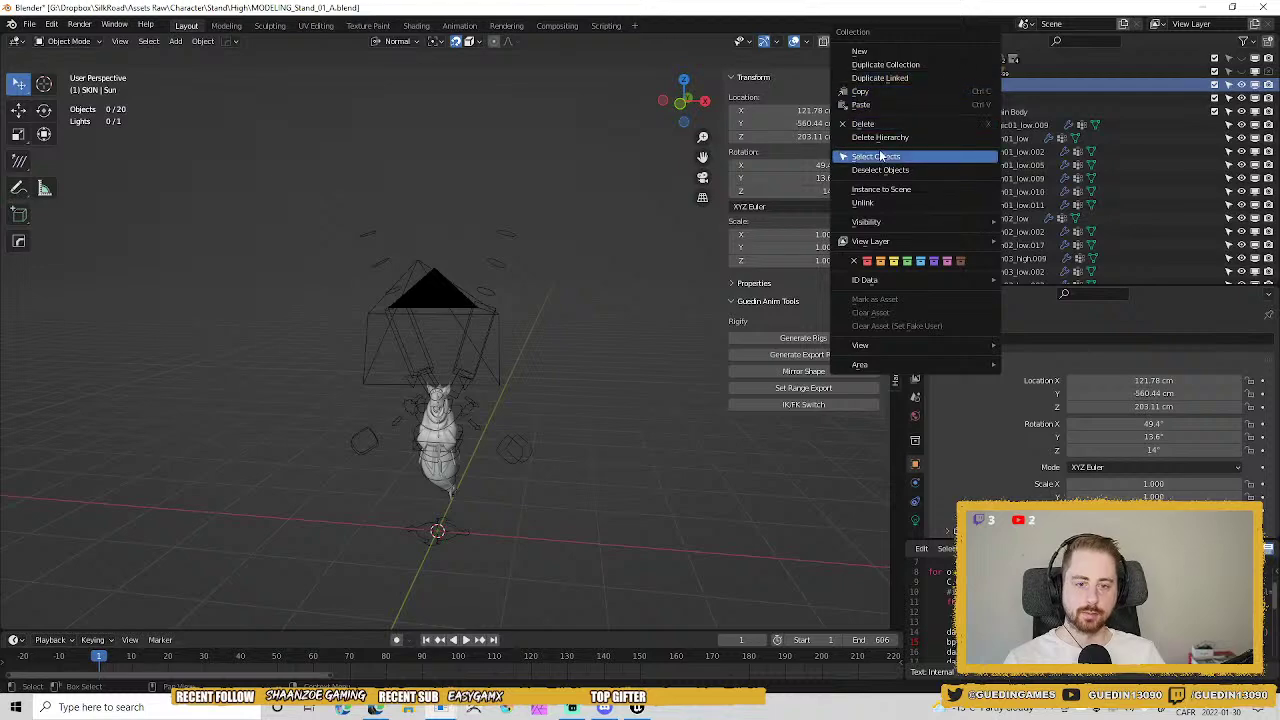
{"action": "left_click", "coordinate": [876, 157]}
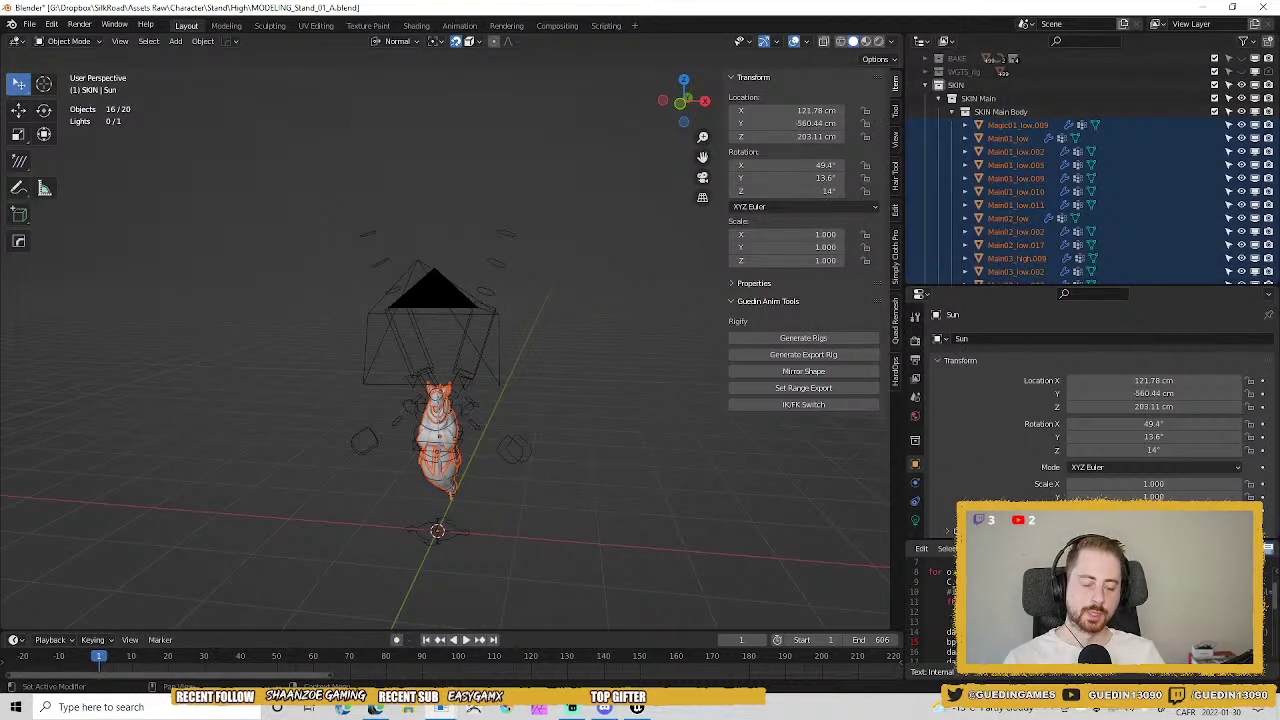
{"action": "left_click", "coordinate": [1016, 165], "text": "ctrl"}
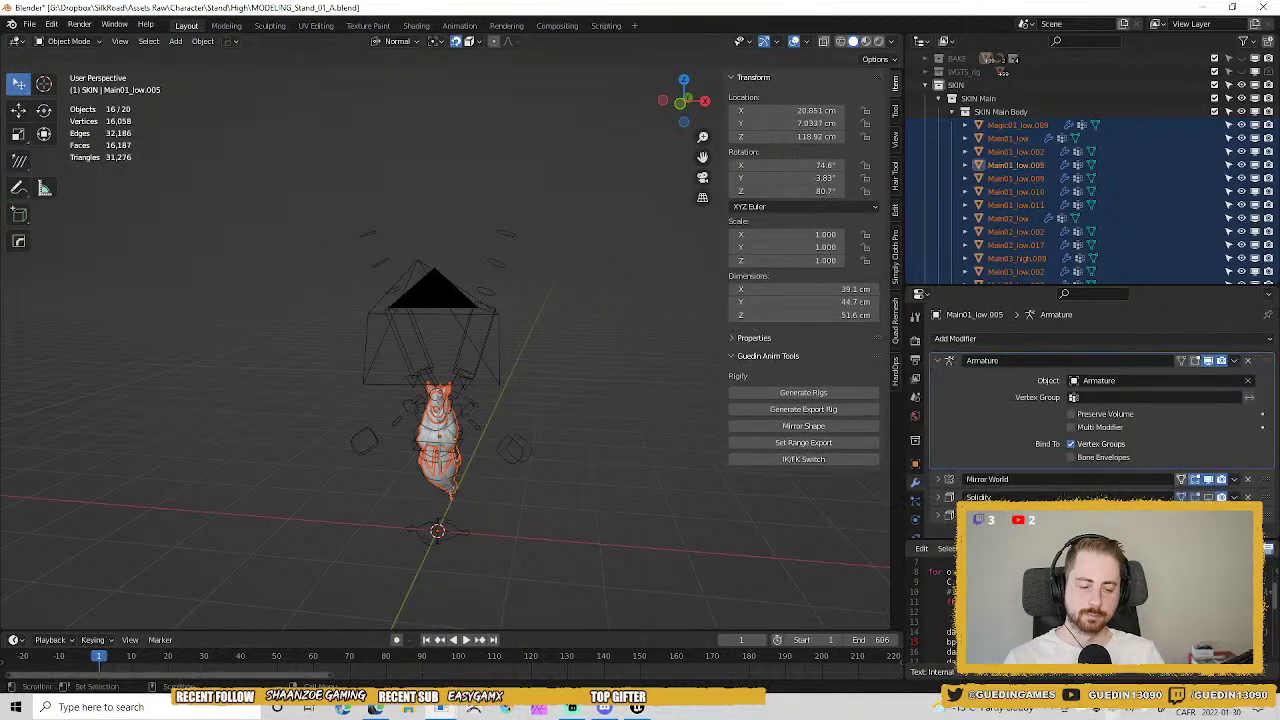
Save the Blender file.
{"action": "middle_click_drag", "start_coordinate": [525, 460], "coordinate": [582, 376], "text": "shift"}
{"action": "scroll", "coordinate": [597, 421], "scroll_direction": "up", "scroll_amount": 5}
{"action": "key", "text": "ctrl+s"}
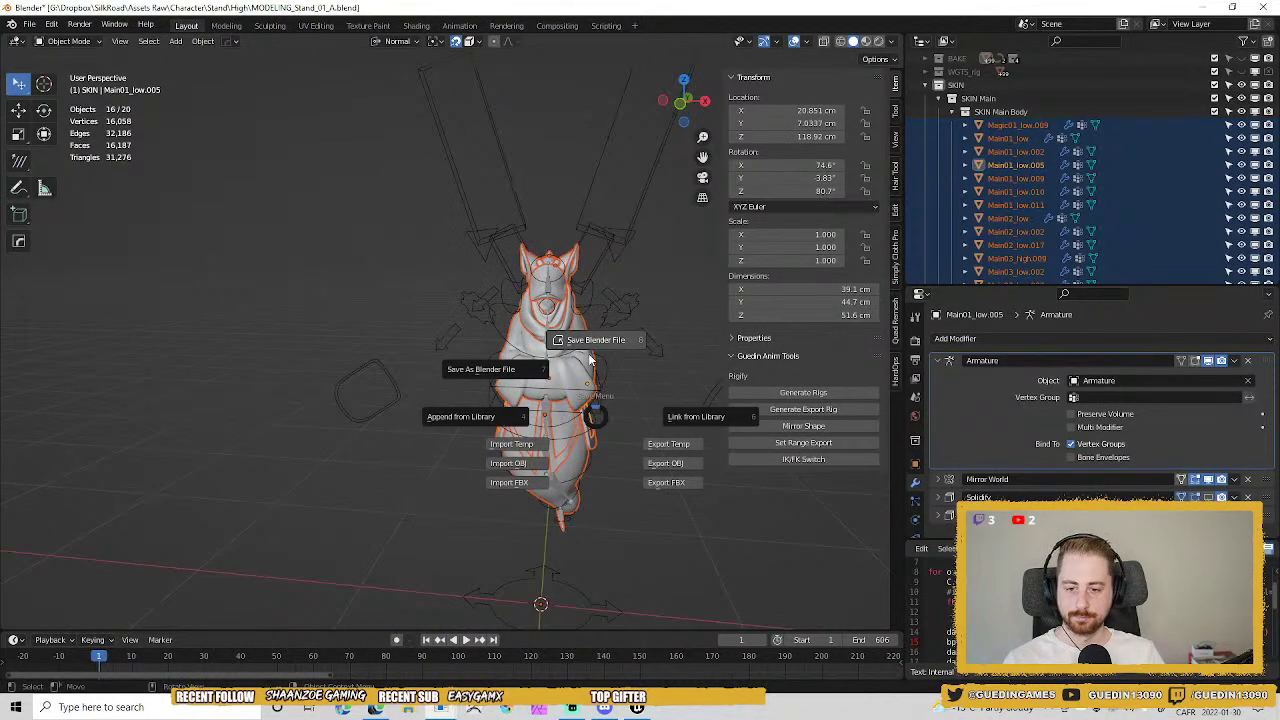
{"action": "left_click", "coordinate": [590, 346]}
Test the skinning by rotating the rig's hips control in Pose Mode, then cancel the rotation.
{"action": "middle_click_drag", "start_coordinate": [583, 448], "coordinate": [541, 414], "text": "shift"}
{"action": "scroll", "coordinate": [545, 410], "scroll_direction": "up", "scroll_amount": 3}
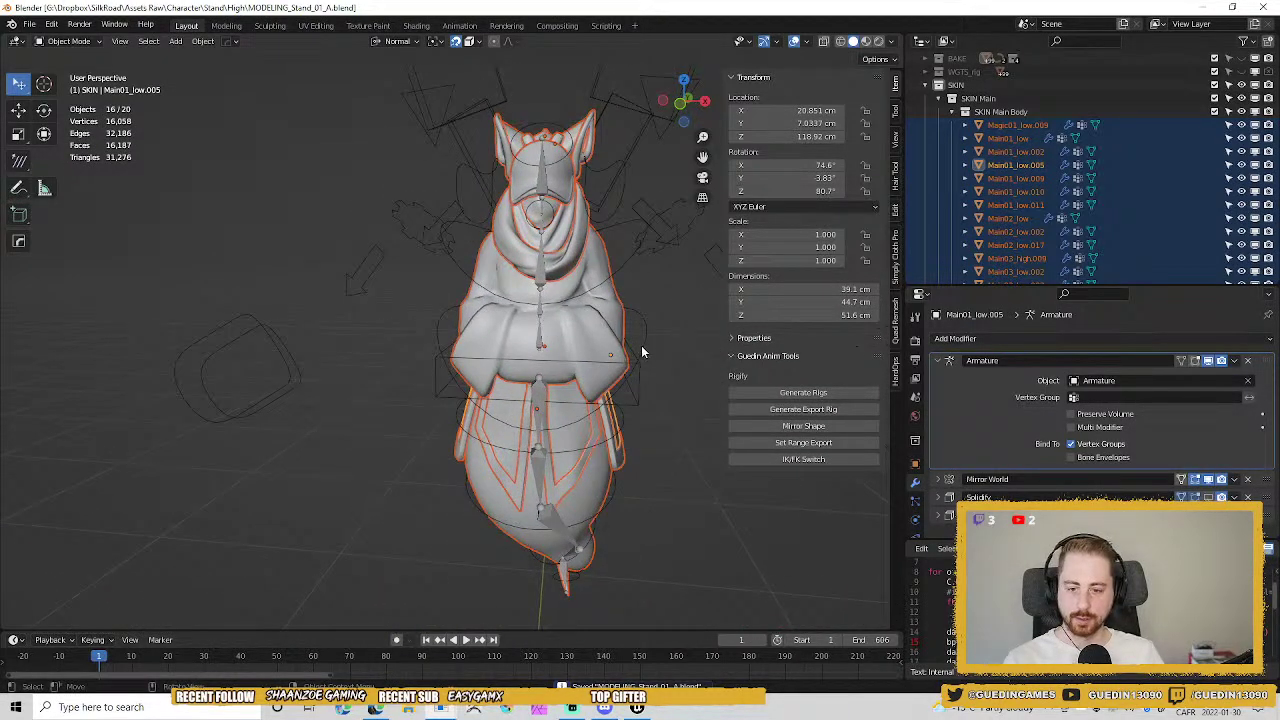
{"action": "left_click", "coordinate": [641, 345]}
{"action": "key", "text": "ctrl+Tab"}
{"action": "left_click", "coordinate": [587, 424]}
{"action": "key", "text": "r"}
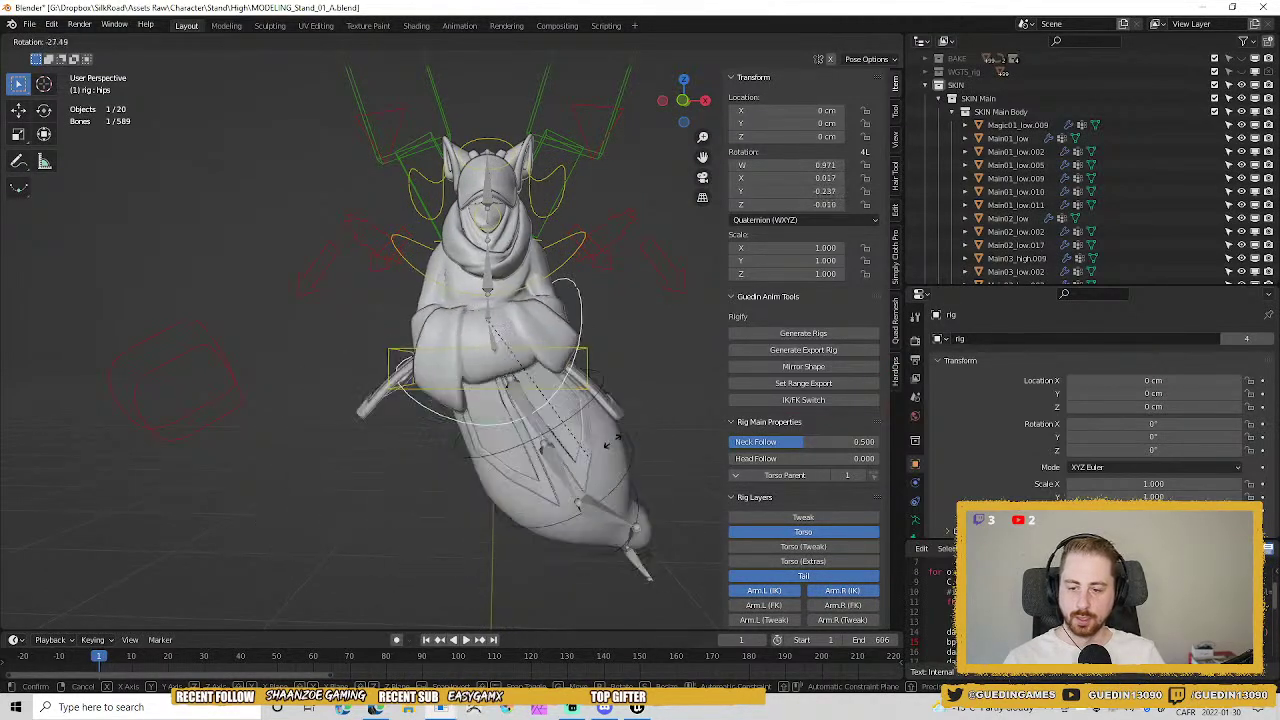
{"action": "key", "text": "Escape"}
Try the Mirror World modifier above the Armature modifier on Main01_low.005, then restore the original order.
{"action": "middle_click_drag", "start_coordinate": [521, 400], "coordinate": [400, 418]}
{"action": "left_click", "coordinate": [397, 415]}
{"action": "left_click", "coordinate": [411, 440]}
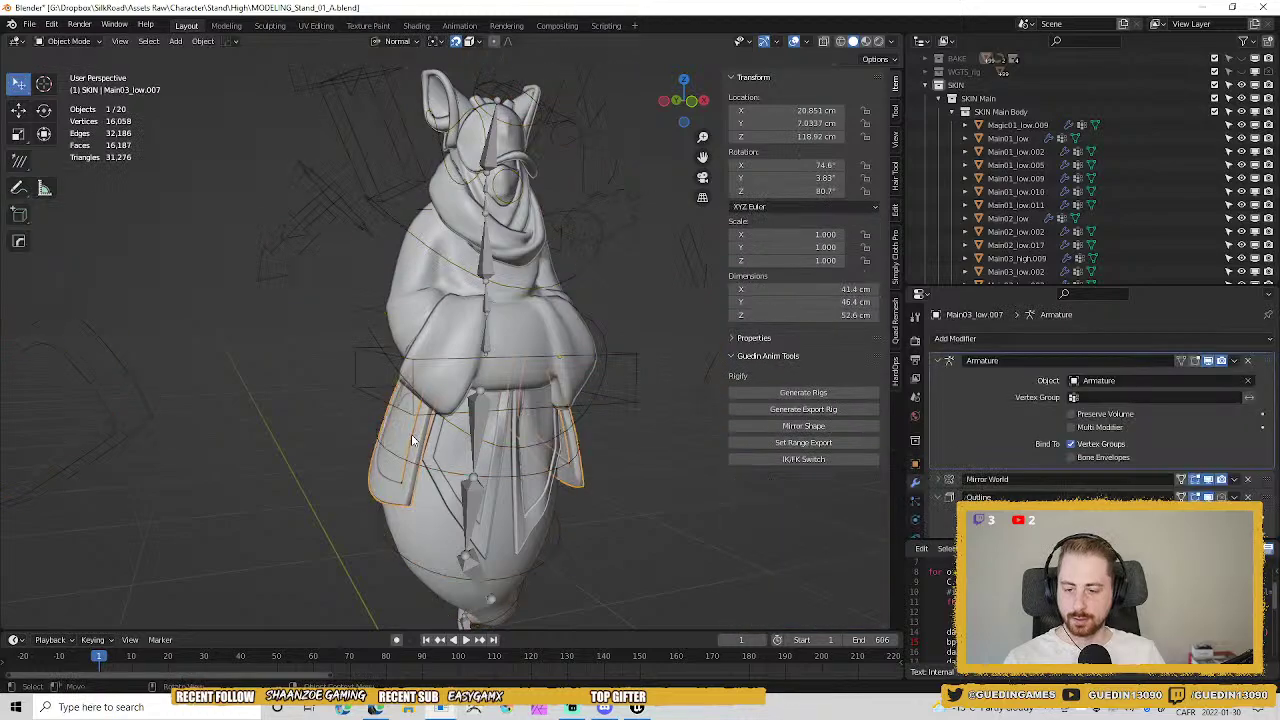
{"action": "left_click", "coordinate": [392, 458]}
{"action": "left_click", "coordinate": [395, 474]}
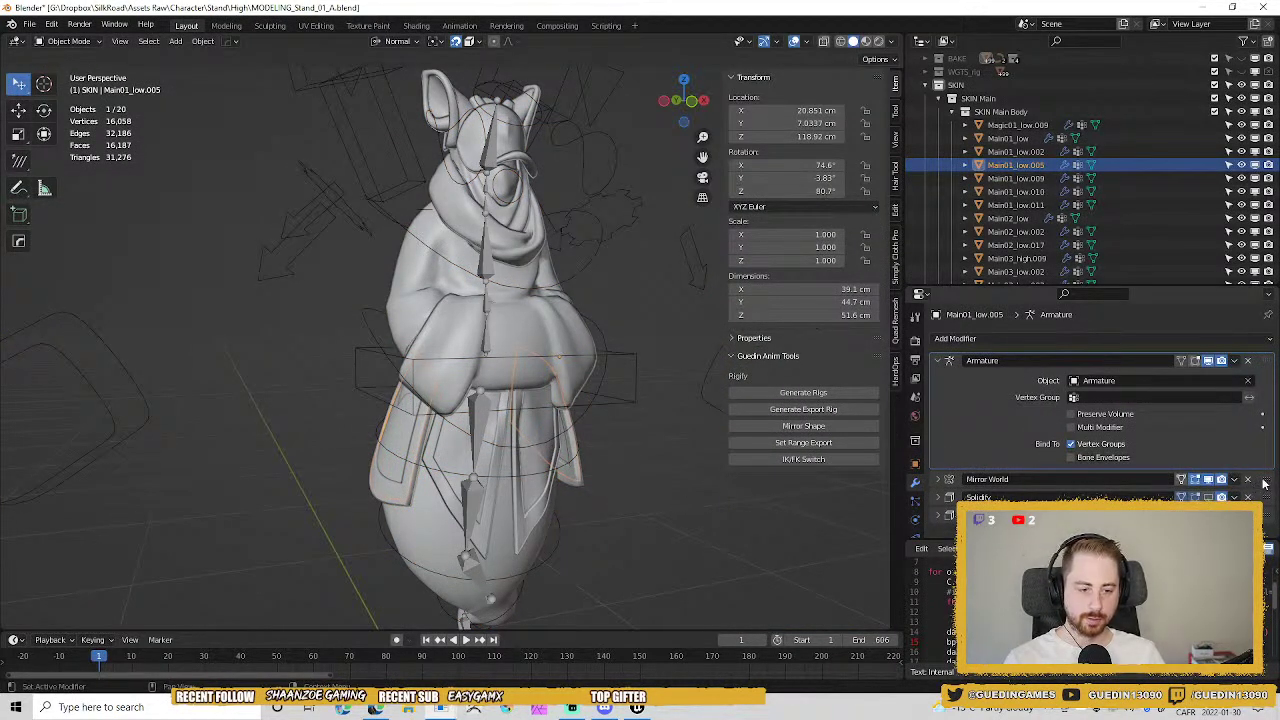
{"action": "left_click_drag", "start_coordinate": [1263, 483], "coordinate": [1262, 362]}
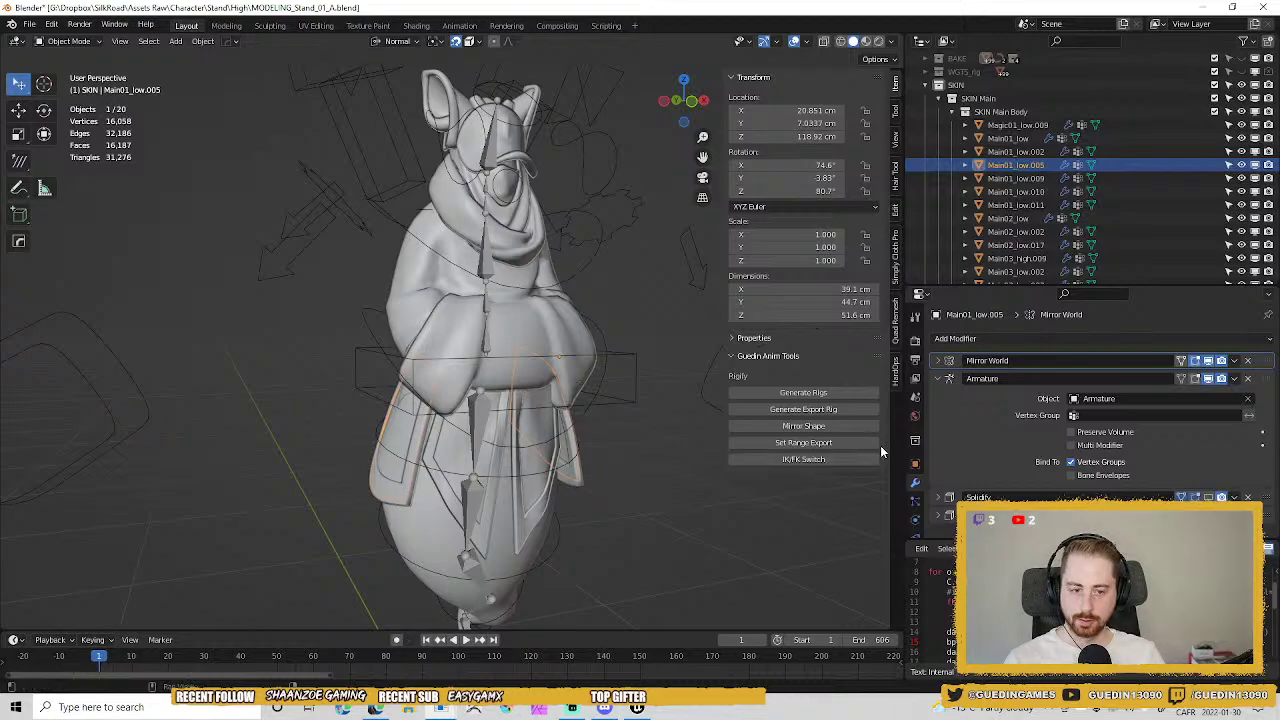
{"action": "left_click_drag", "start_coordinate": [1262, 361], "coordinate": [1266, 462]}
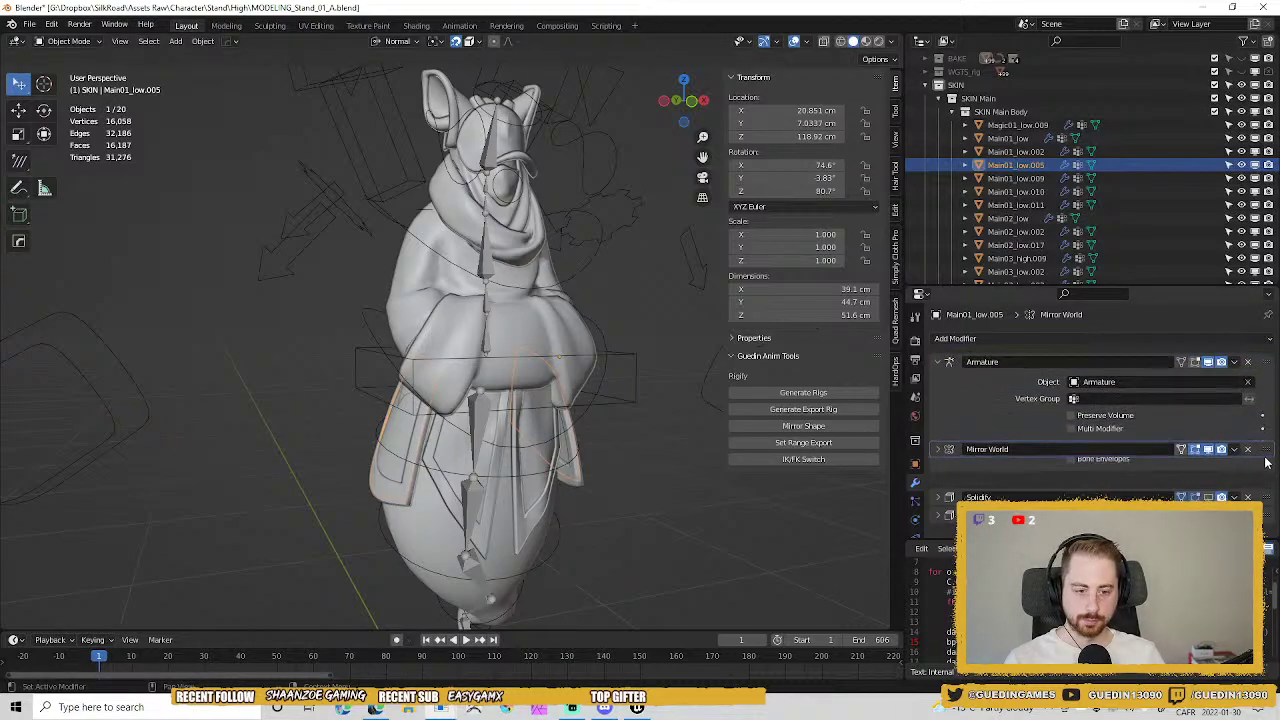
Examine the Mirror World modifier's settings on Main01_low.005, including its Data options.
{"action": "left_click", "coordinate": [941, 479]}
{"action": "scroll", "coordinate": [976, 490], "scroll_direction": "down", "scroll_amount": 3}
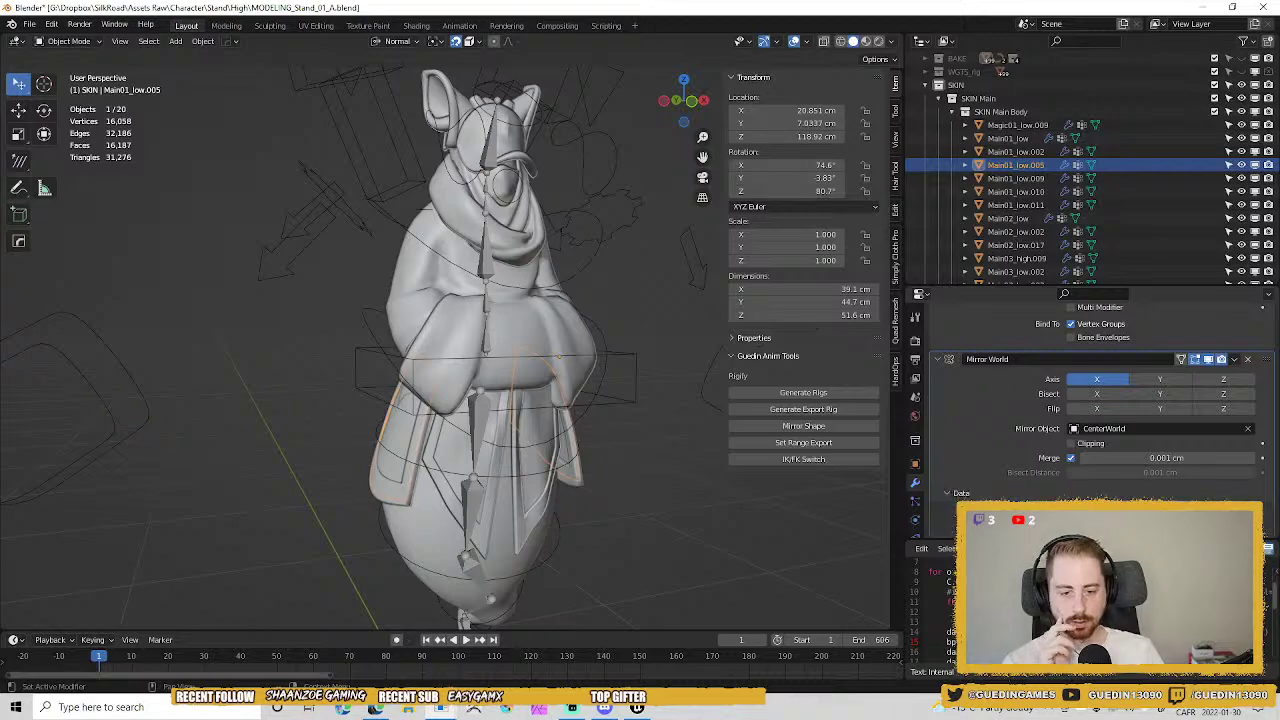
{"action": "left_click", "coordinate": [952, 493]}
{"action": "scroll", "coordinate": [1066, 455], "scroll_direction": "down", "scroll_amount": 2}
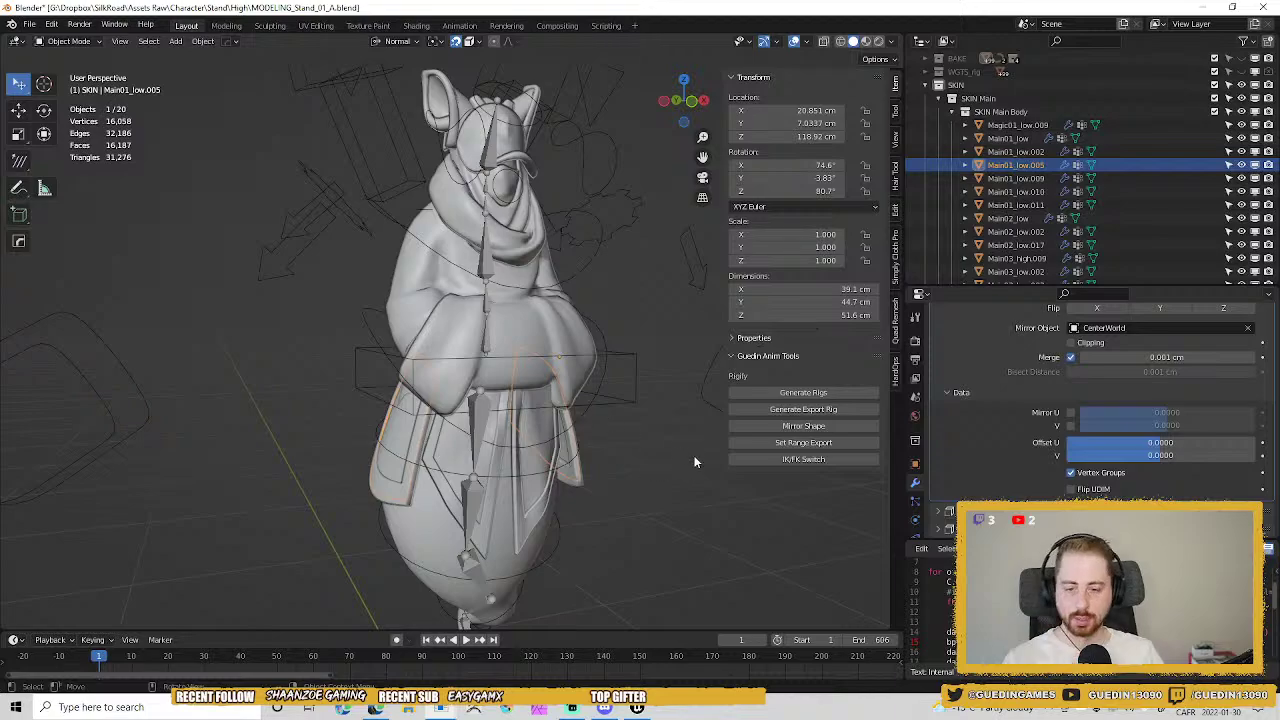
Test the skinning by rotating the rig's tail control in Pose Mode, then cancel the rotation.
{"action": "left_click", "coordinate": [362, 311]}
{"action": "key", "text": "ctrl+Tab"}
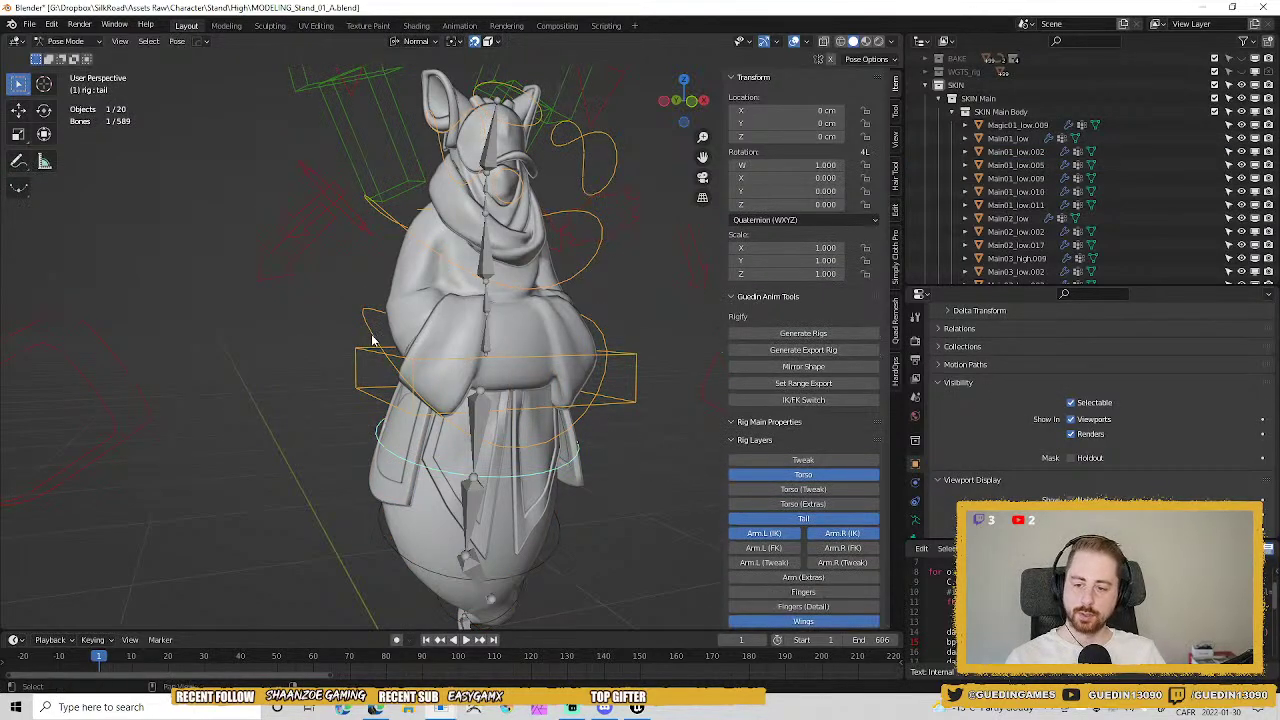
{"action": "middle_click_drag", "start_coordinate": [508, 429], "coordinate": [480, 430]}
{"action": "key", "text": "r"}
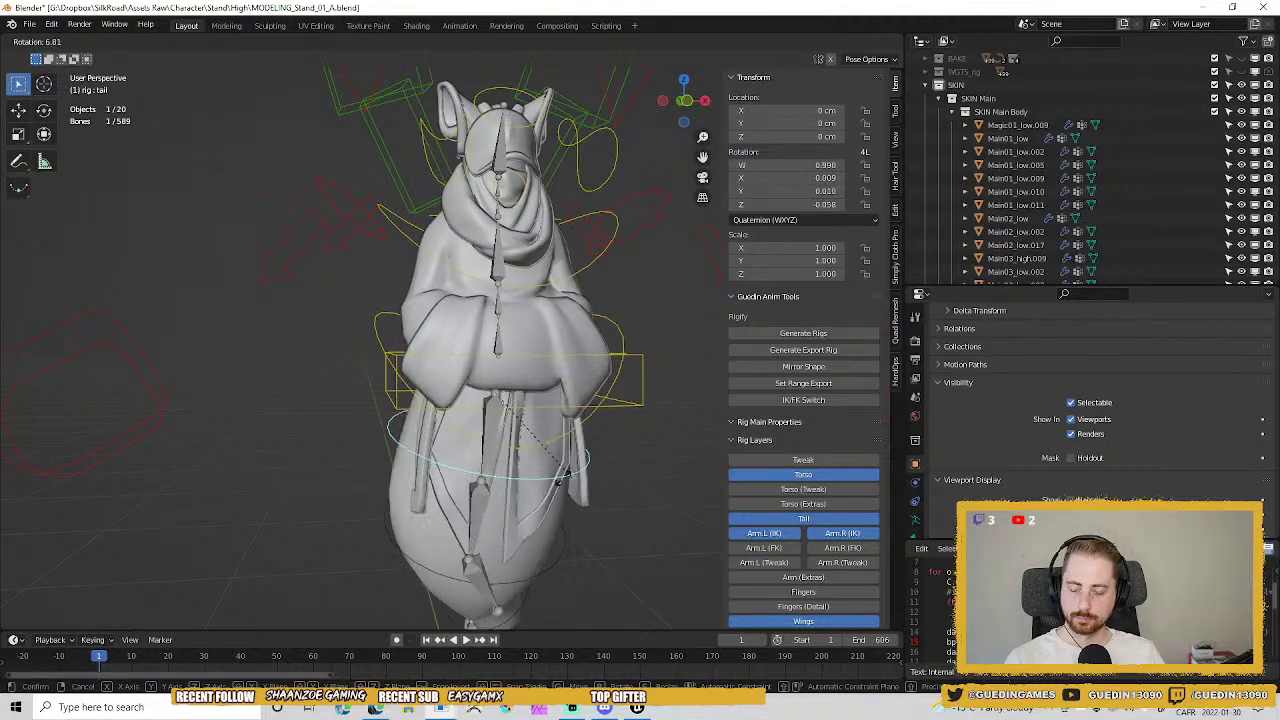
{"action": "right_click", "coordinate": [592, 457]}
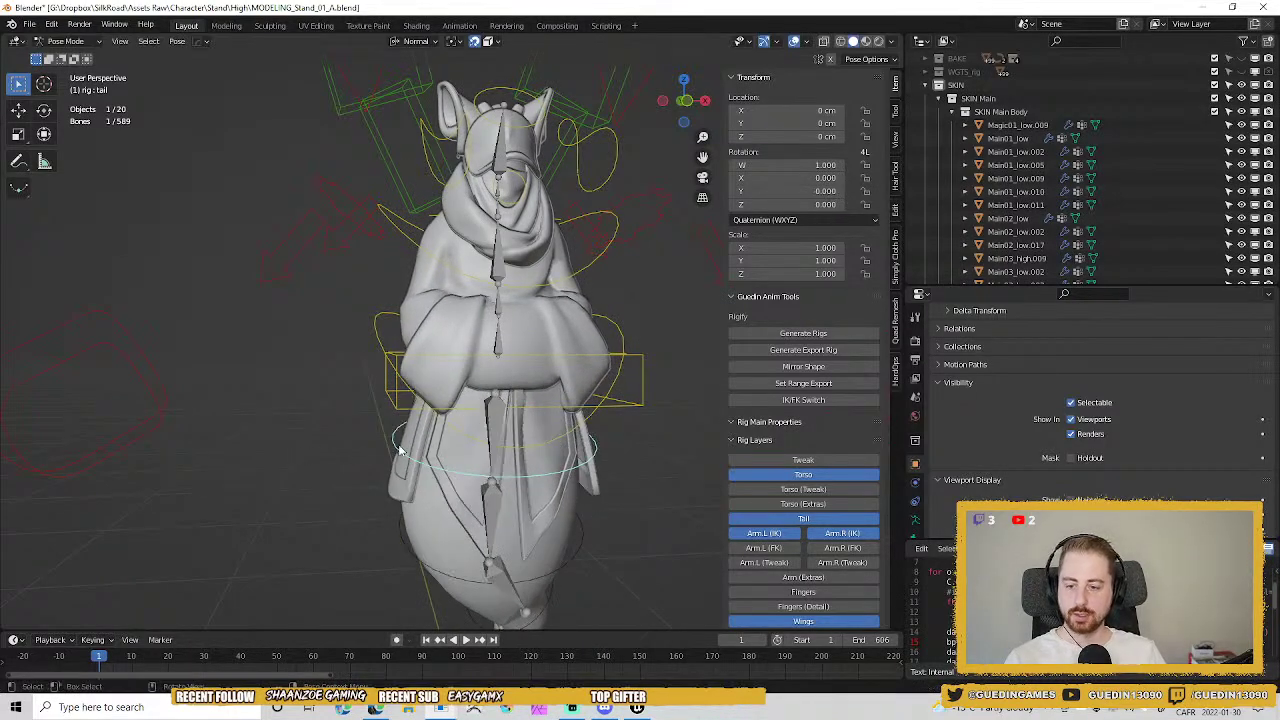
Return to Object Mode and disable Vertex Groups in the Mirror World modifier of Main01_low.005.
{"action": "key", "text": "ctrl+Tab"}
{"action": "left_click", "coordinate": [419, 427]}
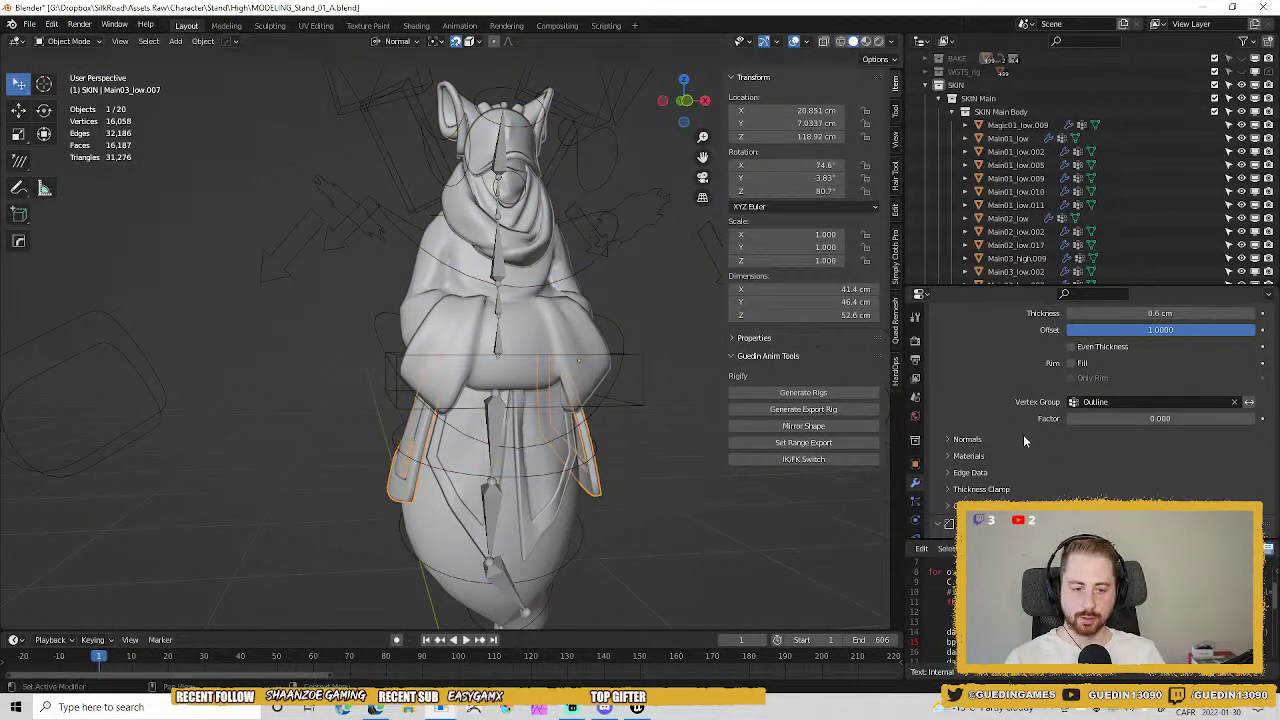
{"action": "left_click", "coordinate": [411, 426]}
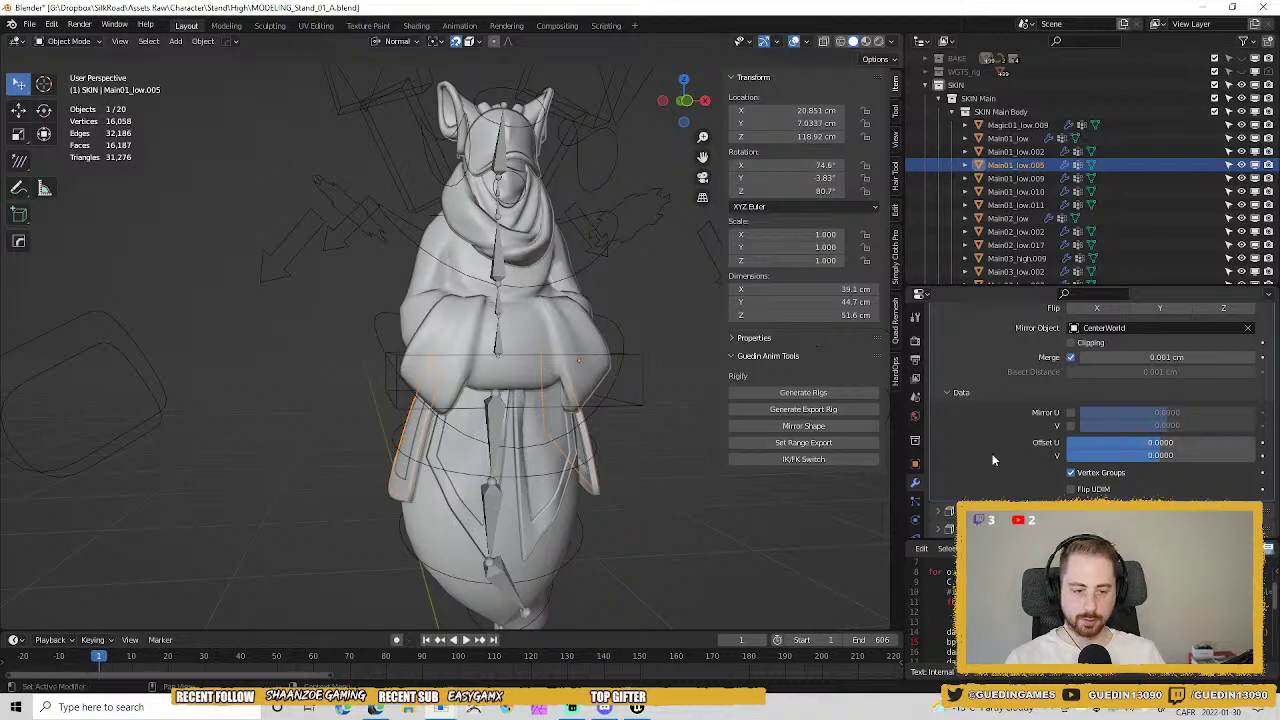
{"action": "left_click", "coordinate": [1072, 472]}
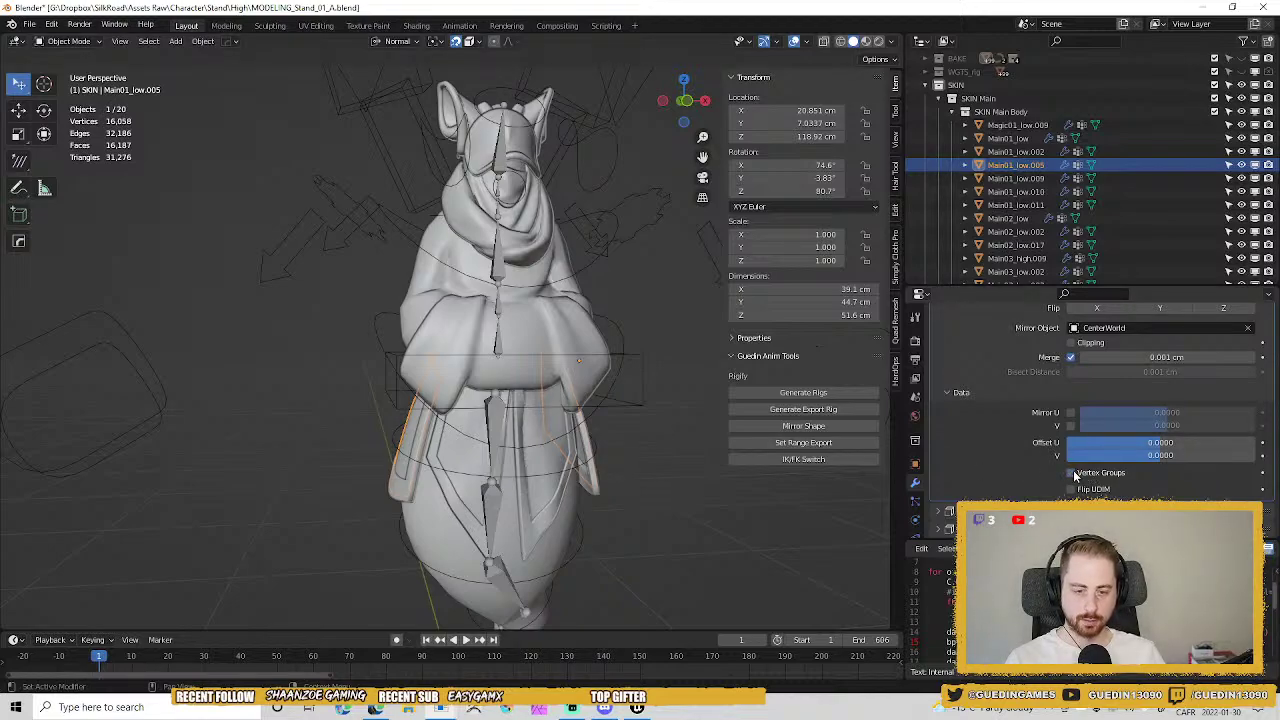
Rotate the rig's tail control sideways in Pose Mode to test the side cloth's deformation.
{"action": "left_click", "coordinate": [568, 468]}
{"action": "key", "text": "ctrl+Tab"}
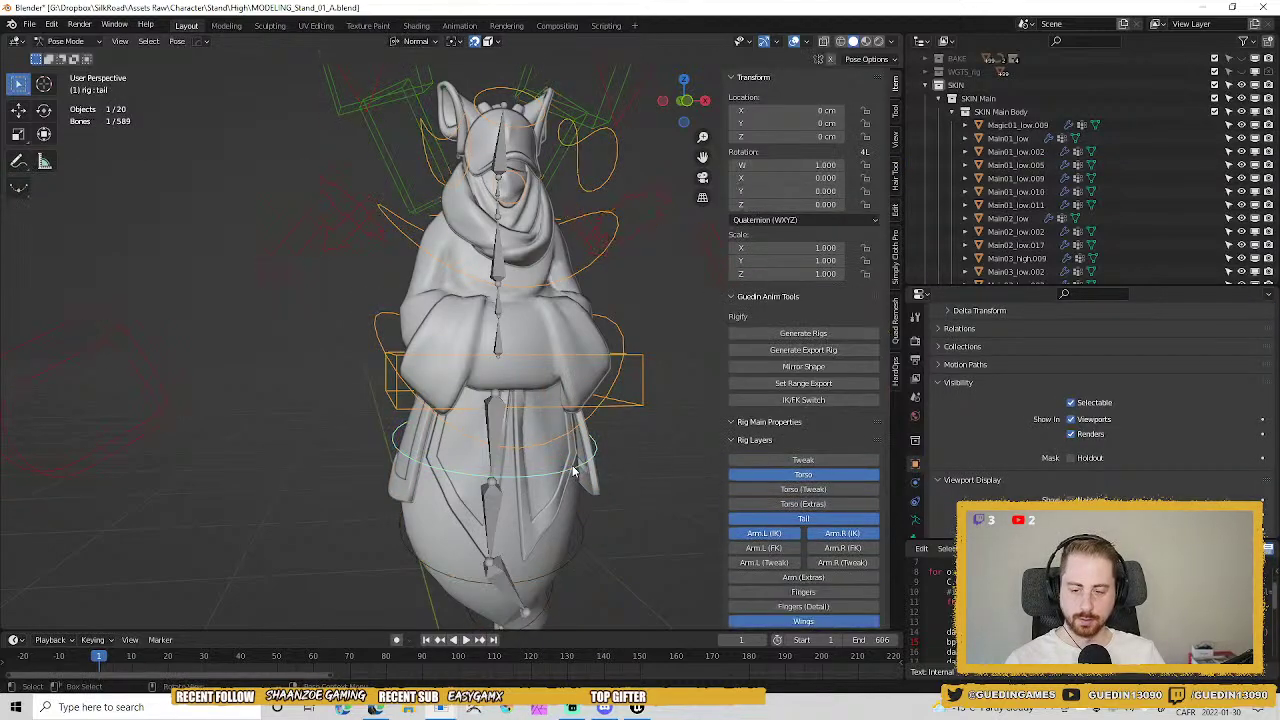
{"action": "key", "text": "r"}
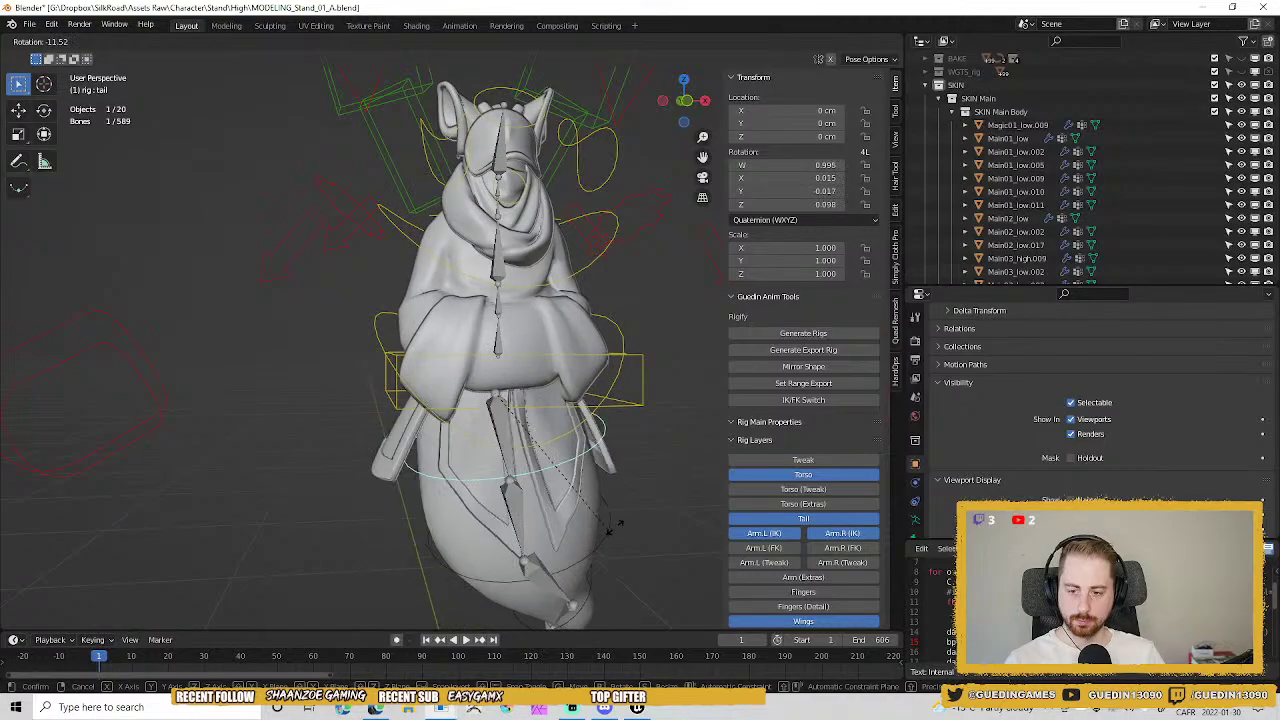
{"action": "left_click", "coordinate": [648, 513]}
Return to Object Mode and move Mirror World above the Armature modifier on Main01_low.005.
{"action": "left_click", "coordinate": [378, 425]}
{"action": "key", "text": "ctrl+Tab"}
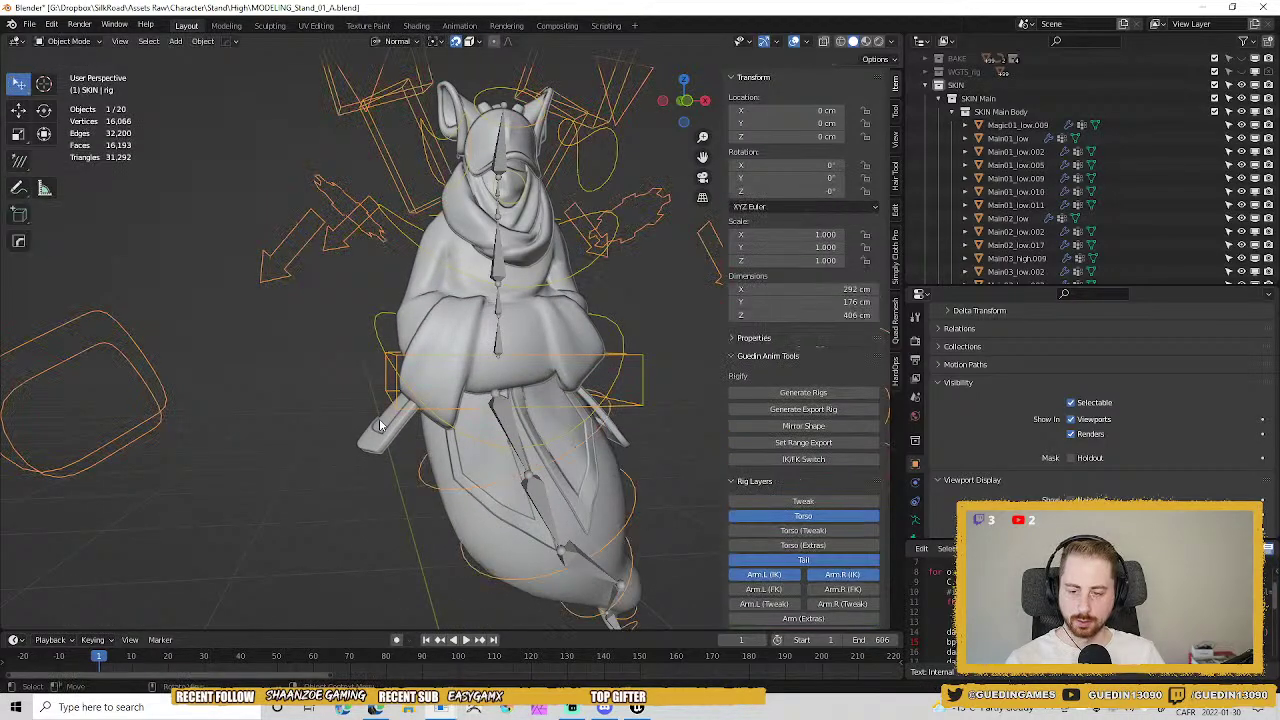
{"action": "left_click", "coordinate": [378, 425]}
{"action": "left_click", "coordinate": [387, 428]}
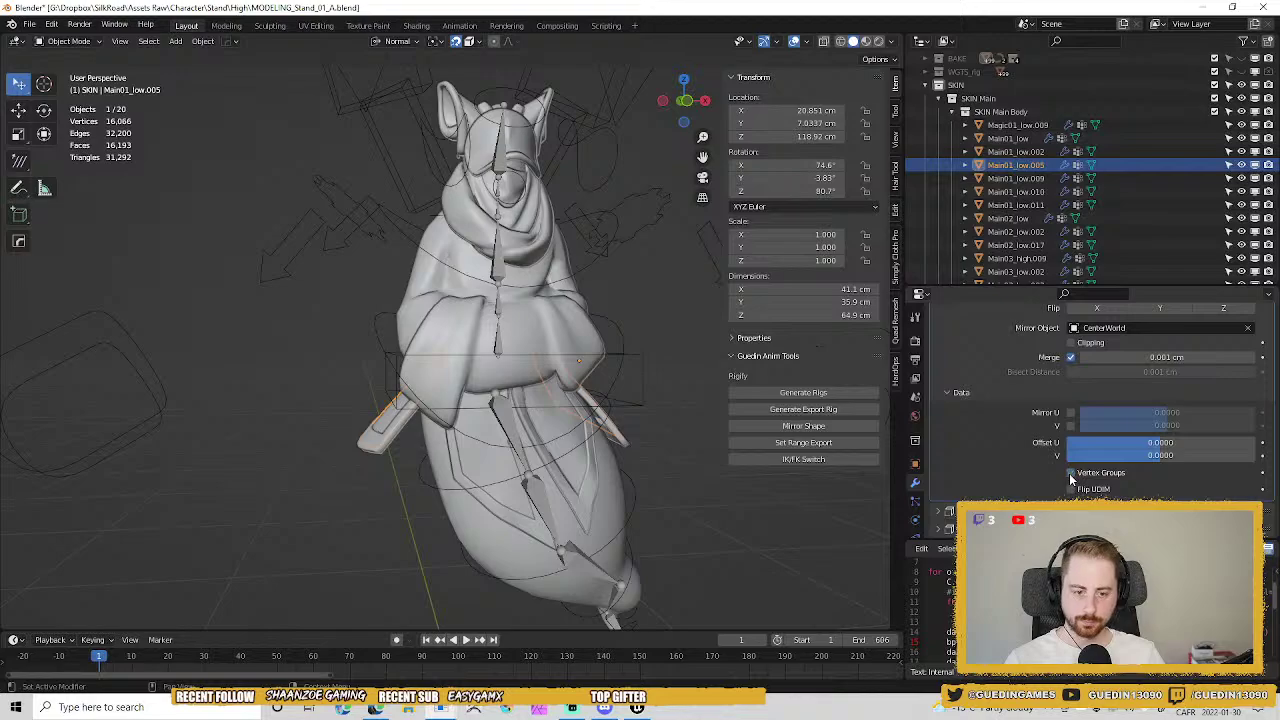
{"action": "scroll", "coordinate": [1050, 478], "scroll_direction": "up", "scroll_amount": 5}
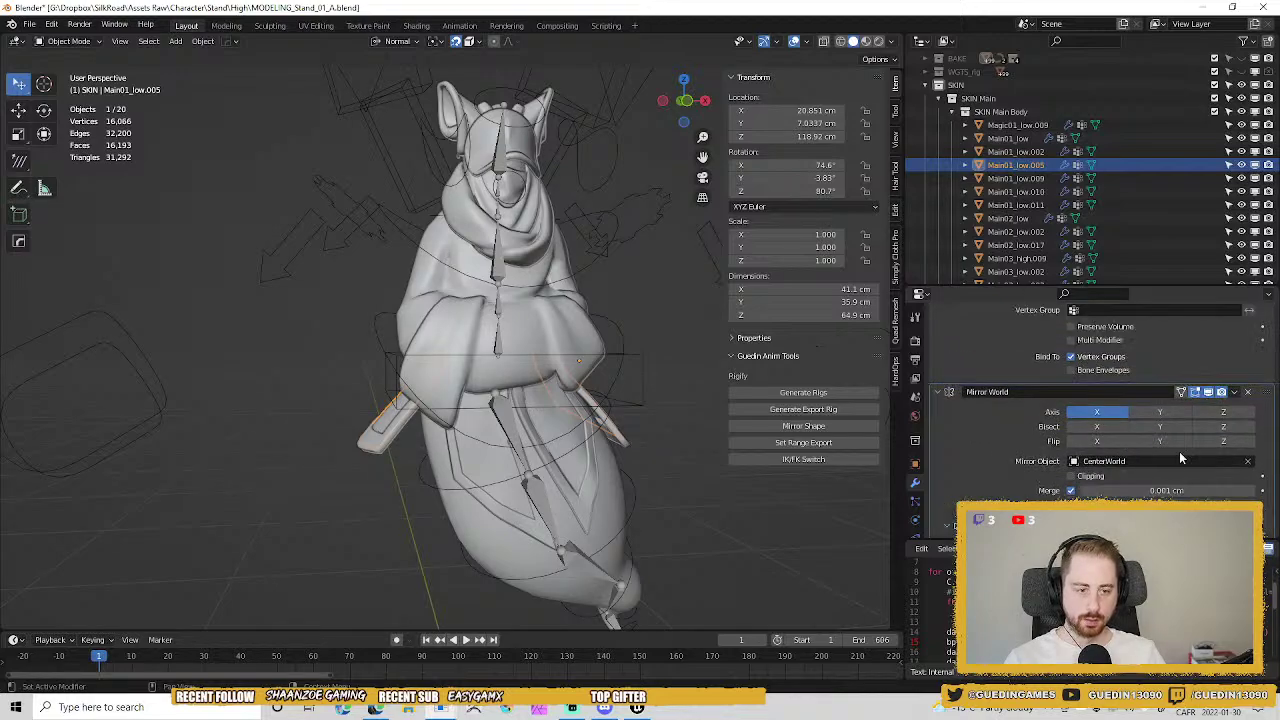
{"action": "left_click_drag", "start_coordinate": [1269, 447], "coordinate": [1269, 324]}
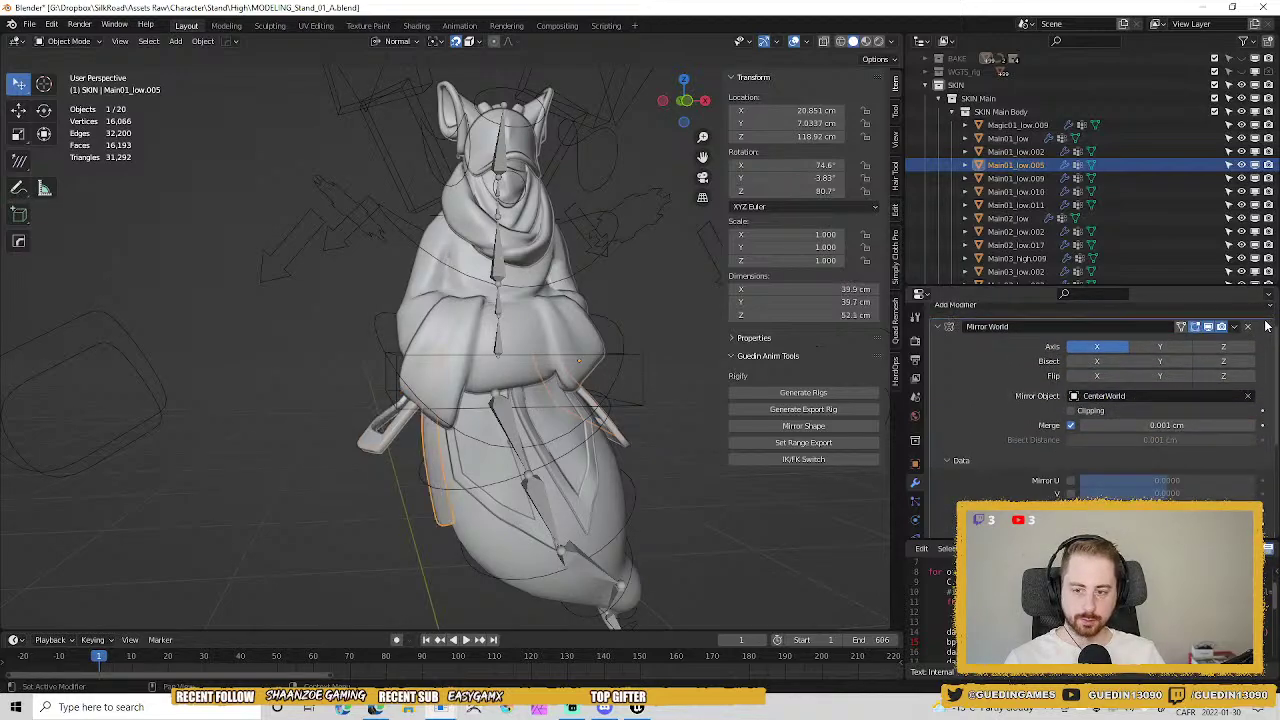
Move Mirror World above the Armature modifier on the cloth trim Main03_low.007.
{"action": "middle_click_drag", "start_coordinate": [558, 437], "coordinate": [430, 430]}
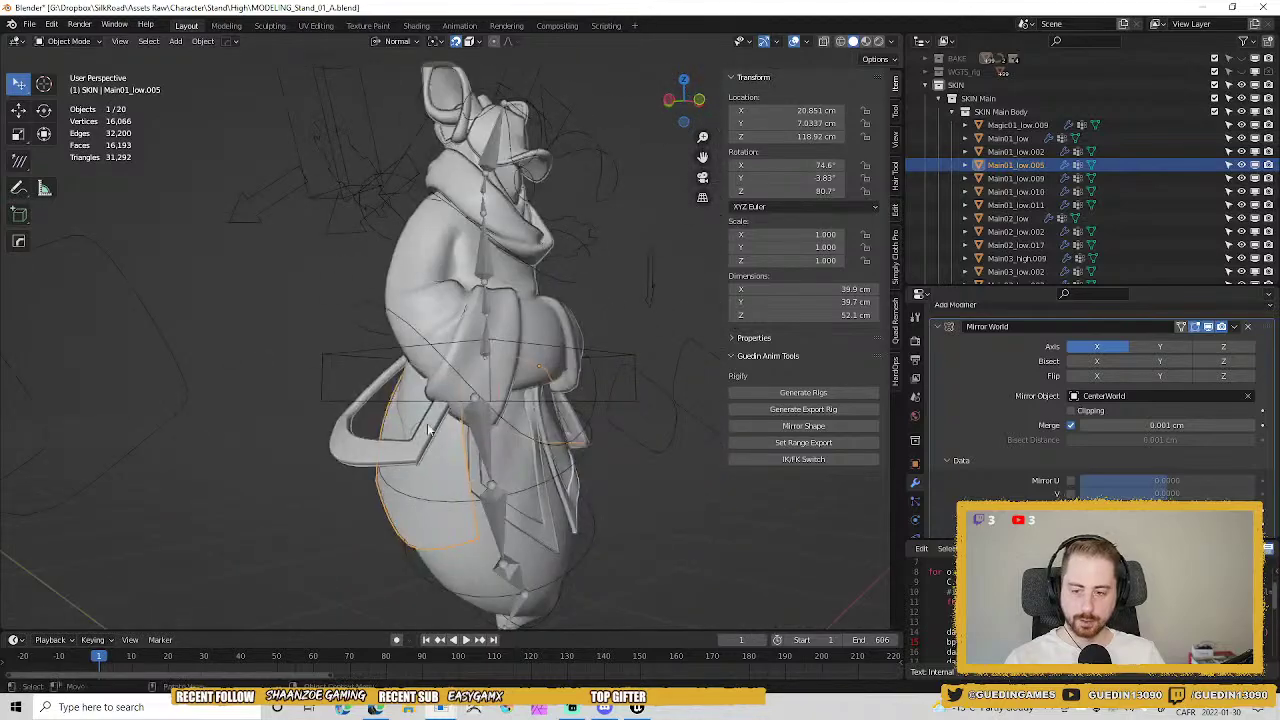
{"action": "left_click", "coordinate": [430, 430]}
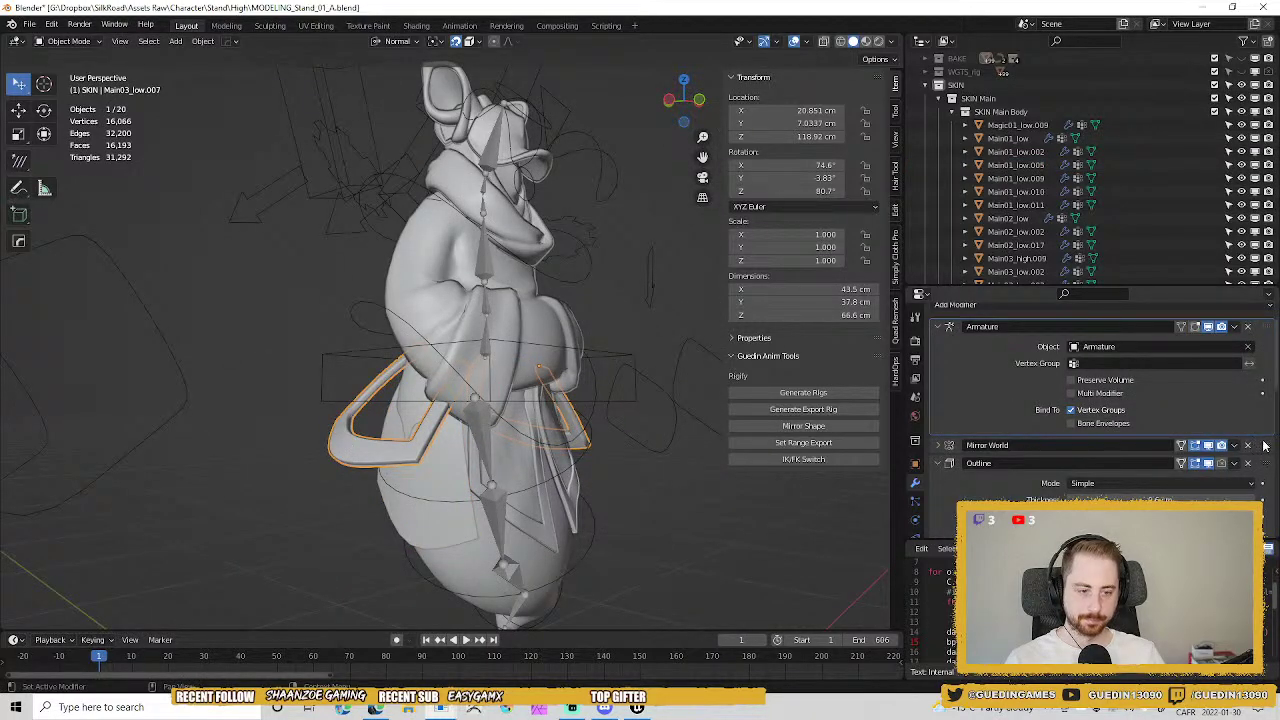
{"action": "left_click_drag", "start_coordinate": [1265, 445], "coordinate": [1266, 328]}
Test the side cloth with a trackball rotation of the tail control in Pose Mode, then cancel the rotation.
{"action": "middle_click_drag", "start_coordinate": [712, 385], "coordinate": [533, 385]}
{"action": "left_click", "coordinate": [630, 431]}
{"action": "key", "text": "ctrl+Tab"}
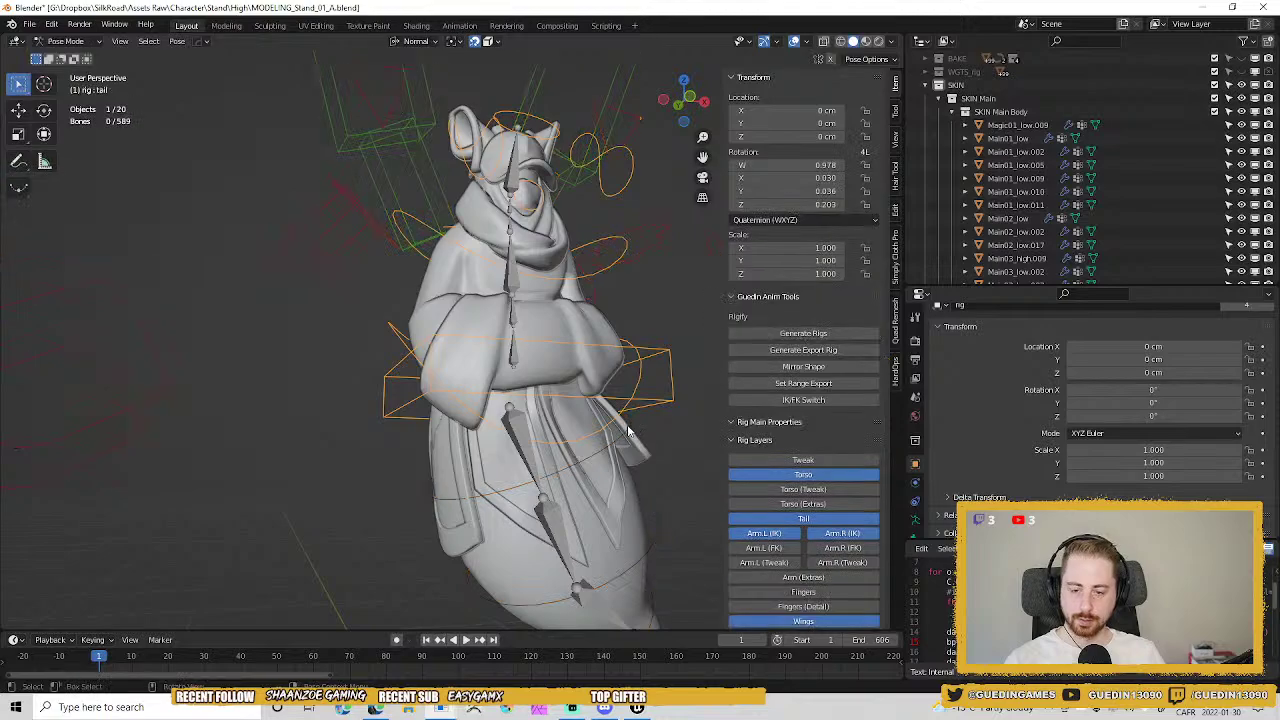
{"action": "left_click", "coordinate": [631, 428]}
{"action": "key", "text": "r"}
{"action": "key", "text": "r"}
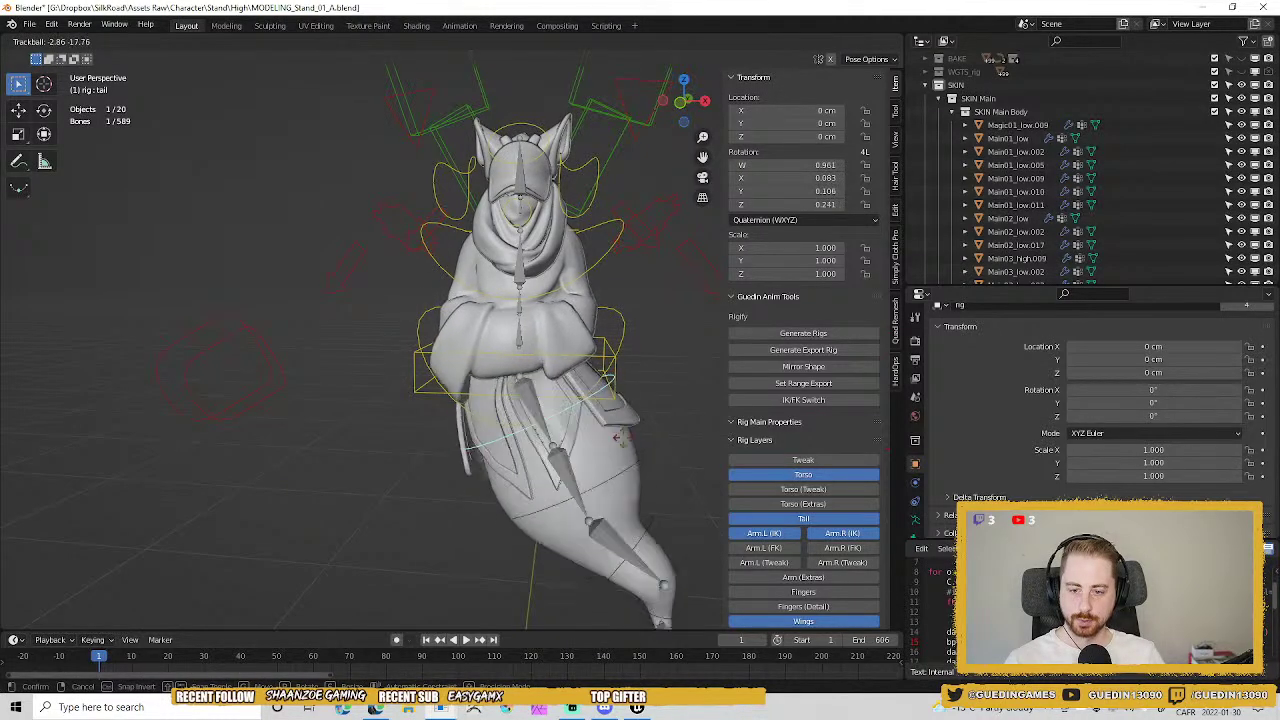
{"action": "right_click", "coordinate": [622, 386]}
Rotate the rig's chest control to test how the upper body and head pieces deform.
{"action": "left_click", "coordinate": [617, 256]}
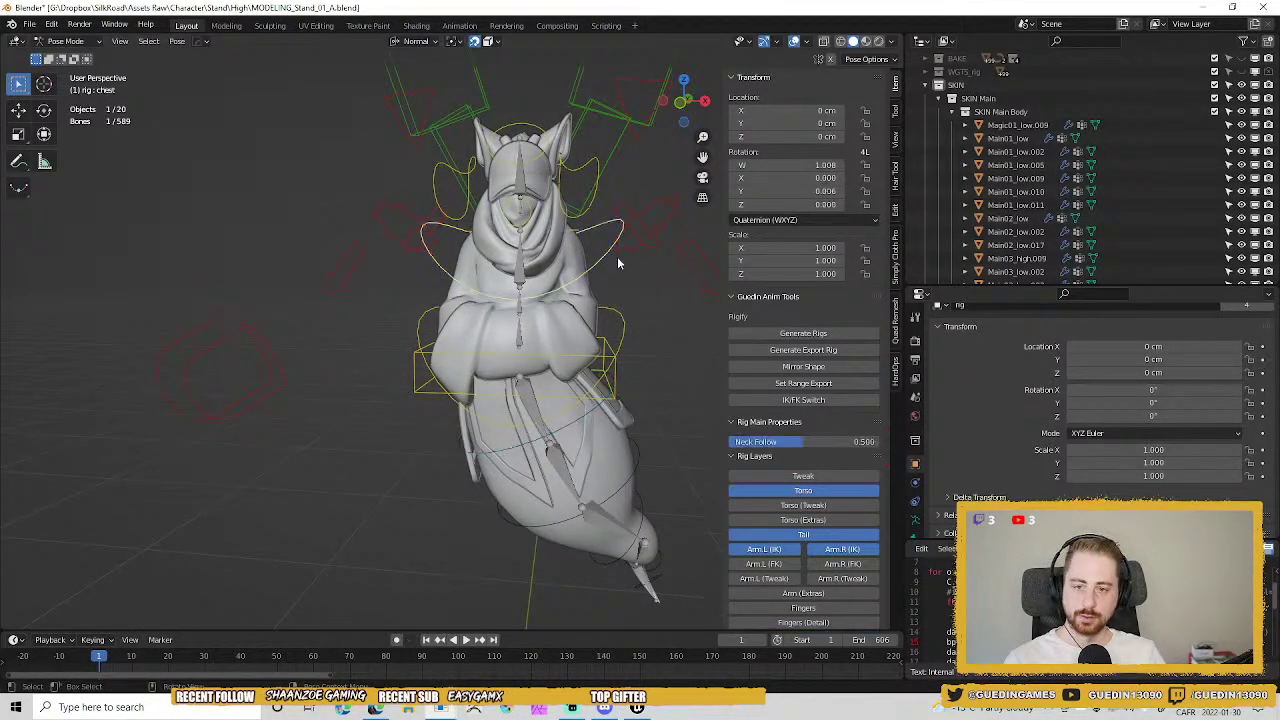
{"action": "key", "text": "r"}
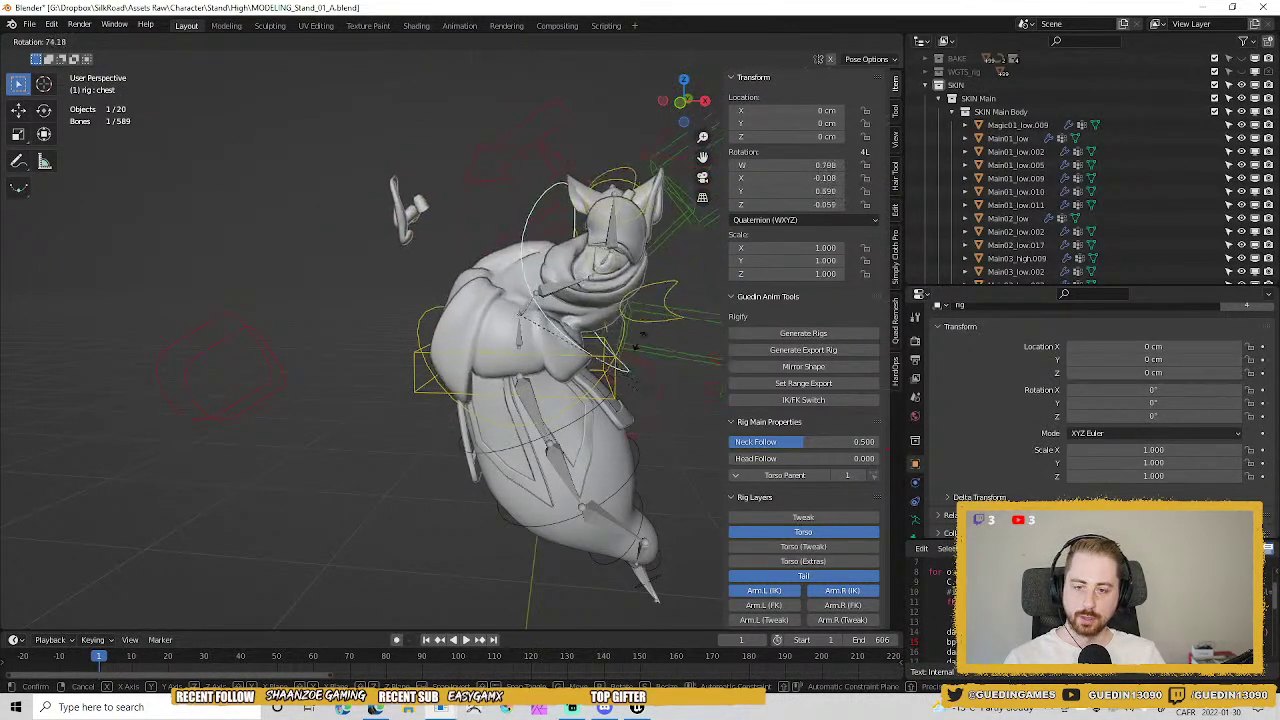
{"action": "left_click", "coordinate": [513, 158]}
{"action": "middle_click_drag", "start_coordinate": [513, 158], "coordinate": [581, 284]}
{"action": "scroll", "coordinate": [542, 230], "scroll_direction": "up", "scroll_amount": 5}
Move Mirror World to the top of the modifier stacks of the detached head pieces Main01_low and Main03_low.002.
{"action": "left_click", "coordinate": [569, 254]}
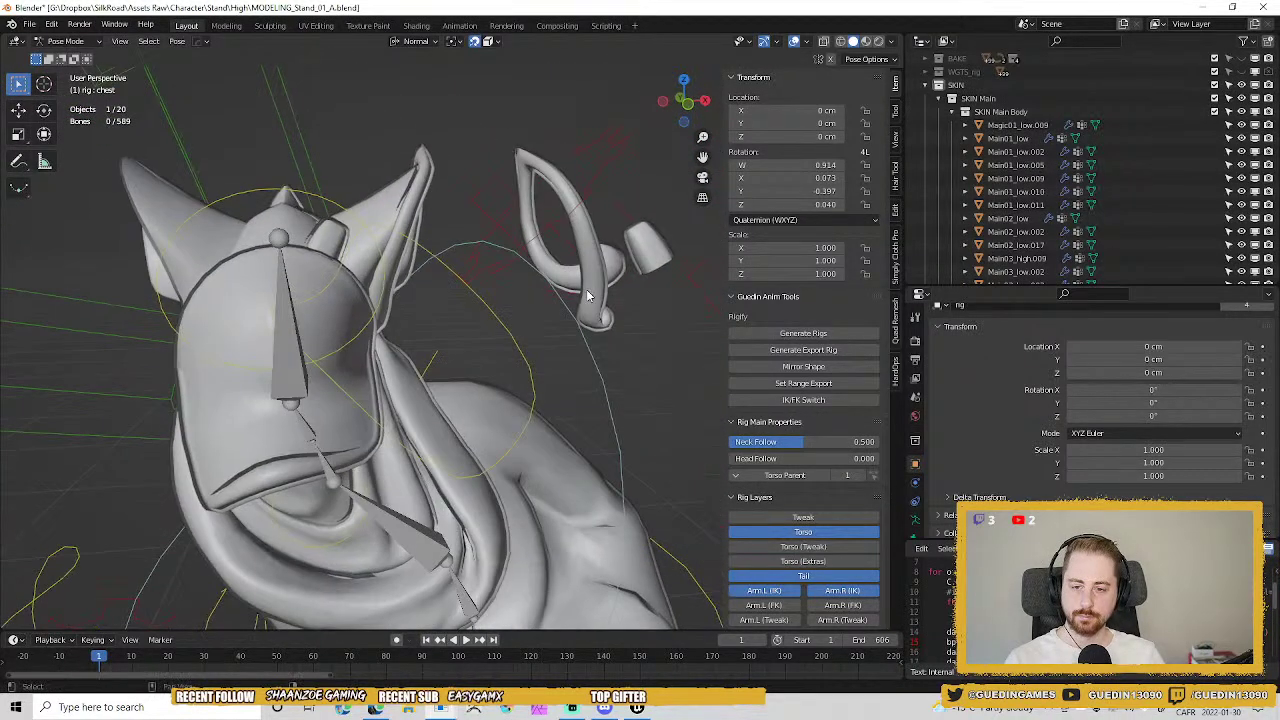
{"action": "key", "text": "ctrl+Tab"}
{"action": "left_click", "coordinate": [586, 260]}
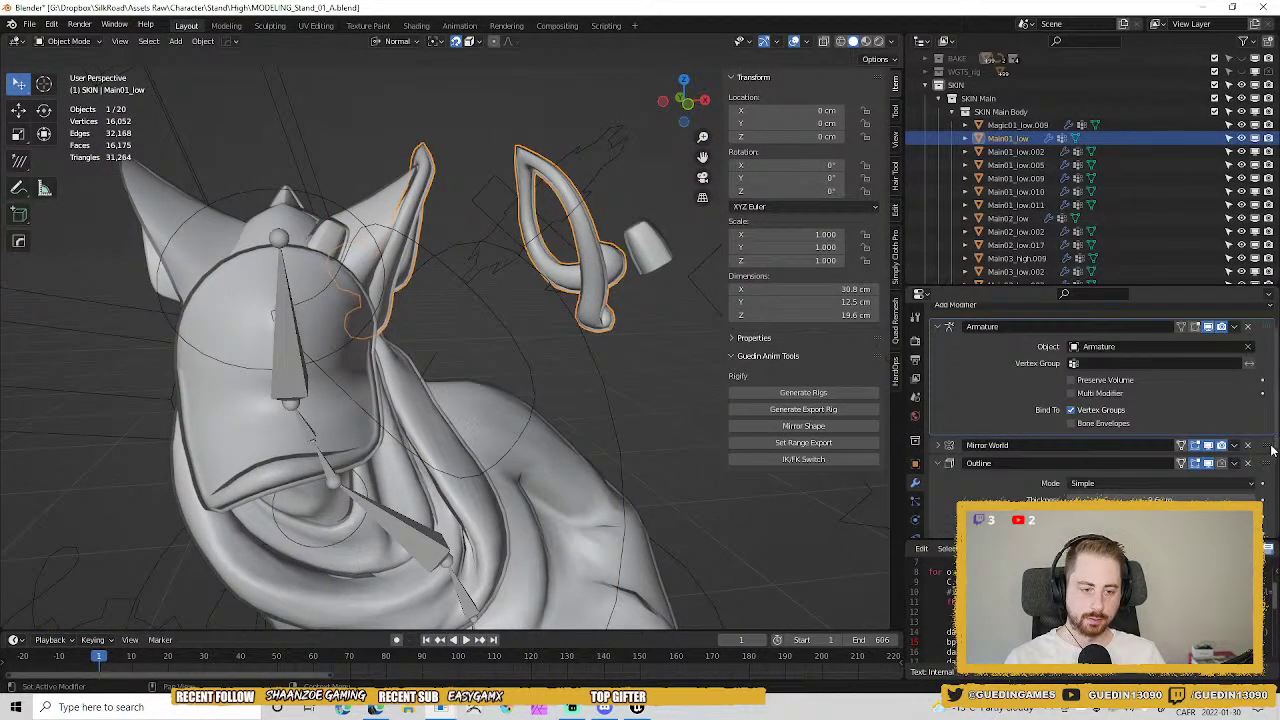
{"action": "left_click_drag", "start_coordinate": [1270, 448], "coordinate": [1269, 311]}
{"action": "left_click", "coordinate": [670, 250]}
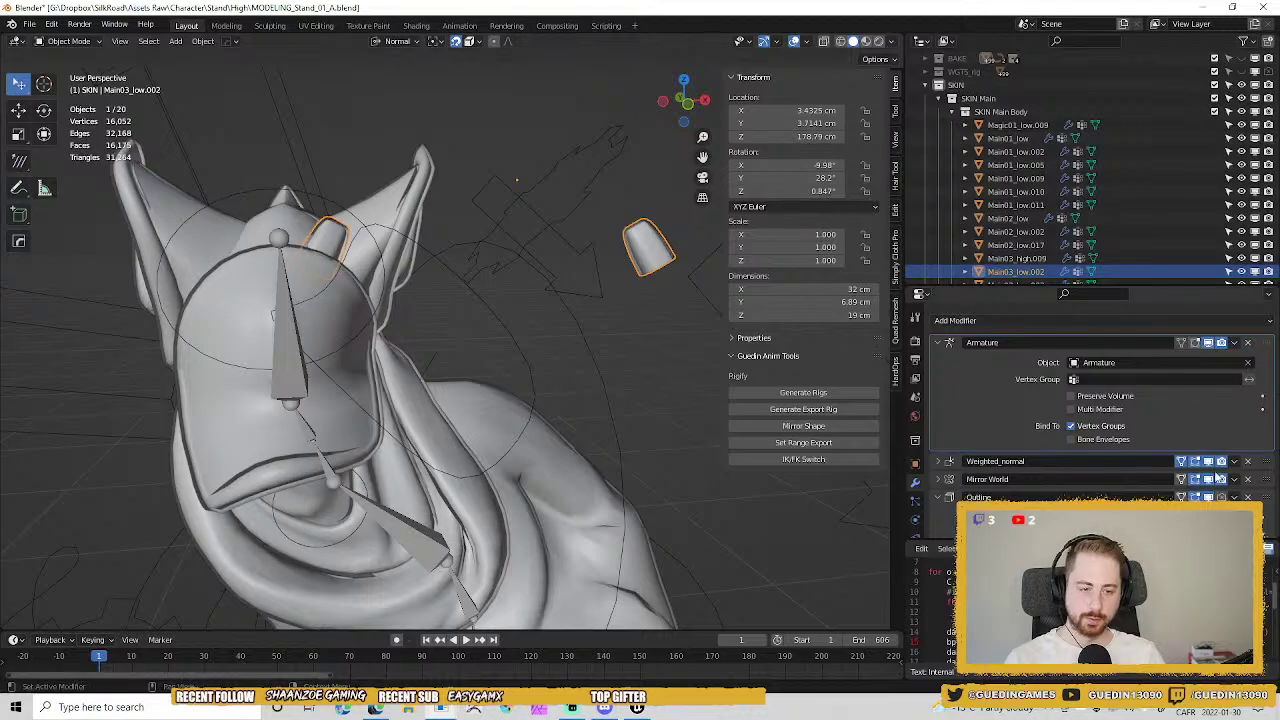
{"action": "left_click_drag", "start_coordinate": [1269, 483], "coordinate": [1266, 343]}
Examine the posed character from several angles for mirrored pieces that do not follow the rig.
{"action": "scroll", "coordinate": [446, 283], "scroll_direction": "down", "scroll_amount": 3}
{"action": "left_click", "coordinate": [446, 287]}
{"action": "middle_click_drag", "start_coordinate": [446, 287], "coordinate": [548, 303]}
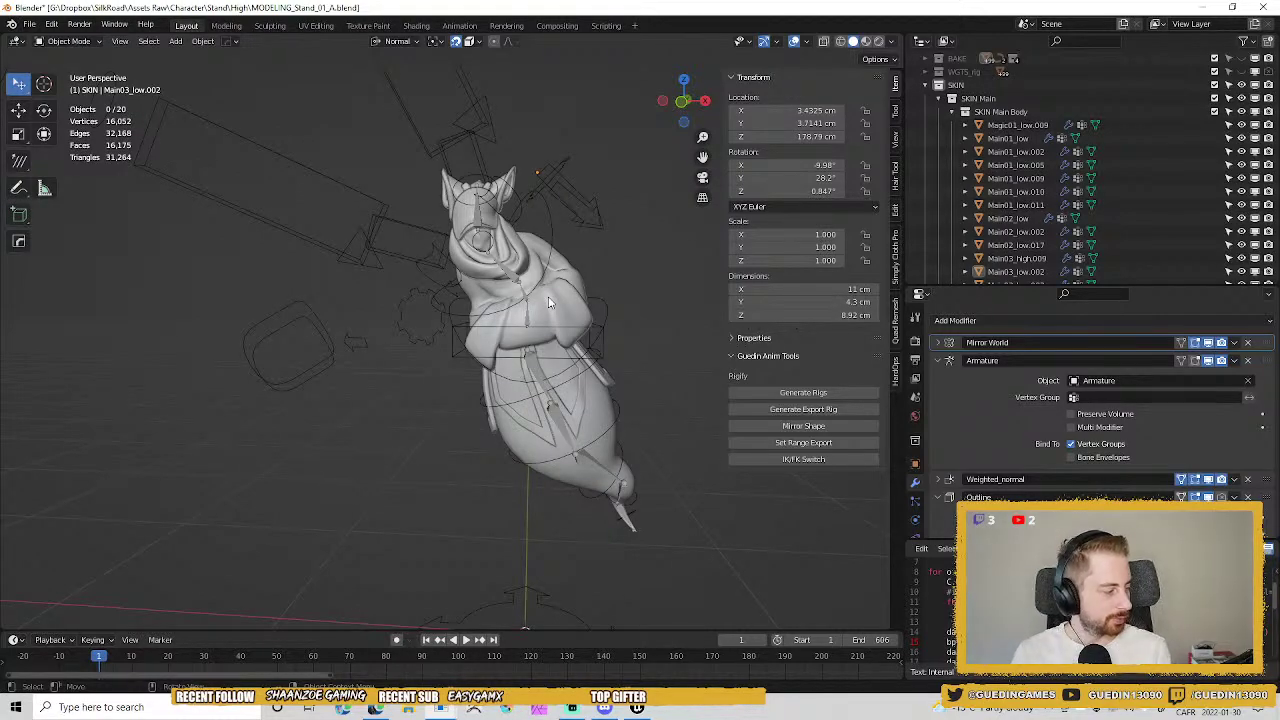
{"action": "middle_click_drag", "start_coordinate": [533, 120], "coordinate": [552, 132]}
{"action": "scroll", "coordinate": [575, 160], "scroll_direction": "up", "scroll_amount": 3}
{"action": "middle_click_drag", "start_coordinate": [600, 200], "coordinate": [560, 215]}
{"action": "scroll", "coordinate": [522, 200], "scroll_direction": "down", "scroll_amount": 6}
{"action": "middle_click_drag", "start_coordinate": [489, 303], "coordinate": [503, 222]}
{"action": "scroll", "coordinate": [385, 278], "scroll_direction": "up", "scroll_amount": 2}
Clear the rig's pose in Pose Mode and rotate the hips control by 13° to test the deformation.
{"action": "left_click", "coordinate": [534, 114]}
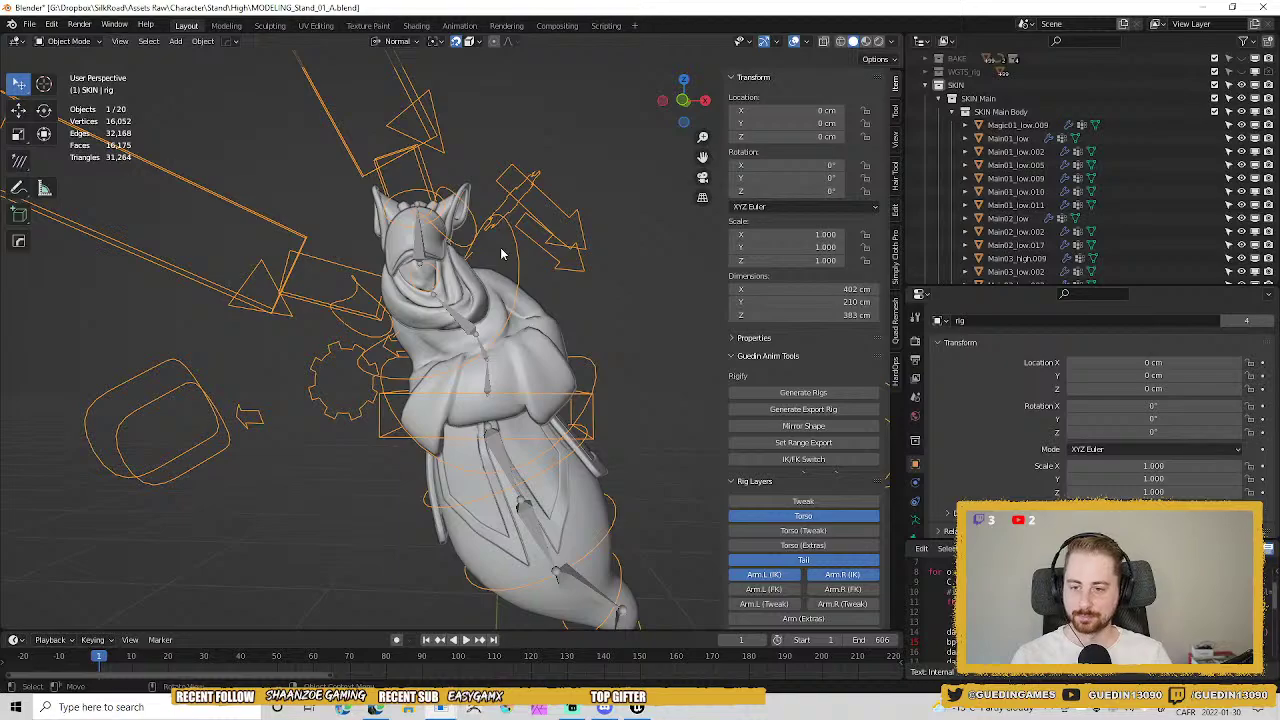
{"action": "middle_click_drag", "start_coordinate": [508, 170], "coordinate": [572, 344]}
{"action": "key", "text": "ctrl+Tab"}
{"action": "left_click", "coordinate": [609, 371]}
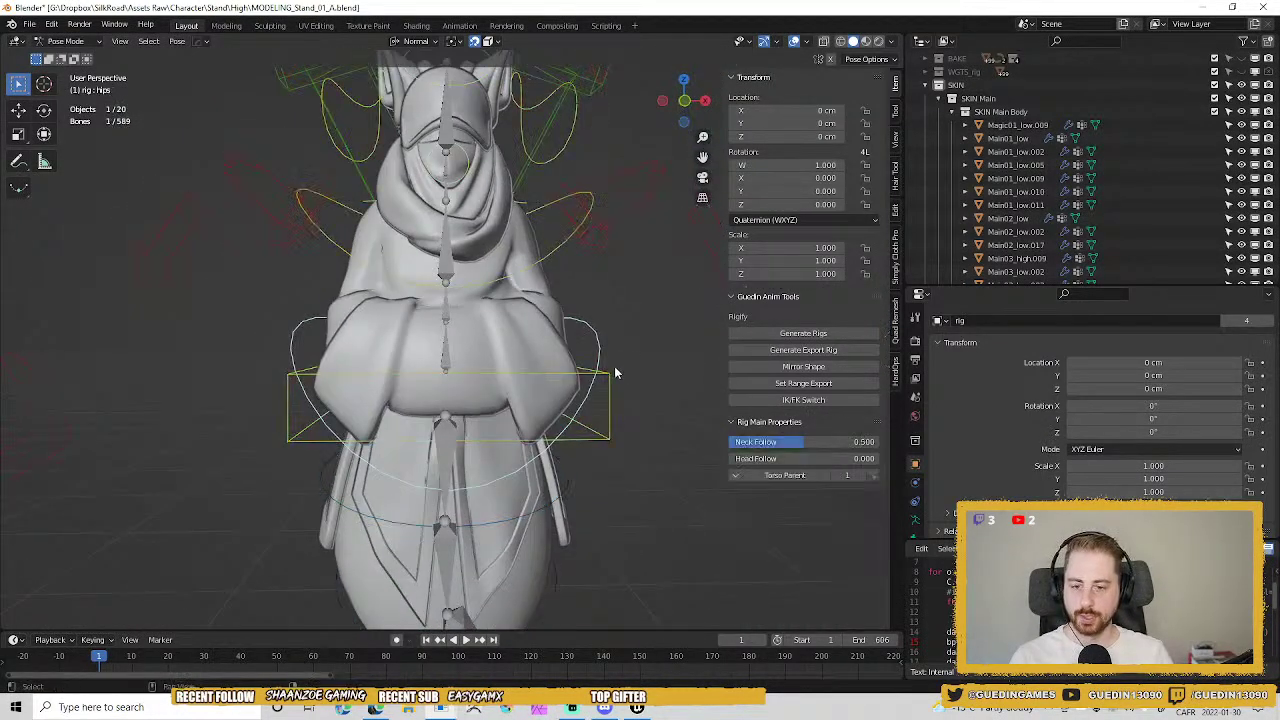
{"action": "key", "text": "r"}
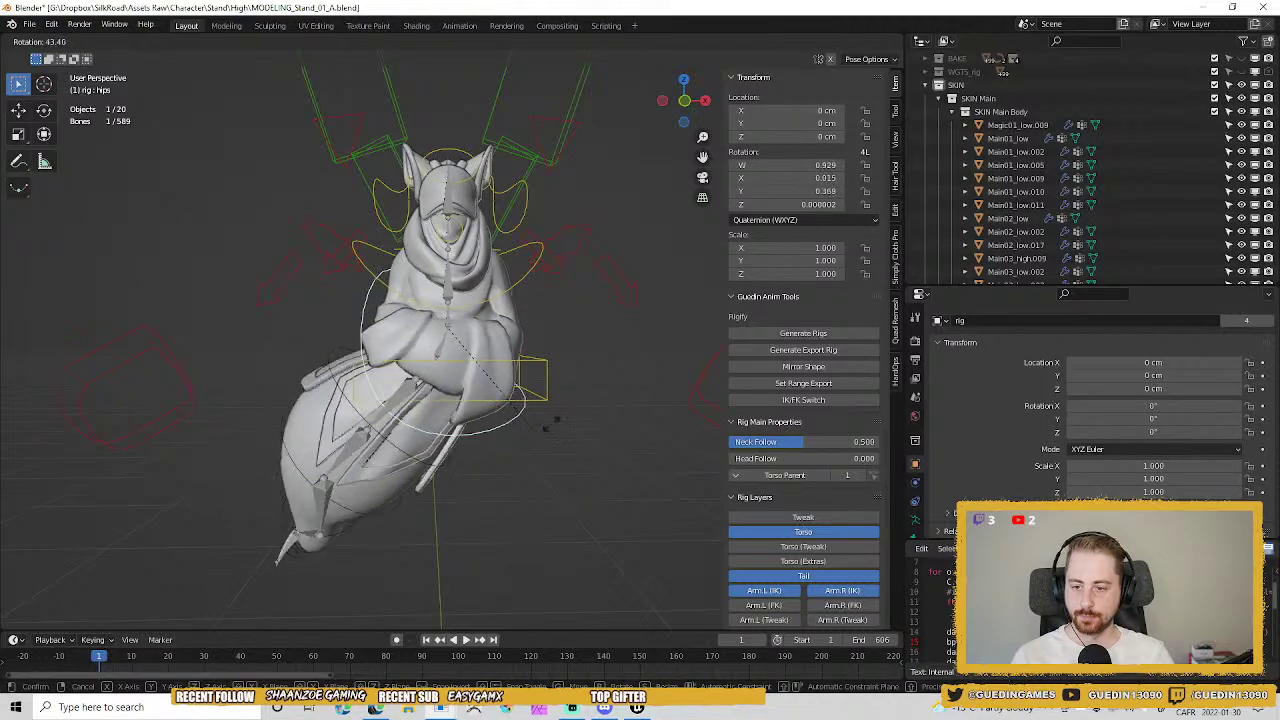
{"action": "left_click", "coordinate": [441, 343]}
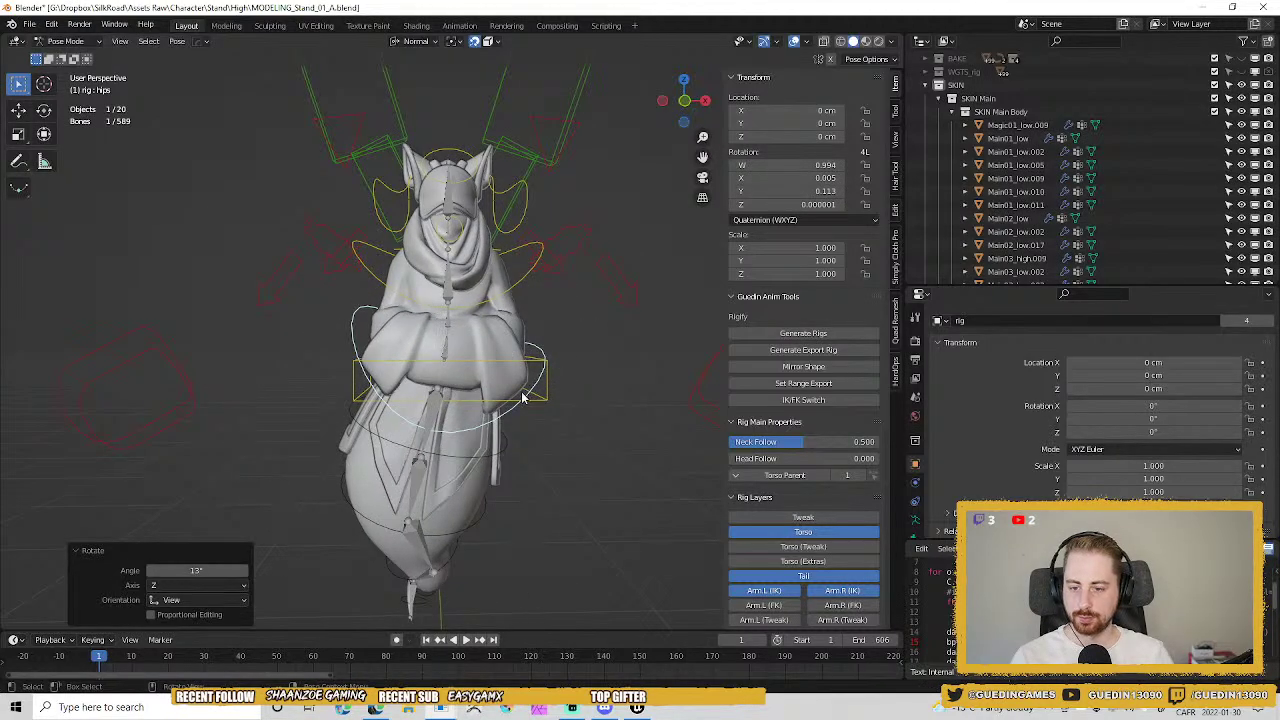
Rotate the hips control by -38.5° to test the deformation in the opposite direction.
{"action": "key", "text": "r"}
{"action": "key", "text": "Escape"}
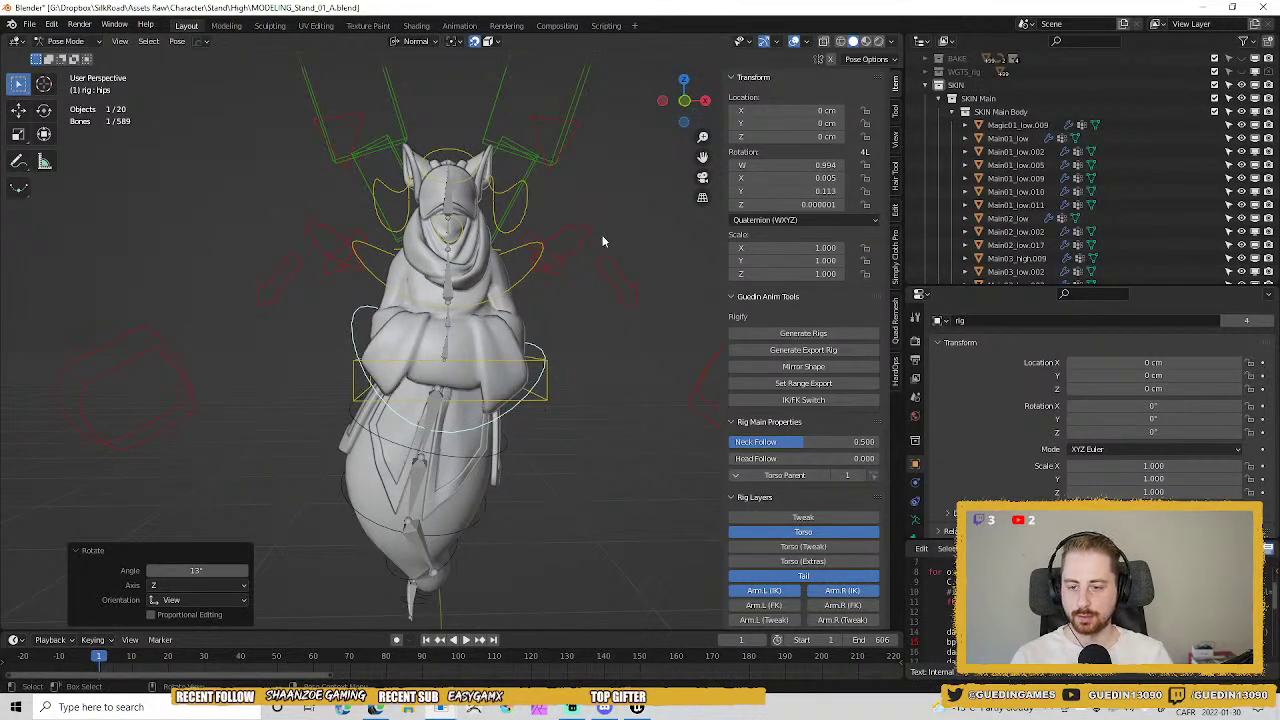
{"action": "key", "text": "r"}
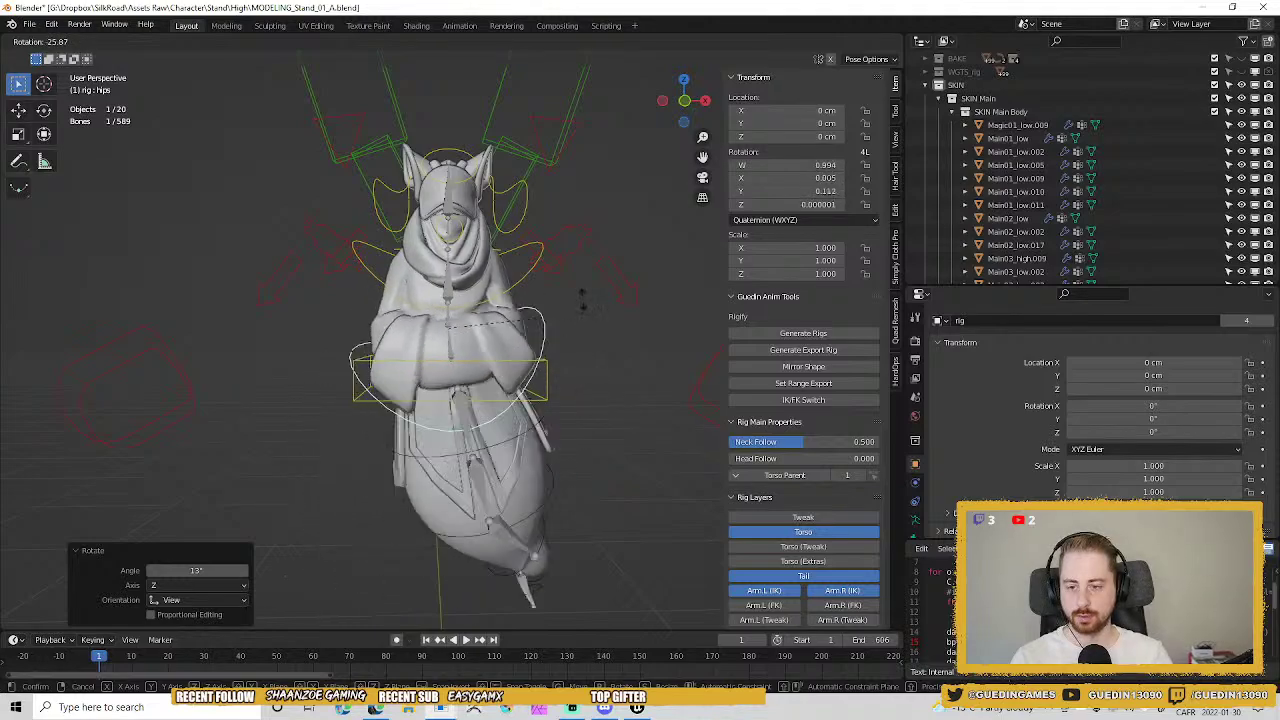
{"action": "left_click", "coordinate": [503, 200]}
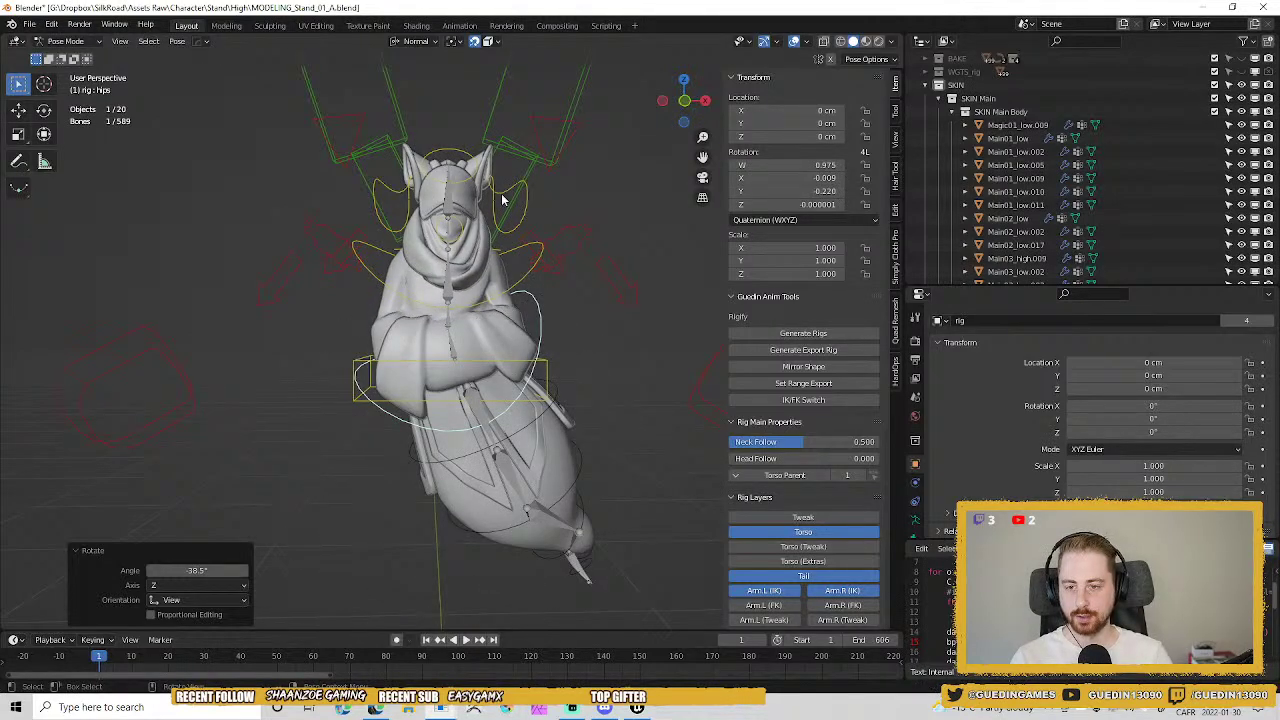
{"action": "left_click", "coordinate": [458, 147]}
{"action": "key", "text": "r"}
{"action": "key", "text": "Escape"}
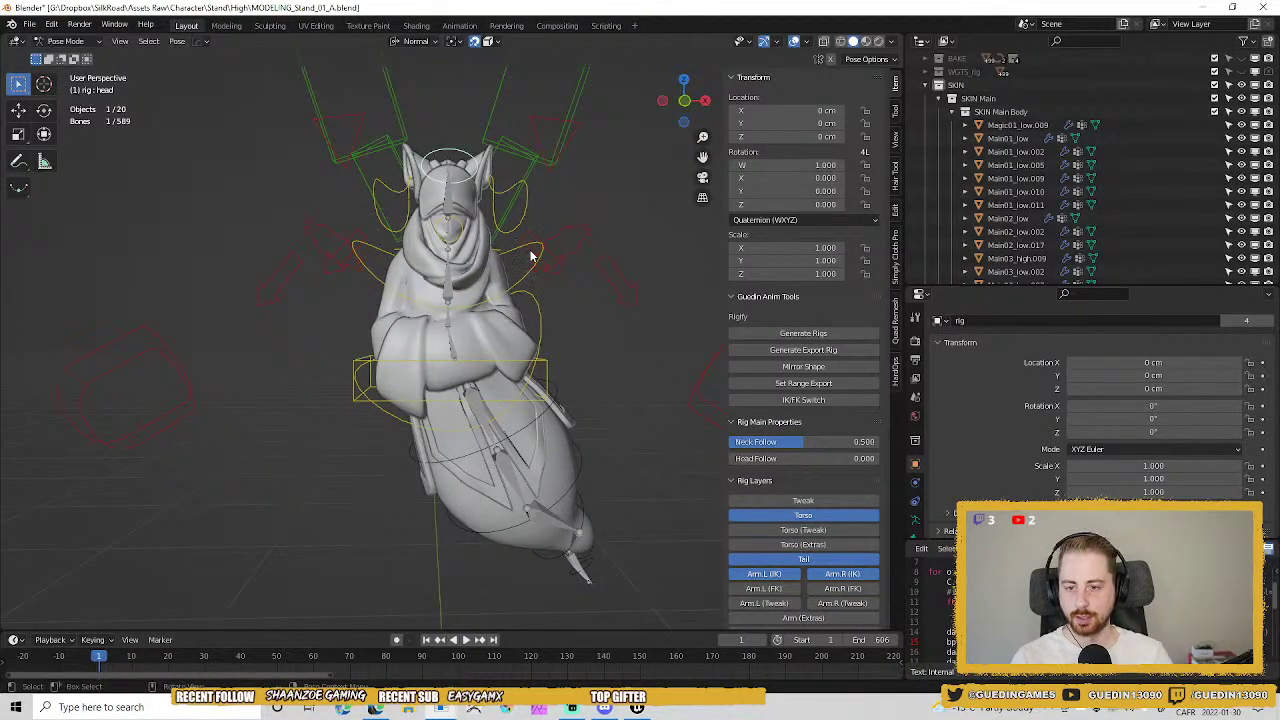
{"action": "left_click", "coordinate": [500, 255]}
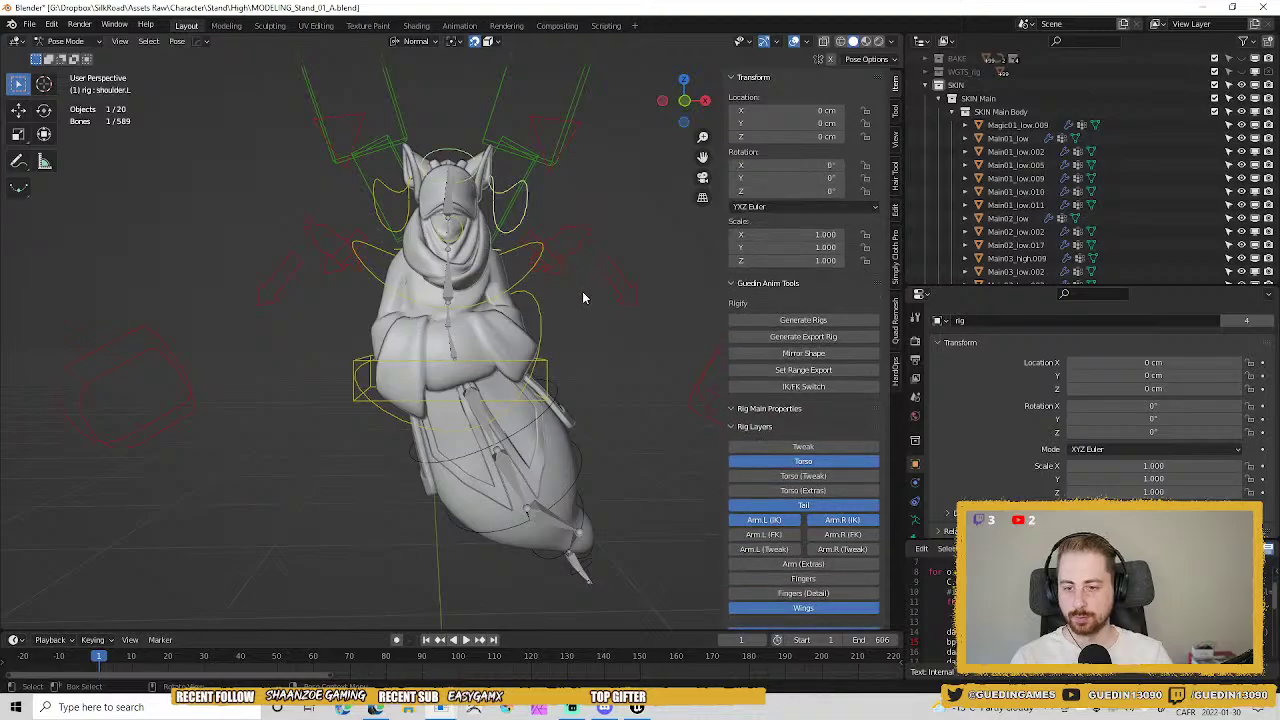
Rotate the neck control by -38.8° to test the head and collar deformation, and clear its rotation.
{"action": "scroll", "coordinate": [483, 473], "scroll_direction": "up", "scroll_amount": 3}
{"action": "middle_click_drag", "start_coordinate": [594, 386], "coordinate": [560, 400]}
{"action": "left_click", "coordinate": [447, 354]}
{"action": "key", "text": "r"}
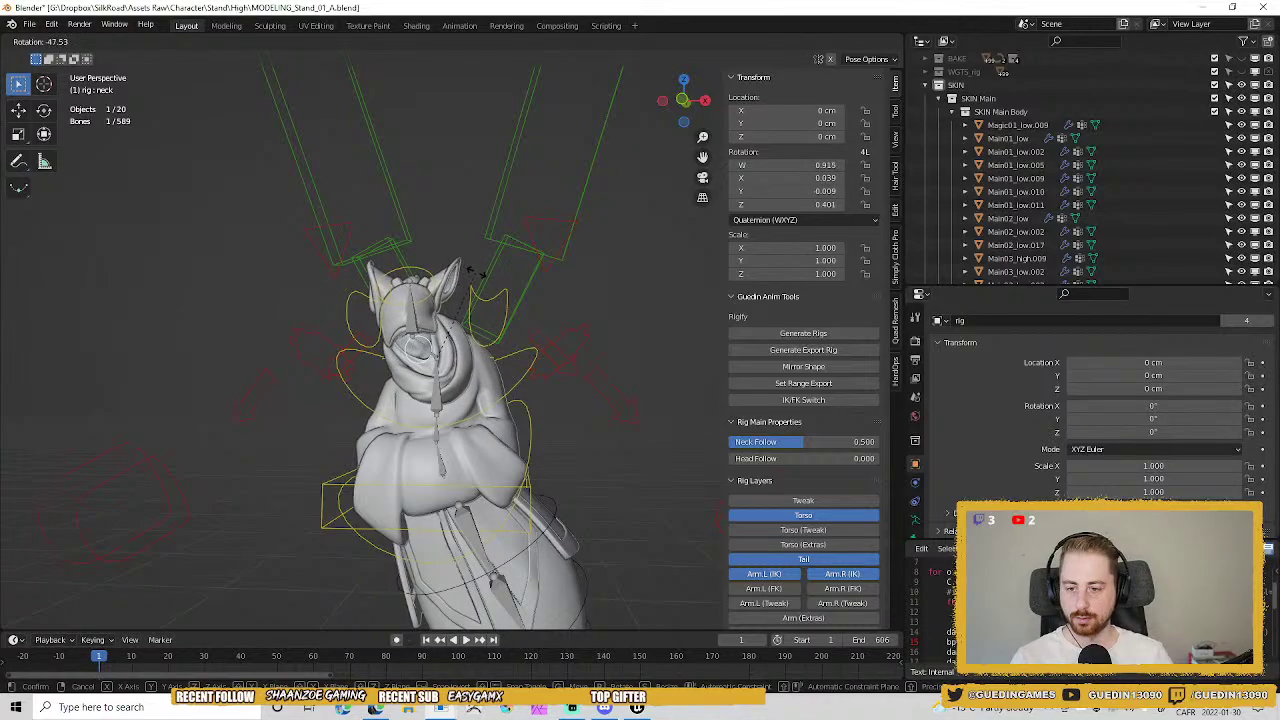
{"action": "left_click", "coordinate": [491, 277]}
{"action": "scroll", "coordinate": [366, 340], "scroll_direction": "up", "scroll_amount": 4}
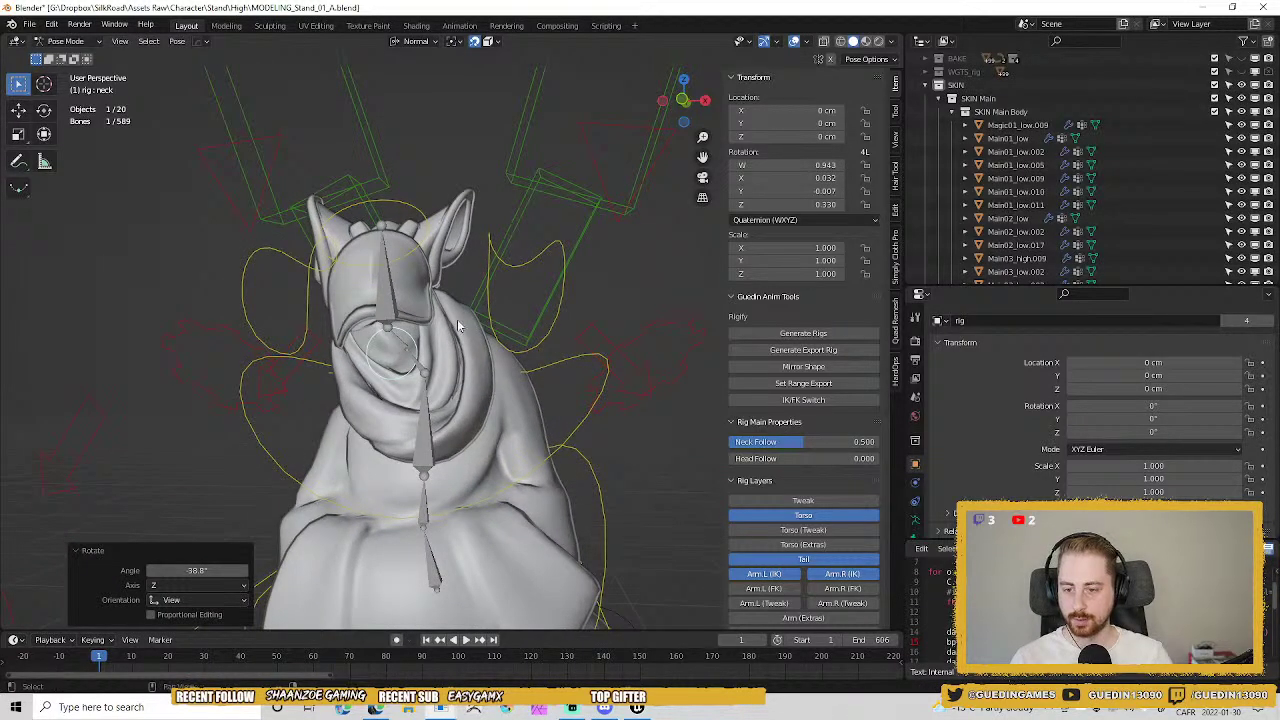
{"action": "middle_click_drag", "start_coordinate": [458, 325], "coordinate": [492, 292]}
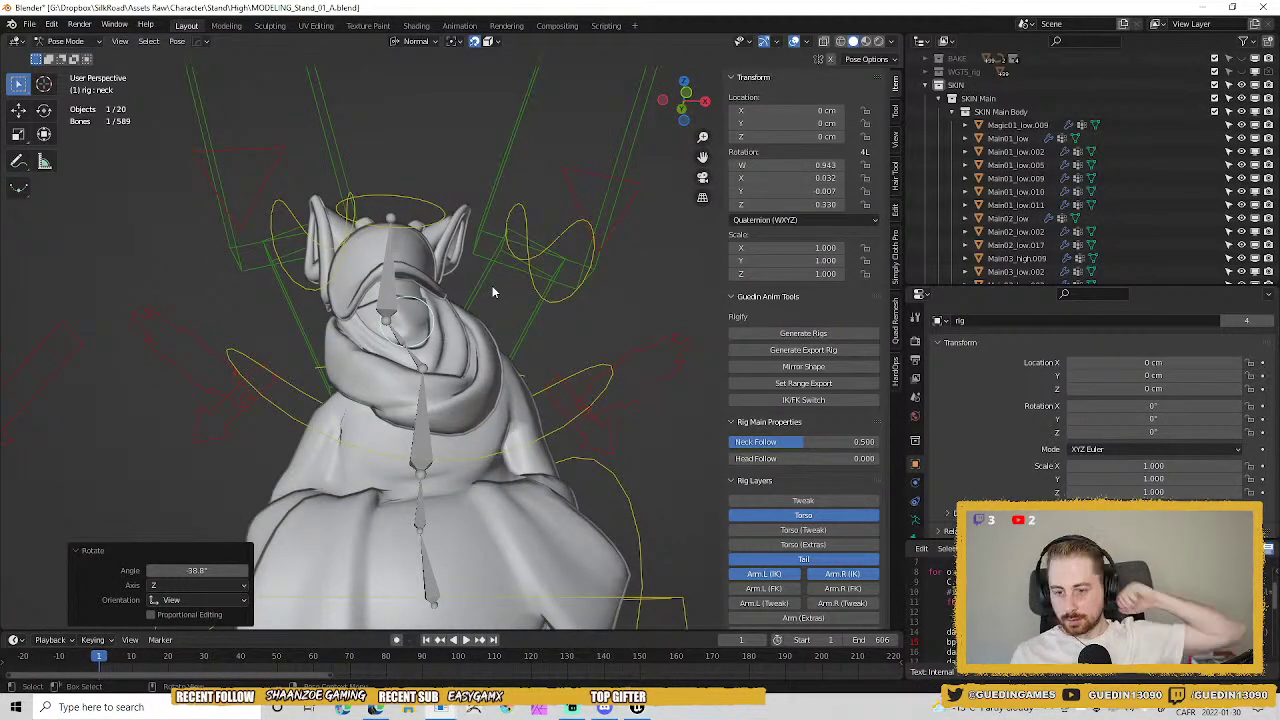
{"action": "key", "text": "alt+r"}
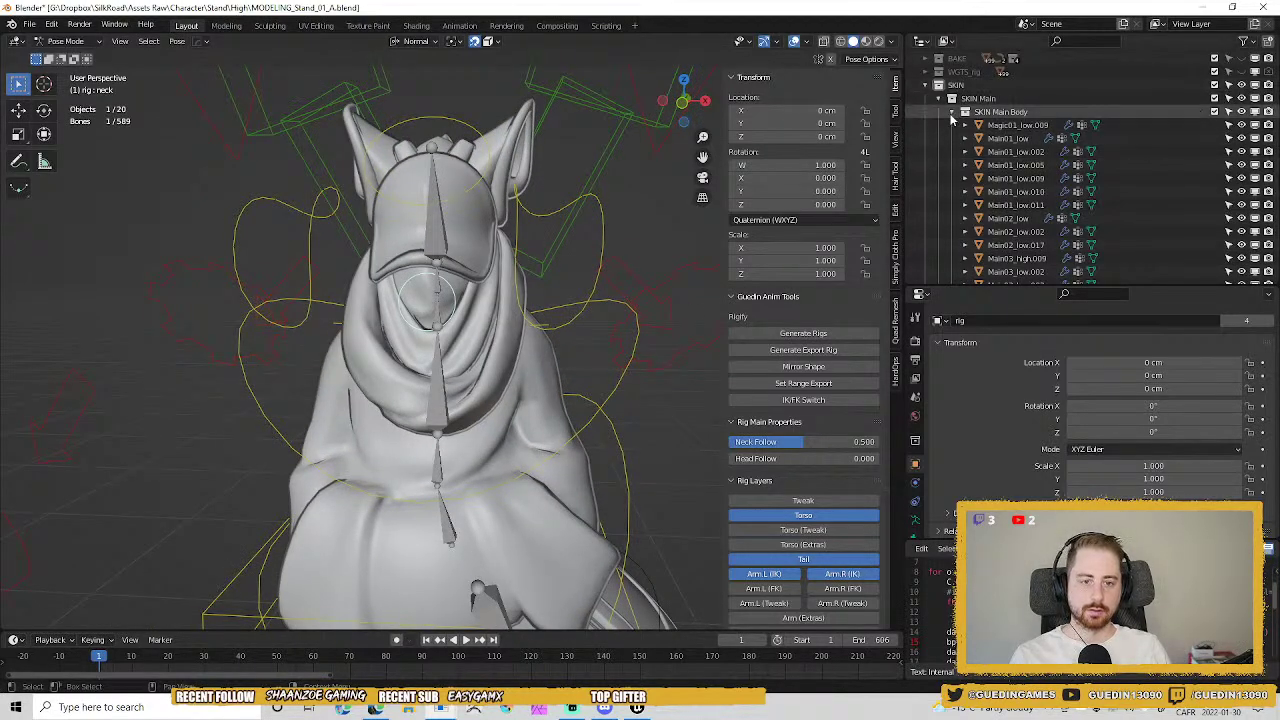
Collapse the SKIN collection, unhide the PROXY collection, and select the PROXY_Main_Body mesh in Object Mode.
{"action": "left_click", "coordinate": [926, 85]}
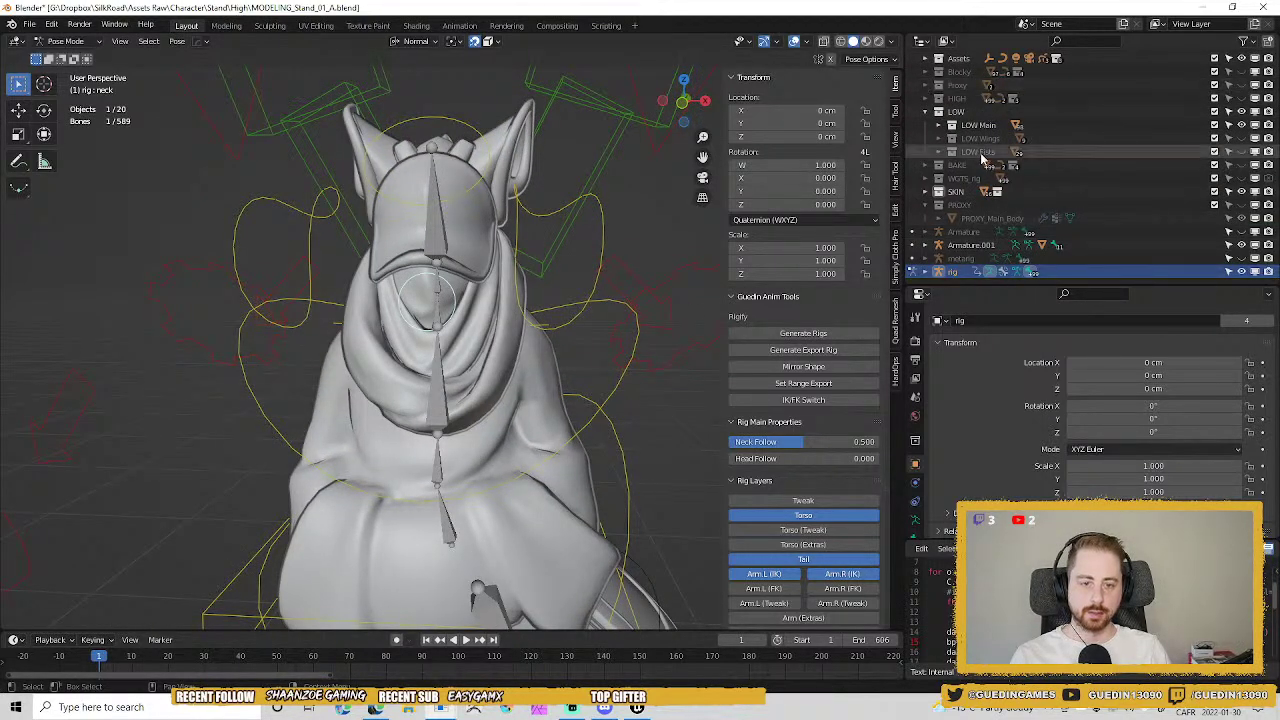
{"action": "left_click", "coordinate": [1249, 205]}
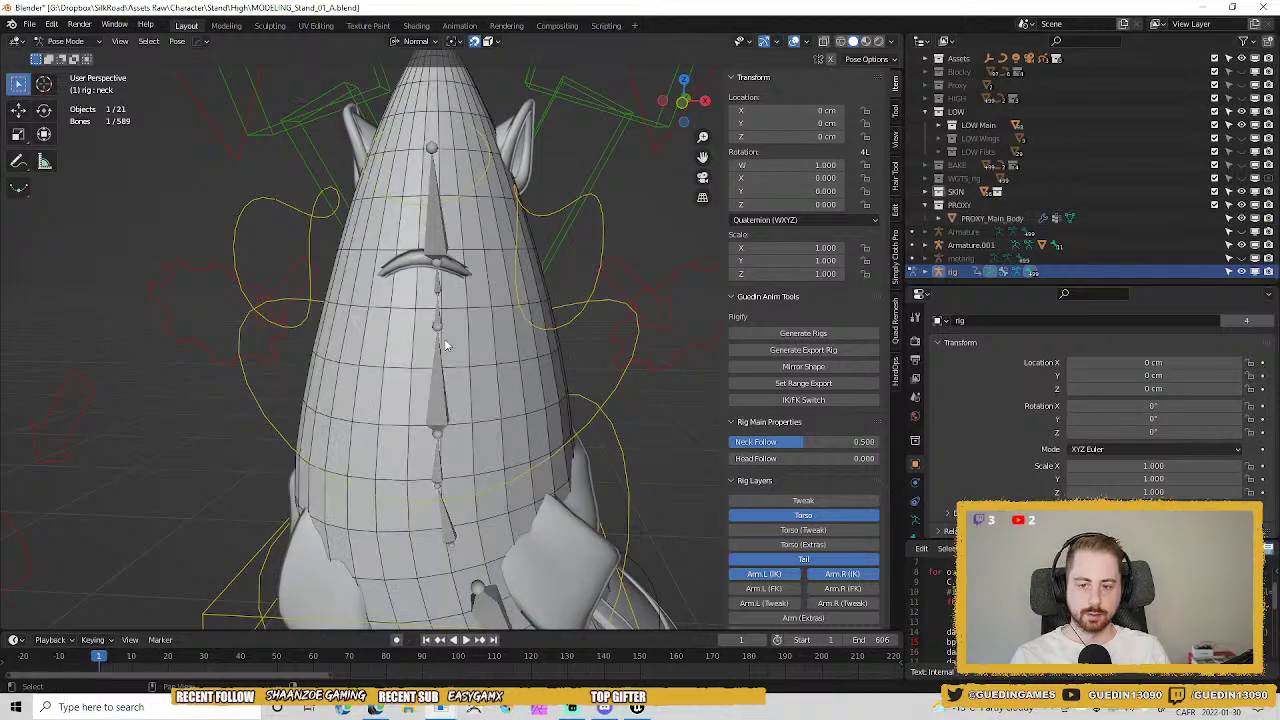
{"action": "key", "text": "ctrl+Tab"}
{"action": "left_click", "coordinate": [503, 389]}
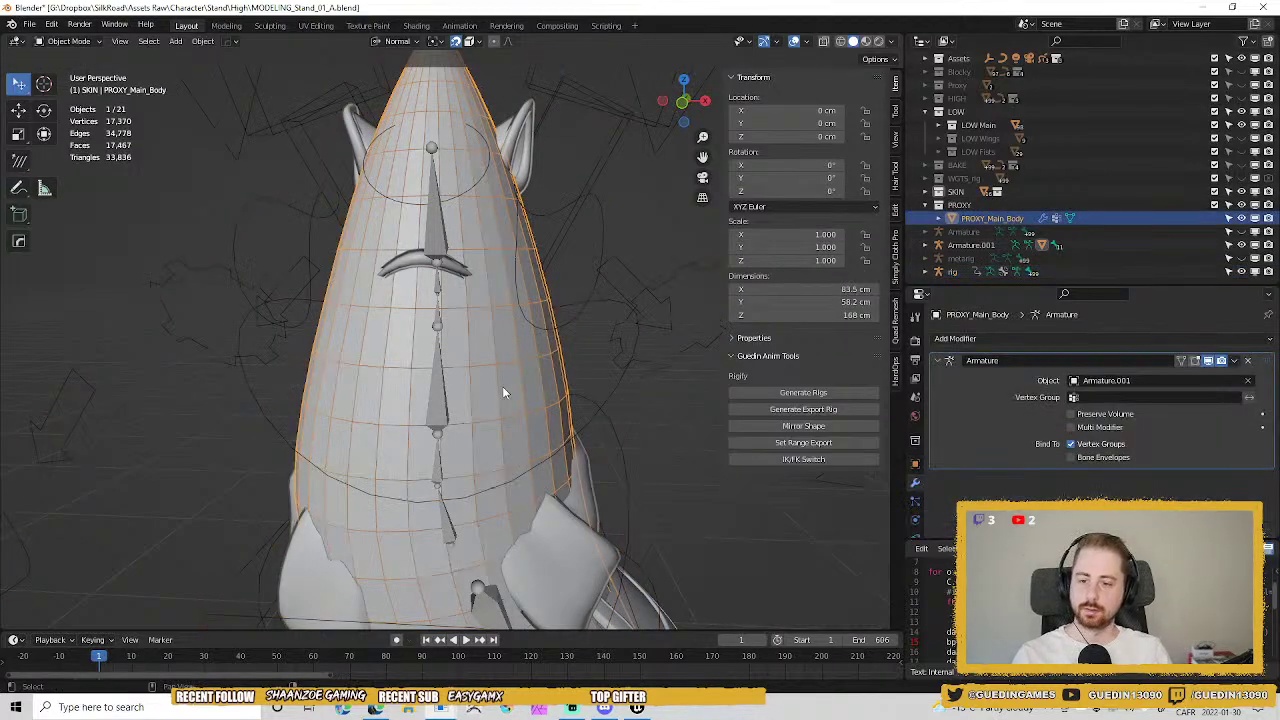
{"action": "middle_click_drag", "start_coordinate": [503, 389], "coordinate": [629, 472]}
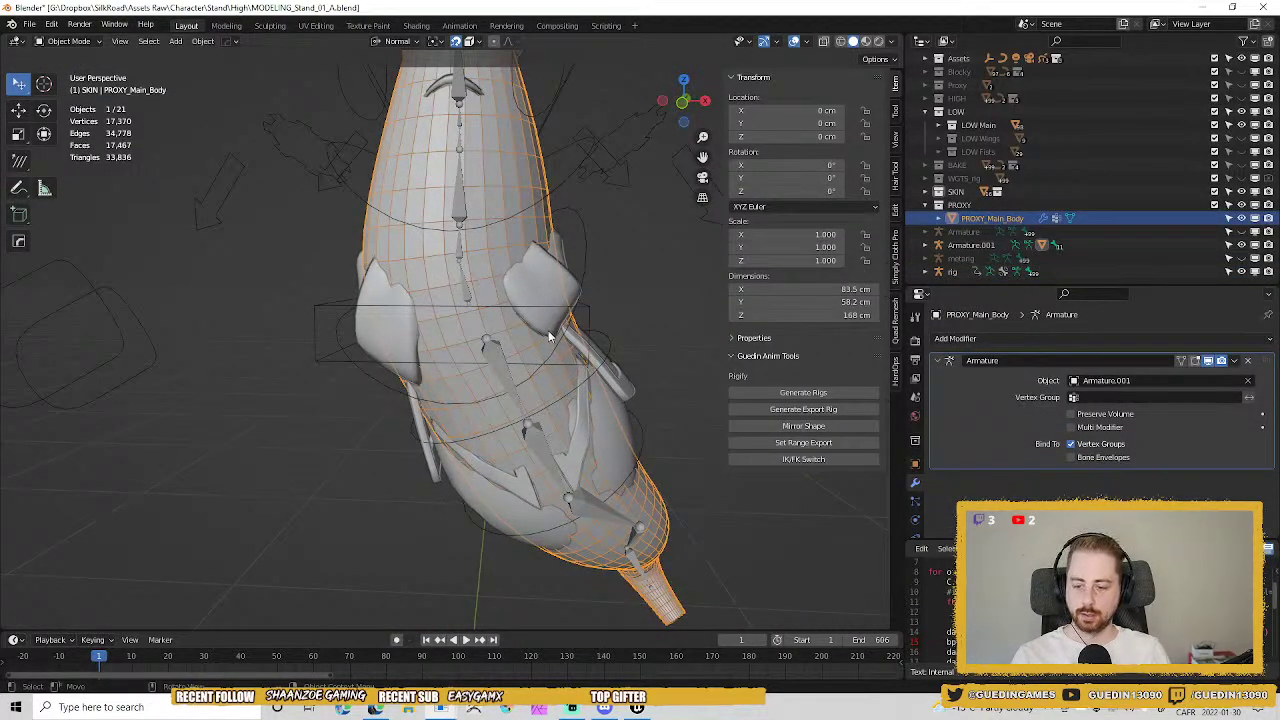
Clear the rotation of all the rig's controls in Pose Mode.
{"action": "left_click", "coordinate": [585, 318]}
{"action": "key", "text": "ctrl+Tab"}
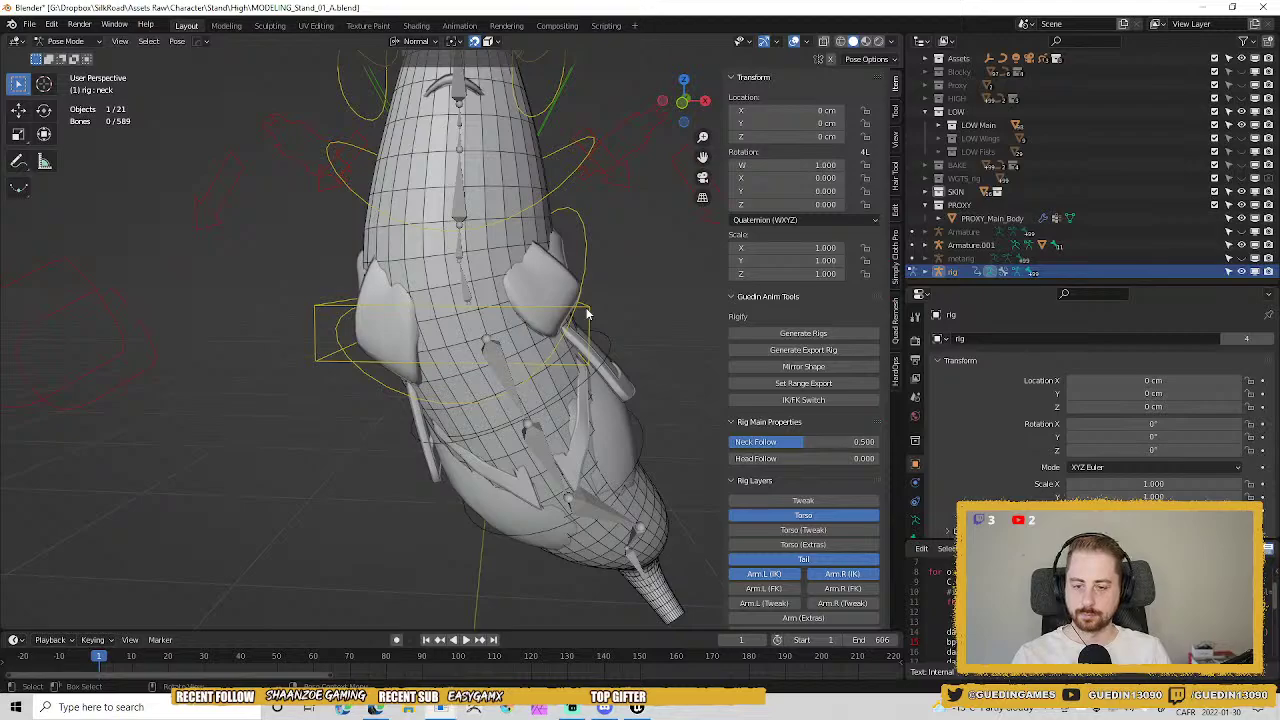
{"action": "key", "text": "a"}
{"action": "key", "text": "alt+r"}
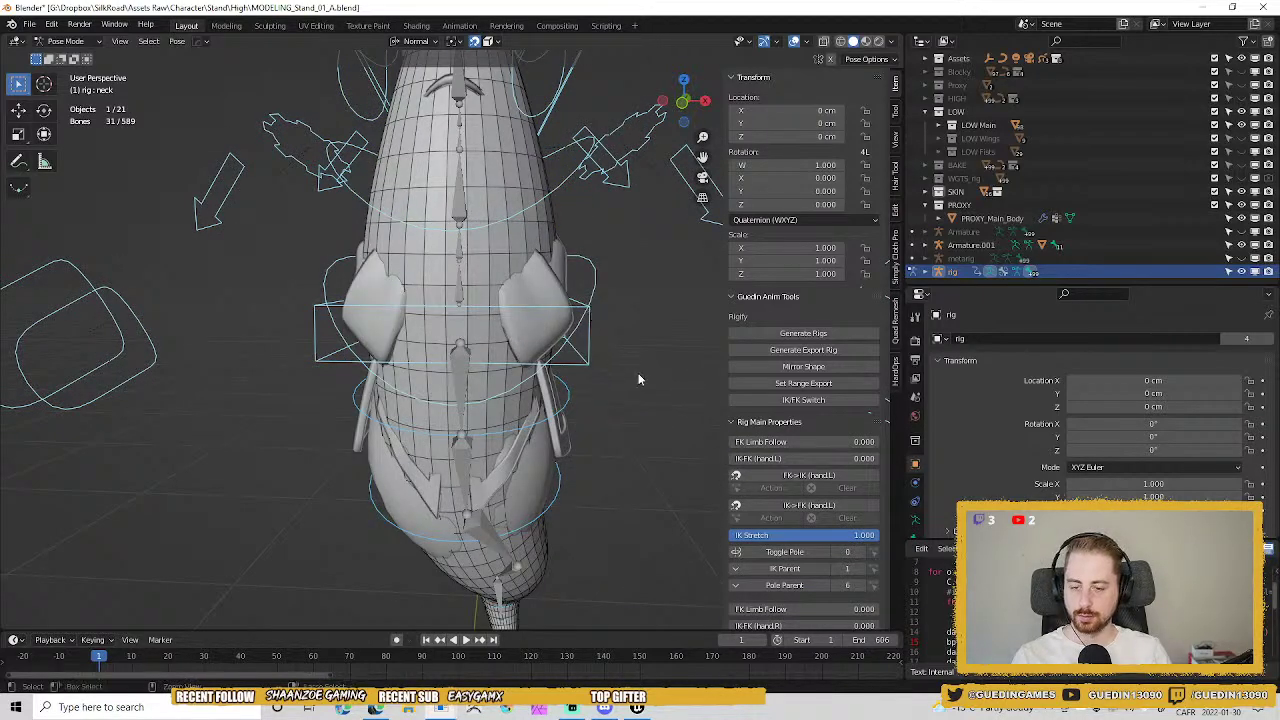
Put PROXY_Main_Body into Weight Paint mode with Armature.001 also selected, and make the spine.001 bone's weights active.
{"action": "key", "text": "ctrl+Tab"}
{"action": "left_click", "coordinate": [548, 215]}
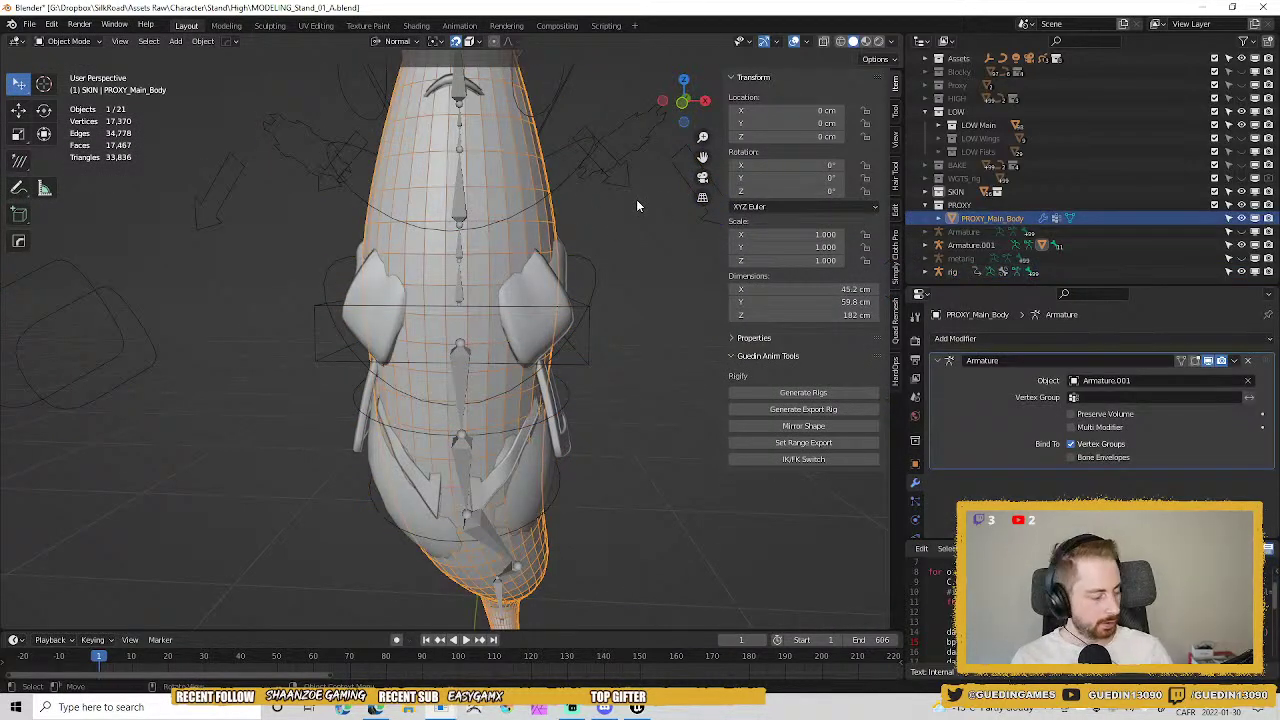
{"action": "middle_click_drag", "start_coordinate": [637, 205], "coordinate": [476, 221]}
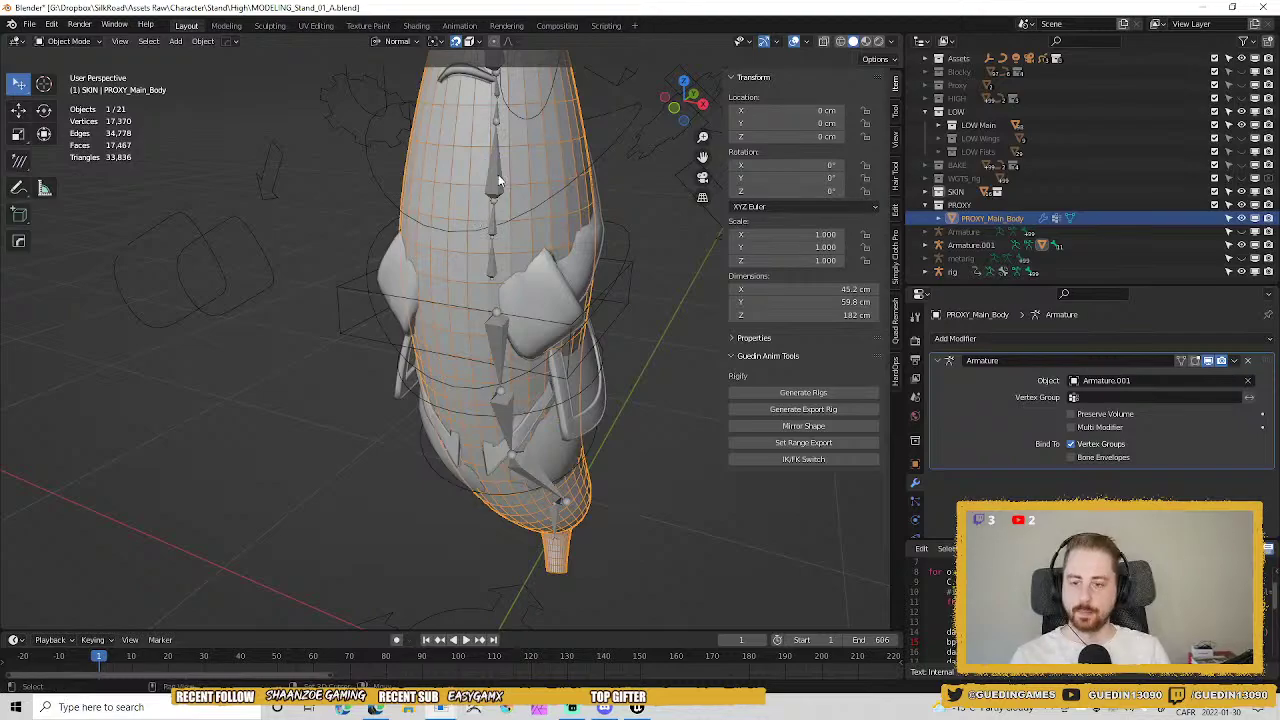
{"action": "left_click", "coordinate": [500, 180]}
{"action": "middle_click_drag", "start_coordinate": [529, 168], "coordinate": [511, 268]}
{"action": "key", "text": "ctrl+Tab"}
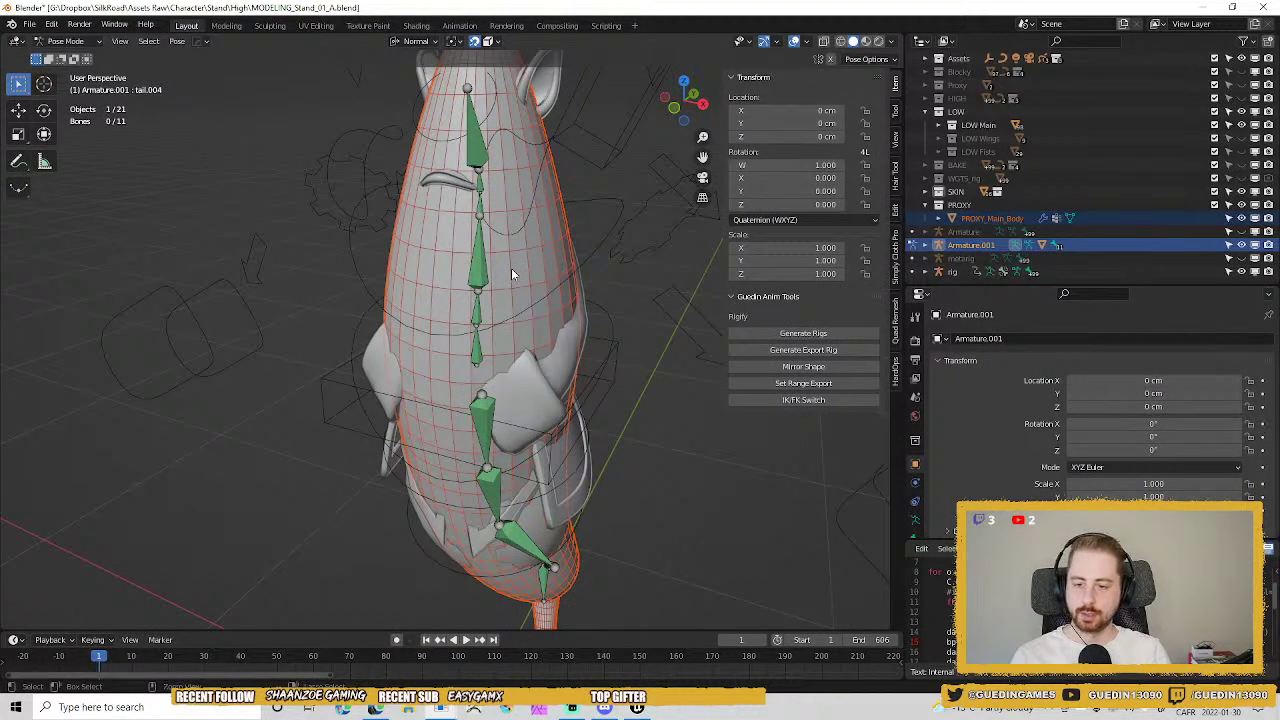
{"action": "key", "text": "ctrl+Tab"}
{"action": "left_click", "coordinate": [528, 262]}
{"action": "key", "text": "ctrl+Tab"}
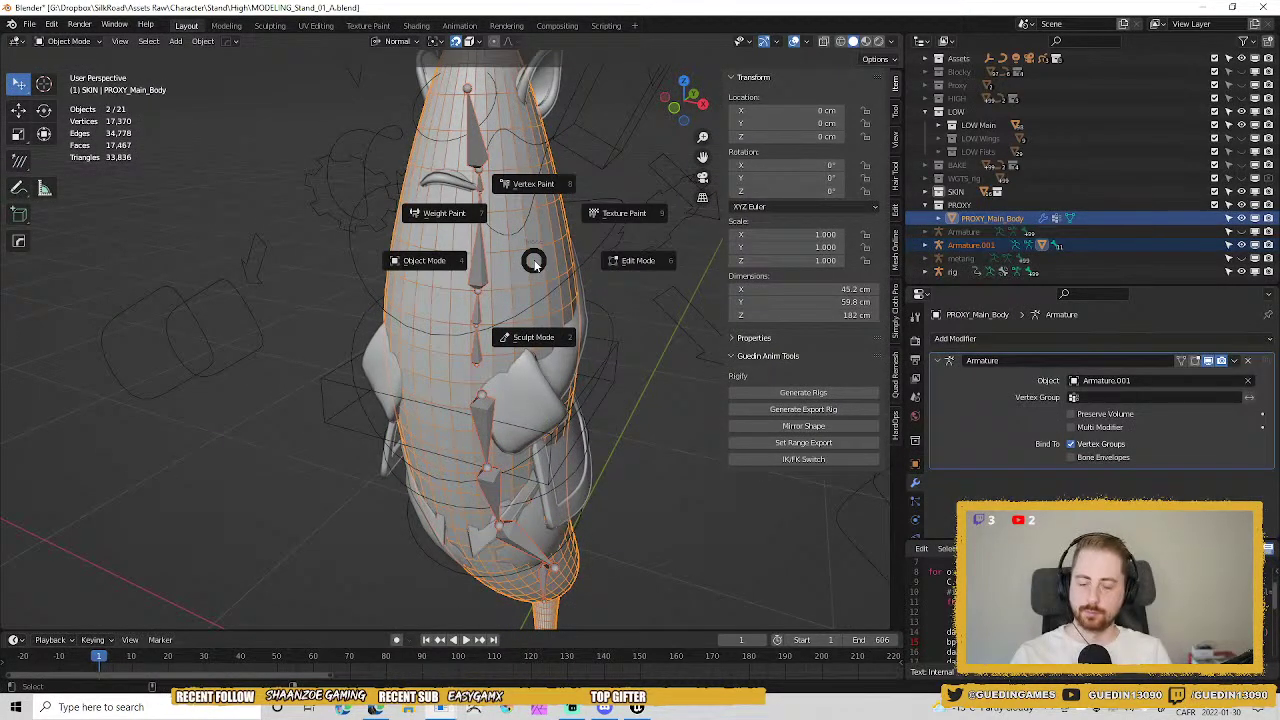
{"action": "left_click", "coordinate": [477, 215]}
{"action": "mouse_move", "coordinate": [477, 215]}
{"action": "middle_mouse_down"}
{"action": "mouse_move", "coordinate": [455, 398]}
{"action": "mouse_move", "coordinate": [430, 418]}
{"action": "middle_mouse_up"}
{"action": "left_click", "coordinate": [458, 405], "text": "ctrl"}
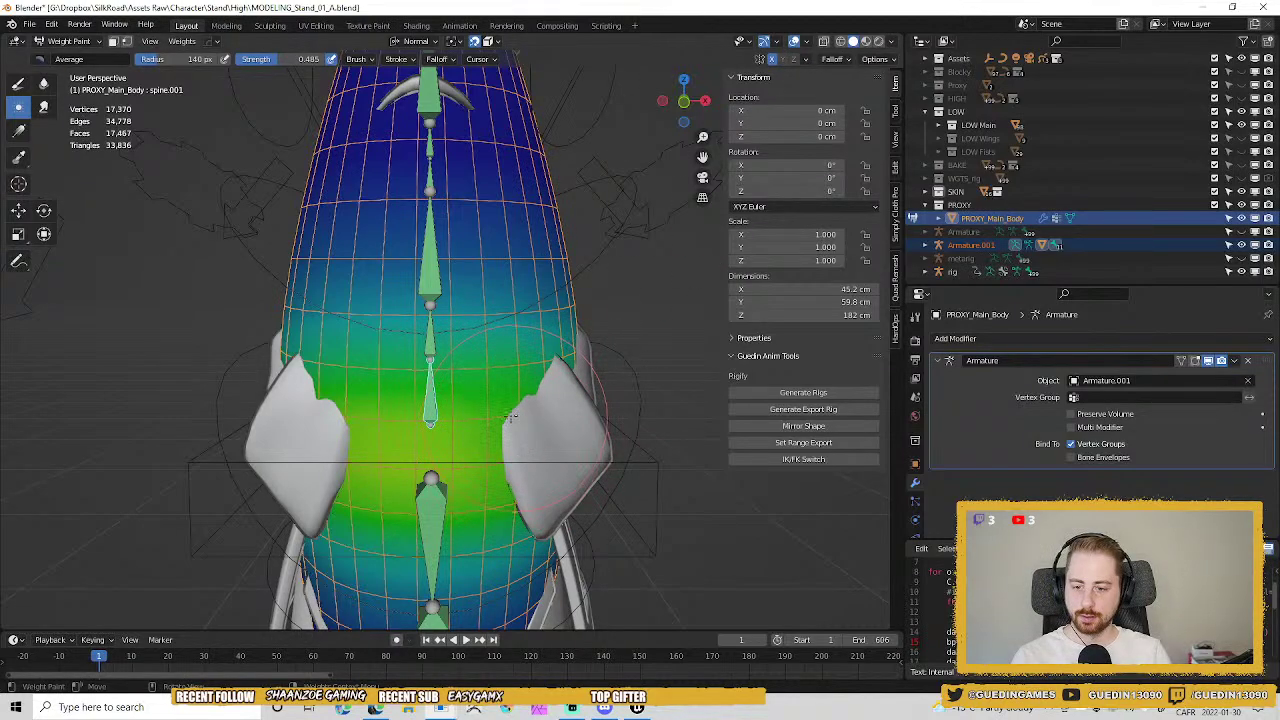
Switch to the Draw brush and make a trial stroke at weight 1.000 on the waist, undoing it.
{"action": "left_click", "coordinate": [18, 84]}
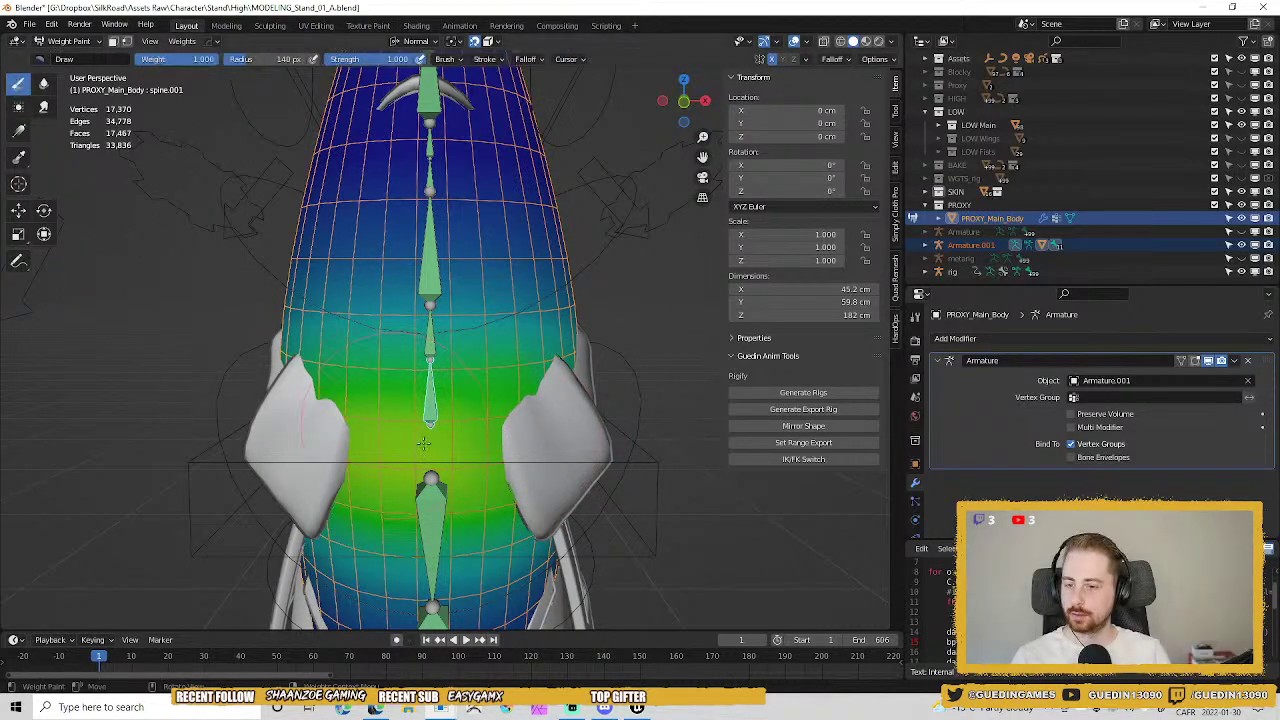
{"action": "left_click_drag", "start_coordinate": [430, 440], "coordinate": [530, 390]}
{"action": "key", "text": "ctrl+z"}
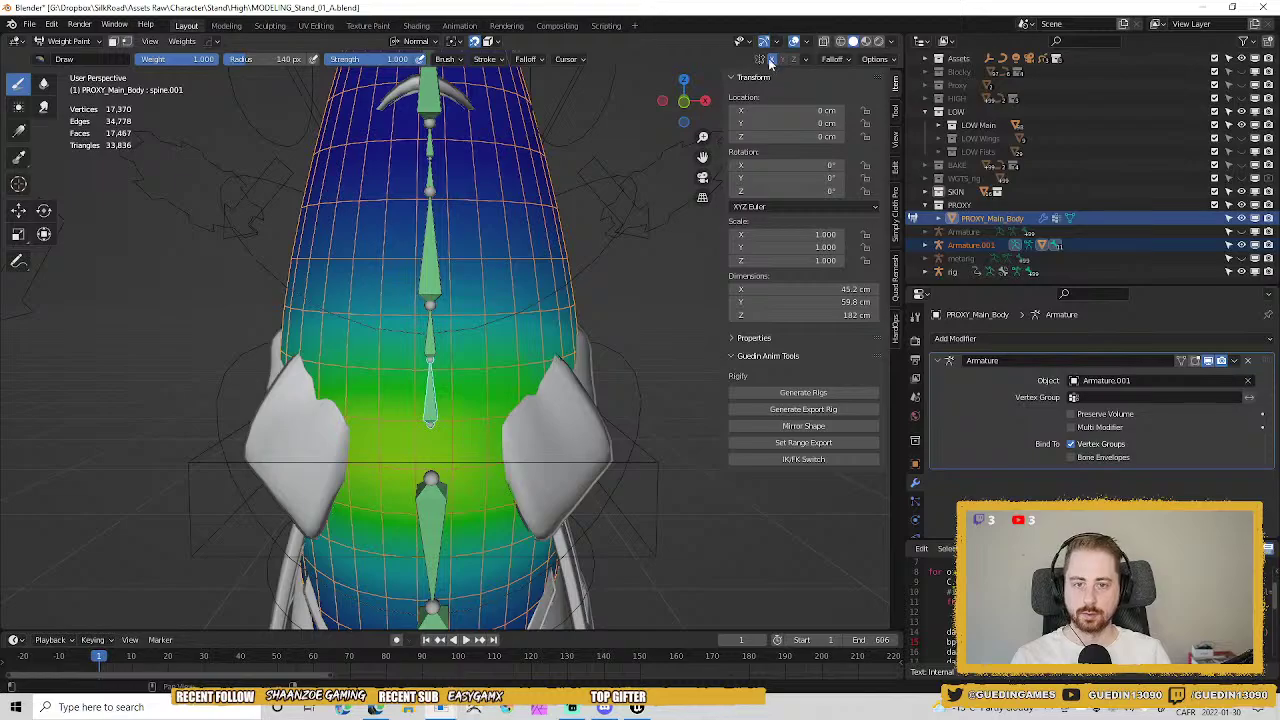
Set the weight tools' symmetry search distance to 10.0 for PROXY_Main_Body.
{"action": "mouse_move", "coordinate": [557, 443]}
{"action": "middle_mouse_down"}
{"action": "mouse_move", "coordinate": [443, 586]}
{"action": "mouse_move", "coordinate": [462, 295]}
{"action": "mouse_move", "coordinate": [476, 345]}
{"action": "mouse_move", "coordinate": [496, 303]}
{"action": "mouse_move", "coordinate": [533, 463]}
{"action": "mouse_move", "coordinate": [516, 135]}
{"action": "mouse_move", "coordinate": [513, 297]}
{"action": "middle_mouse_up"}
{"action": "key", "text": "ctrl+w"}
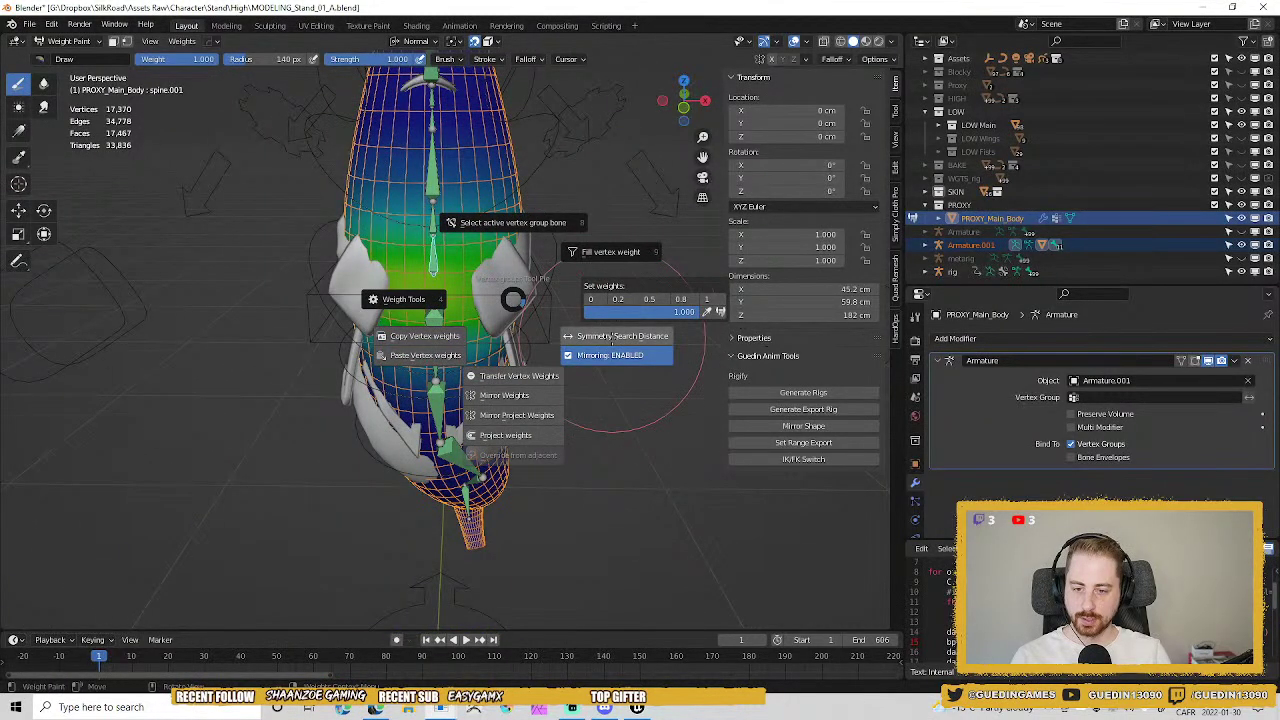
{"action": "left_click", "coordinate": [613, 346]}
{"action": "scroll", "coordinate": [413, 440], "scroll_direction": "up", "scroll_amount": 3}
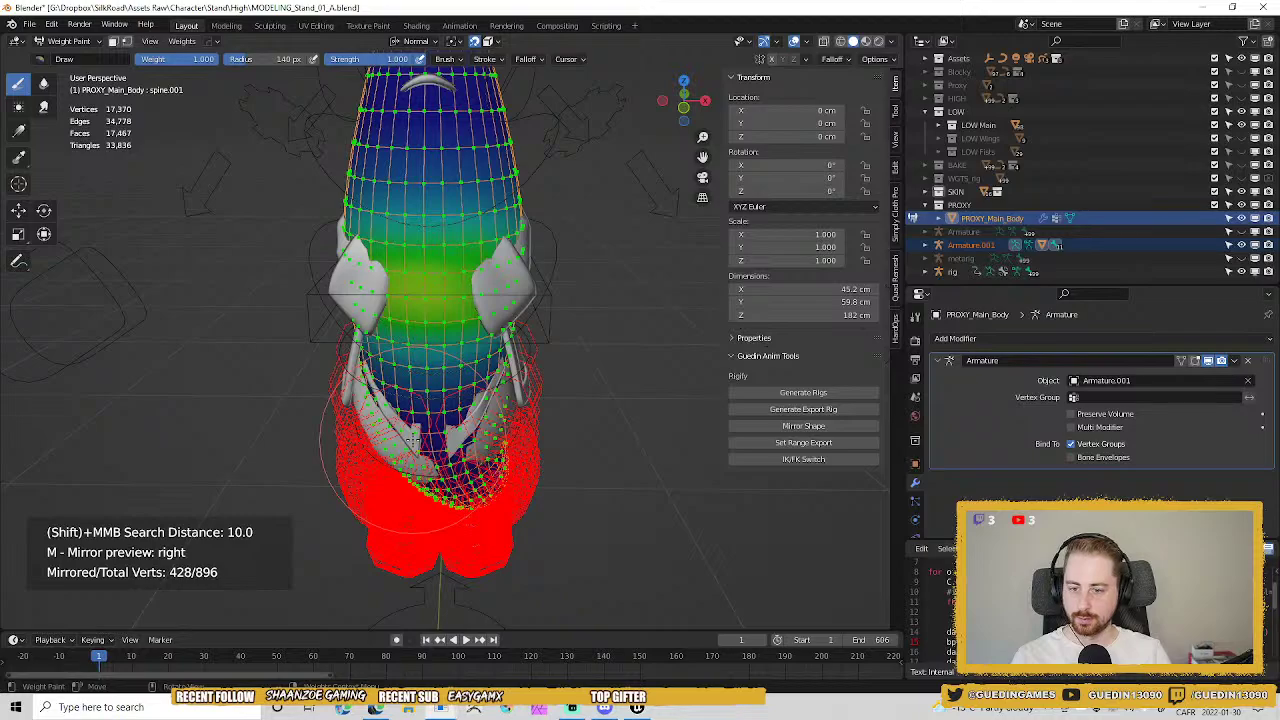
{"action": "scroll", "coordinate": [413, 440], "scroll_direction": "down", "scroll_amount": 2}
{"action": "scroll", "coordinate": [413, 440], "scroll_direction": "up", "scroll_amount": 2}
{"action": "left_click", "coordinate": [413, 440]}
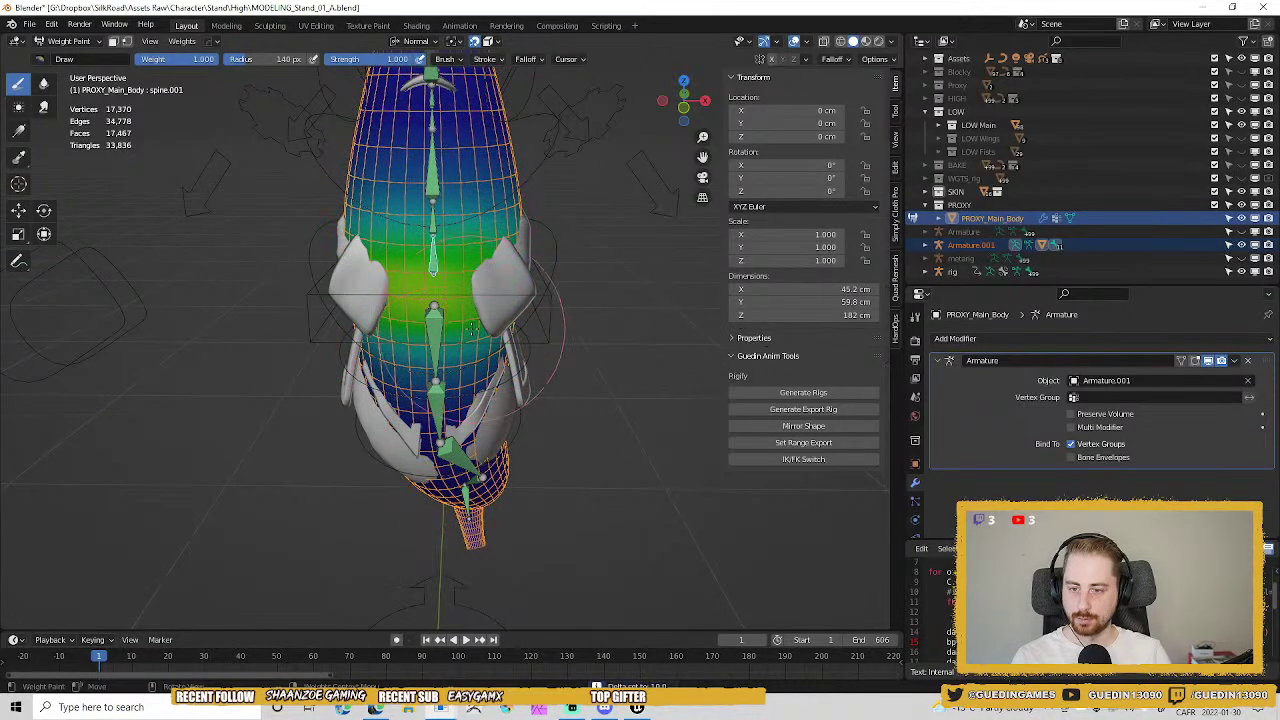
Try another full-weight stroke across the waist to check weight mirroring, and undo it.
{"action": "key", "text": "ctrl+z"}
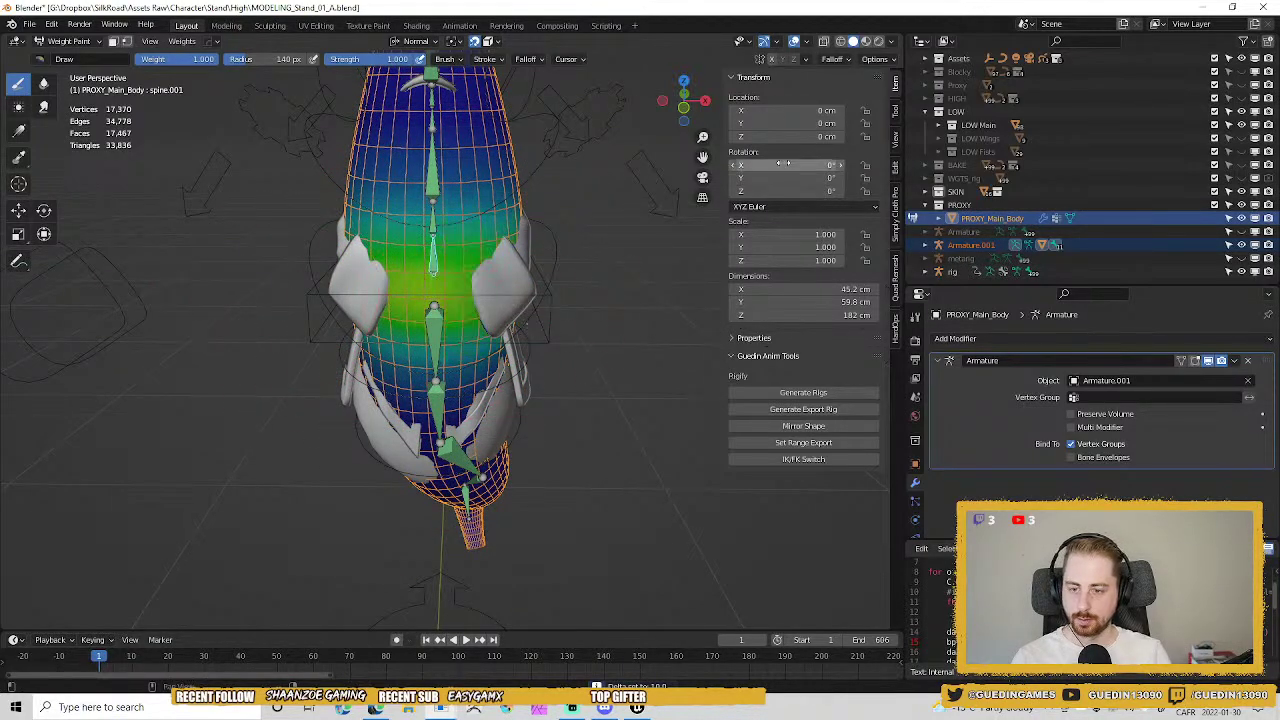
{"action": "key", "text": "w"}
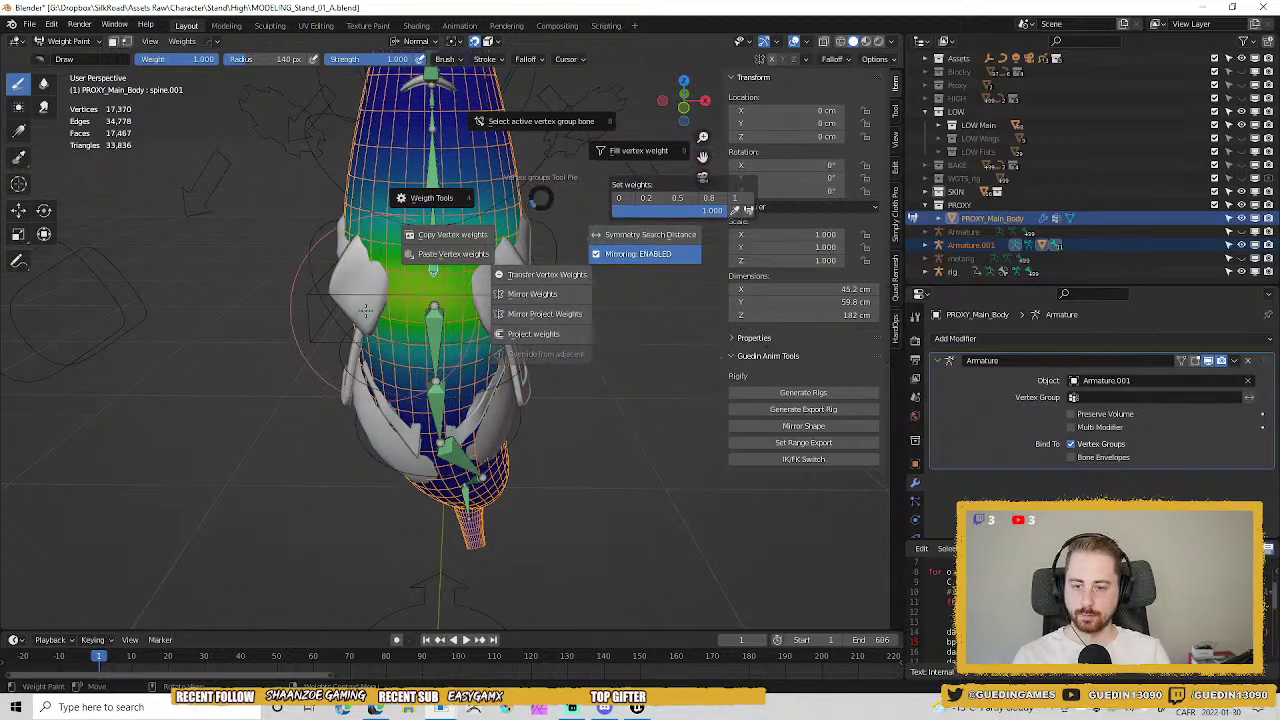
{"action": "left_click", "coordinate": [388, 292]}
{"action": "mouse_move", "coordinate": [450, 280]}
{"action": "left_mouse_down"}
{"action": "mouse_move", "coordinate": [388, 288]}
{"action": "mouse_move", "coordinate": [504, 288]}
{"action": "left_mouse_up"}
{"action": "key", "text": "ctrl+z"}
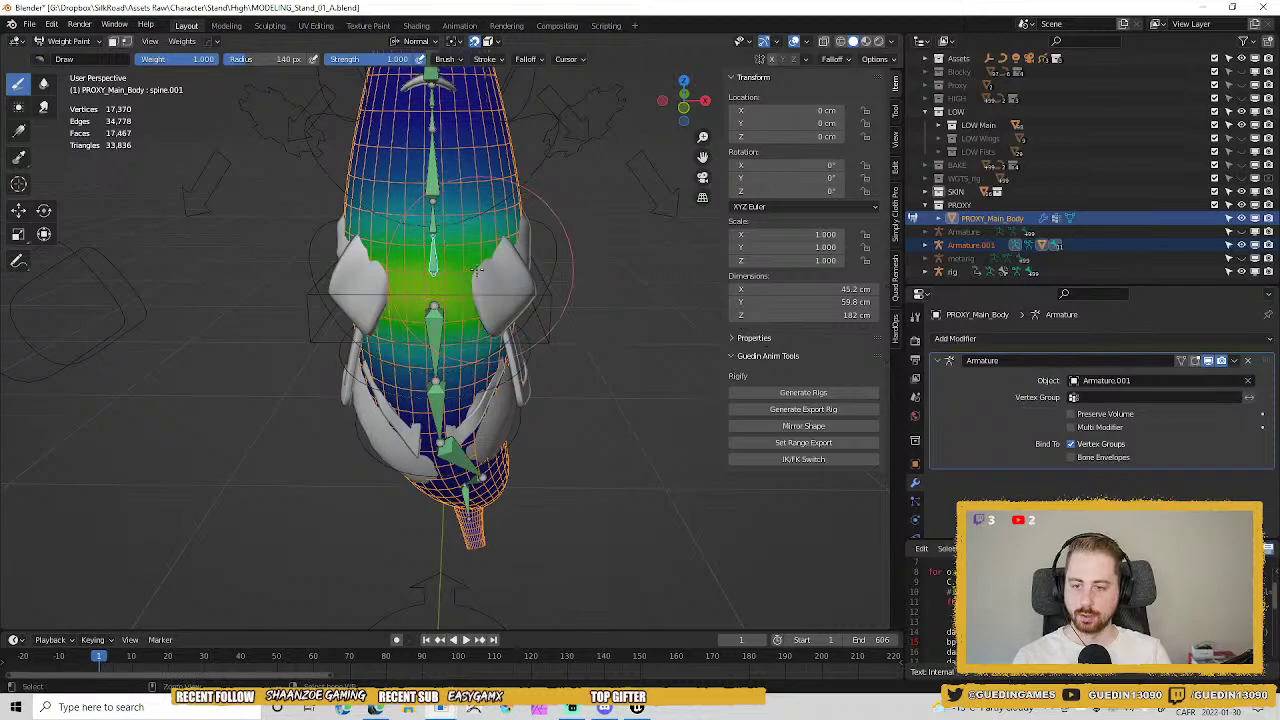
Paint spine.001 weight on one side of the waist with a 99 px Draw brush at weight 0.442.
{"action": "middle_click_drag", "start_coordinate": [490, 298], "coordinate": [490, 266]}
{"action": "key", "text": "f"}
{"action": "left_click", "coordinate": [463, 293]}
{"action": "key", "text": "shift+f"}
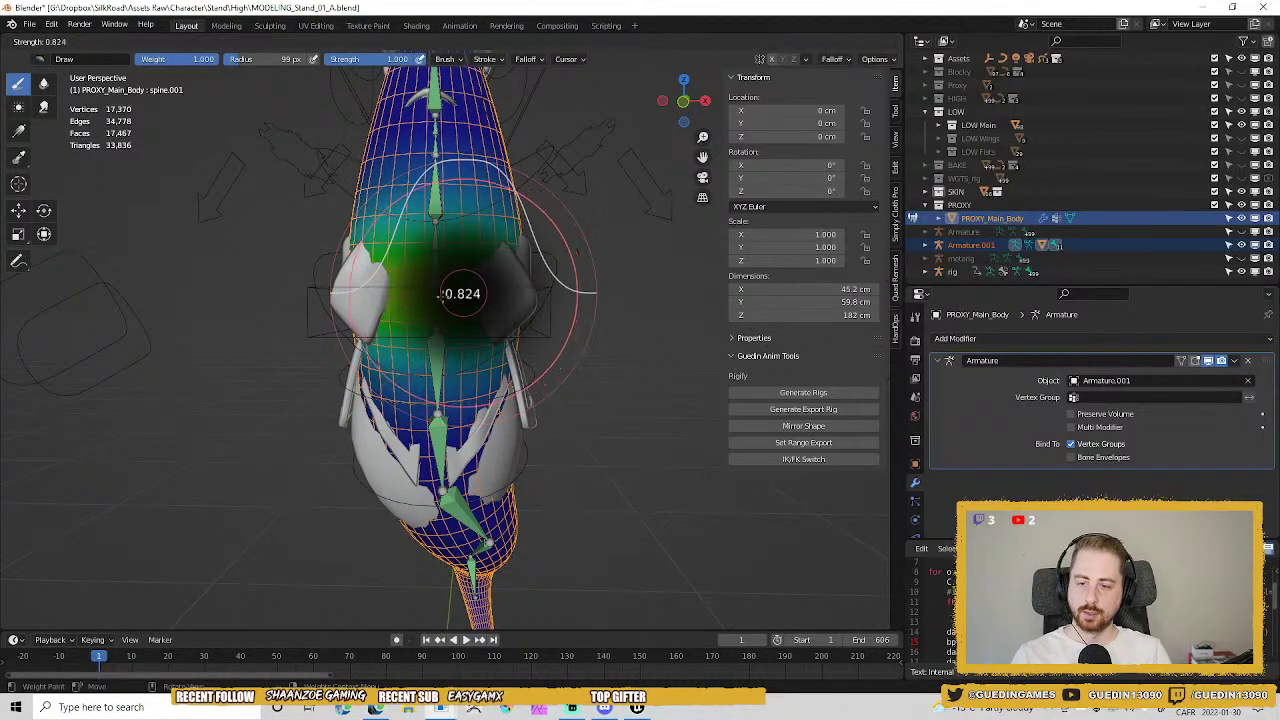
{"action": "right_click", "coordinate": [408, 292]}
{"action": "key", "text": "ctrl+f"}
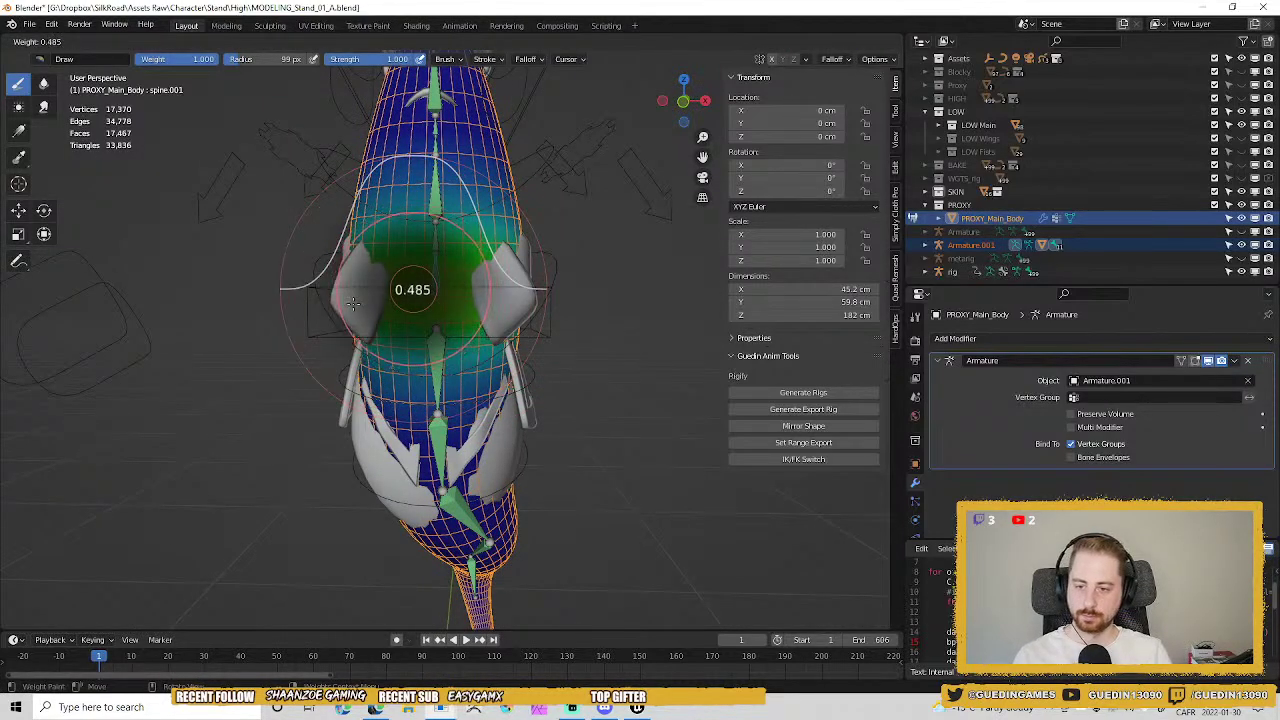
{"action": "left_click", "coordinate": [590, 317]}
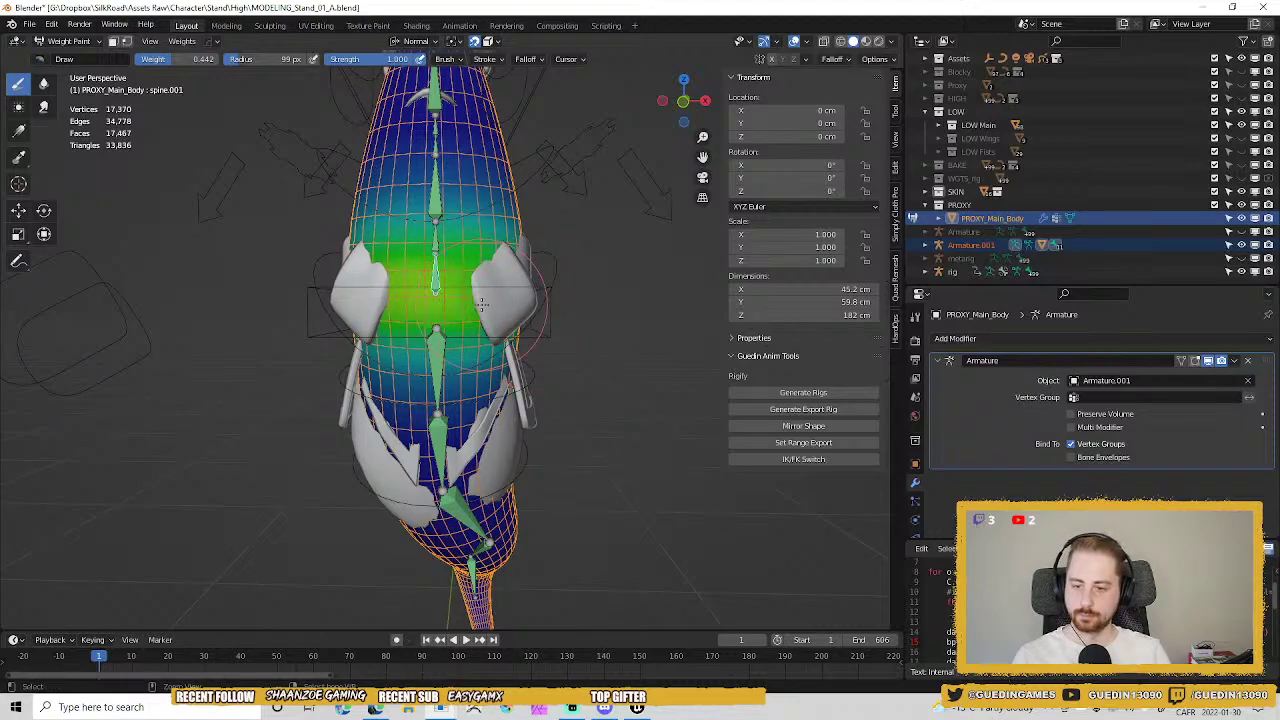
{"action": "left_click_drag", "start_coordinate": [483, 290], "coordinate": [463, 286]}
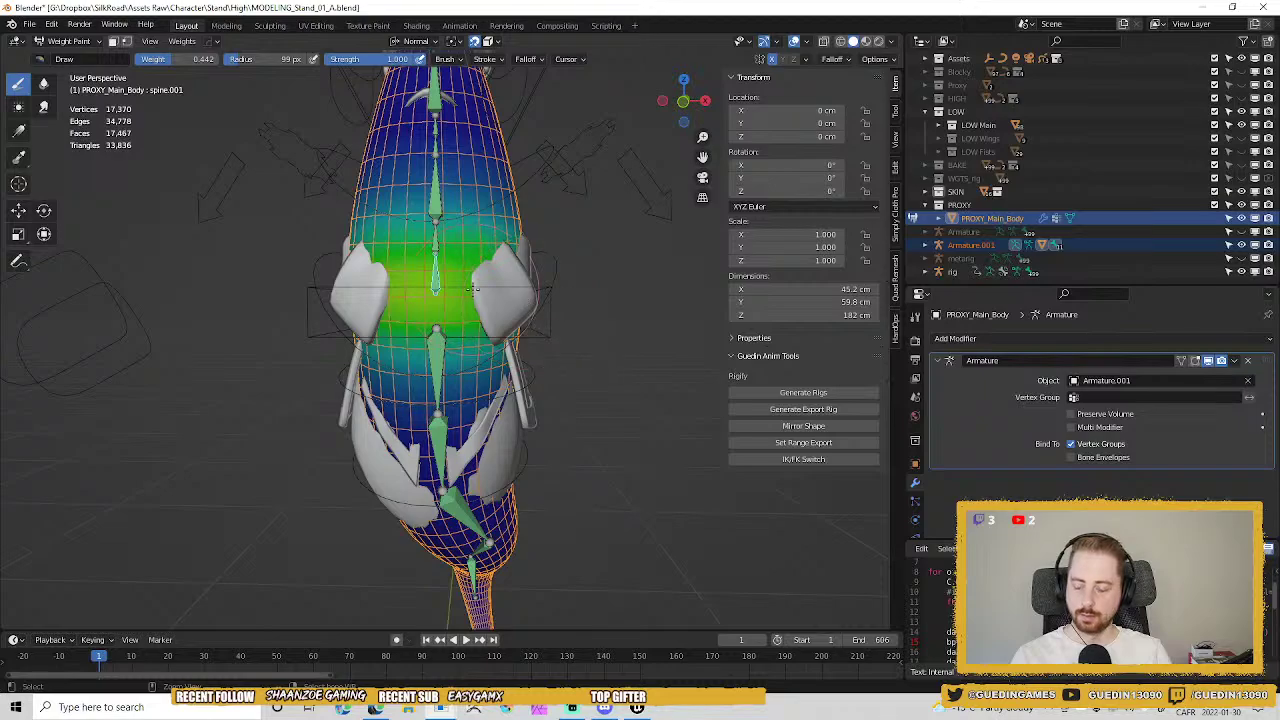
Set the brush weight to 1.000 and the symmetry search distance to 10.0.
{"action": "key", "text": "ctrl+f"}
{"action": "left_click", "coordinate": [499, 323]}
{"action": "key", "text": "ctrl+w"}
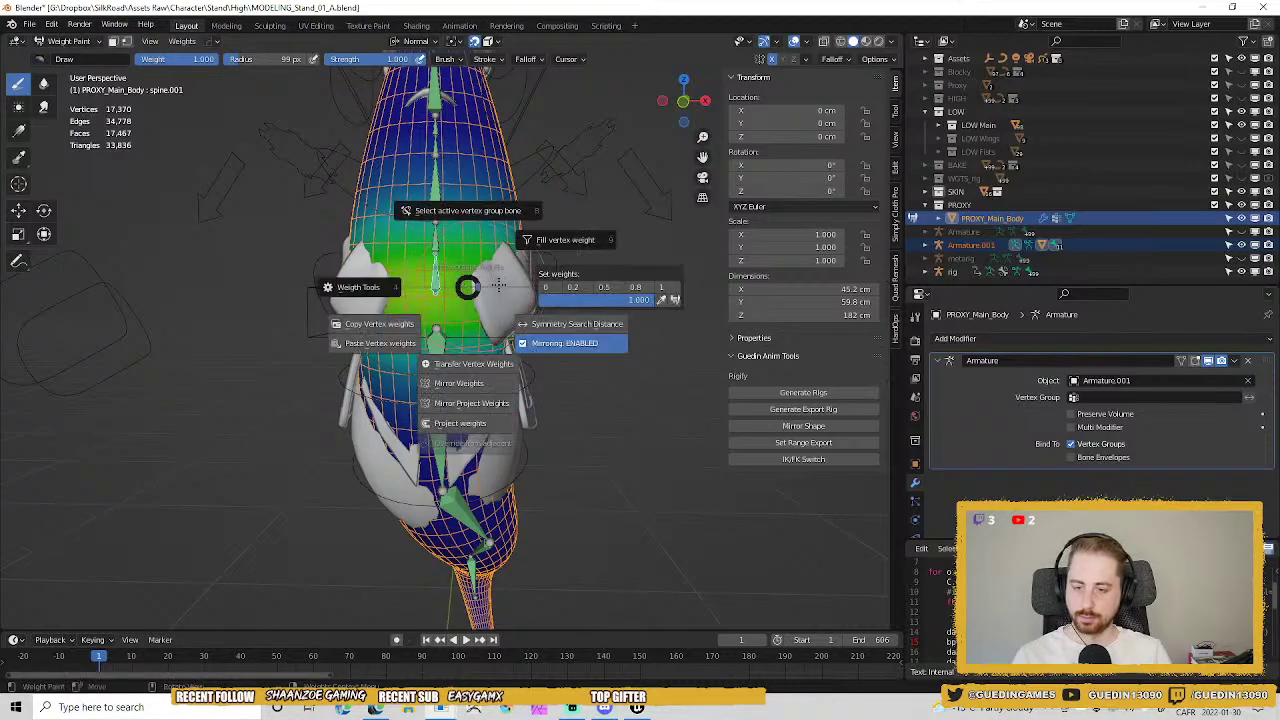
{"action": "left_click", "coordinate": [555, 324]}
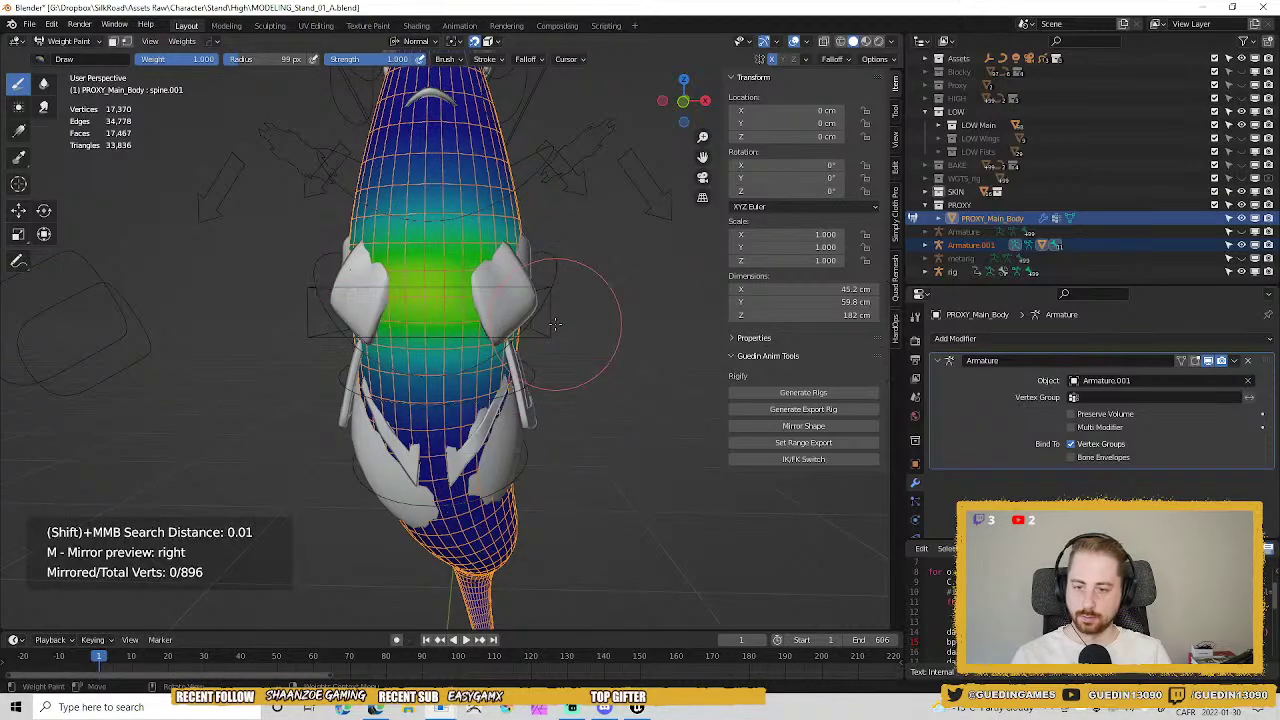
{"action": "scroll", "coordinate": [480, 324], "scroll_direction": "up", "scroll_amount": 2}
{"action": "left_click", "coordinate": [480, 324]}
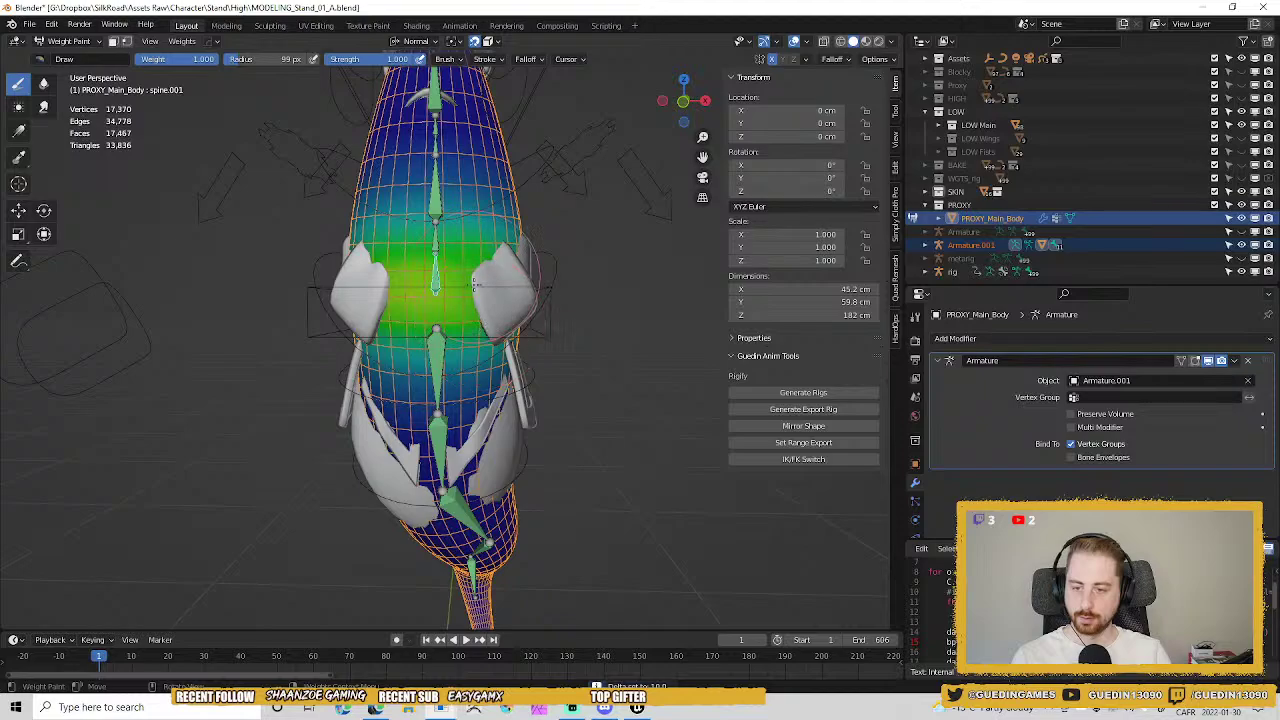
Paint a full-weight spine.001 stroke on one side of the waist and preview the mirrored vertices at search distance 10.0.
{"action": "left_click_drag", "start_coordinate": [475, 283], "coordinate": [481, 312]}
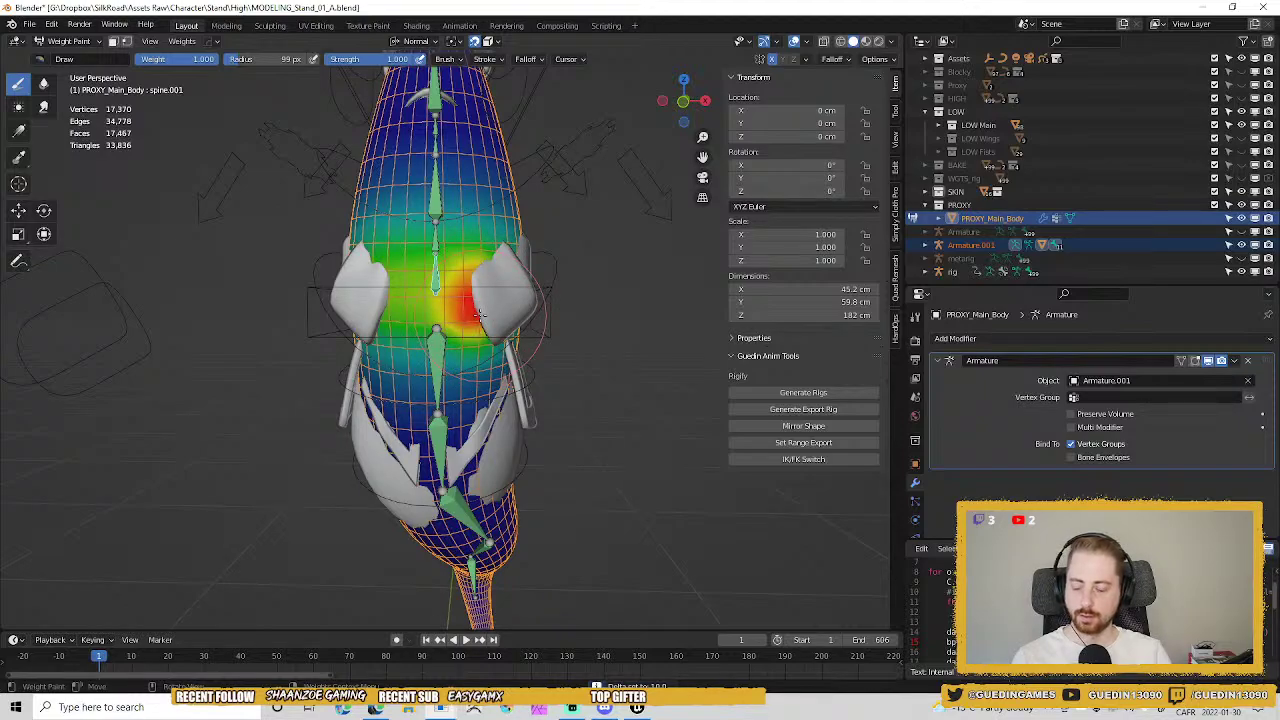
{"action": "key", "text": "ctrl+w"}
{"action": "left_click", "coordinate": [588, 352]}
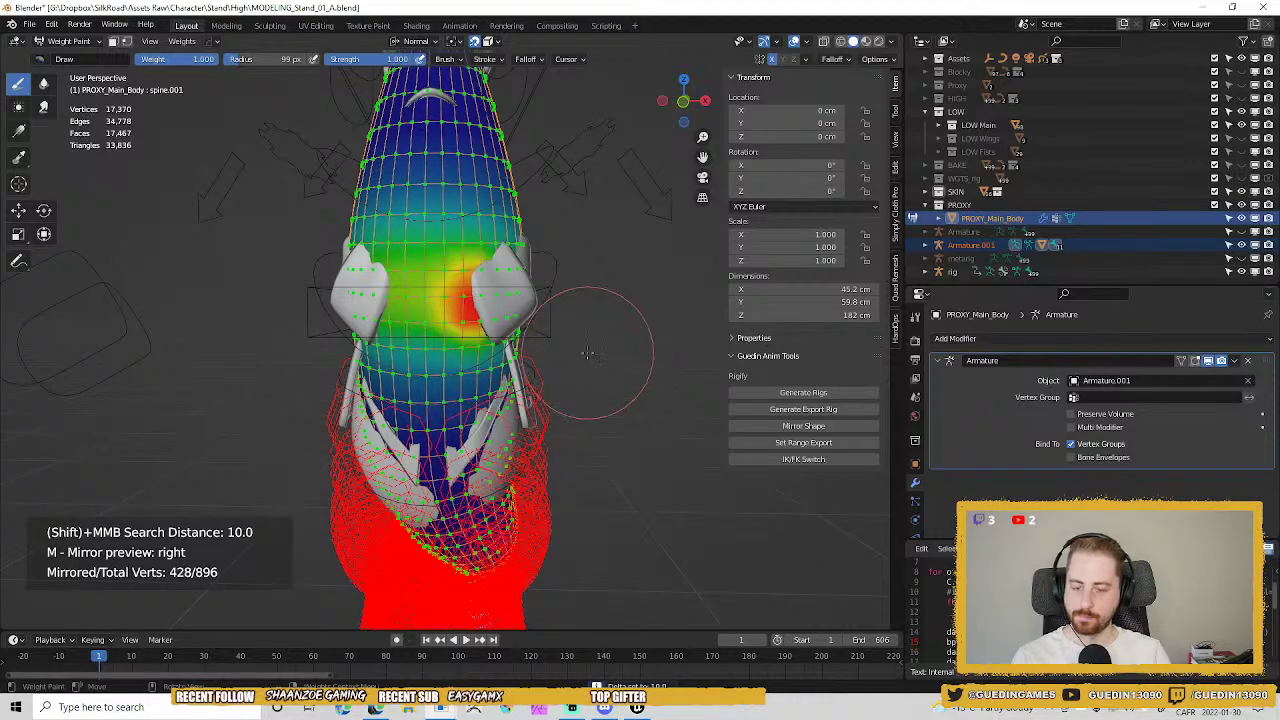
{"action": "left_click", "coordinate": [590, 354]}
Try mirroring the spine.001 weights across the waist several times, and undo the last mirror.
{"action": "key", "text": "ctrl+w"}
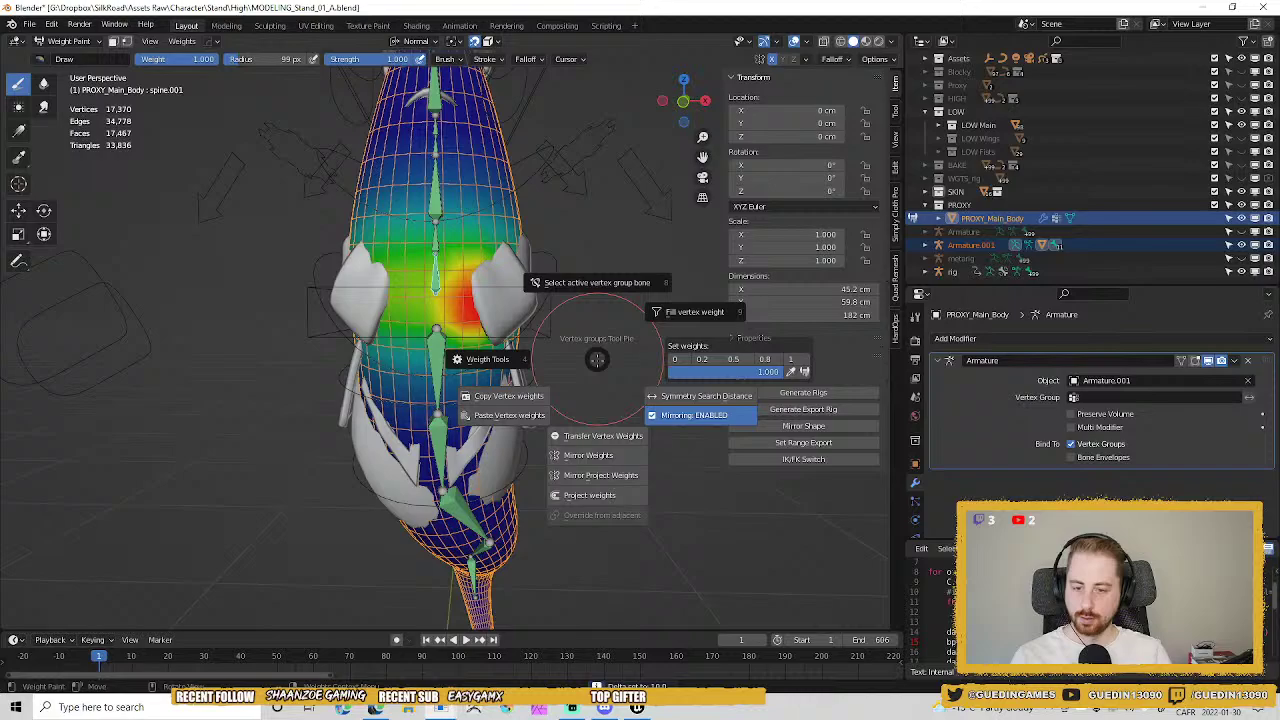
{"action": "left_click", "coordinate": [608, 452]}
{"action": "key", "text": "ctrl+w"}
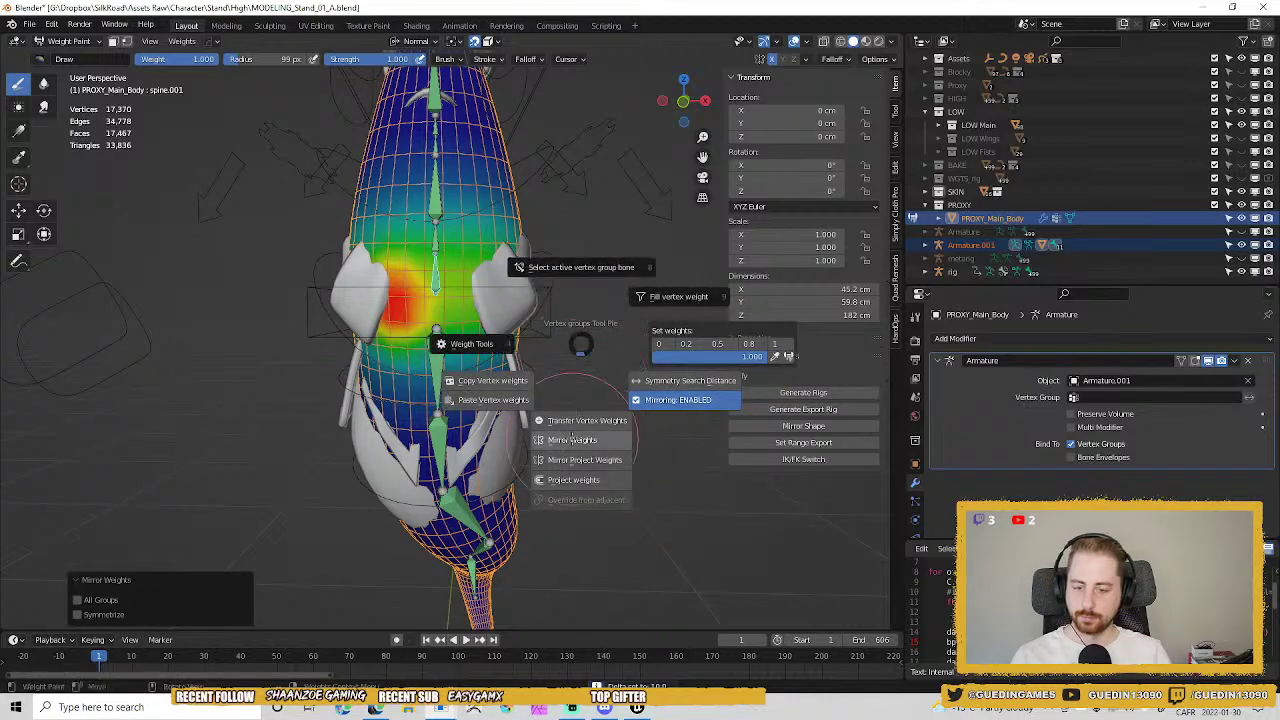
{"action": "left_click", "coordinate": [575, 439]}
{"action": "key", "text": "ctrl+w"}
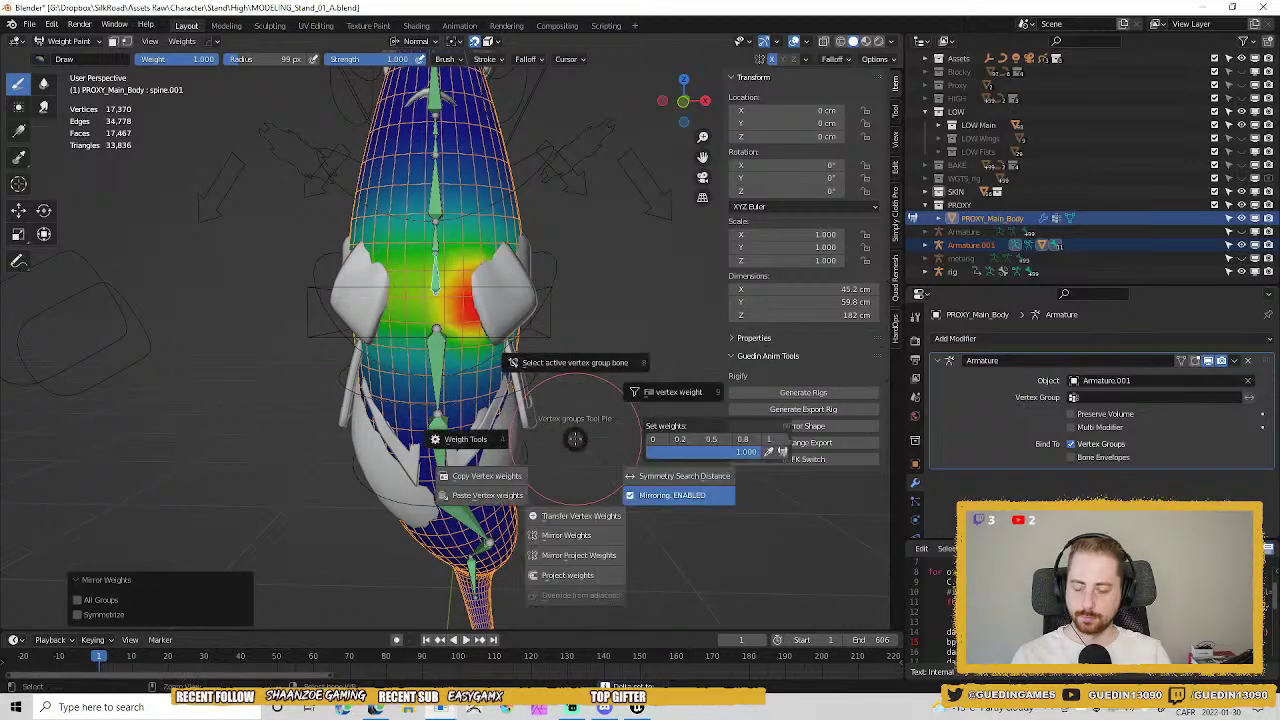
{"action": "left_click", "coordinate": [601, 535]}
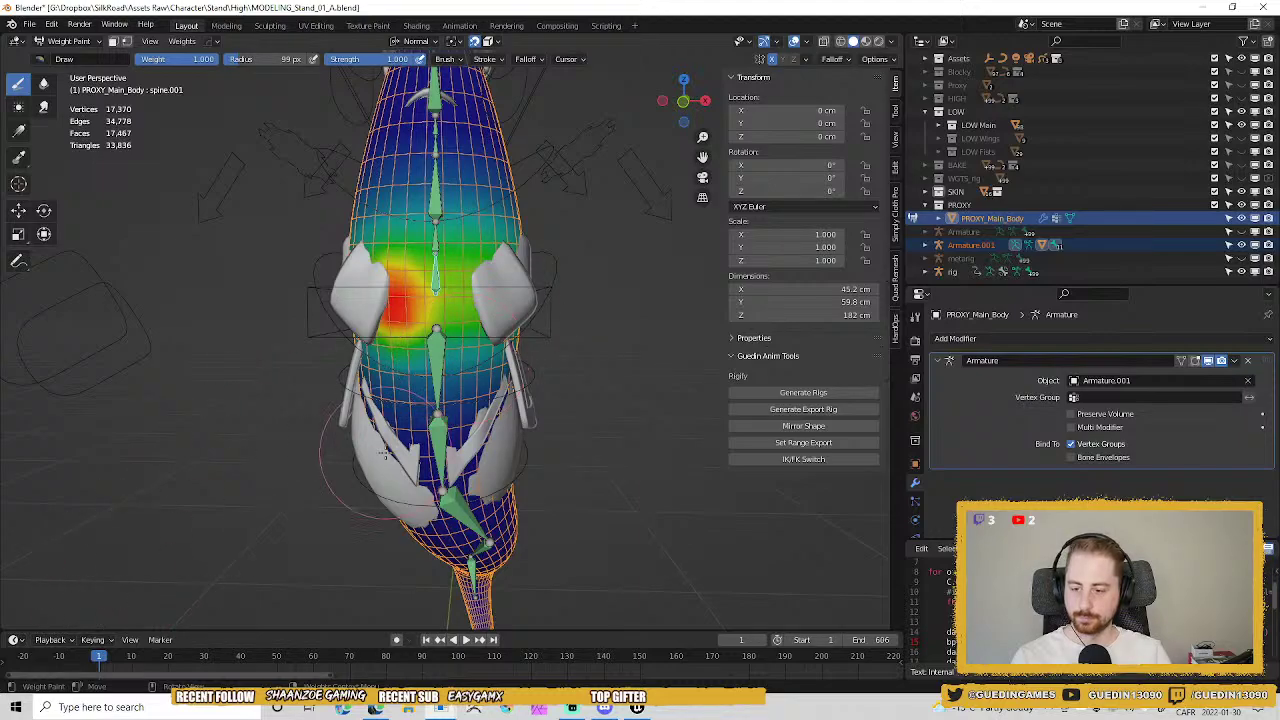
{"action": "key", "text": "ctrl+z"}
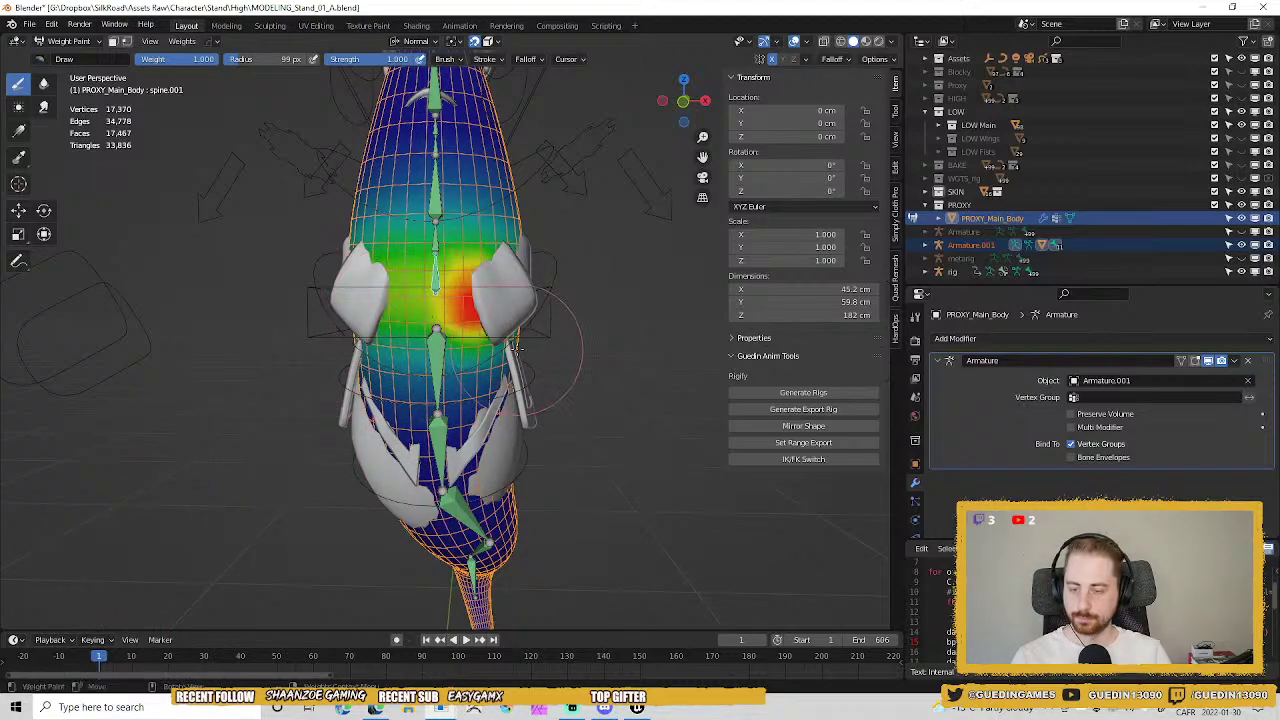
Mirror the spine.001 weights with Symmetrize enabled, extend the full weight across the front of the waist, and mirror again.
{"action": "key", "text": "ctrl+w"}
{"action": "left_click", "coordinate": [512, 445]}
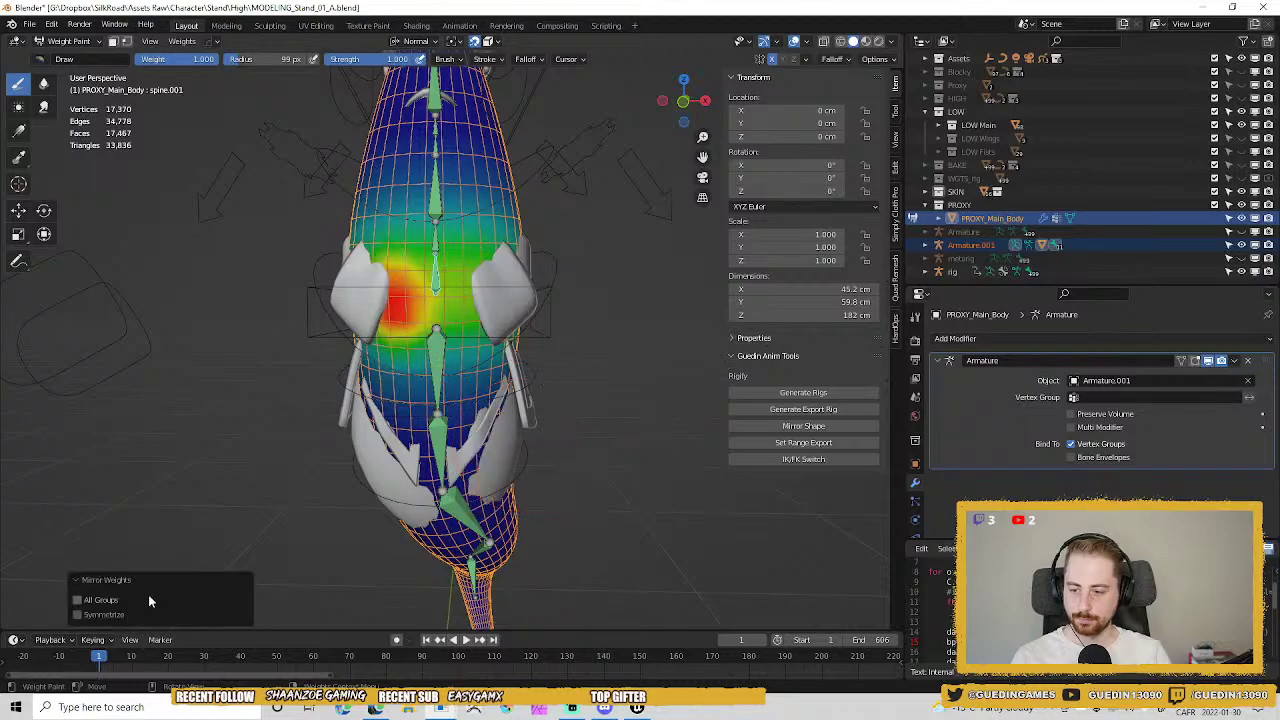
{"action": "left_click", "coordinate": [76, 614]}
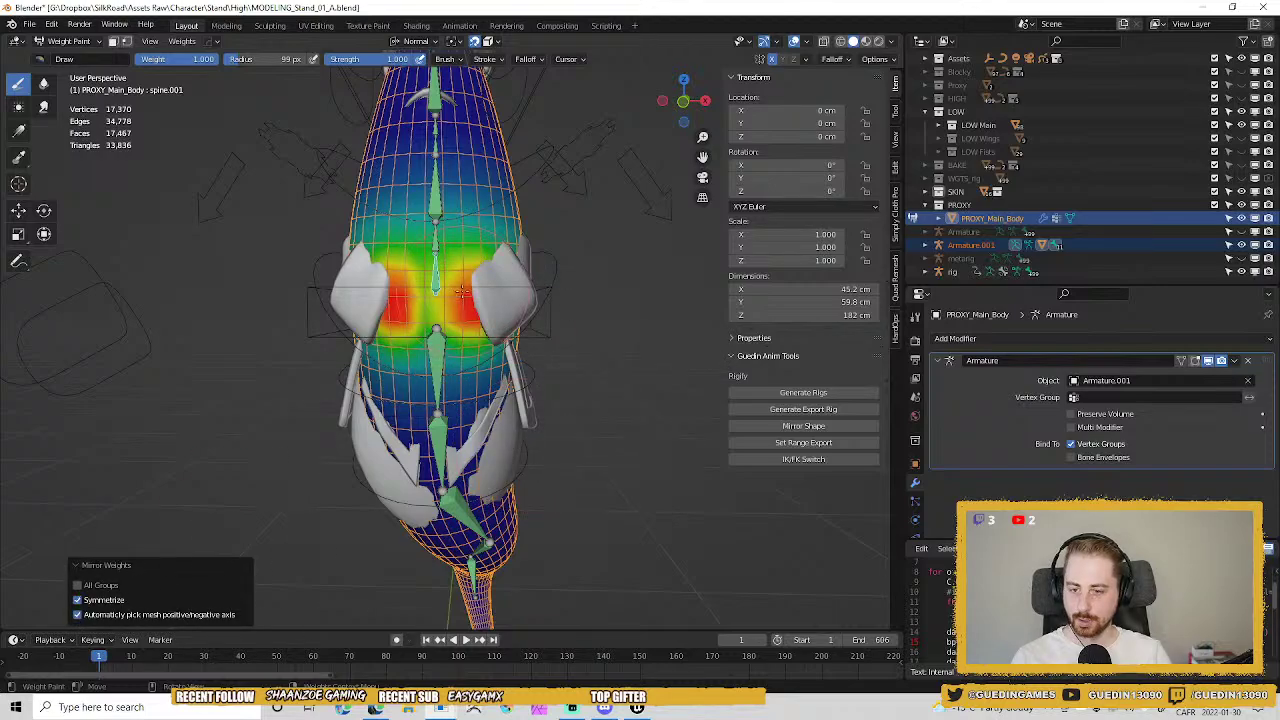
{"action": "mouse_move", "coordinate": [462, 290]}
{"action": "left_mouse_down"}
{"action": "mouse_move", "coordinate": [438, 298]}
{"action": "mouse_move", "coordinate": [507, 310]}
{"action": "left_mouse_up"}
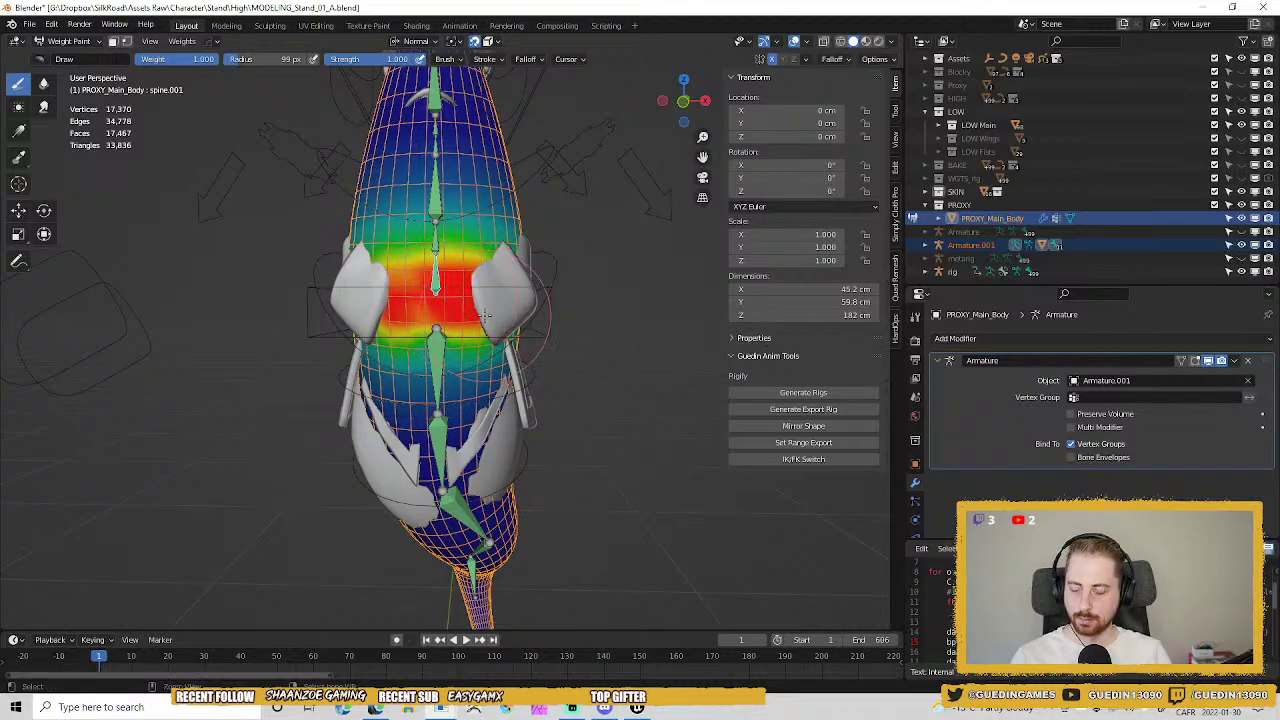
{"action": "key", "text": "shift+w"}
{"action": "left_click", "coordinate": [507, 411]}
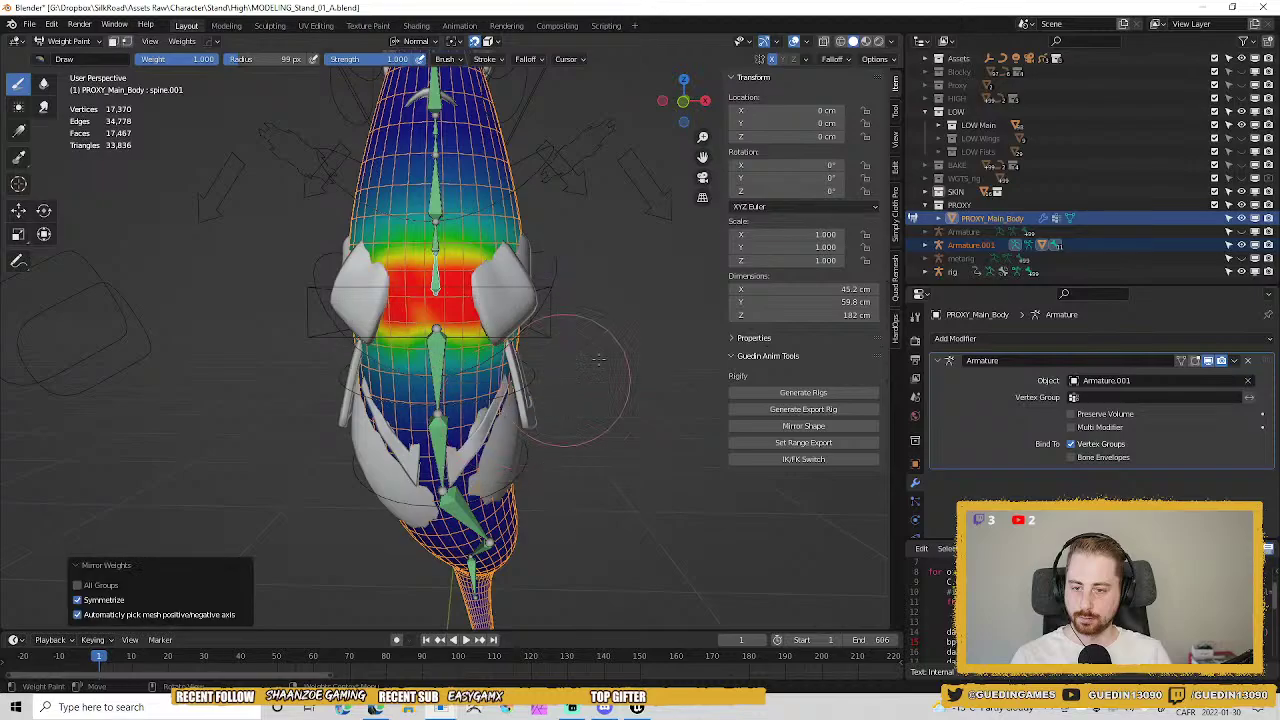
Turn on X-ray display from Object Mode, return to weight painting, and set the brush radius to 85 px.
{"action": "mouse_move", "coordinate": [590, 330]}
{"action": "middle_mouse_down"}
{"action": "mouse_move", "coordinate": [529, 244]}
{"action": "mouse_move", "coordinate": [506, 316]}
{"action": "middle_mouse_up"}
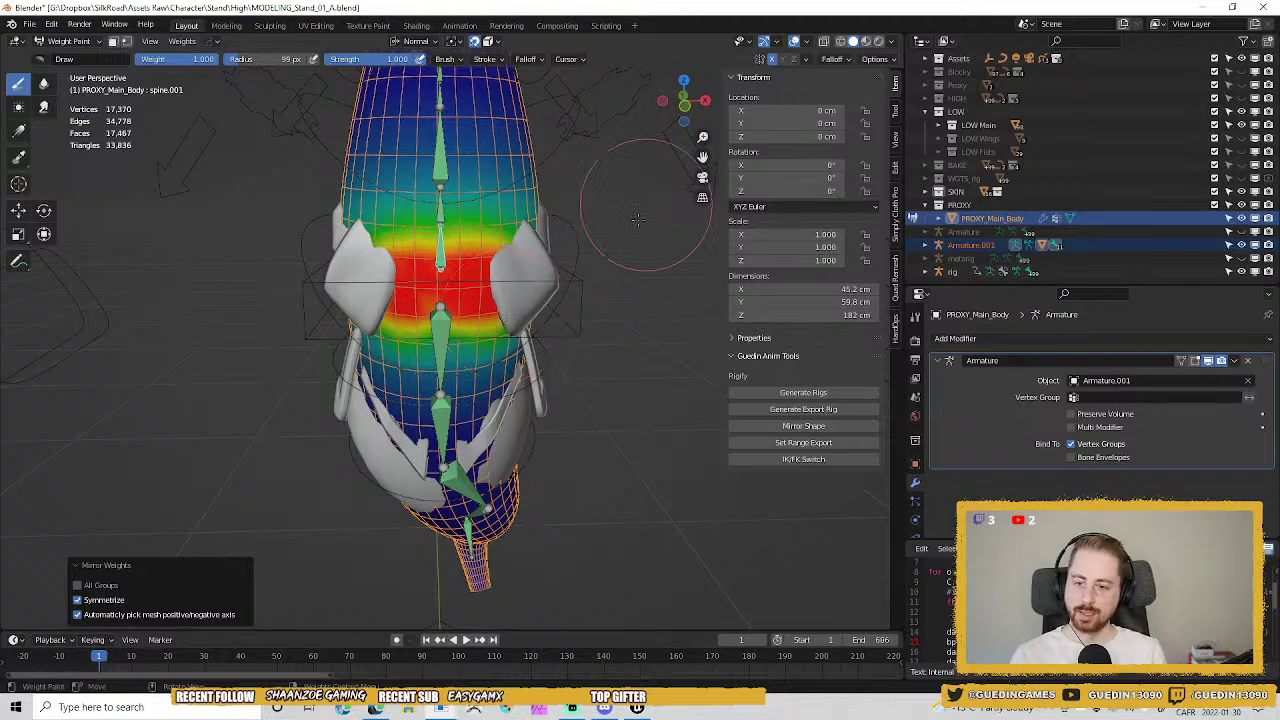
{"action": "mouse_move", "coordinate": [605, 205]}
{"action": "middle_mouse_down"}
{"action": "mouse_move", "coordinate": [525, 243]}
{"action": "mouse_move", "coordinate": [560, 250]}
{"action": "mouse_move", "coordinate": [540, 243]}
{"action": "middle_mouse_up"}
{"action": "key", "text": "ctrl+Tab"}
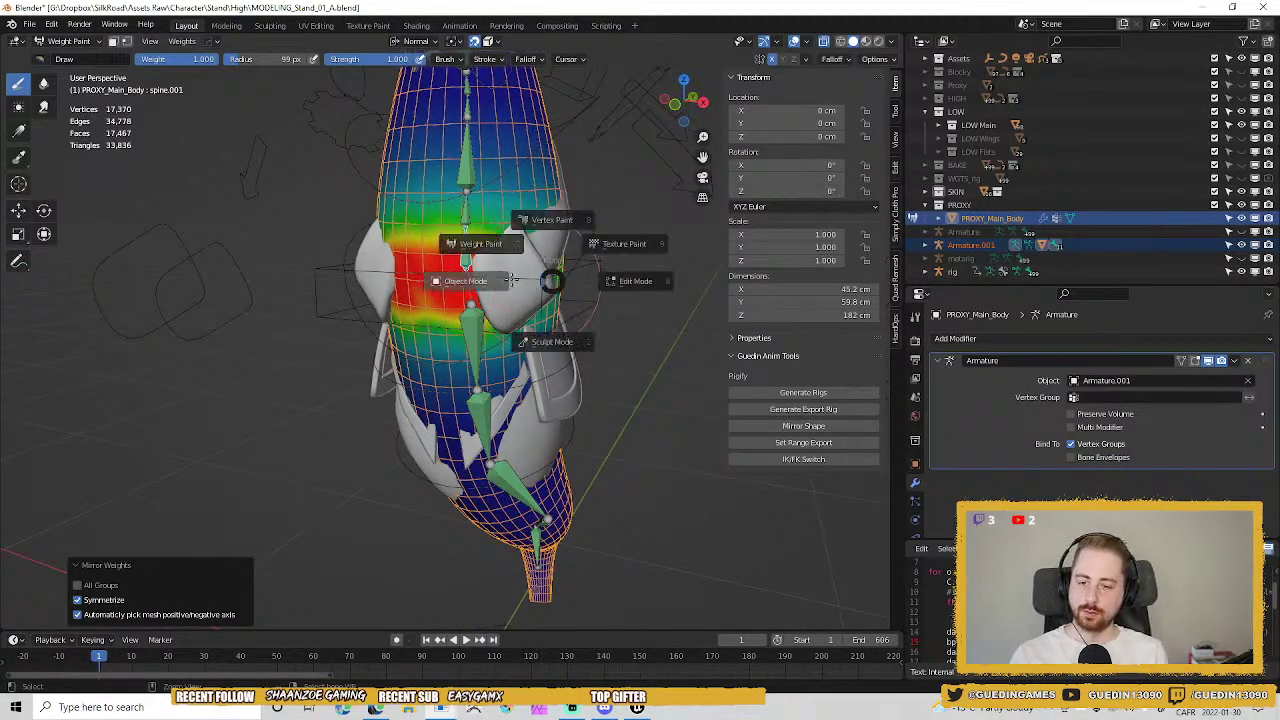
{"action": "left_click", "coordinate": [525, 284]}
{"action": "key", "text": "alt+z"}
{"action": "key", "text": "ctrl+Tab"}
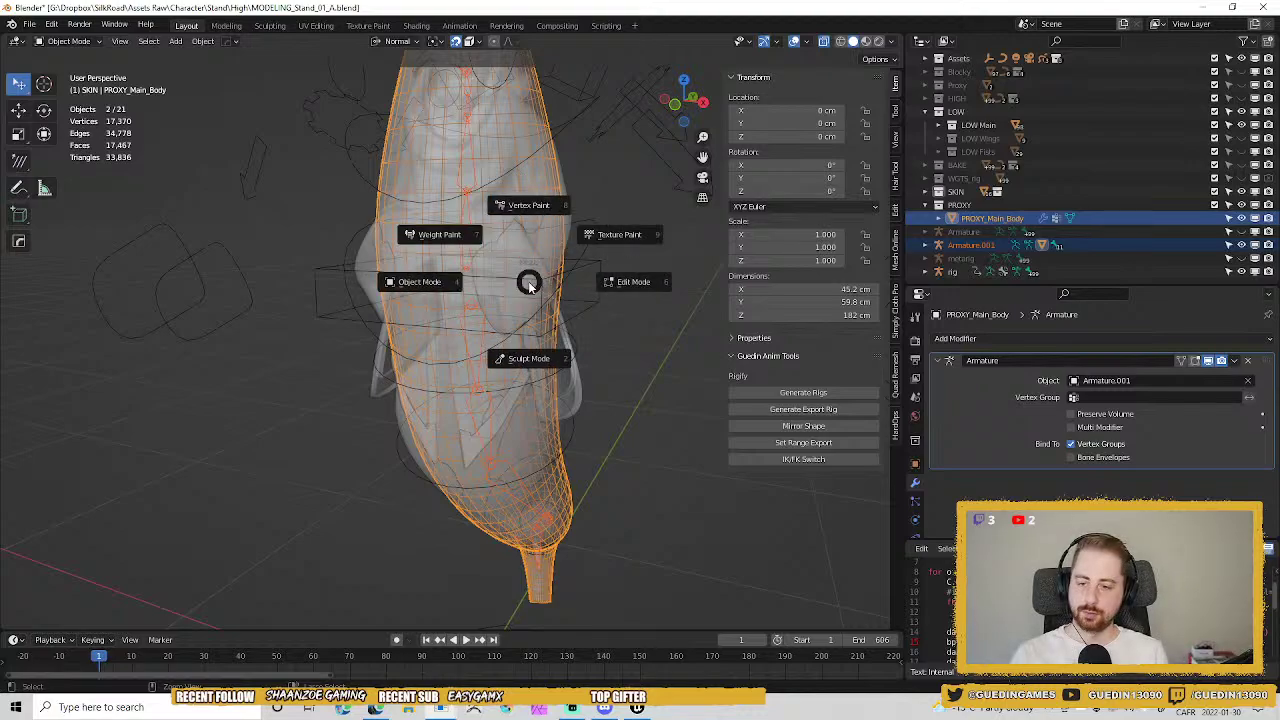
{"action": "left_click", "coordinate": [443, 234]}
{"action": "key", "text": "f"}
{"action": "left_click", "coordinate": [484, 296]}
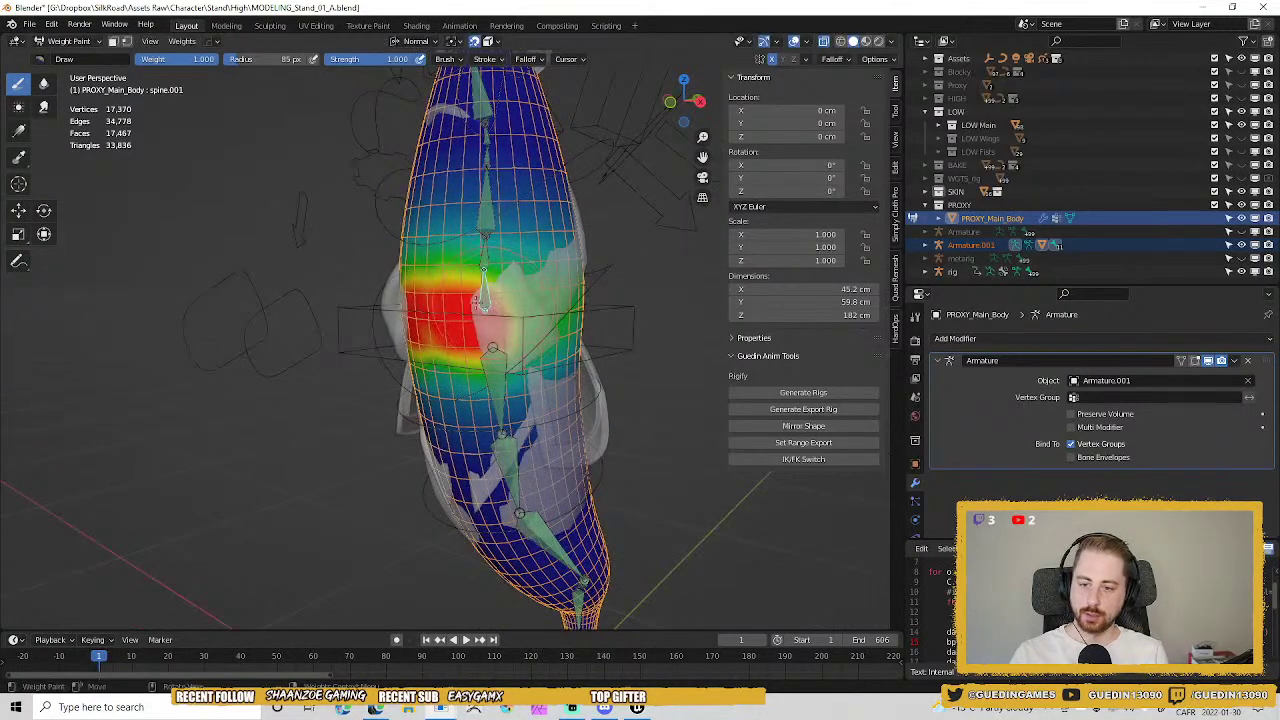
Extend full spine.001 weight around the side of the waist beneath the armour, enlarging the brush radius to 103 px.
{"action": "mouse_move", "coordinate": [514, 303]}
{"action": "left_mouse_down"}
{"action": "mouse_move", "coordinate": [504, 292]}
{"action": "mouse_move", "coordinate": [554, 307]}
{"action": "left_mouse_up"}
{"action": "key", "text": "f"}
{"action": "left_click", "coordinate": [506, 294]}
{"action": "middle_click_drag", "start_coordinate": [554, 307], "coordinate": [546, 316]}
{"action": "left_click_drag", "start_coordinate": [546, 316], "coordinate": [562, 306]}
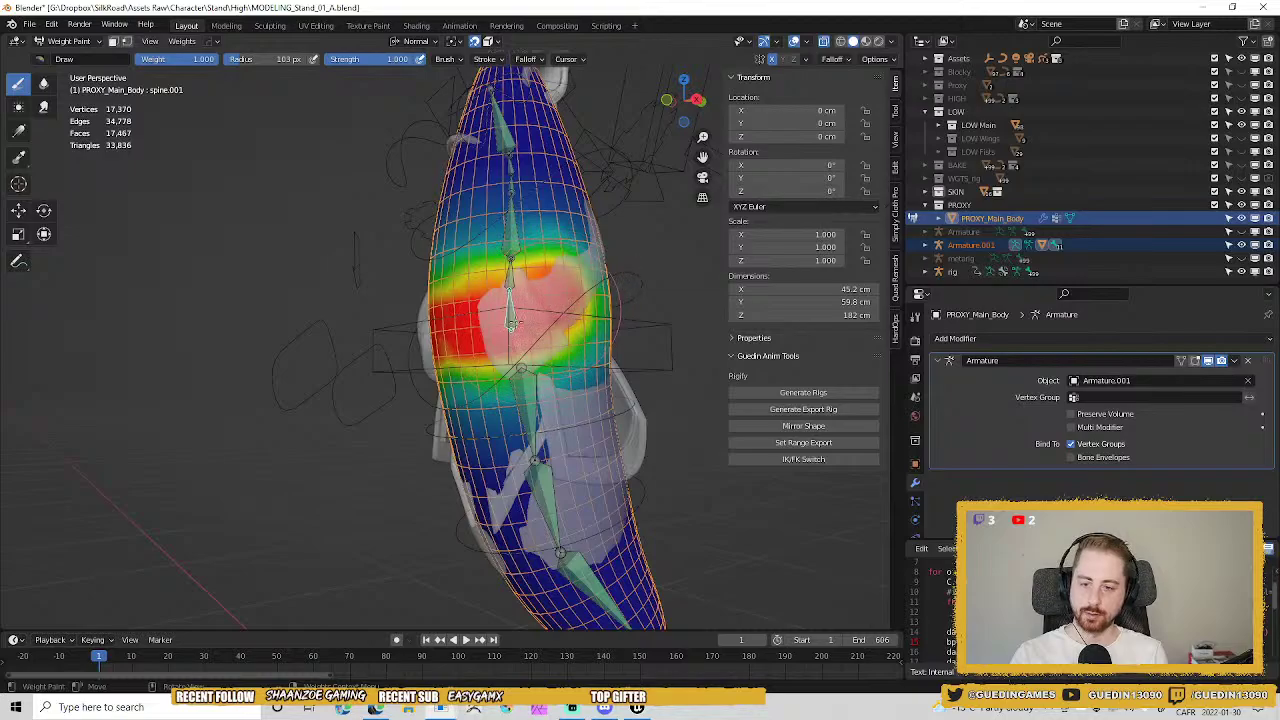
{"action": "mouse_move", "coordinate": [530, 312]}
{"action": "middle_mouse_down"}
{"action": "mouse_move", "coordinate": [571, 300]}
{"action": "mouse_move", "coordinate": [407, 317]}
{"action": "middle_mouse_up"}
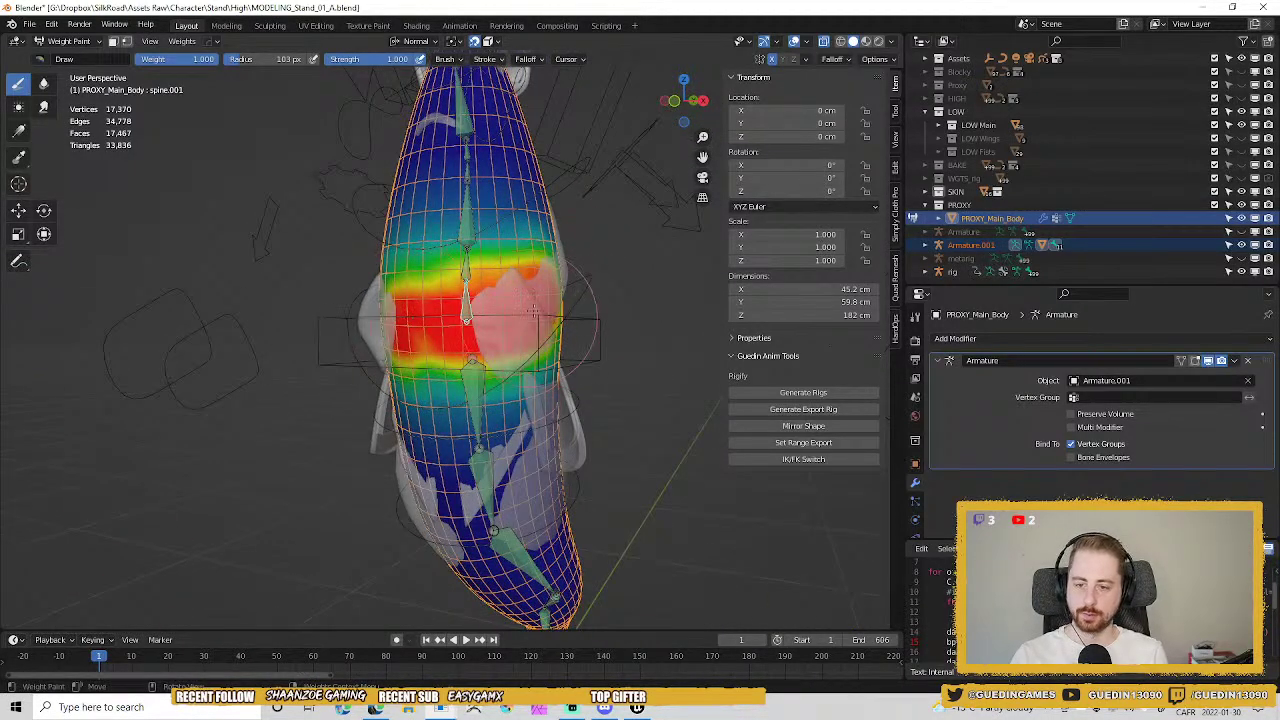
{"action": "middle_click_drag", "start_coordinate": [533, 309], "coordinate": [570, 300]}
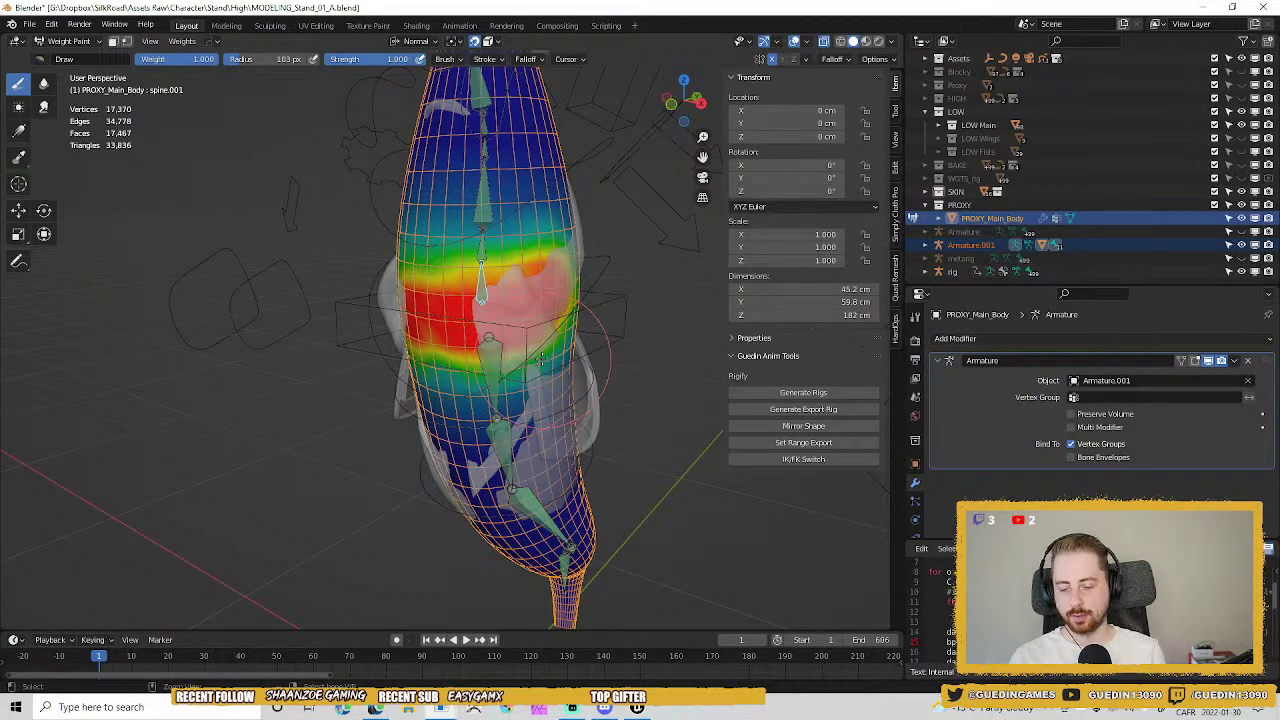
Undo the recent waist painting and mirroring, going back to Object Mode.
{"action": "left_click_drag", "start_coordinate": [542, 356], "coordinate": [544, 356]}
{"action": "key", "text": "ctrl+z"}
{"action": "key", "text": "ctrl+z"}
{"action": "key", "text": "ctrl+z"}
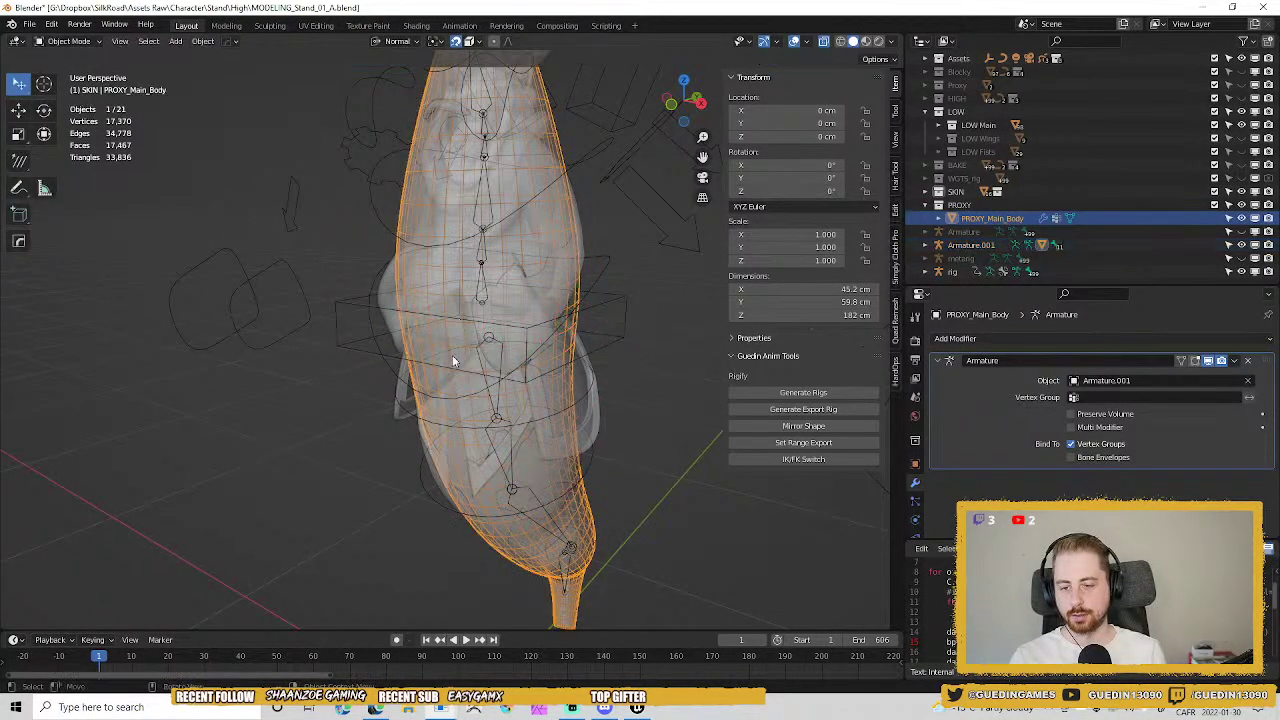
Turn off X-ray display, select Armature.001 together with PROXY_Main_Body, and enter Weight Paint mode.
{"action": "mouse_move", "coordinate": [454, 363]}
{"action": "middle_mouse_down"}
{"action": "mouse_move", "coordinate": [544, 288]}
{"action": "mouse_move", "coordinate": [554, 337]}
{"action": "mouse_move", "coordinate": [491, 318]}
{"action": "middle_mouse_up"}
{"action": "key", "text": "alt+z"}
{"action": "key", "text": "alt+z"}
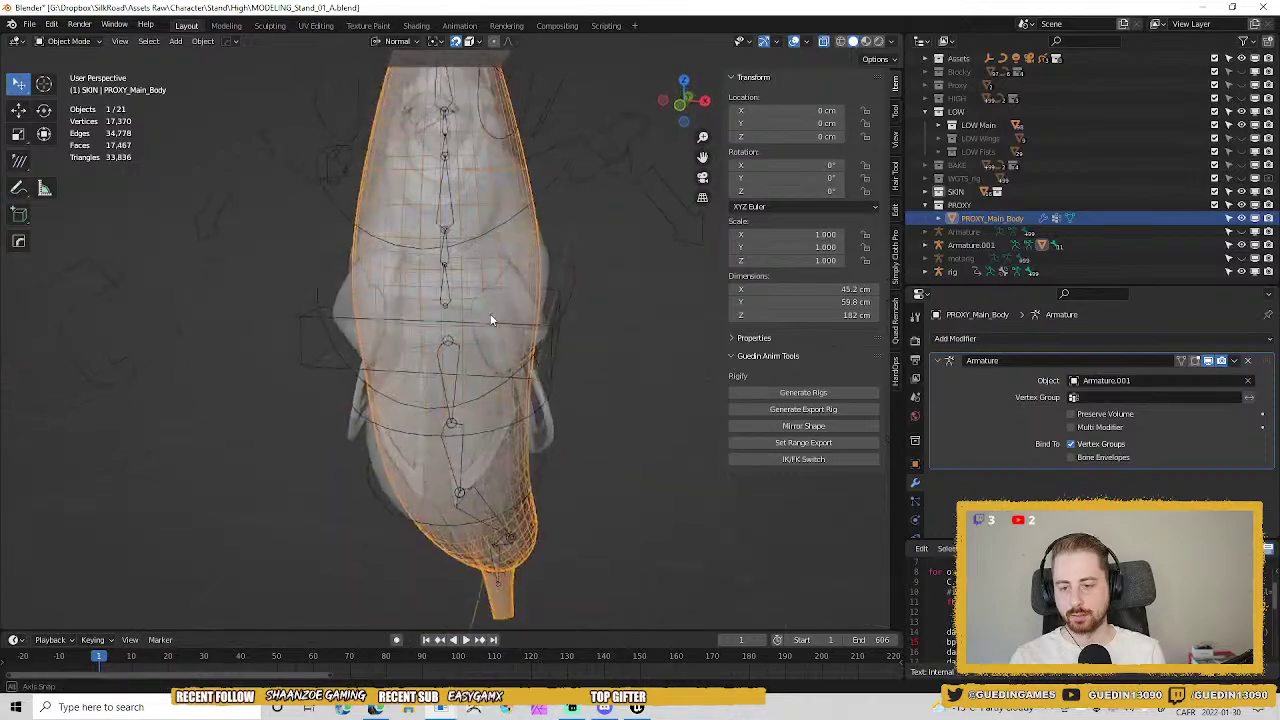
{"action": "key", "text": "alt+z"}
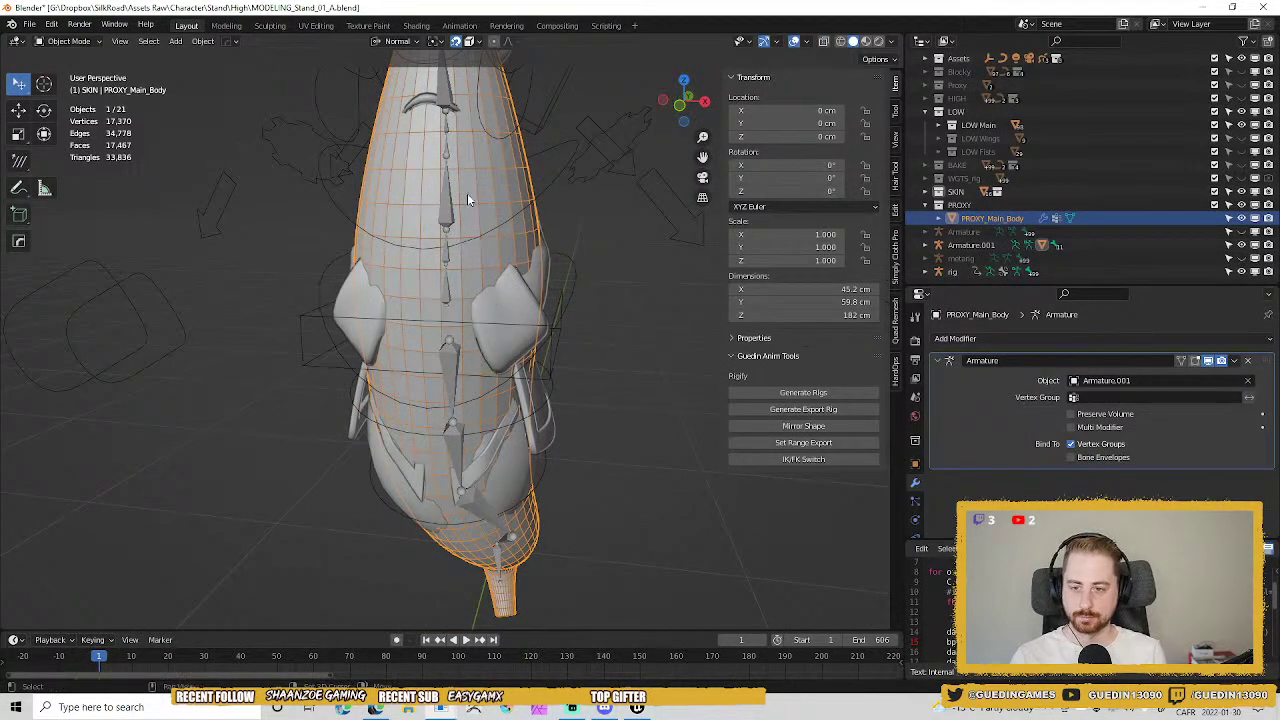
{"action": "left_click", "coordinate": [468, 192]}
{"action": "left_click", "coordinate": [488, 193], "text": "shift"}
{"action": "key", "text": "ctrl+Tab"}
{"action": "left_click", "coordinate": [424, 149]}
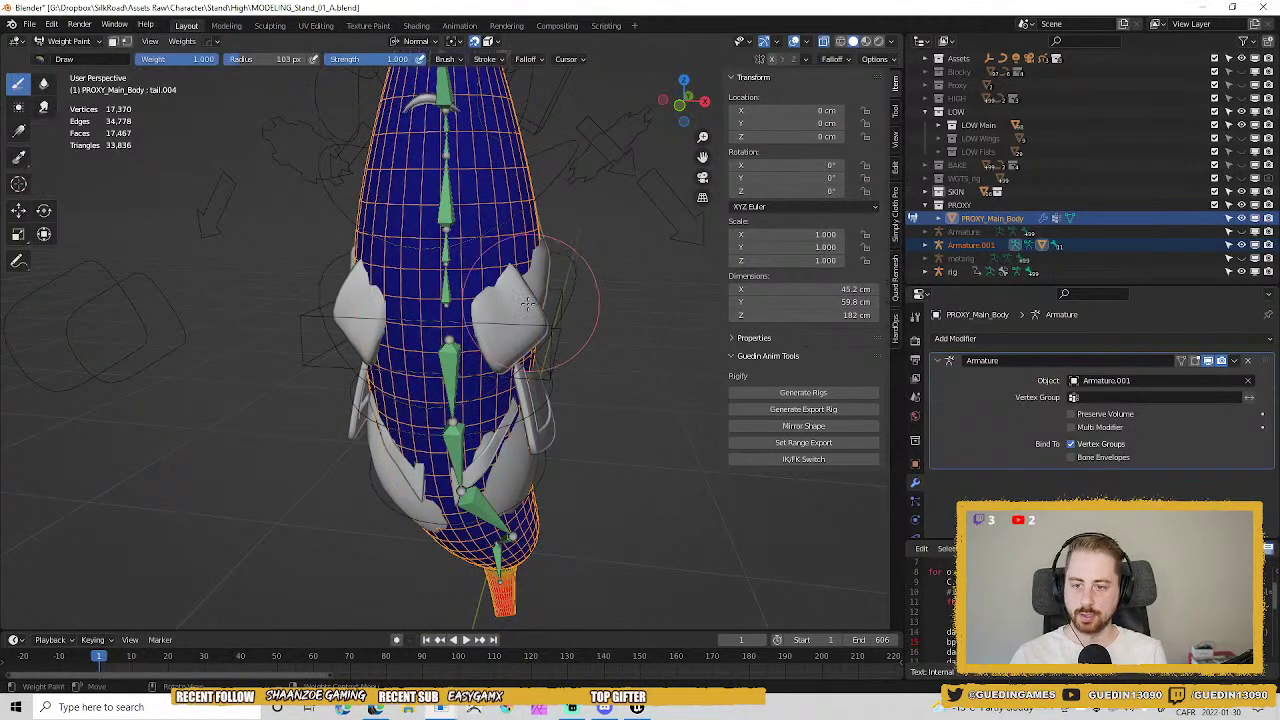
Set the weight tools' symmetry search distance to 10.0 for the reopened weight painting session.
{"action": "middle_click_drag", "start_coordinate": [528, 303], "coordinate": [550, 284]}
{"action": "key", "text": "w"}
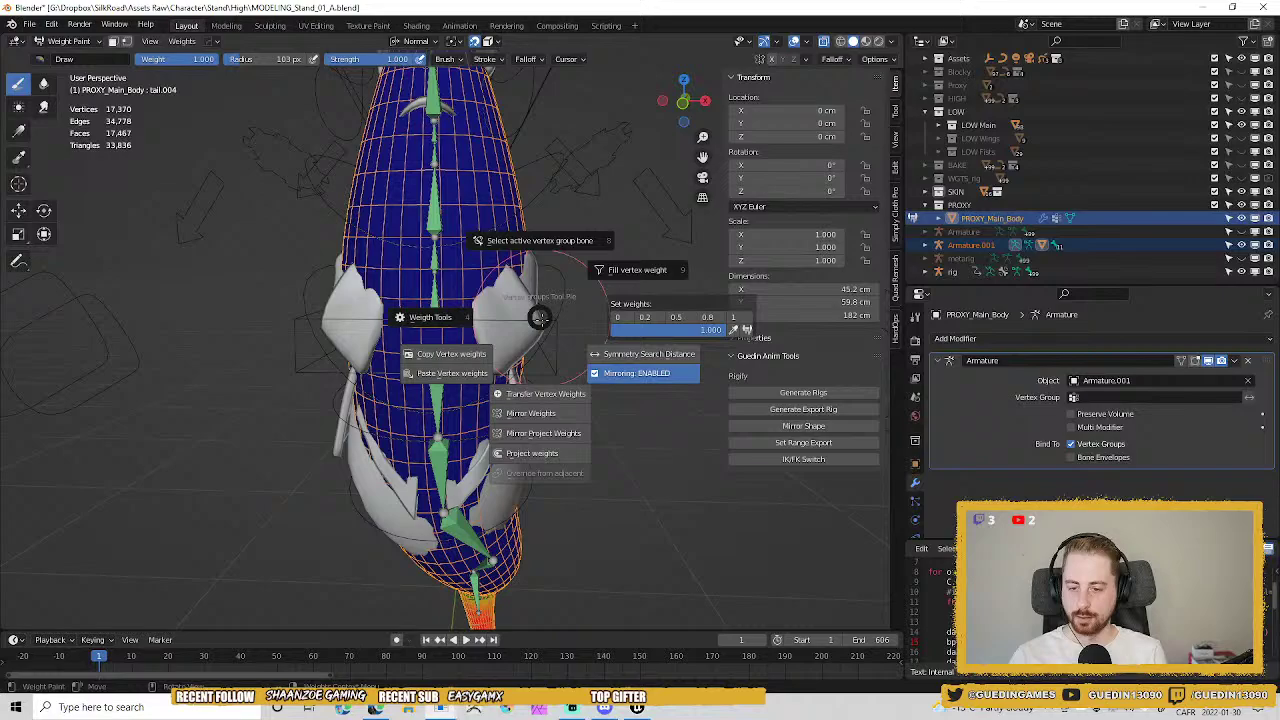
{"action": "left_click", "coordinate": [640, 354]}
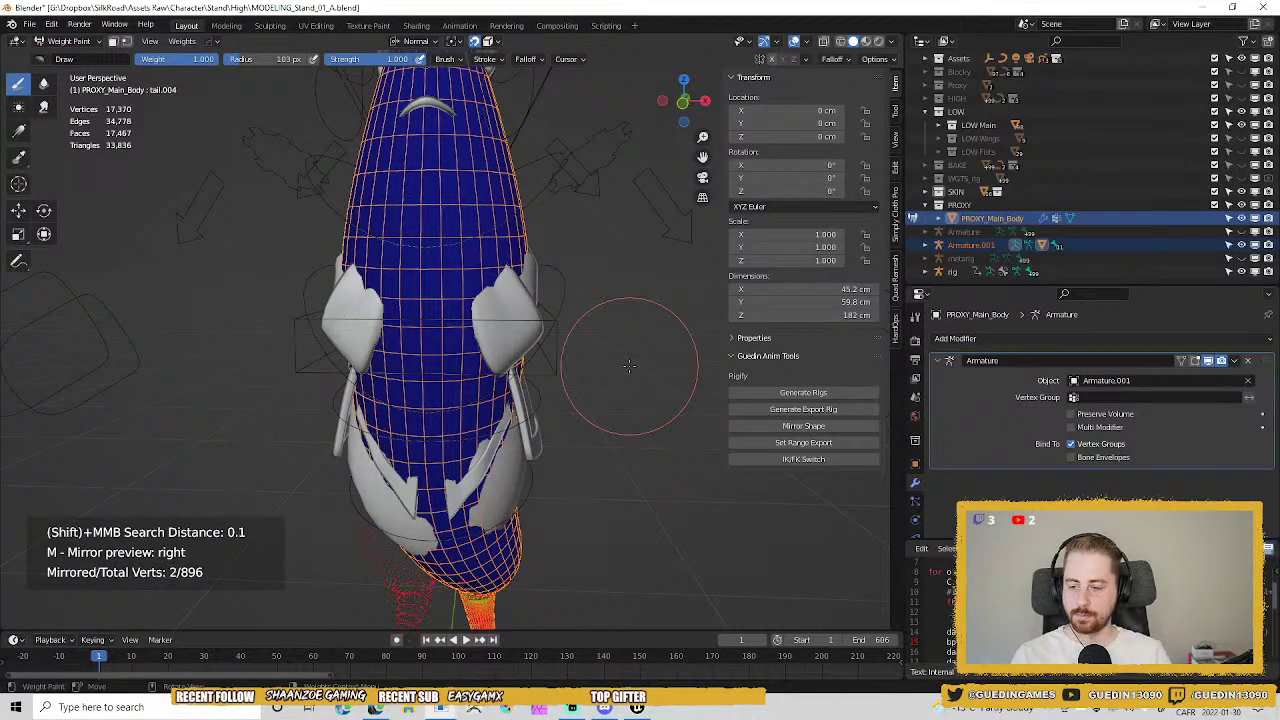
{"action": "scroll", "coordinate": [628, 365], "scroll_direction": "up", "scroll_amount": 2, "text": "shift"}
{"action": "left_click", "coordinate": [626, 368]}
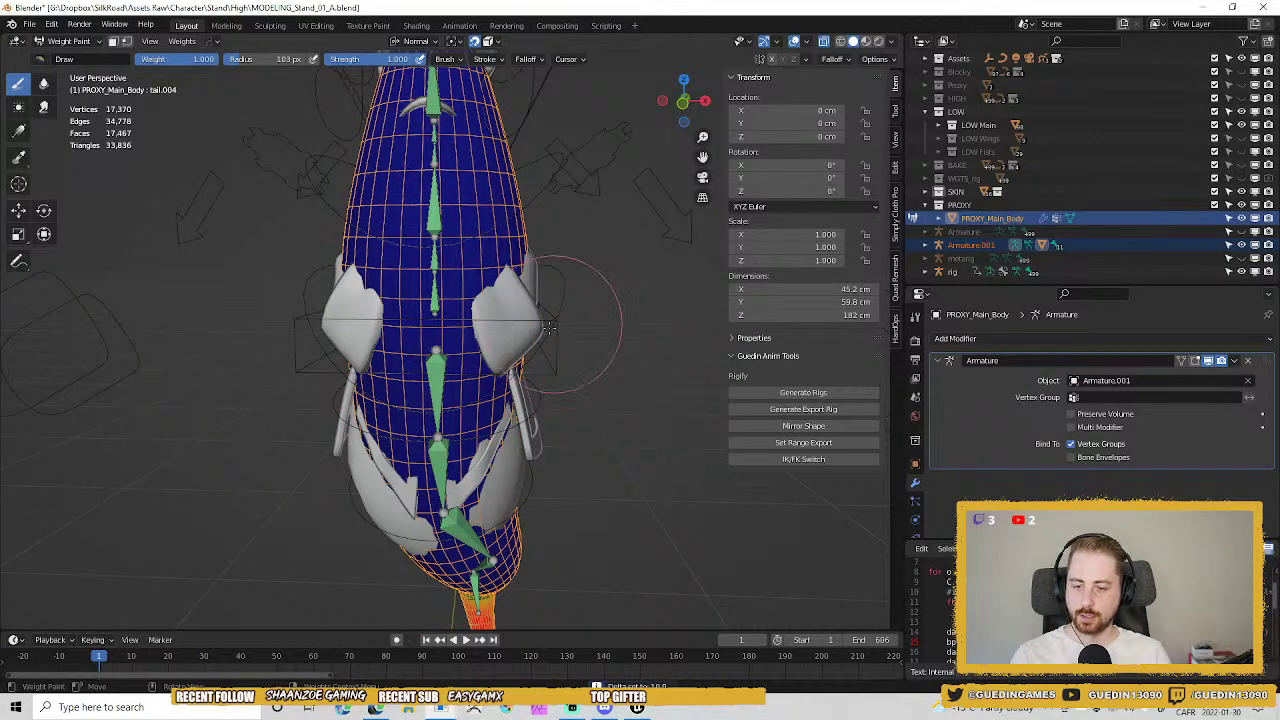
Enlarge the properties area and examine the Draw brush's stroke settings and the weight paint options.
{"action": "left_click", "coordinate": [915, 317]}
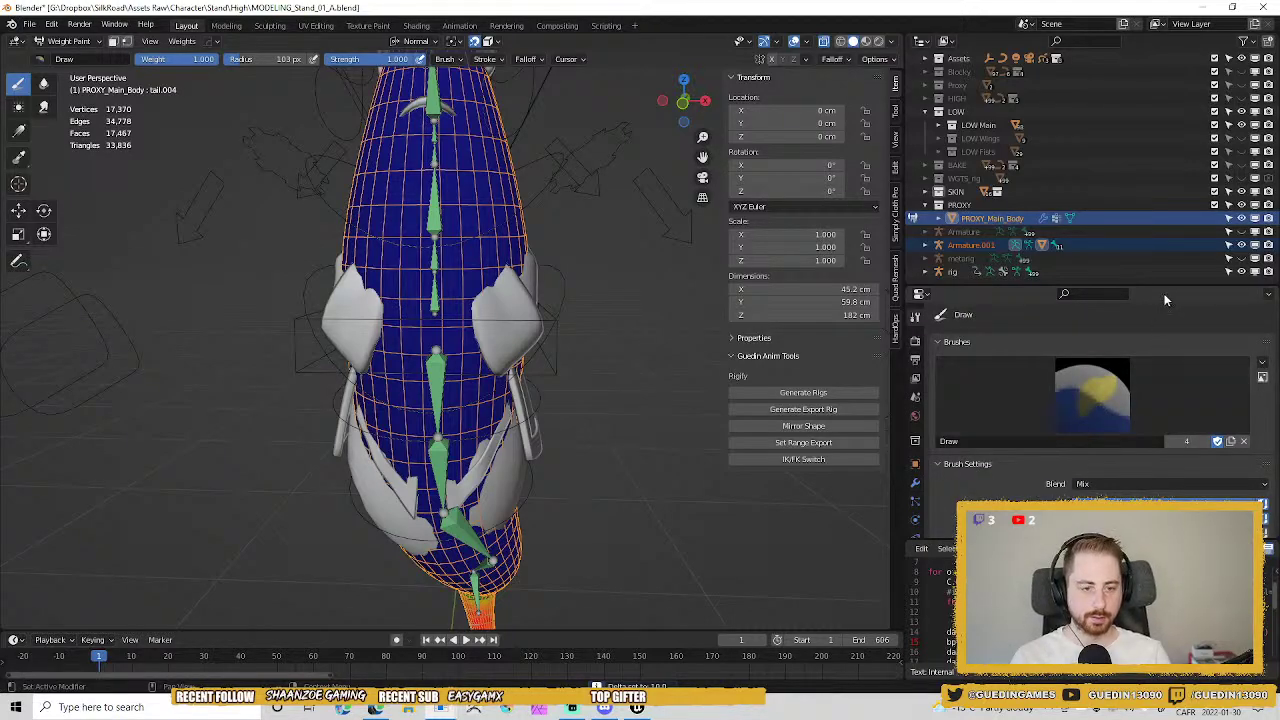
{"action": "mouse_move", "coordinate": [1175, 284]}
{"action": "left_mouse_down"}
{"action": "mouse_move", "coordinate": [1152, 111]}
{"action": "mouse_move", "coordinate": [1146, 153]}
{"action": "left_mouse_up"}
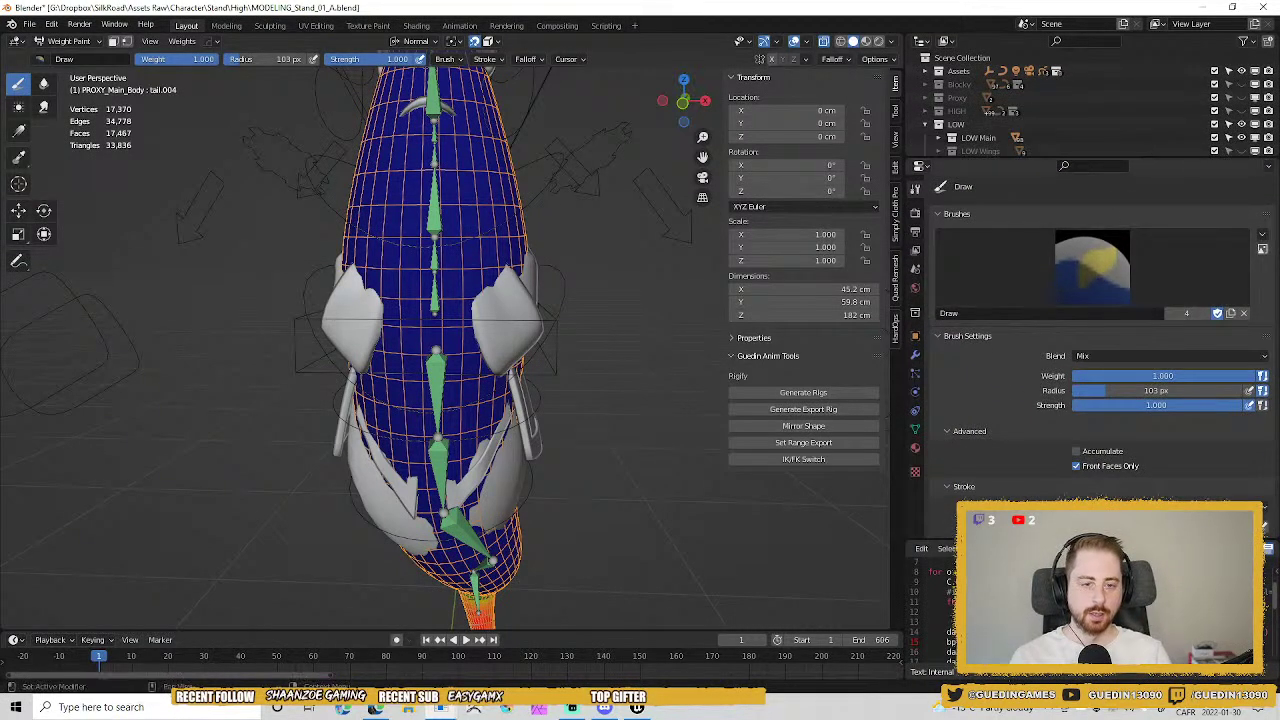
{"action": "scroll", "coordinate": [1092, 350], "scroll_direction": "down", "scroll_amount": 4}
{"action": "scroll", "coordinate": [1100, 350], "scroll_direction": "down", "scroll_amount": 3}
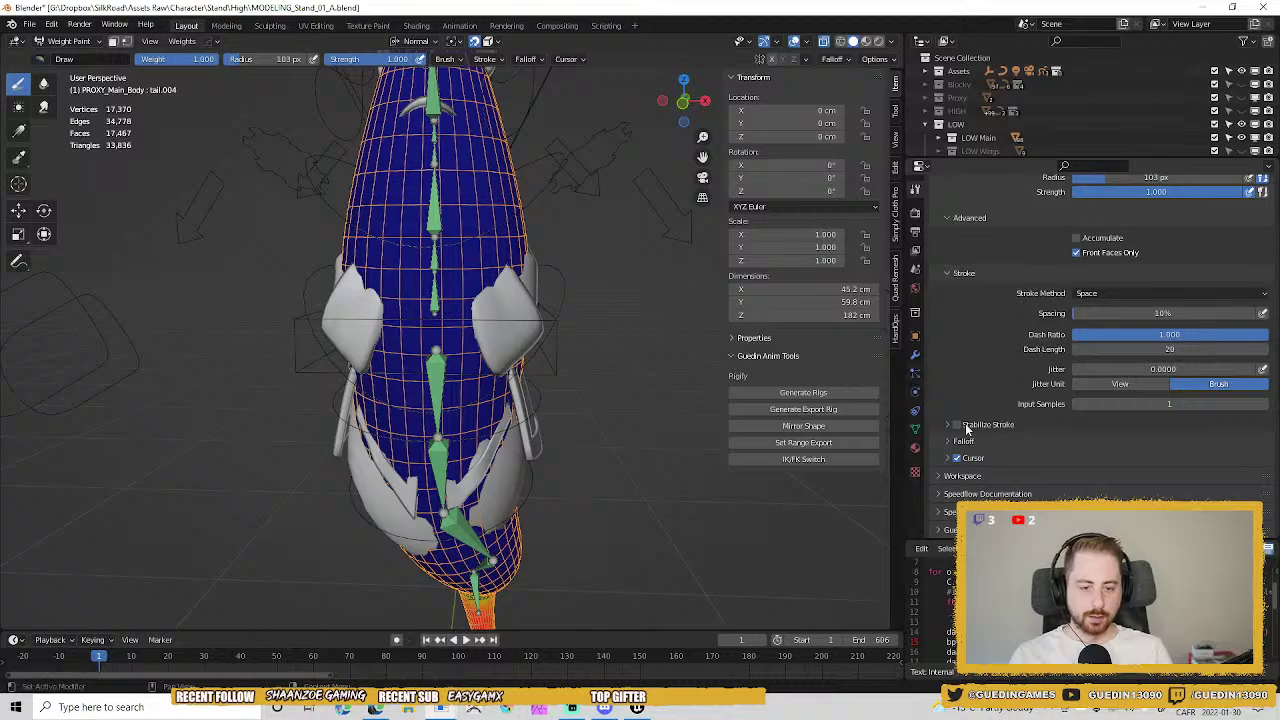
{"action": "scroll", "coordinate": [966, 428], "scroll_direction": "up", "scroll_amount": 2}
{"action": "left_click", "coordinate": [874, 58]}
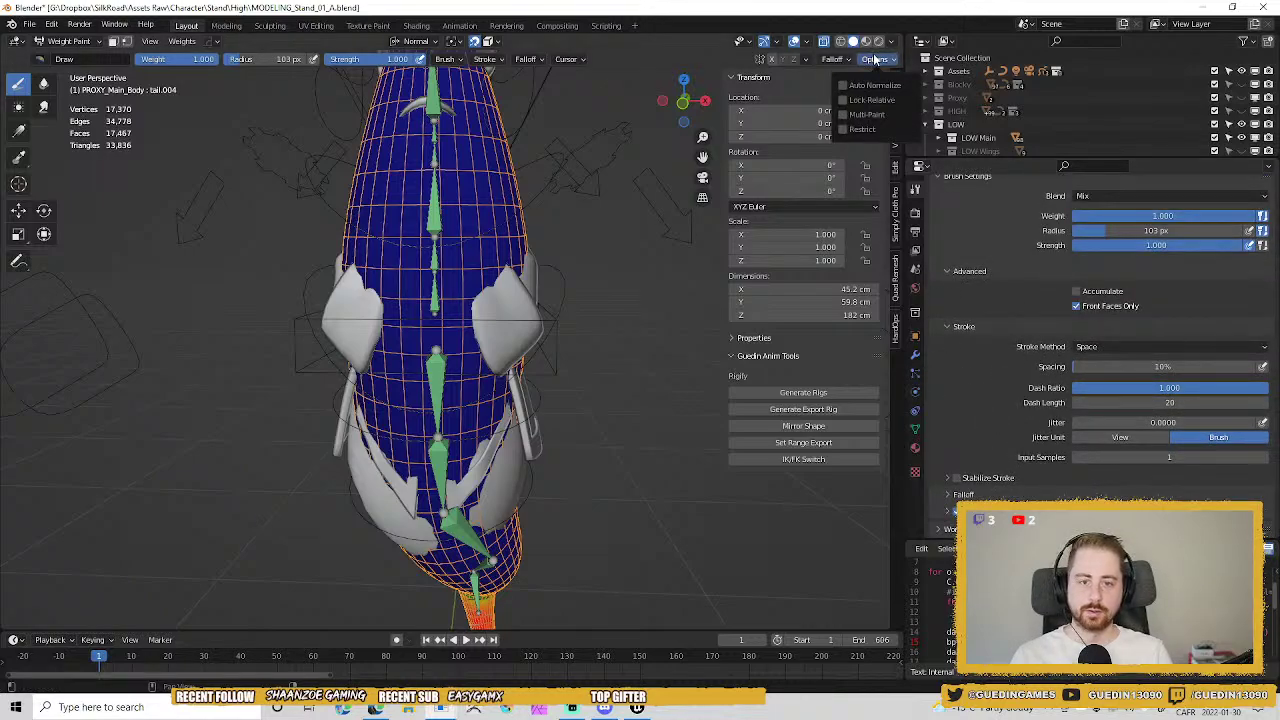
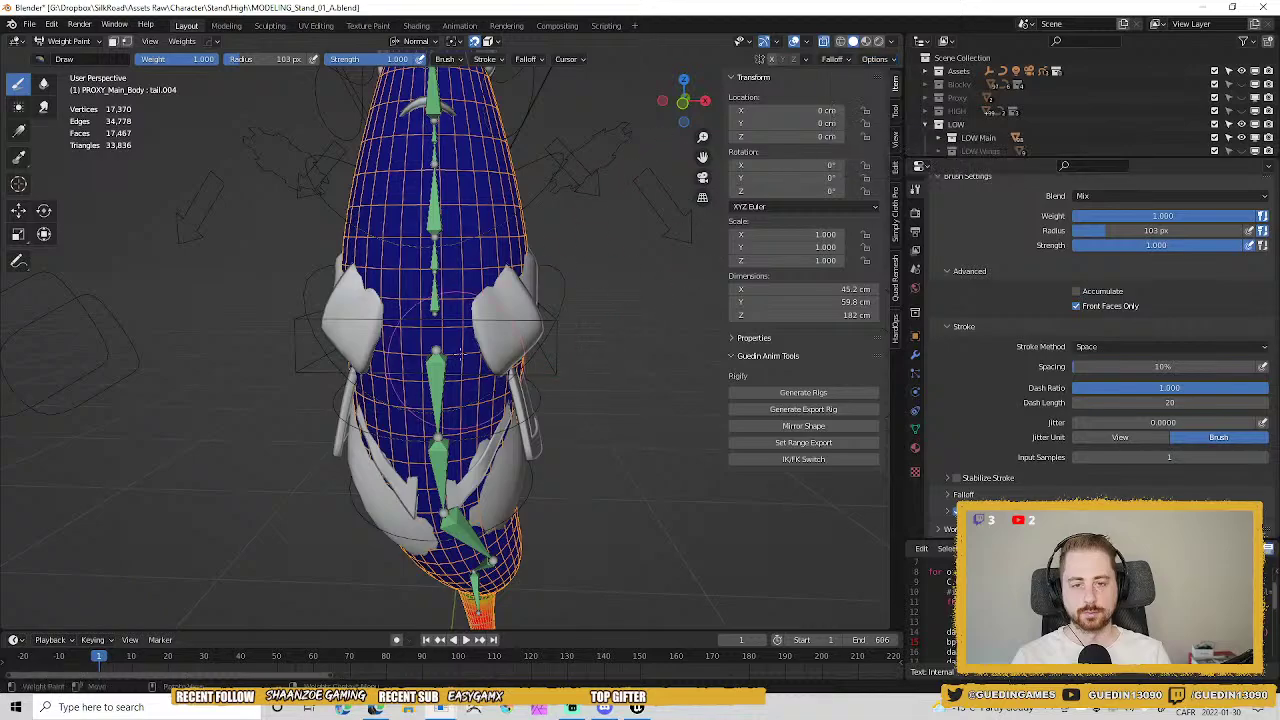
Paint spine.001 weight on the front of the waist with a 109 px Draw brush at strength 0.467.
{"action": "left_click", "coordinate": [436, 275], "text": "ctrl"}
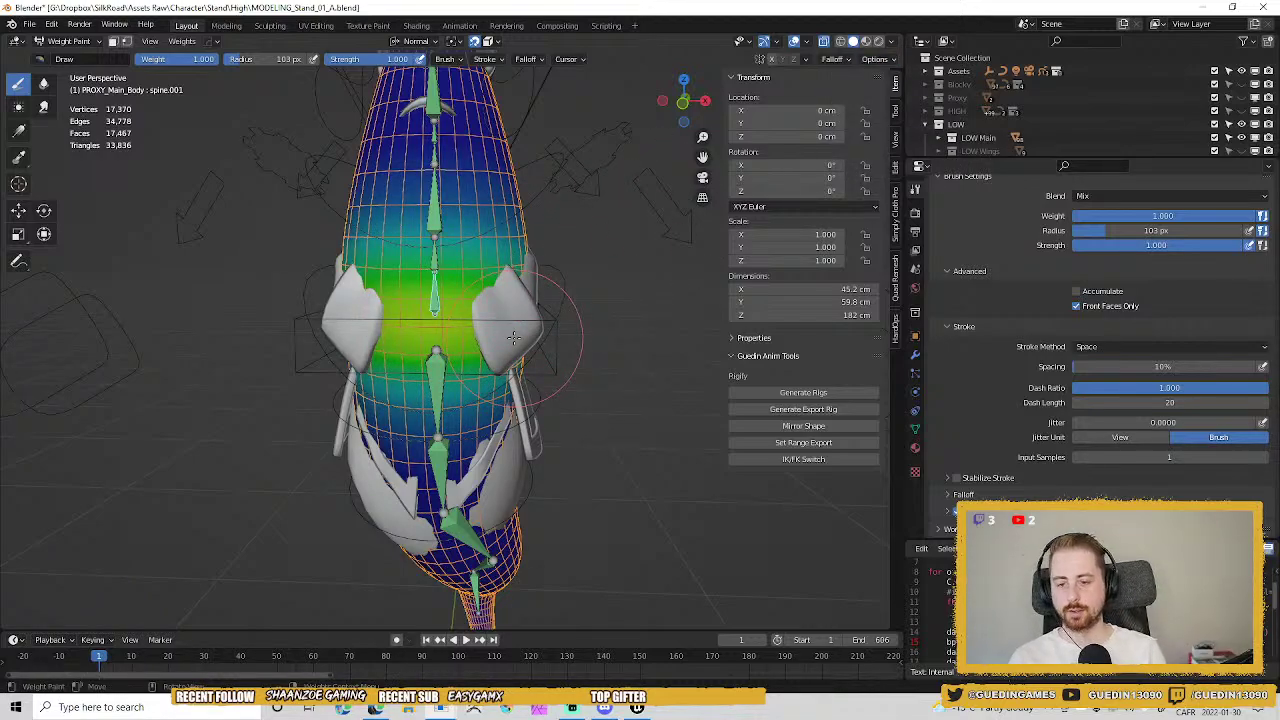
{"action": "mouse_move", "coordinate": [513, 338]}
{"action": "middle_mouse_down"}
{"action": "mouse_move", "coordinate": [480, 330]}
{"action": "mouse_move", "coordinate": [493, 323]}
{"action": "middle_mouse_up"}
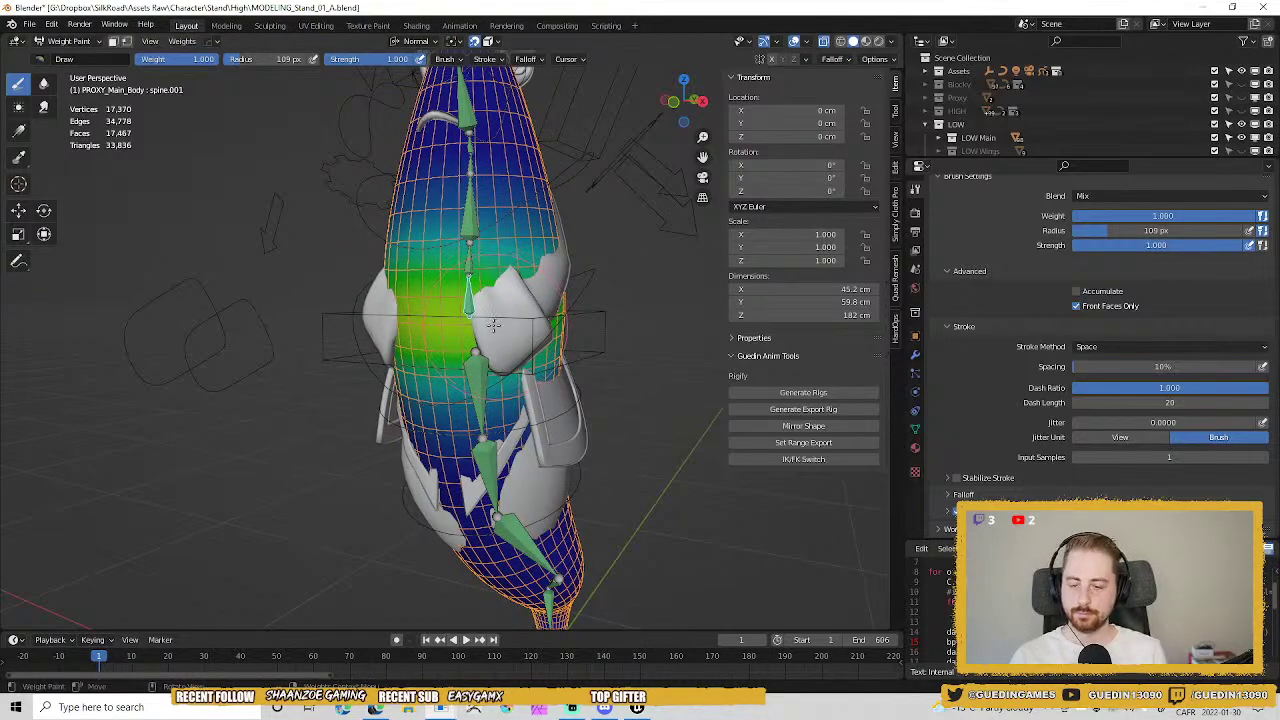
{"action": "key", "text": "shift+f"}
{"action": "left_click", "coordinate": [471, 318]}
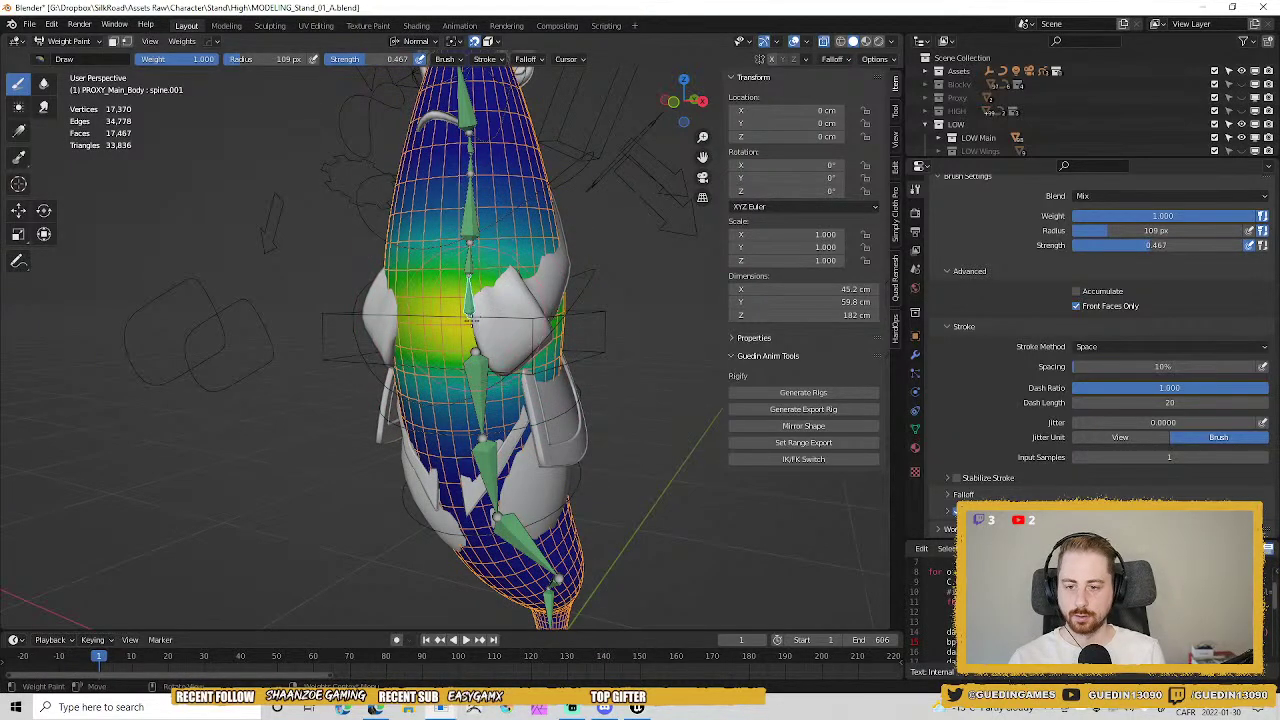
{"action": "left_click_drag", "start_coordinate": [468, 318], "coordinate": [455, 302]}
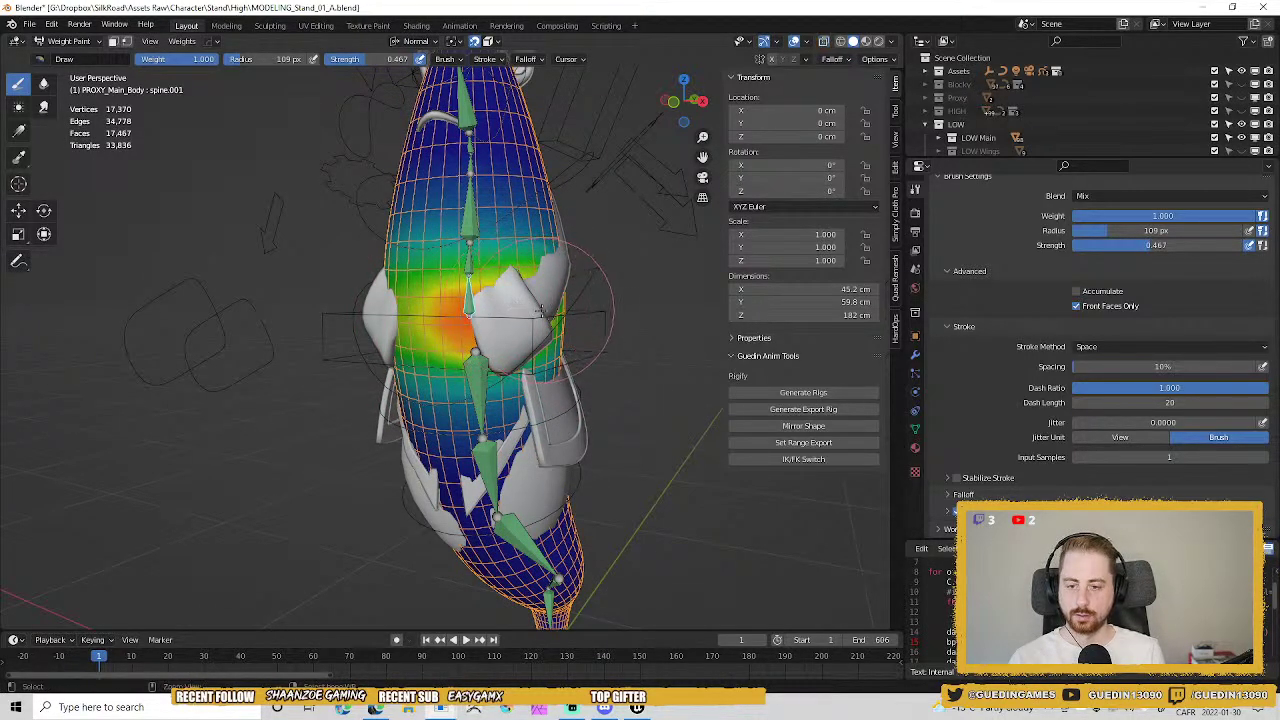
Turn on X-ray display from Object Mode and return PROXY_Main_Body to Weight Paint mode.
{"action": "key", "text": "ctrl+Tab"}
{"action": "key", "text": "alt+z"}
{"action": "key", "text": "ctrl+Tab"}
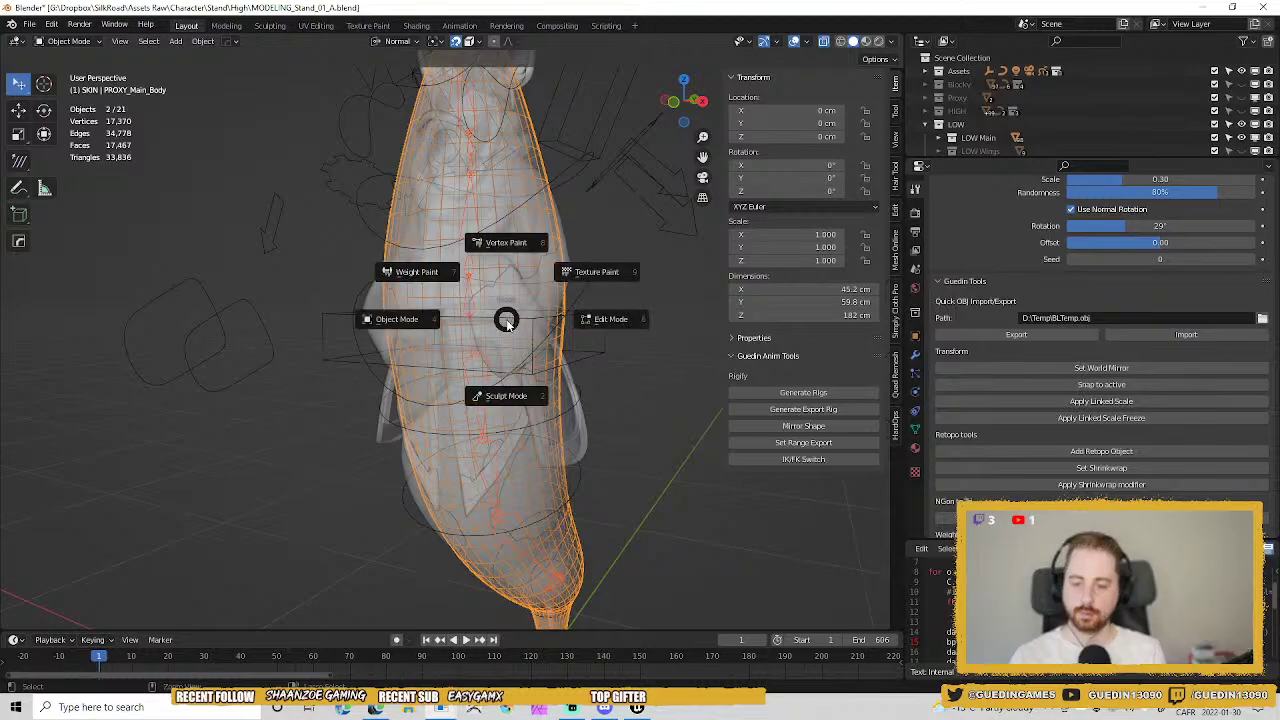
{"action": "left_click", "coordinate": [483, 305]}
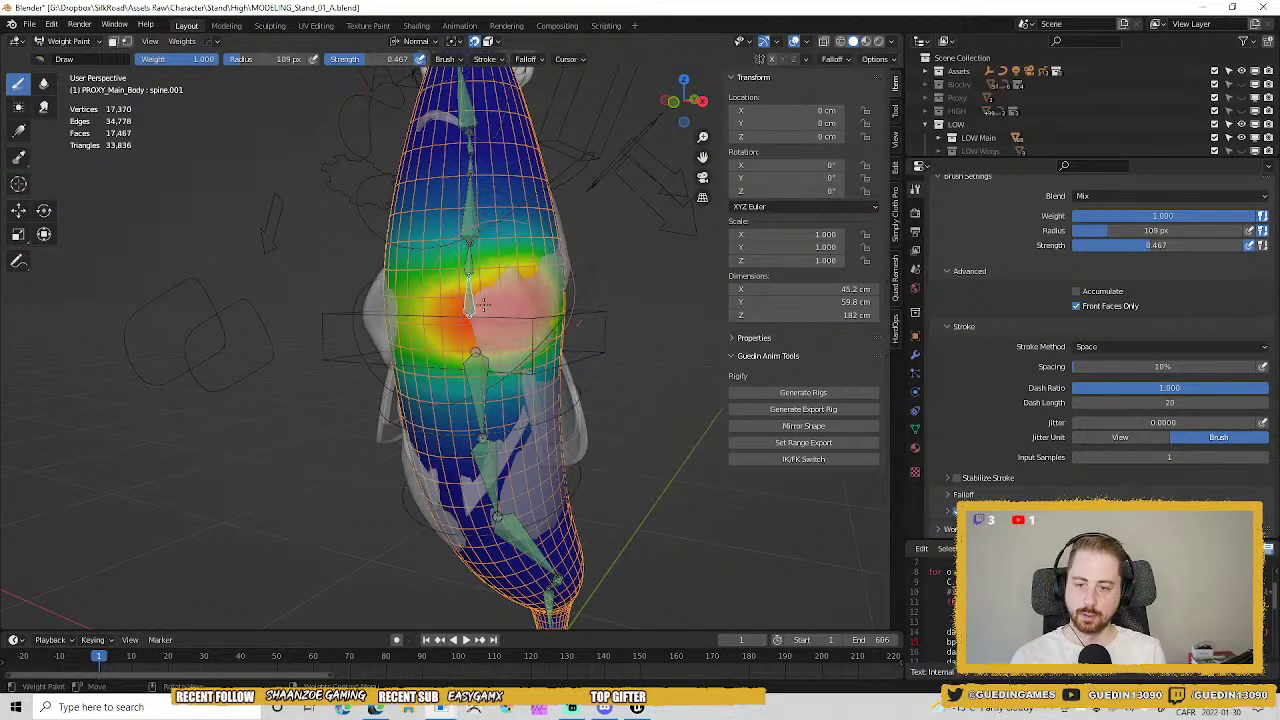
Paint more spine.001 weight around the side and front of the waist with a Draw brush at 79 px and 98 px.
{"action": "middle_click_drag", "start_coordinate": [436, 350], "coordinate": [580, 325]}
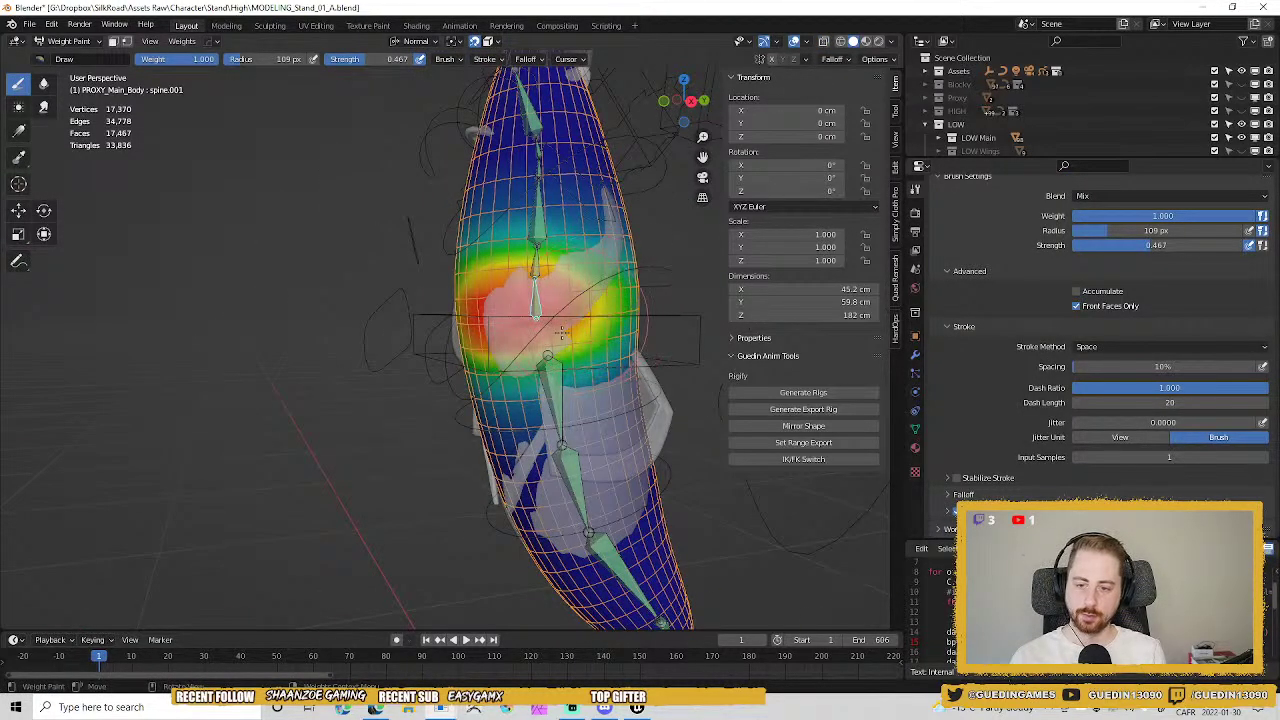
{"action": "key", "text": "f"}
{"action": "left_click", "coordinate": [609, 289]}
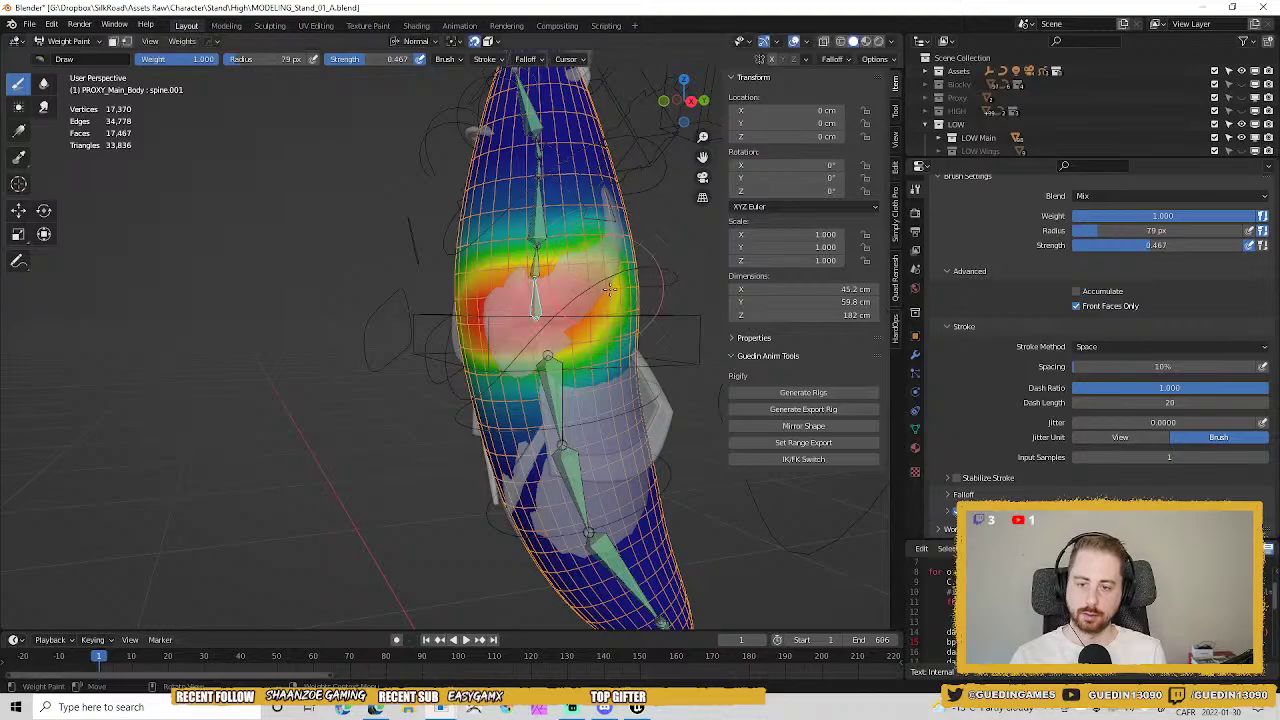
{"action": "mouse_move", "coordinate": [537, 313]}
{"action": "middle_mouse_down"}
{"action": "mouse_move", "coordinate": [460, 330]}
{"action": "mouse_move", "coordinate": [511, 344]}
{"action": "mouse_move", "coordinate": [540, 340]}
{"action": "mouse_move", "coordinate": [345, 285]}
{"action": "middle_mouse_up"}
{"action": "key", "text": "f"}
{"action": "left_click", "coordinate": [469, 335]}
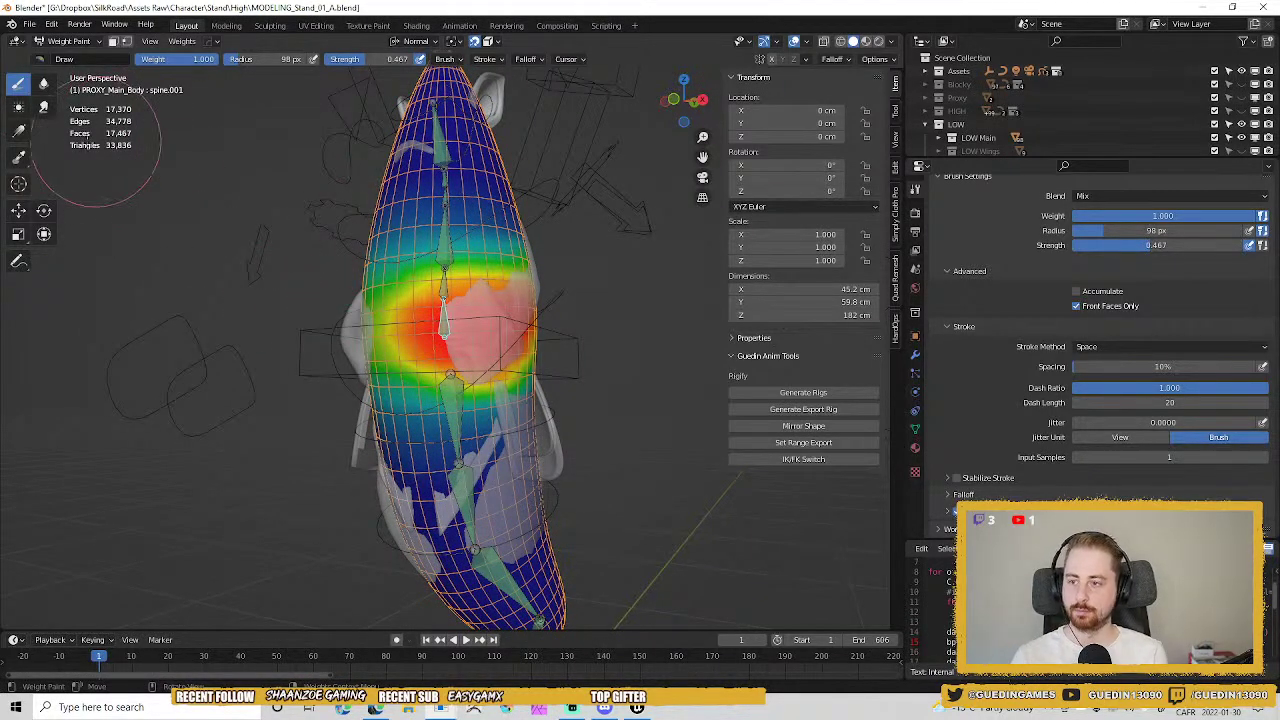
Smooth the spine.001 weights around the waist with the Blur brush at strength 1.000, reducing its radius to 54 px.
{"action": "left_click", "coordinate": [43, 88]}
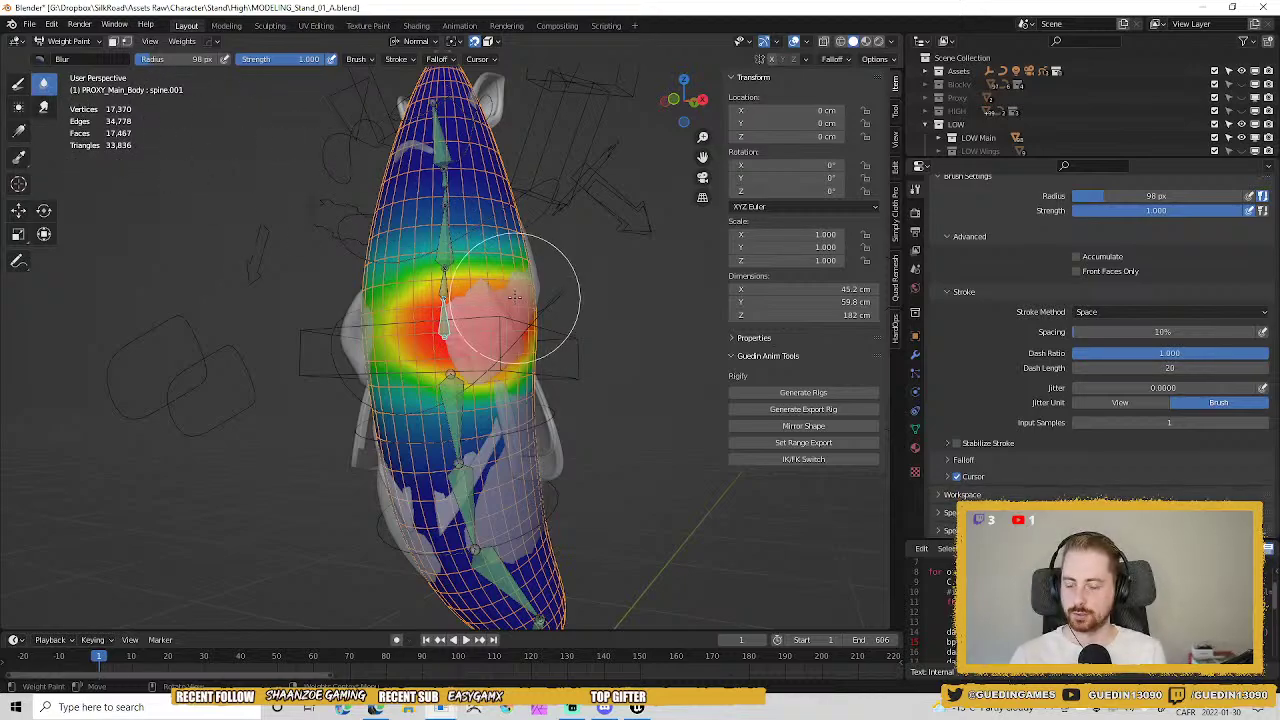
{"action": "middle_click_drag", "start_coordinate": [543, 271], "coordinate": [471, 286]}
{"action": "key", "text": "shift+f"}
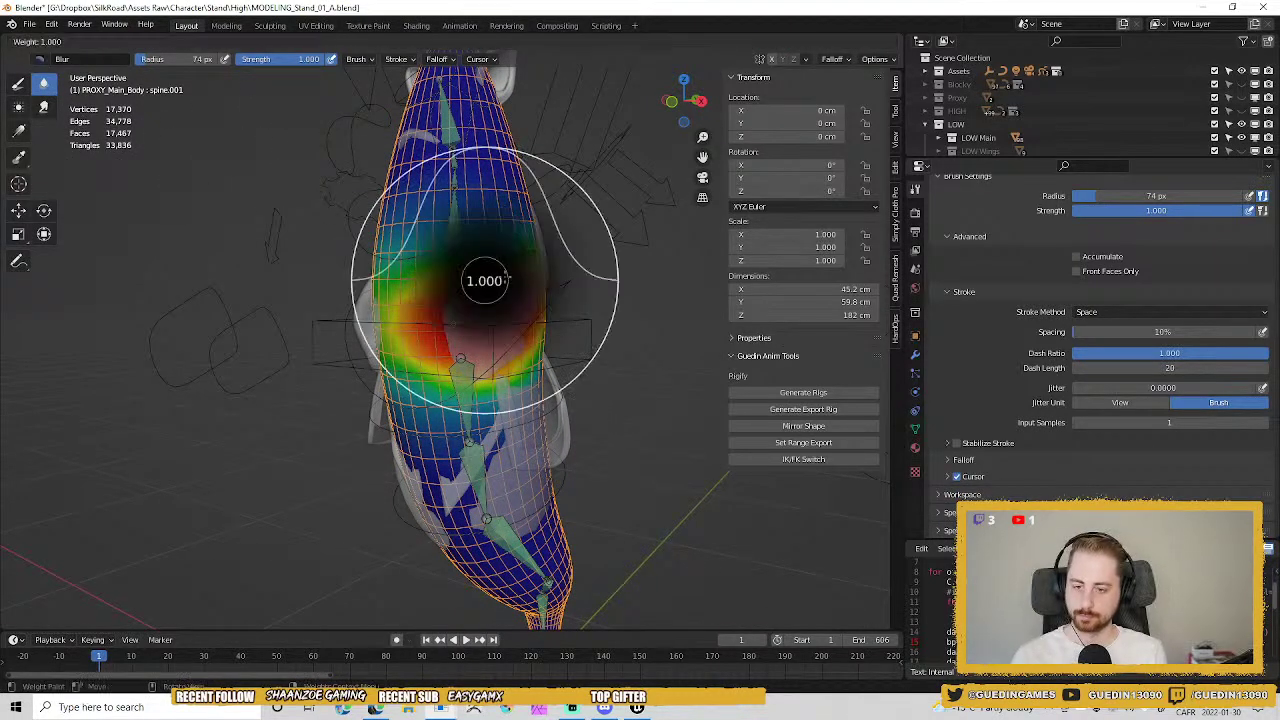
{"action": "left_click", "coordinate": [548, 278]}
{"action": "key", "text": "shift+f"}
{"action": "left_click", "coordinate": [624, 274]}
{"action": "mouse_move", "coordinate": [504, 281]}
{"action": "left_mouse_down"}
{"action": "mouse_move", "coordinate": [398, 312]}
{"action": "mouse_move", "coordinate": [430, 317]}
{"action": "mouse_move", "coordinate": [484, 394]}
{"action": "mouse_move", "coordinate": [472, 360]}
{"action": "mouse_move", "coordinate": [556, 350]}
{"action": "left_mouse_up"}
{"action": "middle_click_drag", "start_coordinate": [640, 348], "coordinate": [598, 348]}
{"action": "key", "text": "f"}
{"action": "left_click", "coordinate": [567, 348]}
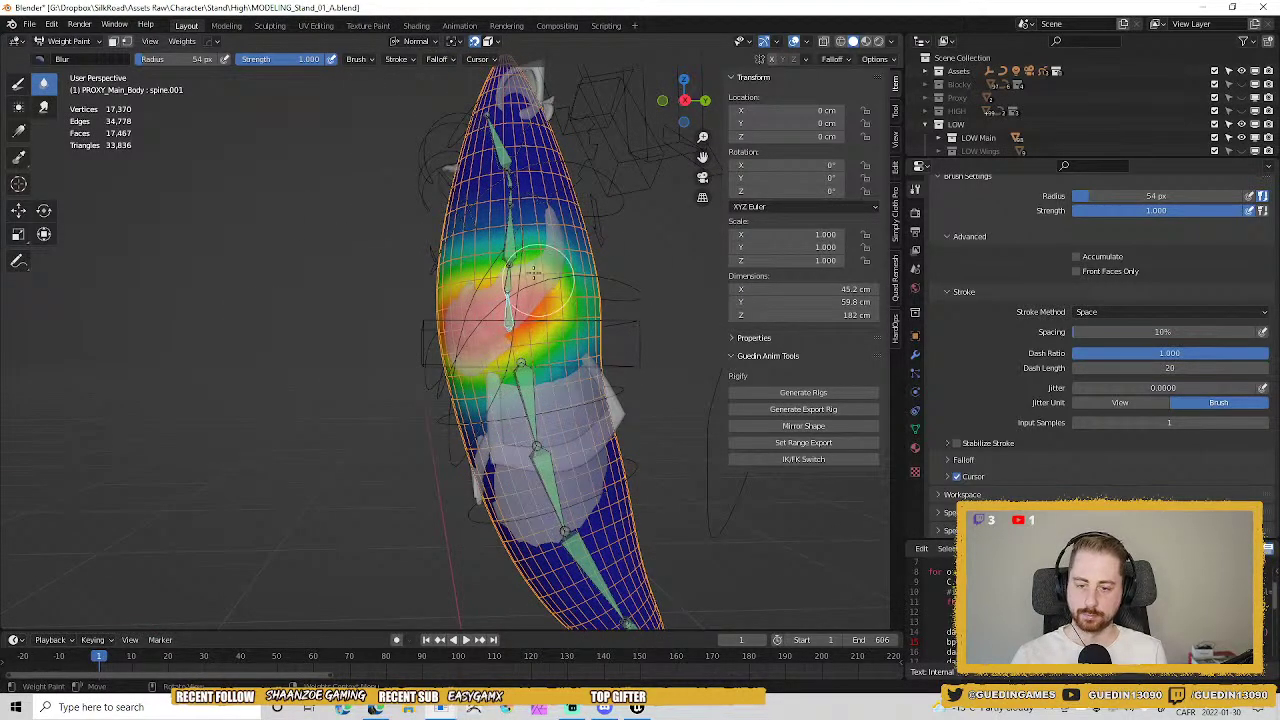
{"action": "middle_click_drag", "start_coordinate": [457, 263], "coordinate": [549, 326]}
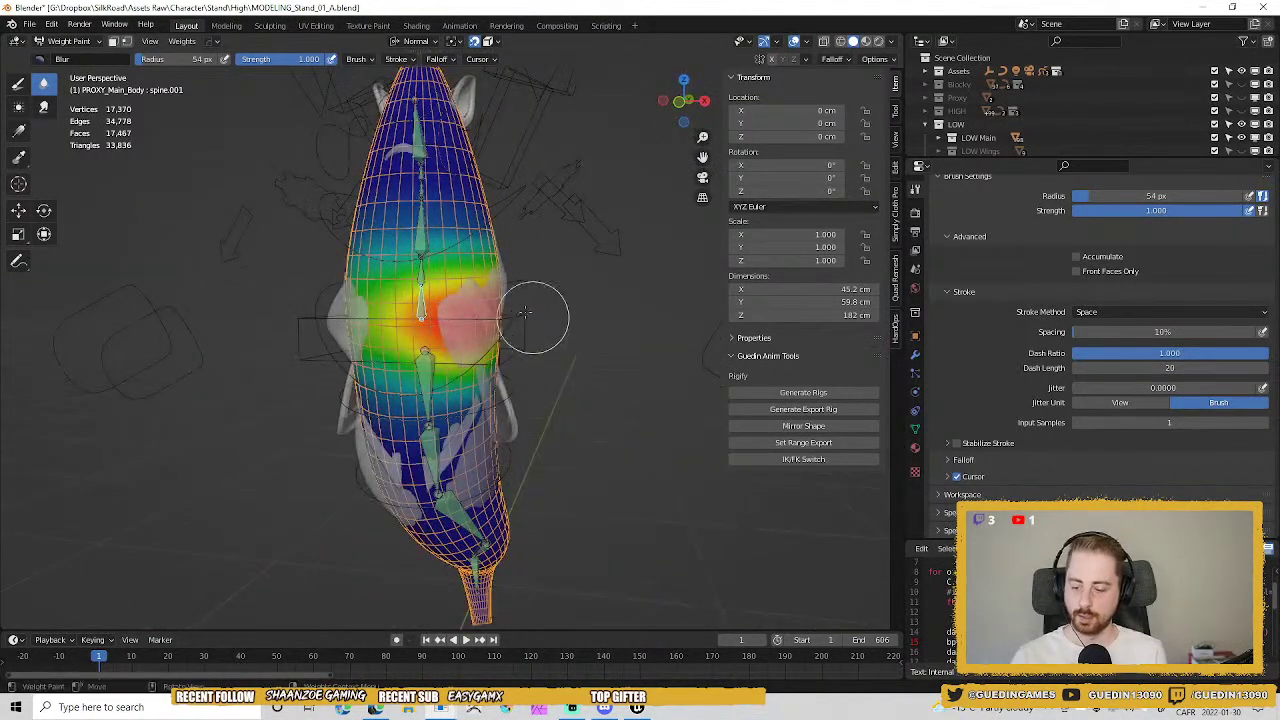
Try to mirror the spine.001 weights across PROXY_Main_Body with Symmetrize enabled, and undo the mirroring.
{"action": "key", "text": "w"}
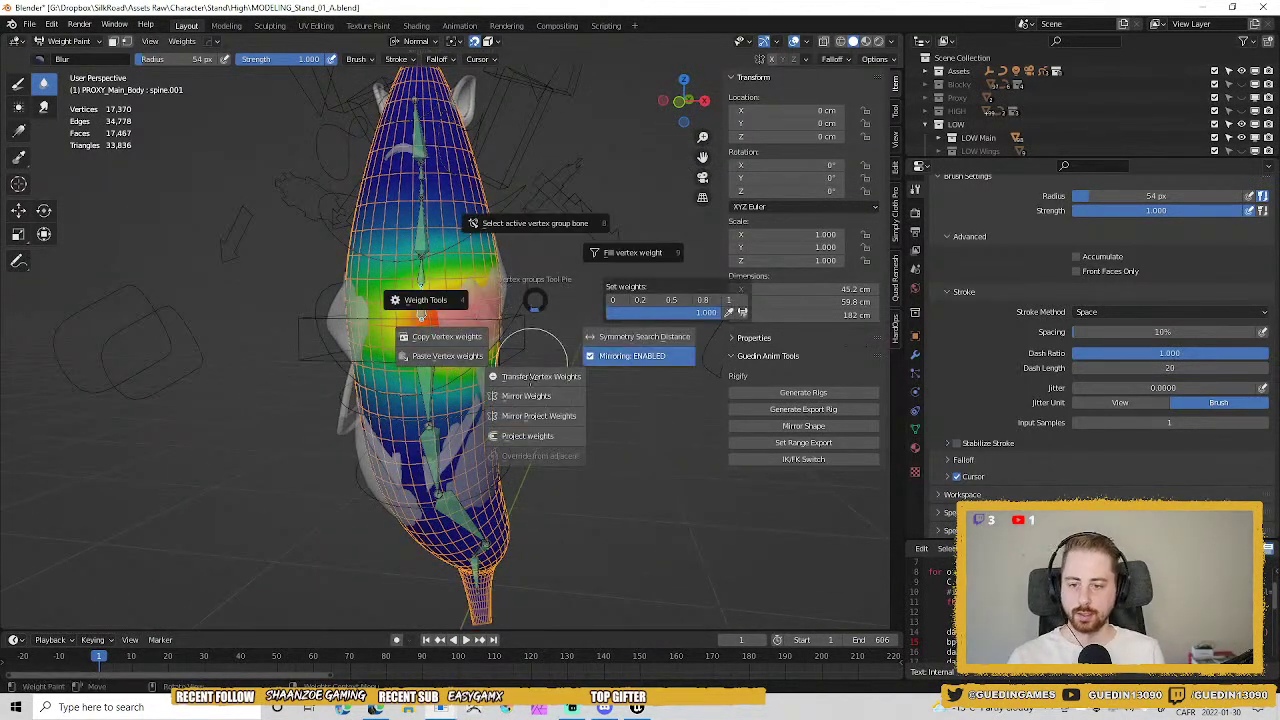
{"action": "left_click", "coordinate": [540, 396]}
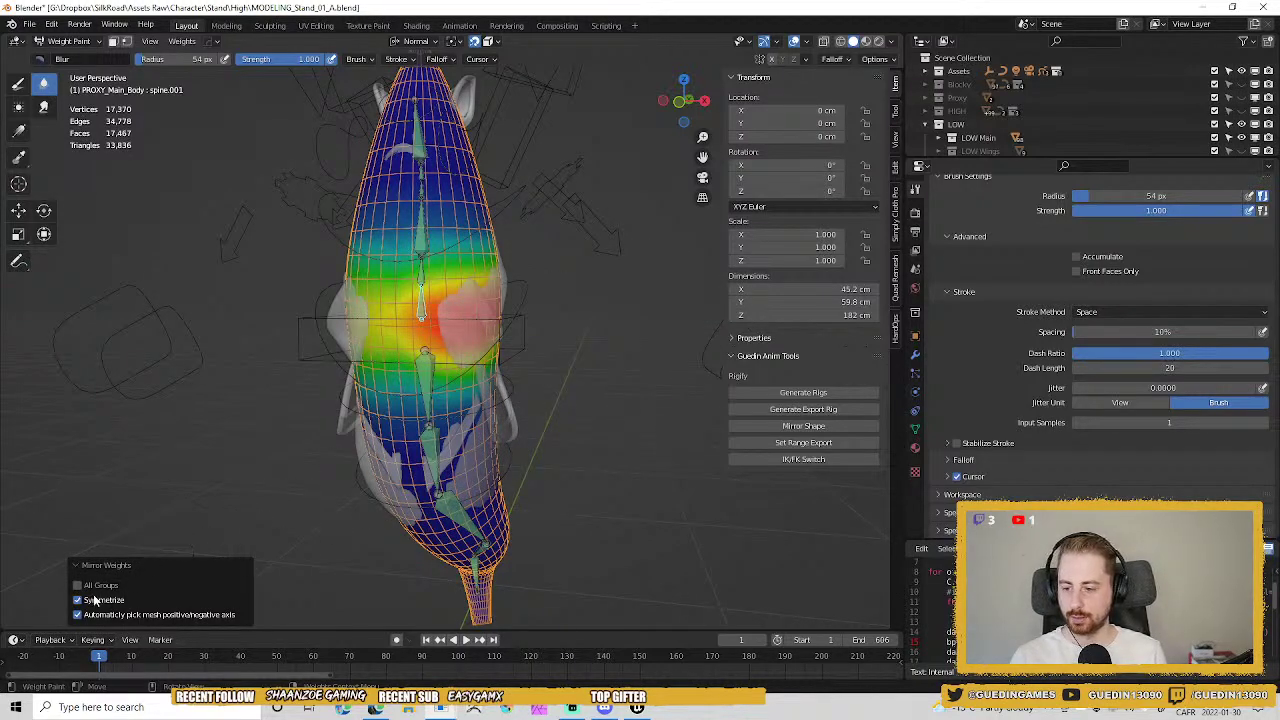
{"action": "middle_click_drag", "start_coordinate": [433, 358], "coordinate": [471, 330]}
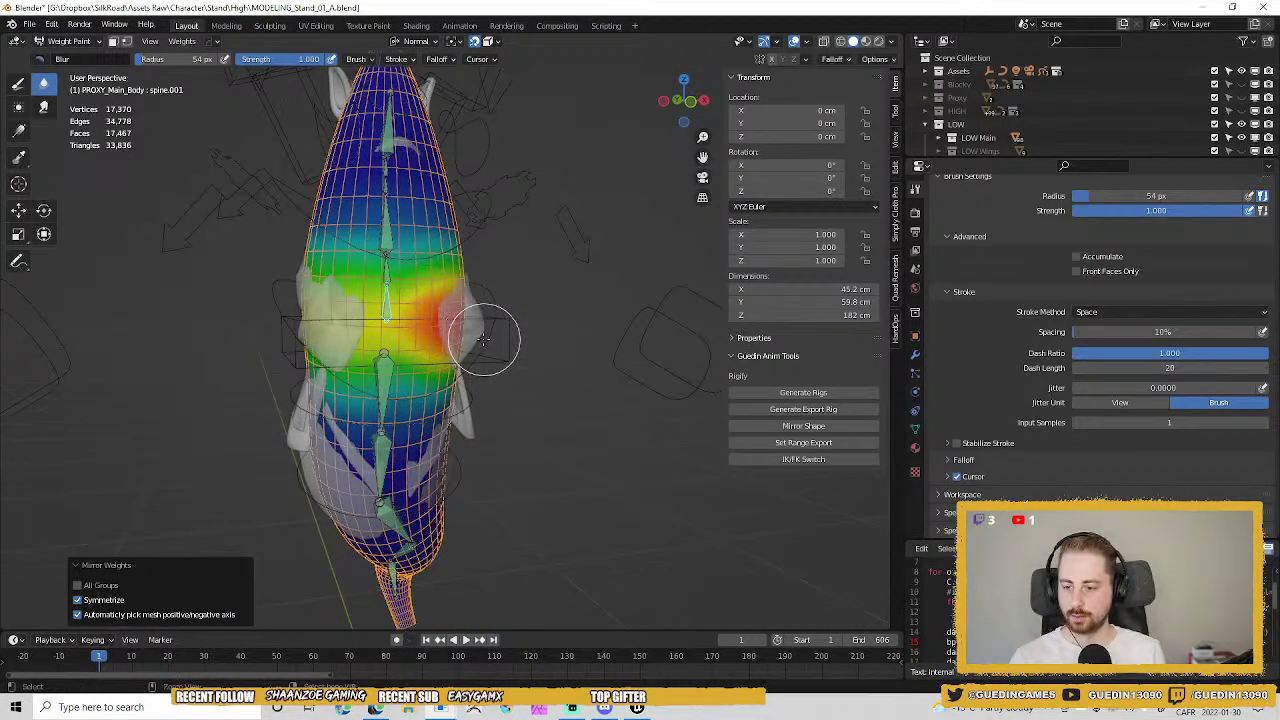
{"action": "key", "text": "ctrl+z"}
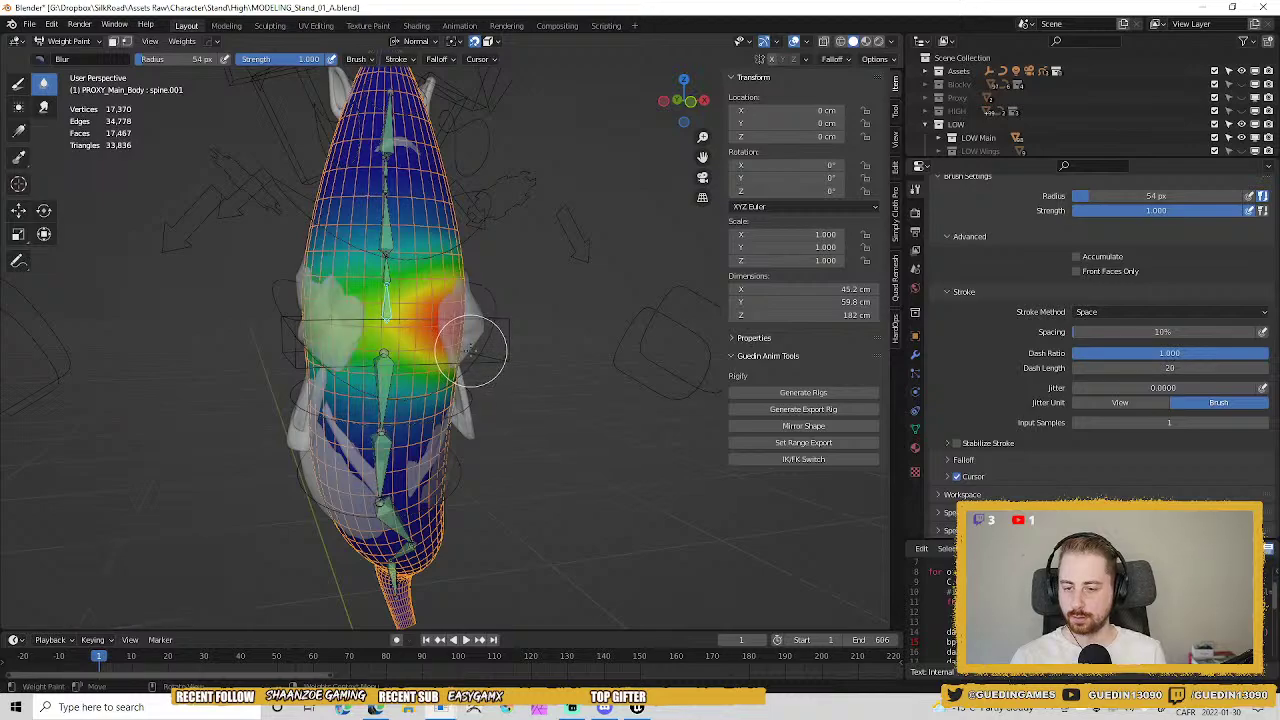
Preview the symmetry search on PROXY_Main_Body and confirm a search distance of 10.0.
{"action": "key", "text": "w"}
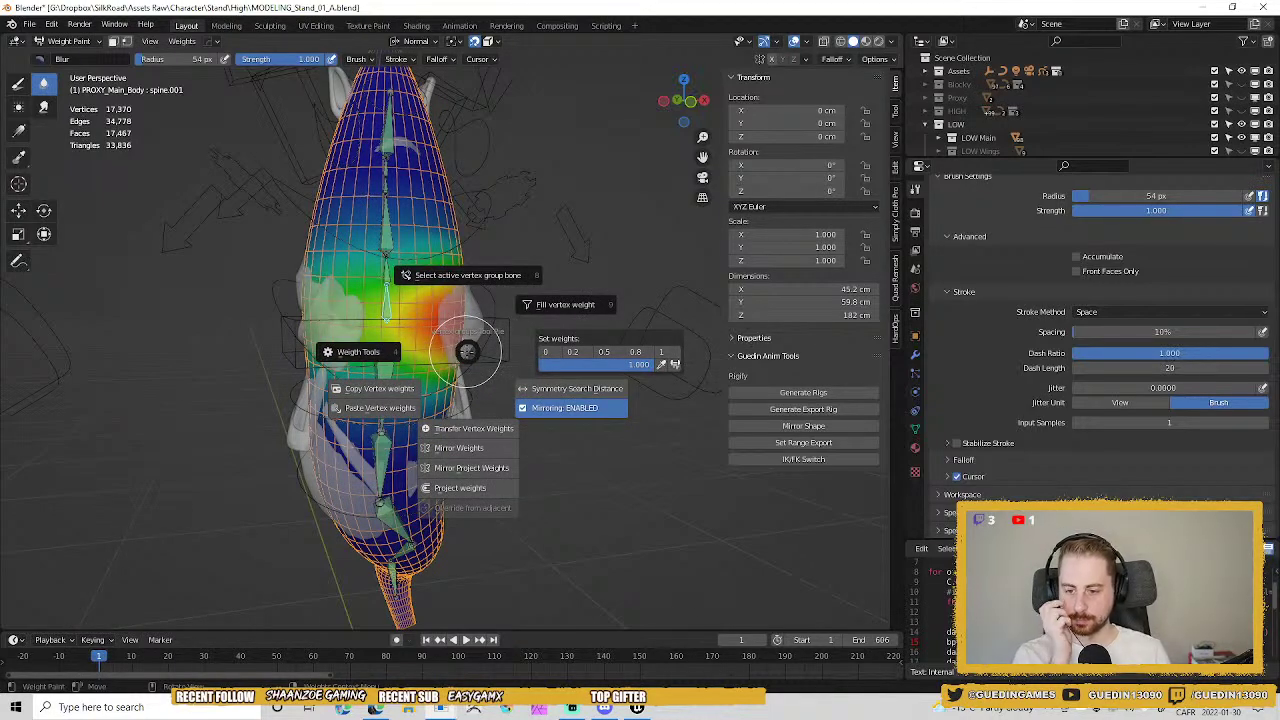
{"action": "left_click", "coordinate": [547, 392]}
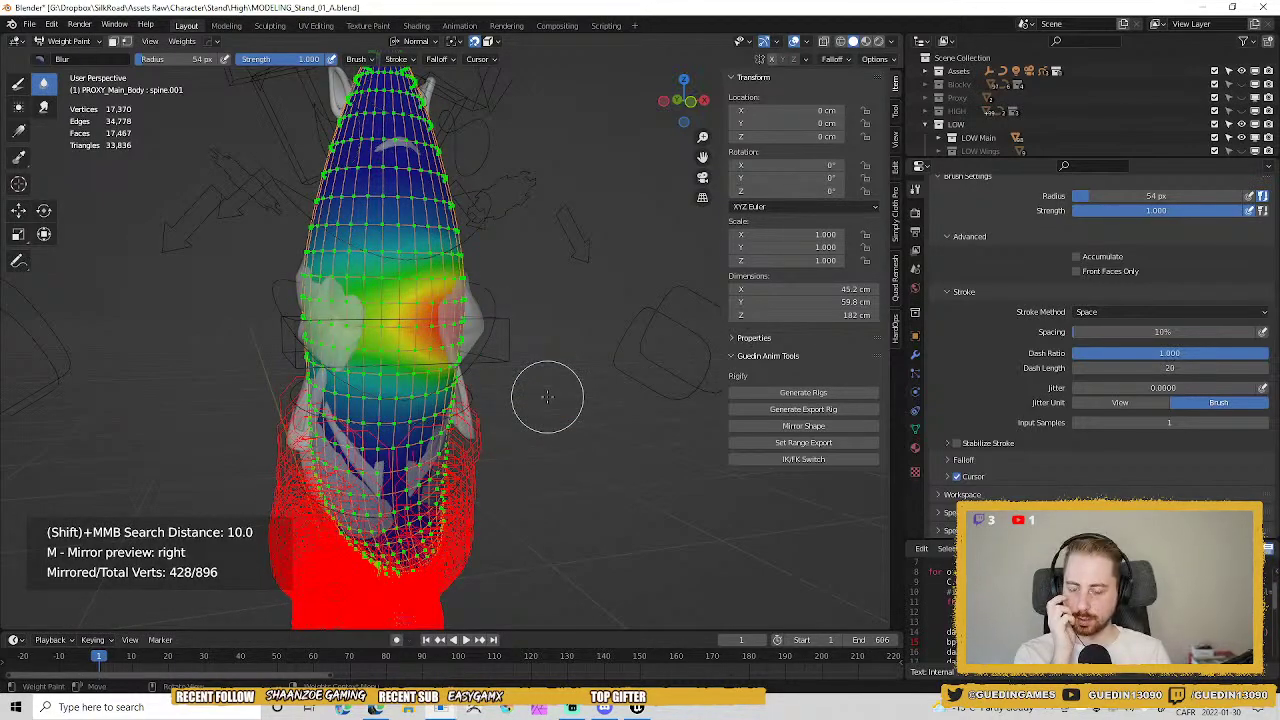
{"action": "left_click", "coordinate": [547, 397]}
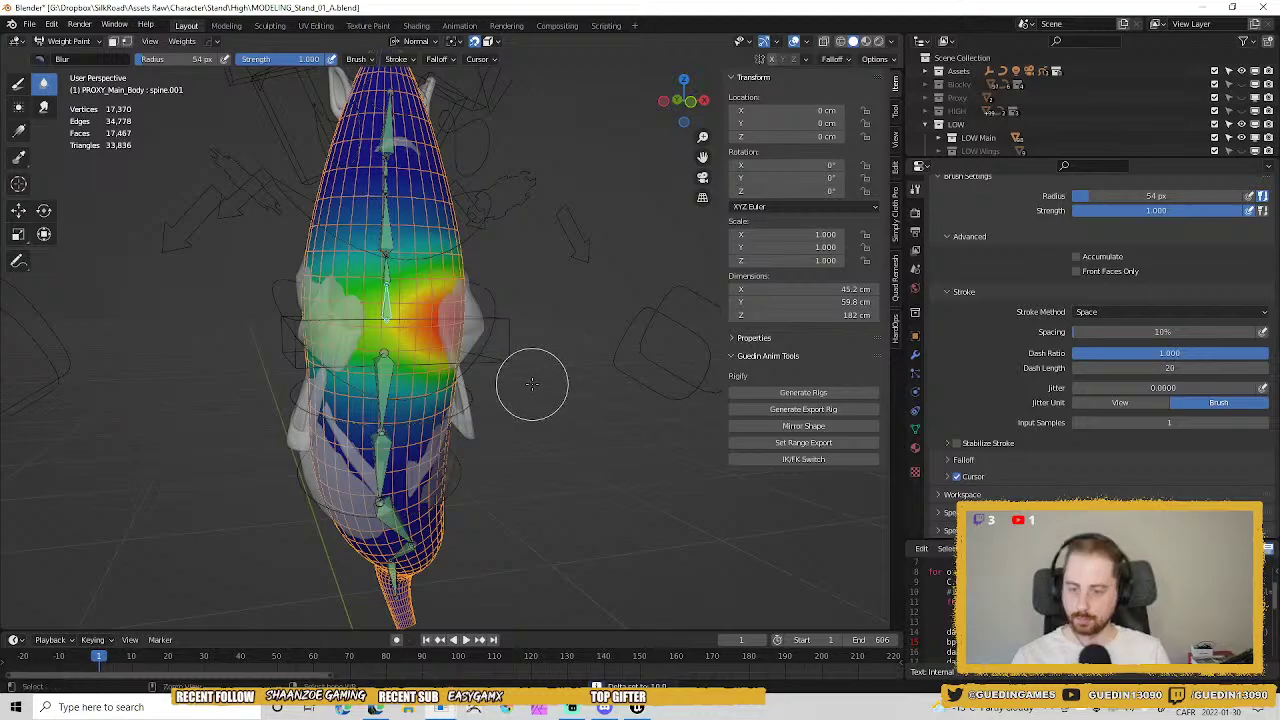
Mirror PROXY_Main_Body's weights with Symmetrize and All Groups enabled, and automatic axis picking and Pick +X/-X turned off.
{"action": "key", "text": "w"}
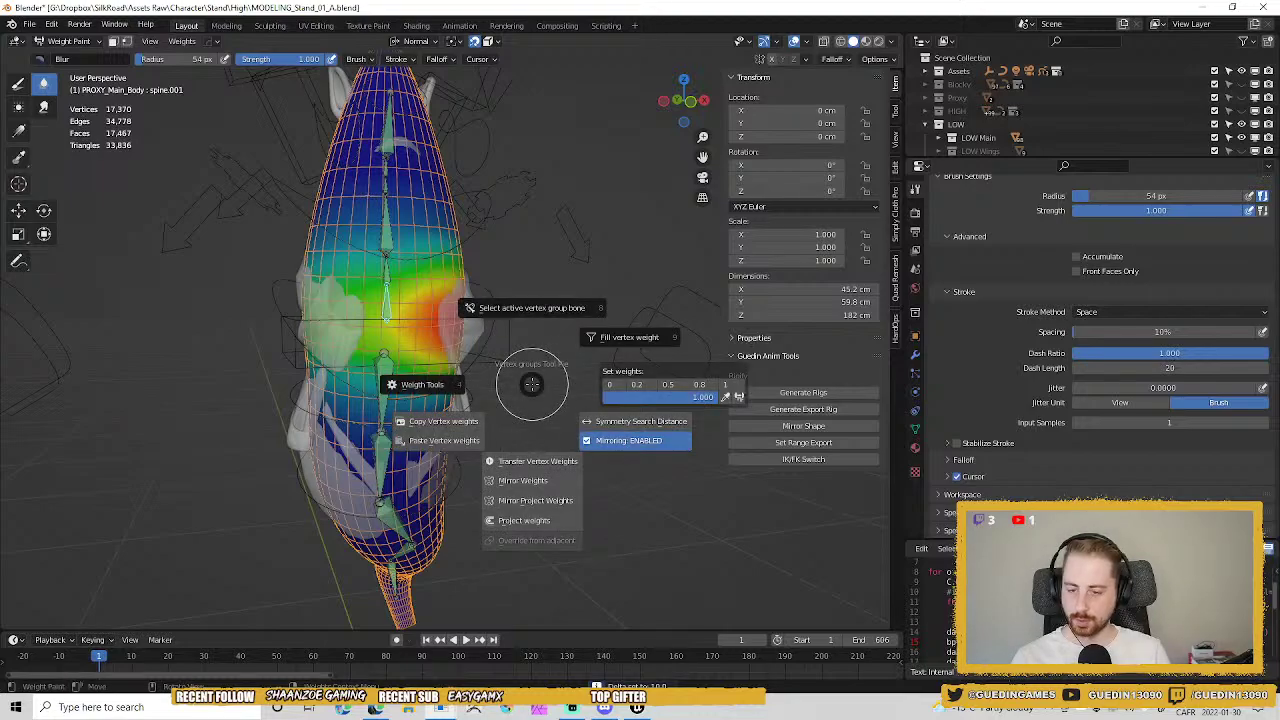
{"action": "left_click", "coordinate": [520, 480]}
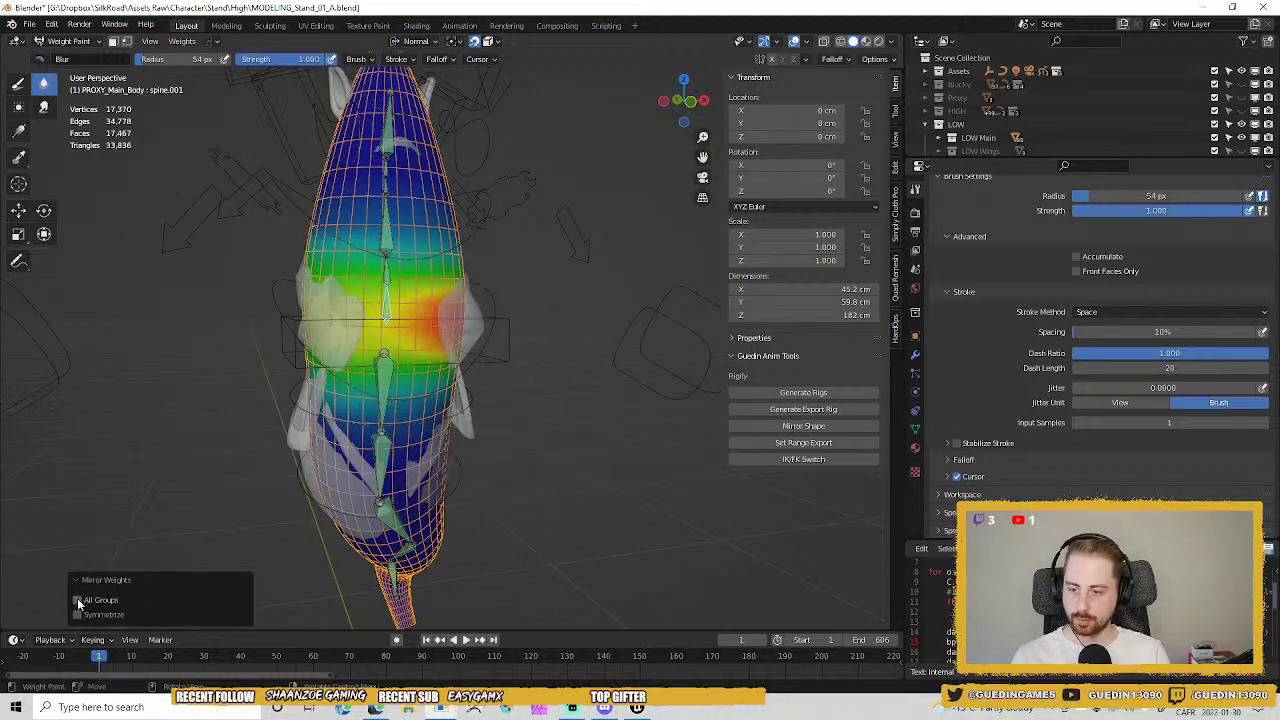
{"action": "left_click", "coordinate": [78, 614]}
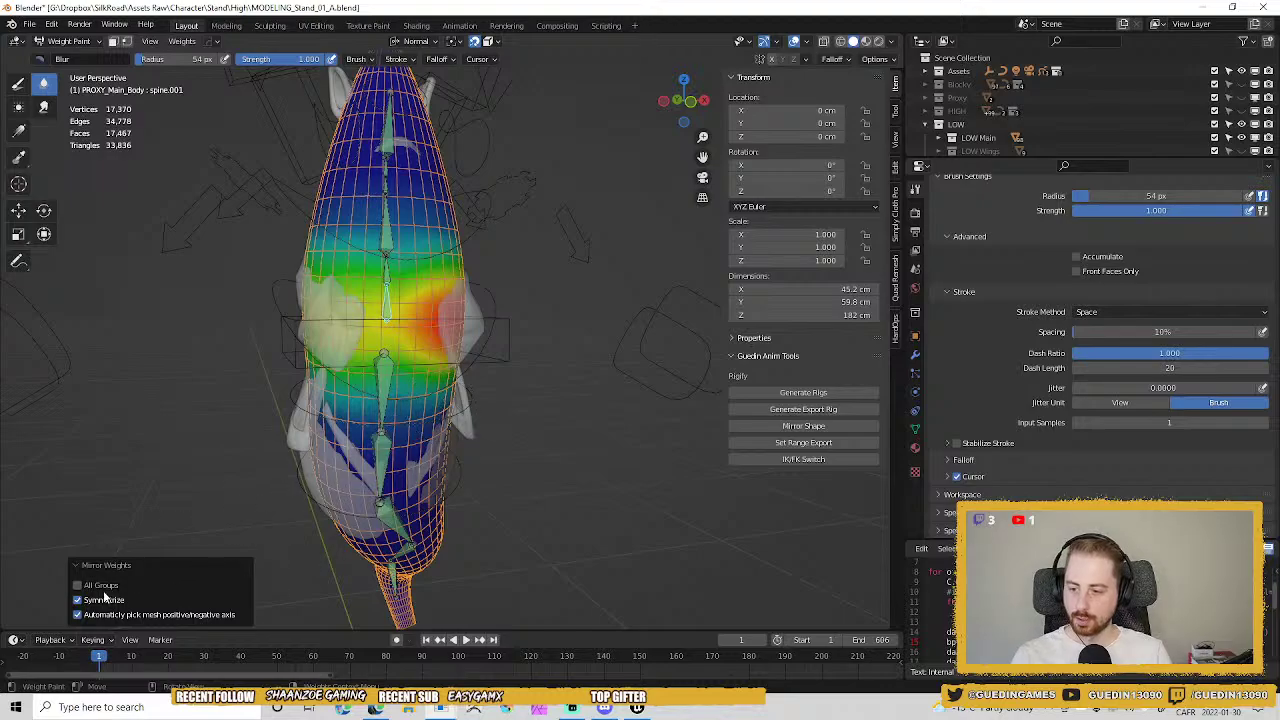
{"action": "mouse_move", "coordinate": [492, 428]}
{"action": "middle_mouse_down"}
{"action": "mouse_move", "coordinate": [295, 373]}
{"action": "mouse_move", "coordinate": [534, 400]}
{"action": "middle_mouse_up"}
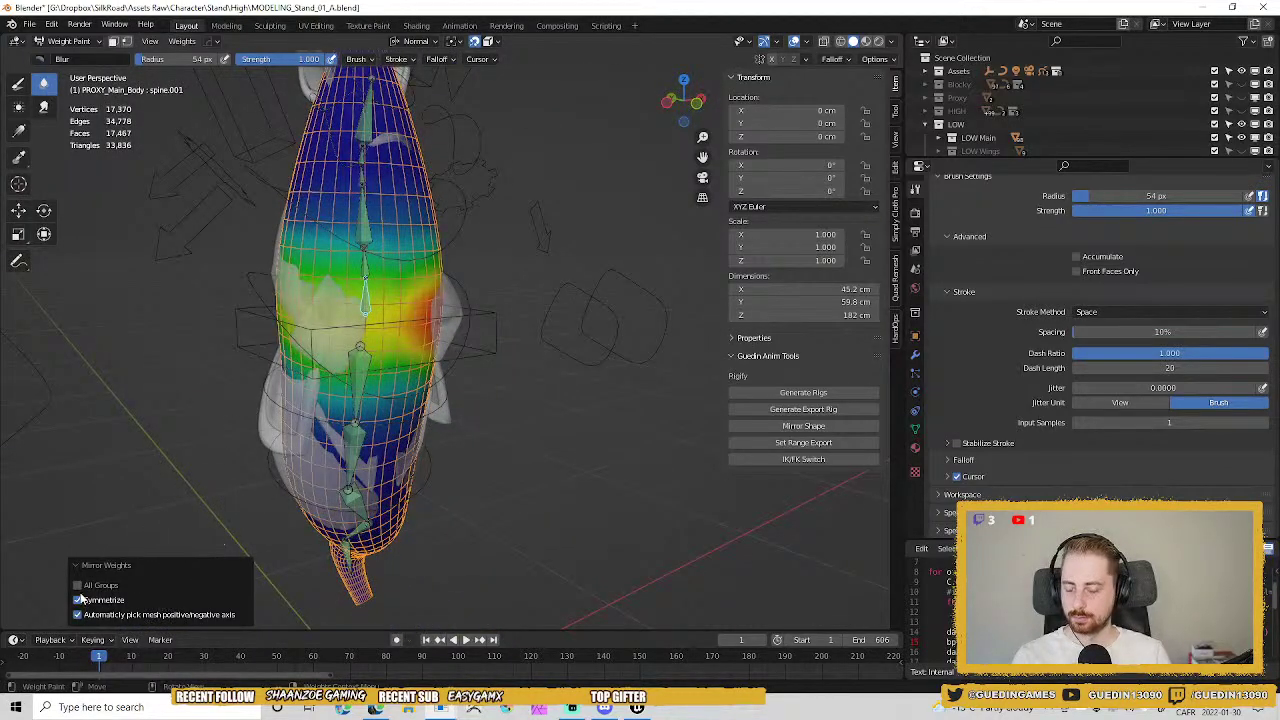
{"action": "left_click", "coordinate": [78, 585]}
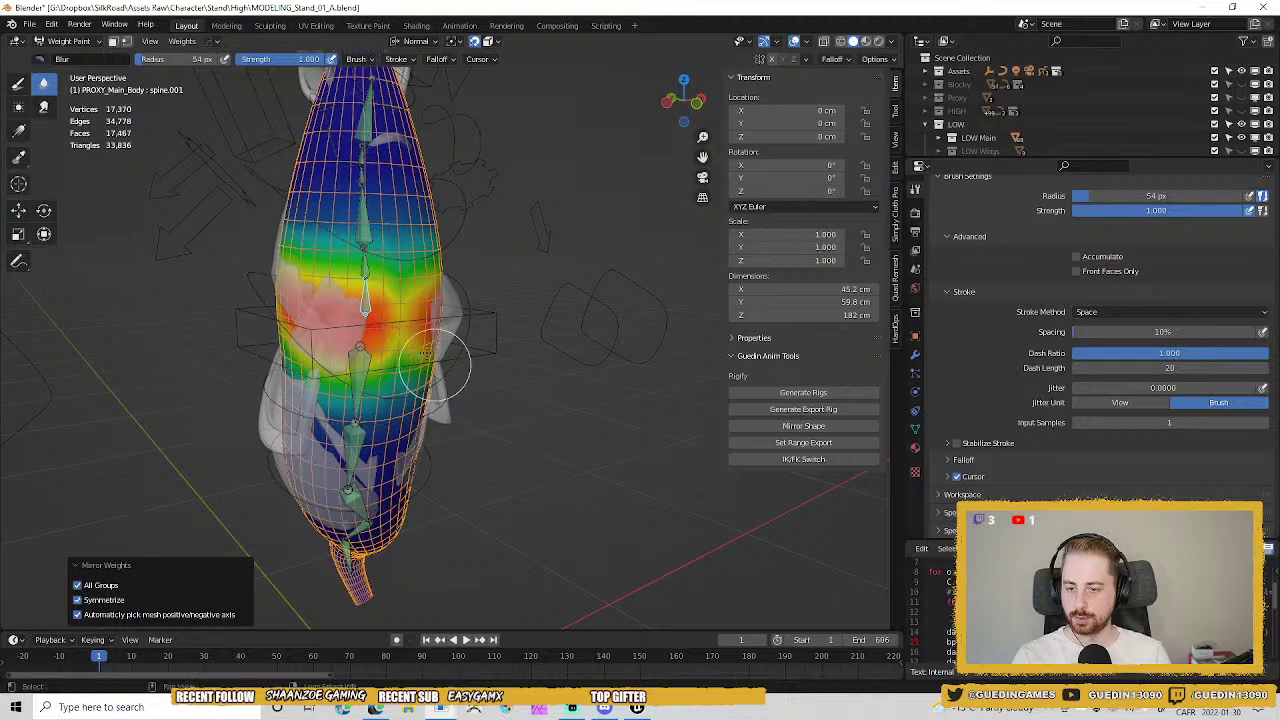
{"action": "mouse_move", "coordinate": [430, 365]}
{"action": "middle_mouse_down"}
{"action": "mouse_move", "coordinate": [354, 337]}
{"action": "mouse_move", "coordinate": [466, 328]}
{"action": "mouse_move", "coordinate": [470, 283]}
{"action": "mouse_move", "coordinate": [476, 300]}
{"action": "middle_mouse_up"}
{"action": "left_click", "coordinate": [80, 615]}
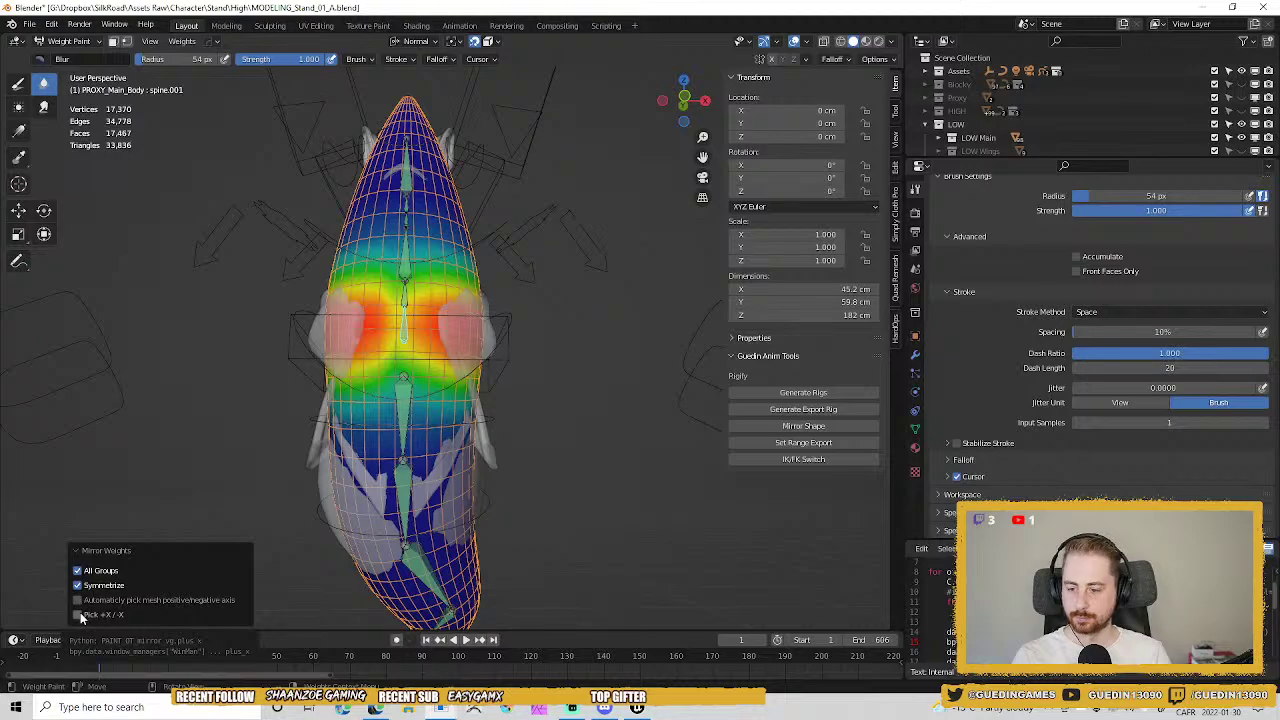
{"action": "left_click", "coordinate": [80, 616]}
{"action": "left_click", "coordinate": [80, 616]}
{"action": "mouse_move", "coordinate": [375, 460]}
{"action": "middle_mouse_down"}
{"action": "mouse_move", "coordinate": [370, 430]}
{"action": "mouse_move", "coordinate": [273, 424]}
{"action": "mouse_move", "coordinate": [509, 400]}
{"action": "mouse_move", "coordinate": [480, 400]}
{"action": "mouse_move", "coordinate": [403, 325]}
{"action": "middle_mouse_up"}
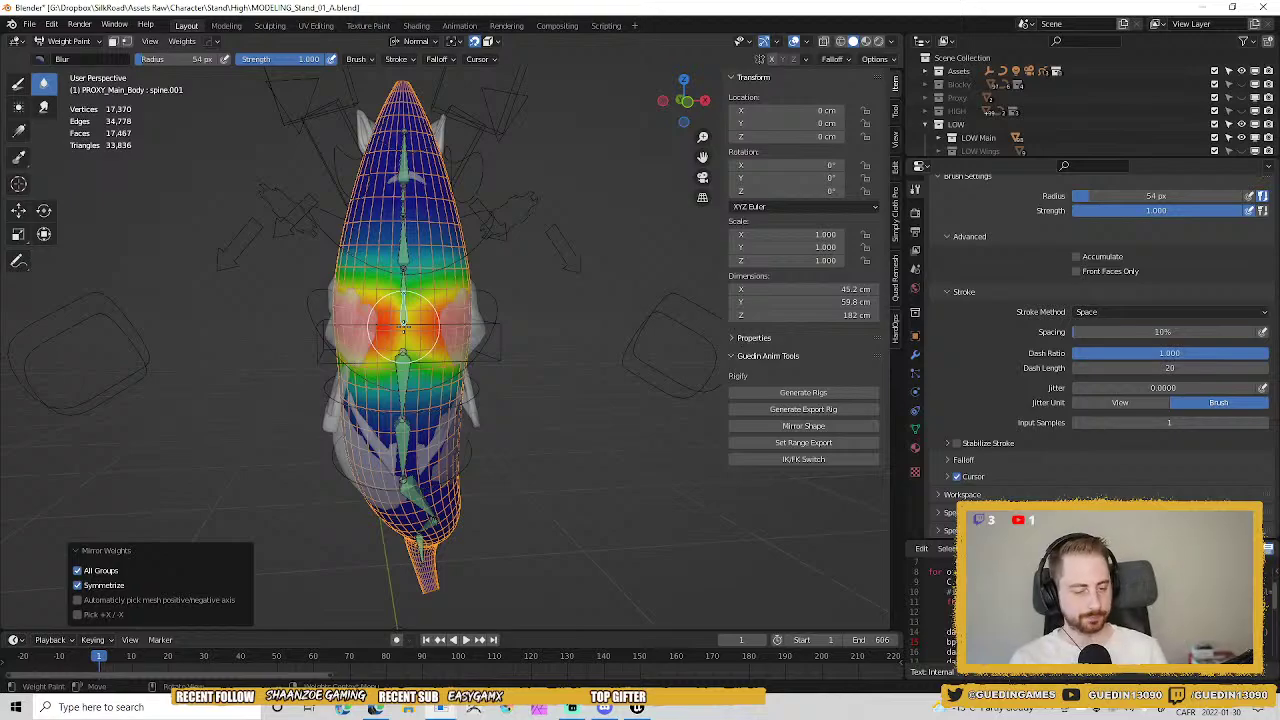
Blur the spine.001 weights at the front centre of the waist and paint over them with a 54 px Draw brush at strength 0.582.
{"action": "mouse_move", "coordinate": [386, 319]}
{"action": "left_mouse_down"}
{"action": "mouse_move", "coordinate": [416, 316]}
{"action": "mouse_move", "coordinate": [410, 327]}
{"action": "mouse_move", "coordinate": [406, 298]}
{"action": "left_mouse_up"}
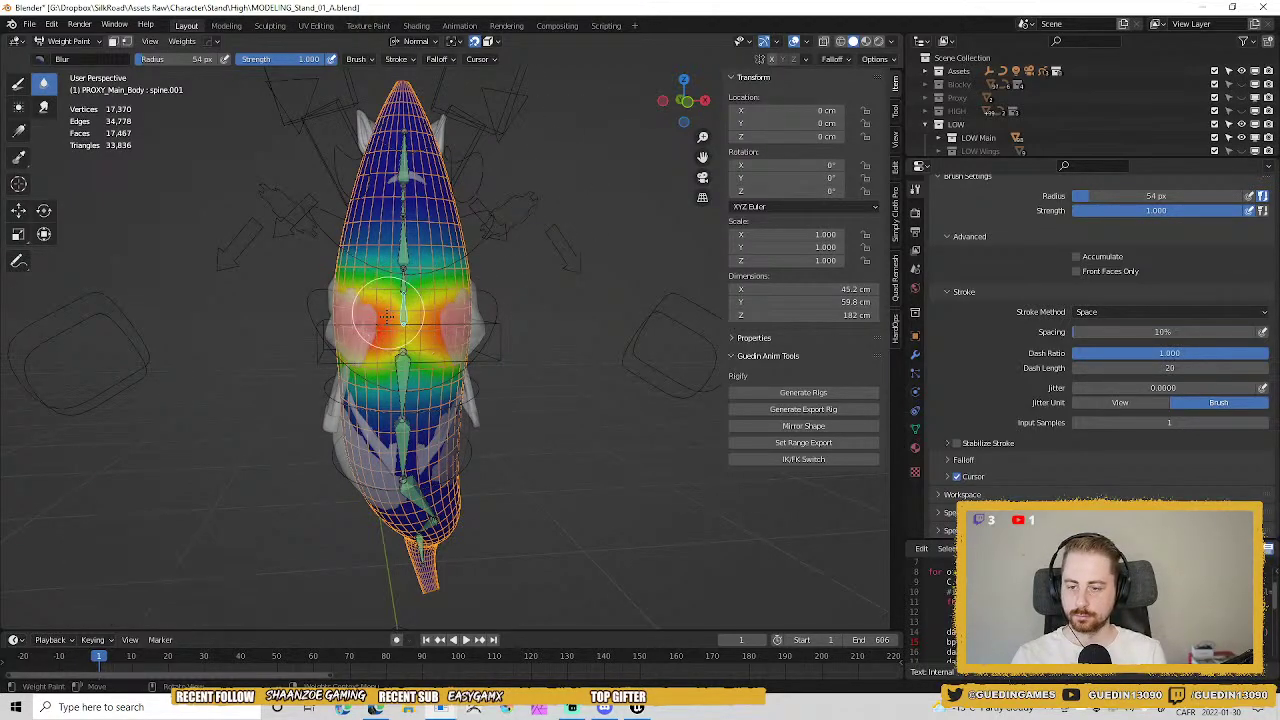
{"action": "left_click", "coordinate": [21, 86]}
{"action": "key", "text": "ctrl+f"}
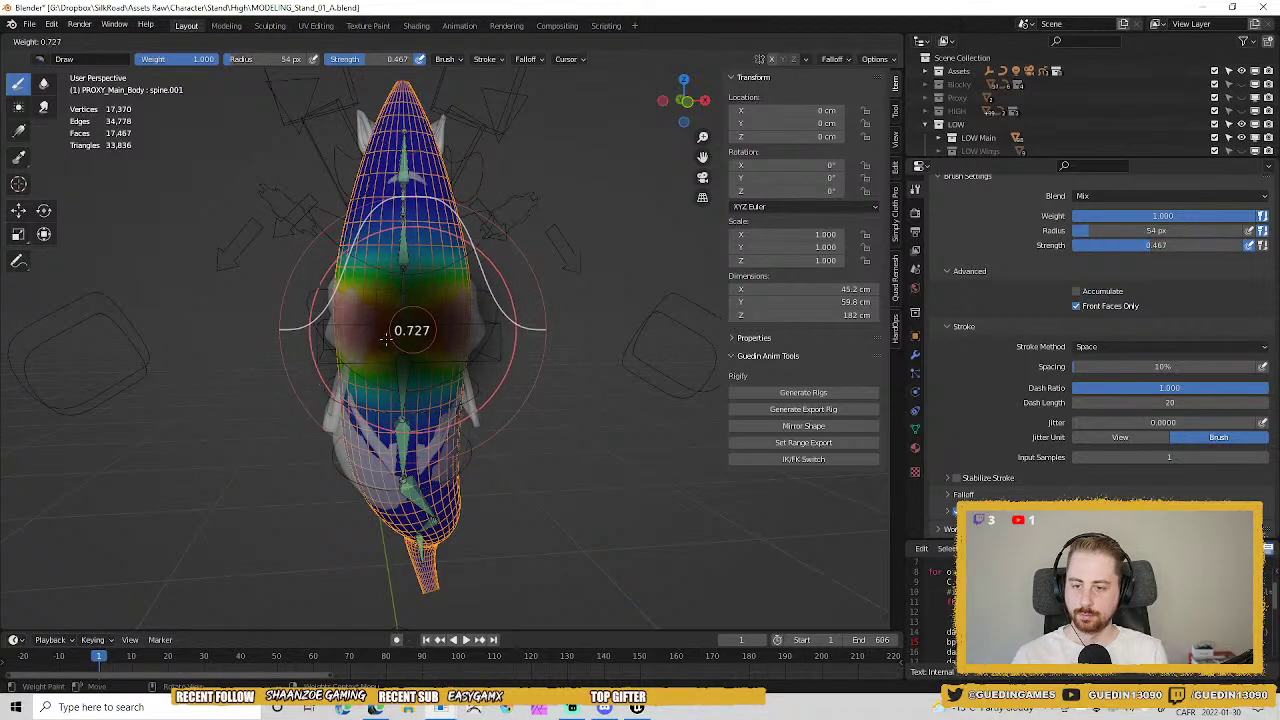
{"action": "left_click", "coordinate": [413, 337]}
{"action": "key", "text": "shift+f"}
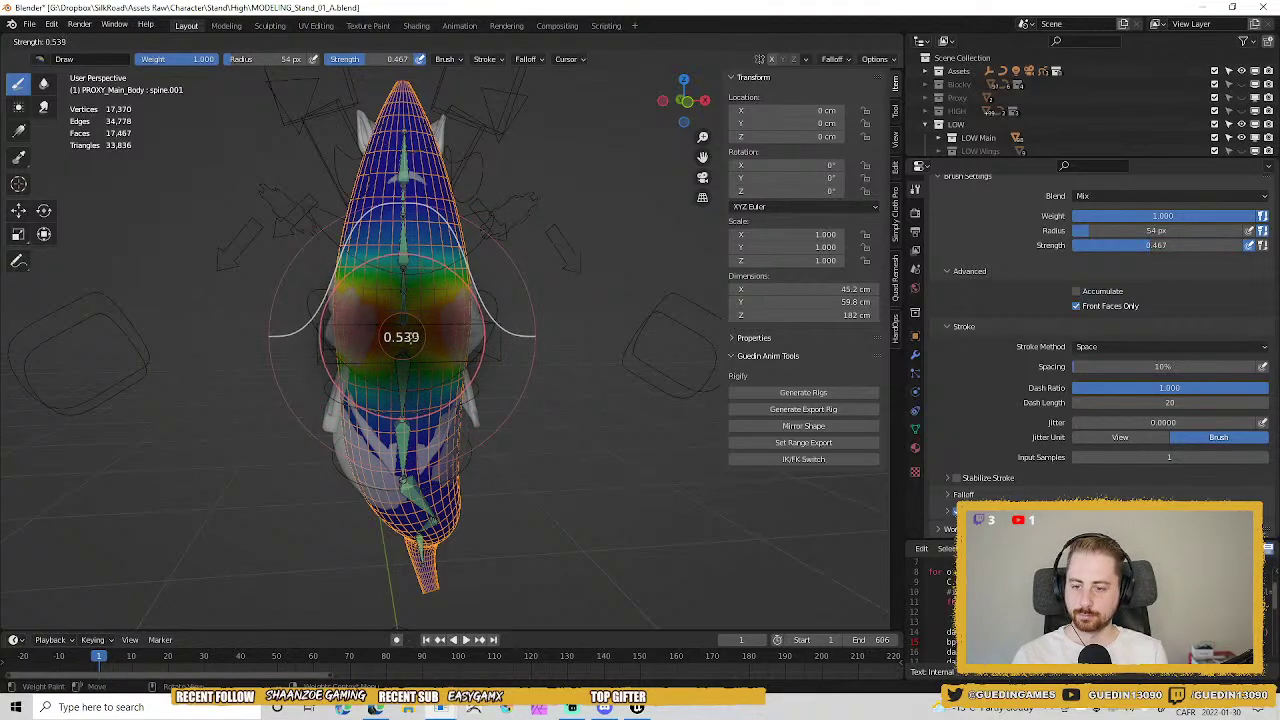
{"action": "left_click", "coordinate": [429, 331]}
{"action": "left_click_drag", "start_coordinate": [410, 335], "coordinate": [380, 321]}
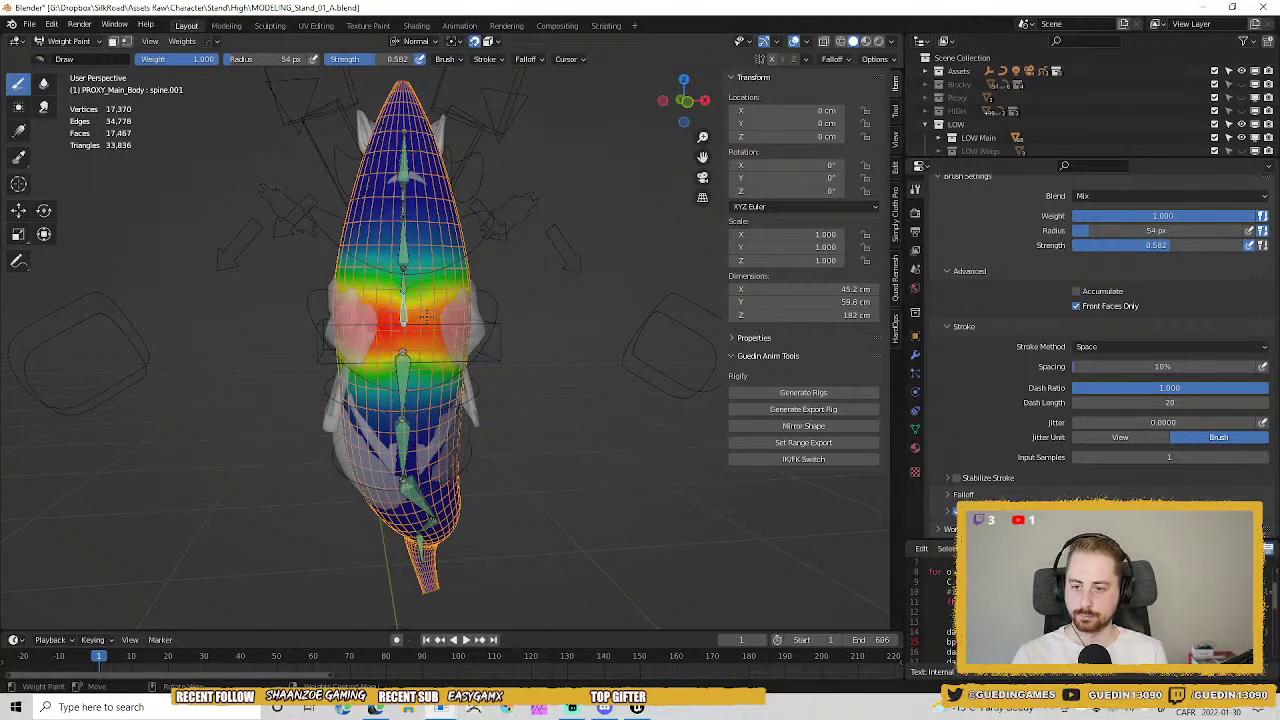
Mirror the repainted waist weights to the other side of PROXY_Main_Body using All Groups and Symmetrize.
{"action": "right_click", "coordinate": [443, 326]}
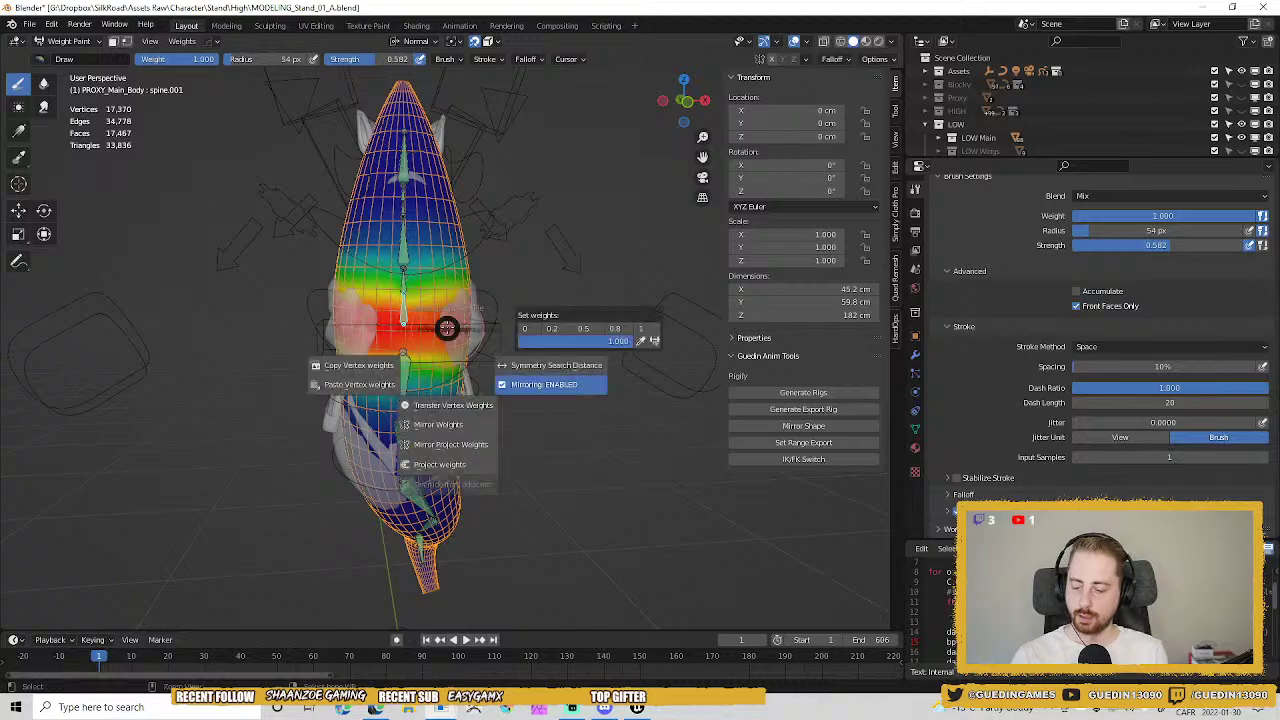
{"action": "left_click", "coordinate": [452, 425]}
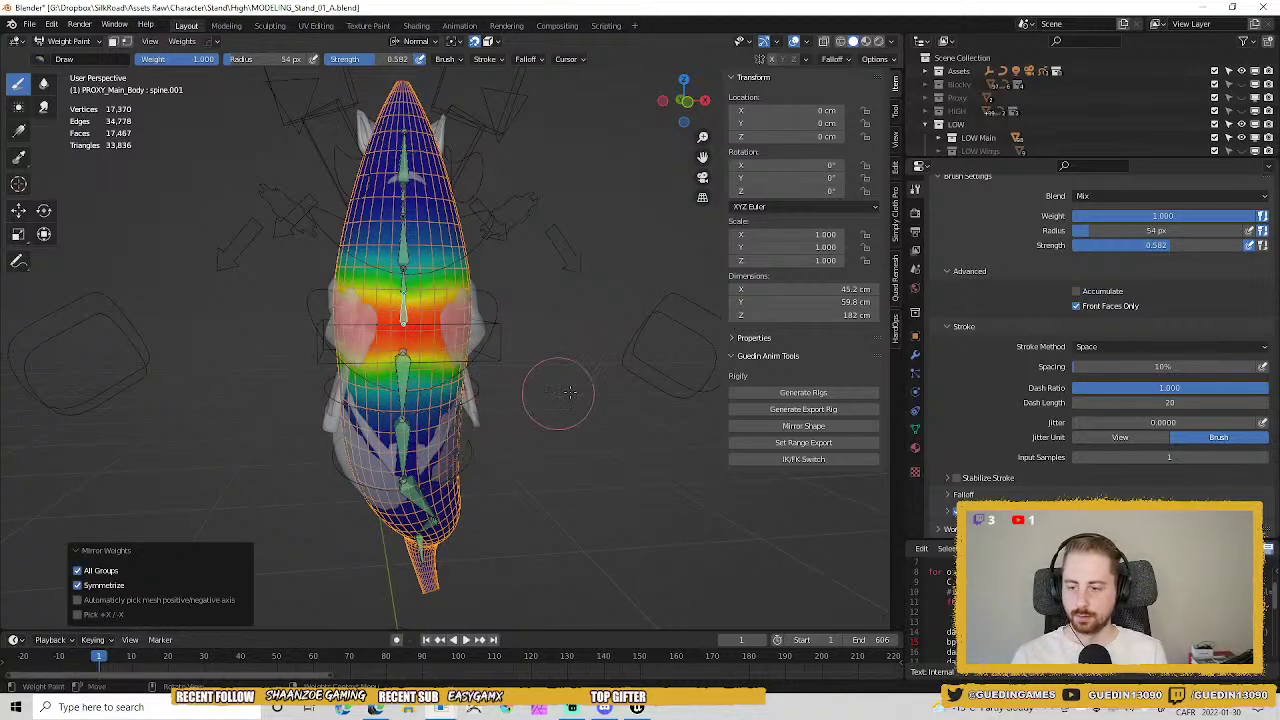
{"action": "middle_click_drag", "start_coordinate": [587, 446], "coordinate": [536, 439]}
{"action": "scroll", "coordinate": [537, 439], "scroll_direction": "down", "scroll_amount": 2}
Return to Object Mode with X-ray display off and hide PROXY_Main_Body together with its armature.
{"action": "key", "text": "ctrl+Tab"}
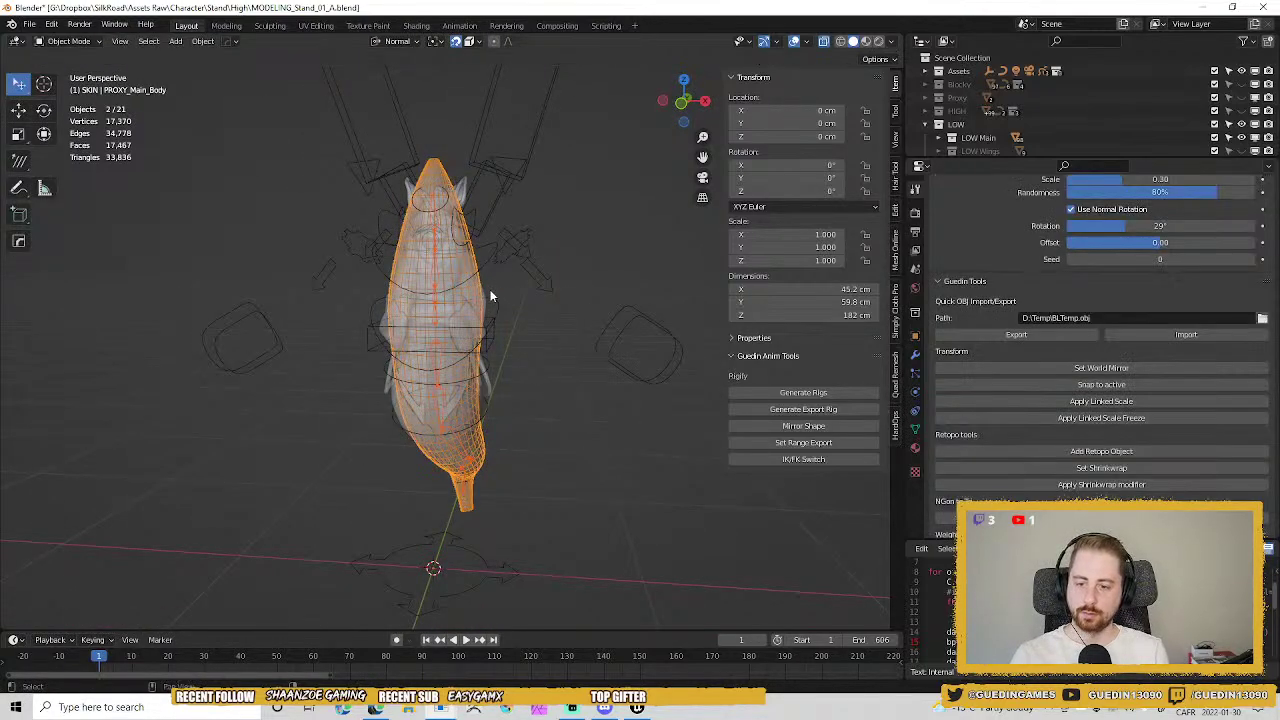
{"action": "scroll", "coordinate": [489, 289], "scroll_direction": "up", "scroll_amount": 4}
{"action": "scroll", "coordinate": [531, 331], "scroll_direction": "down", "scroll_amount": 4}
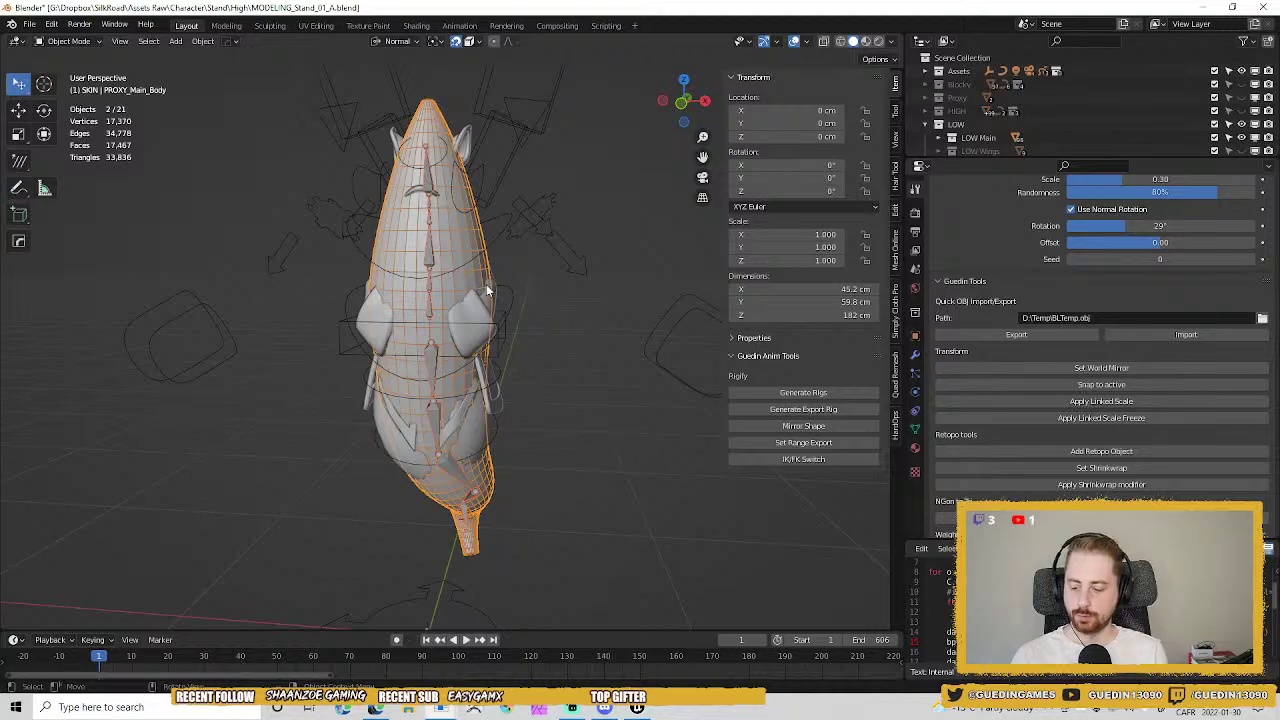
{"action": "key", "text": "Delete"}
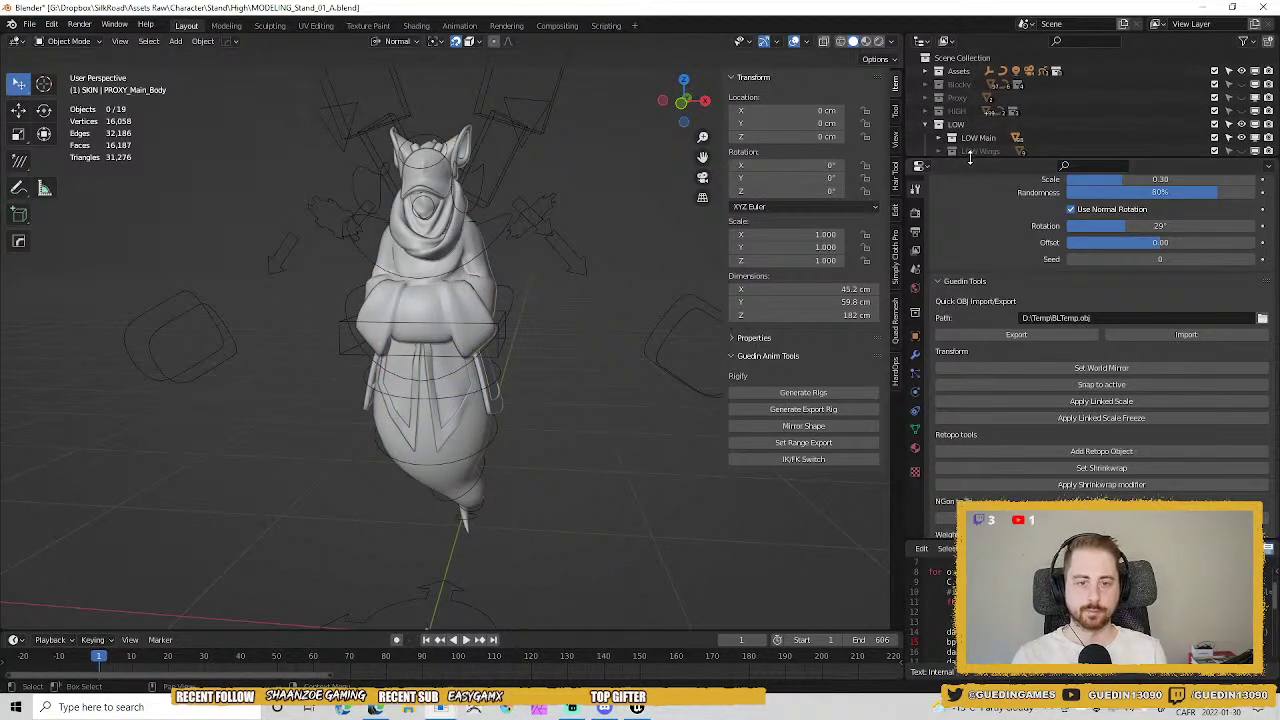
Enlarge the outliner area, select the character's control rig and switch it to Pose Mode.
{"action": "left_click_drag", "start_coordinate": [969, 157], "coordinate": [969, 186]}
{"action": "left_click", "coordinate": [425, 290]}
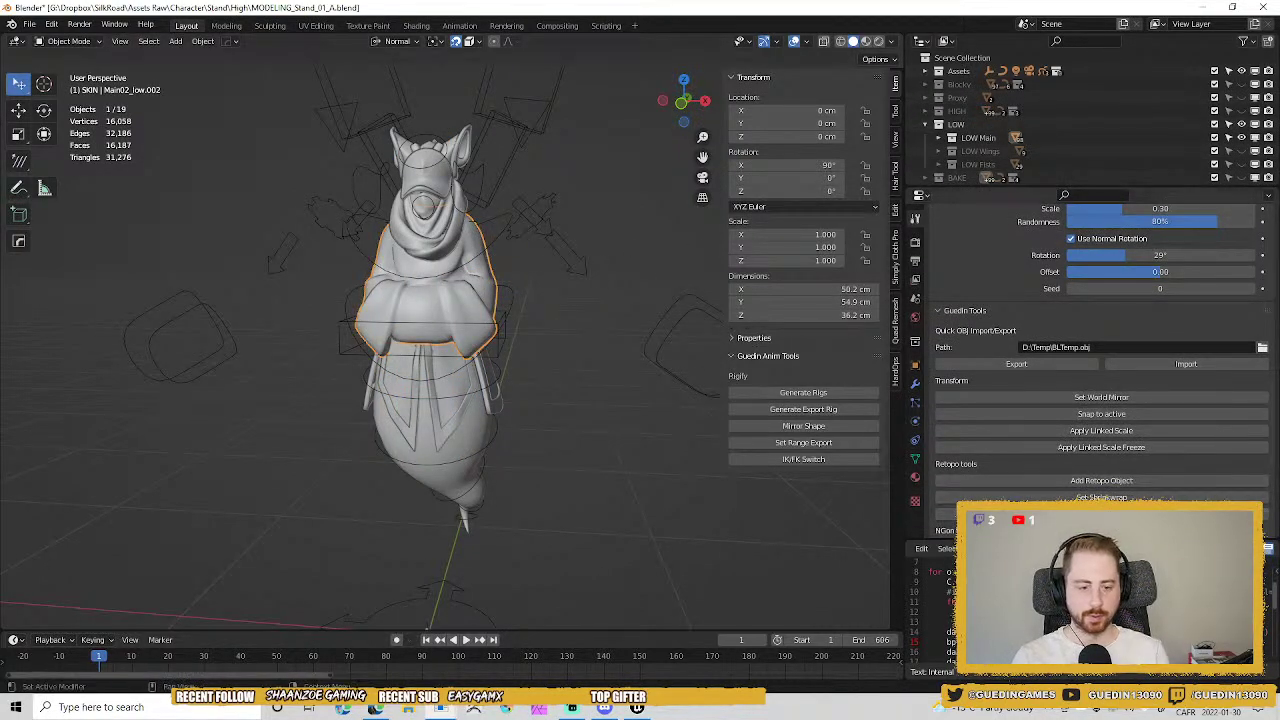
{"action": "middle_click_drag", "start_coordinate": [560, 316], "coordinate": [431, 500]}
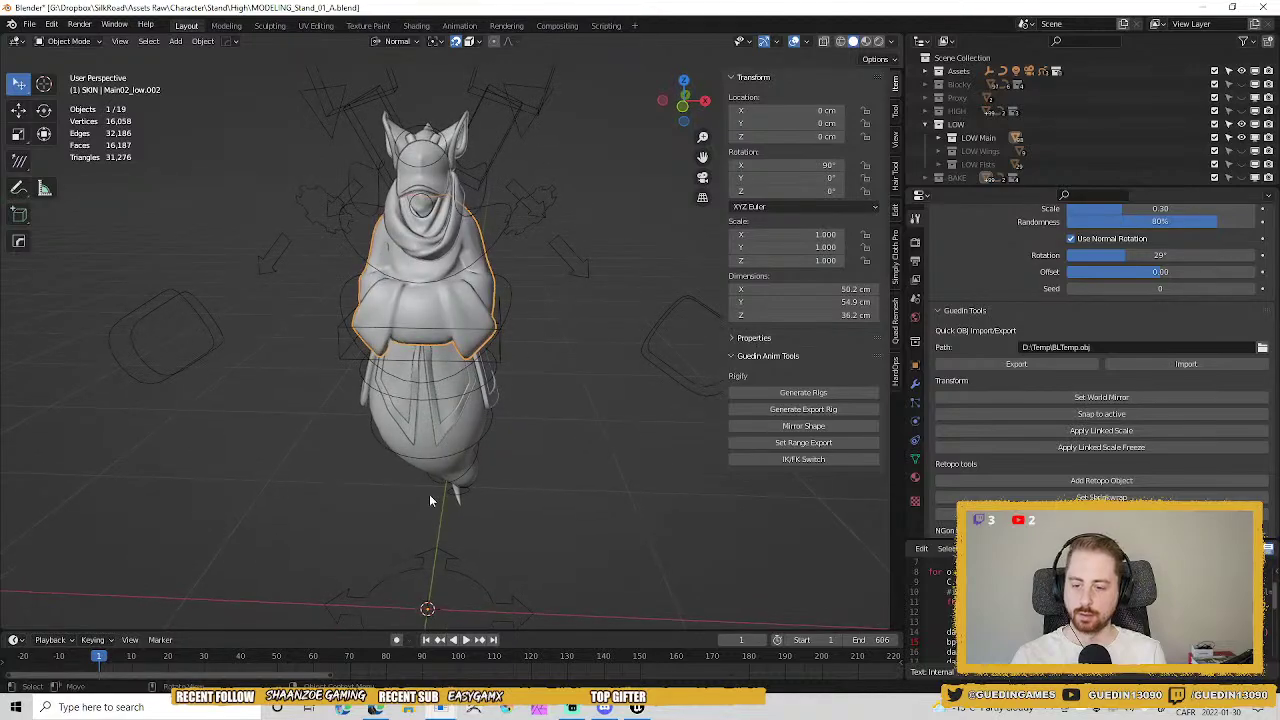
{"action": "left_click", "coordinate": [509, 285]}
{"action": "key", "text": "ctrl+Tab"}
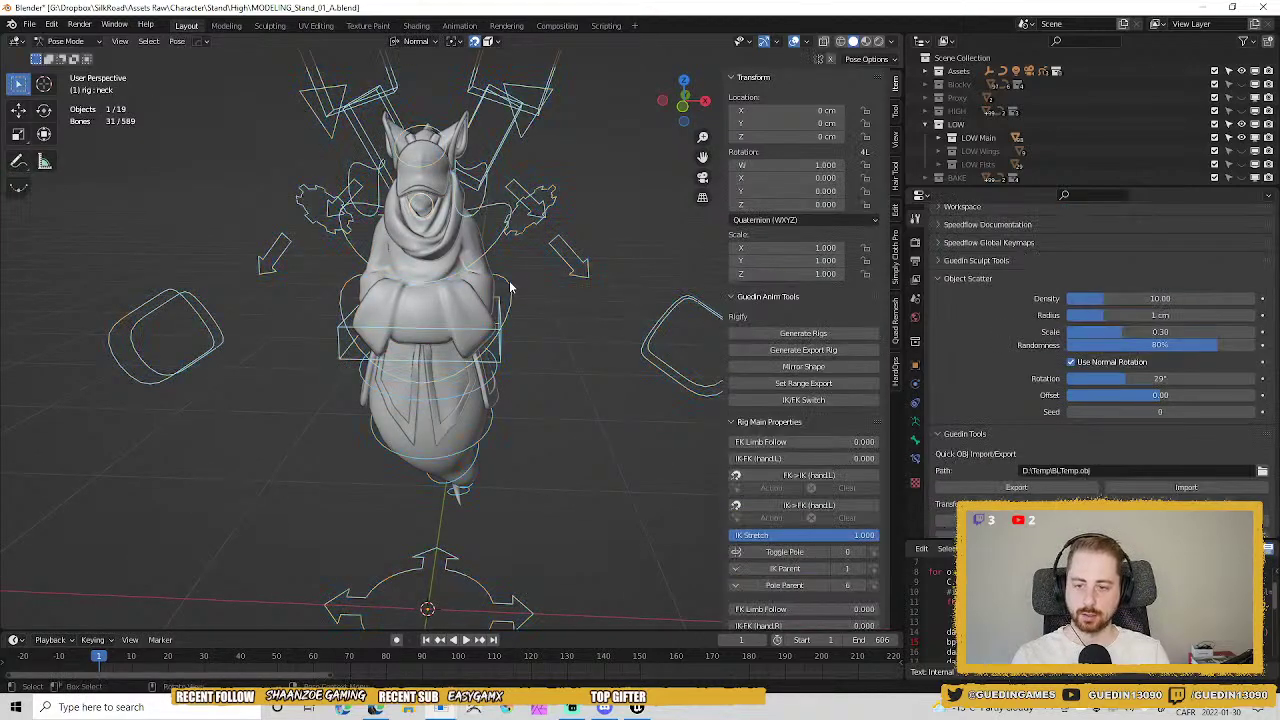
Test-rotate the rig's hips control to check how the robe and lower body deform, then cancel the rotation.
{"action": "left_click", "coordinate": [509, 285]}
{"action": "key", "text": "r"}
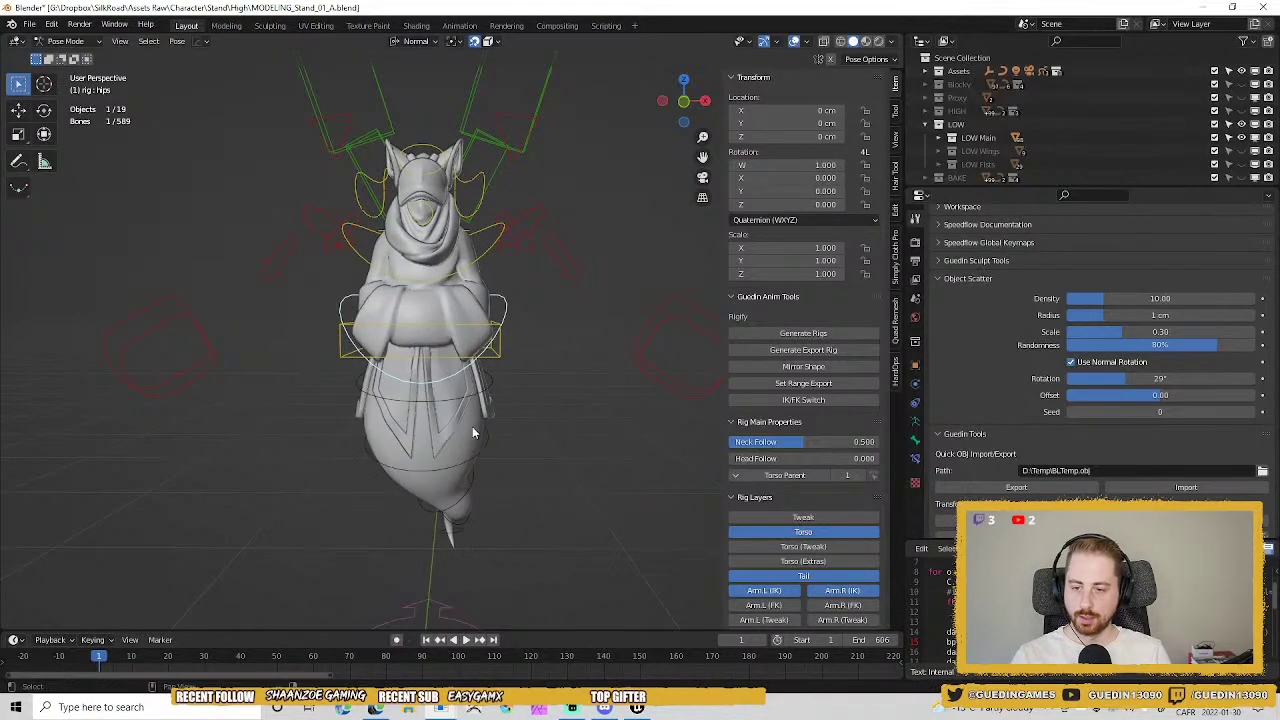
{"action": "key", "text": "r"}
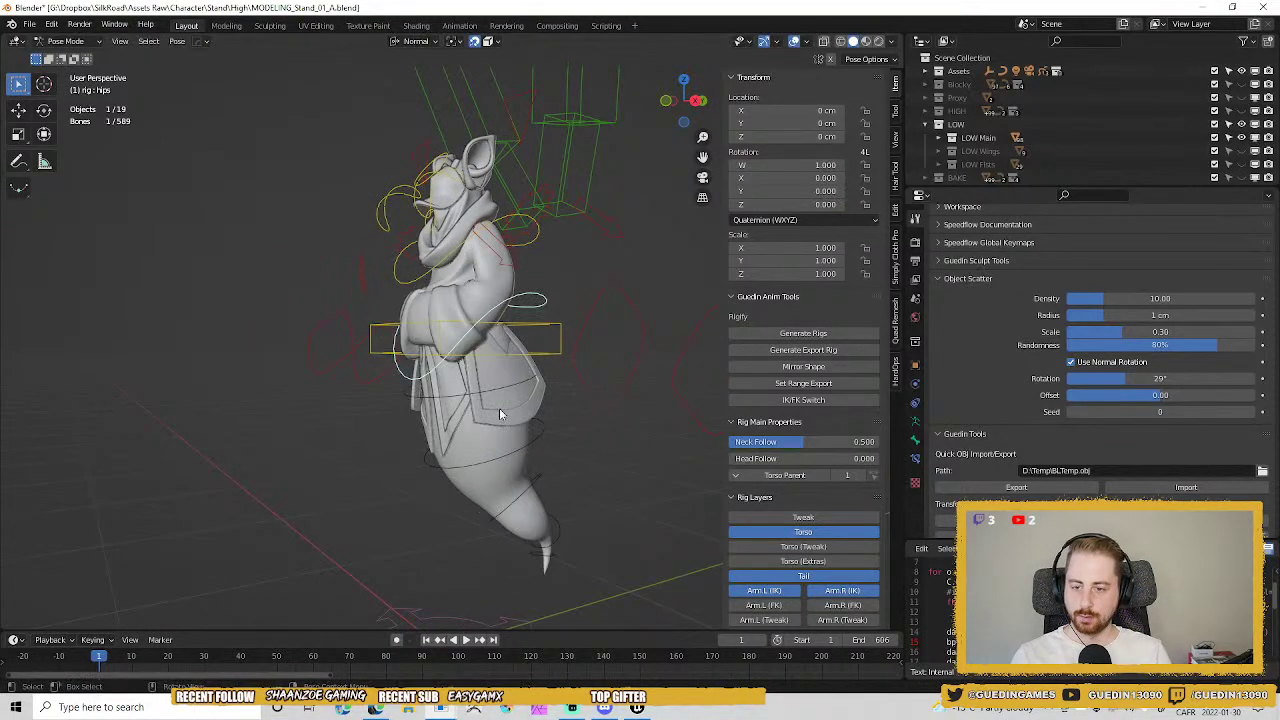
{"action": "key", "text": "r"}
{"action": "key", "text": "Escape"}
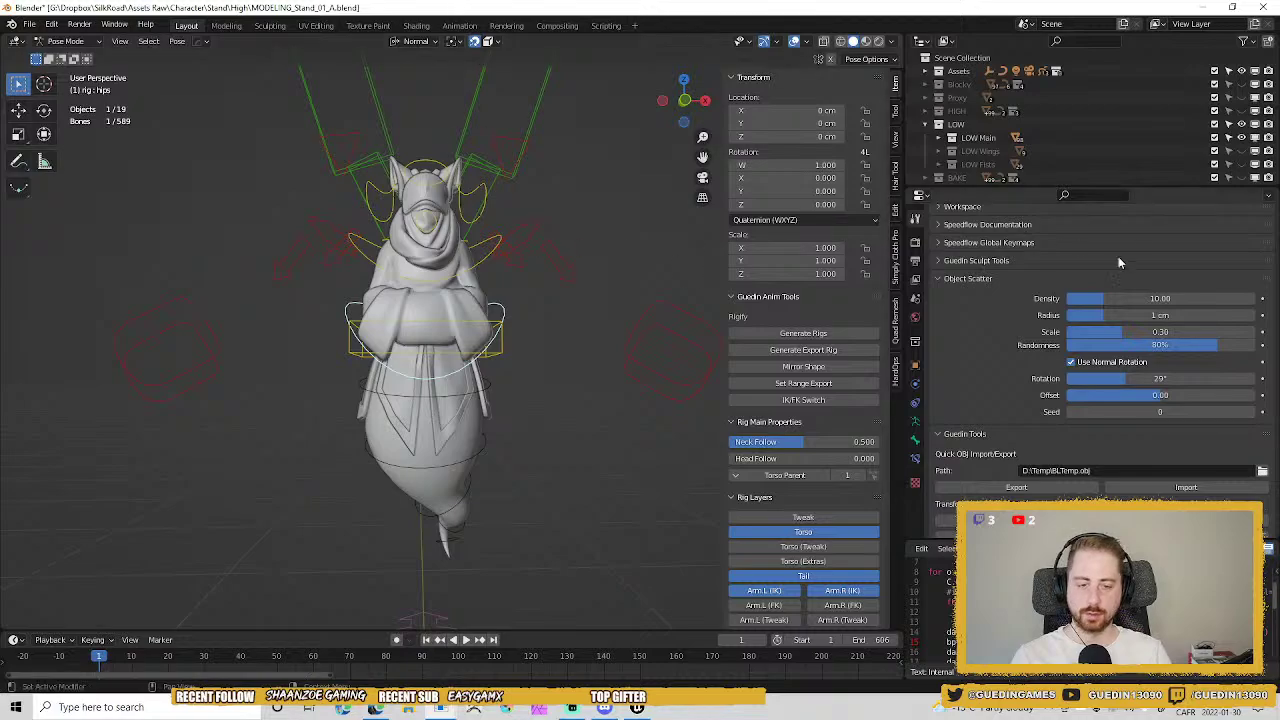
Return the rig to Object Mode and undo the unhiding of all scene objects.
{"action": "scroll", "coordinate": [1190, 150], "scroll_direction": "down", "scroll_amount": 2}
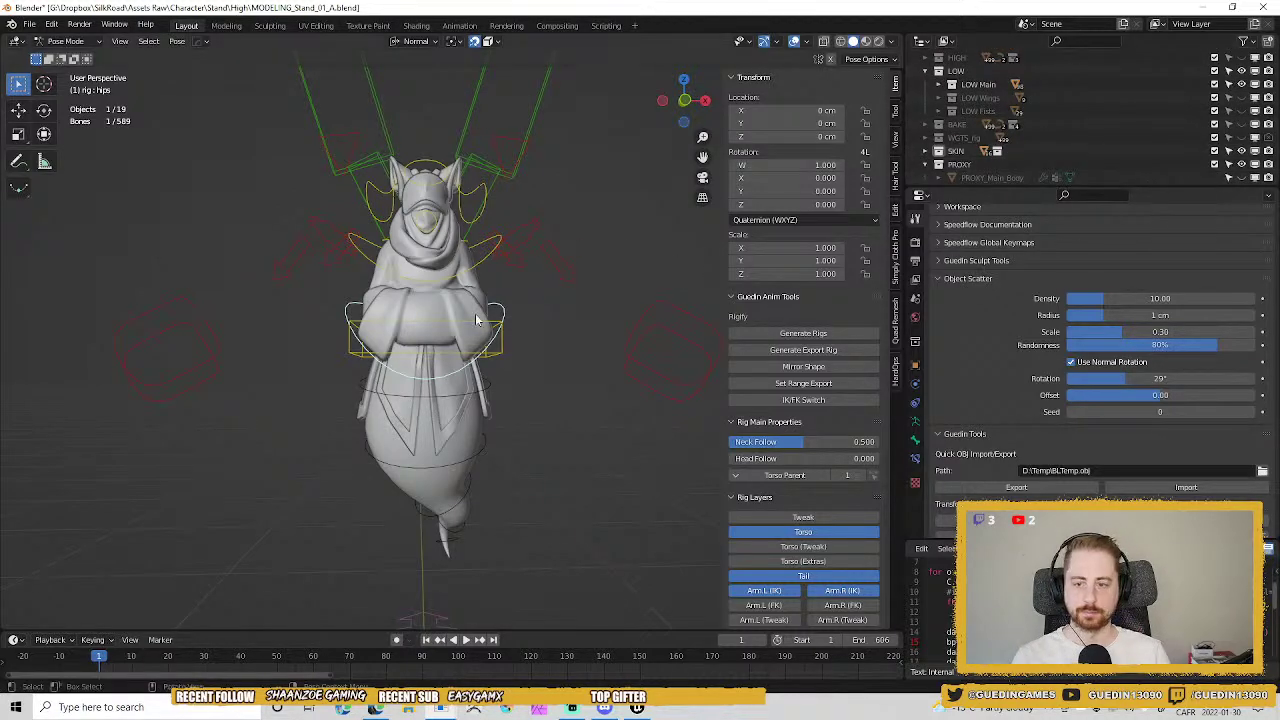
{"action": "key", "text": "ctrl+Tab"}
{"action": "key", "text": "a"}
{"action": "key", "text": "KP_Decimal"}
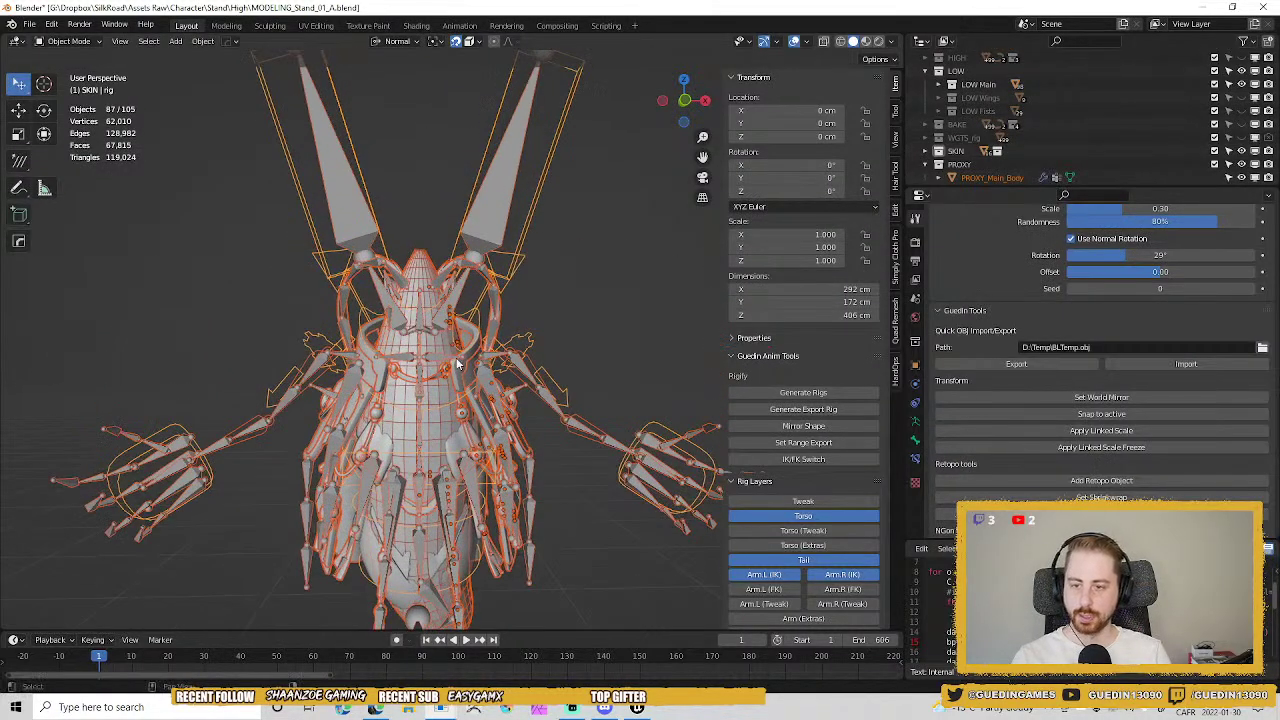
{"action": "key", "text": "ctrl+z"}
{"action": "scroll", "coordinate": [1250, 162], "scroll_direction": "down", "scroll_amount": 1}
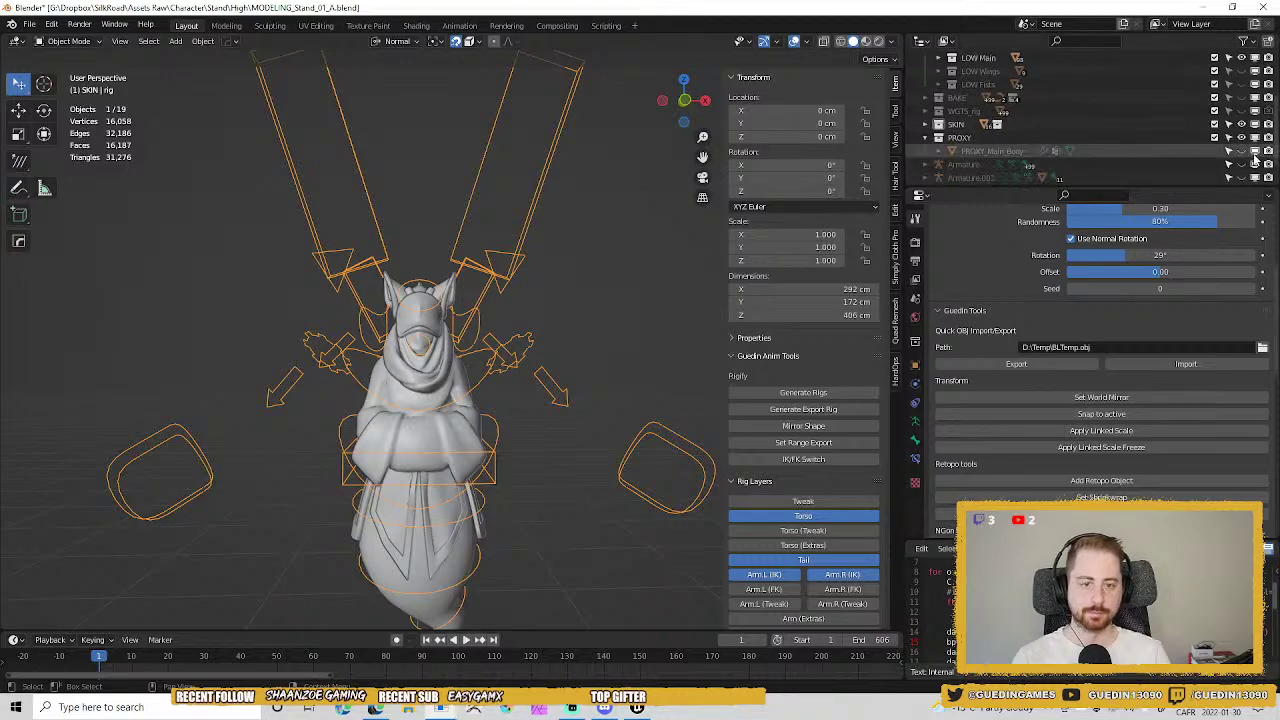
Show PROXY_Main_Body, then select and hide it again to view the SKIN meshes beneath it.
{"action": "left_click", "coordinate": [1242, 151]}
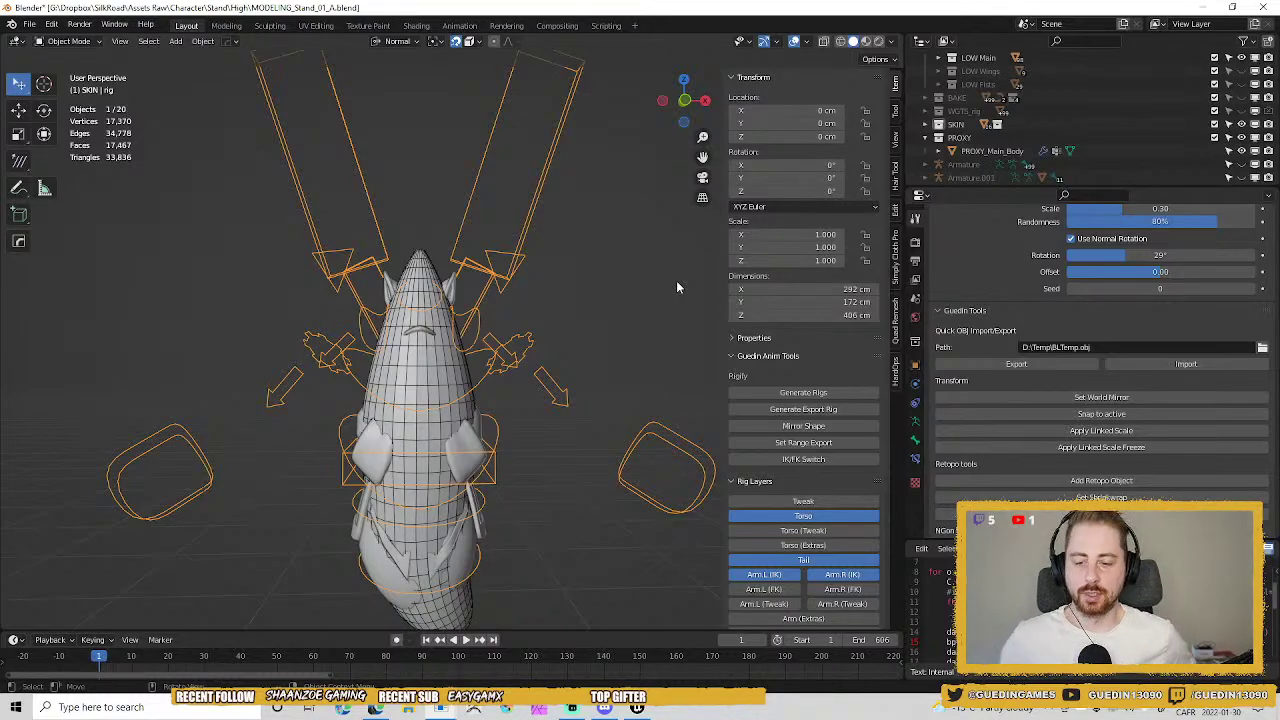
{"action": "left_click", "coordinate": [453, 370]}
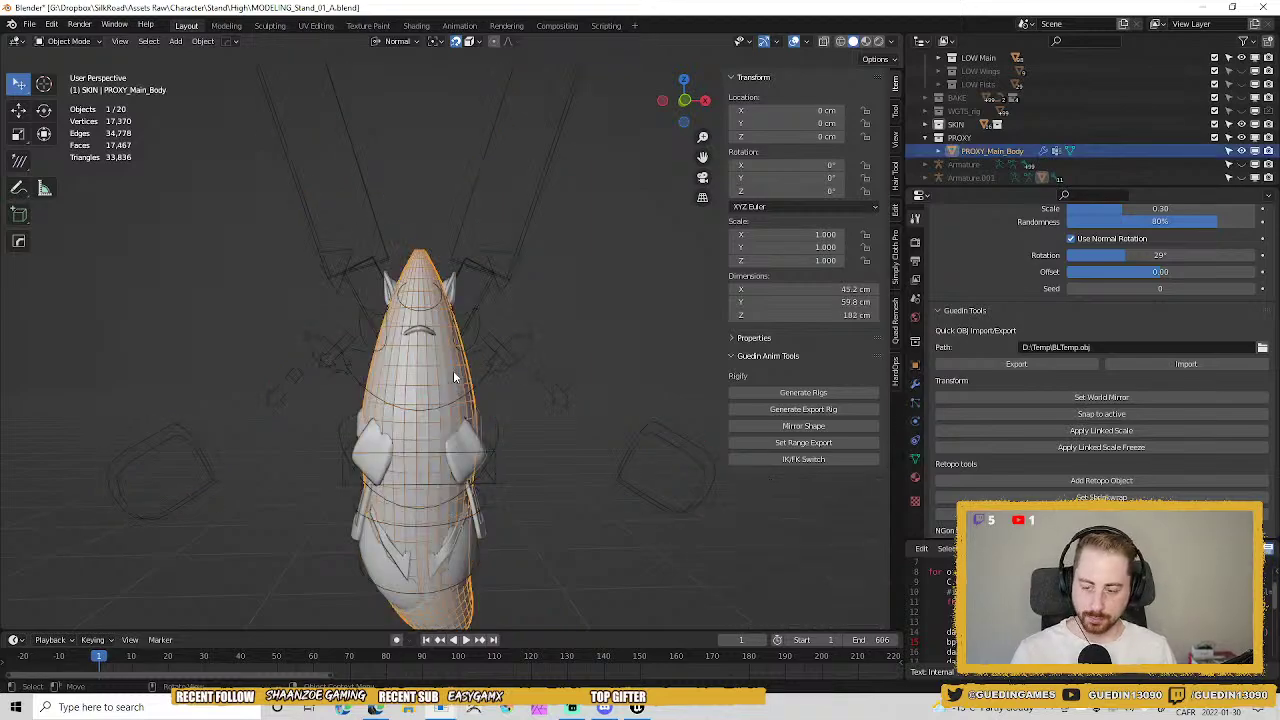
{"action": "key", "text": "h"}
{"action": "scroll", "coordinate": [468, 333], "scroll_direction": "up", "scroll_amount": 2}
{"action": "middle_click_drag", "start_coordinate": [443, 358], "coordinate": [407, 326]}
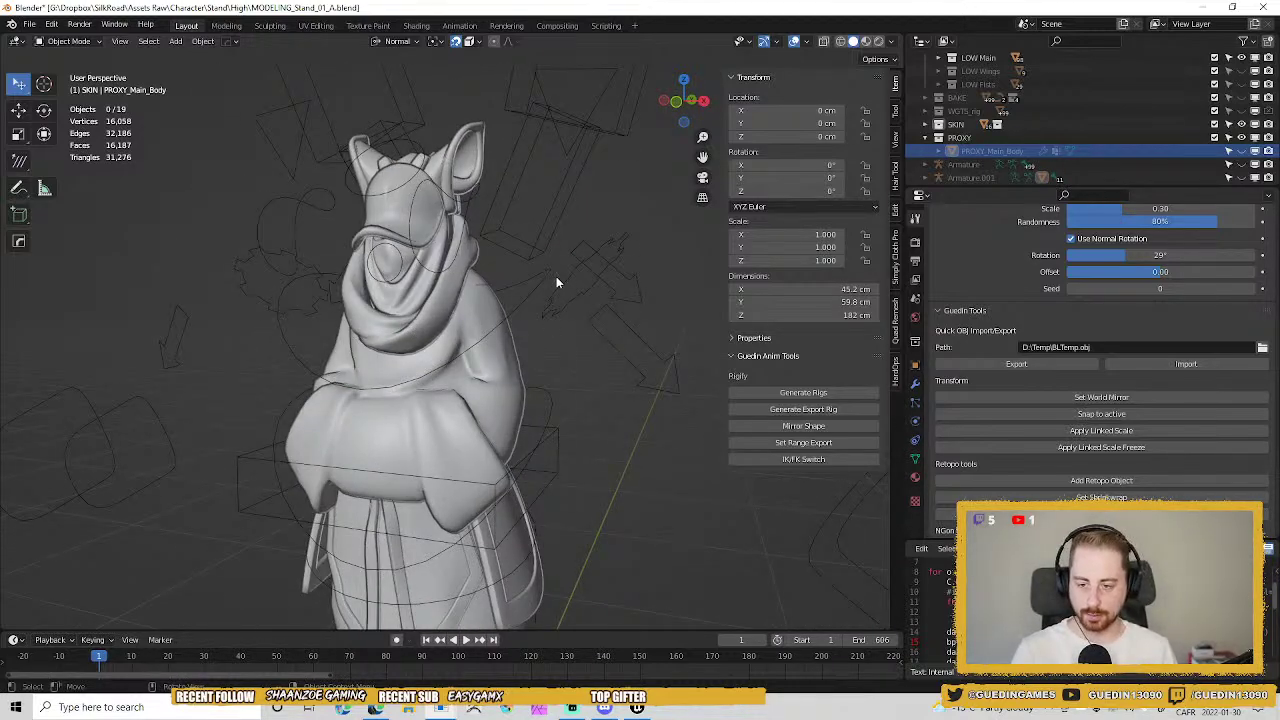
{"action": "middle_click_drag", "start_coordinate": [557, 283], "coordinate": [466, 320]}
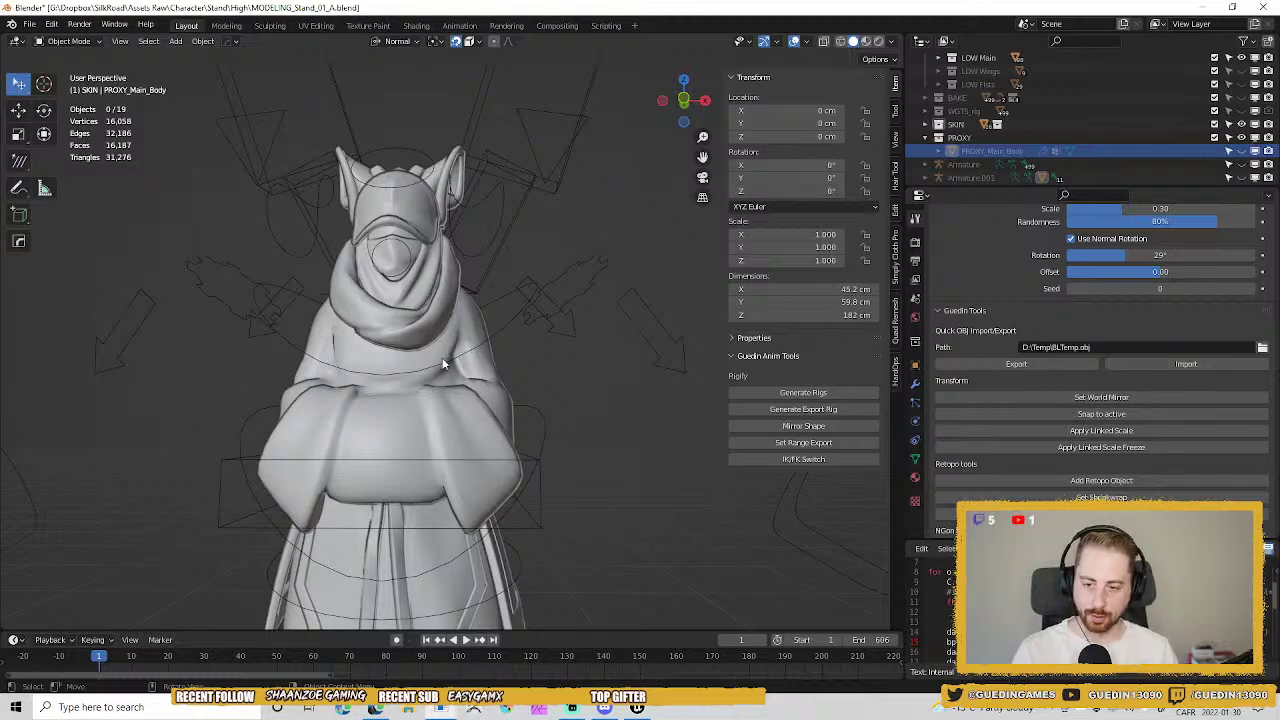
Pull the hood, face piece and cap meshes aside in turn to examine the head's separate parts, cancelling each move.
{"action": "left_click", "coordinate": [437, 280]}
{"action": "key", "text": "g"}
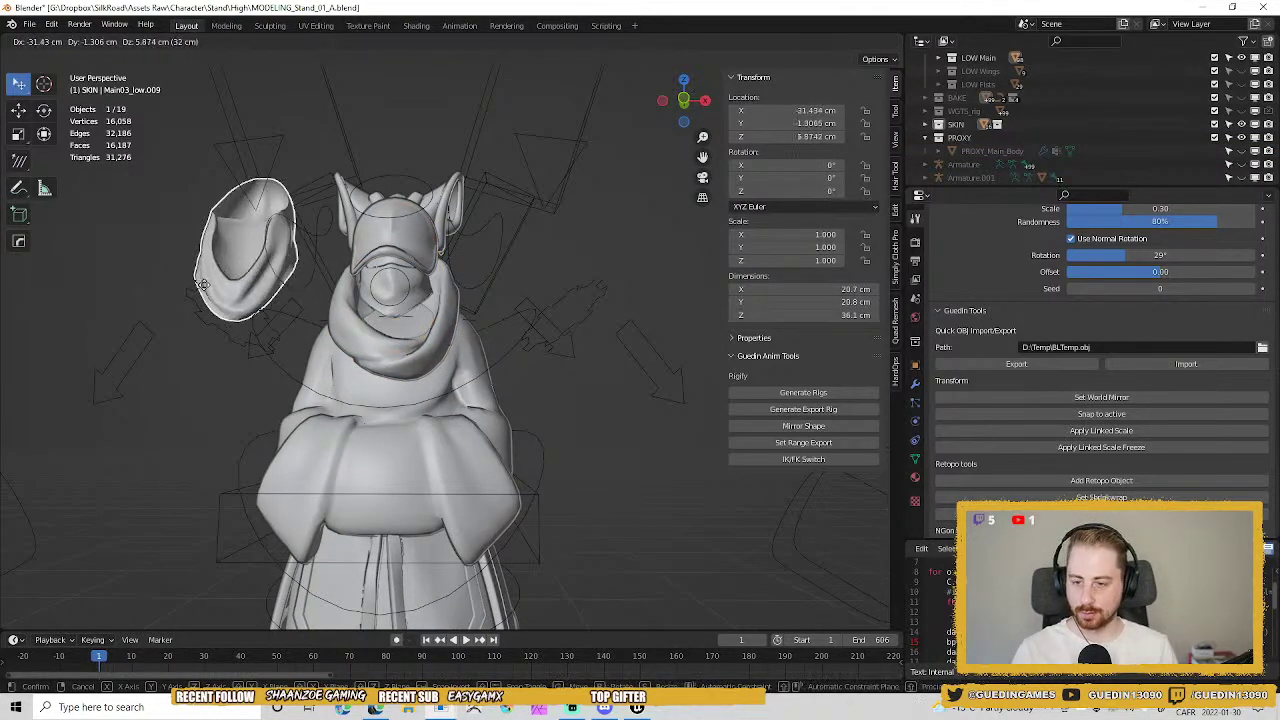
{"action": "right_click", "coordinate": [221, 281]}
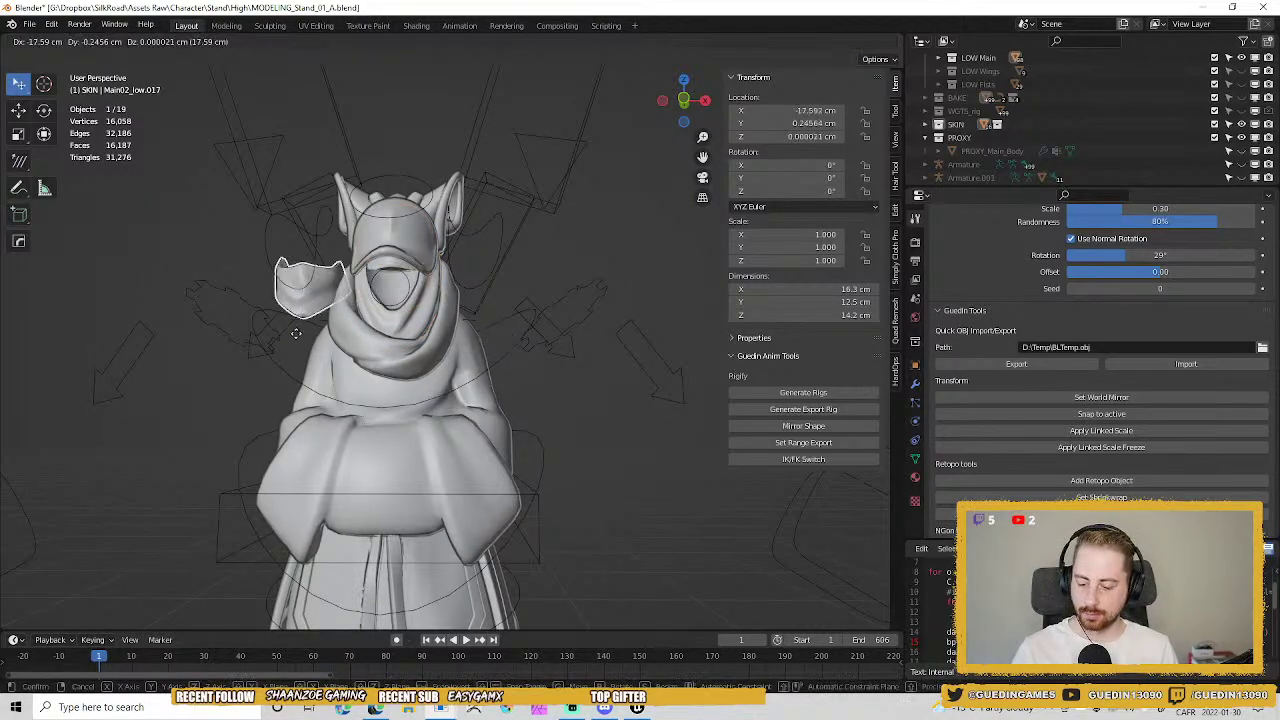
{"action": "left_click", "coordinate": [385, 250]}
{"action": "left_click", "coordinate": [385, 250]}
{"action": "key", "text": "g"}
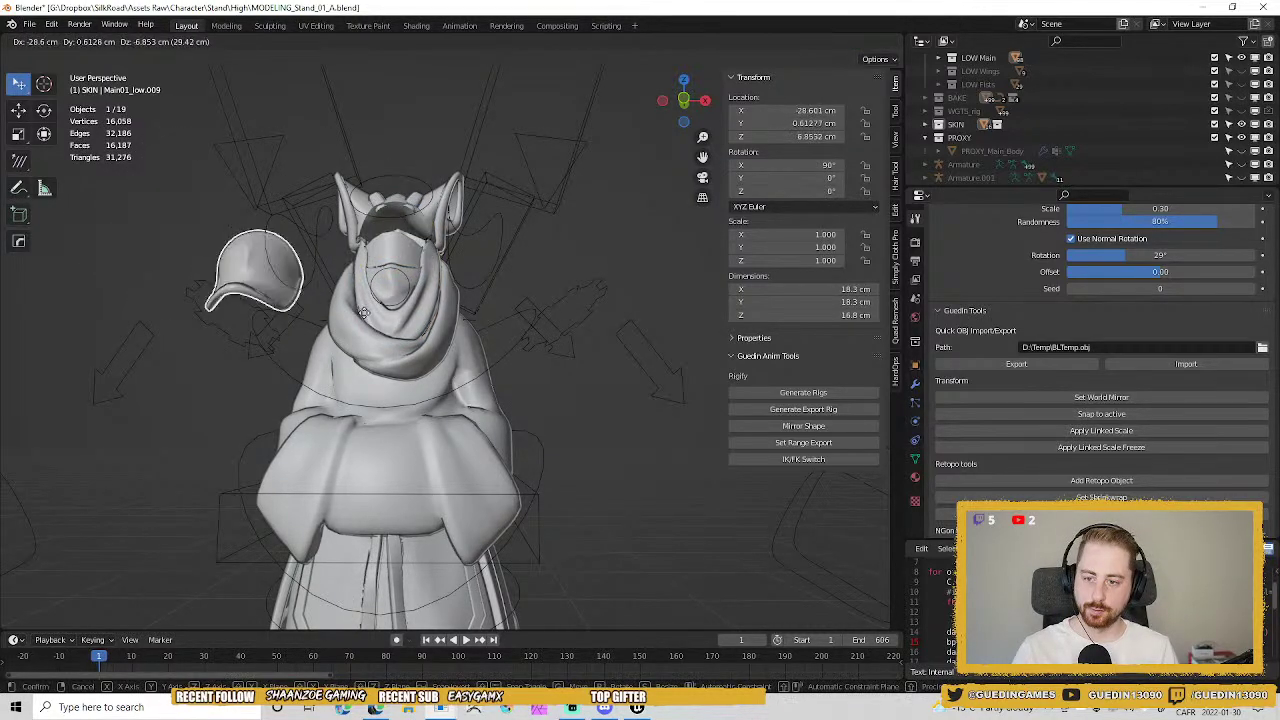
{"action": "right_click", "coordinate": [330, 300]}
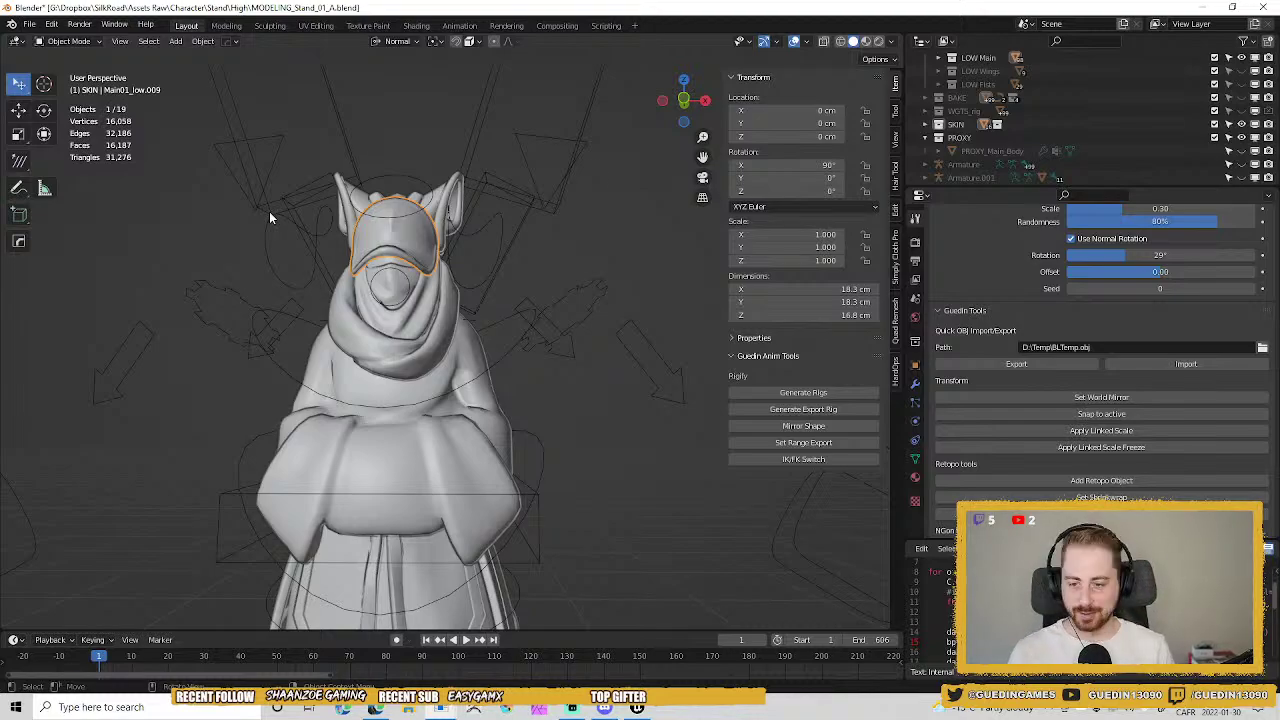
{"action": "middle_click_drag", "start_coordinate": [576, 316], "coordinate": [488, 292]}
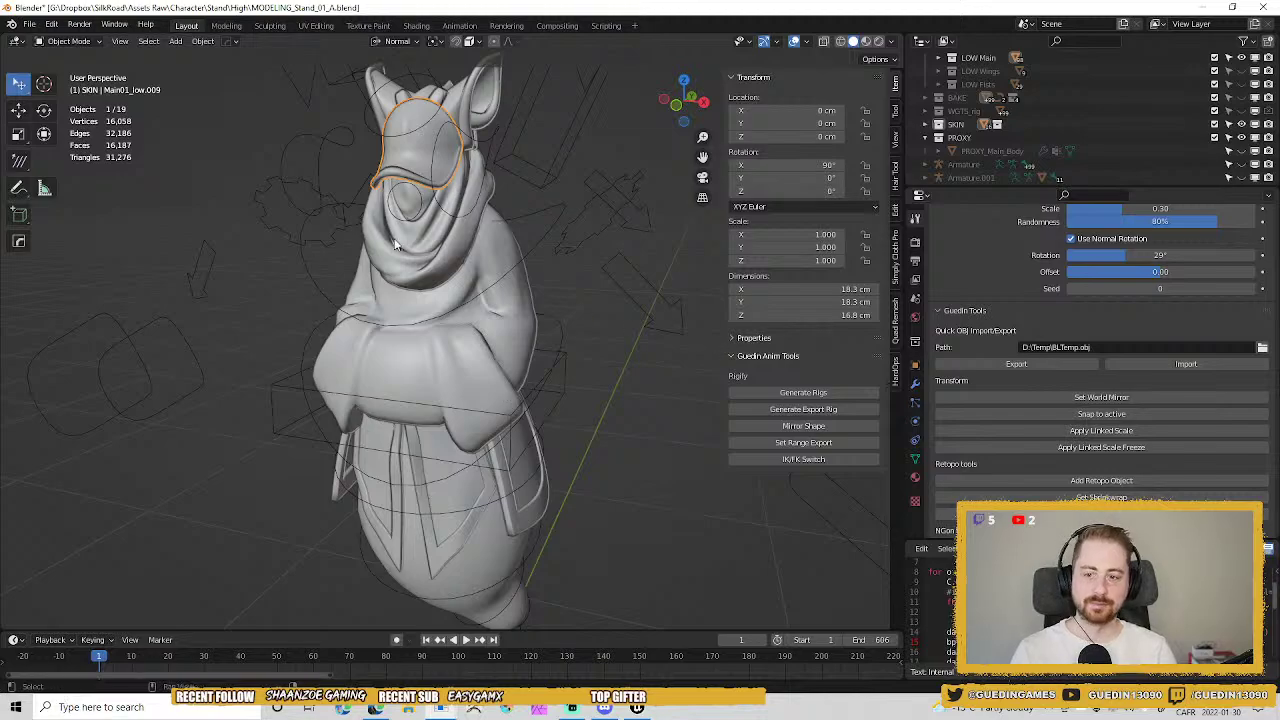
{"action": "middle_click_drag", "start_coordinate": [395, 243], "coordinate": [500, 153]}
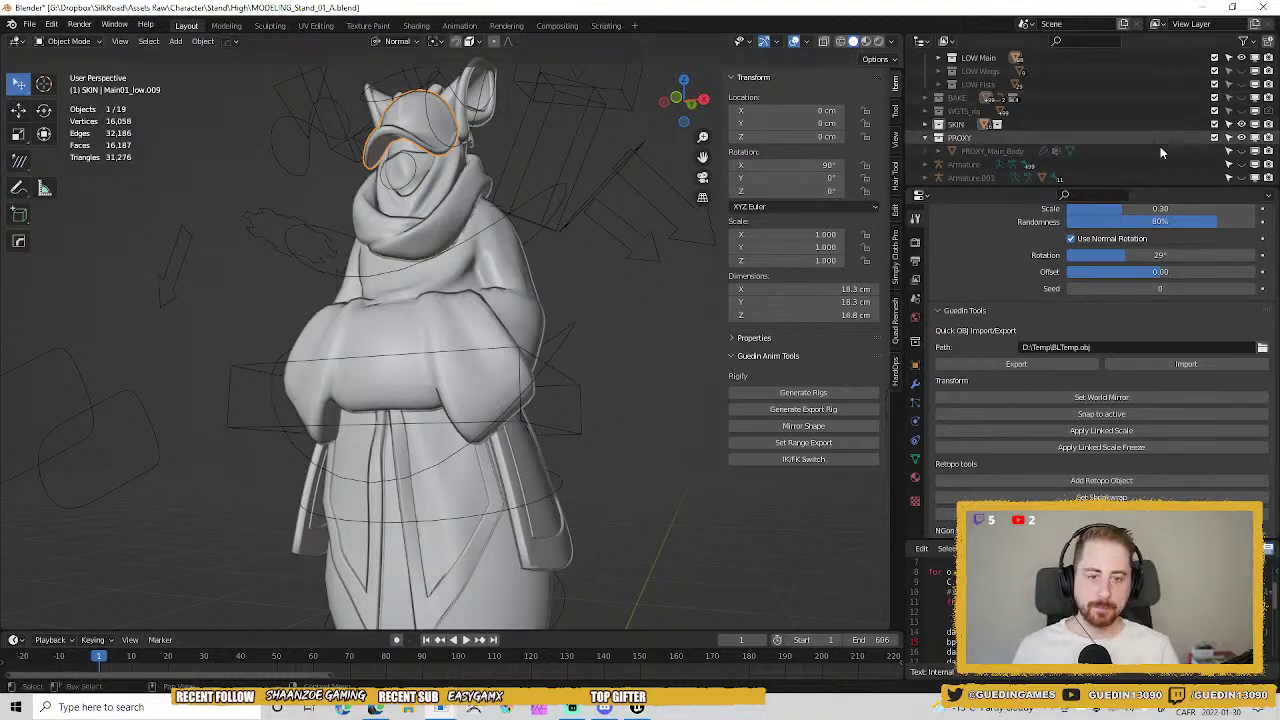
Unhide PROXY_Main_Body, select it and turn on X-ray display.
{"action": "left_click", "coordinate": [1241, 150]}
{"action": "middle_click_drag", "start_coordinate": [540, 264], "coordinate": [520, 416]}
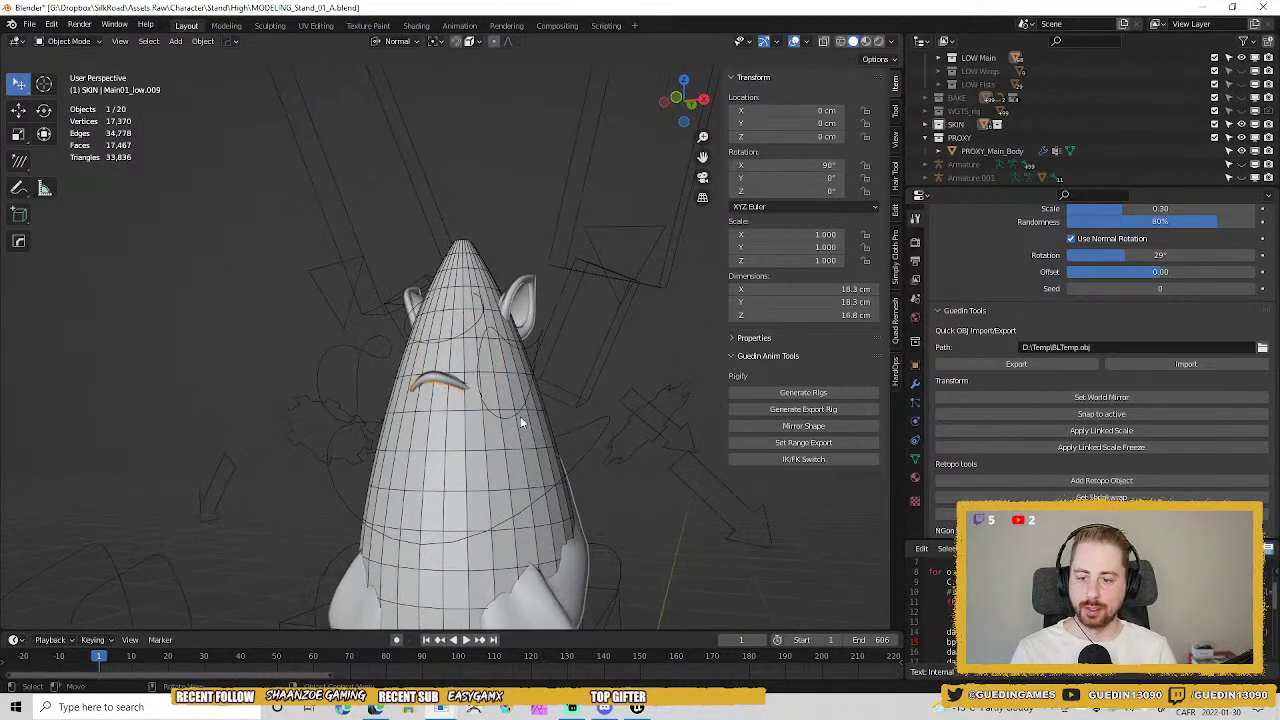
{"action": "left_click", "coordinate": [520, 428]}
{"action": "key", "text": "alt+z"}
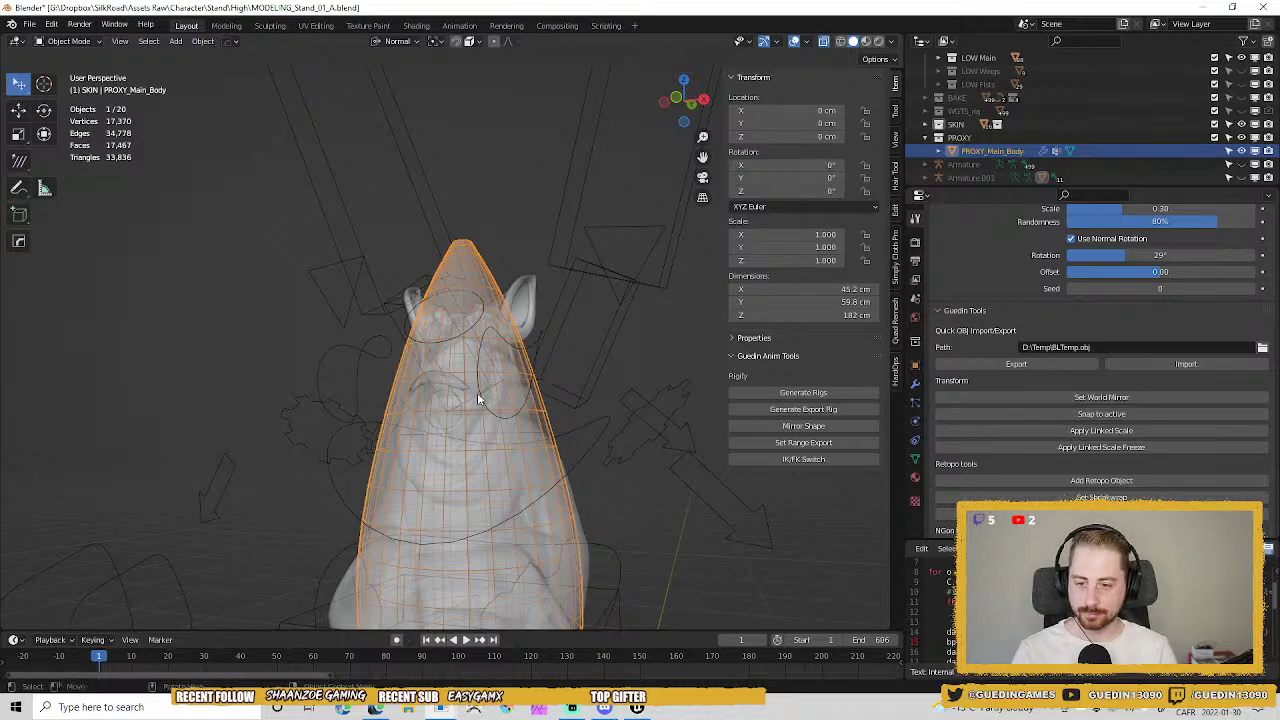
{"action": "scroll", "coordinate": [514, 236], "scroll_direction": "up", "scroll_amount": 5}
{"action": "key", "text": "alt+h"}
{"action": "key", "text": "alt+a"}
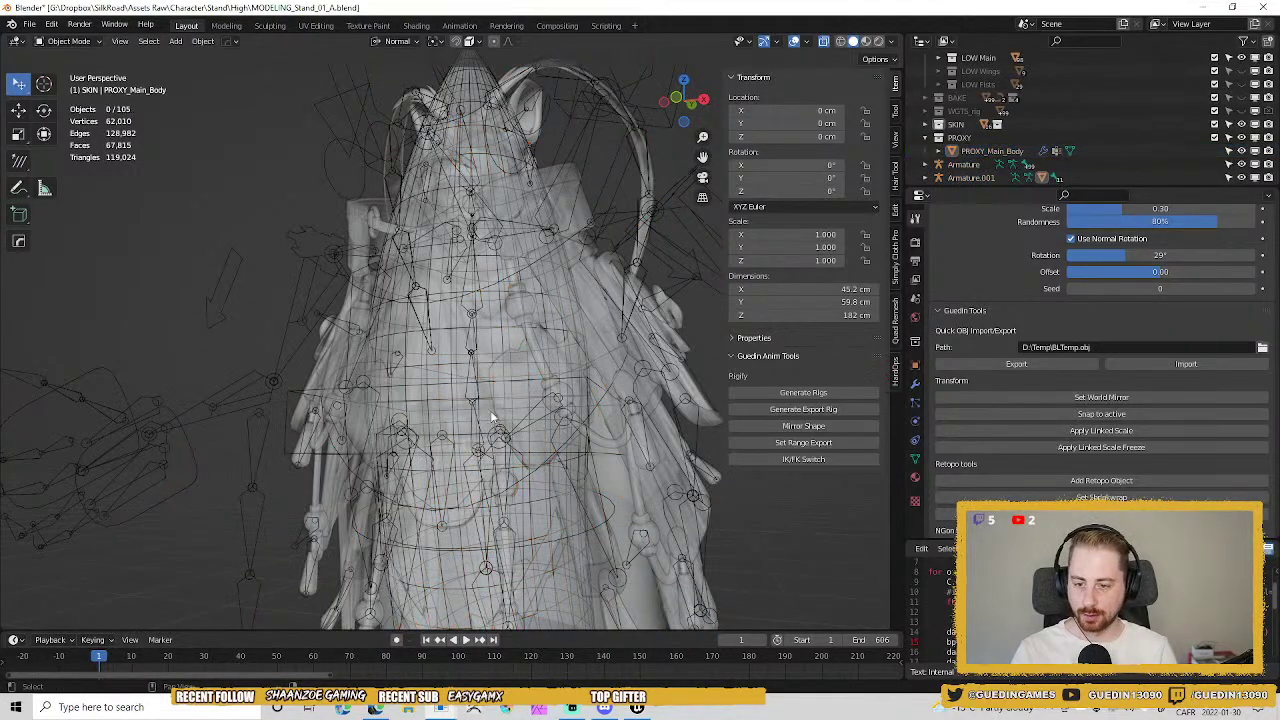
{"action": "key", "text": "ctrl+z"}
{"action": "key", "text": "ctrl+z"}
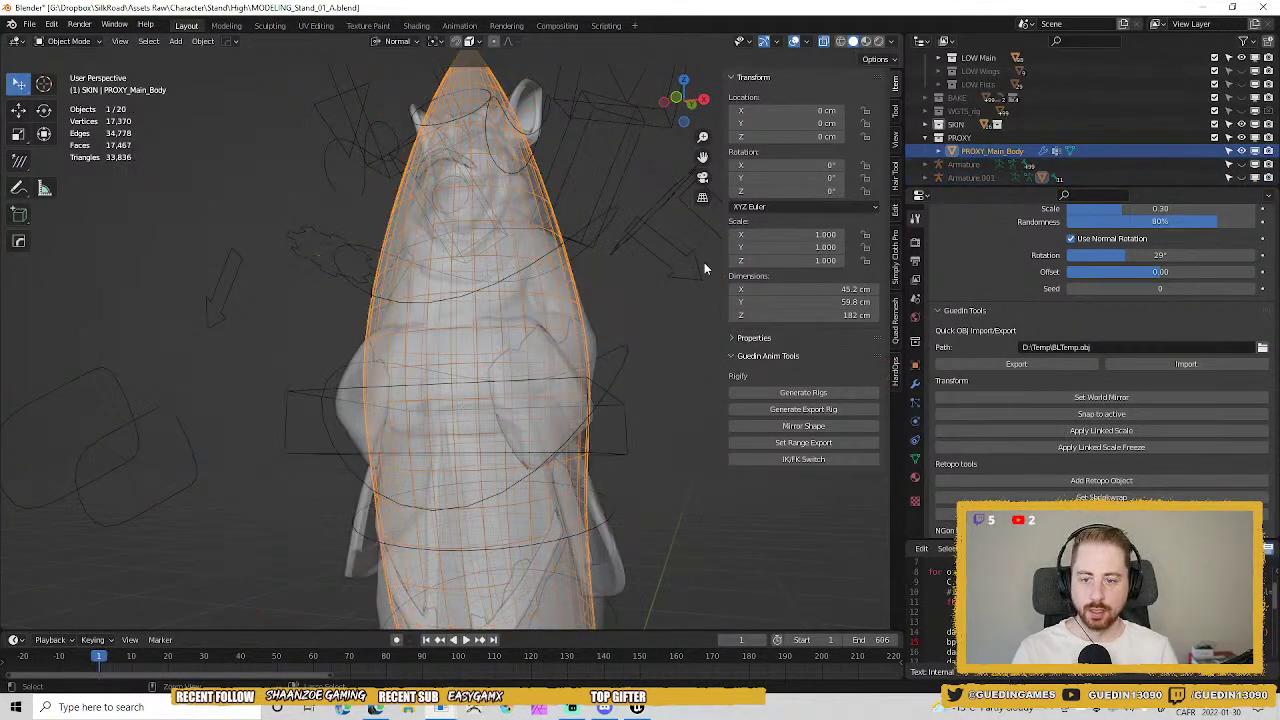
Show Armature.001, select it together with PROXY_Main_Body as the active object, and enter Weight Paint Mode.
{"action": "left_click", "coordinate": [1229, 178]}
{"action": "scroll", "coordinate": [480, 328], "scroll_direction": "up", "scroll_amount": 4}
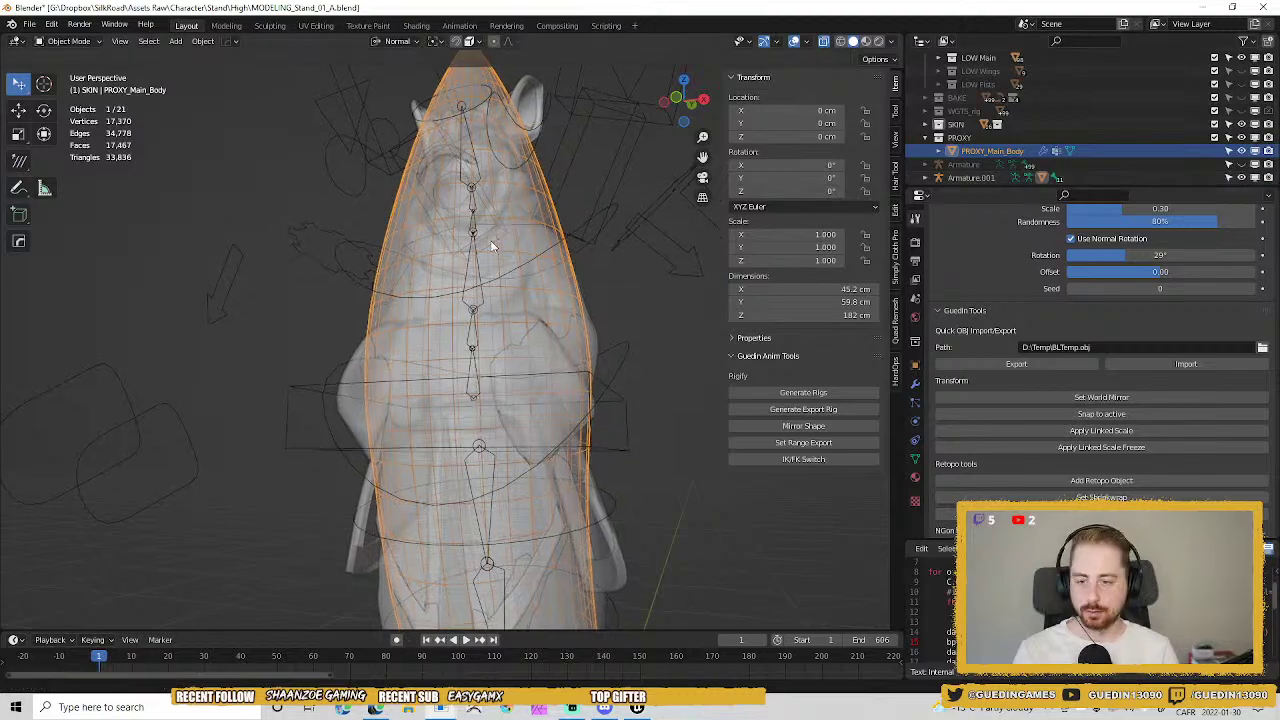
{"action": "left_click", "coordinate": [481, 323], "text": "shift"}
{"action": "key", "text": "ctrl+Tab"}
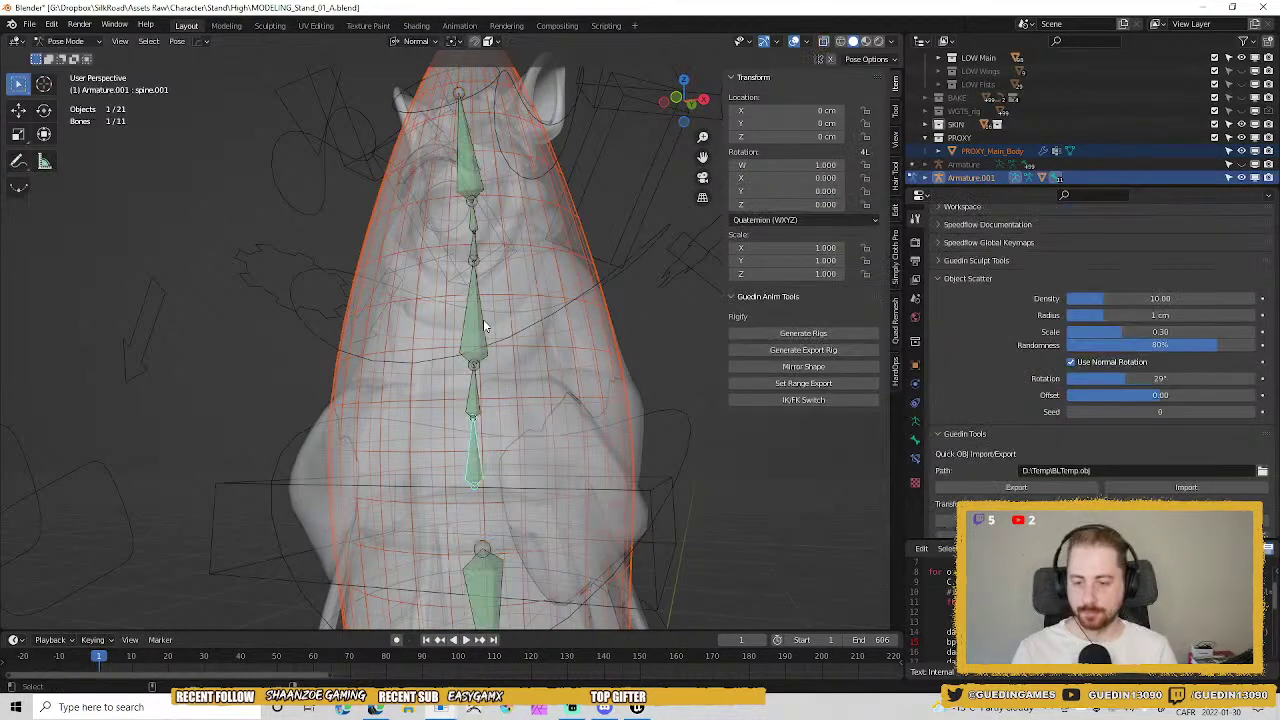
{"action": "key", "text": "ctrl+Tab"}
{"action": "left_click", "coordinate": [578, 268], "text": "shift"}
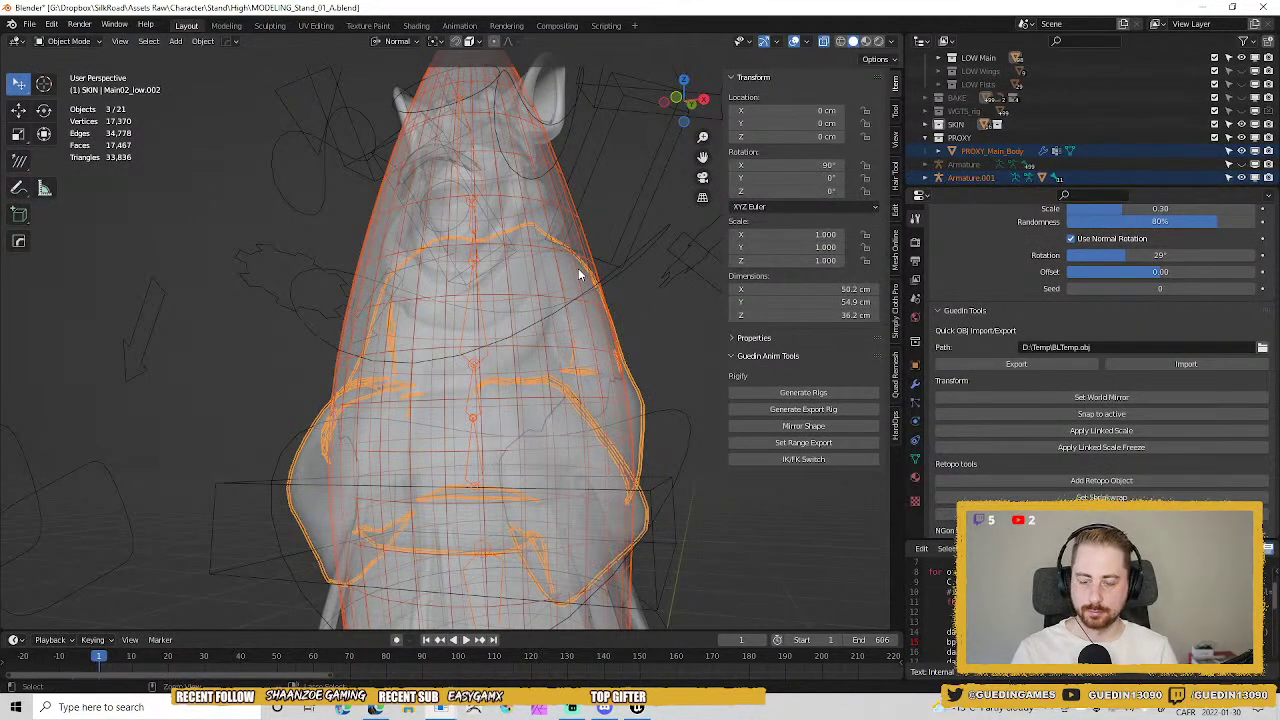
{"action": "key", "text": "ctrl+z"}
{"action": "left_click", "coordinate": [573, 230], "text": "shift"}
{"action": "key", "text": "ctrl+Tab"}
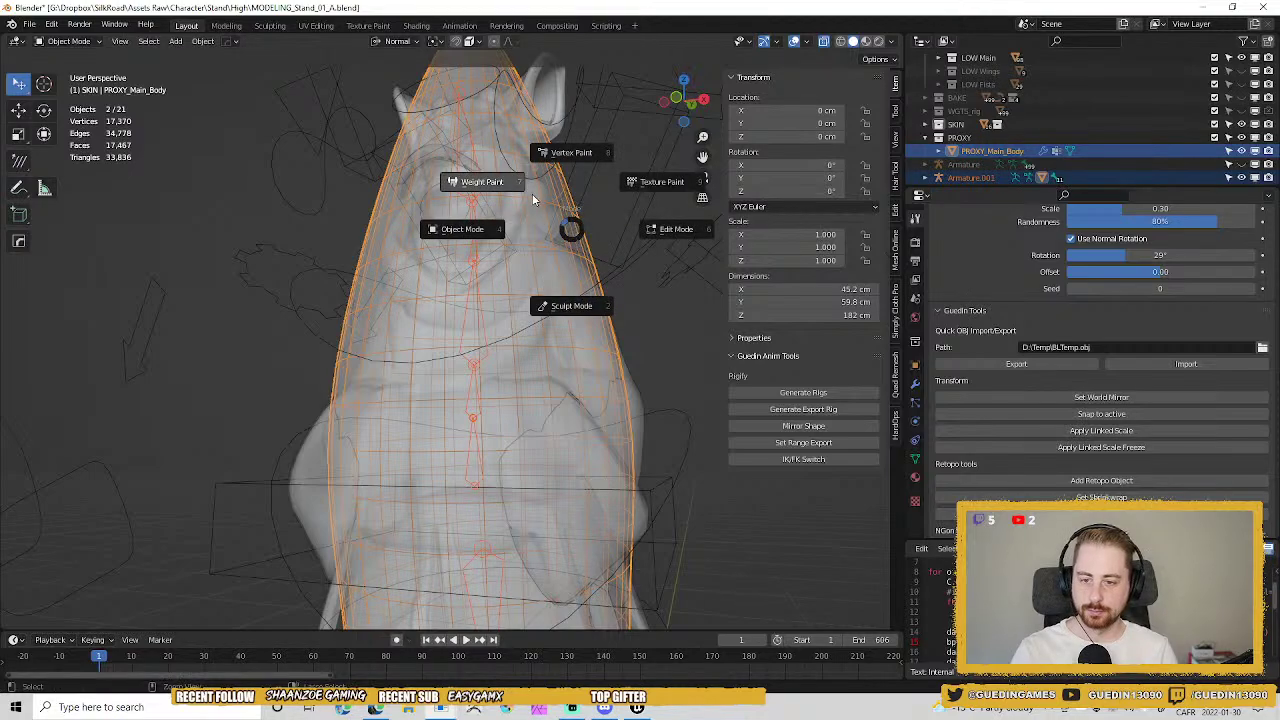
{"action": "left_click", "coordinate": [520, 188]}
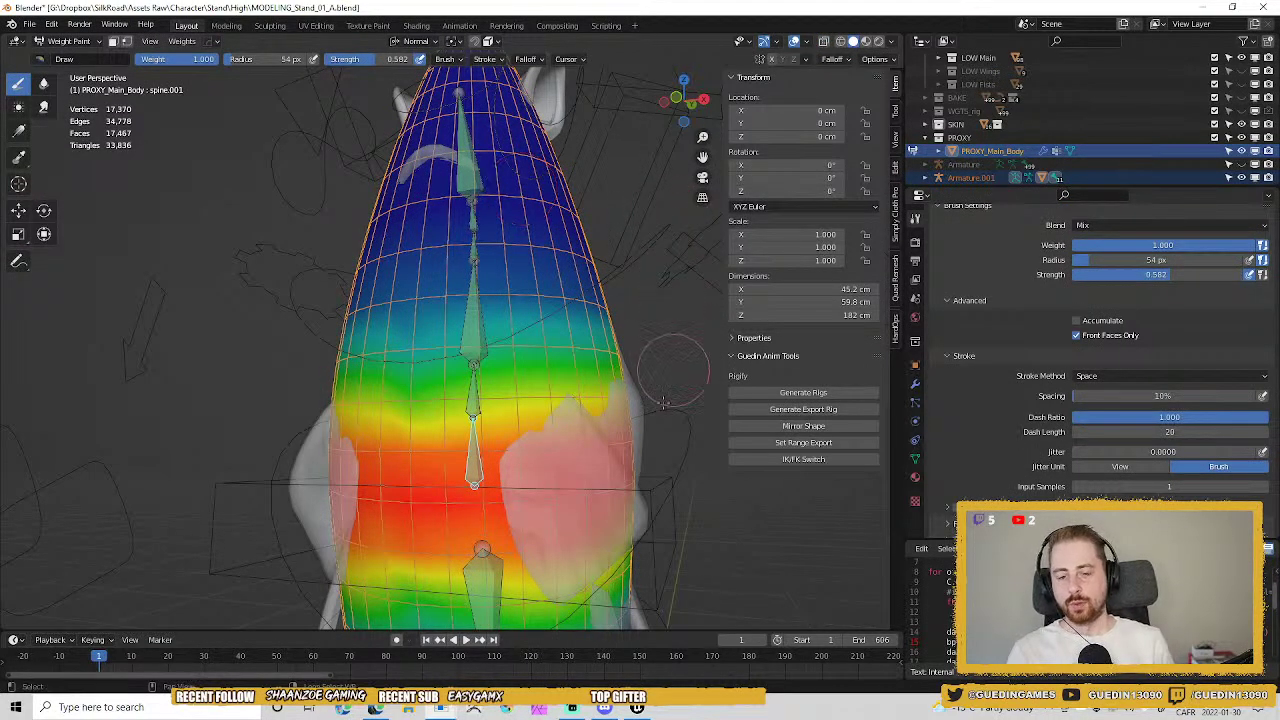
Try to change the Hidden Wire display of the weight-painted PROXY_Main_Body.
{"action": "mouse_move", "coordinate": [457, 233]}
{"action": "middle_mouse_down"}
{"action": "mouse_move", "coordinate": [675, 270]}
{"action": "mouse_move", "coordinate": [566, 261]}
{"action": "middle_mouse_up"}
{"action": "key", "text": "z"}
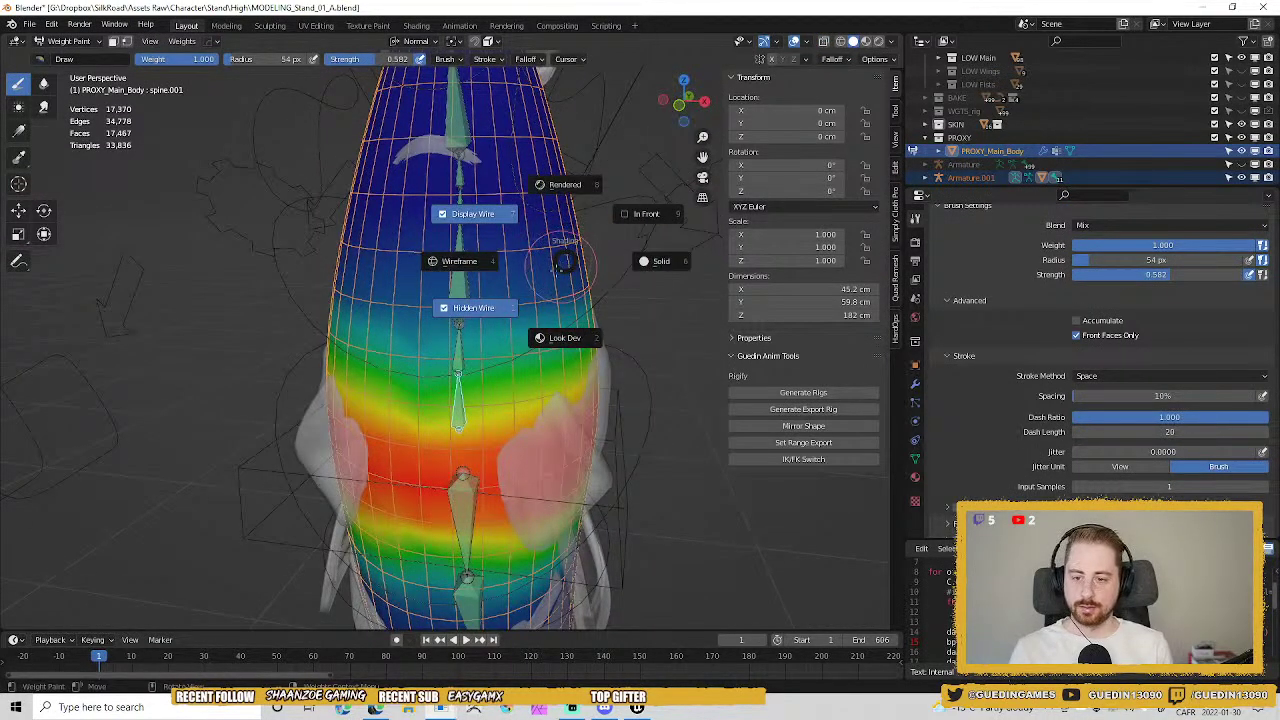
{"action": "left_click", "coordinate": [473, 307]}
{"action": "key", "text": "z"}
{"action": "key", "text": "Escape"}
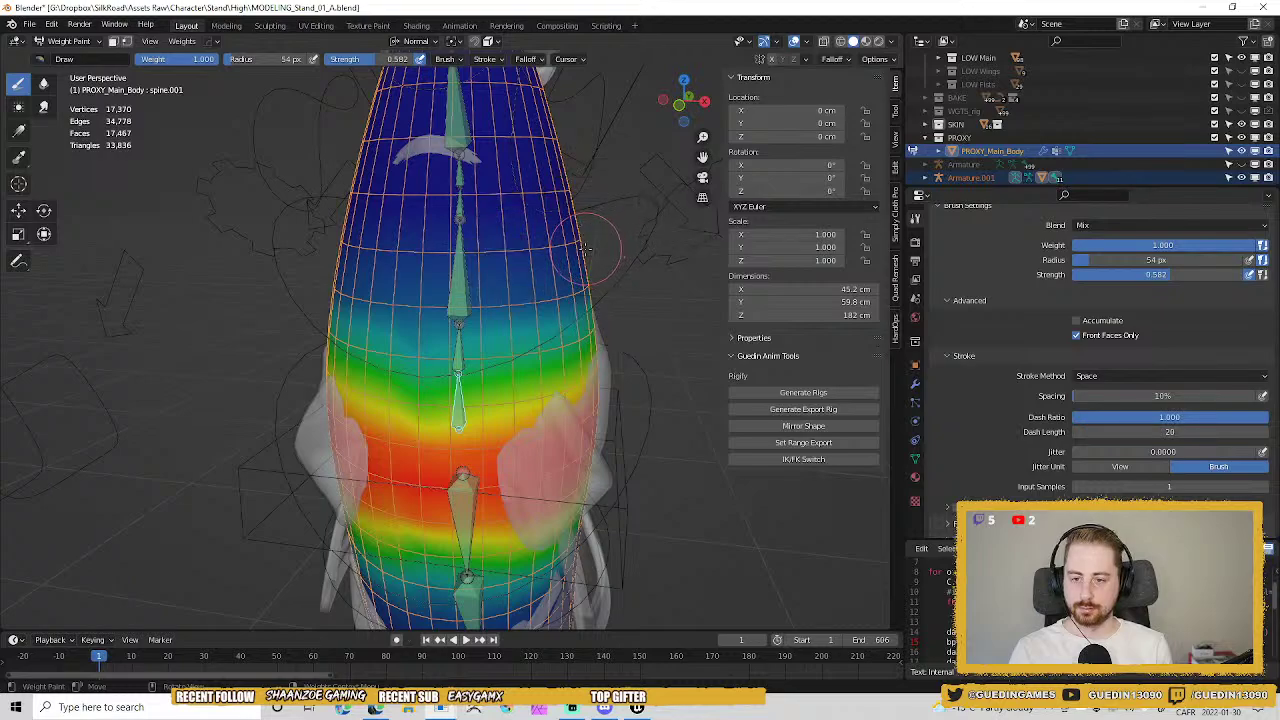
Leave Weight Paint Mode, inspect PROXY_Main_Body's mesh in Edit Mode with nothing selected, and return to Object Mode.
{"action": "key", "text": "ctrl+Tab"}
{"action": "left_click", "coordinate": [525, 272]}
{"action": "left_click", "coordinate": [578, 267]}
{"action": "left_click", "coordinate": [581, 240]}
{"action": "key", "text": "Tab"}
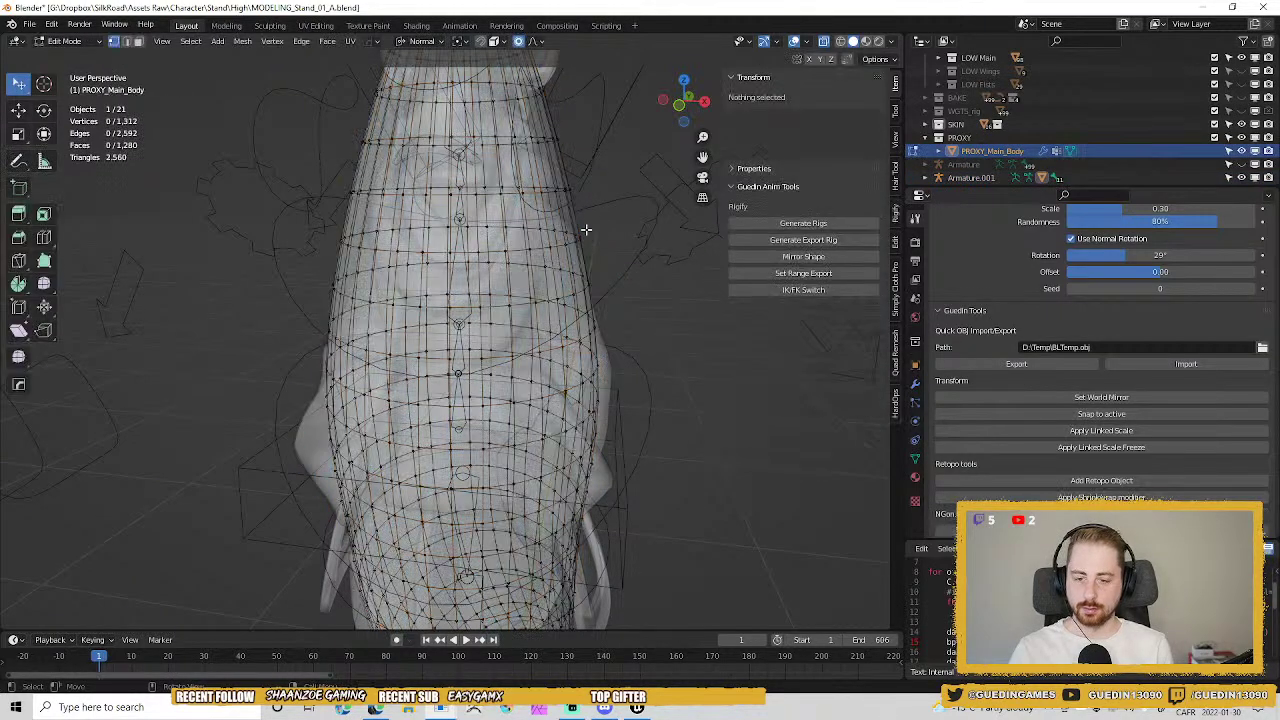
{"action": "key", "text": "alt+a"}
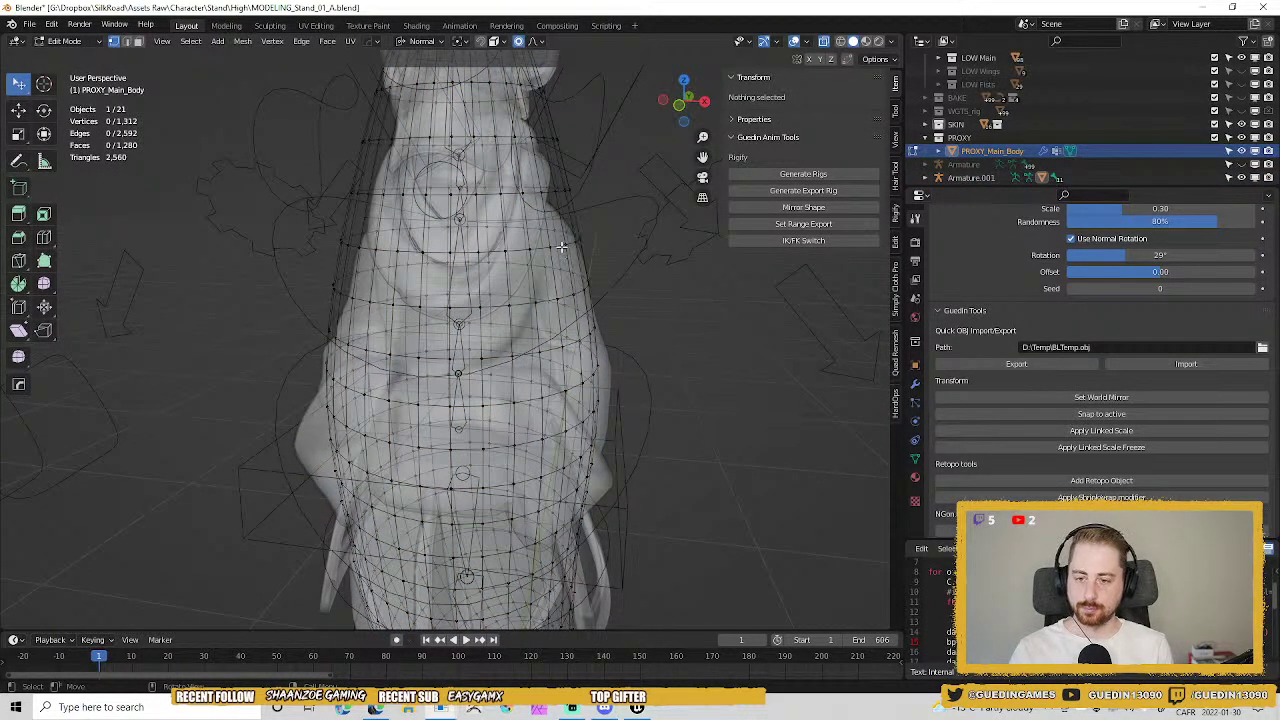
{"action": "key", "text": "Tab"}
Reselect Armature.001 with PROXY_Main_Body active and switch back to Weight Paint Mode.
{"action": "left_click", "coordinate": [467, 280]}
{"action": "left_click", "coordinate": [541, 279], "text": "shift"}
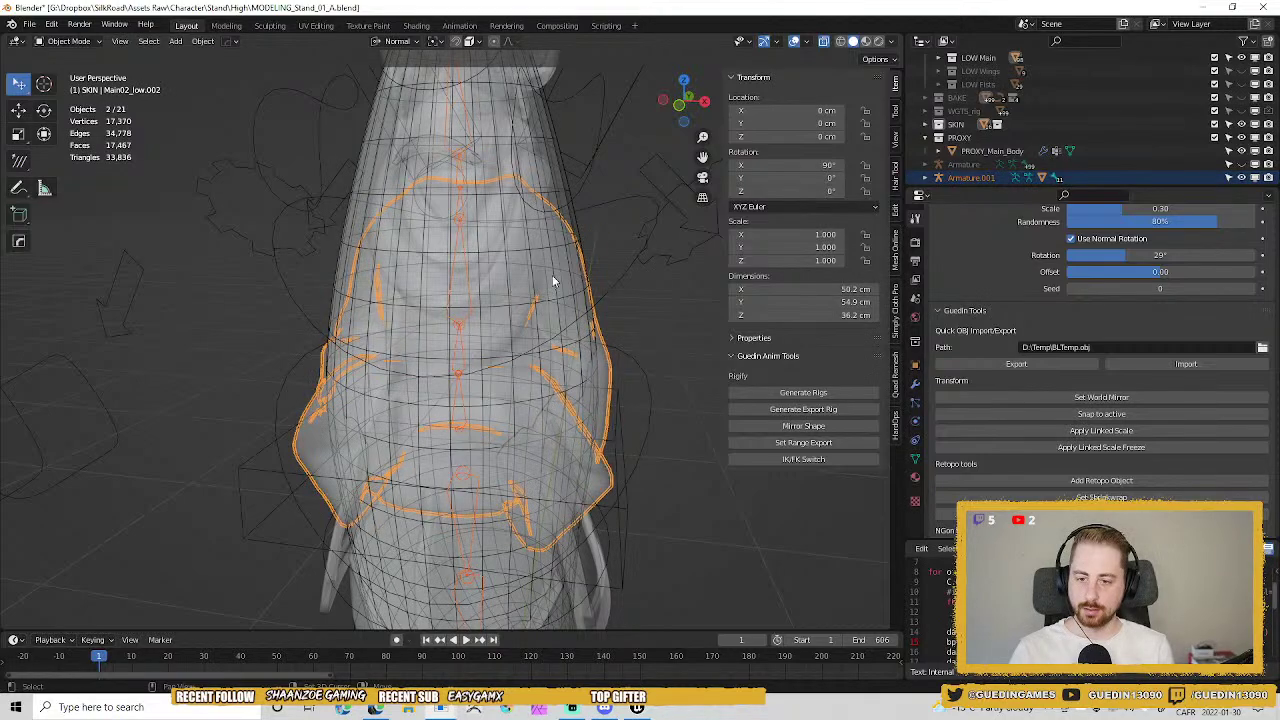
{"action": "key", "text": "ctrl+z"}
{"action": "left_click", "coordinate": [560, 172]}
{"action": "key", "text": "ctrl+Tab"}
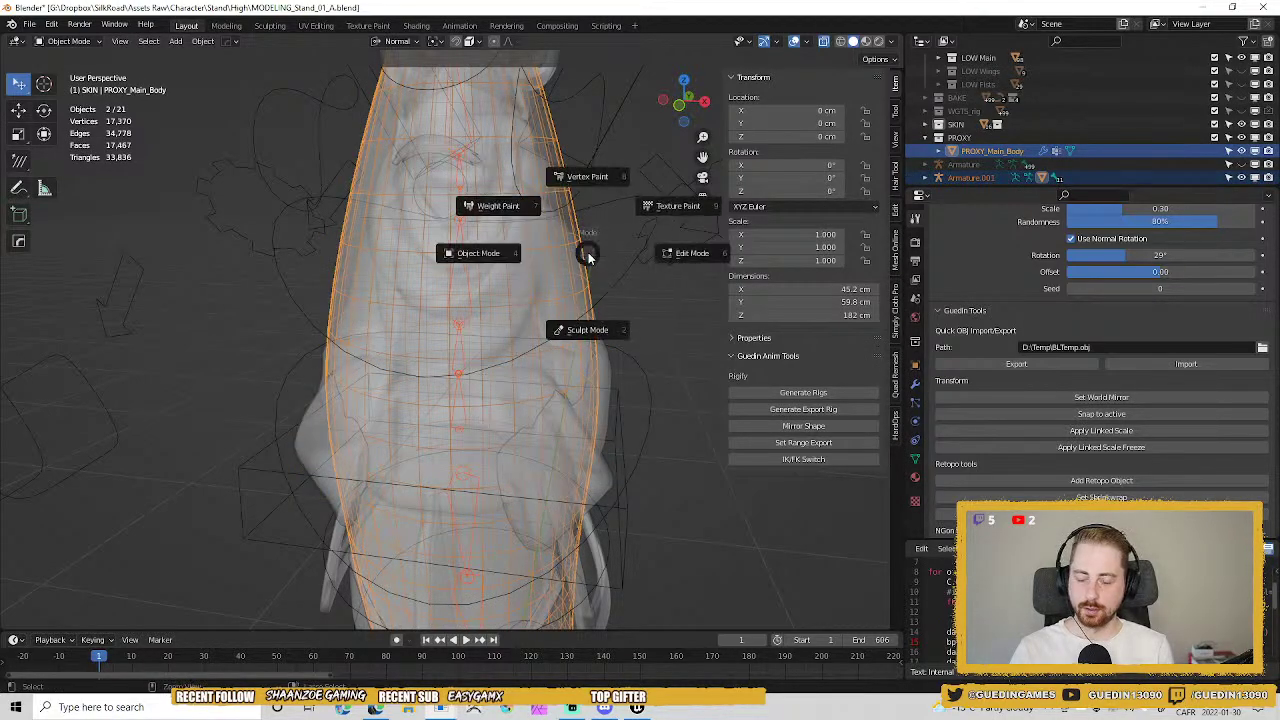
{"action": "left_click", "coordinate": [483, 208]}
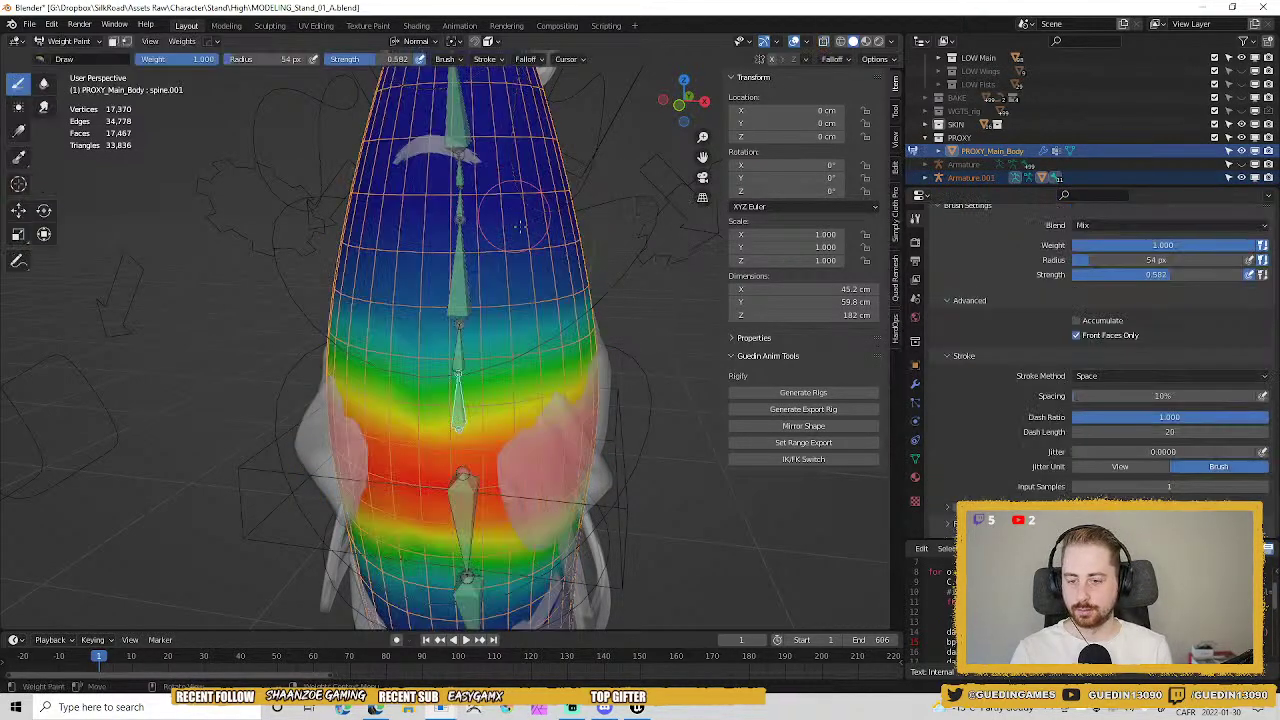
Try Wireframe shading on the weight-painted body, then switch the viewport to Look Dev shading.
{"action": "key", "text": "z"}
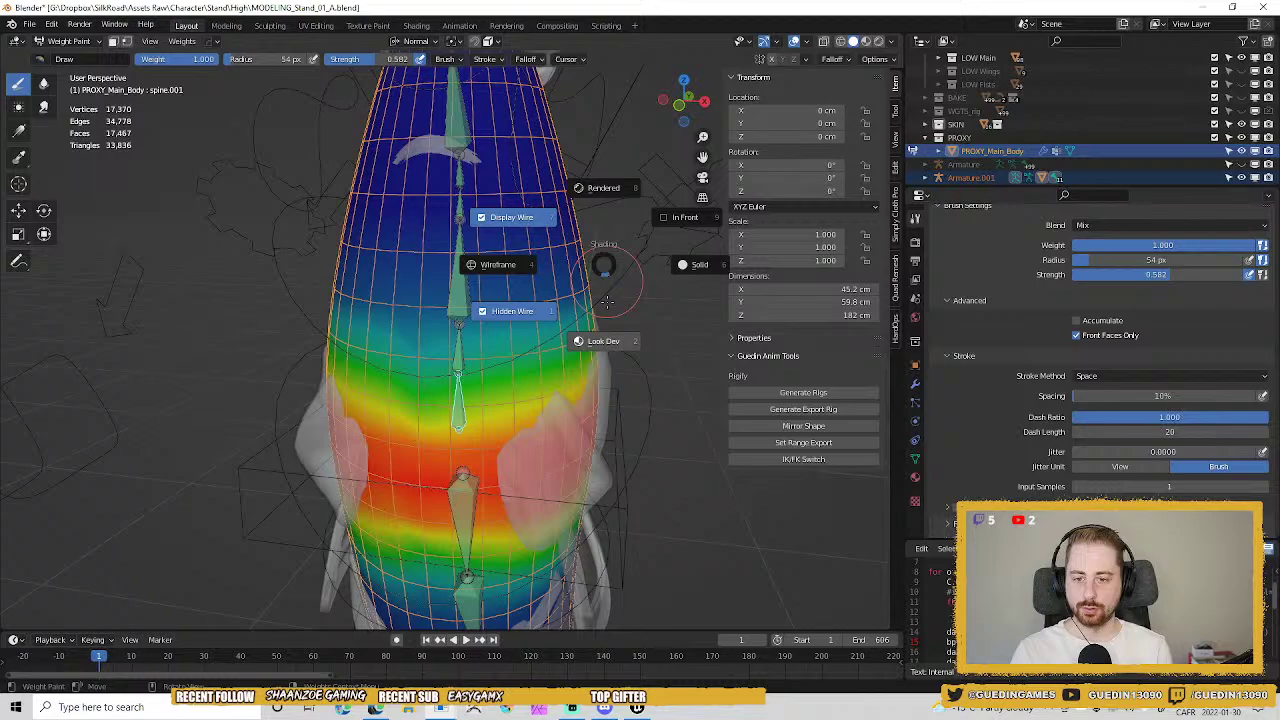
{"action": "left_click", "coordinate": [528, 265]}
{"action": "middle_click_drag", "start_coordinate": [530, 266], "coordinate": [551, 257]}
{"action": "key", "text": "z"}
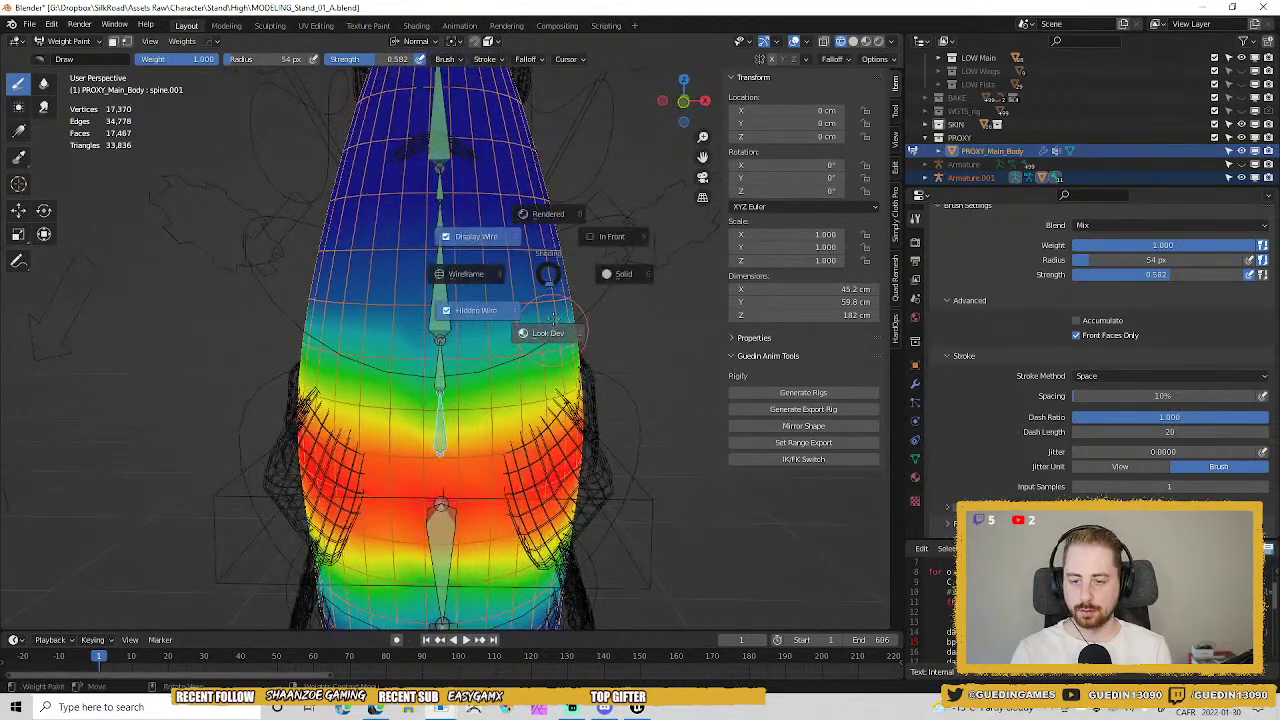
{"action": "left_click", "coordinate": [549, 305]}
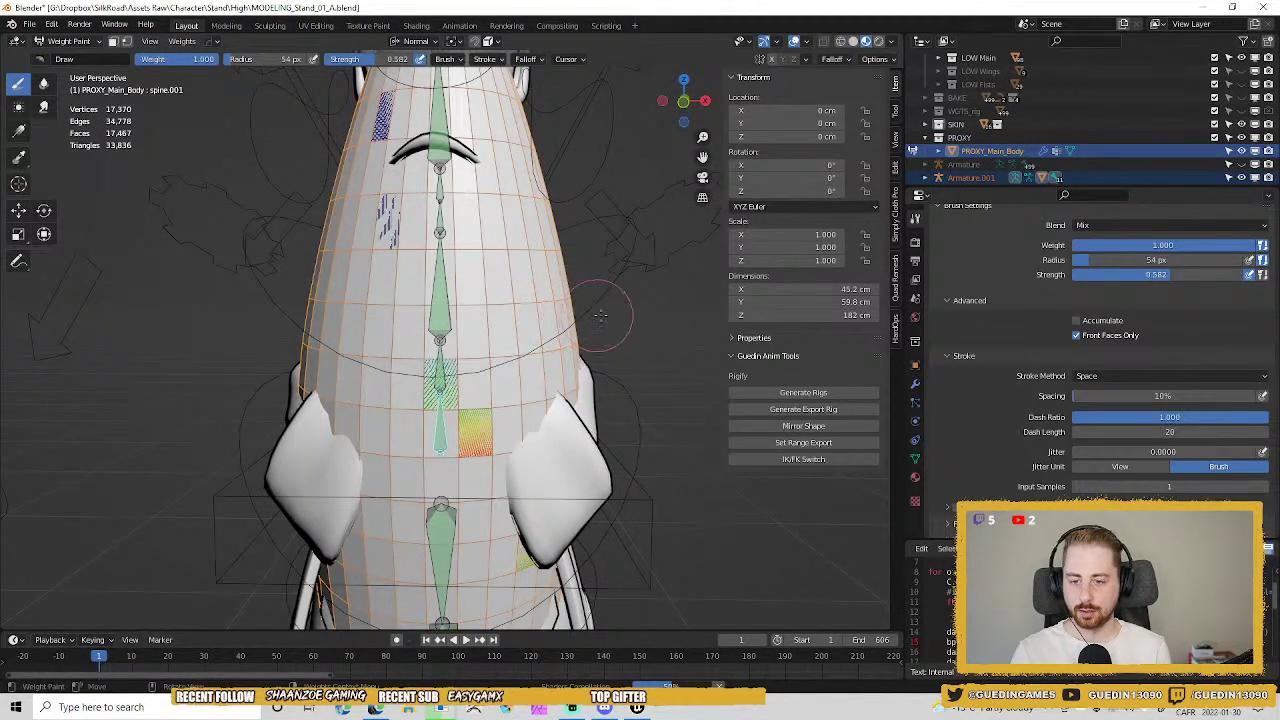
Inspect the weight-painted body in X-ray, return to Object Mode, and turn X-ray off.
{"action": "middle_click_drag", "start_coordinate": [558, 306], "coordinate": [549, 287]}
{"action": "key", "text": "alt+z"}
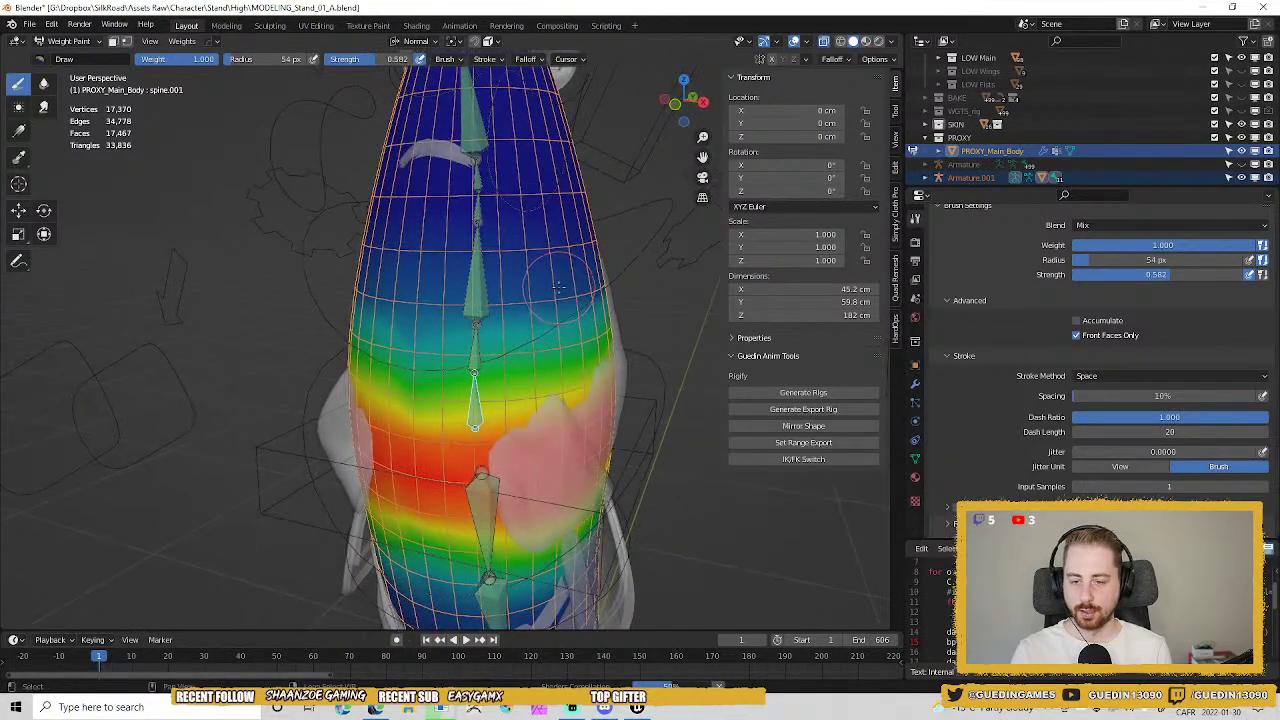
{"action": "key", "text": "ctrl+Tab"}
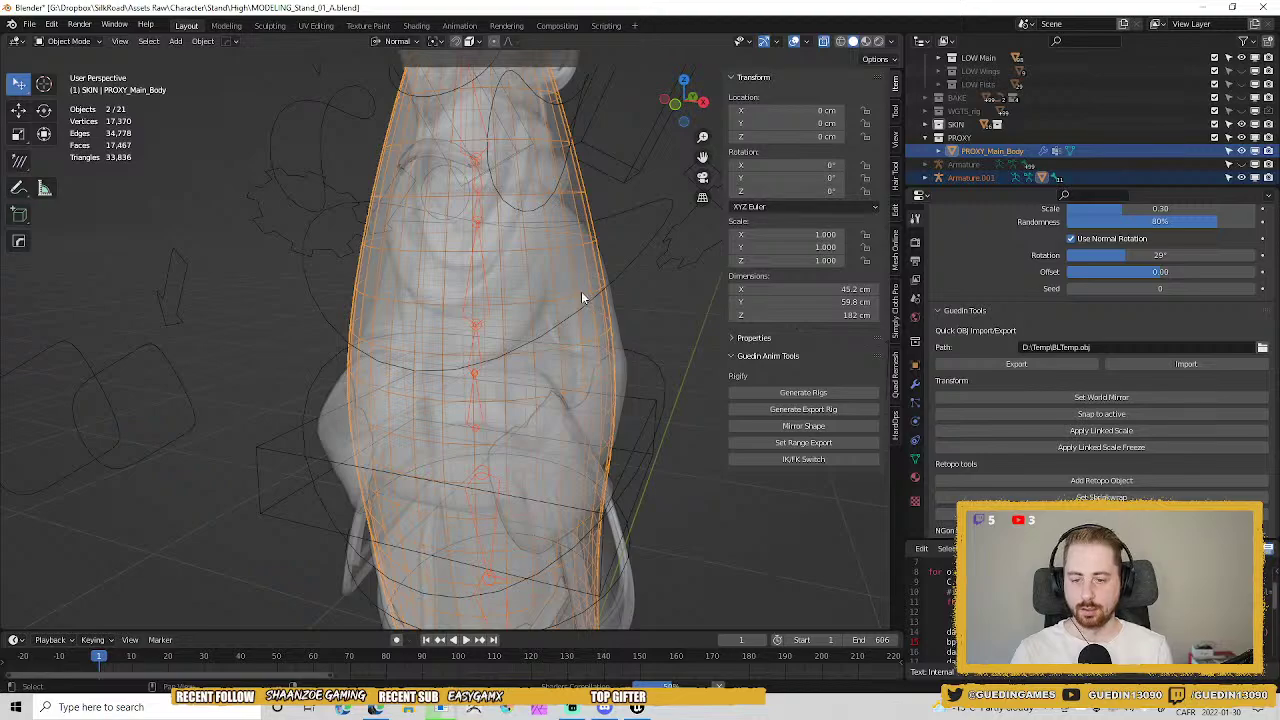
{"action": "left_click", "coordinate": [569, 346], "text": "shift"}
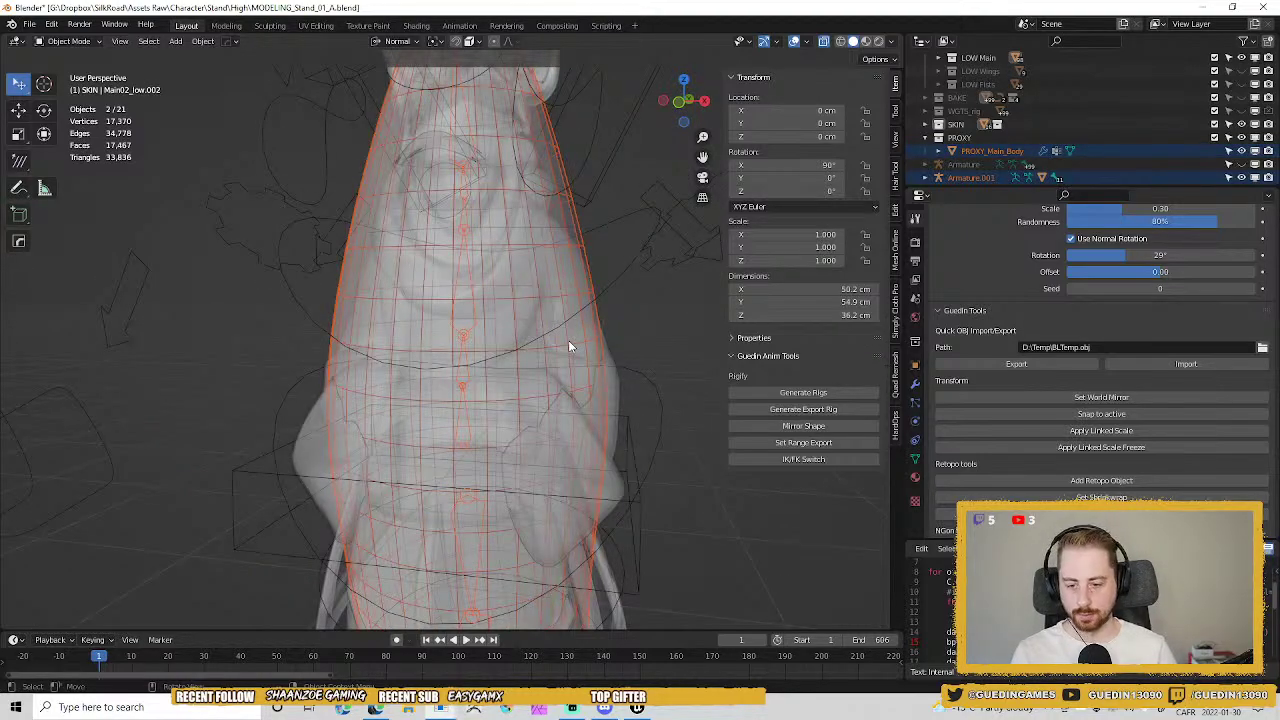
{"action": "mouse_move", "coordinate": [568, 340]}
{"action": "middle_mouse_down"}
{"action": "mouse_move", "coordinate": [496, 396]}
{"action": "mouse_move", "coordinate": [532, 357]}
{"action": "middle_mouse_up"}
{"action": "key", "text": "alt+z"}
Reselect Armature.001 with PROXY_Main_Body as the active object and enter Weight Paint Mode.
{"action": "left_click", "coordinate": [555, 255]}
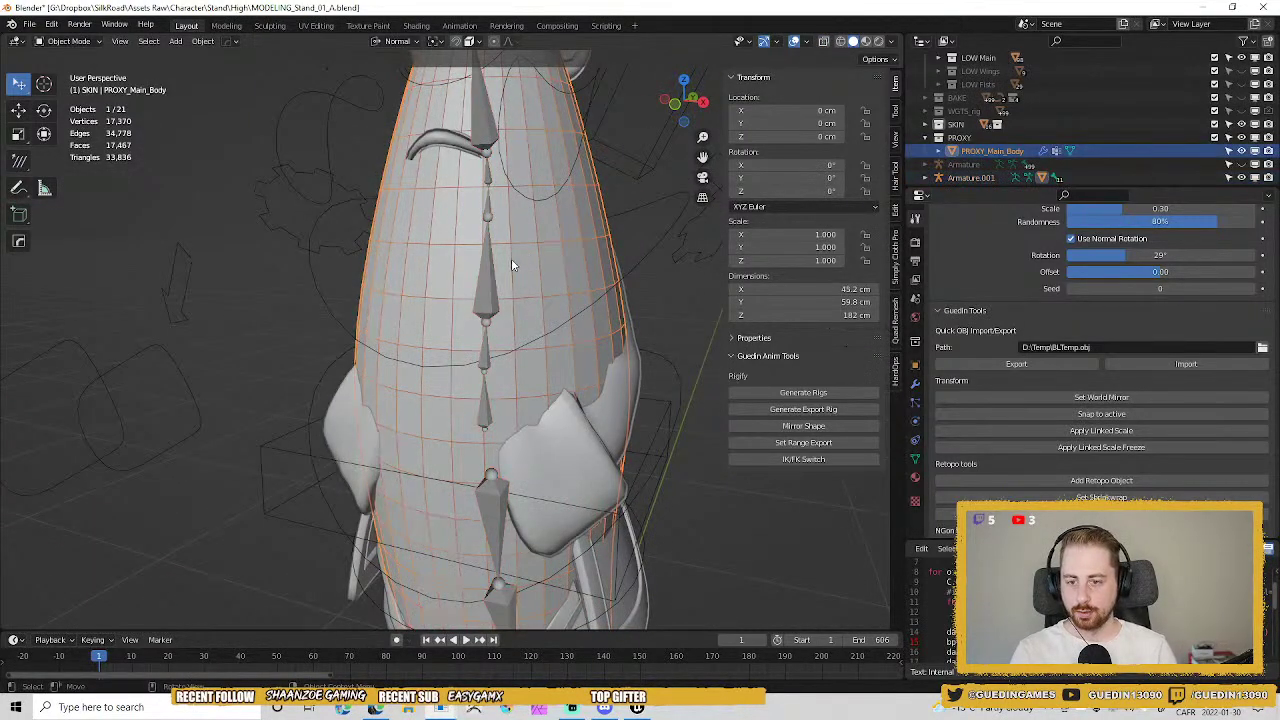
{"action": "left_click", "coordinate": [511, 258]}
{"action": "left_click", "coordinate": [547, 245], "text": "shift"}
{"action": "key", "text": "ctrl+Tab"}
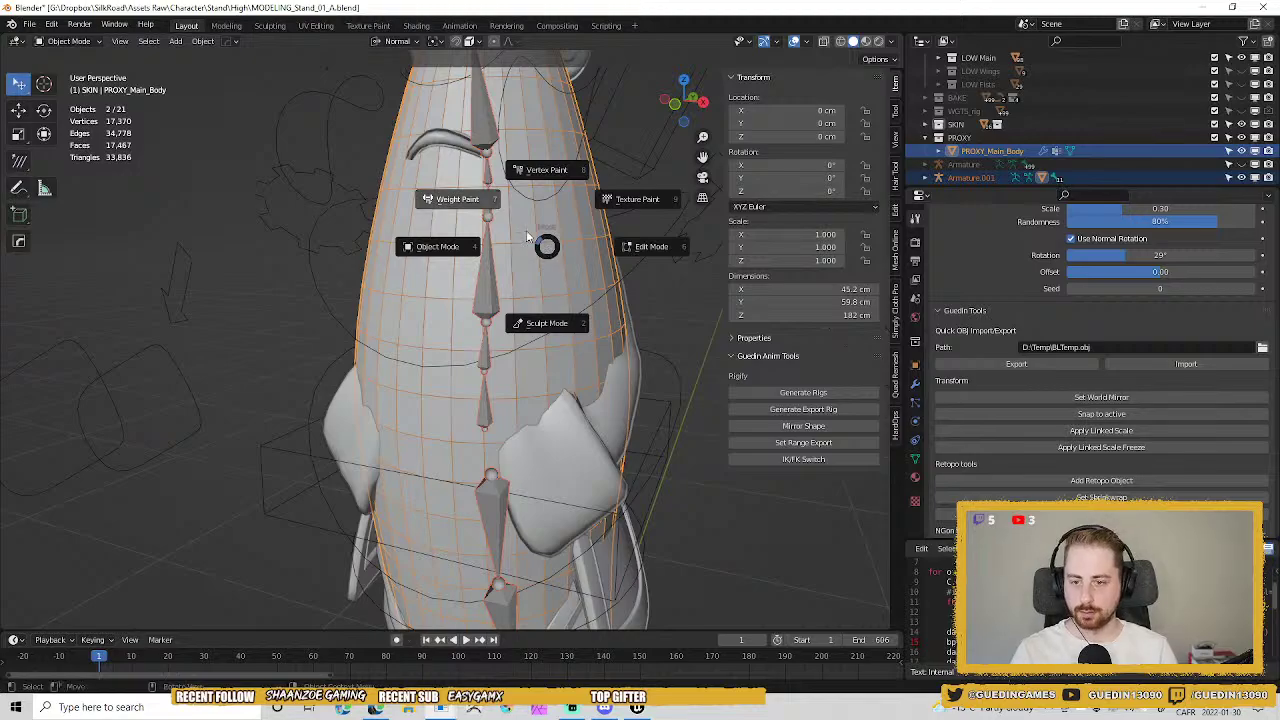
{"action": "left_click", "coordinate": [484, 203]}
Switch the viewport to Wireframe shading while keeping PROXY_Main_Body's weights in view.
{"action": "mouse_move", "coordinate": [573, 260]}
{"action": "middle_mouse_down"}
{"action": "mouse_move", "coordinate": [628, 268]}
{"action": "mouse_move", "coordinate": [521, 286]}
{"action": "mouse_move", "coordinate": [432, 268]}
{"action": "mouse_move", "coordinate": [534, 255]}
{"action": "middle_mouse_up"}
{"action": "scroll", "coordinate": [521, 286], "scroll_direction": "down", "scroll_amount": 4}
{"action": "scroll", "coordinate": [534, 253], "scroll_direction": "up", "scroll_amount": 5}
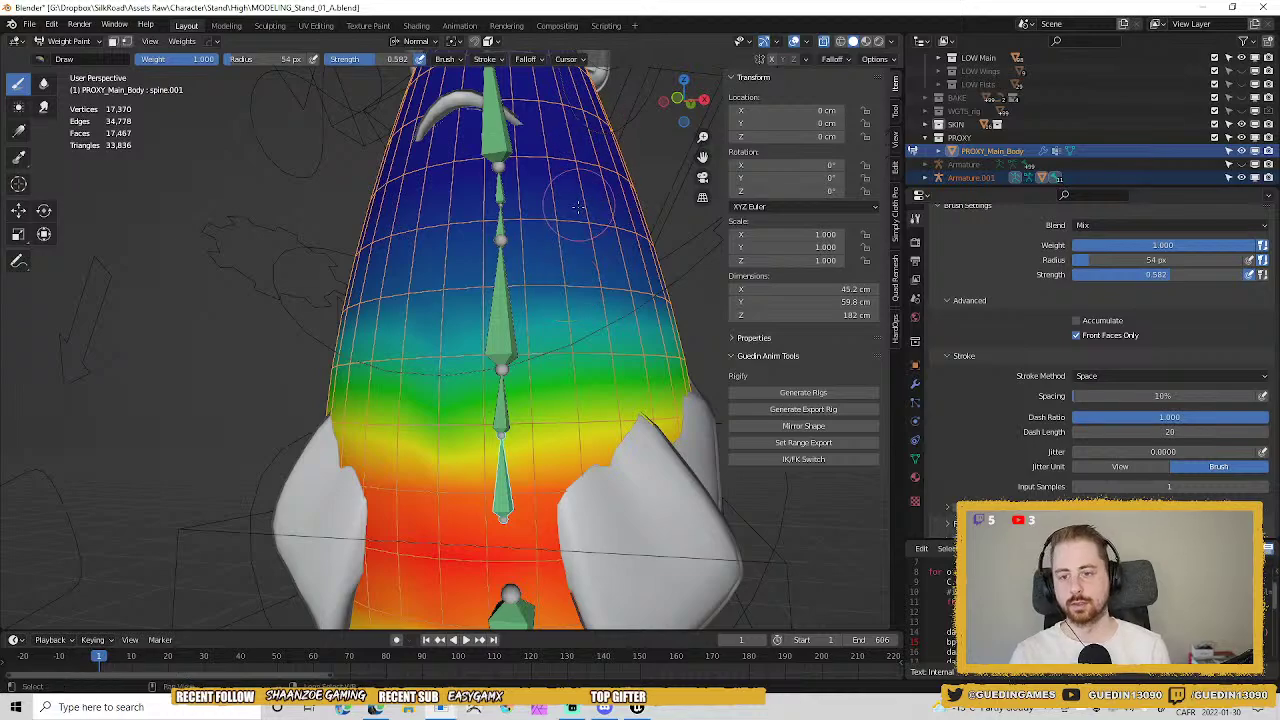
{"action": "middle_click_drag", "start_coordinate": [578, 207], "coordinate": [589, 247]}
{"action": "middle_click_drag", "start_coordinate": [545, 163], "coordinate": [562, 307]}
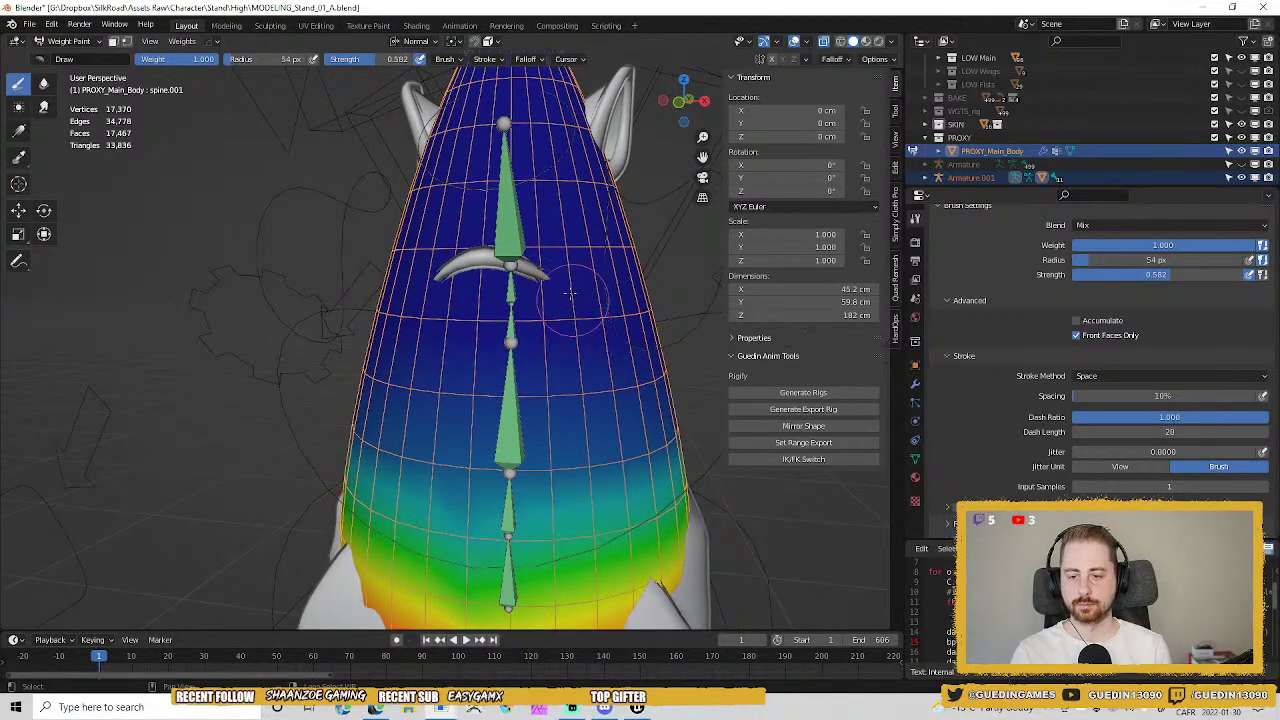
{"action": "key", "text": "z"}
{"action": "left_click", "coordinate": [496, 257]}
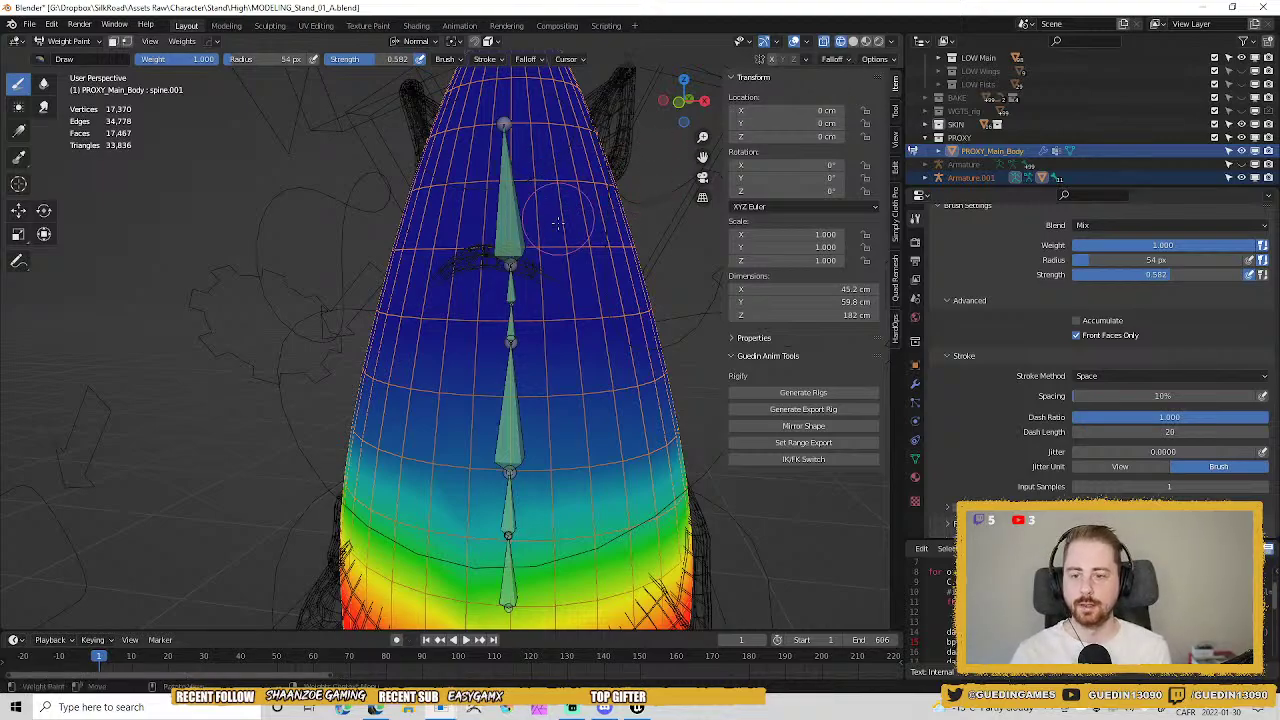
Select the spine.006 bone, set the brush radius to 110 px, and paint its weight onto the upper front of the body.
{"action": "left_click", "coordinate": [513, 216], "text": "shift"}
{"action": "mouse_move", "coordinate": [513, 216]}
{"action": "middle_mouse_down"}
{"action": "mouse_move", "coordinate": [390, 258]}
{"action": "mouse_move", "coordinate": [510, 280]}
{"action": "mouse_move", "coordinate": [500, 240]}
{"action": "mouse_move", "coordinate": [453, 190]}
{"action": "middle_mouse_up"}
{"action": "key", "text": "f"}
{"action": "left_click", "coordinate": [547, 287]}
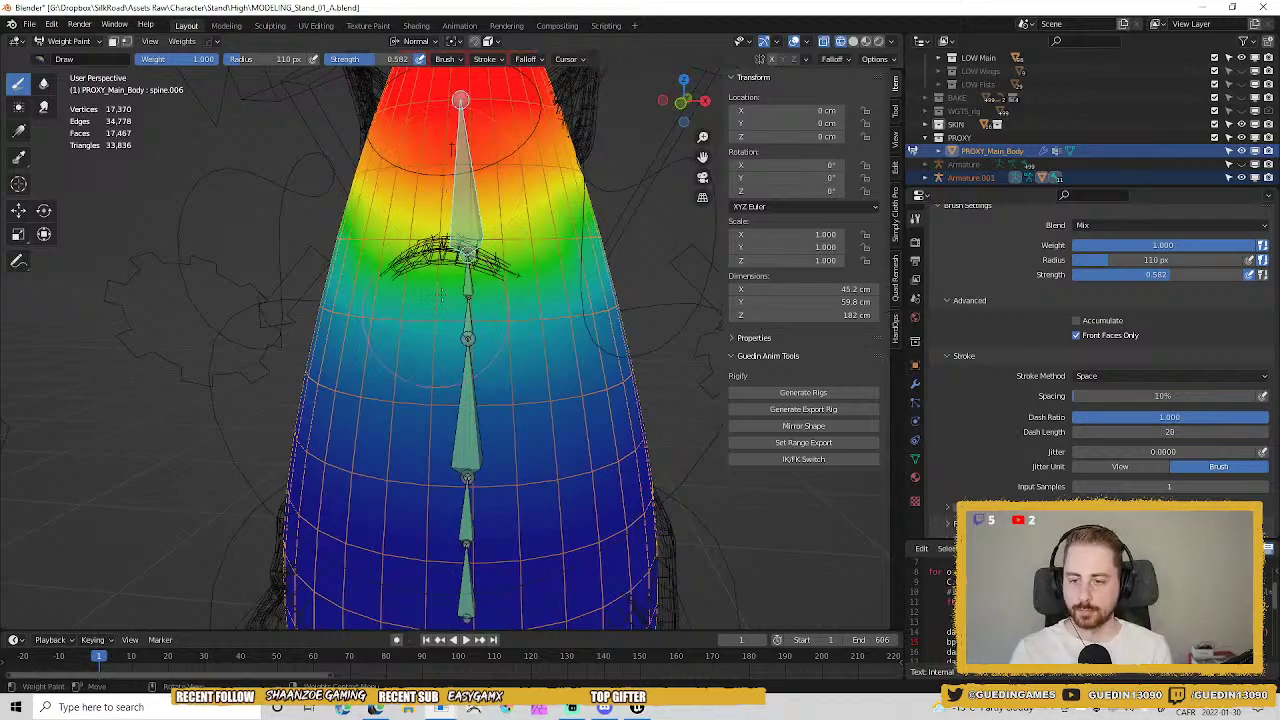
{"action": "left_click_drag", "start_coordinate": [441, 294], "coordinate": [446, 318]}
Extend spine.006's painted weight down the front, setting the brush radius to 174 px and the strength to 0.885.
{"action": "key", "text": "f"}
{"action": "left_click", "coordinate": [476, 325]}
{"action": "mouse_move", "coordinate": [462, 362]}
{"action": "left_mouse_down"}
{"action": "mouse_move", "coordinate": [446, 345]}
{"action": "mouse_move", "coordinate": [479, 367]}
{"action": "mouse_move", "coordinate": [520, 290]}
{"action": "mouse_move", "coordinate": [463, 297]}
{"action": "left_mouse_up"}
{"action": "key", "text": "f"}
{"action": "left_click", "coordinate": [520, 297]}
{"action": "key", "text": "shift+f"}
{"action": "left_click", "coordinate": [508, 322]}
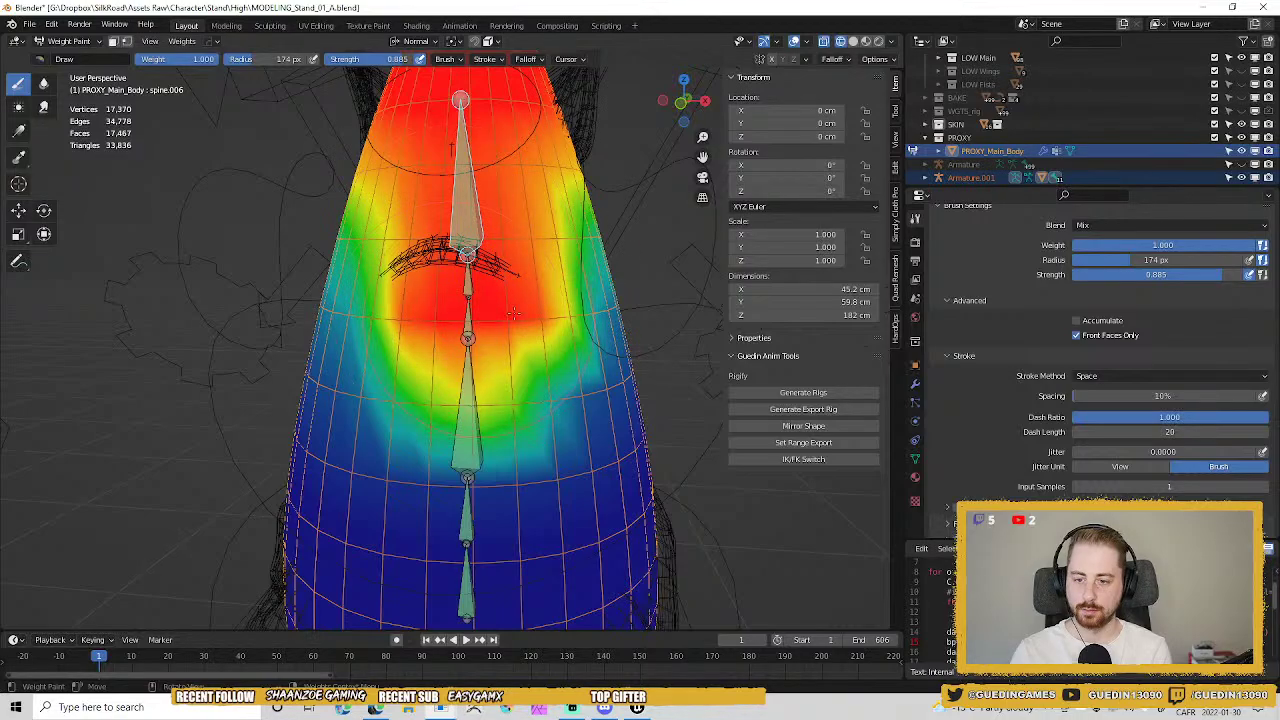
Blur the edge of spine.006's weights across the front and side of the upper body.
{"action": "middle_click_drag", "start_coordinate": [512, 313], "coordinate": [600, 220]}
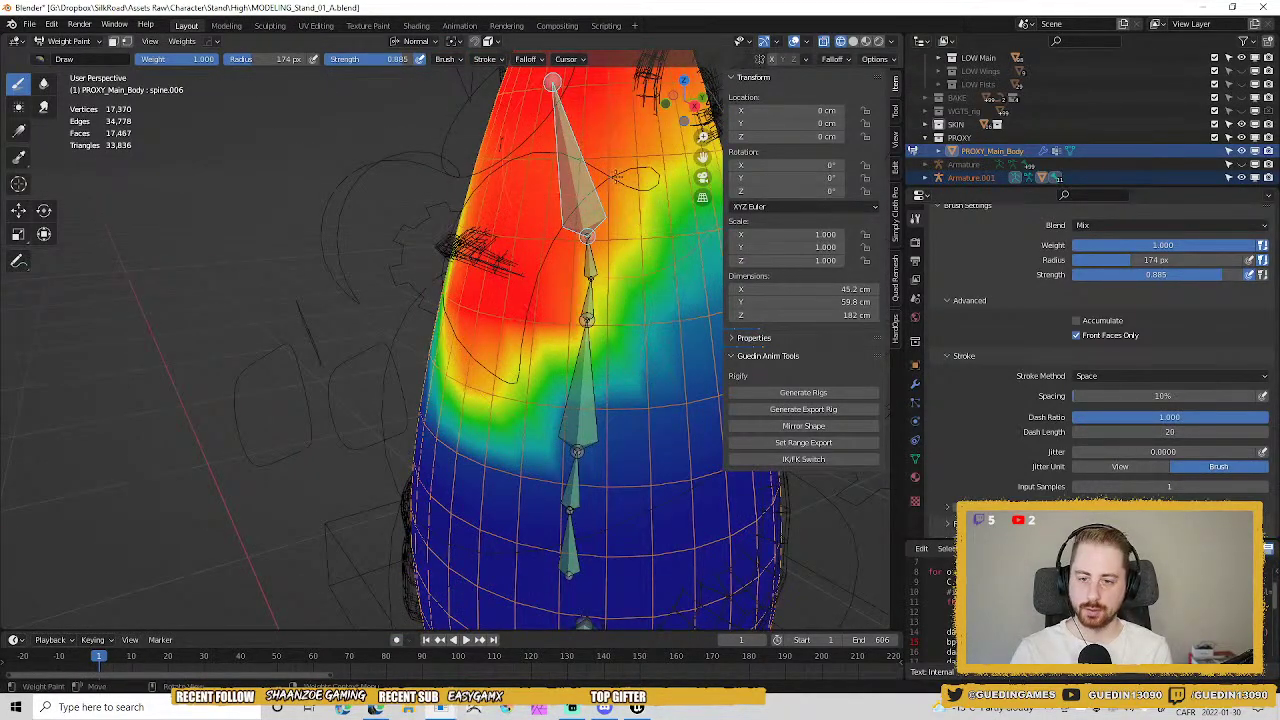
{"action": "middle_click_drag", "start_coordinate": [560, 280], "coordinate": [548, 294]}
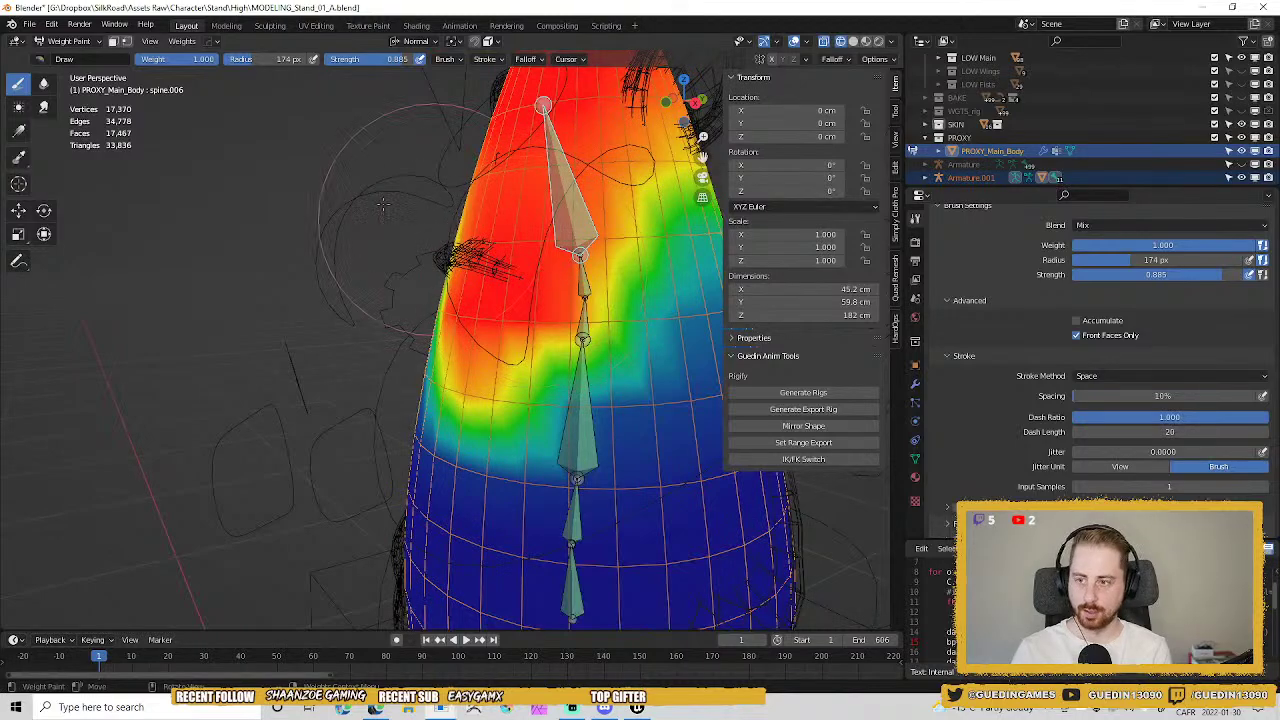
{"action": "left_click", "coordinate": [43, 86]}
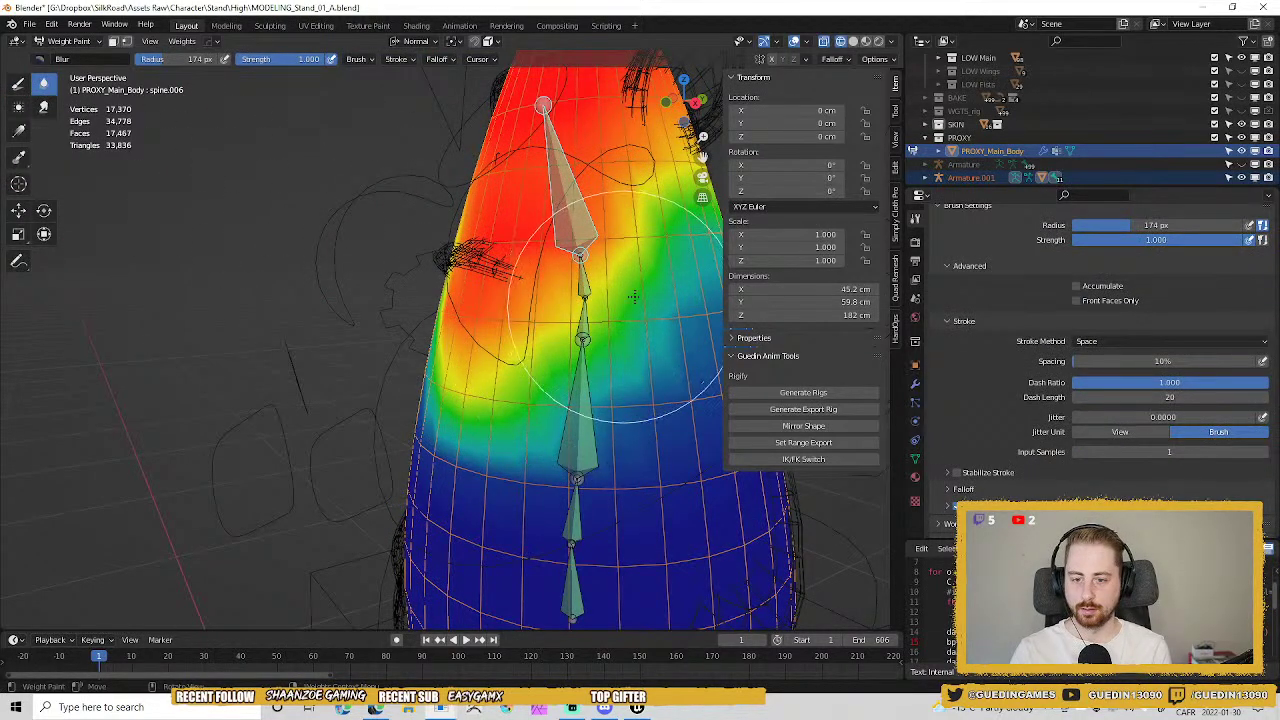
{"action": "mouse_move", "coordinate": [613, 358]}
{"action": "left_mouse_down"}
{"action": "mouse_move", "coordinate": [457, 406]}
{"action": "mouse_move", "coordinate": [648, 340]}
{"action": "mouse_move", "coordinate": [500, 400]}
{"action": "left_mouse_up"}
{"action": "mouse_move", "coordinate": [490, 402]}
{"action": "middle_mouse_down"}
{"action": "mouse_move", "coordinate": [565, 400]}
{"action": "mouse_move", "coordinate": [507, 404]}
{"action": "middle_mouse_up"}
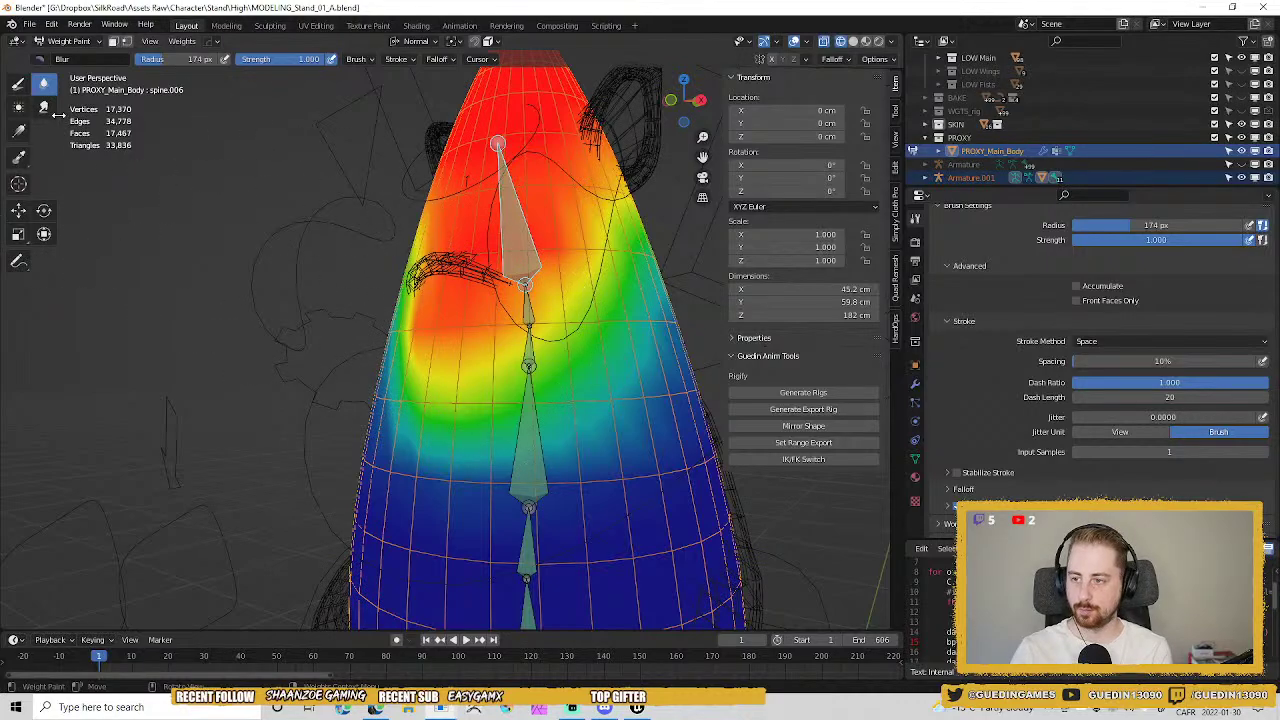
Return to the Draw brush and paint more spine.006 weight onto the upper front of the body.
{"action": "left_click", "coordinate": [19, 86]}
{"action": "mouse_move", "coordinate": [472, 338]}
{"action": "left_mouse_down"}
{"action": "mouse_move", "coordinate": [498, 348]}
{"action": "mouse_move", "coordinate": [531, 322]}
{"action": "left_mouse_up"}
{"action": "middle_click_drag", "start_coordinate": [573, 243], "coordinate": [483, 303]}
{"action": "middle_click_drag", "start_coordinate": [583, 267], "coordinate": [665, 290]}
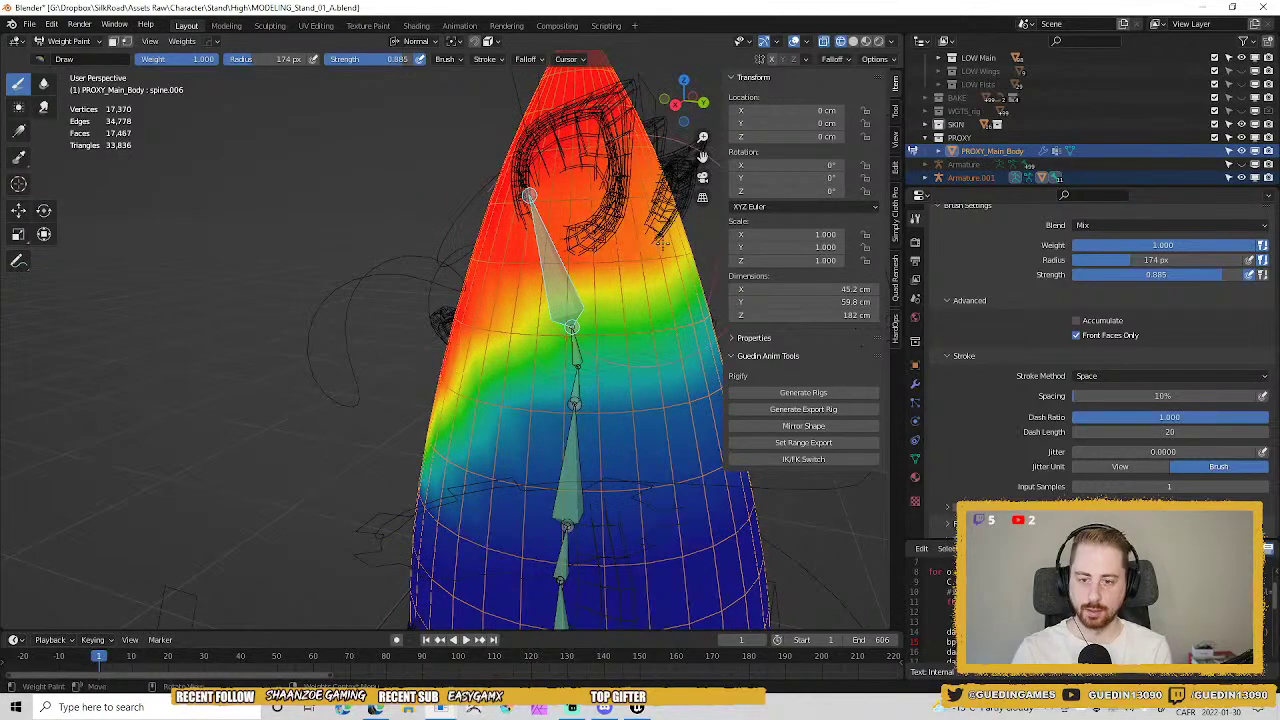
Set the Draw brush strength to 1.000 and paint full spine.006 weight over the side of the head area.
{"action": "key", "text": "shift+f"}
{"action": "left_click", "coordinate": [520, 253]}
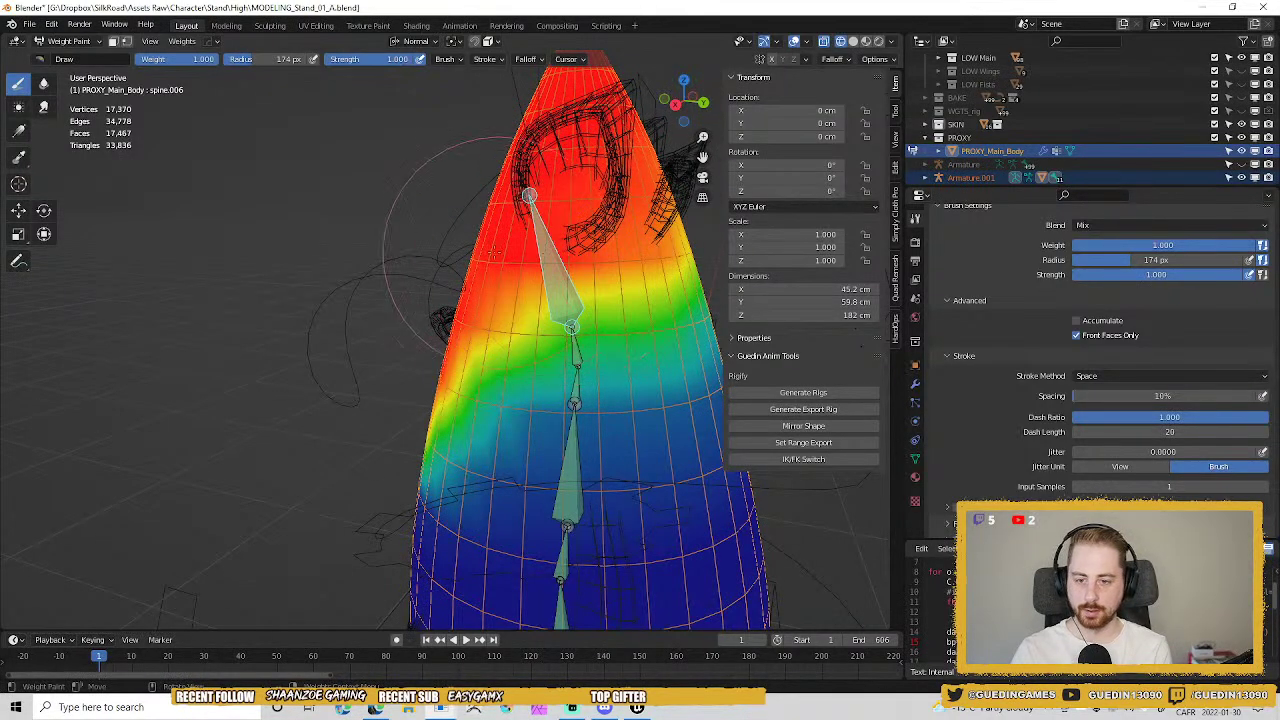
{"action": "left_click_drag", "start_coordinate": [515, 252], "coordinate": [578, 250]}
{"action": "mouse_move", "coordinate": [580, 212]}
{"action": "middle_mouse_down"}
{"action": "mouse_move", "coordinate": [510, 210]}
{"action": "mouse_move", "coordinate": [547, 256]}
{"action": "middle_mouse_up"}
{"action": "middle_click_drag", "start_coordinate": [464, 266], "coordinate": [497, 314]}
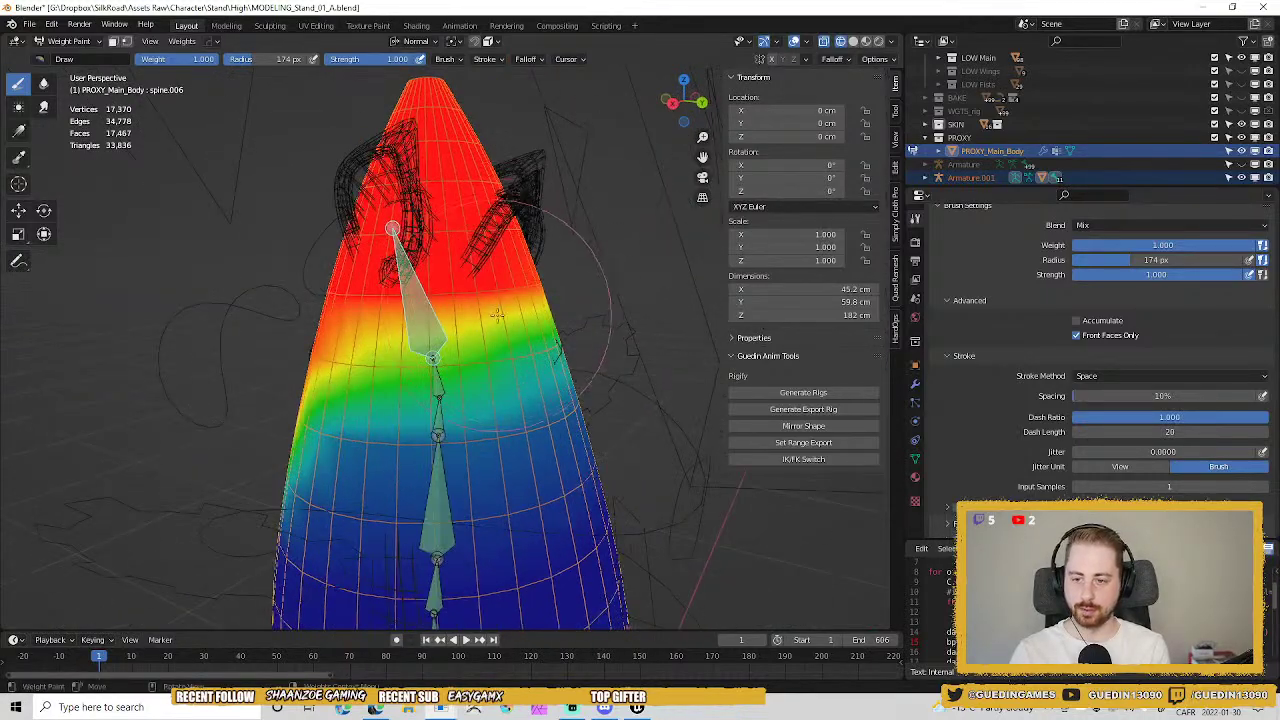
Paint spine.006 weight around the side below the ear, reducing the brush radius to 135 px.
{"action": "middle_click_drag", "start_coordinate": [436, 265], "coordinate": [520, 260]}
{"action": "left_click_drag", "start_coordinate": [400, 272], "coordinate": [364, 283]}
{"action": "middle_click_drag", "start_coordinate": [540, 284], "coordinate": [502, 286]}
{"action": "key", "text": "f"}
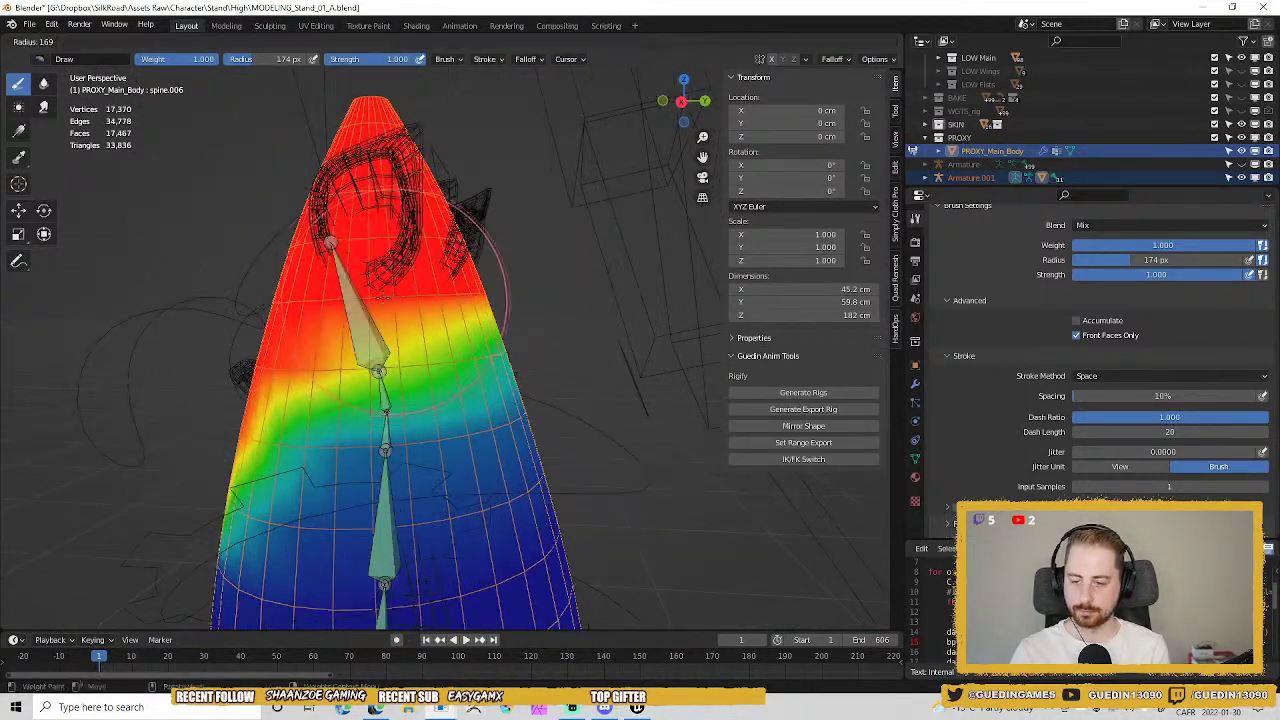
{"action": "left_click", "coordinate": [462, 286]}
{"action": "middle_click_drag", "start_coordinate": [345, 270], "coordinate": [472, 220]}
{"action": "left_click", "coordinate": [442, 269]}
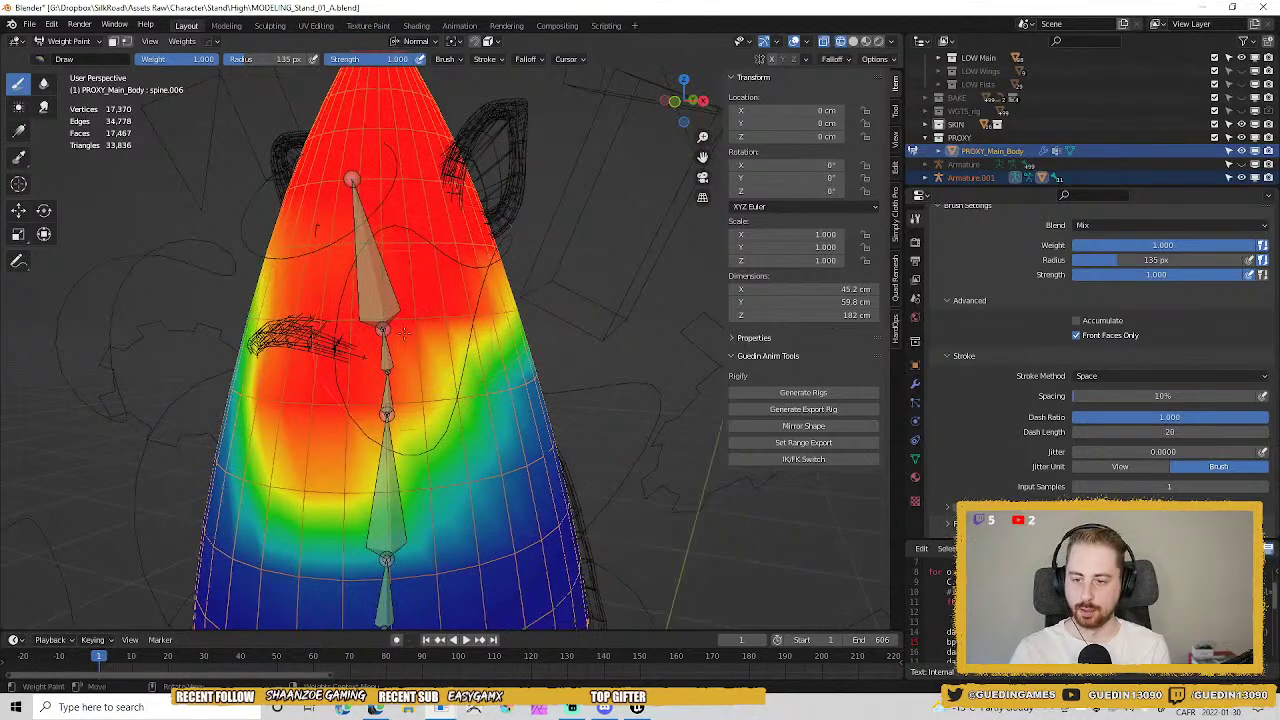
Mirror the body's weights for all groups with Symmetrize enabled.
{"action": "middle_click_drag", "start_coordinate": [406, 318], "coordinate": [435, 326]}
{"action": "key", "text": "w"}
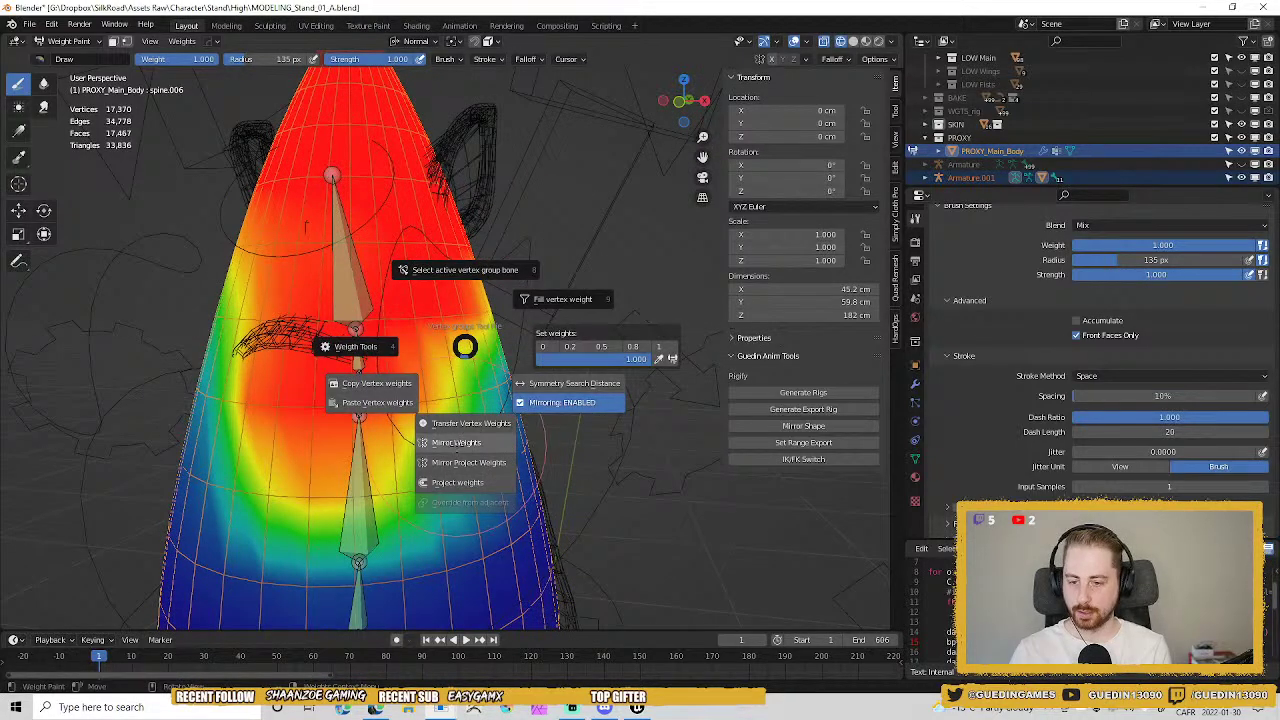
{"action": "left_click", "coordinate": [468, 449]}
{"action": "middle_click_drag", "start_coordinate": [468, 449], "coordinate": [335, 395]}
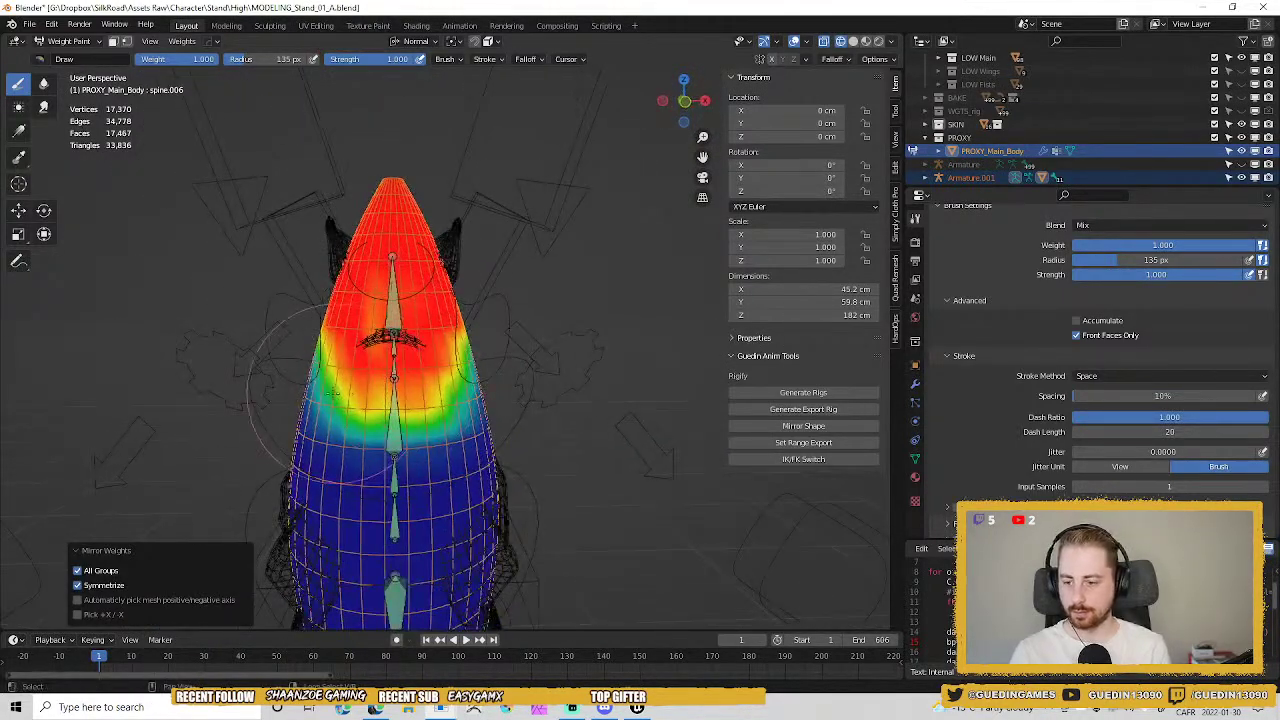
Paint more spine.006 weight on the upper front, then blur its lower transition across the body.
{"action": "scroll", "coordinate": [334, 394], "scroll_direction": "up", "scroll_amount": 2}
{"action": "mouse_move", "coordinate": [352, 376]}
{"action": "left_mouse_down"}
{"action": "mouse_move", "coordinate": [342, 384]}
{"action": "mouse_move", "coordinate": [334, 318]}
{"action": "mouse_move", "coordinate": [304, 291]}
{"action": "left_mouse_up"}
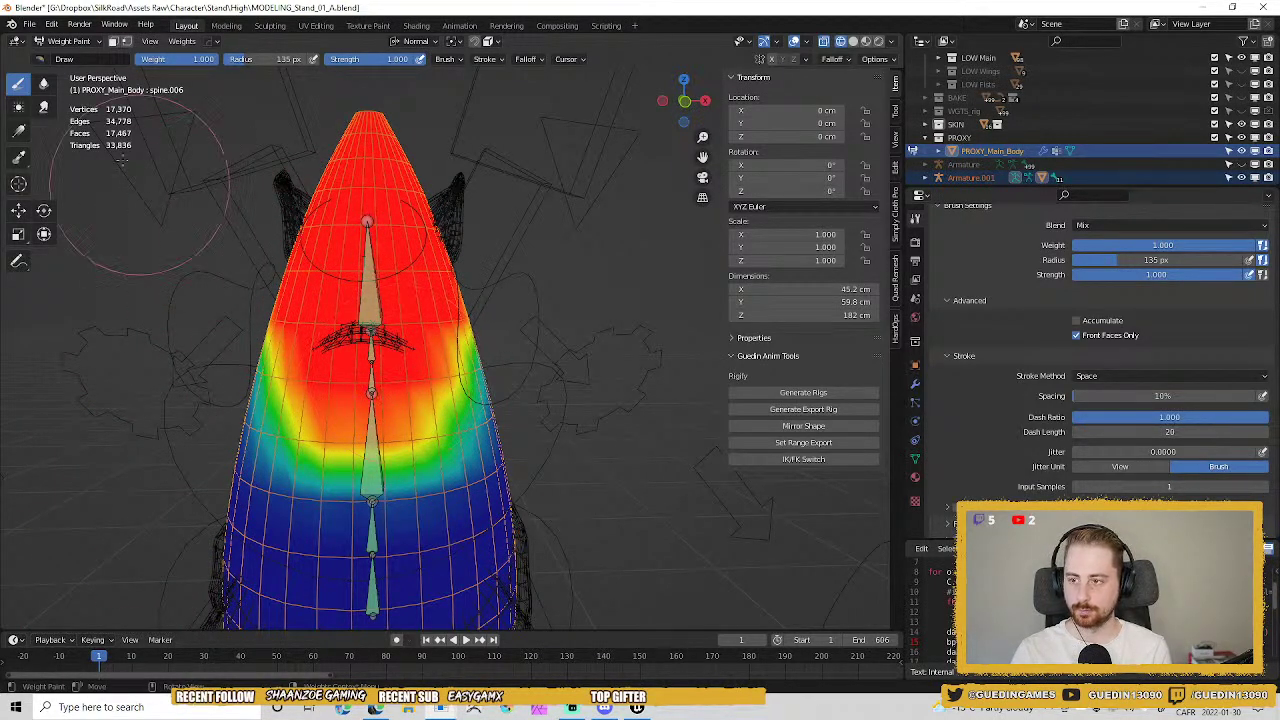
{"action": "left_click", "coordinate": [46, 85]}
{"action": "mouse_move", "coordinate": [322, 384]}
{"action": "left_mouse_down"}
{"action": "mouse_move", "coordinate": [384, 430]}
{"action": "mouse_move", "coordinate": [378, 446]}
{"action": "mouse_move", "coordinate": [434, 457]}
{"action": "left_mouse_up"}
Return to Object Mode, switch to Solid shading, and hide PROXY_Main_Body to expose the SKIN meshes.
{"action": "key", "text": "ctrl+Tab"}
{"action": "scroll", "coordinate": [498, 383], "scroll_direction": "down", "scroll_amount": 4}
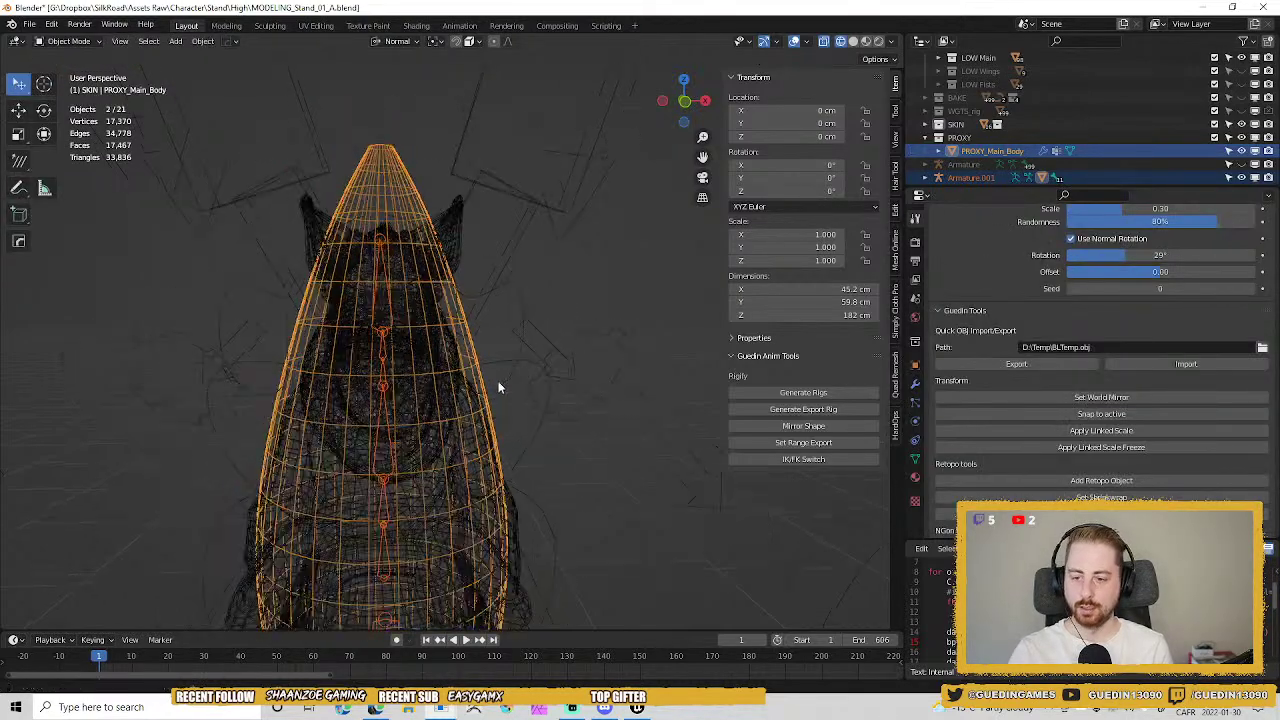
{"action": "key", "text": "z"}
{"action": "left_click", "coordinate": [586, 385]}
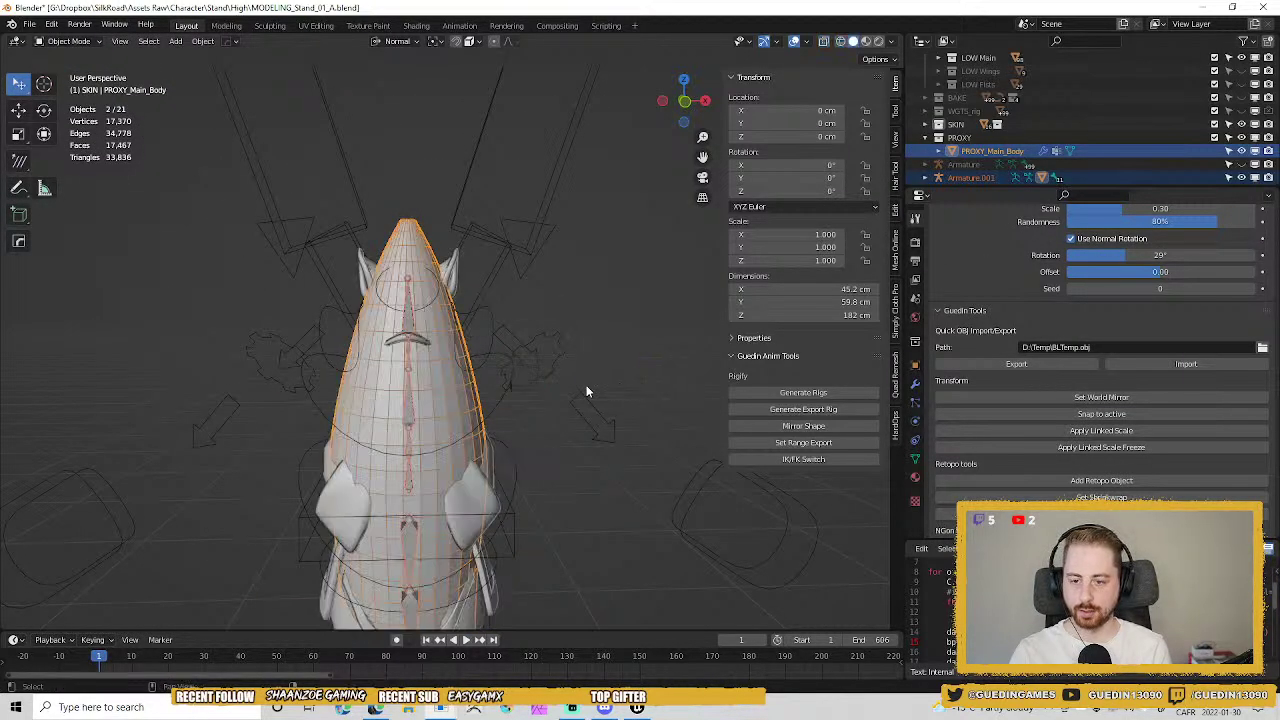
{"action": "mouse_move", "coordinate": [586, 385]}
{"action": "middle_mouse_down"}
{"action": "mouse_move", "coordinate": [456, 372]}
{"action": "mouse_move", "coordinate": [431, 298]}
{"action": "middle_mouse_up"}
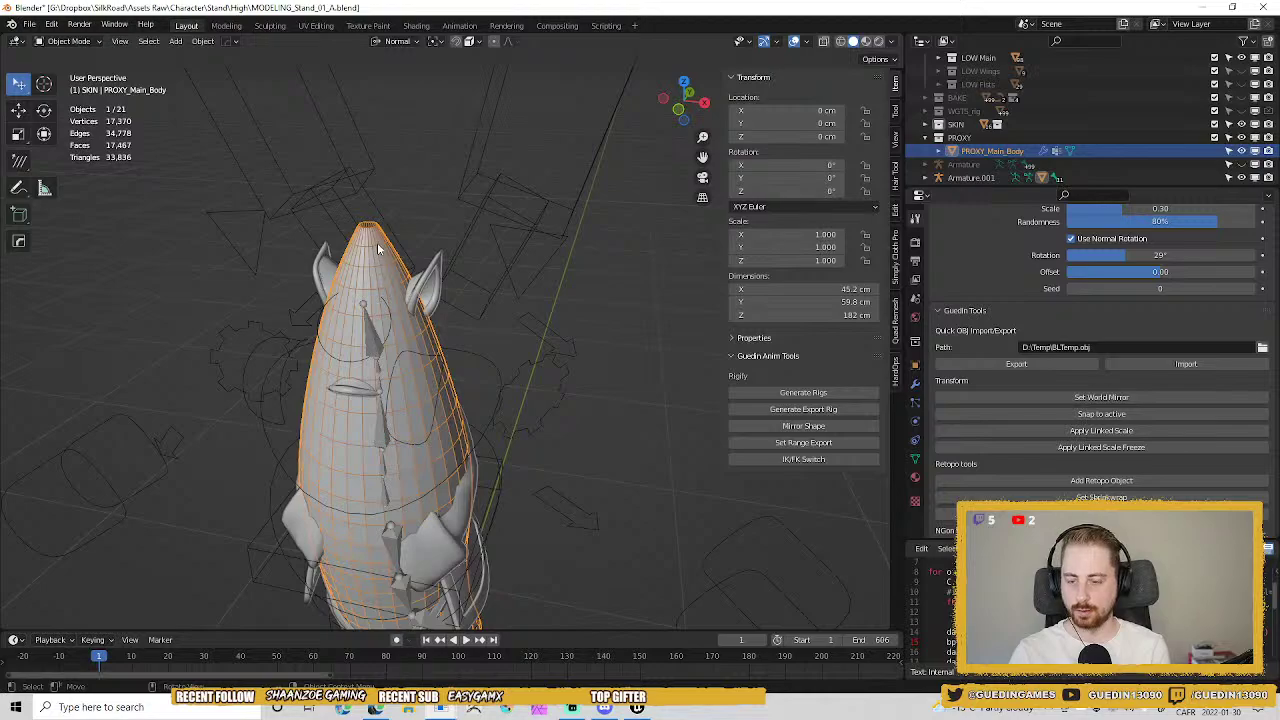
{"action": "key", "text": "h"}
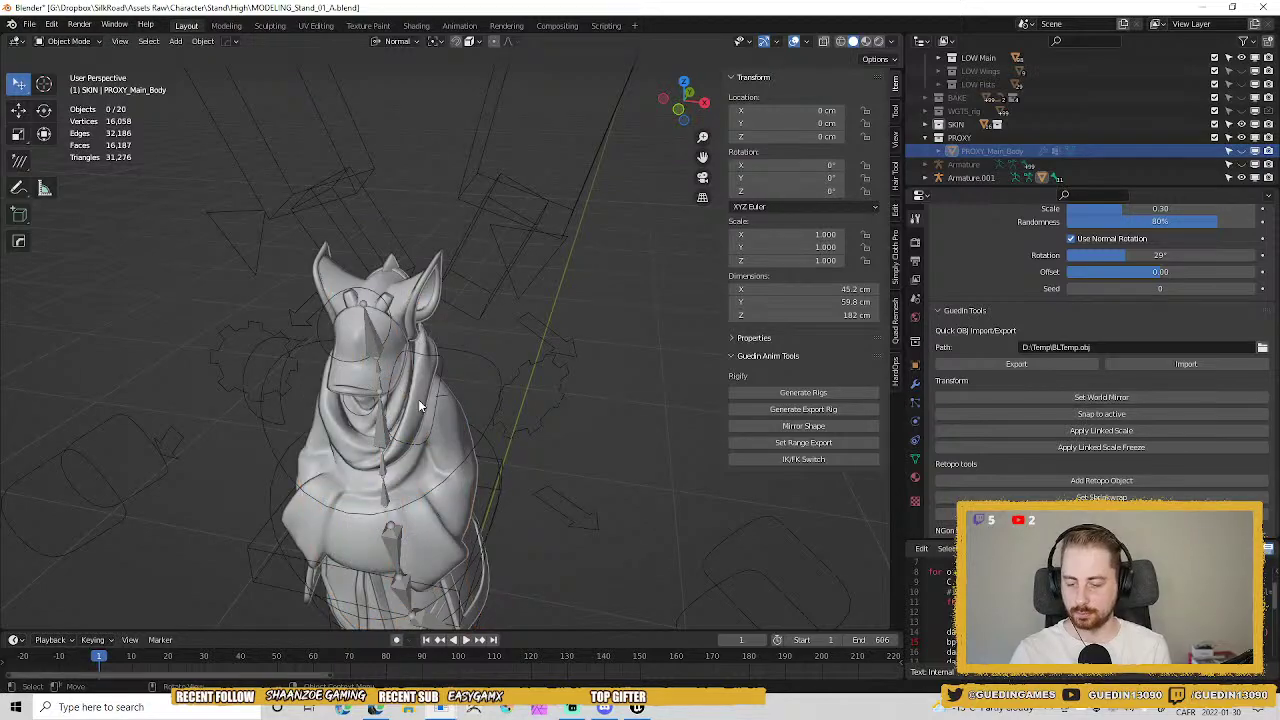
Select all objects in the SKIN collection and make Main01_low.005 the active one.
{"action": "right_click", "coordinate": [957, 125]}
{"action": "left_click", "coordinate": [912, 157]}
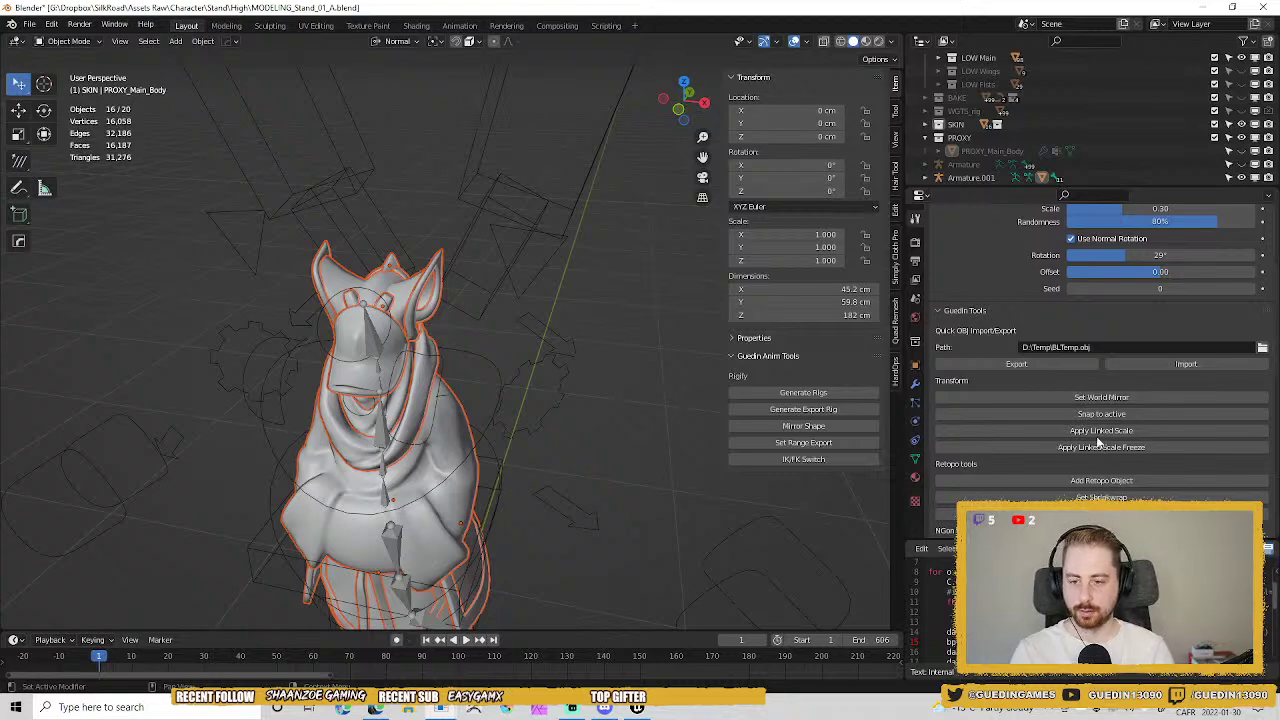
{"action": "left_click", "coordinate": [463, 377], "text": "shift"}
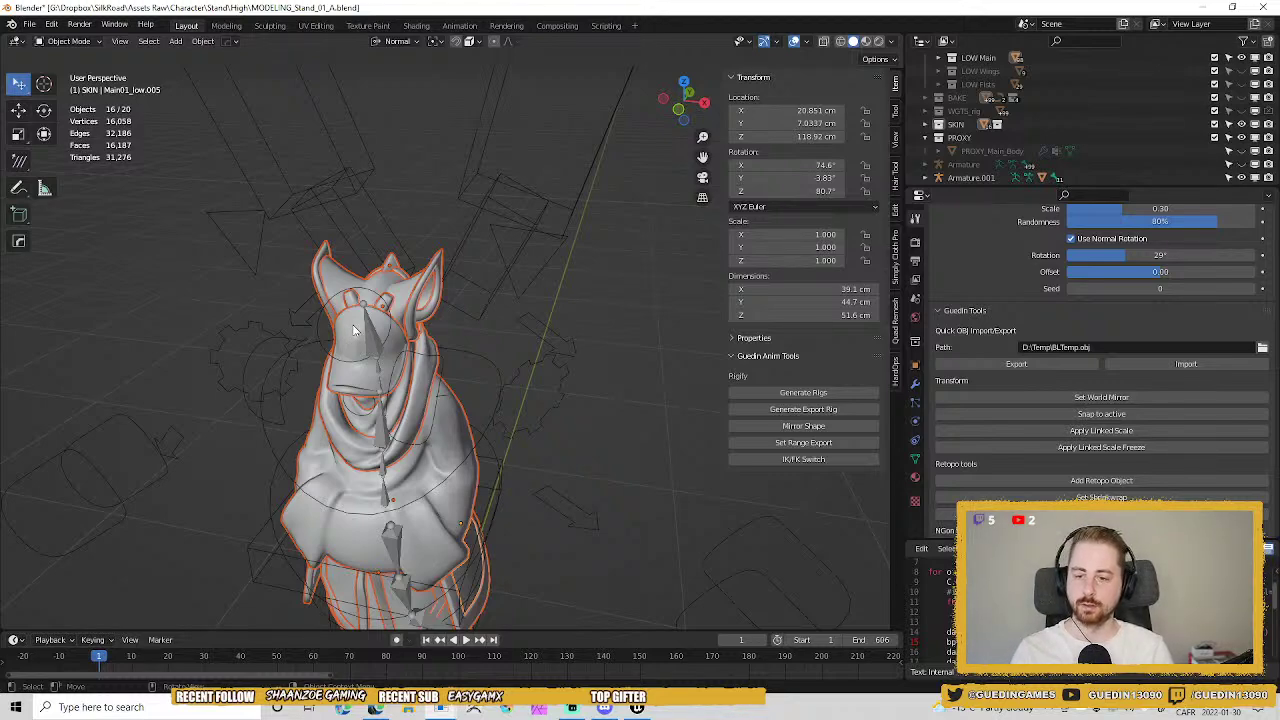
Rotate the rig's chest control in Pose Mode to test how the SKIN meshes deform, then return to Object Mode.
{"action": "middle_click_drag", "start_coordinate": [420, 313], "coordinate": [526, 323]}
{"action": "left_click", "coordinate": [467, 405]}
{"action": "key", "text": "ctrl+Tab"}
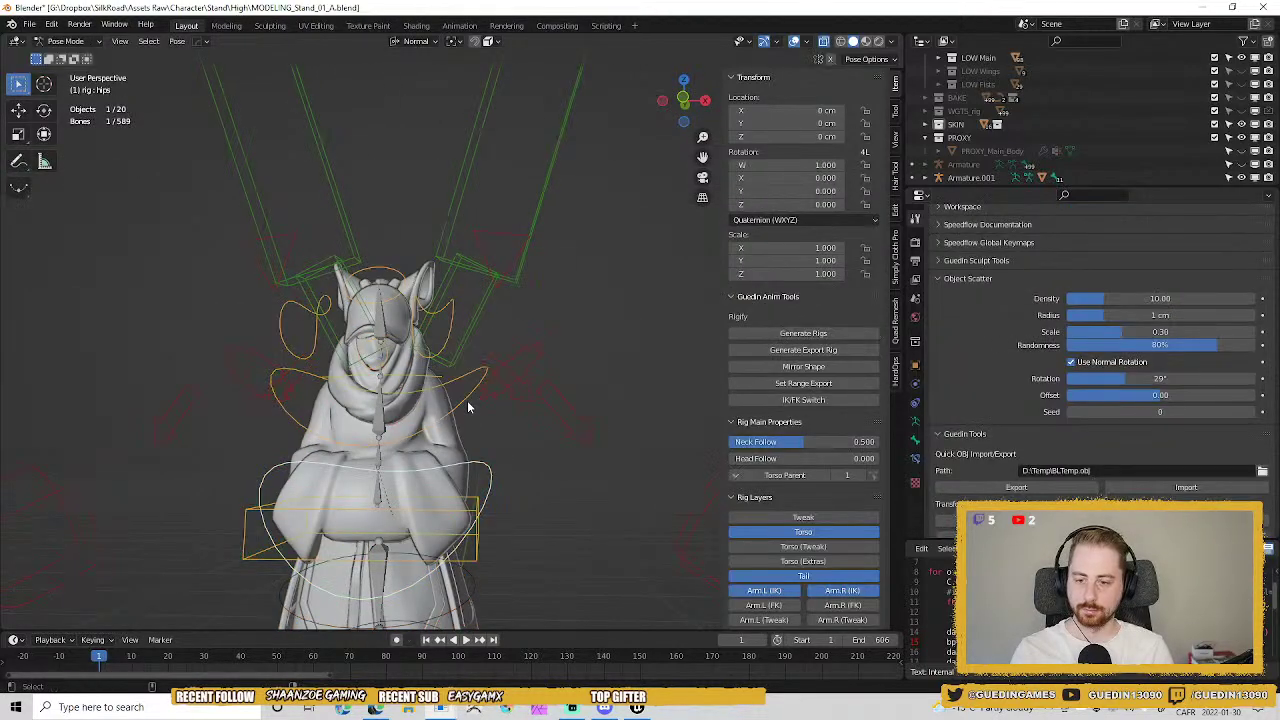
{"action": "left_click", "coordinate": [500, 404]}
{"action": "key", "text": "r"}
{"action": "key", "text": "r"}
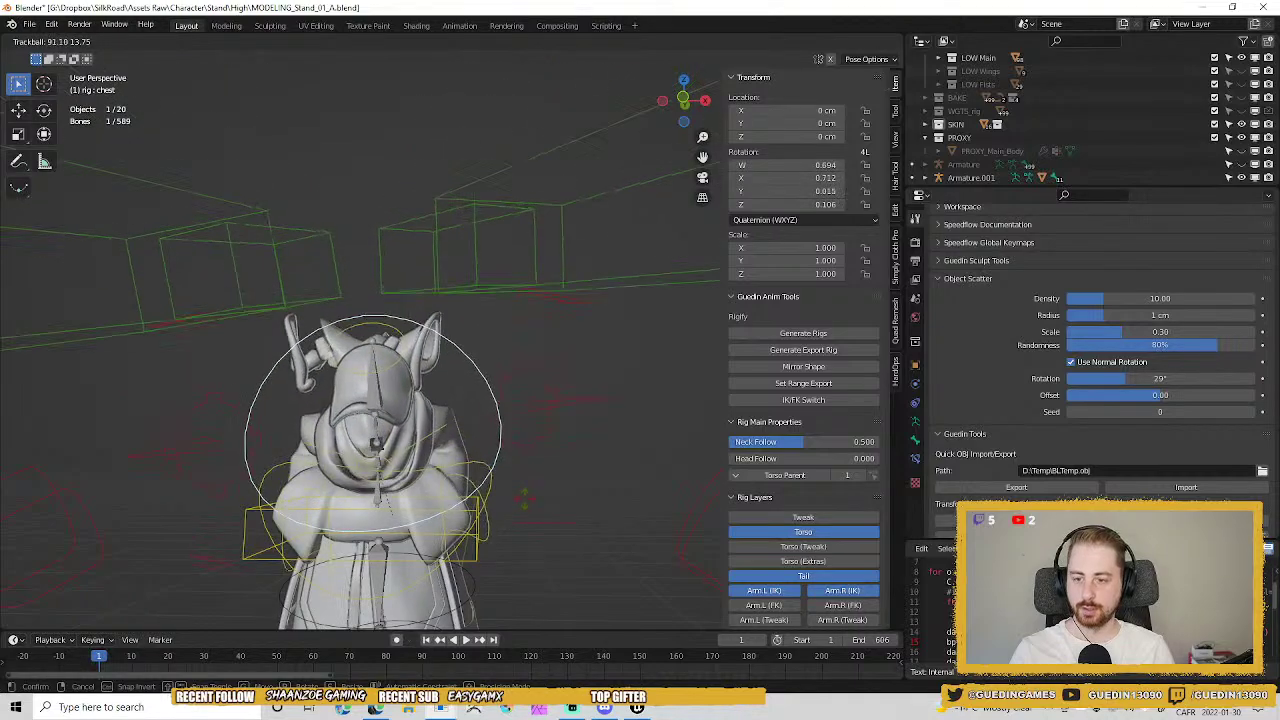
{"action": "right_click", "coordinate": [459, 416]}
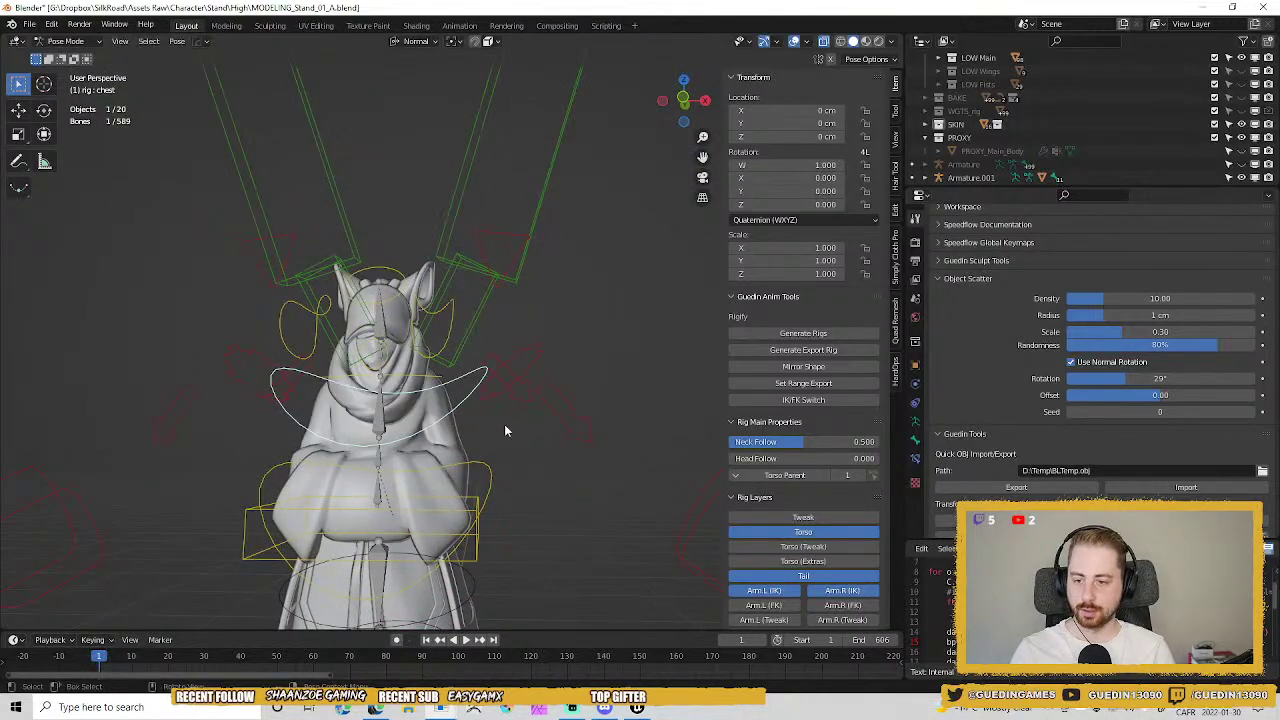
{"action": "key", "text": "r"}
{"action": "left_click", "coordinate": [546, 516]}
{"action": "key", "text": "ctrl+Tab"}
Move the Mirror World modifier above Armature on the Main01_low ears and on Main03_low.002.
{"action": "left_click", "coordinate": [291, 281]}
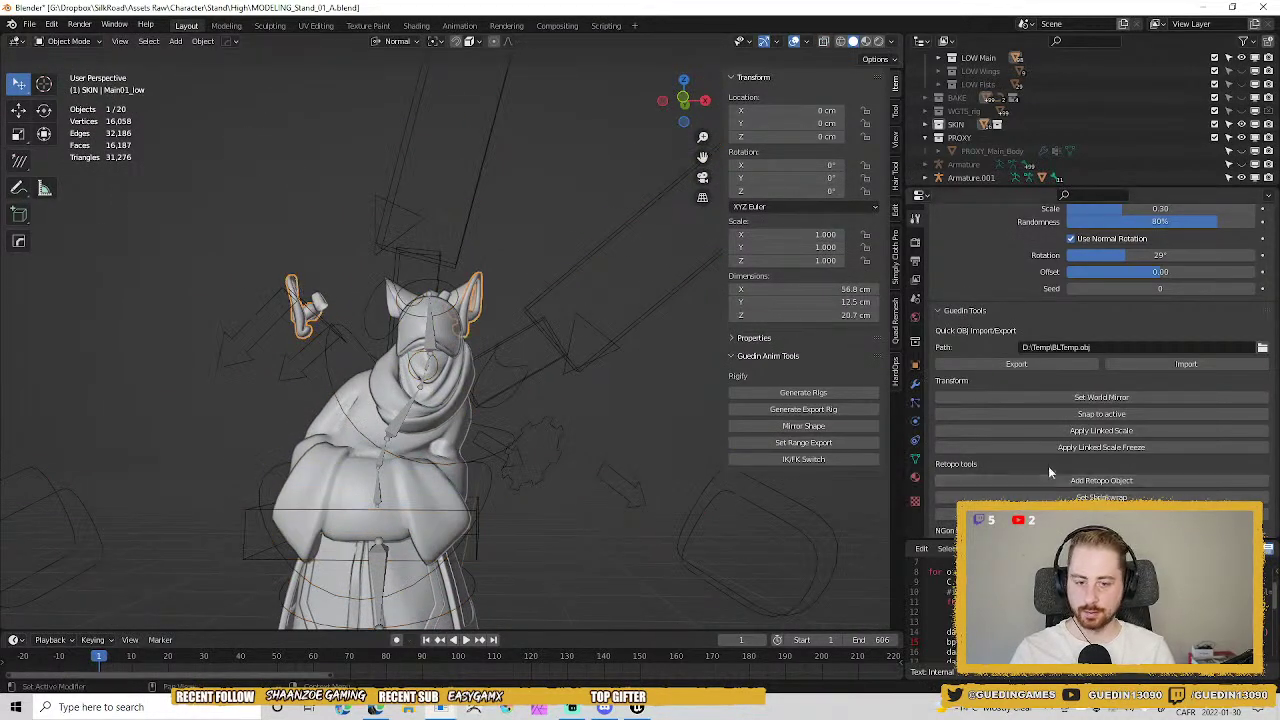
{"action": "left_click", "coordinate": [914, 383]}
{"action": "scroll", "coordinate": [1066, 336], "scroll_direction": "up", "scroll_amount": 3}
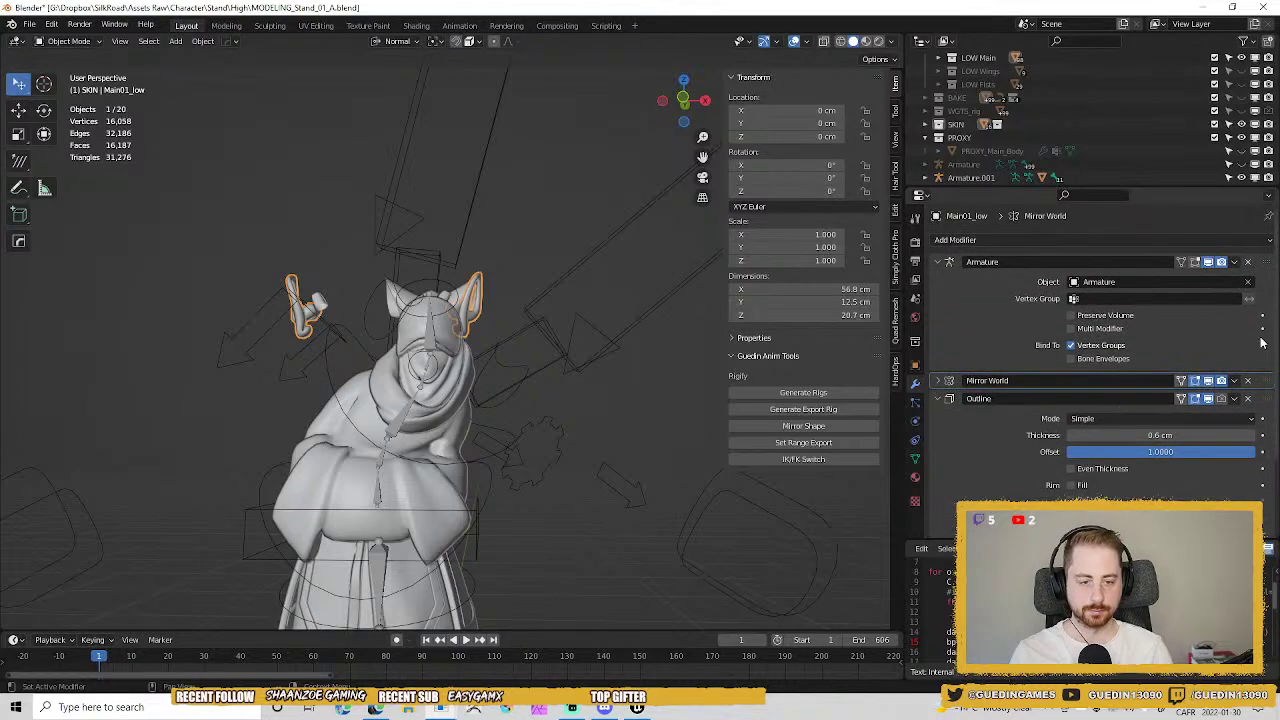
{"action": "left_click_drag", "start_coordinate": [1266, 386], "coordinate": [1264, 258]}
{"action": "left_click", "coordinate": [318, 302]}
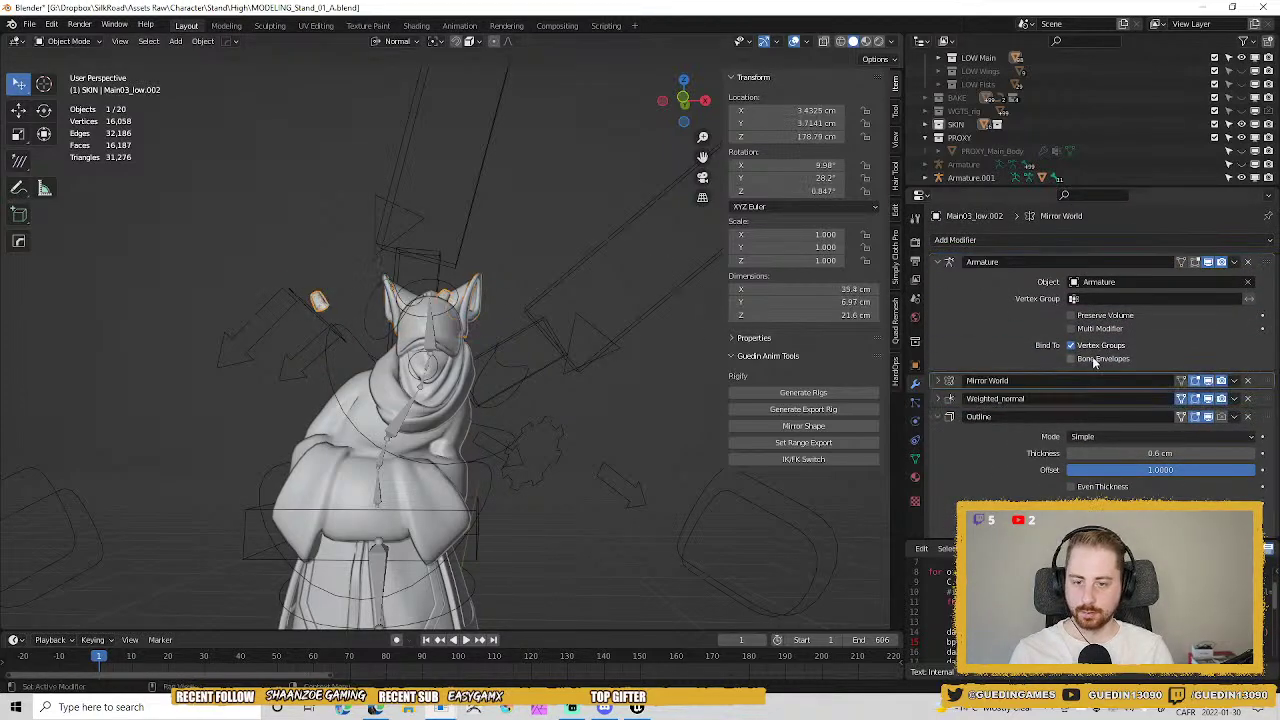
{"action": "left_click_drag", "start_coordinate": [1266, 384], "coordinate": [1264, 262]}
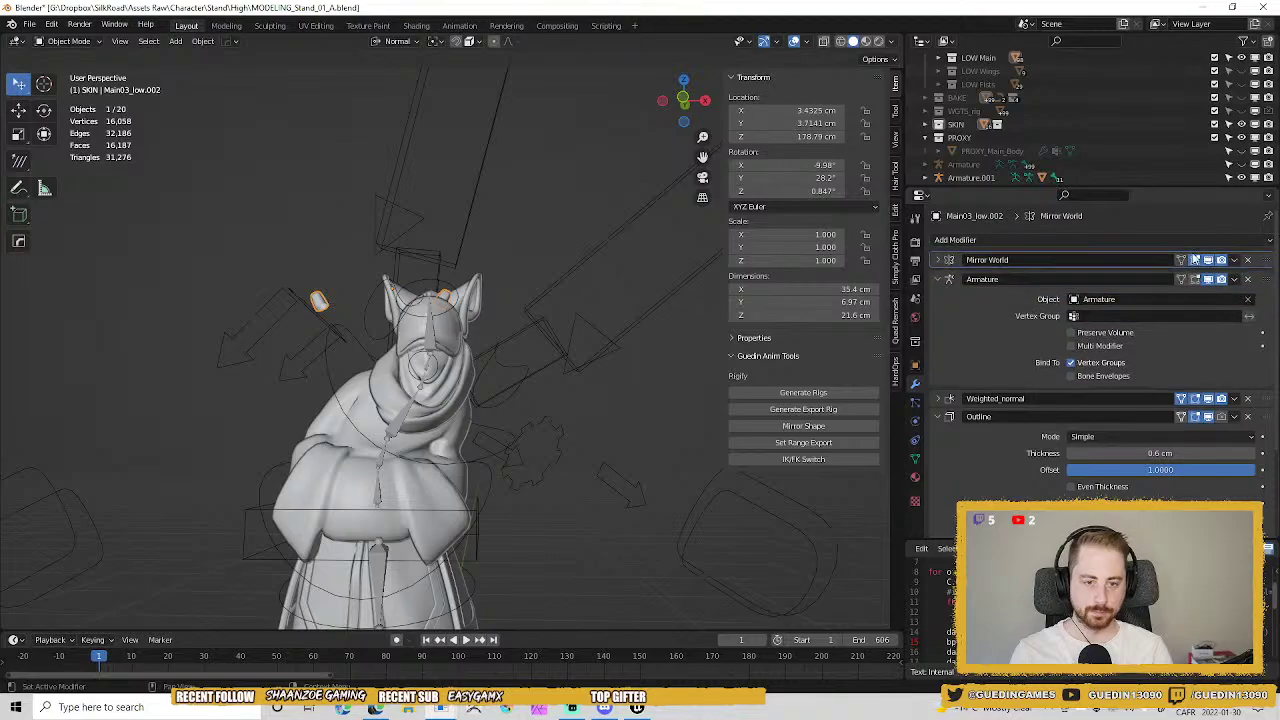
Test-rotate the rig's neck control in Pose Mode to check how the SKIN head and hood meshes deform, leaving the rotation unapplied.
{"action": "middle_click_drag", "start_coordinate": [442, 256], "coordinate": [323, 284]}
{"action": "middle_click_drag", "start_coordinate": [362, 336], "coordinate": [456, 375]}
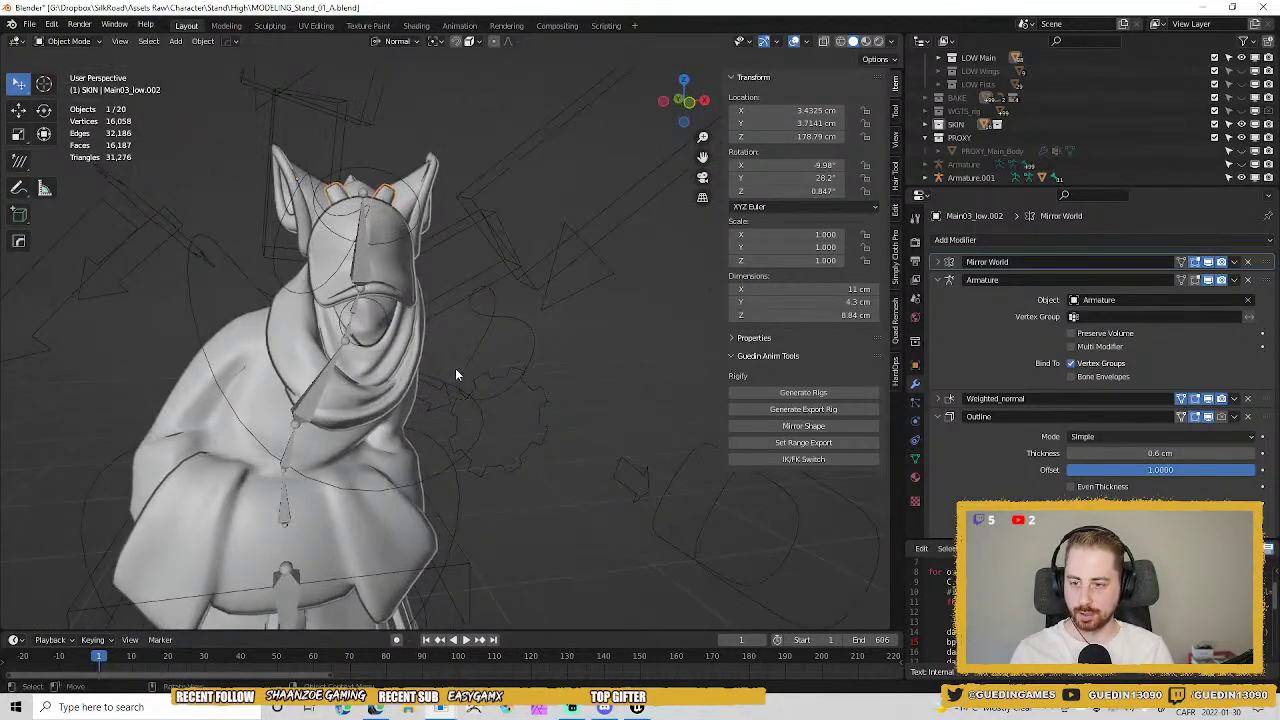
{"action": "left_click", "coordinate": [386, 313]}
{"action": "middle_click_drag", "start_coordinate": [386, 313], "coordinate": [420, 318]}
{"action": "key", "text": "ctrl+Tab"}
{"action": "left_click", "coordinate": [380, 297]}
{"action": "key", "text": "r"}
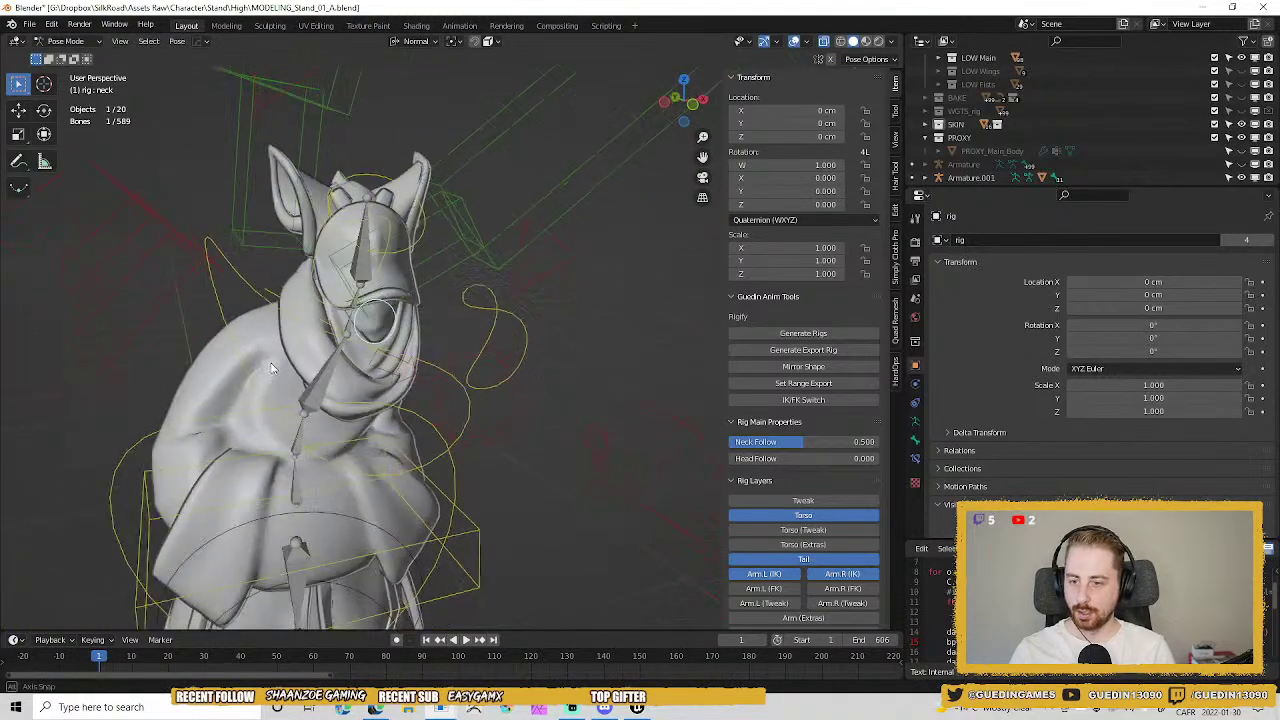
{"action": "key", "text": "r"}
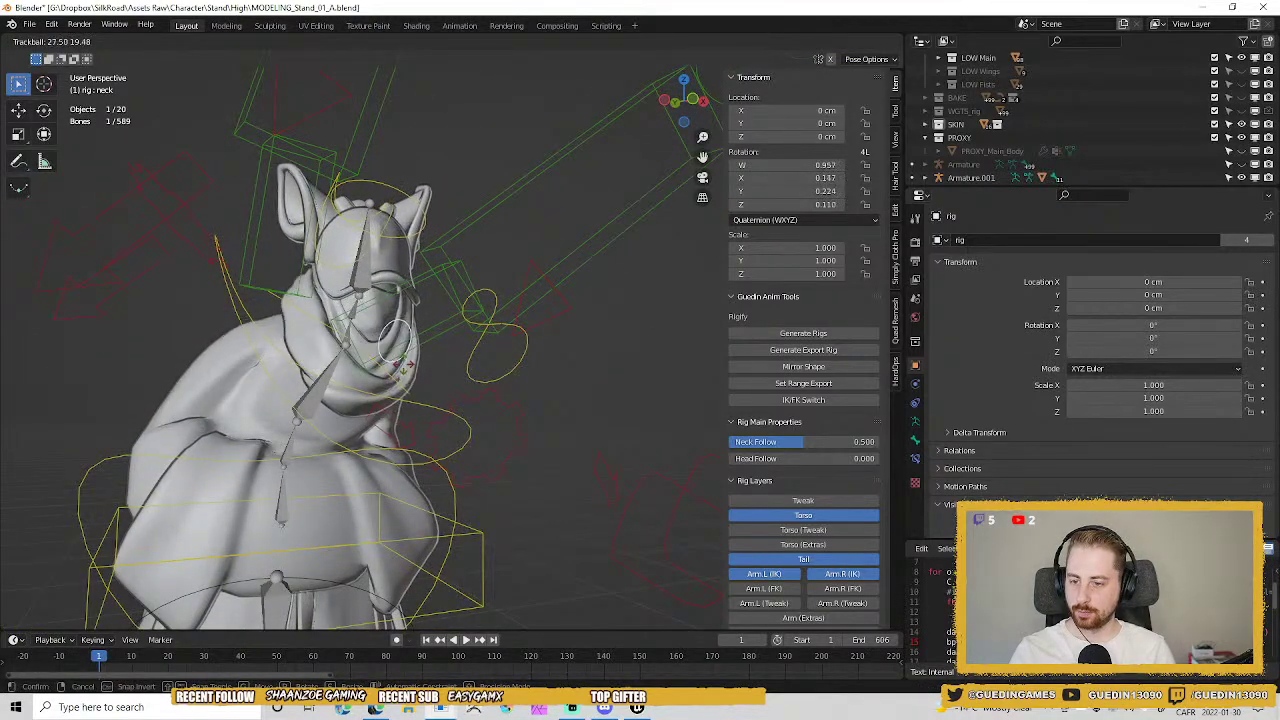
{"action": "key", "text": "Escape"}
Clear the rotation and location of all the rig's pose bones, return to Object Mode and deselect everything.
{"action": "middle_click_drag", "start_coordinate": [310, 336], "coordinate": [463, 337]}
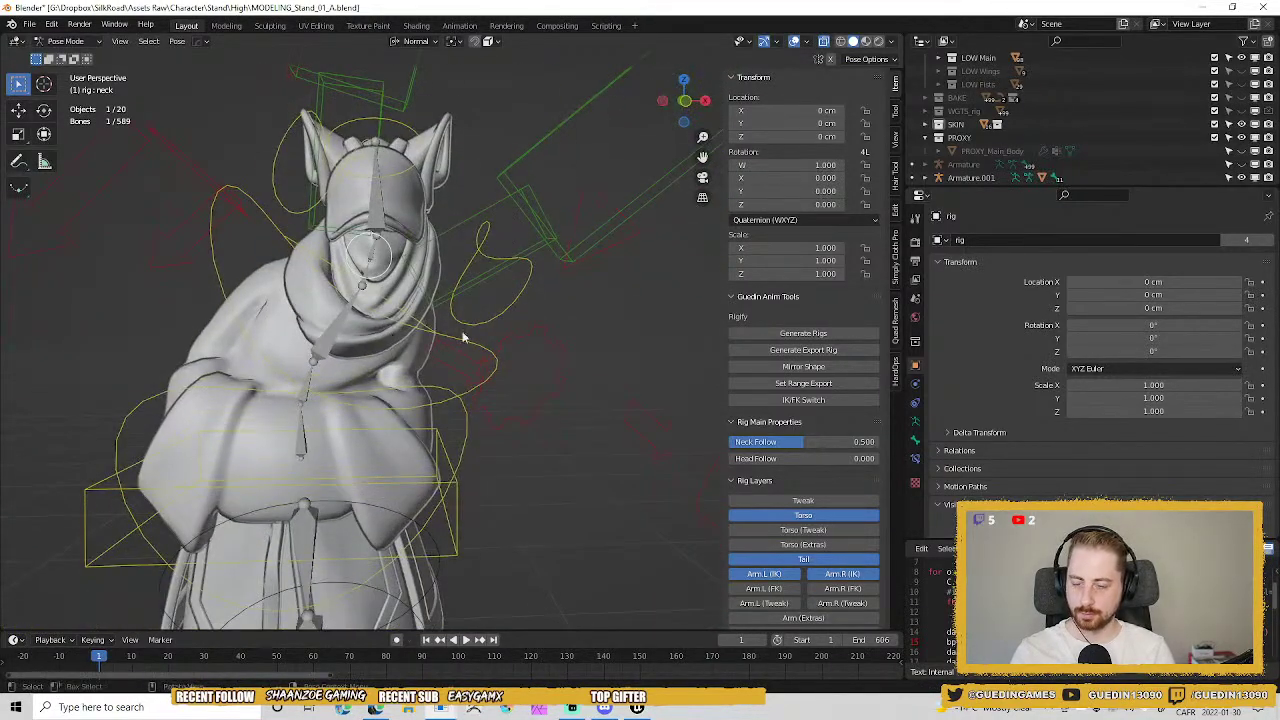
{"action": "key", "text": "a"}
{"action": "key", "text": "alt+r"}
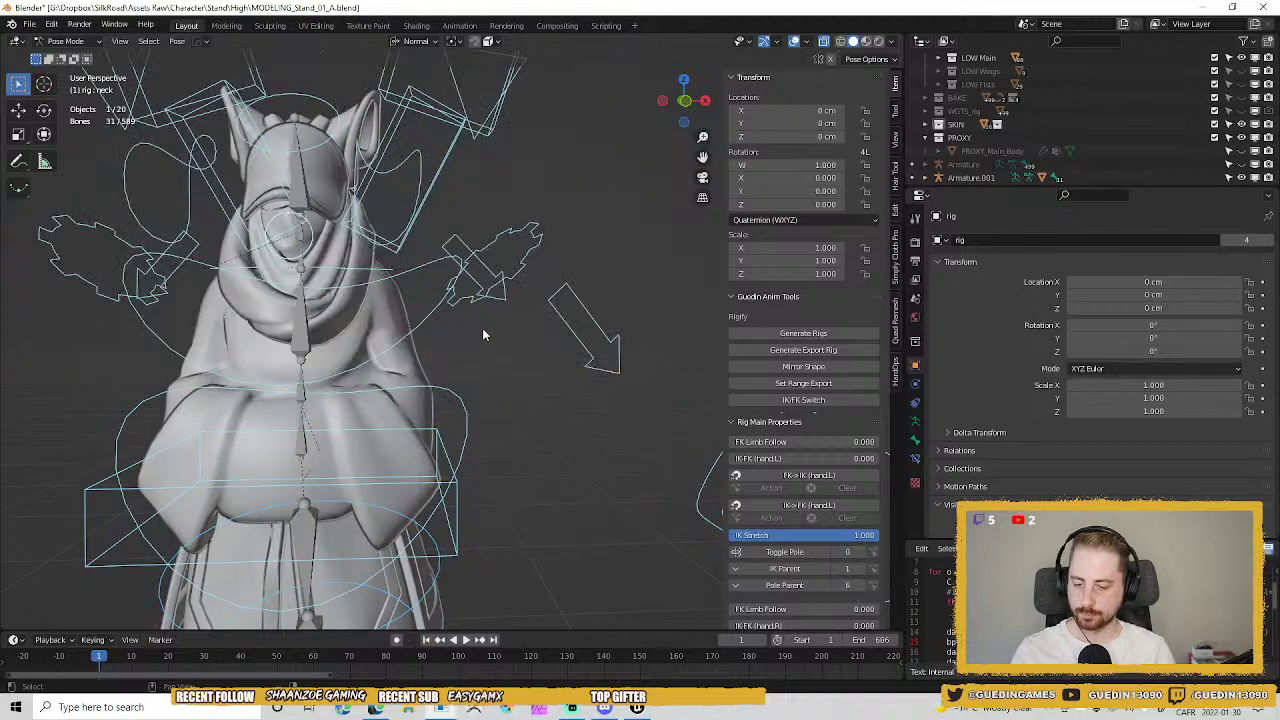
{"action": "key", "text": "alt+g"}
{"action": "key", "text": "ctrl+Tab"}
{"action": "key", "text": "alt+a"}
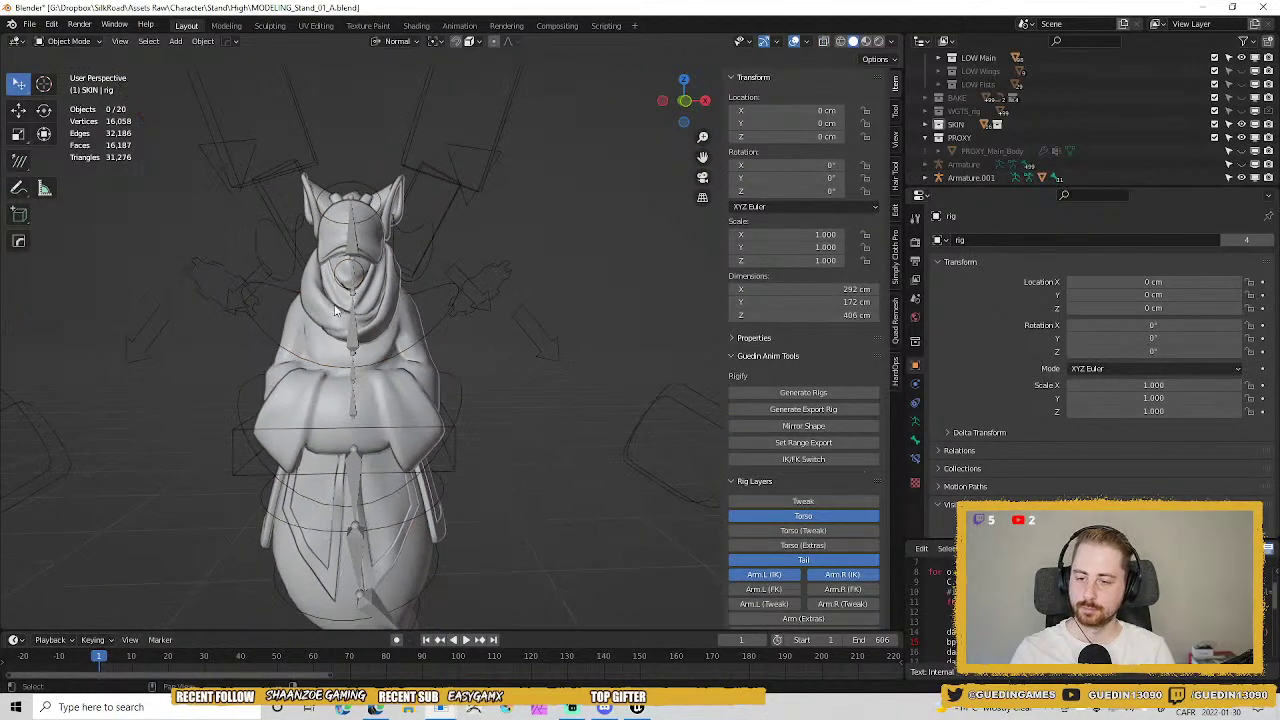
Test-rotate the rig's shoulder.L control in Pose Mode from front and side views to check the deformation, leaving the rotation unapplied.
{"action": "middle_click_drag", "start_coordinate": [410, 414], "coordinate": [504, 316]}
{"action": "left_click", "coordinate": [474, 307]}
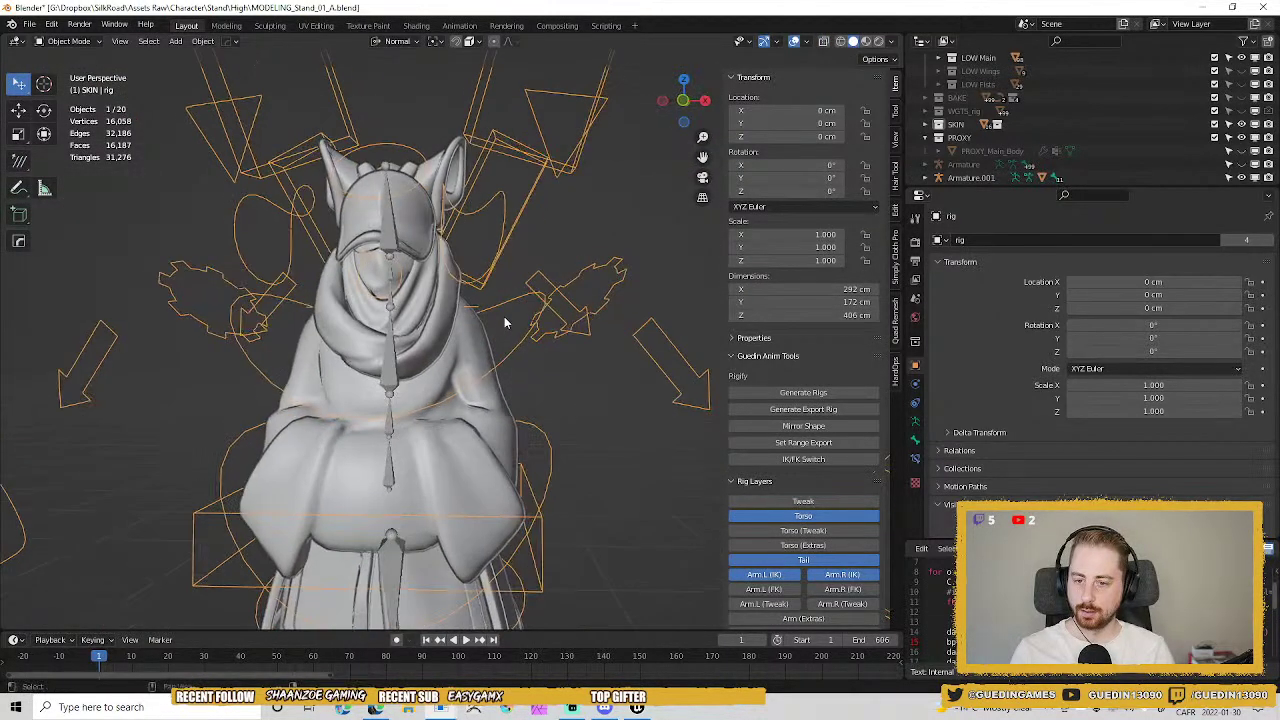
{"action": "key", "text": "ctrl+Tab"}
{"action": "left_click", "coordinate": [503, 202]}
{"action": "key", "text": "r"}
{"action": "right_click", "coordinate": [567, 264]}
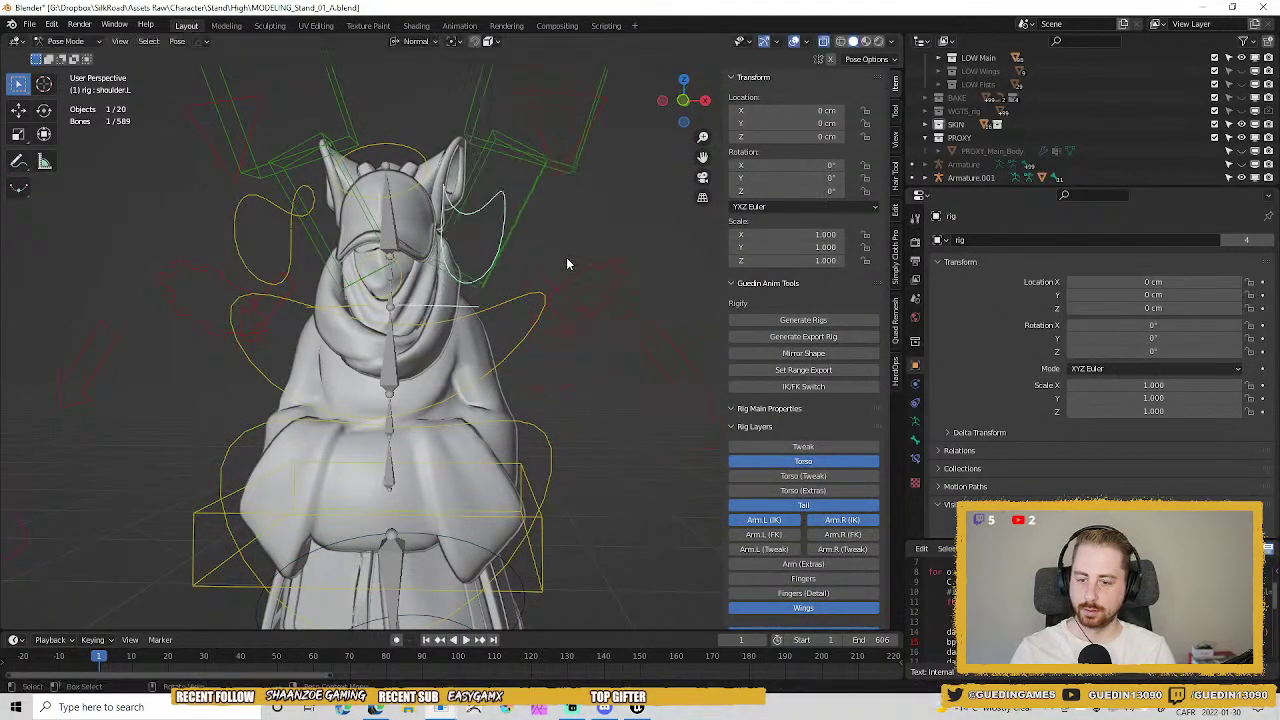
{"action": "middle_click_drag", "start_coordinate": [566, 257], "coordinate": [420, 270]}
{"action": "key", "text": "r"}
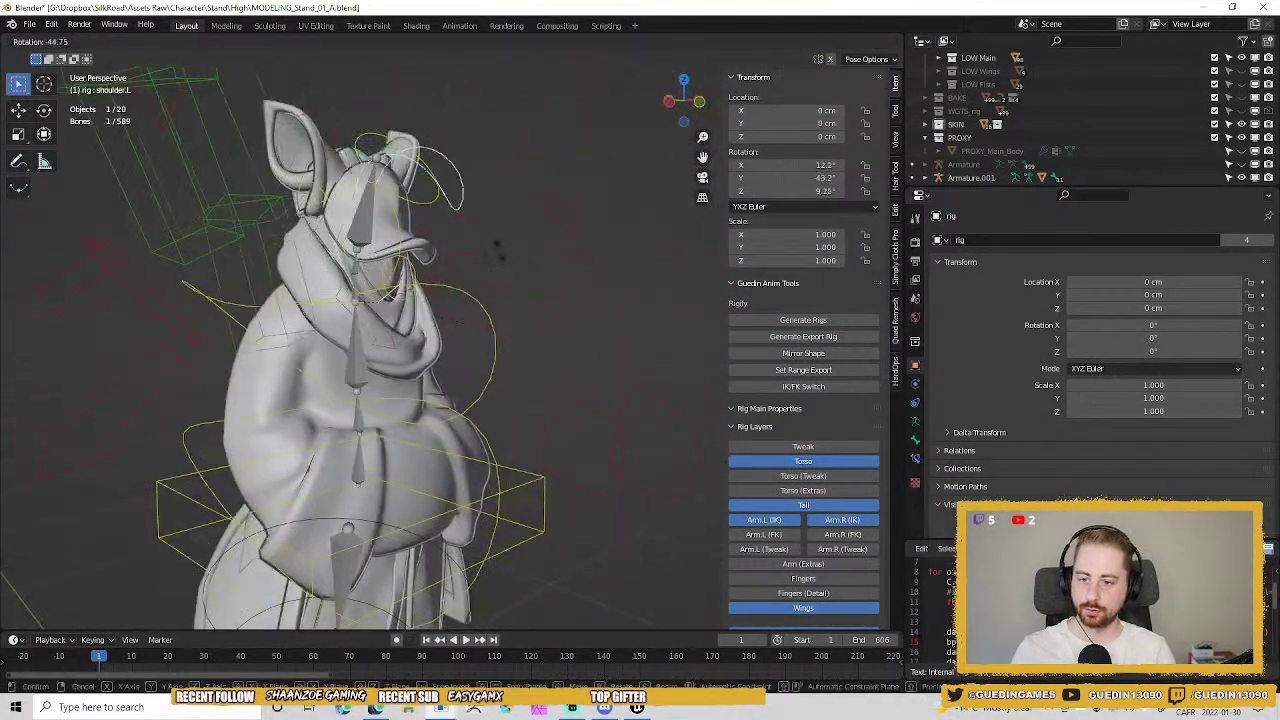
{"action": "right_click", "coordinate": [497, 252]}
{"action": "middle_click_drag", "start_coordinate": [497, 252], "coordinate": [326, 290]}
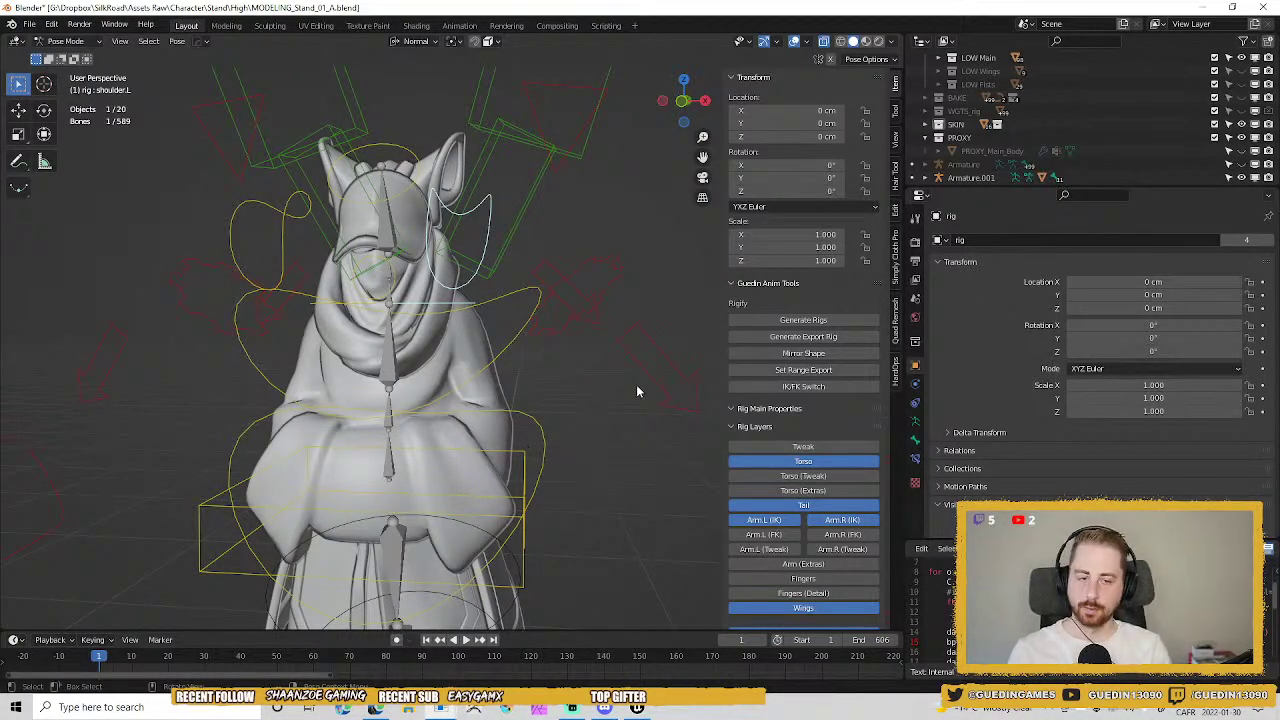
Return the rig to Object Mode and delete the Armature.001 object running through the character's center.
{"action": "key", "text": "ctrl+Tab"}
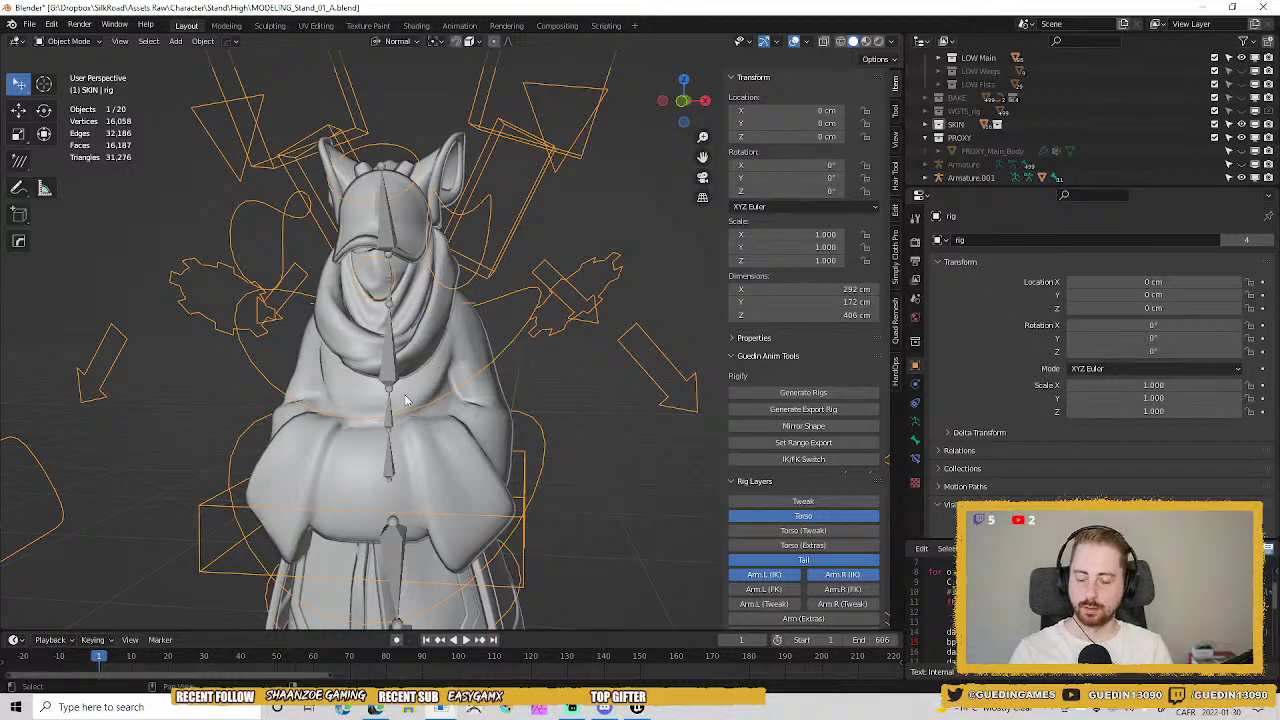
{"action": "middle_click_drag", "start_coordinate": [470, 436], "coordinate": [510, 282], "text": "shift"}
{"action": "left_click", "coordinate": [431, 227]}
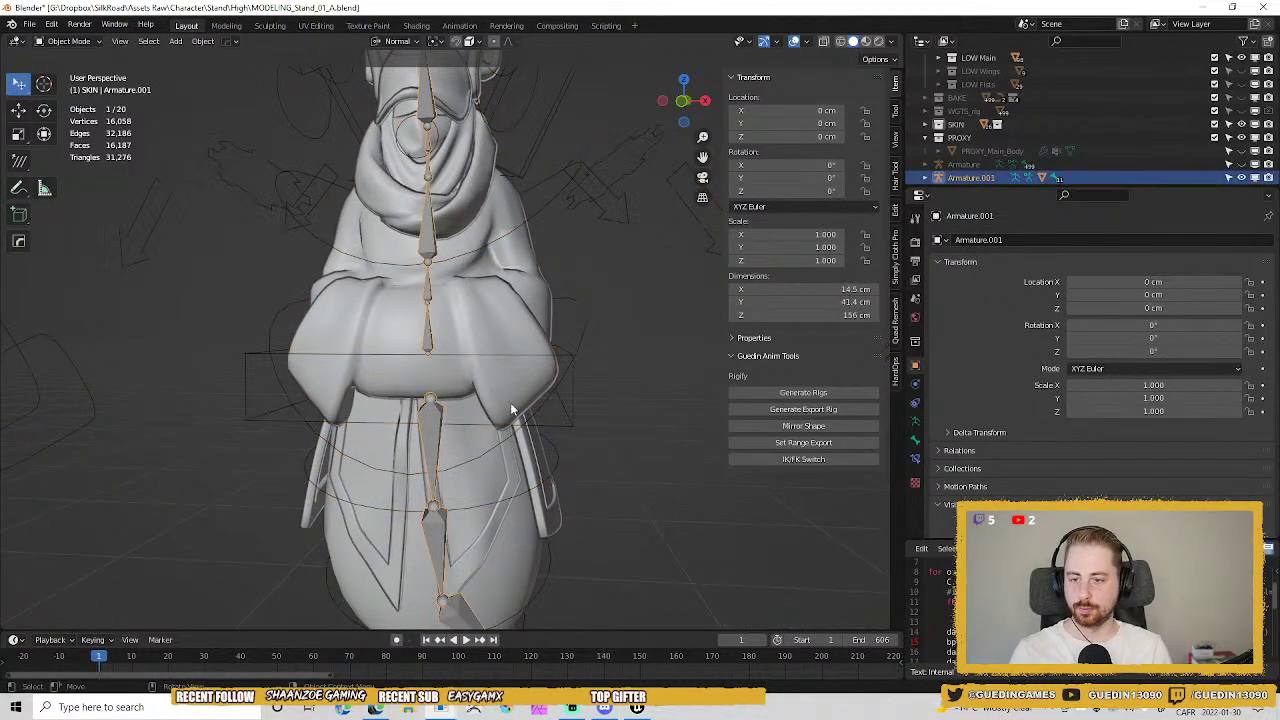
{"action": "scroll", "coordinate": [508, 400], "scroll_direction": "down", "scroll_amount": 3}
{"action": "scroll", "coordinate": [481, 370], "scroll_direction": "up", "scroll_amount": 2}
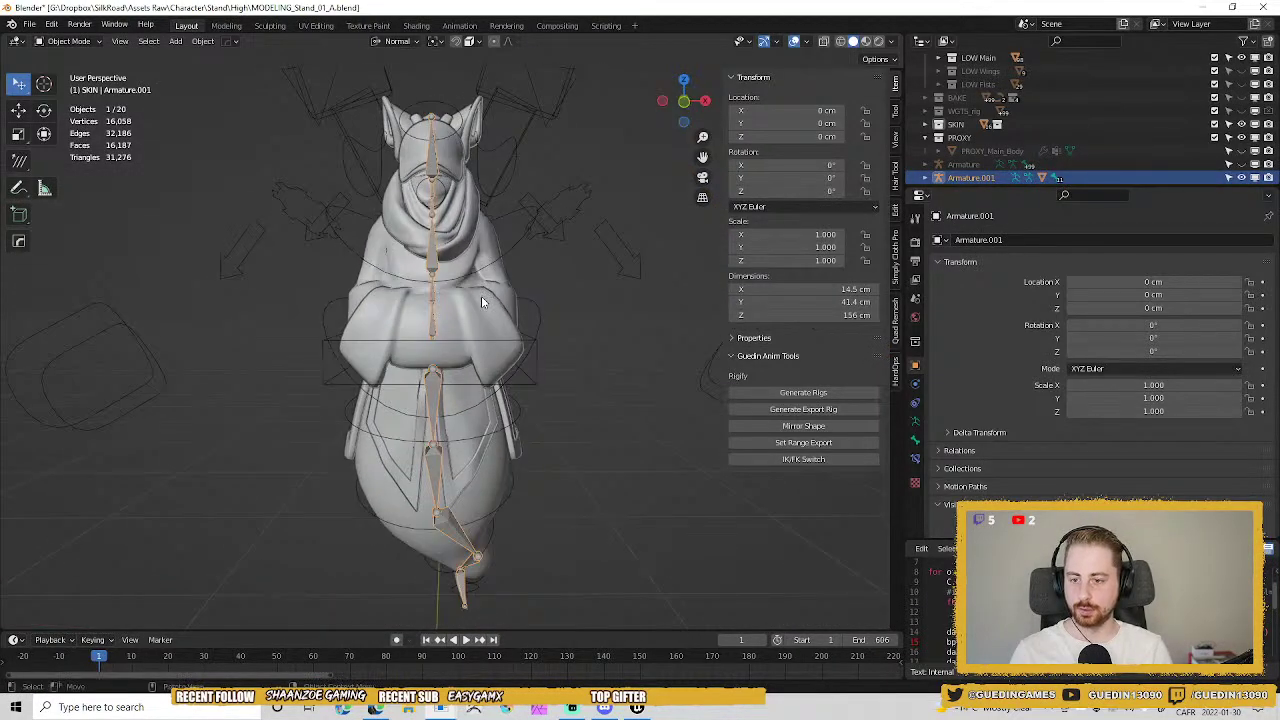
{"action": "middle_click_drag", "start_coordinate": [541, 447], "coordinate": [556, 447]}
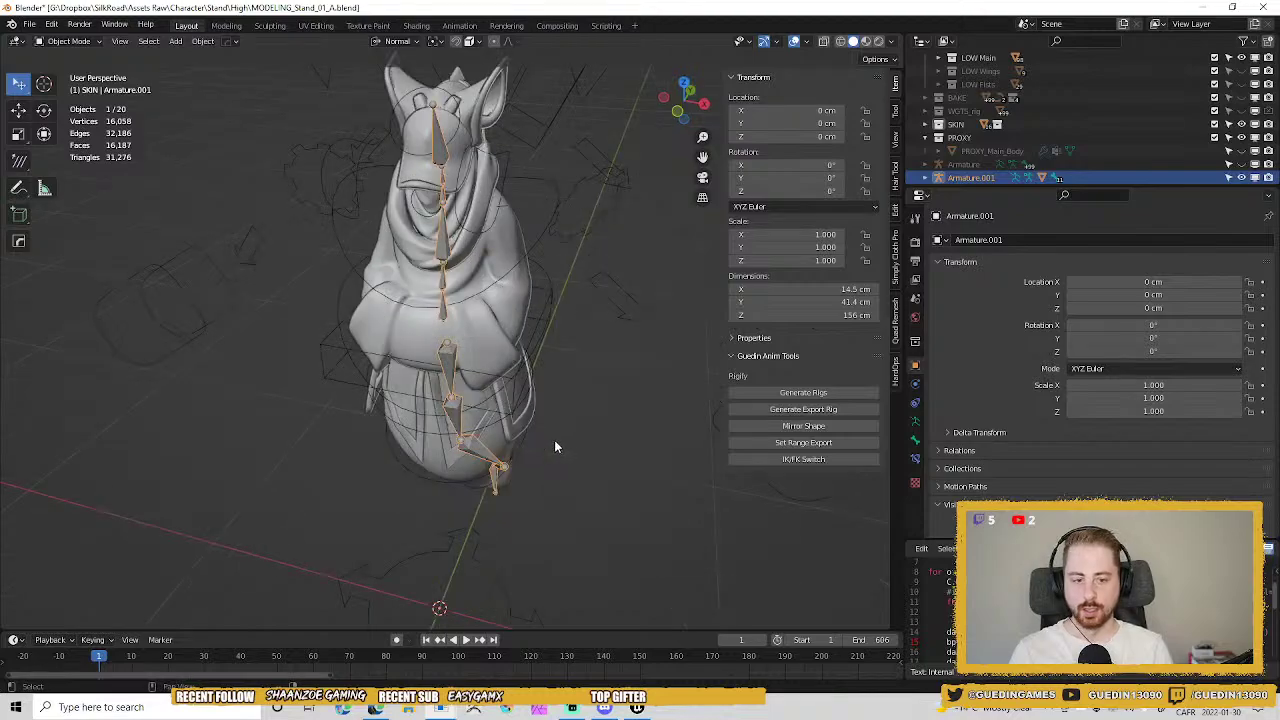
{"action": "key", "text": "x"}
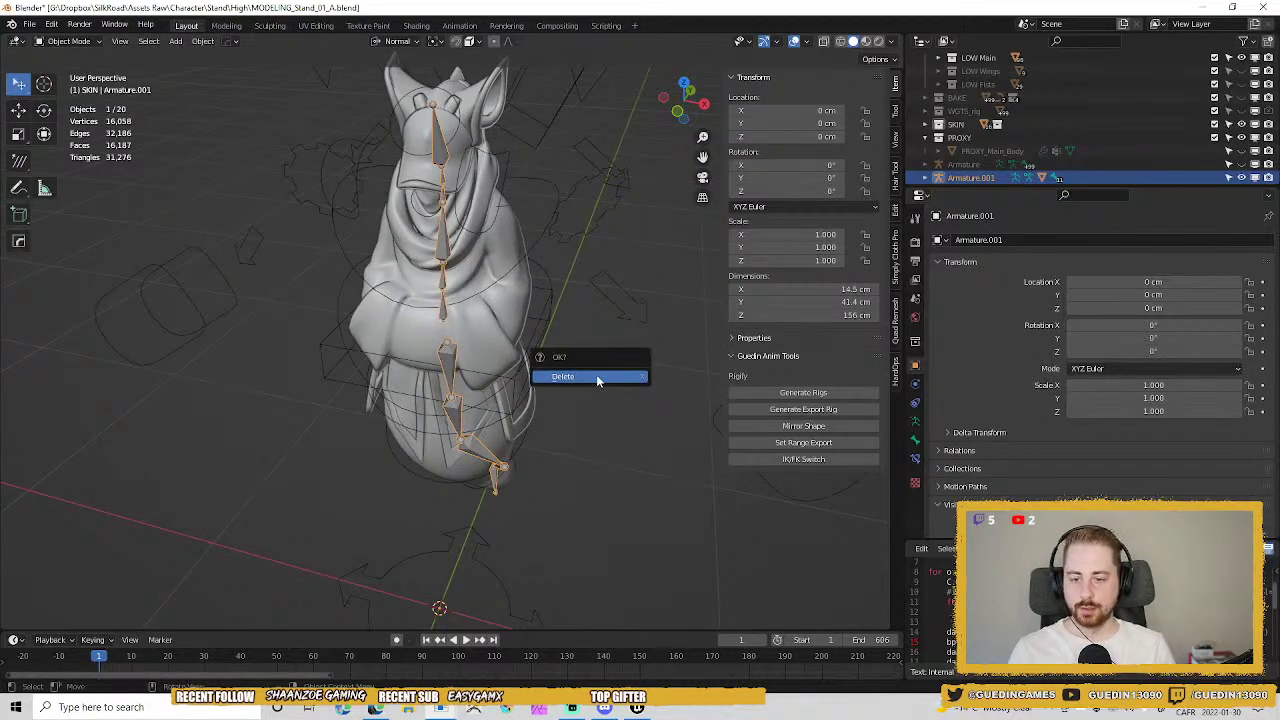
{"action": "left_click", "coordinate": [596, 376]}
Unhide the original Armature, duplicate it in place, and isolate the duplicate in local view.
{"action": "scroll", "coordinate": [1120, 144], "scroll_direction": "down", "scroll_amount": 1}
{"action": "left_click", "coordinate": [1241, 146]}
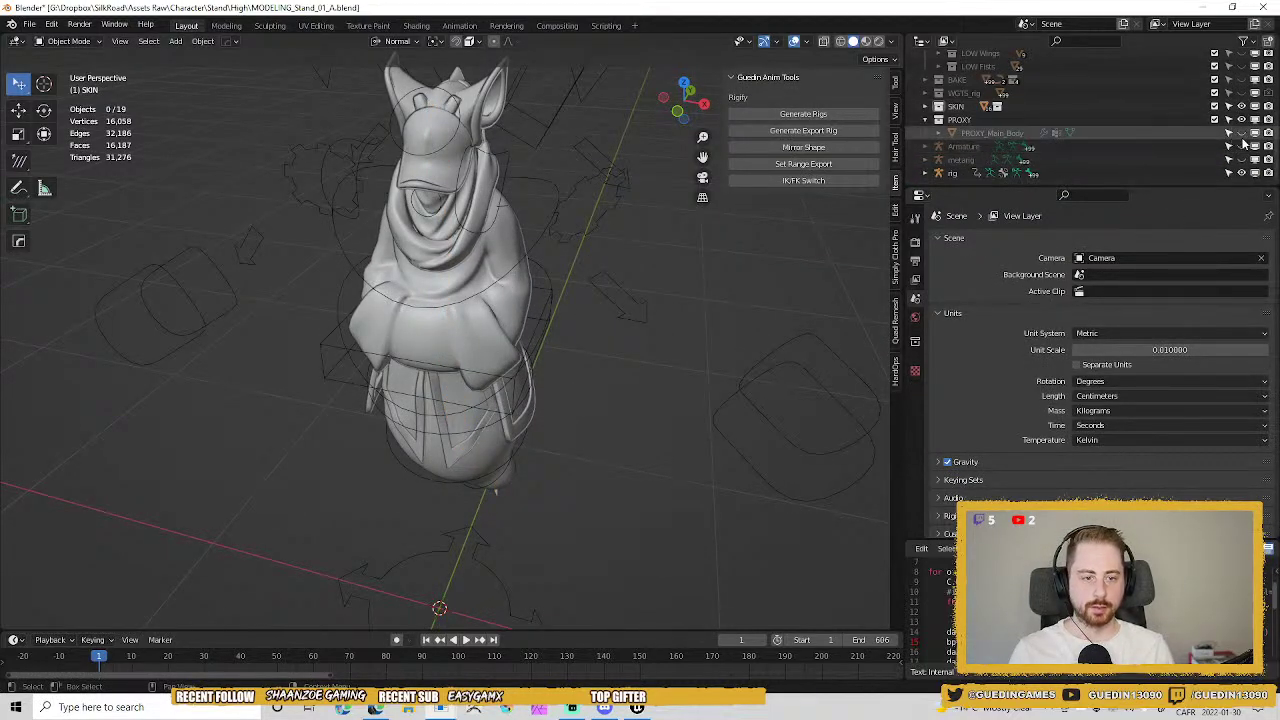
{"action": "left_click", "coordinate": [963, 146]}
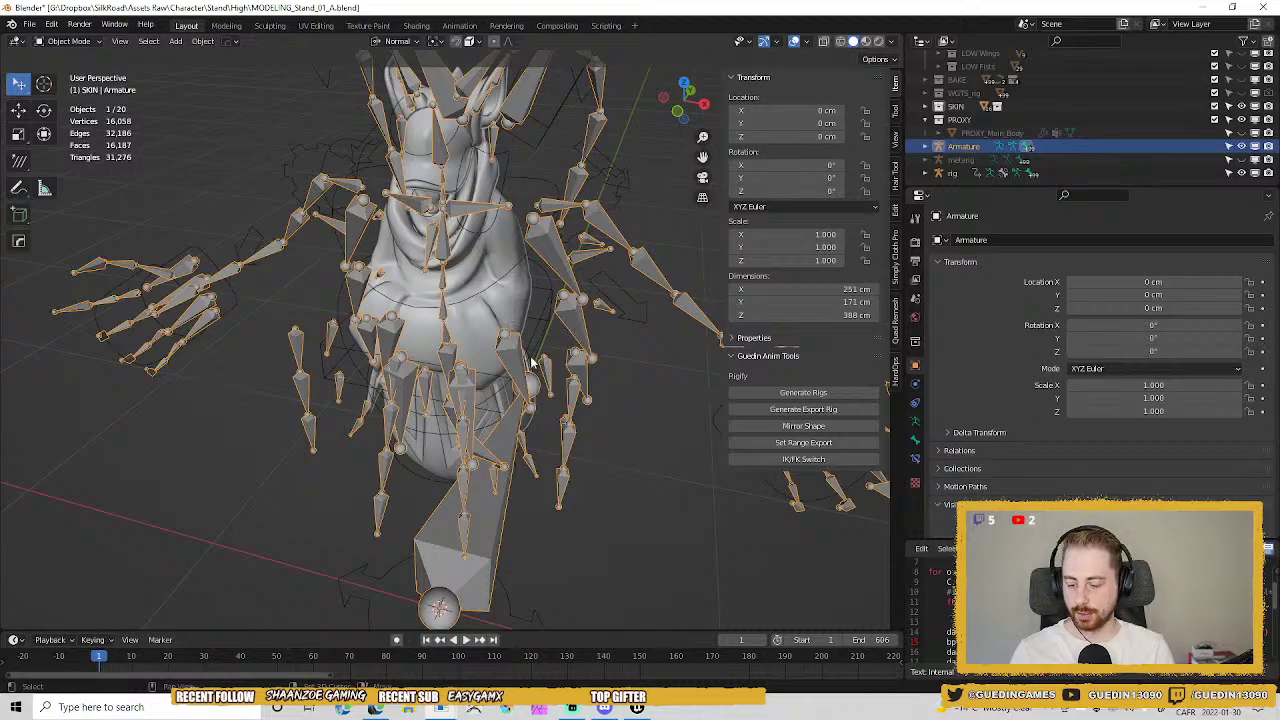
{"action": "key", "text": "shift+d"}
{"action": "right_click", "coordinate": [538, 352]}
{"action": "key", "text": "KP_Divide"}
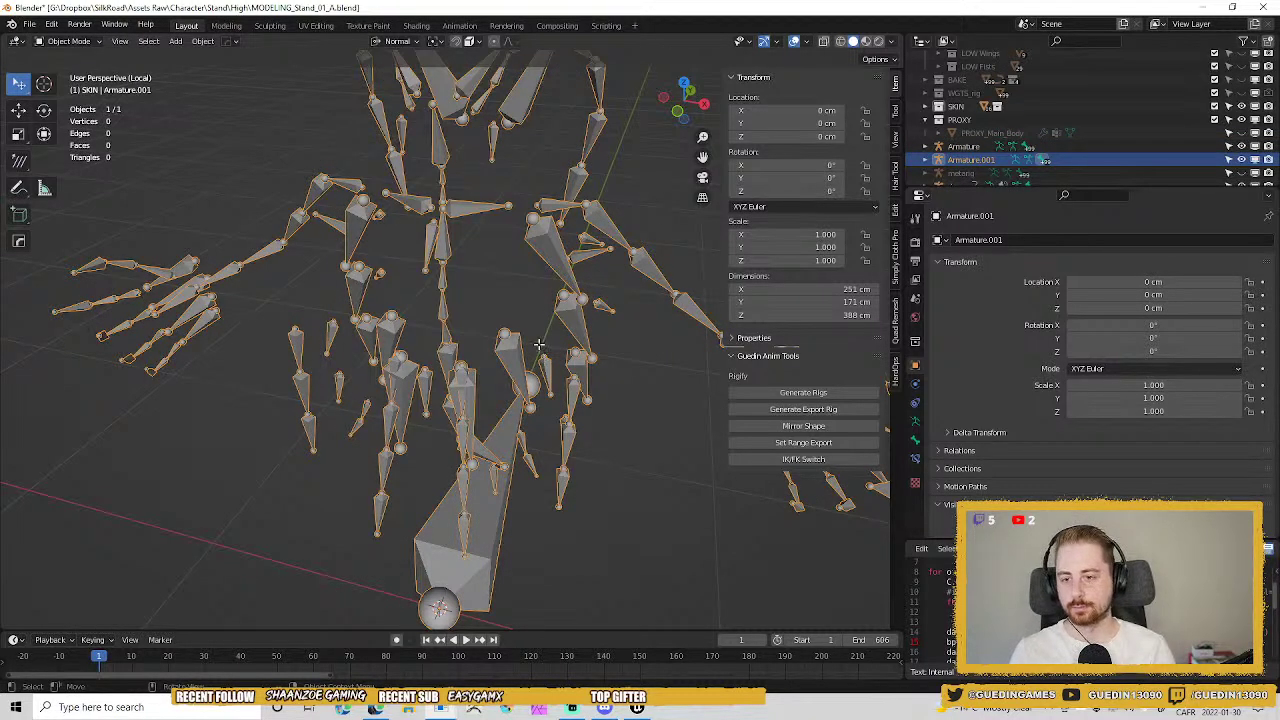
Delete every bone of the duplicated armature except the central spine chain and the two shoulder bones.
{"action": "key", "text": "Tab"}
{"action": "left_click", "coordinate": [454, 209], "text": "shift"}
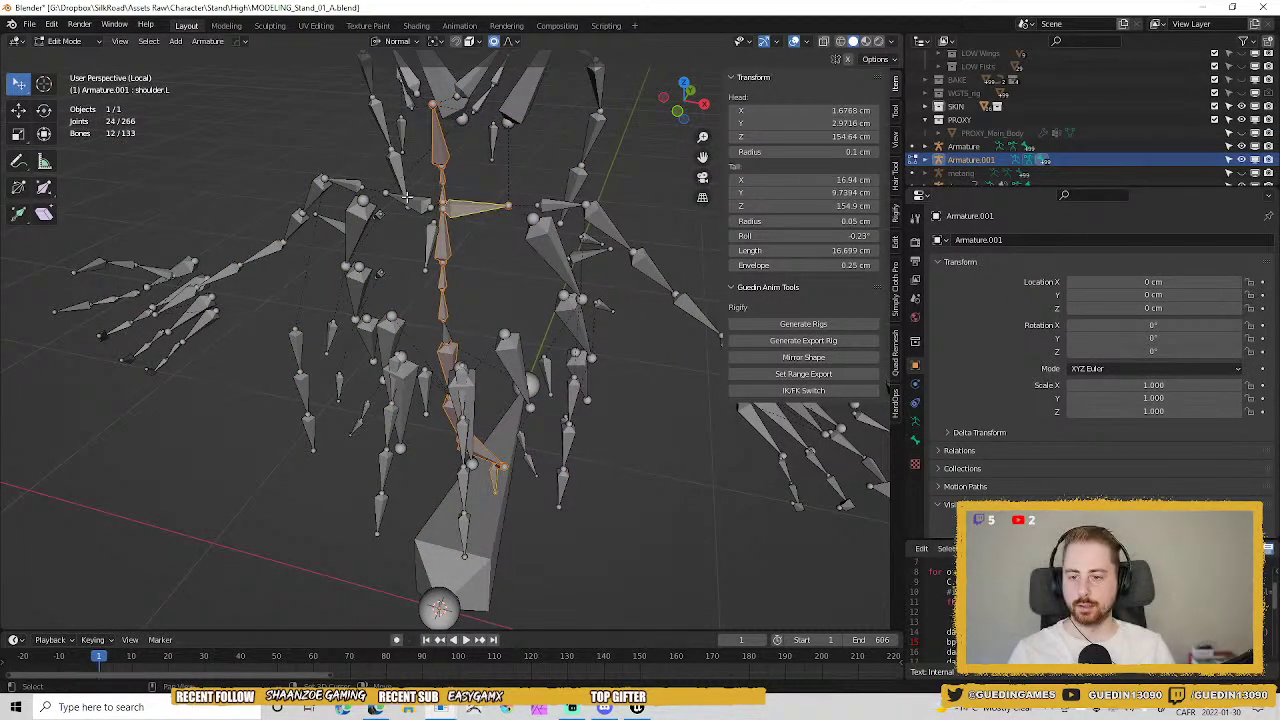
{"action": "middle_click_drag", "start_coordinate": [519, 271], "coordinate": [537, 299]}
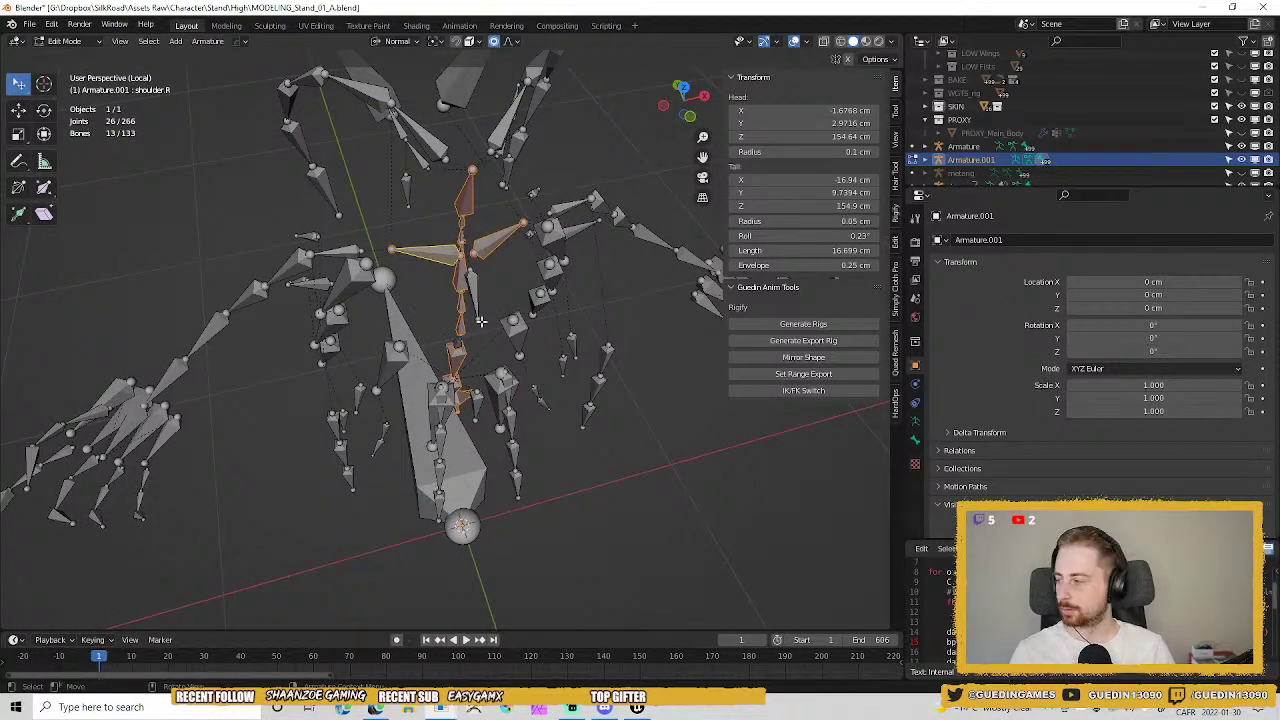
{"action": "middle_click_drag", "start_coordinate": [518, 320], "coordinate": [486, 329]}
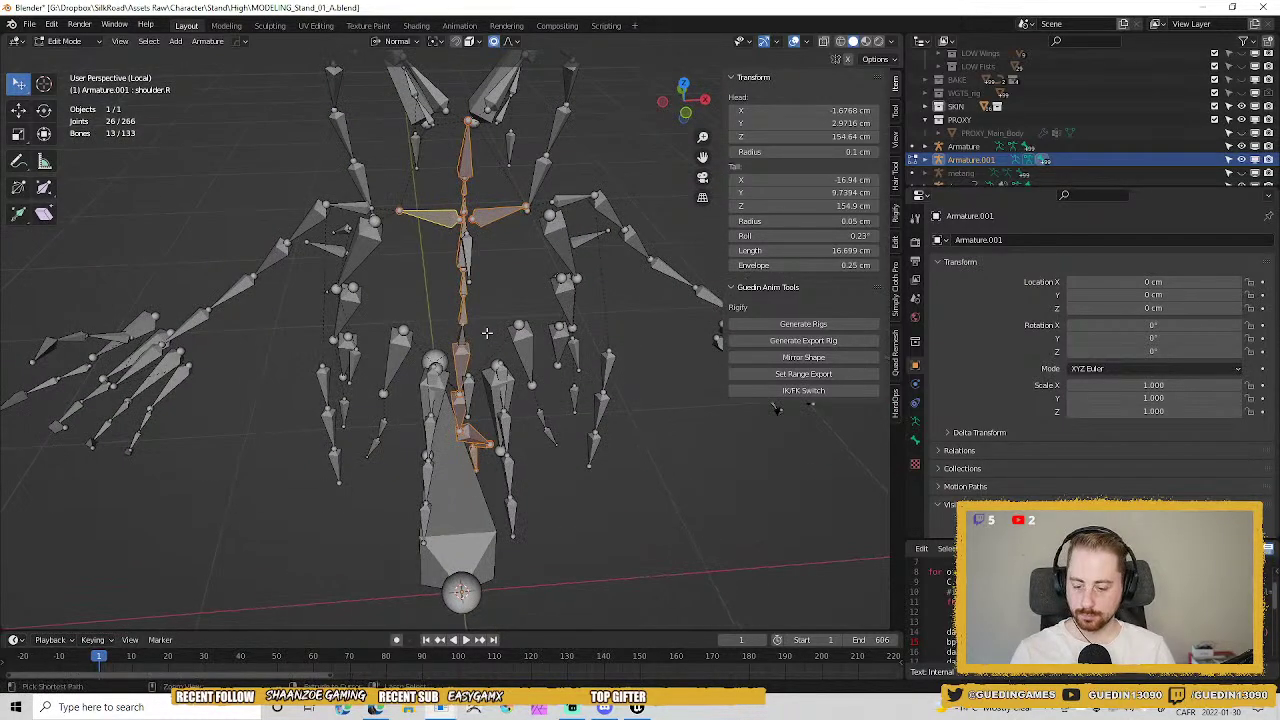
{"action": "key", "text": "ctrl+i"}
{"action": "key", "text": "x"}
{"action": "middle_click_drag", "start_coordinate": [586, 334], "coordinate": [509, 336]}
{"action": "scroll", "coordinate": [480, 290], "scroll_direction": "up", "scroll_amount": 4}
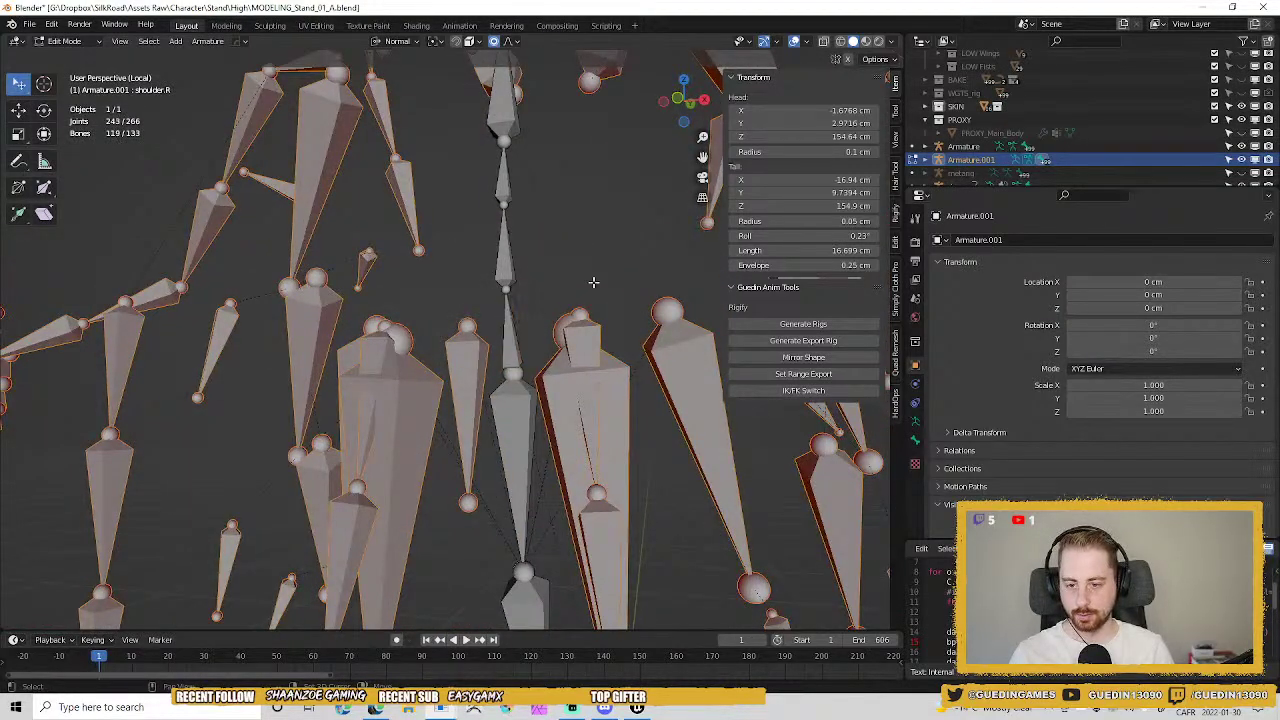
{"action": "middle_click_drag", "start_coordinate": [566, 305], "coordinate": [557, 338]}
{"action": "scroll", "coordinate": [556, 345], "scroll_direction": "down", "scroll_amount": 4}
{"action": "middle_click_drag", "start_coordinate": [509, 249], "coordinate": [503, 334], "text": "shift"}
{"action": "key", "text": "x"}
{"action": "left_click", "coordinate": [506, 324]}
{"action": "key", "text": "Tab"}
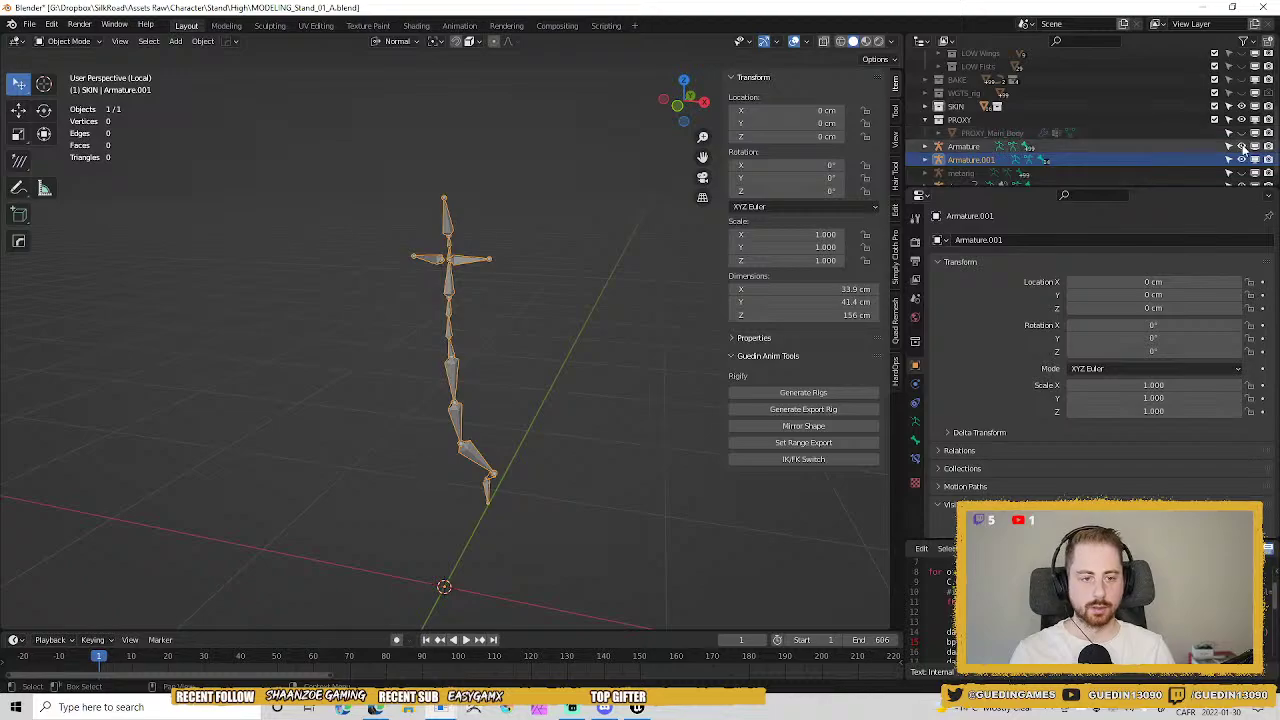
Exit local view, hide the original Armature, and frame Armature.001 against the character.
{"action": "key", "text": "KP_Divide"}
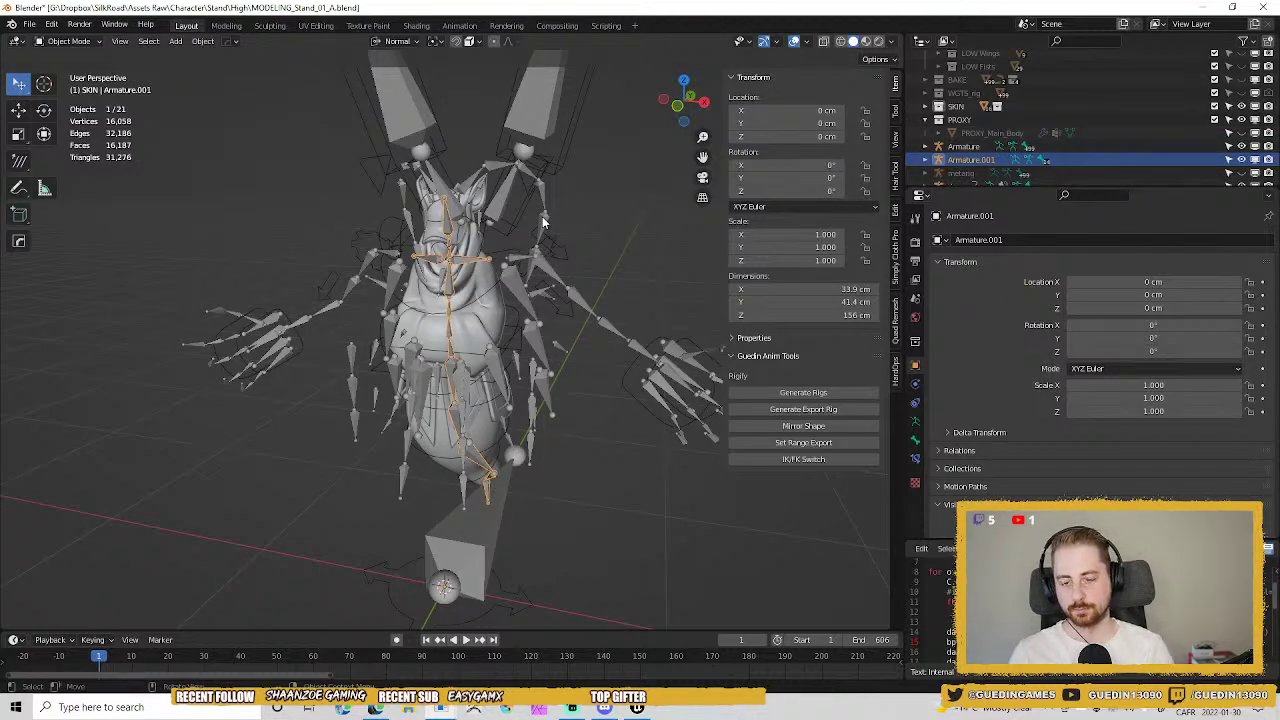
{"action": "left_click", "coordinate": [1241, 146]}
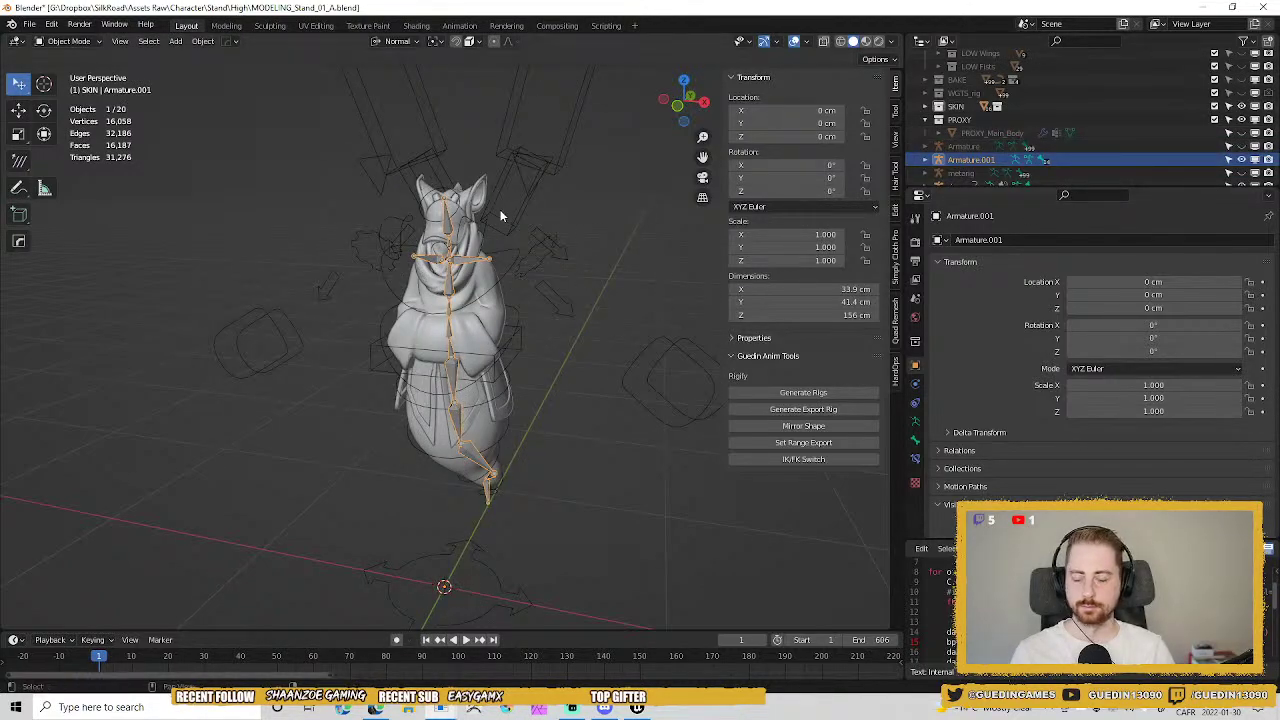
{"action": "key", "text": "KP_Decimal"}
{"action": "middle_click_drag", "start_coordinate": [523, 388], "coordinate": [650, 392]}
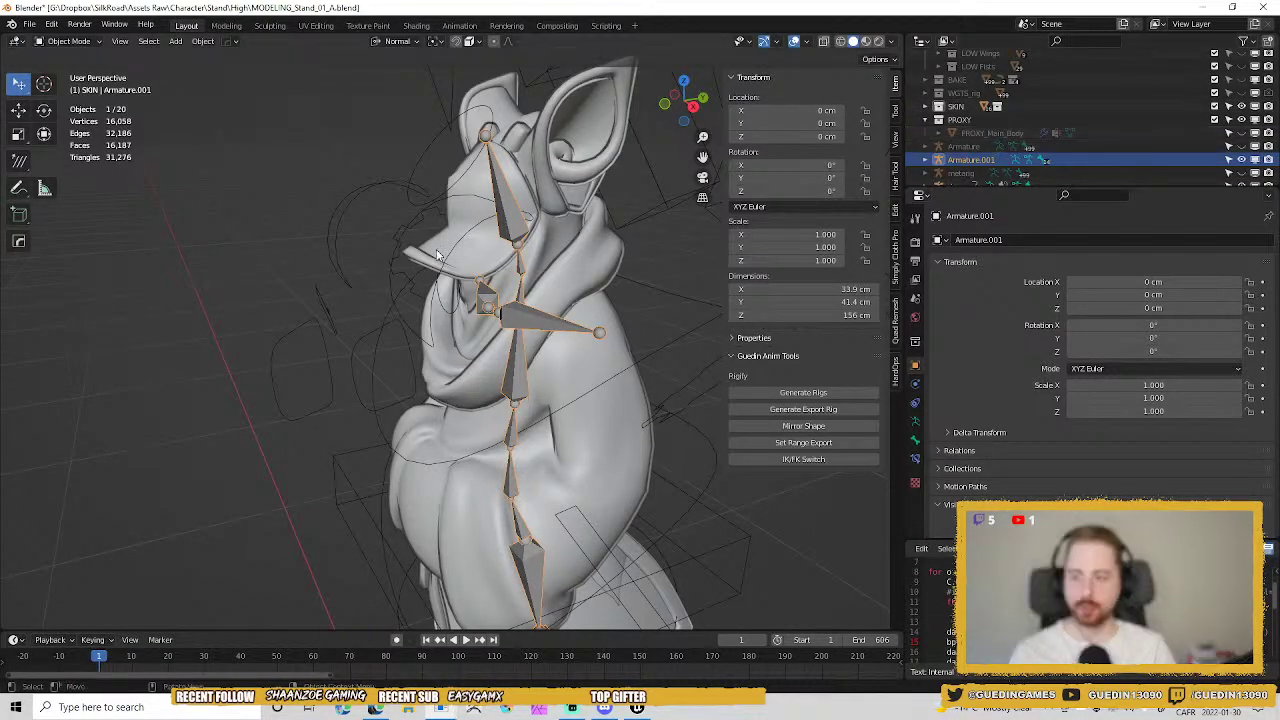
Unhide PROXY_Main_Body in the PROXY collection and select it.
{"action": "left_click", "coordinate": [925, 121]}
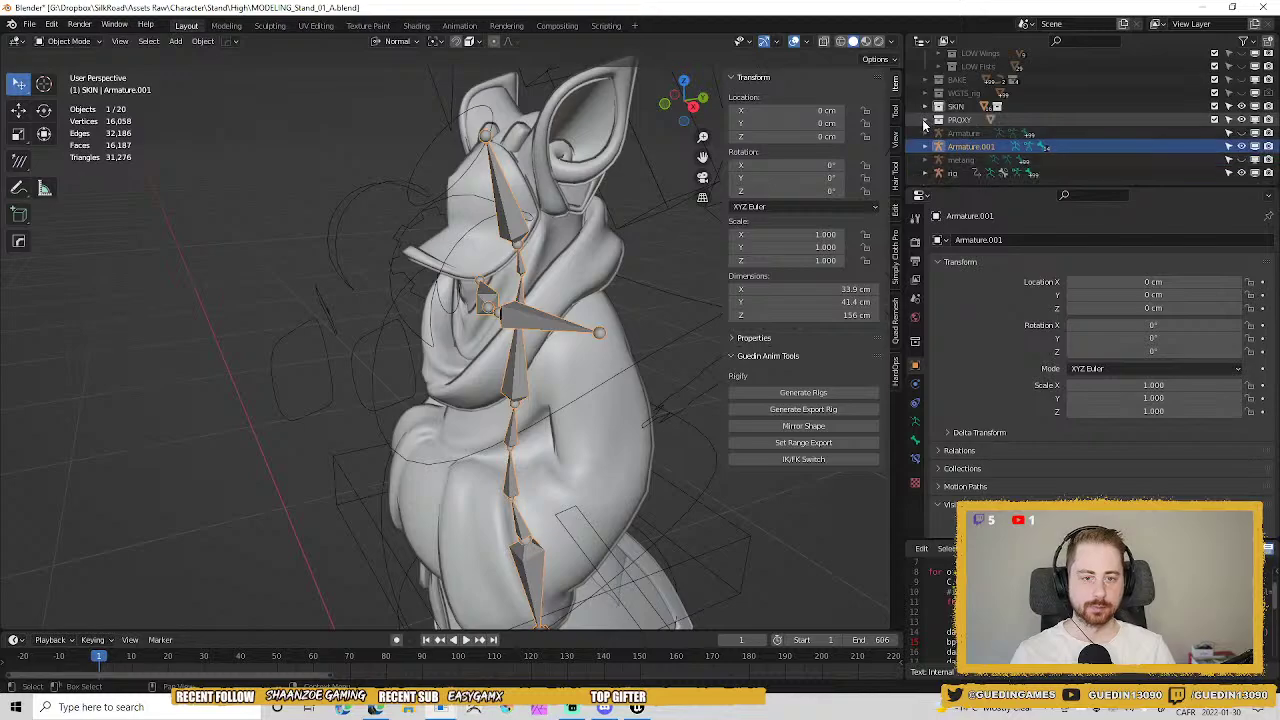
{"action": "left_click", "coordinate": [925, 107]}
{"action": "left_click", "coordinate": [938, 120]}
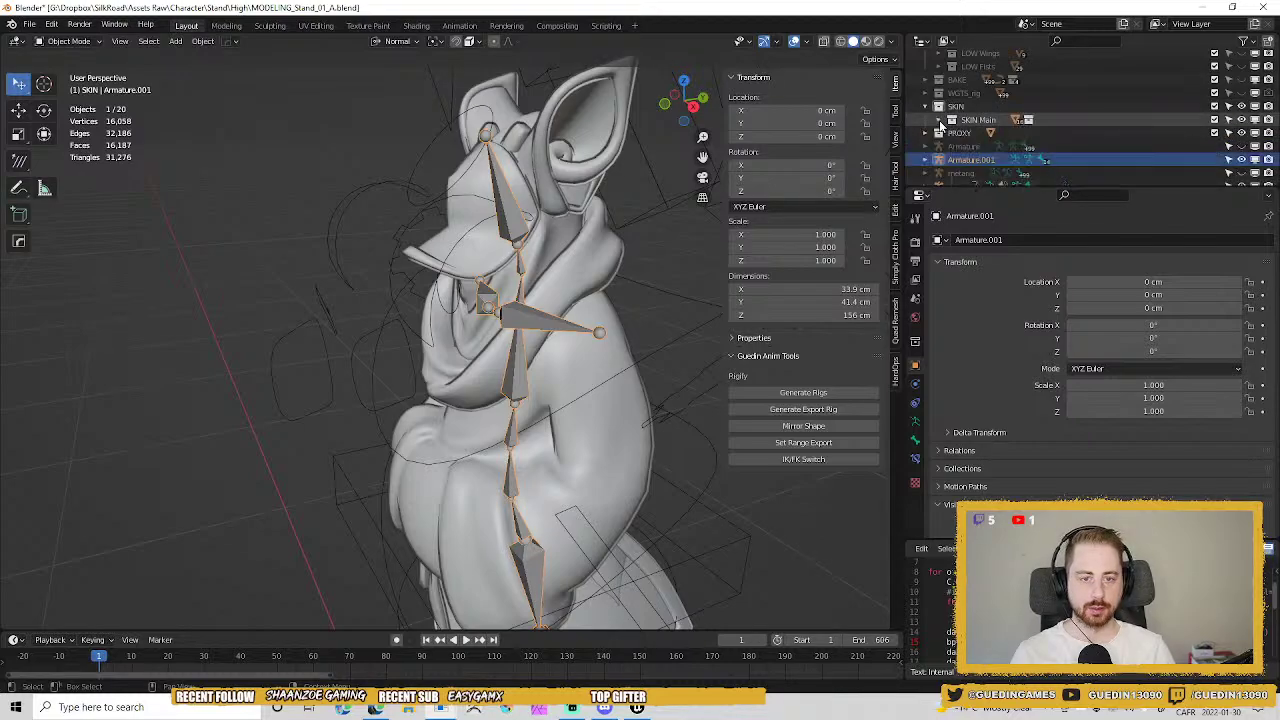
{"action": "left_click", "coordinate": [925, 133]}
{"action": "left_click", "coordinate": [1243, 146]}
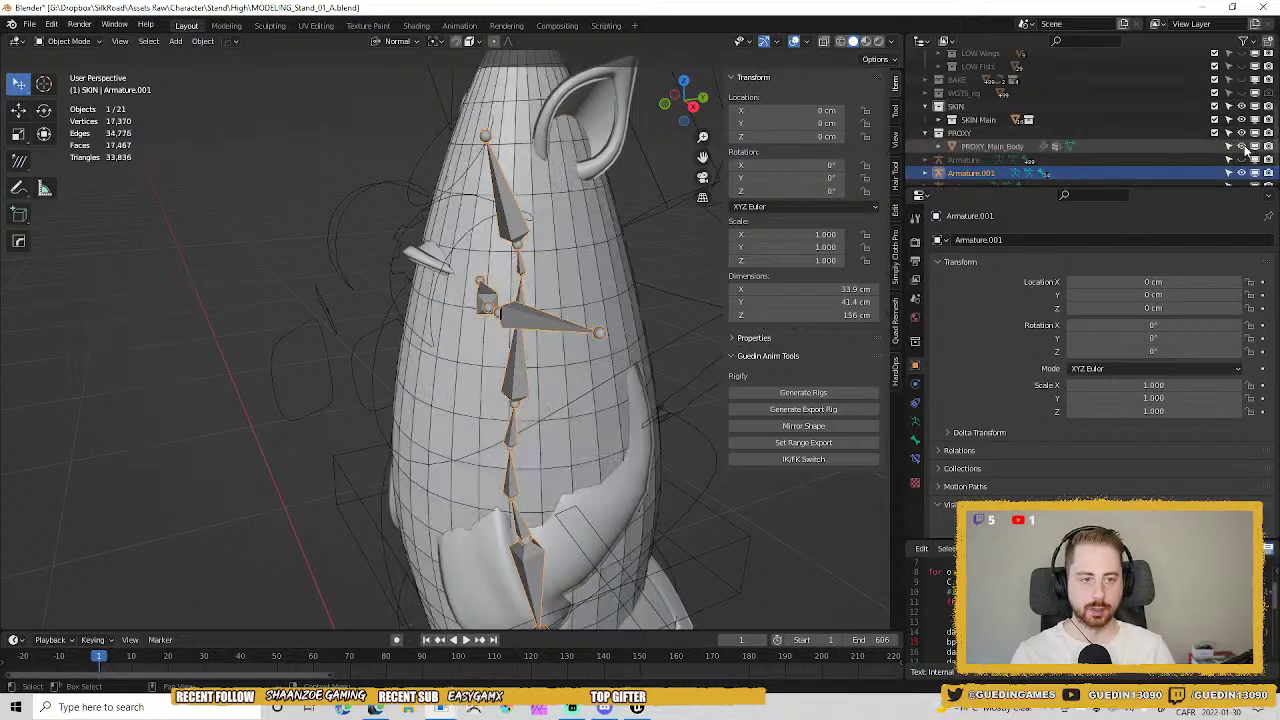
{"action": "left_click", "coordinate": [1003, 150]}
{"action": "middle_click_drag", "start_coordinate": [560, 235], "coordinate": [612, 323]}
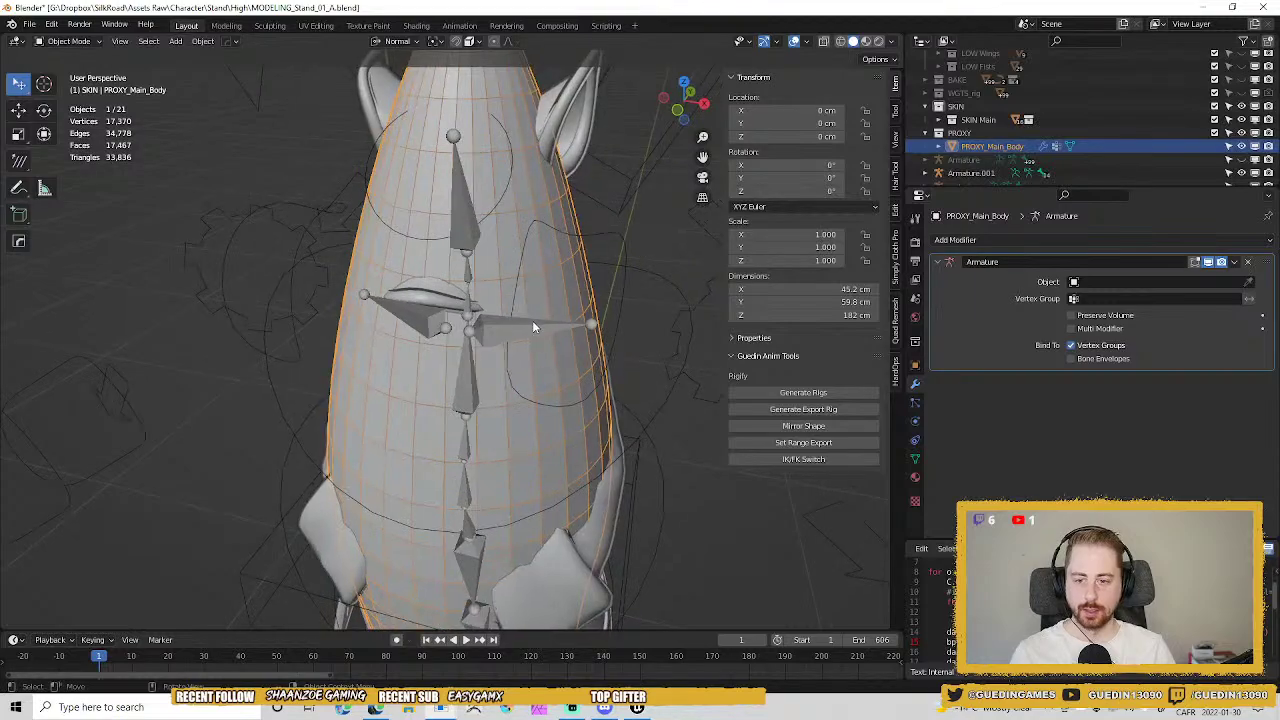
{"action": "left_click", "coordinate": [531, 322]}
{"action": "middle_click_drag", "start_coordinate": [490, 346], "coordinate": [514, 316]}
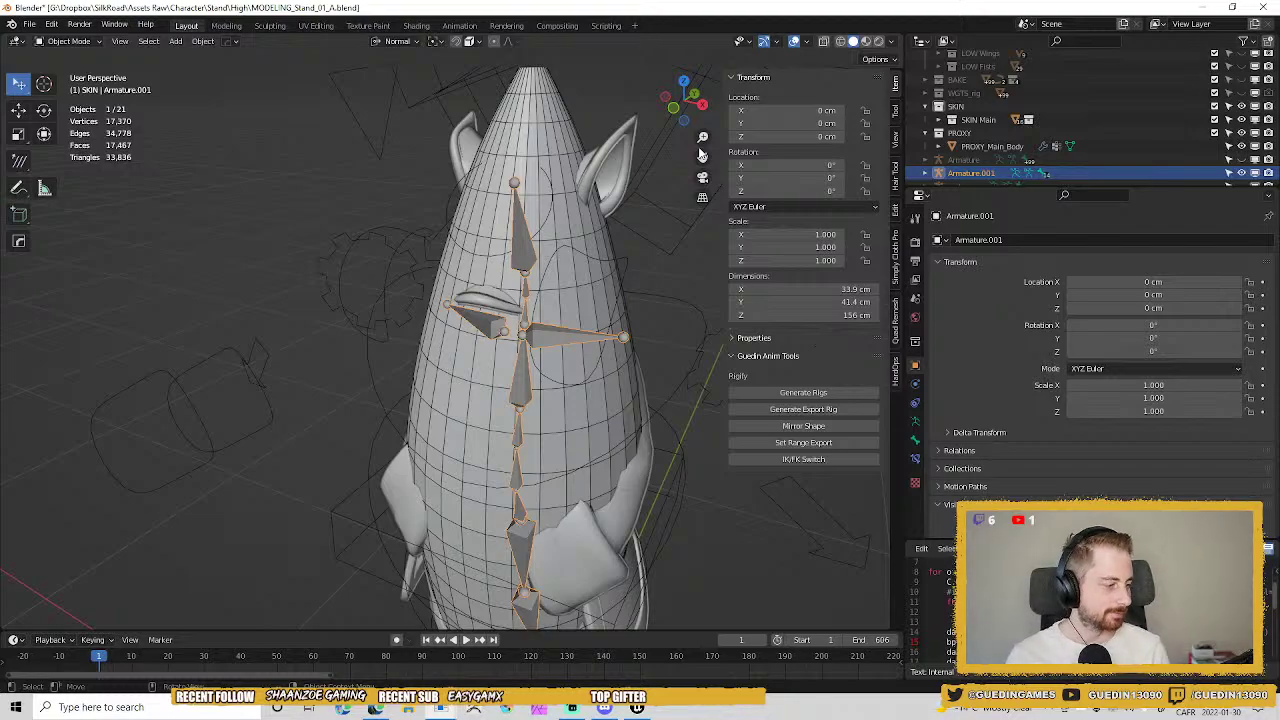
{"action": "middle_click_drag", "start_coordinate": [660, 320], "coordinate": [592, 314]}
{"action": "left_click", "coordinate": [598, 341]}
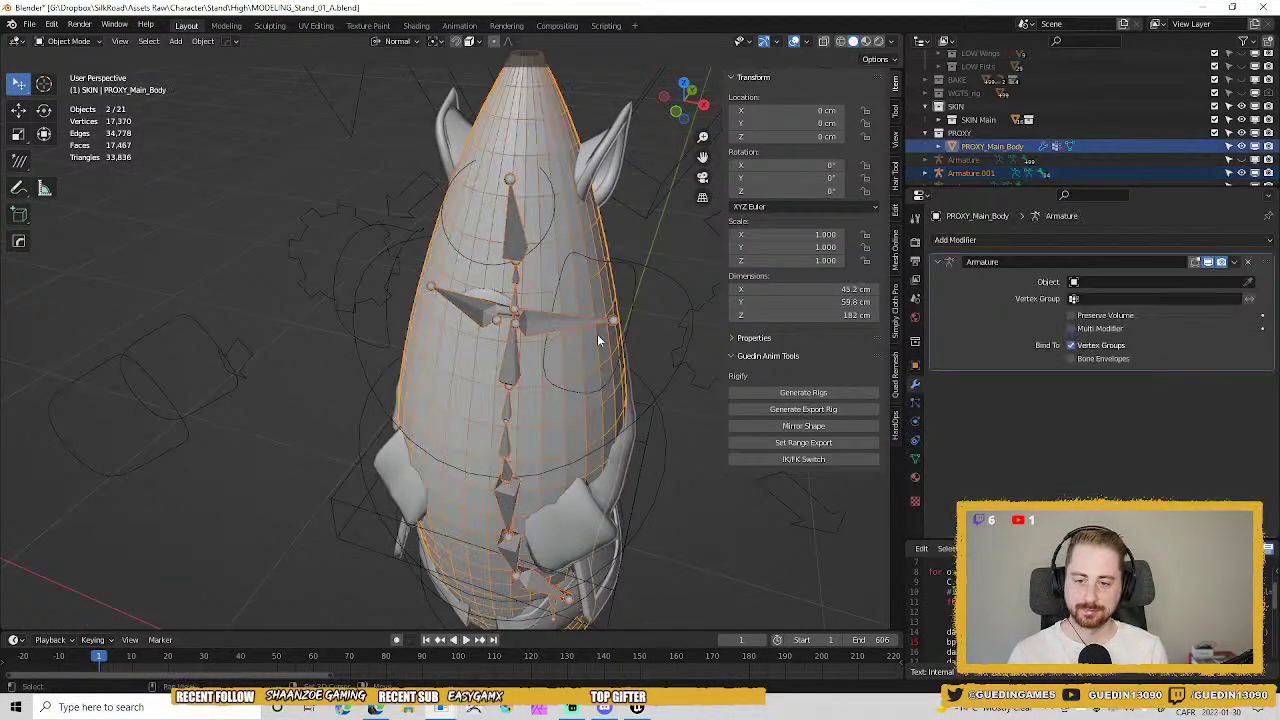
{"action": "key", "text": "ctrl+Tab"}
{"action": "left_click", "coordinate": [530, 285]}
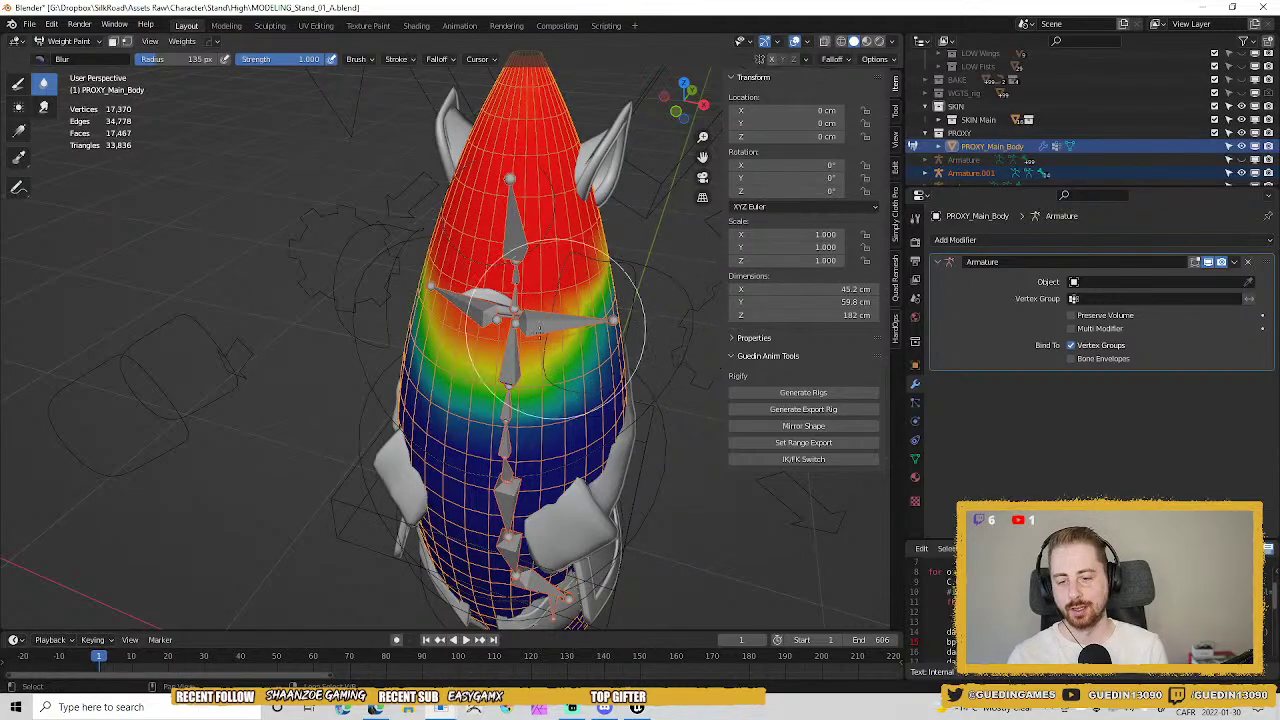
{"action": "left_click", "coordinate": [542, 328], "text": "ctrl"}
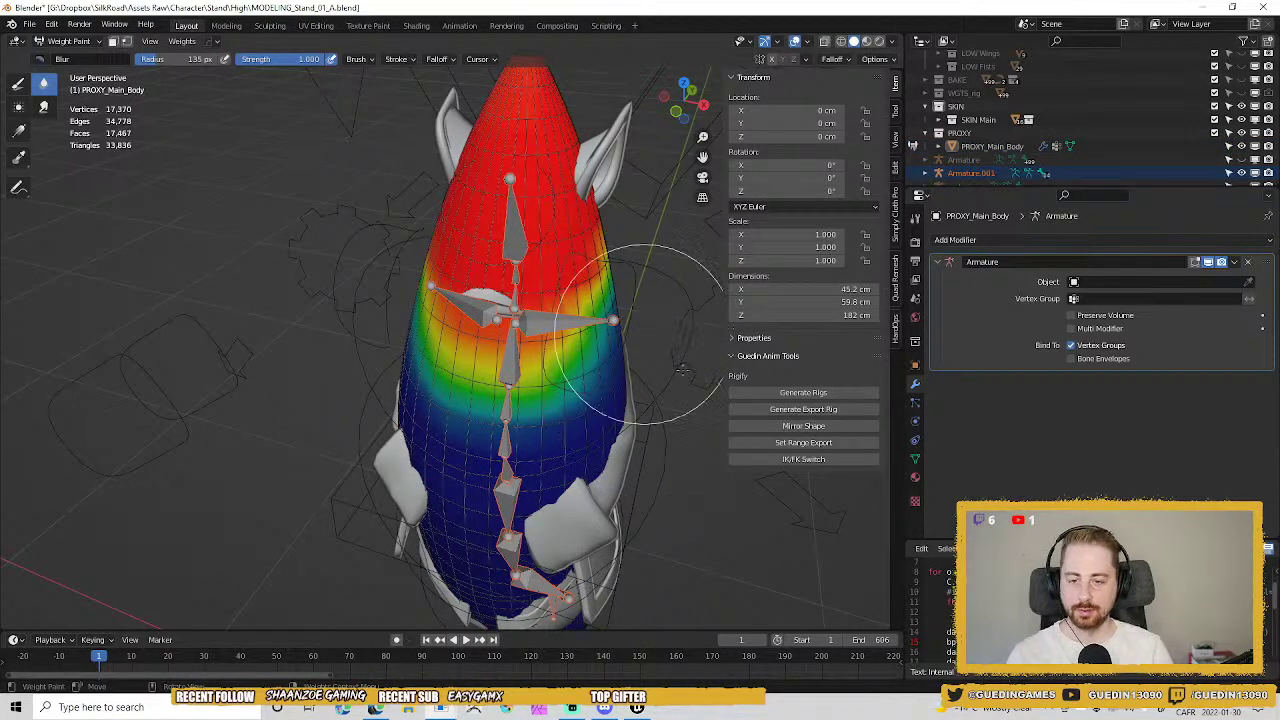
{"action": "key", "text": "ctrl+Tab"}
{"action": "left_click", "coordinate": [546, 332]}
{"action": "scroll", "coordinate": [546, 337], "scroll_direction": "up", "scroll_amount": 2}
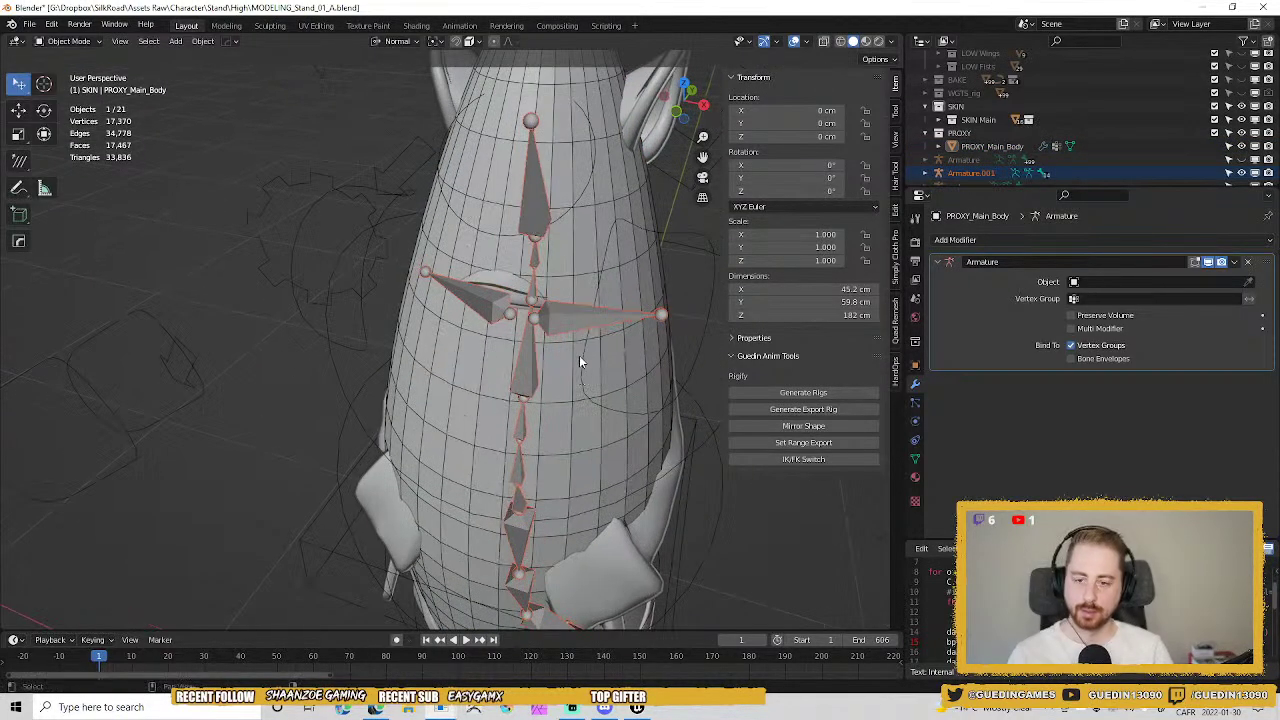
Set Armature.001 as the target object of PROXY_Main_Body's Armature modifier.
{"action": "left_click", "coordinate": [561, 322]}
{"action": "left_click", "coordinate": [632, 281]}
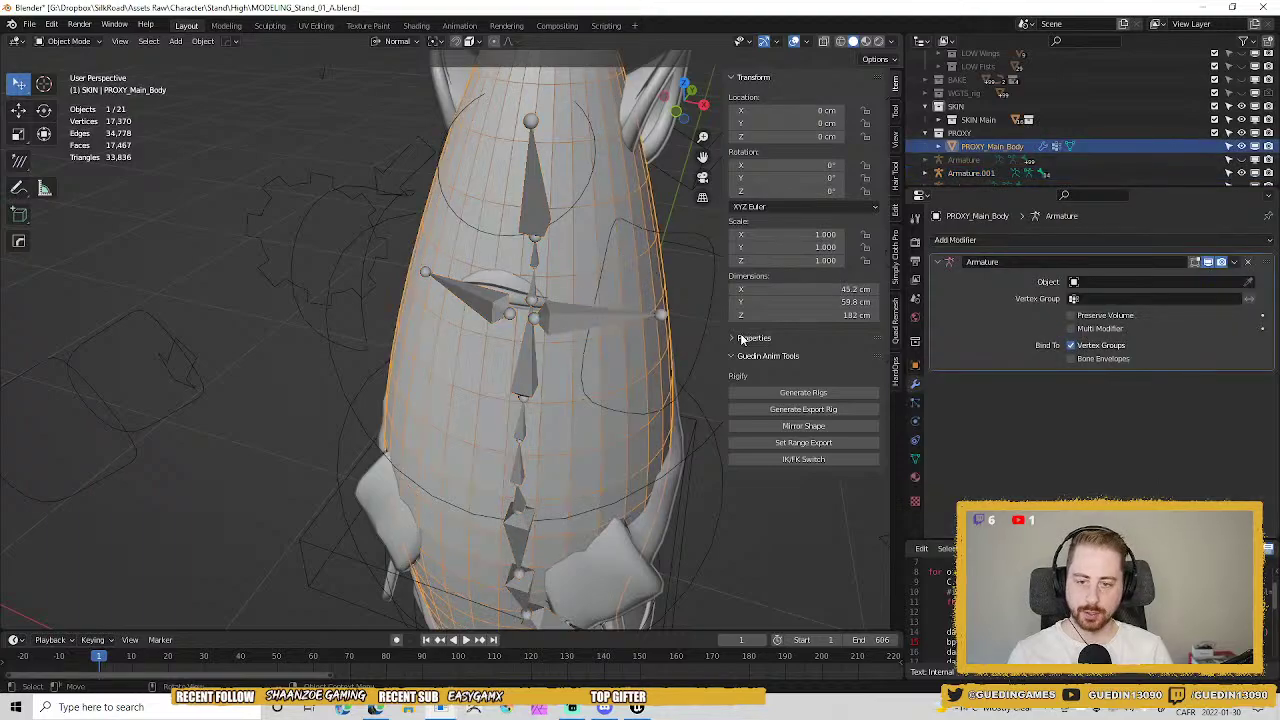
{"action": "left_click", "coordinate": [1244, 282]}
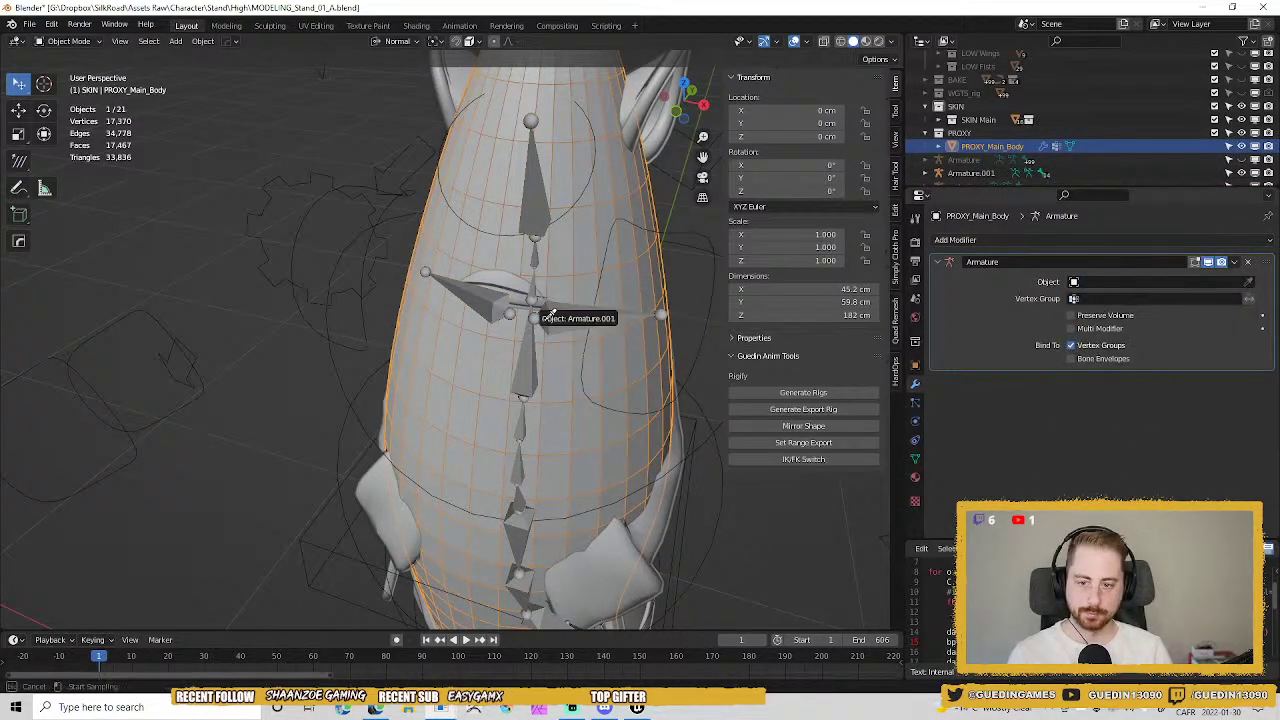
{"action": "left_click", "coordinate": [556, 297]}
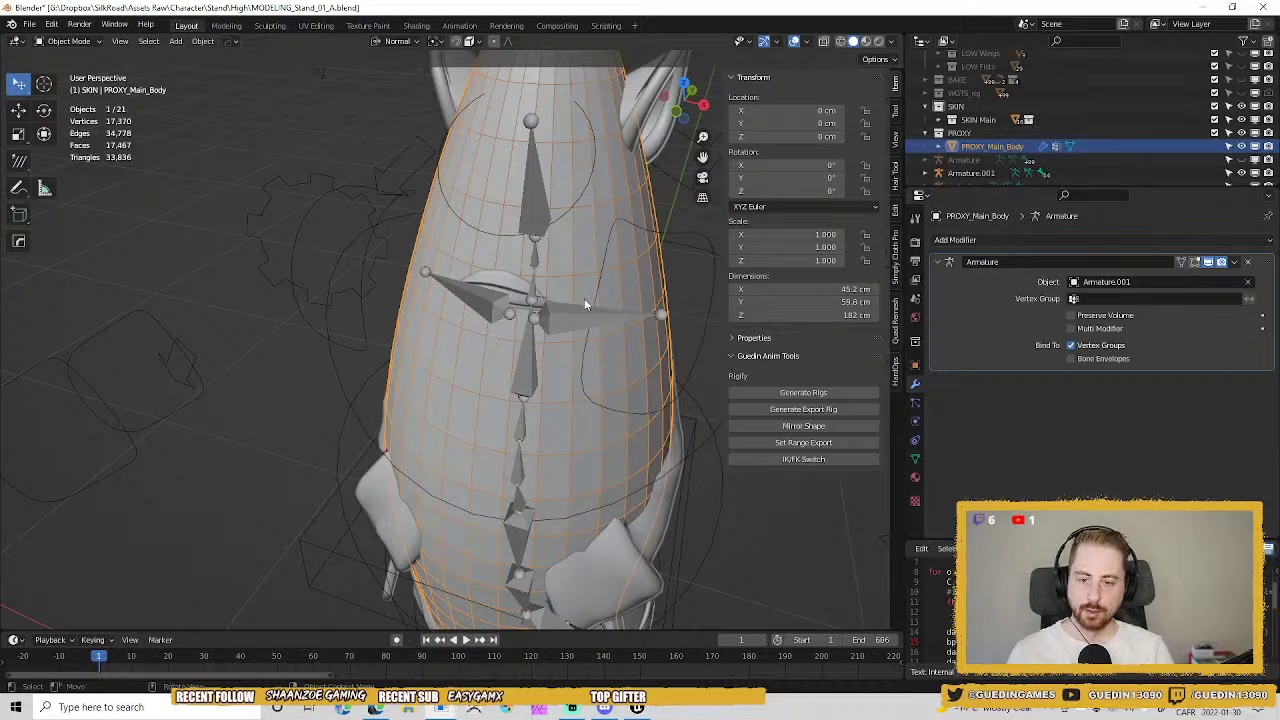
Select Armature.001 together with PROXY_Main_Body as the active object and enter Weight Paint mode.
{"action": "left_click", "coordinate": [549, 310], "text": "shift"}
{"action": "left_click", "coordinate": [640, 291], "text": "shift"}
{"action": "key", "text": "ctrl+Tab"}
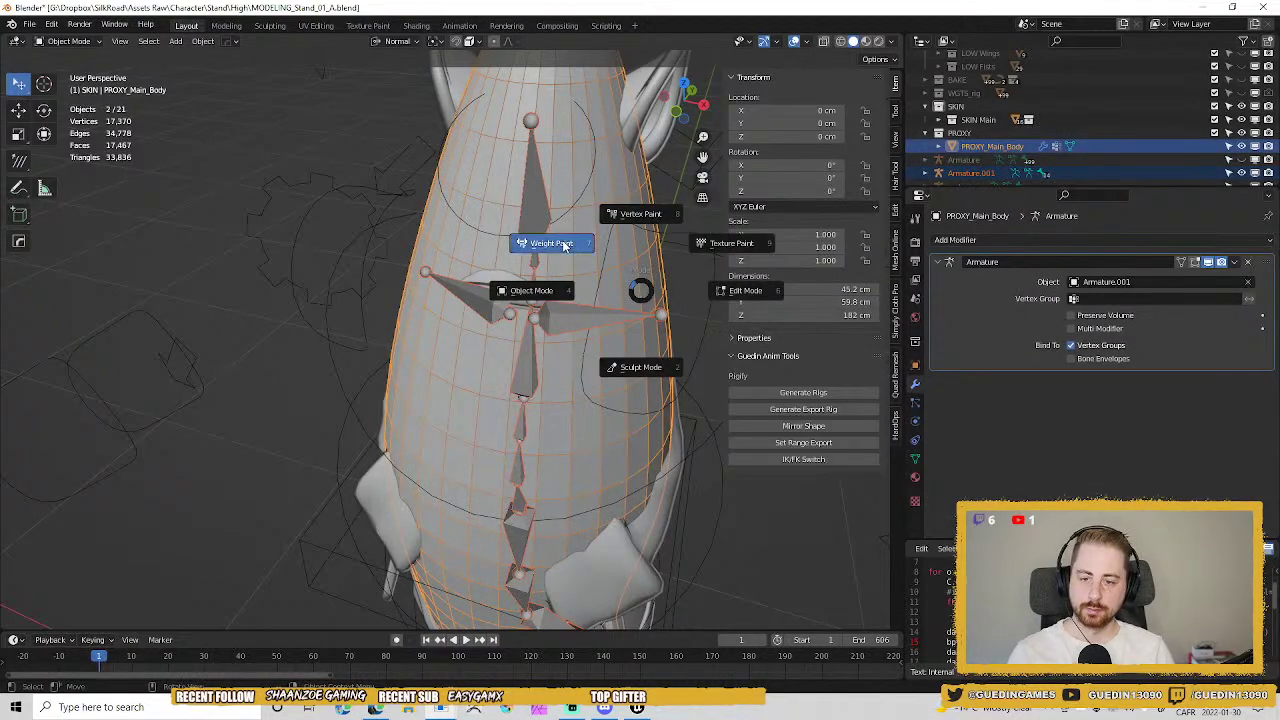
{"action": "left_click", "coordinate": [562, 246]}
Assign automatic weights to PROXY_Main_Body from the shoulder.L and shoulder.R bones.
{"action": "left_click", "coordinate": [585, 317], "text": "ctrl"}
{"action": "middle_click_drag", "start_coordinate": [613, 328], "coordinate": [578, 254]}
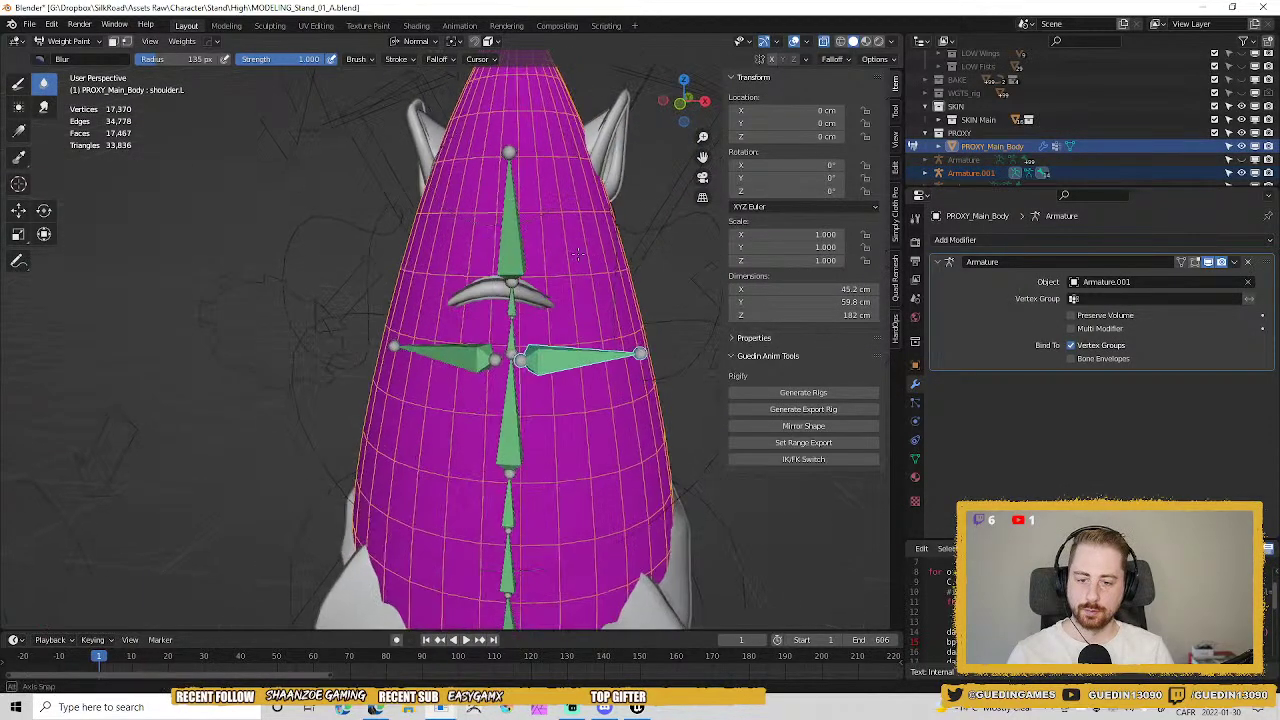
{"action": "left_click", "coordinate": [450, 357], "text": "ctrl"}
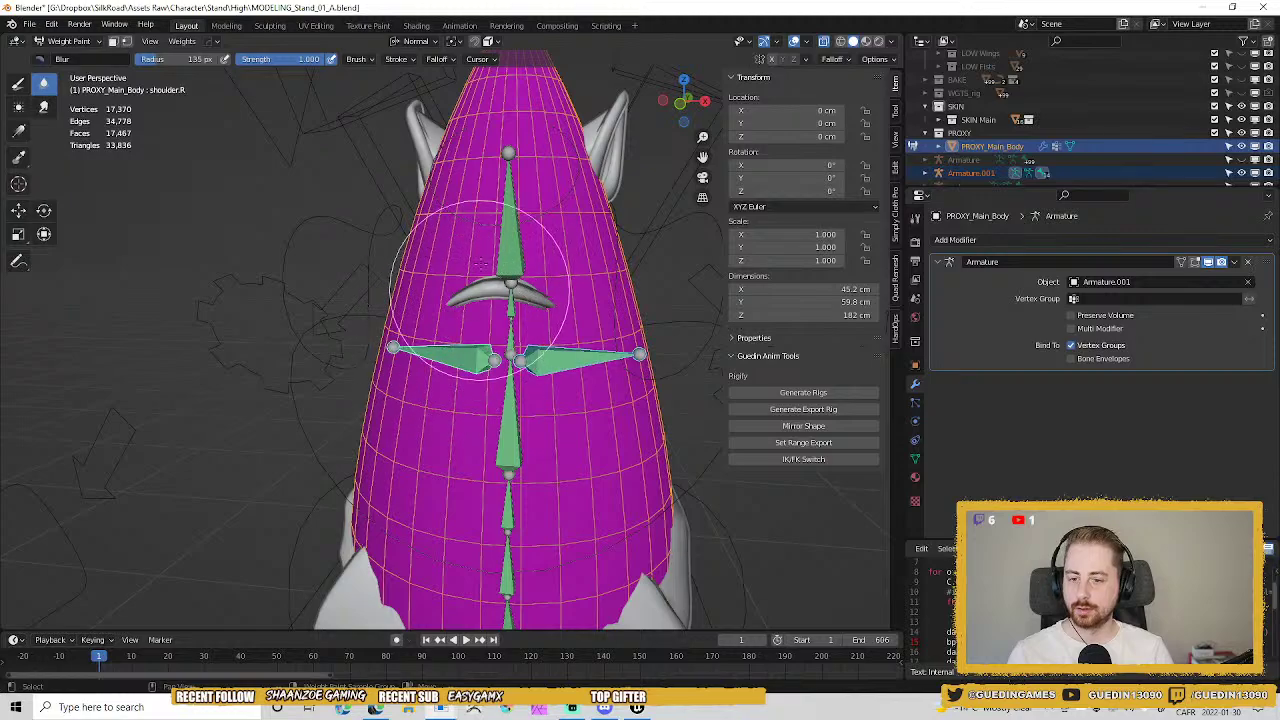
{"action": "left_click", "coordinate": [182, 41]}
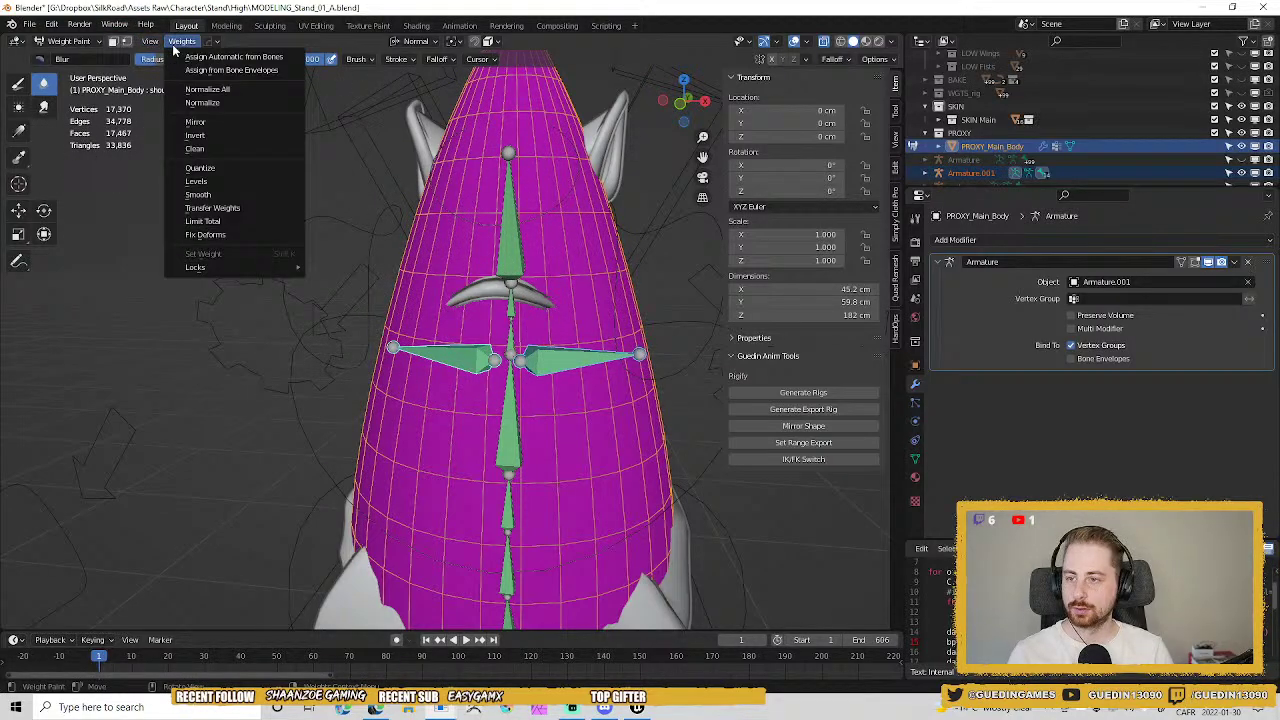
{"action": "left_click", "coordinate": [240, 59]}
Examine the weight distribution of the shoulder, upper spine, neck and head bones on the proxy body from several angles.
{"action": "mouse_move", "coordinate": [537, 313]}
{"action": "middle_mouse_down"}
{"action": "mouse_move", "coordinate": [484, 467]}
{"action": "mouse_move", "coordinate": [445, 442]}
{"action": "mouse_move", "coordinate": [482, 405]}
{"action": "mouse_move", "coordinate": [597, 345]}
{"action": "middle_mouse_up"}
{"action": "left_click", "coordinate": [524, 387], "text": "ctrl"}
{"action": "left_click", "coordinate": [414, 387], "text": "ctrl"}
{"action": "left_click", "coordinate": [452, 437], "text": "ctrl"}
{"action": "left_click", "coordinate": [545, 345], "text": "ctrl"}
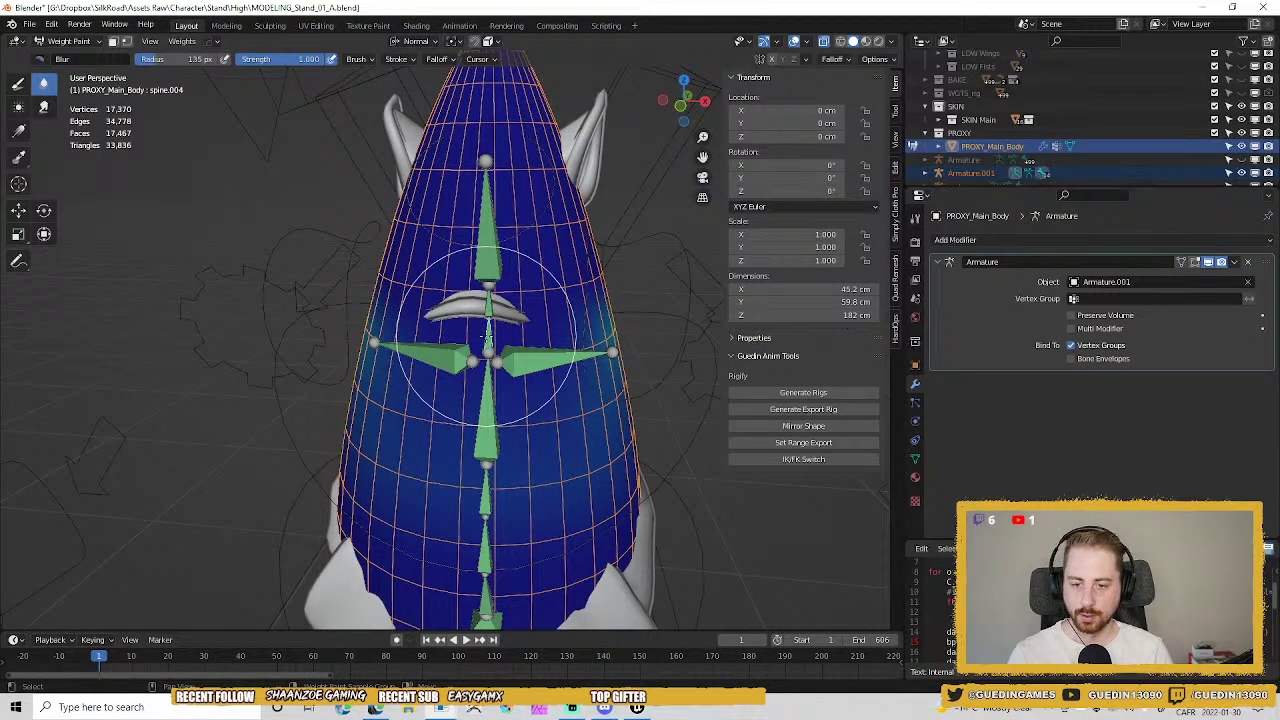
{"action": "middle_click_drag", "start_coordinate": [488, 335], "coordinate": [445, 315]}
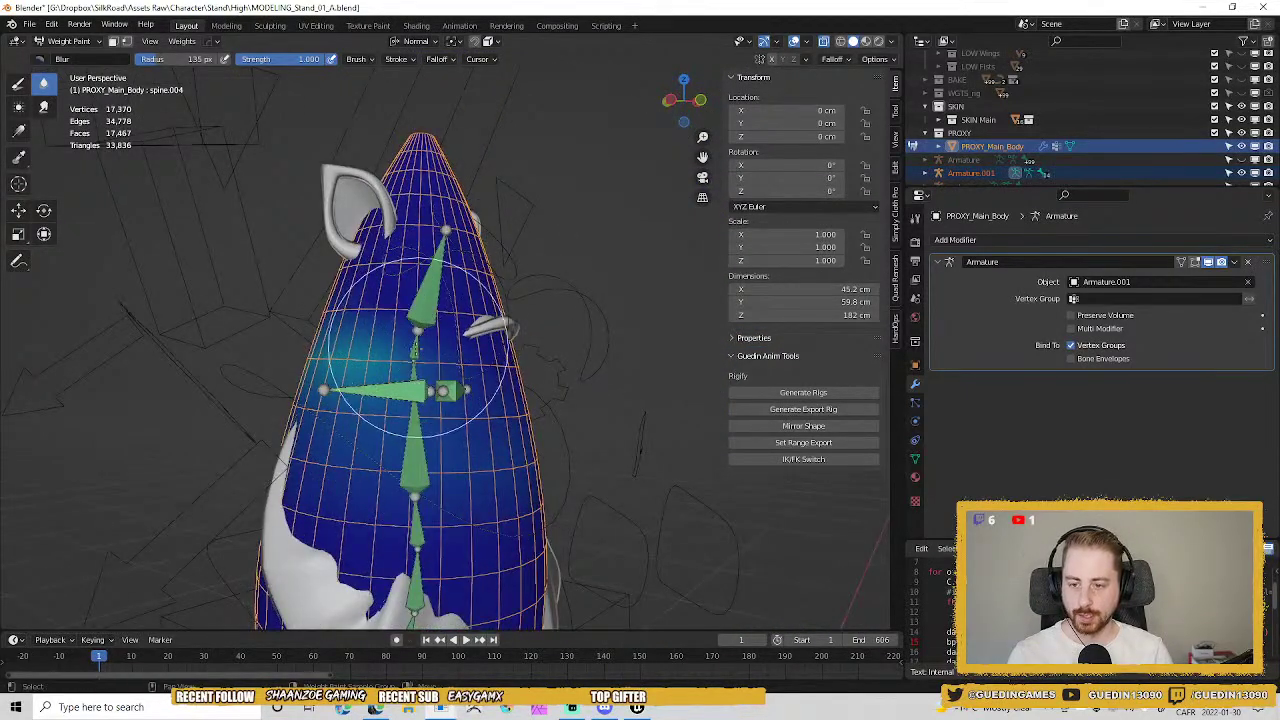
{"action": "left_click", "coordinate": [416, 346], "text": "ctrl"}
{"action": "left_click", "coordinate": [432, 290], "text": "ctrl"}
{"action": "middle_click_drag", "start_coordinate": [400, 243], "coordinate": [505, 393]}
{"action": "middle_click_drag", "start_coordinate": [580, 404], "coordinate": [555, 272], "text": "shift"}
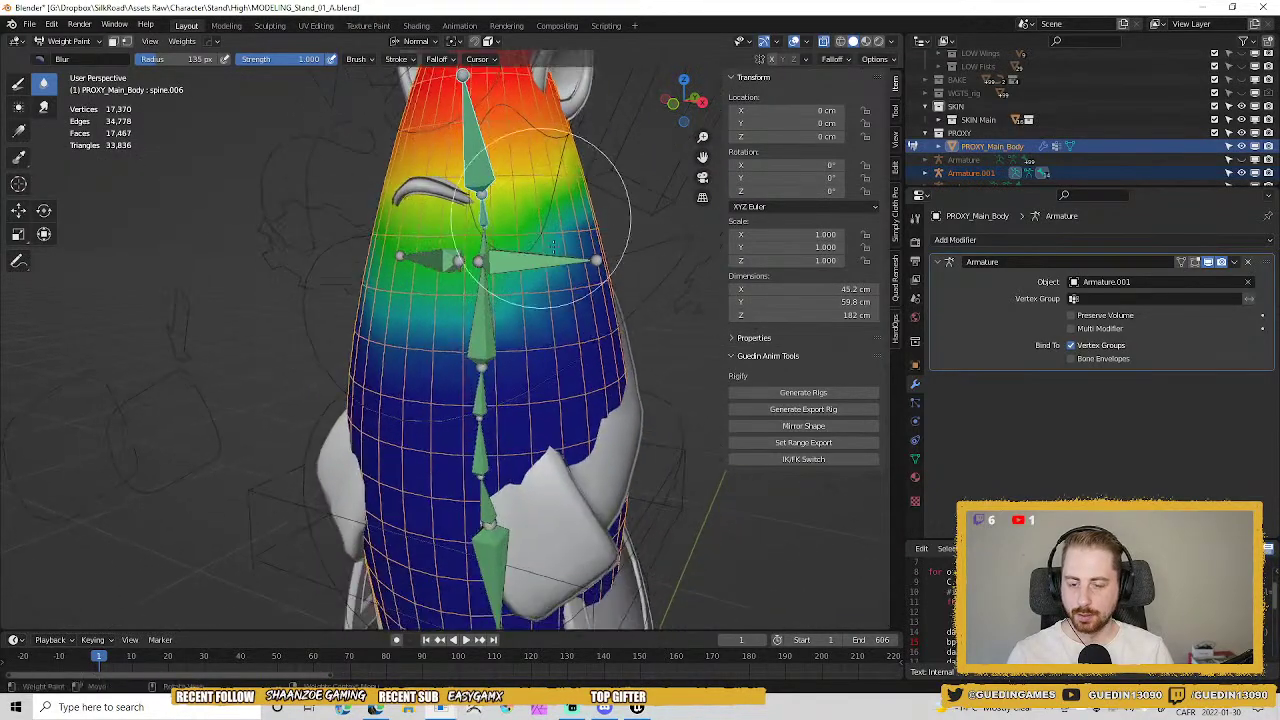
Normalize all vertex group weights on PROXY_Main_Body with every vertex selected, and check the weights of other bones.
{"action": "key", "text": "Tab"}
{"action": "key", "text": "a"}
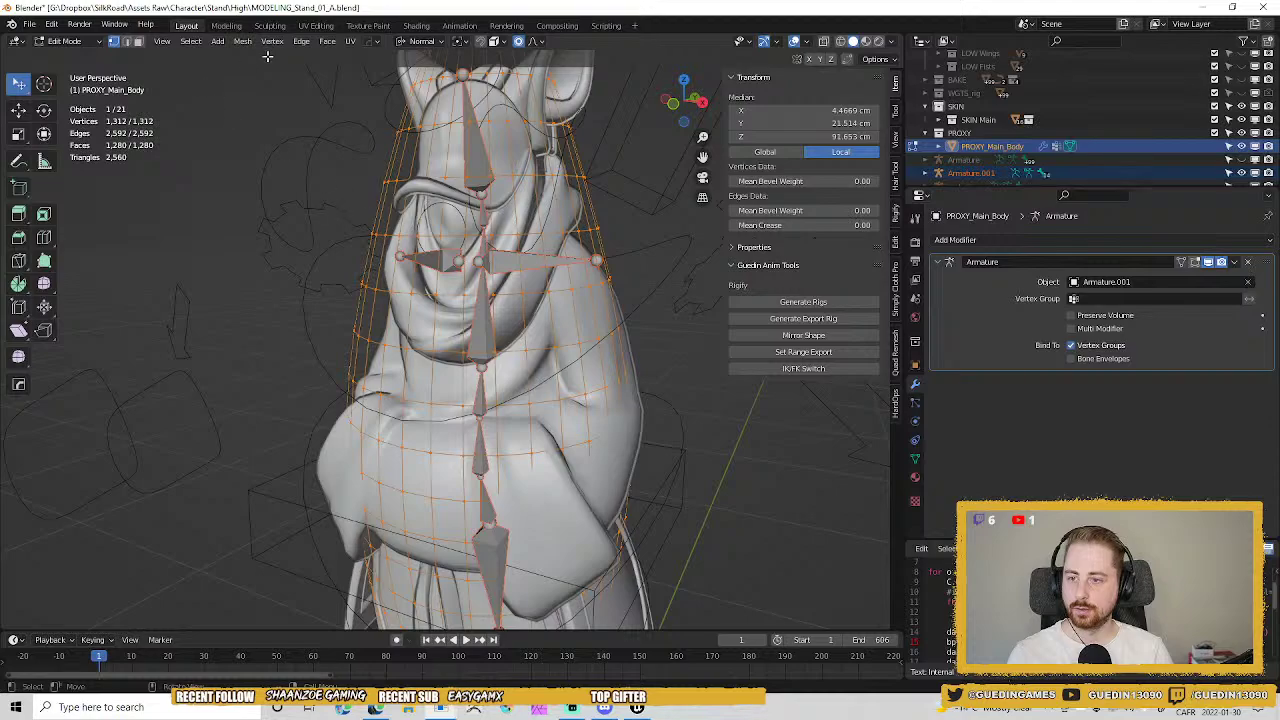
{"action": "key", "text": "Tab"}
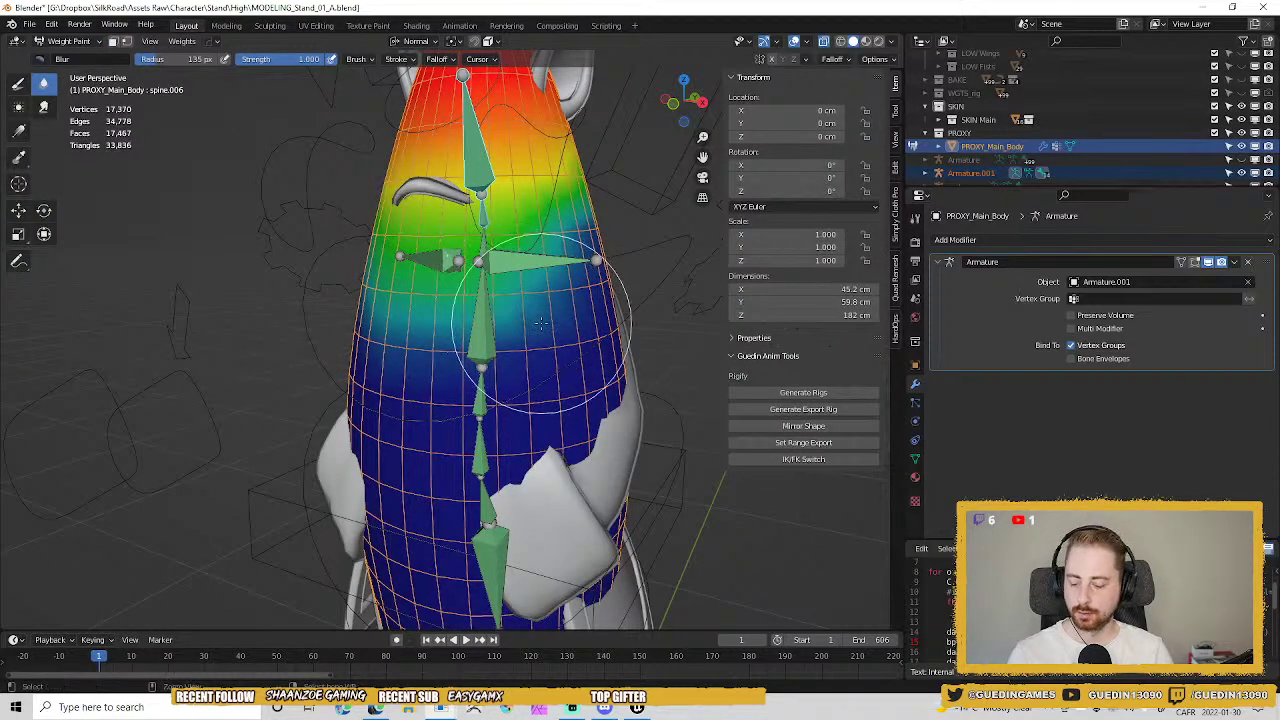
{"action": "key", "text": "ctrl+g"}
{"action": "left_click", "coordinate": [428, 323]}
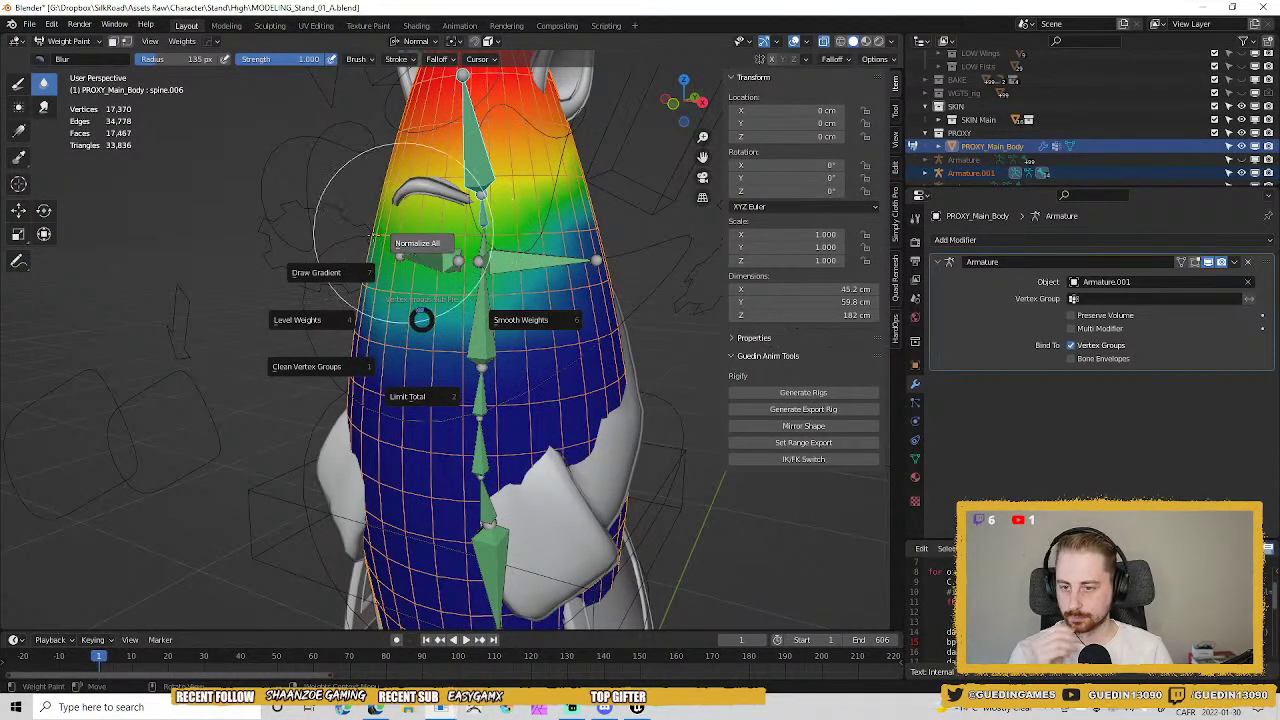
{"action": "left_click", "coordinate": [425, 240]}
{"action": "middle_click_drag", "start_coordinate": [428, 229], "coordinate": [557, 234]}
{"action": "left_click", "coordinate": [478, 287], "text": "ctrl"}
{"action": "mouse_move", "coordinate": [478, 287]}
{"action": "middle_mouse_down"}
{"action": "mouse_move", "coordinate": [382, 312]}
{"action": "mouse_move", "coordinate": [488, 302]}
{"action": "middle_mouse_up"}
{"action": "left_click", "coordinate": [385, 279], "text": "ctrl"}
Return to Object Mode, deselect everything and hide PROXY_Main_Body.
{"action": "key", "text": "ctrl+Tab"}
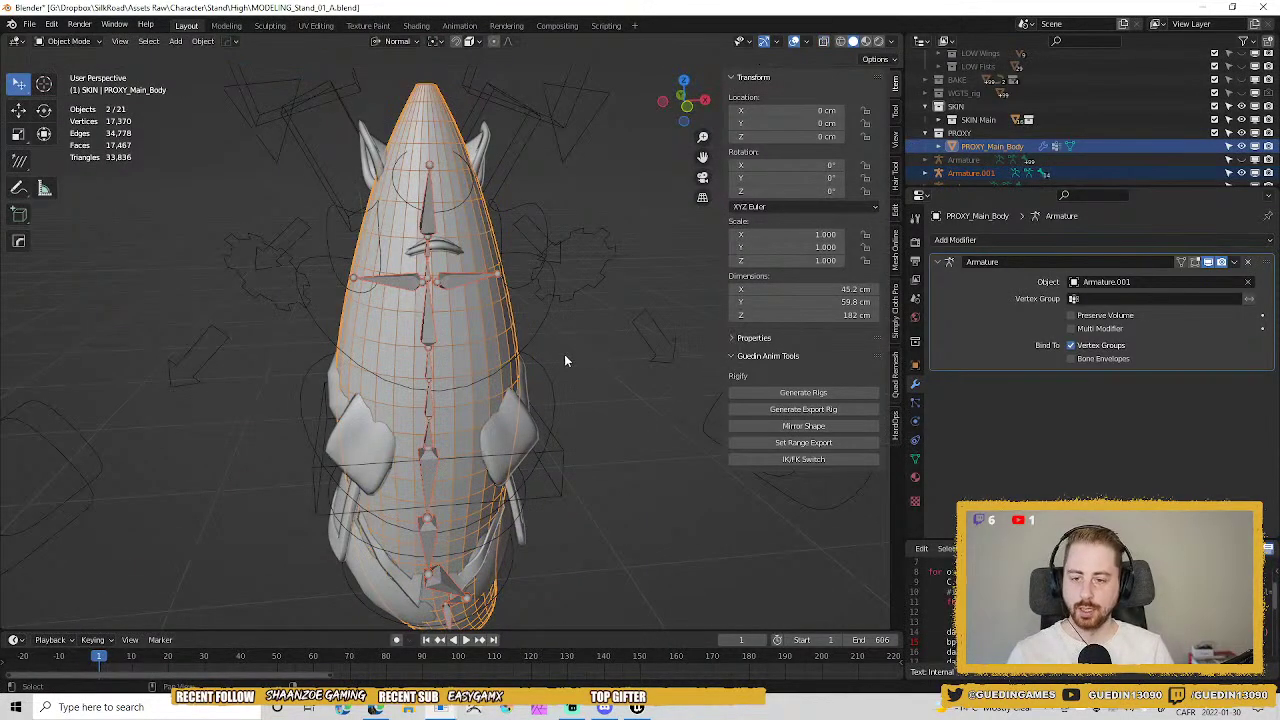
{"action": "left_click", "coordinate": [564, 354]}
{"action": "scroll", "coordinate": [564, 354], "scroll_direction": "down", "scroll_amount": 4}
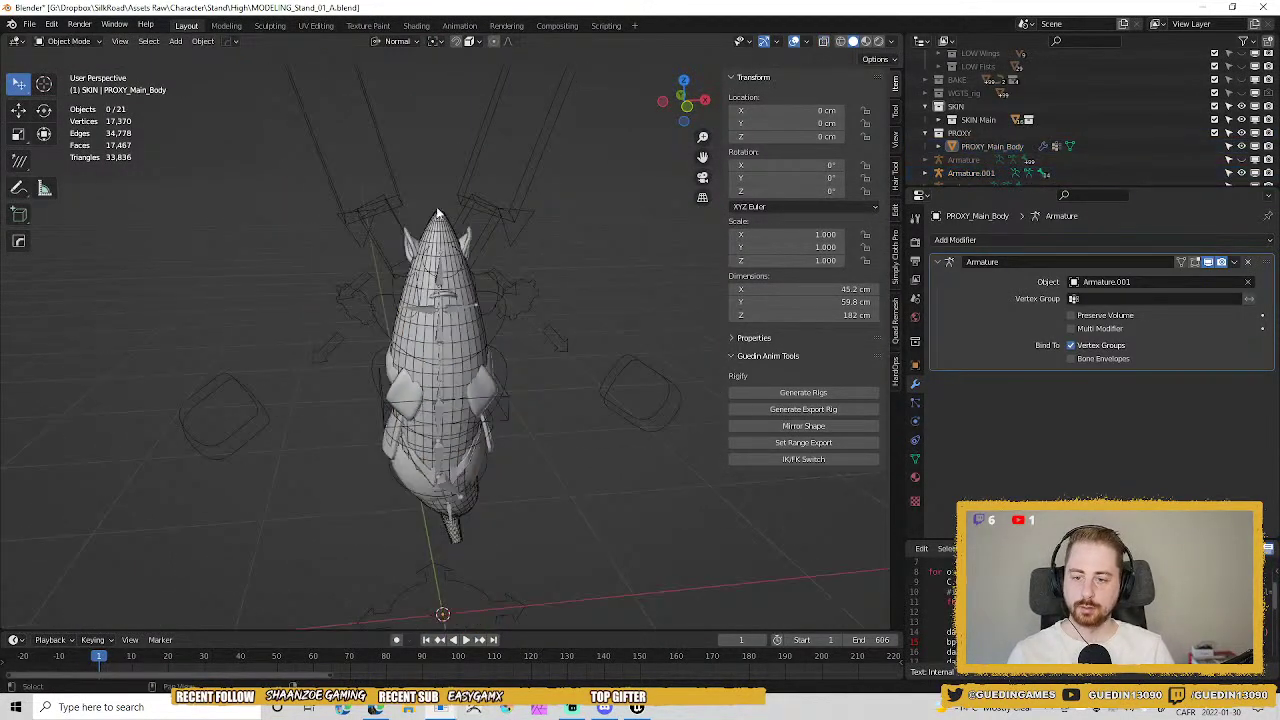
{"action": "left_click", "coordinate": [1255, 147]}
Select all objects in the SKIN Main collection.
{"action": "left_click", "coordinate": [972, 121]}
{"action": "right_click", "coordinate": [972, 122]}
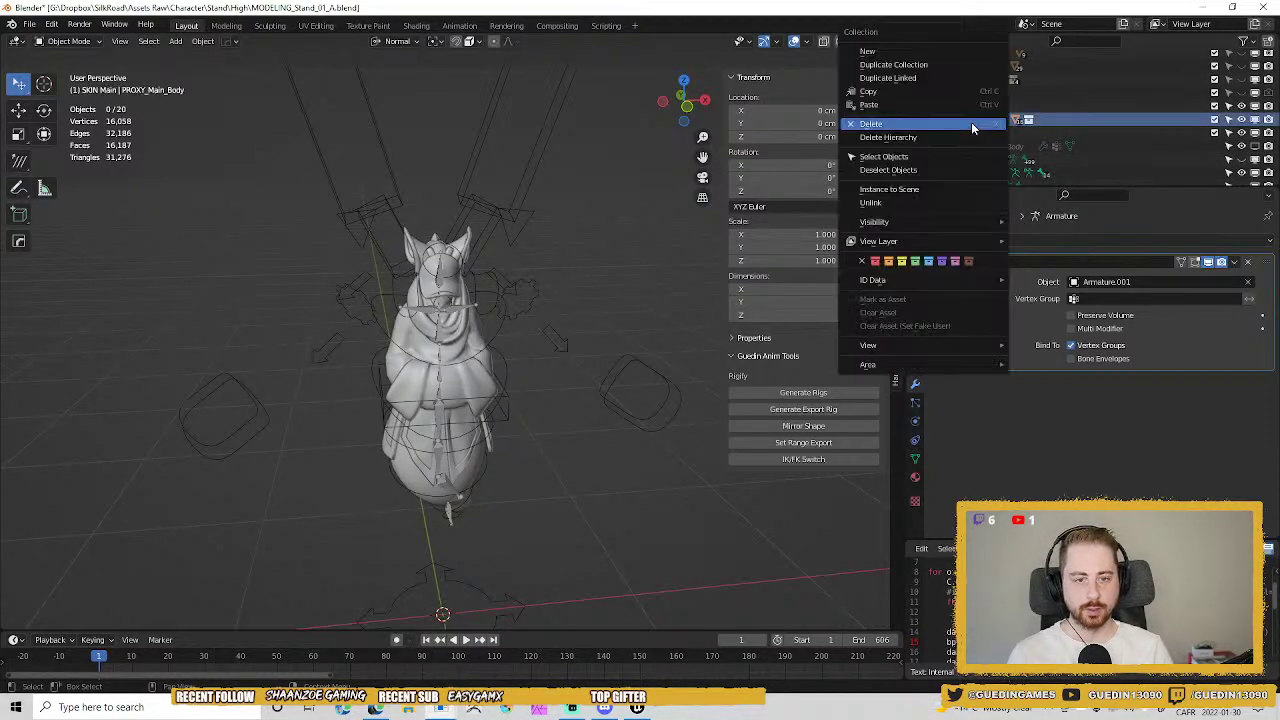
{"action": "left_click", "coordinate": [882, 157]}
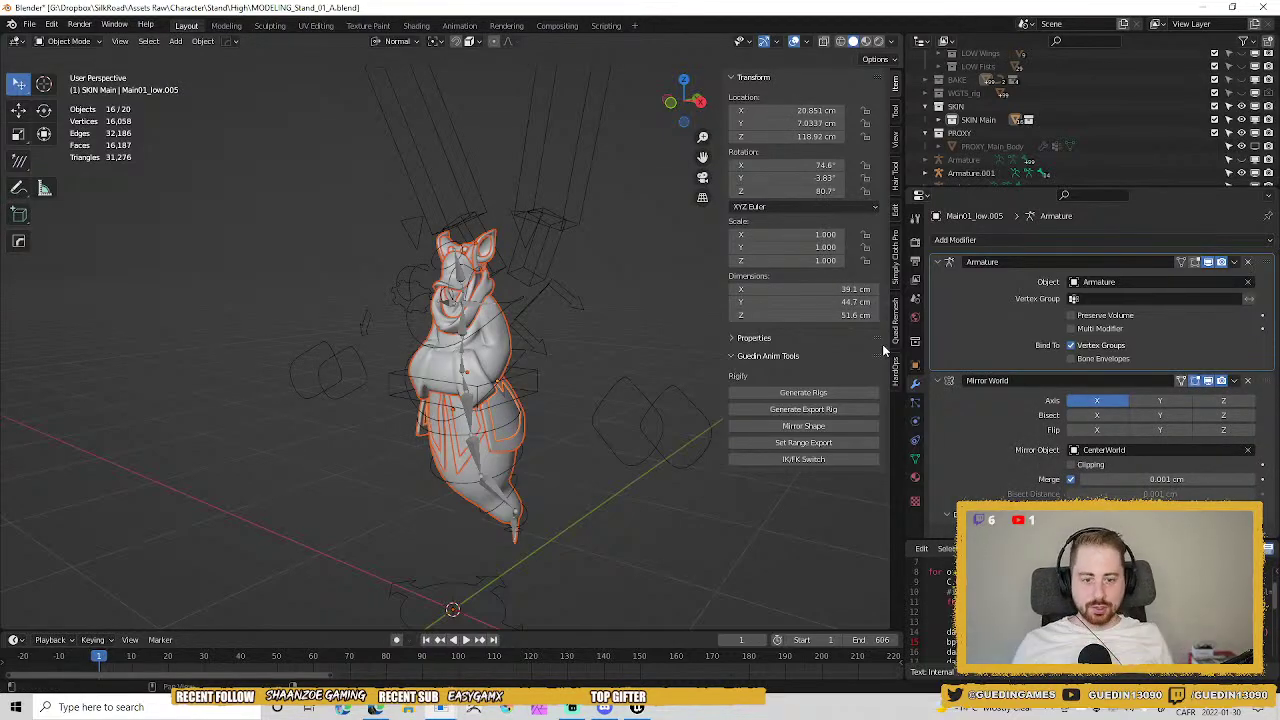
Test the body's deformation by temporarily rotating the rig's chest control.
{"action": "middle_click_drag", "start_coordinate": [487, 152], "coordinate": [486, 354], "text": "ctrl"}
{"action": "middle_click_drag", "start_coordinate": [450, 288], "coordinate": [519, 267]}
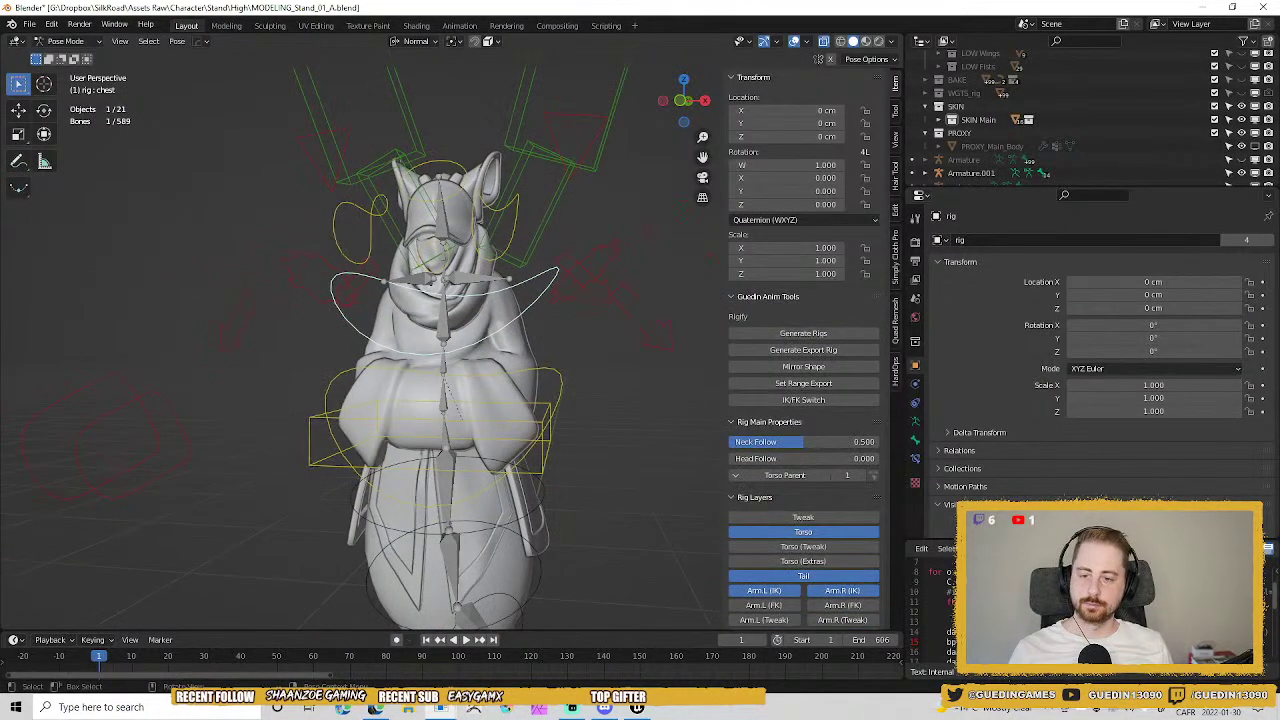
{"action": "key", "text": "r"}
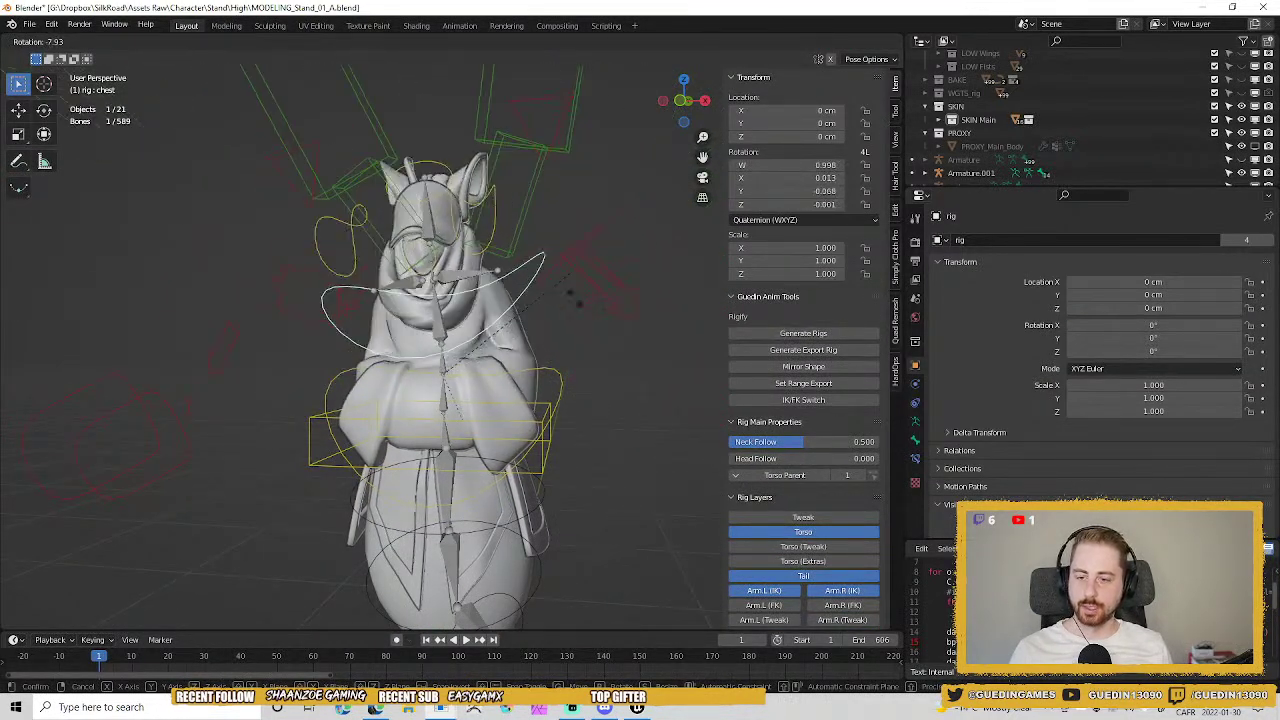
{"action": "right_click", "coordinate": [574, 298]}
{"action": "middle_click_drag", "start_coordinate": [535, 472], "coordinate": [519, 343], "text": "shift"}
Test the lower body's deformation by rotating the rig's hips control -39°, and clear its rotation.
{"action": "left_click", "coordinate": [538, 268]}
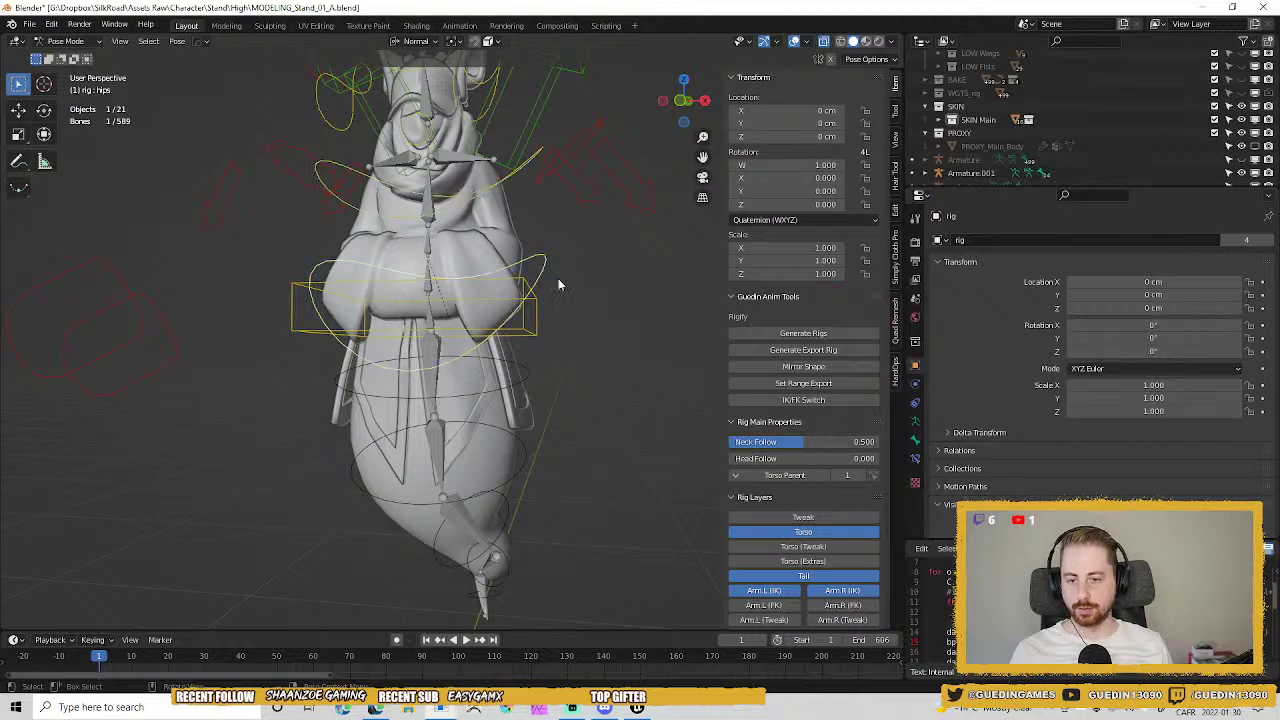
{"action": "key", "text": "r"}
{"action": "right_click", "coordinate": [268, 371]}
{"action": "middle_click_drag", "start_coordinate": [268, 371], "coordinate": [465, 289]}
{"action": "key", "text": "r"}
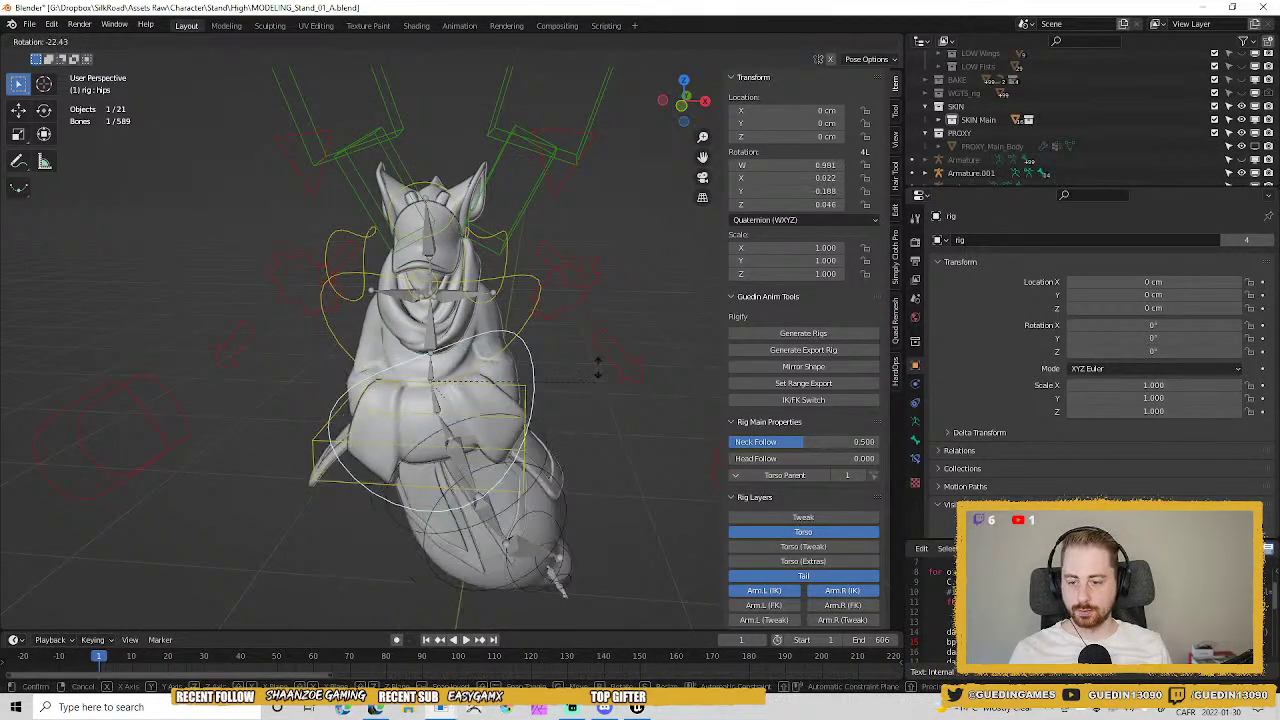
{"action": "left_click", "coordinate": [335, 402]}
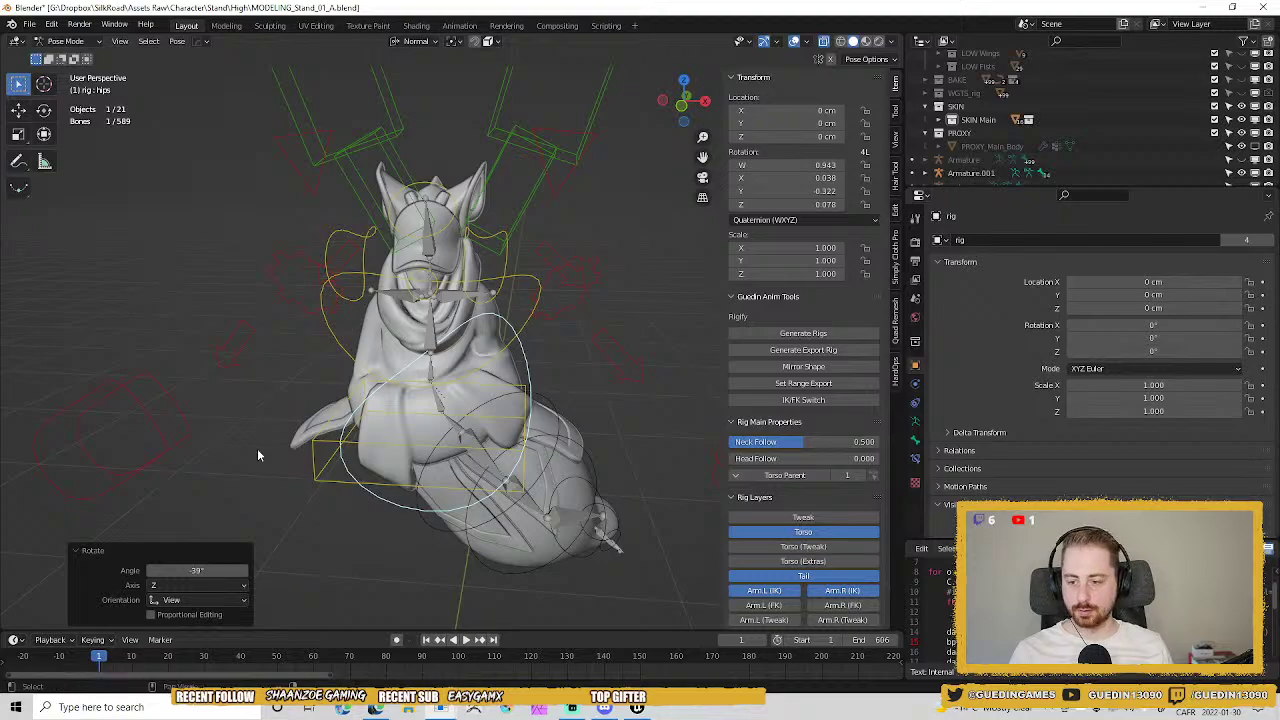
{"action": "middle_click_drag", "start_coordinate": [257, 455], "coordinate": [338, 290]}
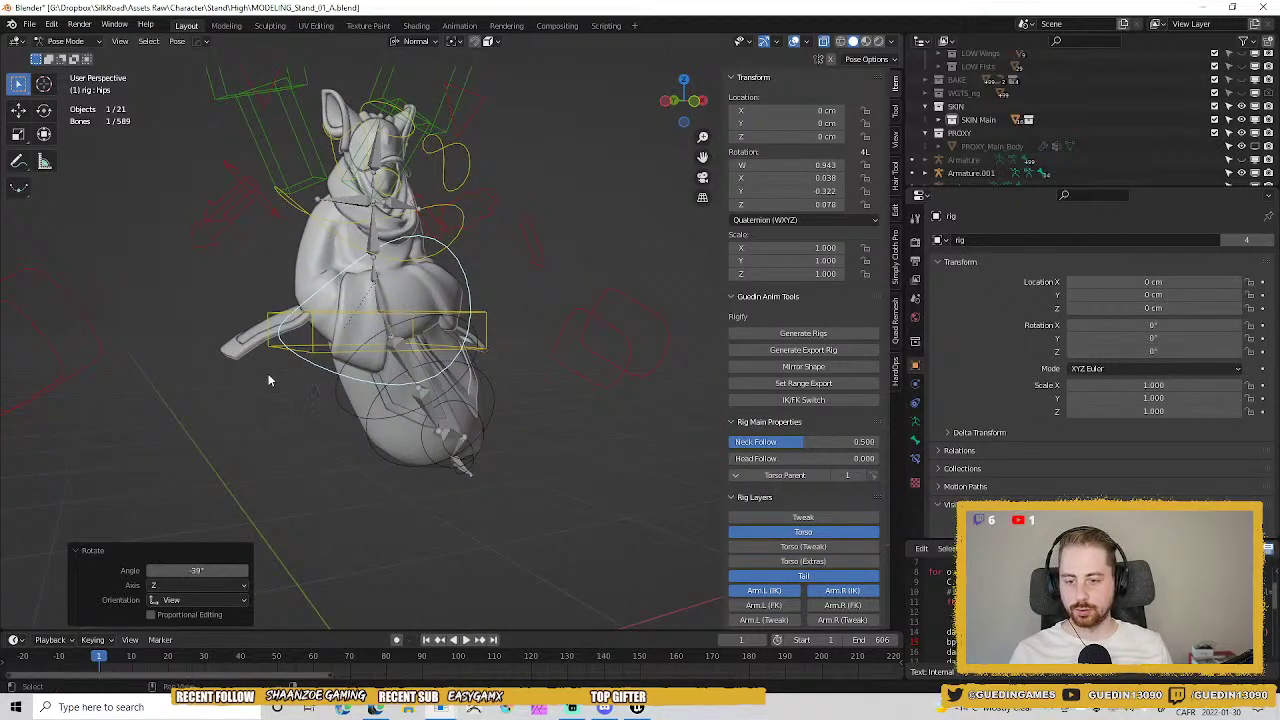
{"action": "key", "text": "r"}
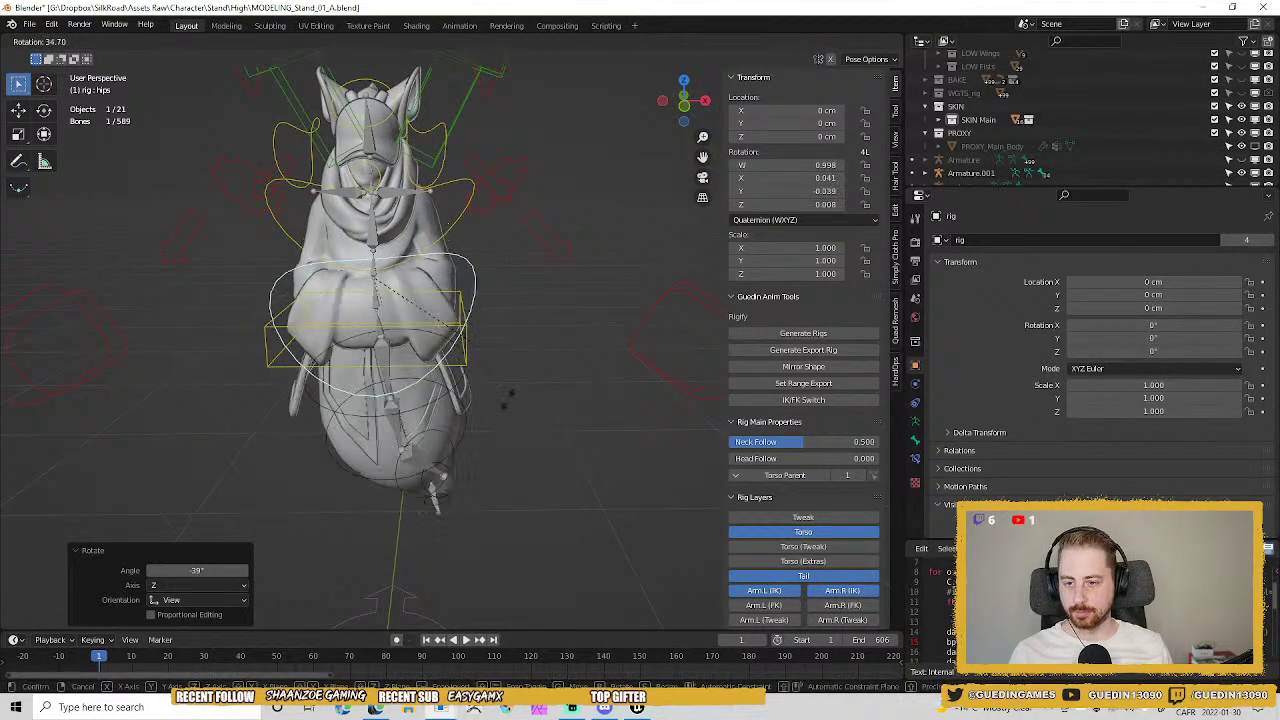
{"action": "left_click", "coordinate": [465, 305]}
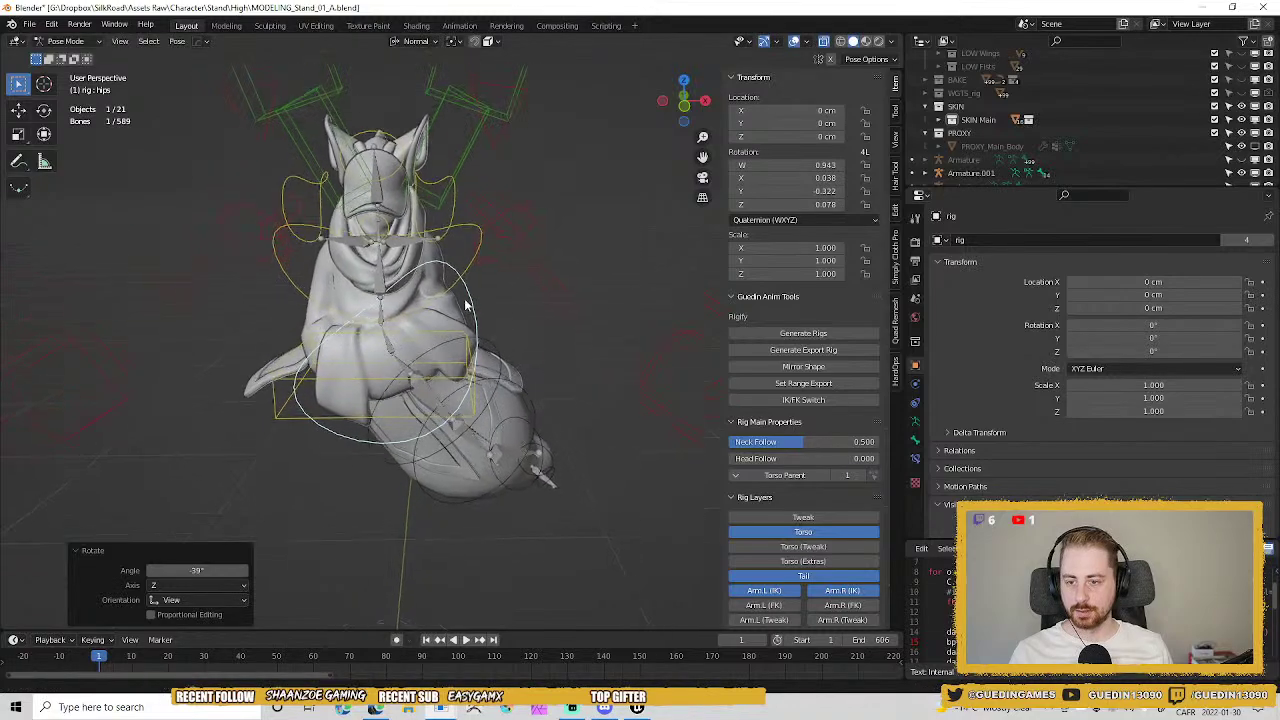
{"action": "key", "text": "alt+r"}
Test the clothing's deformation by temporarily rotating the rig's shoulder.L and shoulder.R controls.
{"action": "left_click", "coordinate": [465, 250]}
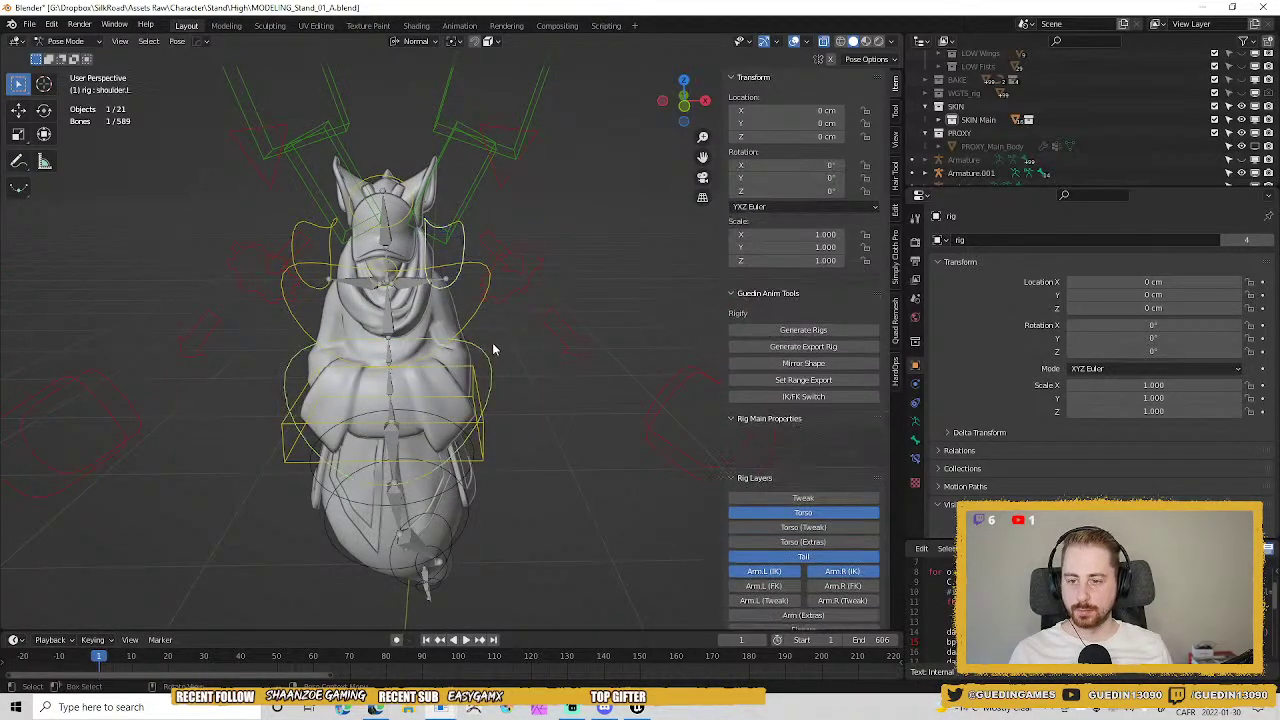
{"action": "key", "text": "r"}
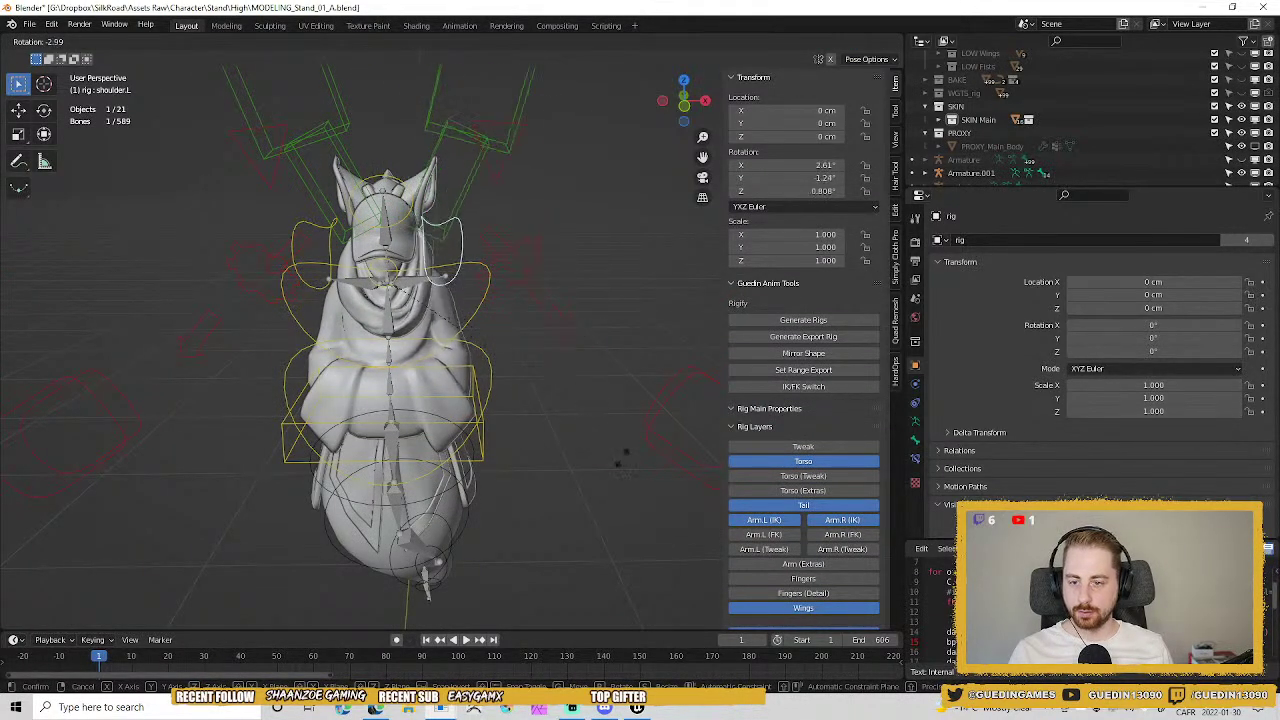
{"action": "key", "text": "Escape"}
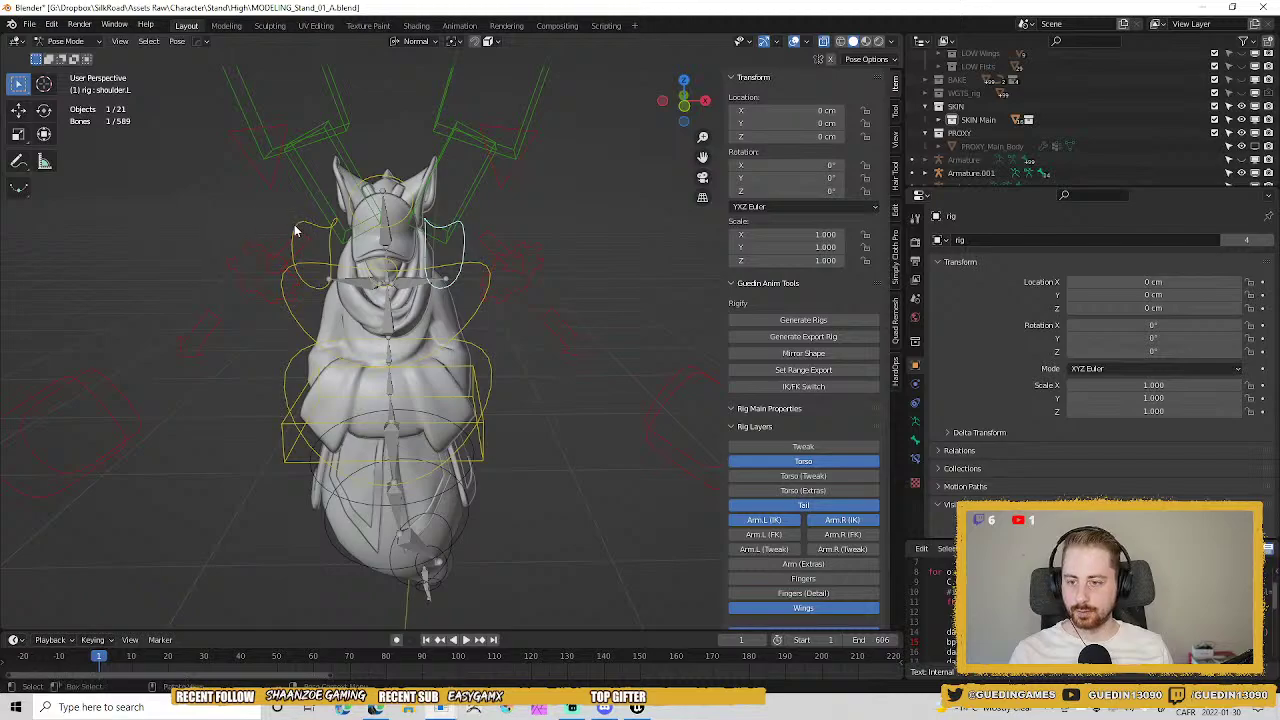
{"action": "left_click", "coordinate": [297, 225]}
{"action": "key", "text": "r"}
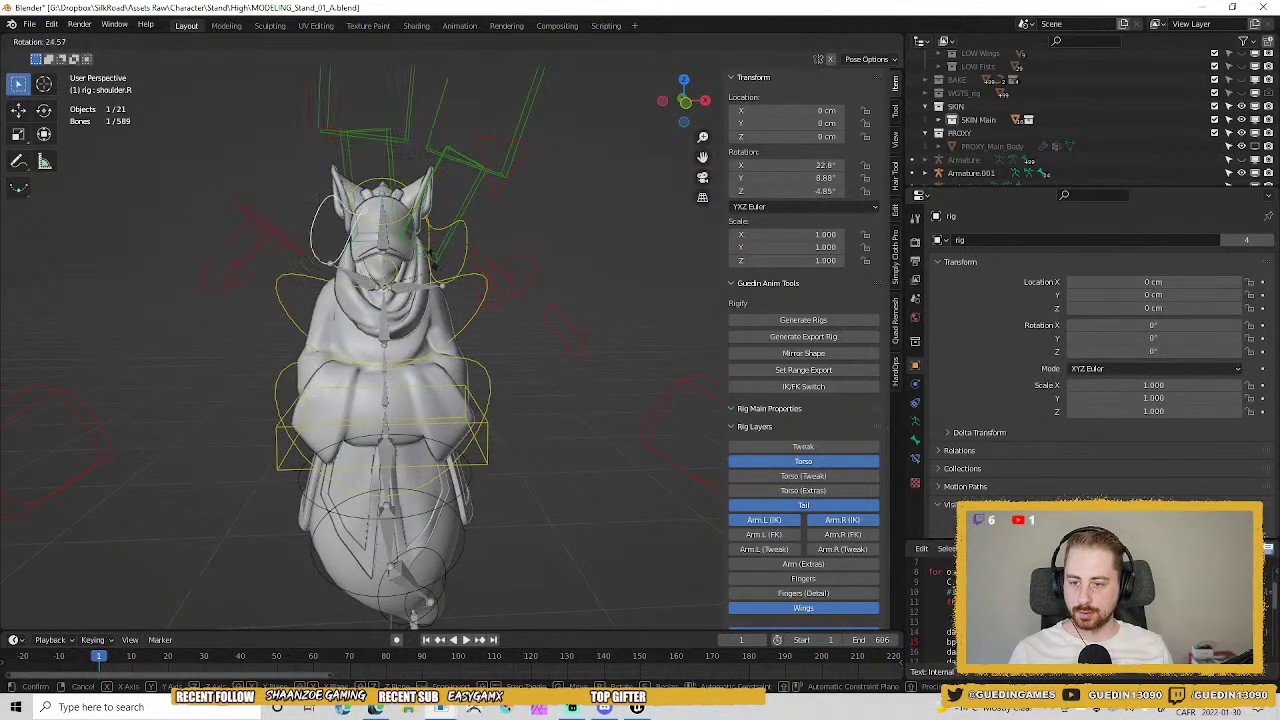
{"action": "right_click", "coordinate": [407, 249]}
{"action": "middle_click_drag", "start_coordinate": [225, 250], "coordinate": [338, 264]}
{"action": "key", "text": "r"}
{"action": "key", "text": "r"}
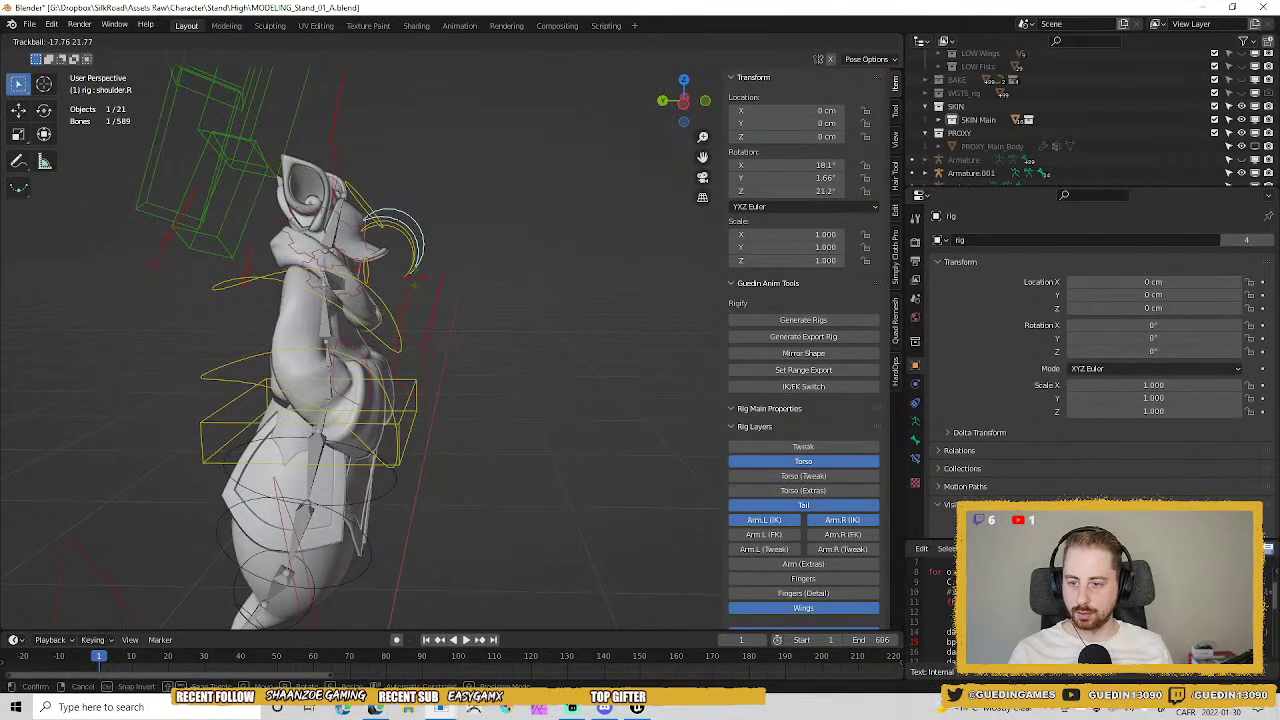
{"action": "right_click", "coordinate": [391, 320]}
{"action": "middle_click_drag", "start_coordinate": [260, 285], "coordinate": [89, 260]}
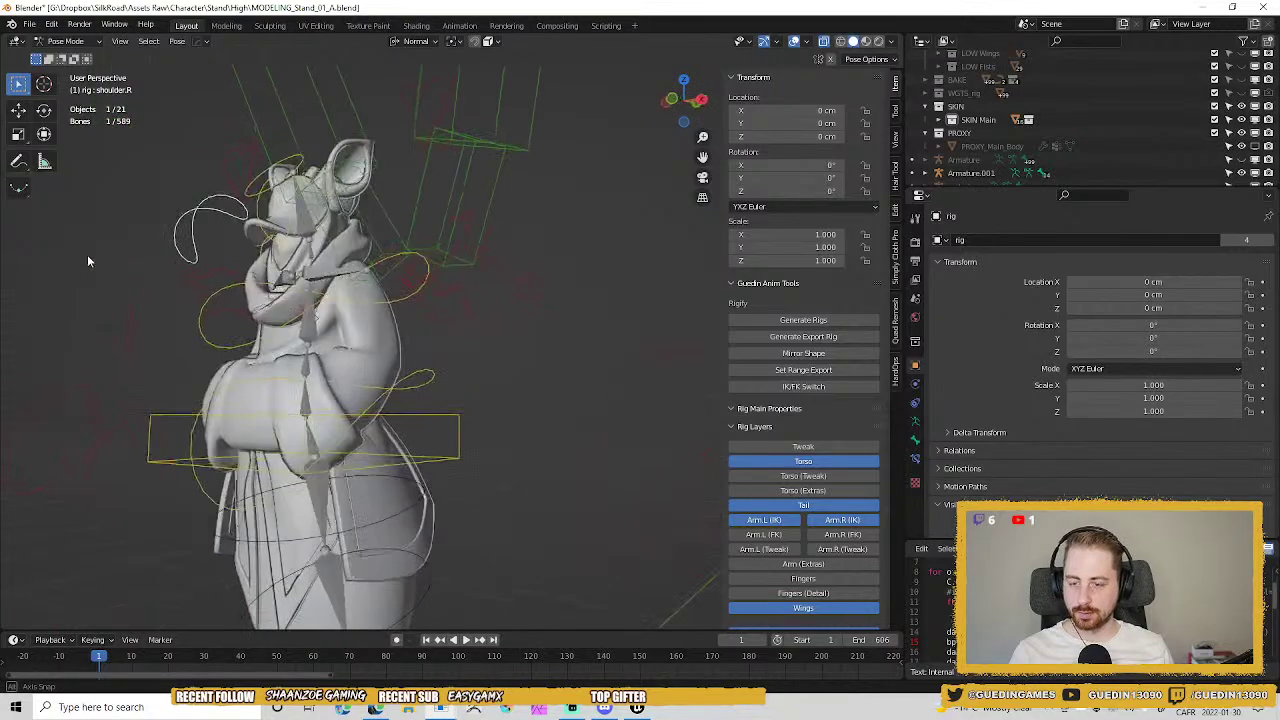
Test the neck's deformation by temporarily rotating the rig's neck control, including with trackball rotation.
{"action": "middle_click_drag", "start_coordinate": [380, 258], "coordinate": [400, 354], "text": "shift"}
{"action": "left_click", "coordinate": [350, 328]}
{"action": "key", "text": "r"}
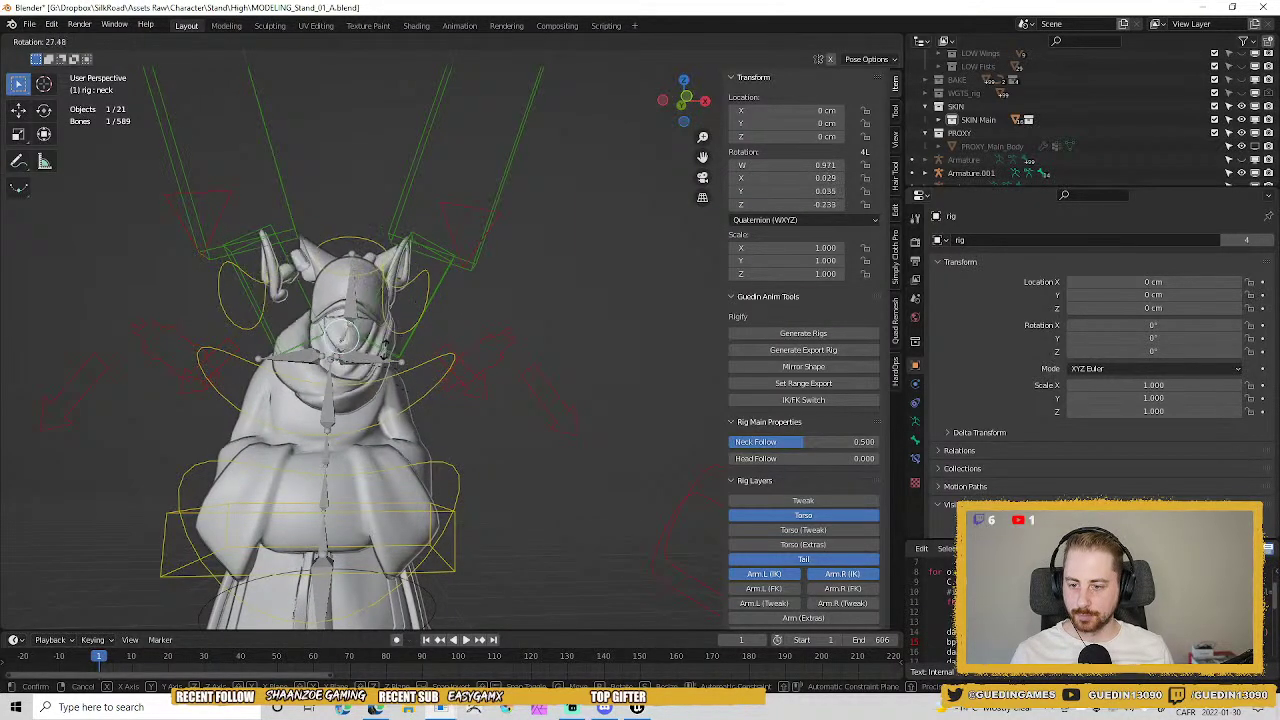
{"action": "key", "text": "r"}
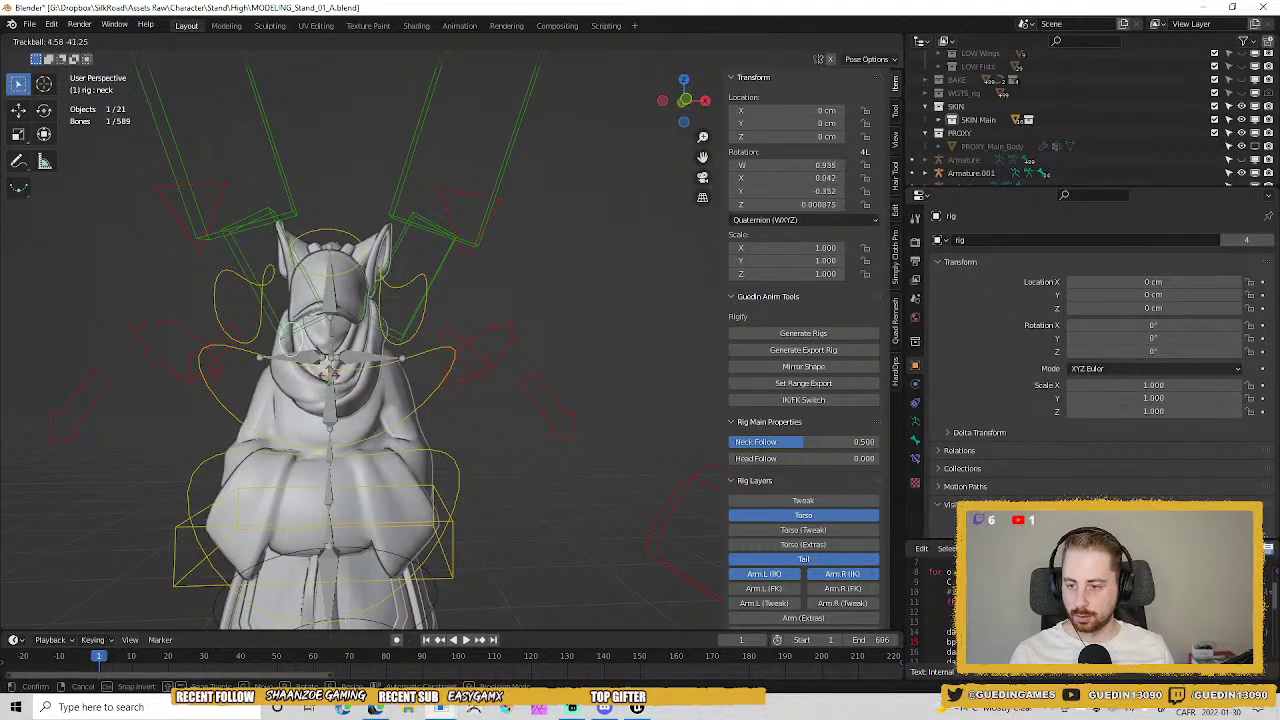
{"action": "key", "text": "Escape"}
Test the head control with trackball rotations from several angles, and clear the rotation of all visible rig controls.
{"action": "left_click", "coordinate": [350, 232]}
{"action": "key", "text": "r"}
{"action": "key", "text": "r"}
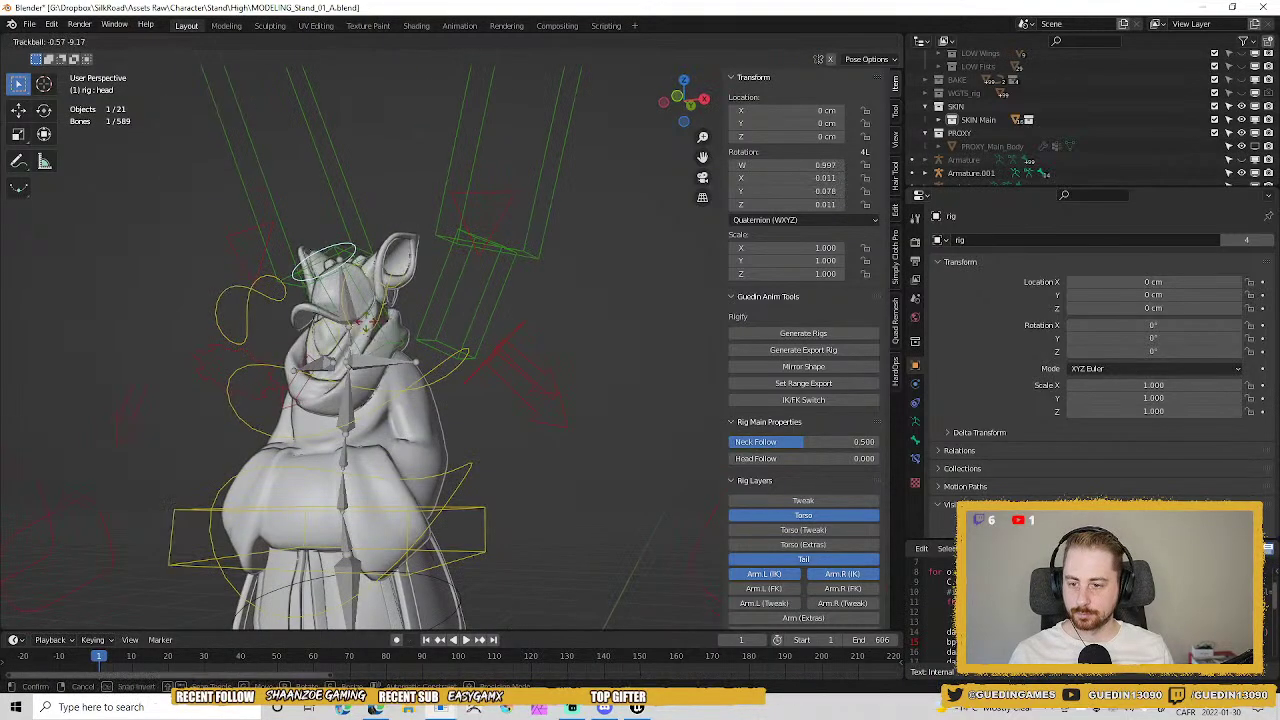
{"action": "left_click", "coordinate": [329, 302]}
{"action": "middle_click_drag", "start_coordinate": [385, 318], "coordinate": [520, 350]}
{"action": "key", "text": "r"}
{"action": "key", "text": "r"}
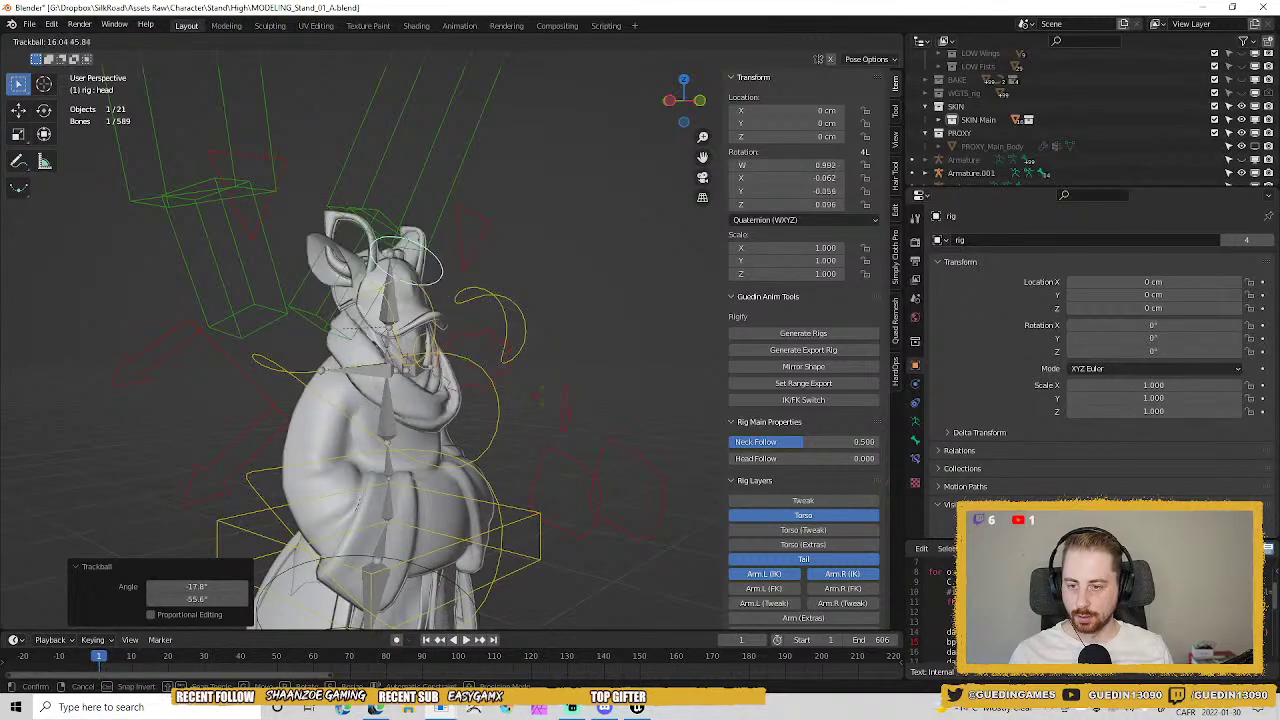
{"action": "key", "text": "Escape"}
{"action": "middle_click_drag", "start_coordinate": [420, 345], "coordinate": [323, 350]}
{"action": "key", "text": "r"}
{"action": "key", "text": "r"}
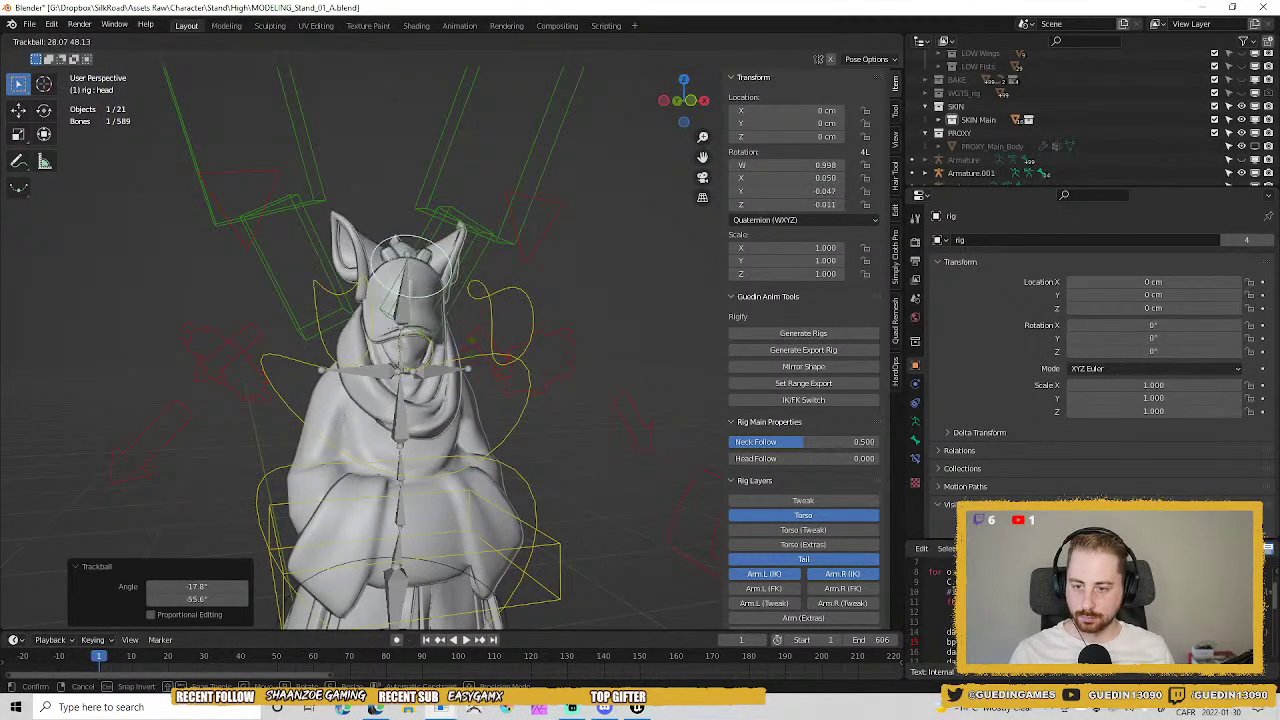
{"action": "key", "text": "Escape"}
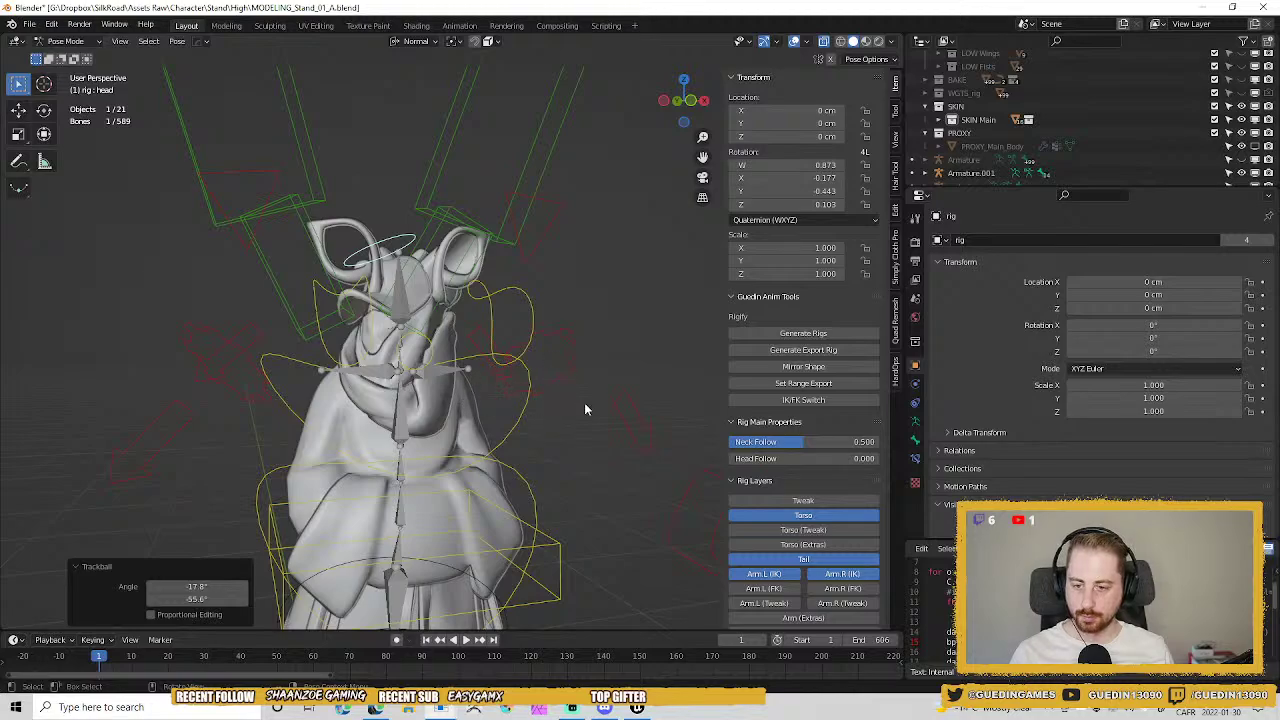
{"action": "key", "text": "a"}
{"action": "key", "text": "alt+r"}
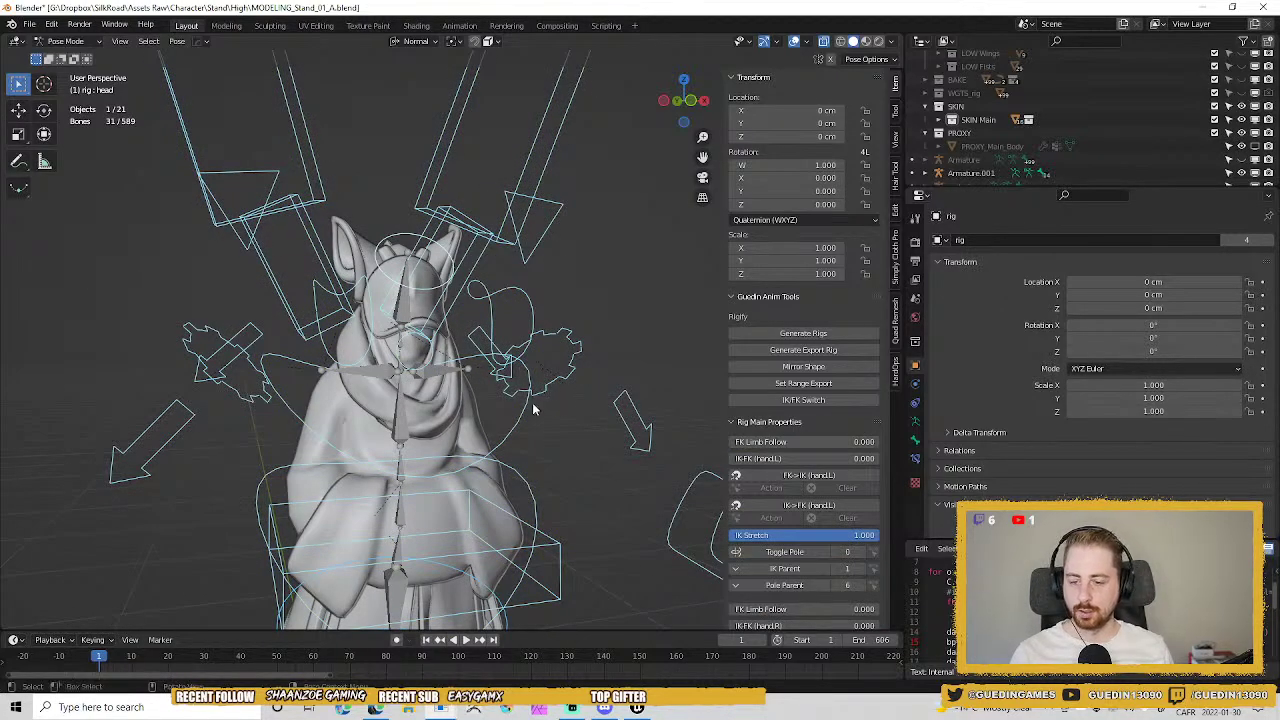
Return to Object Mode with nothing selected and exclude the WGTS_rig collection from the view layer.
{"action": "key", "text": "ctrl+Tab"}
{"action": "key", "text": "alt+a"}
{"action": "scroll", "coordinate": [418, 352], "scroll_direction": "up", "scroll_amount": 5}
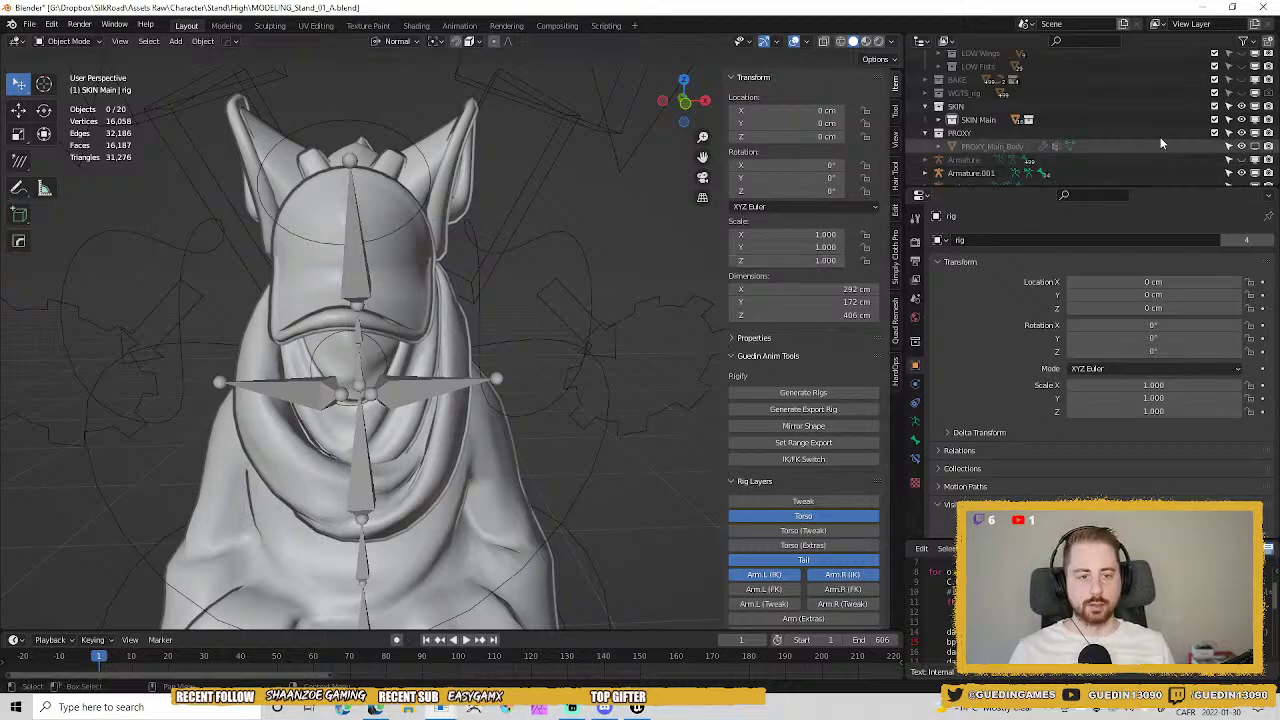
{"action": "left_click", "coordinate": [1255, 146]}
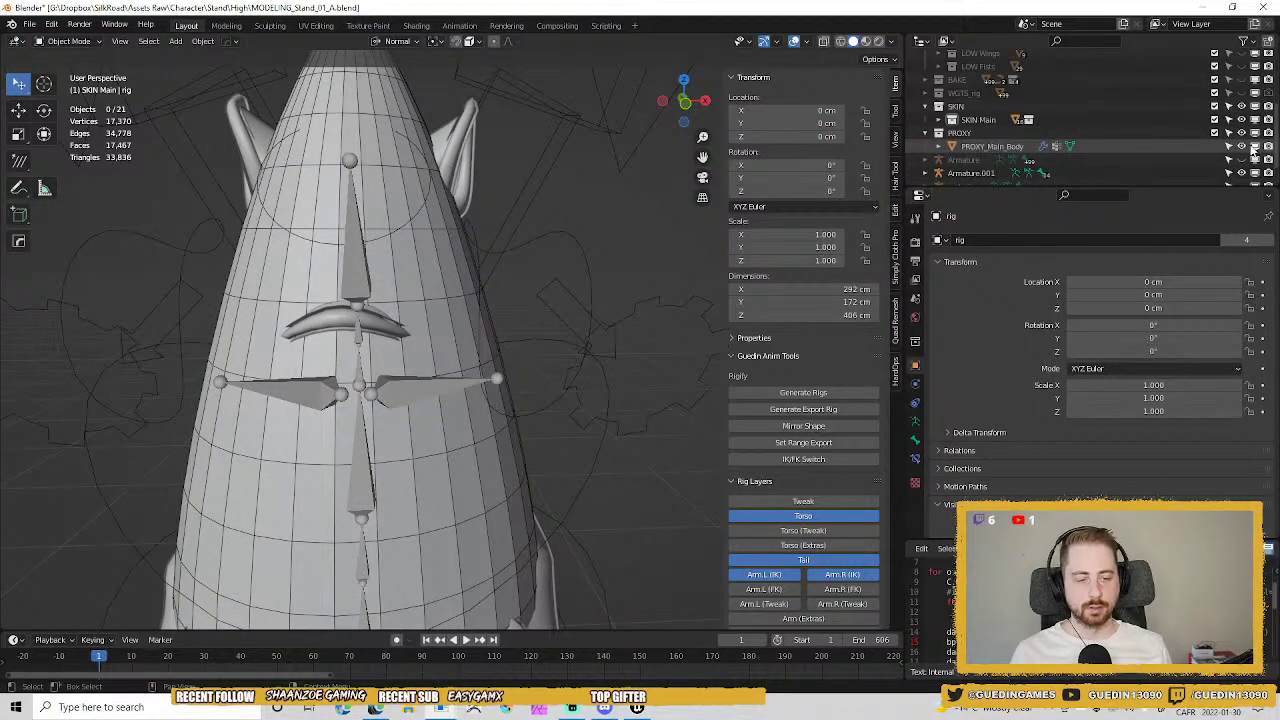
{"action": "left_click", "coordinate": [1254, 147]}
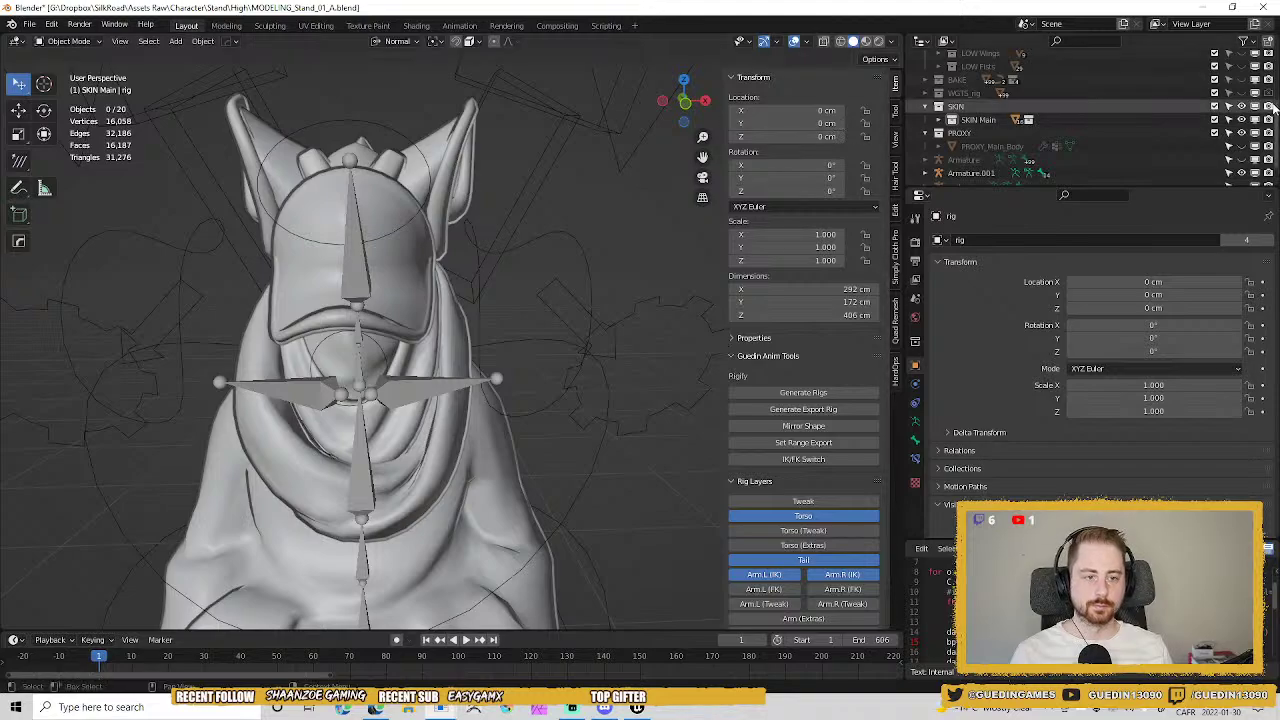
{"action": "left_click", "coordinate": [1214, 93]}
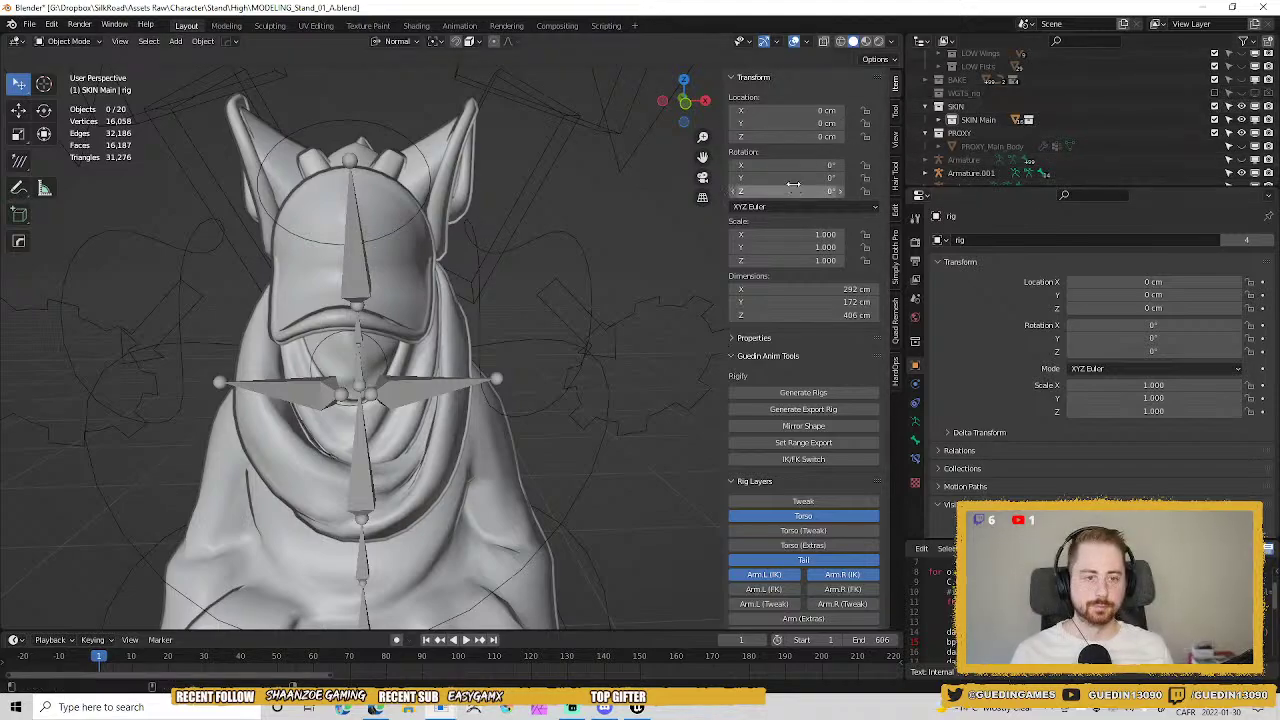
Show PROXY_Main_Body, select it together with Armature.001 as the active object, and enter Pose Mode.
{"action": "left_click", "coordinate": [443, 388]}
{"action": "middle_click_drag", "start_coordinate": [417, 386], "coordinate": [420, 290], "text": "shift"}
{"action": "middle_click_drag", "start_coordinate": [420, 290], "coordinate": [405, 311]}
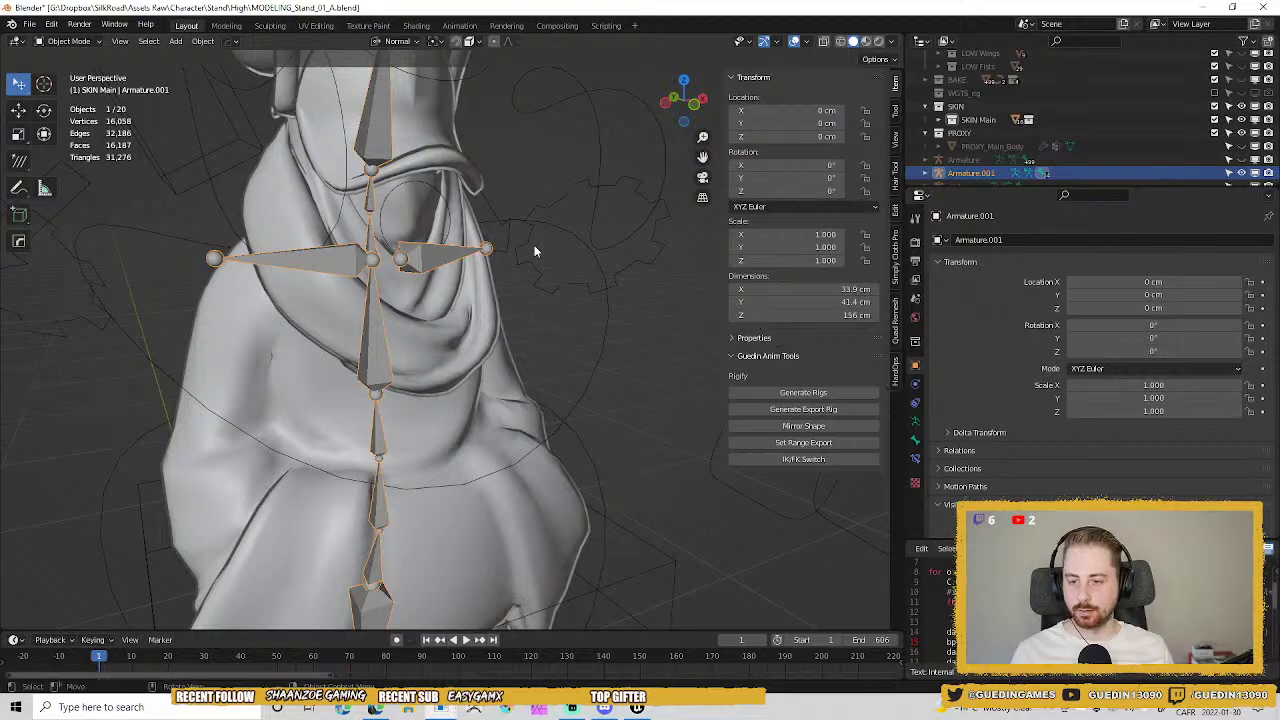
{"action": "left_click", "coordinate": [1241, 147]}
{"action": "left_click", "coordinate": [510, 334]}
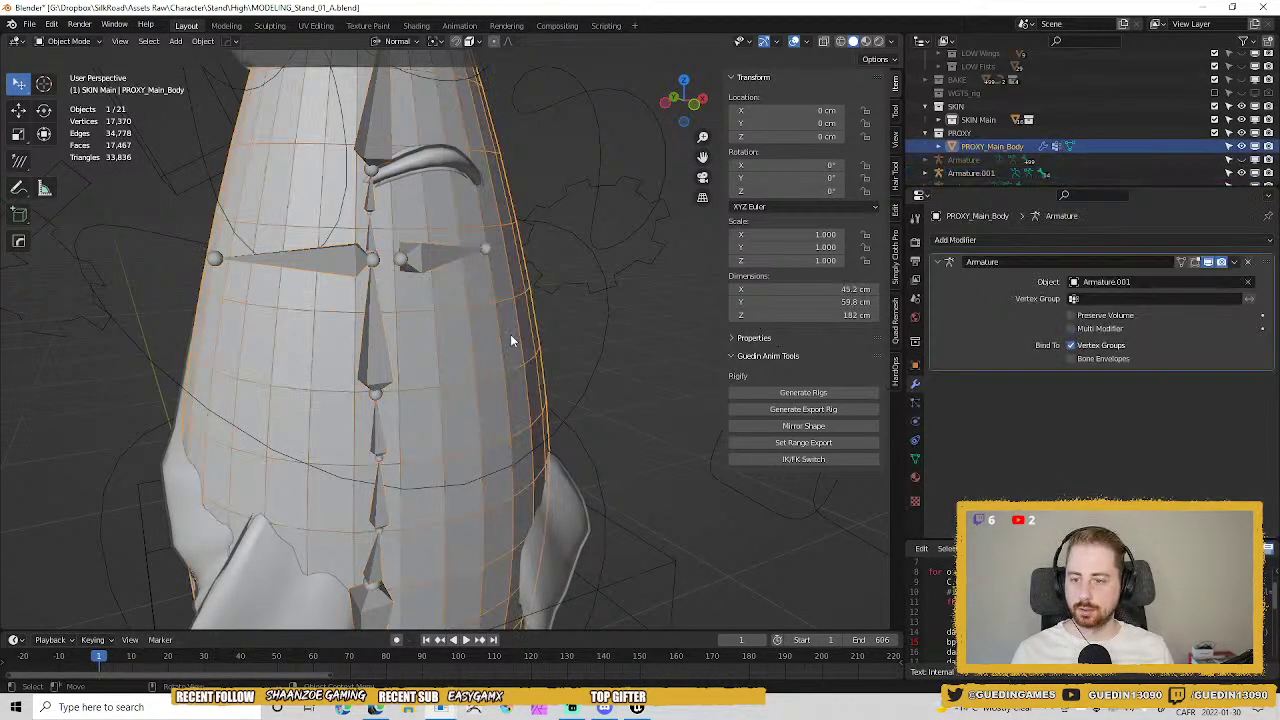
{"action": "middle_click_drag", "start_coordinate": [510, 334], "coordinate": [414, 233]}
{"action": "left_click", "coordinate": [409, 226], "text": "shift"}
{"action": "key", "text": "ctrl+Tab"}
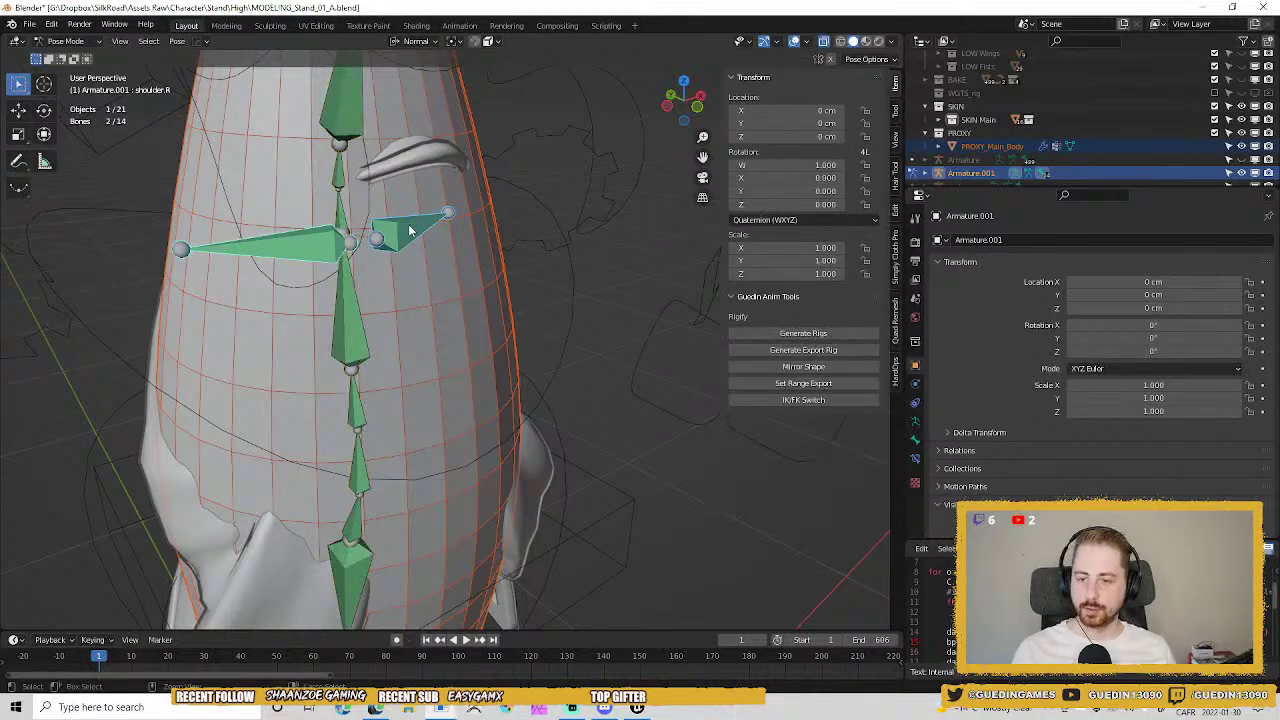
Switch PROXY_Main_Body to Weight Paint mode with Armature.001 selected and display the weights of the spine.005 bone.
{"action": "key", "text": "ctrl+Tab"}
{"action": "left_click", "coordinate": [444, 280], "text": "shift"}
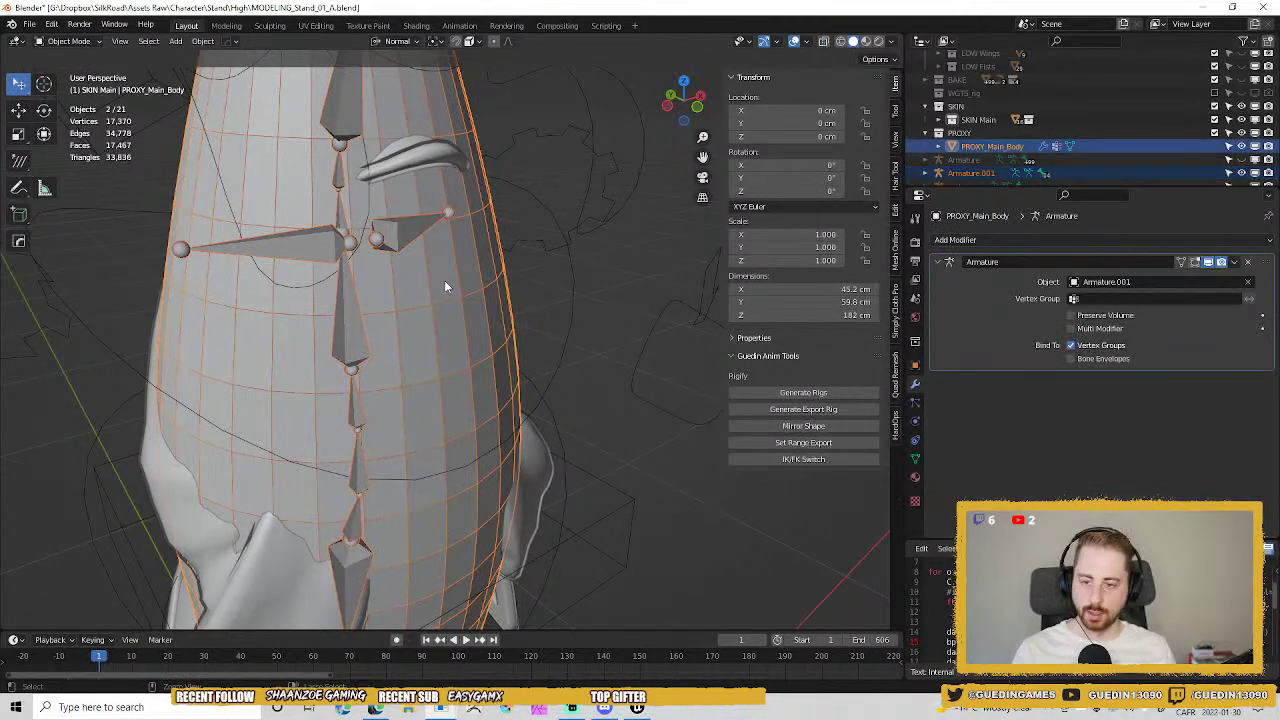
{"action": "key", "text": "ctrl+Tab"}
{"action": "left_click", "coordinate": [355, 233]}
{"action": "middle_click_drag", "start_coordinate": [443, 292], "coordinate": [405, 256]}
{"action": "left_click", "coordinate": [410, 188], "text": "ctrl"}
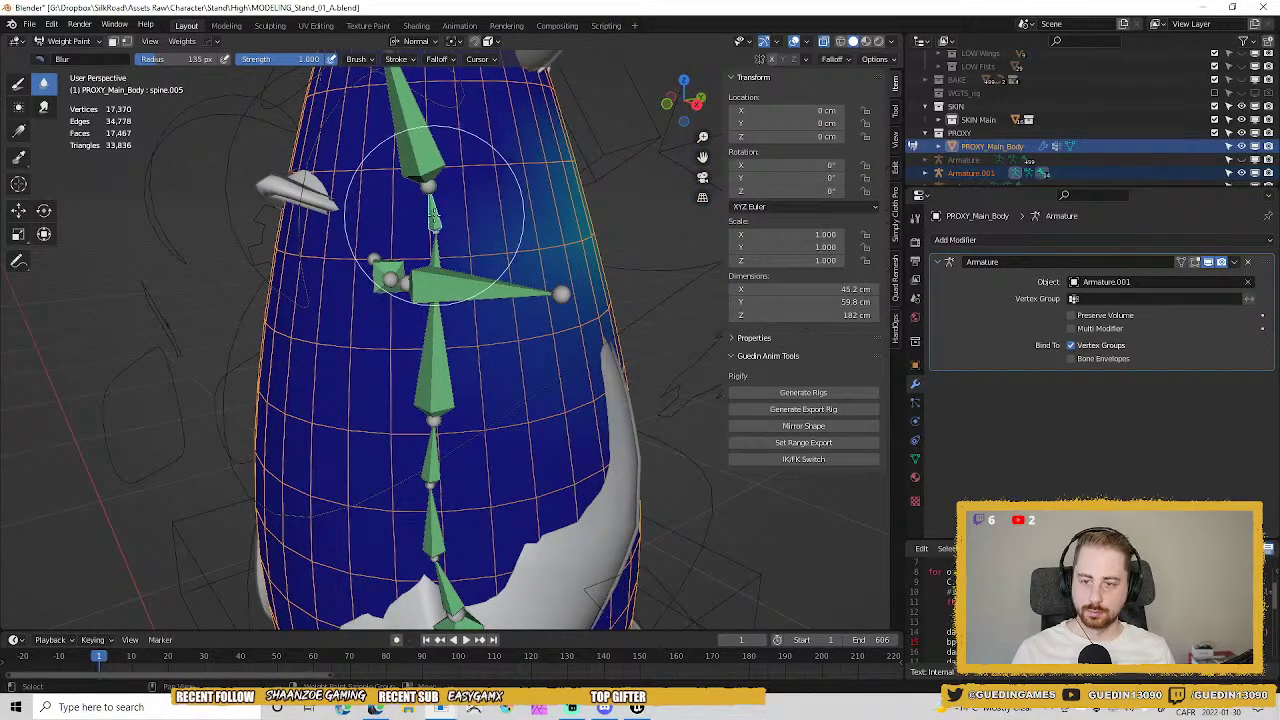
Erase spine.004's influence on the front lower torso using the Draw brush with weight 0 and a 183 px radius.
{"action": "mouse_move", "coordinate": [433, 215]}
{"action": "middle_mouse_down"}
{"action": "mouse_move", "coordinate": [432, 258]}
{"action": "mouse_move", "coordinate": [371, 286]}
{"action": "middle_mouse_up"}
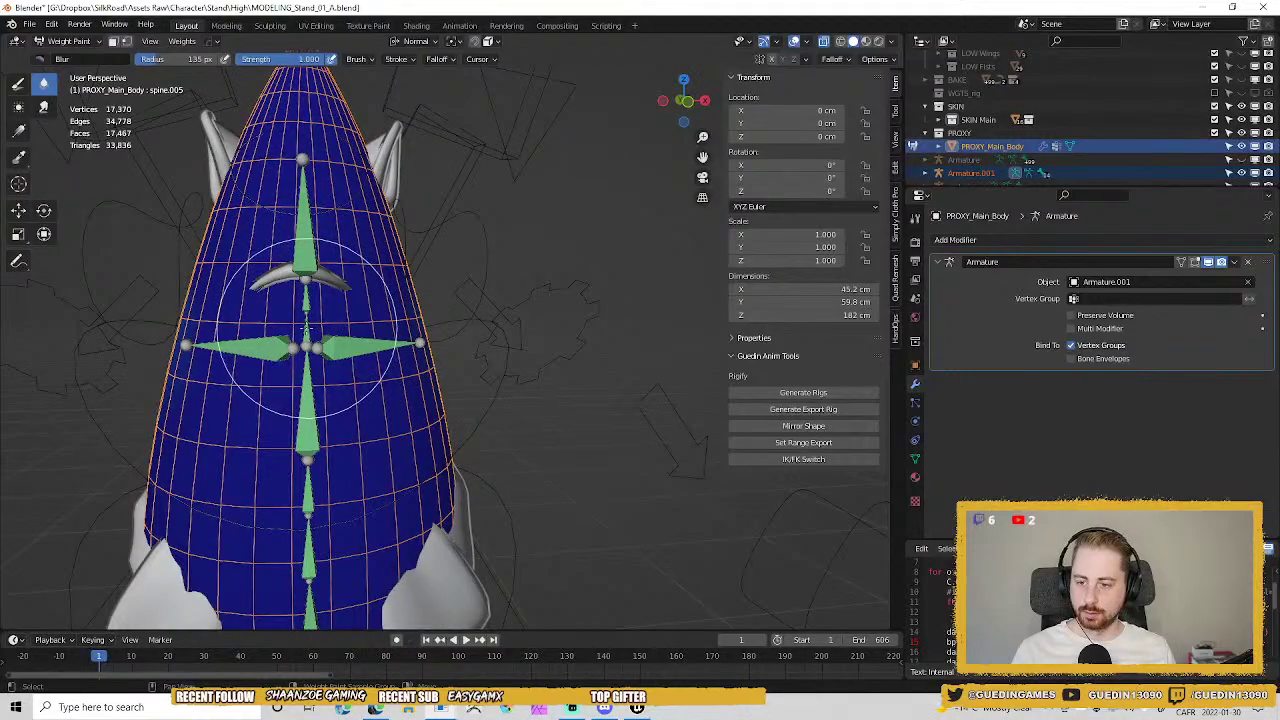
{"action": "left_click", "coordinate": [307, 330], "text": "ctrl"}
{"action": "middle_click_drag", "start_coordinate": [397, 346], "coordinate": [452, 384]}
{"action": "middle_click_drag", "start_coordinate": [130, 360], "coordinate": [315, 275], "text": "shift"}
{"action": "middle_click_drag", "start_coordinate": [315, 275], "coordinate": [279, 272]}
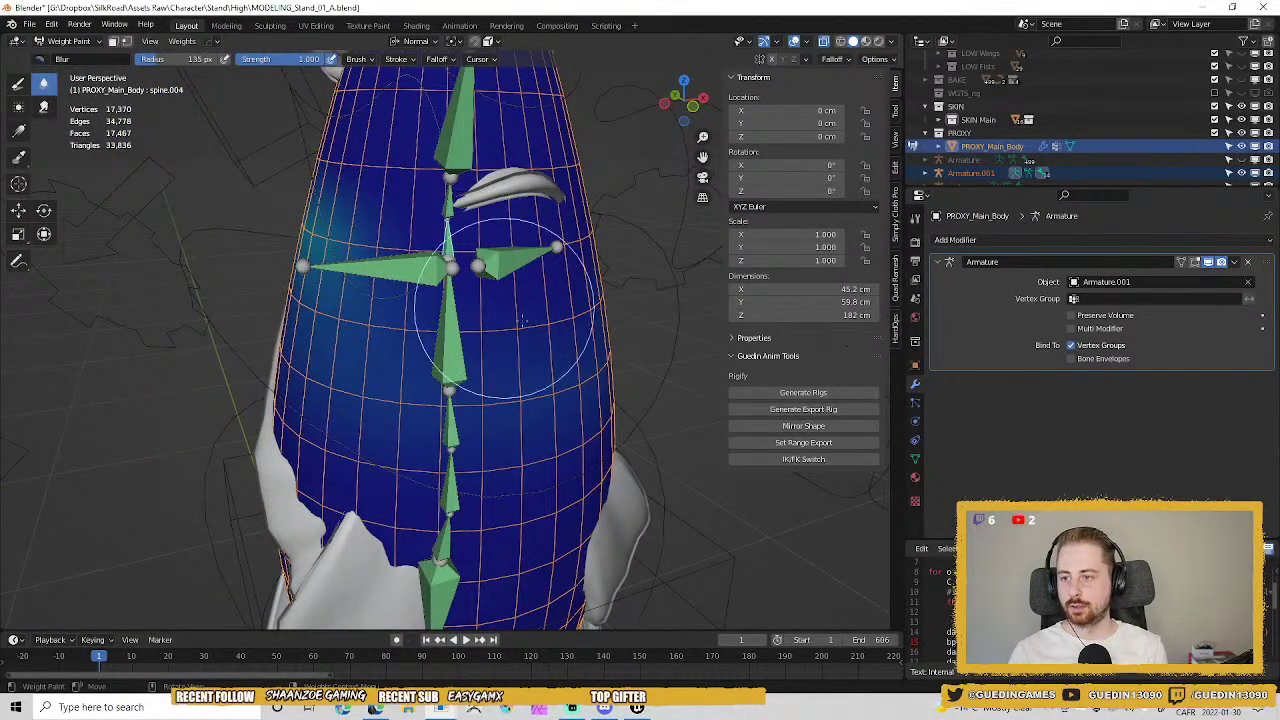
{"action": "left_click", "coordinate": [20, 86]}
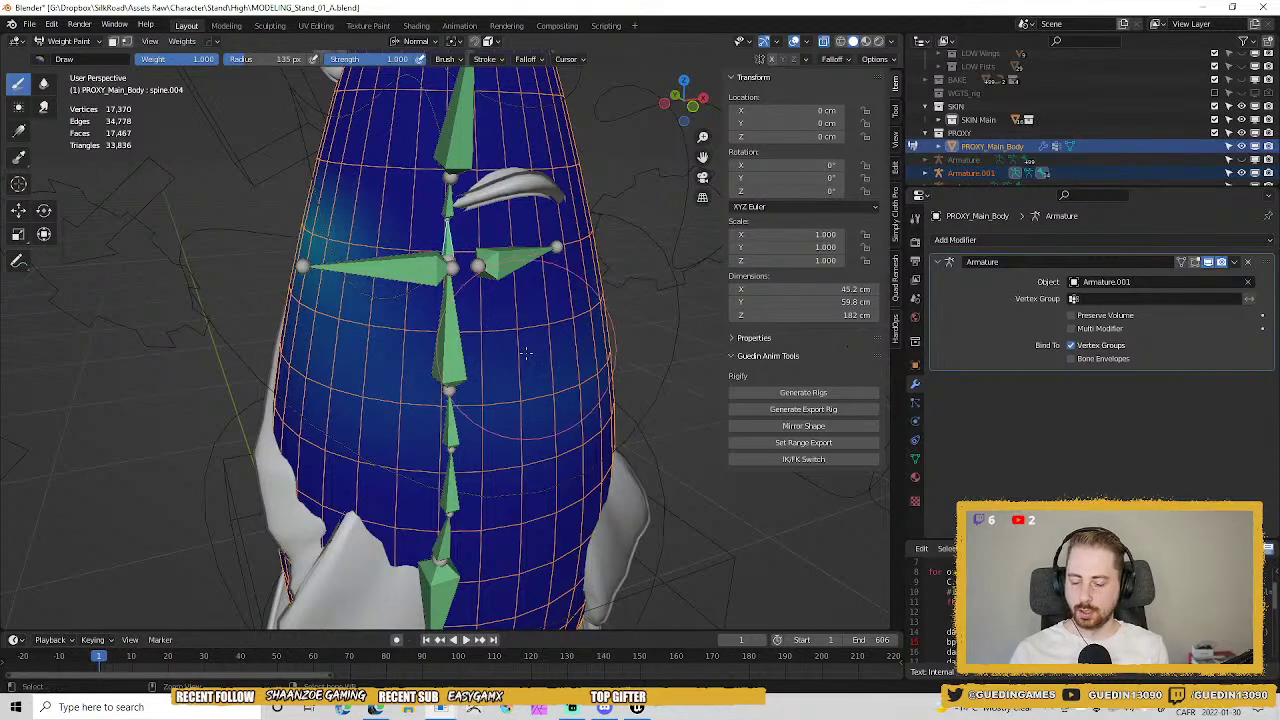
{"action": "key", "text": "ctrl+f"}
{"action": "left_click", "coordinate": [638, 358]}
{"action": "key", "text": "f"}
{"action": "left_click", "coordinate": [522, 378]}
{"action": "left_click_drag", "start_coordinate": [510, 380], "coordinate": [394, 440]}
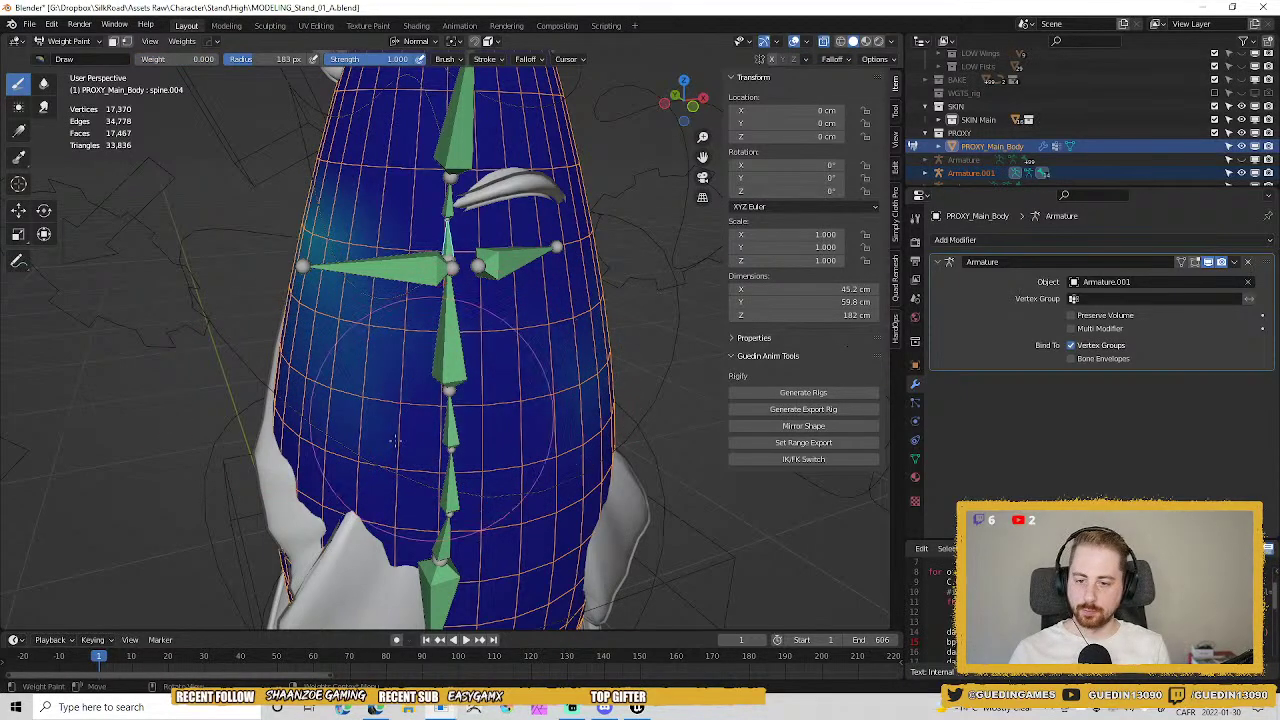
{"action": "mouse_move", "coordinate": [423, 410]}
{"action": "middle_mouse_down"}
{"action": "mouse_move", "coordinate": [470, 410]}
{"action": "mouse_move", "coordinate": [453, 408]}
{"action": "middle_mouse_up"}
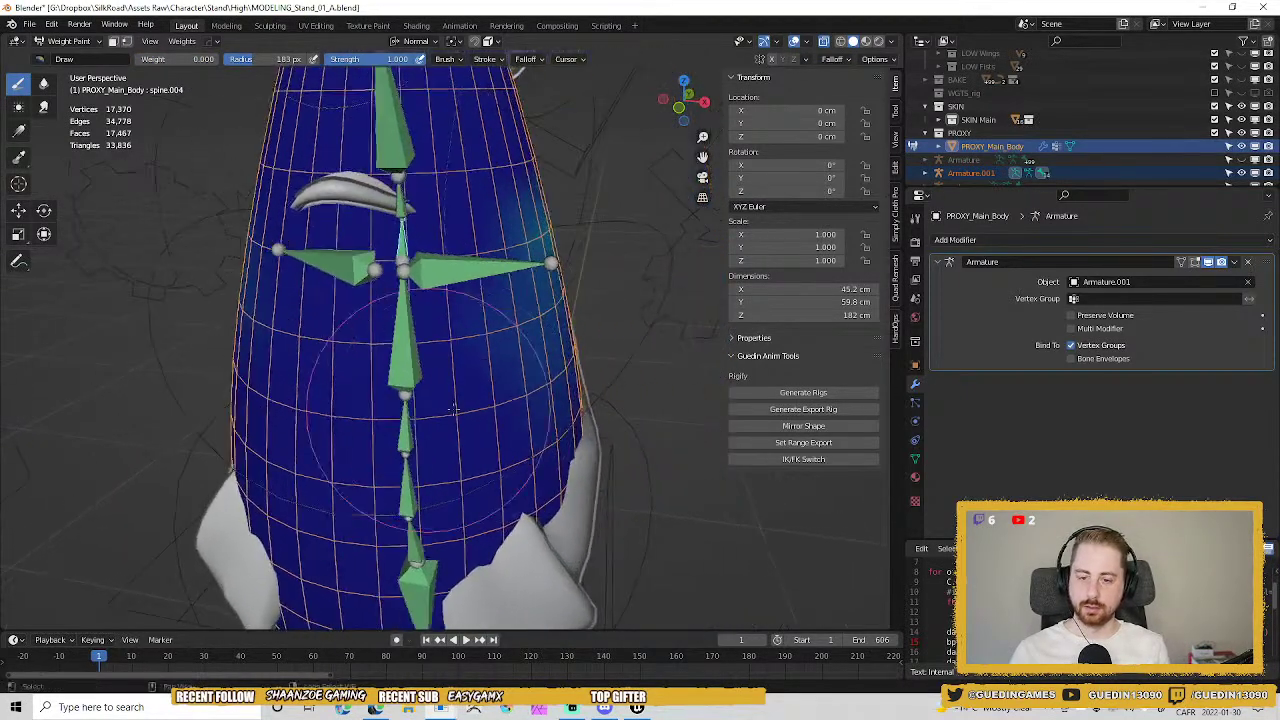
{"action": "middle_click_drag", "start_coordinate": [385, 445], "coordinate": [443, 418]}
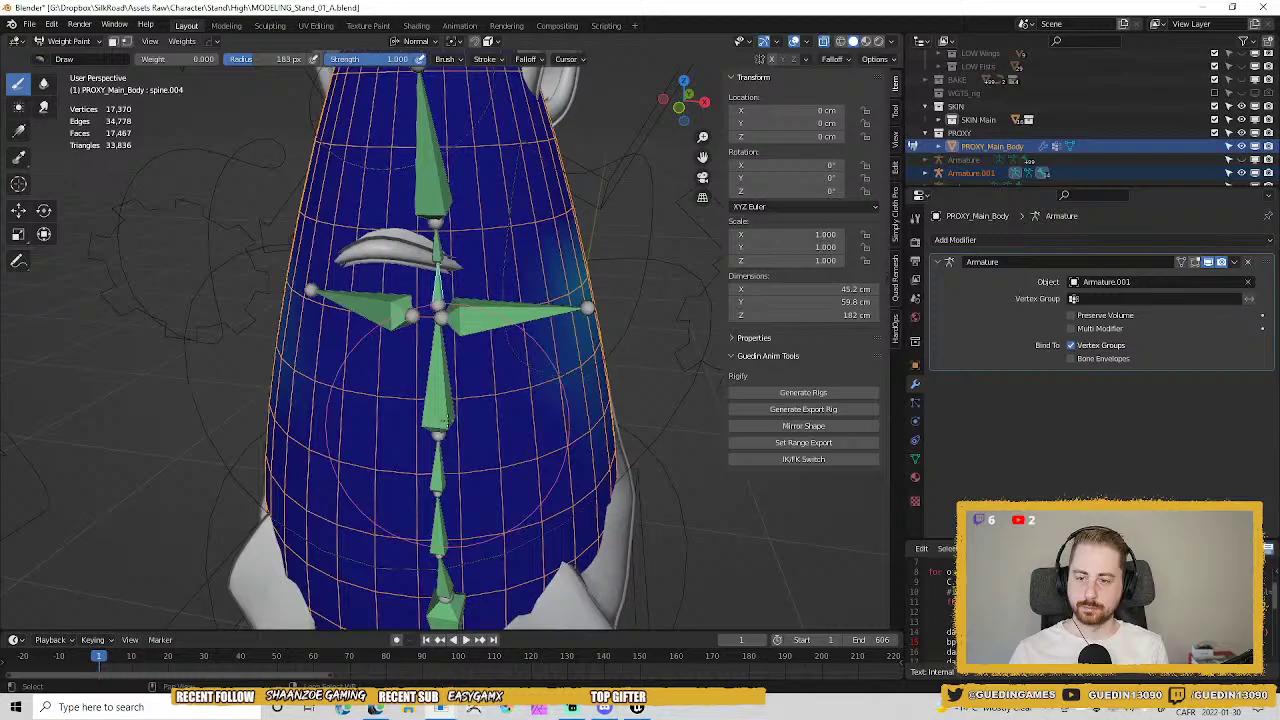
Select the spine.005 bone and mirror the proxy body's weights for all groups with Symmetrize enabled.
{"action": "left_click", "coordinate": [437, 258], "text": "ctrl"}
{"action": "middle_click_drag", "start_coordinate": [437, 258], "coordinate": [438, 485]}
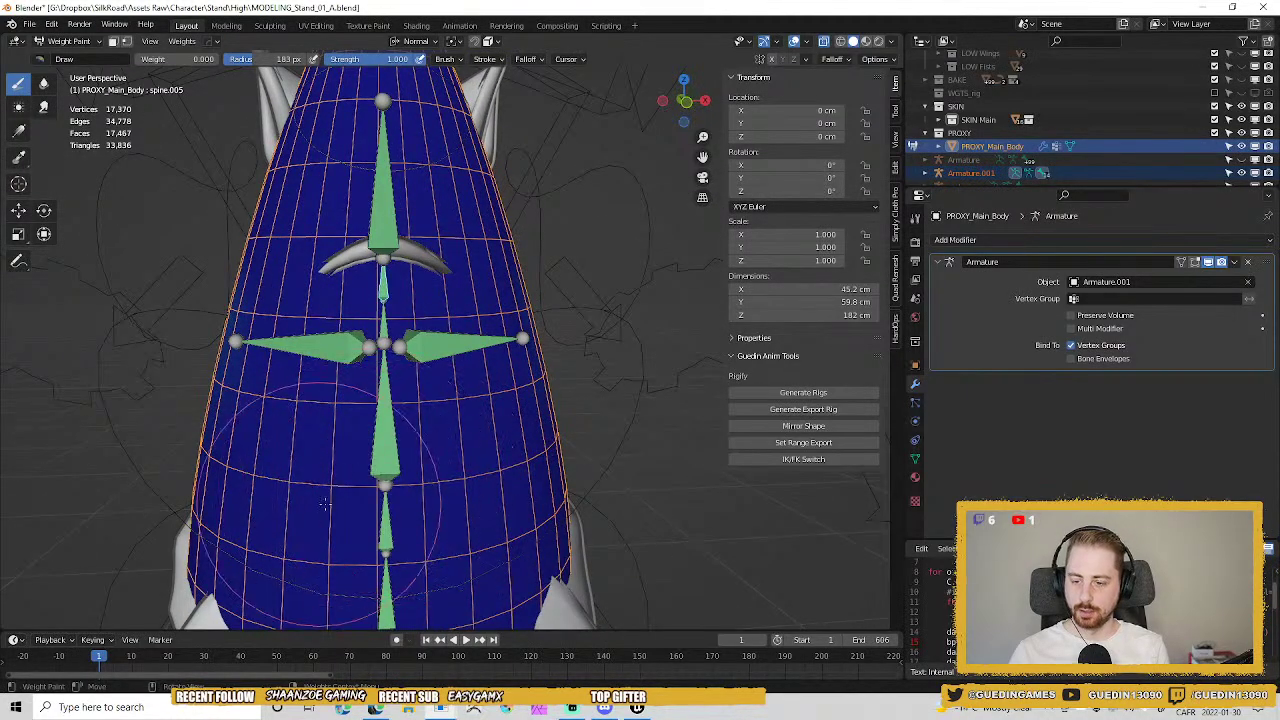
{"action": "mouse_move", "coordinate": [325, 505]}
{"action": "middle_mouse_down"}
{"action": "mouse_move", "coordinate": [460, 381]}
{"action": "mouse_move", "coordinate": [400, 419]}
{"action": "middle_mouse_up"}
{"action": "middle_click_drag", "start_coordinate": [210, 482], "coordinate": [234, 474]}
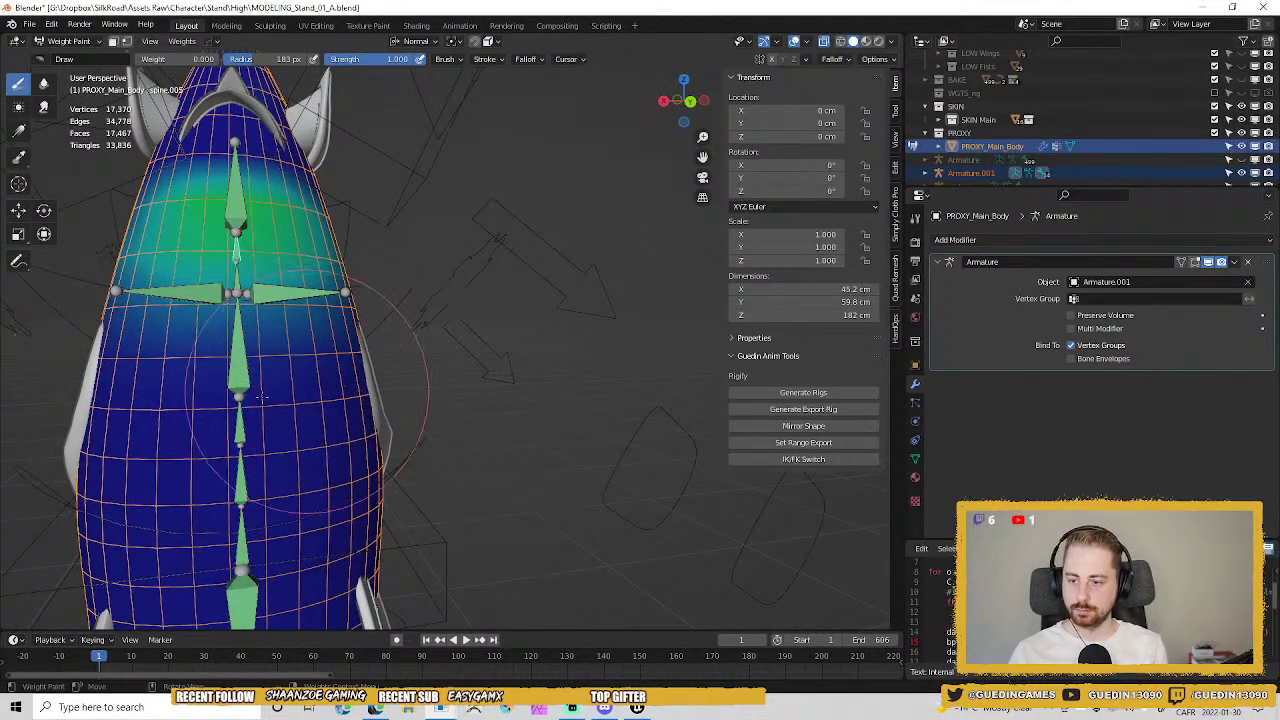
{"action": "middle_click_drag", "start_coordinate": [323, 350], "coordinate": [376, 390]}
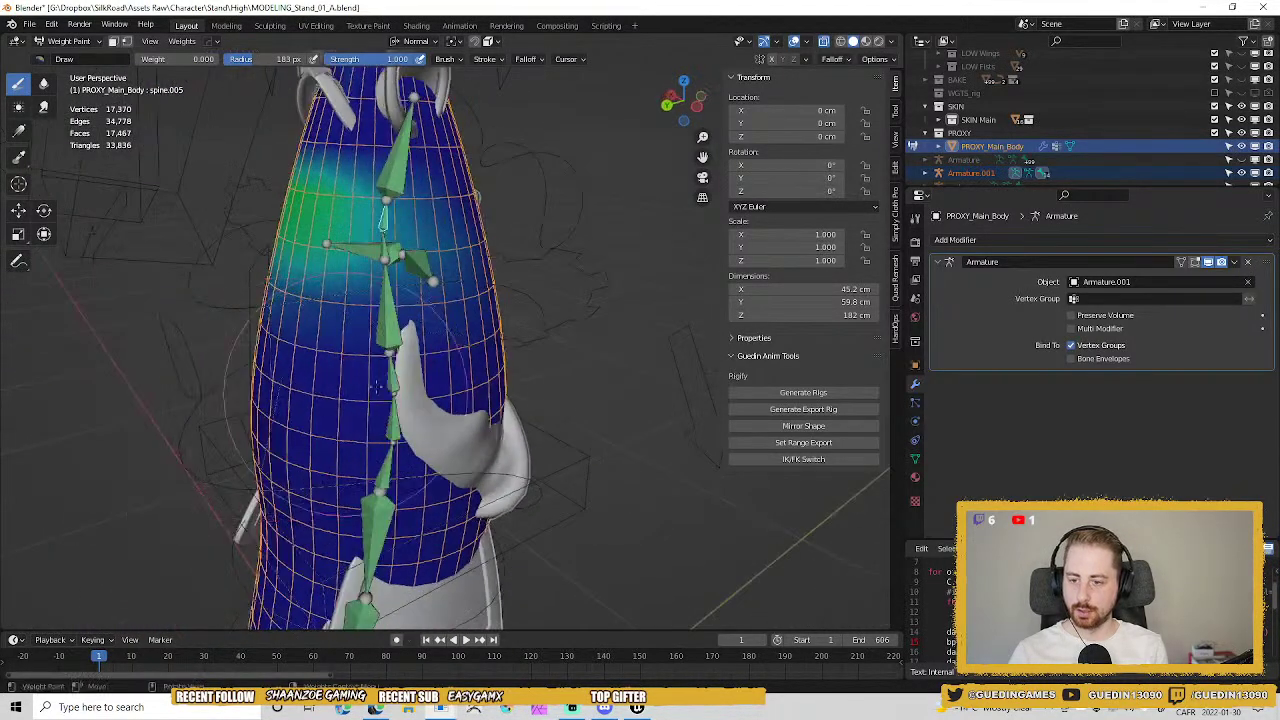
{"action": "key", "text": "w"}
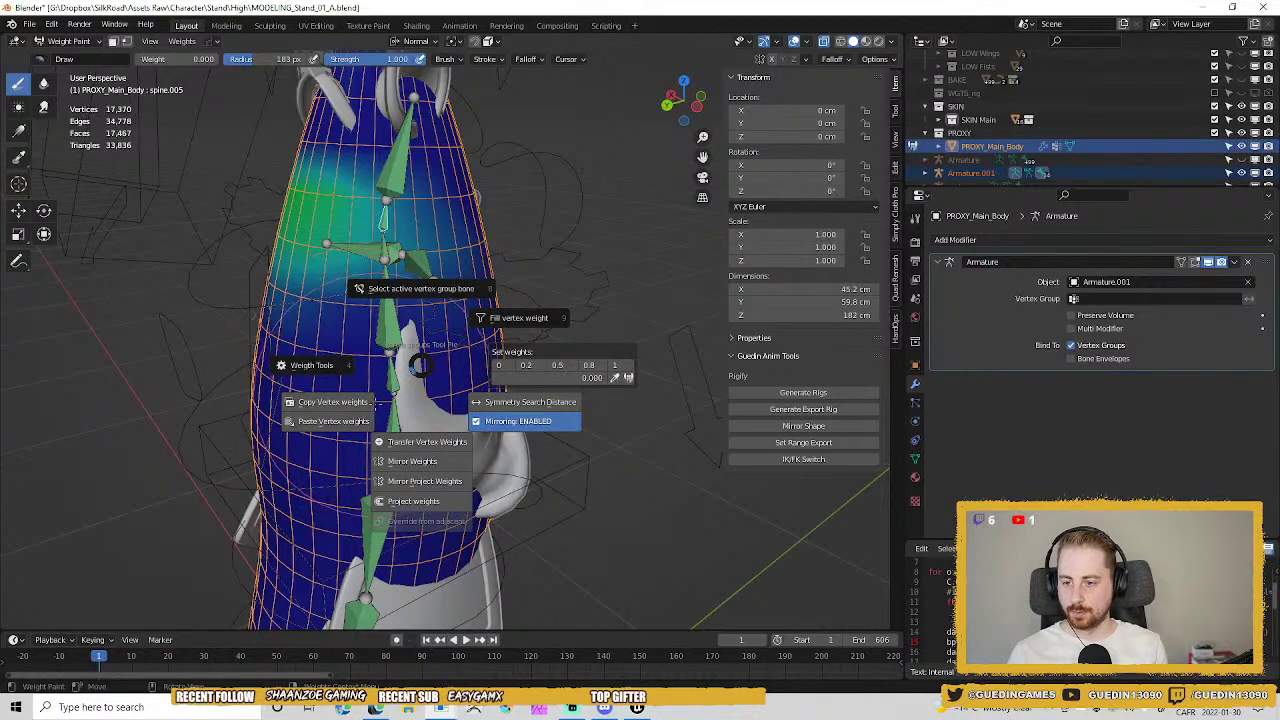
{"action": "left_click", "coordinate": [412, 461]}
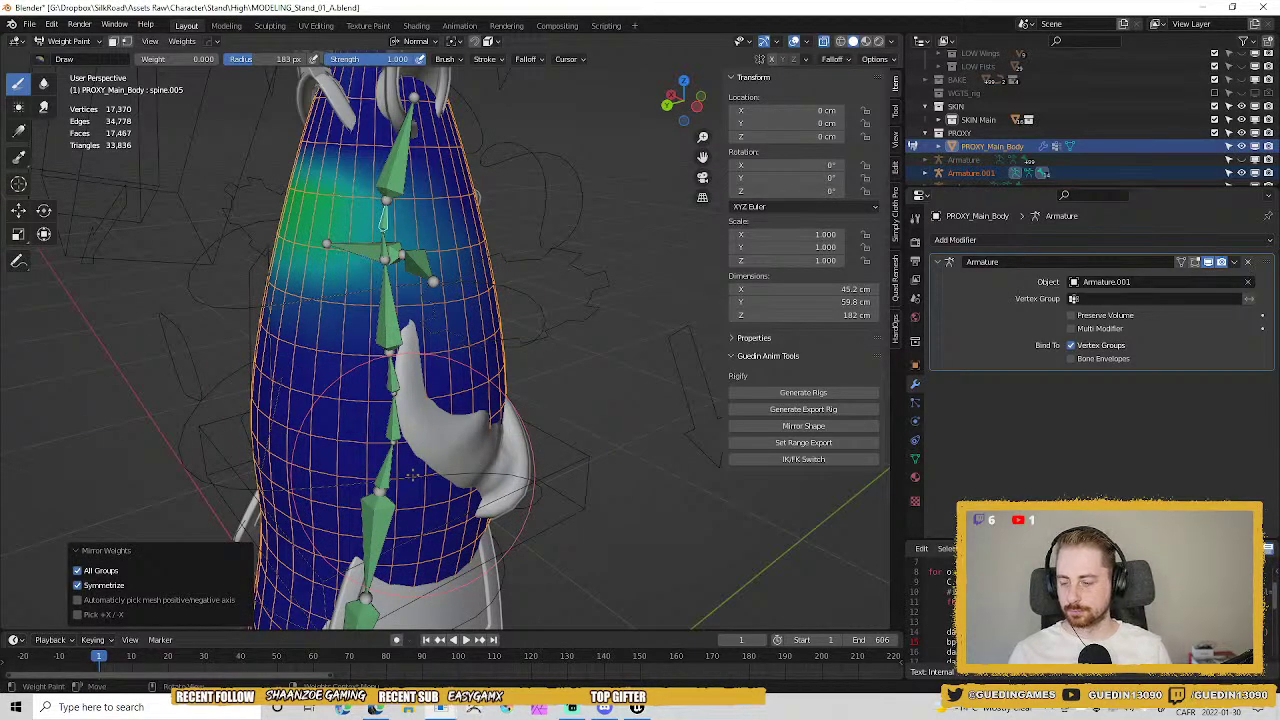
{"action": "left_click", "coordinate": [75, 573]}
Return to Object Mode with nothing selected and hide PROXY_Main_Body.
{"action": "middle_click_drag", "start_coordinate": [145, 430], "coordinate": [222, 410]}
{"action": "scroll", "coordinate": [171, 320], "scroll_direction": "down", "scroll_amount": 3}
{"action": "middle_click_drag", "start_coordinate": [171, 320], "coordinate": [309, 192], "text": "shift"}
{"action": "key", "text": "ctrl+Tab"}
{"action": "left_click", "coordinate": [290, 300]}
{"action": "mouse_move", "coordinate": [300, 302]}
{"action": "middle_mouse_down"}
{"action": "mouse_move", "coordinate": [171, 251]}
{"action": "mouse_move", "coordinate": [185, 290]}
{"action": "middle_mouse_up"}
{"action": "middle_click_drag", "start_coordinate": [485, 310], "coordinate": [456, 435], "text": "shift"}
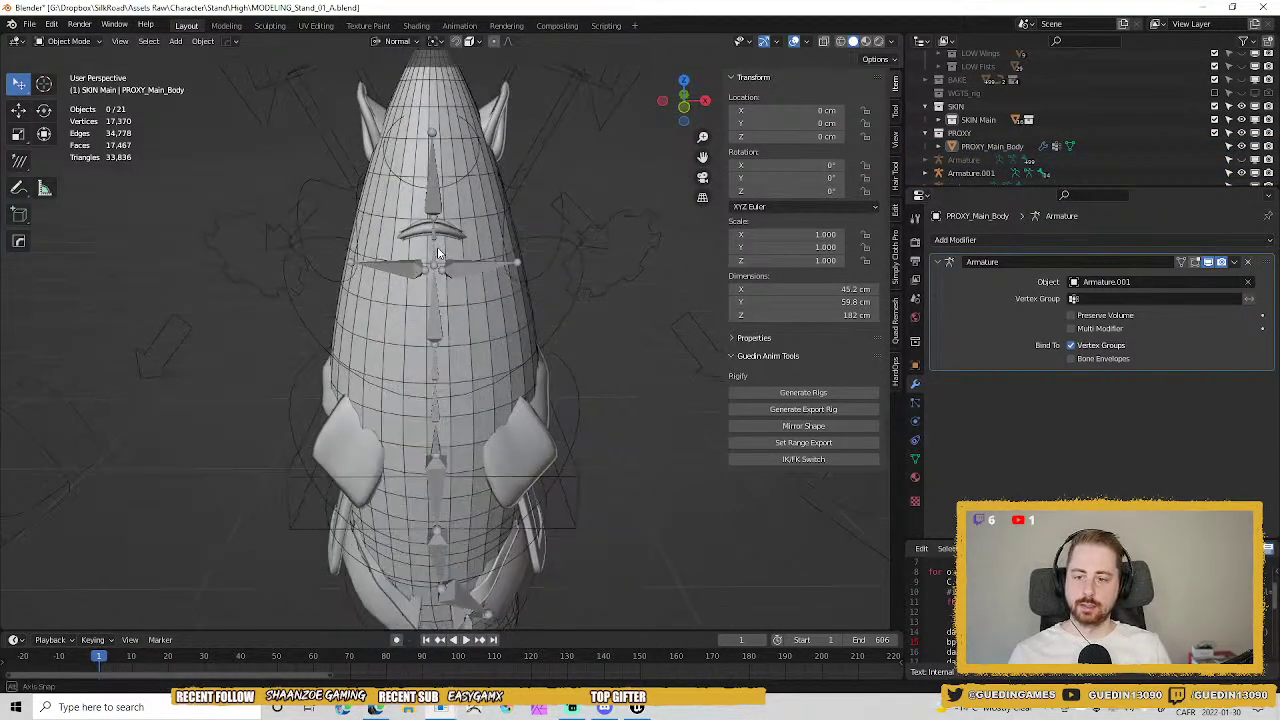
{"action": "middle_click_drag", "start_coordinate": [613, 259], "coordinate": [505, 273]}
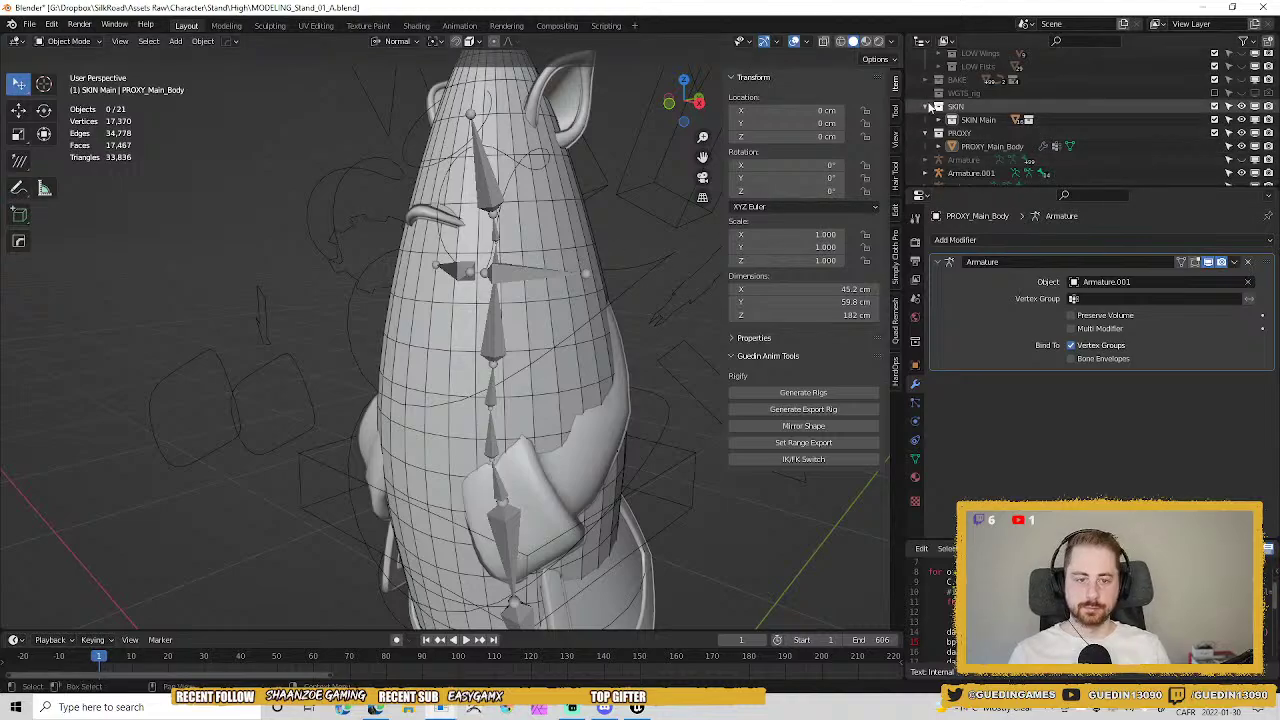
{"action": "left_click", "coordinate": [1242, 146]}
Check the armature data of Armature.001 and the modifiers of the head mesh Main01_low.009.
{"action": "left_click", "coordinate": [530, 265]}
{"action": "middle_click_drag", "start_coordinate": [430, 296], "coordinate": [547, 296]}
{"action": "left_click", "coordinate": [579, 184]}
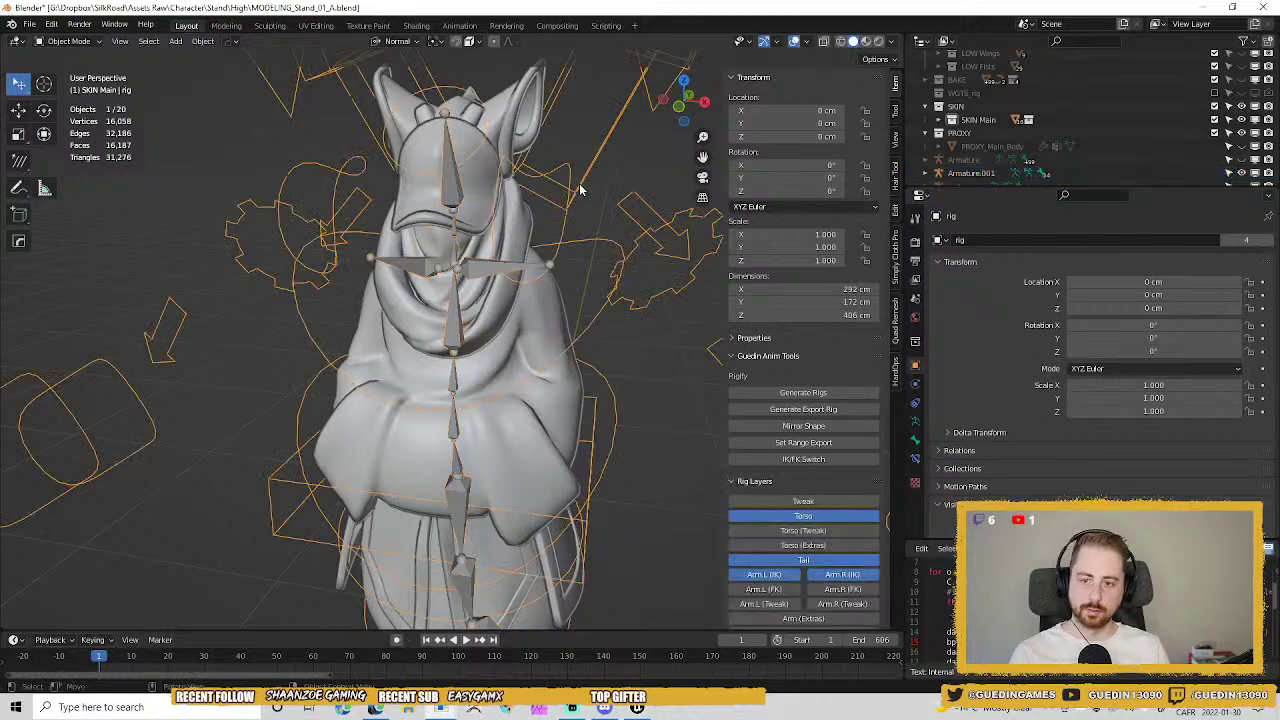
{"action": "left_click", "coordinate": [641, 140]}
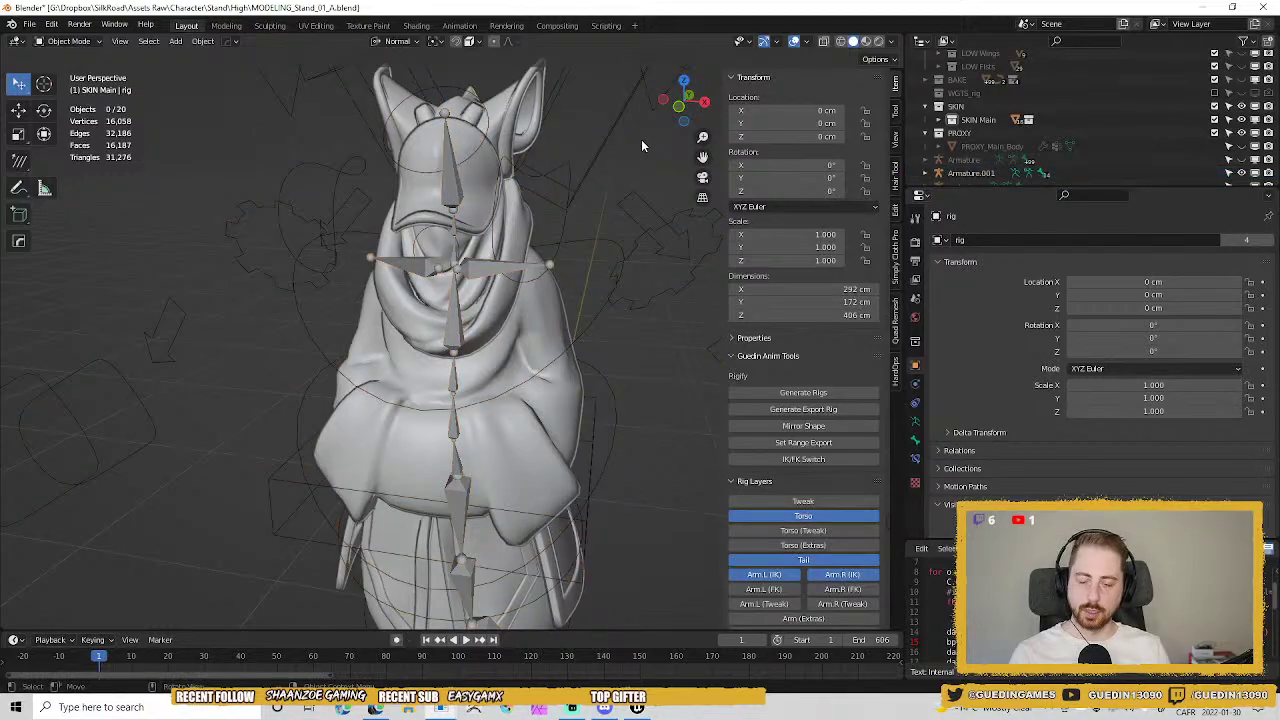
{"action": "left_click", "coordinate": [490, 272]}
{"action": "left_click", "coordinate": [914, 427]}
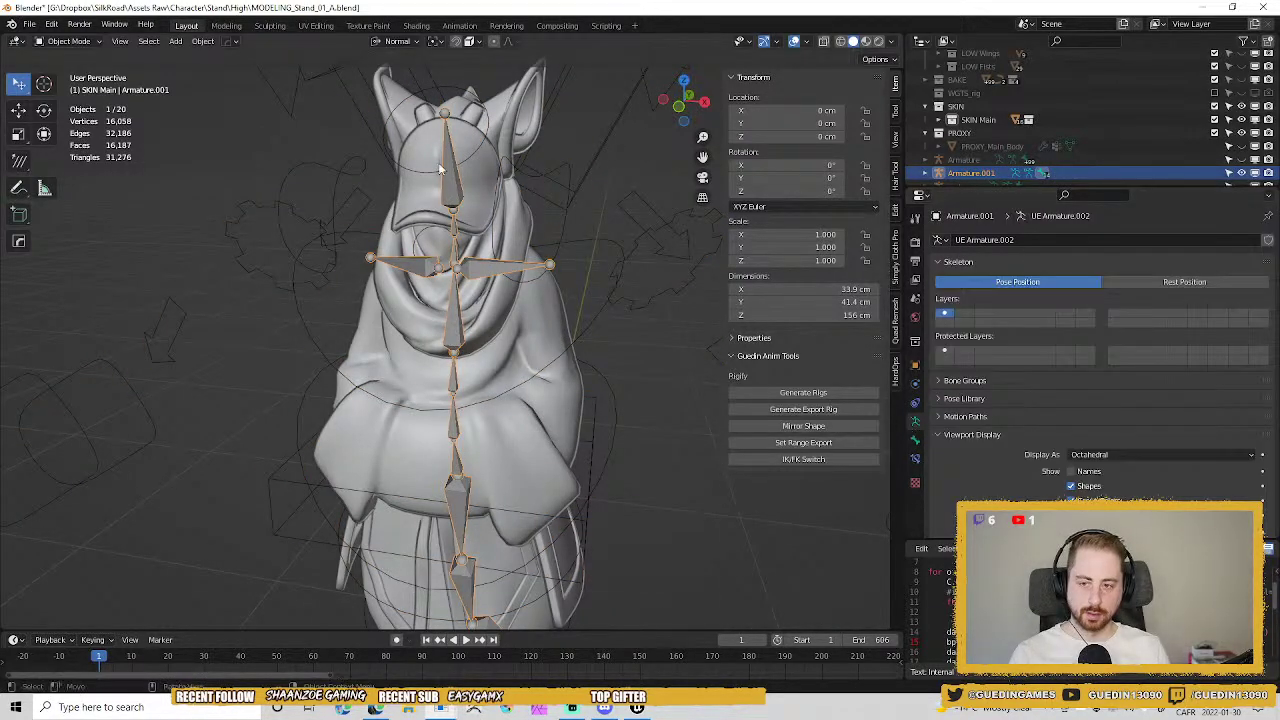
{"action": "left_click", "coordinate": [440, 168]}
{"action": "left_click", "coordinate": [914, 383]}
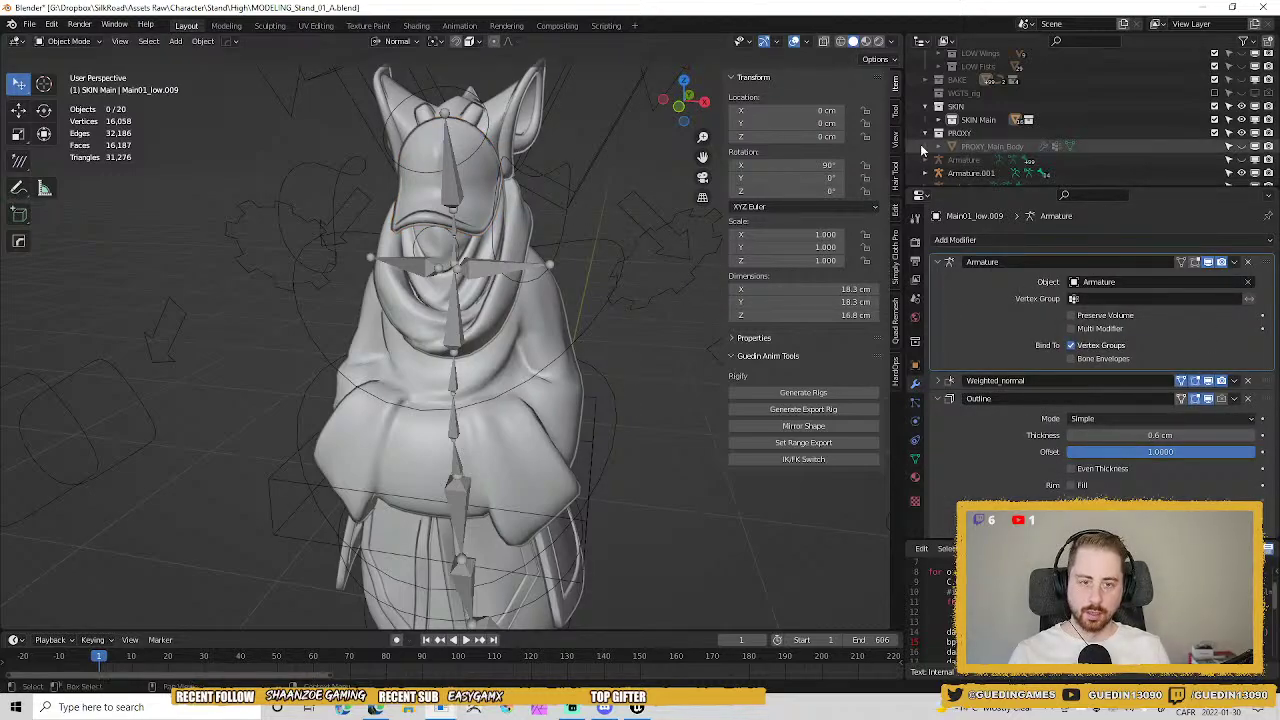
Select all objects in the SKIN Main collection and make Main01_low.005 the active object.
{"action": "right_click", "coordinate": [983, 119]}
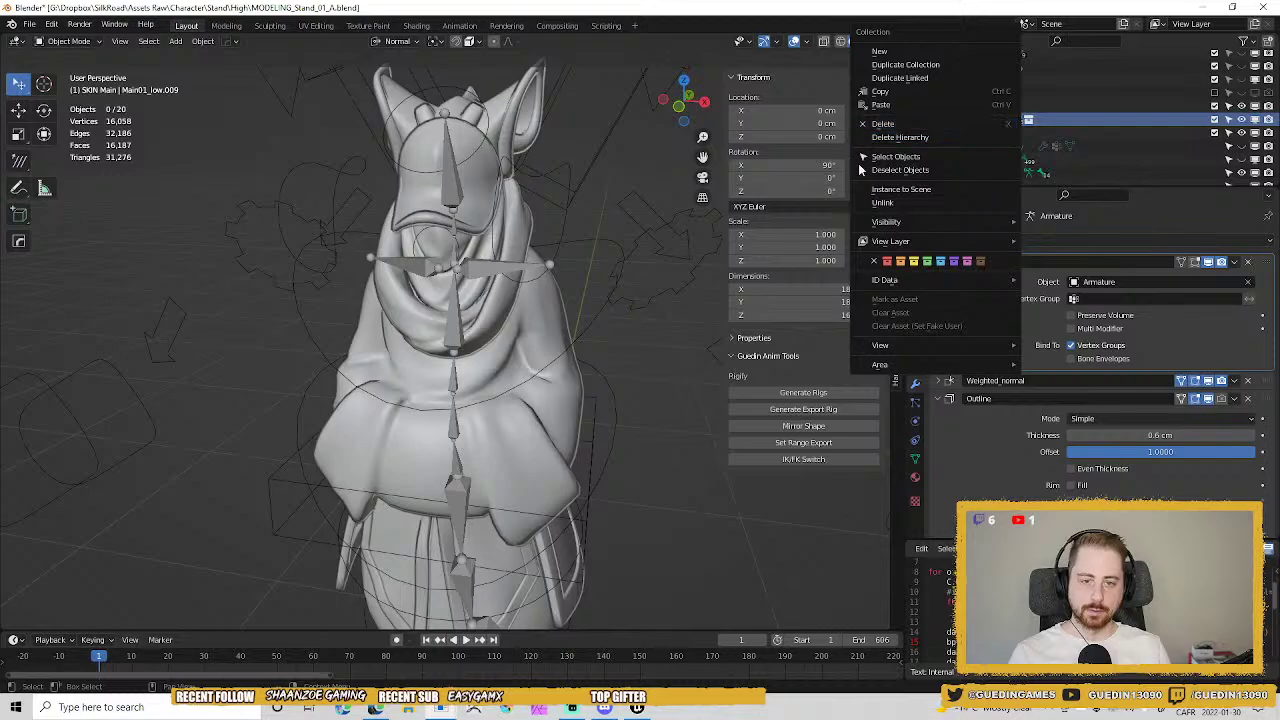
{"action": "left_click", "coordinate": [905, 158]}
{"action": "middle_click_drag", "start_coordinate": [634, 361], "coordinate": [610, 256], "text": "shift"}
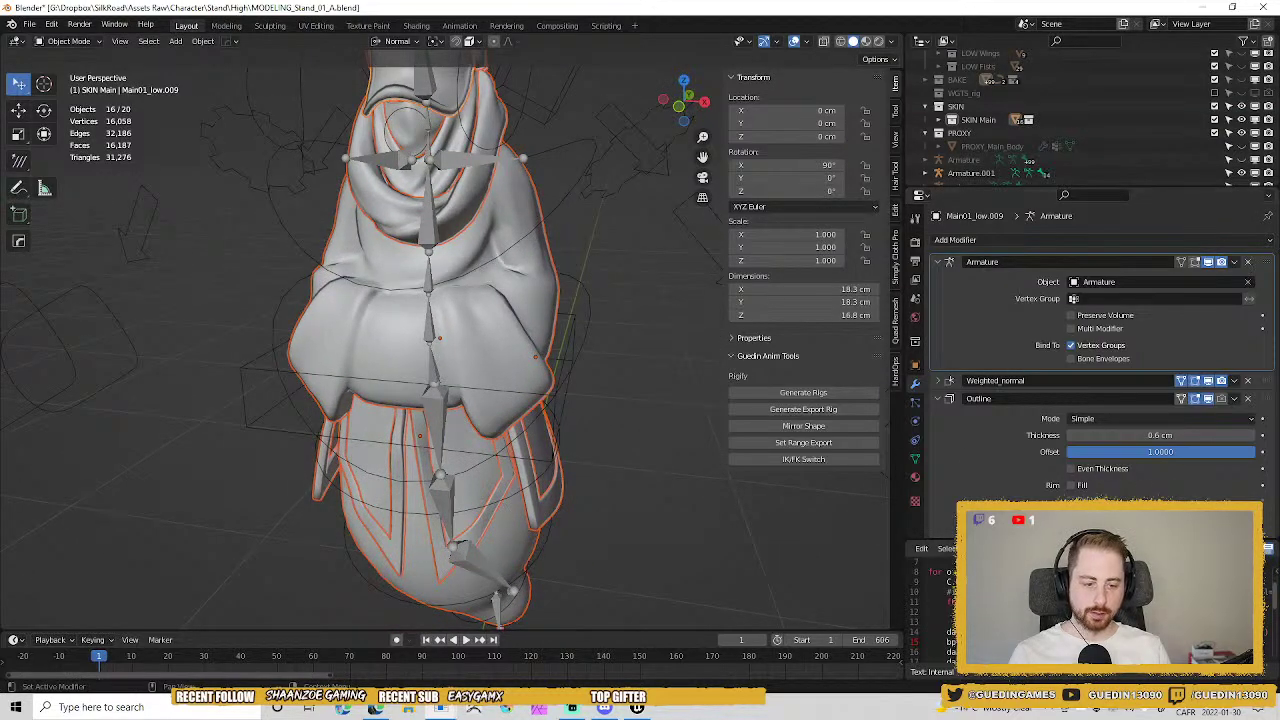
{"action": "left_click", "coordinate": [576, 284], "text": "shift"}
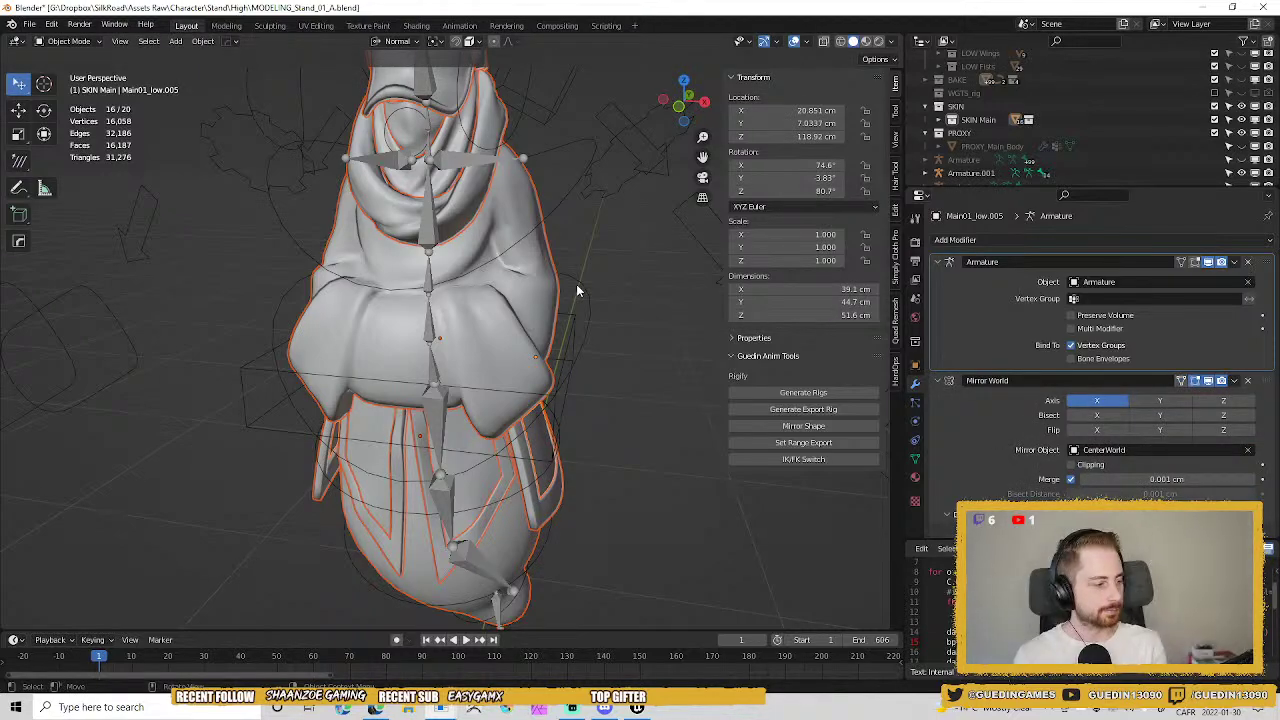
Select the rig alone, enter Pose Mode, and try rotating its chest control.
{"action": "scroll", "coordinate": [576, 284], "scroll_direction": "down", "scroll_amount": 4}
{"action": "scroll", "coordinate": [582, 300], "scroll_direction": "up", "scroll_amount": 3}
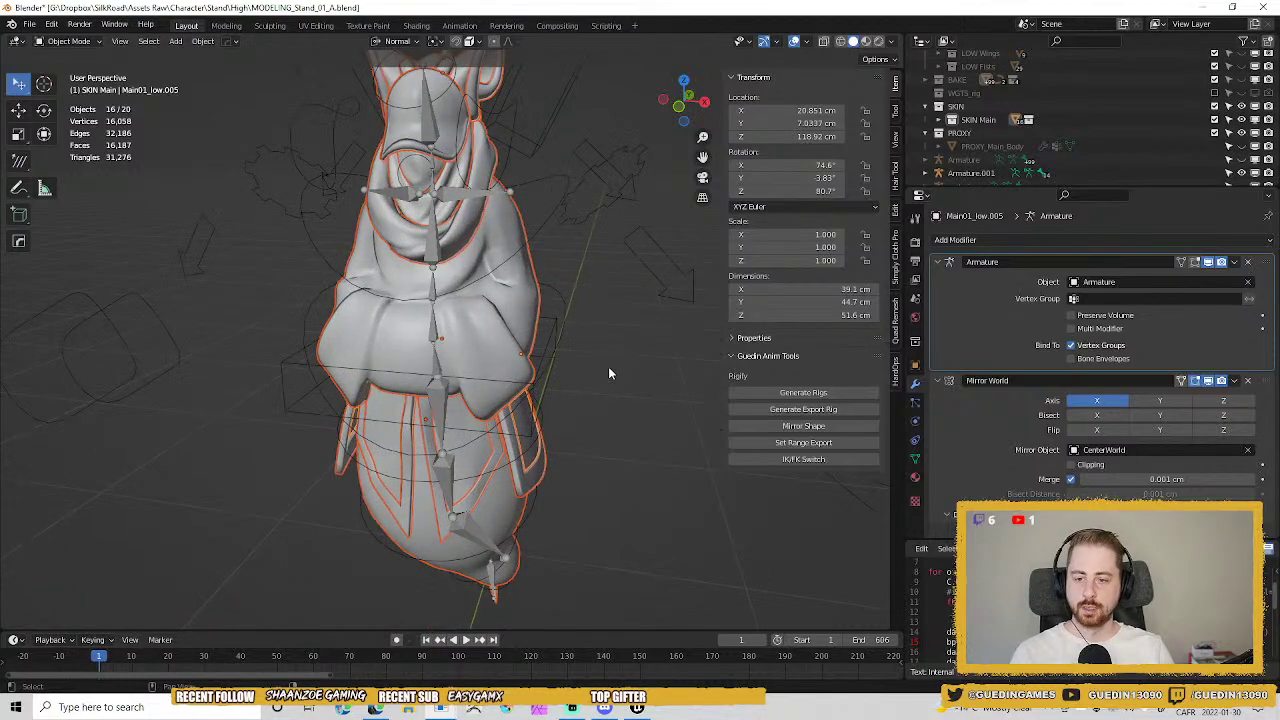
{"action": "left_click", "coordinate": [554, 214]}
{"action": "key", "text": "ctrl+Tab"}
{"action": "left_click", "coordinate": [554, 214]}
{"action": "middle_click_drag", "start_coordinate": [550, 258], "coordinate": [578, 248]}
{"action": "key", "text": "r"}
{"action": "key", "text": "Escape"}
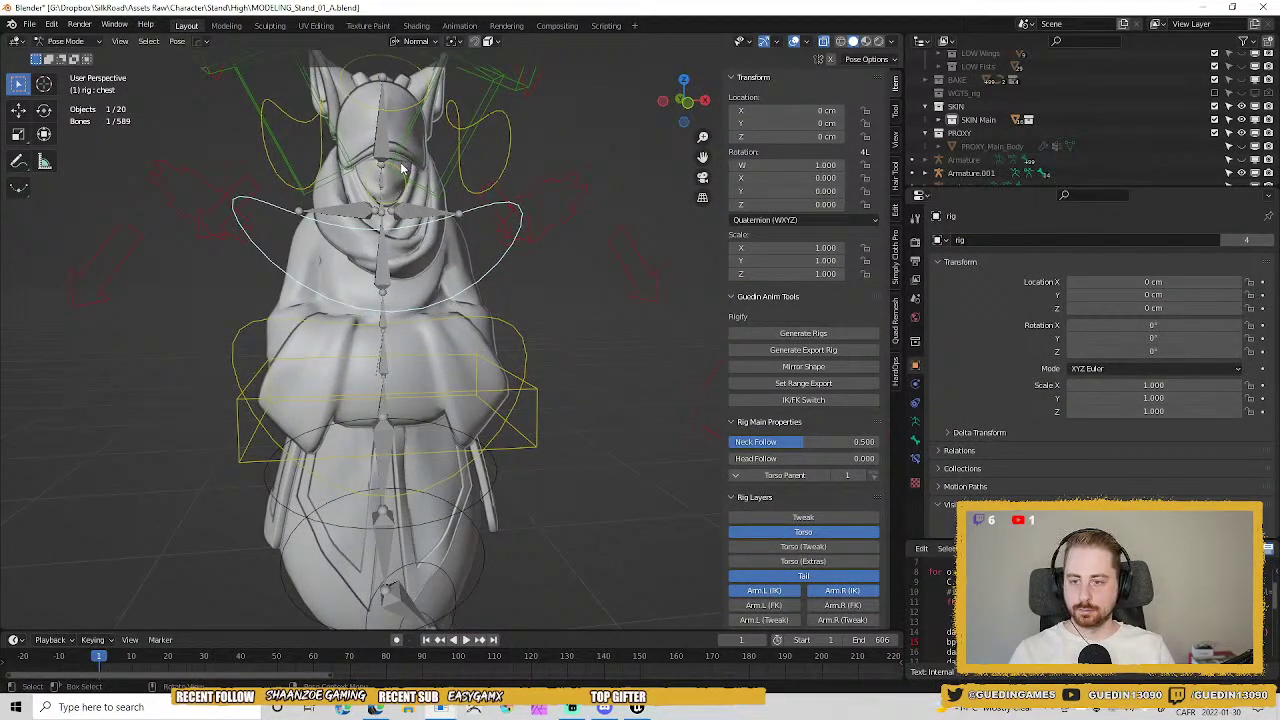
Rotate the rig's neck control by -29.7° about the view axis and inspect the skin's deformation from front and back.
{"action": "left_click", "coordinate": [401, 170]}
{"action": "key", "text": "r"}
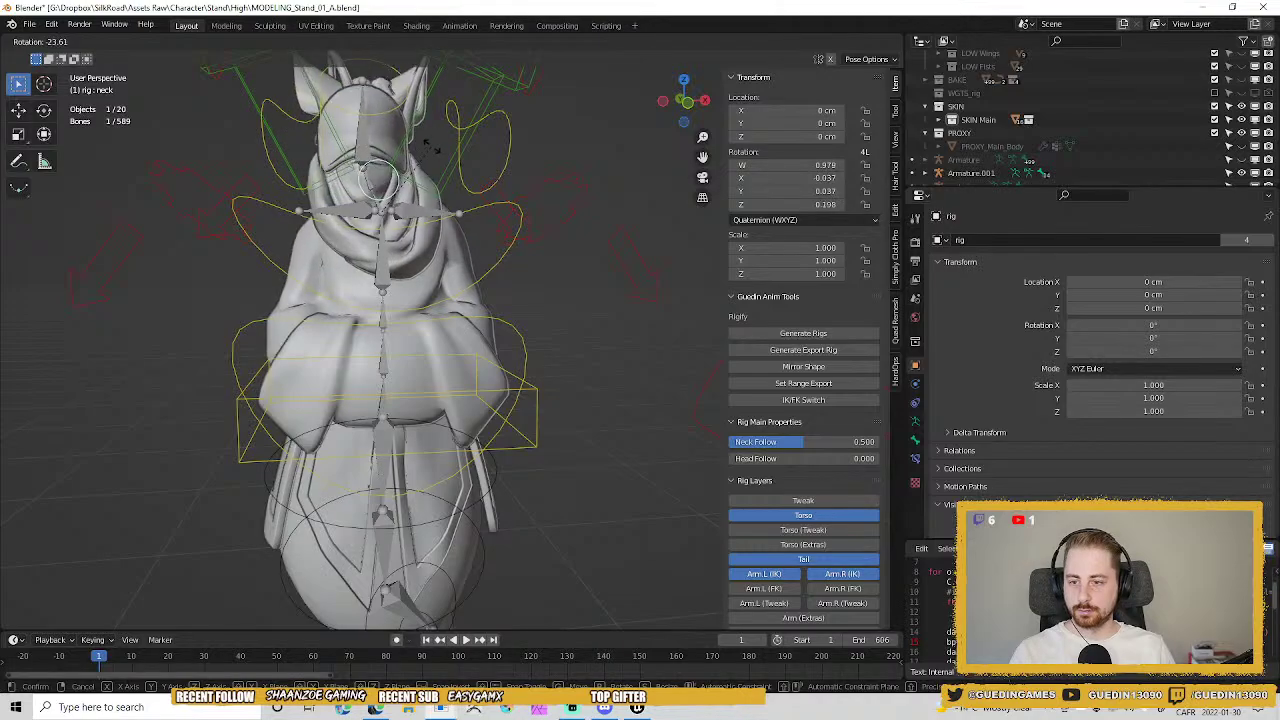
{"action": "left_click", "coordinate": [436, 151]}
{"action": "middle_click_drag", "start_coordinate": [438, 154], "coordinate": [360, 289]}
{"action": "key", "text": "r"}
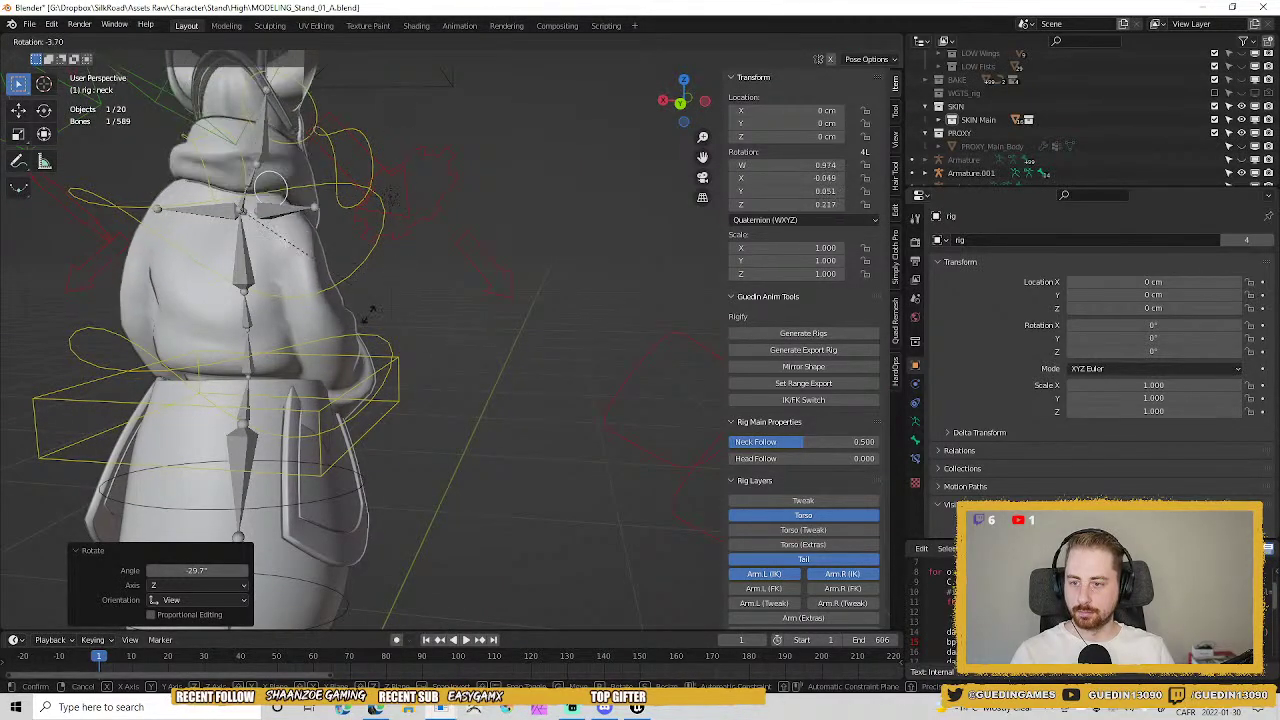
{"action": "right_click", "coordinate": [371, 143]}
{"action": "middle_click_drag", "start_coordinate": [365, 165], "coordinate": [70, 200]}
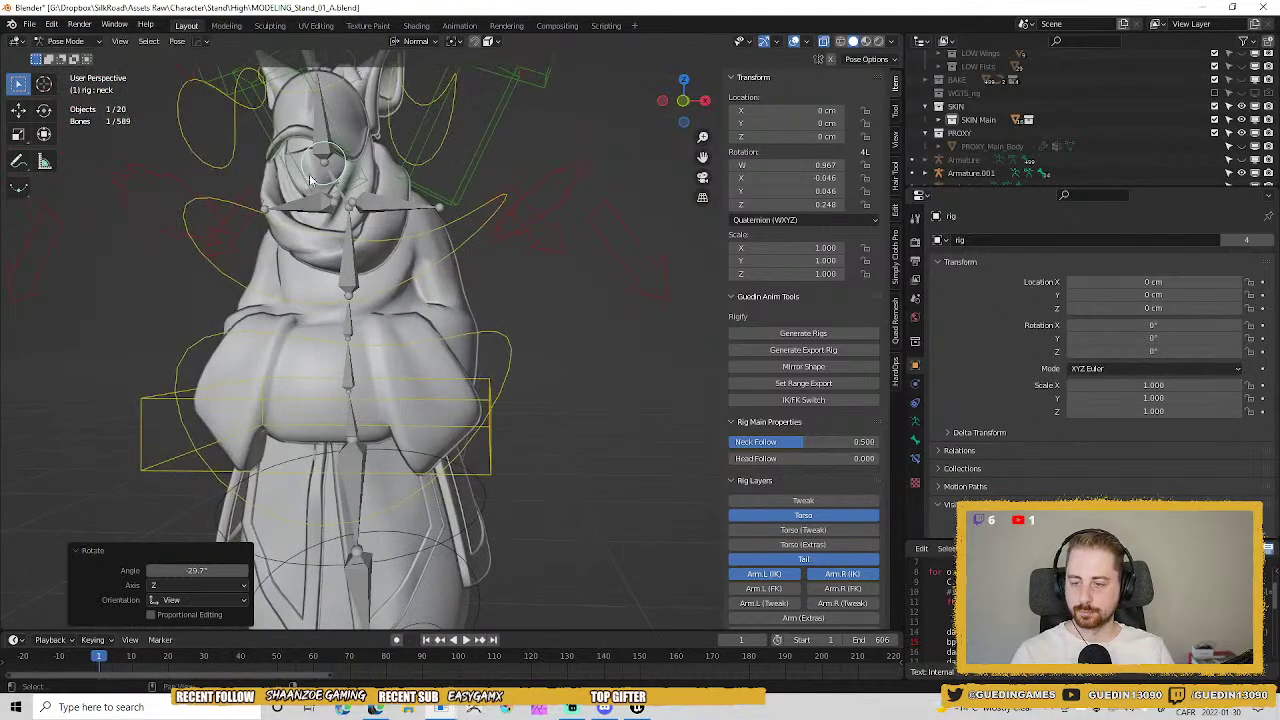
{"action": "middle_click_drag", "start_coordinate": [310, 180], "coordinate": [430, 303]}
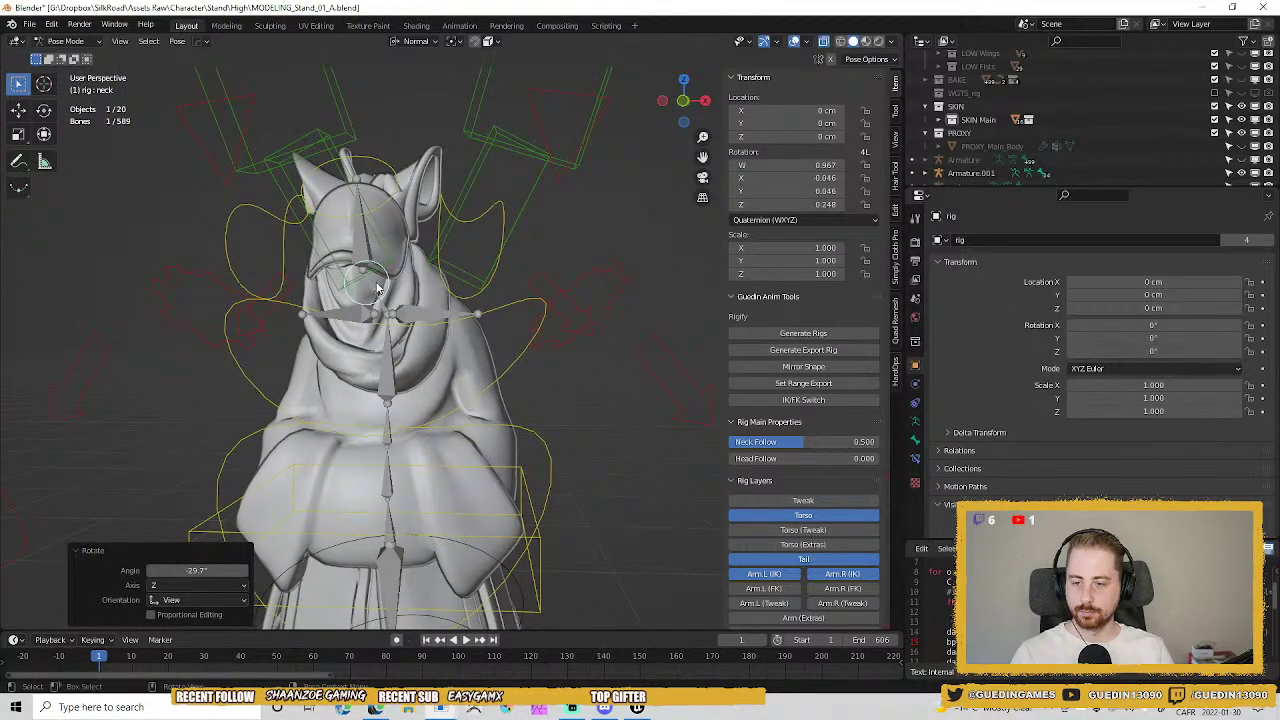
Clear the rotation of all visible rig controls and deselect them.
{"action": "left_click", "coordinate": [373, 187], "text": "shift"}
{"action": "key", "text": "a"}
{"action": "key", "text": "alt+r"}
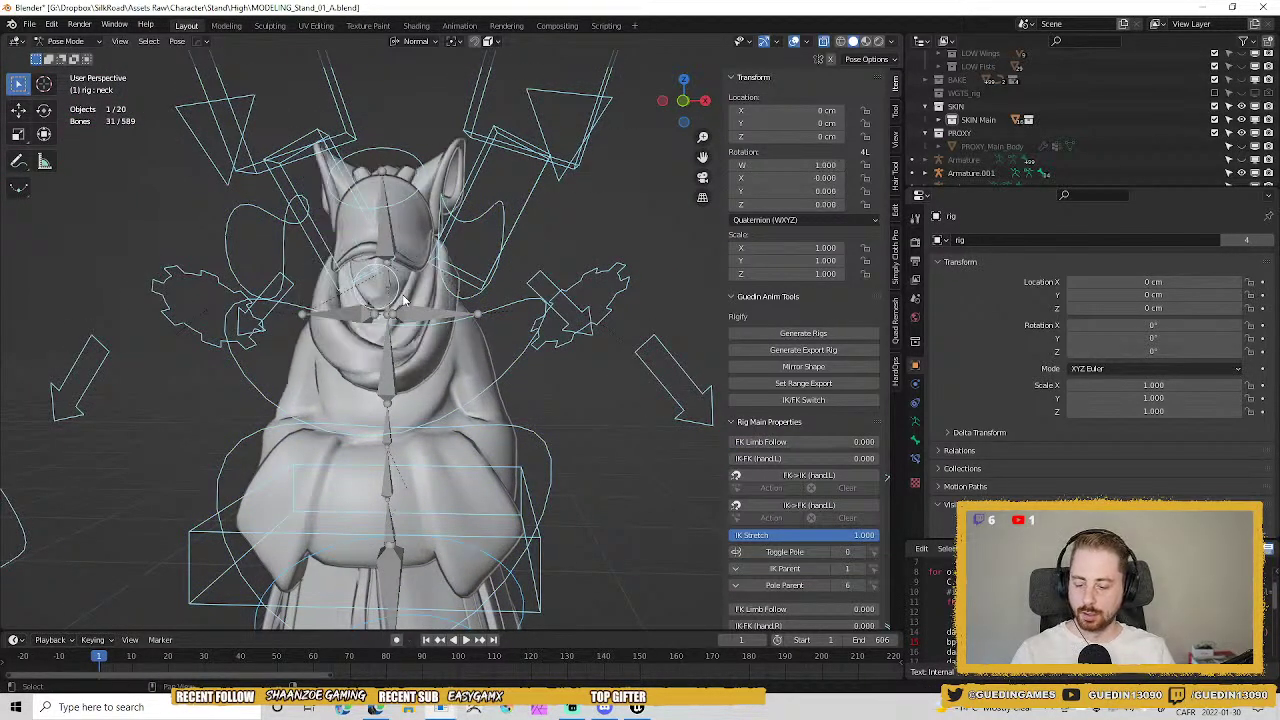
{"action": "key", "text": "alt+a"}
{"action": "middle_click_drag", "start_coordinate": [421, 388], "coordinate": [445, 250]}
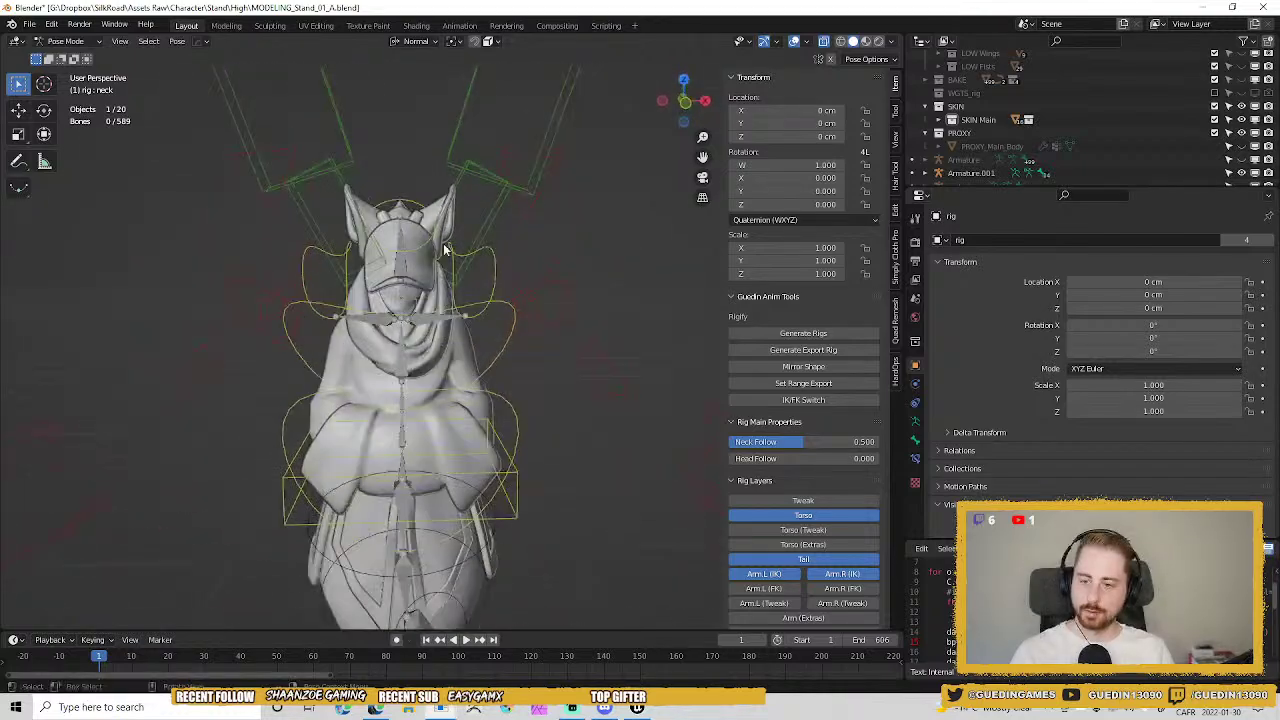
Pose the rig's head control with trackball rotations from two view angles to test the scarf's deformation.
{"action": "left_click", "coordinate": [431, 205]}
{"action": "middle_click_drag", "start_coordinate": [431, 207], "coordinate": [443, 286]}
{"action": "key", "text": "r"}
{"action": "key", "text": "r"}
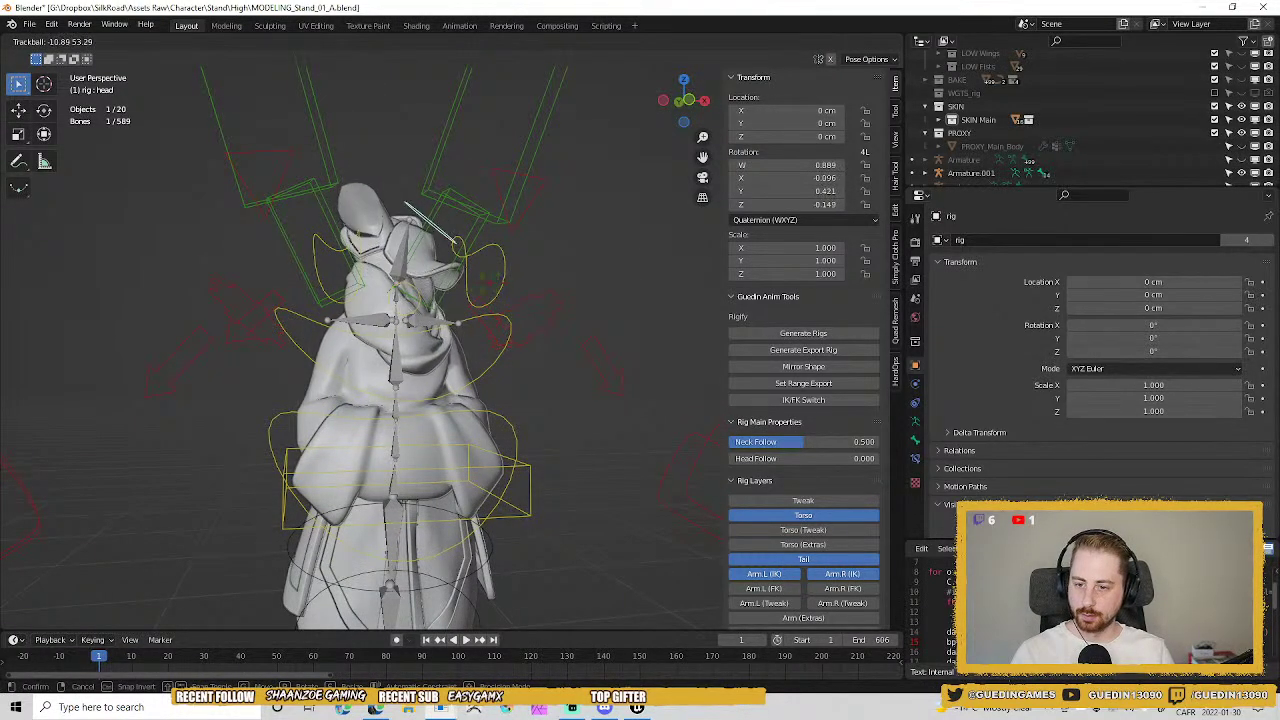
{"action": "key", "text": "Return"}
{"action": "middle_click_drag", "start_coordinate": [300, 340], "coordinate": [462, 355]}
{"action": "key", "text": "r"}
{"action": "key", "text": "r"}
{"action": "left_click", "coordinate": [513, 322]}
Return the rig to Object Mode and enter Edit Mode on the scarf mesh Main01_low.011.
{"action": "key", "text": "ctrl+Tab"}
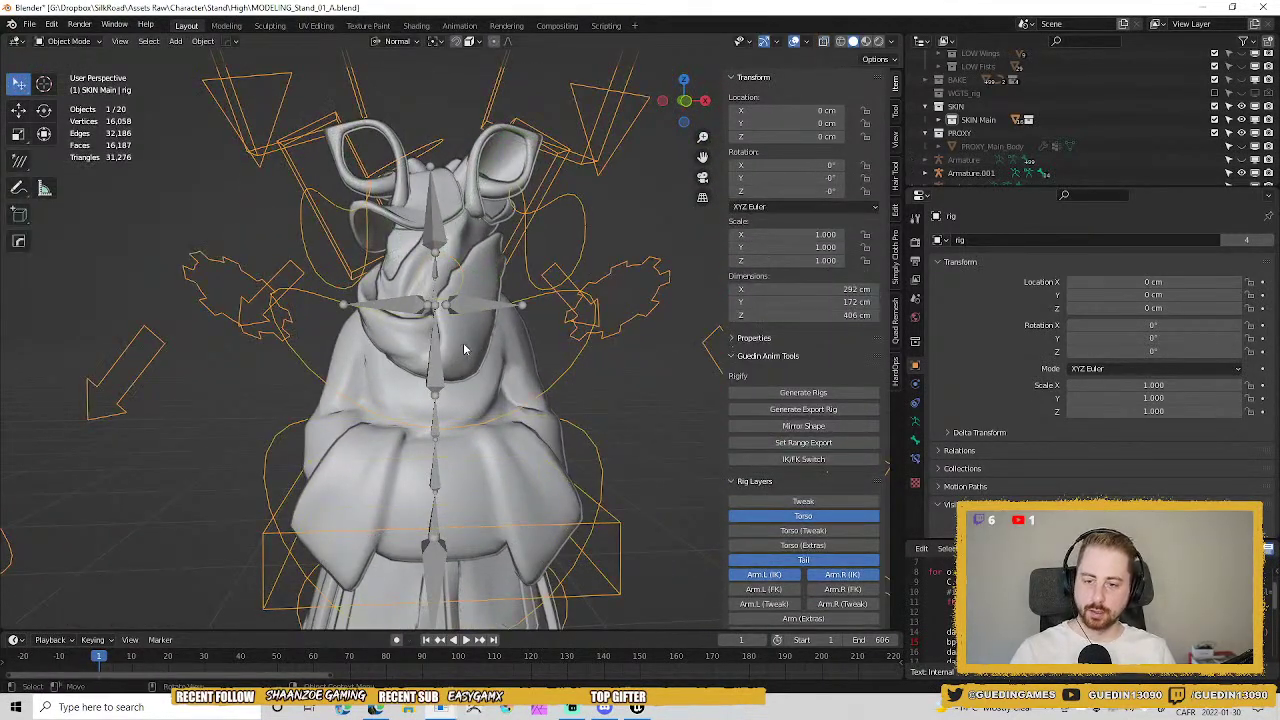
{"action": "left_click", "coordinate": [463, 342]}
{"action": "key", "text": "Tab"}
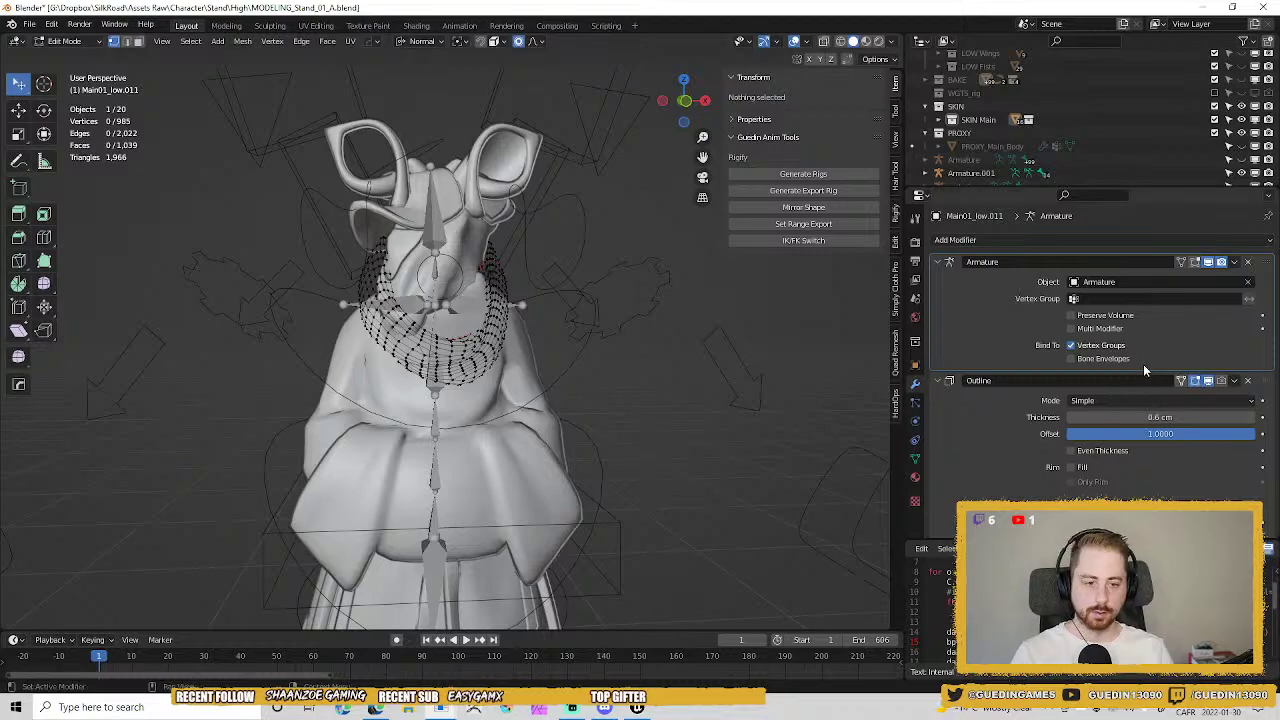
Show the scarf's Armature modifier deformation in Edit Mode and on the editing cage, with the Outline modifier collapsed.
{"action": "left_click", "coordinate": [936, 381]}
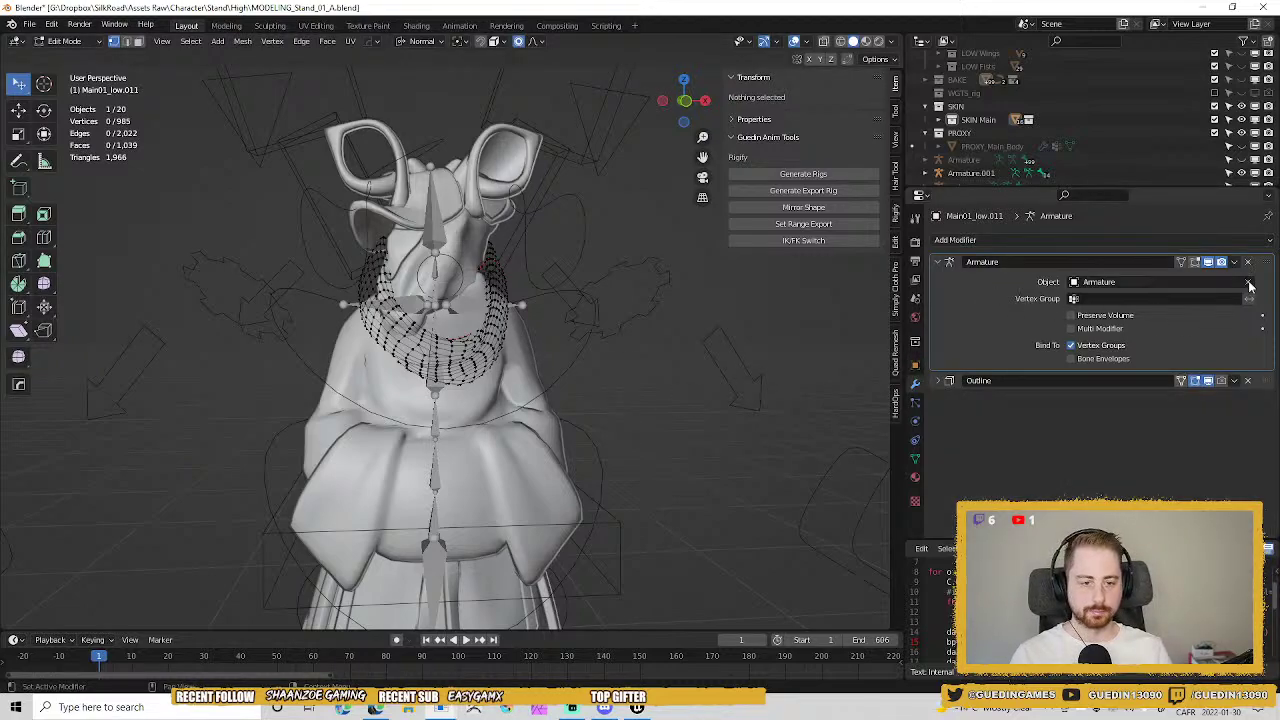
{"action": "left_click", "coordinate": [1196, 263]}
{"action": "left_click", "coordinate": [1181, 263]}
{"action": "middle_click_drag", "start_coordinate": [545, 385], "coordinate": [502, 414]}
{"action": "scroll", "coordinate": [485, 405], "scroll_direction": "up", "scroll_amount": 3}
{"action": "key", "text": "z"}
{"action": "left_click", "coordinate": [494, 478]}
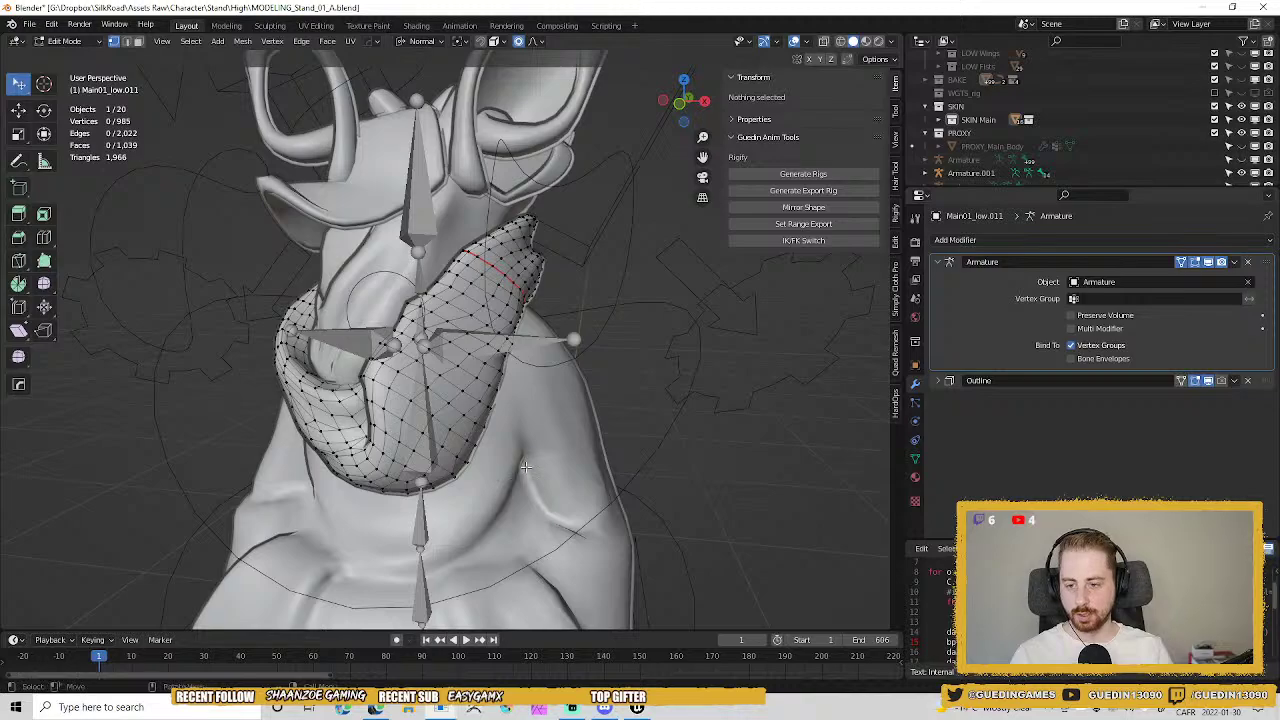
Select all vertices of the scarf mesh and return it to Object Mode.
{"action": "key", "text": "a"}
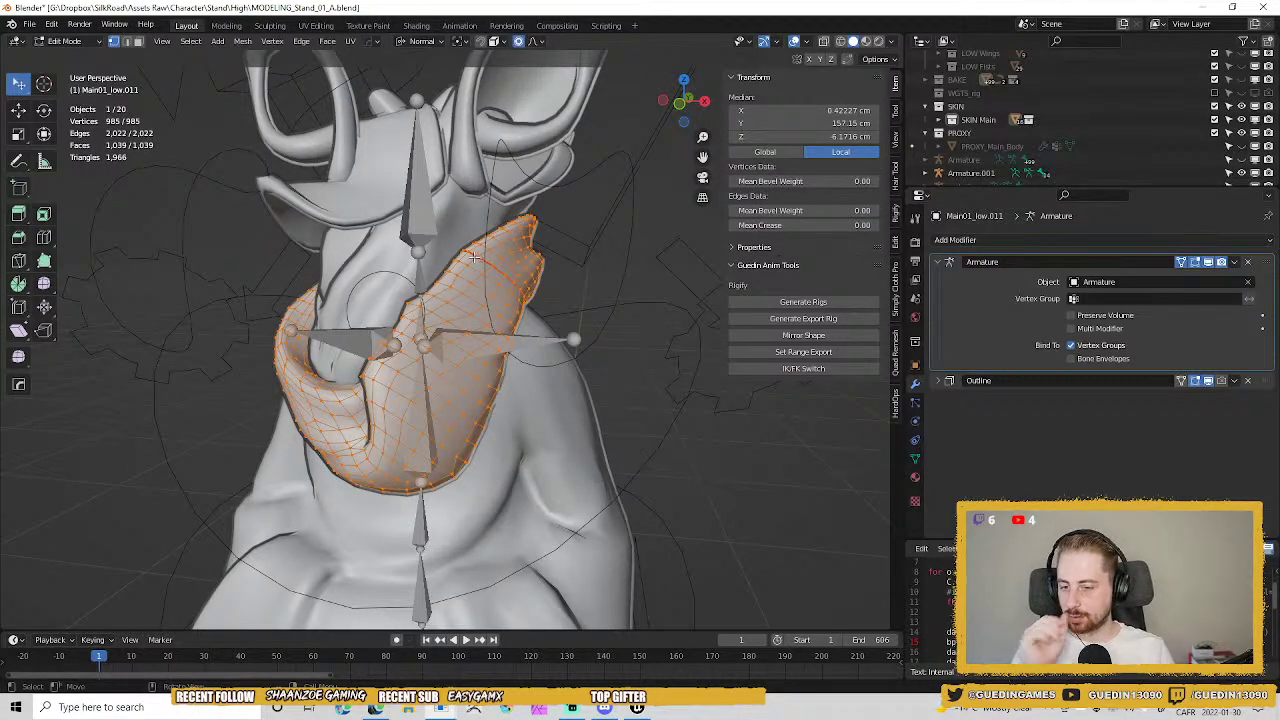
{"action": "key", "text": "Tab"}
{"action": "left_click", "coordinate": [418, 195]}
{"action": "left_click", "coordinate": [542, 408], "text": "shift"}
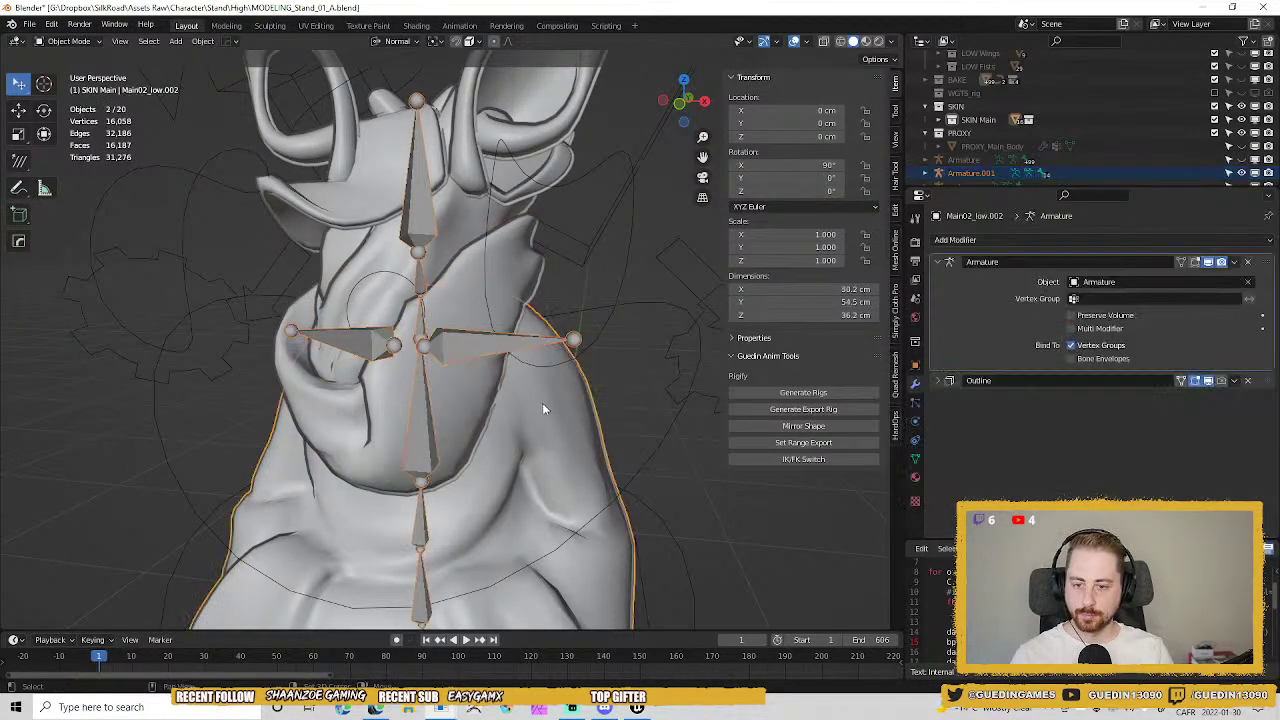
{"action": "key", "text": "ctrl+Tab"}
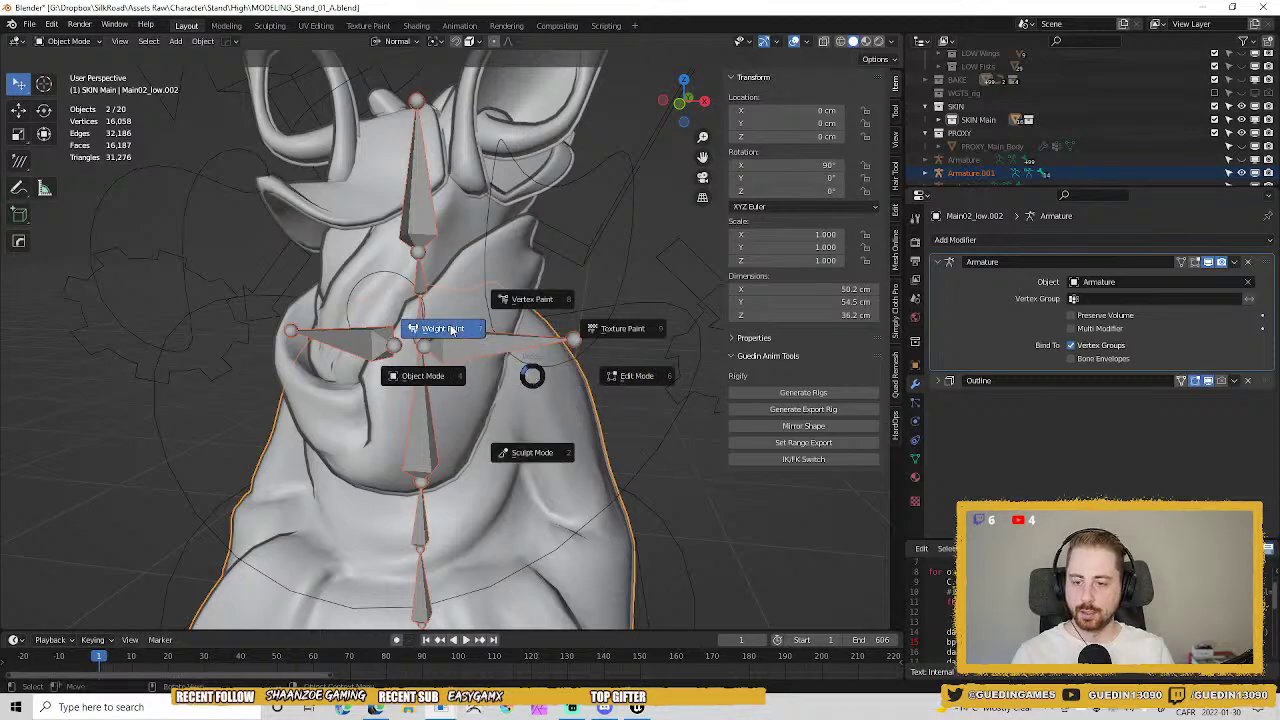
{"action": "left_click", "coordinate": [429, 331]}
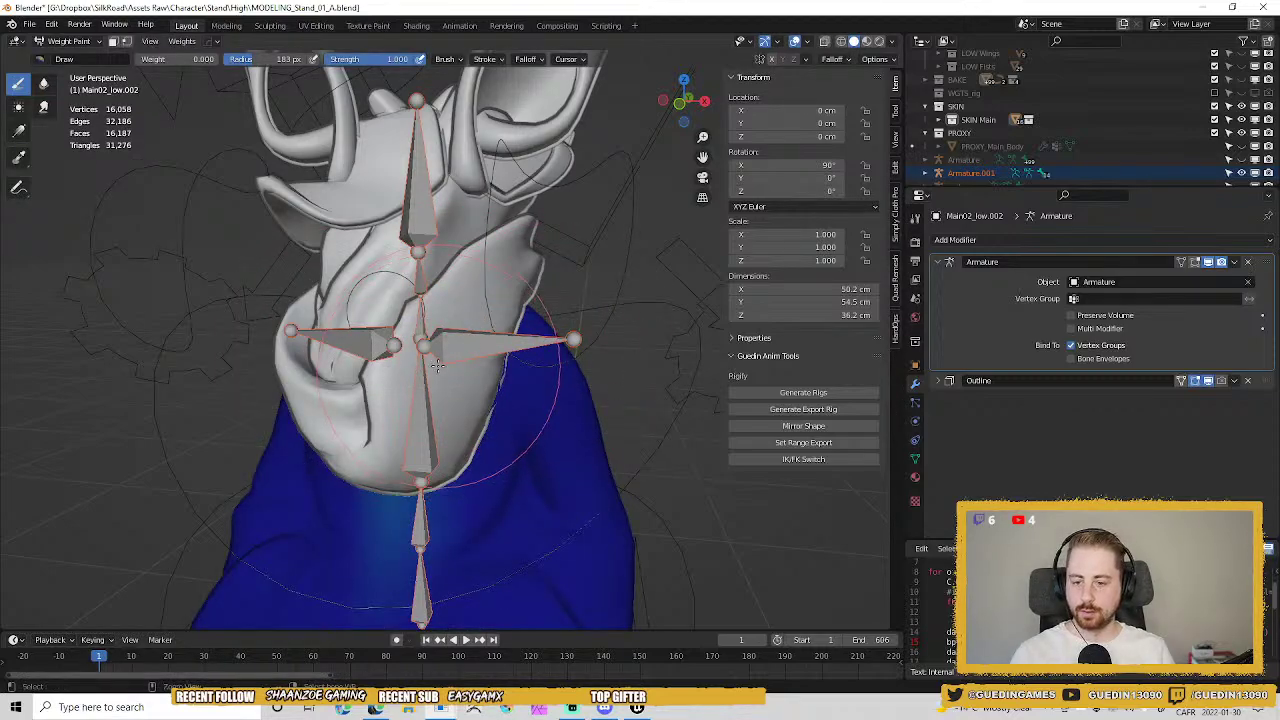
{"action": "key", "text": "ctrl+Tab"}
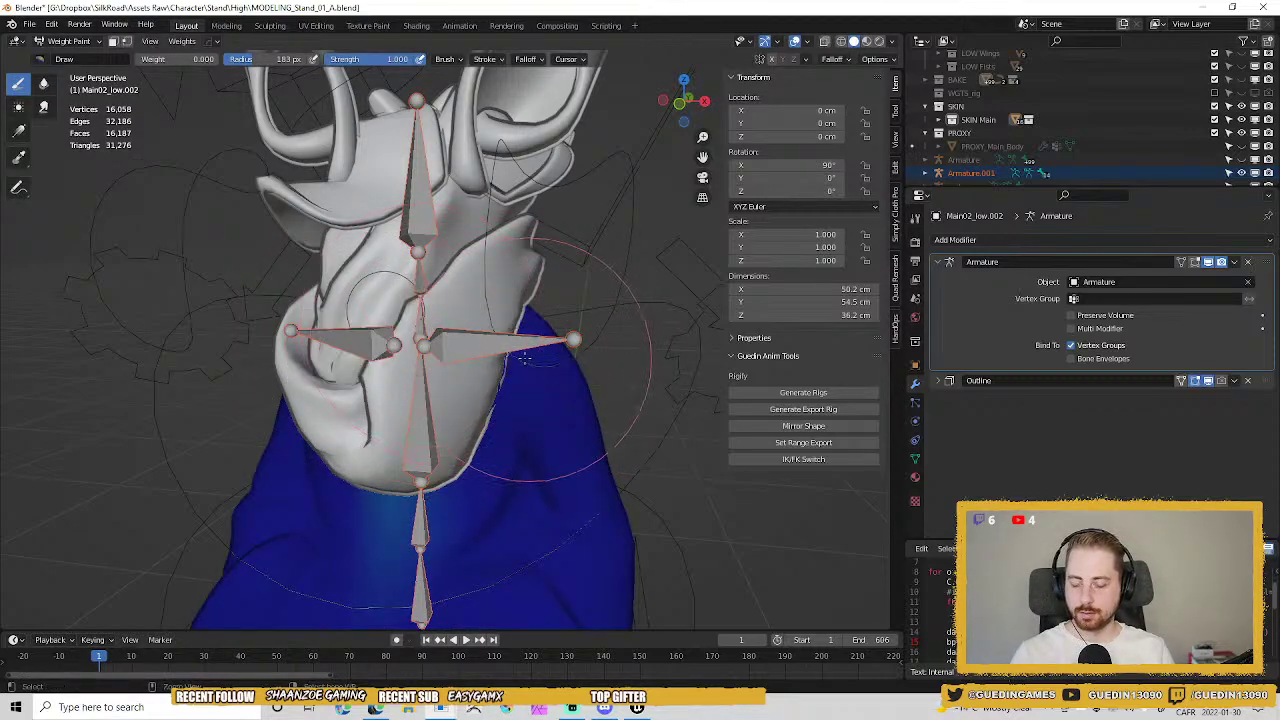
{"action": "key", "text": "ctrl+Tab"}
Enter Weight Paint mode on the scarf mesh with Armature.001 also selected, and lock its Outline vertex group.
{"action": "left_click", "coordinate": [455, 347]}
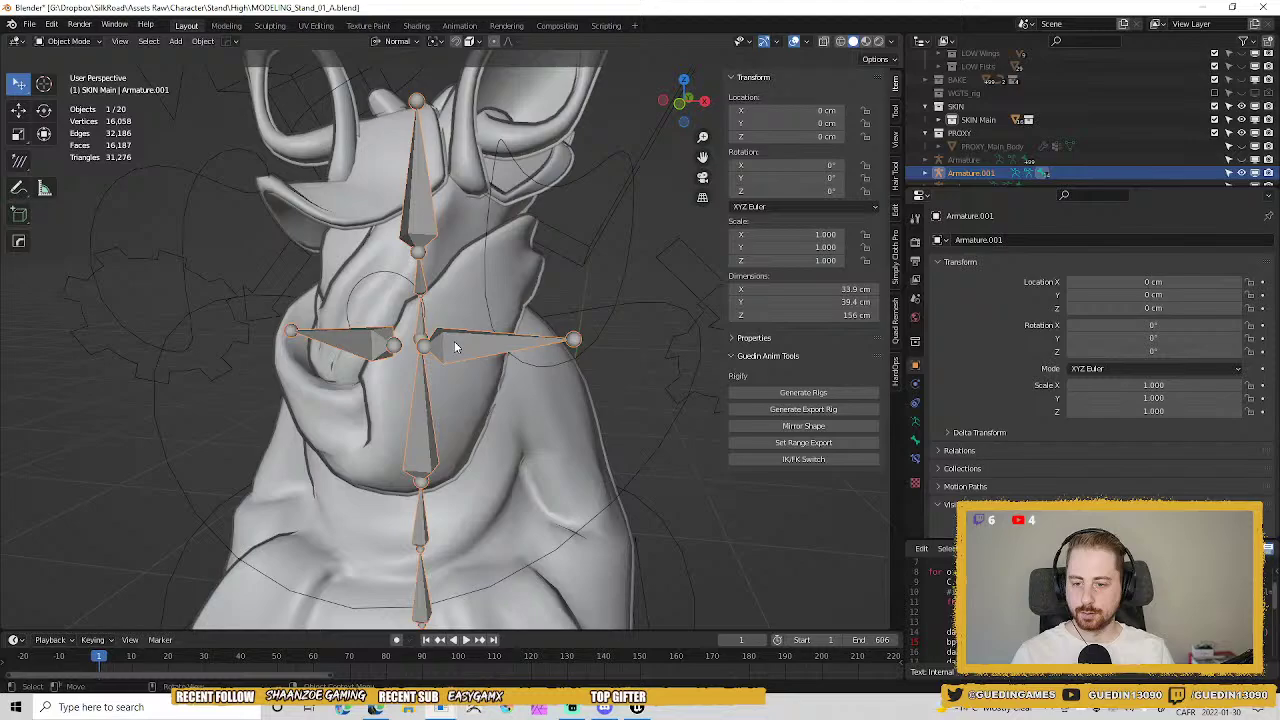
{"action": "left_click", "coordinate": [452, 291], "text": "shift"}
{"action": "key", "text": "ctrl+Tab"}
{"action": "left_click", "coordinate": [363, 244]}
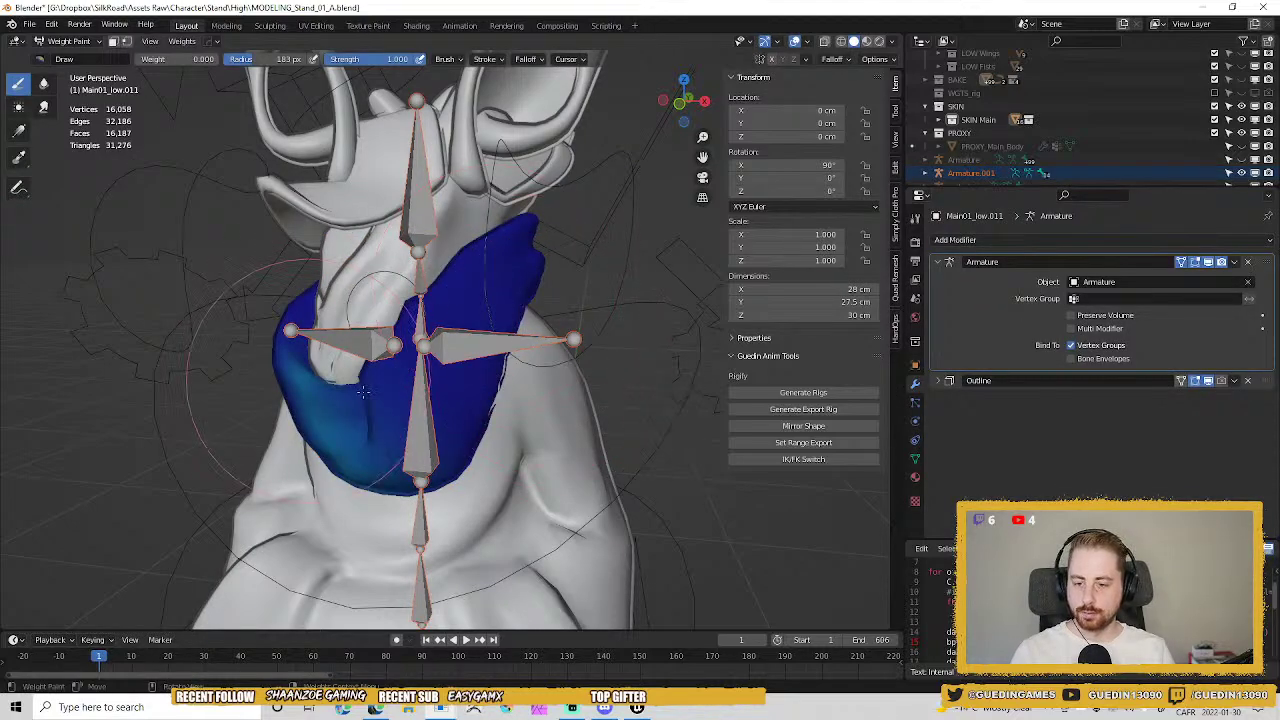
{"action": "middle_click_drag", "start_coordinate": [363, 392], "coordinate": [372, 327], "text": "shift"}
{"action": "left_click", "coordinate": [914, 458]}
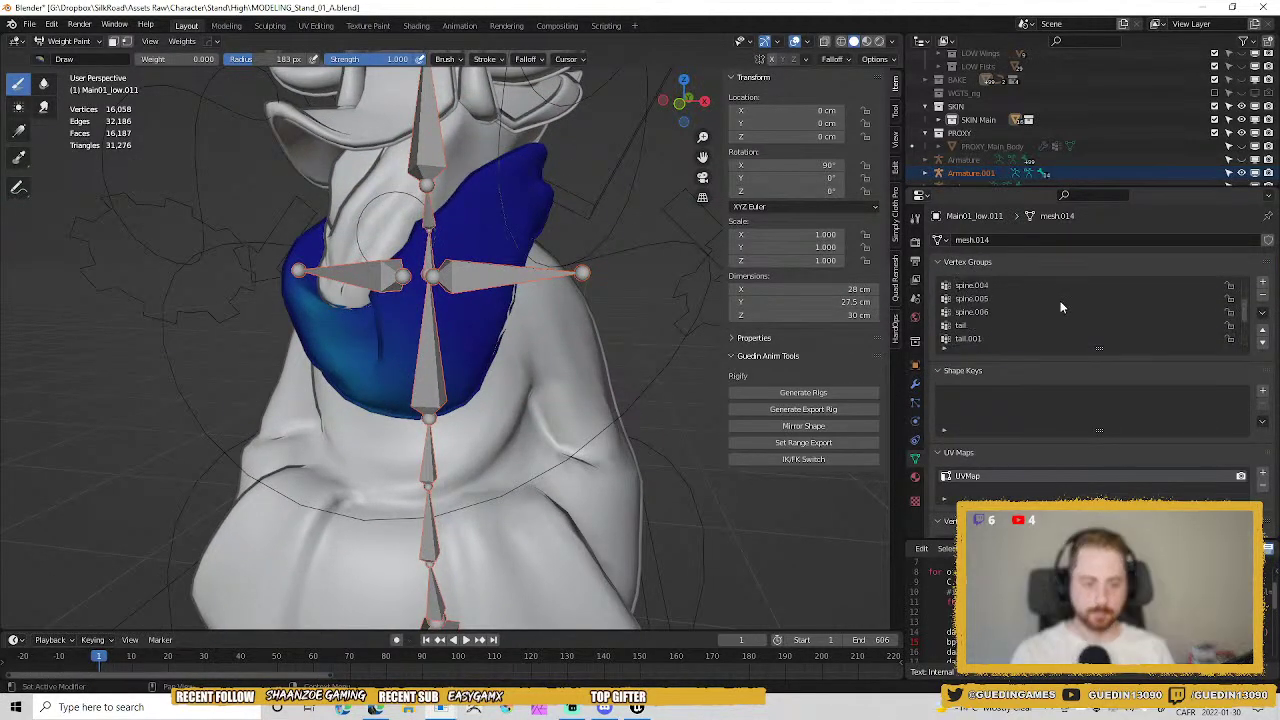
{"action": "scroll", "coordinate": [1060, 300], "scroll_direction": "up", "scroll_amount": 4}
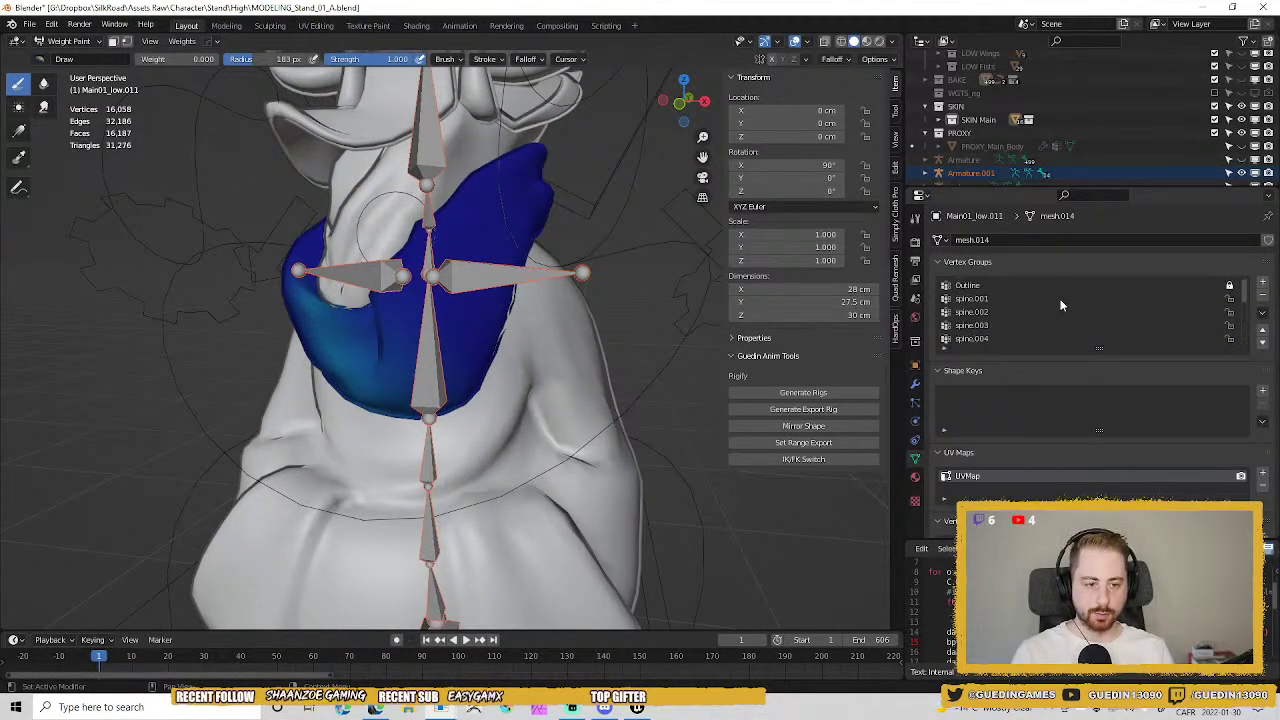
{"action": "left_click", "coordinate": [1229, 287]}
Try to smooth the scarf's weights in Weight Paint with vertex selection masking on and the smoothing group set to BONE_SELECT.
{"action": "middle_click_drag", "start_coordinate": [480, 272], "coordinate": [490, 258]}
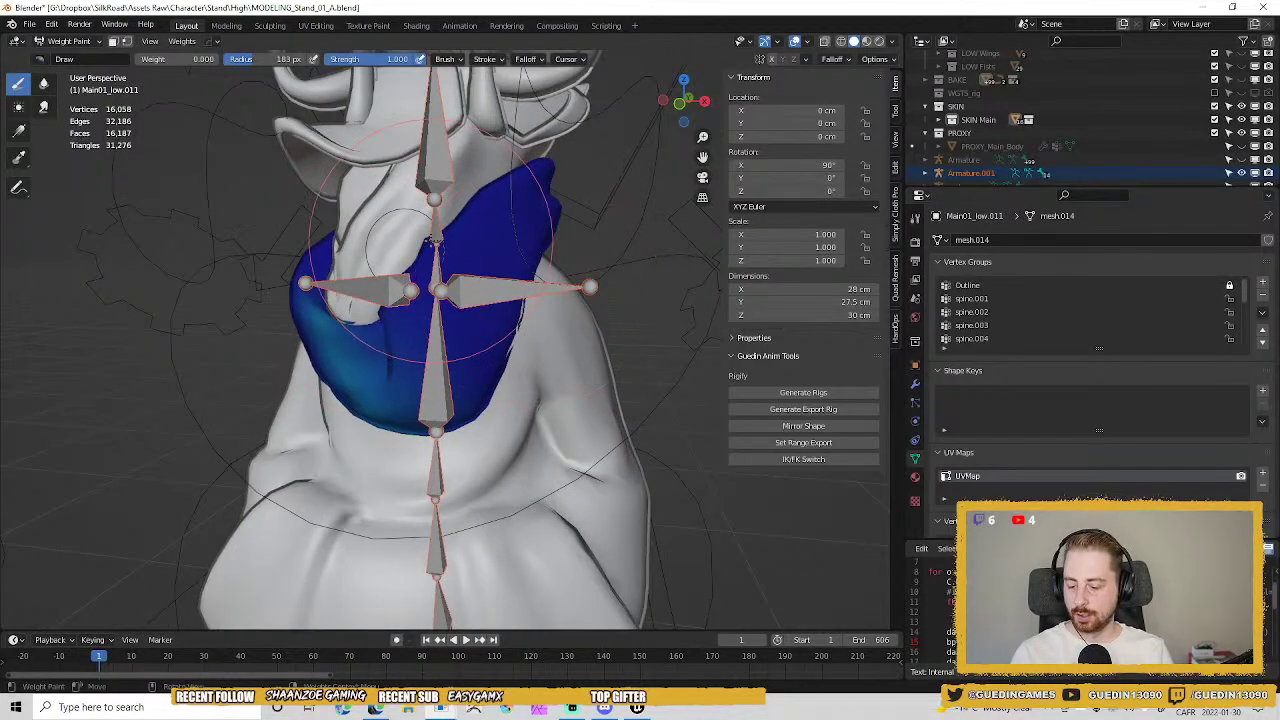
{"action": "key", "text": "v"}
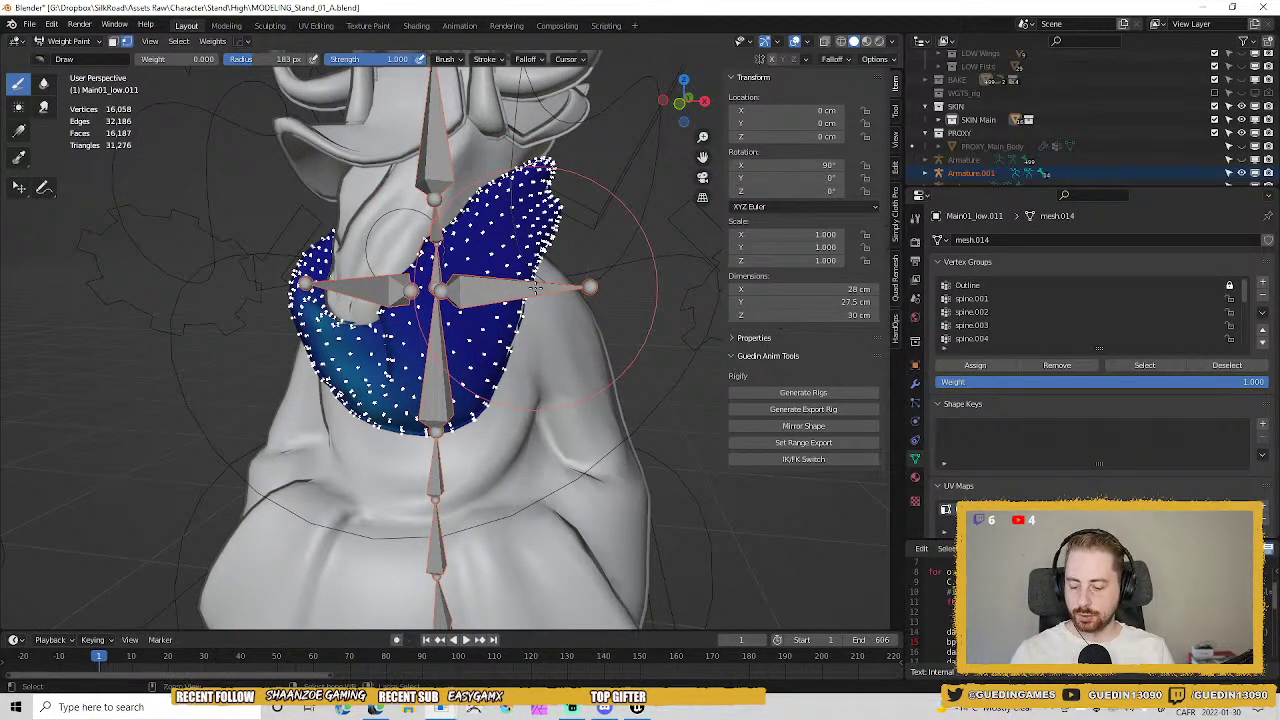
{"action": "key", "text": "ctrl+g"}
{"action": "left_click", "coordinate": [421, 288]}
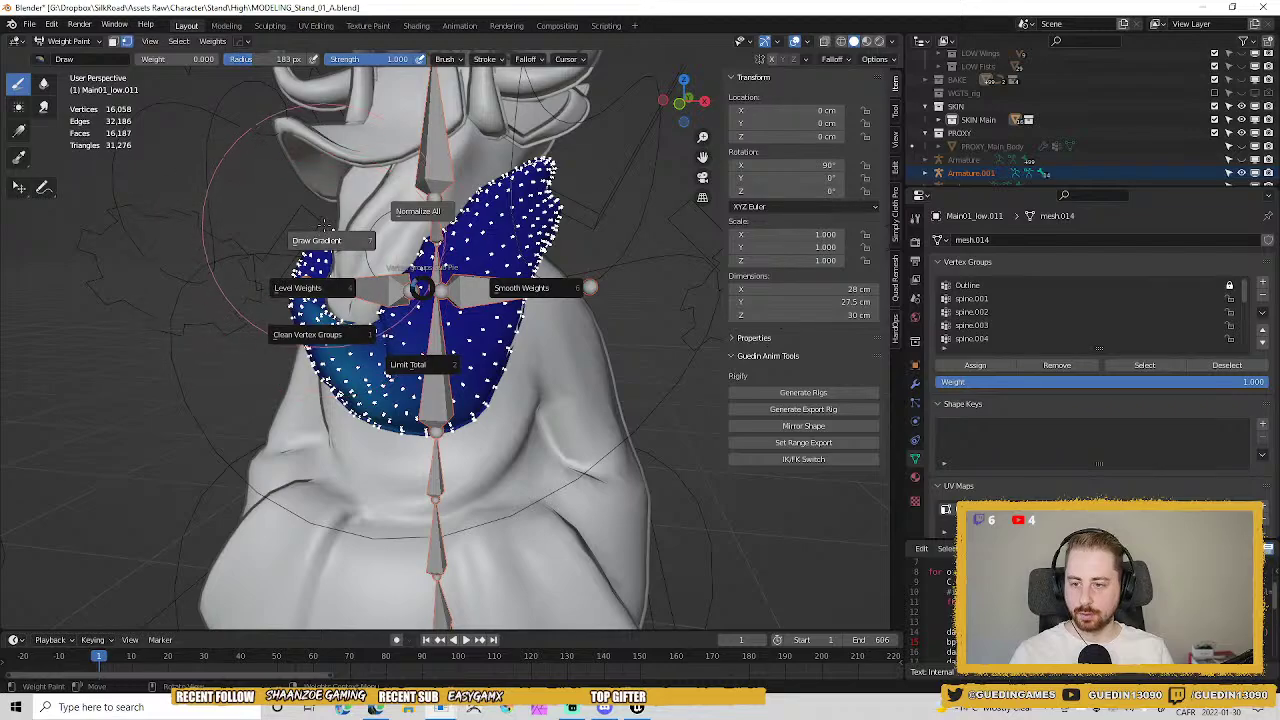
{"action": "left_click", "coordinate": [517, 292]}
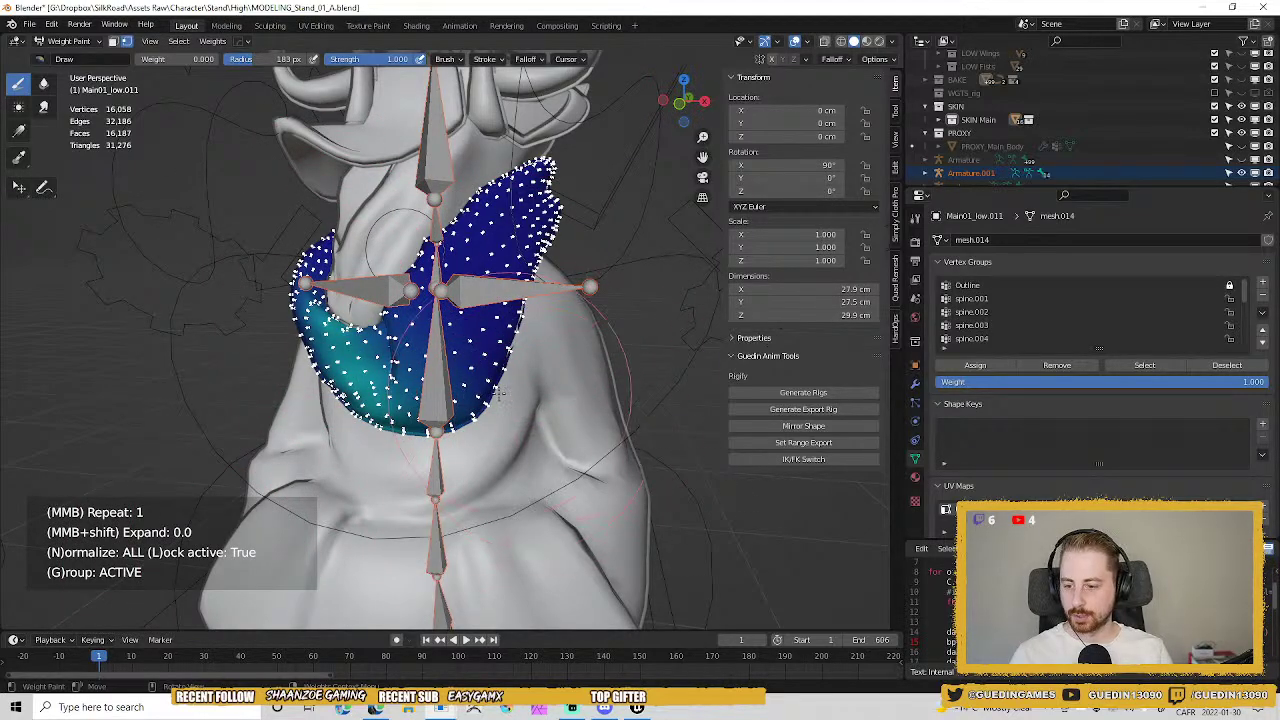
{"action": "key", "text": "g"}
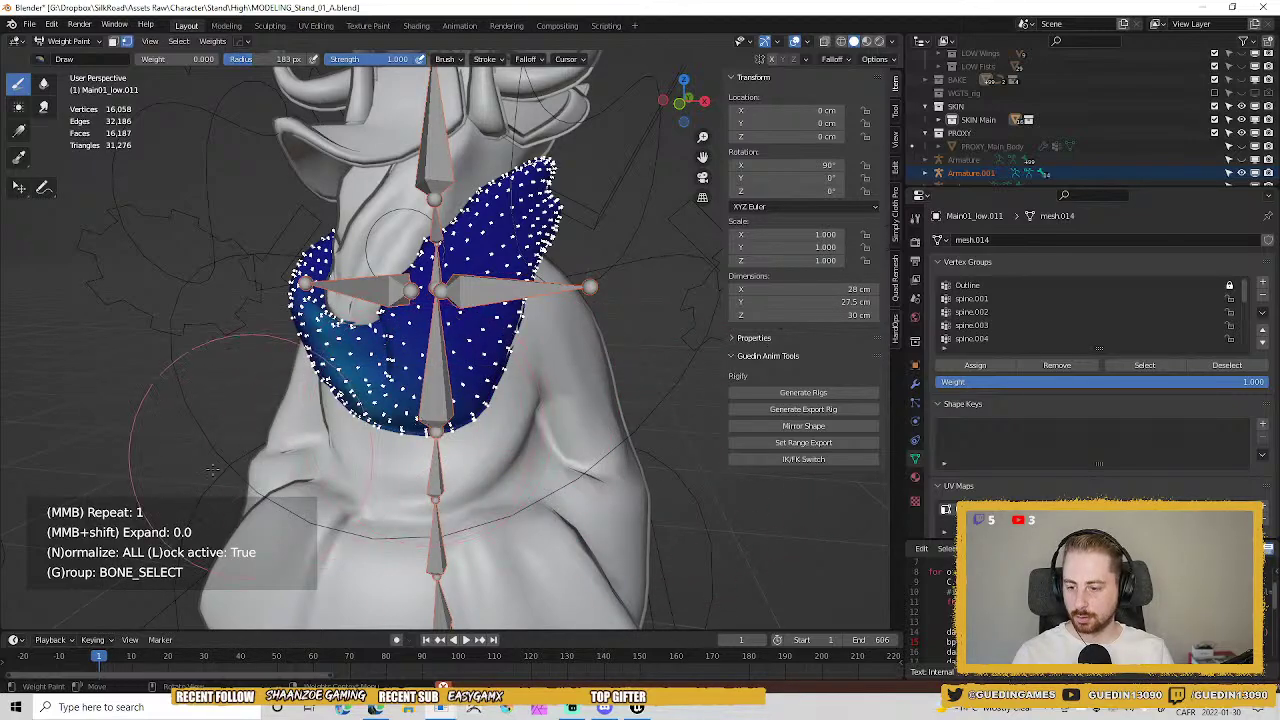
{"action": "middle_click_drag", "start_coordinate": [378, 334], "coordinate": [438, 308]}
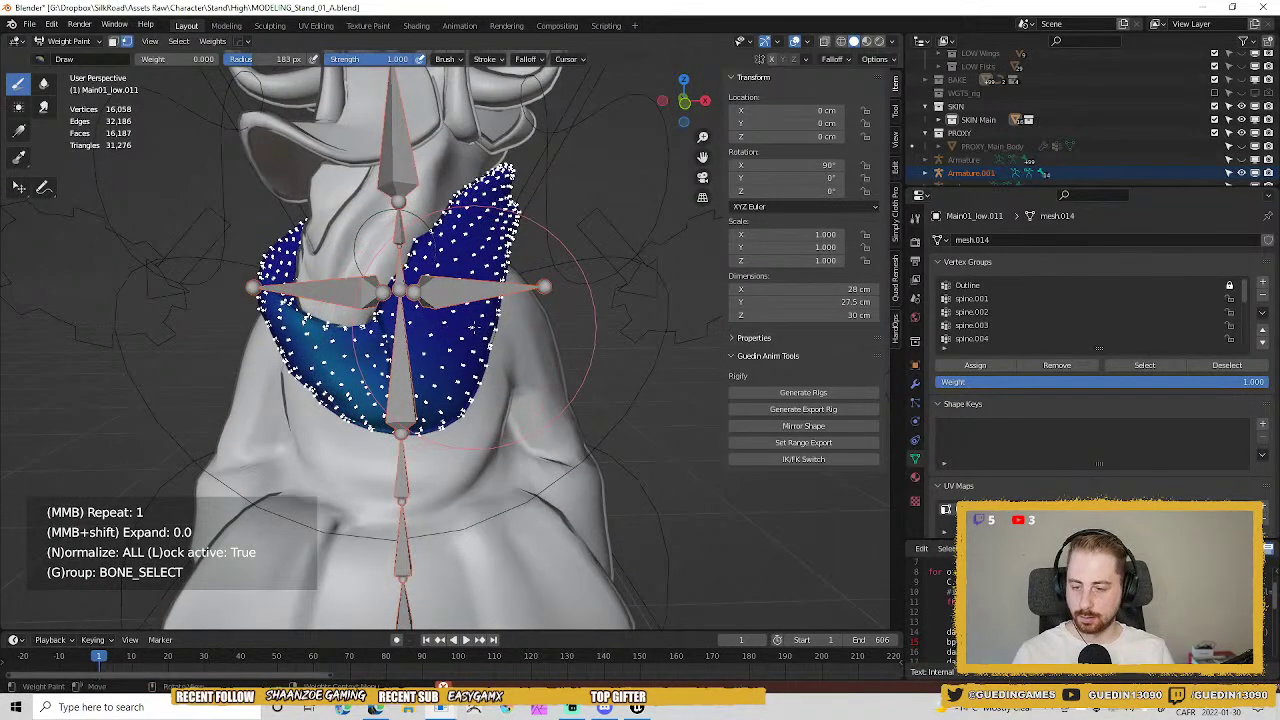
{"action": "key", "text": "ctrl+Tab"}
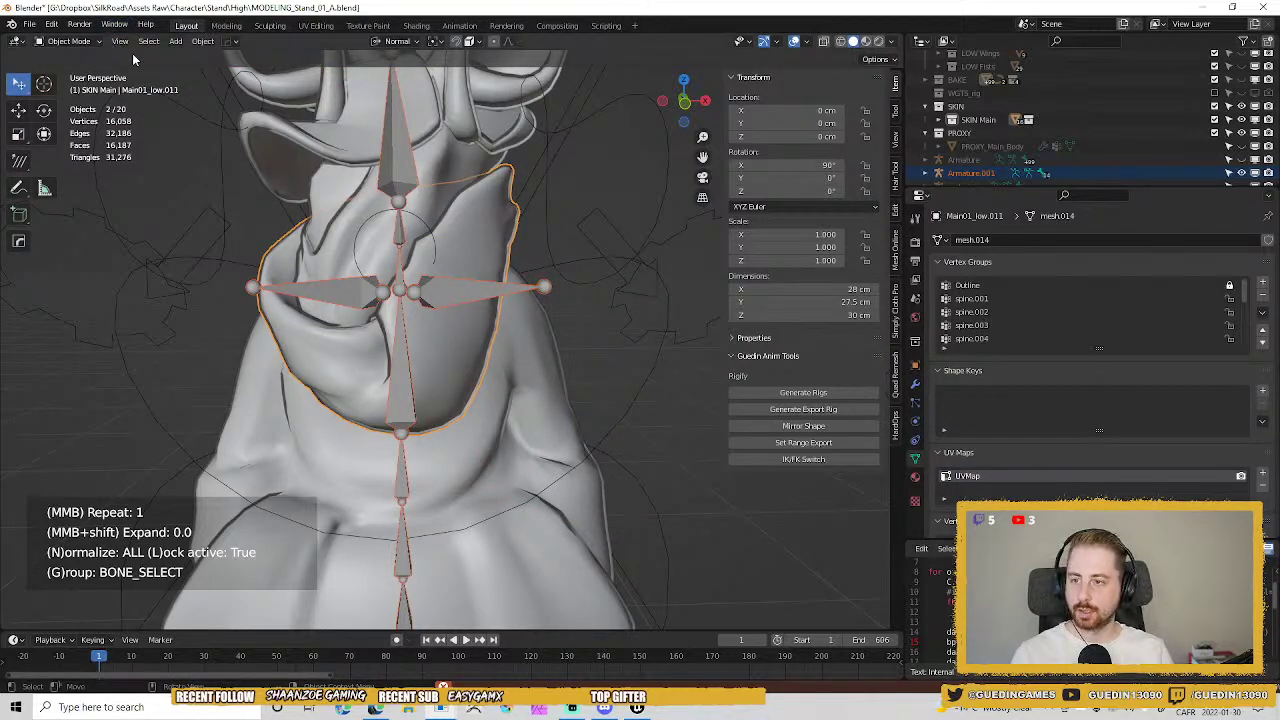
Apply Smooth Vertex Weights to the scarf mesh in Edit Mode, with the subset set to All Groups.
{"action": "key", "text": "Tab"}
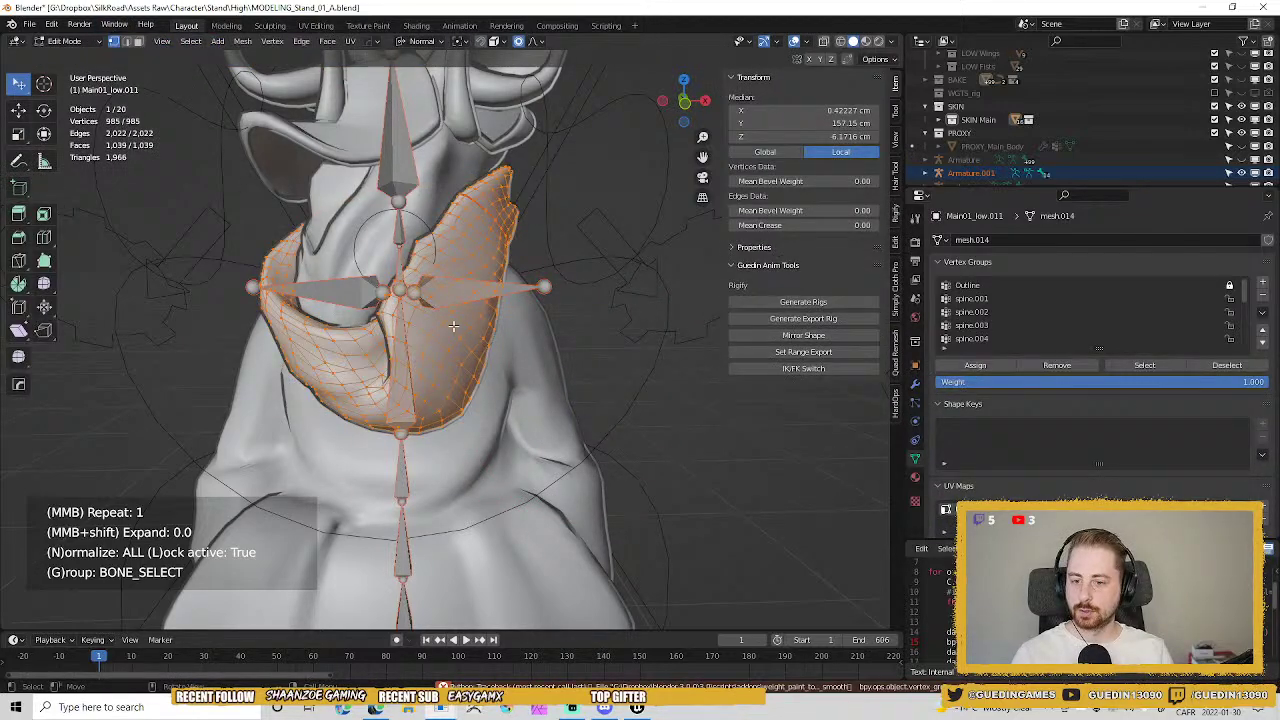
{"action": "left_click", "coordinate": [272, 41]}
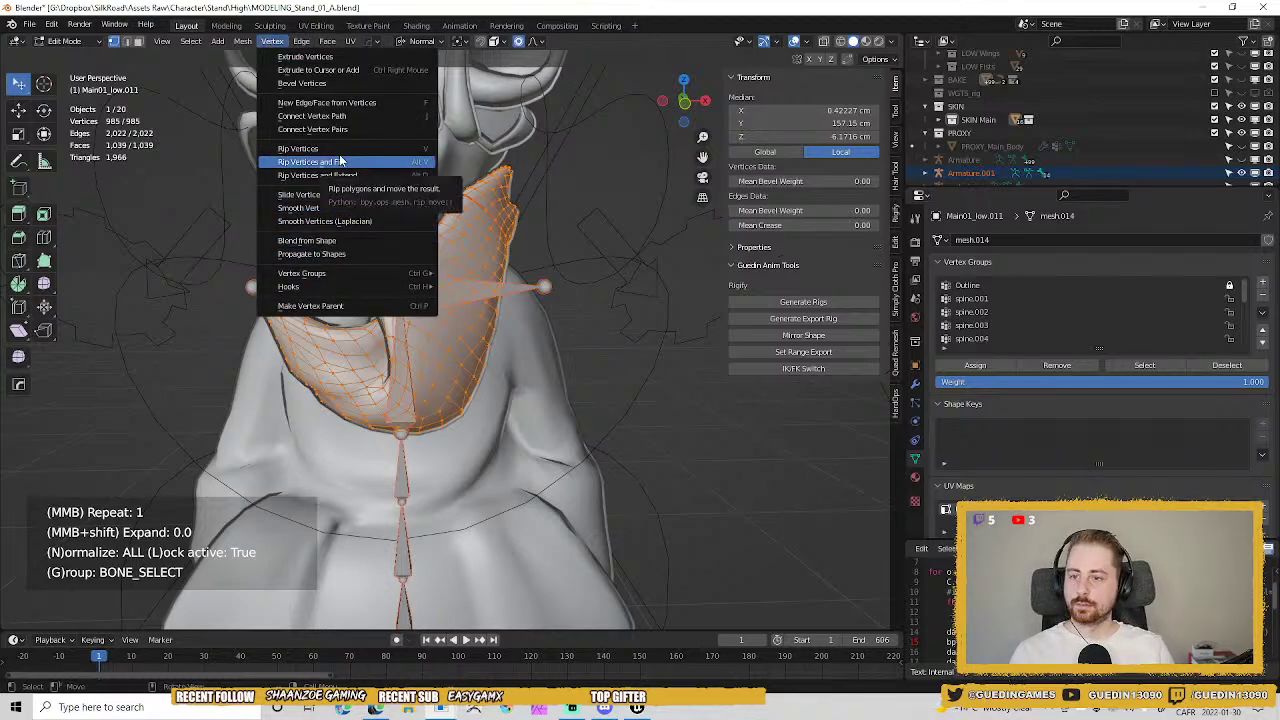
{"action": "mouse_move", "coordinate": [328, 273]}
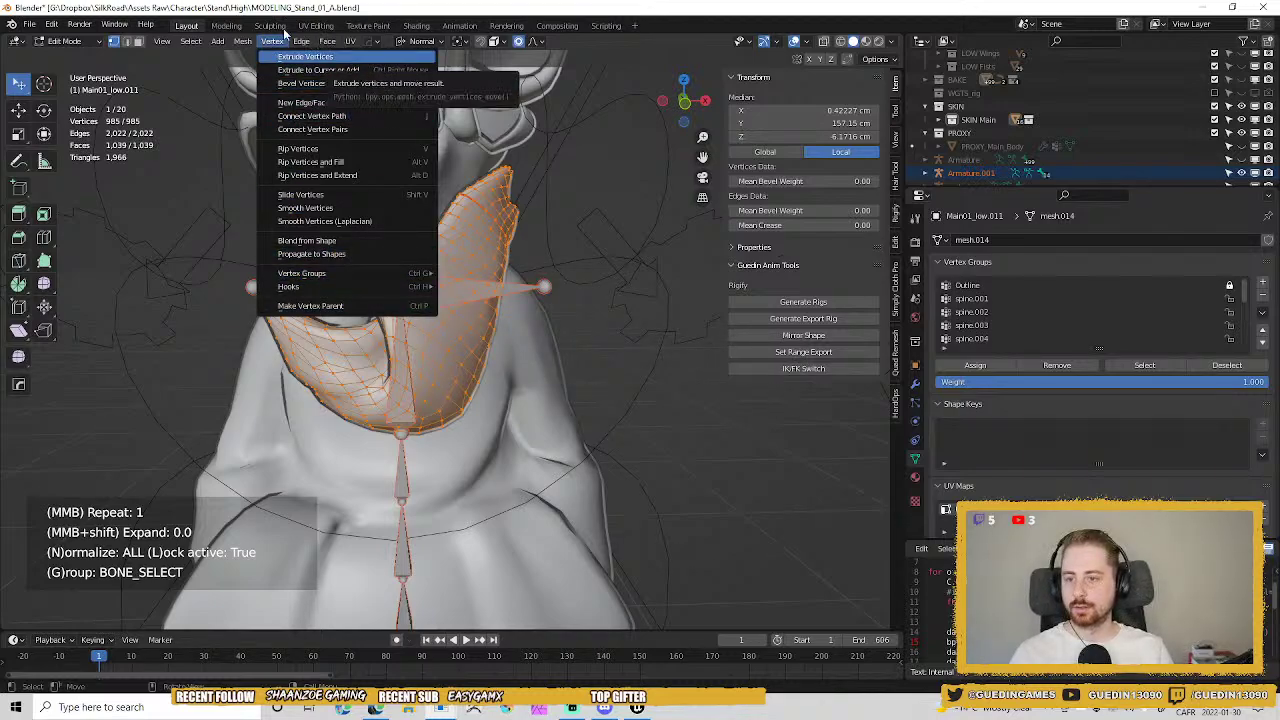
{"action": "left_click", "coordinate": [243, 41]}
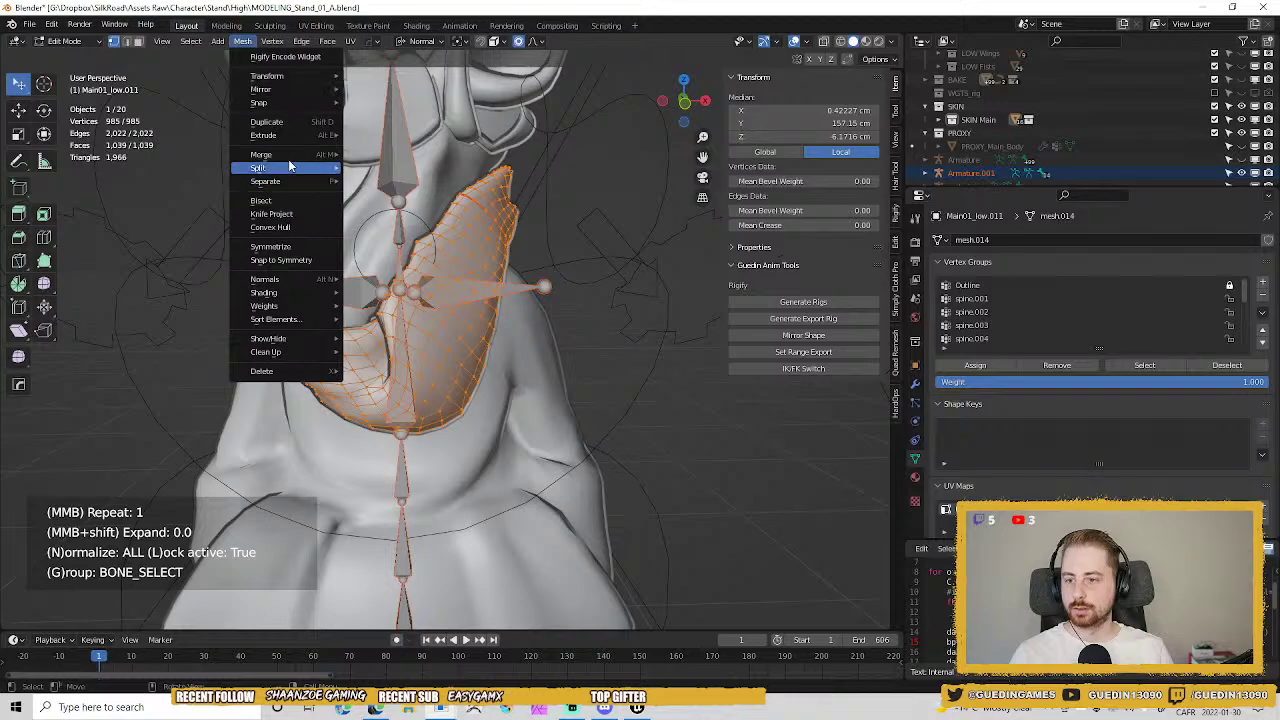
{"action": "mouse_move", "coordinate": [283, 306]}
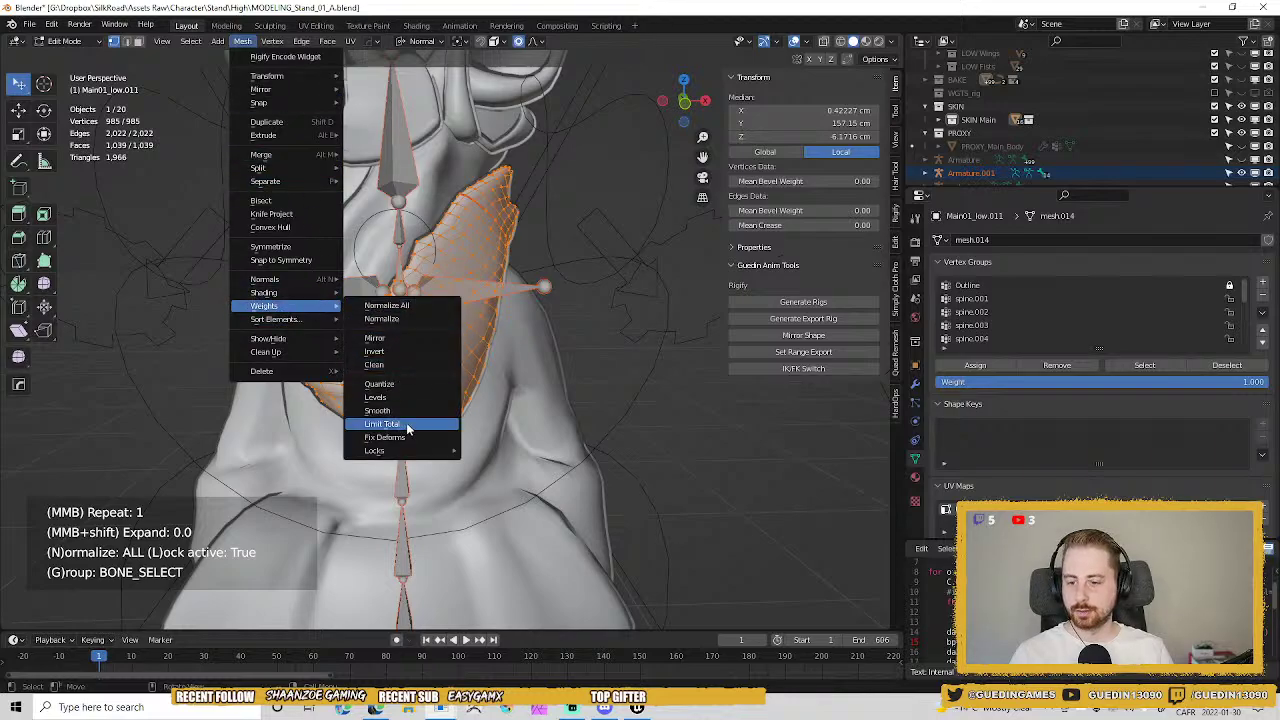
{"action": "left_click", "coordinate": [408, 412]}
{"action": "left_click", "coordinate": [228, 571]}
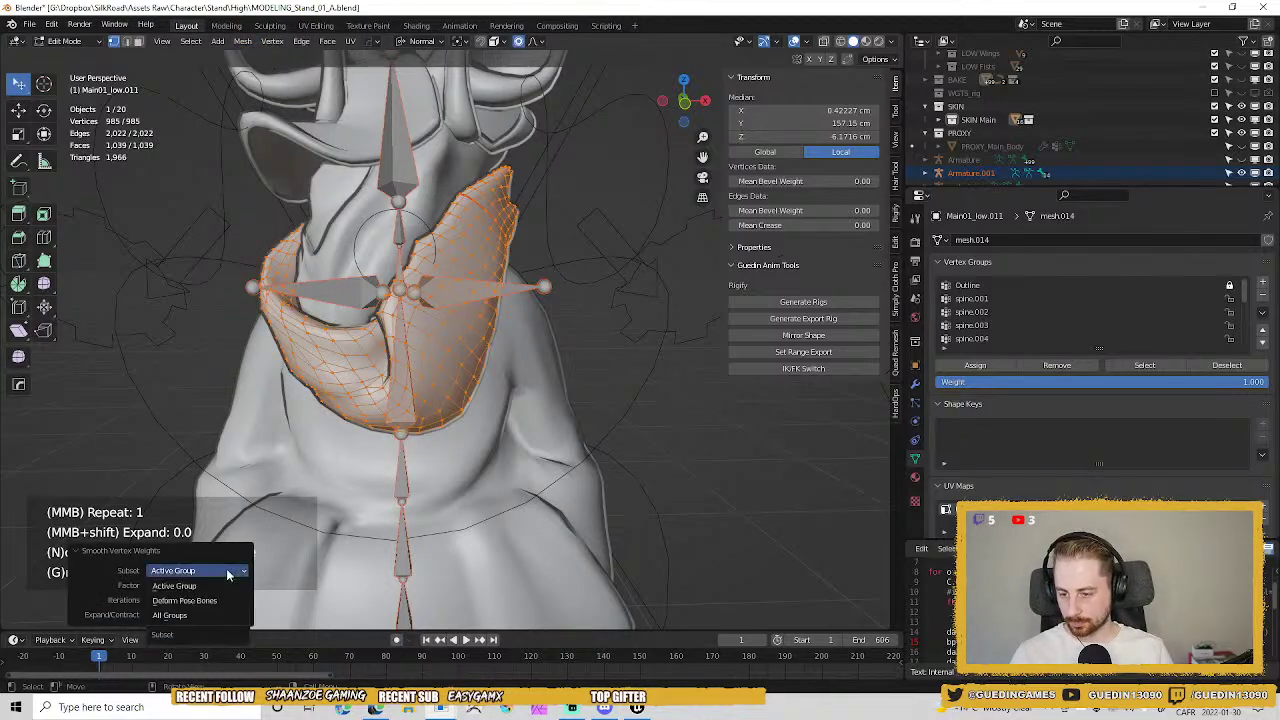
{"action": "left_click", "coordinate": [229, 614]}
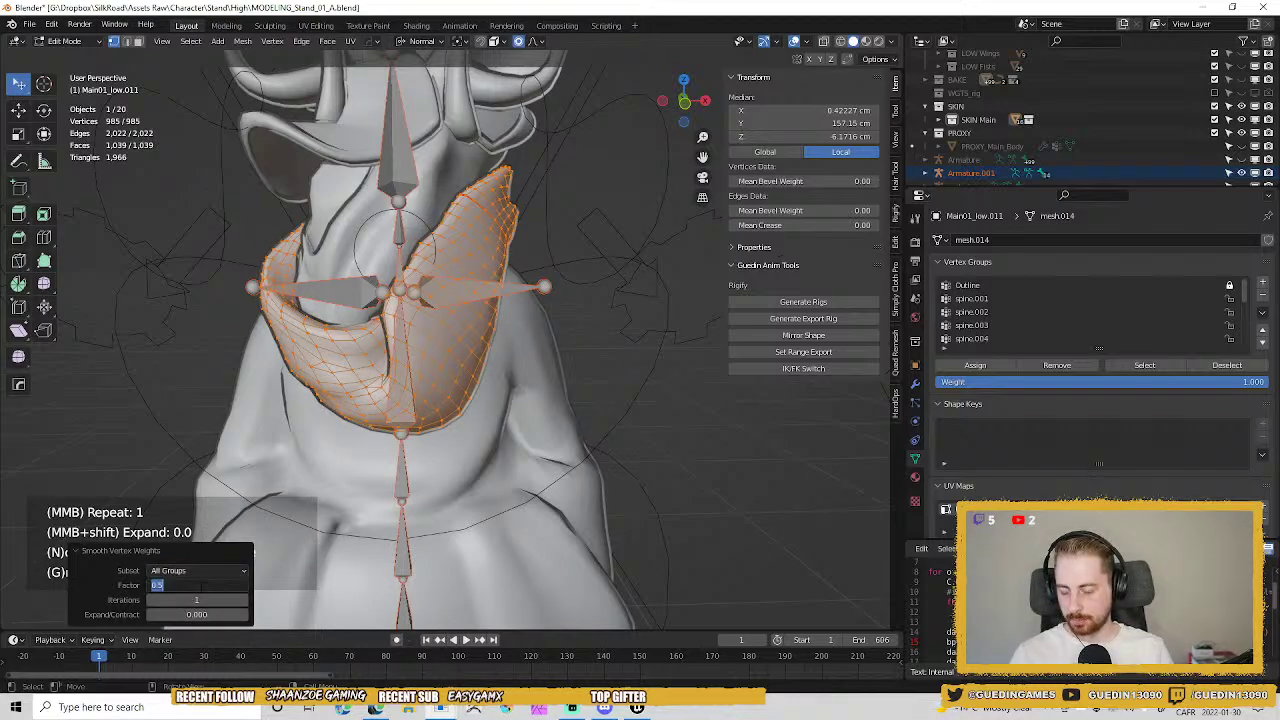
Set the scarf's weight smoothing to a factor of 1 and 10 iterations.
{"action": "type", "text": "1"}
{"action": "key", "text": "Return"}
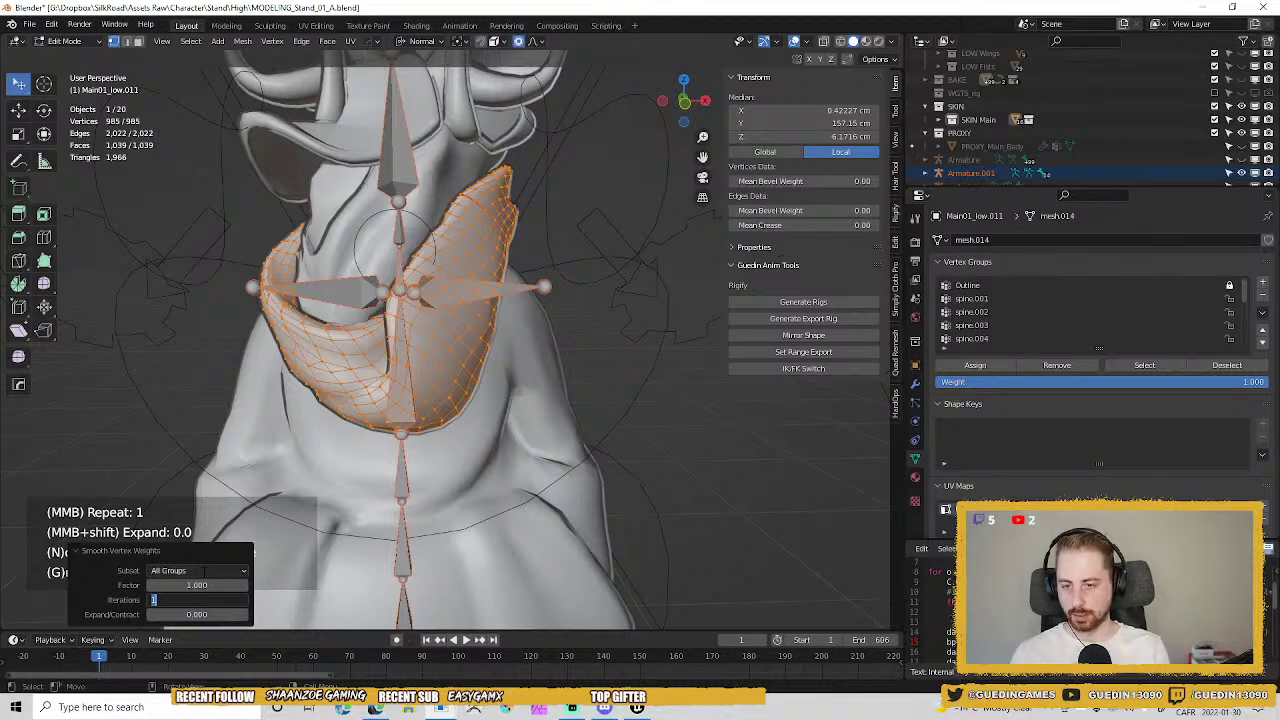
{"action": "type", "text": "5"}
{"action": "key", "text": "Return"}
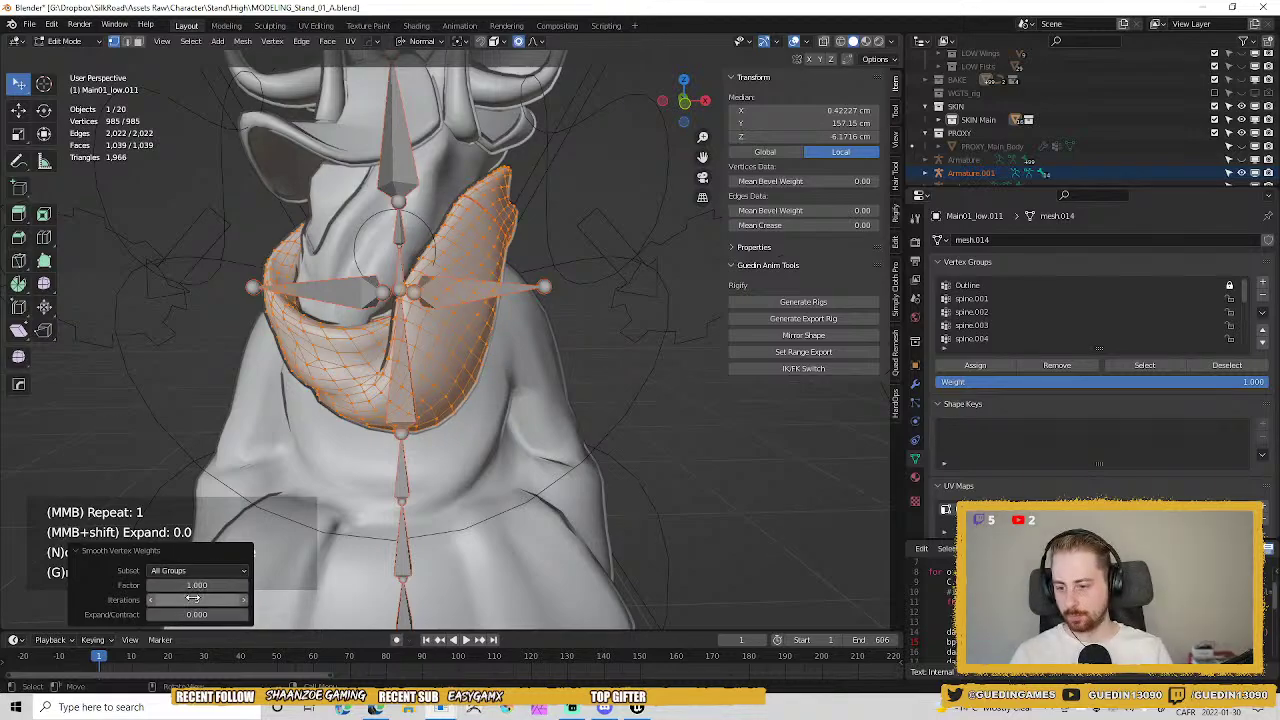
{"action": "type", "text": "1"}
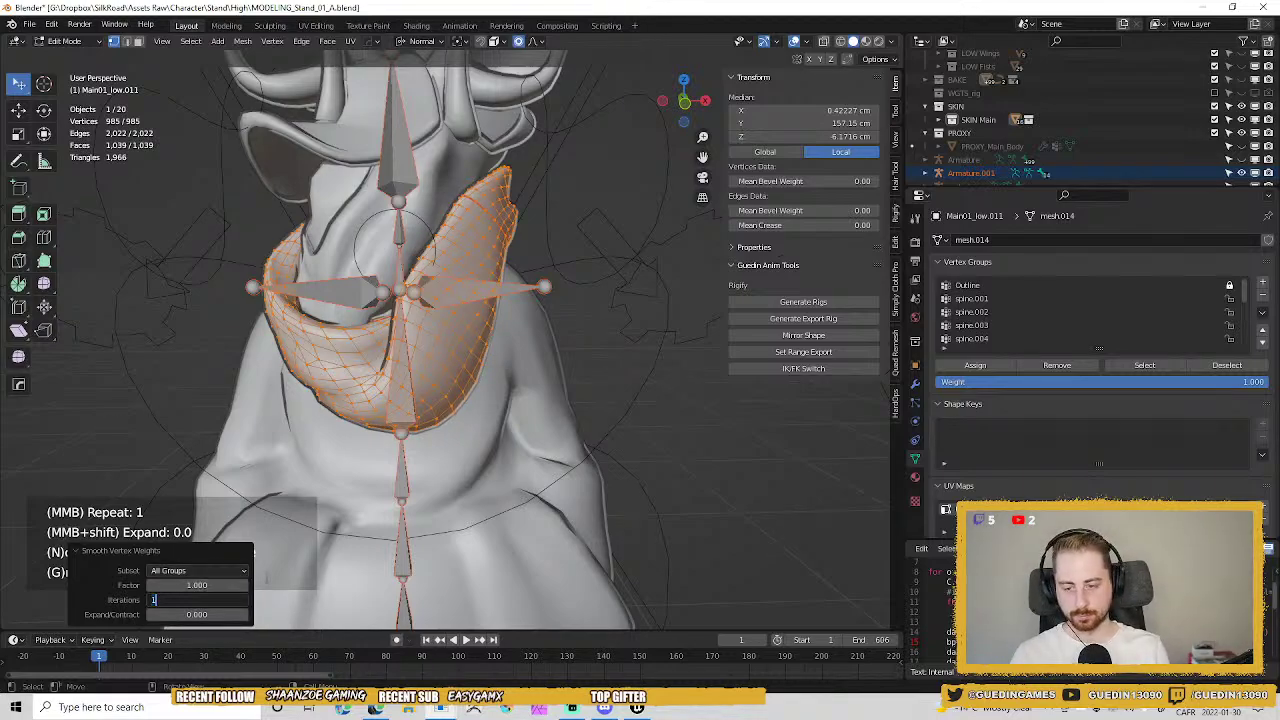
{"action": "type", "text": "0"}
{"action": "key", "text": "Return"}
{"action": "middle_click_drag", "start_coordinate": [529, 463], "coordinate": [569, 420]}
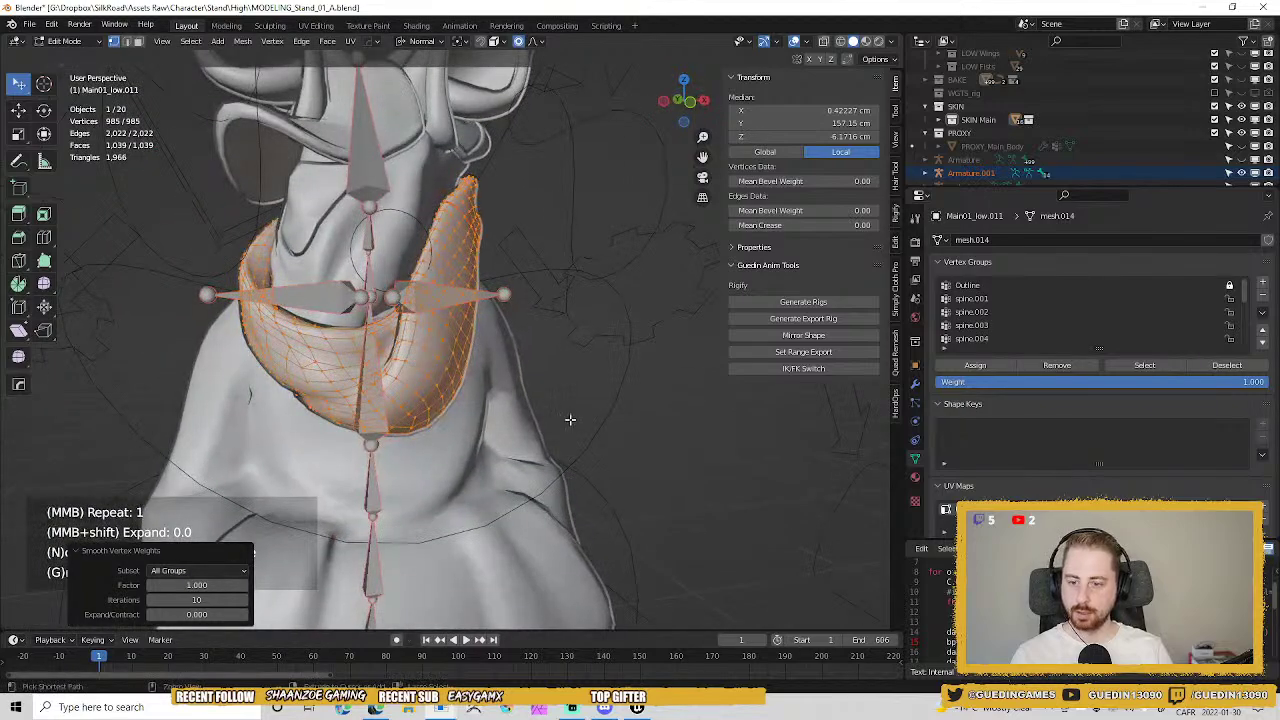
Return the scarf to Object Mode and enter Pose Mode on the rig with its head control selected.
{"action": "key", "text": "Tab"}
{"action": "key", "text": "alt+a"}
{"action": "scroll", "coordinate": [470, 340], "scroll_direction": "down", "scroll_amount": 2}
{"action": "middle_click_drag", "start_coordinate": [460, 325], "coordinate": [430, 304]}
{"action": "left_click", "coordinate": [483, 270]}
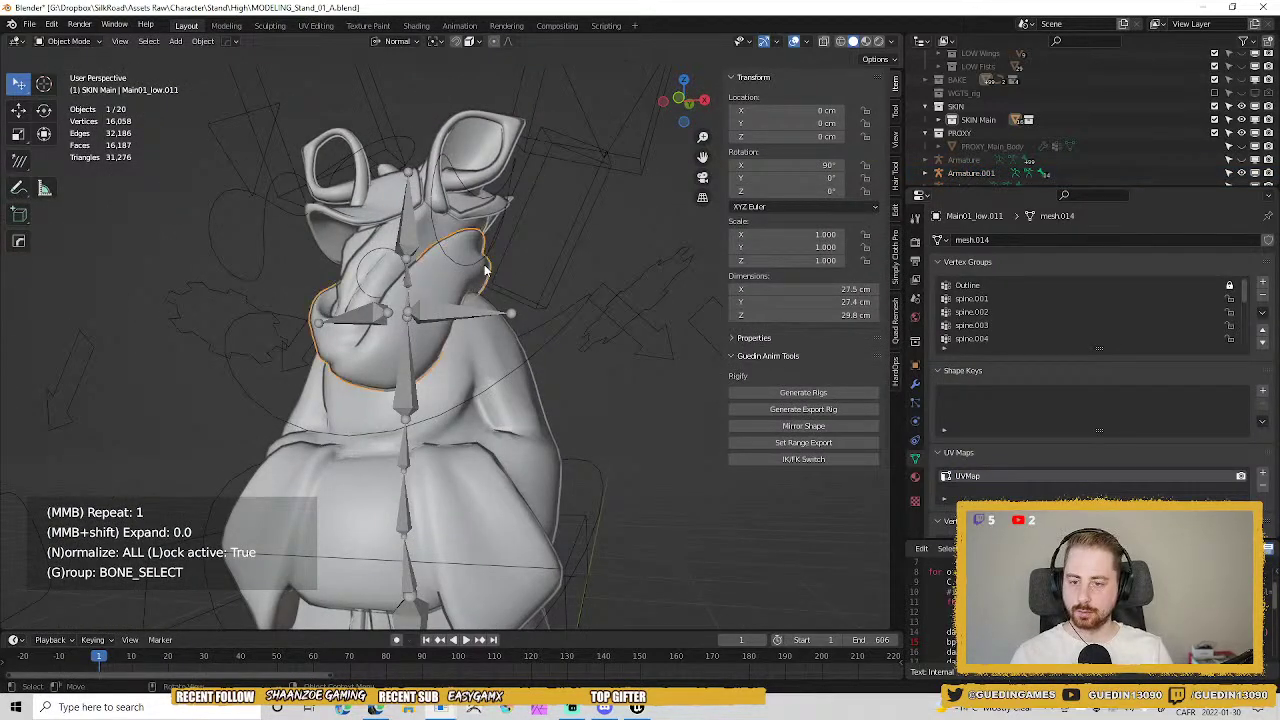
{"action": "left_click", "coordinate": [492, 255]}
{"action": "key", "text": "ctrl+Tab"}
{"action": "left_click", "coordinate": [402, 138]}
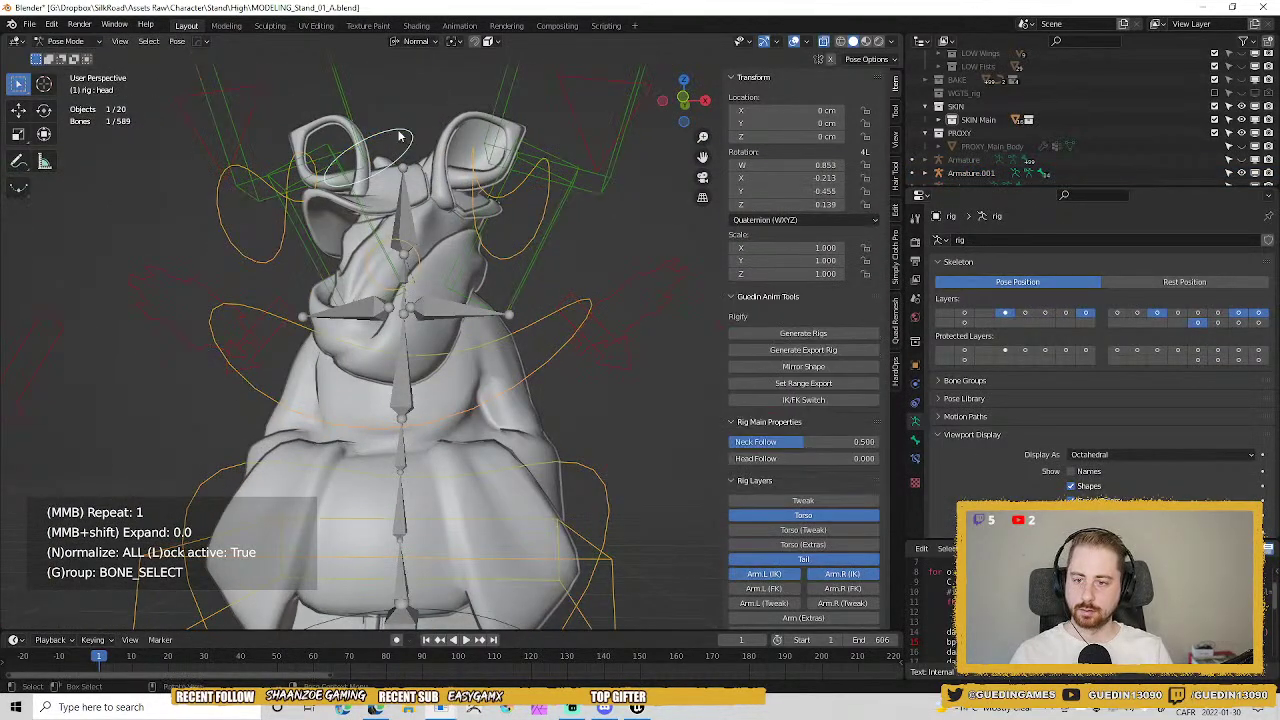
Rotate the head control freely from two view angles to test the scarf's smoothed deformation.
{"action": "key", "text": "r"}
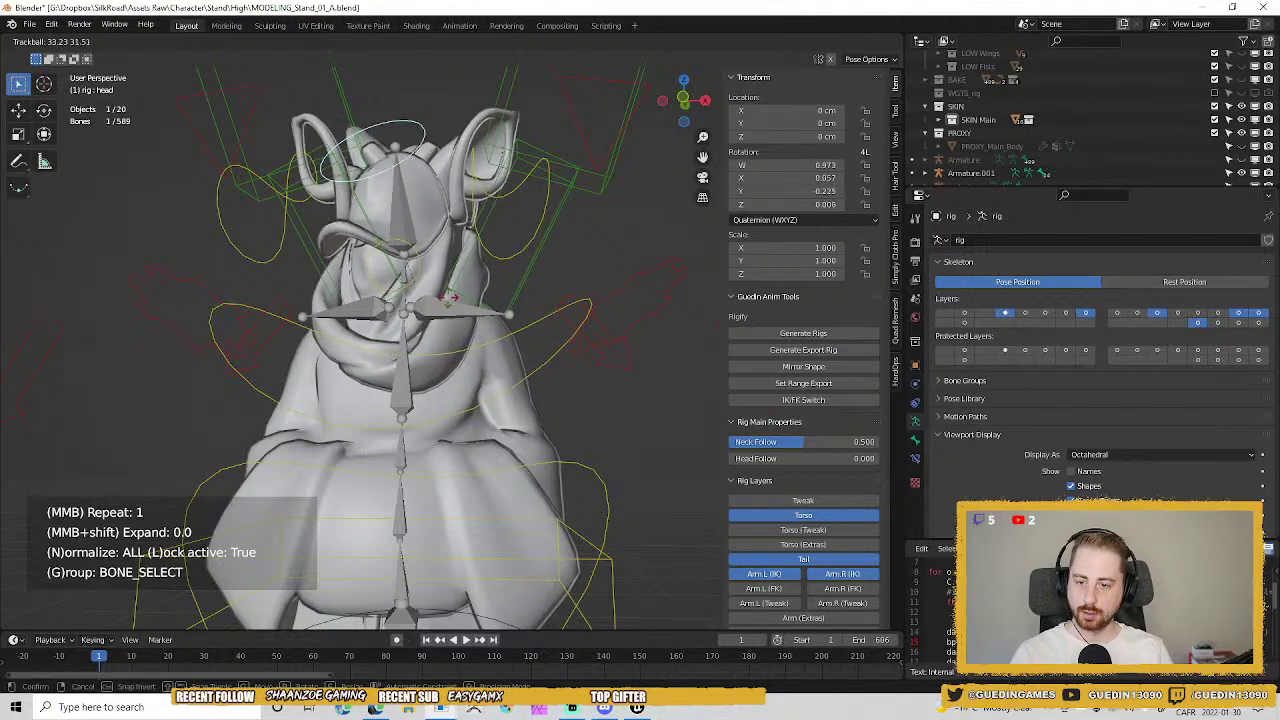
{"action": "left_click", "coordinate": [408, 285]}
{"action": "key", "text": "r"}
{"action": "key", "text": "r"}
{"action": "left_click", "coordinate": [514, 266]}
{"action": "key", "text": "r"}
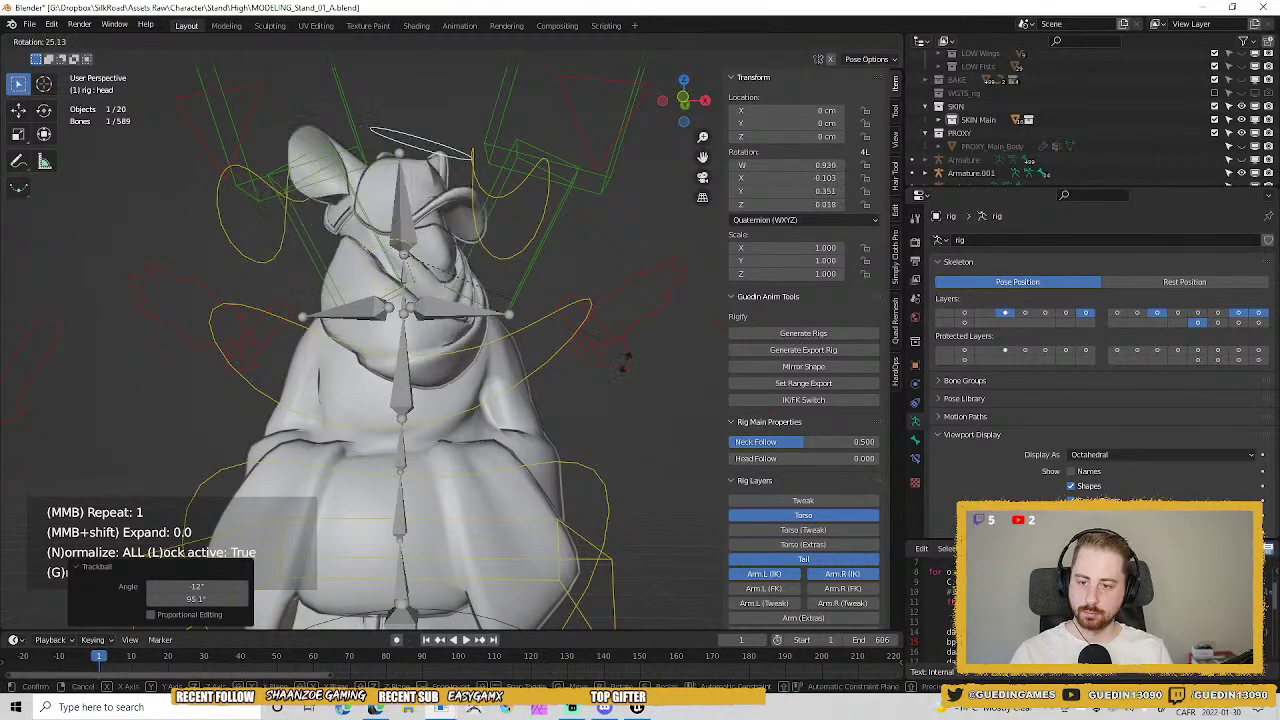
{"action": "left_click", "coordinate": [500, 415]}
{"action": "middle_click_drag", "start_coordinate": [498, 412], "coordinate": [524, 284]}
{"action": "key", "text": "r"}
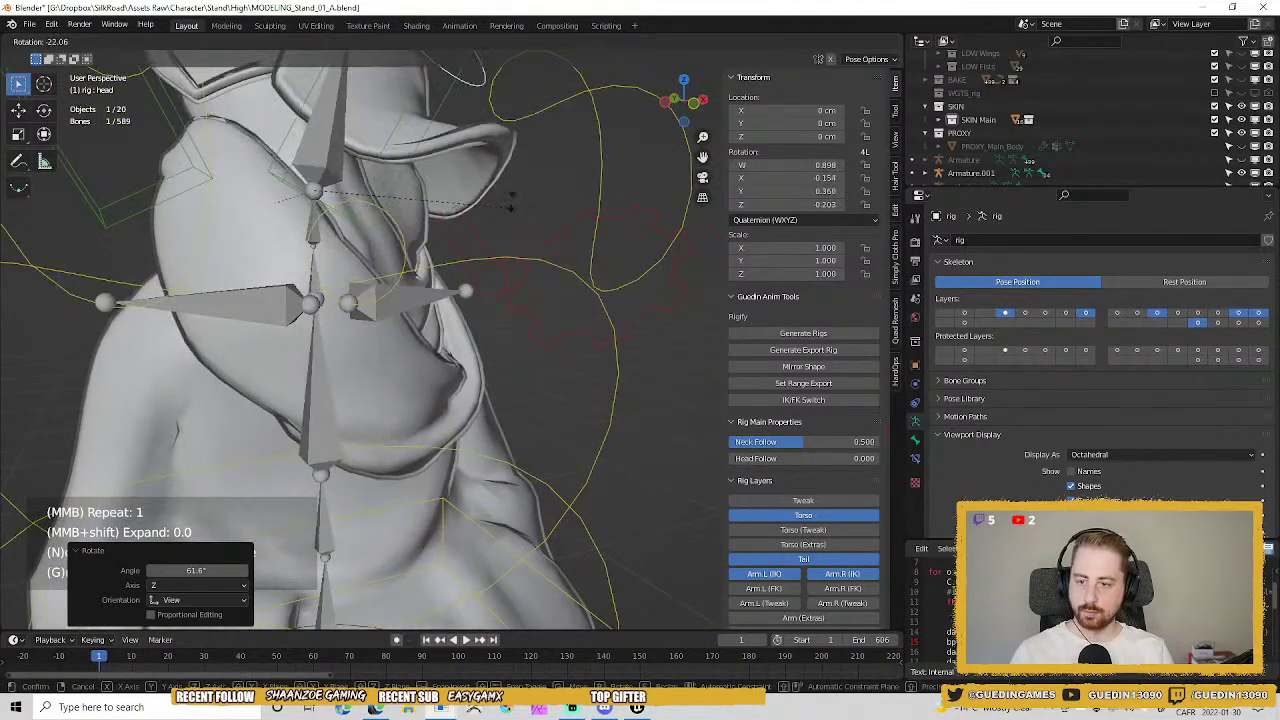
{"action": "left_click", "coordinate": [504, 194]}
{"action": "key", "text": "r"}
{"action": "key", "text": "r"}
{"action": "right_click", "coordinate": [386, 303]}
Clear the head control's rotation and deselect all rig controls.
{"action": "key", "text": "alt+r"}
{"action": "middle_click_drag", "start_coordinate": [386, 303], "coordinate": [430, 331]}
{"action": "key", "text": "a"}
{"action": "key", "text": "alt+a"}
{"action": "scroll", "coordinate": [432, 284], "scroll_direction": "down", "scroll_amount": 4}
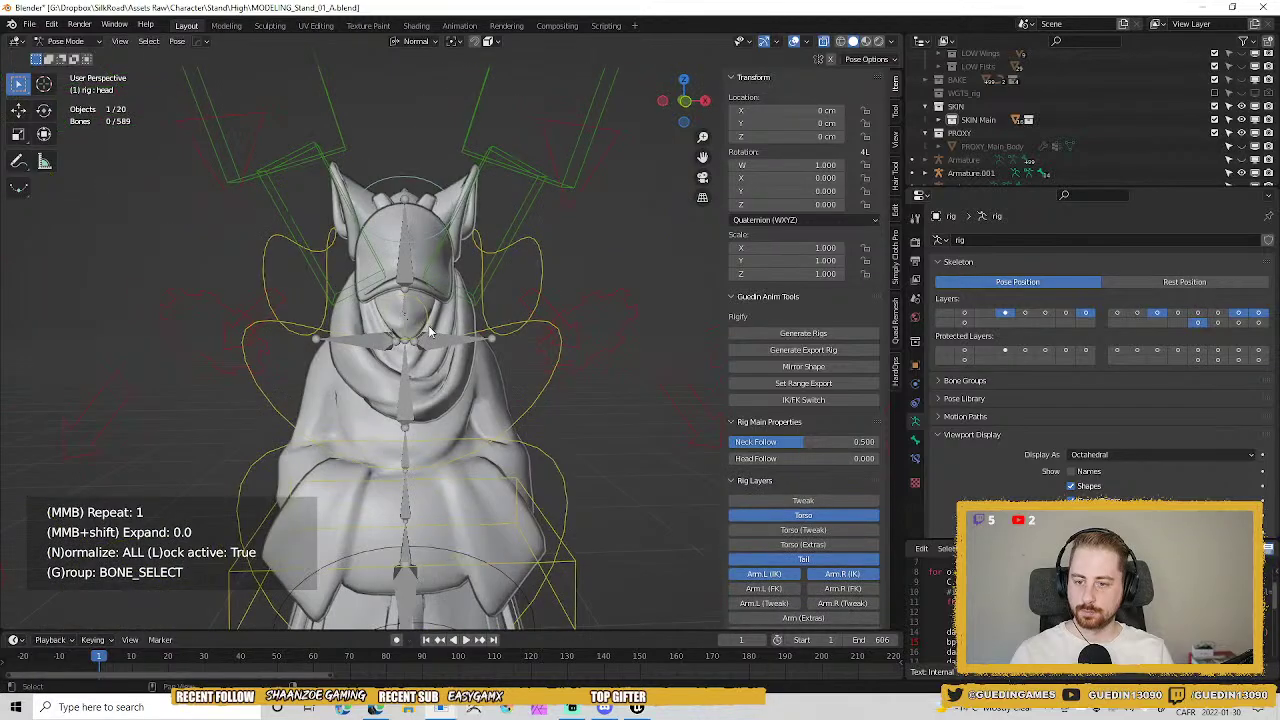
{"action": "key", "text": "ctrl+Tab"}
{"action": "left_click", "coordinate": [336, 180]}
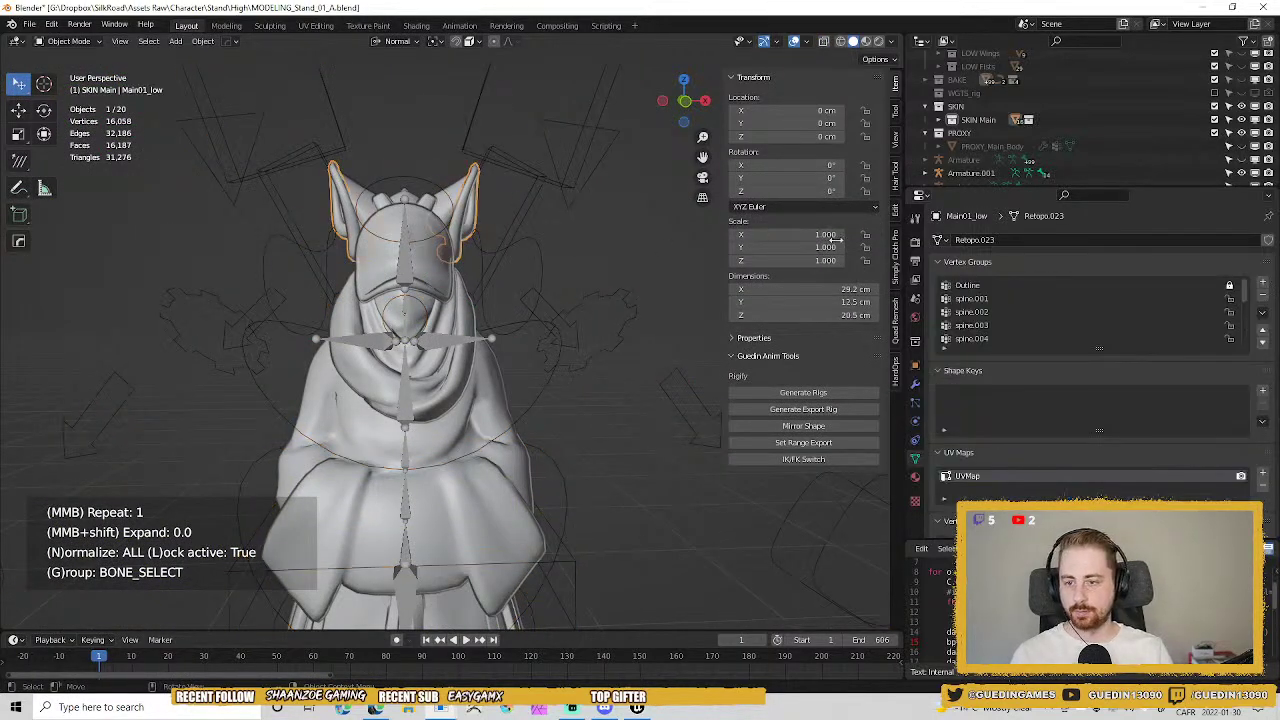
{"action": "middle_click_drag", "start_coordinate": [484, 484], "coordinate": [503, 177]}
{"action": "key", "text": "ctrl+z"}
{"action": "key", "text": "ctrl+z"}
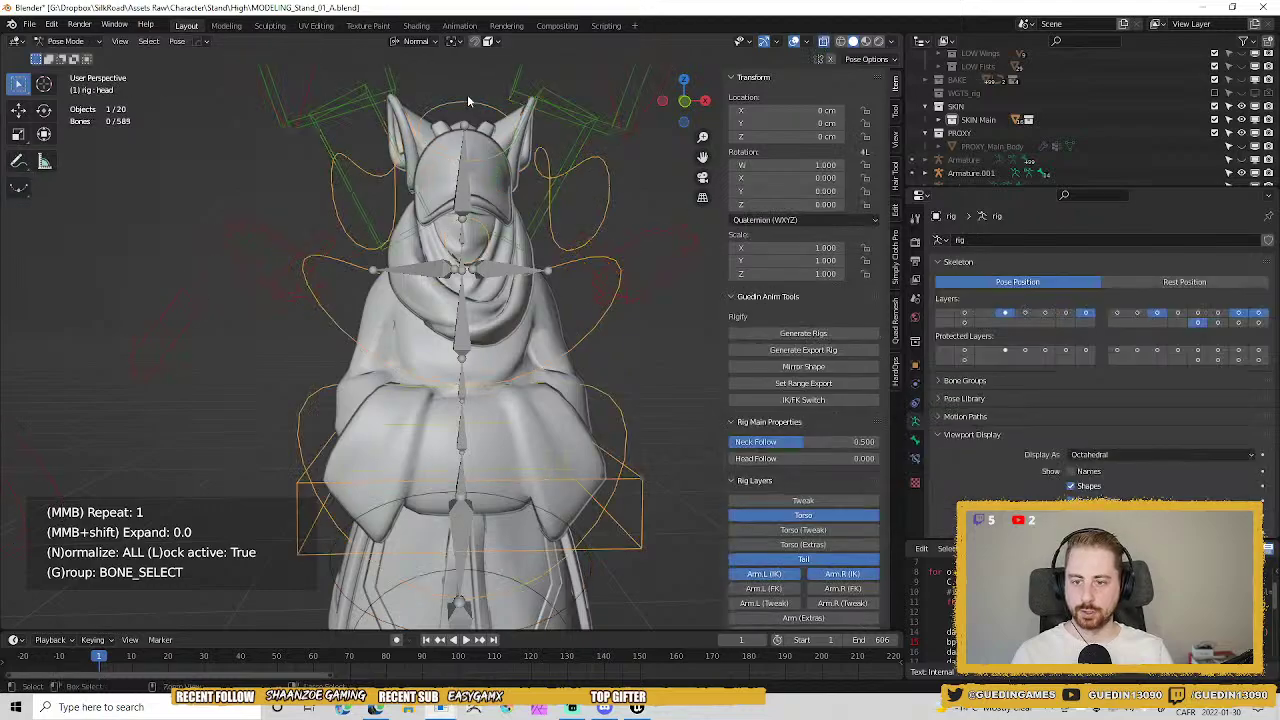
Rotate the head control about 40° in the view and pick the tail control for posing.
{"action": "left_click", "coordinate": [480, 108]}
{"action": "key", "text": "r"}
{"action": "left_click", "coordinate": [632, 278]}
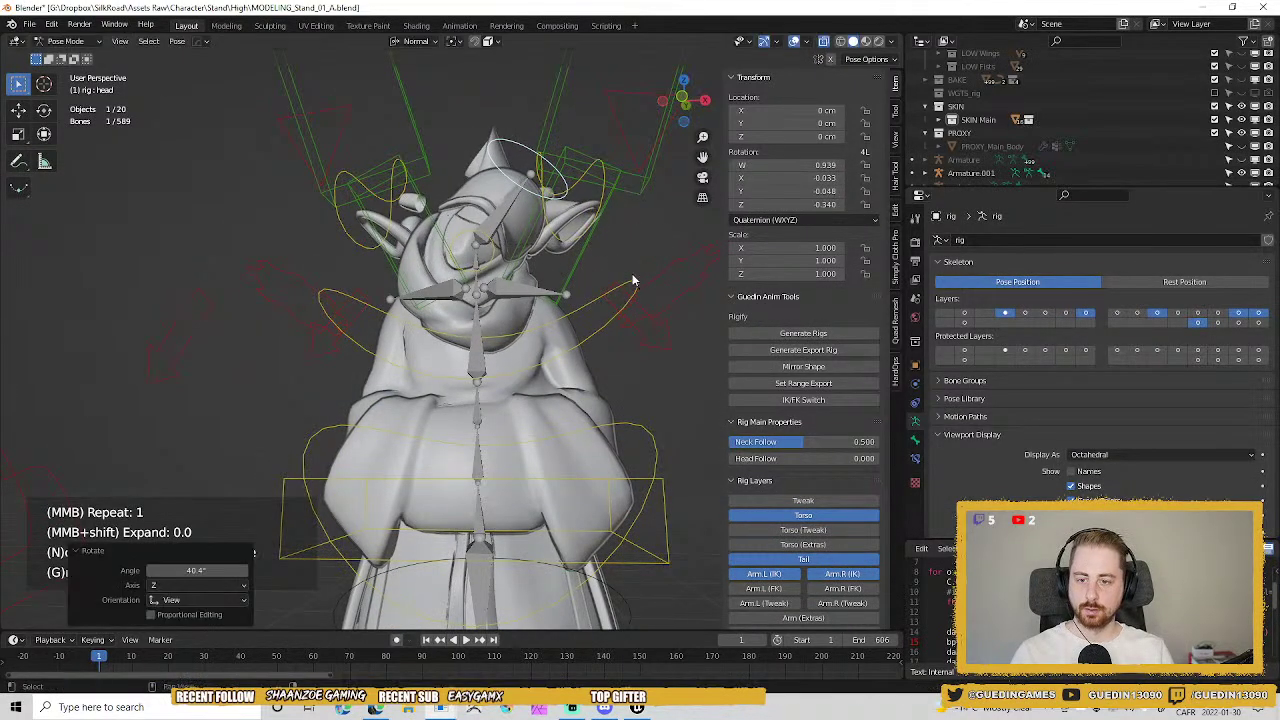
{"action": "left_click", "coordinate": [484, 287]}
{"action": "key", "text": "r"}
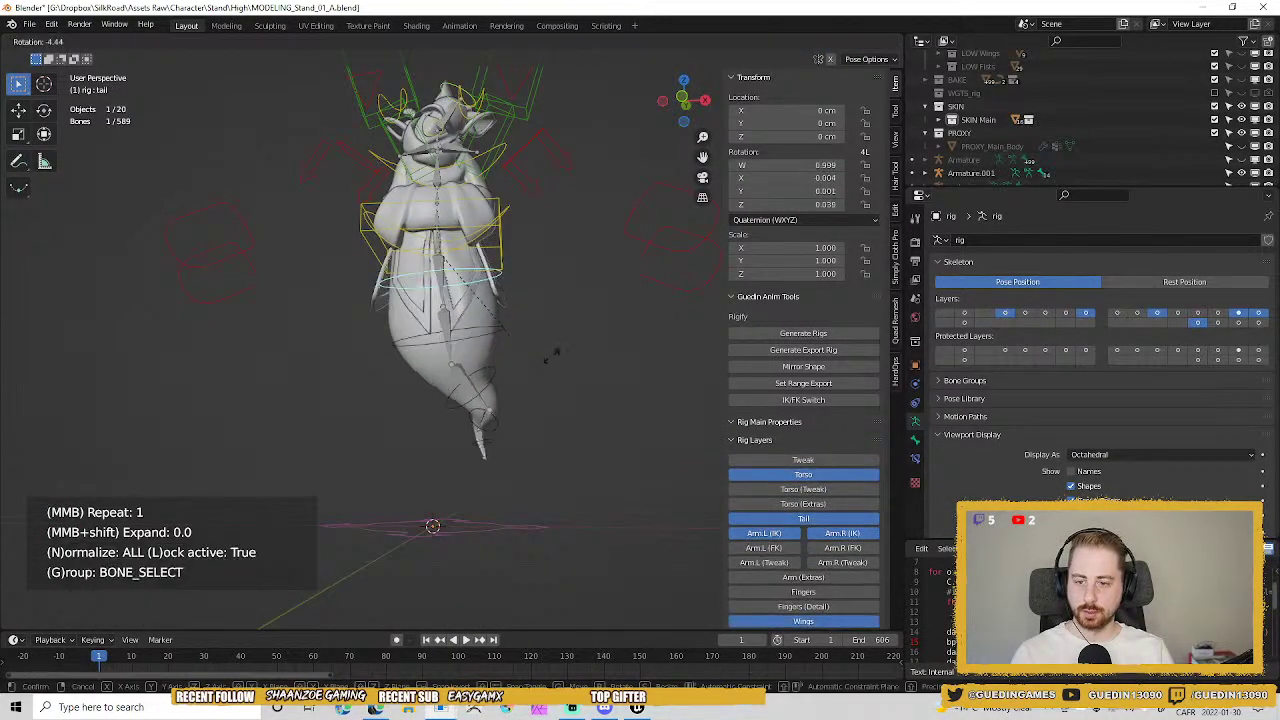
{"action": "right_click", "coordinate": [448, 387]}
{"action": "key", "text": "r"}
{"action": "key", "text": "r"}
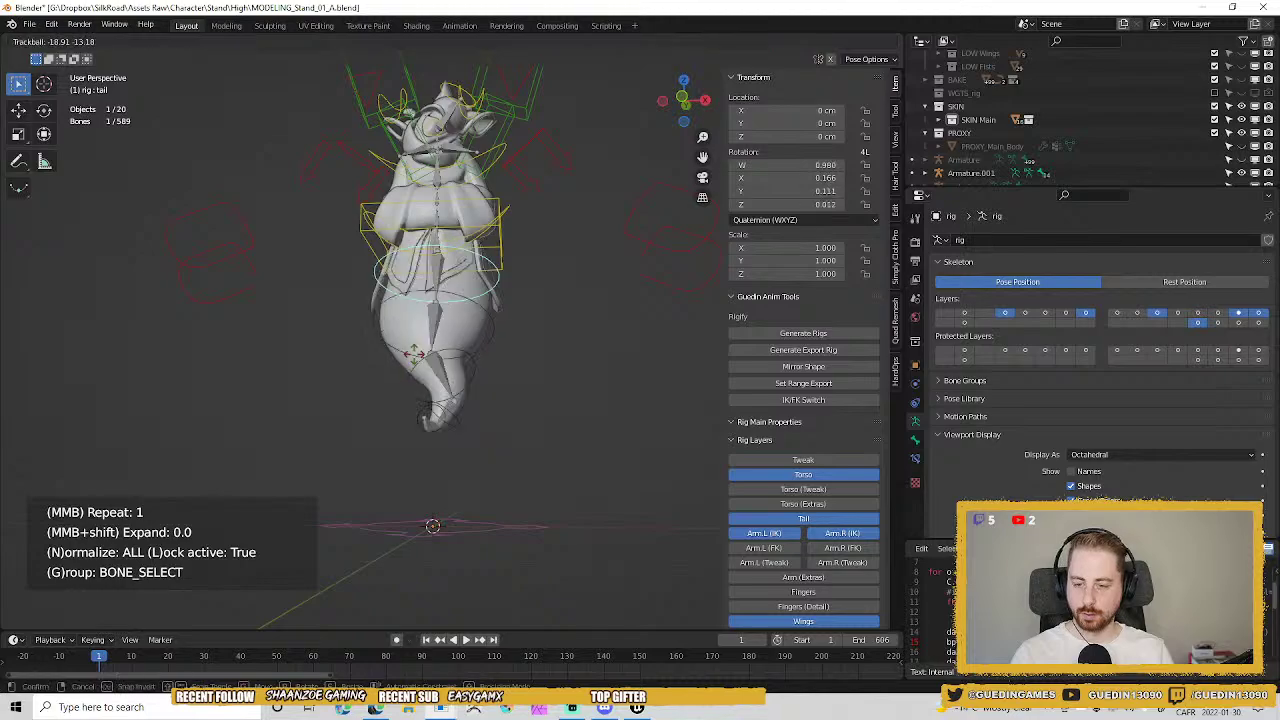
{"action": "right_click", "coordinate": [470, 388]}
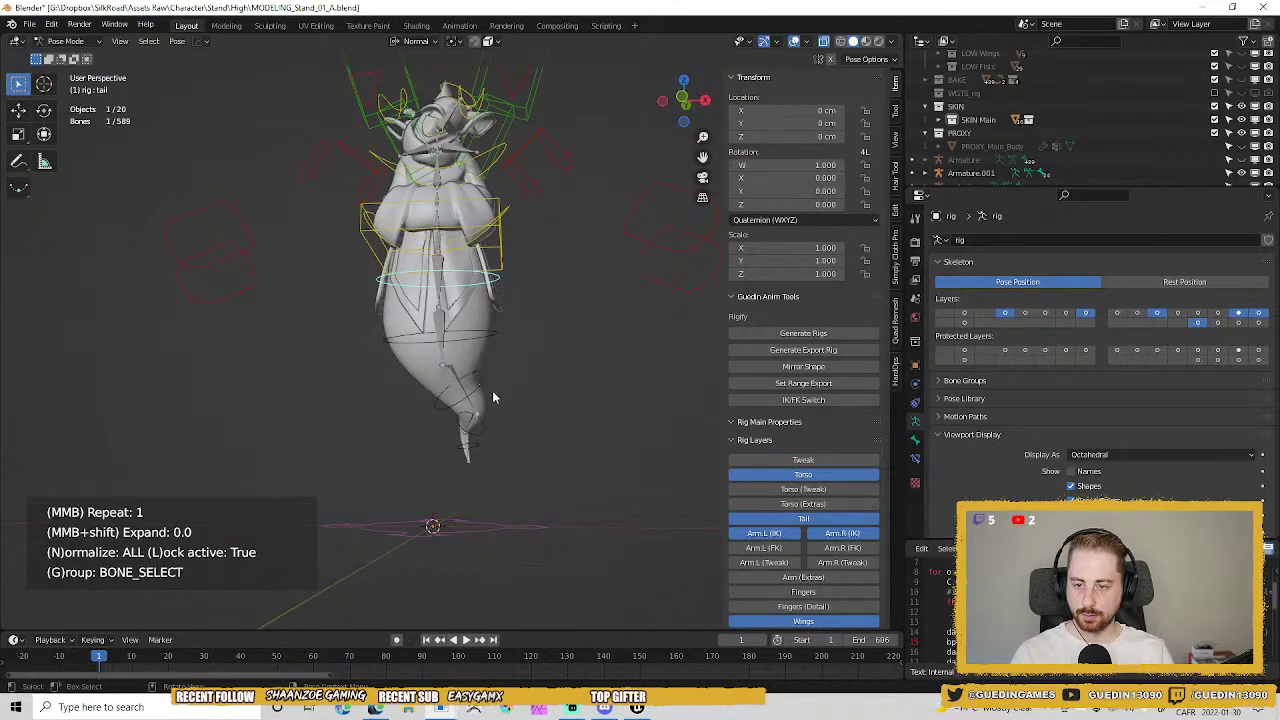
Rotate the tail control so the lower body swings to one side, and return the rig to Object Mode.
{"action": "key", "text": "r"}
{"action": "left_click", "coordinate": [611, 379]}
{"action": "middle_click_drag", "start_coordinate": [346, 196], "coordinate": [385, 266], "text": "shift"}
{"action": "scroll", "coordinate": [400, 320], "scroll_direction": "up", "scroll_amount": 1}
{"action": "key", "text": "ctrl+Tab"}
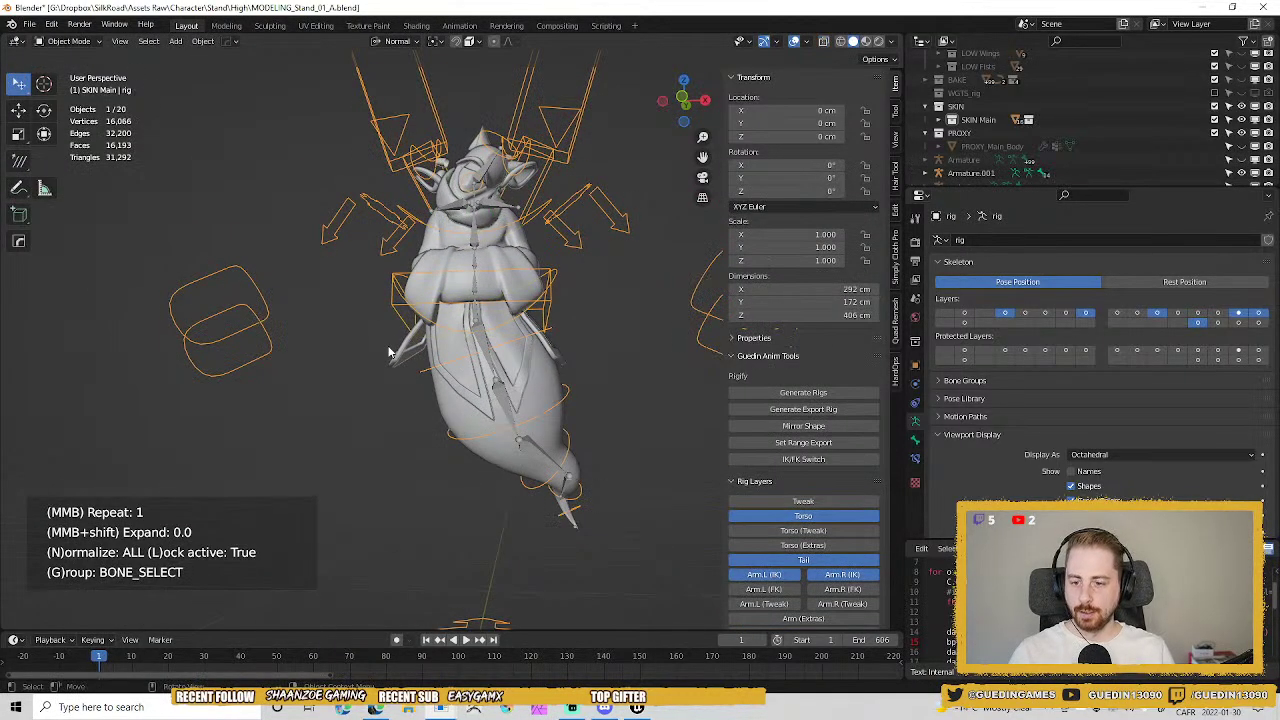
Put the Mirror World modifier above the Armature modifier on the cloth strip hanging beneath the sleeves.
{"action": "left_click", "coordinate": [412, 360]}
{"action": "left_click", "coordinate": [914, 381]}
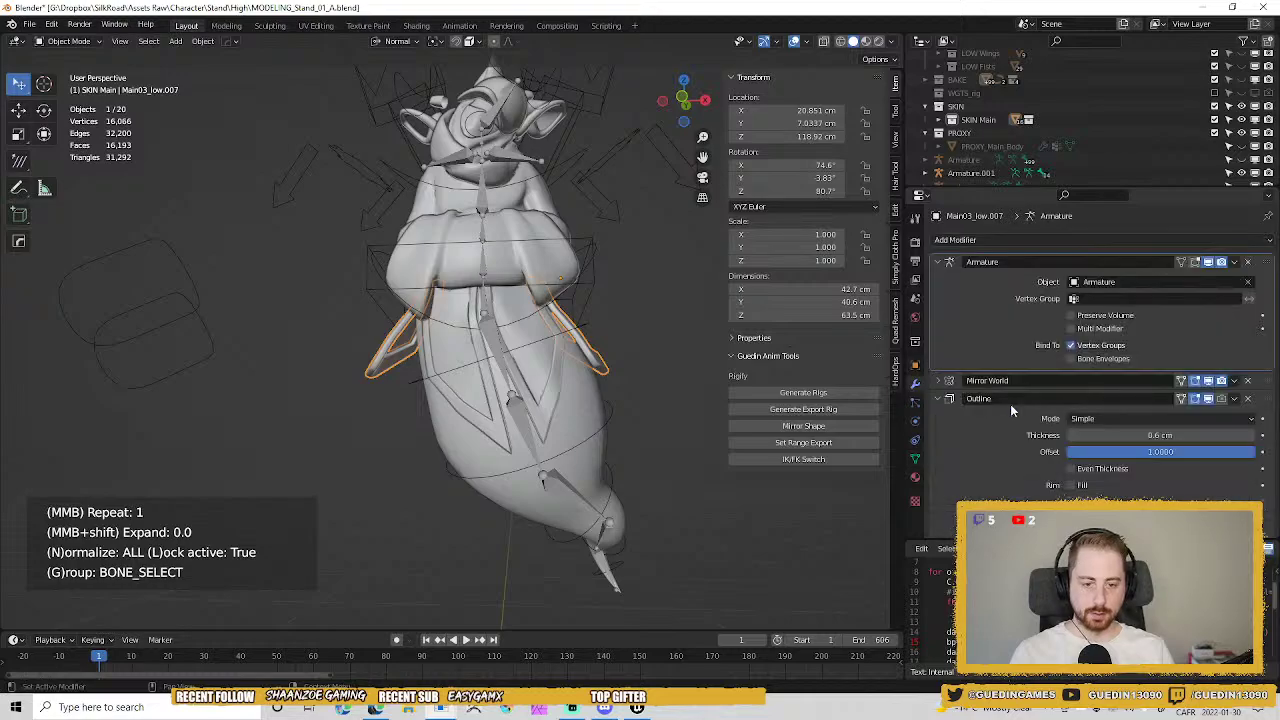
{"action": "left_click", "coordinate": [398, 362]}
{"action": "middle_click_drag", "start_coordinate": [540, 390], "coordinate": [588, 418]}
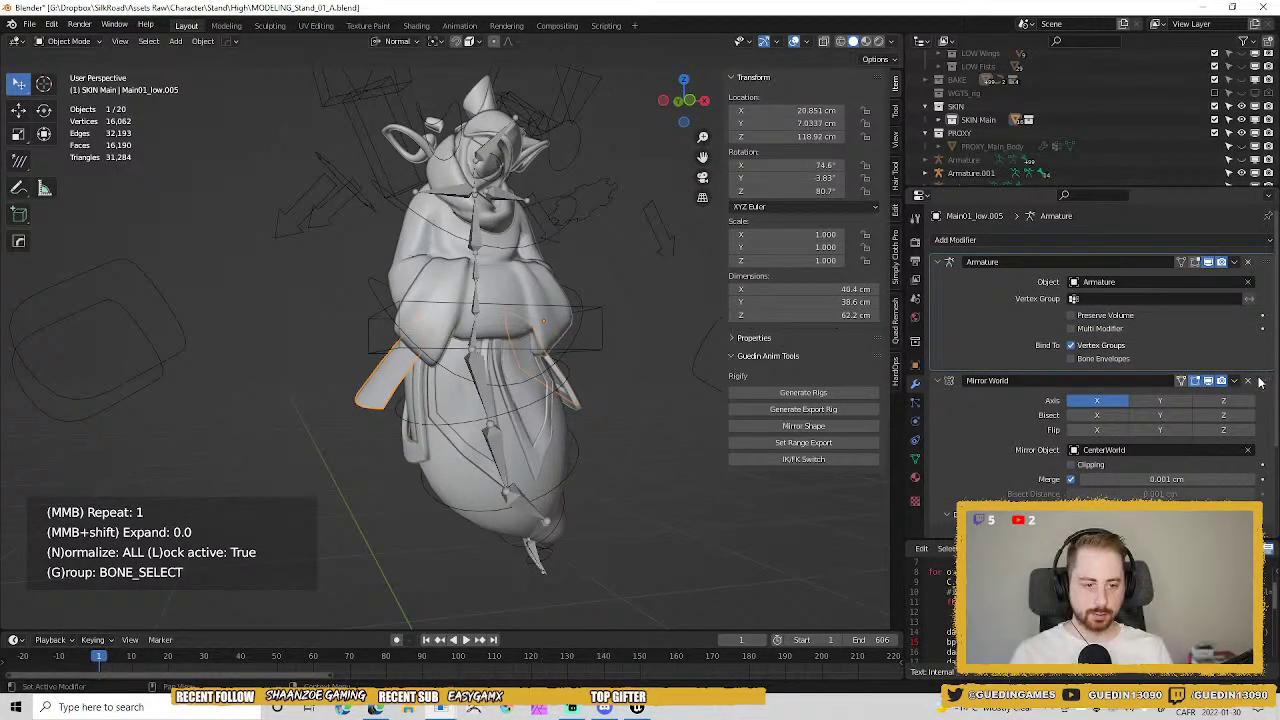
{"action": "left_click_drag", "start_coordinate": [1262, 382], "coordinate": [1250, 252]}
Move Mirror World above Armature in the modifier stacks of the ears and the small knobs on the head.
{"action": "middle_click_drag", "start_coordinate": [436, 172], "coordinate": [434, 307], "text": "shift"}
{"action": "scroll", "coordinate": [434, 307], "scroll_direction": "up", "scroll_amount": 2}
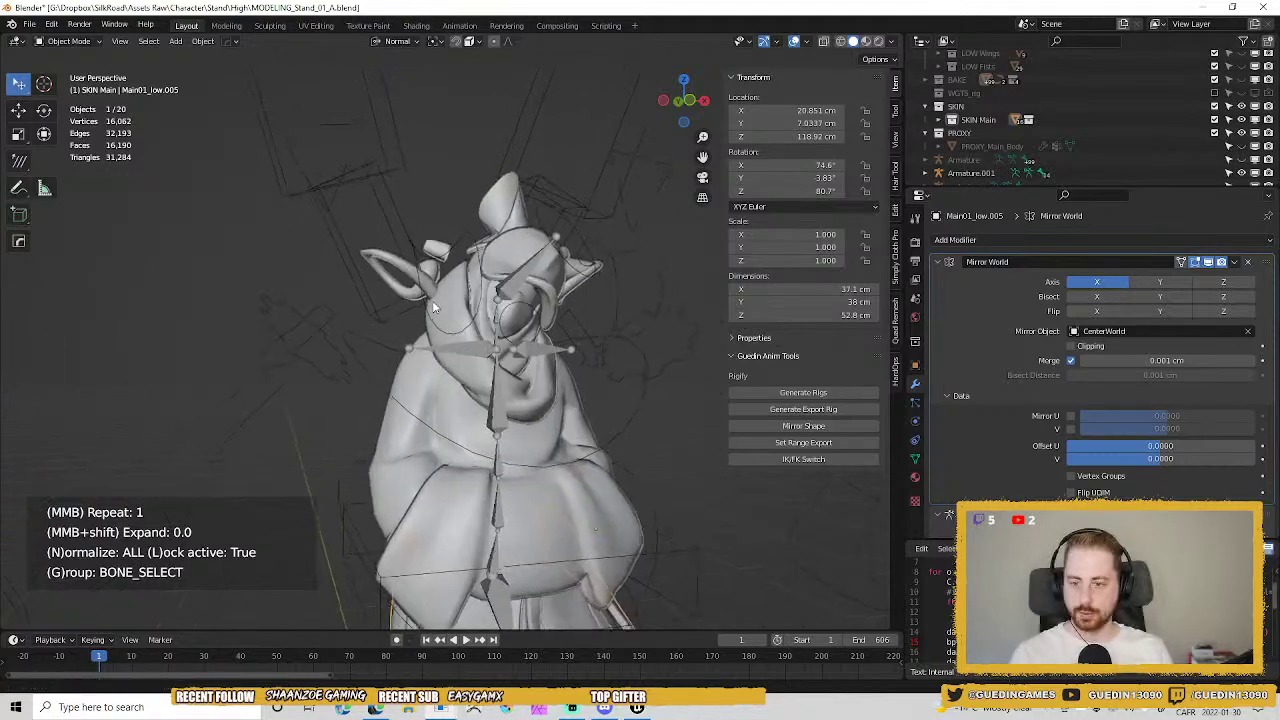
{"action": "left_click", "coordinate": [434, 307]}
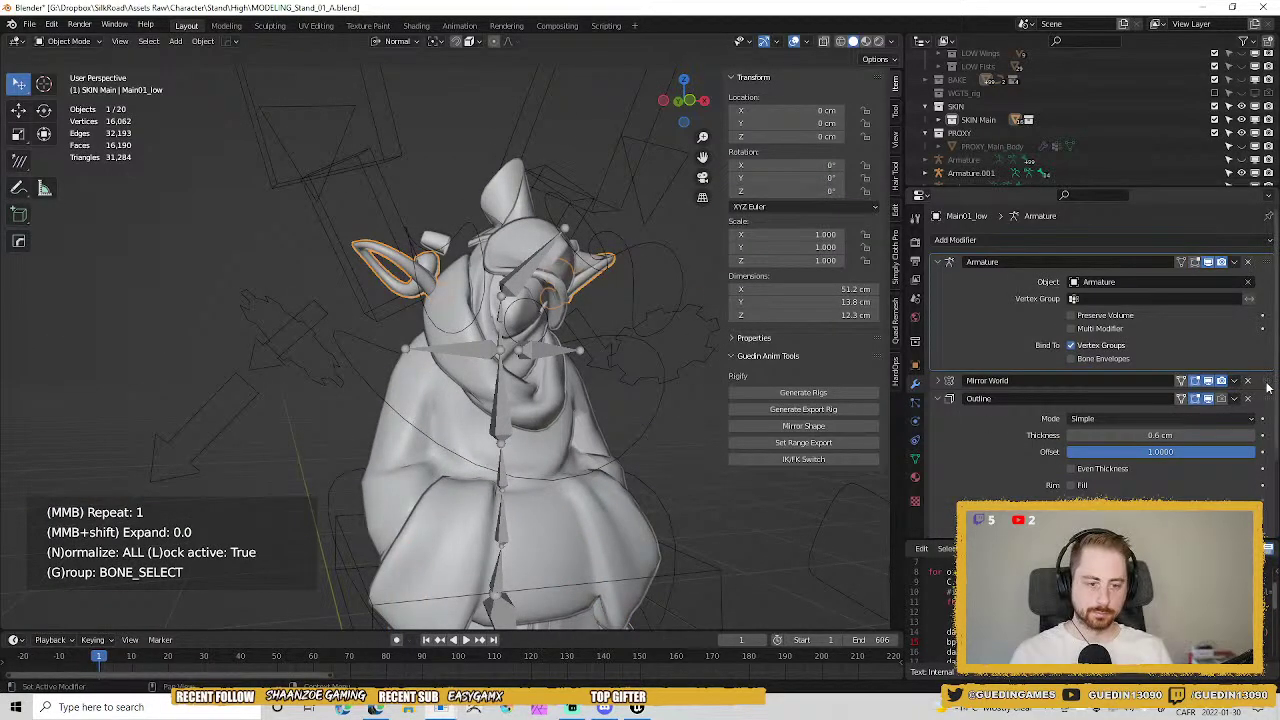
{"action": "left_click_drag", "start_coordinate": [1262, 382], "coordinate": [1252, 258]}
{"action": "left_click", "coordinate": [437, 242]}
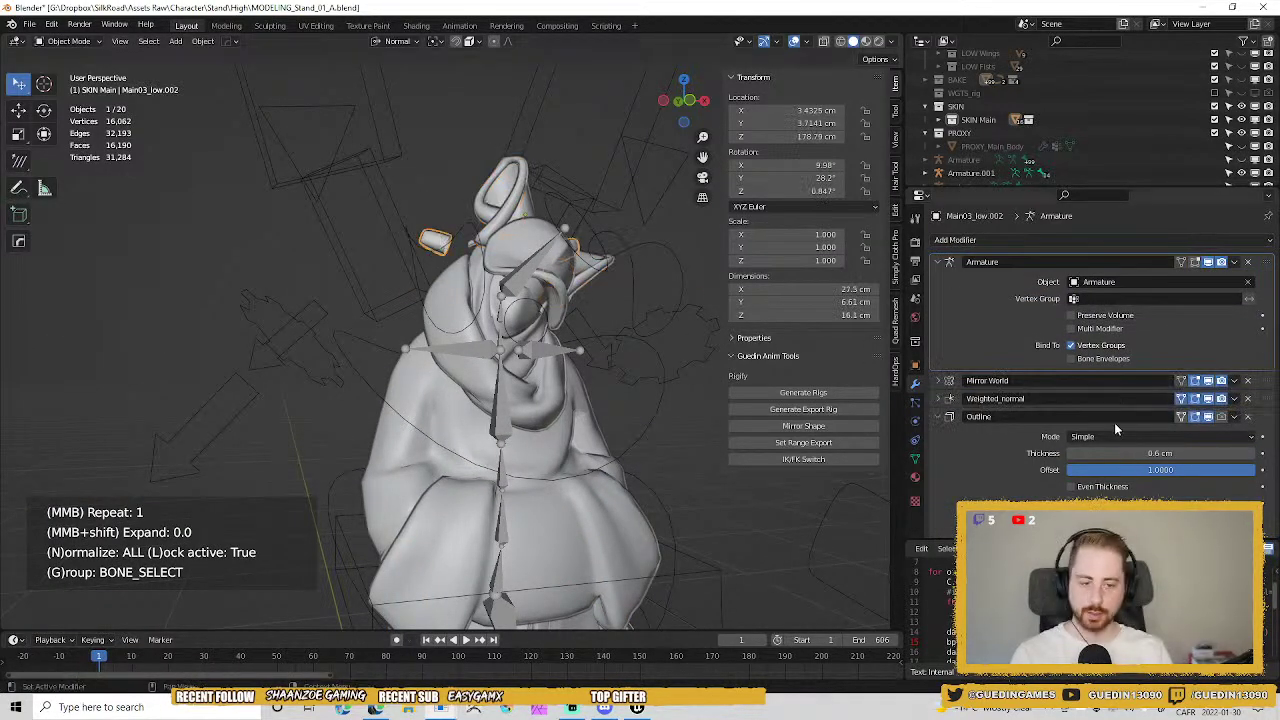
{"action": "left_click_drag", "start_coordinate": [1262, 382], "coordinate": [1255, 262]}
Examine from several angles how the mirrored ears and knobs follow the tilted head.
{"action": "middle_click_drag", "start_coordinate": [608, 196], "coordinate": [423, 362]}
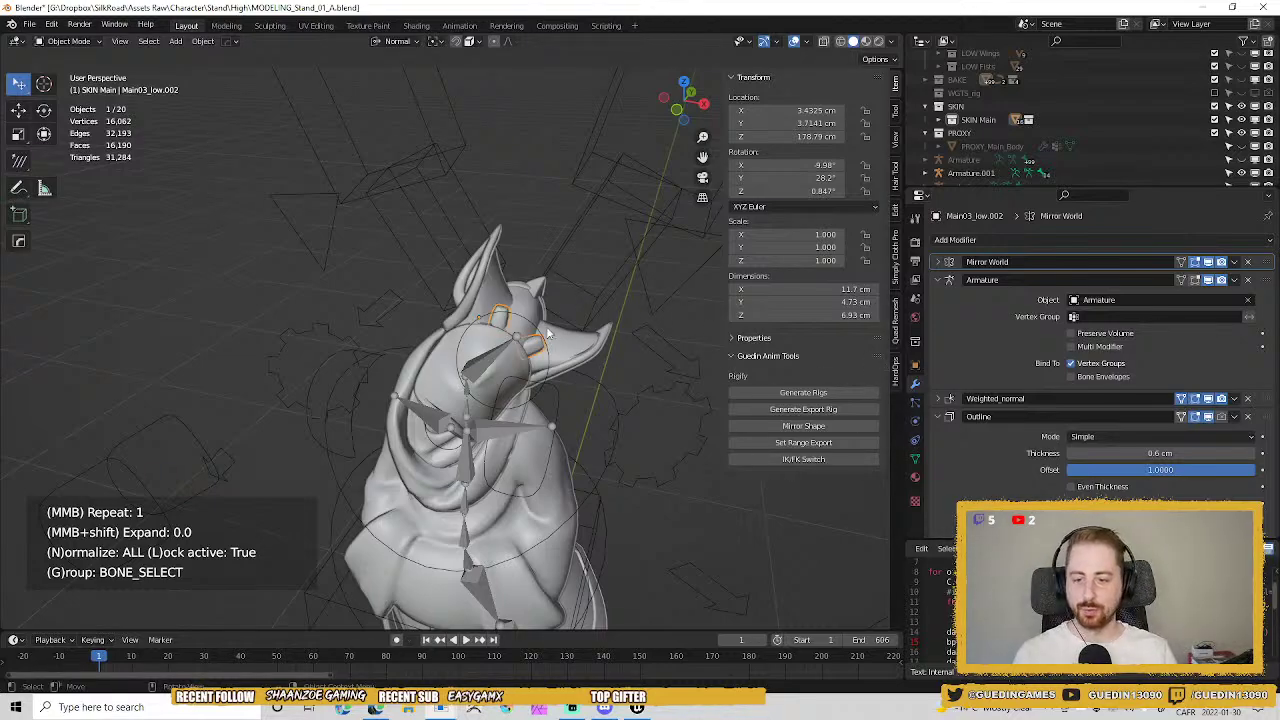
{"action": "middle_click_drag", "start_coordinate": [554, 362], "coordinate": [574, 291], "text": "shift"}
{"action": "scroll", "coordinate": [563, 461], "scroll_direction": "up", "scroll_amount": 3}
{"action": "scroll", "coordinate": [552, 385], "scroll_direction": "down", "scroll_amount": 3}
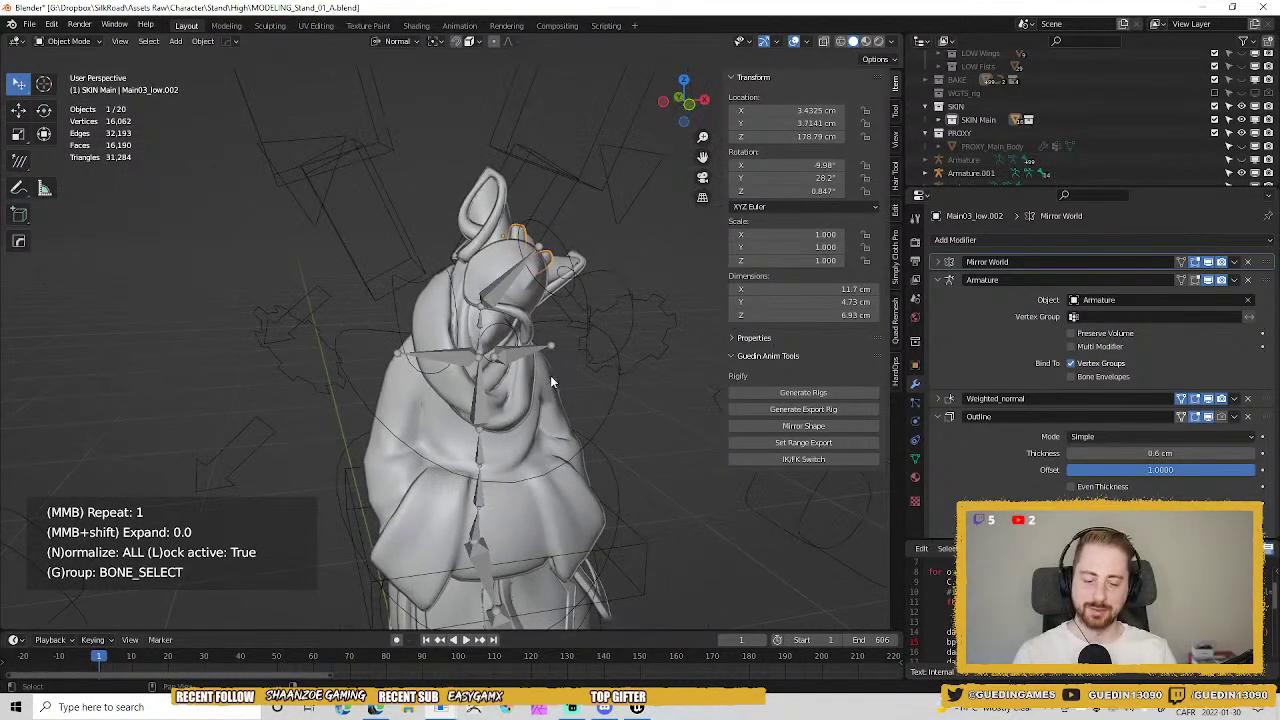
{"action": "middle_click_drag", "start_coordinate": [550, 381], "coordinate": [548, 360]}
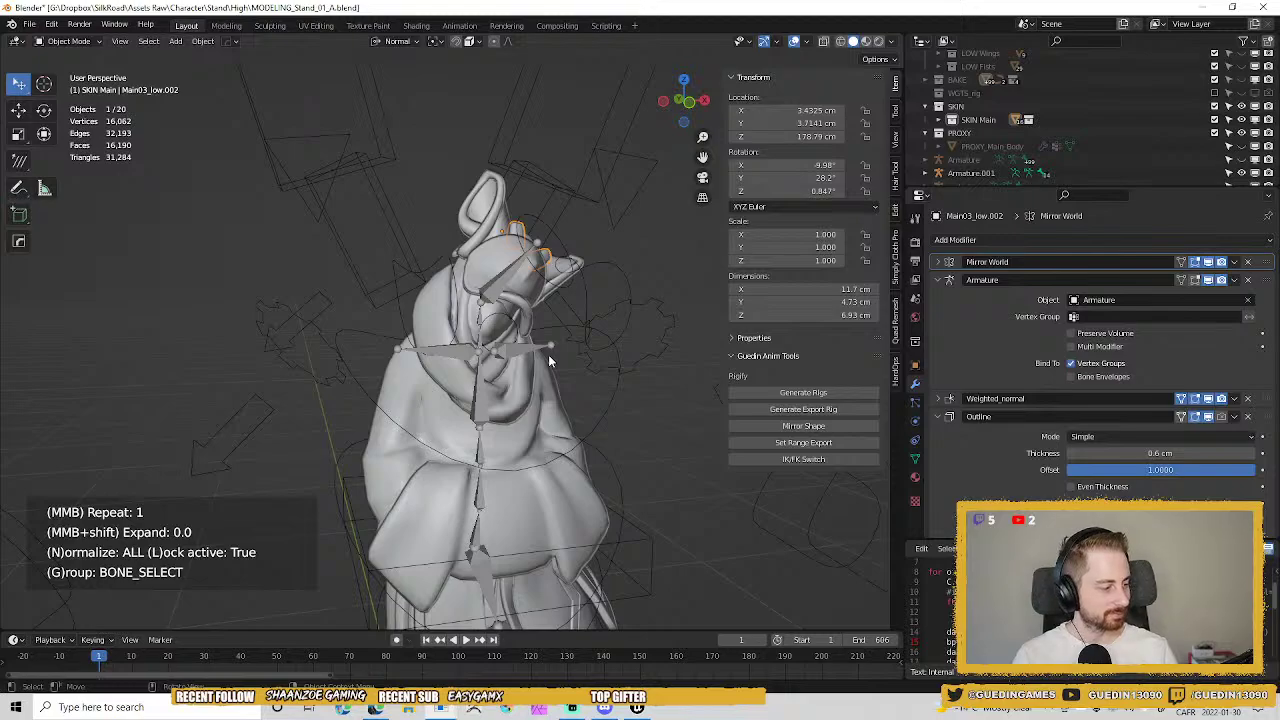
{"action": "scroll", "coordinate": [352, 385], "scroll_direction": "up", "scroll_amount": 2}
{"action": "middle_click_drag", "start_coordinate": [389, 318], "coordinate": [481, 275], "text": "shift"}
{"action": "scroll", "coordinate": [510, 395], "scroll_direction": "up", "scroll_amount": 2}
{"action": "middle_click_drag", "start_coordinate": [467, 214], "coordinate": [514, 340]}
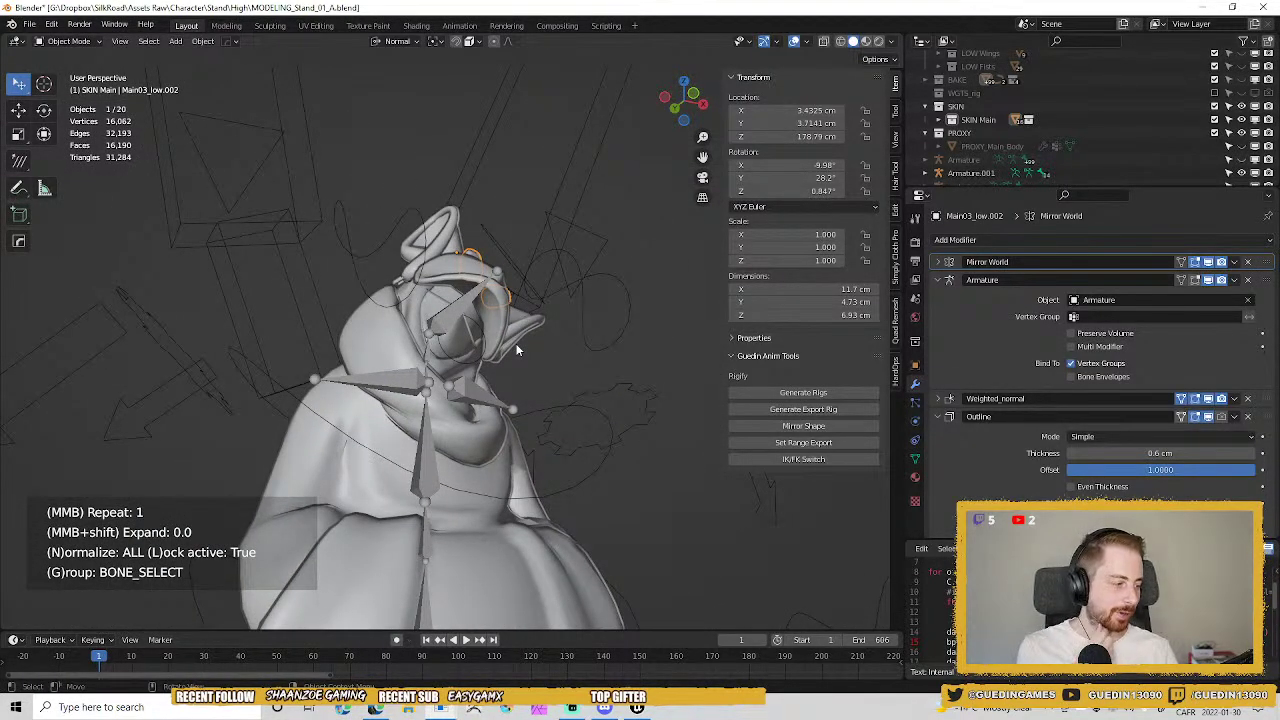
{"action": "middle_click_drag", "start_coordinate": [579, 268], "coordinate": [409, 344]}
Select the six head pieces together, including the face mask, the ears, the knobs and the pieces behind them.
{"action": "left_click", "coordinate": [468, 335]}
{"action": "left_click", "coordinate": [425, 356]}
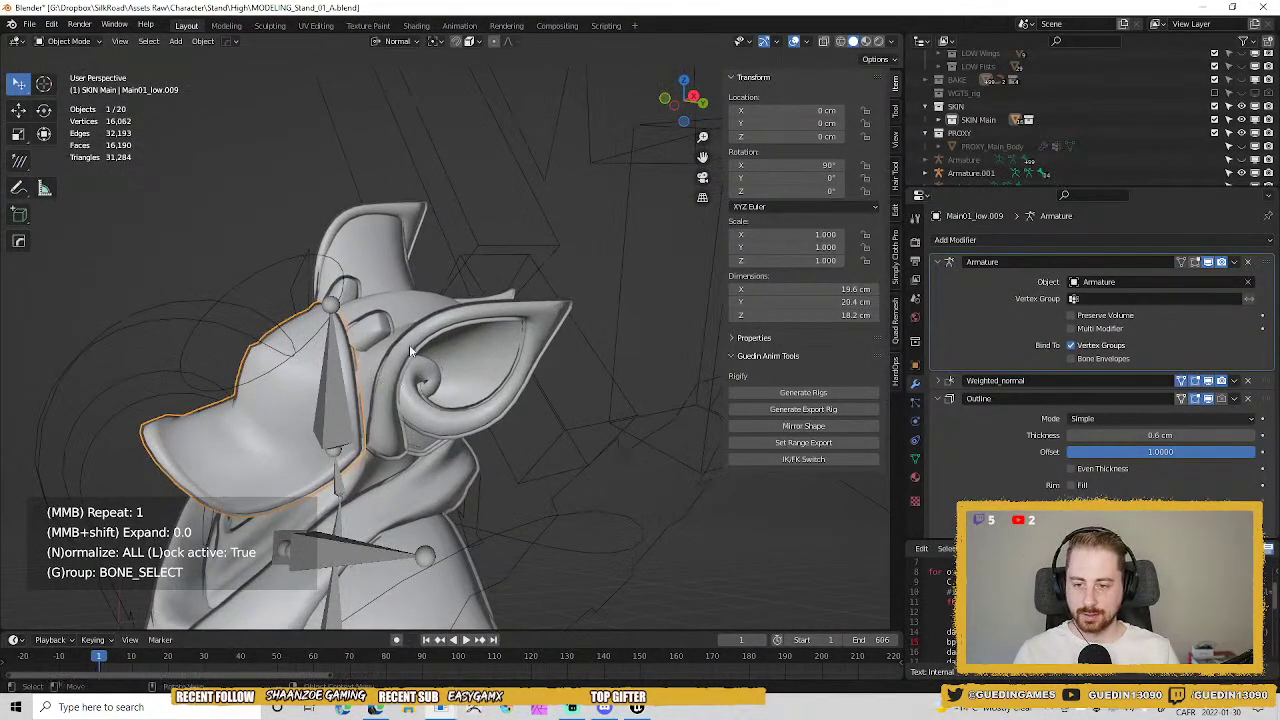
{"action": "left_click", "coordinate": [359, 302], "text": "shift"}
{"action": "left_click", "coordinate": [378, 258], "text": "shift"}
{"action": "left_click", "coordinate": [398, 206], "text": "shift"}
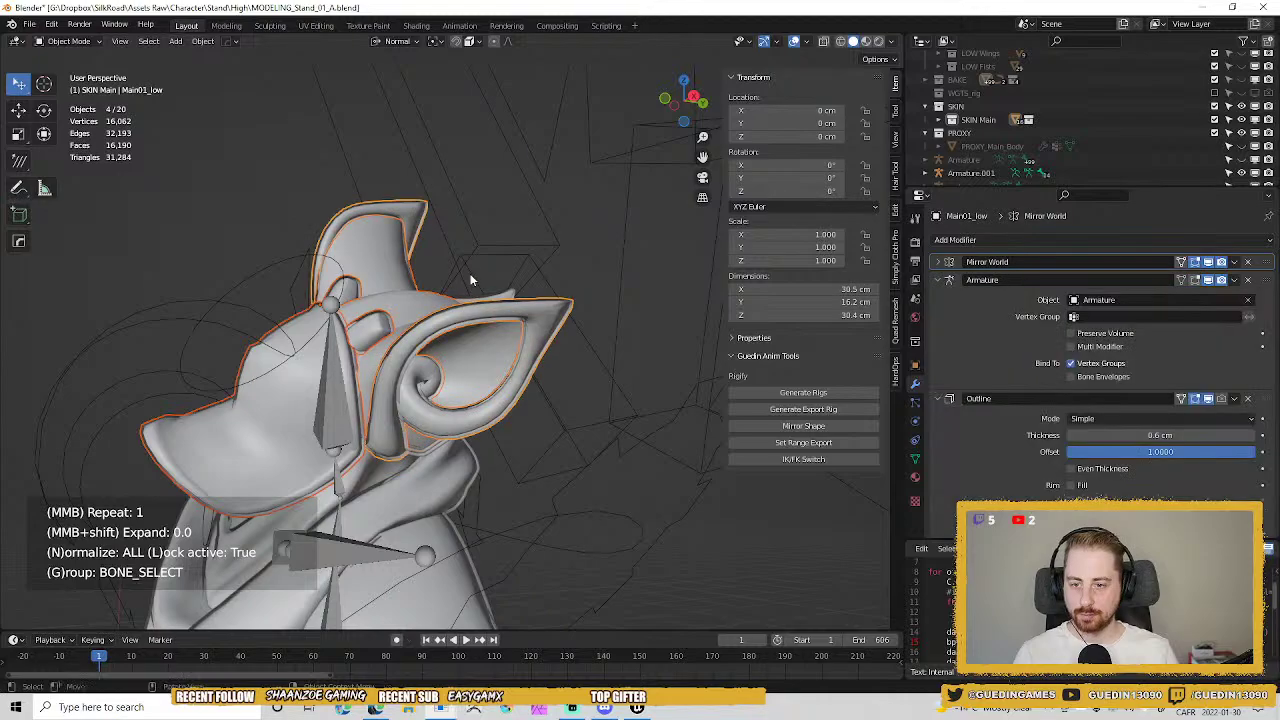
{"action": "middle_click_drag", "start_coordinate": [471, 280], "coordinate": [375, 262]}
{"action": "scroll", "coordinate": [437, 447], "scroll_direction": "down", "scroll_amount": 2}
{"action": "left_click", "coordinate": [541, 194], "text": "shift"}
{"action": "left_click", "coordinate": [545, 157], "text": "shift"}
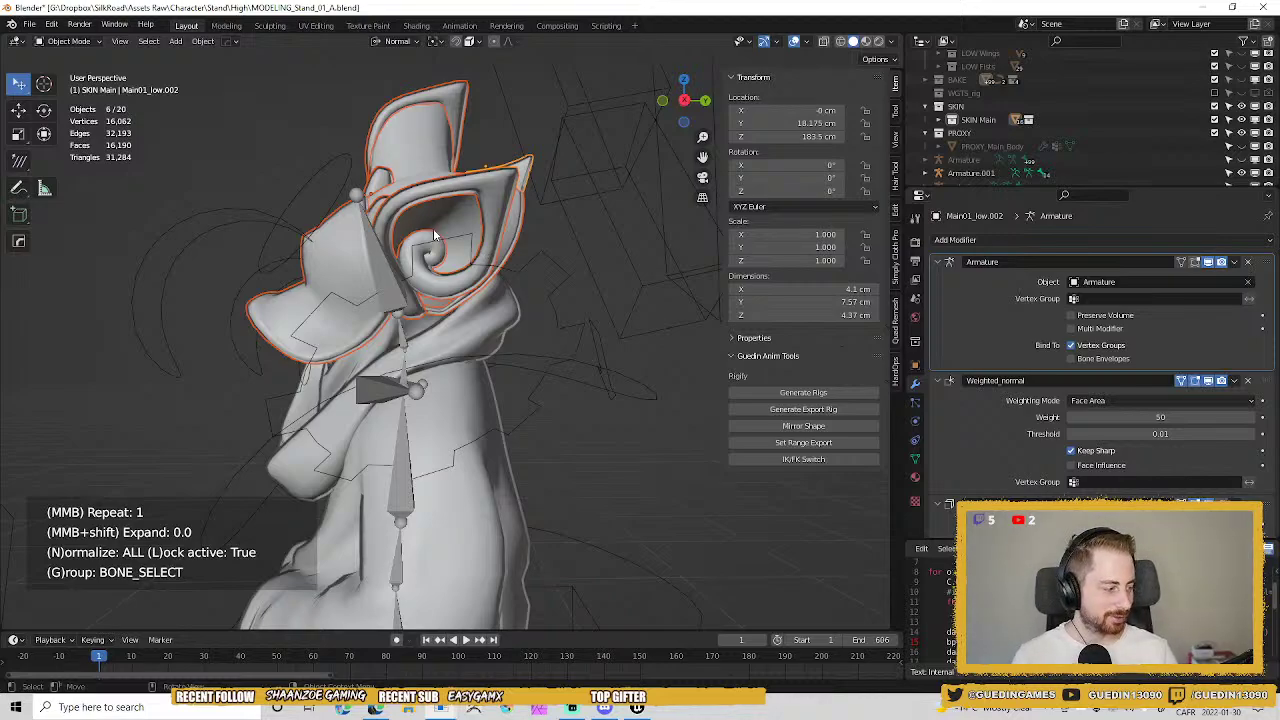
{"action": "middle_click_drag", "start_coordinate": [491, 182], "coordinate": [564, 426]}
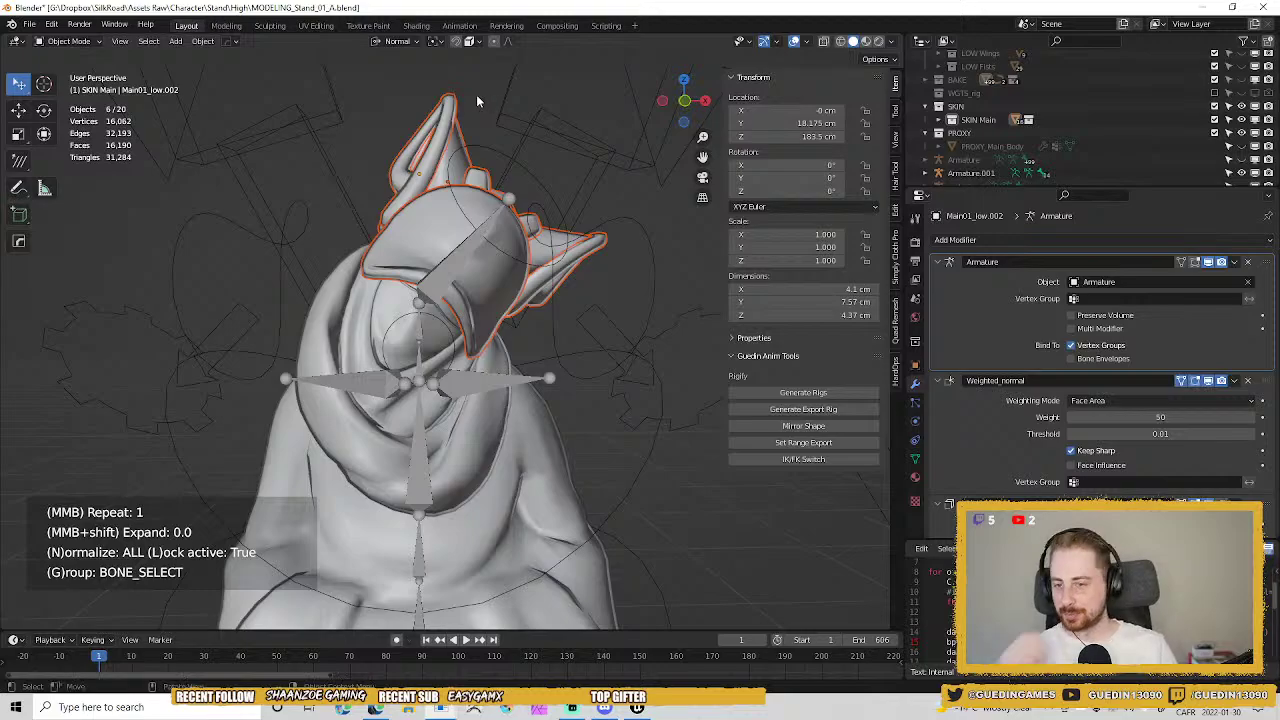
{"action": "middle_click_drag", "start_coordinate": [420, 77], "coordinate": [505, 157]}
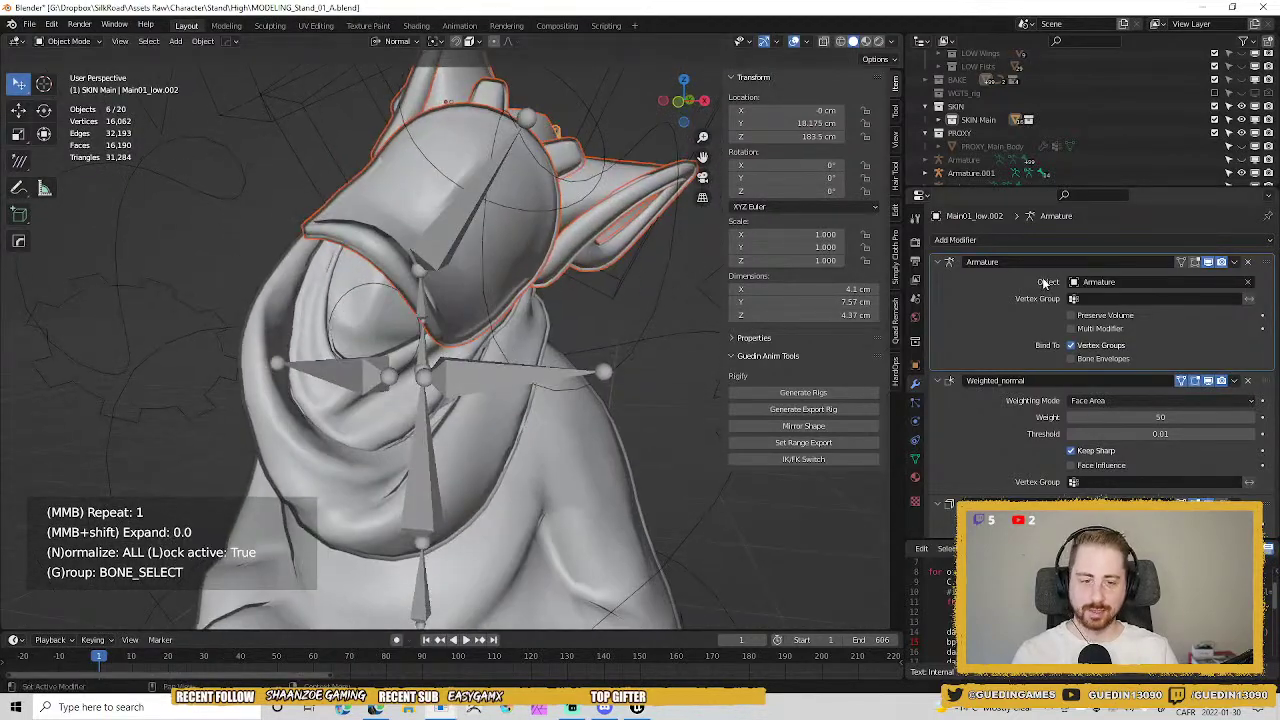
Make the face mask the active object, show its vertex groups, and select all head-piece geometry in Edit Mode.
{"action": "left_click", "coordinate": [600, 280]}
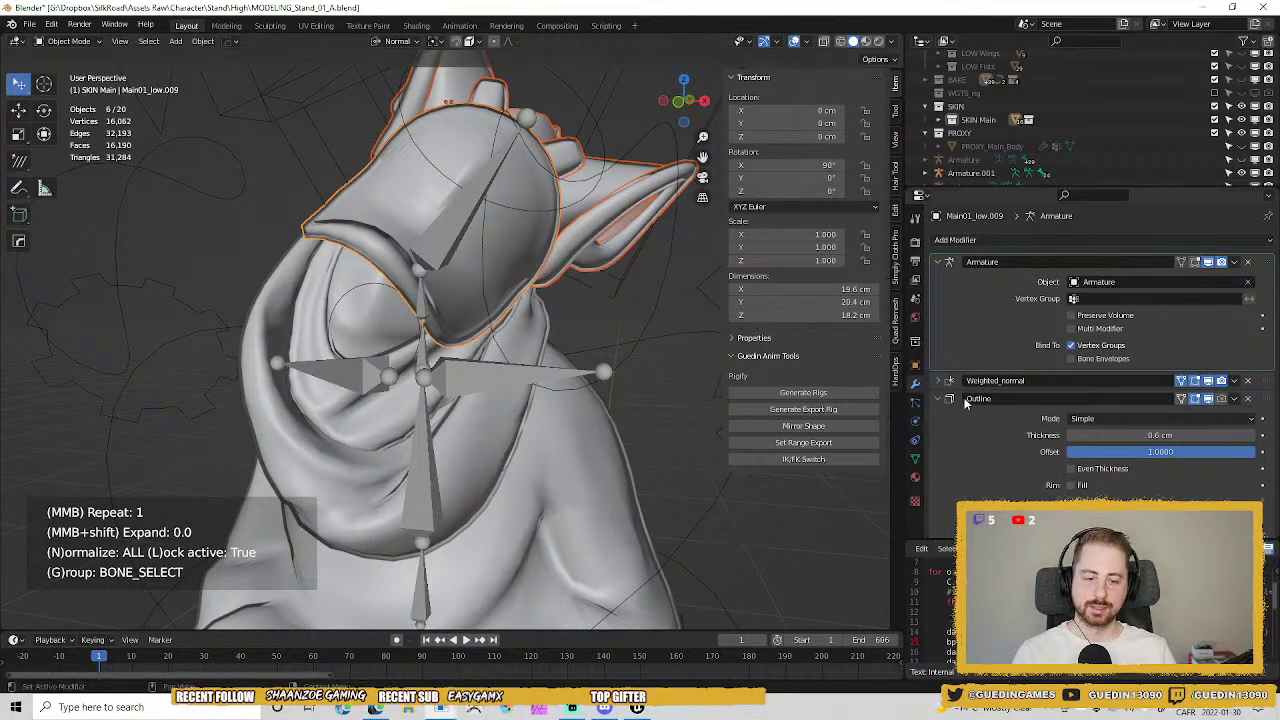
{"action": "left_click", "coordinate": [915, 456]}
{"action": "scroll", "coordinate": [1014, 288], "scroll_direction": "down", "scroll_amount": 2}
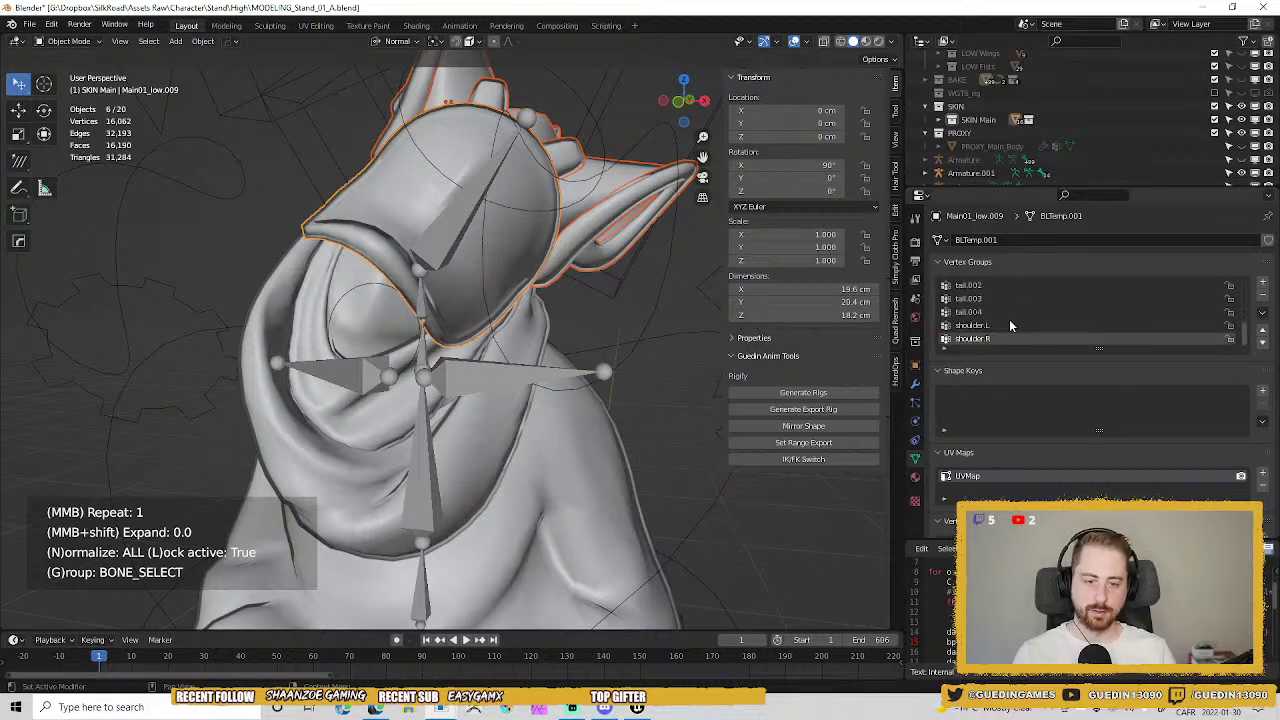
{"action": "scroll", "coordinate": [1010, 325], "scroll_direction": "up", "scroll_amount": 5}
{"action": "key", "text": "Tab"}
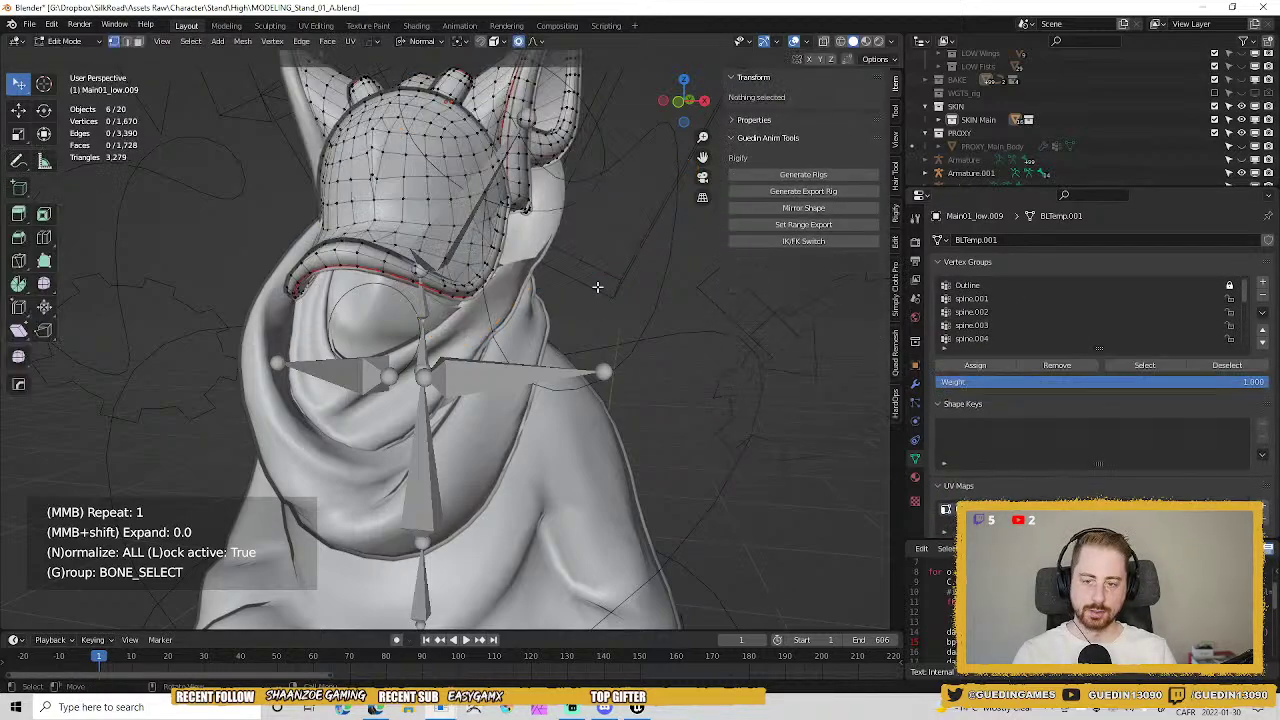
{"action": "key", "text": "ctrl+l"}
{"action": "middle_click_drag", "start_coordinate": [603, 287], "coordinate": [613, 377], "text": "shift"}
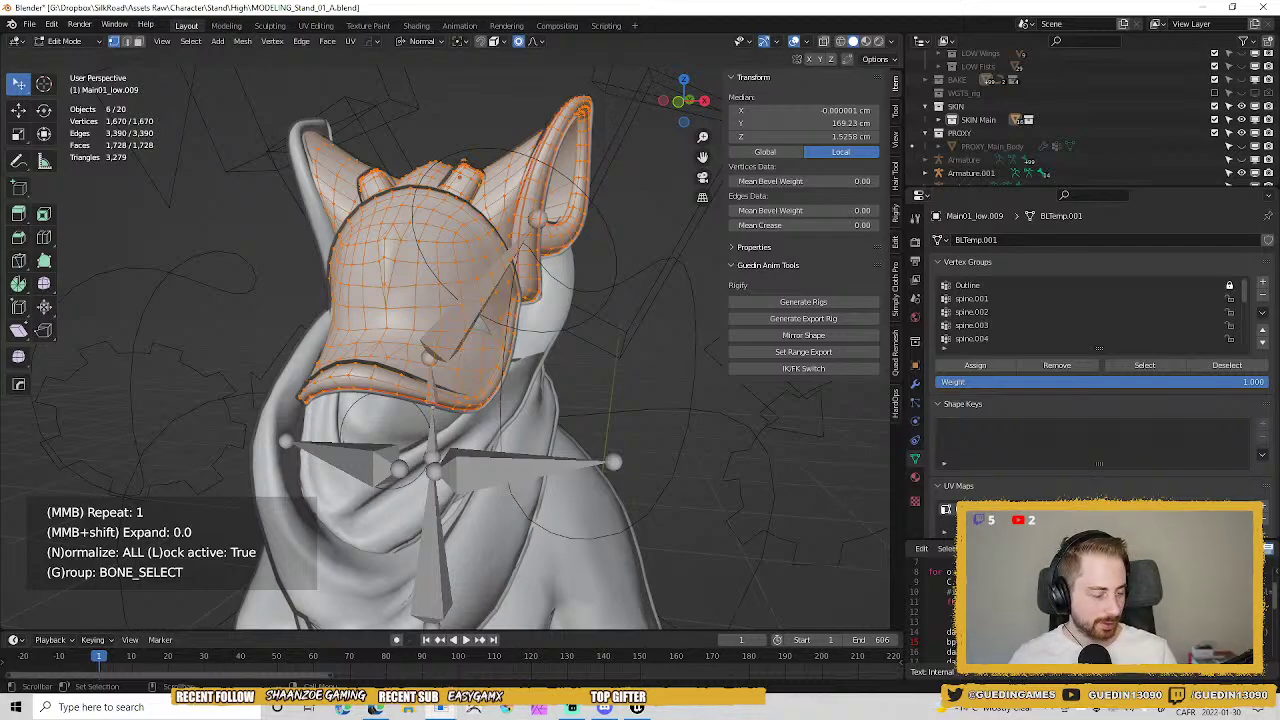
{"action": "mouse_move", "coordinate": [571, 707]}
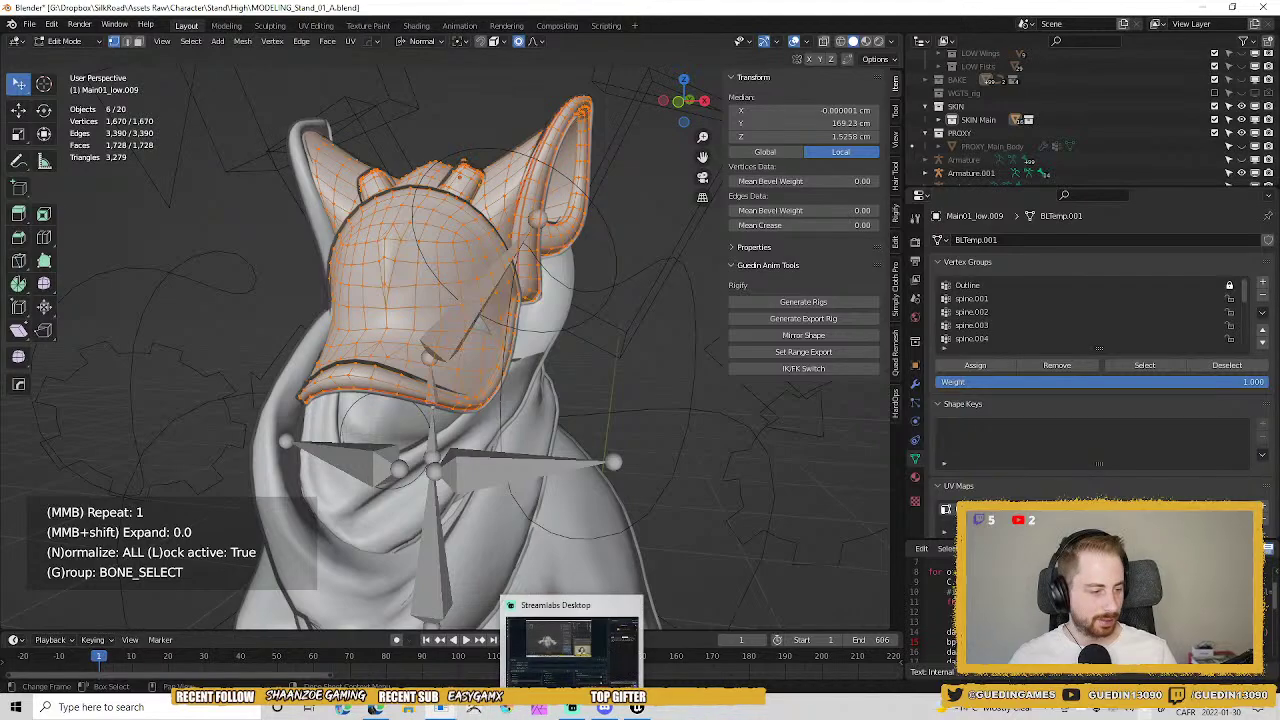
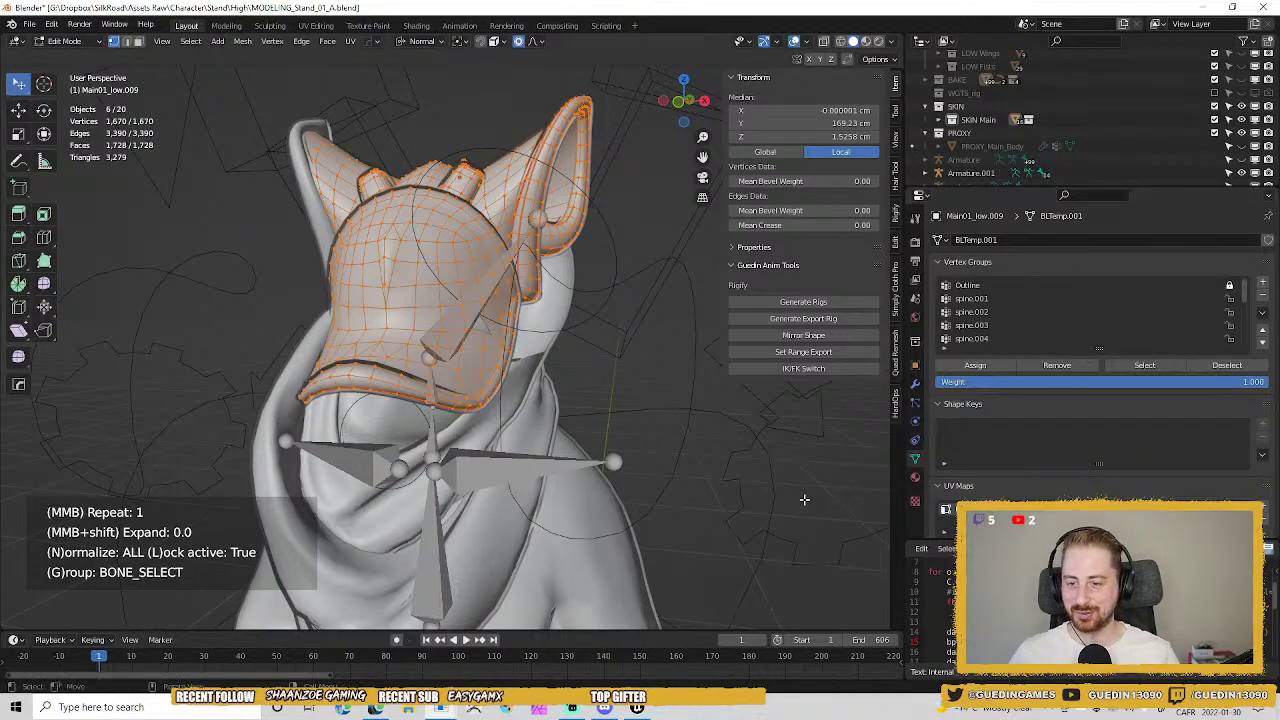
Deselect the head geometry, return to Object Mode with nothing selected, and save the file.
{"action": "middle_click_drag", "start_coordinate": [644, 321], "coordinate": [465, 300]}
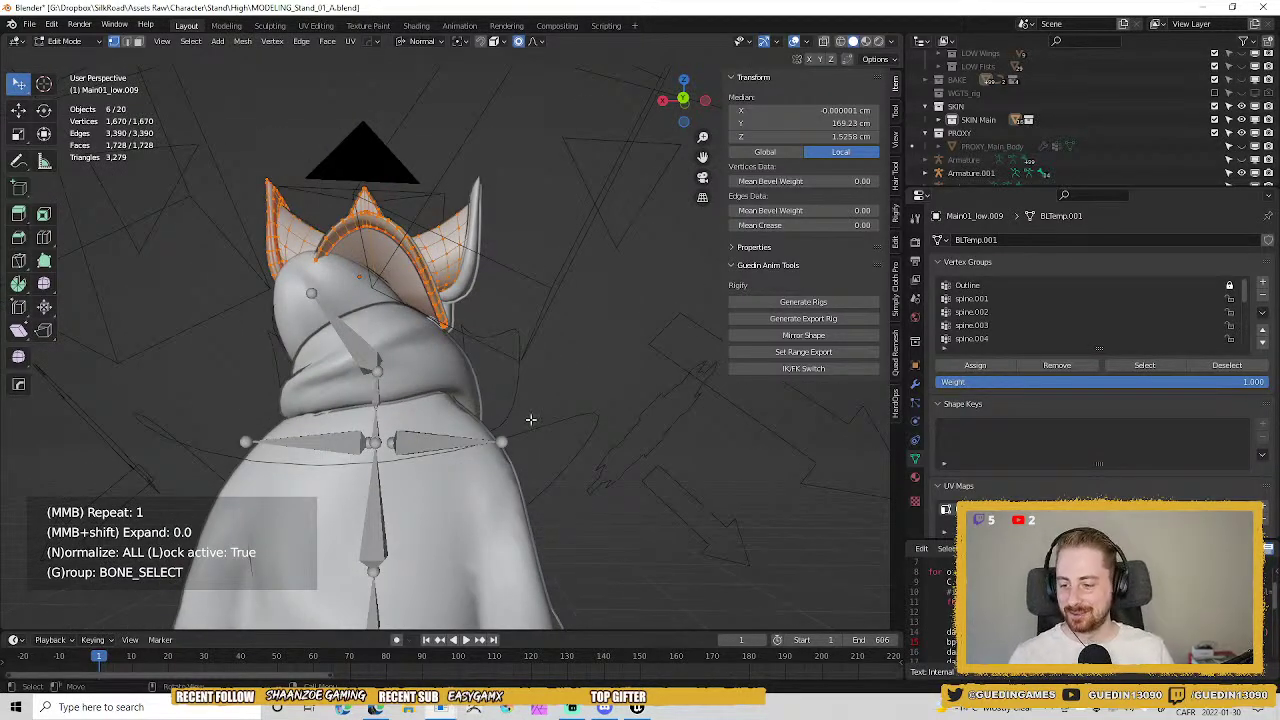
{"action": "middle_click_drag", "start_coordinate": [531, 419], "coordinate": [432, 404]}
{"action": "key", "text": "alt+a"}
{"action": "key", "text": "Tab"}
{"action": "middle_click_drag", "start_coordinate": [660, 275], "coordinate": [386, 349]}
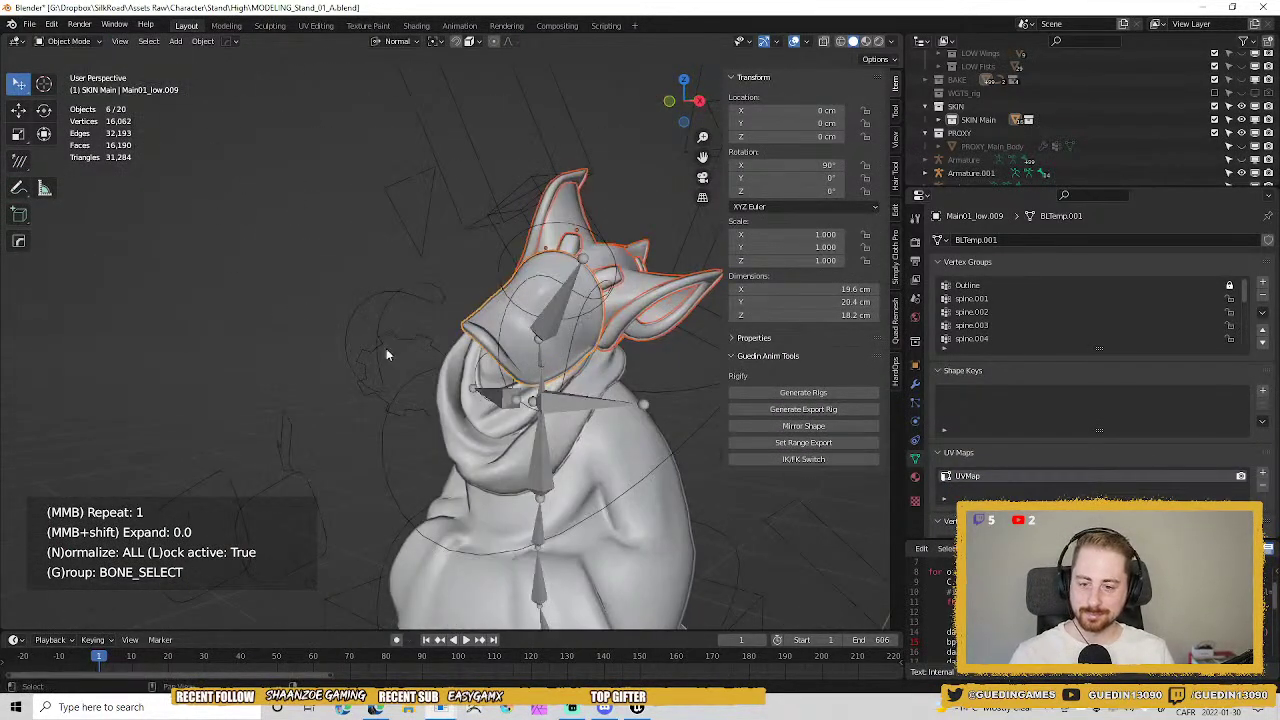
{"action": "key", "text": "alt+a"}
{"action": "middle_click_drag", "start_coordinate": [512, 381], "coordinate": [384, 412], "text": "shift"}
{"action": "middle_click_drag", "start_coordinate": [394, 245], "coordinate": [490, 270]}
{"action": "key", "text": "ctrl+s"}
{"action": "middle_click_drag", "start_coordinate": [430, 300], "coordinate": [480, 340], "text": "shift"}
Select only the face mask and look through its list of vertex groups.
{"action": "left_click", "coordinate": [598, 345]}
{"action": "left_click", "coordinate": [600, 350]}
{"action": "scroll", "coordinate": [1071, 325], "scroll_direction": "down", "scroll_amount": 2}
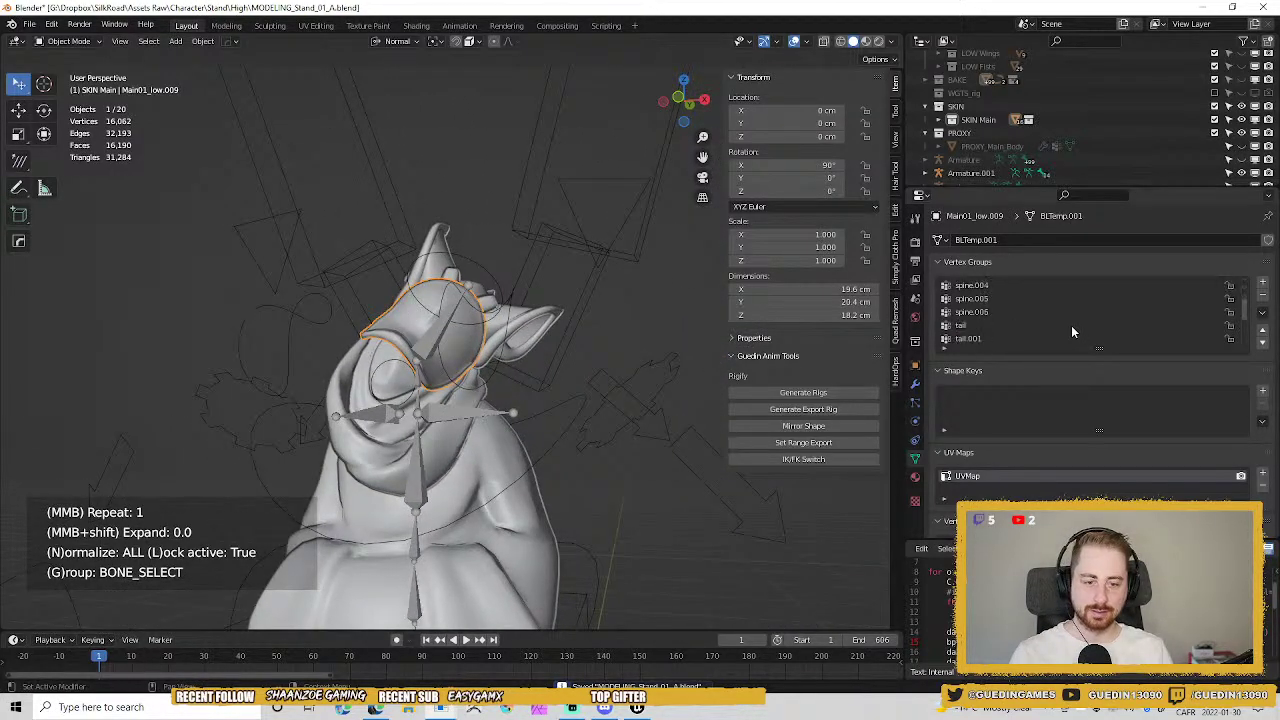
{"action": "scroll", "coordinate": [1071, 325], "scroll_direction": "up", "scroll_amount": 4}
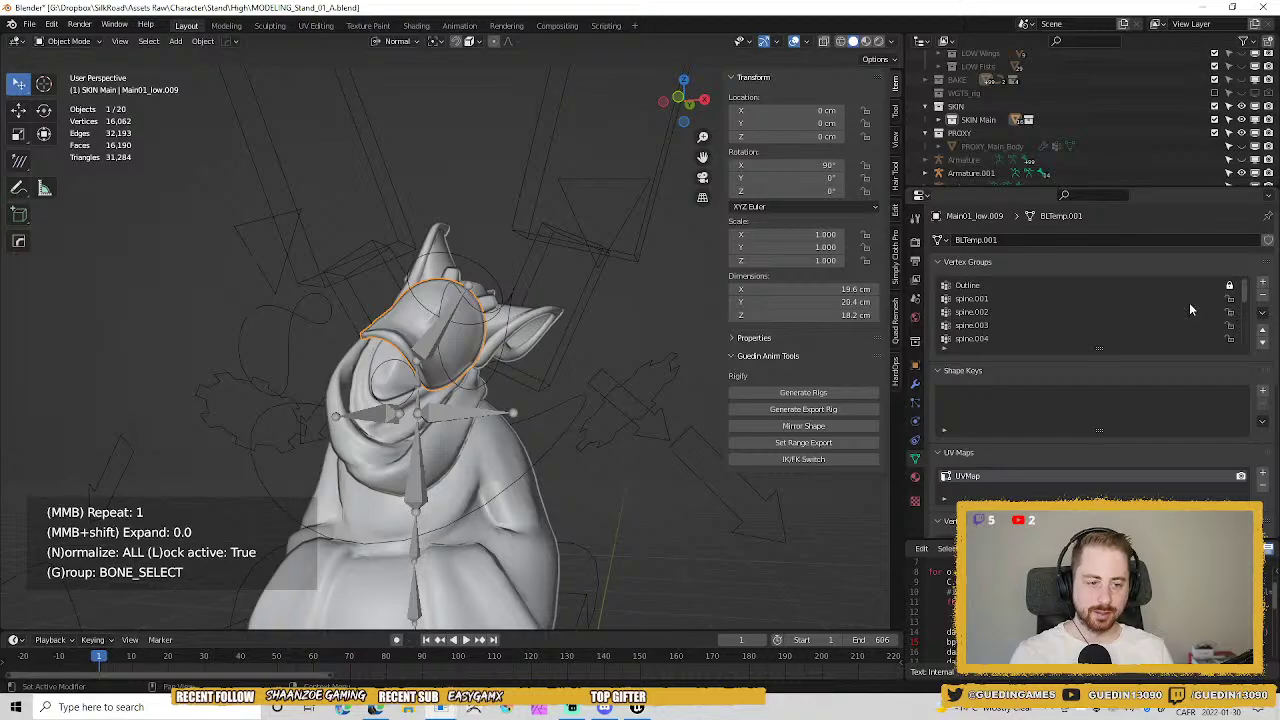
{"action": "scroll", "coordinate": [1041, 318], "scroll_direction": "down", "scroll_amount": 3}
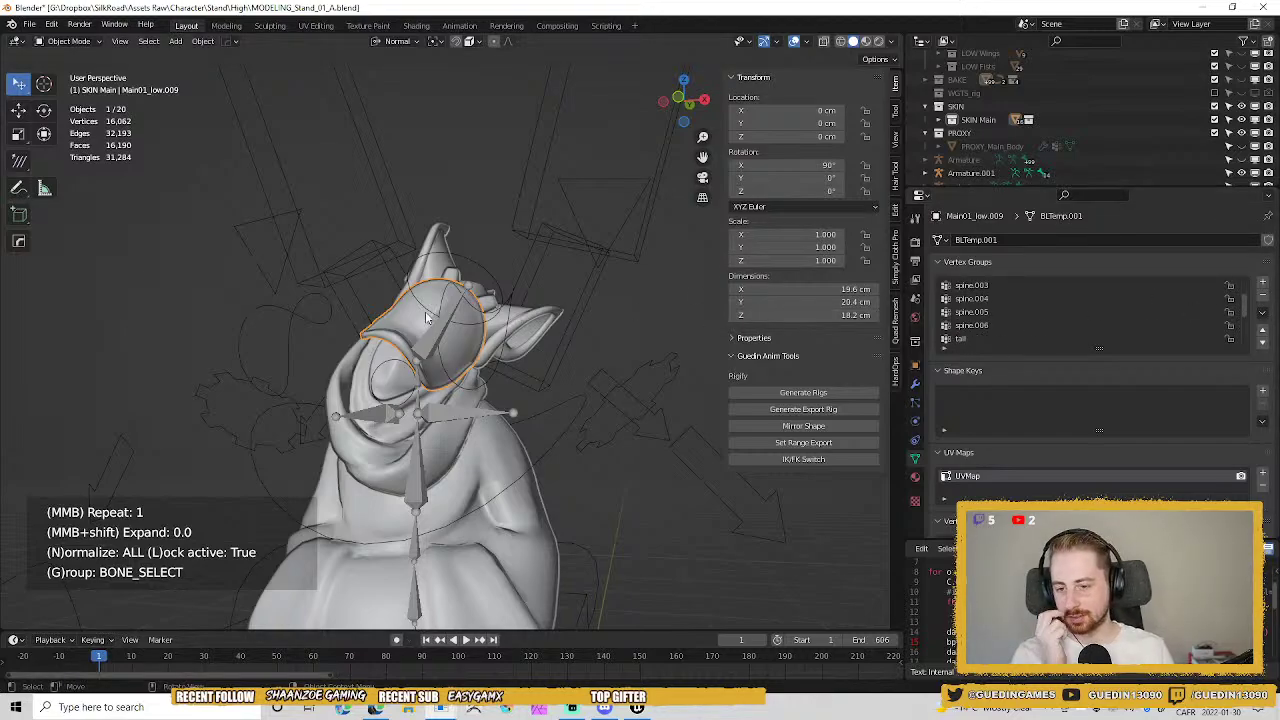
{"action": "scroll", "coordinate": [425, 320], "scroll_direction": "up", "scroll_amount": 3}
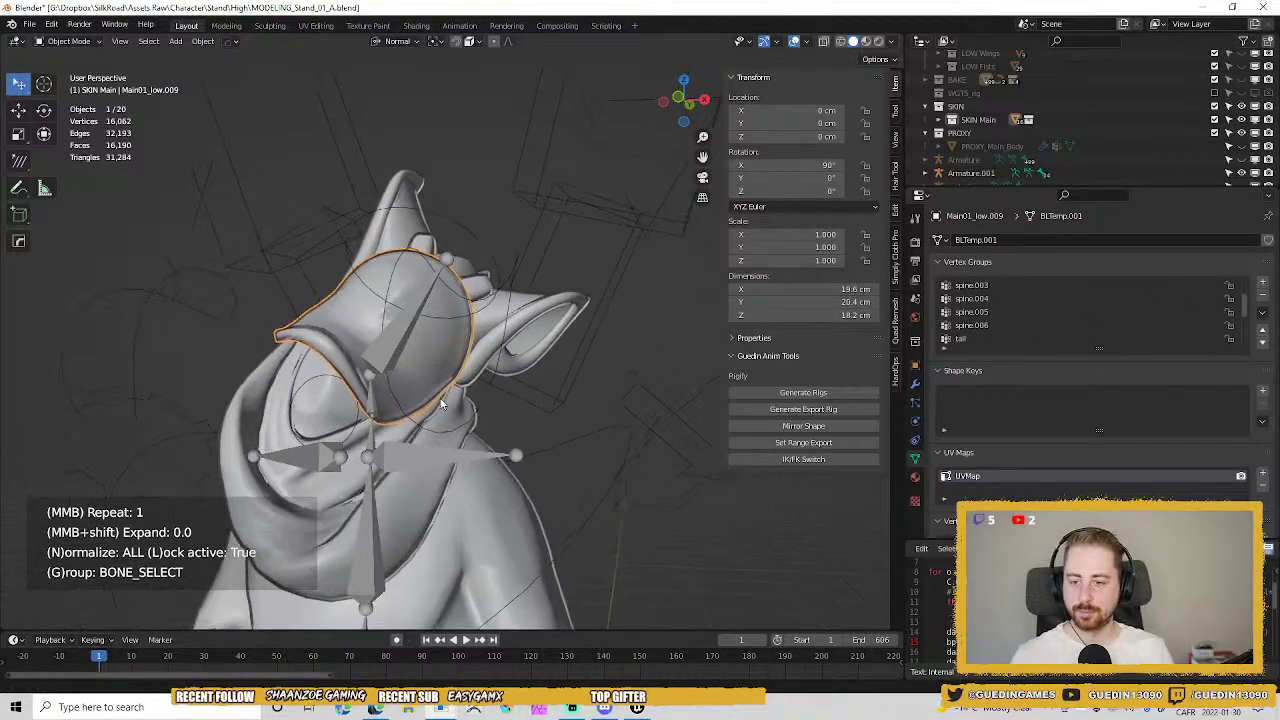
{"action": "mouse_move", "coordinate": [380, 330]}
{"action": "middle_mouse_down"}
{"action": "mouse_move", "coordinate": [307, 347]}
{"action": "mouse_move", "coordinate": [428, 366]}
{"action": "mouse_move", "coordinate": [375, 319]}
{"action": "middle_mouse_up"}
{"action": "left_click", "coordinate": [401, 346]}
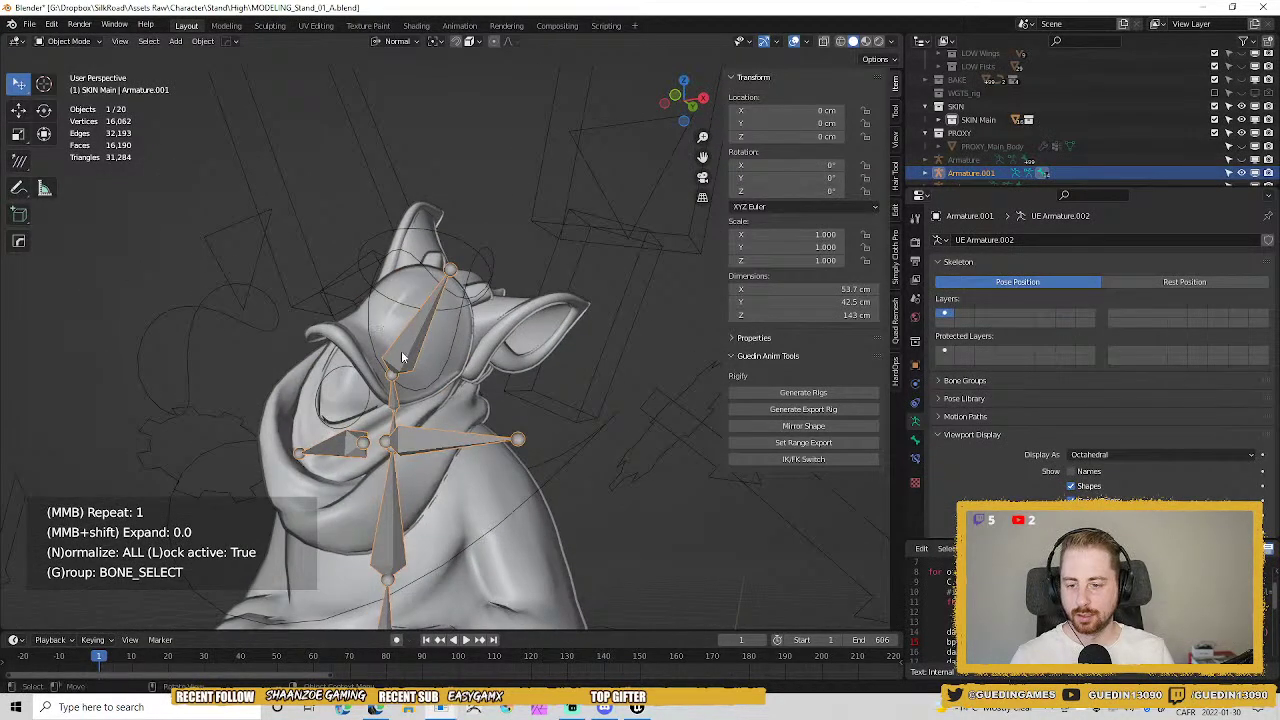
{"action": "middle_click_drag", "start_coordinate": [505, 377], "coordinate": [410, 360]}
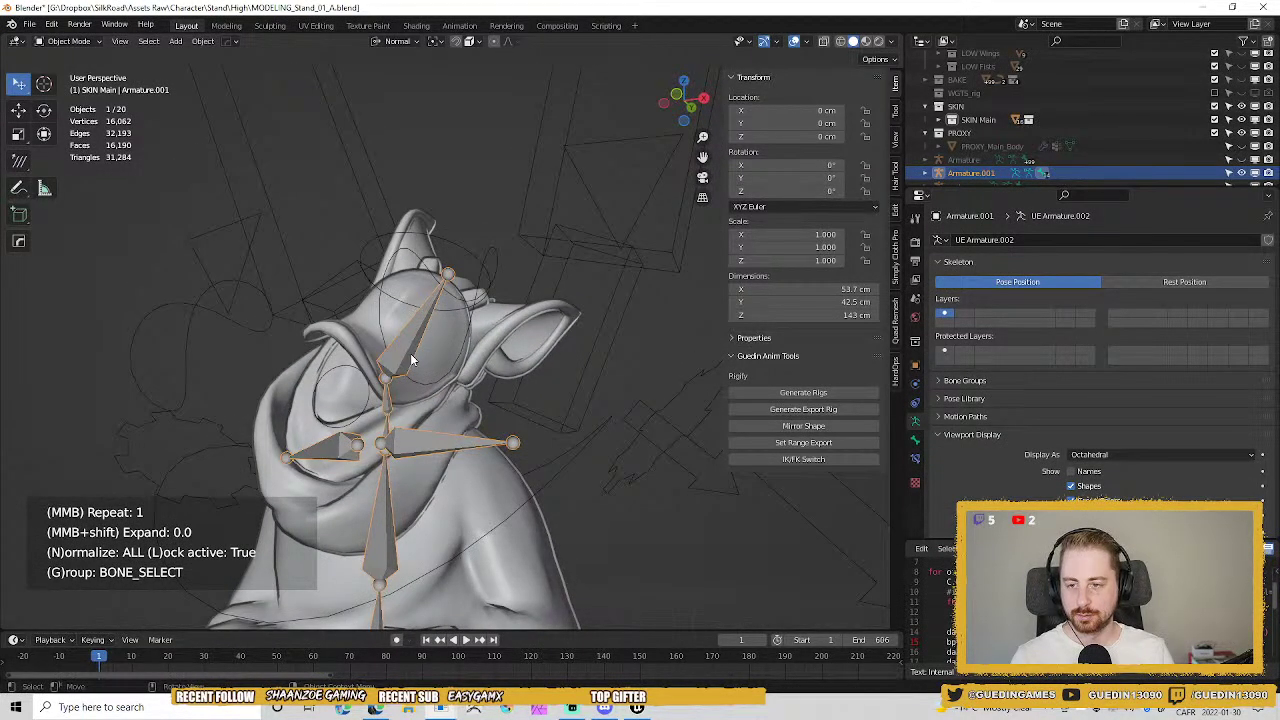
{"action": "mouse_move", "coordinate": [462, 299]}
{"action": "middle_mouse_down"}
{"action": "mouse_move", "coordinate": [435, 303]}
{"action": "mouse_move", "coordinate": [361, 392]}
{"action": "mouse_move", "coordinate": [451, 365]}
{"action": "mouse_move", "coordinate": [465, 293]}
{"action": "middle_mouse_up"}
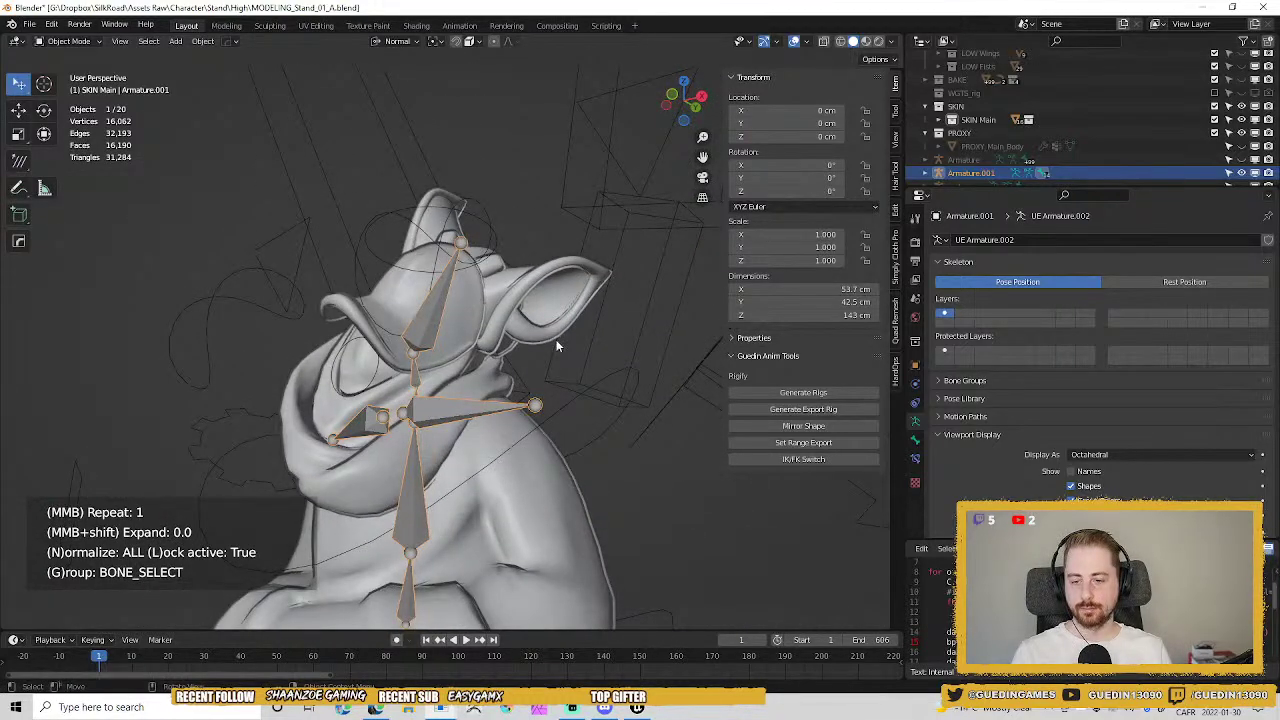
{"action": "left_click", "coordinate": [510, 303], "text": "shift"}
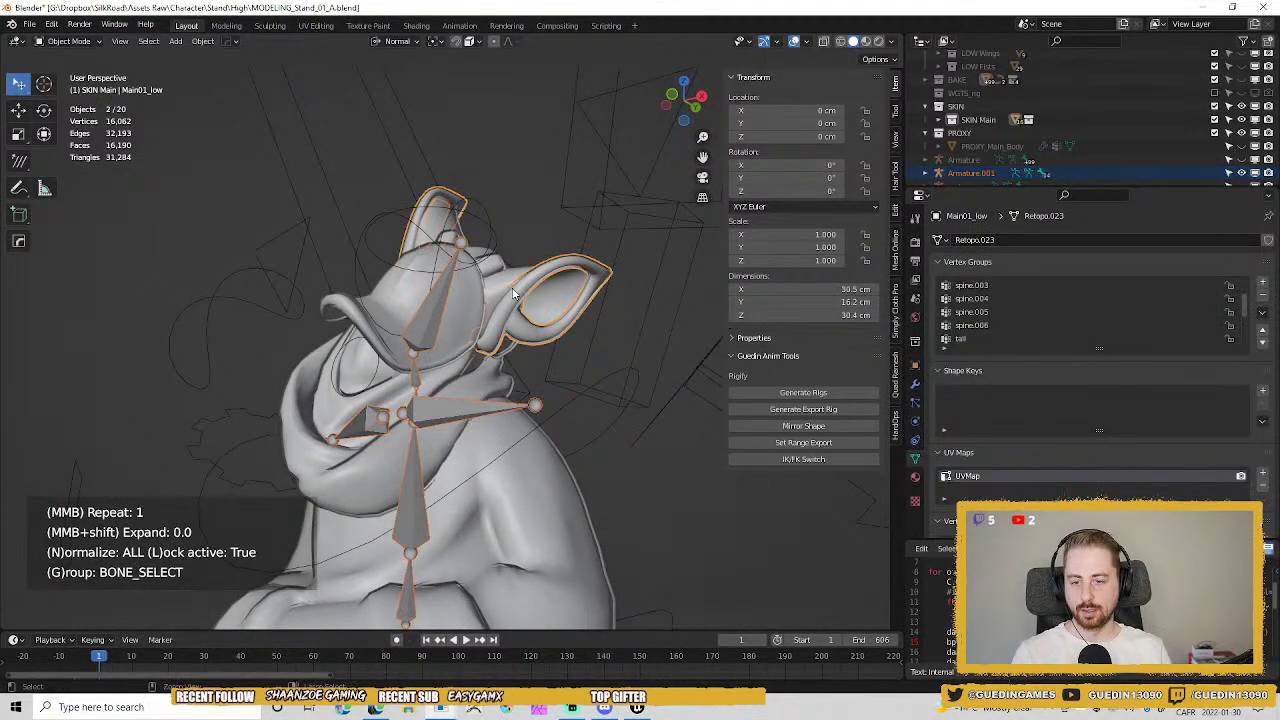
{"action": "left_click", "coordinate": [427, 317], "text": "shift"}
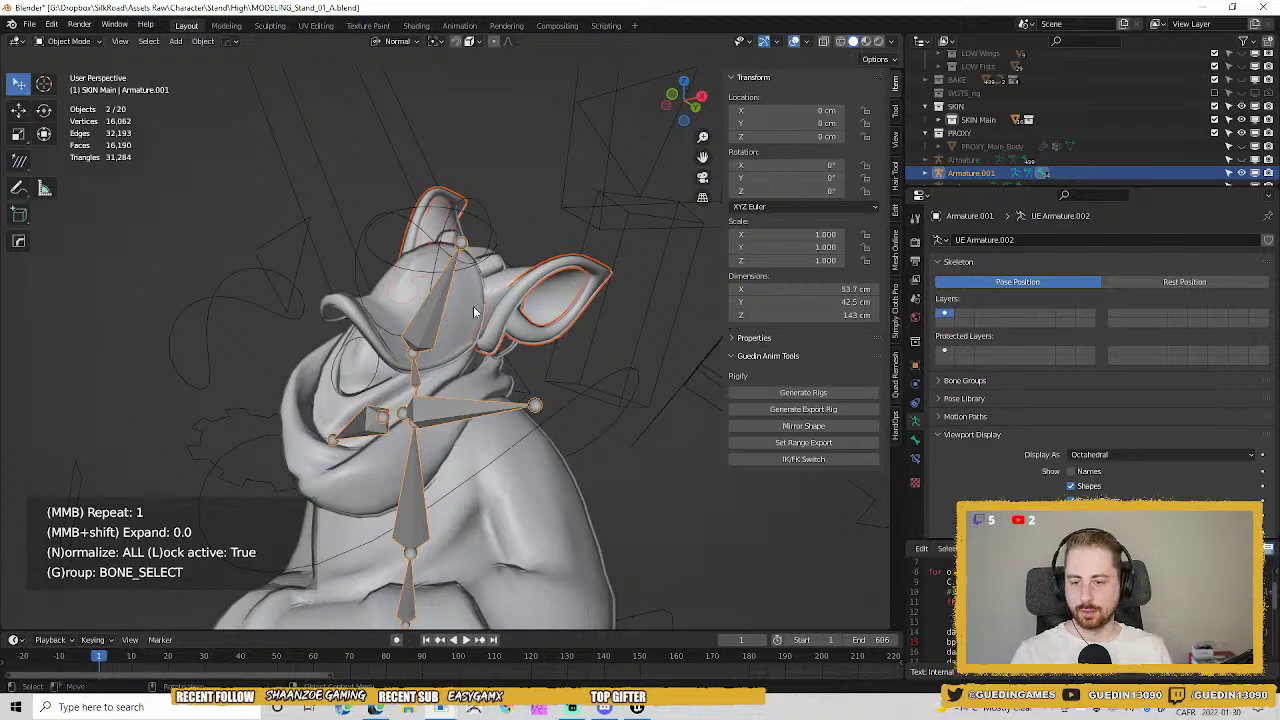
{"action": "left_click", "coordinate": [473, 306], "text": "shift"}
{"action": "left_click", "coordinate": [438, 310], "text": "shift"}
{"action": "left_click", "coordinate": [464, 296], "text": "shift"}
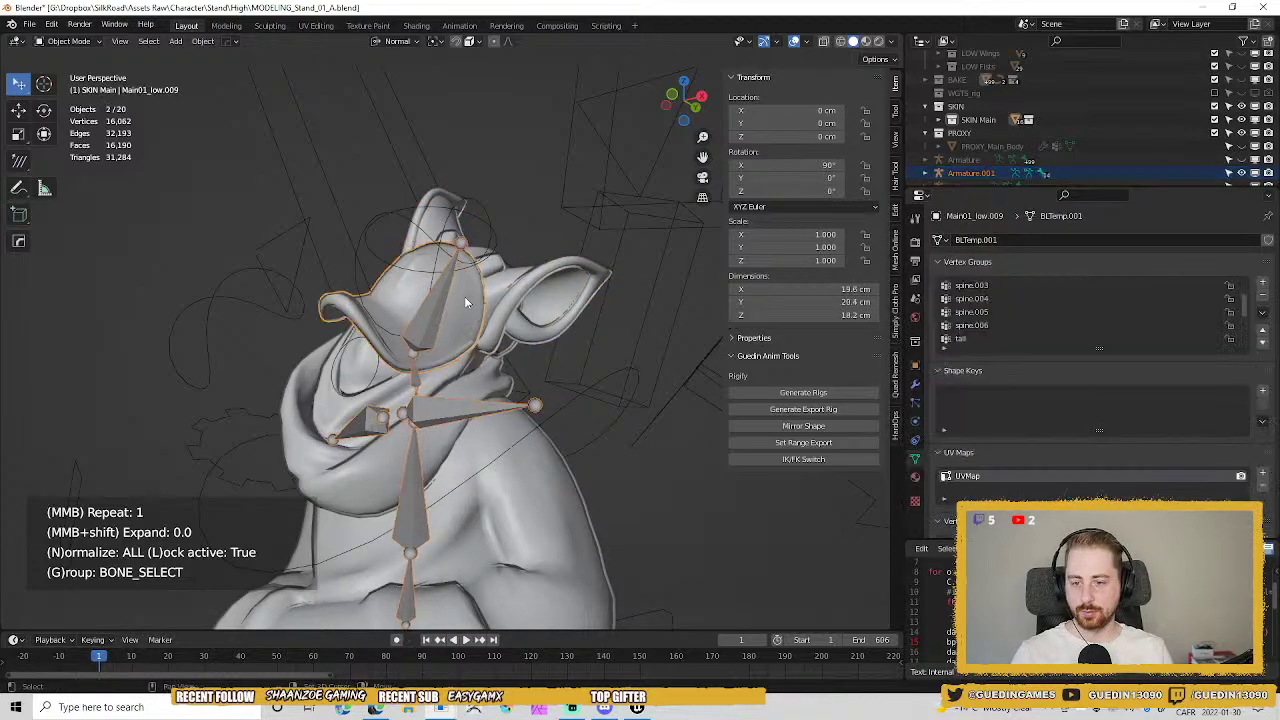
{"action": "key", "text": "ctrl+Tab"}
{"action": "left_click", "coordinate": [460, 235]}
{"action": "mouse_move", "coordinate": [462, 237]}
{"action": "middle_mouse_down"}
{"action": "mouse_move", "coordinate": [495, 265]}
{"action": "mouse_move", "coordinate": [507, 300]}
{"action": "middle_mouse_up"}
{"action": "key", "text": "ctrl+Tab"}
{"action": "left_click", "coordinate": [392, 342]}
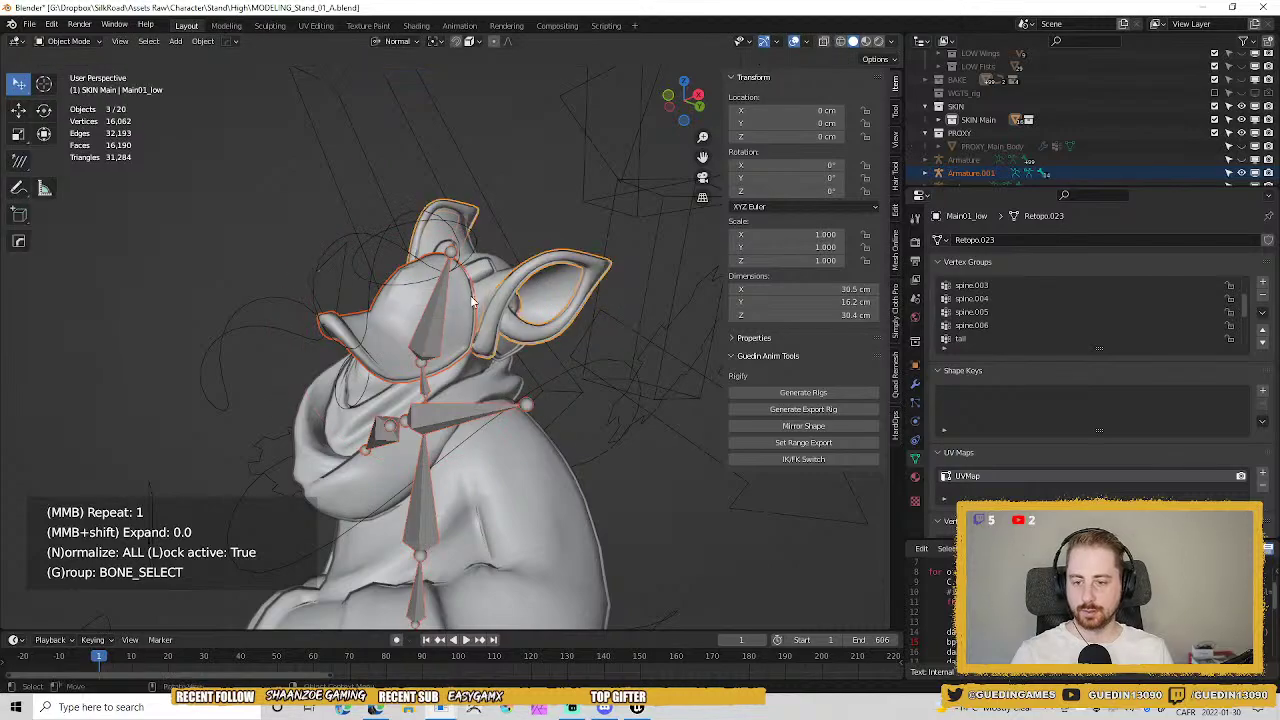
{"action": "middle_click_drag", "start_coordinate": [392, 342], "coordinate": [488, 313]}
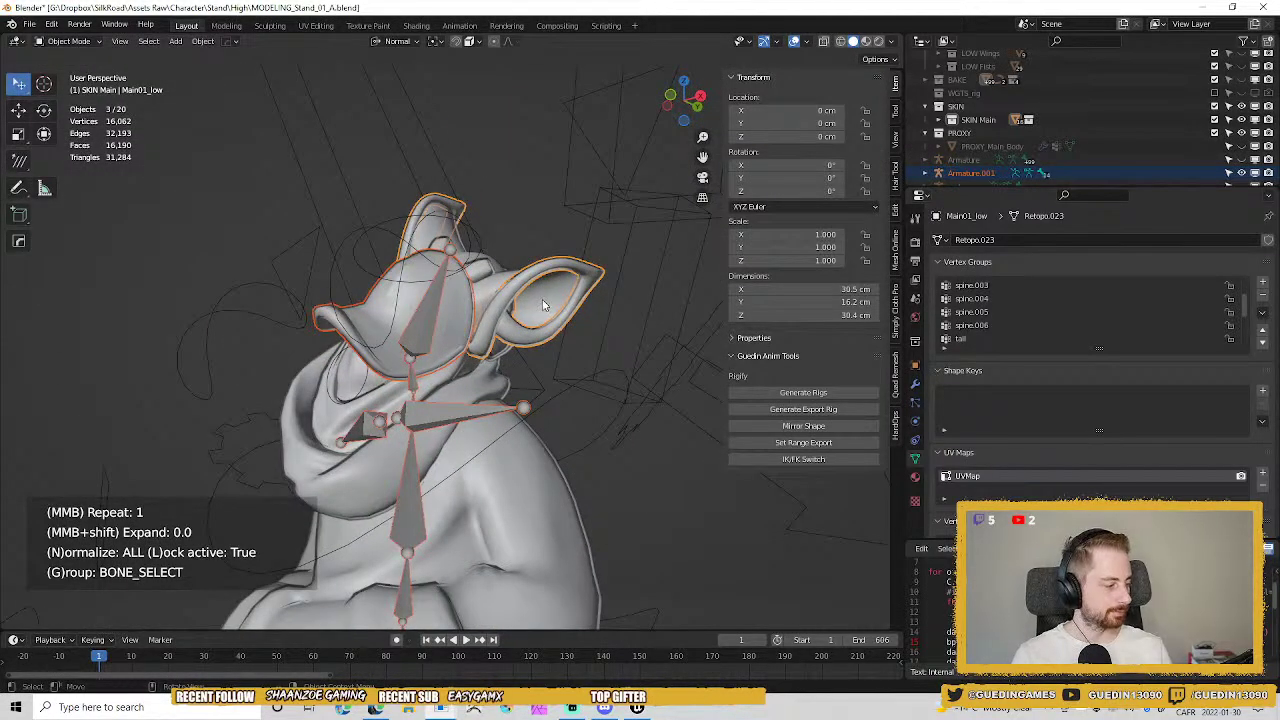
Try weight painting the face mask with Armature.001 selected as its rig, turning on vertex selection.
{"action": "left_click", "coordinate": [456, 305]}
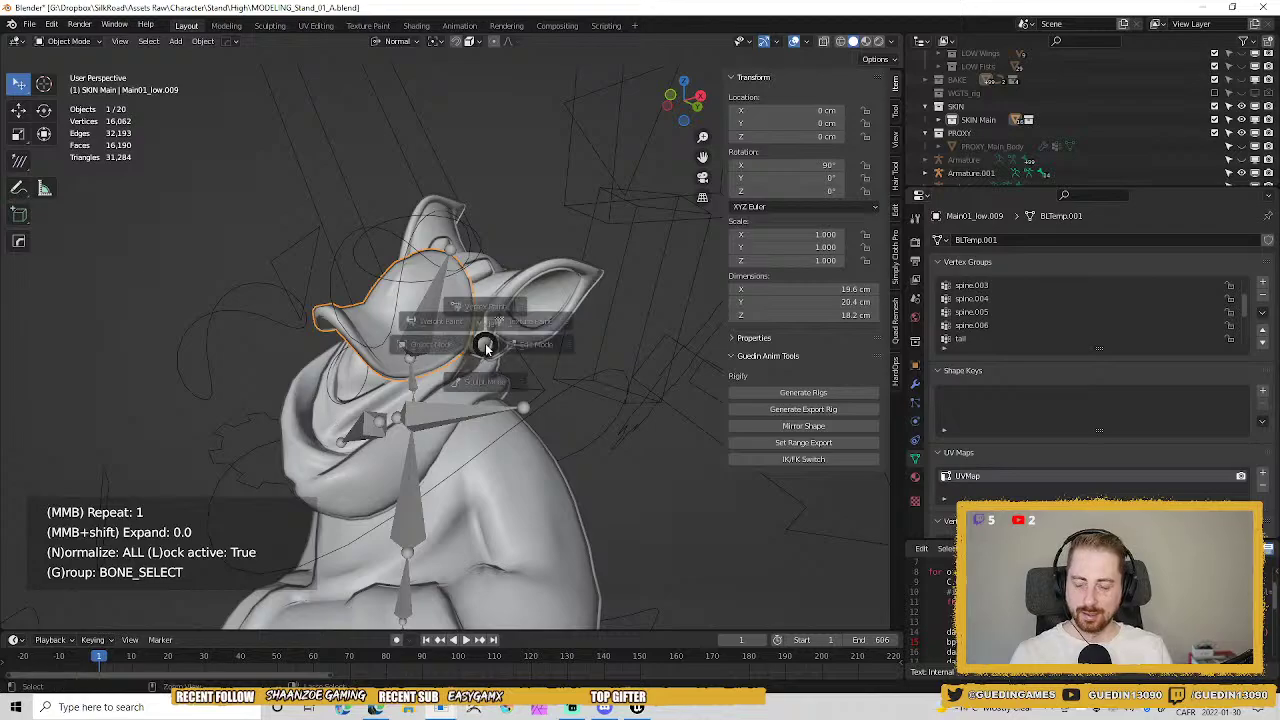
{"action": "left_click", "coordinate": [426, 316], "text": "shift"}
{"action": "left_click", "coordinate": [460, 318], "text": "shift"}
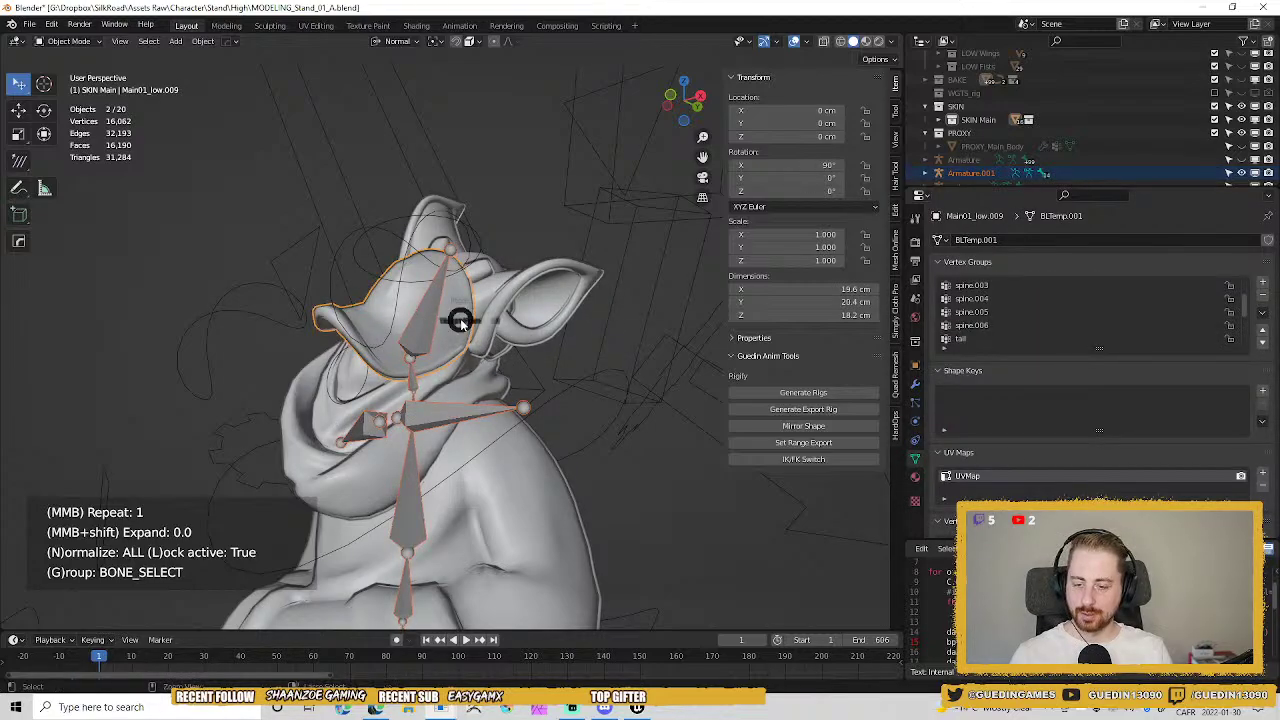
{"action": "key", "text": "ctrl+Tab"}
{"action": "left_click", "coordinate": [376, 271]}
{"action": "key", "text": "v"}
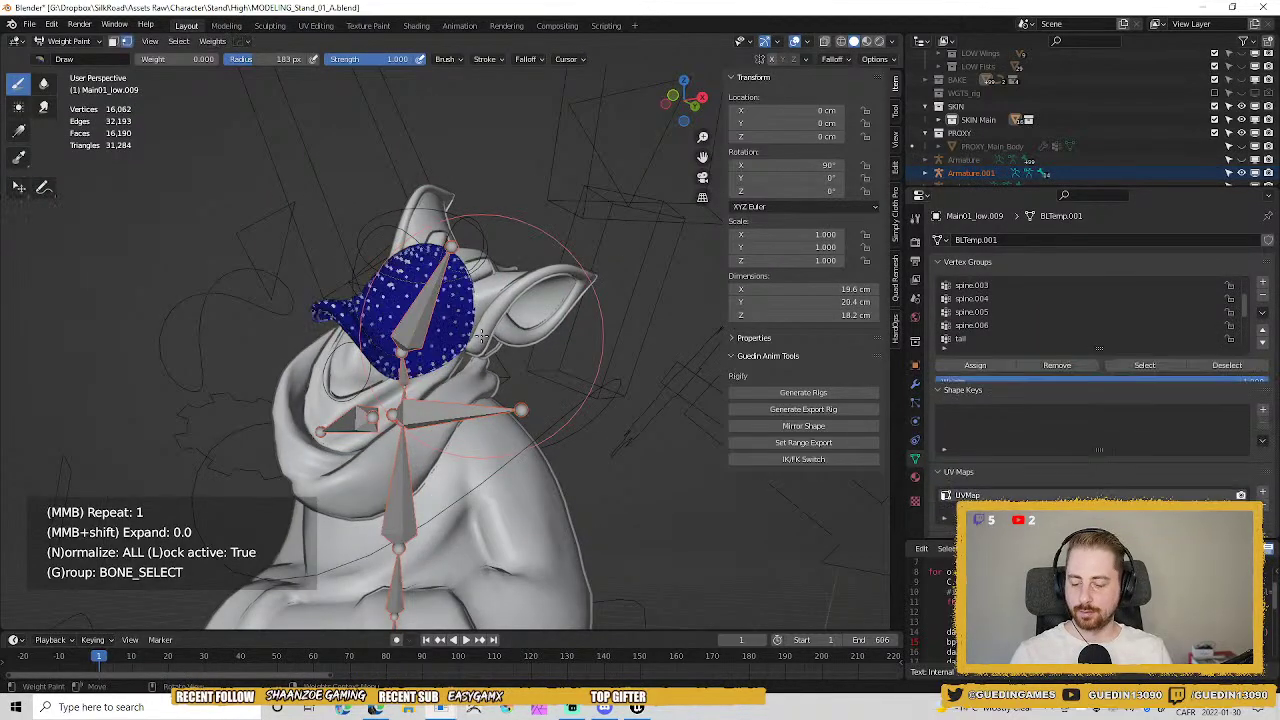
{"action": "middle_click_drag", "start_coordinate": [522, 336], "coordinate": [503, 316]}
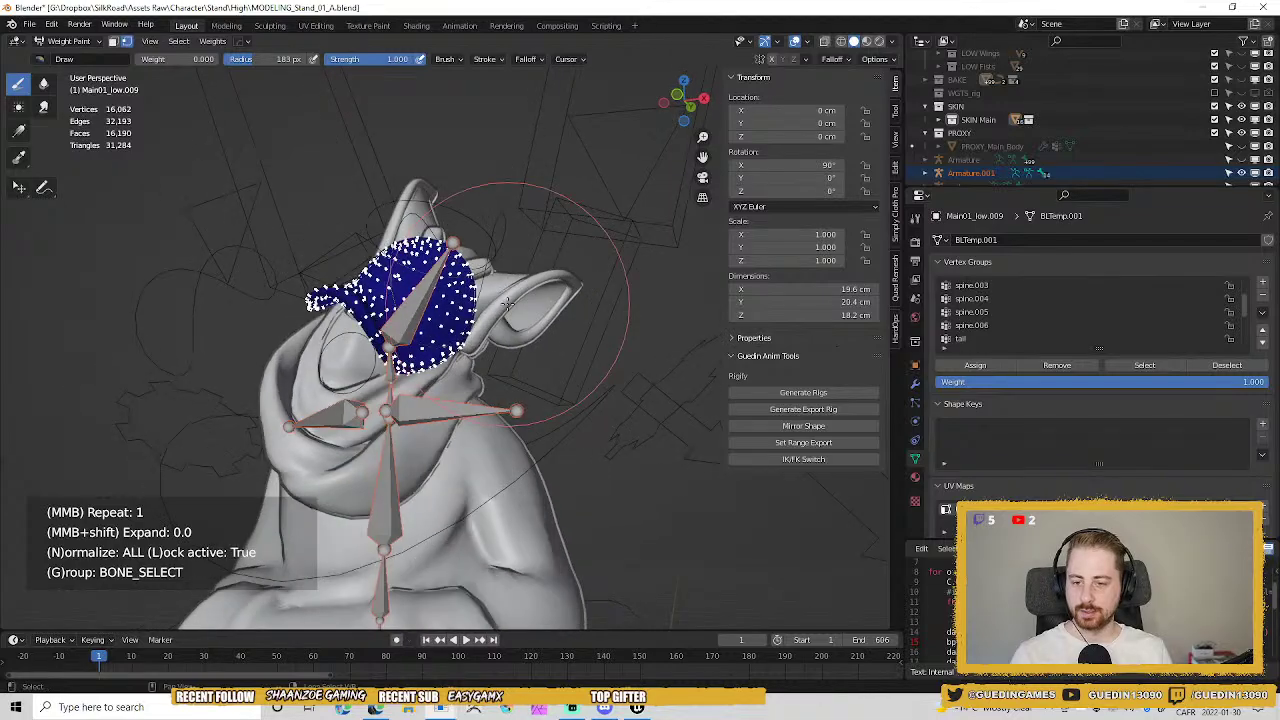
Return to Object Mode, then hide Armature.001 and show Armature instead.
{"action": "key", "text": "ctrl+Tab"}
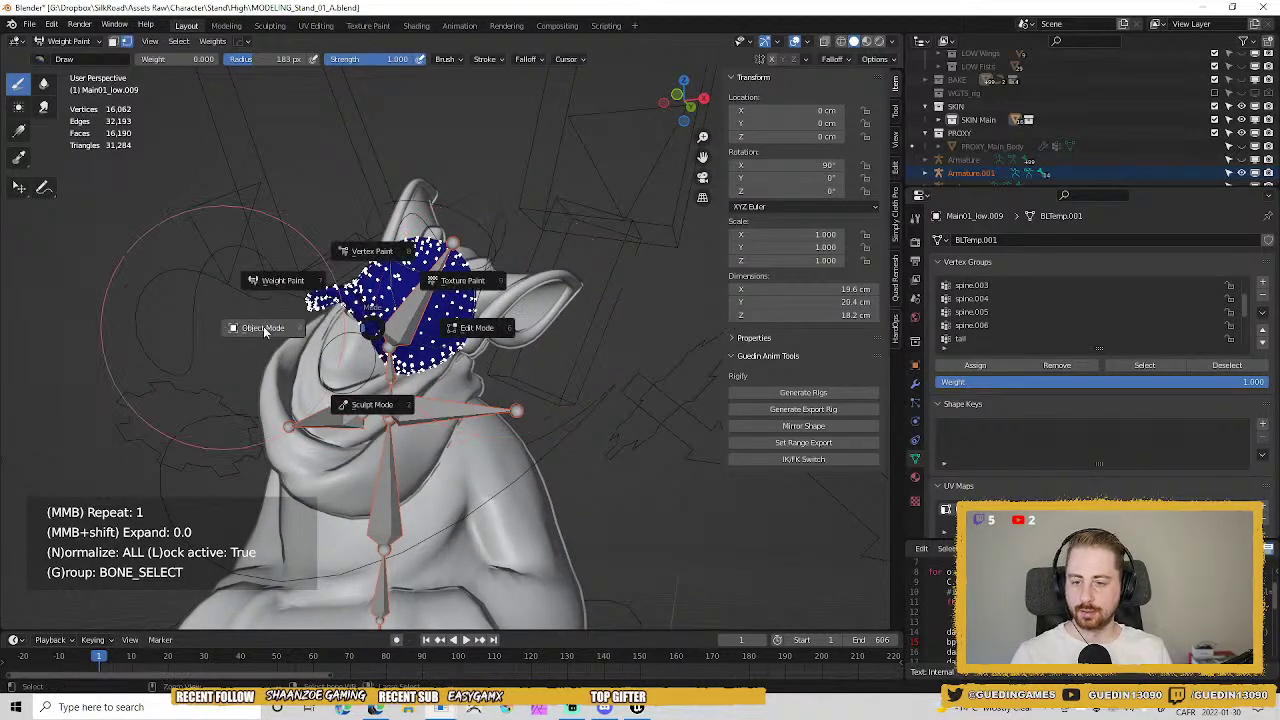
{"action": "left_click", "coordinate": [262, 328]}
{"action": "left_click", "coordinate": [422, 304]}
{"action": "left_click", "coordinate": [449, 311], "text": "shift"}
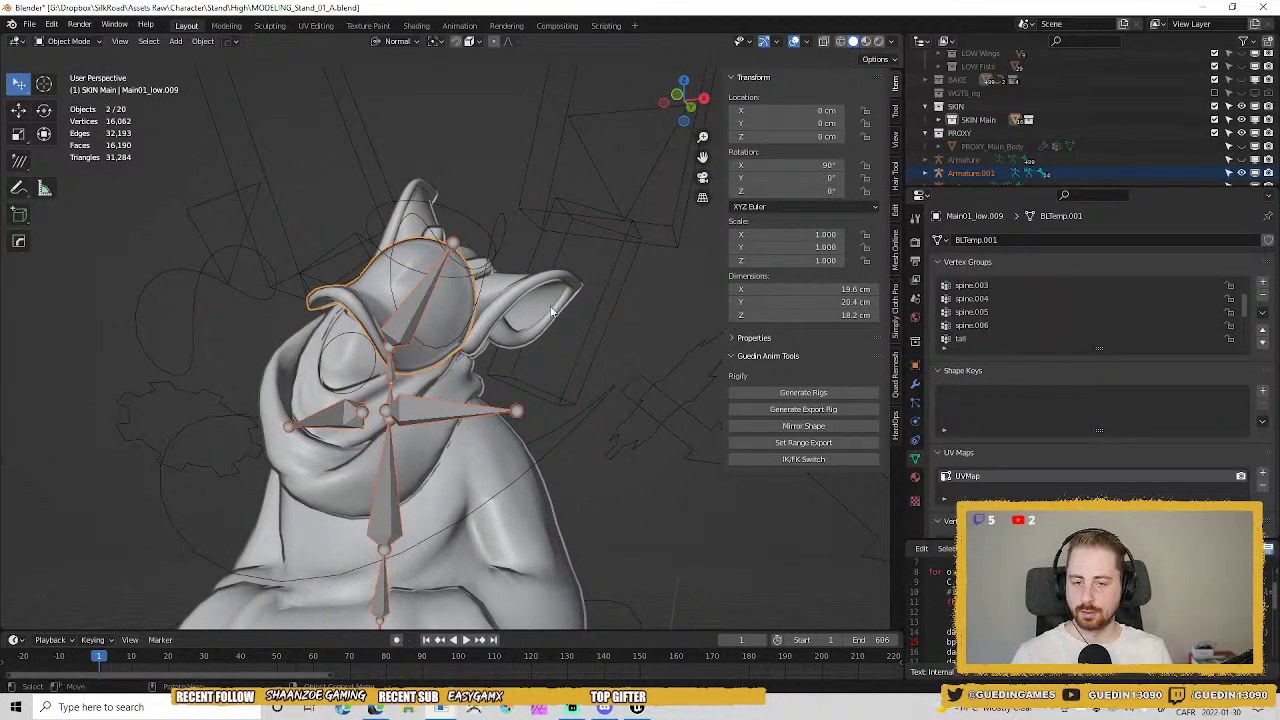
{"action": "left_click", "coordinate": [1242, 174]}
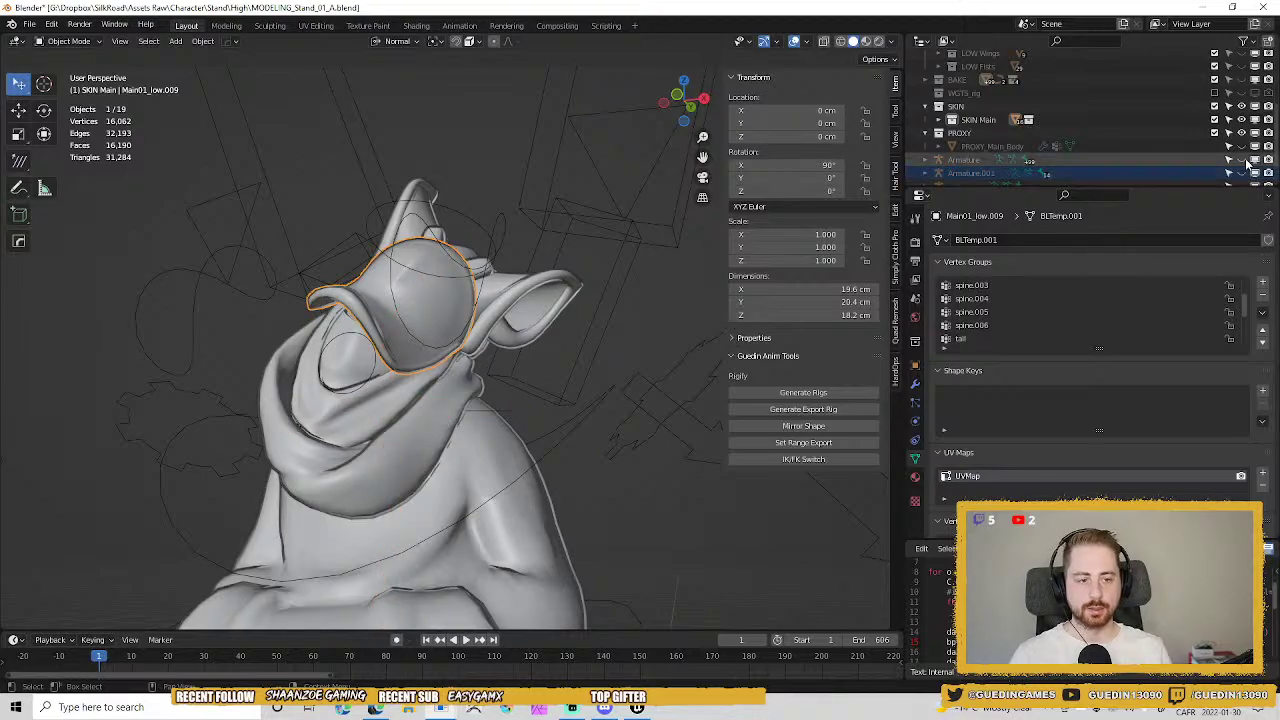
{"action": "left_click", "coordinate": [1242, 160]}
Select Armature with the face mask active, enter Weight Paint mode, and pick the head bone spine.006.
{"action": "middle_click_drag", "start_coordinate": [423, 302], "coordinate": [455, 296]}
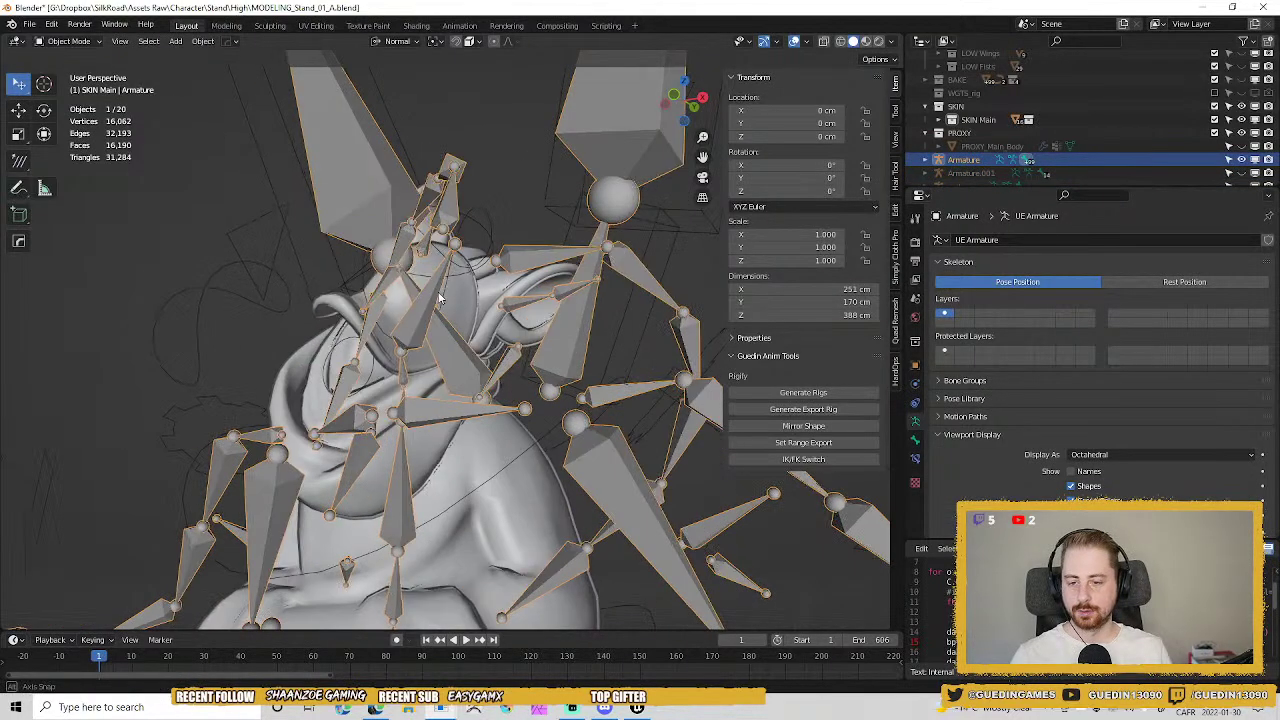
{"action": "left_click", "coordinate": [462, 293], "text": "shift"}
{"action": "key", "text": "ctrl+Tab"}
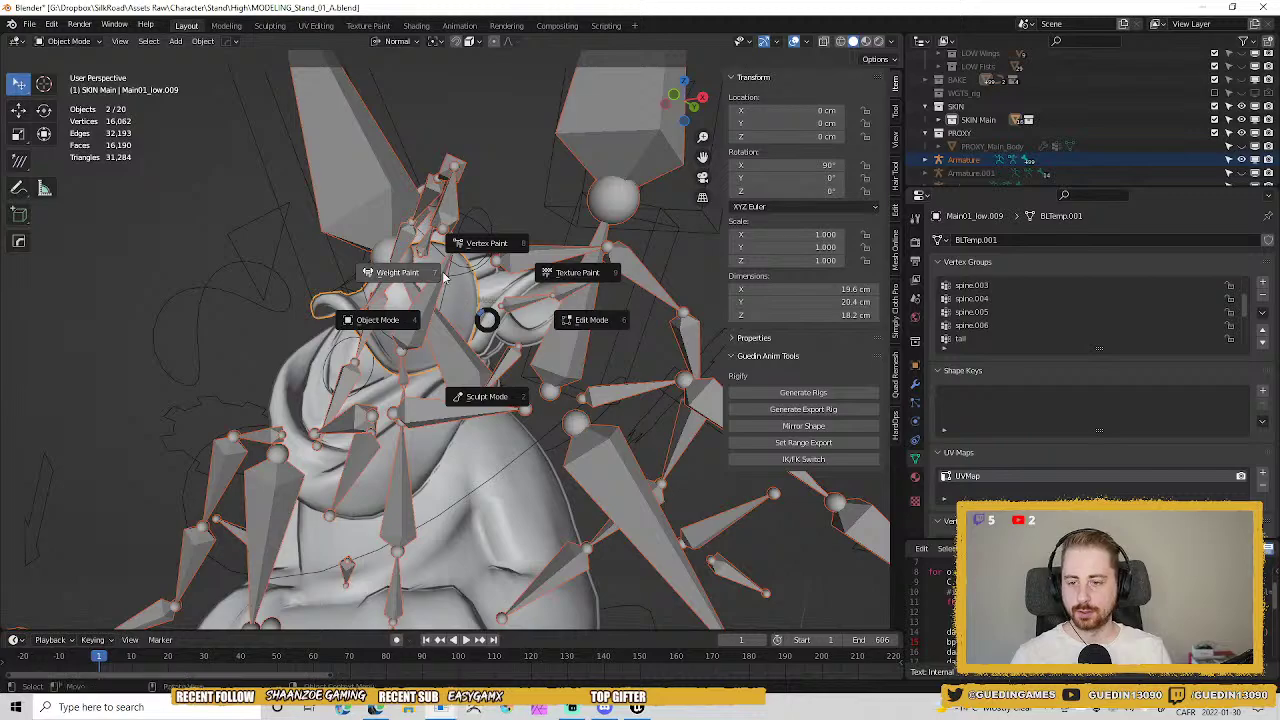
{"action": "left_click", "coordinate": [398, 272]}
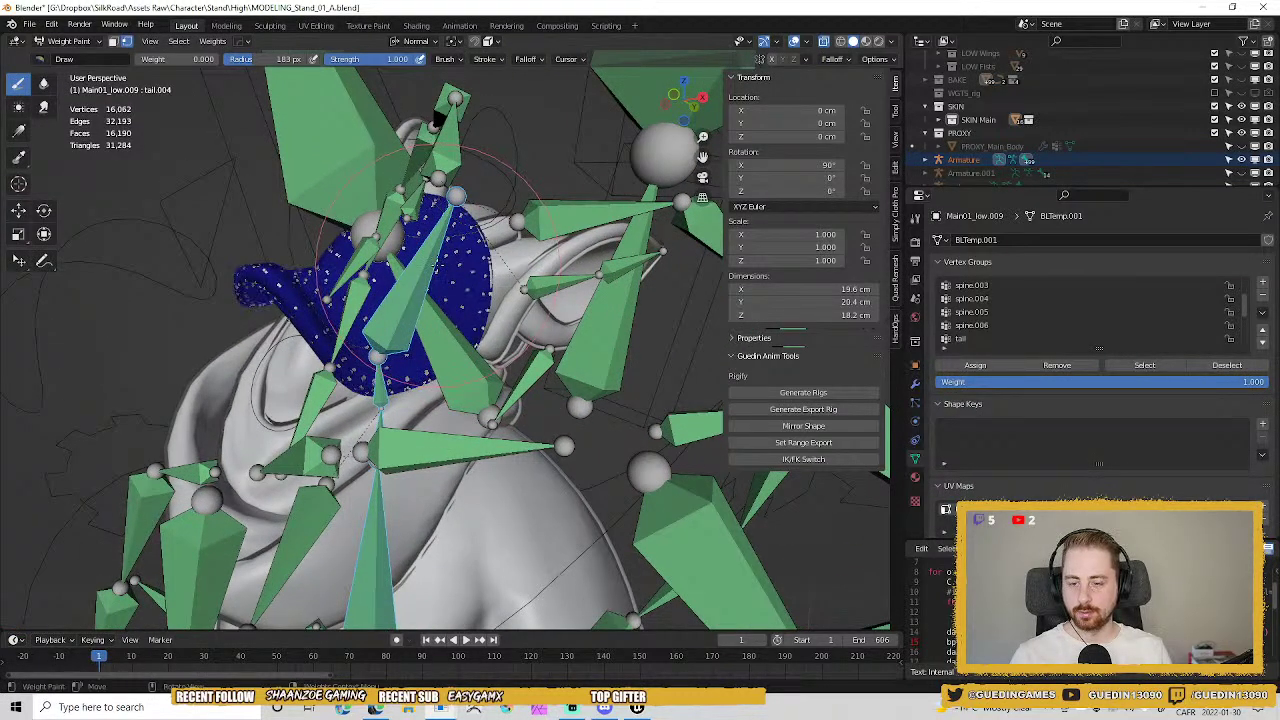
{"action": "left_click", "coordinate": [435, 258], "text": "ctrl"}
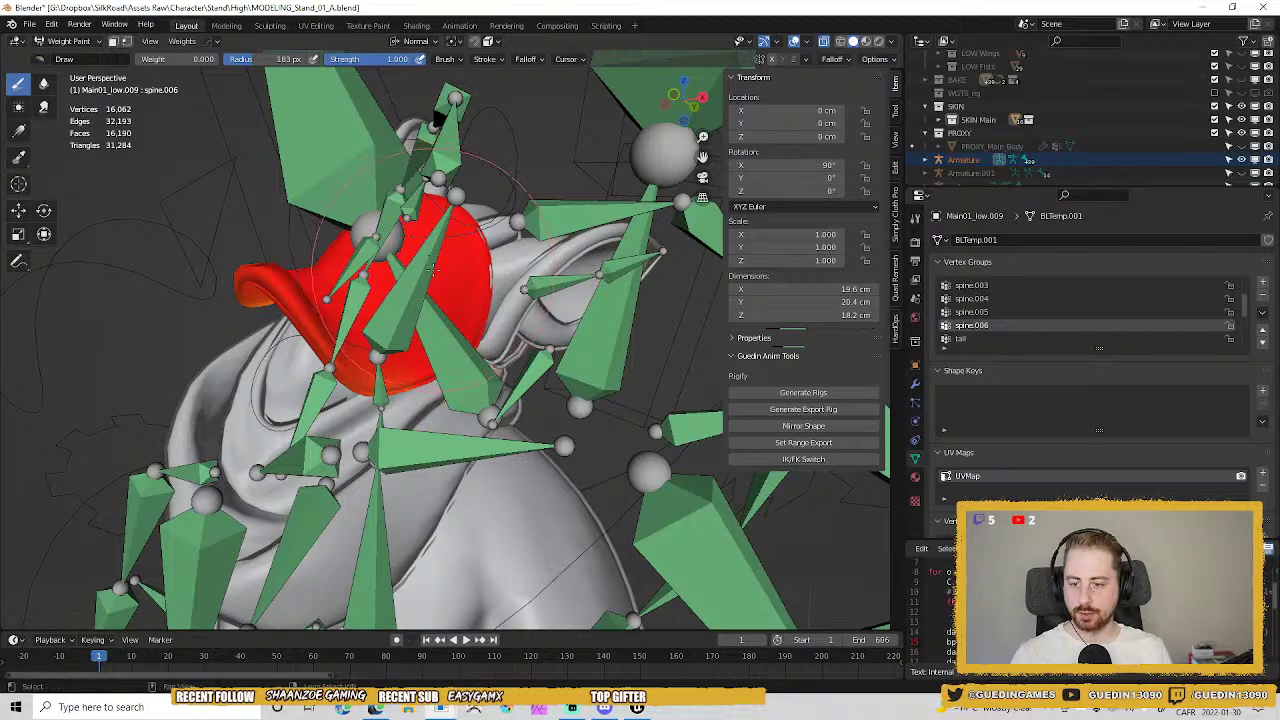
Fill all face mask vertices with weight 1.0 for spine.006, turn off vertex selection, and return to Object Mode.
{"action": "middle_click_drag", "start_coordinate": [430, 262], "coordinate": [511, 313]}
{"action": "key", "text": "v"}
{"action": "key", "text": "w"}
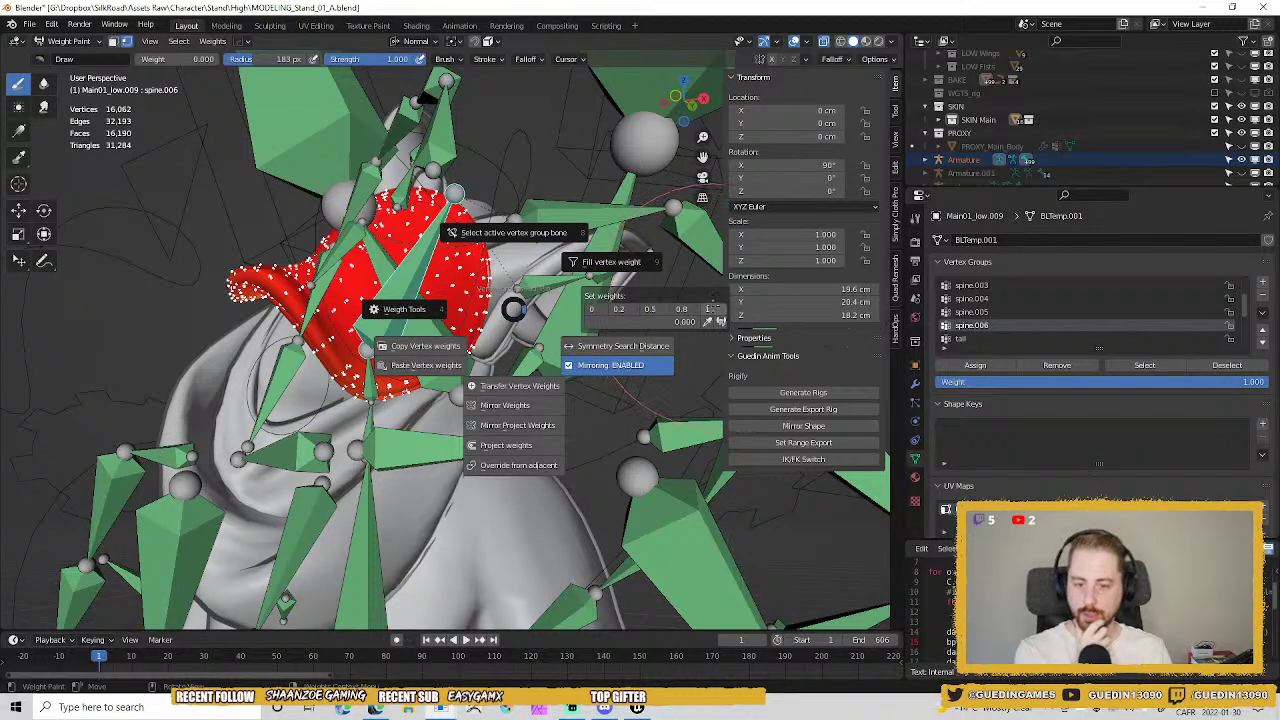
{"action": "left_click", "coordinate": [612, 262]}
{"action": "left_click", "coordinate": [383, 331]}
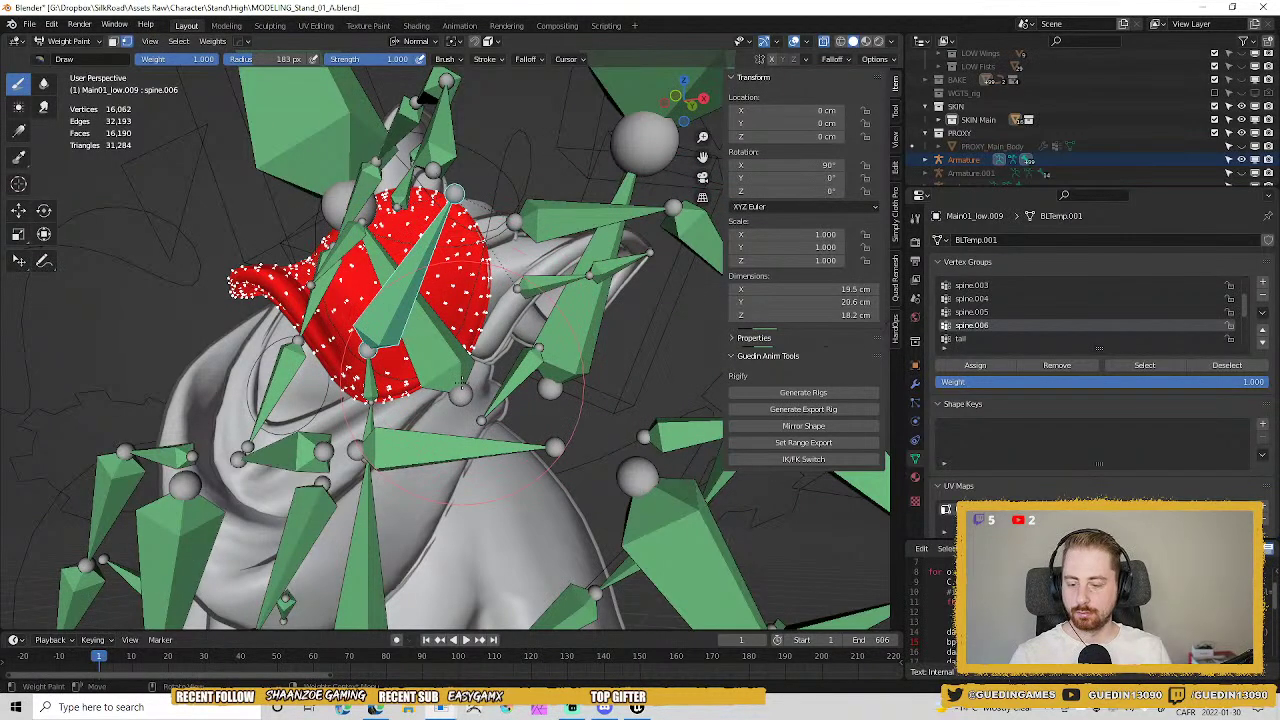
{"action": "key", "text": "v"}
{"action": "middle_click_drag", "start_coordinate": [572, 342], "coordinate": [483, 360]}
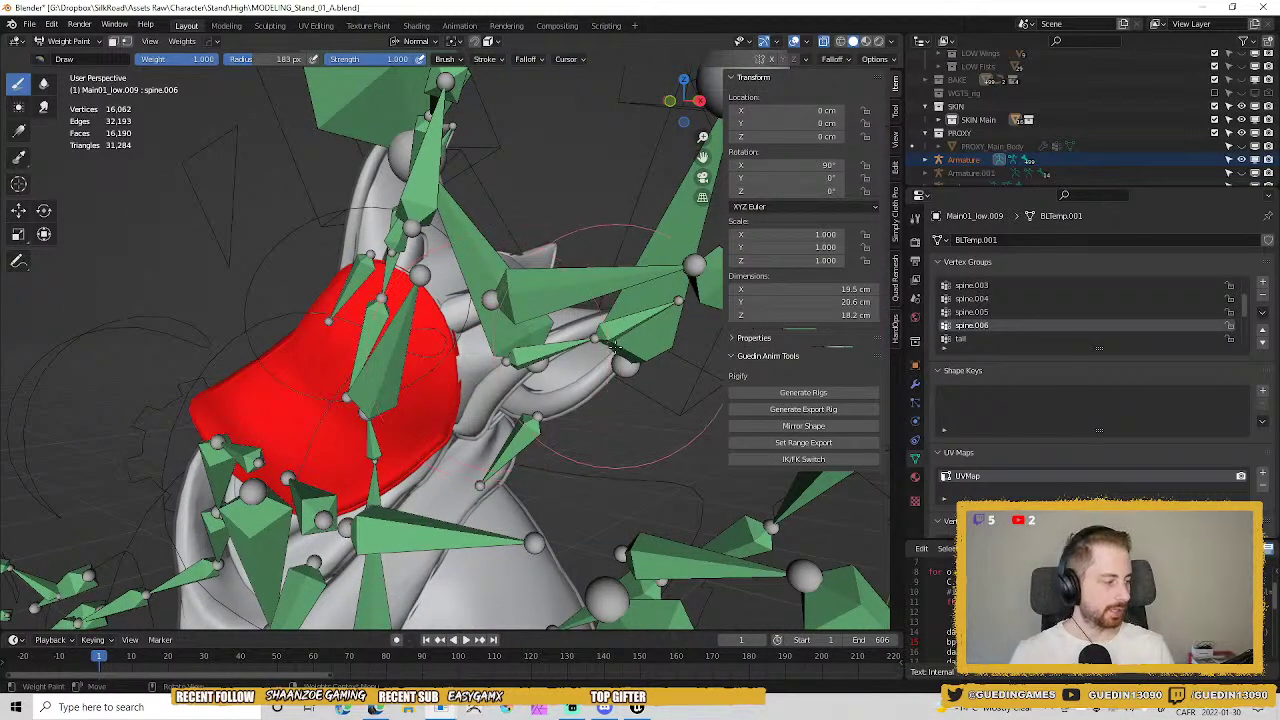
{"action": "mouse_move", "coordinate": [450, 360]}
{"action": "middle_mouse_down"}
{"action": "mouse_move", "coordinate": [510, 440]}
{"action": "mouse_move", "coordinate": [345, 366]}
{"action": "middle_mouse_up"}
{"action": "key", "text": "ctrl+Tab"}
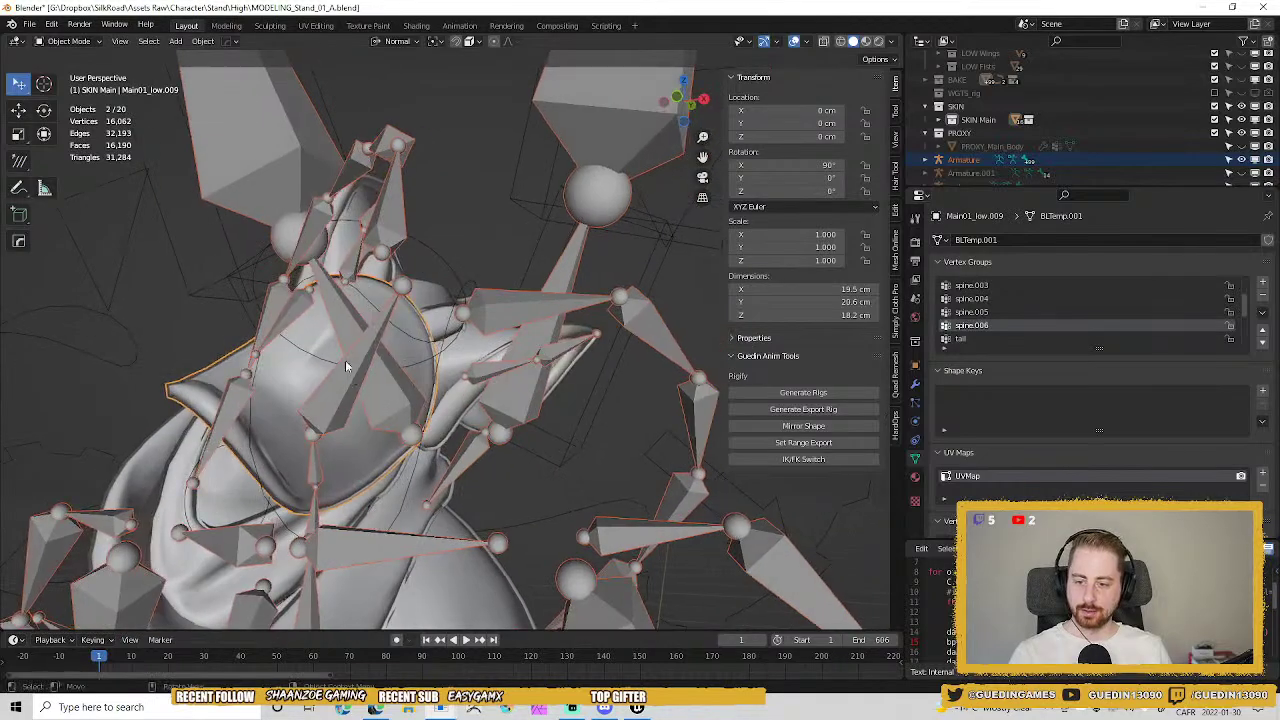
Try to isolate the head bone spine.006 by hiding all other bones in the armature's Edit Mode.
{"action": "left_click", "coordinate": [343, 383]}
{"action": "key", "text": "Tab"}
{"action": "left_click", "coordinate": [312, 370]}
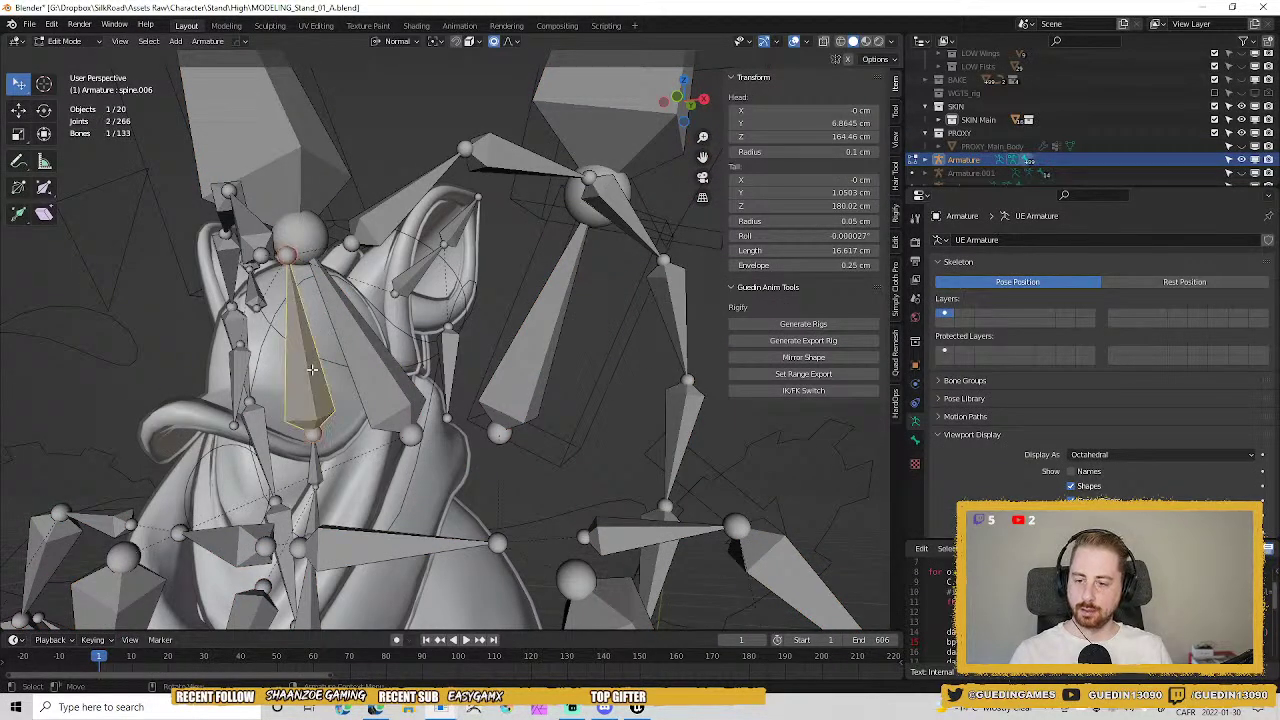
{"action": "key", "text": "shift+h"}
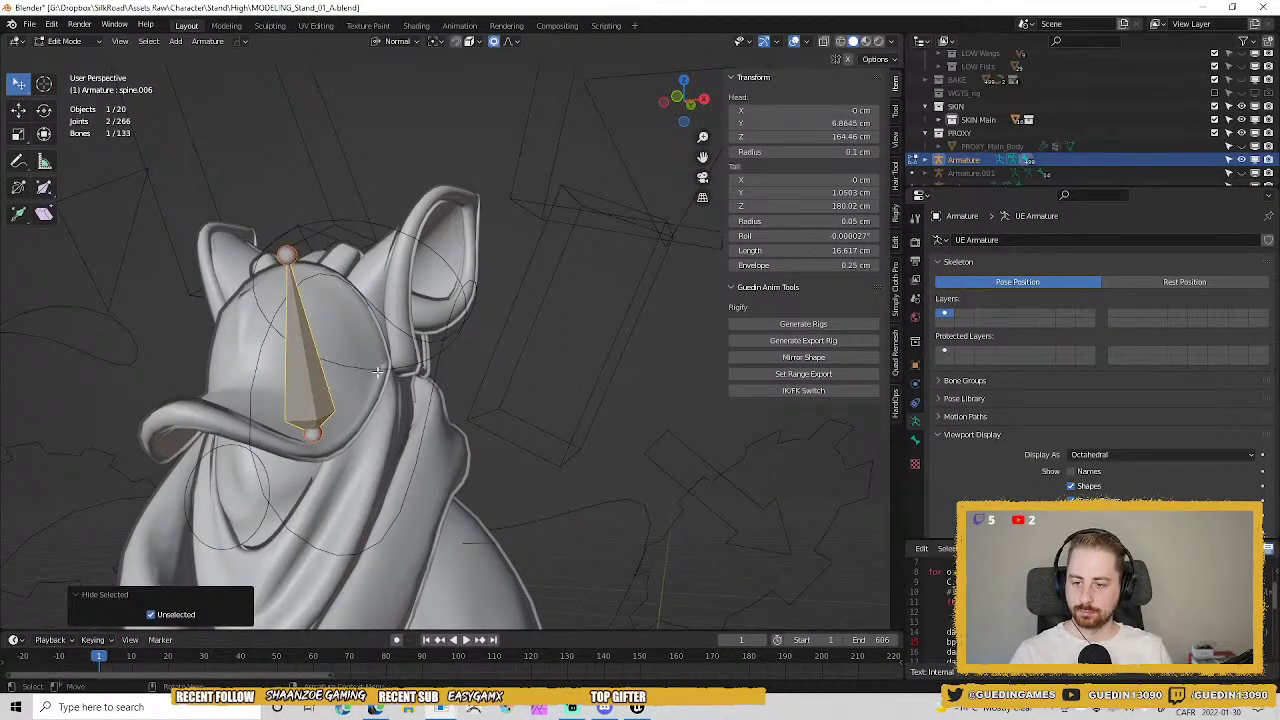
{"action": "middle_click_drag", "start_coordinate": [378, 371], "coordinate": [453, 355]}
{"action": "key", "text": "Tab"}
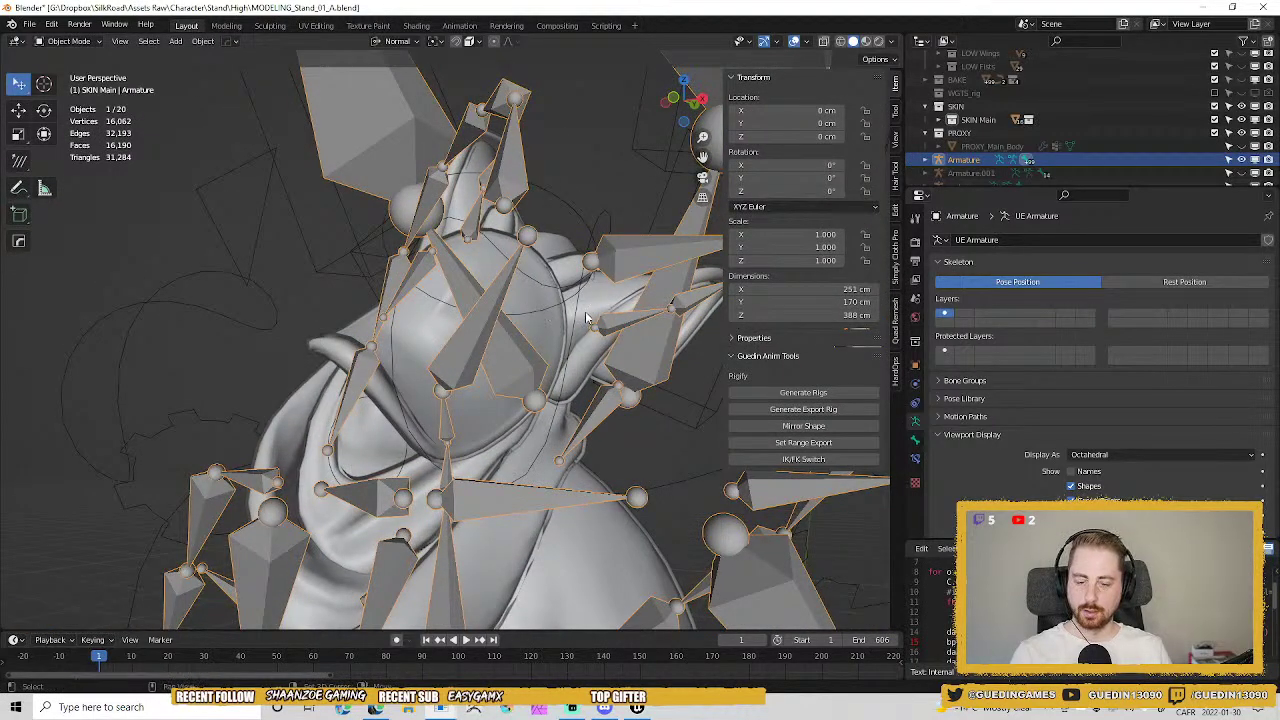
Open the outer ear rims in Weight Paint with Armature, hide every bone except spine.006, and make that bone active.
{"action": "left_click", "coordinate": [583, 350], "text": "shift"}
{"action": "key", "text": "ctrl+Tab"}
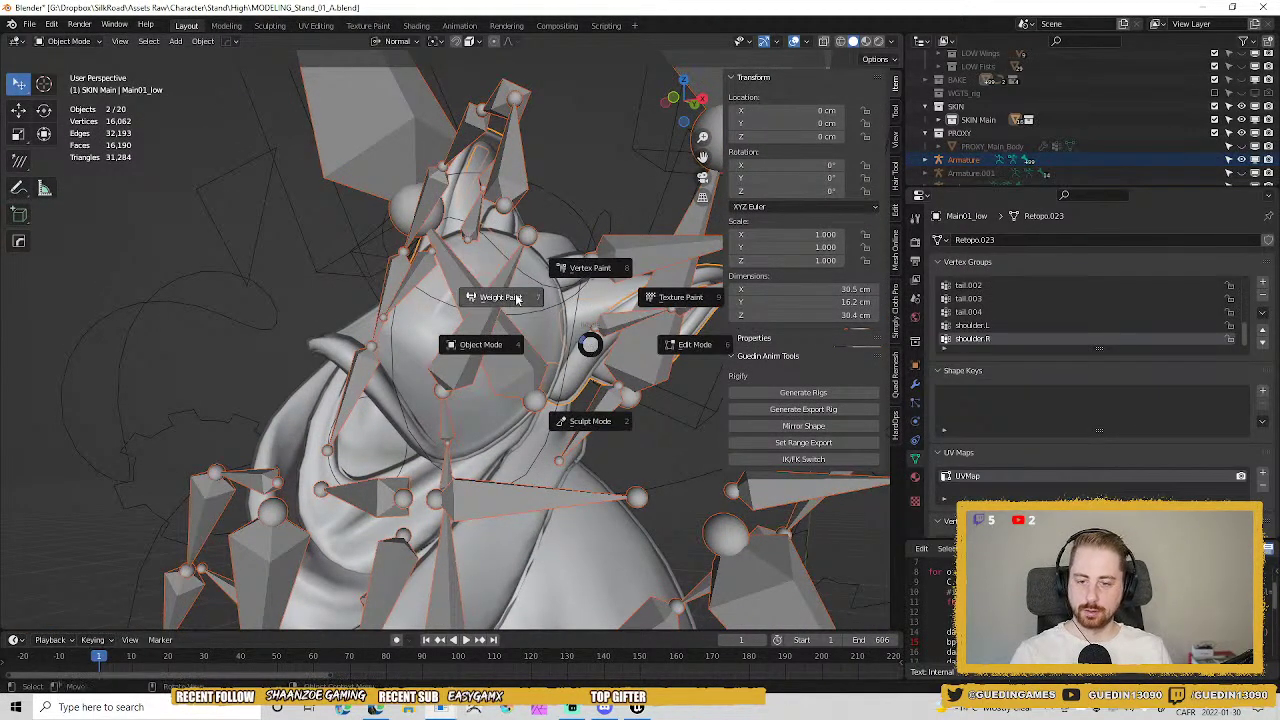
{"action": "left_click", "coordinate": [650, 360]}
{"action": "mouse_move", "coordinate": [650, 359]}
{"action": "middle_mouse_down"}
{"action": "mouse_move", "coordinate": [464, 357]}
{"action": "mouse_move", "coordinate": [392, 371]}
{"action": "mouse_move", "coordinate": [549, 336]}
{"action": "middle_mouse_up"}
{"action": "key", "text": "shift+h"}
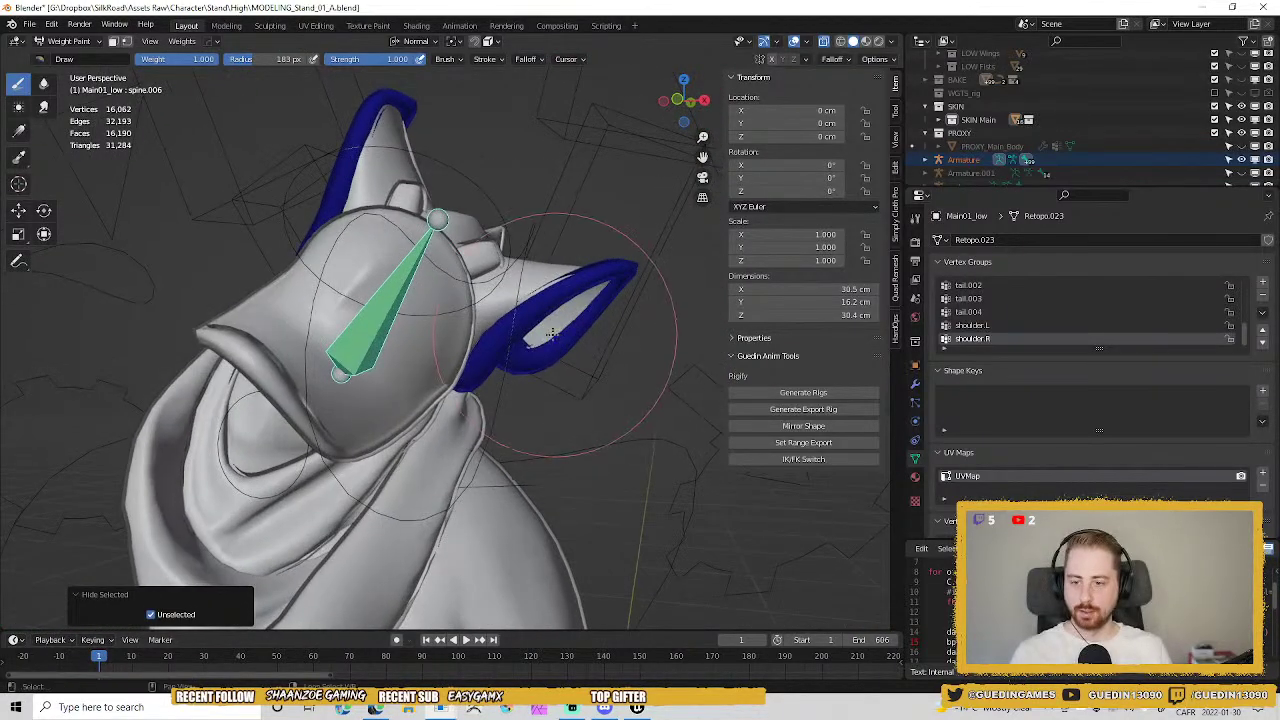
{"action": "left_click", "coordinate": [367, 322], "text": "ctrl"}
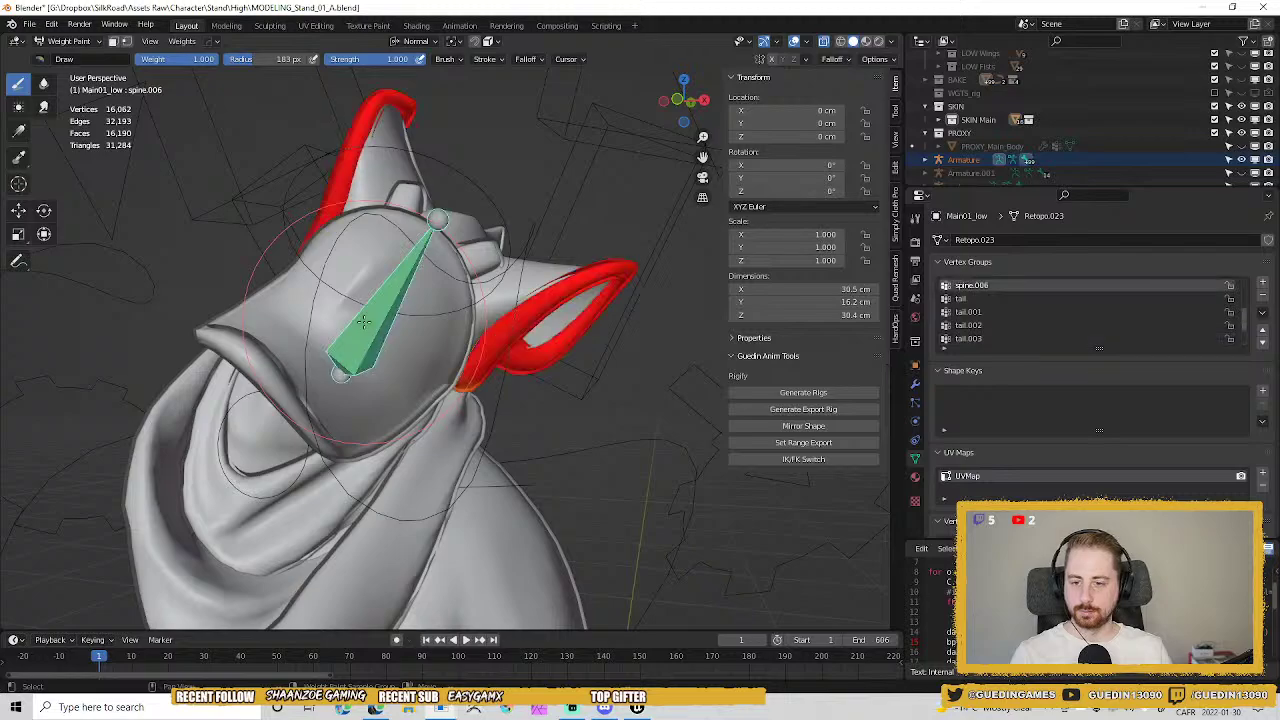
Fill all ear rim vertices with weight 1.0 for spine.006, using the Replace mix method and normalization disabled.
{"action": "key", "text": "v"}
{"action": "key", "text": "a"}
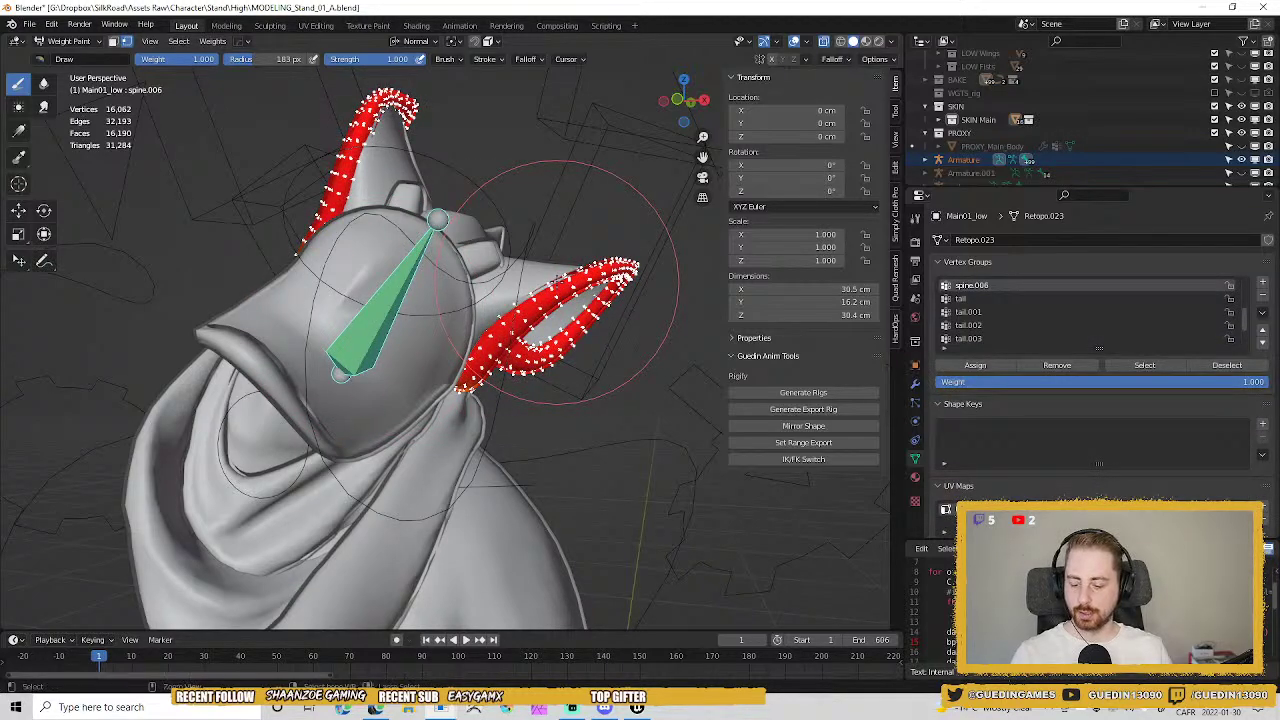
{"action": "key", "text": "w"}
{"action": "left_click", "coordinate": [755, 283]}
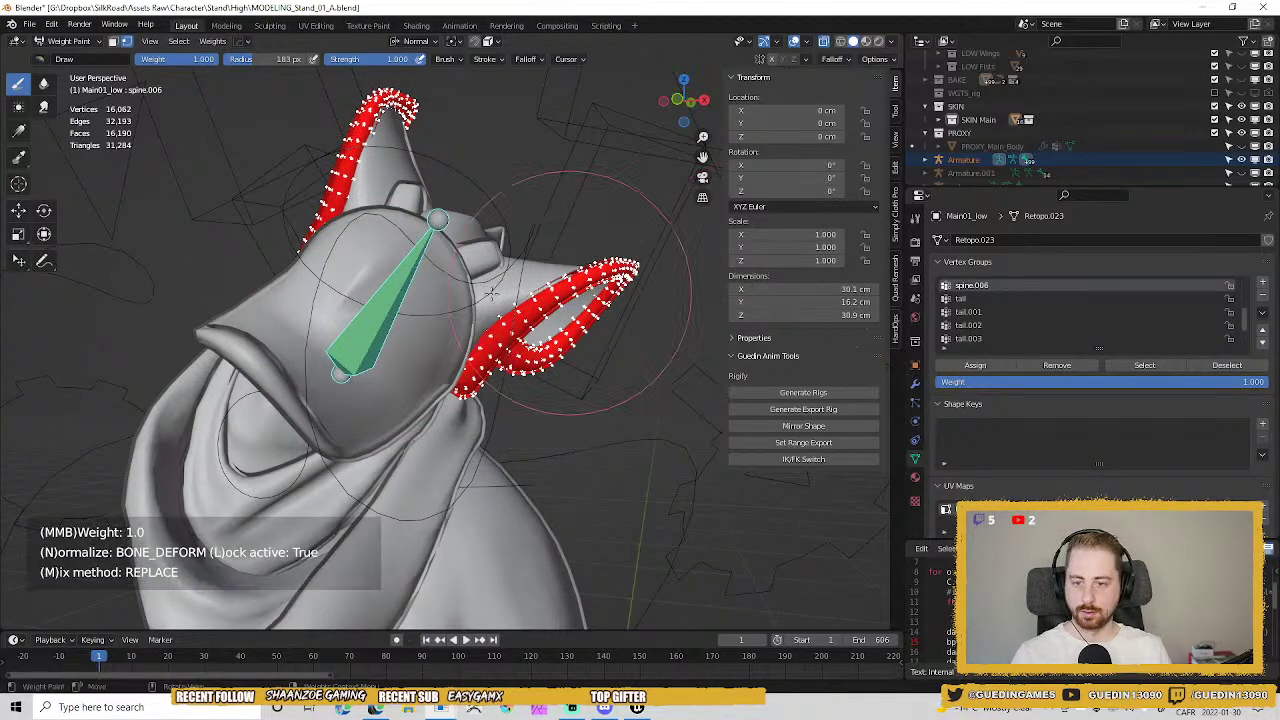
{"action": "key", "text": "n"}
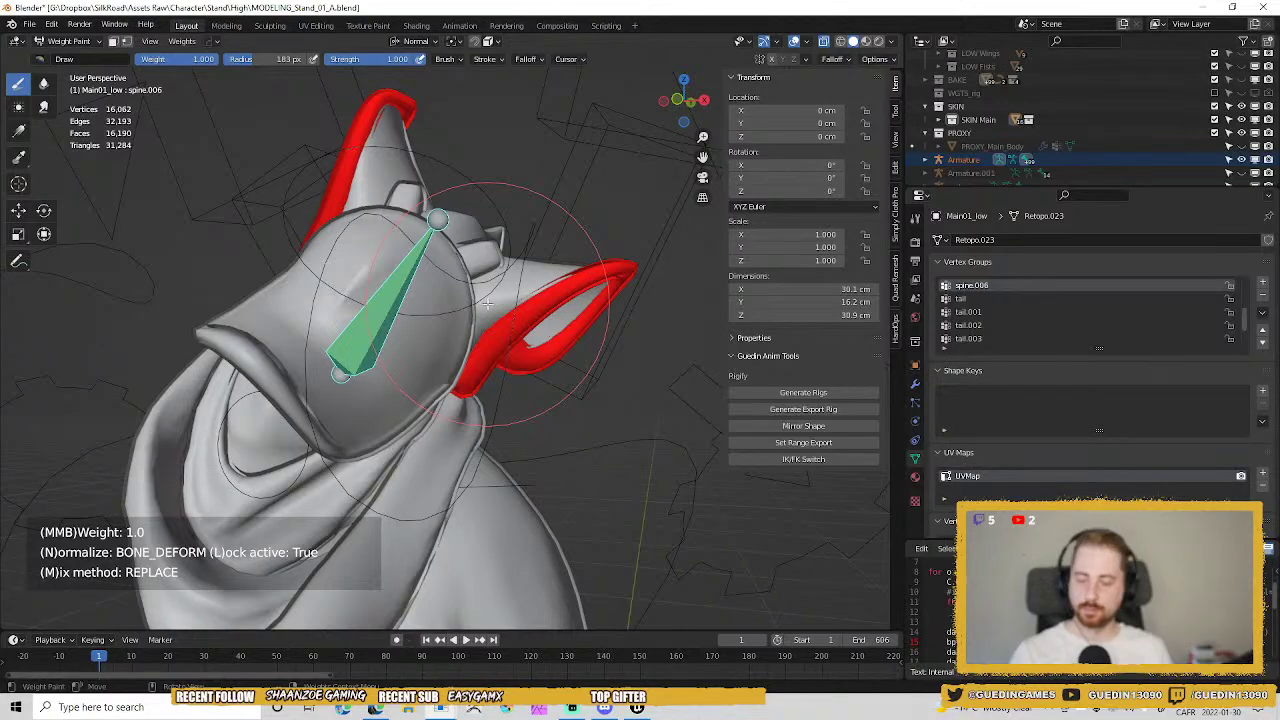
{"action": "key", "text": "Tab"}
{"action": "key", "text": "Tab"}
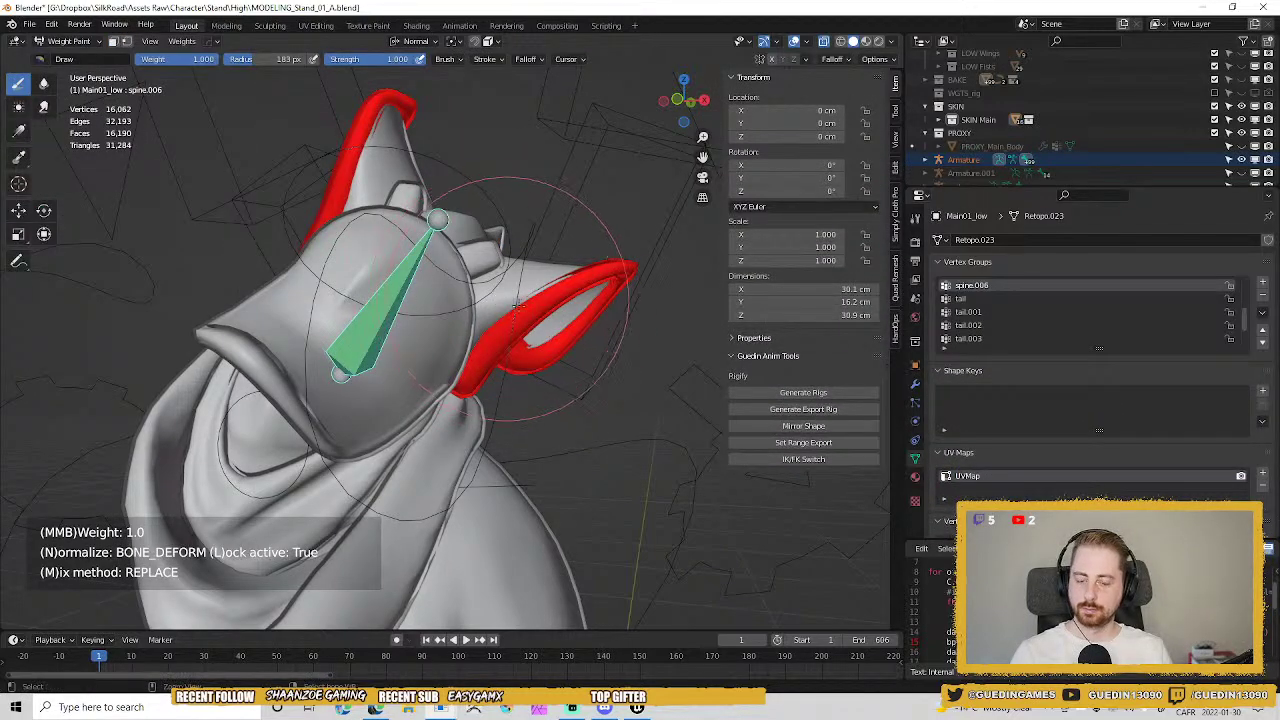
Return to Object Mode and hide the finished ear rims and face mask.
{"action": "key", "text": "ctrl+Tab"}
{"action": "left_click", "coordinate": [408, 317]}
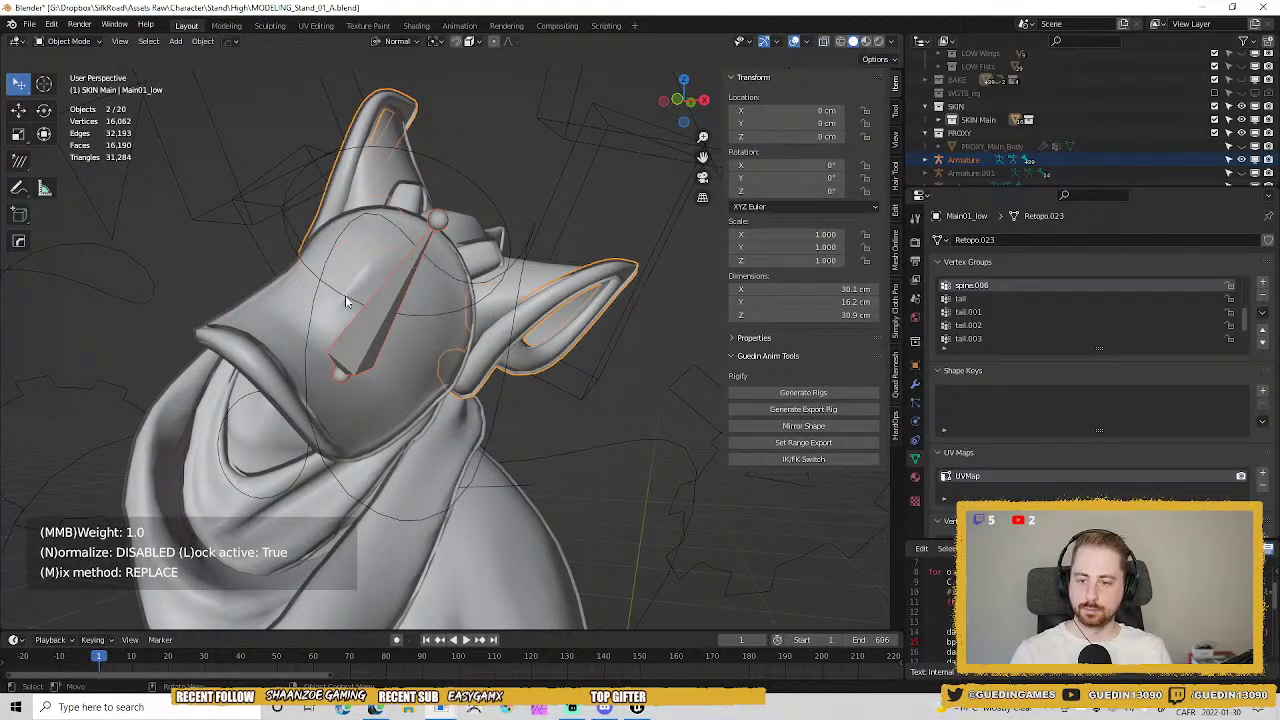
{"action": "middle_click_drag", "start_coordinate": [395, 276], "coordinate": [382, 291]}
{"action": "left_click", "coordinate": [547, 301]}
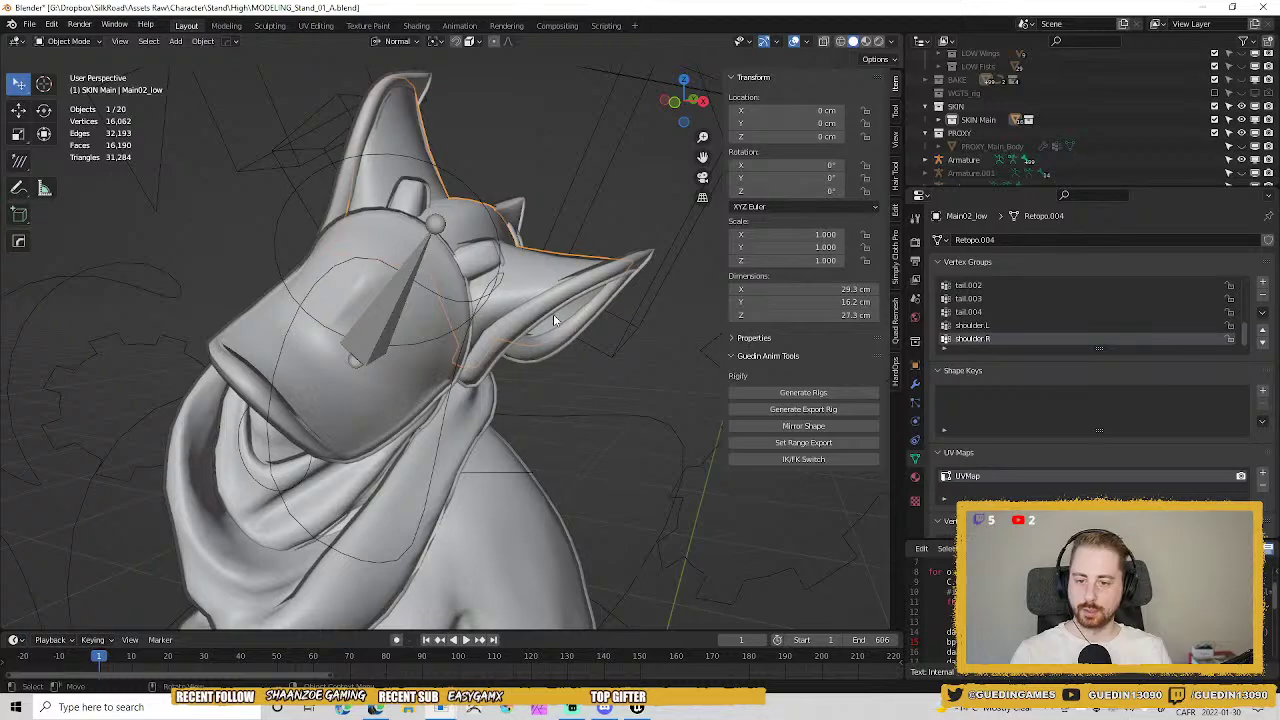
{"action": "left_click", "coordinate": [553, 315]}
{"action": "left_click", "coordinate": [295, 391], "text": "shift"}
{"action": "key", "text": "h"}
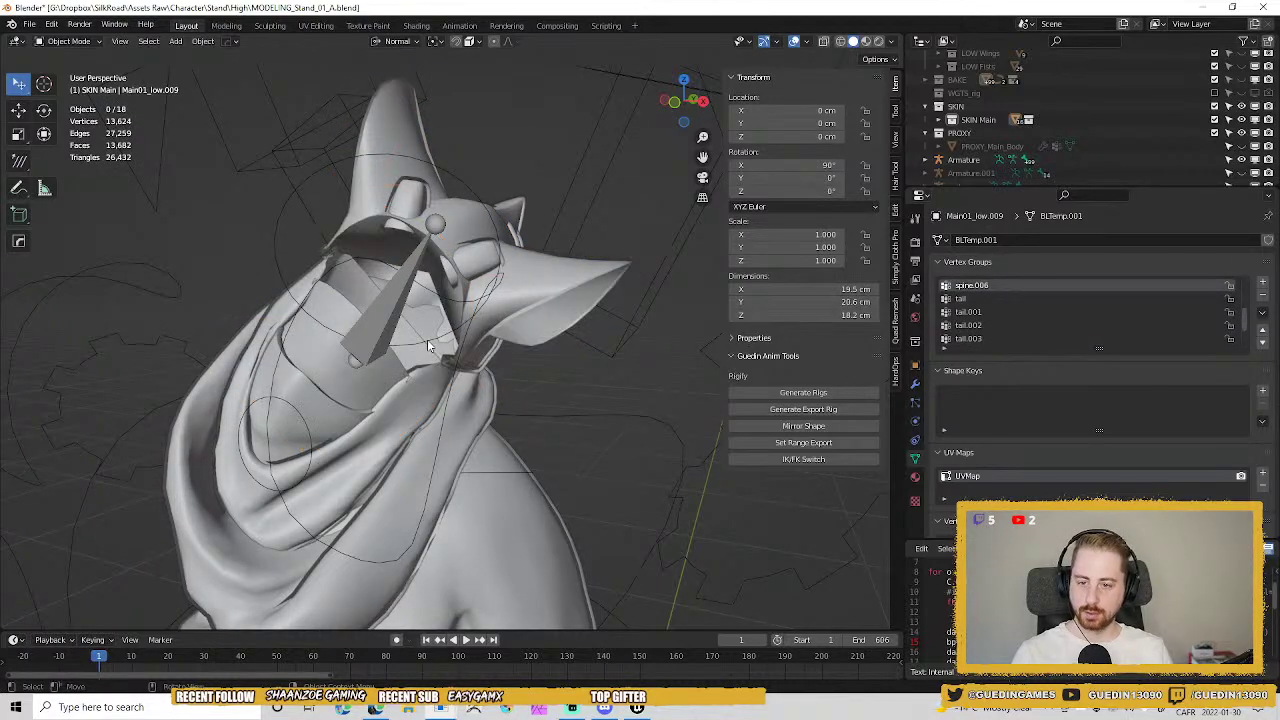
Select the two small brow pads together with Armature and open the pads in Weight Paint mode.
{"action": "middle_click_drag", "start_coordinate": [428, 345], "coordinate": [386, 315]}
{"action": "left_click", "coordinate": [467, 245]}
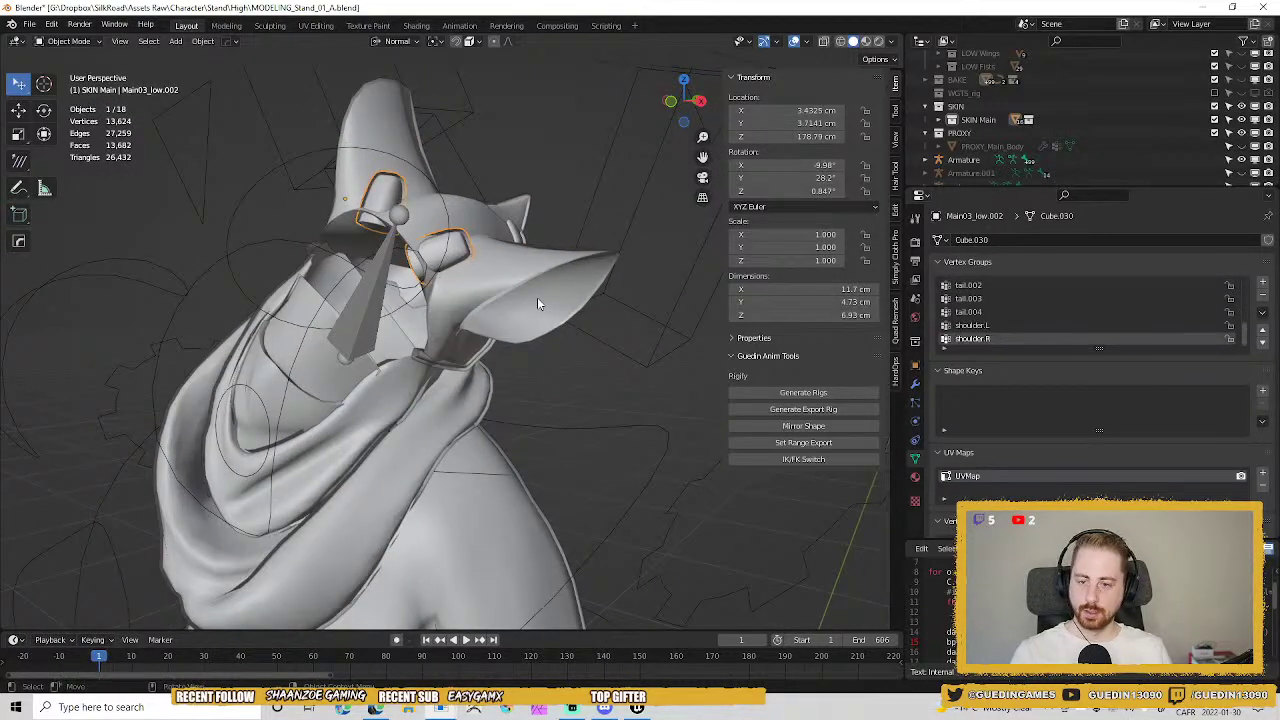
{"action": "left_click", "coordinate": [377, 281], "text": "shift"}
{"action": "left_click", "coordinate": [470, 247], "text": "shift"}
{"action": "key", "text": "ctrl+Tab"}
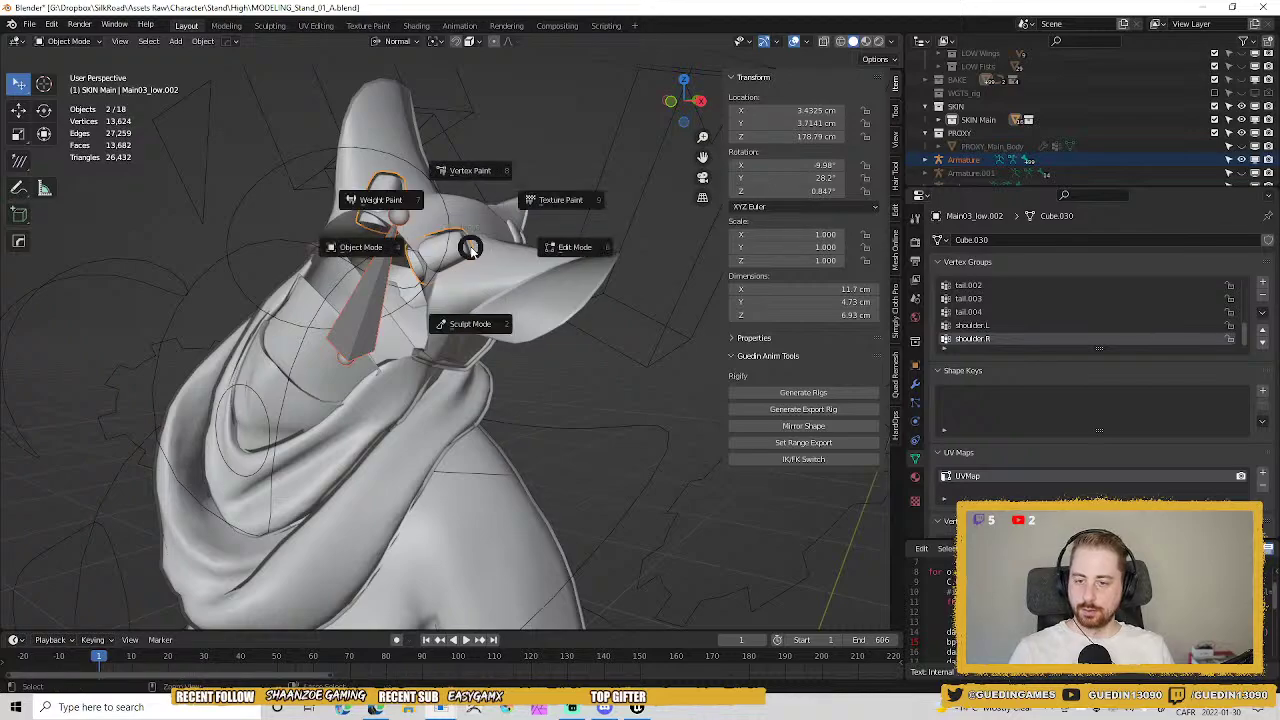
{"action": "left_click", "coordinate": [405, 201]}
{"action": "middle_click_drag", "start_coordinate": [430, 300], "coordinate": [465, 337]}
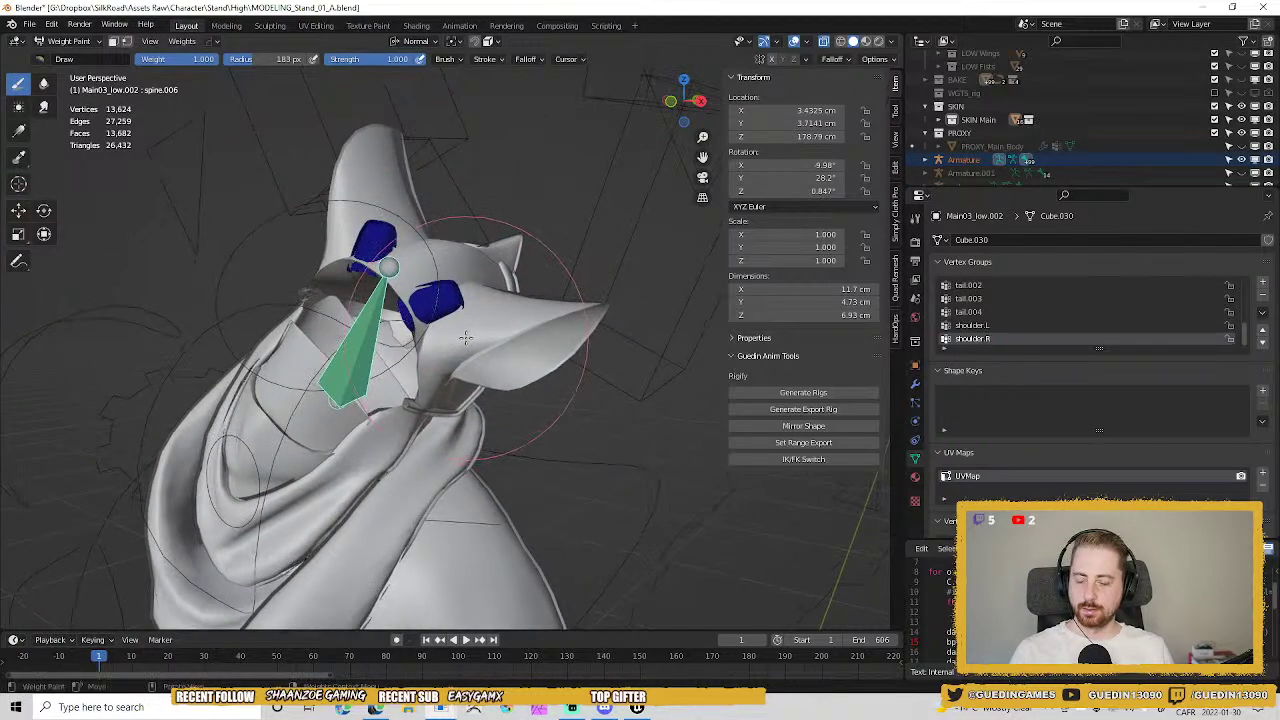
Select all vertices of the brow pads and make the head bone spine.006 active.
{"action": "key", "text": "v"}
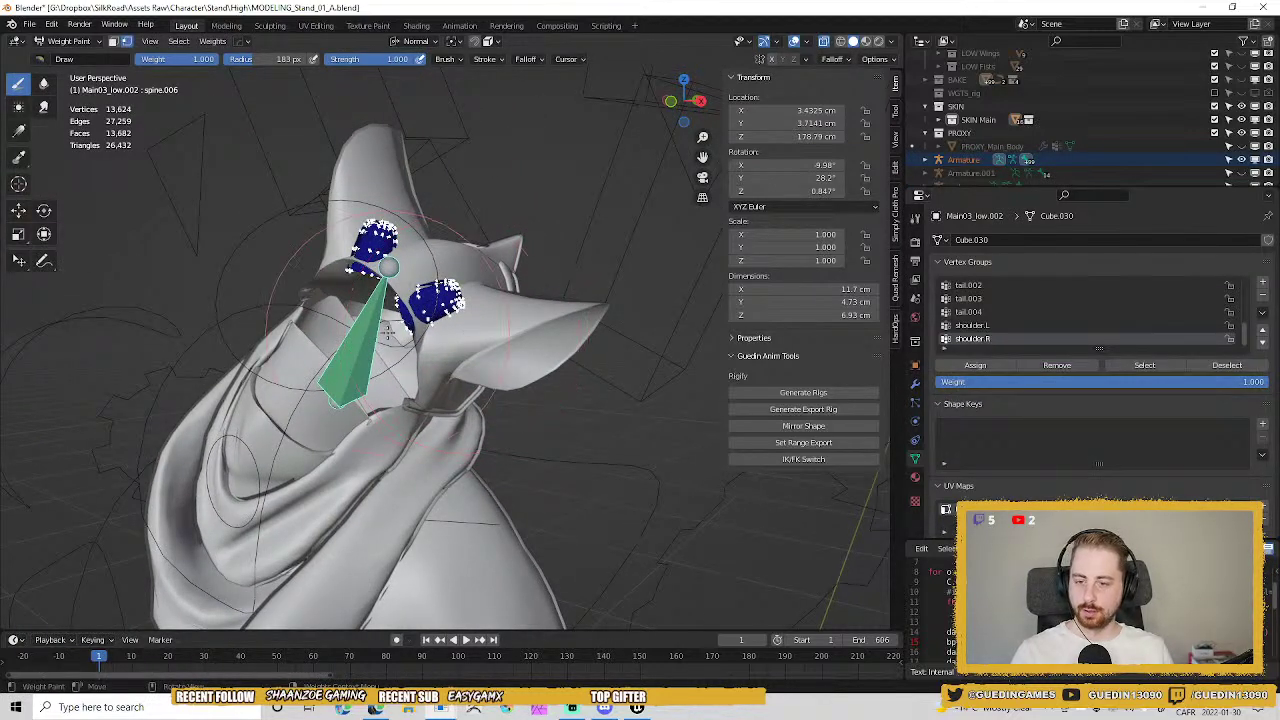
{"action": "key", "text": "alt+a"}
{"action": "key", "text": "a"}
{"action": "key", "text": "b"}
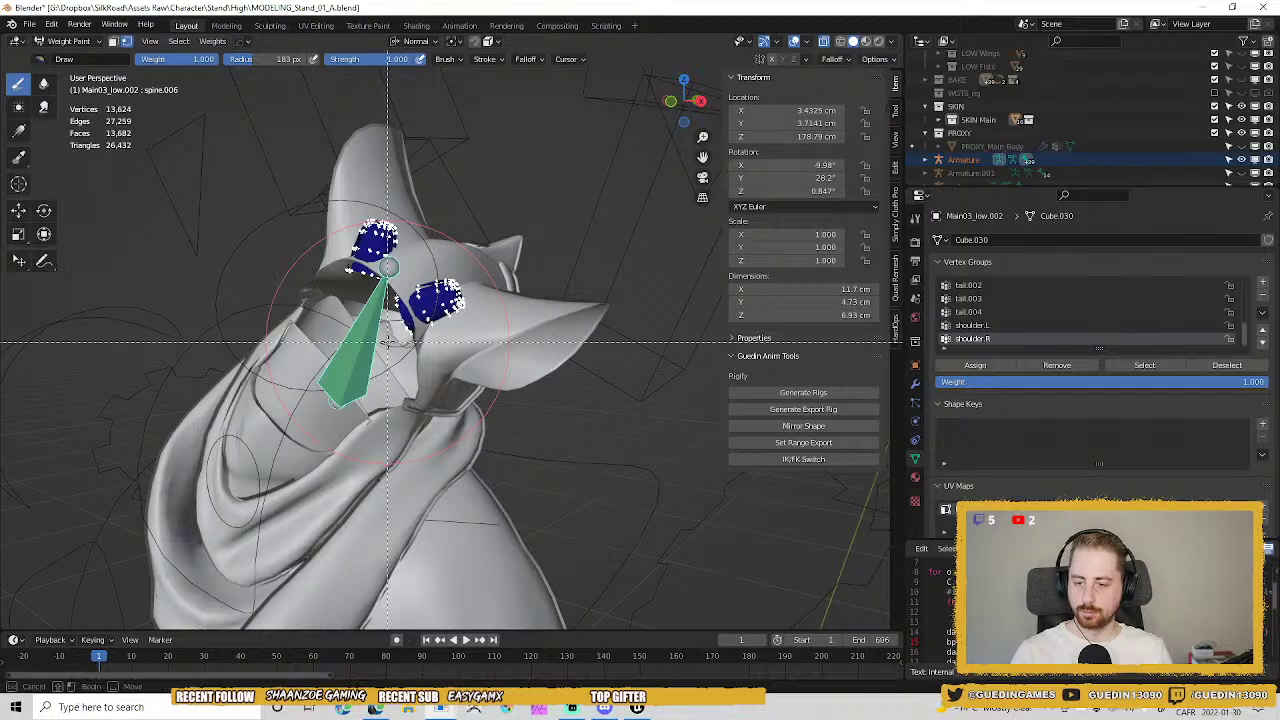
{"action": "right_click", "coordinate": [387, 342]}
{"action": "key", "text": "v"}
{"action": "left_click", "coordinate": [372, 321], "text": "ctrl"}
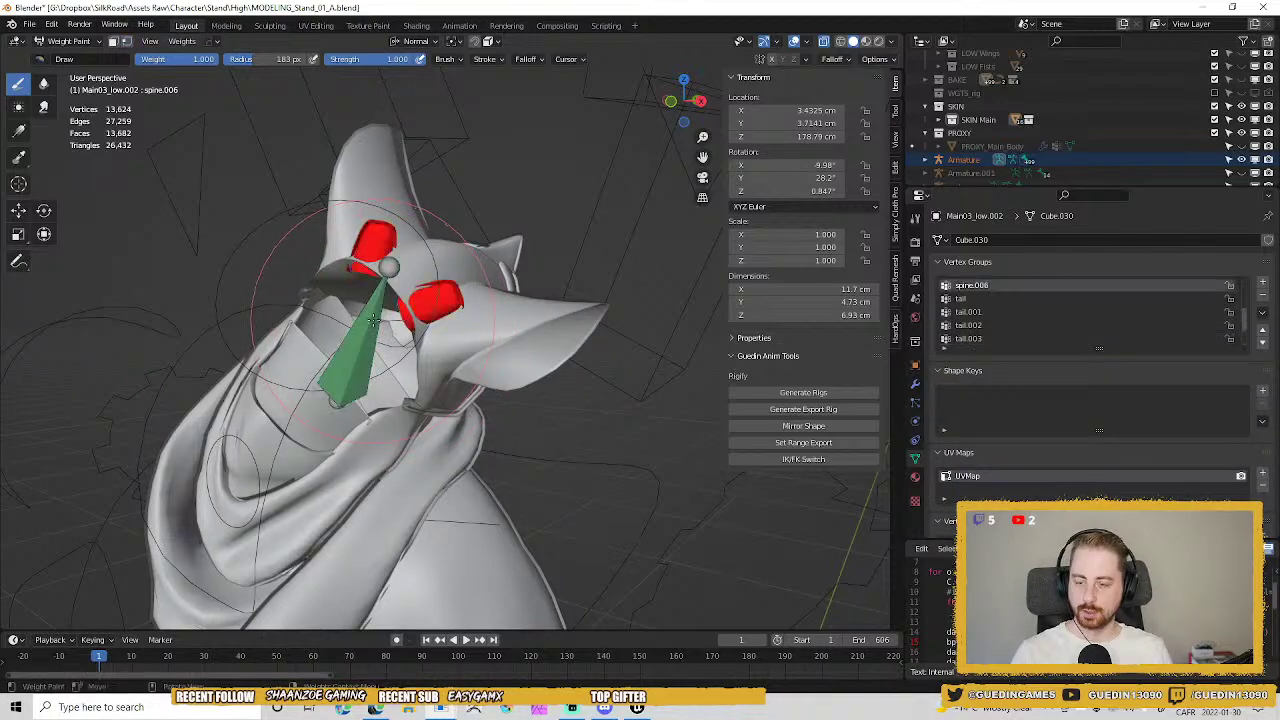
Fill all brow pad vertices with weight 1.0 for spine.006, using vertex selection.
{"action": "key", "text": "v"}
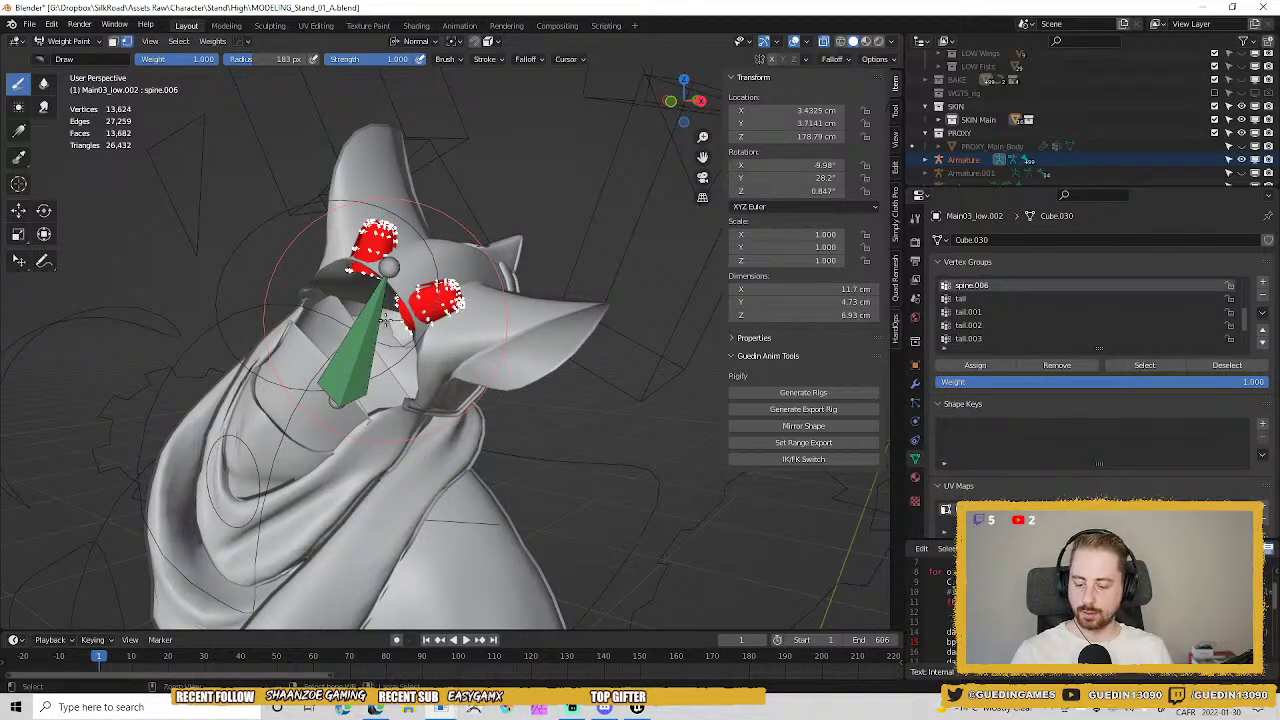
{"action": "key", "text": "w"}
{"action": "left_click", "coordinate": [572, 331]}
{"action": "left_click", "coordinate": [466, 324]}
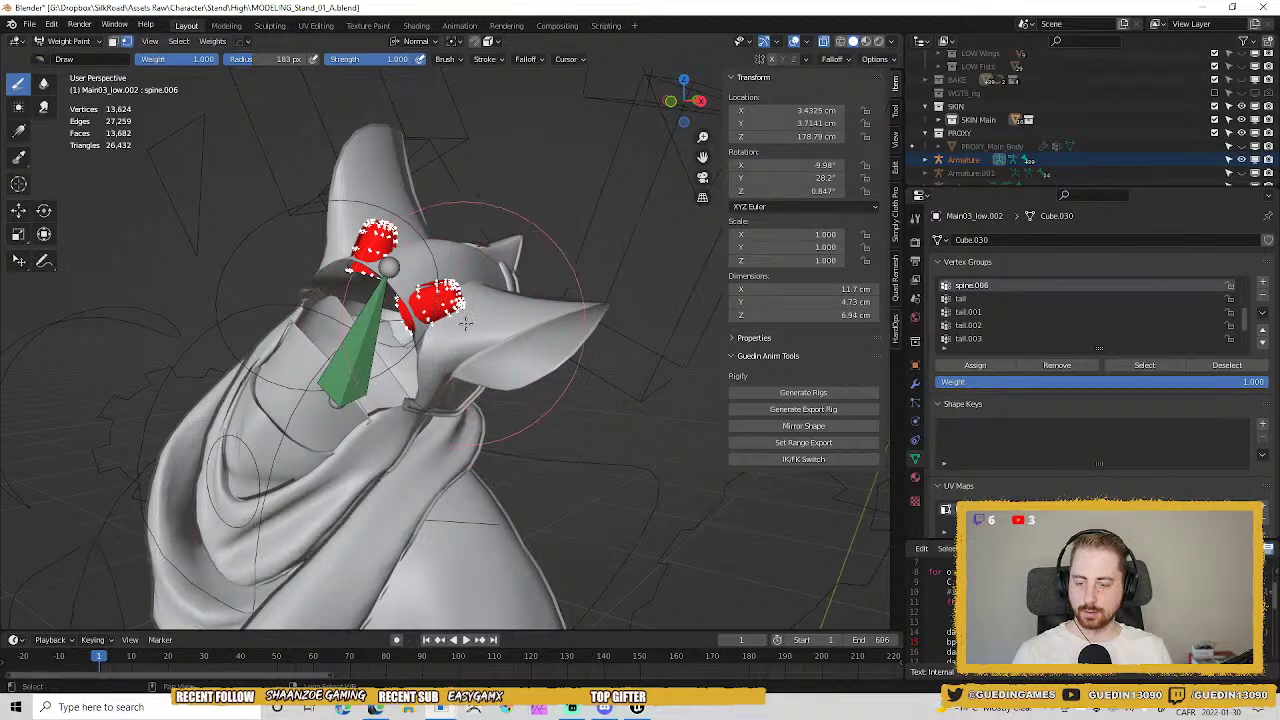
{"action": "middle_click_drag", "start_coordinate": [470, 350], "coordinate": [540, 372]}
Return to Object Mode and hide the finished brow pads.
{"action": "key", "text": "ctrl+Tab"}
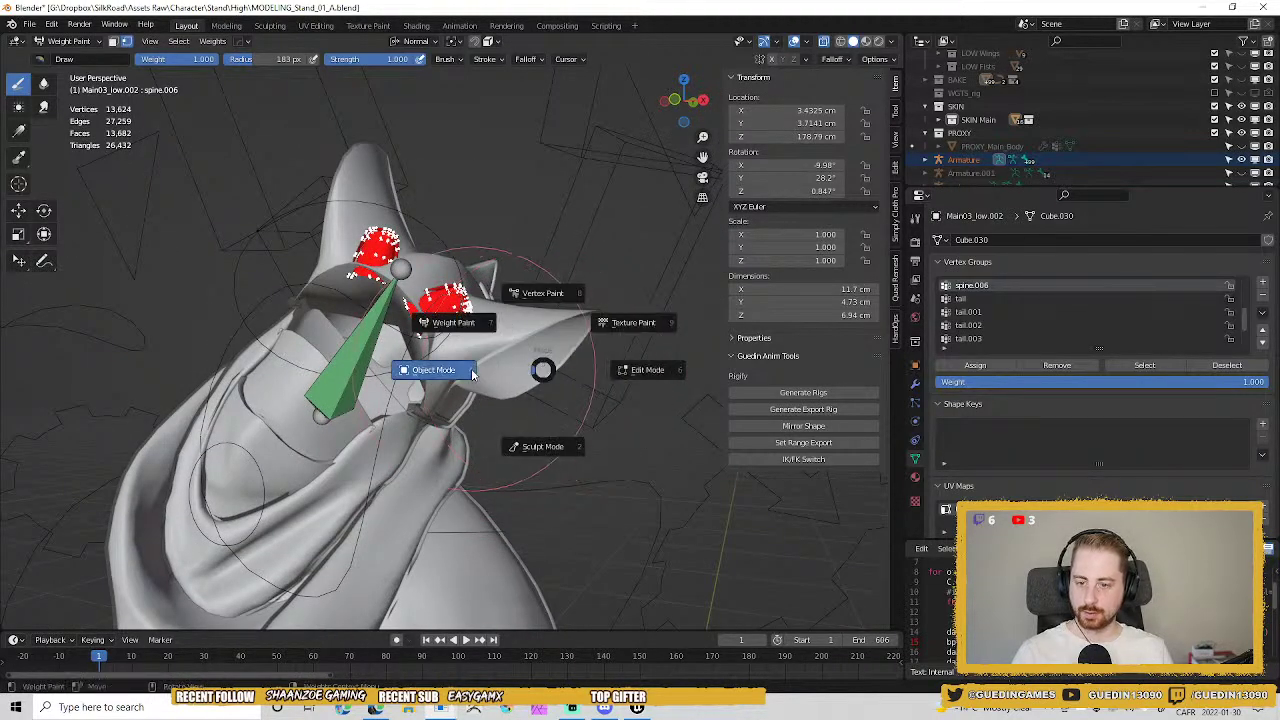
{"action": "left_click", "coordinate": [472, 370]}
{"action": "left_click", "coordinate": [464, 307]}
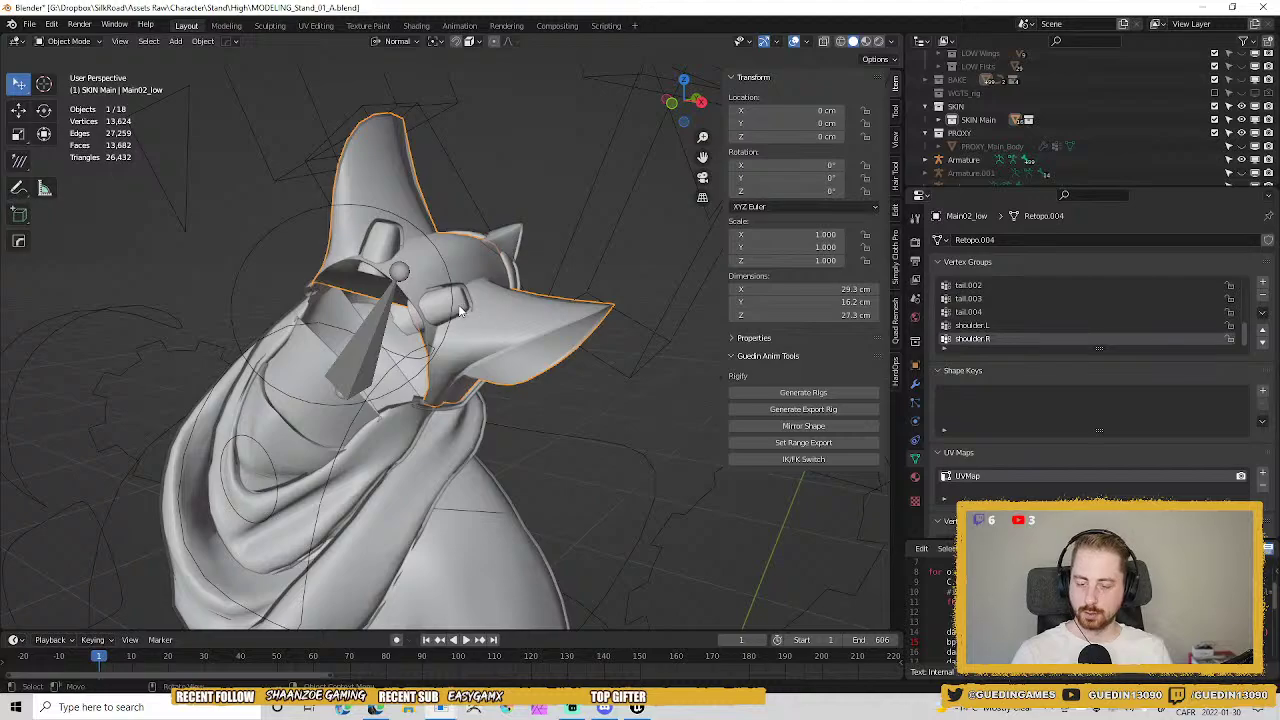
{"action": "left_click", "coordinate": [459, 312]}
{"action": "key", "text": "h"}
Open the eared head shell in Weight Paint with Armature and make the bone spine.006 active.
{"action": "left_click", "coordinate": [372, 328]}
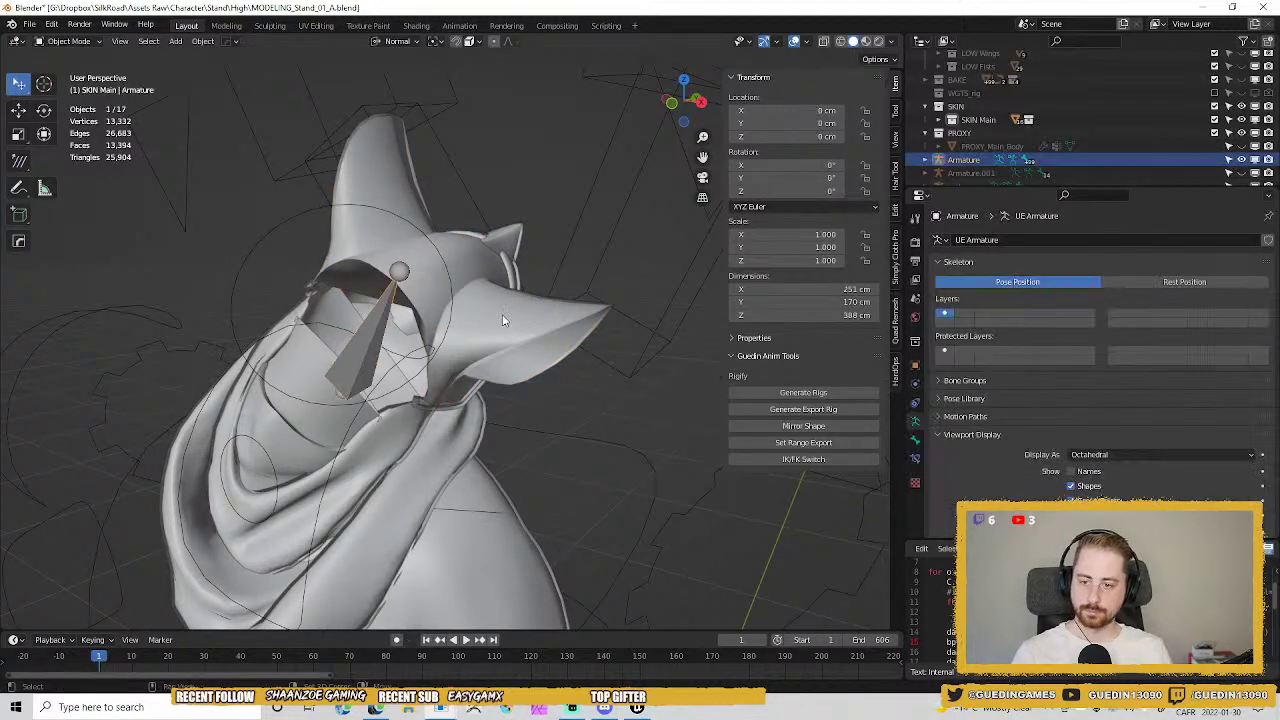
{"action": "left_click", "coordinate": [503, 314], "text": "shift"}
{"action": "key", "text": "ctrl+Tab"}
{"action": "left_click", "coordinate": [413, 268]}
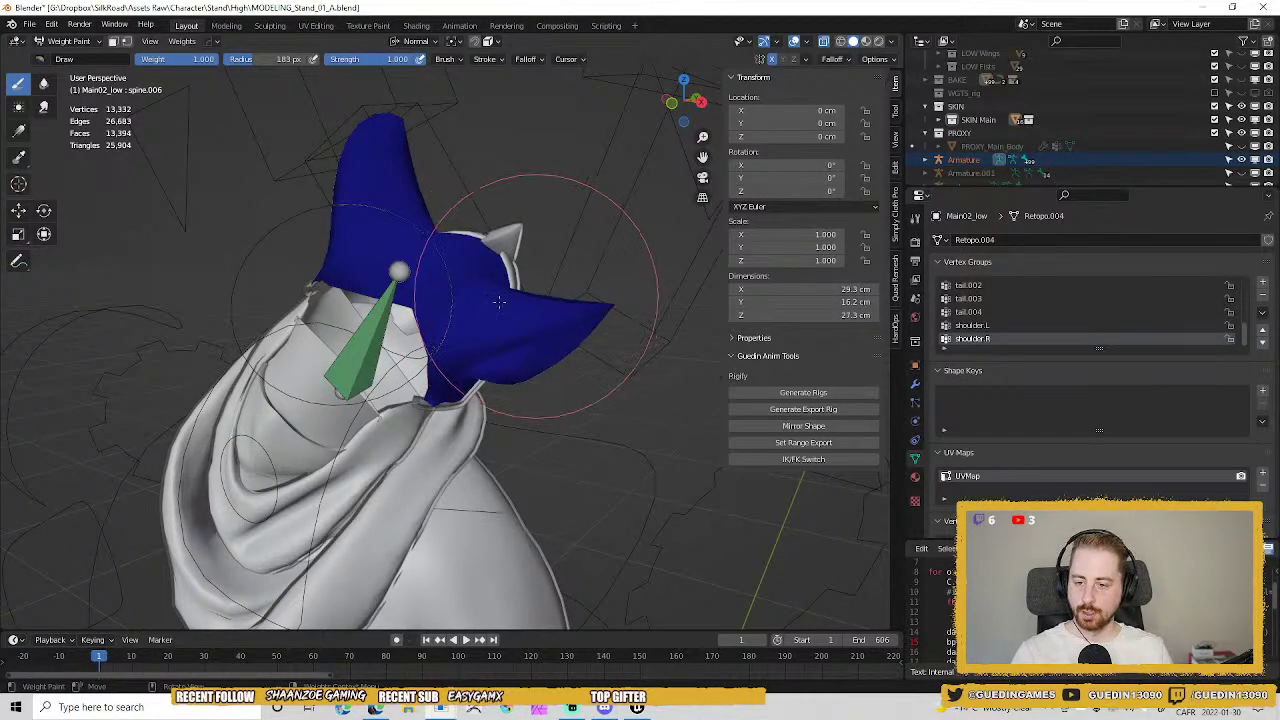
{"action": "left_click", "coordinate": [370, 328], "text": "ctrl"}
Select all vertices of the eared head shell and fill them with weight 1.0 for spine.006.
{"action": "key", "text": "v"}
{"action": "key", "text": "a"}
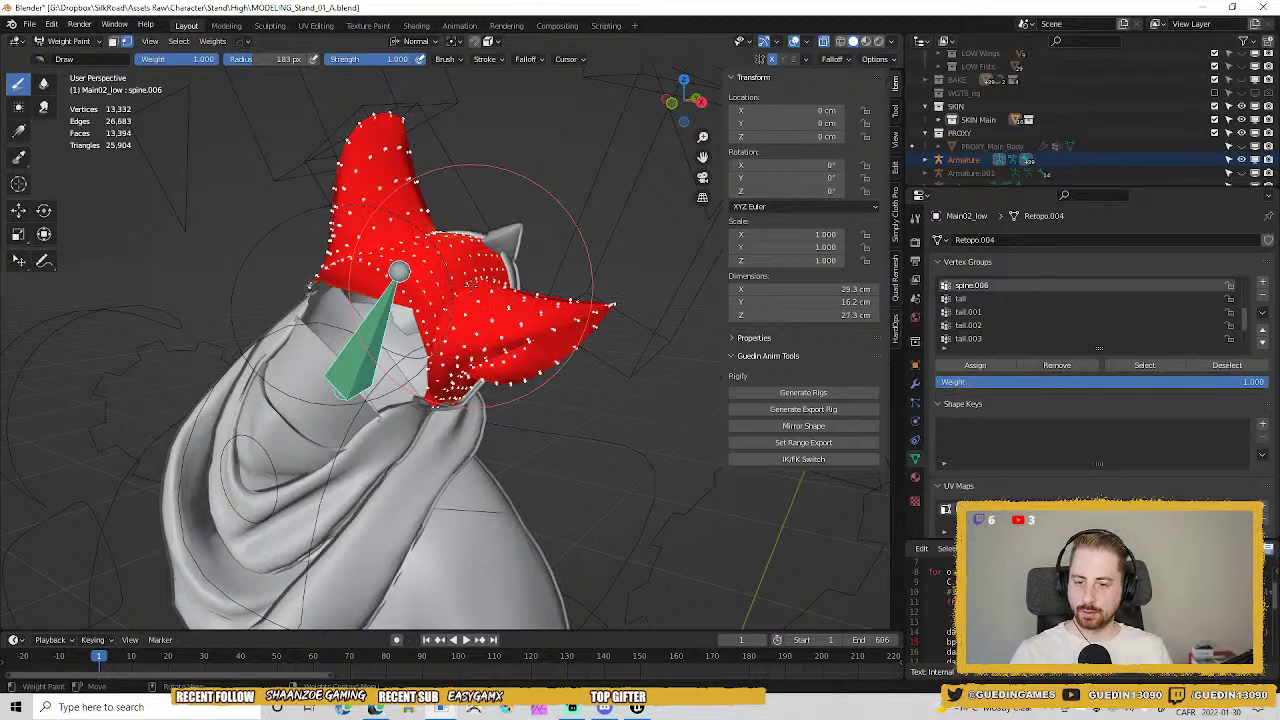
{"action": "key", "text": "shift+w"}
{"action": "left_click", "coordinate": [665, 287]}
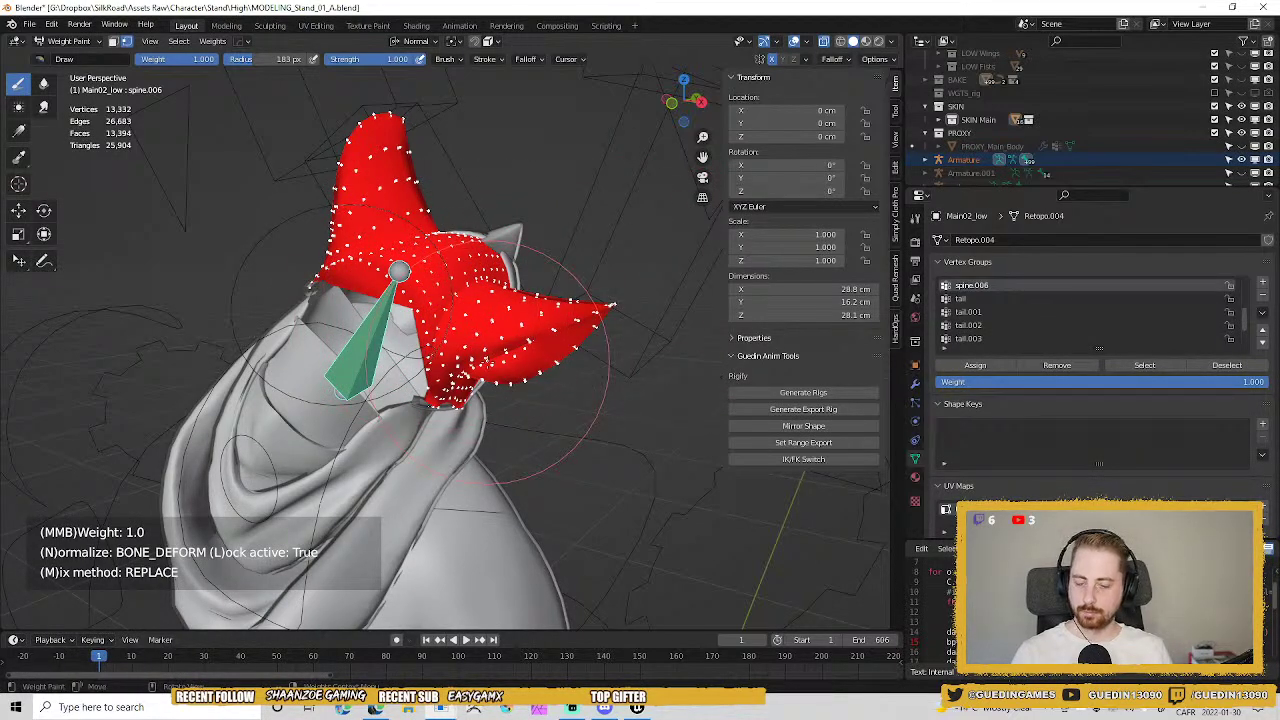
{"action": "key", "text": "v"}
Return to Object Mode and hide the eared head shell, keeping Armature visible.
{"action": "key", "text": "ctrl+Tab"}
{"action": "left_click", "coordinate": [570, 316]}
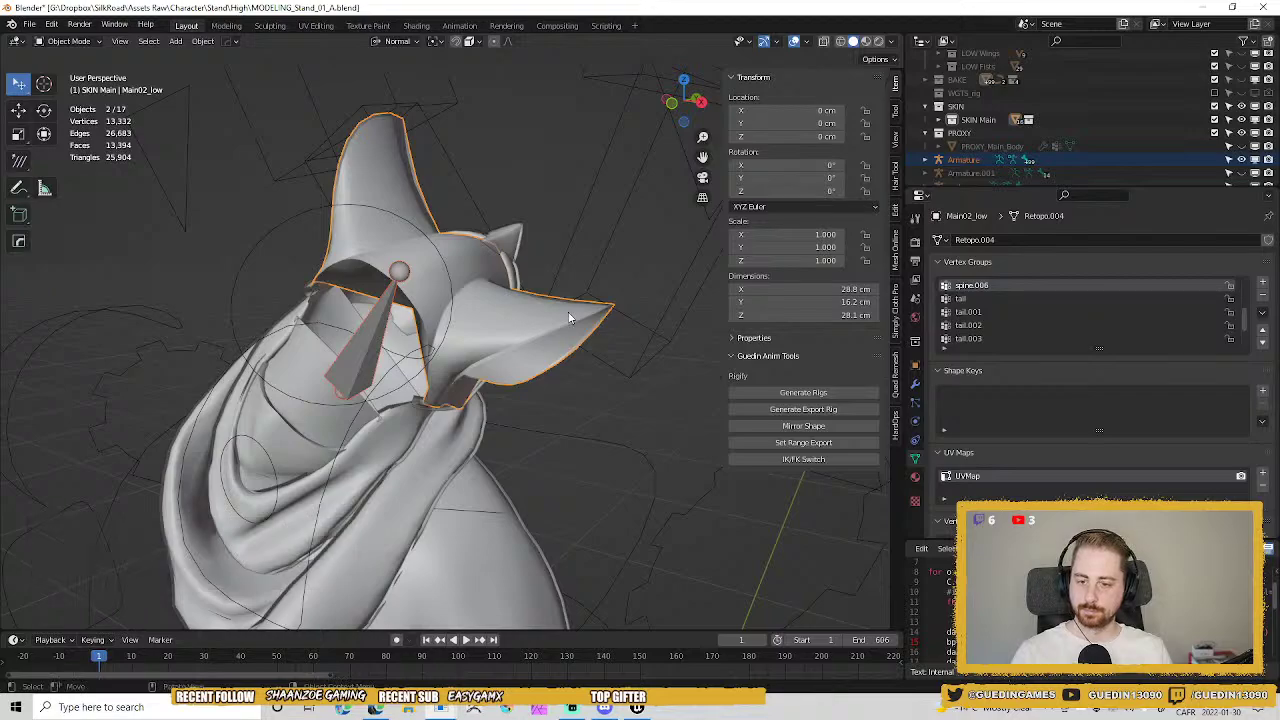
{"action": "key", "text": "h"}
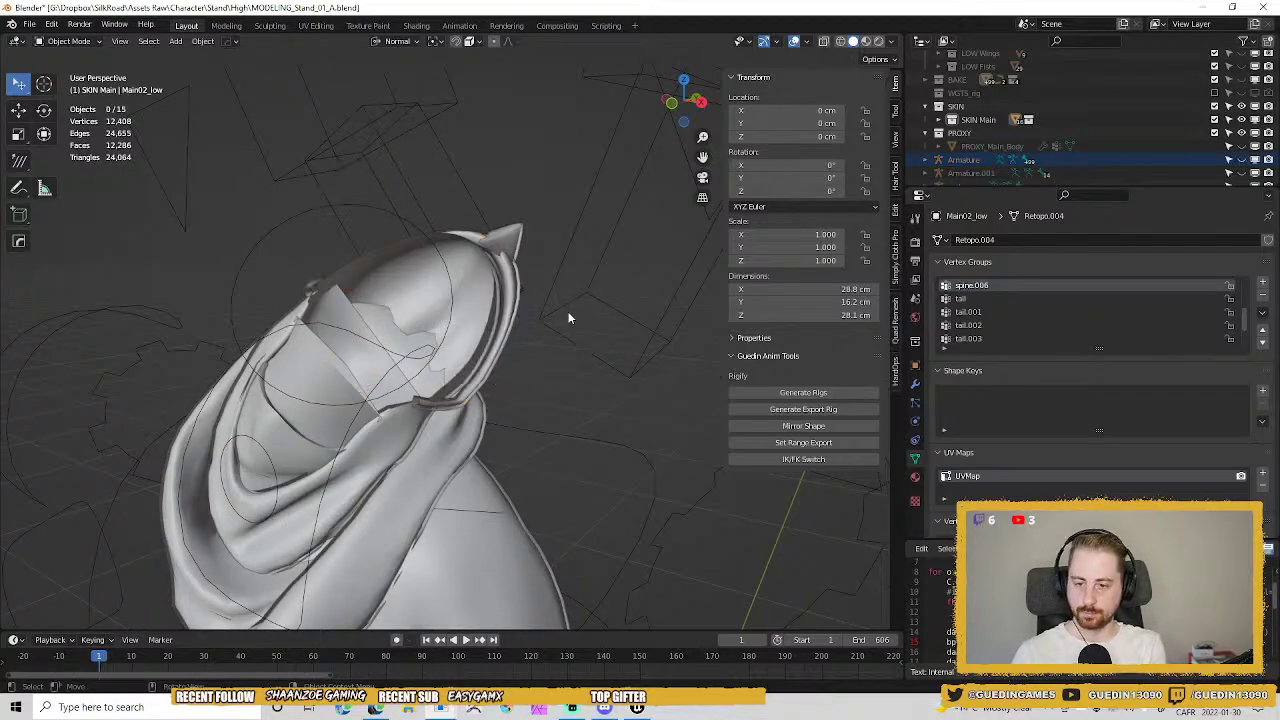
{"action": "key", "text": "alt+h"}
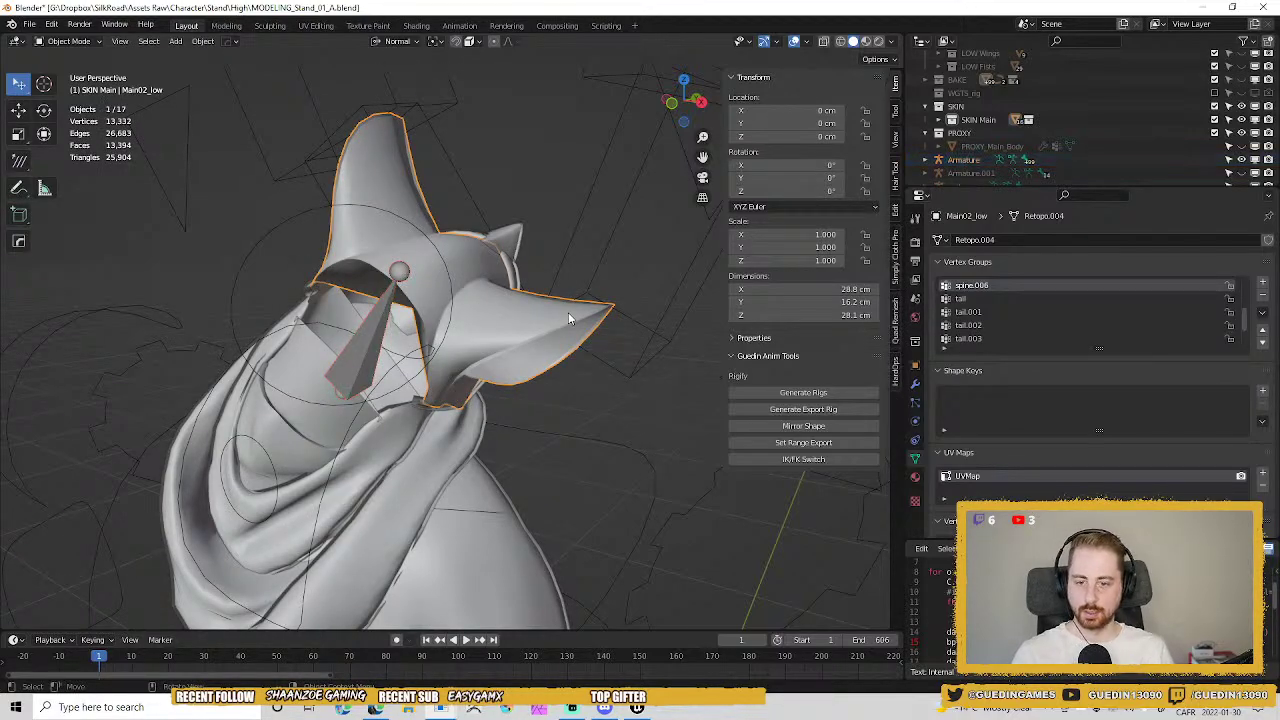
{"action": "key", "text": "h"}
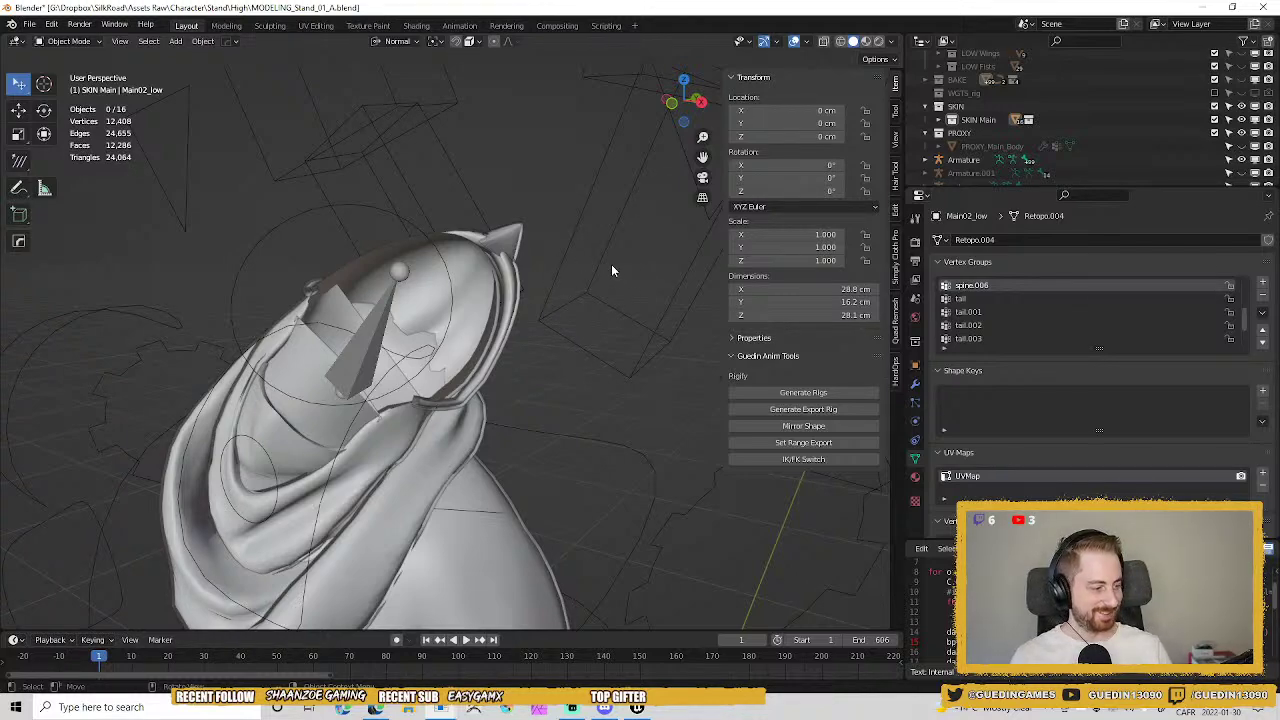
Open the small spike at the back of the head in Weight Paint with Armature and make spine.006 active.
{"action": "left_click", "coordinate": [388, 310]}
{"action": "middle_click_drag", "start_coordinate": [388, 310], "coordinate": [464, 306]}
{"action": "left_click", "coordinate": [543, 188]}
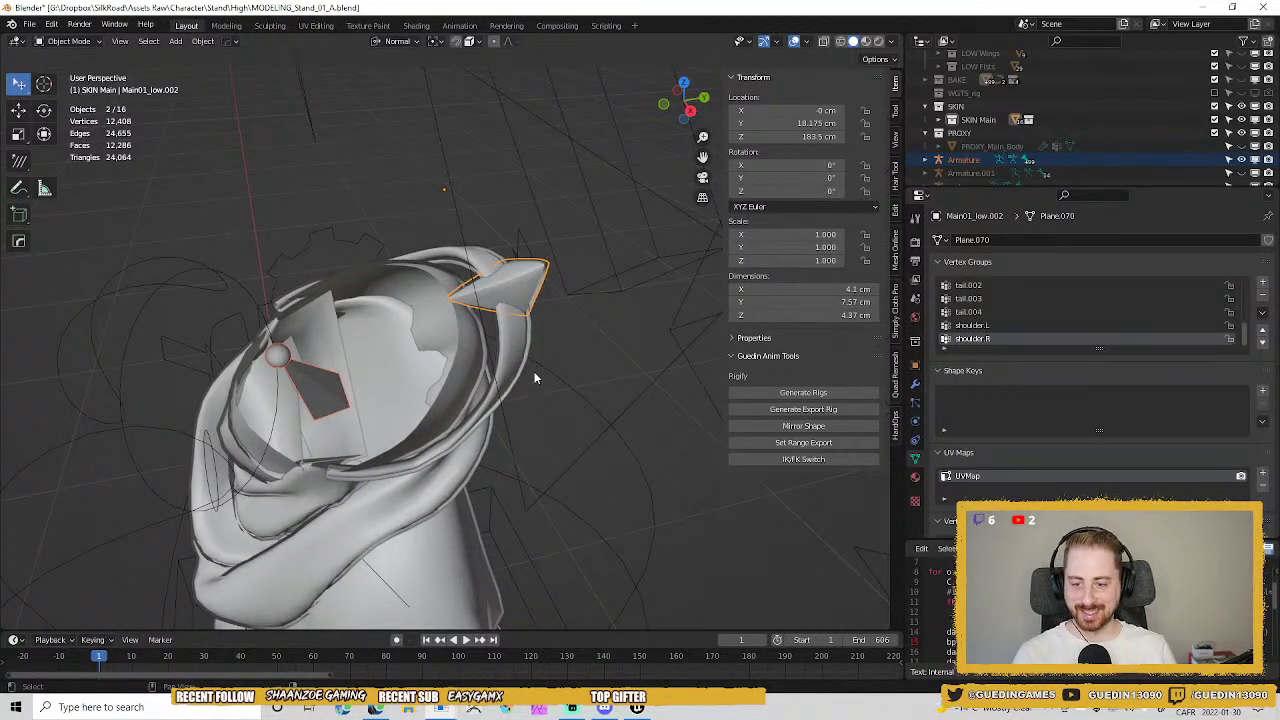
{"action": "mouse_move", "coordinate": [535, 378]}
{"action": "middle_mouse_down"}
{"action": "mouse_move", "coordinate": [449, 337]}
{"action": "mouse_move", "coordinate": [447, 378]}
{"action": "middle_mouse_up"}
{"action": "key", "text": "ctrl+Tab"}
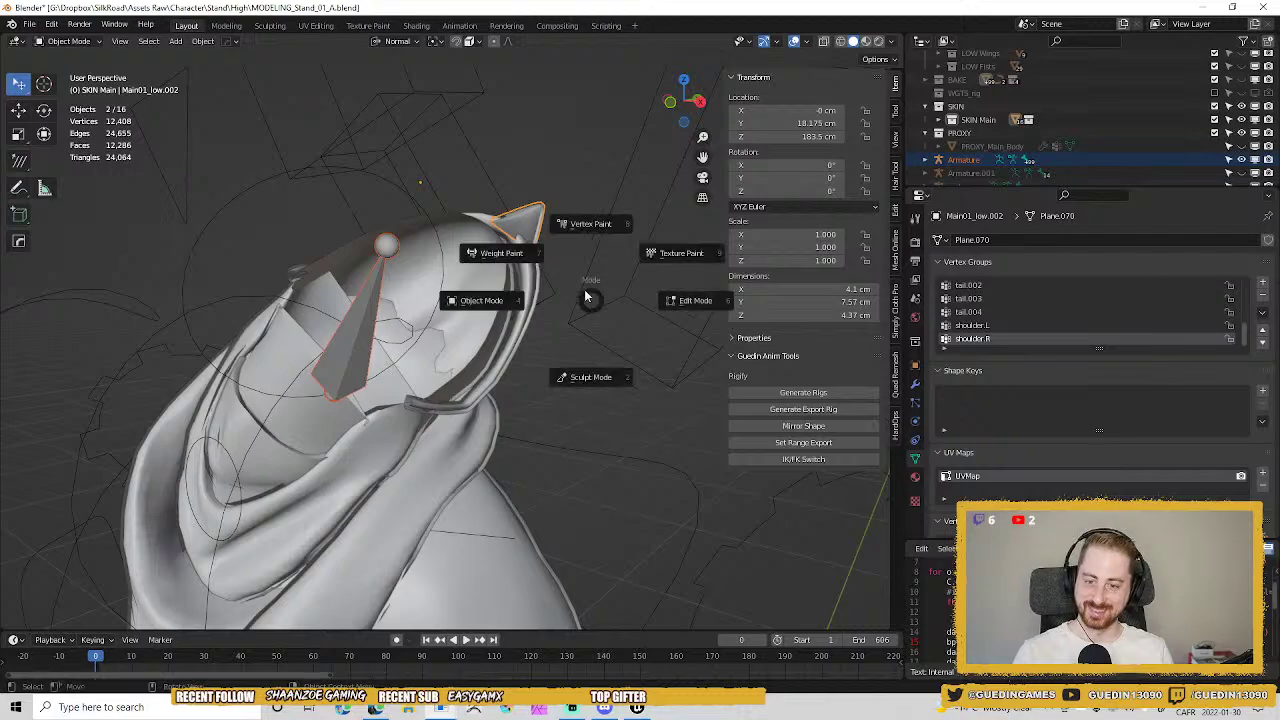
{"action": "left_click", "coordinate": [538, 259]}
{"action": "middle_click_drag", "start_coordinate": [516, 262], "coordinate": [516, 356], "text": "shift"}
{"action": "left_click", "coordinate": [370, 429], "text": "ctrl+shift"}
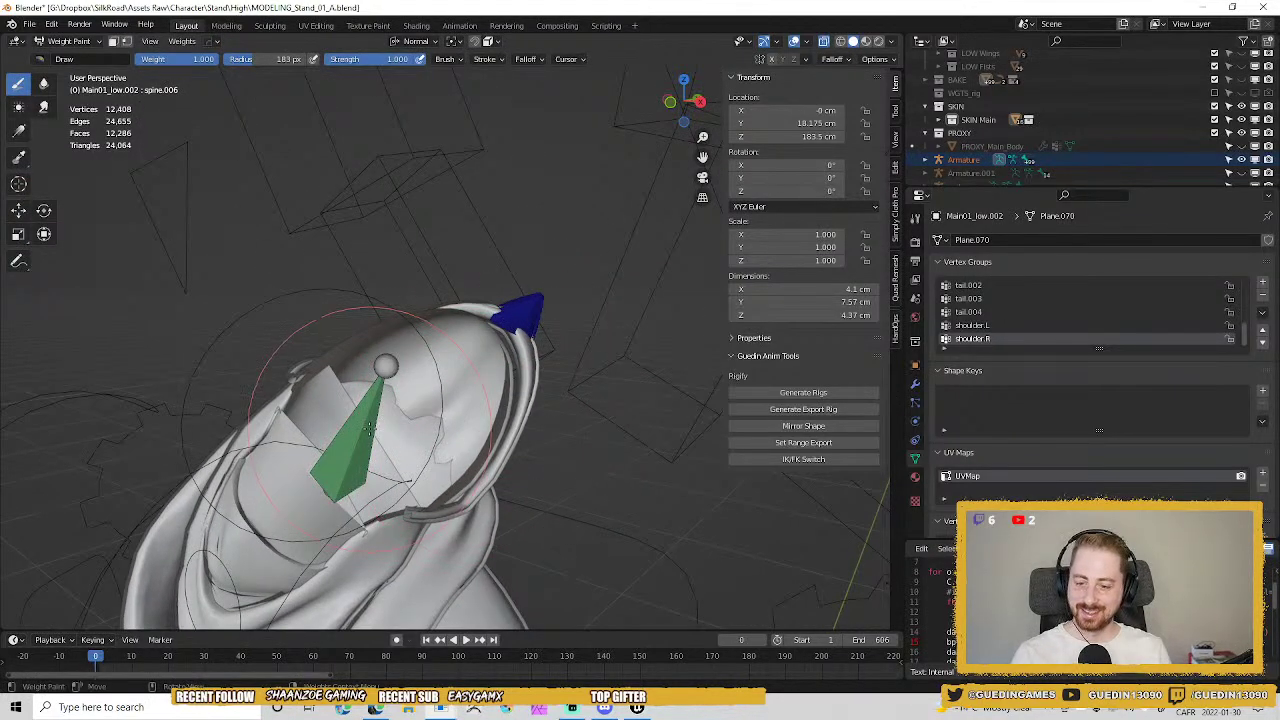
{"action": "left_click", "coordinate": [370, 429], "text": "ctrl"}
Fill all vertices of the back spike with weight 1.0 for spine.006 and return to Object Mode.
{"action": "key", "text": "v"}
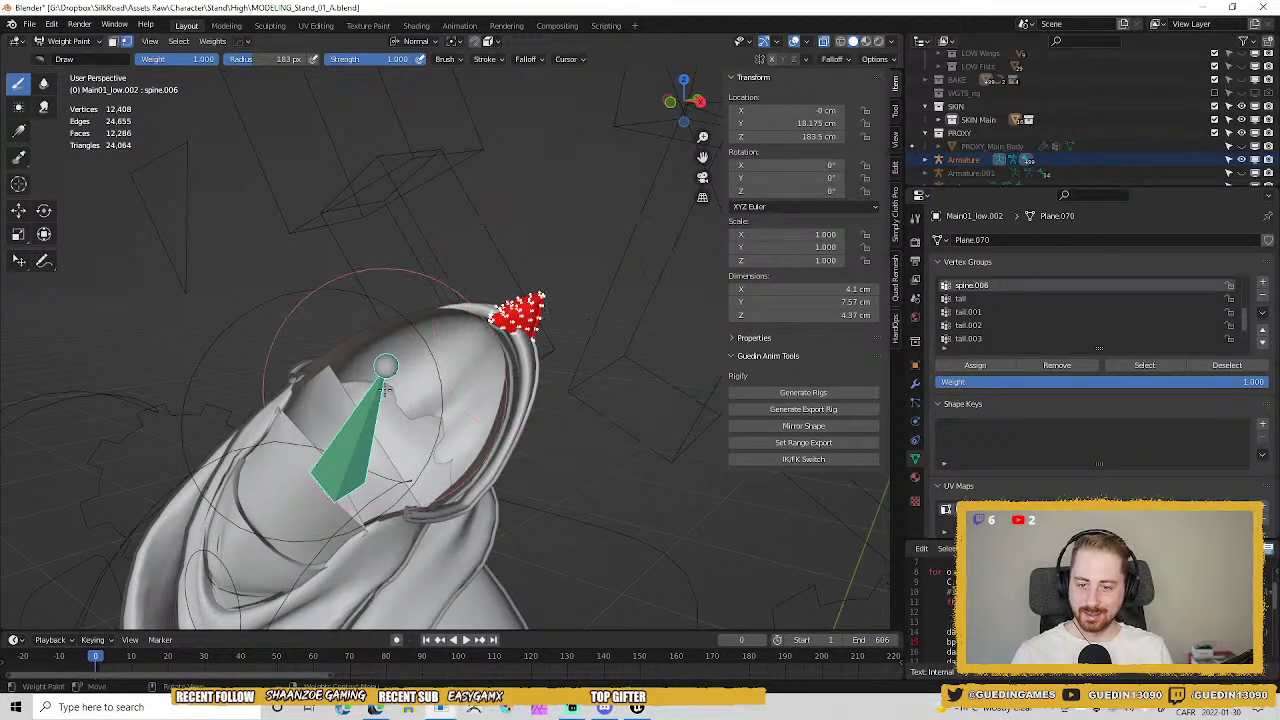
{"action": "key", "text": "w"}
{"action": "left_click", "coordinate": [744, 379]}
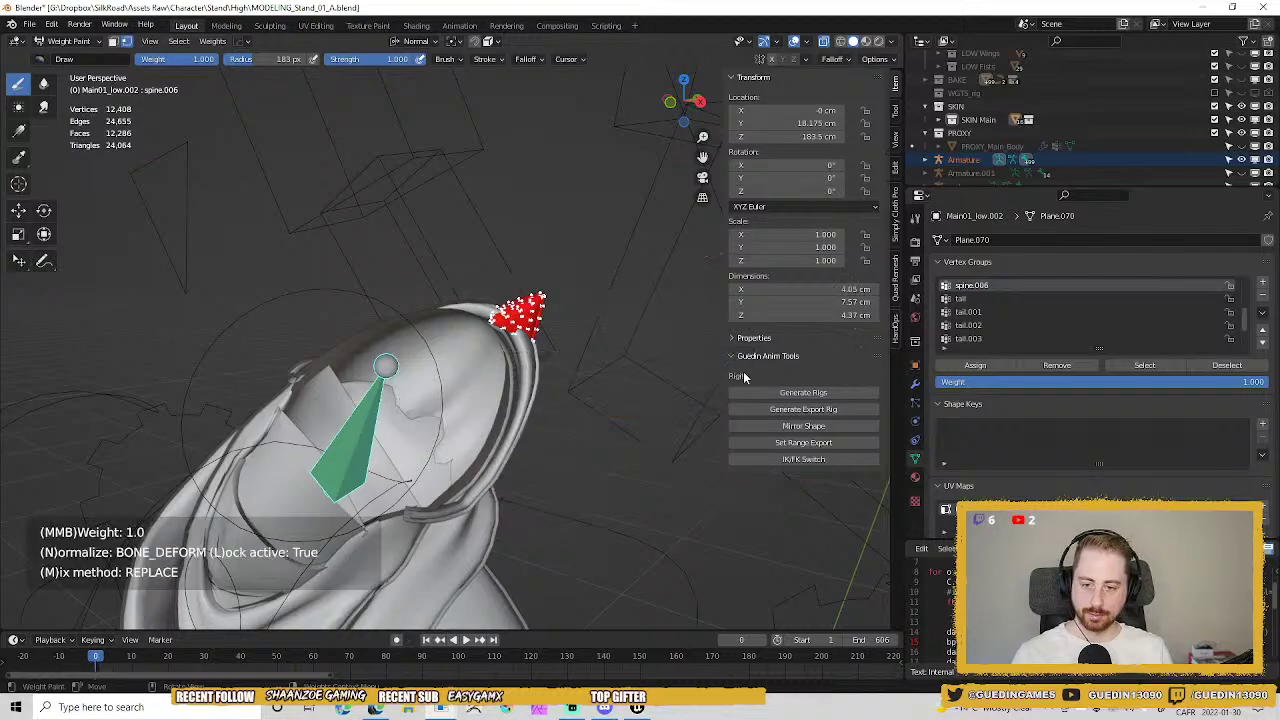
{"action": "middle_click_drag", "start_coordinate": [523, 415], "coordinate": [517, 345], "text": "shift"}
{"action": "left_click", "coordinate": [517, 345]}
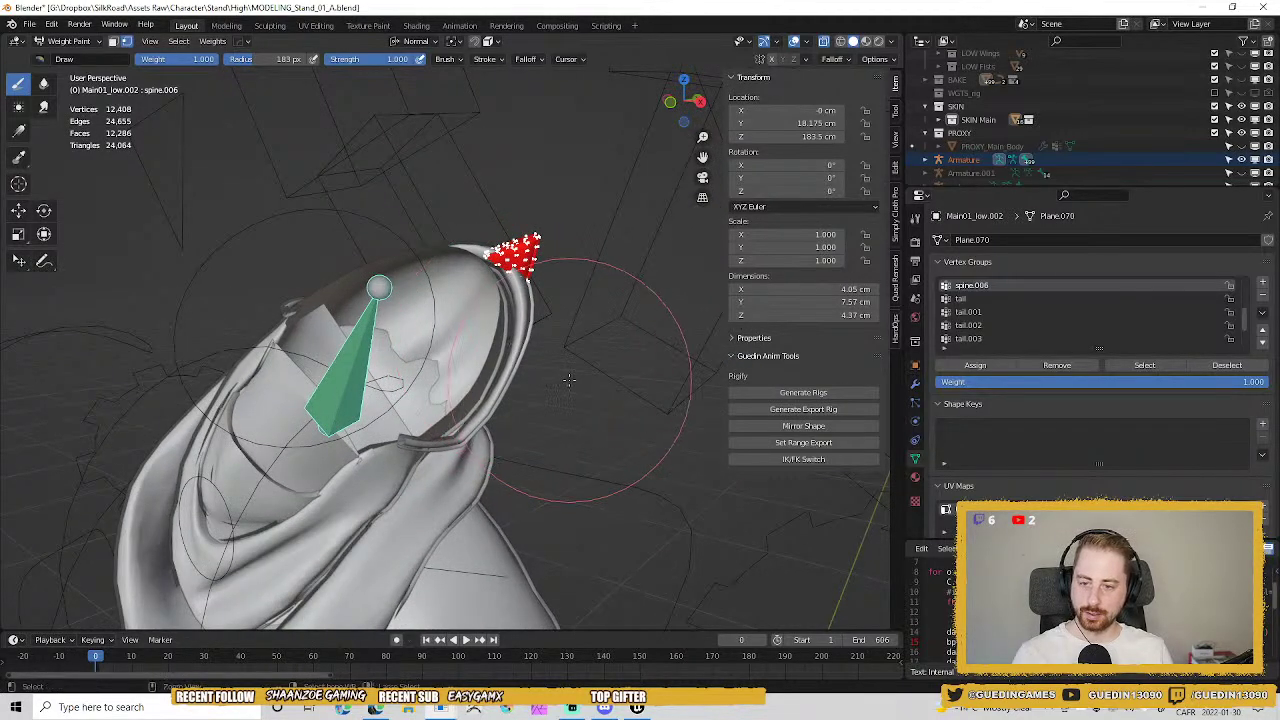
{"action": "key", "text": "ctrl+Tab"}
{"action": "left_click", "coordinate": [498, 352]}
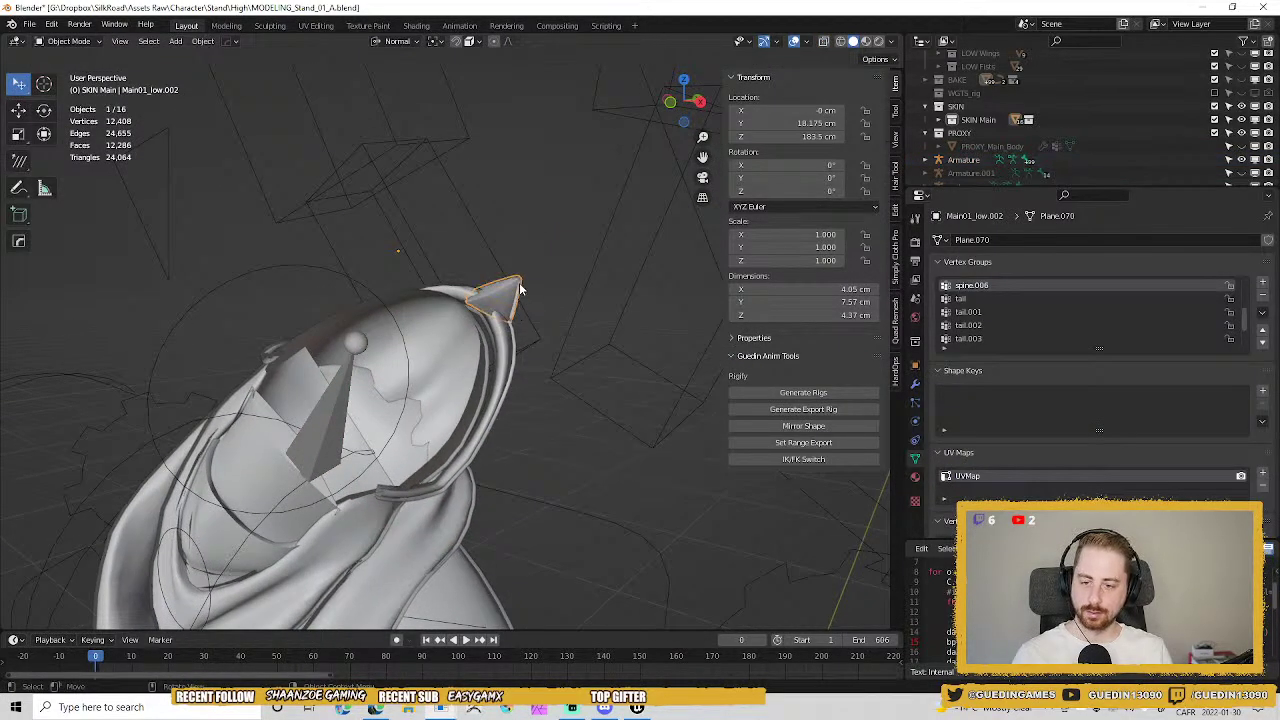
Hide the back spike, open the curved rim around the head's rear in Weight Paint with Armature, and make spine.006 active.
{"action": "middle_click_drag", "start_coordinate": [593, 397], "coordinate": [349, 365]}
{"action": "left_click", "coordinate": [531, 352]}
{"action": "left_click", "coordinate": [505, 330], "text": "shift"}
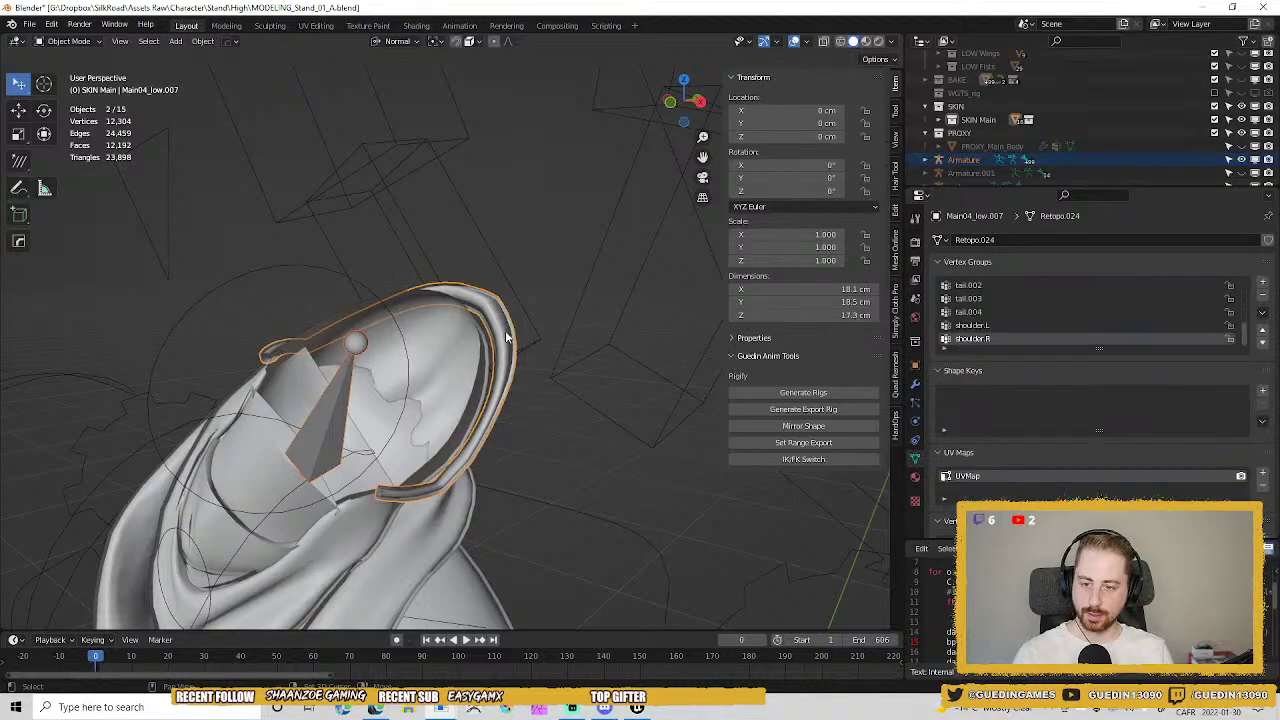
{"action": "middle_click_drag", "start_coordinate": [505, 330], "coordinate": [448, 338]}
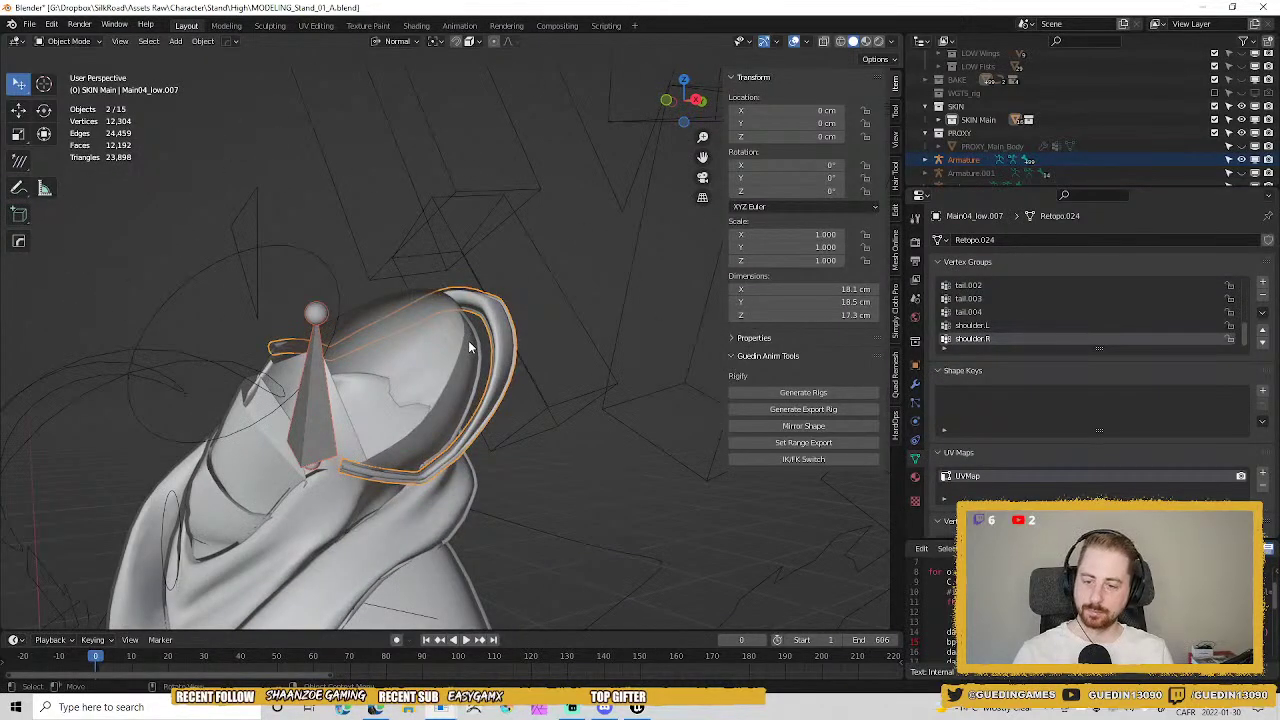
{"action": "key", "text": "ctrl+Tab"}
{"action": "left_click", "coordinate": [380, 291]}
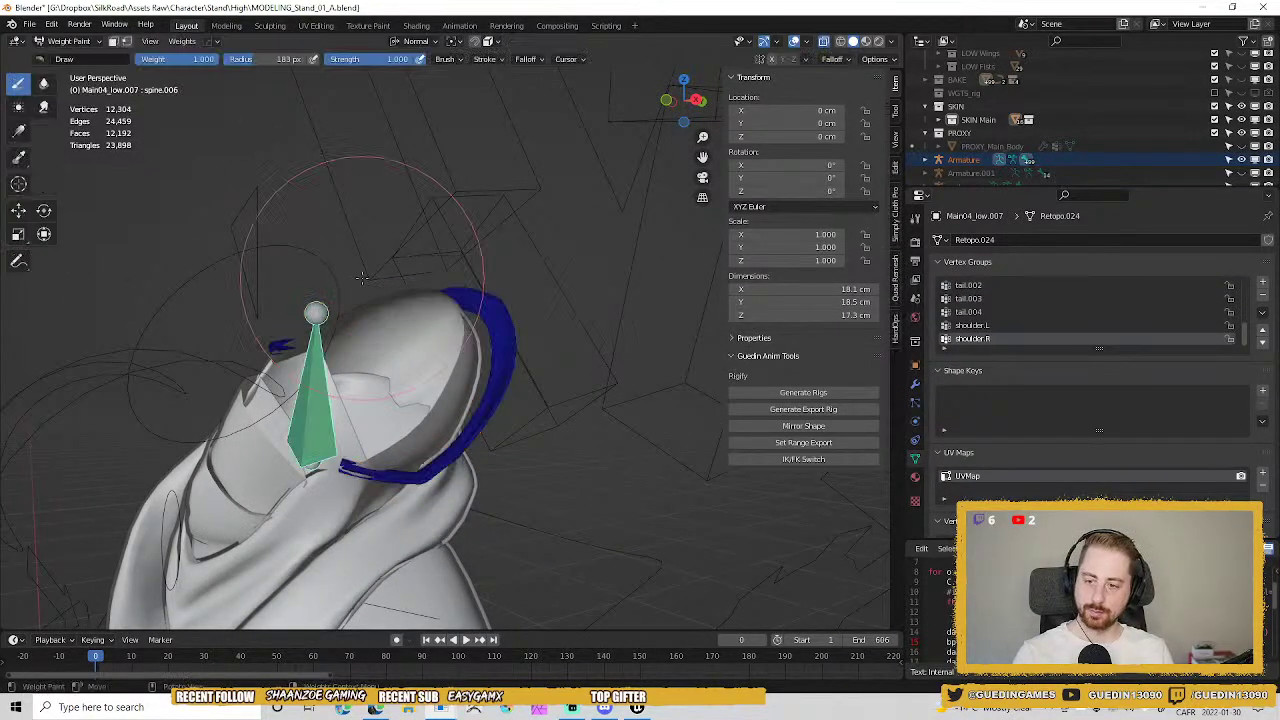
{"action": "left_click", "coordinate": [312, 395], "text": "ctrl"}
Fill all vertices of the curved rear rim with weight 1.0 for spine.006, return to Object Mode, and deselect everything.
{"action": "key", "text": "v"}
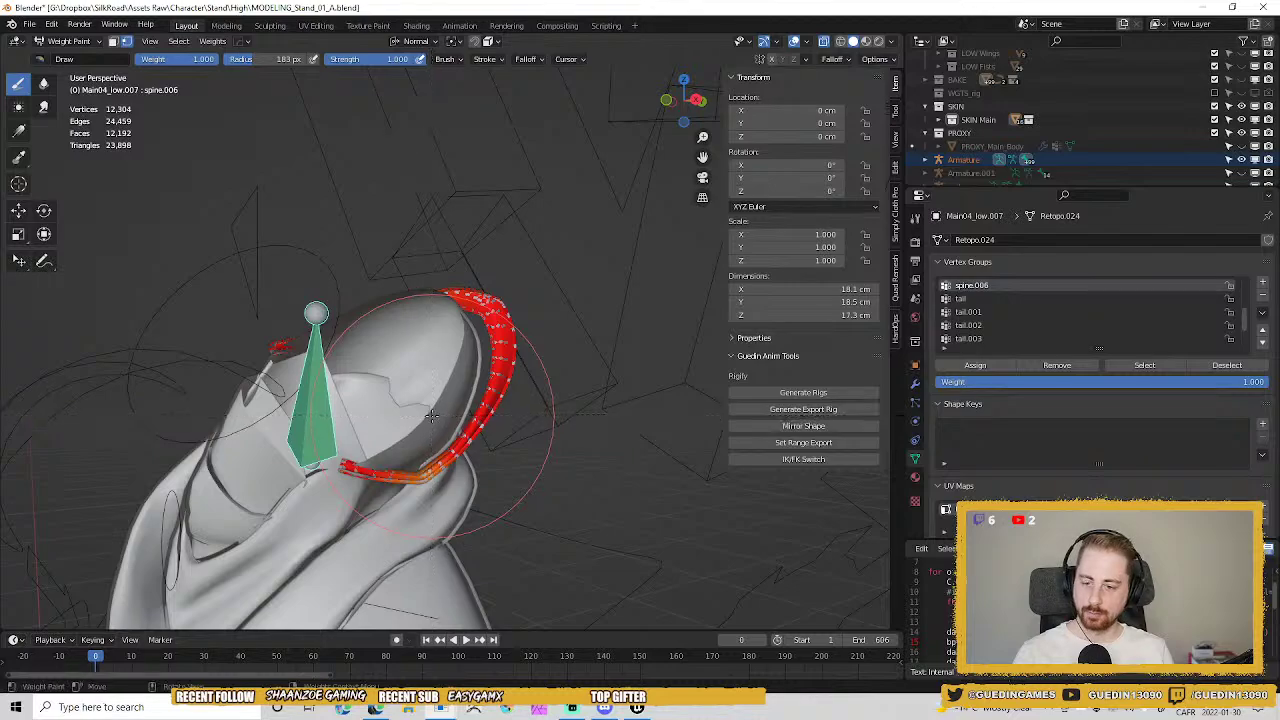
{"action": "key", "text": "w"}
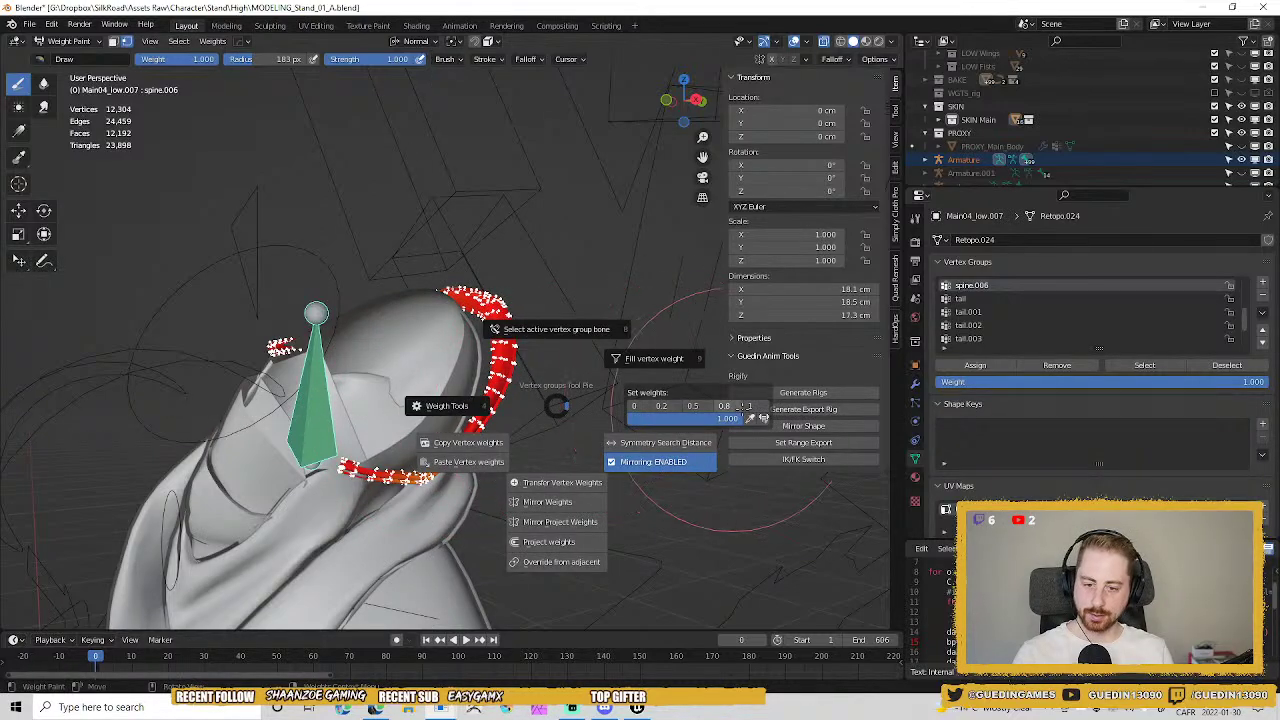
{"action": "left_click", "coordinate": [745, 406]}
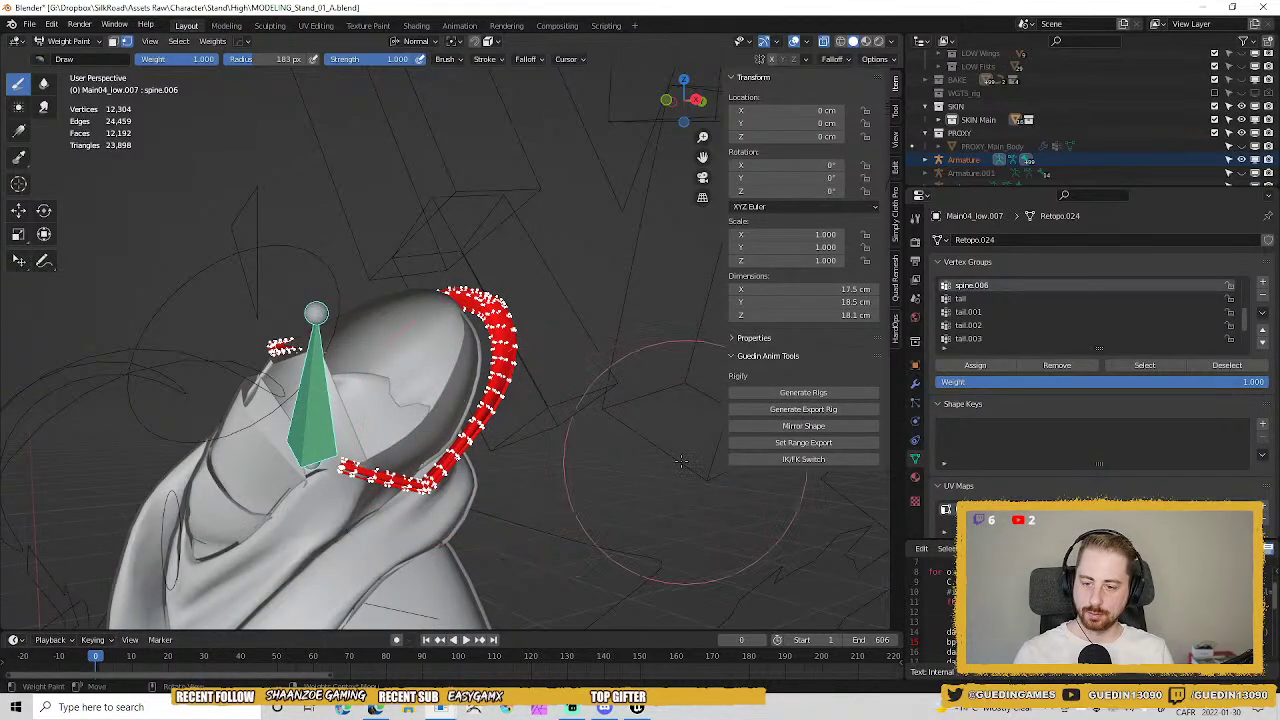
{"action": "key", "text": "ctrl+Tab"}
{"action": "left_click", "coordinate": [349, 430]}
{"action": "key", "text": "alt+a"}
{"action": "scroll", "coordinate": [386, 366], "scroll_direction": "down", "scroll_amount": 2}
{"action": "middle_click_drag", "start_coordinate": [386, 366], "coordinate": [497, 395]}
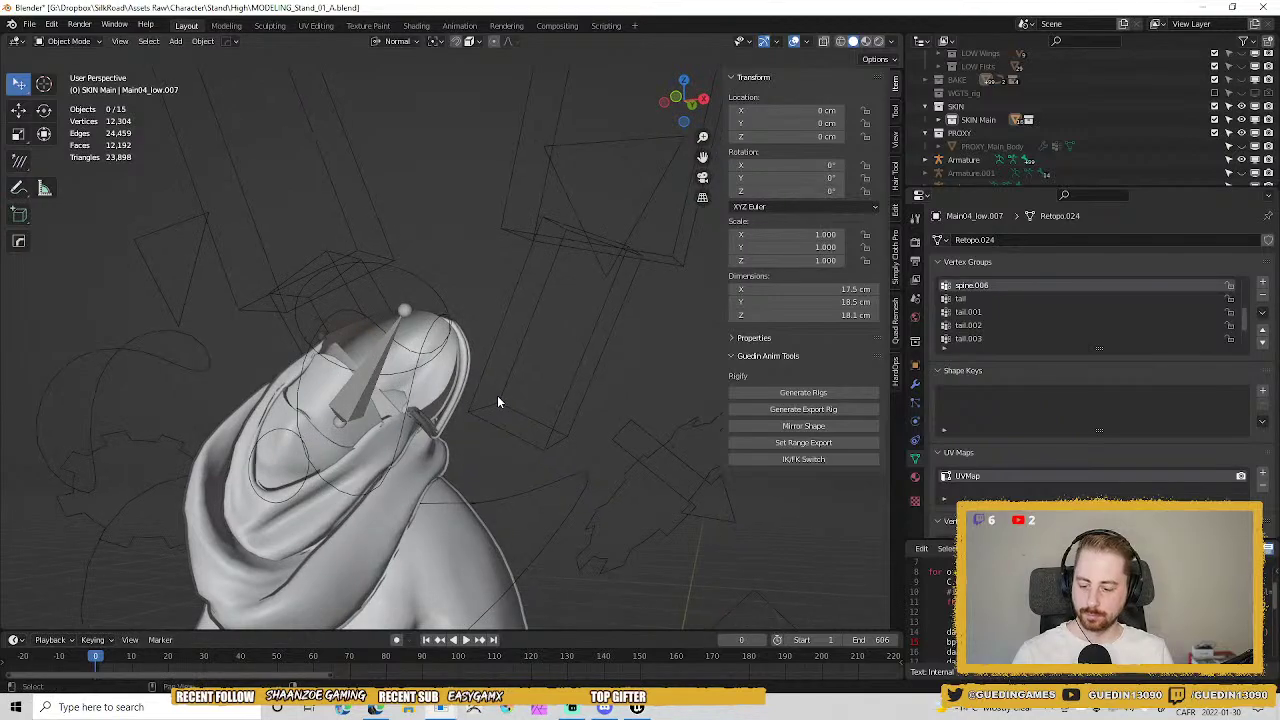
Reveal all hidden objects, deselect everything, and hide the PROXY collection.
{"action": "key", "text": "alt+h"}
{"action": "key", "text": "alt+a"}
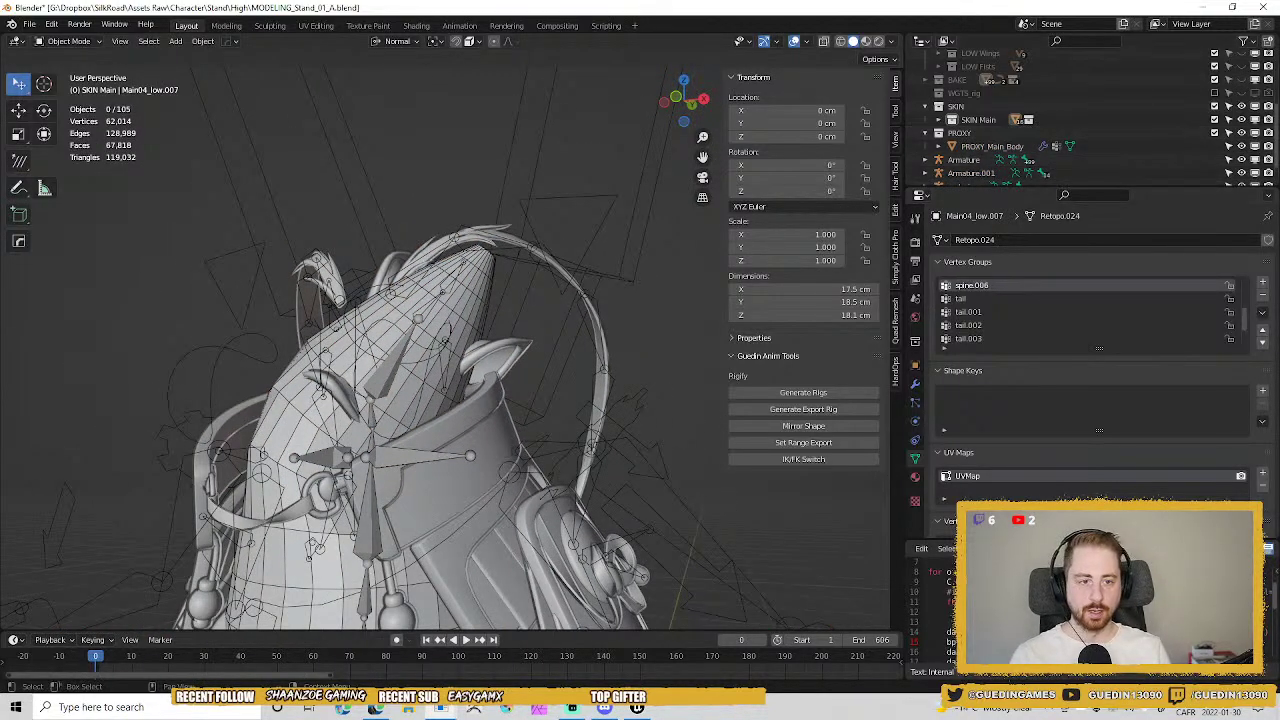
{"action": "left_click", "coordinate": [1243, 133]}
{"action": "middle_click_drag", "start_coordinate": [474, 379], "coordinate": [493, 373]}
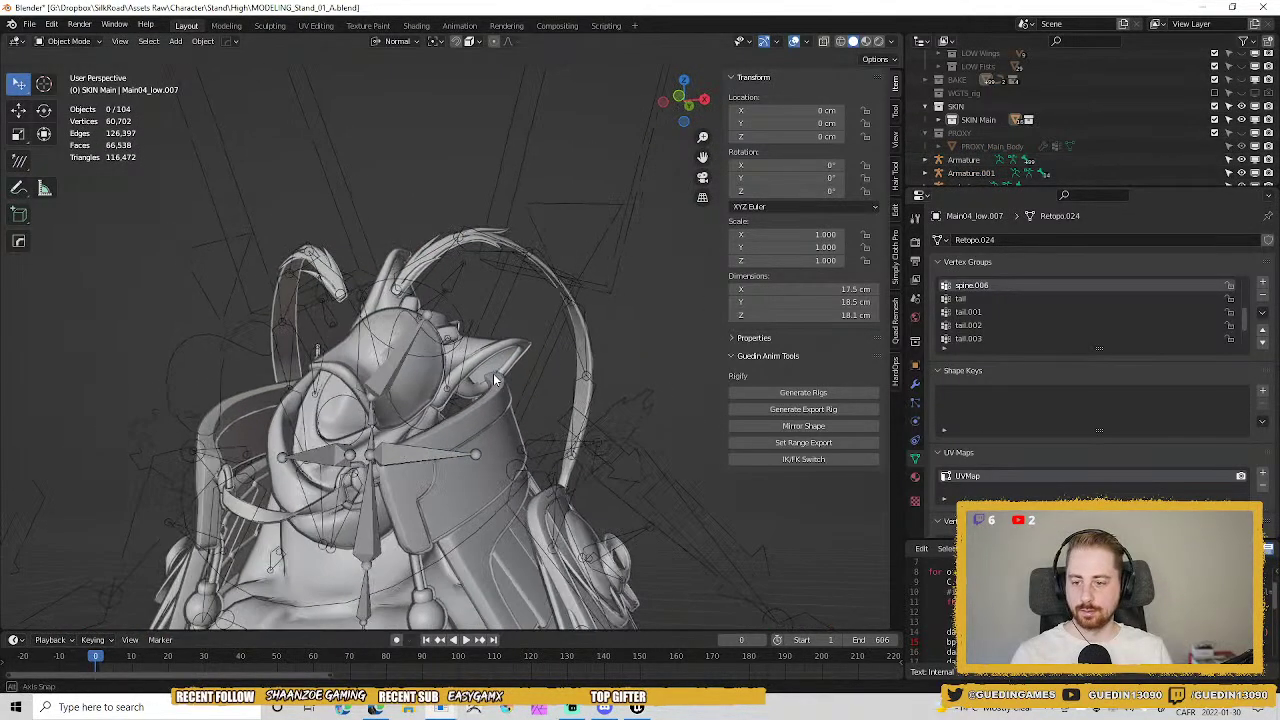
Move Armature.001 into the PROXY collection, leaving the main Armature in Object Mode.
{"action": "left_click", "coordinate": [441, 327]}
{"action": "scroll", "coordinate": [443, 325], "scroll_direction": "down", "scroll_amount": 2}
{"action": "scroll", "coordinate": [443, 325], "scroll_direction": "down", "scroll_amount": 1}
{"action": "key", "text": "ctrl+Tab"}
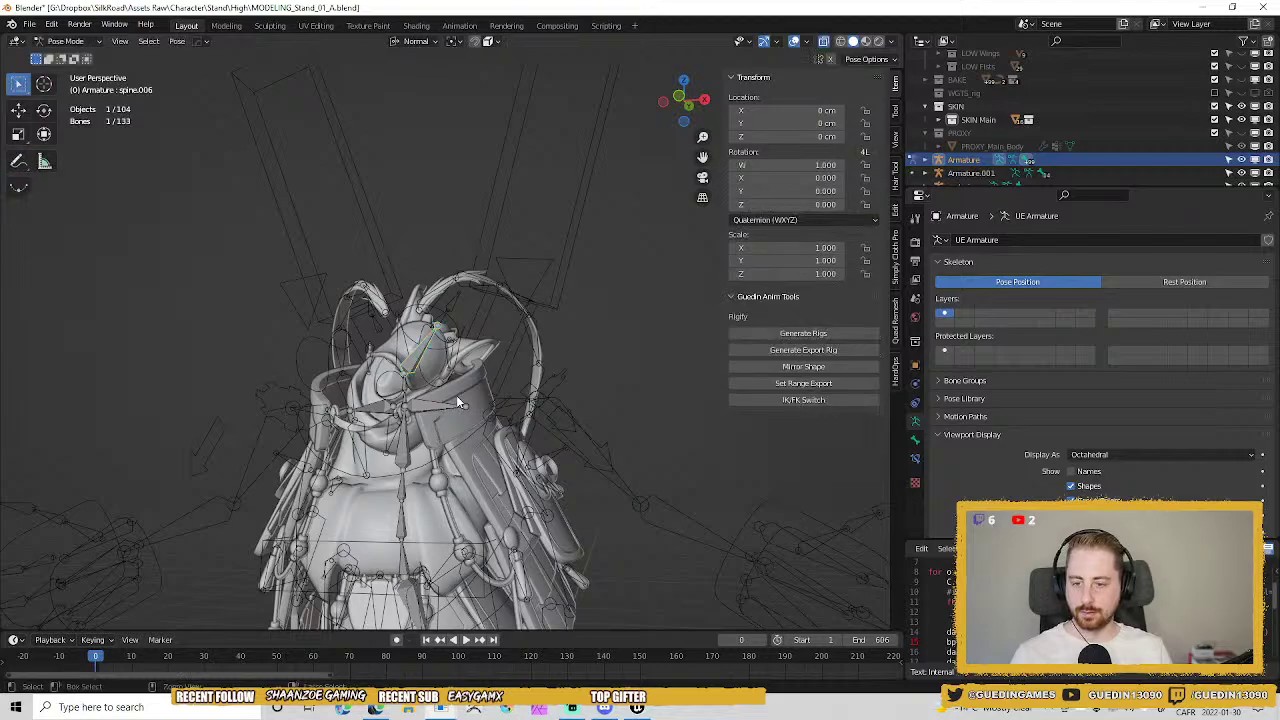
{"action": "key", "text": "ctrl+Tab"}
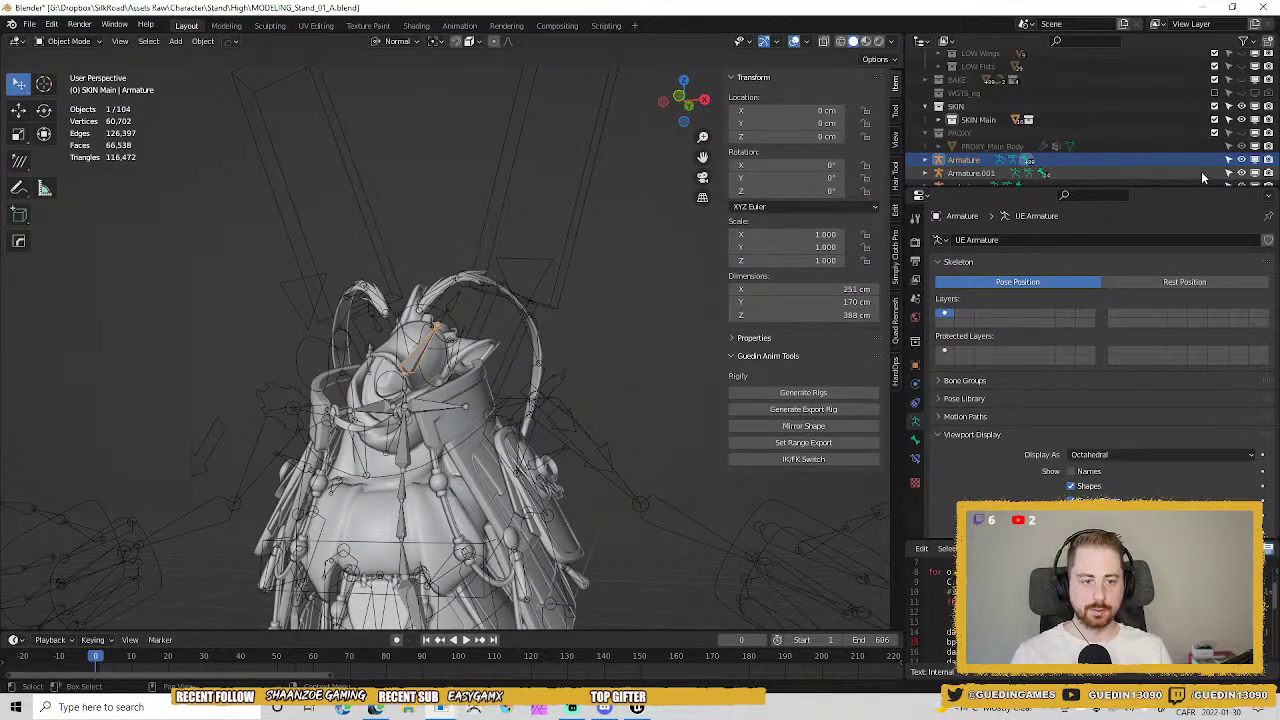
{"action": "left_click", "coordinate": [985, 173]}
{"action": "left_click_drag", "start_coordinate": [987, 176], "coordinate": [967, 128]}
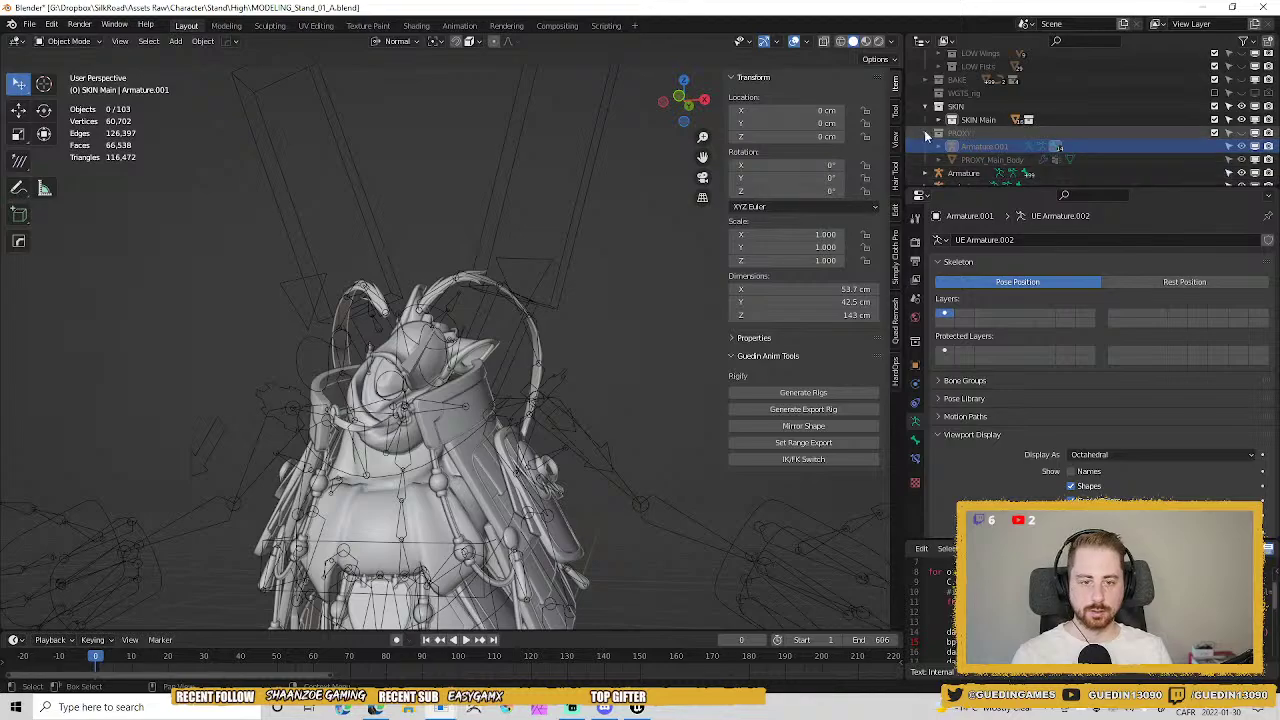
Reveal all hidden bones of Armature in both Edit Mode and Pose Mode, and deselect them.
{"action": "middle_click_drag", "start_coordinate": [467, 385], "coordinate": [435, 254]}
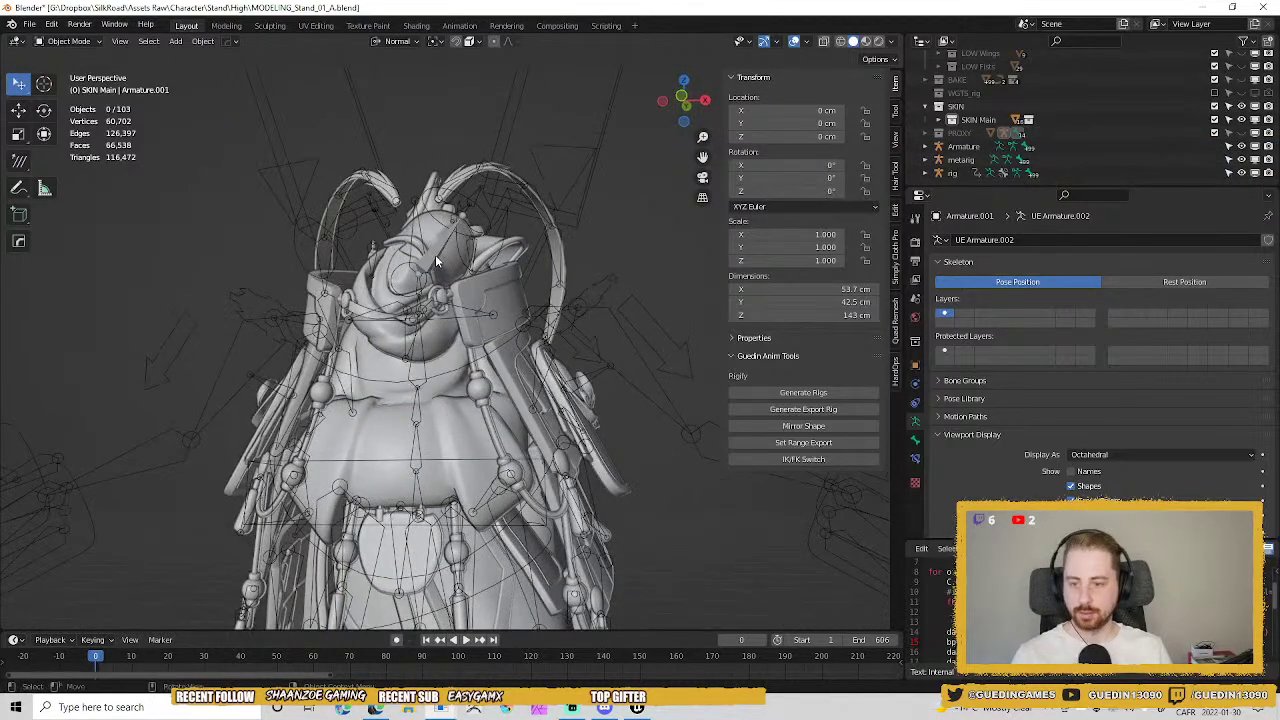
{"action": "left_click", "coordinate": [435, 254]}
{"action": "key", "text": "Tab"}
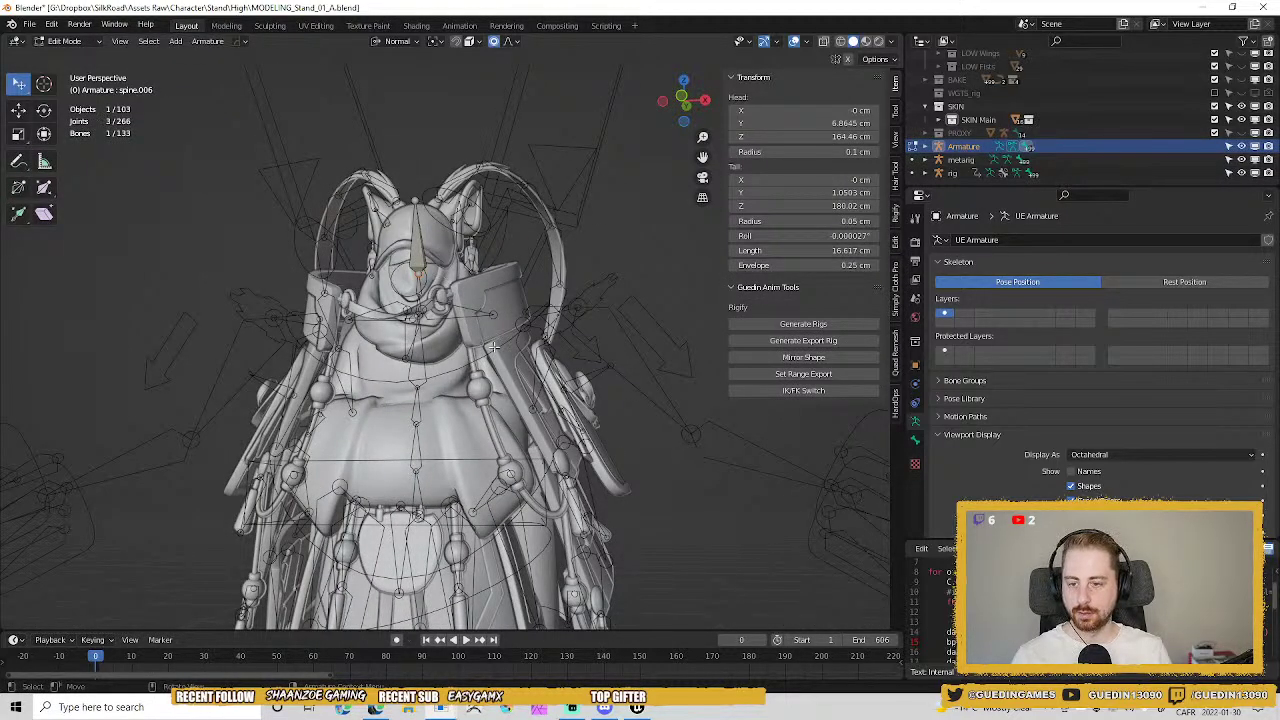
{"action": "key", "text": "alt+h"}
{"action": "key", "text": "alt+a"}
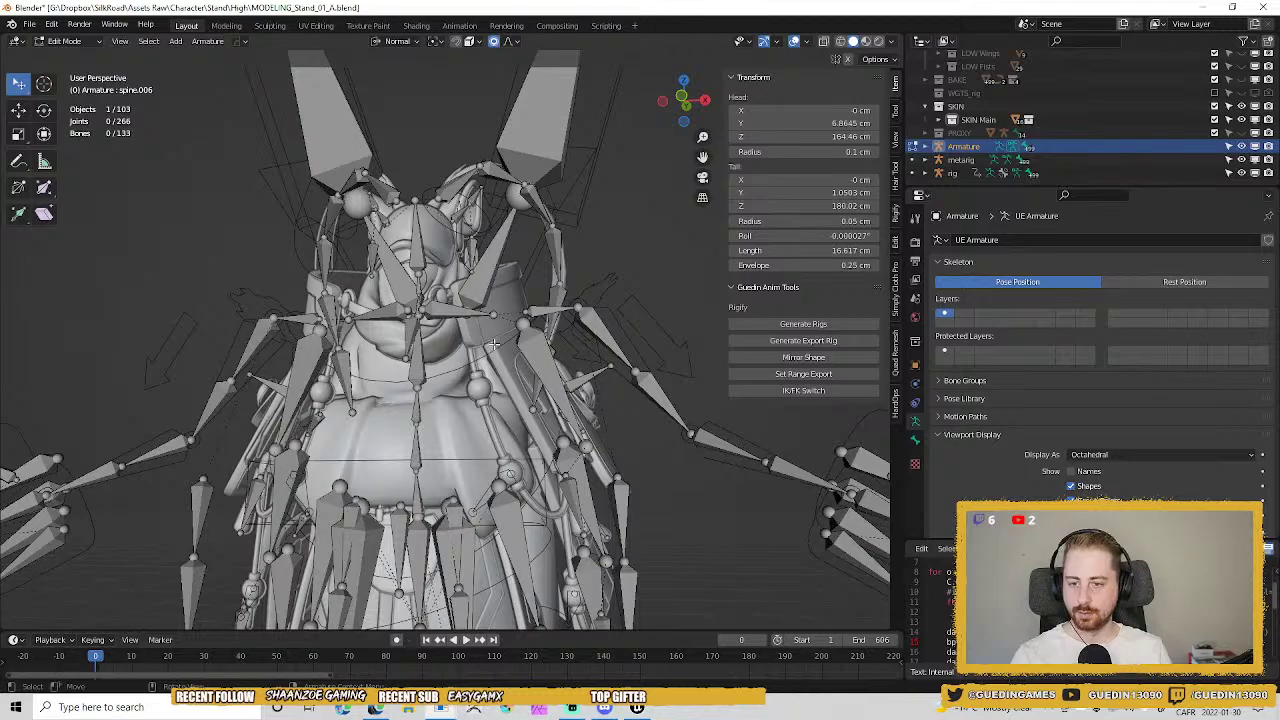
{"action": "key", "text": "ctrl+Tab"}
{"action": "left_click", "coordinate": [502, 365]}
{"action": "key", "text": "alt+h"}
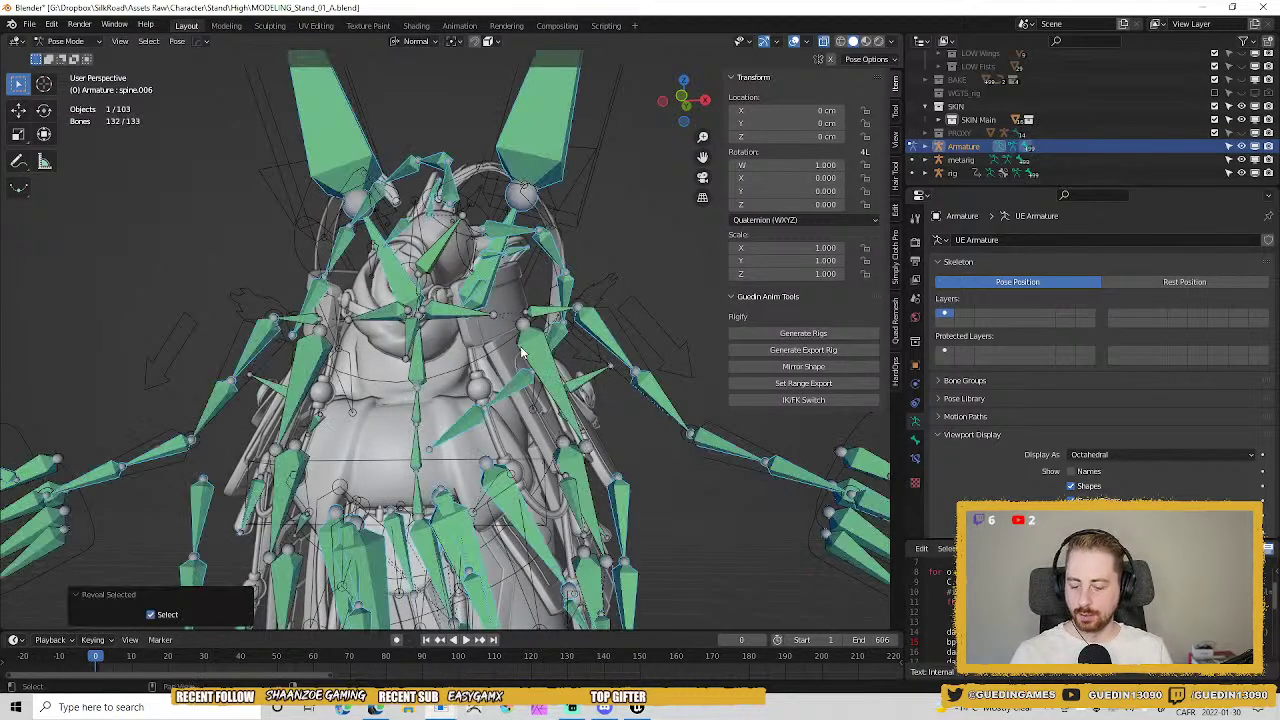
{"action": "key", "text": "alt+a"}
Return Armature to Object Mode, deselect everything, and hide Armature.
{"action": "key", "text": "Tab"}
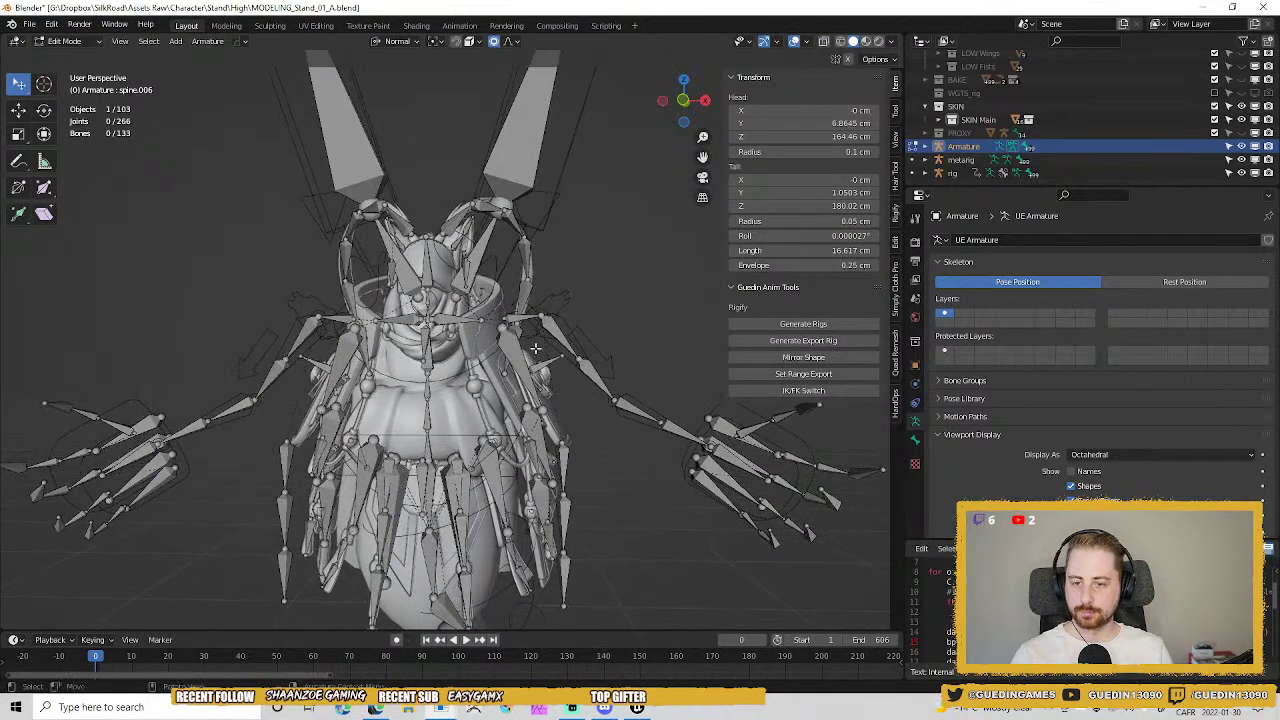
{"action": "key", "text": "Tab"}
{"action": "key", "text": "Tab"}
{"action": "key", "text": "ctrl+Tab"}
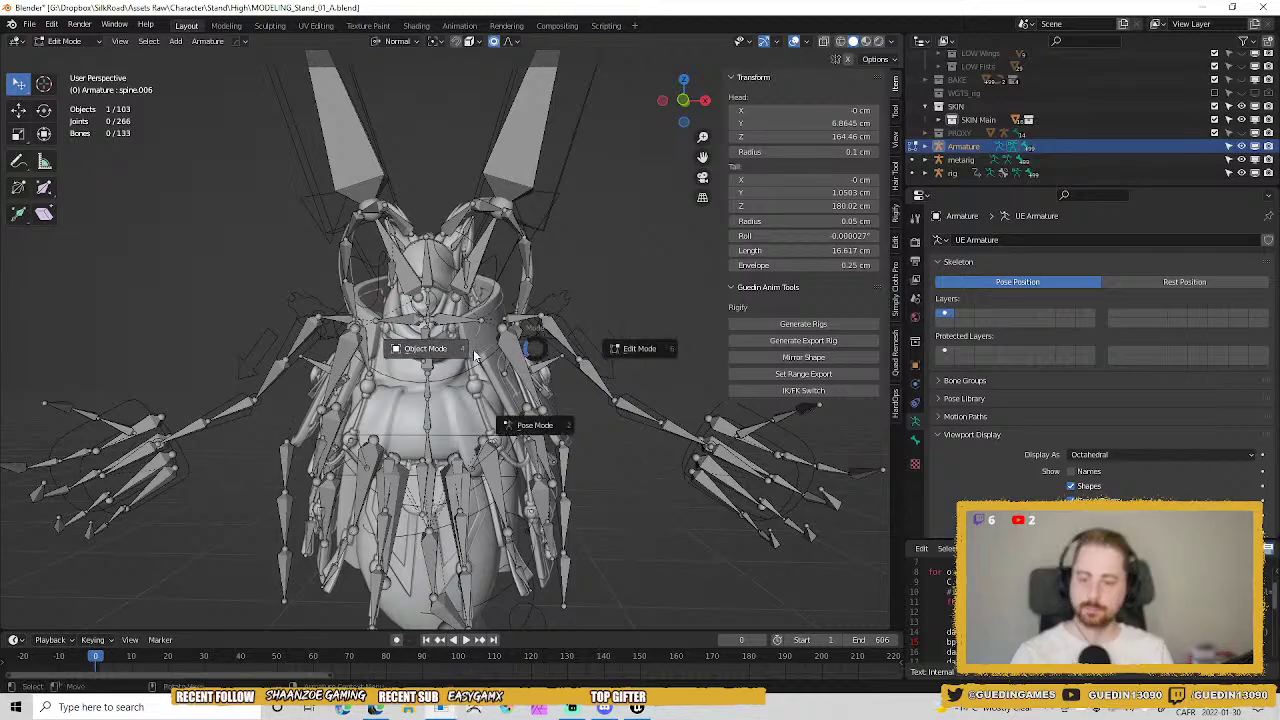
{"action": "left_click", "coordinate": [470, 350]}
{"action": "key", "text": "alt+a"}
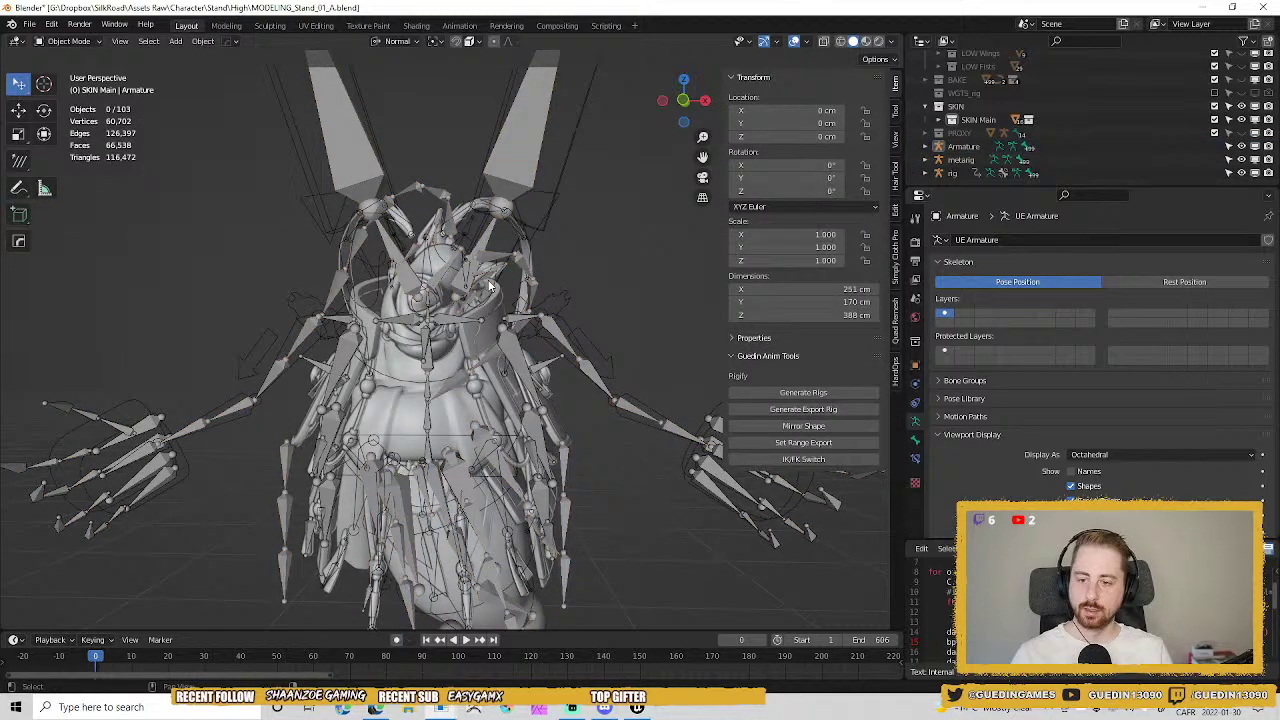
{"action": "left_click", "coordinate": [1242, 147]}
Hide metarig and rig, and select all objects of the SKIN Main collection.
{"action": "left_click", "coordinate": [510, 245]}
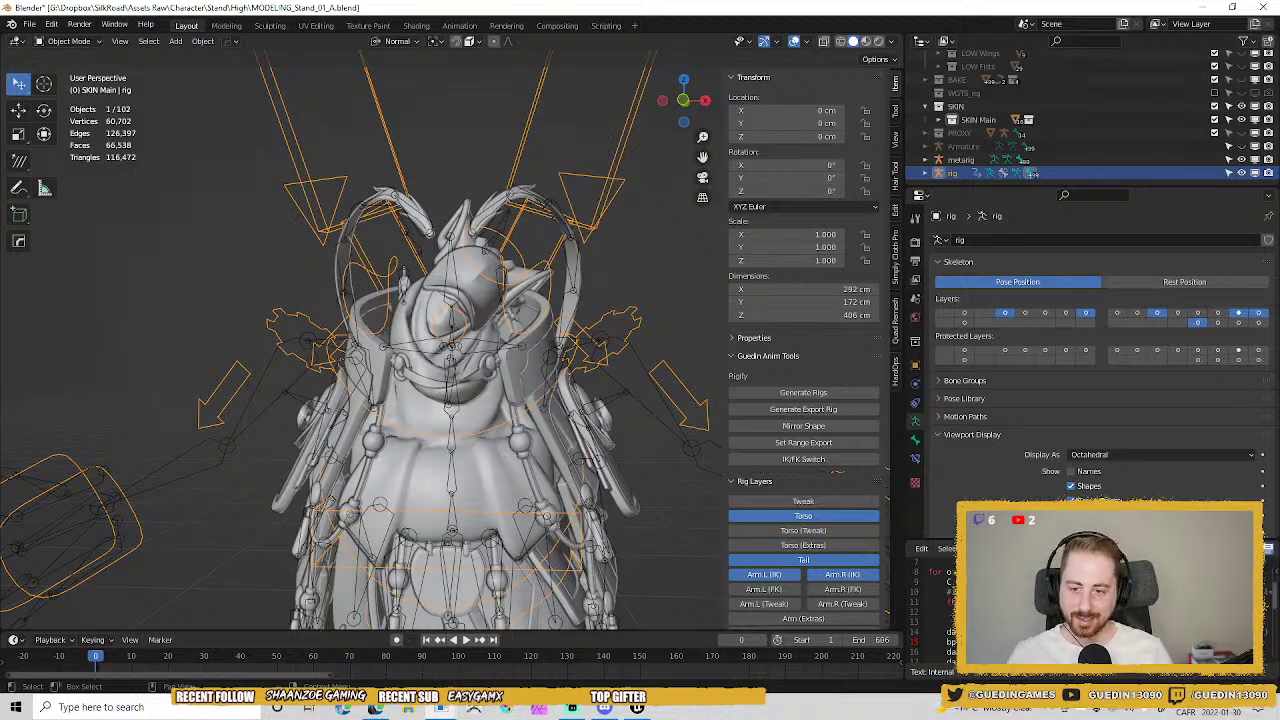
{"action": "middle_click_drag", "start_coordinate": [448, 141], "coordinate": [559, 288]}
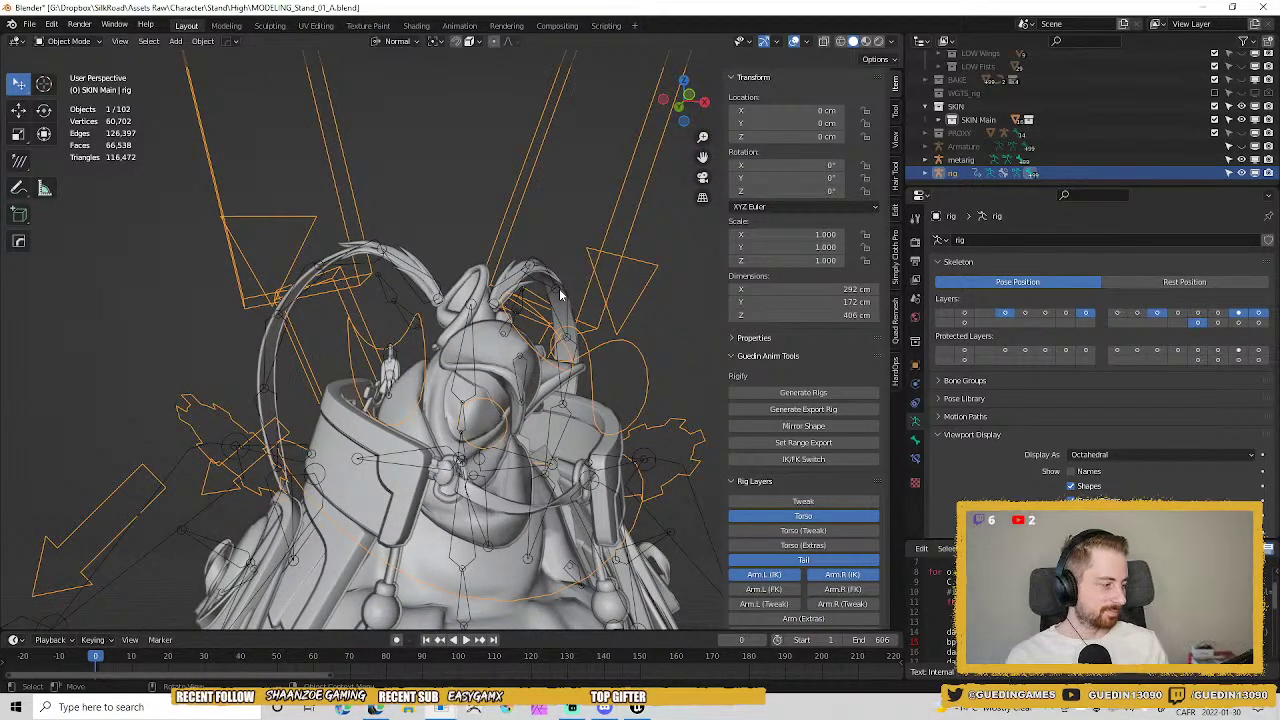
{"action": "middle_click_drag", "start_coordinate": [640, 420], "coordinate": [646, 387]}
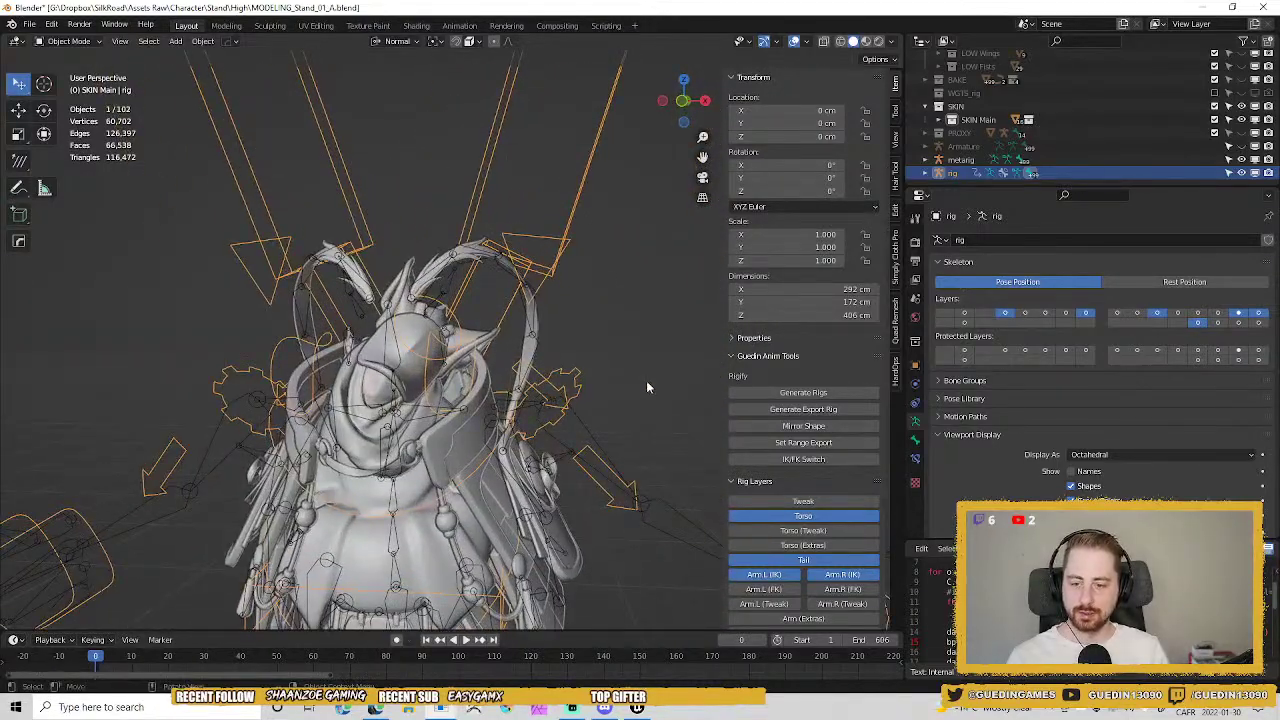
{"action": "left_click", "coordinate": [979, 119]}
{"action": "right_click", "coordinate": [980, 120]}
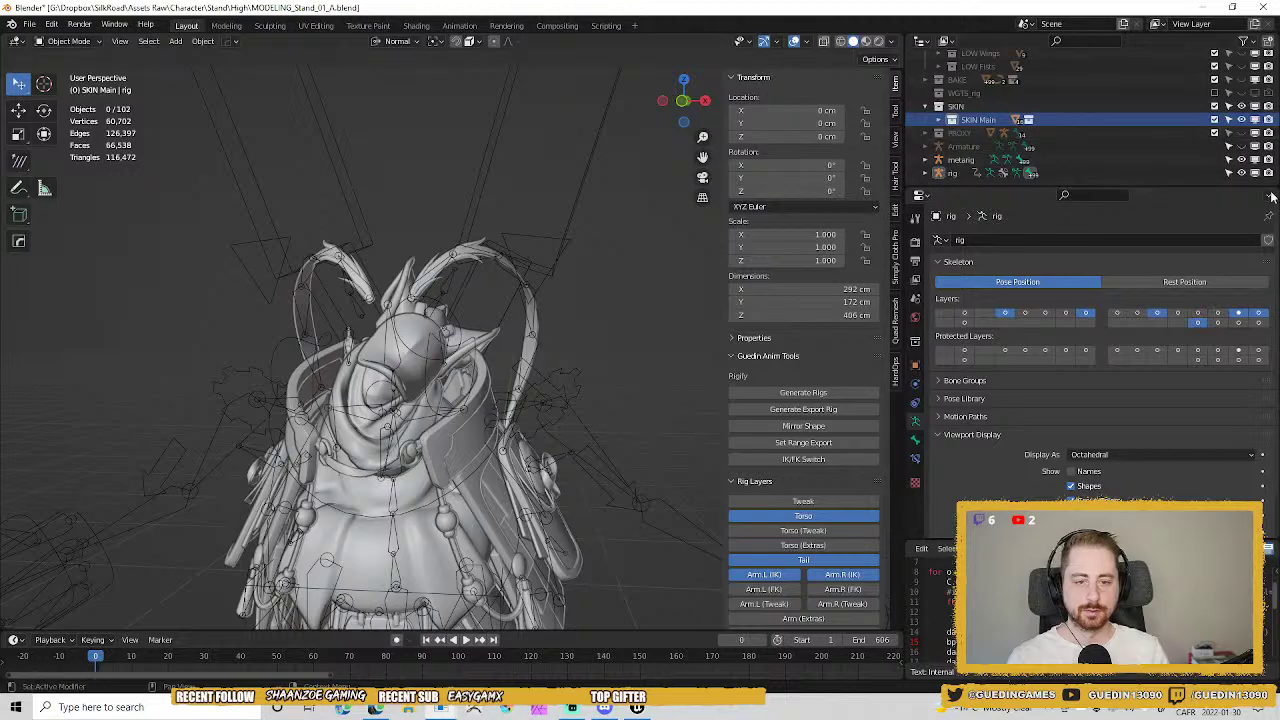
{"action": "left_click", "coordinate": [1241, 160]}
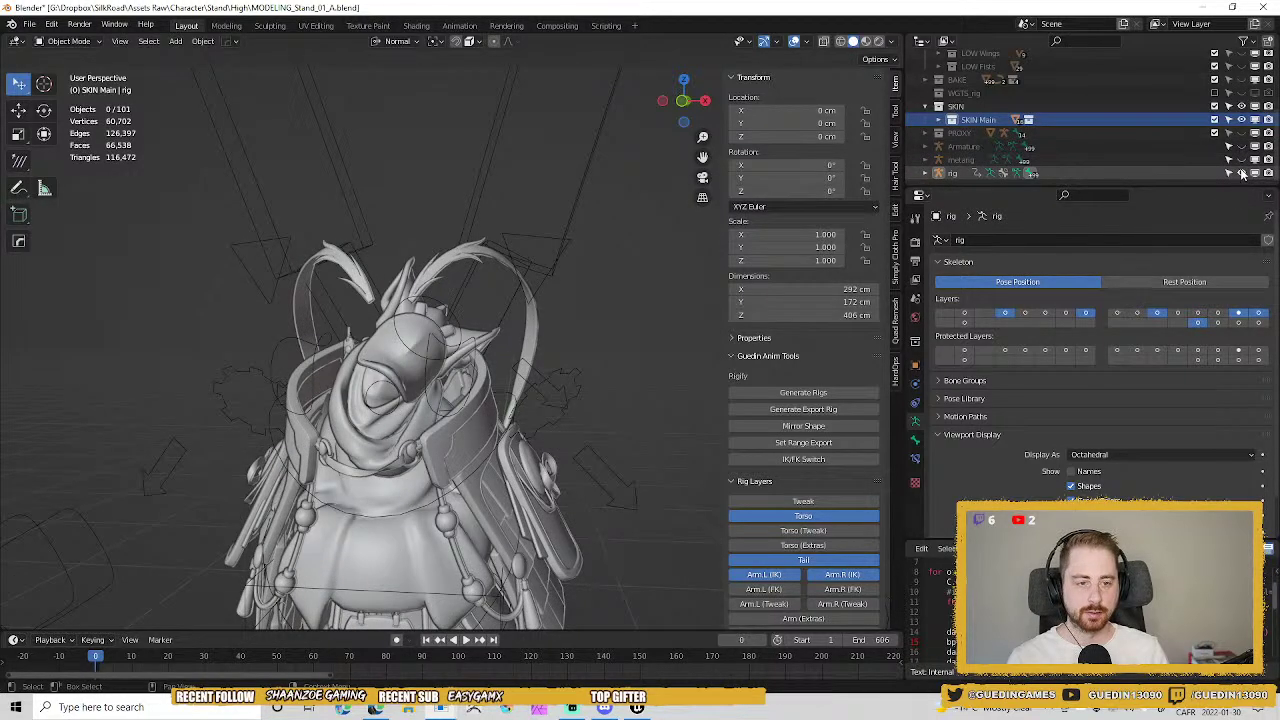
{"action": "left_click", "coordinate": [1241, 173]}
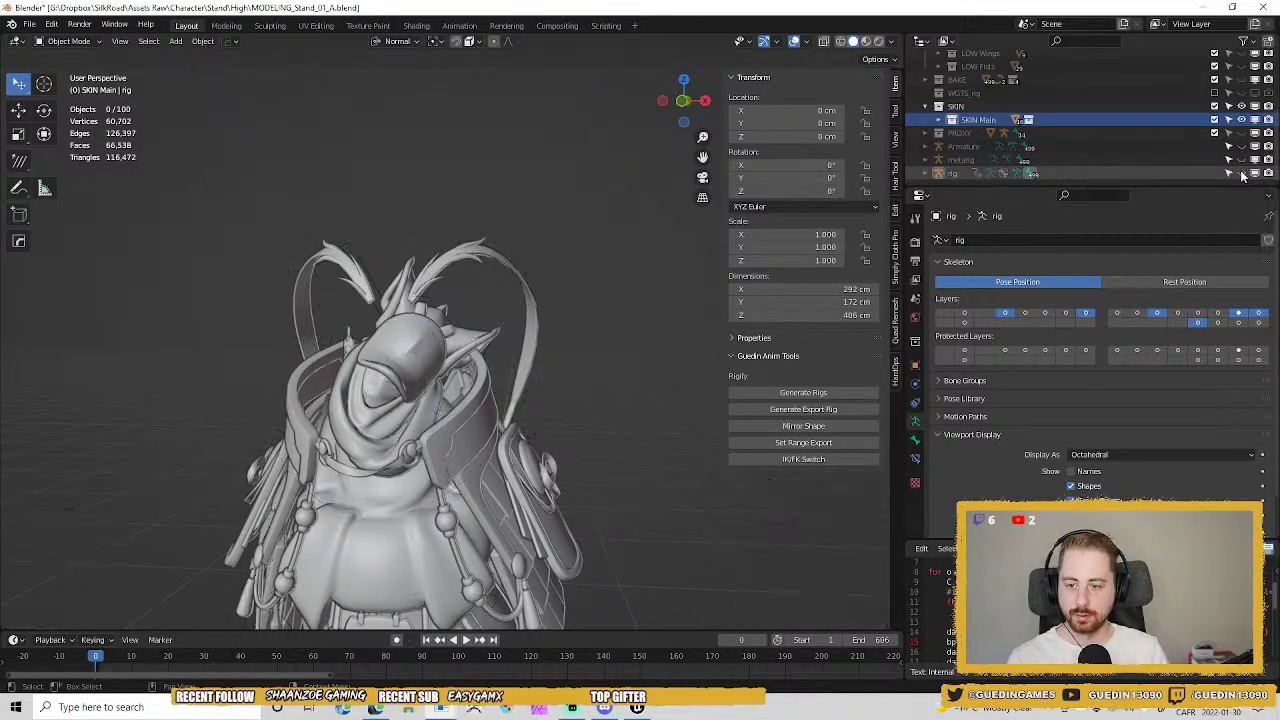
{"action": "right_click", "coordinate": [980, 121]}
{"action": "left_click", "coordinate": [960, 157]}
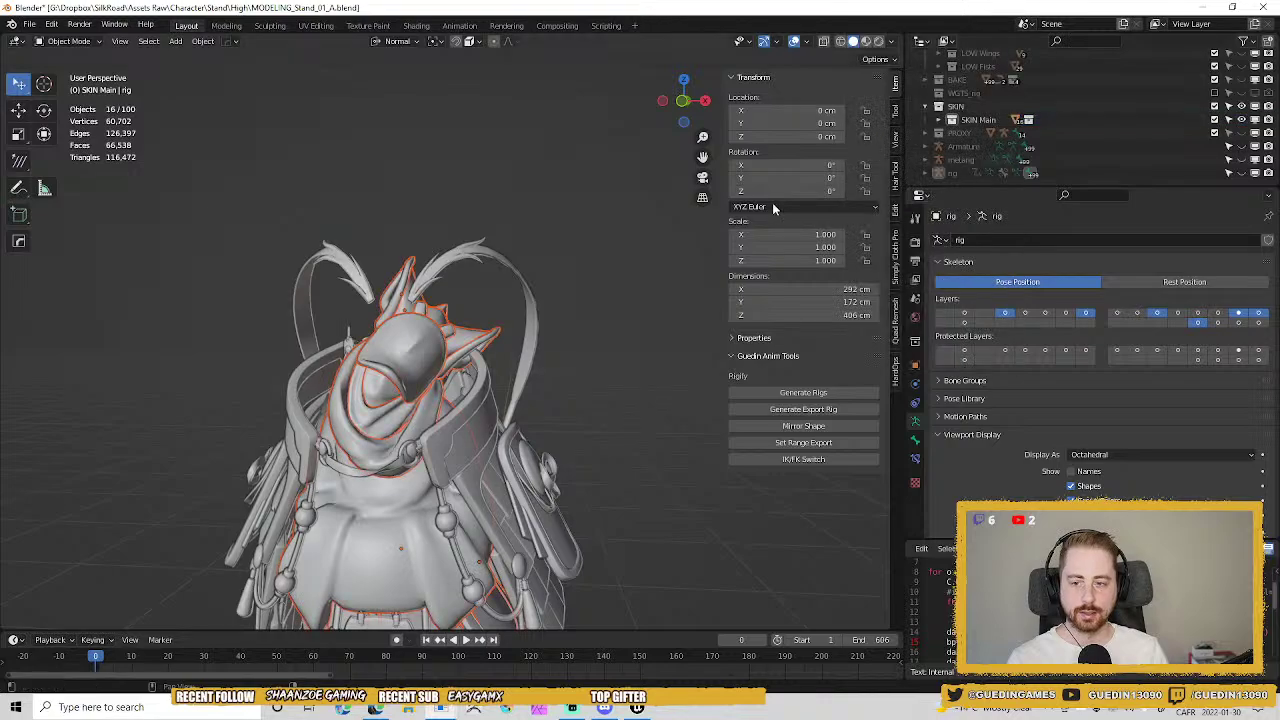
Examine from several sides which character pieces belong to SKIN Main, and deselect them.
{"action": "middle_click_drag", "start_coordinate": [772, 202], "coordinate": [548, 283]}
{"action": "middle_click_drag", "start_coordinate": [569, 334], "coordinate": [542, 305]}
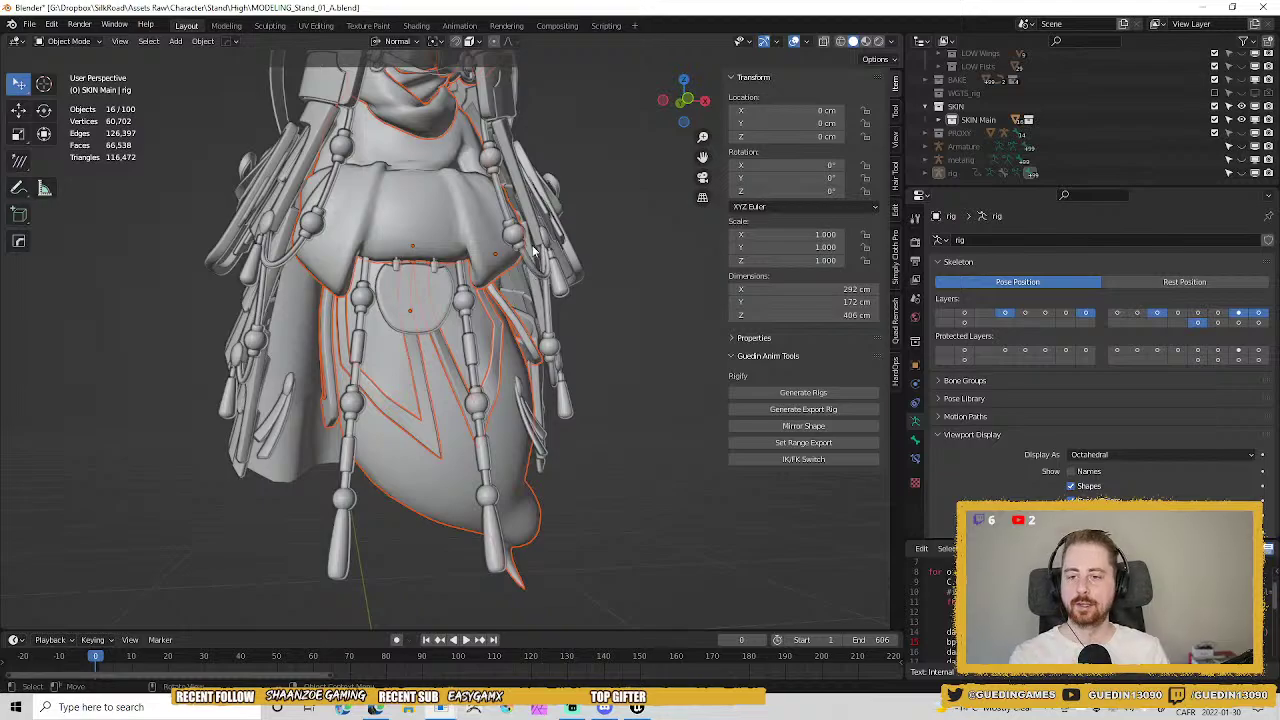
{"action": "middle_click_drag", "start_coordinate": [415, 151], "coordinate": [420, 303]}
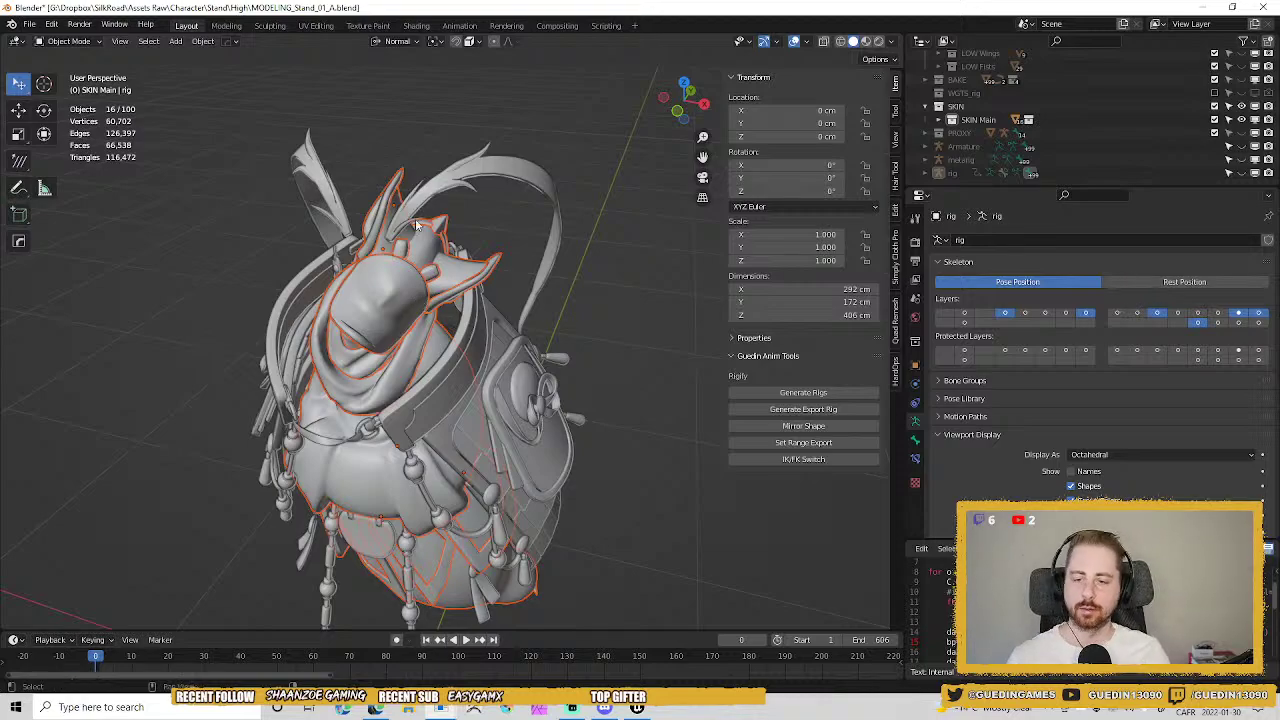
{"action": "middle_click_drag", "start_coordinate": [415, 220], "coordinate": [502, 140]}
{"action": "left_click", "coordinate": [502, 140]}
{"action": "scroll", "coordinate": [497, 170], "scroll_direction": "down", "scroll_amount": 6}
{"action": "scroll", "coordinate": [500, 210], "scroll_direction": "up", "scroll_amount": 4}
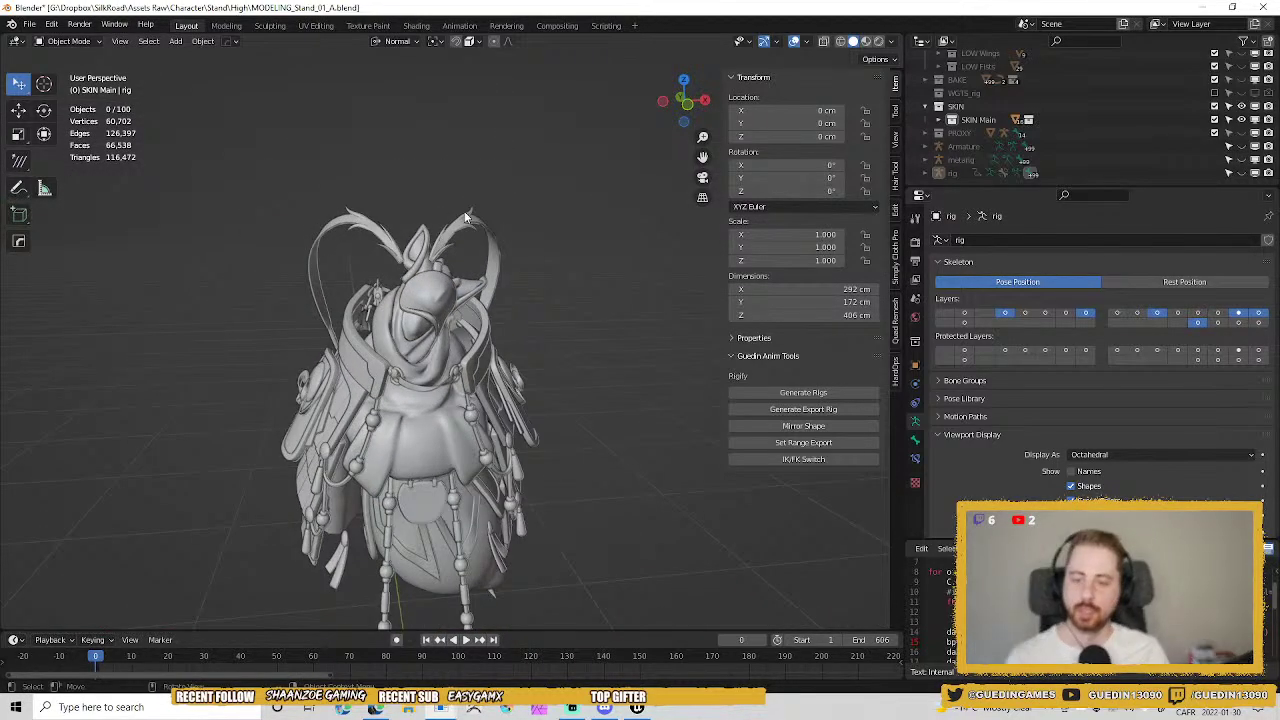
{"action": "mouse_move", "coordinate": [451, 216]}
{"action": "middle_mouse_down"}
{"action": "mouse_move", "coordinate": [483, 198]}
{"action": "mouse_move", "coordinate": [449, 228]}
{"action": "mouse_move", "coordinate": [199, 294]}
{"action": "mouse_move", "coordinate": [486, 299]}
{"action": "mouse_move", "coordinate": [641, 148]}
{"action": "mouse_move", "coordinate": [428, 208]}
{"action": "middle_mouse_up"}
{"action": "scroll", "coordinate": [516, 334], "scroll_direction": "up", "scroll_amount": 3}
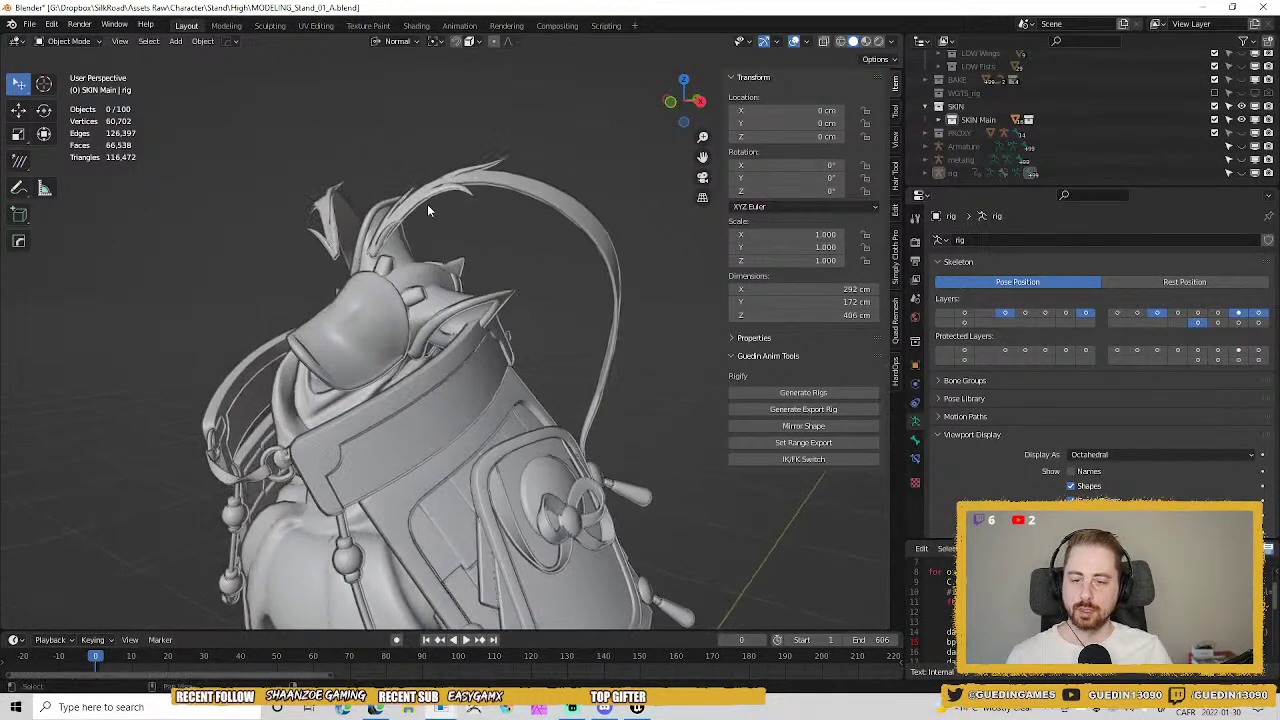
Show rig, reset the pose of all its bones in Pose Mode, return to Object Mode, and save the file.
{"action": "left_click", "coordinate": [1241, 173]}
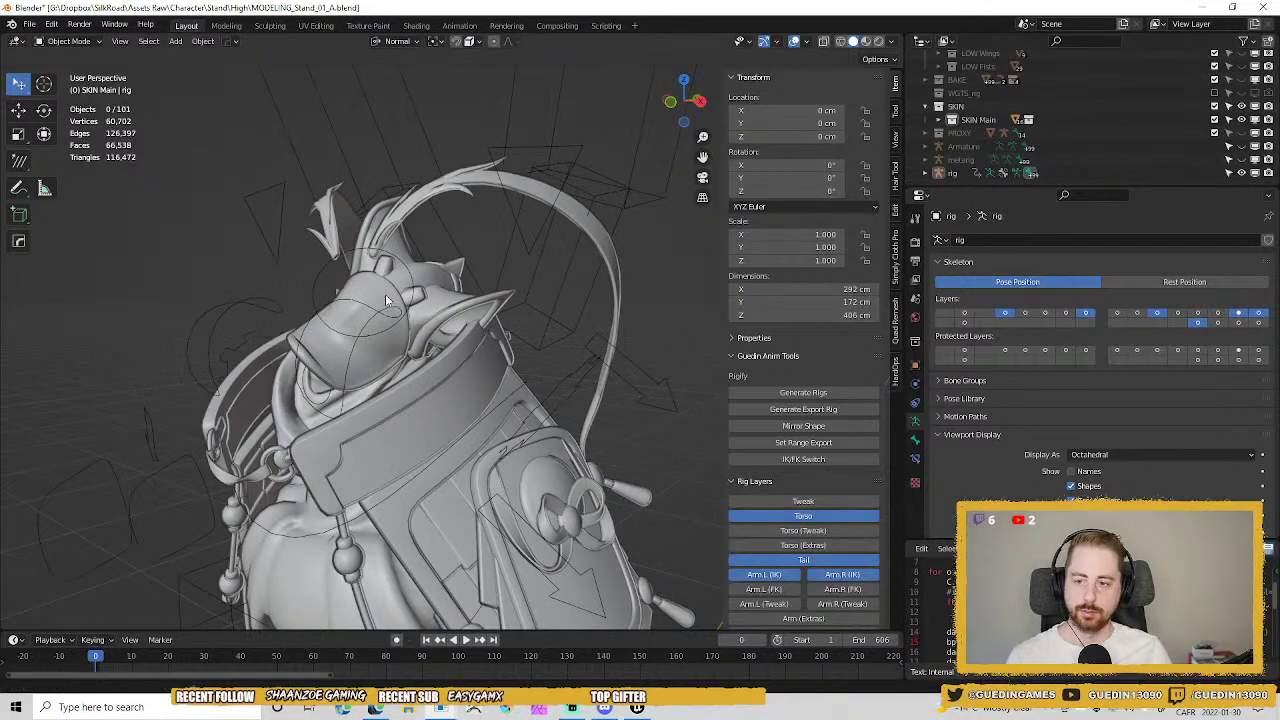
{"action": "middle_click_drag", "start_coordinate": [385, 294], "coordinate": [408, 277]}
{"action": "left_click", "coordinate": [434, 284]}
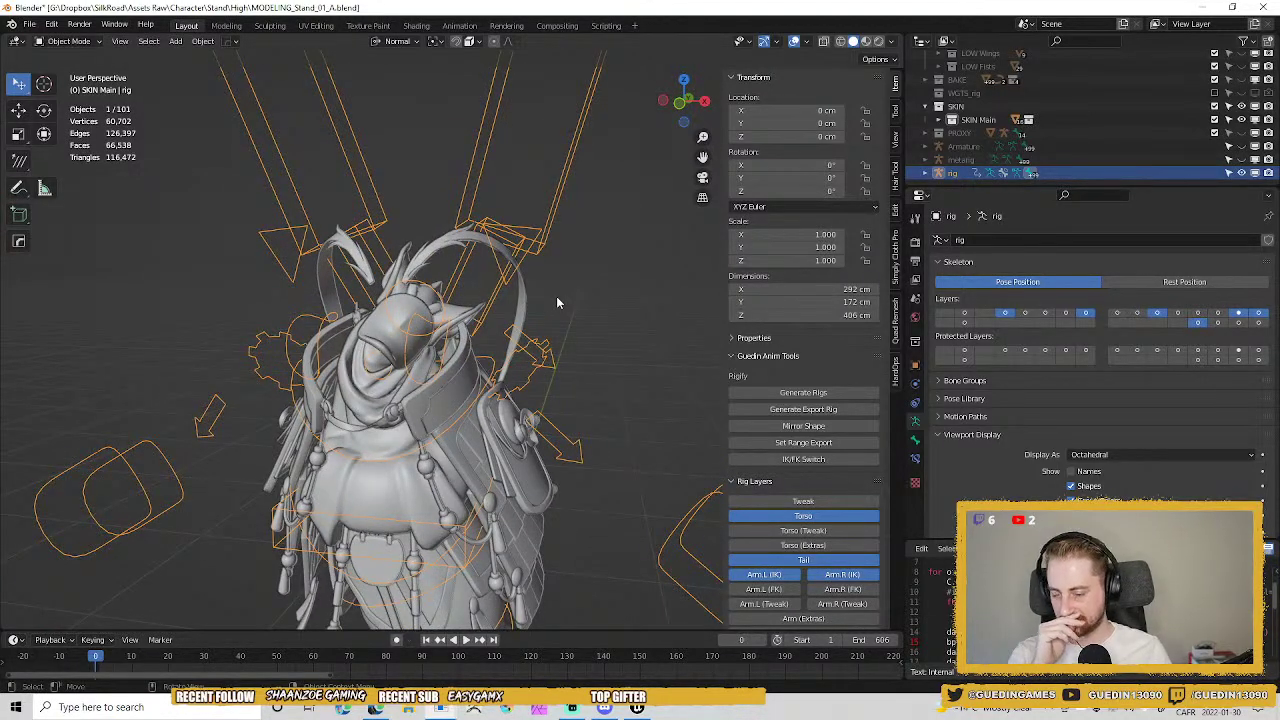
{"action": "middle_click_drag", "start_coordinate": [400, 343], "coordinate": [531, 308]}
{"action": "key", "text": "ctrl+Tab"}
{"action": "key", "text": "a"}
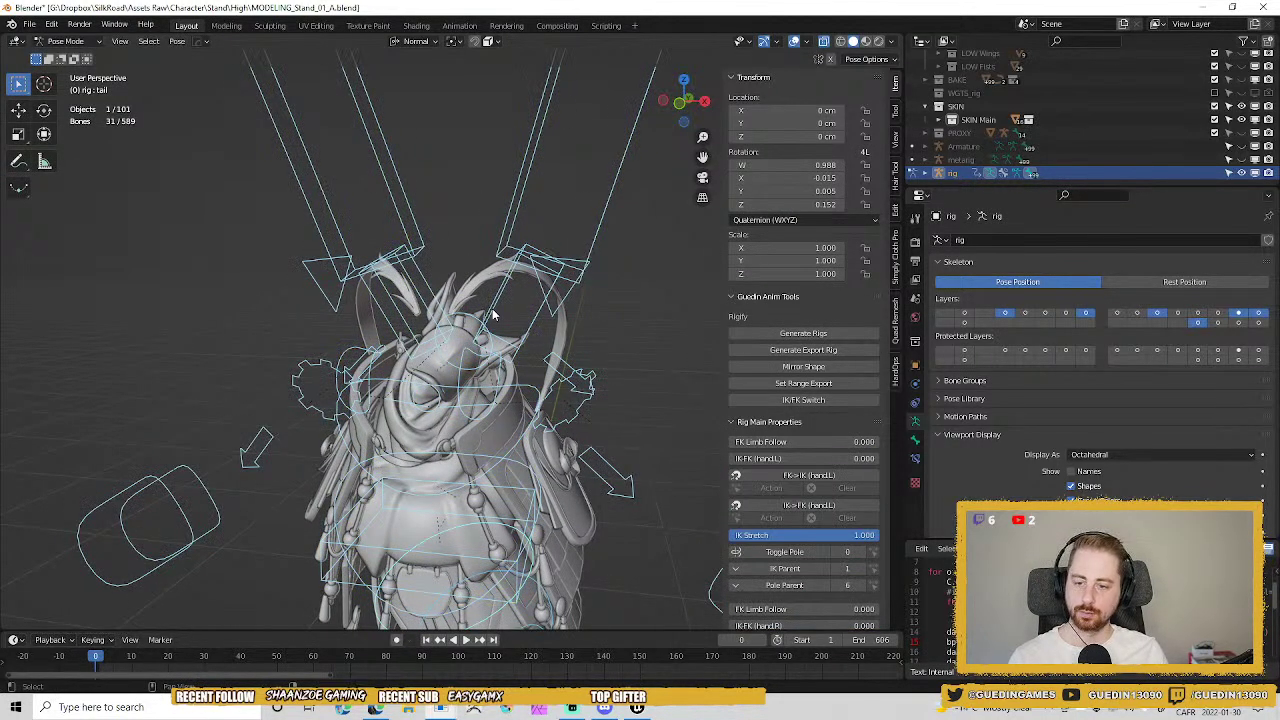
{"action": "key", "text": "ctrl+Tab"}
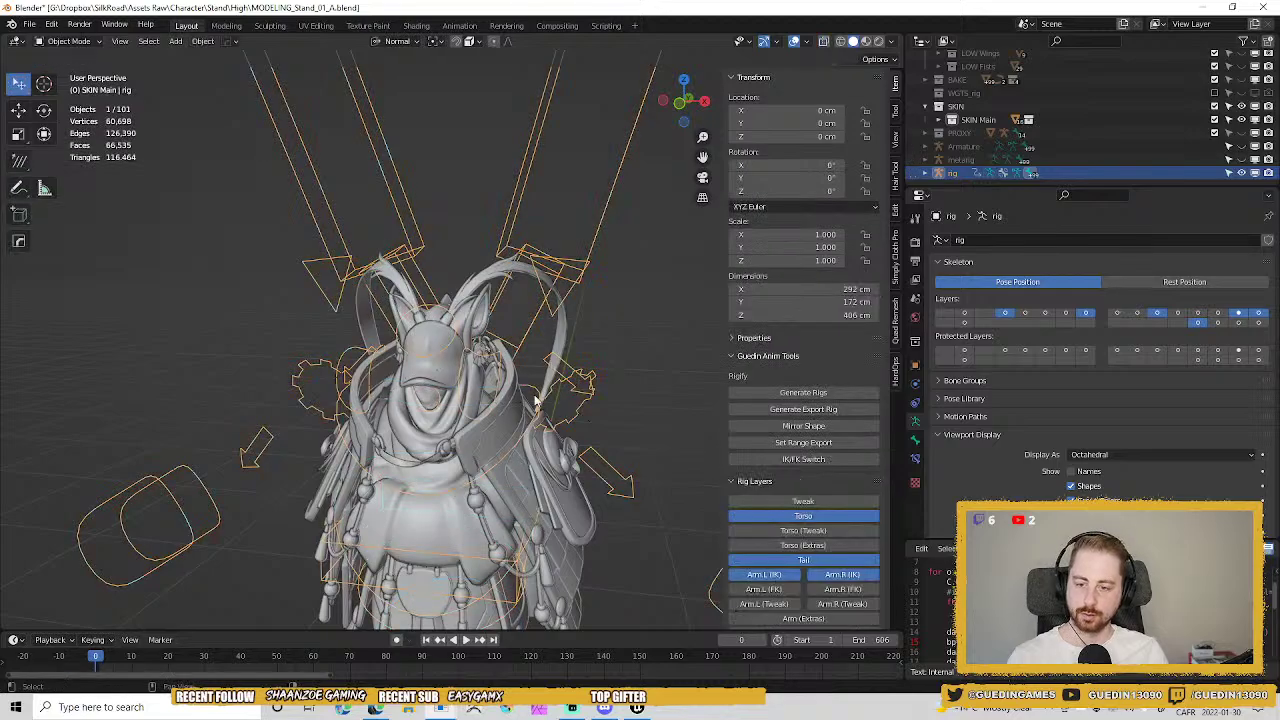
{"action": "key", "text": "ctrl+s"}
{"action": "left_click", "coordinate": [537, 342]}
Select the long curved antennae on the head and show Armature.
{"action": "scroll", "coordinate": [541, 359], "scroll_direction": "up", "scroll_amount": 2}
{"action": "scroll", "coordinate": [465, 457], "scroll_direction": "up", "scroll_amount": 2}
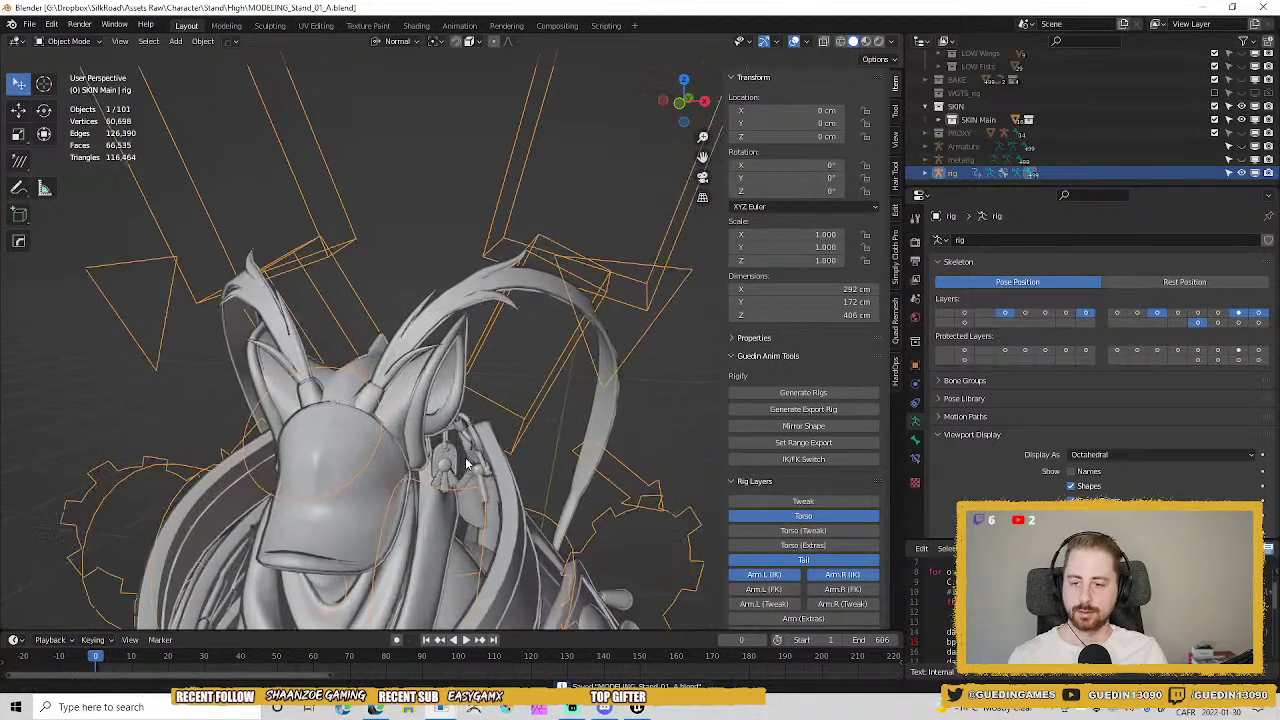
{"action": "left_click", "coordinate": [455, 296]}
{"action": "middle_click_drag", "start_coordinate": [455, 300], "coordinate": [540, 250]}
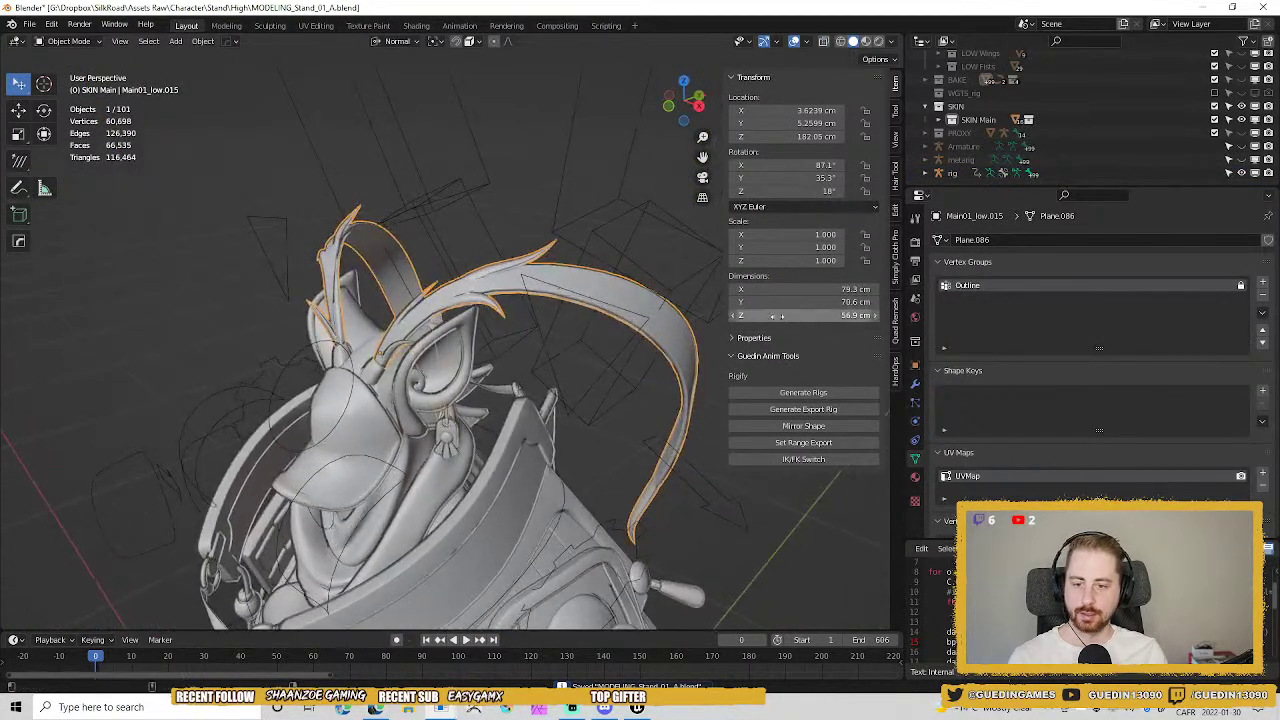
{"action": "left_click", "coordinate": [1254, 147]}
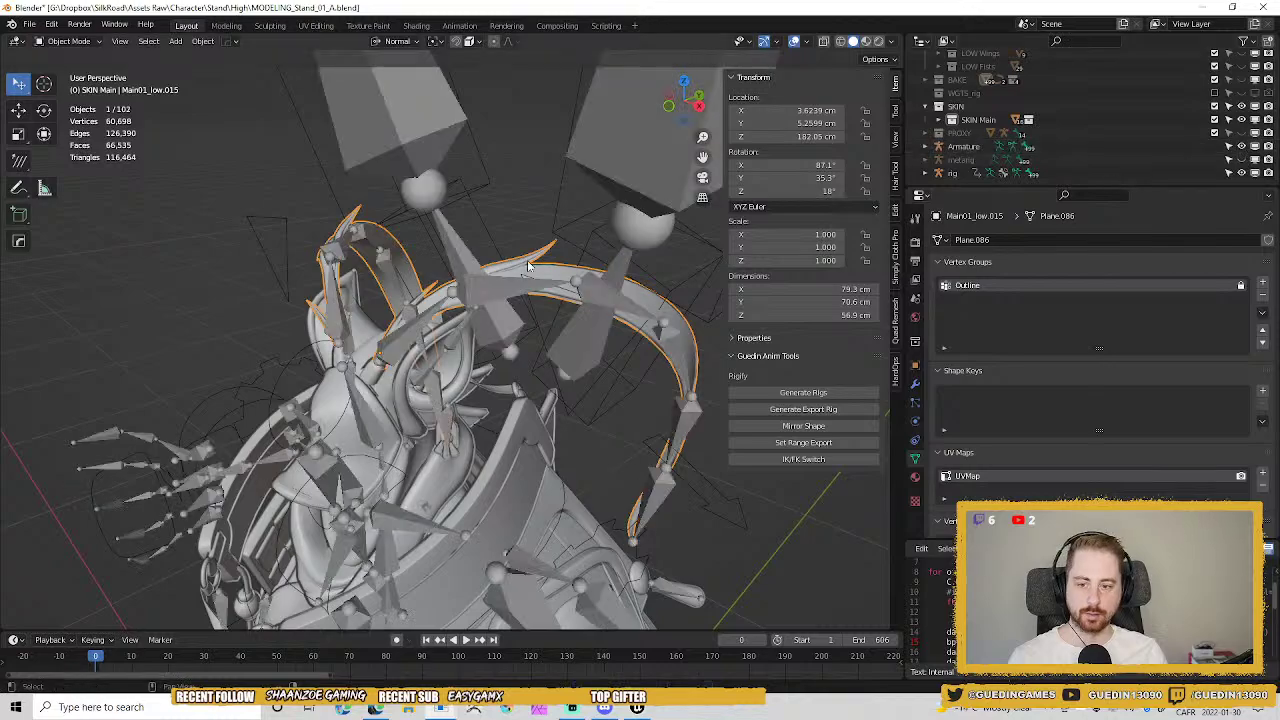
In Pose Mode of Armature, select the left antenna's whole bone chain from spine.006_B_01.L to spine.006_B_06.L.
{"action": "middle_click_drag", "start_coordinate": [500, 300], "coordinate": [532, 274]}
{"action": "left_click", "coordinate": [410, 368]}
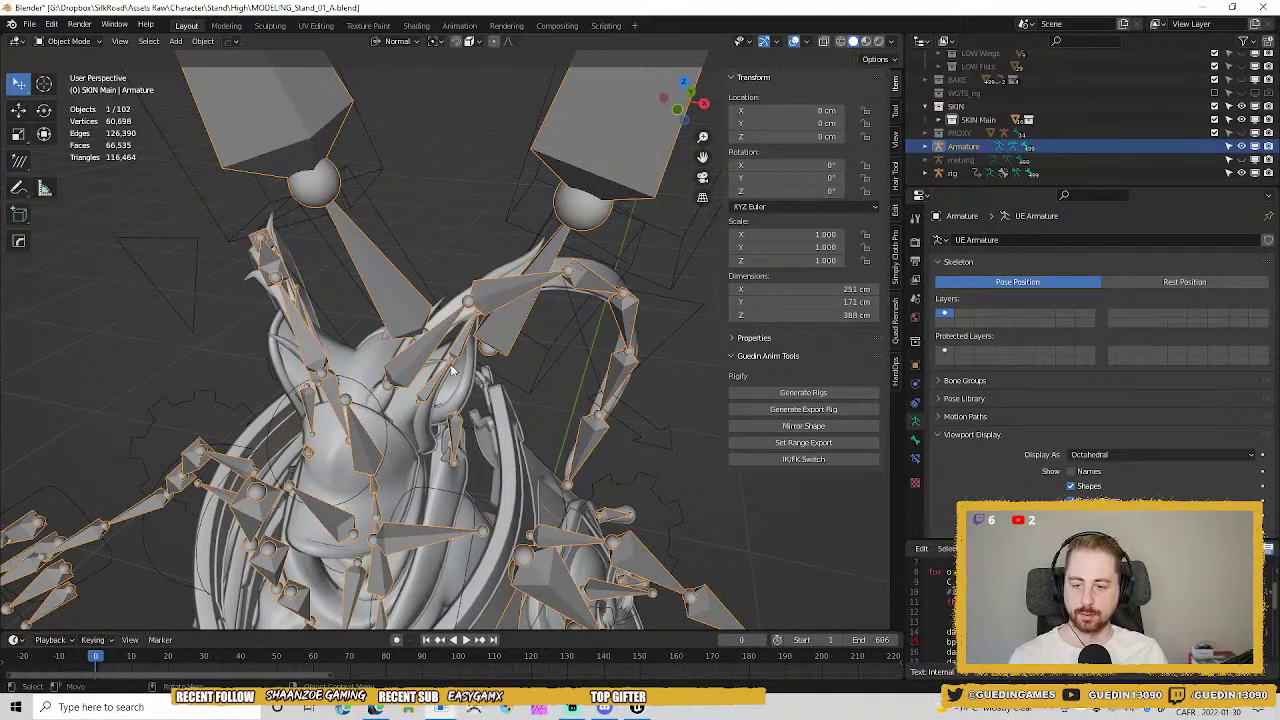
{"action": "key", "text": "ctrl+Tab"}
{"action": "left_click", "coordinate": [488, 316]}
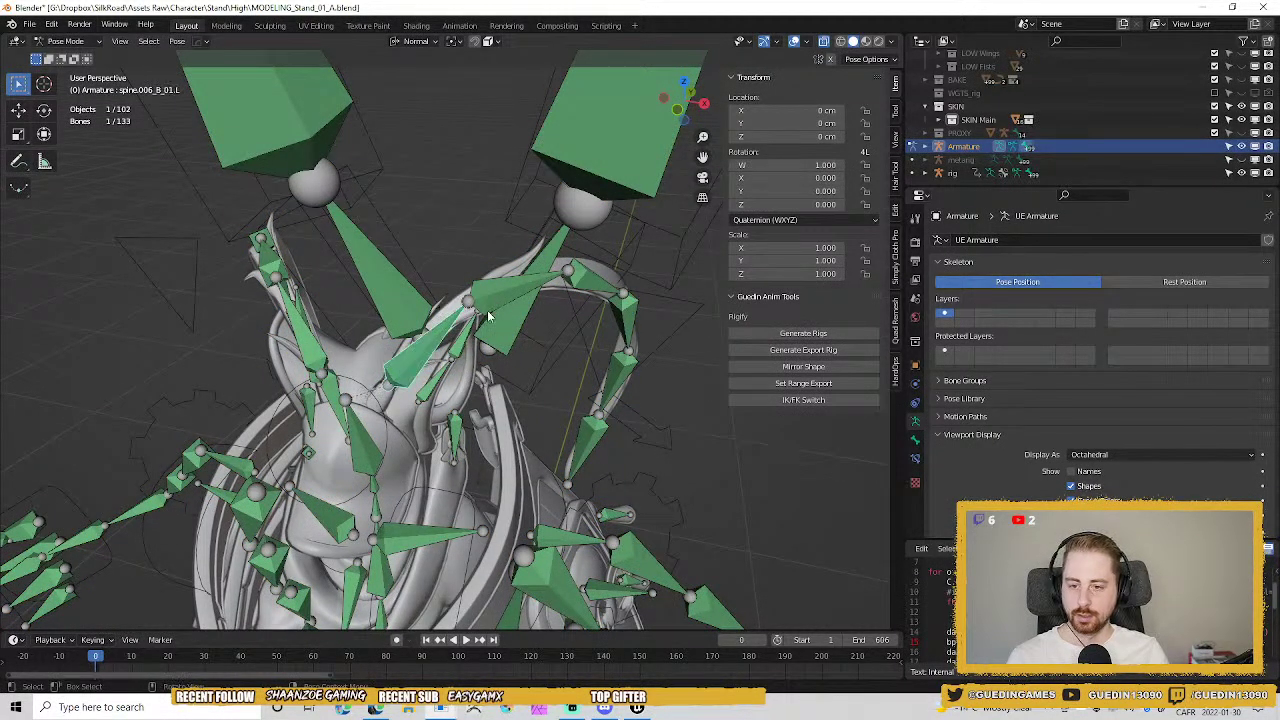
{"action": "key", "text": "shift+bracketright"}
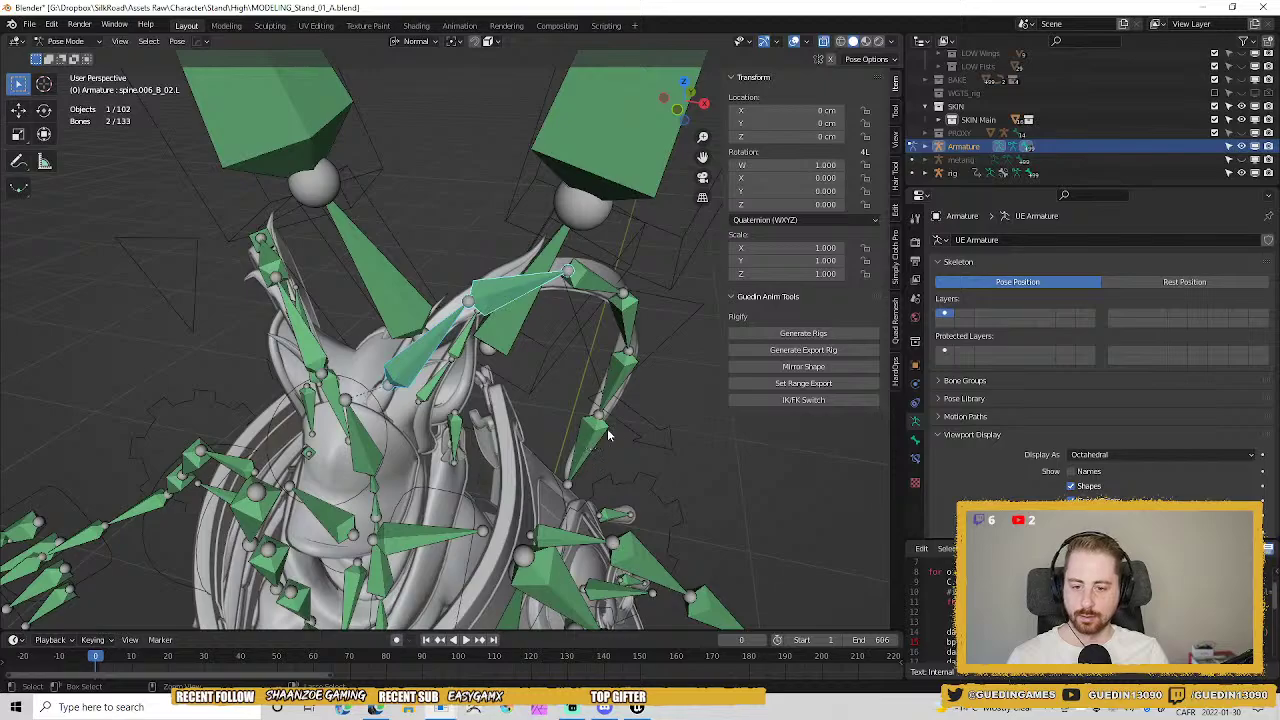
{"action": "middle_click_drag", "start_coordinate": [616, 430], "coordinate": [592, 340]}
{"action": "key", "text": "Tab"}
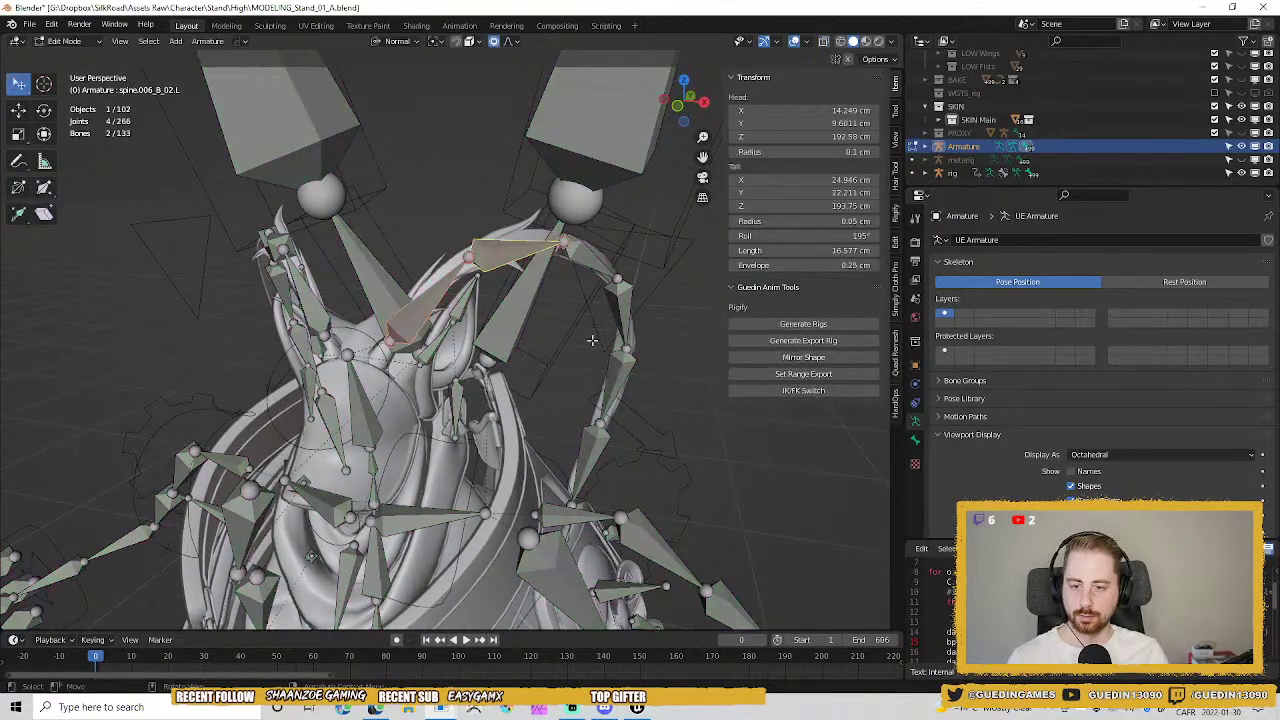
{"action": "left_click", "coordinate": [588, 448], "text": "ctrl"}
{"action": "middle_click_drag", "start_coordinate": [540, 424], "coordinate": [417, 331]}
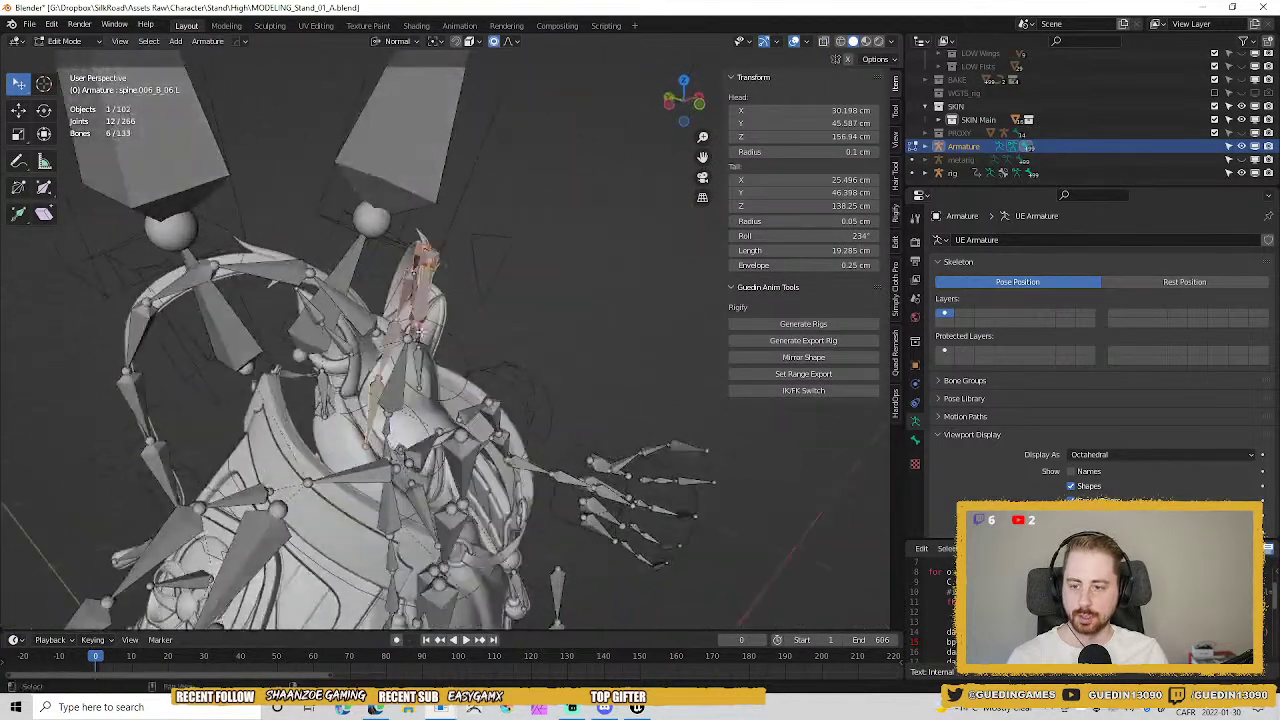
{"action": "middle_click_drag", "start_coordinate": [332, 327], "coordinate": [531, 335]}
{"action": "key", "text": "Tab"}
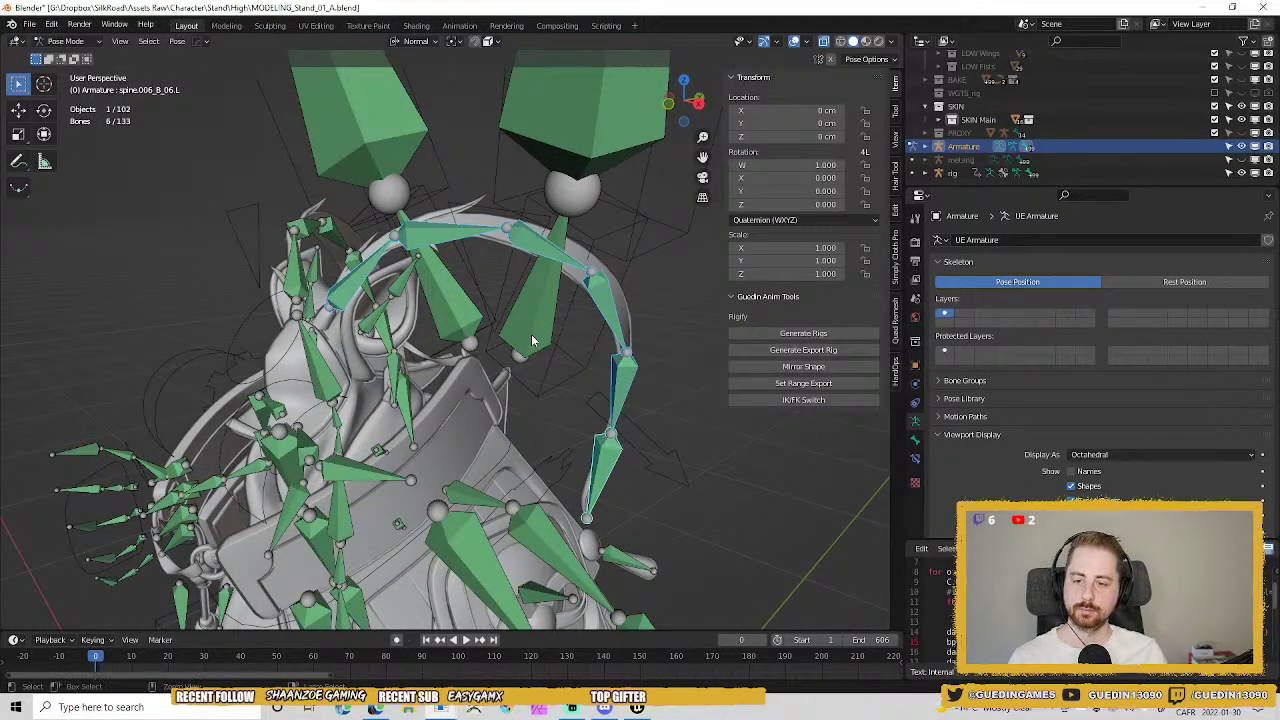
Return to Object Mode, add the antennae mesh to the selection, and collapse its Outline modifier.
{"action": "key", "text": "ctrl+Tab"}
{"action": "middle_click_drag", "start_coordinate": [431, 336], "coordinate": [500, 264]}
{"action": "left_click", "coordinate": [500, 263], "text": "shift"}
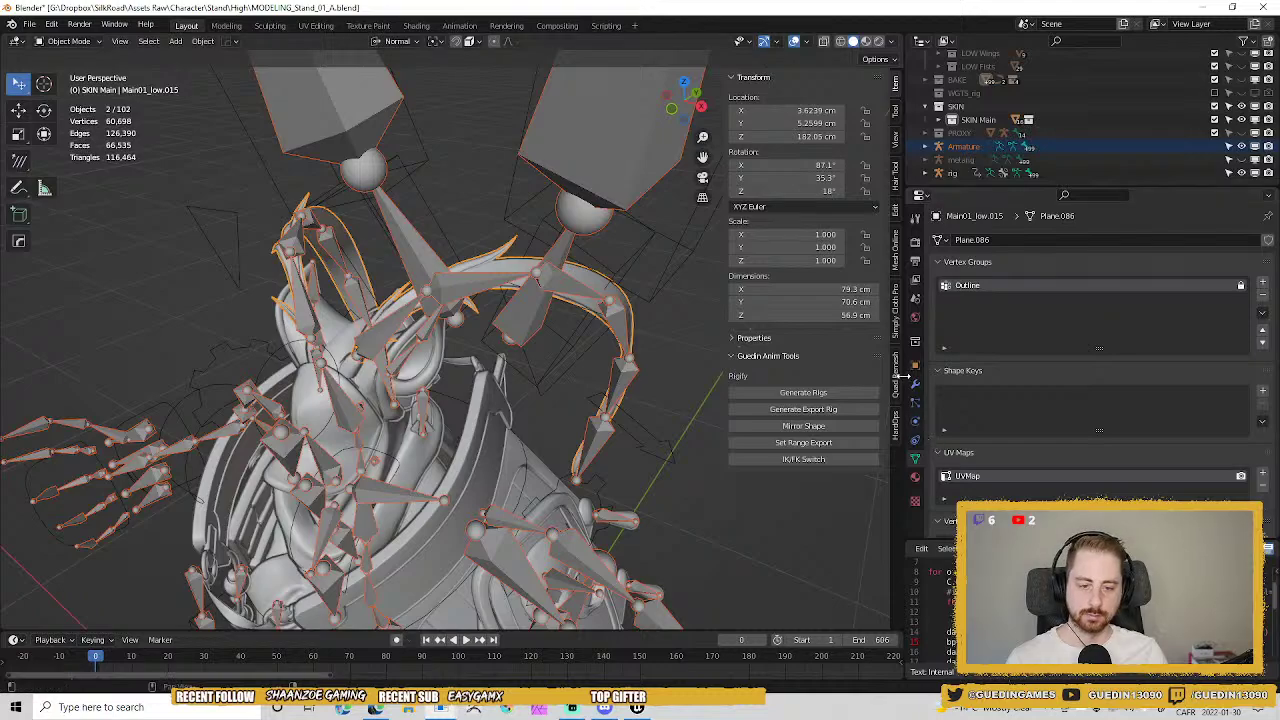
{"action": "key", "text": "ctrl+Tab"}
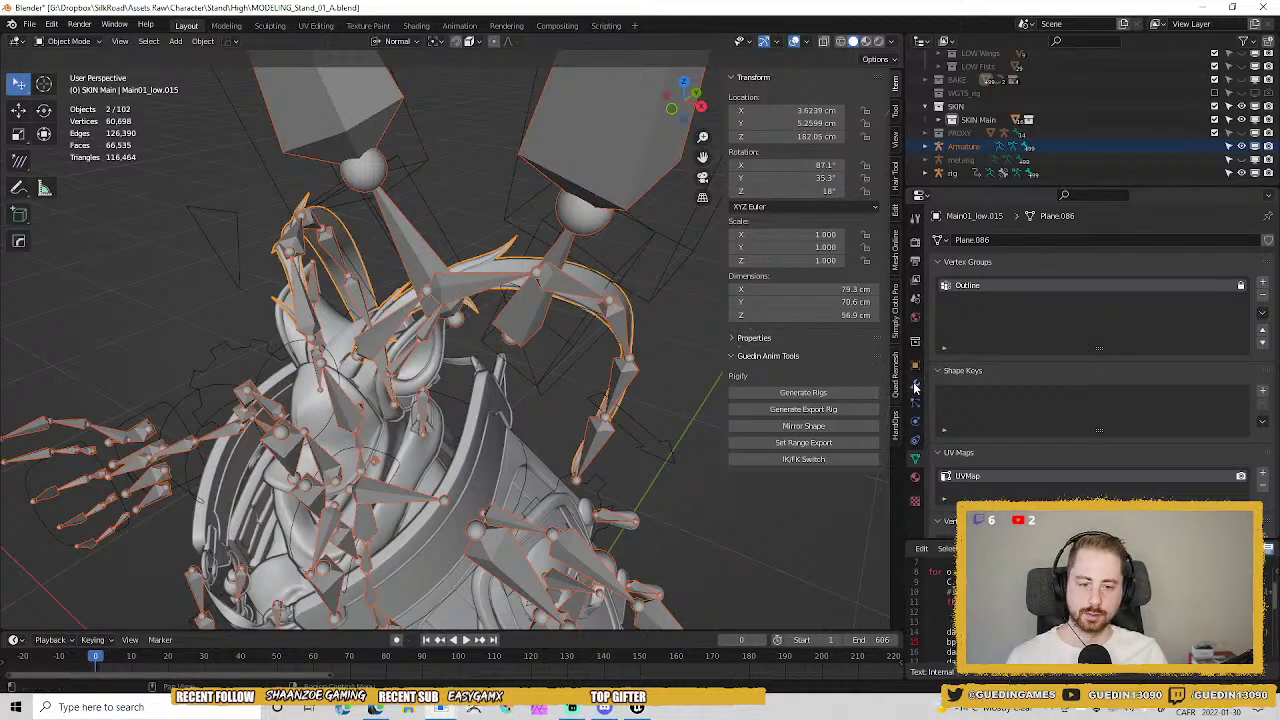
{"action": "left_click", "coordinate": [914, 387]}
{"action": "left_click", "coordinate": [937, 280]}
{"action": "left_click", "coordinate": [937, 298]}
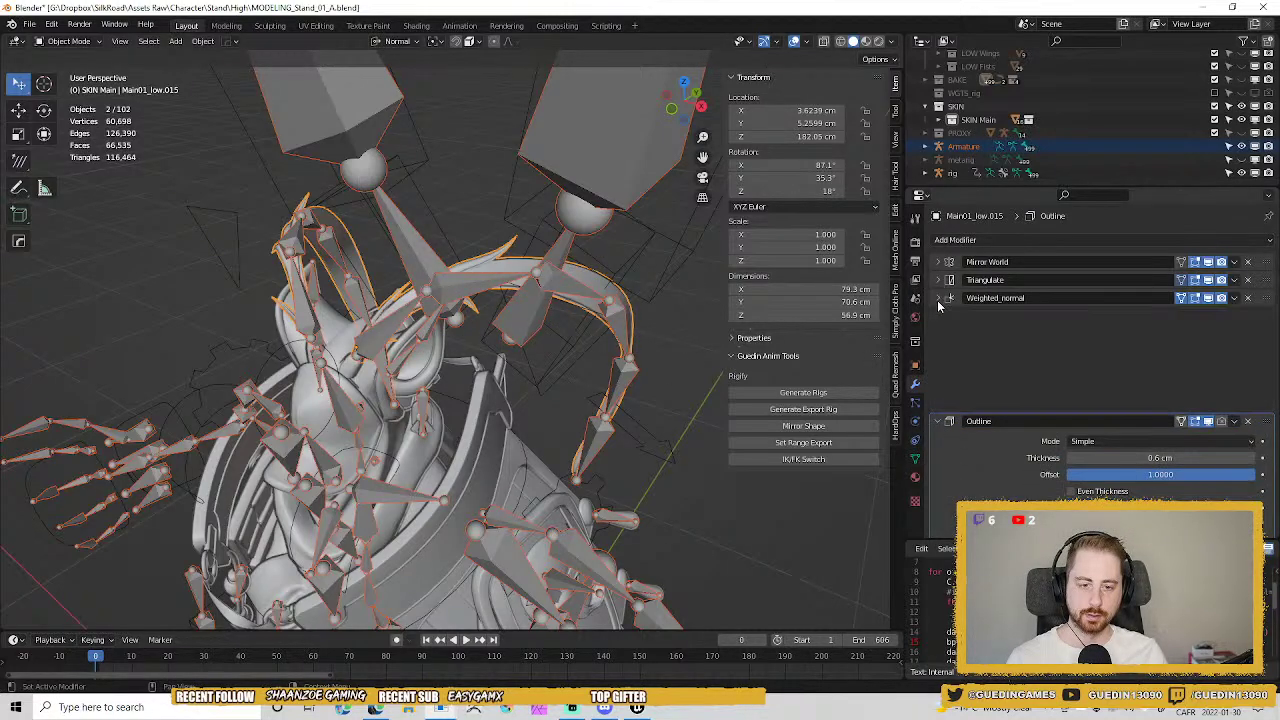
{"action": "left_click", "coordinate": [938, 316]}
Parent the antennae to Armature with plain Armature Deform, and move their Armature modifier to the top of the modifier stack.
{"action": "left_click", "coordinate": [497, 289]}
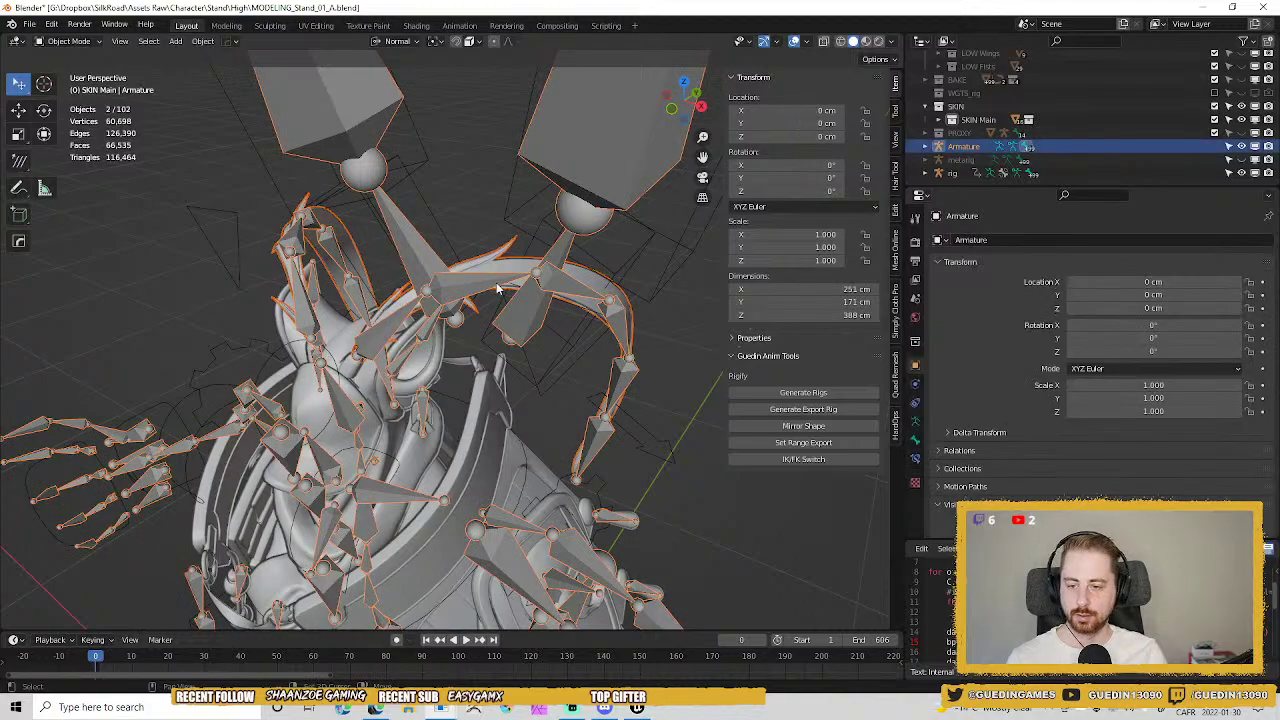
{"action": "key", "text": "ctrl+p"}
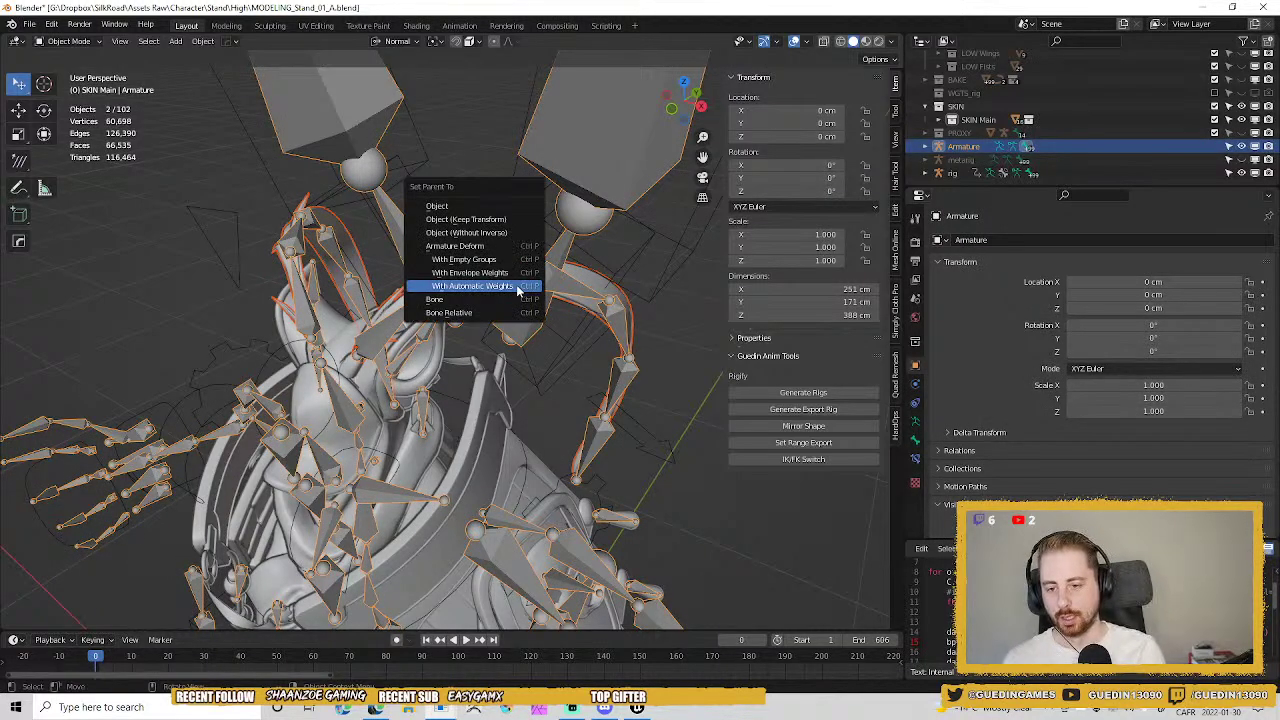
{"action": "left_click", "coordinate": [515, 287]}
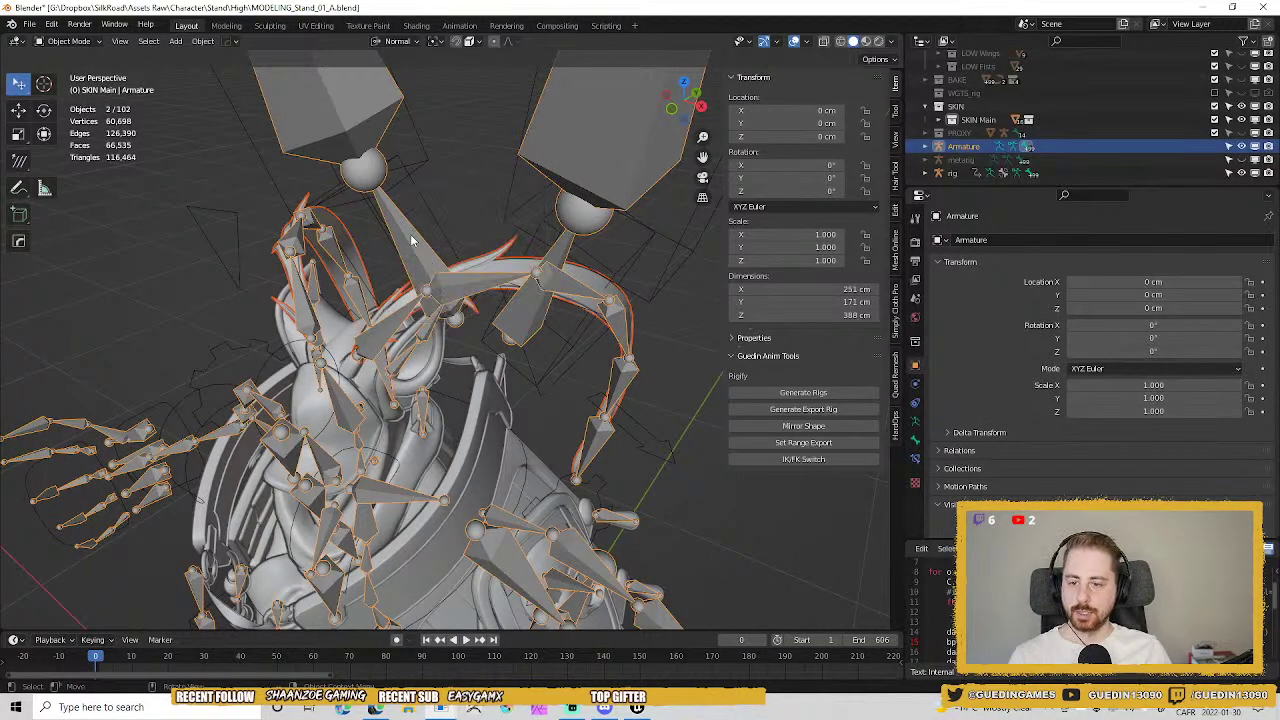
{"action": "key", "text": "ctrl+p"}
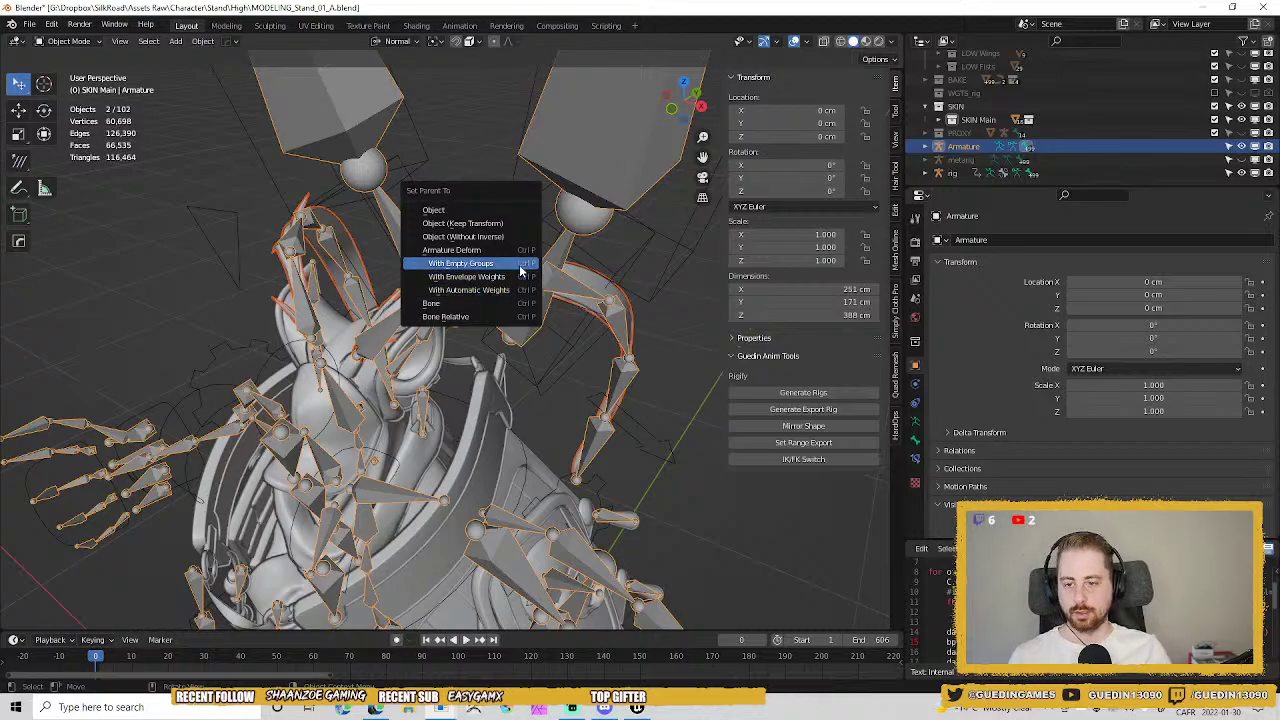
{"action": "left_click", "coordinate": [477, 252]}
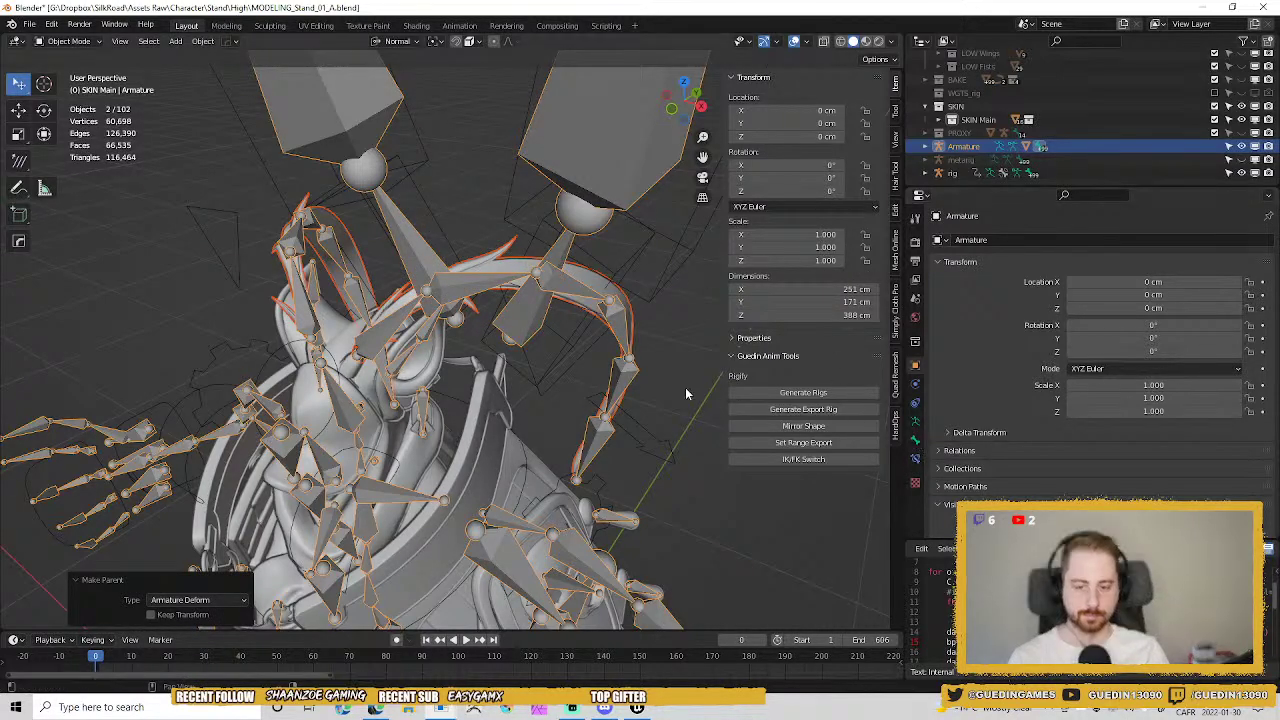
{"action": "left_click", "coordinate": [498, 256], "text": "shift"}
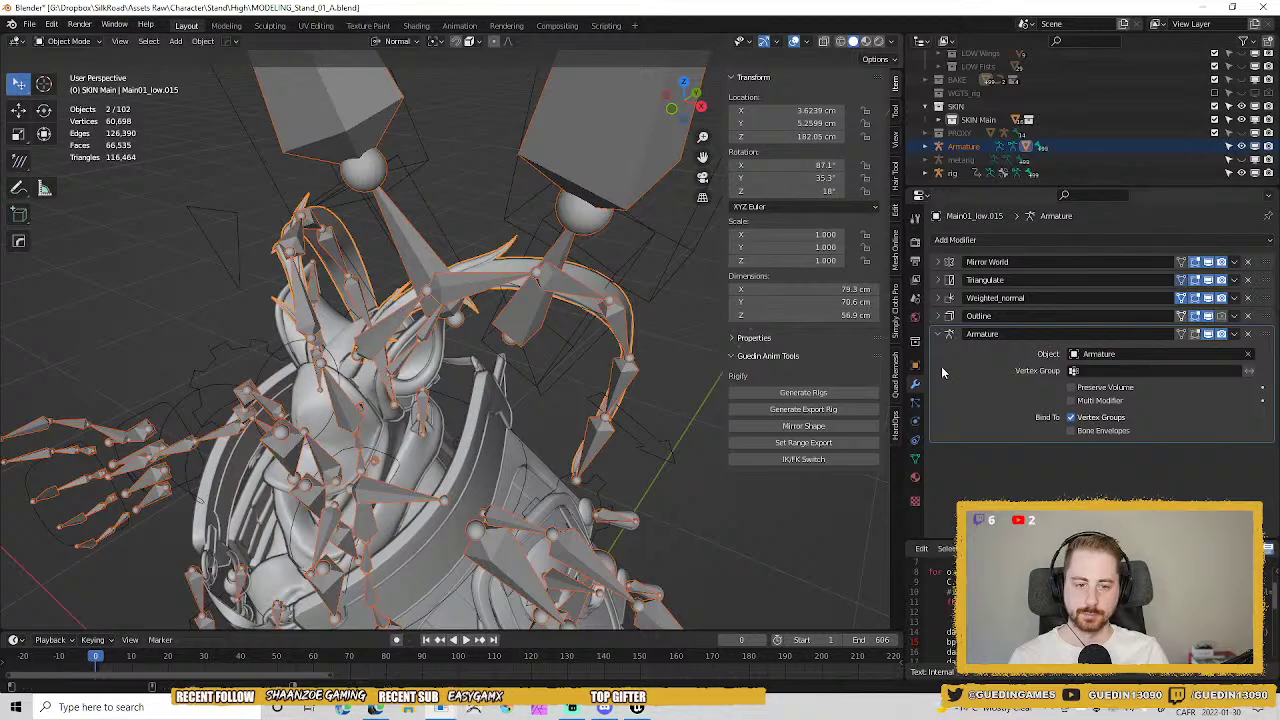
{"action": "left_click_drag", "start_coordinate": [1268, 336], "coordinate": [1266, 256]}
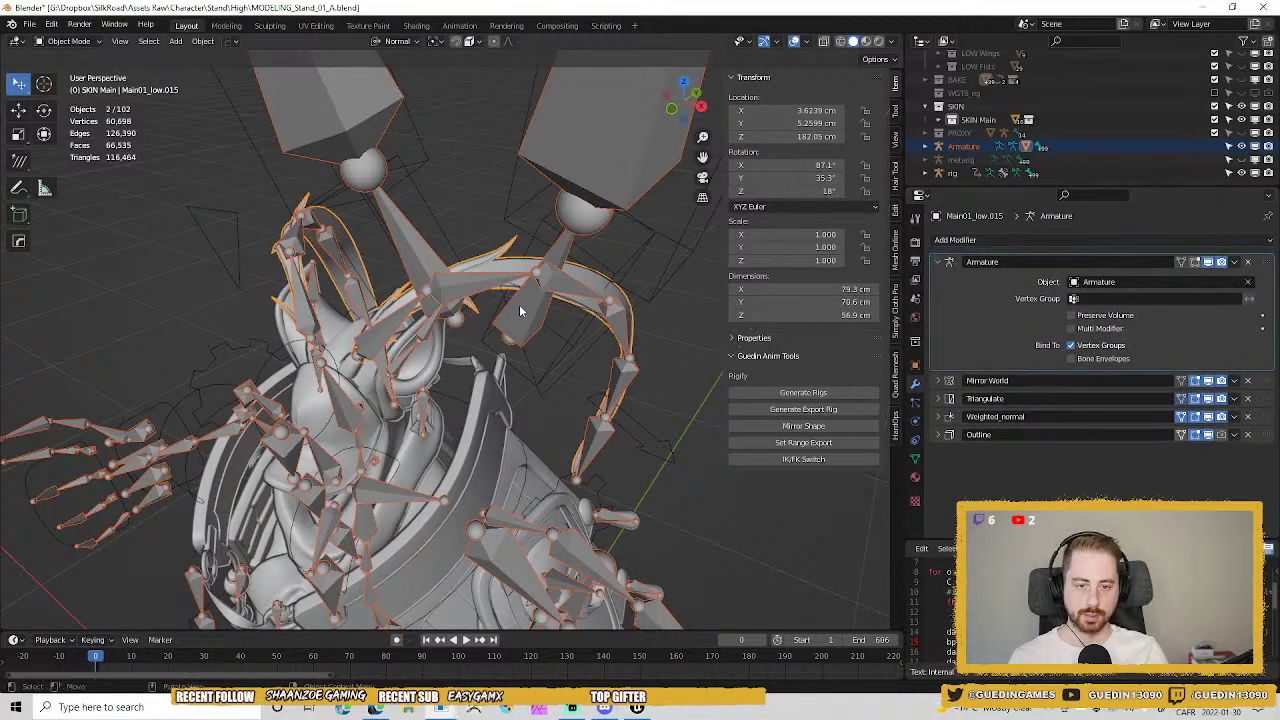
Put the antennae in Weight Paint mode and assign automatic weights from the selected spine.006_B bones.
{"action": "mouse_move", "coordinate": [476, 321]}
{"action": "middle_mouse_down"}
{"action": "mouse_move", "coordinate": [511, 301]}
{"action": "mouse_move", "coordinate": [498, 333]}
{"action": "middle_mouse_up"}
{"action": "key", "text": "ctrl+Tab"}
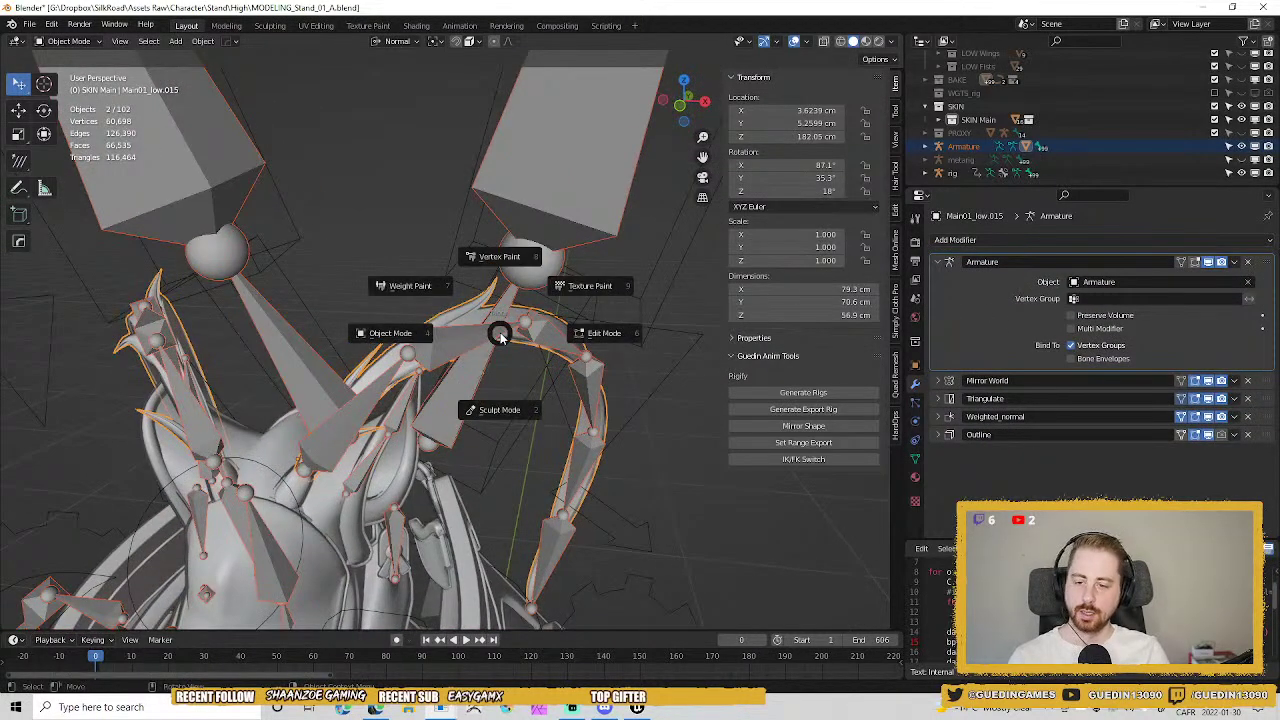
{"action": "left_click", "coordinate": [408, 285]}
{"action": "mouse_move", "coordinate": [408, 285]}
{"action": "middle_mouse_down"}
{"action": "mouse_move", "coordinate": [488, 382]}
{"action": "mouse_move", "coordinate": [456, 238]}
{"action": "mouse_move", "coordinate": [600, 380]}
{"action": "middle_mouse_up"}
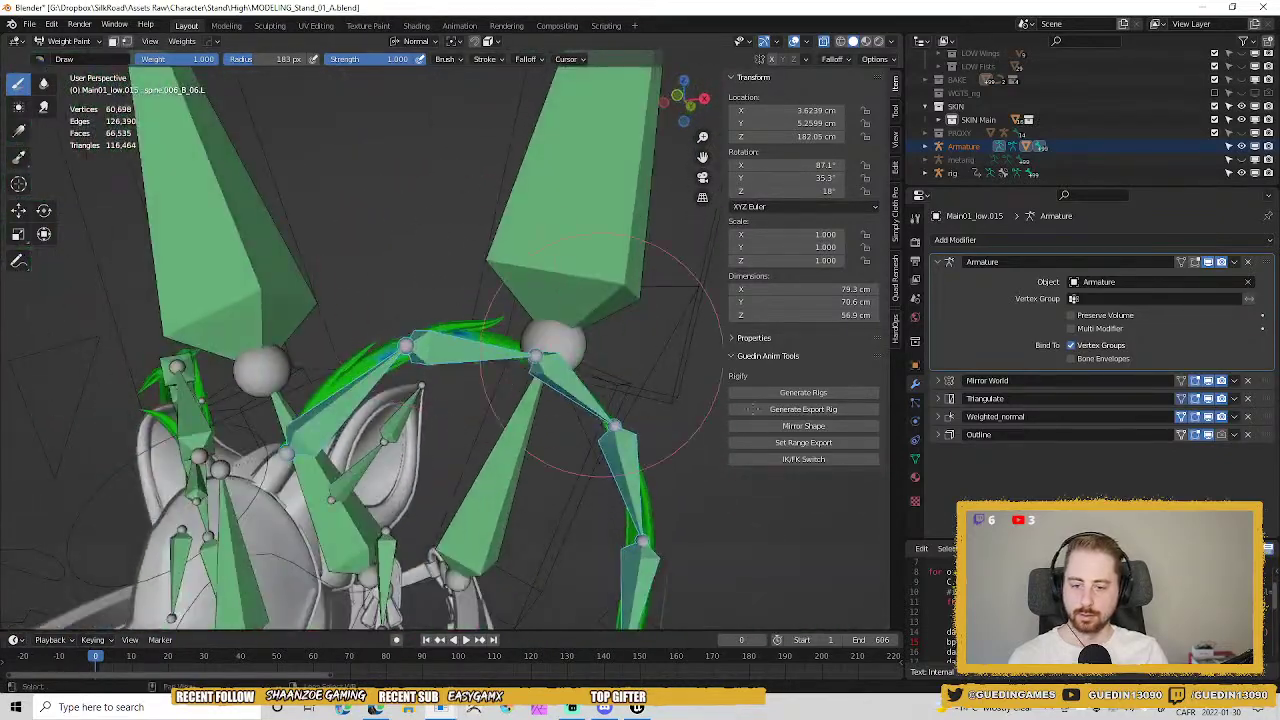
{"action": "left_click", "coordinate": [915, 460]}
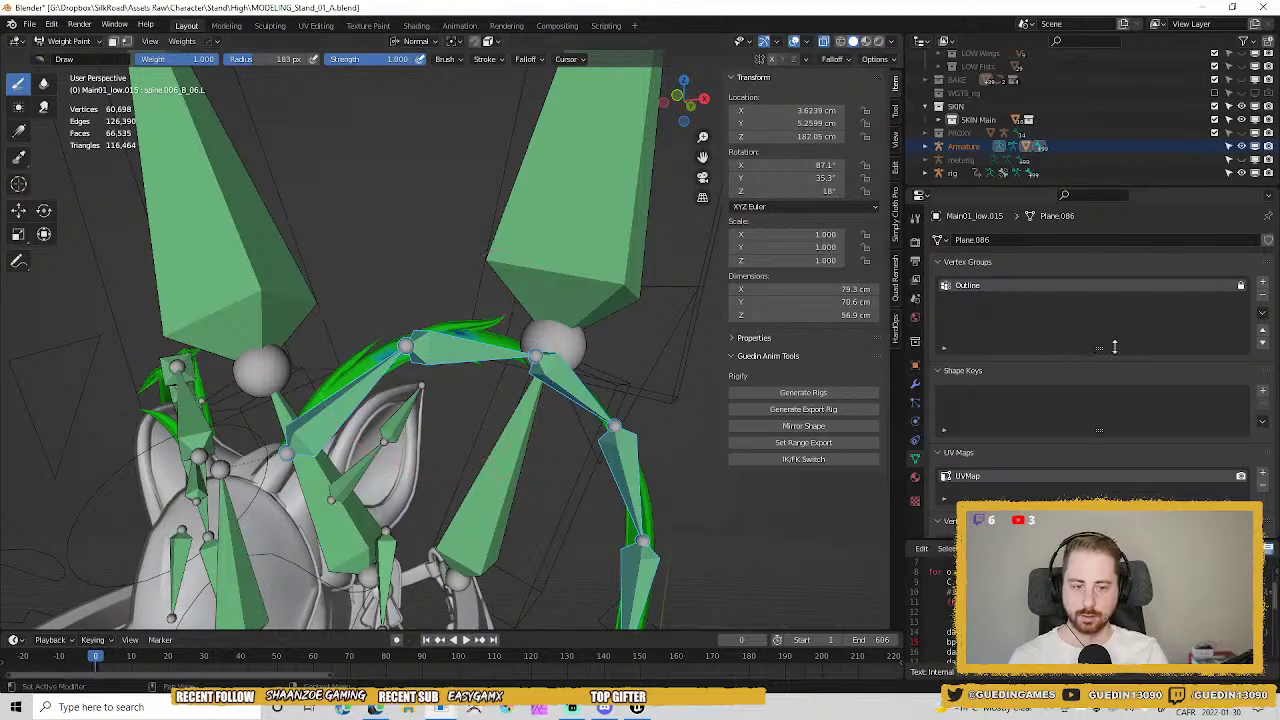
{"action": "mouse_move", "coordinate": [372, 338]}
{"action": "middle_mouse_down"}
{"action": "mouse_move", "coordinate": [369, 405]}
{"action": "mouse_move", "coordinate": [466, 360]}
{"action": "middle_mouse_up"}
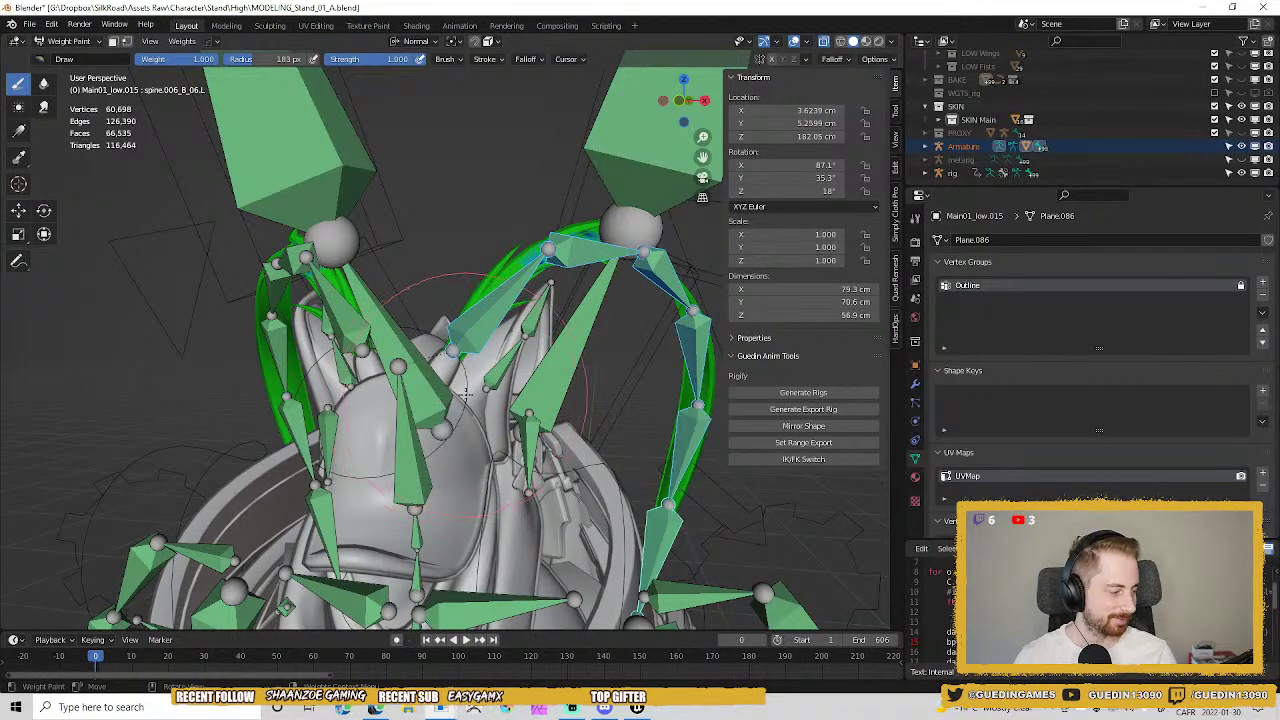
{"action": "middle_click_drag", "start_coordinate": [466, 395], "coordinate": [533, 288]}
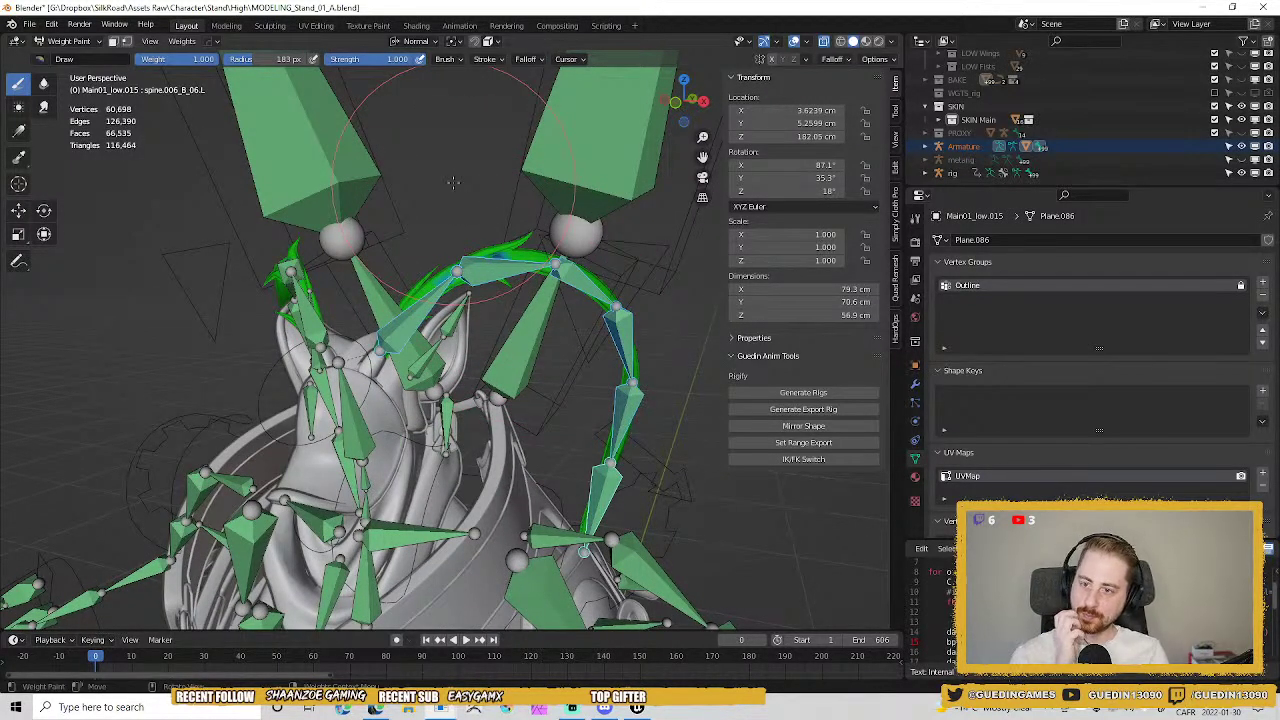
{"action": "left_click", "coordinate": [182, 41]}
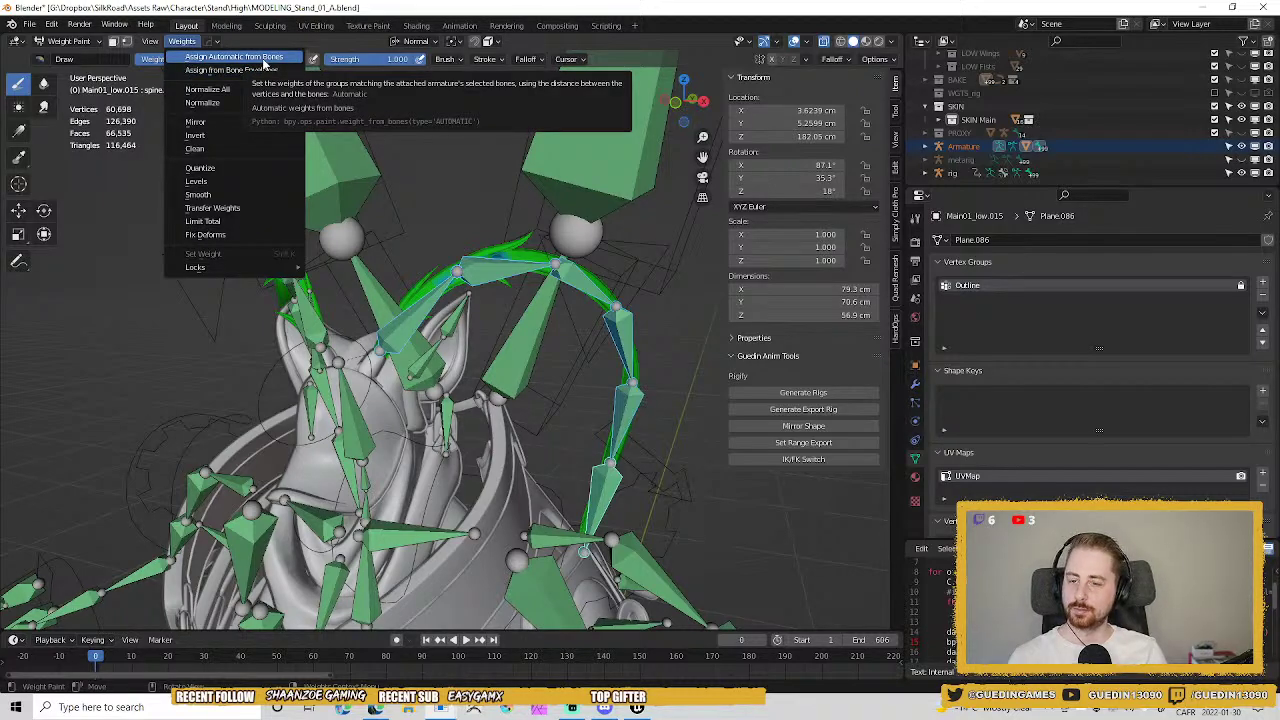
{"action": "left_click", "coordinate": [265, 58]}
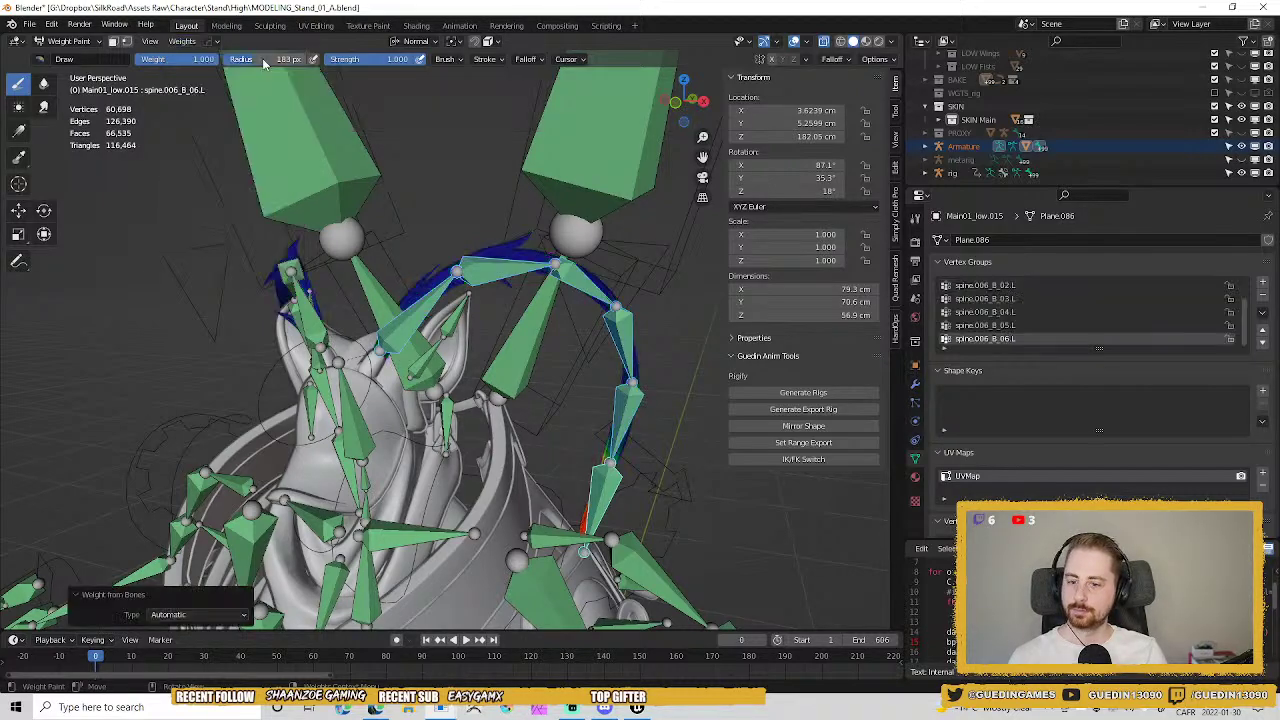
Inspect the antennae's painted weights for spine.006_B_01.L and spine.006_B_02.L.
{"action": "mouse_move", "coordinate": [700, 540]}
{"action": "middle_mouse_down"}
{"action": "mouse_move", "coordinate": [305, 295]}
{"action": "mouse_move", "coordinate": [397, 325]}
{"action": "mouse_move", "coordinate": [420, 280]}
{"action": "mouse_move", "coordinate": [465, 285]}
{"action": "mouse_move", "coordinate": [588, 328]}
{"action": "mouse_move", "coordinate": [486, 385]}
{"action": "middle_mouse_up"}
{"action": "left_click", "coordinate": [397, 325], "text": "ctrl"}
{"action": "left_click", "coordinate": [483, 285], "text": "ctrl"}
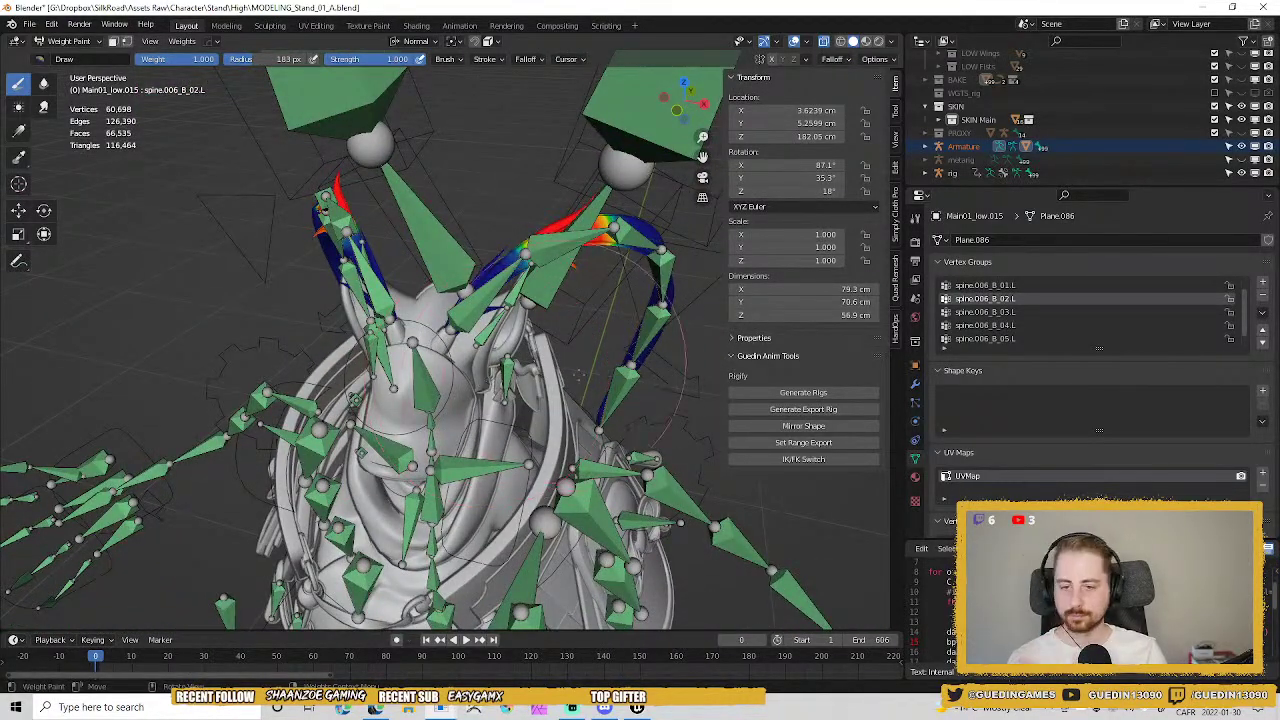
Return to Object Mode, hide Armature, and display the Torso (Extras) controls of rig in Pose Mode.
{"action": "key", "text": "ctrl+Tab"}
{"action": "middle_click_drag", "start_coordinate": [559, 377], "coordinate": [609, 306]}
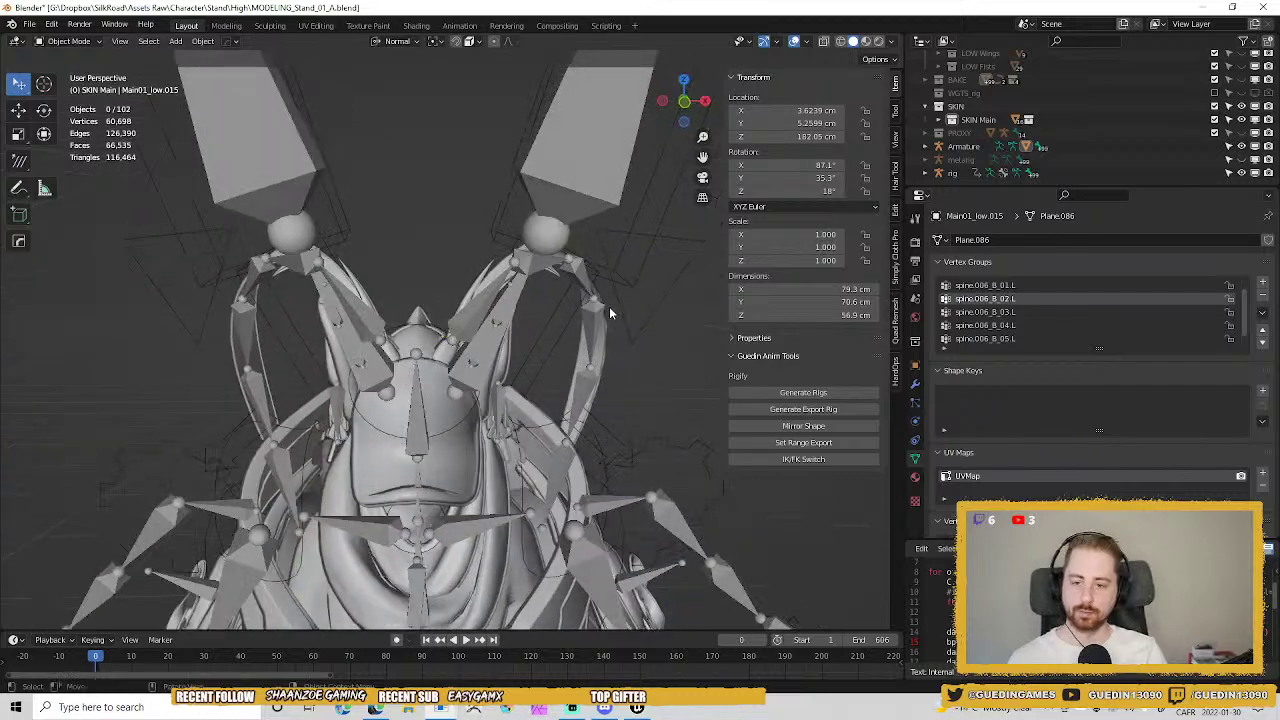
{"action": "middle_click_drag", "start_coordinate": [535, 480], "coordinate": [481, 293], "text": "shift"}
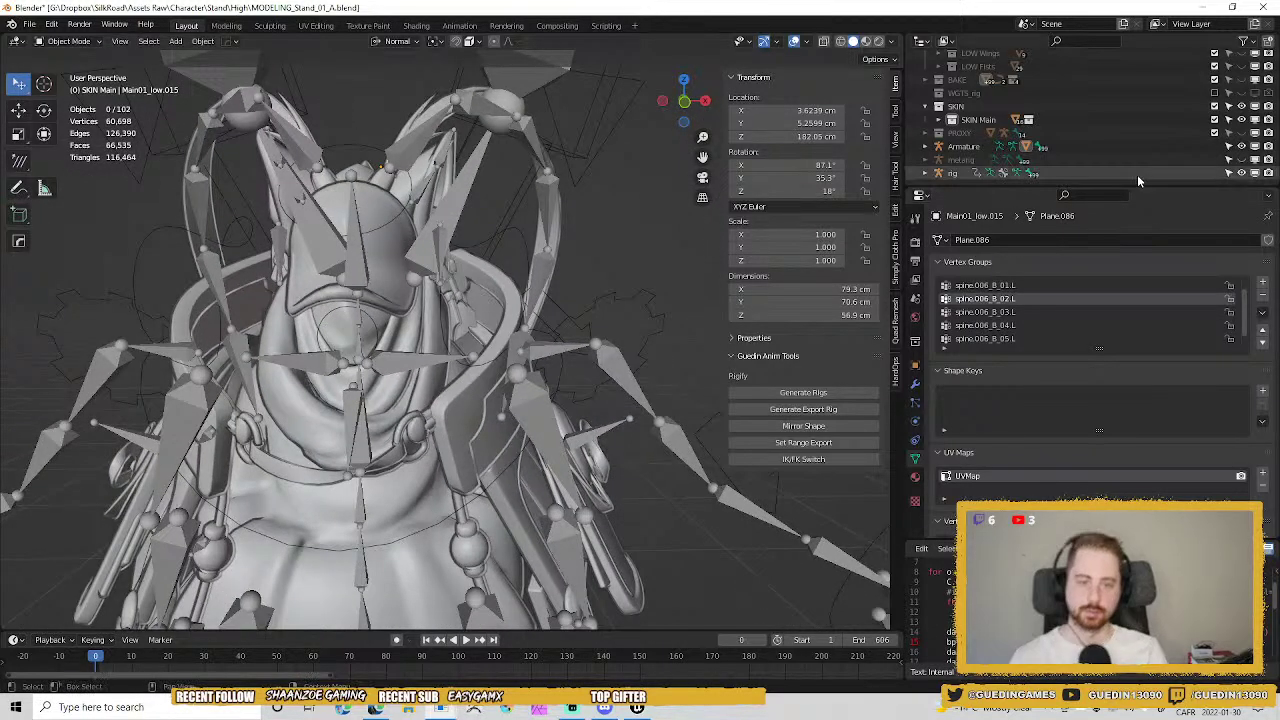
{"action": "left_click", "coordinate": [1165, 172]}
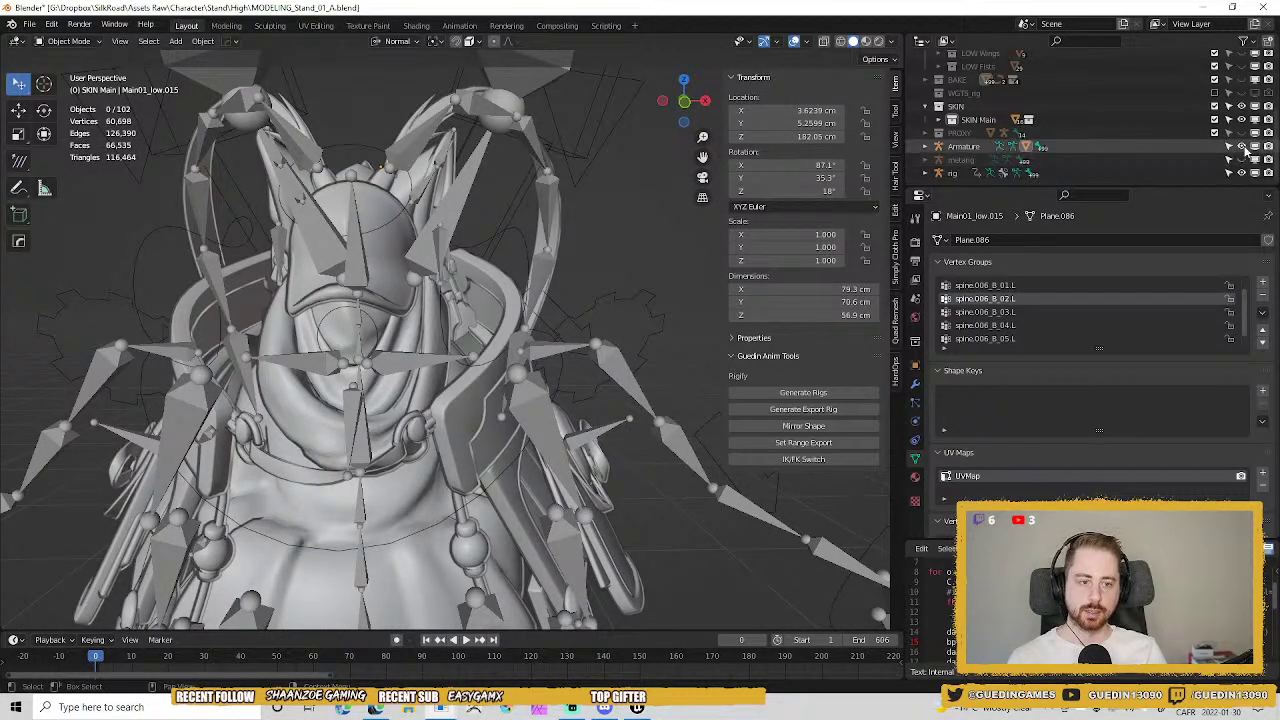
{"action": "middle_click_drag", "start_coordinate": [600, 160], "coordinate": [527, 303]}
{"action": "key", "text": "ctrl+Tab"}
{"action": "scroll", "coordinate": [783, 587], "scroll_direction": "down", "scroll_amount": 1}
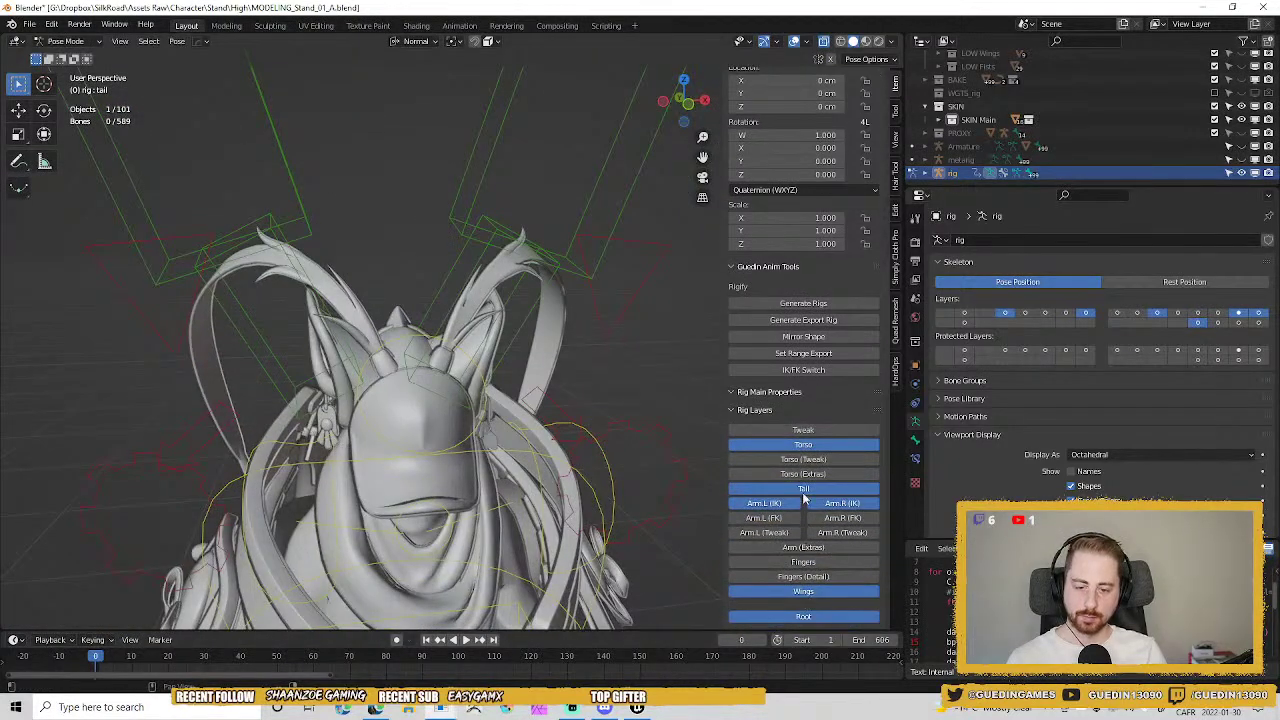
{"action": "left_click", "coordinate": [820, 474]}
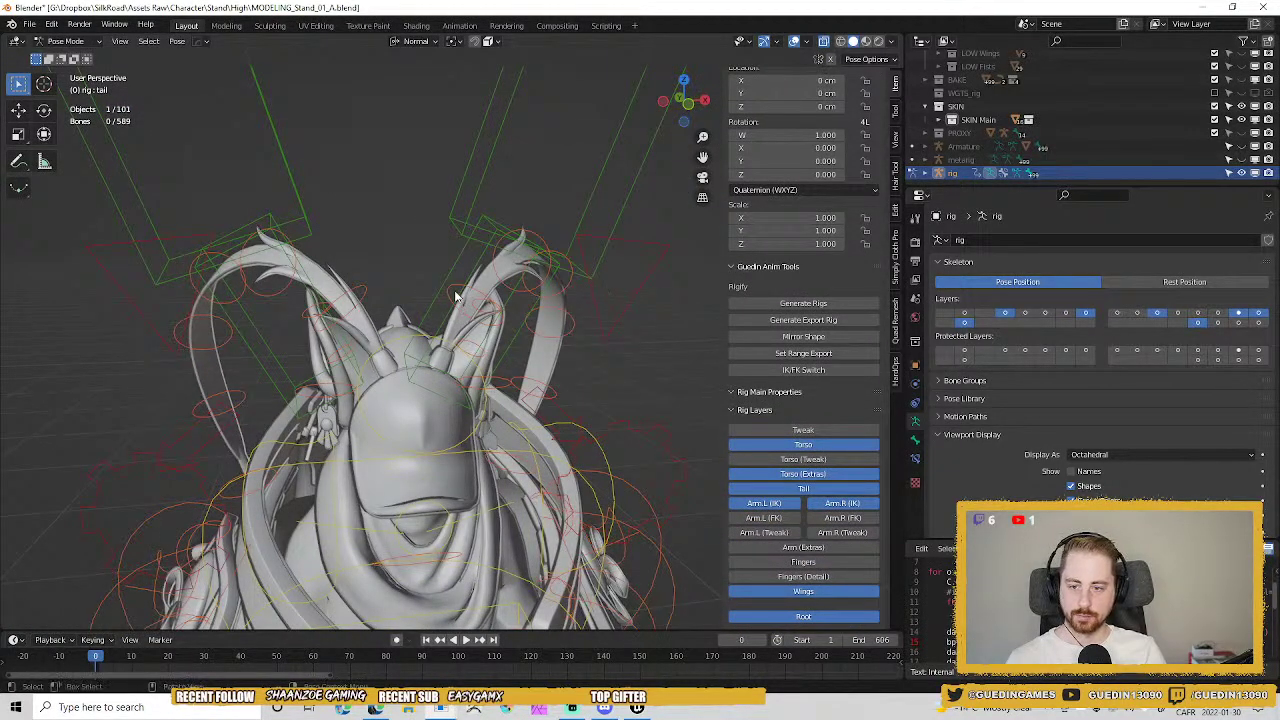
Test the antennae deformation by rotating rig's spine.006_B_01.L control about -26.6° and slightly further.
{"action": "middle_click_drag", "start_coordinate": [528, 290], "coordinate": [410, 402]}
{"action": "key", "text": "r"}
{"action": "left_click", "coordinate": [625, 347]}
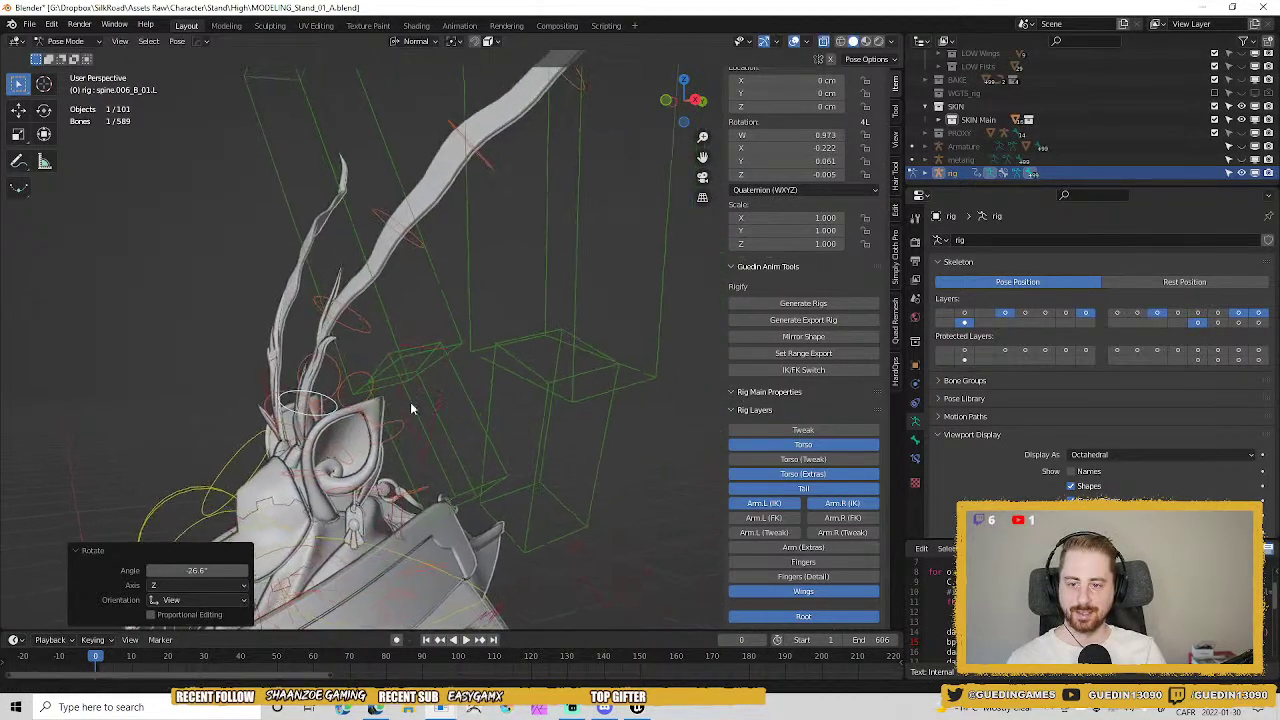
{"action": "scroll", "coordinate": [420, 390], "scroll_direction": "down", "scroll_amount": 3}
{"action": "middle_click_drag", "start_coordinate": [468, 348], "coordinate": [506, 272]}
{"action": "key", "text": "r"}
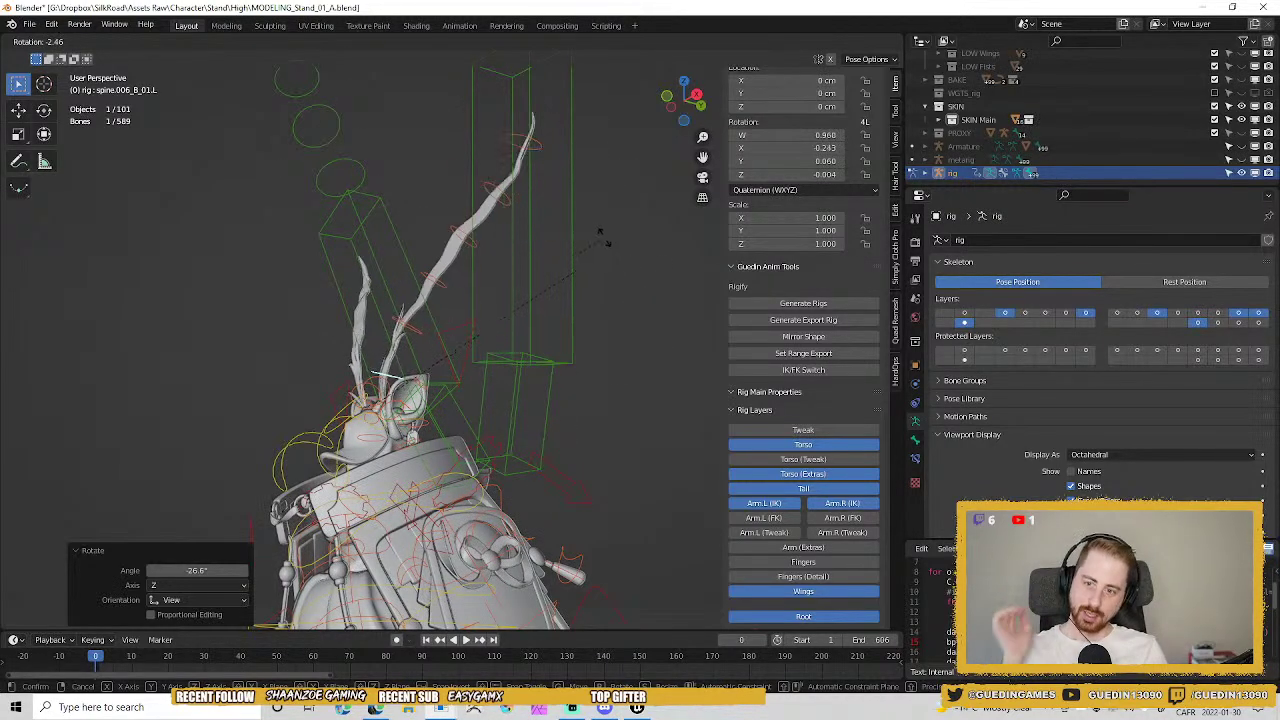
{"action": "left_click", "coordinate": [552, 228]}
Return to Object Mode, select the antennae to check their base, and show and select Armature.
{"action": "middle_click_drag", "start_coordinate": [377, 309], "coordinate": [499, 331]}
{"action": "key", "text": "ctrl+Tab"}
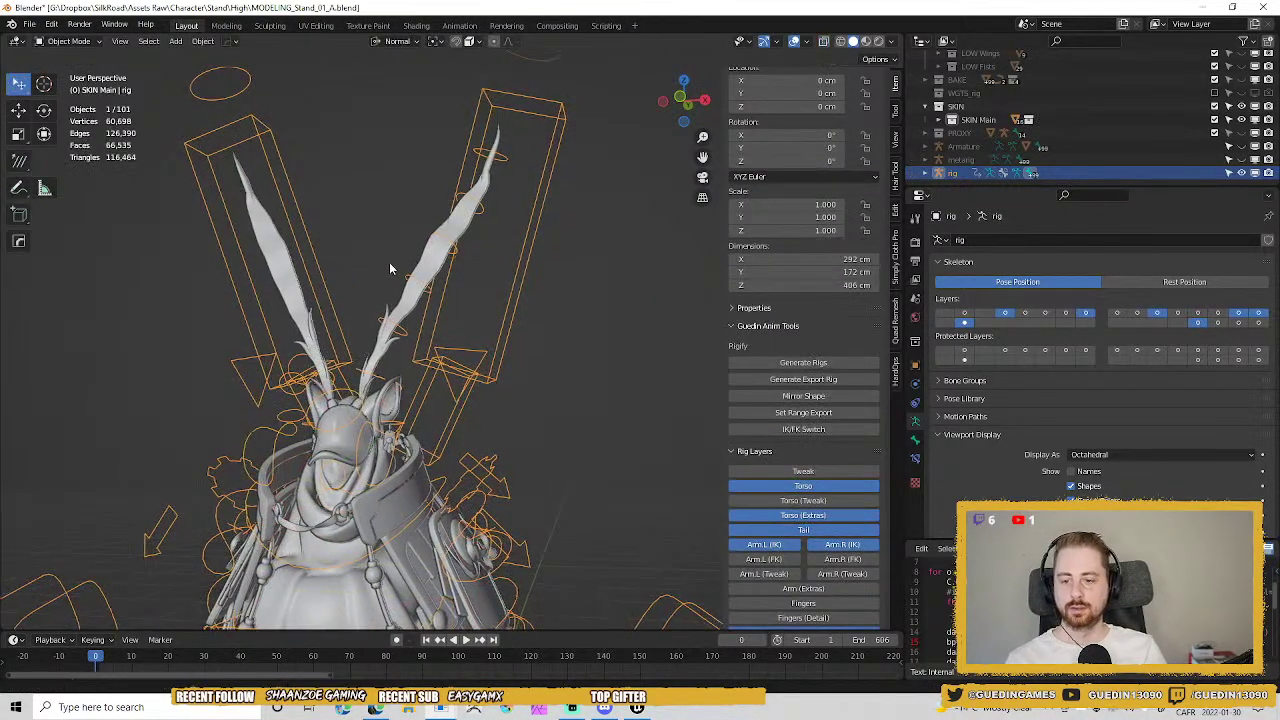
{"action": "scroll", "coordinate": [389, 262], "scroll_direction": "up", "scroll_amount": 2}
{"action": "middle_click_drag", "start_coordinate": [389, 262], "coordinate": [354, 284]}
{"action": "key", "text": "alt+a"}
{"action": "left_click", "coordinate": [354, 284]}
{"action": "middle_click_drag", "start_coordinate": [446, 322], "coordinate": [503, 300]}
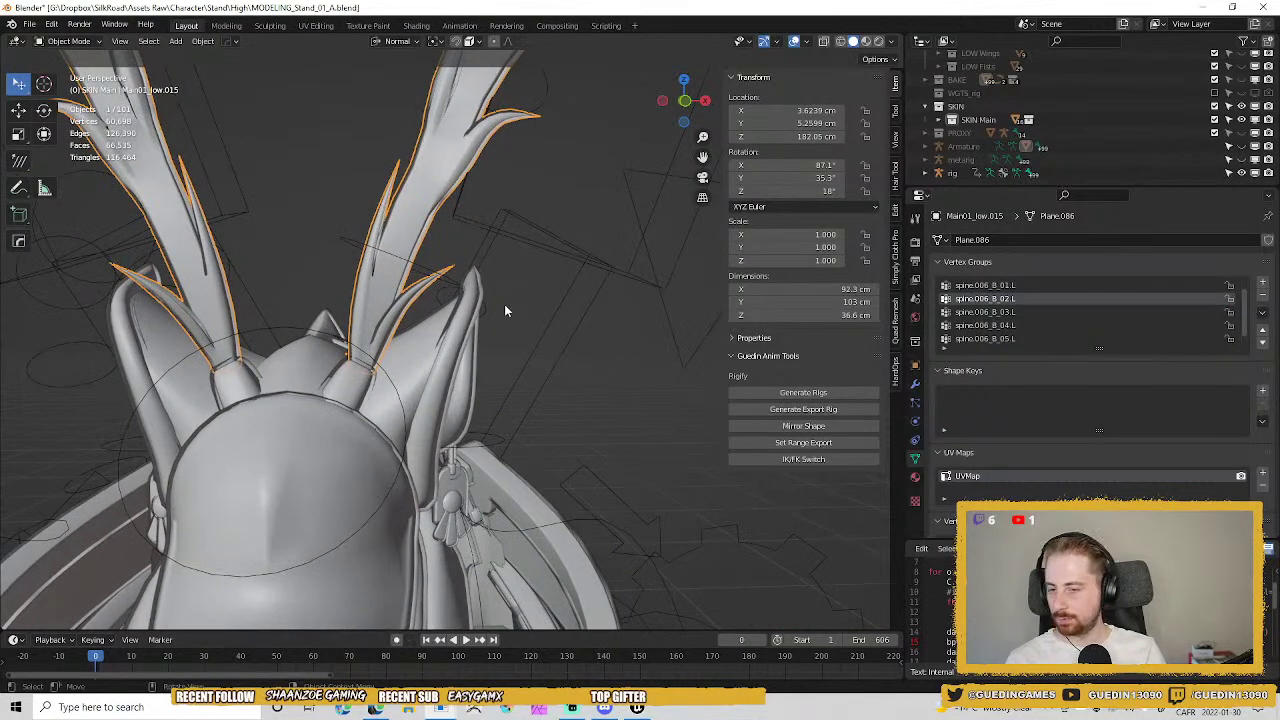
{"action": "key", "text": "ctrl+Tab"}
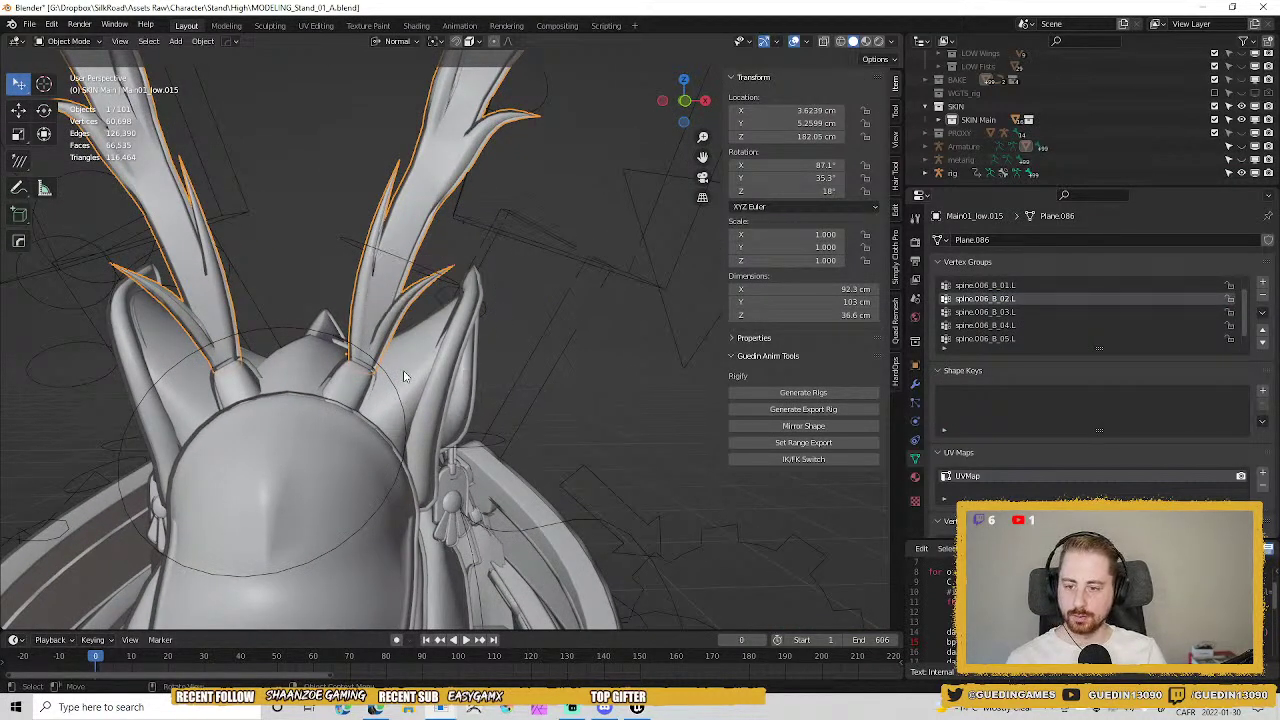
{"action": "left_click", "coordinate": [1241, 146]}
{"action": "left_click", "coordinate": [475, 312]}
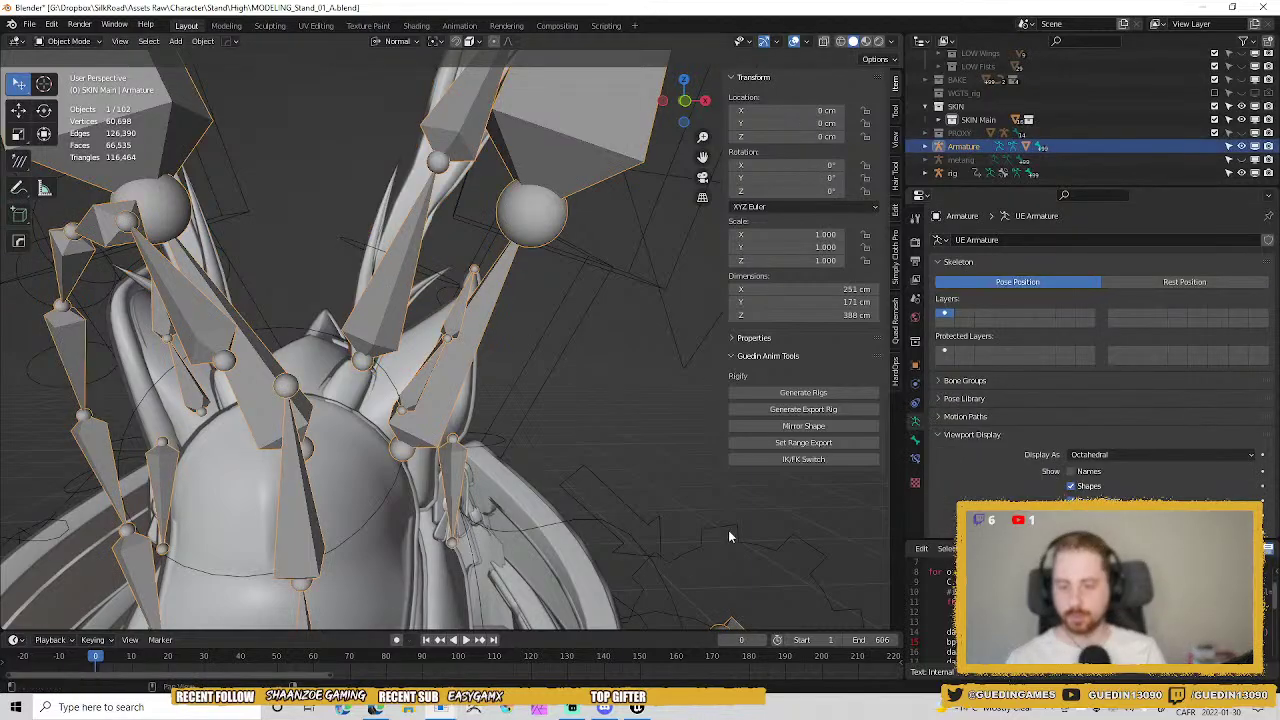
Display Armature's bones as sticks.
{"action": "left_click", "coordinate": [1112, 453]}
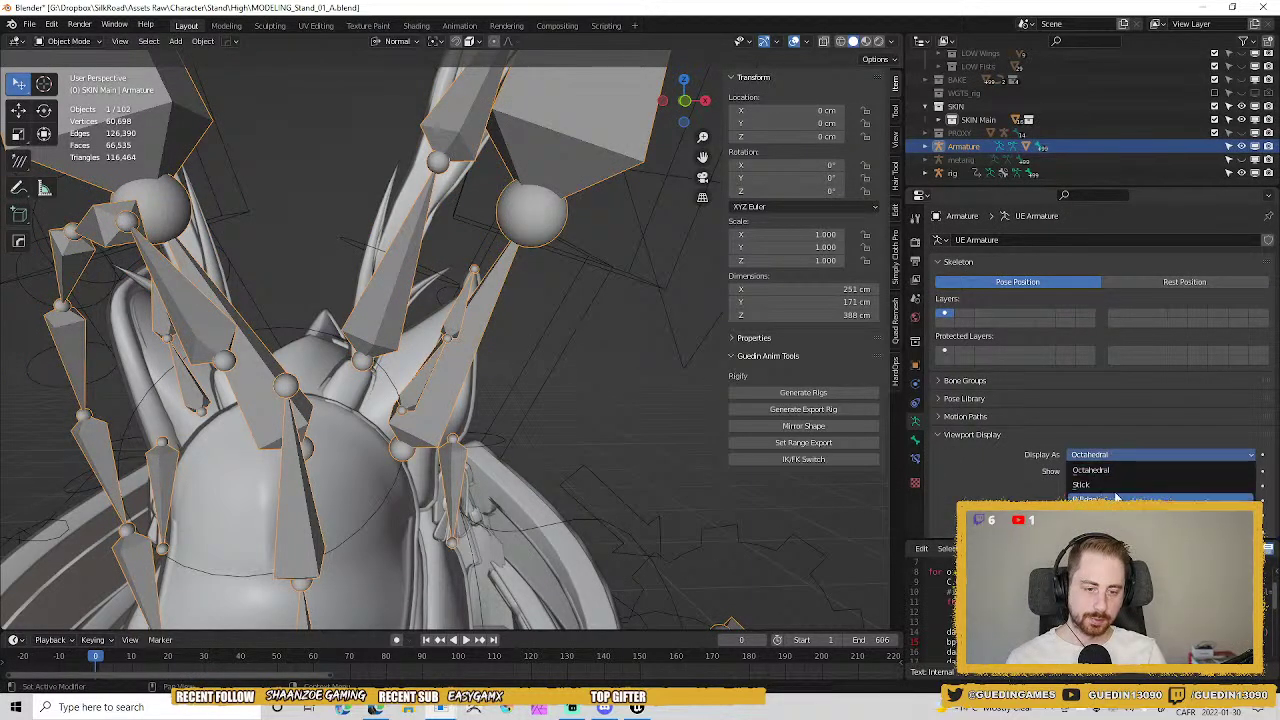
{"action": "left_click", "coordinate": [1100, 467]}
{"action": "middle_click_drag", "start_coordinate": [519, 356], "coordinate": [410, 346]}
Select Armature together with the antennae mesh and enter Weight Paint mode on the antennae.
{"action": "left_click", "coordinate": [435, 360]}
{"action": "middle_click_drag", "start_coordinate": [370, 348], "coordinate": [404, 399]}
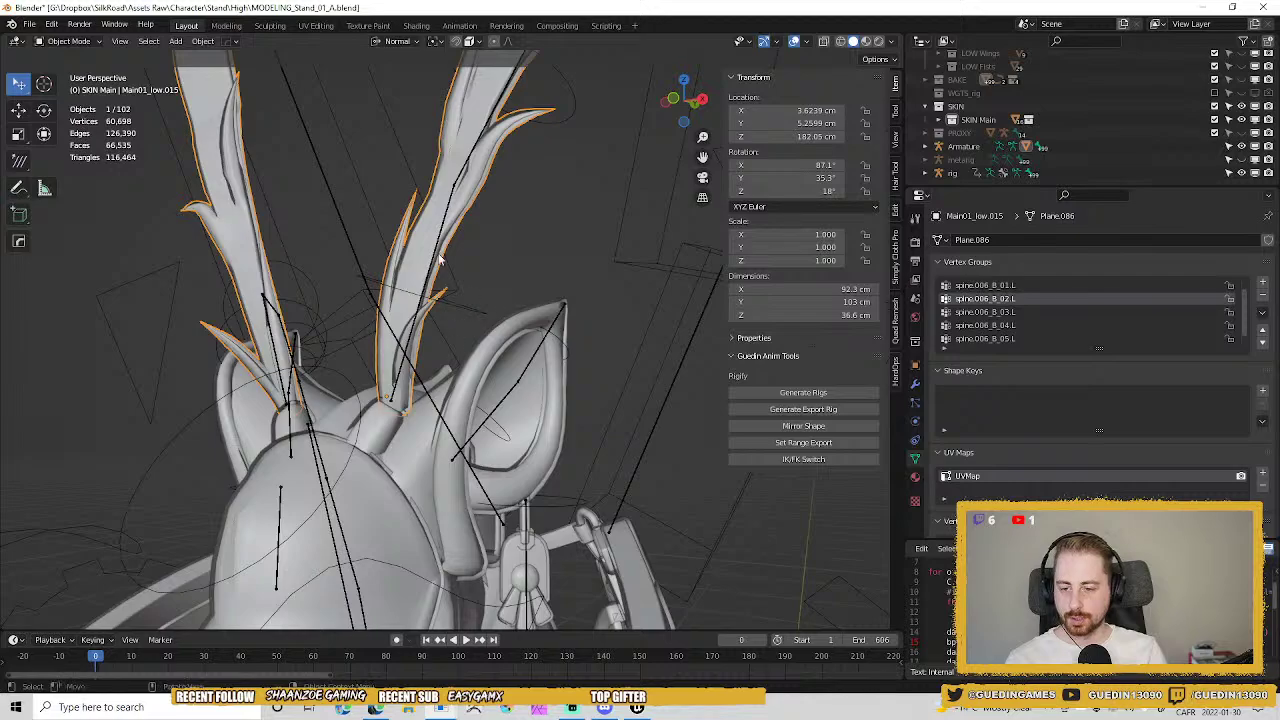
{"action": "key", "text": "alt+a"}
{"action": "left_click", "coordinate": [453, 187]}
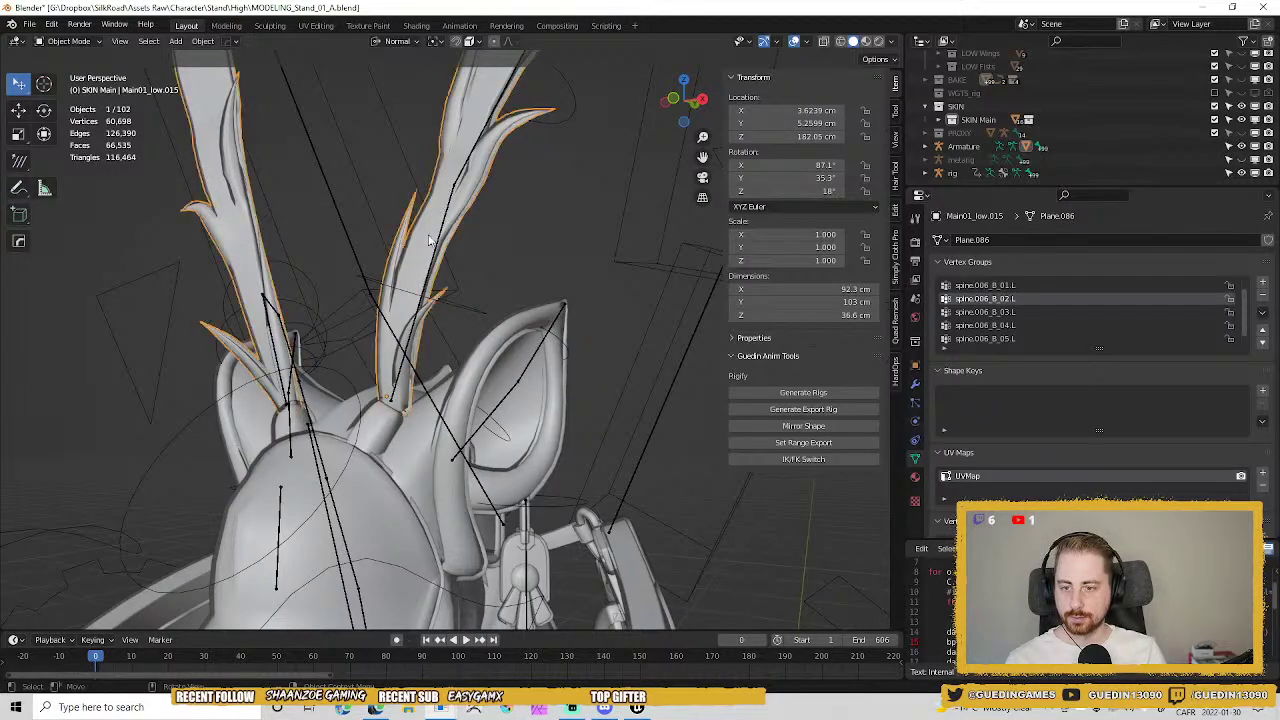
{"action": "left_click", "coordinate": [462, 184]}
{"action": "left_click", "coordinate": [422, 251], "text": "shift"}
{"action": "key", "text": "ctrl+Tab"}
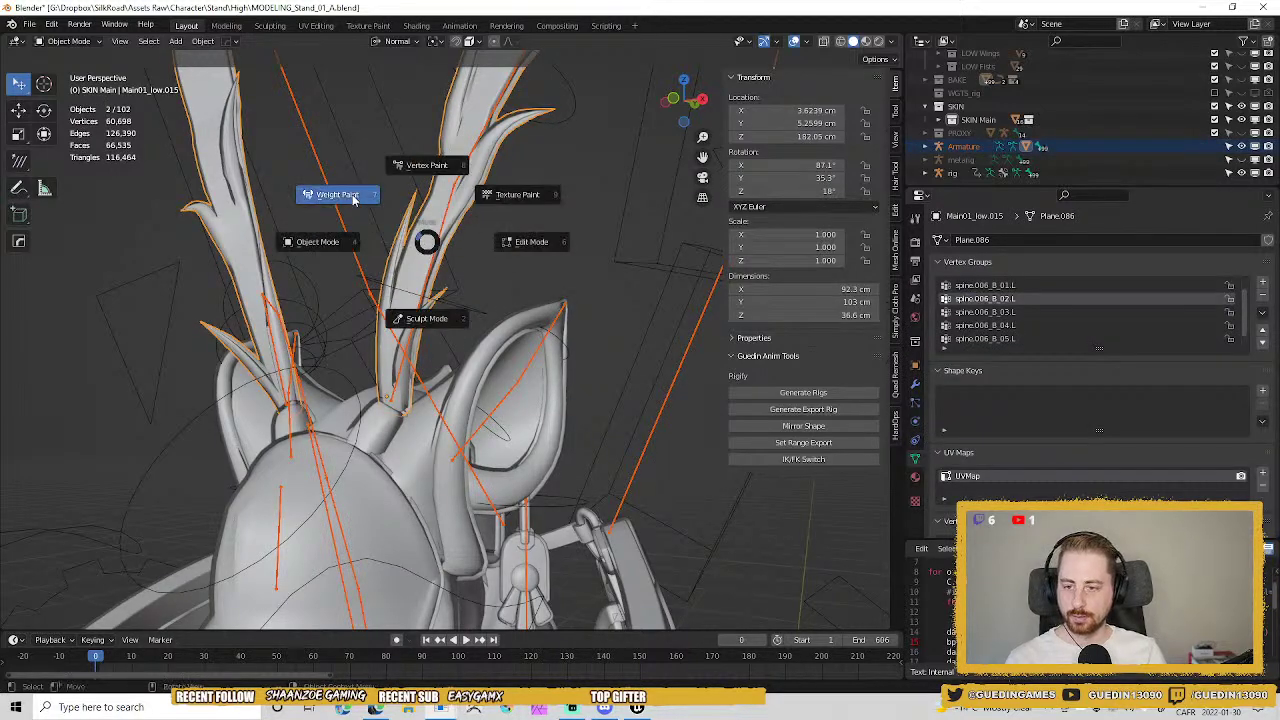
{"action": "left_click", "coordinate": [337, 195]}
Pick the spine.006 bone and paint the antennae bases at weight 1.000 with an 84 px Draw brush.
{"action": "middle_click_drag", "start_coordinate": [396, 482], "coordinate": [450, 375], "text": "shift"}
{"action": "left_click", "coordinate": [390, 341], "text": "ctrl"}
{"action": "key", "text": "f"}
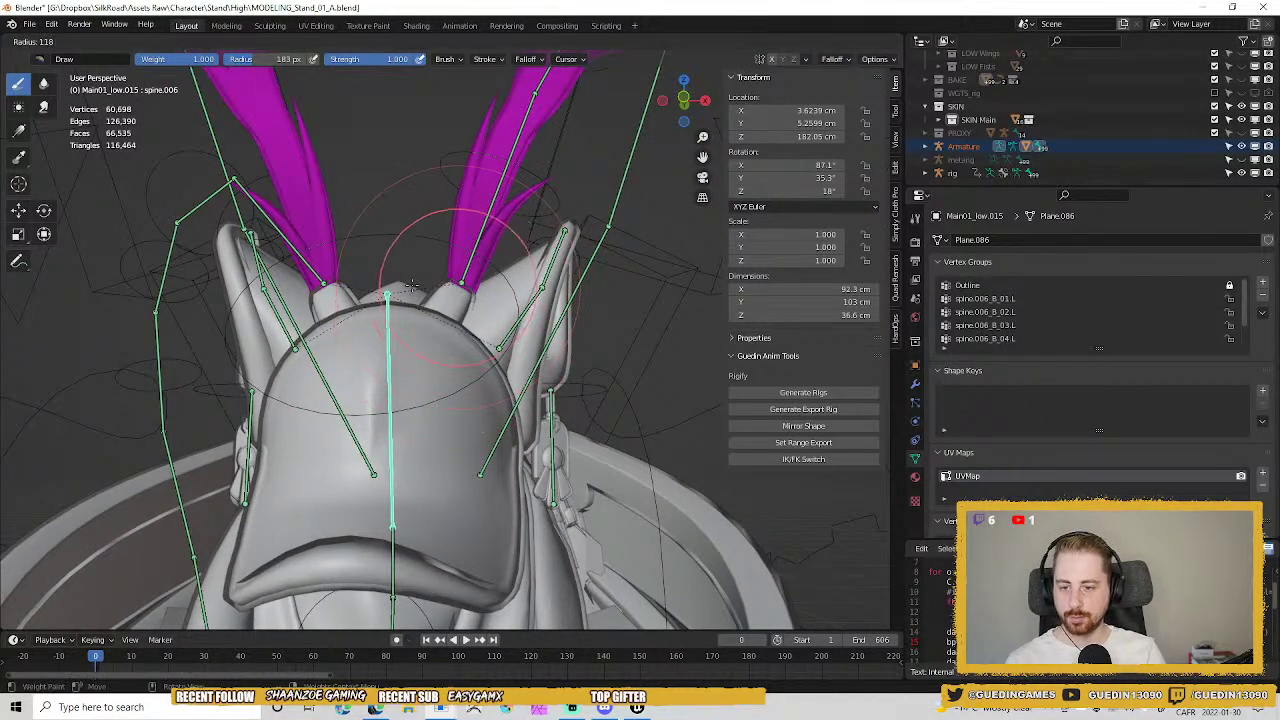
{"action": "left_click", "coordinate": [453, 276]}
{"action": "middle_click_drag", "start_coordinate": [453, 276], "coordinate": [449, 277]}
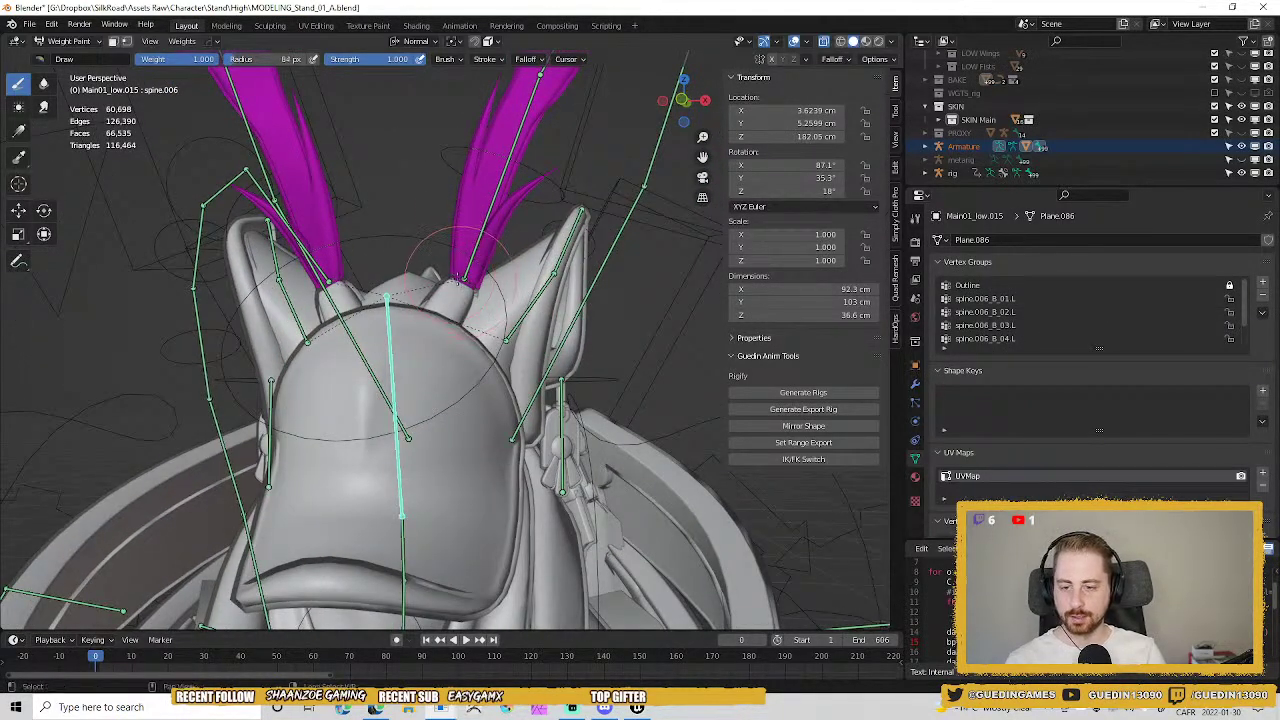
{"action": "mouse_move", "coordinate": [452, 276]}
{"action": "left_mouse_down"}
{"action": "mouse_move", "coordinate": [467, 274]}
{"action": "mouse_move", "coordinate": [453, 250]}
{"action": "left_mouse_up"}
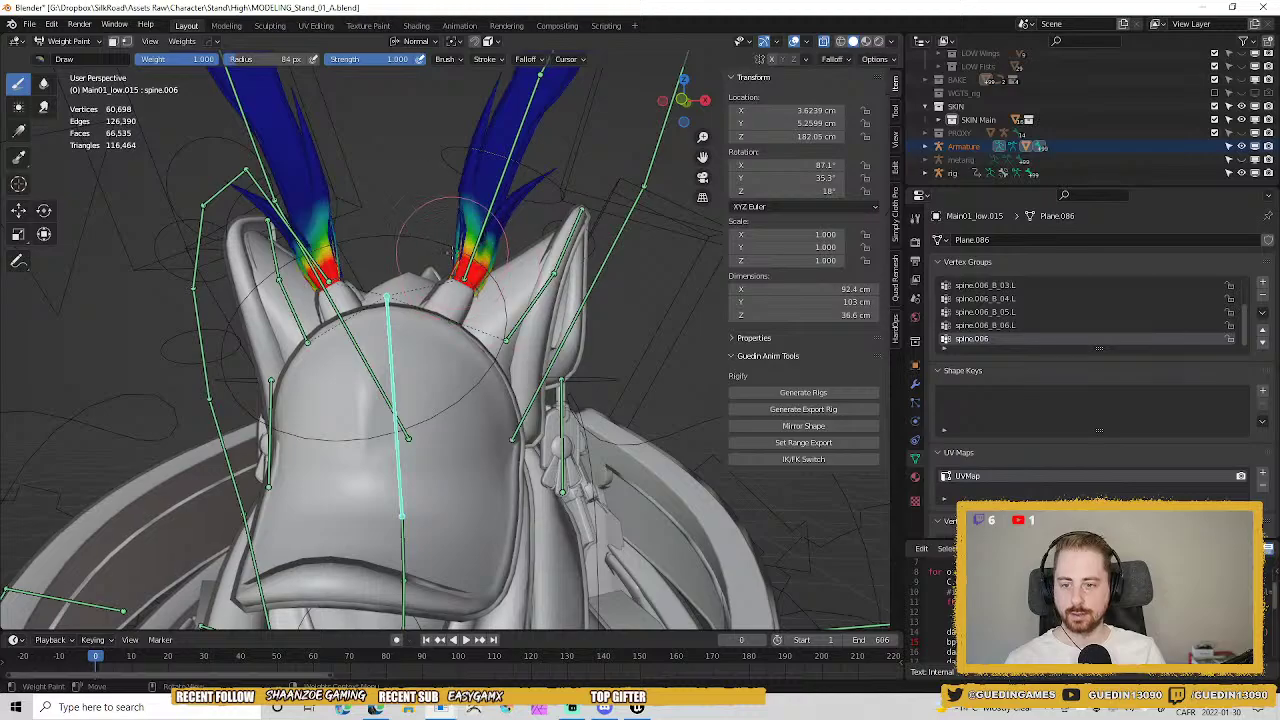
Check the brush and weight paint options, and extend the full spine.006 weight slightly higher up the antennae.
{"action": "middle_click_drag", "start_coordinate": [460, 273], "coordinate": [491, 293]}
{"action": "left_click", "coordinate": [880, 66]}
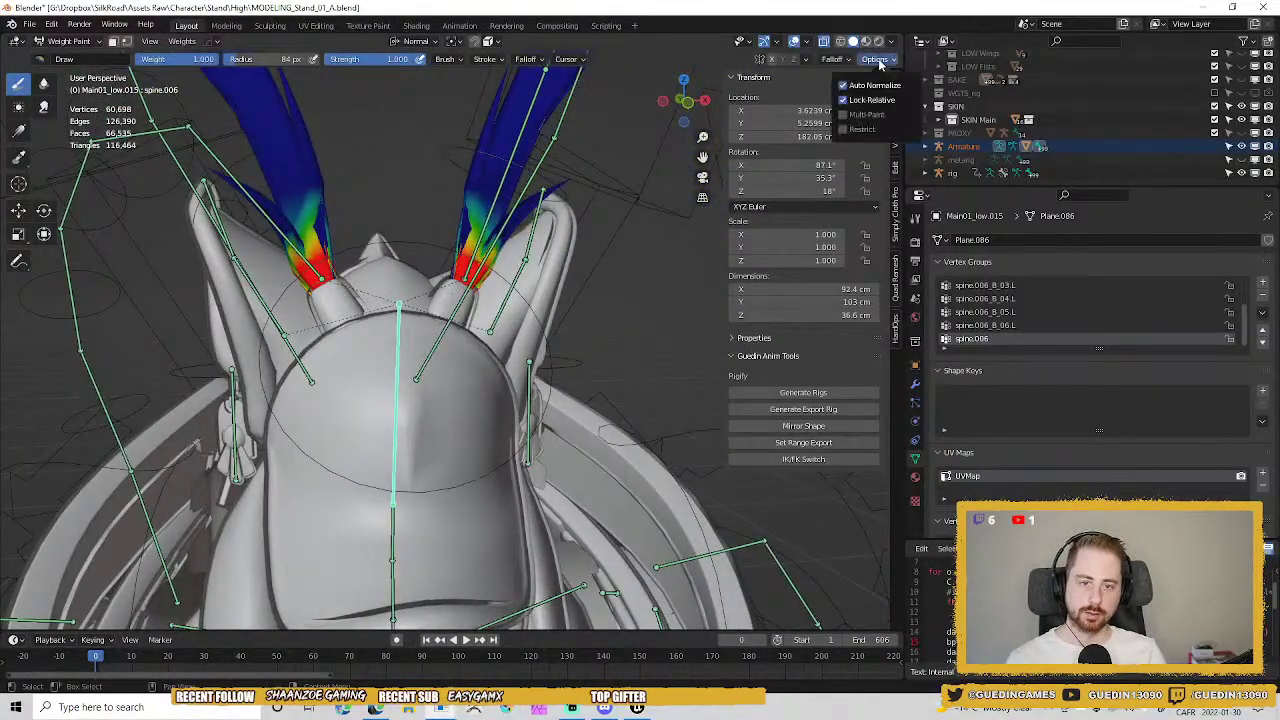
{"action": "left_click", "coordinate": [486, 60]}
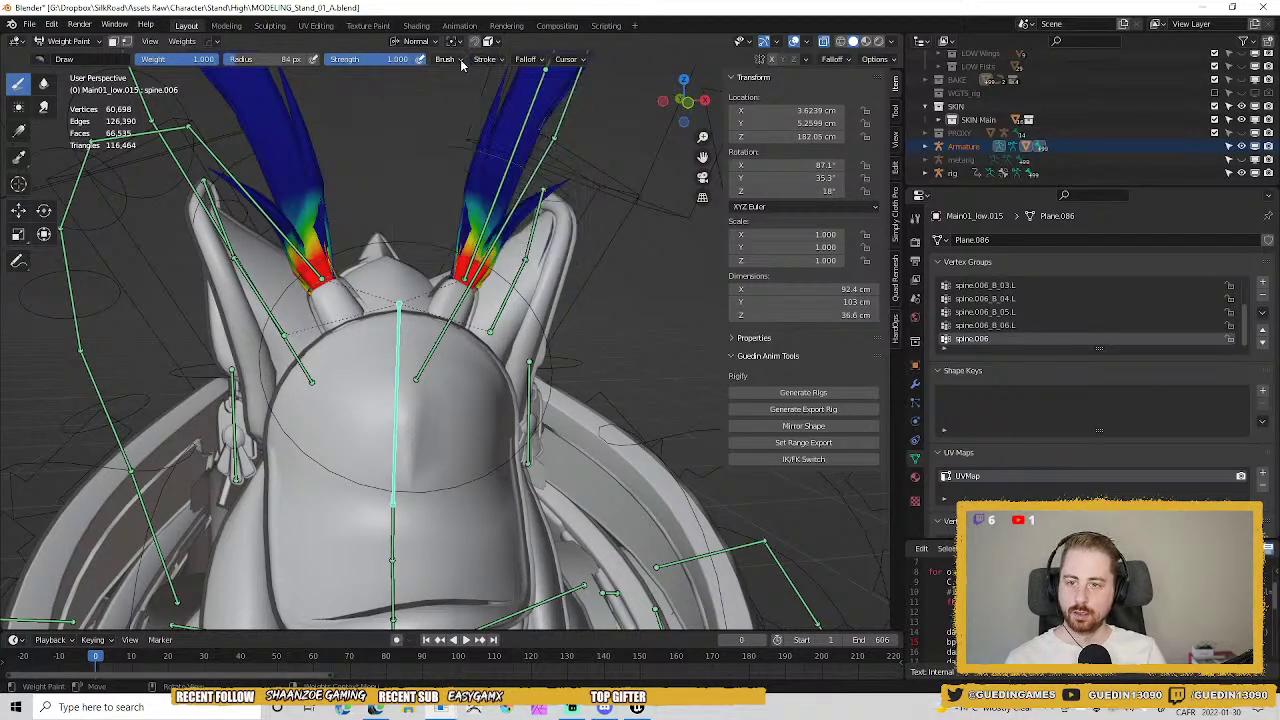
{"action": "left_click", "coordinate": [458, 59]}
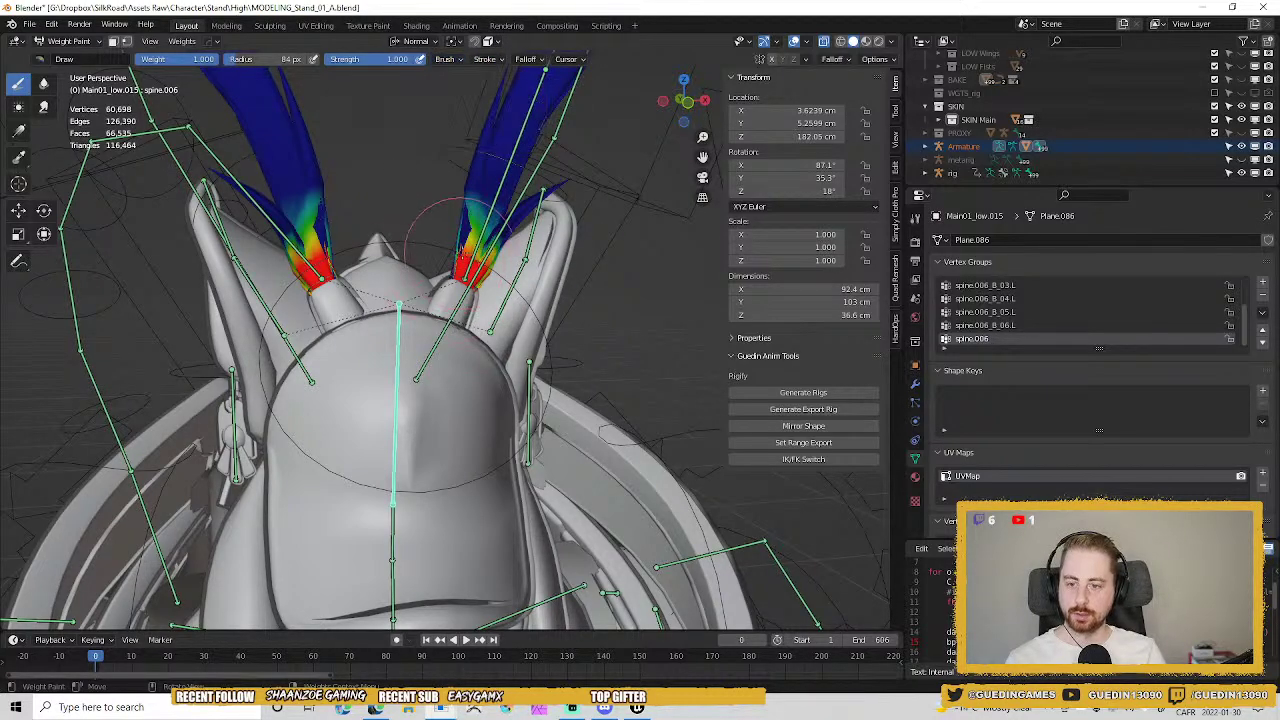
{"action": "left_click_drag", "start_coordinate": [460, 256], "coordinate": [465, 275]}
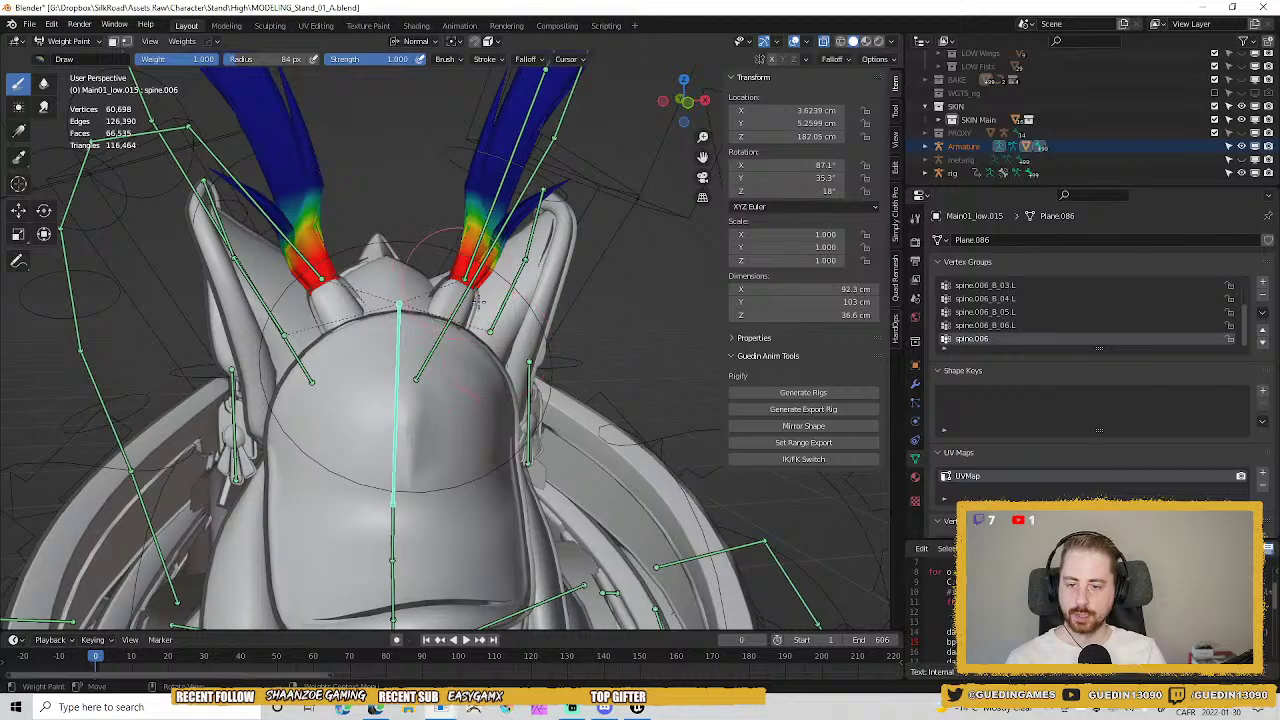
{"action": "middle_click_drag", "start_coordinate": [457, 240], "coordinate": [33, 127]}
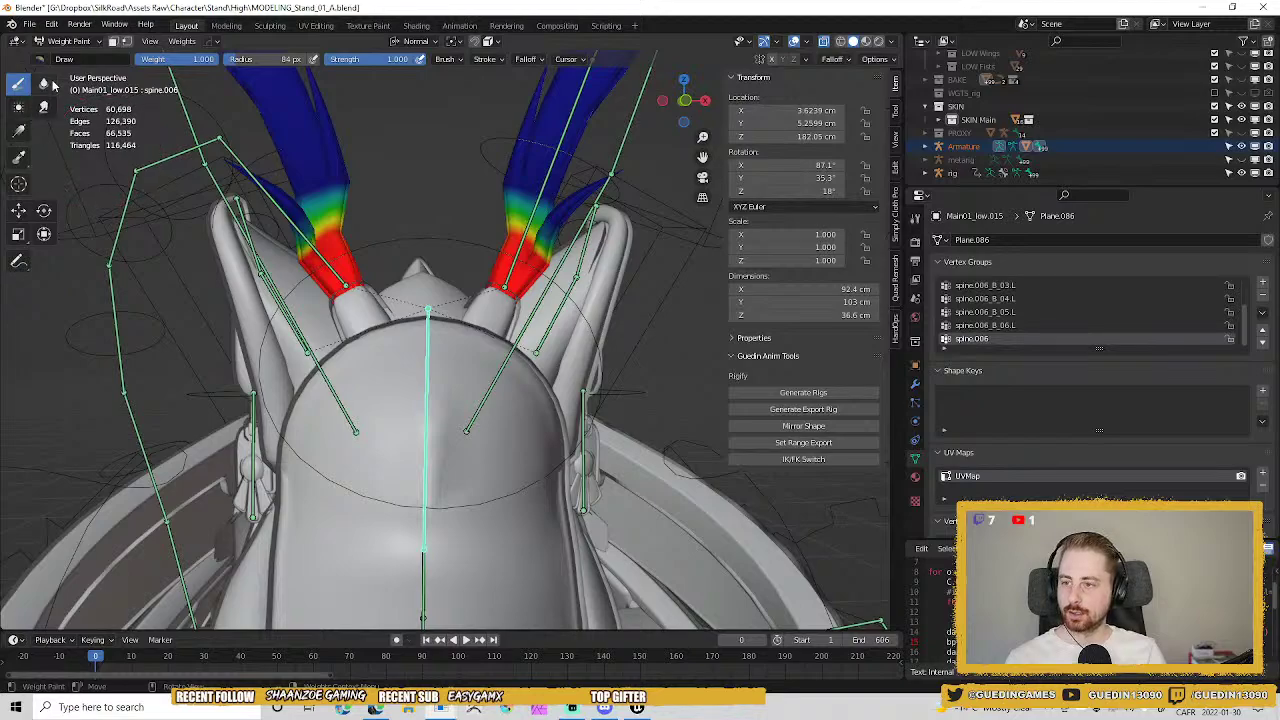
Soften the spine.006 weight transition at the antennae bases with a 59 px Blur brush.
{"action": "left_click", "coordinate": [43, 83]}
{"action": "mouse_move", "coordinate": [505, 175]}
{"action": "left_mouse_down"}
{"action": "mouse_move", "coordinate": [528, 186]}
{"action": "mouse_move", "coordinate": [575, 258]}
{"action": "left_mouse_up"}
{"action": "key", "text": "bracketleft"}
{"action": "key", "text": "bracketleft"}
{"action": "key", "text": "bracketleft"}
{"action": "key", "text": "bracketleft"}
{"action": "key", "text": "bracketleft"}
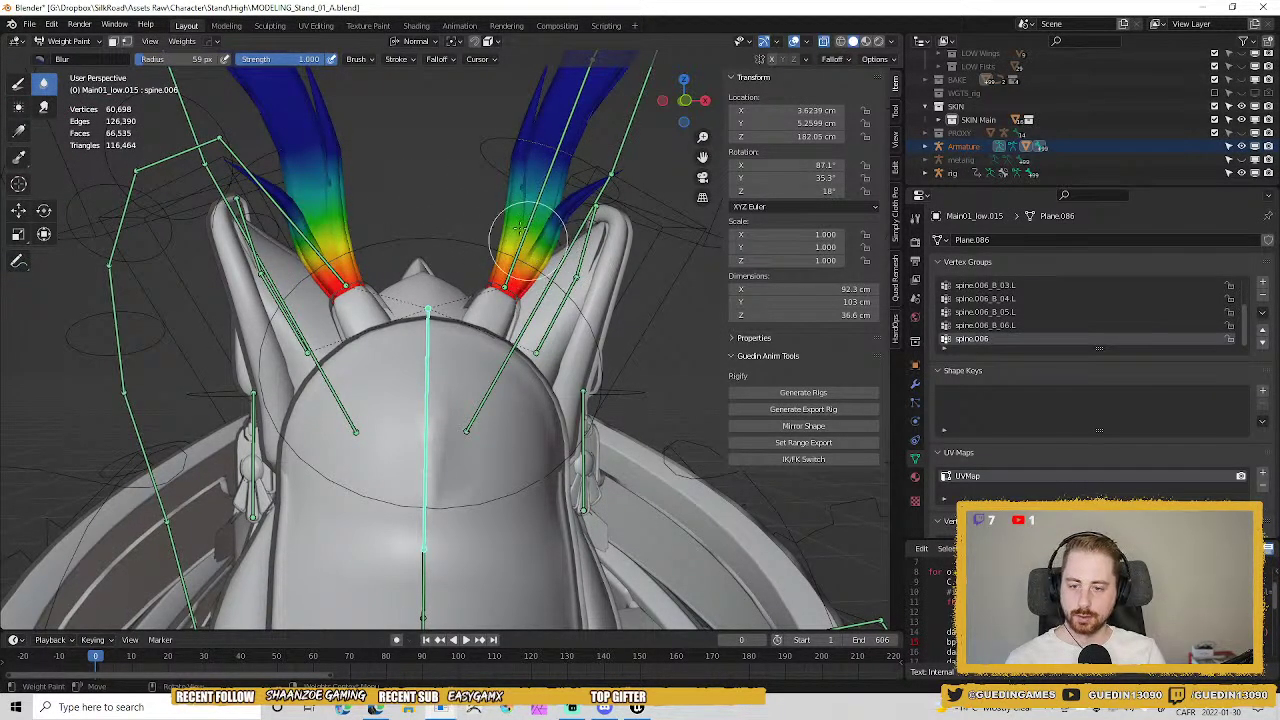
Inspect the spine.006 weights where the antennae meet their sockets and return to Object Mode.
{"action": "middle_click_drag", "start_coordinate": [521, 205], "coordinate": [504, 328]}
{"action": "scroll", "coordinate": [504, 328], "scroll_direction": "up", "scroll_amount": 5}
{"action": "mouse_move", "coordinate": [603, 323]}
{"action": "middle_mouse_down"}
{"action": "mouse_move", "coordinate": [480, 240]}
{"action": "mouse_move", "coordinate": [506, 297]}
{"action": "middle_mouse_up"}
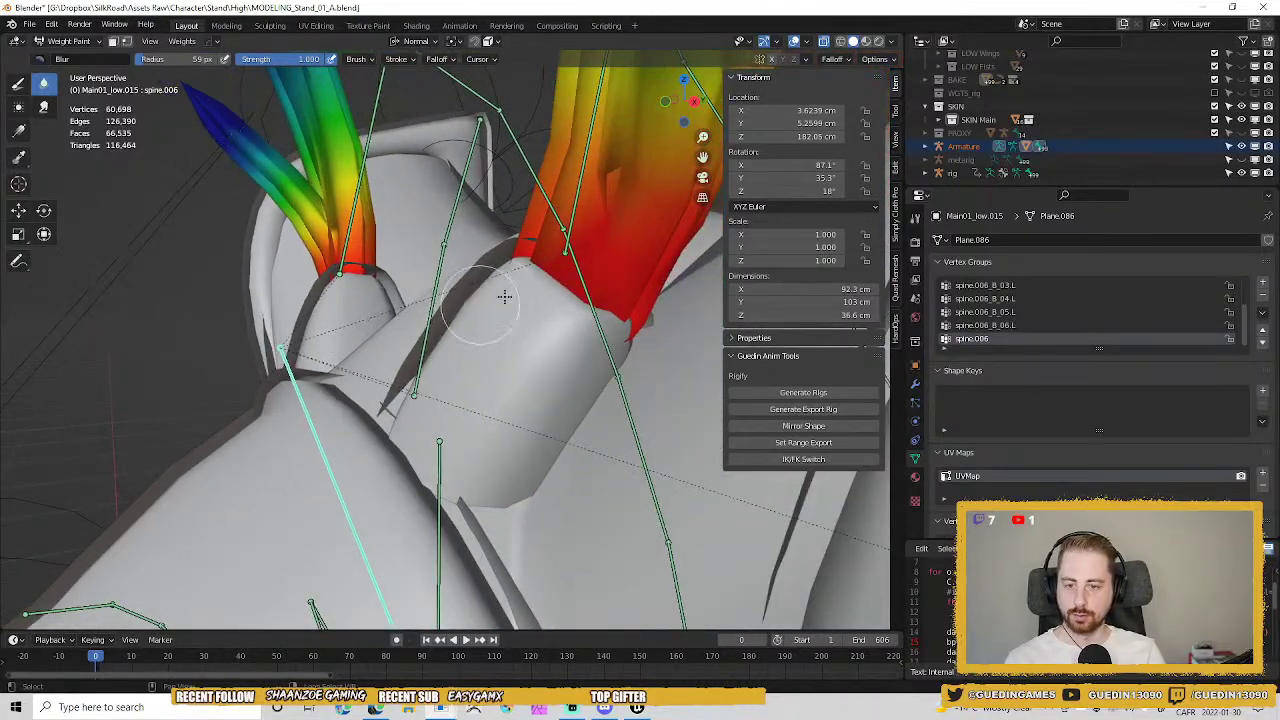
{"action": "middle_click_drag", "start_coordinate": [622, 341], "coordinate": [525, 320]}
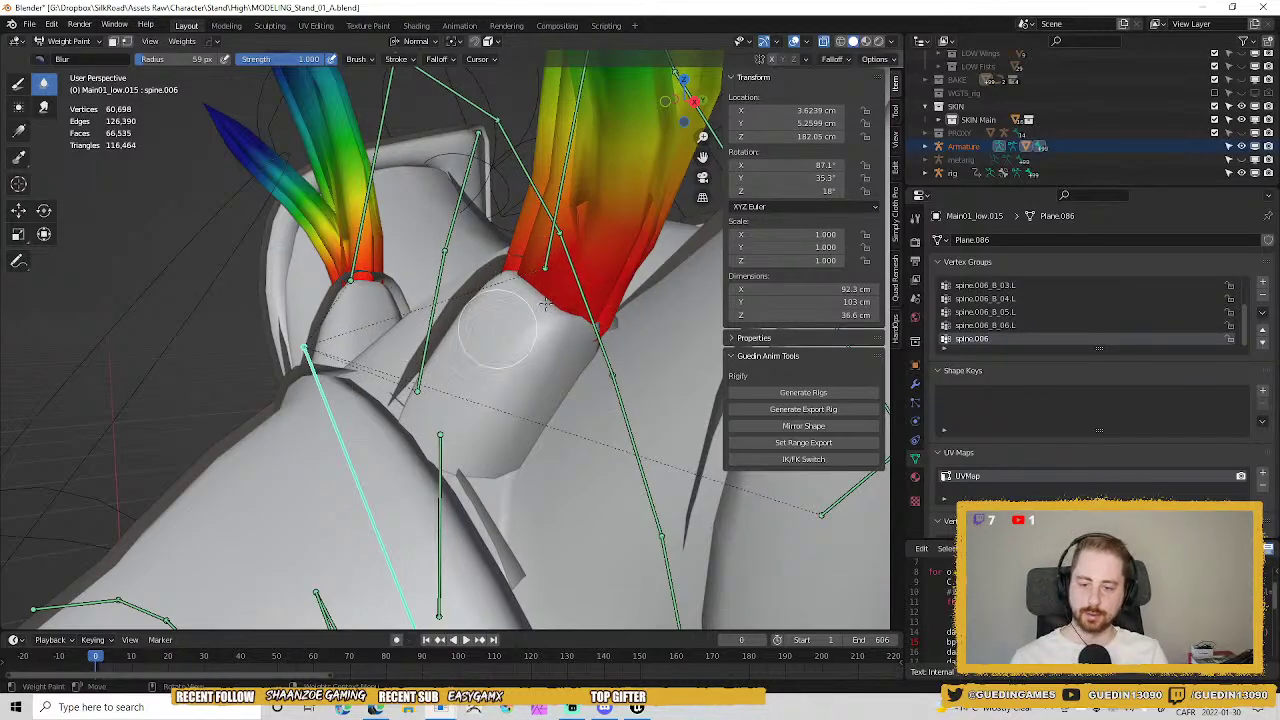
{"action": "middle_click_drag", "start_coordinate": [480, 290], "coordinate": [484, 246]}
{"action": "mouse_move", "coordinate": [568, 390]}
{"action": "middle_mouse_down"}
{"action": "mouse_move", "coordinate": [484, 378]}
{"action": "mouse_move", "coordinate": [527, 414]}
{"action": "middle_mouse_up"}
{"action": "key", "text": "ctrl+Tab"}
{"action": "left_click", "coordinate": [425, 420]}
Enter Edit Mode on the antennae, select all vertices, and enable the Armature modifier's Edit Mode and on-cage display.
{"action": "scroll", "coordinate": [500, 325], "scroll_direction": "down", "scroll_amount": 3}
{"action": "middle_click_drag", "start_coordinate": [503, 320], "coordinate": [519, 283]}
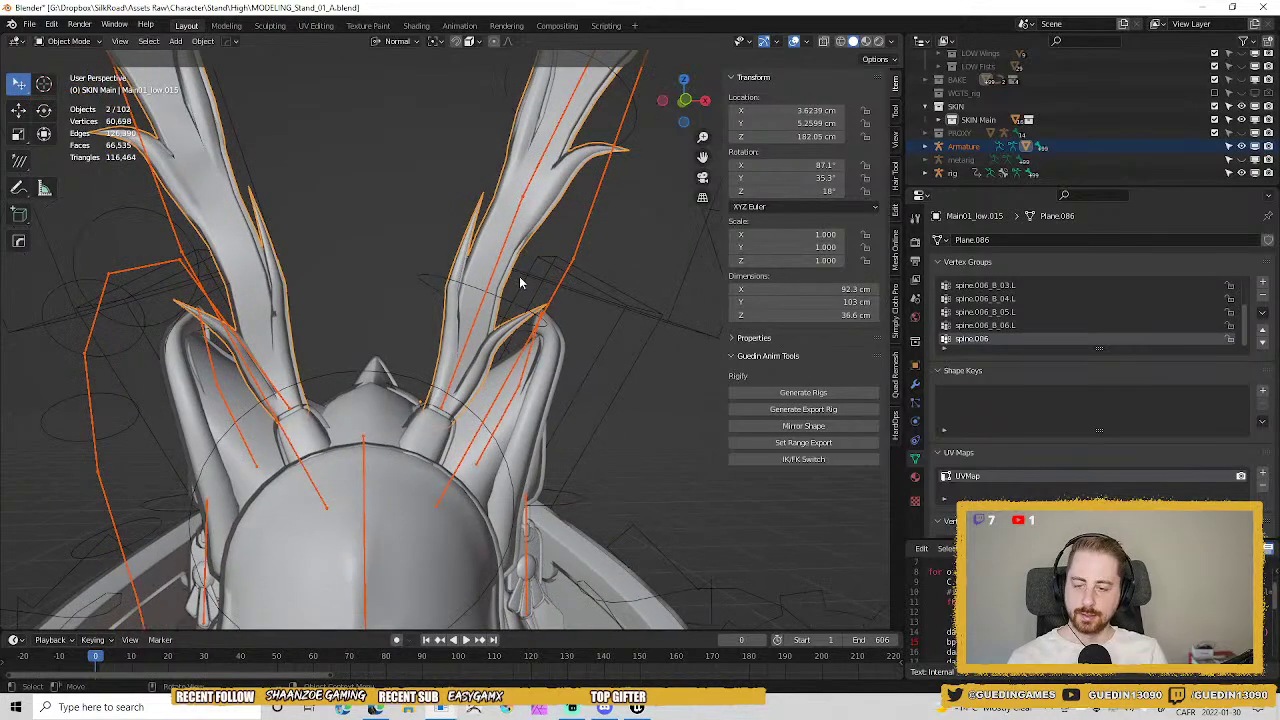
{"action": "key", "text": "Tab"}
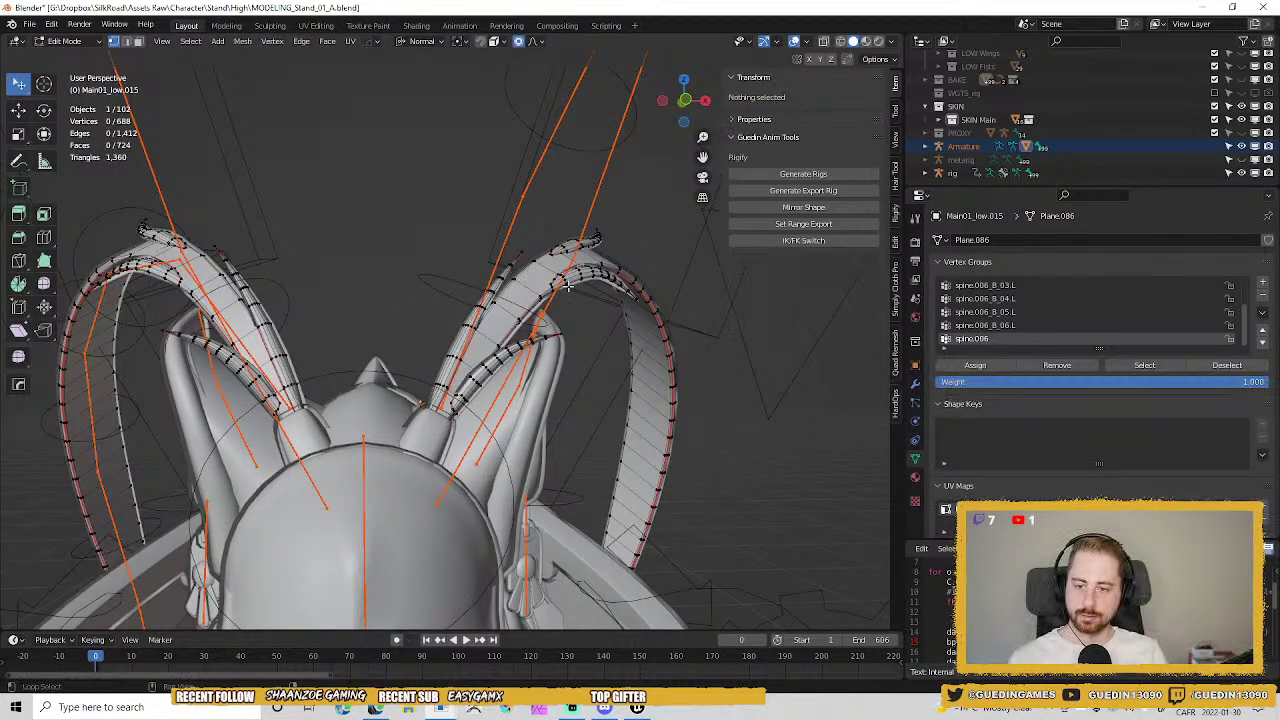
{"action": "key", "text": "a"}
{"action": "middle_click_drag", "start_coordinate": [683, 363], "coordinate": [470, 384], "text": "shift"}
{"action": "left_click", "coordinate": [914, 384]}
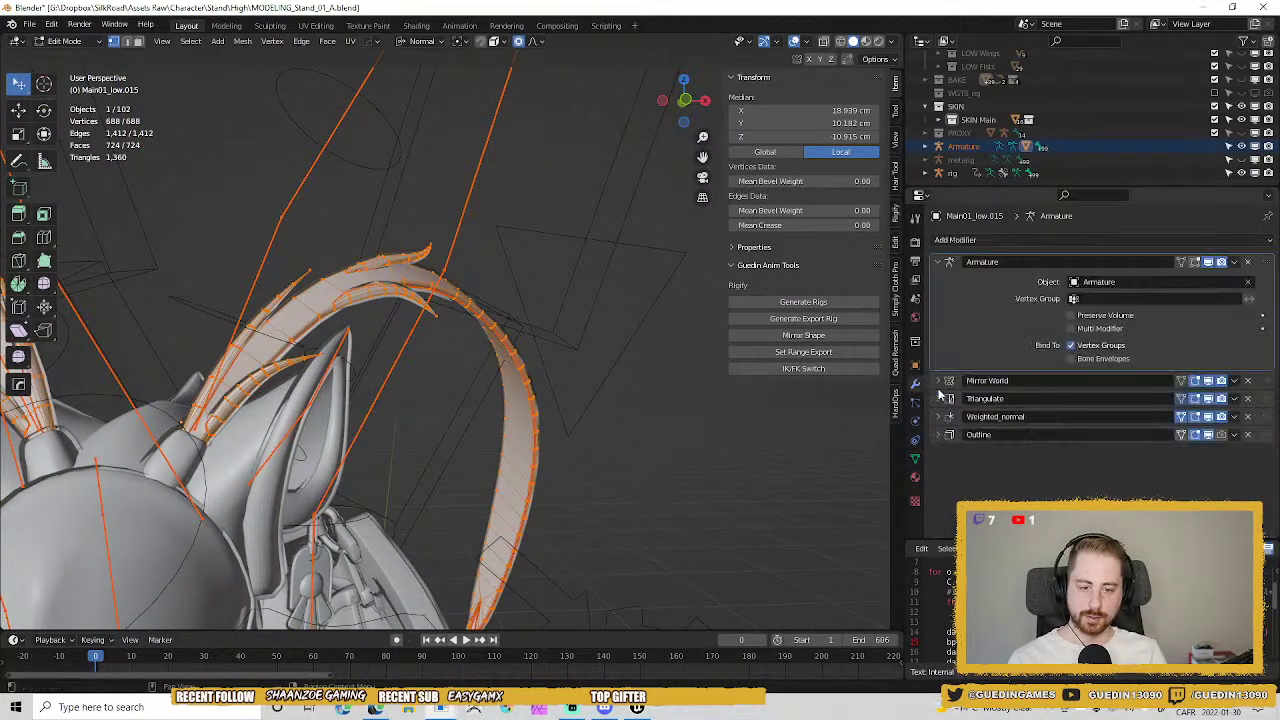
{"action": "left_click", "coordinate": [1182, 261]}
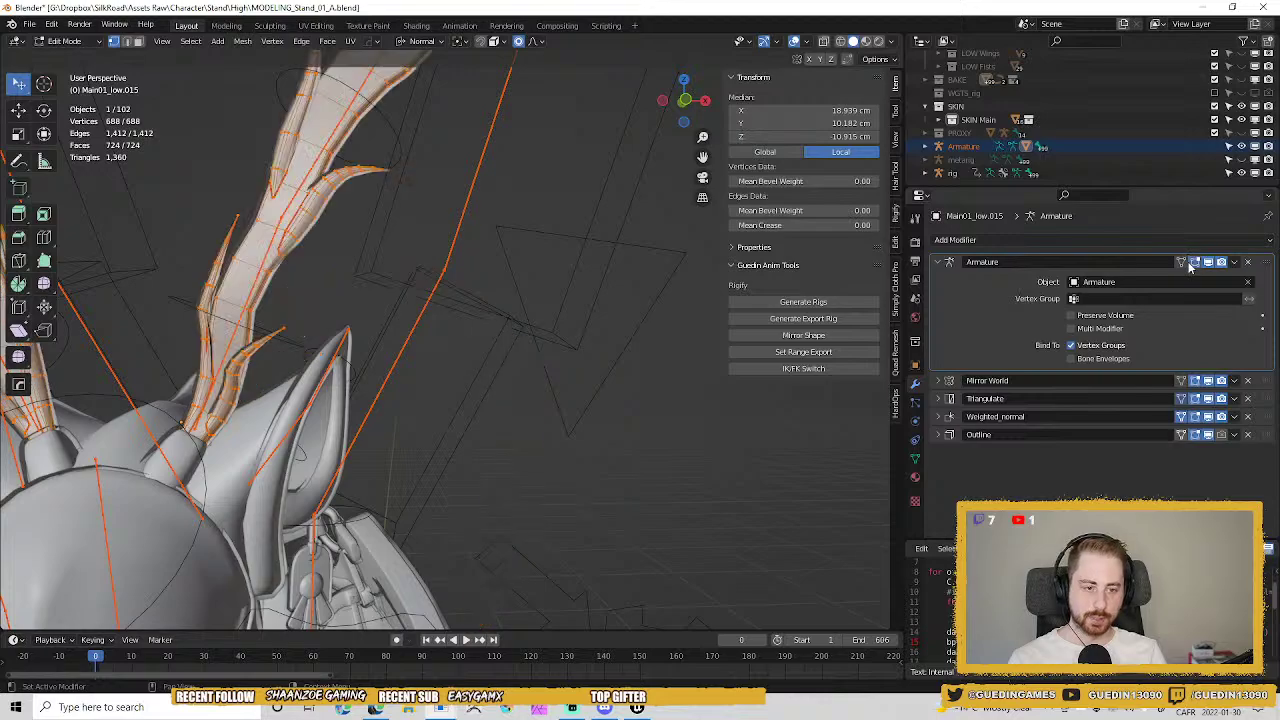
{"action": "middle_click_drag", "start_coordinate": [440, 260], "coordinate": [582, 354], "text": "shift"}
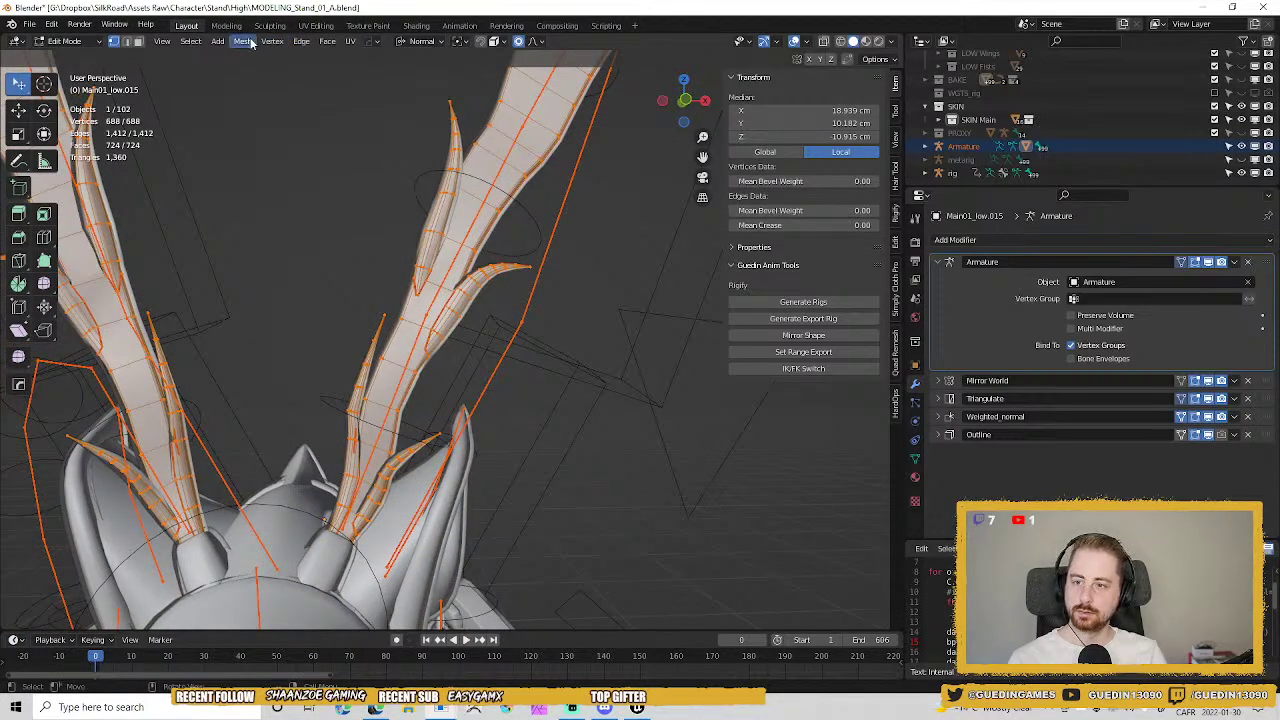
Try smoothing the antennae's vertex weights for all groups with factor 1.000 and 20 iterations, and undo it.
{"action": "left_click", "coordinate": [243, 42]}
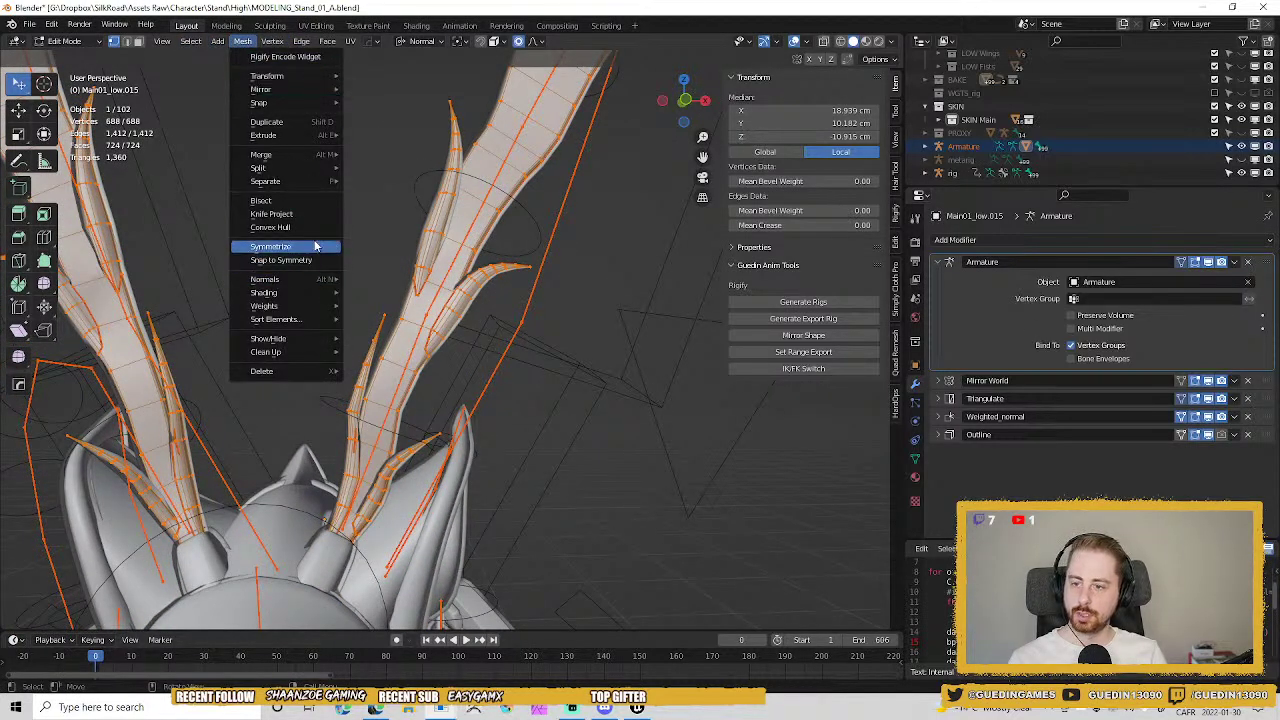
{"action": "mouse_move", "coordinate": [338, 309]}
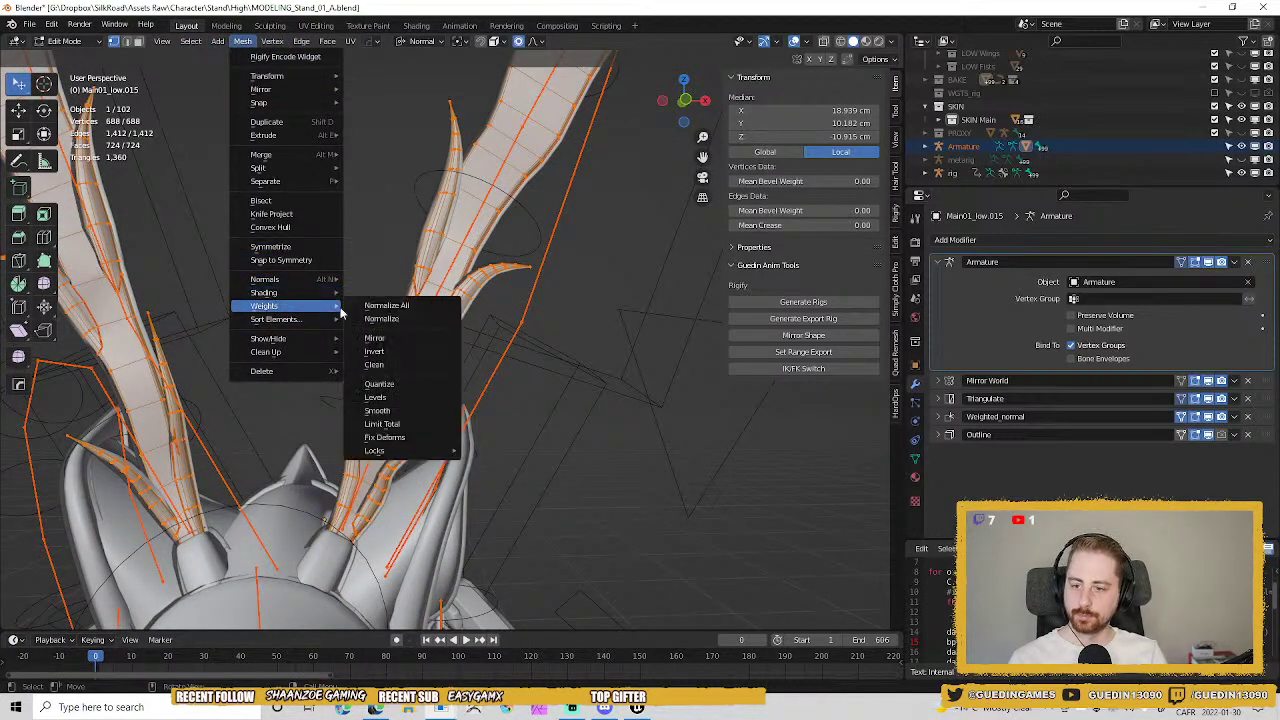
{"action": "left_click", "coordinate": [393, 412]}
{"action": "middle_click_drag", "start_coordinate": [449, 328], "coordinate": [503, 334]}
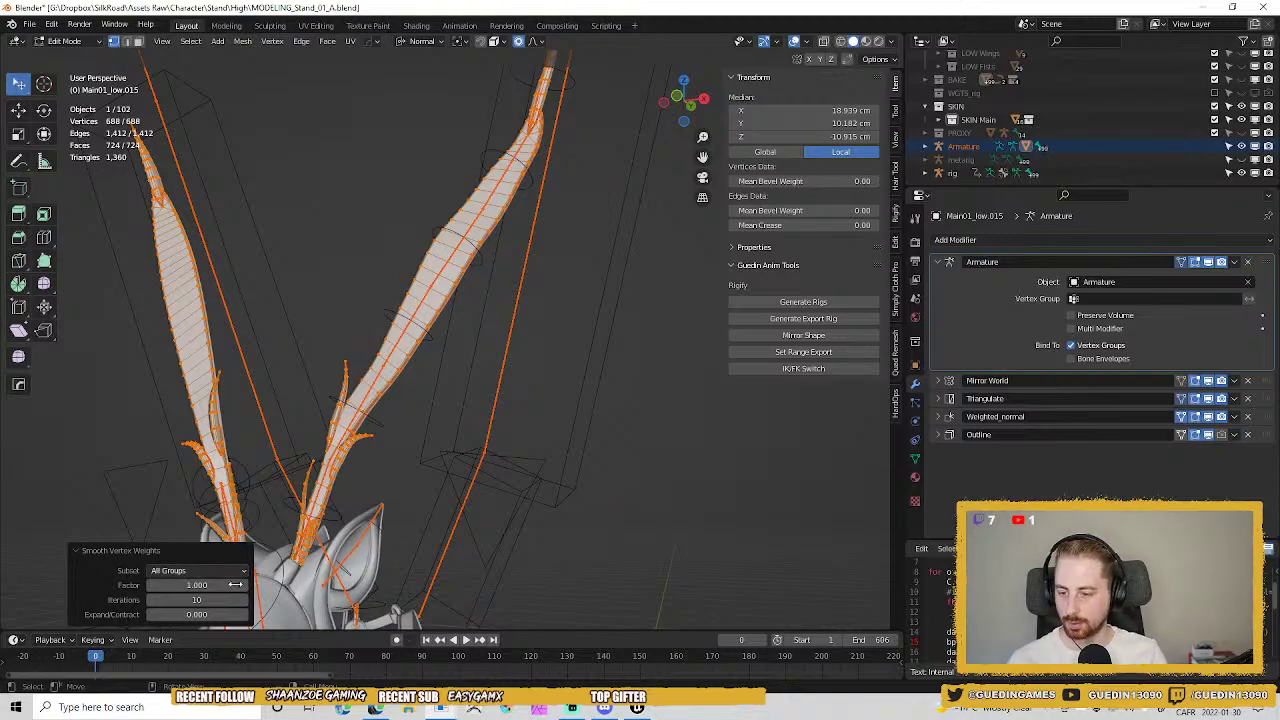
{"action": "left_click", "coordinate": [204, 599]}
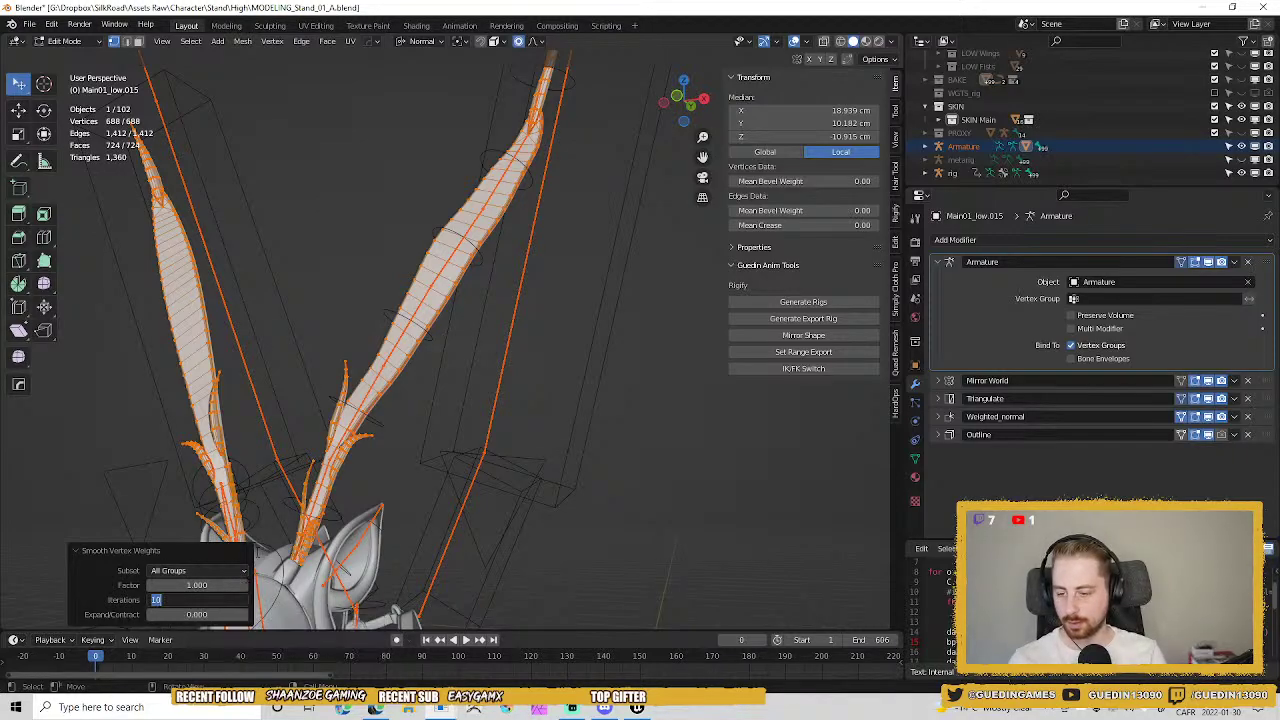
{"action": "type", "text": "20"}
{"action": "key", "text": "Return"}
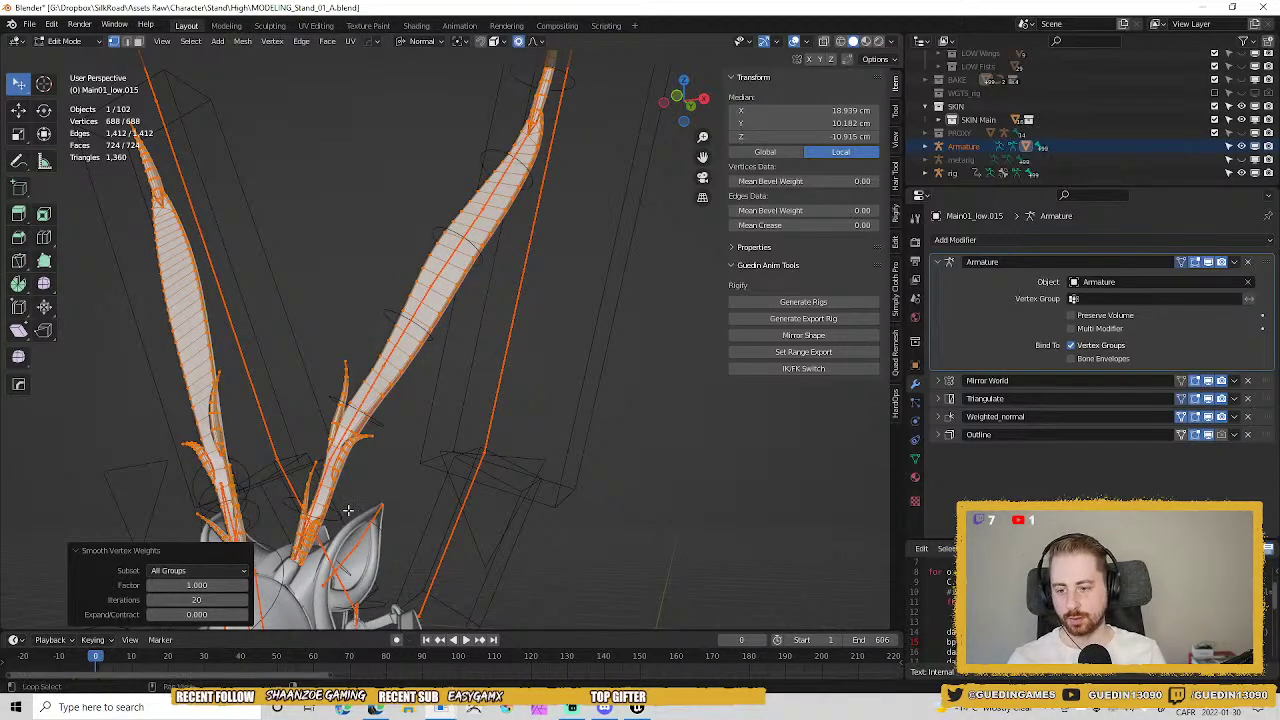
{"action": "middle_click_drag", "start_coordinate": [347, 510], "coordinate": [284, 447]}
{"action": "key", "text": "ctrl+z"}
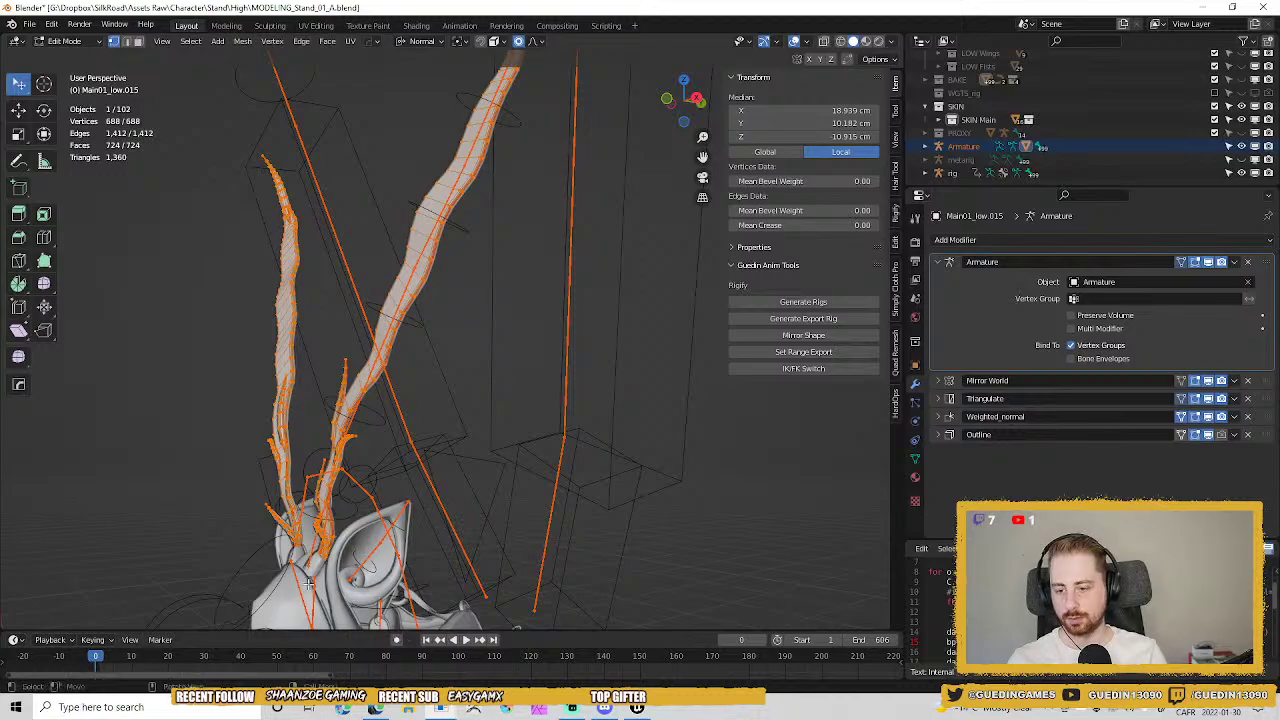
Smooth the vertex weights of the whole antennae mesh and return to Object Mode.
{"action": "left_click", "coordinate": [246, 41]}
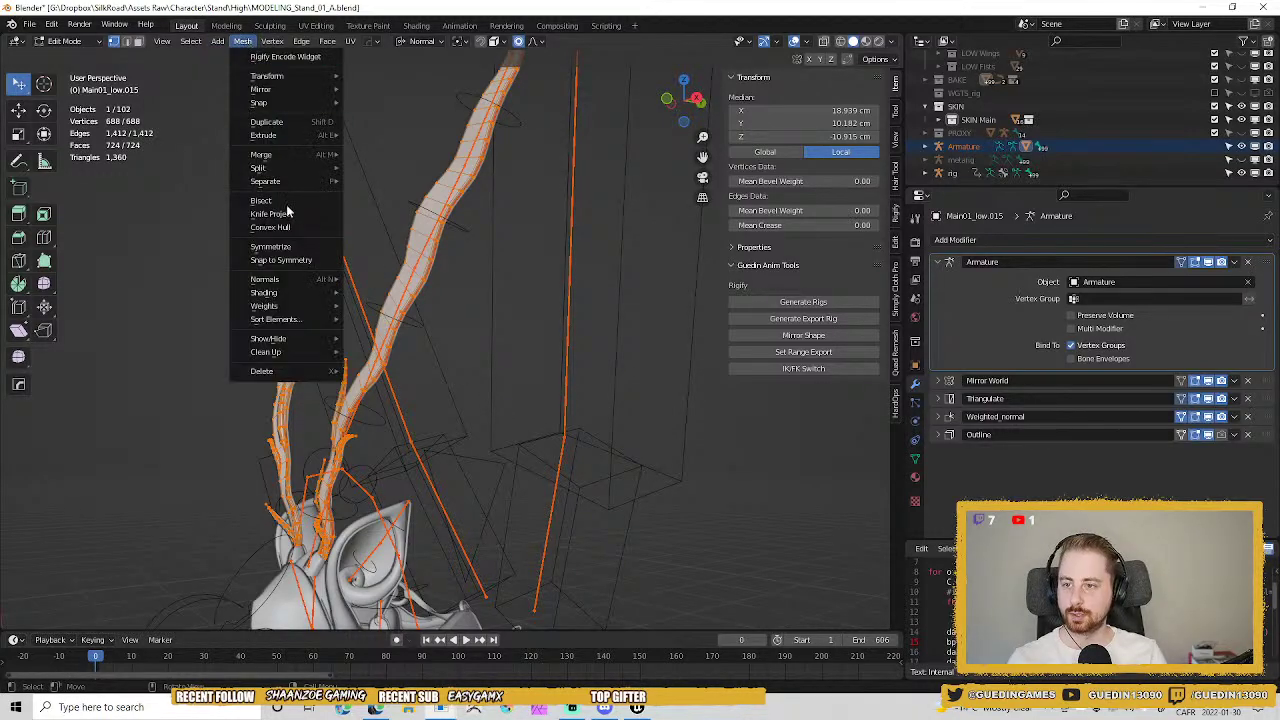
{"action": "mouse_move", "coordinate": [270, 282]}
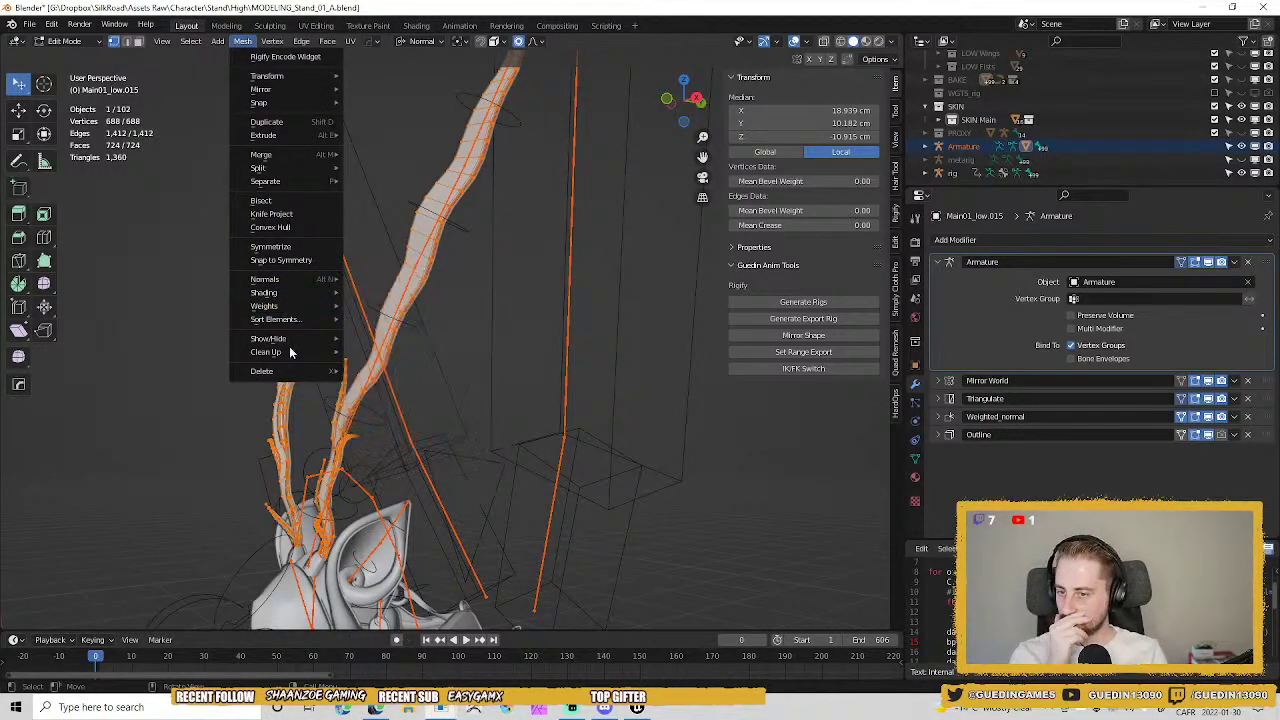
{"action": "mouse_move", "coordinate": [296, 310]}
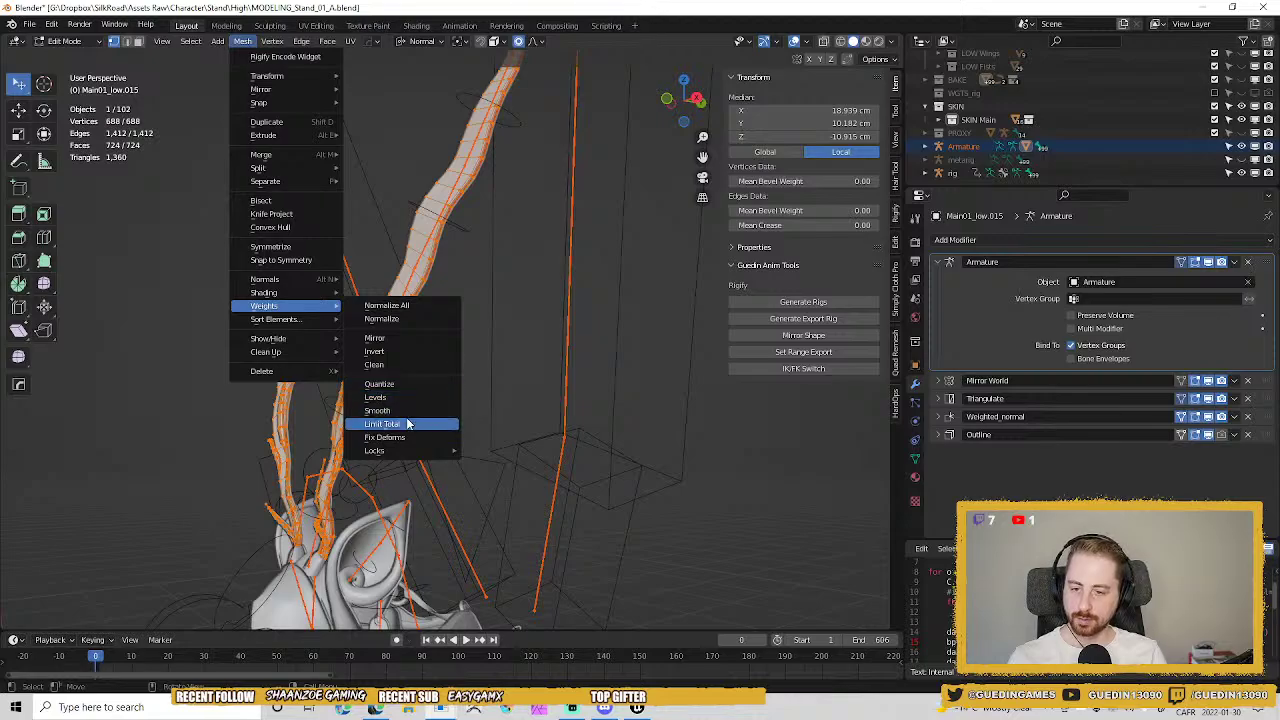
{"action": "left_click", "coordinate": [400, 410]}
{"action": "middle_click_drag", "start_coordinate": [365, 490], "coordinate": [410, 443]}
{"action": "key", "text": "Tab"}
{"action": "key", "text": "Tab"}
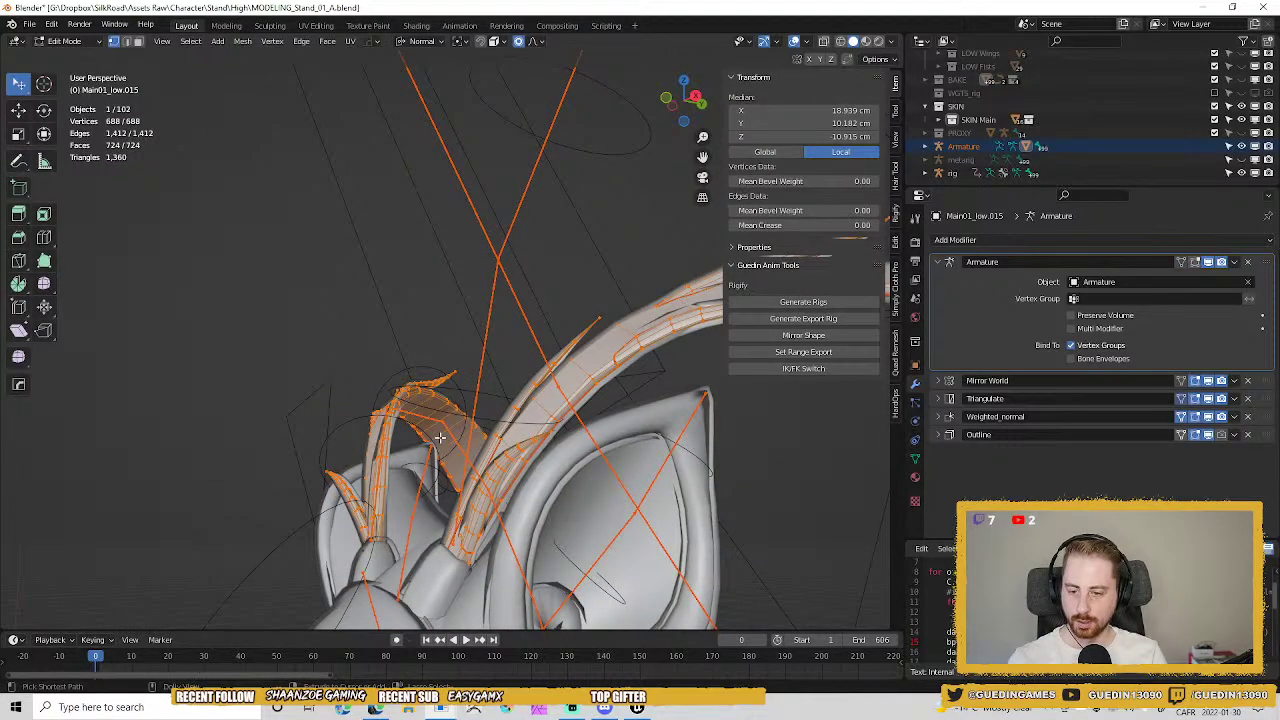
{"action": "key", "text": "Tab"}
Return to Weight Paint and blur the spine.006 weights across both antennae bases with an 85 px brush.
{"action": "middle_click_drag", "start_coordinate": [481, 325], "coordinate": [474, 447]}
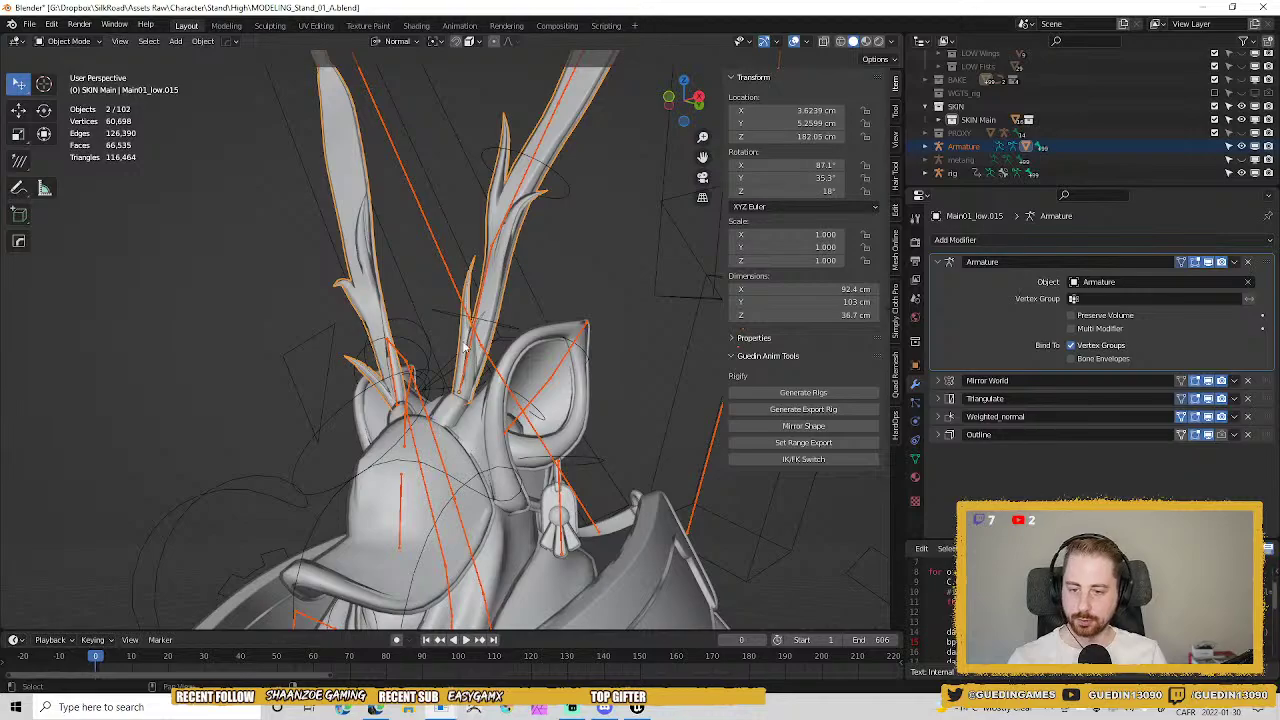
{"action": "scroll", "coordinate": [463, 347], "scroll_direction": "up", "scroll_amount": 3}
{"action": "key", "text": "ctrl+Tab"}
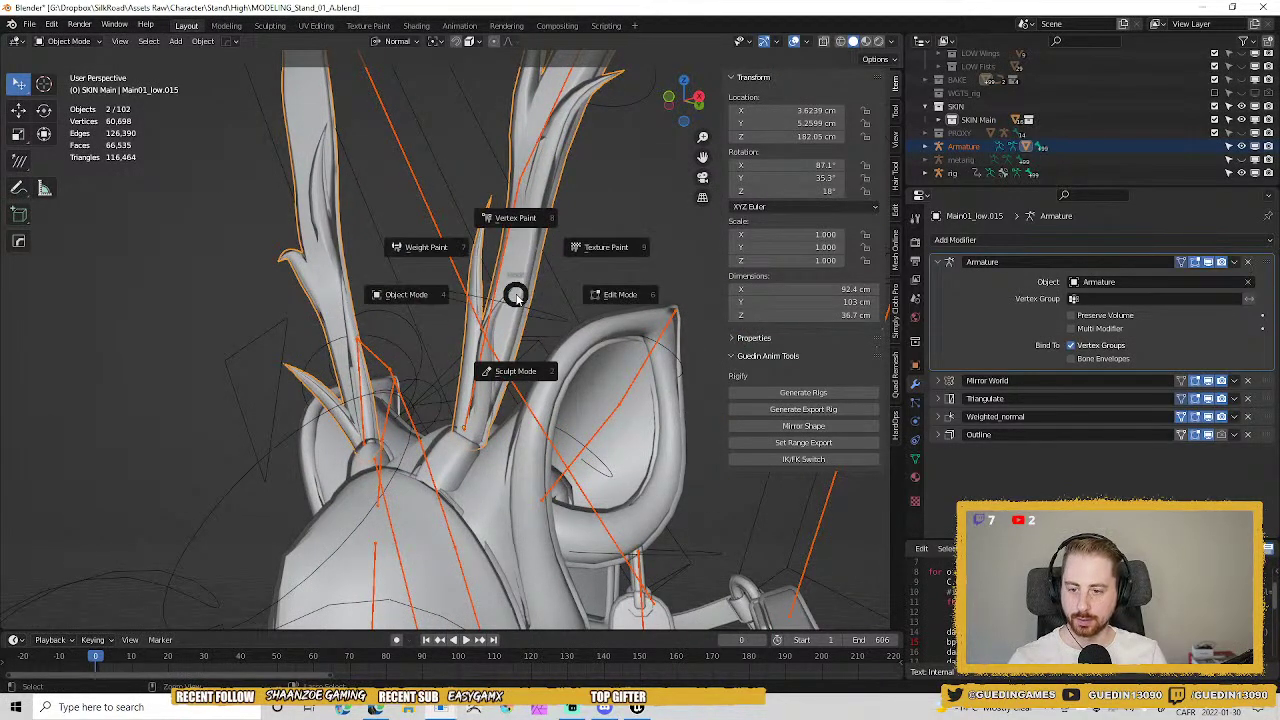
{"action": "left_click", "coordinate": [454, 265]}
{"action": "middle_click_drag", "start_coordinate": [482, 402], "coordinate": [475, 418]}
{"action": "key", "text": "f"}
{"action": "left_click", "coordinate": [496, 418]}
{"action": "mouse_move", "coordinate": [485, 462]}
{"action": "left_mouse_down"}
{"action": "mouse_move", "coordinate": [476, 452]}
{"action": "mouse_move", "coordinate": [364, 478]}
{"action": "left_mouse_up"}
{"action": "middle_click_drag", "start_coordinate": [380, 484], "coordinate": [429, 430]}
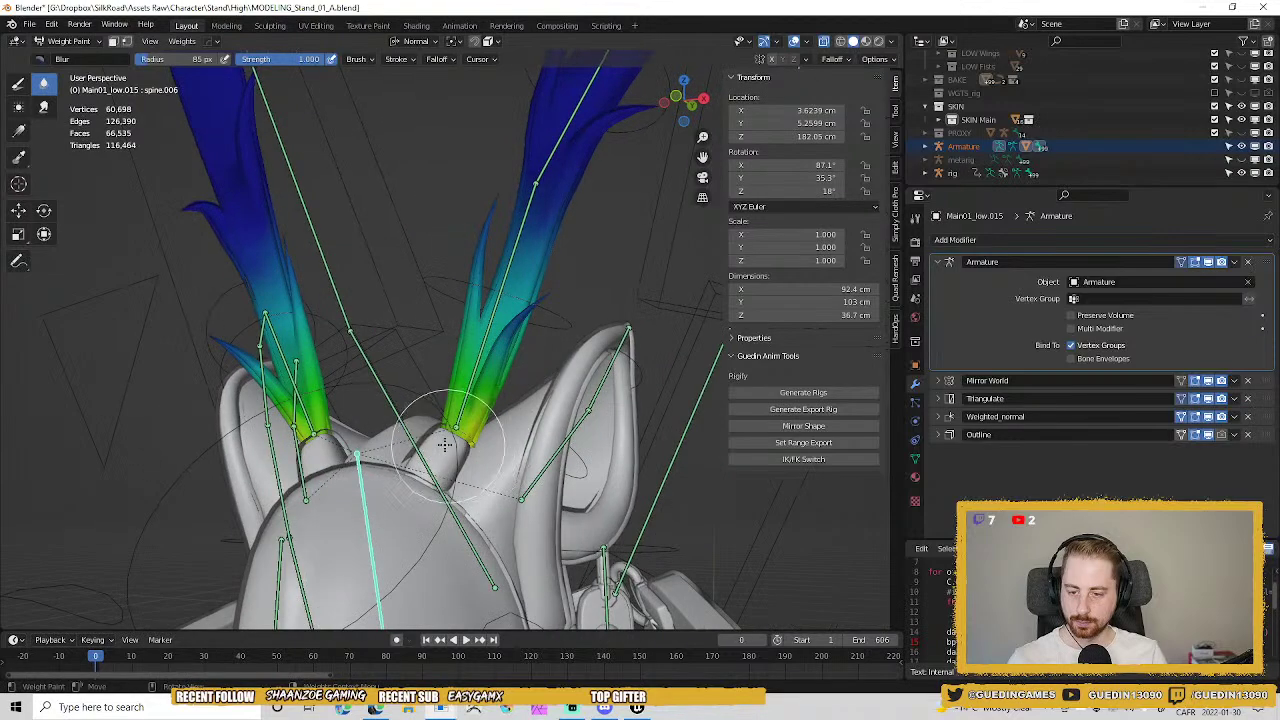
Repaint the lowest part of both antennae at weight 1.000 for spine.006 with the Draw brush.
{"action": "left_click", "coordinate": [18, 84]}
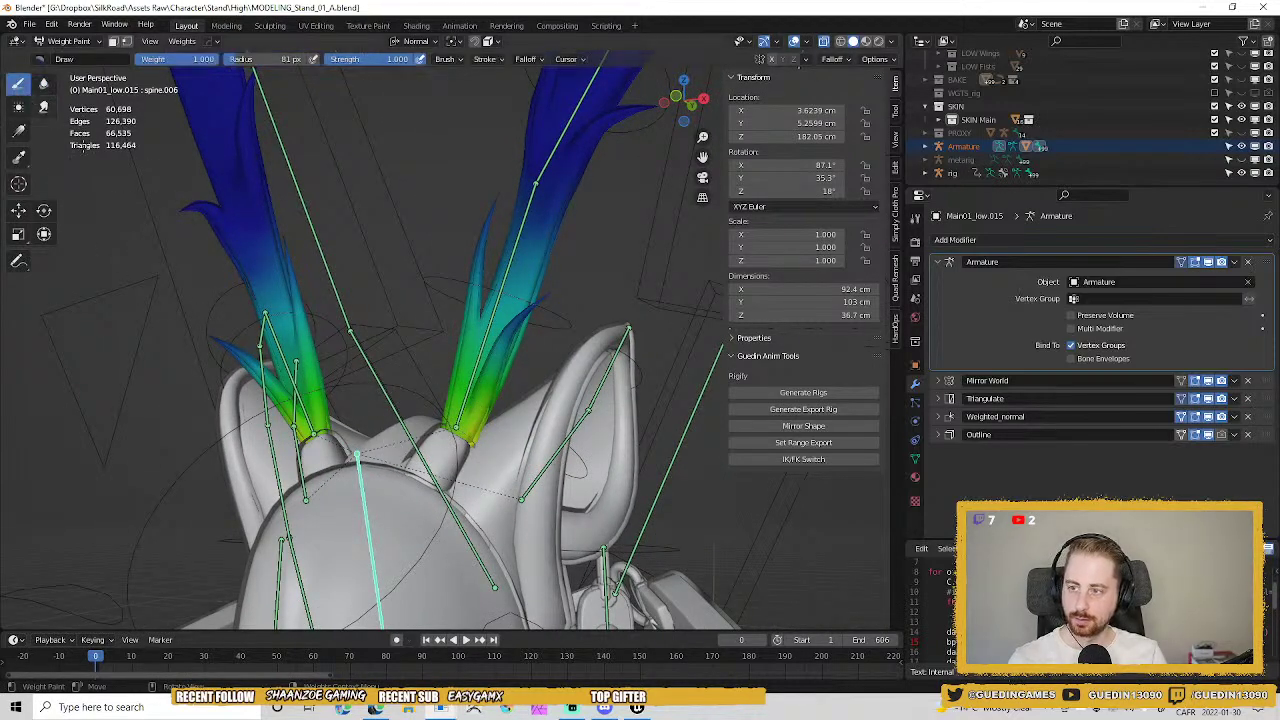
{"action": "mouse_move", "coordinate": [315, 430]}
{"action": "left_mouse_down"}
{"action": "mouse_move", "coordinate": [453, 432]}
{"action": "mouse_move", "coordinate": [473, 463]}
{"action": "mouse_move", "coordinate": [462, 425]}
{"action": "mouse_move", "coordinate": [486, 440]}
{"action": "left_mouse_up"}
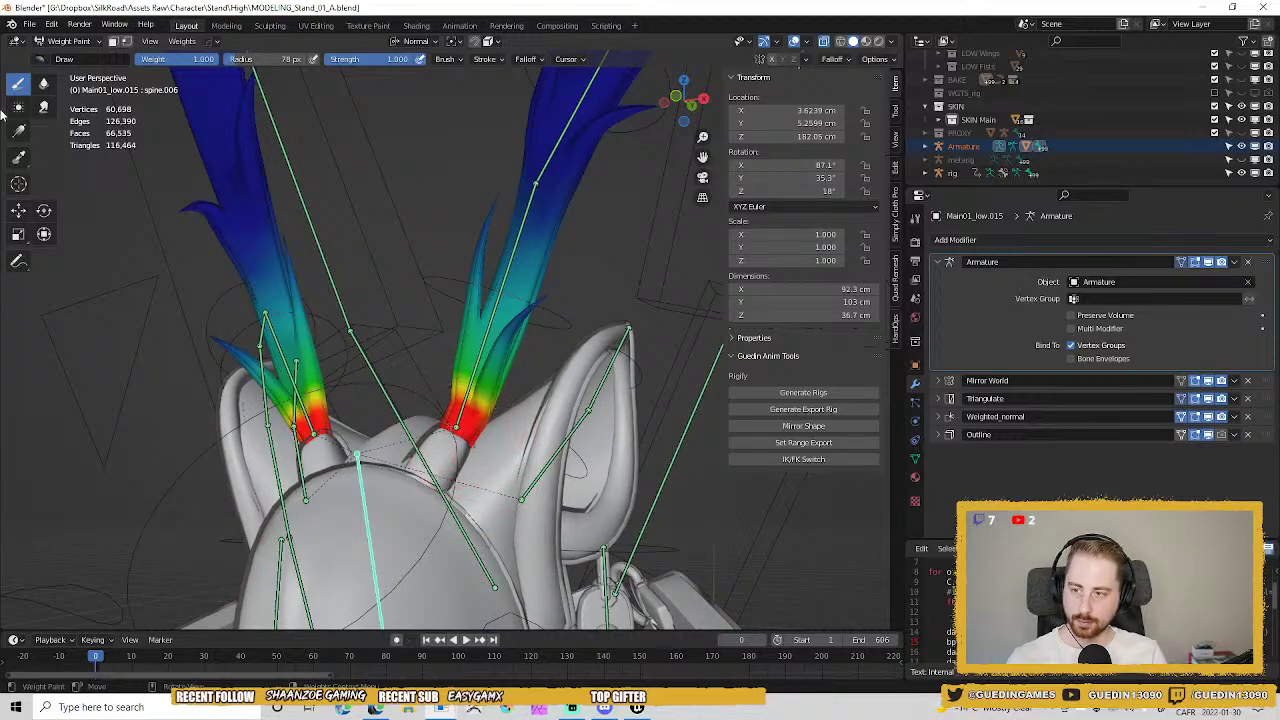
Blur the spine.006 weights at both antennae bases with a 60 px brush at strength 1.000, and return to Object Mode with nothing selected.
{"action": "left_click", "coordinate": [43, 84]}
{"action": "mouse_move", "coordinate": [471, 366]}
{"action": "left_mouse_down"}
{"action": "mouse_move", "coordinate": [457, 386]}
{"action": "mouse_move", "coordinate": [490, 402]}
{"action": "mouse_move", "coordinate": [457, 372]}
{"action": "mouse_move", "coordinate": [487, 397]}
{"action": "left_mouse_up"}
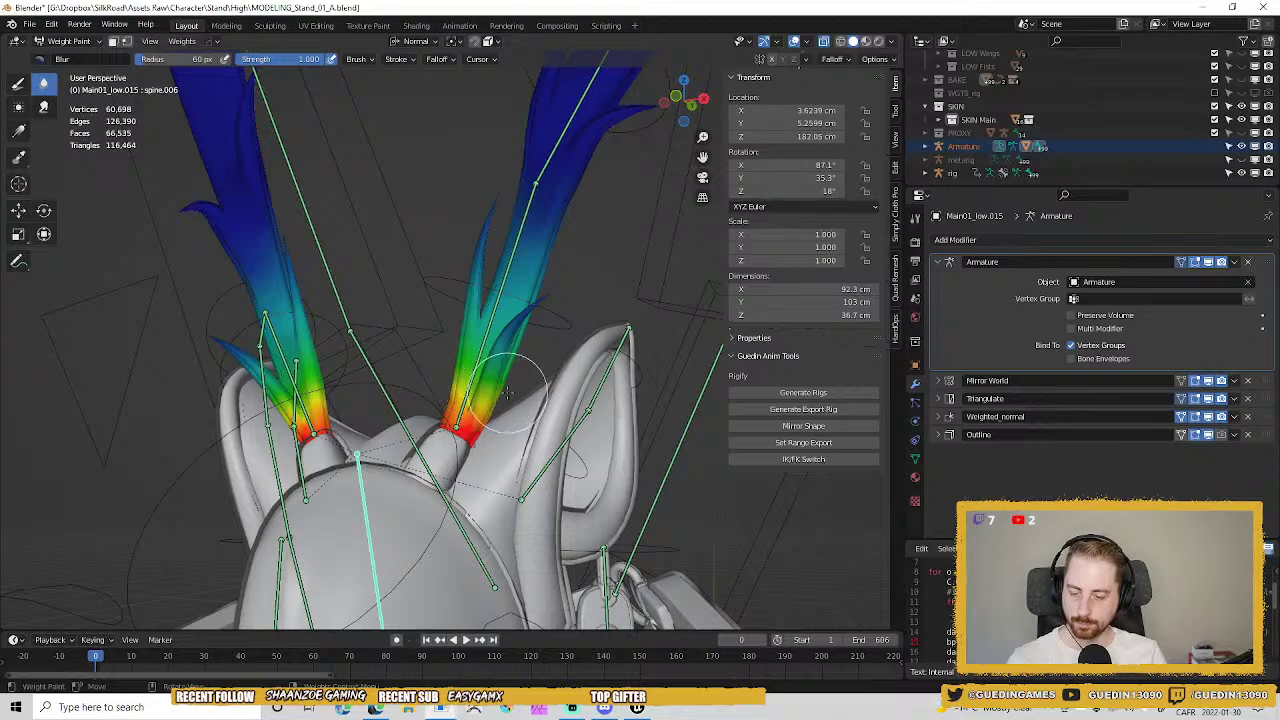
{"action": "scroll", "coordinate": [572, 416], "scroll_direction": "down", "scroll_amount": 2}
{"action": "middle_click_drag", "start_coordinate": [572, 416], "coordinate": [614, 457]}
{"action": "key", "text": "ctrl+Tab"}
{"action": "key", "text": "alt+a"}
{"action": "scroll", "coordinate": [490, 300], "scroll_direction": "down", "scroll_amount": 3}
{"action": "middle_click_drag", "start_coordinate": [490, 300], "coordinate": [423, 291]}
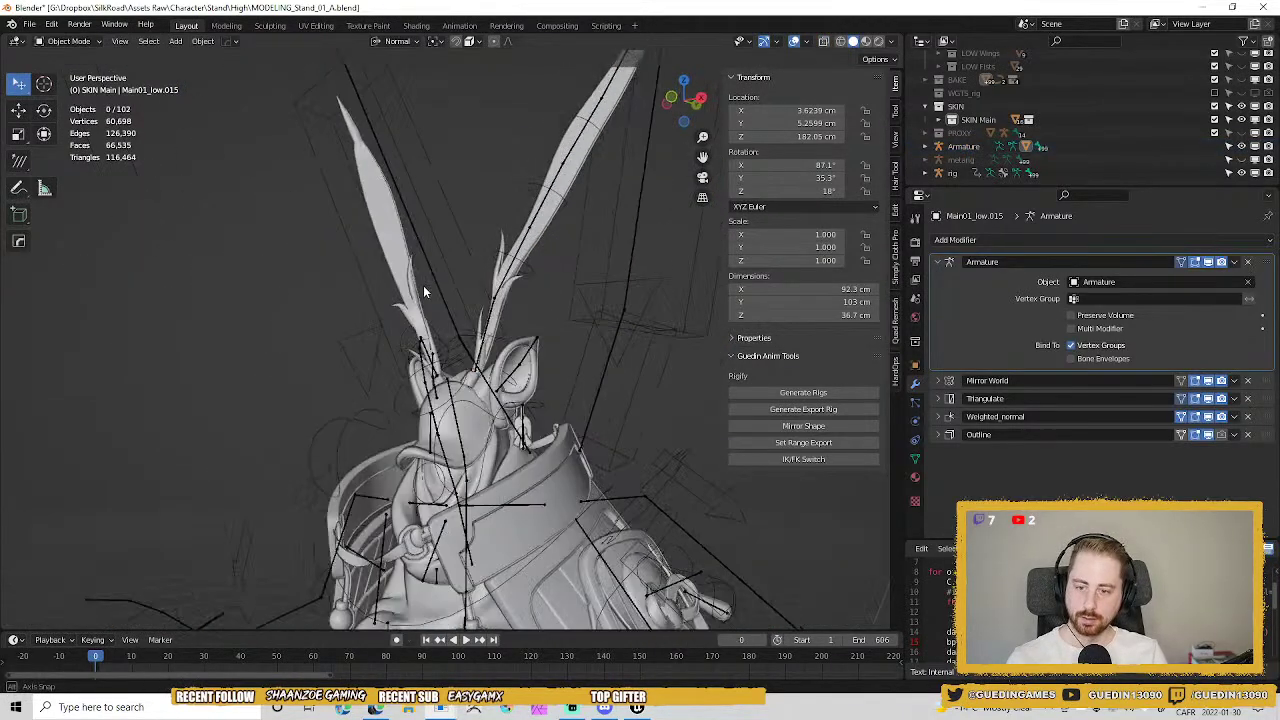
Pose the rig's spine.006_B_01.L control with a rotation of about 25.3° and try a trackball rotation to test the antennae's deformation.
{"action": "middle_click_drag", "start_coordinate": [540, 225], "coordinate": [437, 320], "text": "shift"}
{"action": "left_click", "coordinate": [412, 371]}
{"action": "key", "text": "ctrl+Tab"}
{"action": "middle_click_drag", "start_coordinate": [412, 371], "coordinate": [340, 410]}
{"action": "key", "text": "r"}
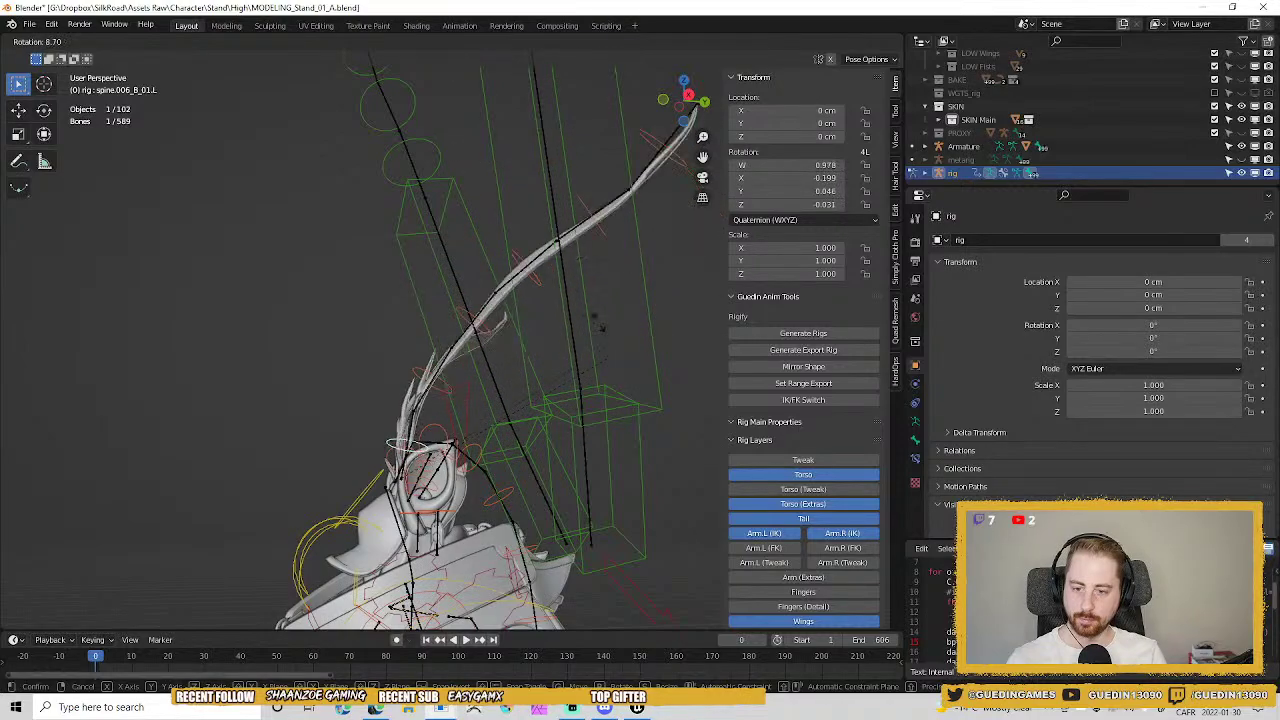
{"action": "left_click", "coordinate": [610, 420]}
{"action": "middle_click_drag", "start_coordinate": [534, 424], "coordinate": [576, 351]}
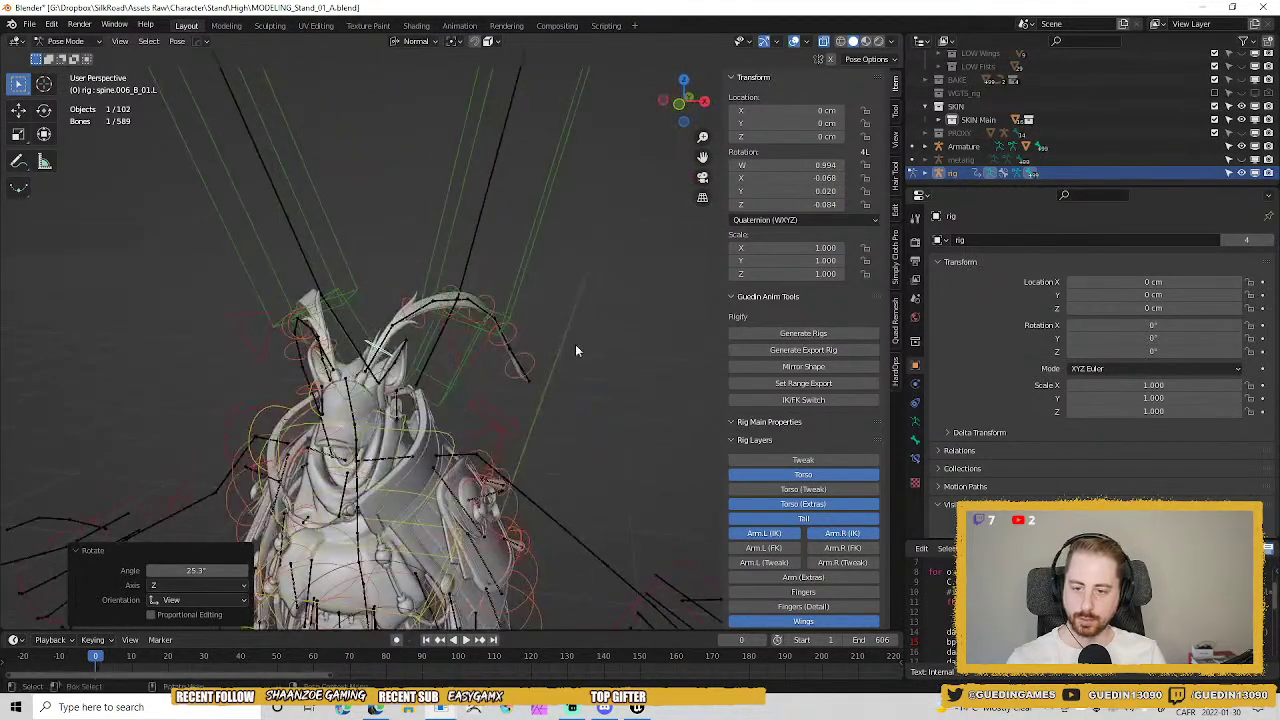
{"action": "key", "text": "r"}
{"action": "key", "text": "r"}
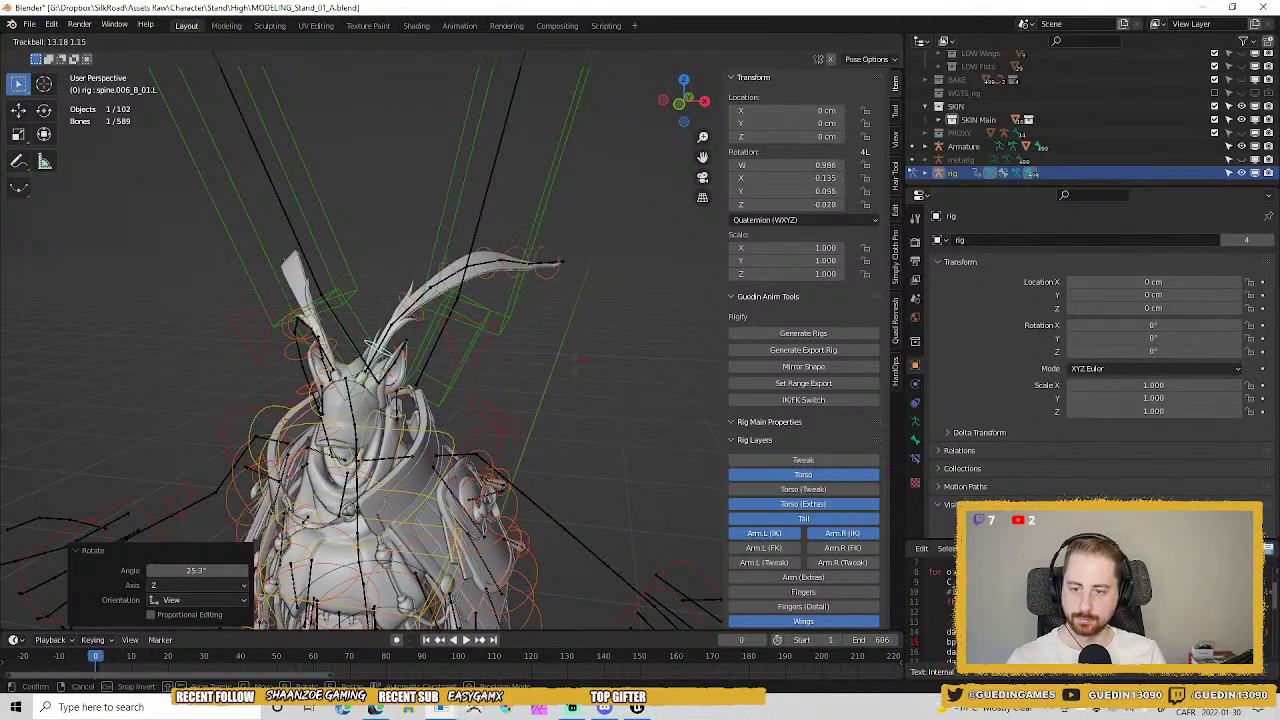
{"action": "right_click", "coordinate": [554, 388]}
Clear the rotation of all visible pose bones in the rig and return to Object Mode.
{"action": "middle_click_drag", "start_coordinate": [554, 388], "coordinate": [542, 403]}
{"action": "key", "text": "a"}
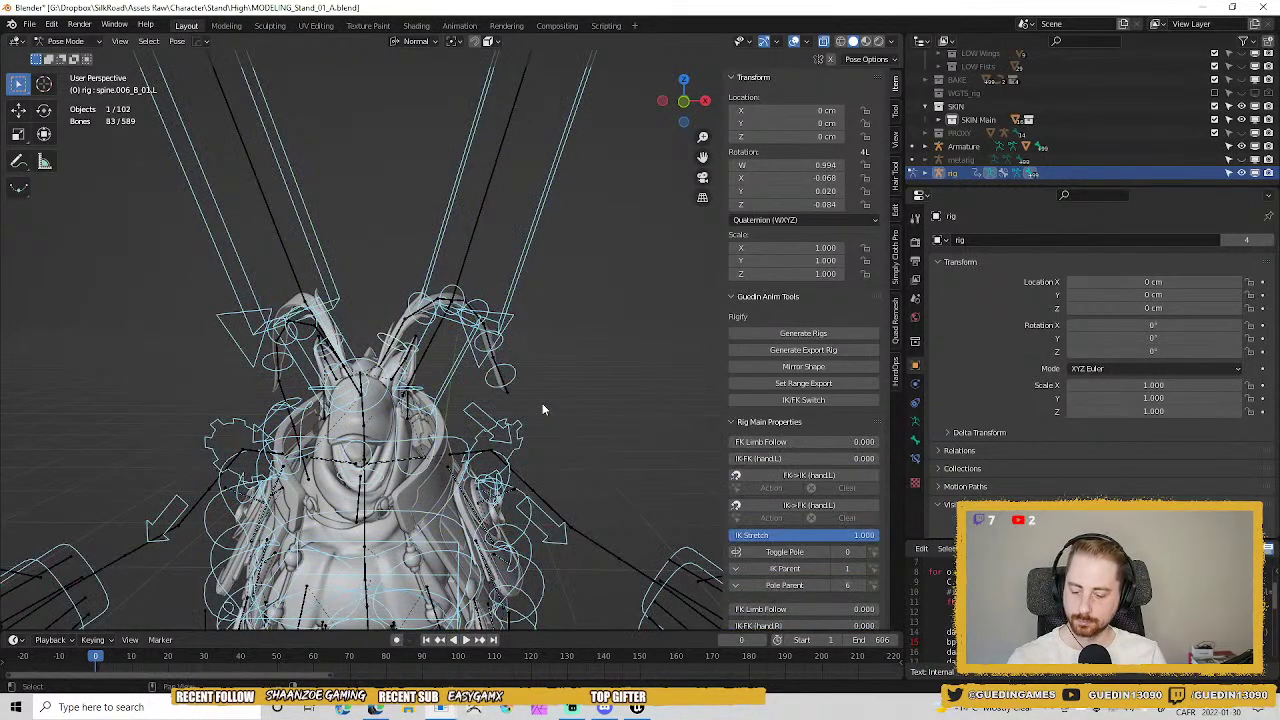
{"action": "key", "text": "alt+r"}
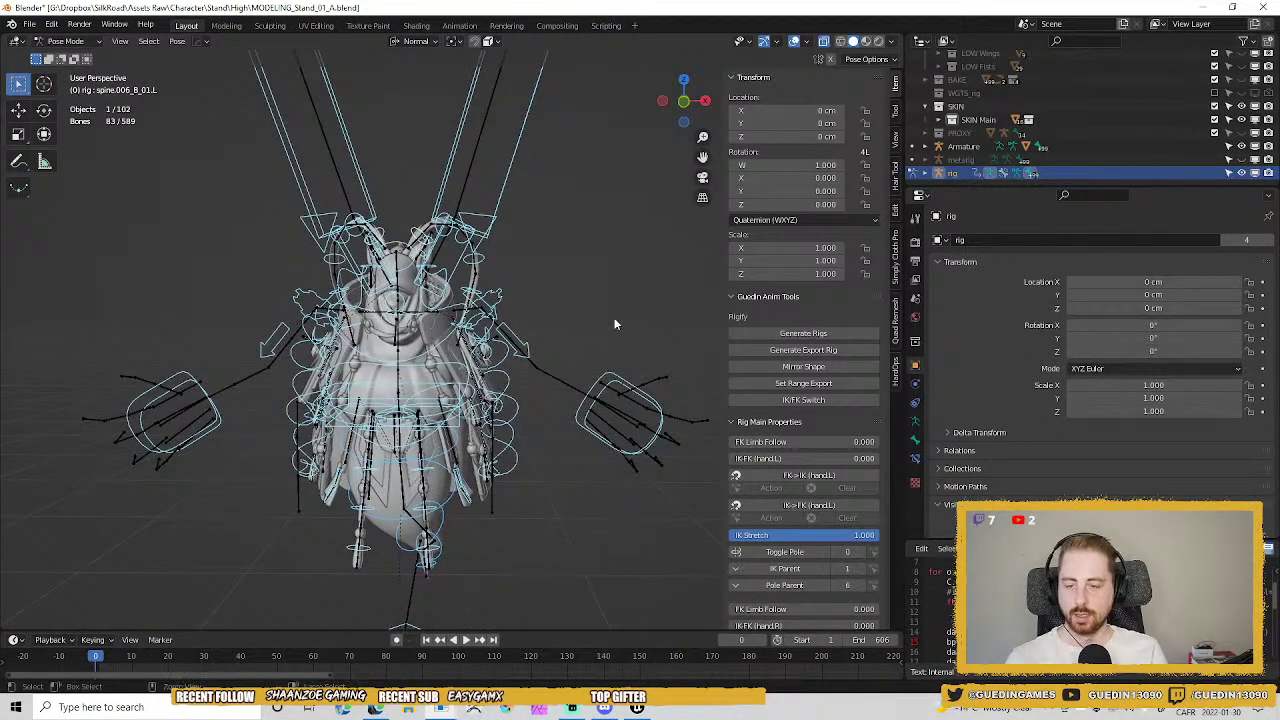
{"action": "key", "text": "ctrl+Tab"}
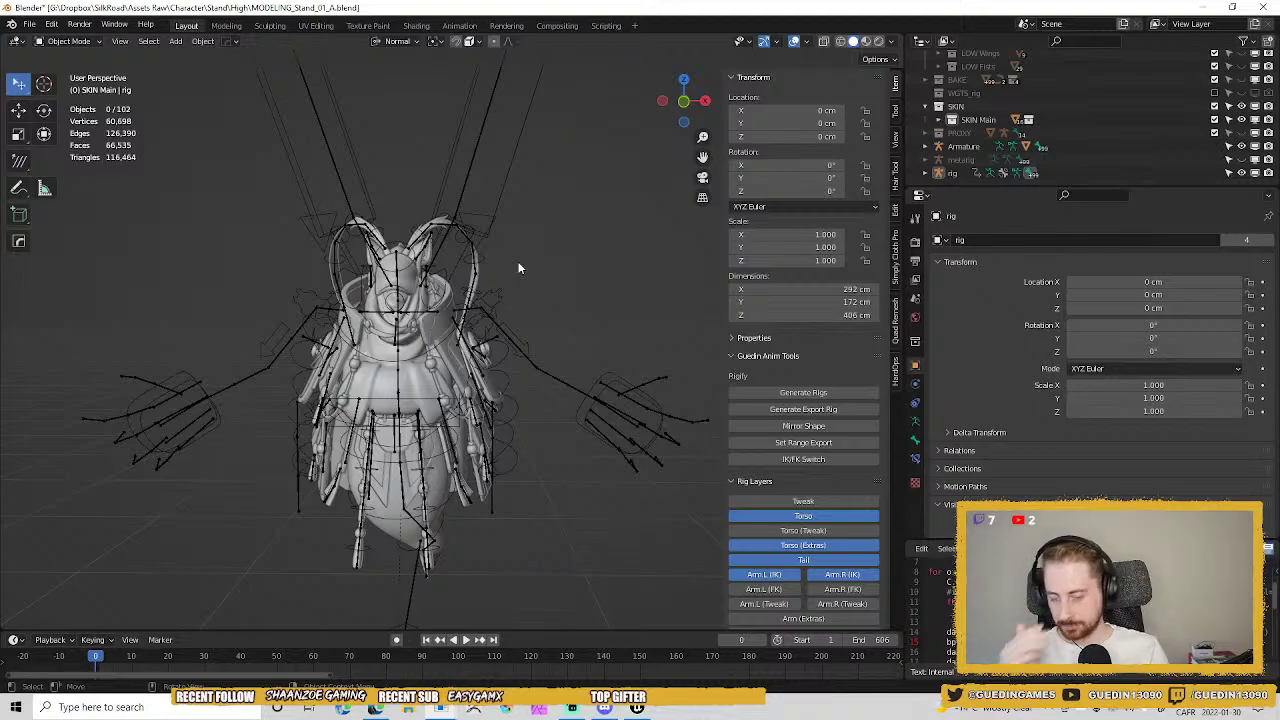
{"action": "middle_click_drag", "start_coordinate": [576, 254], "coordinate": [556, 275]}
{"action": "scroll", "coordinate": [483, 353], "scroll_direction": "up", "scroll_amount": 3}
{"action": "middle_click_drag", "start_coordinate": [556, 275], "coordinate": [461, 279], "text": "shift"}
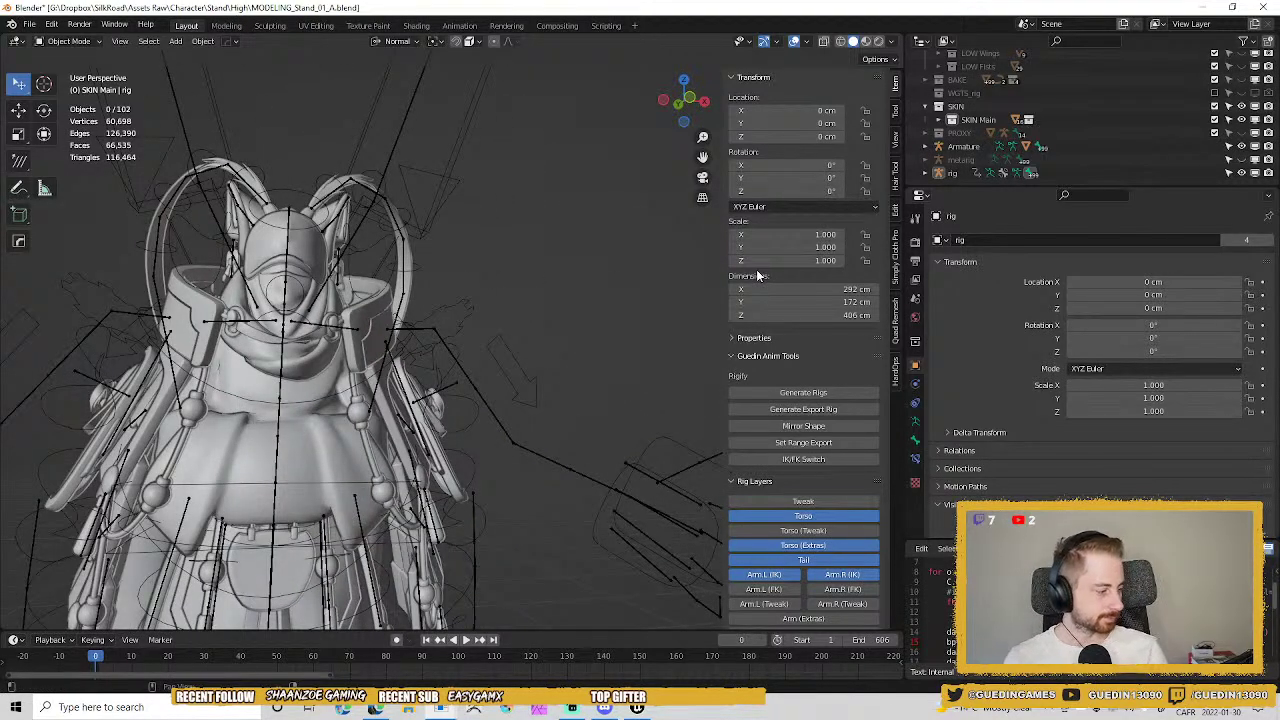
Parent the inner and outer side skirt panels to the Armature with Armature Deform.
{"action": "middle_click_drag", "start_coordinate": [706, 371], "coordinate": [336, 329]}
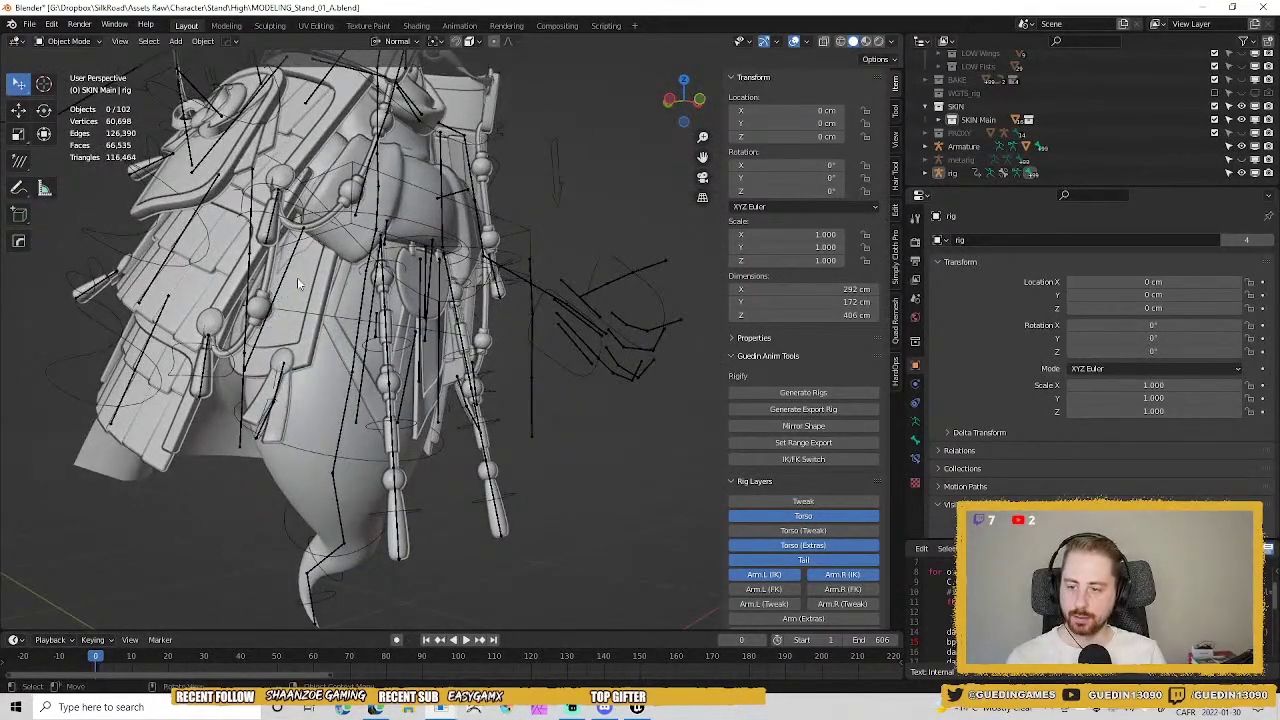
{"action": "left_click", "coordinate": [298, 269]}
{"action": "left_click", "coordinate": [320, 280], "text": "shift"}
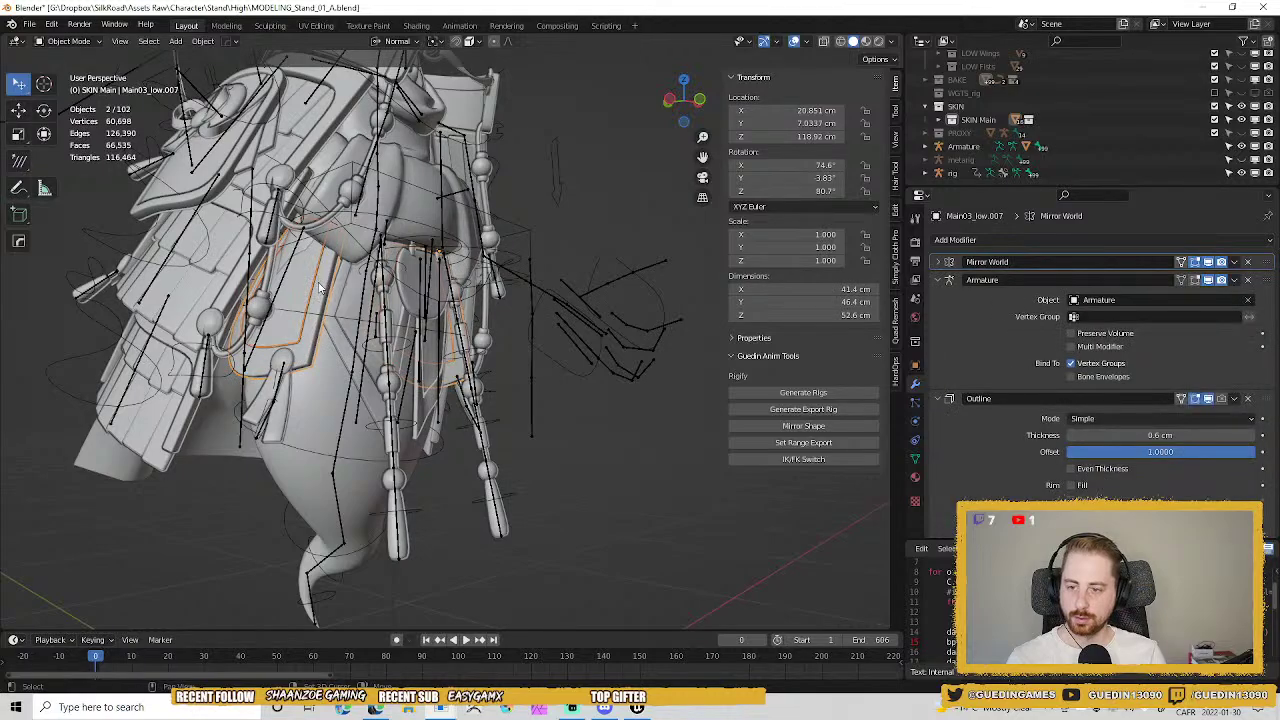
{"action": "middle_click_drag", "start_coordinate": [320, 280], "coordinate": [546, 345]}
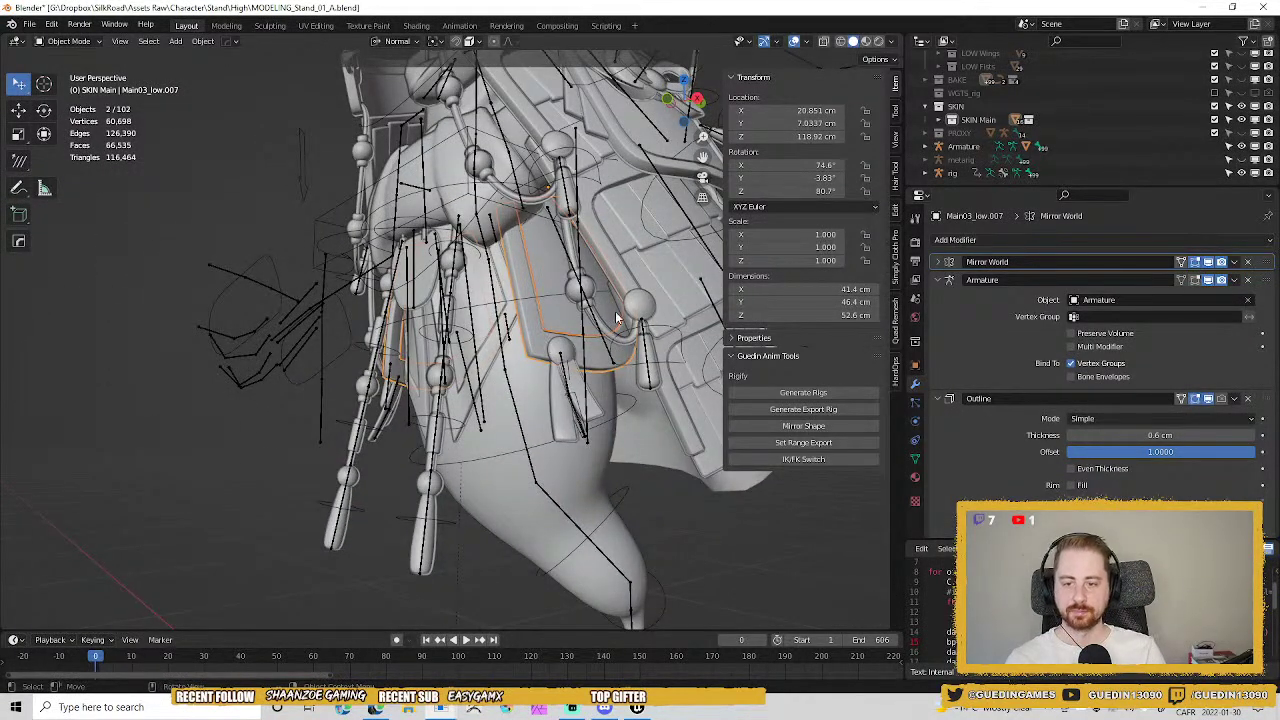
{"action": "middle_click_drag", "start_coordinate": [616, 318], "coordinate": [507, 337]}
{"action": "left_click", "coordinate": [527, 326], "text": "shift"}
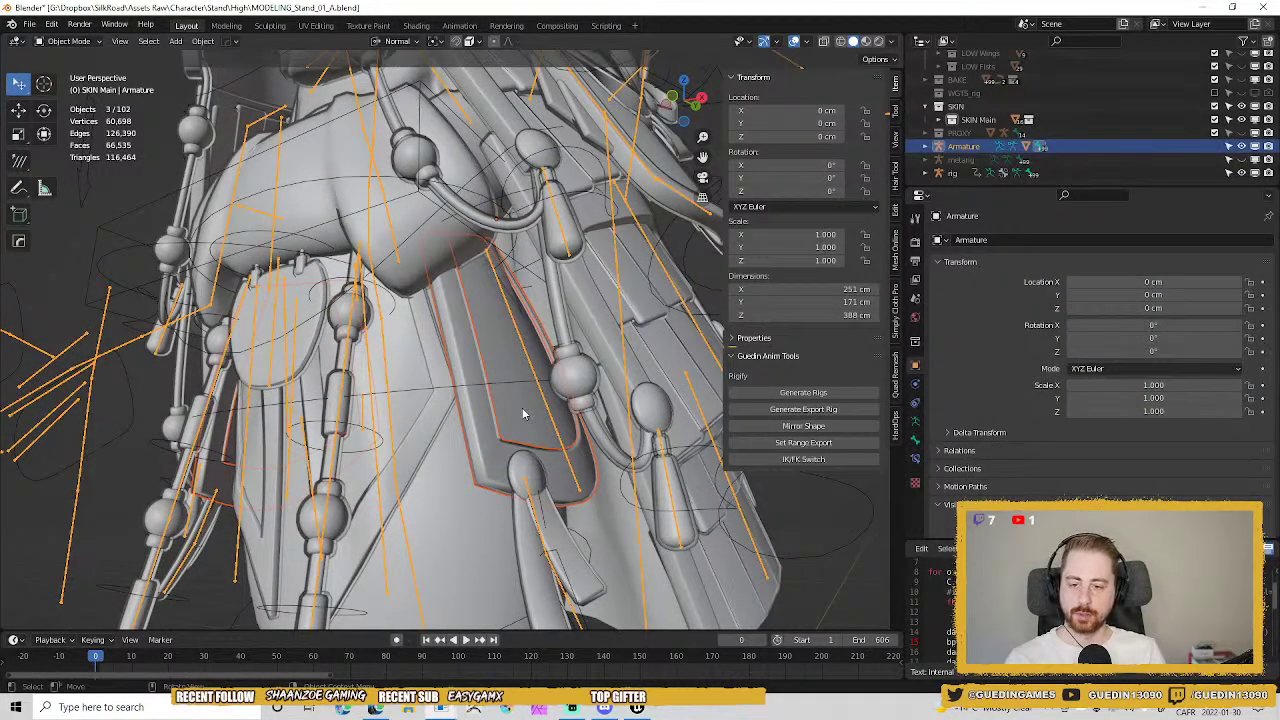
{"action": "middle_click_drag", "start_coordinate": [522, 413], "coordinate": [549, 347]}
{"action": "key", "text": "ctrl+p"}
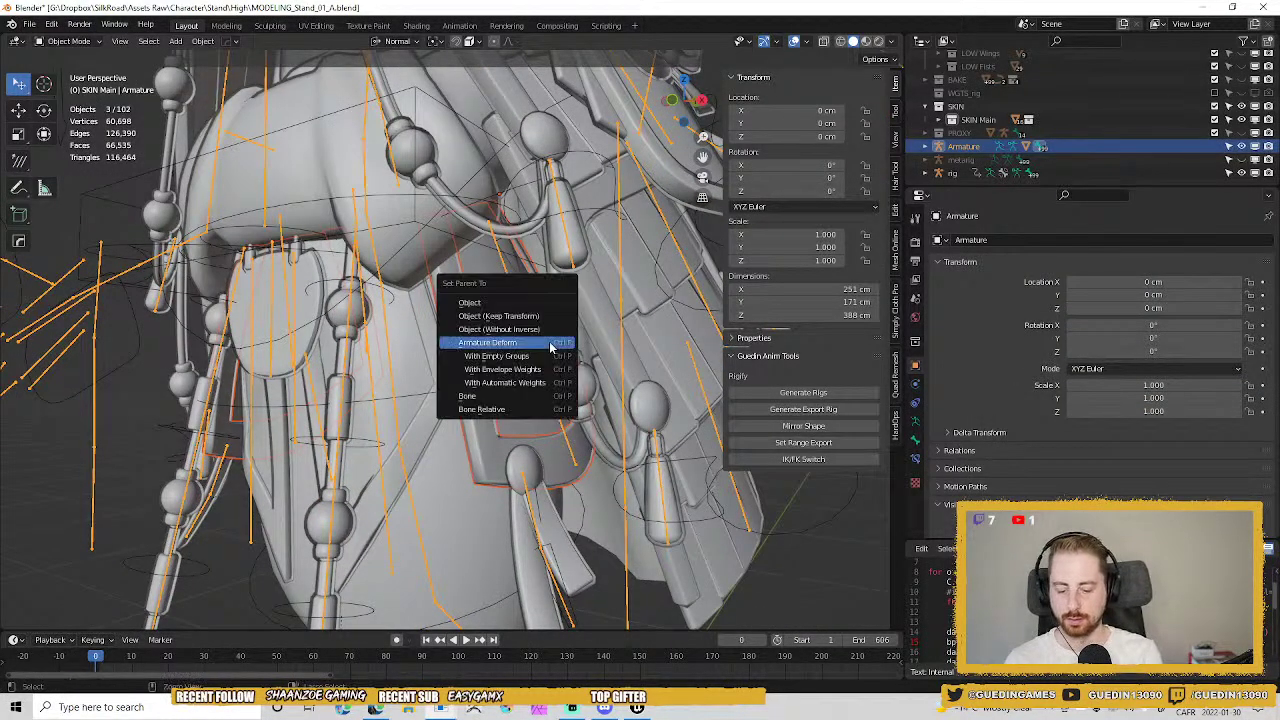
{"action": "left_click", "coordinate": [551, 345]}
Enter Weight Paint mode on the inner side skirt panel with the Armature also selected.
{"action": "middle_click_drag", "start_coordinate": [551, 345], "coordinate": [473, 390]}
{"action": "key", "text": "ctrl+Tab"}
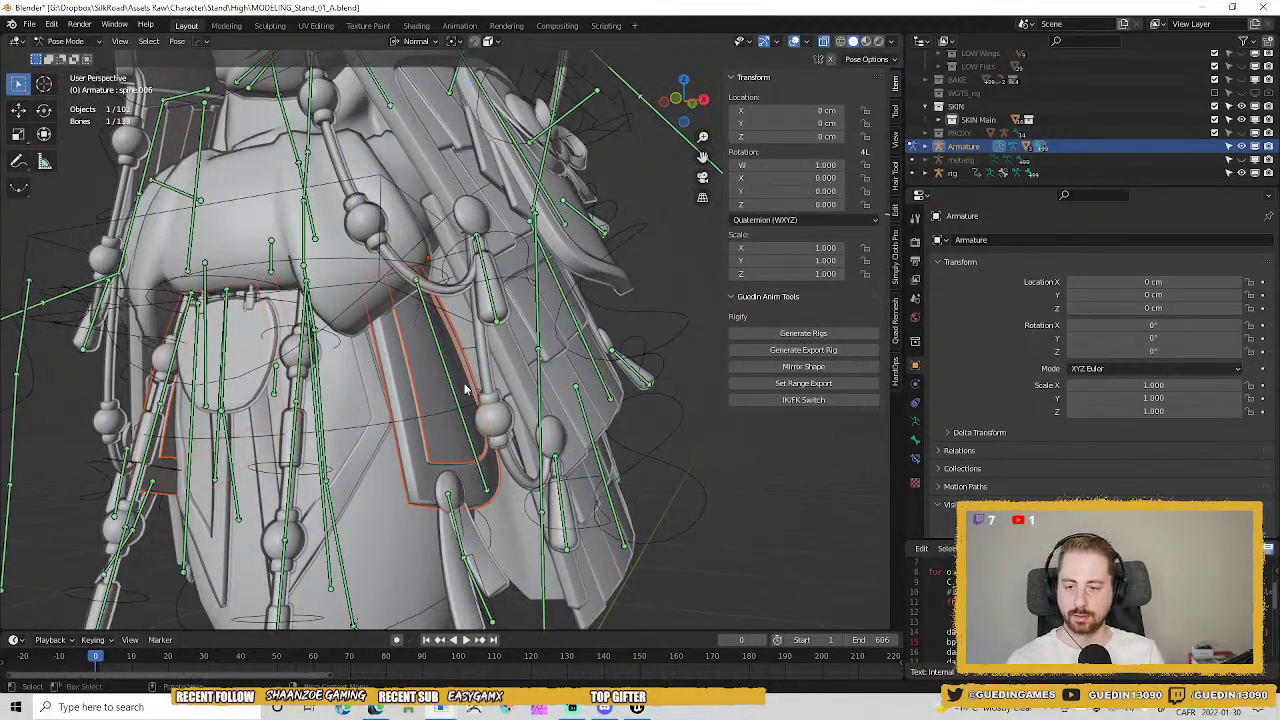
{"action": "key", "text": "ctrl+Tab"}
{"action": "left_click", "coordinate": [426, 355]}
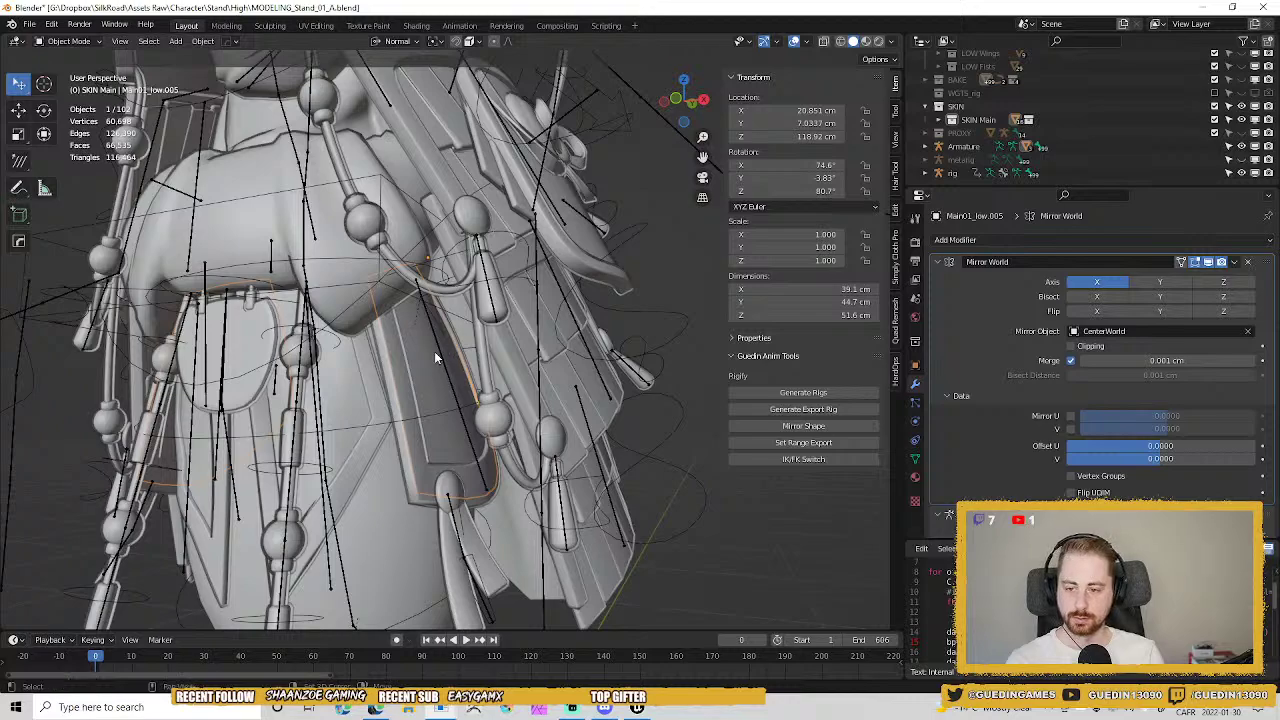
{"action": "left_click", "coordinate": [437, 348]}
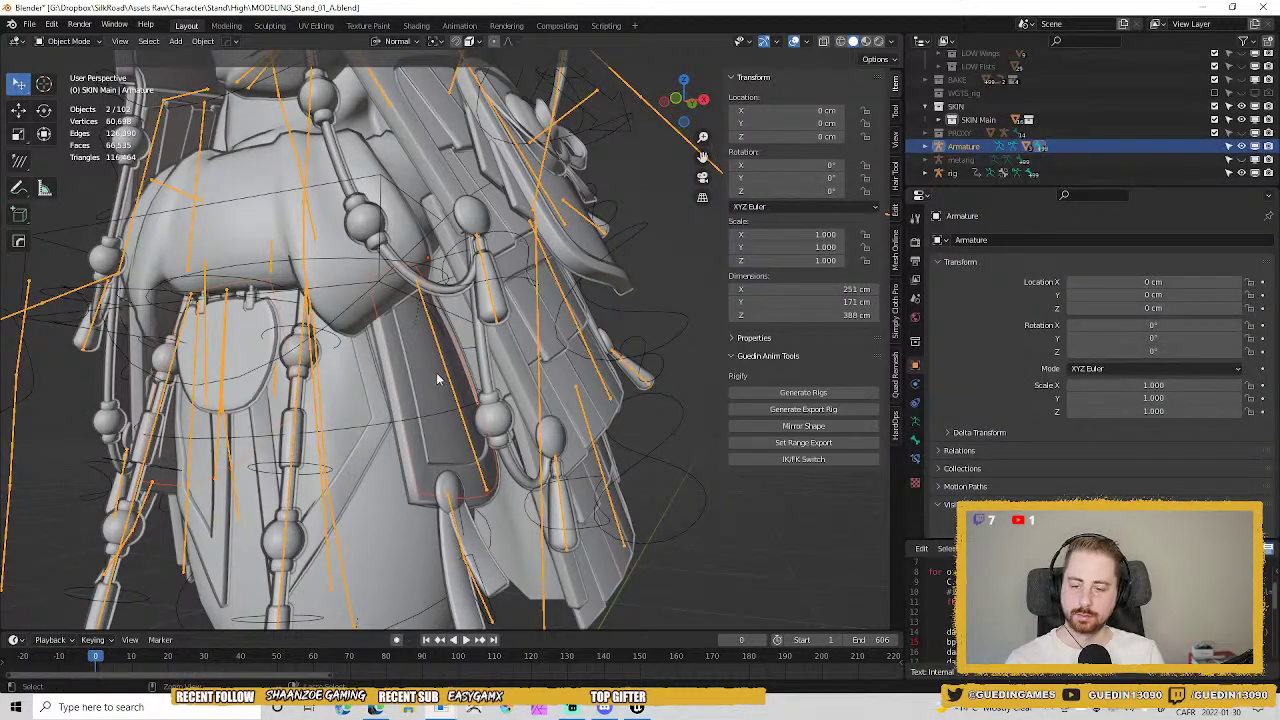
{"action": "key", "text": "ctrl+Tab"}
{"action": "key", "text": "ctrl+Tab"}
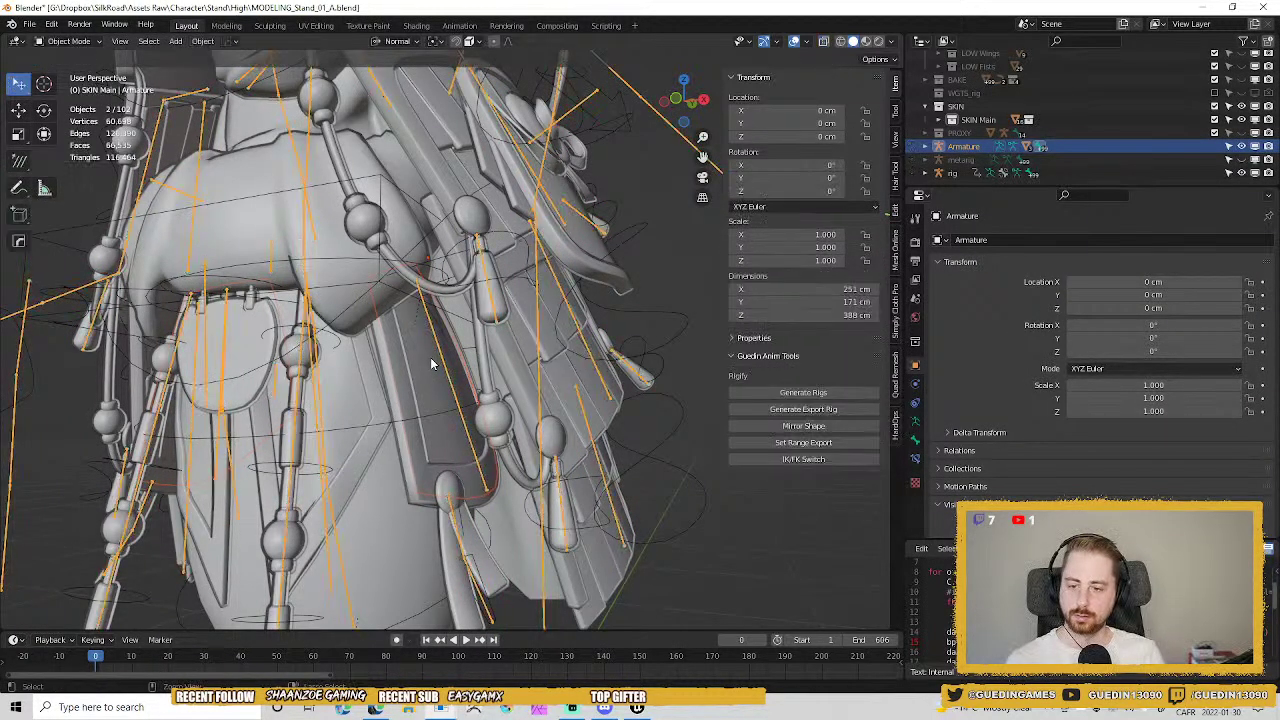
{"action": "left_click", "coordinate": [433, 368], "text": "shift"}
{"action": "key", "text": "ctrl+Tab"}
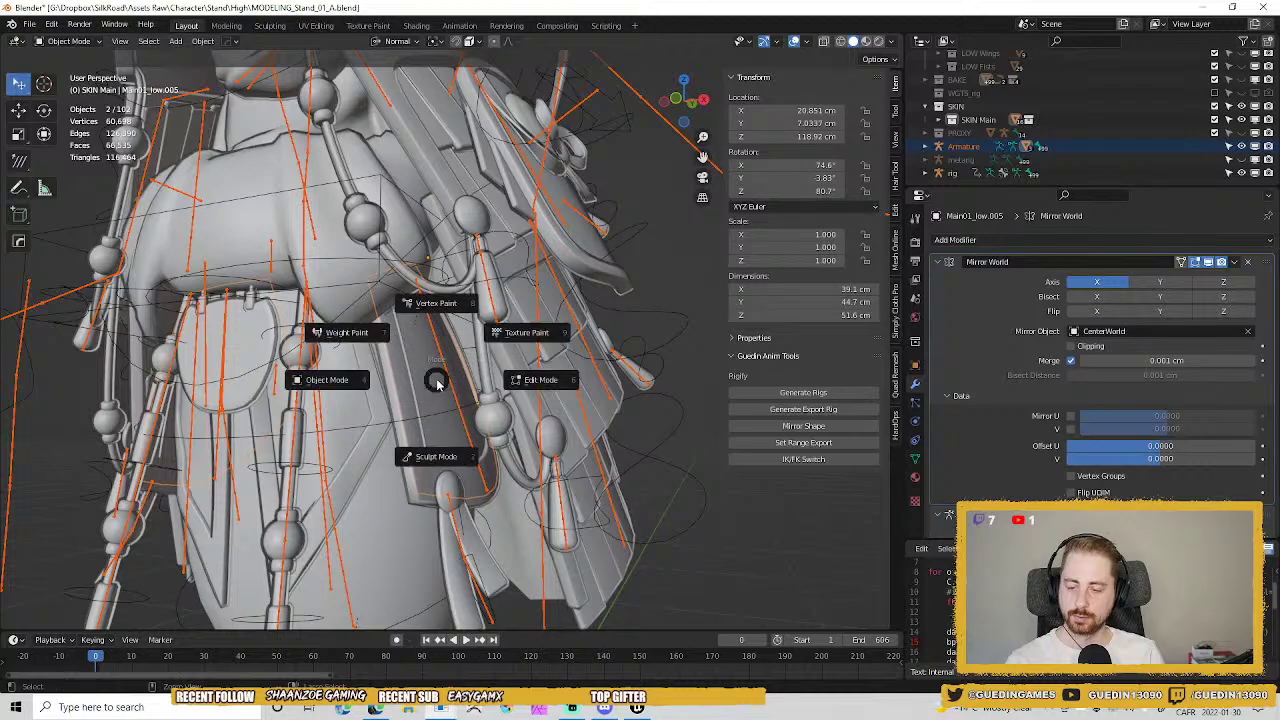
{"action": "left_click", "coordinate": [386, 348]}
Assign a weight of 1 to all vertices of the inner panel for the tail_A_01.L bone.
{"action": "scroll", "coordinate": [440, 372], "scroll_direction": "up", "scroll_amount": 2}
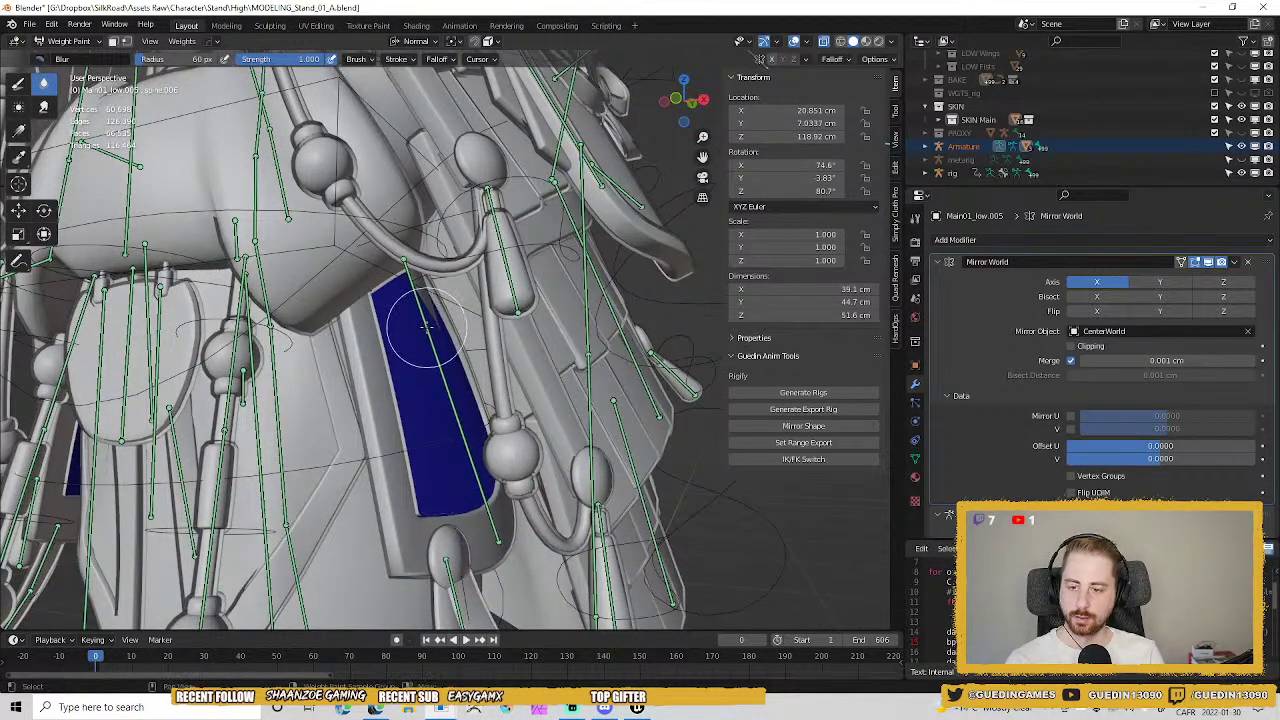
{"action": "left_click", "coordinate": [437, 362], "text": "ctrl"}
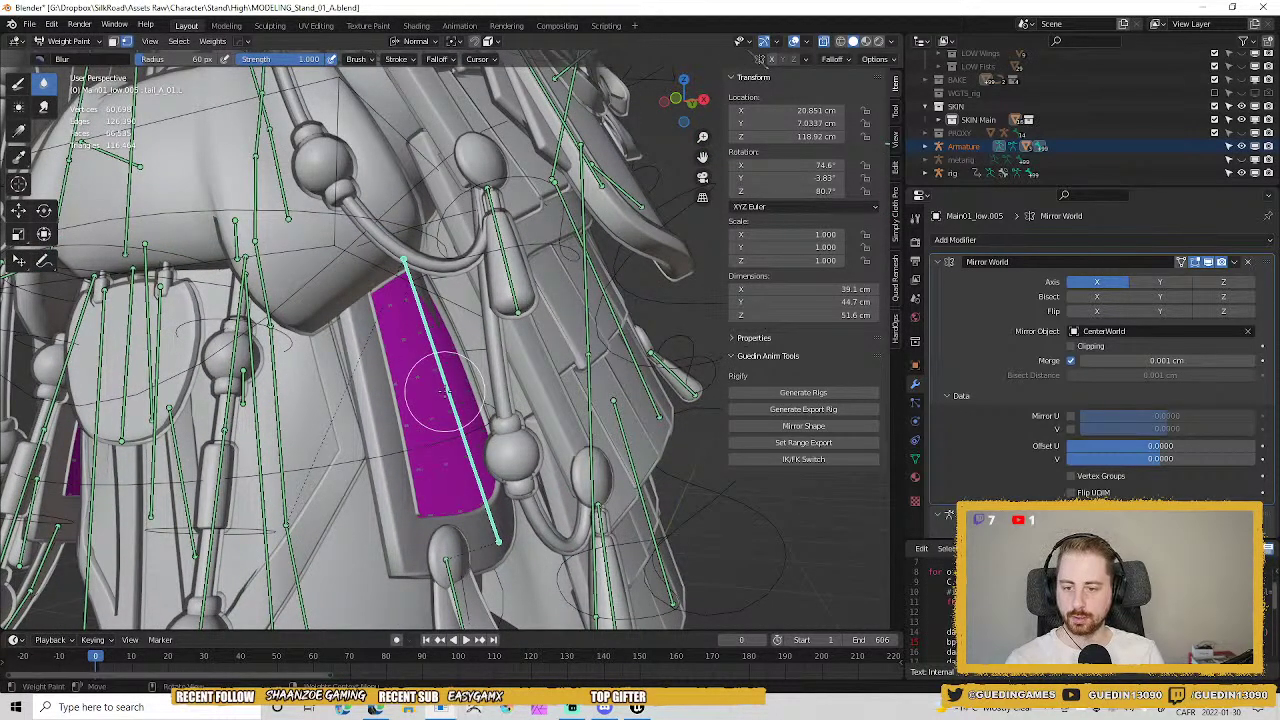
{"action": "key", "text": "ctrl+g"}
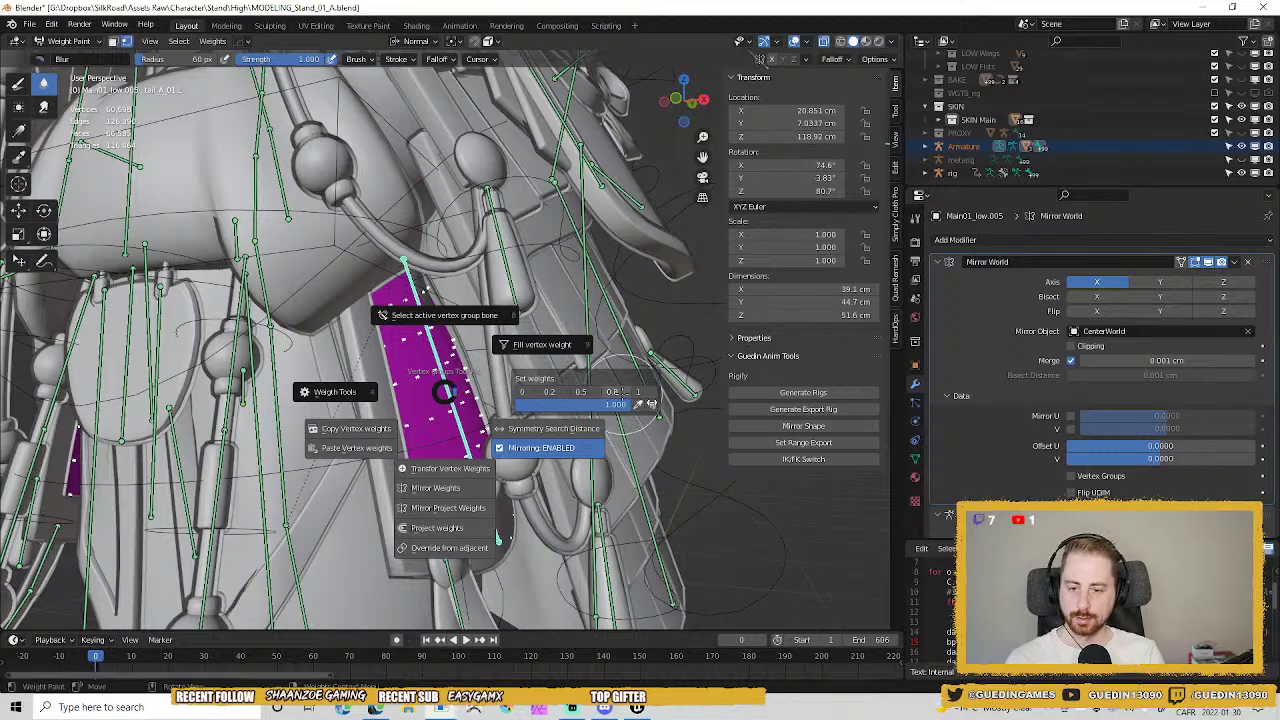
{"action": "left_click", "coordinate": [637, 392]}
{"action": "middle_click_drag", "start_coordinate": [643, 357], "coordinate": [410, 306]}
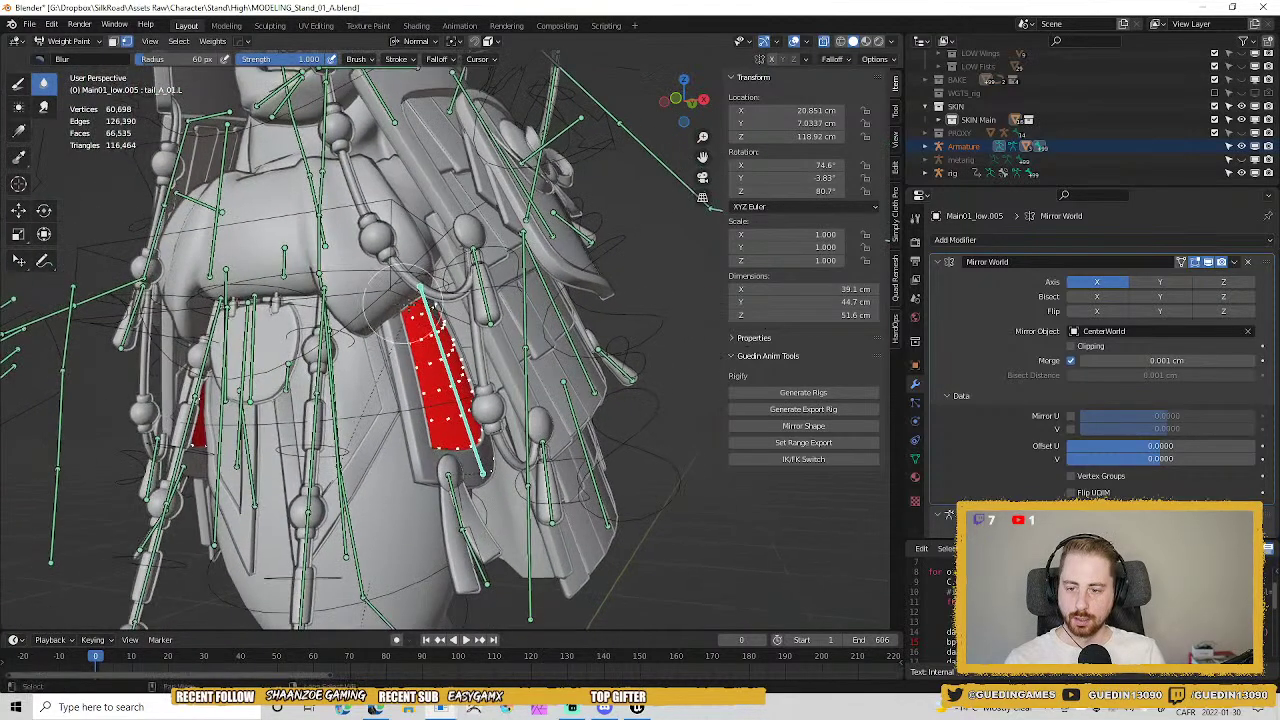
{"action": "mouse_move", "coordinate": [448, 376]}
{"action": "middle_mouse_down"}
{"action": "mouse_move", "coordinate": [492, 372]}
{"action": "mouse_move", "coordinate": [420, 390]}
{"action": "mouse_move", "coordinate": [447, 362]}
{"action": "middle_mouse_up"}
Switch the rig to Pose Mode and rotate the tail_A_01.L control by about -37.6° to test the inner panel's deformation.
{"action": "key", "text": "ctrl+Tab"}
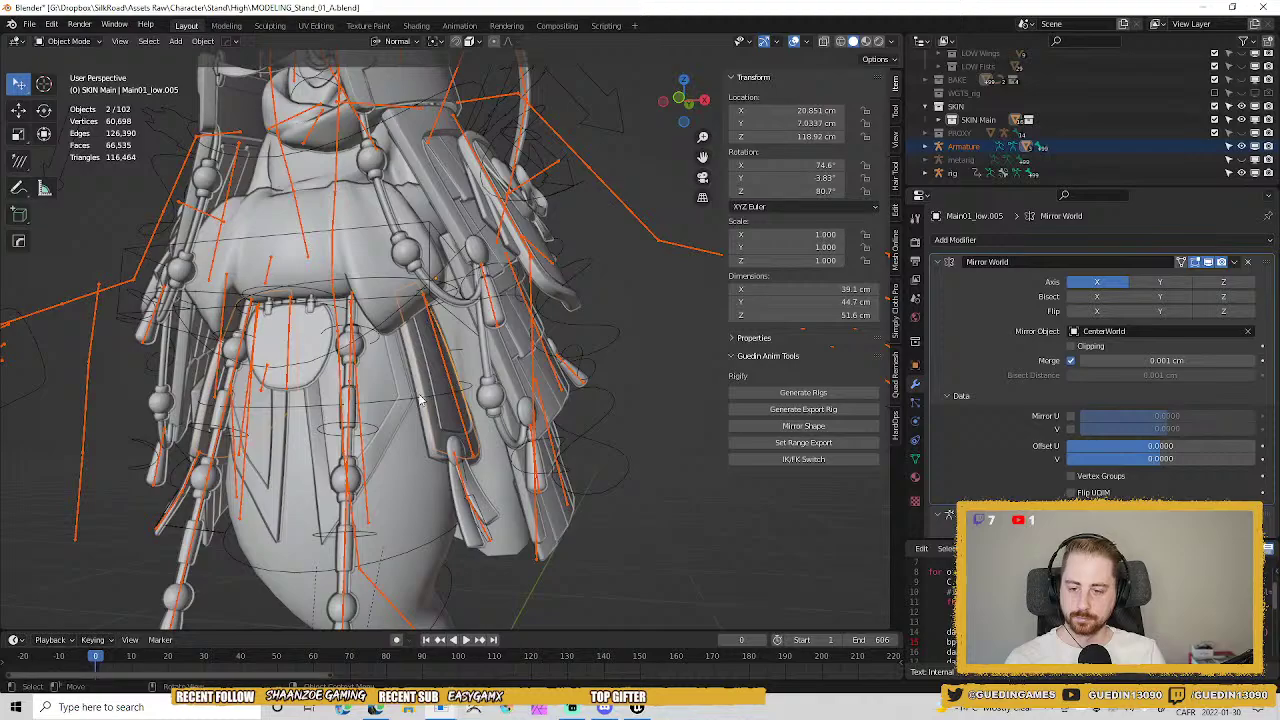
{"action": "left_click", "coordinate": [420, 399]}
{"action": "key", "text": "ctrl+Tab"}
{"action": "middle_click_drag", "start_coordinate": [425, 384], "coordinate": [399, 289]}
{"action": "key", "text": "alt+a"}
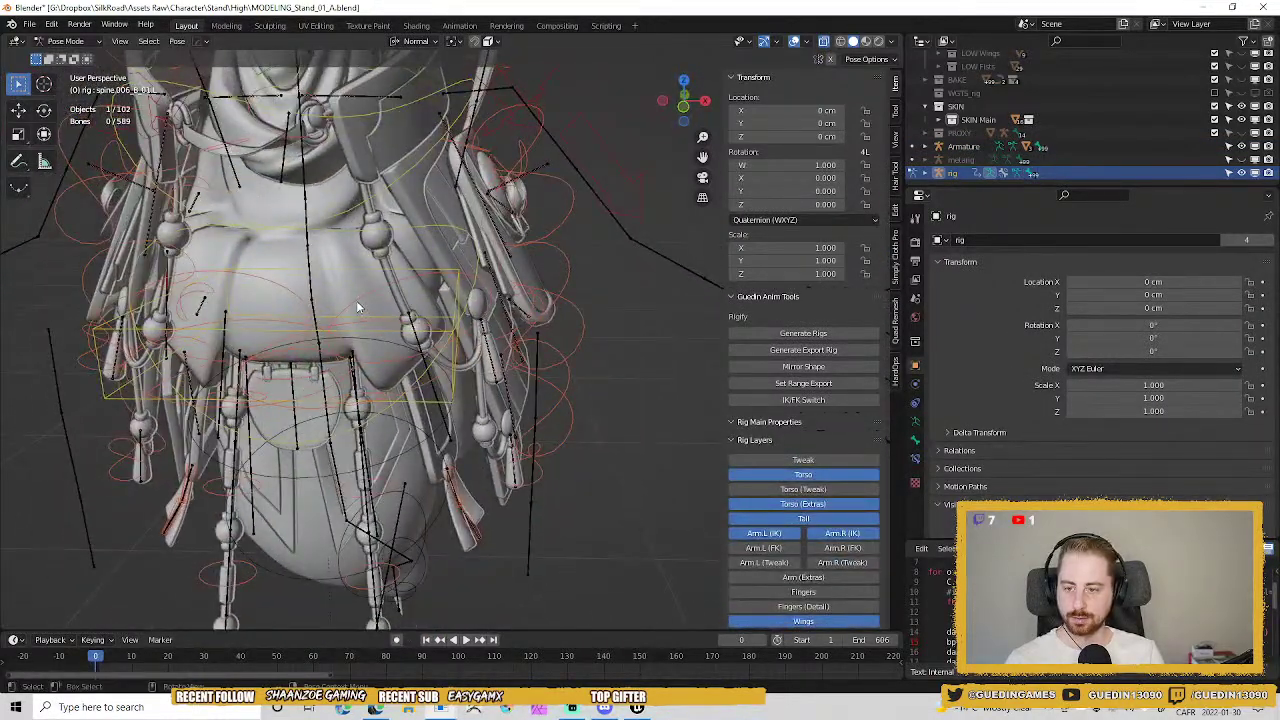
{"action": "left_click", "coordinate": [400, 312]}
{"action": "middle_click_drag", "start_coordinate": [453, 386], "coordinate": [430, 360]}
{"action": "key", "text": "r"}
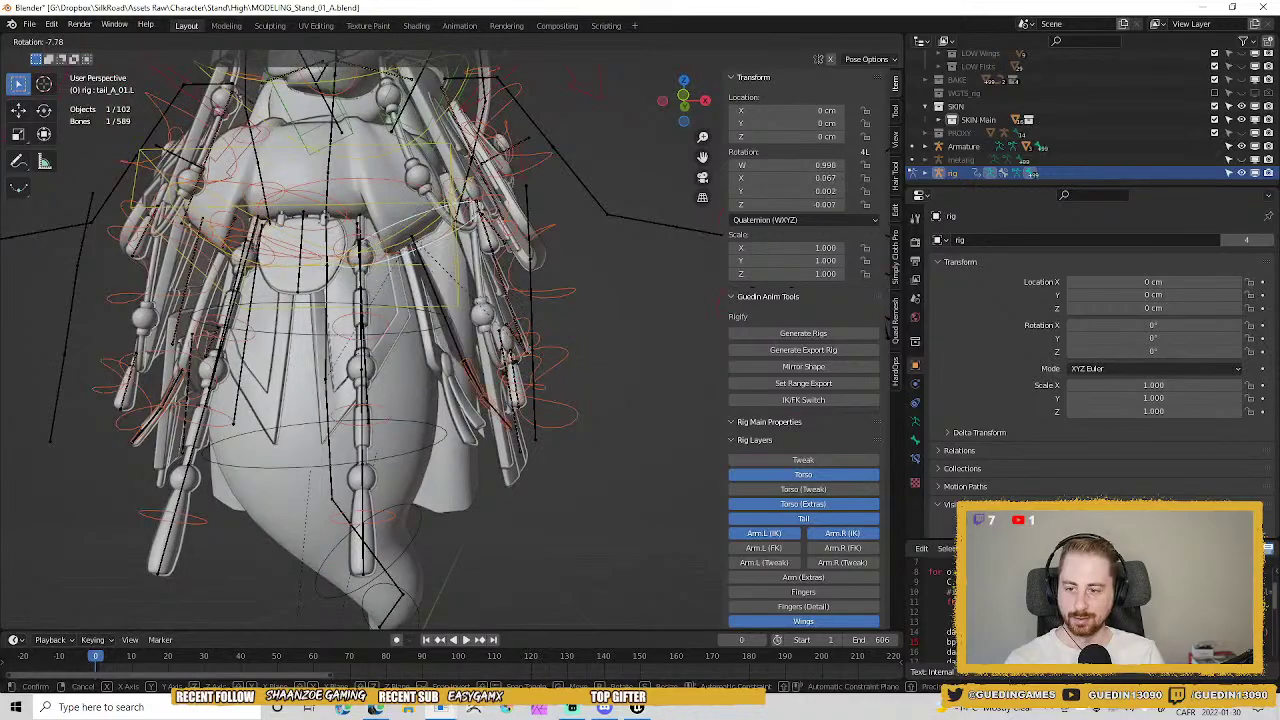
{"action": "left_click", "coordinate": [400, 300]}
{"action": "mouse_move", "coordinate": [400, 300]}
{"action": "middle_mouse_down"}
{"action": "mouse_move", "coordinate": [360, 297]}
{"action": "mouse_move", "coordinate": [392, 288]}
{"action": "middle_mouse_up"}
{"action": "middle_click_drag", "start_coordinate": [537, 280], "coordinate": [503, 345]}
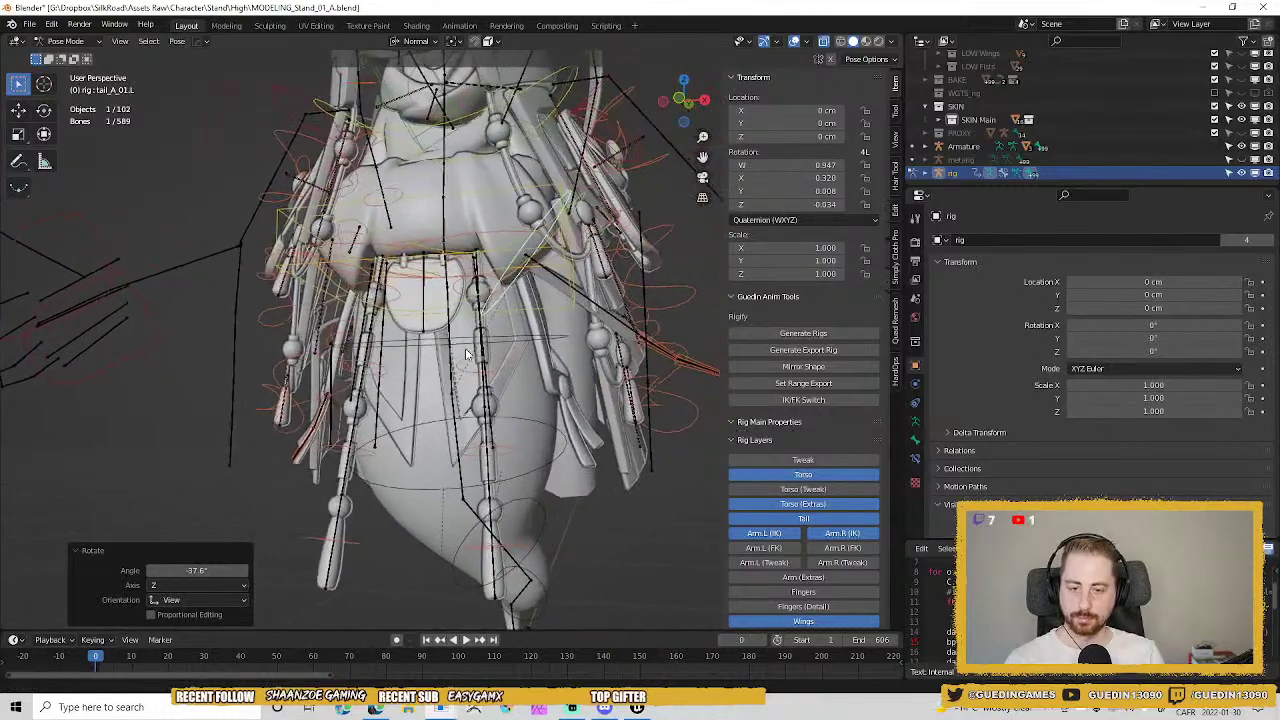
Enable Vertex Groups mirroring in the Mirror World modifier of the inner skirt panel.
{"action": "key", "text": "ctrl+Tab"}
{"action": "left_click", "coordinate": [550, 283]}
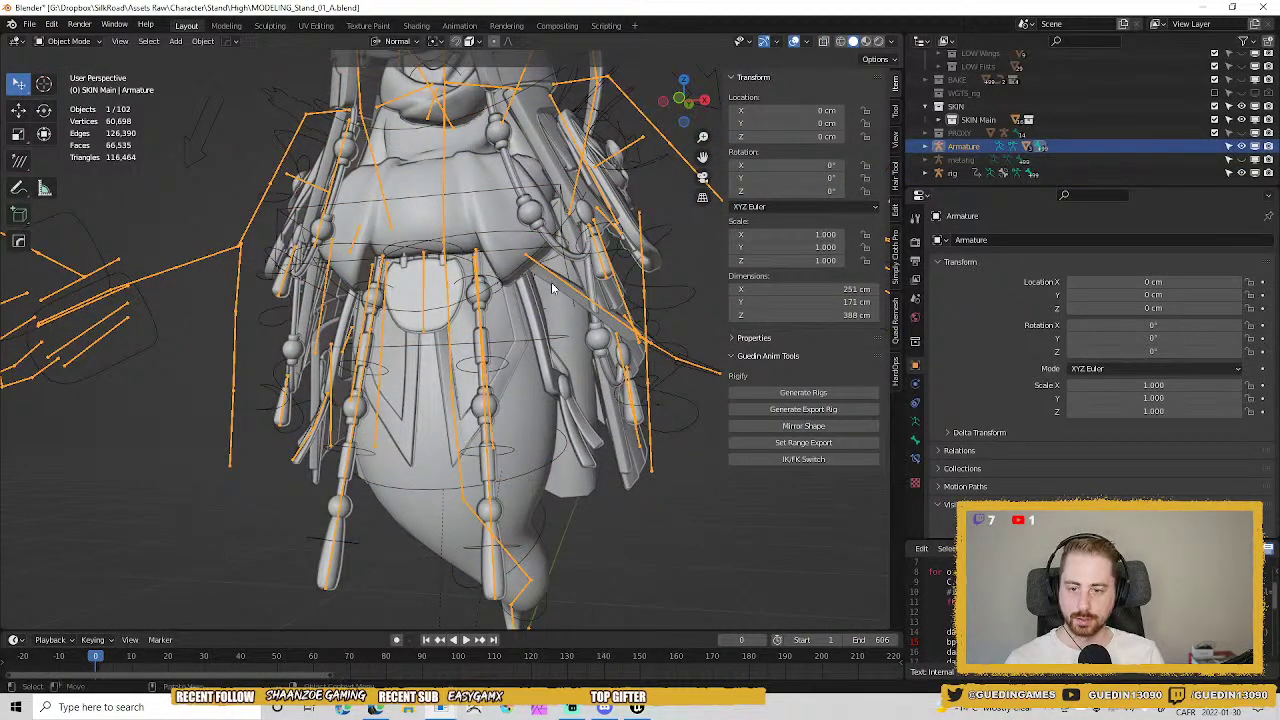
{"action": "left_click", "coordinate": [552, 287]}
{"action": "left_click", "coordinate": [914, 383]}
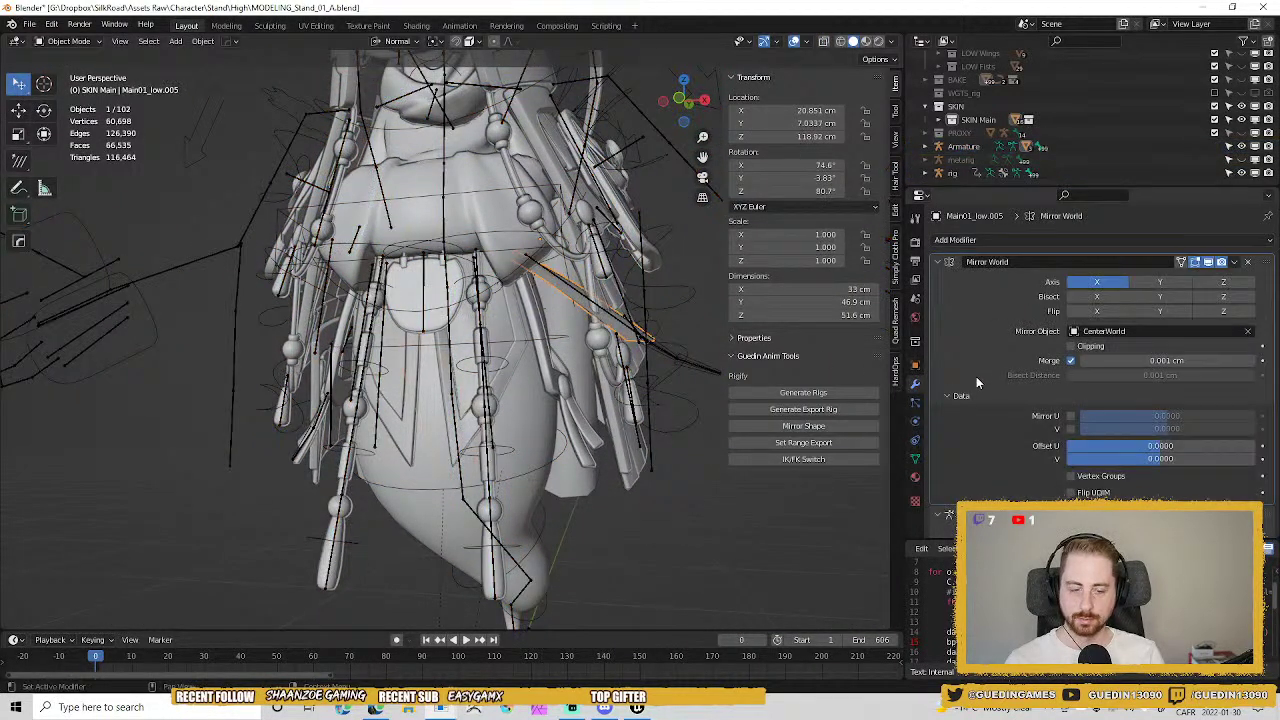
{"action": "left_click", "coordinate": [1071, 476]}
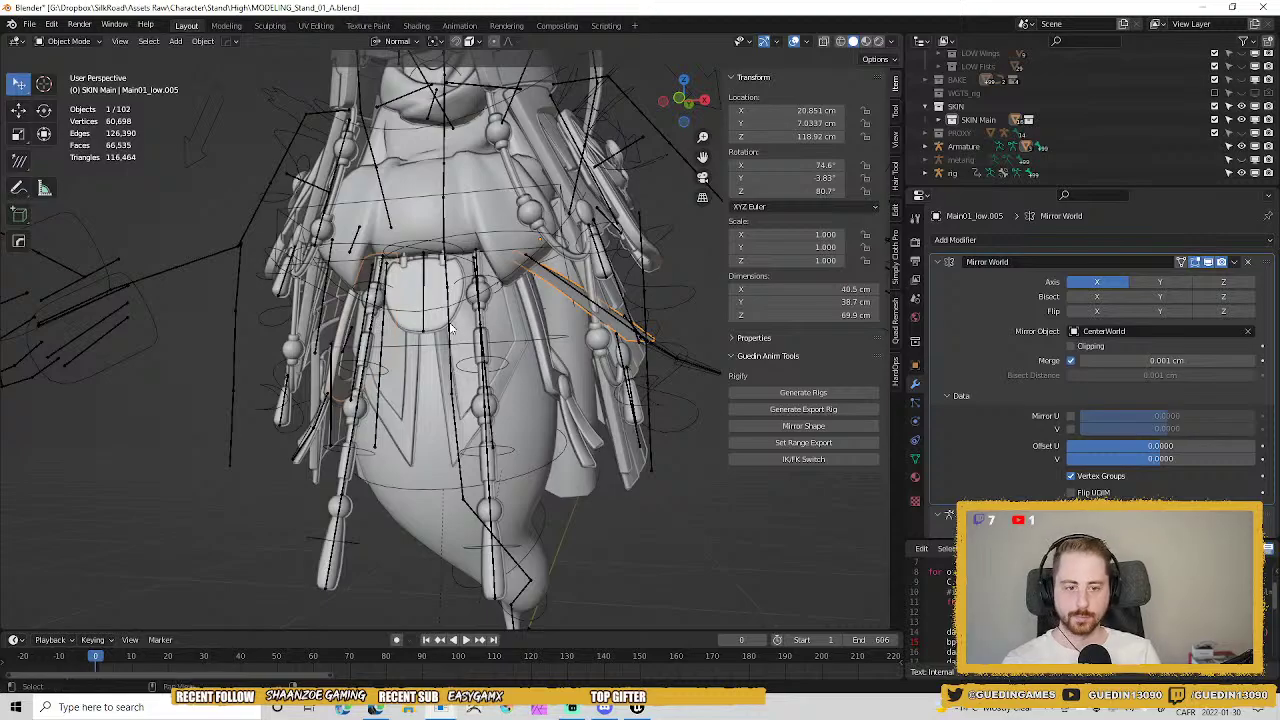
Return the rig to Pose Mode and rotate the tail_A_01.R control to test the mirrored panel.
{"action": "middle_click_drag", "start_coordinate": [451, 328], "coordinate": [289, 293]}
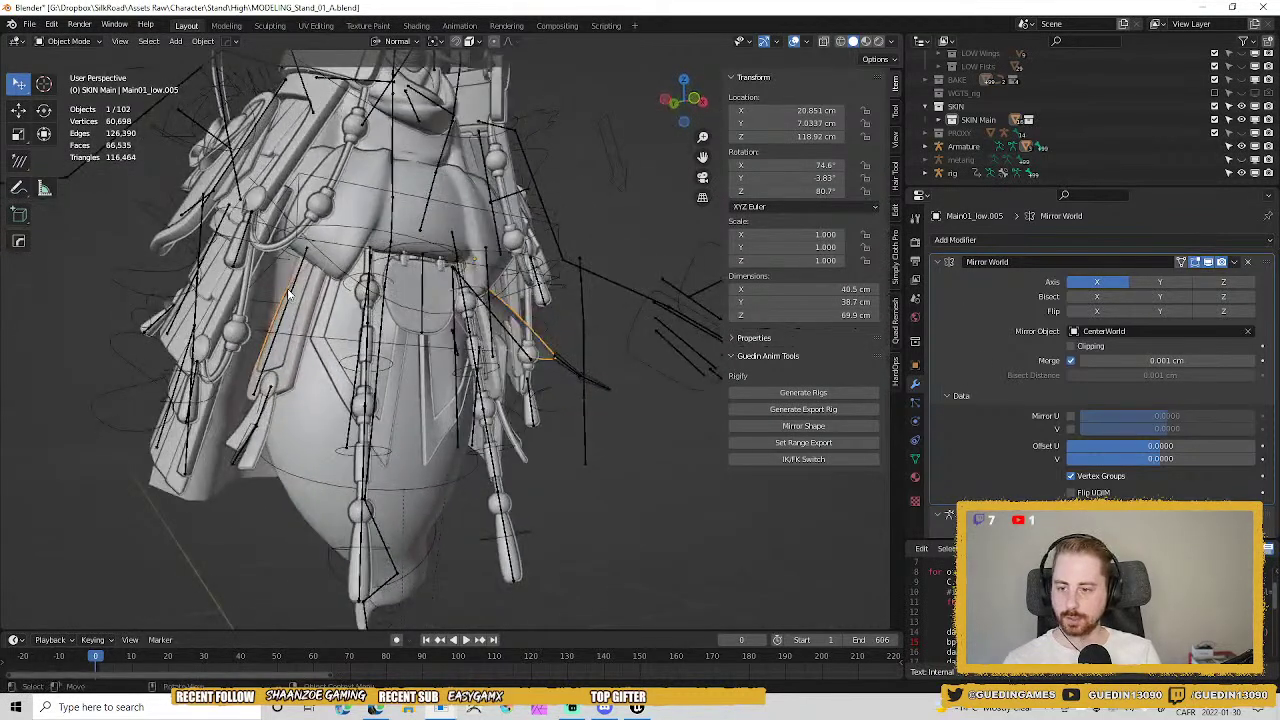
{"action": "left_click", "coordinate": [362, 251]}
{"action": "key", "text": "ctrl+Tab"}
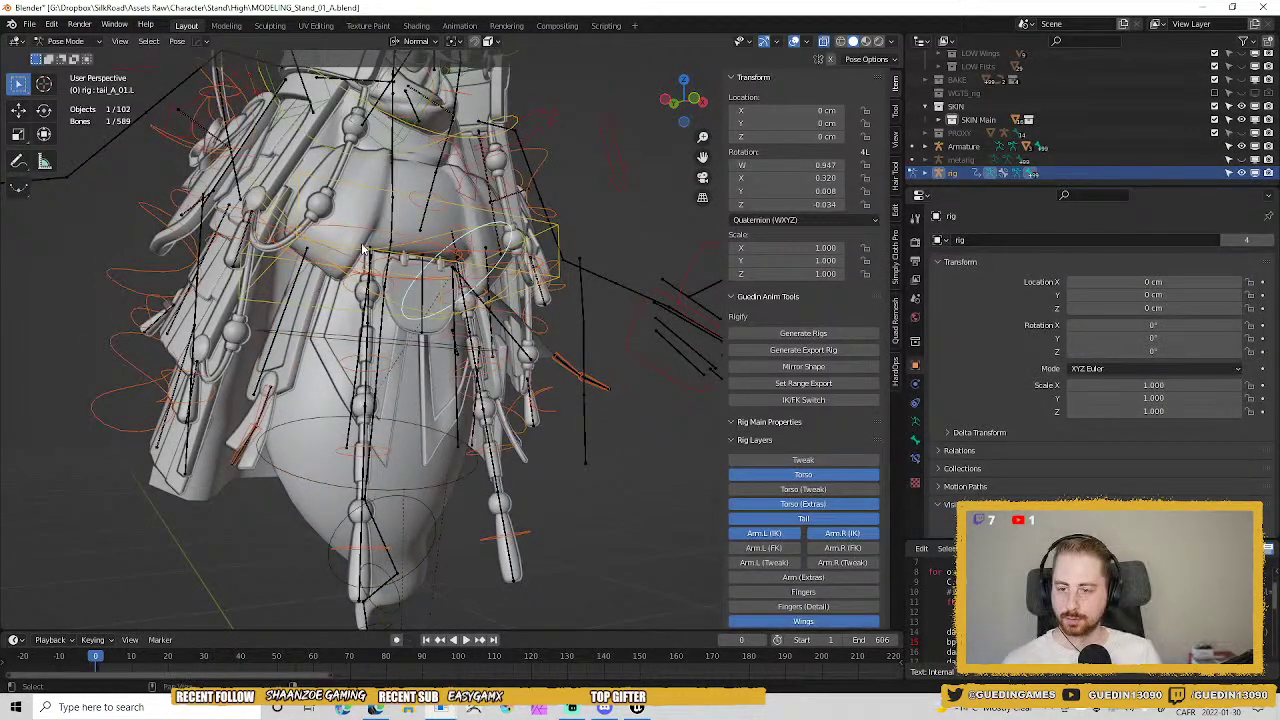
{"action": "left_click", "coordinate": [518, 452]}
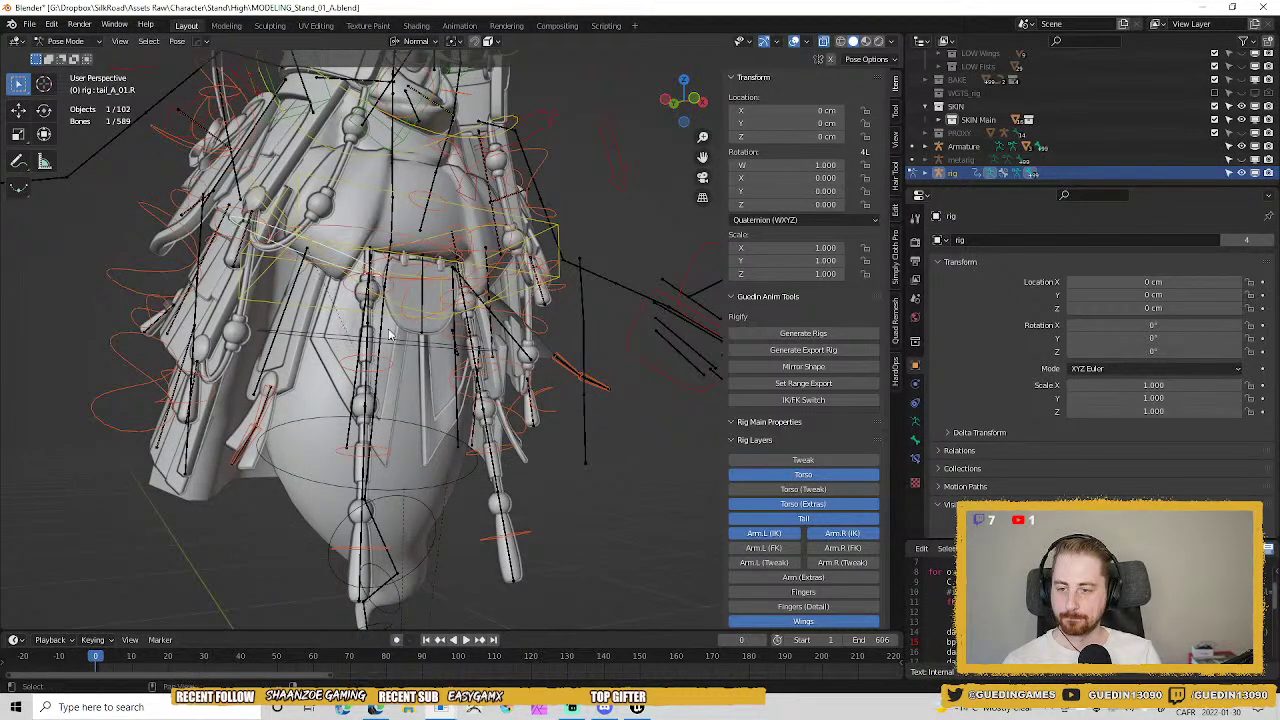
{"action": "key", "text": "r"}
{"action": "right_click", "coordinate": [533, 490]}
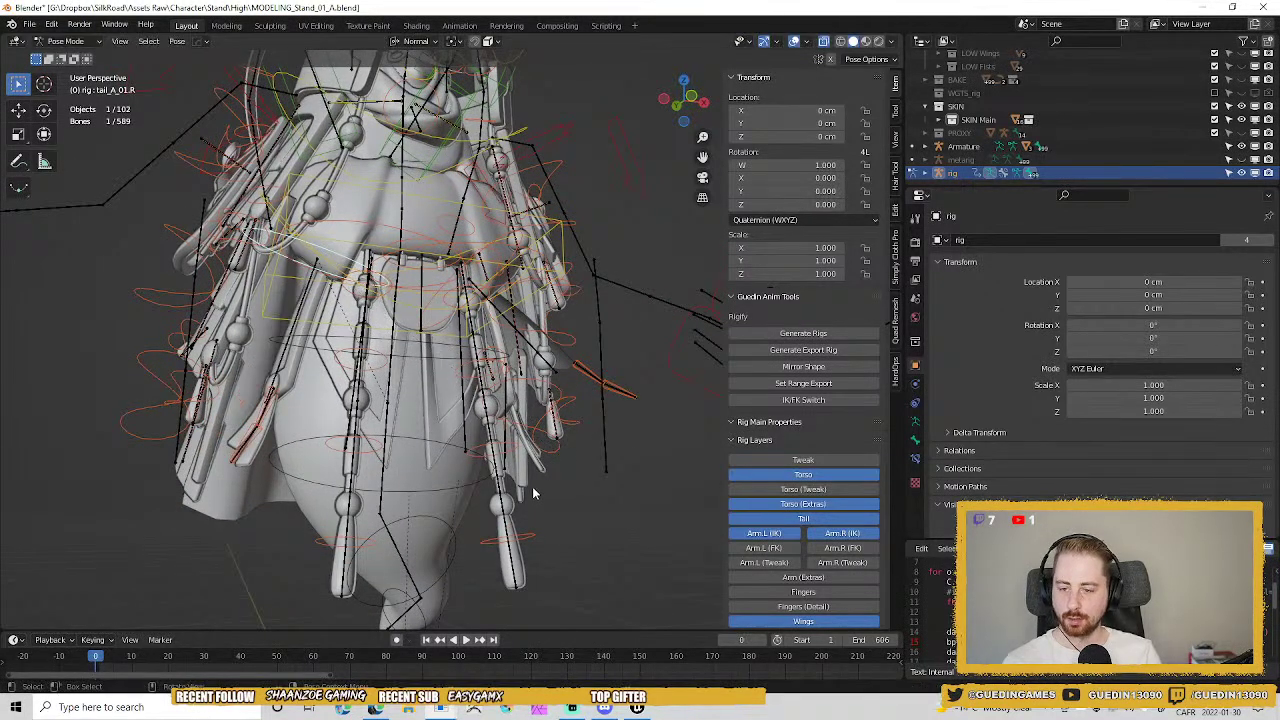
{"action": "key", "text": "r"}
{"action": "left_click", "coordinate": [571, 569]}
Clear the rotation of all rig controls and deselect them.
{"action": "middle_click_drag", "start_coordinate": [405, 370], "coordinate": [439, 383]}
{"action": "key", "text": "a"}
{"action": "key", "text": "alt+r"}
{"action": "key", "text": "alt+a"}
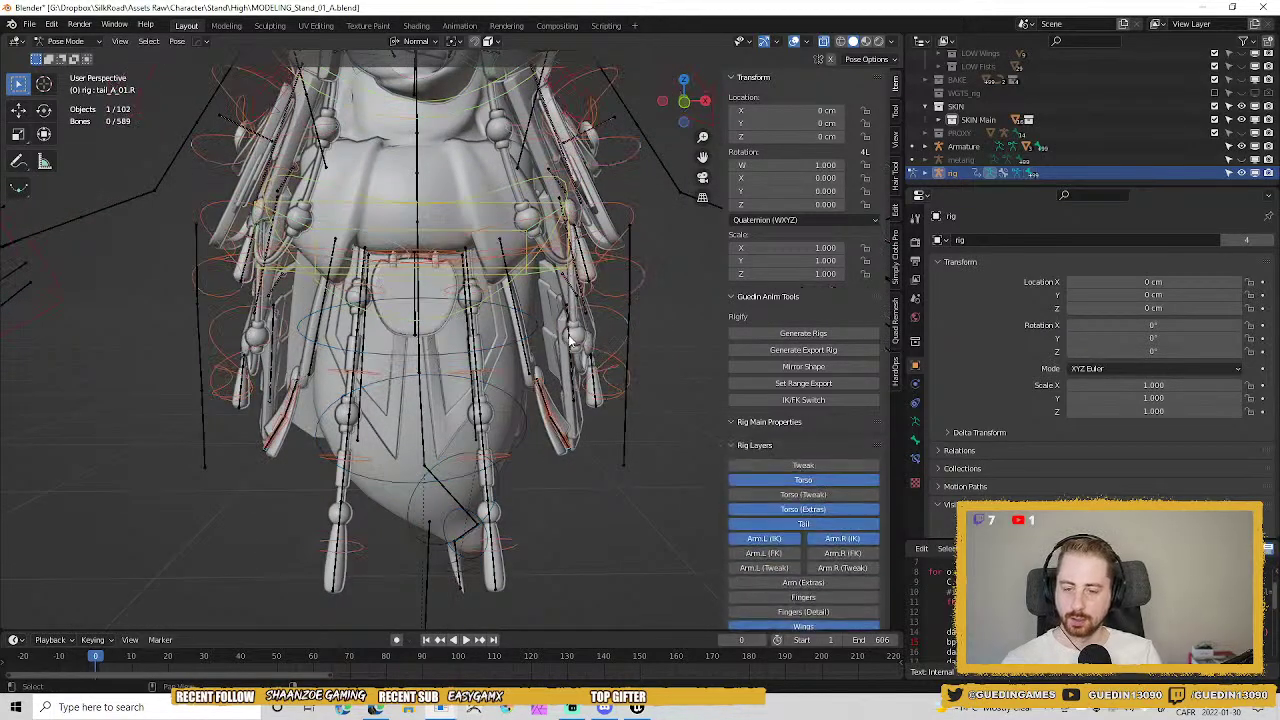
Enter Weight Paint mode on the outer side skirt panel with the Armature also selected.
{"action": "middle_click_drag", "start_coordinate": [573, 340], "coordinate": [410, 420]}
{"action": "scroll", "coordinate": [534, 353], "scroll_direction": "up", "scroll_amount": 4}
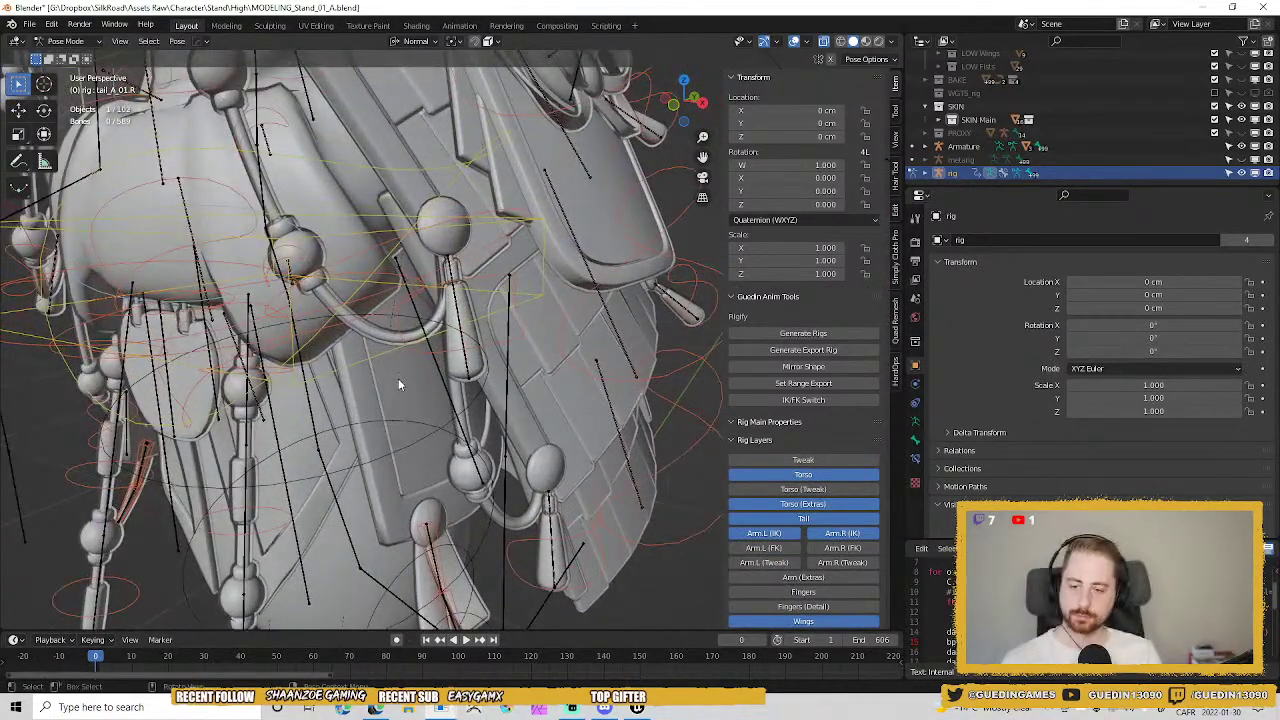
{"action": "key", "text": "ctrl+Tab"}
{"action": "middle_click_drag", "start_coordinate": [427, 370], "coordinate": [455, 250], "text": "shift"}
{"action": "scroll", "coordinate": [453, 262], "scroll_direction": "up", "scroll_amount": 1}
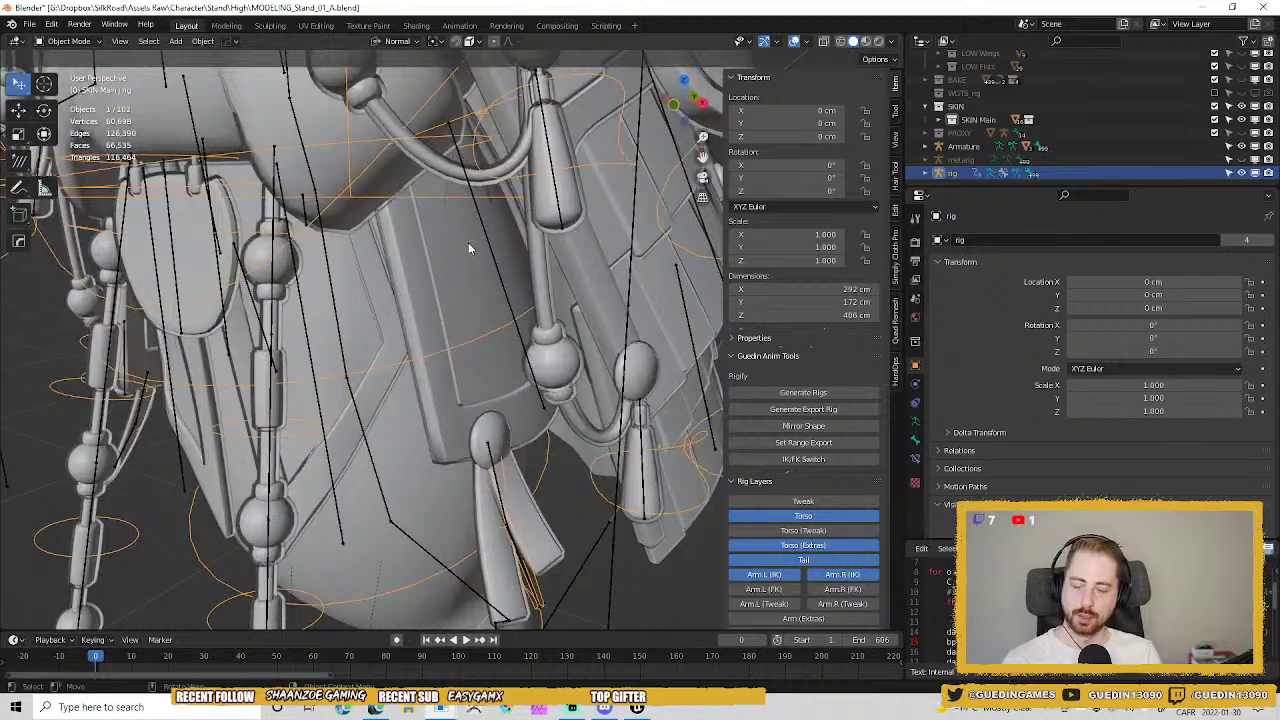
{"action": "left_click", "coordinate": [483, 228]}
{"action": "left_click", "coordinate": [421, 279], "text": "shift"}
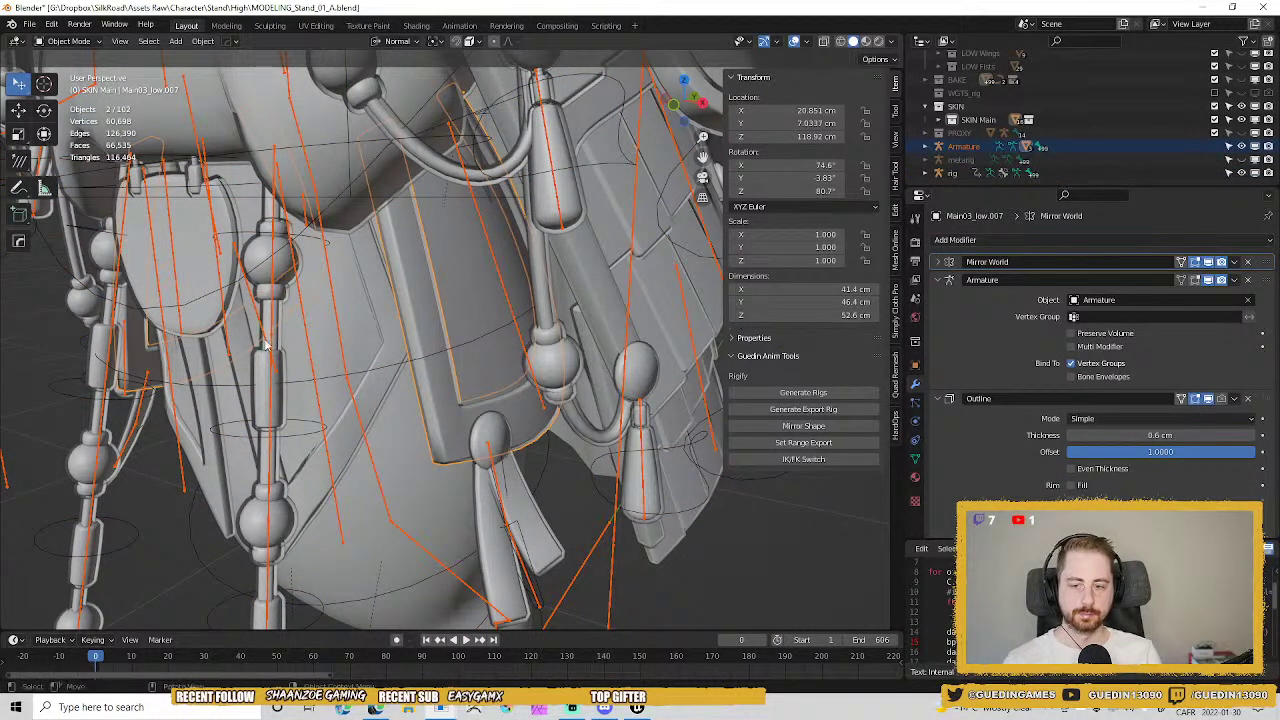
{"action": "middle_click_drag", "start_coordinate": [265, 345], "coordinate": [506, 352]}
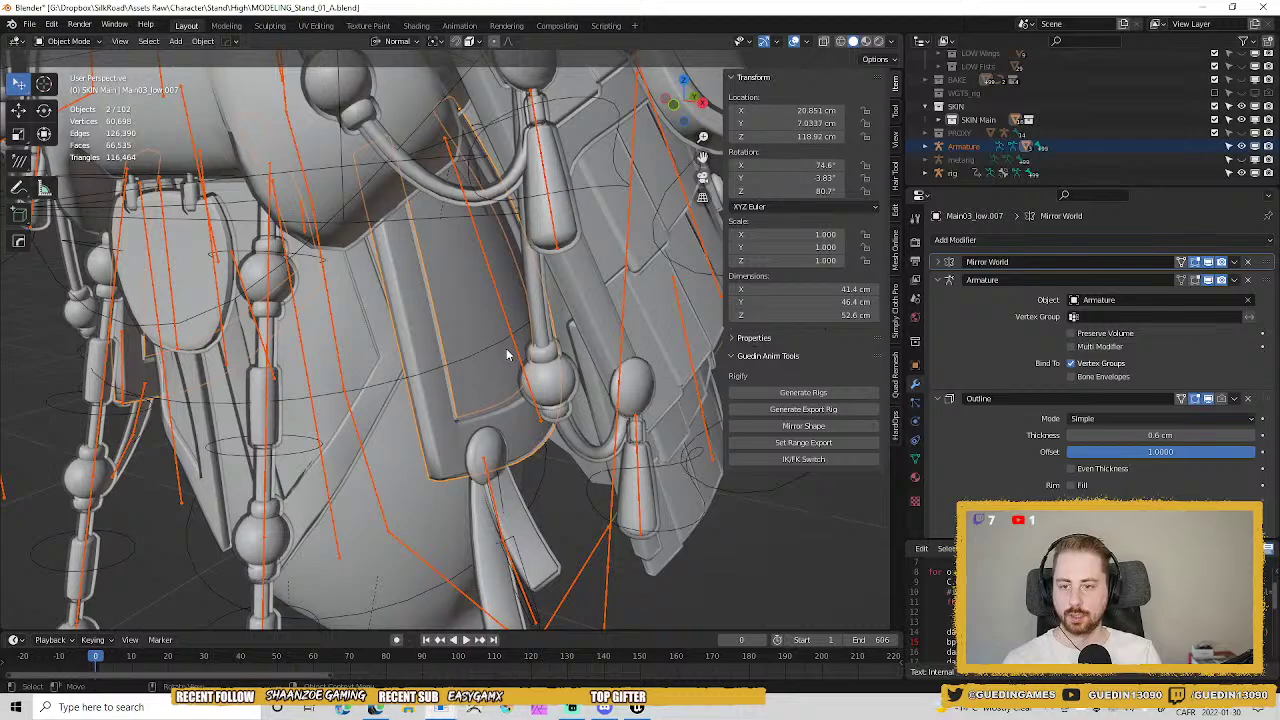
{"action": "key", "text": "ctrl+Tab"}
{"action": "left_click", "coordinate": [403, 297]}
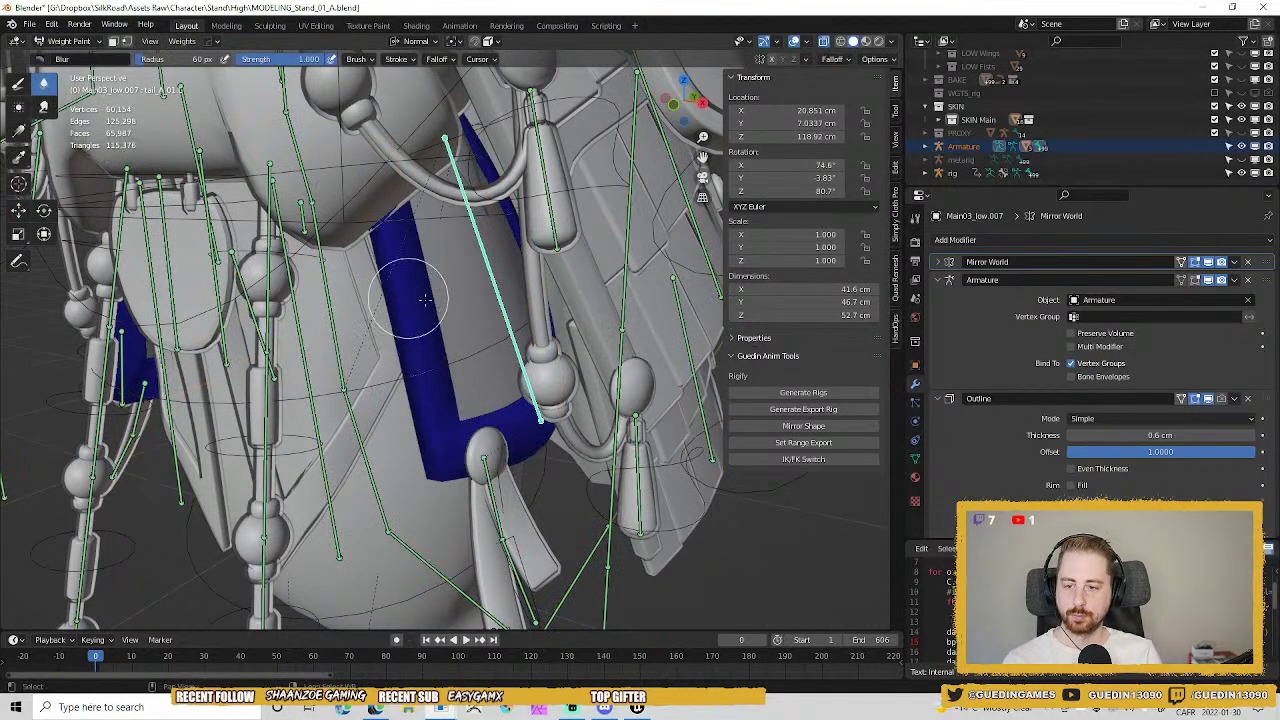
Select all vertices of the outer panel and set their weight to 1 for the tail_A_01.L bone.
{"action": "left_click", "coordinate": [427, 297], "text": "ctrl"}
{"action": "left_click", "coordinate": [480, 238], "text": "ctrl"}
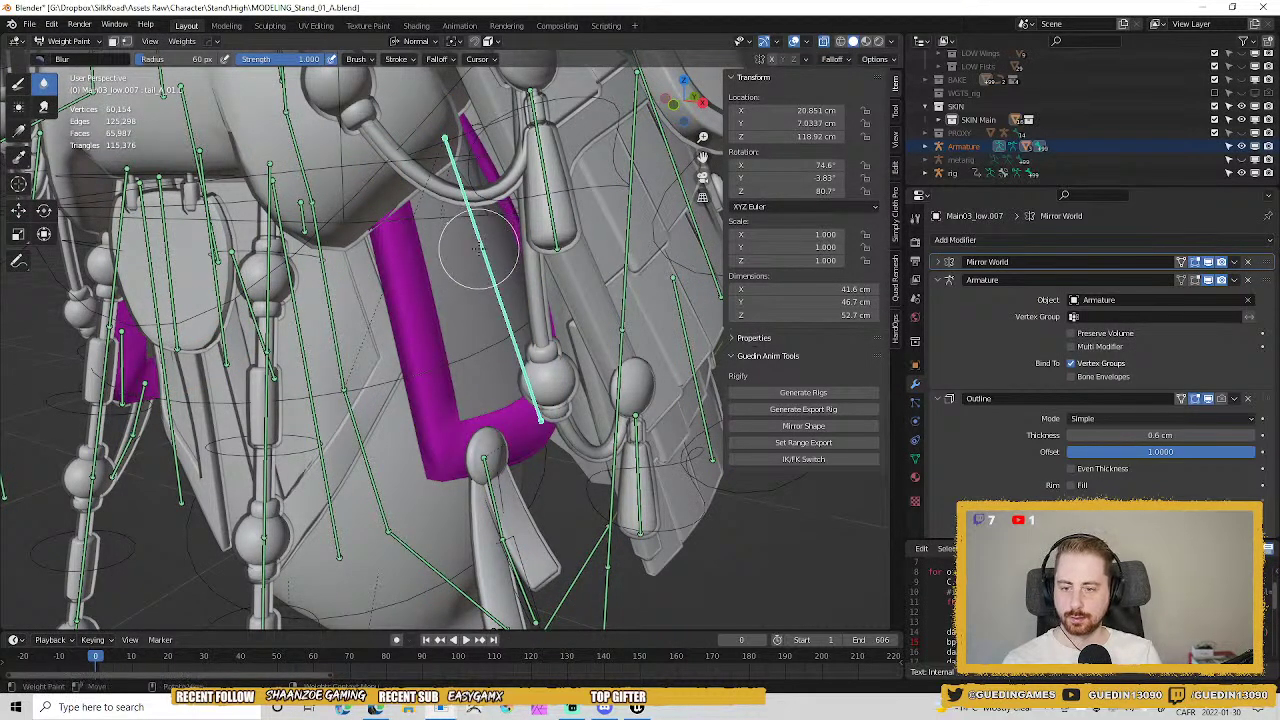
{"action": "key", "text": "v"}
{"action": "key", "text": "a"}
{"action": "key", "text": "ctrl+w"}
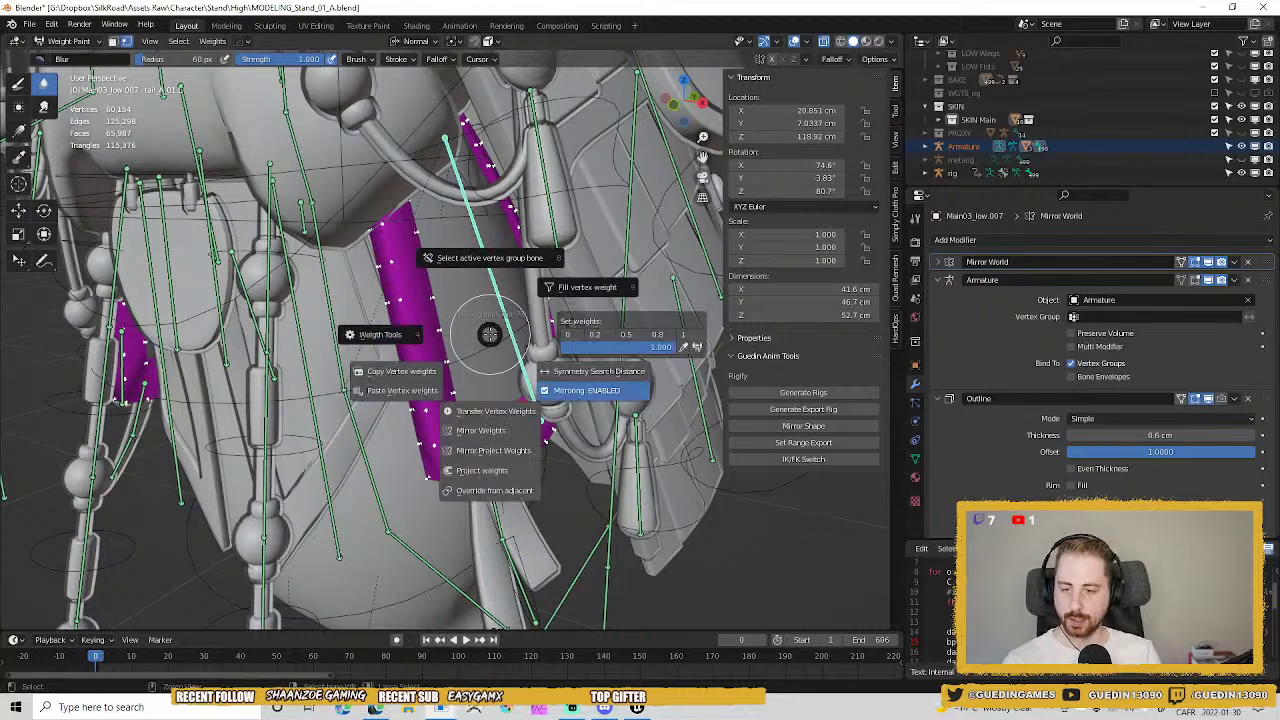
{"action": "left_click", "coordinate": [682, 336]}
{"action": "middle_click_drag", "start_coordinate": [425, 362], "coordinate": [447, 426], "text": "shift"}
{"action": "right_click", "coordinate": [430, 360]}
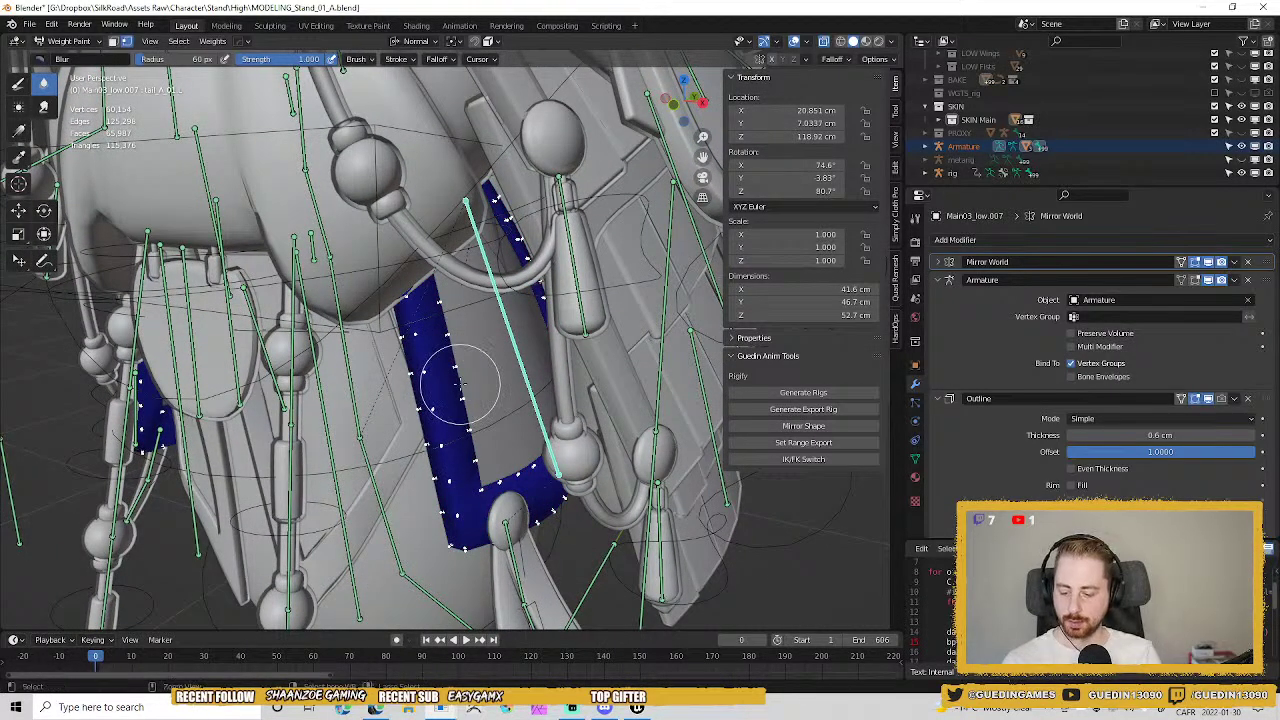
{"action": "key", "text": "ctrl+w"}
{"action": "left_click", "coordinate": [680, 410]}
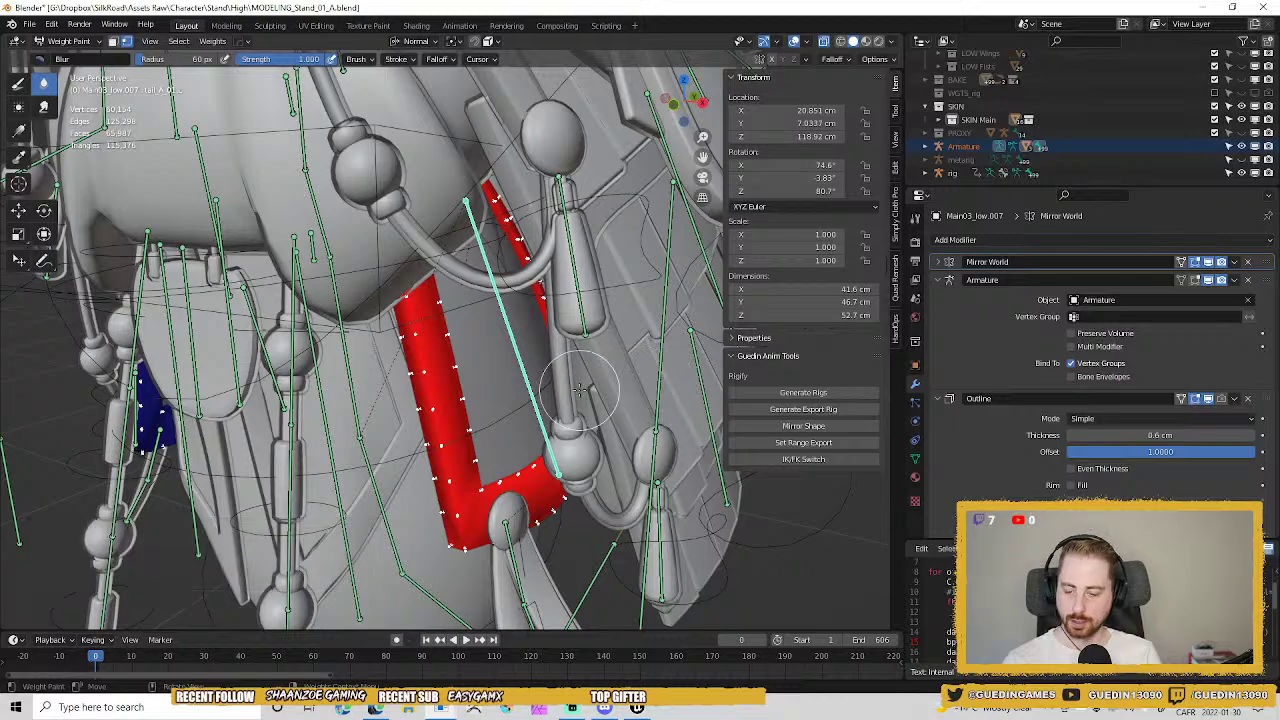
Return to Object Mode and hide the inner and outer side skirt panels.
{"action": "middle_click_drag", "start_coordinate": [578, 390], "coordinate": [578, 333], "text": "shift"}
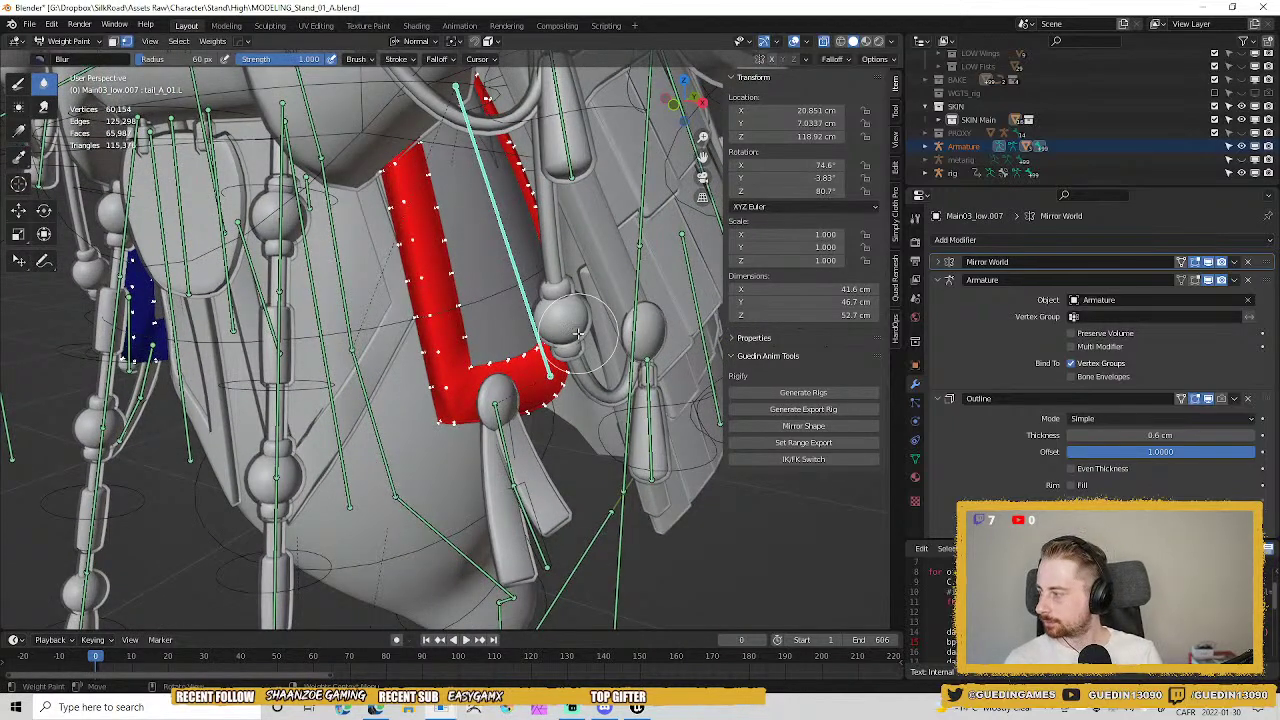
{"action": "key", "text": "Tab"}
{"action": "key", "text": "Tab"}
{"action": "key", "text": "ctrl+Tab"}
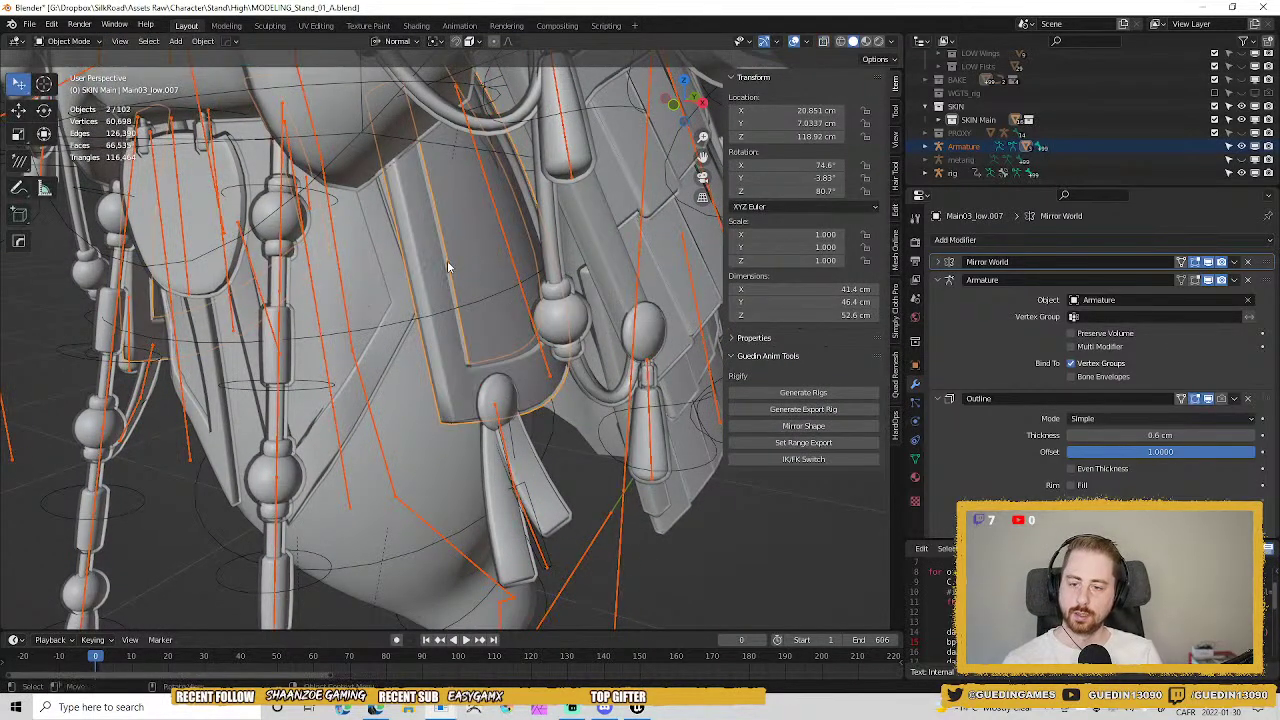
{"action": "left_click", "coordinate": [433, 257]}
{"action": "left_click", "coordinate": [428, 258]}
{"action": "left_click", "coordinate": [466, 248], "text": "shift"}
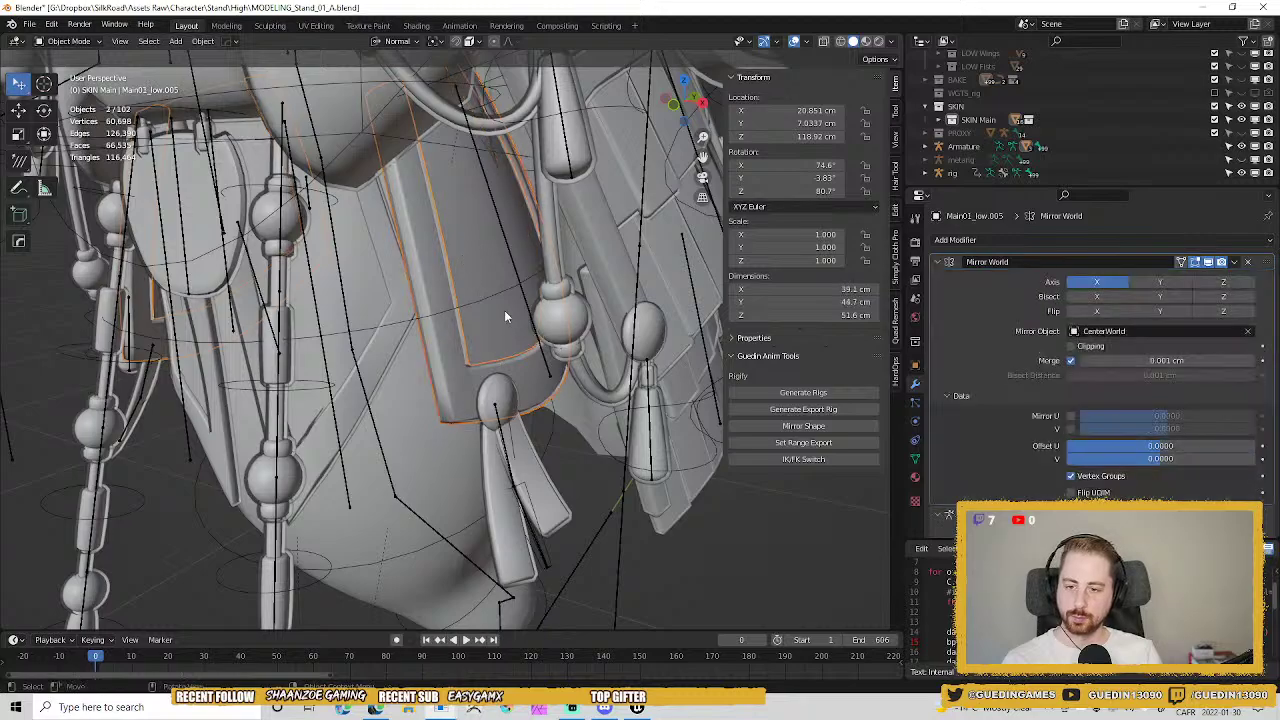
{"action": "key", "text": "h"}
Select the Armature together with the oval bead above the two hanging straps, making the bead active.
{"action": "scroll", "coordinate": [501, 310], "scroll_direction": "down", "scroll_amount": 2}
{"action": "scroll", "coordinate": [500, 312], "scroll_direction": "down", "scroll_amount": 3}
{"action": "middle_click_drag", "start_coordinate": [500, 312], "coordinate": [525, 399]}
{"action": "scroll", "coordinate": [512, 430], "scroll_direction": "up", "scroll_amount": 4}
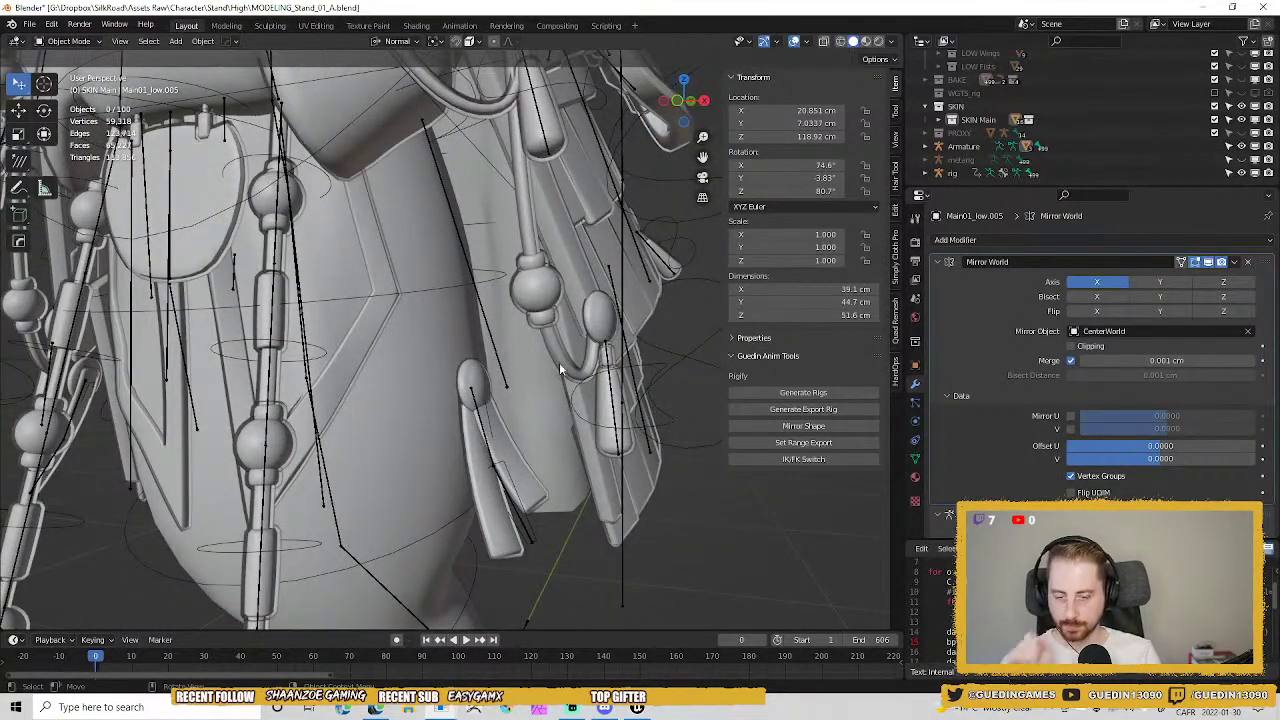
{"action": "middle_click_drag", "start_coordinate": [470, 295], "coordinate": [434, 333]}
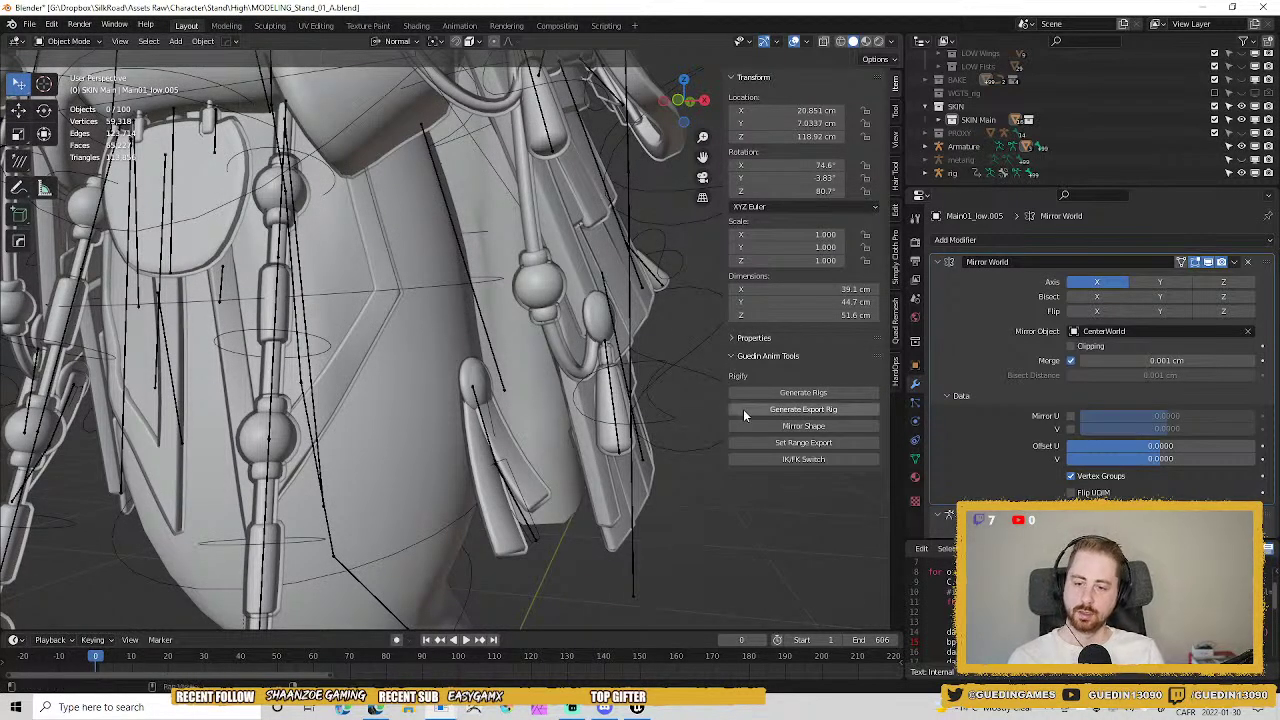
{"action": "left_click", "coordinate": [490, 337]}
{"action": "middle_click_drag", "start_coordinate": [490, 337], "coordinate": [470, 388]}
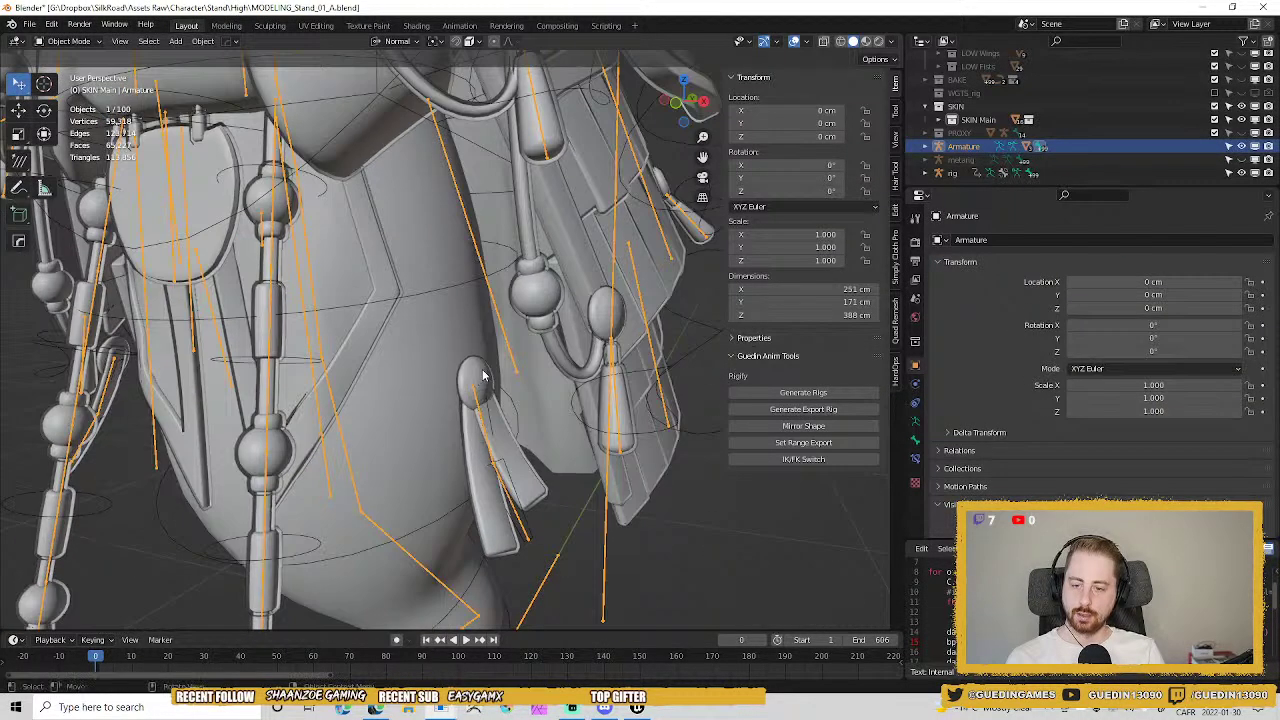
{"action": "left_click", "coordinate": [483, 375], "text": "shift"}
{"action": "key", "text": "ctrl+Tab"}
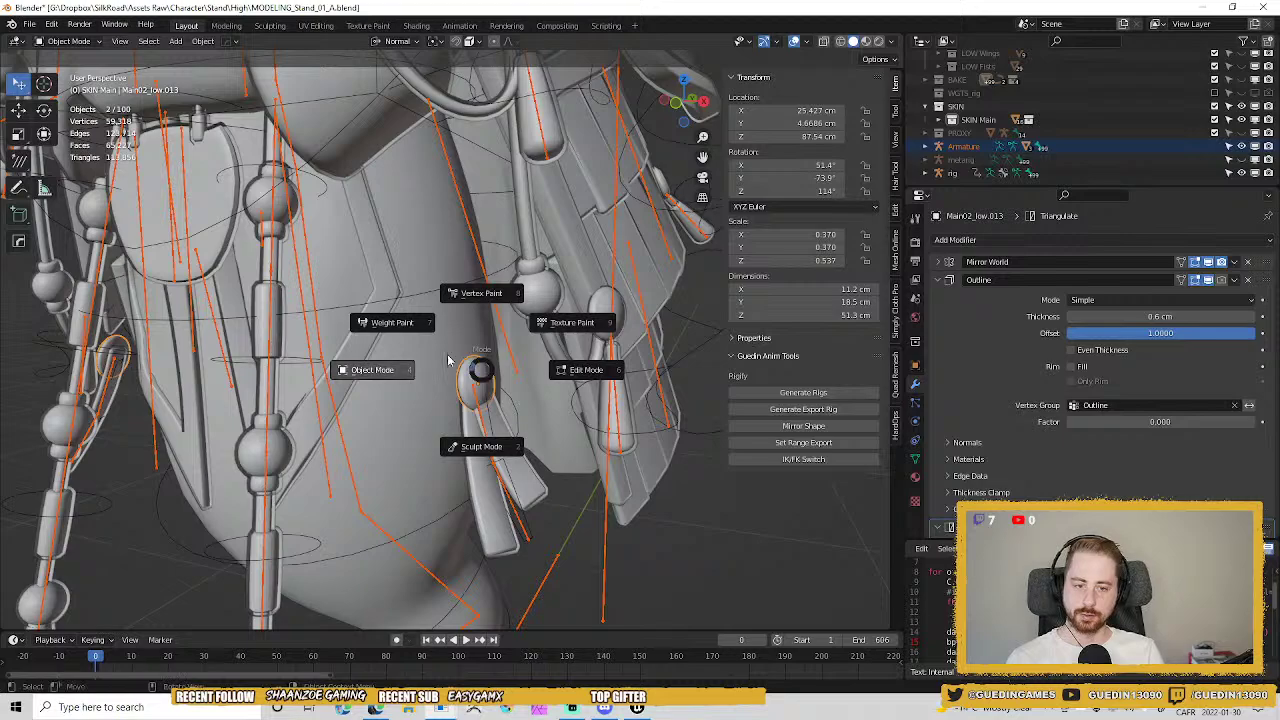
{"action": "left_click", "coordinate": [394, 325]}
{"action": "mouse_move", "coordinate": [477, 365]}
{"action": "middle_mouse_down"}
{"action": "mouse_move", "coordinate": [510, 374]}
{"action": "mouse_move", "coordinate": [487, 367]}
{"action": "middle_mouse_up"}
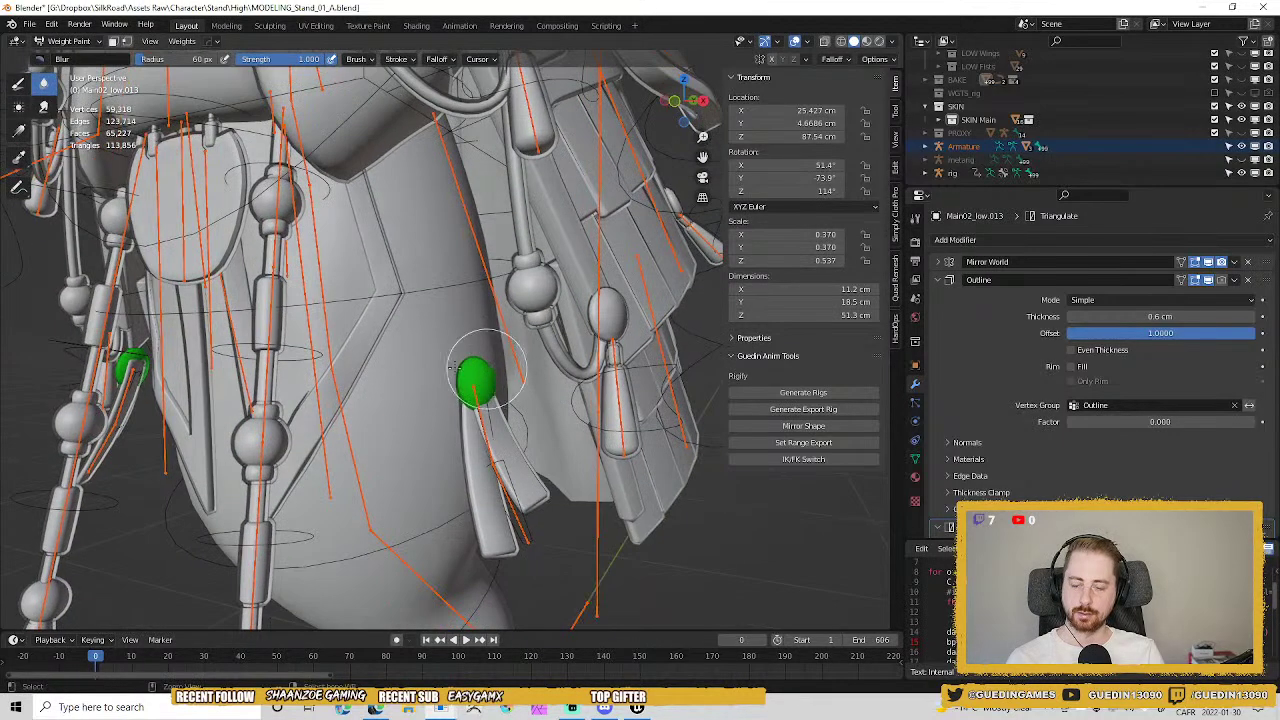
{"action": "key", "text": "ctrl+Tab"}
Make the Armature active and parent the oval bead to it with Armature Deform.
{"action": "left_click", "coordinate": [536, 376], "text": "shift"}
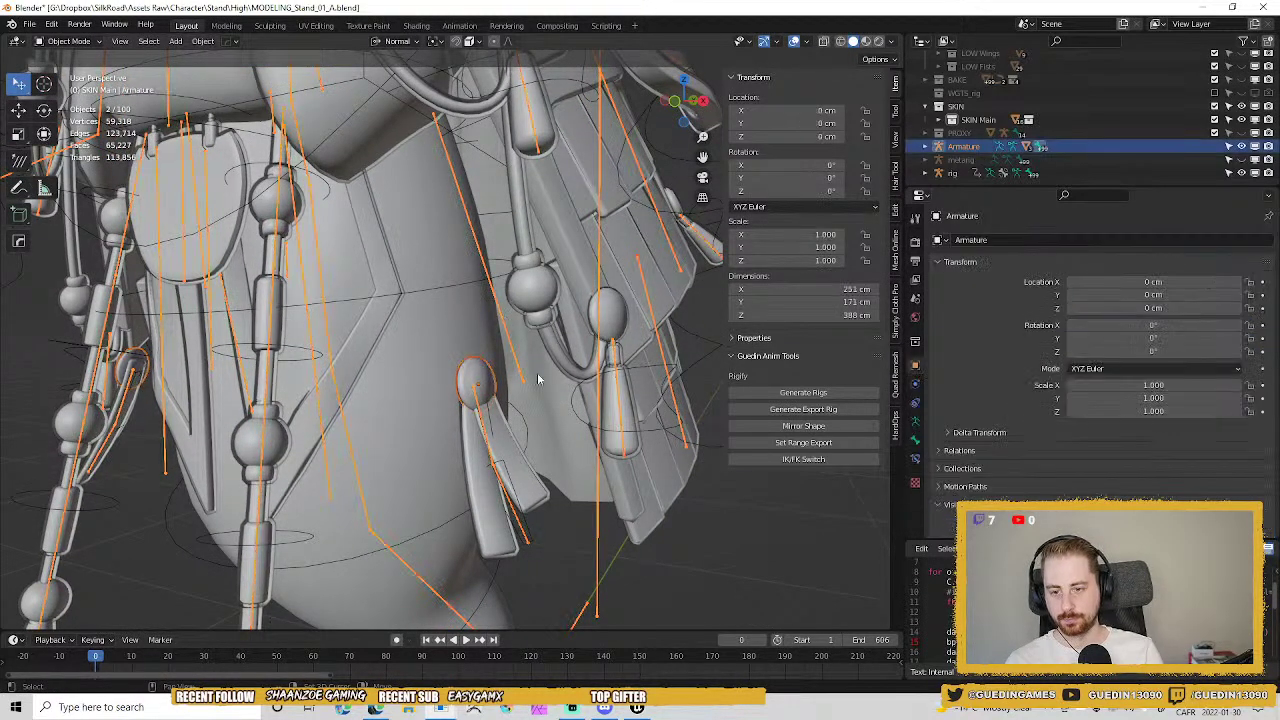
{"action": "key", "text": "ctrl+p"}
{"action": "left_click", "coordinate": [546, 443]}
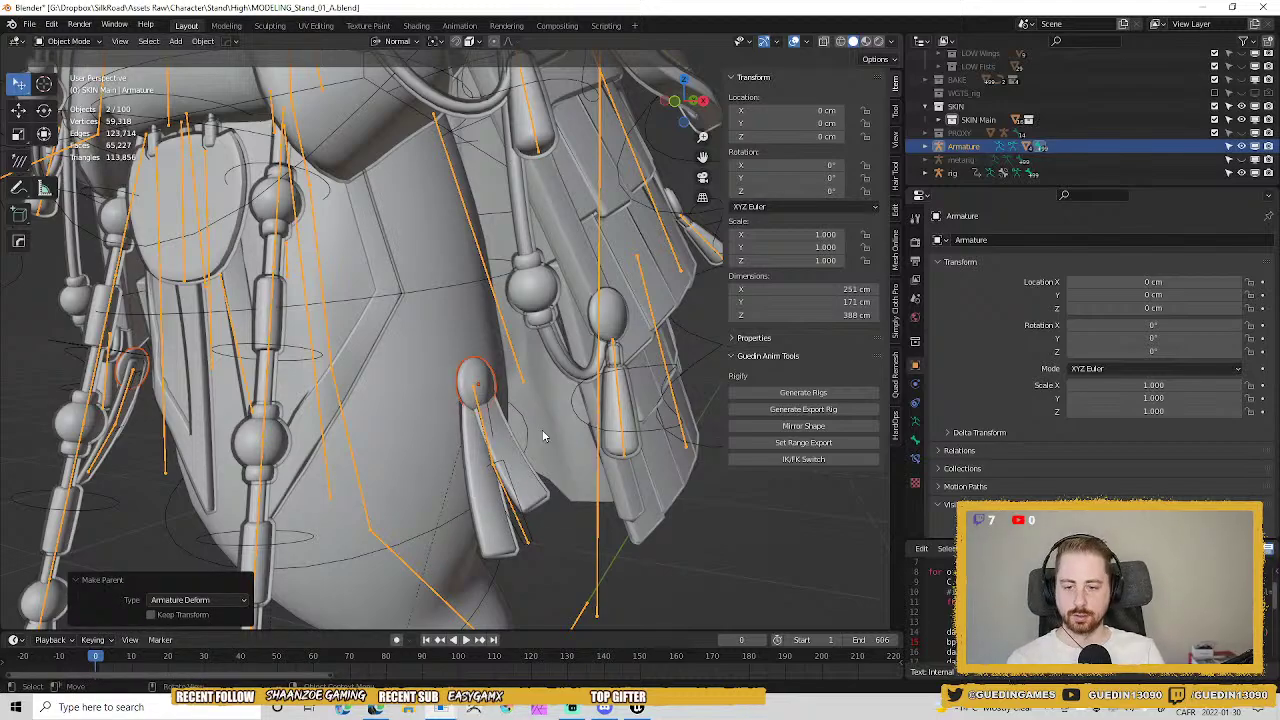
Enter Weight Paint mode on the bead and set all its vertices to weight 1 for the tail_A_01.L bone.
{"action": "left_click", "coordinate": [489, 383], "text": "shift"}
{"action": "key", "text": "ctrl+Tab"}
{"action": "left_click", "coordinate": [469, 316]}
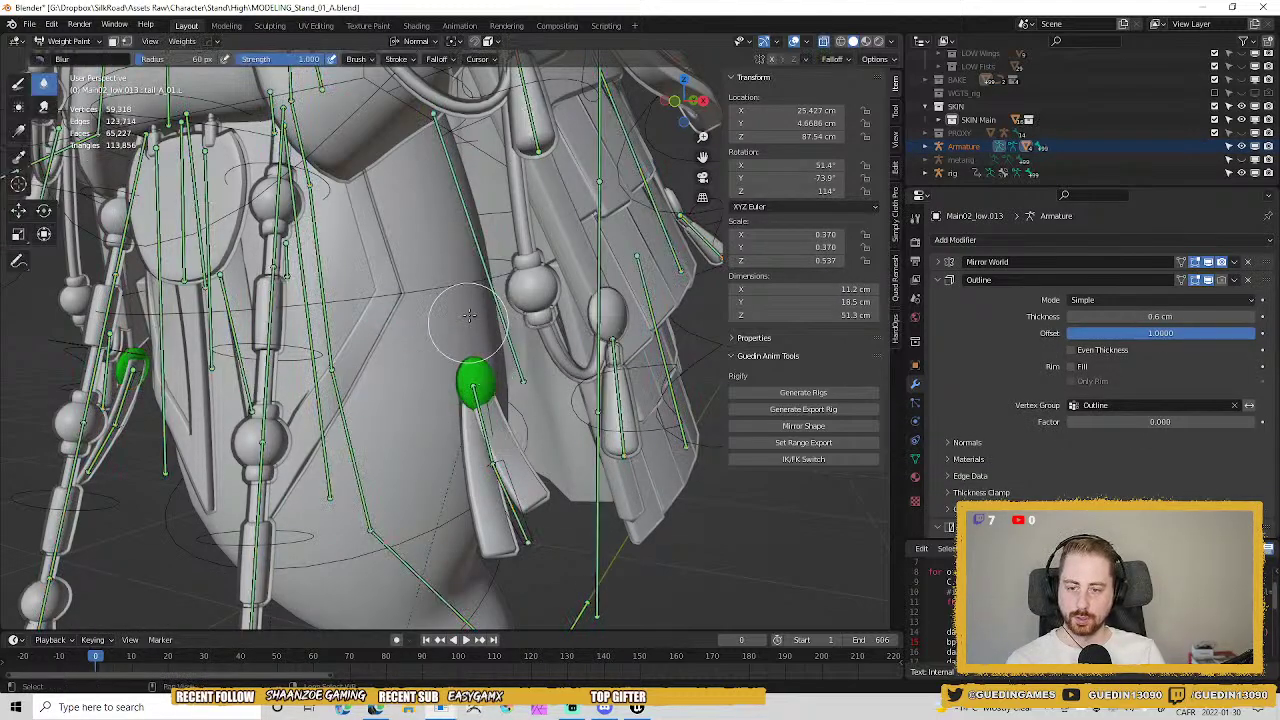
{"action": "left_click", "coordinate": [485, 270], "text": "ctrl"}
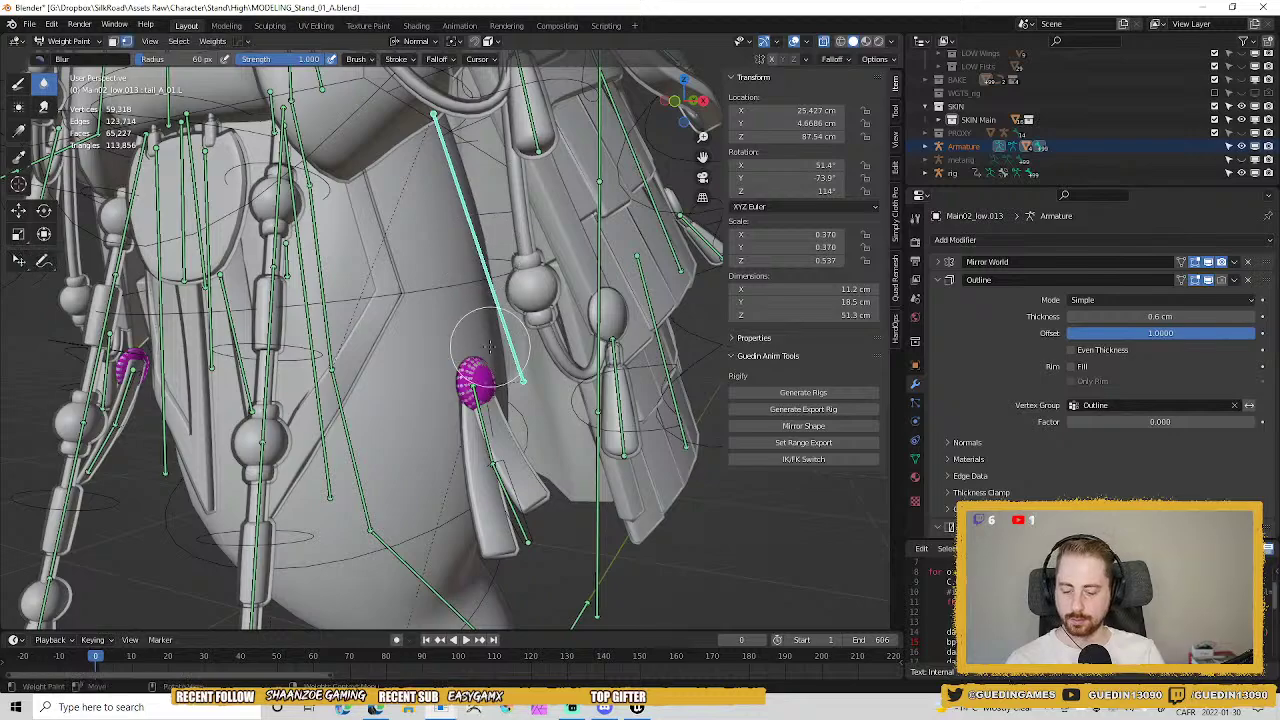
{"action": "key", "text": "a"}
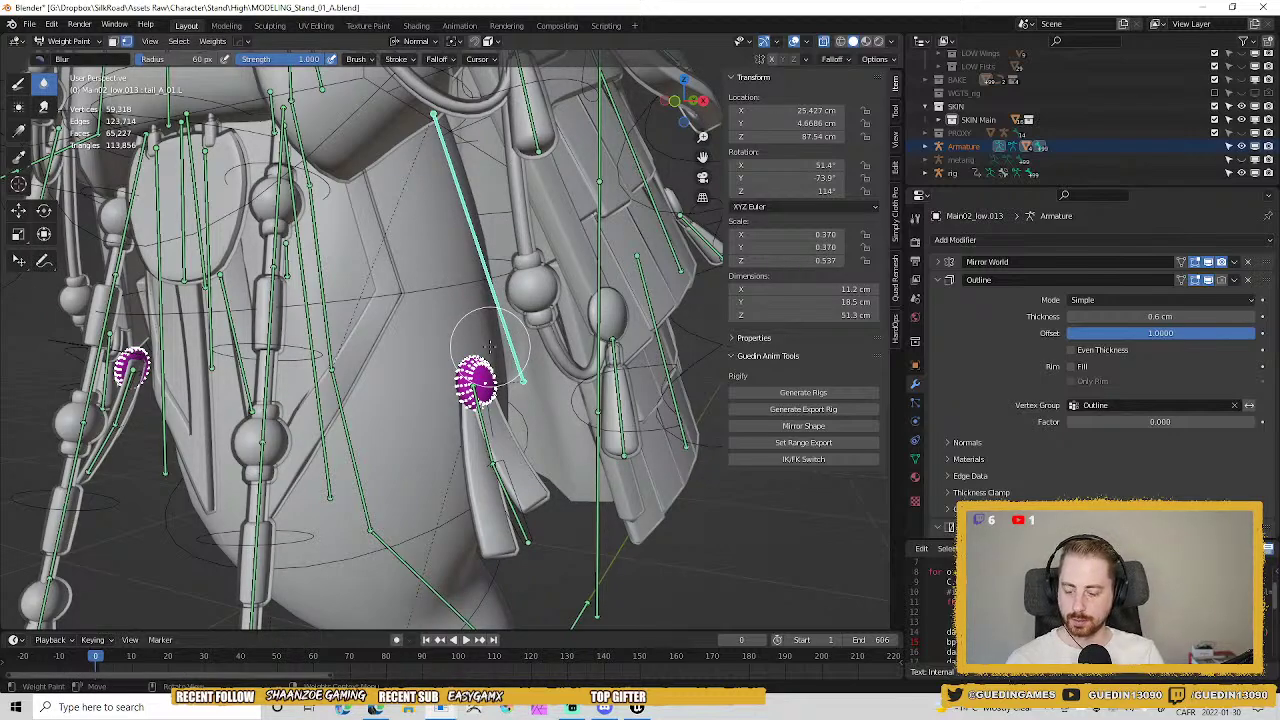
{"action": "key", "text": "shift+w"}
{"action": "left_click", "coordinate": [689, 349]}
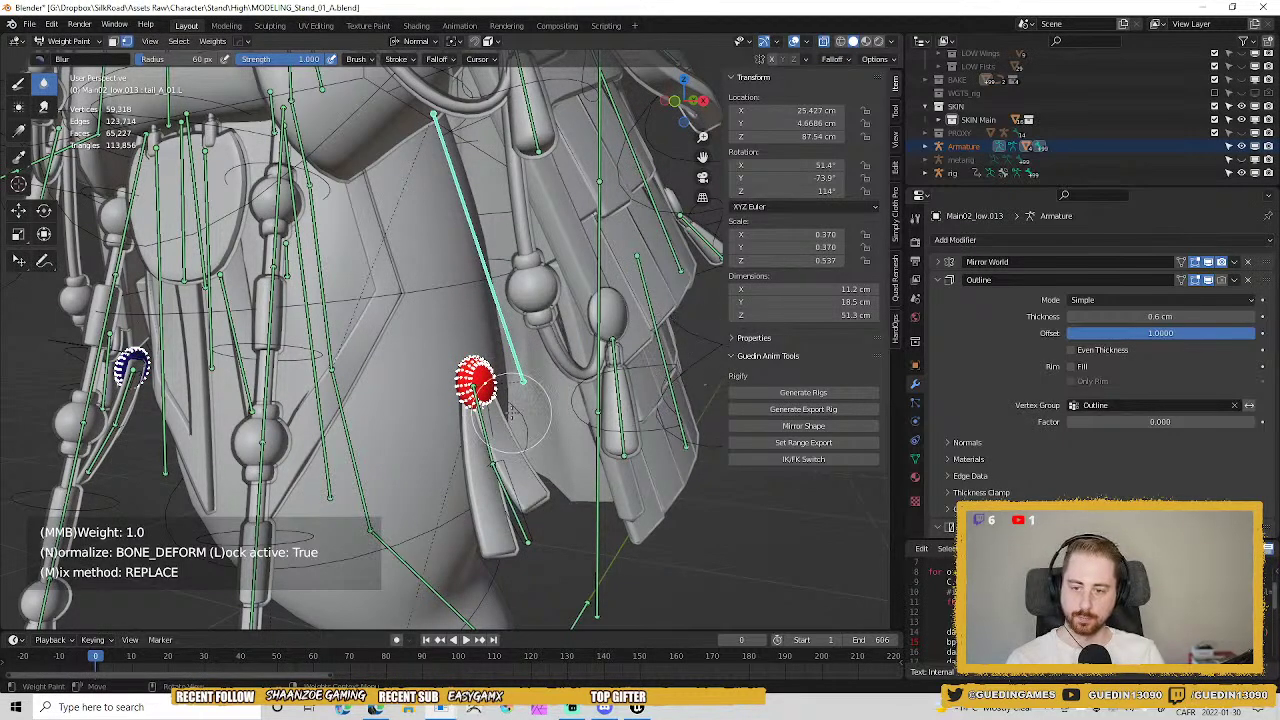
Return to Object Mode, display the bead's vertex groups and leave only the bead selected.
{"action": "key", "text": "ctrl+Tab"}
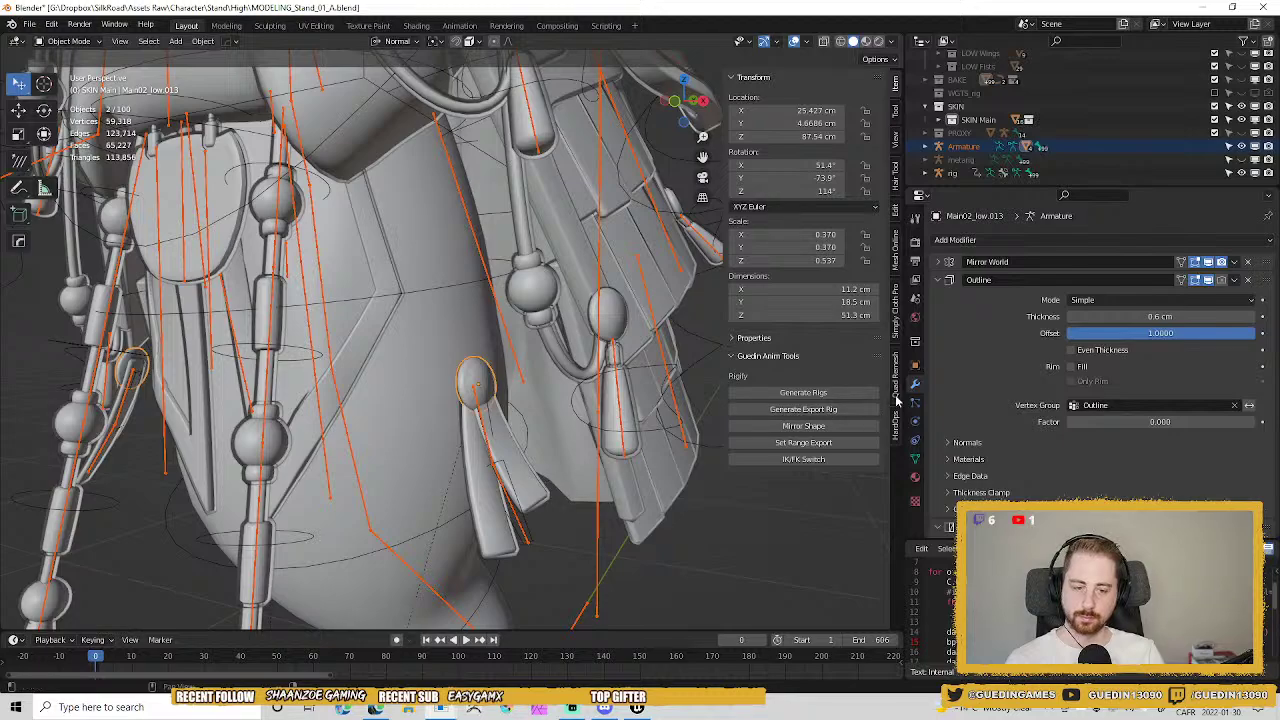
{"action": "left_click", "coordinate": [914, 459]}
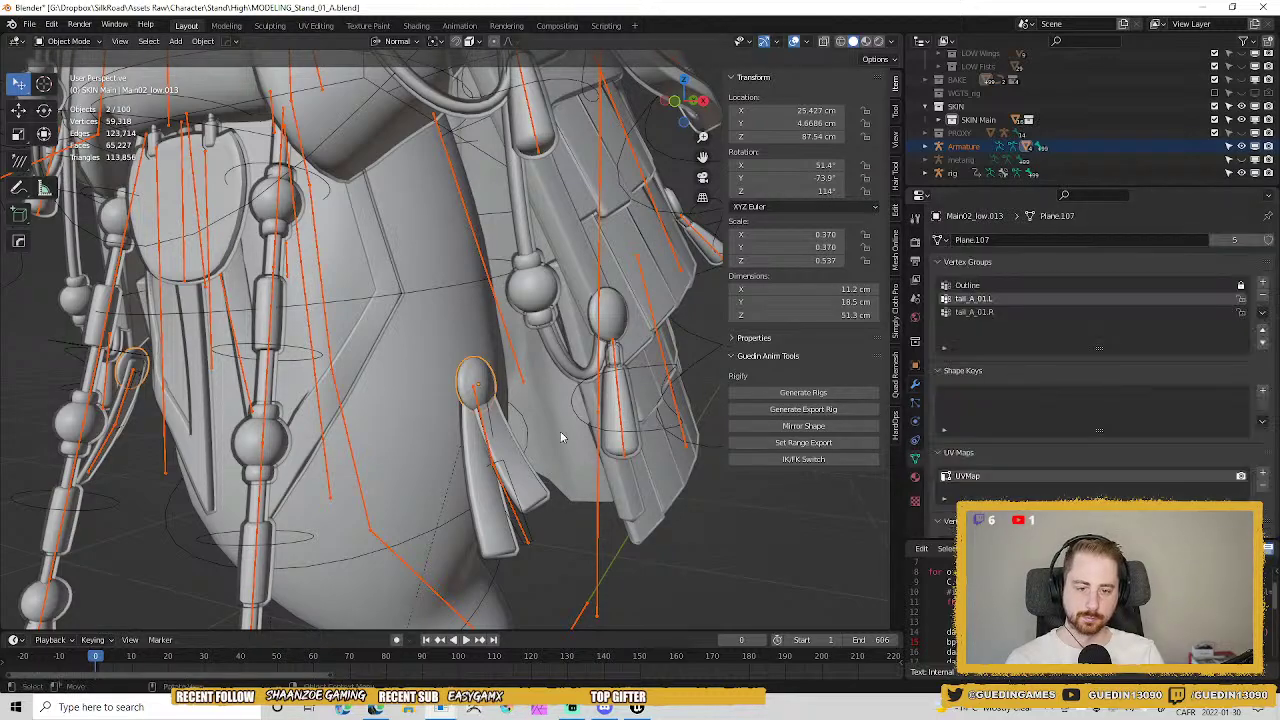
{"action": "left_click", "coordinate": [485, 378]}
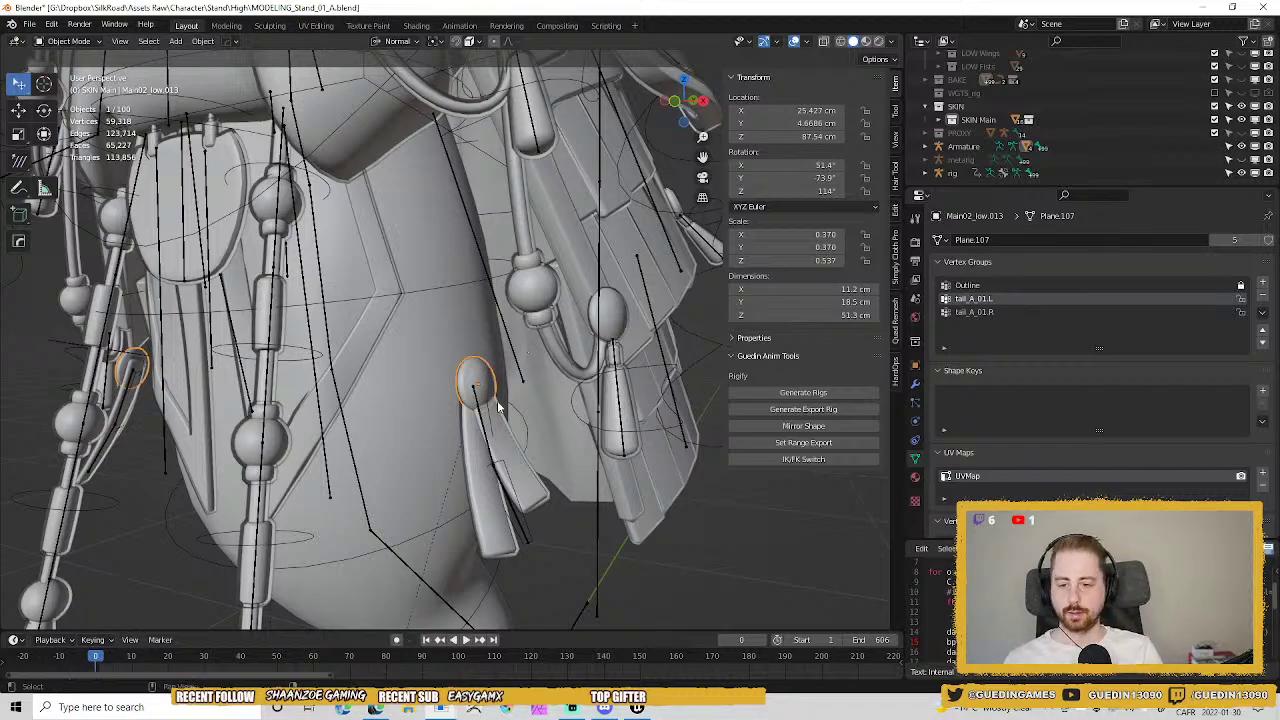
{"action": "scroll", "coordinate": [497, 374], "scroll_direction": "down", "scroll_amount": 2}
{"action": "middle_click_drag", "start_coordinate": [498, 407], "coordinate": [491, 382], "text": "shift"}
{"action": "scroll", "coordinate": [491, 382], "scroll_direction": "up", "scroll_amount": 1}
{"action": "key", "text": "ctrl+Tab"}
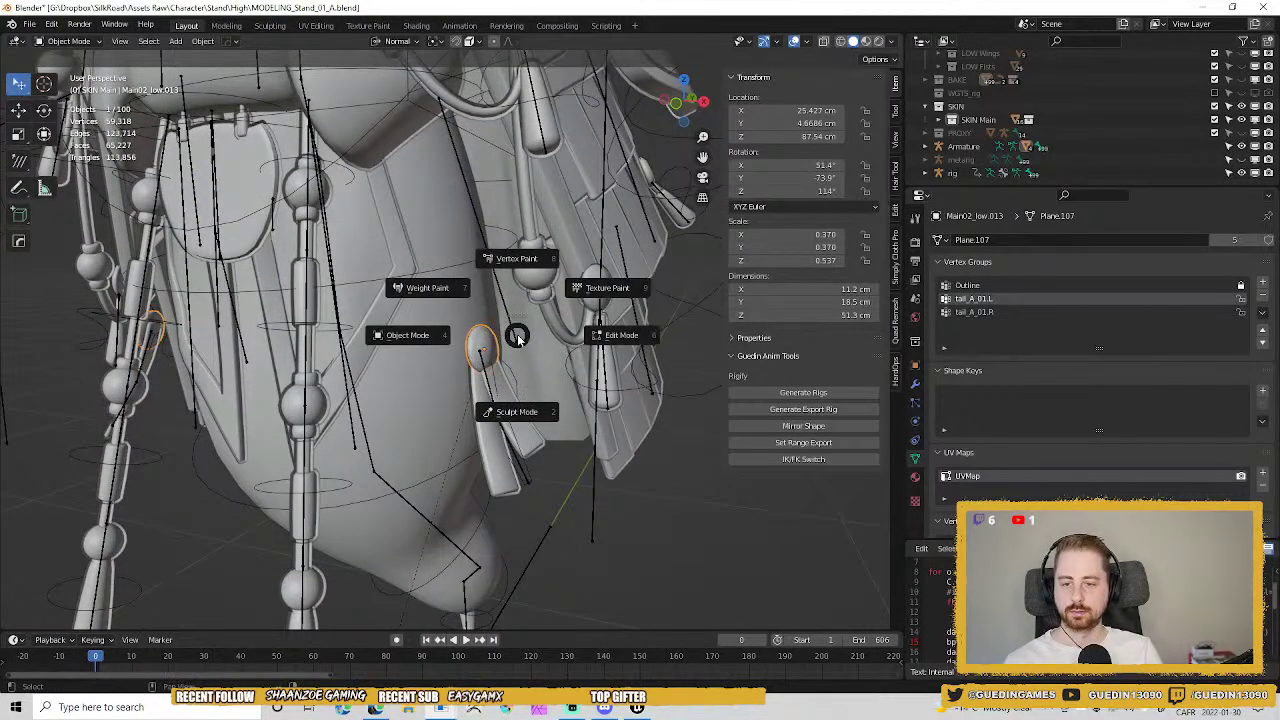
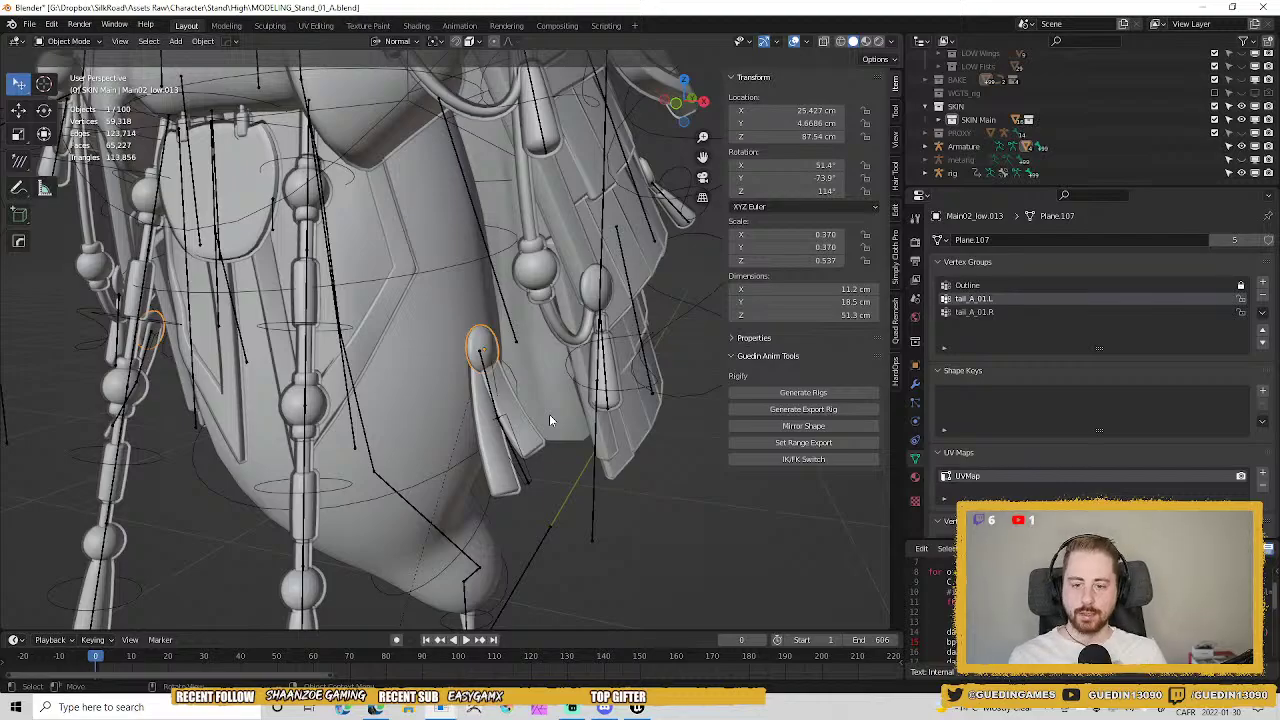
Reveal all hidden objects and clear the selection.
{"action": "middle_click_drag", "start_coordinate": [463, 386], "coordinate": [519, 308]}
{"action": "left_click", "coordinate": [523, 306]}
{"action": "key", "text": "alt+h"}
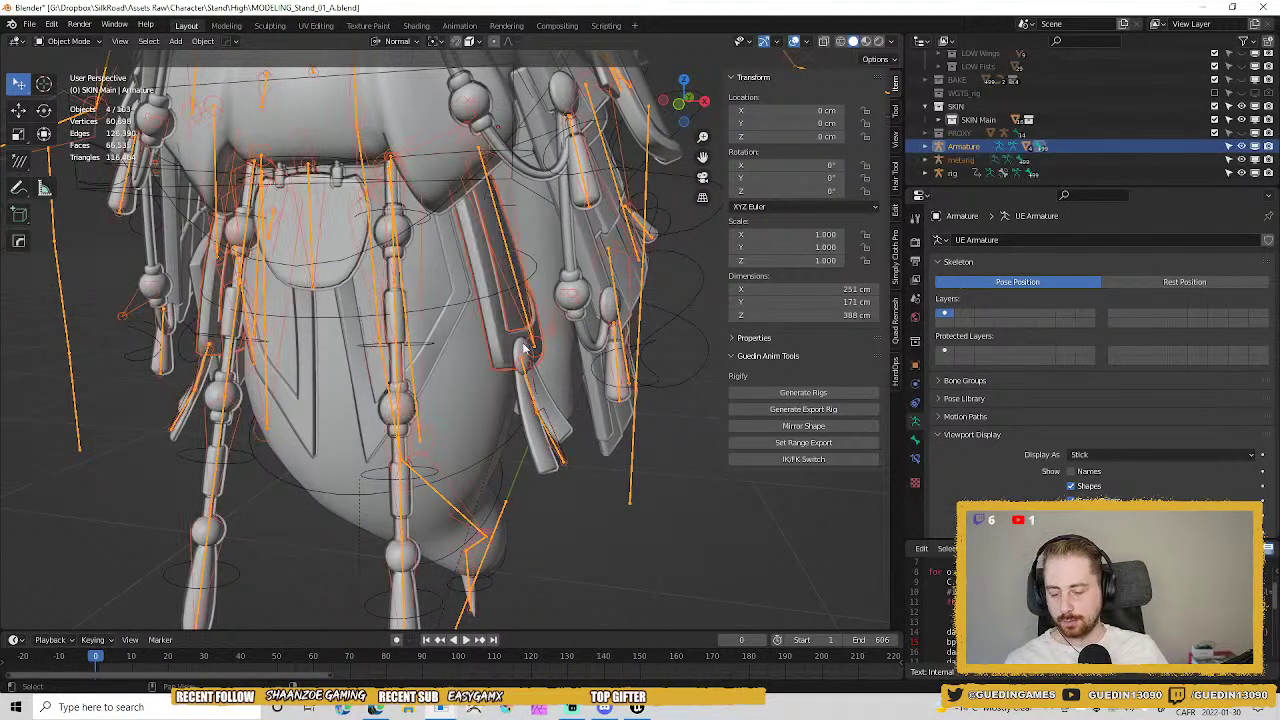
{"action": "key", "text": "alt+a"}
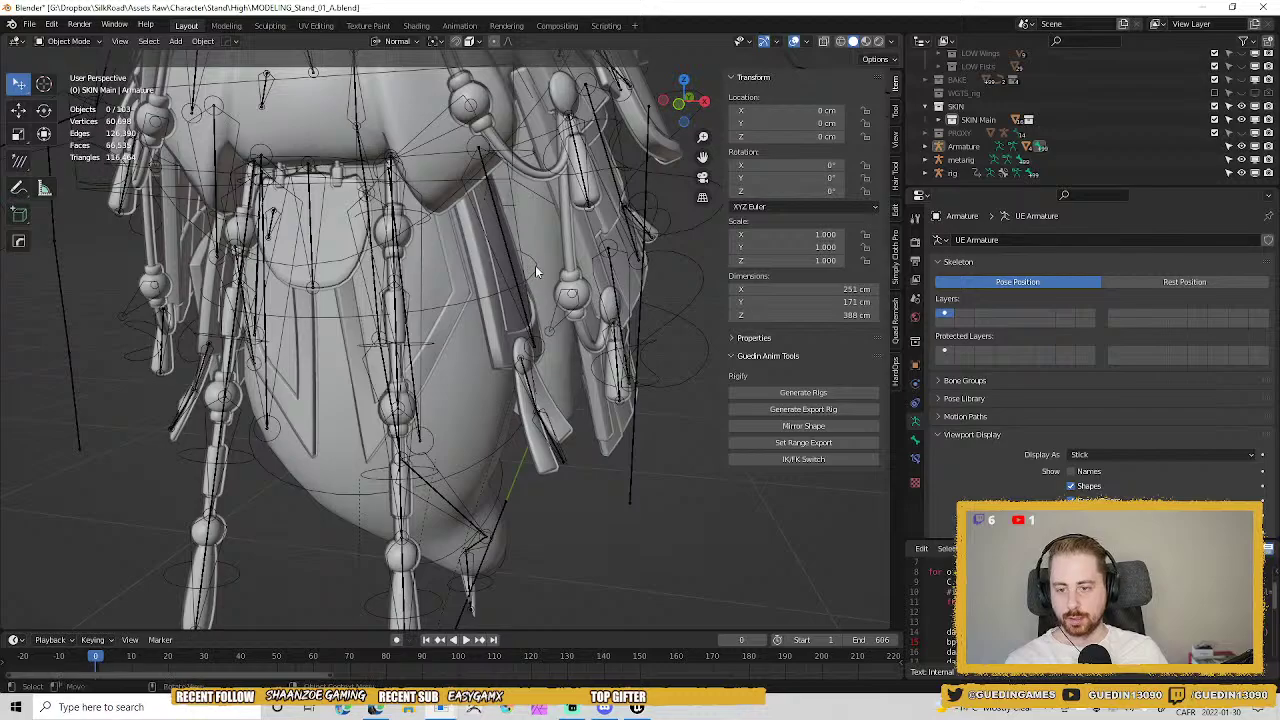
Put the rig in Pose Mode and rotate the tail_A_01.L control about -24° to test the bead and panels.
{"action": "left_click", "coordinate": [536, 267]}
{"action": "key", "text": "ctrl+Tab"}
{"action": "middle_click_drag", "start_coordinate": [536, 267], "coordinate": [514, 312], "text": "shift"}
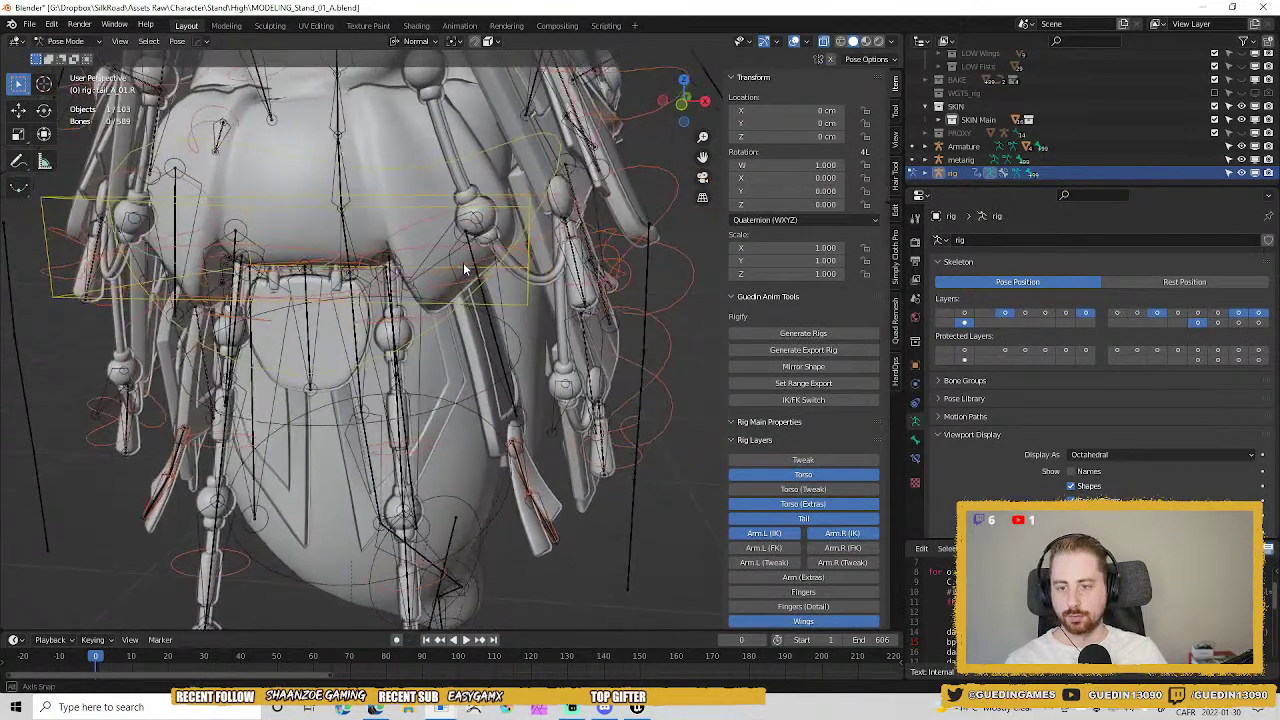
{"action": "left_click", "coordinate": [410, 227]}
{"action": "middle_click_drag", "start_coordinate": [449, 359], "coordinate": [449, 346]}
{"action": "key", "text": "r"}
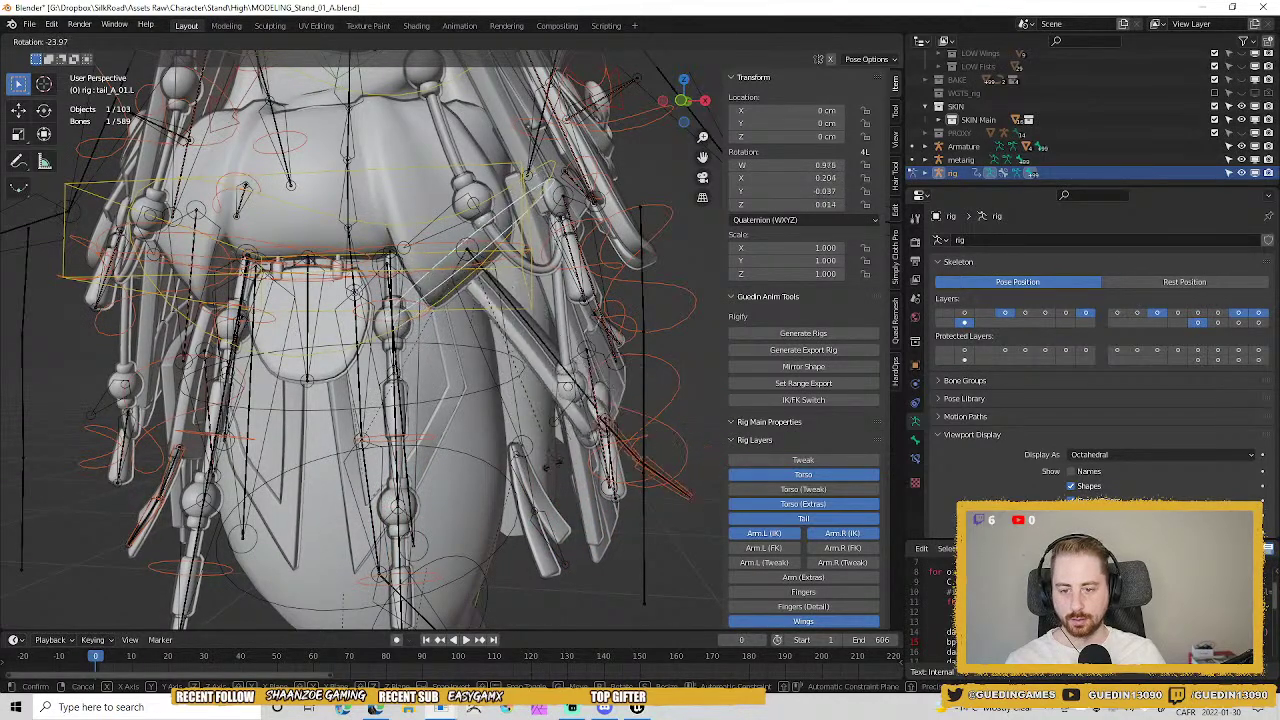
{"action": "left_click", "coordinate": [540, 475]}
Rotate the tail_A_01.R control about 63.5° in the view plane and tilt it with trackball rotation to test the mirrored parts.
{"action": "middle_click_drag", "start_coordinate": [252, 330], "coordinate": [360, 340], "text": "shift"}
{"action": "left_click", "coordinate": [357, 229]}
{"action": "key", "text": "r"}
{"action": "right_click", "coordinate": [363, 203]}
{"action": "left_click", "coordinate": [237, 260]}
{"action": "scroll", "coordinate": [451, 326], "scroll_direction": "down", "scroll_amount": 4}
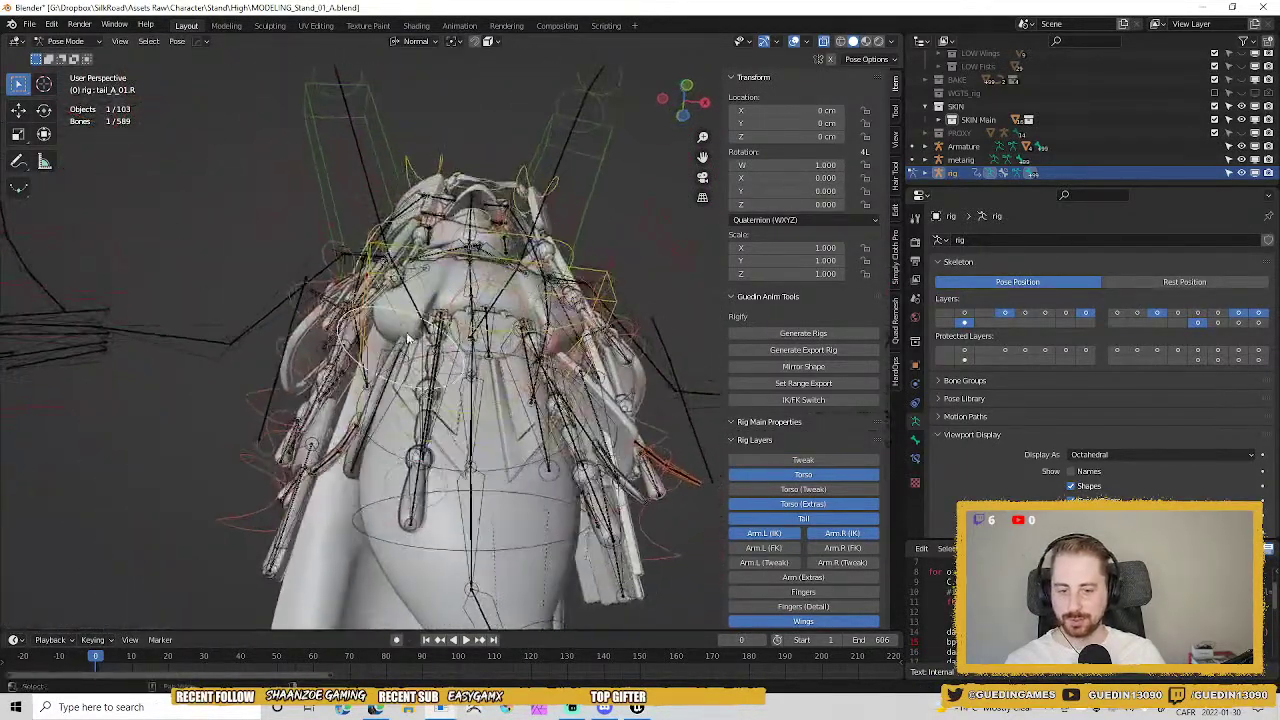
{"action": "key", "text": "r"}
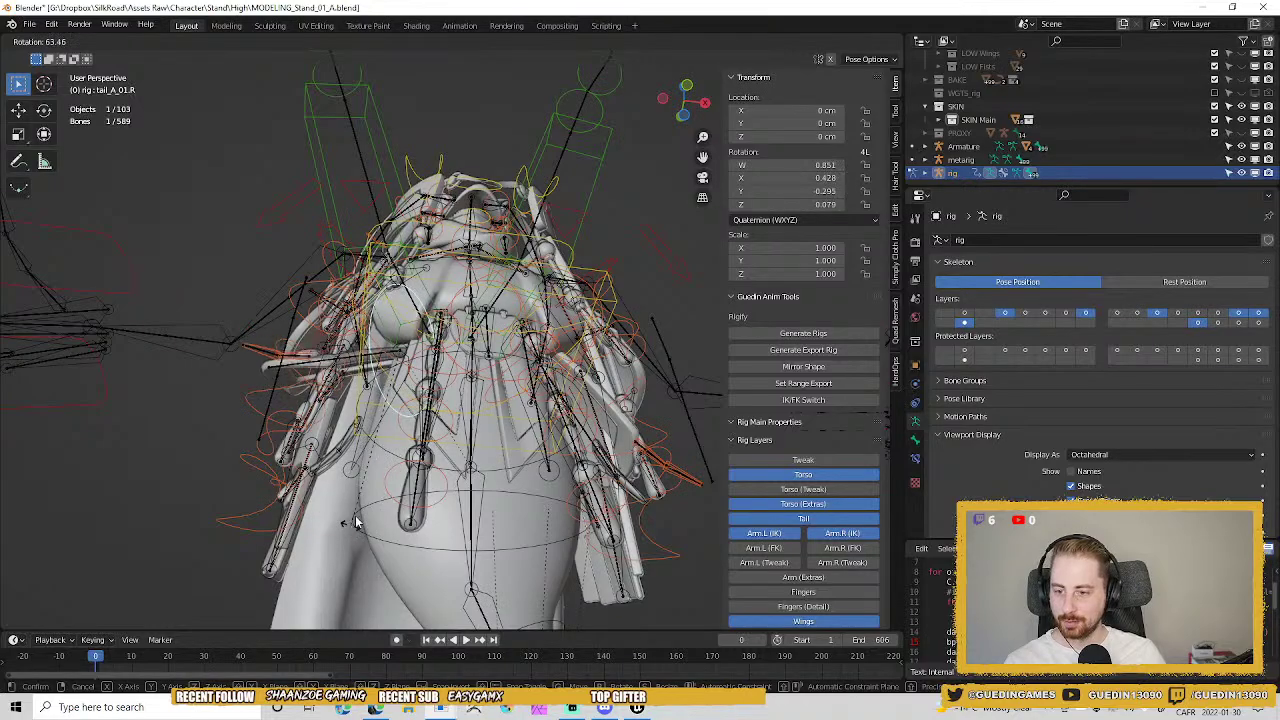
{"action": "left_click", "coordinate": [354, 520]}
{"action": "middle_click_drag", "start_coordinate": [354, 520], "coordinate": [366, 492]}
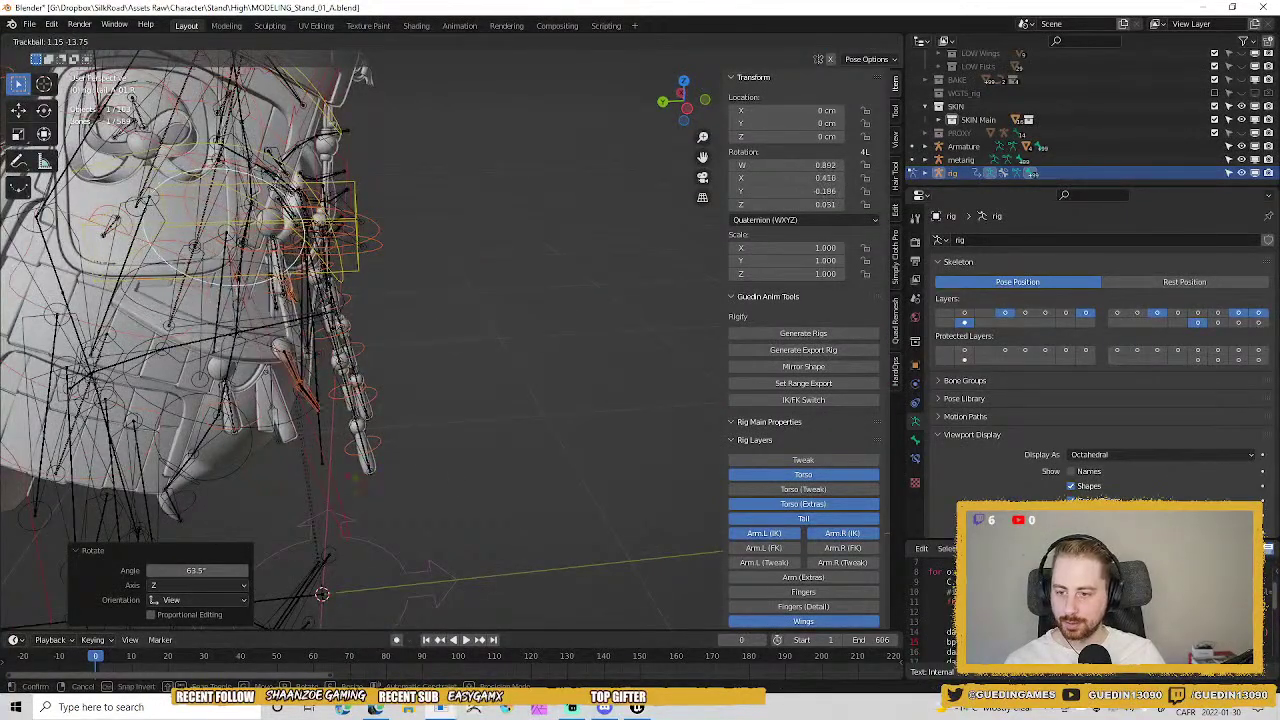
{"action": "left_click", "coordinate": [391, 308]}
{"action": "middle_click_drag", "start_coordinate": [391, 308], "coordinate": [152, 275]}
Select all rig controls and clear their rotation.
{"action": "key", "text": "a"}
{"action": "key", "text": "alt+r"}
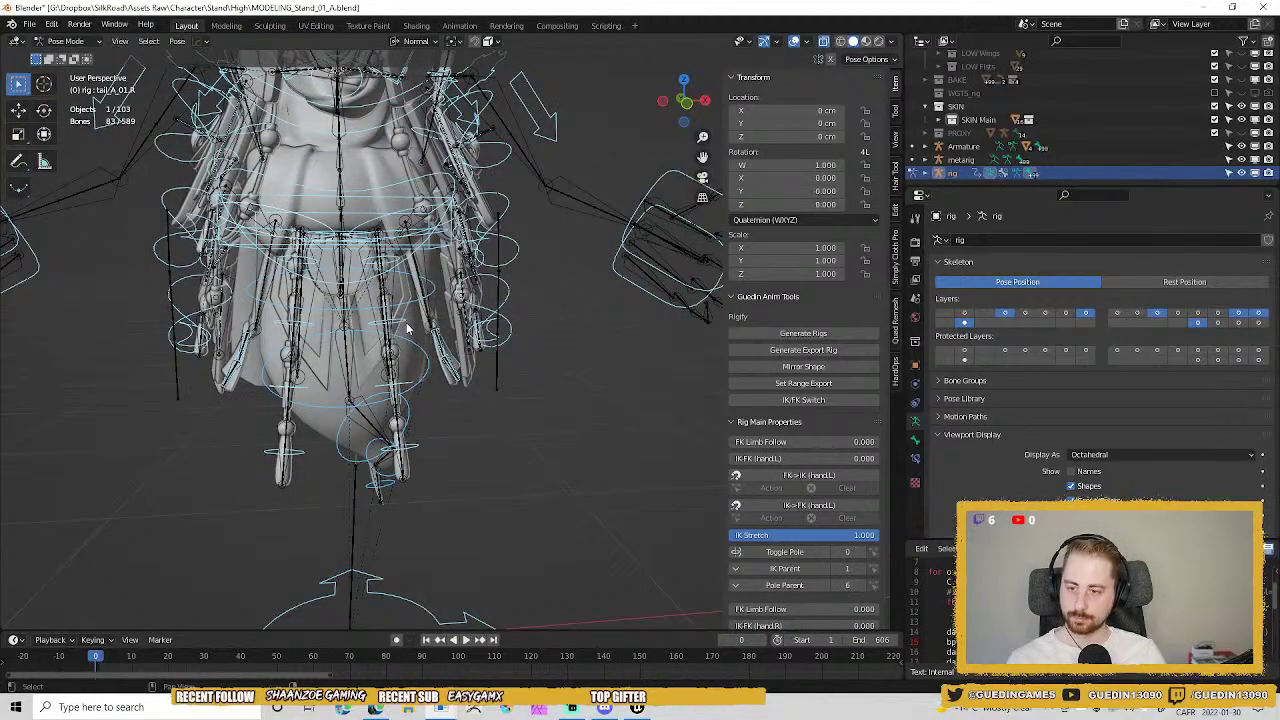
{"action": "scroll", "coordinate": [394, 262], "scroll_direction": "up", "scroll_amount": 4}
{"action": "middle_click_drag", "start_coordinate": [490, 310], "coordinate": [503, 389], "text": "shift"}
{"action": "scroll", "coordinate": [352, 320], "scroll_direction": "up", "scroll_amount": 2}
{"action": "scroll", "coordinate": [365, 272], "scroll_direction": "up", "scroll_amount": 3}
{"action": "middle_click_drag", "start_coordinate": [505, 483], "coordinate": [499, 434]}
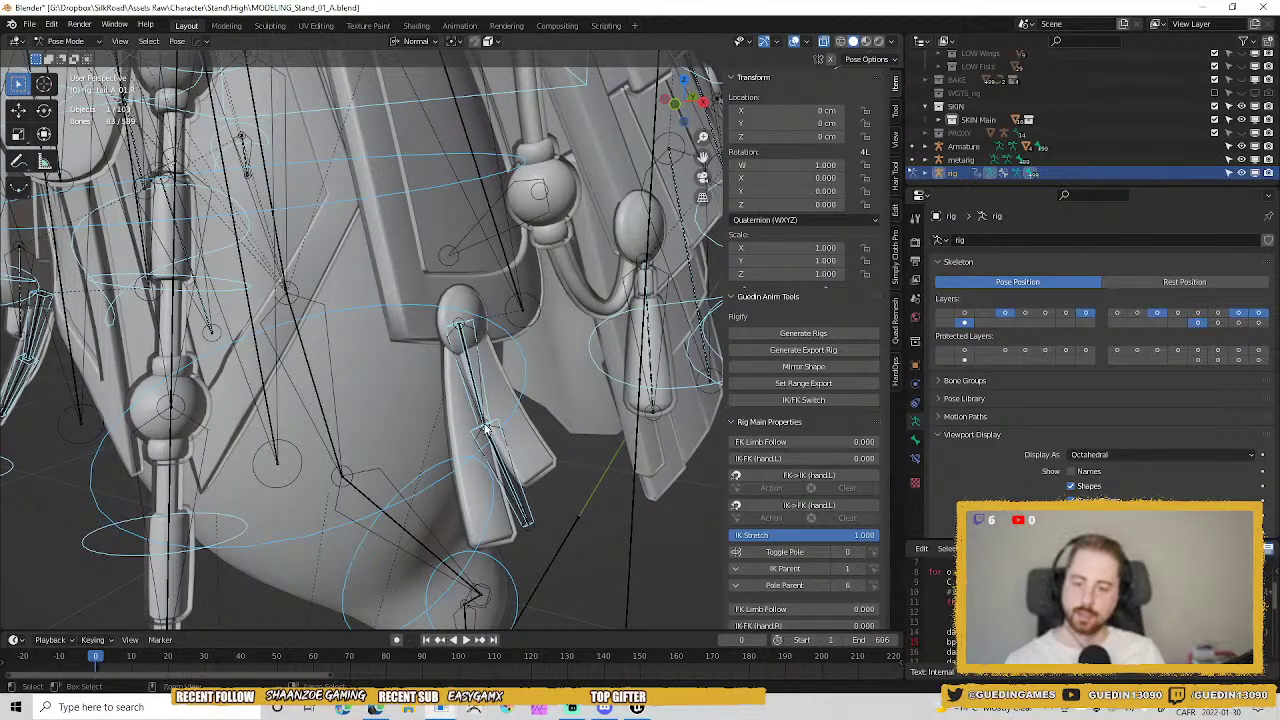
Return the rig to Object Mode, select the shorter strap below the bead and hide the metarig.
{"action": "key", "text": "ctrl+Tab"}
{"action": "key", "text": "ctrl+Tab"}
{"action": "middle_click_drag", "start_coordinate": [502, 456], "coordinate": [495, 420], "text": "shift"}
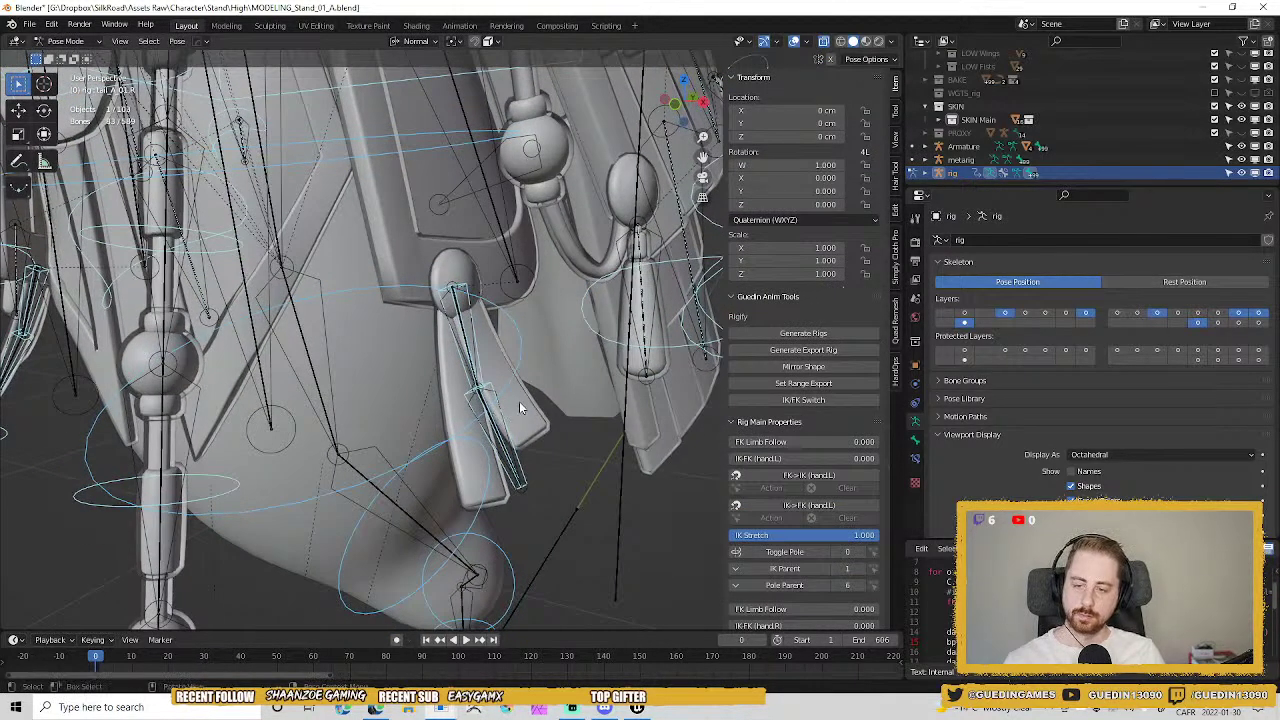
{"action": "key", "text": "ctrl+Tab"}
{"action": "left_click", "coordinate": [529, 433]}
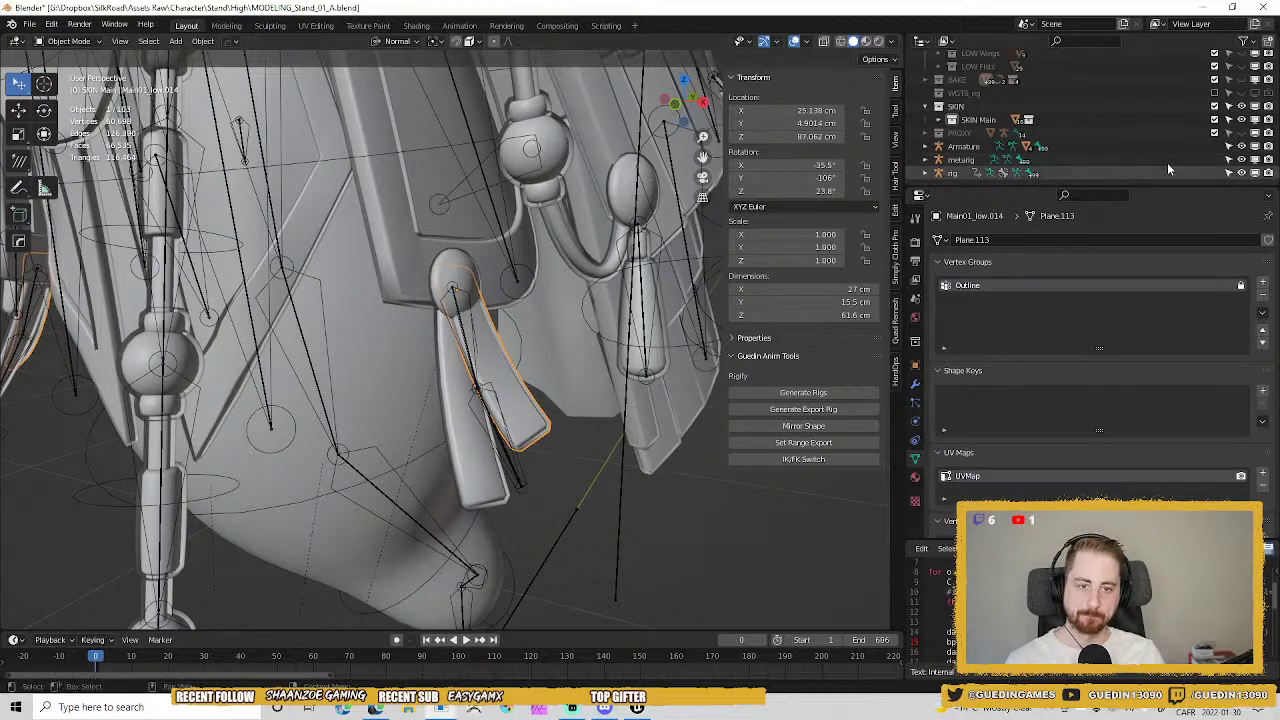
{"action": "left_click", "coordinate": [1241, 160]}
Add the Armature to the selection and parent the shorter strap to it with Armature Deform.
{"action": "middle_click_drag", "start_coordinate": [540, 402], "coordinate": [448, 425], "text": "shift"}
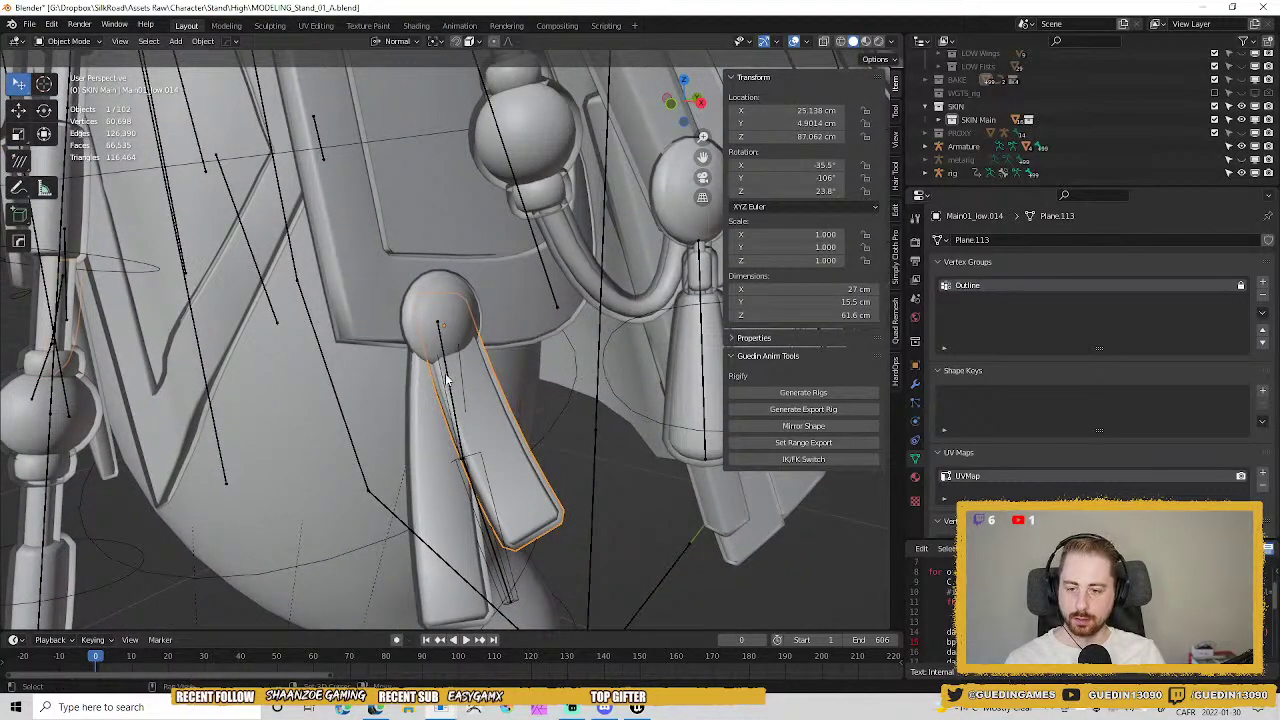
{"action": "left_click", "coordinate": [448, 372], "text": "shift"}
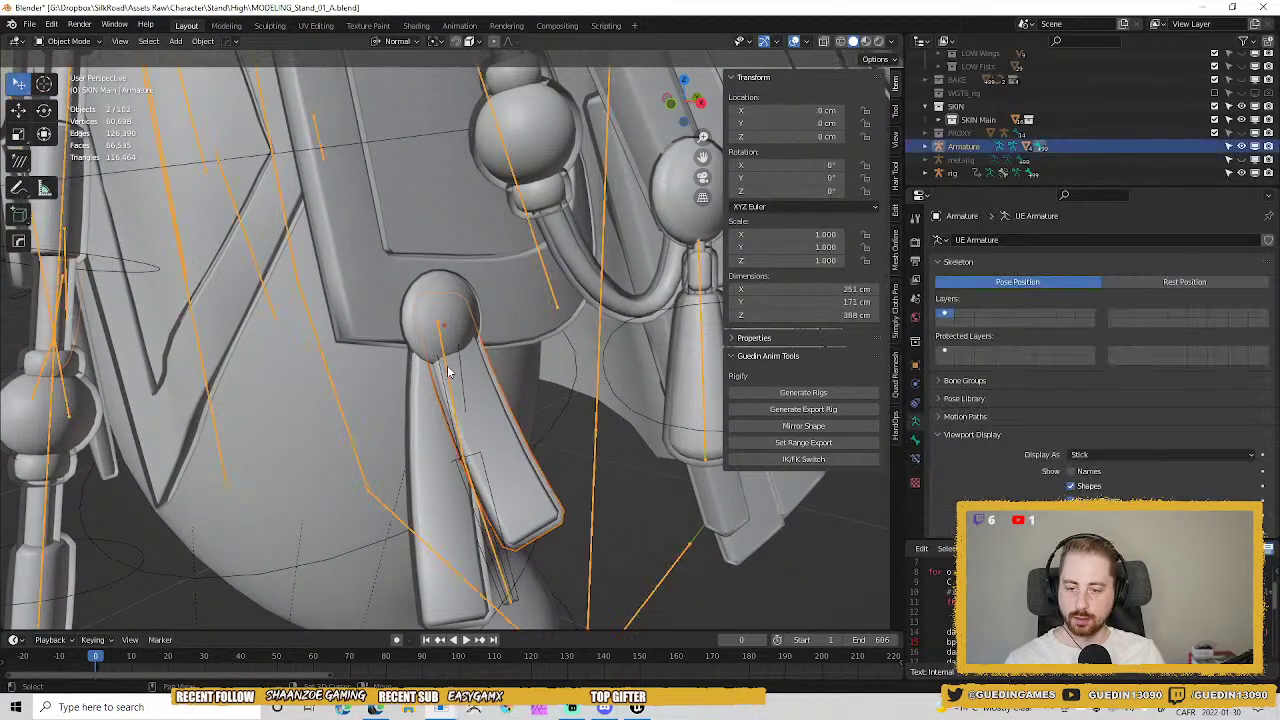
{"action": "key", "text": "ctrl+p"}
{"action": "left_click", "coordinate": [509, 435]}
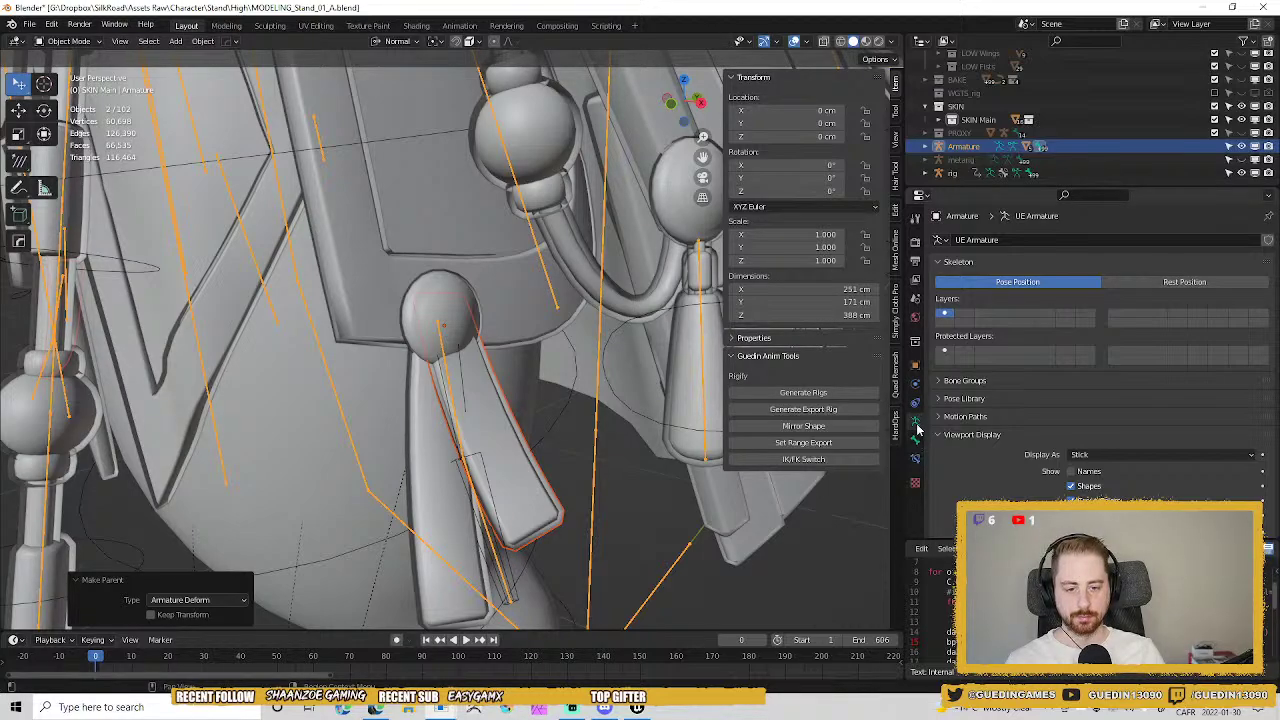
Make the shorter strap the active object and move its Armature modifier to the top of the modifier stack.
{"action": "left_click", "coordinate": [509, 432], "text": "shift"}
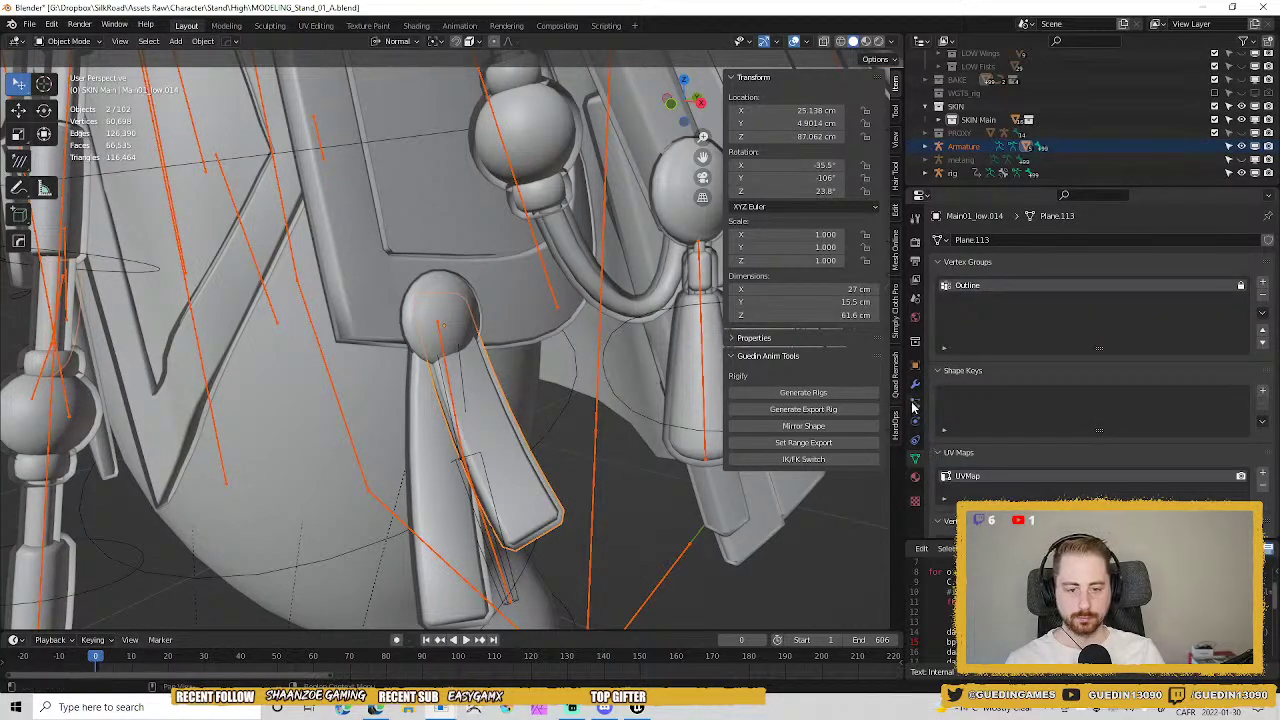
{"action": "left_click", "coordinate": [915, 385]}
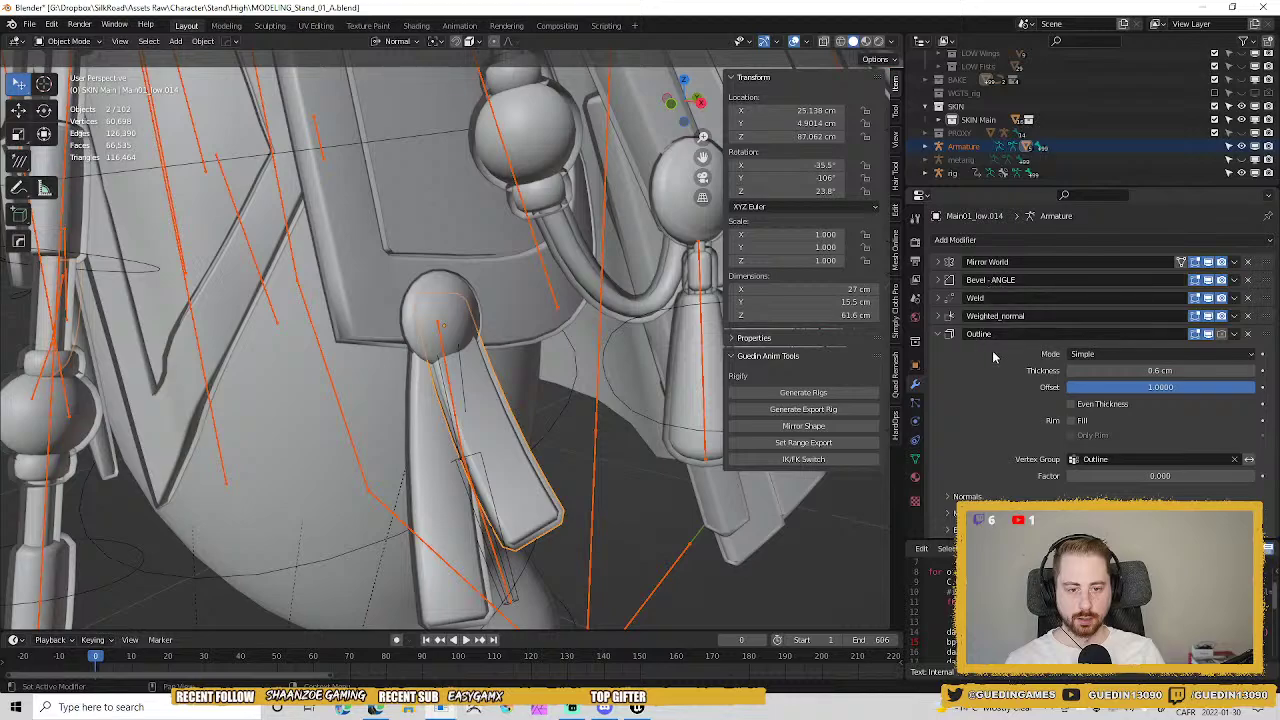
{"action": "scroll", "coordinate": [995, 358], "scroll_direction": "down", "scroll_amount": 4}
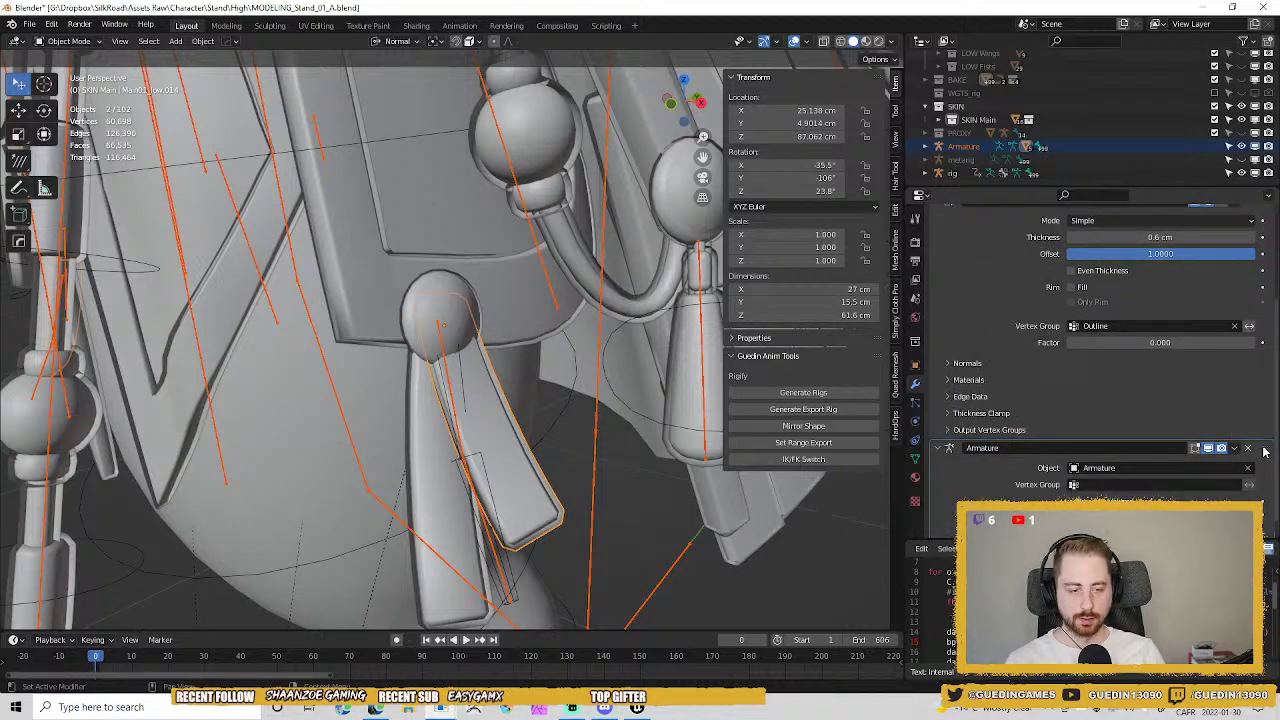
{"action": "left_click_drag", "start_coordinate": [1264, 452], "coordinate": [1245, 246]}
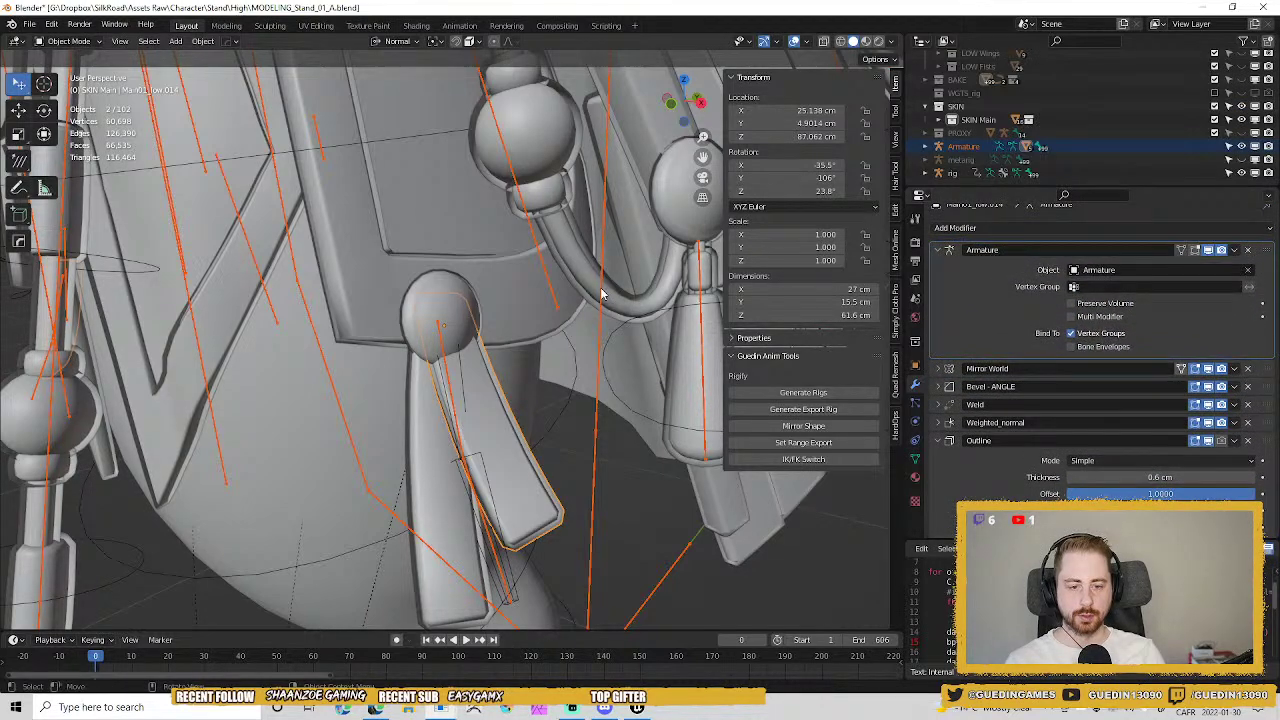
Select the side panel behind the bead and examine the order of its Mirror World and Armature modifiers.
{"action": "left_click", "coordinate": [334, 251]}
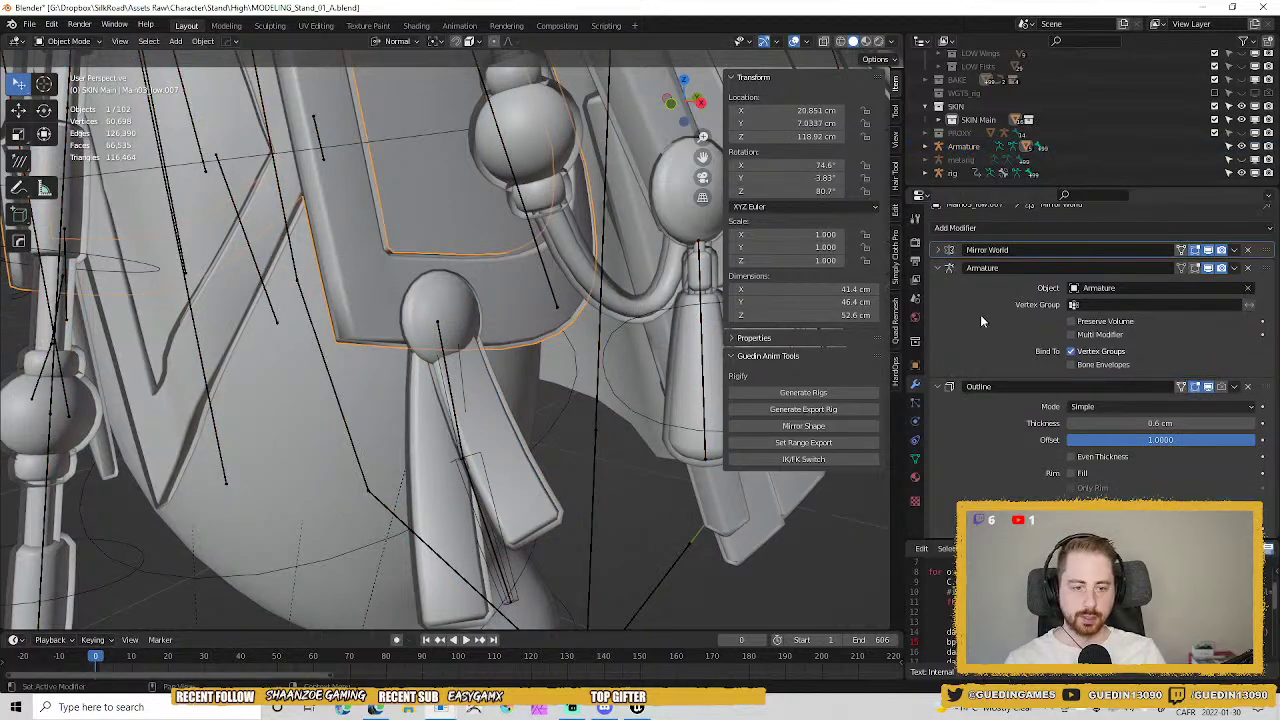
{"action": "left_click", "coordinate": [946, 269]}
{"action": "left_click", "coordinate": [946, 269]}
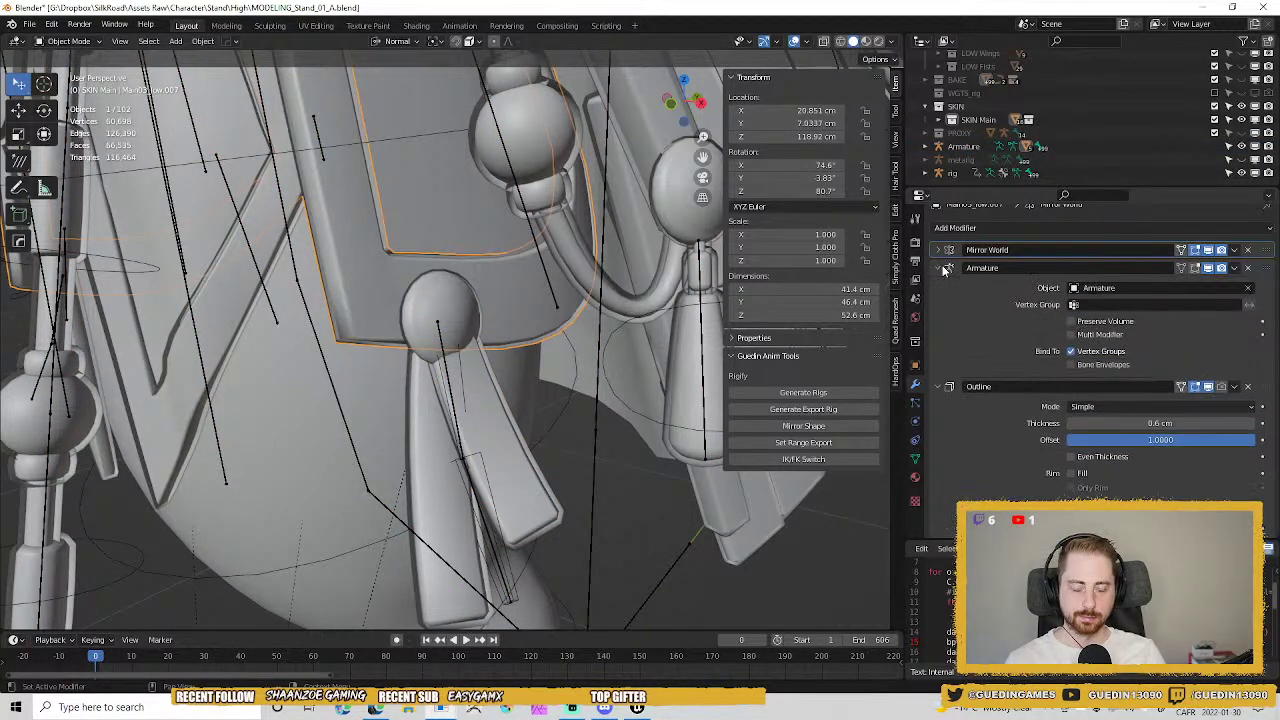
{"action": "left_click", "coordinate": [948, 251]}
{"action": "left_click", "coordinate": [948, 251]}
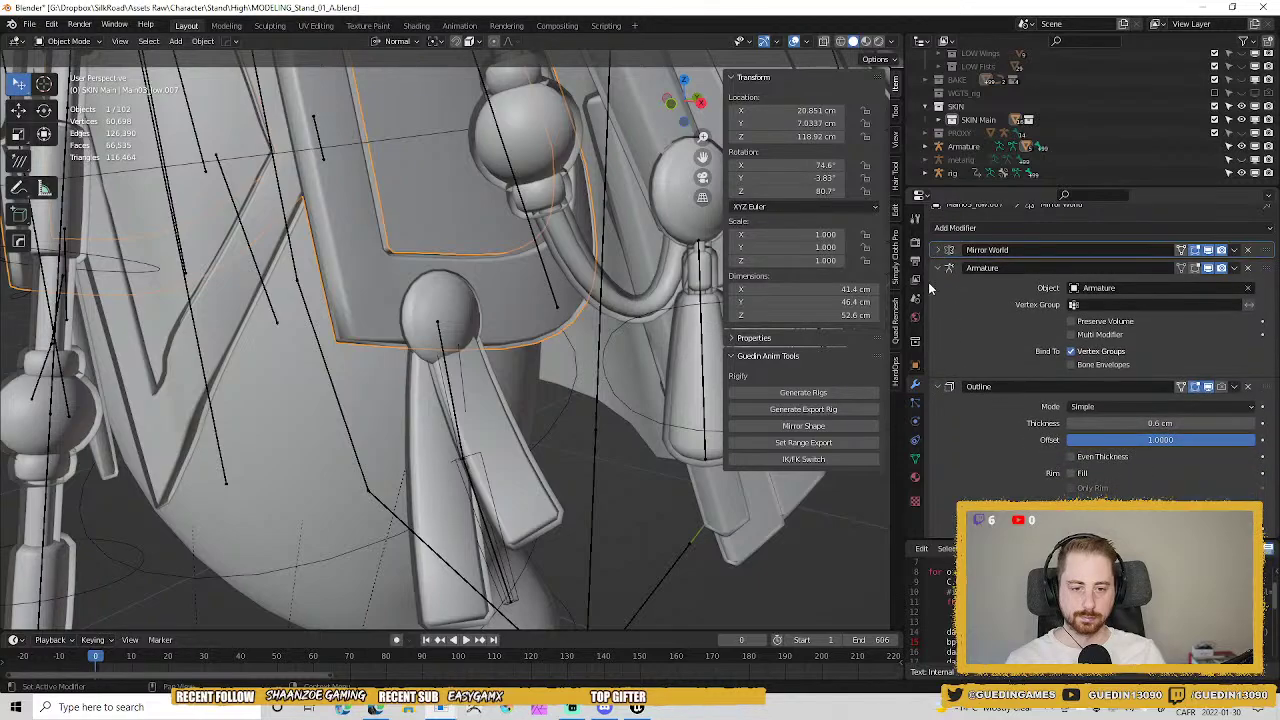
Move the bead's Armature modifier directly below Mirror World and expand the mirror's settings including its Data options.
{"action": "left_click", "coordinate": [467, 315]}
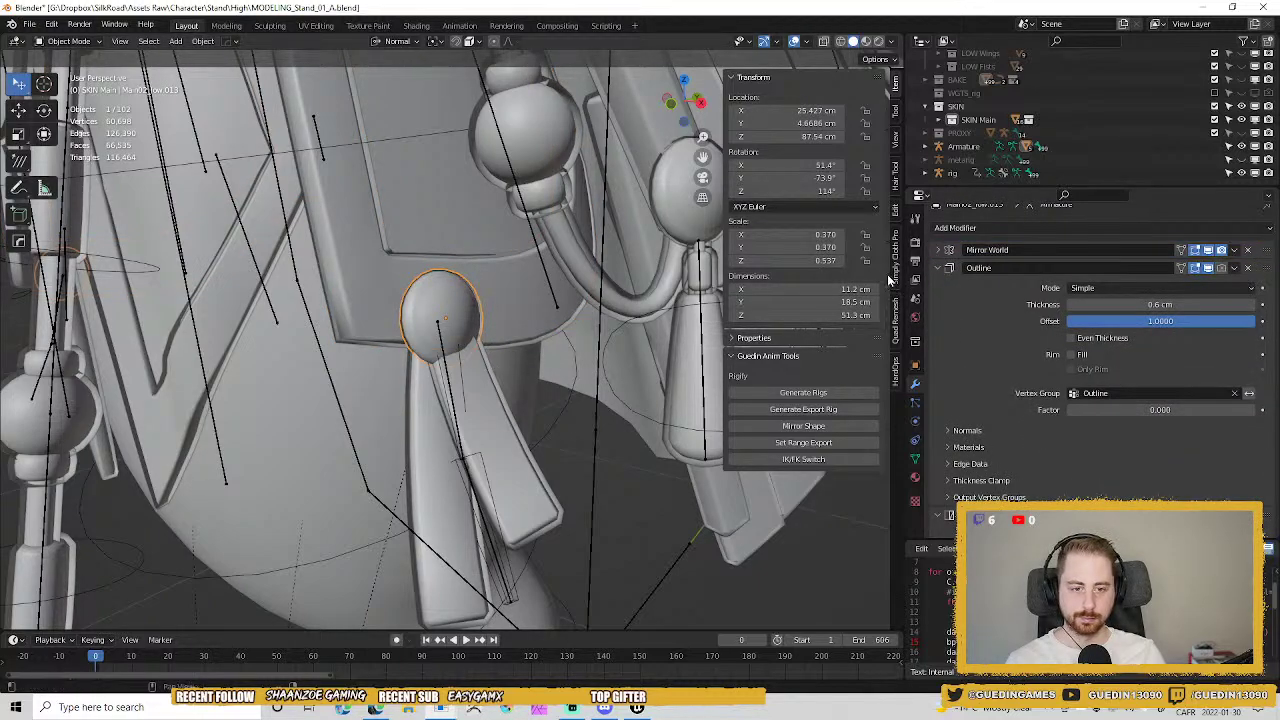
{"action": "left_click", "coordinate": [940, 268]}
{"action": "left_click_drag", "start_coordinate": [1262, 389], "coordinate": [1262, 282]}
{"action": "left_click", "coordinate": [960, 261]}
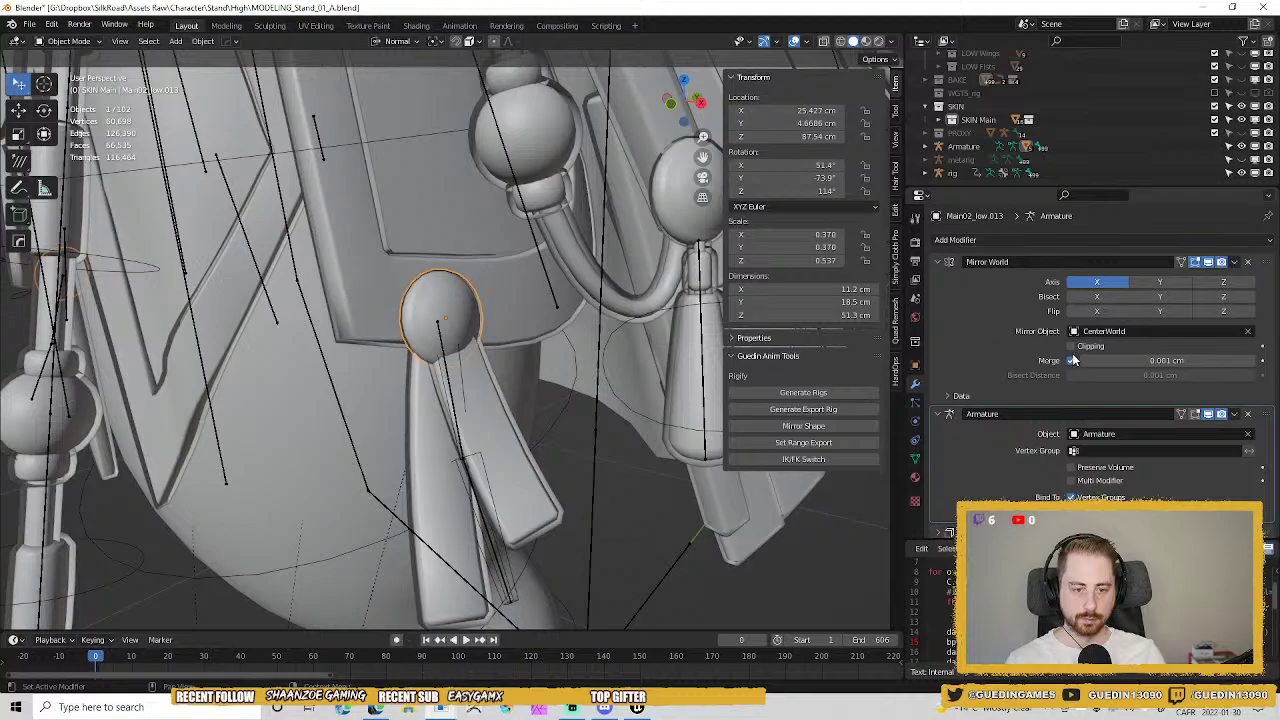
{"action": "left_click", "coordinate": [957, 397]}
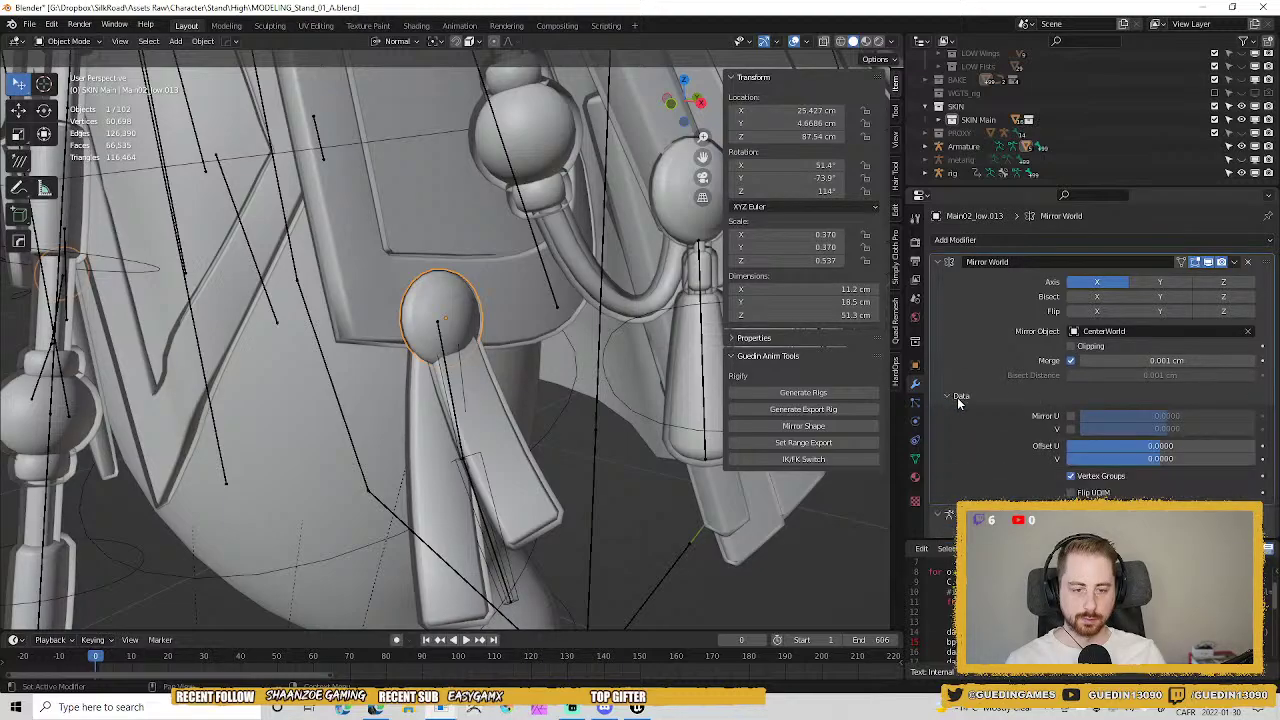
Move the shorter strap's Armature modifier directly below Mirror World and expand the mirror's Data options.
{"action": "scroll", "coordinate": [345, 374], "scroll_direction": "down", "scroll_amount": 8}
{"action": "middle_click_drag", "start_coordinate": [345, 374], "coordinate": [454, 300]}
{"action": "scroll", "coordinate": [454, 300], "scroll_direction": "up", "scroll_amount": 5}
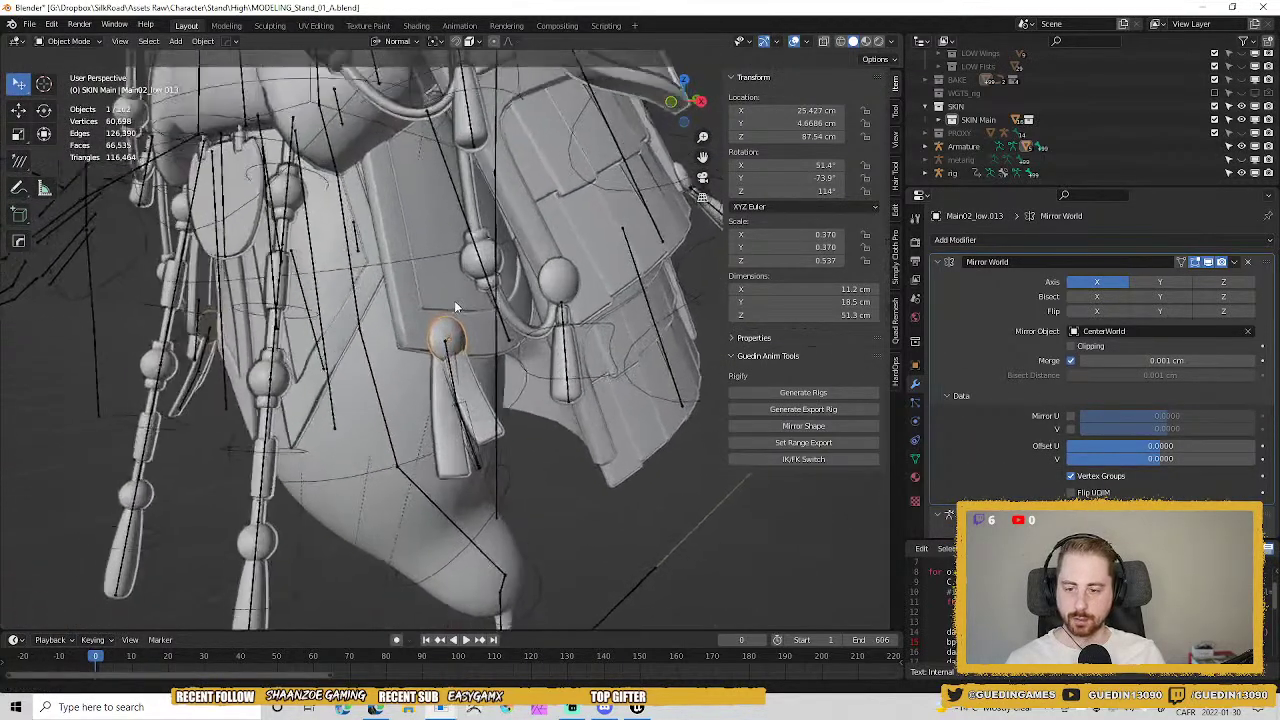
{"action": "left_click", "coordinate": [466, 293]}
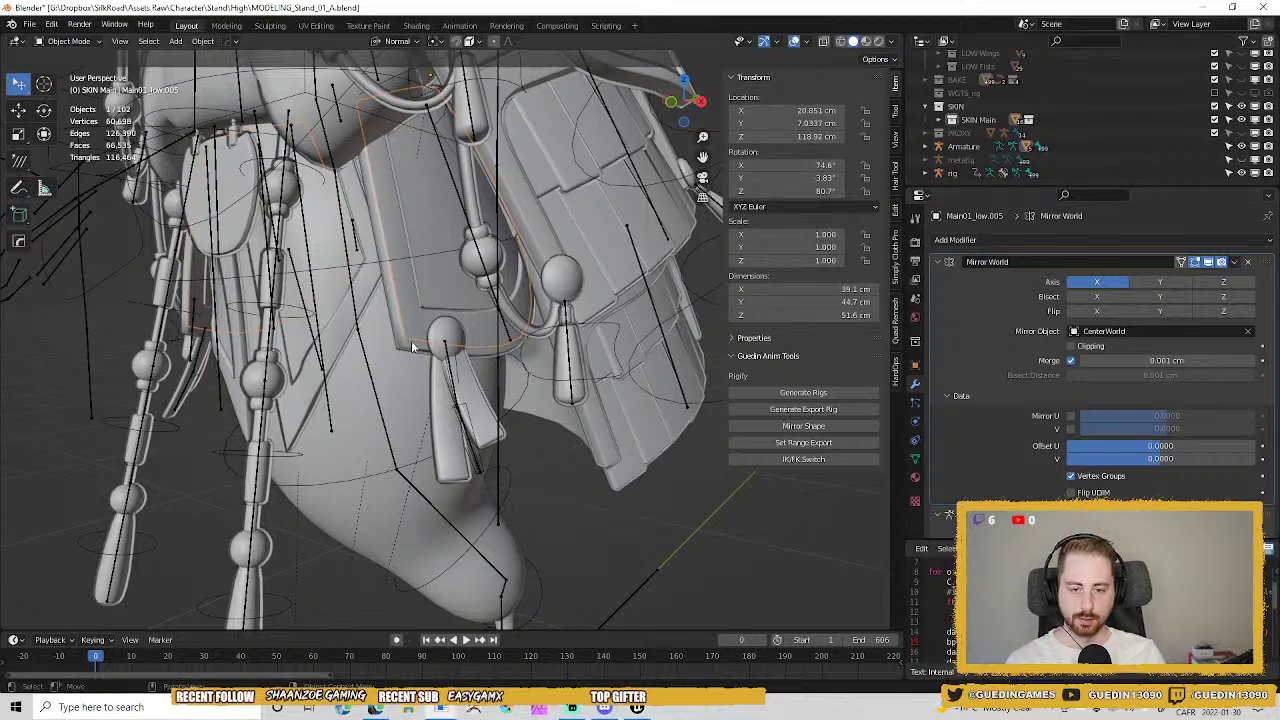
{"action": "left_click", "coordinate": [465, 381]}
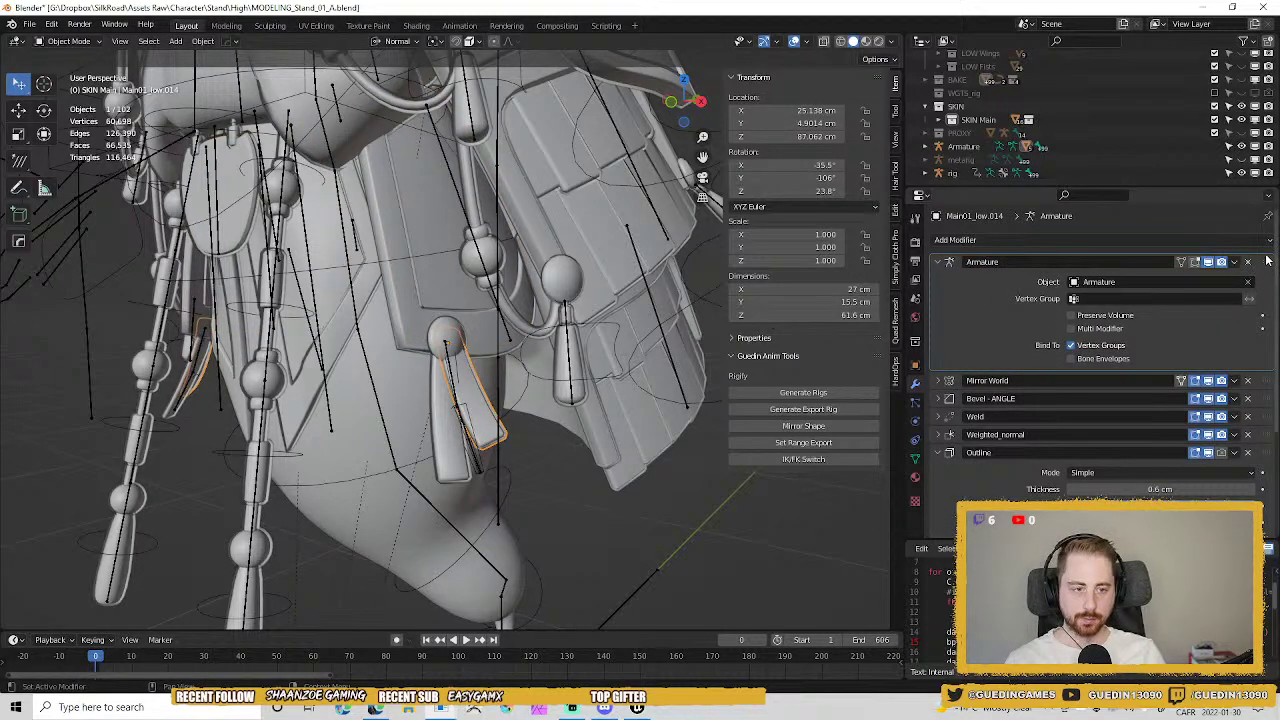
{"action": "left_click_drag", "start_coordinate": [1267, 260], "coordinate": [1262, 362]}
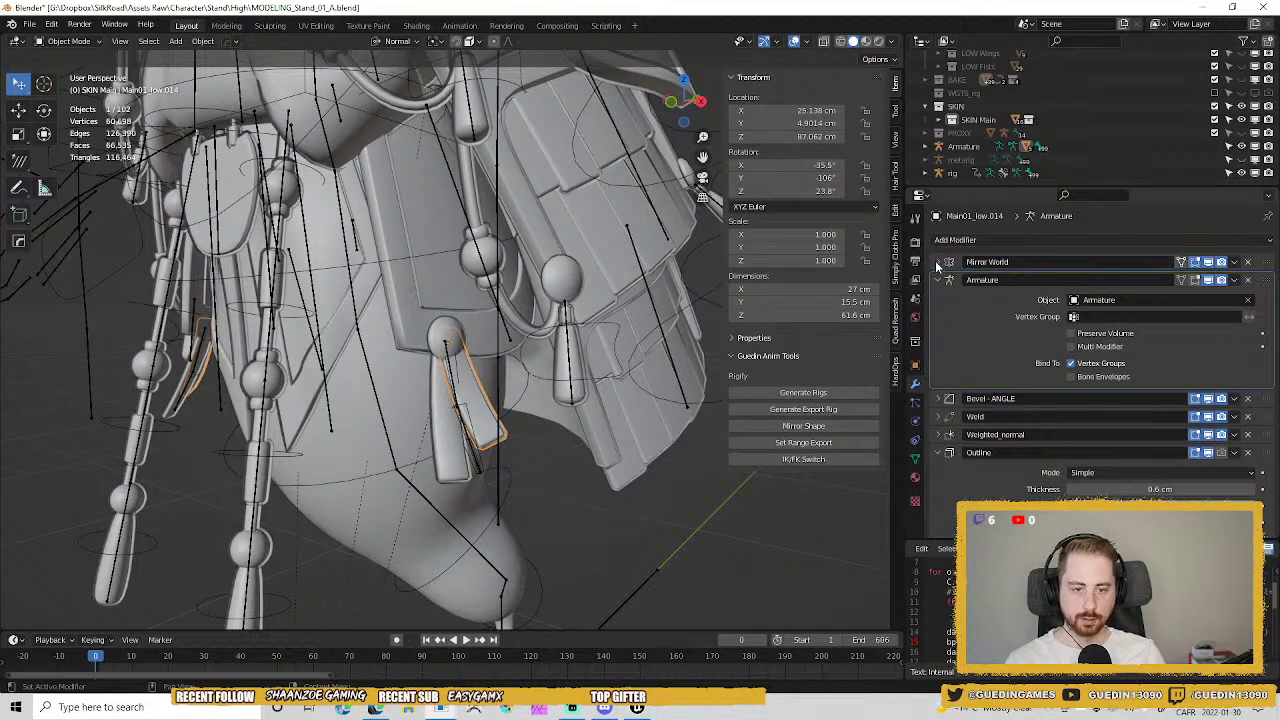
{"action": "left_click", "coordinate": [938, 262]}
{"action": "left_click", "coordinate": [955, 397]}
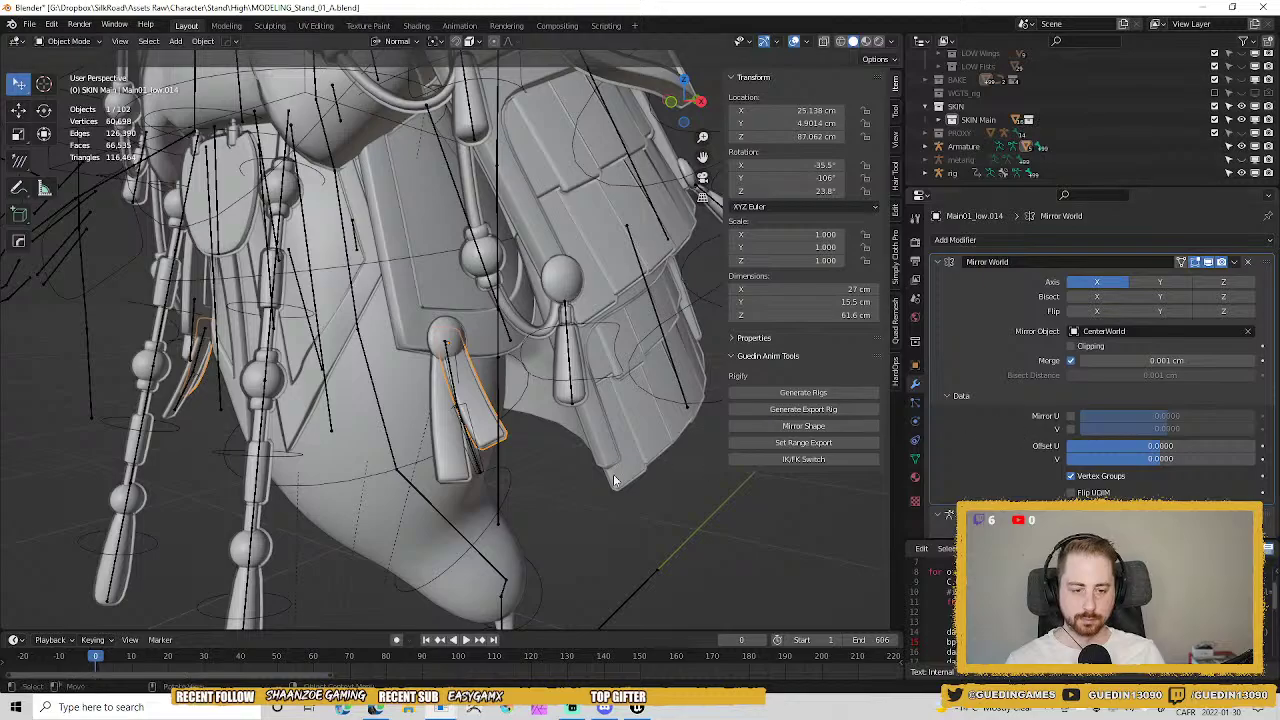
Select the Armature together with the shorter strap and switch the strap to Weight Paint mode.
{"action": "scroll", "coordinate": [520, 450], "scroll_direction": "up", "scroll_amount": 5}
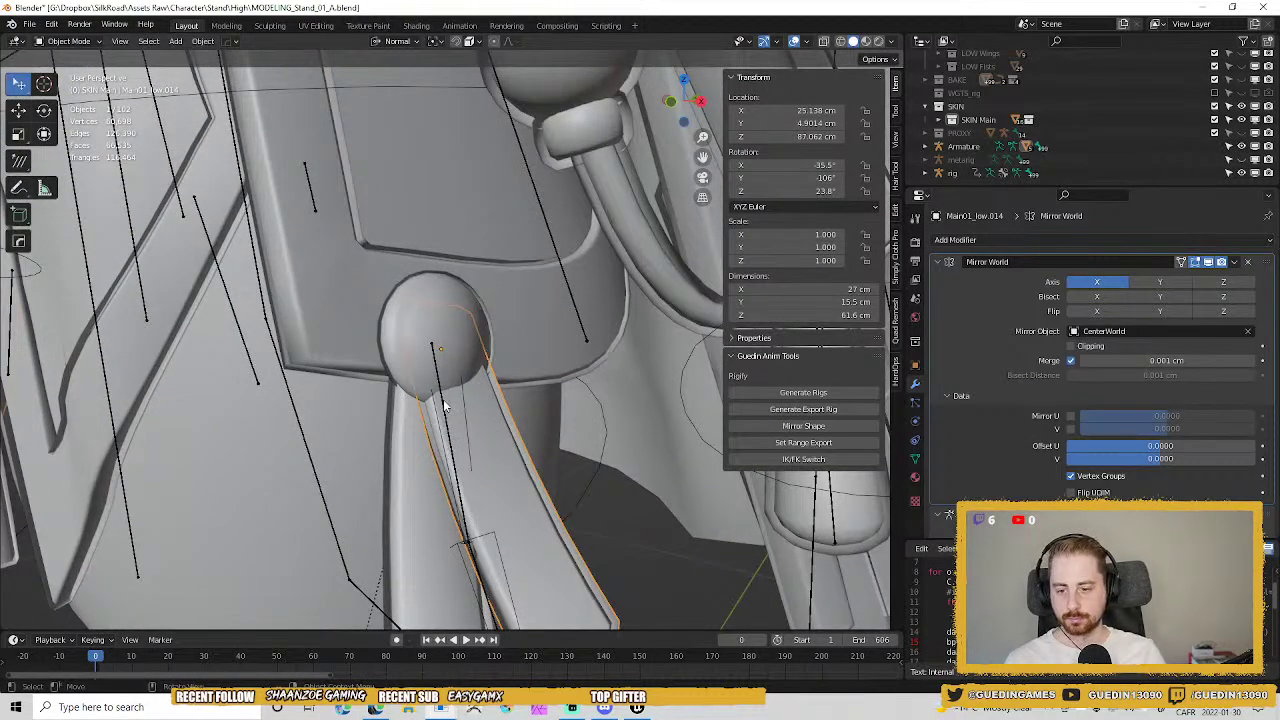
{"action": "left_click", "coordinate": [445, 405]}
{"action": "left_click", "coordinate": [514, 480], "text": "shift"}
{"action": "key", "text": "ctrl+Tab"}
{"action": "left_click", "coordinate": [460, 440]}
{"action": "key", "text": "KP_Decimal"}
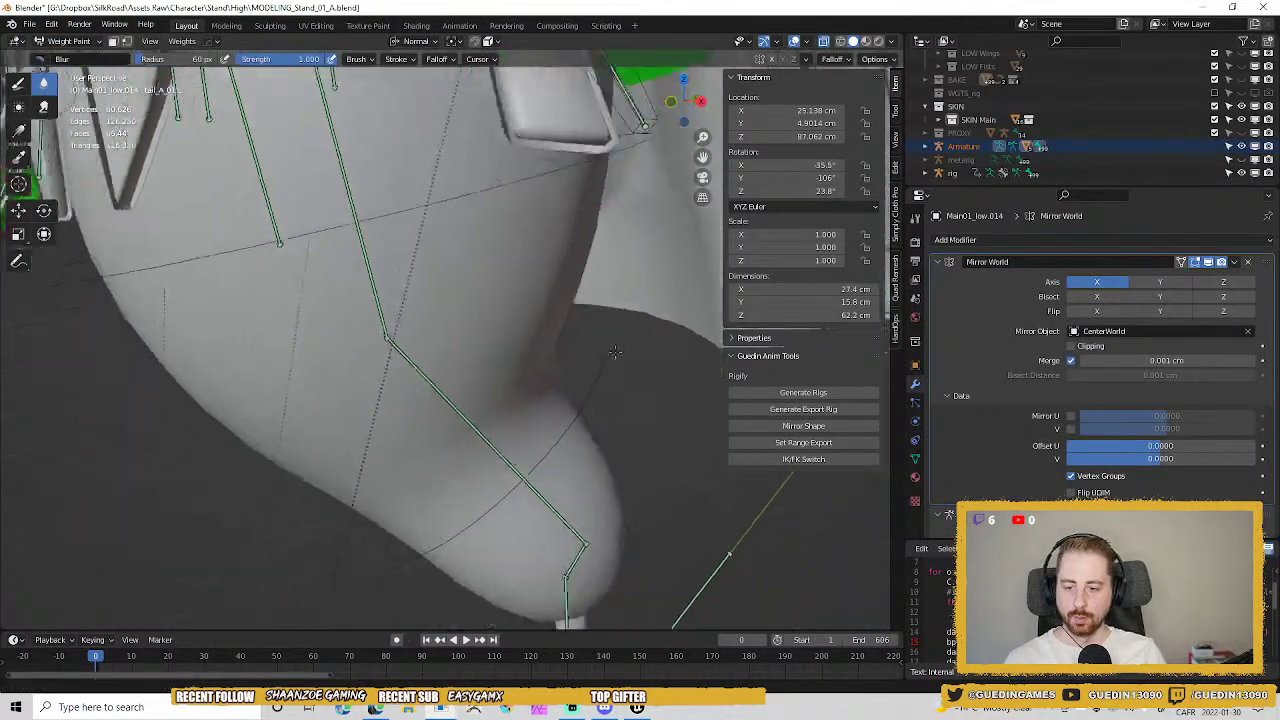
{"action": "middle_click_drag", "start_coordinate": [615, 352], "coordinate": [497, 393], "text": "shift"}
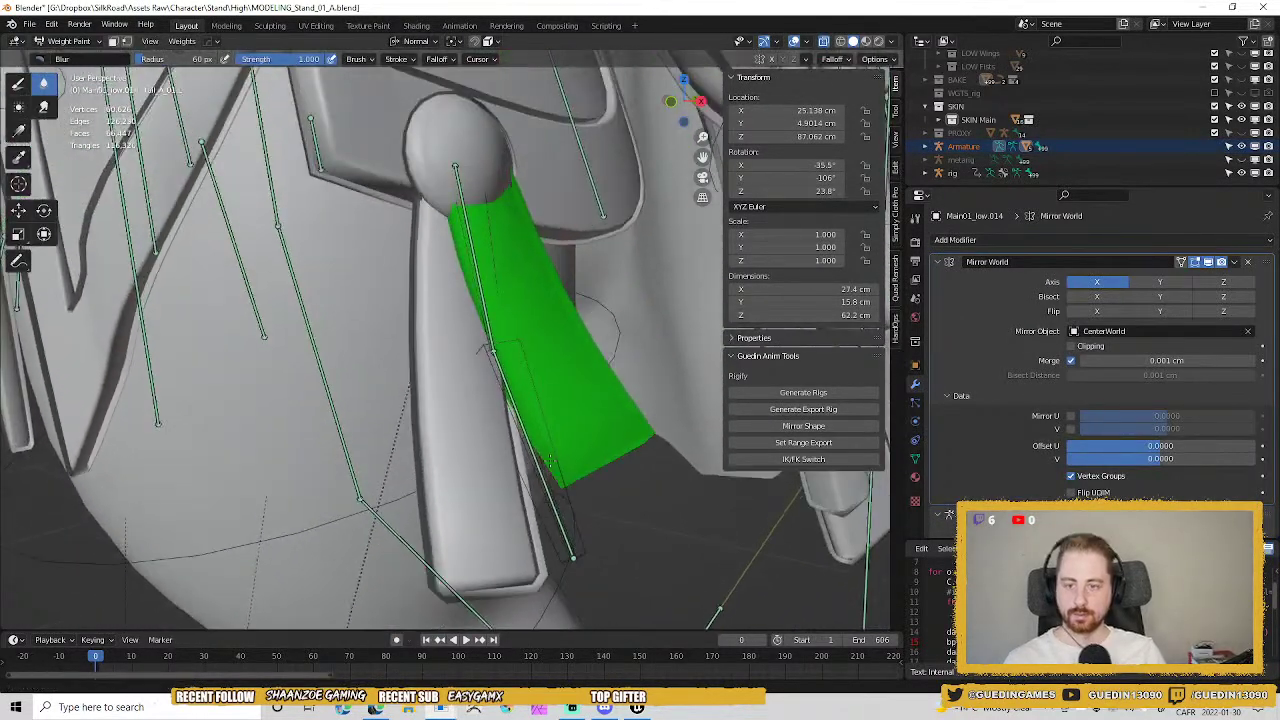
Select both bones running along the shorter strap and assign its weights automatically from those bones.
{"action": "left_click", "coordinate": [471, 240], "text": "ctrl"}
{"action": "left_click", "coordinate": [528, 444], "text": "shift"}
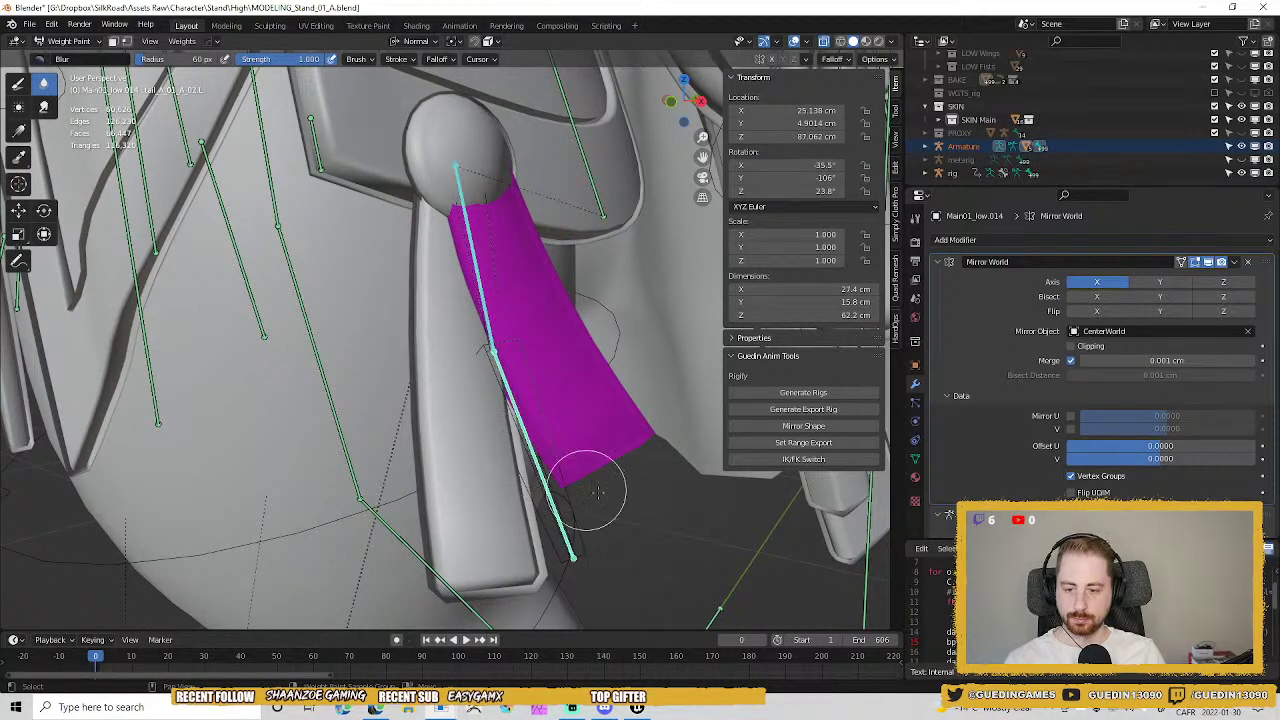
{"action": "middle_click_drag", "start_coordinate": [587, 490], "coordinate": [592, 430]}
{"action": "key", "text": "v"}
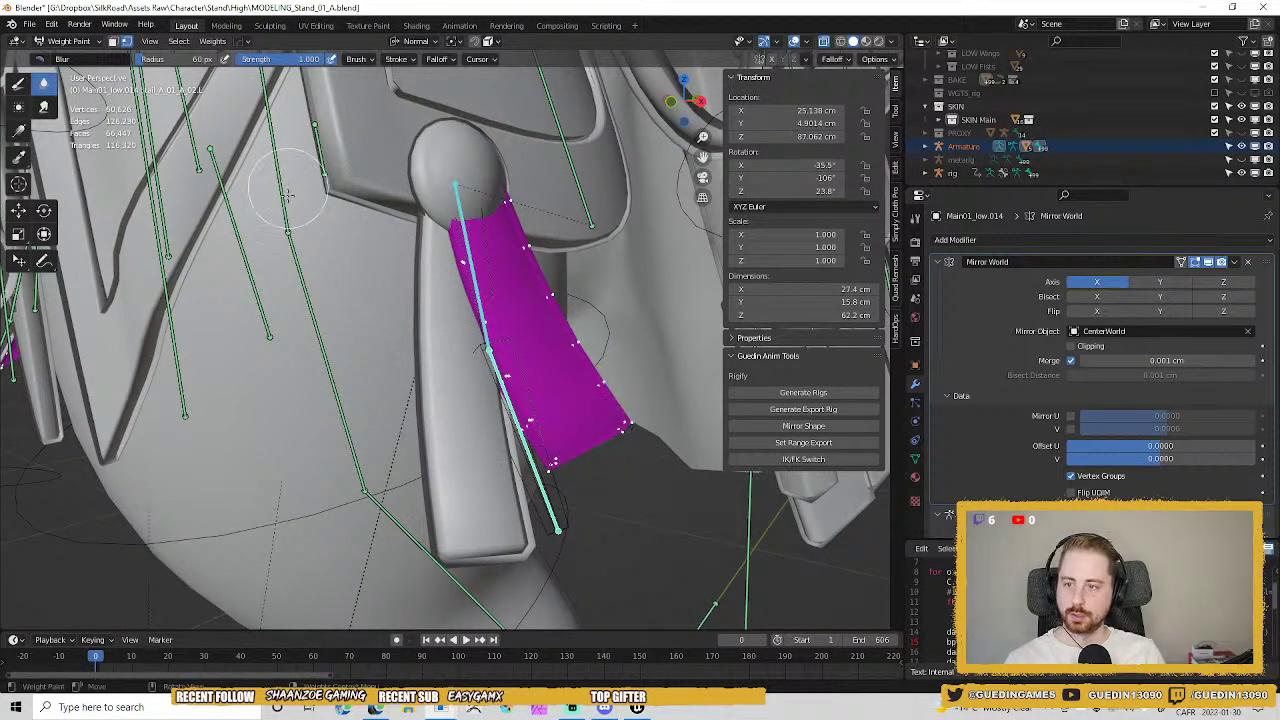
{"action": "left_click", "coordinate": [214, 41]}
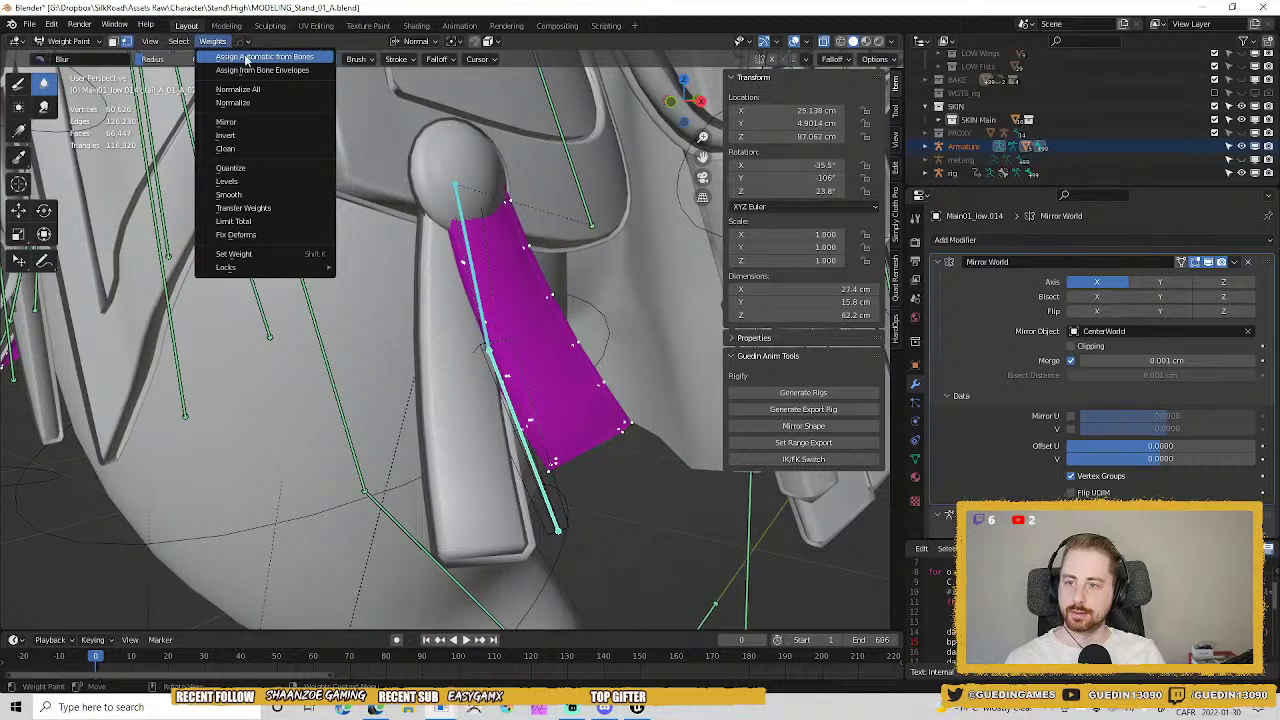
{"action": "left_click", "coordinate": [246, 58]}
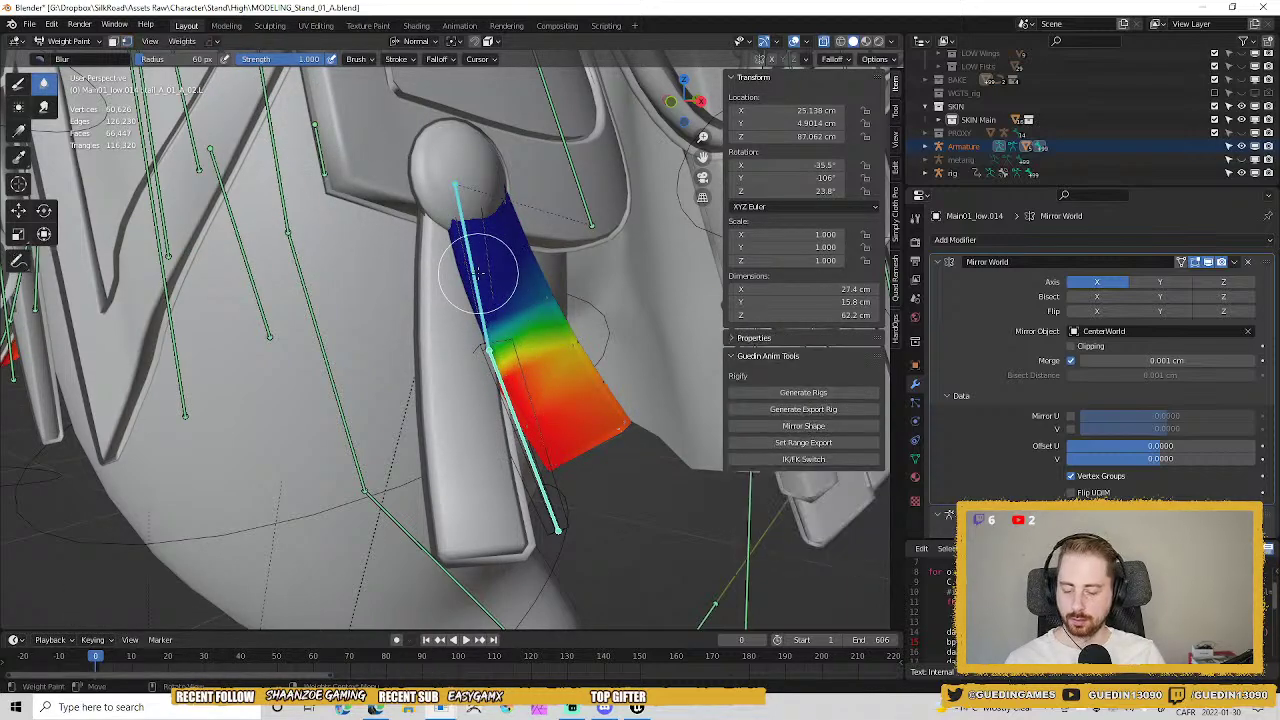
Inspect the shorter strap's weights for the upper and lower bone from several angles.
{"action": "left_click", "coordinate": [487, 262], "text": "ctrl"}
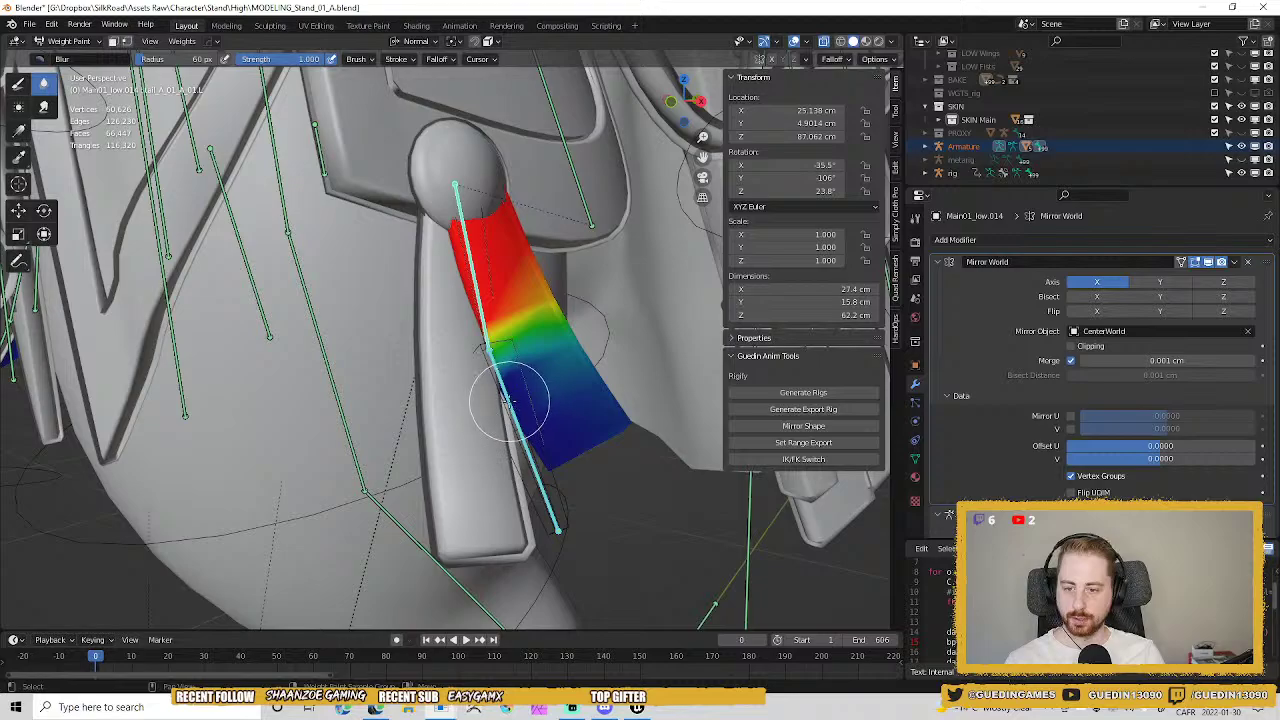
{"action": "left_click", "coordinate": [509, 400], "text": "ctrl"}
{"action": "middle_click_drag", "start_coordinate": [557, 429], "coordinate": [590, 370]}
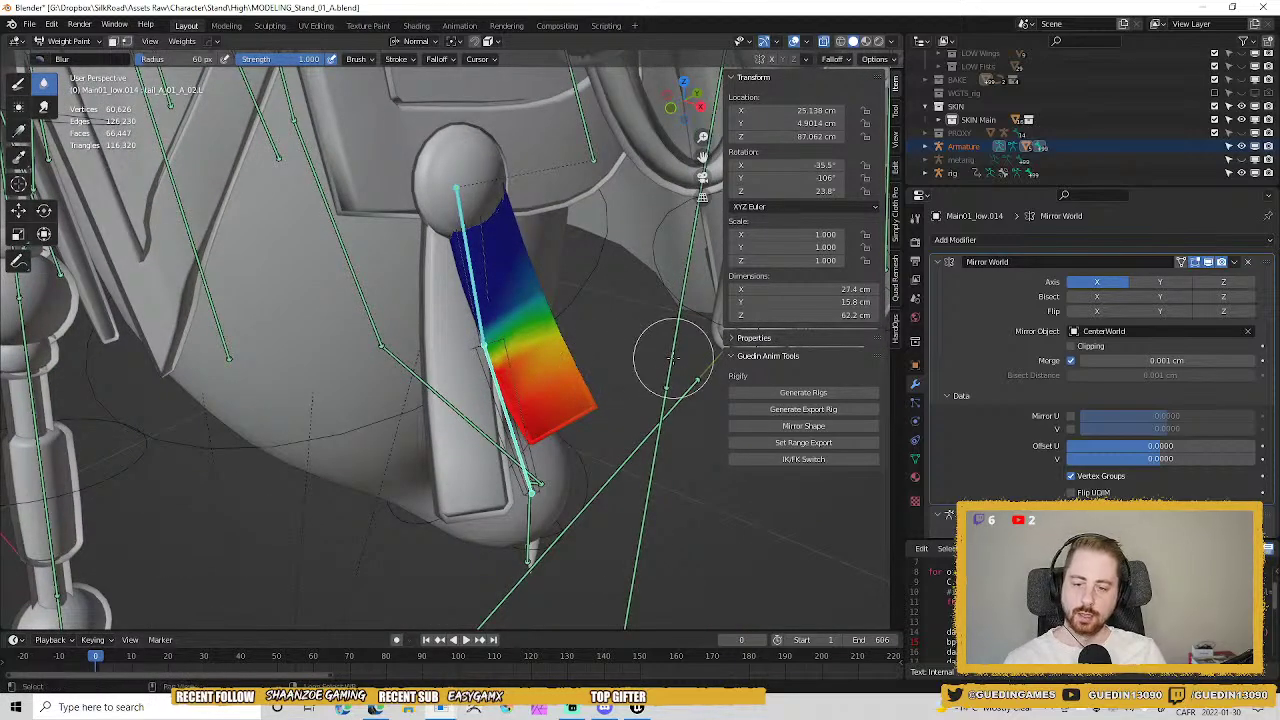
{"action": "mouse_move", "coordinate": [672, 357]}
{"action": "middle_mouse_down"}
{"action": "mouse_move", "coordinate": [465, 311]}
{"action": "mouse_move", "coordinate": [516, 300]}
{"action": "middle_mouse_up"}
{"action": "scroll", "coordinate": [465, 311], "scroll_direction": "up", "scroll_amount": 3}
{"action": "middle_click_drag", "start_coordinate": [432, 311], "coordinate": [452, 338]}
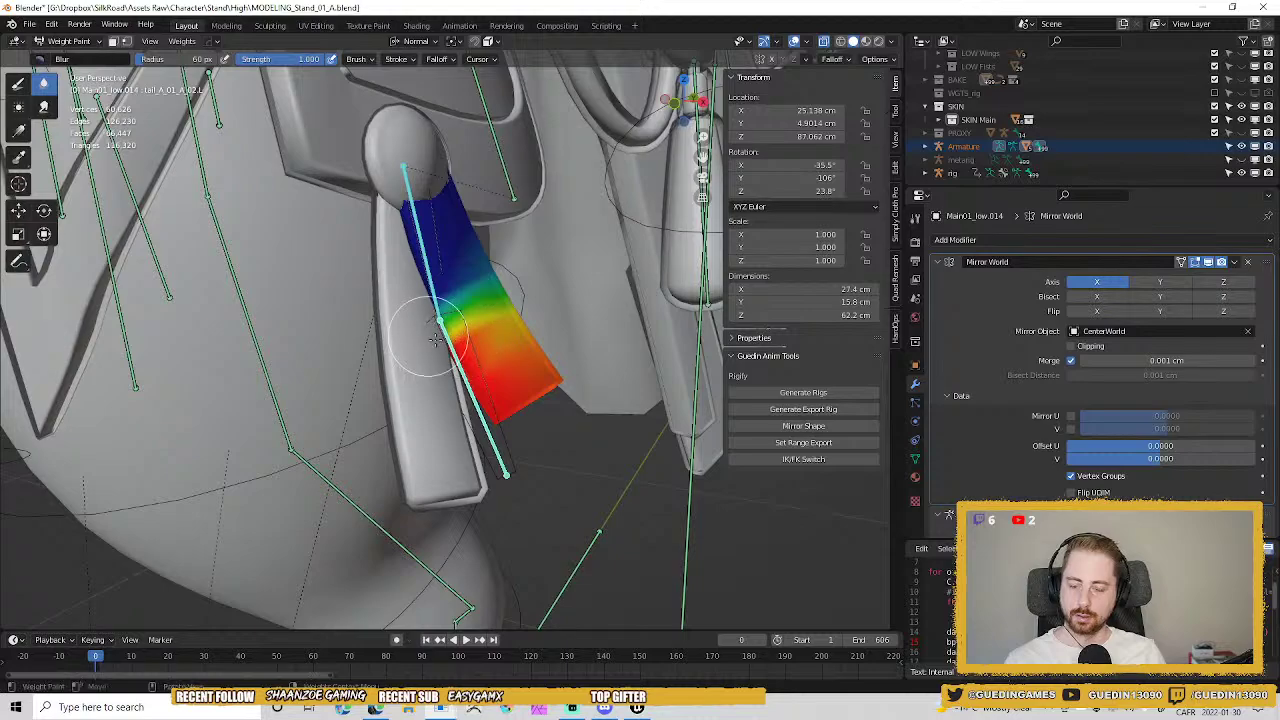
Return to Object Mode and parent the longer strap below the bead to the Armature with Armature Deform.
{"action": "key", "text": "ctrl+Tab"}
{"action": "left_click", "coordinate": [470, 380]}
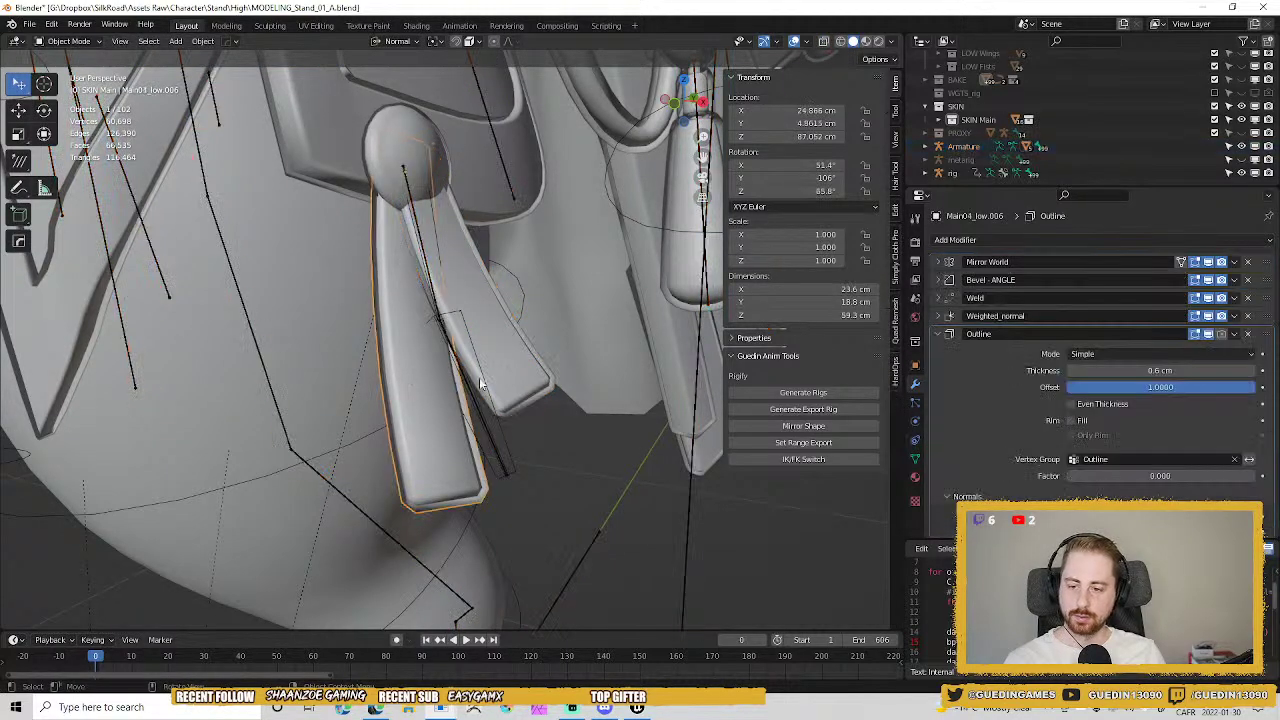
{"action": "left_click", "coordinate": [439, 254], "text": "shift"}
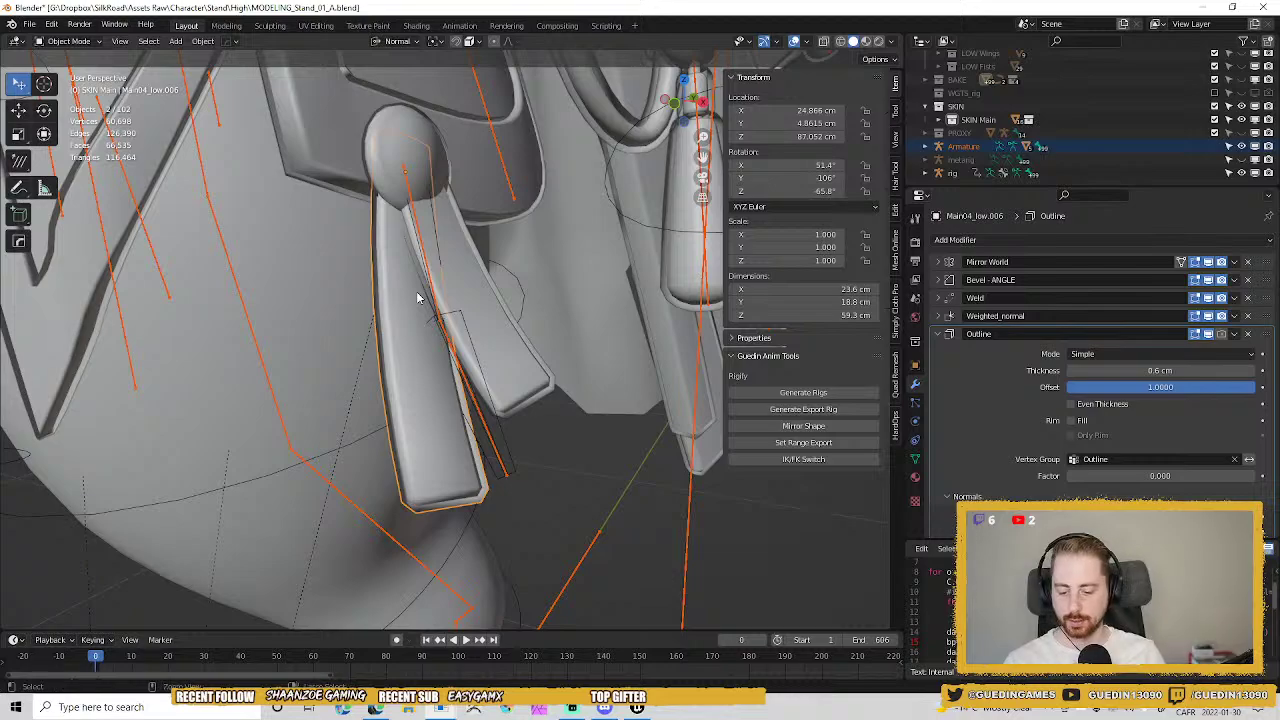
{"action": "left_click", "coordinate": [409, 195], "text": "shift"}
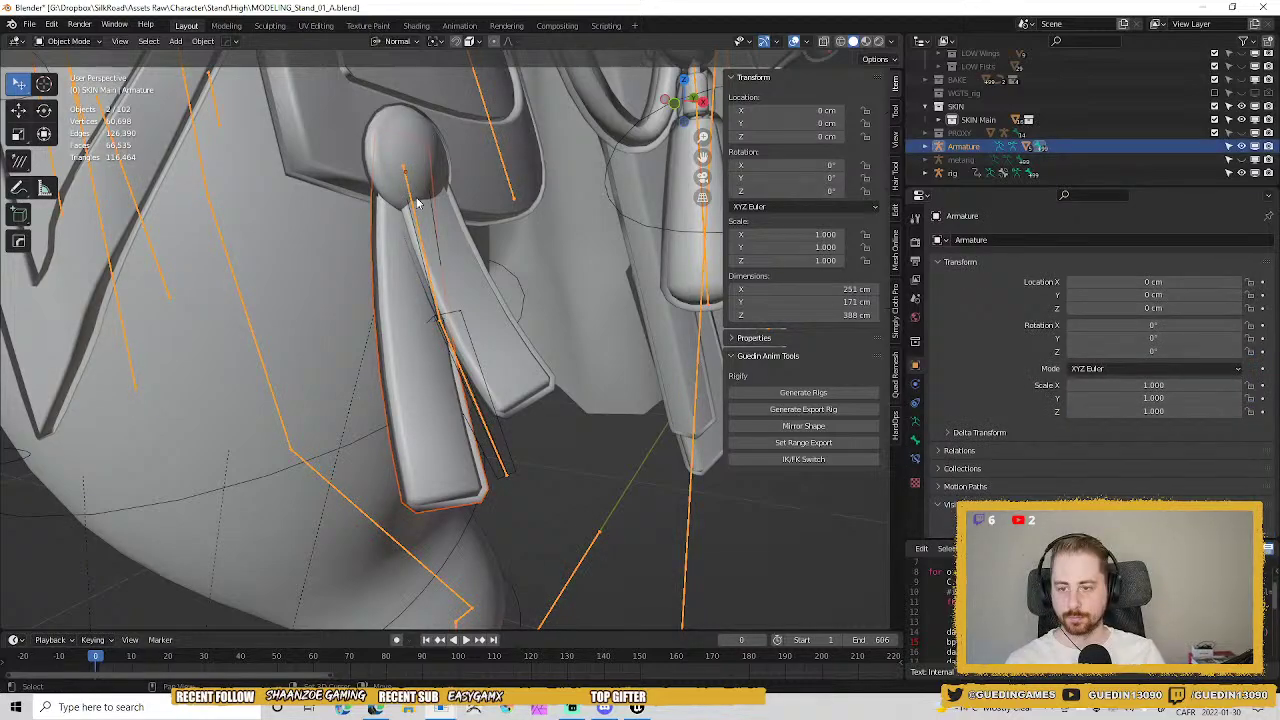
{"action": "key", "text": "ctrl+p"}
{"action": "left_click", "coordinate": [455, 271]}
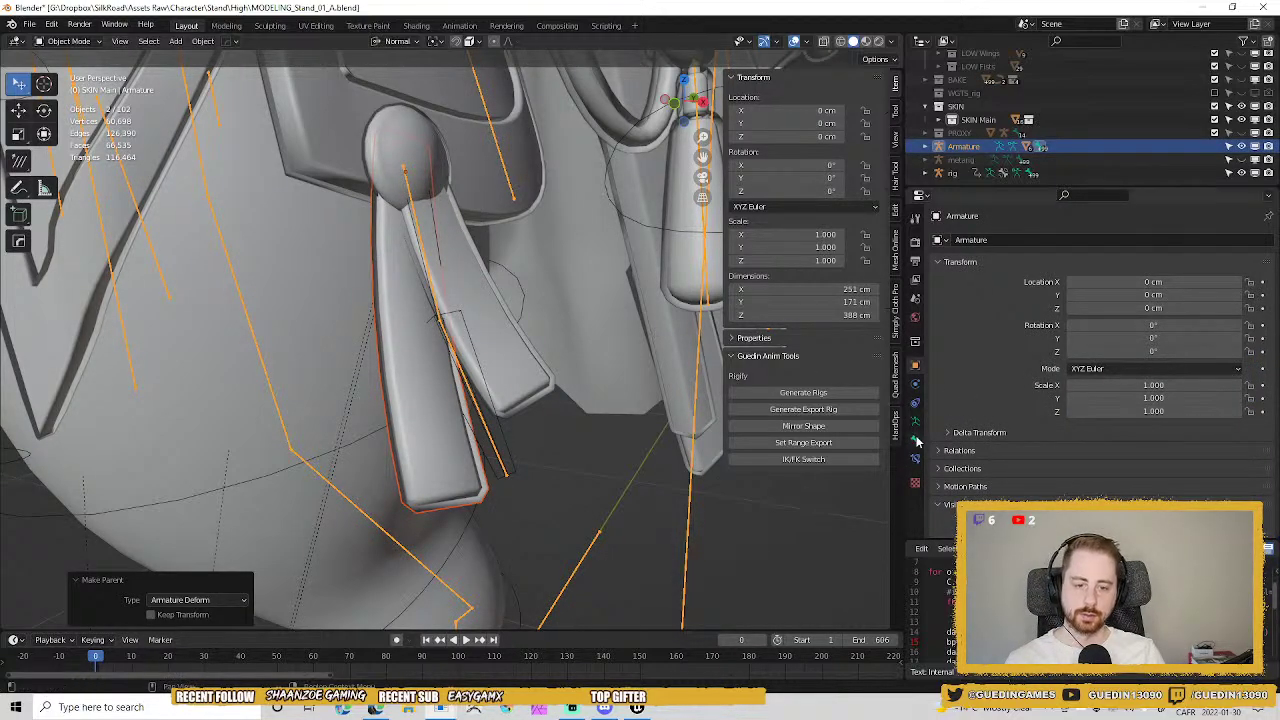
Make the longer strap active, collapse its Outline modifier and move the Armature modifier directly below Mirror World.
{"action": "left_click", "coordinate": [408, 371], "text": "shift"}
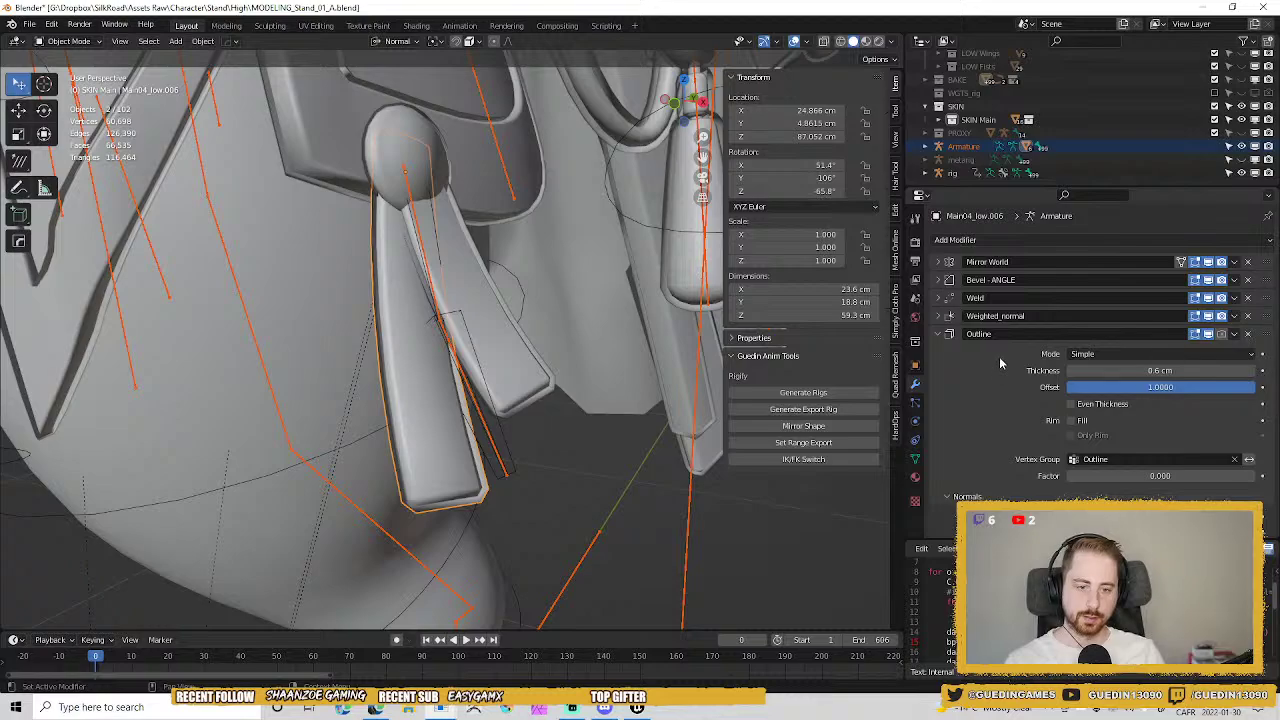
{"action": "scroll", "coordinate": [999, 356], "scroll_direction": "down", "scroll_amount": 2}
{"action": "left_click", "coordinate": [945, 255]}
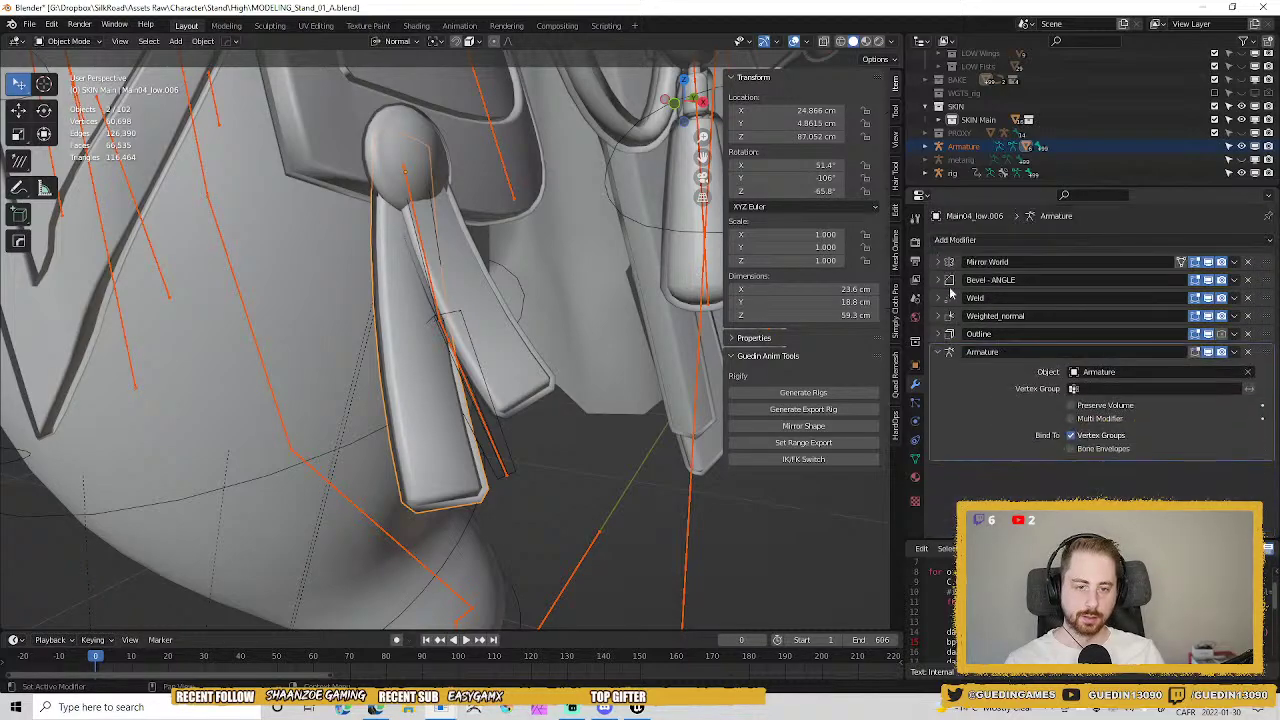
{"action": "left_click_drag", "start_coordinate": [1265, 355], "coordinate": [1265, 280]}
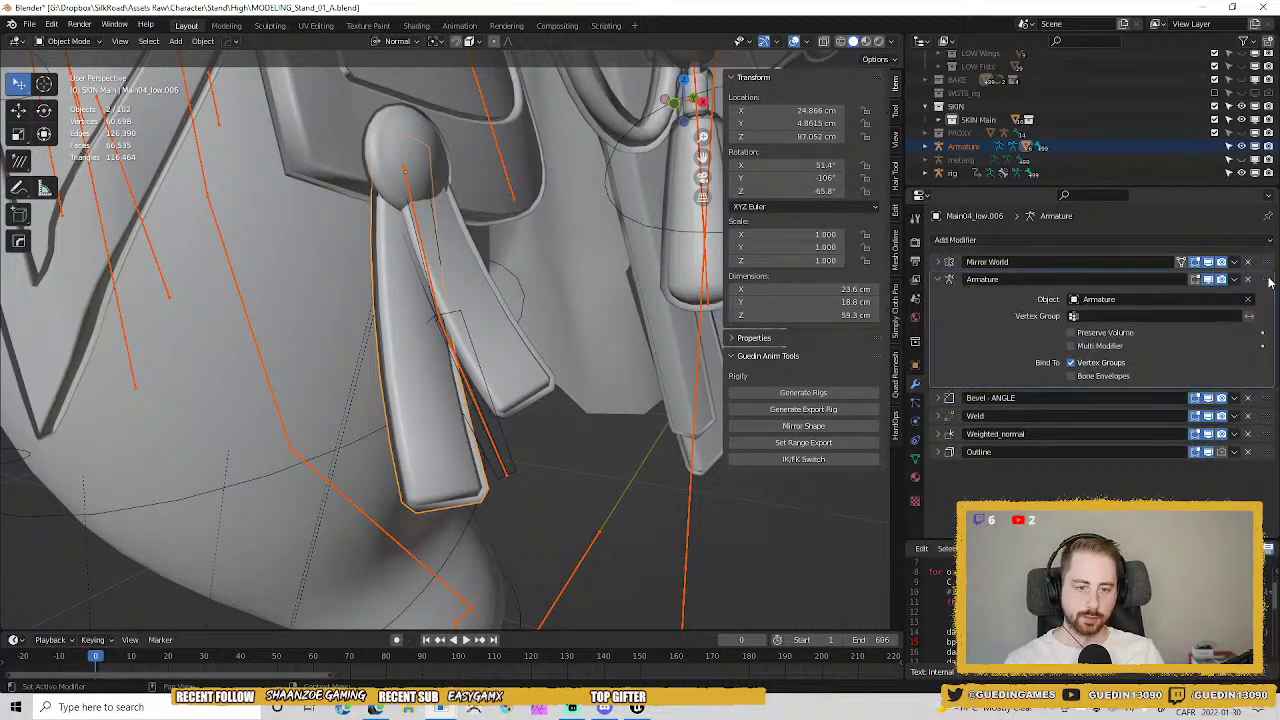
Enter Weight Paint mode on the longer strap, select both bones running along it and assign its weights automatically from those bones.
{"action": "mouse_move", "coordinate": [420, 265]}
{"action": "middle_mouse_down"}
{"action": "mouse_move", "coordinate": [434, 209]}
{"action": "mouse_move", "coordinate": [432, 322]}
{"action": "middle_mouse_up"}
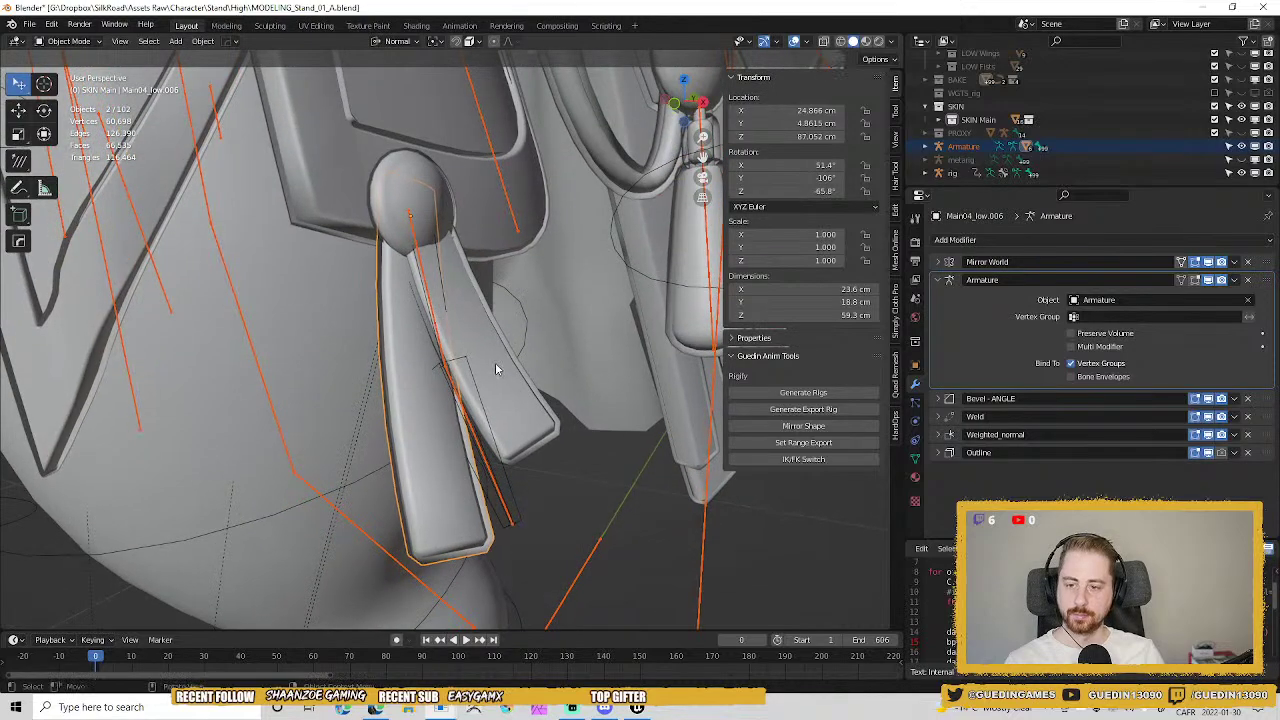
{"action": "key", "text": "ctrl+Tab"}
{"action": "left_click", "coordinate": [430, 308]}
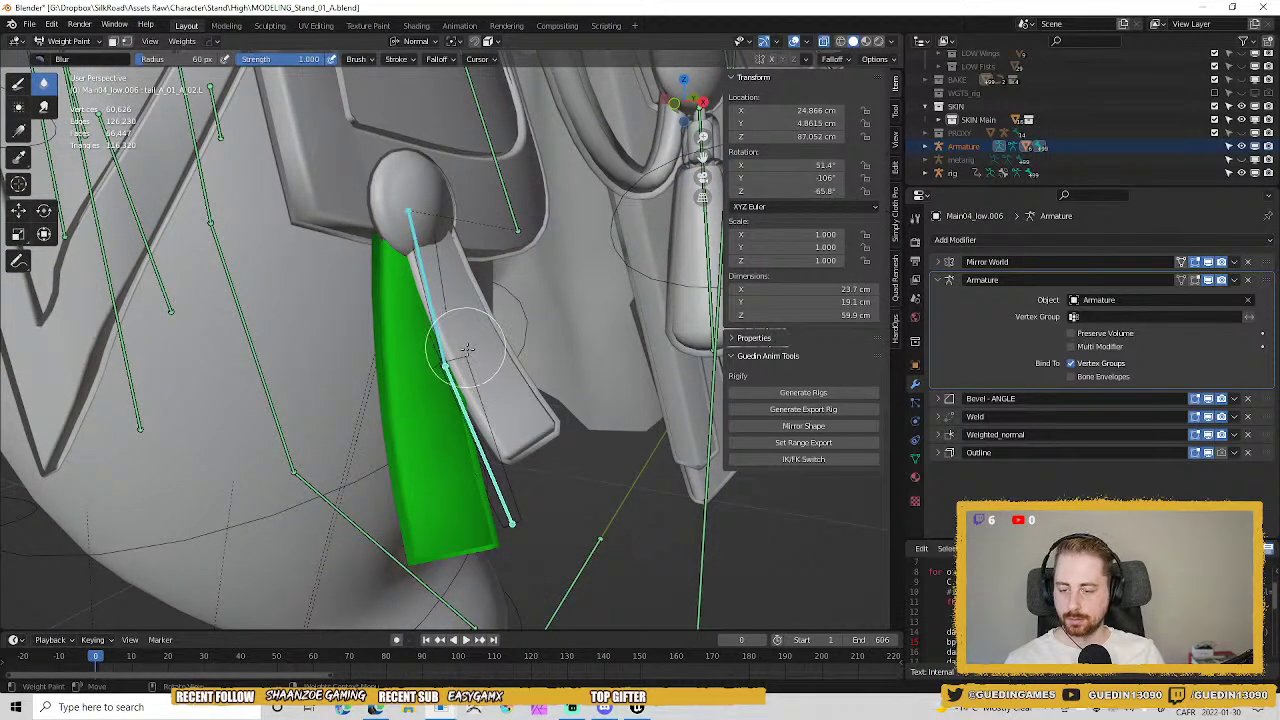
{"action": "key", "text": "alt+a"}
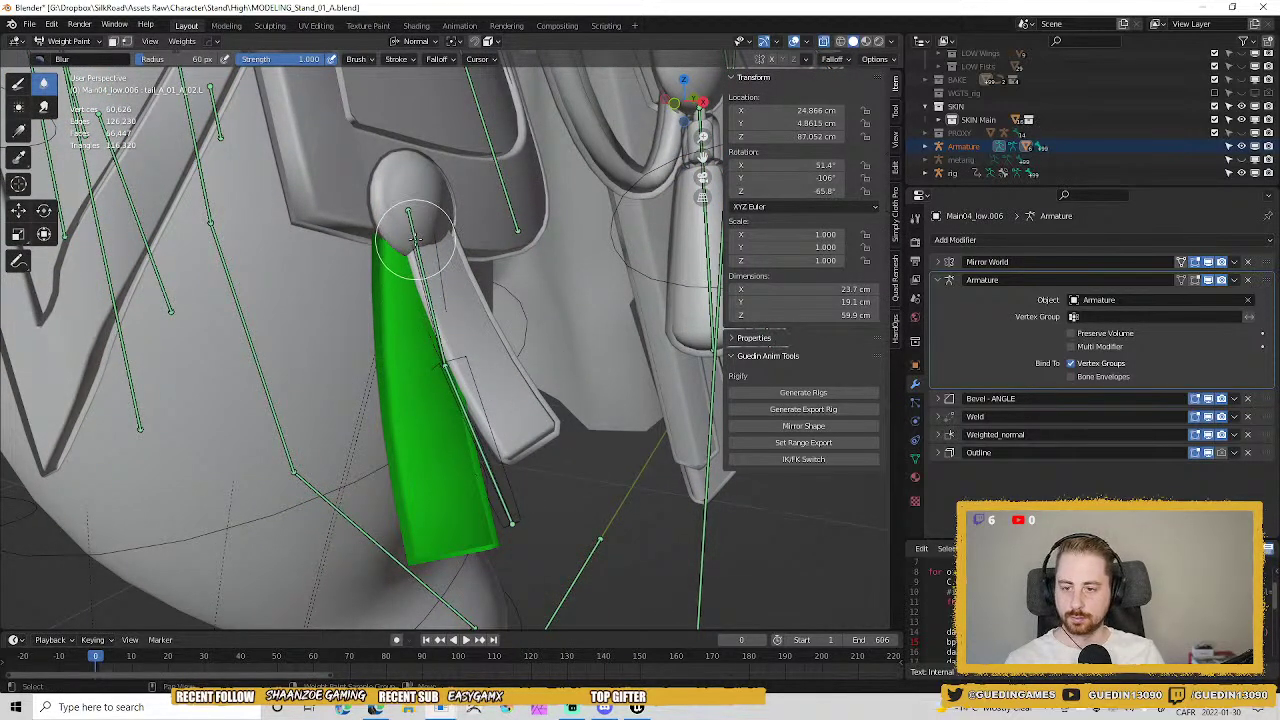
{"action": "left_click", "coordinate": [418, 238], "text": "shift"}
{"action": "key", "text": "v"}
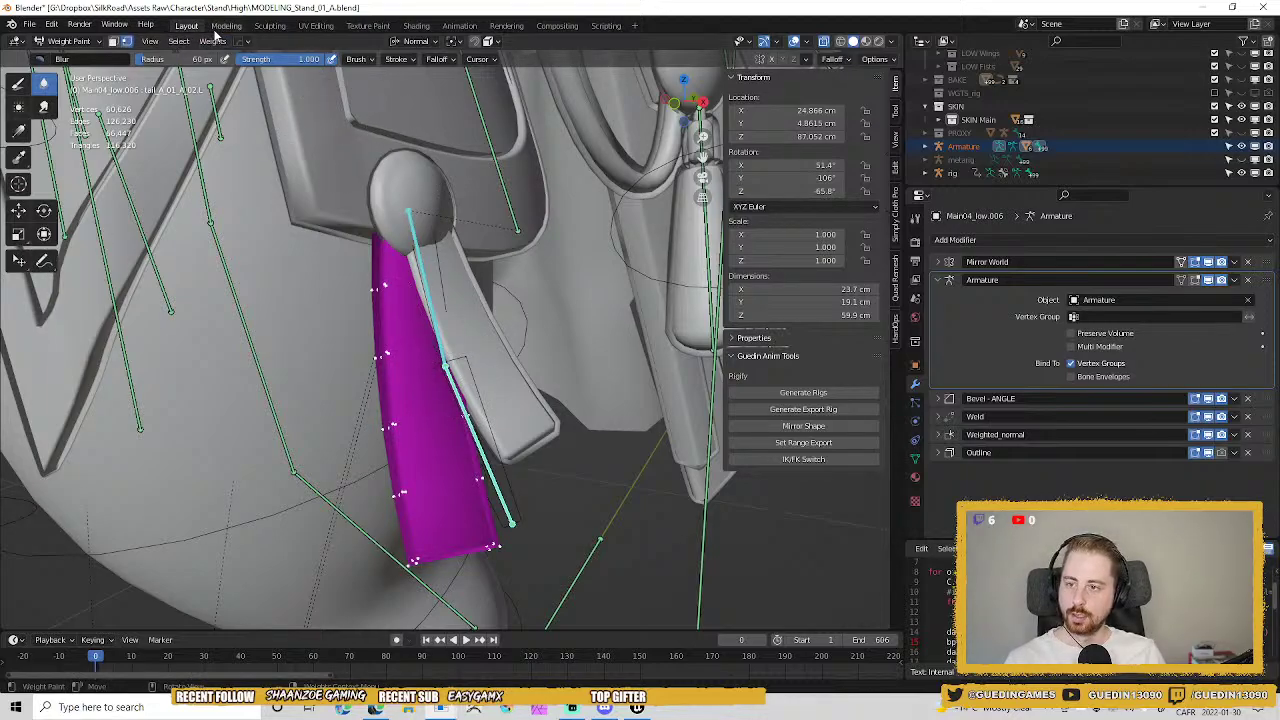
{"action": "left_click", "coordinate": [212, 41]}
{"action": "left_click", "coordinate": [232, 57]}
{"action": "scroll", "coordinate": [478, 330], "scroll_direction": "down", "scroll_amount": 3}
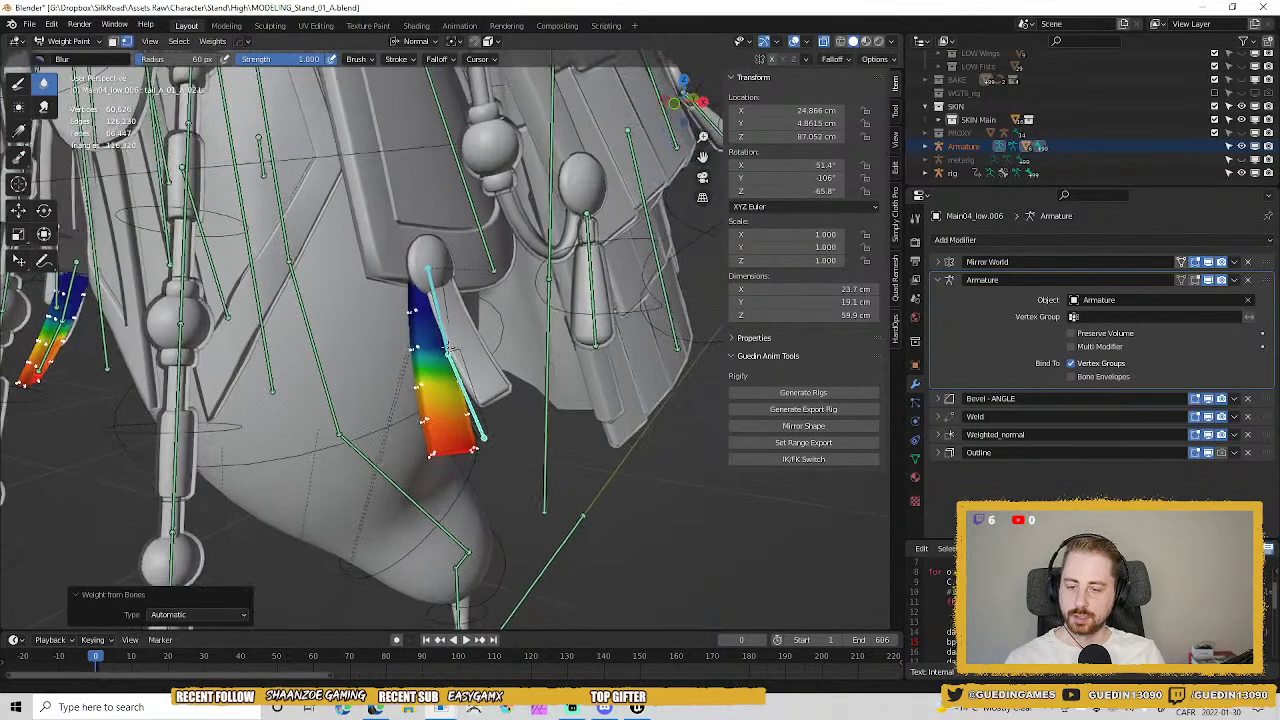
{"action": "mouse_move", "coordinate": [480, 355]}
{"action": "middle_mouse_down"}
{"action": "mouse_move", "coordinate": [543, 337]}
{"action": "mouse_move", "coordinate": [529, 343]}
{"action": "mouse_move", "coordinate": [543, 400]}
{"action": "mouse_move", "coordinate": [523, 423]}
{"action": "mouse_move", "coordinate": [680, 109]}
{"action": "mouse_move", "coordinate": [590, 262]}
{"action": "mouse_move", "coordinate": [560, 390]}
{"action": "middle_mouse_up"}
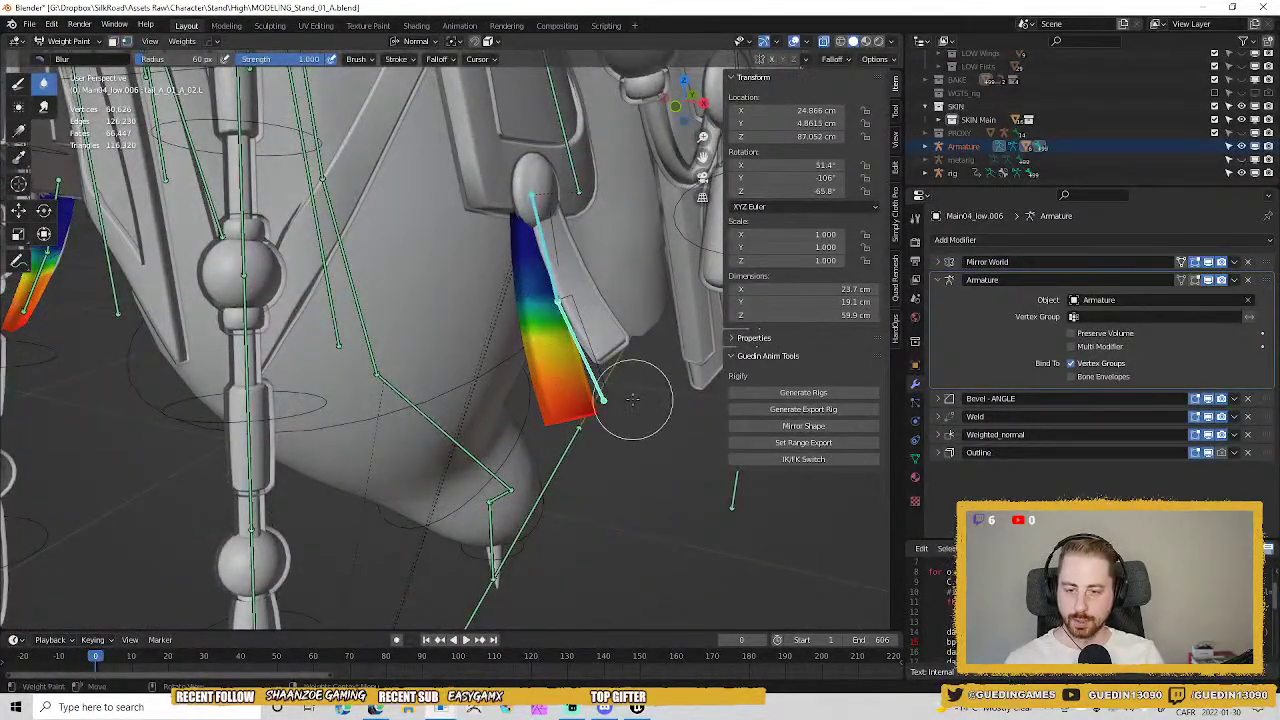
Return to Object Mode, select the rig and enter Pose Mode with the strap's upper bone selected.
{"action": "key", "text": "ctrl+Tab"}
{"action": "left_click", "coordinate": [505, 402]}
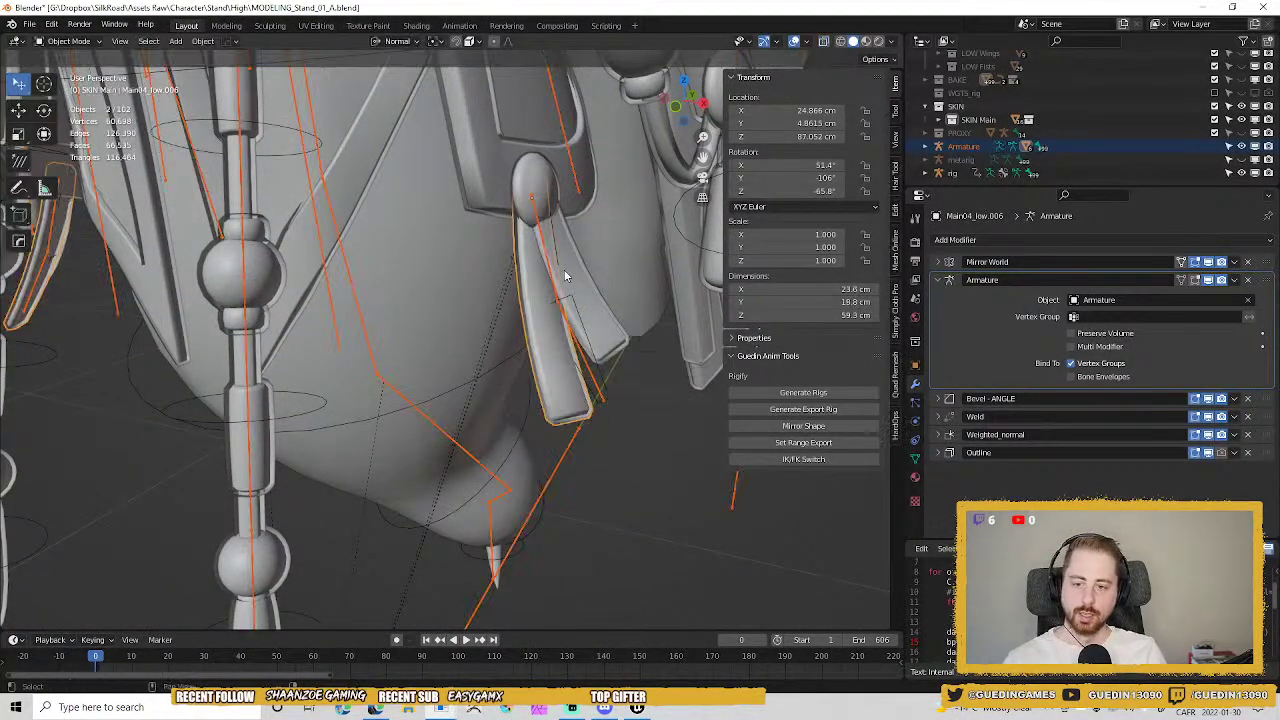
{"action": "left_click", "coordinate": [606, 373]}
{"action": "key", "text": "ctrl+Tab"}
{"action": "middle_click_drag", "start_coordinate": [549, 200], "coordinate": [525, 248]}
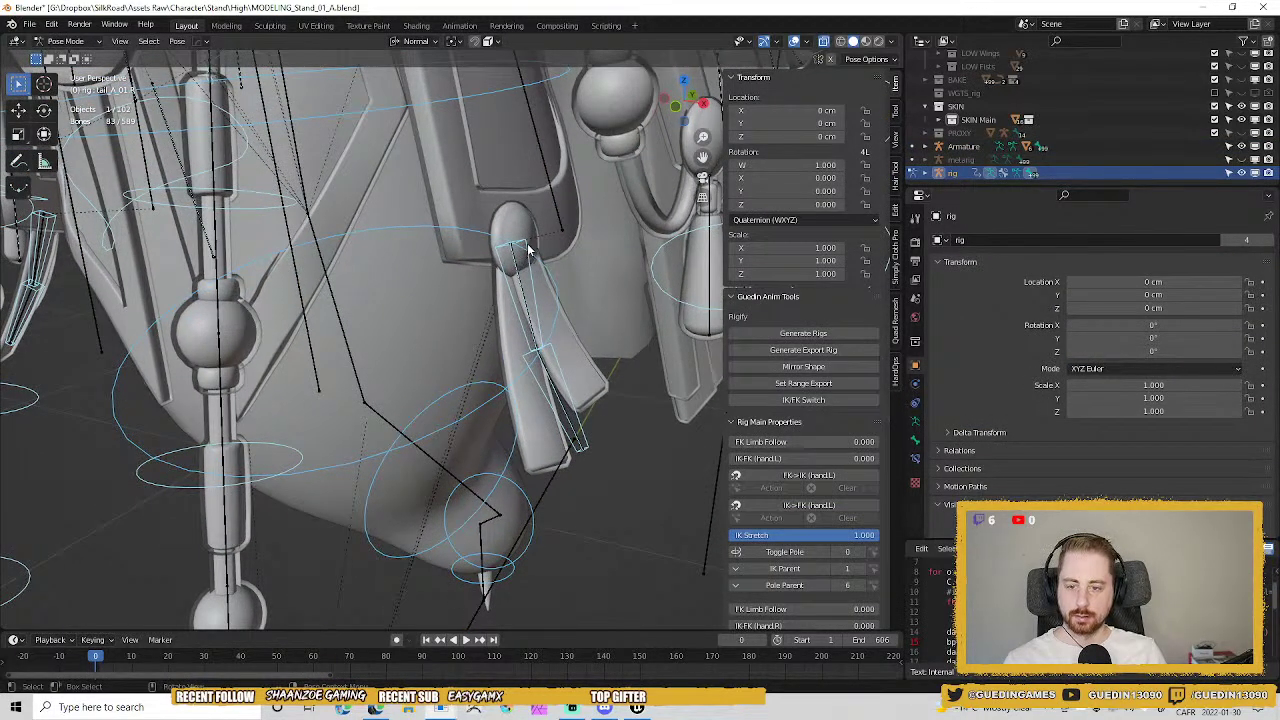
{"action": "left_click", "coordinate": [528, 248]}
Try rotating the upper strap bone outward to test how both straps follow it.
{"action": "middle_click_drag", "start_coordinate": [525, 339], "coordinate": [508, 366]}
{"action": "key", "text": "r"}
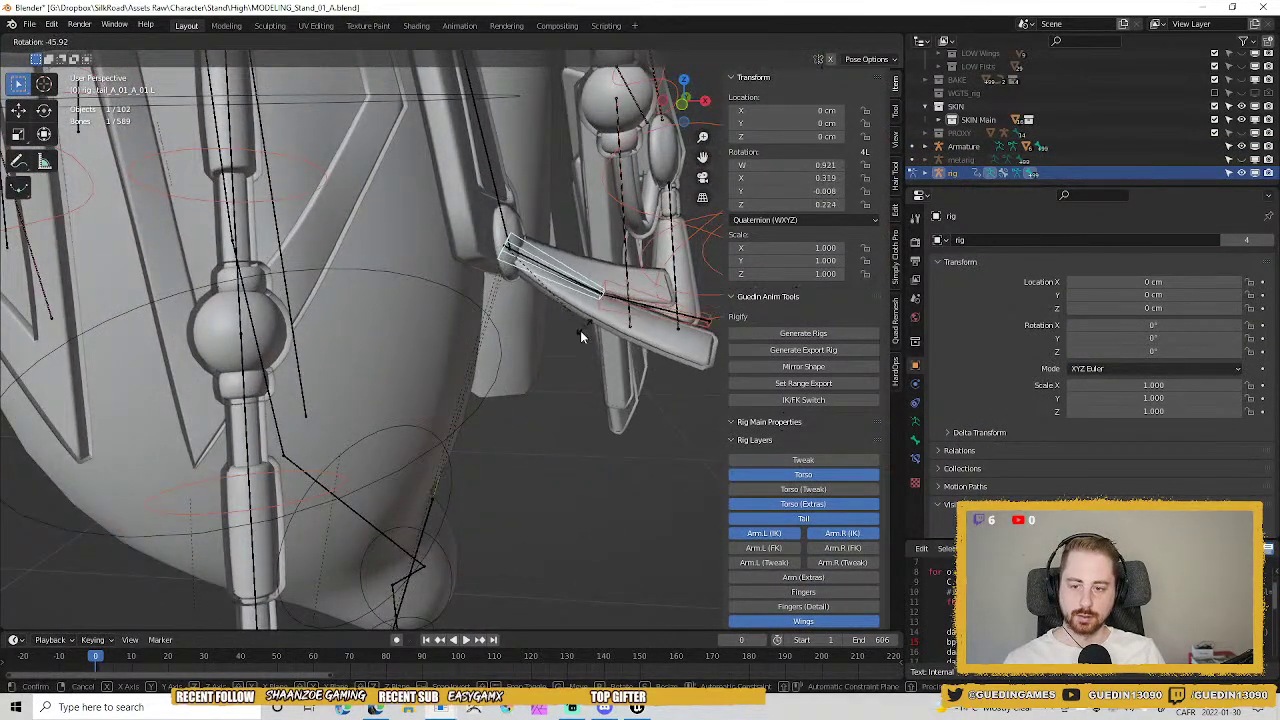
{"action": "right_click", "coordinate": [580, 331]}
Add the lower strap bone to the selection, set the pivot to Individual Origins and rotate both bones by -51.2° in the view.
{"action": "middle_click_drag", "start_coordinate": [576, 336], "coordinate": [524, 355]}
{"action": "left_click", "coordinate": [541, 422], "text": "shift"}
{"action": "key", "text": "period"}
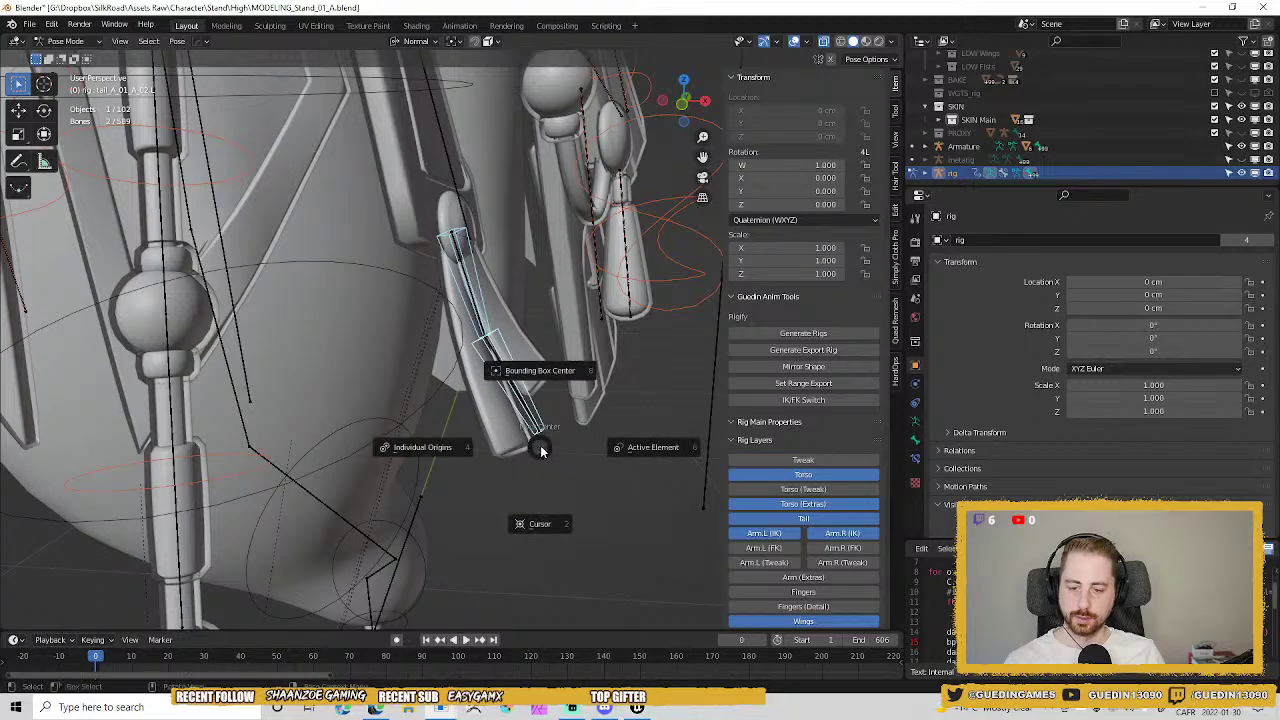
{"action": "left_click", "coordinate": [462, 474]}
{"action": "middle_click_drag", "start_coordinate": [462, 474], "coordinate": [532, 472]}
{"action": "key", "text": "r"}
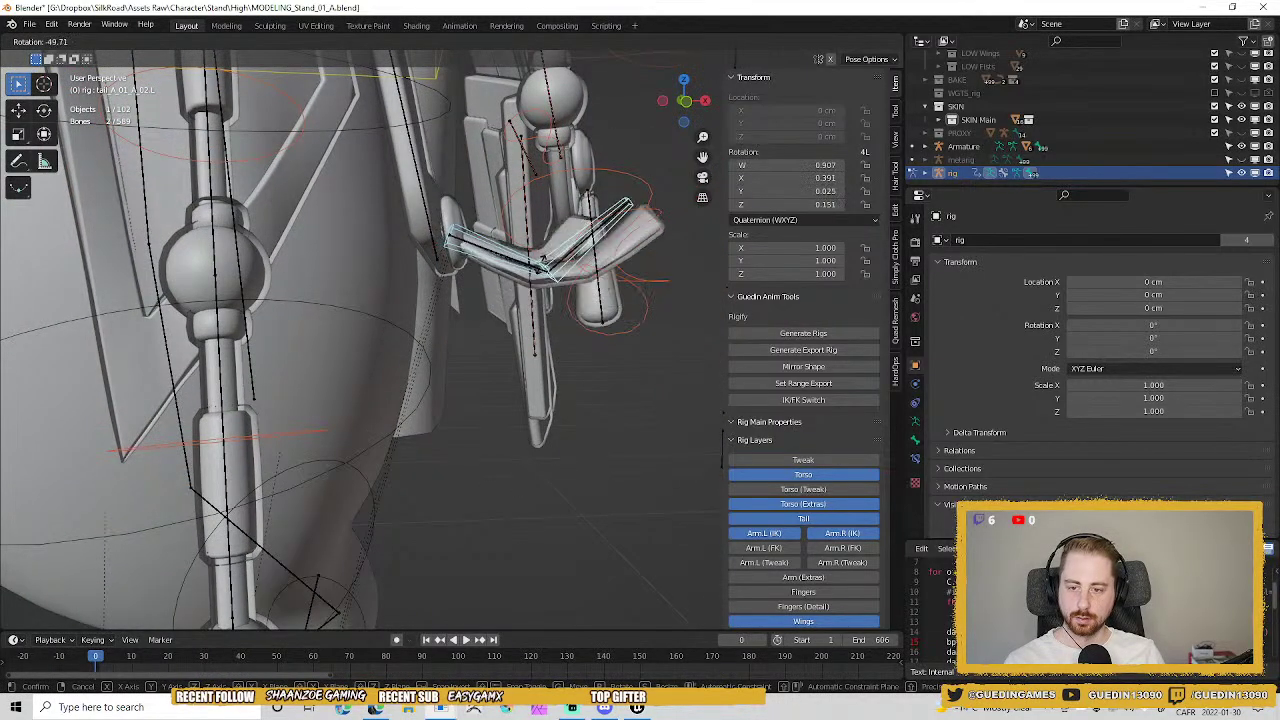
{"action": "left_click", "coordinate": [560, 310]}
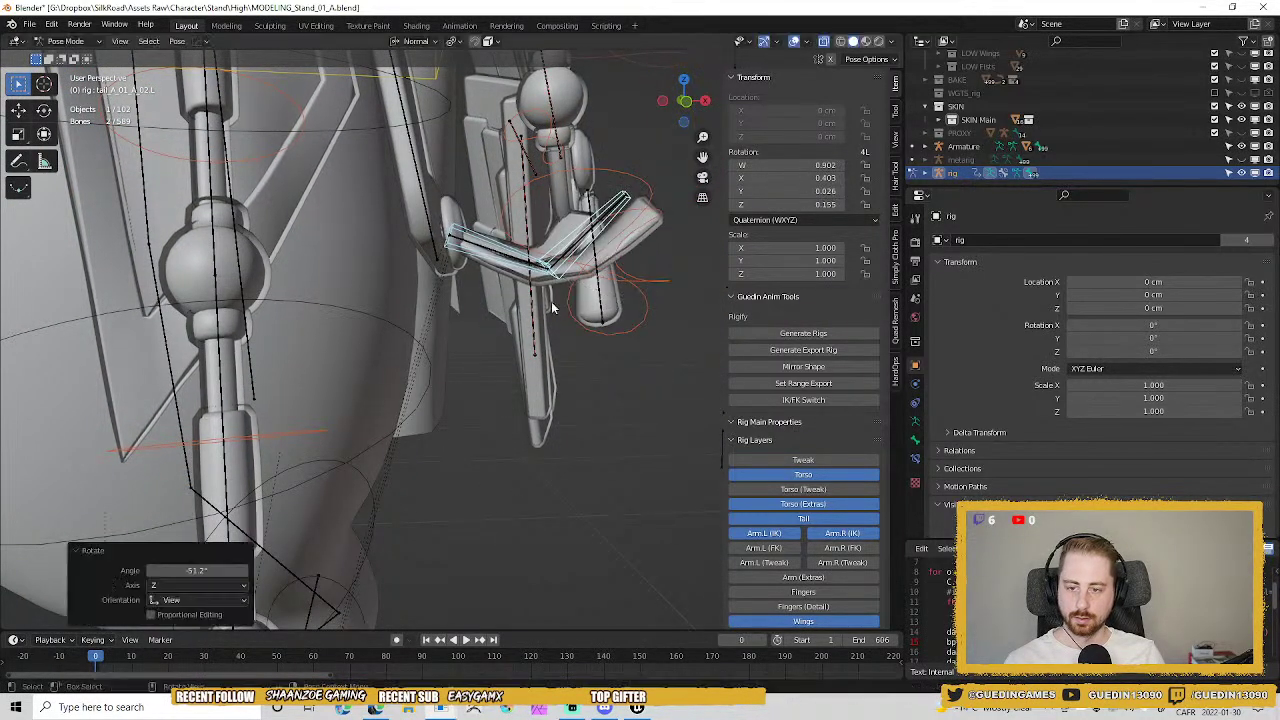
Examine how the posed straps and their mirrored copies deform on both sides of the character.
{"action": "middle_click_drag", "start_coordinate": [550, 306], "coordinate": [595, 312]}
{"action": "scroll", "coordinate": [190, 250], "scroll_direction": "down", "scroll_amount": 2}
{"action": "middle_click_drag", "start_coordinate": [165, 248], "coordinate": [280, 417]}
{"action": "key", "text": "r"}
{"action": "right_click", "coordinate": [432, 466]}
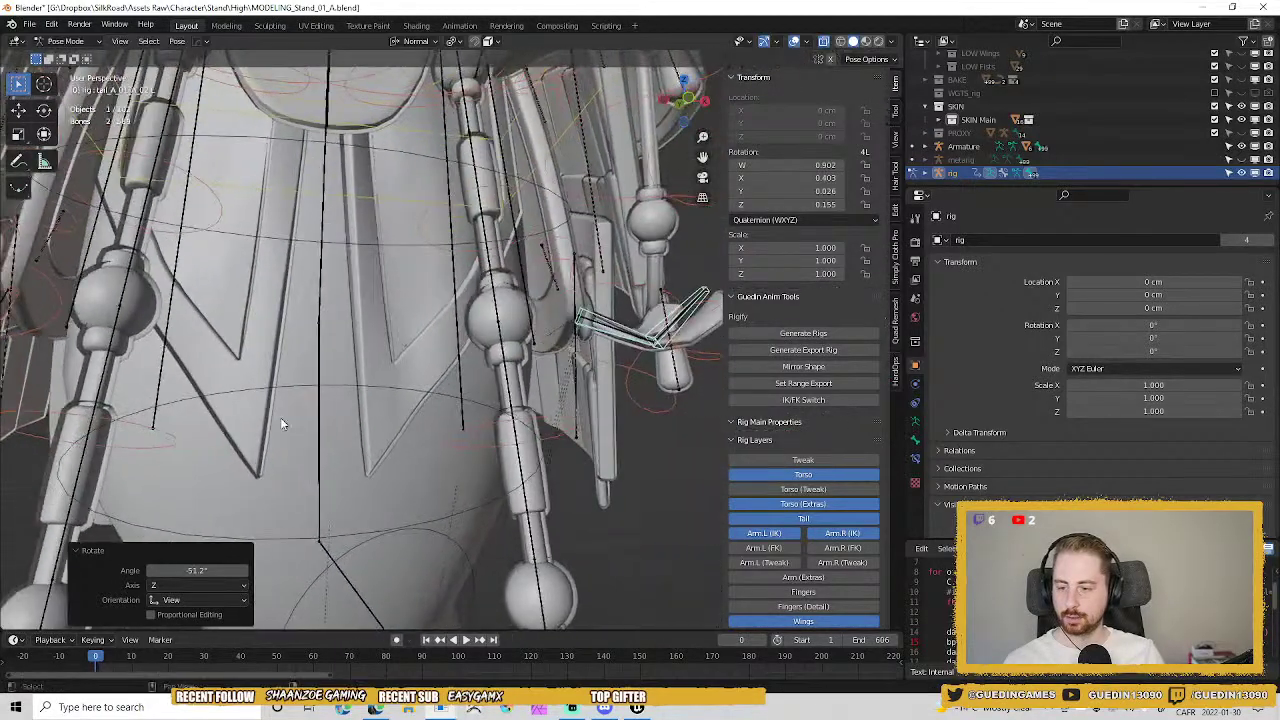
{"action": "middle_click_drag", "start_coordinate": [560, 240], "coordinate": [632, 310]}
{"action": "middle_click_drag", "start_coordinate": [432, 520], "coordinate": [390, 497]}
Return to Object Mode and move the Armature modifier above Mirror World on both the longer and the shorter strap.
{"action": "key", "text": "ctrl+Tab"}
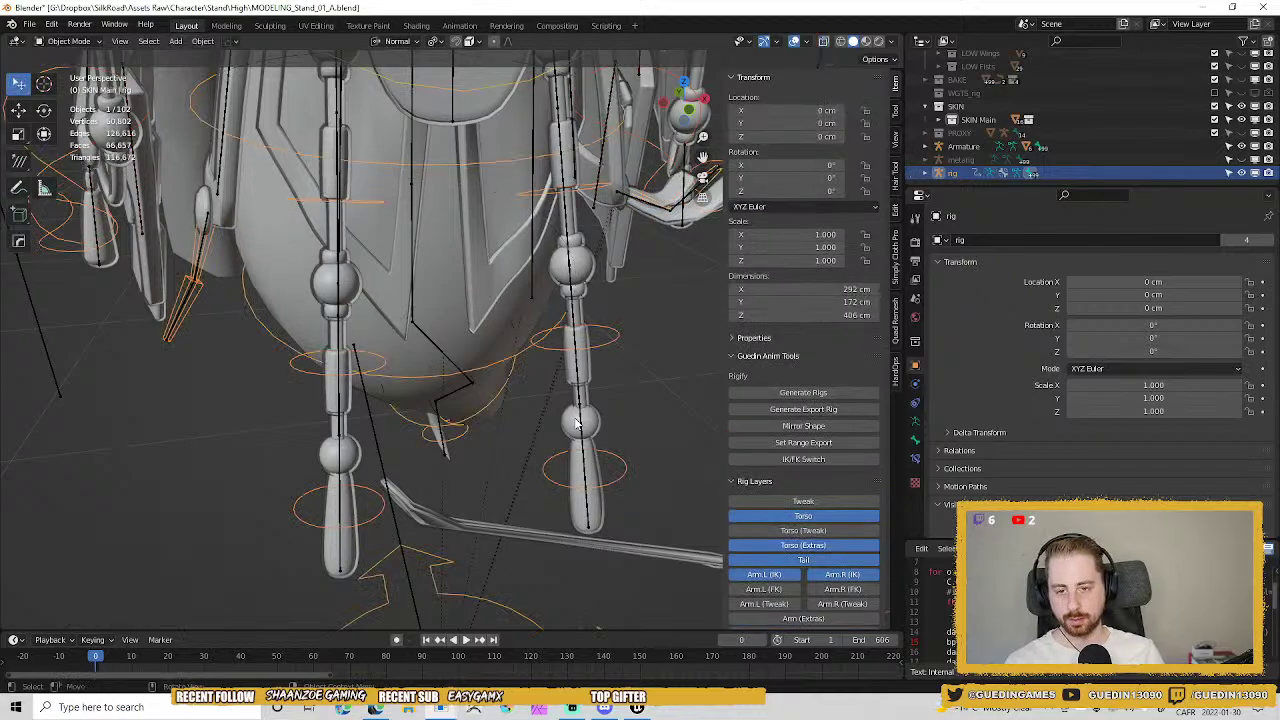
{"action": "left_click", "coordinate": [416, 510]}
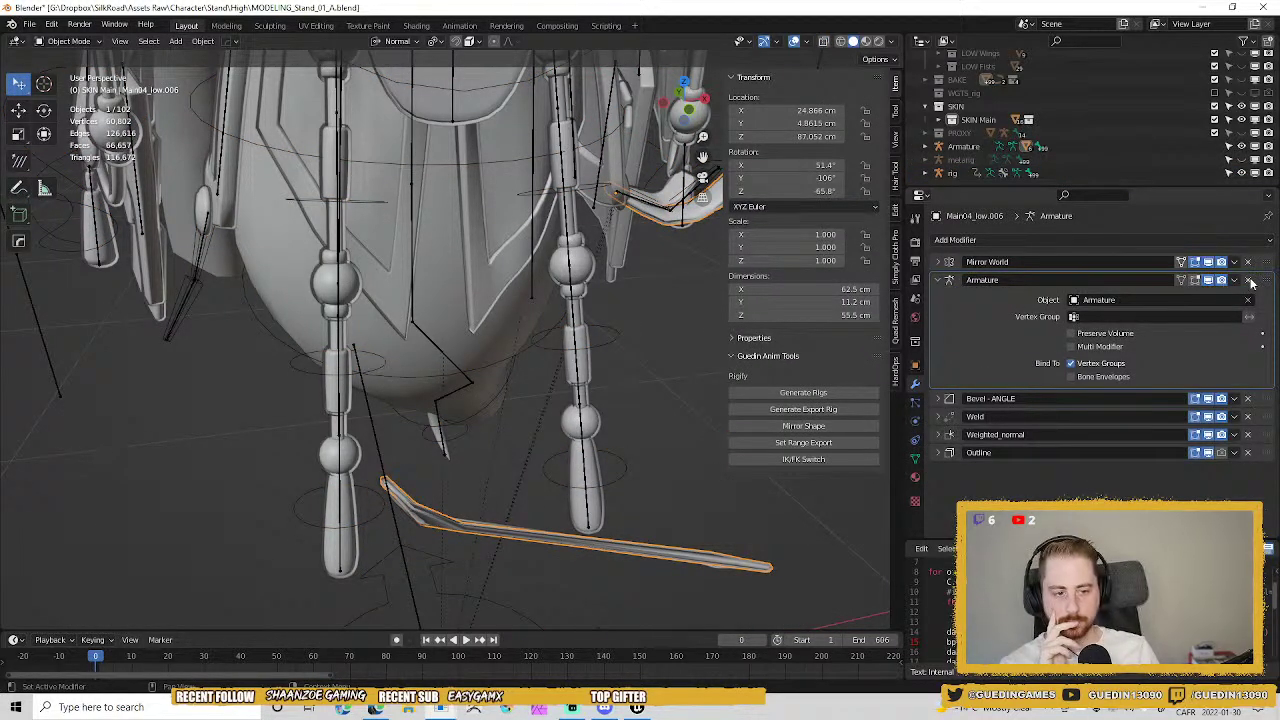
{"action": "left_click_drag", "start_coordinate": [1265, 283], "coordinate": [1267, 258]}
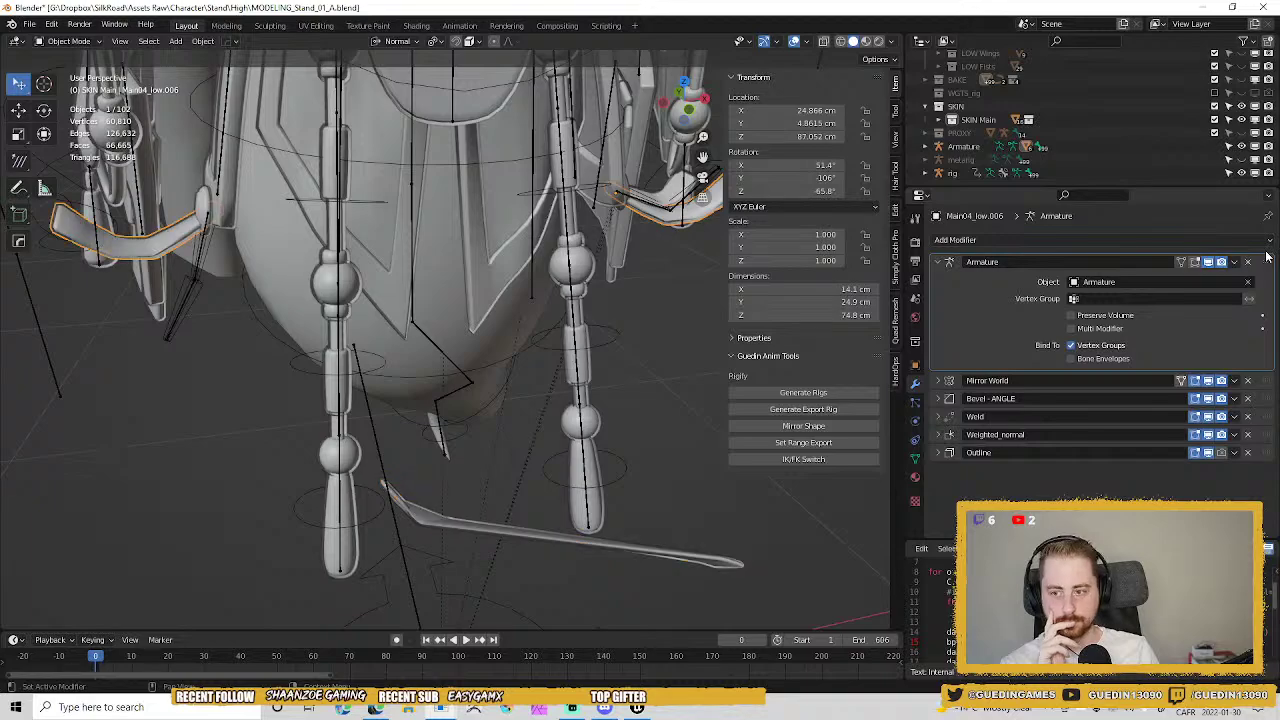
{"action": "left_click", "coordinate": [505, 513]}
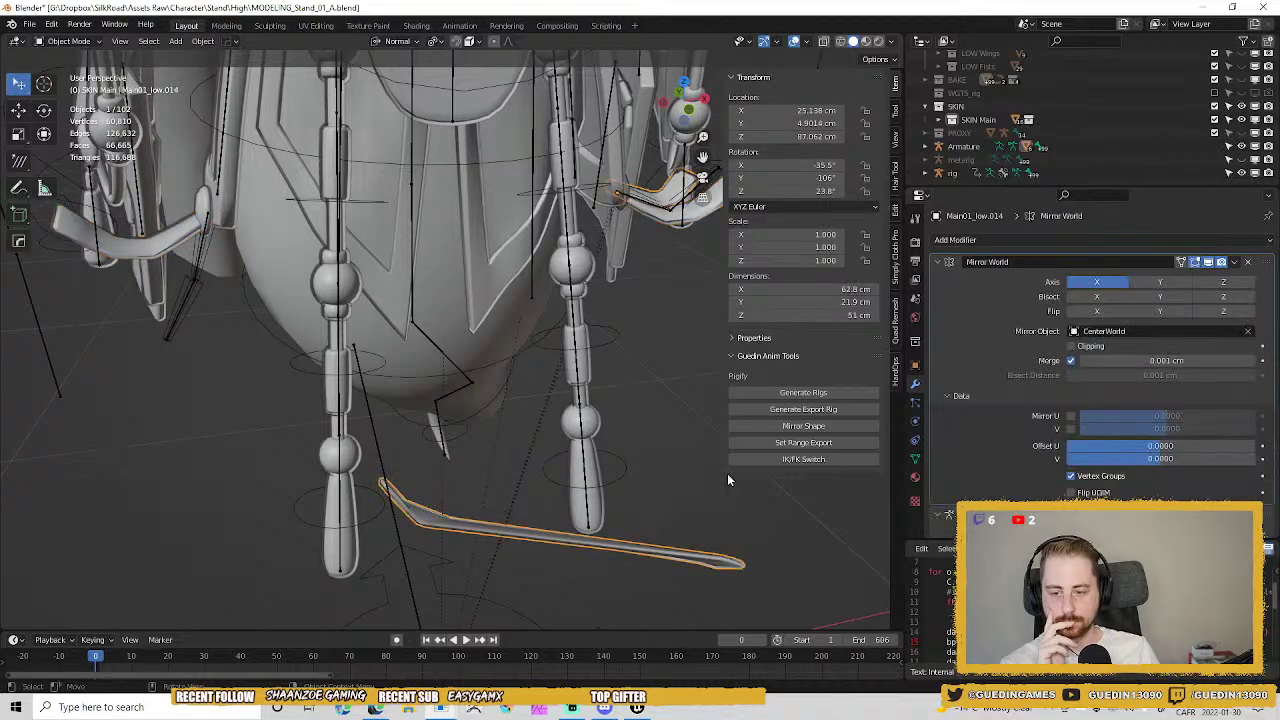
{"action": "left_click", "coordinate": [937, 262]}
{"action": "left_click_drag", "start_coordinate": [1266, 288], "coordinate": [1266, 262]}
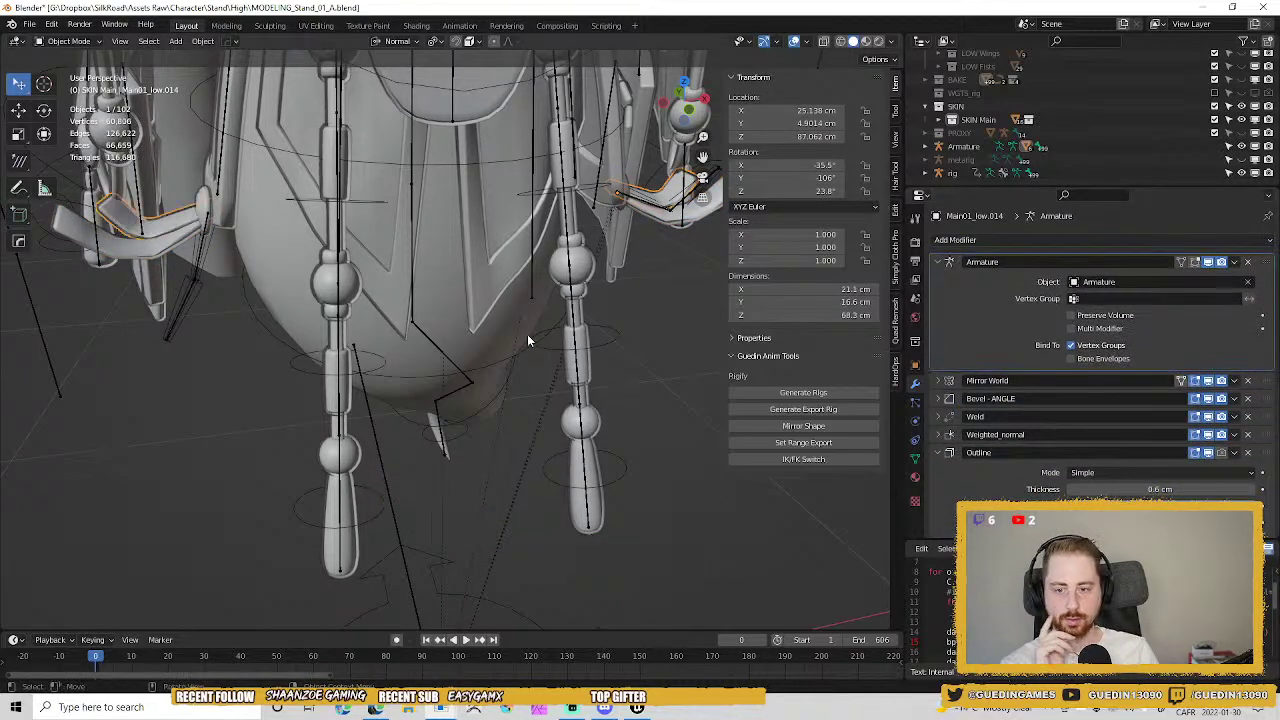
Open both straps in Edit Mode with all geometry selected and enable the longer strap's Armature modifier in Edit Mode and on cage.
{"action": "middle_click_drag", "start_coordinate": [491, 300], "coordinate": [515, 368]}
{"action": "scroll", "coordinate": [515, 368], "scroll_direction": "up", "scroll_amount": 2}
{"action": "middle_click_drag", "start_coordinate": [563, 406], "coordinate": [541, 366]}
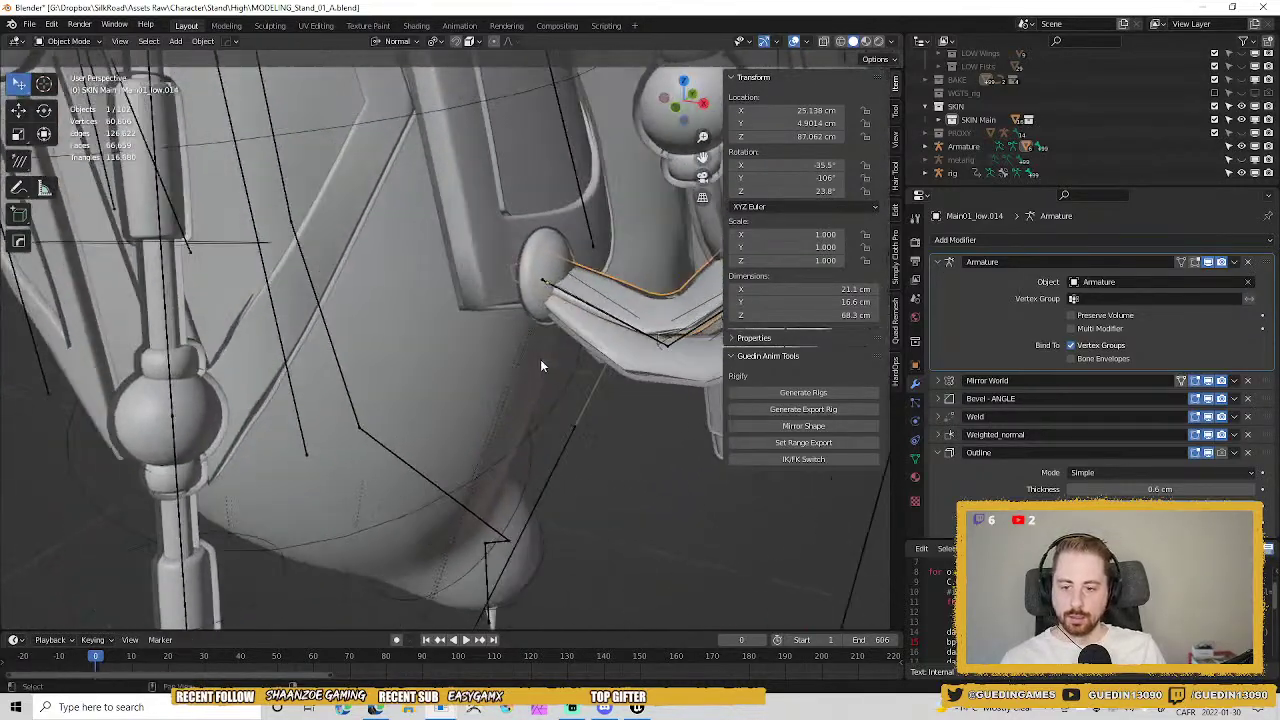
{"action": "middle_click_drag", "start_coordinate": [684, 277], "coordinate": [515, 296]}
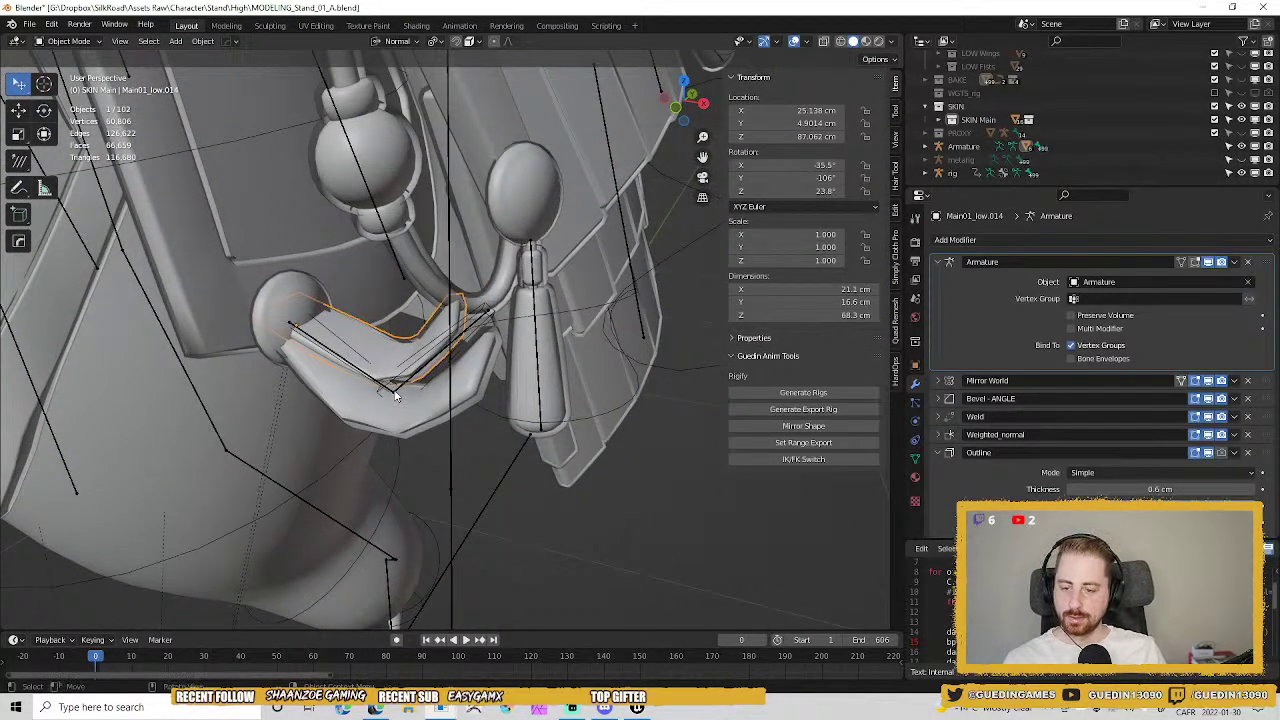
{"action": "middle_click_drag", "start_coordinate": [395, 396], "coordinate": [441, 381], "text": "shift"}
{"action": "scroll", "coordinate": [371, 359], "scroll_direction": "up", "scroll_amount": 2}
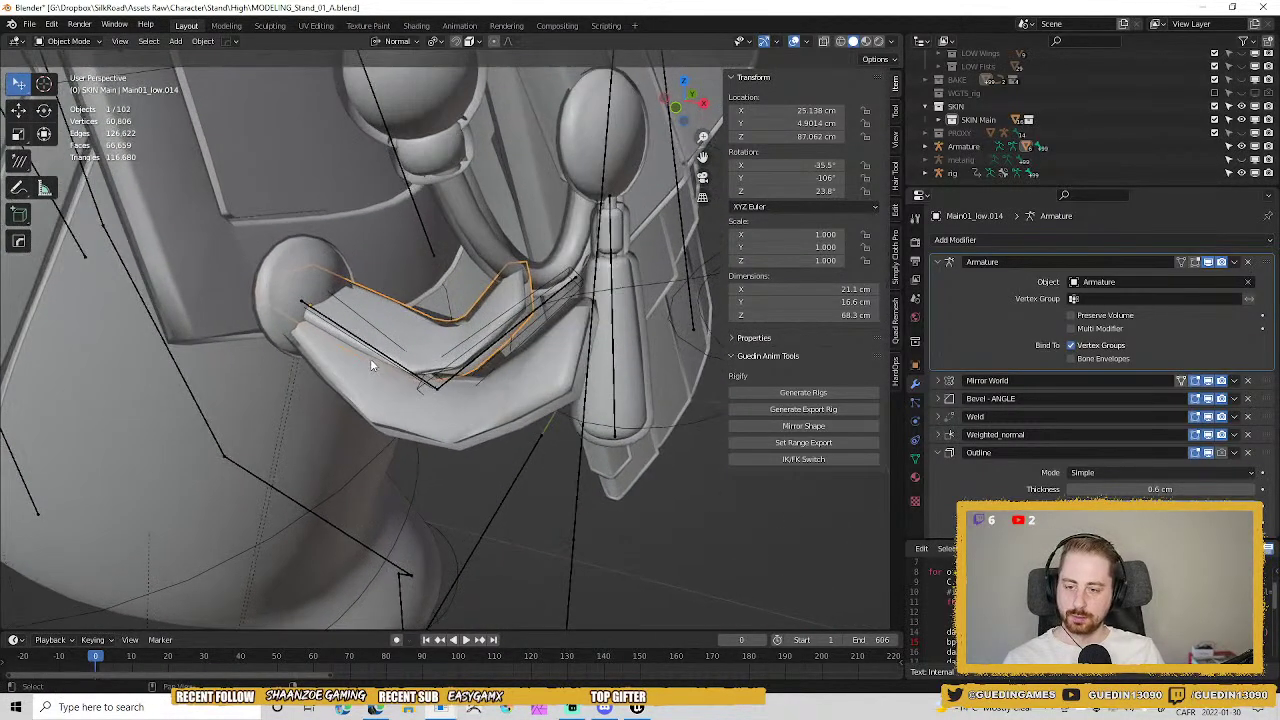
{"action": "left_click", "coordinate": [396, 426], "text": "shift"}
{"action": "key", "text": "Tab"}
{"action": "key", "text": "a"}
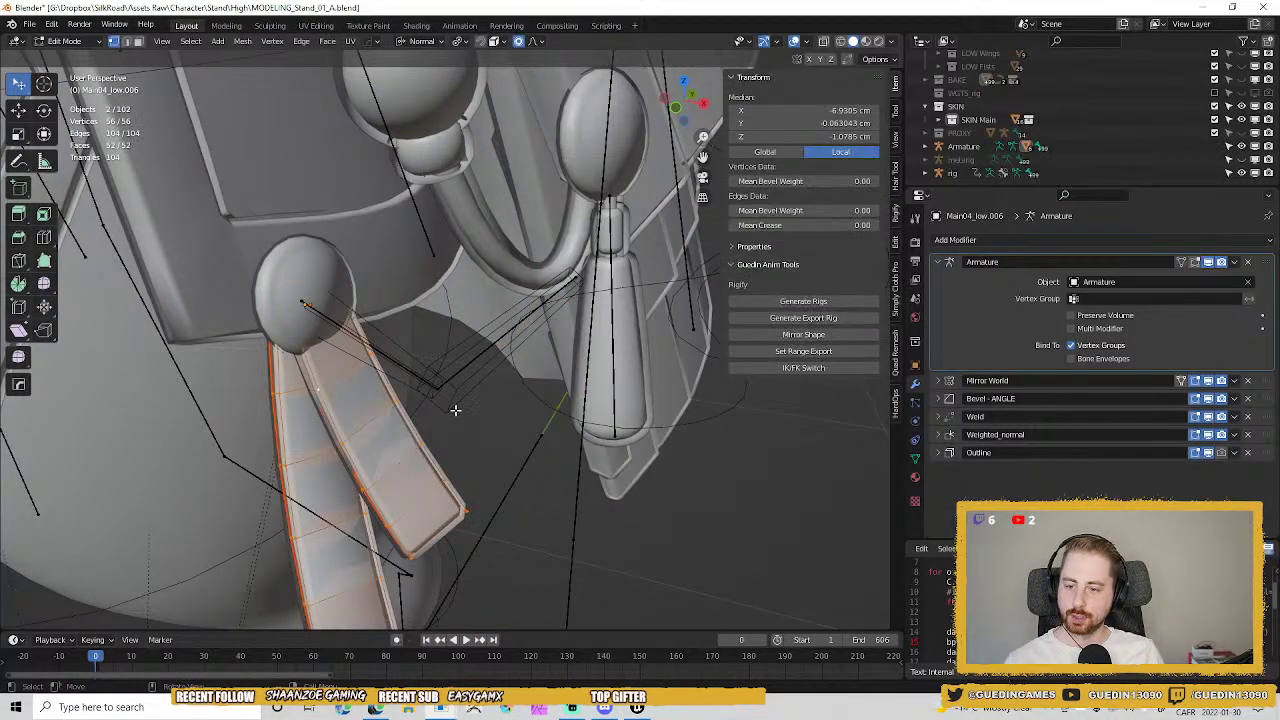
{"action": "middle_click_drag", "start_coordinate": [454, 409], "coordinate": [485, 270]}
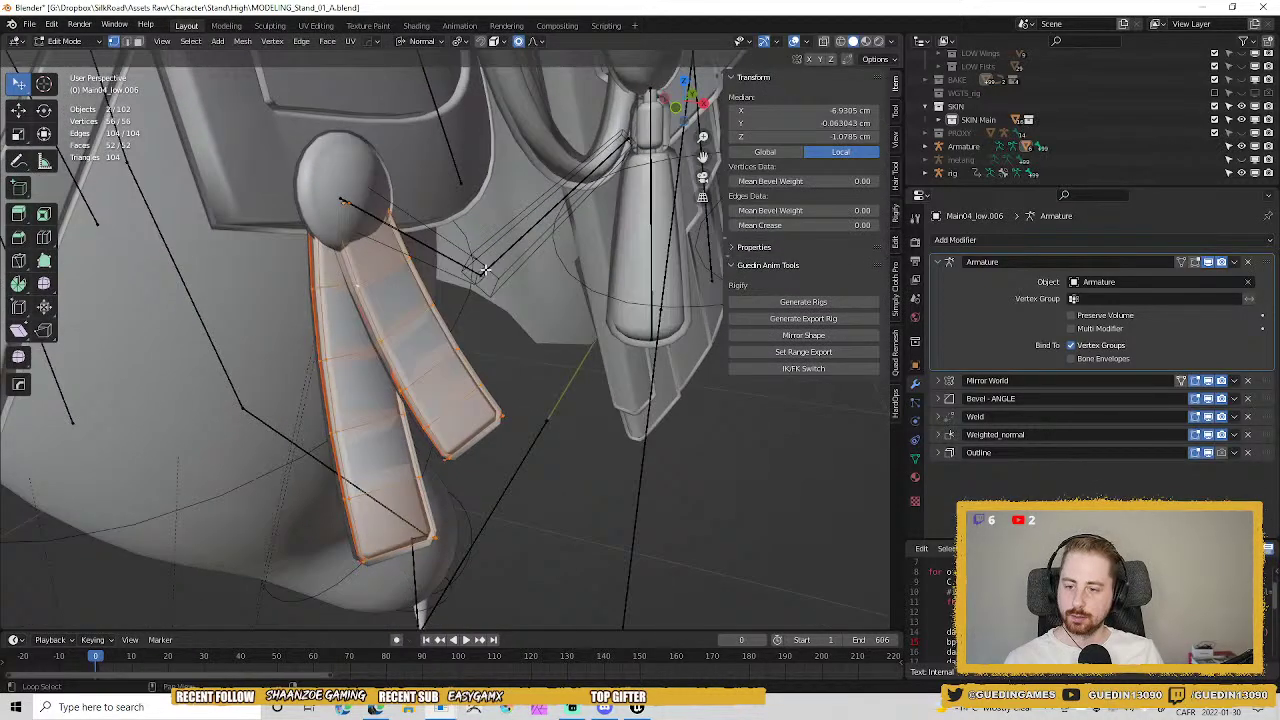
{"action": "left_click", "coordinate": [1196, 264]}
{"action": "left_click", "coordinate": [1182, 264]}
Enable the shorter strap's Armature modifier in Edit Mode and on cage, and reopen both straps together in Edit Mode.
{"action": "middle_click_drag", "start_coordinate": [449, 315], "coordinate": [480, 316]}
{"action": "key", "text": "Tab"}
{"action": "left_click", "coordinate": [491, 225]}
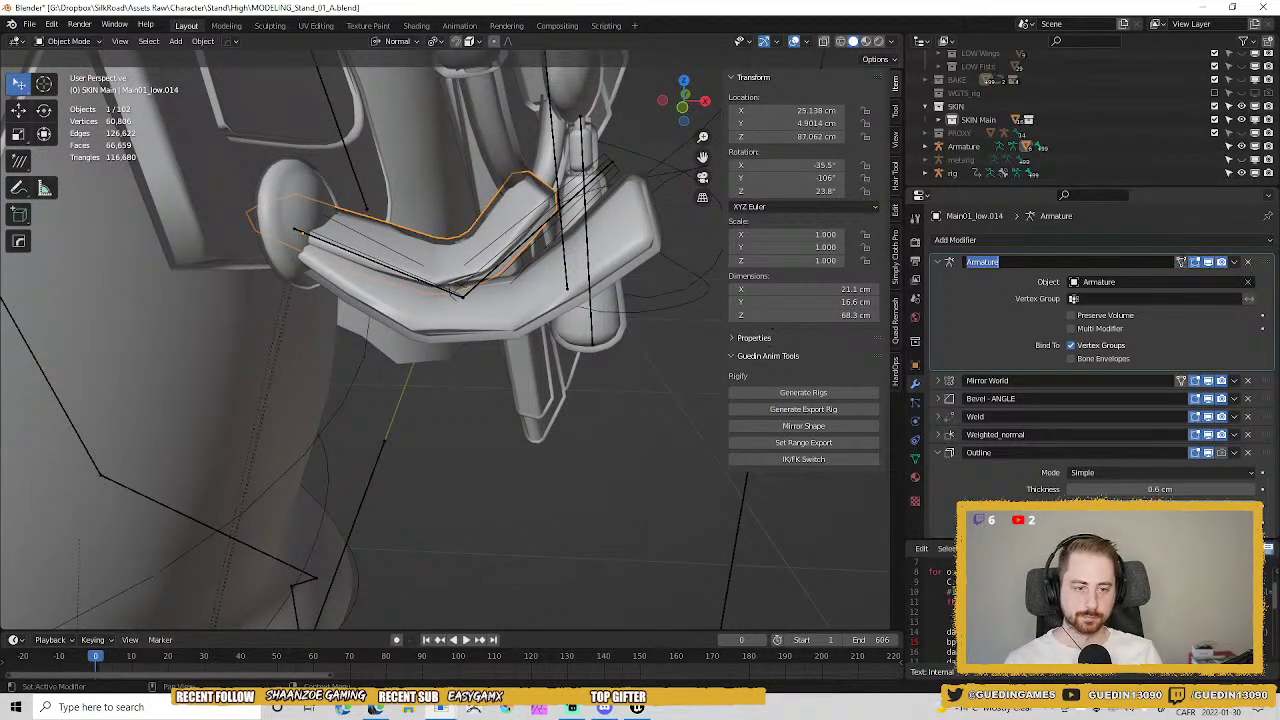
{"action": "left_click", "coordinate": [610, 276], "text": "shift"}
{"action": "key", "text": "Tab"}
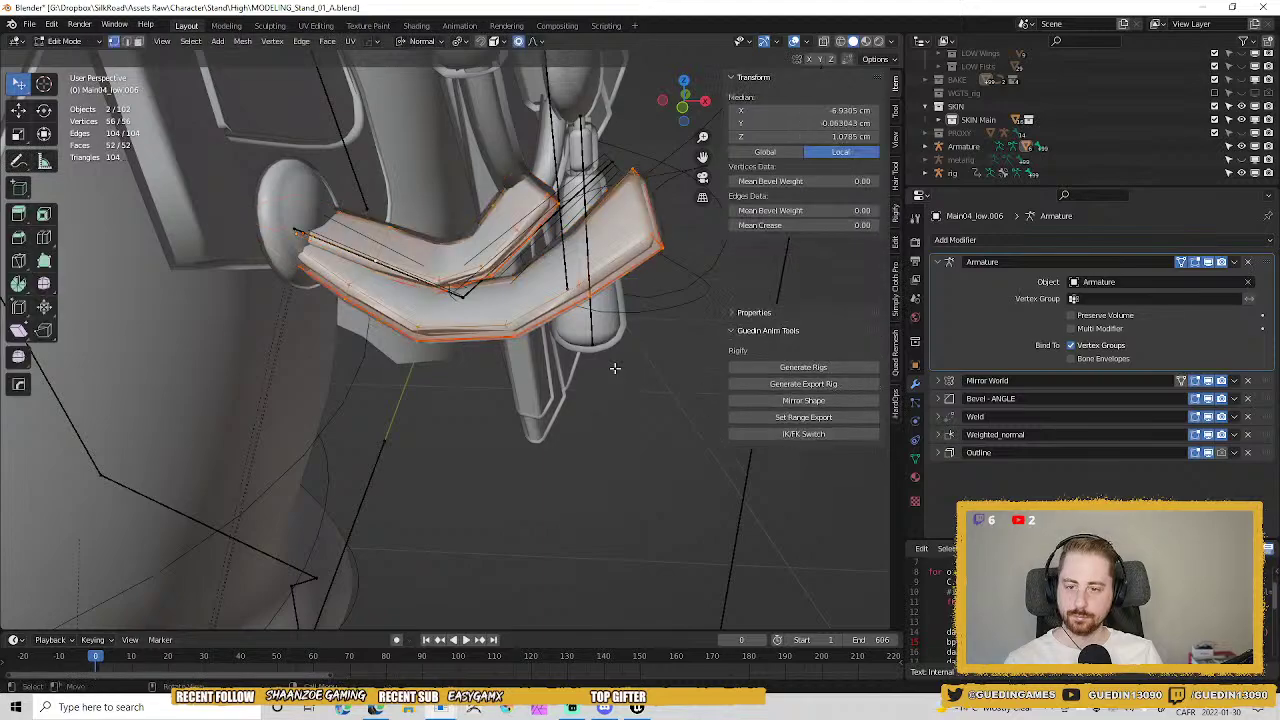
Smooth the vertex weights of both straps for All Groups with factor 1.000 and 5 iterations.
{"action": "left_click", "coordinate": [242, 41]}
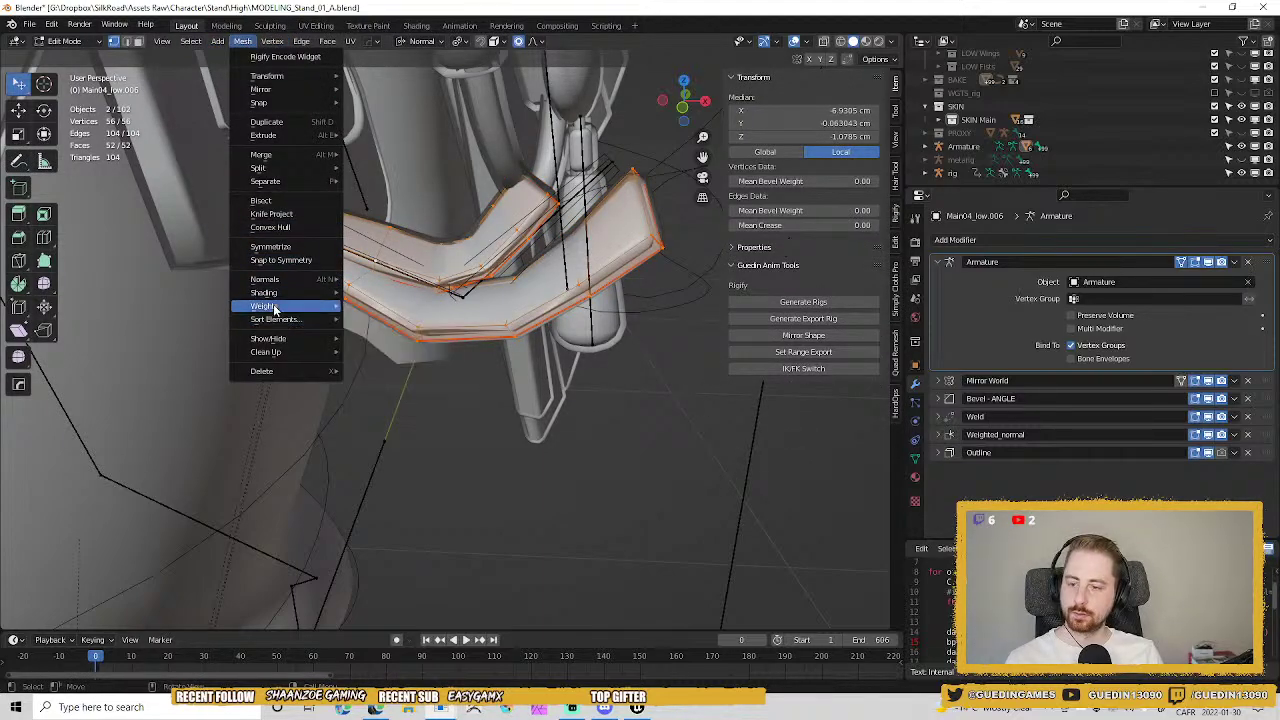
{"action": "mouse_move", "coordinate": [274, 310]}
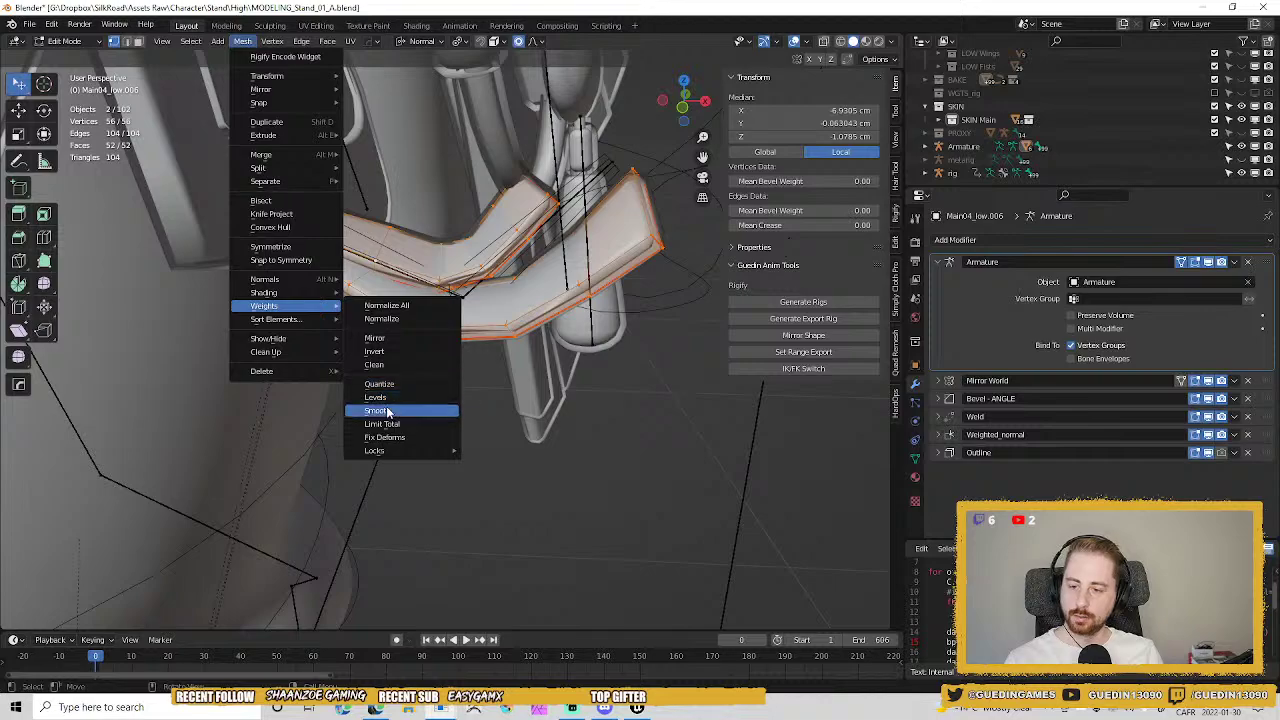
{"action": "left_click", "coordinate": [387, 412]}
{"action": "middle_click_drag", "start_coordinate": [500, 250], "coordinate": [470, 300]}
{"action": "left_click", "coordinate": [200, 599]}
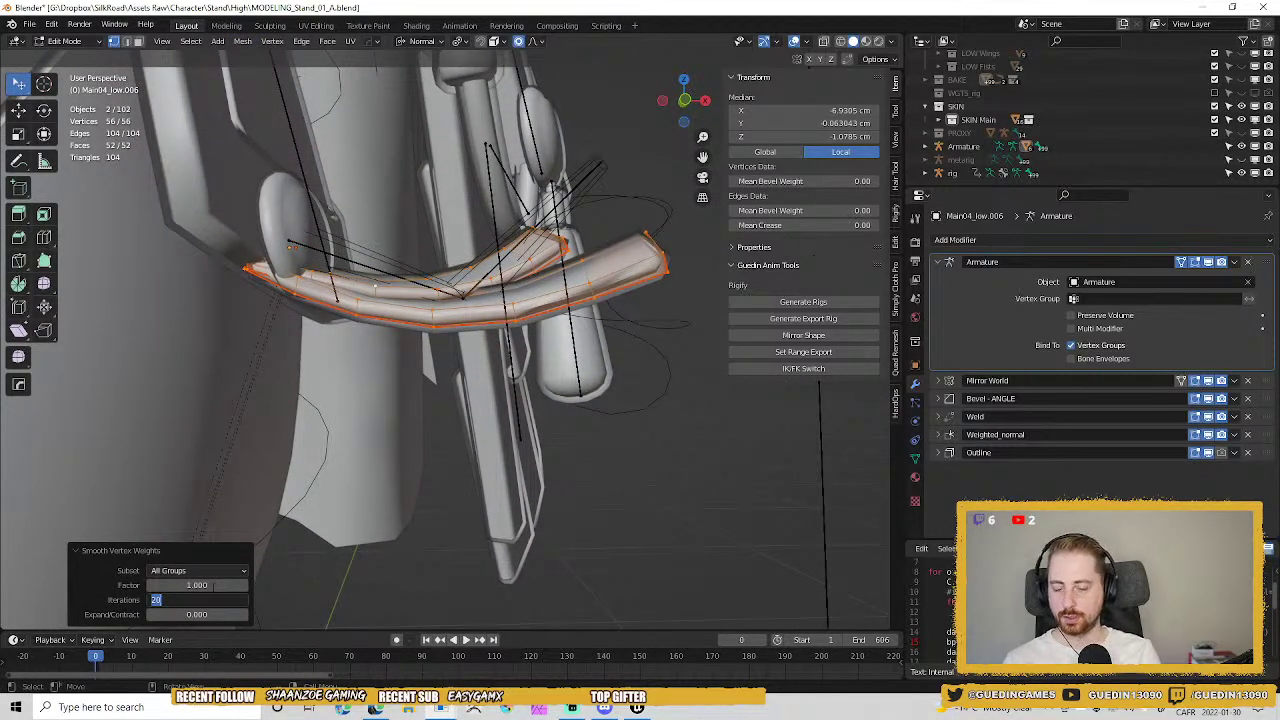
{"action": "key", "text": "Return"}
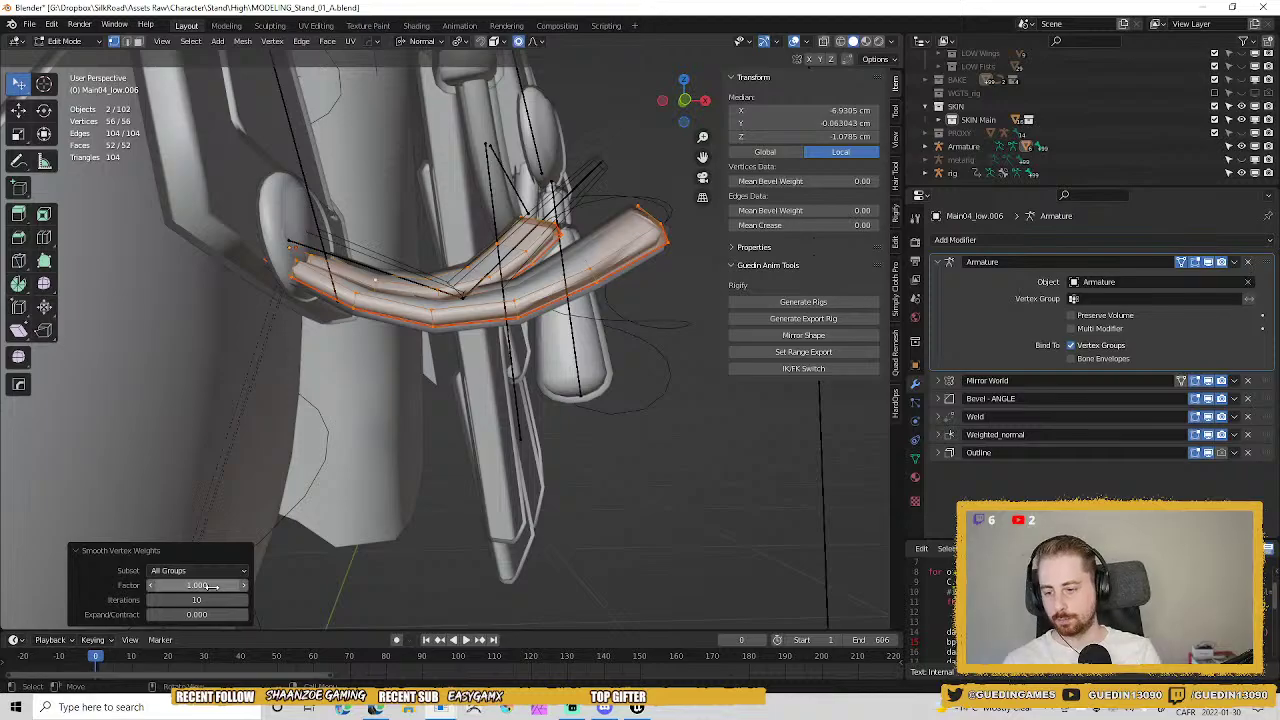
{"action": "left_click", "coordinate": [200, 599]}
{"action": "type", "text": "5"}
{"action": "key", "text": "Return"}
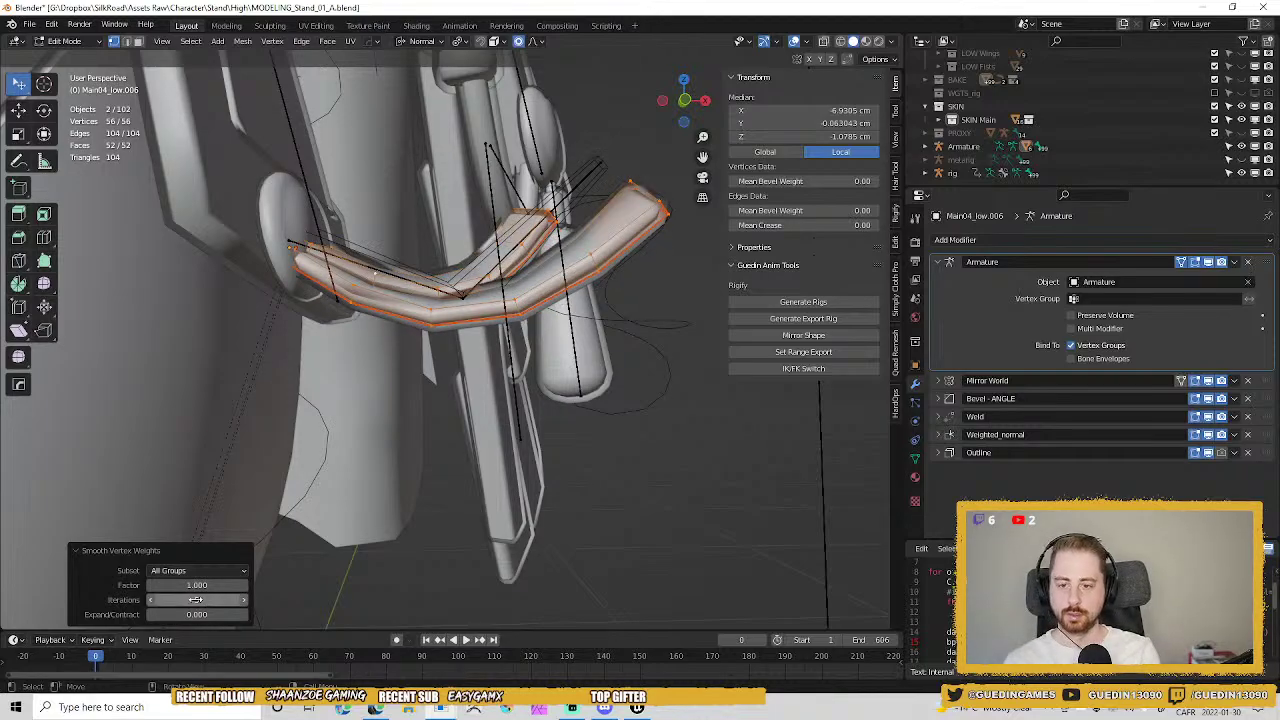
Check the bend of both straps from several angles and return to Object Mode.
{"action": "middle_click_drag", "start_coordinate": [243, 351], "coordinate": [522, 317]}
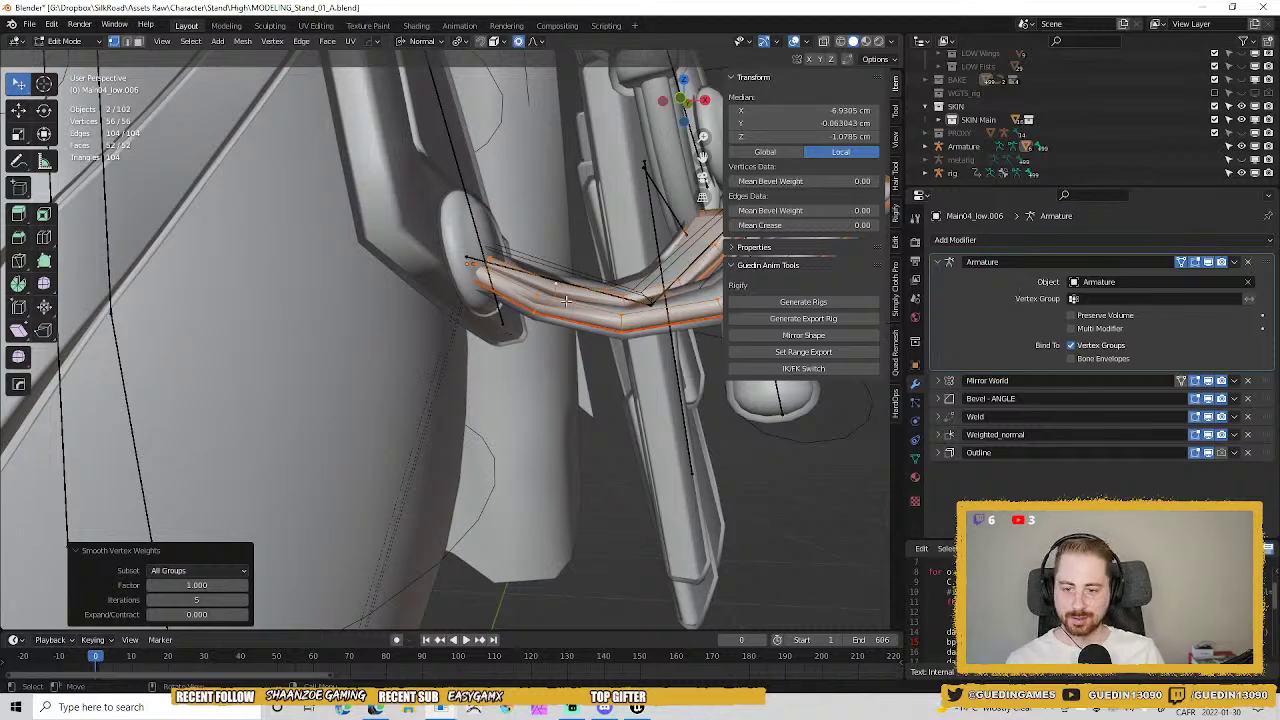
{"action": "middle_click_drag", "start_coordinate": [566, 300], "coordinate": [496, 388]}
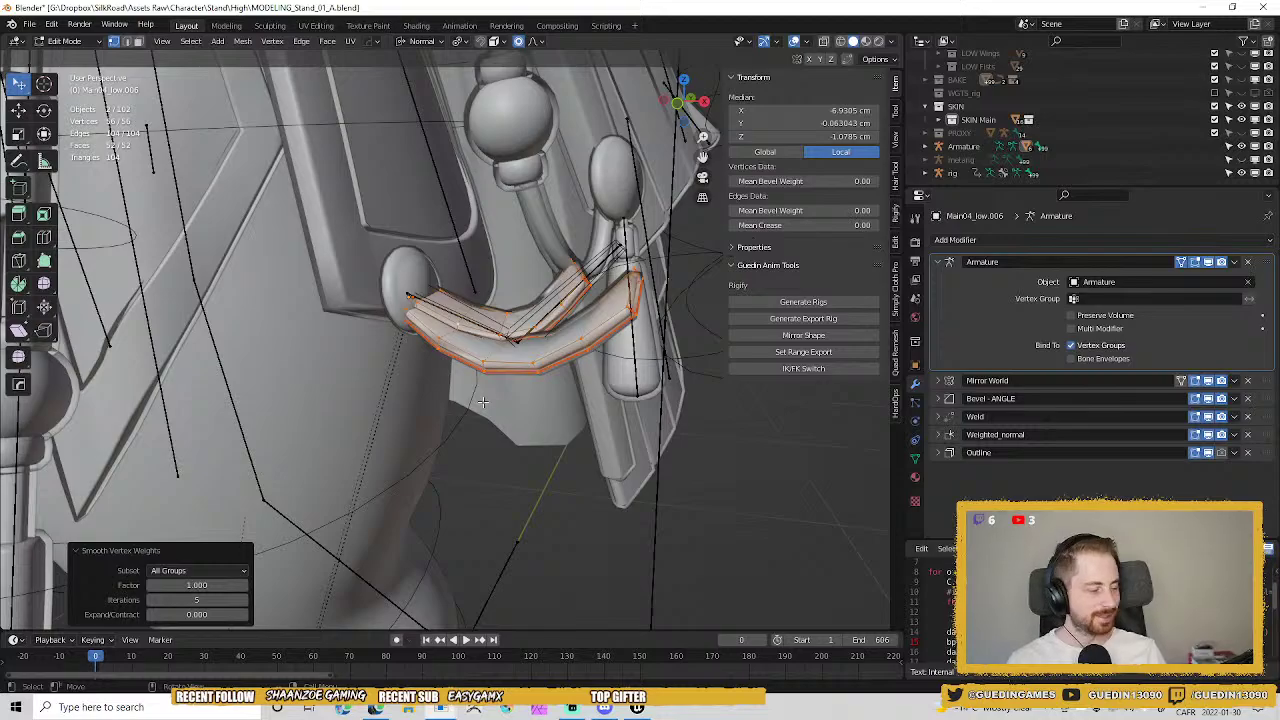
{"action": "middle_click_drag", "start_coordinate": [483, 401], "coordinate": [505, 435]}
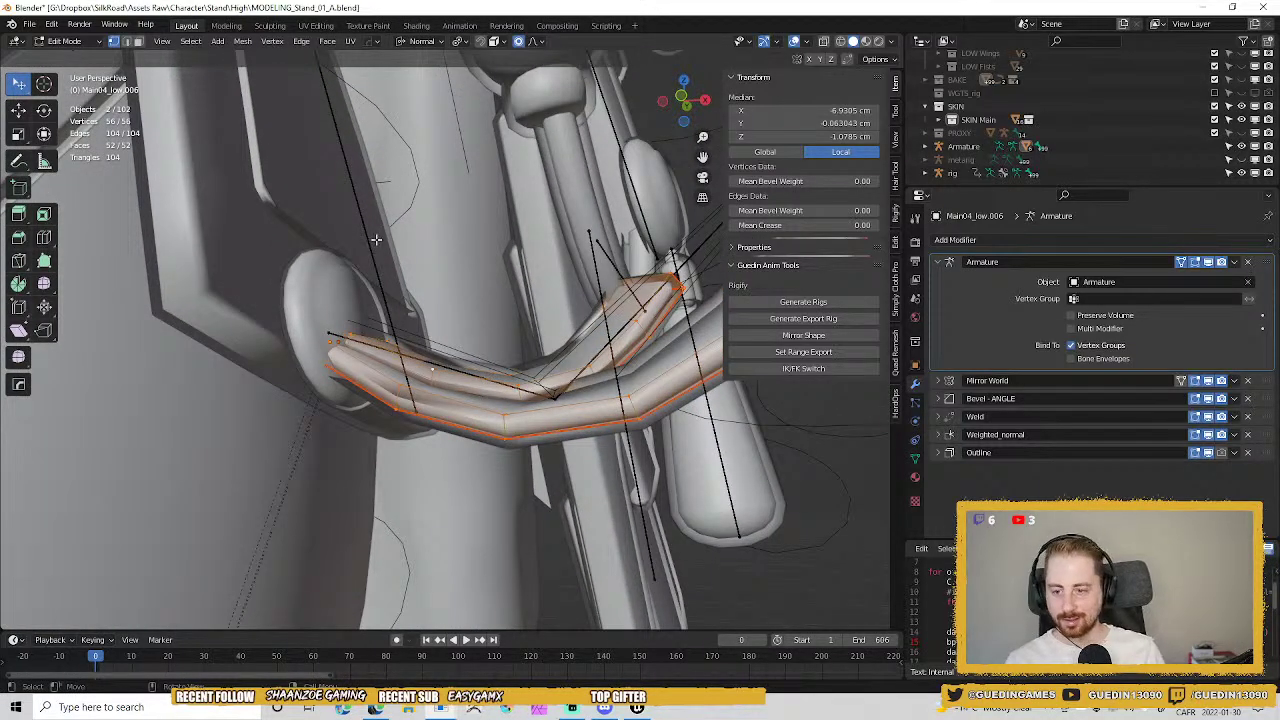
{"action": "middle_click_drag", "start_coordinate": [375, 239], "coordinate": [419, 482]}
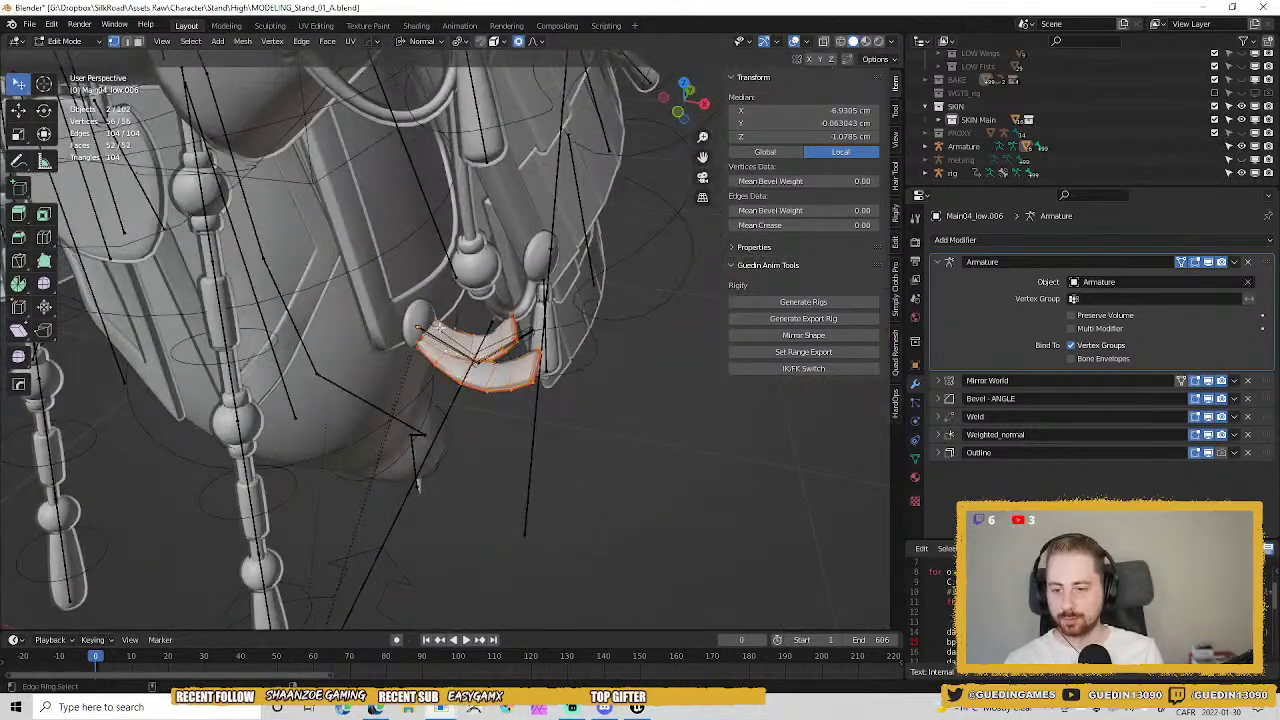
{"action": "middle_click_drag", "start_coordinate": [439, 327], "coordinate": [485, 290], "text": "ctrl"}
{"action": "key", "text": "Tab"}
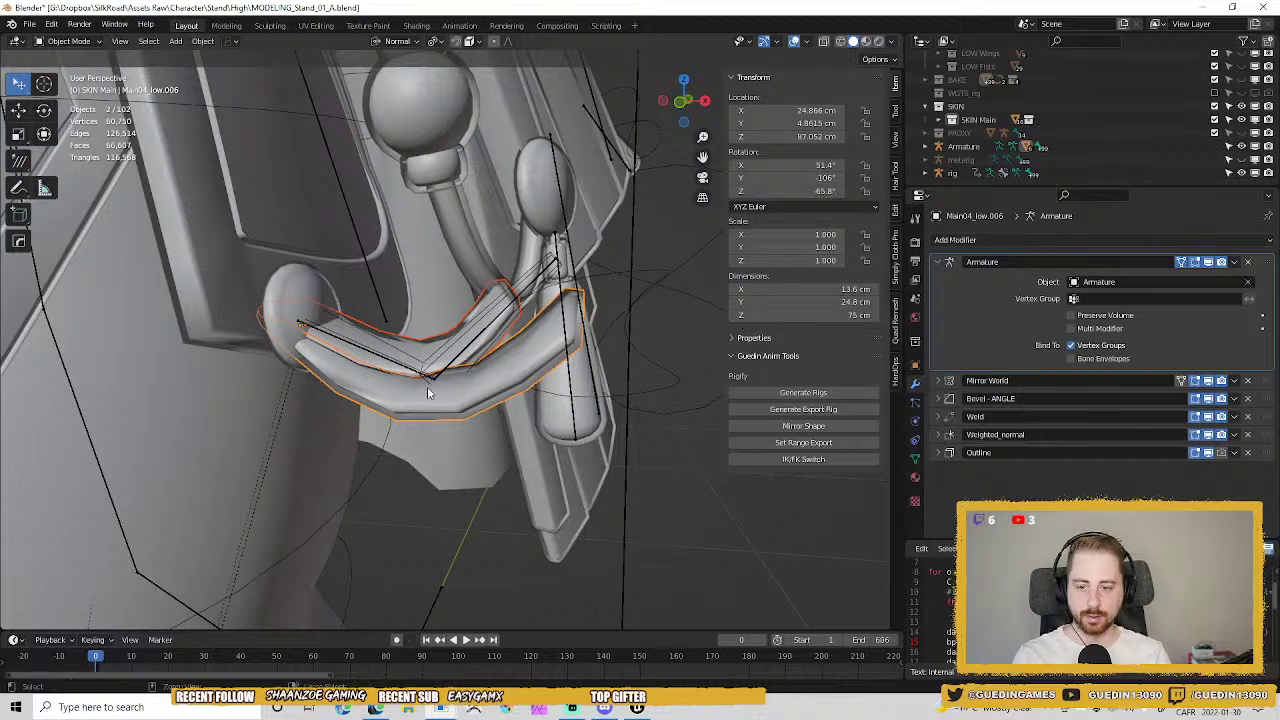
Try to join the two hanging straps into one object.
{"action": "key", "text": "ctrl+j"}
{"action": "middle_click_drag", "start_coordinate": [398, 332], "coordinate": [374, 386]}
{"action": "key", "text": "ctrl+z"}
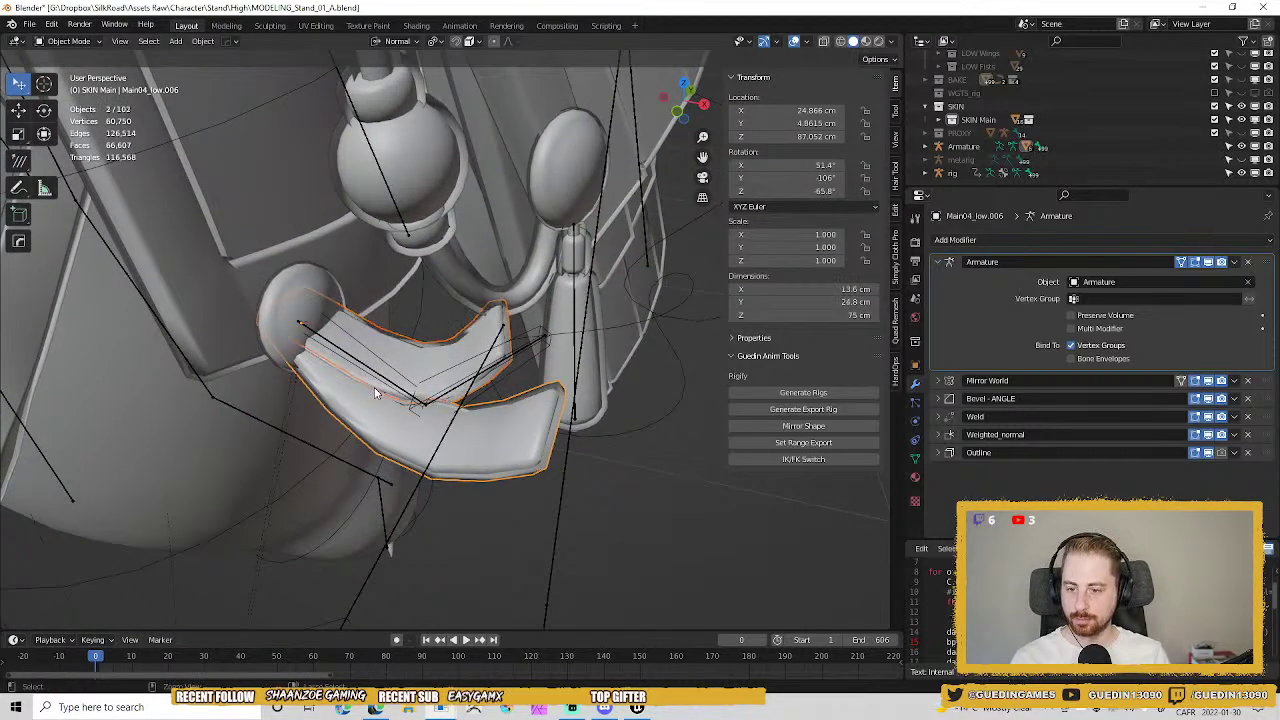
Copy the shorter strap's modifiers to the longer strap.
{"action": "left_click", "coordinate": [392, 352]}
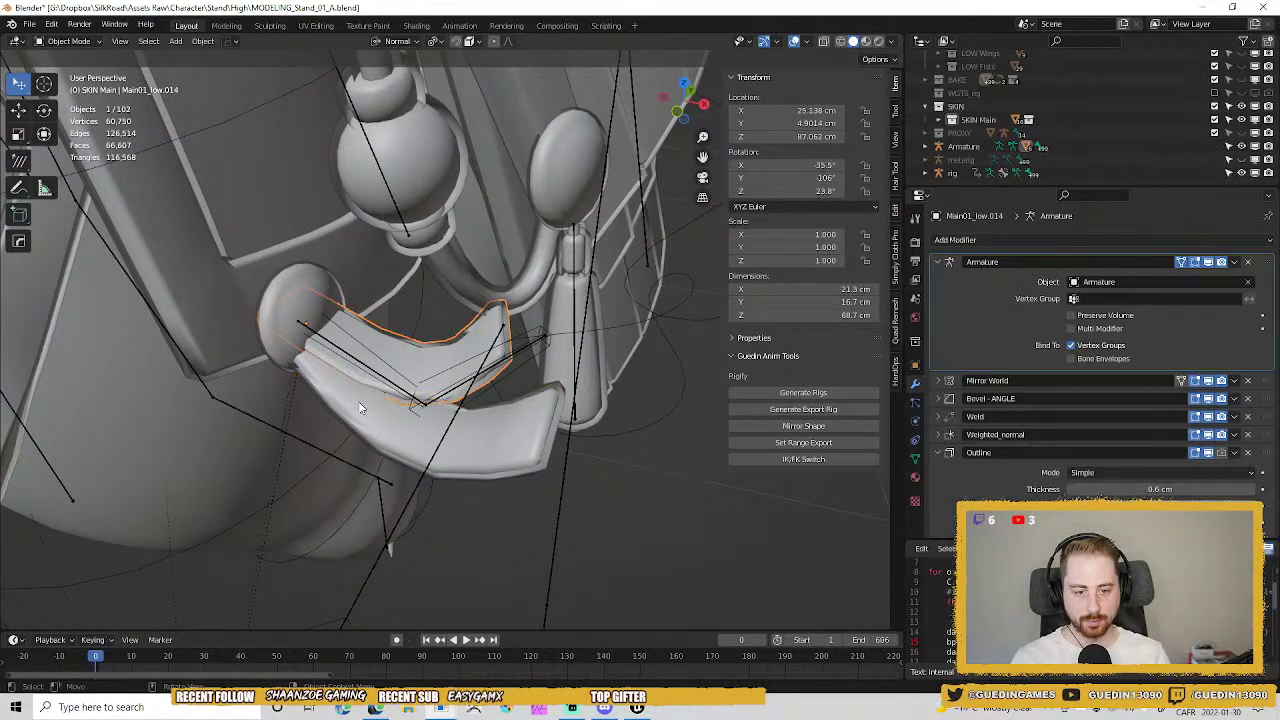
{"action": "left_click", "coordinate": [937, 453]}
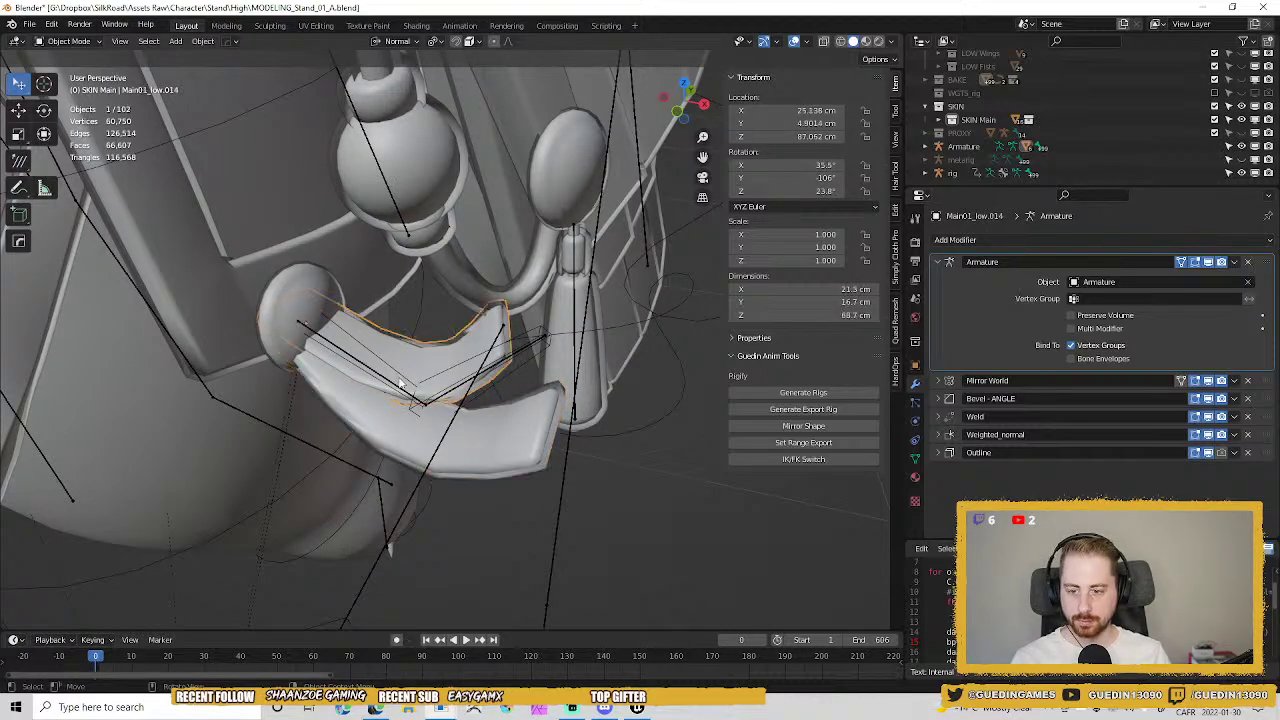
{"action": "left_click", "coordinate": [432, 400], "text": "shift"}
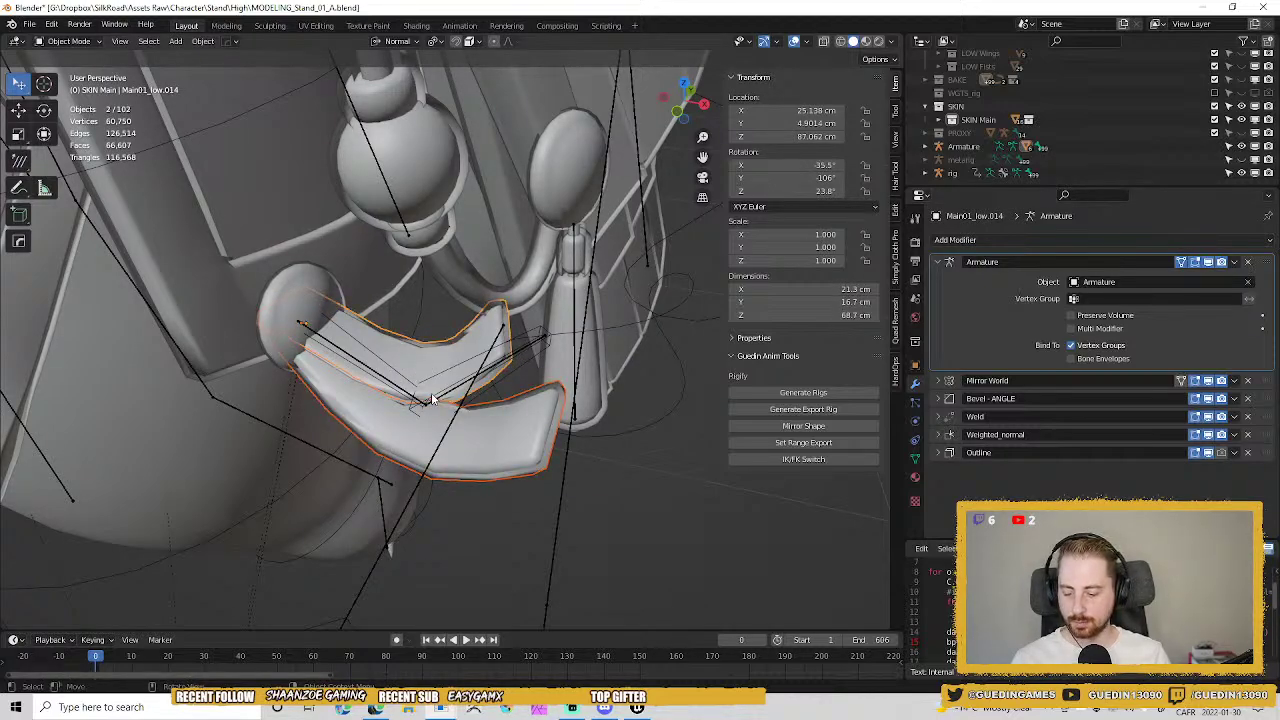
{"action": "key", "text": "ctrl+l"}
{"action": "left_click", "coordinate": [341, 352]}
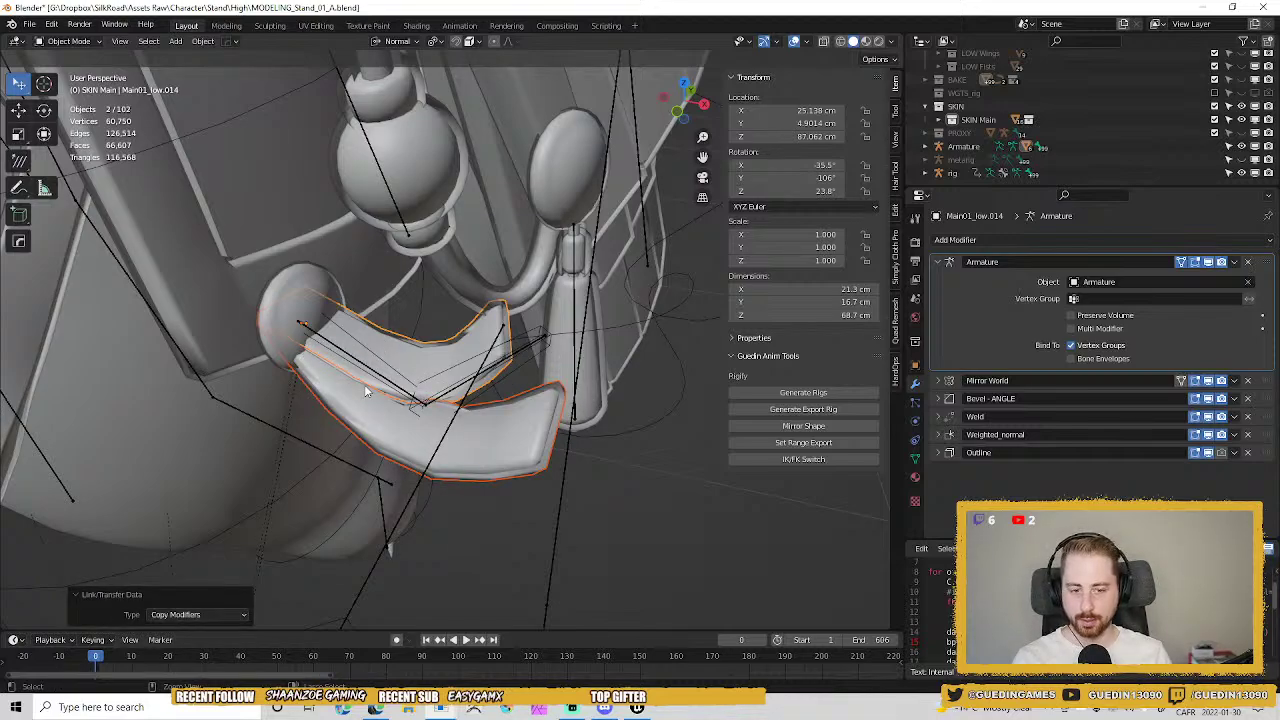
{"action": "key", "text": "ctrl+j"}
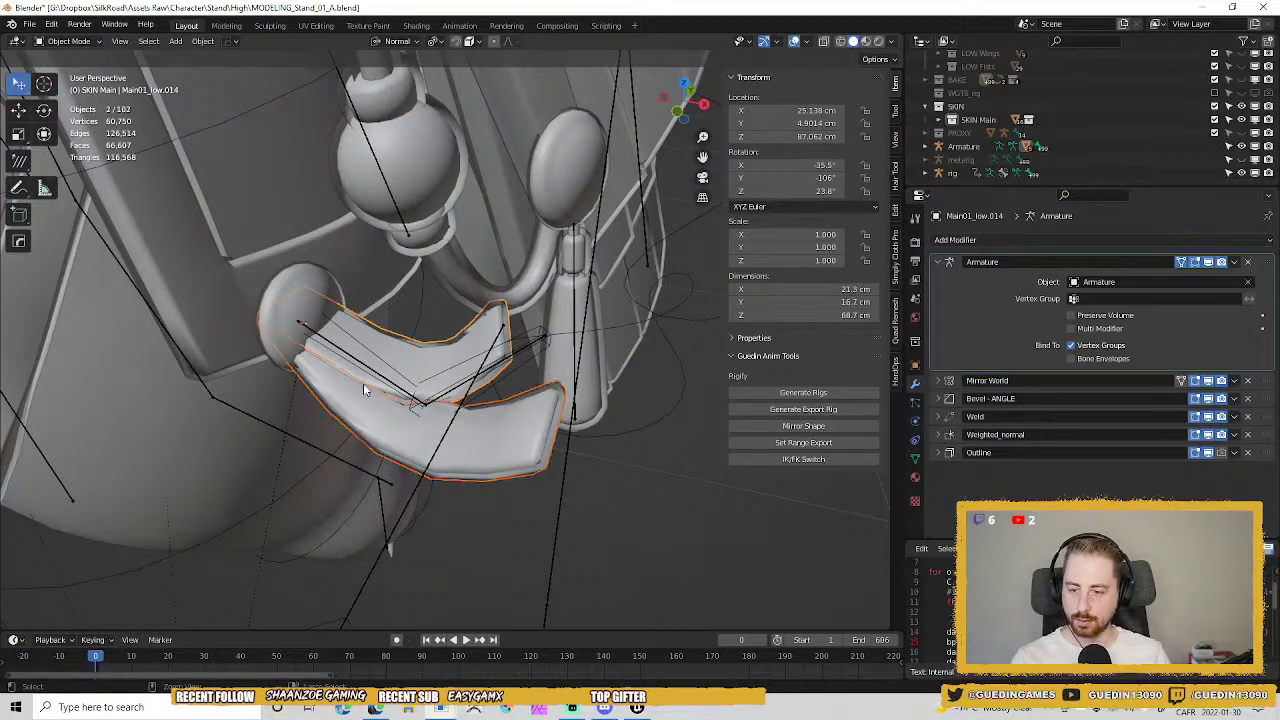
{"action": "middle_click_drag", "start_coordinate": [363, 383], "coordinate": [294, 350]}
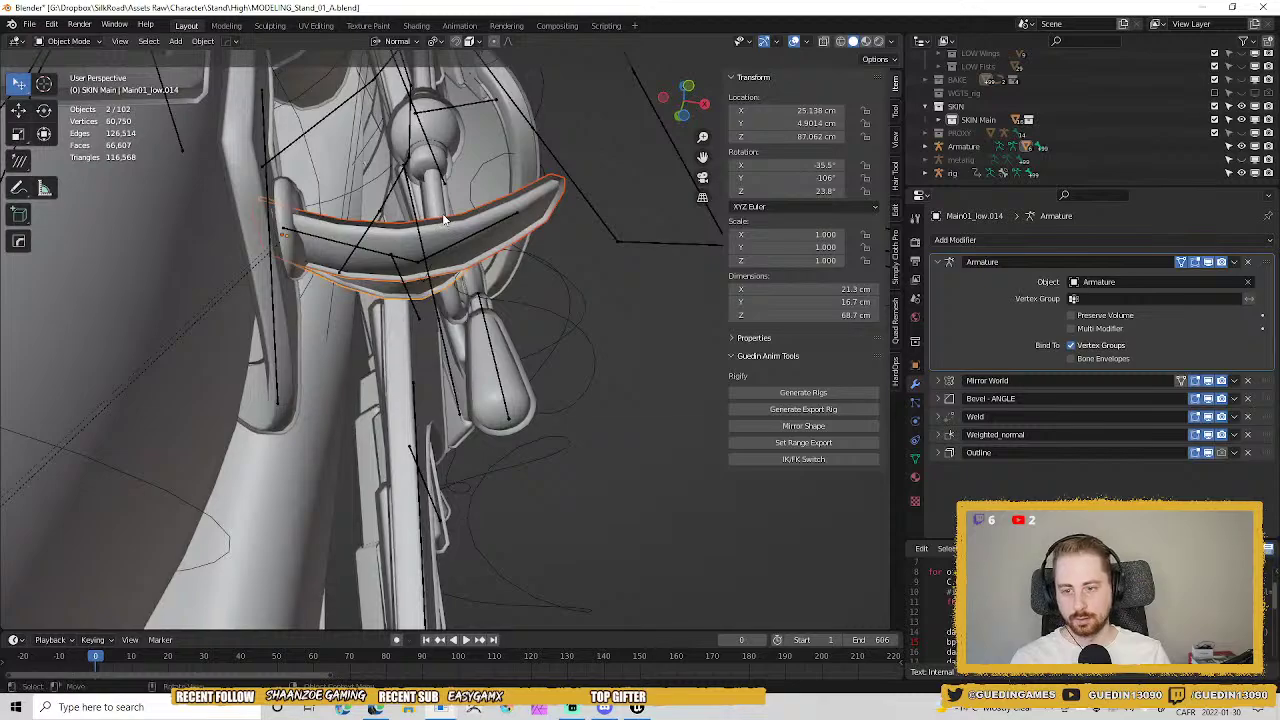
Compare the modifier stack and mesh Normals settings of the two straps.
{"action": "left_click", "coordinate": [512, 208]}
{"action": "left_click", "coordinate": [512, 208]}
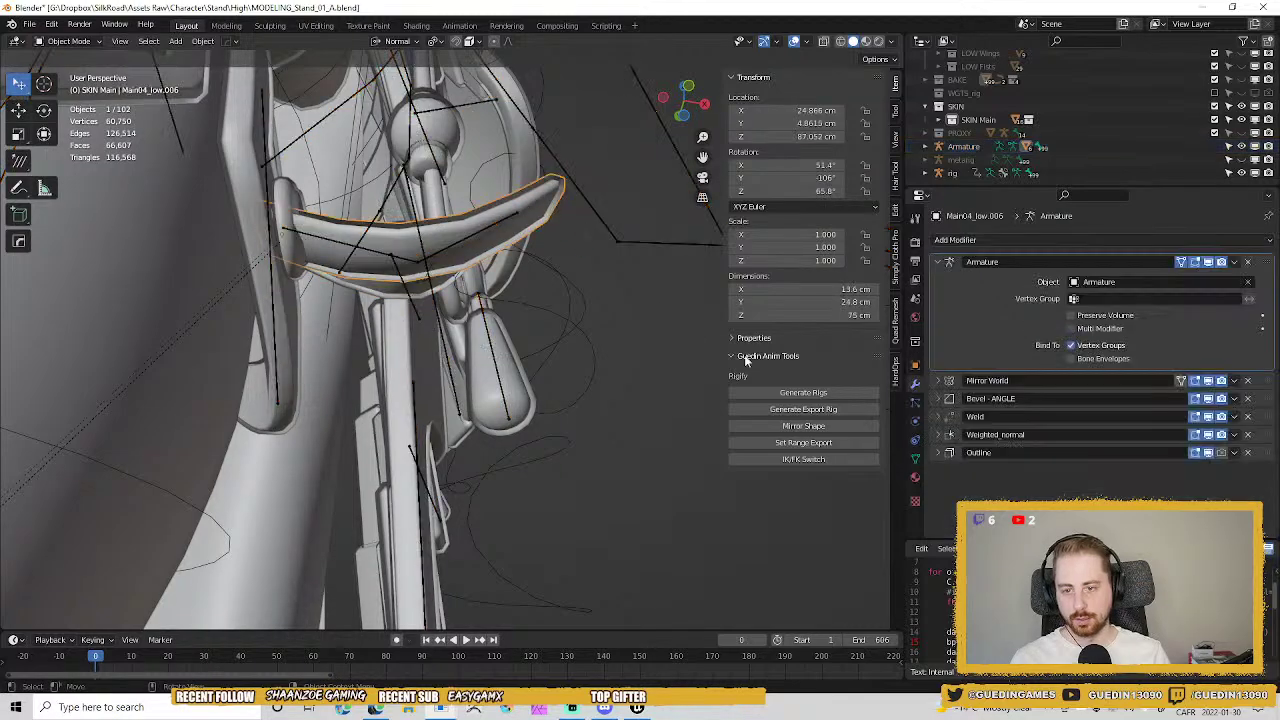
{"action": "left_click", "coordinate": [940, 436]}
{"action": "left_click", "coordinate": [940, 436]}
{"action": "left_click", "coordinate": [915, 459]}
{"action": "scroll", "coordinate": [1020, 480], "scroll_direction": "down", "scroll_amount": 3}
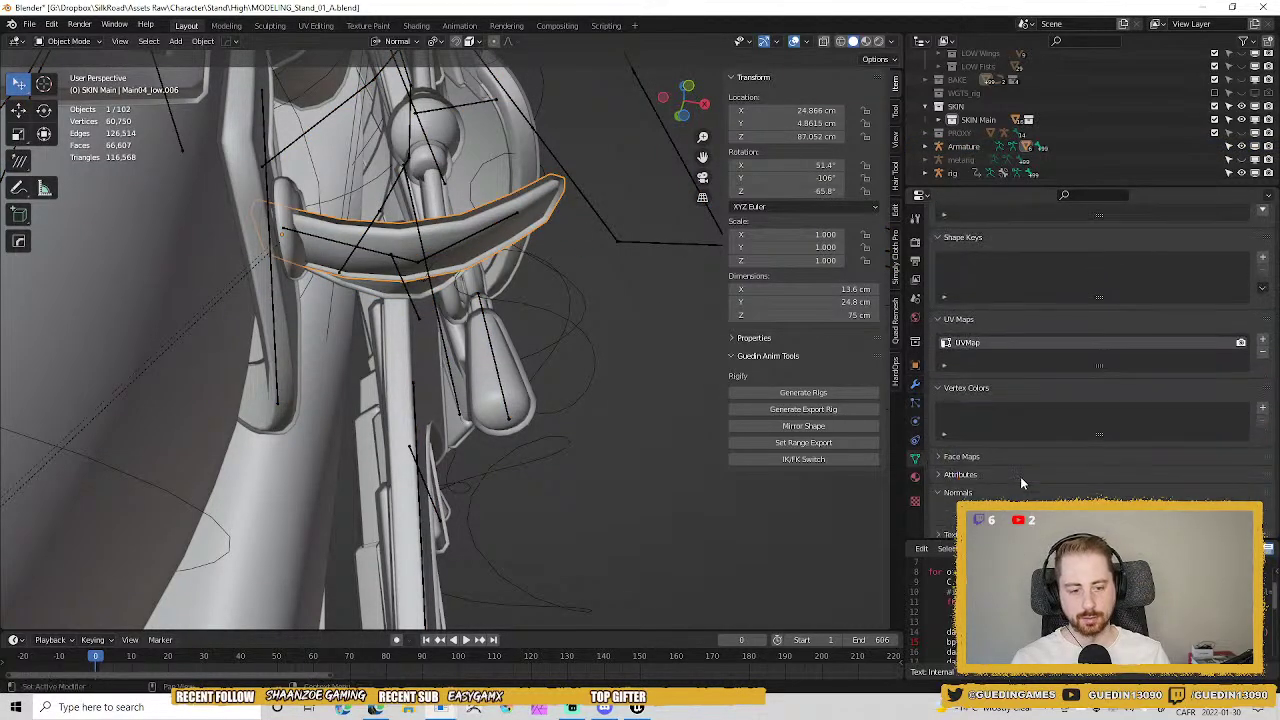
{"action": "scroll", "coordinate": [1020, 480], "scroll_direction": "down", "scroll_amount": 3}
{"action": "left_click", "coordinate": [384, 298]}
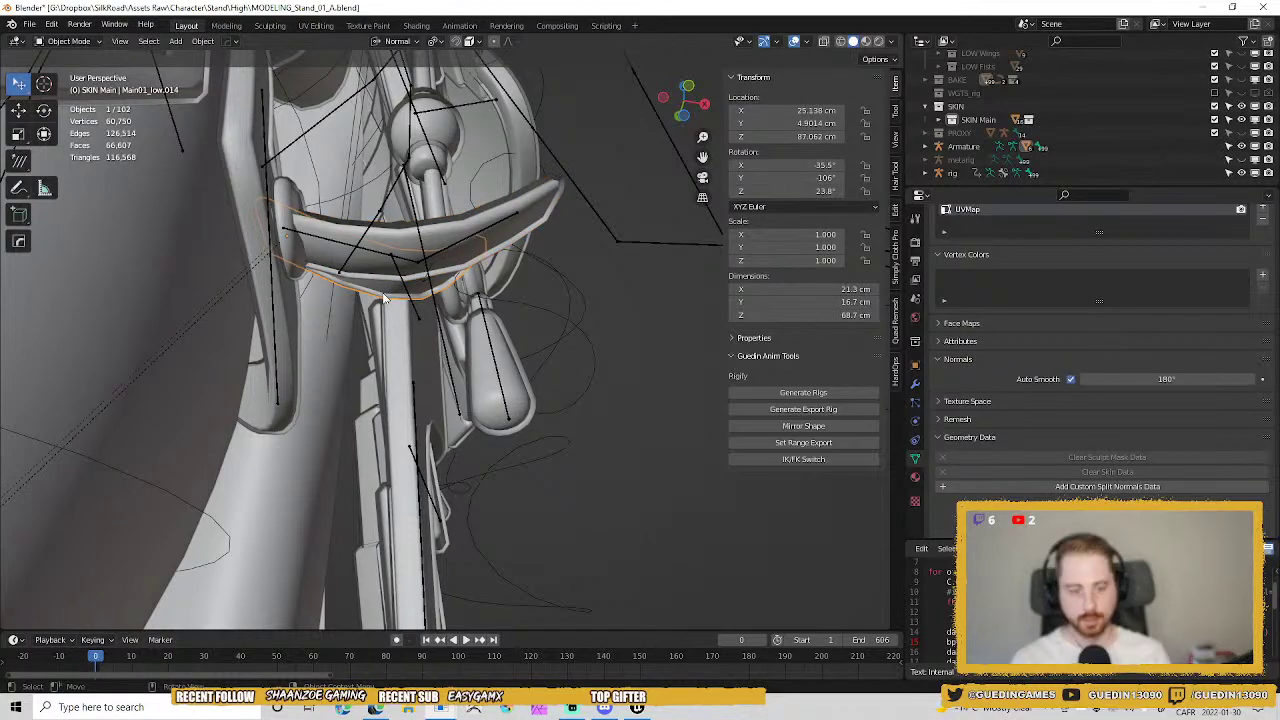
Enable Auto Smooth on the longer strap with an angle of 180°.
{"action": "left_click", "coordinate": [386, 242]}
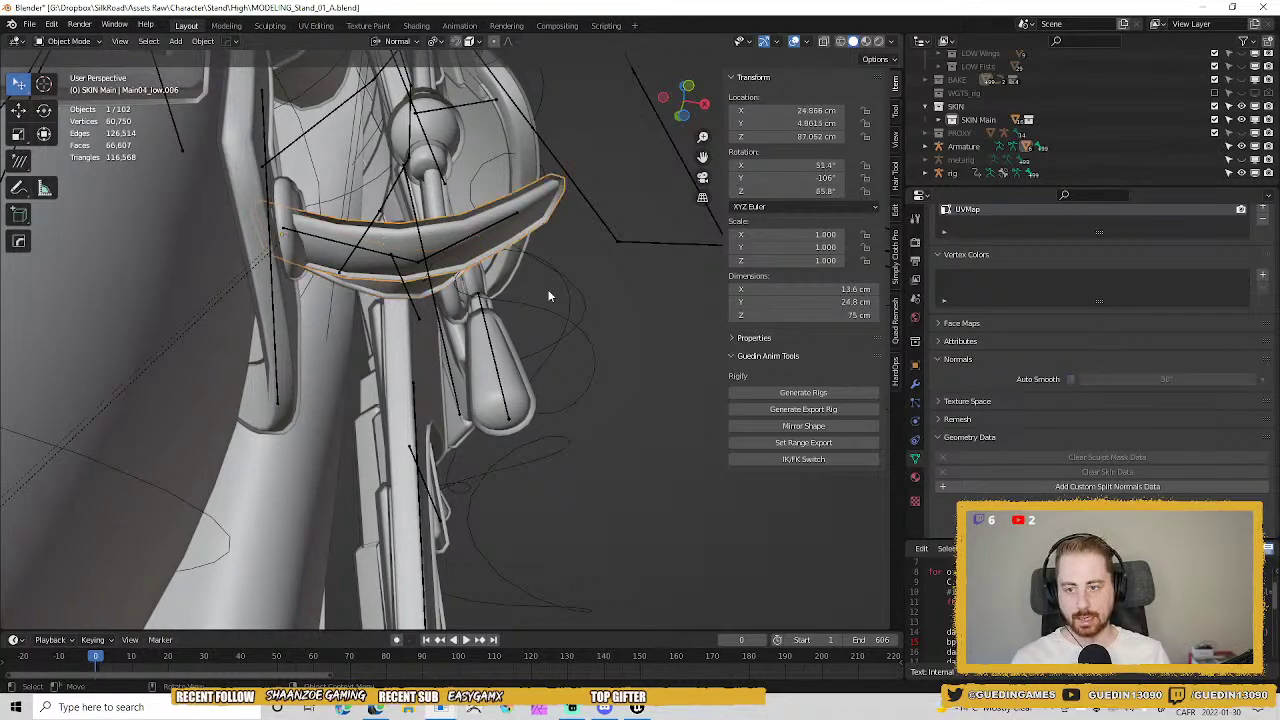
{"action": "left_click", "coordinate": [1070, 379]}
{"action": "left_click", "coordinate": [1100, 379]}
{"action": "type", "text": "180"}
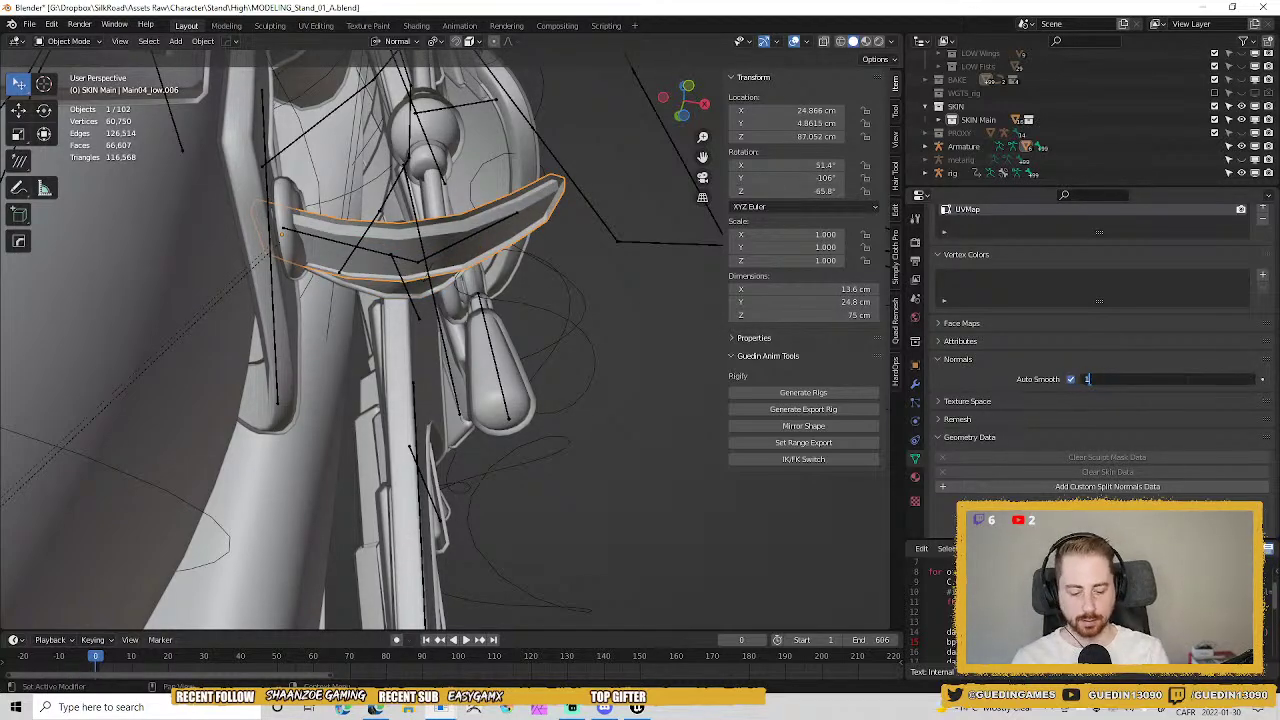
{"action": "key", "text": "Return"}
Join the longer strap into the shorter strap as one object and check the result from several angles.
{"action": "mouse_move", "coordinate": [554, 266]}
{"action": "middle_mouse_down"}
{"action": "mouse_move", "coordinate": [360, 330]}
{"action": "mouse_move", "coordinate": [492, 205]}
{"action": "mouse_move", "coordinate": [387, 247]}
{"action": "mouse_move", "coordinate": [392, 234]}
{"action": "middle_mouse_up"}
{"action": "left_click", "coordinate": [492, 205], "text": "shift"}
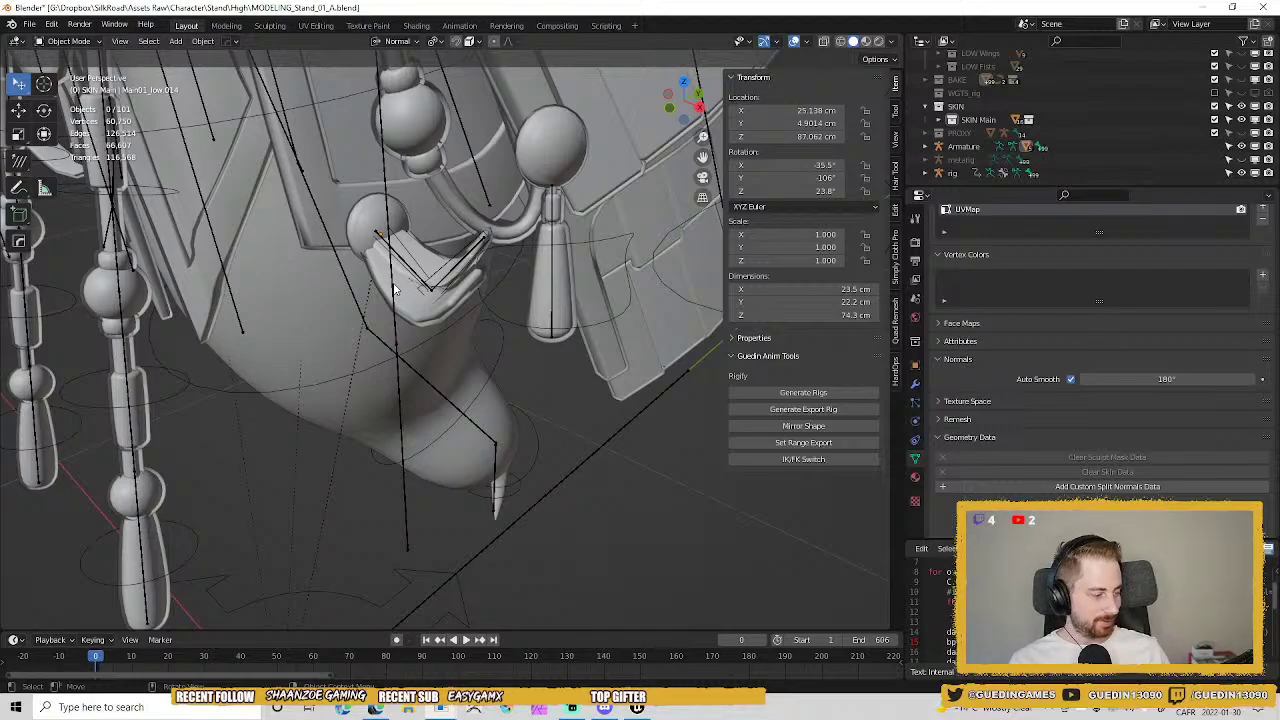
{"action": "middle_click_drag", "start_coordinate": [417, 258], "coordinate": [436, 368]}
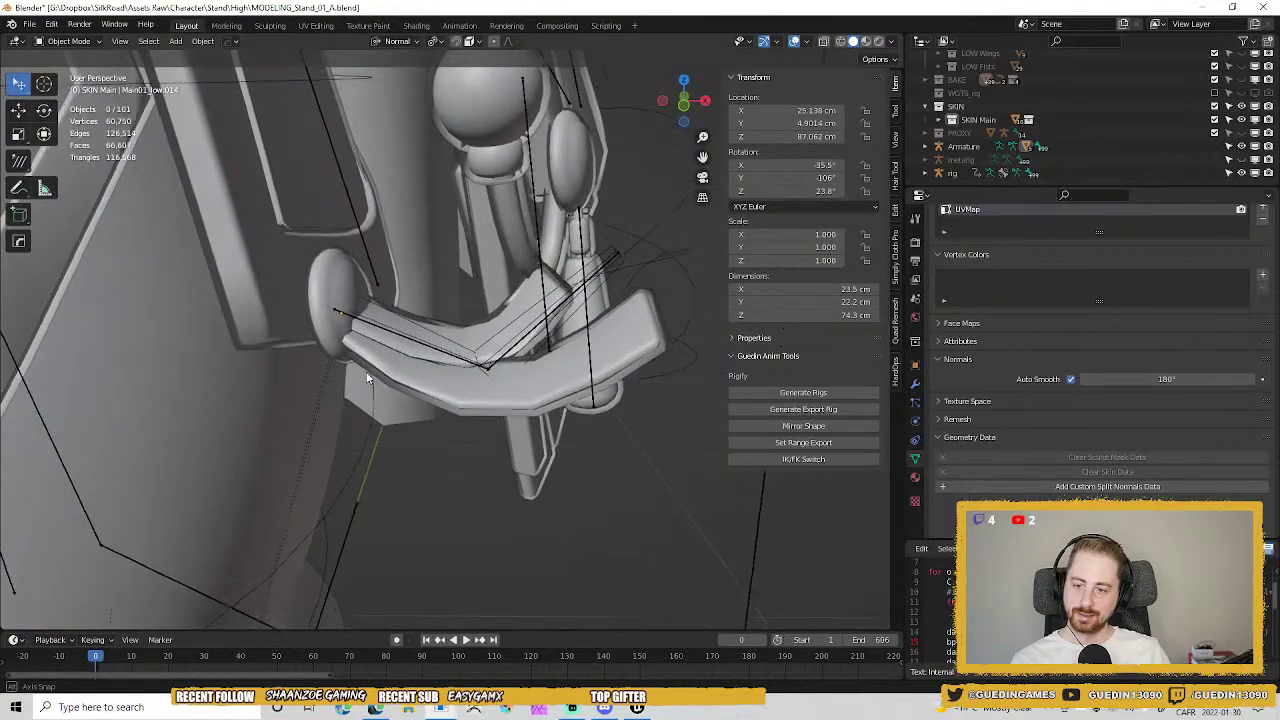
{"action": "scroll", "coordinate": [436, 368], "scroll_direction": "down", "scroll_amount": 2}
{"action": "scroll", "coordinate": [533, 345], "scroll_direction": "up", "scroll_amount": 2}
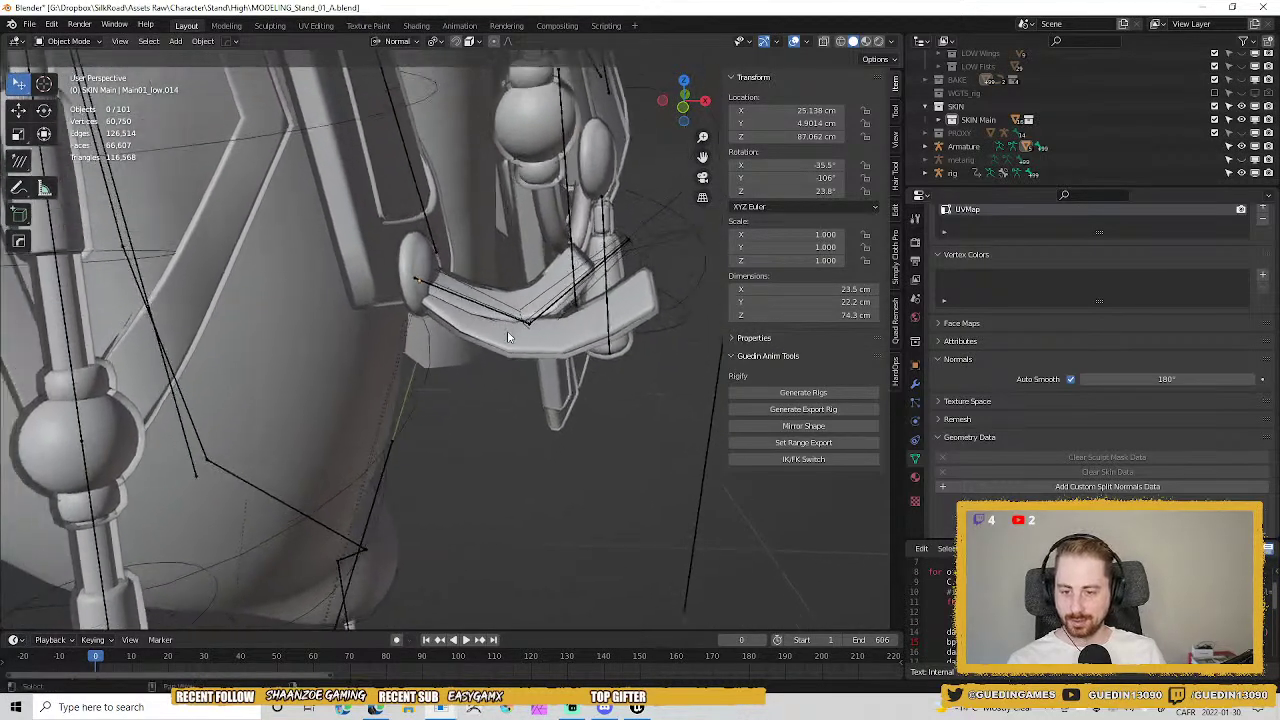
{"action": "middle_click_drag", "start_coordinate": [494, 322], "coordinate": [472, 403], "text": "shift"}
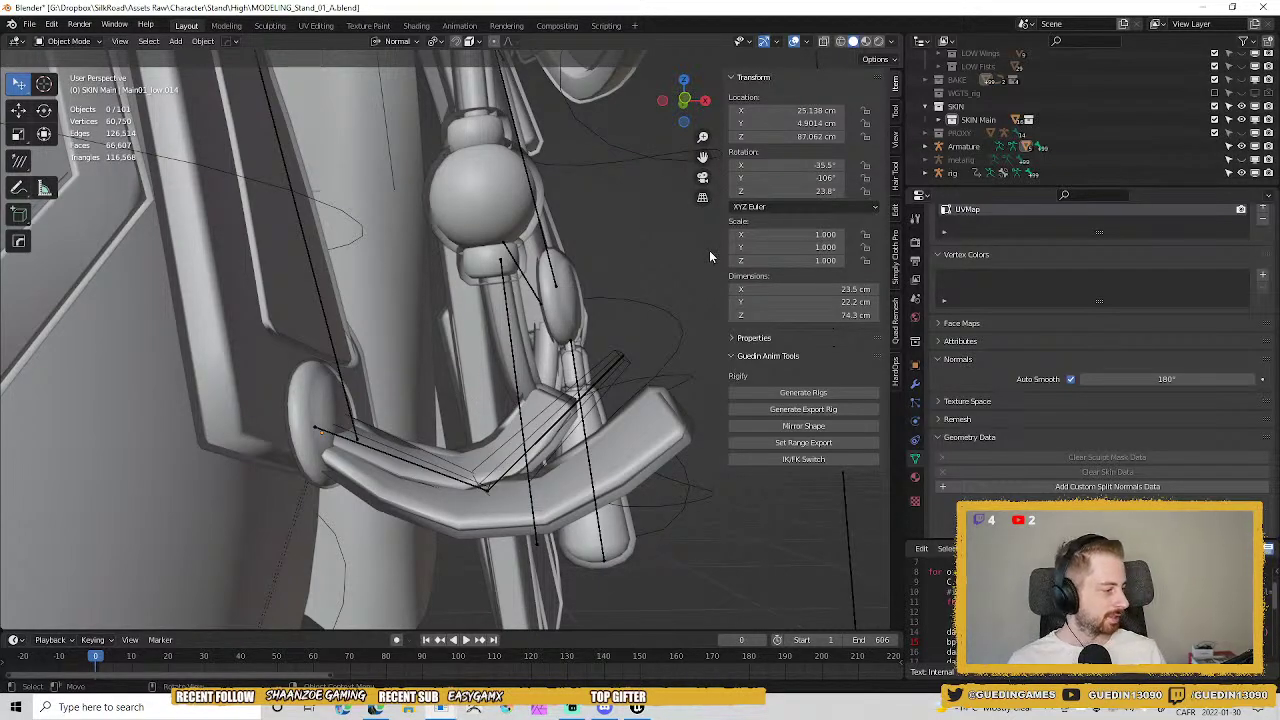
{"action": "middle_click_drag", "start_coordinate": [379, 410], "coordinate": [574, 364]}
Select the joined straps together with the armature and enter Weight Paint mode.
{"action": "left_click", "coordinate": [479, 509]}
{"action": "middle_click_drag", "start_coordinate": [481, 506], "coordinate": [544, 431]}
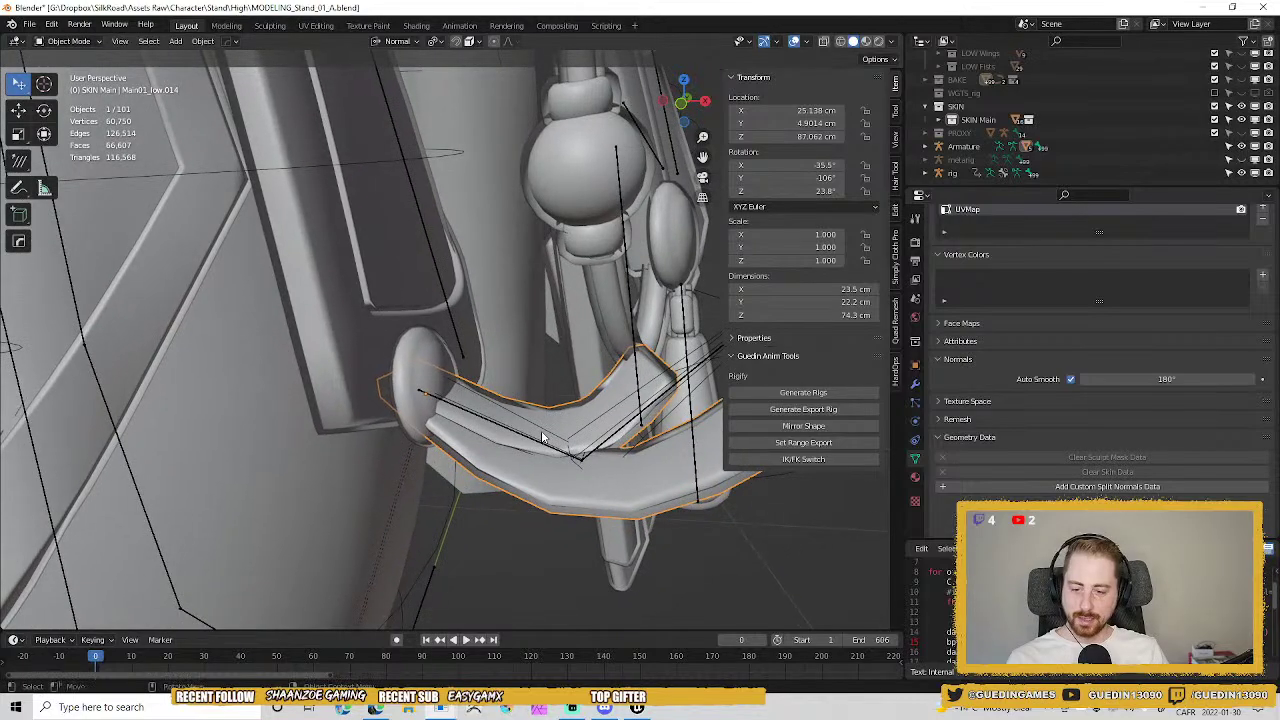
{"action": "key", "text": "ctrl+Tab"}
{"action": "key", "text": "Escape"}
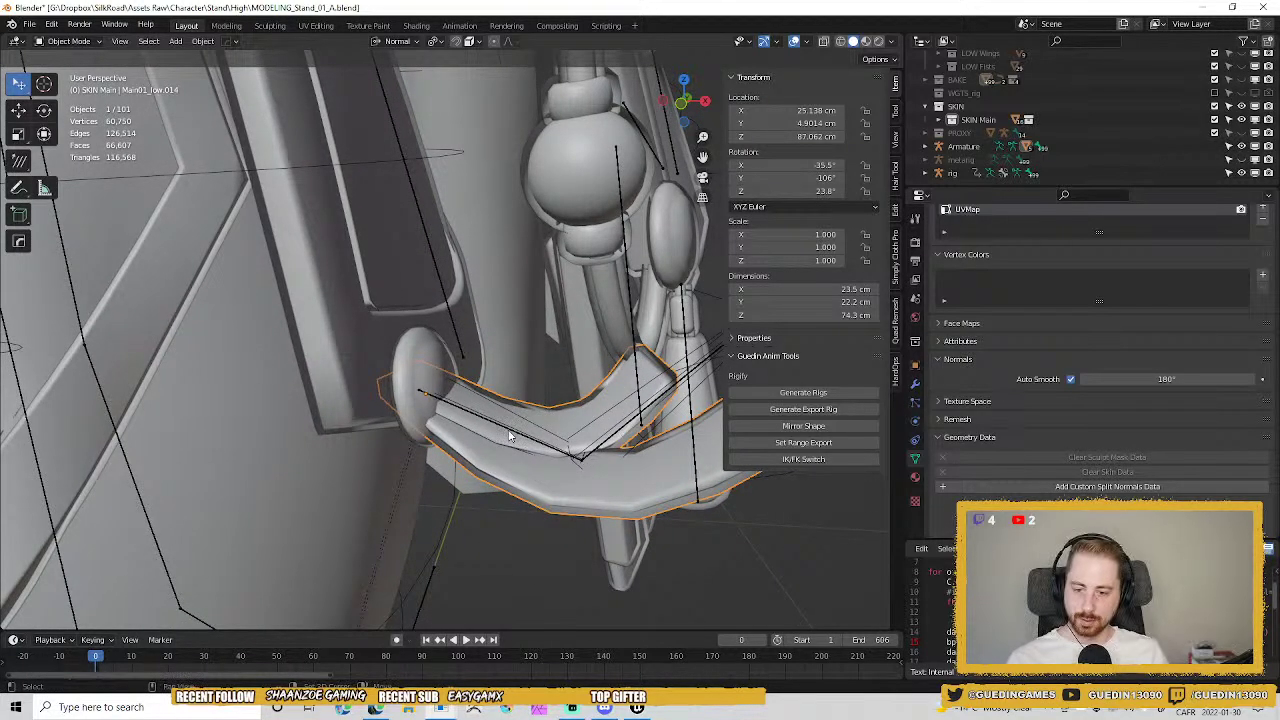
{"action": "left_click", "coordinate": [513, 435], "text": "shift"}
{"action": "key", "text": "ctrl+Tab"}
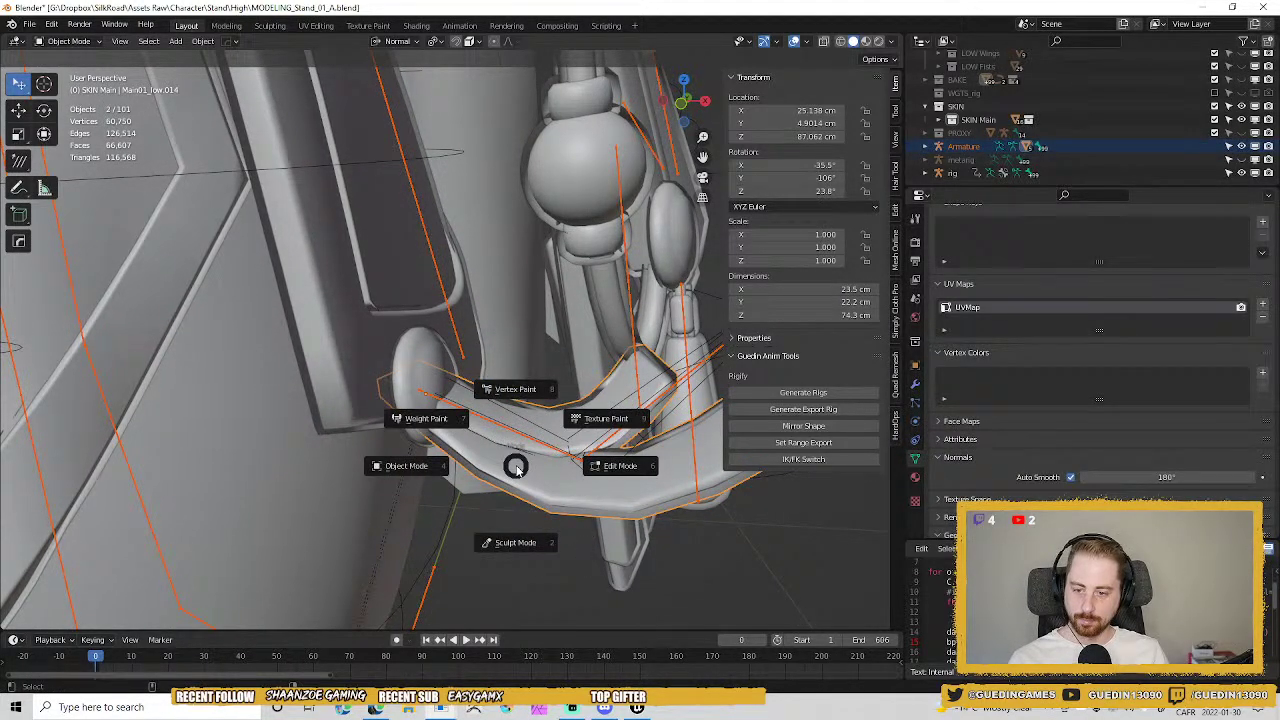
{"action": "left_click", "coordinate": [420, 422]}
{"action": "middle_click_drag", "start_coordinate": [472, 418], "coordinate": [414, 440]}
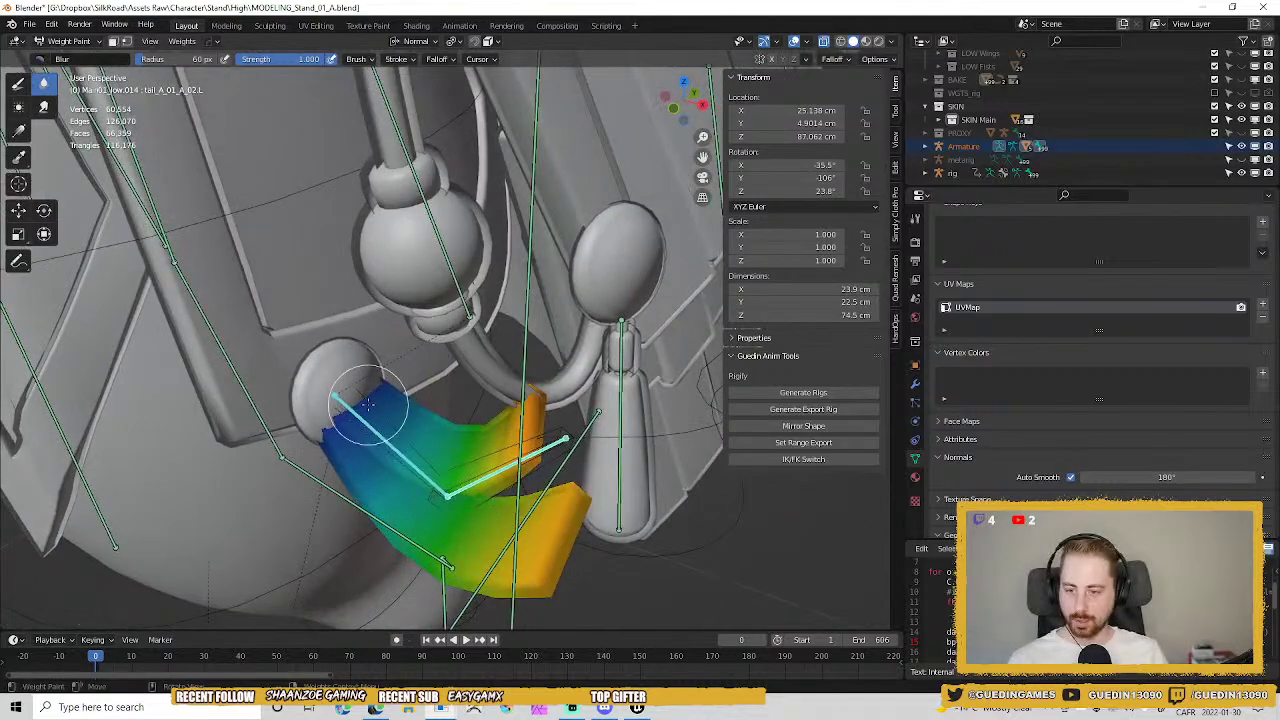
{"action": "middle_click_drag", "start_coordinate": [405, 386], "coordinate": [443, 358], "text": "shift"}
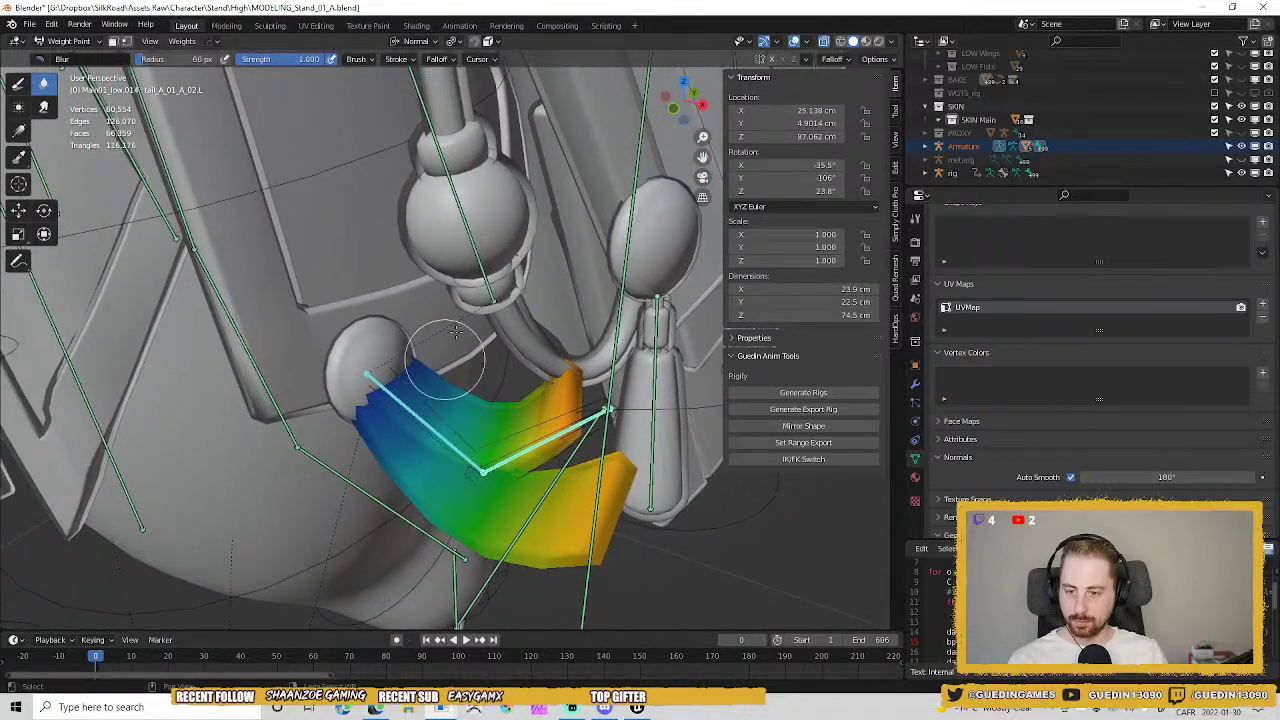
Select bone tail_A_01.L and paint weight 1.000 onto the straps' attached end with the Draw brush, reducing its radius to 75 px.
{"action": "left_click", "coordinate": [455, 212], "text": "ctrl"}
{"action": "middle_click_drag", "start_coordinate": [403, 348], "coordinate": [455, 291], "text": "shift"}
{"action": "key", "text": "f"}
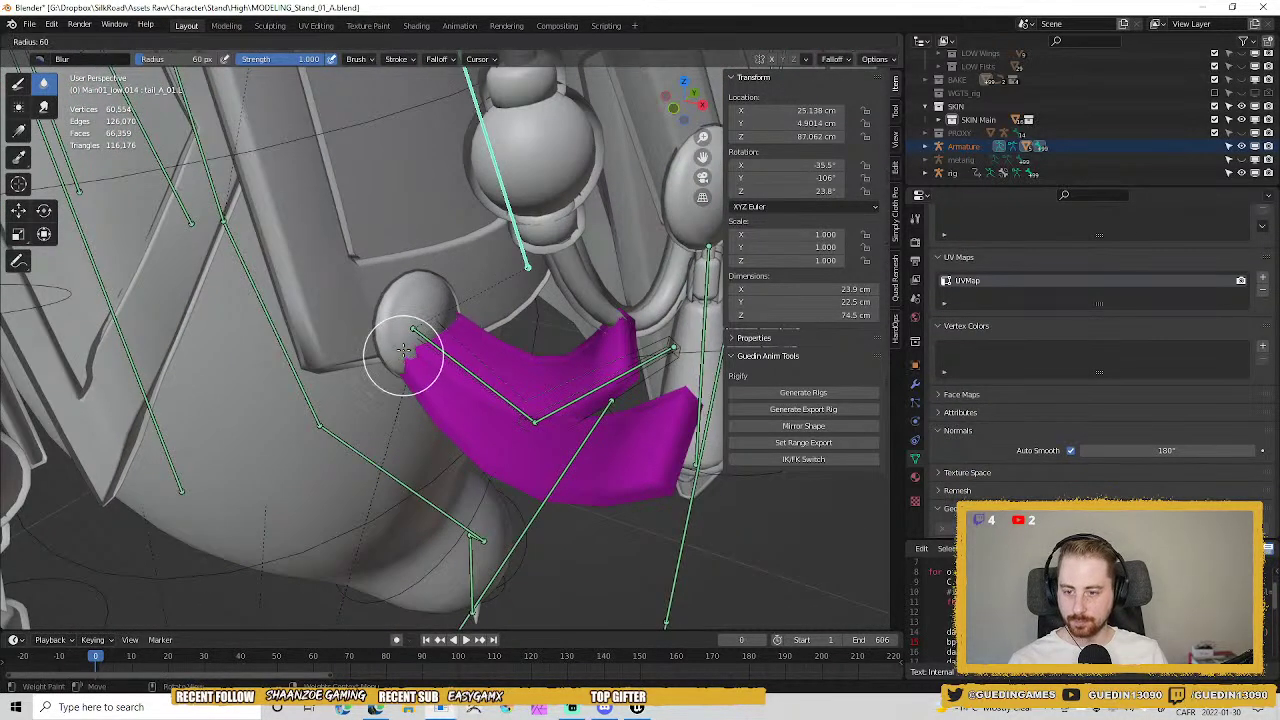
{"action": "left_click", "coordinate": [449, 357]}
{"action": "left_click", "coordinate": [19, 83]}
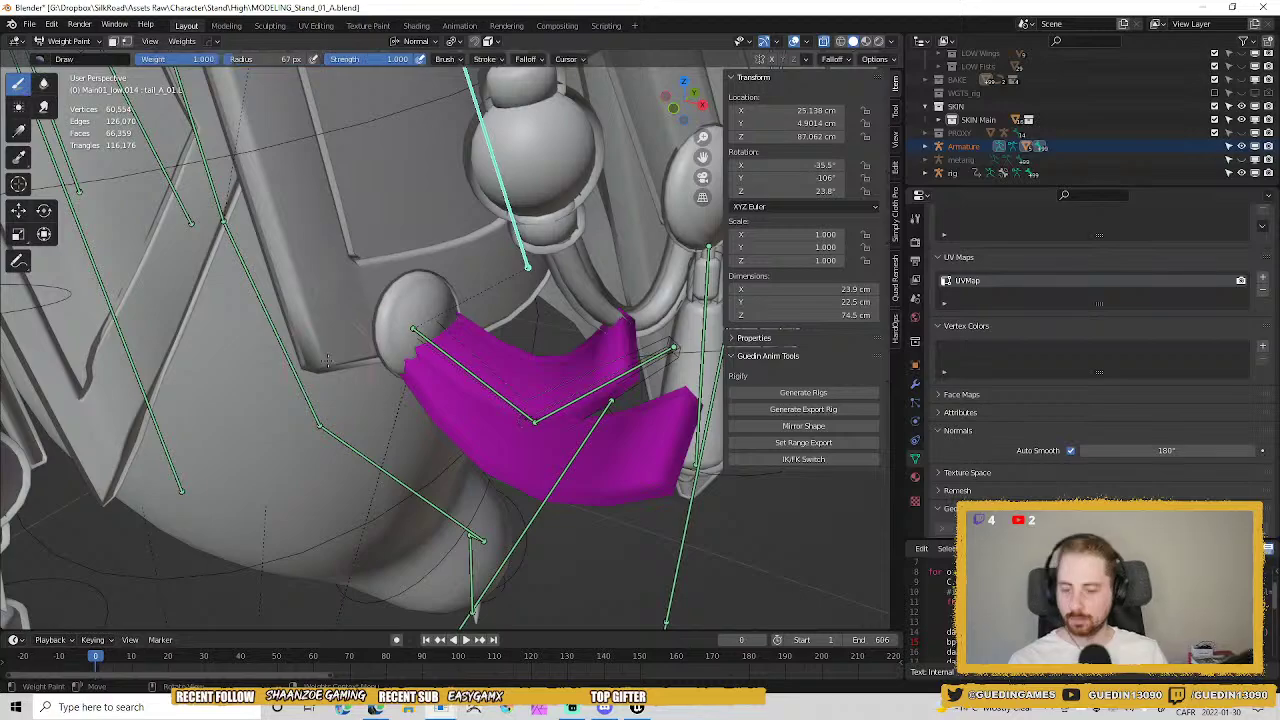
{"action": "middle_click_drag", "start_coordinate": [340, 320], "coordinate": [410, 347]}
{"action": "left_click", "coordinate": [408, 350]}
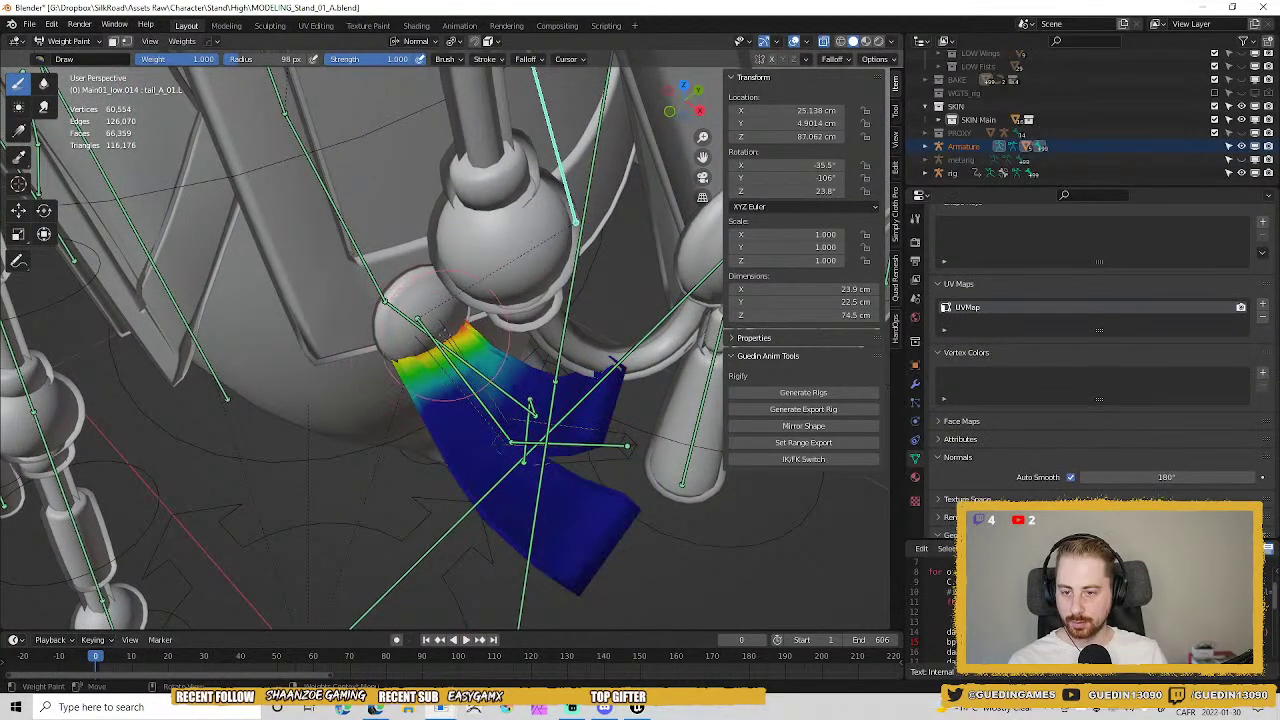
{"action": "key", "text": "f"}
{"action": "left_click", "coordinate": [445, 357]}
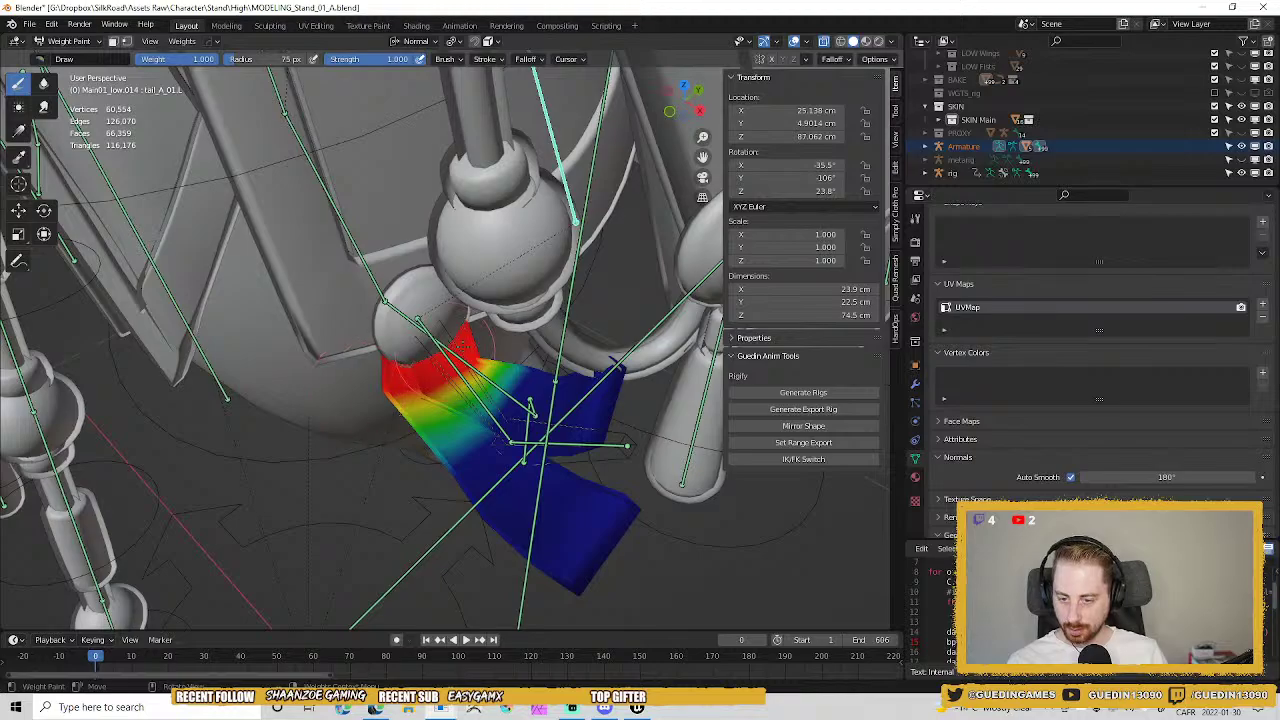
{"action": "mouse_move", "coordinate": [456, 338]}
{"action": "middle_mouse_down"}
{"action": "mouse_move", "coordinate": [510, 272]}
{"action": "mouse_move", "coordinate": [481, 300]}
{"action": "middle_mouse_up"}
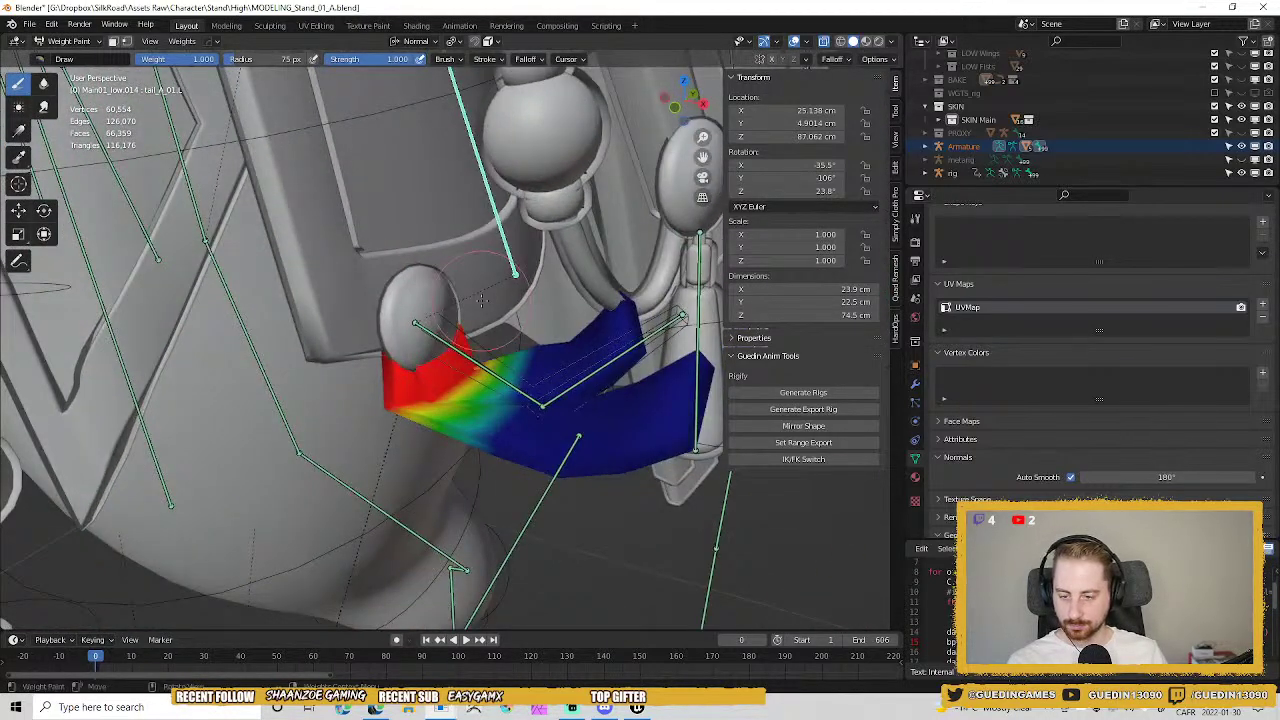
Blur the tail_A_01.L weights around the straps' attached end at strength 1.000.
{"action": "left_click", "coordinate": [44, 85]}
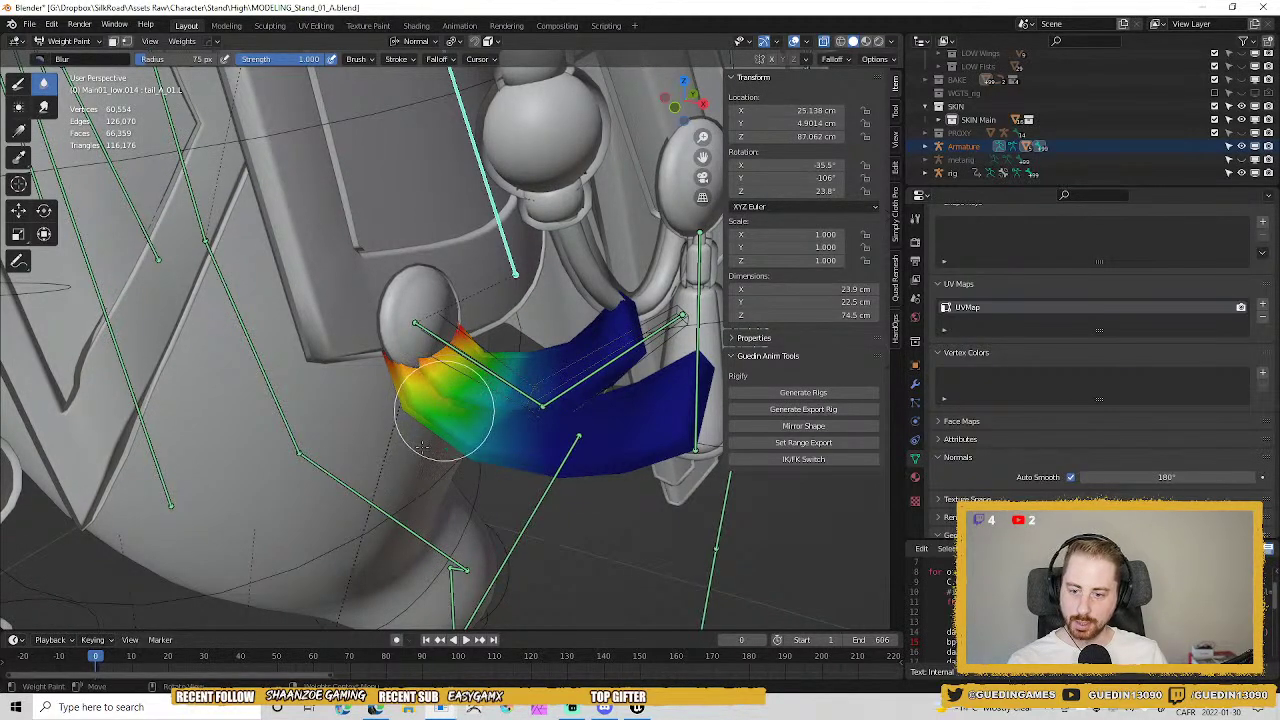
{"action": "middle_click_drag", "start_coordinate": [423, 448], "coordinate": [520, 420]}
{"action": "mouse_move", "coordinate": [437, 428]}
{"action": "middle_mouse_down"}
{"action": "mouse_move", "coordinate": [462, 414]}
{"action": "mouse_move", "coordinate": [448, 421]}
{"action": "middle_mouse_up"}
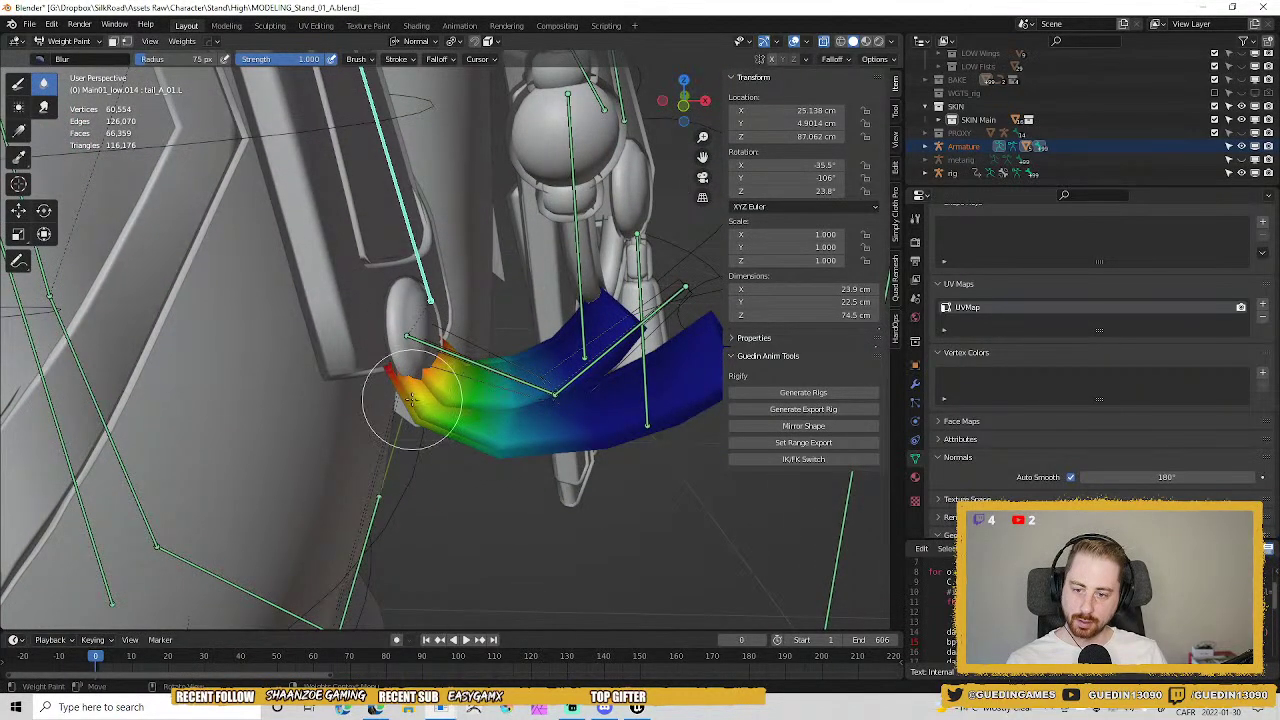
Isolate the straps in local view and repaint their attached end with full tail_A_01.L weight using the Draw brush.
{"action": "mouse_move", "coordinate": [420, 369]}
{"action": "middle_mouse_down"}
{"action": "mouse_move", "coordinate": [374, 318]}
{"action": "mouse_move", "coordinate": [376, 336]}
{"action": "mouse_move", "coordinate": [540, 460]}
{"action": "middle_mouse_up"}
{"action": "key", "text": "KP_Divide"}
{"action": "left_click", "coordinate": [17, 83]}
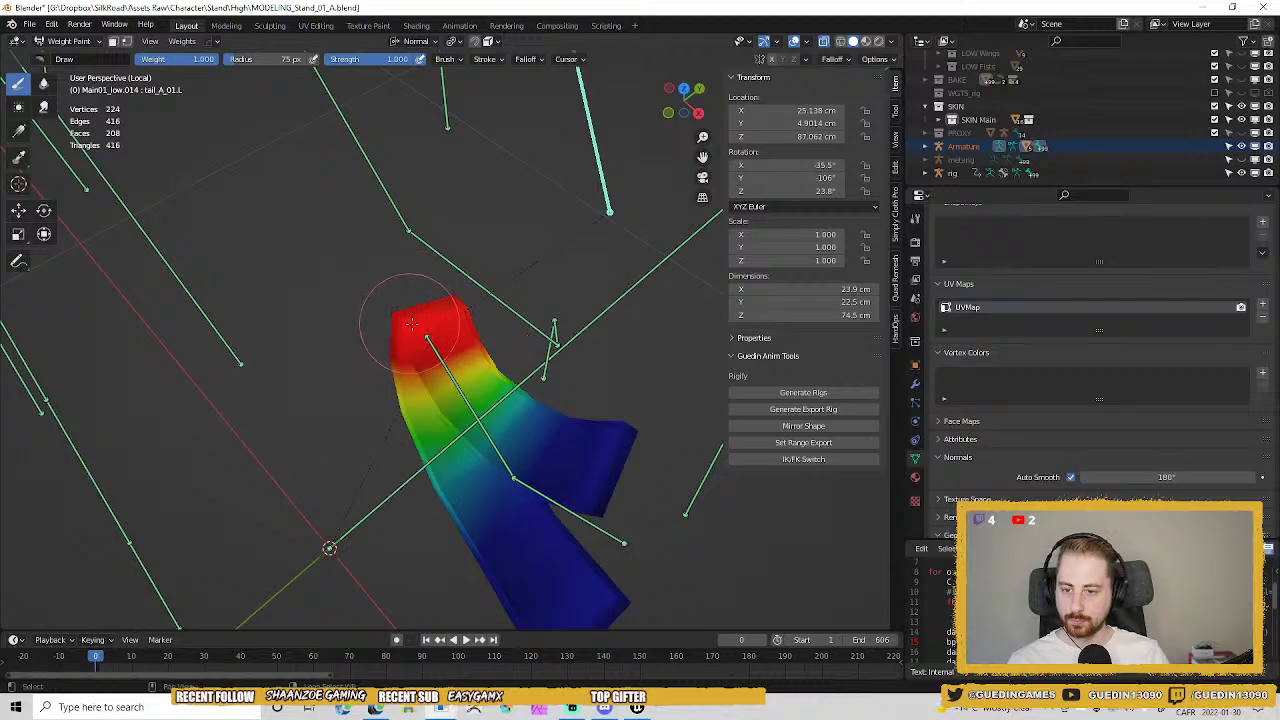
{"action": "mouse_move", "coordinate": [400, 300]}
{"action": "middle_mouse_down"}
{"action": "mouse_move", "coordinate": [429, 309]}
{"action": "mouse_move", "coordinate": [643, 283]}
{"action": "mouse_move", "coordinate": [430, 305]}
{"action": "middle_mouse_up"}
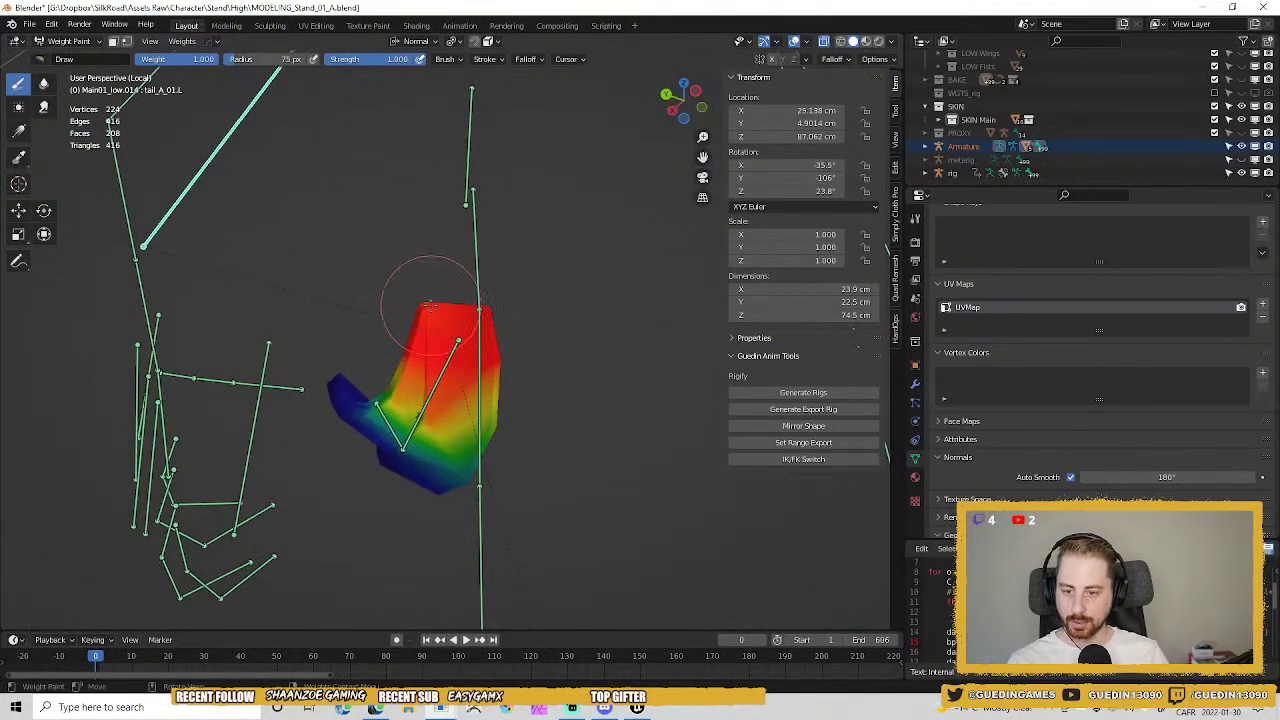
Blur the tail_A_01.L weight transition along the middle of both straps and check the gradient from several angles.
{"action": "left_click", "coordinate": [44, 82]}
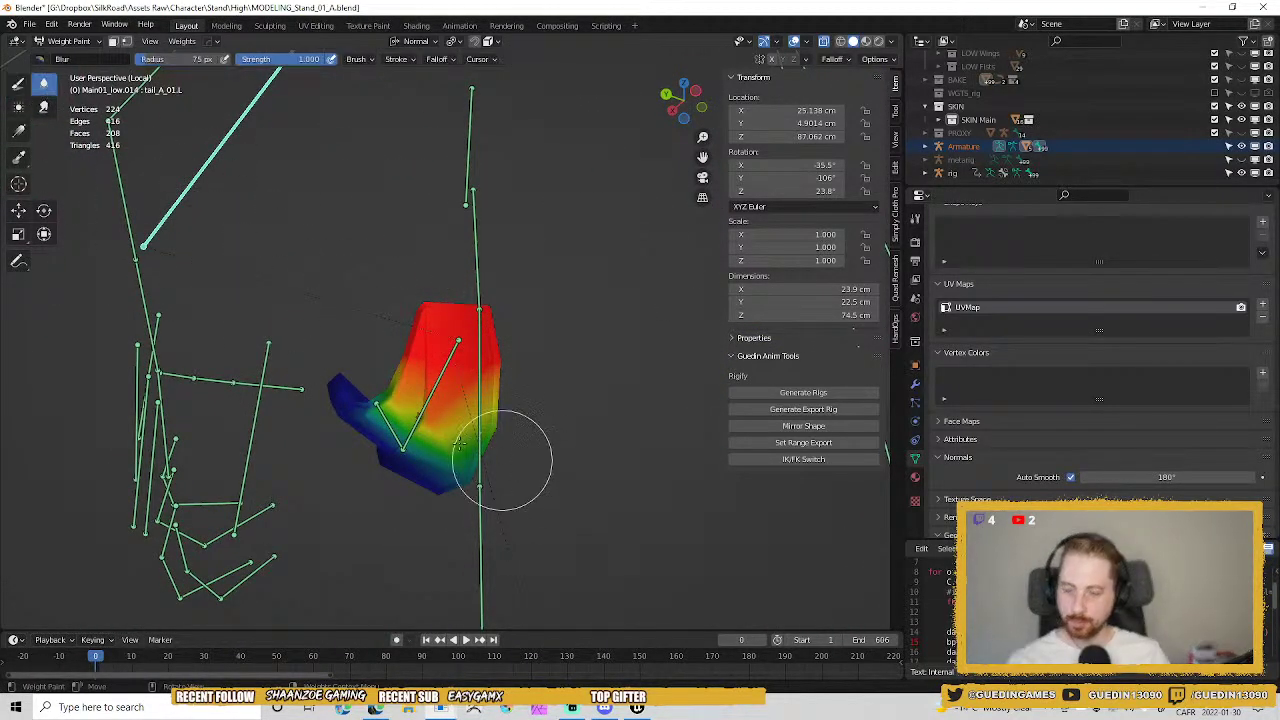
{"action": "mouse_move", "coordinate": [494, 457]}
{"action": "left_mouse_down"}
{"action": "mouse_move", "coordinate": [417, 414]}
{"action": "mouse_move", "coordinate": [443, 442]}
{"action": "left_mouse_up"}
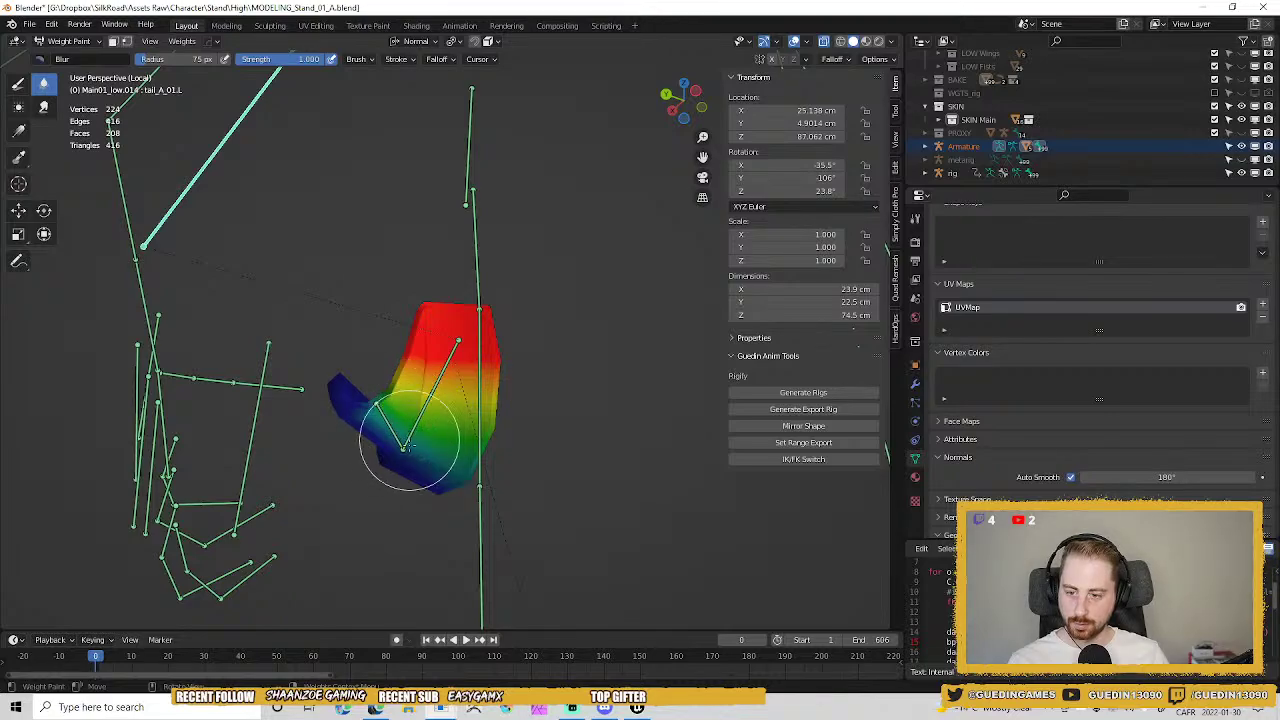
{"action": "mouse_move", "coordinate": [400, 429]}
{"action": "middle_mouse_down"}
{"action": "mouse_move", "coordinate": [430, 415]}
{"action": "mouse_move", "coordinate": [400, 400]}
{"action": "middle_mouse_up"}
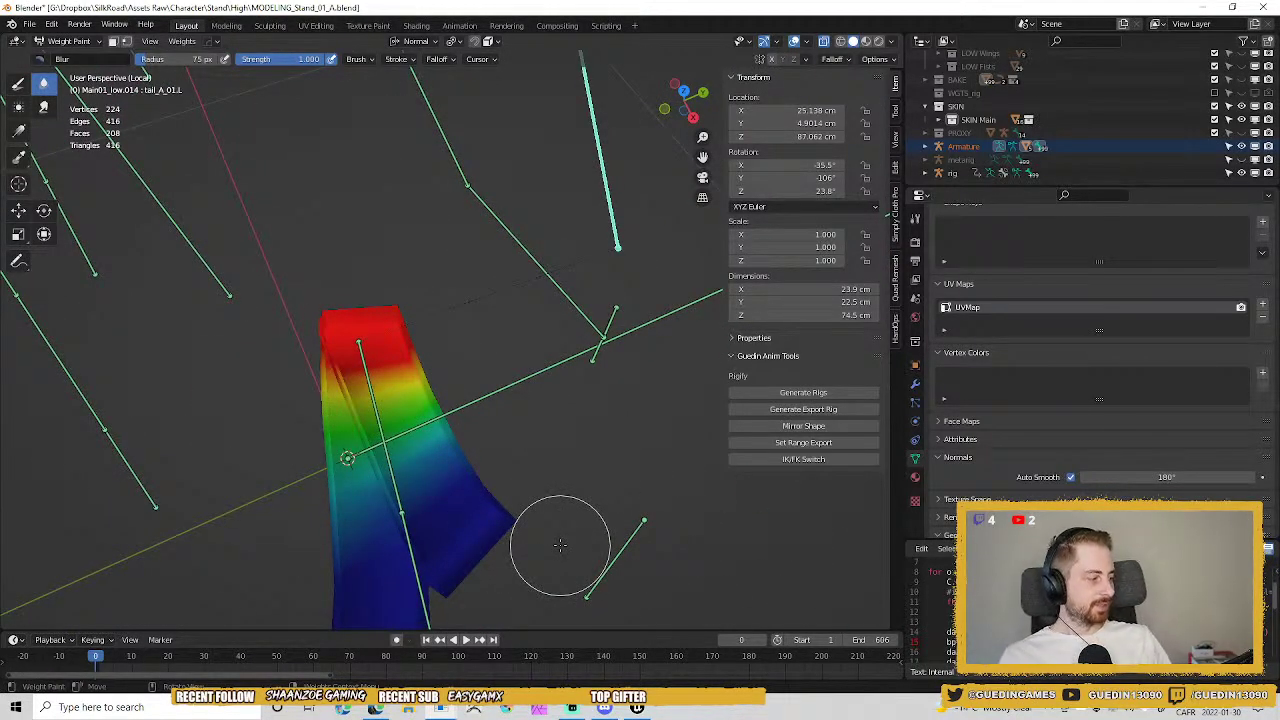
{"action": "mouse_move", "coordinate": [534, 514]}
{"action": "middle_mouse_down"}
{"action": "mouse_move", "coordinate": [414, 449]}
{"action": "mouse_move", "coordinate": [337, 566]}
{"action": "mouse_move", "coordinate": [630, 470]}
{"action": "middle_mouse_up"}
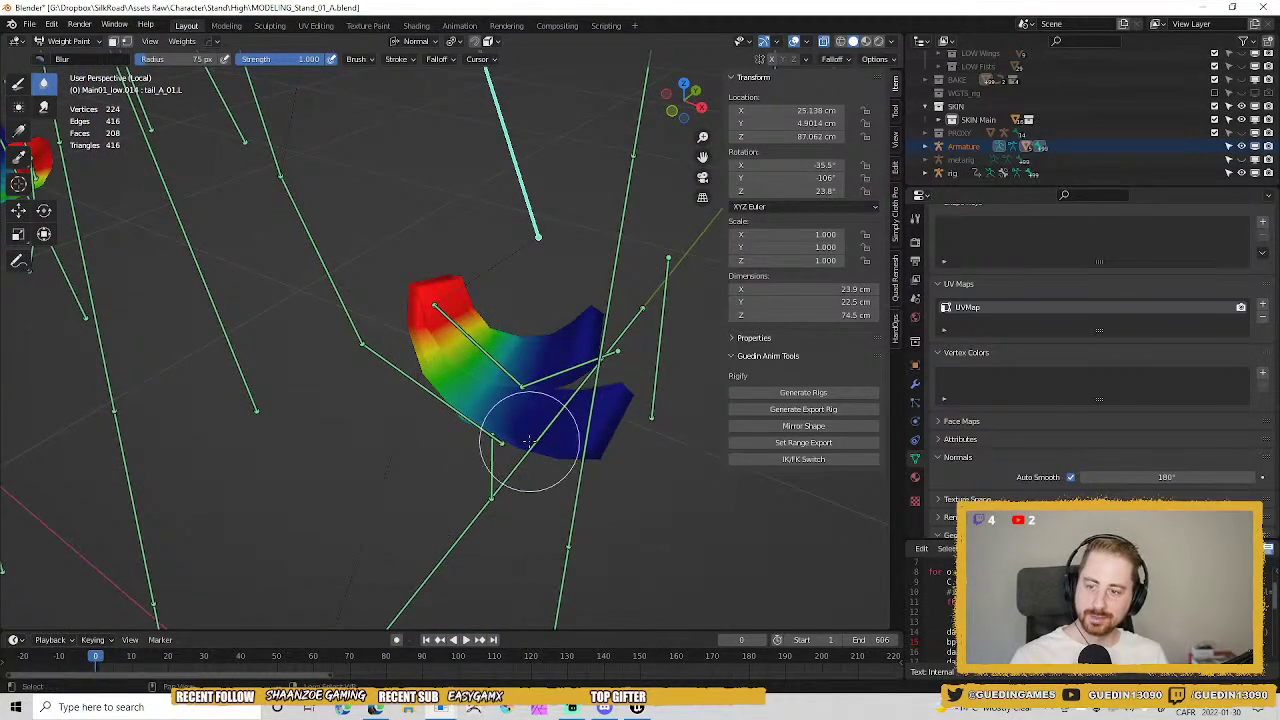
{"action": "middle_click_drag", "start_coordinate": [530, 441], "coordinate": [390, 428]}
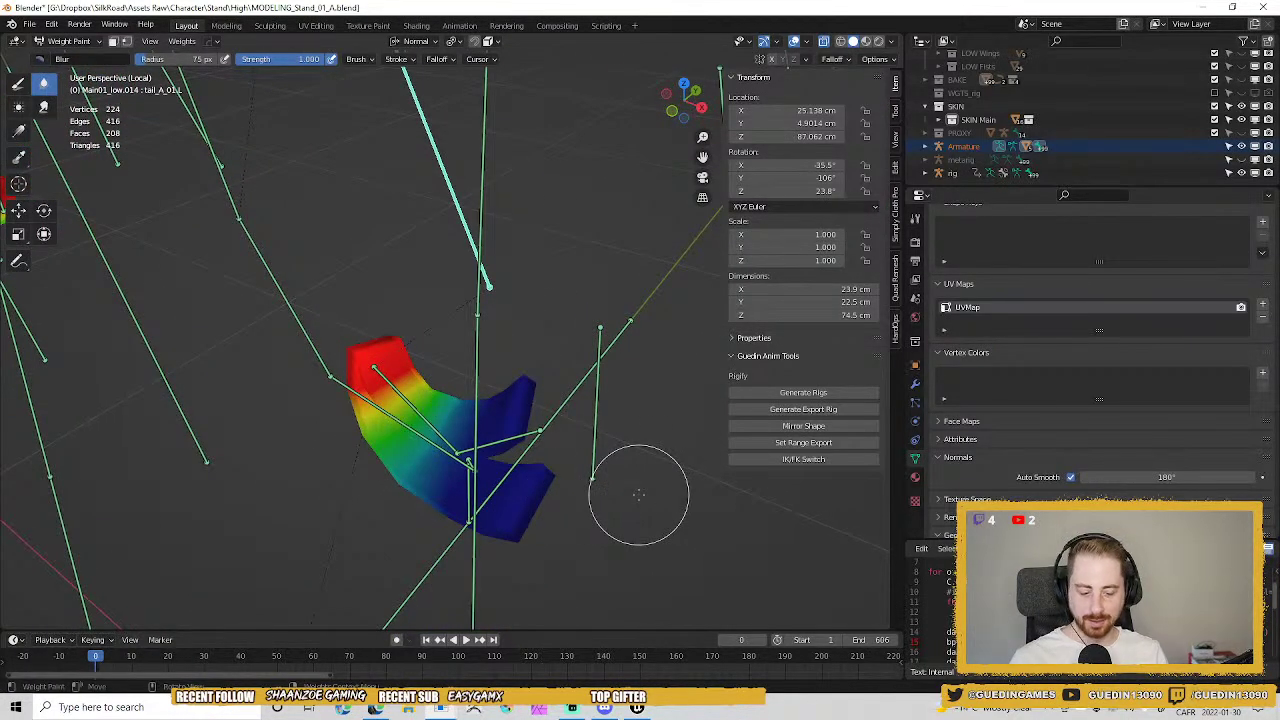
Exit the straps' local view and weight painting, returning to the full character in Object Mode to check the hanging straps.
{"action": "key", "text": "KP_Divide"}
{"action": "middle_click_drag", "start_coordinate": [640, 487], "coordinate": [606, 510]}
{"action": "key", "text": "ctrl+Tab"}
{"action": "left_click", "coordinate": [479, 470]}
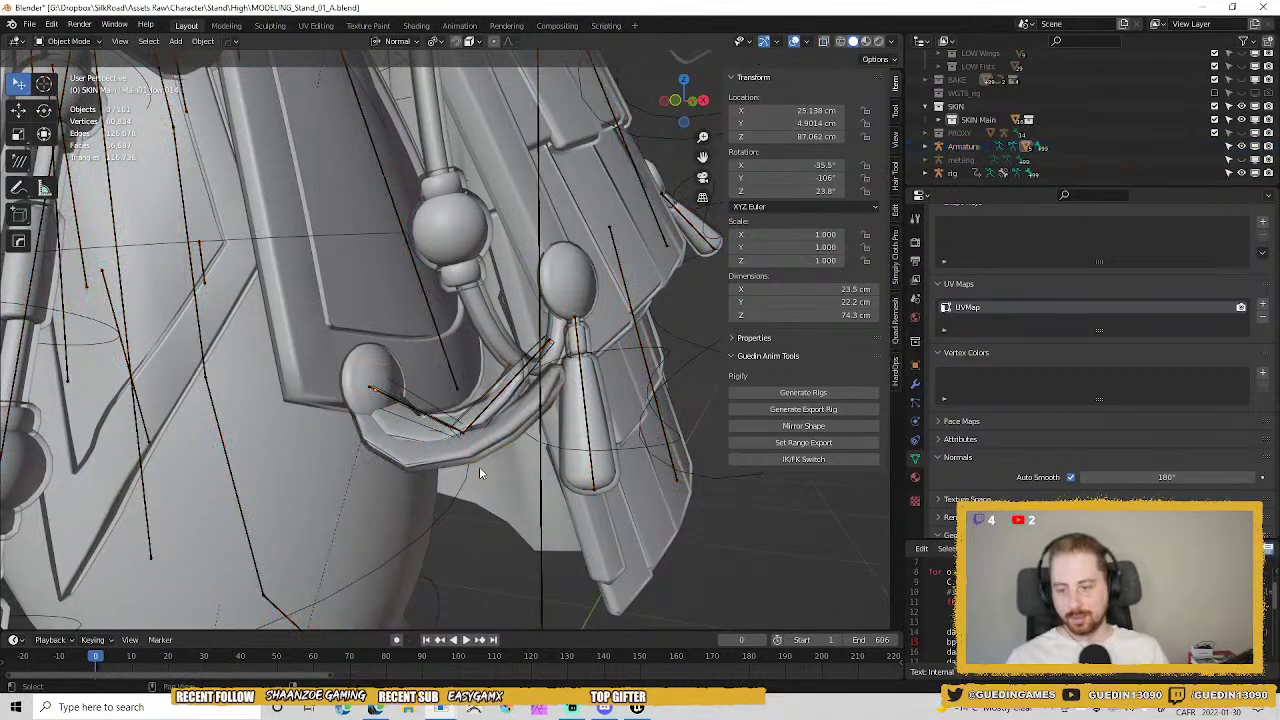
{"action": "mouse_move", "coordinate": [479, 470]}
{"action": "middle_mouse_down"}
{"action": "mouse_move", "coordinate": [457, 486]}
{"action": "mouse_move", "coordinate": [470, 368]}
{"action": "mouse_move", "coordinate": [600, 445]}
{"action": "mouse_move", "coordinate": [603, 486]}
{"action": "middle_mouse_up"}
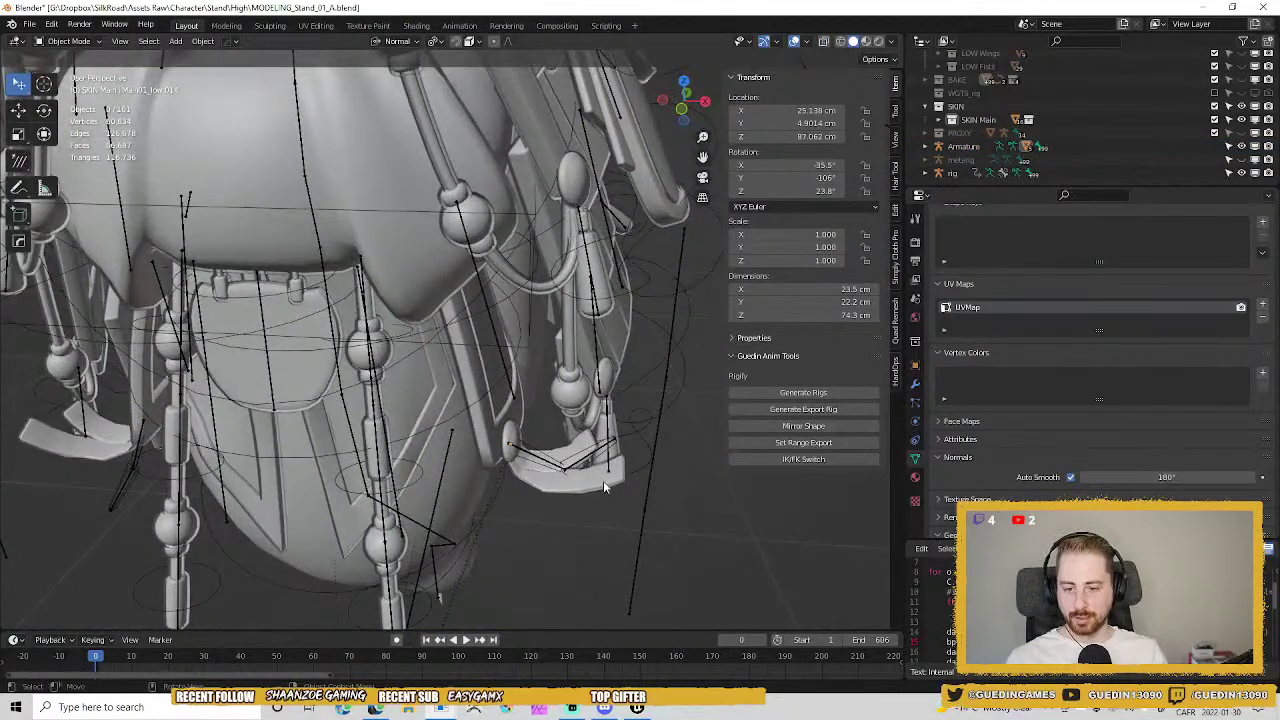
{"action": "middle_click_drag", "start_coordinate": [549, 415], "coordinate": [572, 370]}
Put the rig in Pose Mode, reset all its bones to their rest rotation, and deselect them.
{"action": "left_click", "coordinate": [585, 367]}
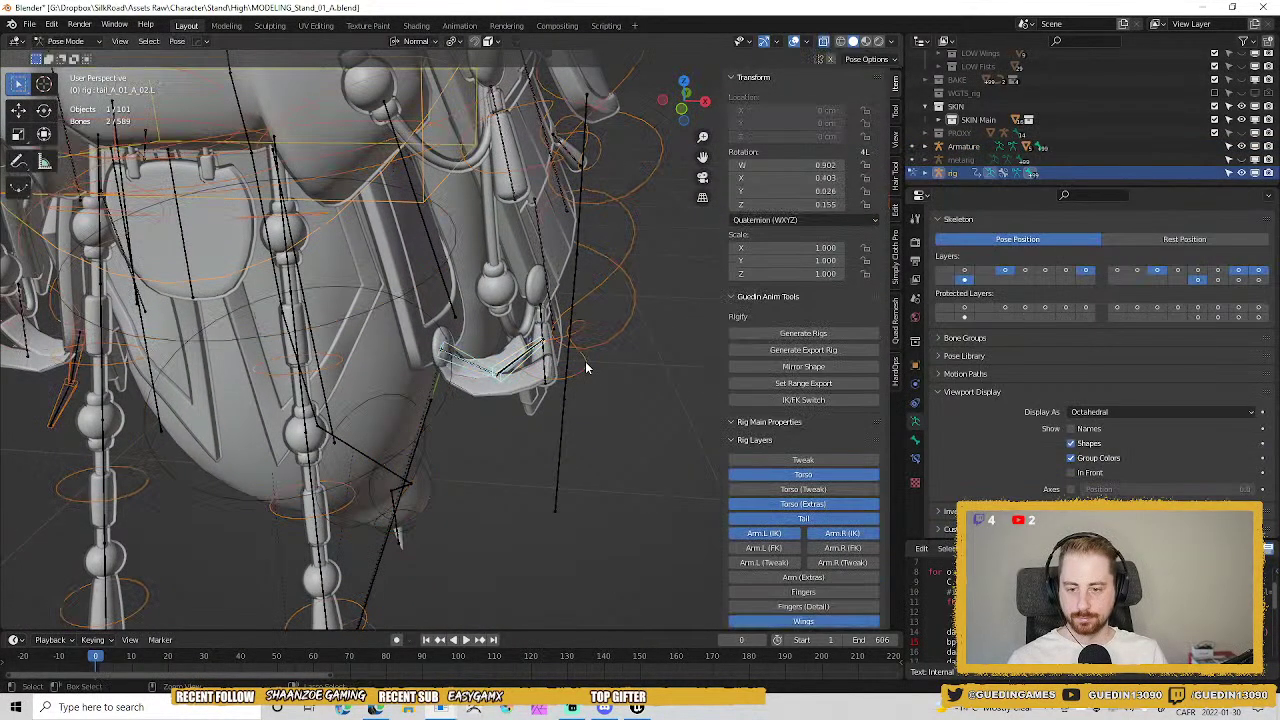
{"action": "key", "text": "ctrl+Tab"}
{"action": "scroll", "coordinate": [592, 471], "scroll_direction": "down", "scroll_amount": 2}
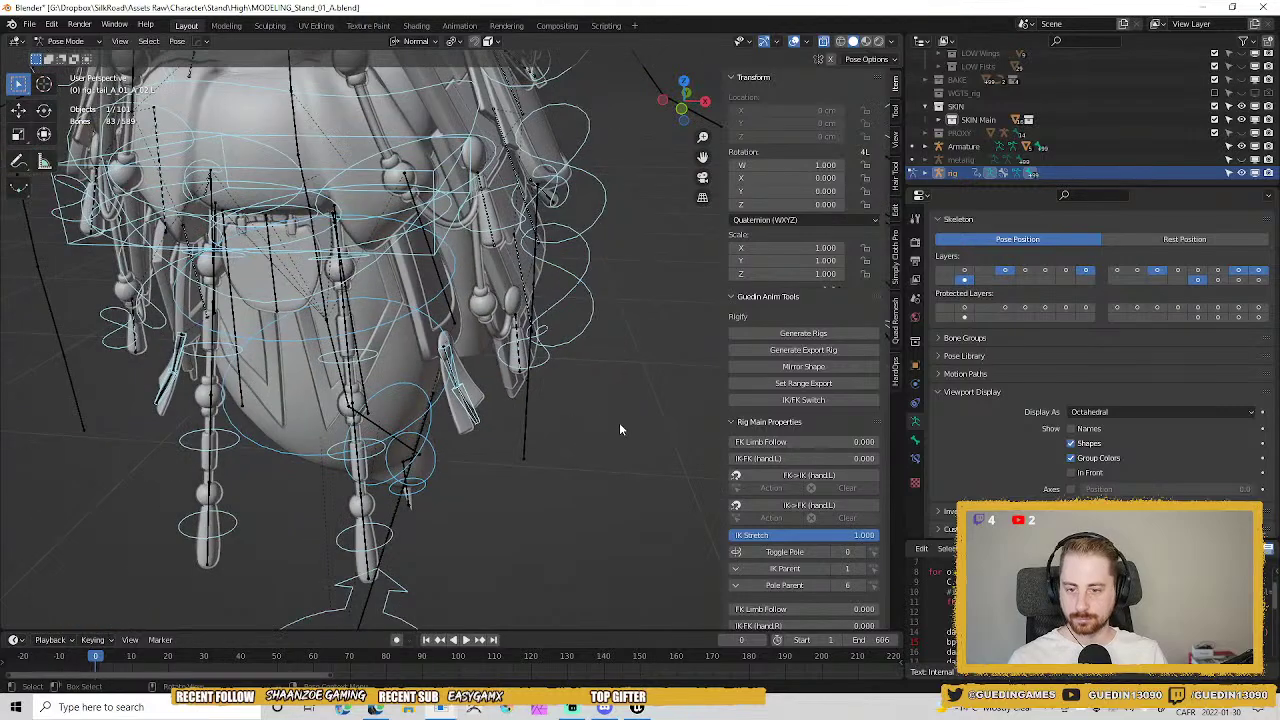
{"action": "left_click", "coordinate": [560, 425]}
Examine the bones around the front cloth panels and hanging bead straps from several angles.
{"action": "middle_click_drag", "start_coordinate": [484, 480], "coordinate": [511, 460]}
{"action": "scroll", "coordinate": [443, 380], "scroll_direction": "up", "scroll_amount": 2}
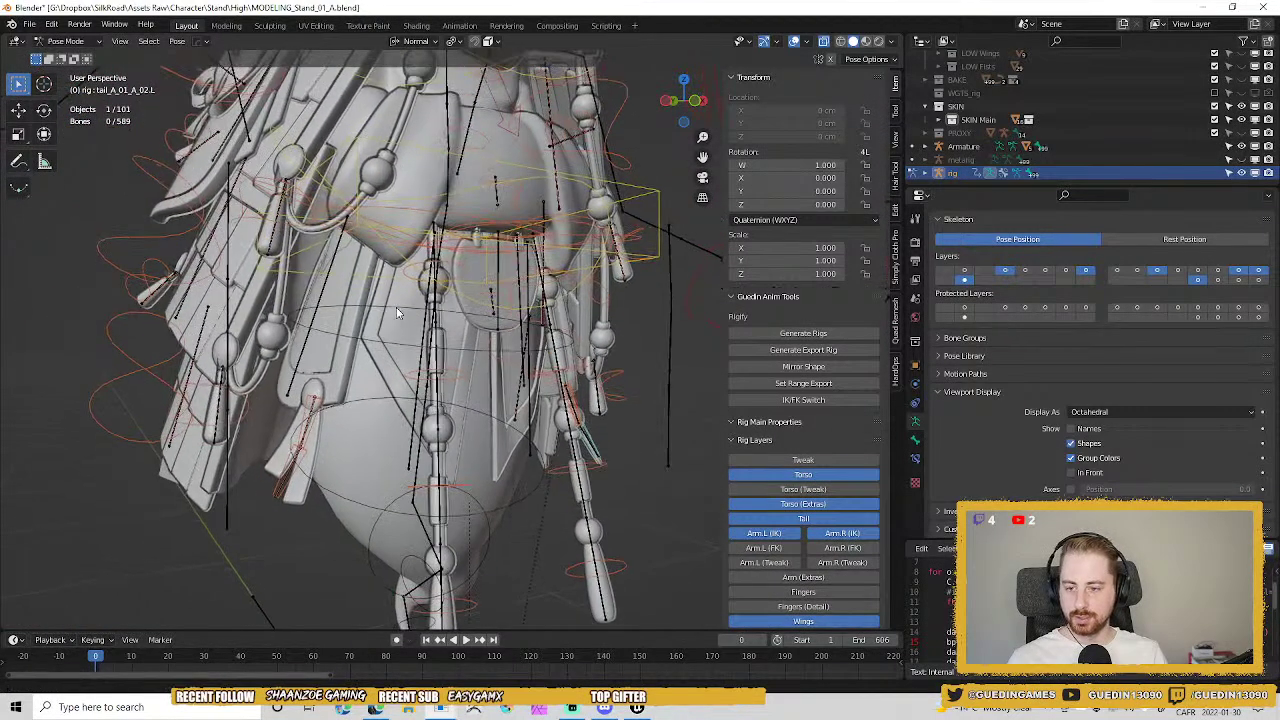
{"action": "middle_click_drag", "start_coordinate": [394, 328], "coordinate": [345, 260]}
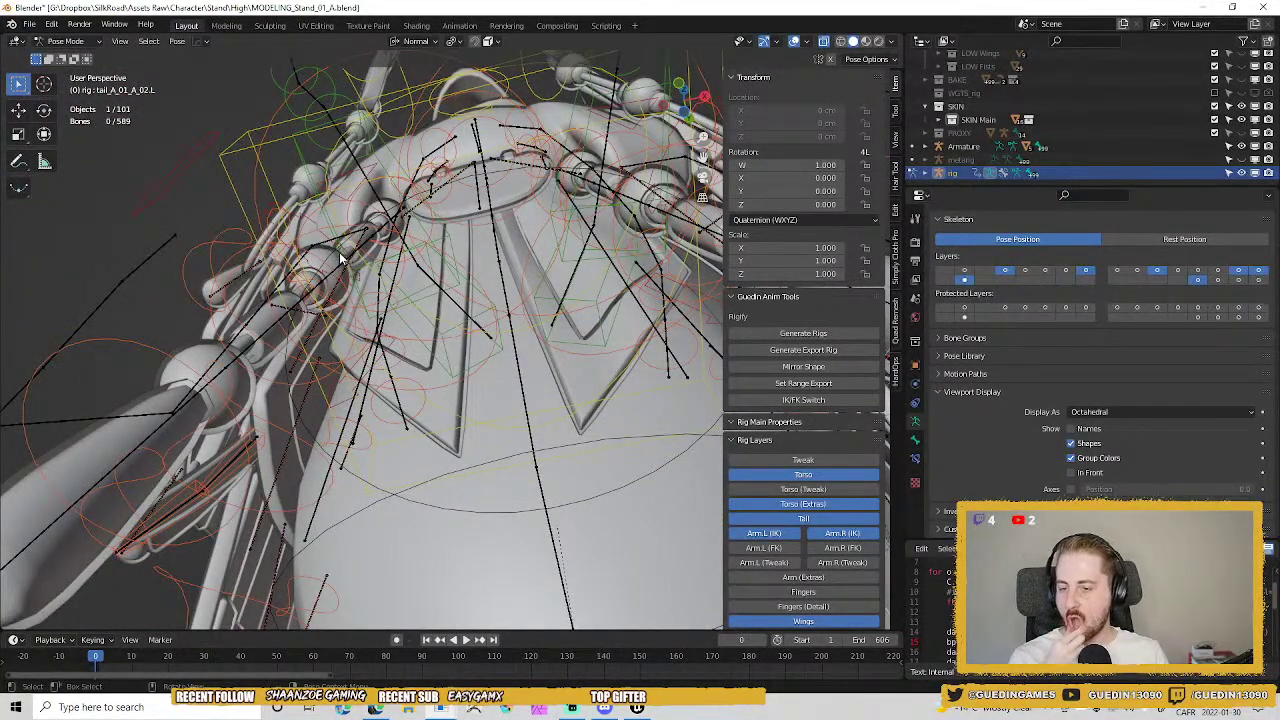
{"action": "middle_click_drag", "start_coordinate": [449, 262], "coordinate": [400, 307]}
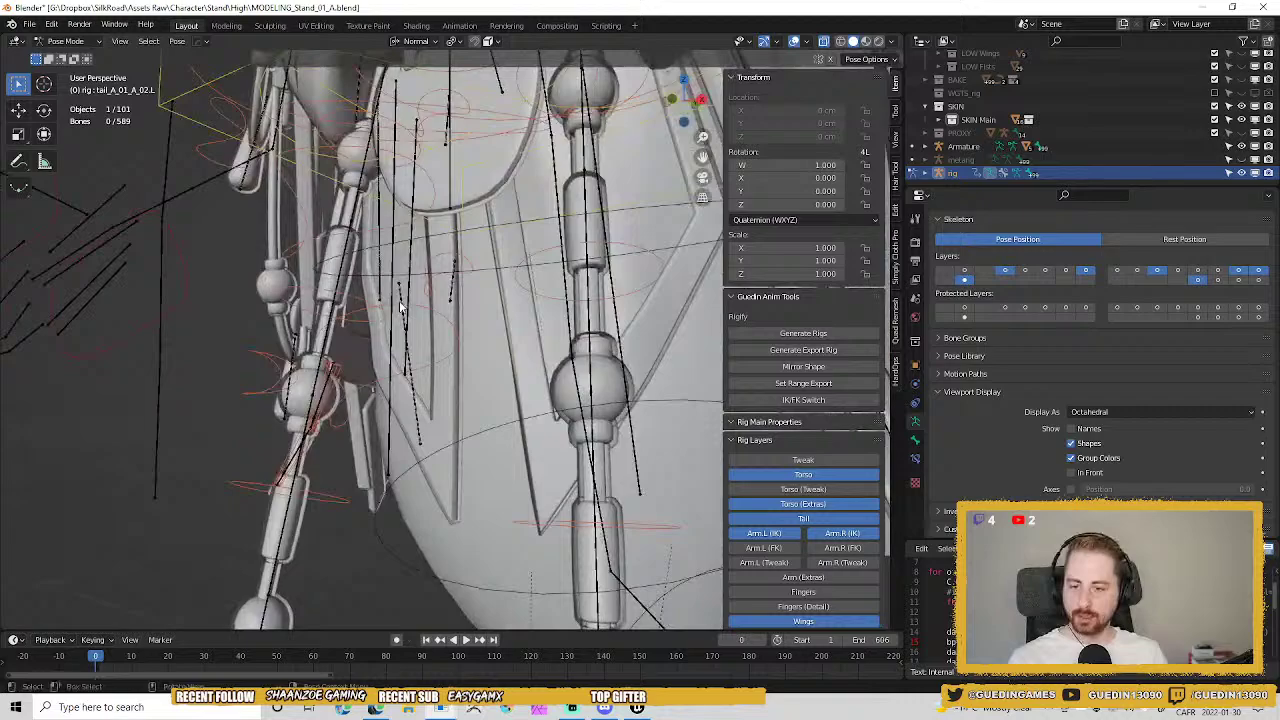
{"action": "left_click", "coordinate": [396, 215]}
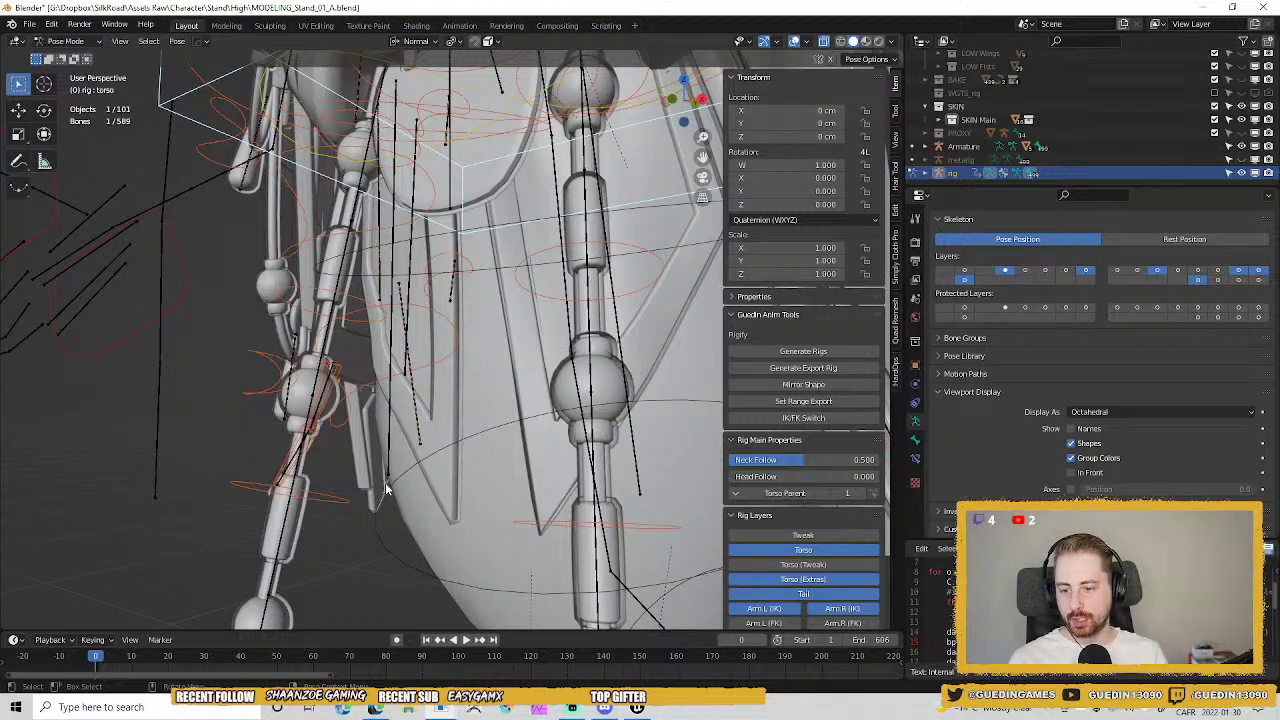
{"action": "middle_click_drag", "start_coordinate": [422, 272], "coordinate": [402, 316]}
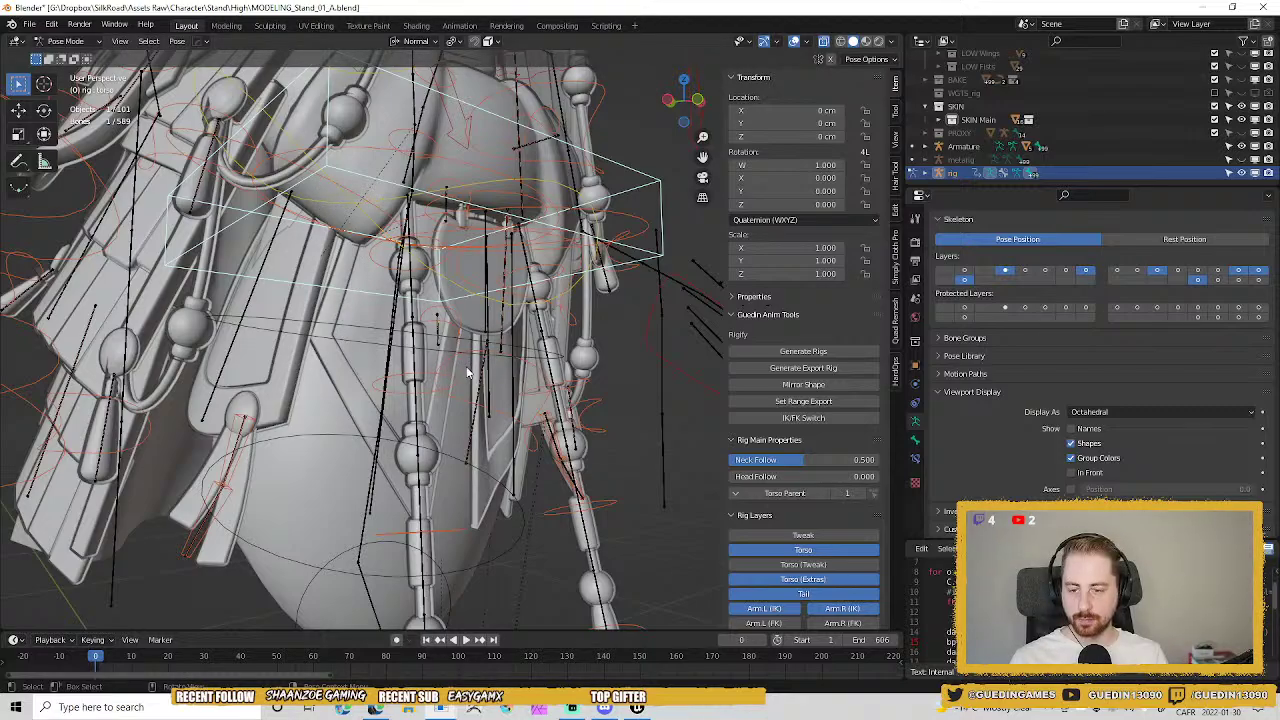
{"action": "middle_click_drag", "start_coordinate": [466, 372], "coordinate": [339, 293]}
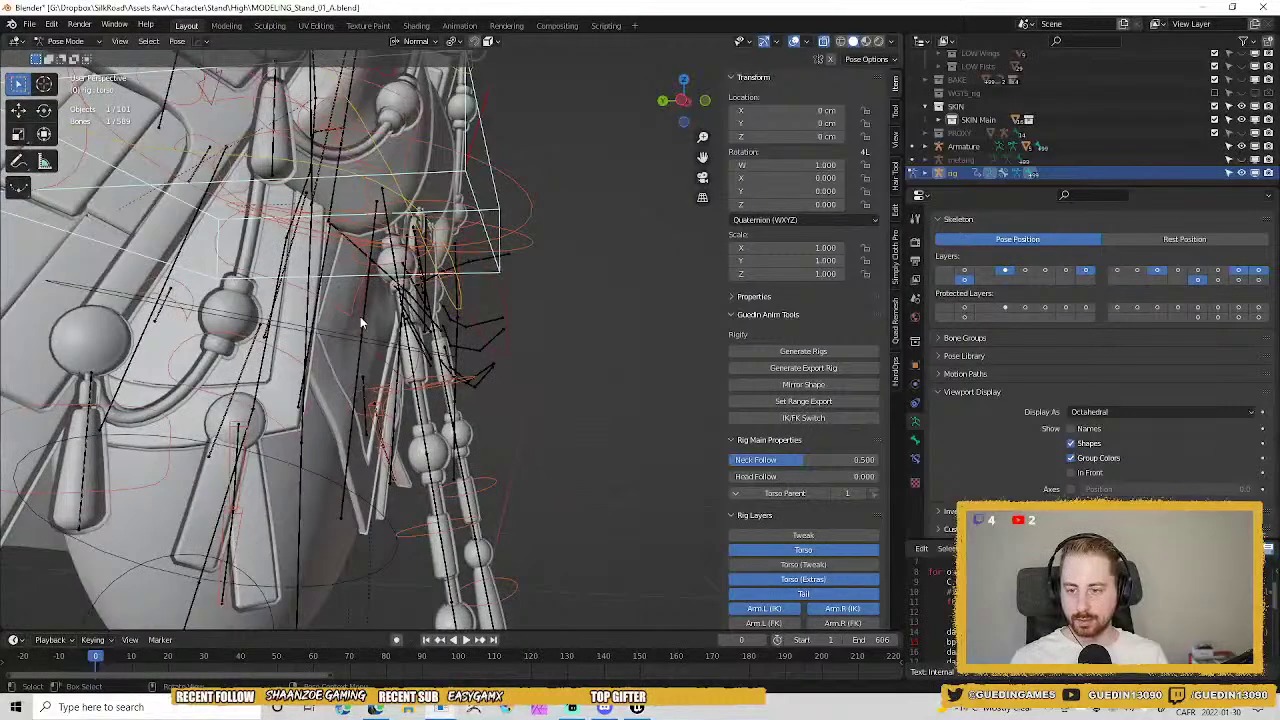
{"action": "middle_click_drag", "start_coordinate": [347, 470], "coordinate": [545, 388]}
Return the rig to Object Mode, save the file, and unhide the metarig.
{"action": "key", "text": "ctrl+Tab"}
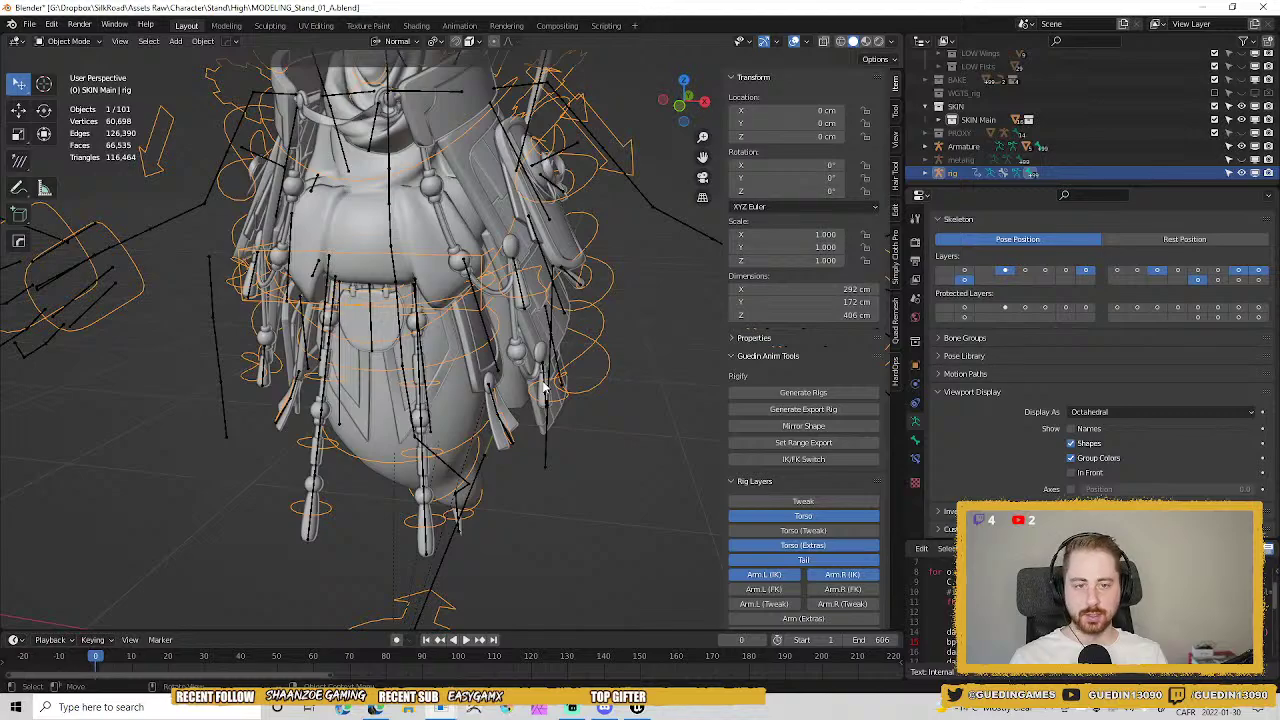
{"action": "key", "text": "ctrl+s"}
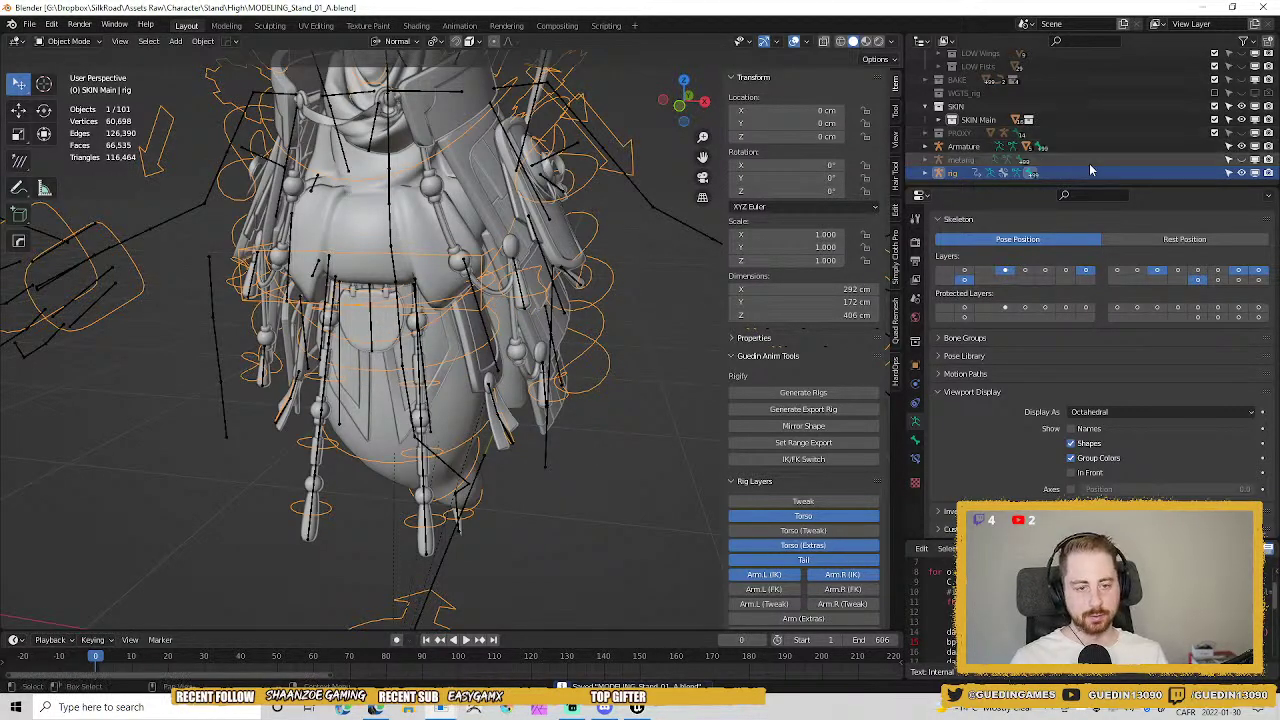
{"action": "left_click", "coordinate": [1243, 160]}
{"action": "scroll", "coordinate": [511, 290], "scroll_direction": "up", "scroll_amount": 5}
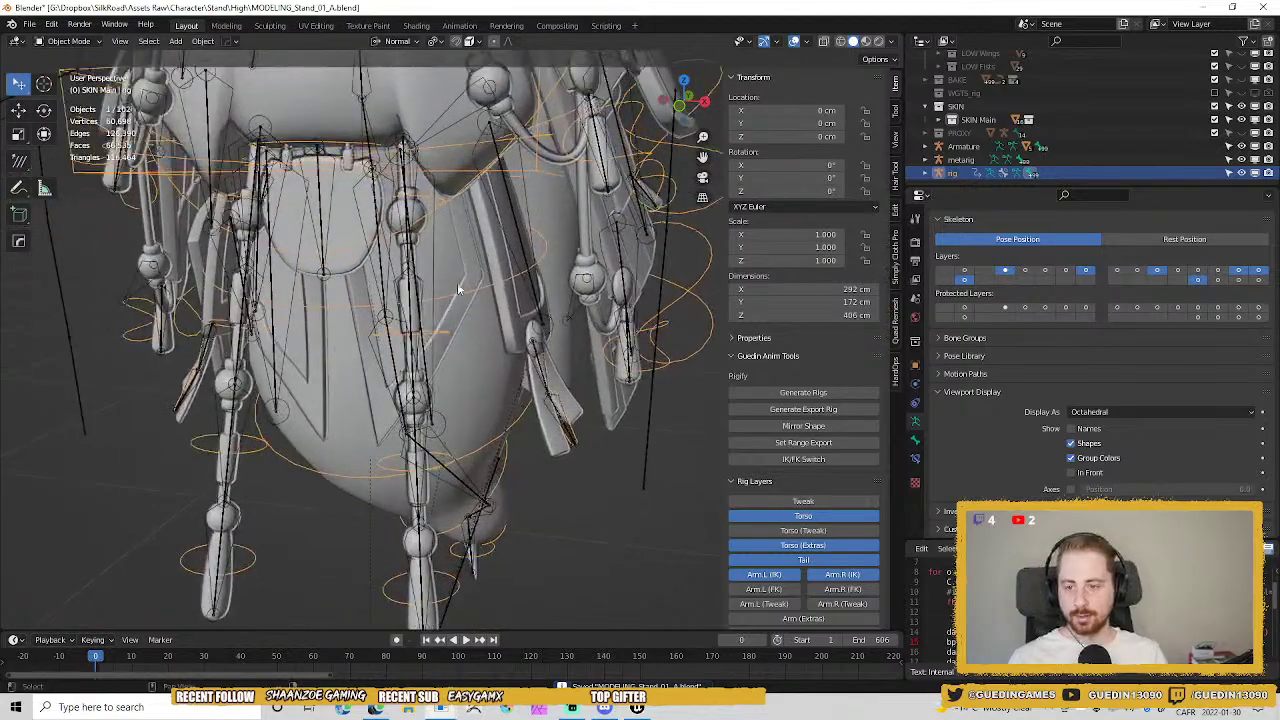
Isolate the metarig in local view and open it in Edit Mode.
{"action": "left_click", "coordinate": [958, 161]}
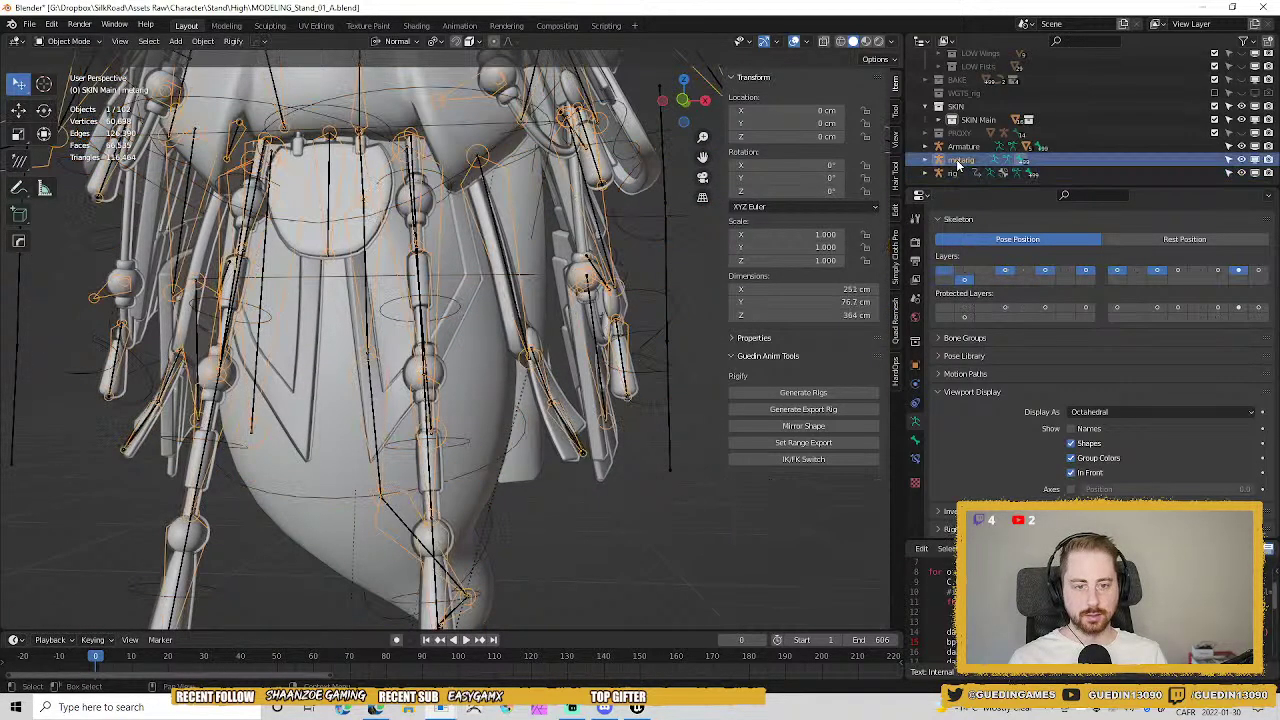
{"action": "middle_click_drag", "start_coordinate": [654, 297], "coordinate": [534, 354]}
{"action": "key", "text": "KP_Divide"}
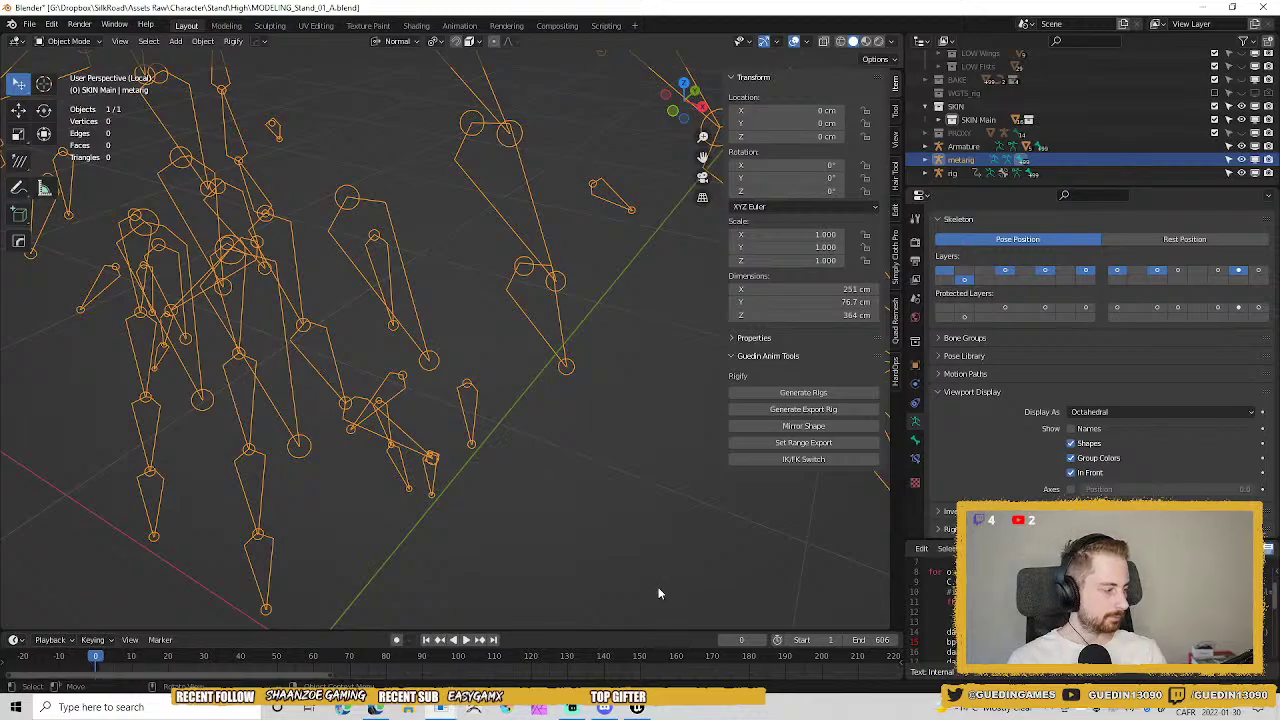
{"action": "middle_click_drag", "start_coordinate": [338, 389], "coordinate": [588, 302]}
{"action": "key", "text": "Tab"}
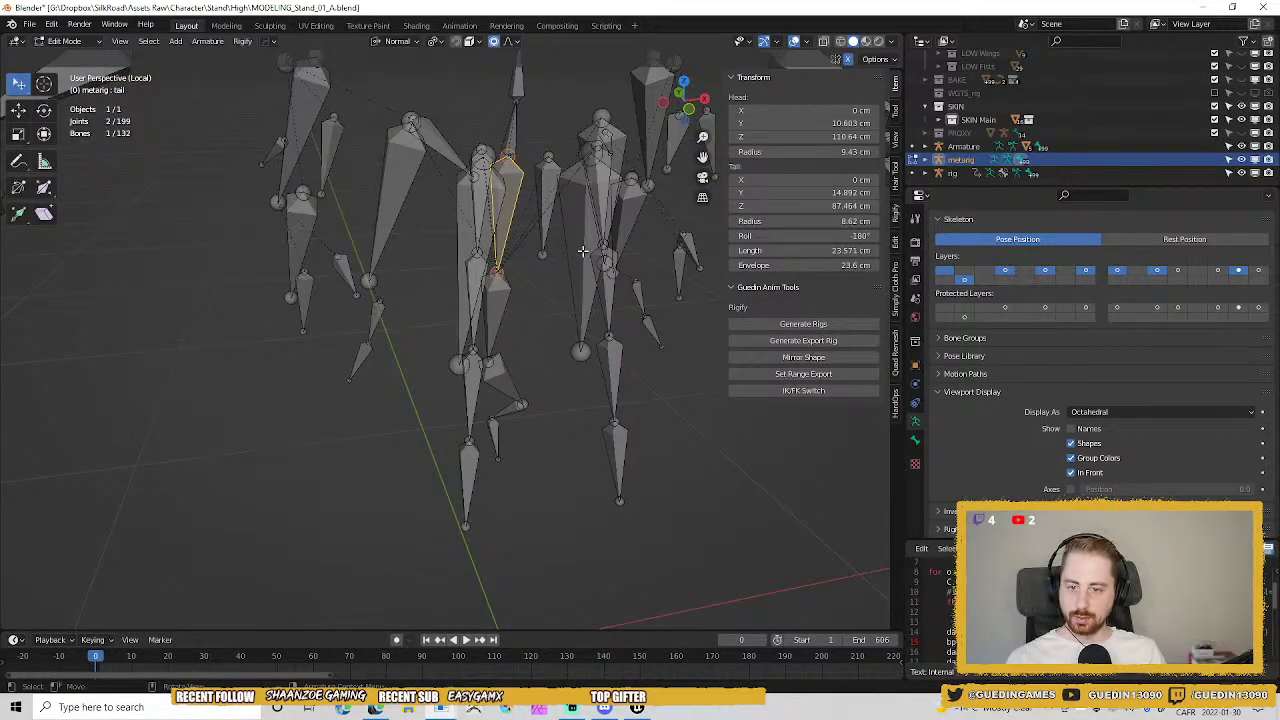
Subdivide the metarig bone tail_B_01.L with 2 cuts.
{"action": "left_click", "coordinate": [583, 251]}
{"action": "middle_click_drag", "start_coordinate": [583, 251], "coordinate": [537, 286]}
{"action": "scroll", "coordinate": [580, 396], "scroll_direction": "up", "scroll_amount": 1}
{"action": "key", "text": "F2"}
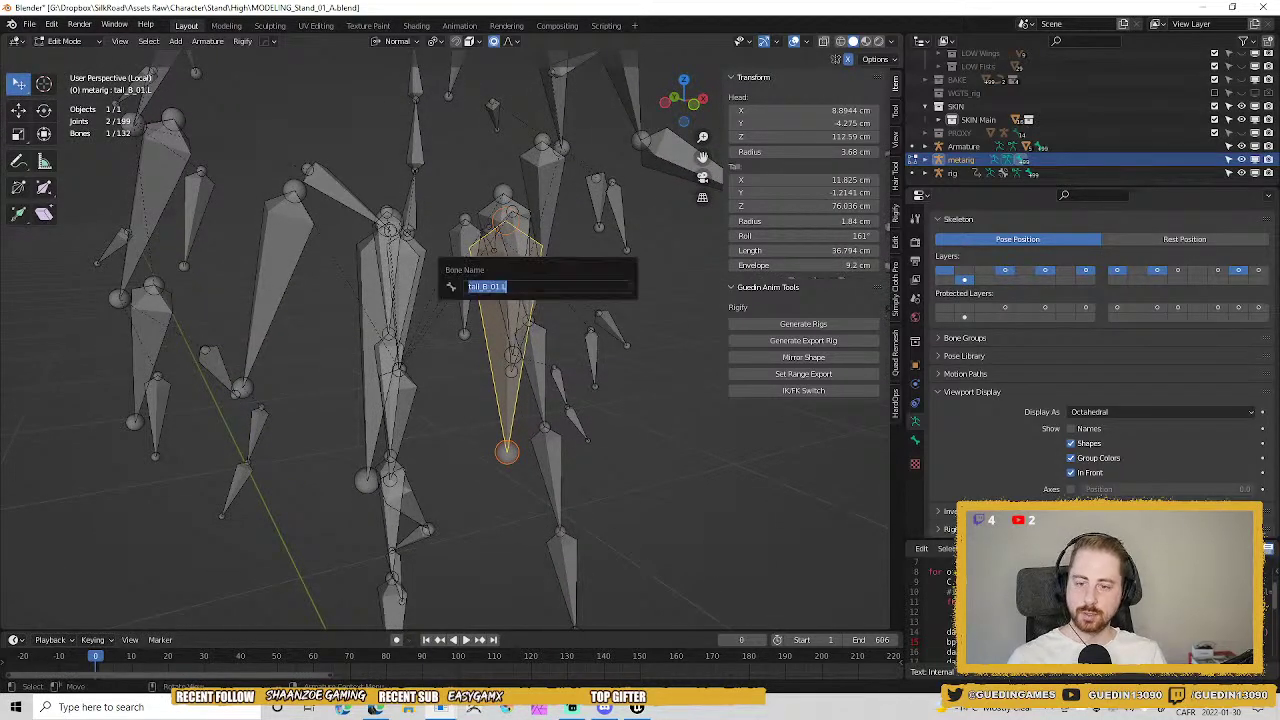
{"action": "key", "text": "Escape"}
{"action": "right_click", "coordinate": [537, 286]}
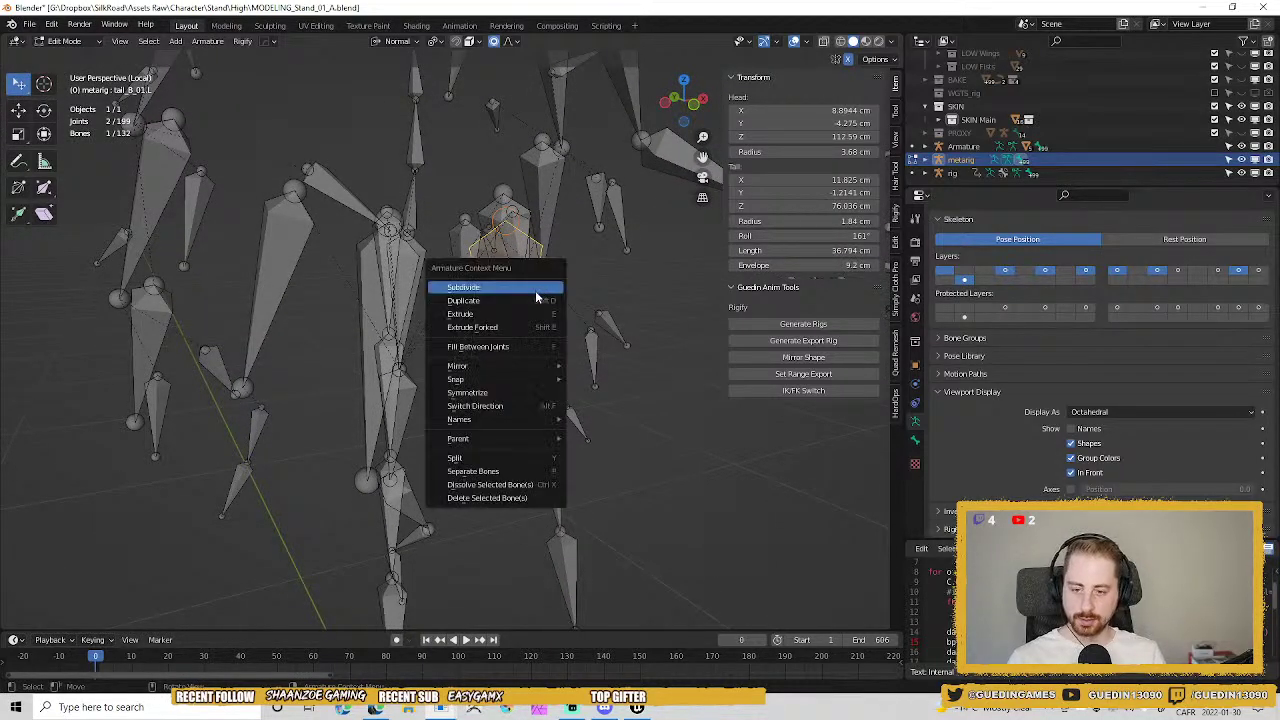
{"action": "left_click", "coordinate": [487, 296]}
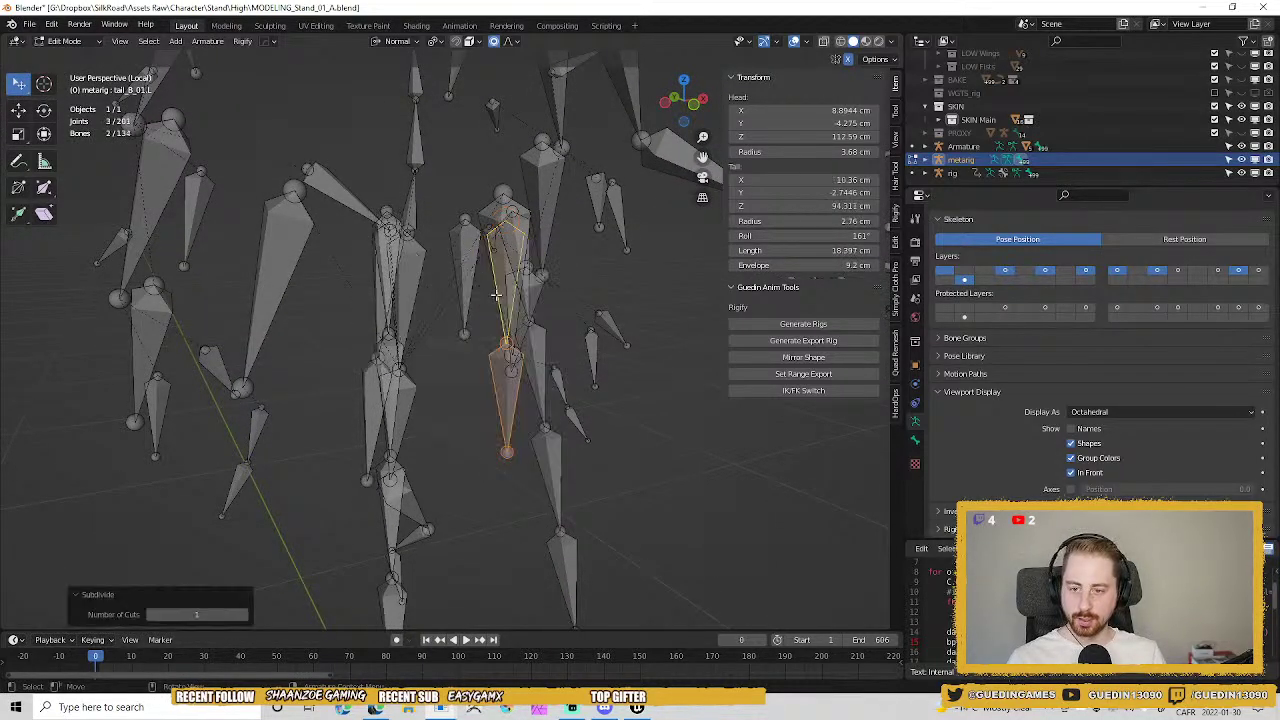
{"action": "left_click", "coordinate": [246, 614]}
{"action": "middle_click_drag", "start_coordinate": [361, 453], "coordinate": [533, 315]}
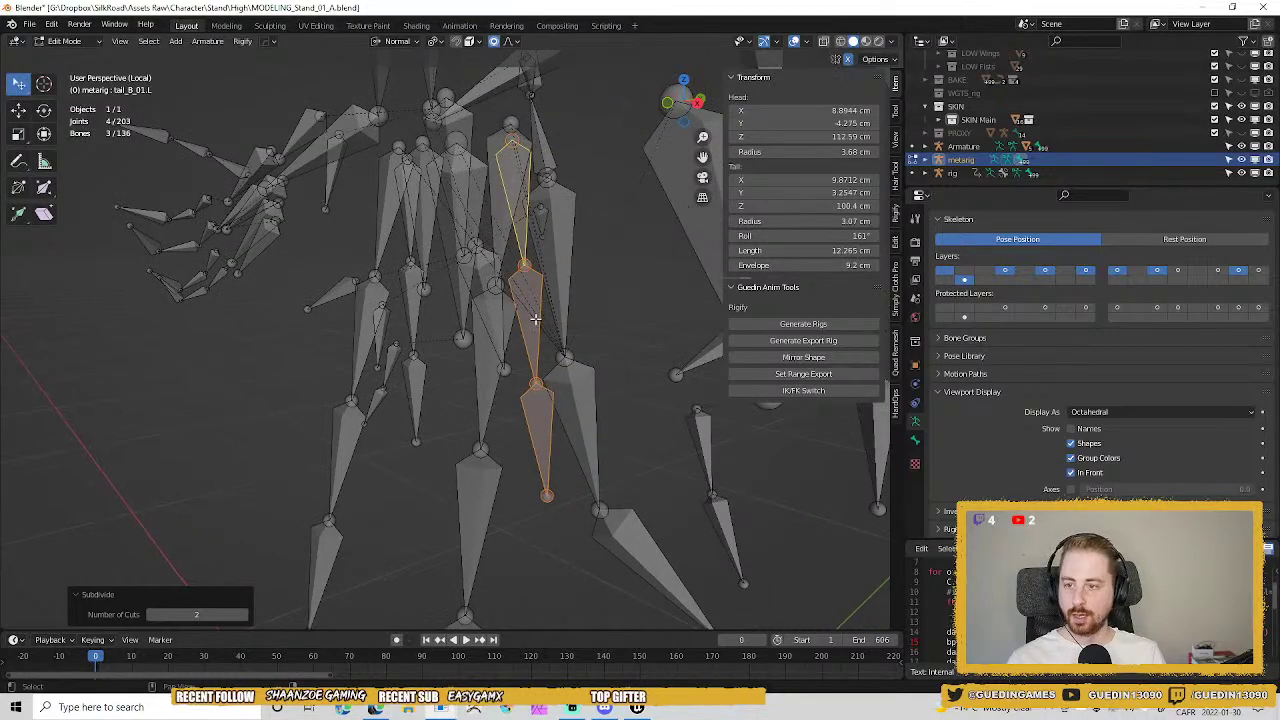
Rename the middle bone of the subdivided left chain as tail_B_02.L.
{"action": "left_click", "coordinate": [535, 310]}
{"action": "key", "text": "F2"}
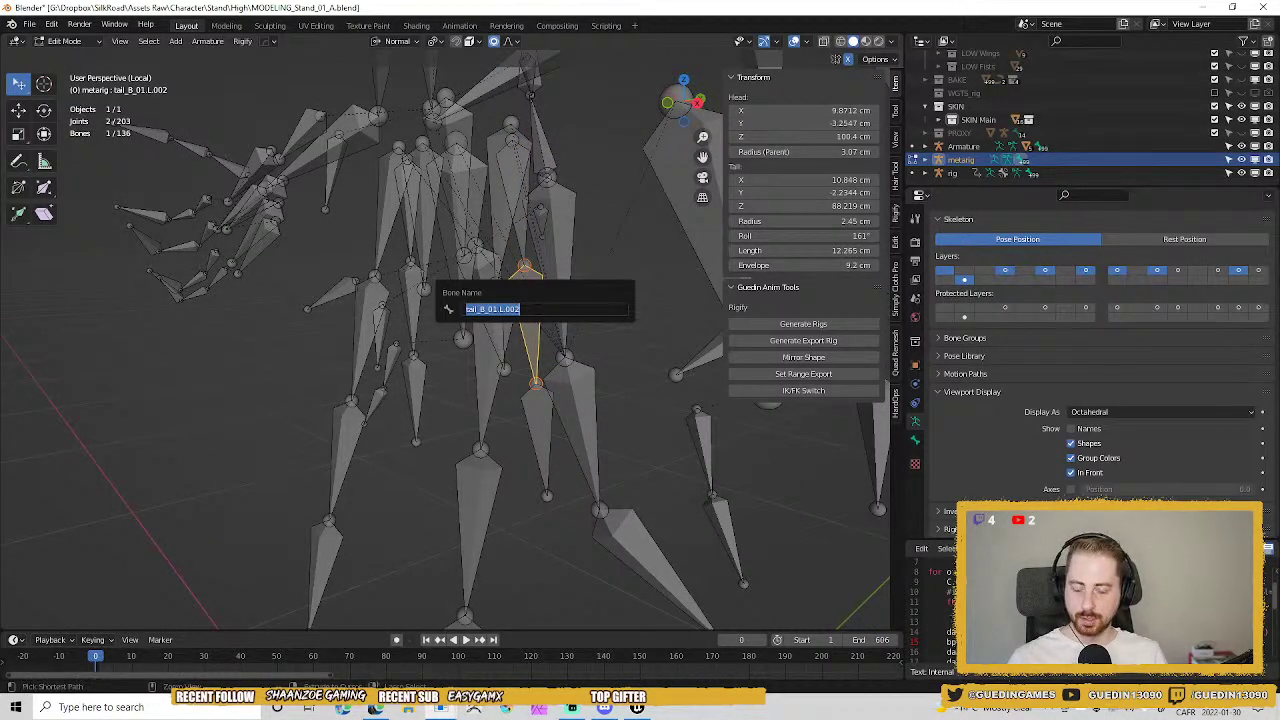
{"action": "key", "text": "End"}
{"action": "key", "text": "BackSpace"}
{"action": "key", "text": "BackSpace"}
{"action": "key", "text": "BackSpace"}
{"action": "key", "text": "BackSpace"}
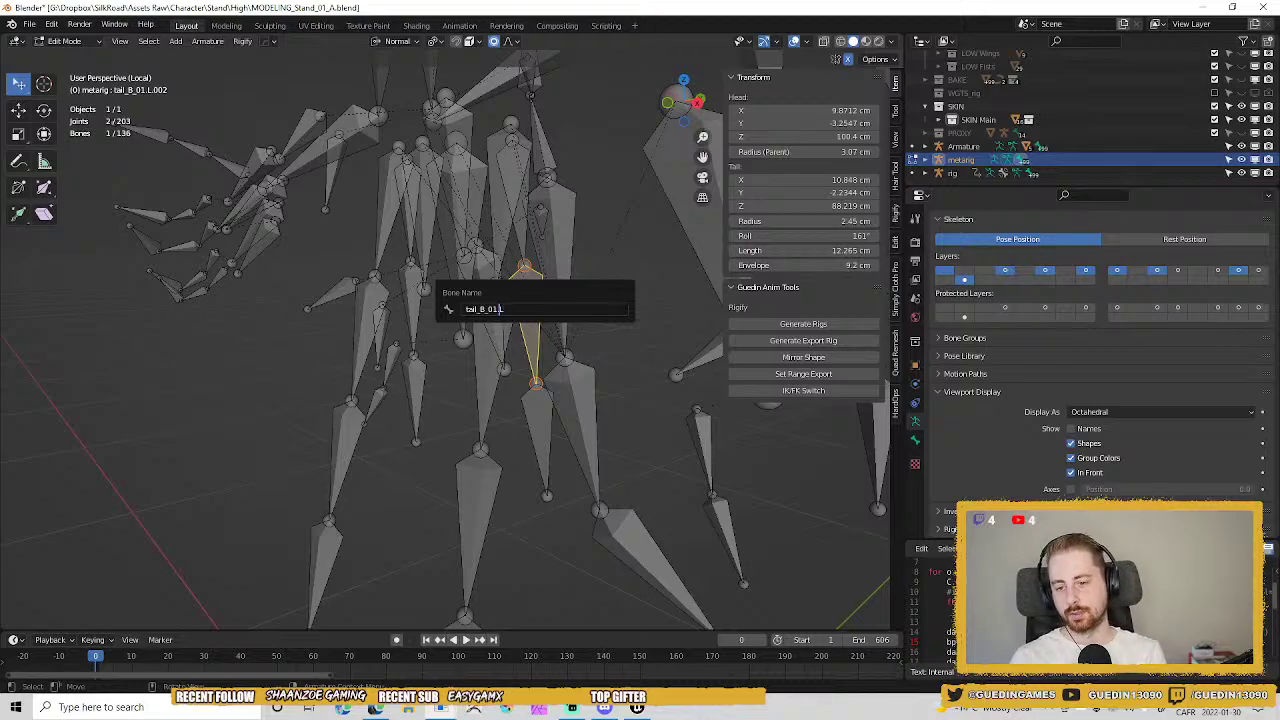
{"action": "key", "text": "Return"}
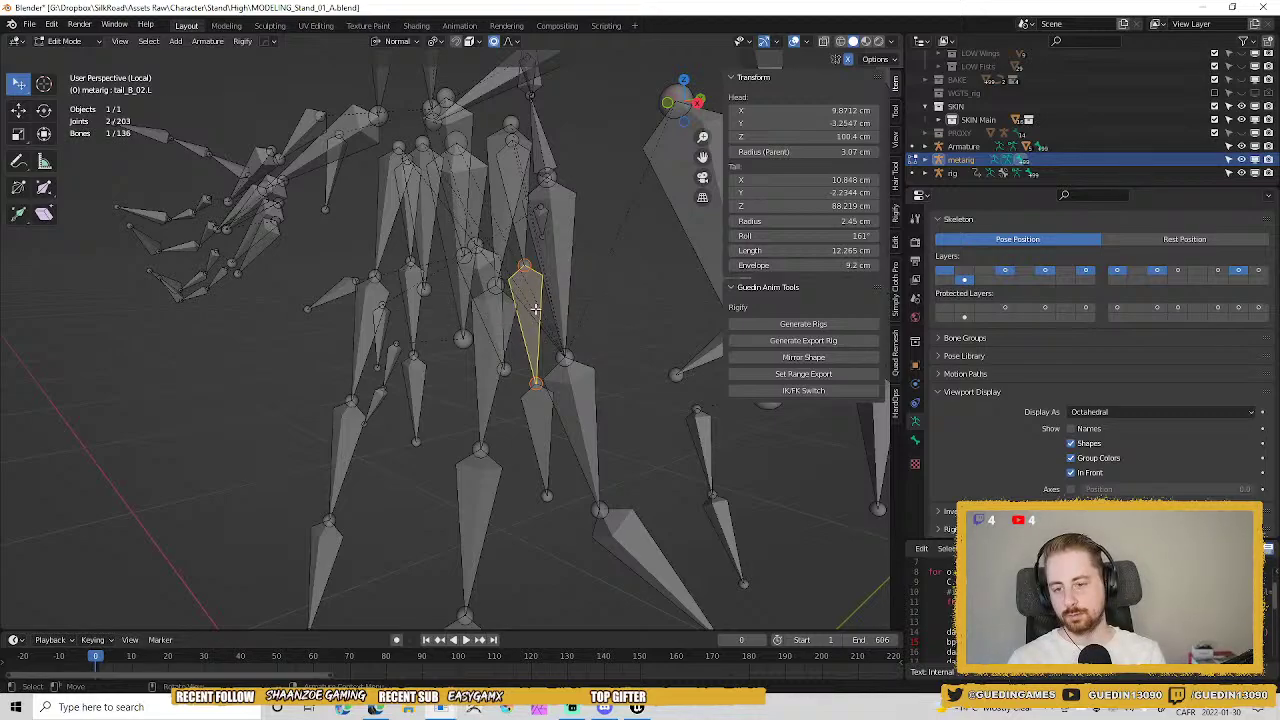
Rename the lowest bone of the subdivided left chain as tail_B_03.L.
{"action": "left_click", "coordinate": [531, 410]}
{"action": "key", "text": "F2"}
{"action": "key", "text": "End"}
{"action": "key", "text": "BackSpace"}
{"action": "key", "text": "BackSpace"}
{"action": "key", "text": "BackSpace"}
{"action": "key", "text": "BackSpace"}
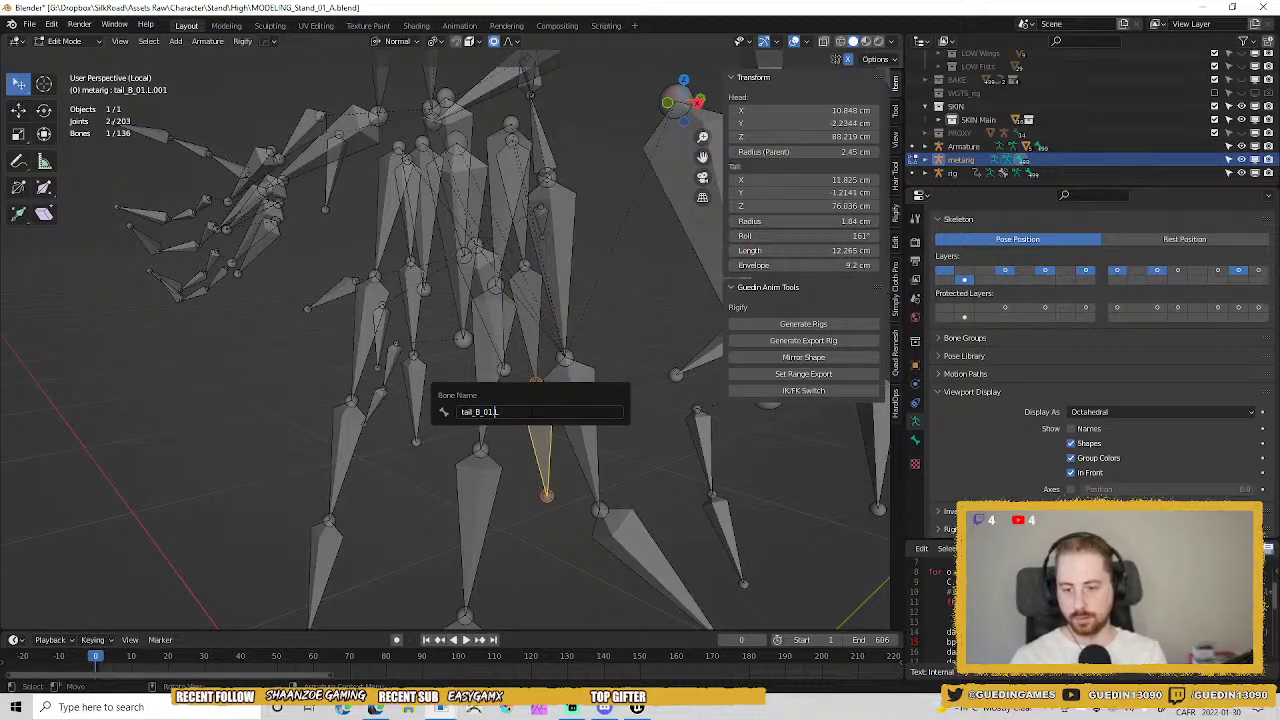
{"action": "type", "text": "3"}
{"action": "key", "text": "Return"}
Delete the two lower bones of the mirrored right chain, tail_B_01.R.001 and tail_B_01.R.002.
{"action": "middle_click_drag", "start_coordinate": [531, 410], "coordinate": [400, 413]}
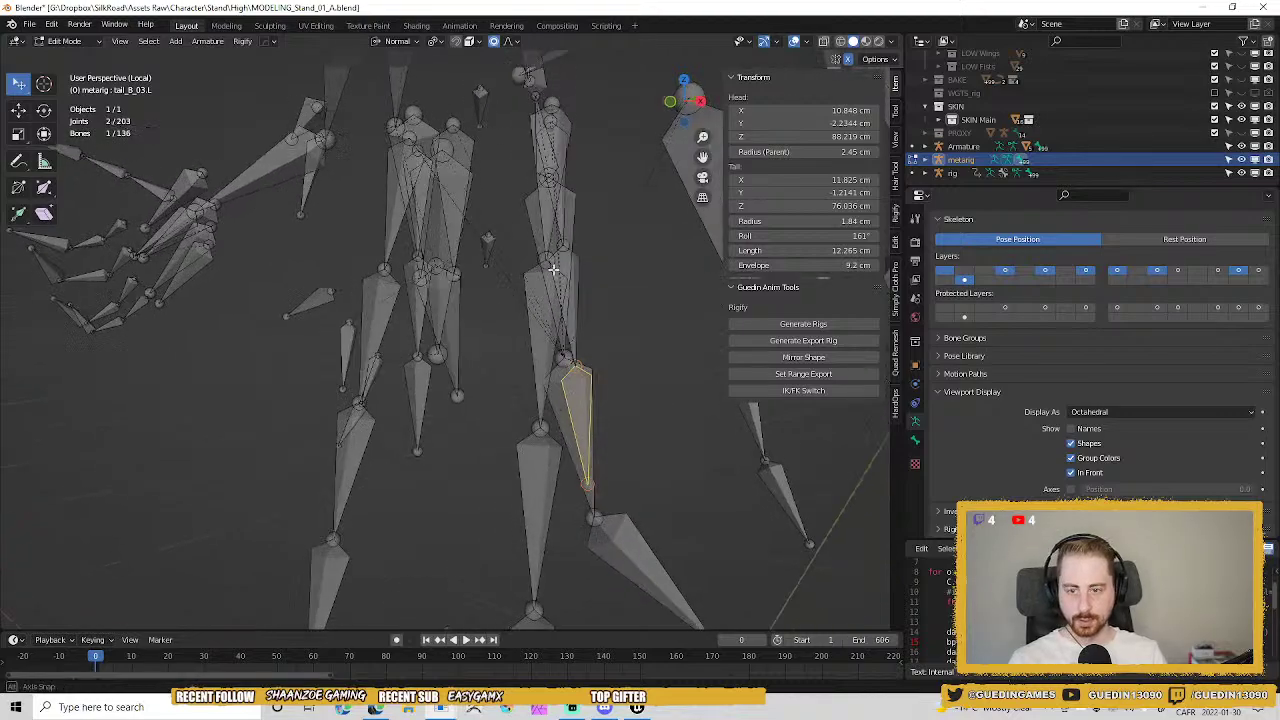
{"action": "left_click", "coordinate": [415, 386]}
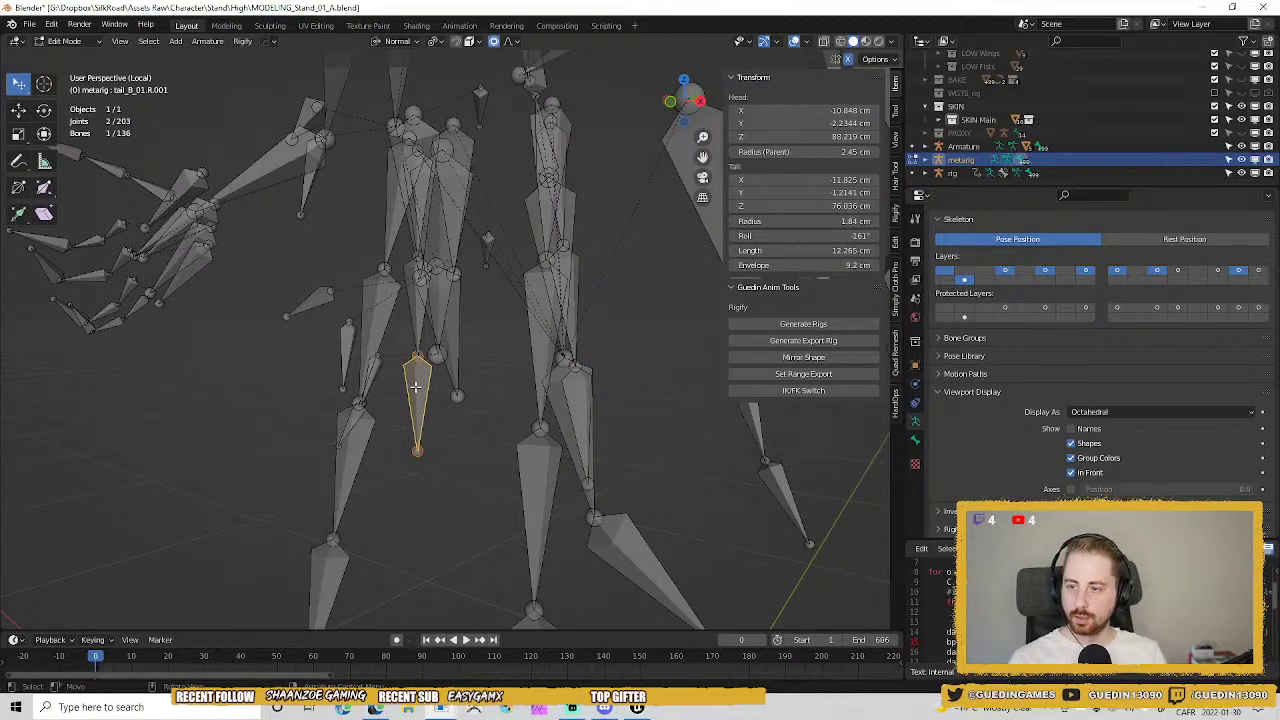
{"action": "key", "text": "F2"}
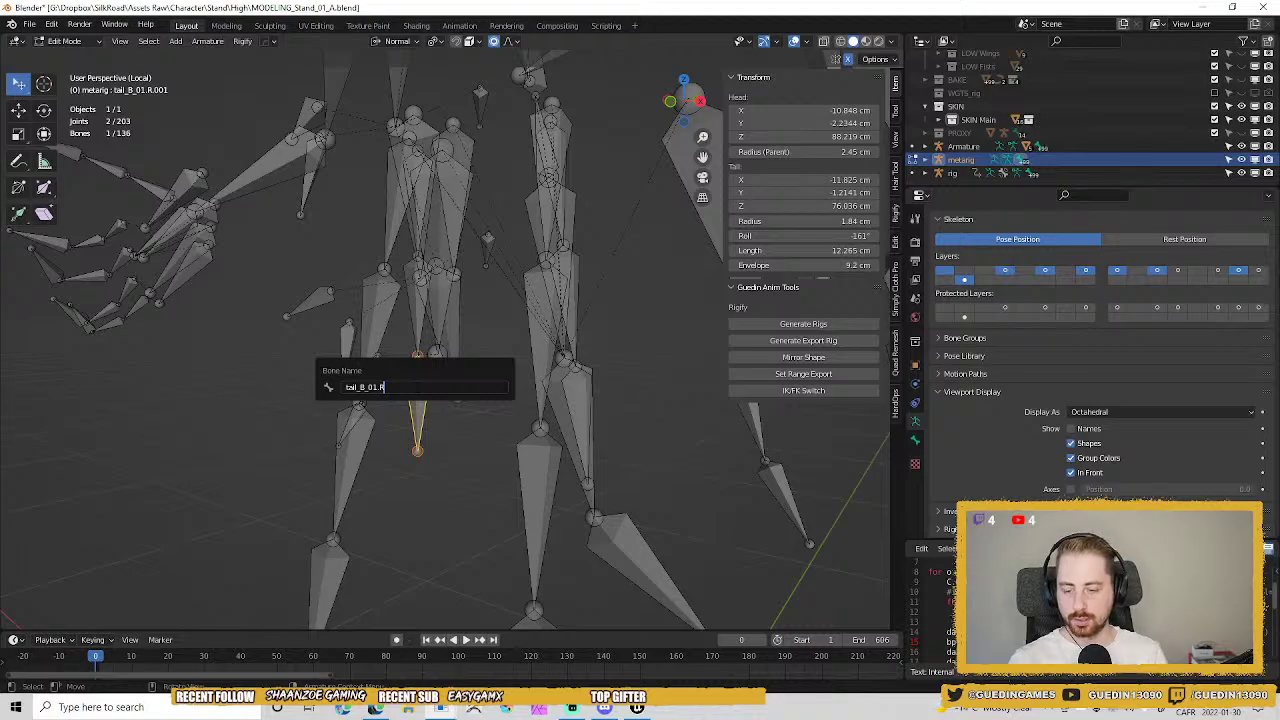
{"action": "key", "text": "Return"}
{"action": "key", "text": "x"}
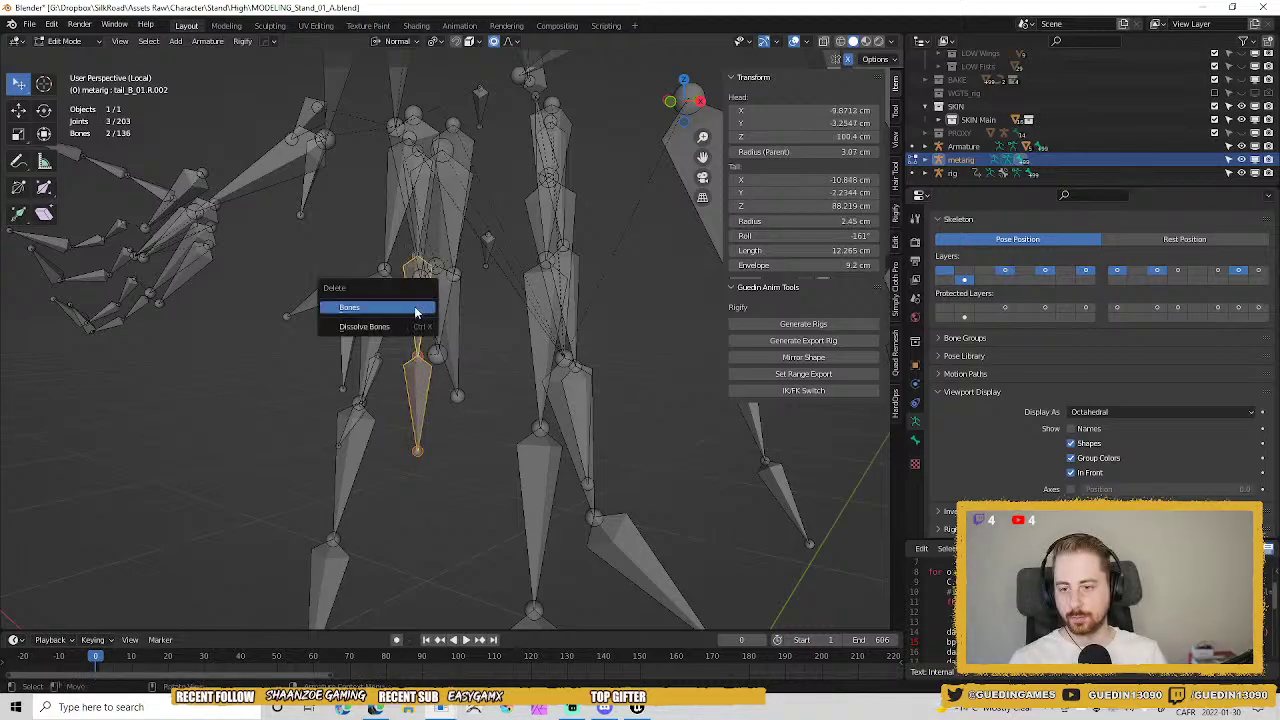
{"action": "left_click", "coordinate": [420, 307]}
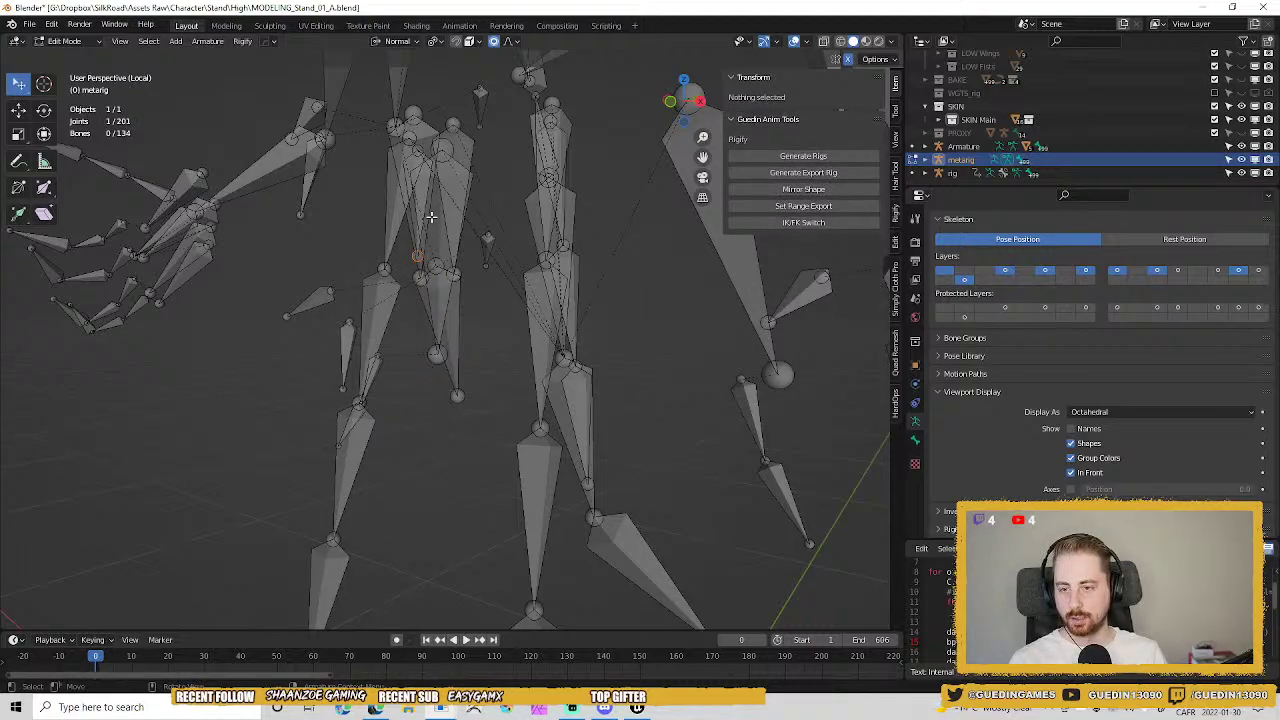
Symmetrize tail_B_02.L and tail_B_03.L to rebuild the matching bones on the character's right side.
{"action": "middle_click_drag", "start_coordinate": [431, 217], "coordinate": [484, 319]}
{"action": "left_click", "coordinate": [434, 247]}
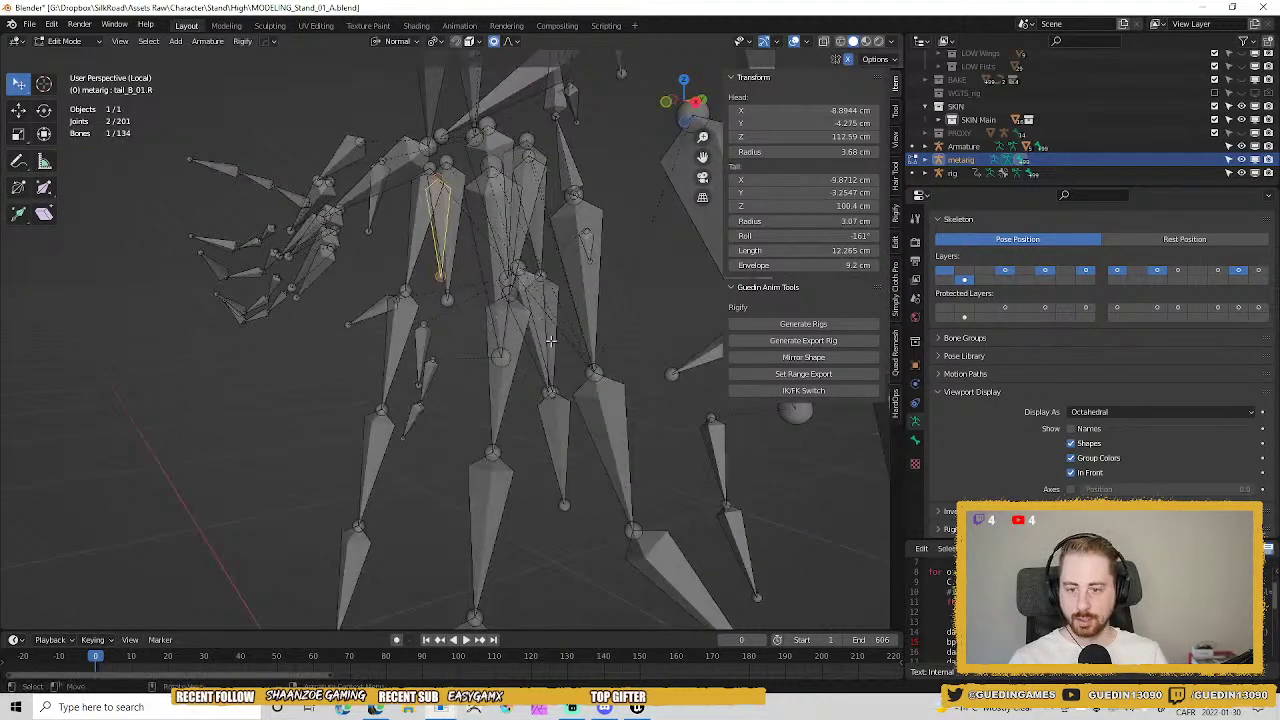
{"action": "left_click", "coordinate": [543, 300]}
{"action": "right_click", "coordinate": [519, 498]}
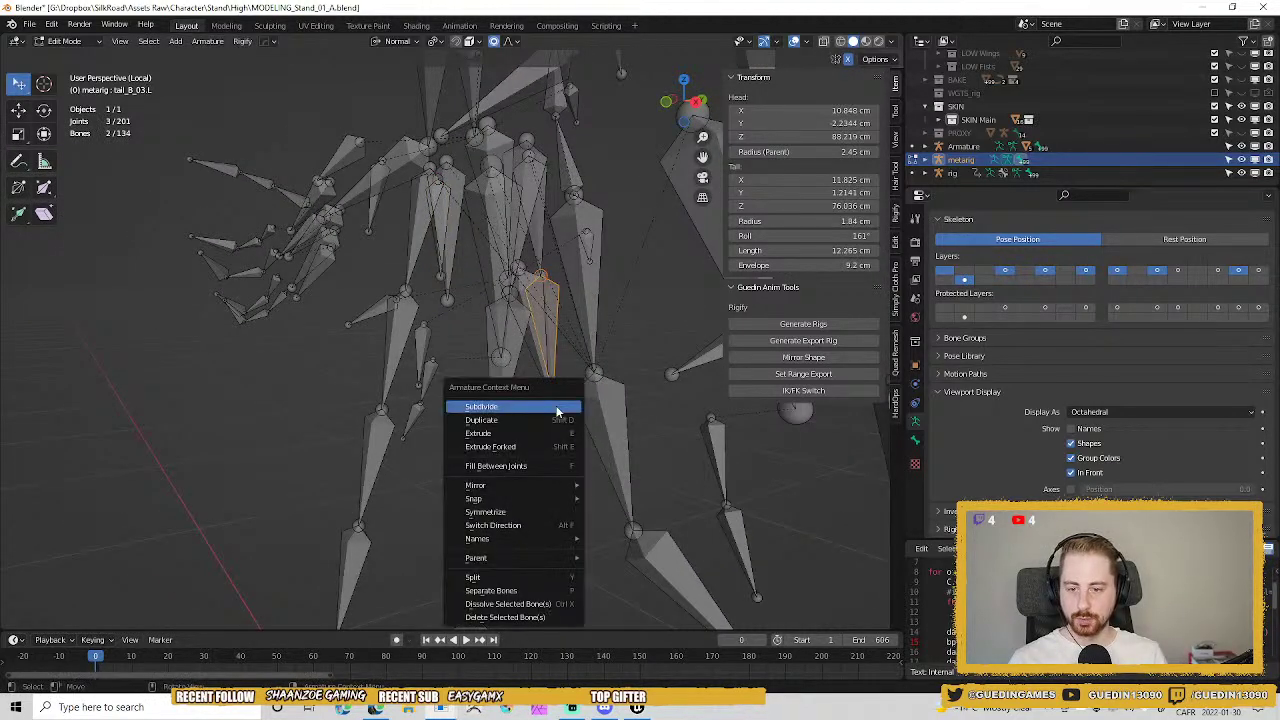
{"action": "left_click", "coordinate": [500, 512]}
{"action": "middle_click_drag", "start_coordinate": [500, 512], "coordinate": [360, 326]}
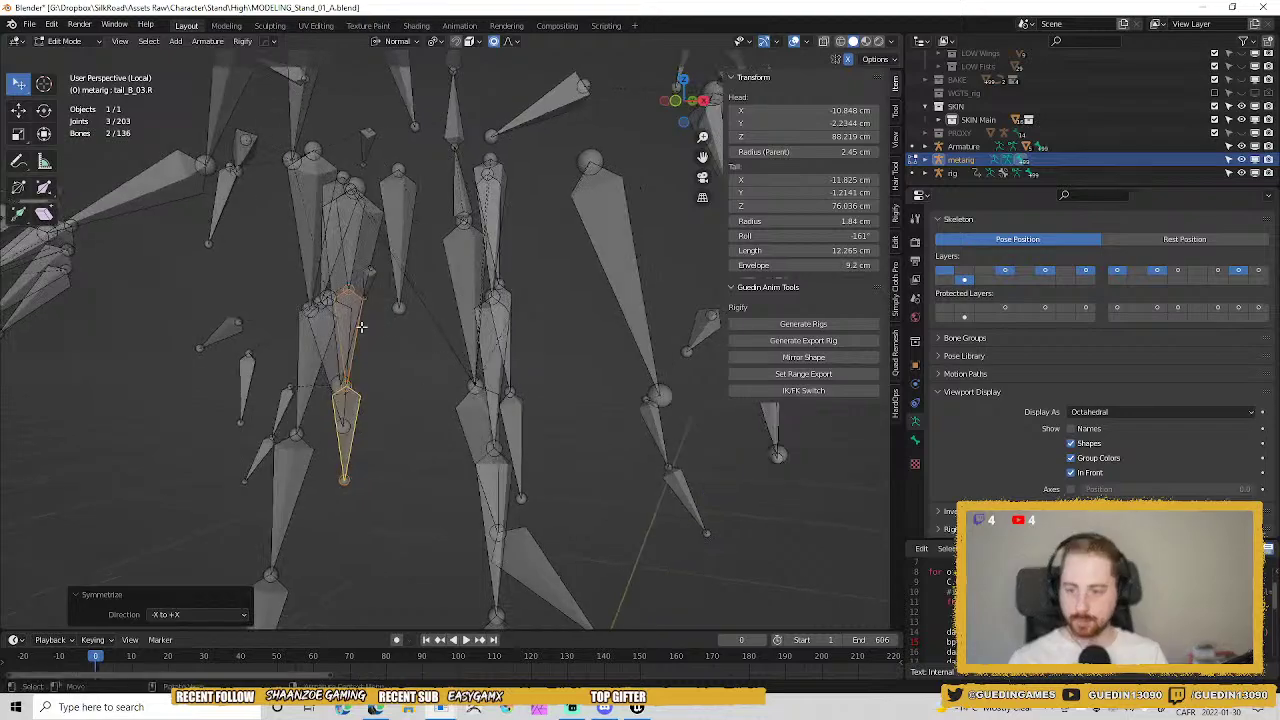
Test the rebuilt right chain in Pose Mode with a trial rotation of tail_B_01.R, leaving the bone in its original pose.
{"action": "left_click", "coordinate": [353, 302]}
{"action": "left_click", "coordinate": [381, 368]}
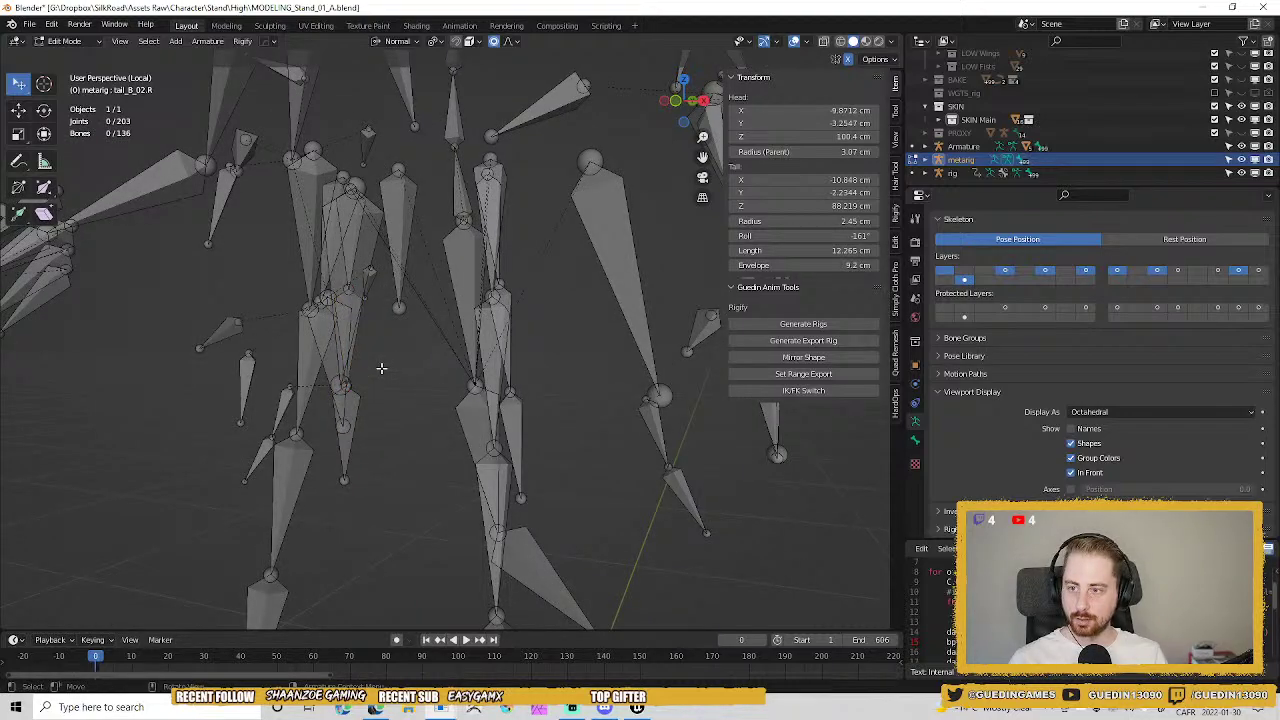
{"action": "left_click", "coordinate": [353, 418]}
{"action": "left_click", "coordinate": [355, 251]}
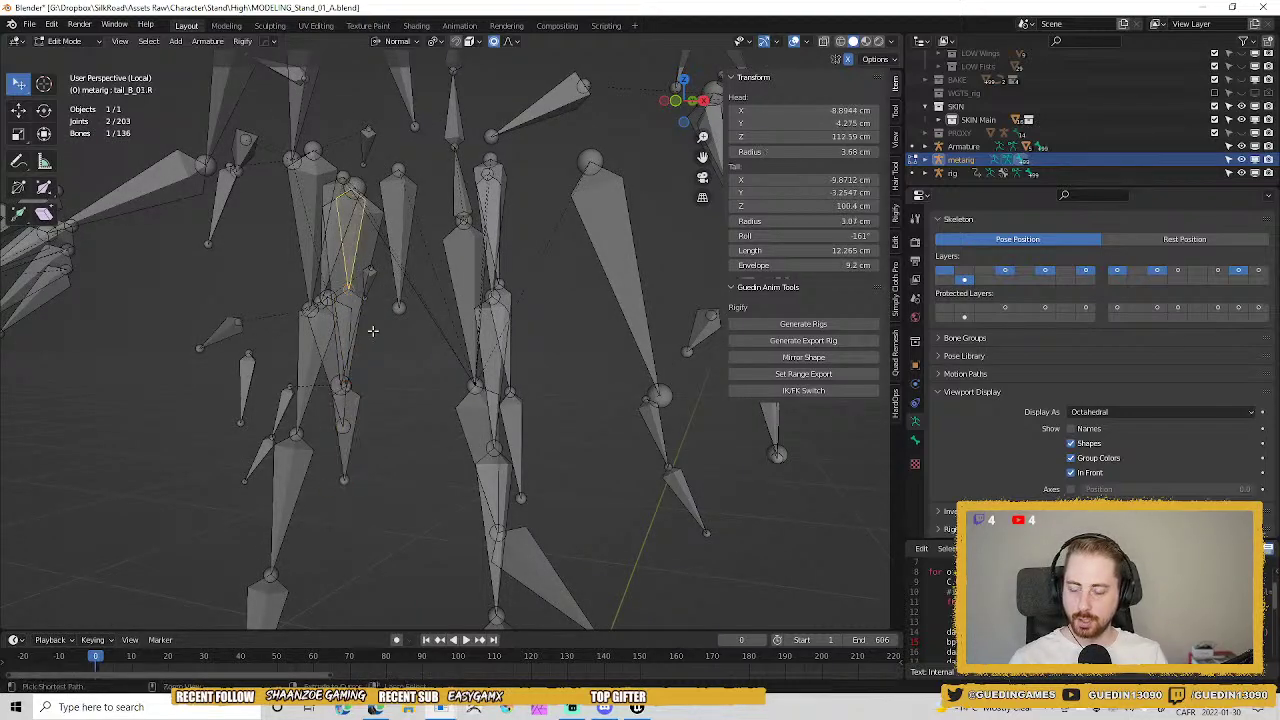
{"action": "key", "text": "Tab"}
{"action": "left_click", "coordinate": [374, 408]}
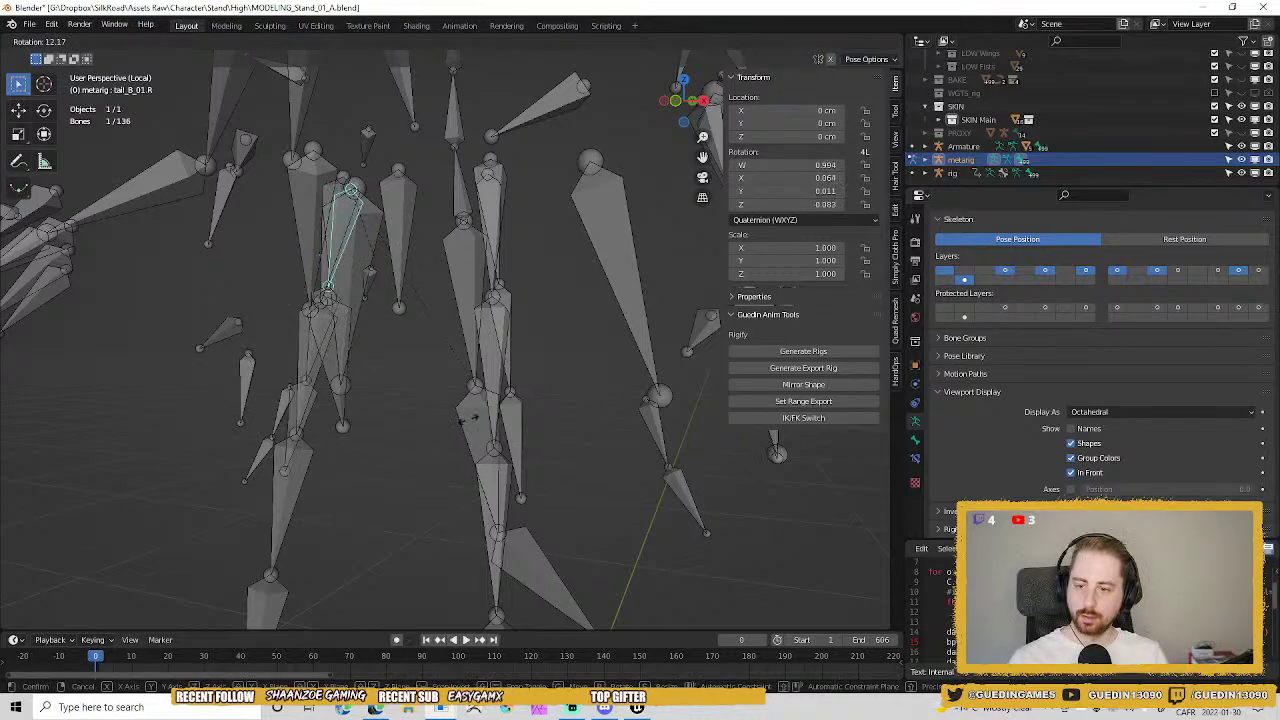
{"action": "middle_click_drag", "start_coordinate": [343, 440], "coordinate": [345, 420]}
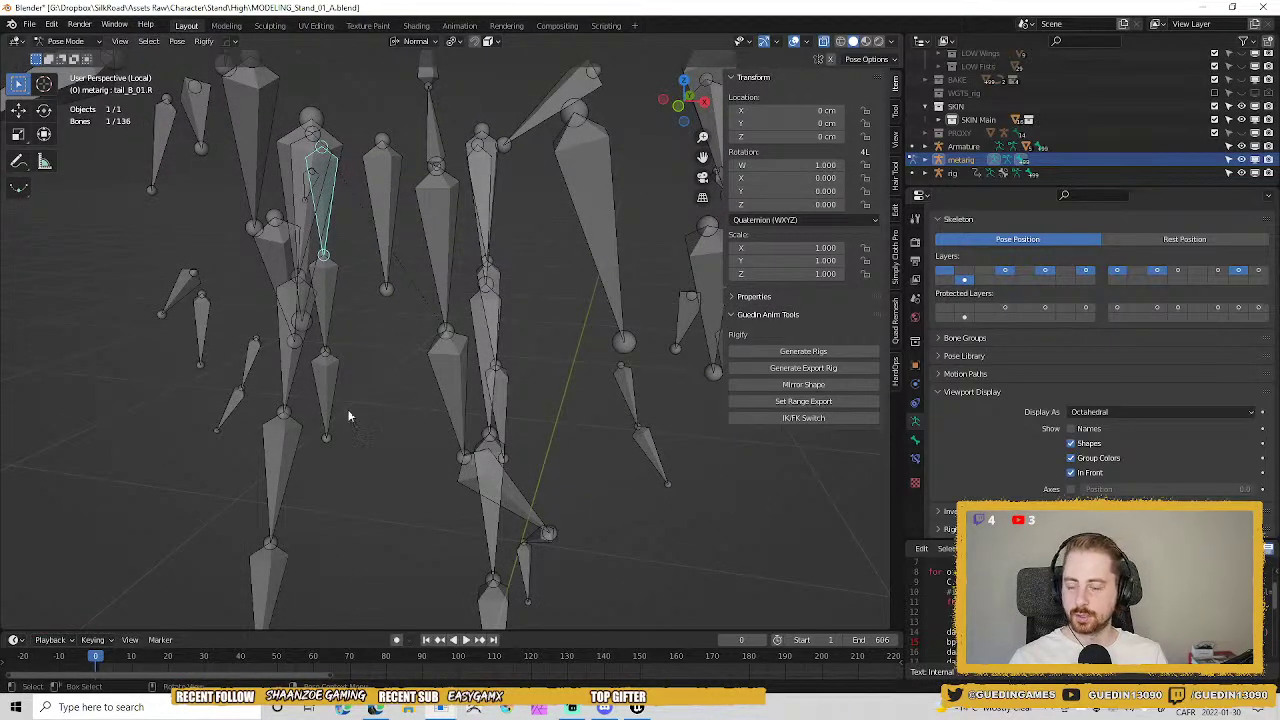
Return to Object Mode with the whole scene shown and save the current Blender file.
{"action": "key", "text": "ctrl+Tab"}
{"action": "left_click", "coordinate": [384, 327]}
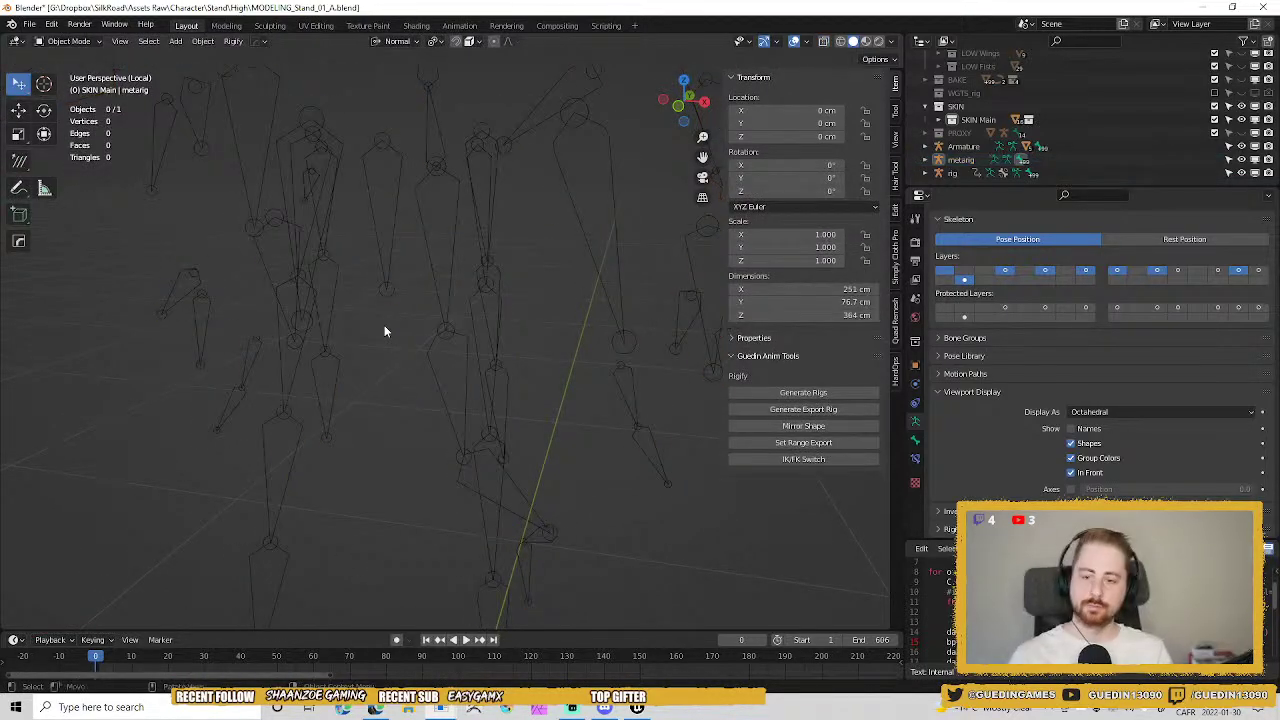
{"action": "key", "text": "KP_Divide"}
{"action": "scroll", "coordinate": [484, 310], "scroll_direction": "down", "scroll_amount": 3}
{"action": "middle_click_drag", "start_coordinate": [484, 310], "coordinate": [520, 331]}
{"action": "scroll", "coordinate": [550, 339], "scroll_direction": "down", "scroll_amount": 2}
{"action": "key", "text": "ctrl+s"}
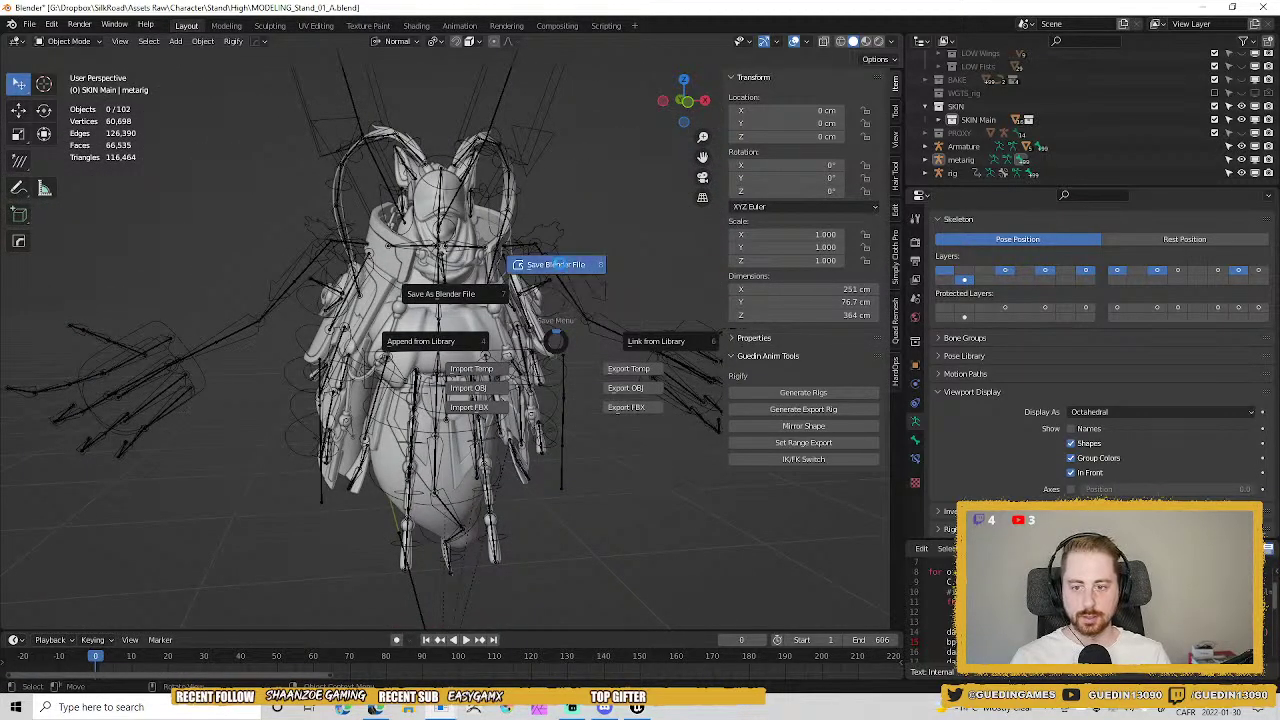
{"action": "left_click", "coordinate": [560, 266]}
Select the metarig and generate the rigs again with Guedin Anim Tools.
{"action": "middle_click_drag", "start_coordinate": [560, 266], "coordinate": [795, 366]}
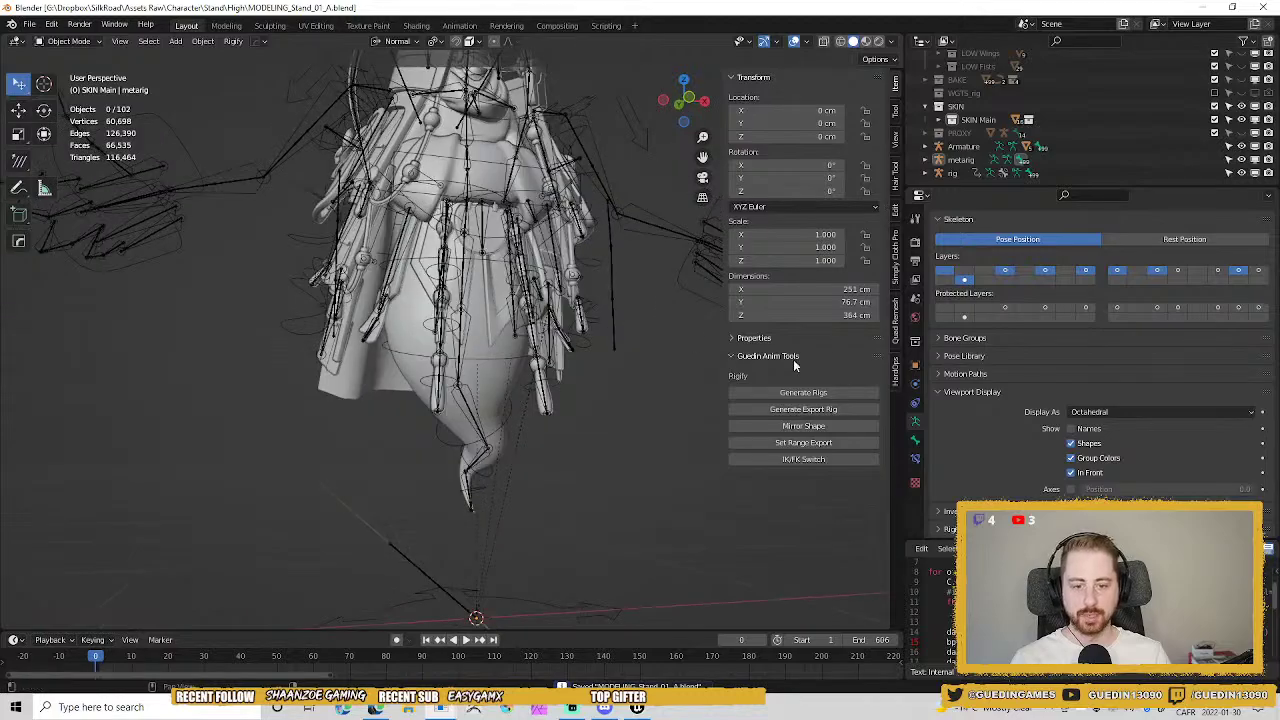
{"action": "middle_click_drag", "start_coordinate": [690, 380], "coordinate": [543, 305]}
{"action": "middle_click_drag", "start_coordinate": [361, 284], "coordinate": [577, 303]}
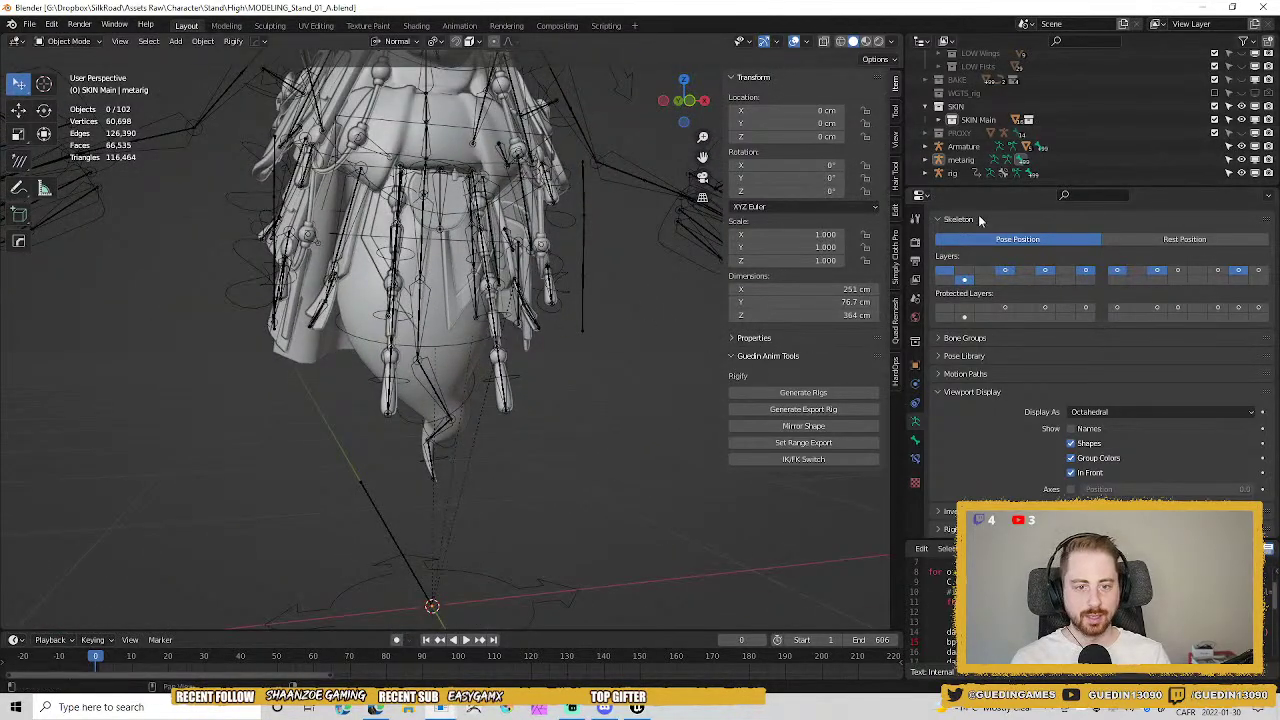
{"action": "left_click", "coordinate": [1169, 159]}
{"action": "middle_click_drag", "start_coordinate": [547, 250], "coordinate": [580, 260]}
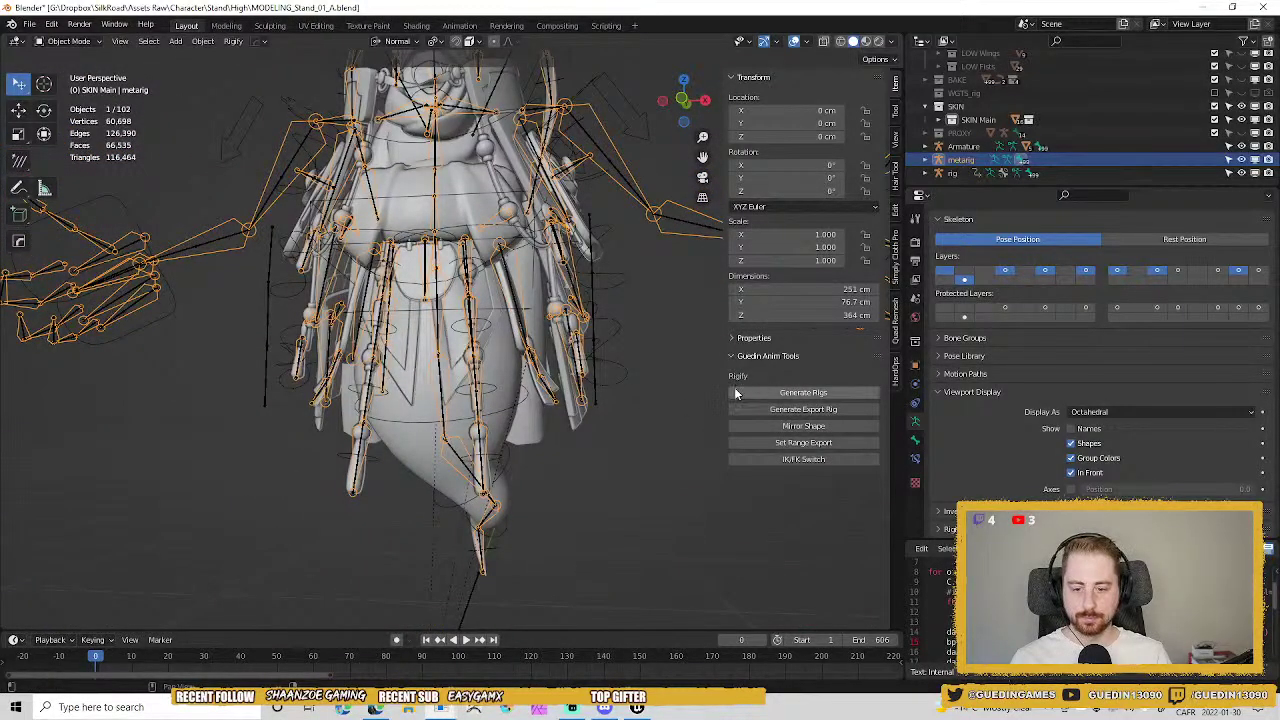
{"action": "left_click", "coordinate": [795, 394]}
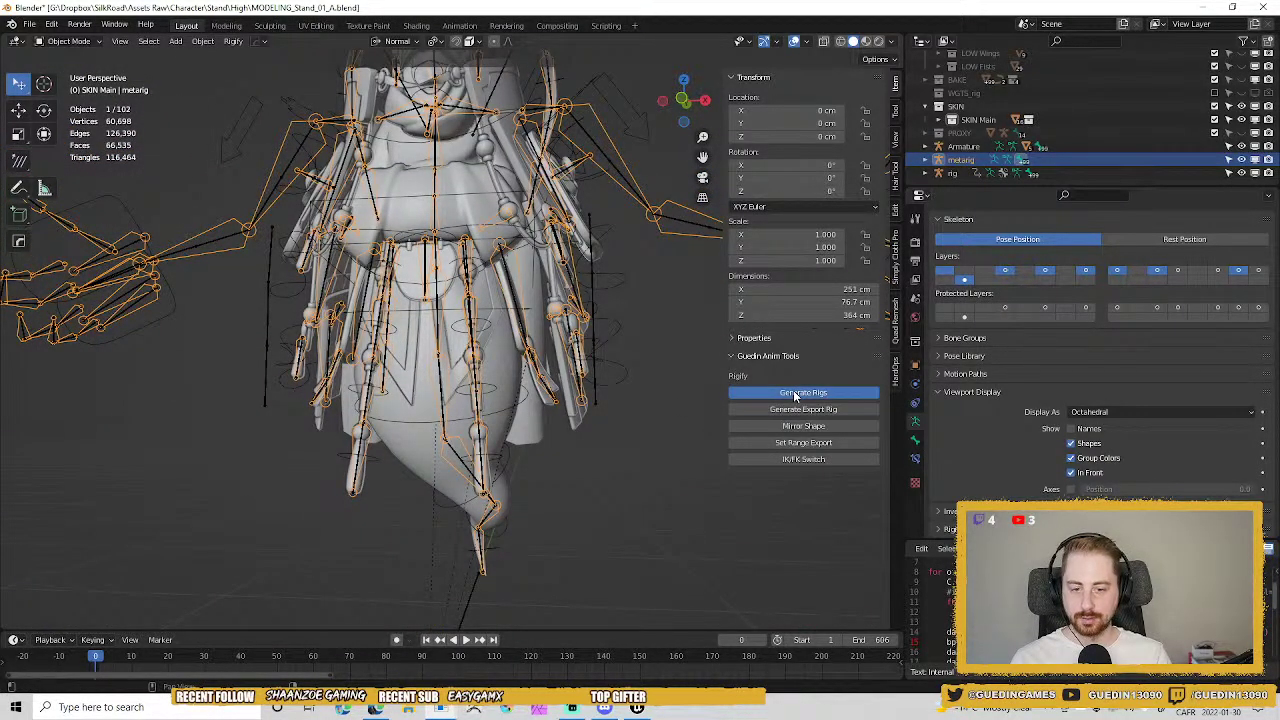
Hide the metarig and display the generated Armature in front of the character mesh.
{"action": "middle_click_drag", "start_coordinate": [410, 370], "coordinate": [500, 262]}
{"action": "scroll", "coordinate": [386, 322], "scroll_direction": "up", "scroll_amount": 4}
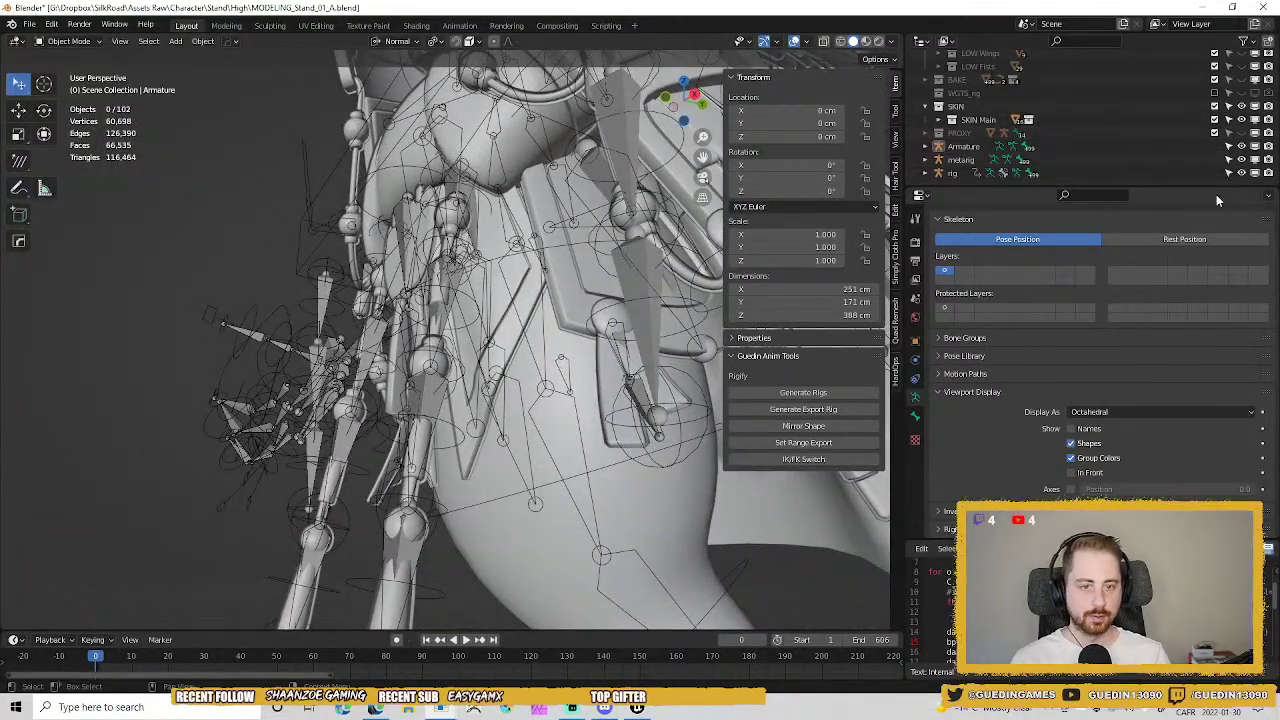
{"action": "left_click", "coordinate": [1242, 159]}
{"action": "middle_click_drag", "start_coordinate": [515, 282], "coordinate": [511, 224]}
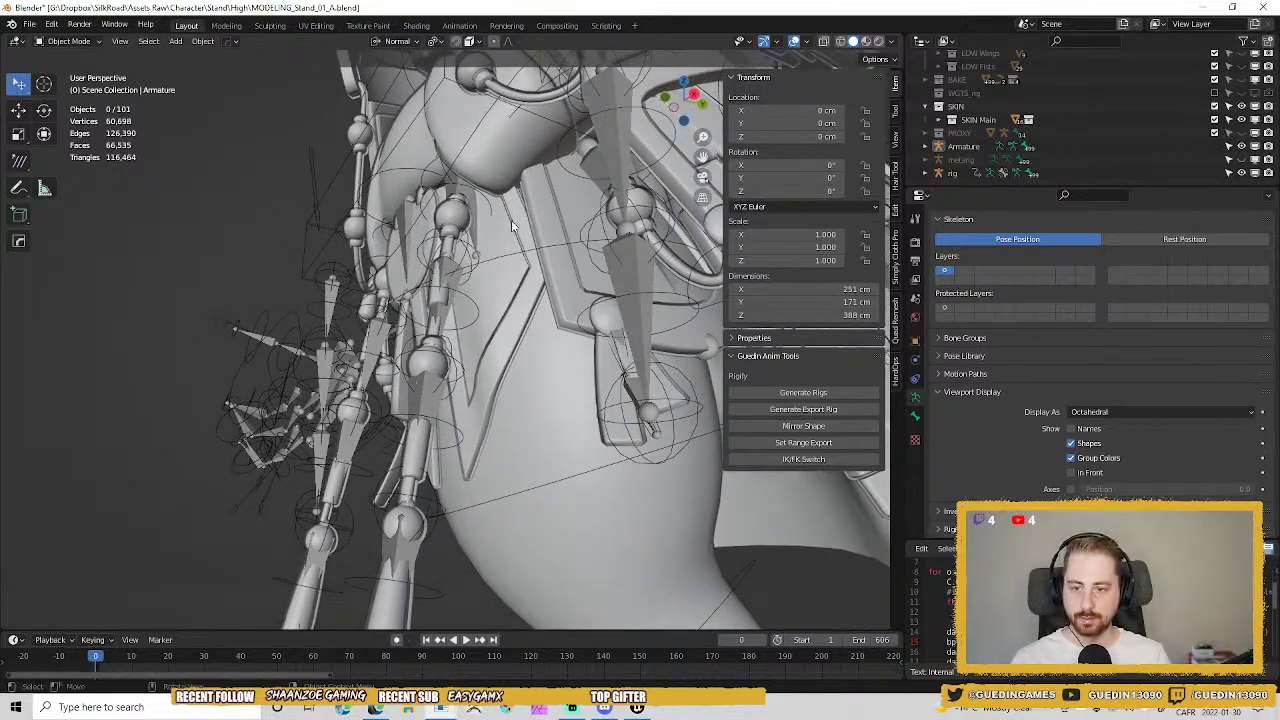
{"action": "left_click", "coordinate": [577, 202]}
{"action": "key", "text": "z"}
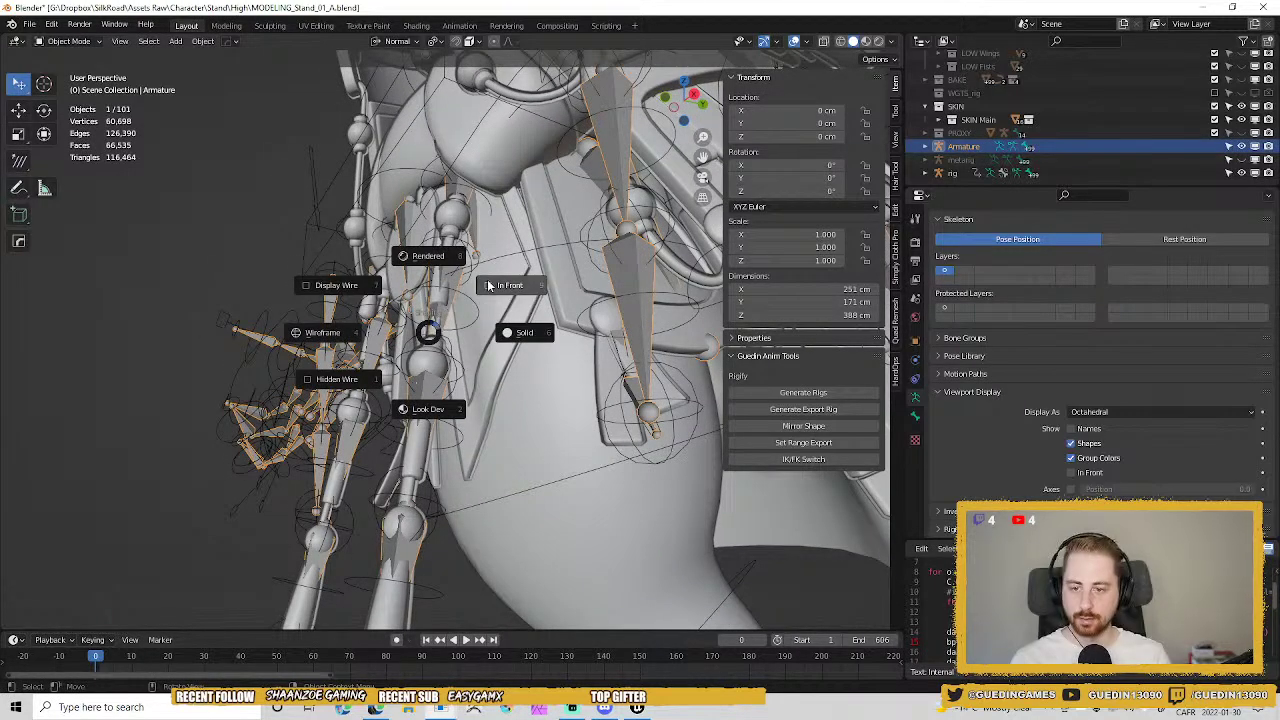
{"action": "left_click", "coordinate": [489, 285]}
{"action": "mouse_move", "coordinate": [489, 285]}
{"action": "middle_mouse_down"}
{"action": "mouse_move", "coordinate": [606, 289]}
{"action": "mouse_move", "coordinate": [515, 251]}
{"action": "mouse_move", "coordinate": [462, 320]}
{"action": "mouse_move", "coordinate": [497, 266]}
{"action": "mouse_move", "coordinate": [317, 265]}
{"action": "mouse_move", "coordinate": [534, 310]}
{"action": "middle_mouse_up"}
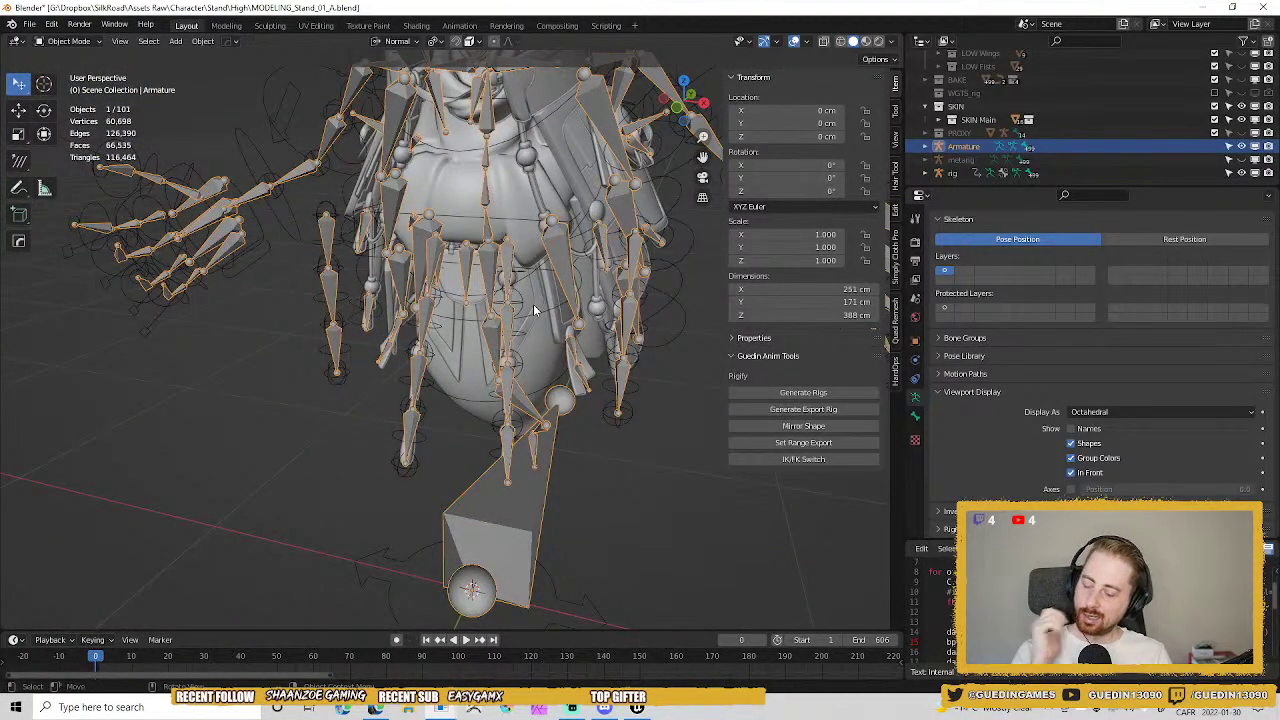
{"action": "middle_click_drag", "start_coordinate": [534, 310], "coordinate": [576, 267]}
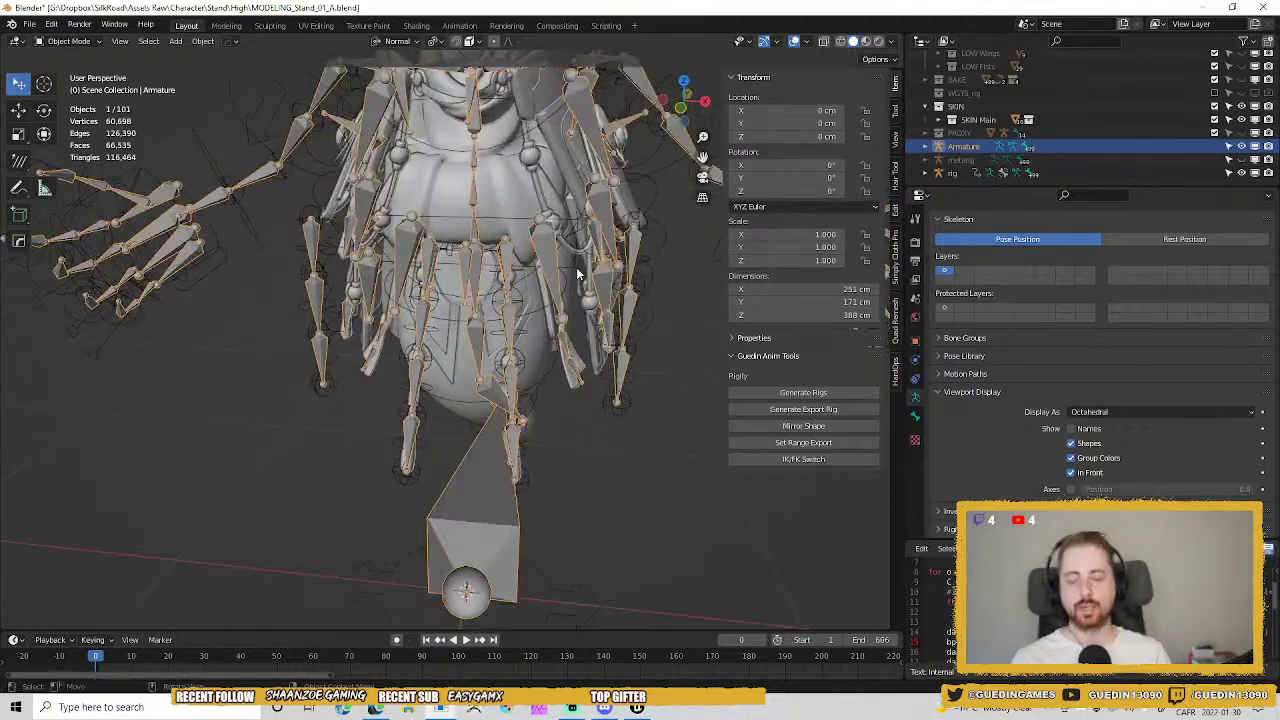
Hide the Armature, unhide the metarig and isolate it in local view.
{"action": "left_click", "coordinate": [1241, 147]}
{"action": "left_click", "coordinate": [1241, 160]}
{"action": "scroll", "coordinate": [530, 262], "scroll_direction": "up", "scroll_amount": 3}
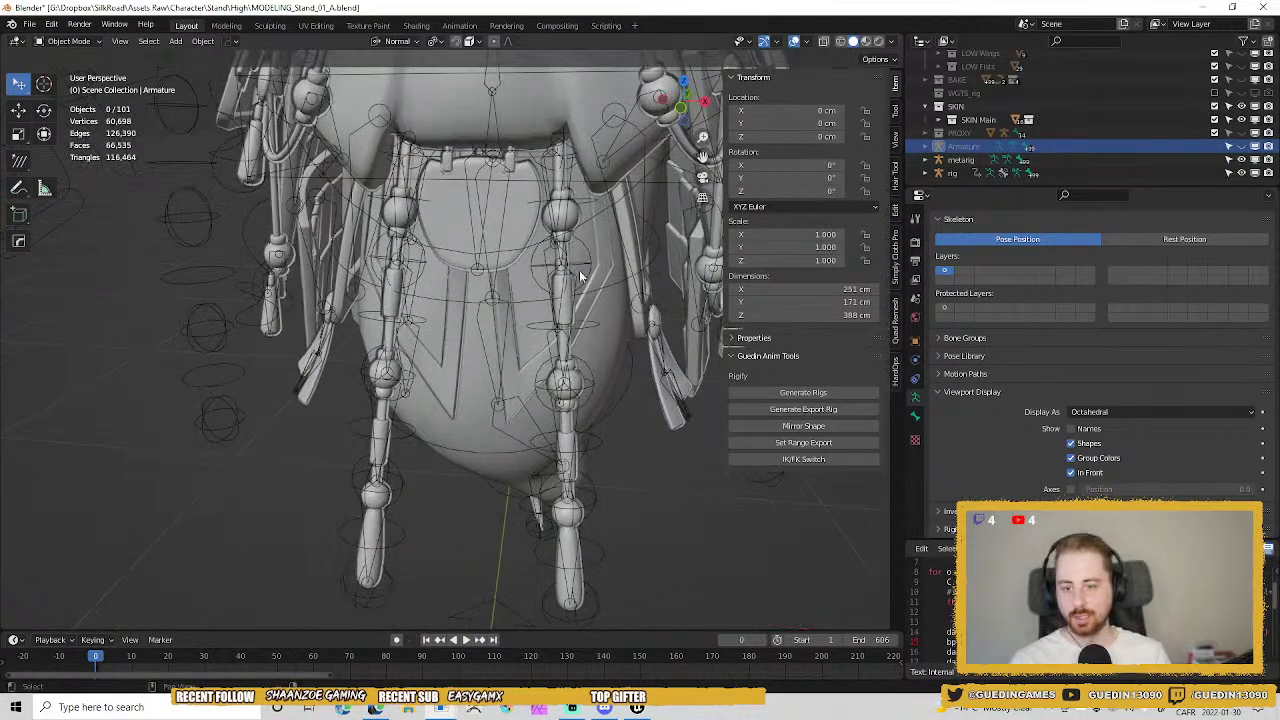
{"action": "left_click", "coordinate": [960, 165]}
{"action": "key", "text": "KP_Divide"}
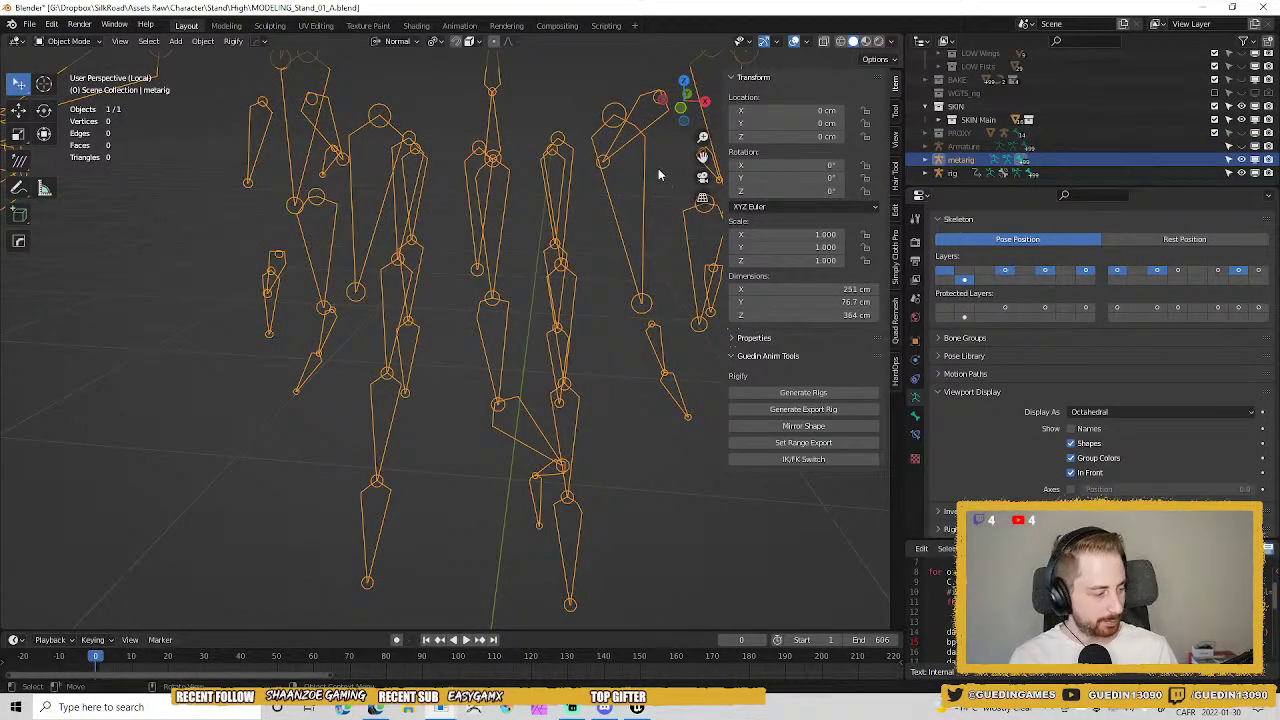
{"action": "middle_click_drag", "start_coordinate": [360, 371], "coordinate": [432, 322]}
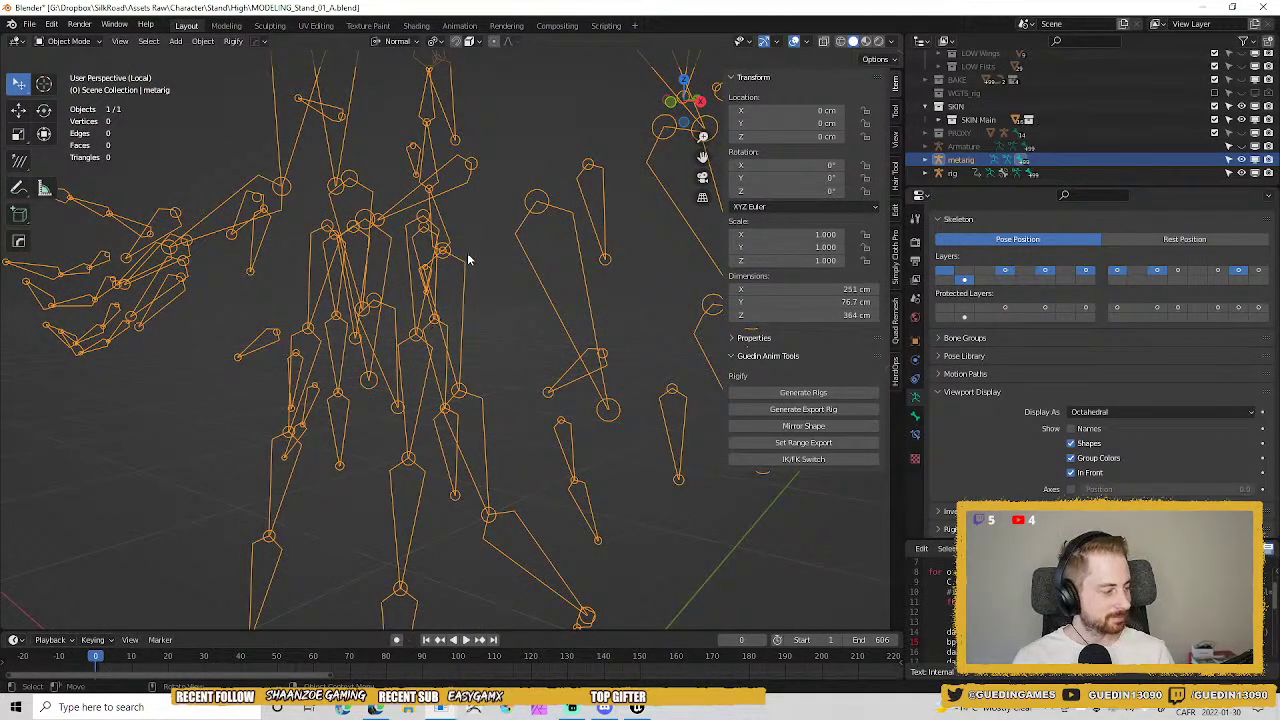
{"action": "middle_click_drag", "start_coordinate": [330, 370], "coordinate": [416, 440]}
In Pose Mode, set the Rigify type of the metarig bone tail_B_01.L to limbs.simple_tentacle.
{"action": "key", "text": "ctrl+Tab"}
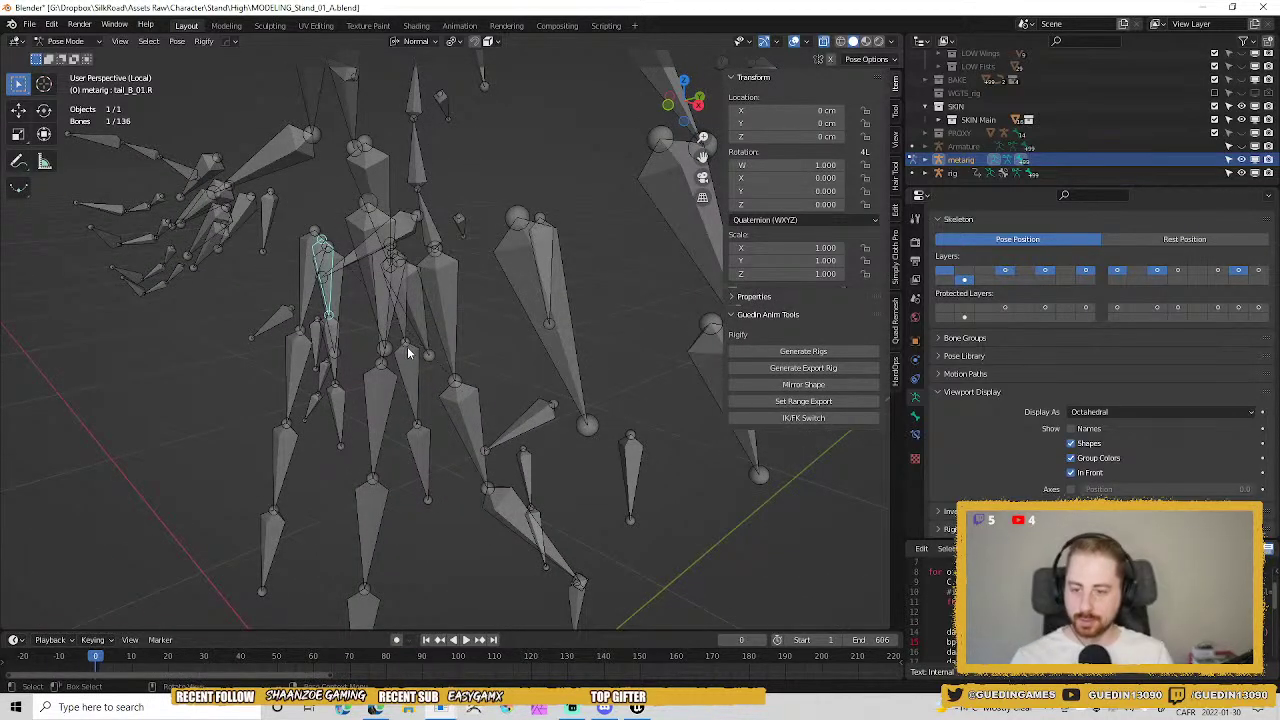
{"action": "left_click", "coordinate": [416, 443]}
{"action": "left_click", "coordinate": [428, 466]}
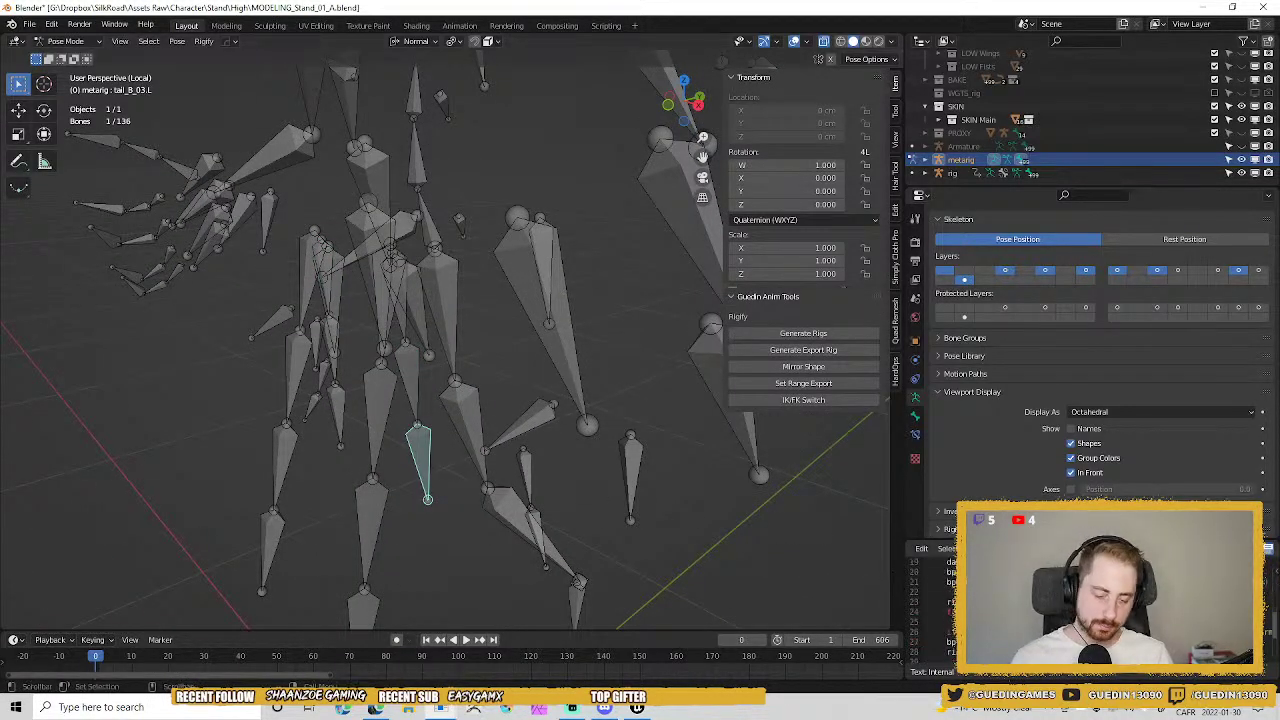
{"action": "left_click", "coordinate": [404, 336]}
{"action": "scroll", "coordinate": [1081, 455], "scroll_direction": "down", "scroll_amount": 15}
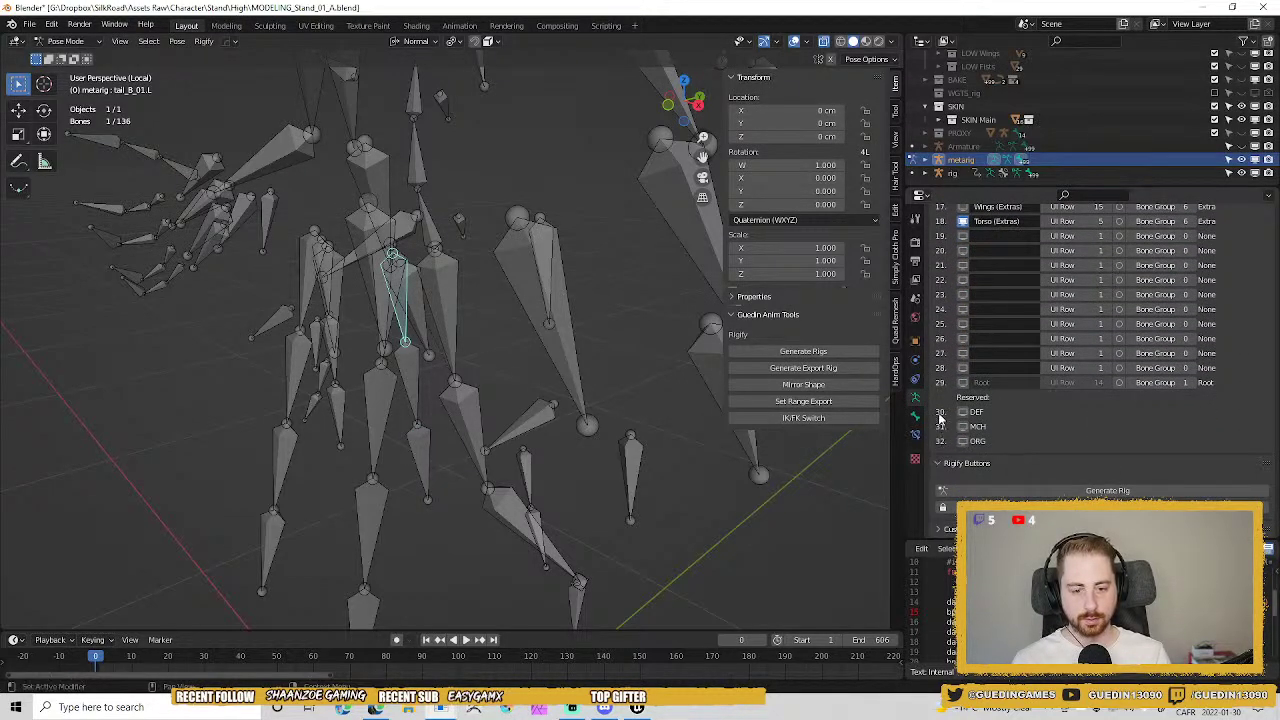
{"action": "left_click", "coordinate": [914, 416]}
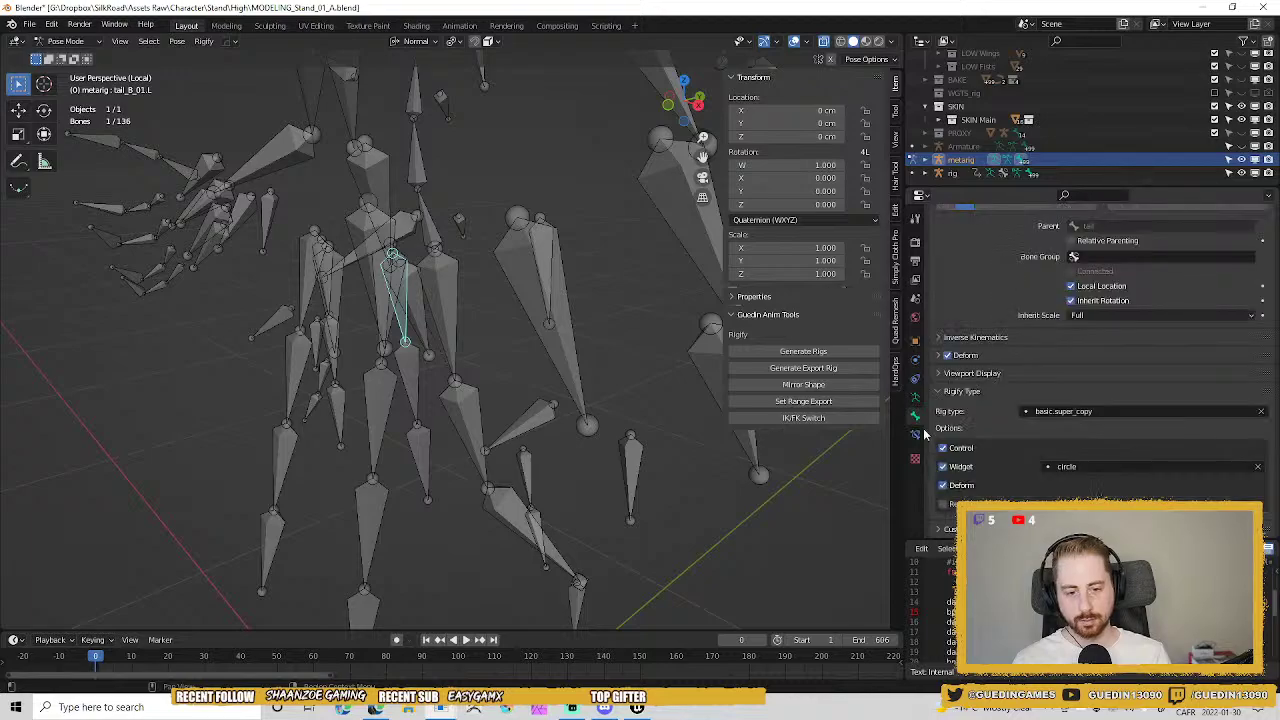
{"action": "left_click", "coordinate": [1085, 412]}
{"action": "type", "text": "tenta"}
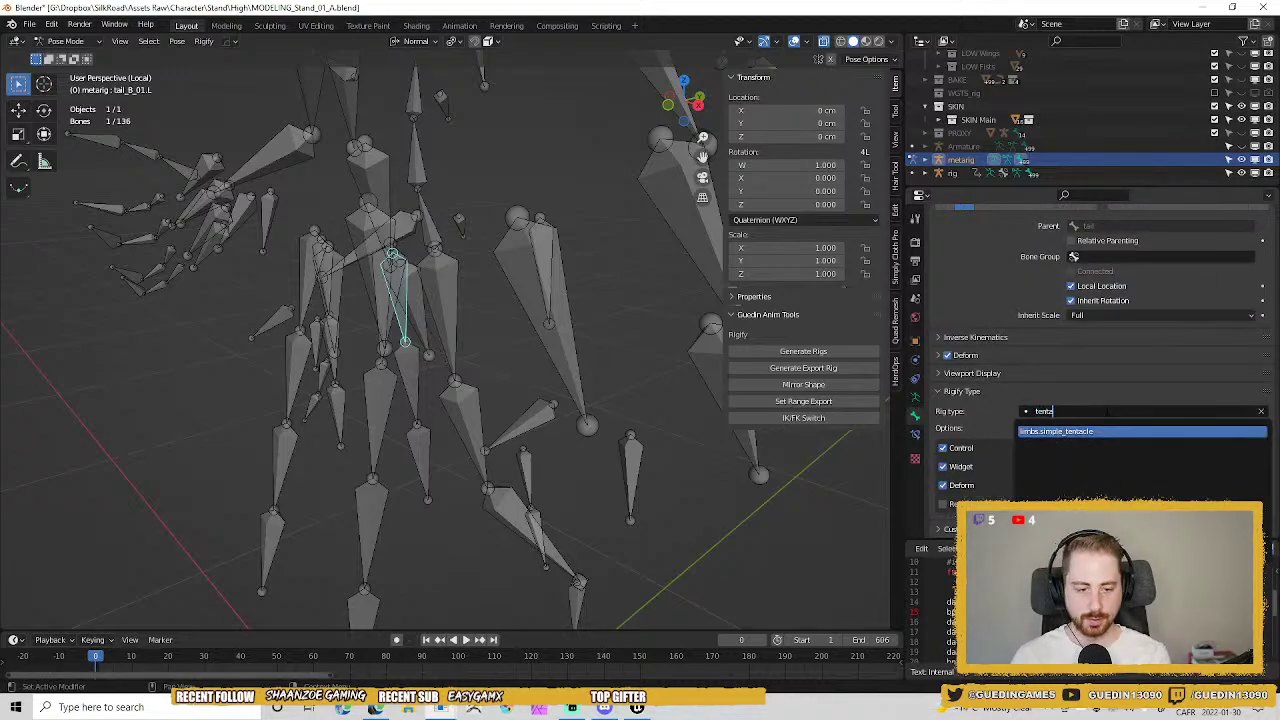
{"action": "key", "text": "Return"}
Set the Rigify type of the mirrored bone tail_B_01.R to limbs.simple_tentacle.
{"action": "middle_click_drag", "start_coordinate": [476, 373], "coordinate": [315, 283]}
{"action": "left_click", "coordinate": [359, 284]}
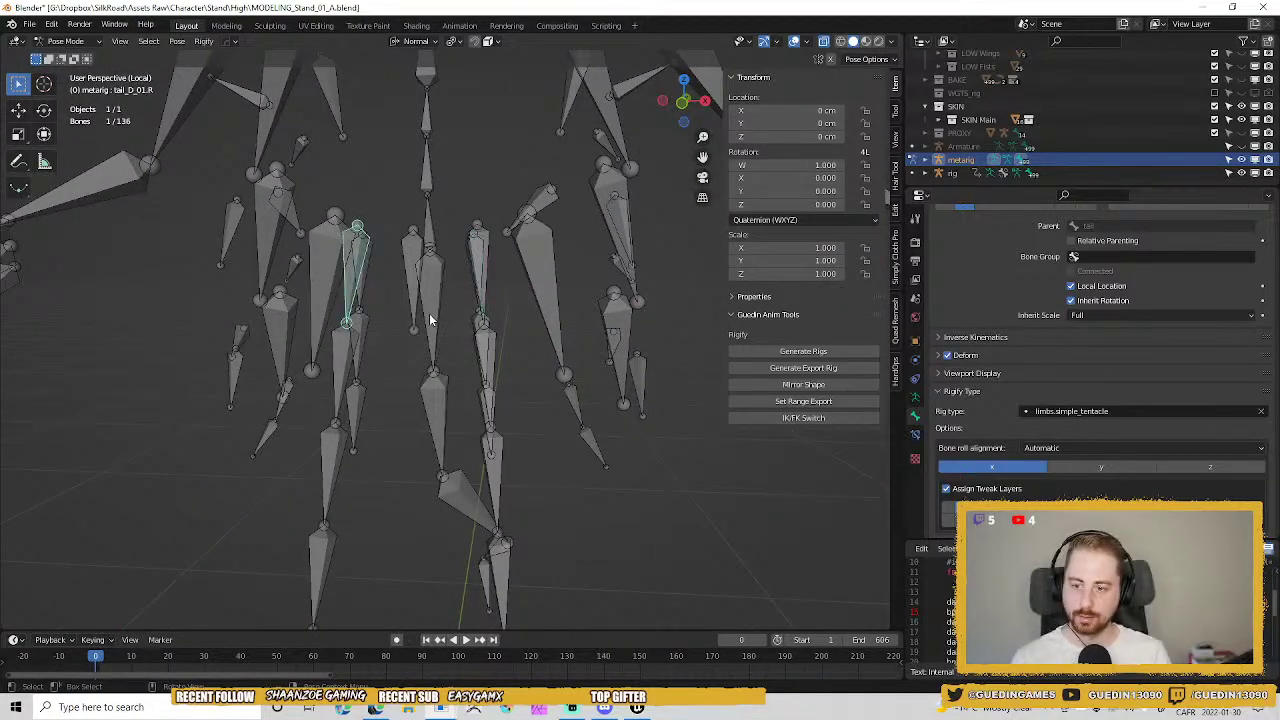
{"action": "left_click", "coordinate": [368, 294]}
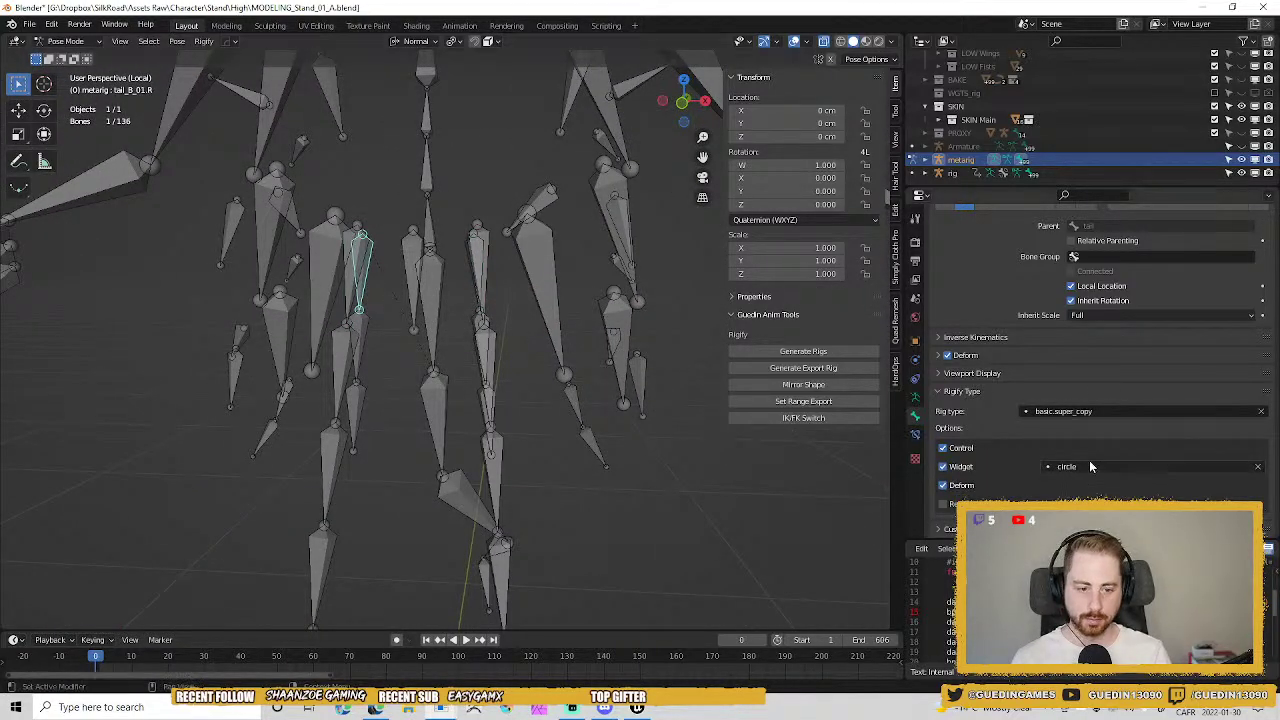
{"action": "left_click", "coordinate": [1063, 411]}
{"action": "type", "text": "tentacle"}
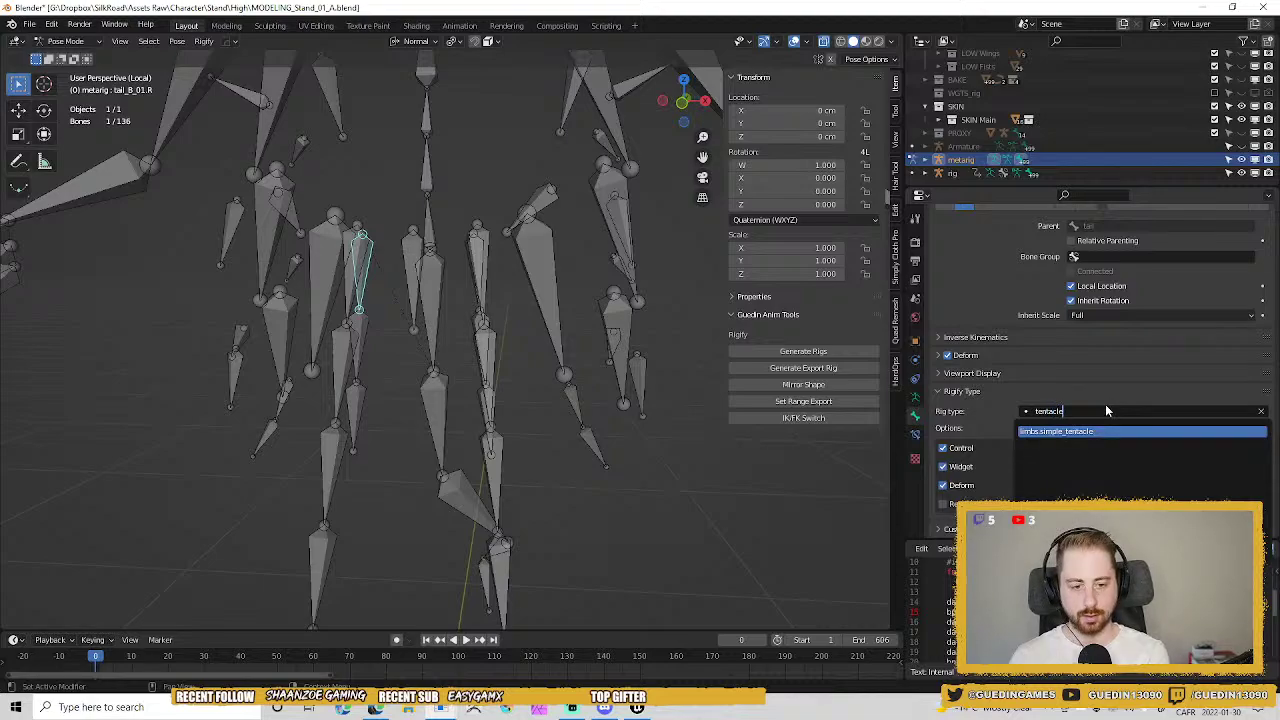
{"action": "key", "text": "Return"}
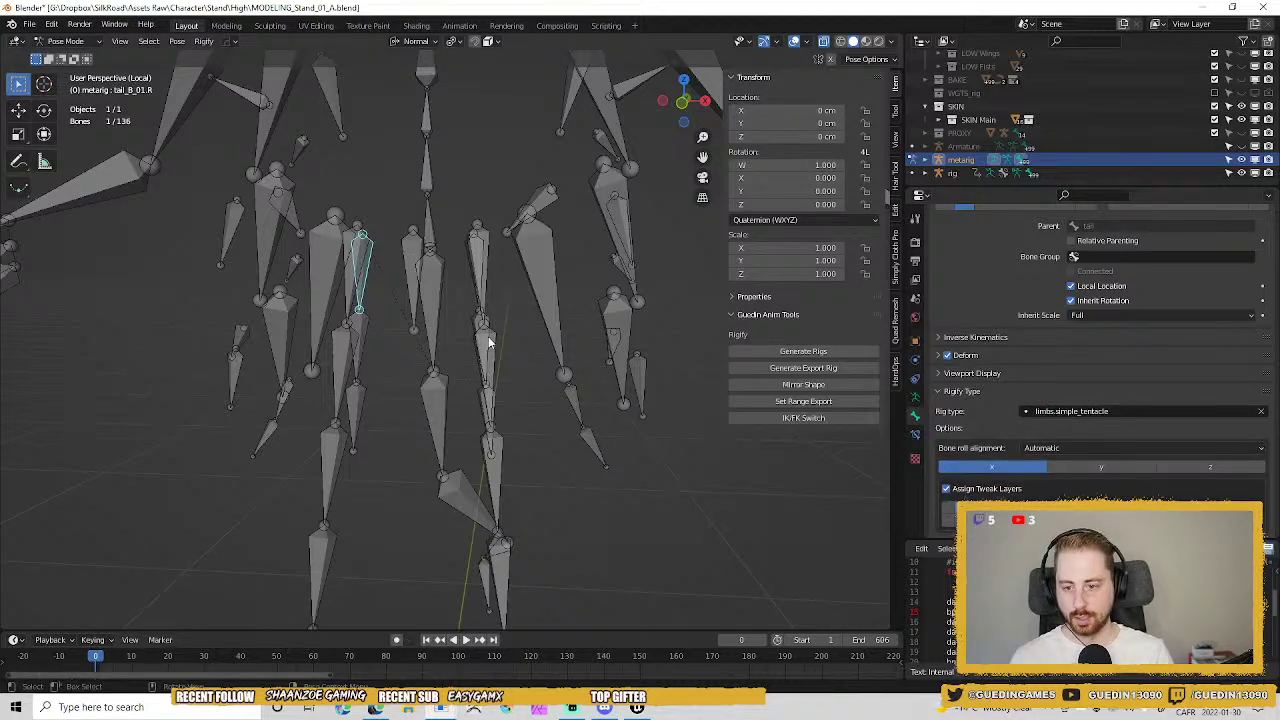
Check the bone layer assignments of tail_B_01.L and tail_B_02.L in the left chain.
{"action": "middle_click_drag", "start_coordinate": [490, 342], "coordinate": [476, 368]}
{"action": "scroll", "coordinate": [480, 366], "scroll_direction": "up", "scroll_amount": 2}
{"action": "left_click", "coordinate": [514, 312]}
{"action": "middle_click_drag", "start_coordinate": [514, 312], "coordinate": [470, 336]}
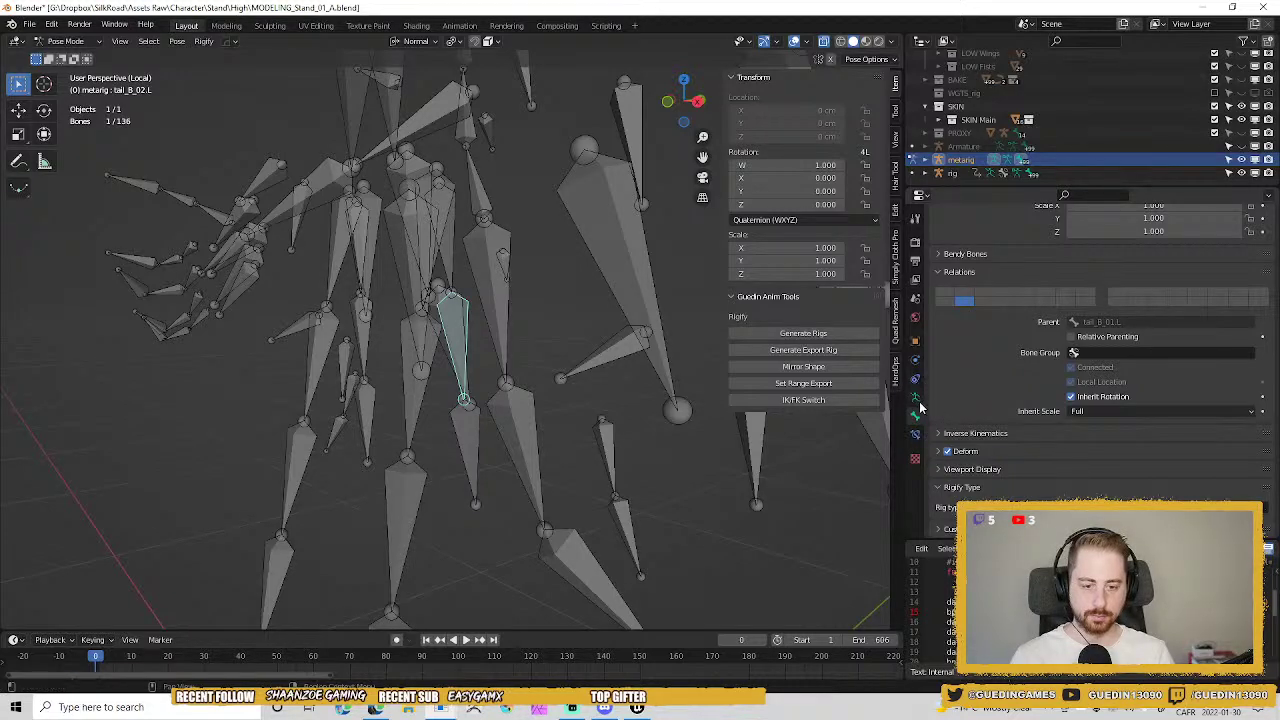
{"action": "left_click", "coordinate": [451, 263]}
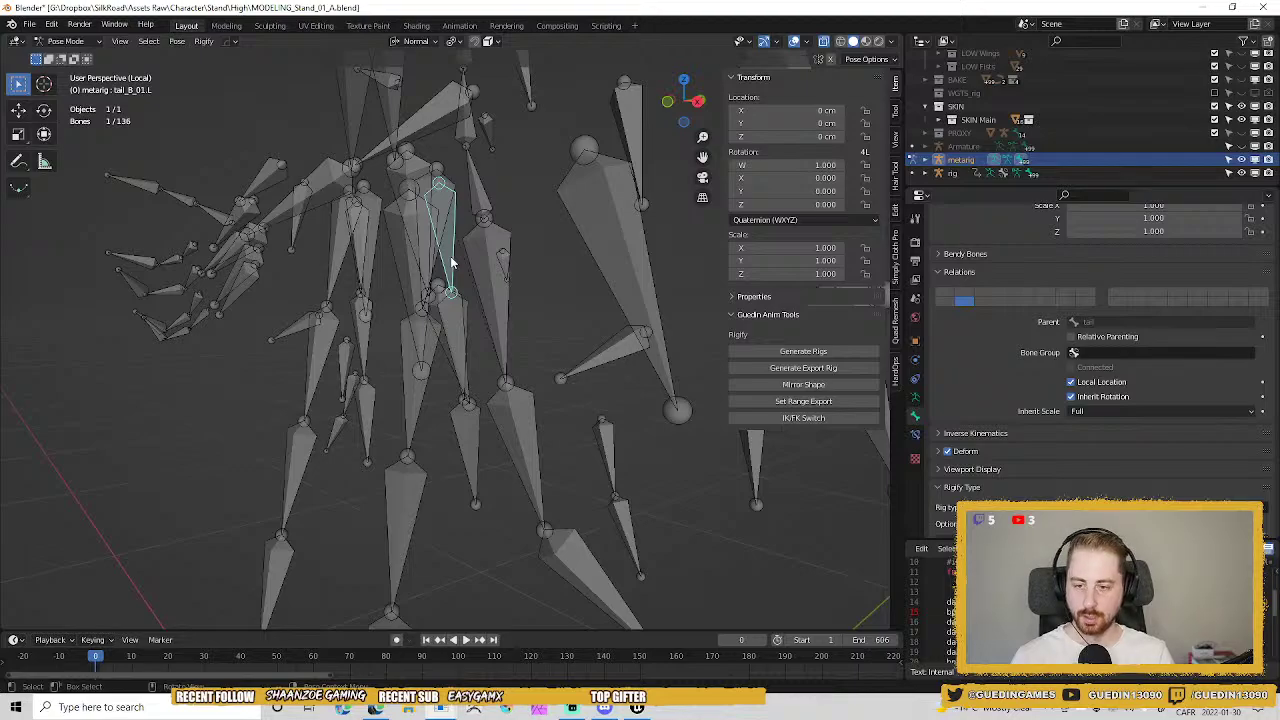
{"action": "key", "text": "m"}
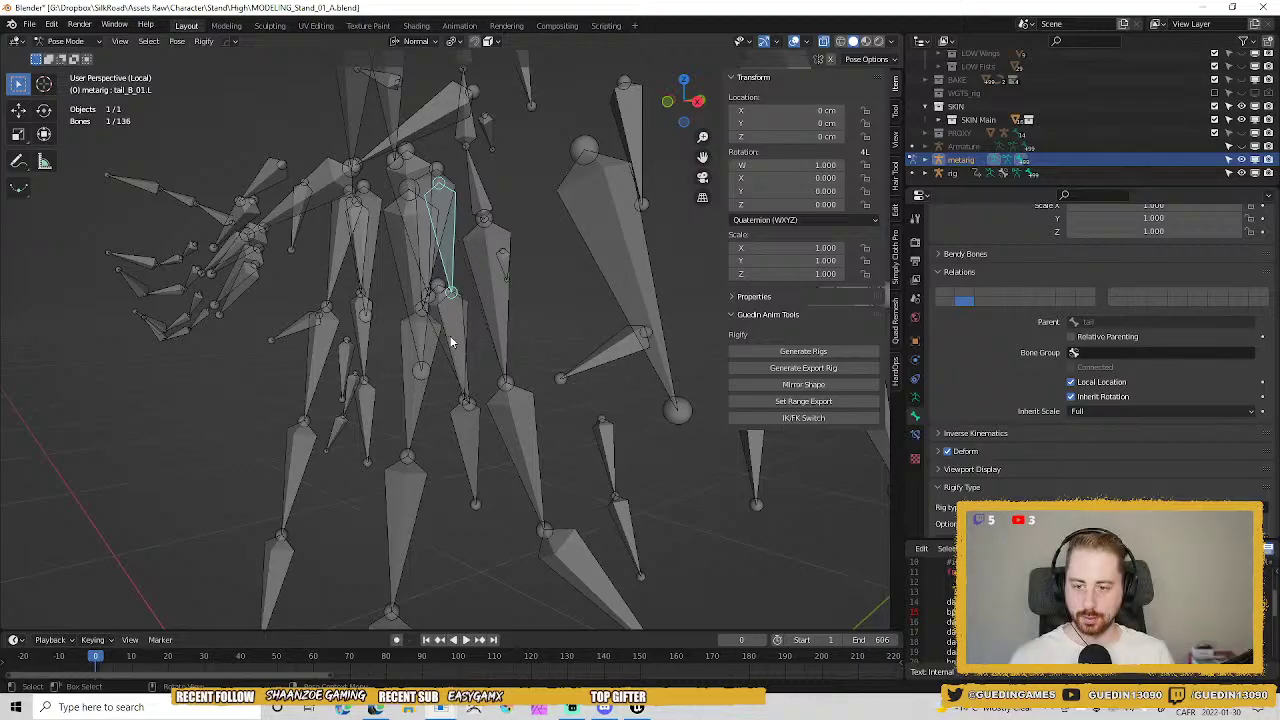
{"action": "left_click", "coordinate": [449, 337]}
{"action": "key", "text": "m"}
{"action": "middle_click_drag", "start_coordinate": [395, 460], "coordinate": [525, 405]}
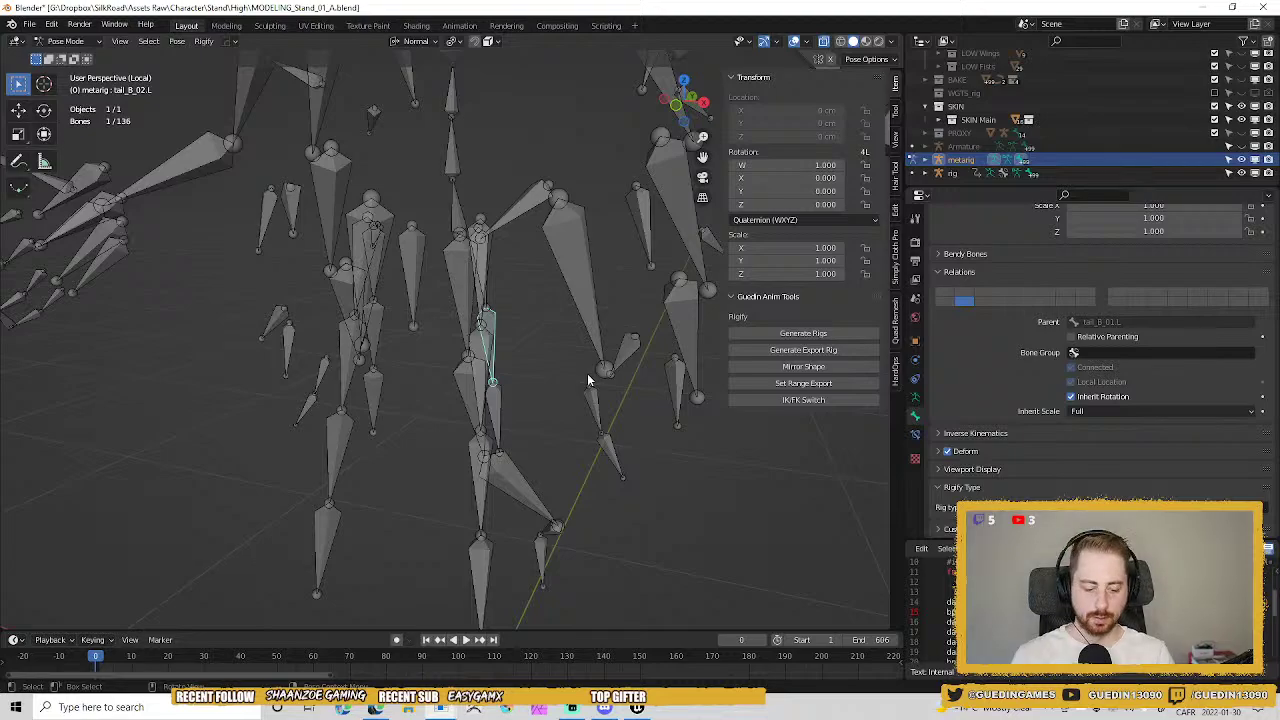
Leave the metarig's local view and return to Object Mode with the character mesh shown.
{"action": "key", "text": "KP_Divide"}
{"action": "key", "text": "ctrl+Tab"}
{"action": "left_click", "coordinate": [478, 385], "text": "shift"}
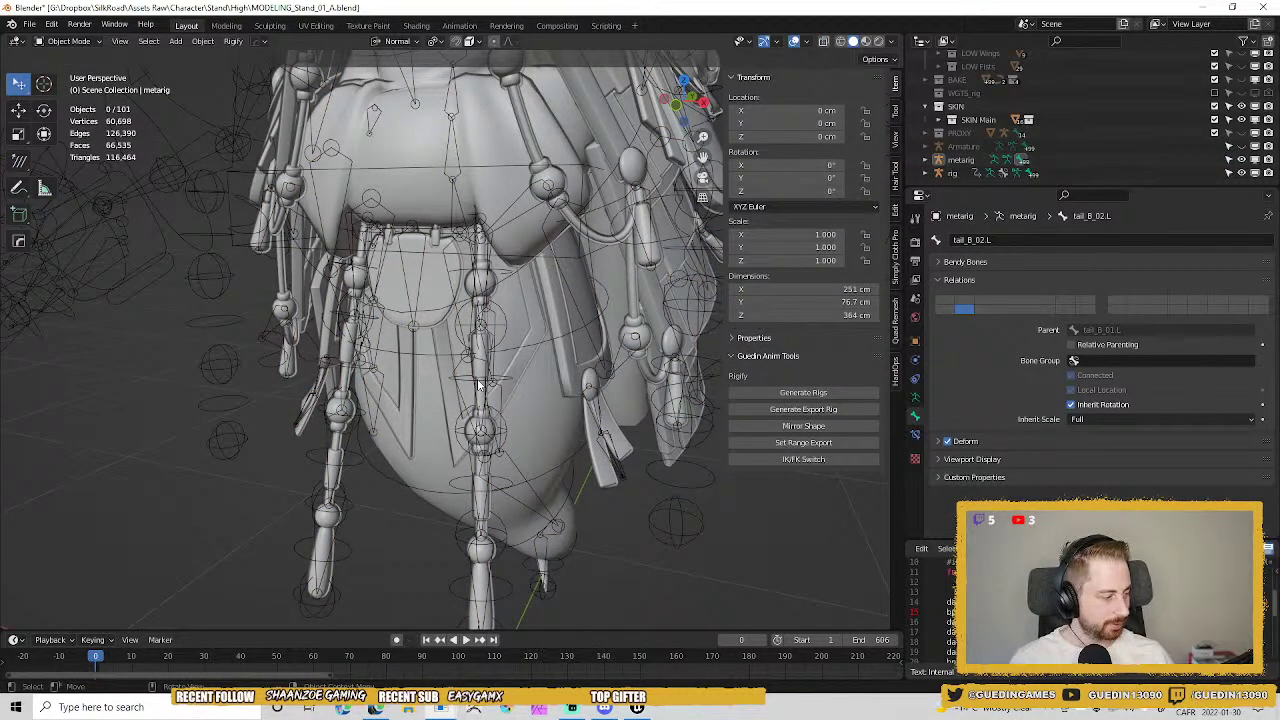
{"action": "middle_click_drag", "start_coordinate": [411, 373], "coordinate": [362, 405]}
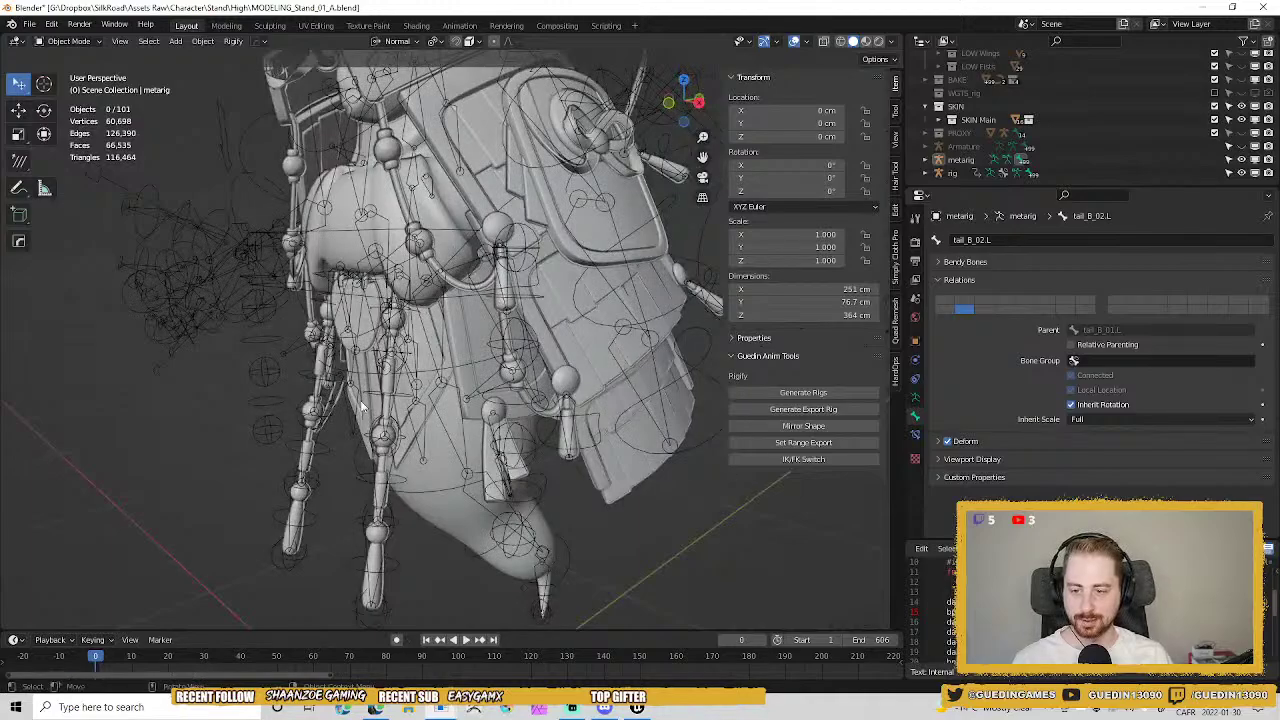
{"action": "middle_click_drag", "start_coordinate": [440, 500], "coordinate": [561, 392]}
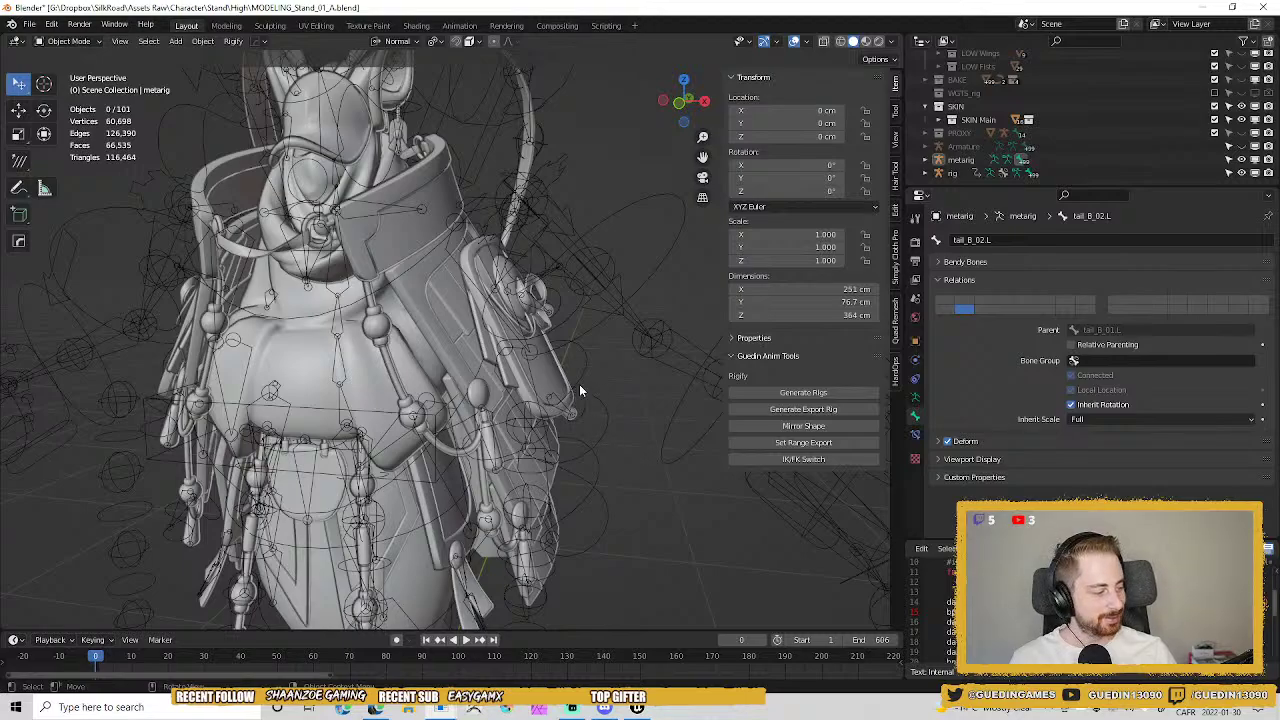
{"action": "middle_click_drag", "start_coordinate": [385, 486], "coordinate": [400, 435]}
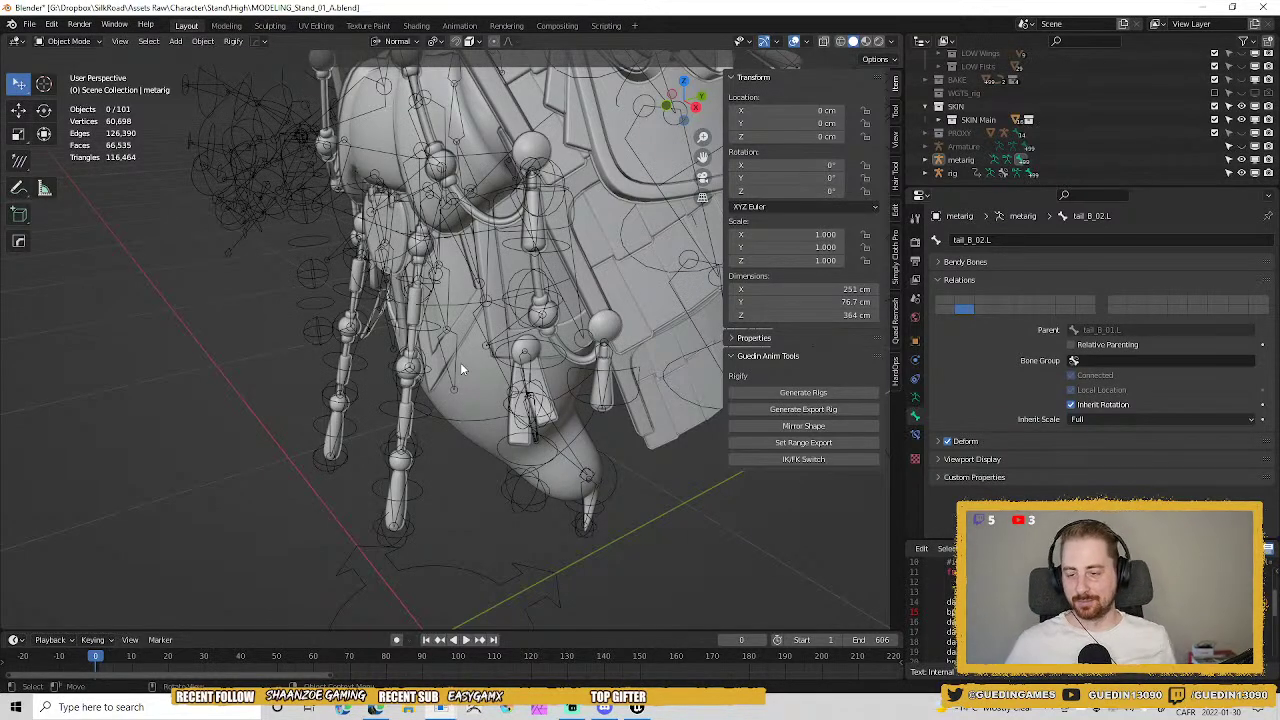
Show the Armature, save the file, and regenerate the rigs from the selected metarig with Generate Rigs.
{"action": "middle_click_drag", "start_coordinate": [460, 362], "coordinate": [470, 311]}
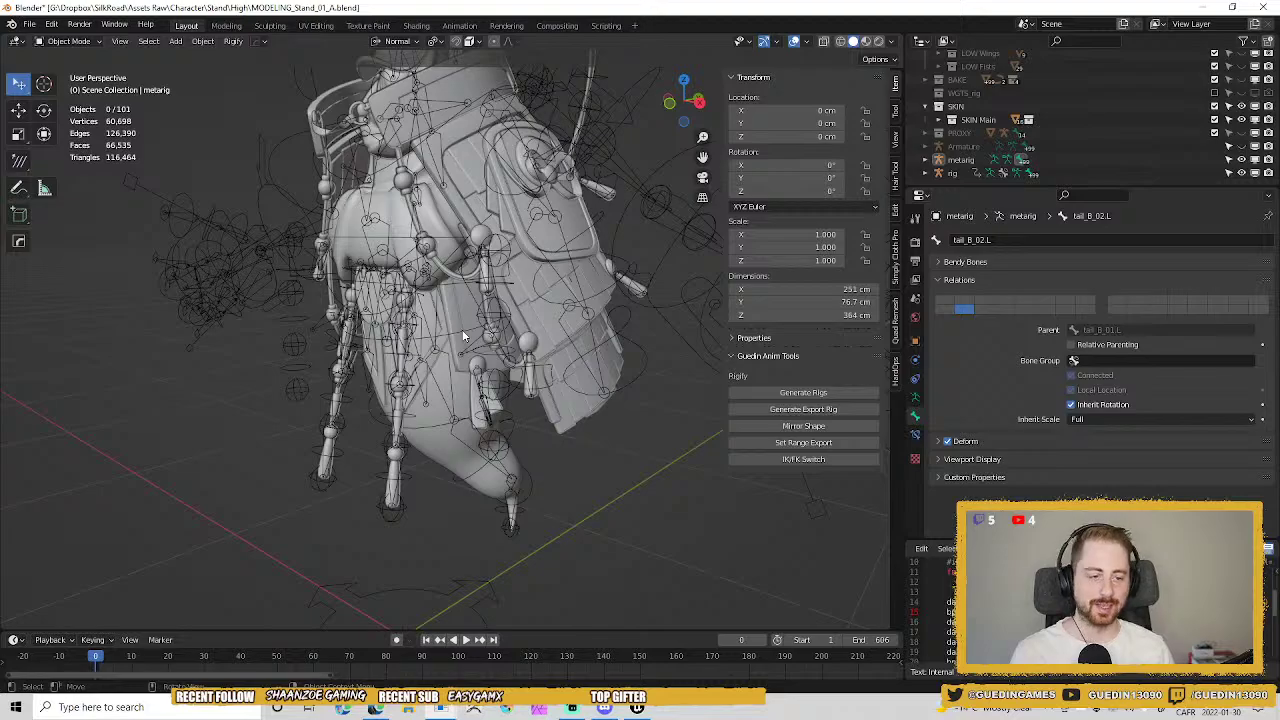
{"action": "middle_click_drag", "start_coordinate": [465, 358], "coordinate": [408, 358]}
{"action": "scroll", "coordinate": [434, 380], "scroll_direction": "up", "scroll_amount": 5}
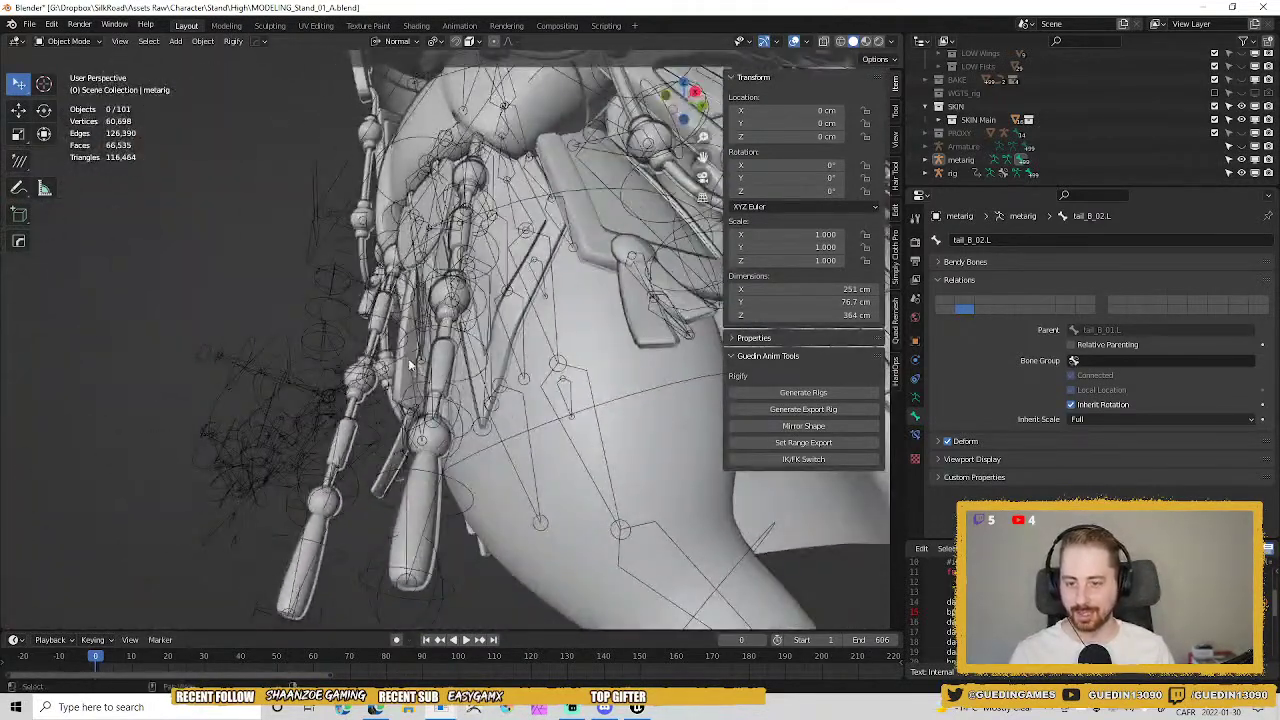
{"action": "left_click", "coordinate": [968, 160]}
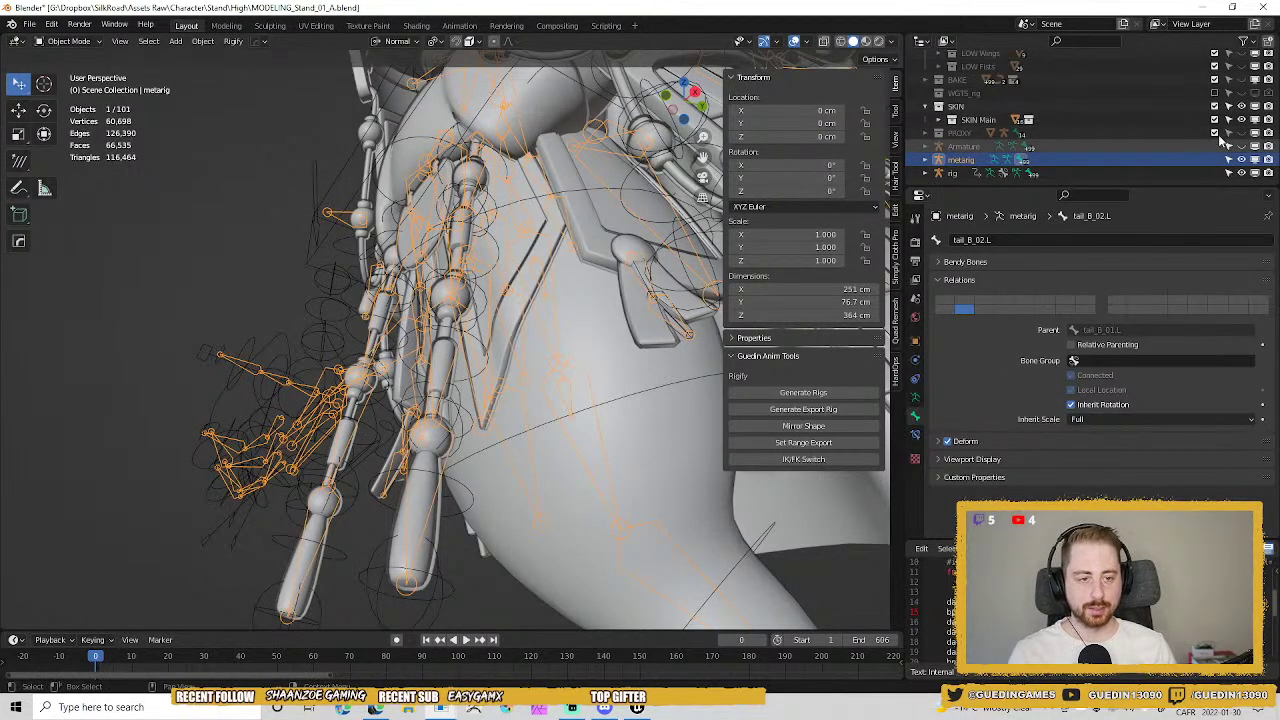
{"action": "middle_click_drag", "start_coordinate": [500, 318], "coordinate": [585, 440]}
{"action": "key", "text": "ctrl+s"}
{"action": "left_click", "coordinate": [563, 265]}
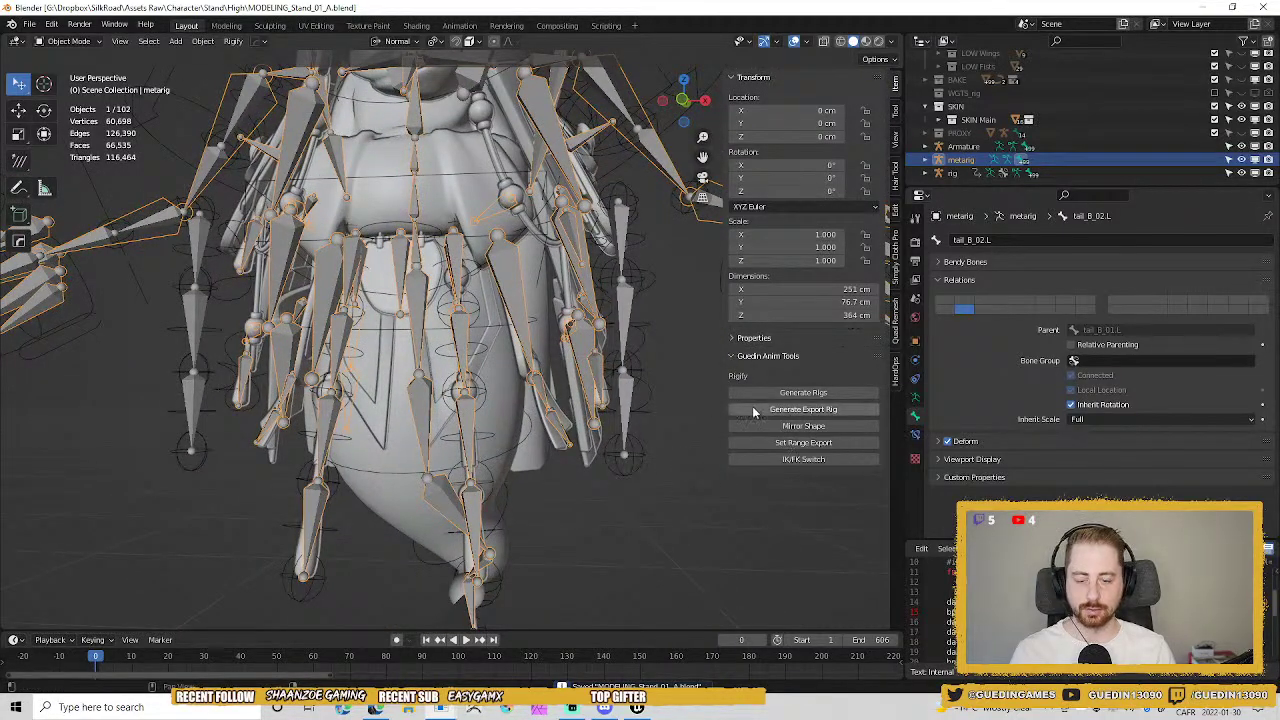
{"action": "left_click", "coordinate": [804, 393]}
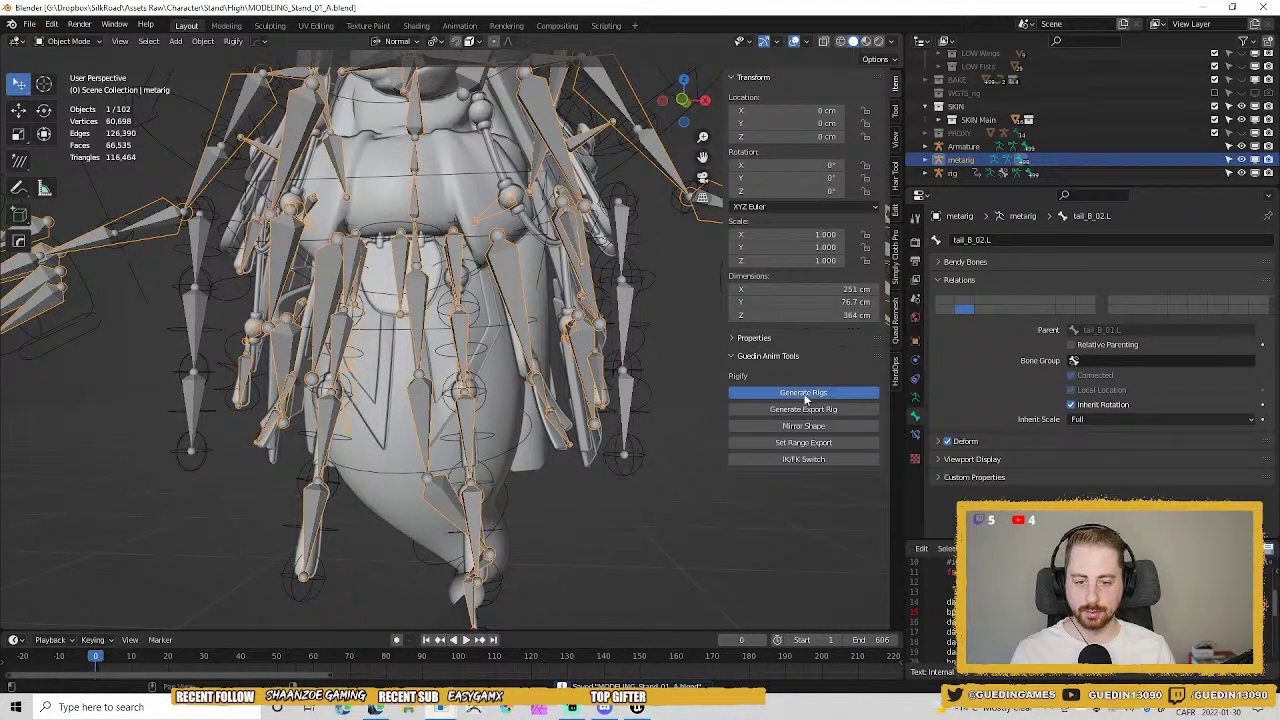
Hide the metarig, select the regenerated Armature around the skirt panels, and save the file.
{"action": "middle_click_drag", "start_coordinate": [660, 365], "coordinate": [430, 345]}
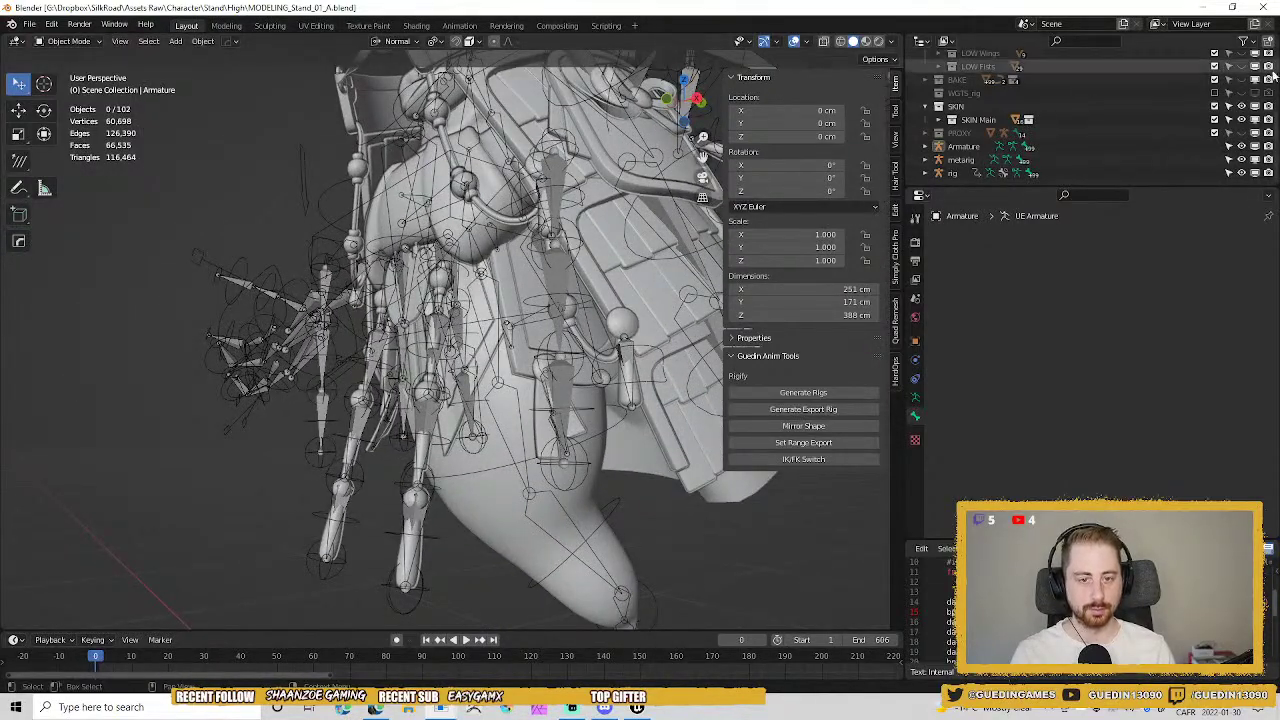
{"action": "left_click", "coordinate": [1241, 160]}
{"action": "scroll", "coordinate": [550, 318], "scroll_direction": "up", "scroll_amount": 2}
{"action": "middle_click_drag", "start_coordinate": [550, 318], "coordinate": [447, 326]}
{"action": "left_click", "coordinate": [458, 316]}
{"action": "scroll", "coordinate": [606, 278], "scroll_direction": "up", "scroll_amount": 2}
{"action": "middle_click_drag", "start_coordinate": [606, 278], "coordinate": [487, 376]}
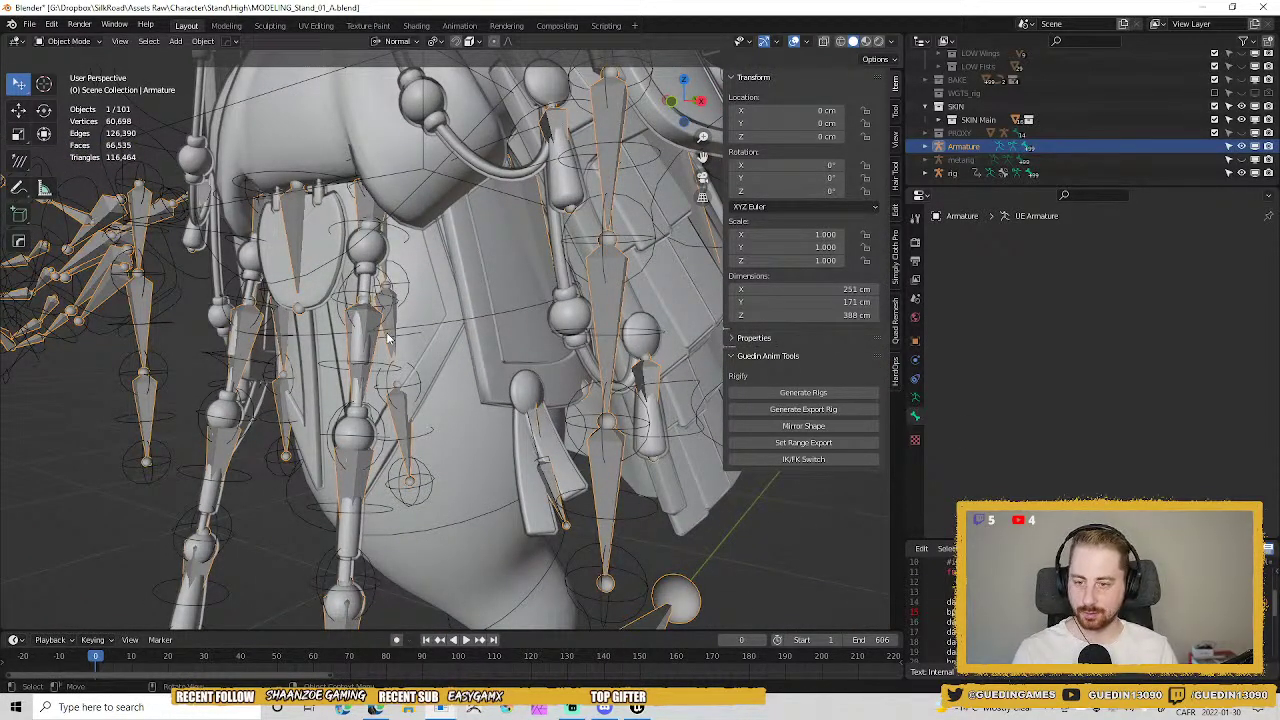
{"action": "middle_click_drag", "start_coordinate": [388, 340], "coordinate": [450, 305]}
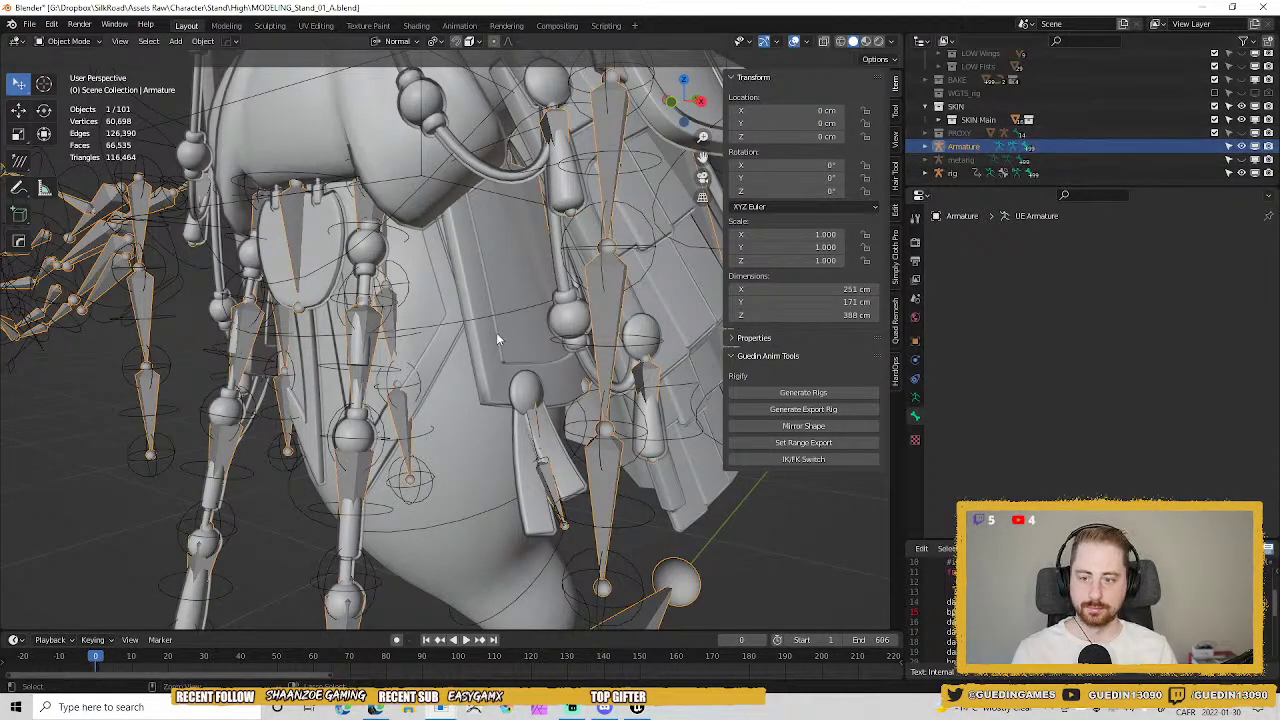
{"action": "key", "text": "ctrl+s"}
{"action": "left_click", "coordinate": [486, 272]}
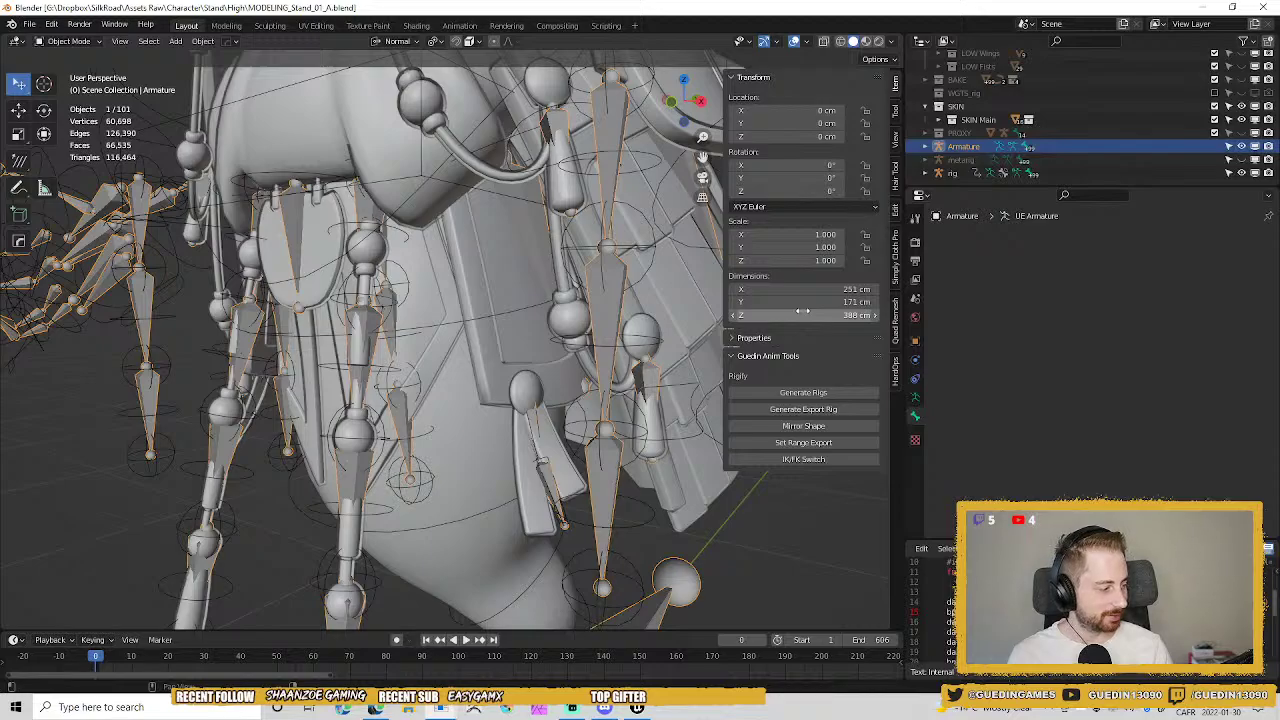
Hide the control rig so only the Armature's deform bones remain over the character mesh.
{"action": "middle_click_drag", "start_coordinate": [506, 335], "coordinate": [388, 373]}
{"action": "scroll", "coordinate": [412, 300], "scroll_direction": "up", "scroll_amount": 2}
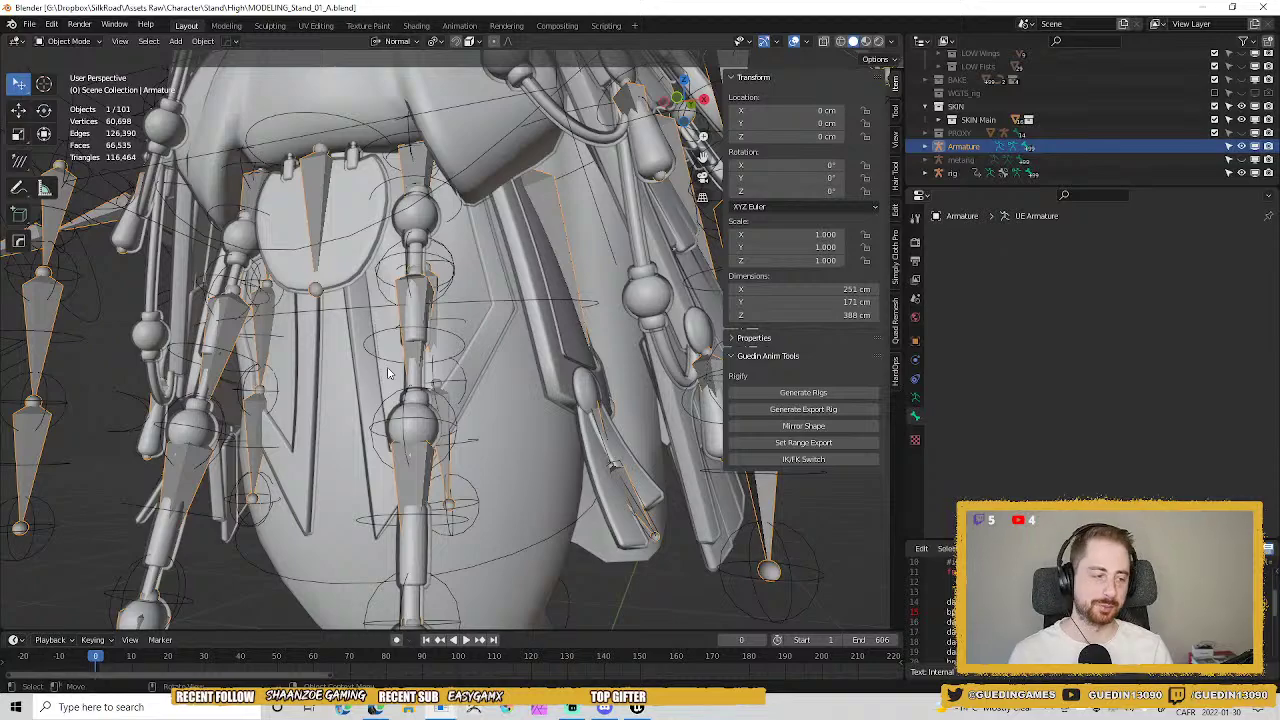
{"action": "middle_click_drag", "start_coordinate": [426, 372], "coordinate": [444, 308]}
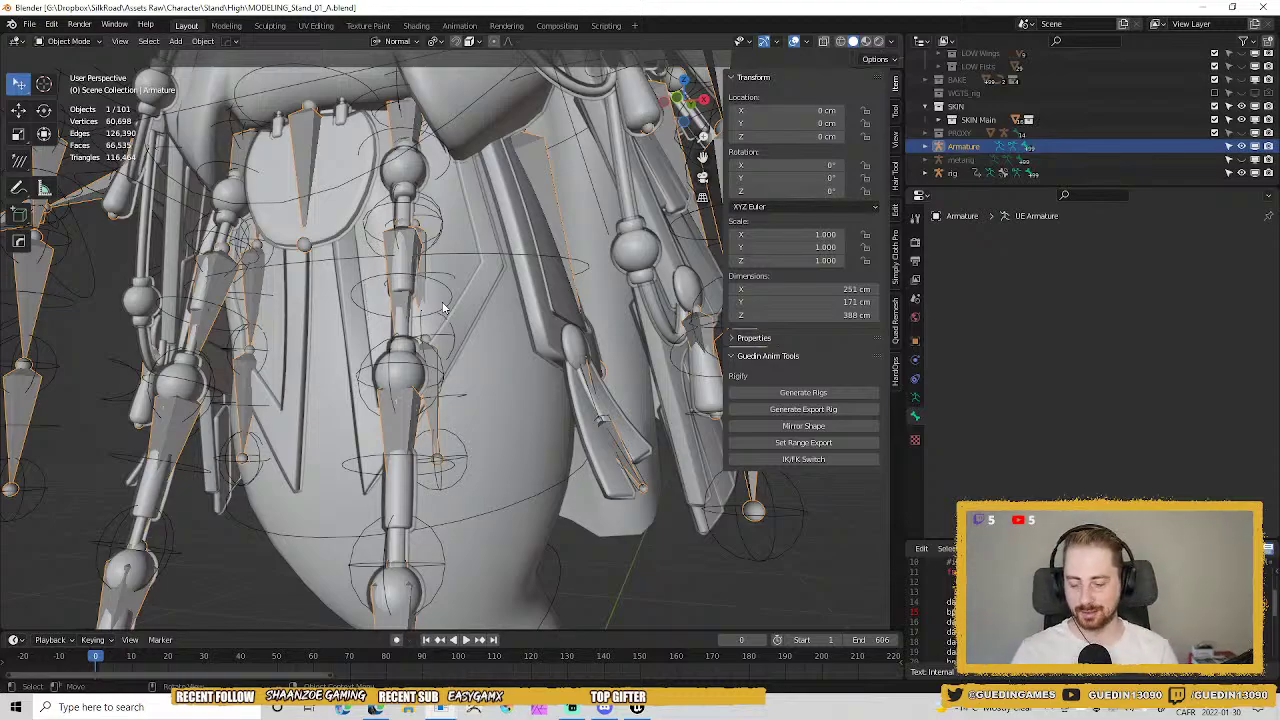
{"action": "middle_click_drag", "start_coordinate": [545, 325], "coordinate": [441, 248]}
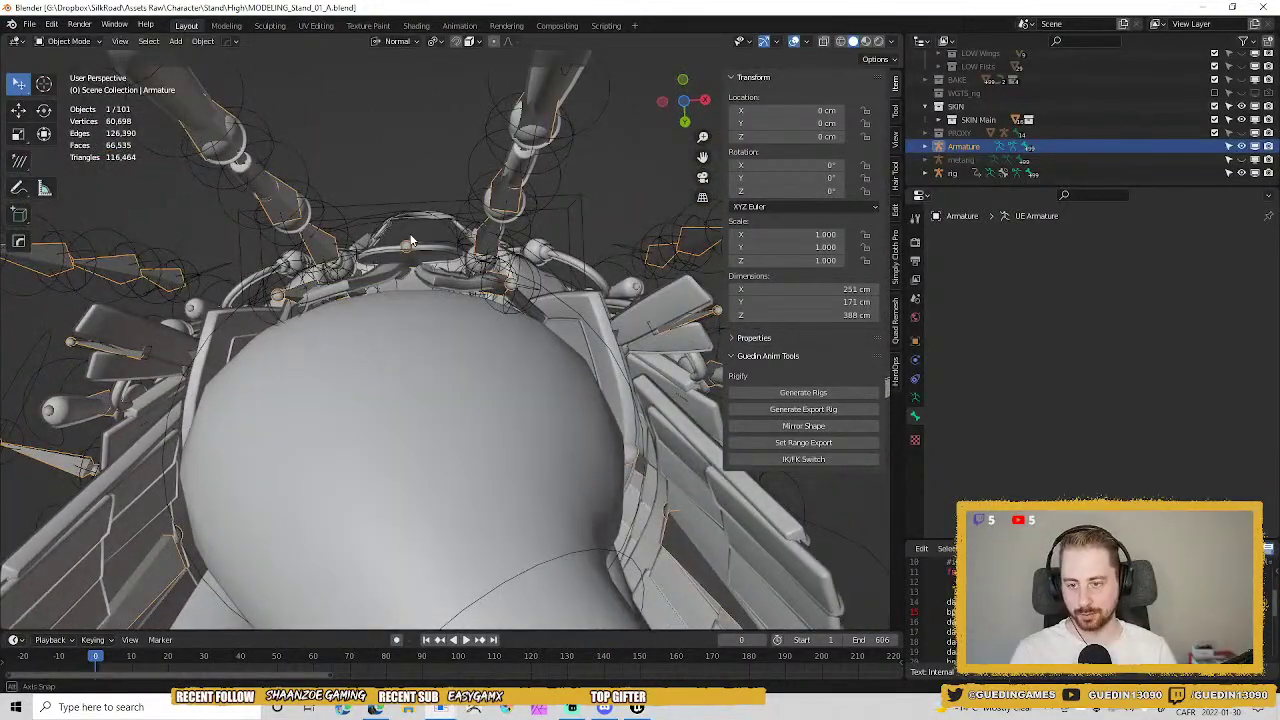
{"action": "middle_click_drag", "start_coordinate": [287, 254], "coordinate": [395, 340]}
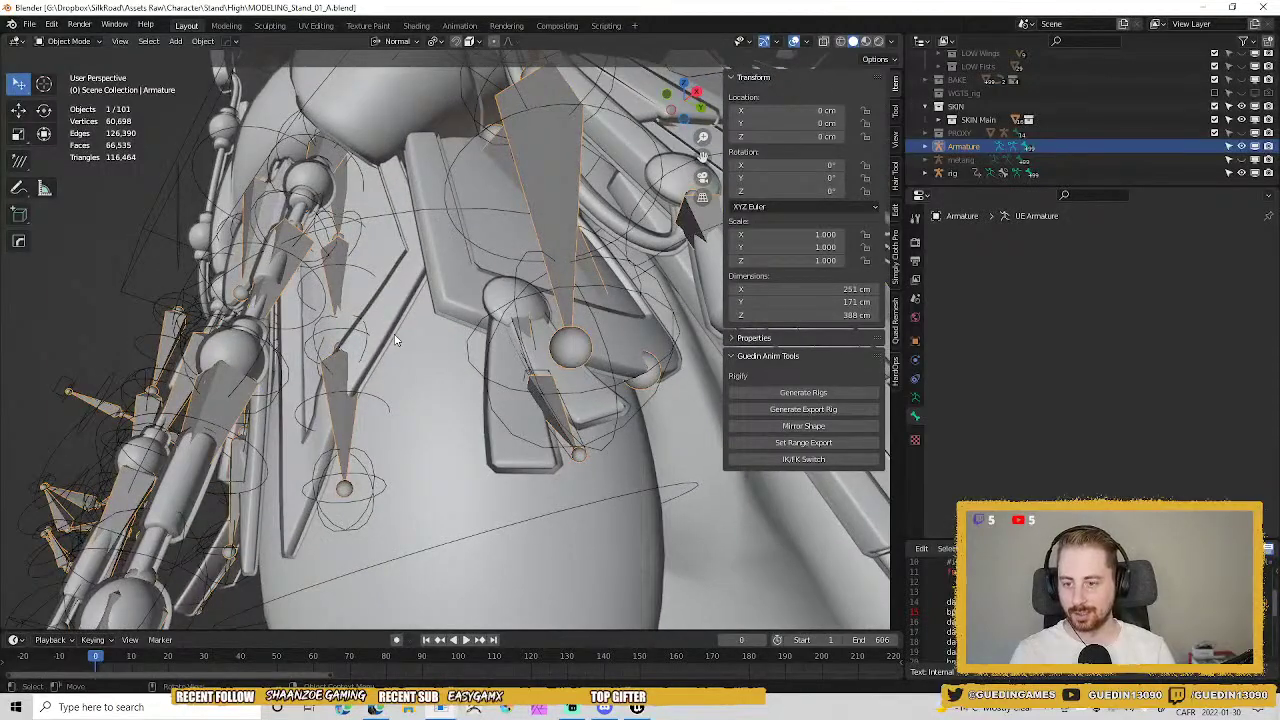
{"action": "left_click", "coordinate": [1241, 173]}
{"action": "middle_click_drag", "start_coordinate": [363, 336], "coordinate": [494, 244]}
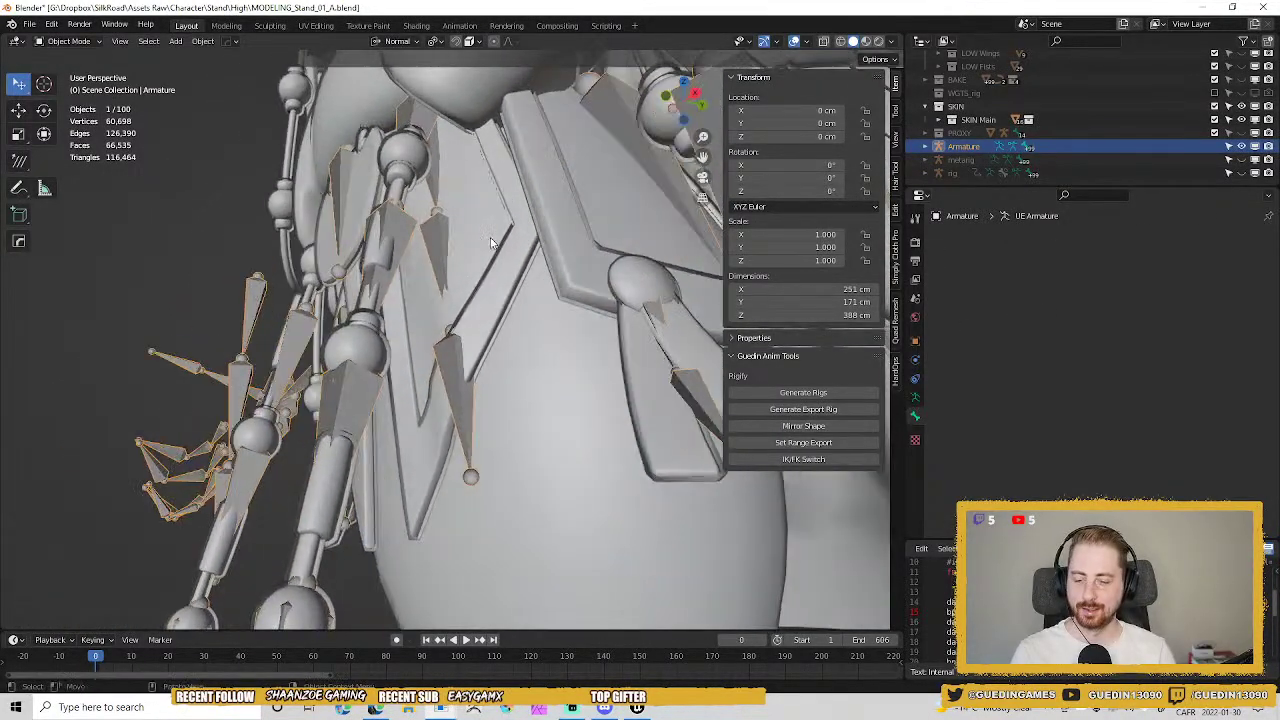
Parent the front skirt panel mesh Main01_low.010 to the Armature using Armature Deform.
{"action": "left_click", "coordinate": [481, 219]}
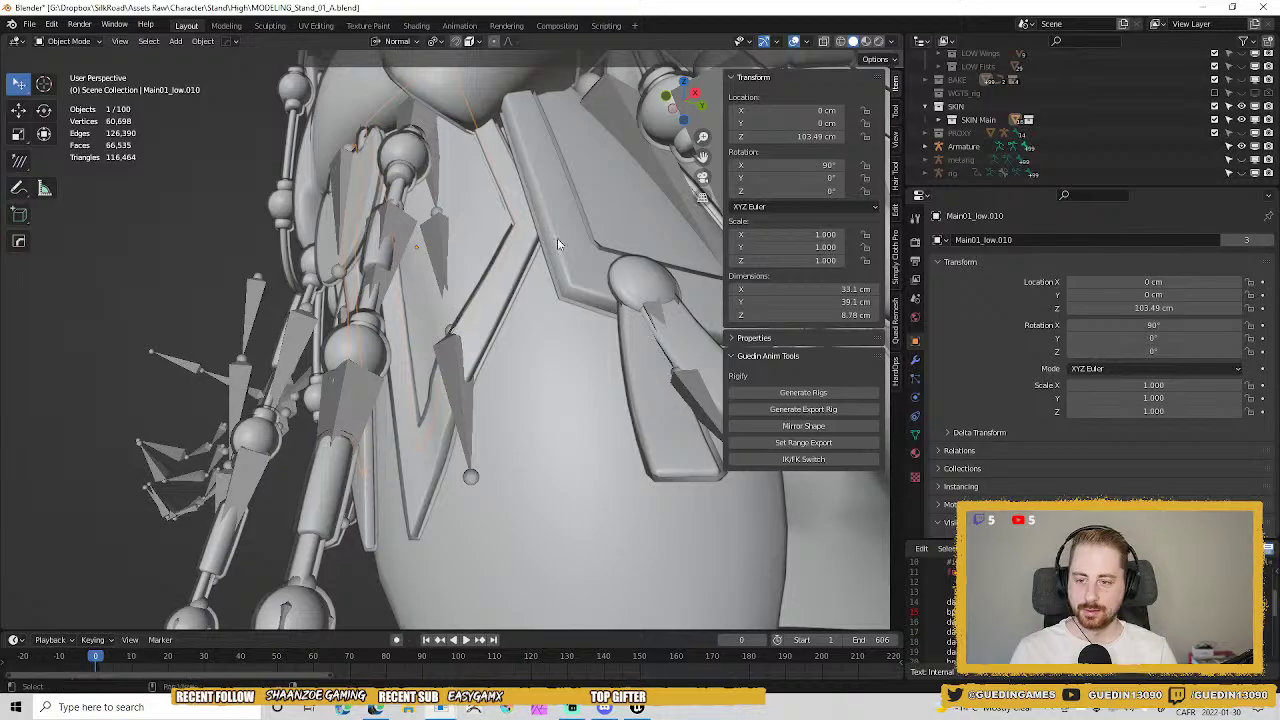
{"action": "middle_click_drag", "start_coordinate": [475, 330], "coordinate": [455, 292]}
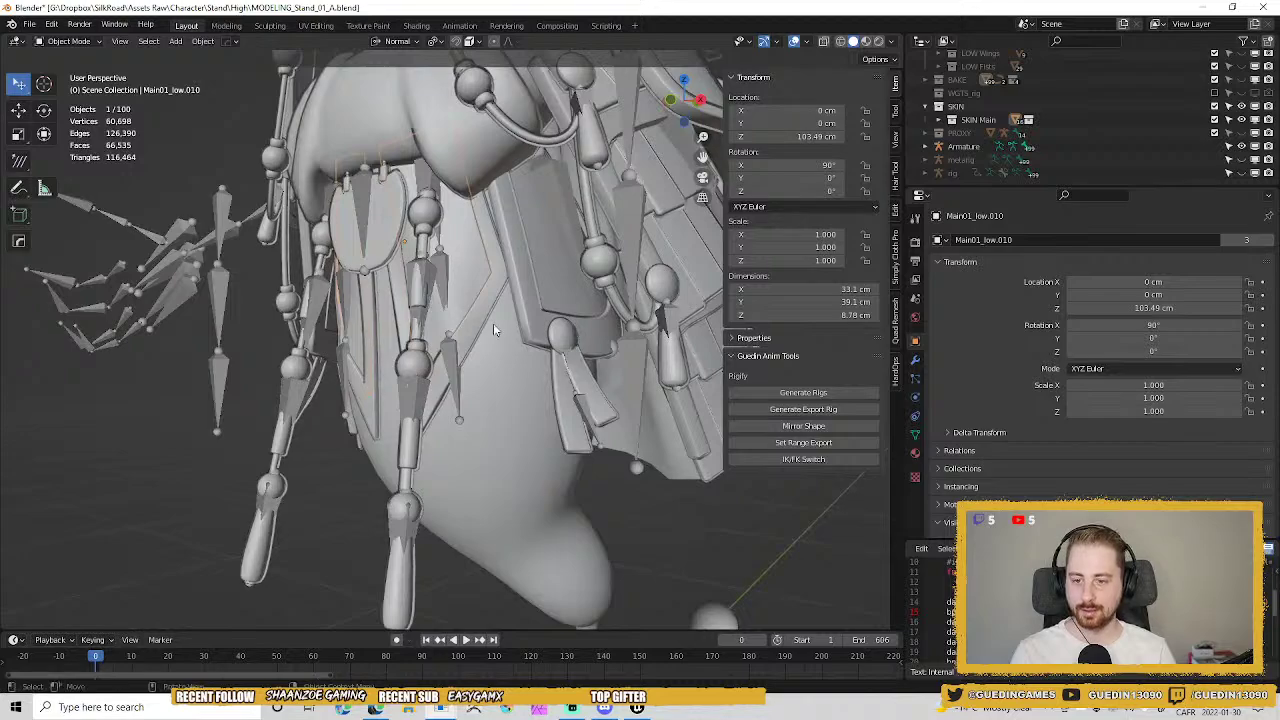
{"action": "left_click", "coordinate": [449, 282]}
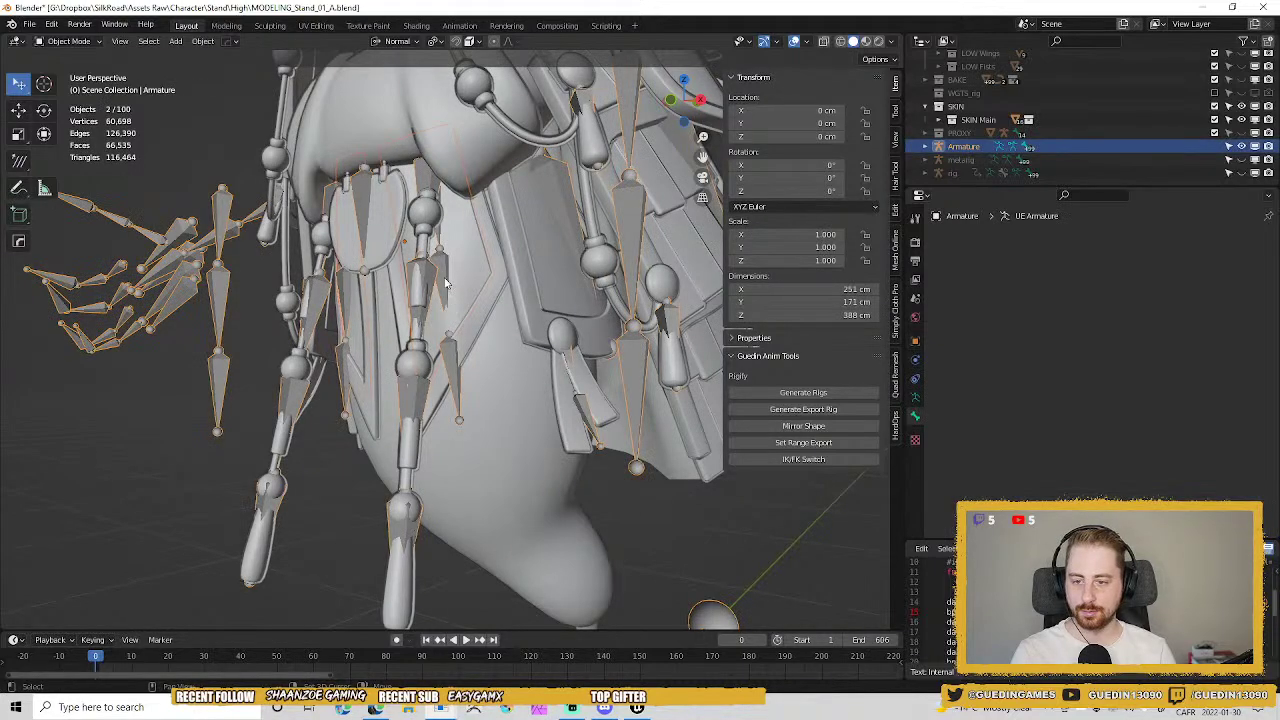
{"action": "middle_click_drag", "start_coordinate": [515, 320], "coordinate": [499, 320]}
{"action": "key", "text": "ctrl+p"}
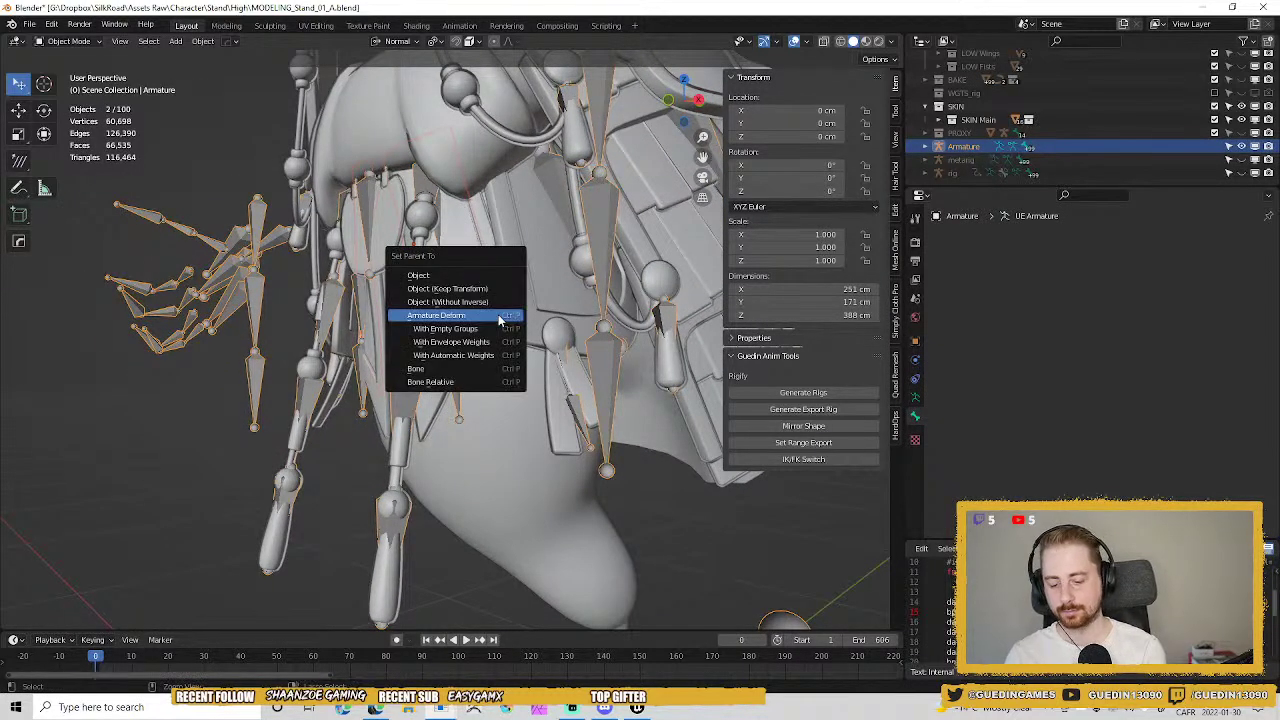
{"action": "left_click", "coordinate": [499, 320]}
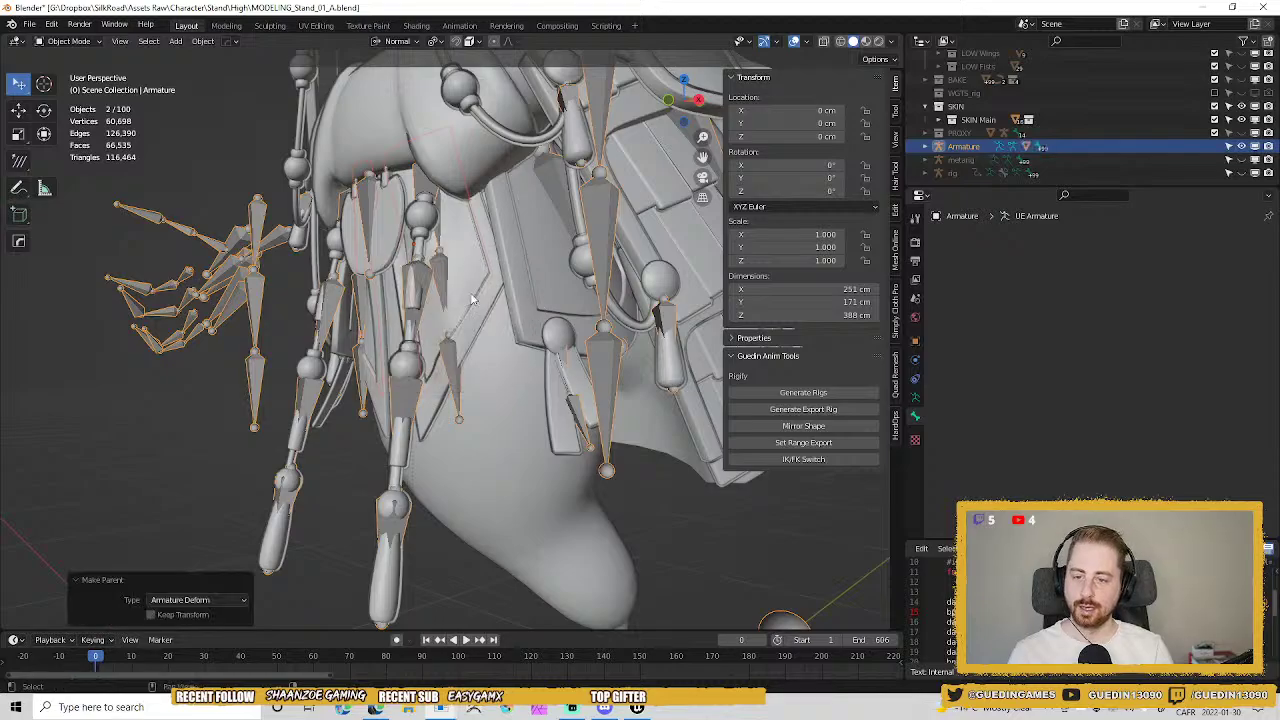
Make Main01_low.010 the active object with the Armature also selected, and enter Weight Paint mode.
{"action": "scroll", "coordinate": [482, 296], "scroll_direction": "up", "scroll_amount": 4}
{"action": "left_click", "coordinate": [477, 192], "text": "shift"}
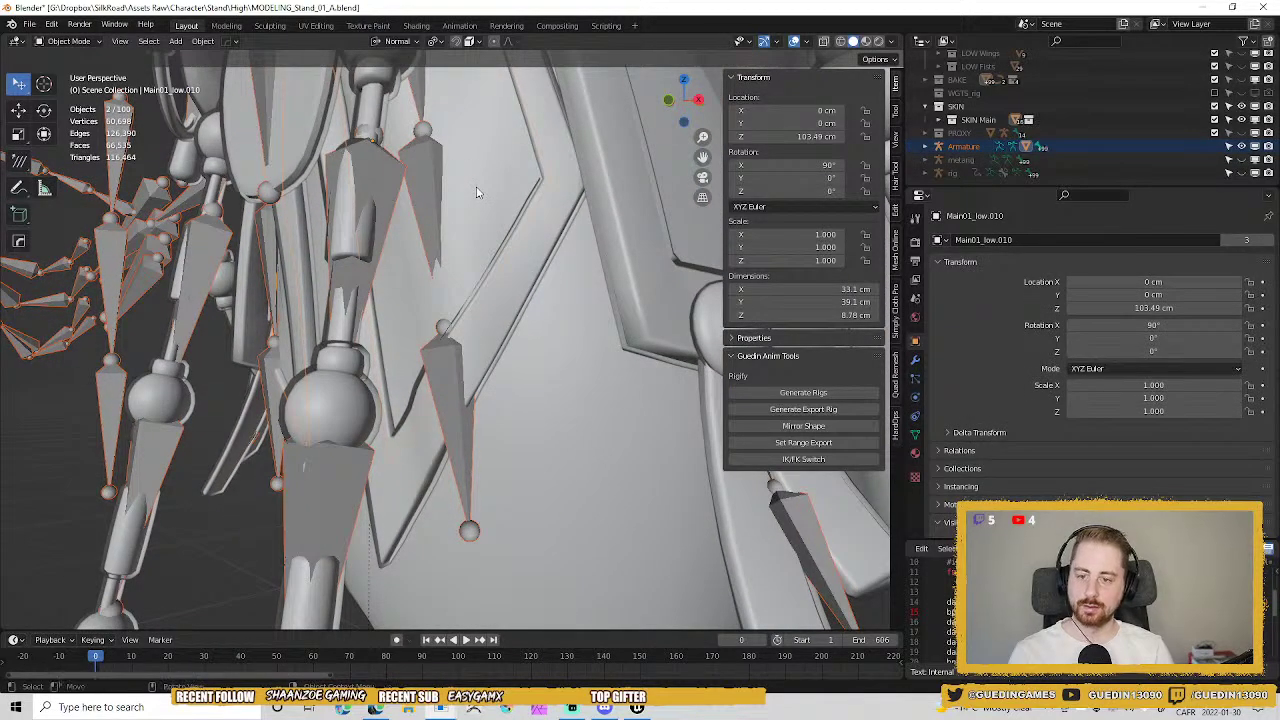
{"action": "middle_click_drag", "start_coordinate": [477, 192], "coordinate": [463, 310]}
{"action": "key", "text": "ctrl+Tab"}
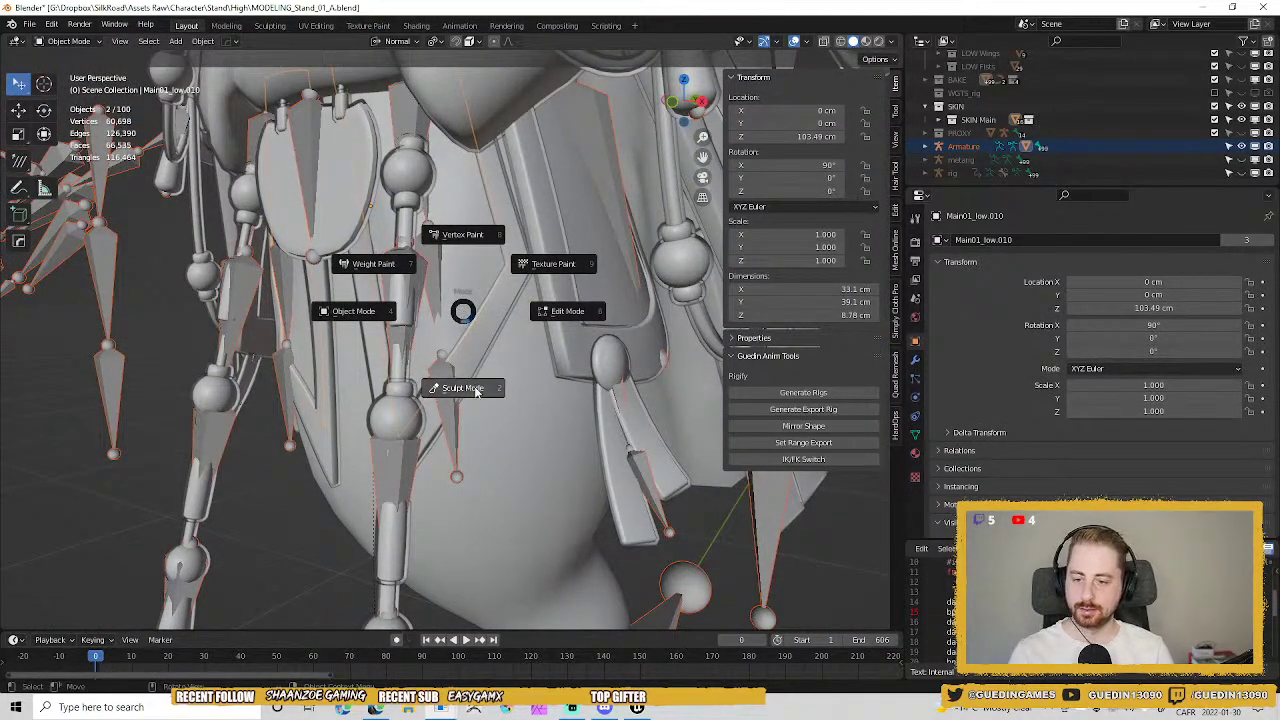
{"action": "left_click", "coordinate": [454, 304]}
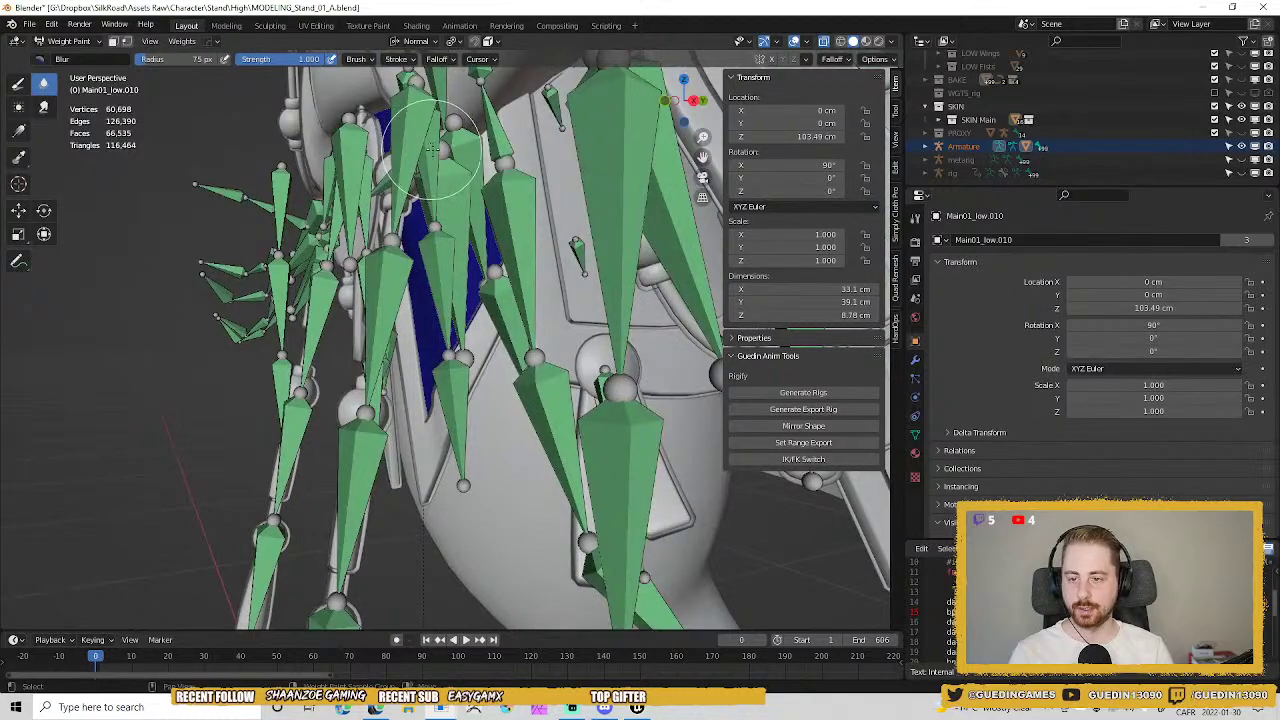
Select the left tail_B bone chain and assign automatic weights from those bones to the skirt panel mesh.
{"action": "left_click", "coordinate": [440, 265], "text": "ctrl"}
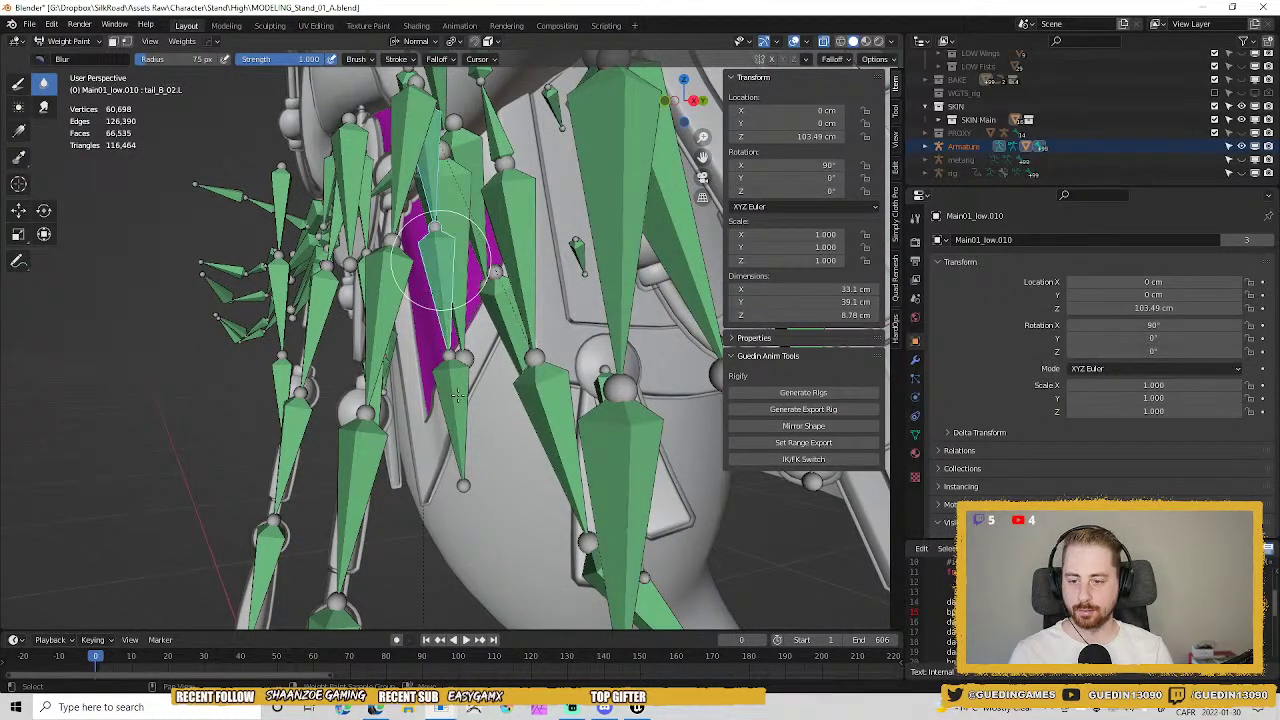
{"action": "scroll", "coordinate": [634, 393], "scroll_direction": "down", "scroll_amount": 2}
{"action": "middle_click_drag", "start_coordinate": [634, 393], "coordinate": [474, 276]}
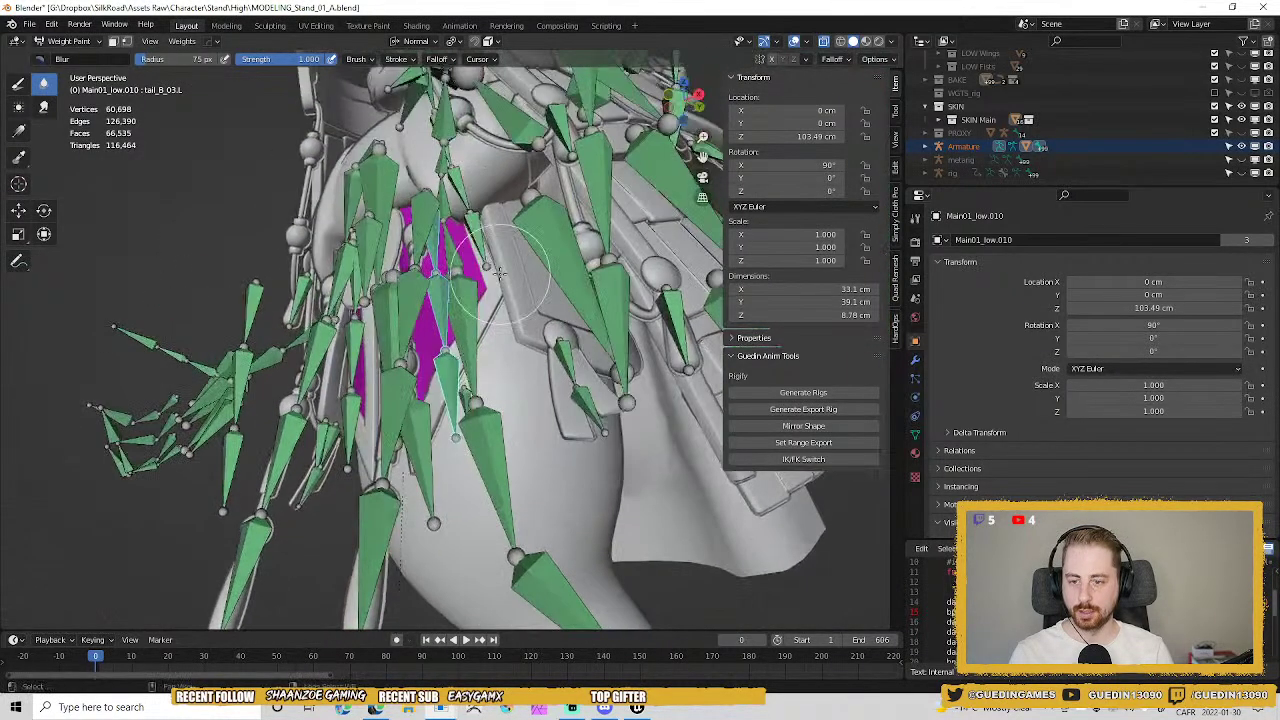
{"action": "left_click", "coordinate": [183, 43]}
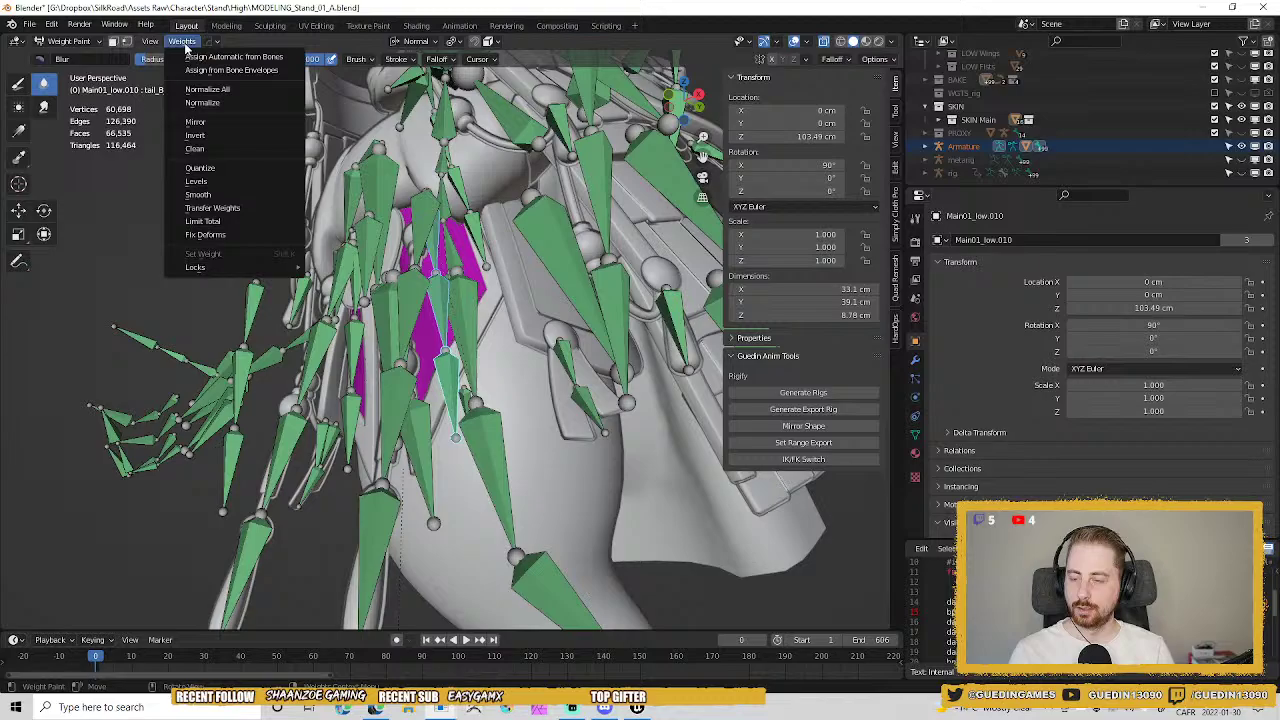
{"action": "left_click", "coordinate": [239, 57]}
Isolate the skirt panel mesh and Armature in local view and check the weights of tail_B_02.L and tail_B_01.L.
{"action": "middle_click_drag", "start_coordinate": [489, 287], "coordinate": [503, 328]}
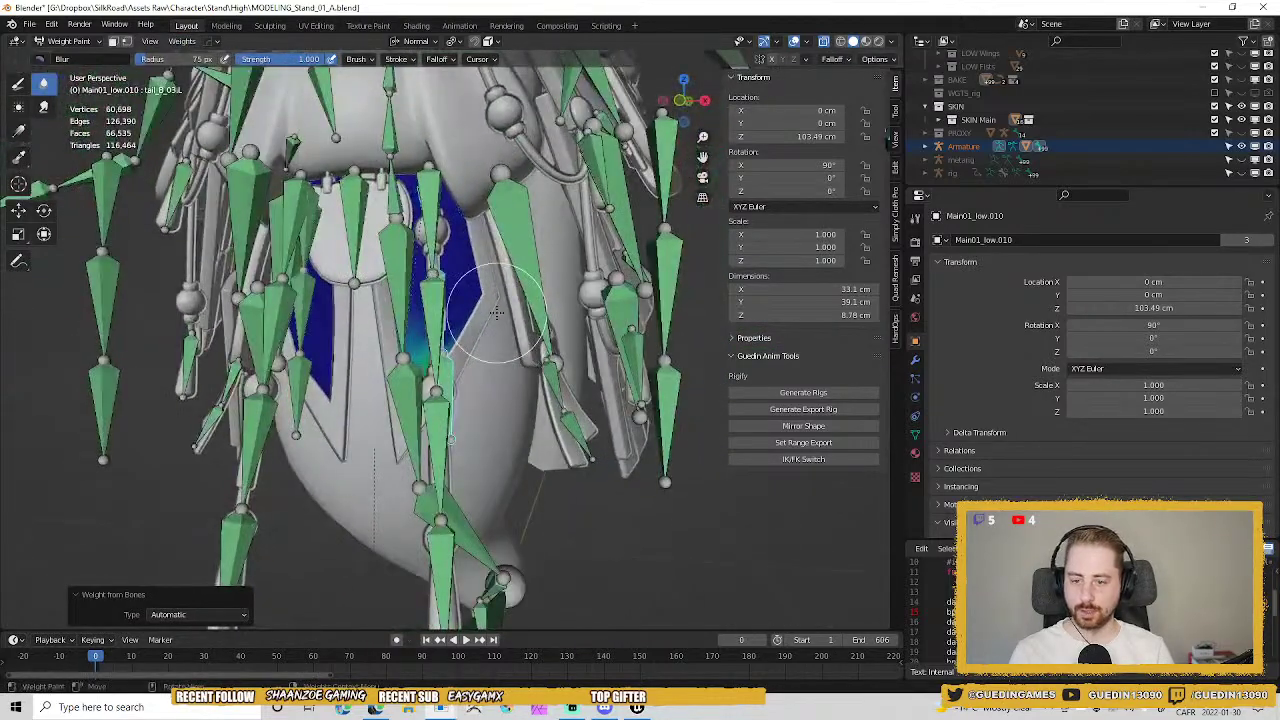
{"action": "key", "text": "KP_Divide"}
{"action": "mouse_move", "coordinate": [357, 314]}
{"action": "middle_mouse_down"}
{"action": "mouse_move", "coordinate": [248, 350]}
{"action": "mouse_move", "coordinate": [371, 366]}
{"action": "middle_mouse_up"}
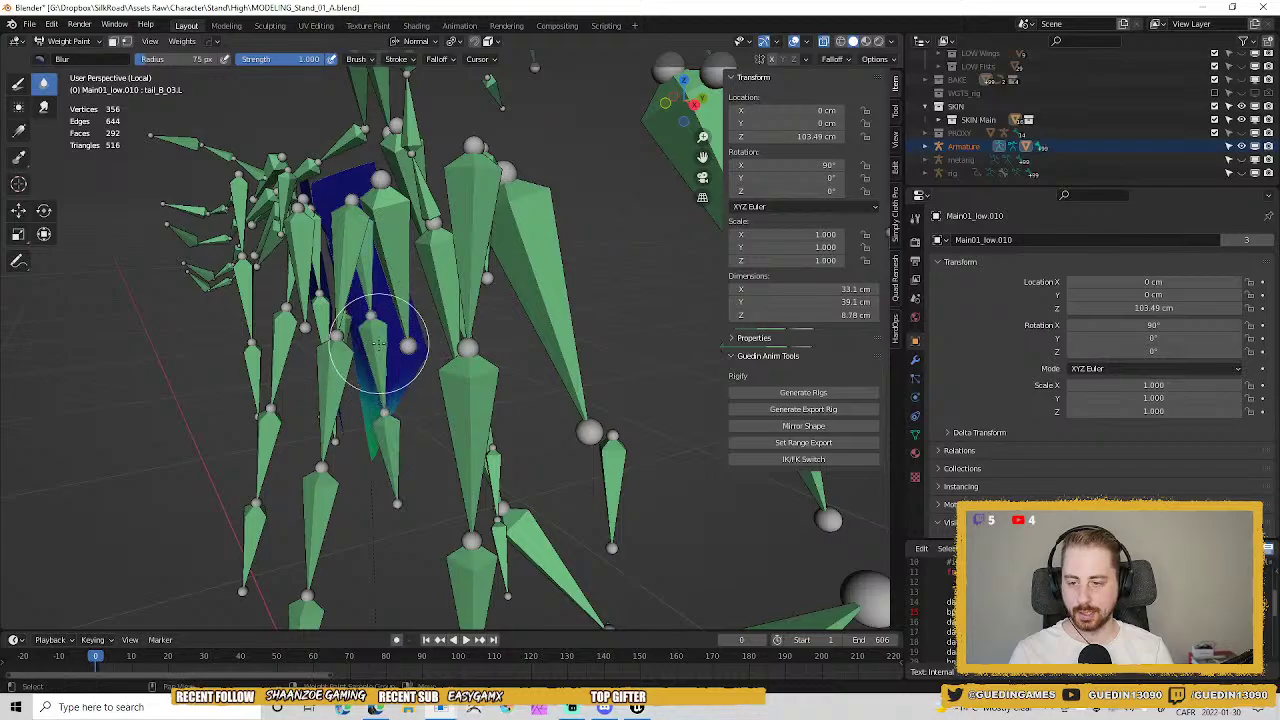
{"action": "left_click", "coordinate": [371, 285], "text": "ctrl"}
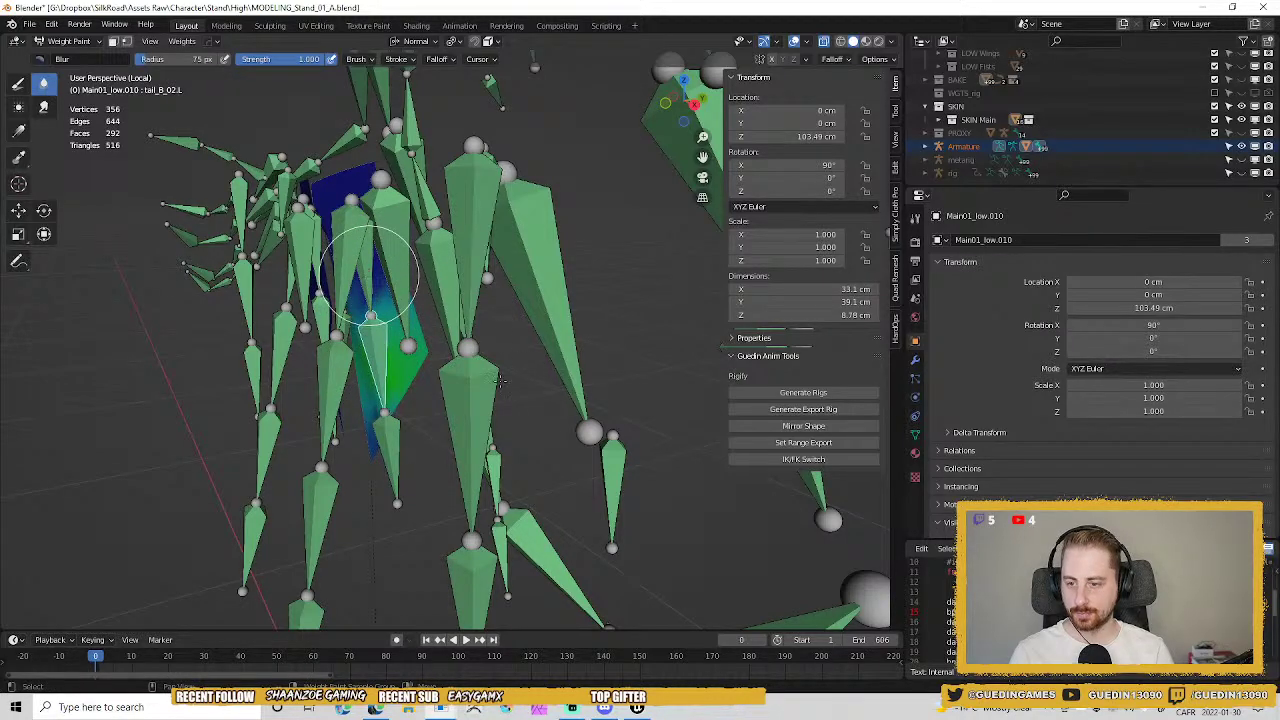
{"action": "left_click", "coordinate": [369, 276], "text": "ctrl"}
{"action": "middle_click_drag", "start_coordinate": [434, 377], "coordinate": [660, 277]}
{"action": "scroll", "coordinate": [640, 275], "scroll_direction": "up", "scroll_amount": 3}
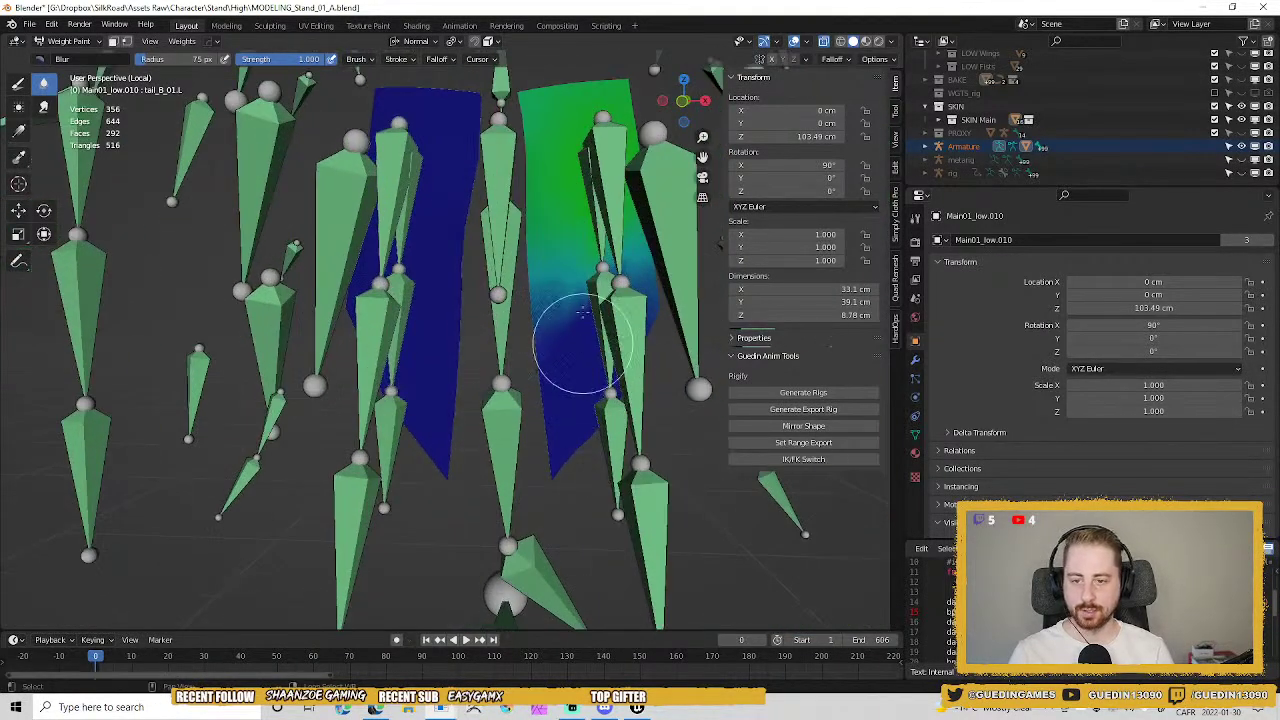
{"action": "mouse_move", "coordinate": [583, 343]}
{"action": "middle_mouse_down"}
{"action": "mouse_move", "coordinate": [516, 367]}
{"action": "mouse_move", "coordinate": [586, 371]}
{"action": "middle_mouse_up"}
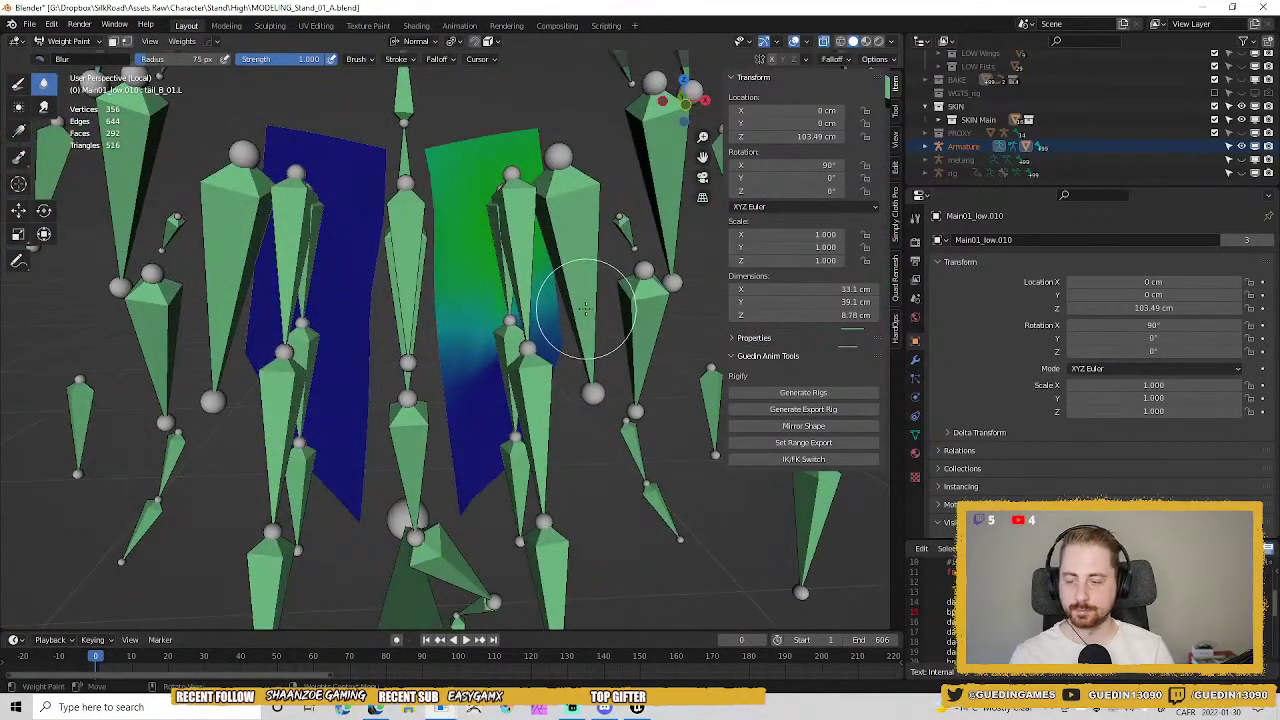
Check the weights of tail_B_03.L on the left skirt panel, undoing the accidental change to the mesh.
{"action": "left_click", "coordinate": [592, 392], "text": "ctrl"}
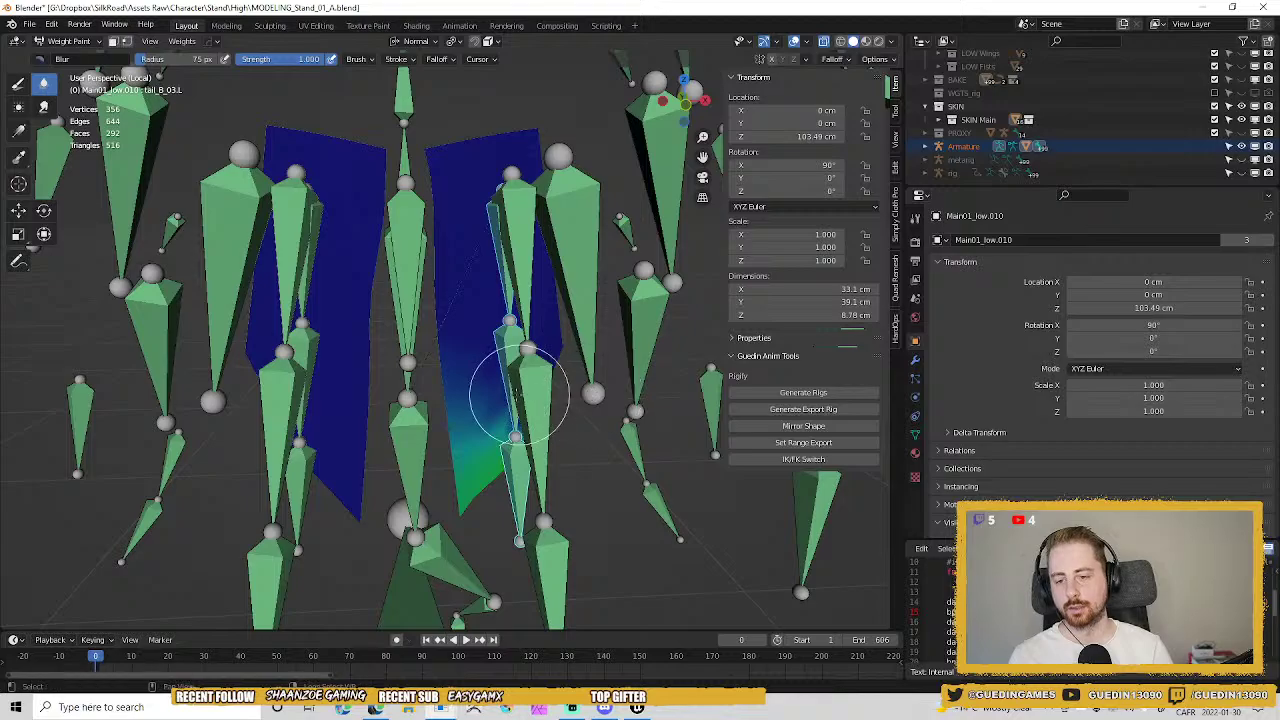
{"action": "mouse_move", "coordinate": [523, 377]}
{"action": "middle_mouse_down"}
{"action": "mouse_move", "coordinate": [566, 354]}
{"action": "mouse_move", "coordinate": [556, 407]}
{"action": "middle_mouse_up"}
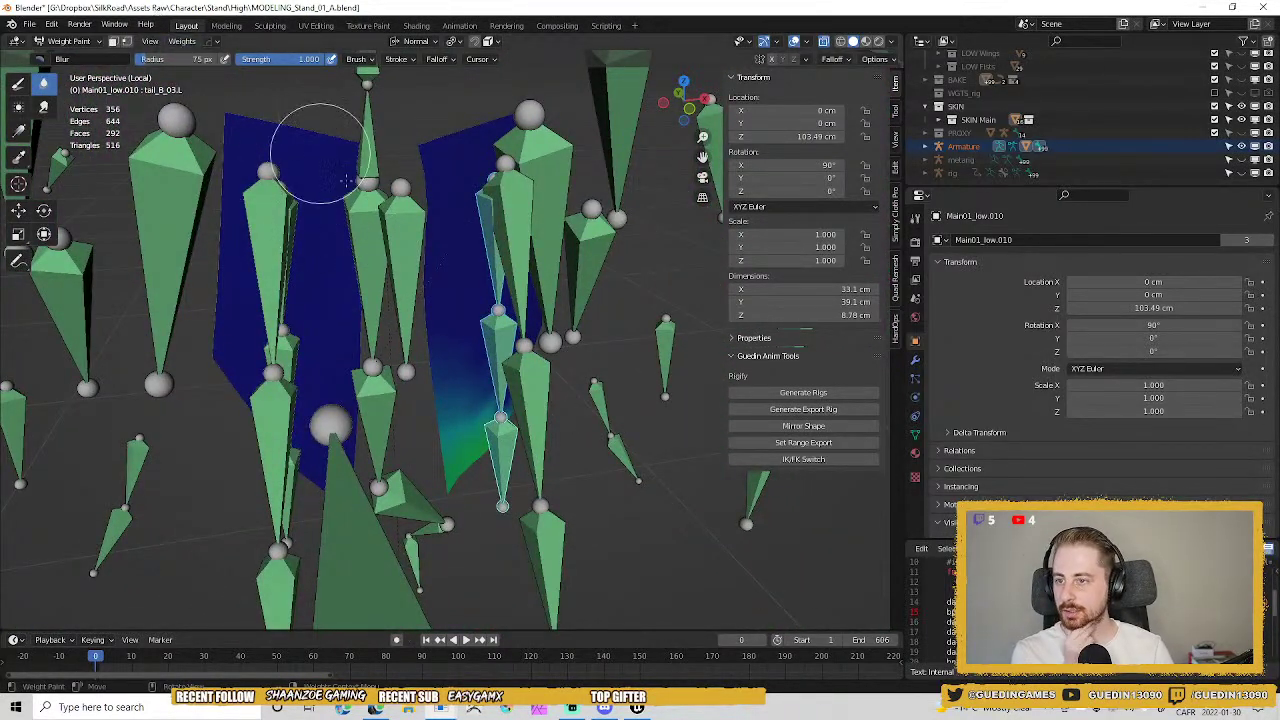
{"action": "left_click_drag", "start_coordinate": [548, 407], "coordinate": [512, 427]}
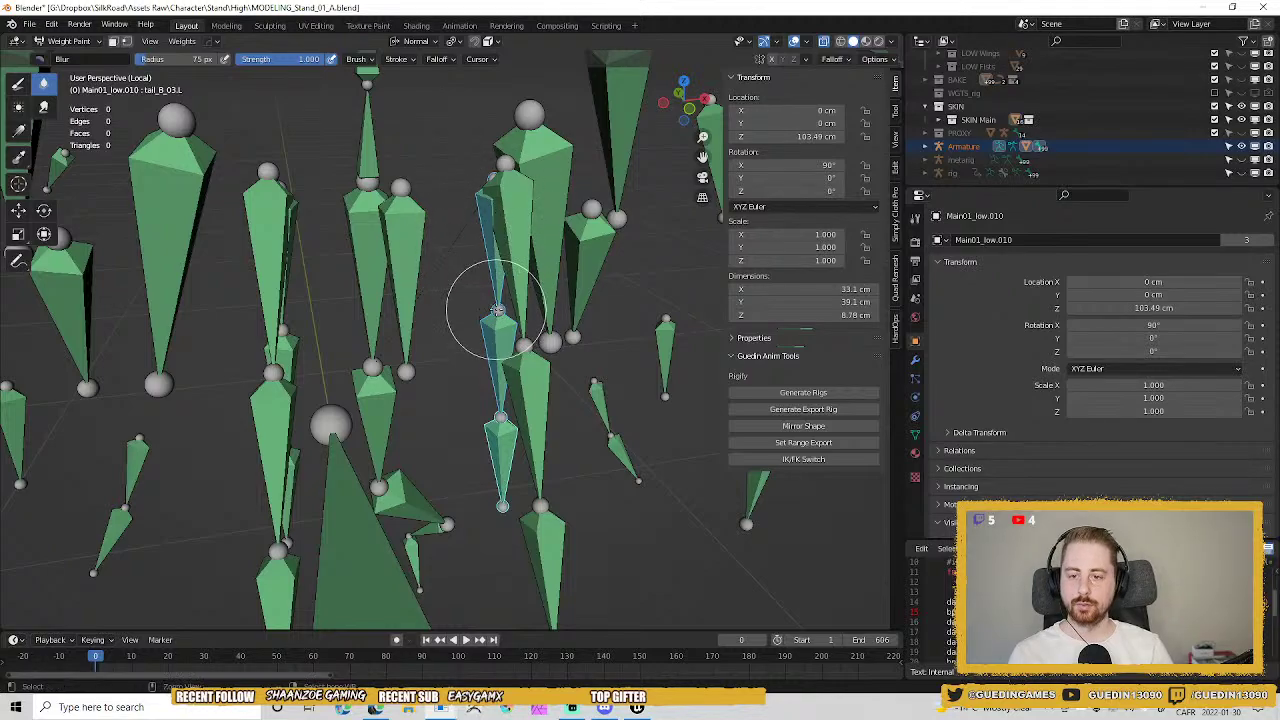
{"action": "key", "text": "ctrl+z"}
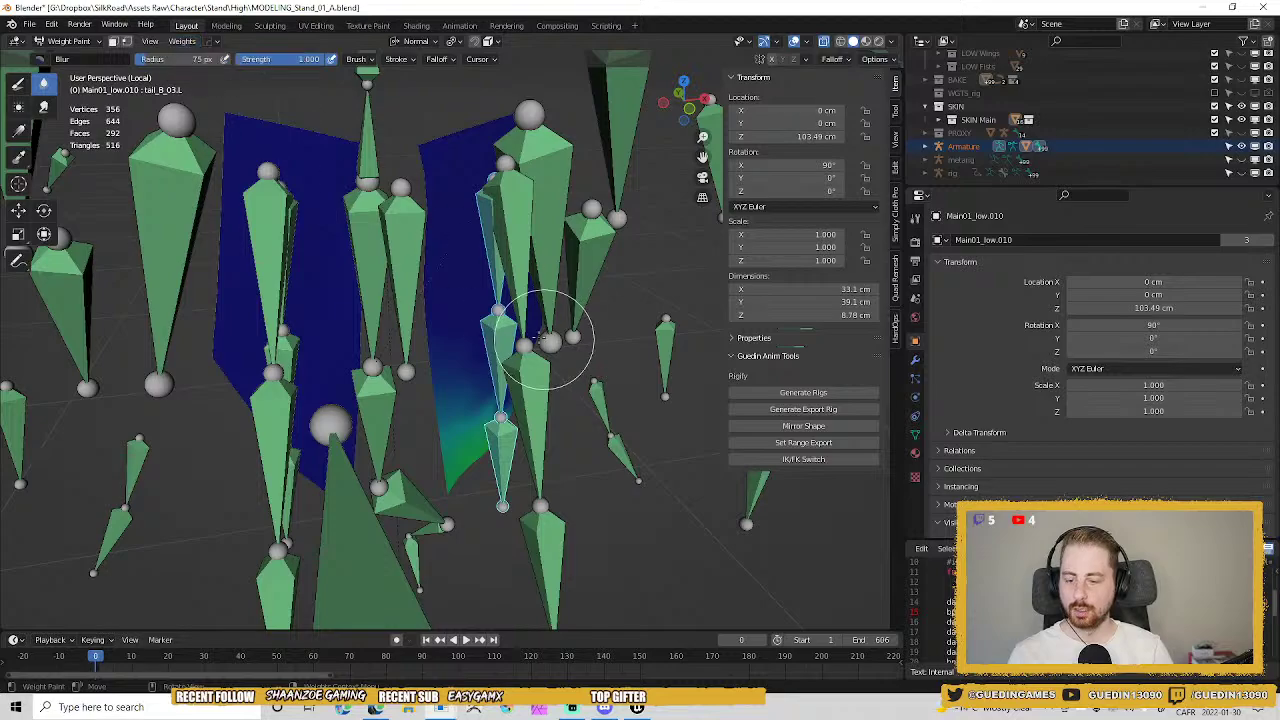
Reassign automatic weights from the left tail_B bones to all skirt panel vertices using vertex selection masking, then turn masking off.
{"action": "key", "text": "v"}
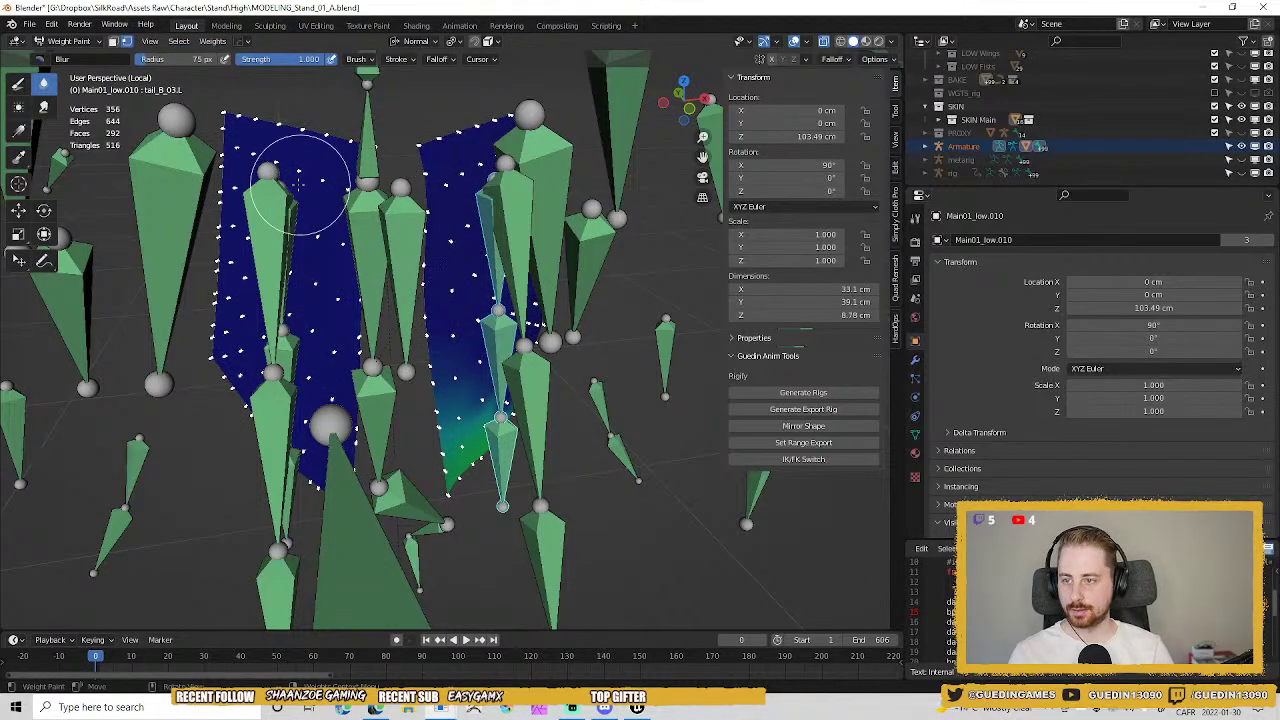
{"action": "left_click", "coordinate": [210, 43]}
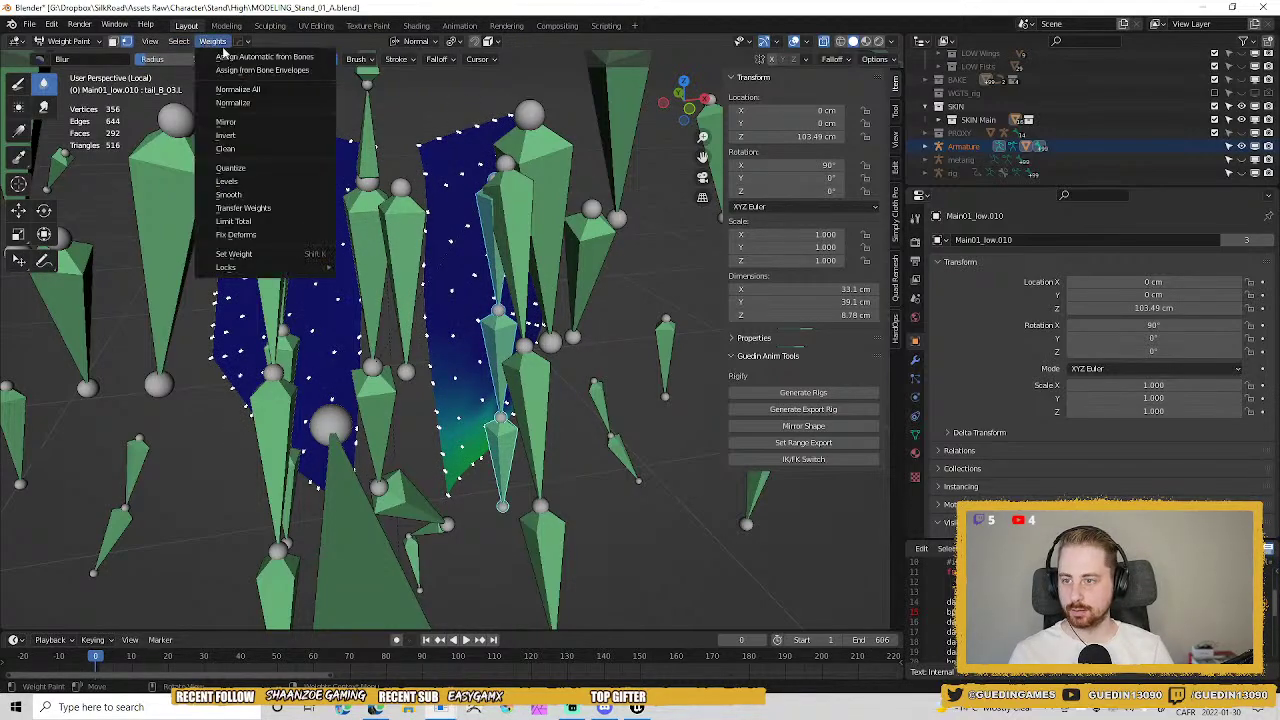
{"action": "left_click", "coordinate": [246, 60]}
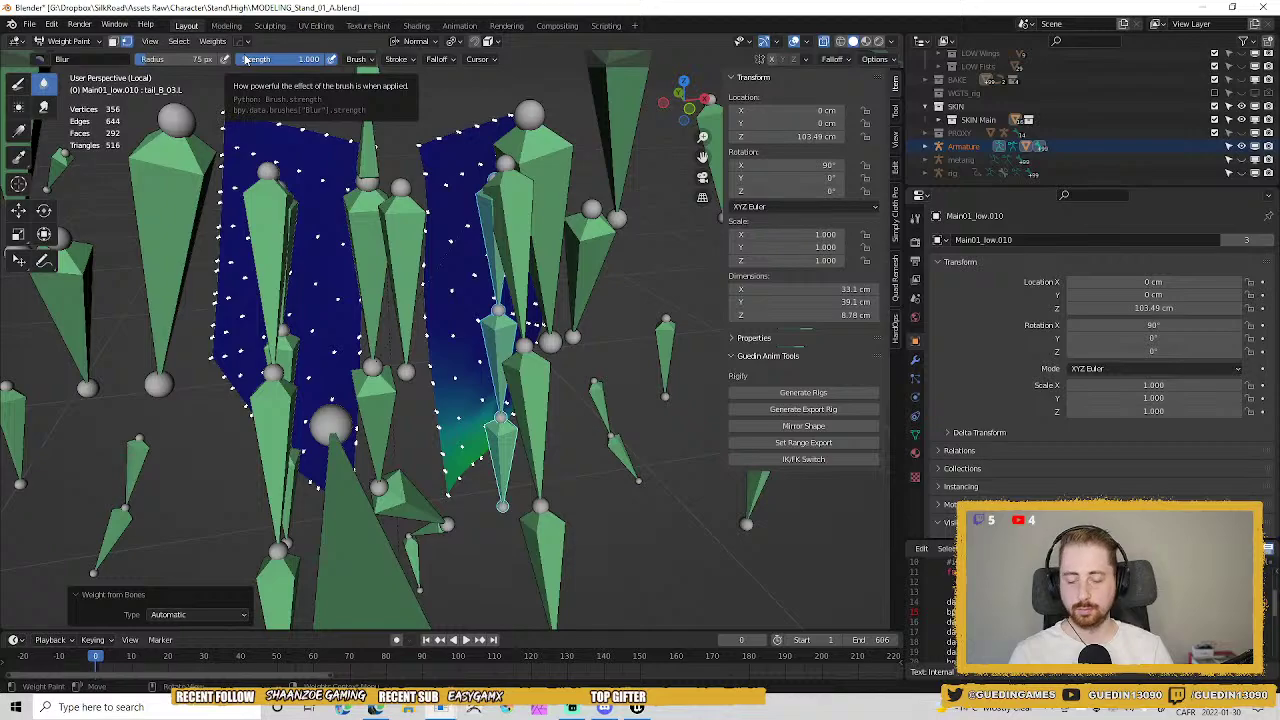
{"action": "key", "text": "alt+a"}
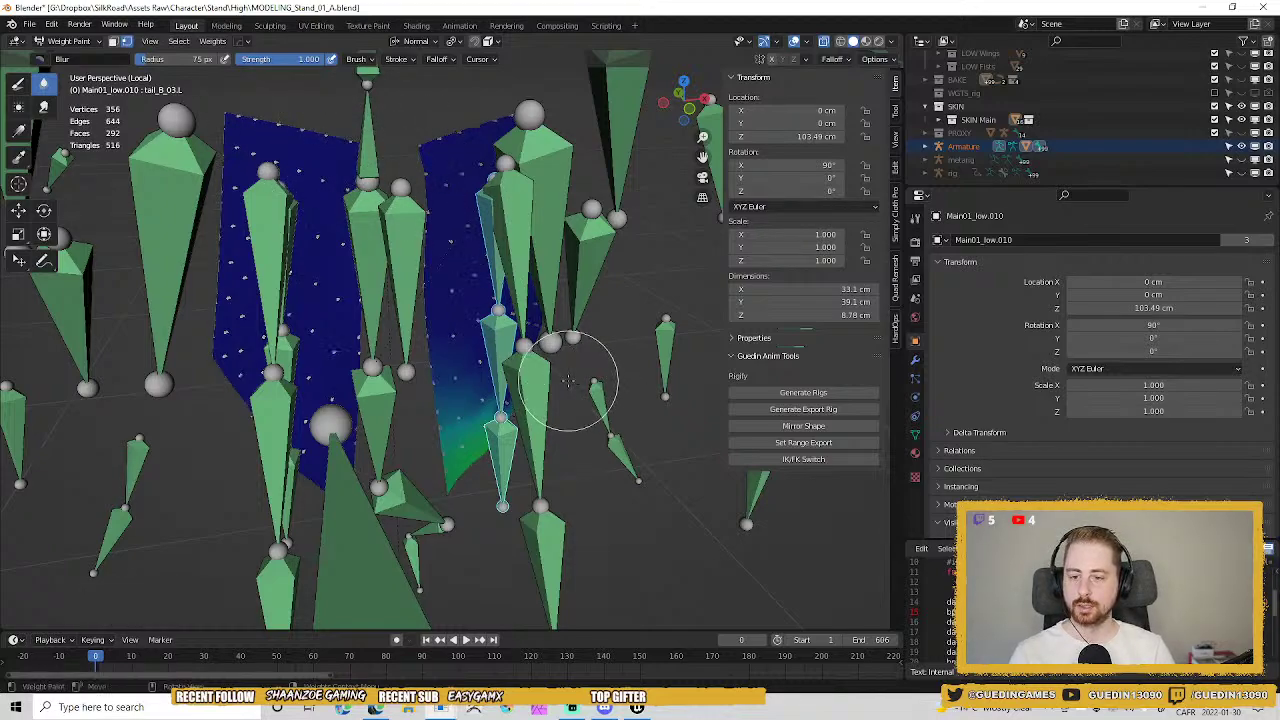
{"action": "key", "text": "v"}
Select tail_B_01.L, tail_B_02.L and tail_B_03.L and enable Multi-Paint to inspect their combined weights on the skirt panel.
{"action": "key", "text": "alt+a"}
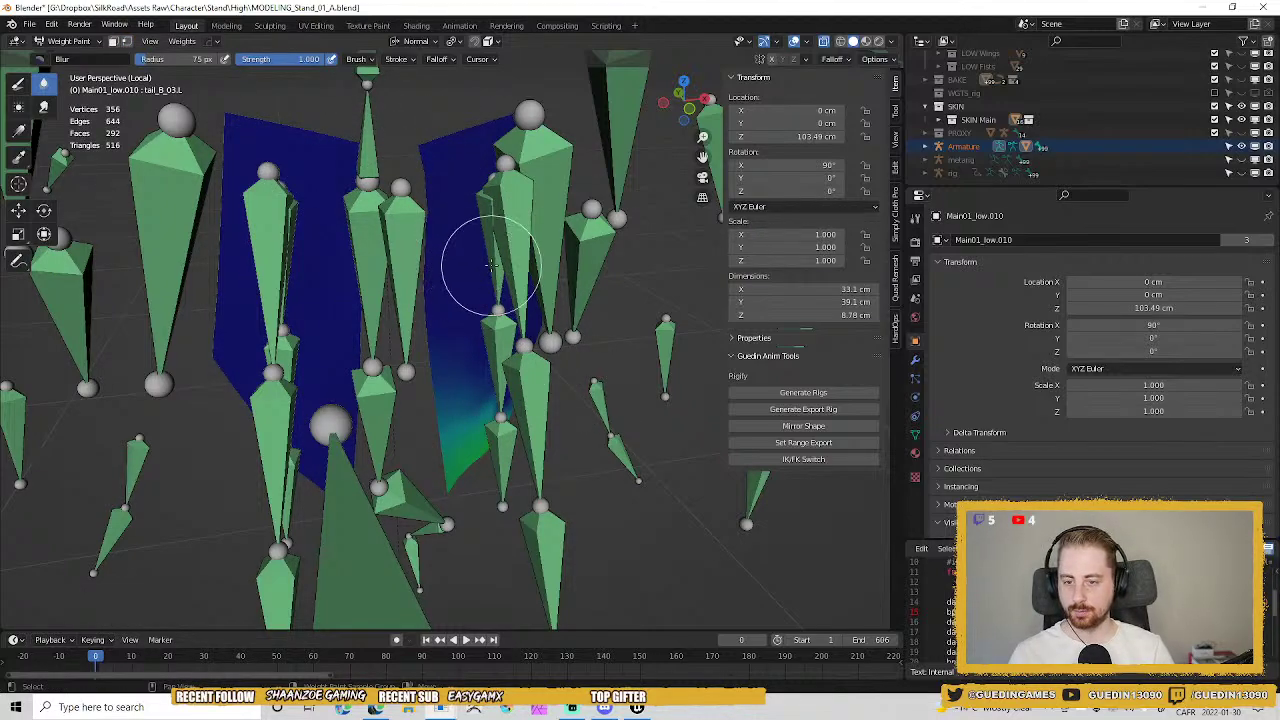
{"action": "left_click", "coordinate": [494, 262], "text": "shift"}
{"action": "left_click", "coordinate": [500, 341], "text": "shift"}
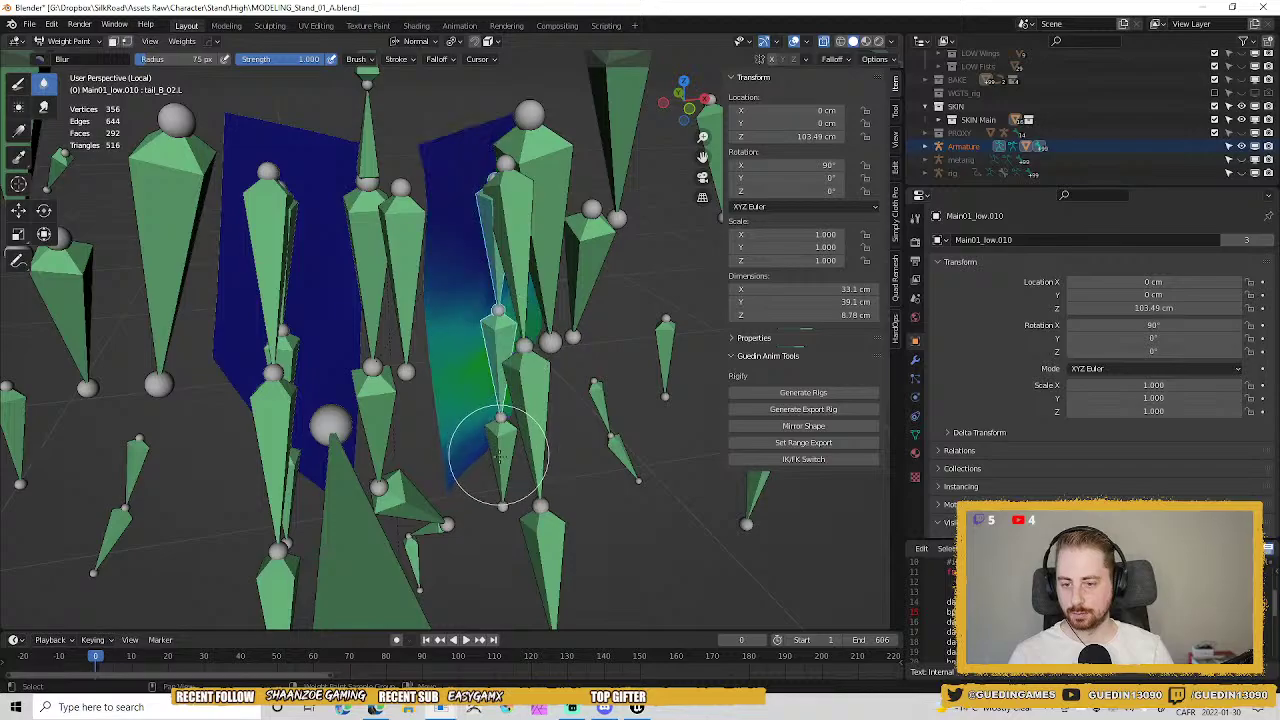
{"action": "left_click", "coordinate": [500, 450], "text": "shift"}
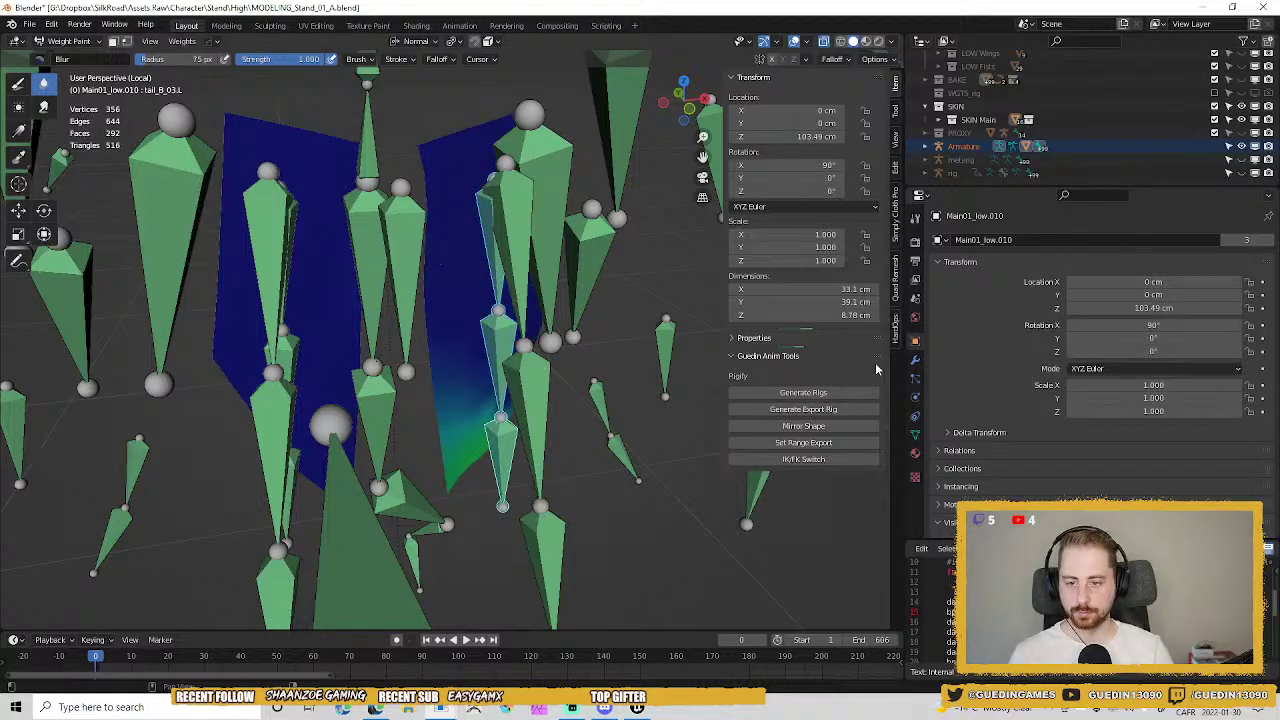
{"action": "left_click", "coordinate": [876, 59]}
{"action": "left_click", "coordinate": [843, 115]}
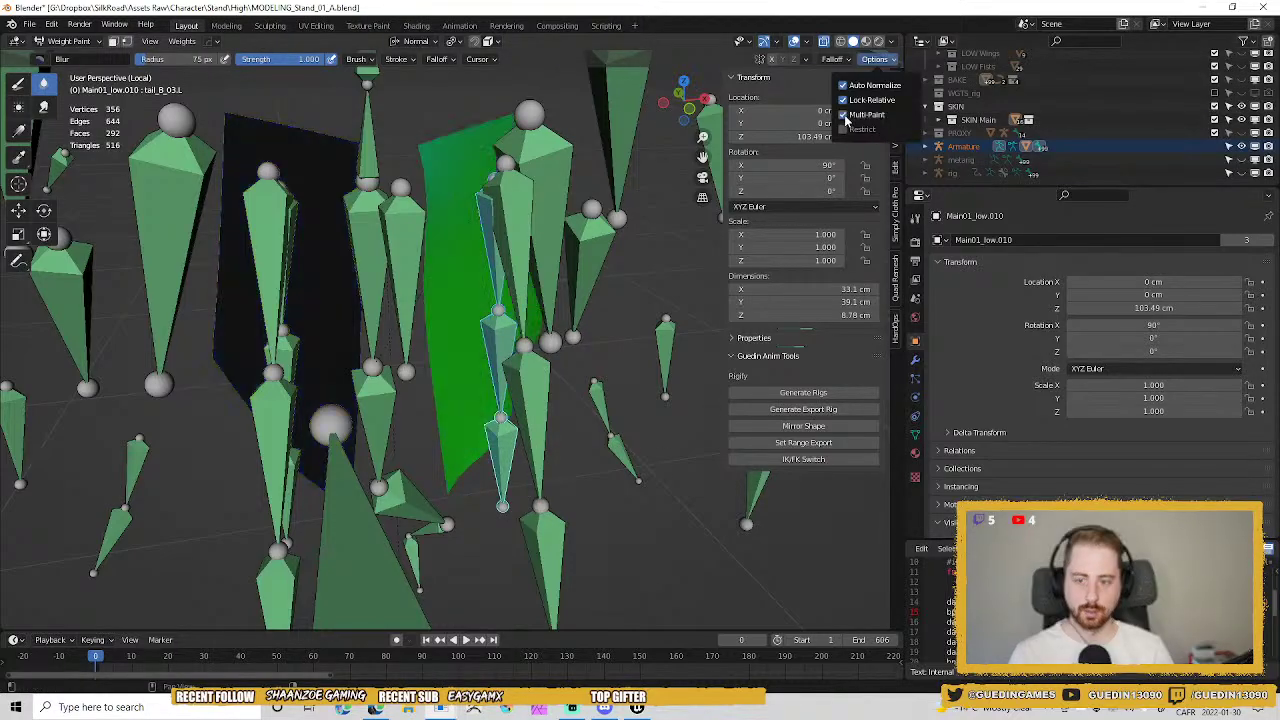
{"action": "mouse_move", "coordinate": [450, 300]}
{"action": "middle_mouse_down"}
{"action": "mouse_move", "coordinate": [421, 300]}
{"action": "mouse_move", "coordinate": [482, 284]}
{"action": "middle_mouse_up"}
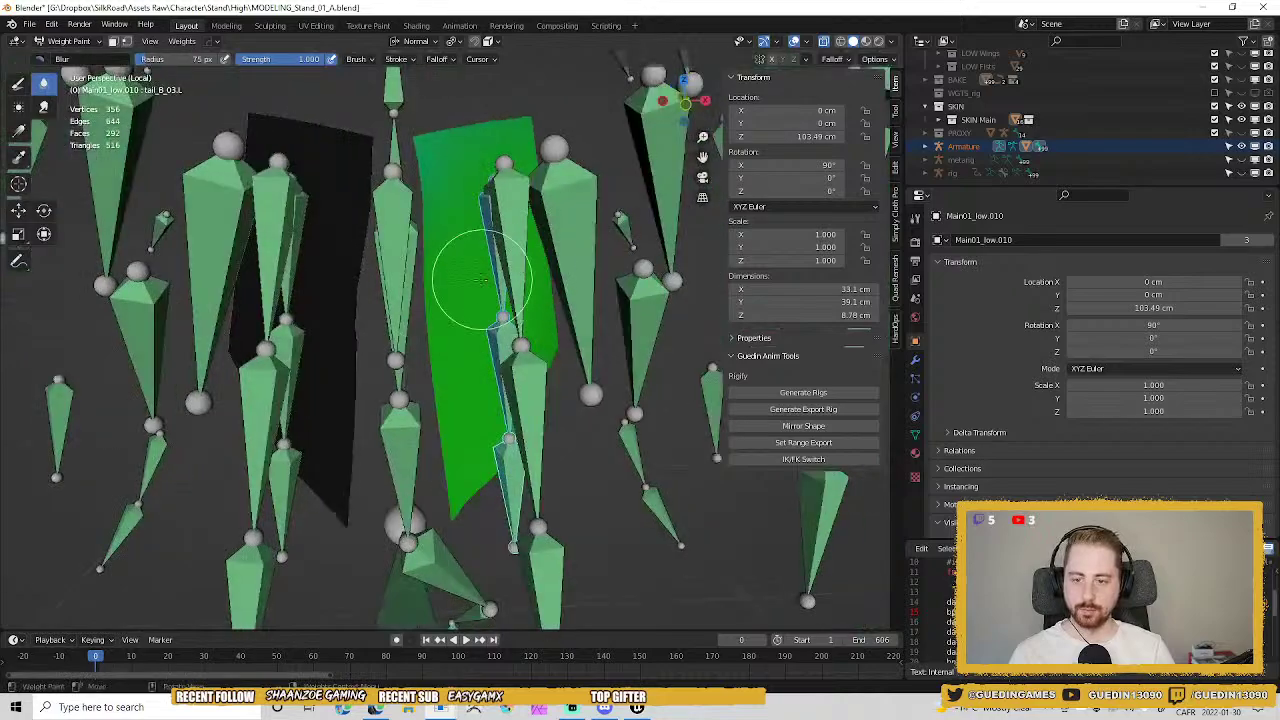
{"action": "key", "text": "ctrl+f"}
{"action": "left_click", "coordinate": [500, 281]}
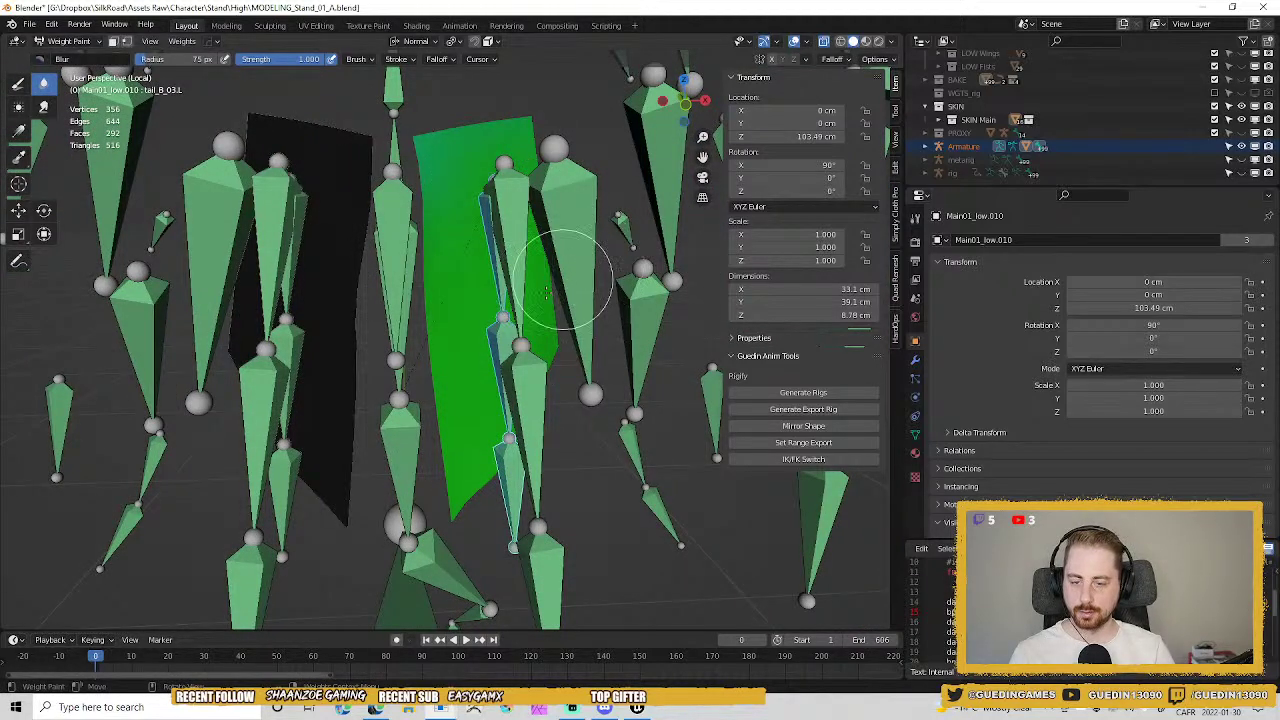
{"action": "mouse_move", "coordinate": [570, 277]}
{"action": "middle_mouse_down"}
{"action": "mouse_move", "coordinate": [486, 268]}
{"action": "mouse_move", "coordinate": [490, 257]}
{"action": "mouse_move", "coordinate": [625, 252]}
{"action": "middle_mouse_up"}
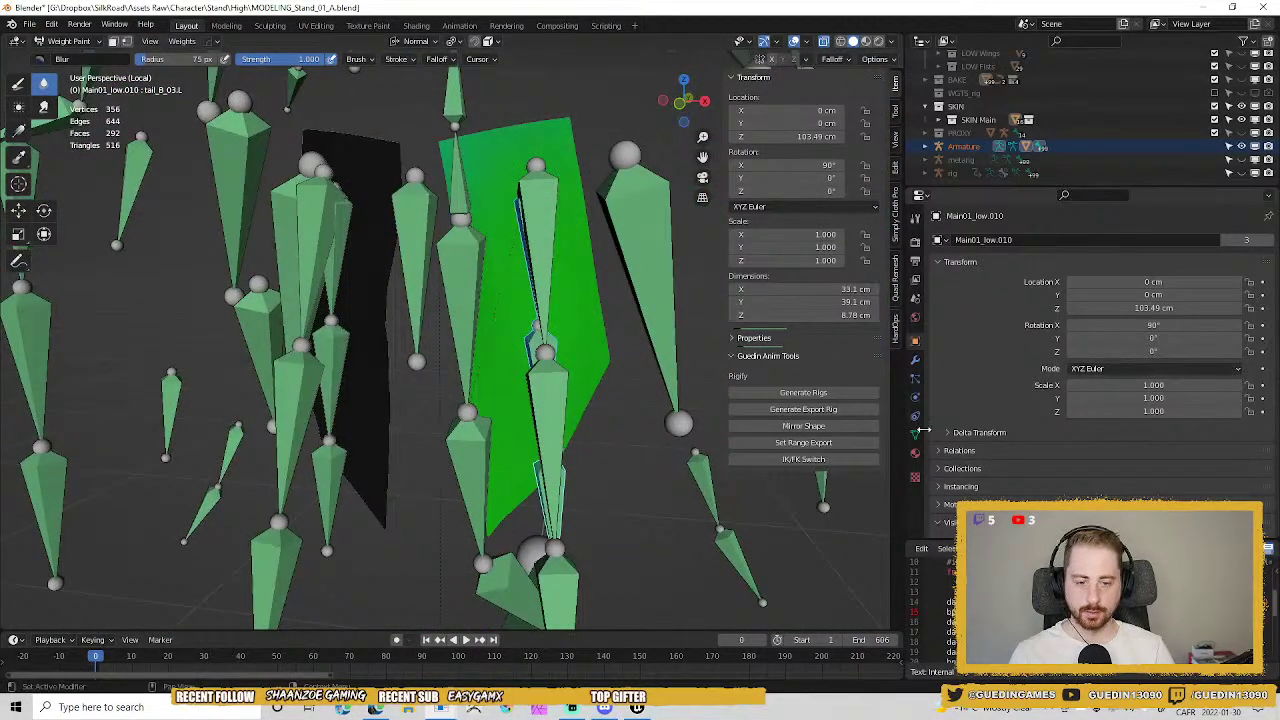
Review the vertex groups of Main01_low.010 and delete all unlocked groups, keeping the locked Outline group.
{"action": "left_click", "coordinate": [914, 433]}
{"action": "mouse_move", "coordinate": [571, 220]}
{"action": "middle_mouse_down"}
{"action": "mouse_move", "coordinate": [540, 170]}
{"action": "mouse_move", "coordinate": [691, 464]}
{"action": "middle_mouse_up"}
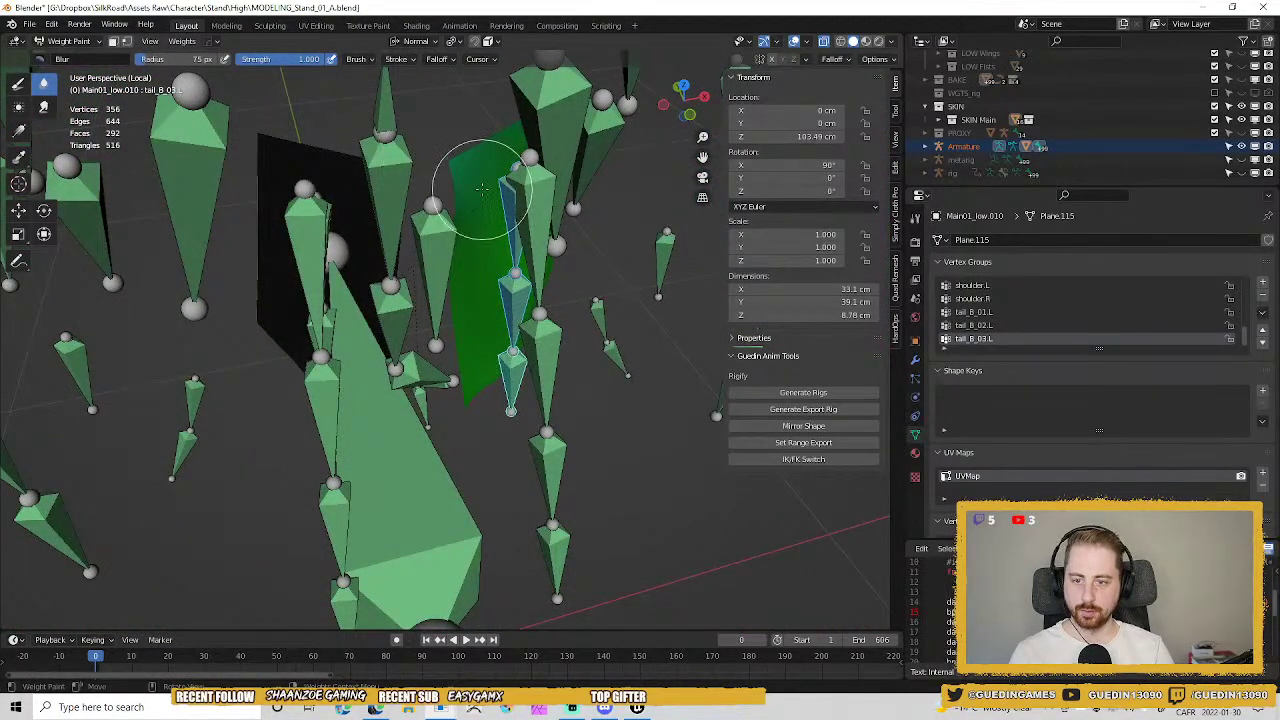
{"action": "middle_click_drag", "start_coordinate": [500, 357], "coordinate": [543, 309]}
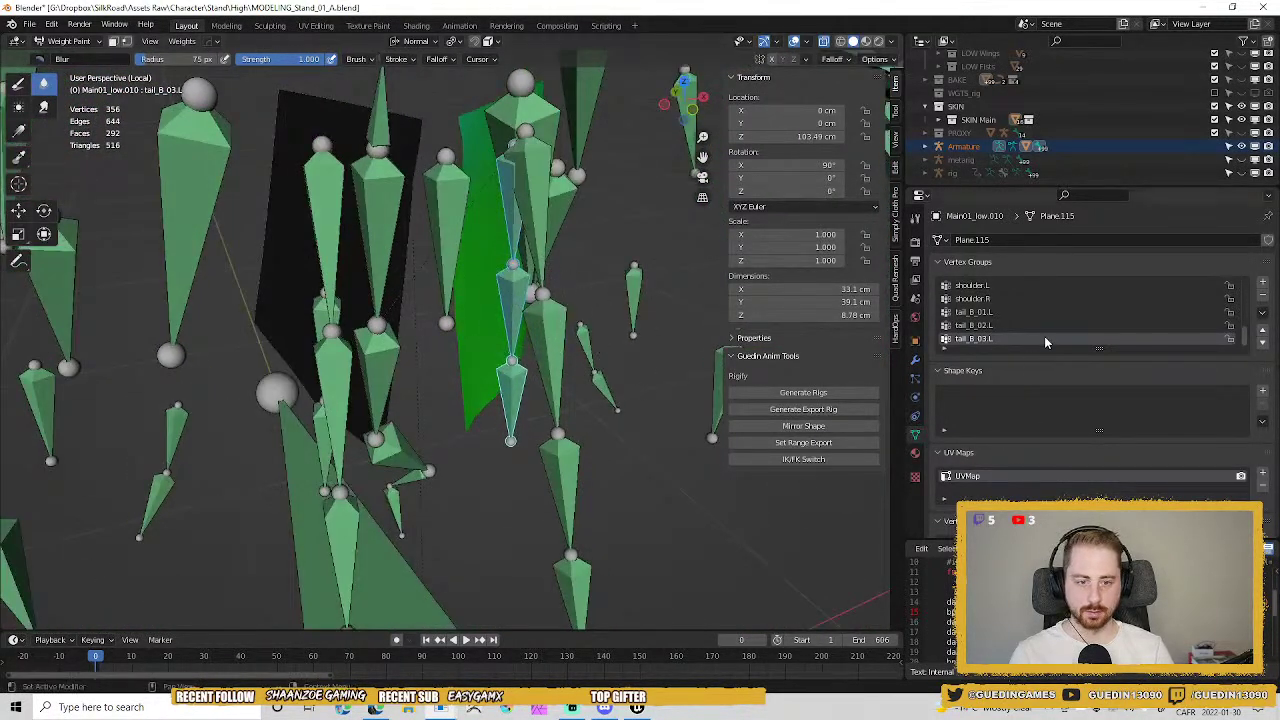
{"action": "scroll", "coordinate": [1045, 342], "scroll_direction": "up", "scroll_amount": 8}
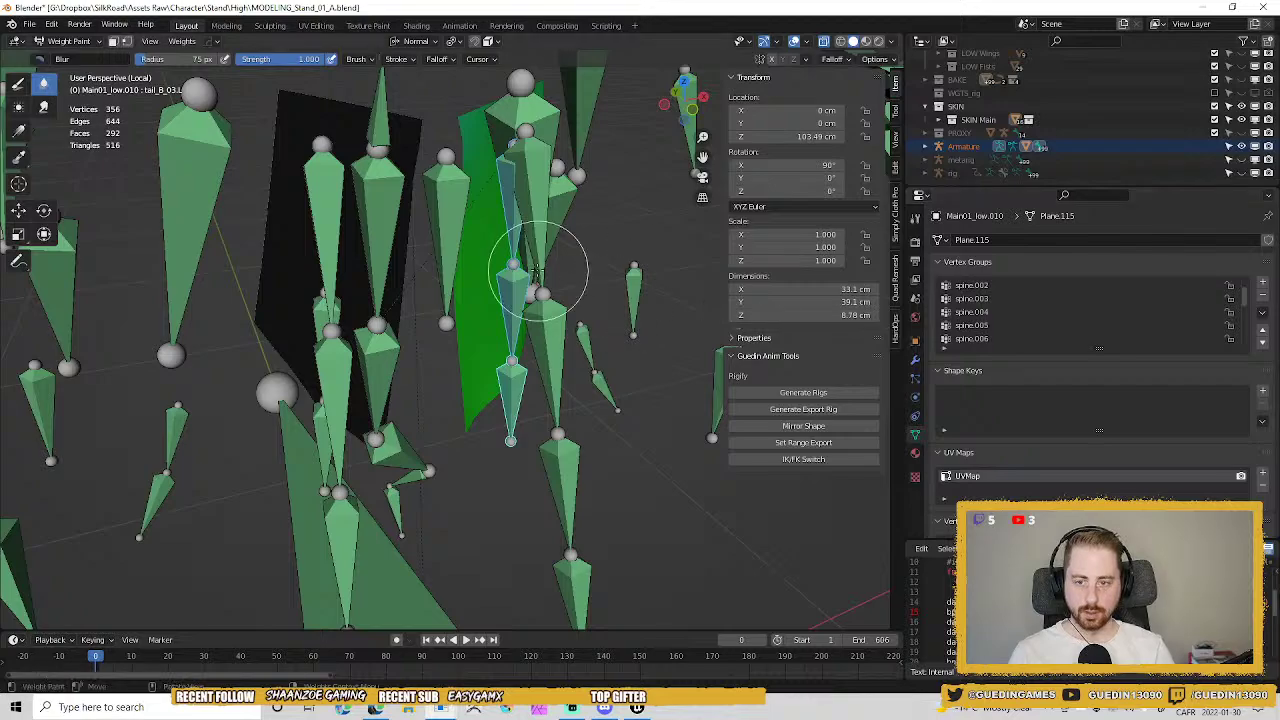
{"action": "scroll", "coordinate": [980, 333], "scroll_direction": "down", "scroll_amount": 6}
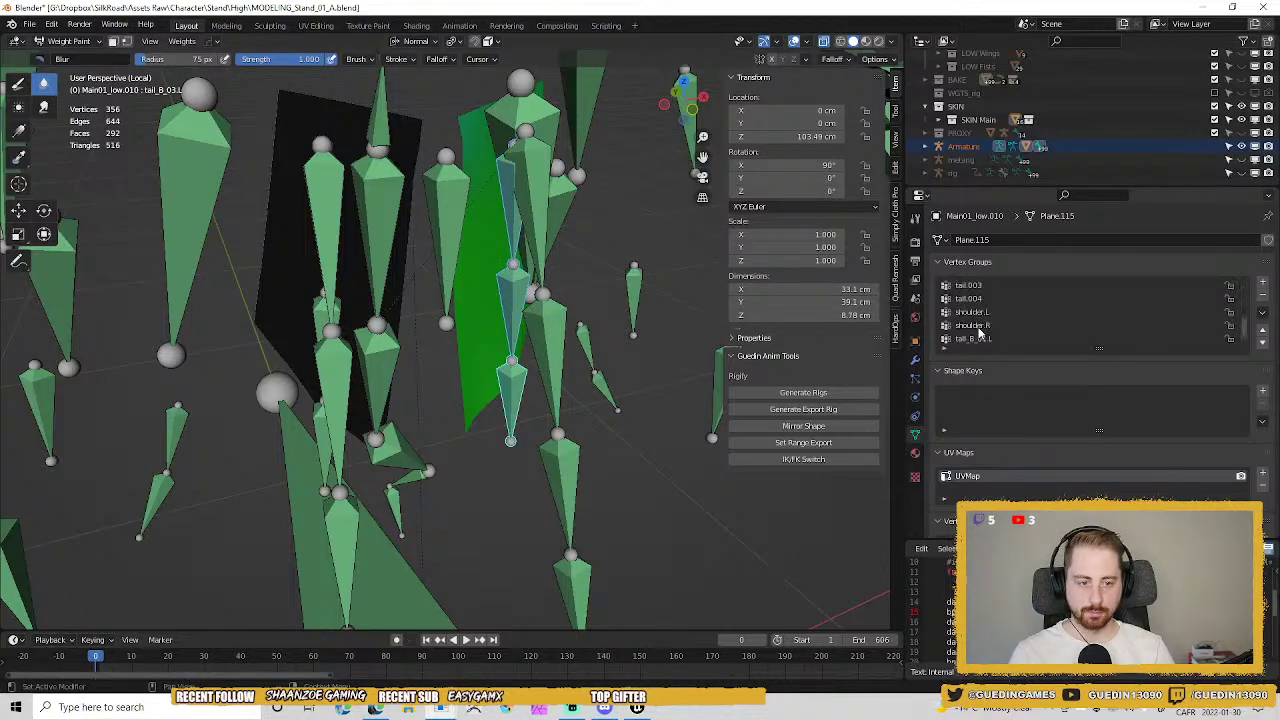
{"action": "scroll", "coordinate": [978, 332], "scroll_direction": "up", "scroll_amount": 10}
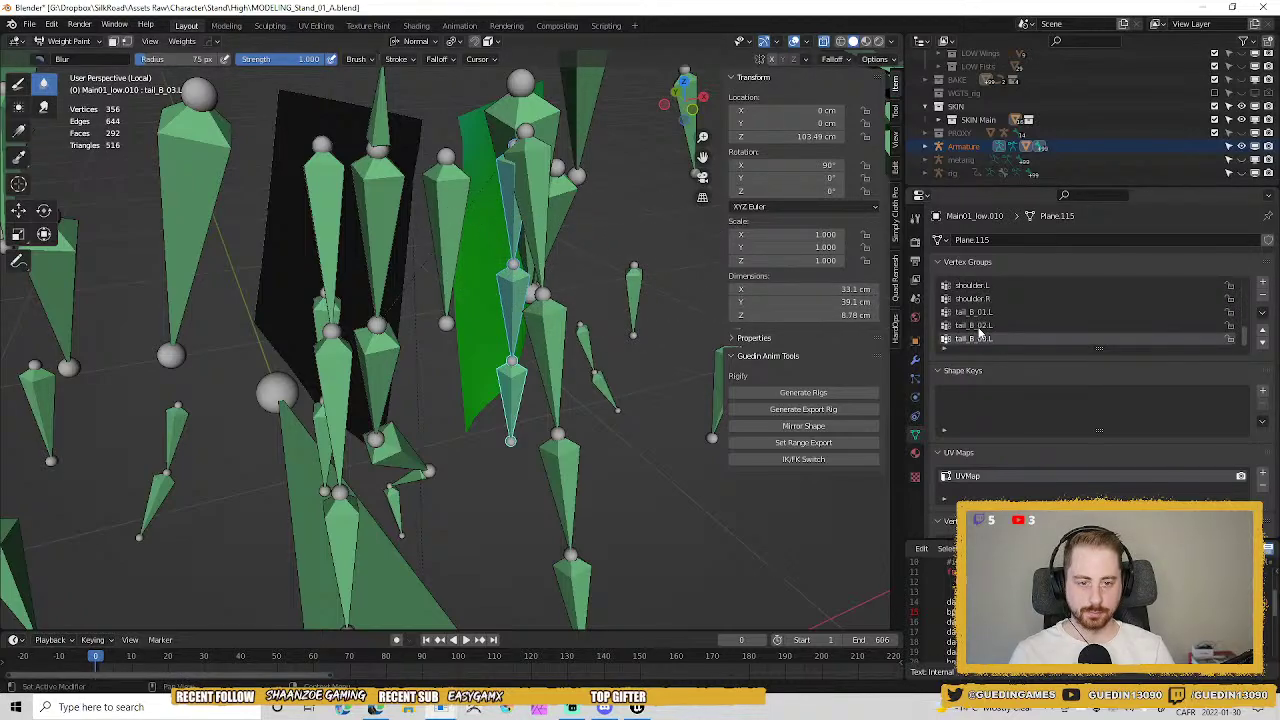
{"action": "left_click", "coordinate": [1262, 313]}
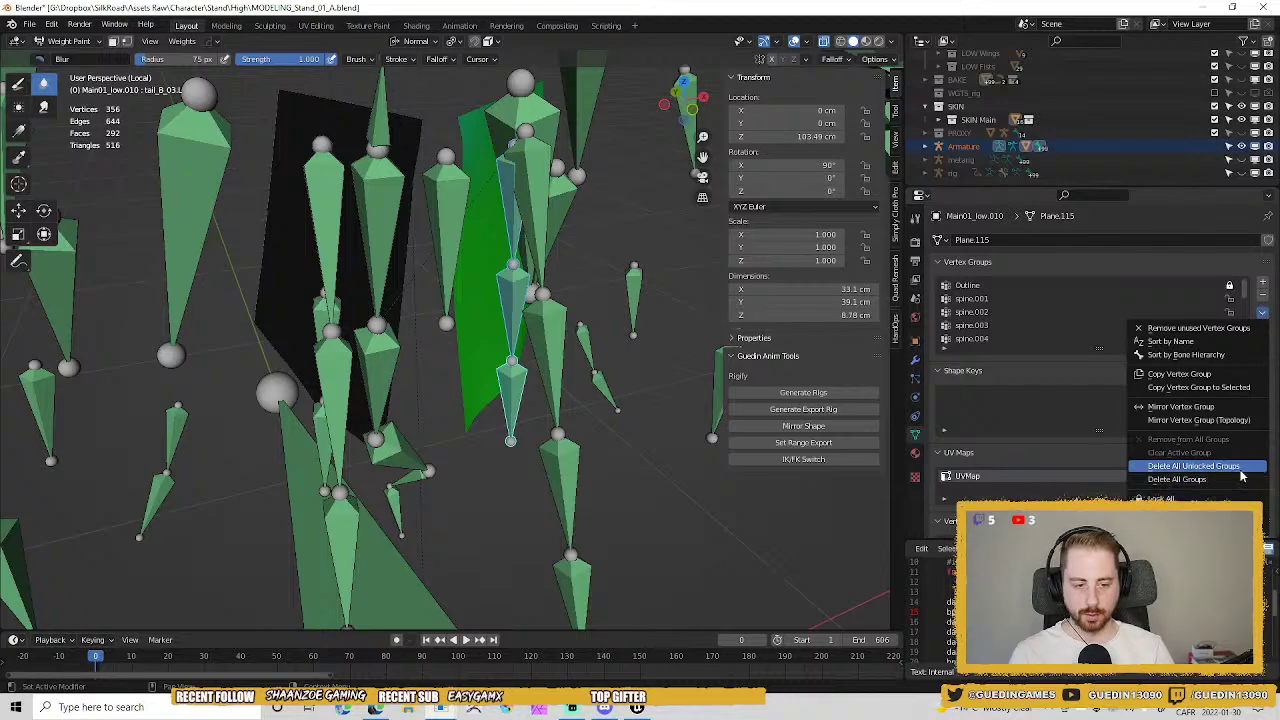
{"action": "left_click", "coordinate": [1193, 466]}
Select the three left tail_B bones and assign automatic weights from them to all vertices of the skirt panel mesh.
{"action": "middle_click_drag", "start_coordinate": [510, 378], "coordinate": [480, 314]}
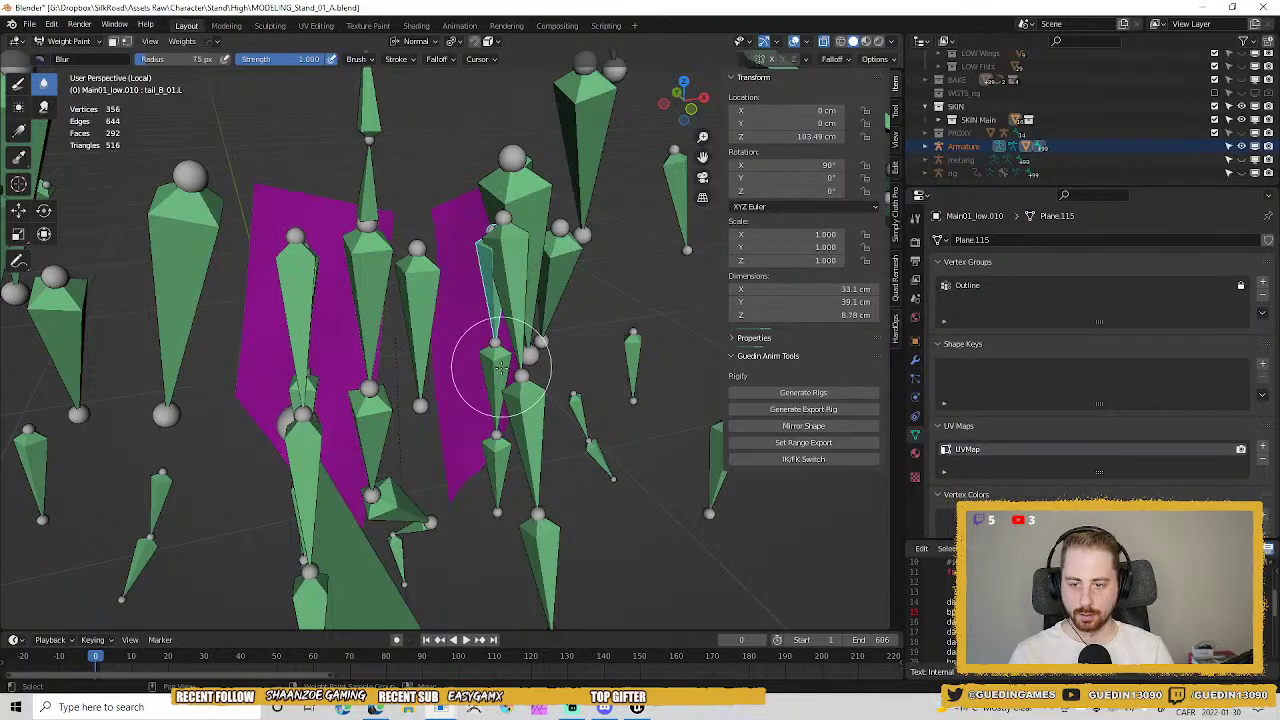
{"action": "left_click", "coordinate": [488, 420], "text": "ctrl"}
{"action": "key", "text": "v"}
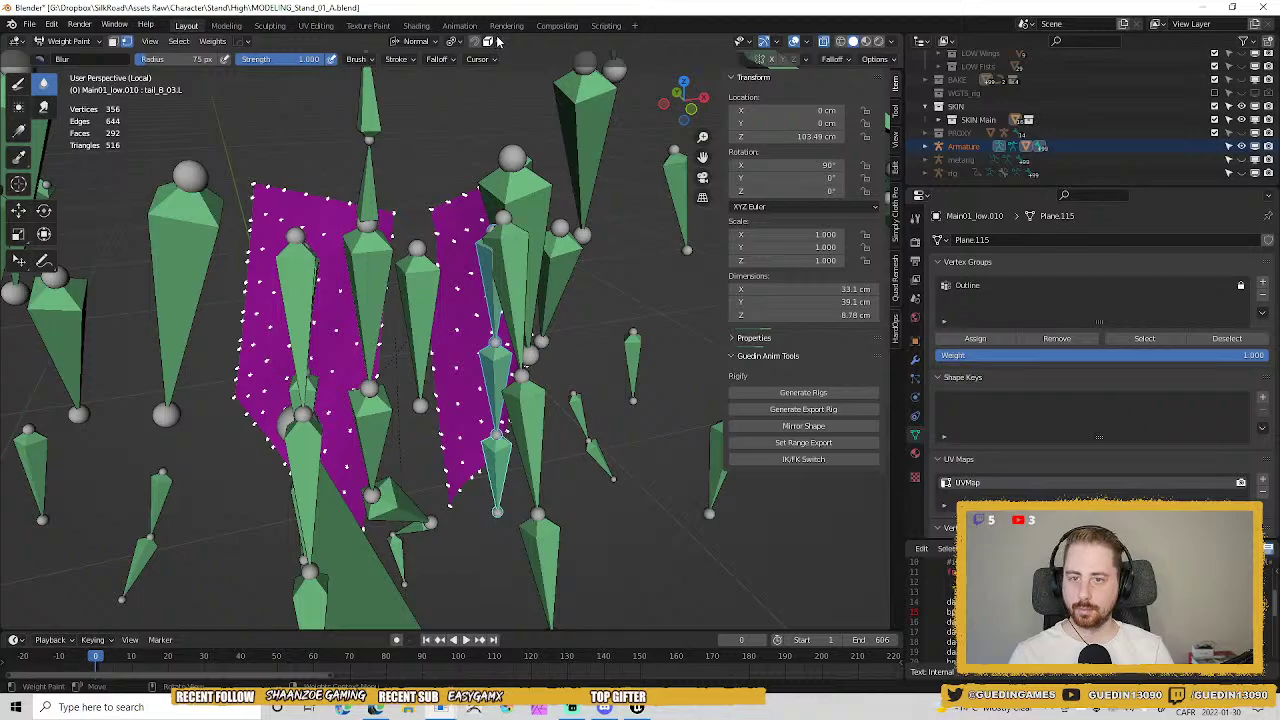
{"action": "left_click", "coordinate": [212, 41]}
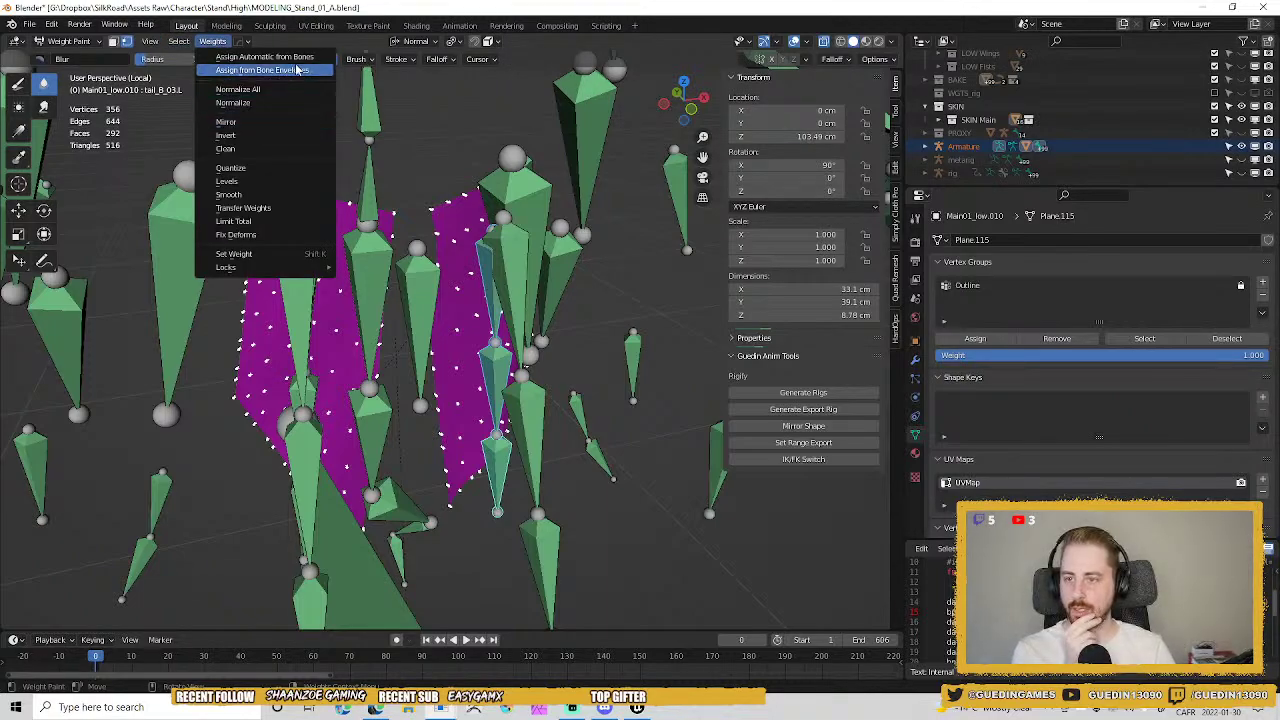
{"action": "left_click", "coordinate": [270, 57]}
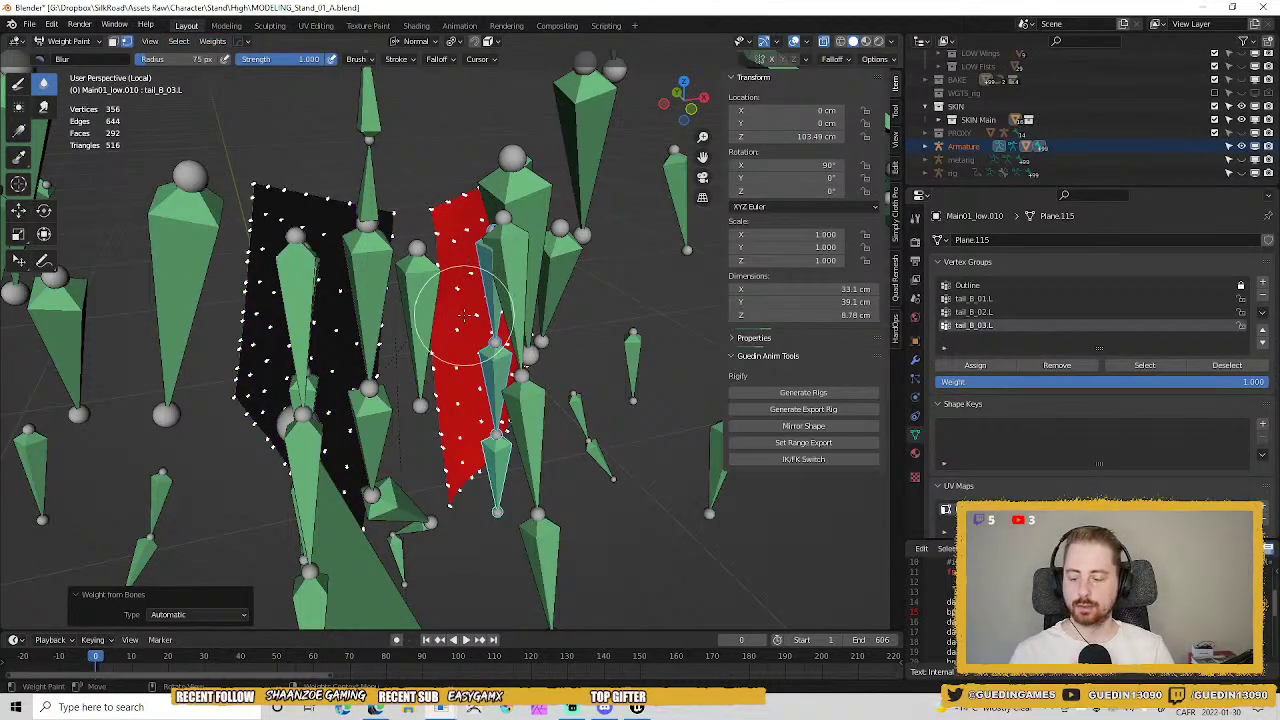
{"action": "key", "text": "v"}
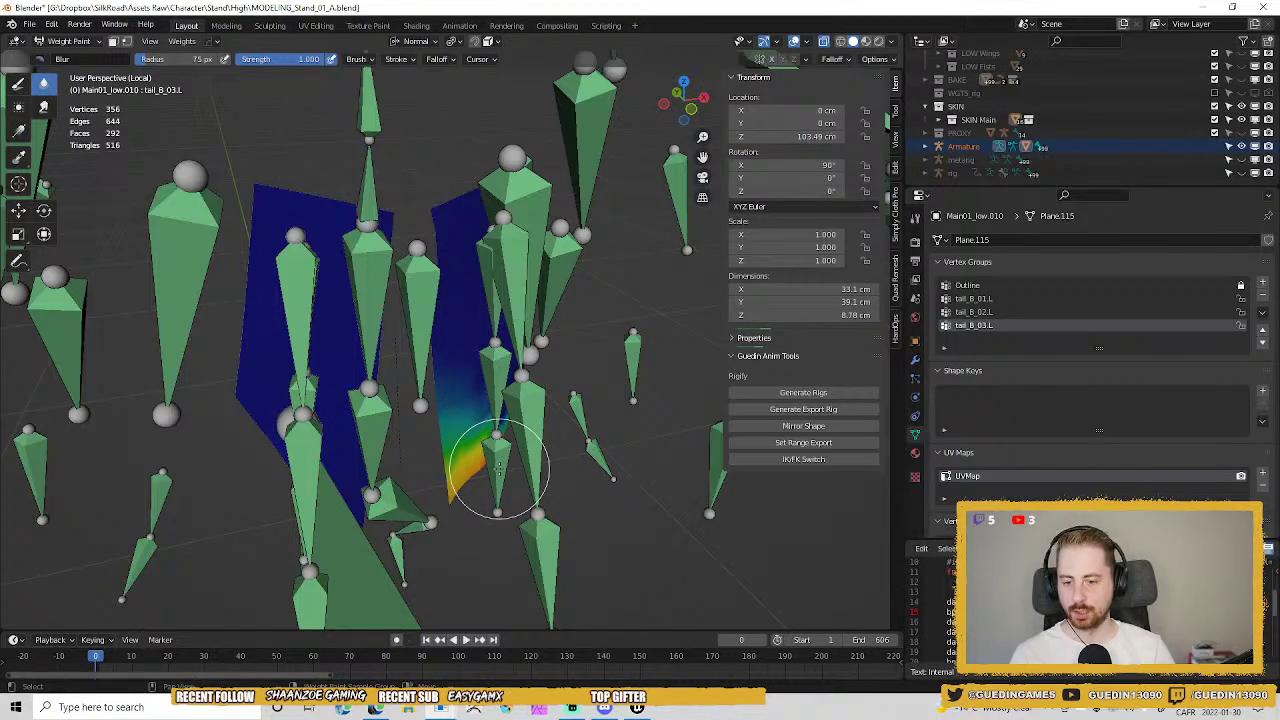
Inspect the new weights of tail_B_02.L and tail_B_01.L on the left skirt panel, undoing any accidental bone selection.
{"action": "left_click", "coordinate": [495, 370], "text": "ctrl"}
{"action": "left_click", "coordinate": [497, 368], "text": "ctrl"}
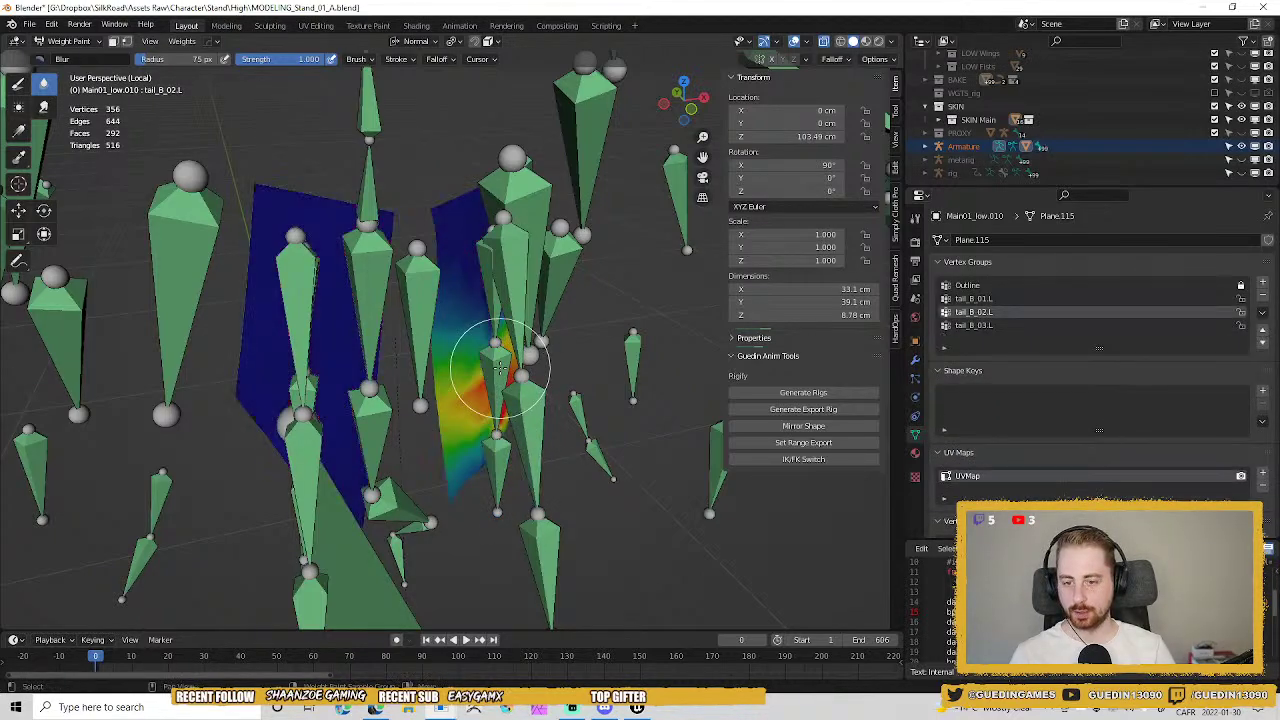
{"action": "left_click", "coordinate": [499, 368], "text": "shift"}
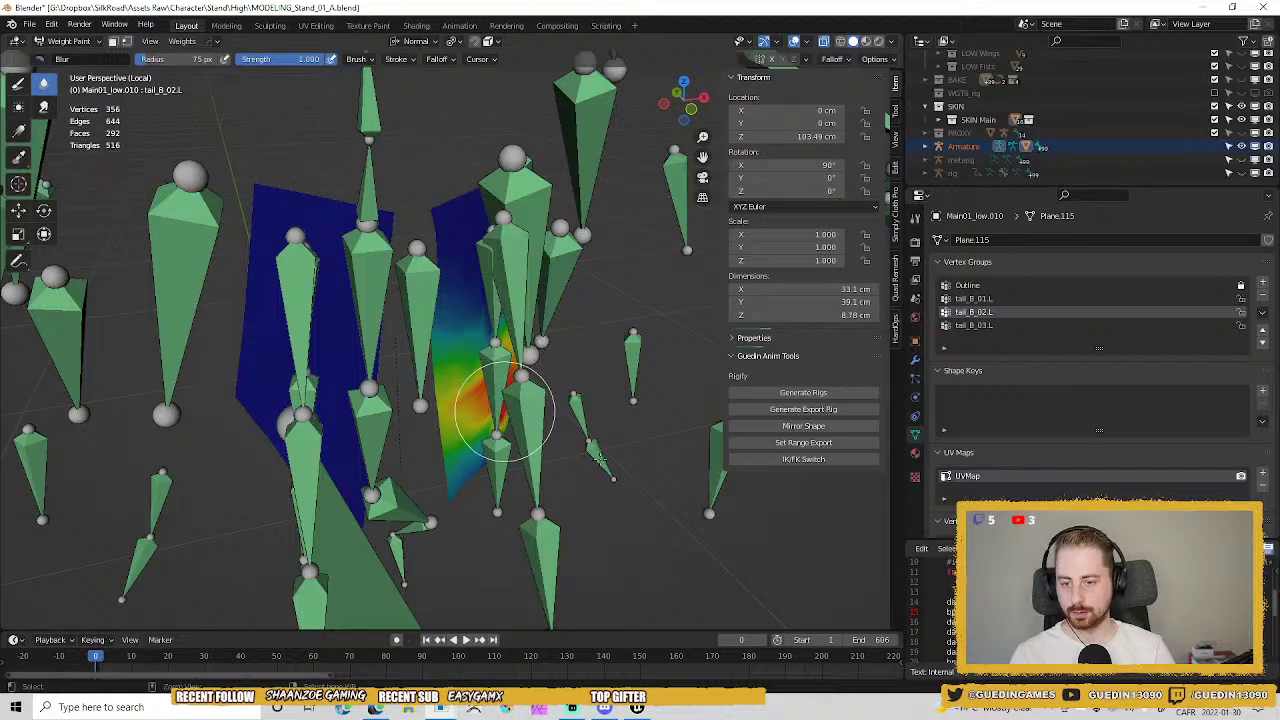
{"action": "right_click_drag", "start_coordinate": [506, 414], "coordinate": [600, 460], "text": "ctrl"}
{"action": "key", "text": "ctrl+z"}
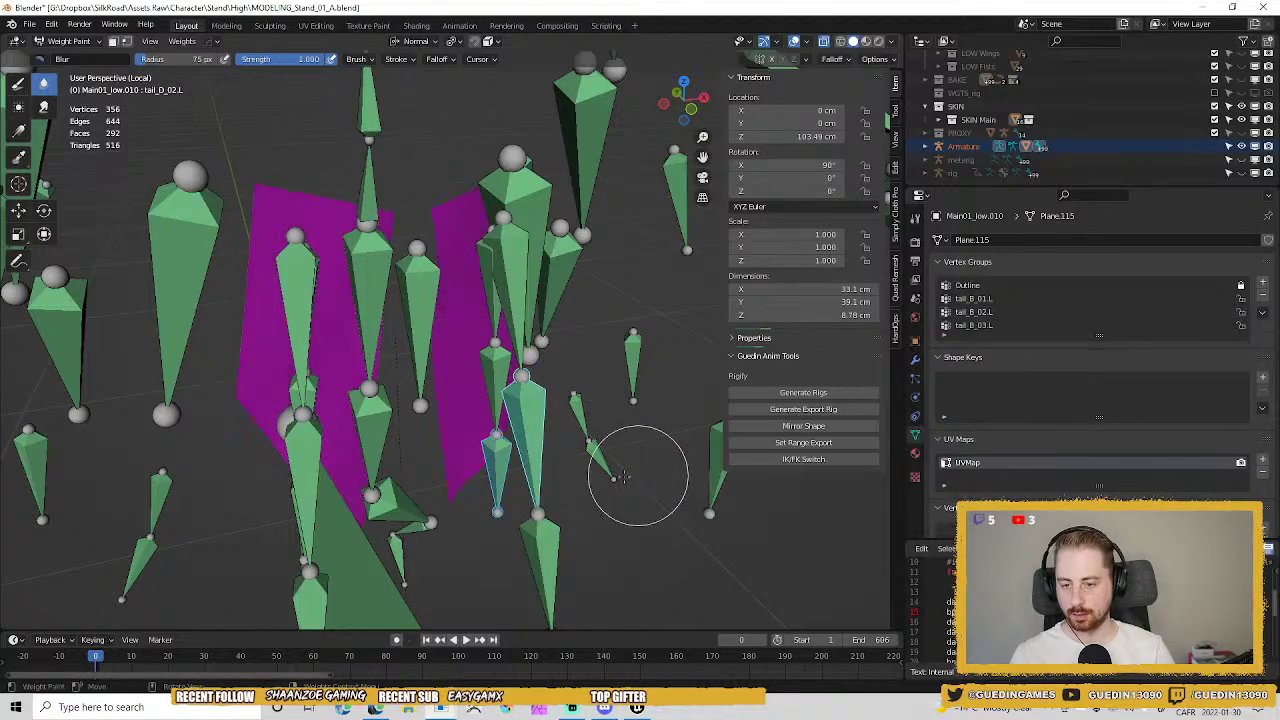
{"action": "key", "text": "ctrl+z"}
{"action": "left_click", "coordinate": [497, 364], "text": "shift"}
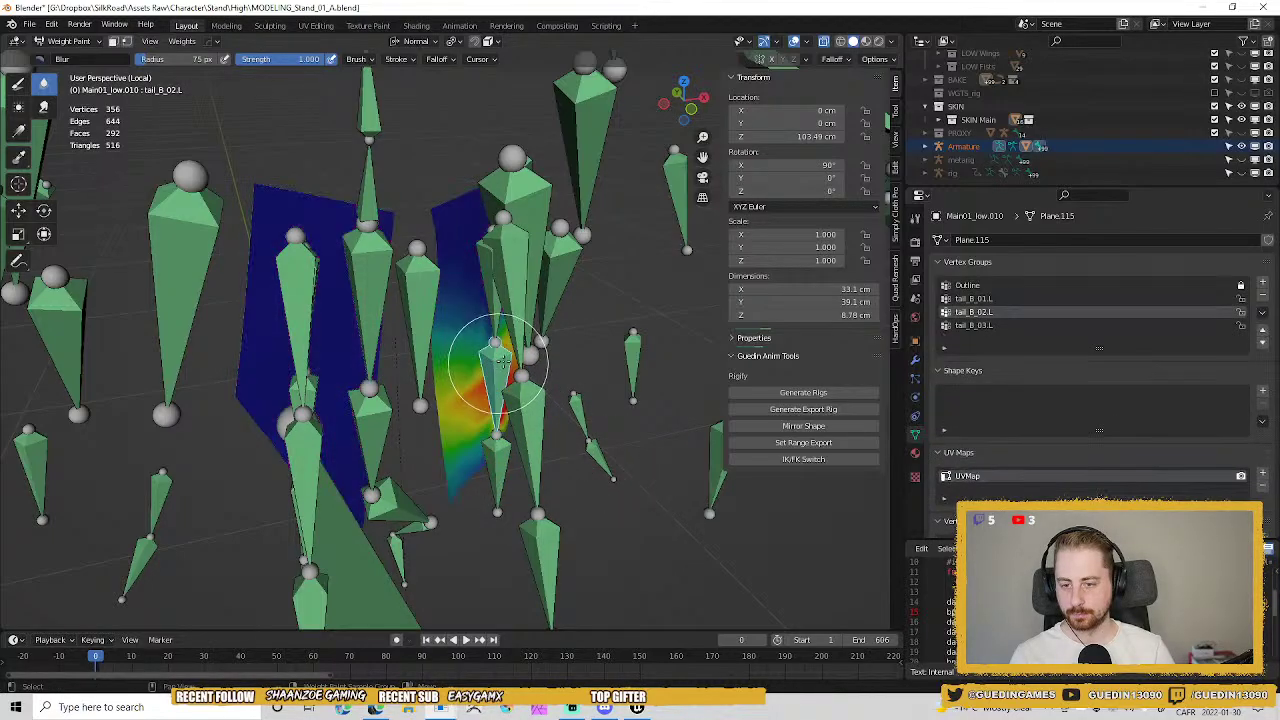
{"action": "middle_click_drag", "start_coordinate": [486, 366], "coordinate": [512, 290]}
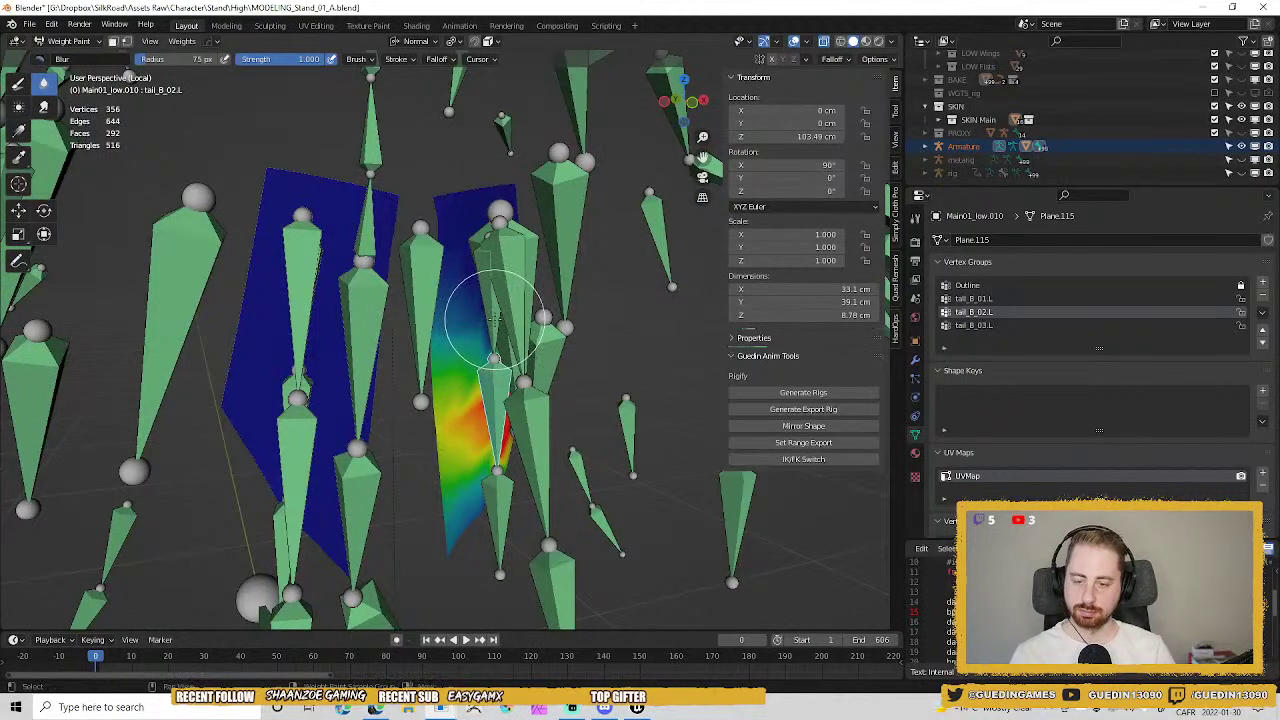
{"action": "left_click", "coordinate": [494, 318], "text": "shift"}
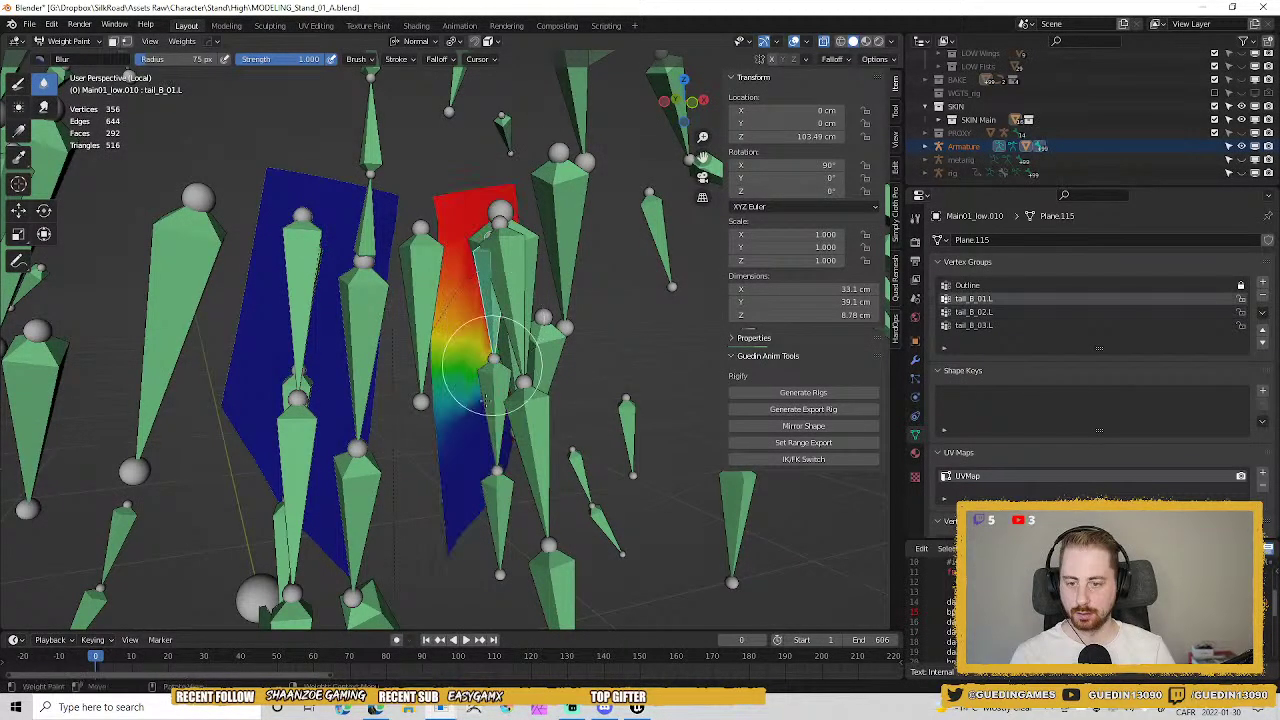
{"action": "mouse_move", "coordinate": [491, 366]}
{"action": "middle_mouse_down"}
{"action": "mouse_move", "coordinate": [500, 350]}
{"action": "mouse_move", "coordinate": [471, 371]}
{"action": "mouse_move", "coordinate": [514, 451]}
{"action": "mouse_move", "coordinate": [511, 350]}
{"action": "middle_mouse_up"}
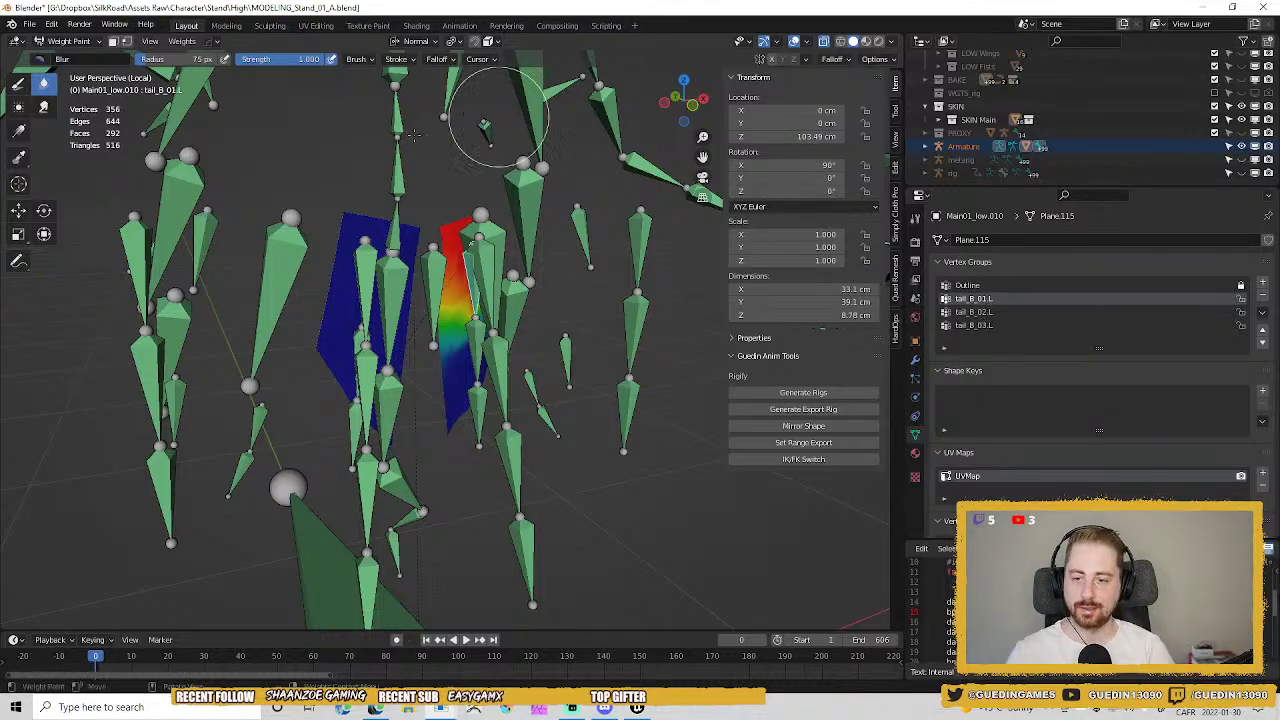
Return the skirt panel mesh to Object Mode and deselect all objects.
{"action": "key", "text": "ctrl+Tab"}
{"action": "left_click", "coordinate": [380, 243]}
{"action": "key", "text": "alt+a"}
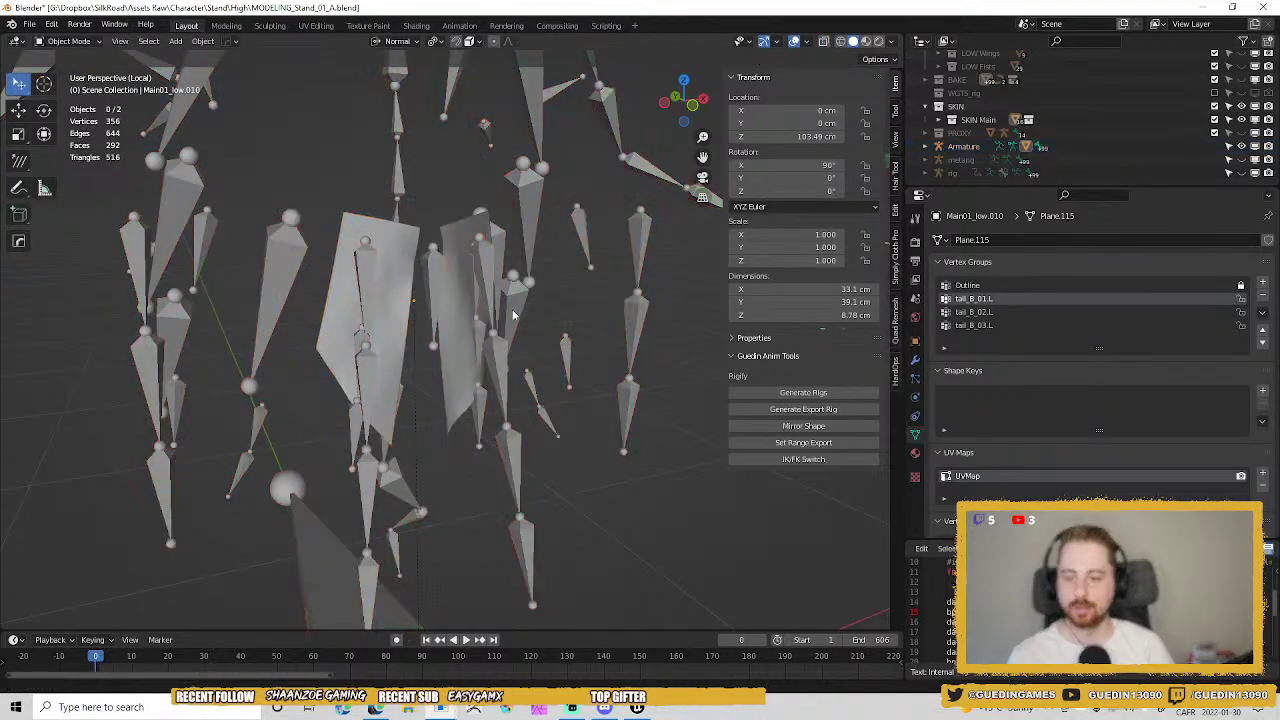
{"action": "middle_click_drag", "start_coordinate": [510, 270], "coordinate": [473, 280]}
{"action": "scroll", "coordinate": [473, 280], "scroll_direction": "down", "scroll_amount": 4}
{"action": "scroll", "coordinate": [1010, 145], "scroll_direction": "up", "scroll_amount": 3}
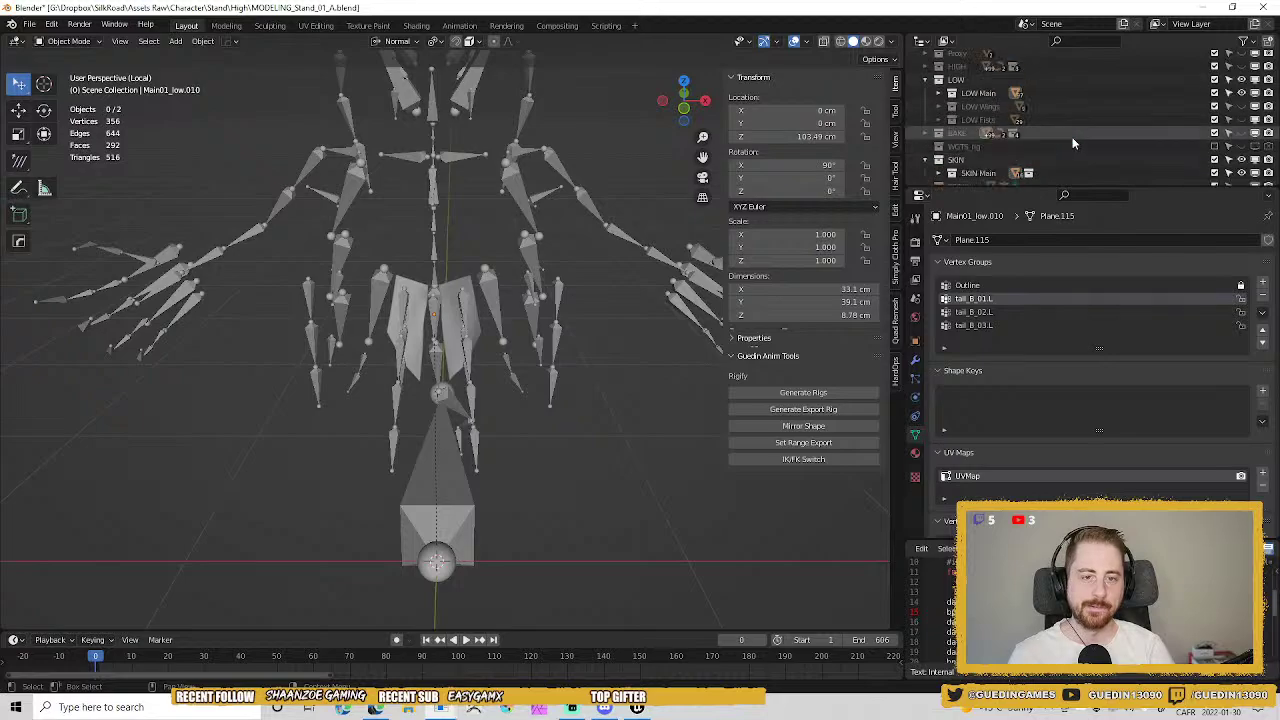
Hide the SKIN collection from the viewport.
{"action": "left_click", "coordinate": [1242, 160]}
{"action": "left_click", "coordinate": [925, 160]}
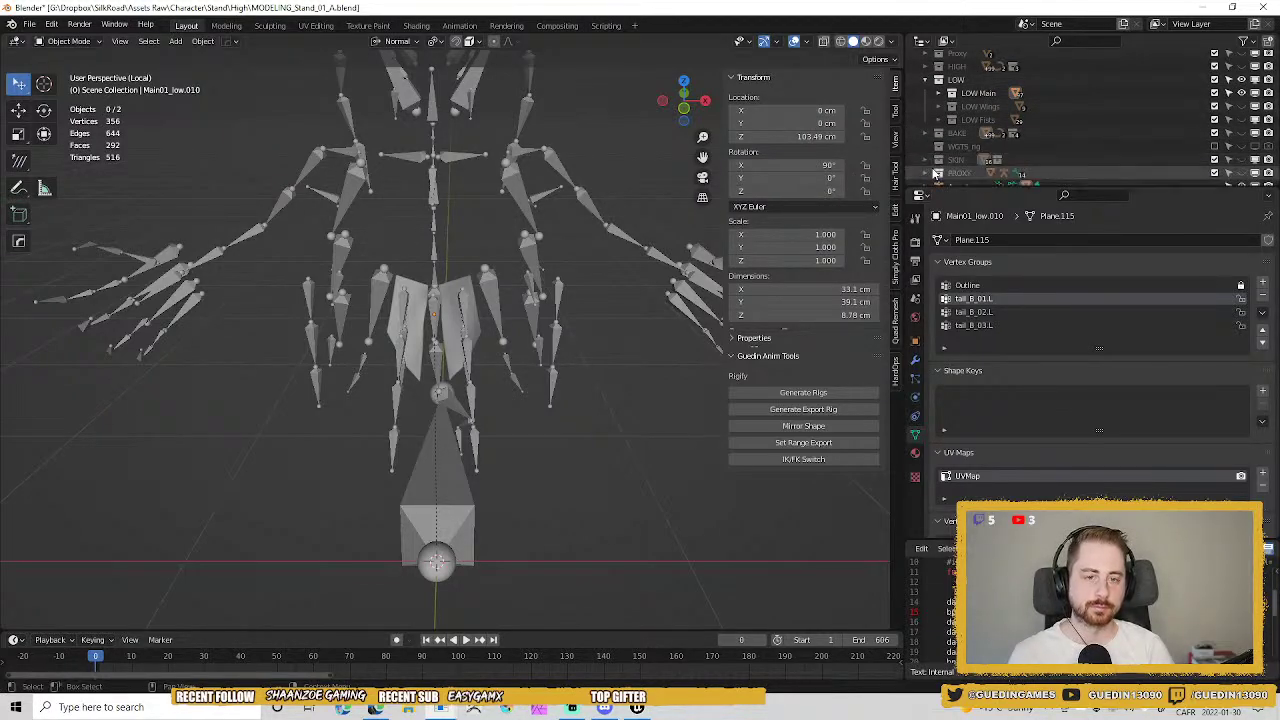
{"action": "left_click", "coordinate": [925, 176]}
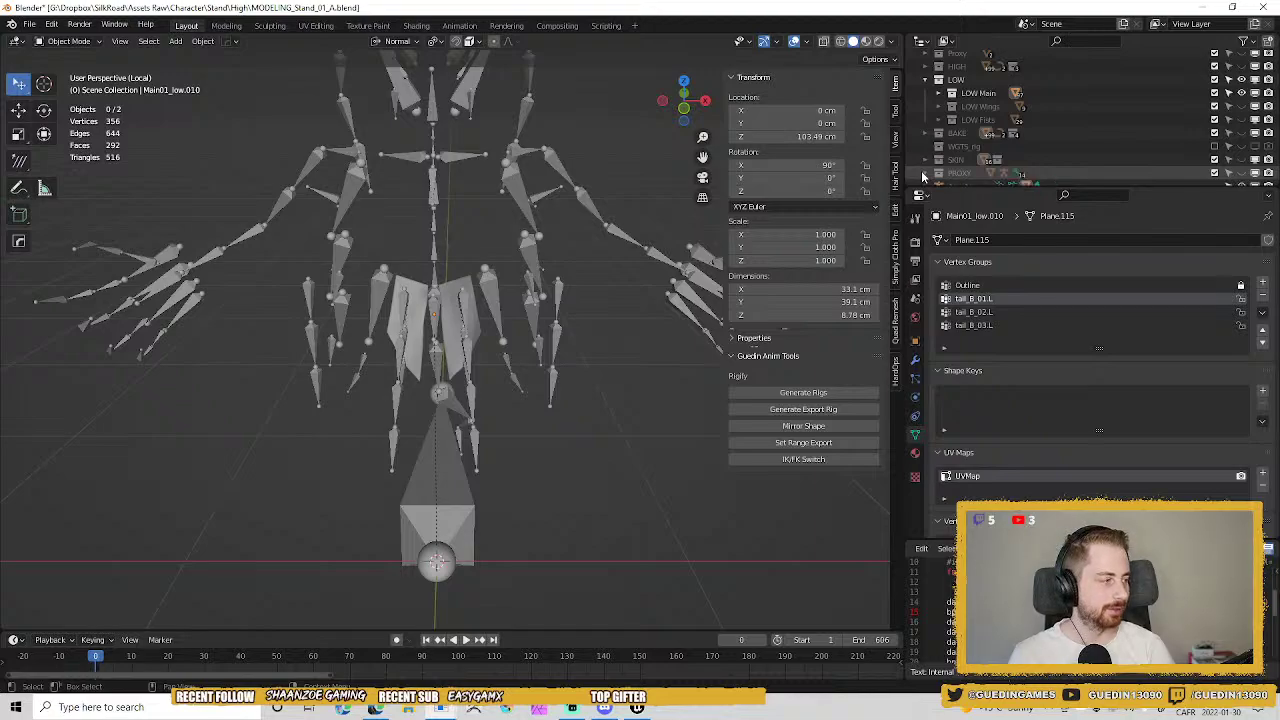
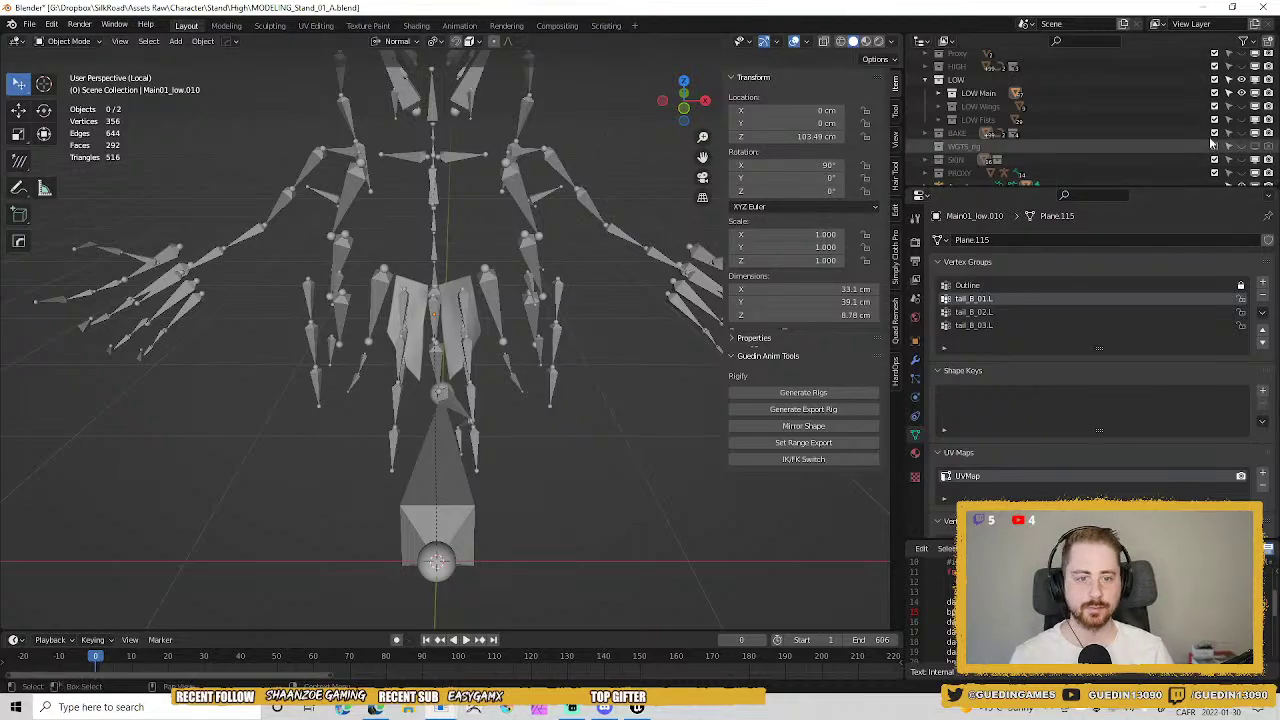
Show the LOW Wings and LOW Fists collections and leave local view.
{"action": "left_click", "coordinate": [1241, 120]}
{"action": "left_click", "coordinate": [1241, 107]}
{"action": "middle_click_drag", "start_coordinate": [470, 174], "coordinate": [474, 258], "text": "shift"}
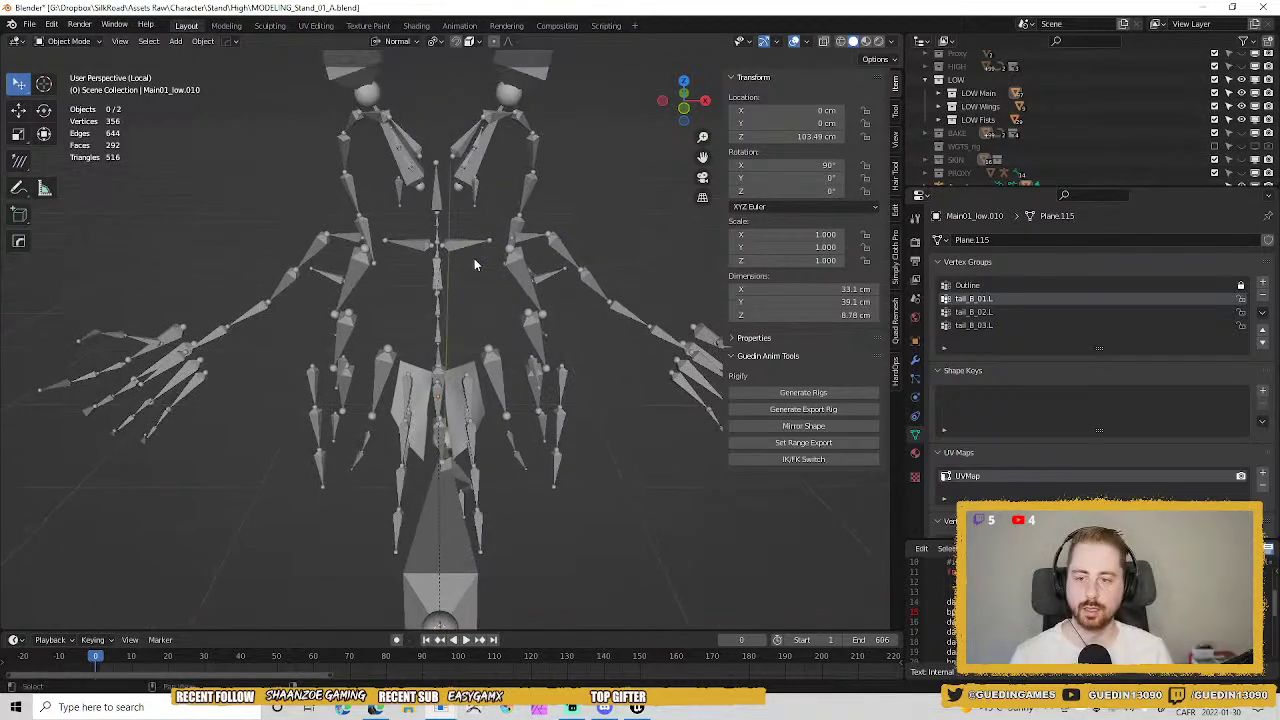
{"action": "key", "text": "KP_Divide"}
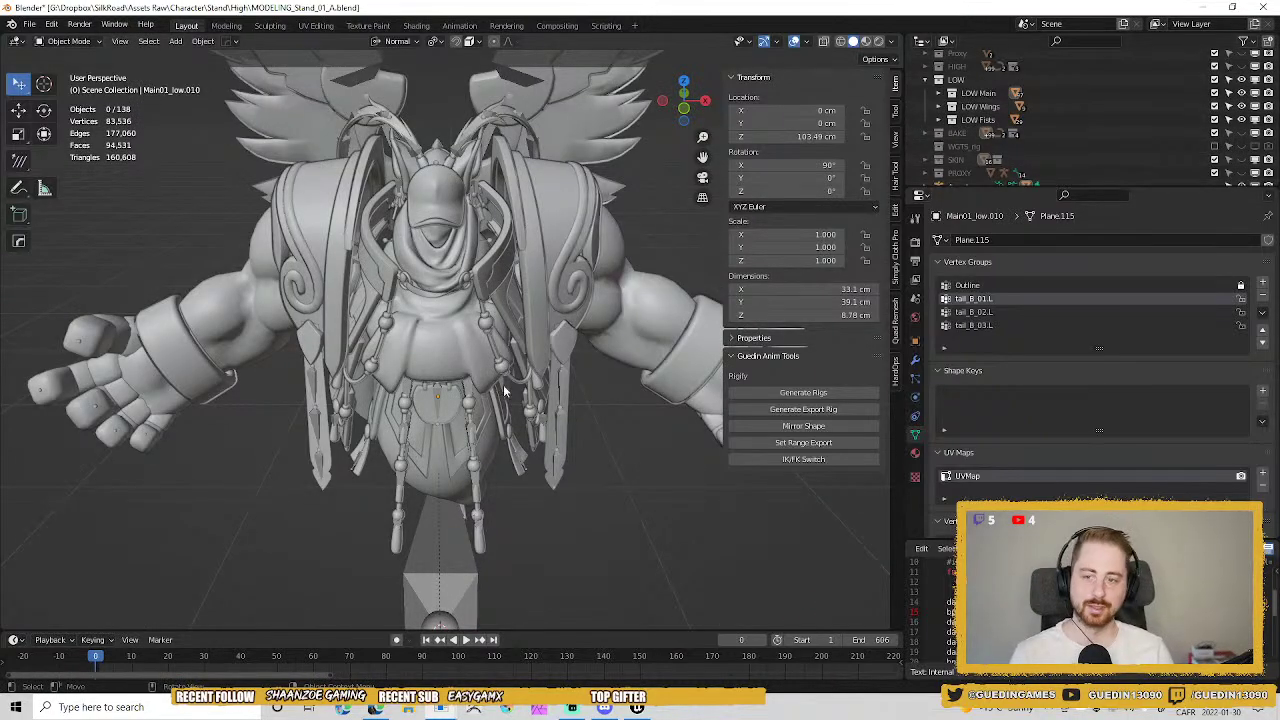
Hide the Armature so only the low-poly character meshes are displayed.
{"action": "middle_click_drag", "start_coordinate": [505, 392], "coordinate": [383, 287]}
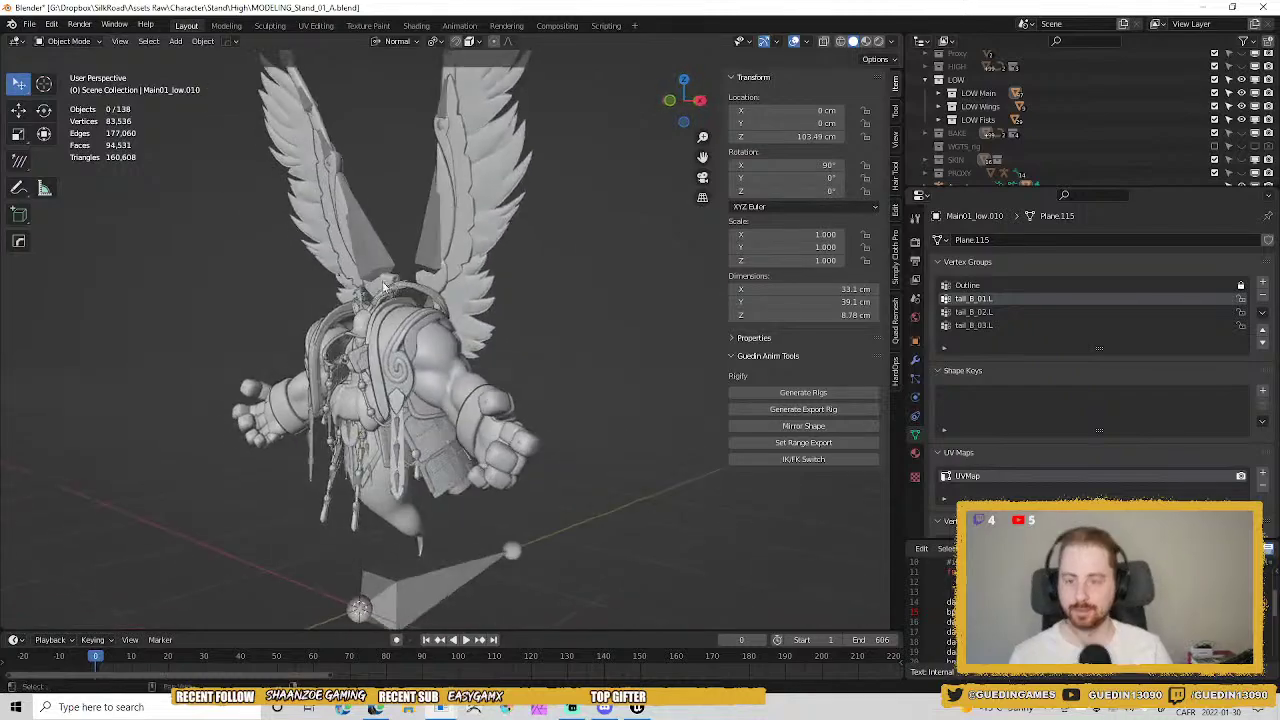
{"action": "scroll", "coordinate": [1150, 140], "scroll_direction": "down", "scroll_amount": 2}
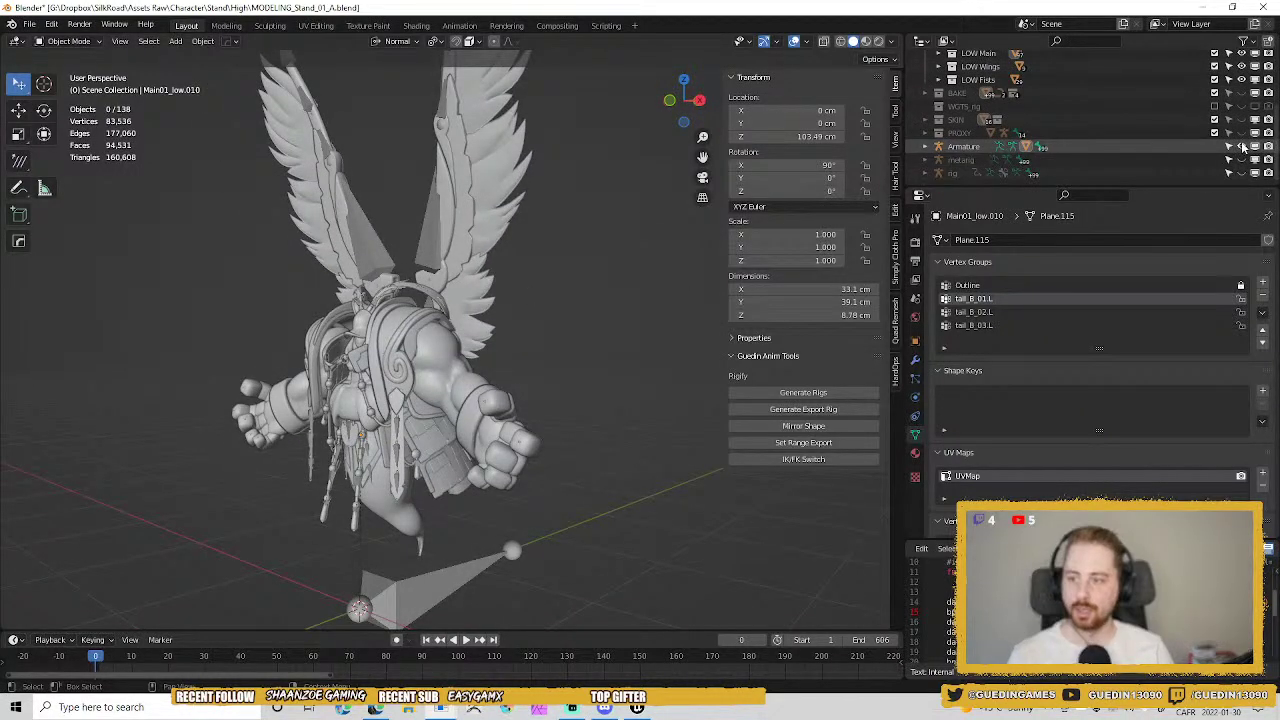
{"action": "left_click", "coordinate": [1242, 146]}
{"action": "middle_click_drag", "start_coordinate": [617, 356], "coordinate": [544, 306]}
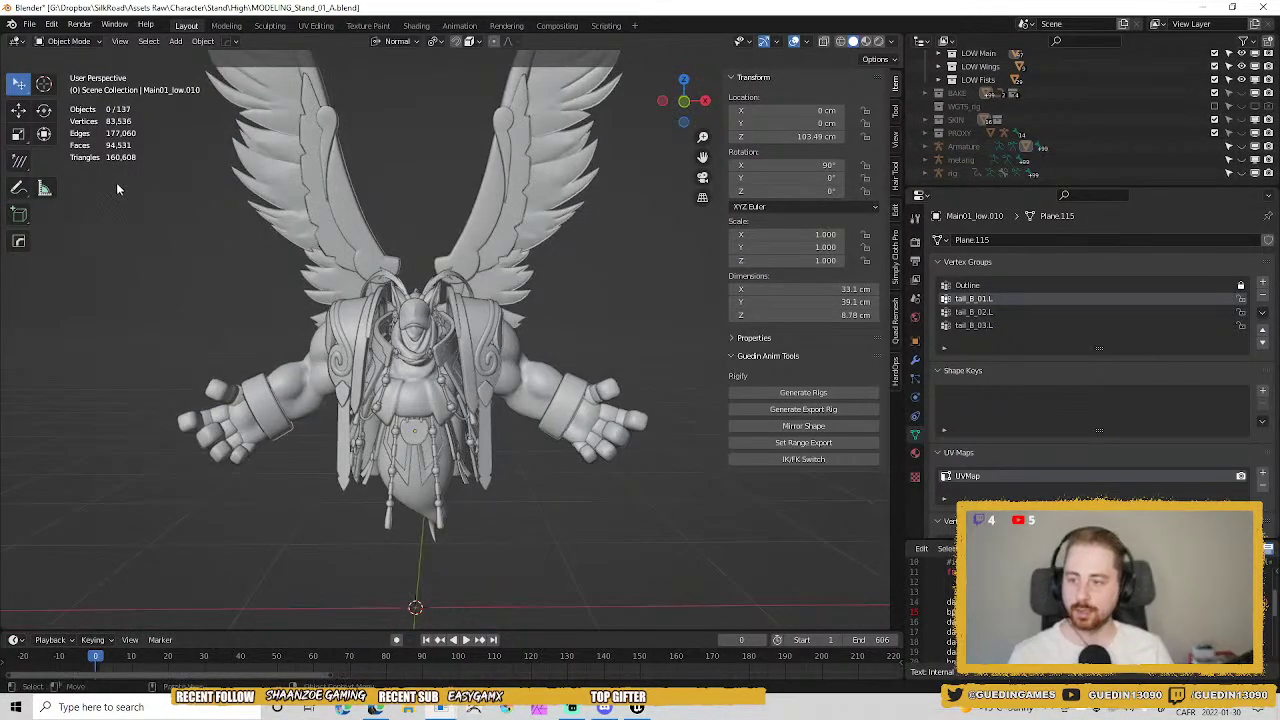
Examine the low-poly wings and overall character, selecting the Magic02_low wing feathers, and check the scene's triangle statistics.
{"action": "middle_click_drag", "start_coordinate": [441, 260], "coordinate": [360, 320]}
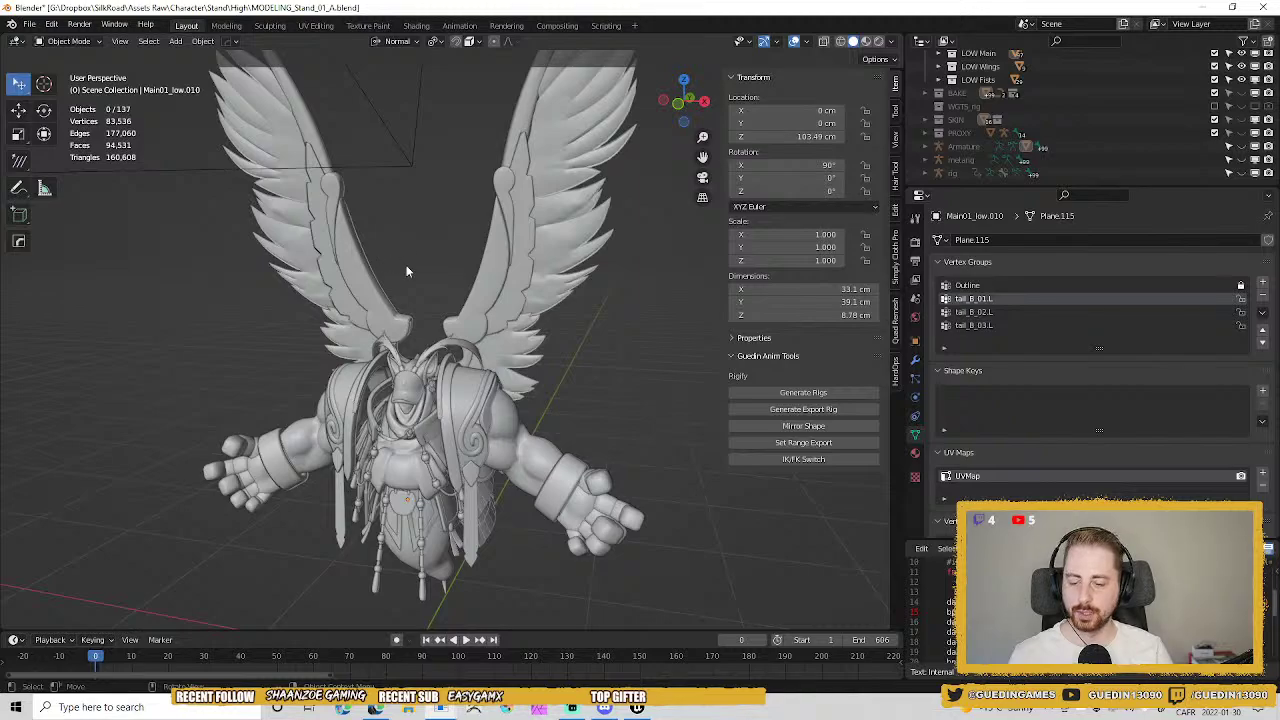
{"action": "middle_click_drag", "start_coordinate": [449, 379], "coordinate": [481, 228]}
{"action": "left_click", "coordinate": [593, 163]}
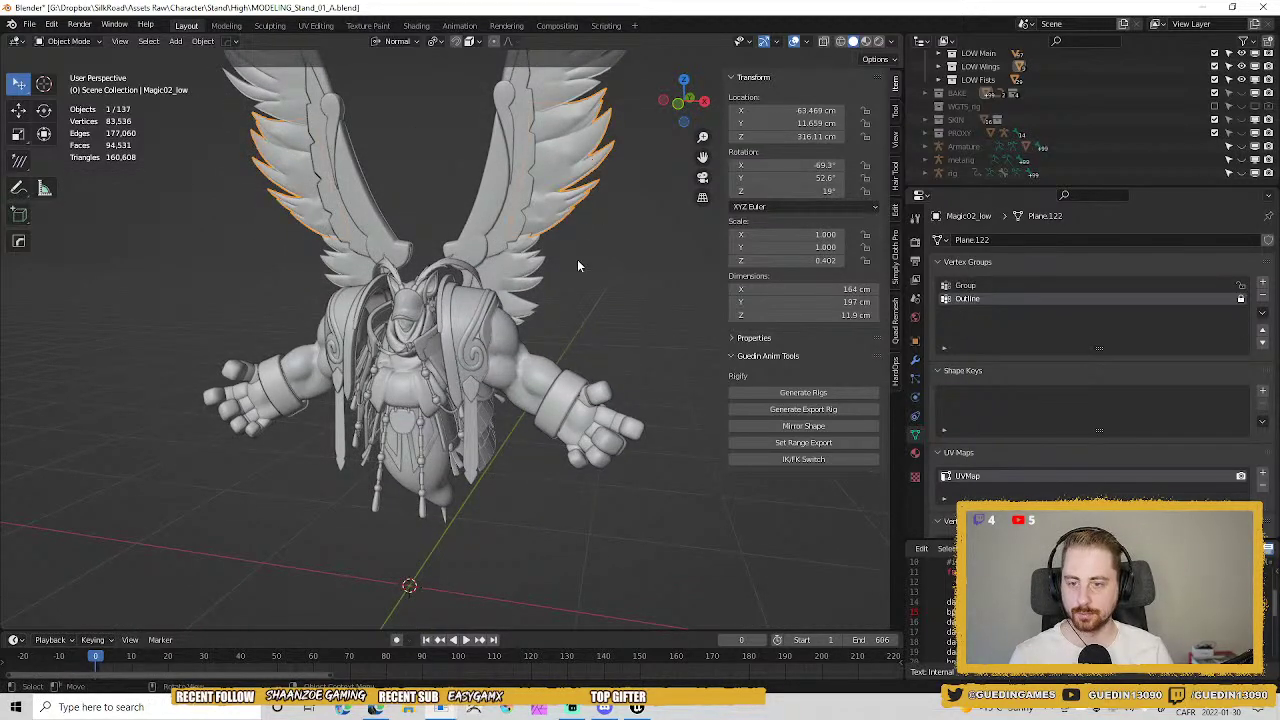
{"action": "middle_click_drag", "start_coordinate": [577, 266], "coordinate": [621, 321]}
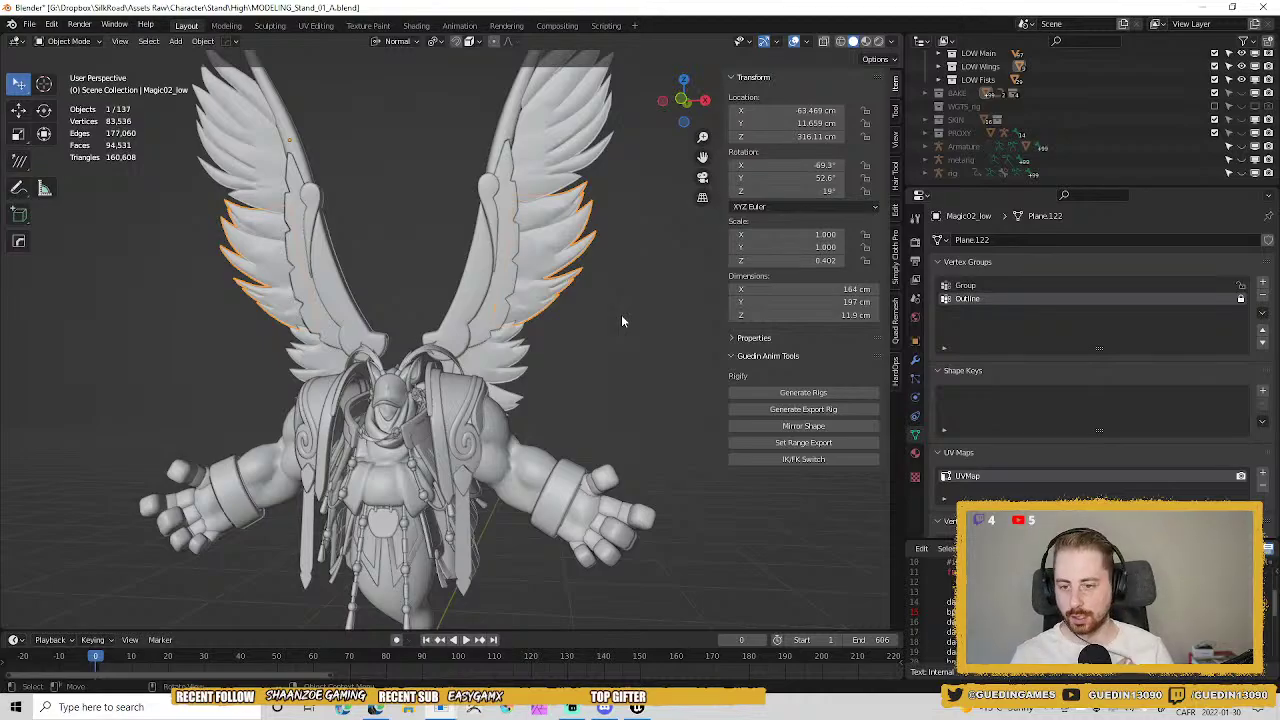
{"action": "scroll", "coordinate": [437, 334], "scroll_direction": "up", "scroll_amount": 3}
{"action": "scroll", "coordinate": [437, 334], "scroll_direction": "up", "scroll_amount": 3}
{"action": "middle_click_drag", "start_coordinate": [437, 334], "coordinate": [374, 222]}
{"action": "scroll", "coordinate": [391, 306], "scroll_direction": "down", "scroll_amount": 2}
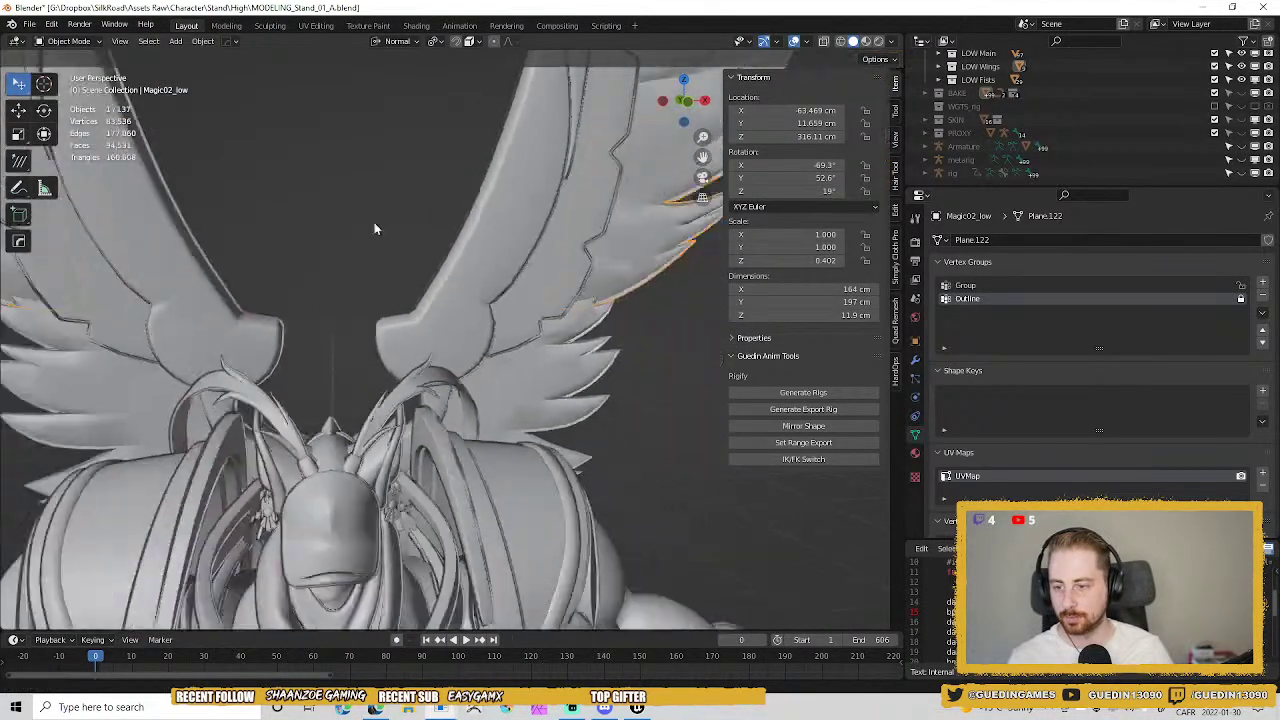
{"action": "scroll", "coordinate": [374, 229], "scroll_direction": "down", "scroll_amount": 8}
{"action": "scroll", "coordinate": [443, 243], "scroll_direction": "up", "scroll_amount": 4}
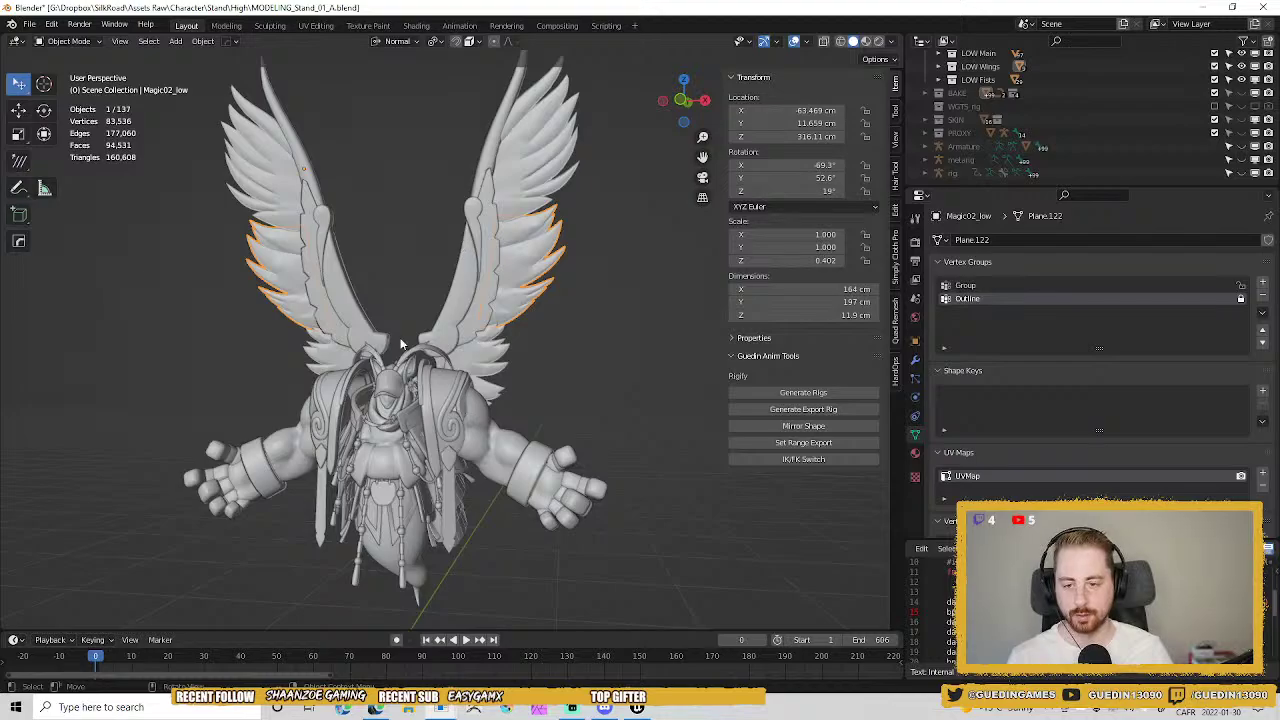
{"action": "middle_click_drag", "start_coordinate": [418, 320], "coordinate": [160, 160]}
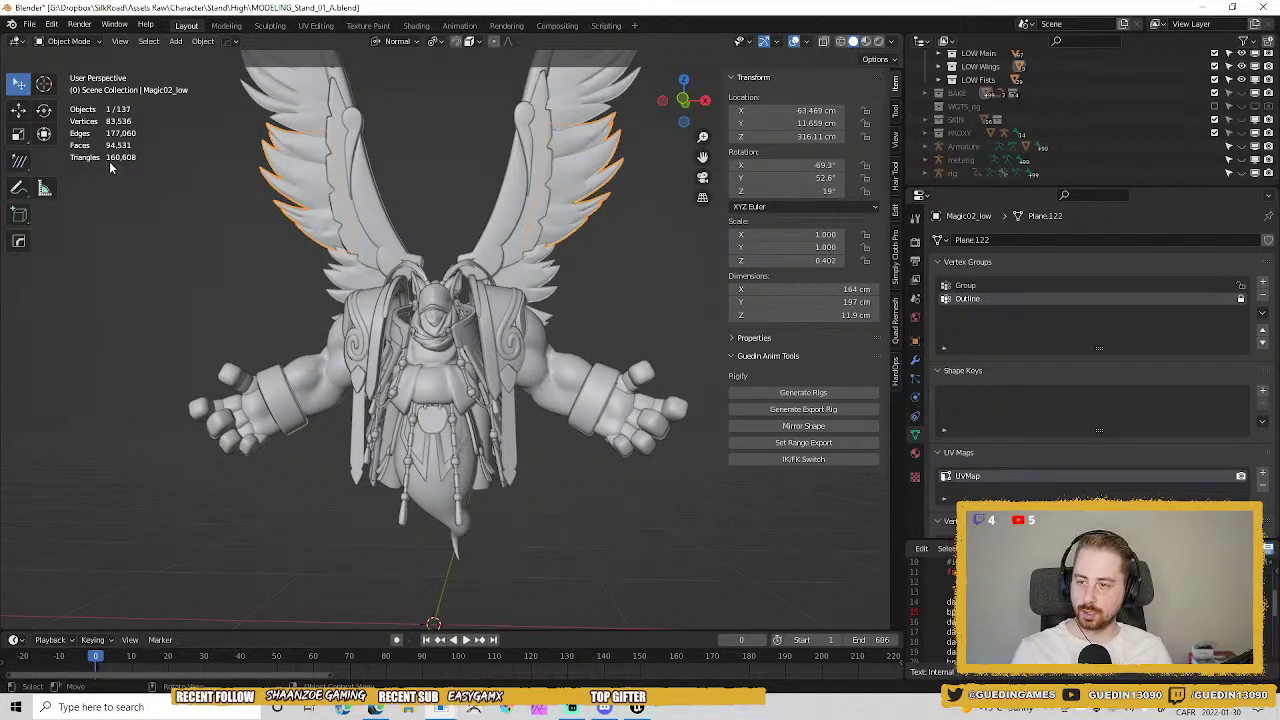
Deselect the wing feathers and examine the low-poly head, shoulders and torso from the front.
{"action": "middle_click_drag", "start_coordinate": [218, 264], "coordinate": [250, 340]}
{"action": "left_click", "coordinate": [250, 340]}
{"action": "scroll", "coordinate": [504, 342], "scroll_direction": "up", "scroll_amount": 8}
{"action": "middle_click_drag", "start_coordinate": [504, 342], "coordinate": [431, 346]}
{"action": "scroll", "coordinate": [431, 346], "scroll_direction": "down", "scroll_amount": 7}
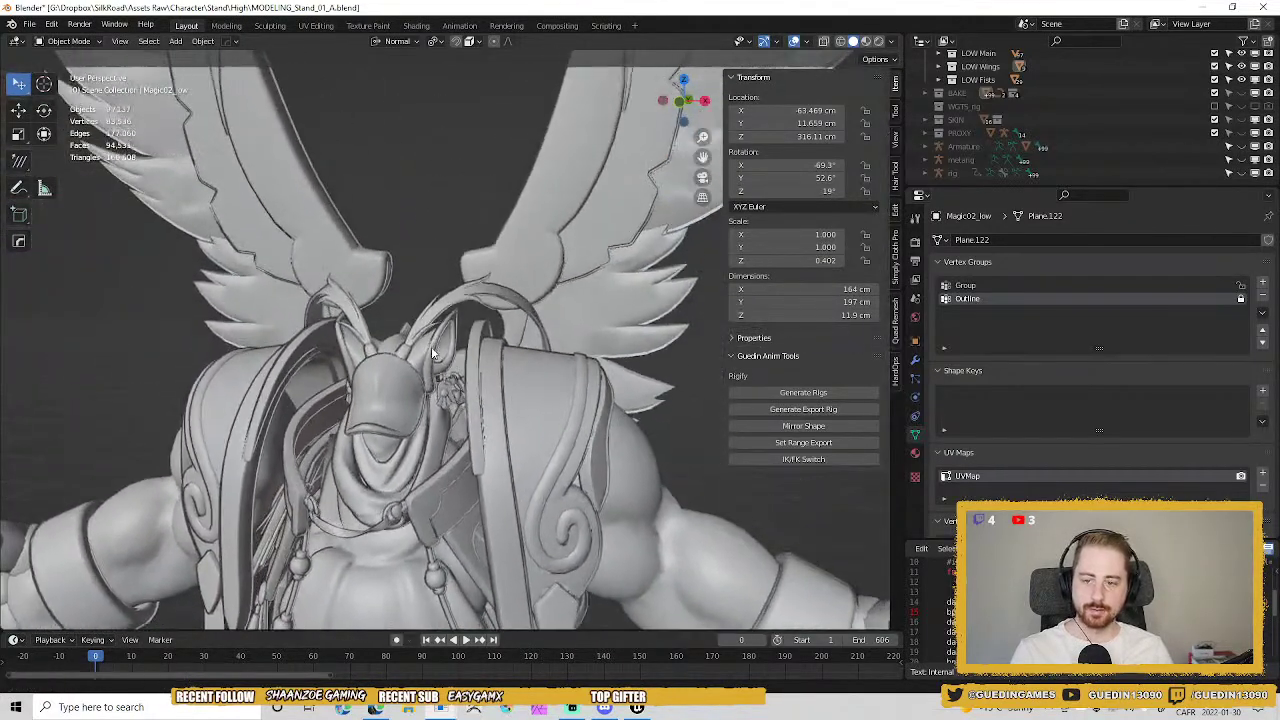
{"action": "scroll", "coordinate": [413, 210], "scroll_direction": "down", "scroll_amount": 2}
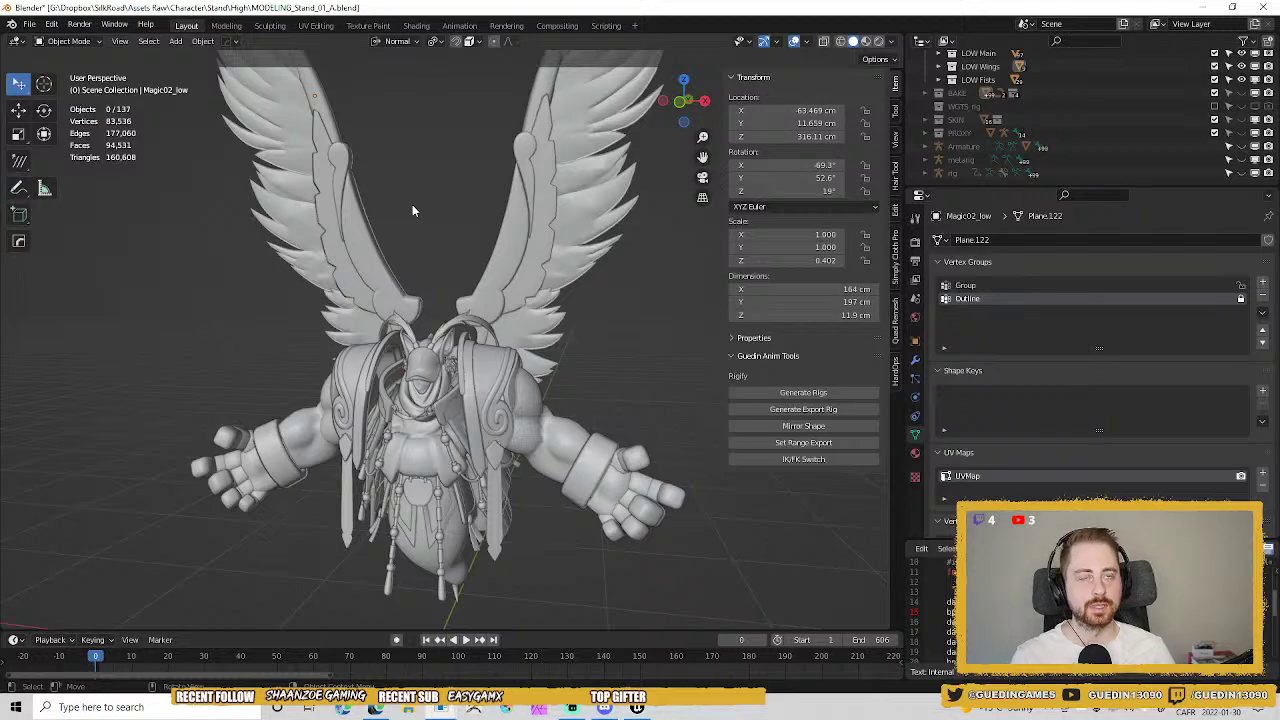
{"action": "middle_click_drag", "start_coordinate": [531, 512], "coordinate": [506, 458], "text": "shift"}
{"action": "scroll", "coordinate": [506, 458], "scroll_direction": "up", "scroll_amount": 3}
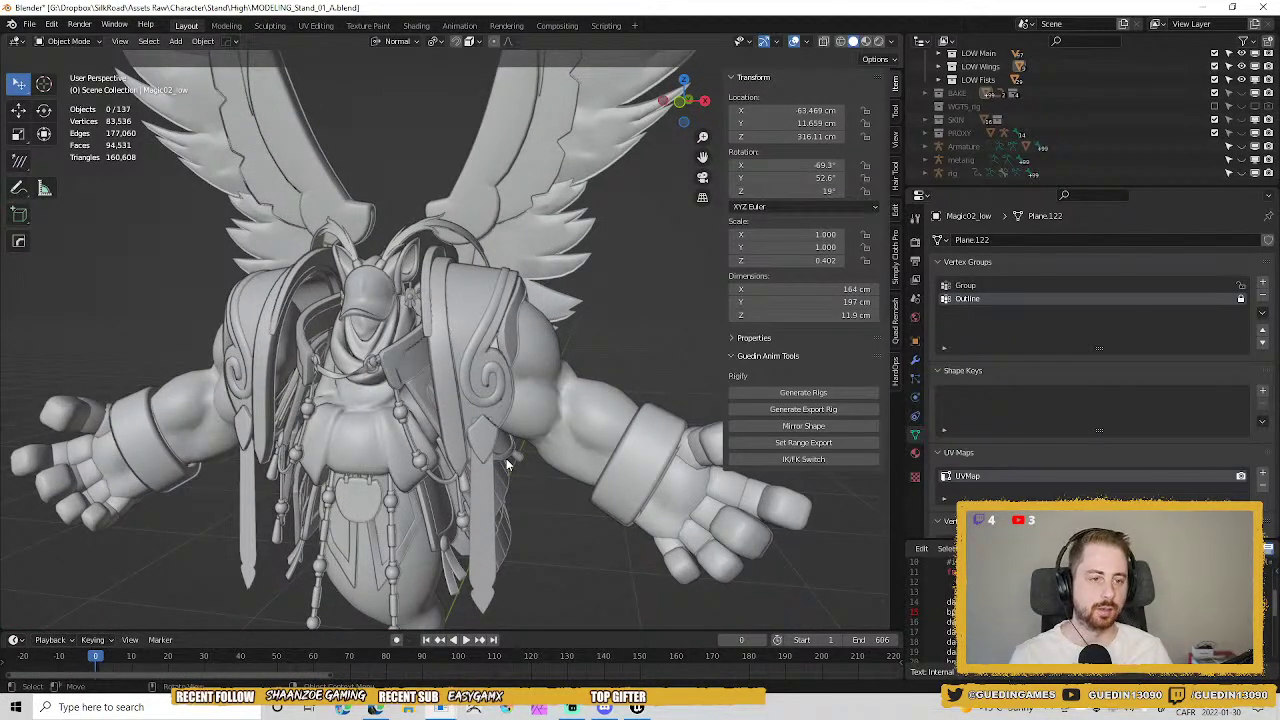
{"action": "scroll", "coordinate": [558, 460], "scroll_direction": "up", "scroll_amount": 6}
Examine the character's left arm, the edges of its Fists01_low.002 bracer and the thumb mesh up close.
{"action": "left_click", "coordinate": [522, 348]}
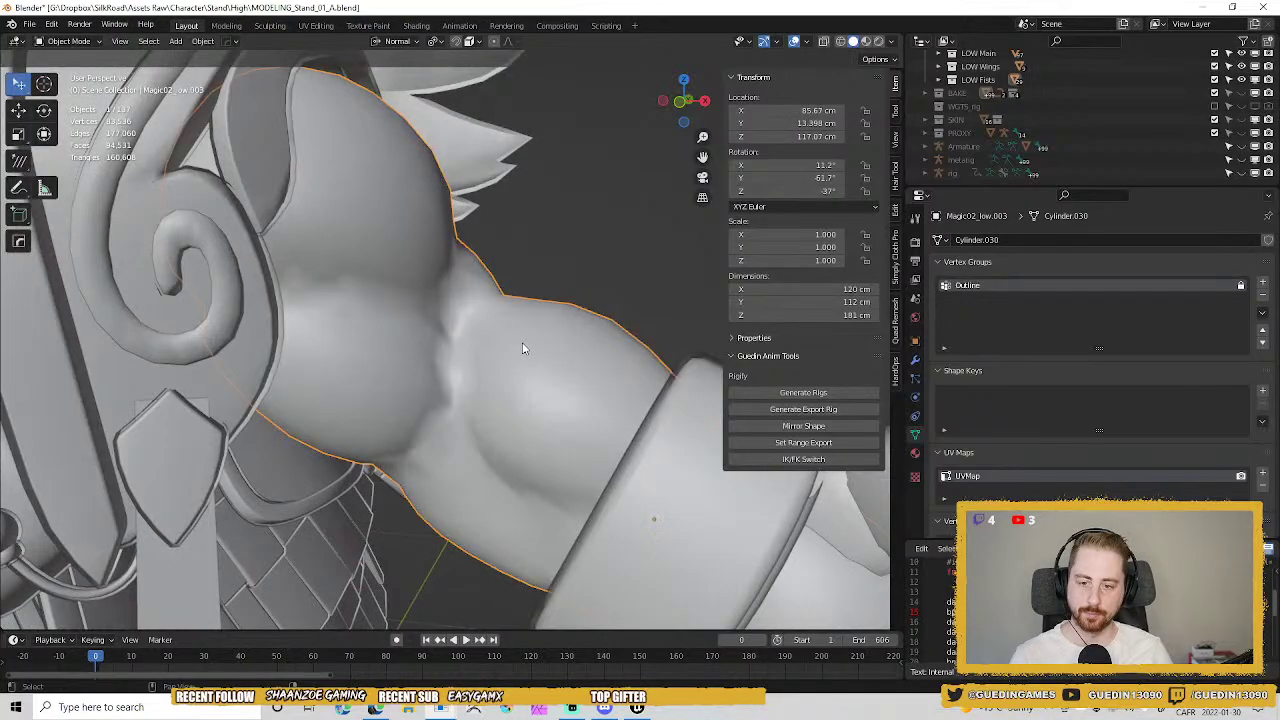
{"action": "middle_click_drag", "start_coordinate": [522, 348], "coordinate": [542, 320]}
{"action": "left_click", "coordinate": [544, 320]}
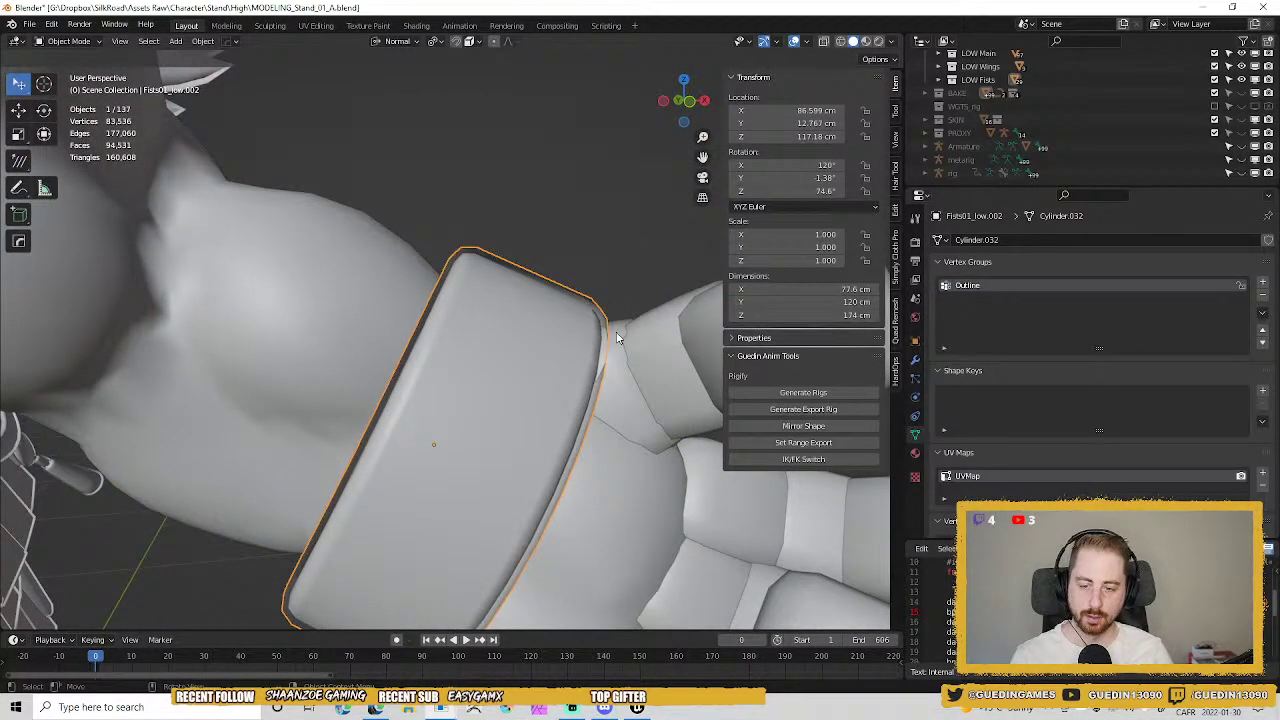
{"action": "scroll", "coordinate": [401, 344], "scroll_direction": "up", "scroll_amount": 4}
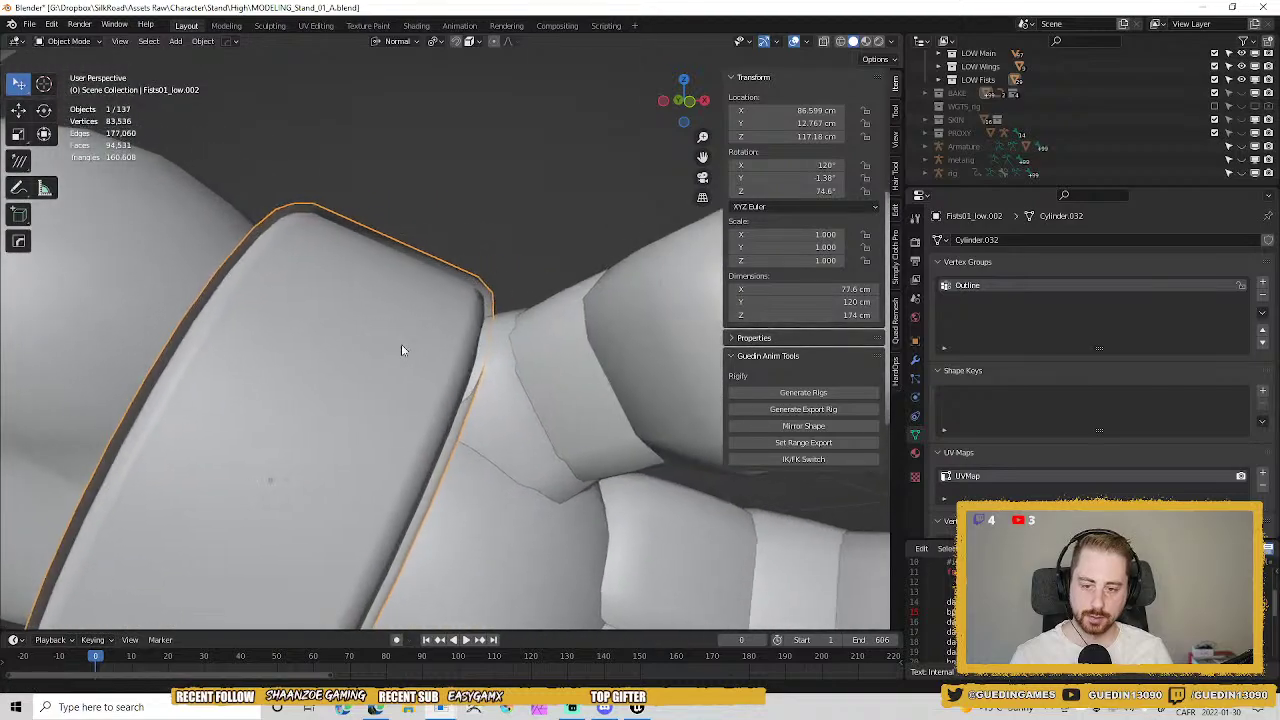
{"action": "middle_click_drag", "start_coordinate": [444, 388], "coordinate": [516, 335]}
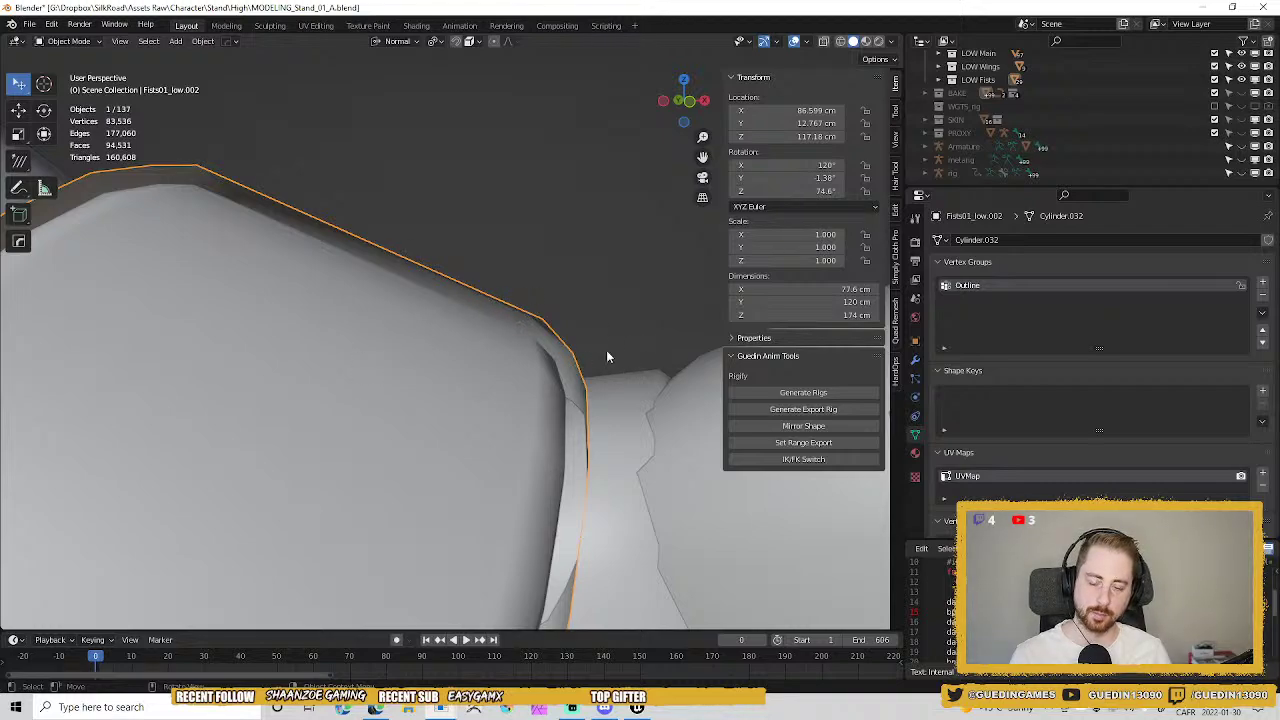
{"action": "scroll", "coordinate": [500, 355], "scroll_direction": "down", "scroll_amount": 3}
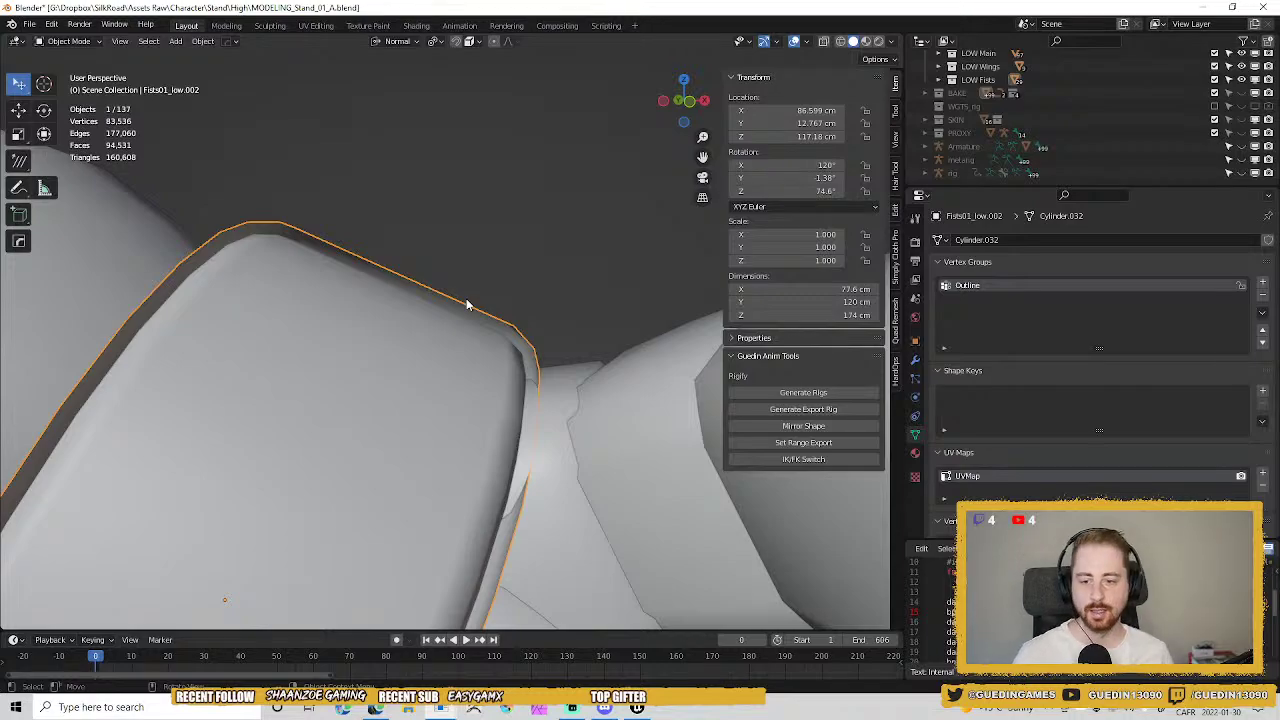
{"action": "scroll", "coordinate": [466, 304], "scroll_direction": "down", "scroll_amount": 5}
{"action": "middle_click_drag", "start_coordinate": [450, 246], "coordinate": [520, 286]}
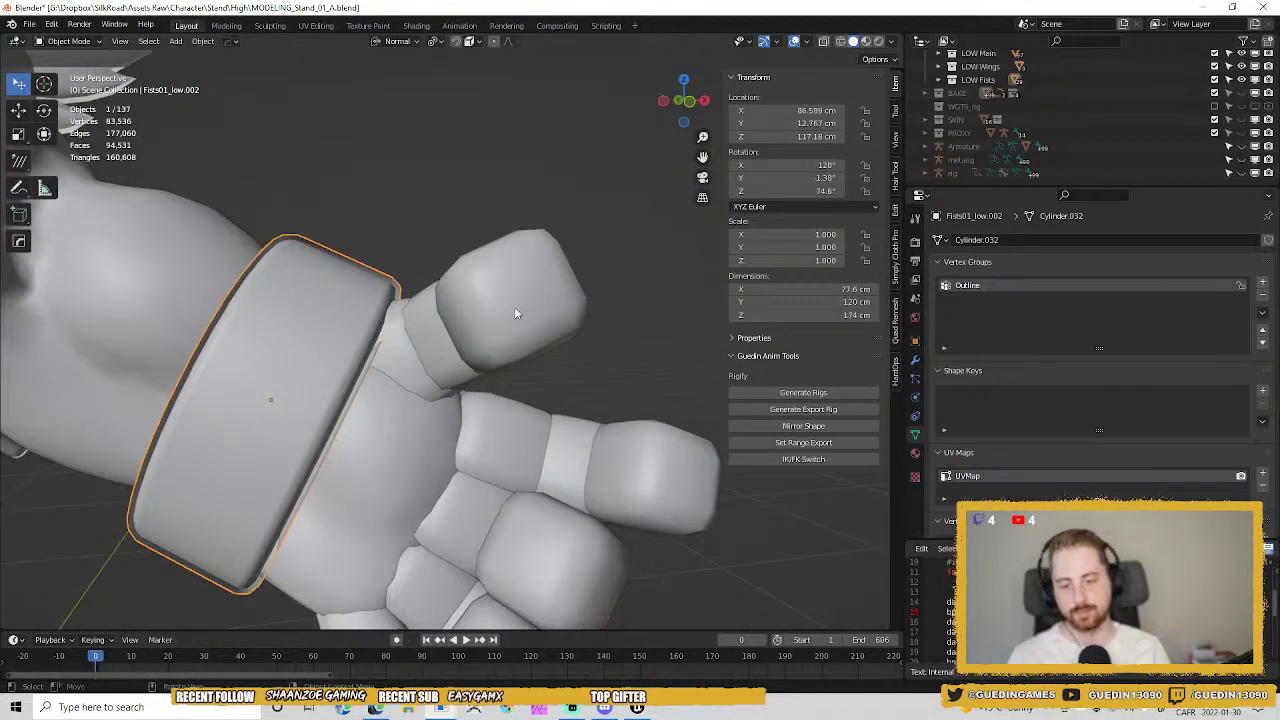
{"action": "left_click", "coordinate": [514, 306]}
{"action": "middle_click_drag", "start_coordinate": [221, 372], "coordinate": [448, 183], "text": "shift"}
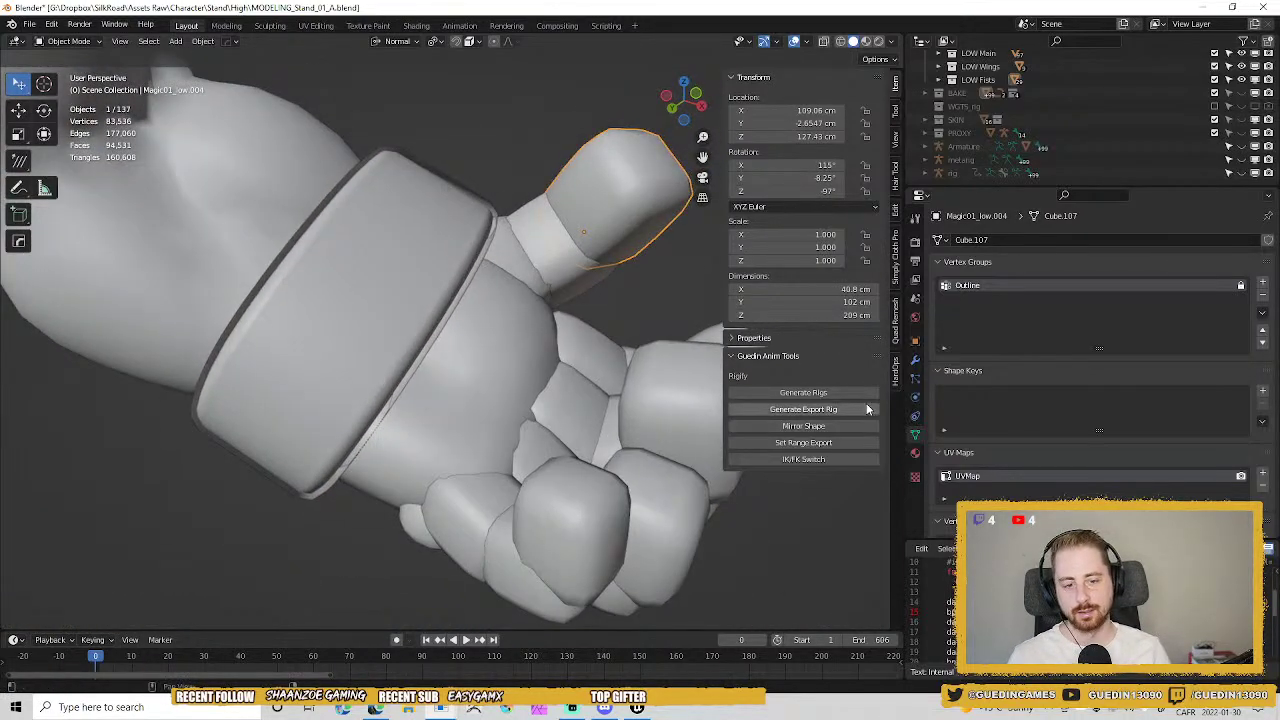
{"action": "scroll", "coordinate": [386, 250], "scroll_direction": "down", "scroll_amount": 1}
{"action": "scroll", "coordinate": [386, 252], "scroll_direction": "down", "scroll_amount": 5}
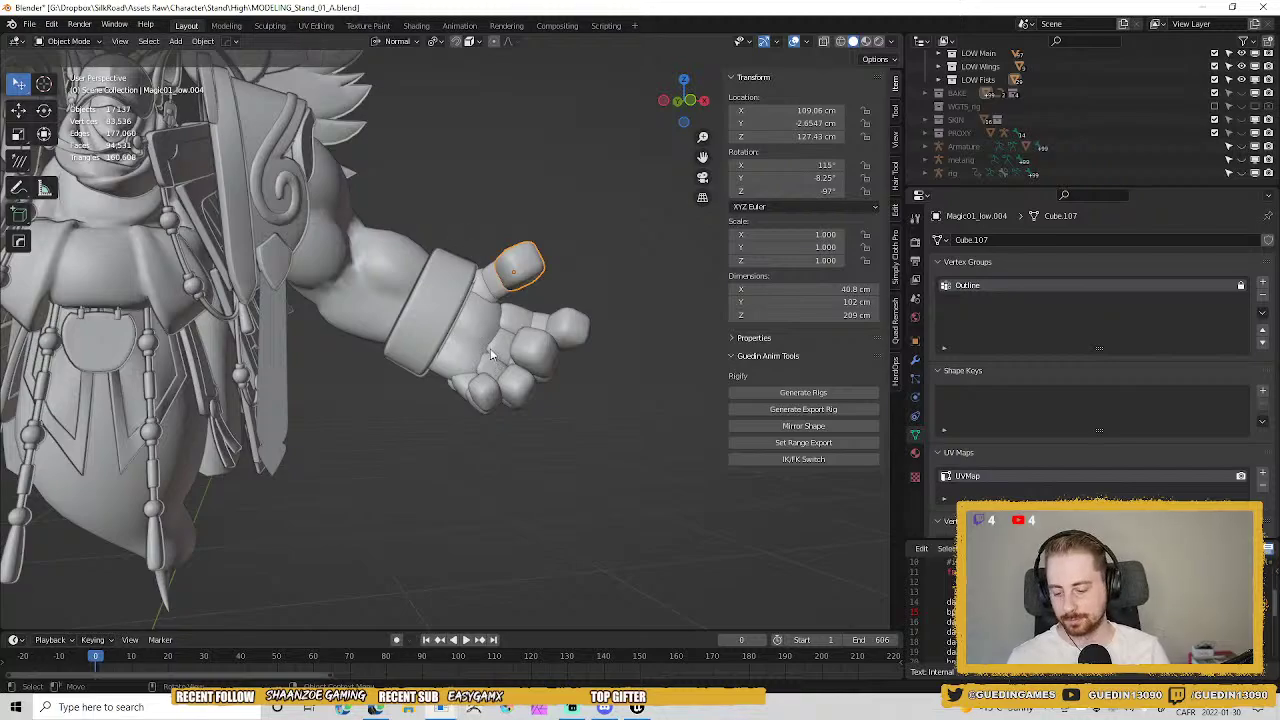
Select all meshes of the character's left arm and hand, turn on their outline display with SilkRoad Tools, and deselect them.
{"action": "left_click_drag", "start_coordinate": [371, 214], "coordinate": [604, 484]}
{"action": "key", "text": "KP_Decimal"}
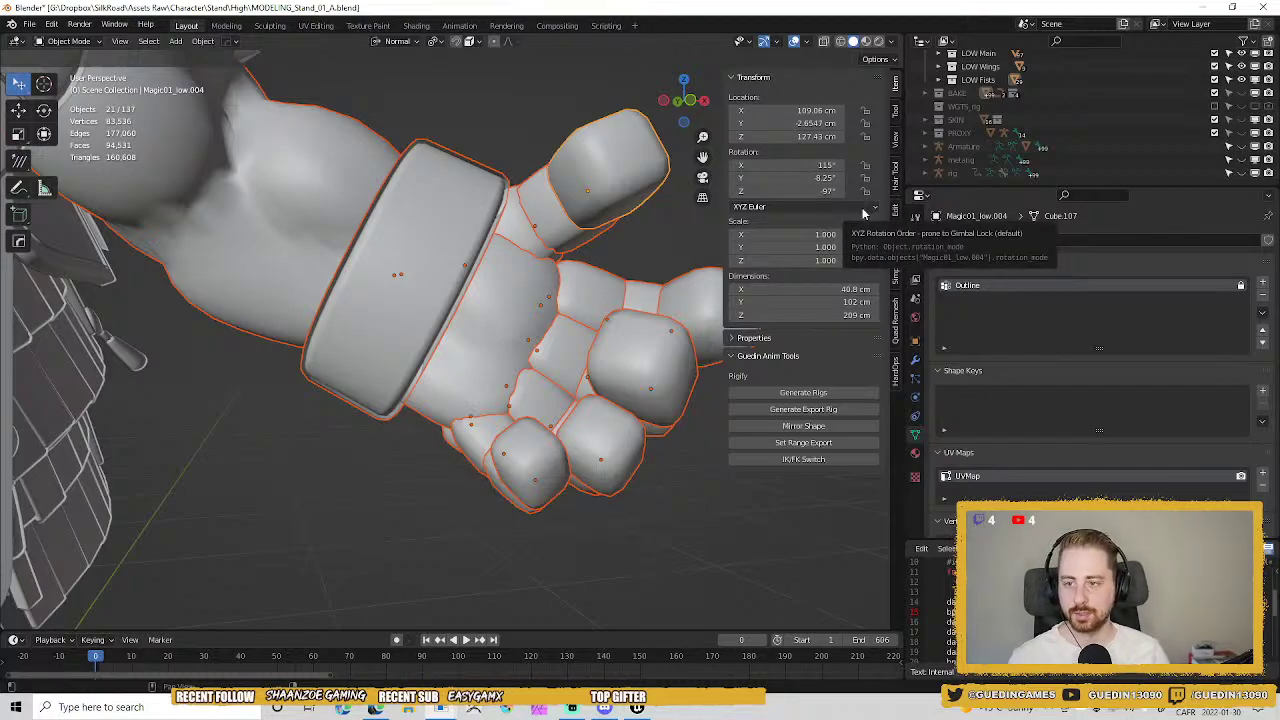
{"action": "scroll", "coordinate": [363, 325], "scroll_direction": "up", "scroll_amount": 8}
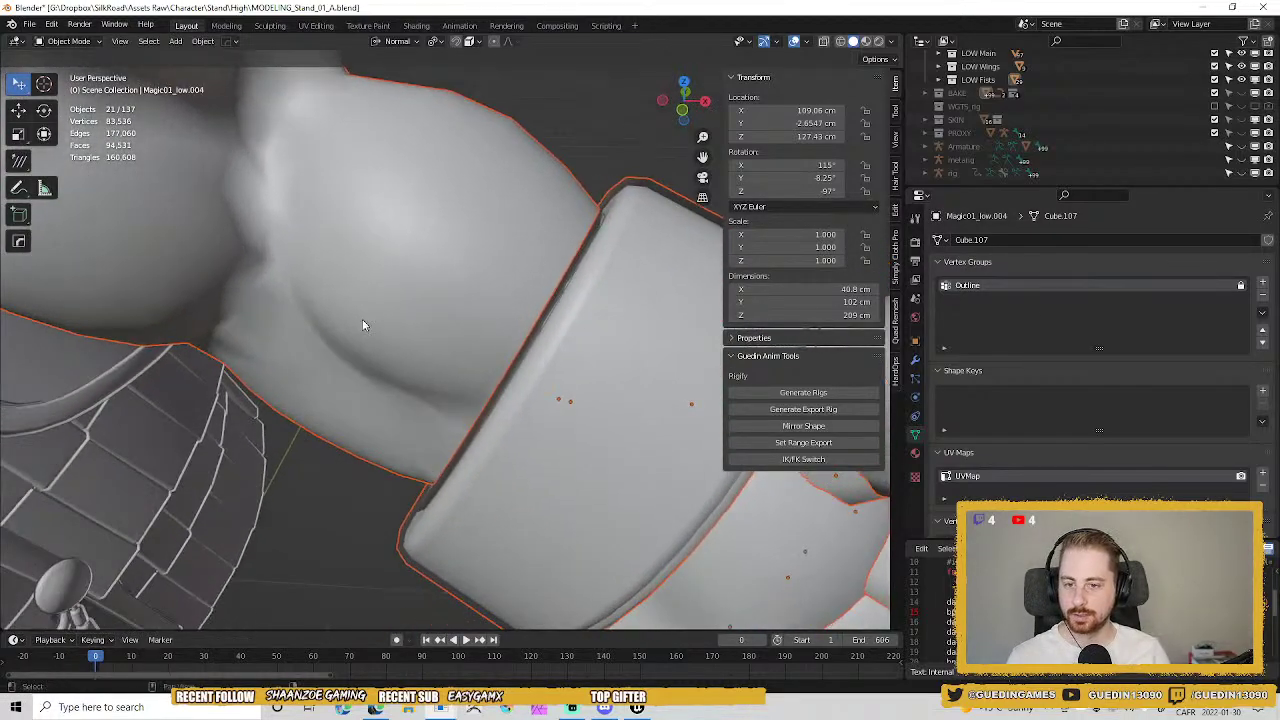
{"action": "scroll", "coordinate": [363, 325], "scroll_direction": "down", "scroll_amount": 5}
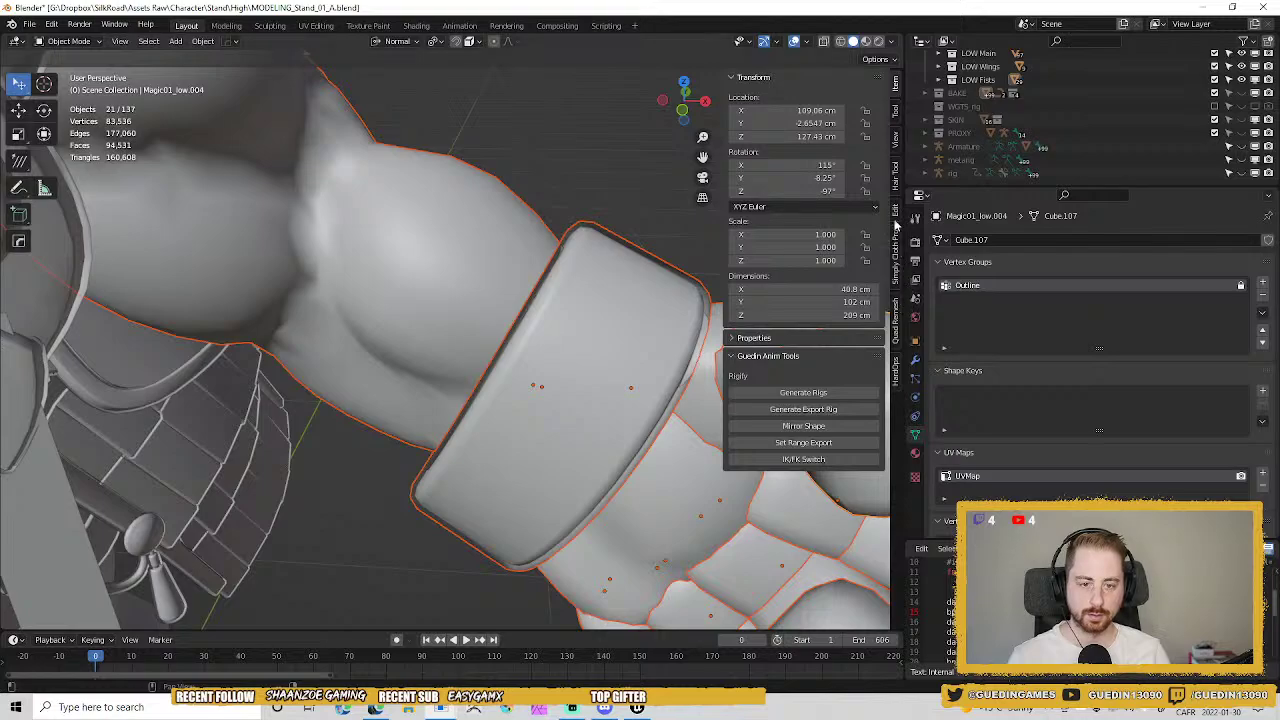
{"action": "left_click", "coordinate": [898, 110]}
{"action": "scroll", "coordinate": [800, 470], "scroll_direction": "down", "scroll_amount": 2}
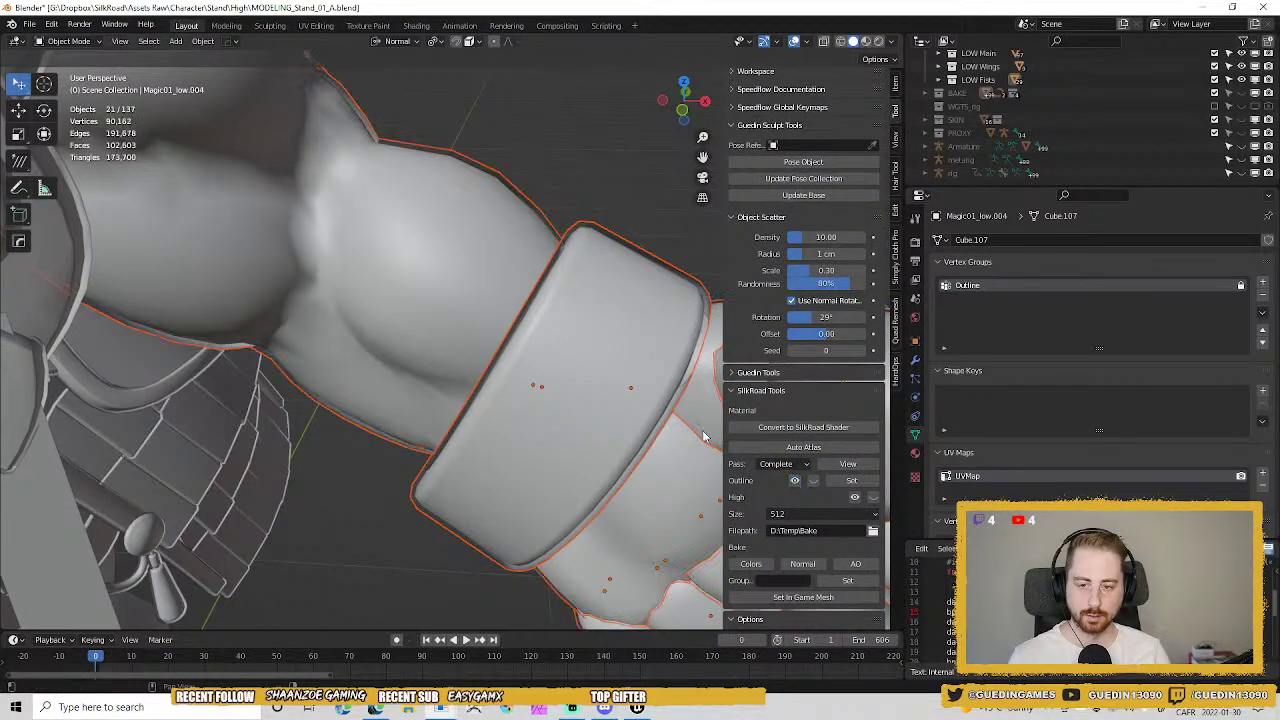
{"action": "left_click", "coordinate": [539, 160]}
Select all objects in the LOW collection, turn on their outline display, and clear the selection.
{"action": "scroll", "coordinate": [450, 290], "scroll_direction": "down", "scroll_amount": 4}
{"action": "middle_click_drag", "start_coordinate": [437, 308], "coordinate": [515, 412]}
{"action": "scroll", "coordinate": [337, 448], "scroll_direction": "down", "scroll_amount": 2}
{"action": "scroll", "coordinate": [414, 232], "scroll_direction": "down", "scroll_amount": 6}
{"action": "scroll", "coordinate": [962, 96], "scroll_direction": "up", "scroll_amount": 2}
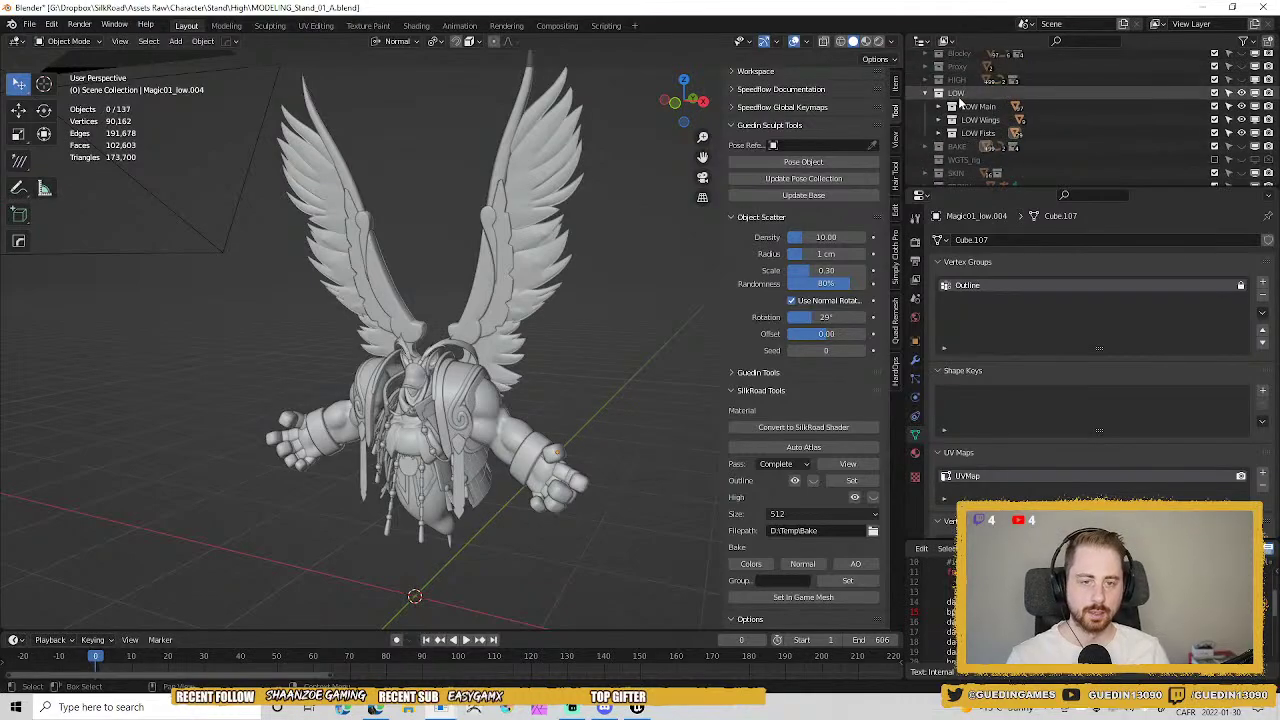
{"action": "right_click", "coordinate": [958, 98]}
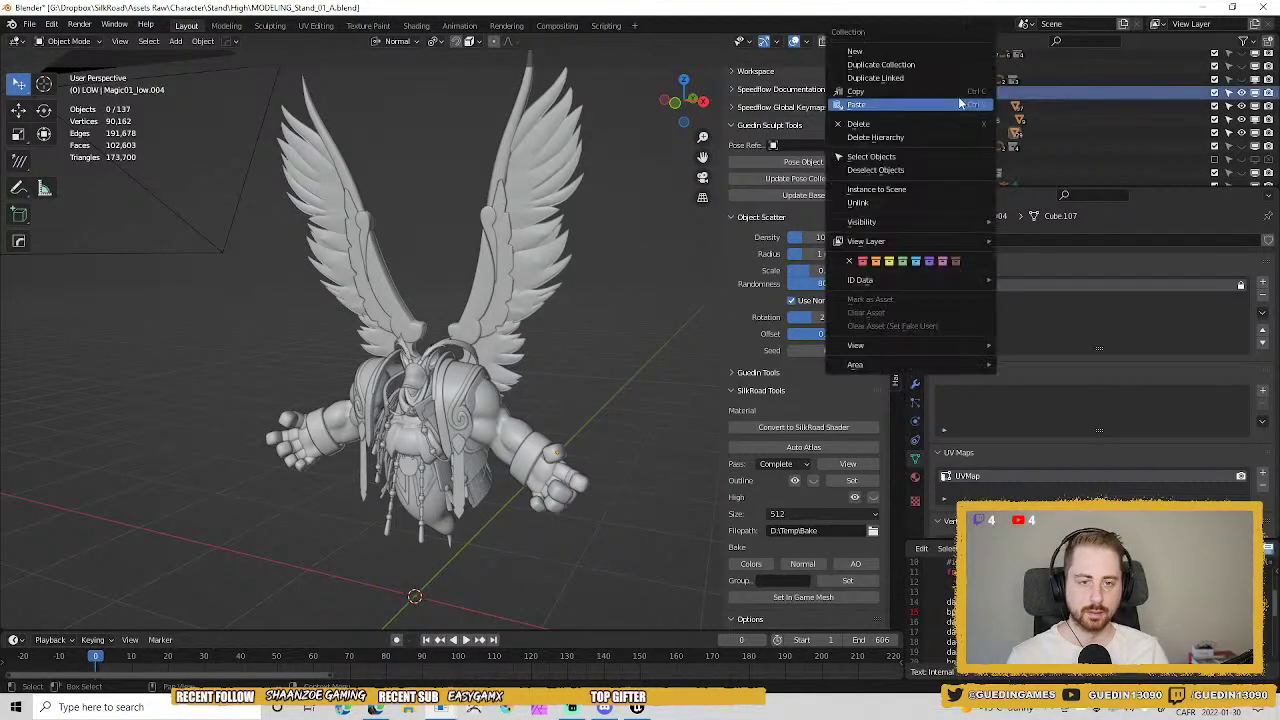
{"action": "left_click", "coordinate": [894, 160]}
{"action": "middle_click_drag", "start_coordinate": [779, 326], "coordinate": [666, 207]}
{"action": "middle_click_drag", "start_coordinate": [438, 255], "coordinate": [777, 481]}
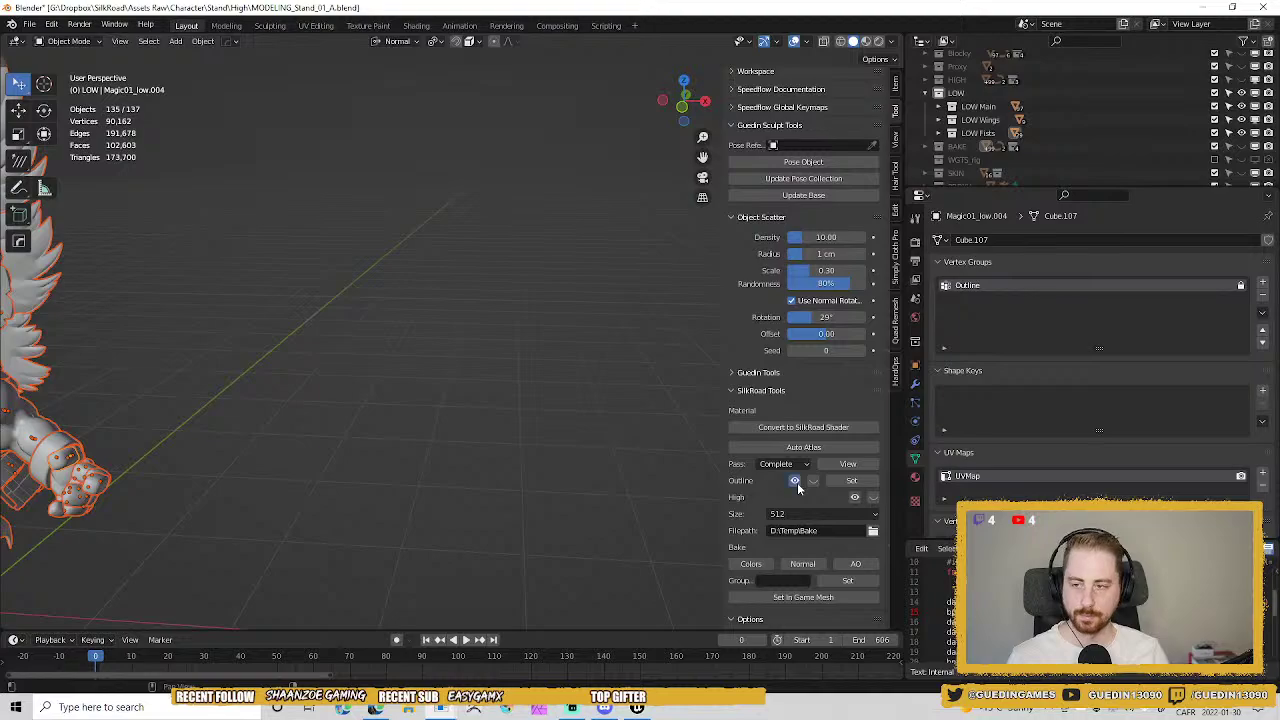
{"action": "key", "text": "KP_Decimal"}
{"action": "scroll", "coordinate": [445, 213], "scroll_direction": "up", "scroll_amount": 3}
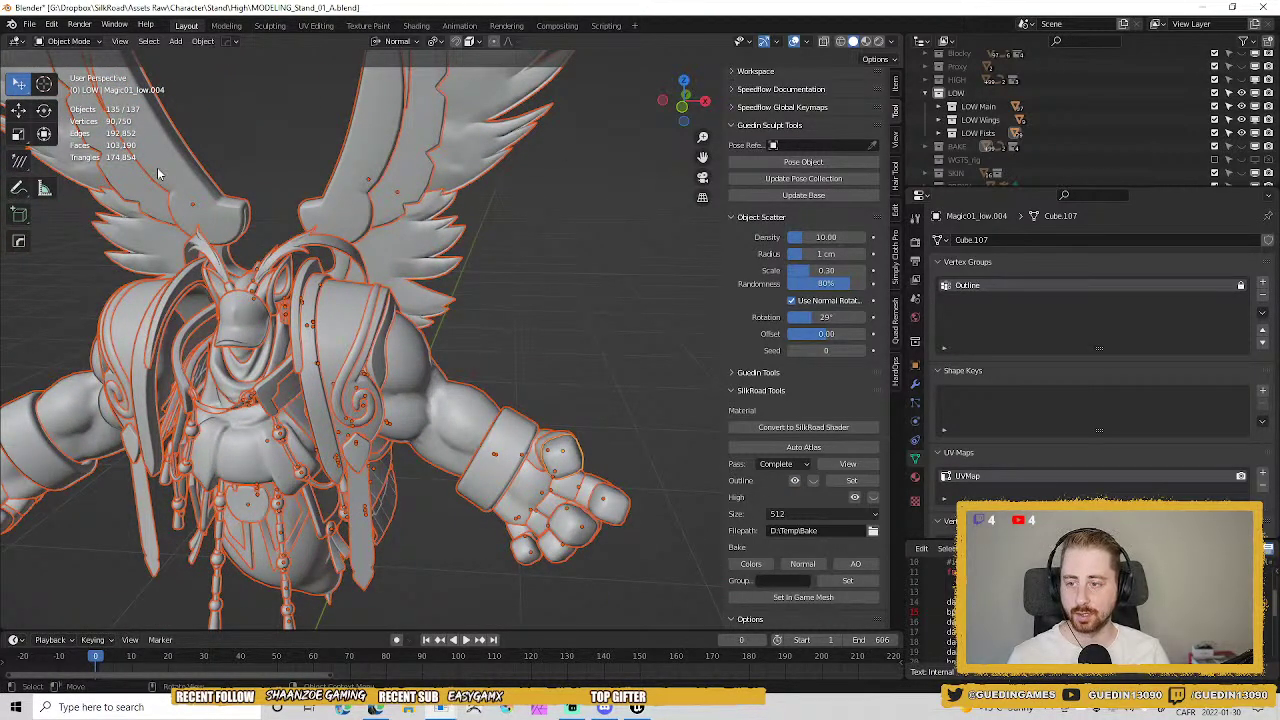
{"action": "middle_click_drag", "start_coordinate": [343, 186], "coordinate": [384, 202]}
{"action": "left_click", "coordinate": [590, 254]}
Select the Fists02_low hanging blades and examine the outlined low-poly character from several angles.
{"action": "middle_click_drag", "start_coordinate": [500, 310], "coordinate": [518, 266]}
{"action": "scroll", "coordinate": [493, 381], "scroll_direction": "up", "scroll_amount": 4}
{"action": "middle_click_drag", "start_coordinate": [433, 505], "coordinate": [430, 300], "text": "shift"}
{"action": "scroll", "coordinate": [556, 290], "scroll_direction": "down", "scroll_amount": 2}
{"action": "left_click", "coordinate": [560, 298]}
{"action": "middle_click_drag", "start_coordinate": [560, 297], "coordinate": [494, 275], "text": "shift"}
{"action": "scroll", "coordinate": [443, 335], "scroll_direction": "up", "scroll_amount": 3}
{"action": "middle_click_drag", "start_coordinate": [444, 340], "coordinate": [703, 400]}
{"action": "scroll", "coordinate": [600, 300], "scroll_direction": "down", "scroll_amount": 4}
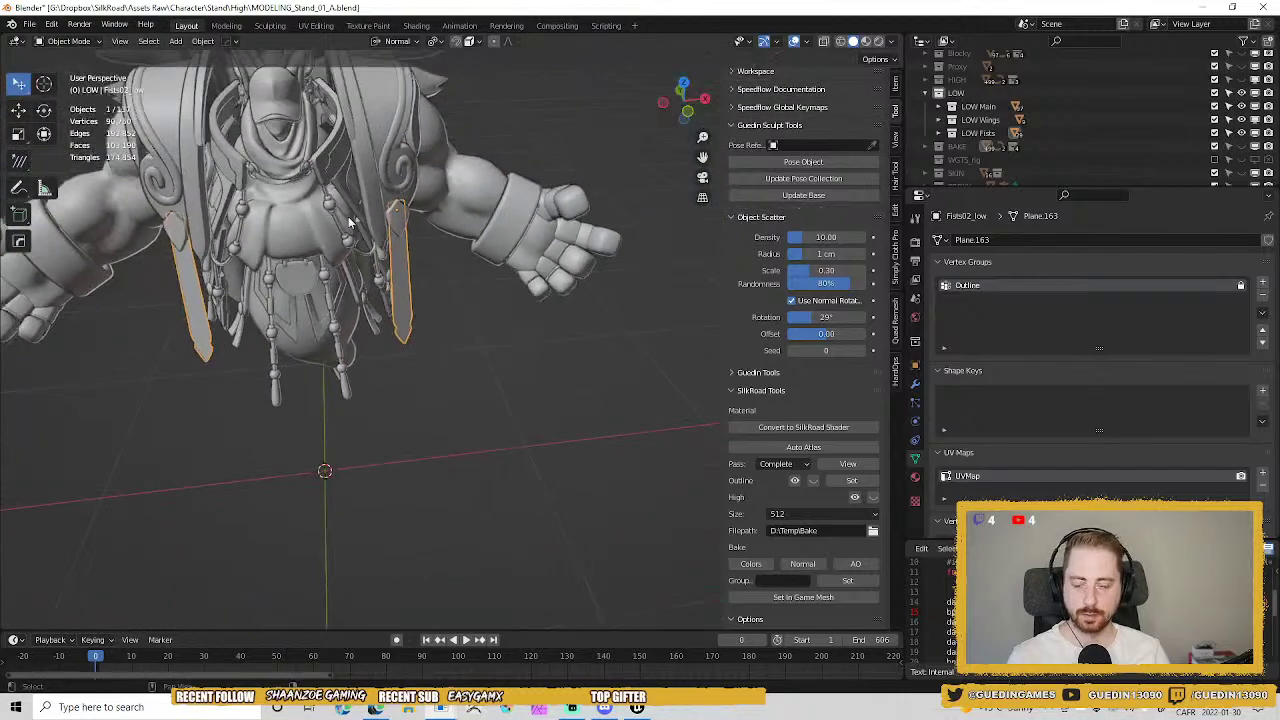
{"action": "middle_click_drag", "start_coordinate": [450, 190], "coordinate": [485, 315], "text": "shift"}
{"action": "middle_click_drag", "start_coordinate": [485, 315], "coordinate": [521, 340]}
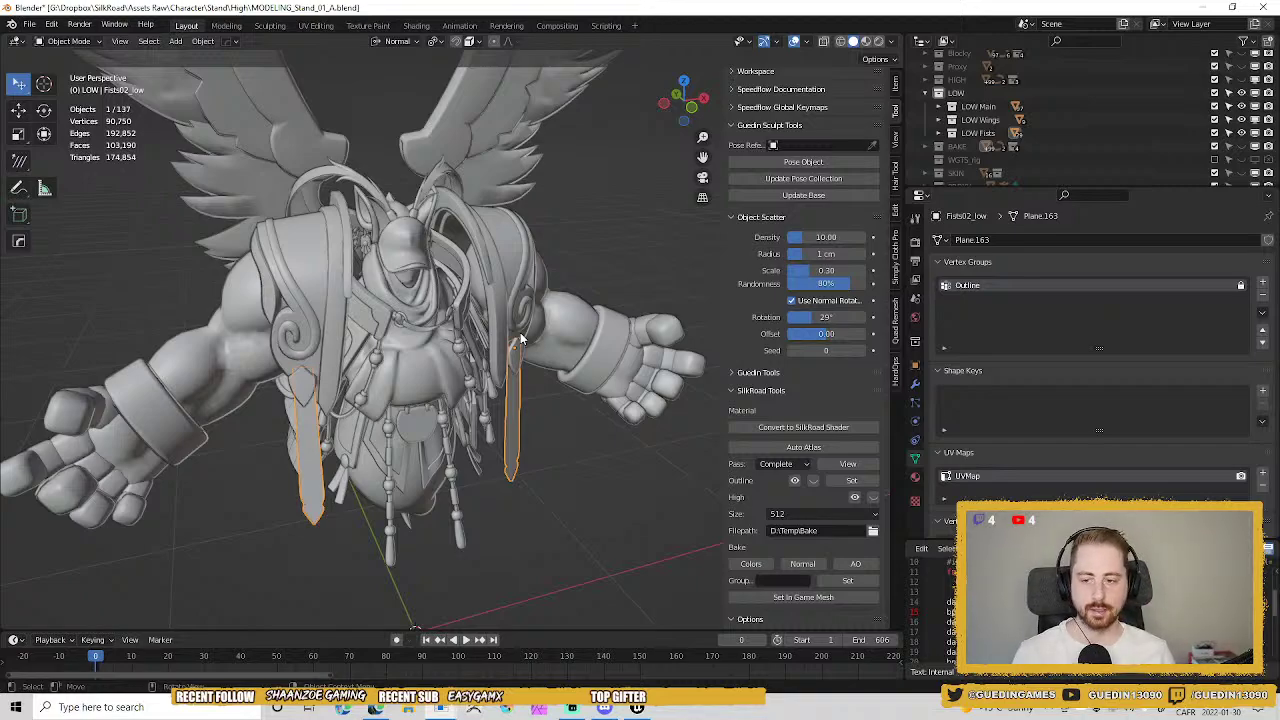
Deselect the hanging blades and examine the outlined head, chest, shoulder cloth and upper arm up close.
{"action": "left_click", "coordinate": [601, 458]}
{"action": "scroll", "coordinate": [520, 380], "scroll_direction": "down", "scroll_amount": 3}
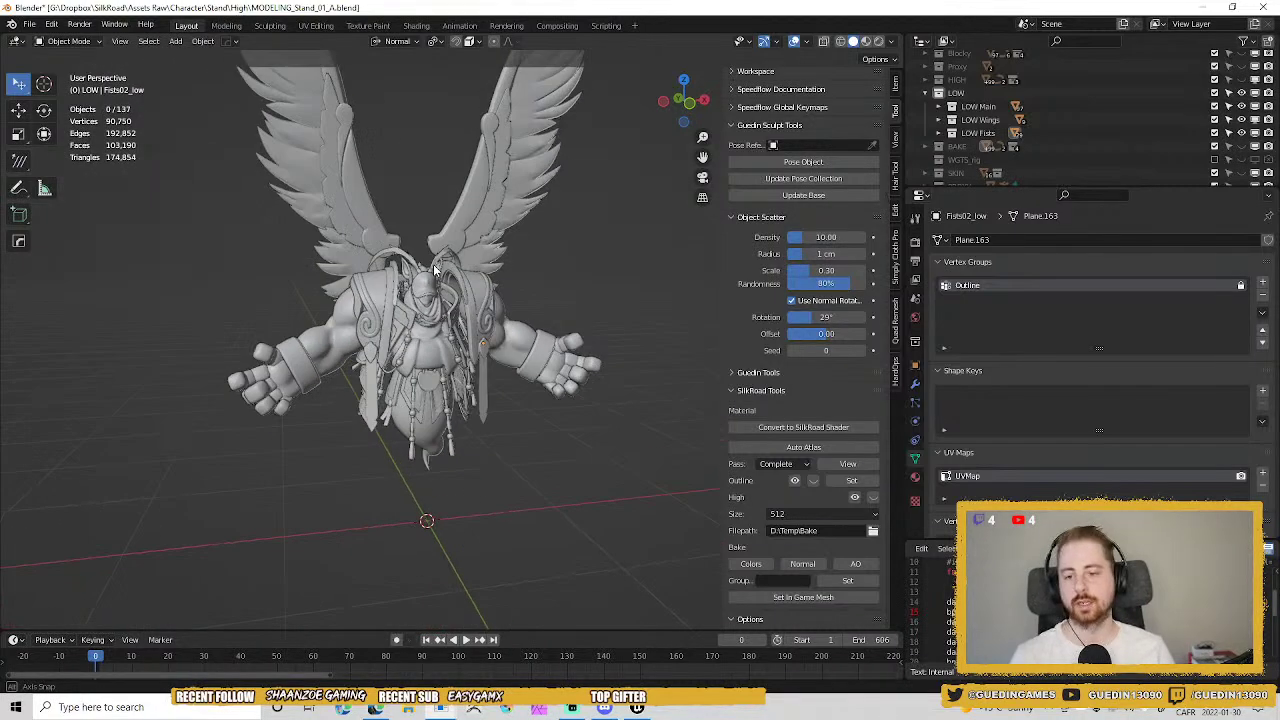
{"action": "middle_click_drag", "start_coordinate": [433, 264], "coordinate": [502, 336]}
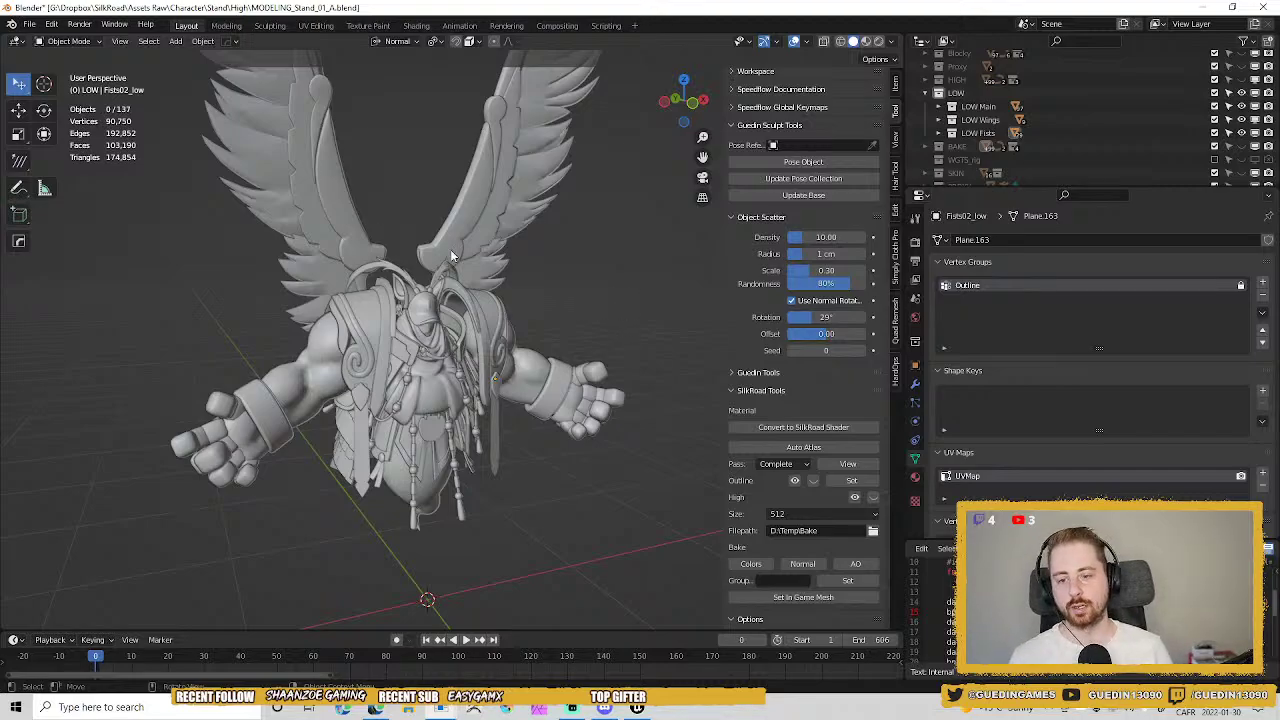
{"action": "scroll", "coordinate": [415, 294], "scroll_direction": "up", "scroll_amount": 6}
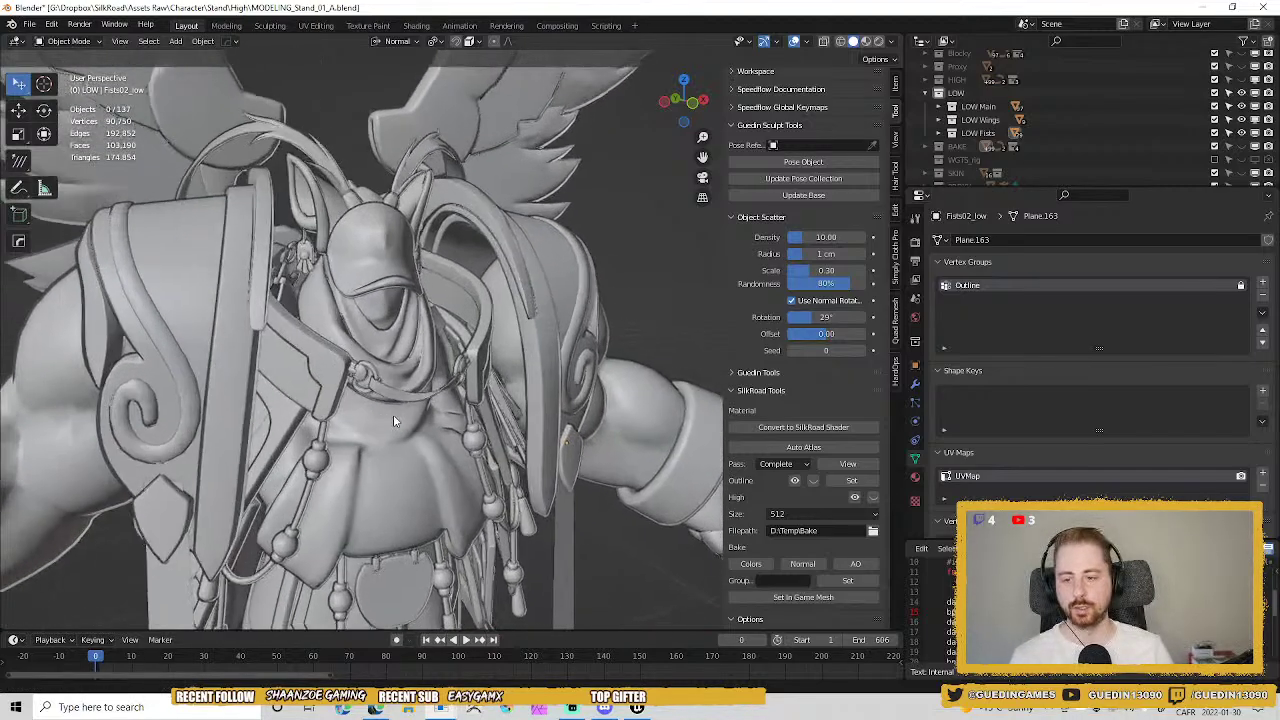
{"action": "middle_click_drag", "start_coordinate": [412, 292], "coordinate": [412, 478]}
{"action": "middle_click_drag", "start_coordinate": [442, 346], "coordinate": [418, 284]}
{"action": "scroll", "coordinate": [418, 284], "scroll_direction": "up", "scroll_amount": 5}
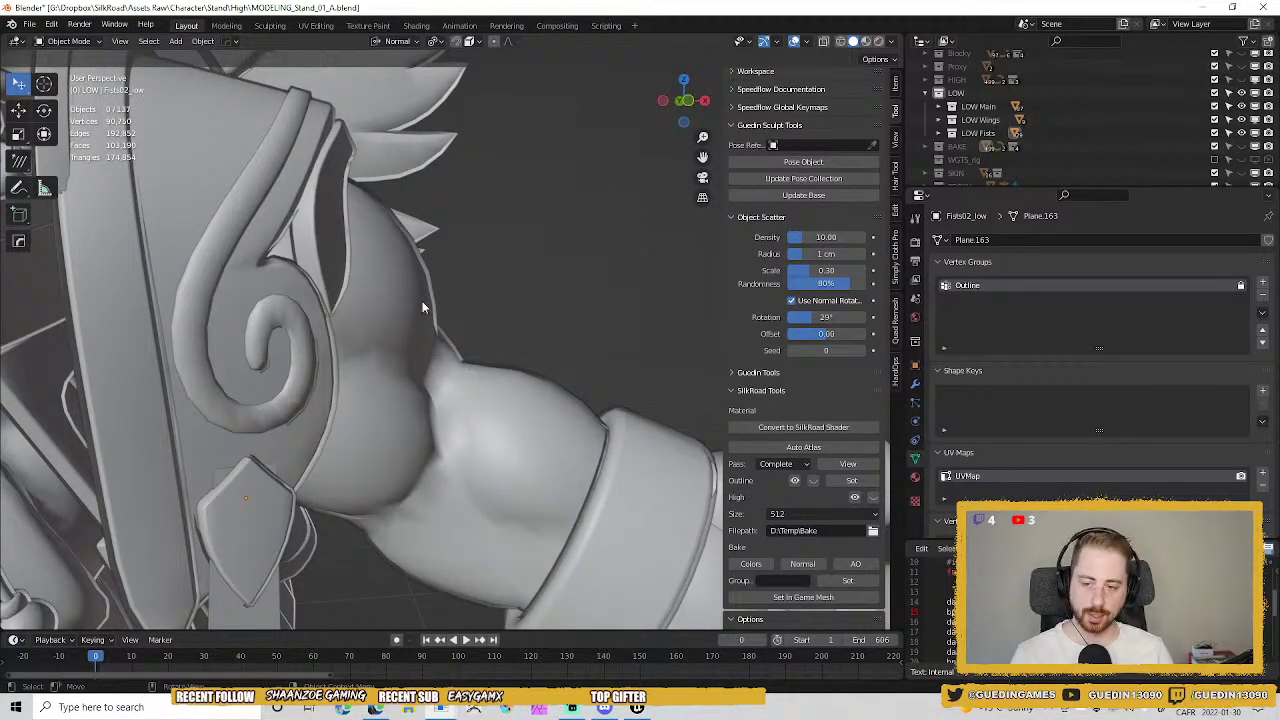
{"action": "scroll", "coordinate": [507, 500], "scroll_direction": "down", "scroll_amount": 3}
{"action": "scroll", "coordinate": [381, 376], "scroll_direction": "down", "scroll_amount": 6}
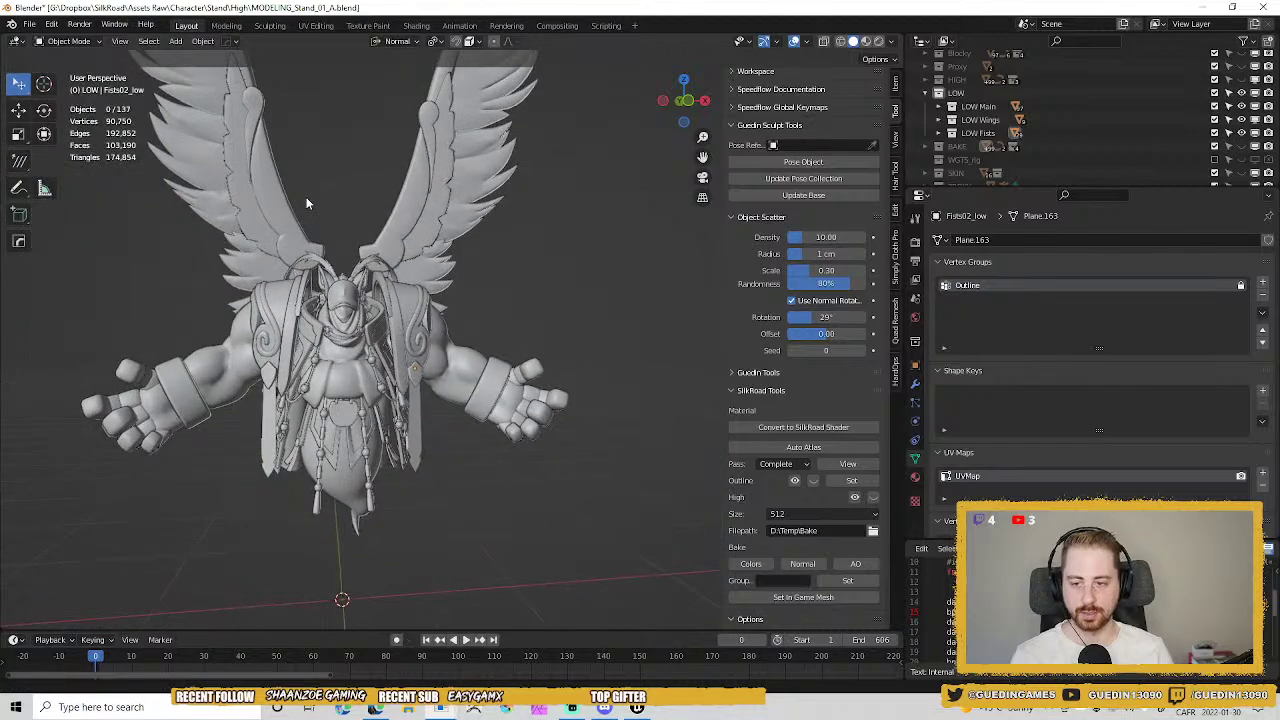
Review the whole low-poly character against its scene statistics, examining the wings, hanging straps and lower body from several angles.
{"action": "middle_click_drag", "start_coordinate": [306, 197], "coordinate": [400, 340]}
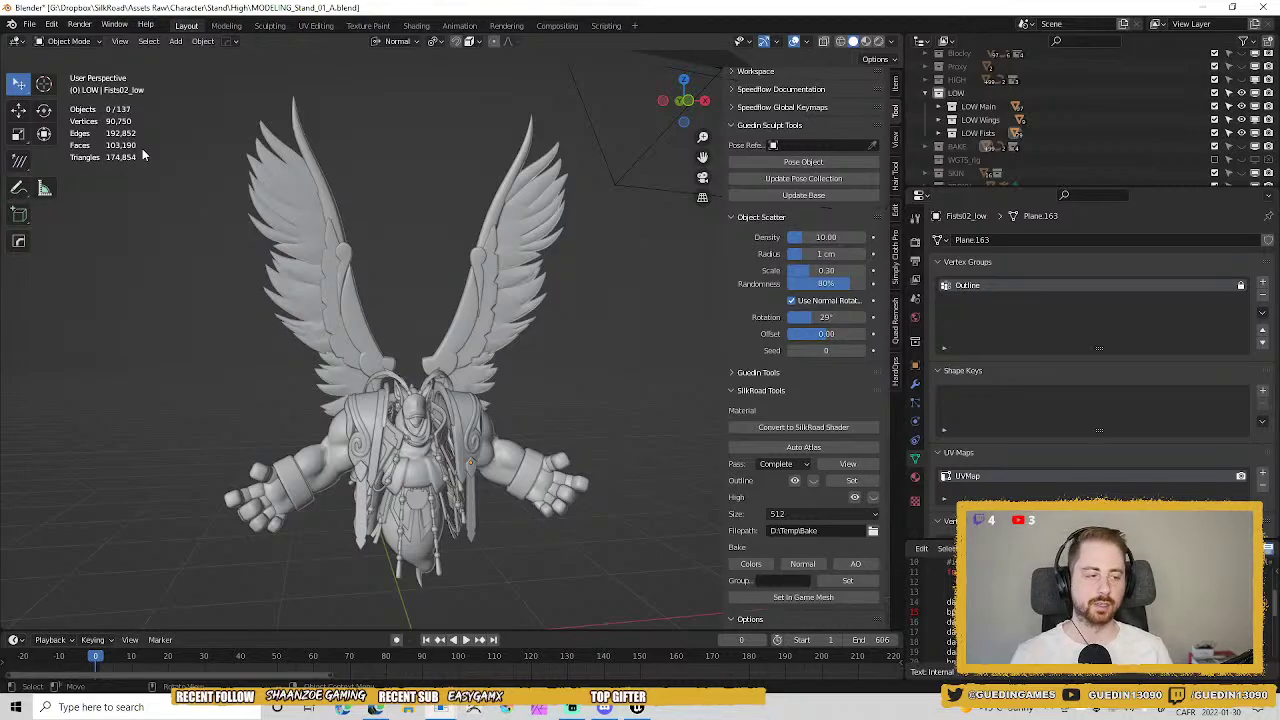
{"action": "scroll", "coordinate": [416, 236], "scroll_direction": "up", "scroll_amount": 5}
{"action": "middle_click_drag", "start_coordinate": [460, 261], "coordinate": [451, 199]}
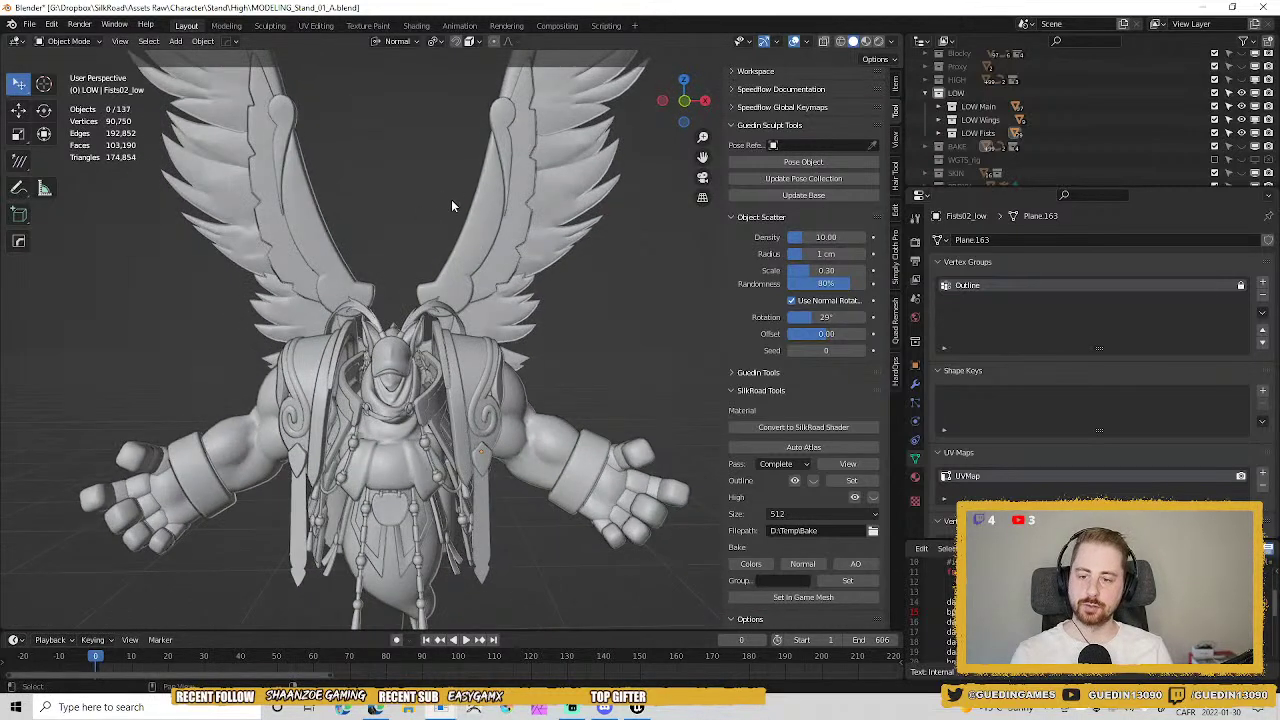
{"action": "scroll", "coordinate": [411, 290], "scroll_direction": "down", "scroll_amount": 5}
{"action": "middle_click_drag", "start_coordinate": [660, 350], "coordinate": [637, 584], "text": "shift"}
{"action": "scroll", "coordinate": [335, 504], "scroll_direction": "up", "scroll_amount": 3}
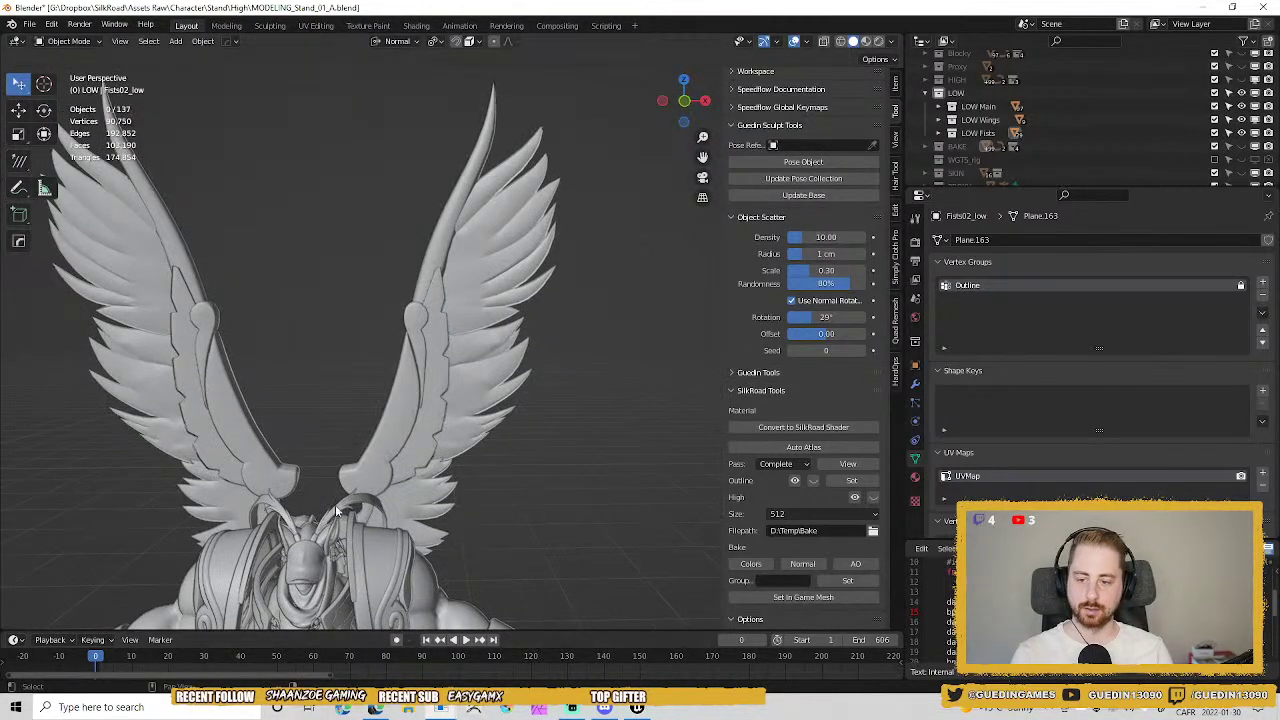
{"action": "scroll", "coordinate": [452, 273], "scroll_direction": "down", "scroll_amount": 4}
{"action": "middle_click_drag", "start_coordinate": [452, 273], "coordinate": [493, 364]}
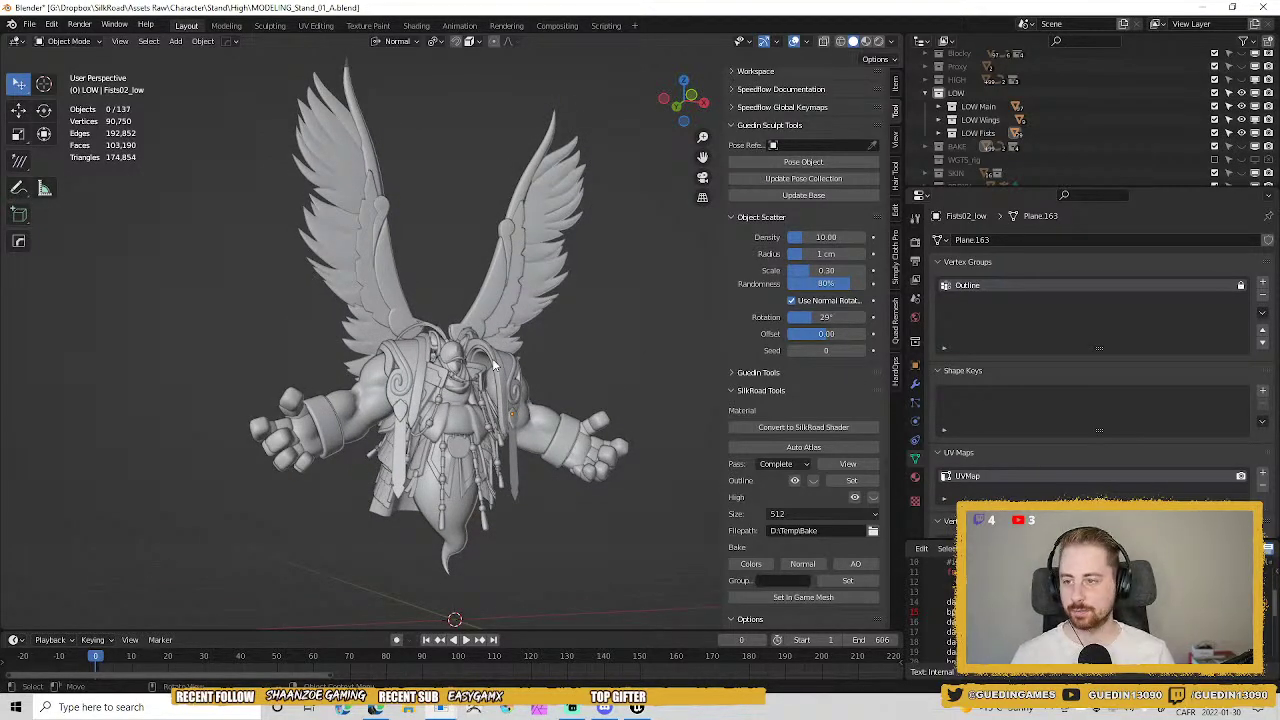
{"action": "scroll", "coordinate": [527, 343], "scroll_direction": "up", "scroll_amount": 4}
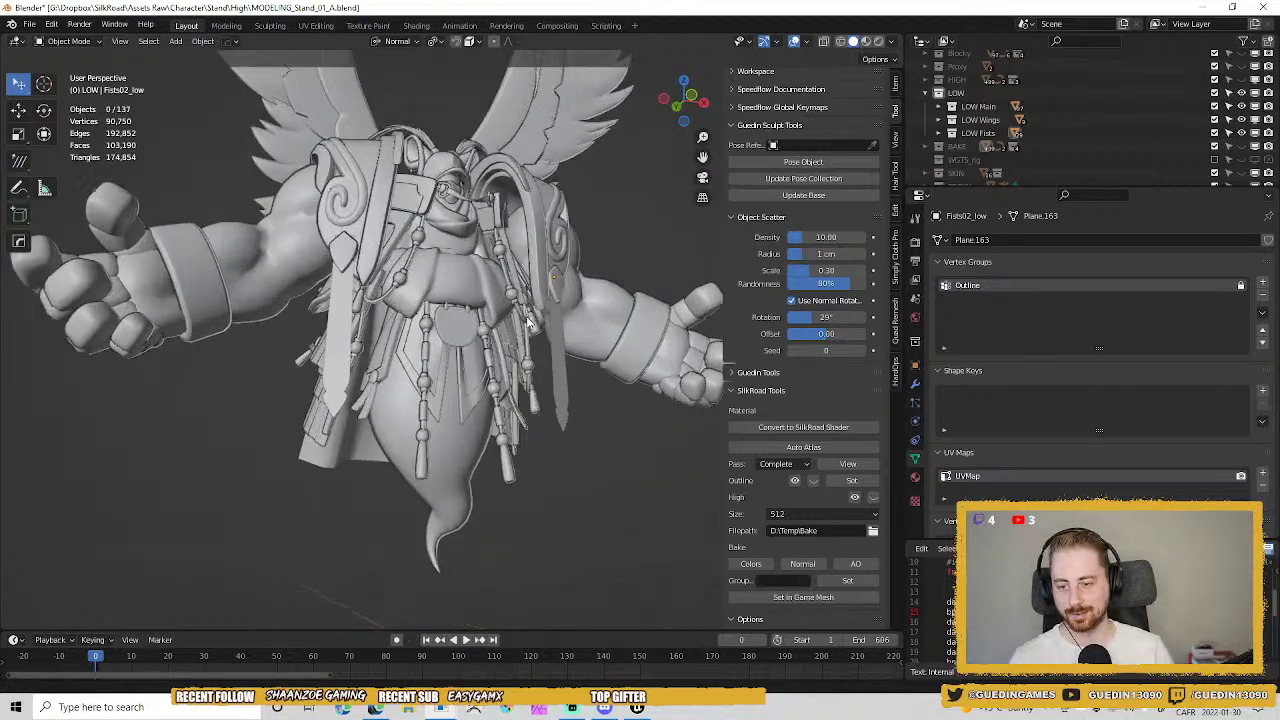
{"action": "middle_click_drag", "start_coordinate": [530, 322], "coordinate": [528, 356]}
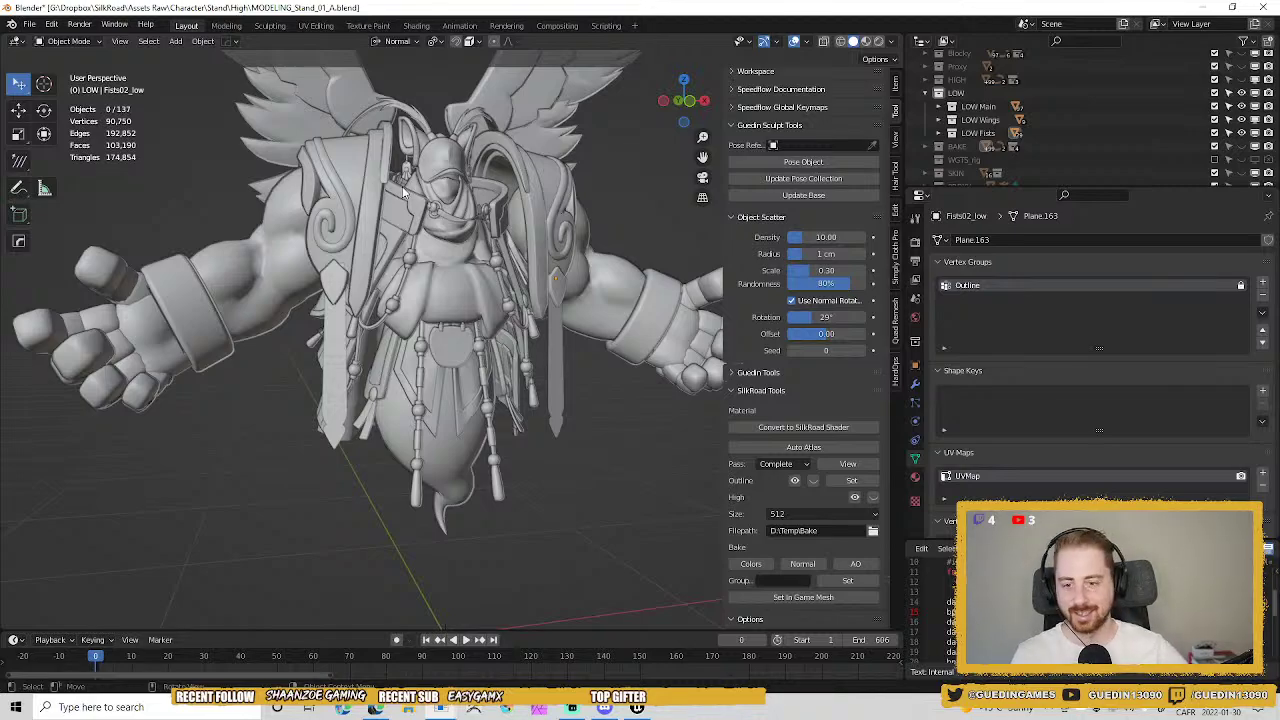
Hide the LOW Wings and LOW Fists collections while keeping LOW Main visible in the viewport.
{"action": "middle_click_drag", "start_coordinate": [376, 74], "coordinate": [465, 223]}
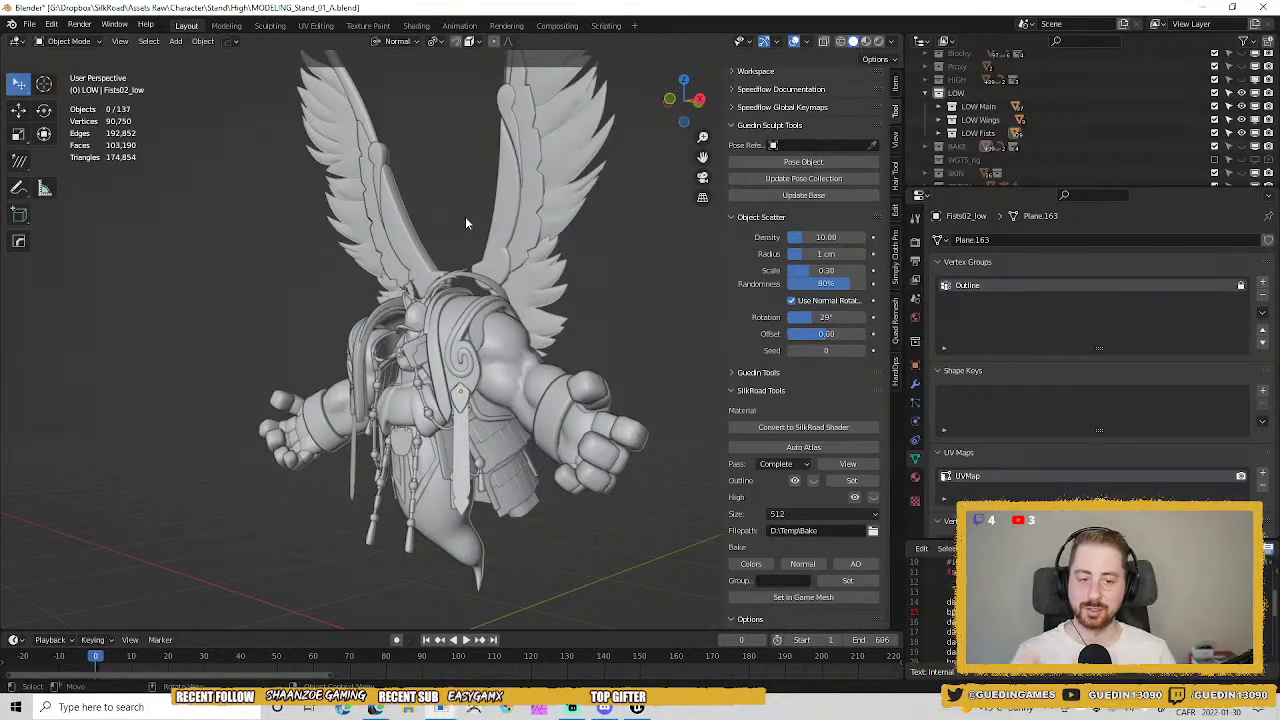
{"action": "middle_click_drag", "start_coordinate": [450, 442], "coordinate": [560, 435]}
{"action": "scroll", "coordinate": [507, 360], "scroll_direction": "up", "scroll_amount": 2}
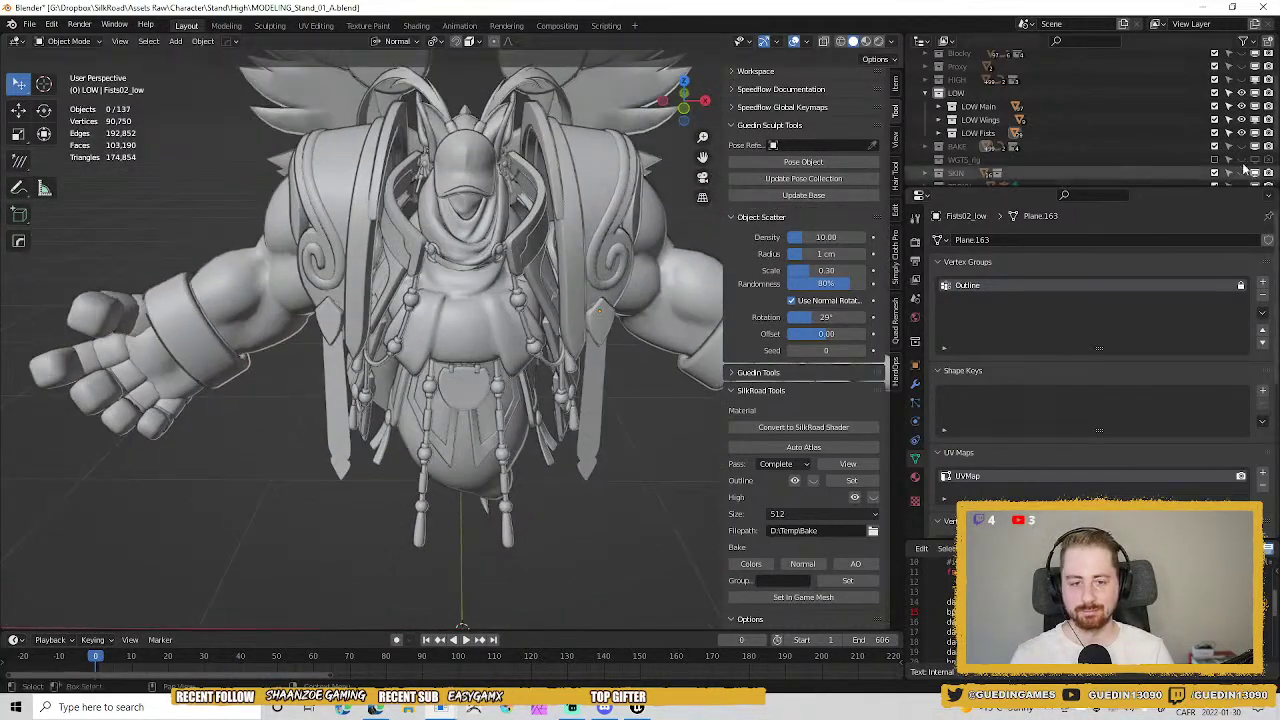
{"action": "scroll", "coordinate": [1161, 89], "scroll_direction": "down", "scroll_amount": 2}
{"action": "scroll", "coordinate": [1160, 91], "scroll_direction": "up", "scroll_amount": 2}
{"action": "scroll", "coordinate": [1159, 96], "scroll_direction": "up", "scroll_amount": 2}
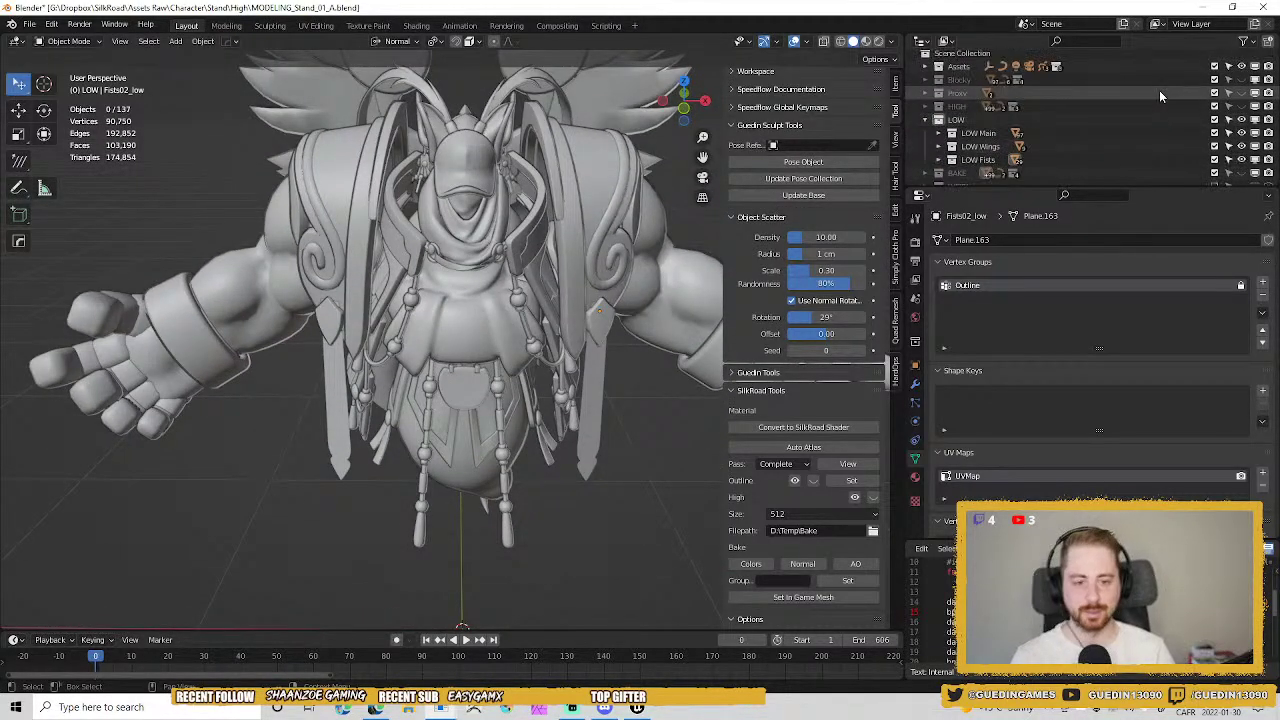
{"action": "left_click", "coordinate": [1242, 133]}
{"action": "left_click", "coordinate": [1242, 133]}
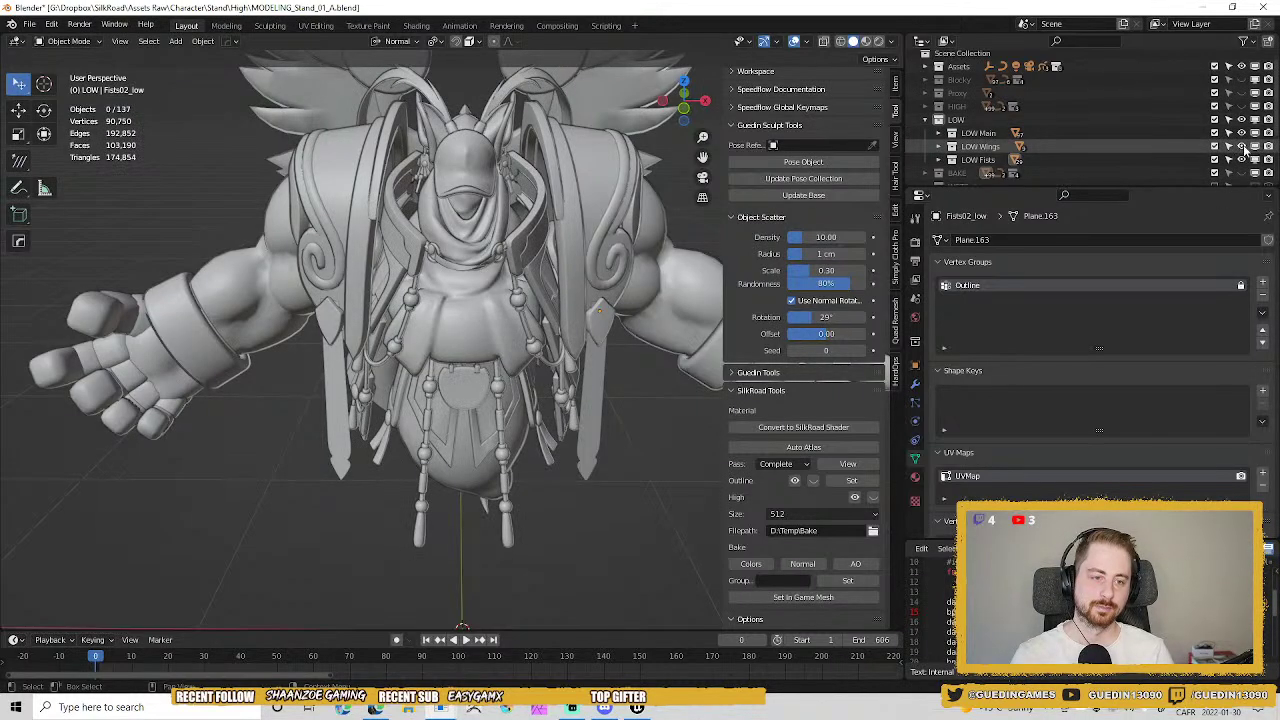
{"action": "left_click", "coordinate": [1242, 146]}
{"action": "left_click", "coordinate": [1242, 159]}
{"action": "middle_click_drag", "start_coordinate": [576, 424], "coordinate": [517, 313], "text": "shift"}
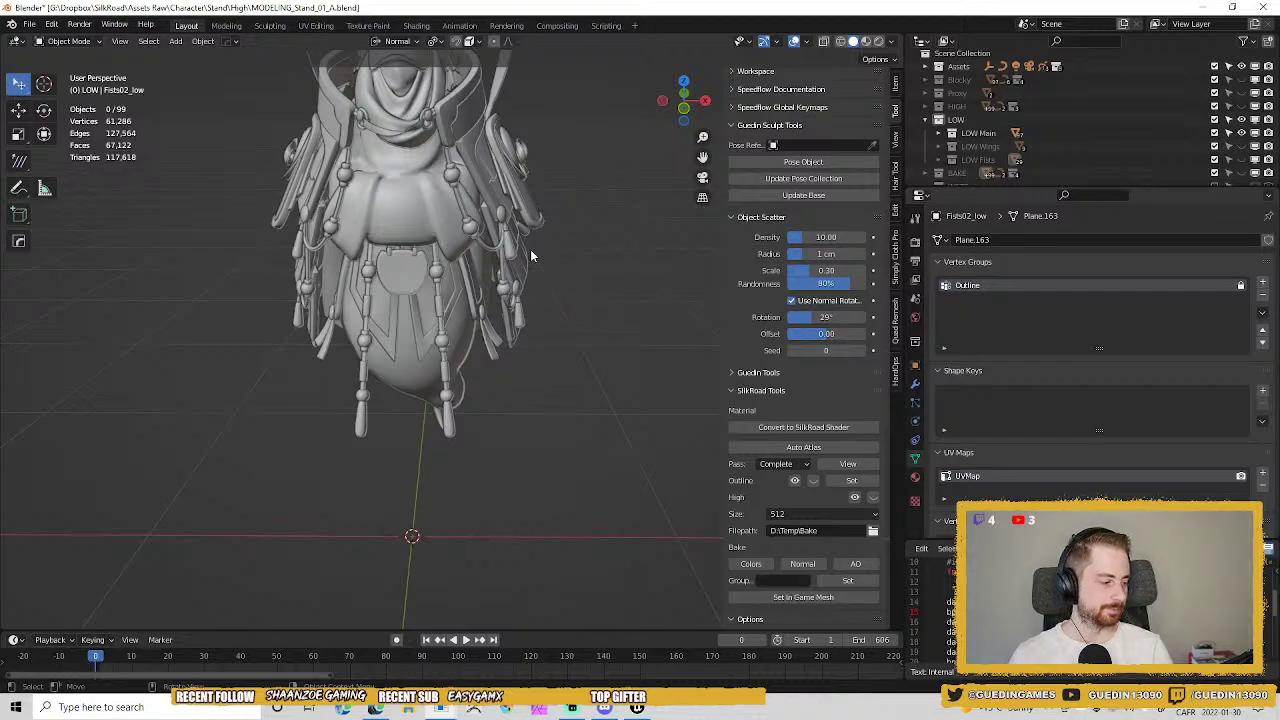
{"action": "middle_click_drag", "start_coordinate": [615, 182], "coordinate": [607, 271], "text": "shift"}
Show the Armature and rig objects over the low-poly body.
{"action": "scroll", "coordinate": [1100, 130], "scroll_direction": "down", "scroll_amount": 3}
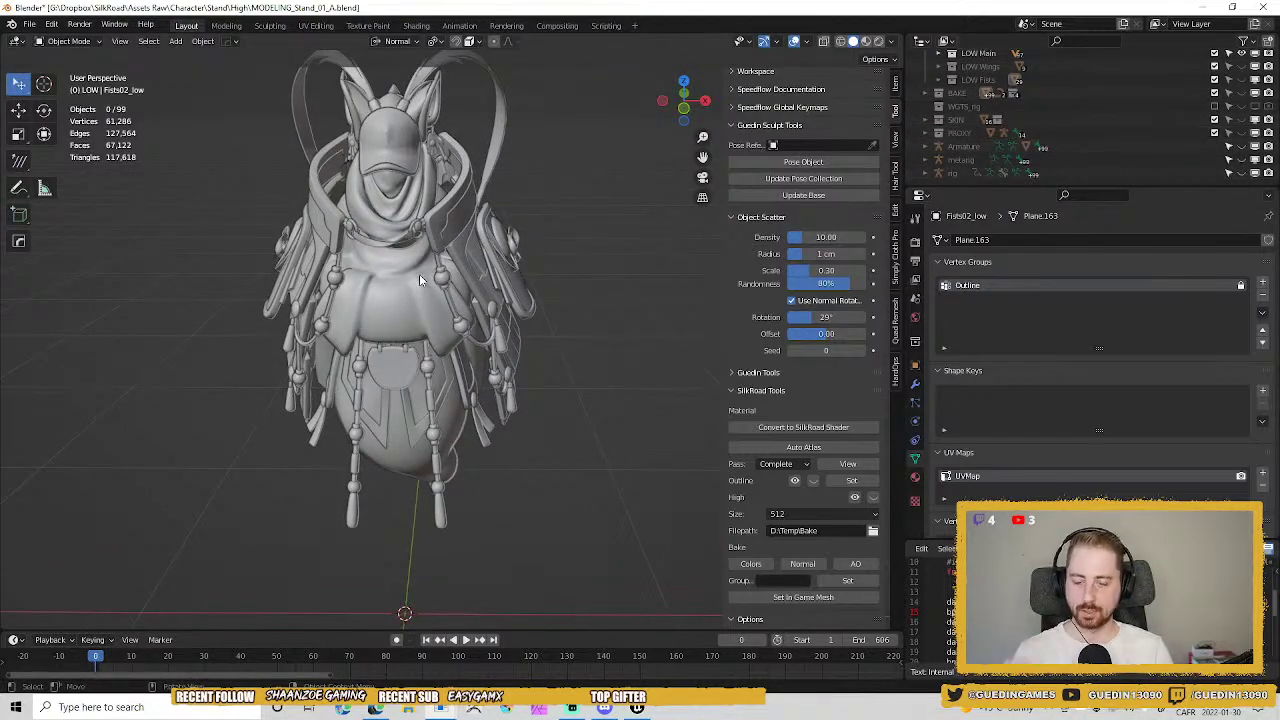
{"action": "left_click", "coordinate": [1240, 147]}
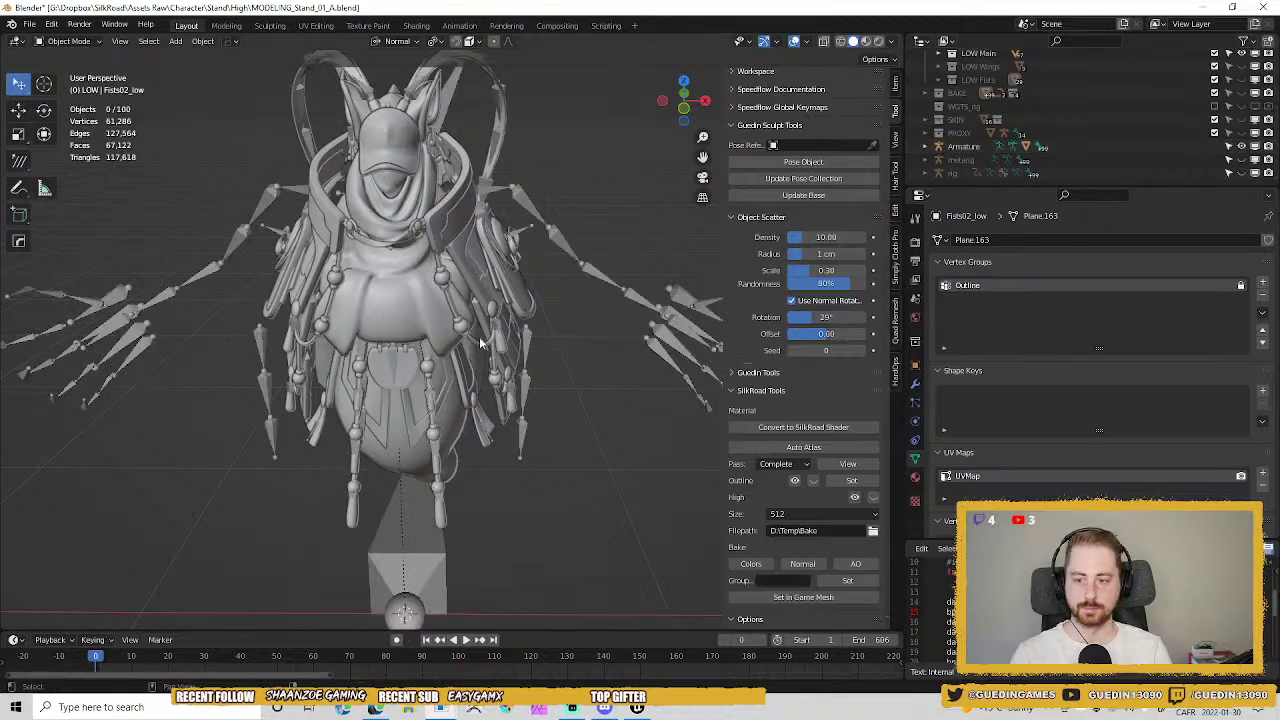
{"action": "scroll", "coordinate": [330, 155], "scroll_direction": "up", "scroll_amount": 6}
{"action": "middle_click_drag", "start_coordinate": [330, 155], "coordinate": [431, 320]}
{"action": "scroll", "coordinate": [434, 277], "scroll_direction": "up", "scroll_amount": 2}
{"action": "left_click", "coordinate": [432, 321]}
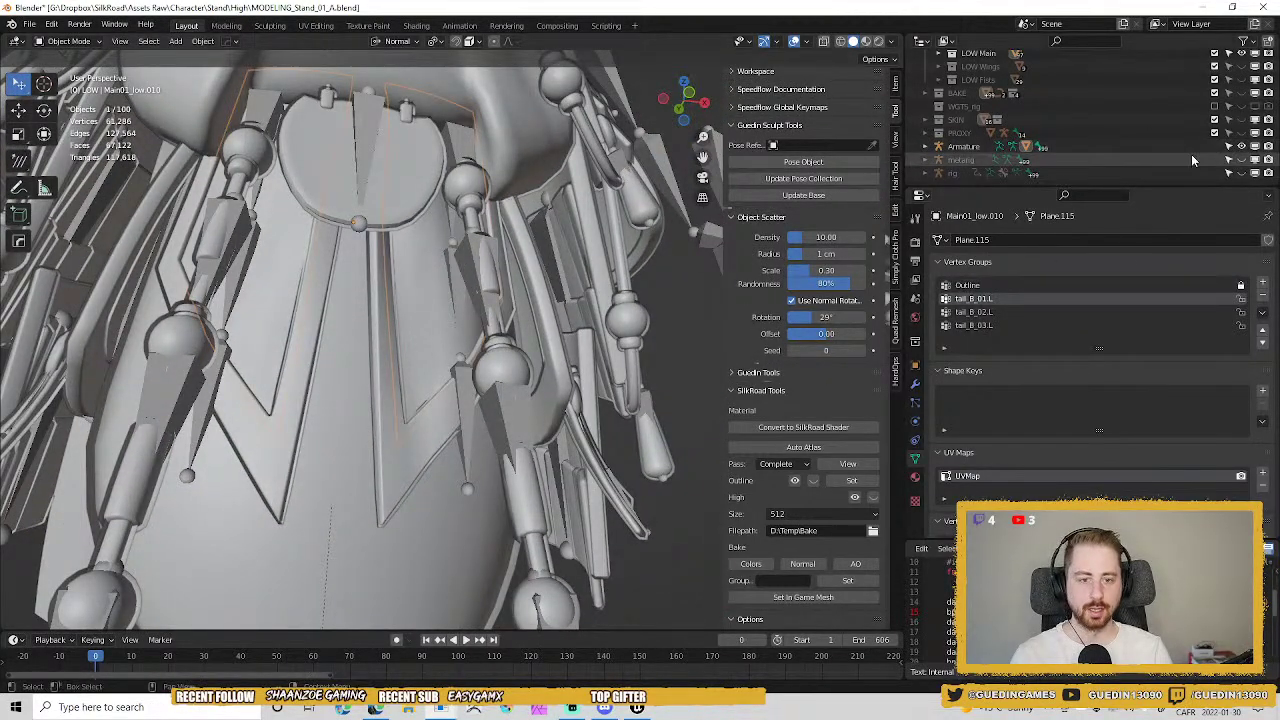
{"action": "left_click", "coordinate": [1241, 173]}
Put the rig into Pose Mode and hide its Tweak and Torso (Tweak) rig layers.
{"action": "left_click", "coordinate": [491, 150]}
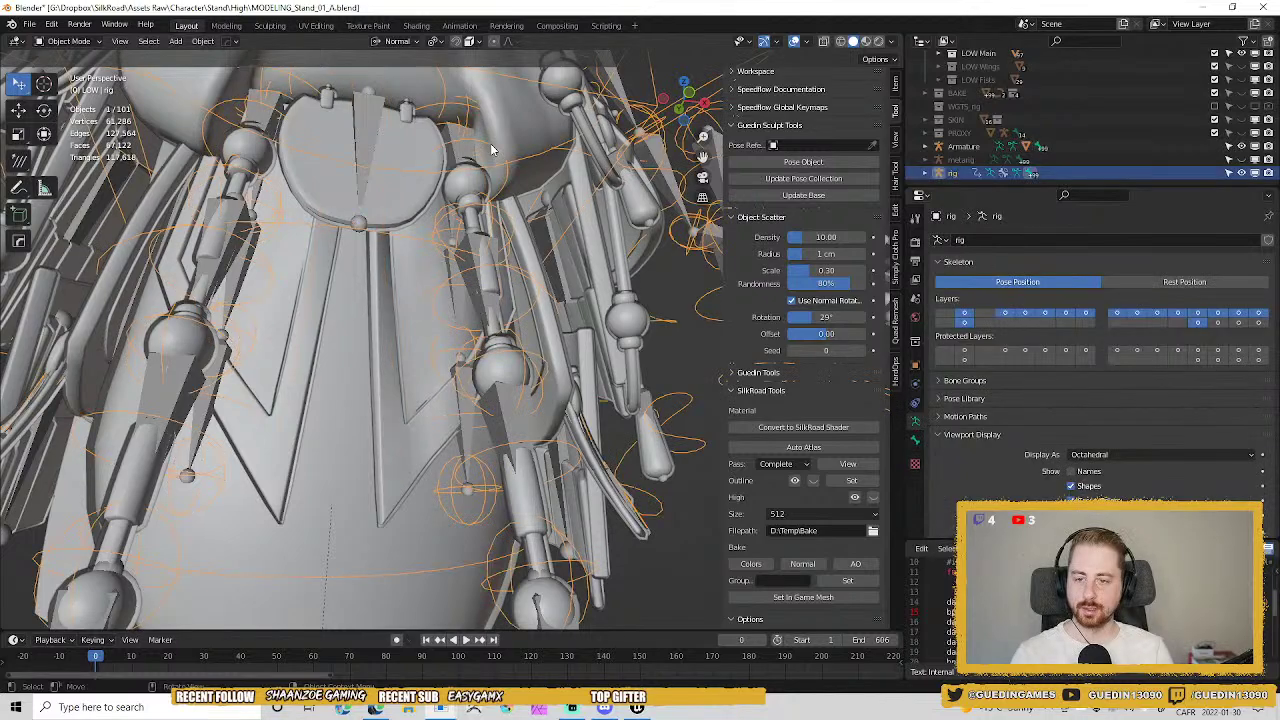
{"action": "key", "text": "ctrl+Tab"}
{"action": "middle_click_drag", "start_coordinate": [473, 124], "coordinate": [462, 171], "text": "shift"}
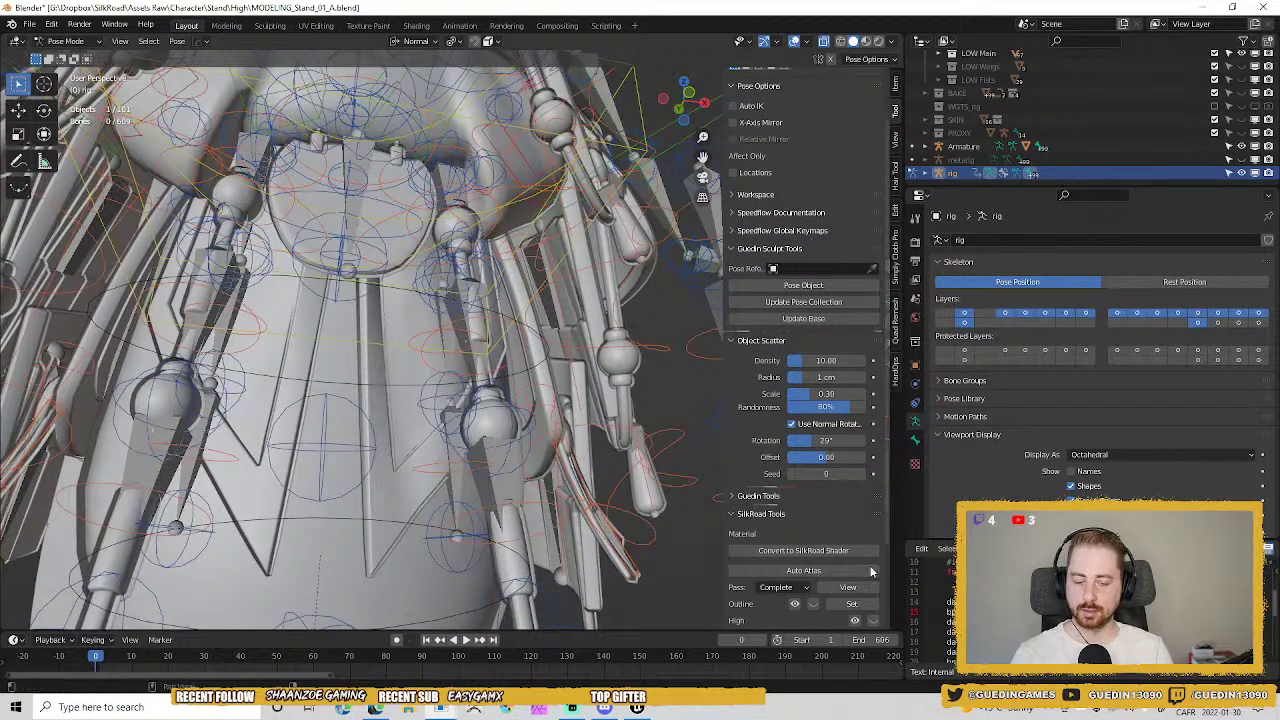
{"action": "scroll", "coordinate": [826, 492], "scroll_direction": "up", "scroll_amount": 2}
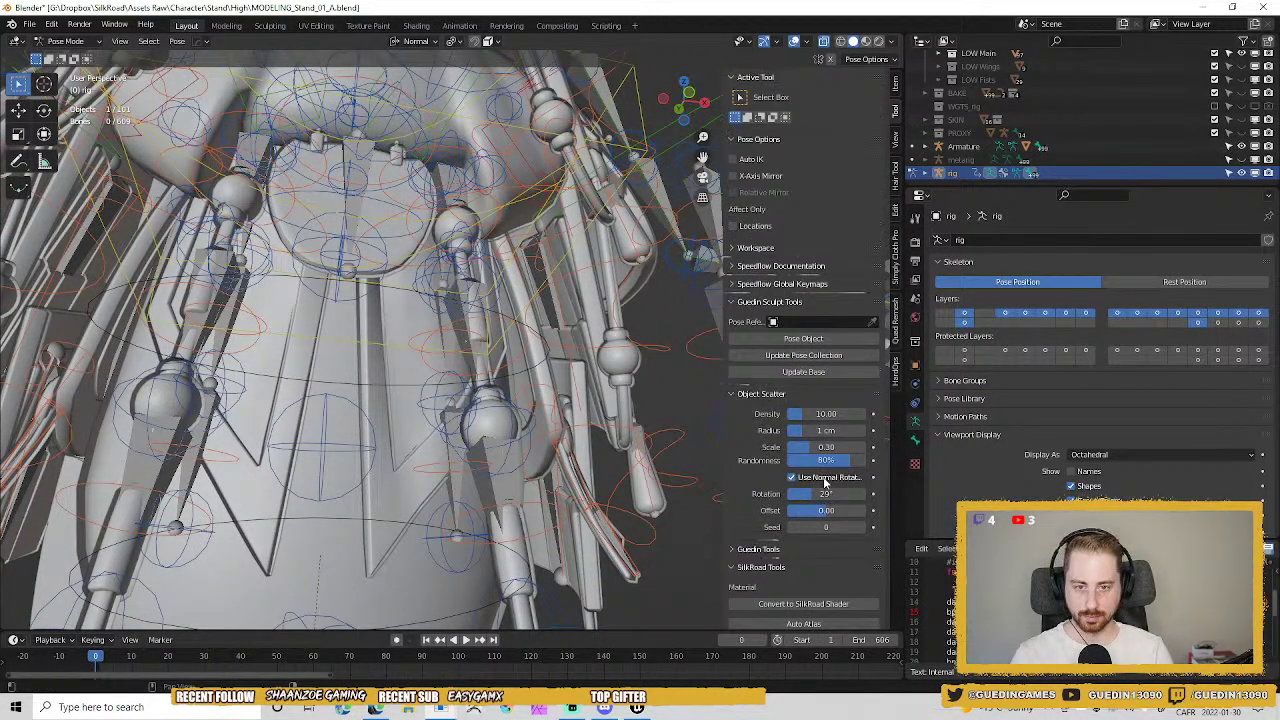
{"action": "left_click", "coordinate": [896, 82]}
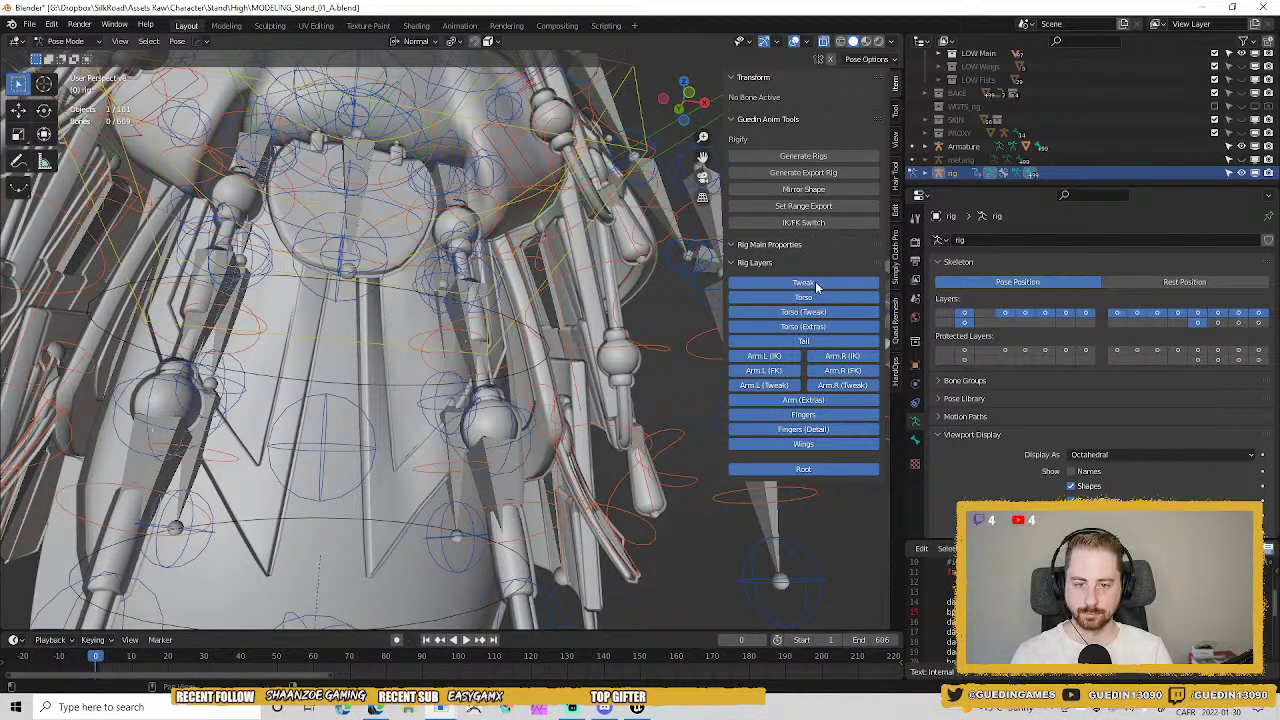
{"action": "left_click", "coordinate": [816, 285]}
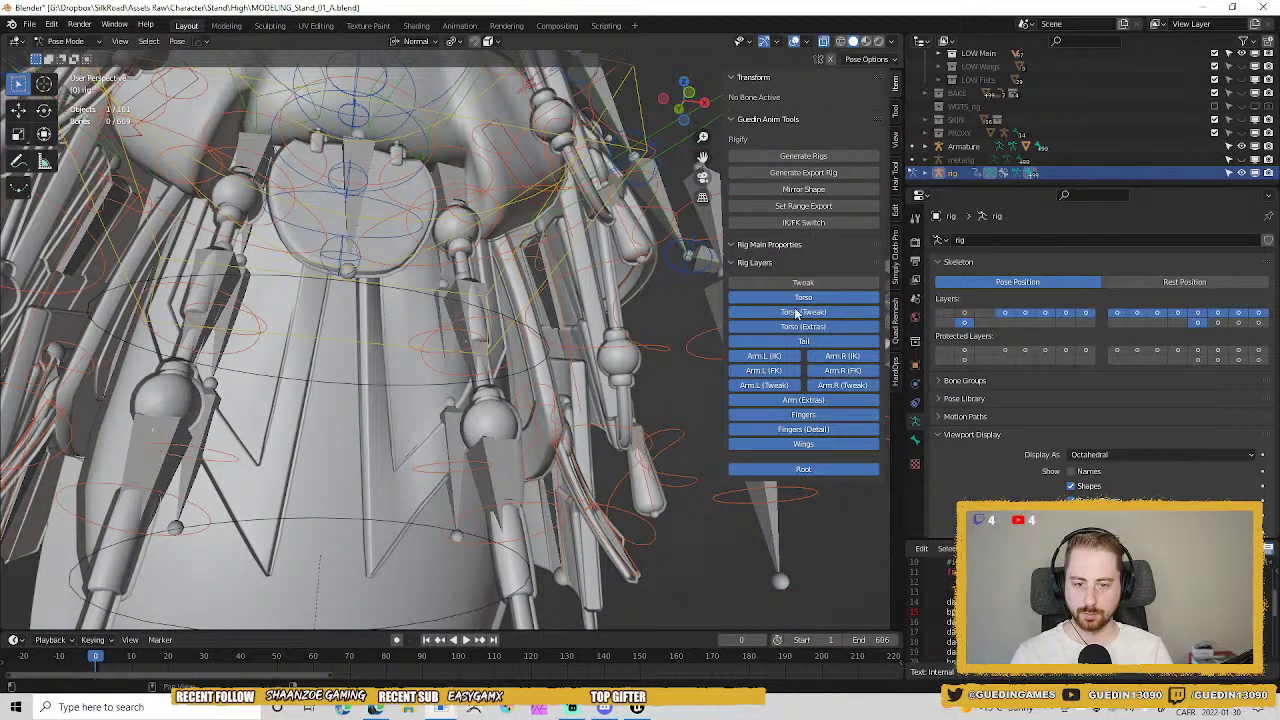
{"action": "left_click", "coordinate": [797, 313]}
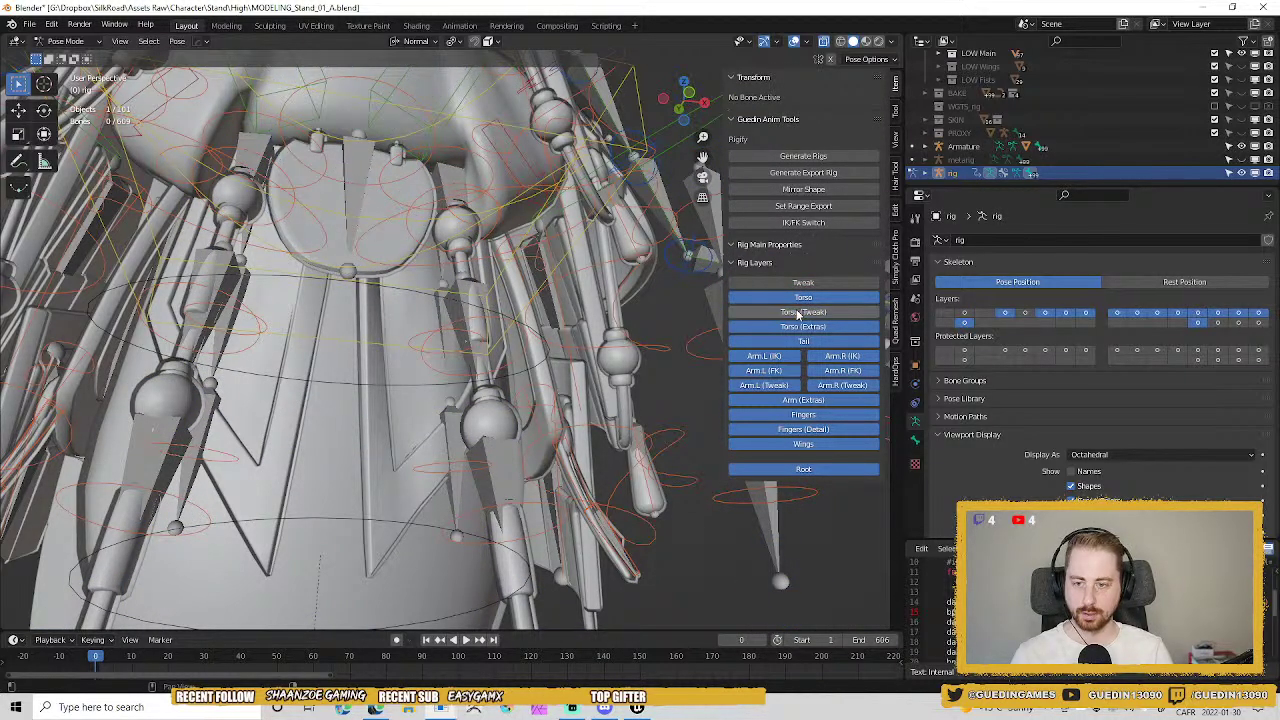
Test the front cloth's deformation by freely rotating the tail_B_01.L control several times and checking it from different angles.
{"action": "left_click", "coordinate": [463, 155]}
{"action": "middle_click_drag", "start_coordinate": [463, 155], "coordinate": [488, 238]}
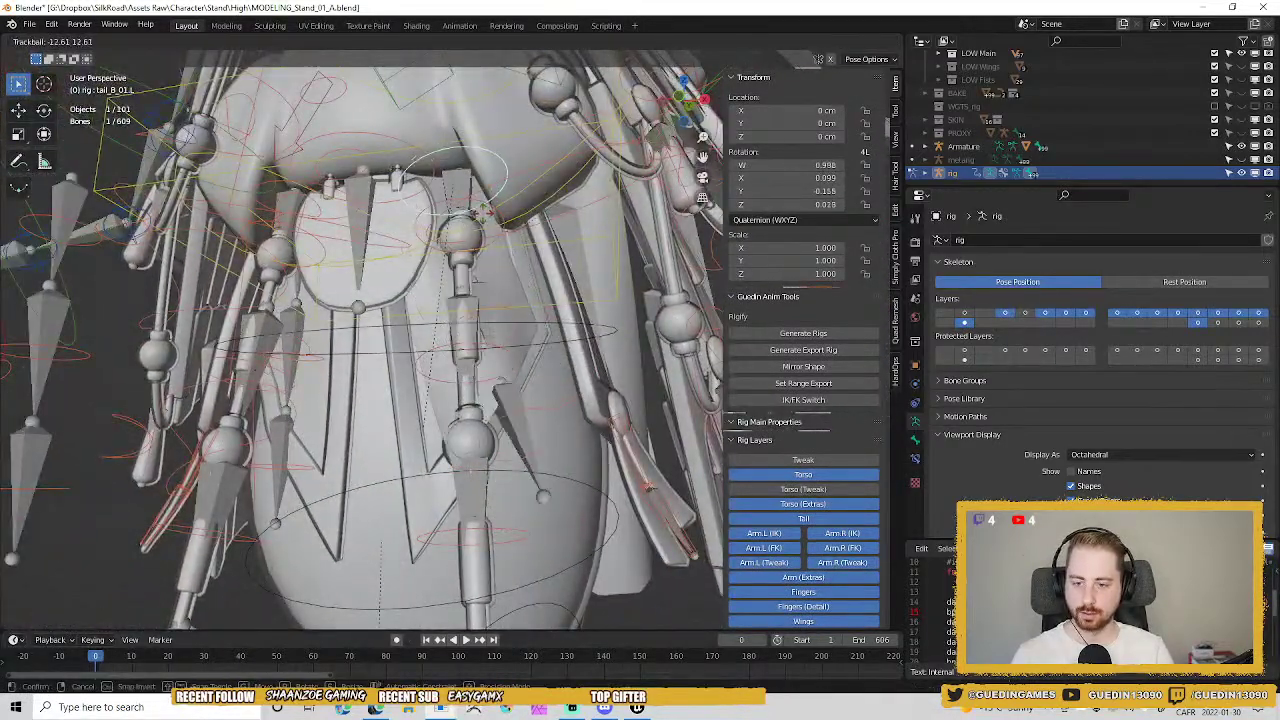
{"action": "key", "text": "r"}
{"action": "key", "text": "r"}
{"action": "left_click", "coordinate": [545, 333]}
{"action": "middle_click_drag", "start_coordinate": [545, 333], "coordinate": [440, 363]}
{"action": "key", "text": "r"}
{"action": "key", "text": "r"}
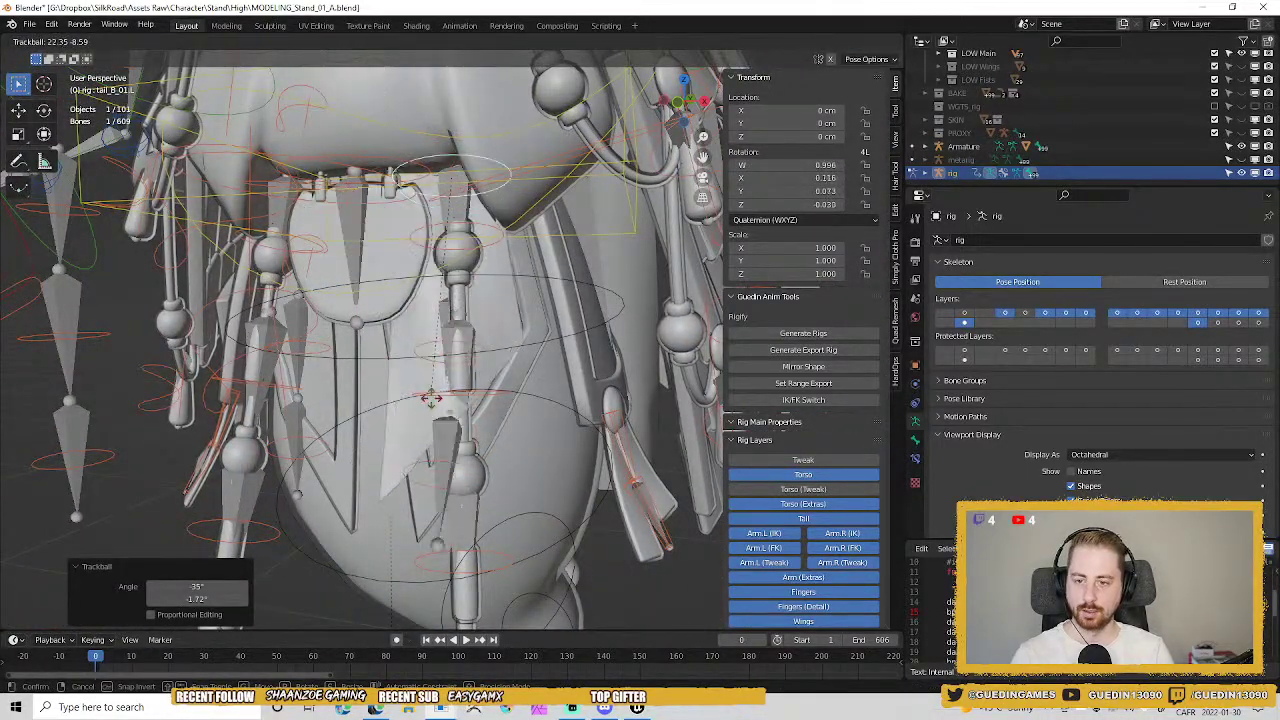
{"action": "left_click", "coordinate": [440, 330]}
{"action": "middle_click_drag", "start_coordinate": [440, 330], "coordinate": [480, 355]}
{"action": "key", "text": "r"}
{"action": "key", "text": "r"}
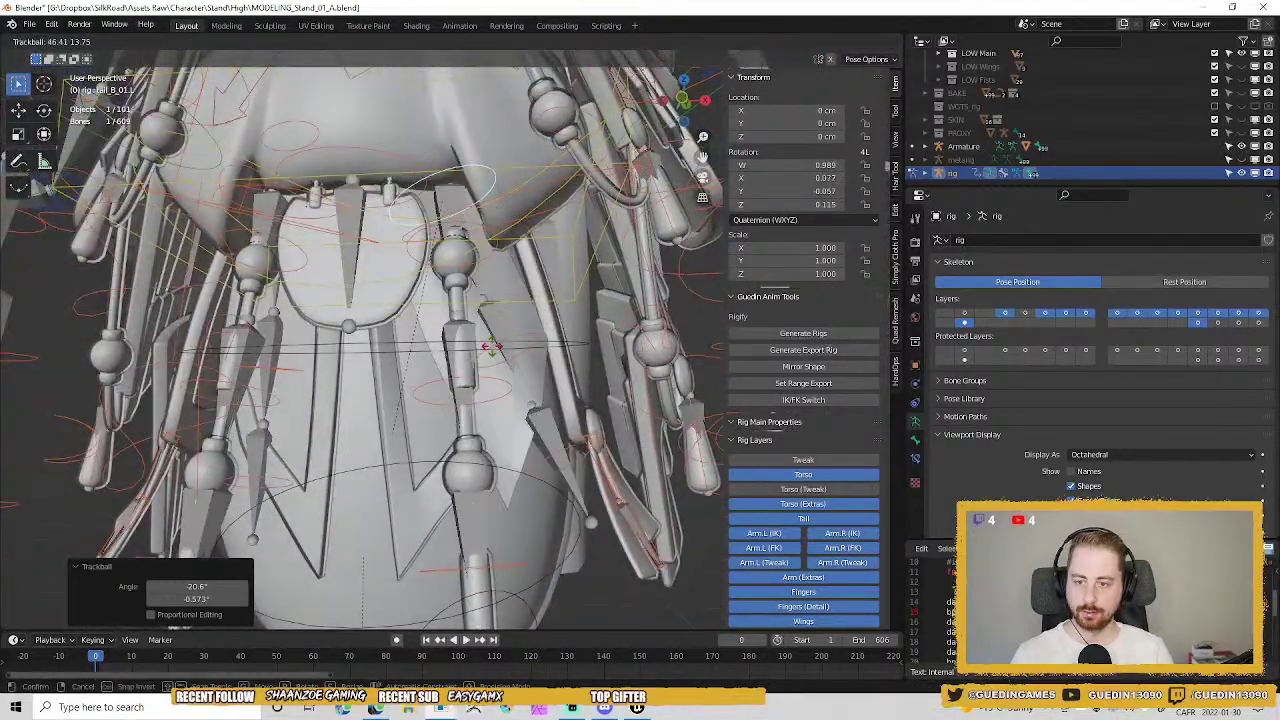
{"action": "left_click", "coordinate": [474, 349]}
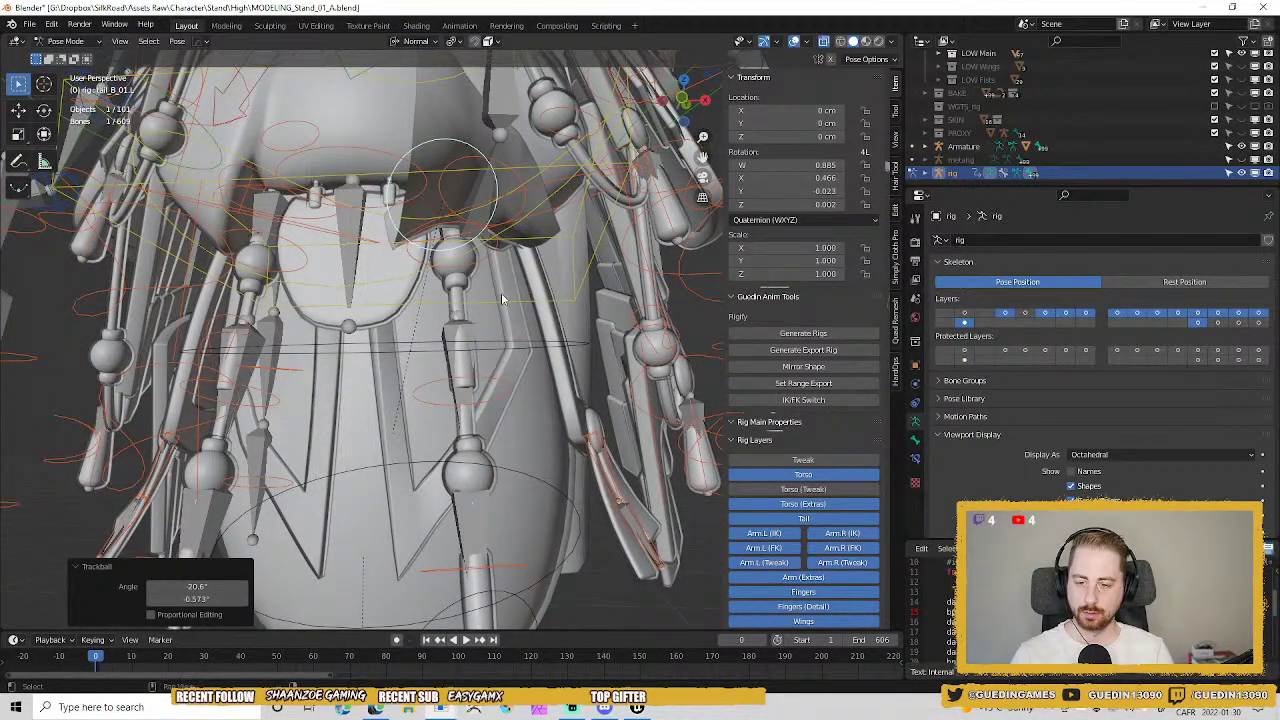
Freely rotate the opposite tail_B_01.R control to test how its side of the cloth follows.
{"action": "middle_click_drag", "start_coordinate": [510, 295], "coordinate": [428, 335]}
{"action": "left_click", "coordinate": [484, 263]}
{"action": "scroll", "coordinate": [480, 277], "scroll_direction": "down", "scroll_amount": 1}
{"action": "key", "text": "r"}
{"action": "key", "text": "r"}
{"action": "left_click", "coordinate": [456, 284]}
Return to Object Mode, select the front cloth mesh Main01_low.010 and examine its modifier stack.
{"action": "key", "text": "ctrl+Tab"}
{"action": "left_click", "coordinate": [428, 335]}
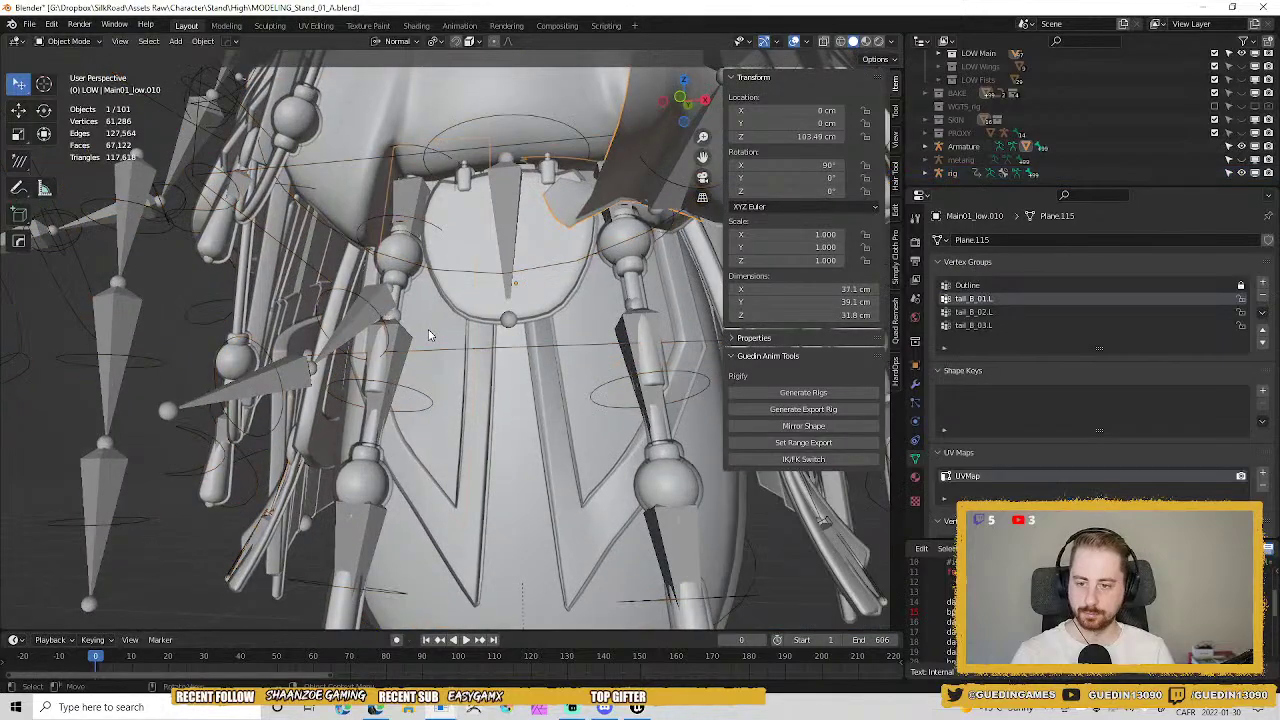
{"action": "middle_click_drag", "start_coordinate": [522, 262], "coordinate": [920, 418]}
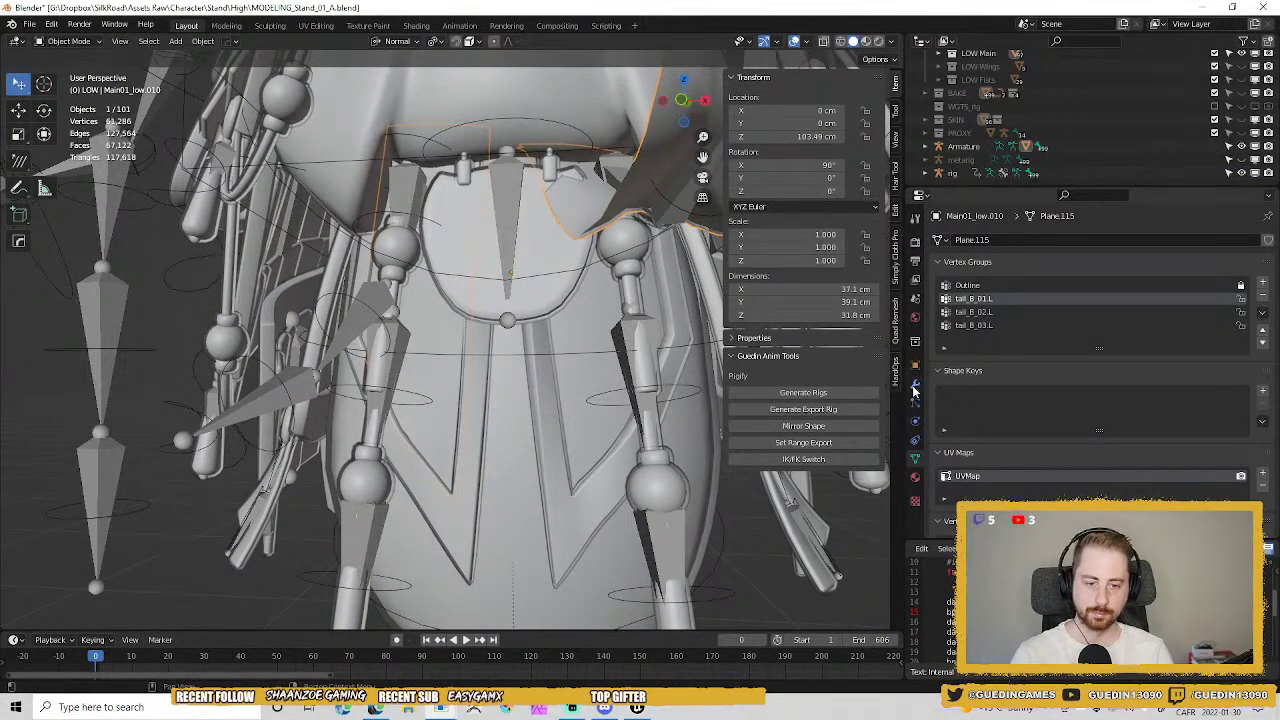
{"action": "left_click", "coordinate": [913, 385]}
{"action": "left_click", "coordinate": [935, 381]}
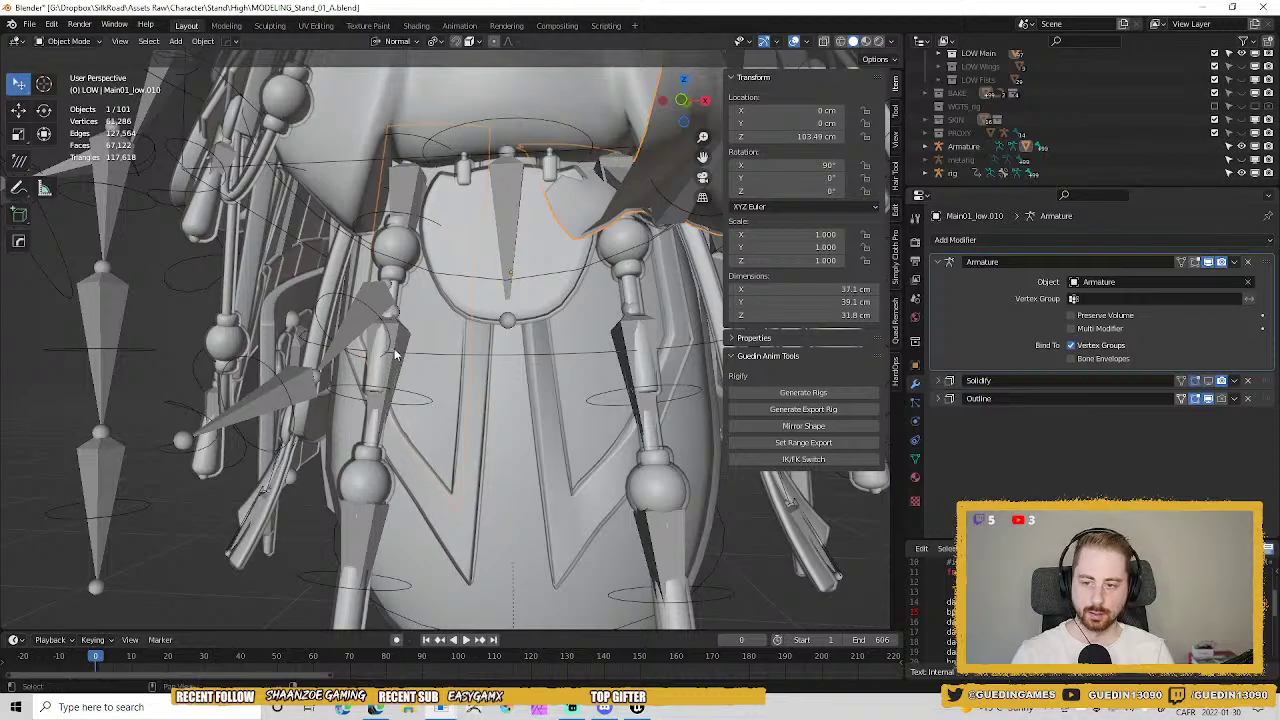
{"action": "middle_click_drag", "start_coordinate": [395, 355], "coordinate": [478, 143]}
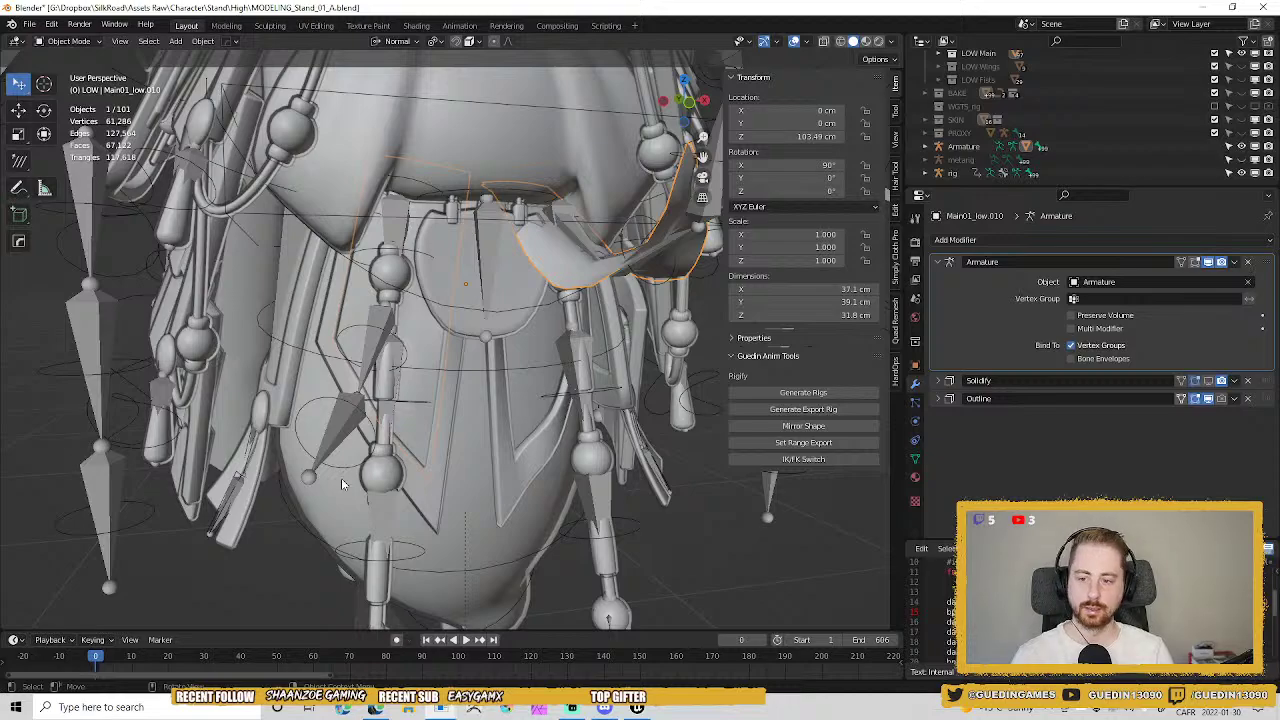
Put the rig back into Pose Mode and clear the rotation of all visible bone controls.
{"action": "left_click", "coordinate": [350, 334]}
{"action": "key", "text": "ctrl+Tab"}
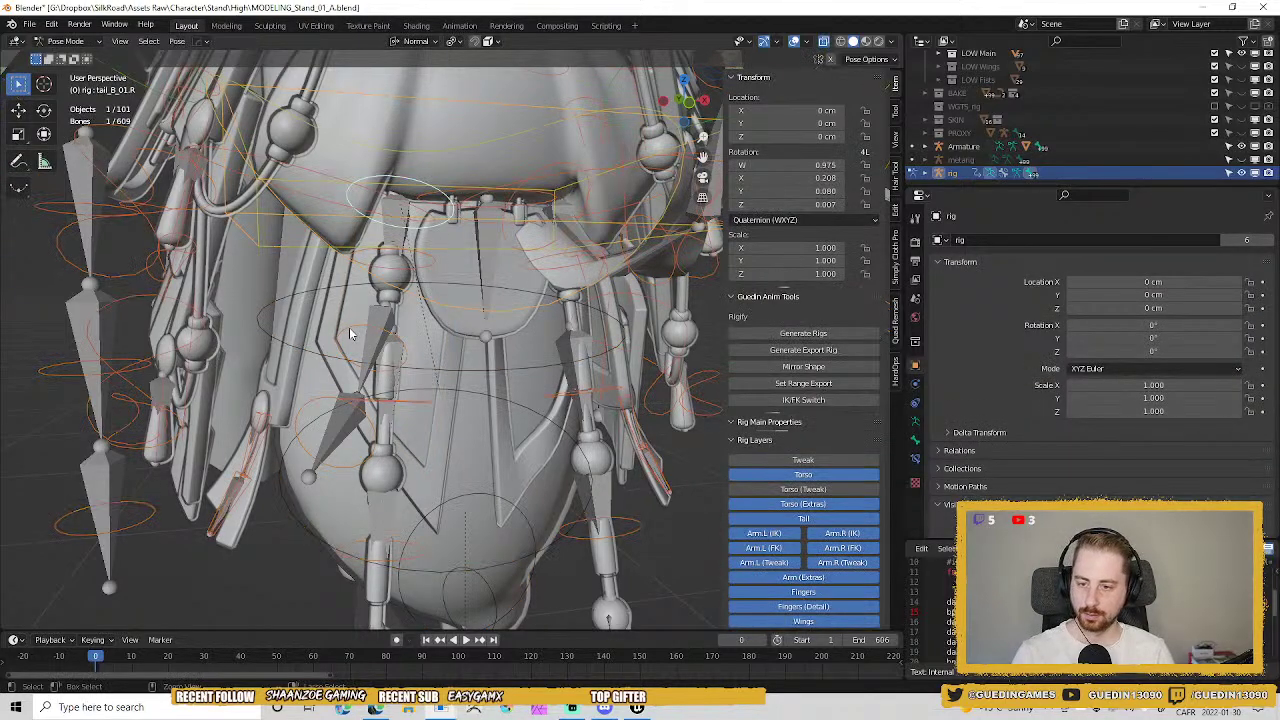
{"action": "key", "text": "a"}
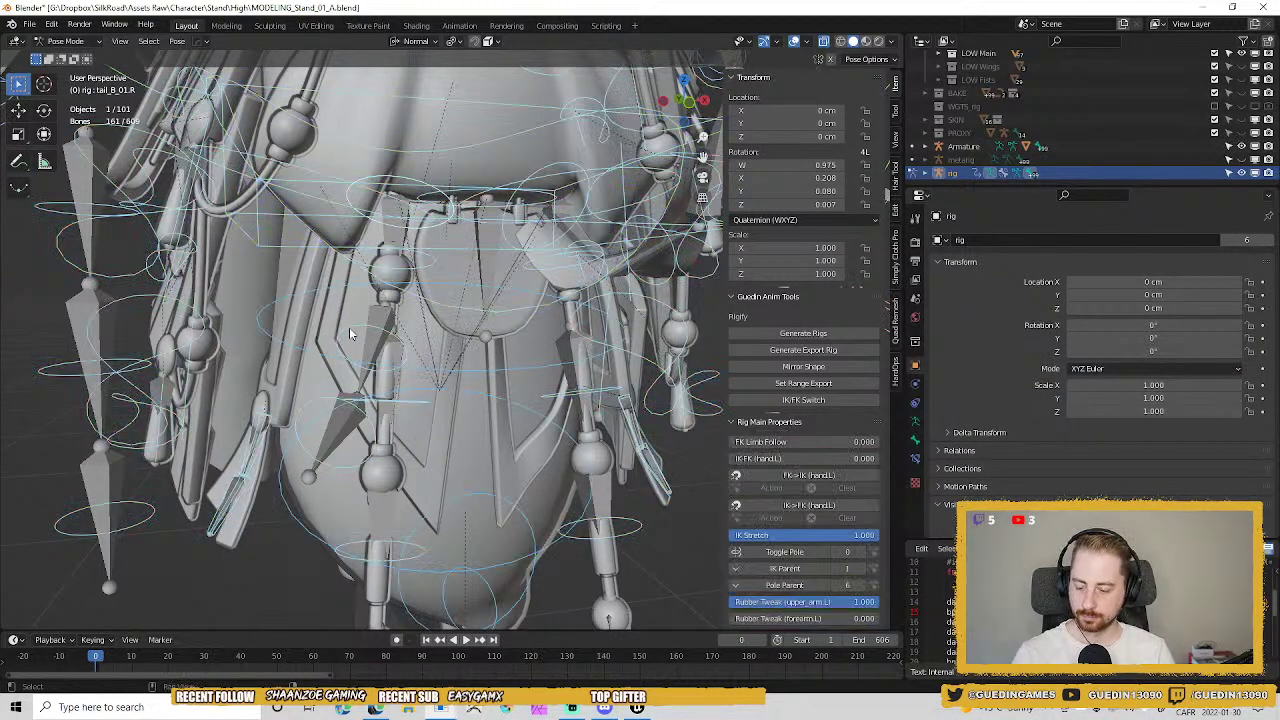
{"action": "key", "text": "alt+r"}
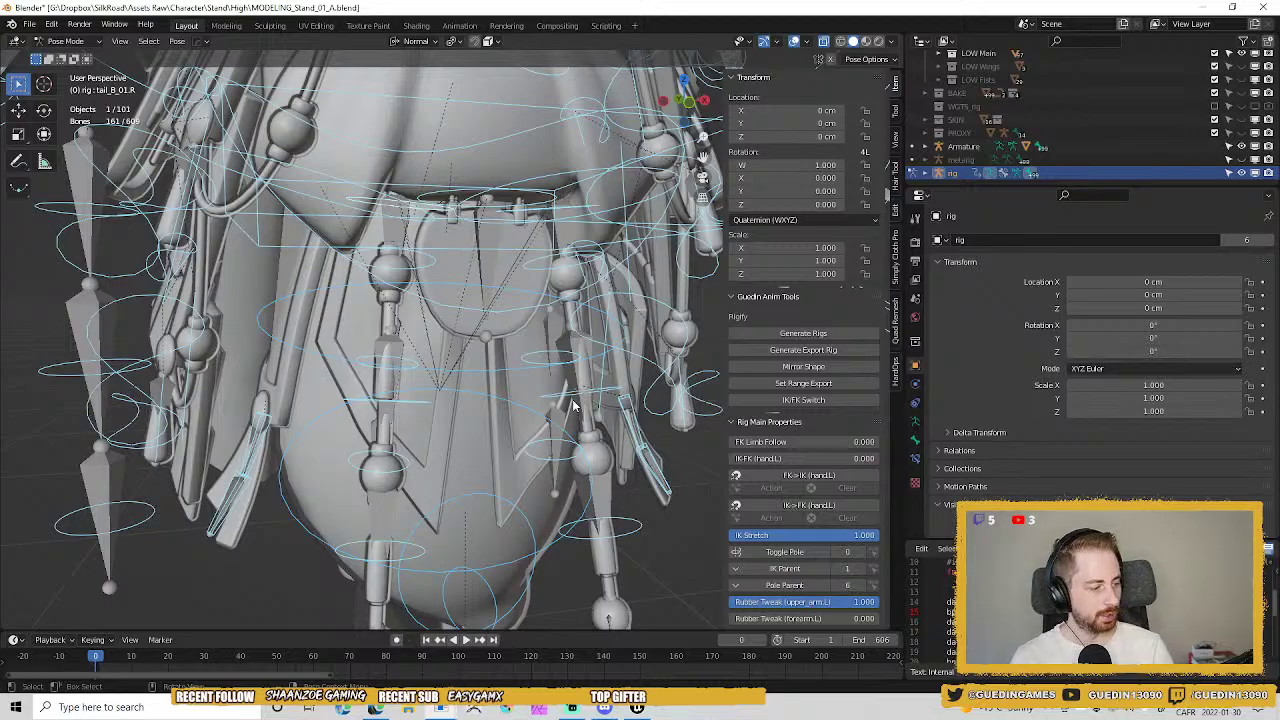
{"action": "middle_click_drag", "start_coordinate": [583, 393], "coordinate": [460, 325]}
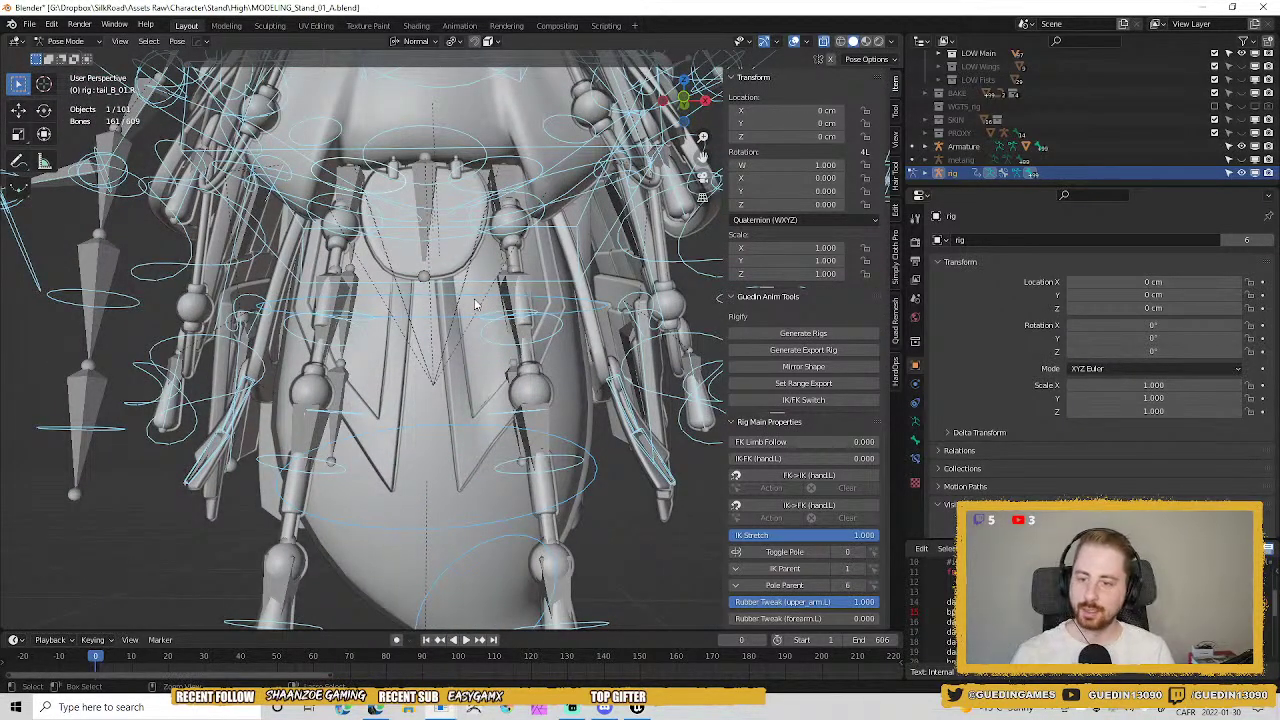
Leave Pose Mode, select the Armature together with the cloth mesh Main01_low.010, and enter Weight Paint mode on the cloth.
{"action": "key", "text": "ctrl+Tab"}
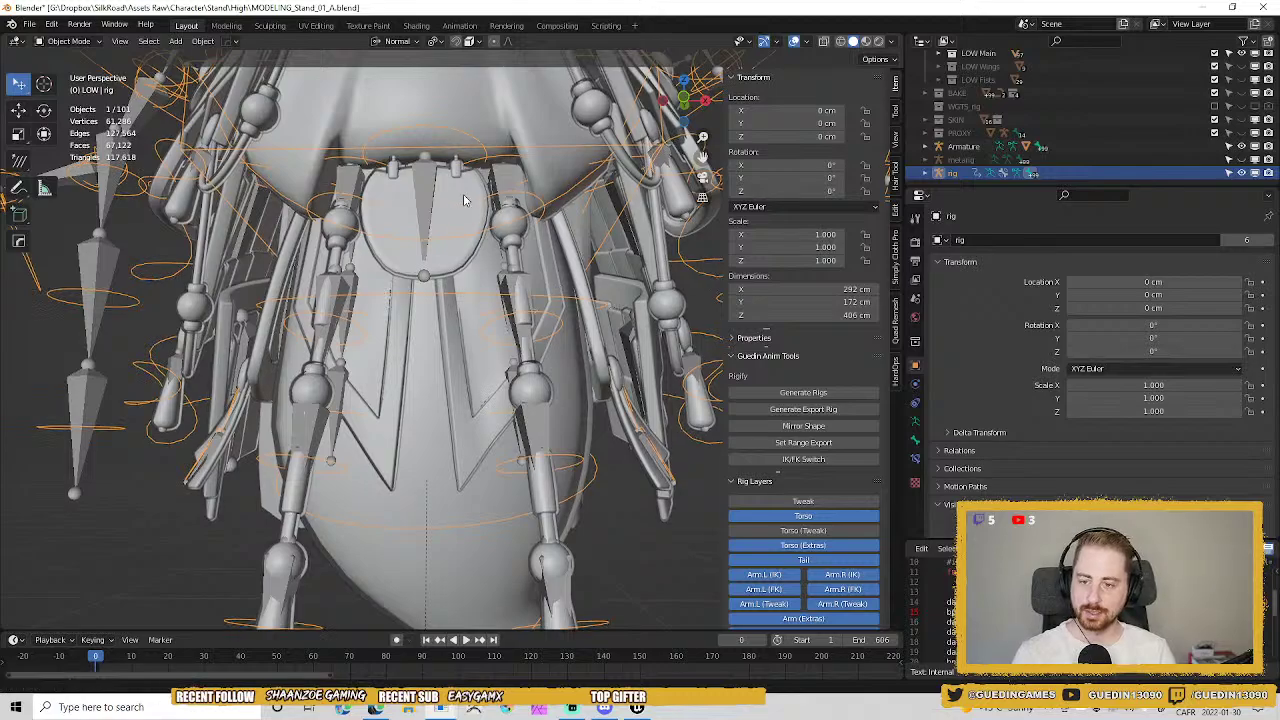
{"action": "scroll", "coordinate": [463, 194], "scroll_direction": "up", "scroll_amount": 2}
{"action": "scroll", "coordinate": [483, 344], "scroll_direction": "up", "scroll_amount": 2}
{"action": "left_click", "coordinate": [483, 344]}
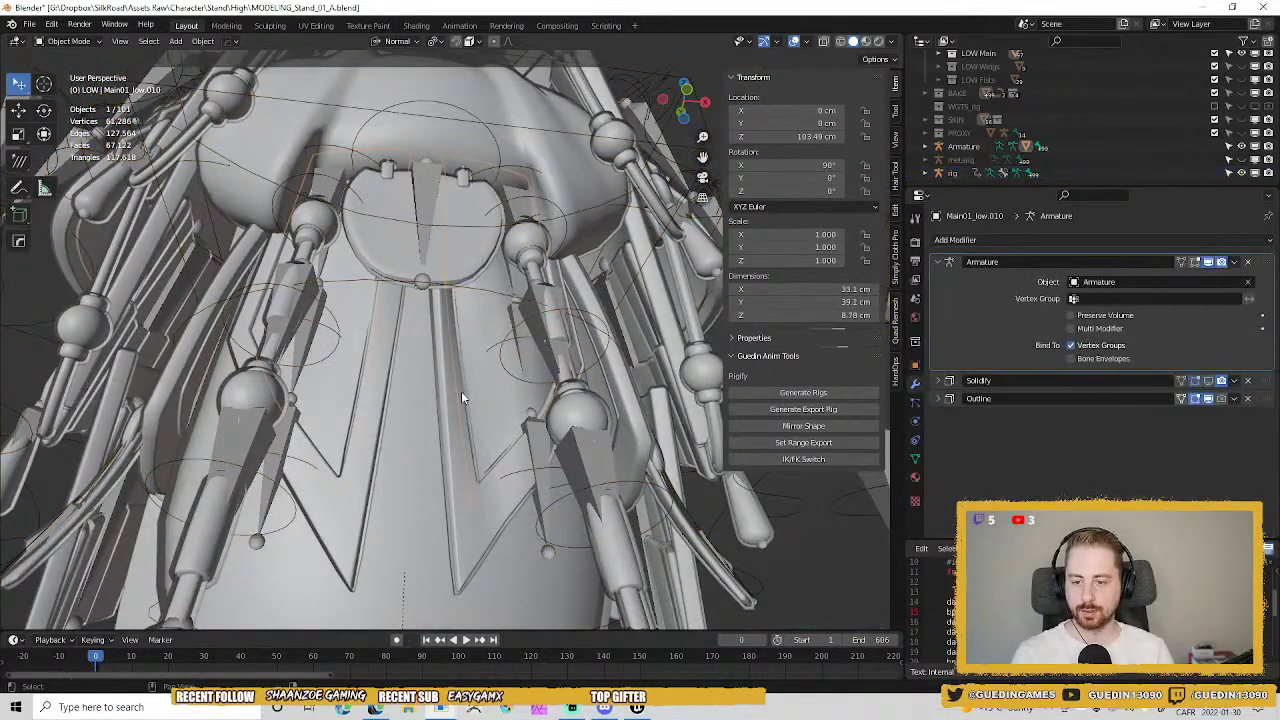
{"action": "middle_click_drag", "start_coordinate": [461, 391], "coordinate": [409, 448]}
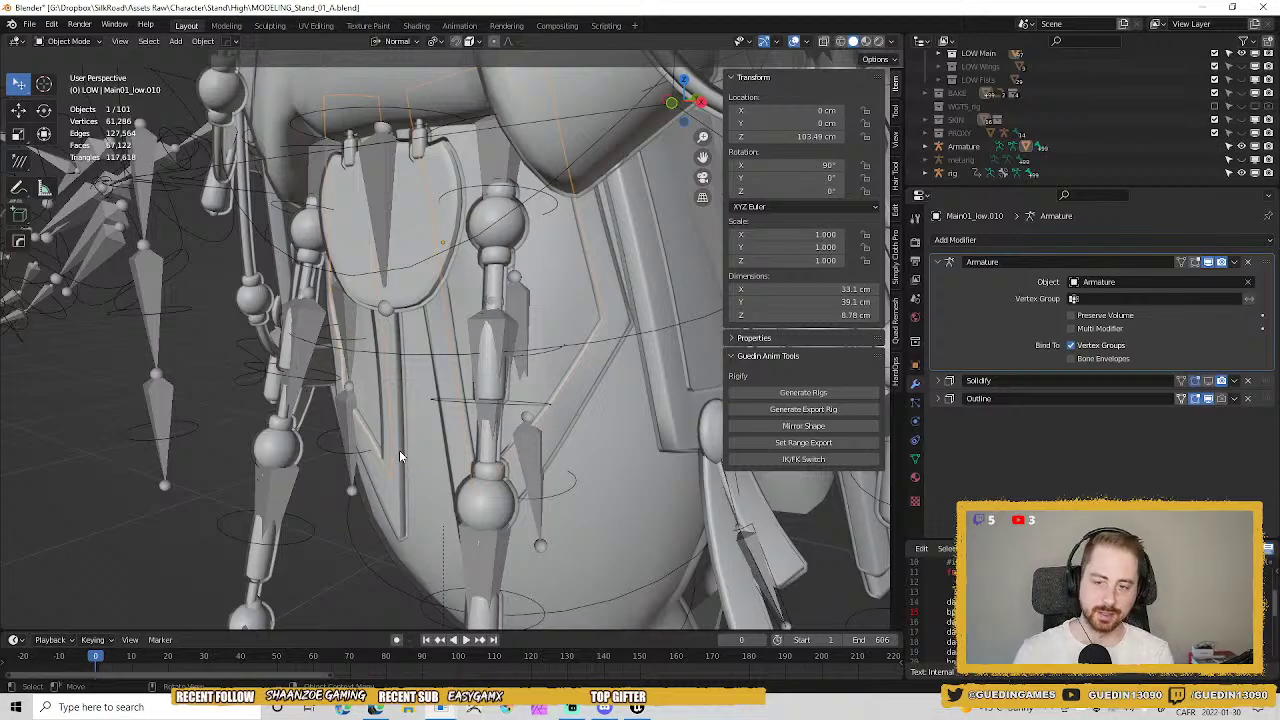
{"action": "middle_click_drag", "start_coordinate": [399, 450], "coordinate": [597, 476]}
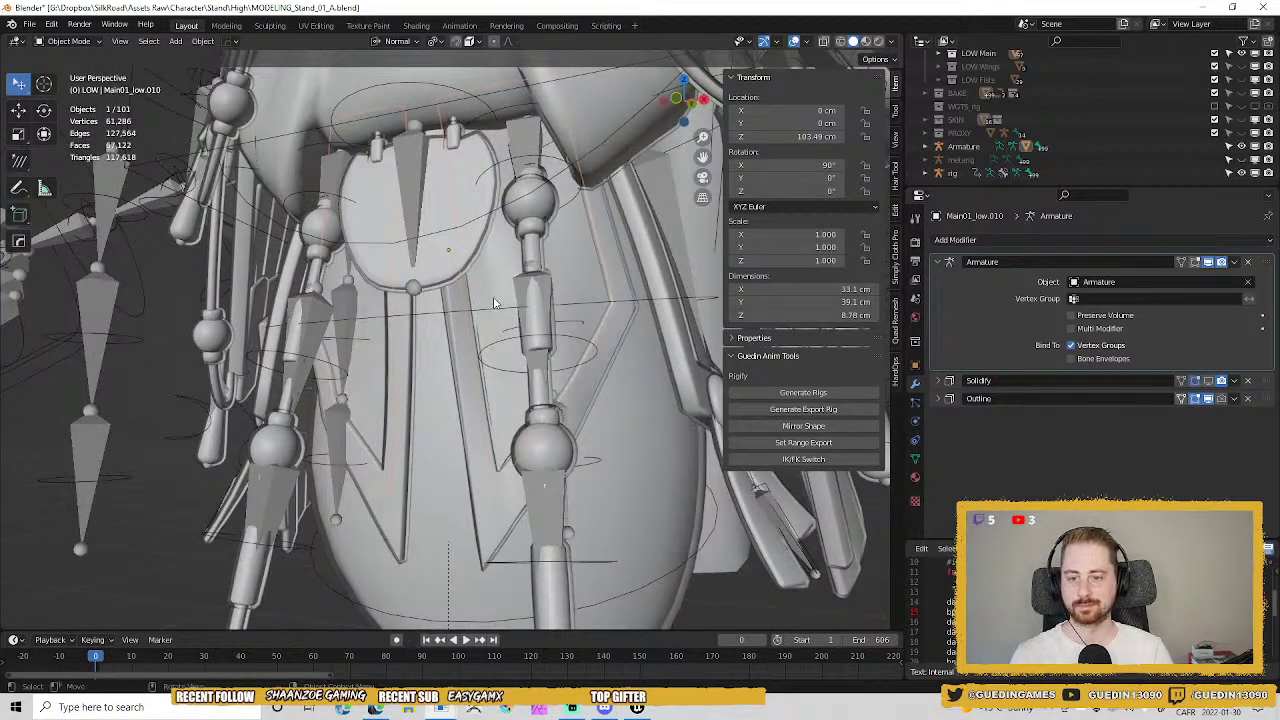
{"action": "middle_click_drag", "start_coordinate": [493, 302], "coordinate": [543, 119]}
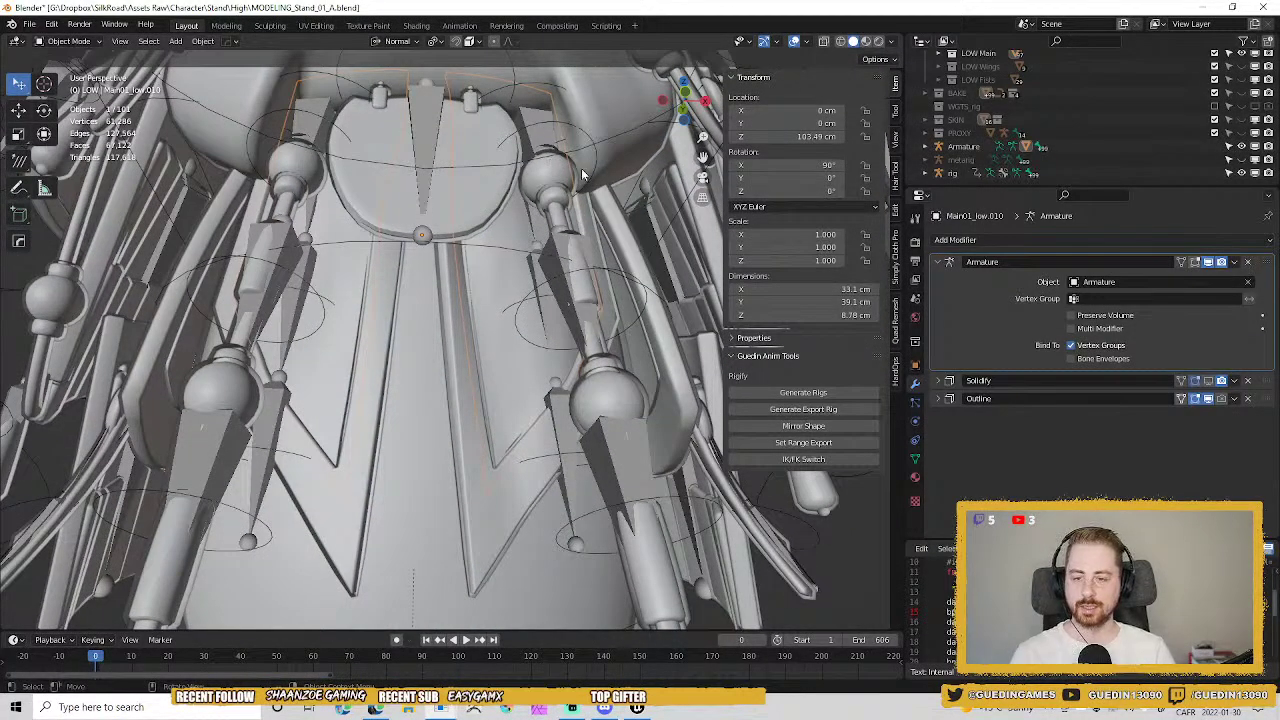
{"action": "left_click", "coordinate": [520, 155]}
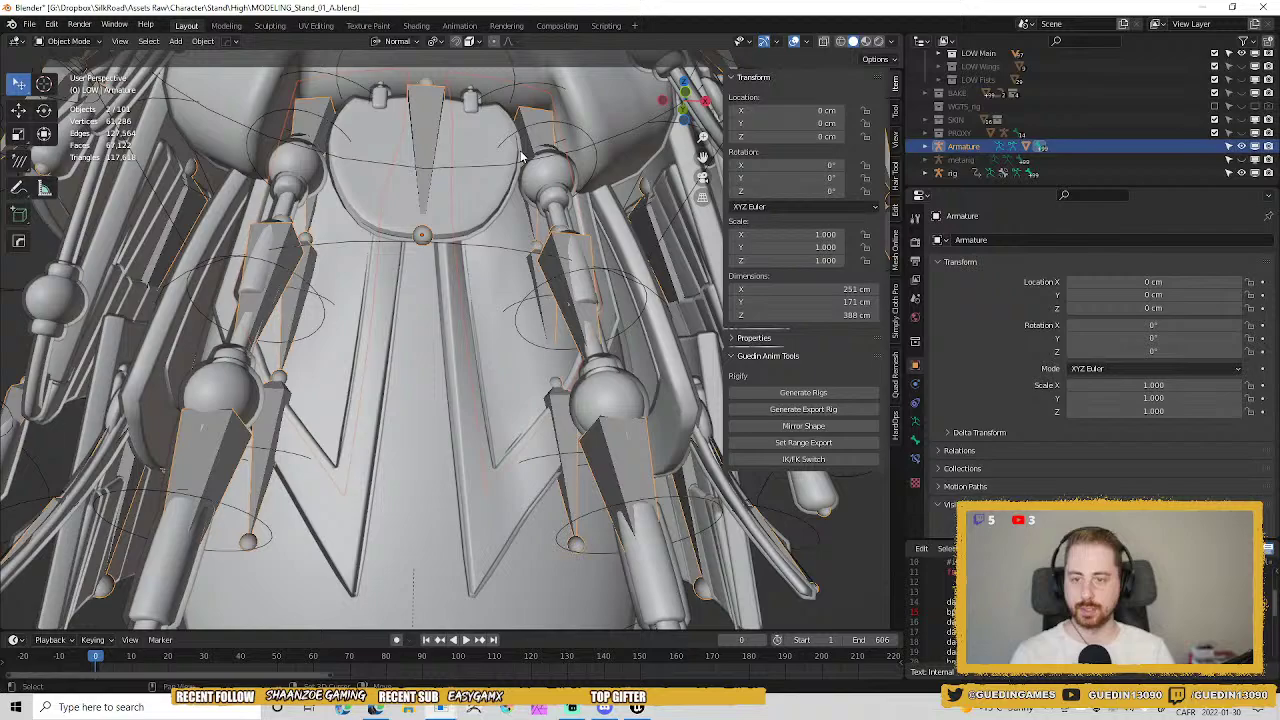
{"action": "left_click", "coordinate": [528, 358], "text": "shift"}
{"action": "key", "text": "ctrl+Tab"}
{"action": "left_click", "coordinate": [508, 341]}
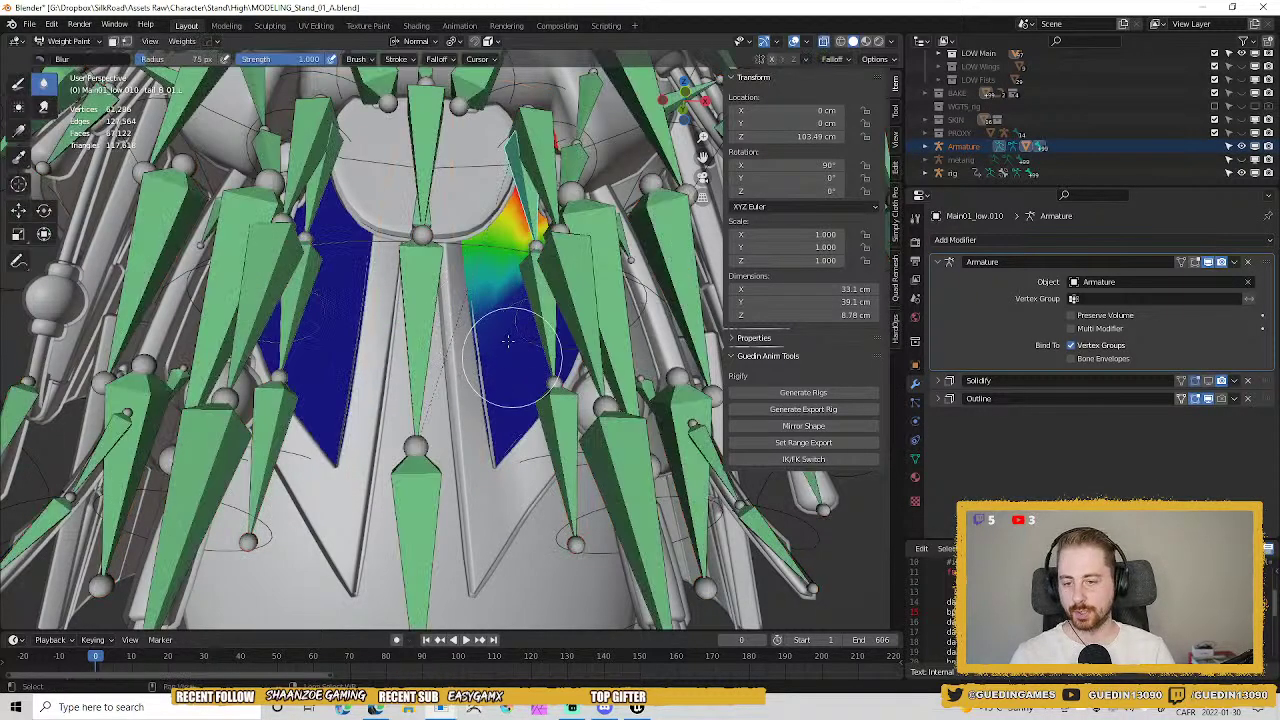
Preview the mirrored vertices of the cloth and confirm the Symmetry Search Distance at 10.0.
{"action": "middle_click_drag", "start_coordinate": [508, 341], "coordinate": [562, 349]}
{"action": "key", "text": "w"}
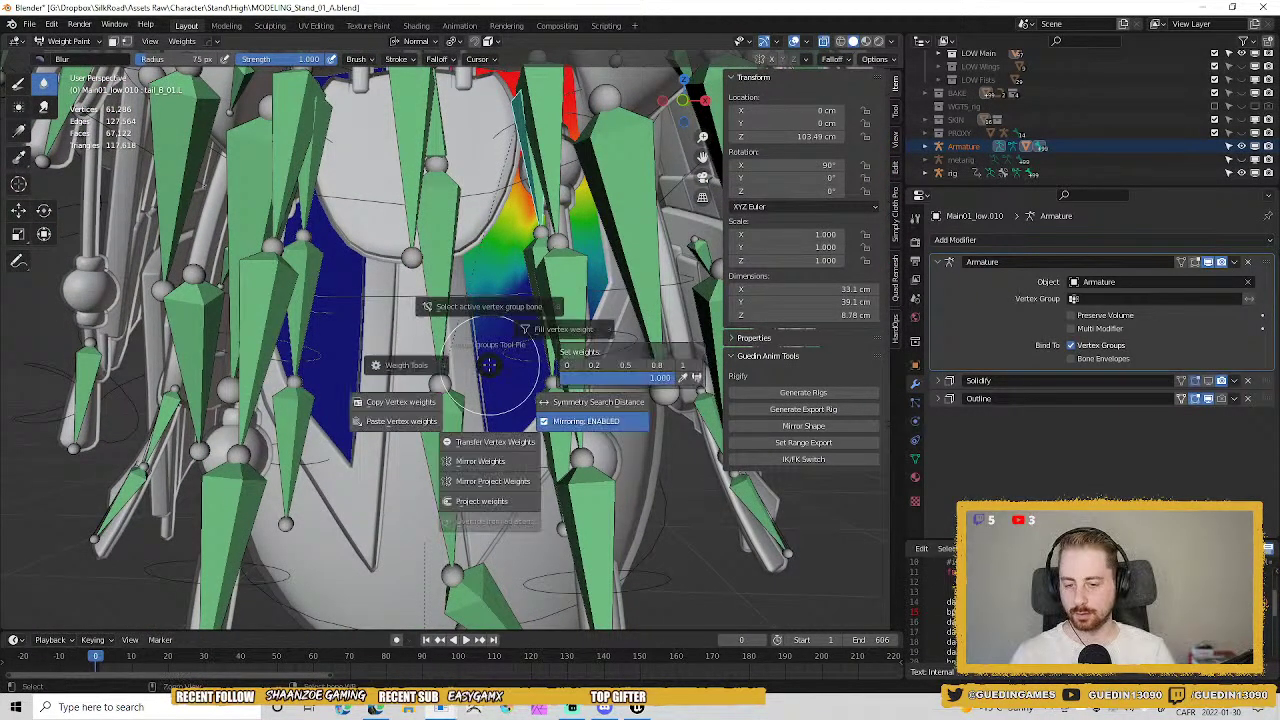
{"action": "left_click", "coordinate": [596, 401]}
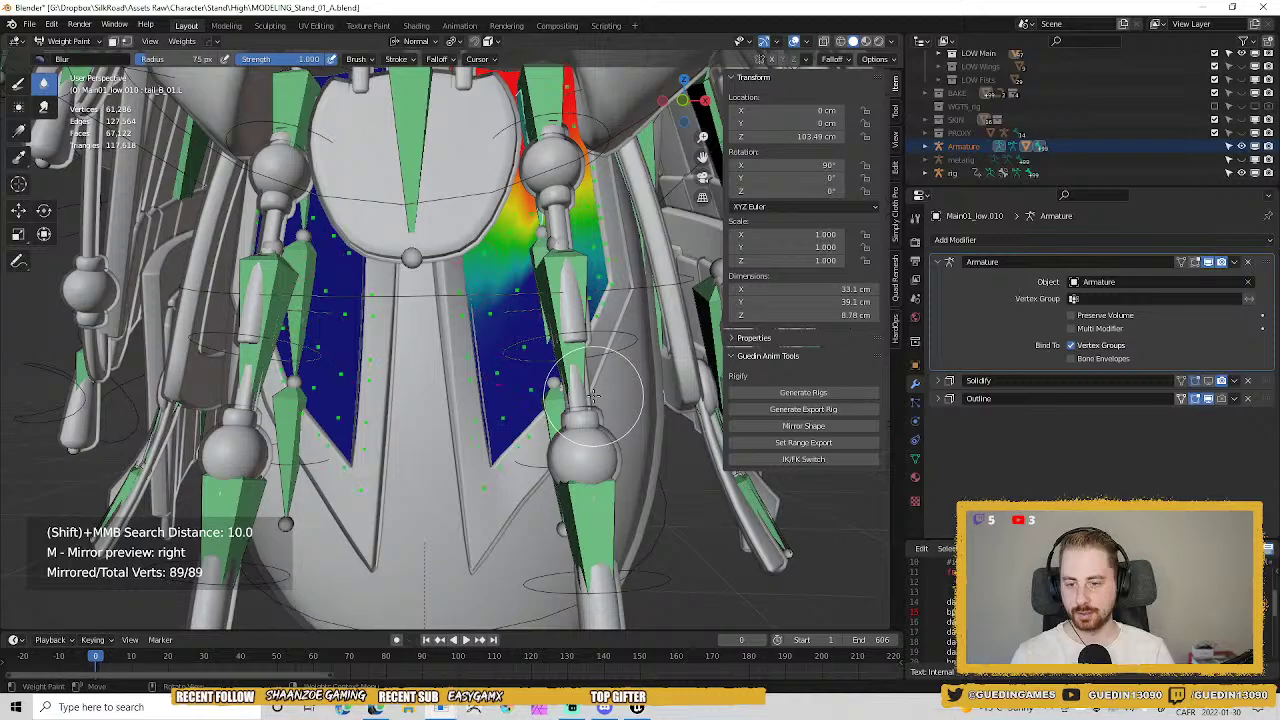
{"action": "left_click", "coordinate": [594, 397]}
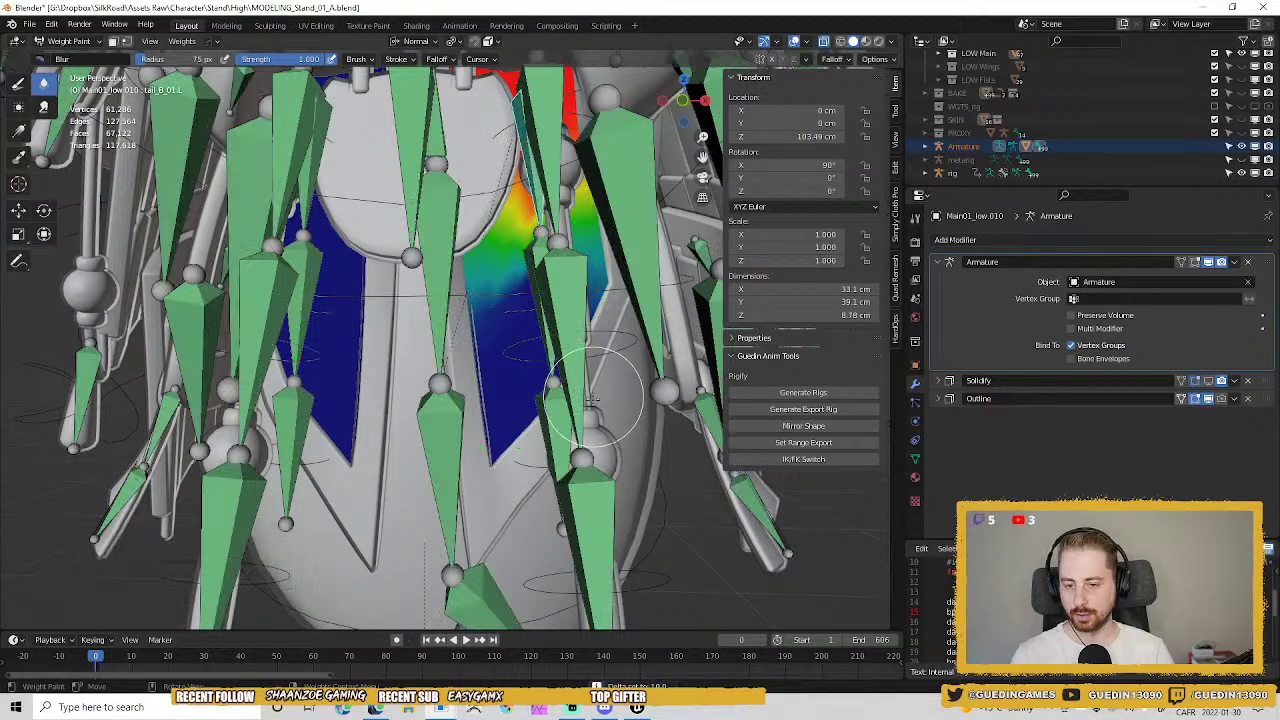
{"action": "mouse_move", "coordinate": [523, 413]}
{"action": "middle_mouse_down"}
{"action": "mouse_move", "coordinate": [538, 390]}
{"action": "mouse_move", "coordinate": [541, 313]}
{"action": "middle_mouse_up"}
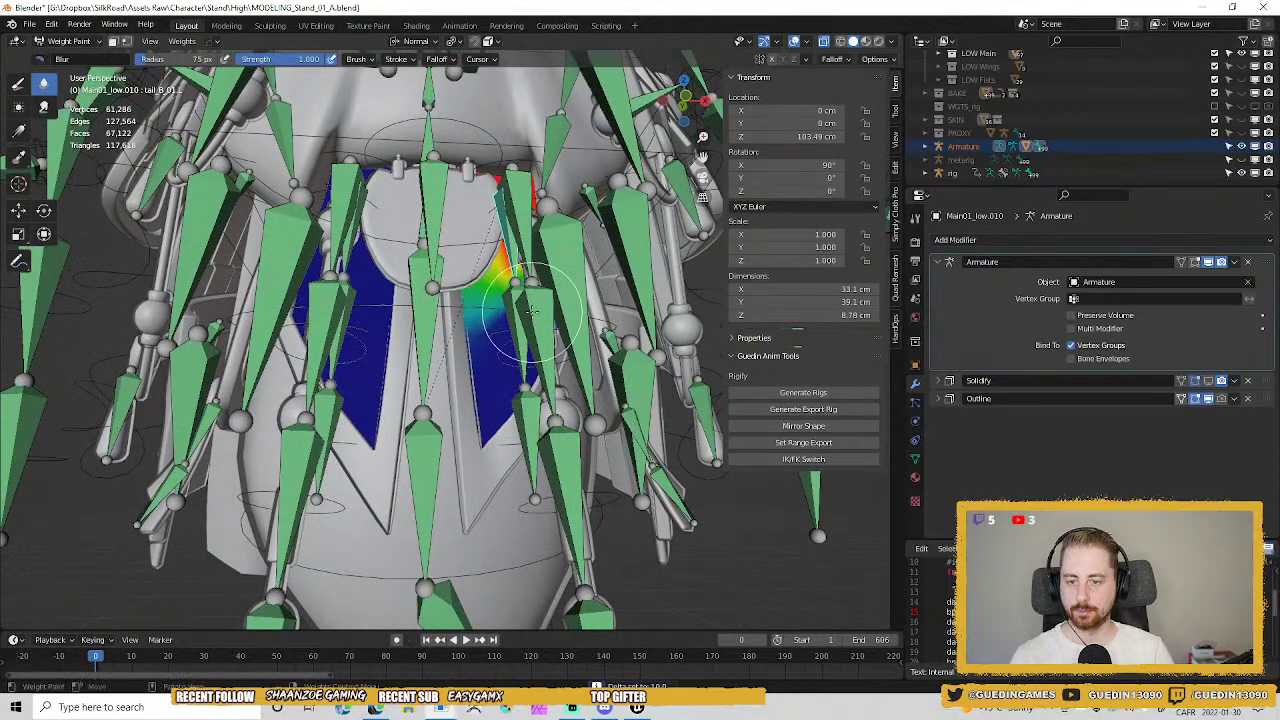
{"action": "left_click_drag", "start_coordinate": [541, 313], "coordinate": [561, 355]}
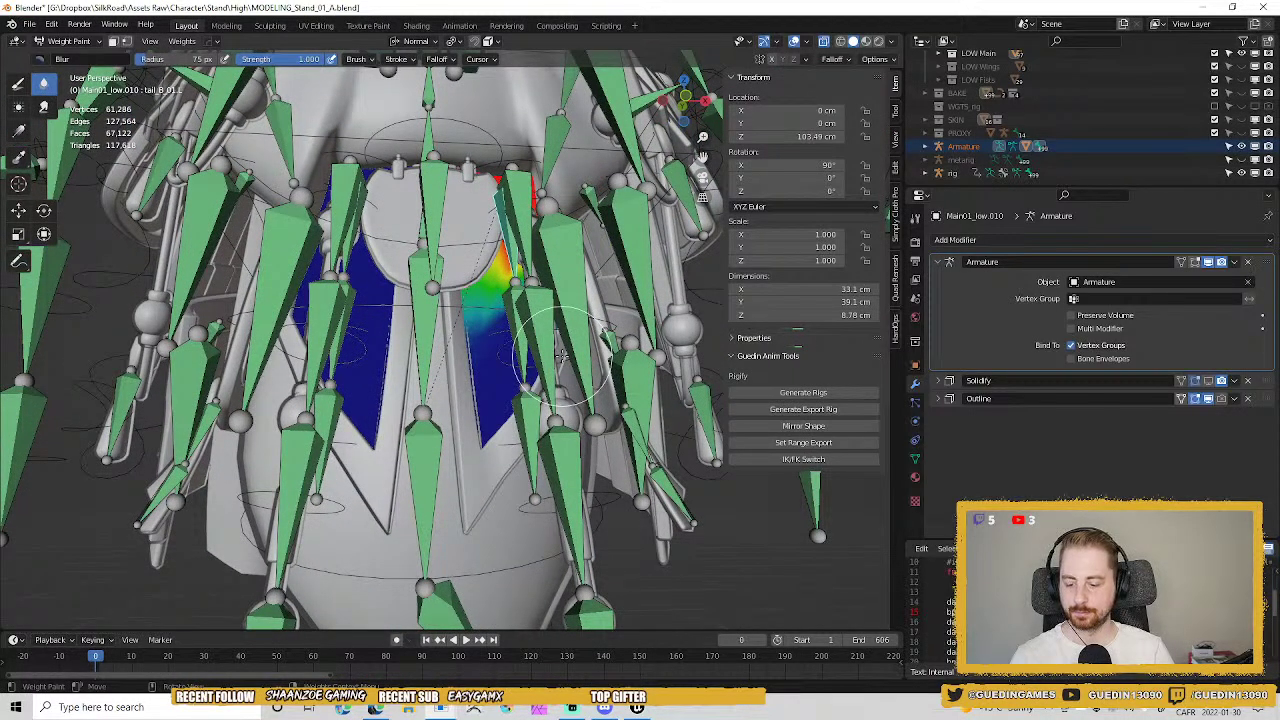
Try Mirror Weights on the cloth for all groups, adjusting the axis-picking options and turning Symmetrize off.
{"action": "key", "text": "w"}
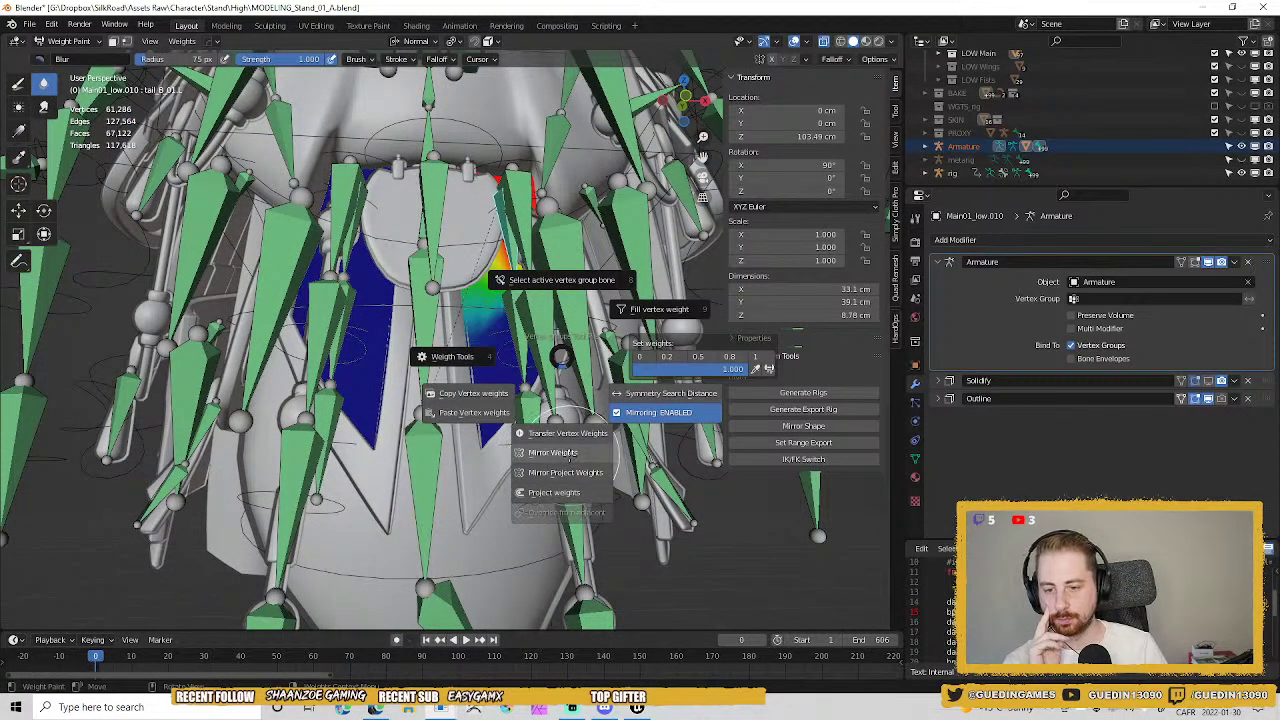
{"action": "left_click", "coordinate": [565, 453]}
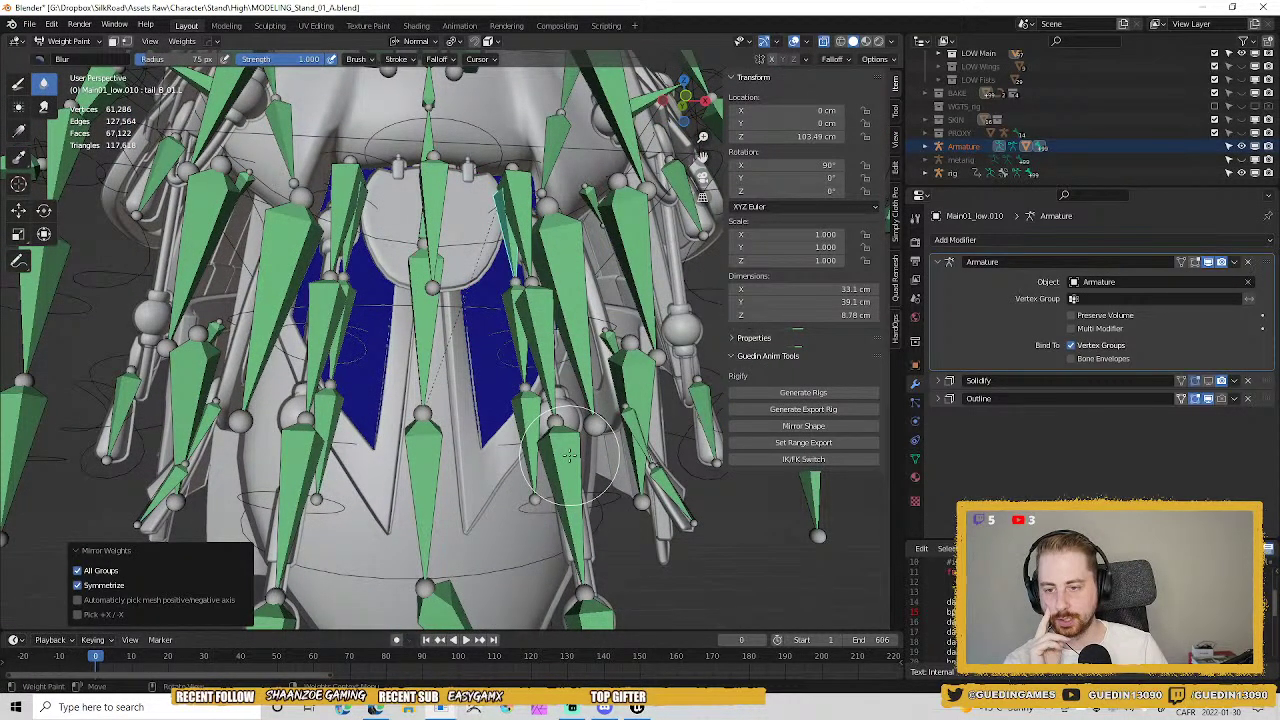
{"action": "left_click", "coordinate": [77, 615]}
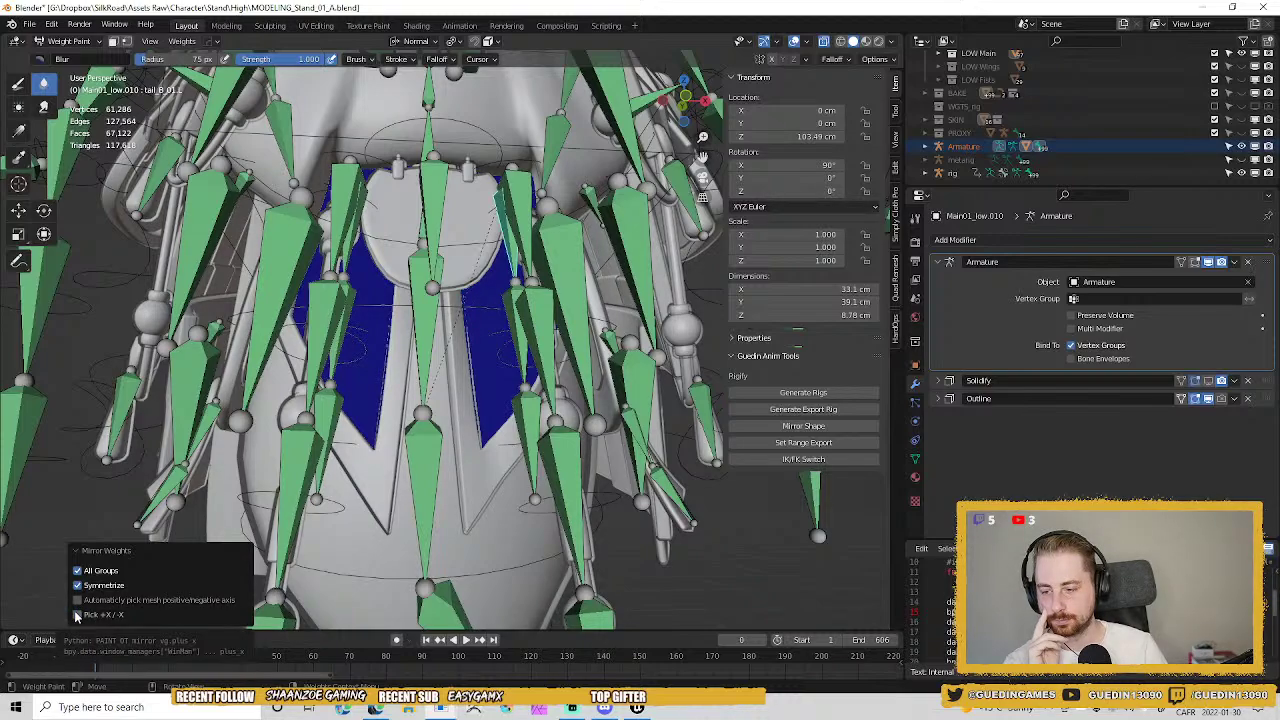
{"action": "left_click", "coordinate": [77, 601]}
{"action": "left_click", "coordinate": [77, 601]}
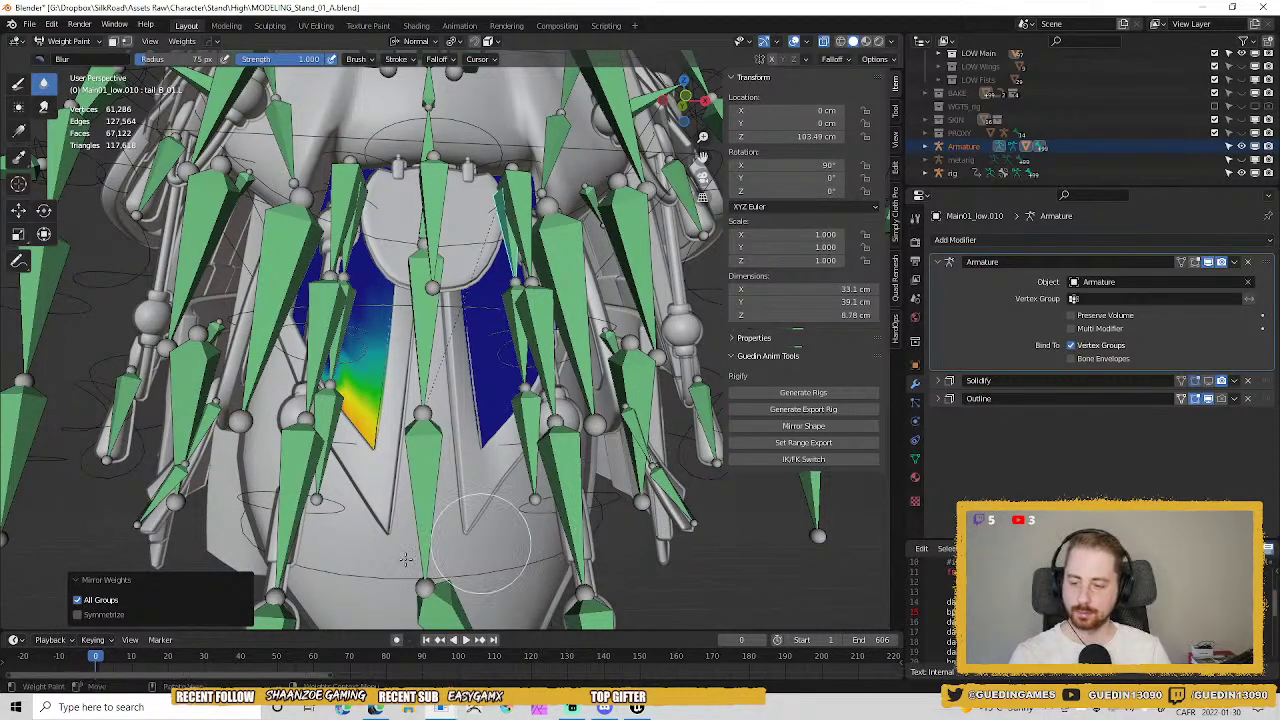
{"action": "mouse_move", "coordinate": [555, 536]}
{"action": "middle_mouse_down"}
{"action": "mouse_move", "coordinate": [571, 545]}
{"action": "mouse_move", "coordinate": [557, 530]}
{"action": "middle_mouse_up"}
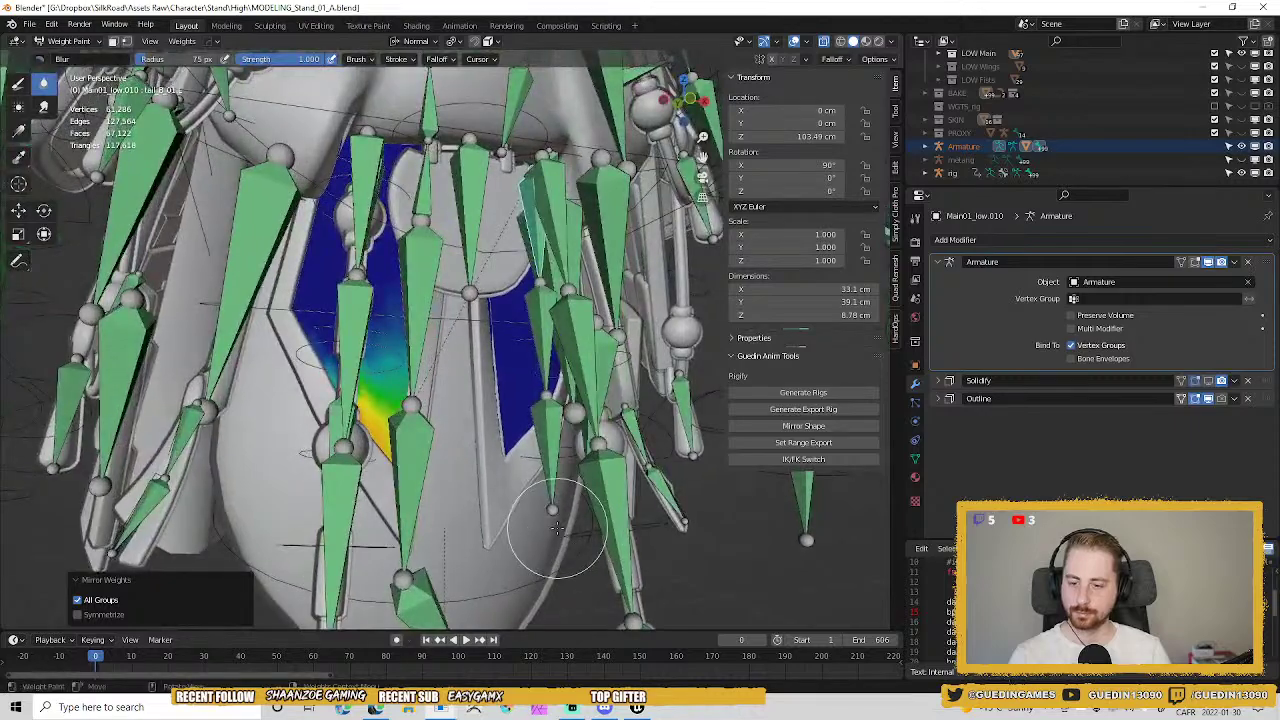
Inspect the cloth weights of tail_B_03.L and the neighbouring tail bones, and undo the Mirror Weights operation.
{"action": "key", "text": "ctrl+z"}
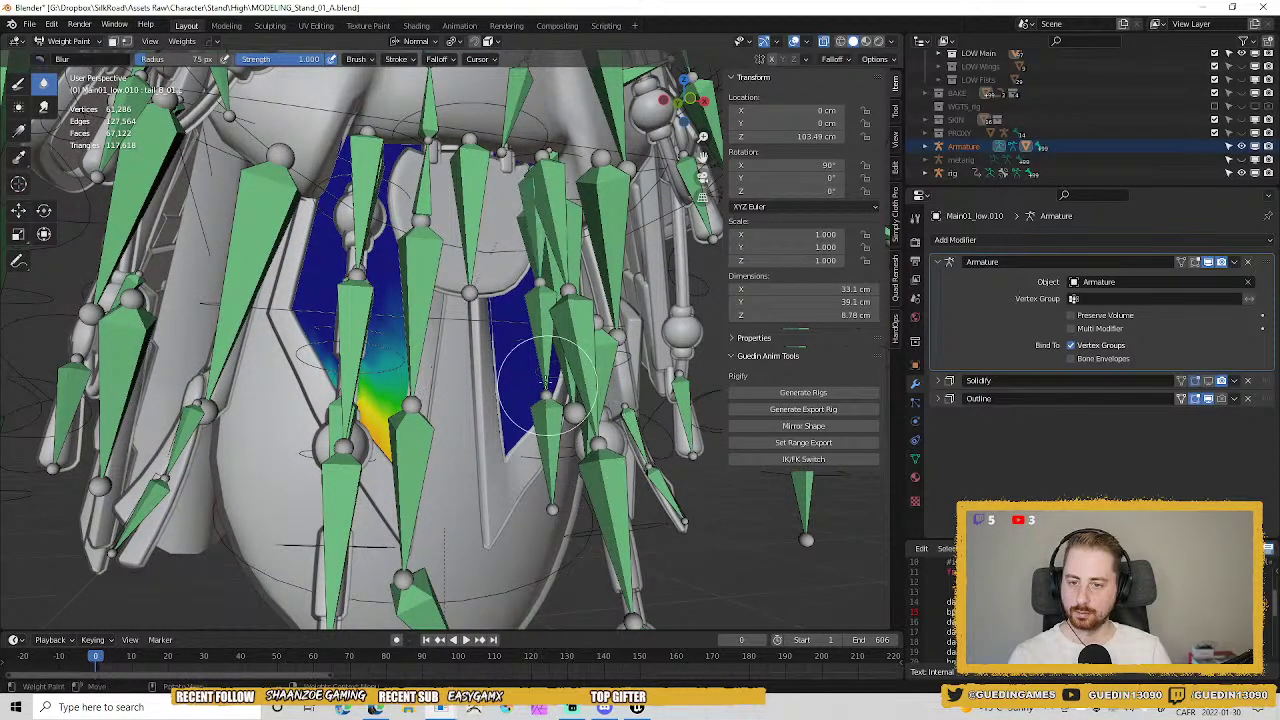
{"action": "left_click", "coordinate": [555, 425], "text": "ctrl"}
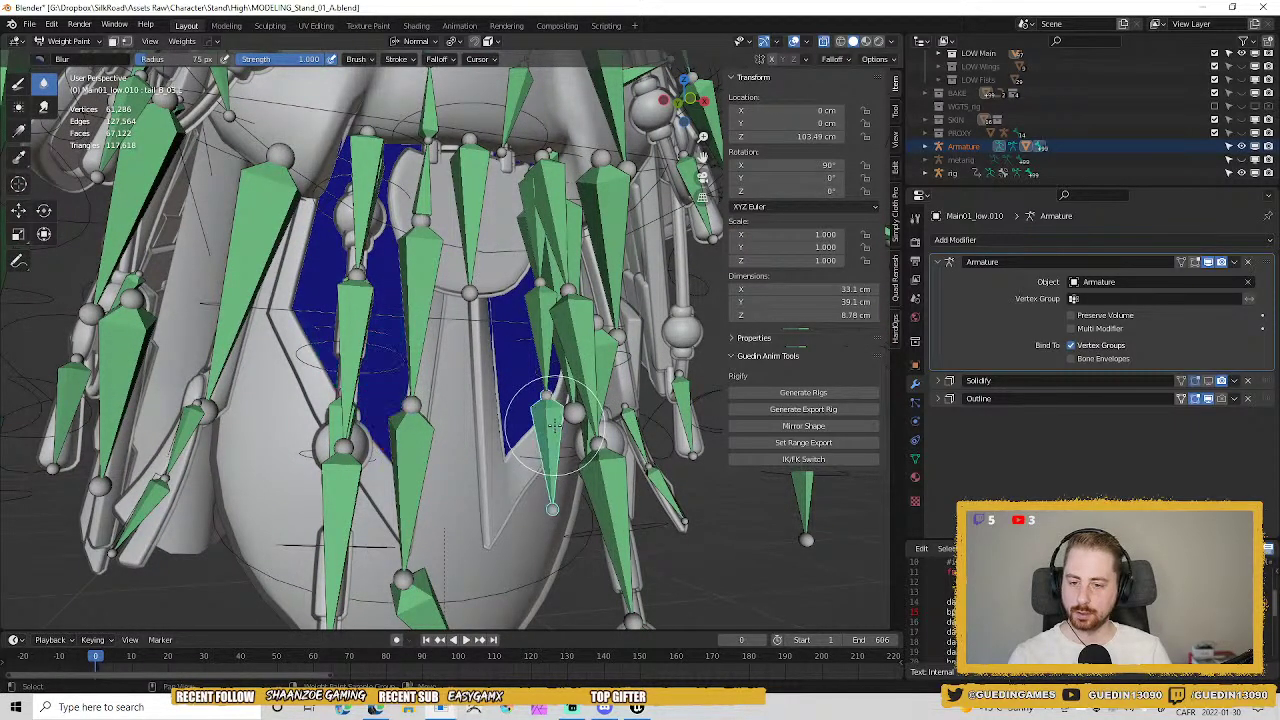
{"action": "middle_click_drag", "start_coordinate": [338, 449], "coordinate": [404, 433]}
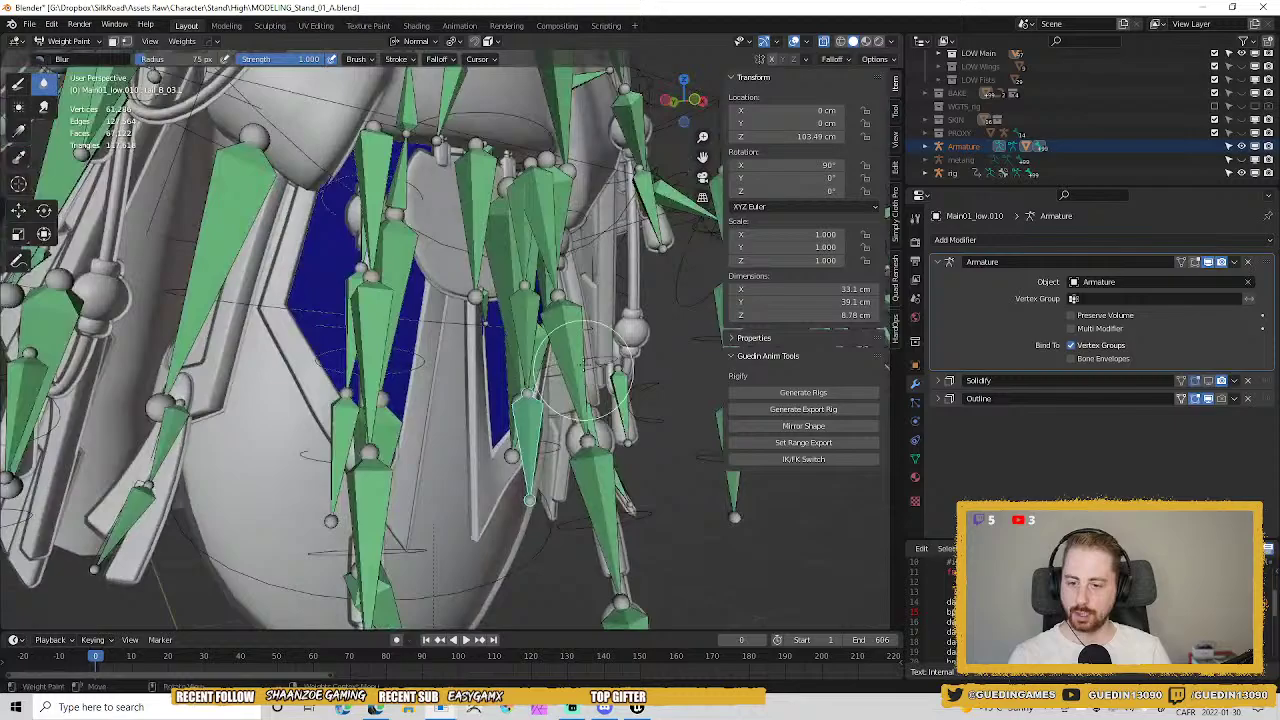
{"action": "left_click", "coordinate": [530, 311], "text": "ctrl+shift"}
{"action": "mouse_move", "coordinate": [505, 432]}
{"action": "middle_mouse_down"}
{"action": "mouse_move", "coordinate": [522, 382]}
{"action": "mouse_move", "coordinate": [512, 371]}
{"action": "mouse_move", "coordinate": [600, 355]}
{"action": "middle_mouse_up"}
{"action": "key", "text": "ctrl+z"}
{"action": "key", "text": "ctrl+z"}
{"action": "left_click", "coordinate": [512, 360], "text": "ctrl"}
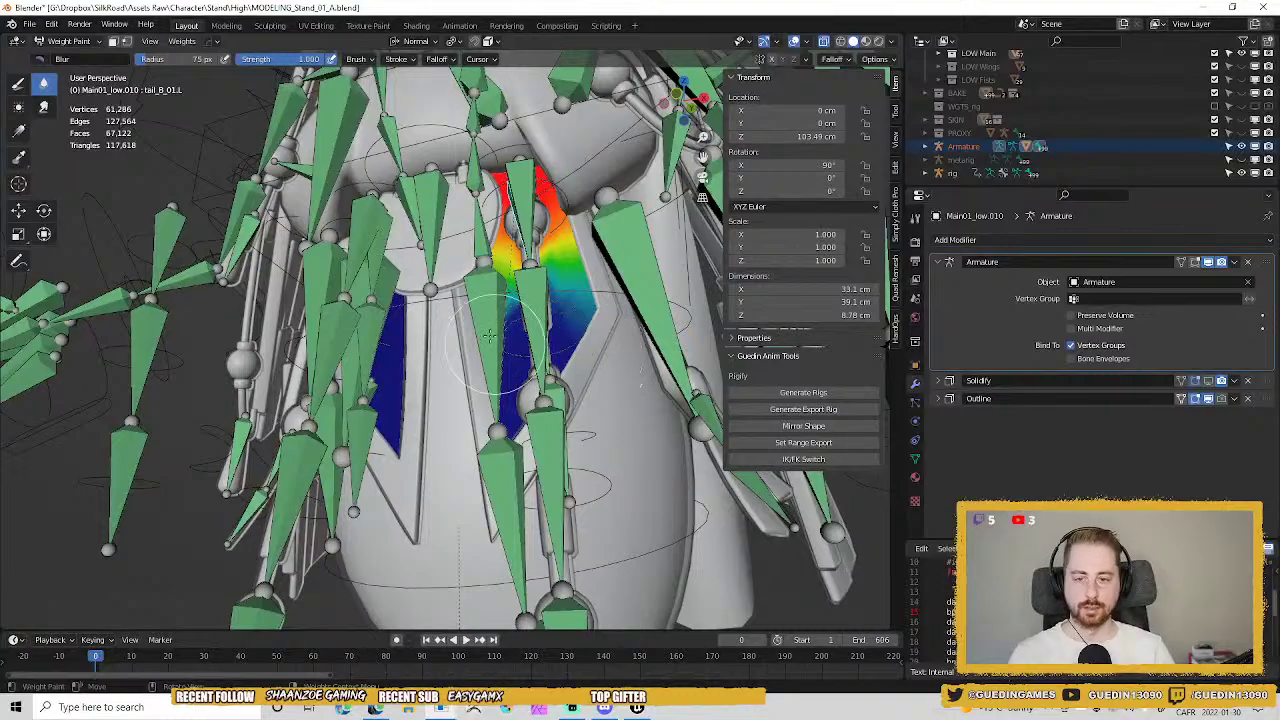
Turn on vertex selection masking for the cloth and isolate it with the armature in Local View.
{"action": "mouse_move", "coordinate": [508, 292]}
{"action": "middle_mouse_down"}
{"action": "mouse_move", "coordinate": [542, 243]}
{"action": "mouse_move", "coordinate": [505, 320]}
{"action": "mouse_move", "coordinate": [500, 395]}
{"action": "mouse_move", "coordinate": [530, 385]}
{"action": "middle_mouse_up"}
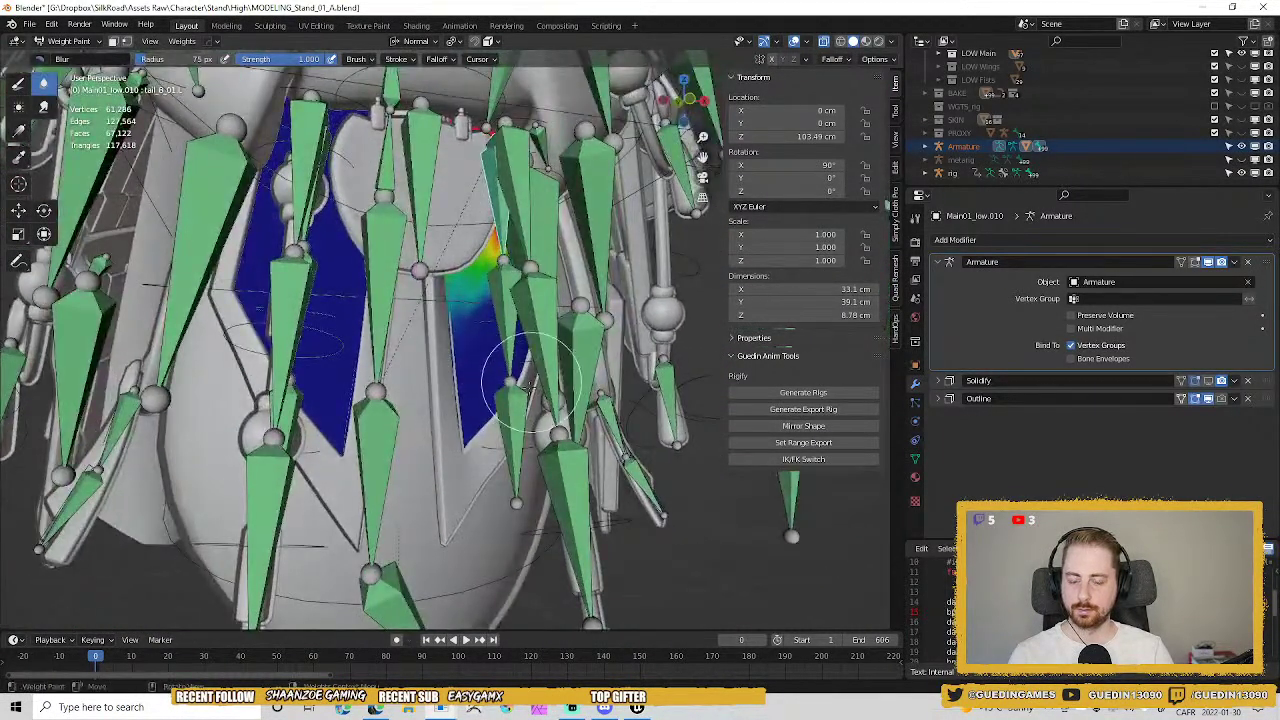
{"action": "key", "text": "v"}
{"action": "scroll", "coordinate": [509, 438], "scroll_direction": "down", "scroll_amount": 4}
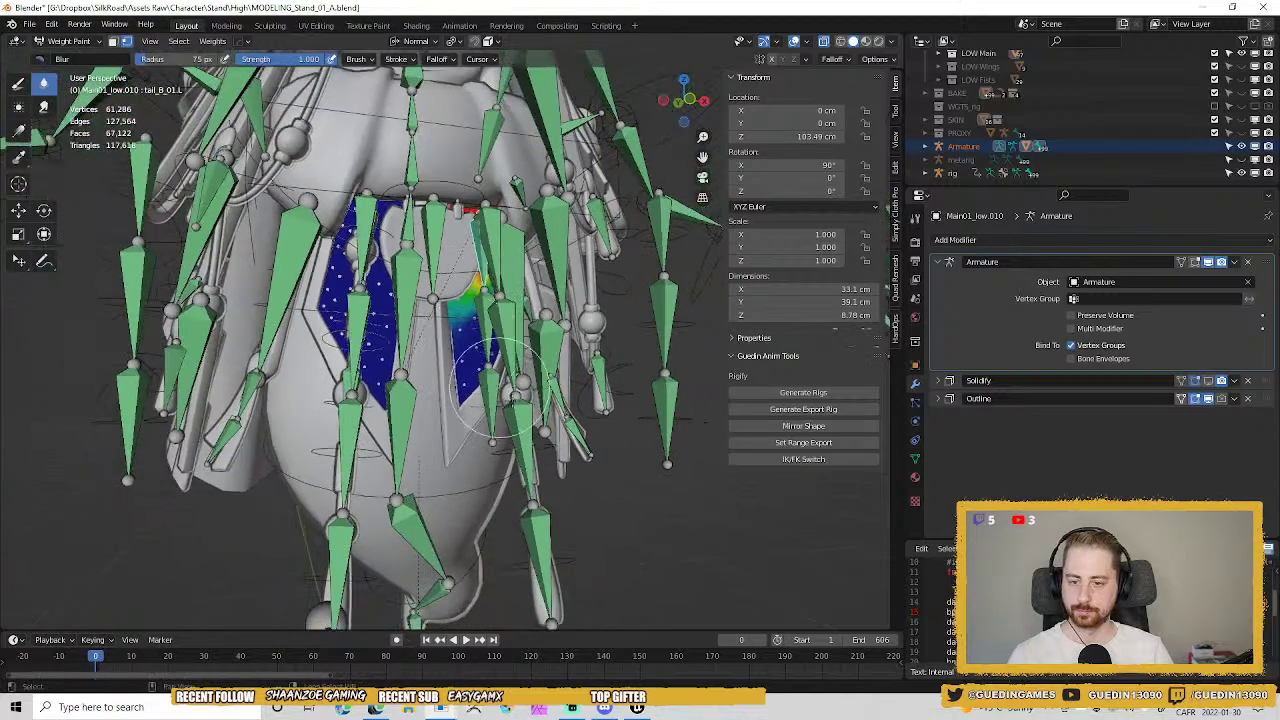
{"action": "middle_click_drag", "start_coordinate": [509, 438], "coordinate": [504, 364]}
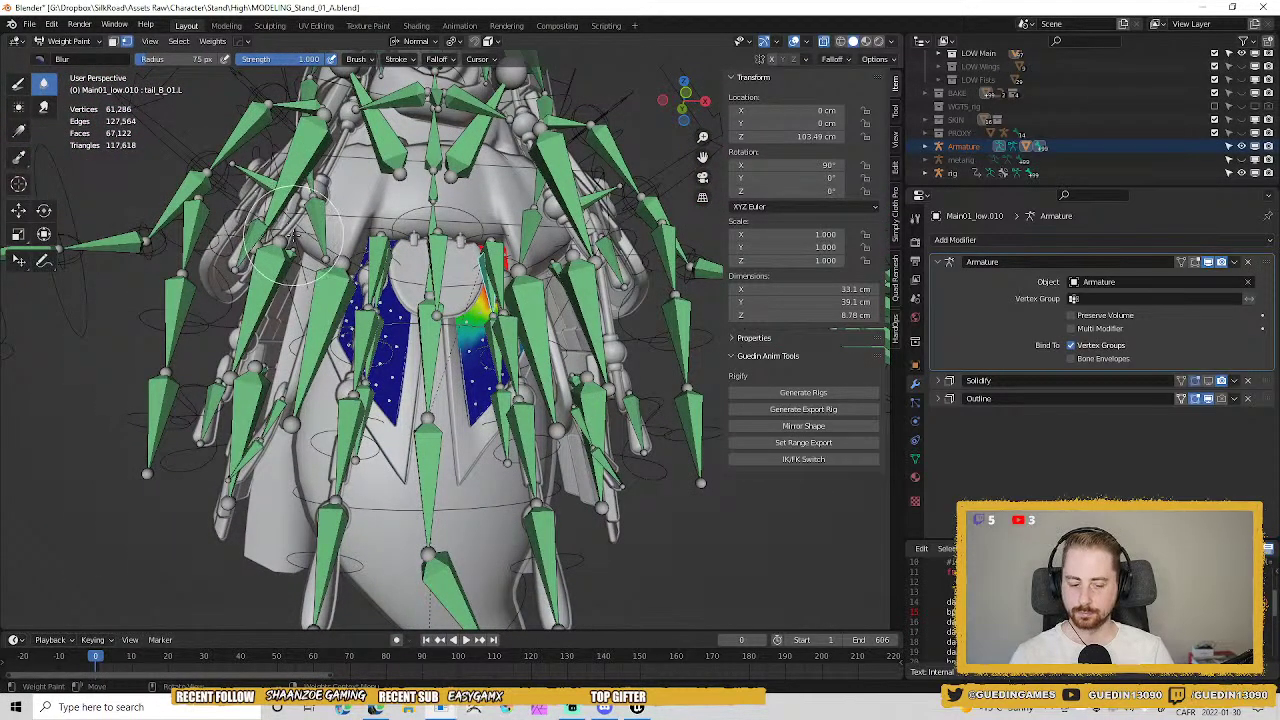
{"action": "key", "text": "KP_Divide"}
{"action": "middle_click_drag", "start_coordinate": [292, 238], "coordinate": [318, 236]}
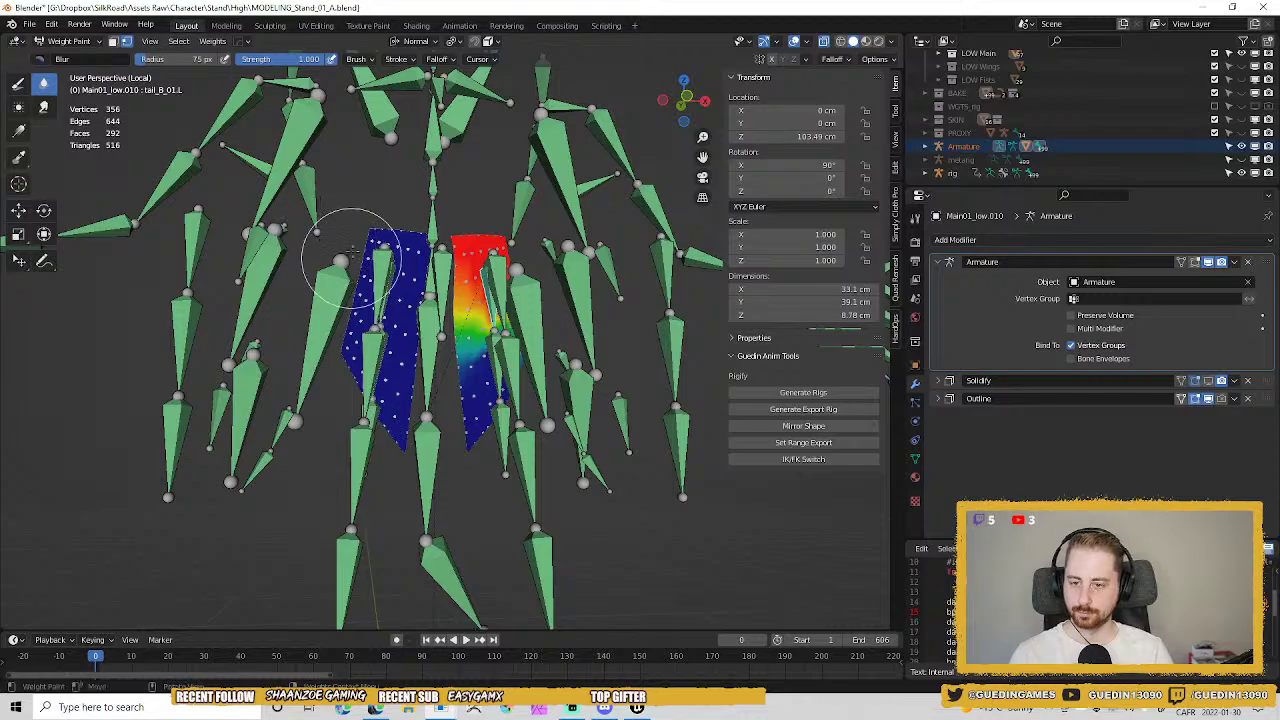
Box-select all vertices of the unweighted cloth panel and apply Mirror Project Weights to it with All Groups on.
{"action": "key", "text": "b"}
{"action": "left_click_drag", "start_coordinate": [297, 180], "coordinate": [442, 546]}
{"action": "middle_click_drag", "start_coordinate": [447, 425], "coordinate": [439, 449]}
{"action": "scroll", "coordinate": [442, 450], "scroll_direction": "up", "scroll_amount": 2}
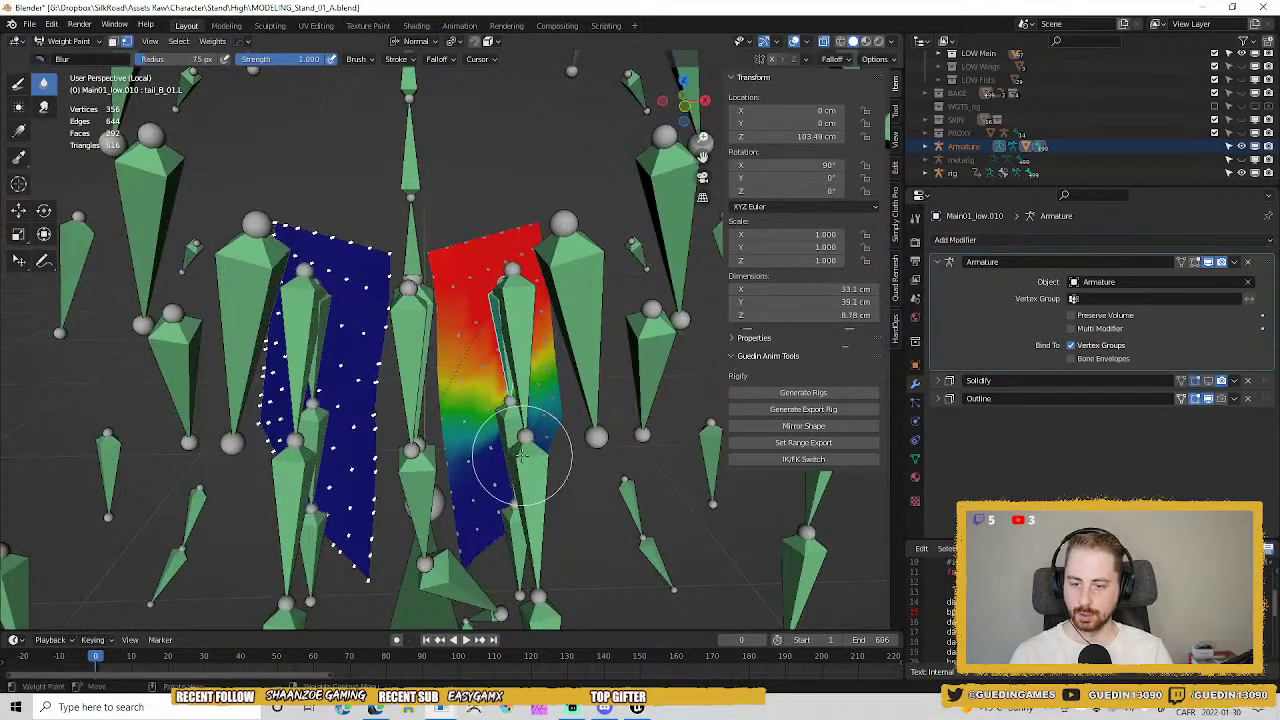
{"action": "key", "text": "w"}
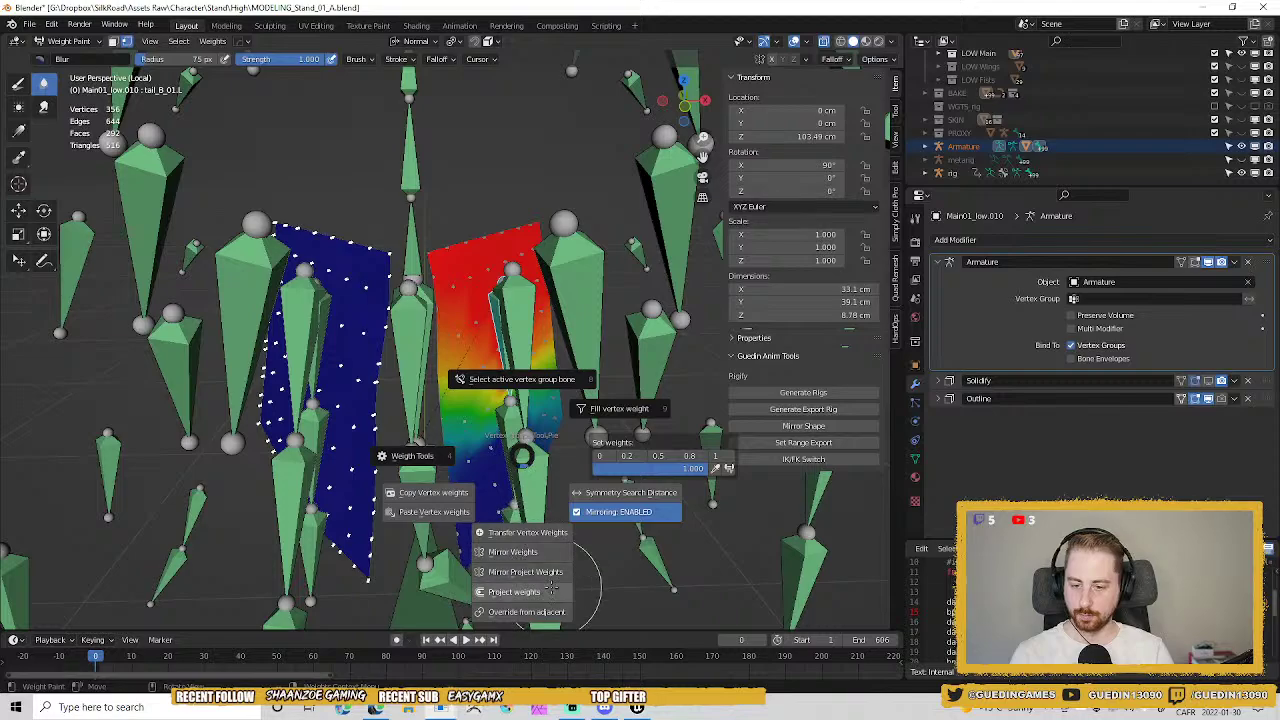
{"action": "left_click", "coordinate": [520, 572]}
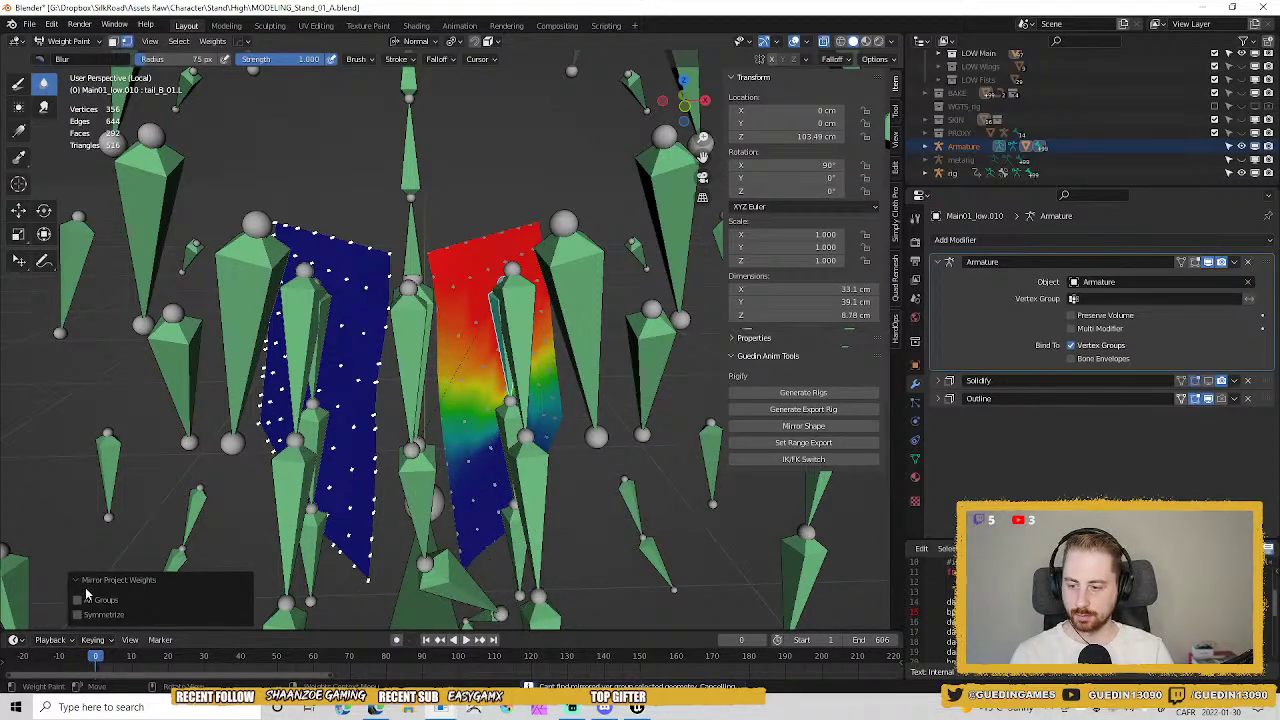
{"action": "left_click", "coordinate": [77, 600]}
{"action": "middle_click_drag", "start_coordinate": [400, 548], "coordinate": [477, 497]}
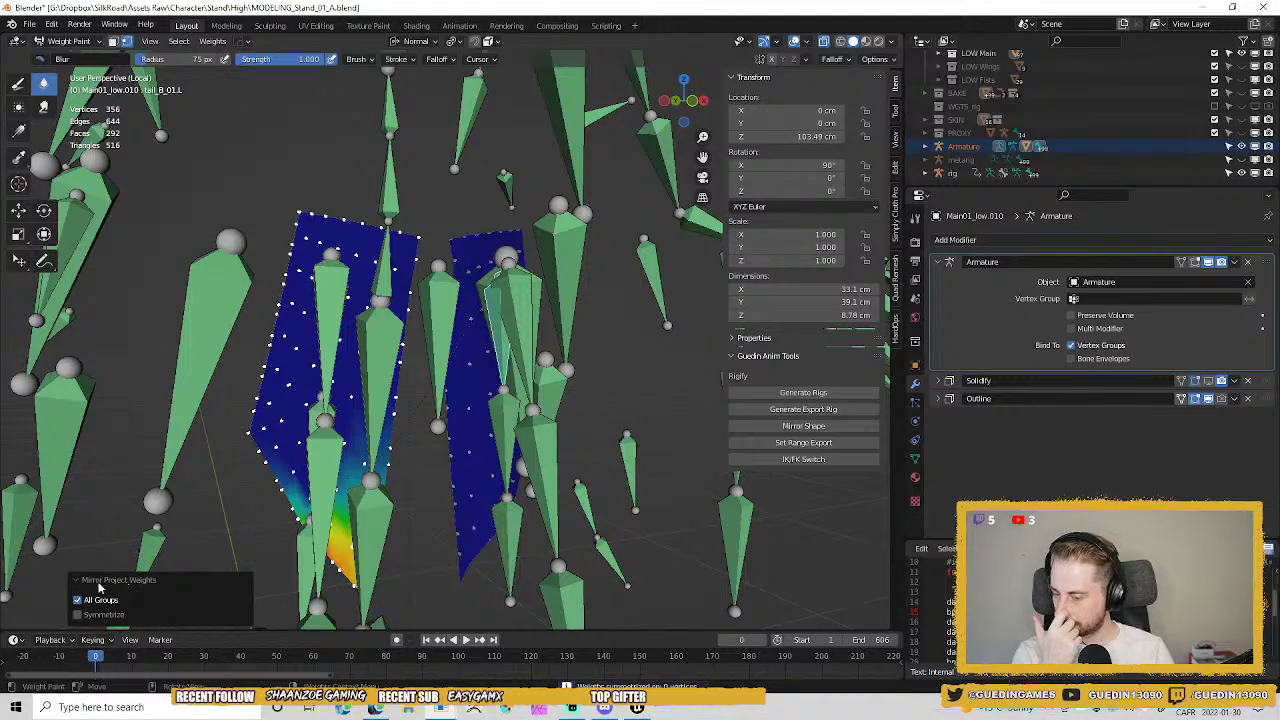
Turn off vertex selection masking and check the weights of tail_B_03.R, tail_B_02.R and tail_B_01.R on the cloth.
{"action": "key", "text": "v"}
{"action": "mouse_move", "coordinate": [475, 506]}
{"action": "middle_mouse_down"}
{"action": "mouse_move", "coordinate": [343, 529]}
{"action": "mouse_move", "coordinate": [325, 562]}
{"action": "middle_mouse_up"}
{"action": "left_click", "coordinate": [325, 562], "text": "ctrl"}
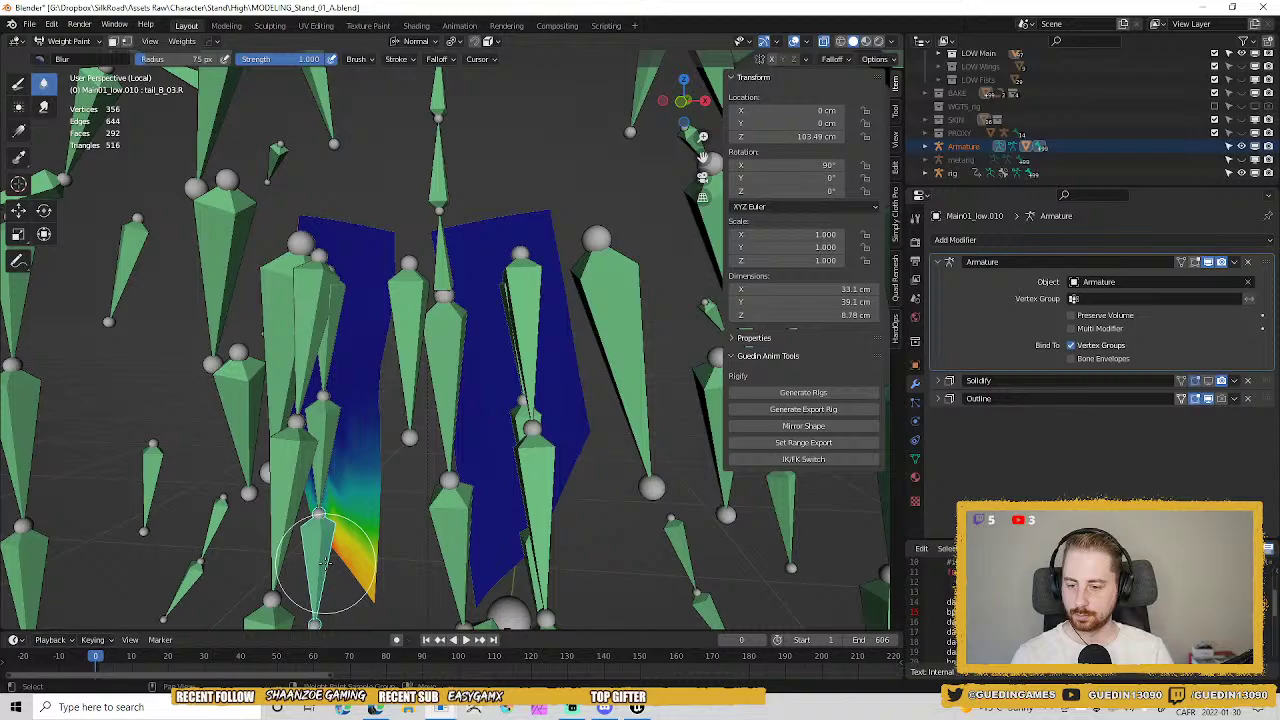
{"action": "left_click", "coordinate": [337, 447], "text": "ctrl"}
{"action": "left_click", "coordinate": [329, 428], "text": "ctrl"}
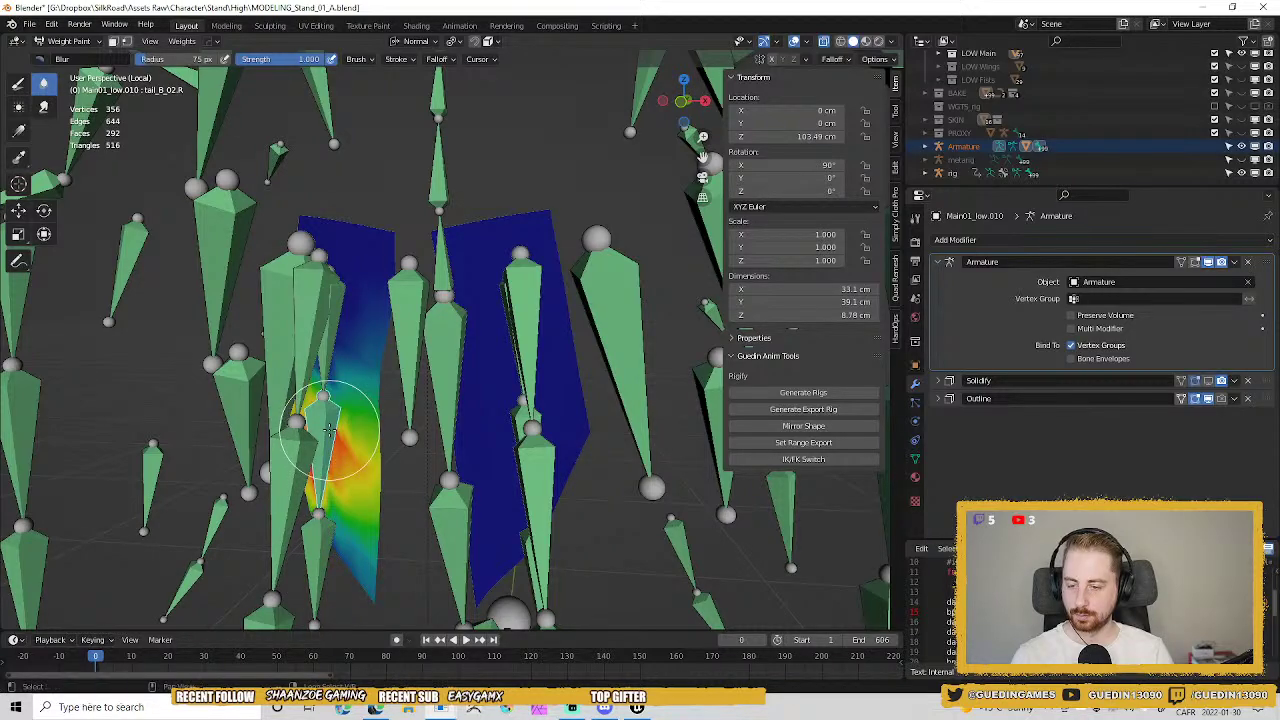
{"action": "left_click_drag", "start_coordinate": [329, 428], "coordinate": [329, 343]}
{"action": "left_click", "coordinate": [325, 275], "text": "ctrl"}
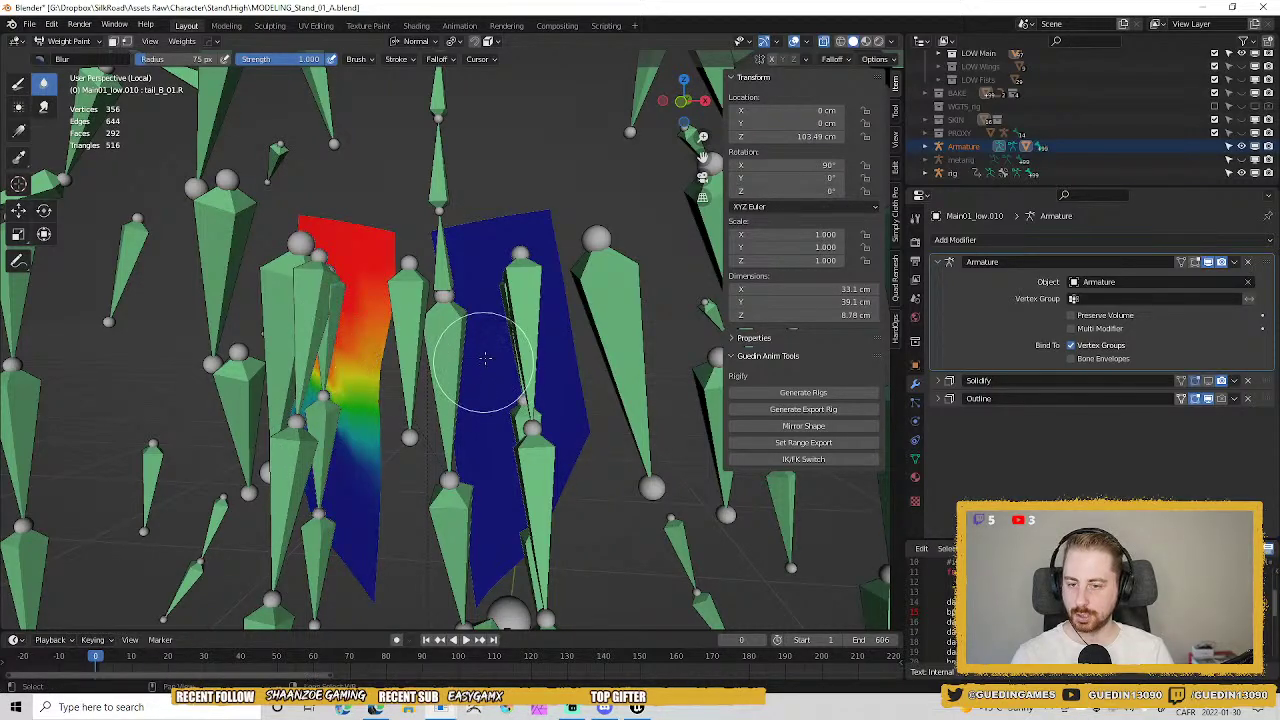
Check the weights of tail_B_01.L, tail_B_02.L and tail_B_03.L on the opposite cloth panel.
{"action": "middle_click_drag", "start_coordinate": [486, 366], "coordinate": [523, 320]}
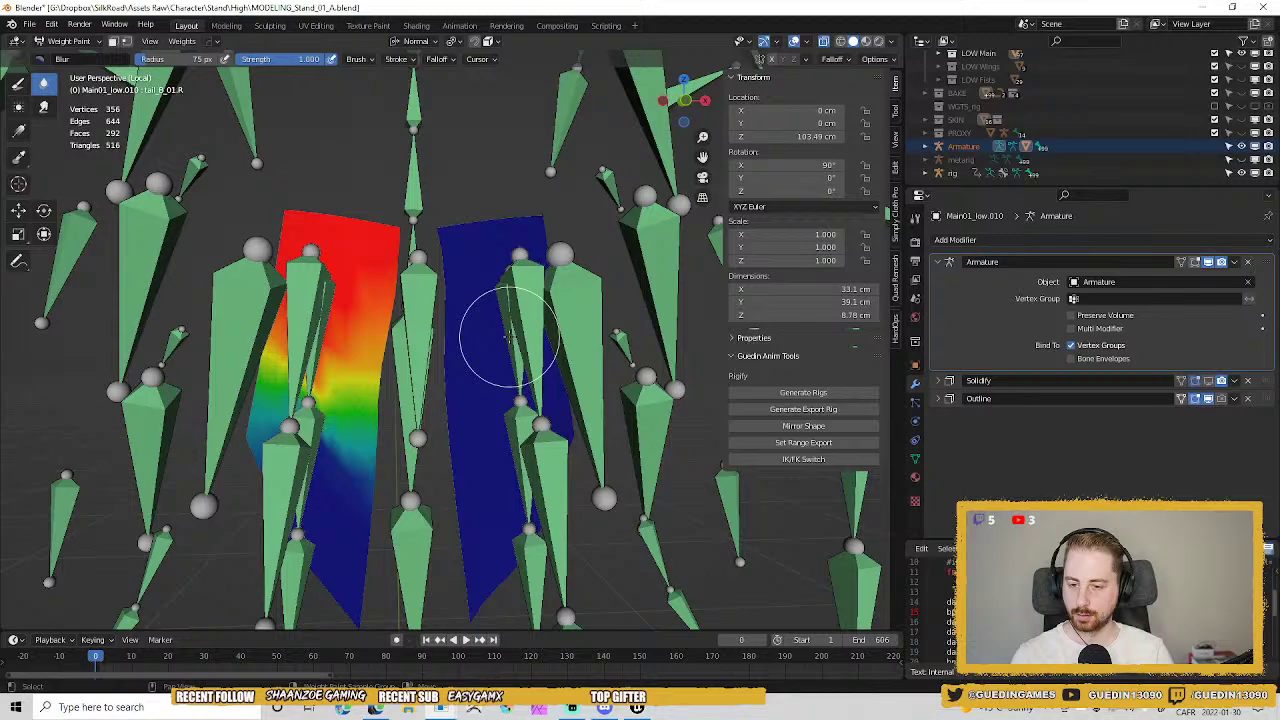
{"action": "left_click", "coordinate": [508, 338], "text": "ctrl"}
{"action": "left_click", "coordinate": [521, 415], "text": "ctrl"}
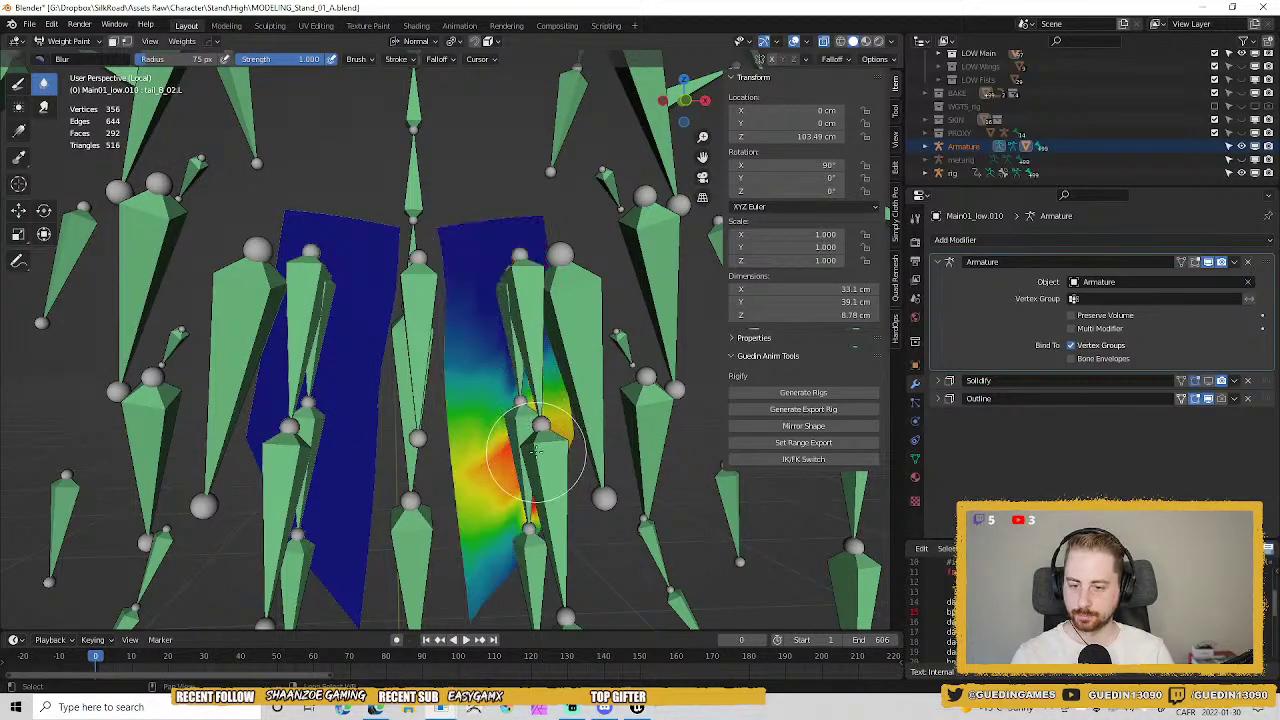
{"action": "left_click", "coordinate": [528, 535], "text": "ctrl"}
{"action": "scroll", "coordinate": [655, 543], "scroll_direction": "down", "scroll_amount": 4}
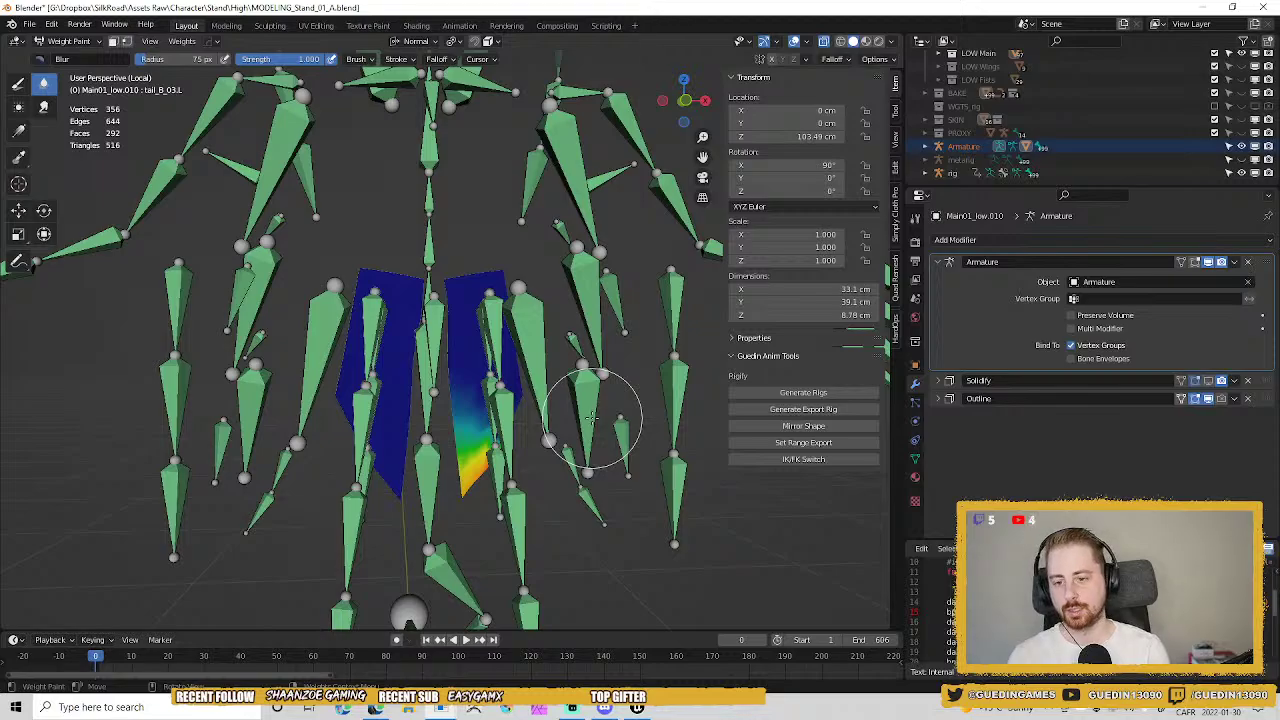
Leave Local View and Weight Paint mode, select the rig and put it into Pose Mode.
{"action": "key", "text": "KP_Divide"}
{"action": "key", "text": "ctrl+Tab"}
{"action": "left_click", "coordinate": [497, 441]}
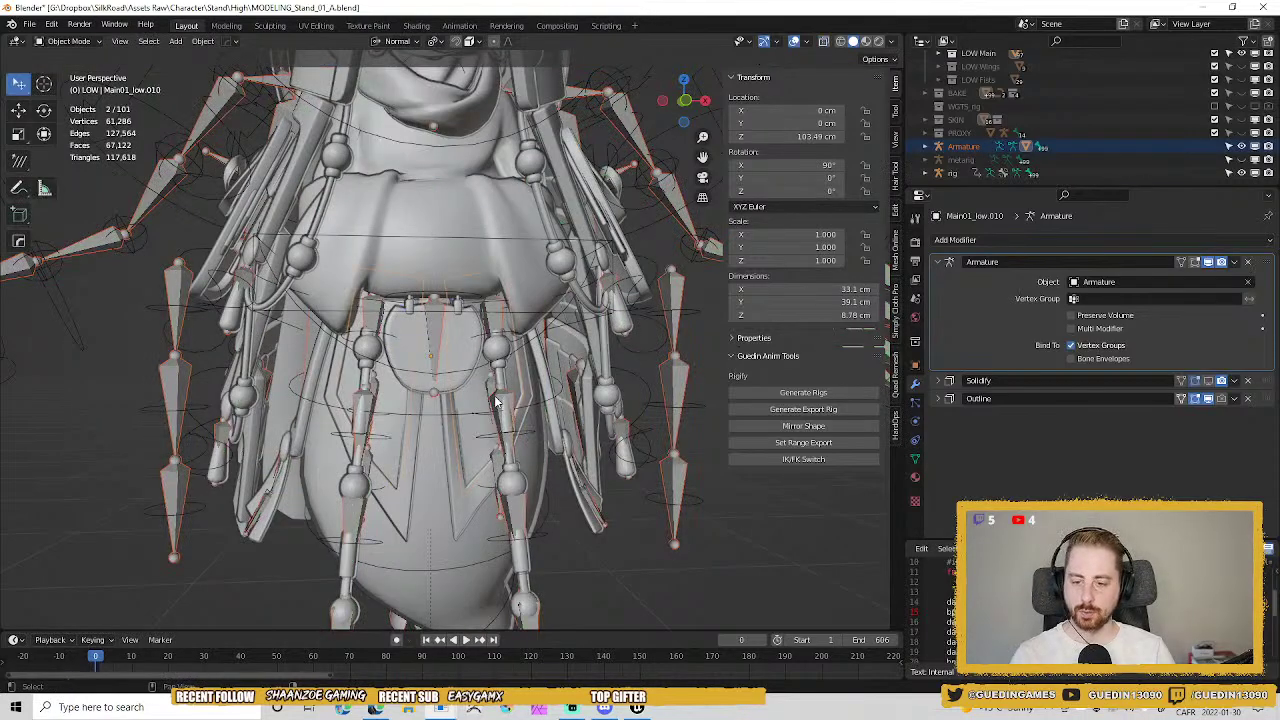
{"action": "scroll", "coordinate": [495, 397], "scroll_direction": "up", "scroll_amount": 3}
{"action": "middle_click_drag", "start_coordinate": [495, 397], "coordinate": [524, 318]}
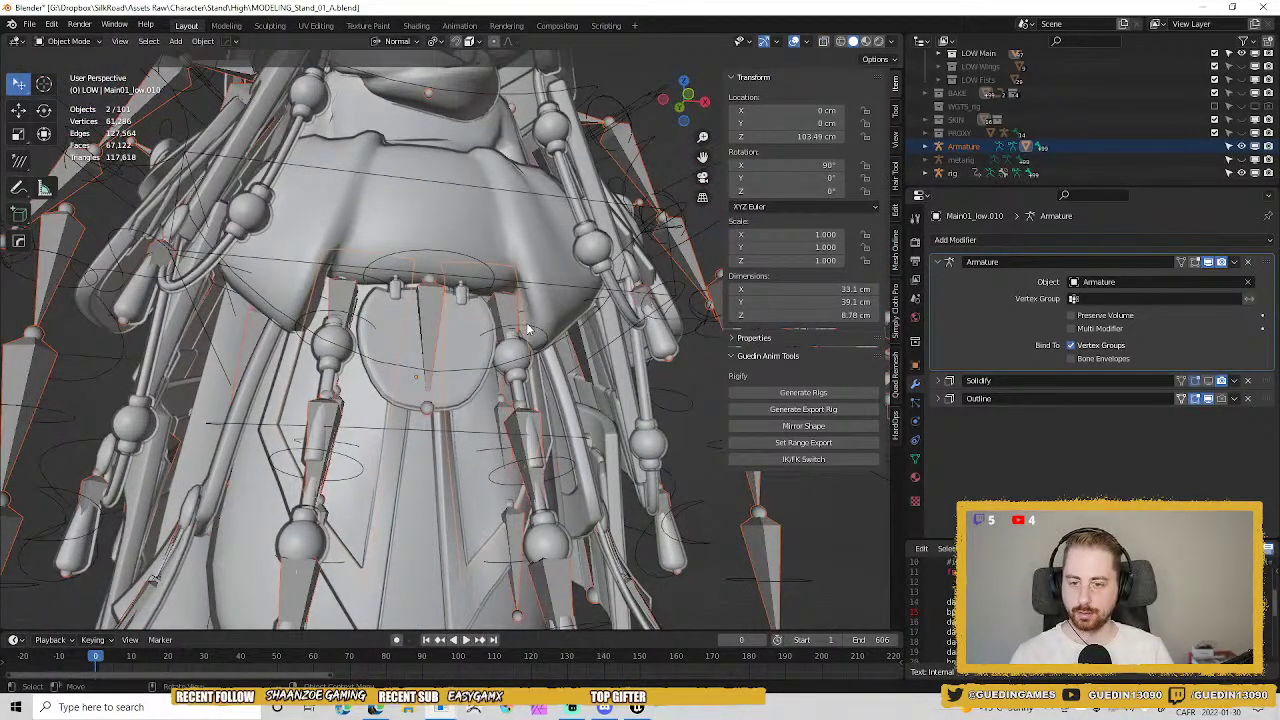
{"action": "left_click", "coordinate": [529, 329]}
{"action": "key", "text": "ctrl+Tab"}
{"action": "middle_click_drag", "start_coordinate": [529, 329], "coordinate": [537, 305]}
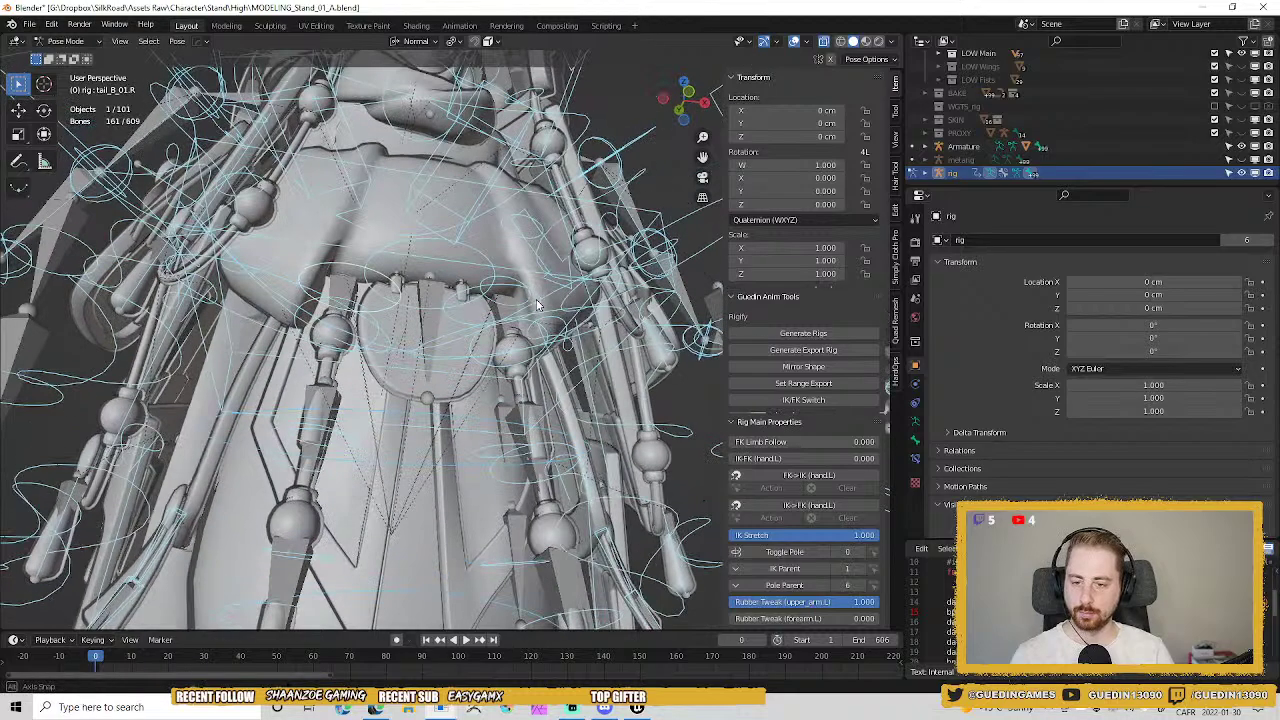
Freely rotate the tail_B_01.L control by about -37.8° and 14.9° to test how the cloth follows.
{"action": "left_click", "coordinate": [537, 305]}
{"action": "key", "text": "r"}
{"action": "key", "text": "r"}
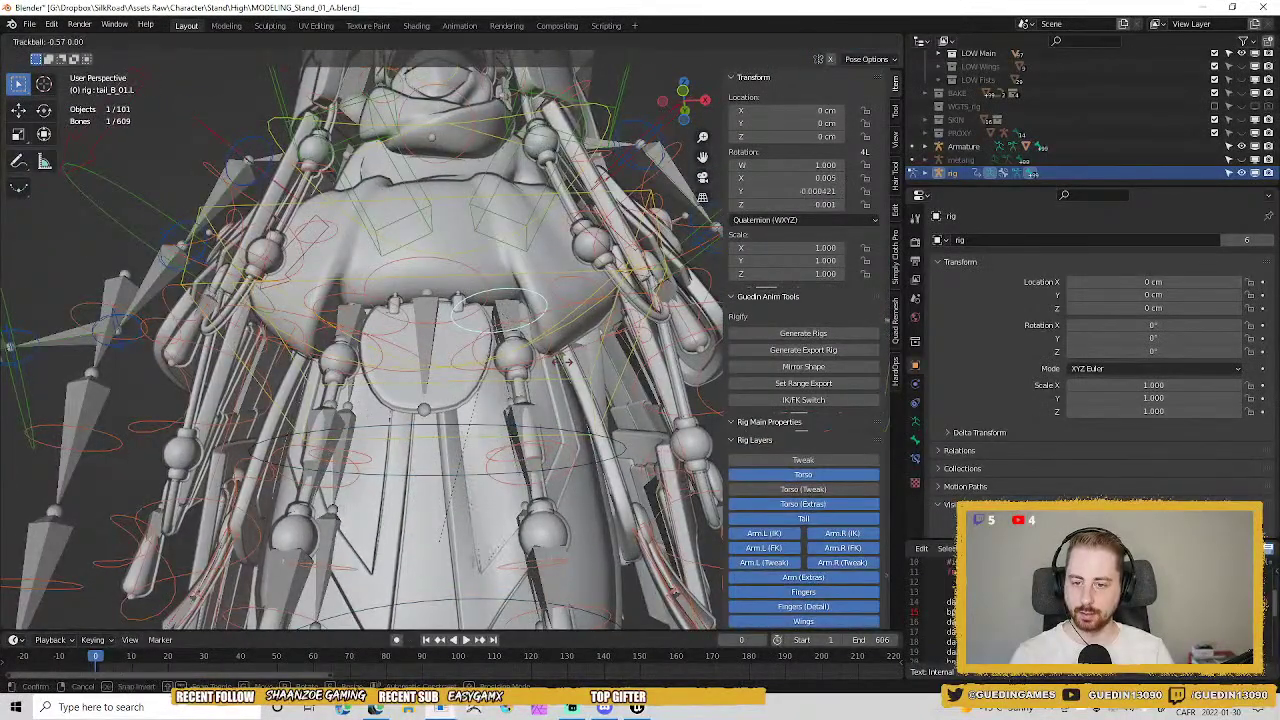
{"action": "key", "text": "Escape"}
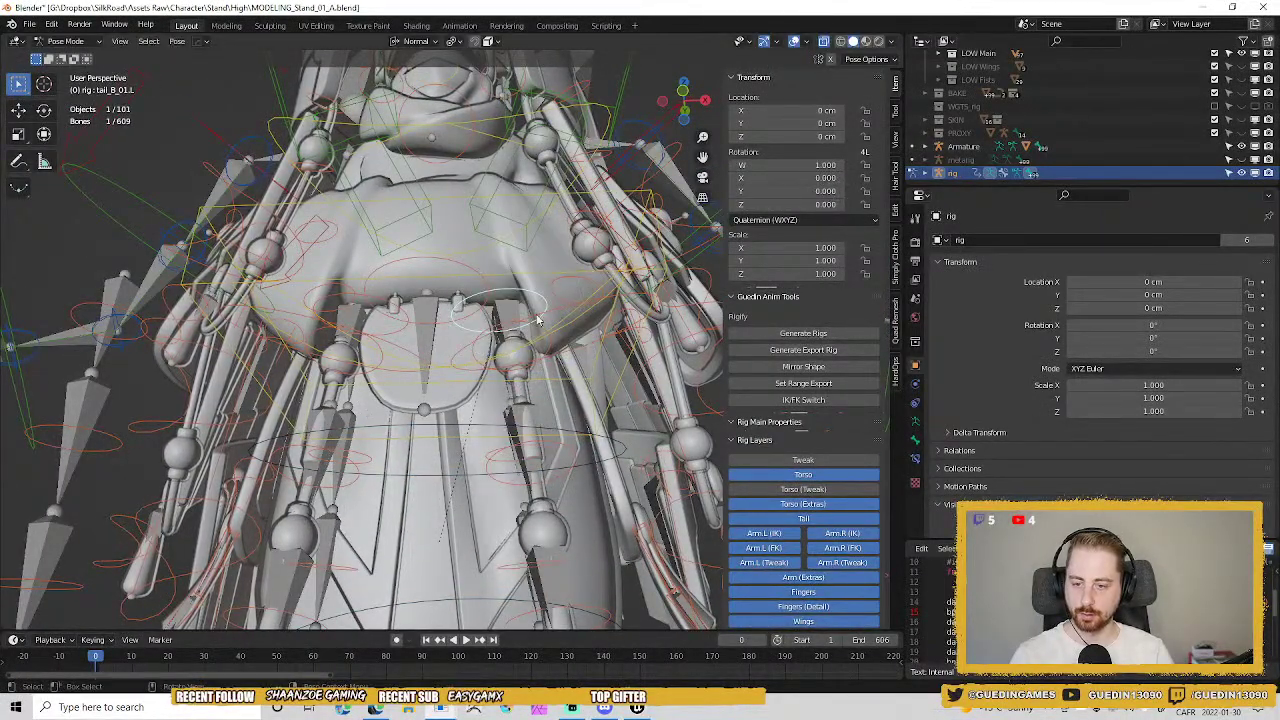
{"action": "key", "text": "r"}
{"action": "key", "text": "r"}
{"action": "left_click", "coordinate": [435, 368]}
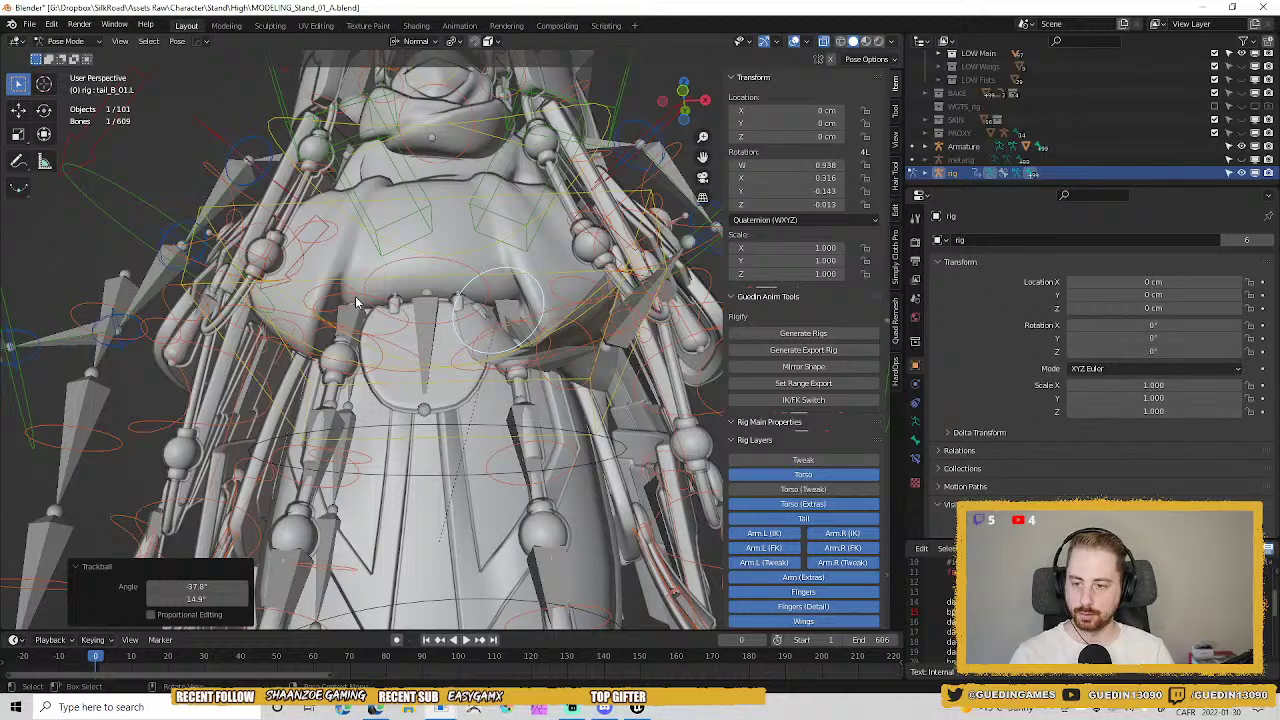
{"action": "key", "text": "ctrl+z"}
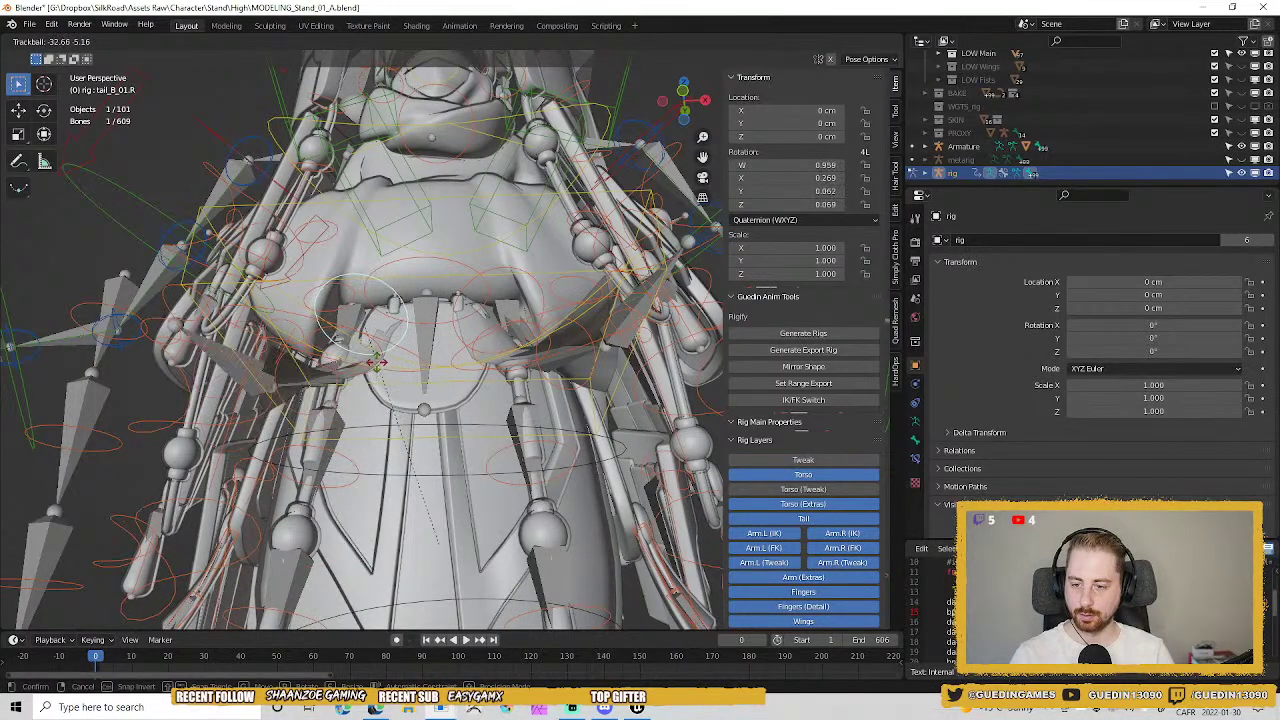
Finish the free test rotation of the tail_B_01.R control and clear the rotation of all the rig's controls.
{"action": "left_click", "coordinate": [388, 402]}
{"action": "middle_click_drag", "start_coordinate": [388, 402], "coordinate": [496, 316]}
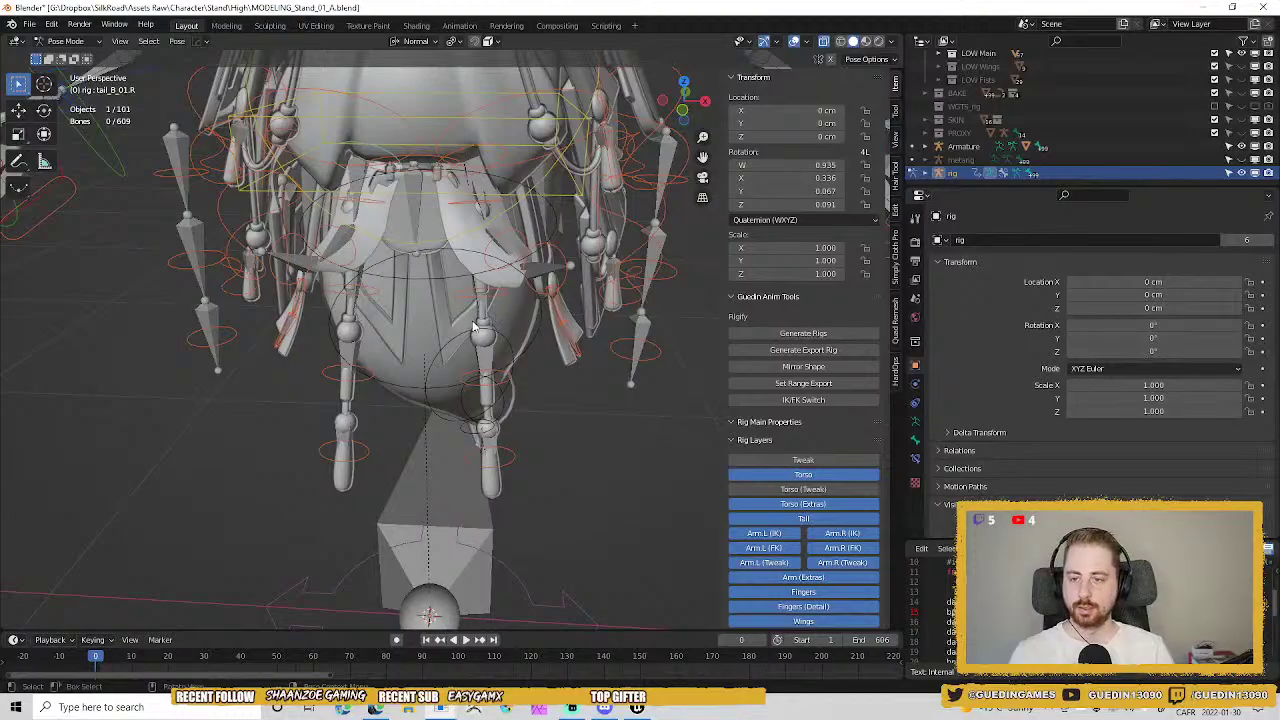
{"action": "key", "text": "a"}
{"action": "key", "text": "alt+r"}
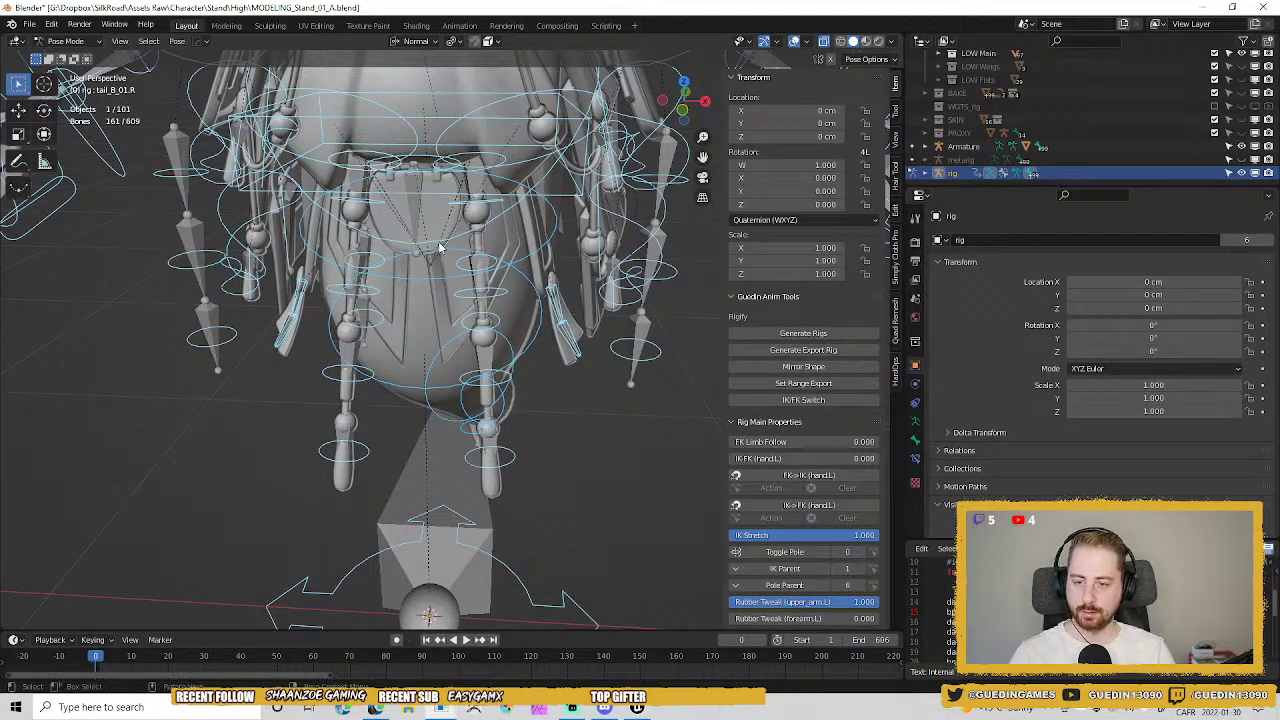
Return to Object Mode and select the pointed front cloth Main03_low.003.
{"action": "key", "text": "ctrl+Tab"}
{"action": "middle_click_drag", "start_coordinate": [397, 146], "coordinate": [443, 370], "text": "shift"}
{"action": "scroll", "coordinate": [443, 370], "scroll_direction": "up", "scroll_amount": 1}
{"action": "scroll", "coordinate": [443, 370], "scroll_direction": "up", "scroll_amount": 2}
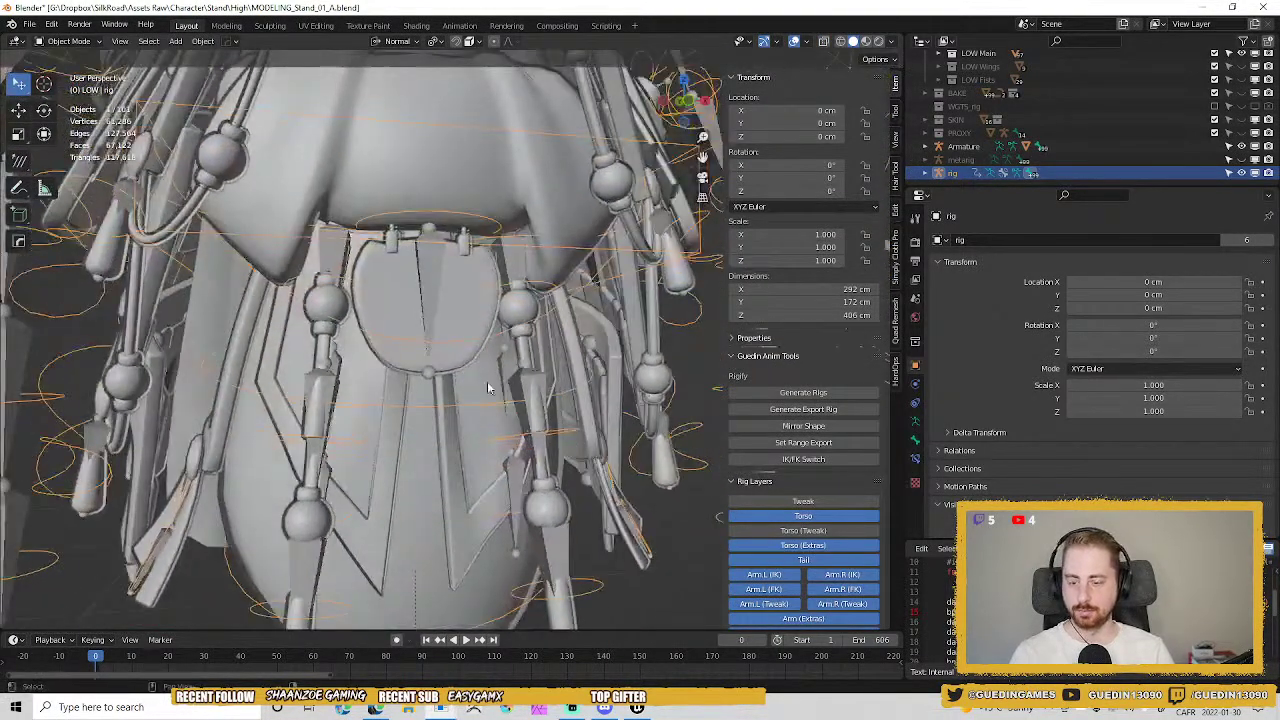
{"action": "left_click", "coordinate": [465, 533]}
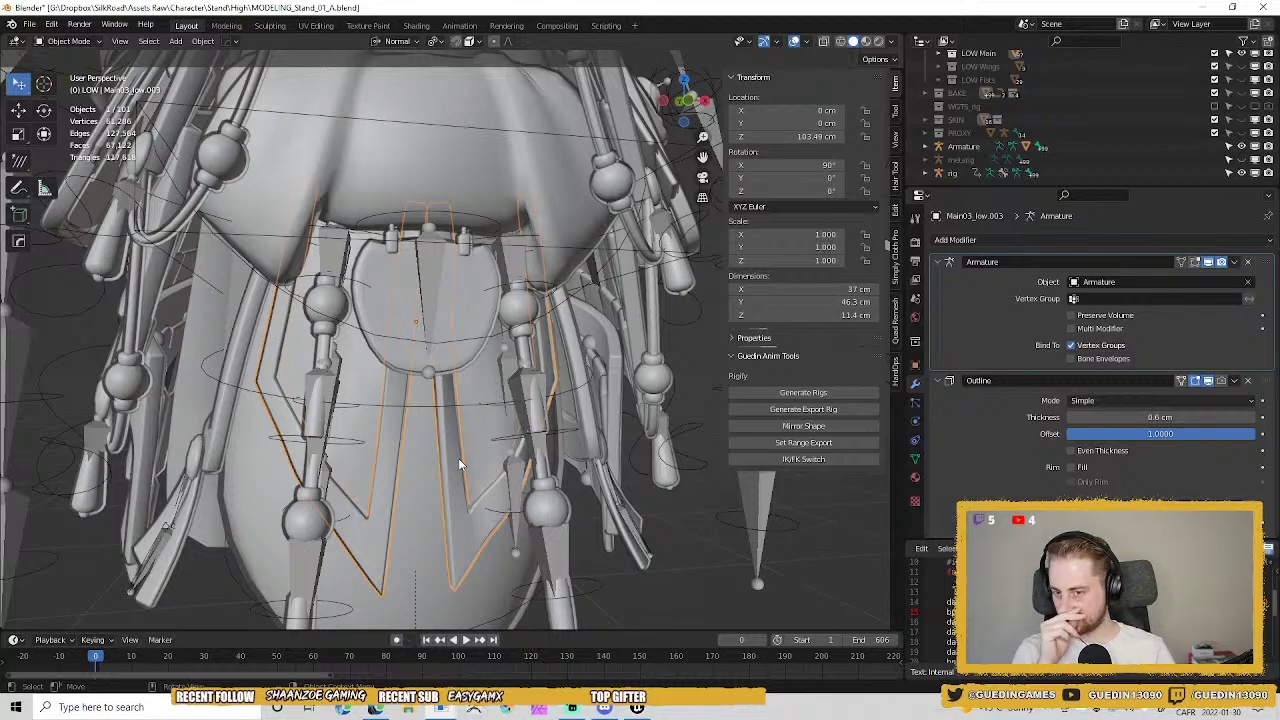
{"action": "middle_click_drag", "start_coordinate": [485, 387], "coordinate": [497, 338], "text": "shift"}
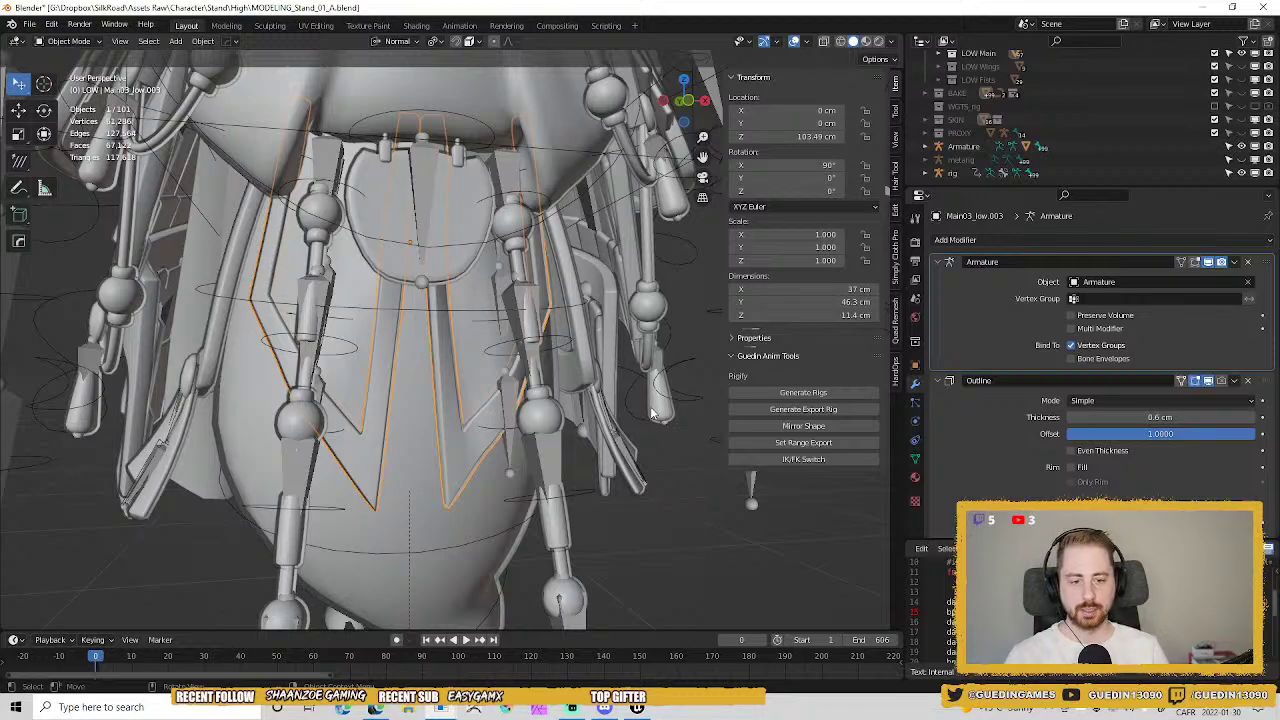
Collapse the Outline, Bevel and Weighted Normal modifiers of Main03_low.003, leaving the Armature modifier expanded.
{"action": "left_click", "coordinate": [941, 381]}
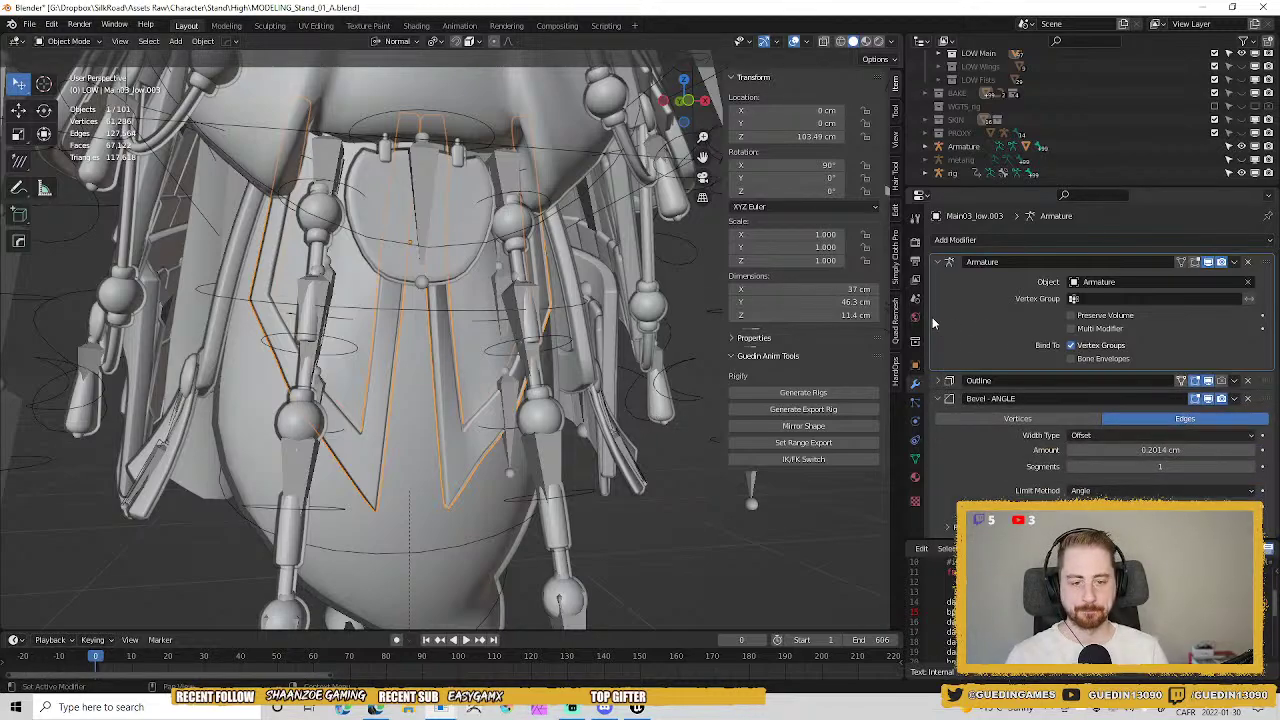
{"action": "left_click", "coordinate": [939, 402]}
{"action": "left_click", "coordinate": [940, 418]}
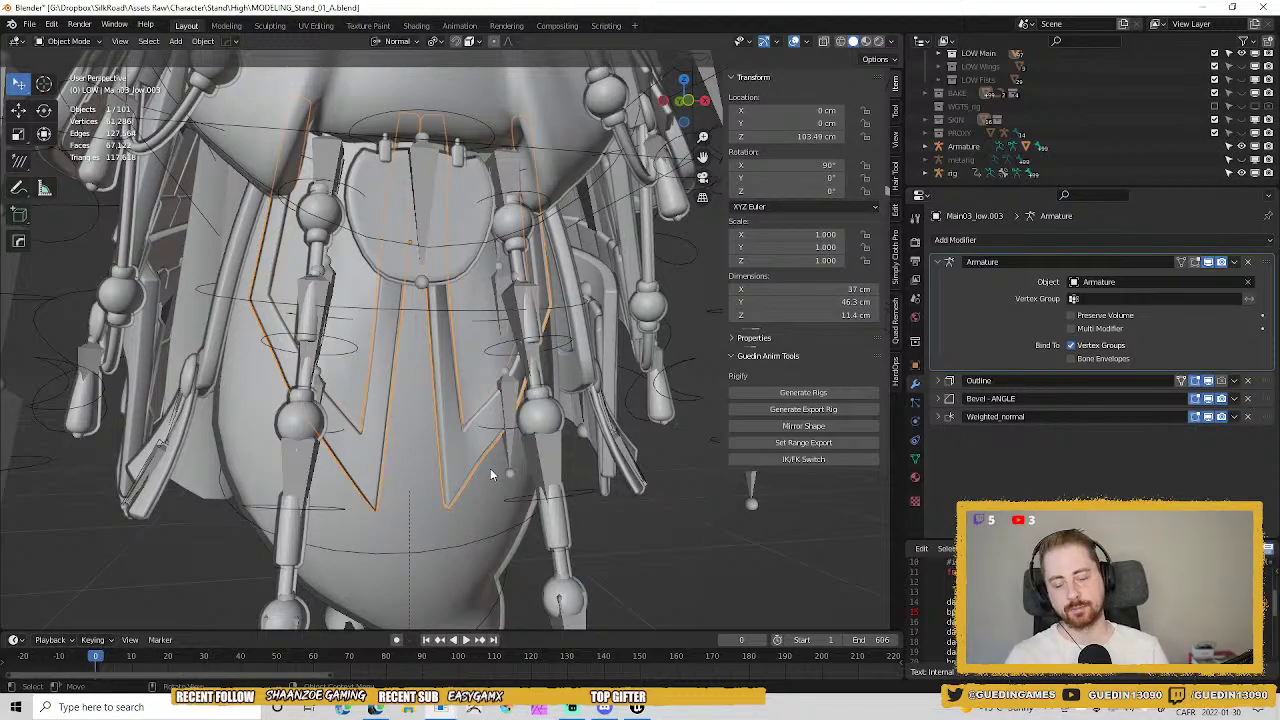
Parent Main03_low.003 to the Armature with Armature Deform.
{"action": "middle_click_drag", "start_coordinate": [490, 468], "coordinate": [556, 418]}
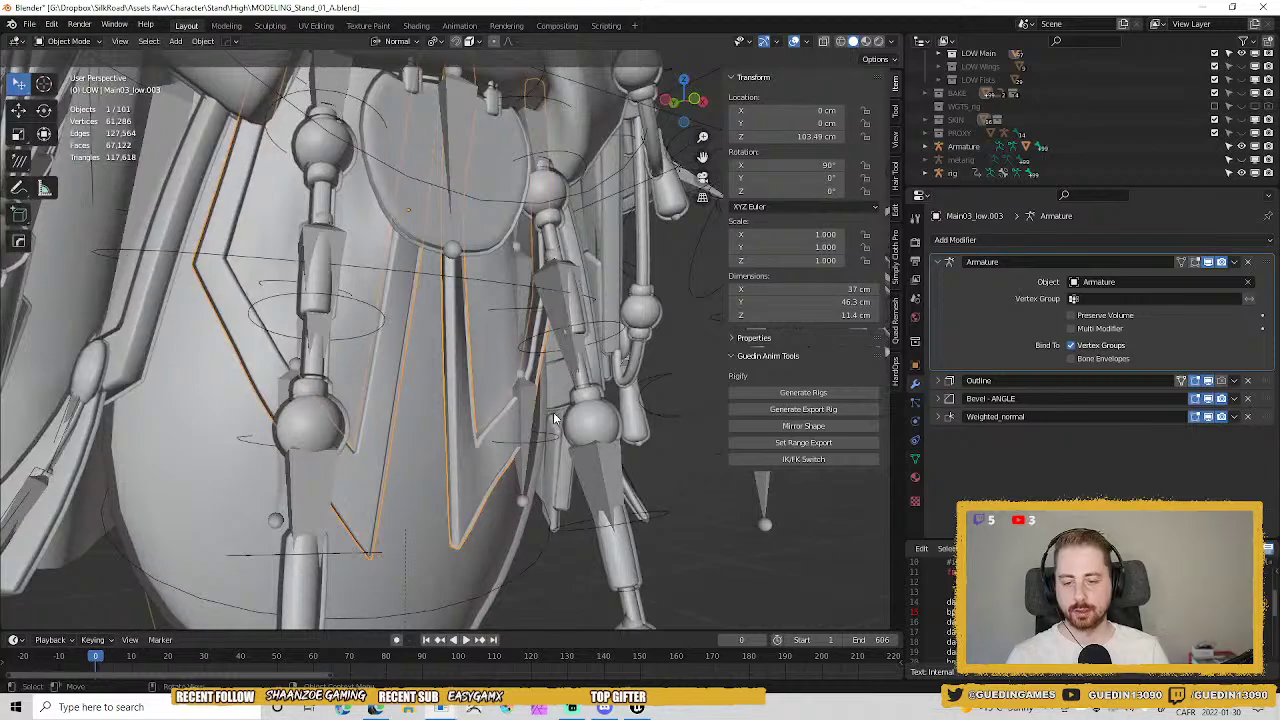
{"action": "left_click", "coordinate": [524, 378], "text": "shift"}
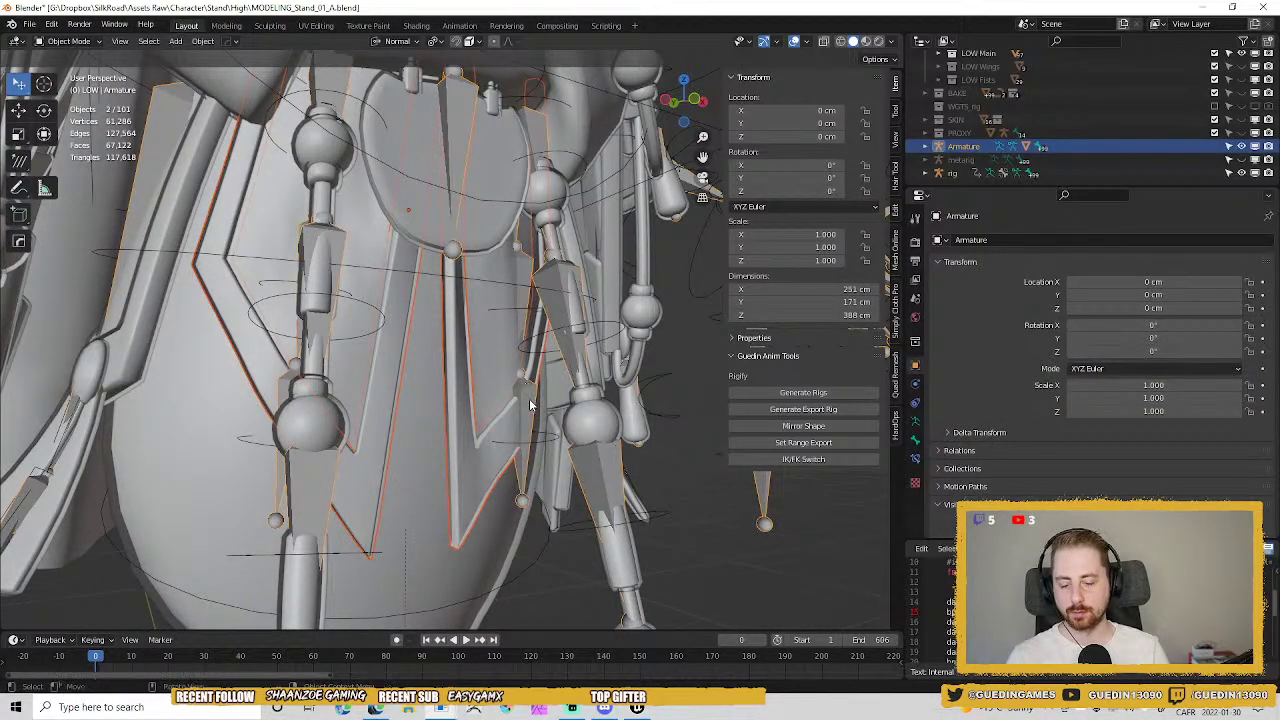
{"action": "key", "text": "ctrl+p"}
{"action": "left_click", "coordinate": [529, 399]}
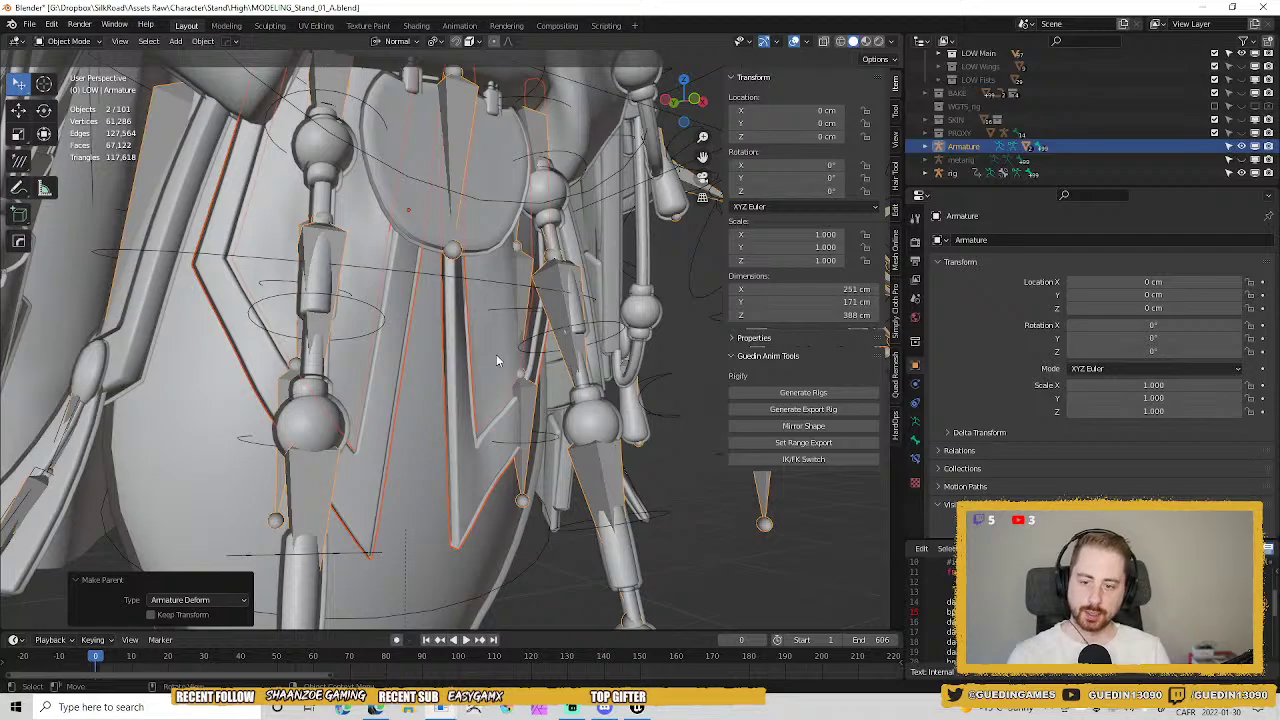
Add a Data Transfer modifier to Main03_low.003, place it first in the stack and pick Main01_low.010 as its source.
{"action": "left_click", "coordinate": [473, 404]}
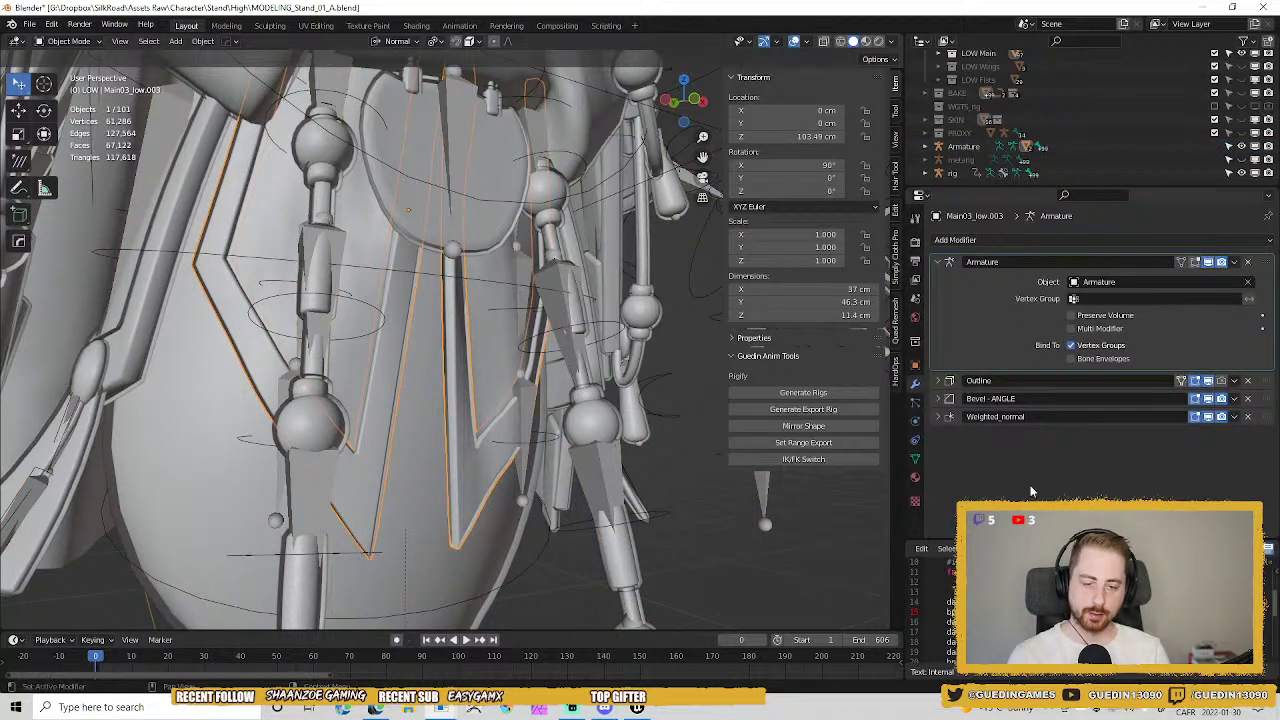
{"action": "left_click", "coordinate": [991, 241]}
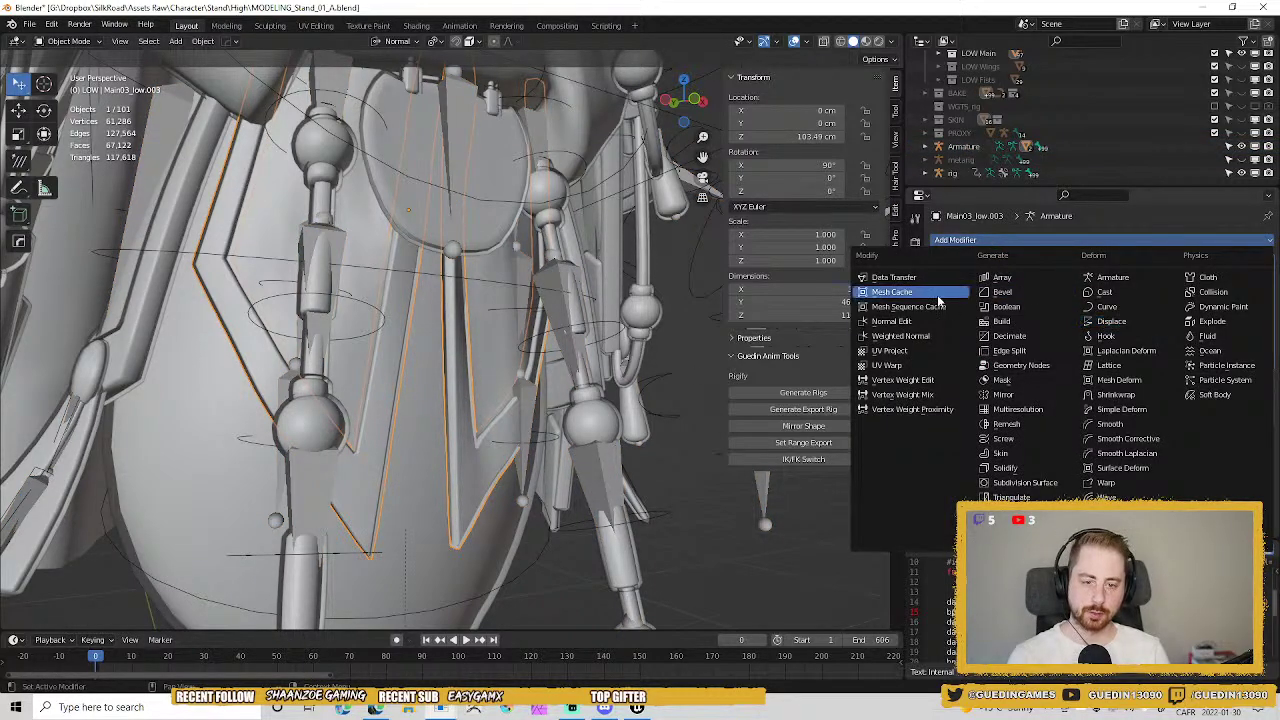
{"action": "left_click", "coordinate": [912, 280]}
{"action": "left_click_drag", "start_coordinate": [1266, 436], "coordinate": [1262, 258]}
{"action": "left_click", "coordinate": [1232, 284]}
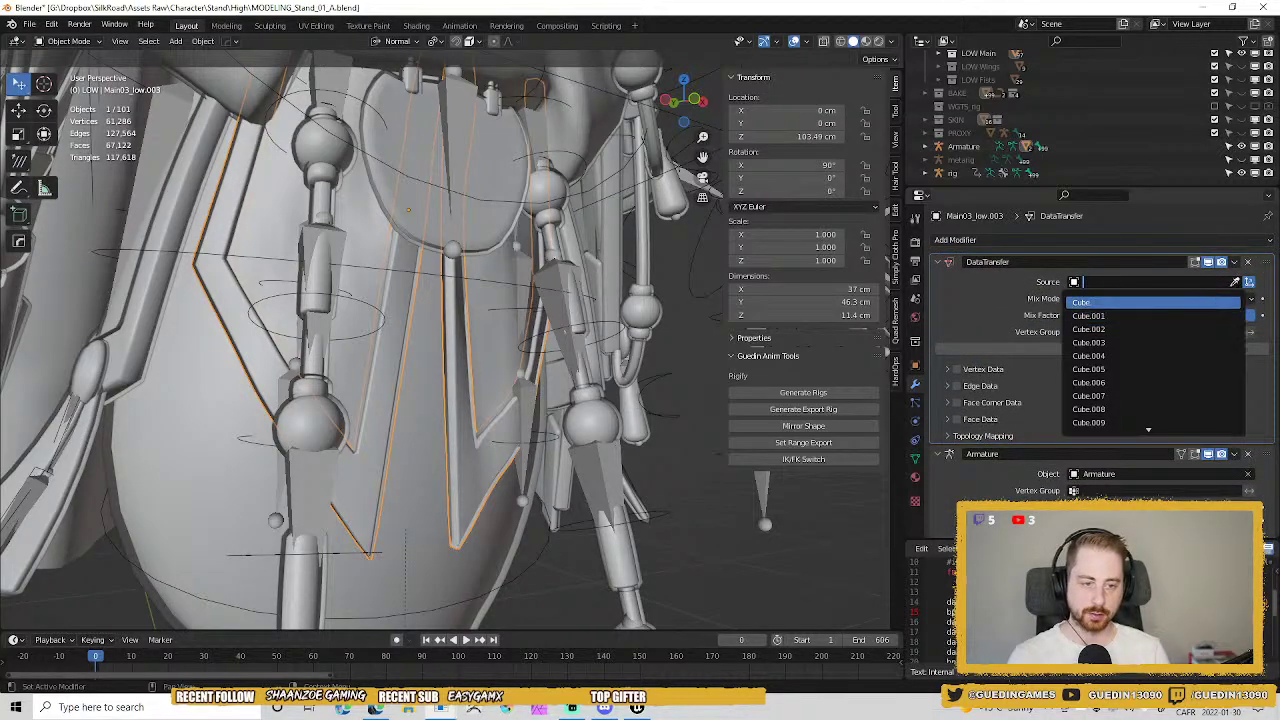
{"action": "left_click", "coordinate": [1235, 282]}
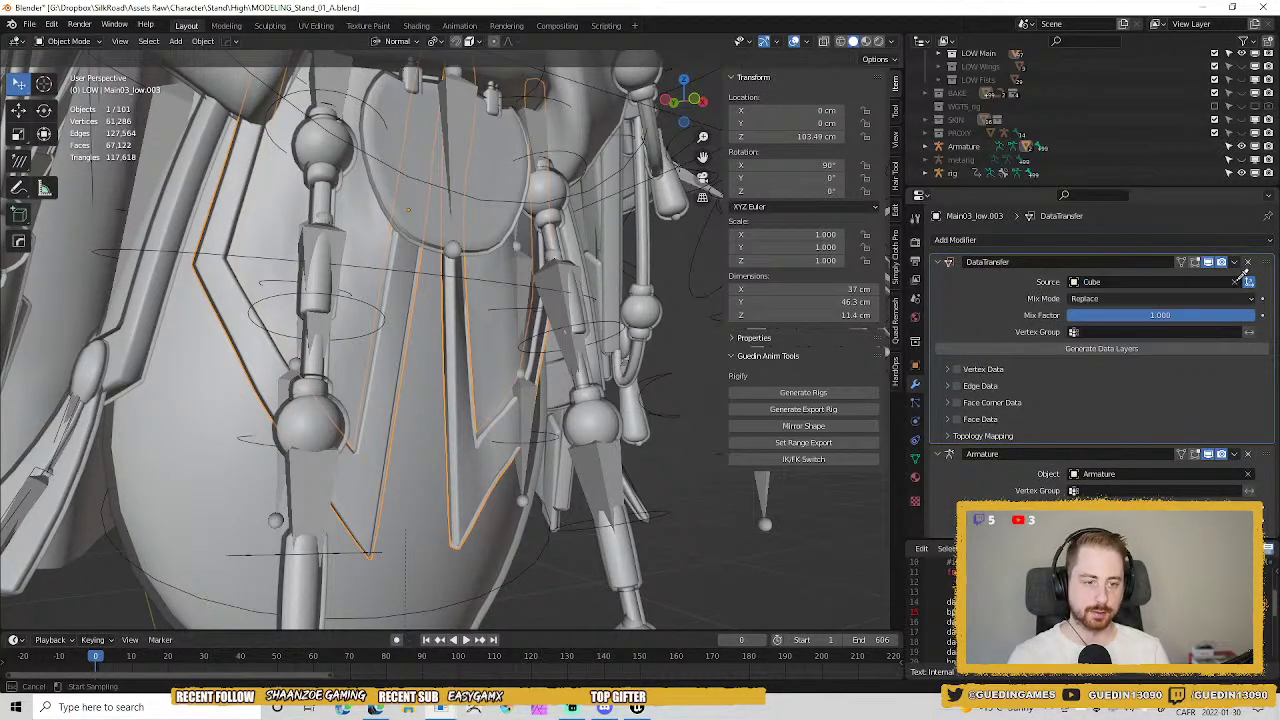
{"action": "left_click", "coordinate": [488, 318]}
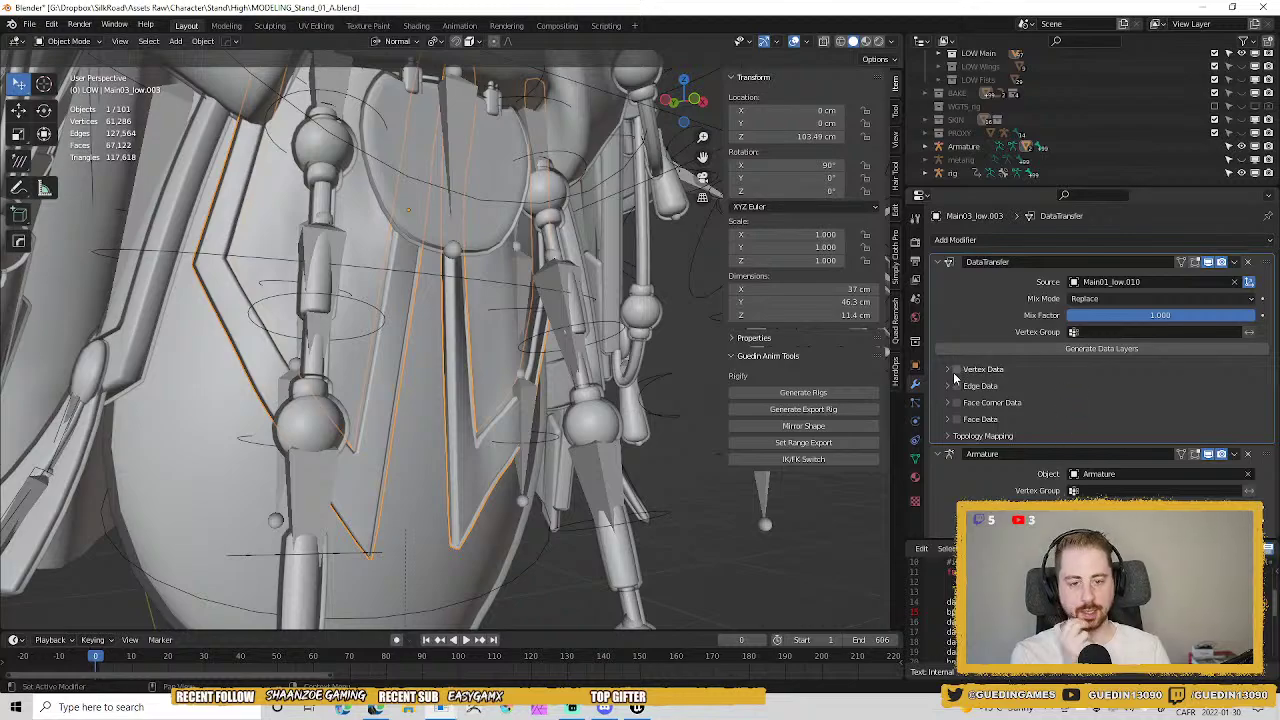
Set the Data Transfer to copy vertex groups with Projected Face Interpolated mapping, and apply the modifier.
{"action": "left_click", "coordinate": [955, 374]}
{"action": "left_click", "coordinate": [1035, 390]}
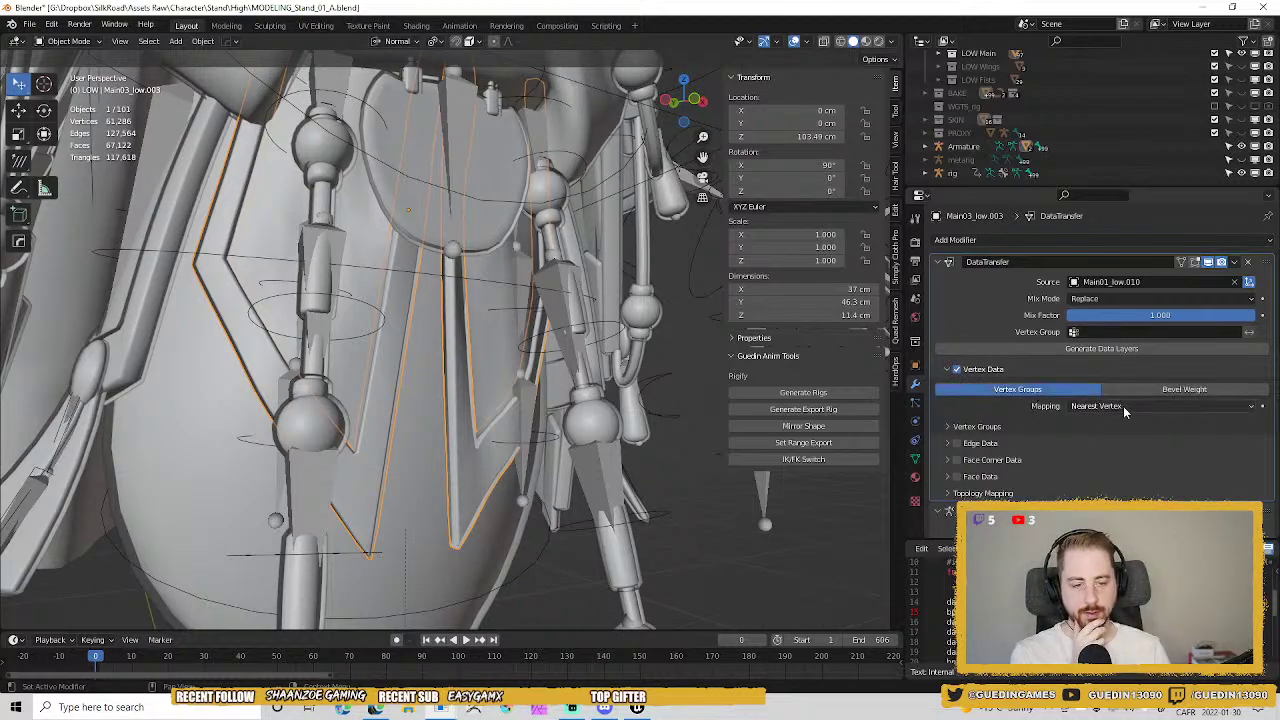
{"action": "left_click", "coordinate": [1120, 406]}
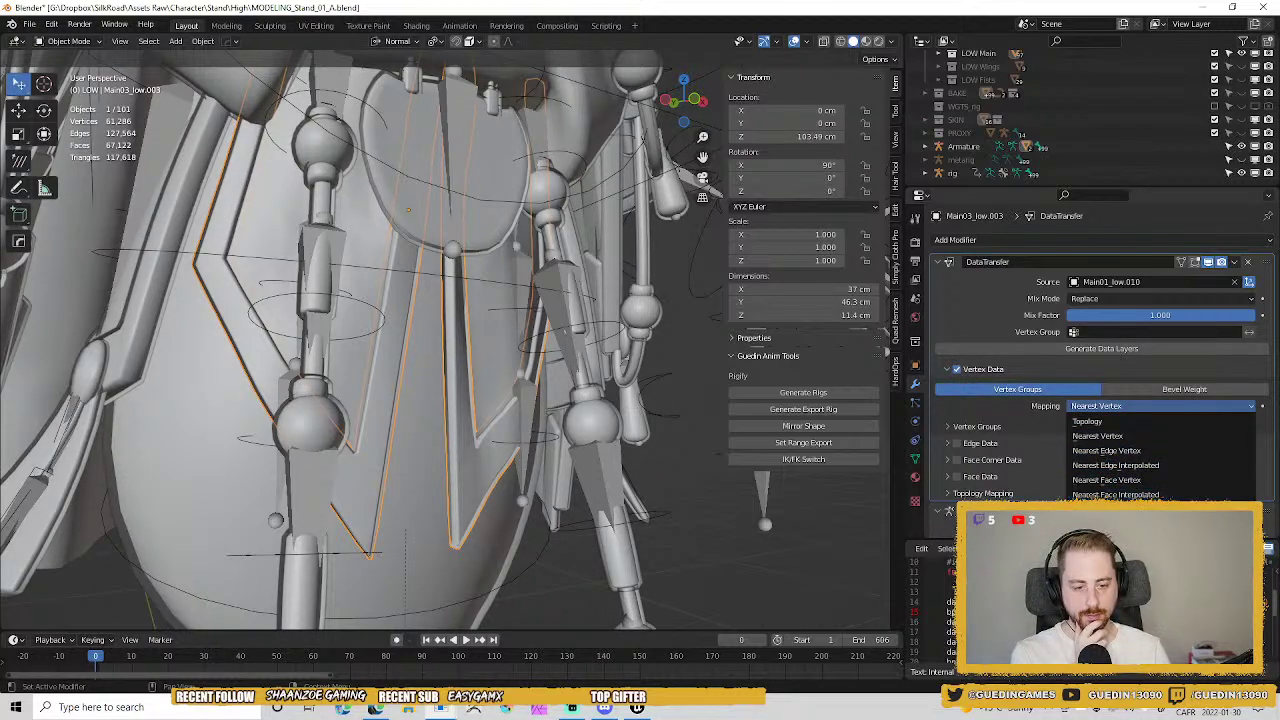
{"action": "left_click", "coordinate": [1110, 509]}
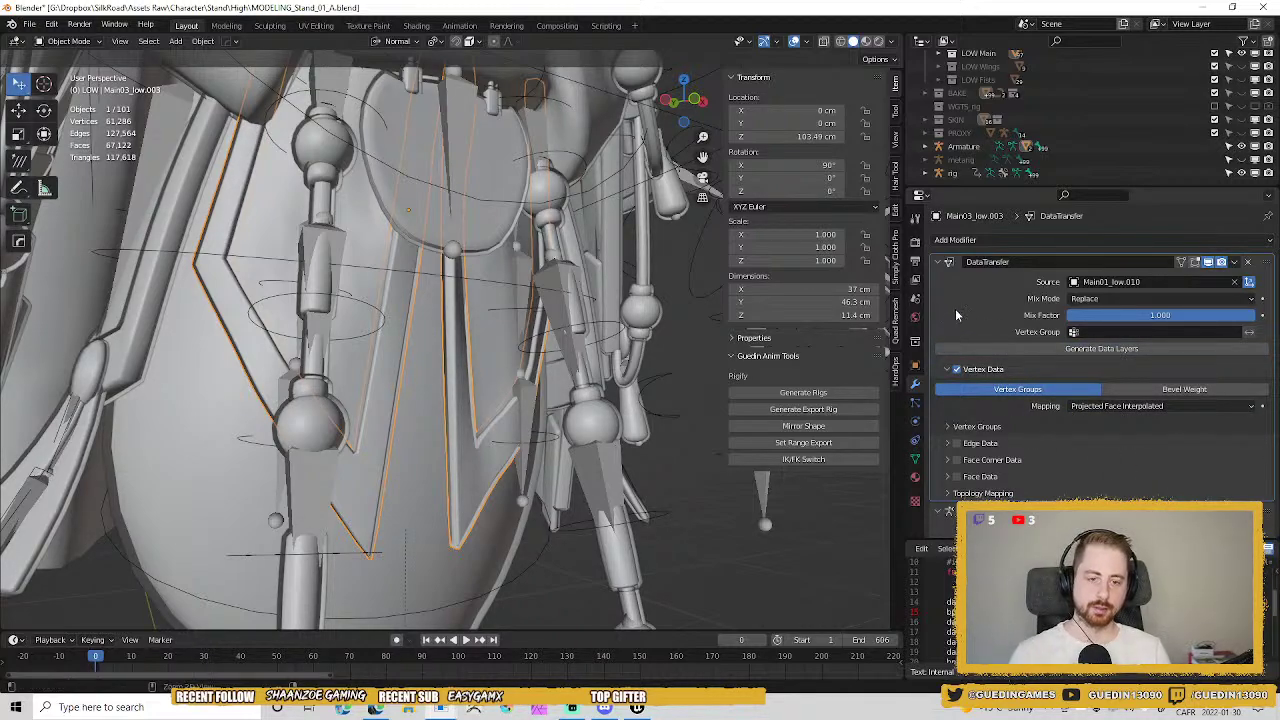
{"action": "key", "text": "ctrl+a"}
Put the rig into Pose Mode and freely rotate tail_B_01.L by about -17.2° and 1.7° to test the cloth, cancelling the rotation.
{"action": "middle_click_drag", "start_coordinate": [474, 430], "coordinate": [503, 328]}
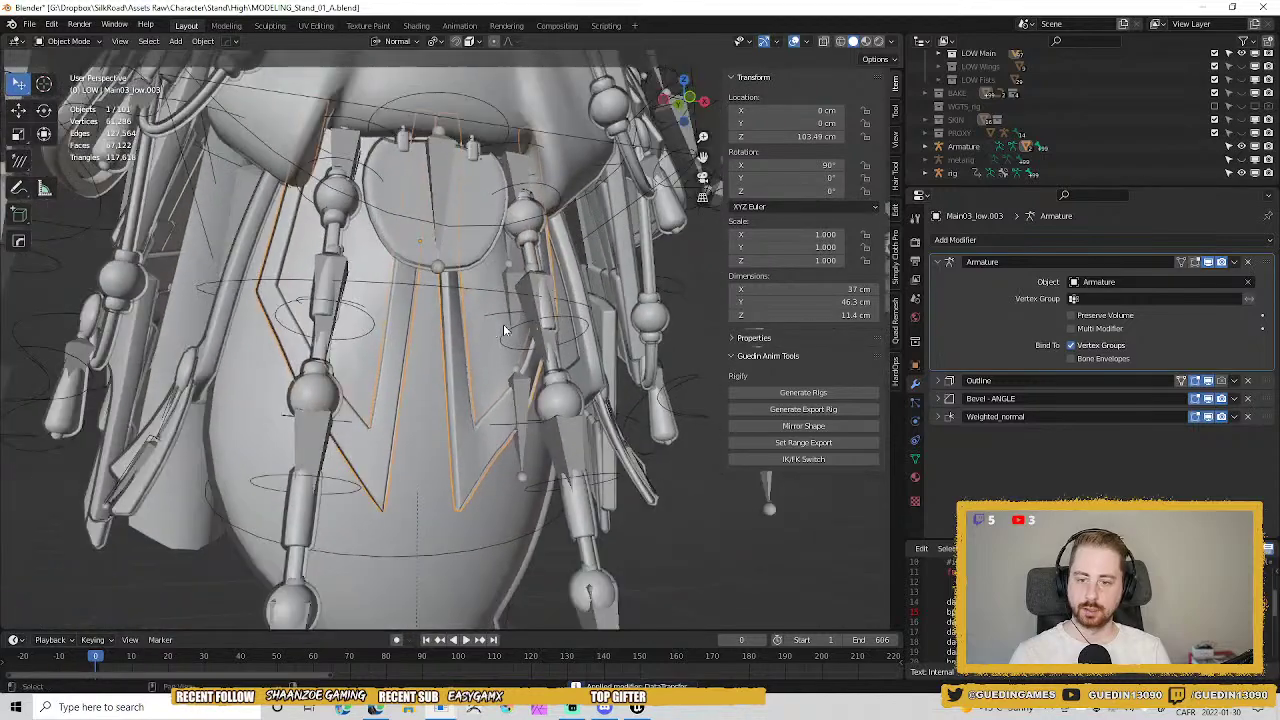
{"action": "left_click", "coordinate": [568, 203]}
{"action": "key", "text": "ctrl+Tab"}
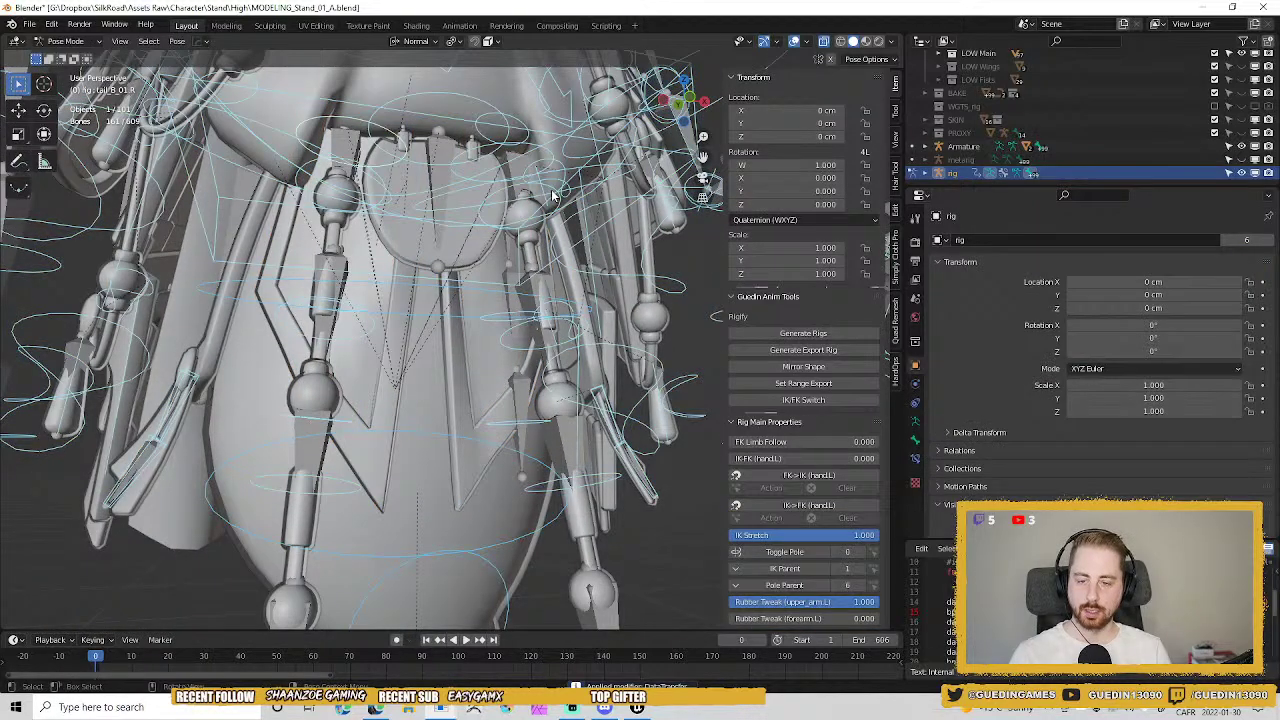
{"action": "left_click", "coordinate": [530, 144]}
{"action": "middle_click_drag", "start_coordinate": [570, 238], "coordinate": [557, 214]}
{"action": "key", "text": "r"}
{"action": "key", "text": "r"}
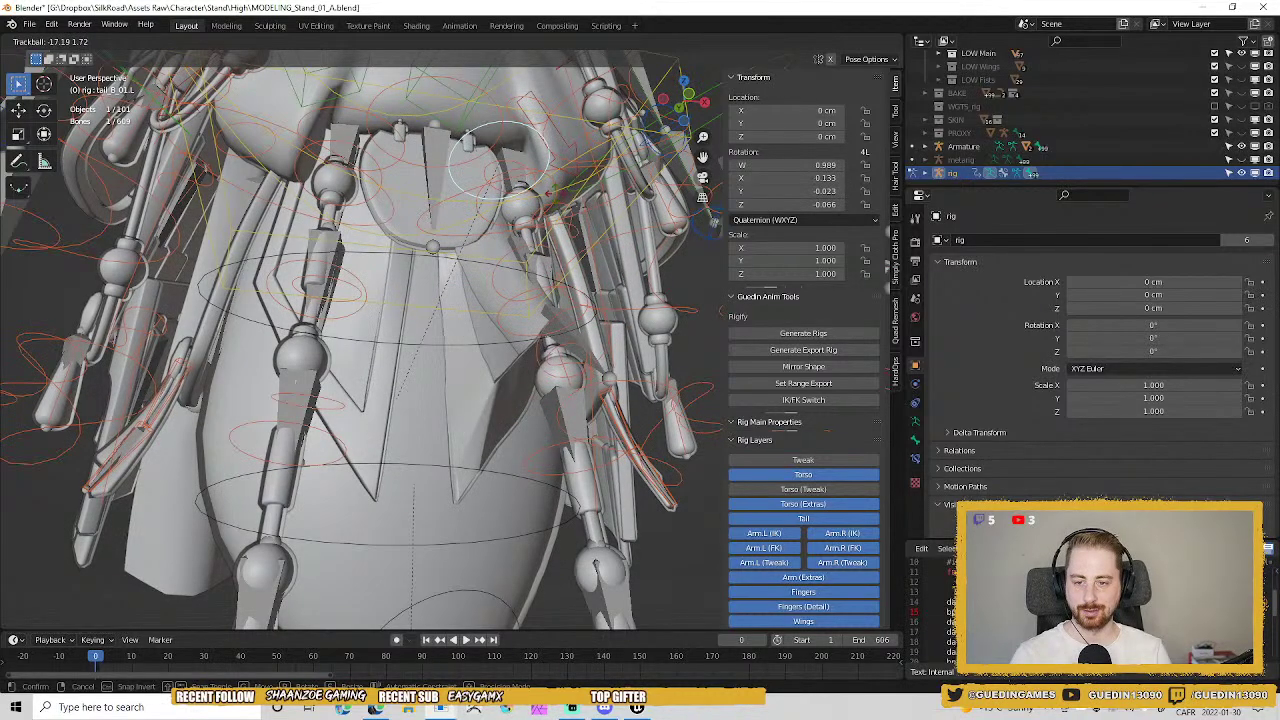
{"action": "right_click", "coordinate": [559, 200]}
Leave Pose Mode and select Main03_low.003 again.
{"action": "middle_click_drag", "start_coordinate": [559, 205], "coordinate": [532, 358]}
{"action": "scroll", "coordinate": [590, 290], "scroll_direction": "down", "scroll_amount": 3}
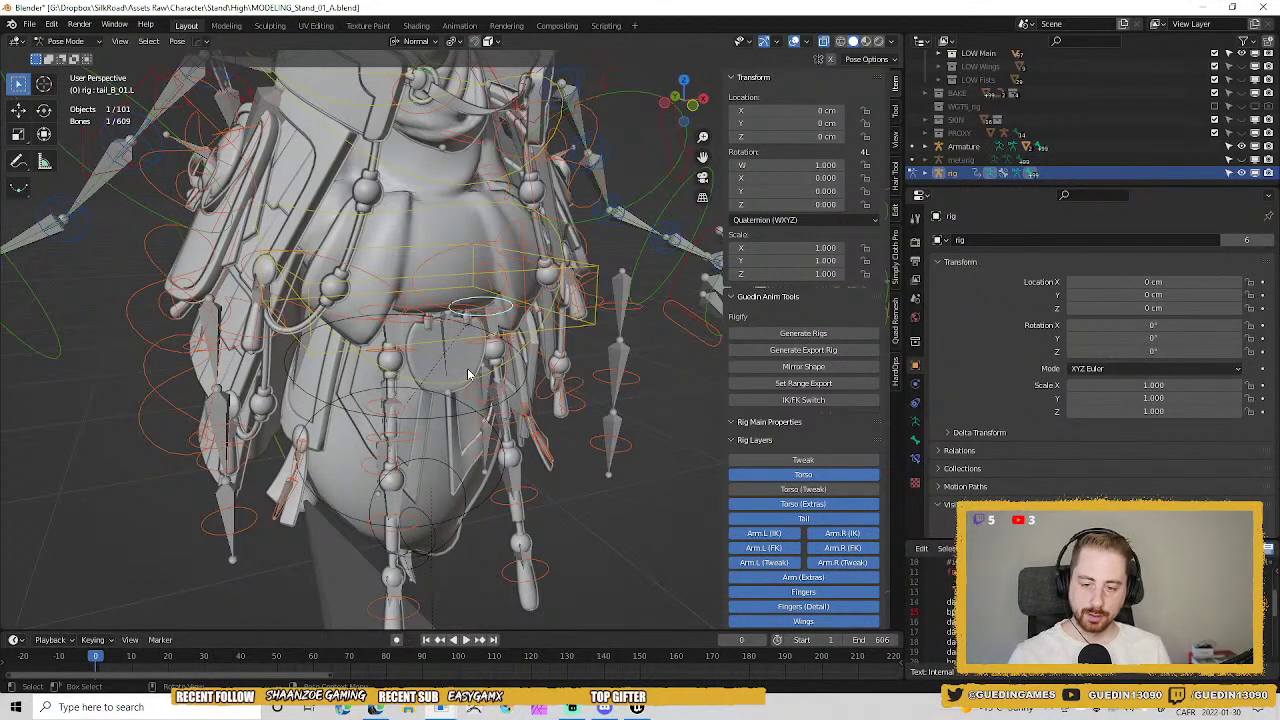
{"action": "scroll", "coordinate": [470, 280], "scroll_direction": "up", "scroll_amount": 5}
{"action": "key", "text": "ctrl+Tab"}
{"action": "left_click", "coordinate": [506, 310]}
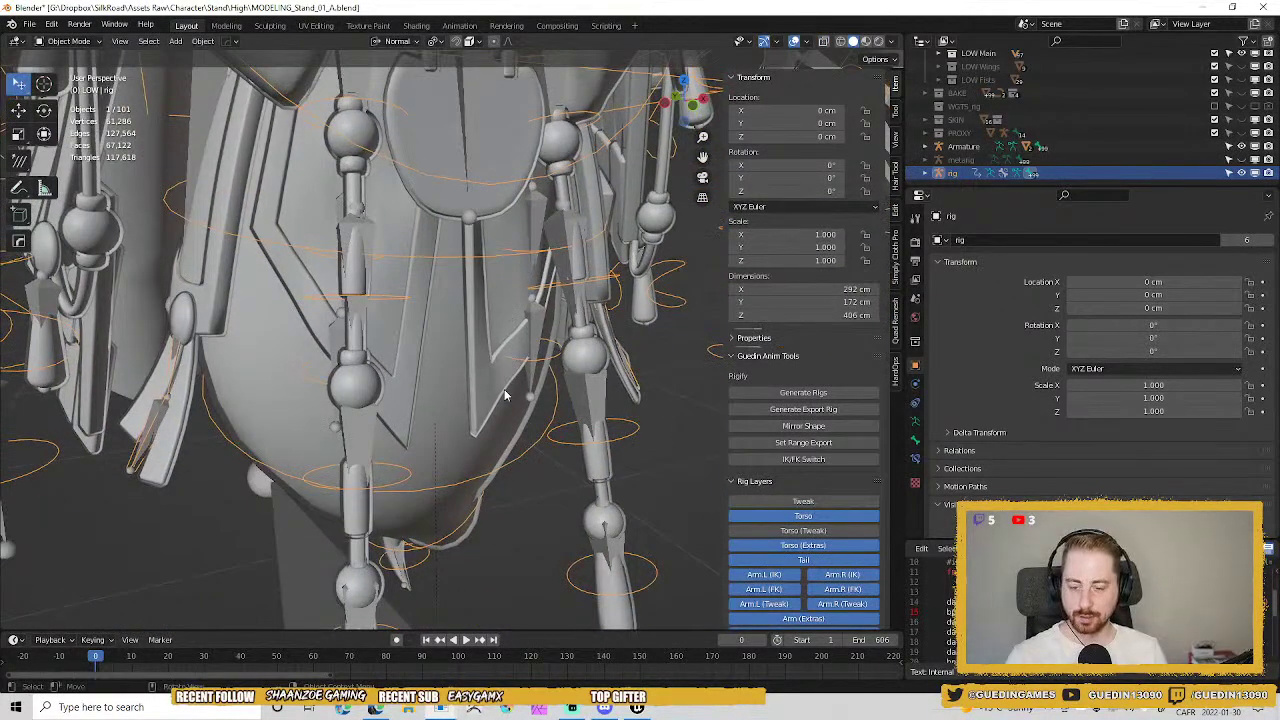
{"action": "left_click", "coordinate": [1070, 345]}
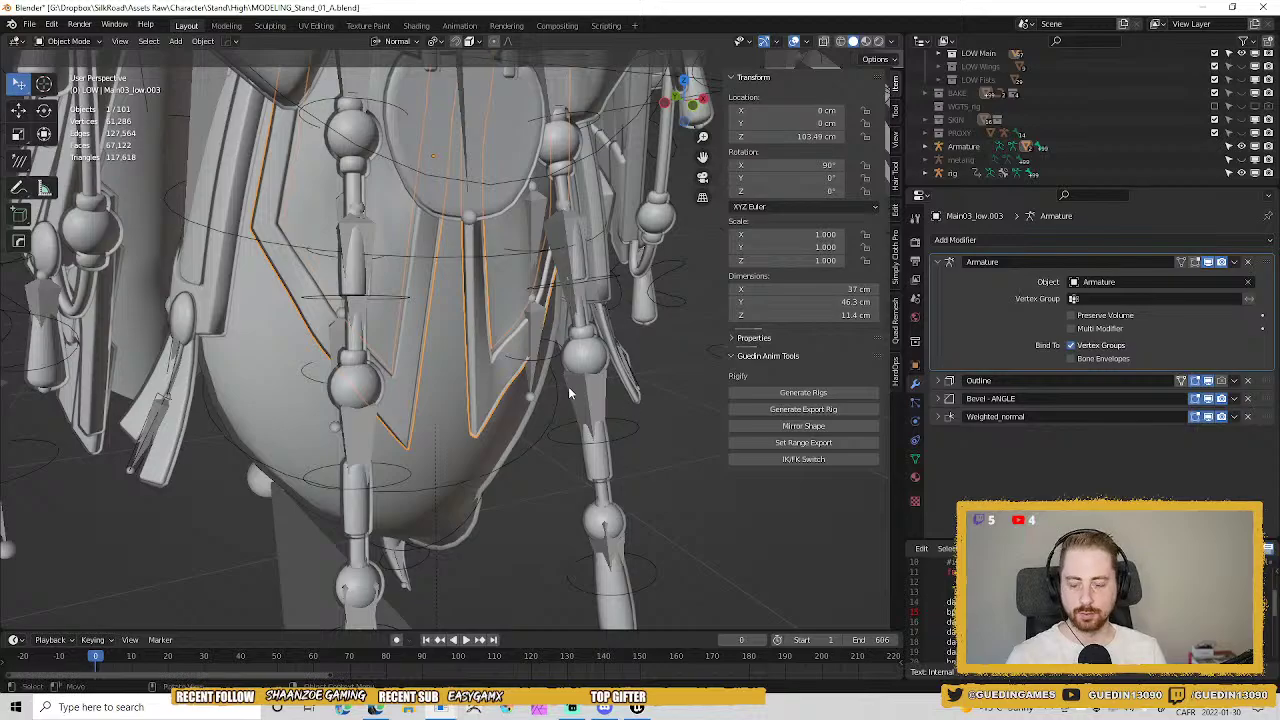
{"action": "middle_click_drag", "start_coordinate": [569, 393], "coordinate": [517, 381]}
{"action": "middle_click_drag", "start_coordinate": [472, 301], "coordinate": [519, 312]}
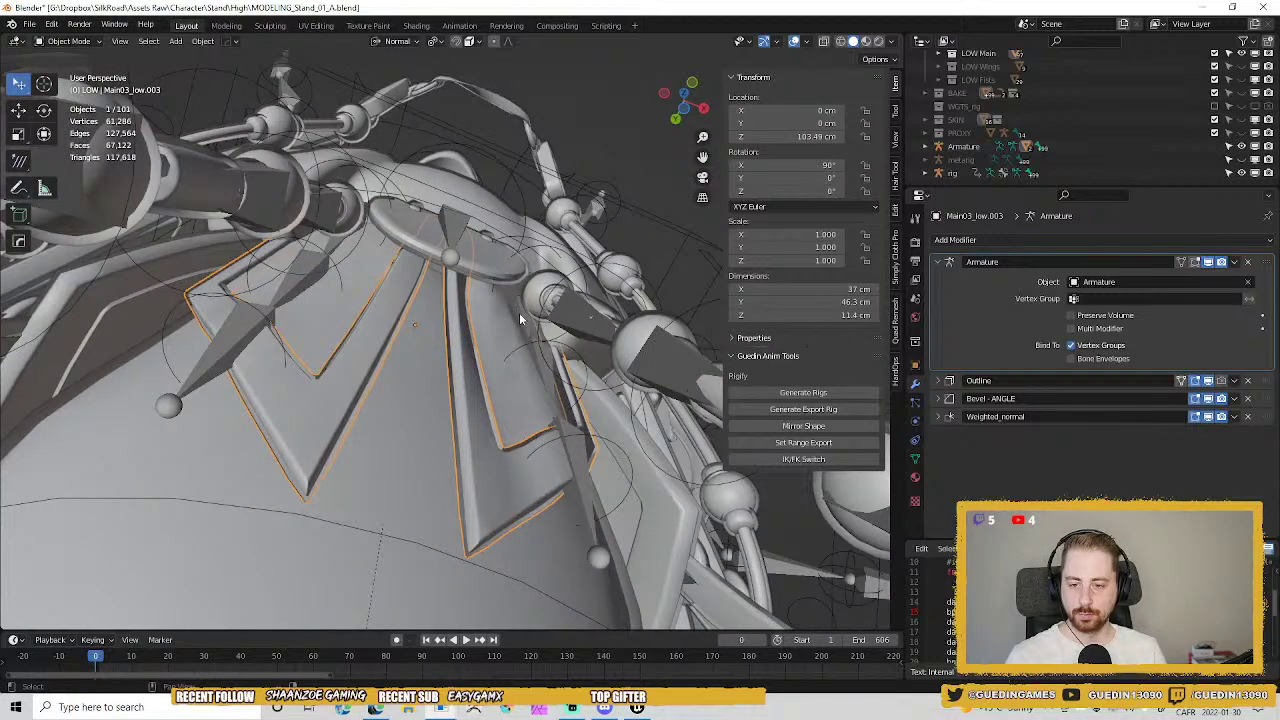
Compare the vertex groups of Main03_low.003 with those of the source cloth Main01_low.010.
{"action": "left_click", "coordinate": [916, 458]}
{"action": "scroll", "coordinate": [1019, 310], "scroll_direction": "up", "scroll_amount": 5}
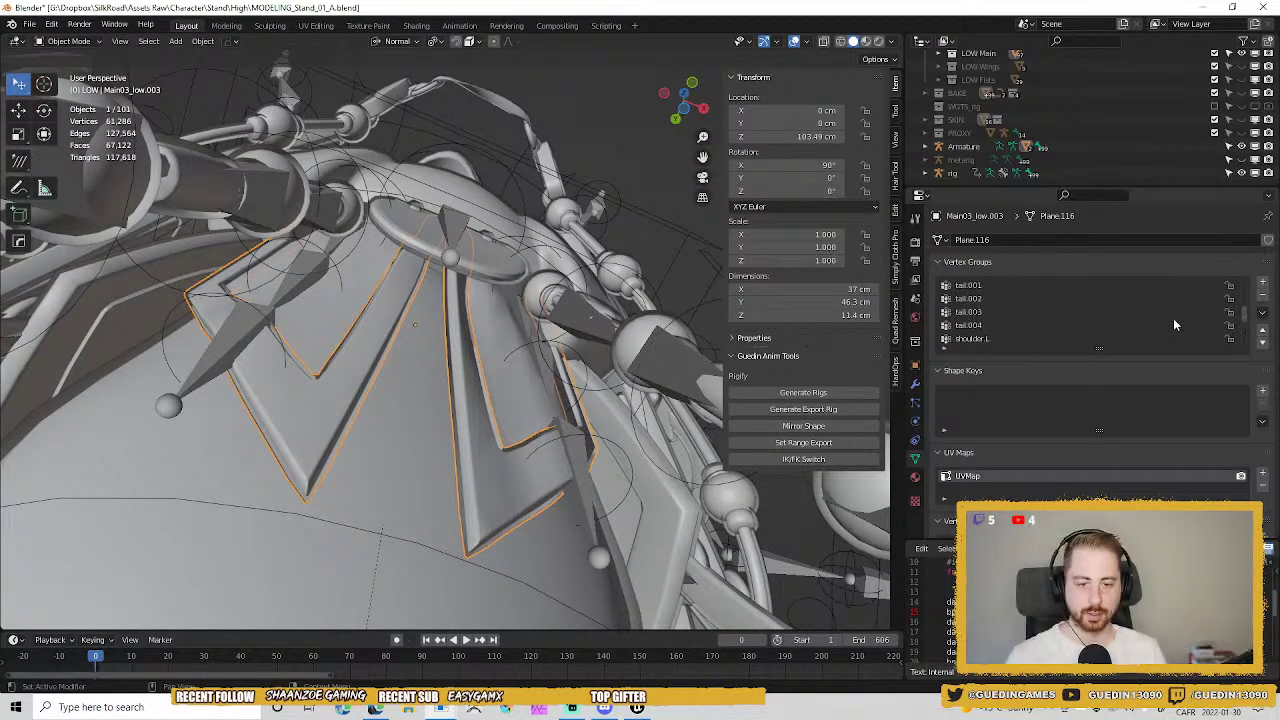
{"action": "left_click", "coordinate": [522, 391]}
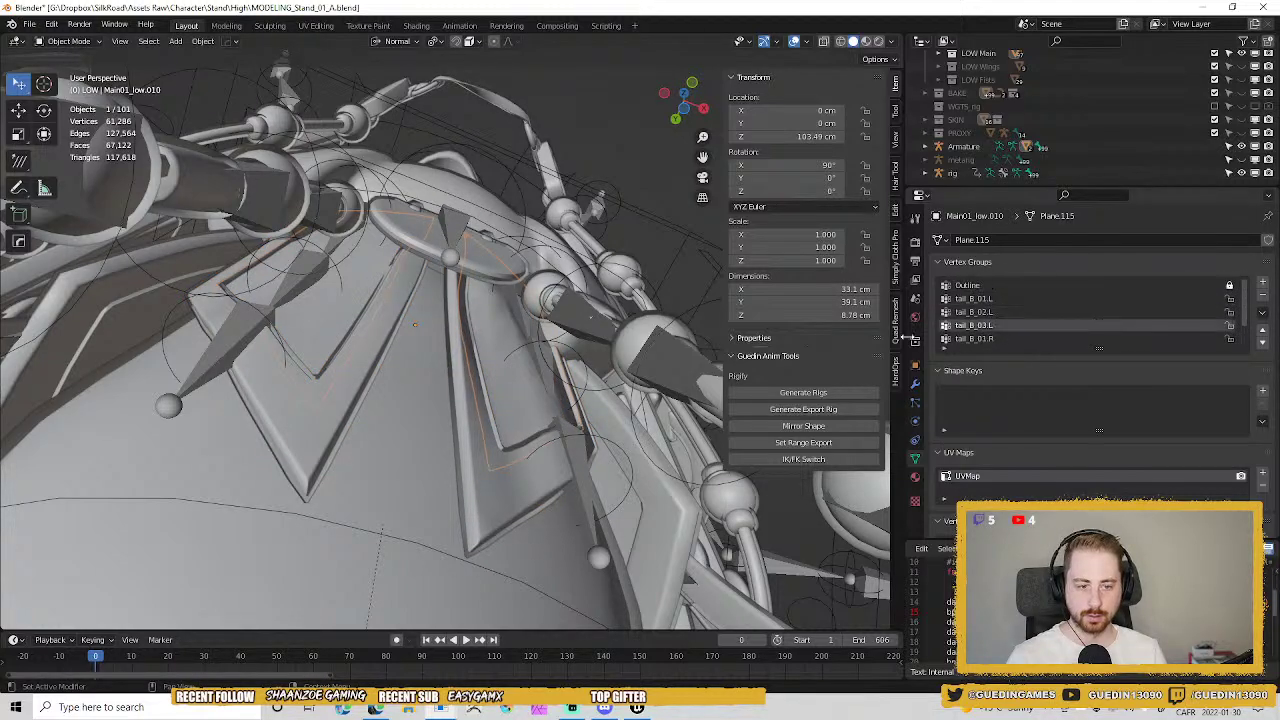
{"action": "left_click", "coordinate": [481, 483]}
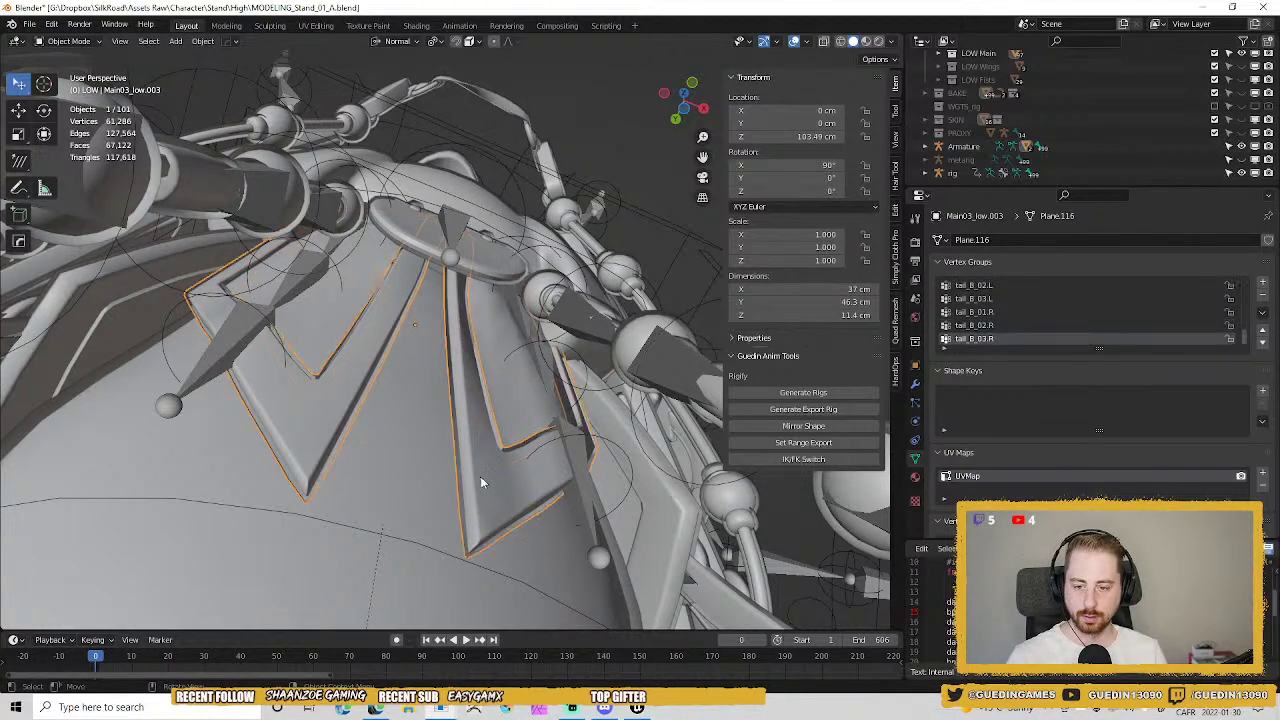
Review the vertex groups of Main03_low.003 and delete all of its unlocked groups.
{"action": "left_click", "coordinate": [1262, 313]}
{"action": "scroll", "coordinate": [1127, 307], "scroll_direction": "up", "scroll_amount": 20}
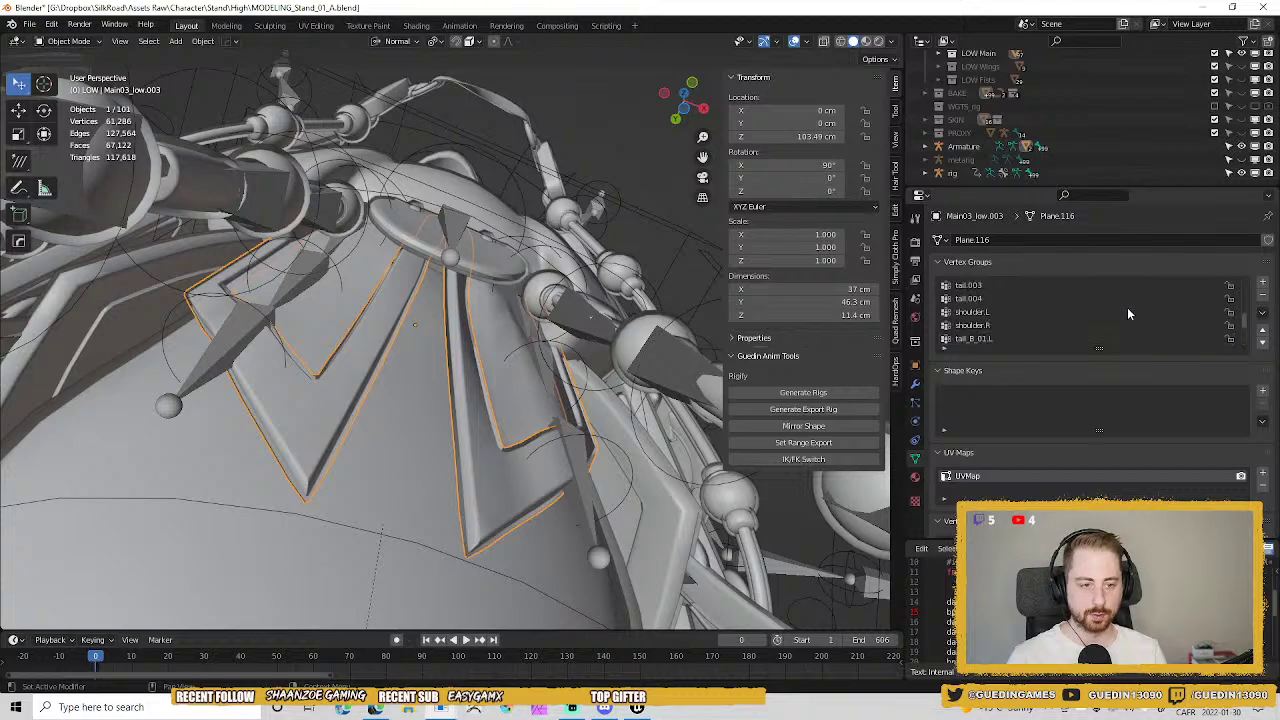
{"action": "scroll", "coordinate": [972, 305], "scroll_direction": "down", "scroll_amount": 15}
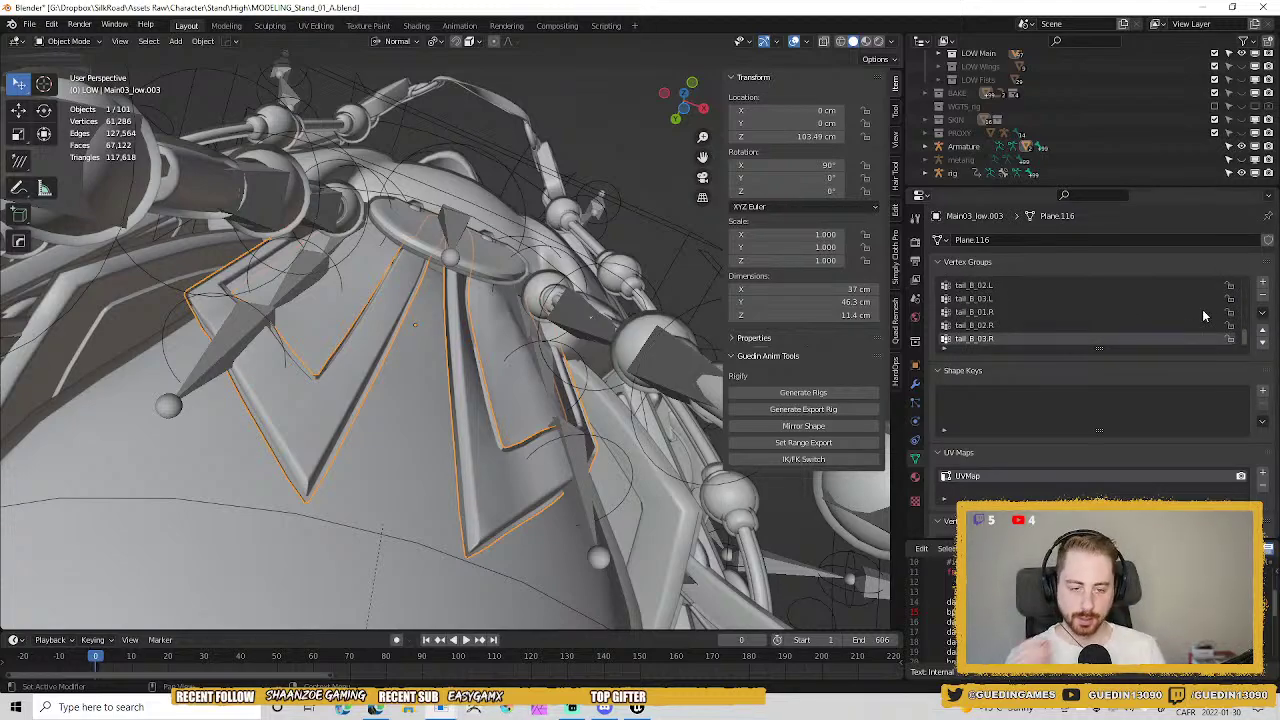
{"action": "left_click", "coordinate": [1262, 313]}
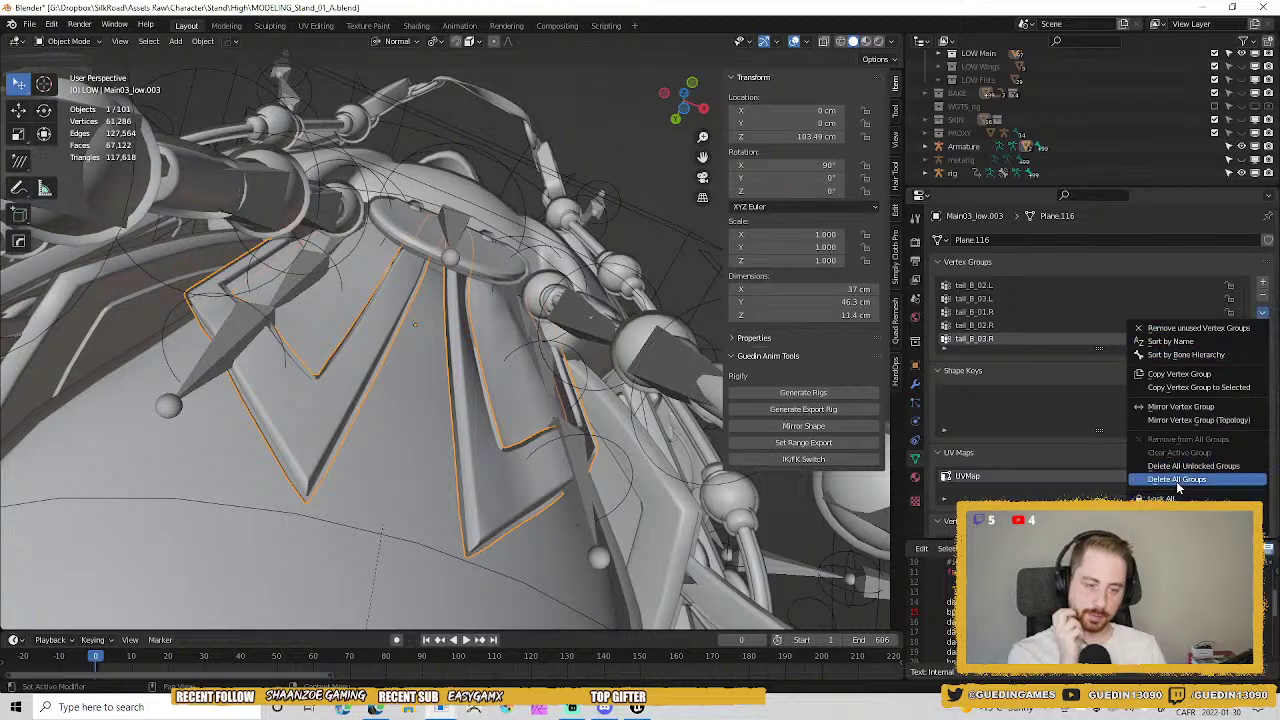
{"action": "left_click", "coordinate": [1205, 466]}
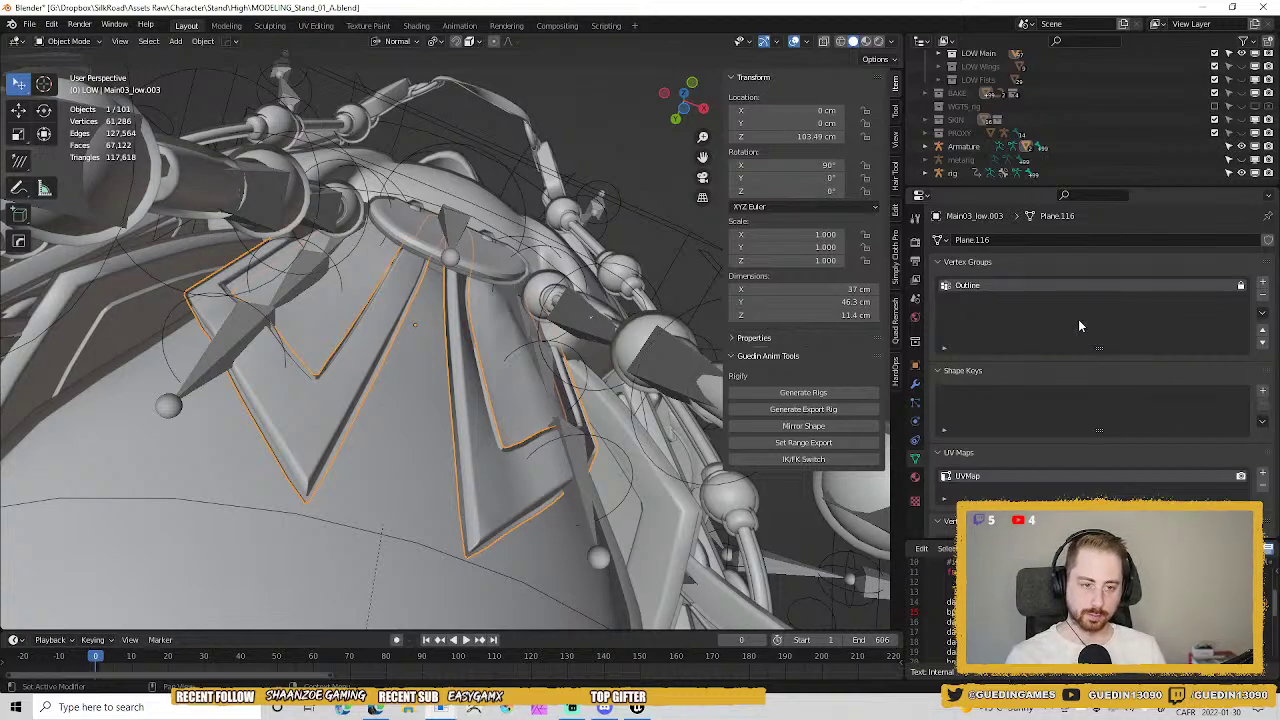
Parent the pointed cloth Main03_low.003 to the Armature with Armature Deform and show the cloth's modifiers.
{"action": "middle_click_drag", "start_coordinate": [508, 289], "coordinate": [649, 292]}
{"action": "key", "text": "alt+a"}
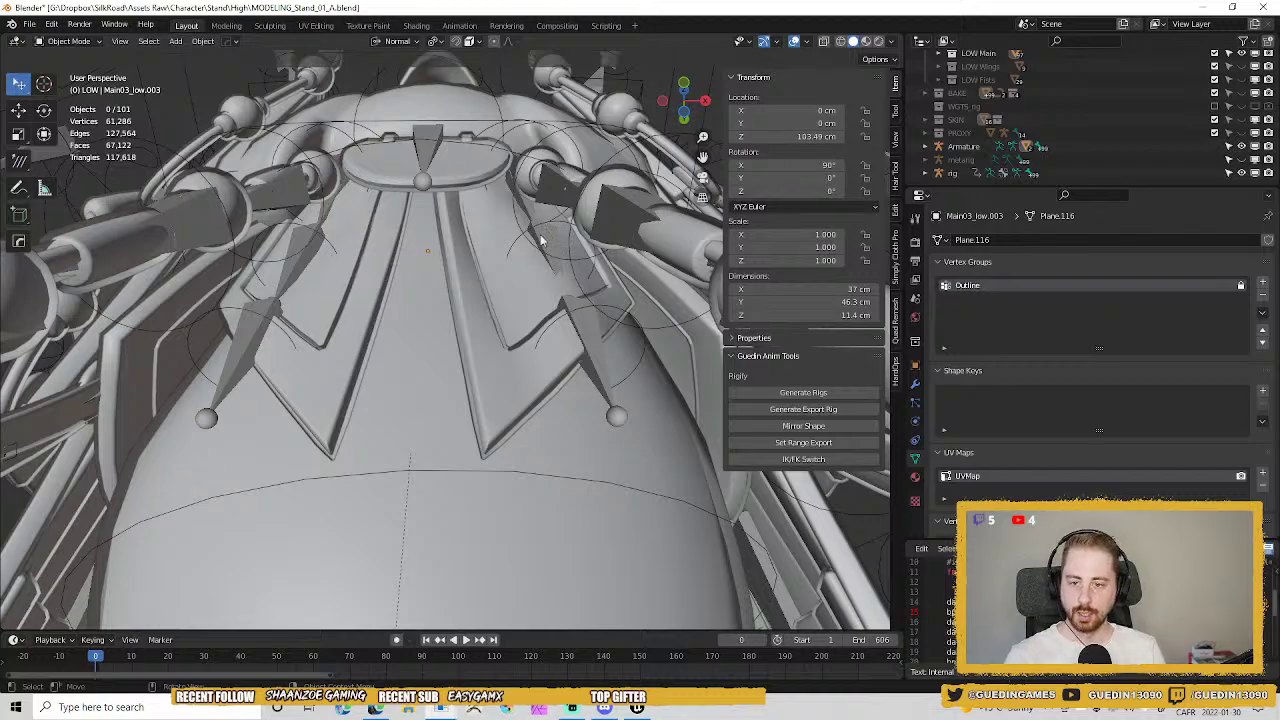
{"action": "left_click", "coordinate": [480, 316]}
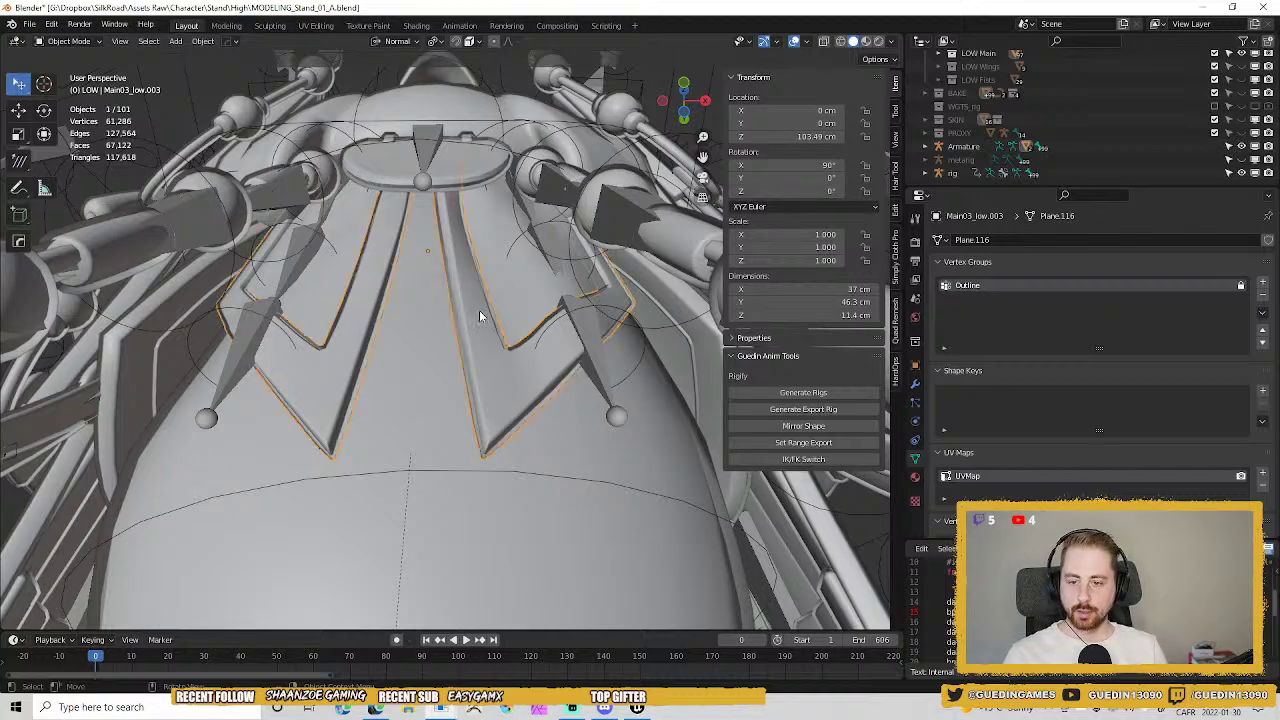
{"action": "left_click", "coordinate": [596, 339], "text": "shift"}
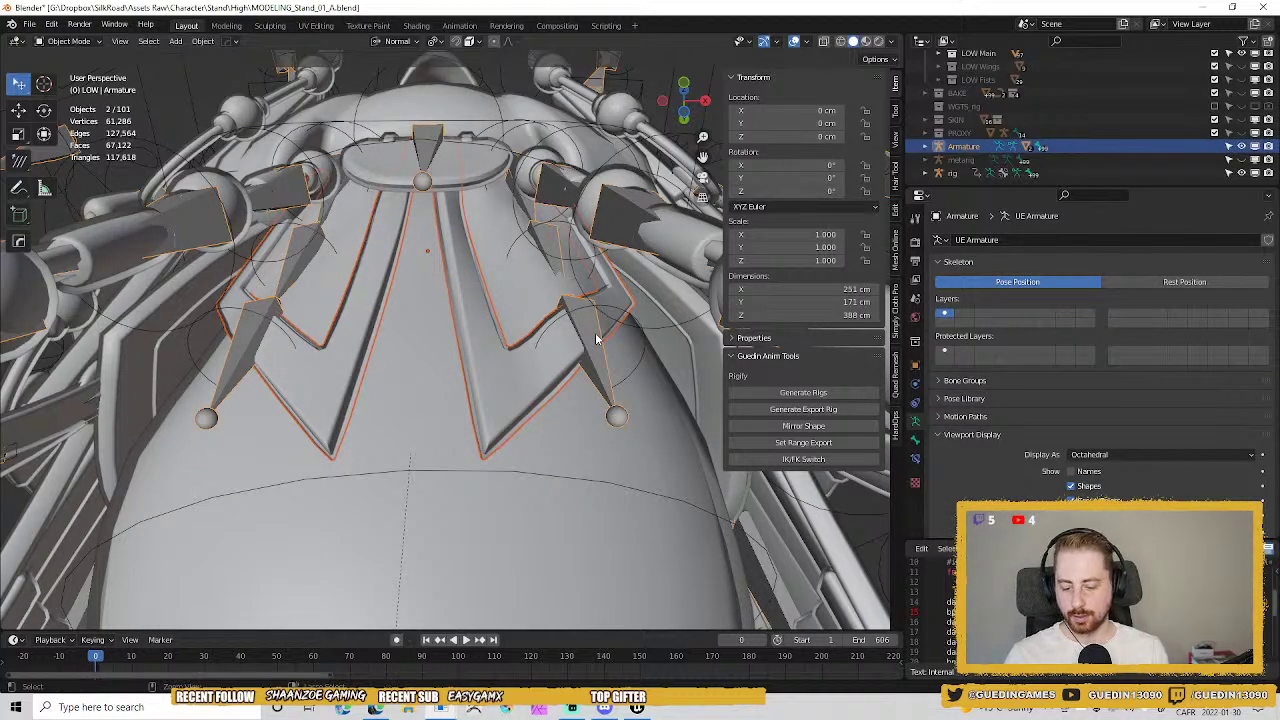
{"action": "key", "text": "ctrl+p"}
{"action": "left_click", "coordinate": [597, 335]}
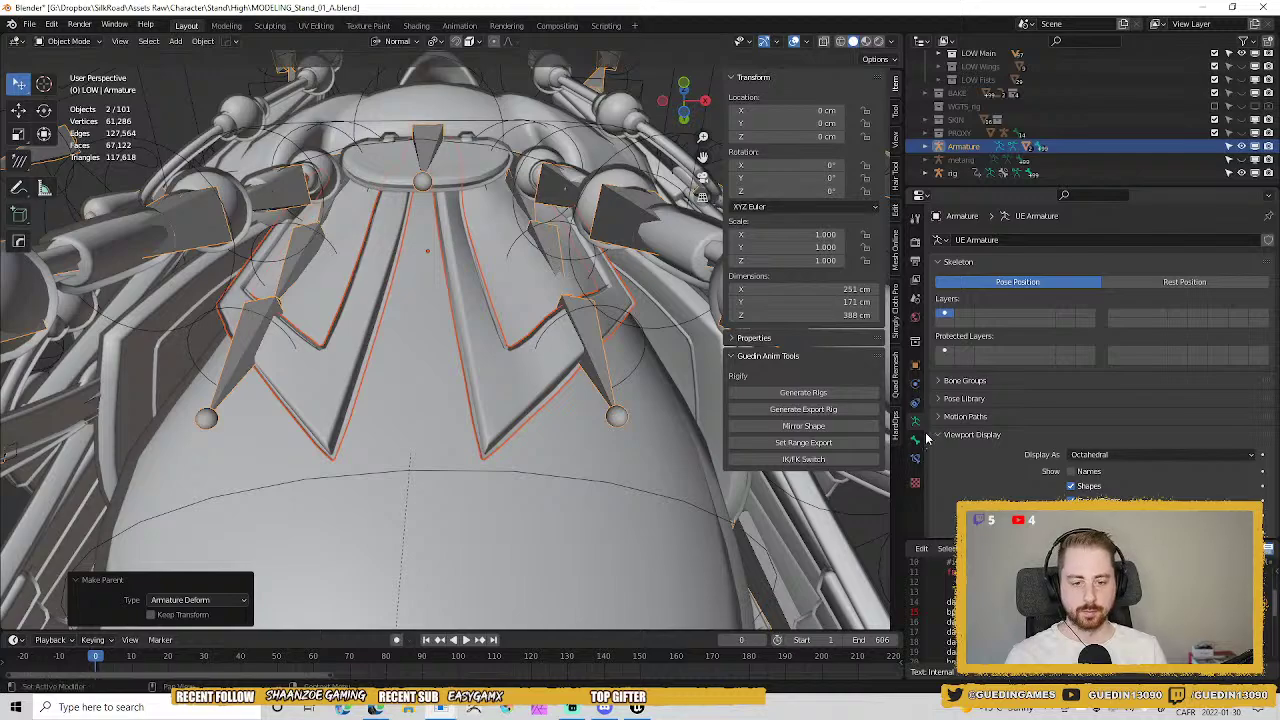
{"action": "left_click", "coordinate": [503, 376], "text": "shift"}
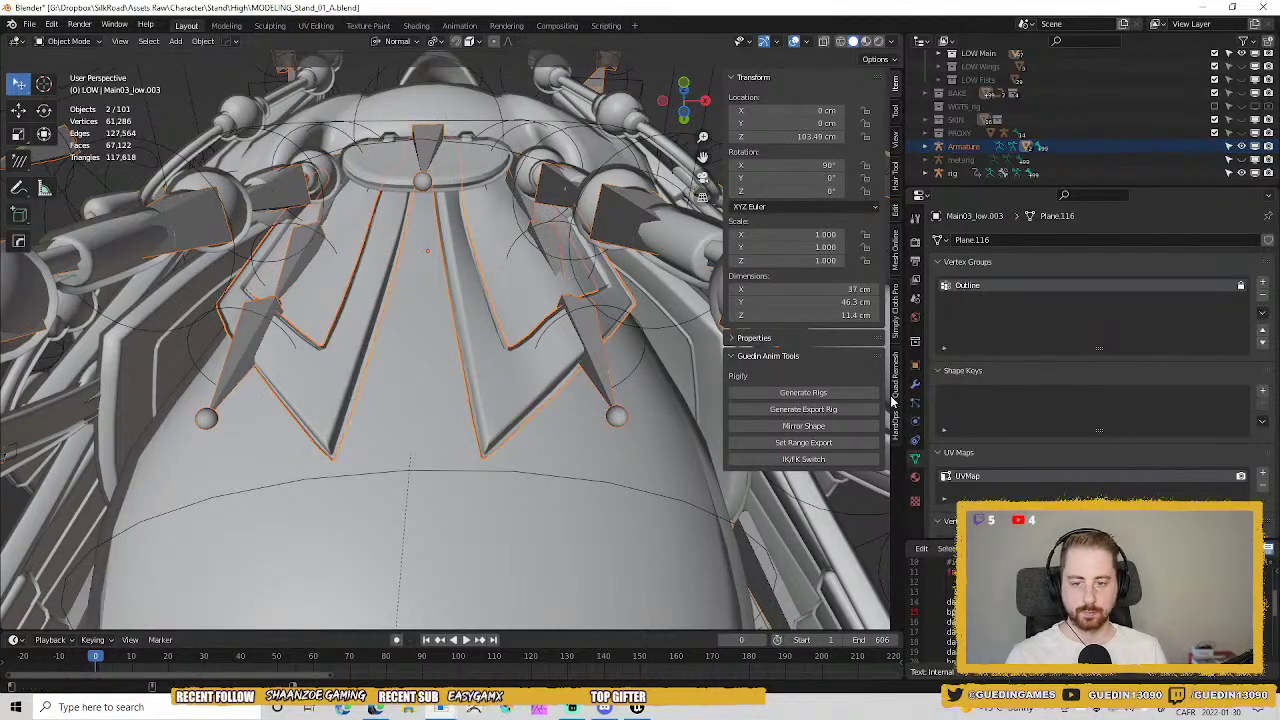
{"action": "left_click", "coordinate": [916, 386]}
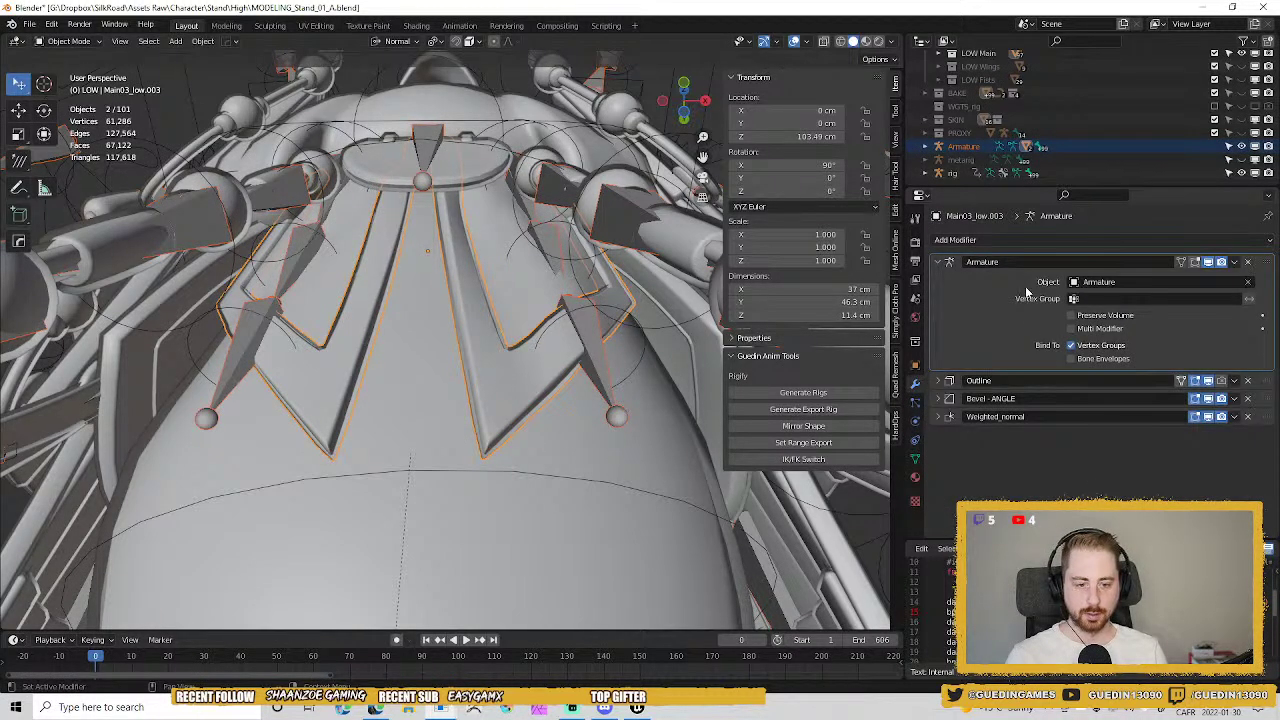
In Weight Paint mode, select bones tail_B_01.L, tail_B_02.L and tail_B_03.L and assign their automatic weights to the cloth.
{"action": "mouse_move", "coordinate": [516, 288]}
{"action": "middle_mouse_down"}
{"action": "mouse_move", "coordinate": [550, 324]}
{"action": "mouse_move", "coordinate": [530, 308]}
{"action": "mouse_move", "coordinate": [520, 262]}
{"action": "middle_mouse_up"}
{"action": "key", "text": "ctrl+Tab"}
{"action": "left_click", "coordinate": [466, 263]}
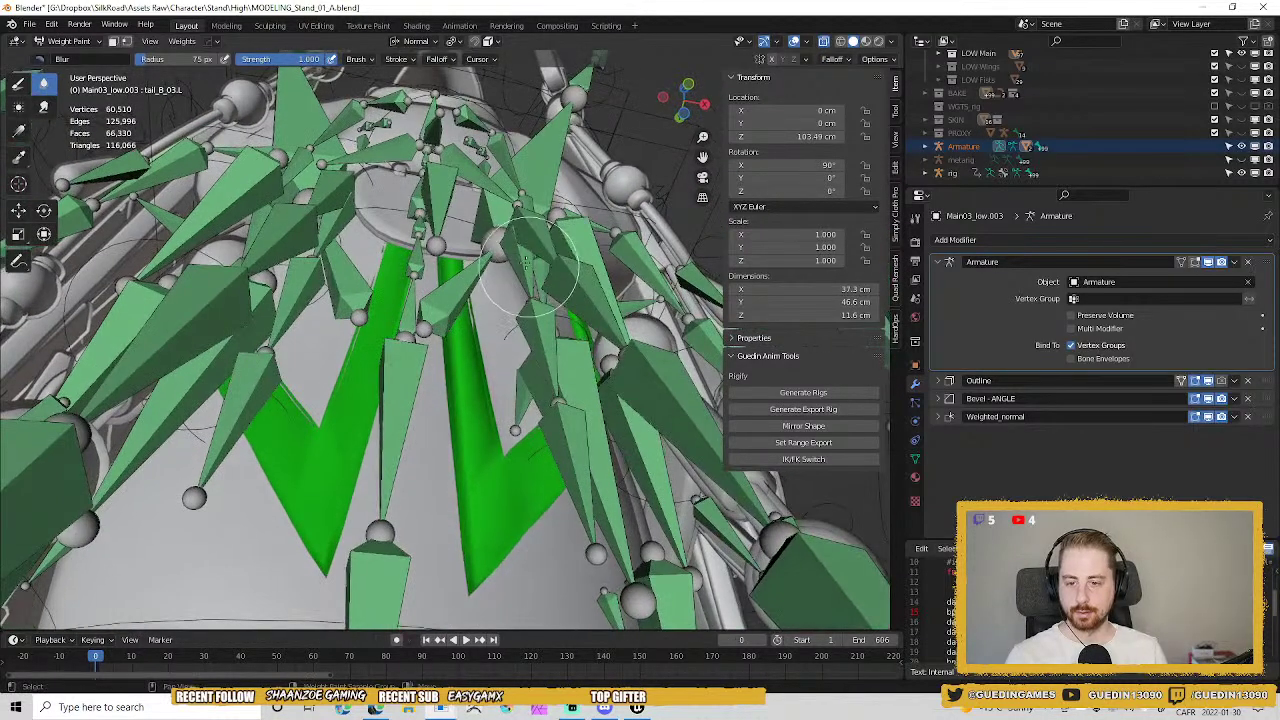
{"action": "left_click", "coordinate": [545, 328], "text": "ctrl"}
{"action": "left_click", "coordinate": [567, 430], "text": "ctrl"}
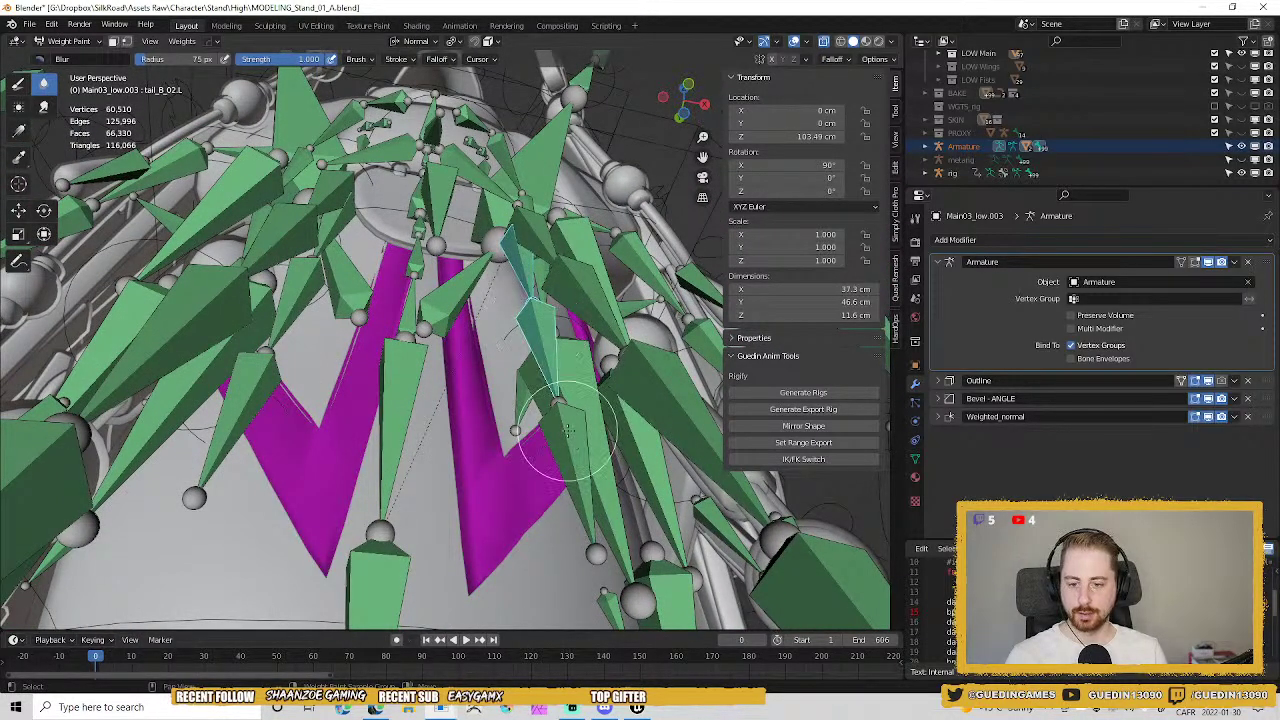
{"action": "left_click", "coordinate": [582, 460], "text": "shift"}
{"action": "middle_click_drag", "start_coordinate": [603, 456], "coordinate": [575, 228]}
{"action": "key", "text": "v"}
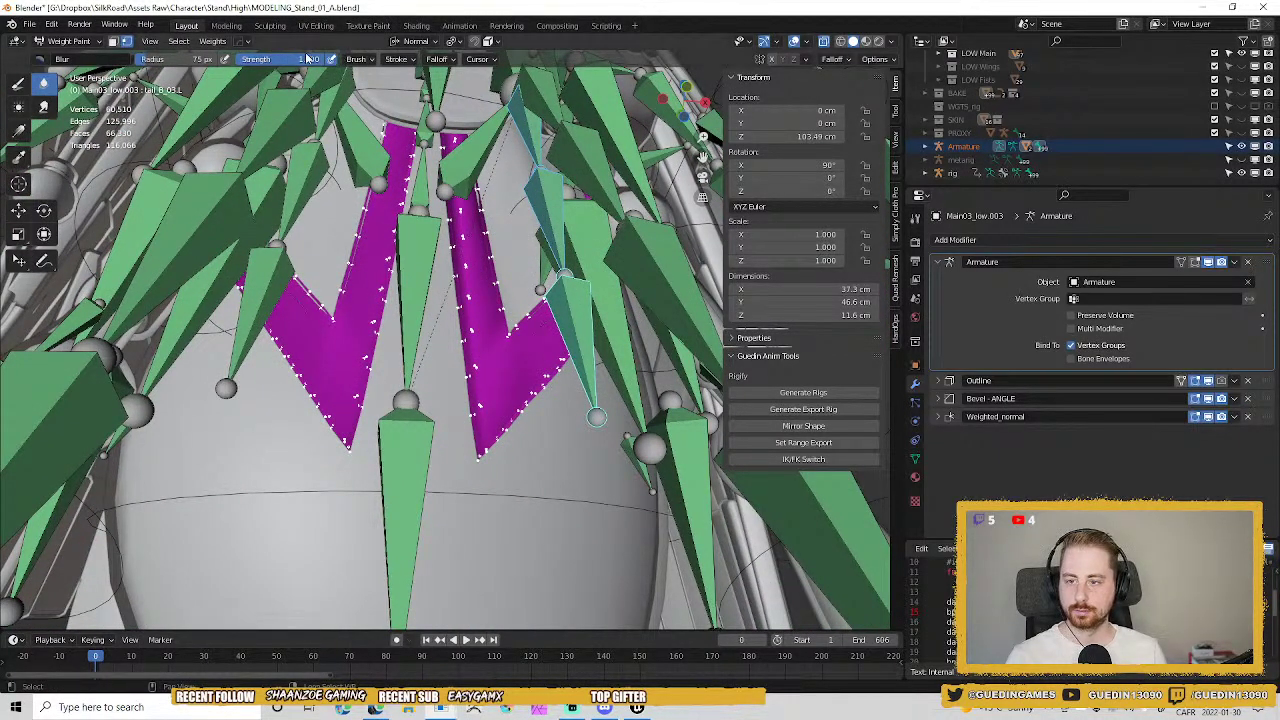
{"action": "left_click", "coordinate": [203, 43]}
{"action": "left_click", "coordinate": [250, 55]}
Inspect the cloth's painted weights for tail_B_03.L, tail_B_02.L and tail_B_01.L in turn.
{"action": "middle_click_drag", "start_coordinate": [636, 312], "coordinate": [573, 320]}
{"action": "key", "text": "v"}
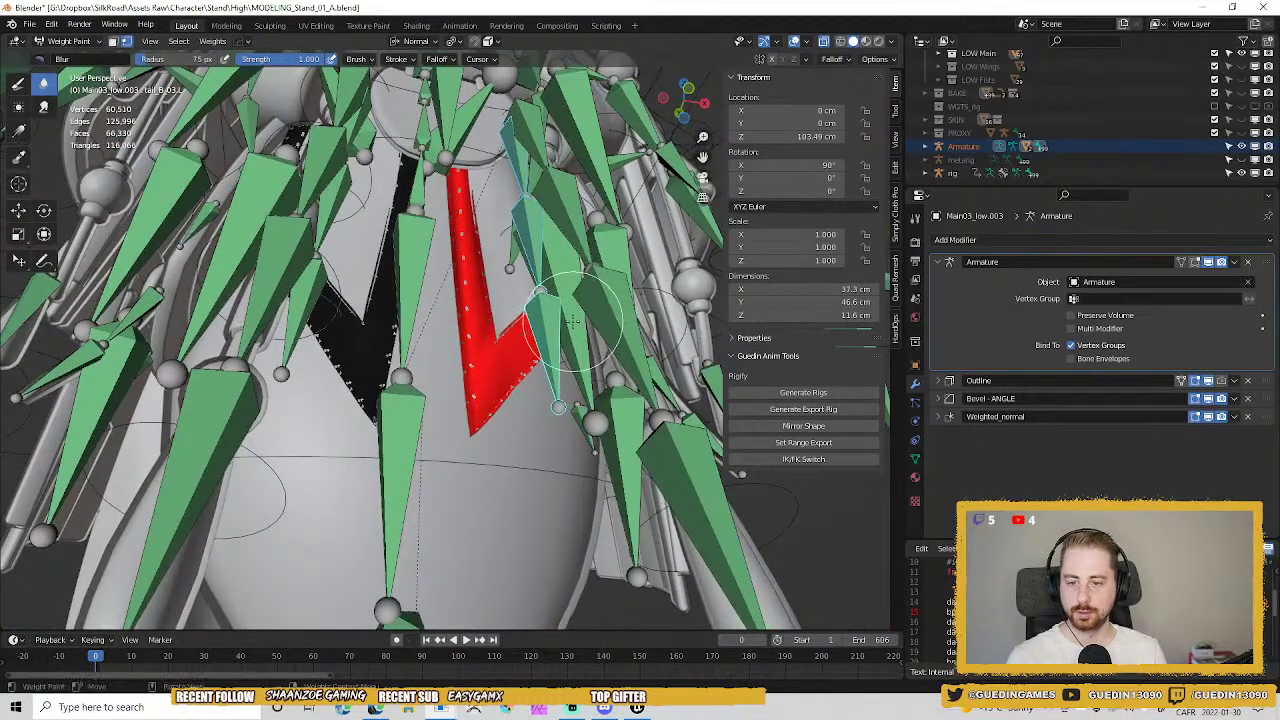
{"action": "left_click", "coordinate": [551, 320], "text": "ctrl"}
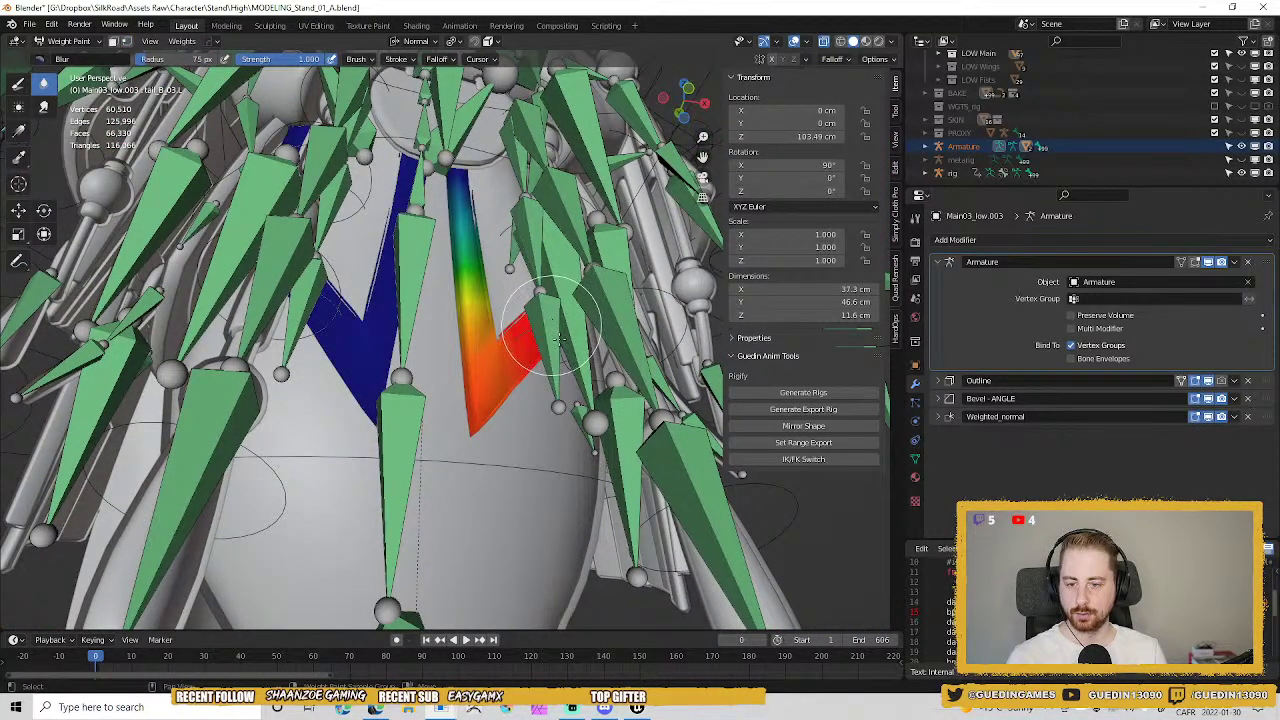
{"action": "left_click", "coordinate": [530, 212], "text": "ctrl"}
{"action": "middle_click_drag", "start_coordinate": [530, 212], "coordinate": [562, 245]}
{"action": "left_click", "coordinate": [522, 155], "text": "ctrl"}
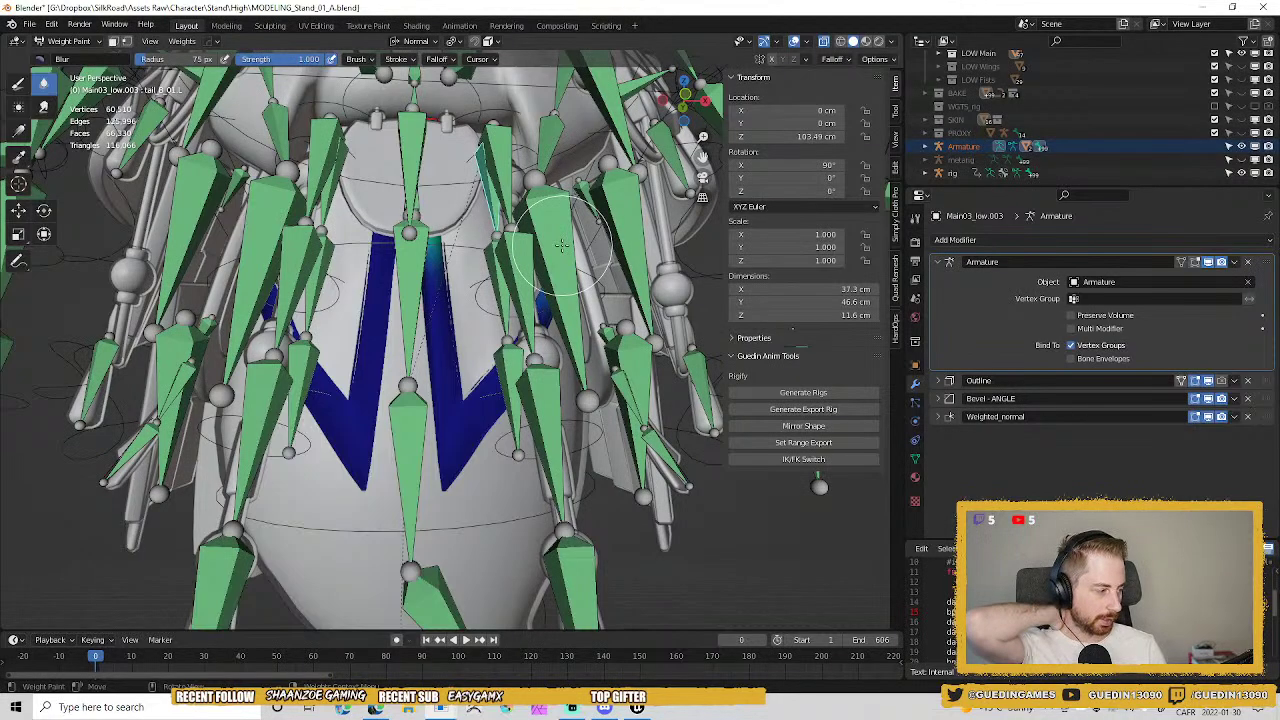
{"action": "middle_click_drag", "start_coordinate": [528, 232], "coordinate": [578, 245]}
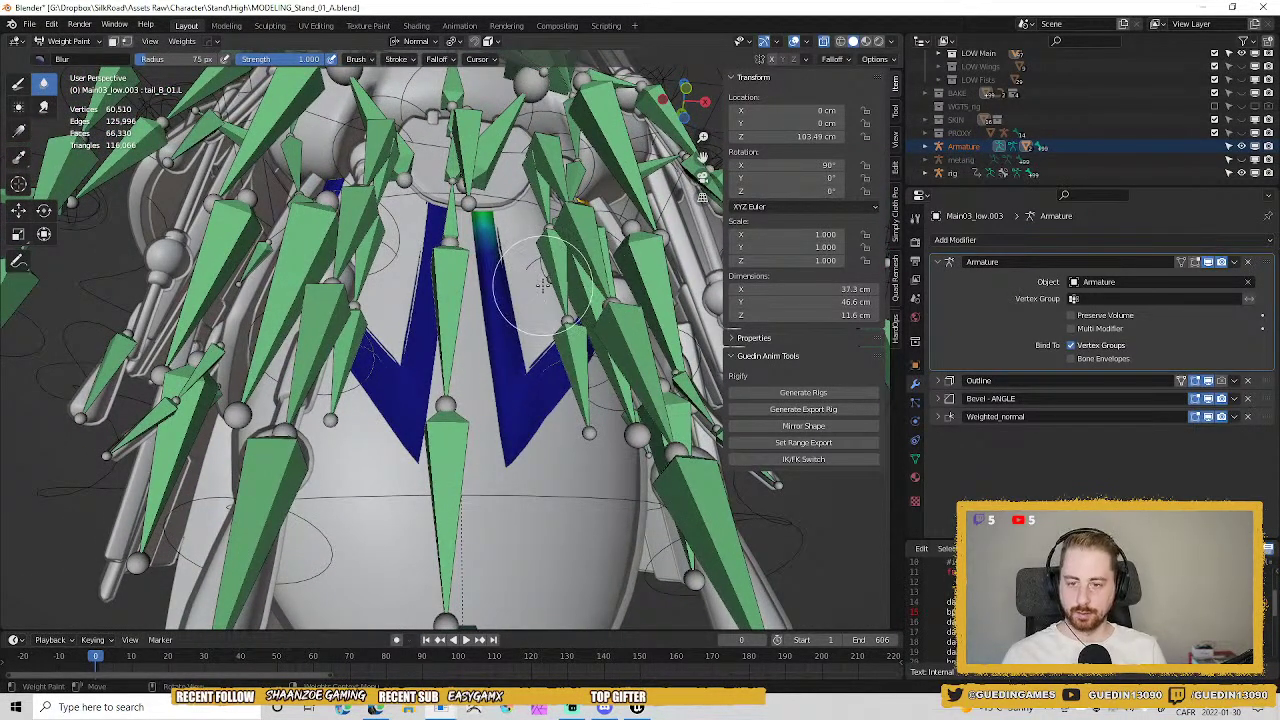
Isolate the cloth in local view and select all linked vertices of its .R side panel.
{"action": "key", "text": "KP_Divide"}
{"action": "key", "text": "v"}
{"action": "middle_click_drag", "start_coordinate": [543, 283], "coordinate": [428, 308]}
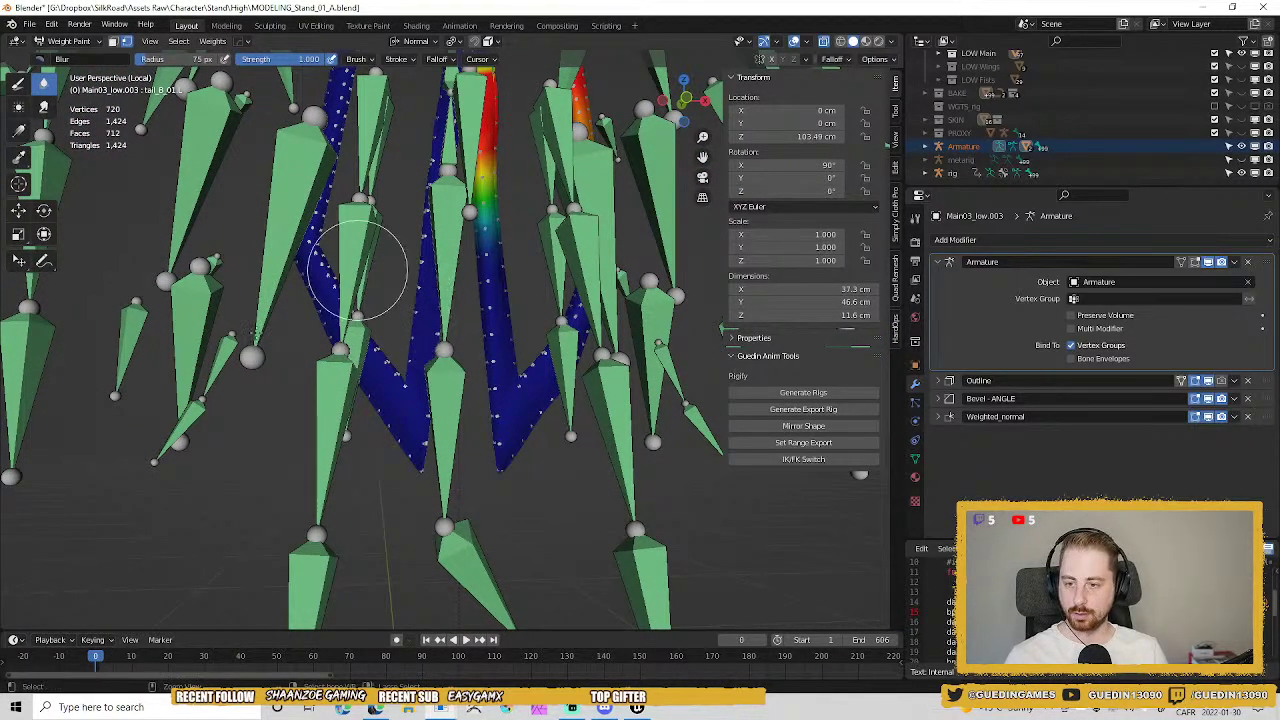
{"action": "left_click", "coordinate": [340, 346], "text": "ctrl"}
{"action": "middle_click_drag", "start_coordinate": [357, 300], "coordinate": [455, 366]}
{"action": "left_click", "coordinate": [440, 365], "text": "ctrl"}
{"action": "key", "text": "b"}
{"action": "left_click_drag", "start_coordinate": [286, 206], "coordinate": [395, 333]}
{"action": "key", "text": "ctrl+l"}
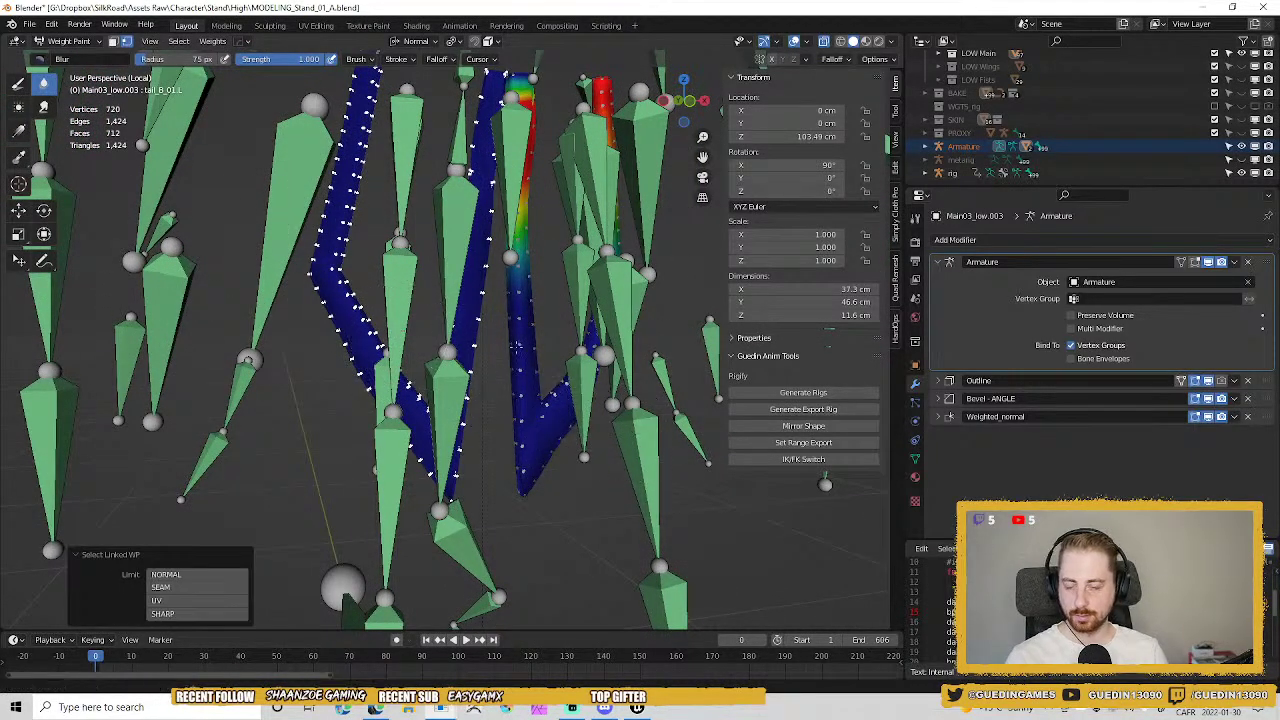
{"action": "middle_click_drag", "start_coordinate": [395, 333], "coordinate": [515, 364]}
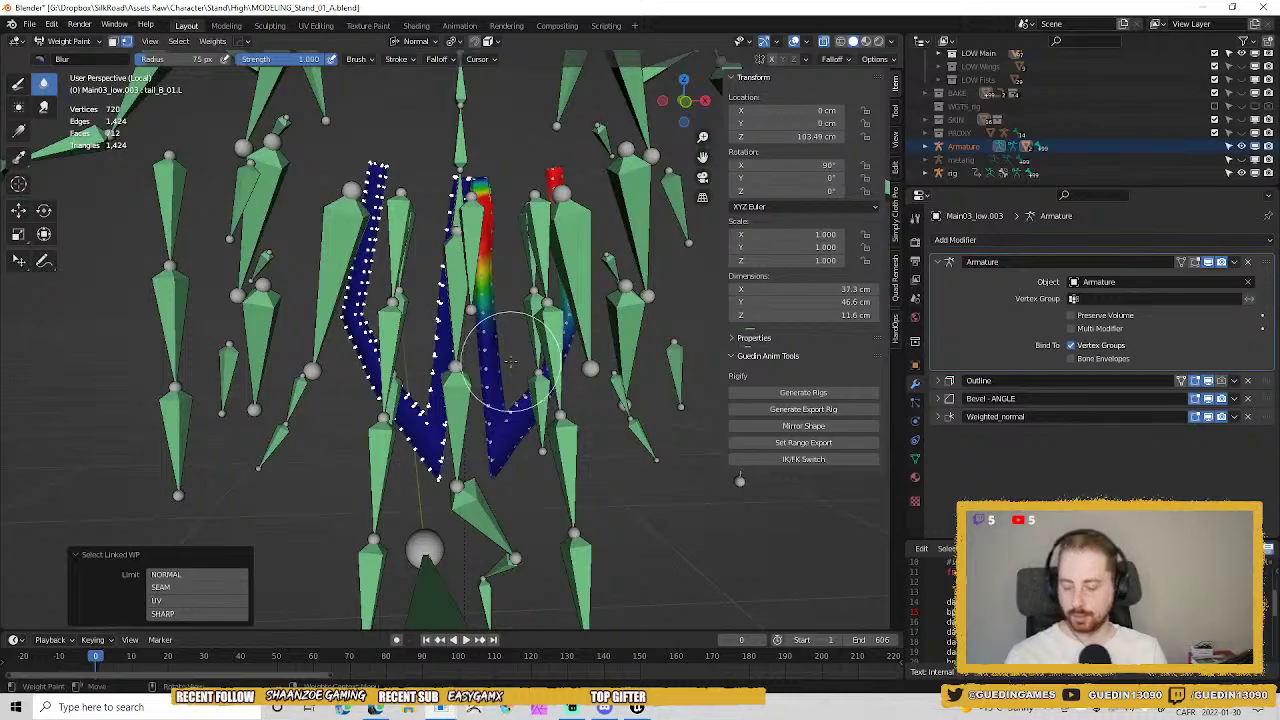
Compare the mirror preview at symmetry search distances 1.0 and 10.0, and set the distance to 10.0.
{"action": "key", "text": "w"}
{"action": "left_click", "coordinate": [615, 398]}
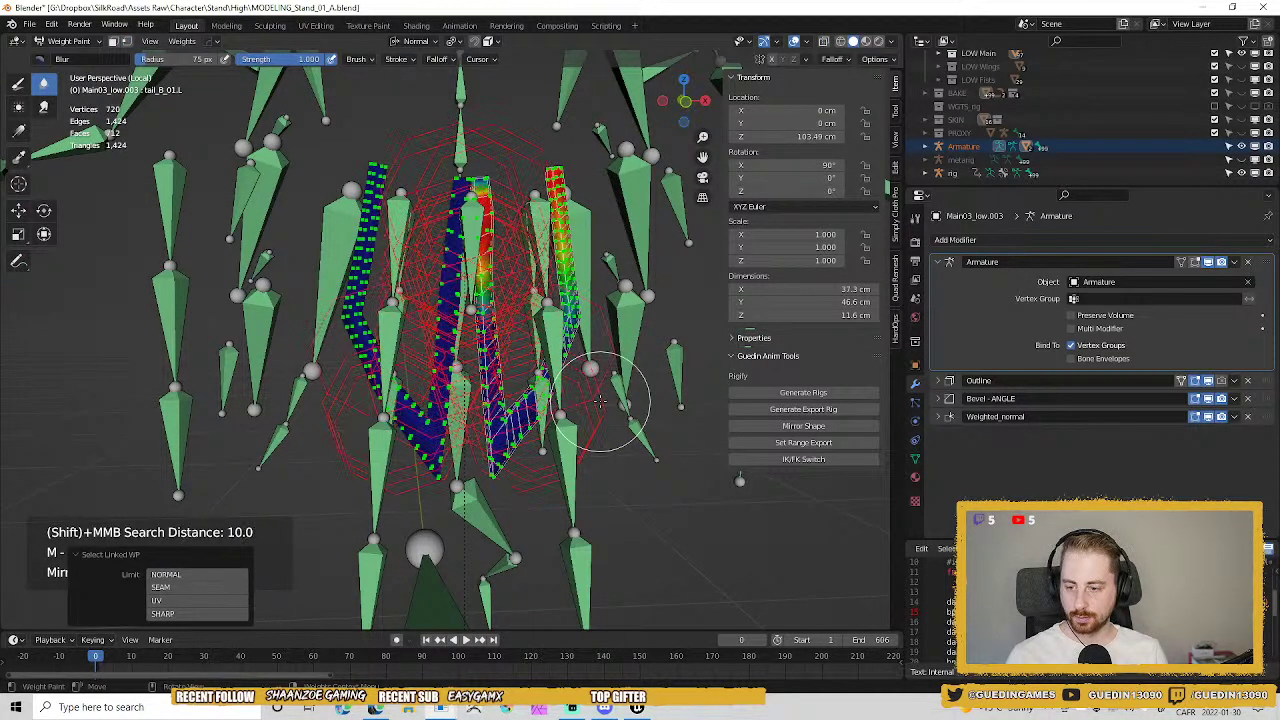
{"action": "left_click", "coordinate": [600, 402]}
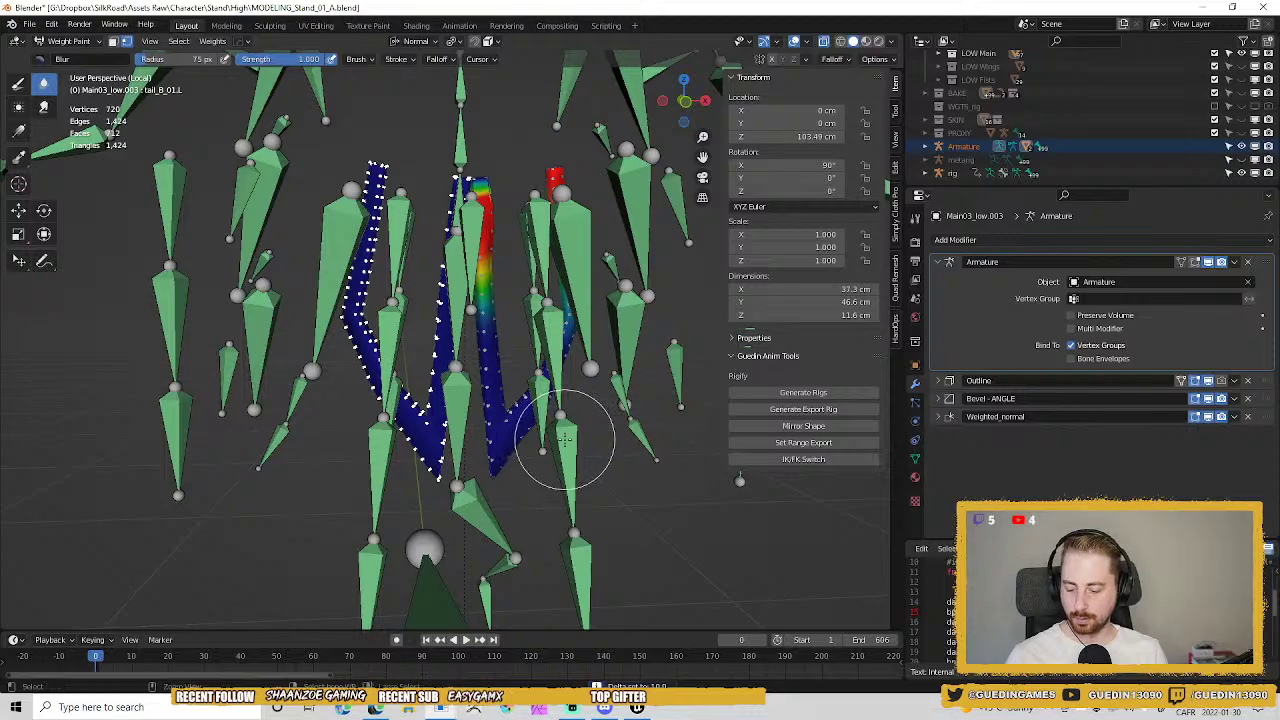
{"action": "key", "text": "shift+w"}
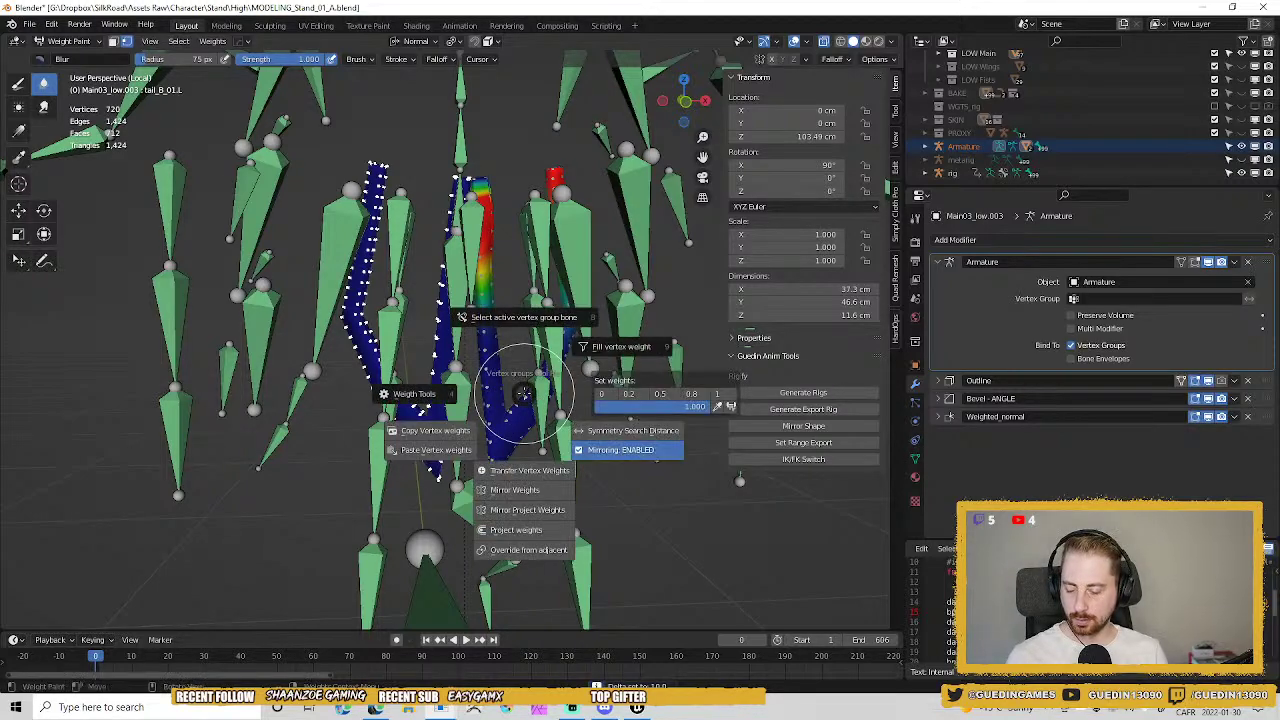
{"action": "left_click", "coordinate": [620, 430]}
{"action": "scroll", "coordinate": [620, 432], "scroll_direction": "down", "scroll_amount": 3}
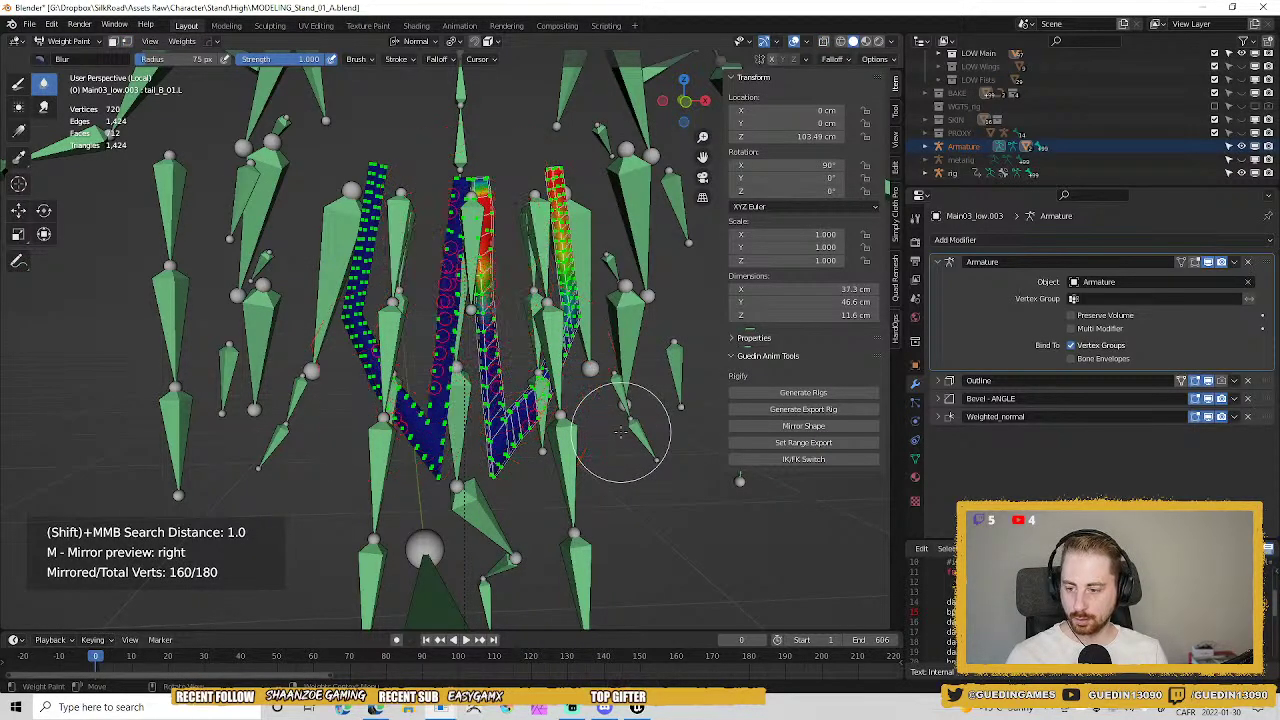
{"action": "scroll", "coordinate": [620, 431], "scroll_direction": "up", "scroll_amount": 3}
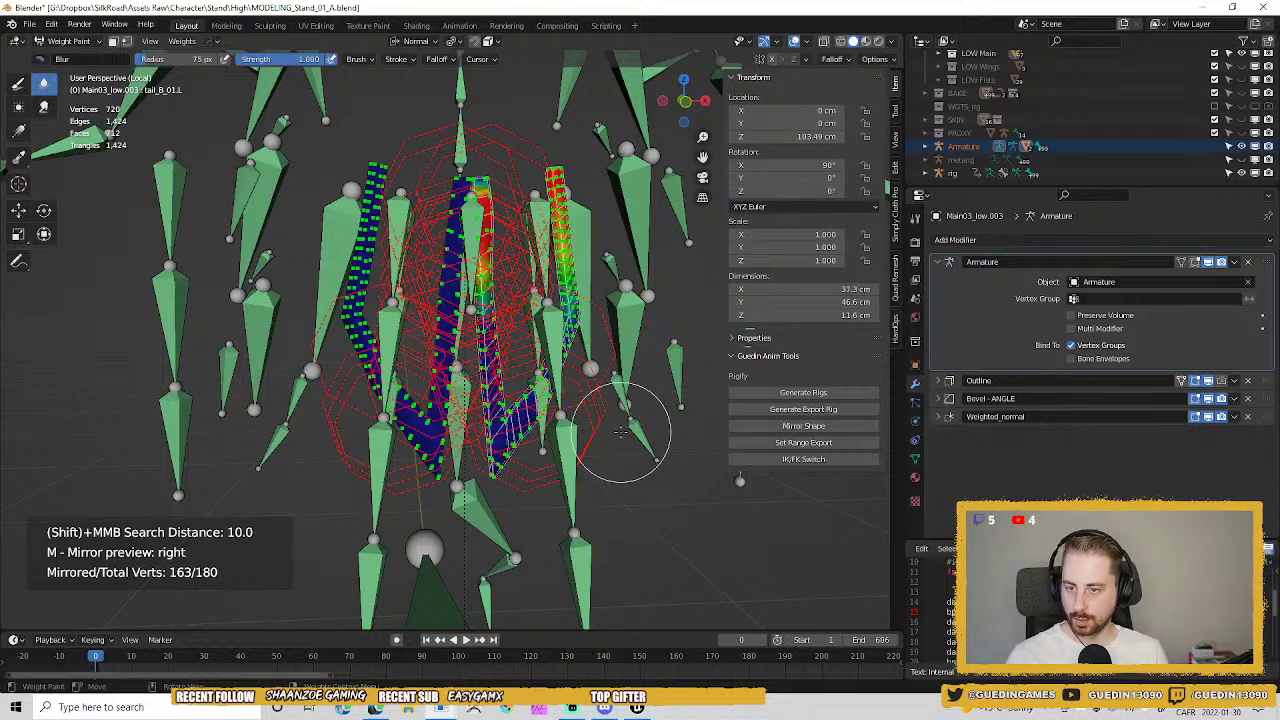
{"action": "scroll", "coordinate": [620, 431], "scroll_direction": "down", "scroll_amount": 3}
{"action": "scroll", "coordinate": [620, 431], "scroll_direction": "up", "scroll_amount": 3}
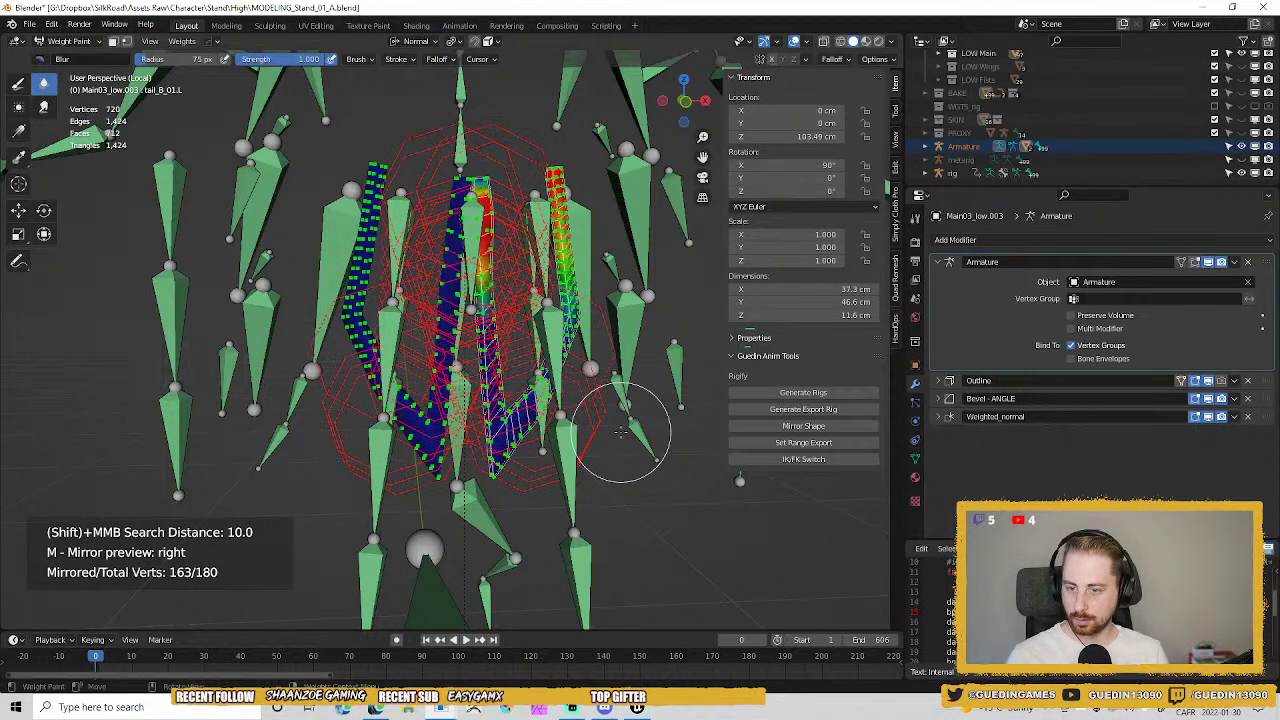
{"action": "left_click", "coordinate": [620, 431]}
Apply Mirror Project Weights for all groups to the selected panel and check the tail_B_02.R and tail_B_01.R weights outside vertex selection.
{"action": "middle_click_drag", "start_coordinate": [595, 480], "coordinate": [603, 443]}
{"action": "key", "text": "q"}
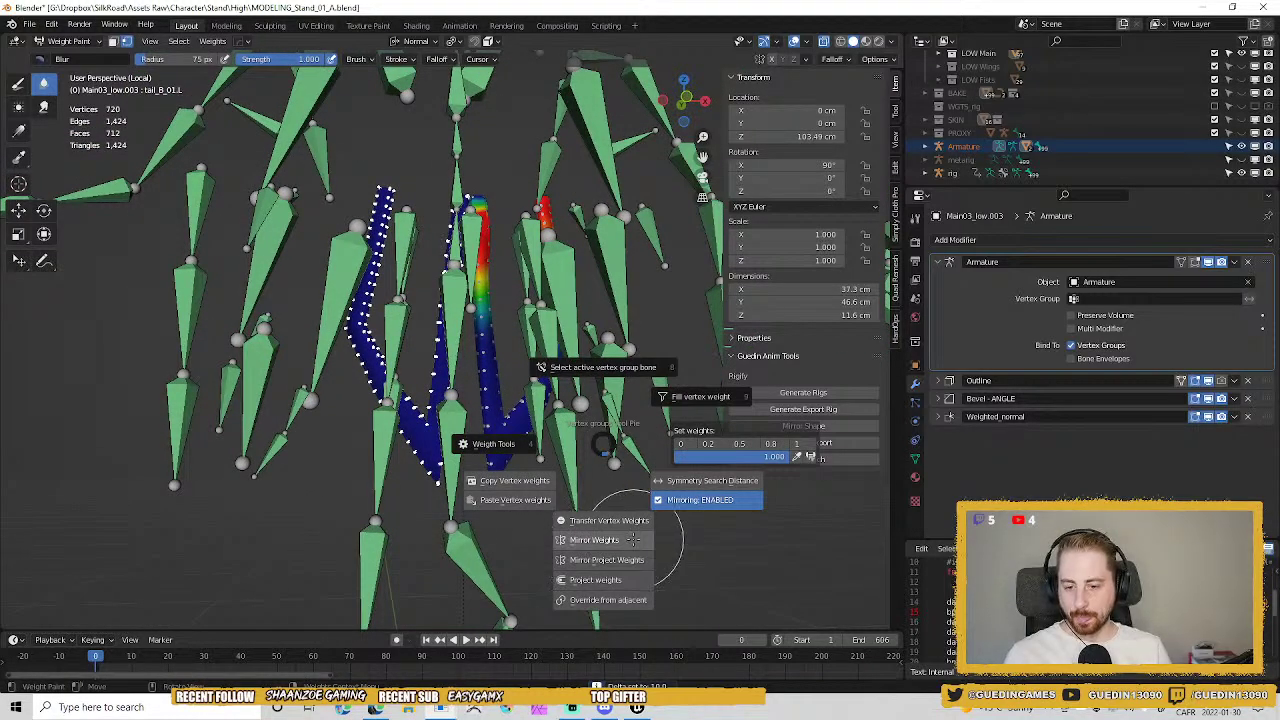
{"action": "left_click", "coordinate": [608, 560]}
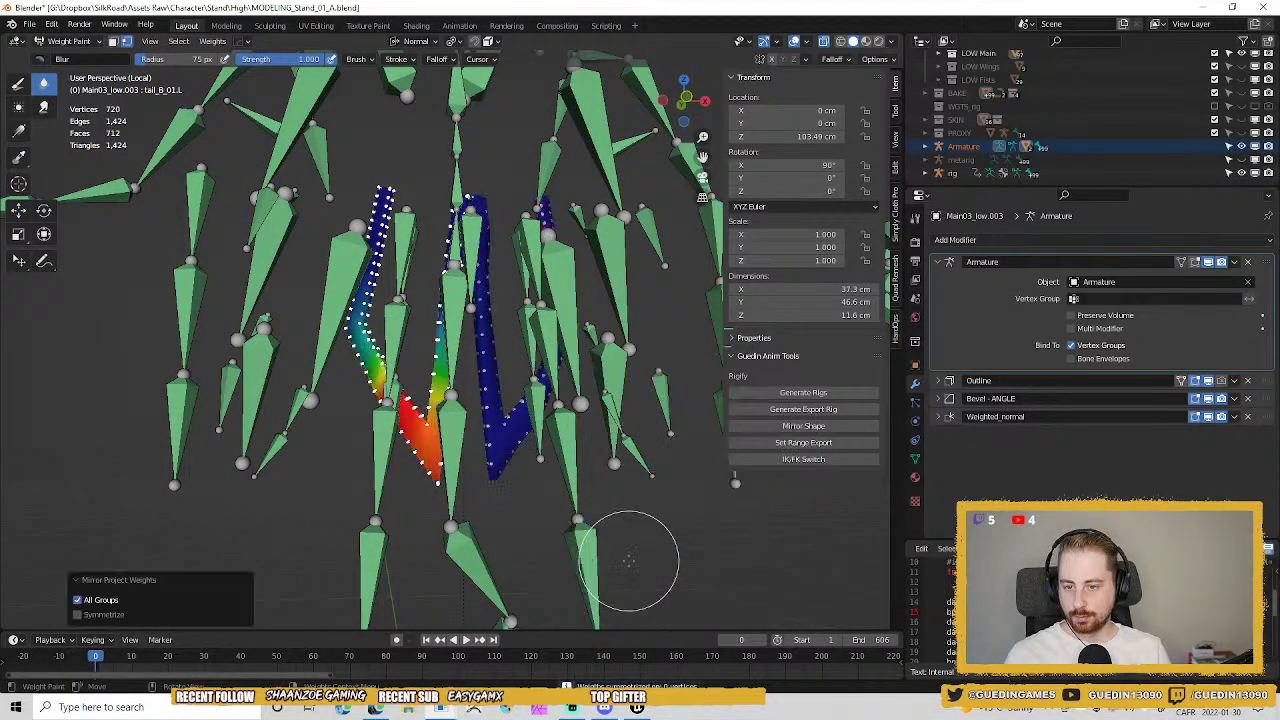
{"action": "middle_click_drag", "start_coordinate": [447, 470], "coordinate": [400, 432]}
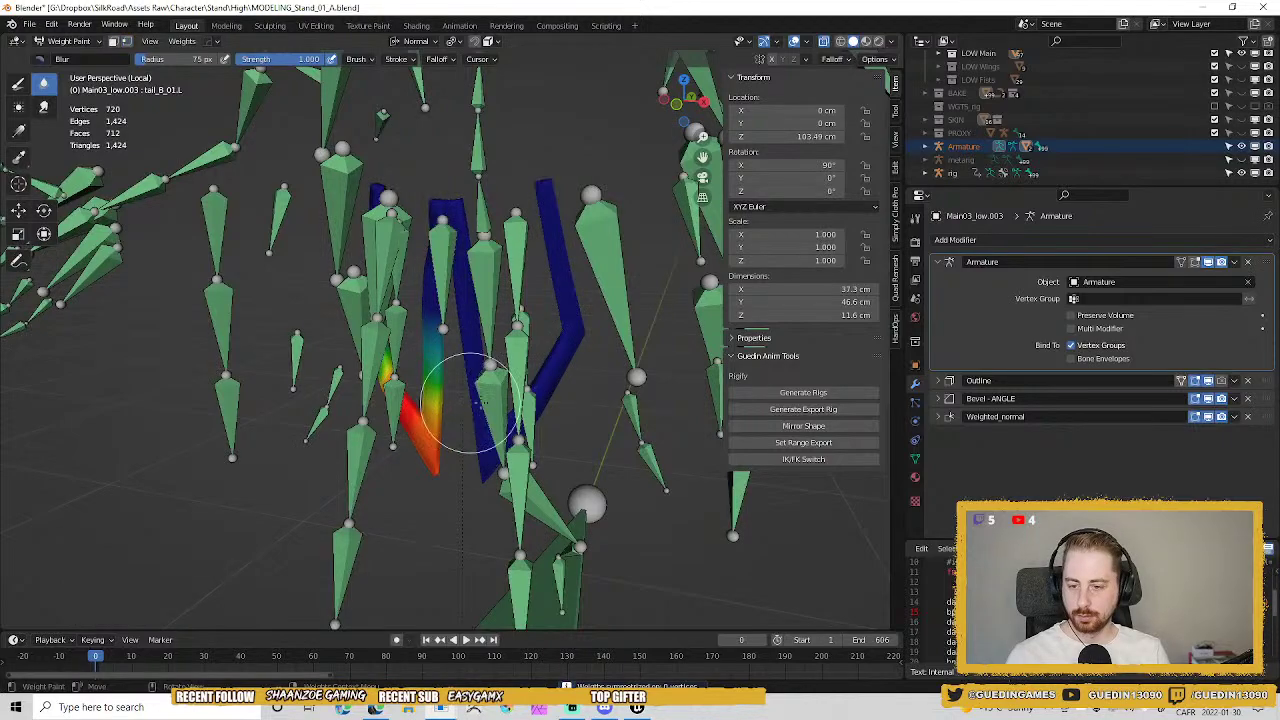
{"action": "left_click", "coordinate": [398, 322], "text": "ctrl"}
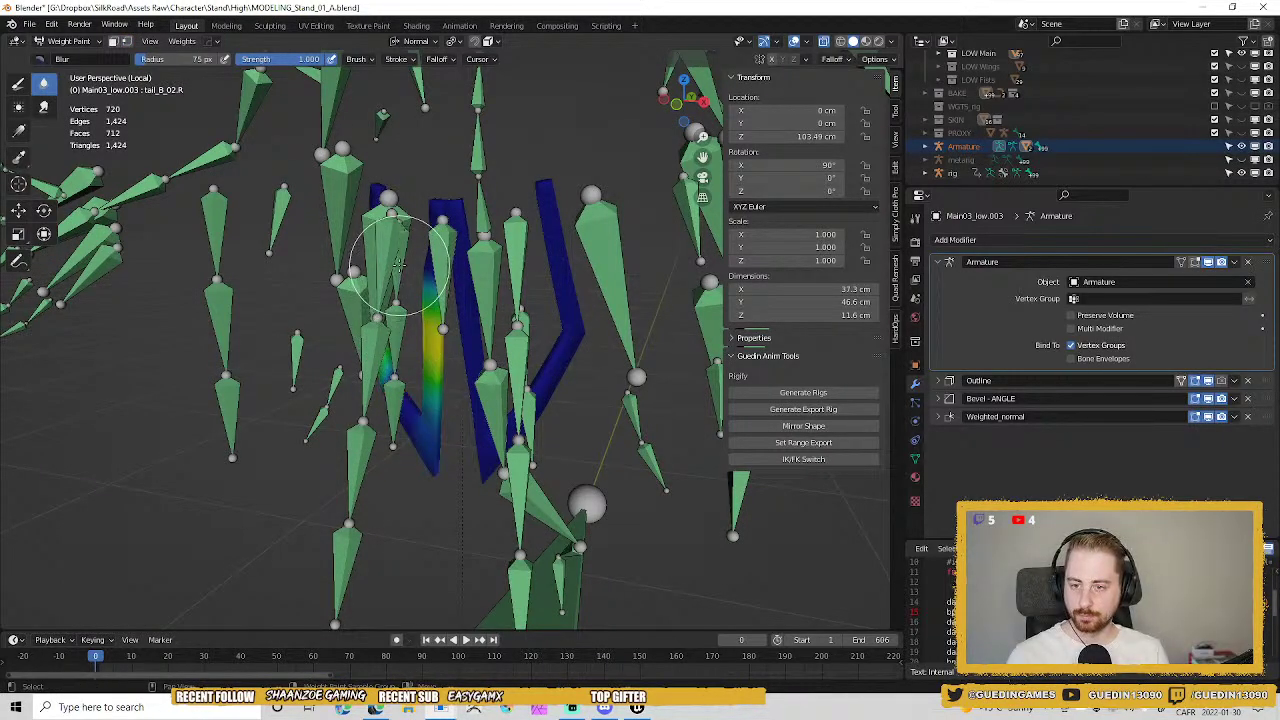
{"action": "left_click", "coordinate": [400, 290], "text": "ctrl"}
{"action": "mouse_move", "coordinate": [400, 290]}
{"action": "middle_mouse_down"}
{"action": "mouse_move", "coordinate": [428, 380]}
{"action": "mouse_move", "coordinate": [510, 393]}
{"action": "mouse_move", "coordinate": [471, 297]}
{"action": "mouse_move", "coordinate": [490, 320]}
{"action": "middle_mouse_up"}
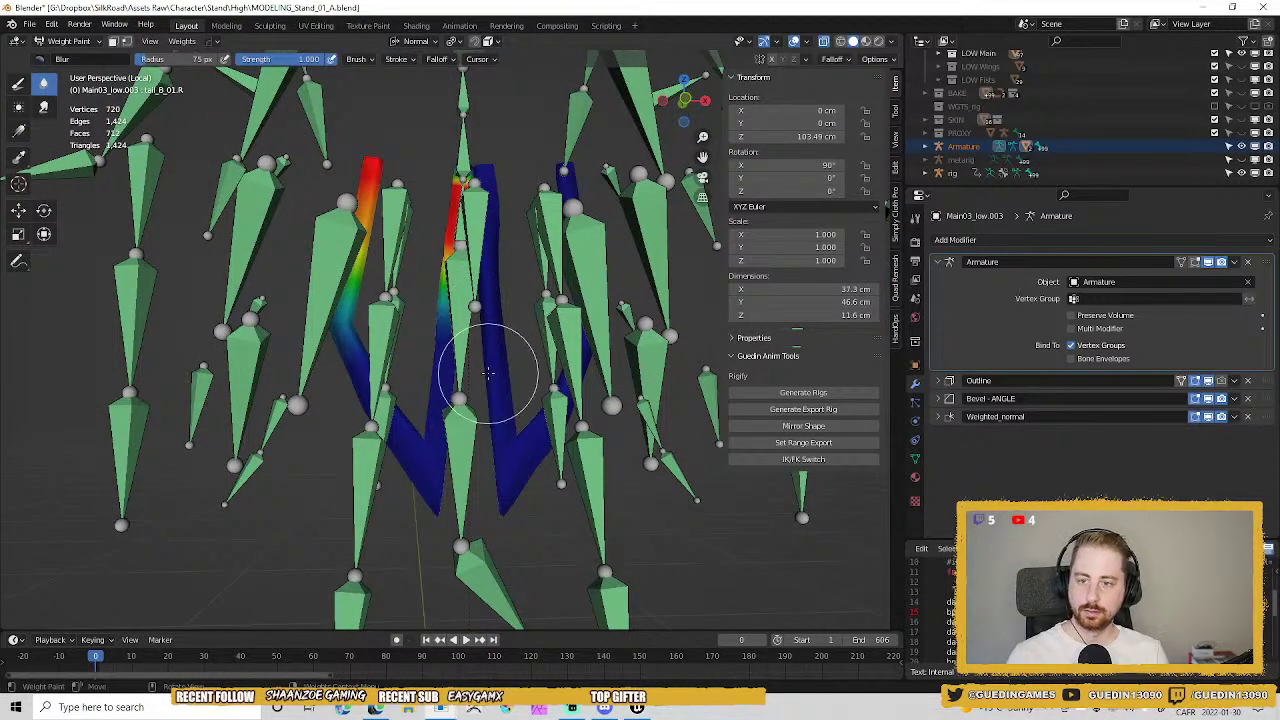
{"action": "middle_click_drag", "start_coordinate": [486, 371], "coordinate": [466, 429]}
{"action": "key", "text": "ctrl+Tab"}
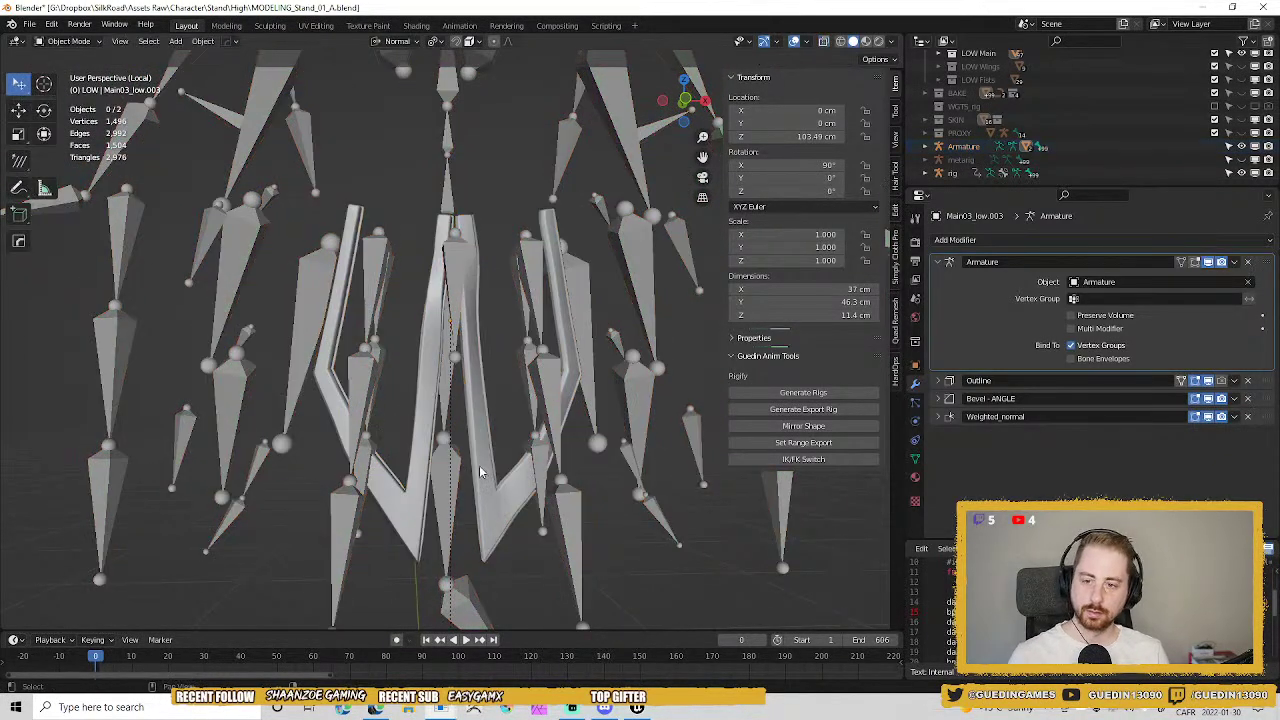
{"action": "key", "text": "KP_Divide"}
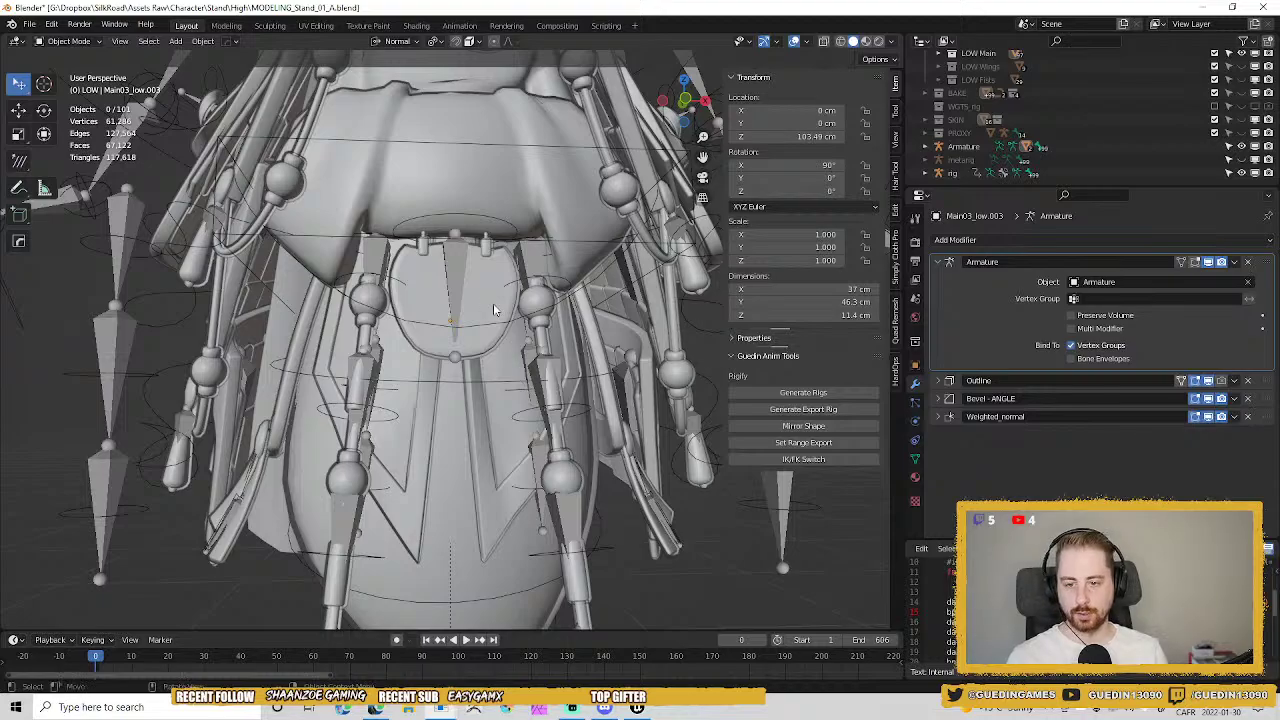
Put the rig into Pose Mode and freely rotate tail_B_01.L by -40.1° and -3.44° to test the cloth.
{"action": "left_click", "coordinate": [554, 280]}
{"action": "key", "text": "ctrl+Tab"}
{"action": "middle_click_drag", "start_coordinate": [554, 279], "coordinate": [573, 332]}
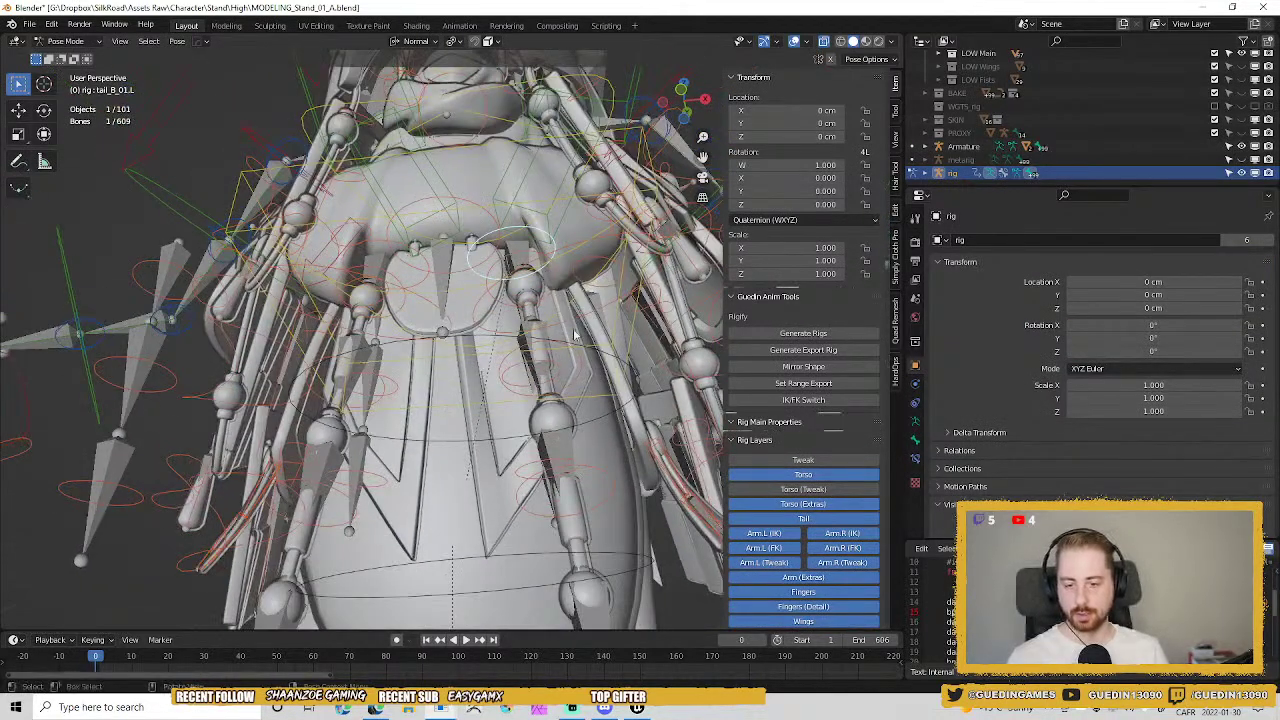
{"action": "left_click", "coordinate": [573, 328]}
{"action": "key", "text": "r"}
{"action": "key", "text": "r"}
{"action": "left_click", "coordinate": [480, 345]}
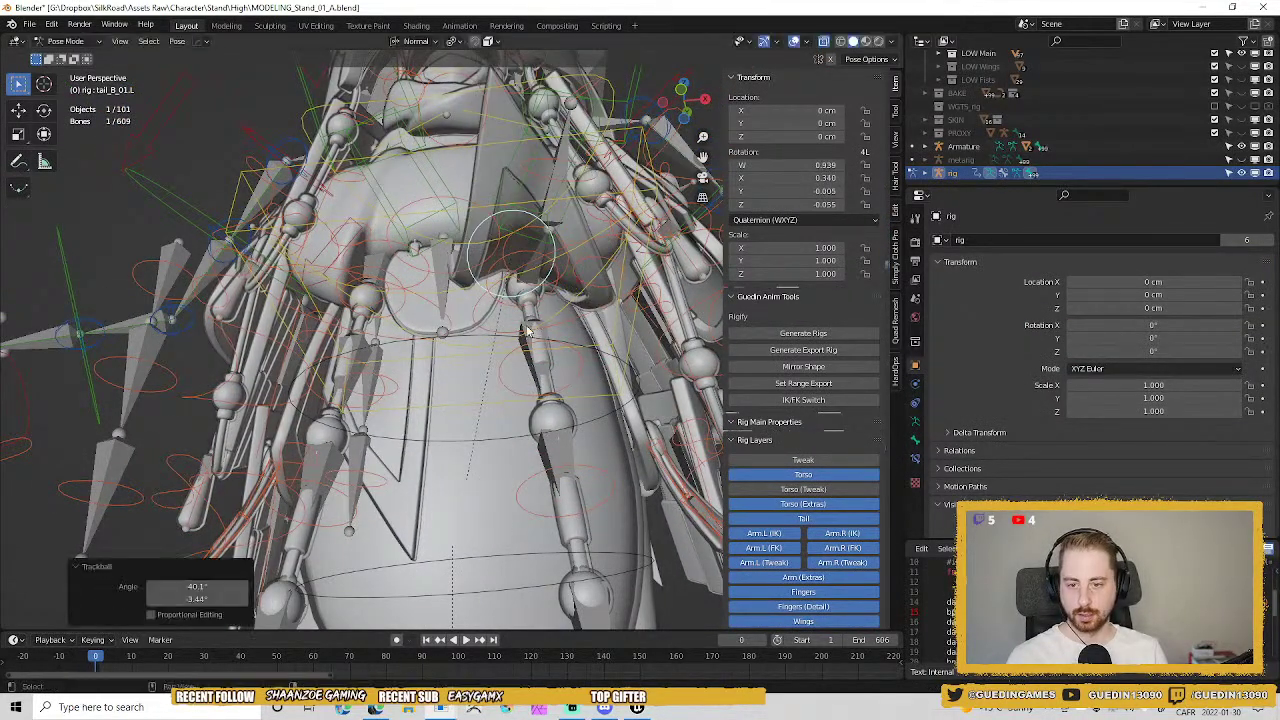
Examine the deformed cloth up close and freely rotate tail_B_01.L by a further -5.73° and -10.3°.
{"action": "middle_click_drag", "start_coordinate": [480, 345], "coordinate": [512, 462]}
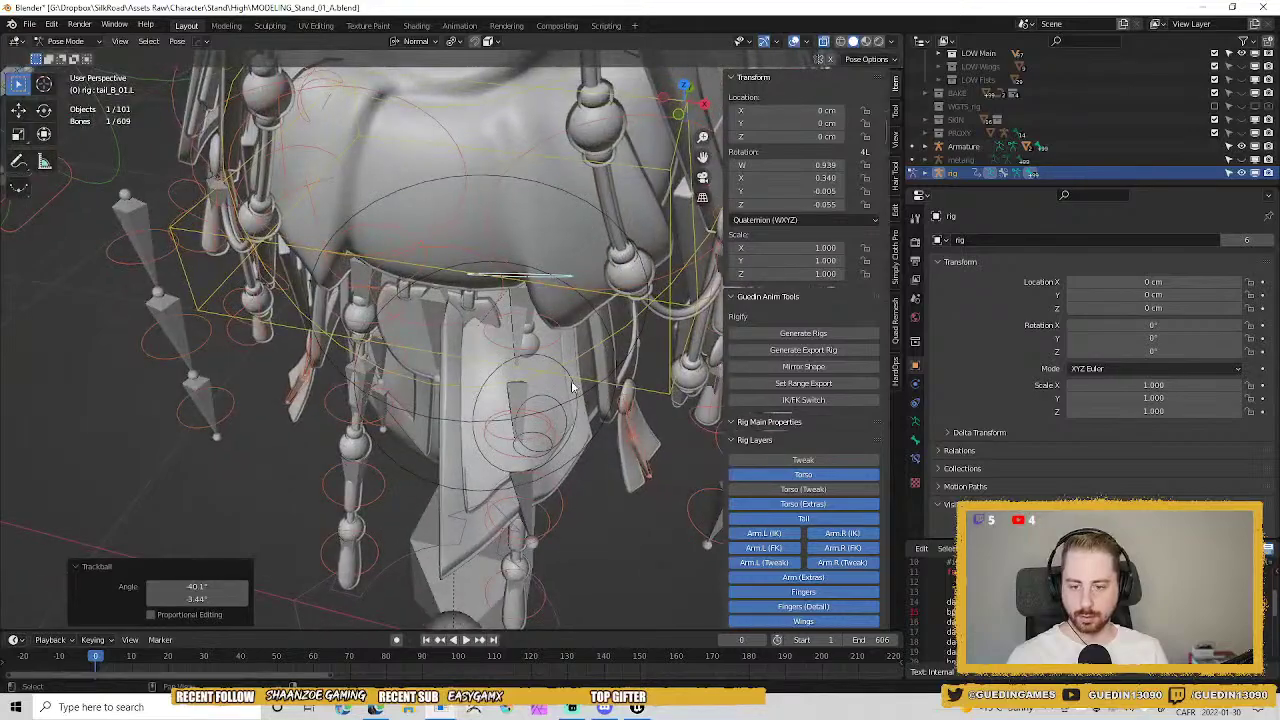
{"action": "scroll", "coordinate": [573, 386], "scroll_direction": "up", "scroll_amount": 4}
{"action": "middle_click_drag", "start_coordinate": [573, 386], "coordinate": [542, 399]}
{"action": "key", "text": "r"}
{"action": "key", "text": "r"}
{"action": "left_click", "coordinate": [573, 401]}
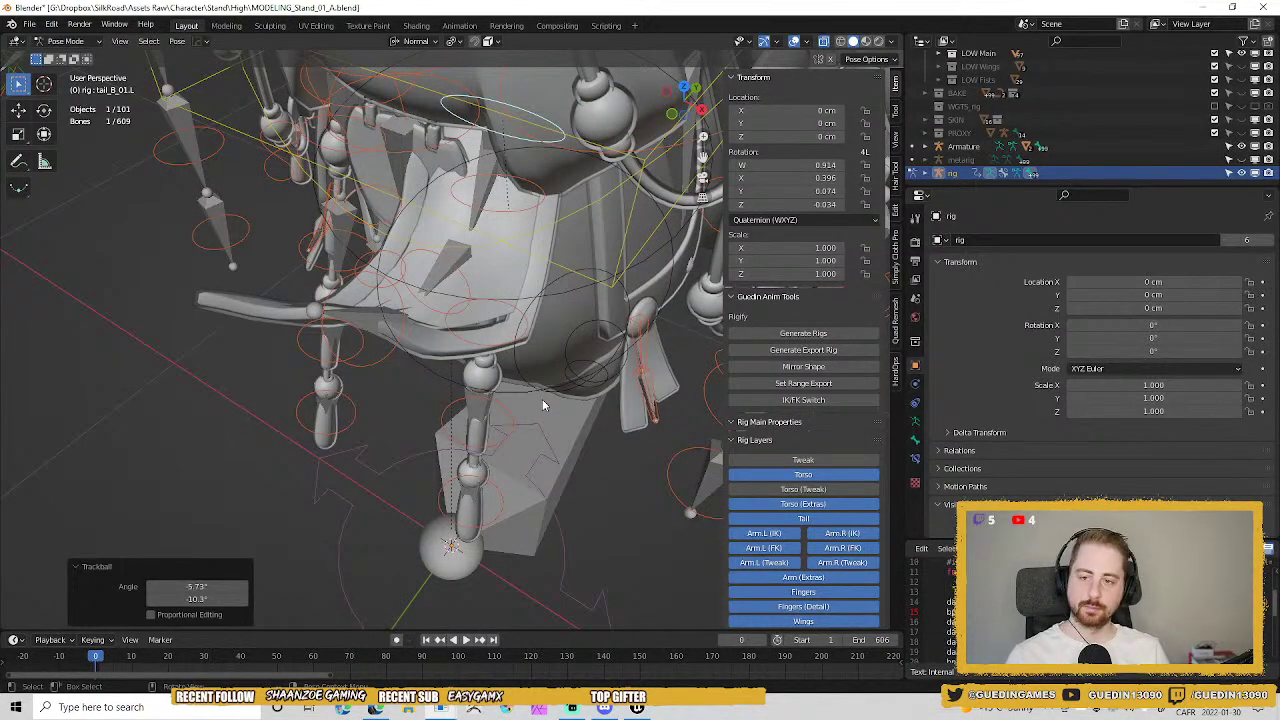
Clear the test rotation of tail_B_01.L and leave Pose Mode with nothing selected.
{"action": "mouse_move", "coordinate": [509, 292]}
{"action": "middle_mouse_down"}
{"action": "mouse_move", "coordinate": [486, 226]}
{"action": "mouse_move", "coordinate": [494, 298]}
{"action": "mouse_move", "coordinate": [546, 286]}
{"action": "mouse_move", "coordinate": [505, 287]}
{"action": "middle_mouse_up"}
{"action": "key", "text": "alt+r"}
{"action": "key", "text": "ctrl+Tab"}
{"action": "key", "text": "alt+a"}
Select the source cloth Main01_low.010.
{"action": "scroll", "coordinate": [505, 287], "scroll_direction": "up", "scroll_amount": 3}
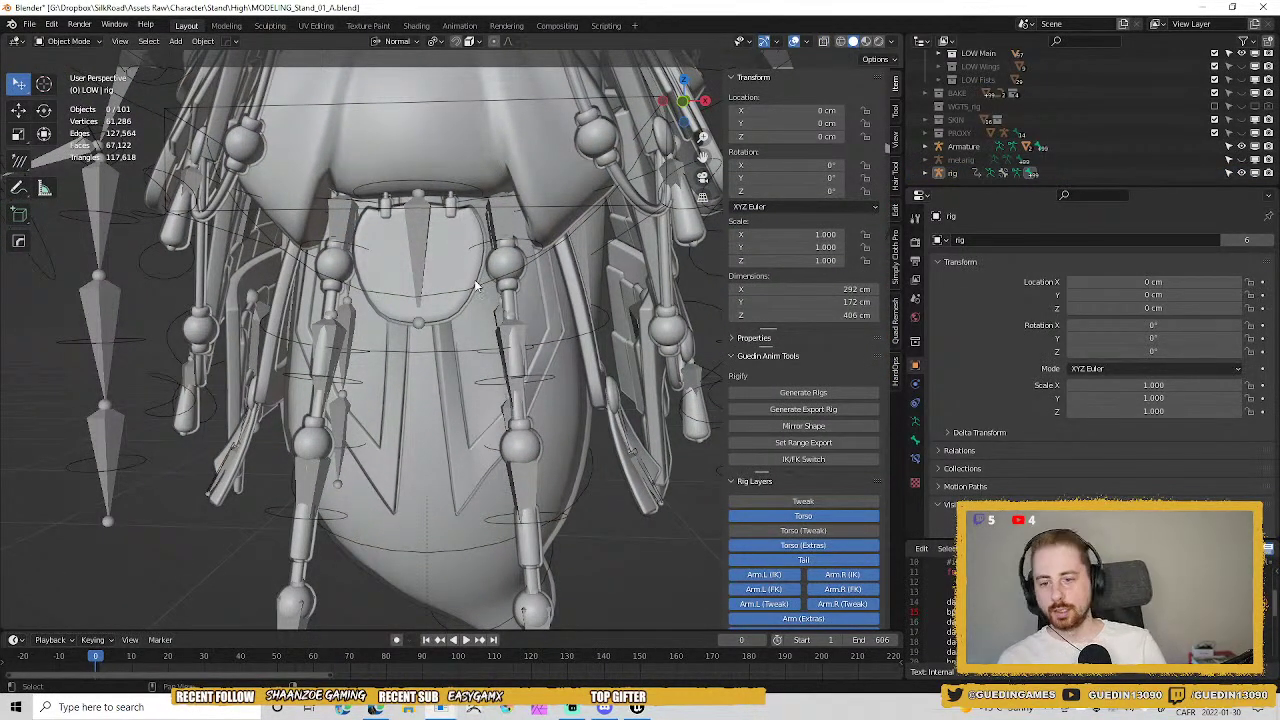
{"action": "left_click", "coordinate": [492, 318]}
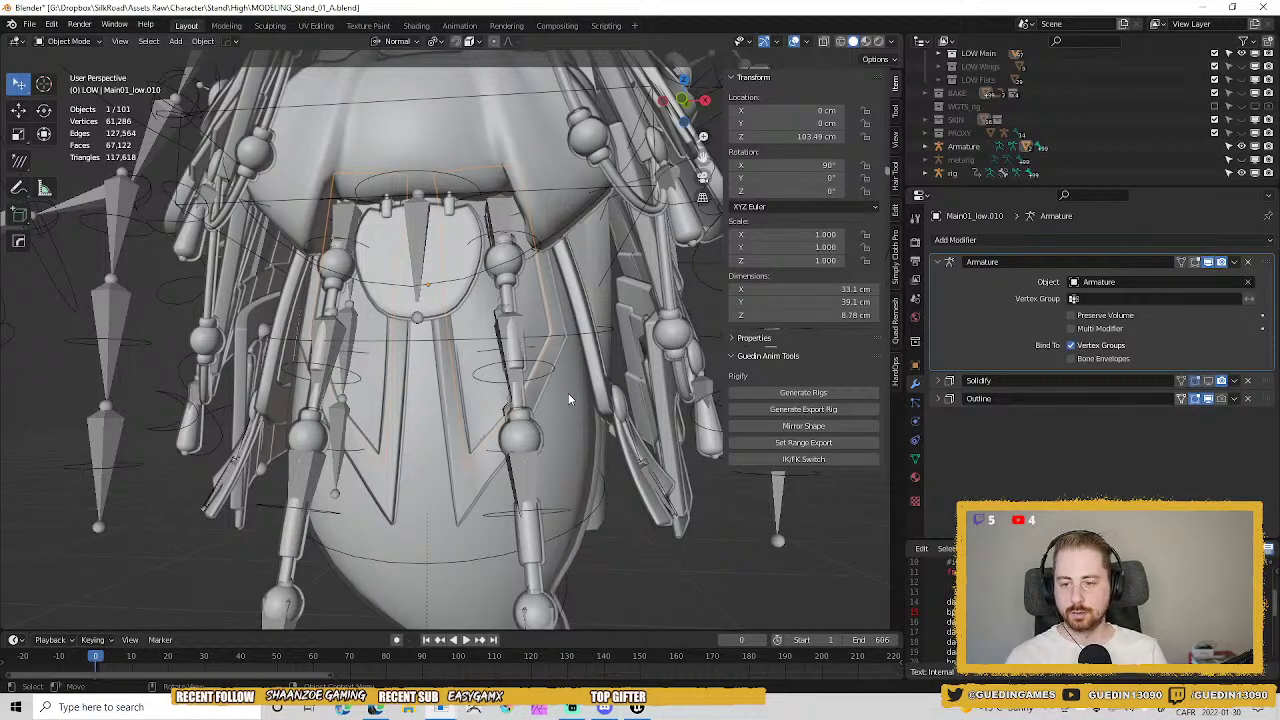
Duplicate the cloth Main01_low.010 in place, isolate the copy in local view and open its mesh for editing.
{"action": "scroll", "coordinate": [568, 400], "scroll_direction": "up", "scroll_amount": 2}
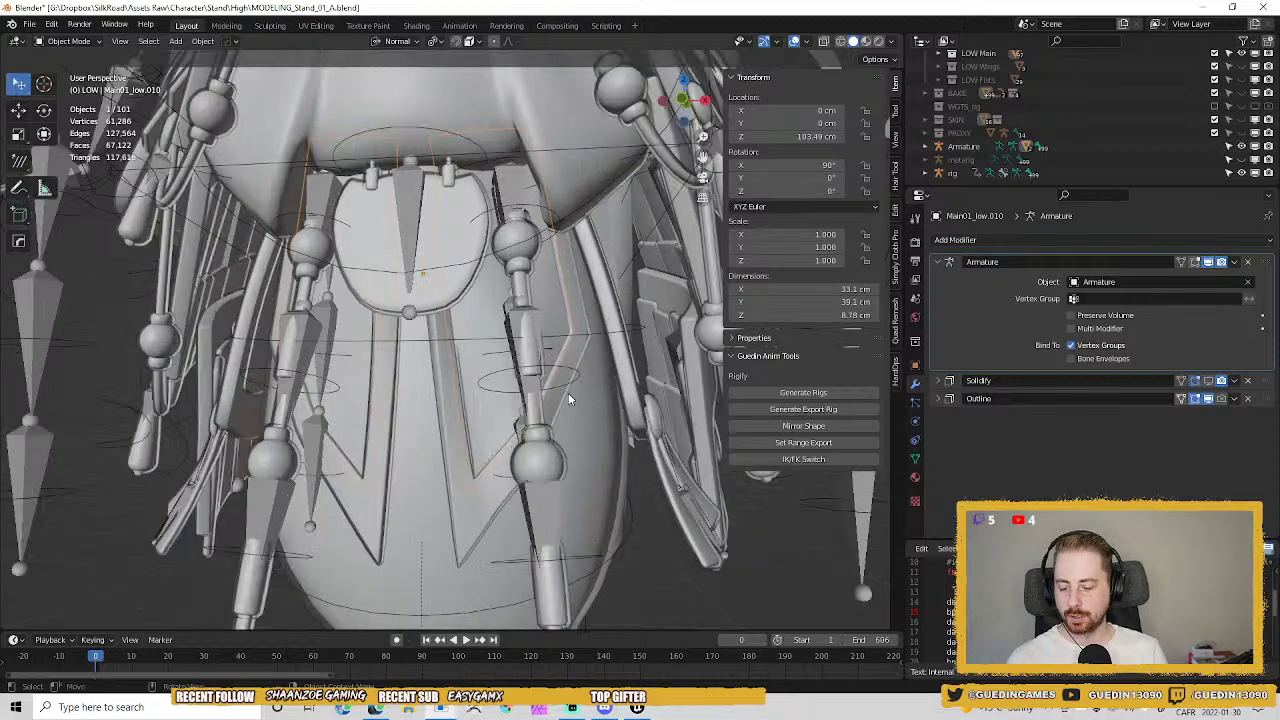
{"action": "key", "text": "shift+d"}
{"action": "left_click", "coordinate": [577, 362]}
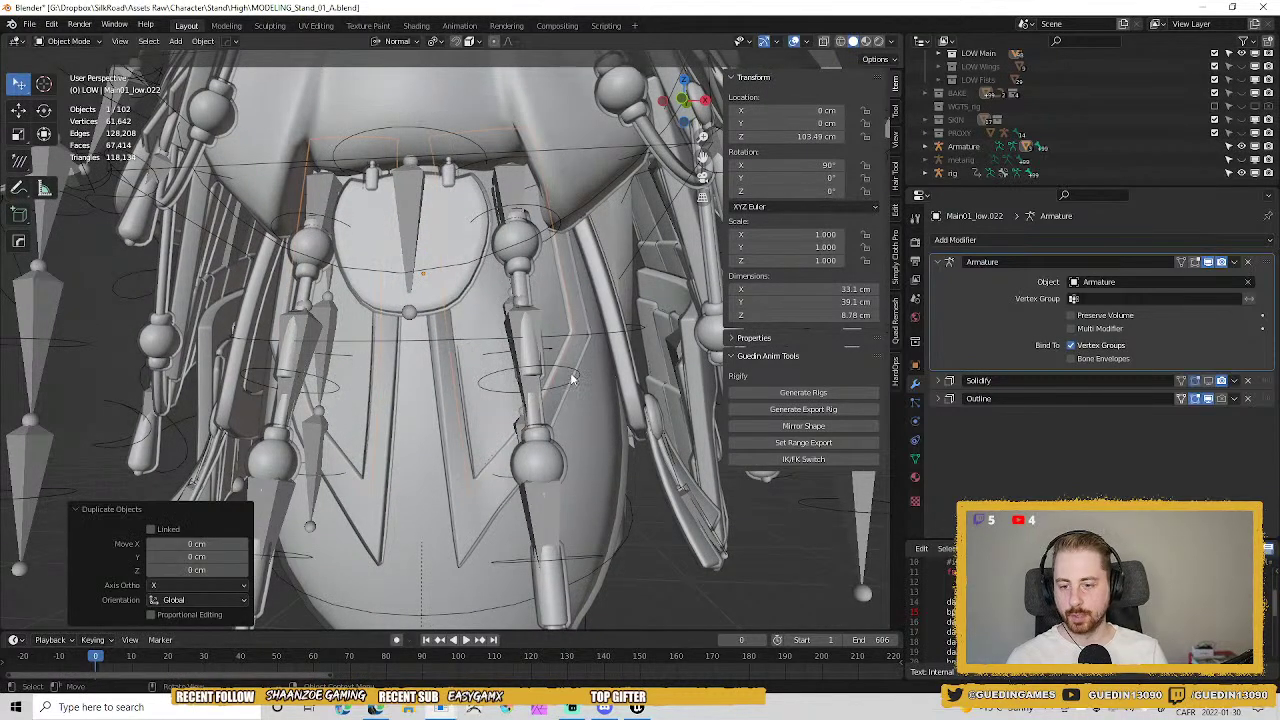
{"action": "key", "text": "KP_Divide"}
{"action": "key", "text": "Tab"}
{"action": "middle_click_drag", "start_coordinate": [502, 190], "coordinate": [430, 250]}
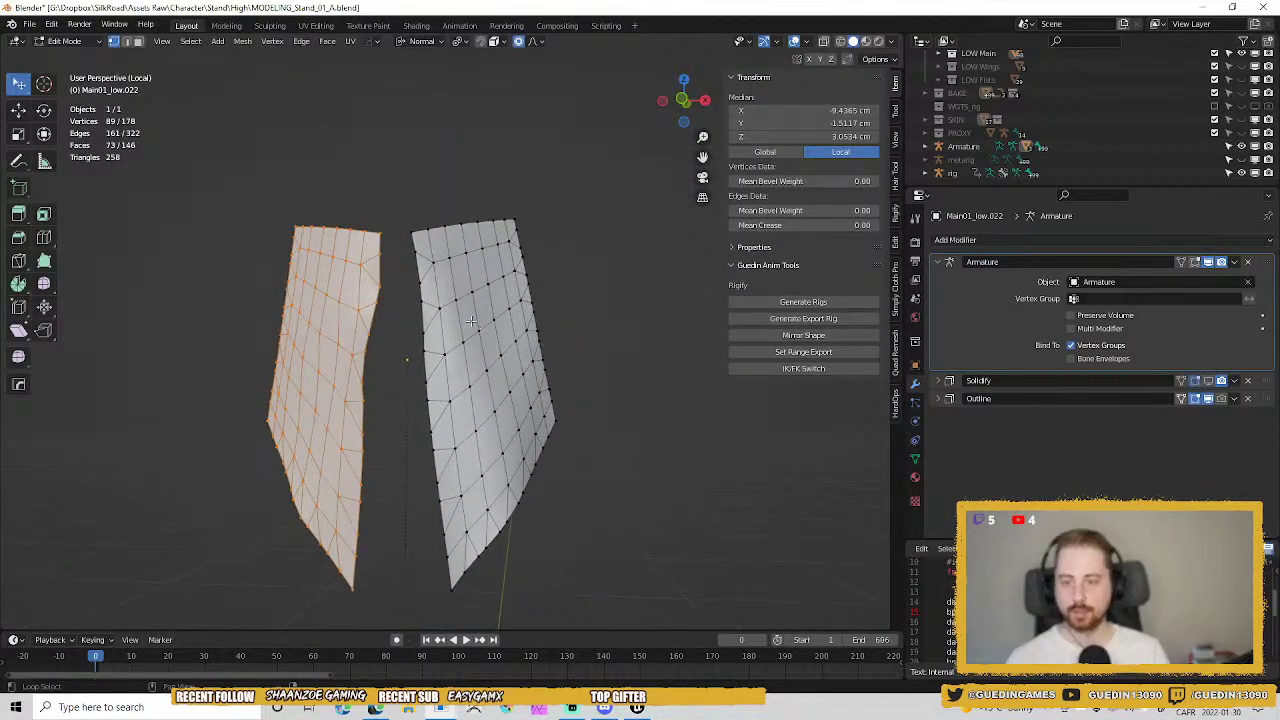
Collapse the short edges along the inner border of the +X cloth panel to remove its irregular faces.
{"action": "key", "text": "2"}
{"action": "left_click", "coordinate": [413, 268]}
{"action": "left_click", "coordinate": [426, 338], "text": "shift"}
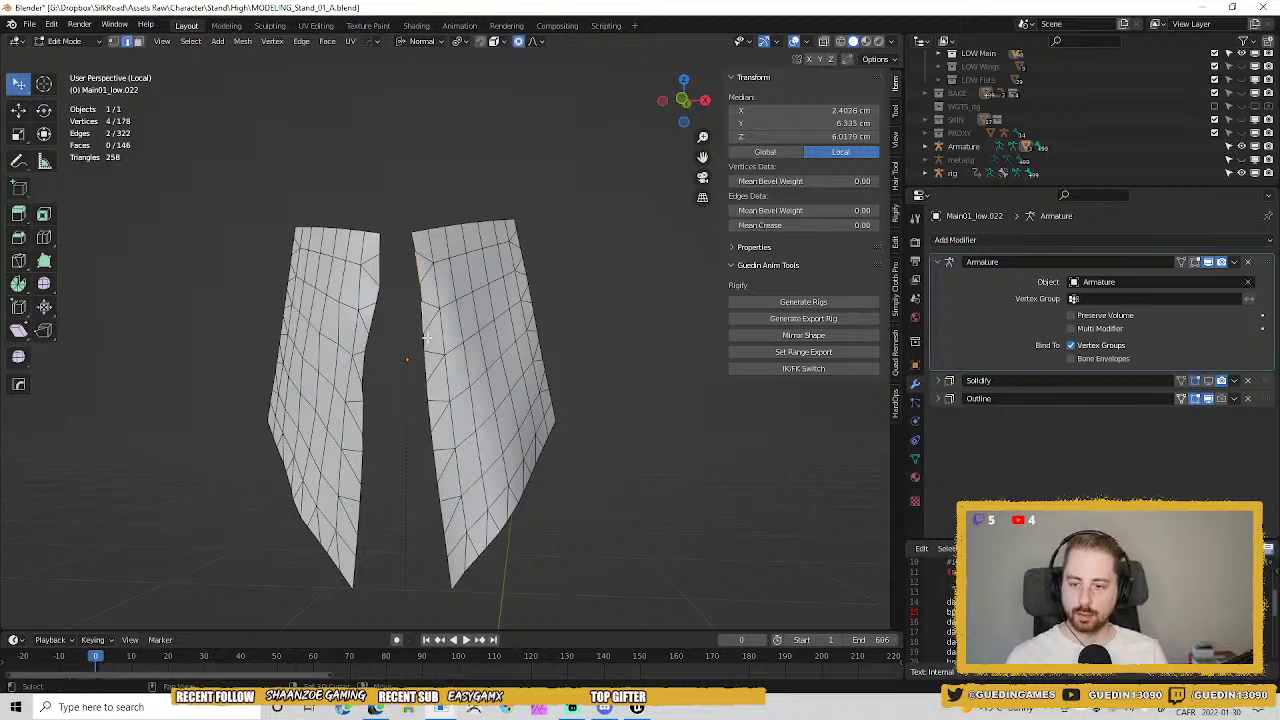
{"action": "left_click", "coordinate": [446, 516], "text": "shift"}
{"action": "key", "text": "m"}
{"action": "key", "text": "c"}
Collapse the irregular edges along the outer and lower border of the +X cloth panel into a clean grid.
{"action": "left_click", "coordinate": [481, 562], "text": "shift"}
{"action": "left_click", "coordinate": [495, 540], "text": "shift"}
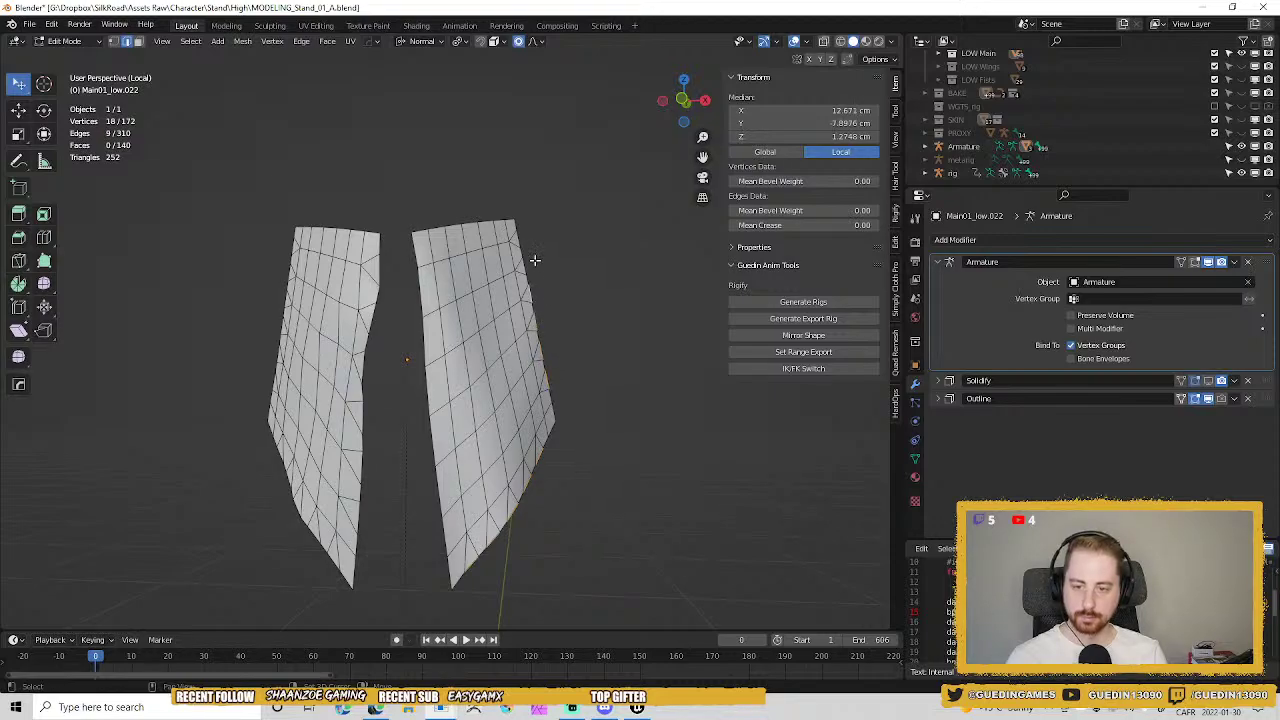
{"action": "key", "text": "m"}
{"action": "key", "text": "c"}
{"action": "middle_click_drag", "start_coordinate": [531, 509], "coordinate": [508, 488]}
{"action": "key", "text": "Tab"}
{"action": "scroll", "coordinate": [443, 371], "scroll_direction": "down", "scroll_amount": 6}
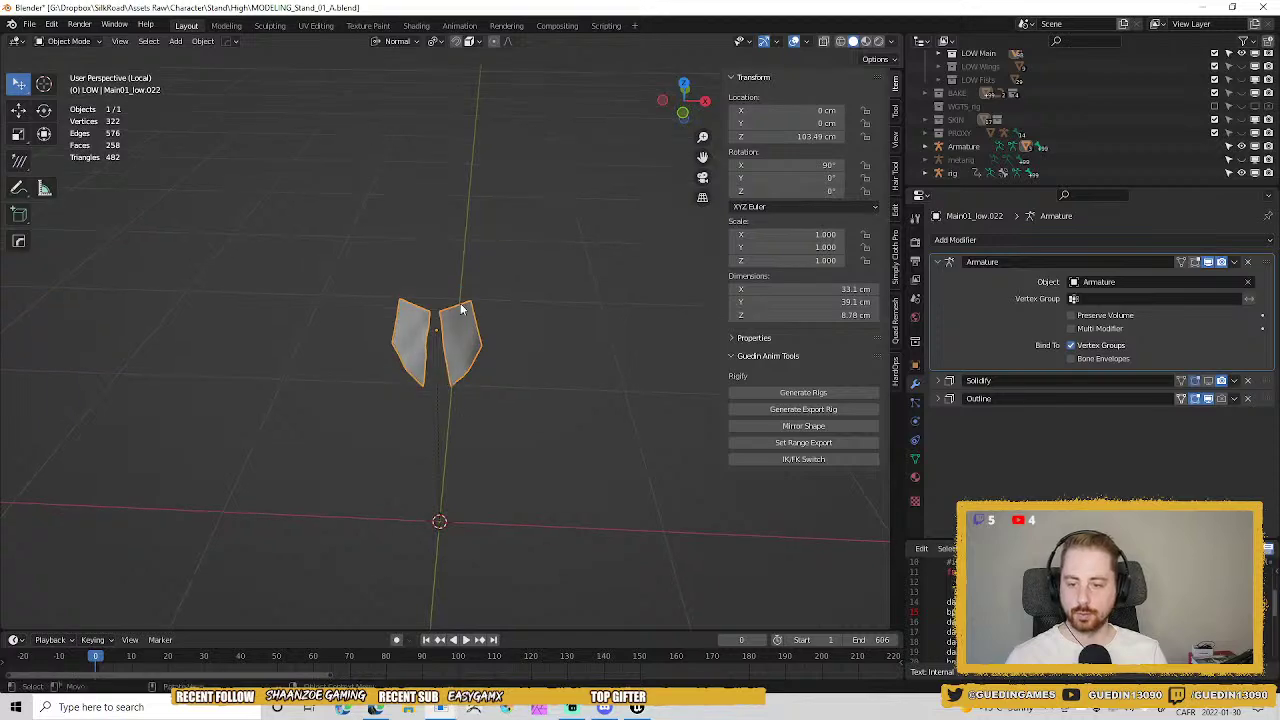
{"action": "middle_click_drag", "start_coordinate": [461, 304], "coordinate": [473, 412]}
{"action": "key", "text": "alt+x"}
{"action": "key", "text": "Escape"}
{"action": "scroll", "coordinate": [473, 412], "scroll_direction": "up", "scroll_amount": 1}
{"action": "key", "text": "Tab"}
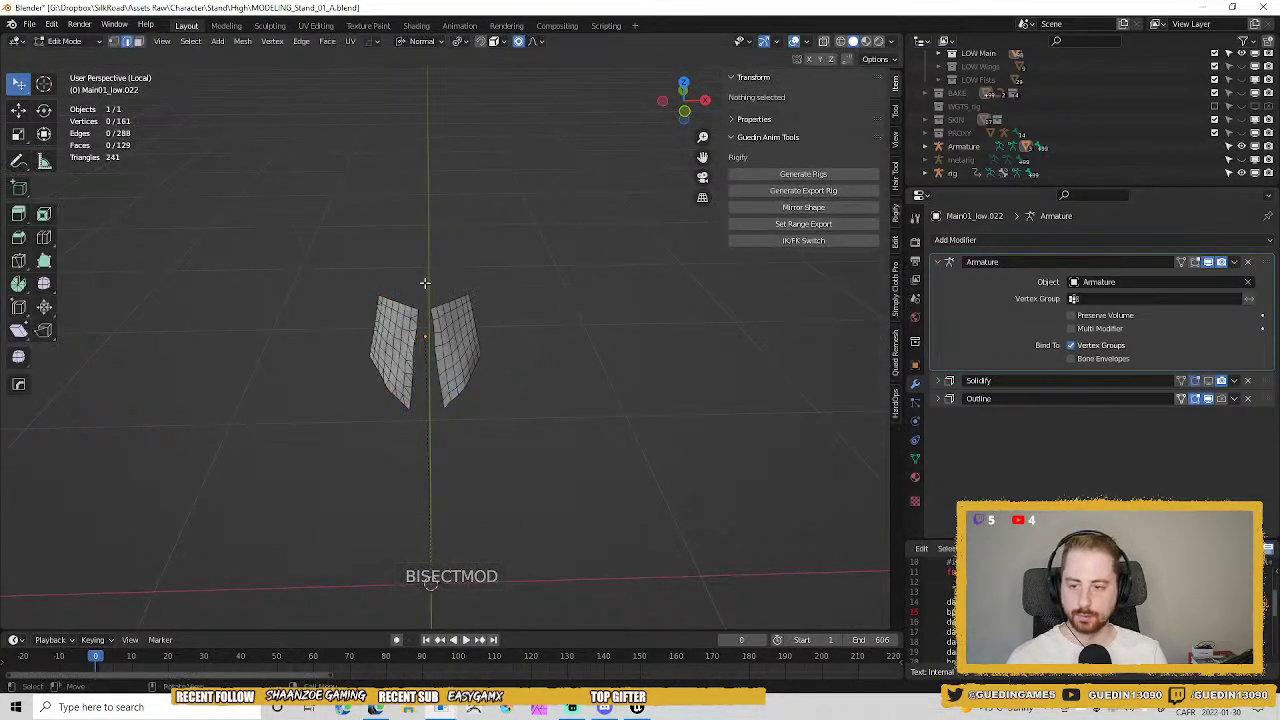
Delete the whole -X cloth panel, keeping only the cleaned +X panel.
{"action": "key", "text": "l"}
{"action": "key", "text": "x"}
{"action": "left_click", "coordinate": [468, 294]}
{"action": "middle_click_drag", "start_coordinate": [468, 294], "coordinate": [483, 347]}
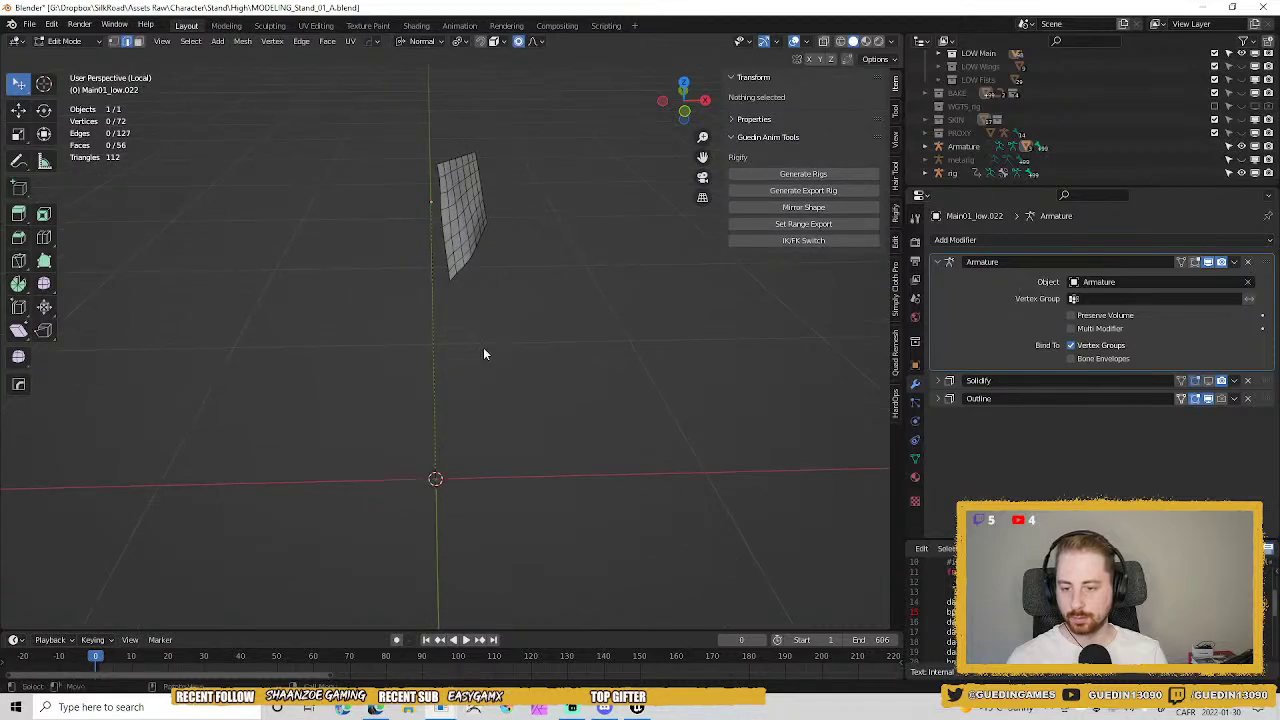
Leave Edit Mode, add a Mirror modifier on the X axis and move it above the Armature modifier.
{"action": "key", "text": "Tab"}
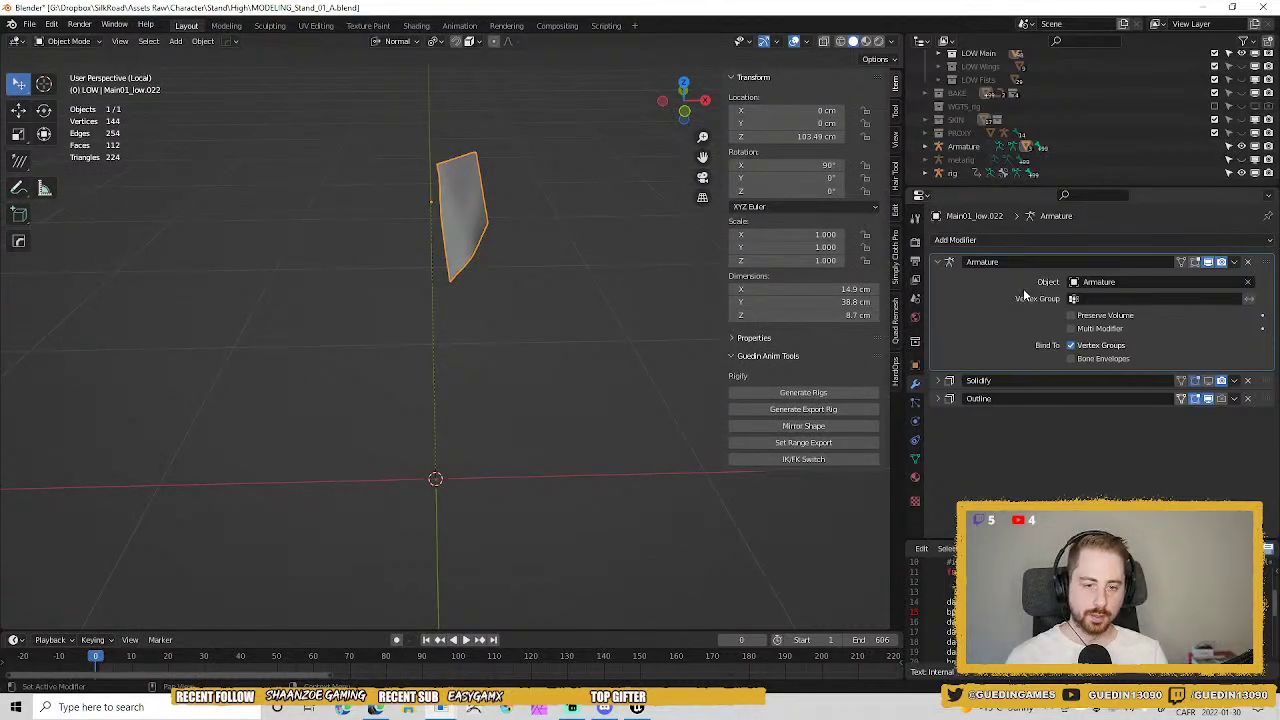
{"action": "left_click", "coordinate": [1020, 240]}
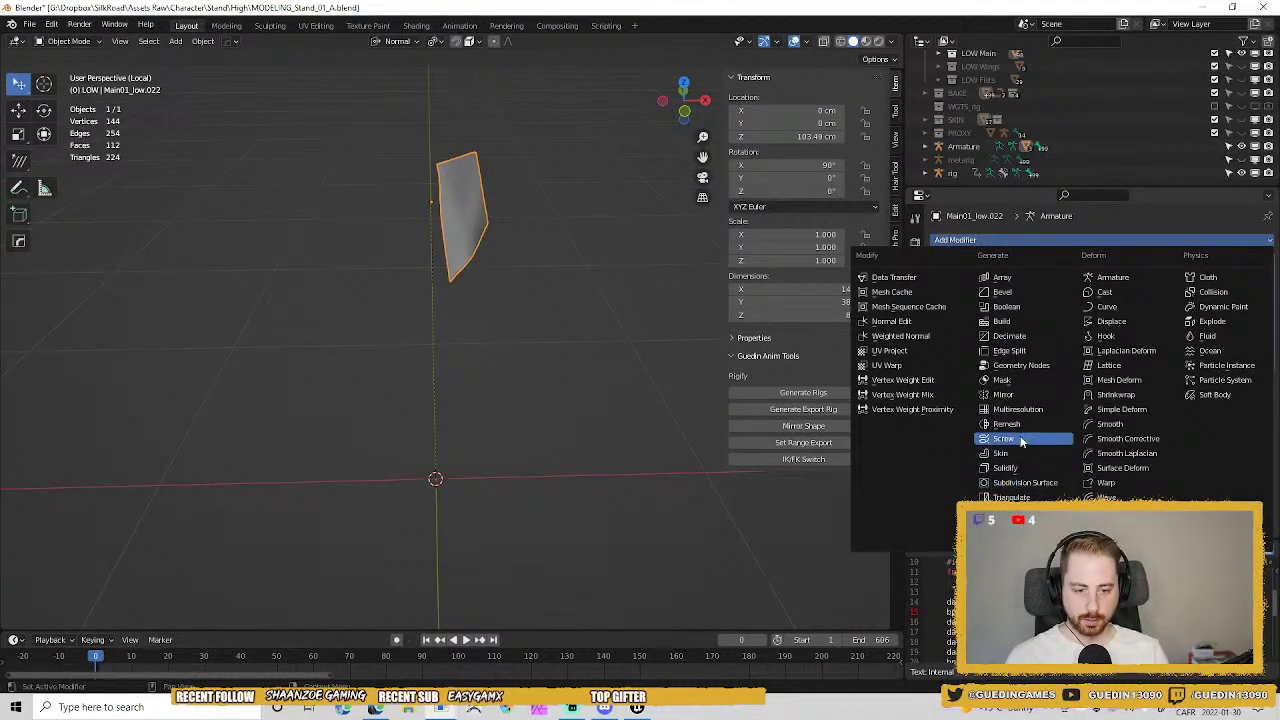
{"action": "left_click", "coordinate": [1003, 394]}
{"action": "left_click_drag", "start_coordinate": [1268, 417], "coordinate": [1251, 249]}
{"action": "middle_click_drag", "start_coordinate": [548, 278], "coordinate": [541, 368], "text": "shift"}
{"action": "scroll", "coordinate": [666, 449], "scroll_direction": "up", "scroll_amount": 5}
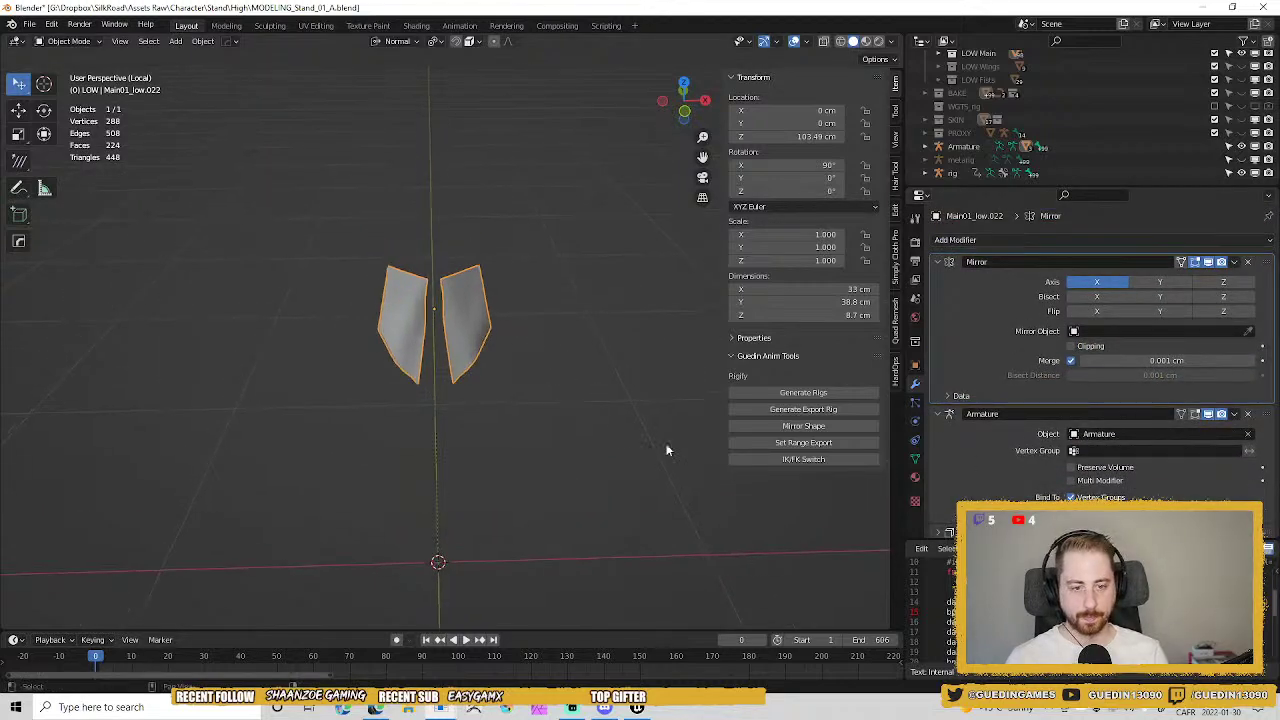
Apply Volume Smoothing to the entire cloth panel with smooth amount 1.00 and 5 iterations, and repeat it three times.
{"action": "key", "text": "Tab"}
{"action": "left_click", "coordinate": [453, 237], "text": "alt"}
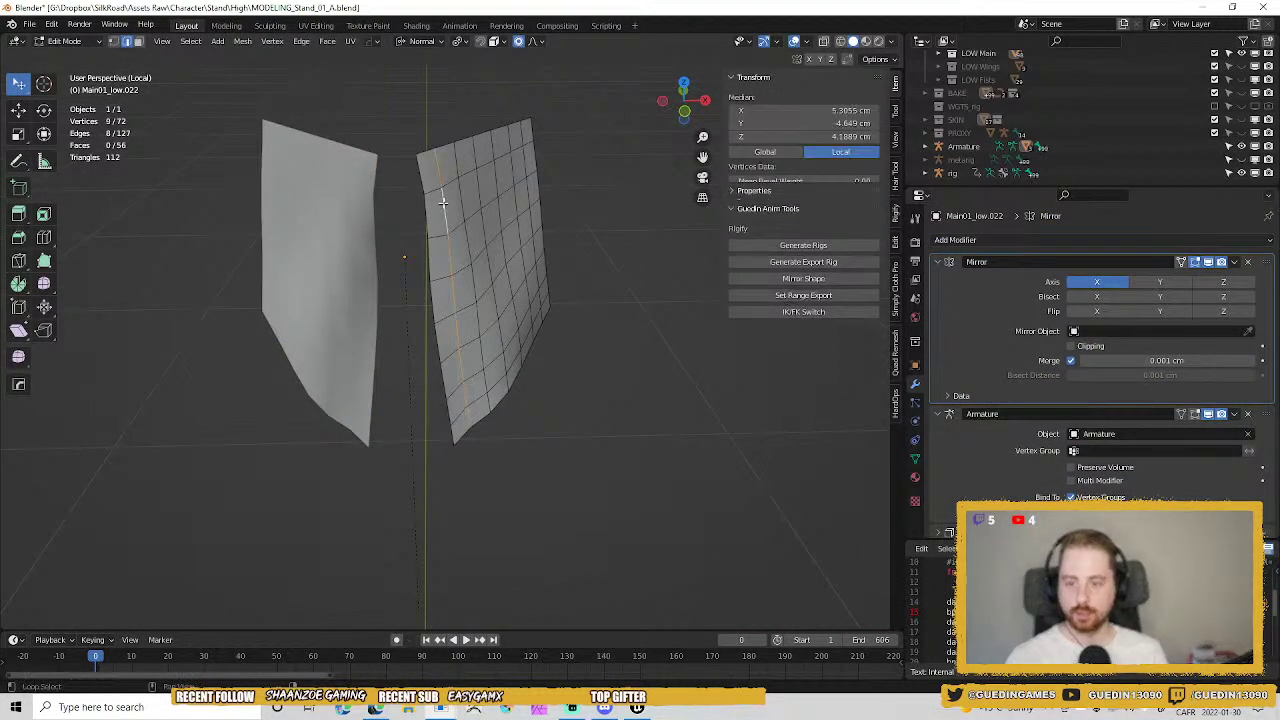
{"action": "middle_click_drag", "start_coordinate": [453, 237], "coordinate": [505, 195]}
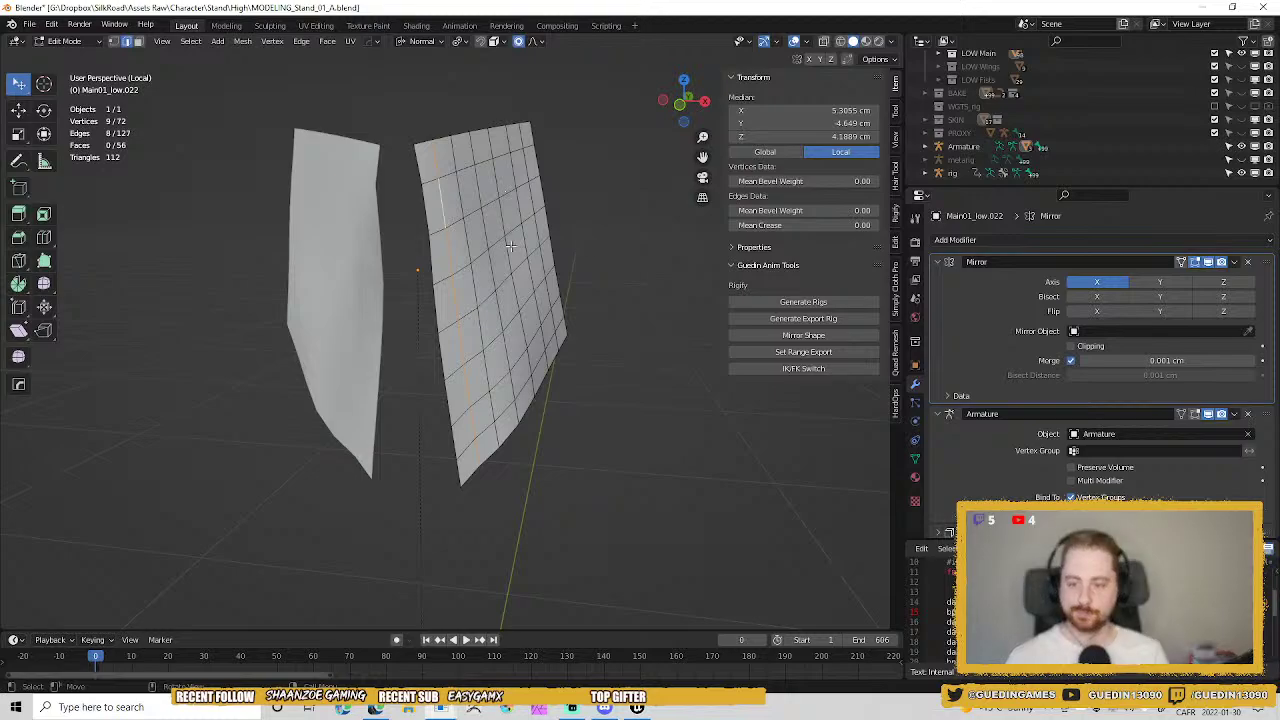
{"action": "key", "text": "a"}
{"action": "key", "text": "shift+q"}
{"action": "left_click", "coordinate": [619, 385]}
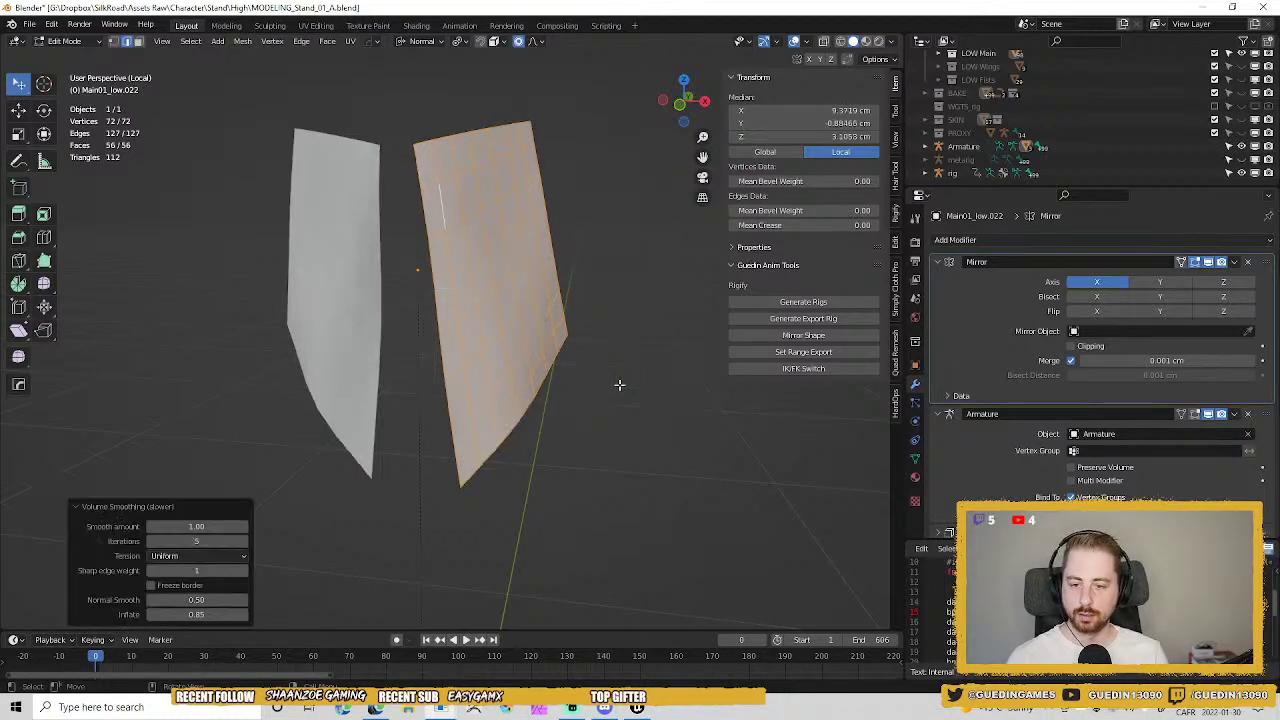
{"action": "key", "text": "shift+r"}
{"action": "key", "text": "shift+r"}
{"action": "key", "text": "shift+r"}
{"action": "left_click", "coordinate": [620, 392]}
{"action": "middle_click_drag", "start_coordinate": [618, 392], "coordinate": [631, 392]}
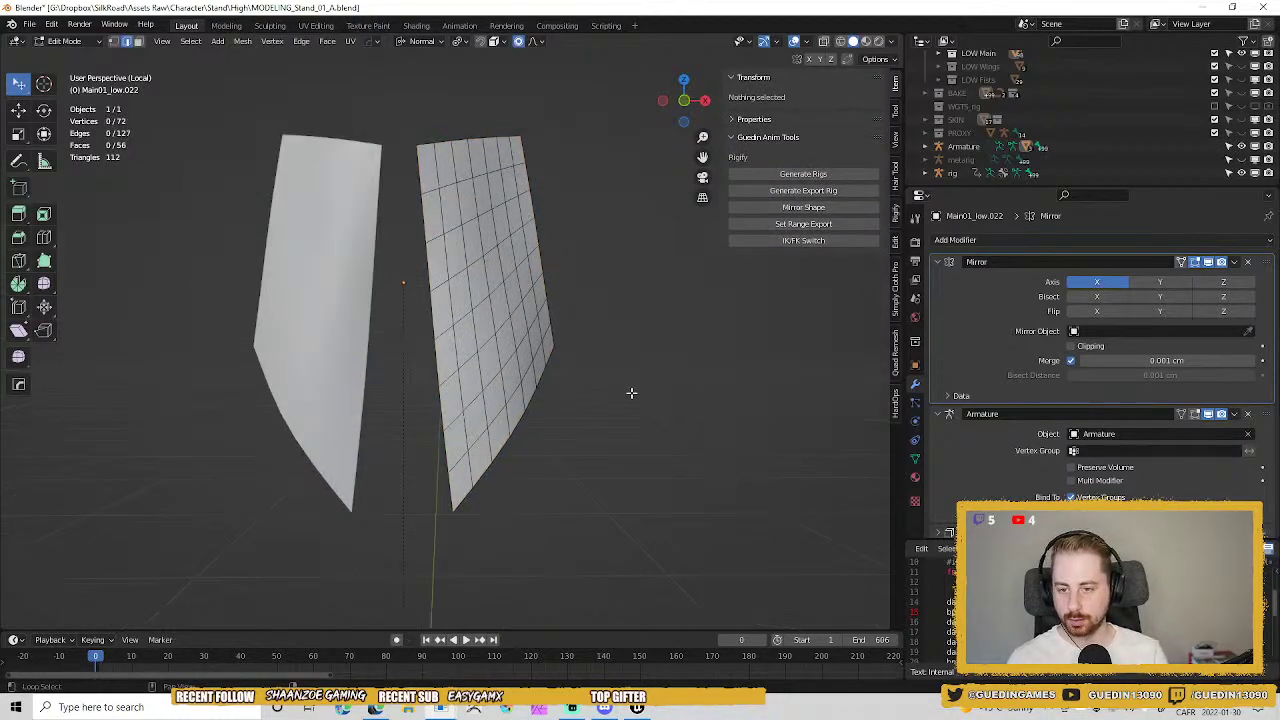
Return to Object Mode and remove the Outline modifier from the duplicated cloth.
{"action": "key", "text": "Tab"}
{"action": "scroll", "coordinate": [557, 293], "scroll_direction": "down", "scroll_amount": 4}
{"action": "middle_click_drag", "start_coordinate": [557, 296], "coordinate": [430, 372]}
{"action": "scroll", "coordinate": [978, 430], "scroll_direction": "down", "scroll_amount": 1}
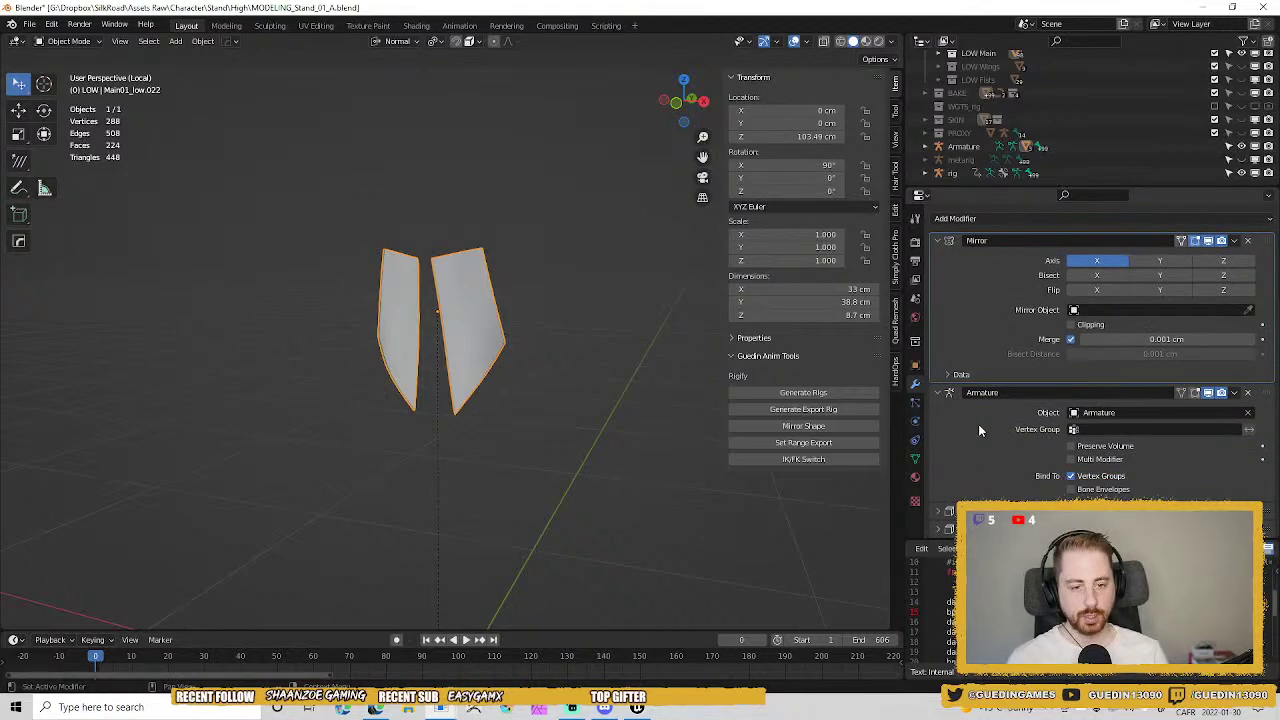
{"action": "scroll", "coordinate": [978, 430], "scroll_direction": "up", "scroll_amount": 1}
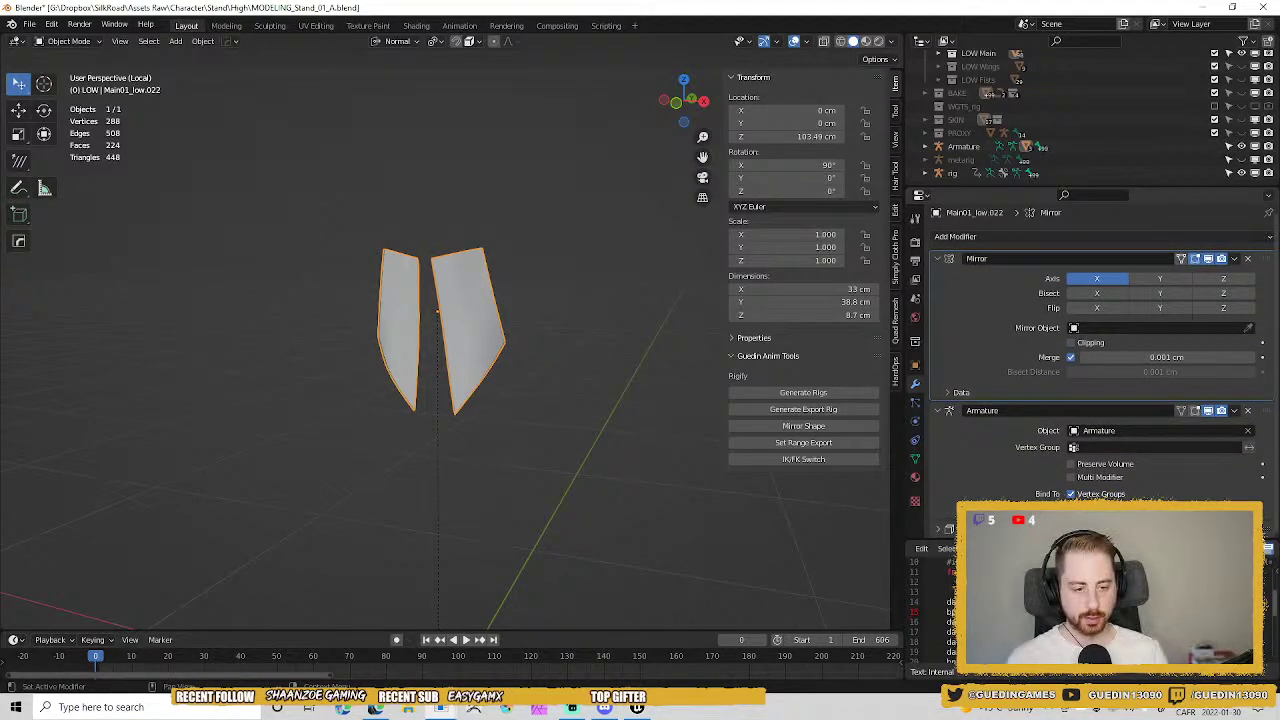
{"action": "key", "text": "ctrl+x"}
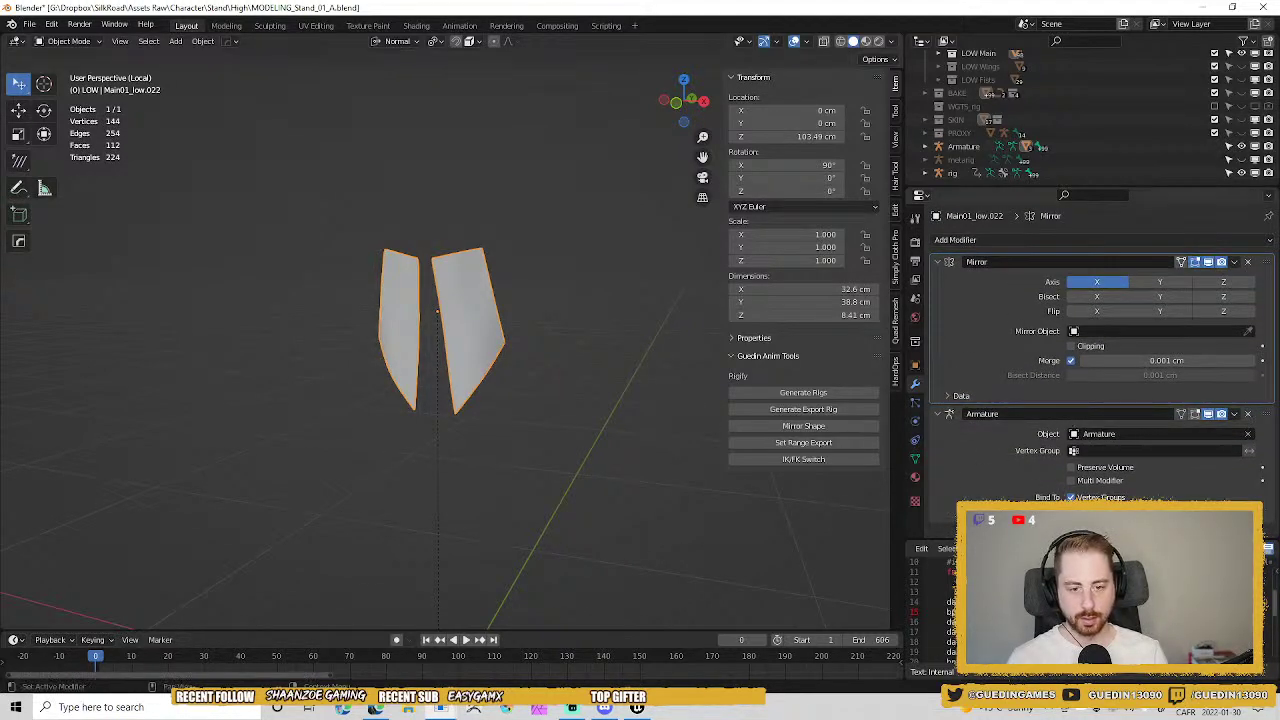
Delete all vertex groups of the duplicated cloth, including Outline and the tail_B groups, keeping the cloth selected.
{"action": "left_click", "coordinate": [914, 457]}
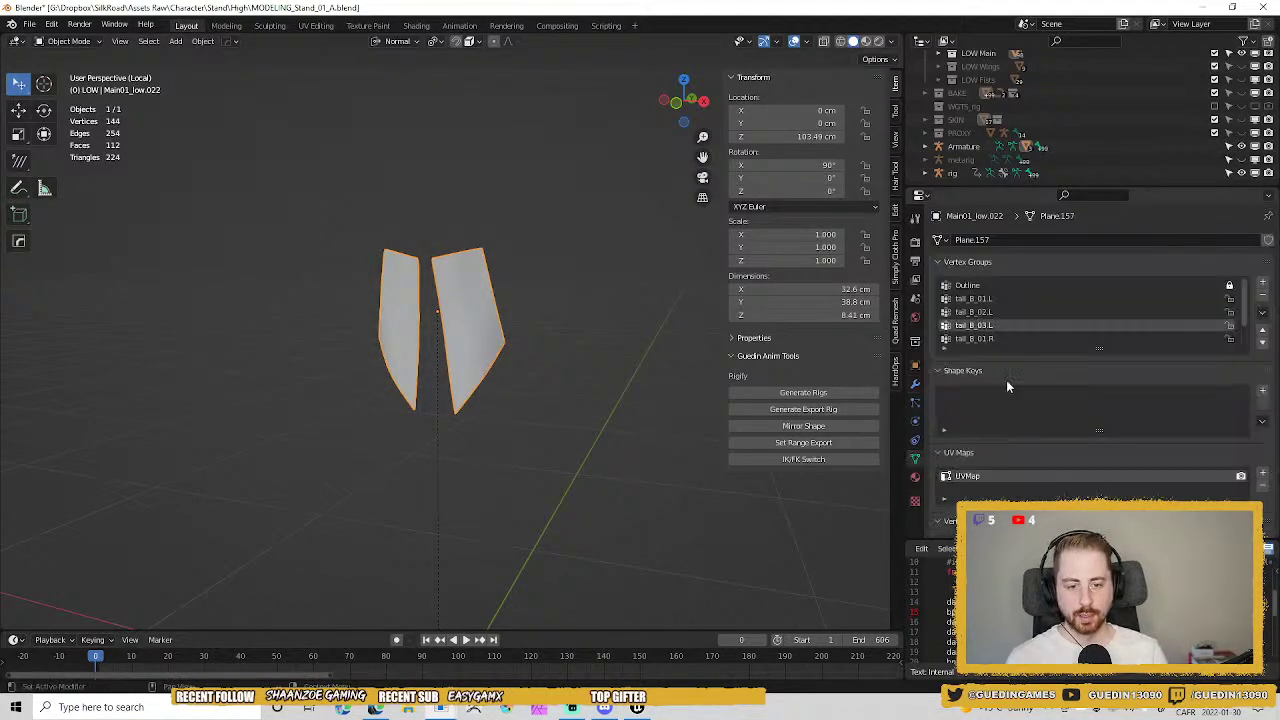
{"action": "left_click", "coordinate": [1146, 284]}
{"action": "left_click", "coordinate": [1262, 297]}
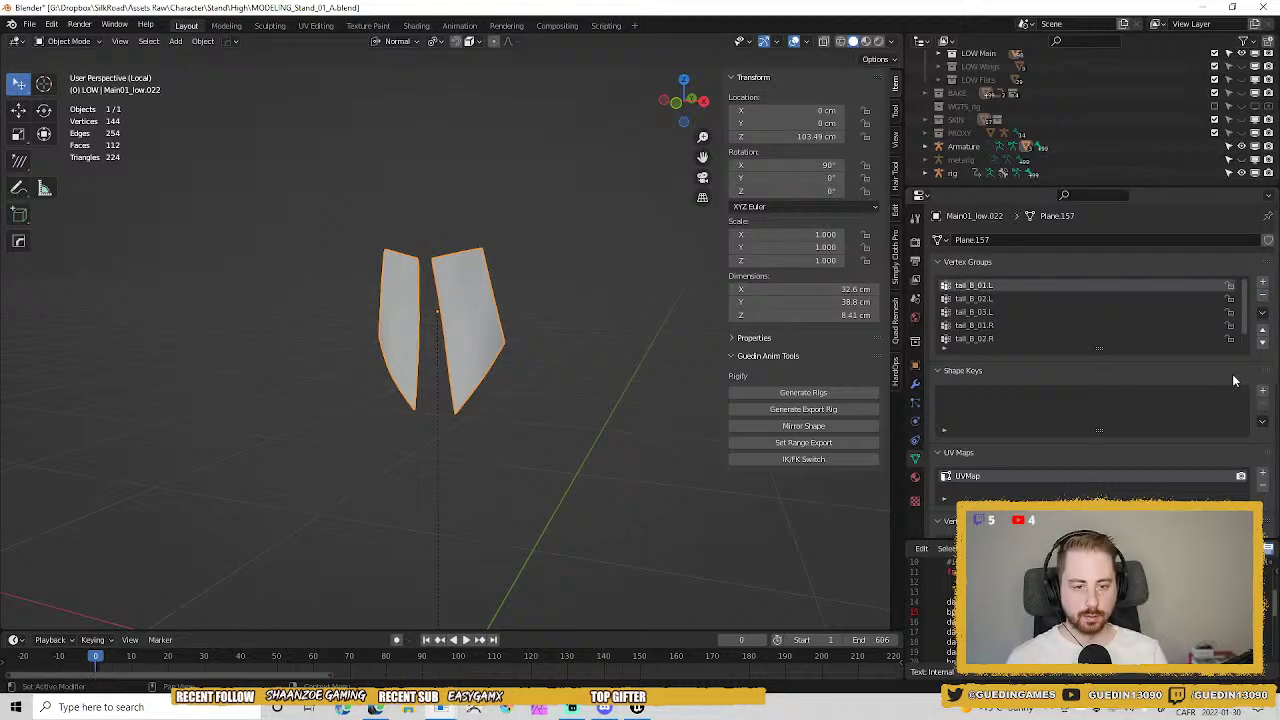
{"action": "left_click", "coordinate": [1265, 314]}
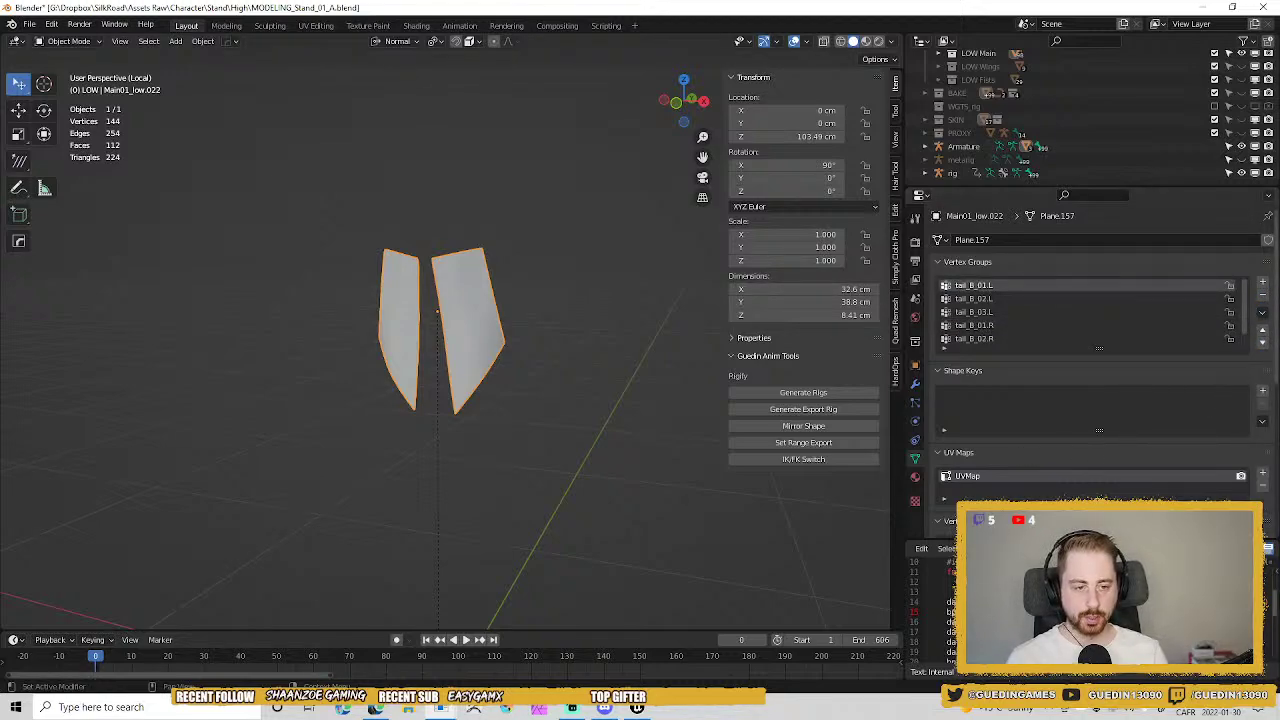
{"action": "left_click", "coordinate": [1266, 317]}
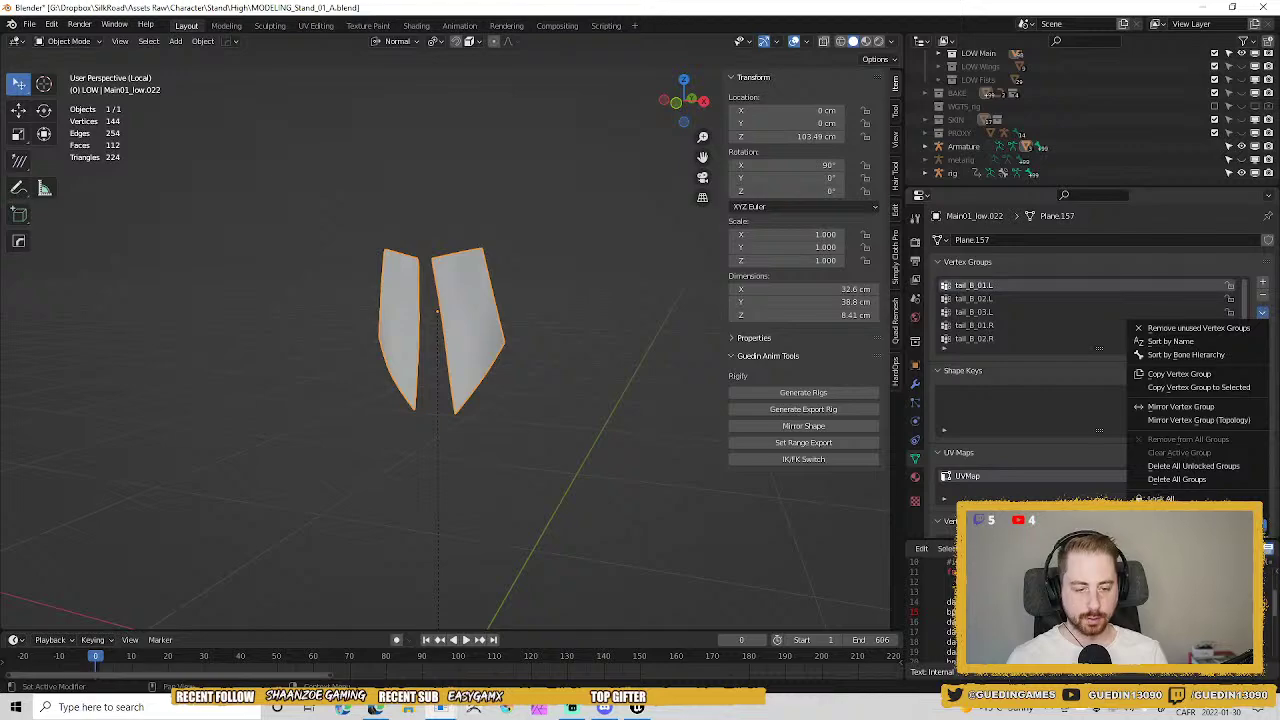
{"action": "left_click", "coordinate": [1219, 481]}
{"action": "middle_click_drag", "start_coordinate": [446, 299], "coordinate": [551, 370]}
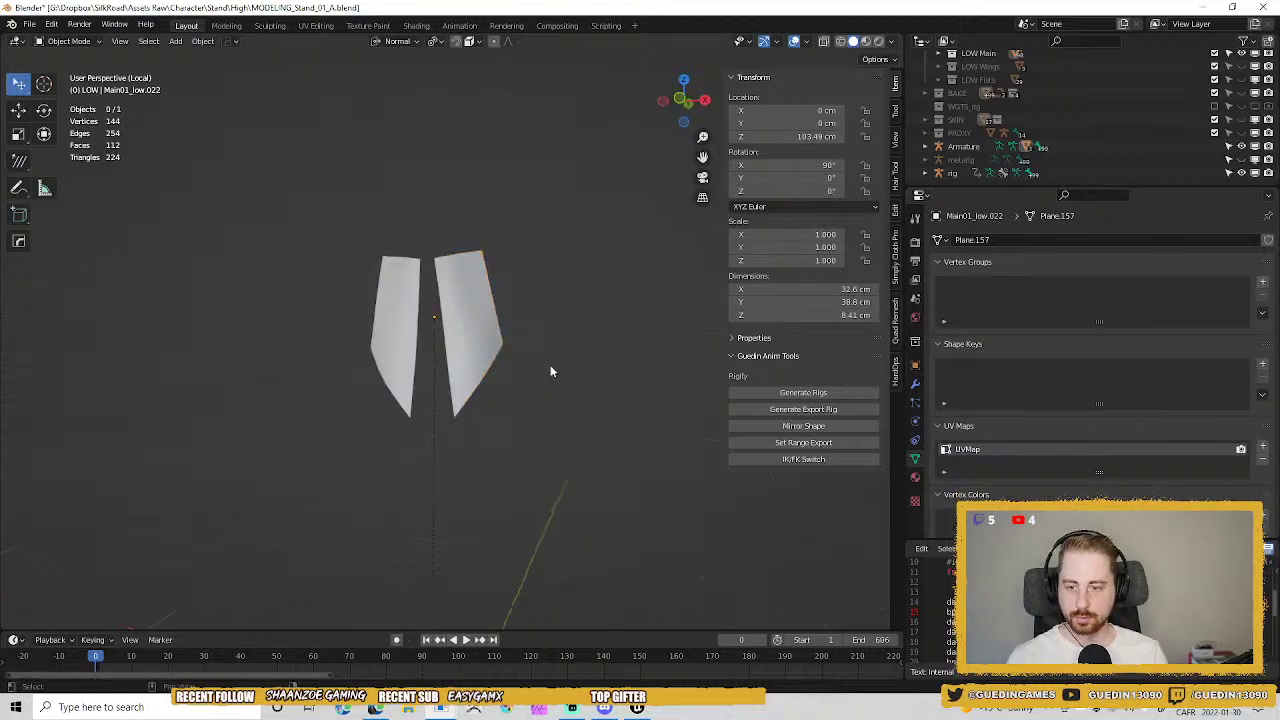
{"action": "scroll", "coordinate": [551, 370], "scroll_direction": "up", "scroll_amount": 3}
{"action": "middle_click_drag", "start_coordinate": [472, 287], "coordinate": [533, 352]}
{"action": "scroll", "coordinate": [525, 330], "scroll_direction": "down", "scroll_amount": 3}
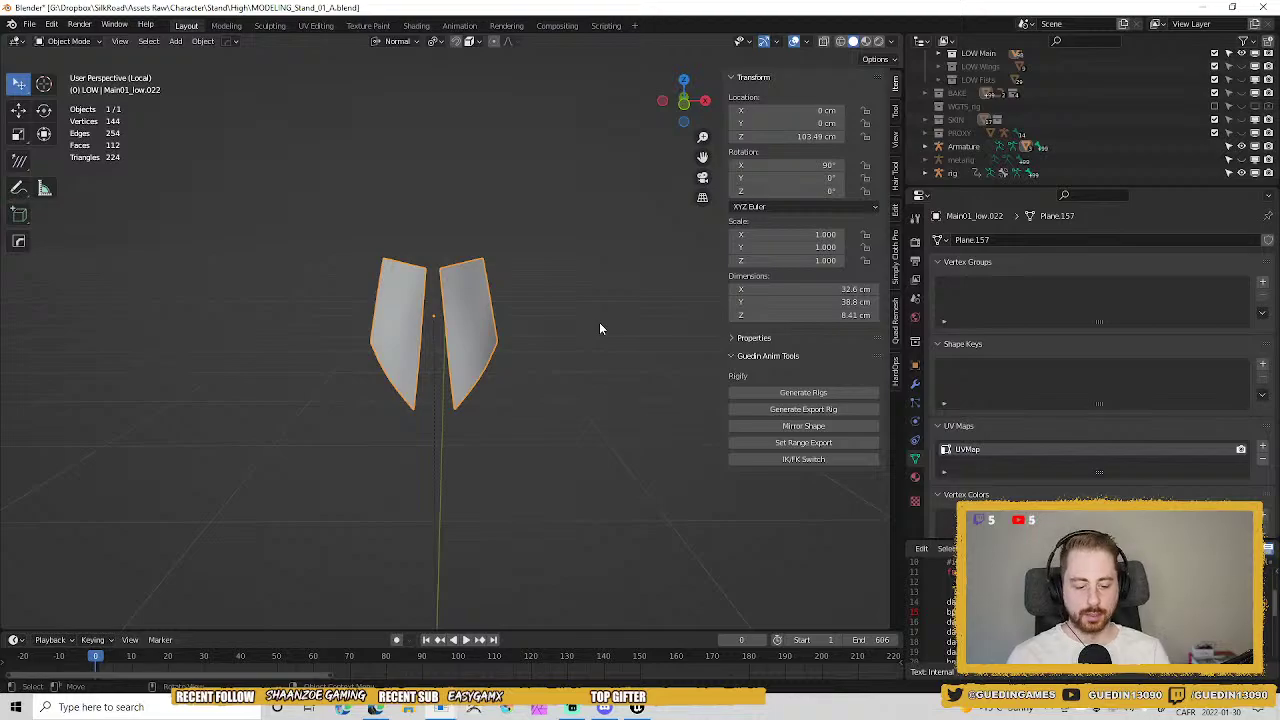
Exit local view, enter Edit Mode on the duplicated cloth and turn on X-ray display.
{"action": "key", "text": "KP_Divide"}
{"action": "key", "text": "Tab"}
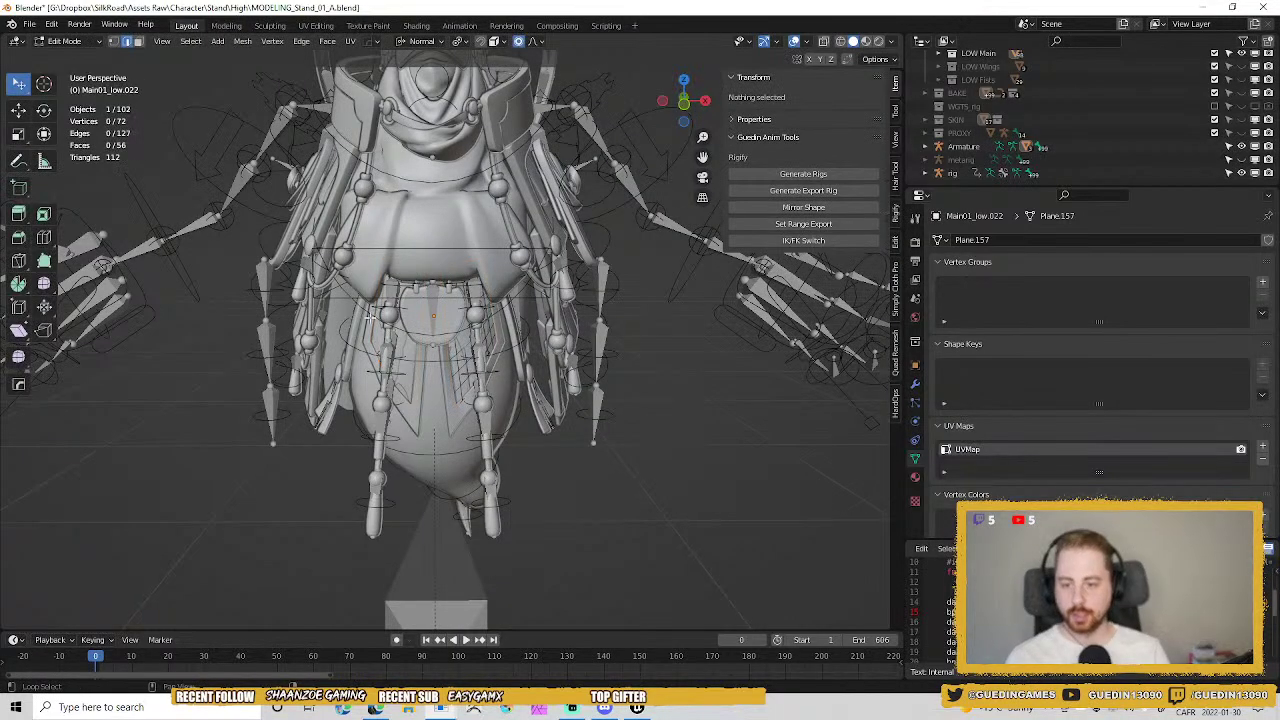
{"action": "scroll", "coordinate": [370, 316], "scroll_direction": "up", "scroll_amount": 5}
{"action": "key", "text": "alt+z"}
Try to expand the cloth panel by sliding its border loop outward with clamping off, factor -0.803.
{"action": "key", "text": "l"}
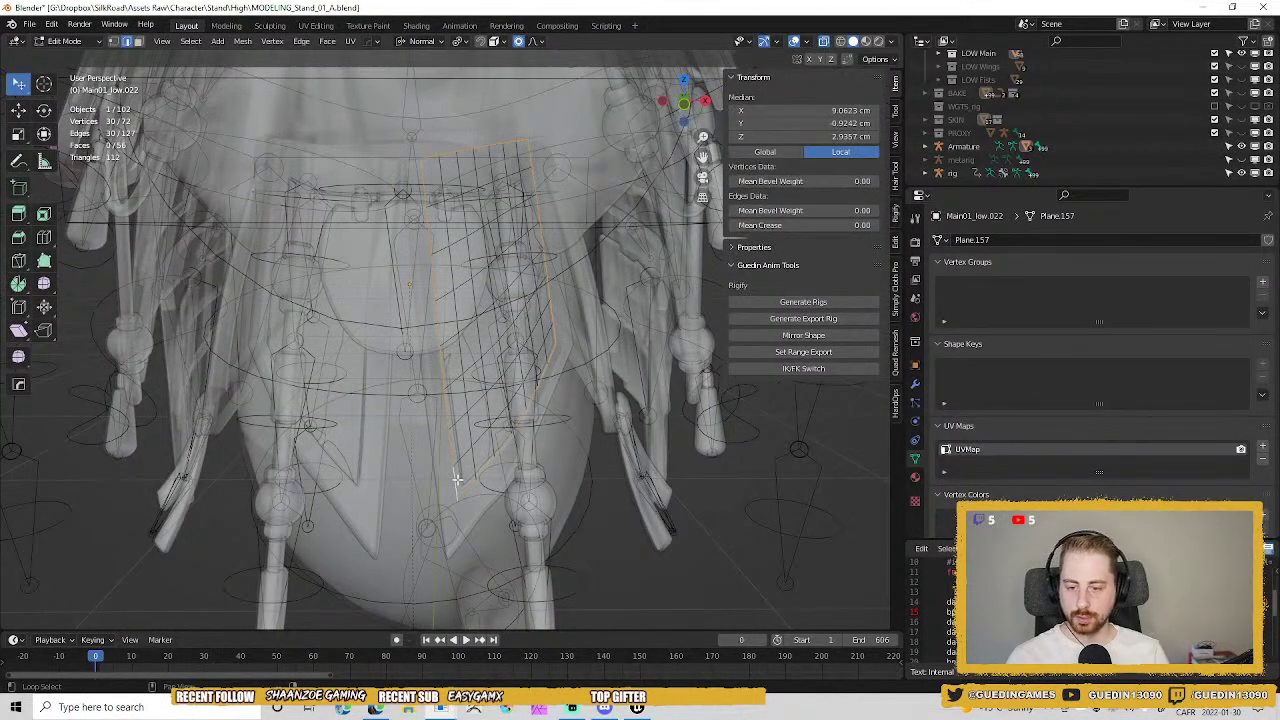
{"action": "key", "text": "g"}
{"action": "key", "text": "g"}
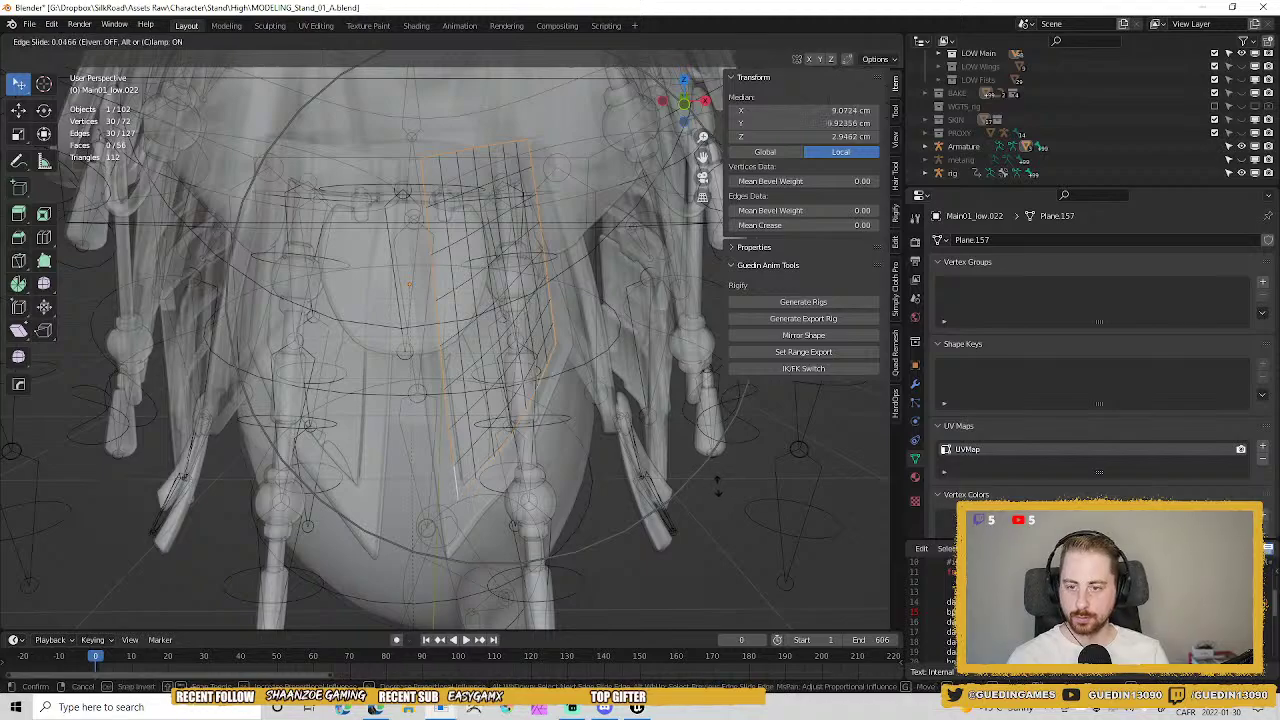
{"action": "key", "text": "c"}
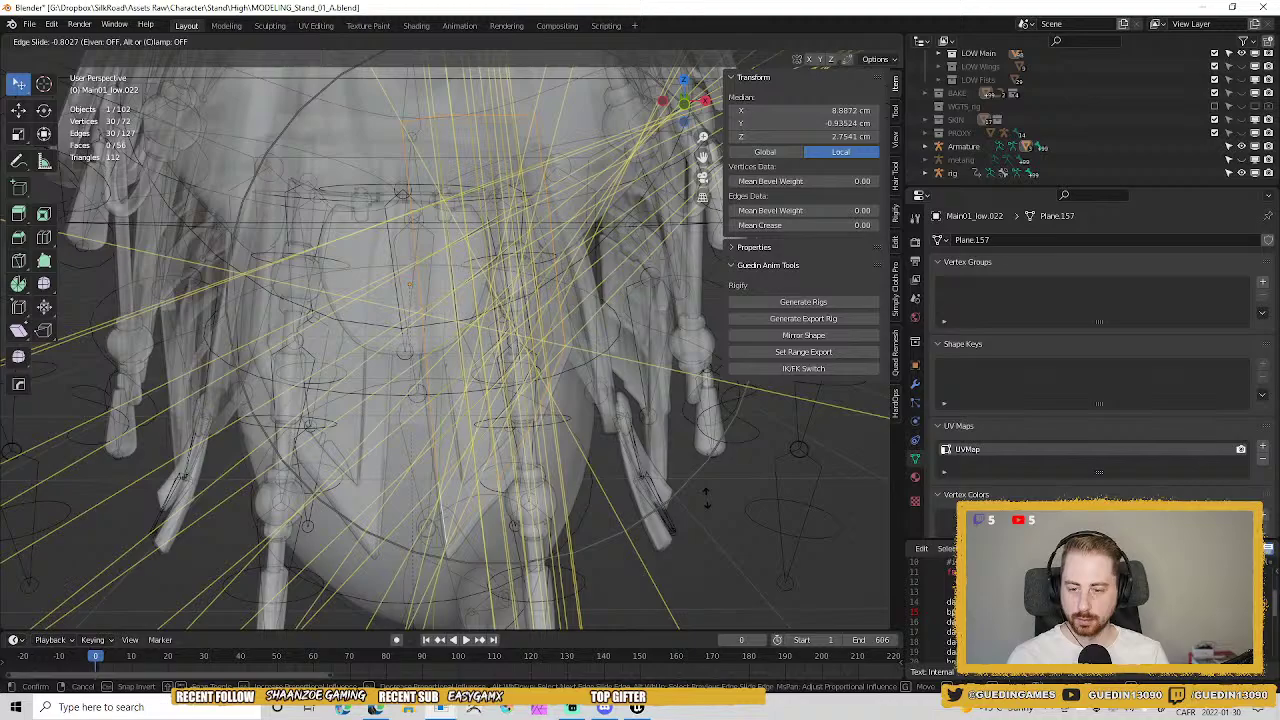
{"action": "left_click", "coordinate": [706, 497]}
{"action": "middle_click_drag", "start_coordinate": [706, 497], "coordinate": [457, 461]}
{"action": "key", "text": "ctrl+r"}
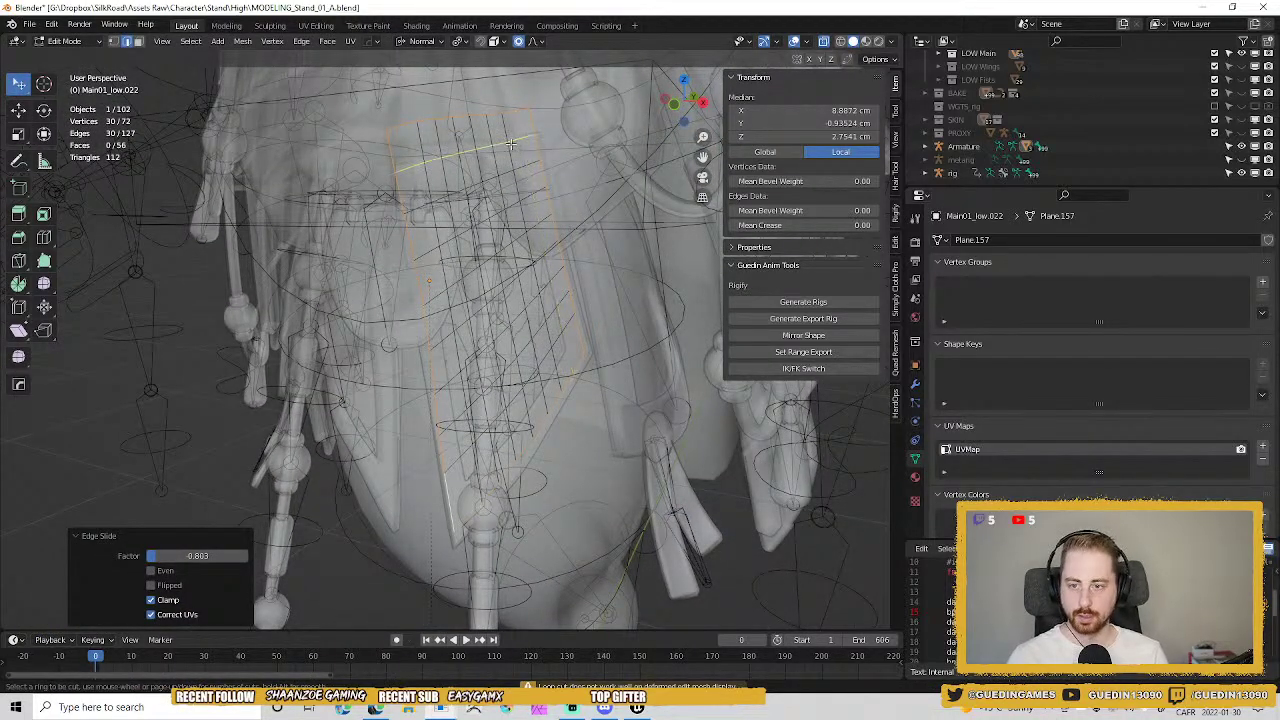
{"action": "right_click", "coordinate": [512, 144]}
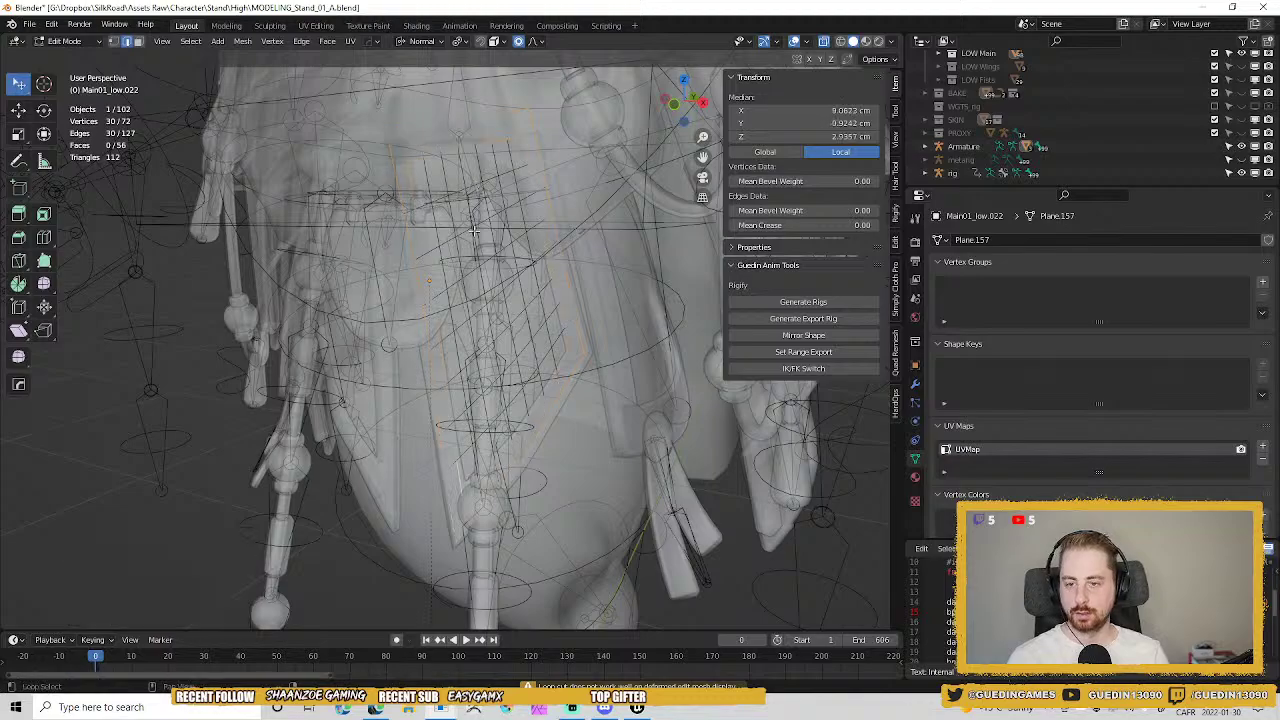
Undo the border slide and the edge selections until the duplicated cloth is back in Object Mode.
{"action": "middle_click_drag", "start_coordinate": [474, 238], "coordinate": [541, 265]}
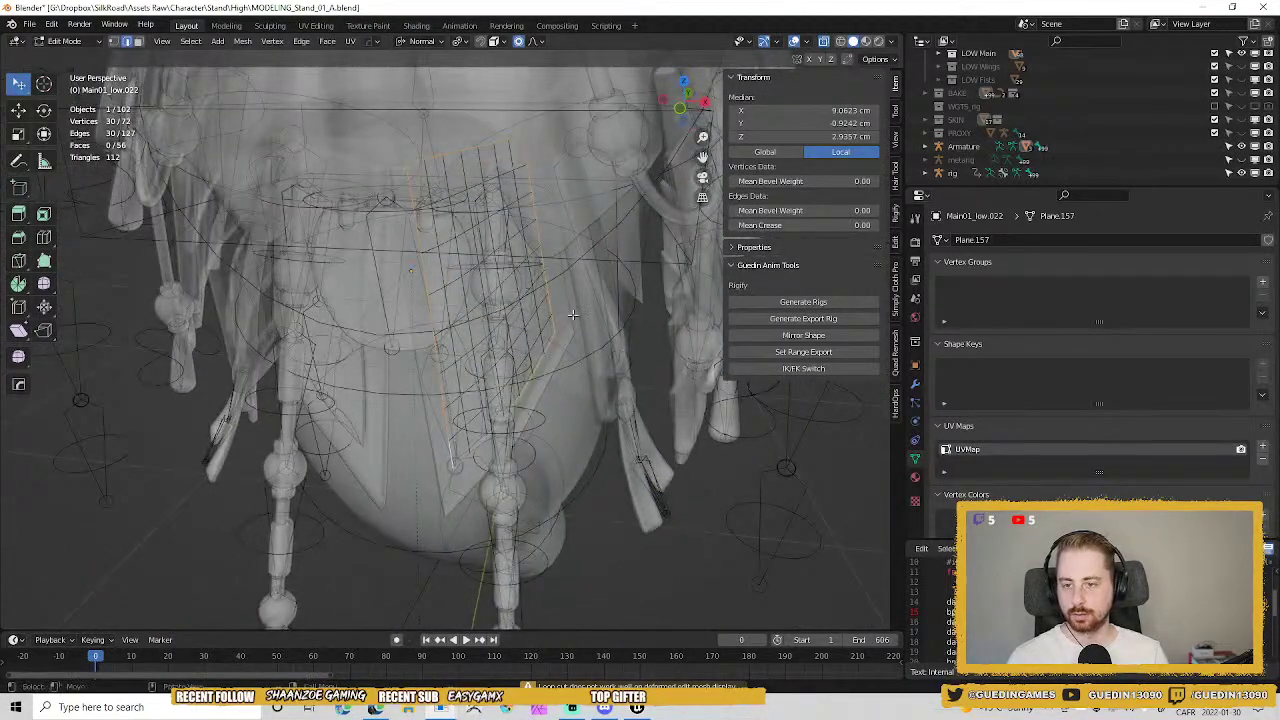
{"action": "key", "text": "ctrl+z"}
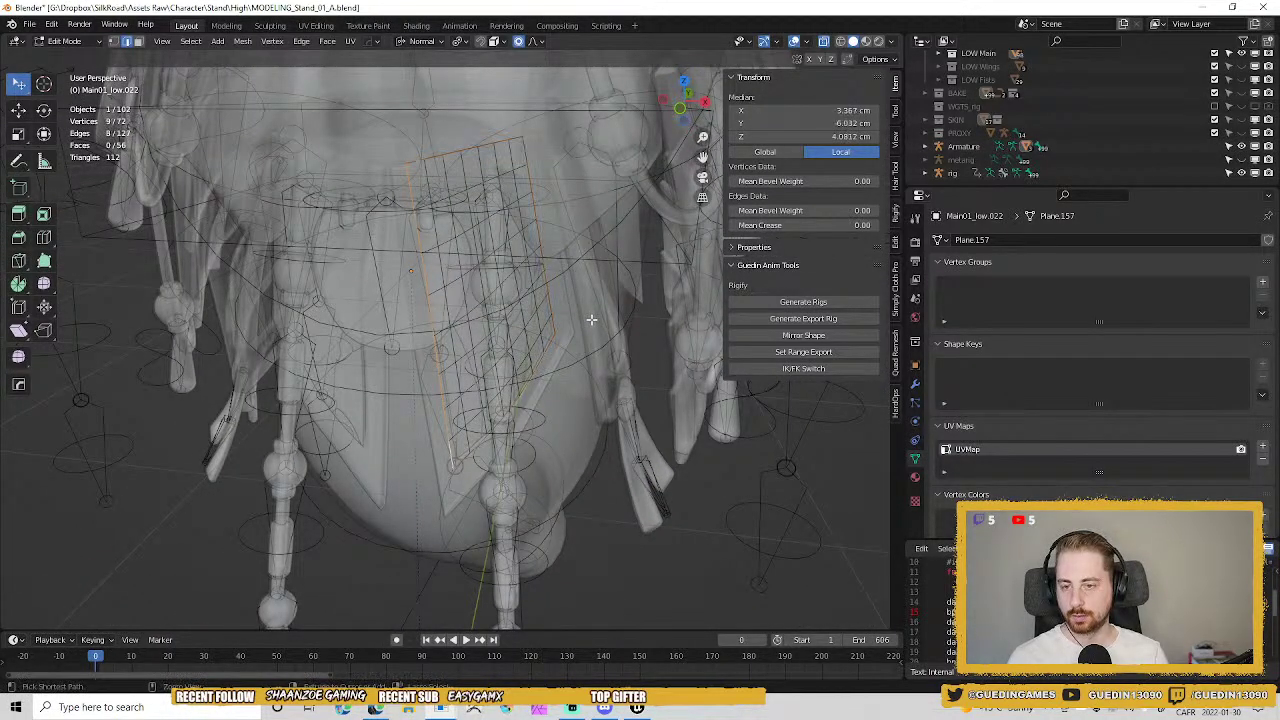
{"action": "key", "text": "ctrl+shift+z"}
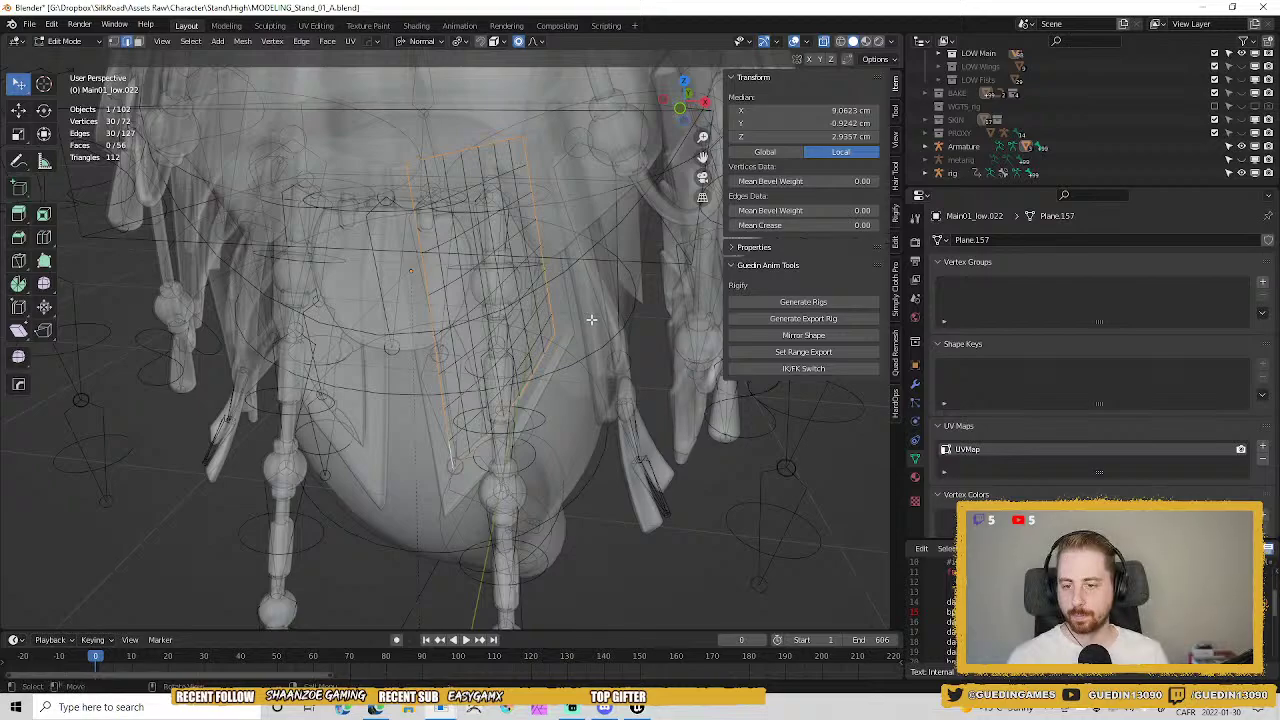
{"action": "key", "text": "ctrl+z"}
{"action": "key", "text": "ctrl+z"}
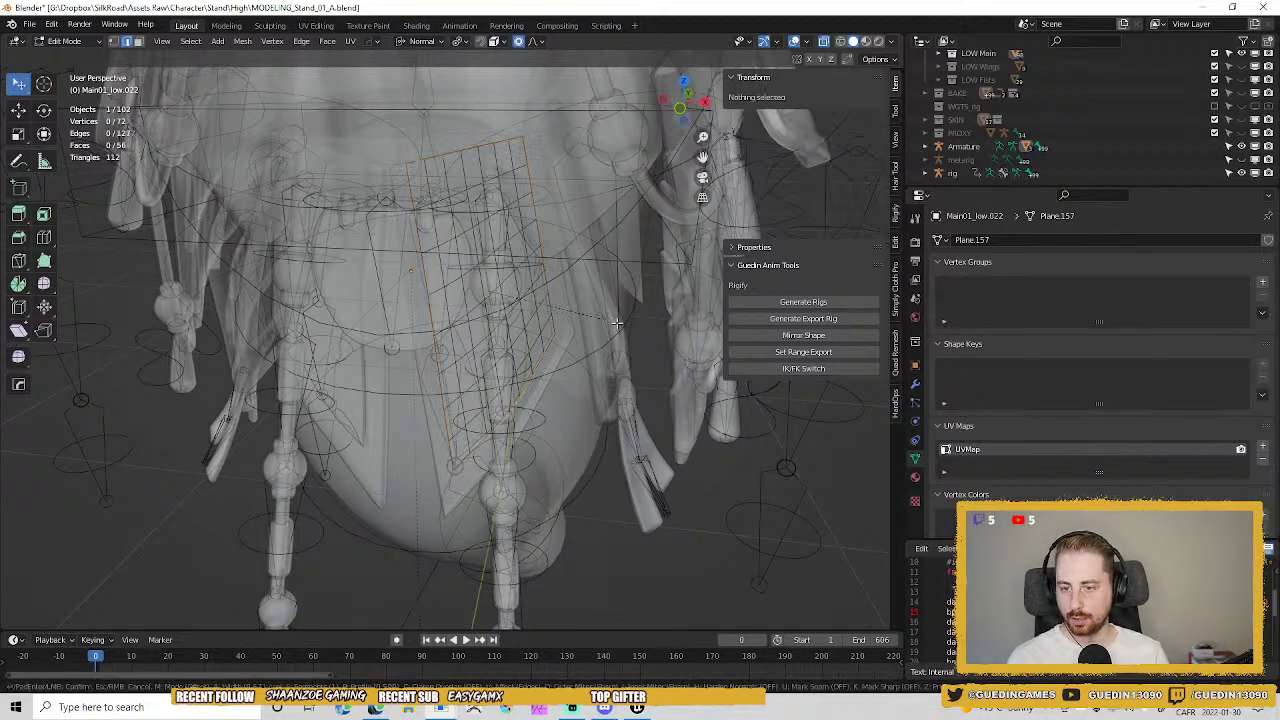
{"action": "key", "text": "ctrl+z"}
{"action": "key", "text": "ctrl+z"}
{"action": "key", "text": "ctrl+z"}
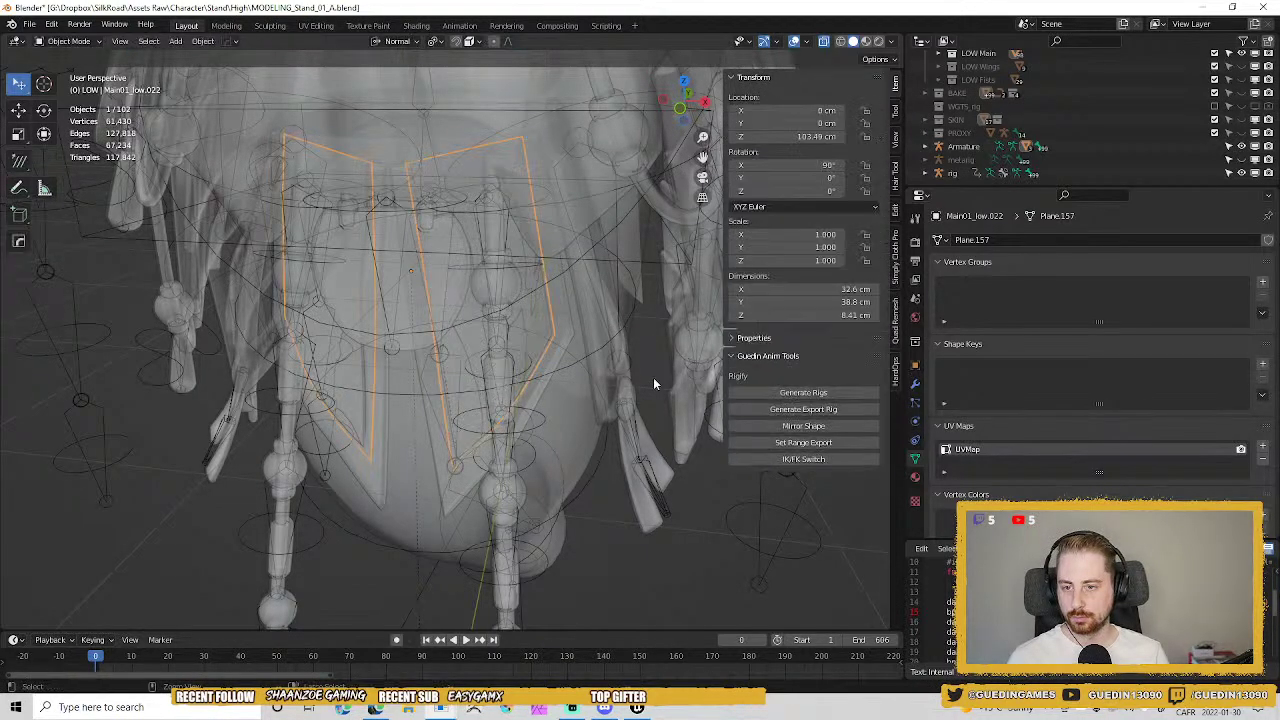
Redo the edits up to the cloth panel's border-loop selection and slide the border outward with clamping off, factor -0.808.
{"action": "key", "text": "ctrl+shift+z"}
{"action": "key", "text": "ctrl+shift+z"}
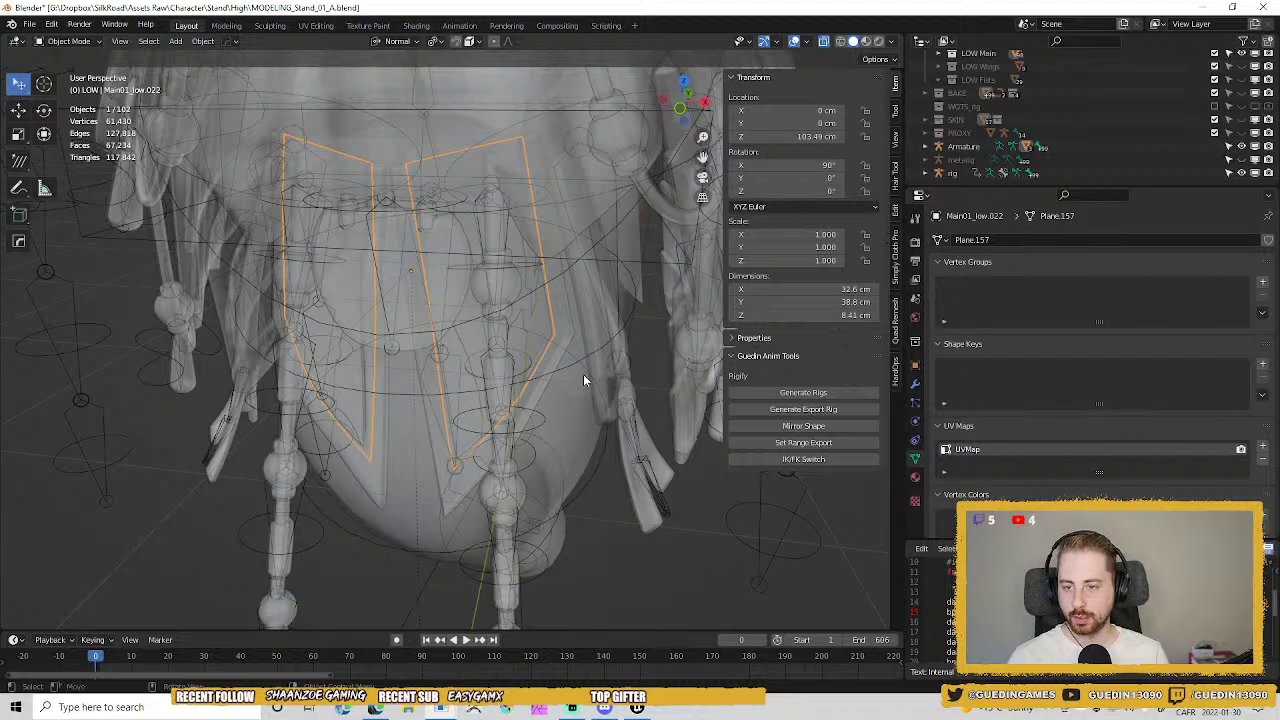
{"action": "key", "text": "ctrl+shift+z"}
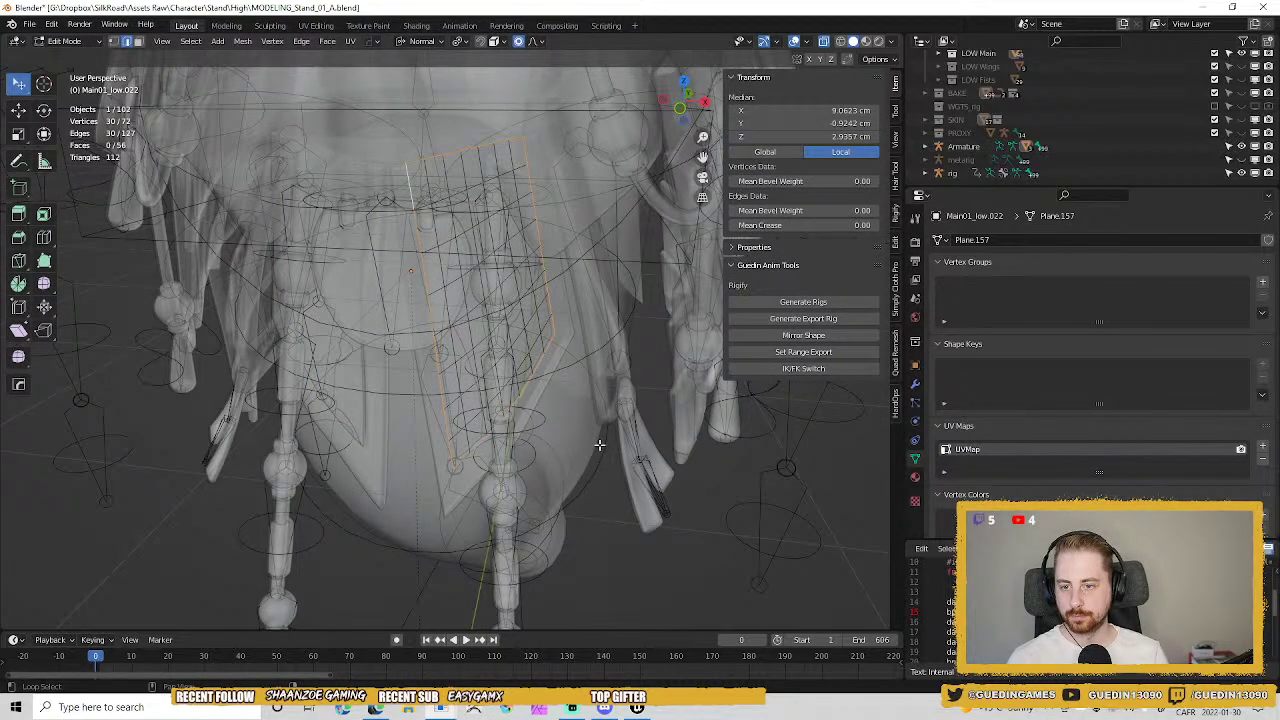
{"action": "key", "text": "g"}
{"action": "key", "text": "g"}
{"action": "right_click", "coordinate": [632, 342]}
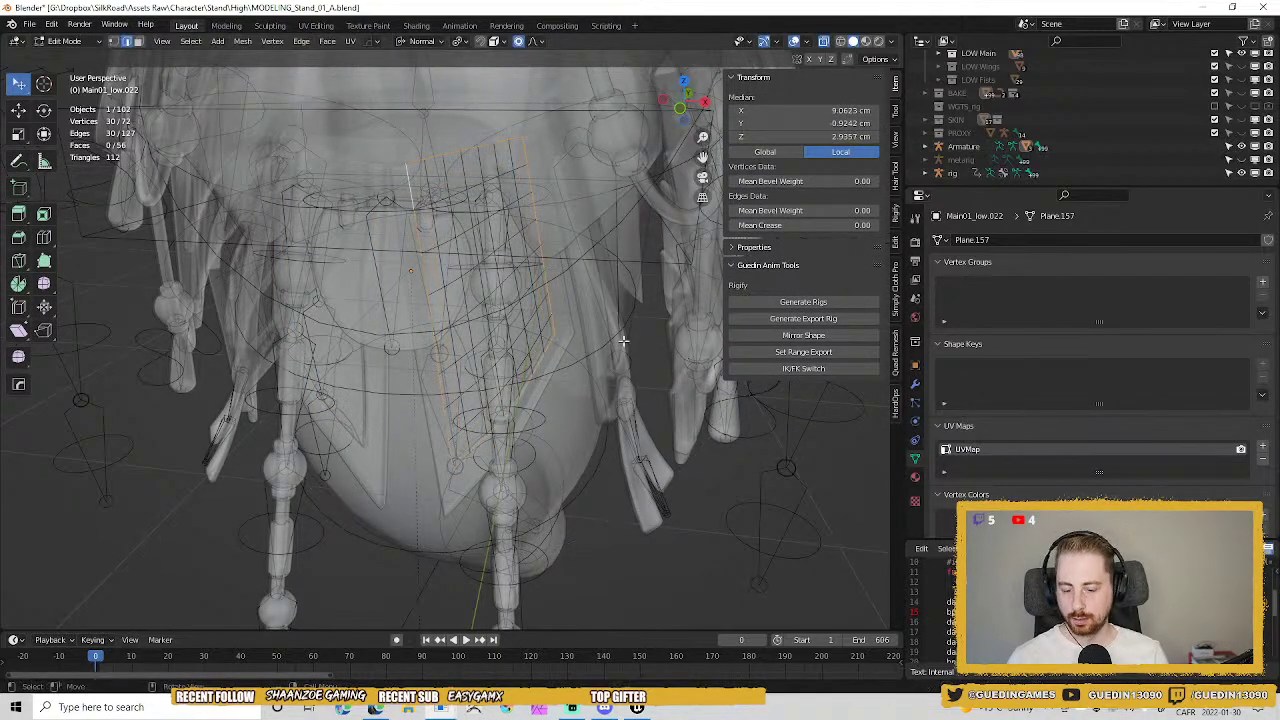
{"action": "key", "text": "g"}
{"action": "key", "text": "g"}
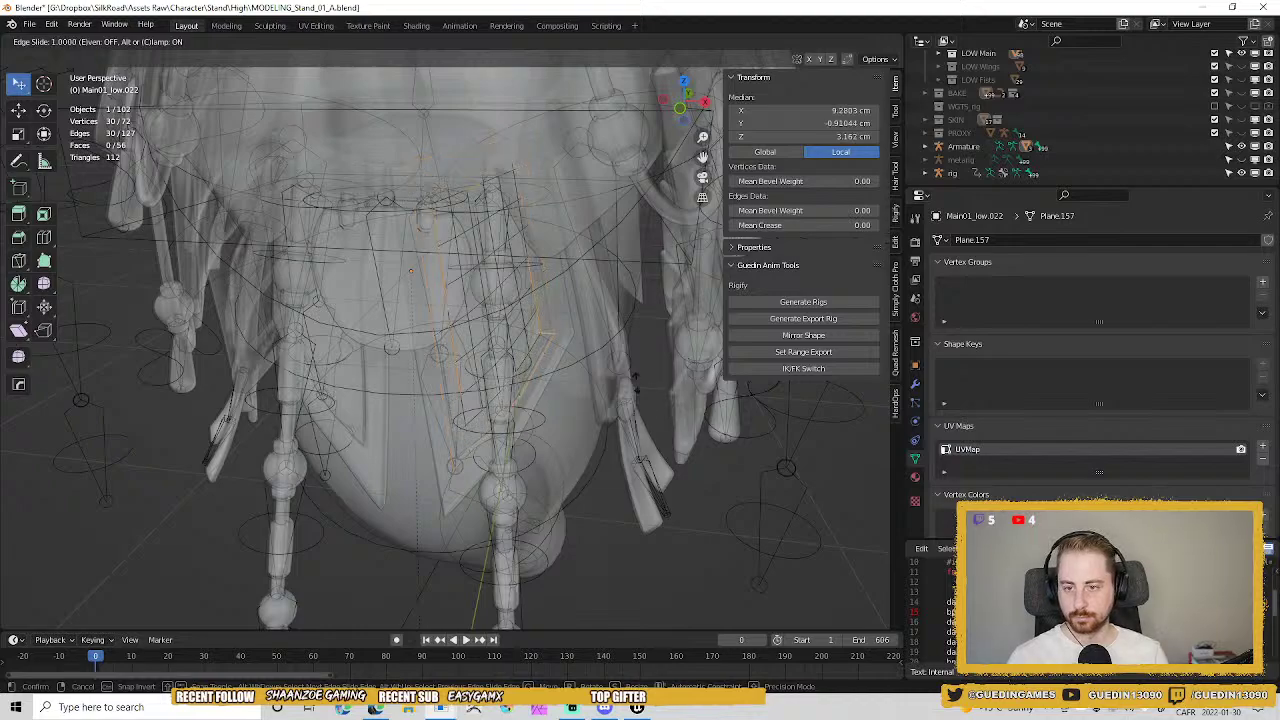
{"action": "key", "text": "c"}
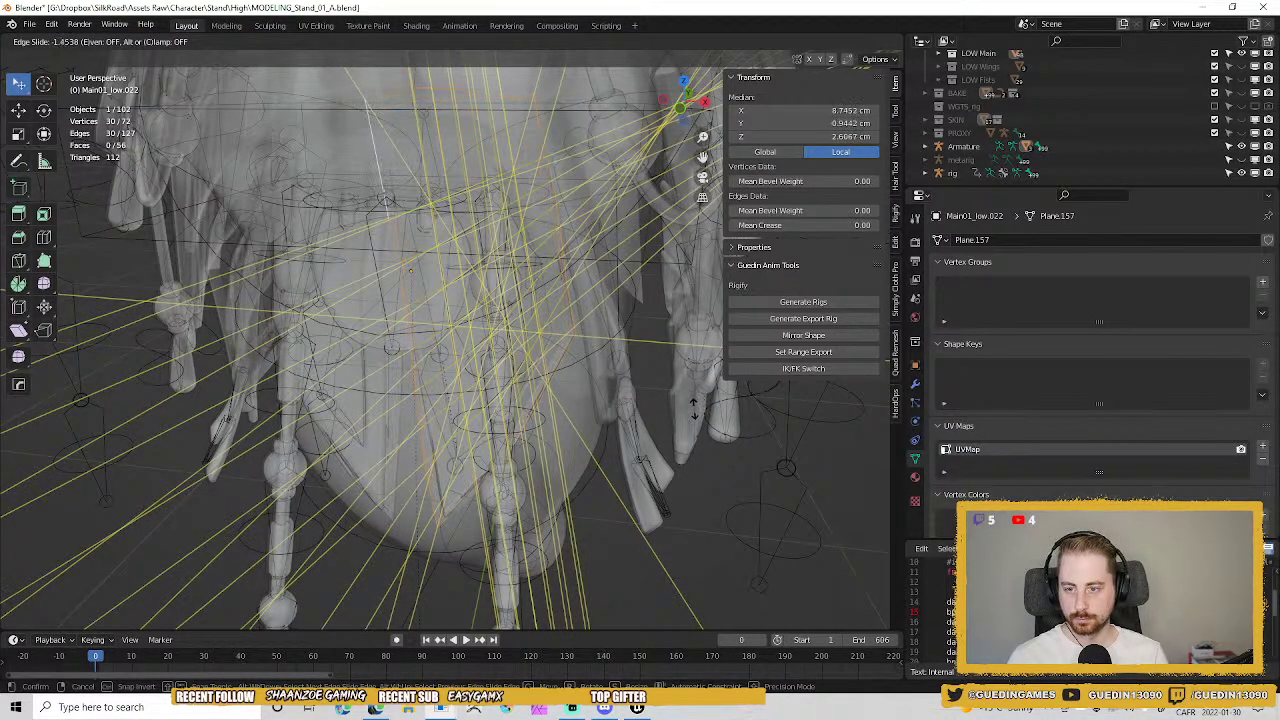
{"action": "left_click", "coordinate": [691, 400]}
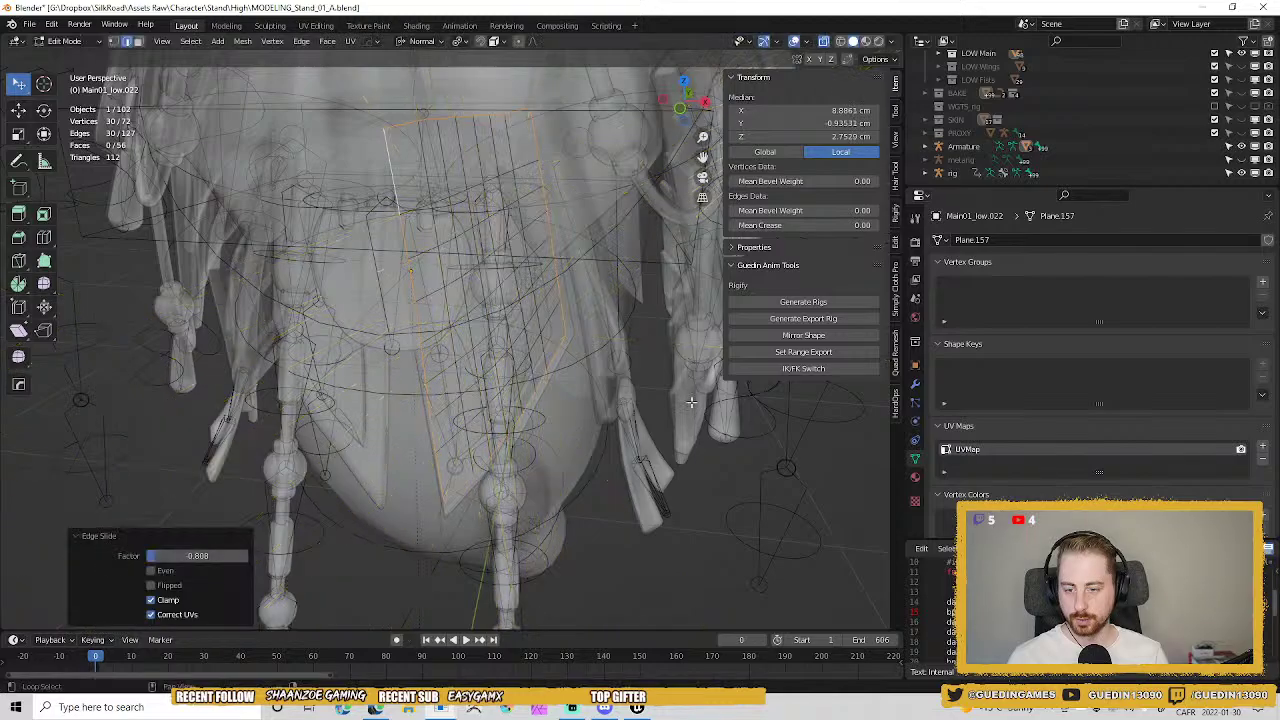
{"action": "middle_click_drag", "start_coordinate": [526, 504], "coordinate": [414, 228]}
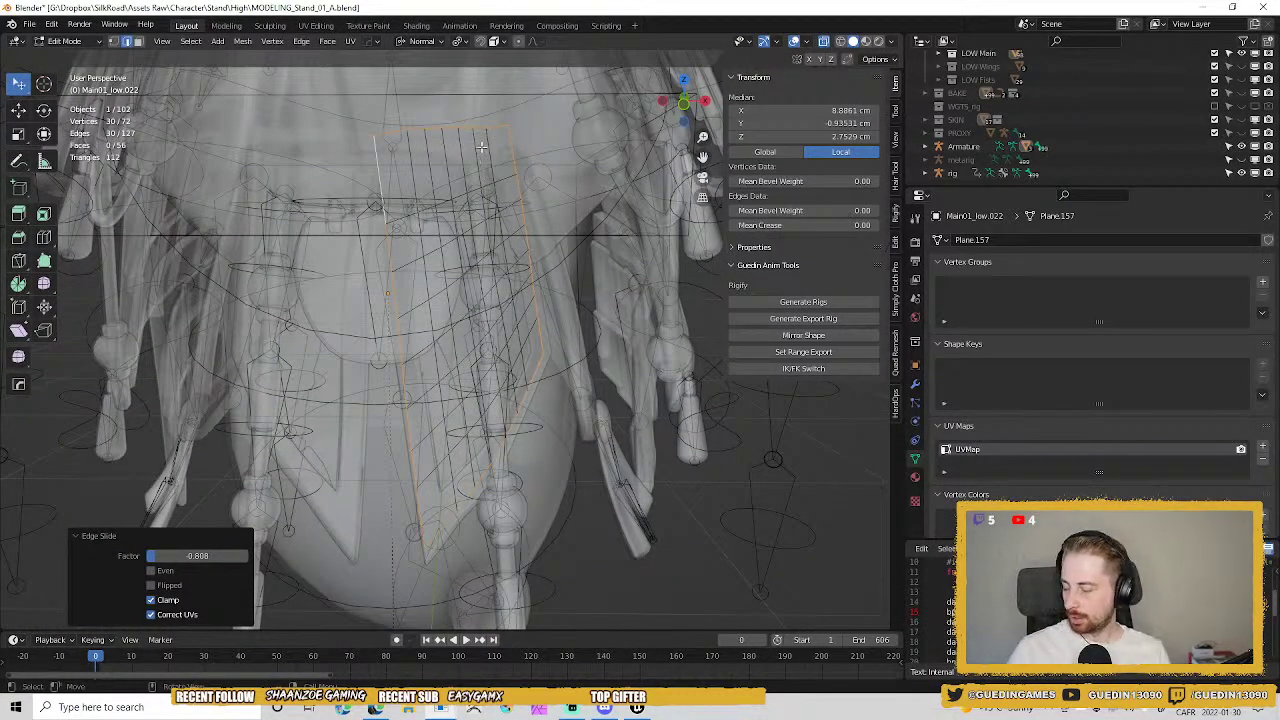
Select the whole cloth panel mesh and apply Volume Smoothing.
{"action": "middle_click_drag", "start_coordinate": [549, 286], "coordinate": [541, 324]}
{"action": "key", "text": "a"}
{"action": "key", "text": "shift+q"}
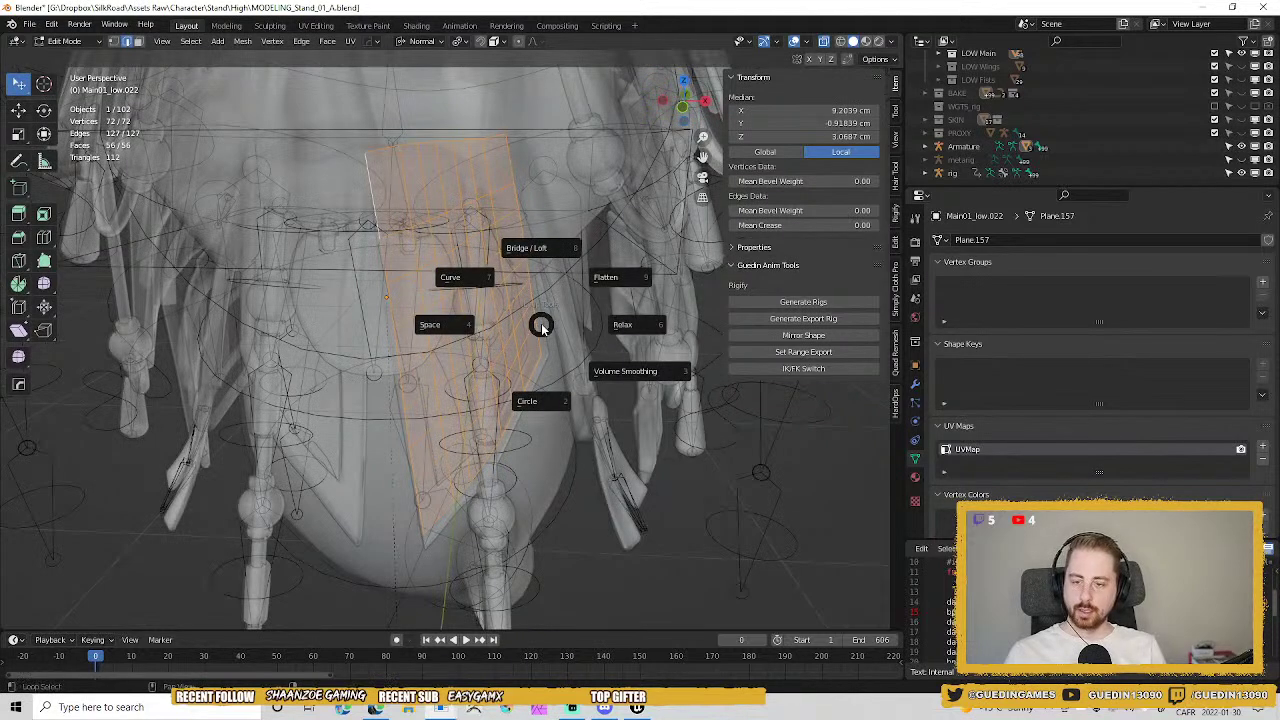
{"action": "left_click", "coordinate": [614, 383]}
{"action": "middle_click_drag", "start_coordinate": [441, 334], "coordinate": [380, 180]}
Select the uppermost inner border edges of the cloth panel and bring their vertices onto the mirror centre at X 0 cm.
{"action": "left_click", "coordinate": [372, 165], "text": "alt"}
{"action": "left_click", "coordinate": [373, 170]}
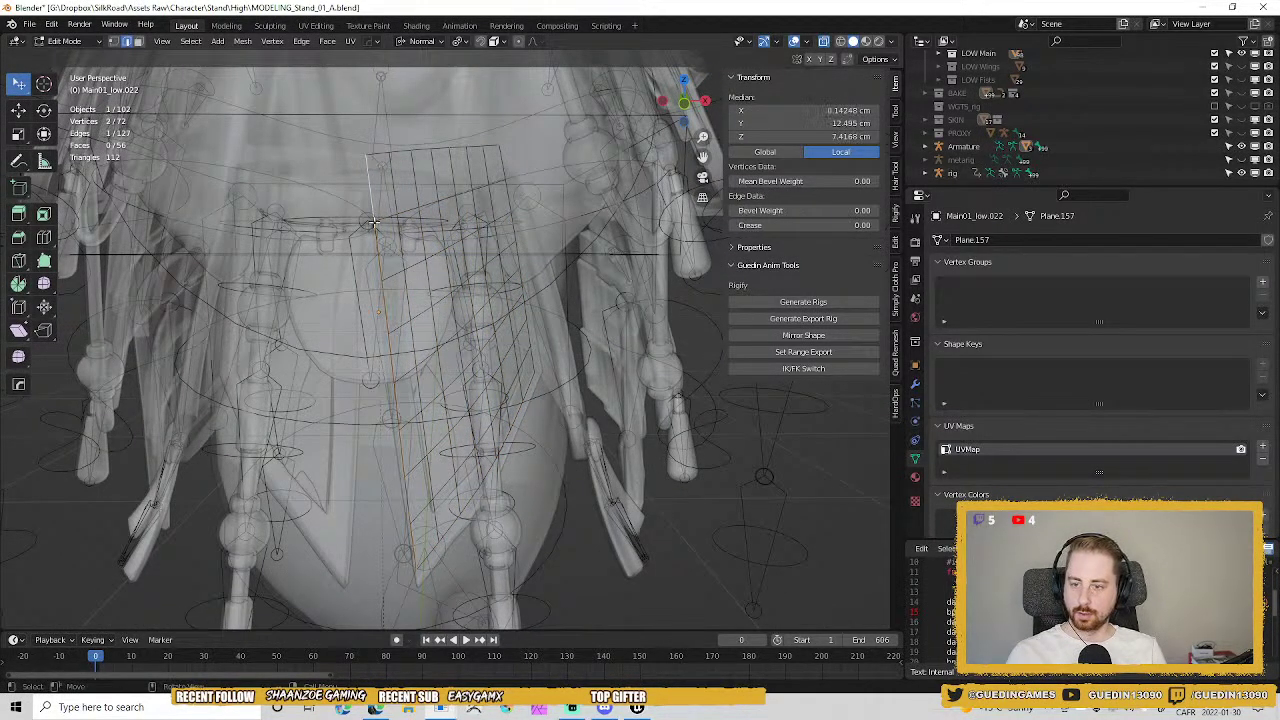
{"action": "left_click", "coordinate": [374, 243], "text": "shift"}
{"action": "key", "text": "alt+x"}
{"action": "left_click", "coordinate": [310, 297]}
Slide a vertex on the panel's upper inner border, and slide the top inner edge away from the centre line, factor 0.239.
{"action": "middle_click_drag", "start_coordinate": [311, 319], "coordinate": [475, 287]}
{"action": "left_click", "coordinate": [373, 290]}
{"action": "key", "text": "shift+v"}
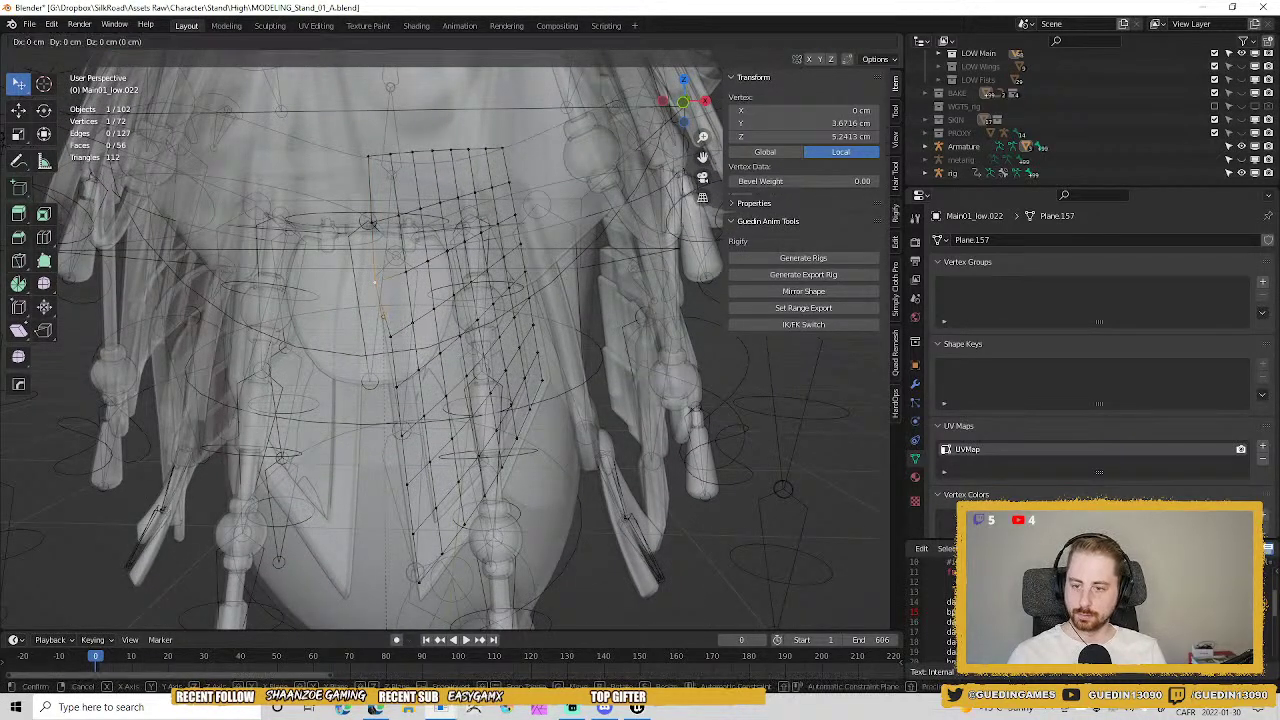
{"action": "left_click", "coordinate": [424, 326]}
{"action": "left_click", "coordinate": [373, 150], "text": "shift"}
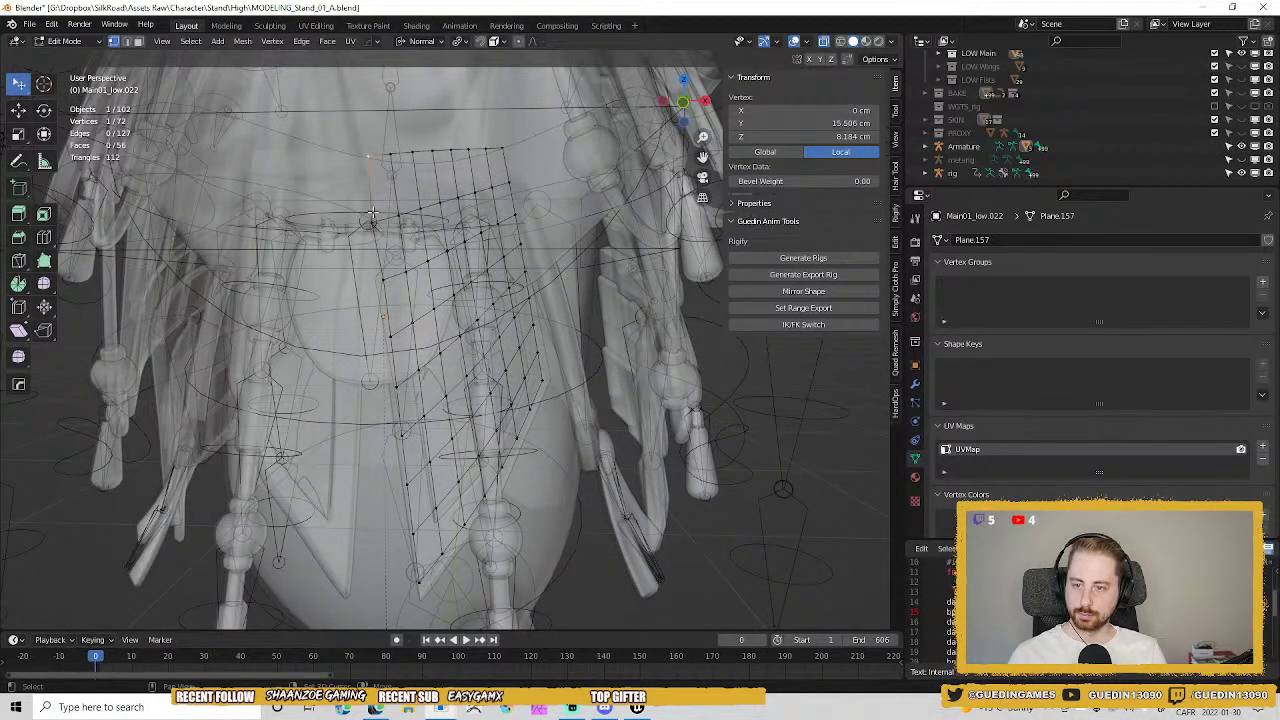
{"action": "key", "text": "g"}
{"action": "key", "text": "g"}
{"action": "left_click", "coordinate": [556, 244]}
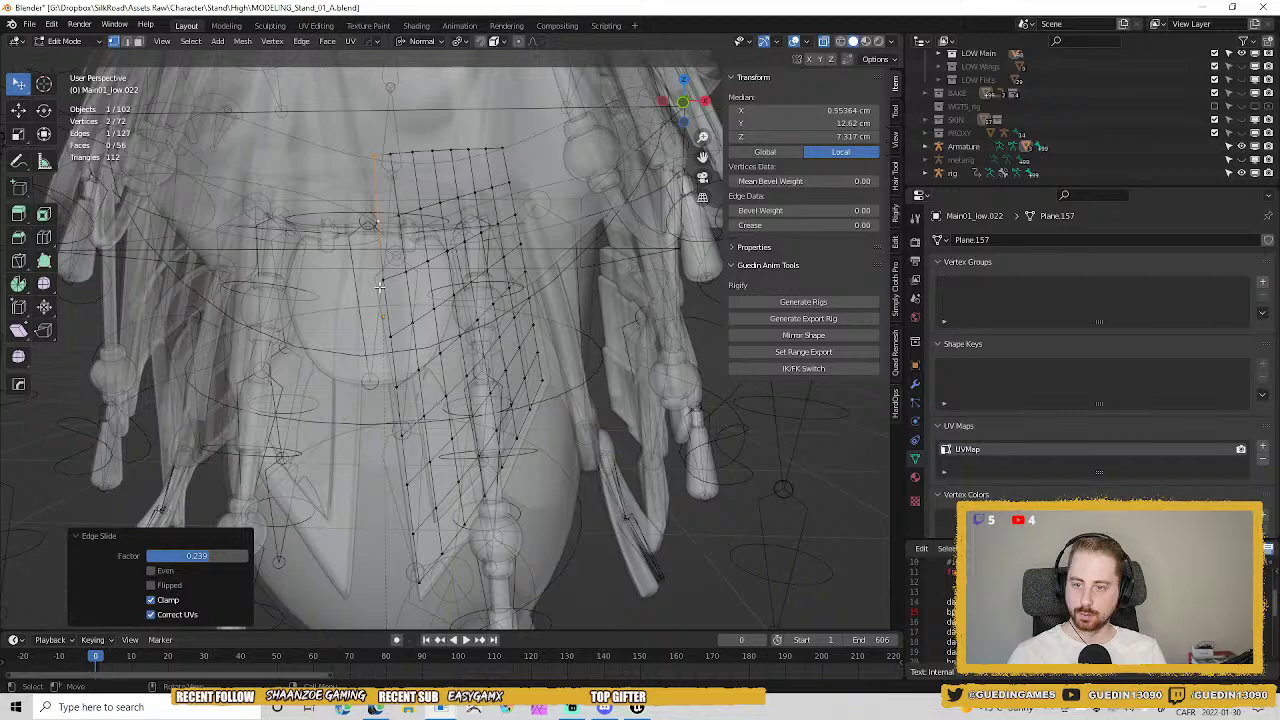
Straighten the panel's inner border from the top edge down to the lower tip and return to Object Mode.
{"action": "left_click", "coordinate": [424, 579], "text": "ctrl"}
{"action": "key", "text": "alt+r"}
{"action": "key", "text": "Tab"}
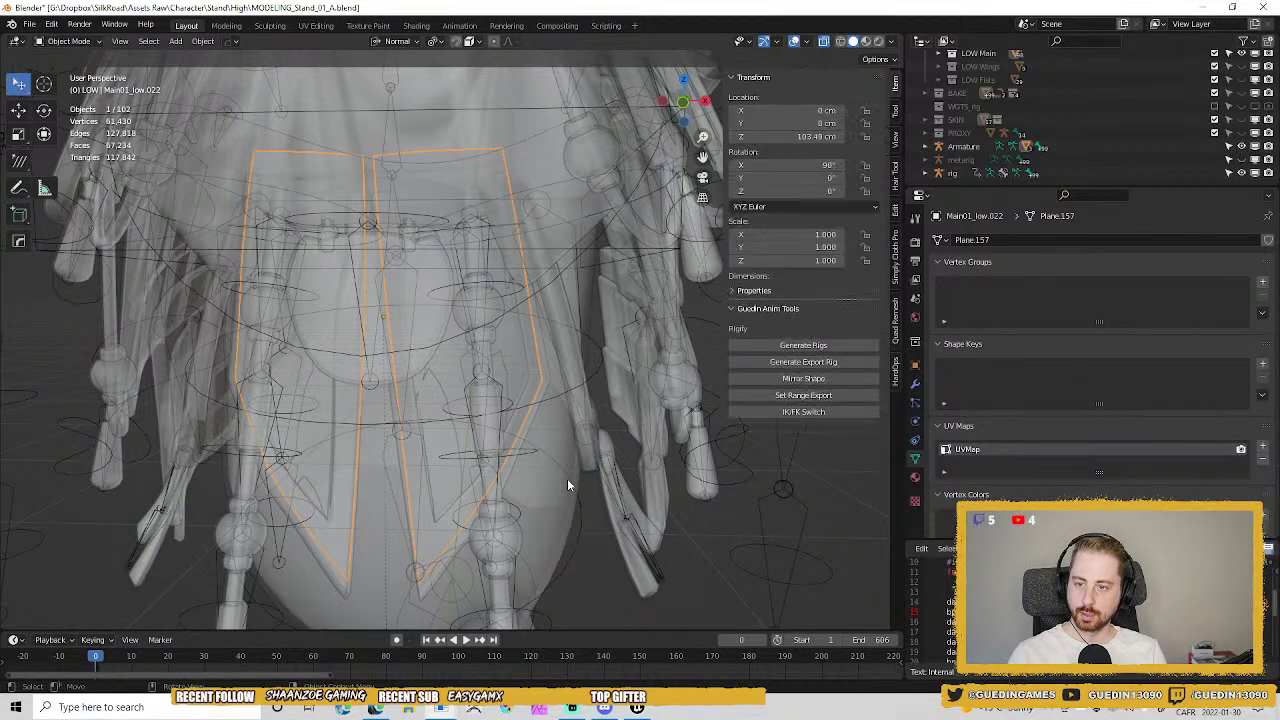
Select the panel's lower diagonal border from the tip to the outer corner and slide it outward, factor -0.472.
{"action": "middle_click_drag", "start_coordinate": [508, 490], "coordinate": [512, 394], "text": "shift"}
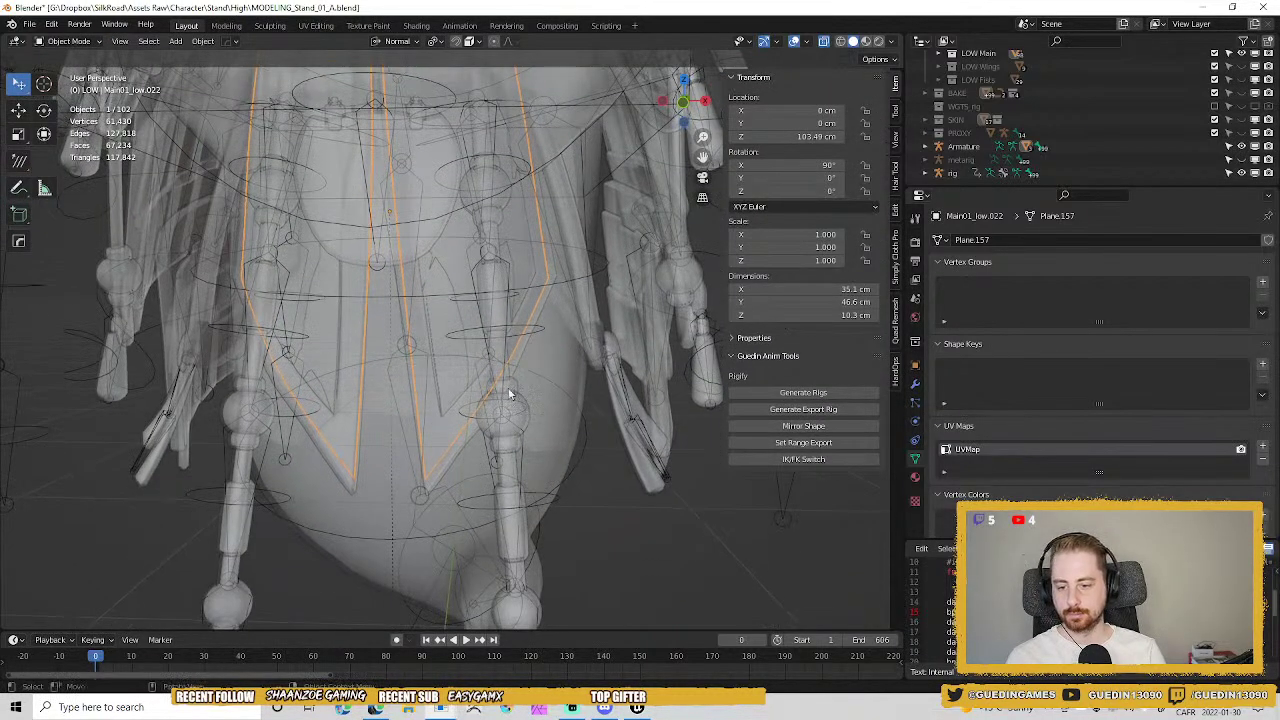
{"action": "scroll", "coordinate": [500, 396], "scroll_direction": "up", "scroll_amount": 3}
{"action": "key", "text": "Tab"}
{"action": "mouse_move", "coordinate": [446, 518]}
{"action": "middle_mouse_down"}
{"action": "mouse_move", "coordinate": [447, 506]}
{"action": "mouse_move", "coordinate": [469, 517]}
{"action": "middle_mouse_up"}
{"action": "left_click", "coordinate": [447, 506]}
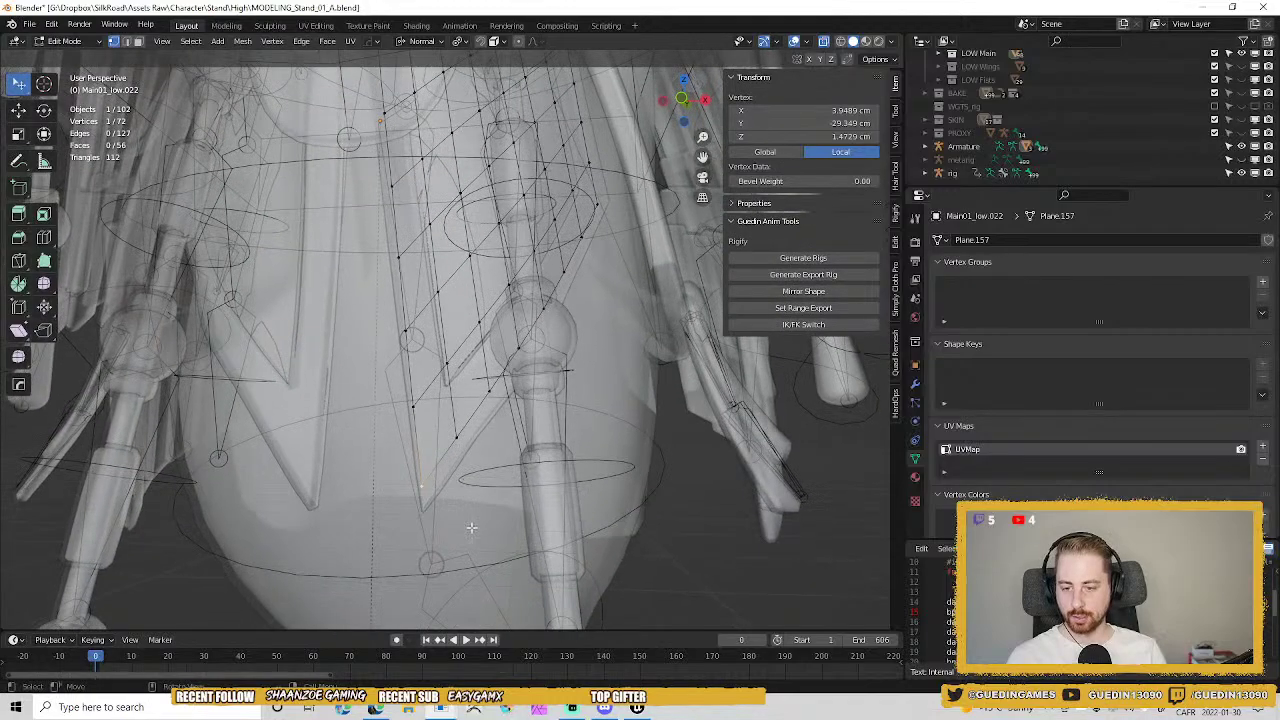
{"action": "key", "text": "ctrl+l"}
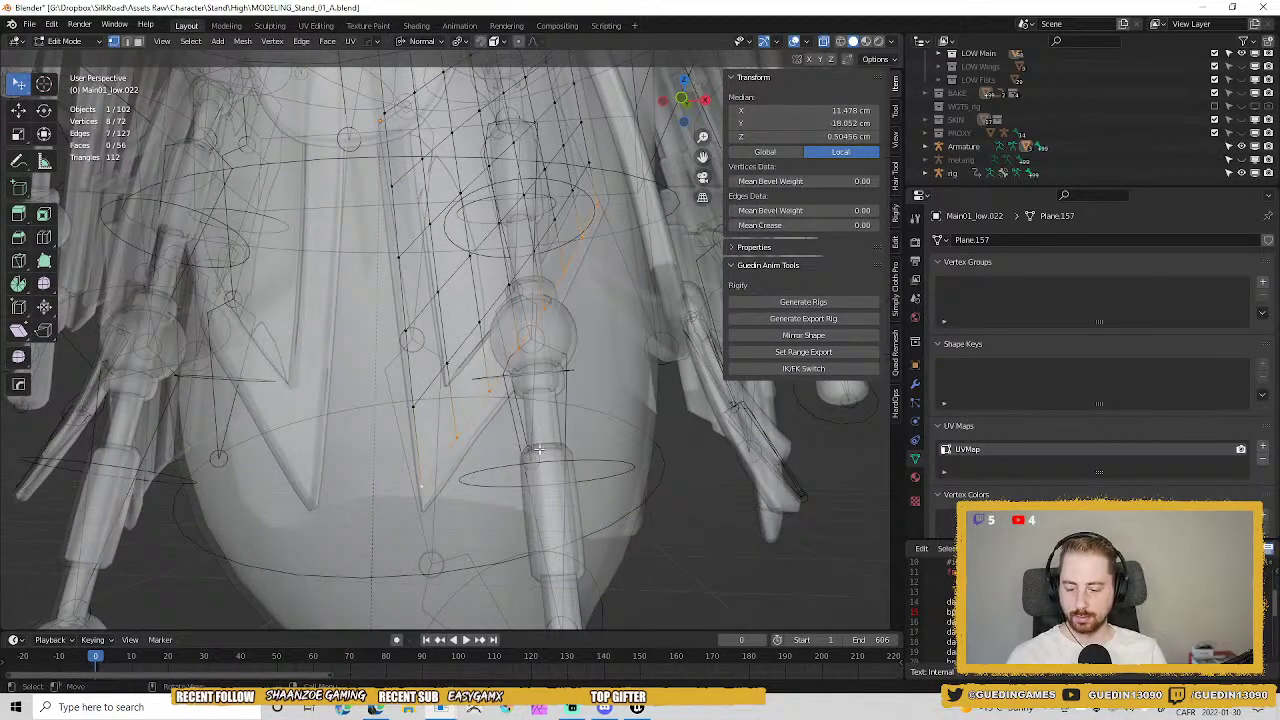
{"action": "key", "text": "g"}
{"action": "key", "text": "g"}
{"action": "left_click", "coordinate": [538, 464]}
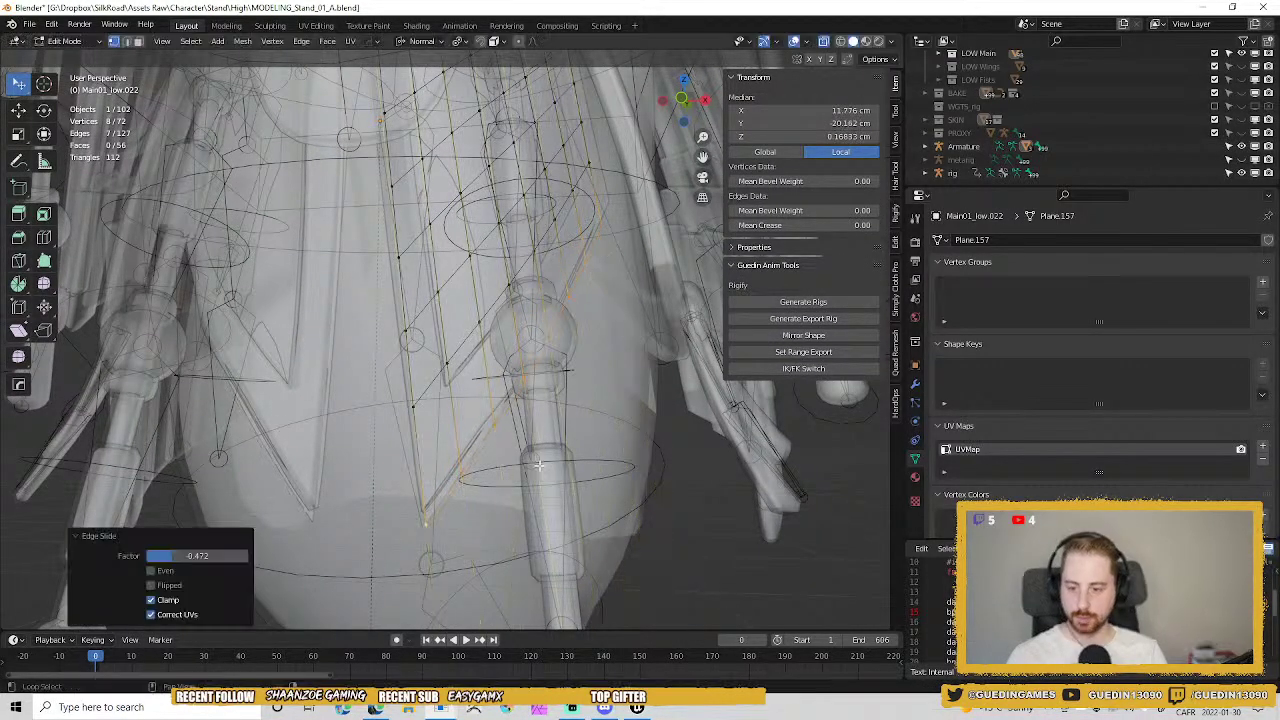
Slide the panel's outer vertical border loop outward with clamping off and return to Object Mode.
{"action": "middle_click_drag", "start_coordinate": [538, 464], "coordinate": [462, 260]}
{"action": "key", "text": "alt+a"}
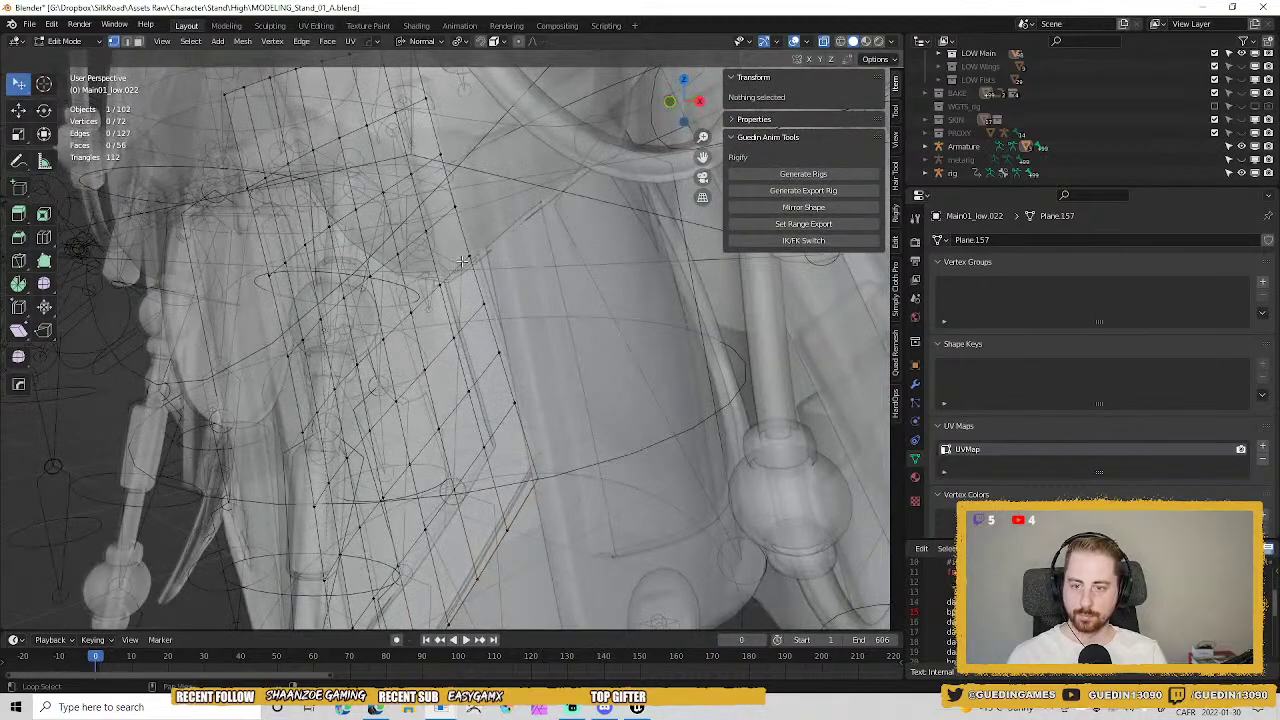
{"action": "left_click", "coordinate": [462, 259], "text": "alt"}
{"action": "left_click", "coordinate": [458, 232], "text": "alt"}
{"action": "key", "text": "g"}
{"action": "key", "text": "g"}
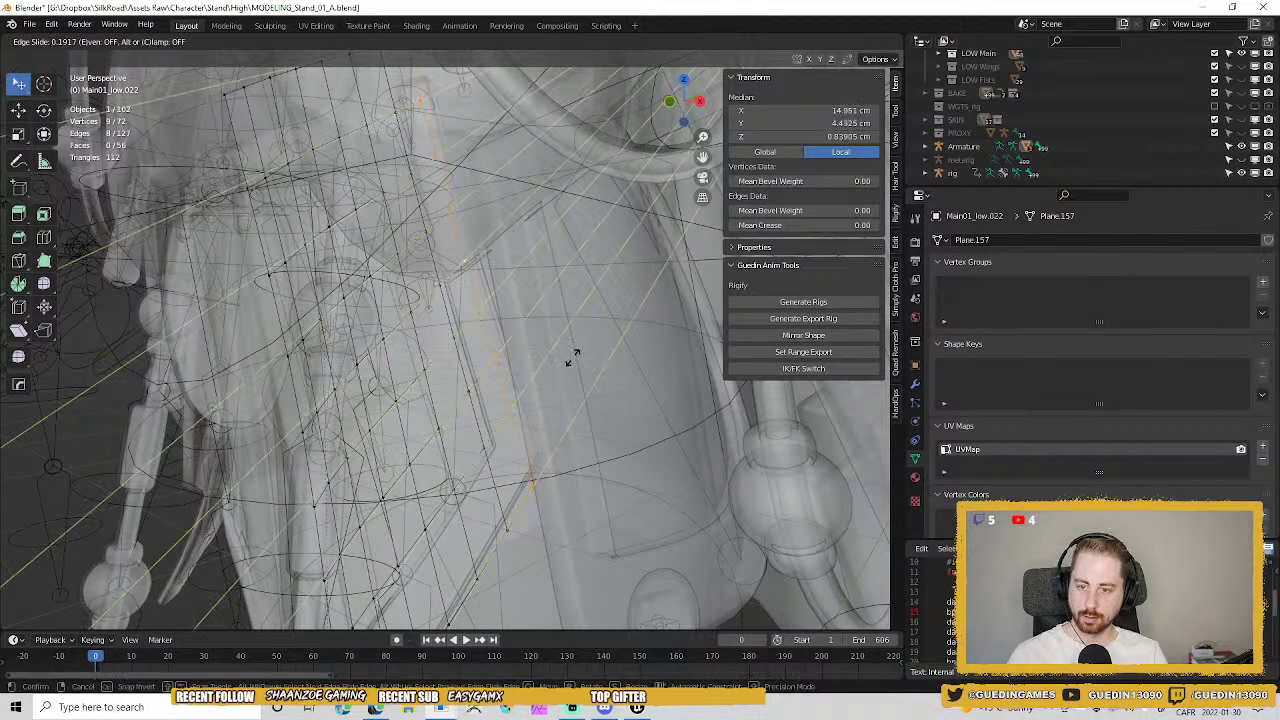
{"action": "left_click", "coordinate": [577, 345]}
{"action": "key", "text": "Tab"}
Turn off X-ray display and rename the cloth object PROXY_Front_Flaps_01.
{"action": "key", "text": "alt+z"}
{"action": "scroll", "coordinate": [573, 535], "scroll_direction": "down", "scroll_amount": 3}
{"action": "middle_click_drag", "start_coordinate": [573, 535], "coordinate": [579, 348]}
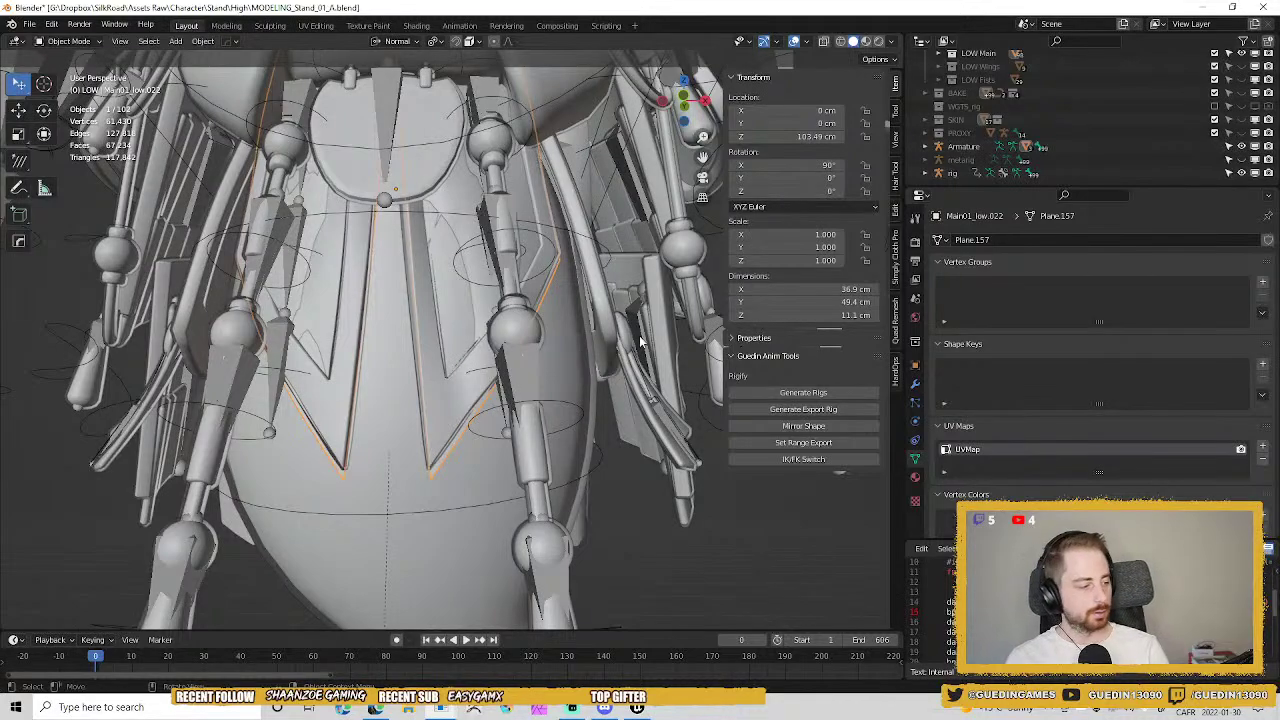
{"action": "key", "text": "F2"}
{"action": "type", "text": "PROXY_Front_Flaps_C1"}
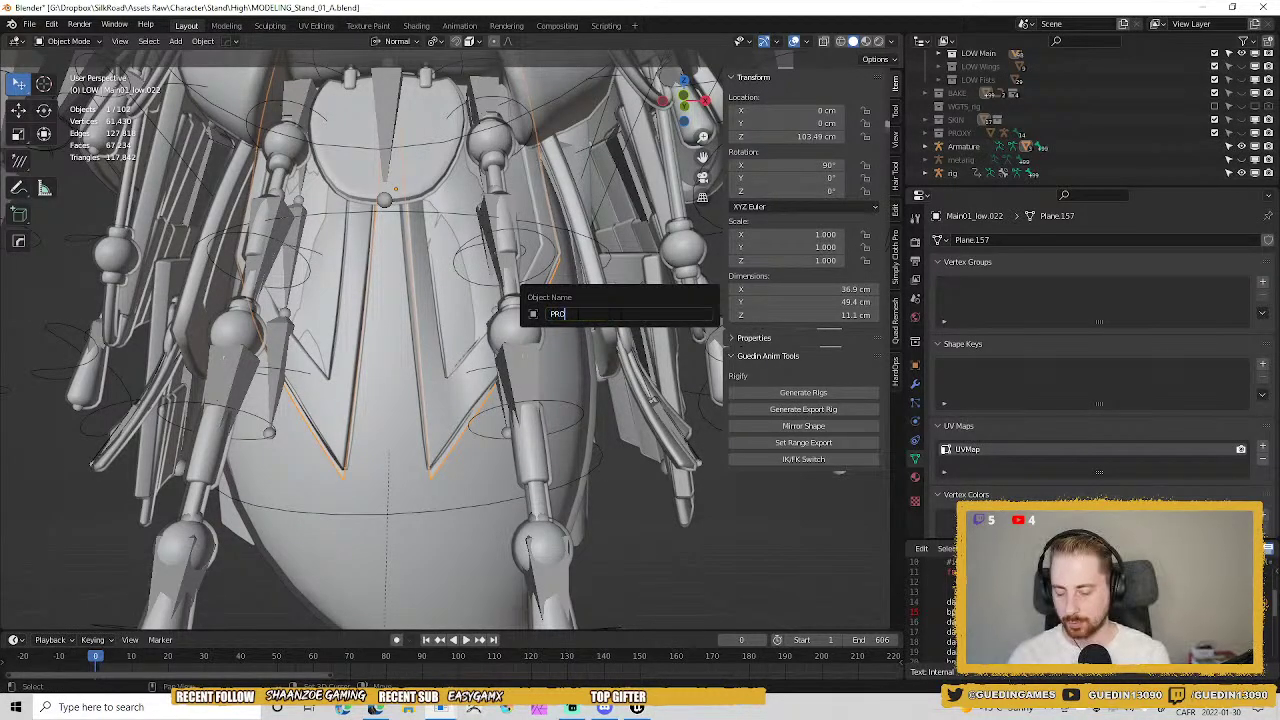
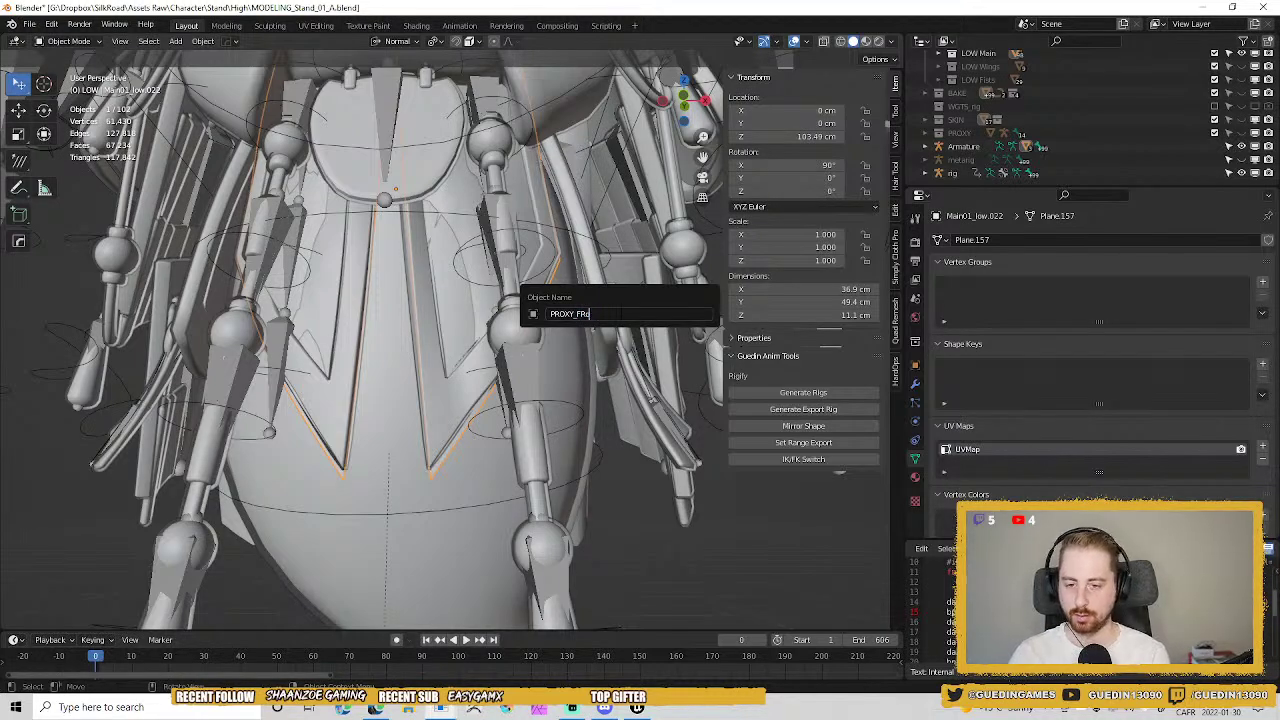
{"action": "type", "text": "XY_Front_Flaps_Cl"}
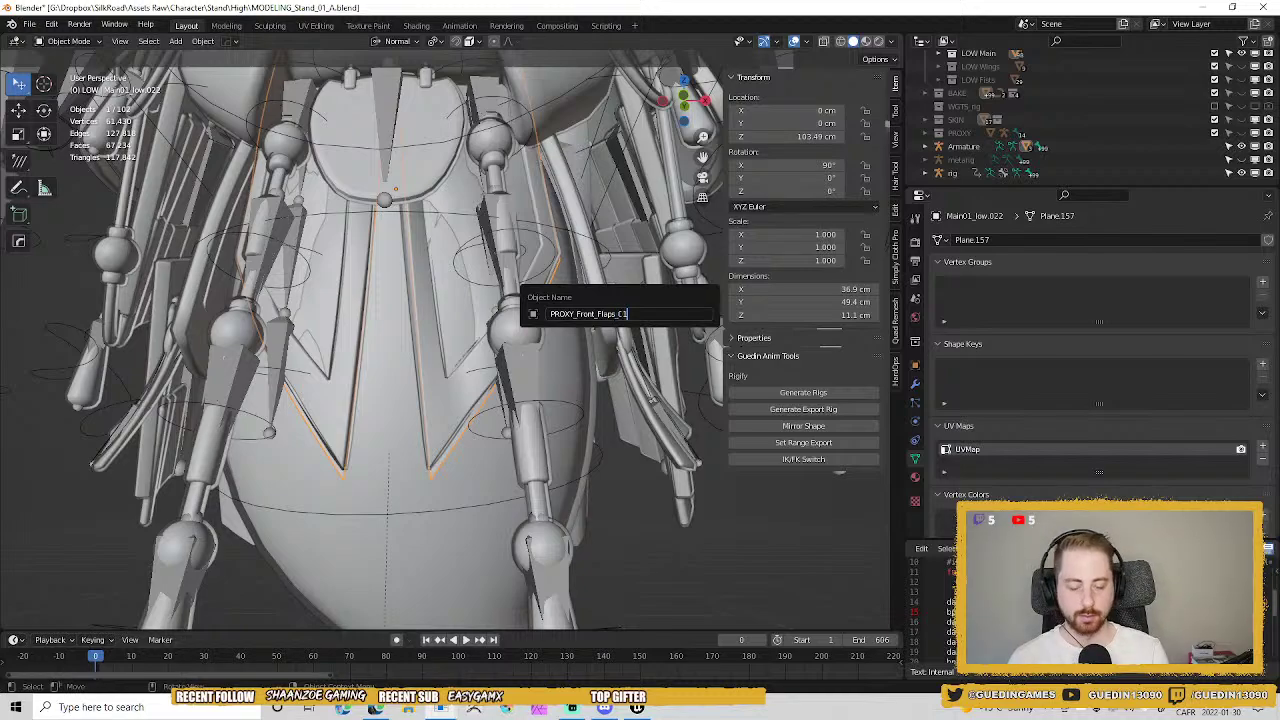
{"action": "key", "text": "Return"}
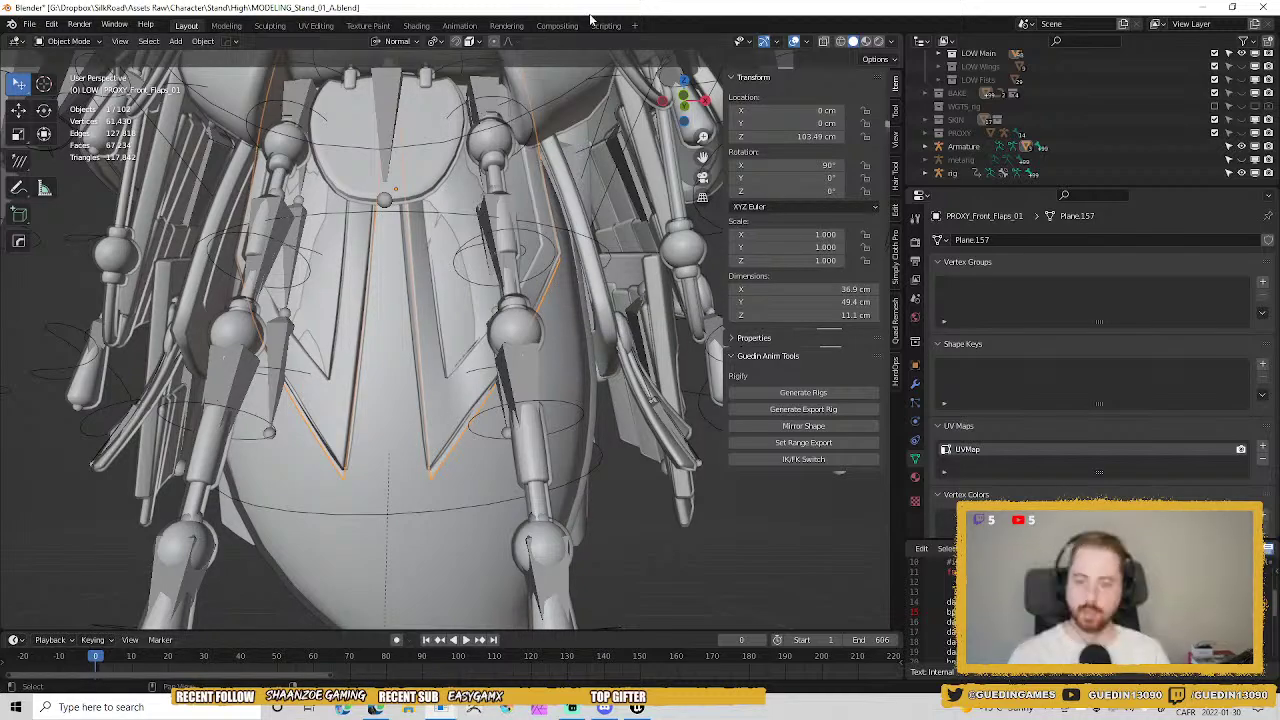
Isolate the front flaps proxy and the armature in local view and parent the proxy to the armature with Armature Deform.
{"action": "middle_click_drag", "start_coordinate": [481, 277], "coordinate": [498, 183]}
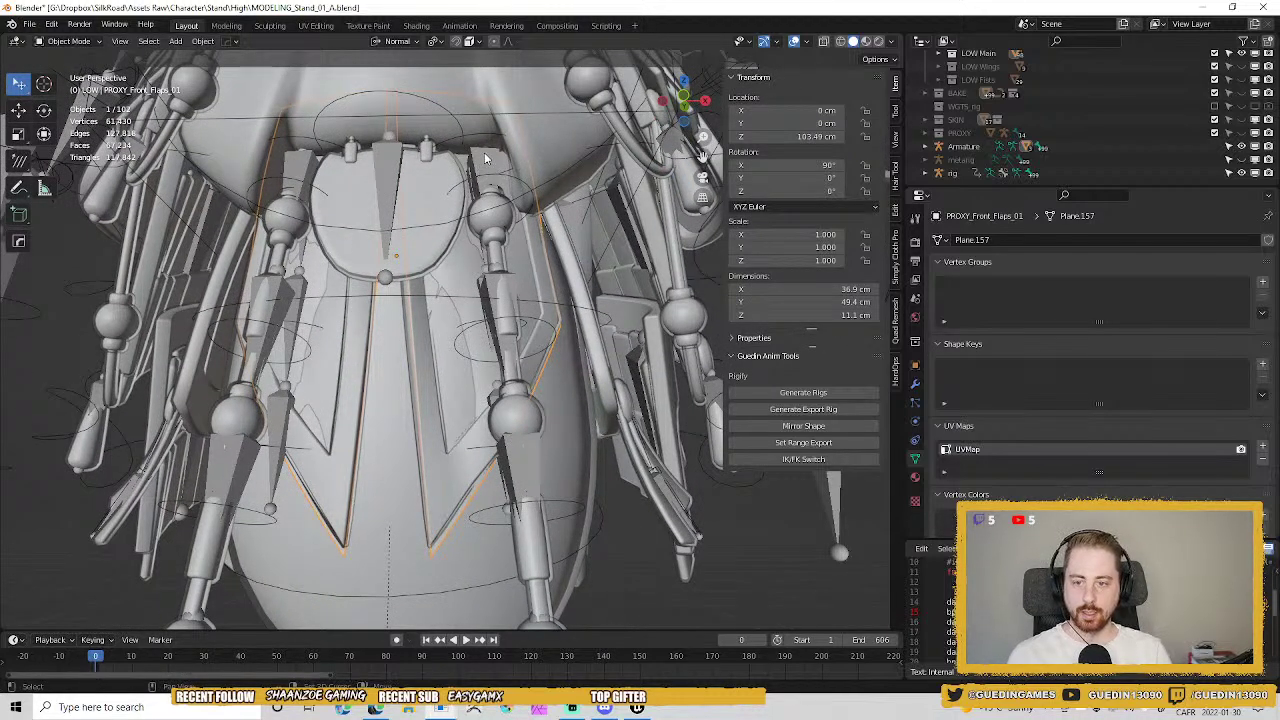
{"action": "left_click", "coordinate": [485, 158], "text": "shift"}
{"action": "key", "text": "KP_Divide"}
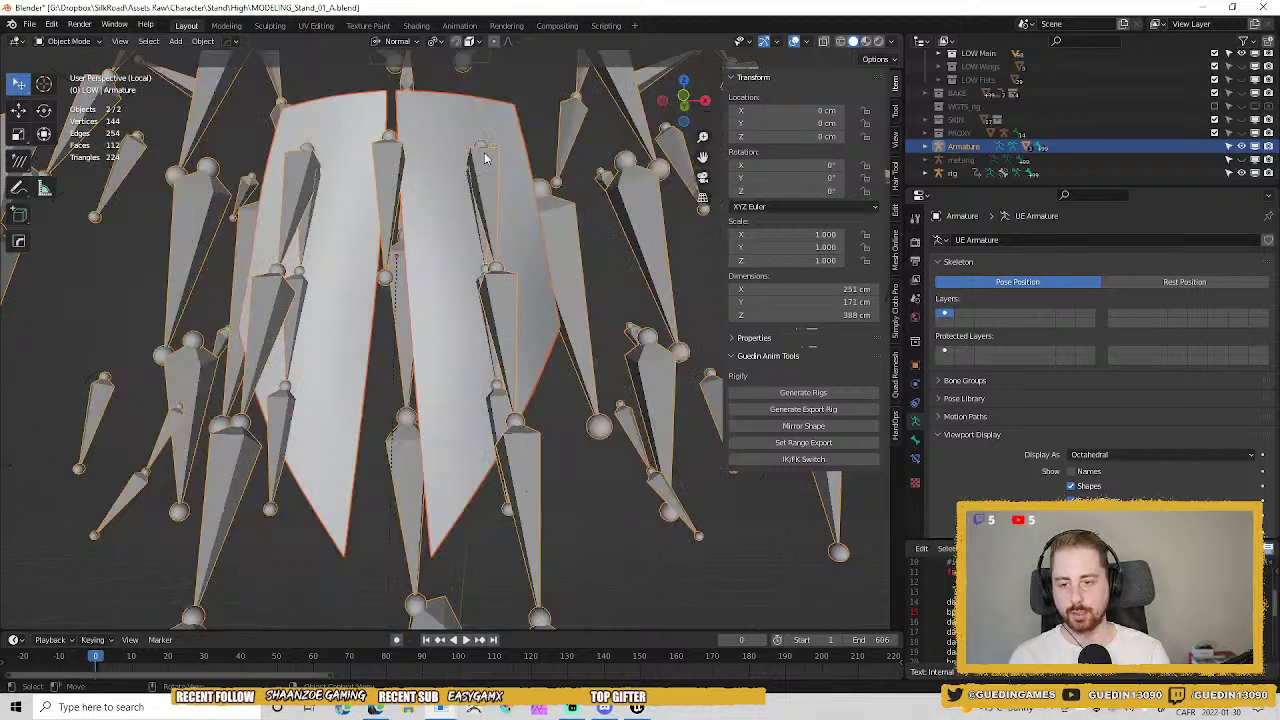
{"action": "middle_click_drag", "start_coordinate": [489, 194], "coordinate": [508, 270]}
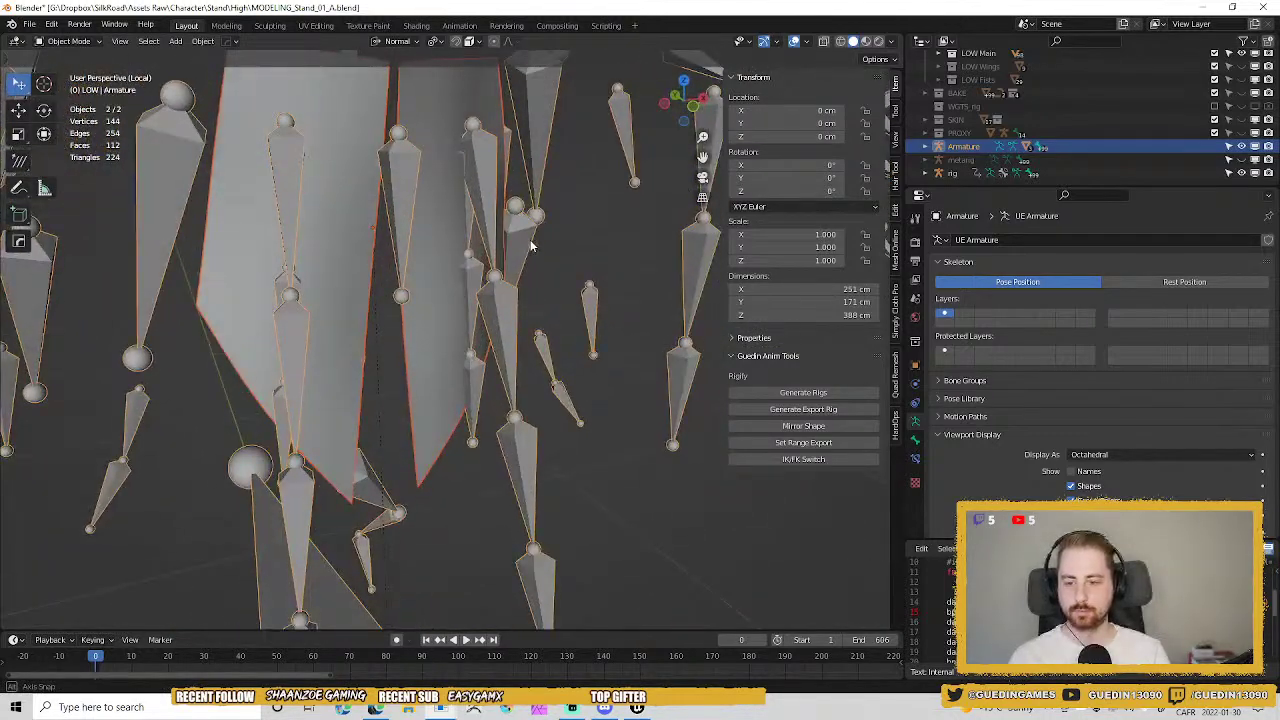
{"action": "key", "text": "ctrl+p"}
{"action": "left_click", "coordinate": [514, 292]}
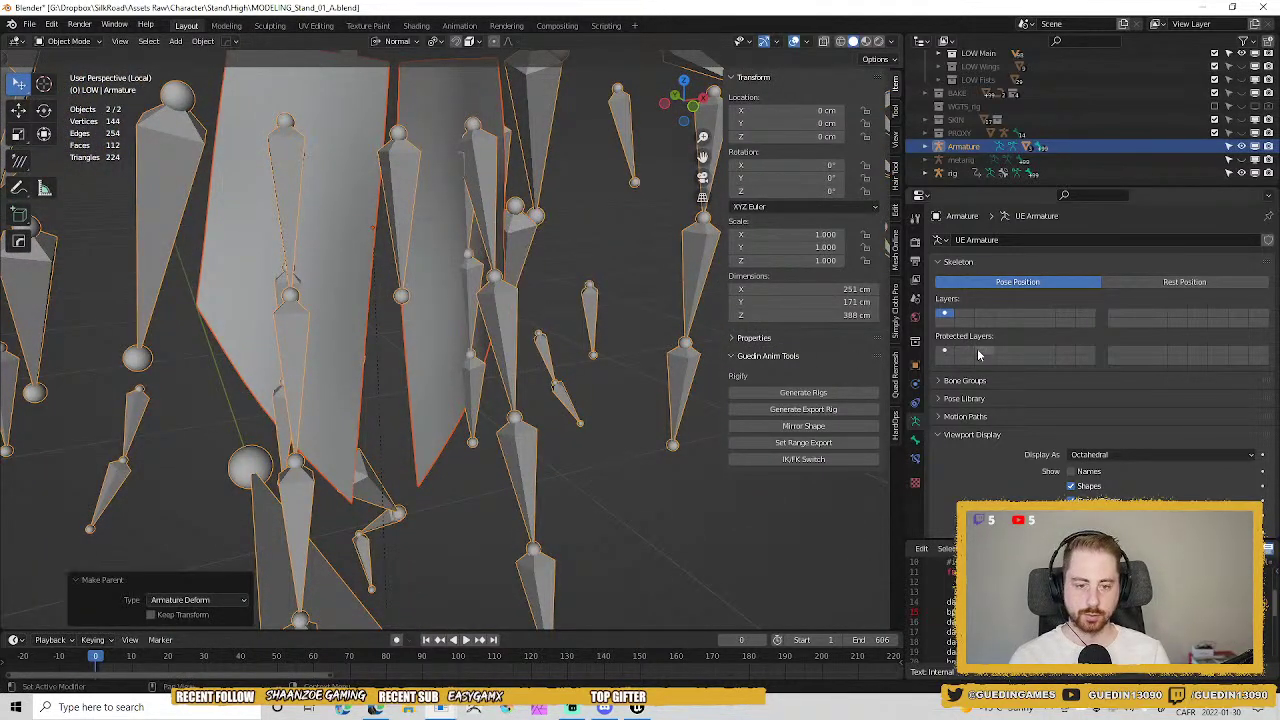
Make PROXY_Front_Flaps_01 the active object with the armature still selected, and show its modifier stack.
{"action": "left_click", "coordinate": [446, 343], "text": "shift"}
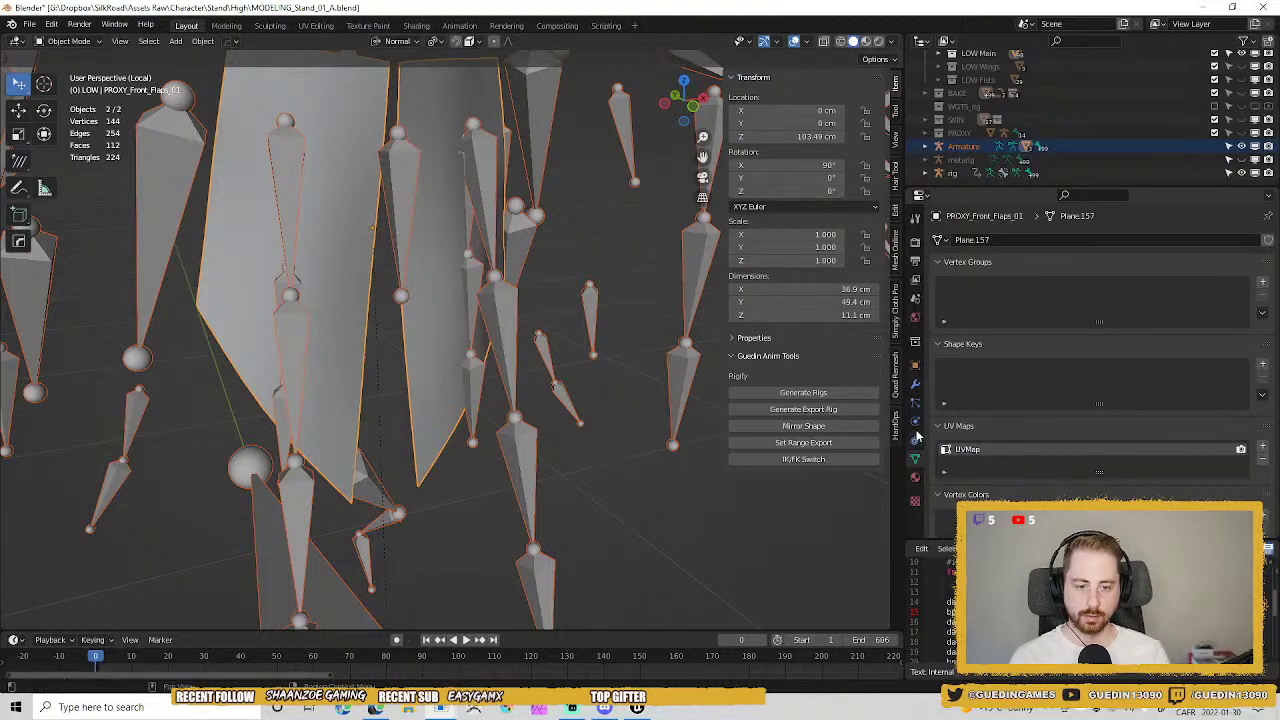
{"action": "left_click", "coordinate": [914, 393]}
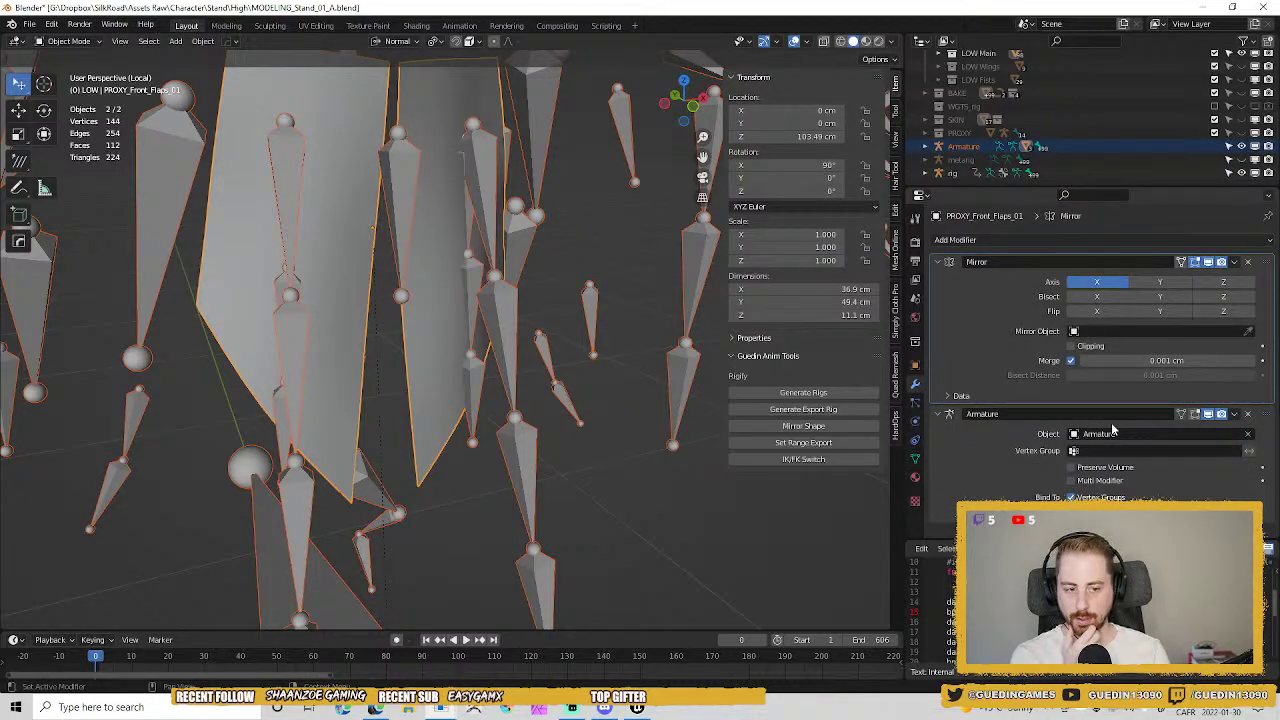
{"action": "middle_click_drag", "start_coordinate": [470, 240], "coordinate": [881, 340]}
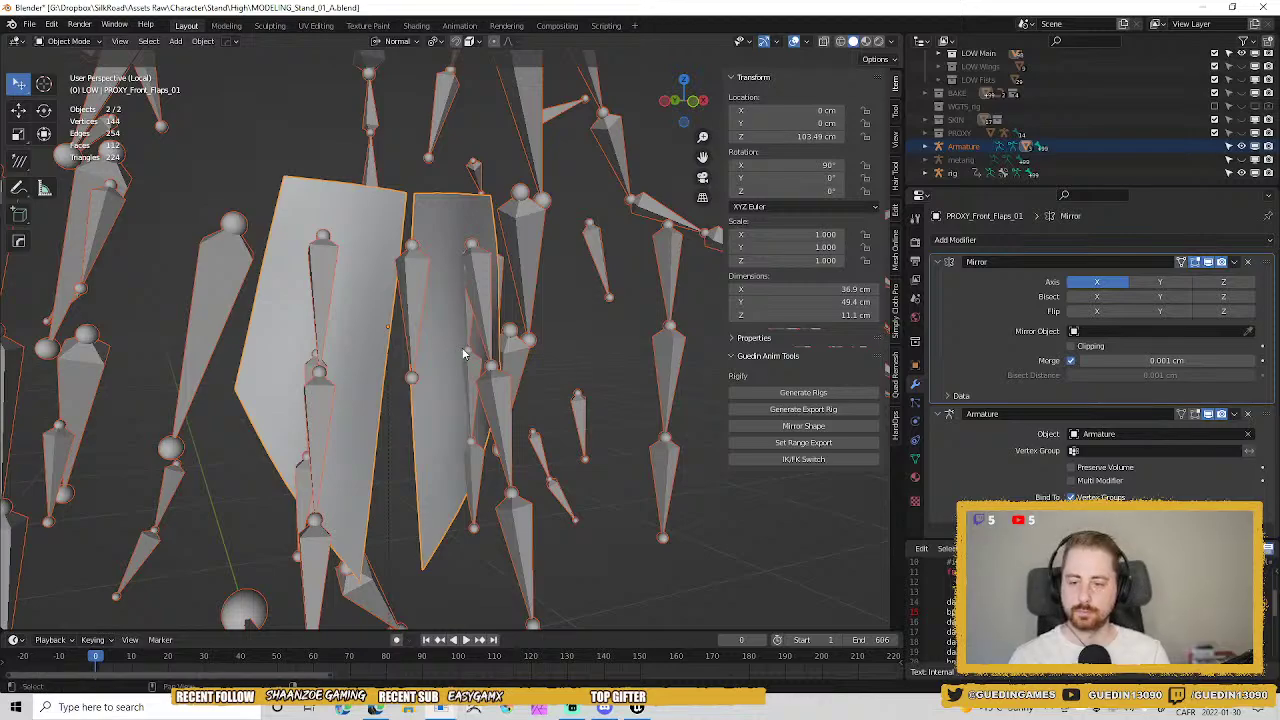
{"action": "middle_click_drag", "start_coordinate": [463, 352], "coordinate": [549, 268]}
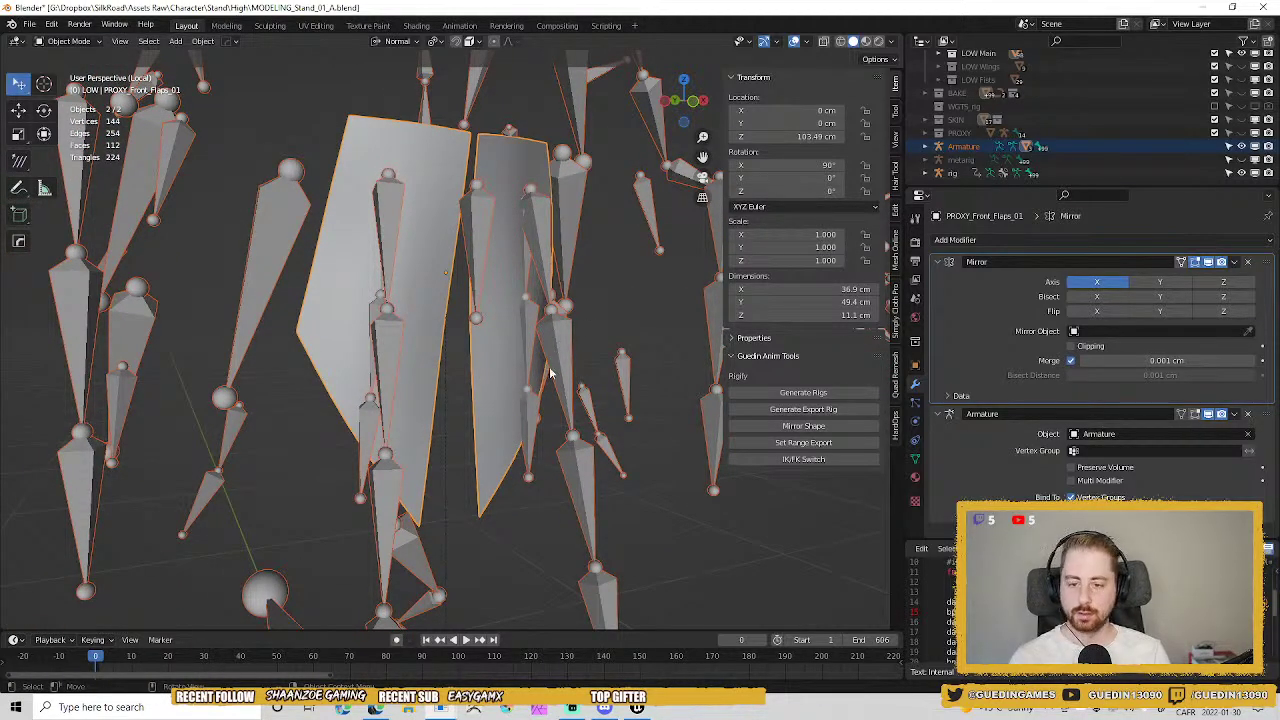
{"action": "mouse_move", "coordinate": [549, 373]}
{"action": "middle_mouse_down"}
{"action": "mouse_move", "coordinate": [530, 339]}
{"action": "mouse_move", "coordinate": [563, 234]}
{"action": "middle_mouse_up"}
Switch the front flaps proxy to Weight Paint mode and select the tail_B_03.L bone over the lower outer panel.
{"action": "key", "text": "ctrl+Tab"}
{"action": "left_click", "coordinate": [505, 318]}
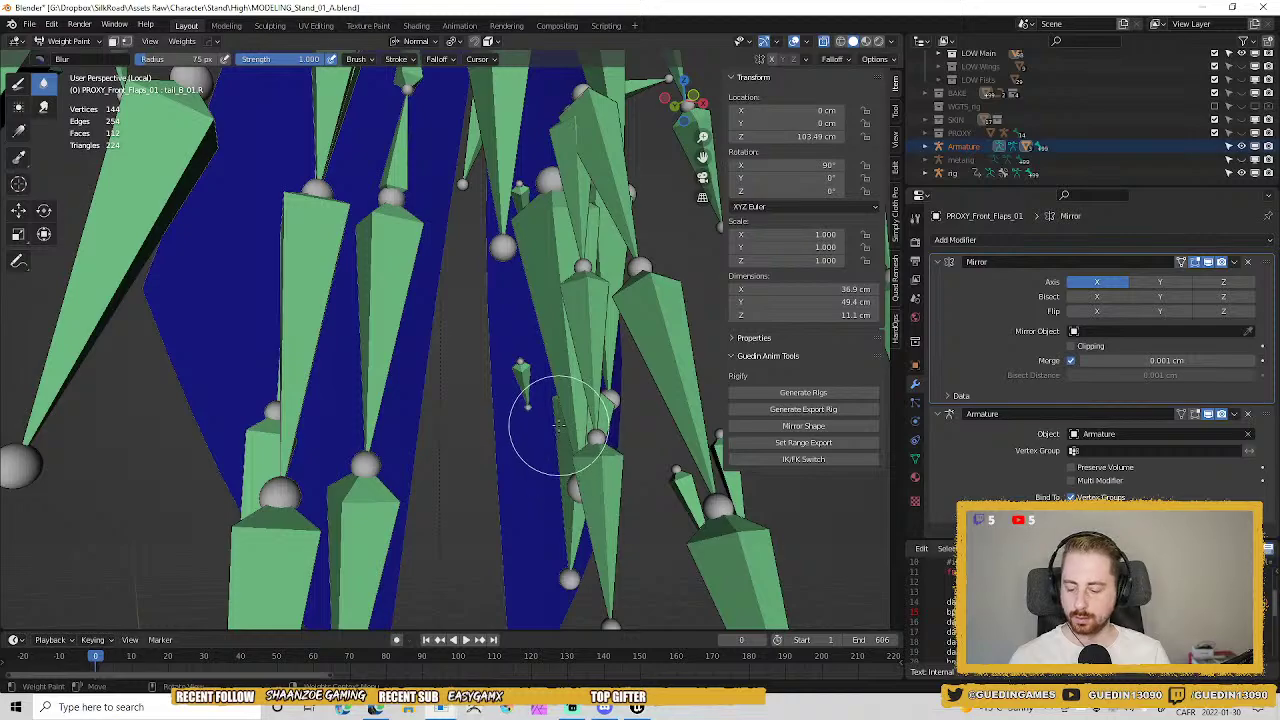
{"action": "key", "text": "v"}
{"action": "key", "text": "v"}
{"action": "mouse_move", "coordinate": [594, 455]}
{"action": "middle_mouse_down"}
{"action": "mouse_move", "coordinate": [618, 382]}
{"action": "mouse_move", "coordinate": [586, 479]}
{"action": "middle_mouse_up"}
{"action": "left_click", "coordinate": [599, 463], "text": "shift"}
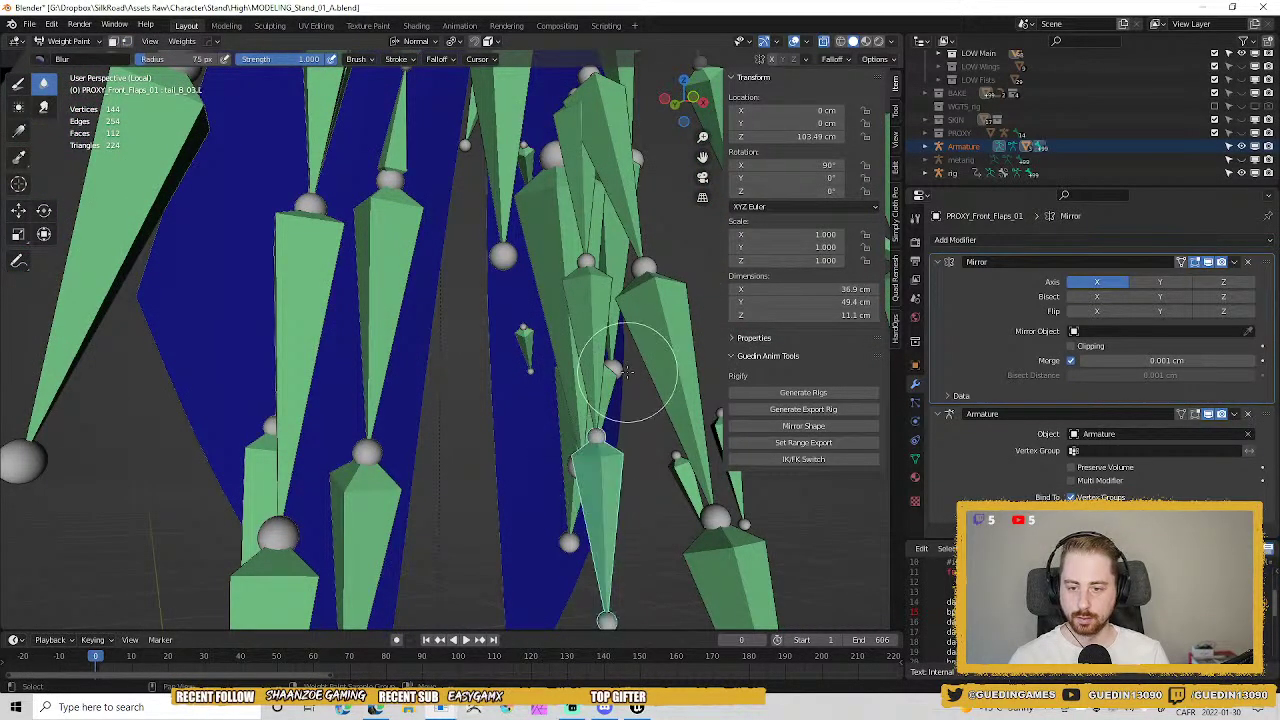
{"action": "left_click", "coordinate": [595, 488], "text": "shift"}
{"action": "left_click", "coordinate": [610, 479], "text": "shift"}
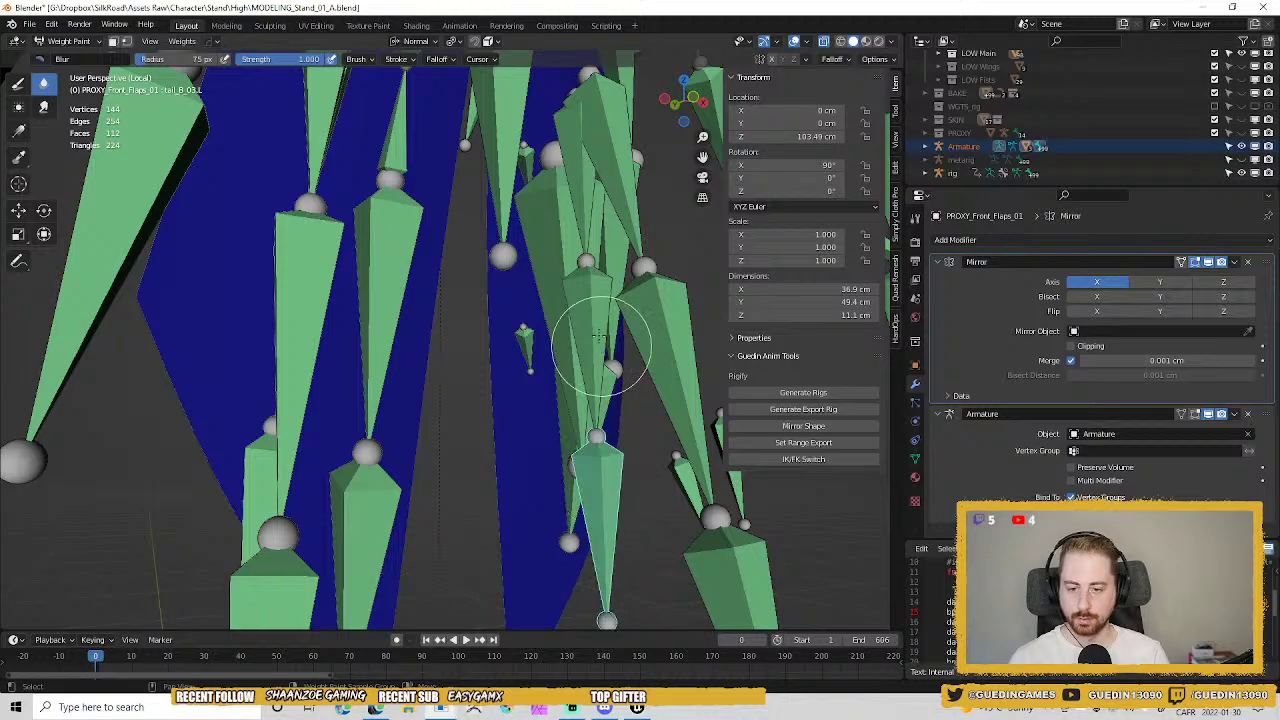
Add the tail_B_02.L and tail_B_01.L bones to the selection and show the proxy mesh's vertex groups.
{"action": "left_click", "coordinate": [587, 307], "text": "shift"}
{"action": "left_click", "coordinate": [590, 180], "text": "shift"}
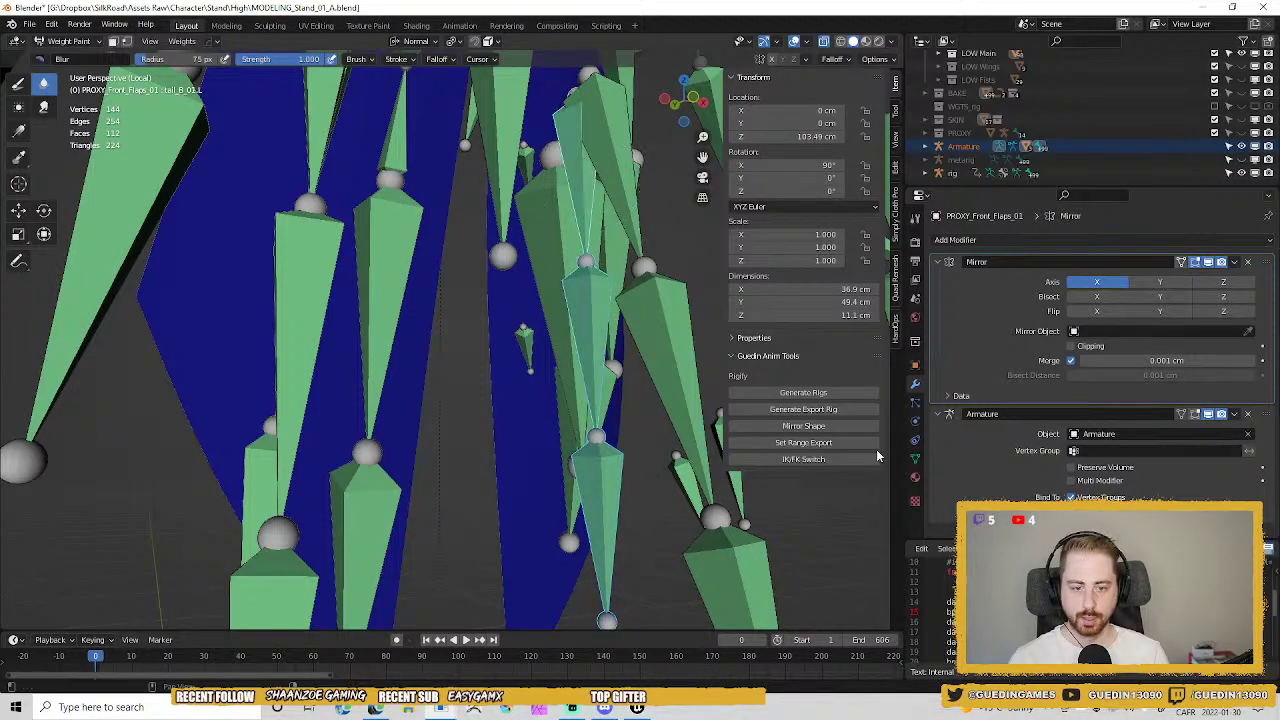
{"action": "left_click", "coordinate": [914, 462]}
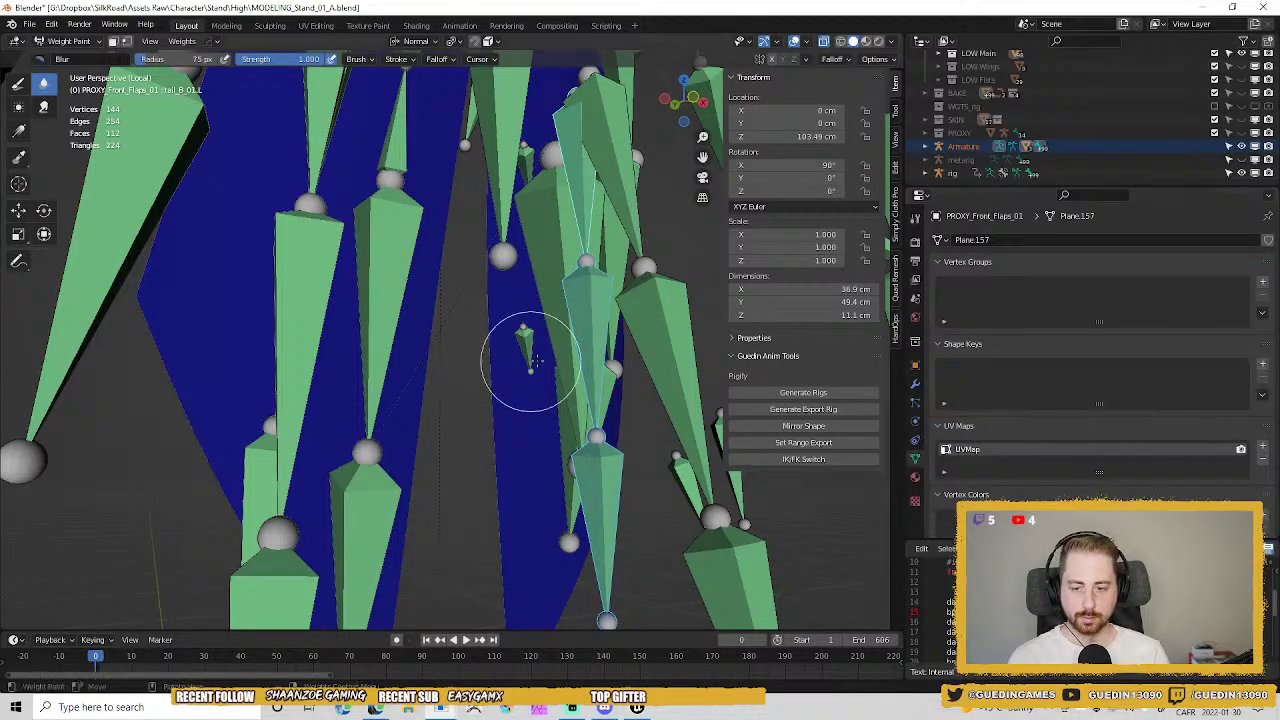
Assign automatic weights from the three selected bones to the proxy with vertex masking on, and turn the masking off.
{"action": "middle_click_drag", "start_coordinate": [526, 357], "coordinate": [528, 286]}
{"action": "middle_click_drag", "start_coordinate": [640, 308], "coordinate": [575, 315]}
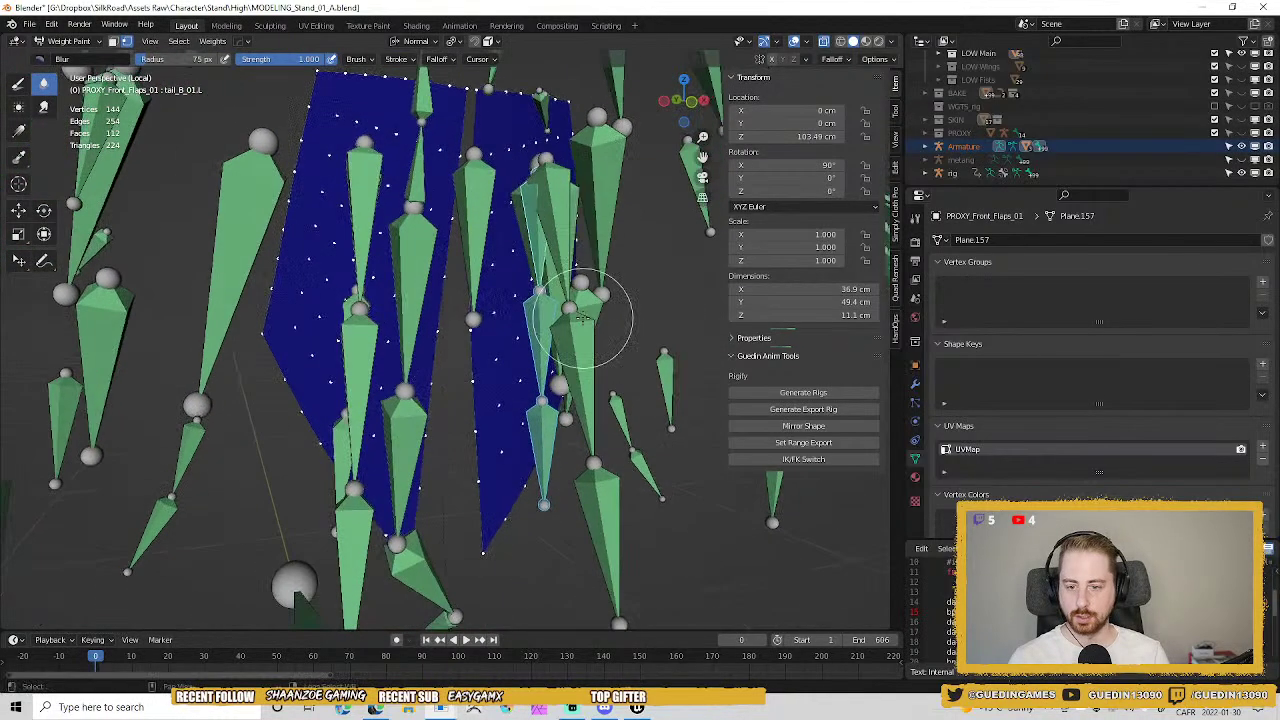
{"action": "left_click", "coordinate": [212, 41]}
{"action": "left_click", "coordinate": [265, 54]}
{"action": "middle_click_drag", "start_coordinate": [575, 437], "coordinate": [590, 425]}
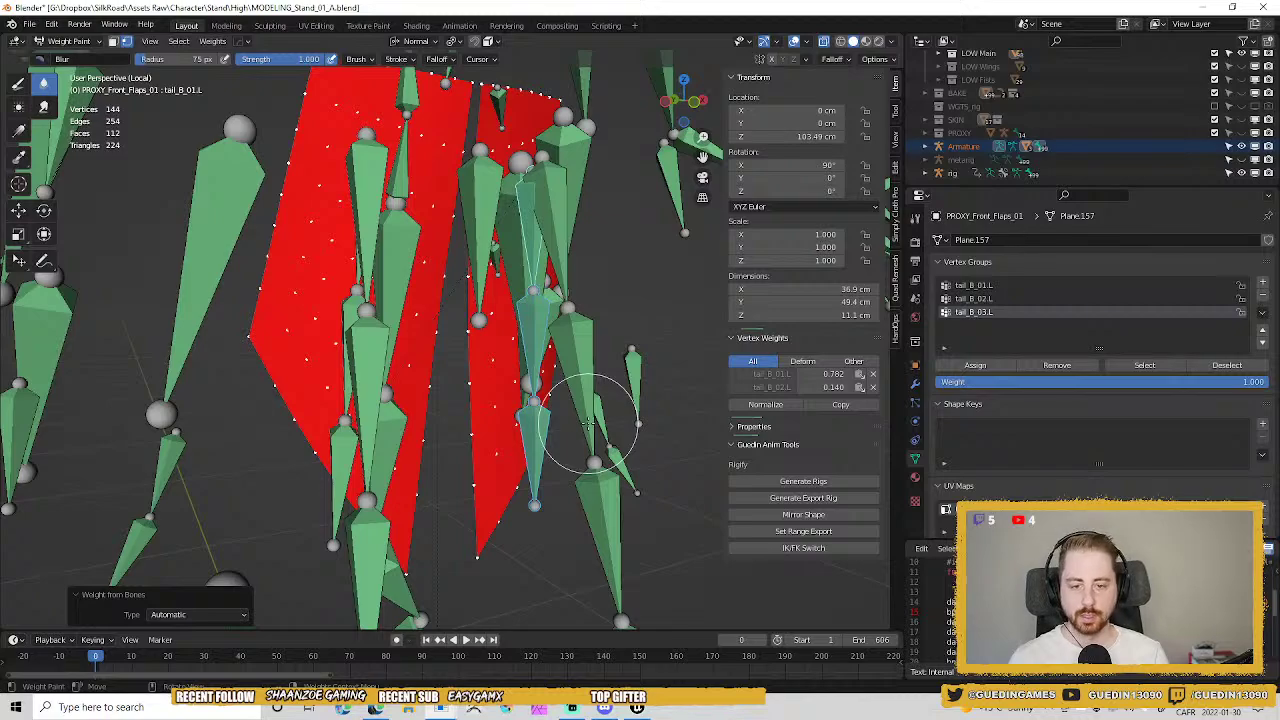
{"action": "key", "text": "v"}
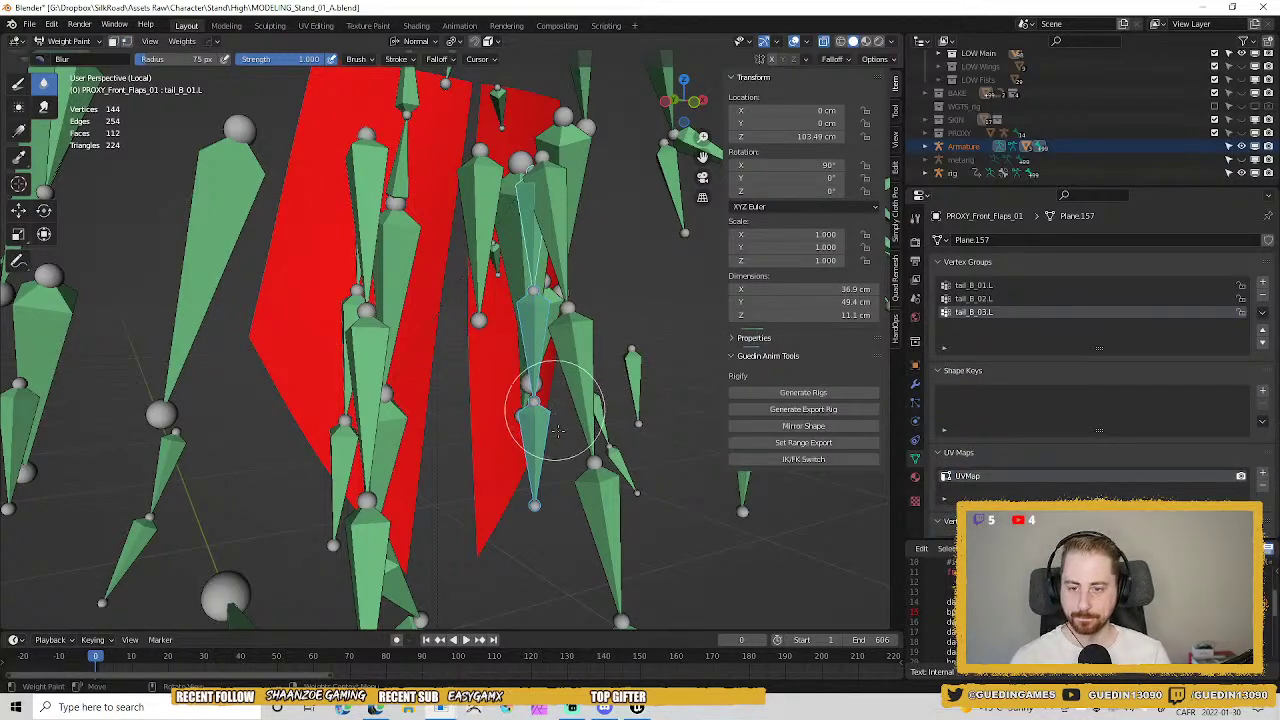
Check the painted weights of tail_B_03.L and tail_B_02.L on the panels and return to Object Mode.
{"action": "key", "text": "ctrl+Tab"}
{"action": "key", "text": "Escape"}
{"action": "key", "text": "alt+a"}
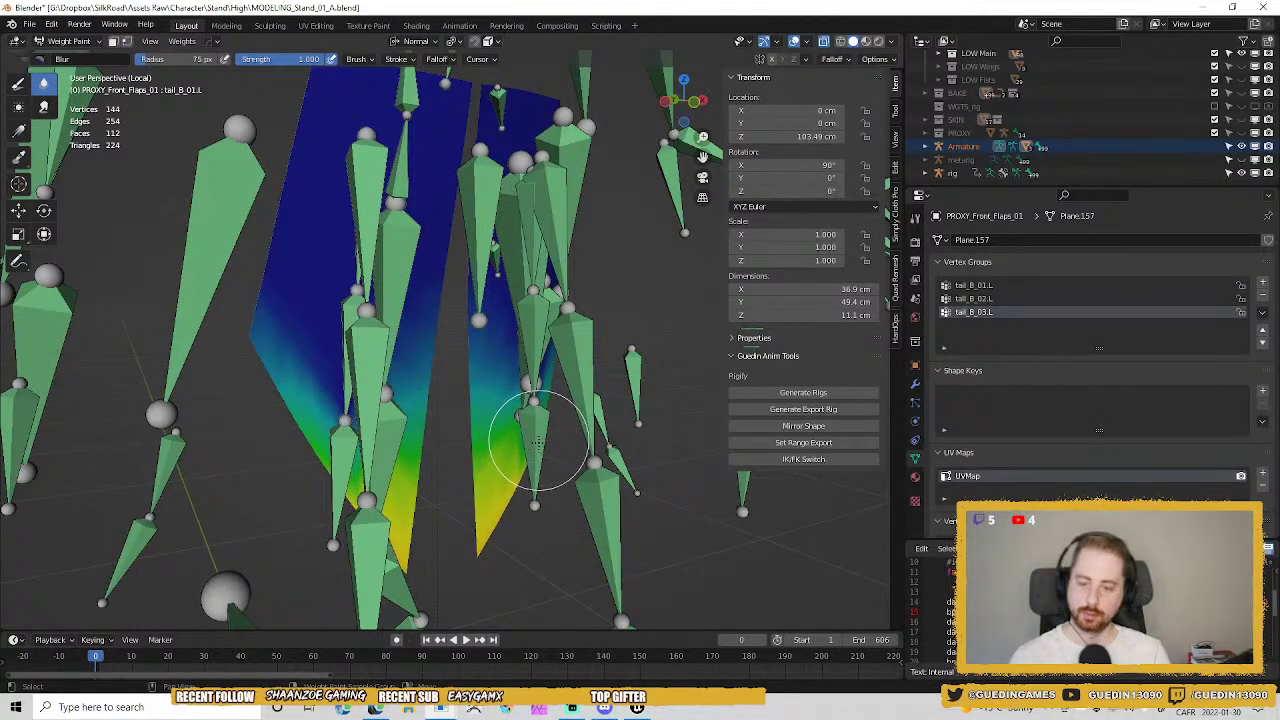
{"action": "left_click", "coordinate": [536, 320], "text": "ctrl"}
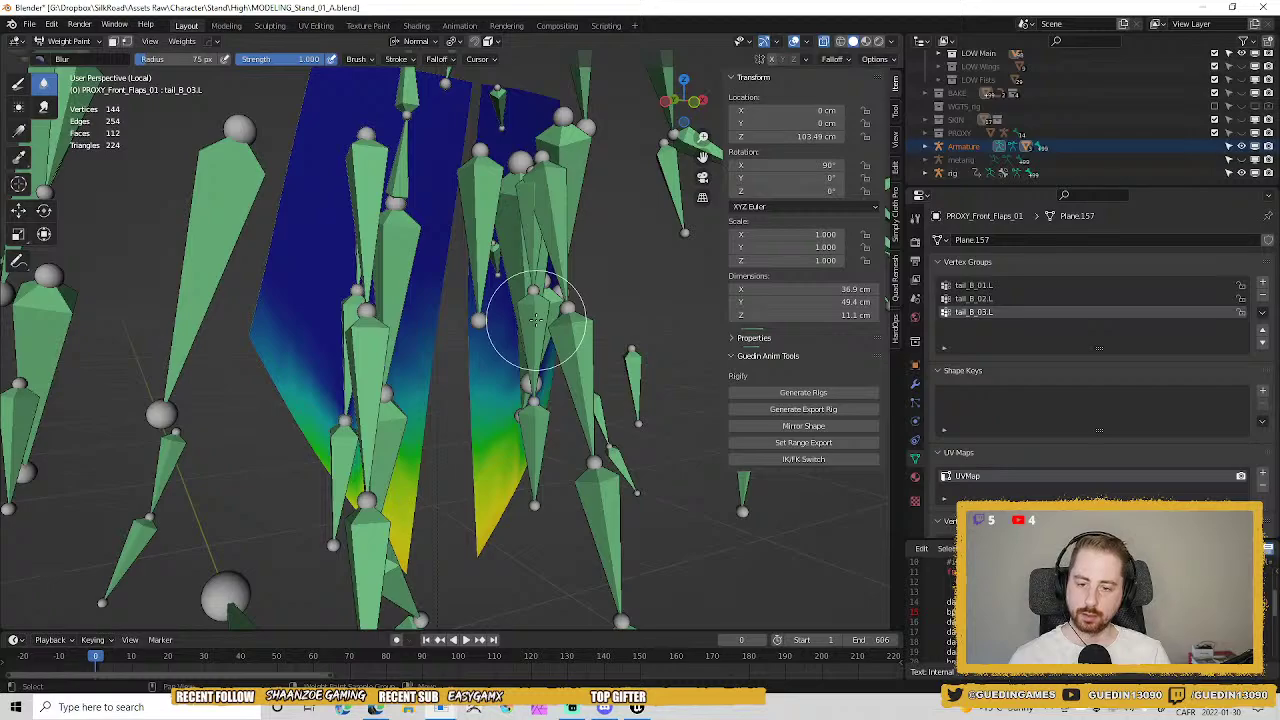
{"action": "left_click", "coordinate": [536, 322], "text": "ctrl"}
{"action": "key", "text": "ctrl+Tab"}
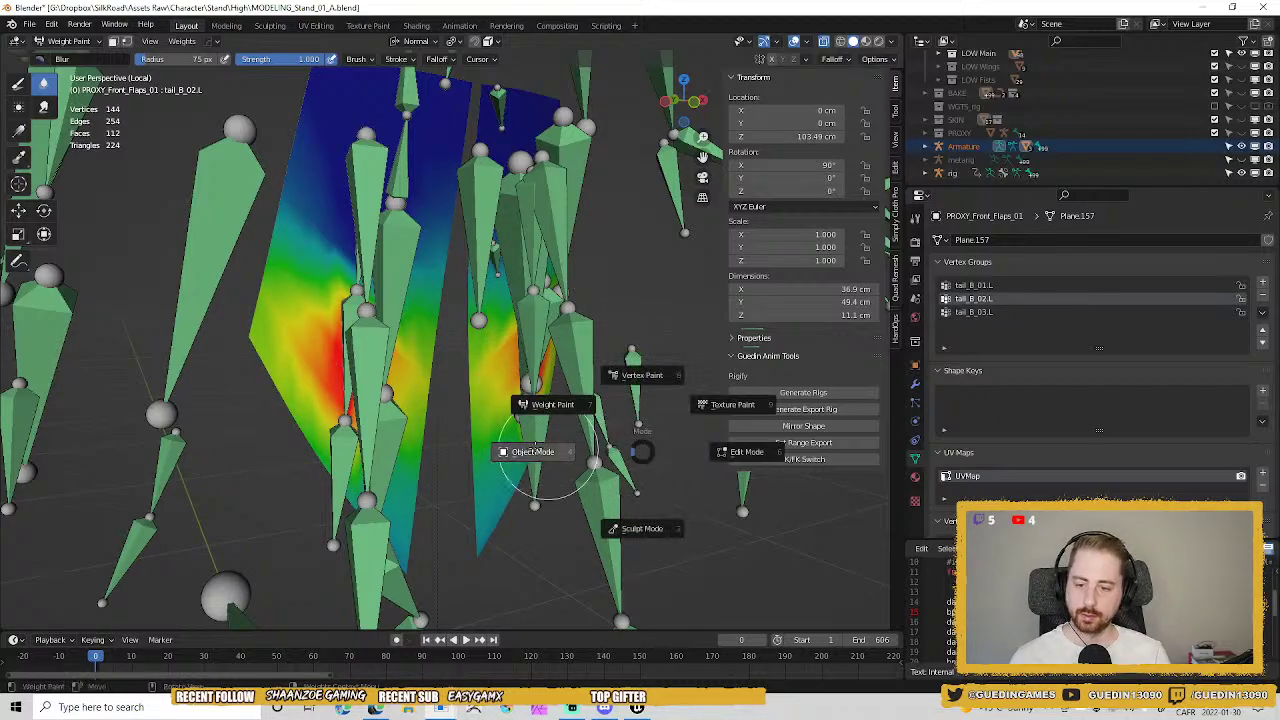
{"action": "left_click", "coordinate": [548, 455]}
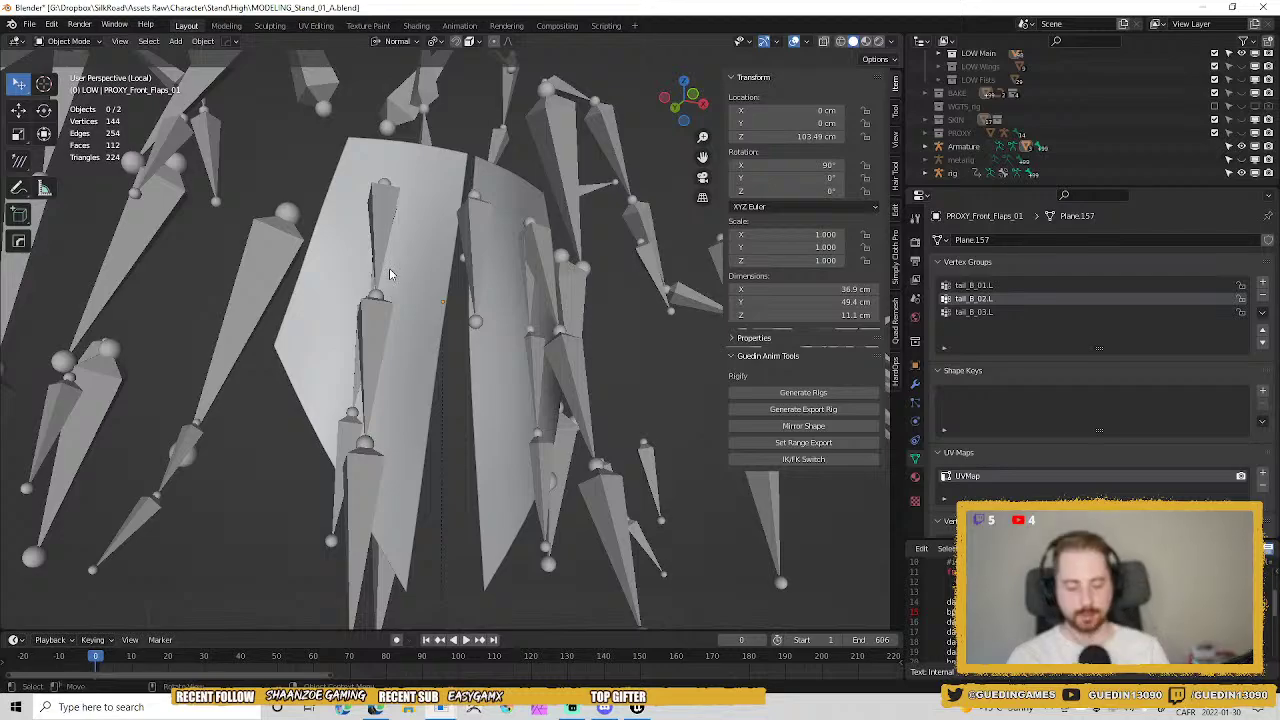
Isolate the front flaps proxy, the rig and the armature together in local view.
{"action": "key", "text": "KP_Divide"}
{"action": "middle_click_drag", "start_coordinate": [574, 372], "coordinate": [518, 416]}
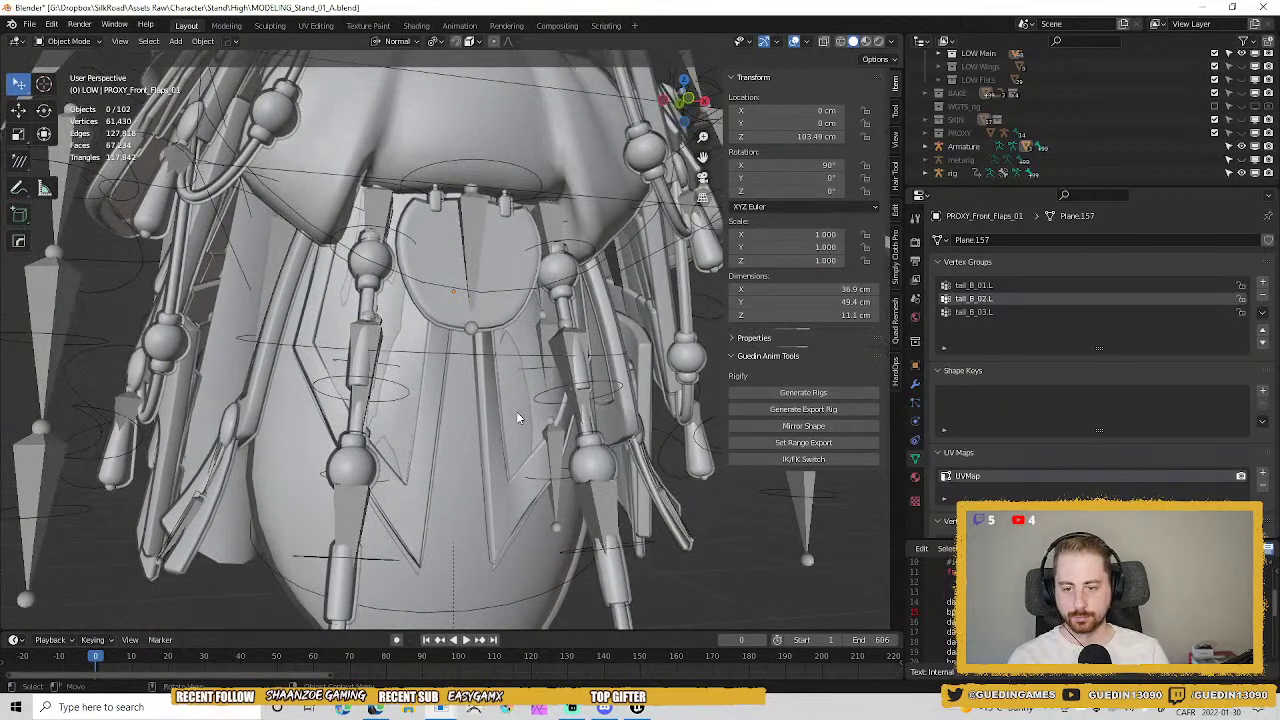
{"action": "left_click", "coordinate": [517, 412]}
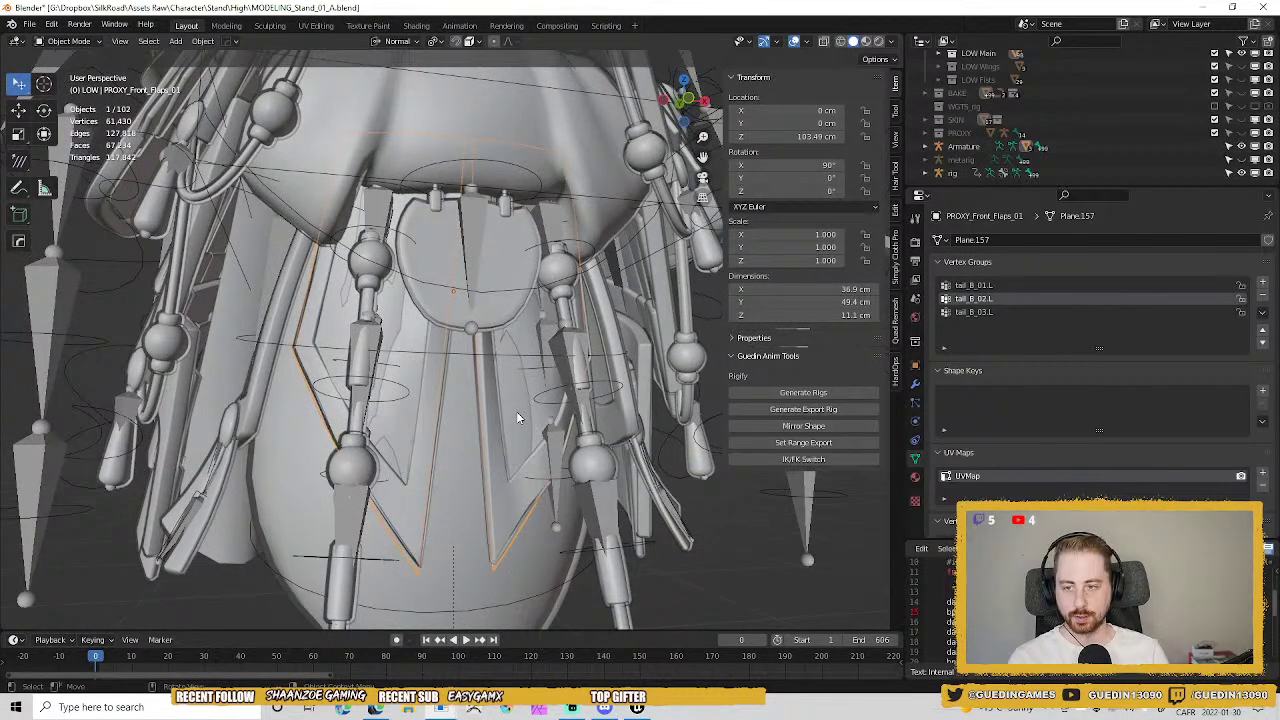
{"action": "left_click", "coordinate": [590, 250], "text": "shift"}
{"action": "key", "text": "KP_Divide"}
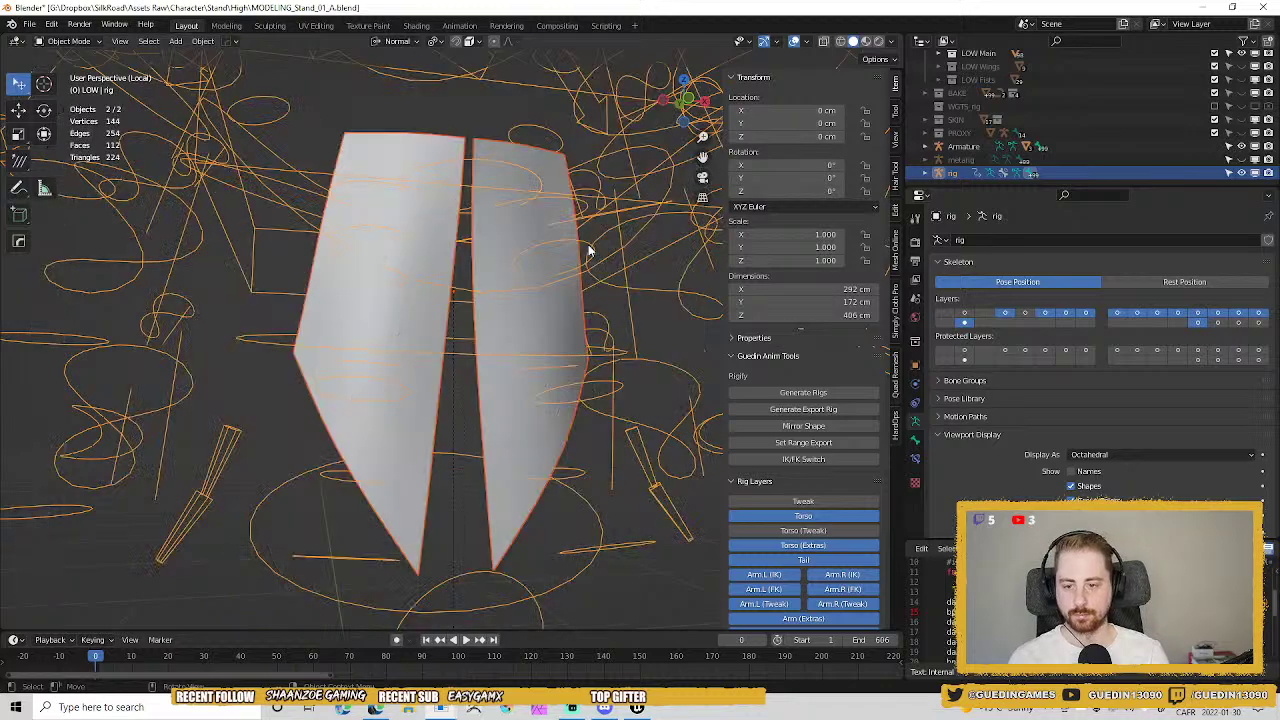
{"action": "key", "text": "KP_Divide"}
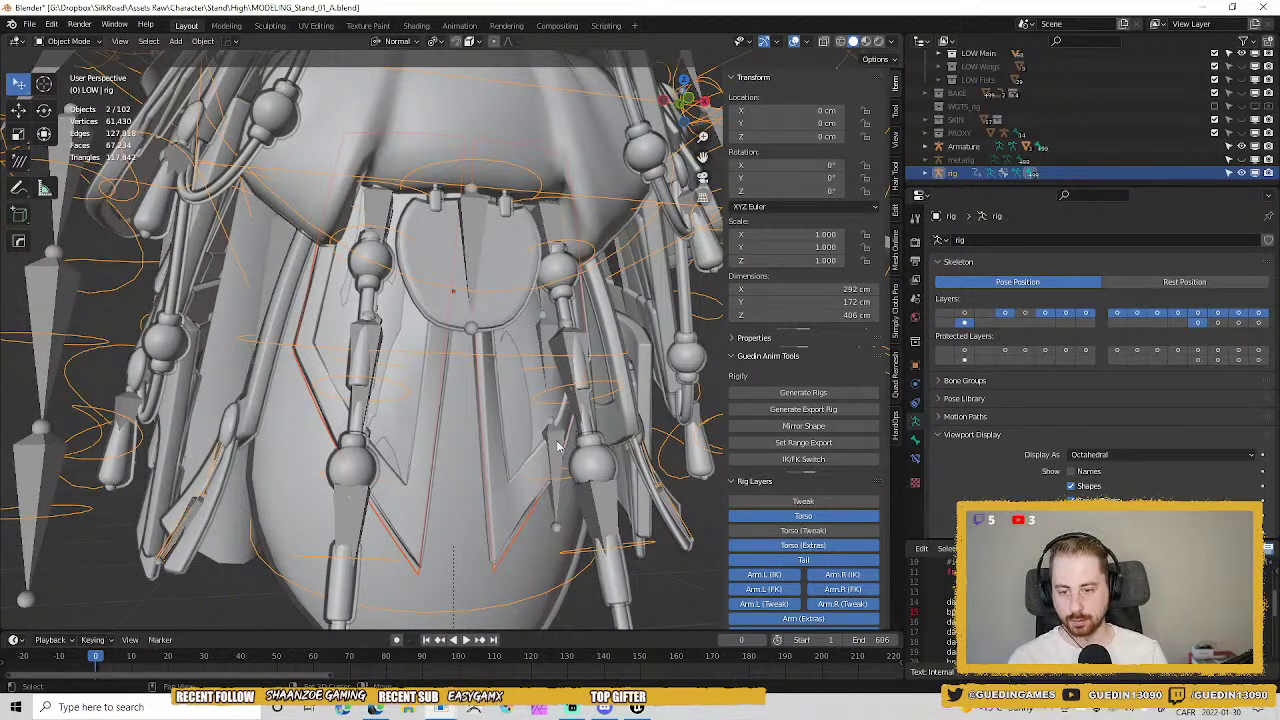
{"action": "left_click", "coordinate": [558, 444], "text": "shift"}
{"action": "key", "text": "KP_Divide"}
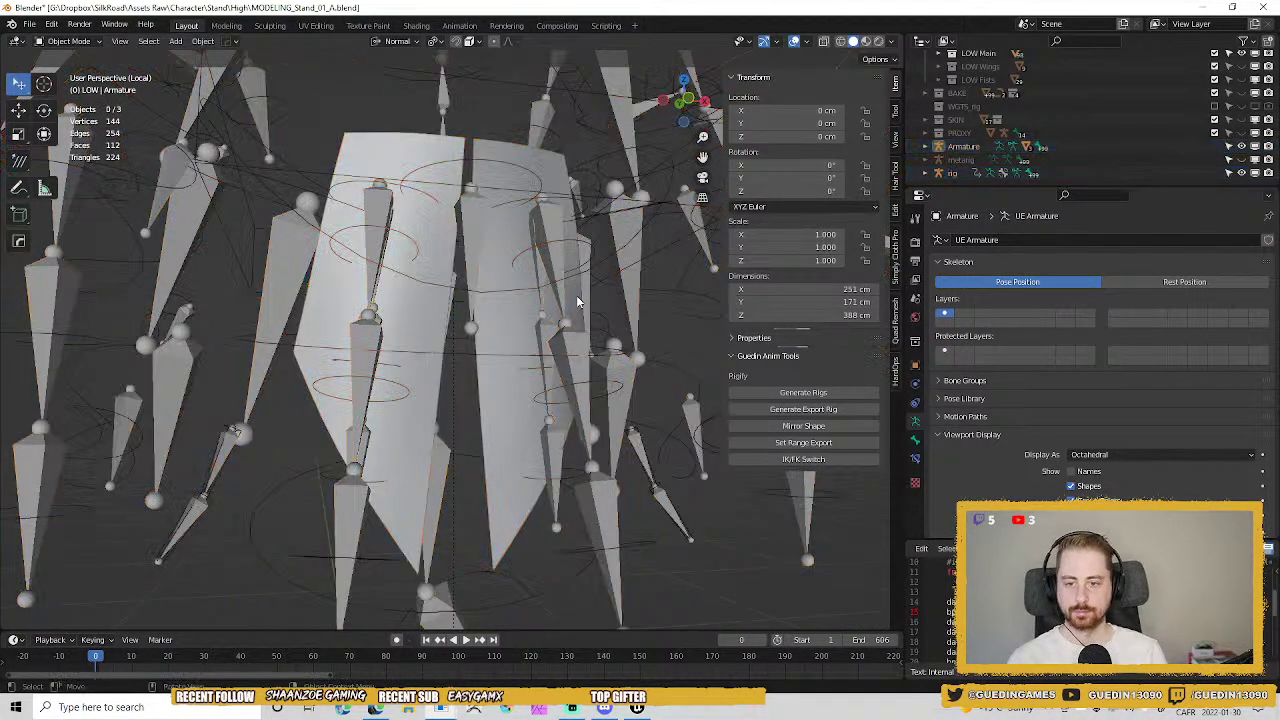
Put the rig in Pose Mode and trackball-rotate the tail_B_01.L control to swing the panels outward.
{"action": "left_click", "coordinate": [583, 238]}
{"action": "key", "text": "ctrl+Tab"}
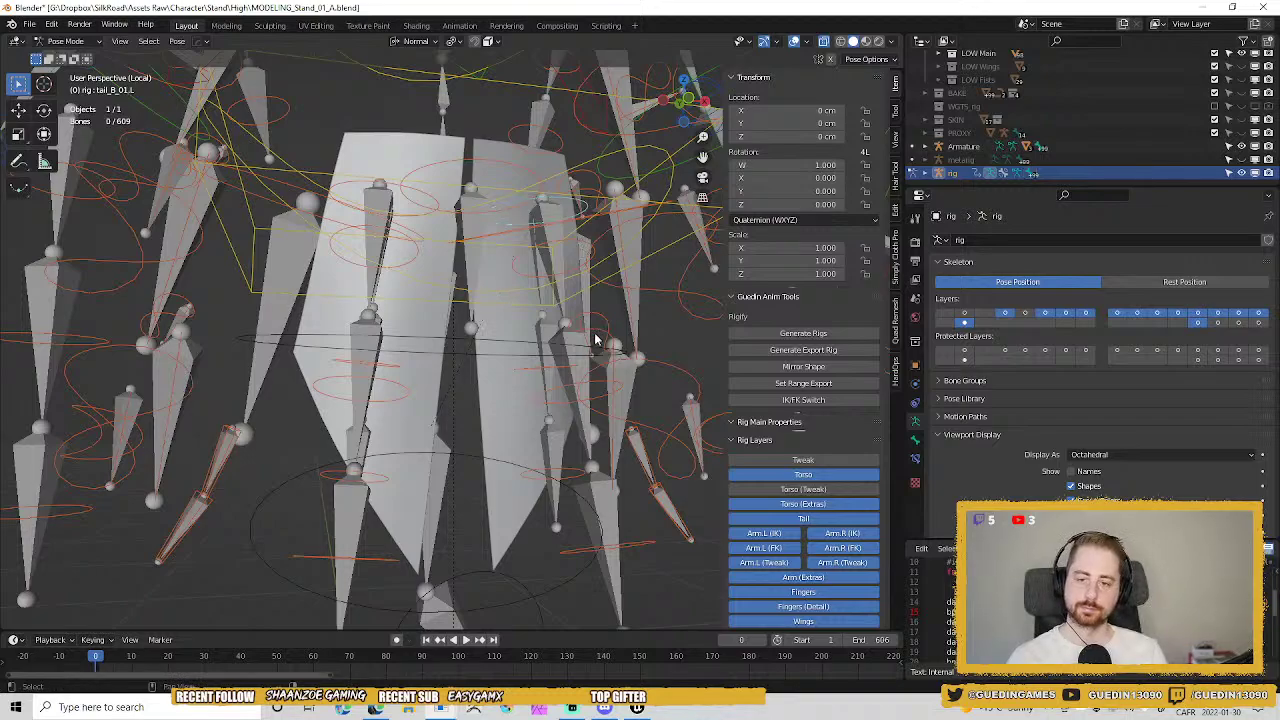
{"action": "middle_click_drag", "start_coordinate": [595, 337], "coordinate": [567, 237]}
{"action": "left_click", "coordinate": [566, 238]}
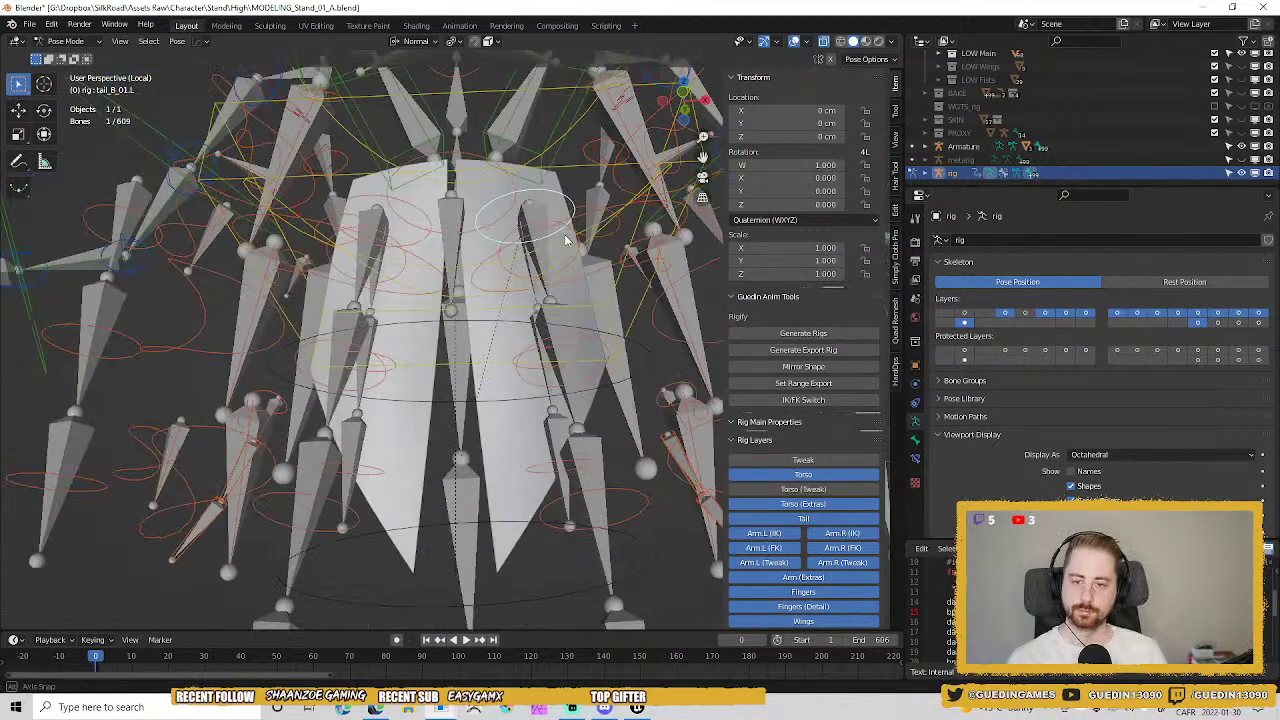
{"action": "key", "text": "r"}
{"action": "key", "text": "r"}
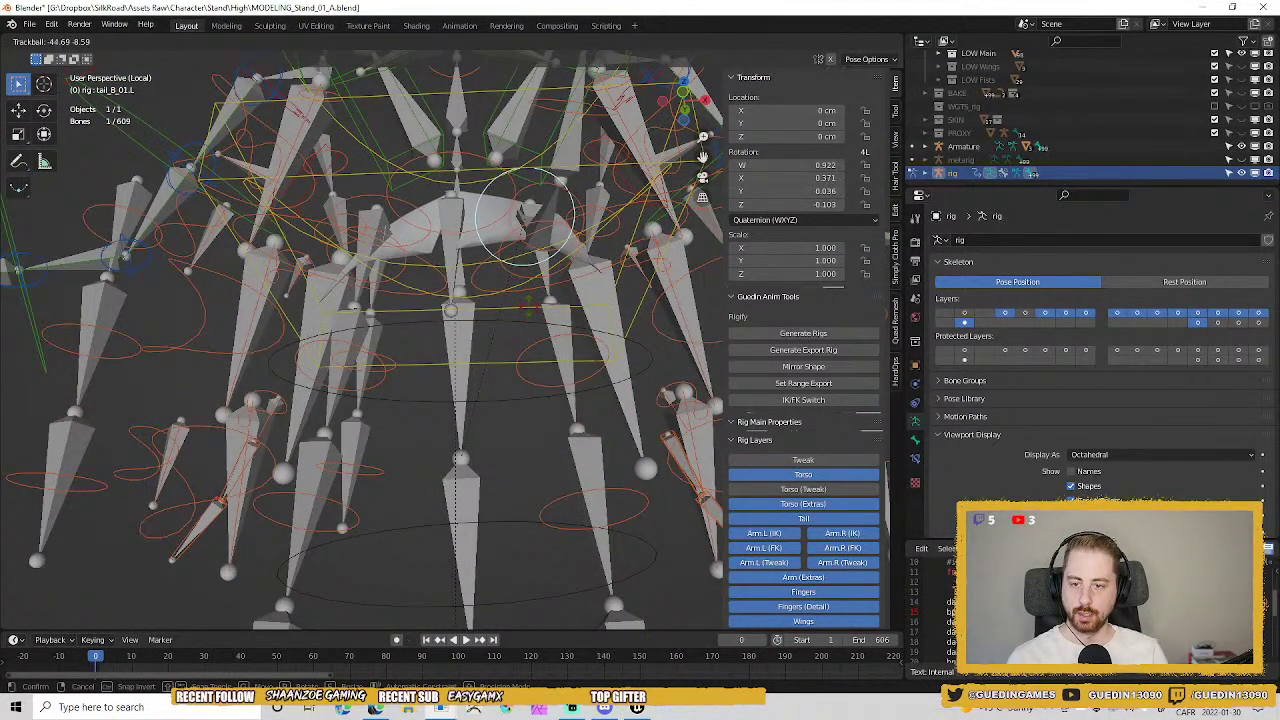
{"action": "left_click", "coordinate": [529, 316]}
{"action": "middle_click_drag", "start_coordinate": [497, 300], "coordinate": [583, 334]}
Return to Object Mode, select PROXY_Front_Flaps_01 and show its modifier stack.
{"action": "key", "text": "ctrl+Tab"}
{"action": "left_click", "coordinate": [502, 393]}
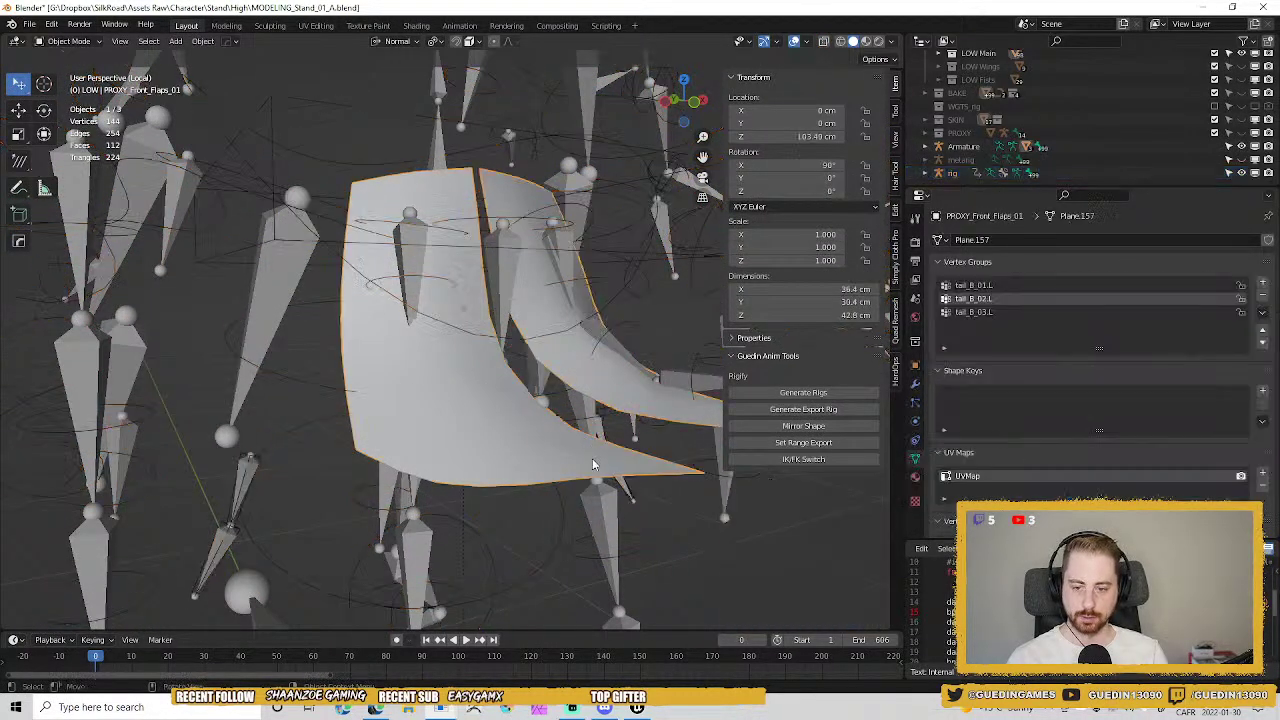
{"action": "left_click", "coordinate": [914, 383]}
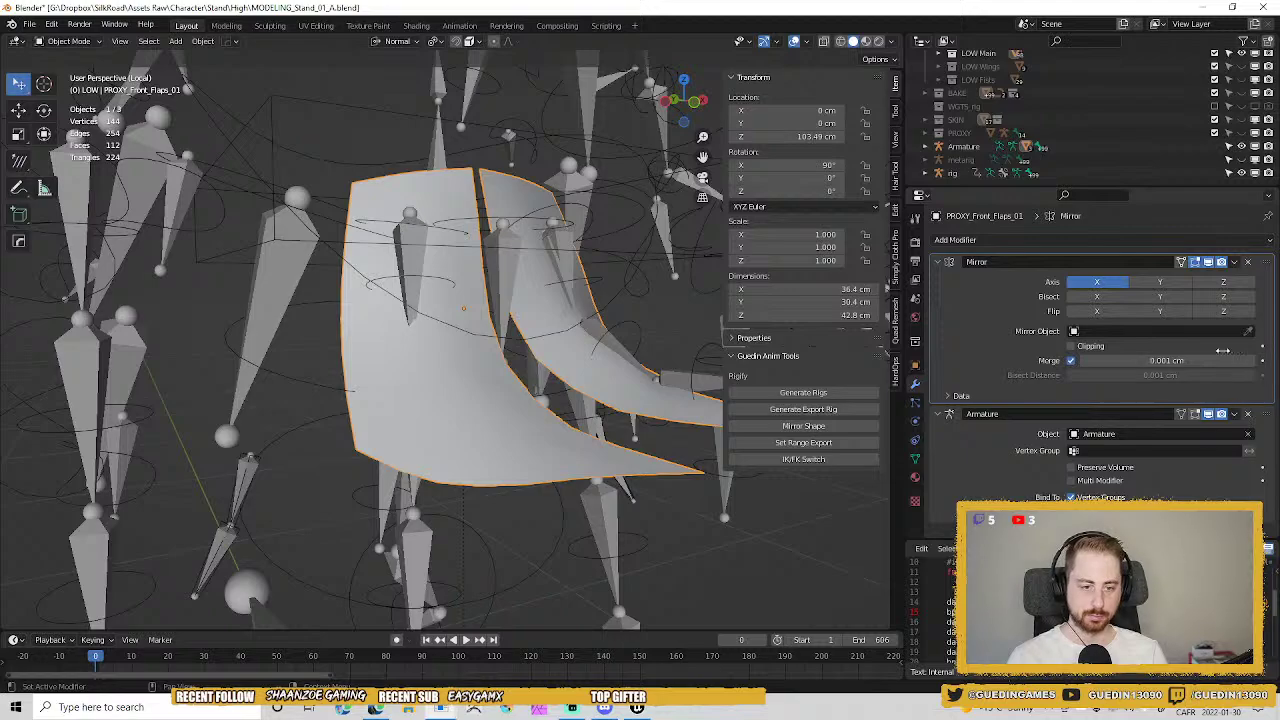
Try the Armature modifier above the Mirror modifier, inspect the mirrored panel and the Mirror data options, and restore the Mirror-first order.
{"action": "left_click_drag", "start_coordinate": [1266, 415], "coordinate": [1266, 263]}
{"action": "middle_click_drag", "start_coordinate": [617, 424], "coordinate": [578, 425]}
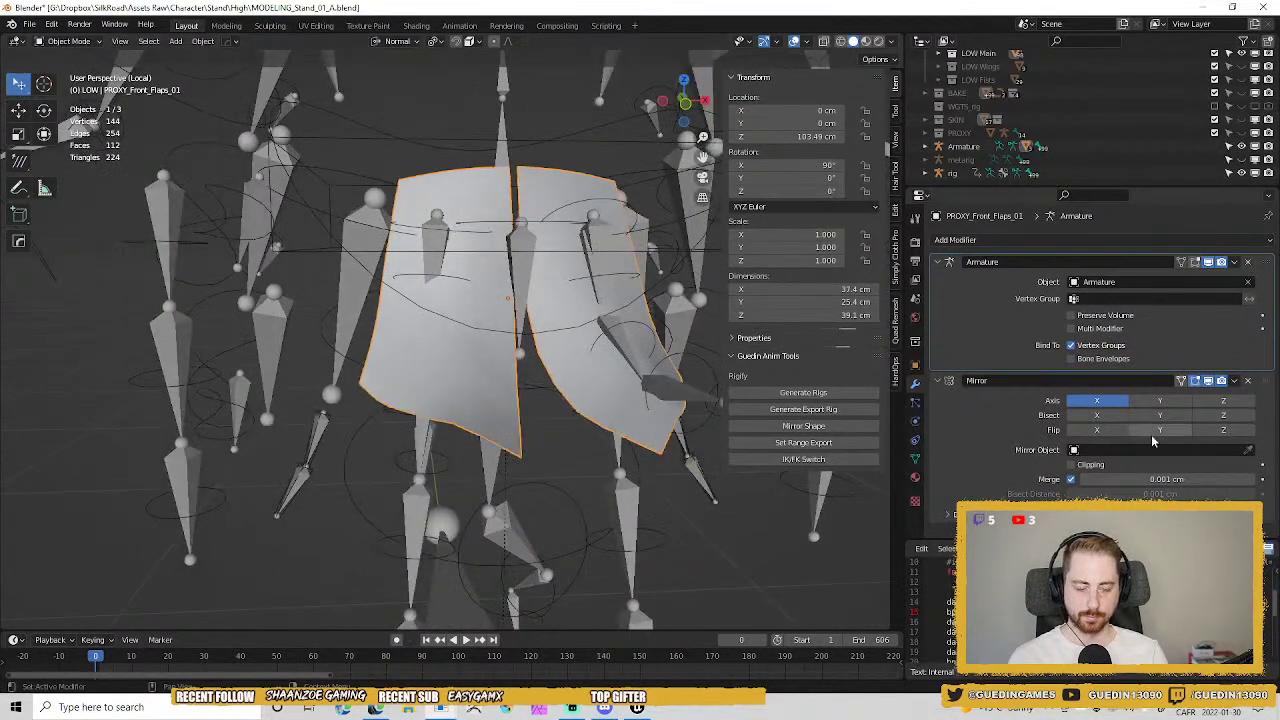
{"action": "left_click", "coordinate": [988, 513]}
{"action": "scroll", "coordinate": [988, 513], "scroll_direction": "down", "scroll_amount": 3}
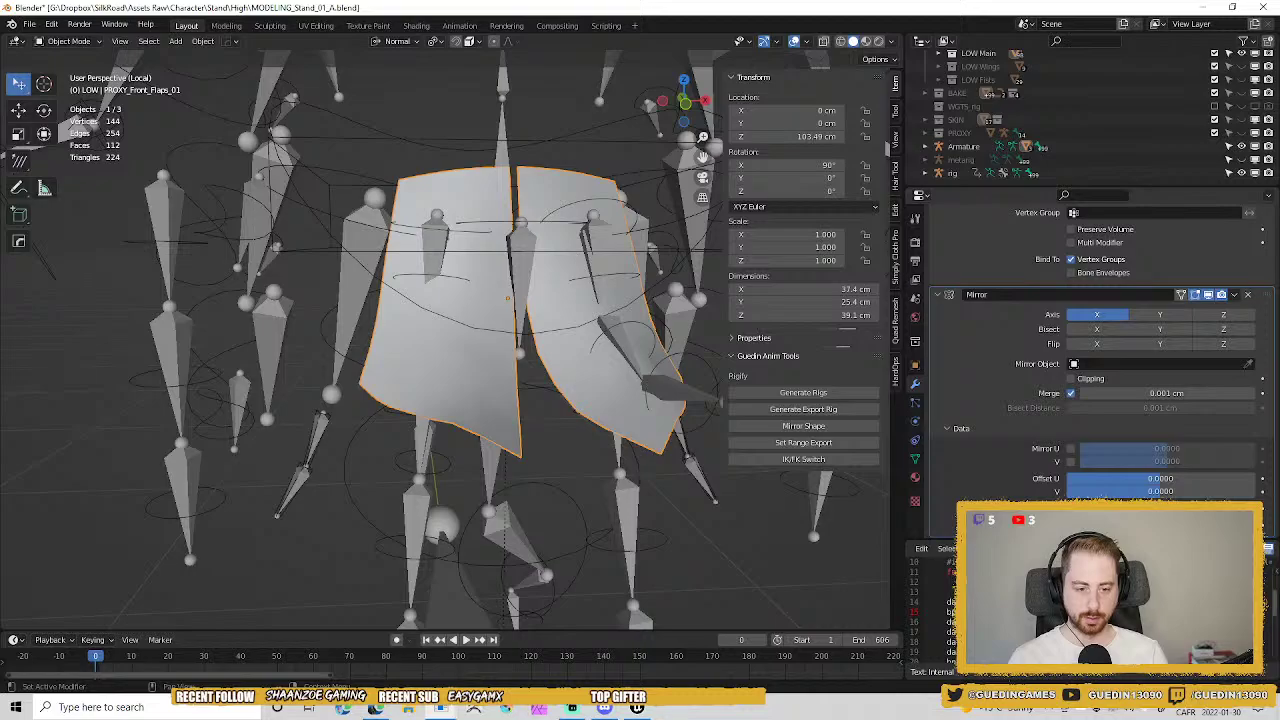
{"action": "middle_click_drag", "start_coordinate": [382, 362], "coordinate": [471, 340]}
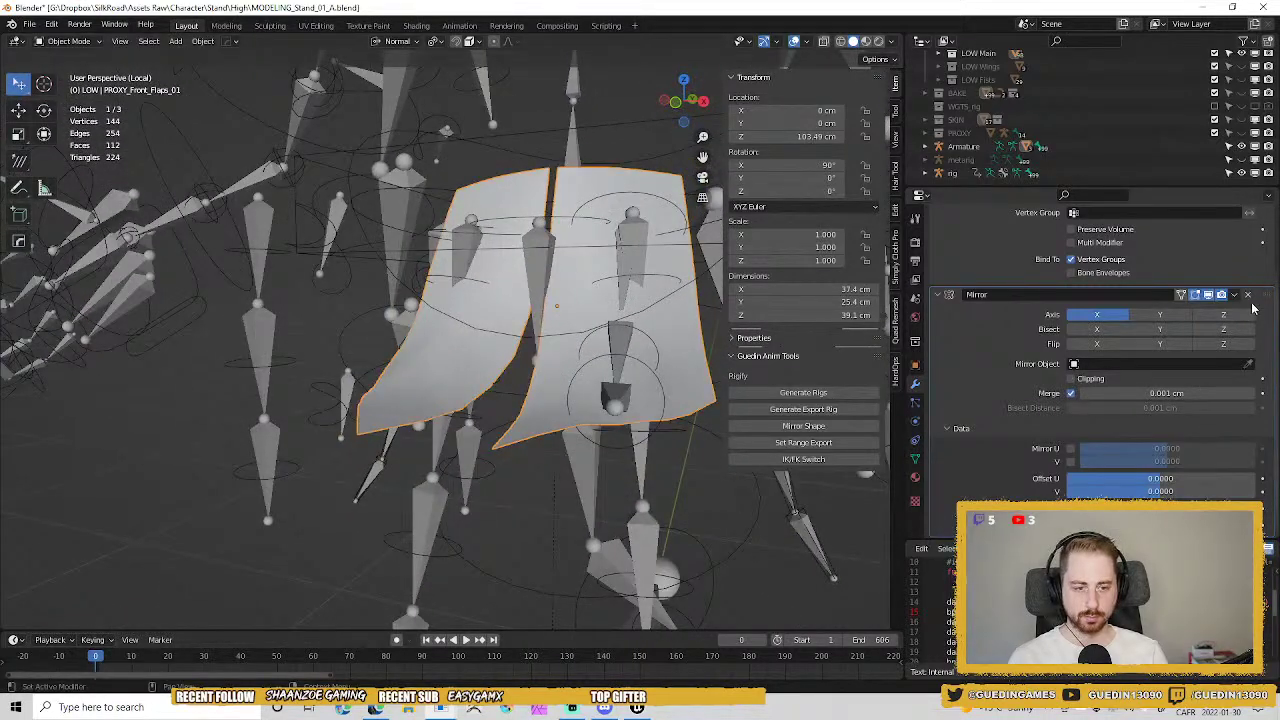
{"action": "scroll", "coordinate": [1130, 335], "scroll_direction": "up", "scroll_amount": 3}
{"action": "left_click_drag", "start_coordinate": [1265, 378], "coordinate": [1248, 241]}
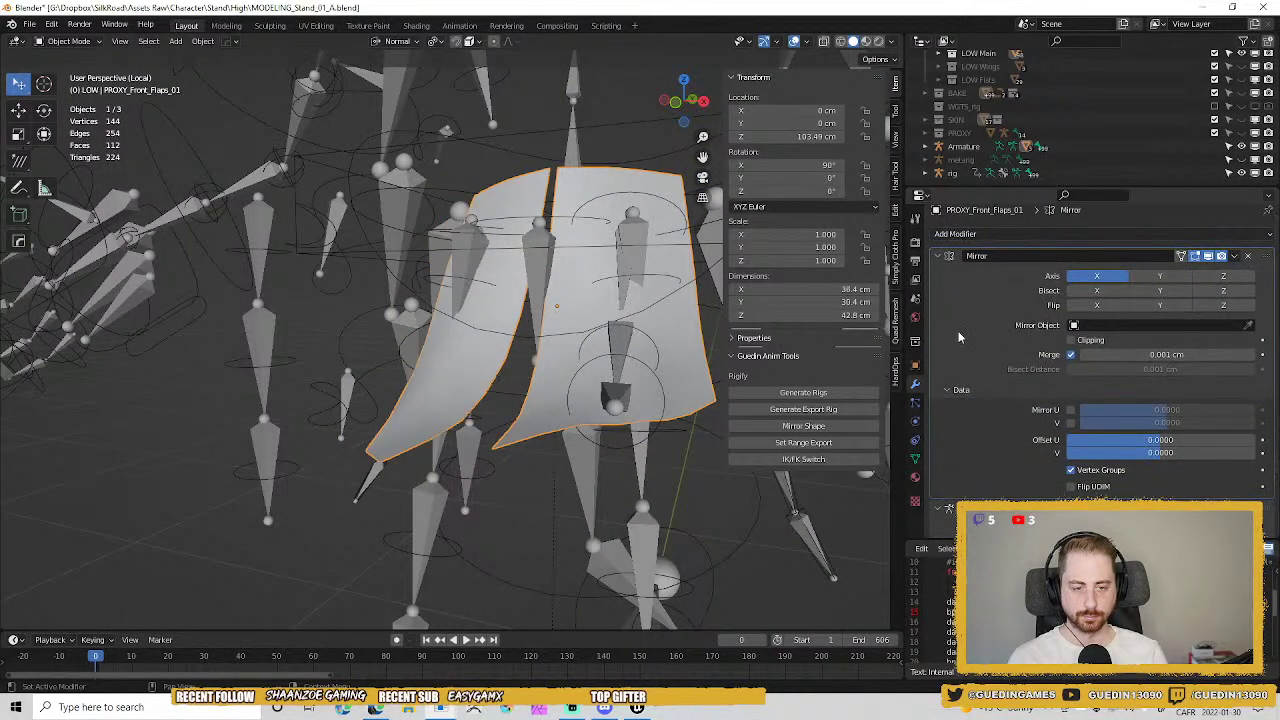
{"action": "middle_click_drag", "start_coordinate": [492, 310], "coordinate": [563, 314]}
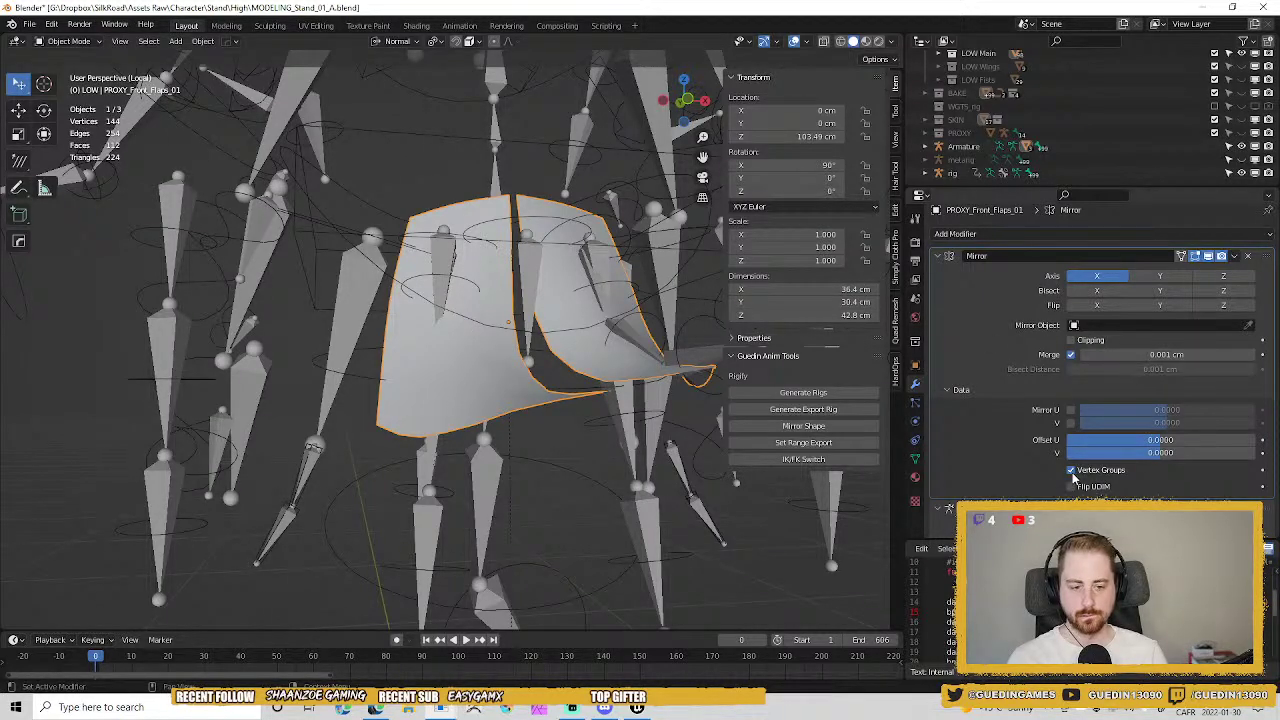
Toggle the Mirror modifier's viewport display to compare the deformed flaps with and without the mirrored half.
{"action": "left_click", "coordinate": [1208, 256]}
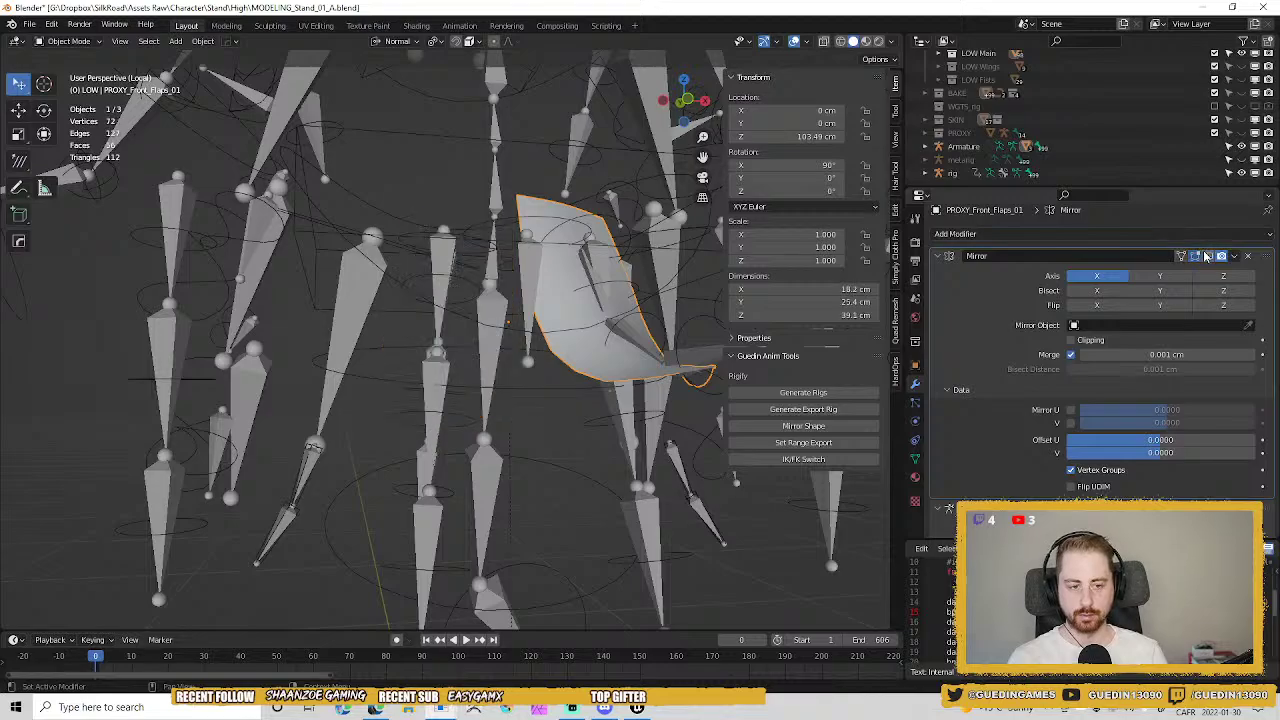
{"action": "left_click", "coordinate": [1208, 256]}
{"action": "left_click", "coordinate": [1208, 256]}
{"action": "left_click", "coordinate": [1208, 256]}
{"action": "middle_click_drag", "start_coordinate": [456, 479], "coordinate": [940, 416]}
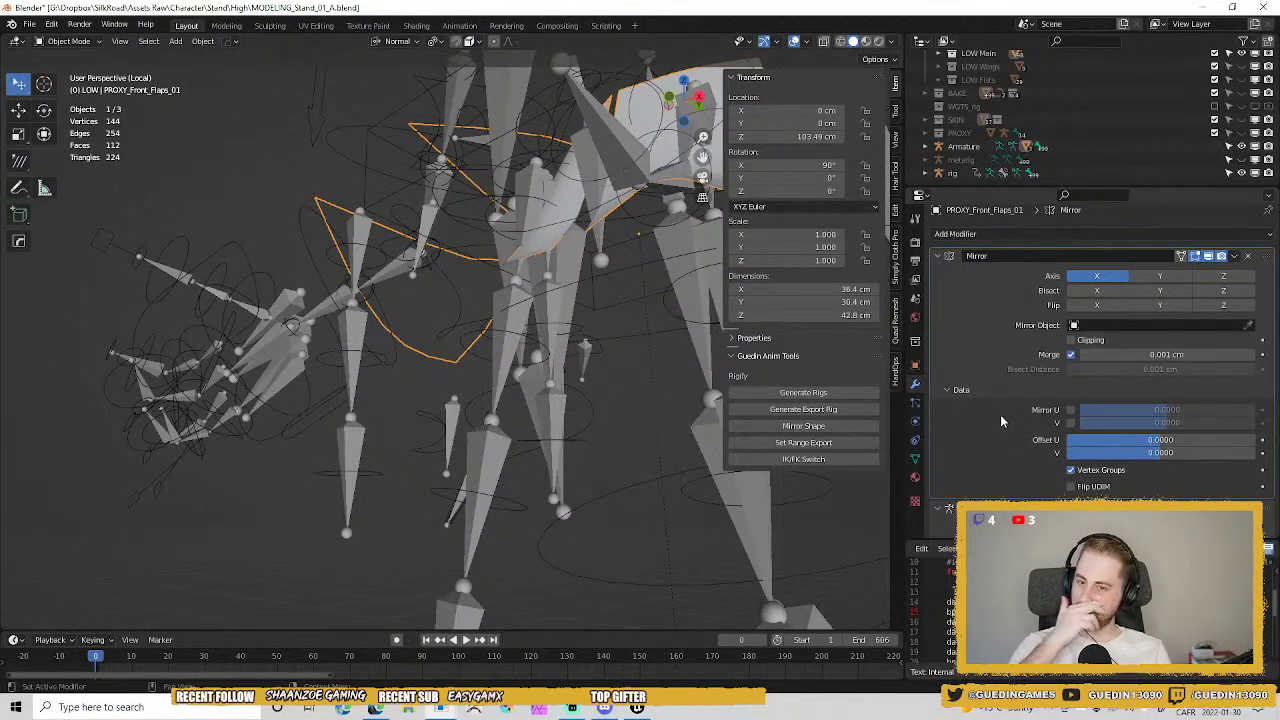
Put the armature in Pose Mode and check the names of the tail_B bones on both sides of the flaps.
{"action": "mouse_move", "coordinate": [640, 256]}
{"action": "middle_mouse_down"}
{"action": "mouse_move", "coordinate": [548, 258]}
{"action": "mouse_move", "coordinate": [643, 138]}
{"action": "middle_mouse_up"}
{"action": "key", "text": "ctrl+Tab"}
{"action": "left_click", "coordinate": [663, 187]}
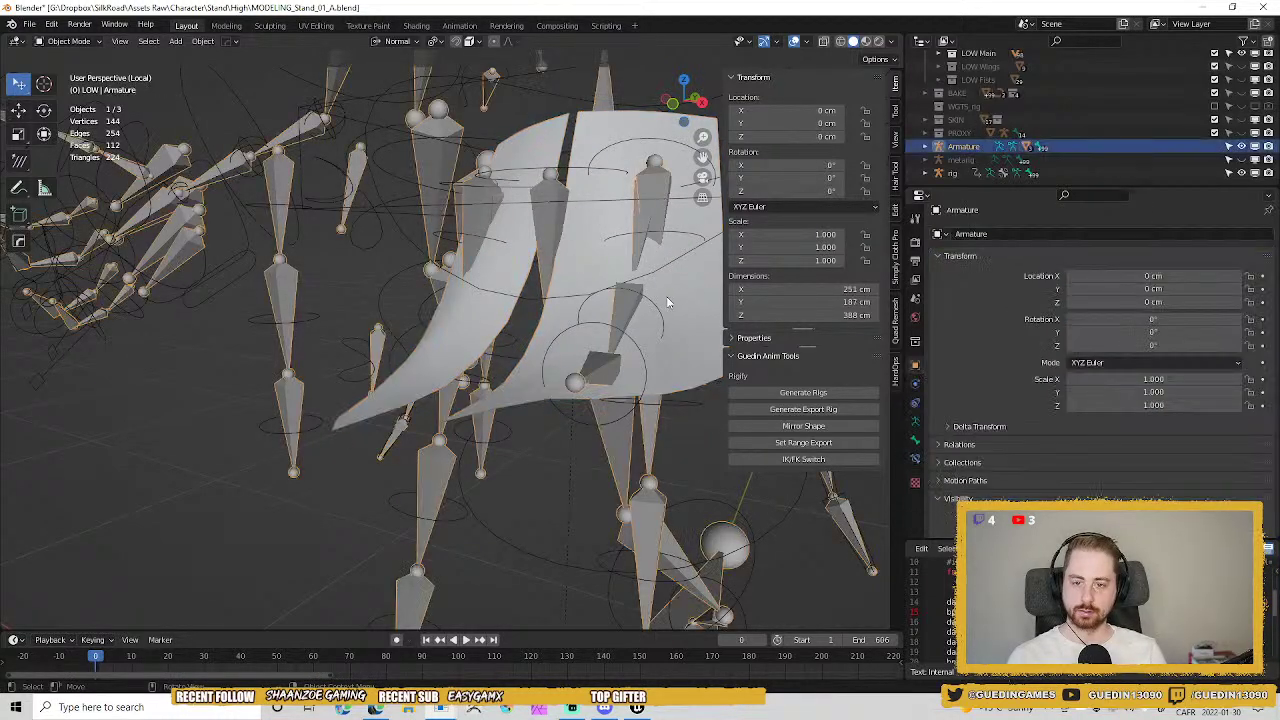
{"action": "middle_click_drag", "start_coordinate": [668, 300], "coordinate": [540, 245]}
{"action": "key", "text": "ctrl+Tab"}
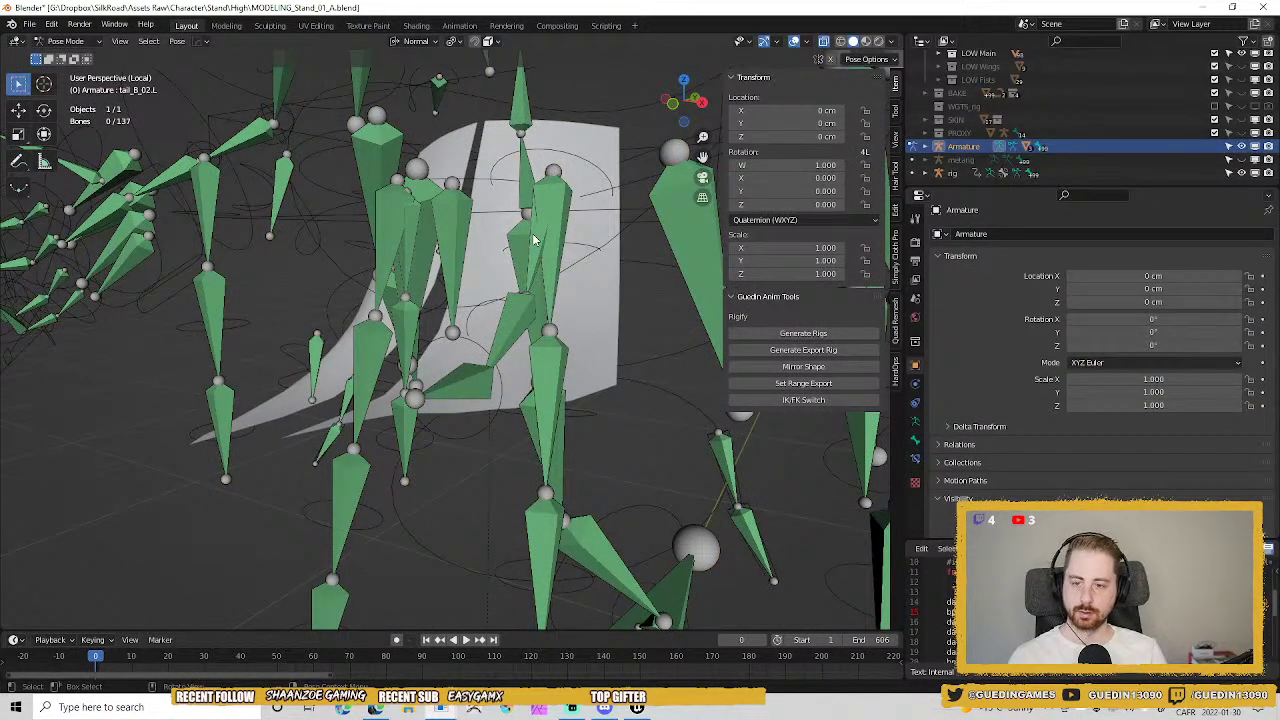
{"action": "left_click", "coordinate": [533, 240]}
{"action": "left_click", "coordinate": [492, 338]}
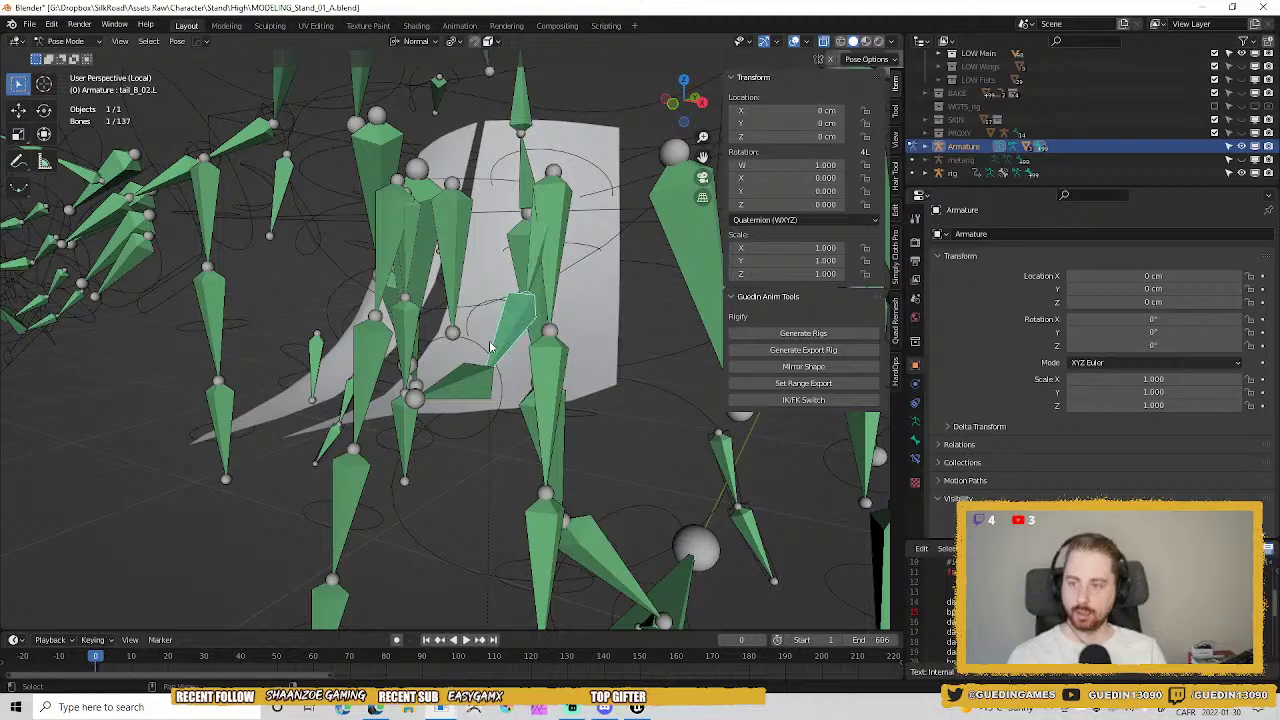
{"action": "left_click", "coordinate": [465, 362]}
{"action": "middle_click_drag", "start_coordinate": [465, 362], "coordinate": [320, 265]}
{"action": "left_click", "coordinate": [328, 365]}
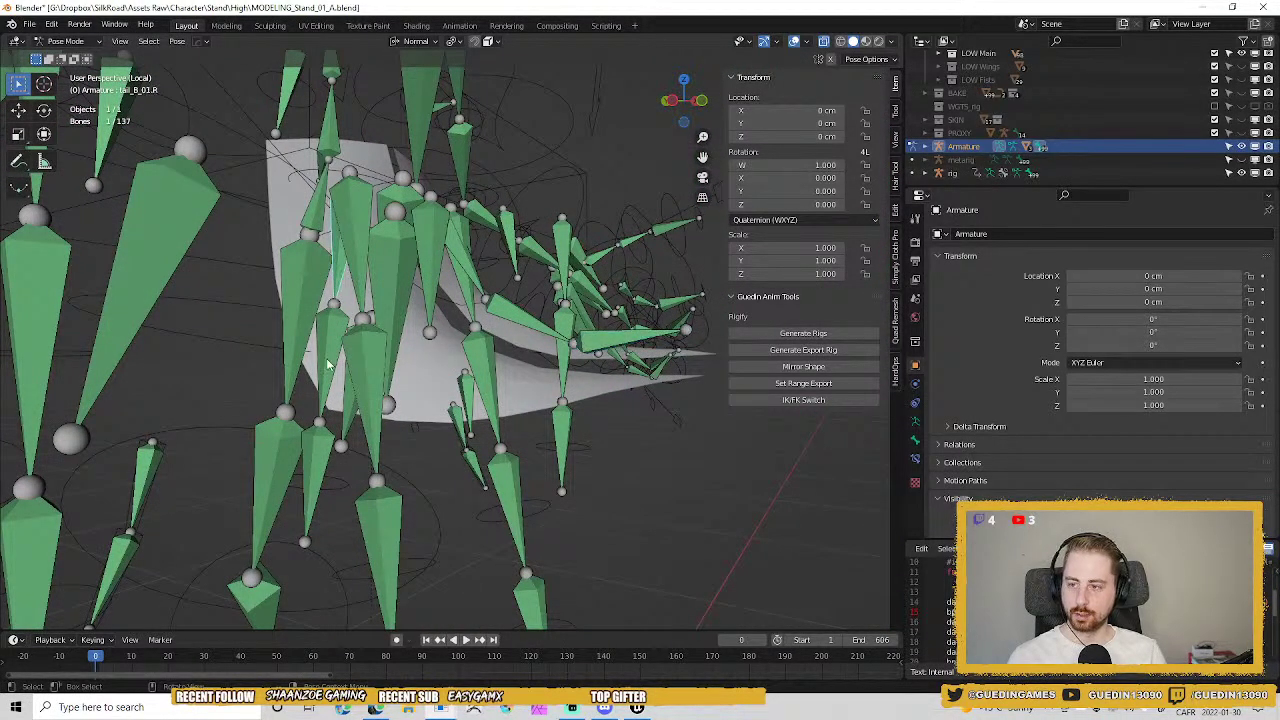
{"action": "left_click", "coordinate": [325, 434]}
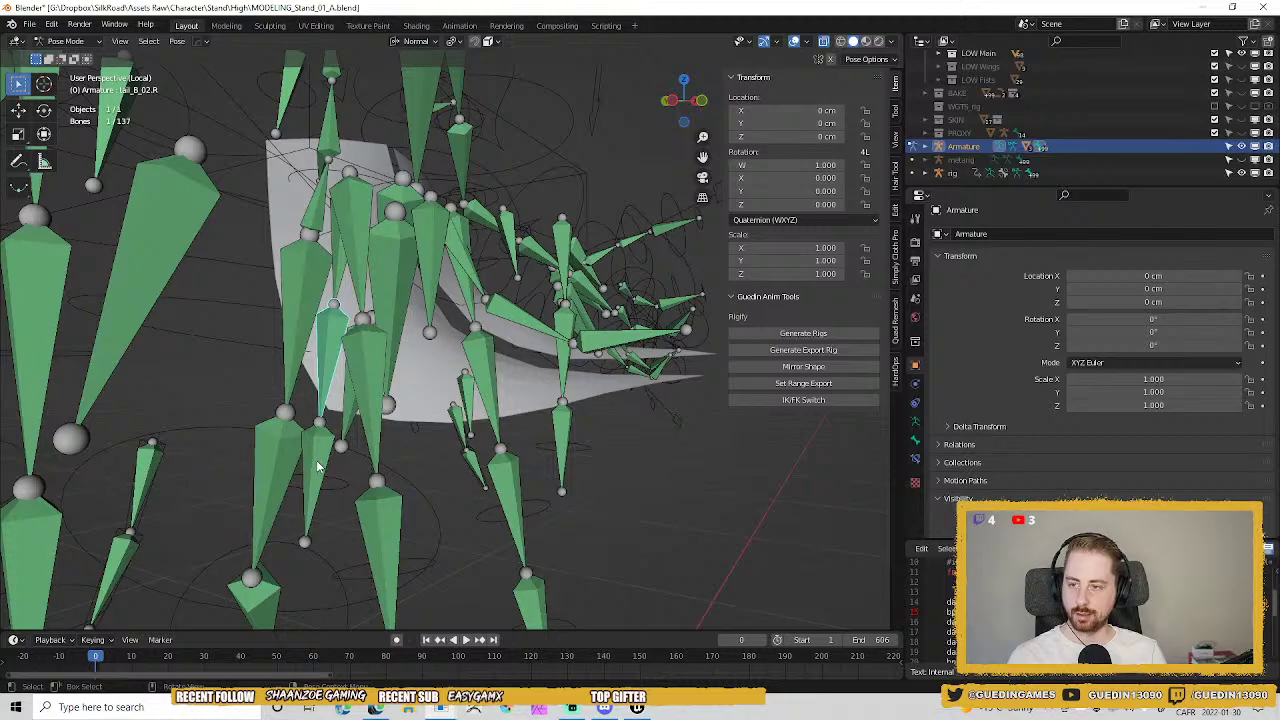
Return to Object Mode, show the vertex groups of PROXY_Front_Flaps_01 and make the armature the active object.
{"action": "middle_click_drag", "start_coordinate": [318, 466], "coordinate": [963, 432]}
{"action": "key", "text": "ctrl+Tab"}
{"action": "left_click", "coordinate": [463, 415]}
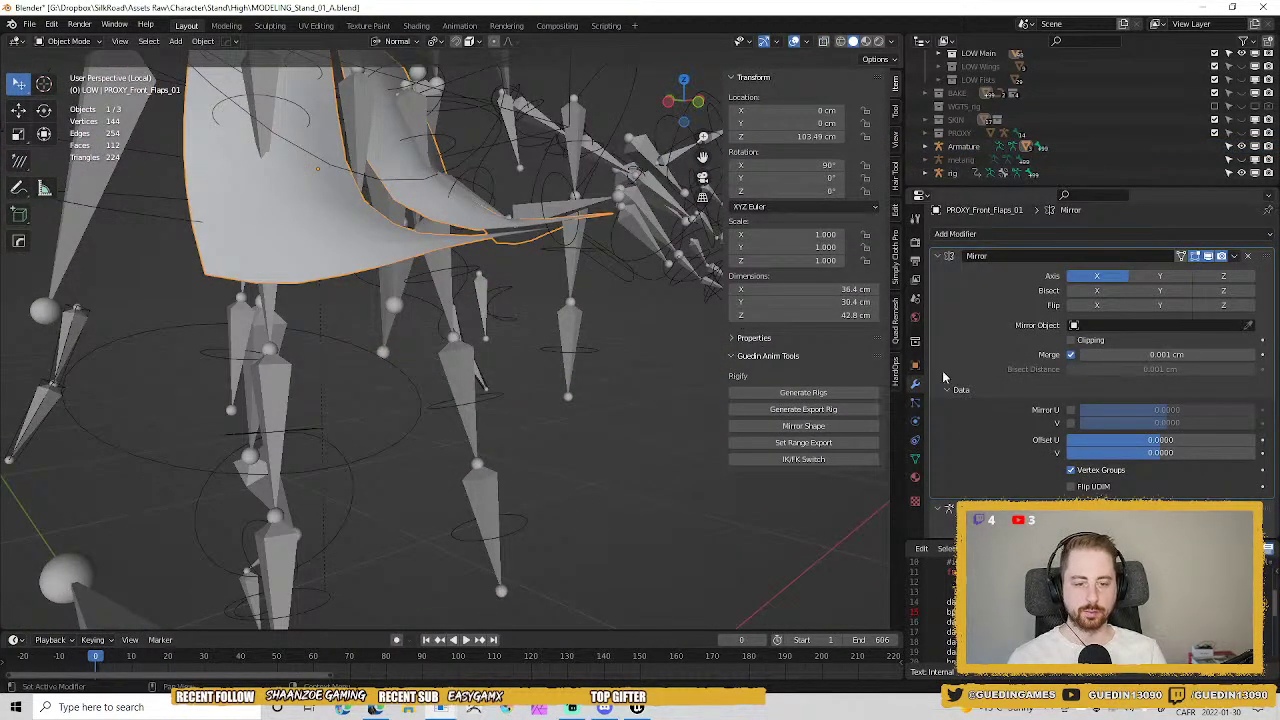
{"action": "left_click", "coordinate": [914, 459]}
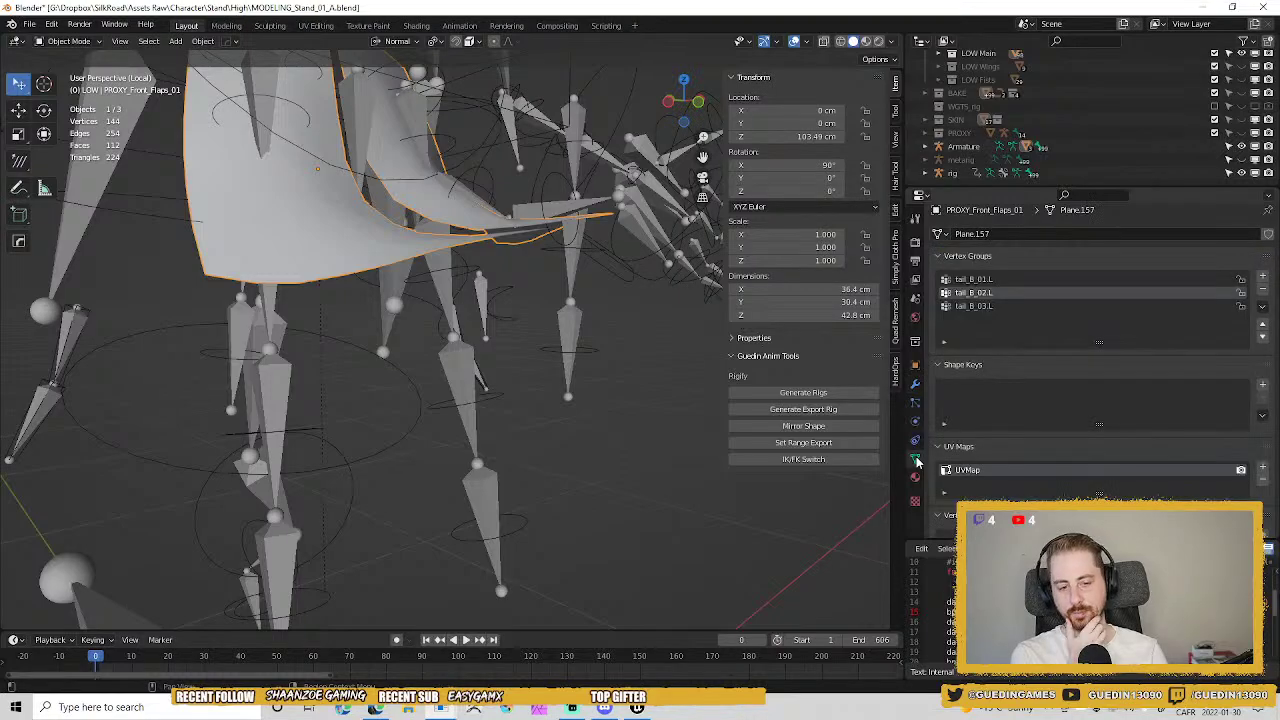
{"action": "middle_click_drag", "start_coordinate": [404, 313], "coordinate": [470, 310]}
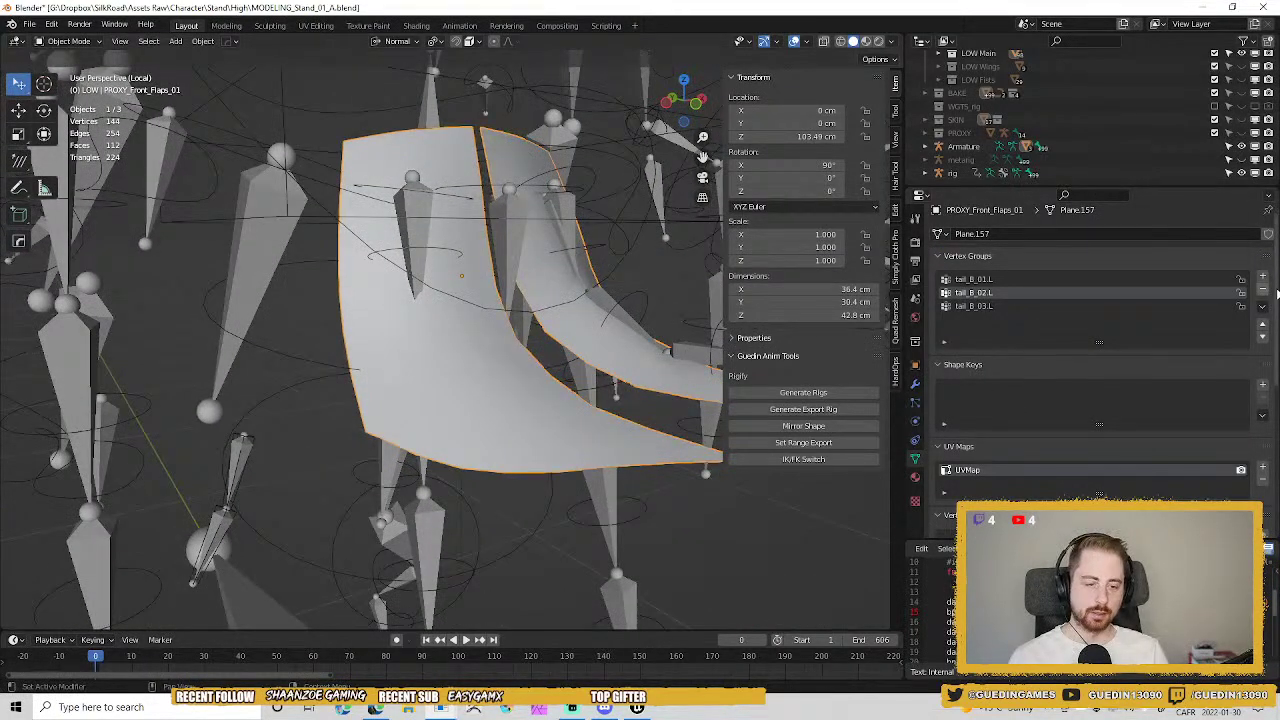
{"action": "middle_click_drag", "start_coordinate": [431, 391], "coordinate": [386, 421]}
{"action": "left_click", "coordinate": [414, 405]}
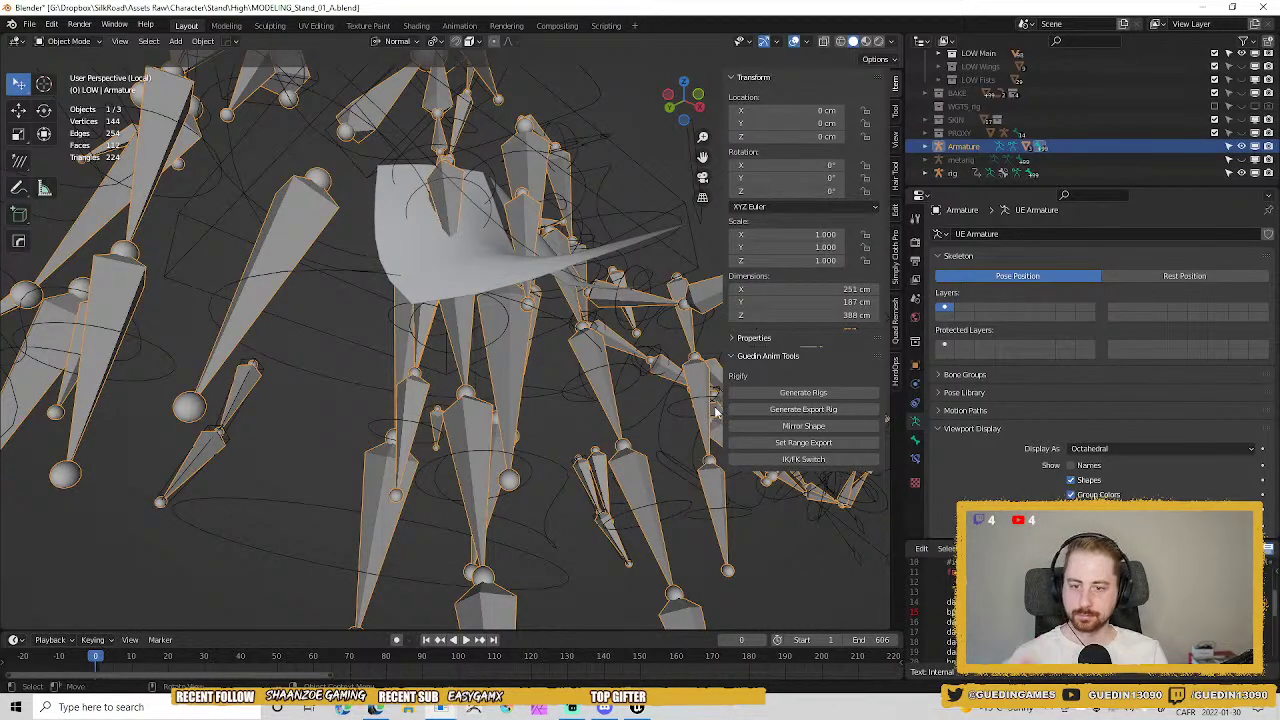
Add a vertex group named tail_B_01.R to PROXY_Front_Flaps_01, reusing the name of tail_B_01.L.
{"action": "middle_click_drag", "start_coordinate": [537, 329], "coordinate": [612, 392]}
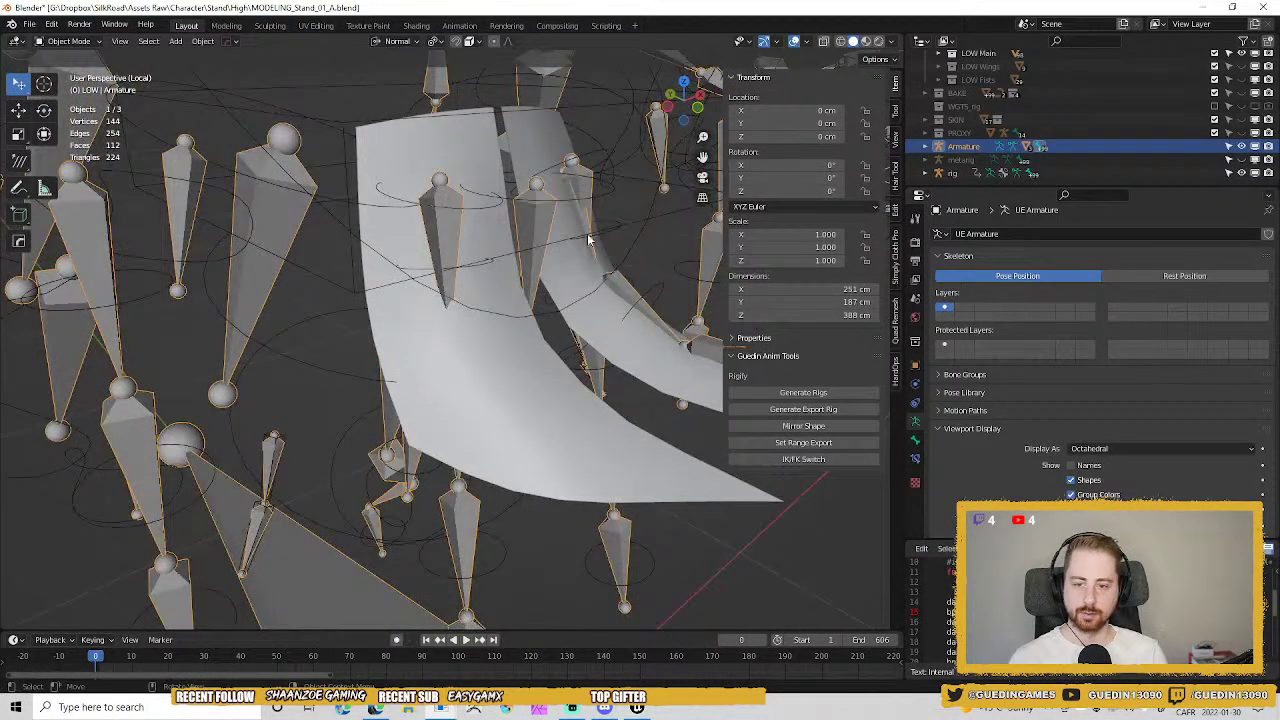
{"action": "left_click", "coordinate": [588, 178]}
{"action": "left_click", "coordinate": [644, 306]}
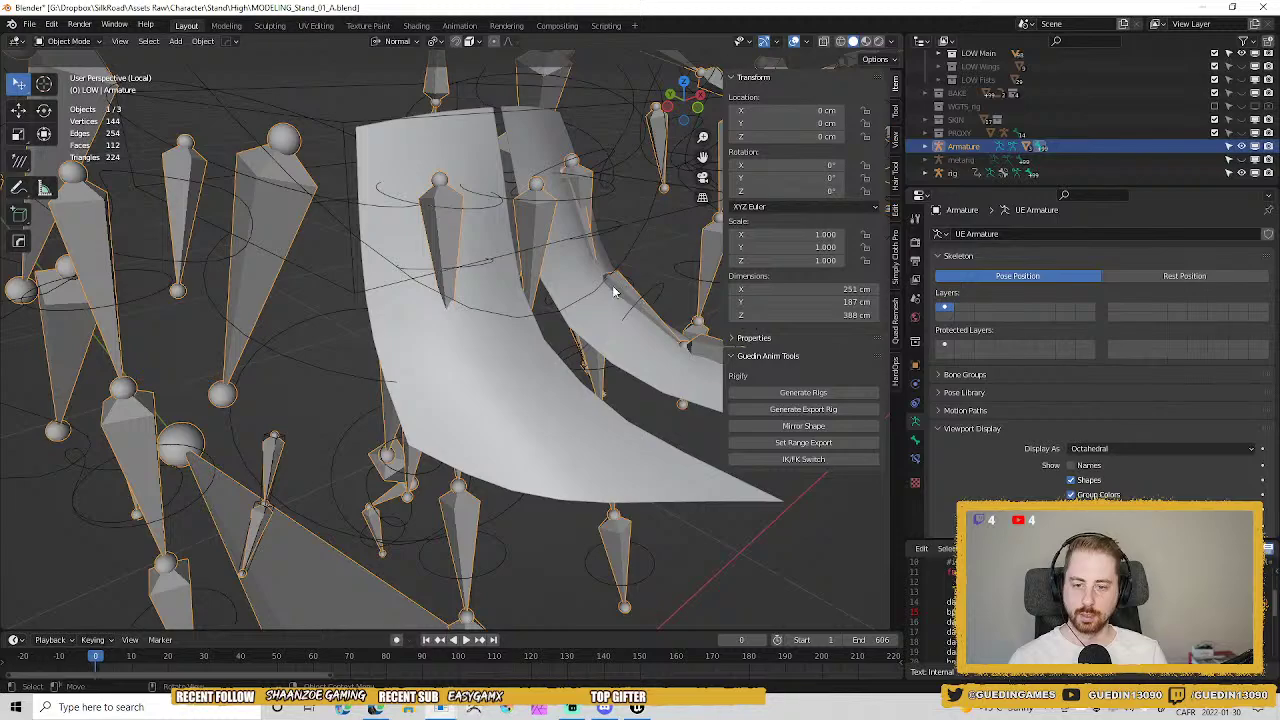
{"action": "left_click", "coordinate": [614, 291]}
{"action": "double_click", "coordinate": [985, 280]}
{"action": "key", "text": "ctrl+c"}
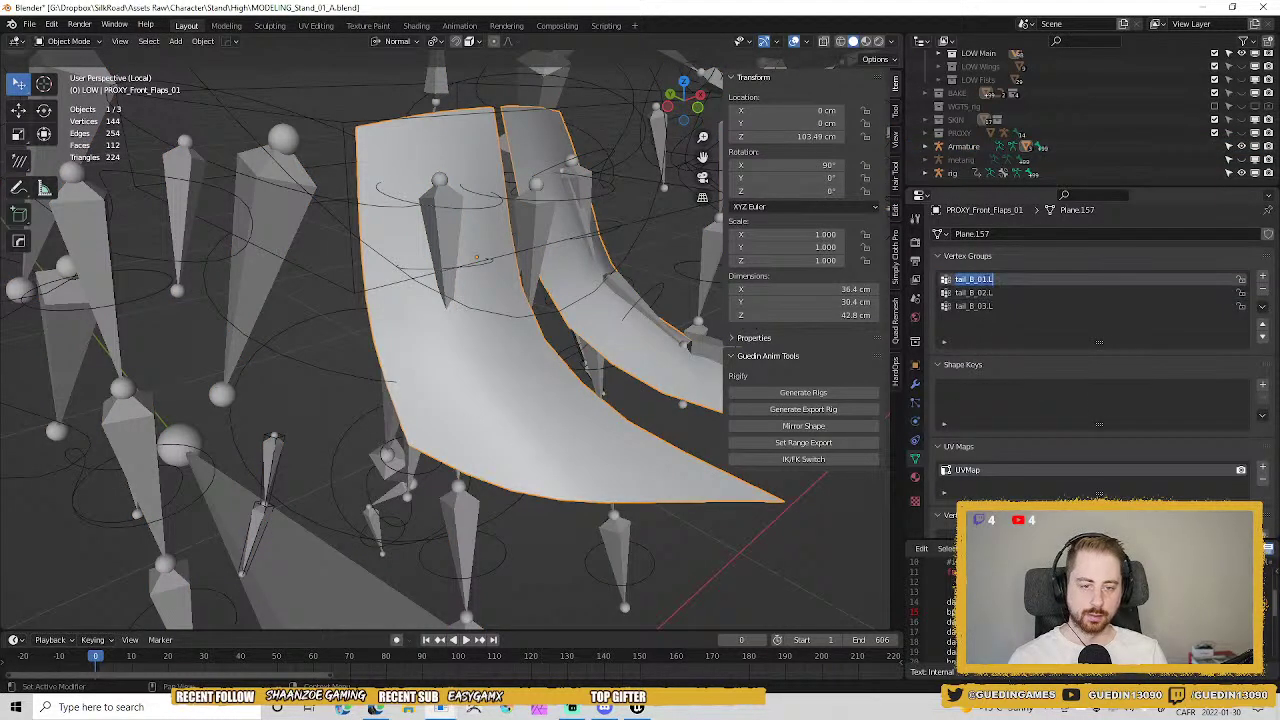
{"action": "left_click", "coordinate": [1264, 279]}
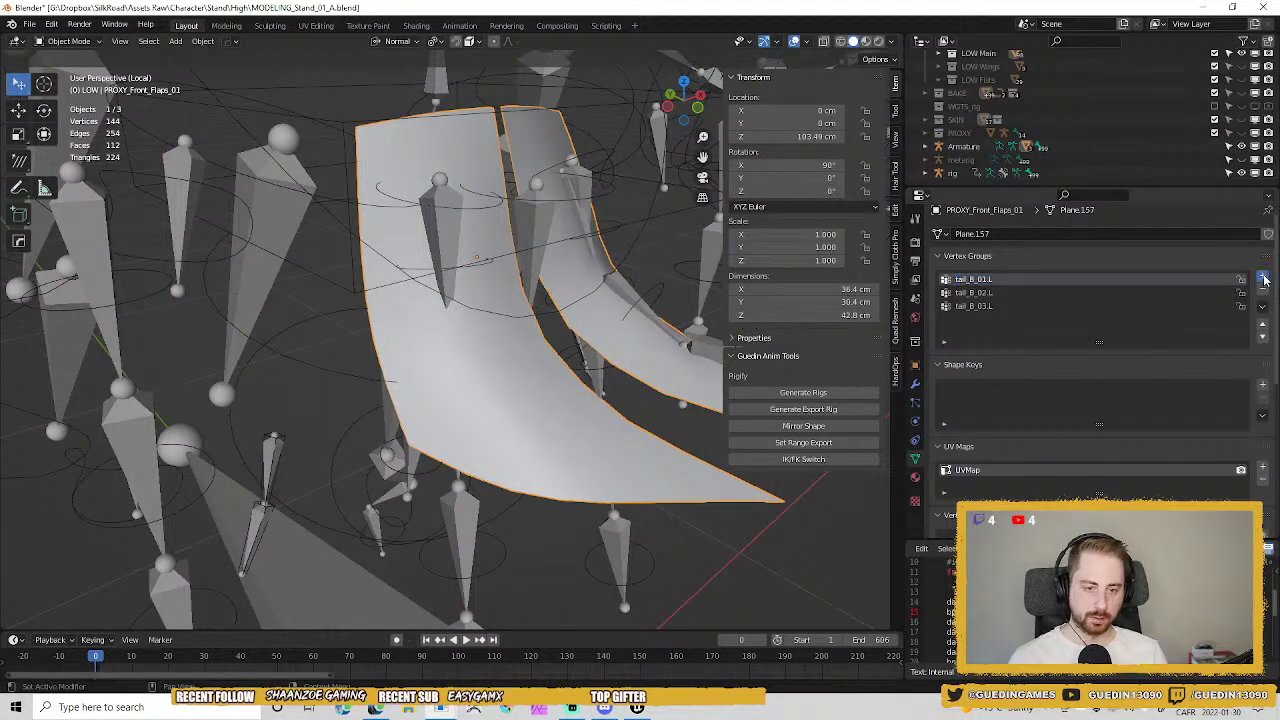
{"action": "left_click", "coordinate": [1263, 277]}
{"action": "double_click", "coordinate": [966, 319]}
{"action": "key", "text": "ctrl+v"}
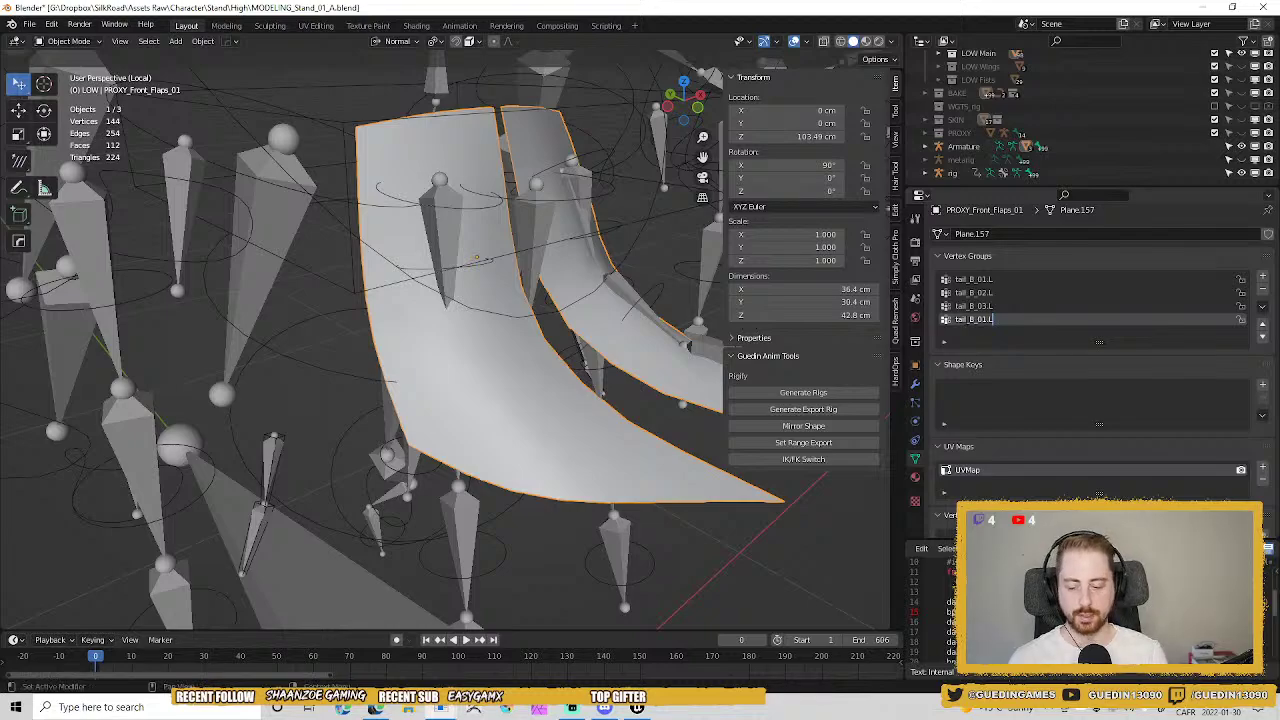
{"action": "key", "text": "BackSpace"}
{"action": "type", "text": "R"}
{"action": "key", "text": "Return"}
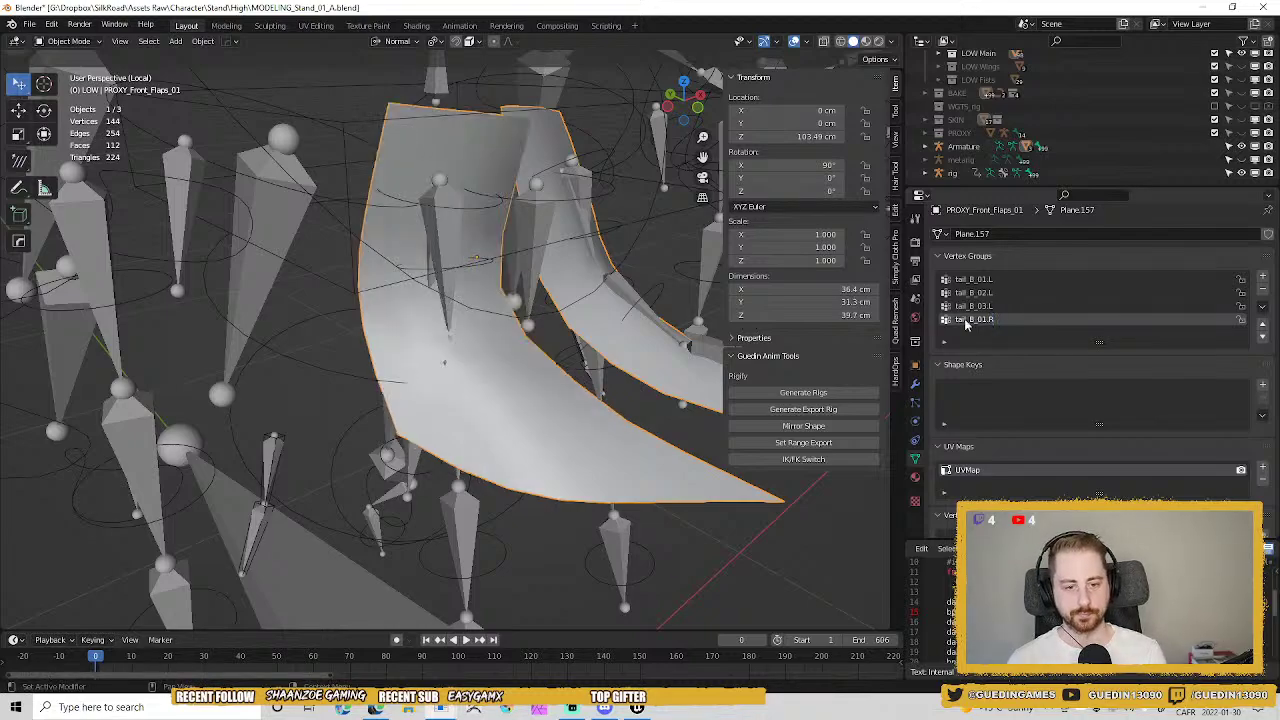
Add another vertex group to PROXY_Front_Flaps_01 and name it tail_B_02.R.
{"action": "left_click", "coordinate": [1263, 278]}
{"action": "key", "text": "ctrl+v"}
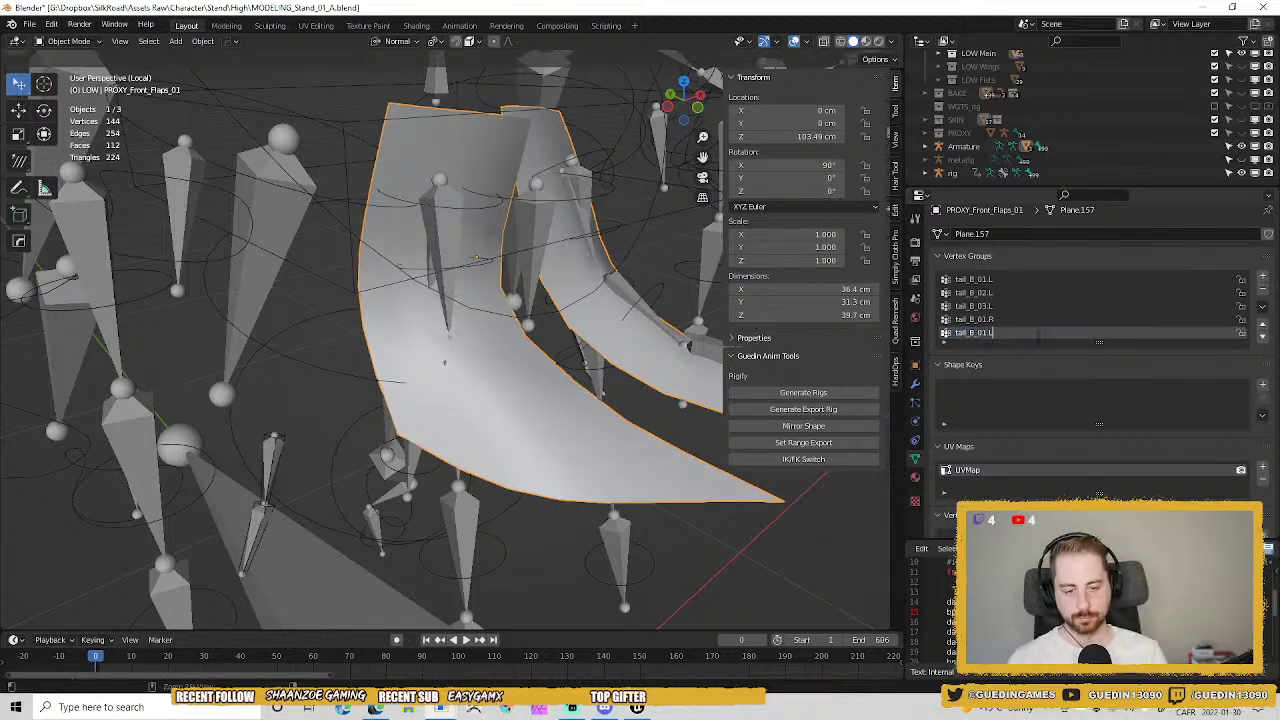
{"action": "type", "text": "R"}
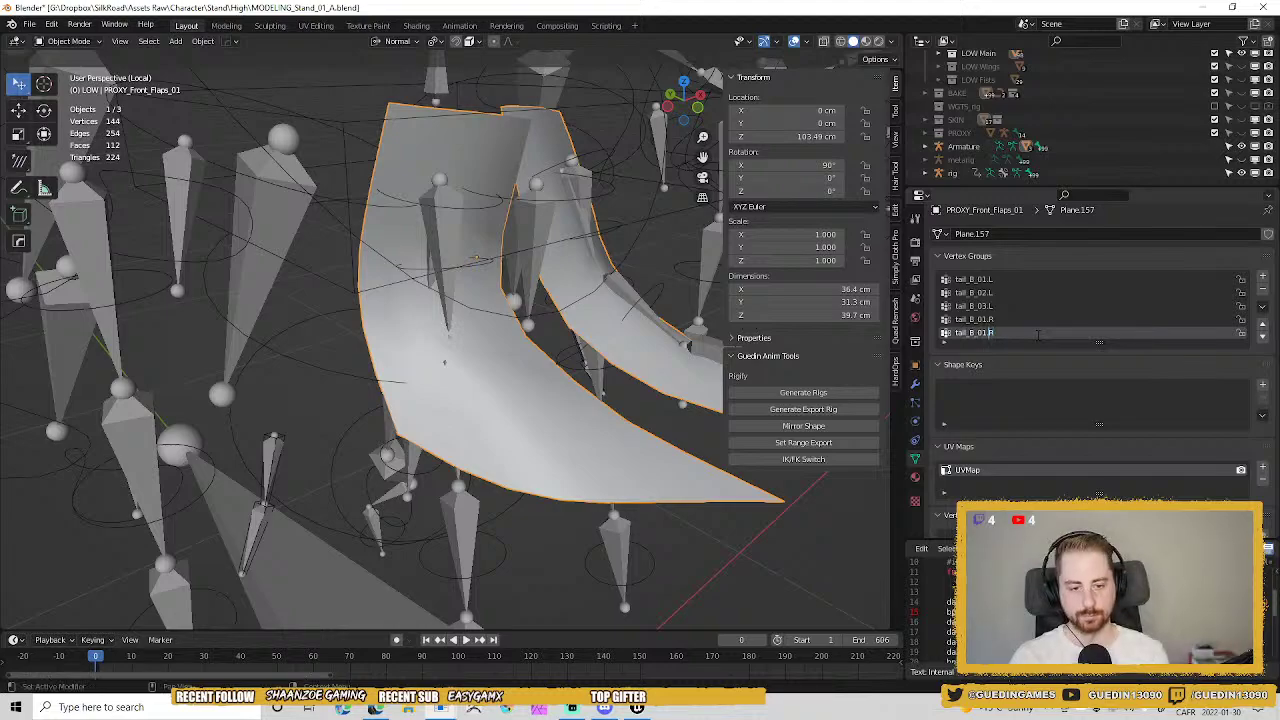
{"action": "key", "text": "ctrl+a"}
{"action": "key", "text": "ctrl+c"}
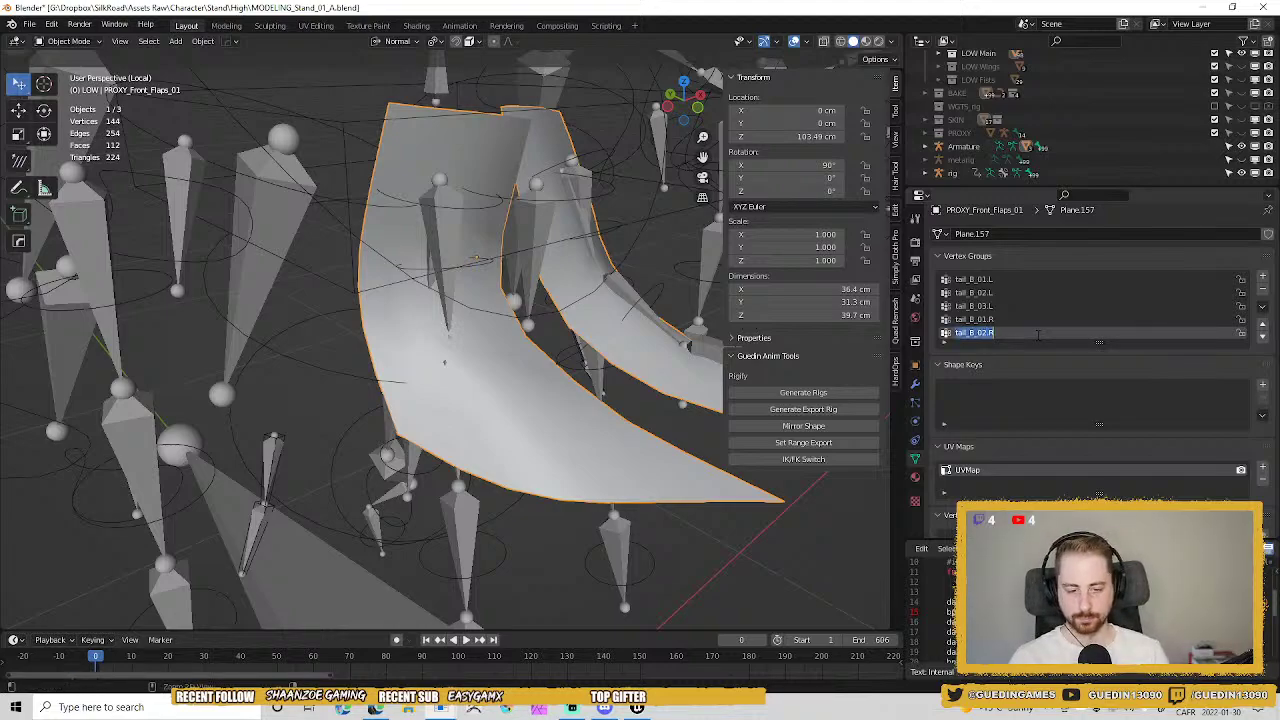
{"action": "key", "text": "Return"}
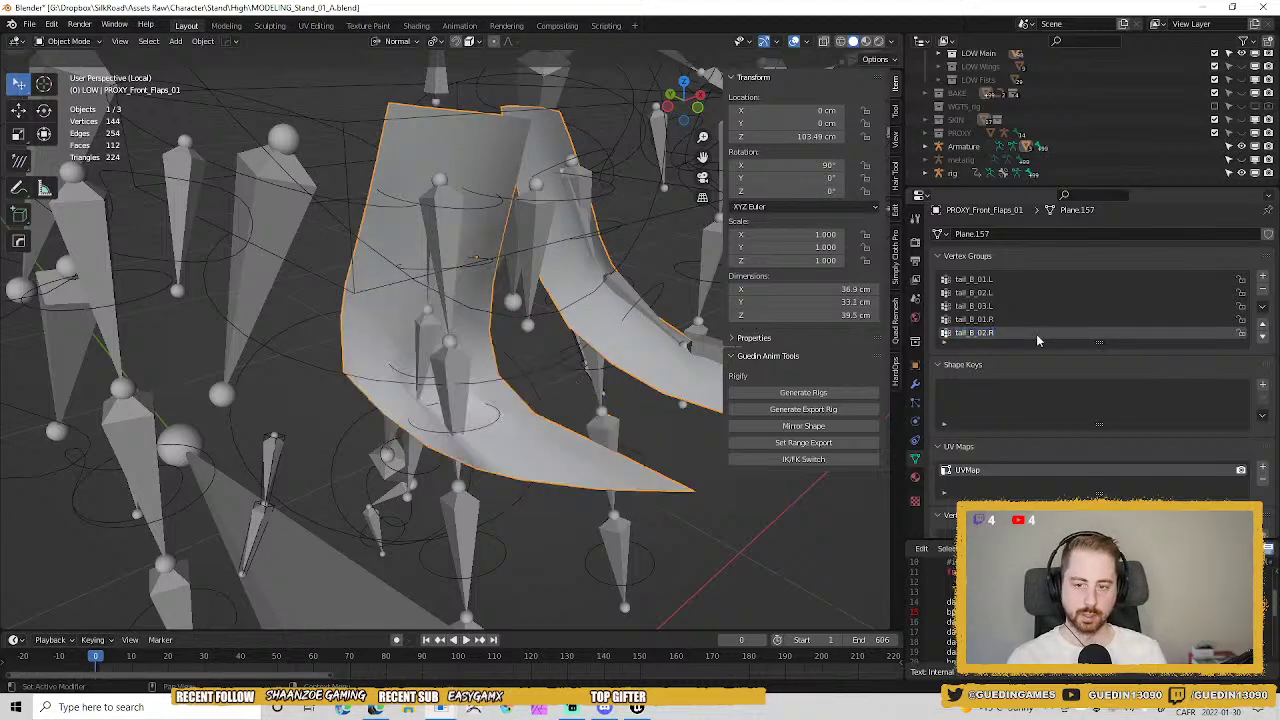
Add a third mirrored-side vertex group to PROXY_Front_Flaps_01 and name it tail_B_03.R.
{"action": "left_click", "coordinate": [1262, 279]}
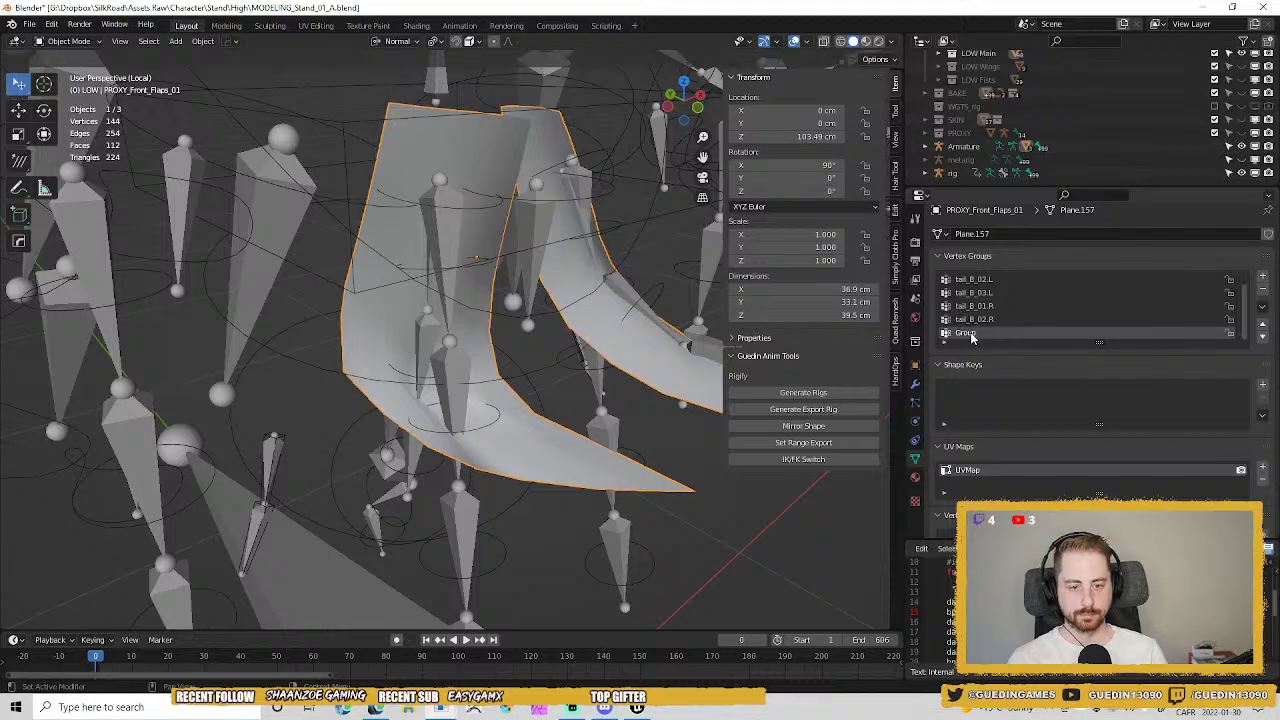
{"action": "key", "text": "ctrl+v"}
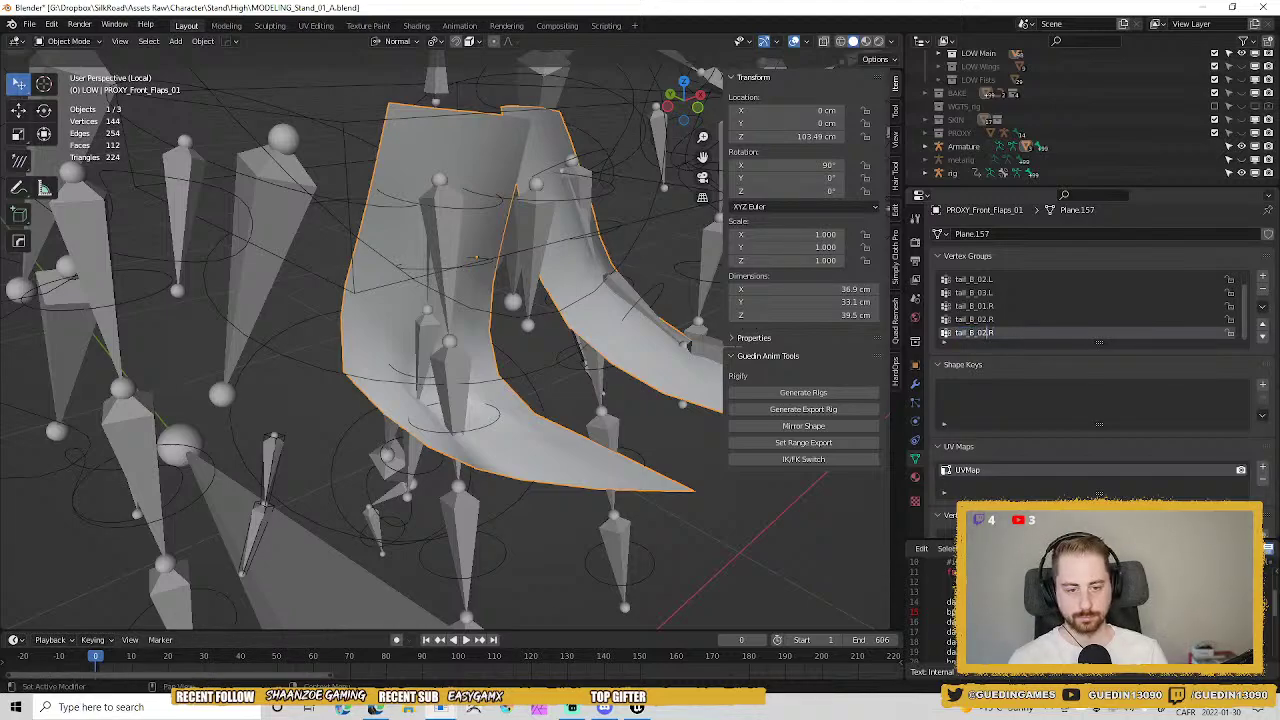
{"action": "key", "text": "Return"}
Put the rig in Pose Mode and try a trackball rotation of the tail_B_01.L control to test its flap.
{"action": "middle_click_drag", "start_coordinate": [641, 487], "coordinate": [585, 440]}
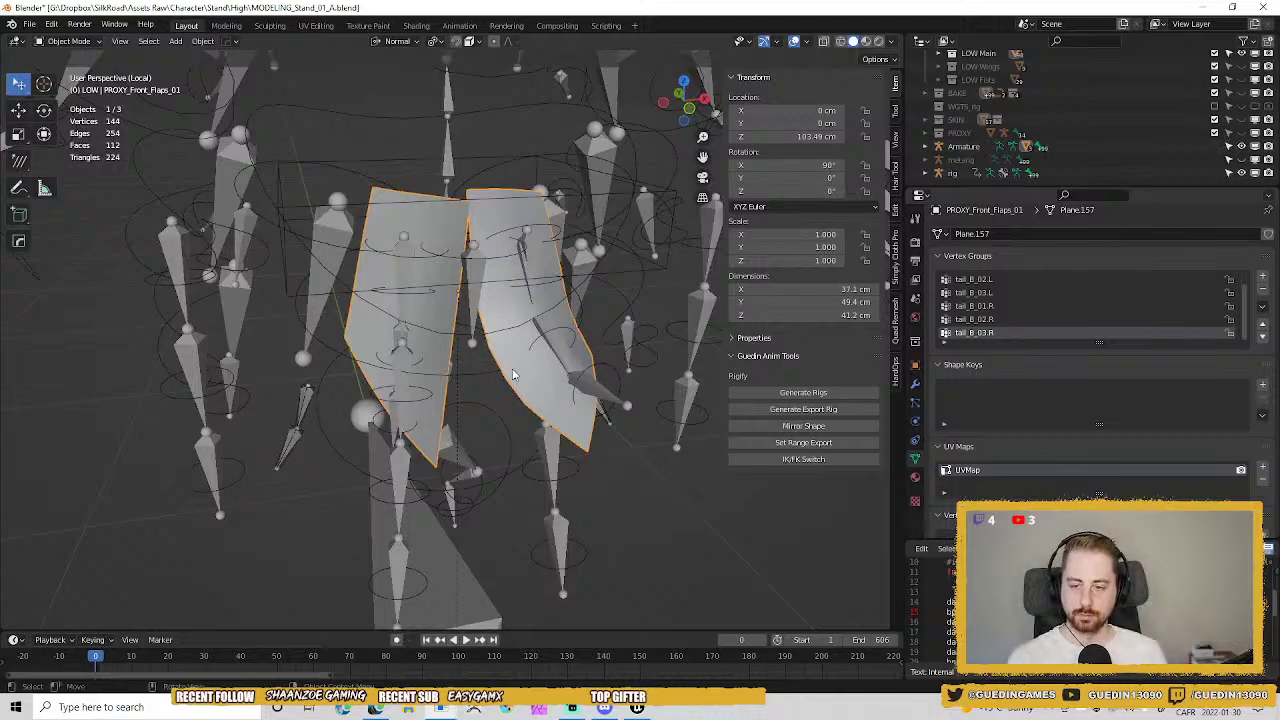
{"action": "left_click", "coordinate": [545, 231]}
{"action": "key", "text": "ctrl+Tab"}
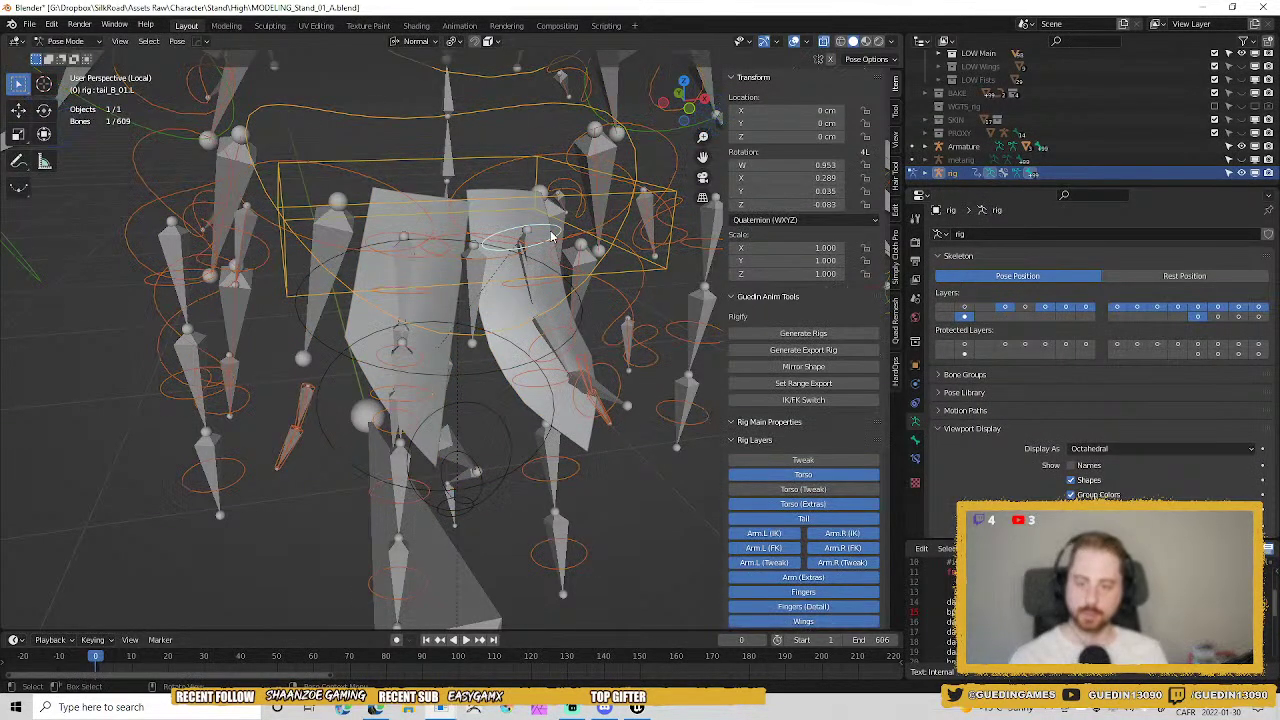
{"action": "middle_click_drag", "start_coordinate": [565, 258], "coordinate": [550, 242]}
{"action": "key", "text": "r"}
{"action": "key", "text": "r"}
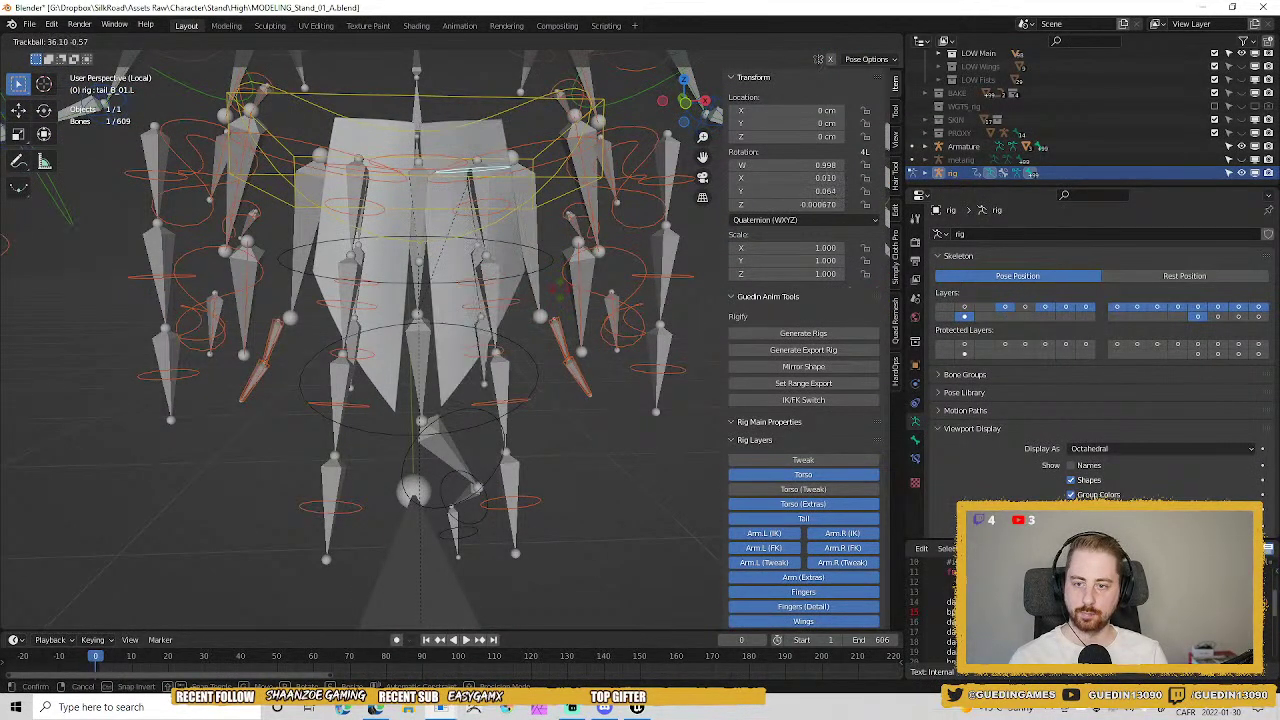
{"action": "left_click", "coordinate": [425, 158]}
{"action": "middle_click_drag", "start_coordinate": [370, 181], "coordinate": [381, 174]}
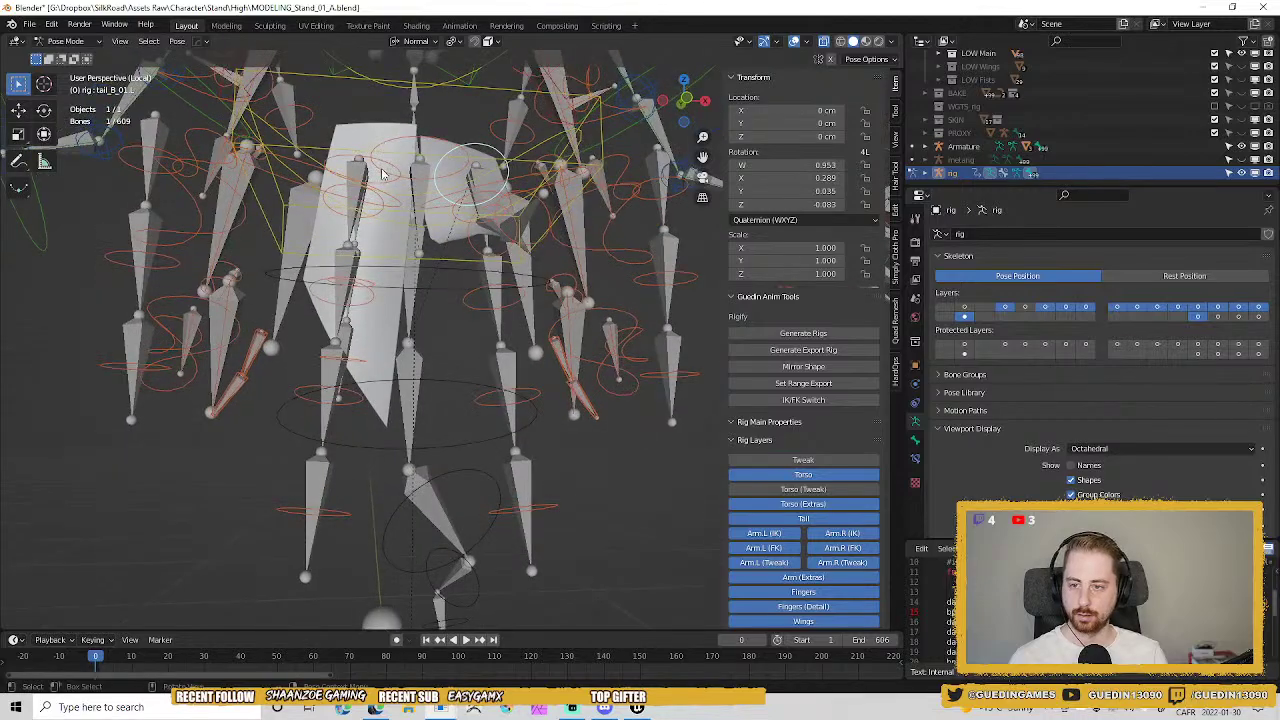
Try a trackball rotation of the tail_B_01.R control and inspect how the mirrored flap deforms.
{"action": "left_click", "coordinate": [391, 186]}
{"action": "key", "text": "r"}
{"action": "key", "text": "r"}
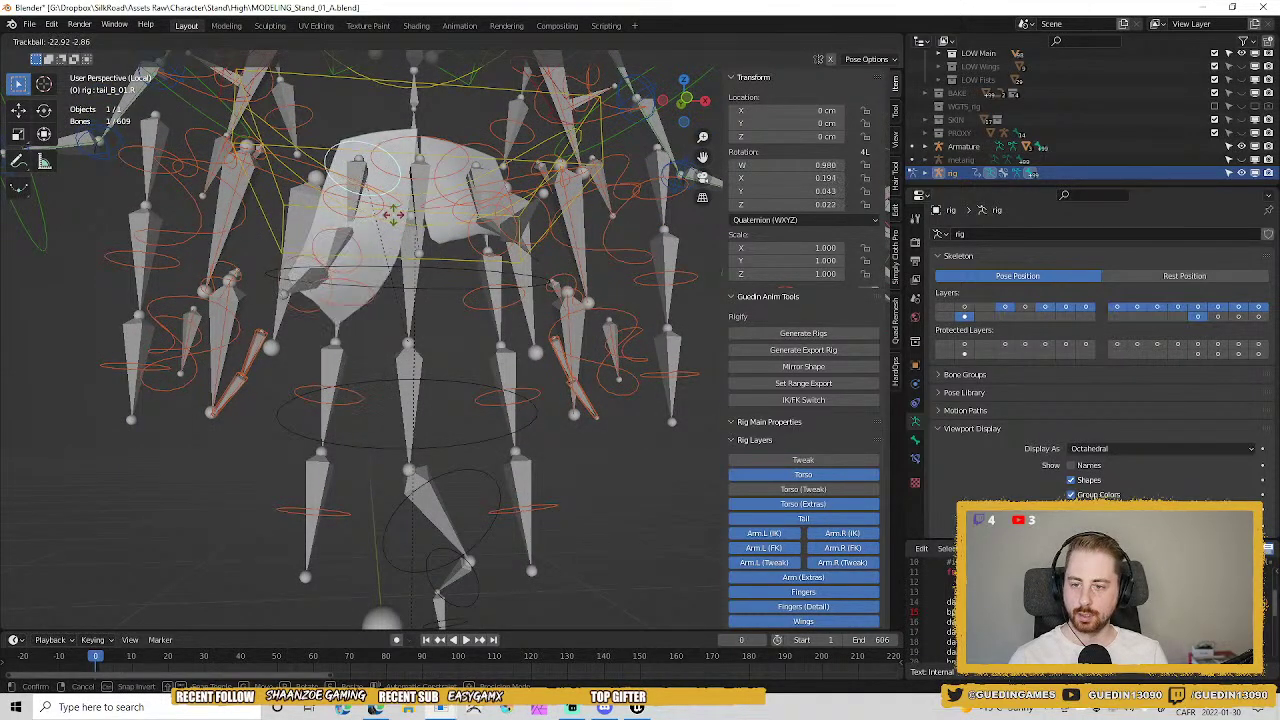
{"action": "right_click", "coordinate": [402, 198]}
{"action": "middle_click_drag", "start_coordinate": [402, 198], "coordinate": [526, 234]}
{"action": "scroll", "coordinate": [517, 304], "scroll_direction": "up", "scroll_amount": 3}
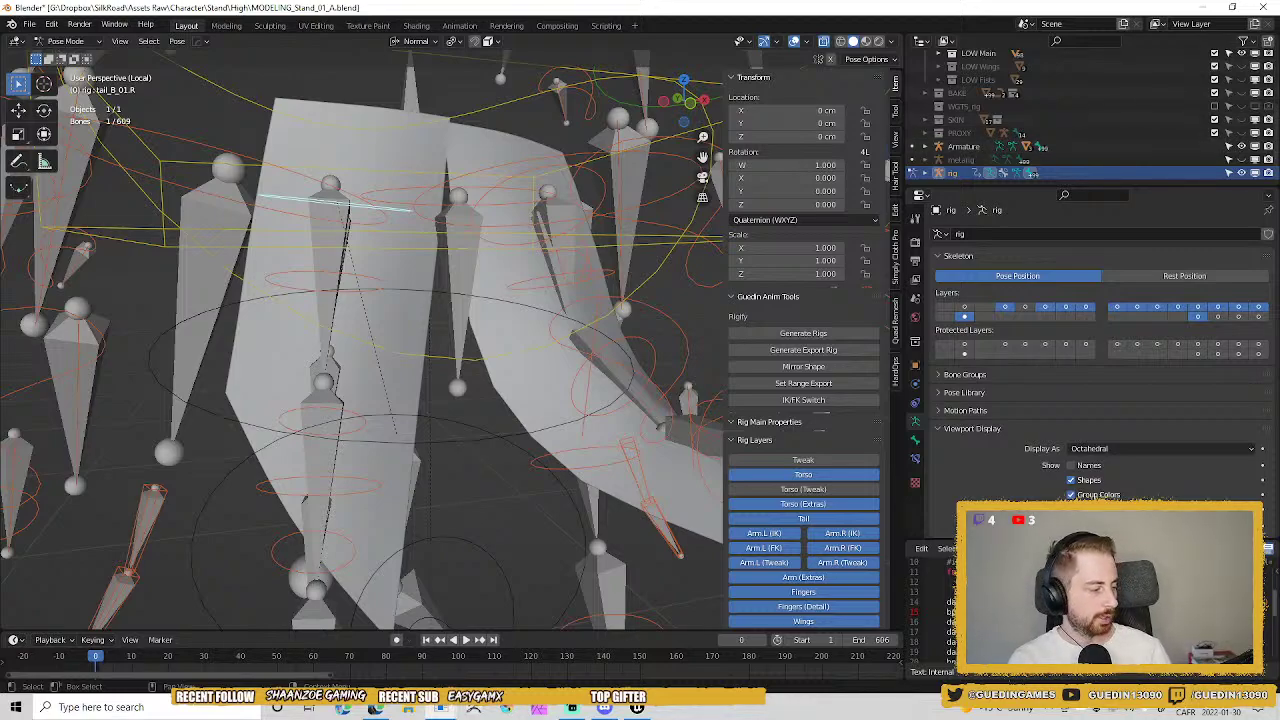
{"action": "middle_click_drag", "start_coordinate": [414, 266], "coordinate": [495, 280]}
{"action": "scroll", "coordinate": [440, 250], "scroll_direction": "down", "scroll_amount": 3}
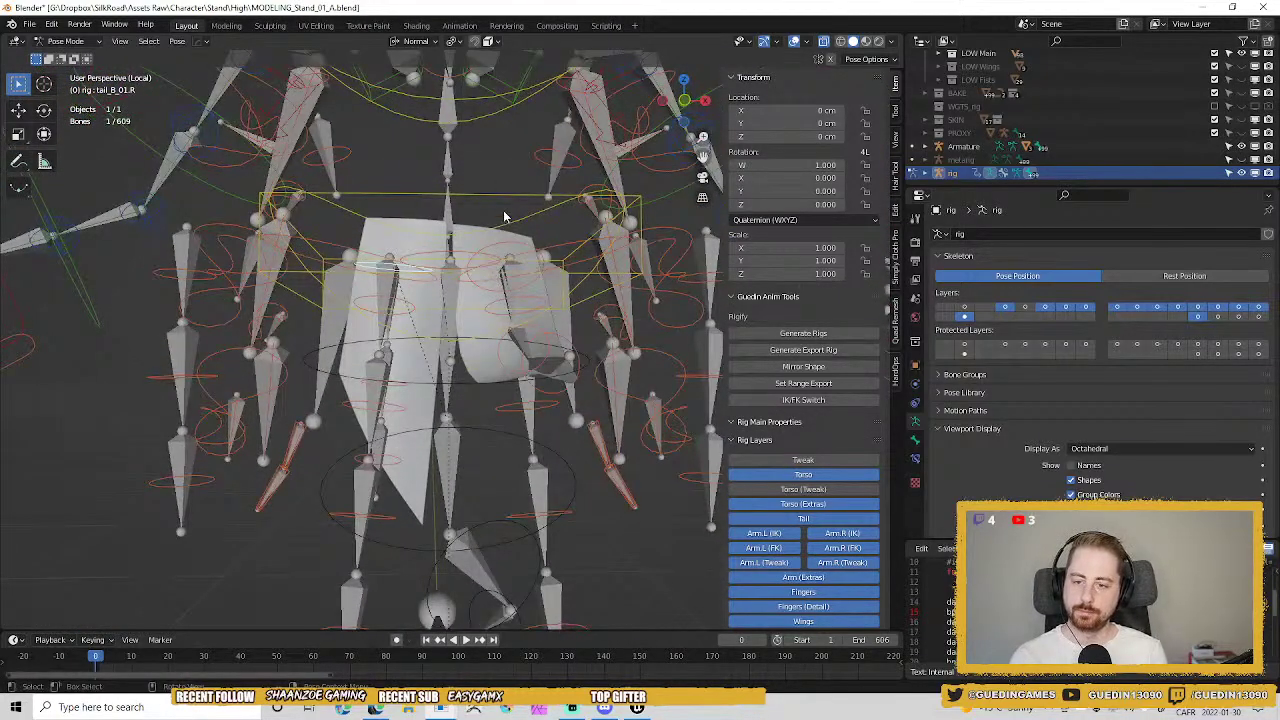
Return the rig to Object Mode, select PROXY_Front_Flaps_01 and leave local view to show the full character.
{"action": "key", "text": "ctrl+Tab"}
{"action": "key", "text": "alt+a"}
{"action": "left_click", "coordinate": [504, 265]}
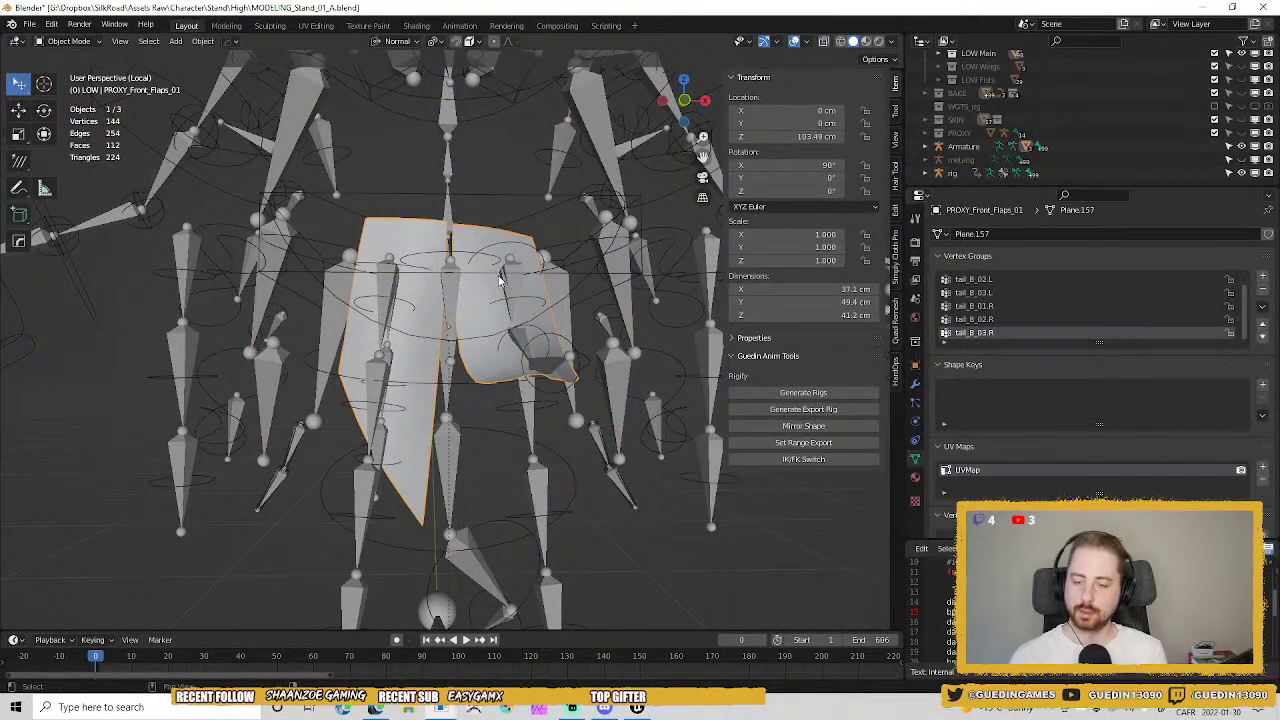
{"action": "scroll", "coordinate": [504, 266], "scroll_direction": "up", "scroll_amount": 4}
{"action": "middle_click_drag", "start_coordinate": [504, 266], "coordinate": [529, 277]}
{"action": "scroll", "coordinate": [504, 151], "scroll_direction": "down", "scroll_amount": 4}
{"action": "key", "text": "KP_Divide"}
{"action": "scroll", "coordinate": [529, 277], "scroll_direction": "up", "scroll_amount": 4}
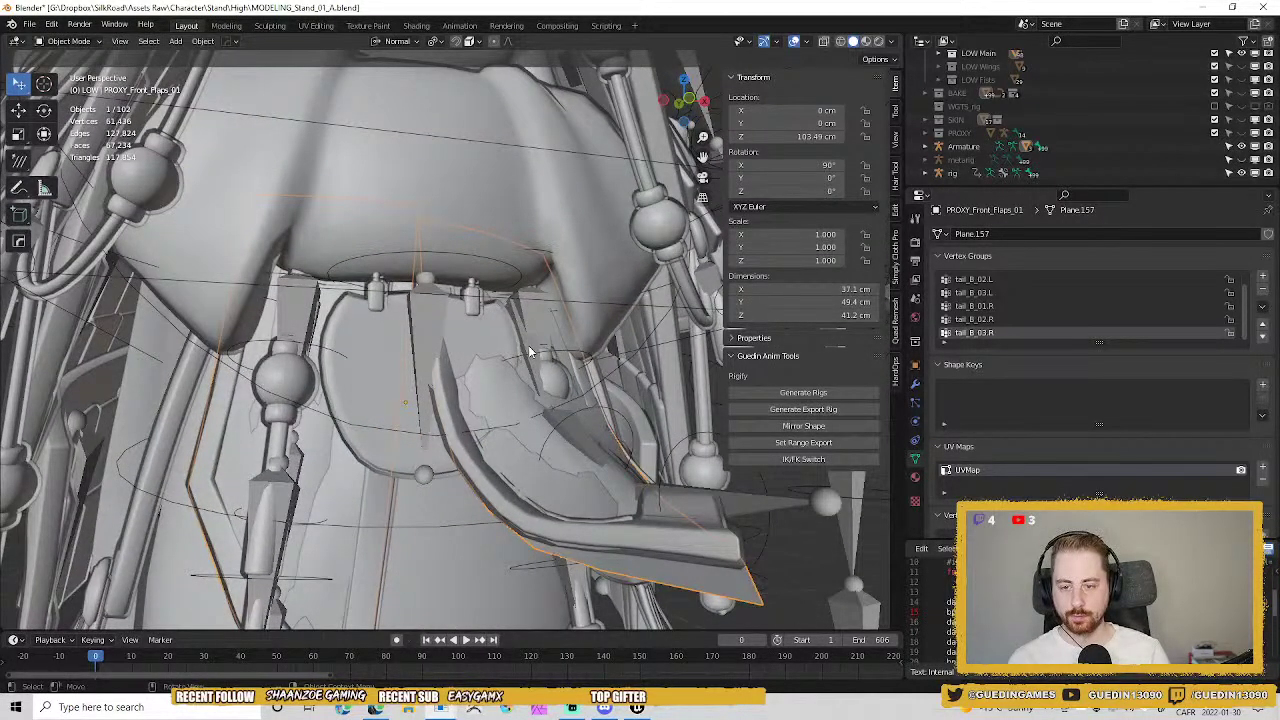
Select the Armature together with PROXY_Front_Flaps_01, put the proxy in Weight Paint mode and isolate both in local view.
{"action": "middle_click_drag", "start_coordinate": [530, 352], "coordinate": [534, 257]}
{"action": "left_click", "coordinate": [655, 436]}
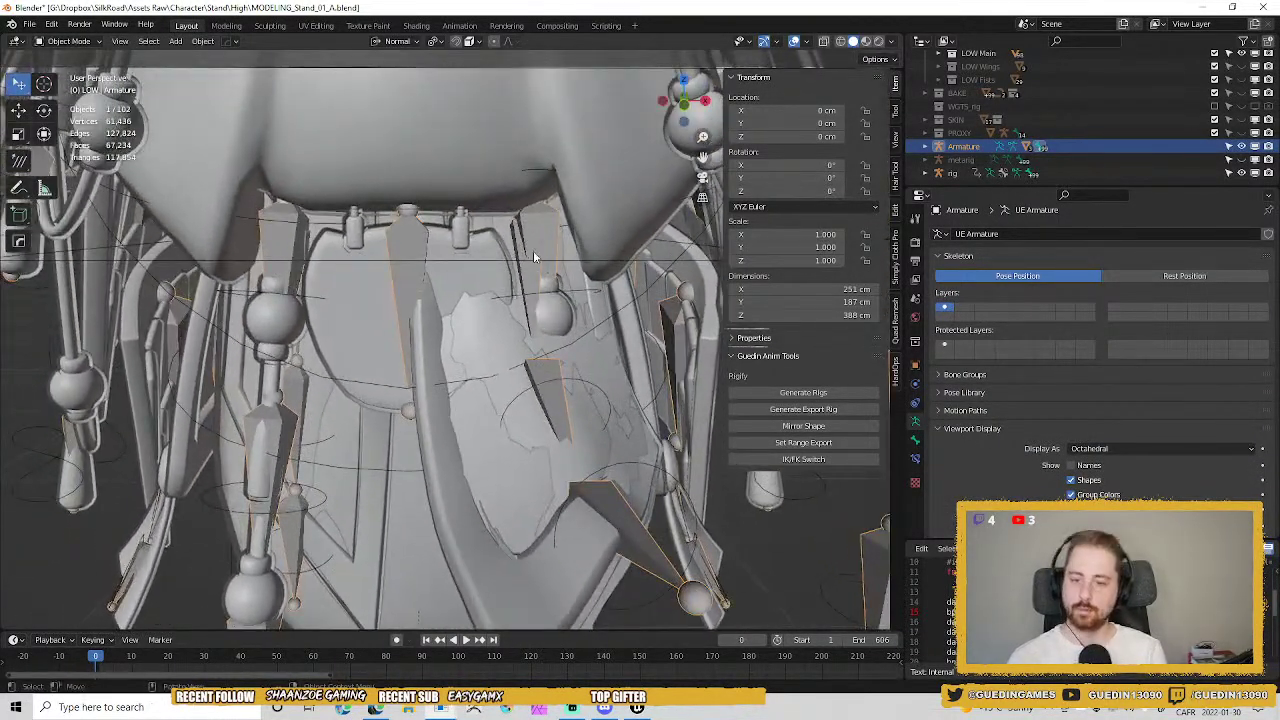
{"action": "middle_click_drag", "start_coordinate": [546, 456], "coordinate": [643, 485]}
{"action": "left_click", "coordinate": [643, 485]}
{"action": "left_click", "coordinate": [660, 368], "text": "shift"}
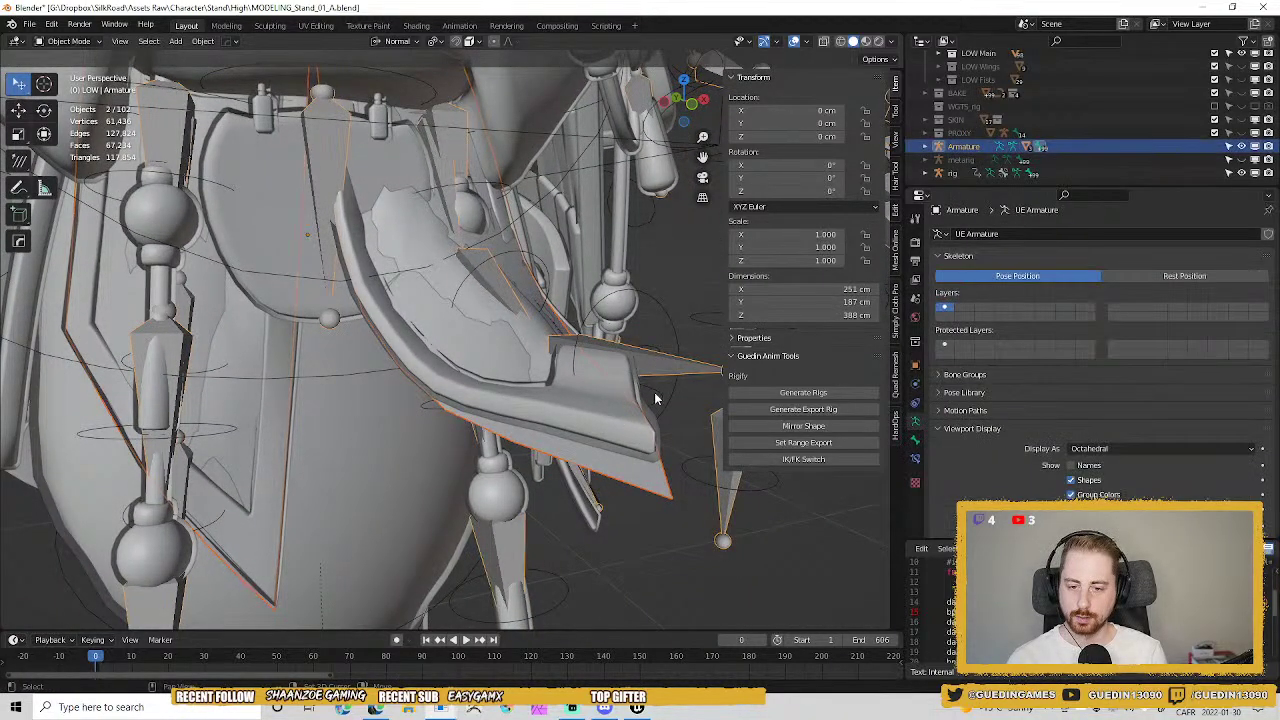
{"action": "key", "text": "ctrl+Tab"}
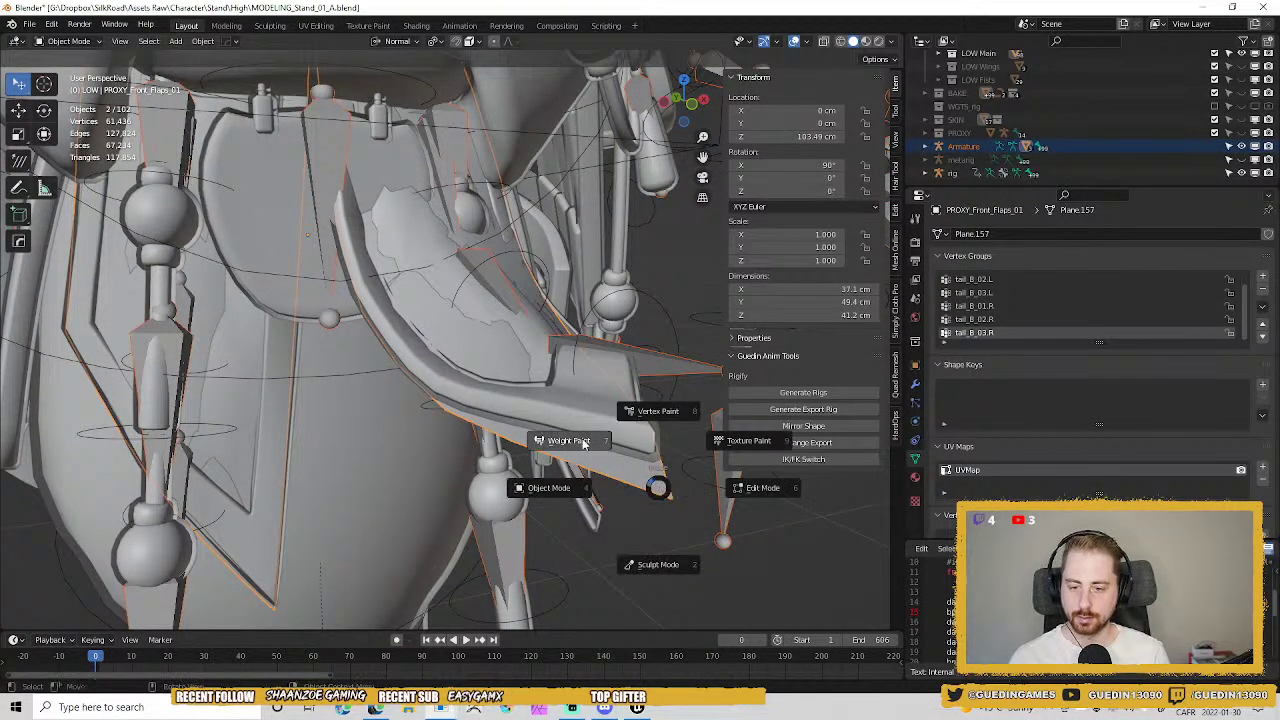
{"action": "left_click", "coordinate": [563, 434]}
{"action": "middle_click_drag", "start_coordinate": [471, 258], "coordinate": [494, 330]}
{"action": "key", "text": "KP_Divide"}
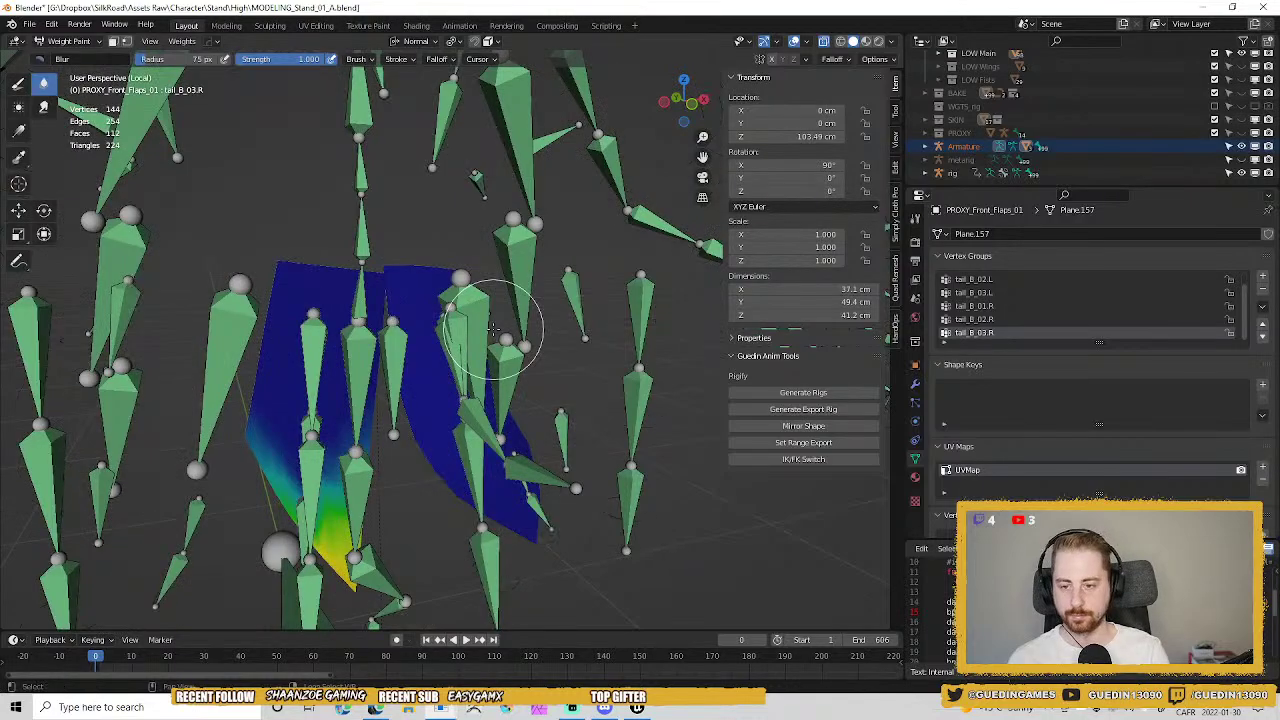
Select the armature's spine bone for weight painting and set the Blur brush radius to 89 px.
{"action": "middle_click_drag", "start_coordinate": [607, 272], "coordinate": [517, 325]}
{"action": "scroll", "coordinate": [457, 263], "scroll_direction": "up", "scroll_amount": 5}
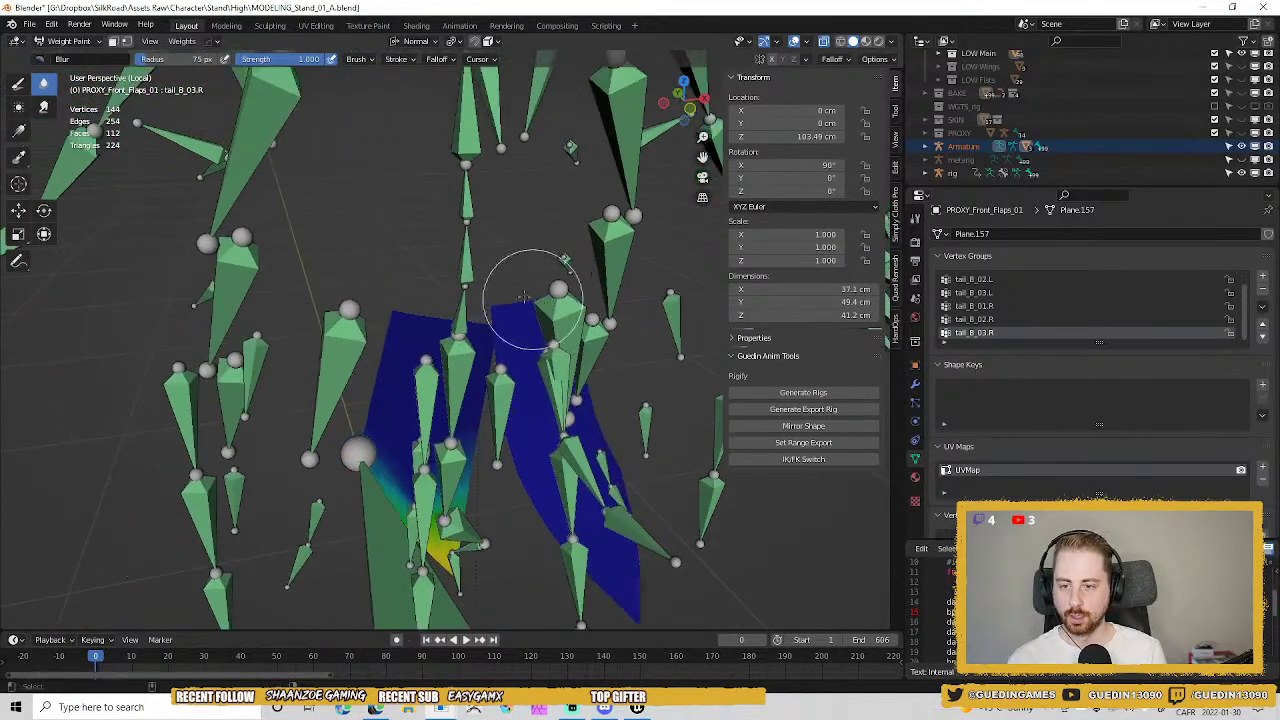
{"action": "left_click", "coordinate": [473, 336], "text": "ctrl"}
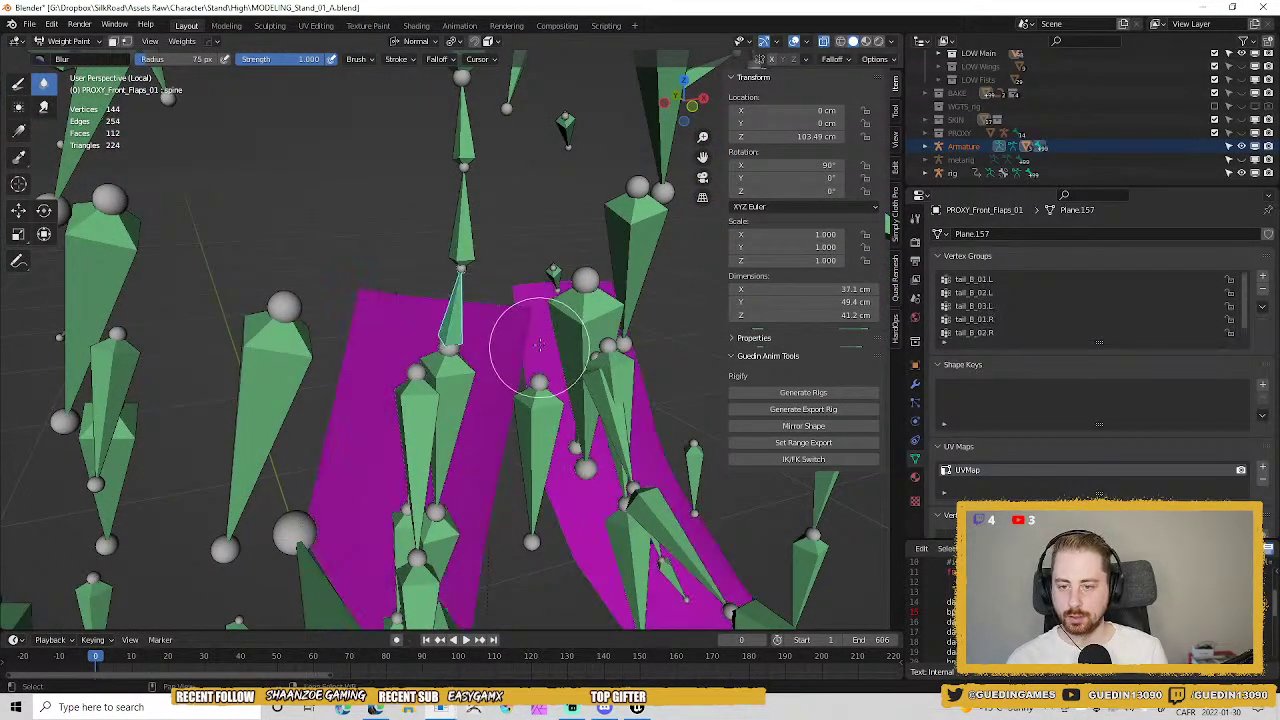
{"action": "middle_click_drag", "start_coordinate": [546, 343], "coordinate": [482, 290]}
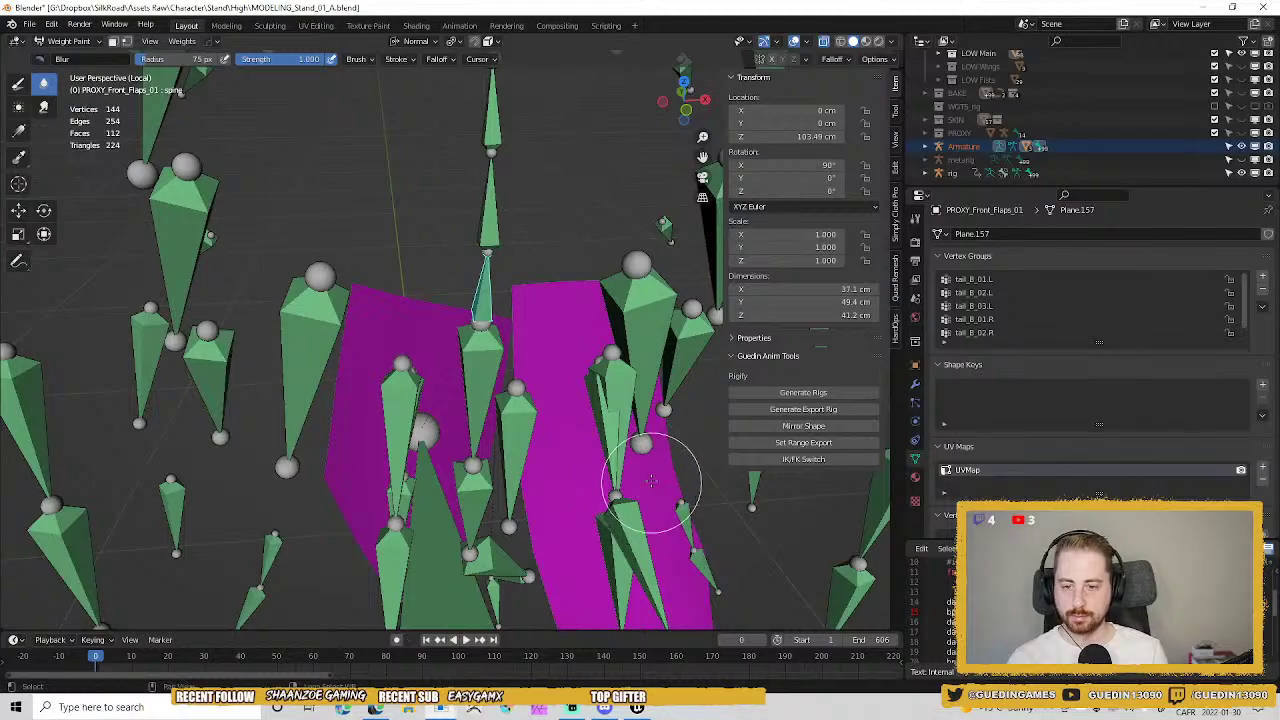
{"action": "key", "text": "f"}
{"action": "left_click", "coordinate": [594, 306]}
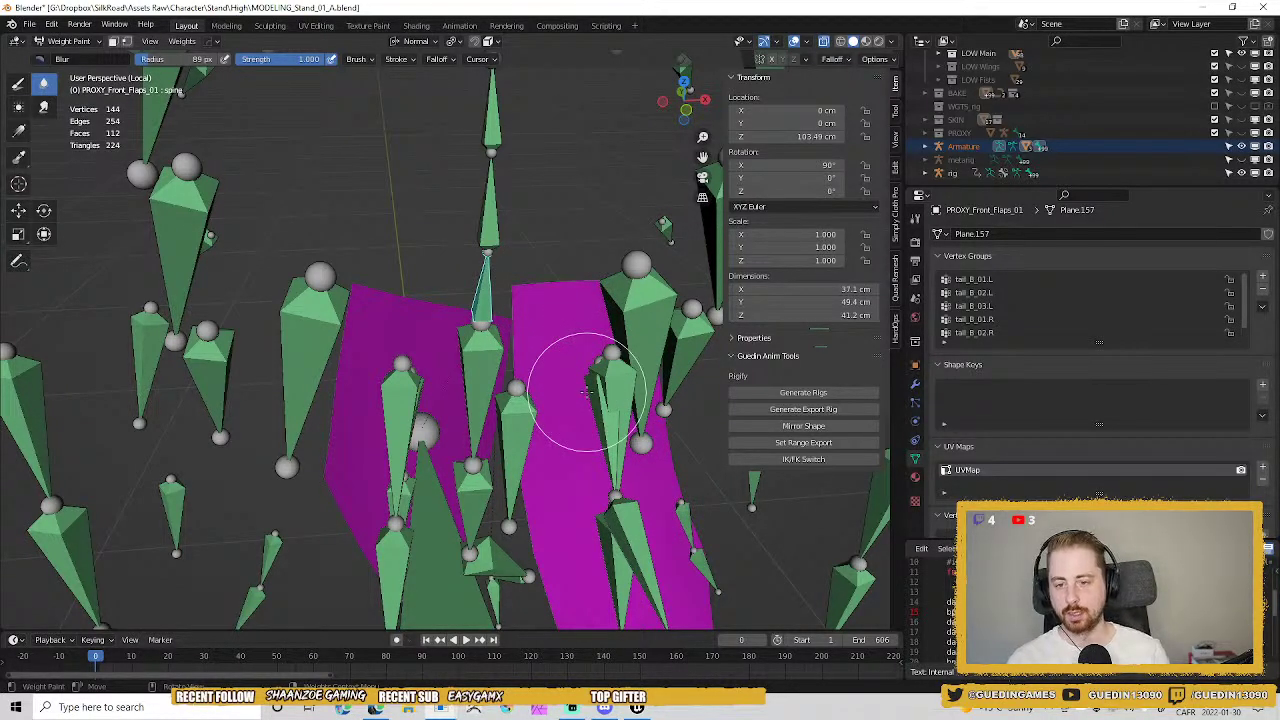
Leave Weight Paint, select all bones of the Armature in Pose Mode and exit local view.
{"action": "key", "text": "ctrl+Tab"}
{"action": "left_click", "coordinate": [492, 198]}
{"action": "key", "text": "ctrl+Tab"}
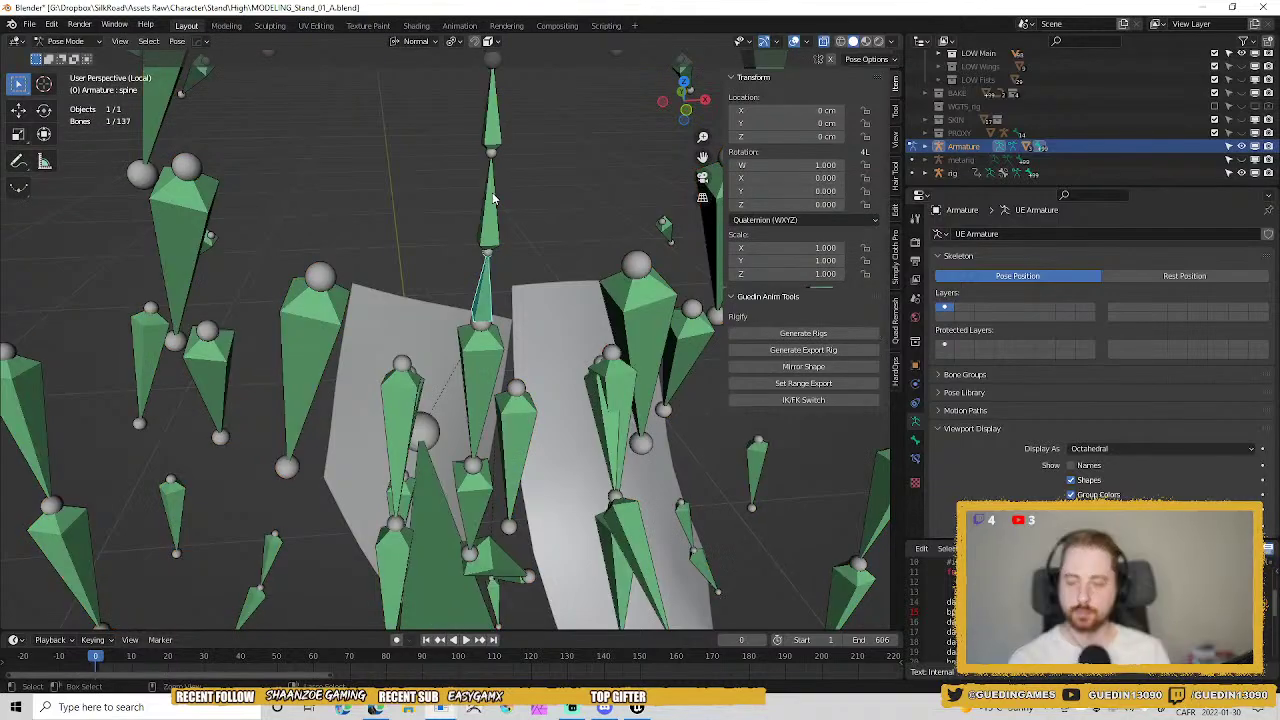
{"action": "key", "text": "a"}
{"action": "scroll", "coordinate": [495, 195], "scroll_direction": "down", "scroll_amount": 5}
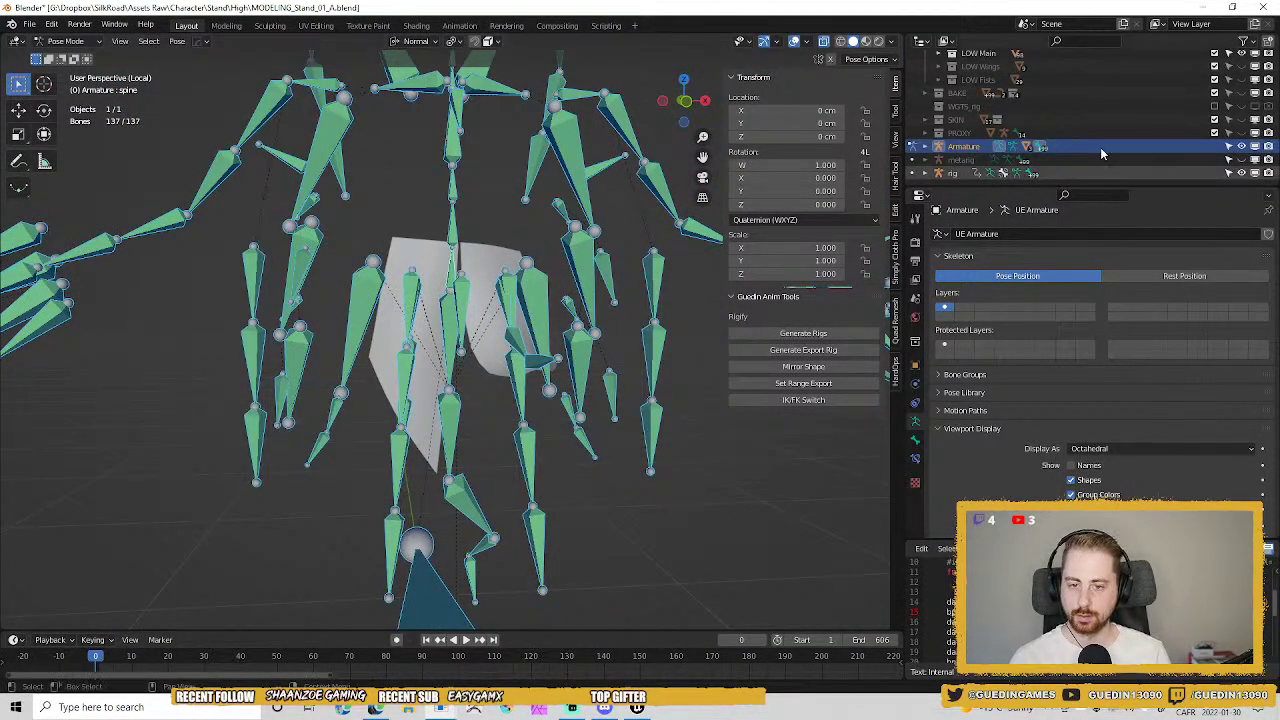
{"action": "key", "text": "KP_Divide"}
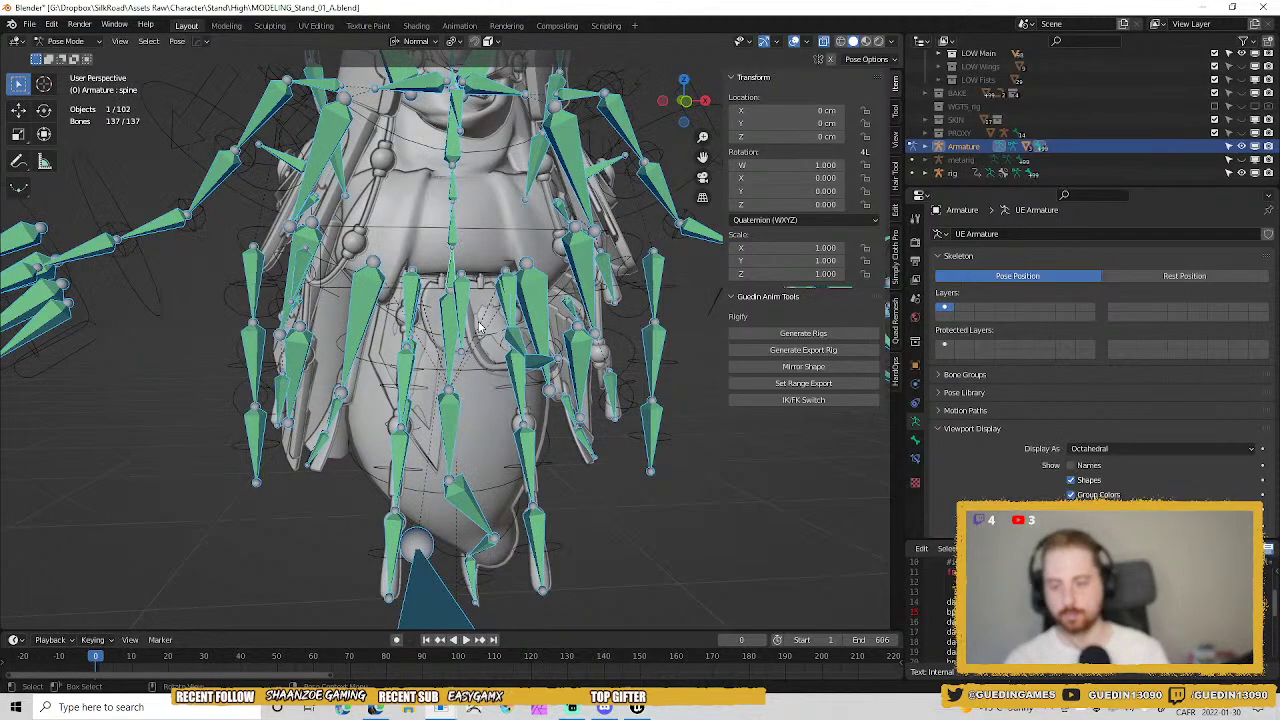
Return to Object Mode, add the rig and PROXY_Front_Flaps_01 to the Armature selection, and isolate the three in local view.
{"action": "key", "text": "ctrl+Tab"}
{"action": "left_click", "coordinate": [557, 377], "text": "shift"}
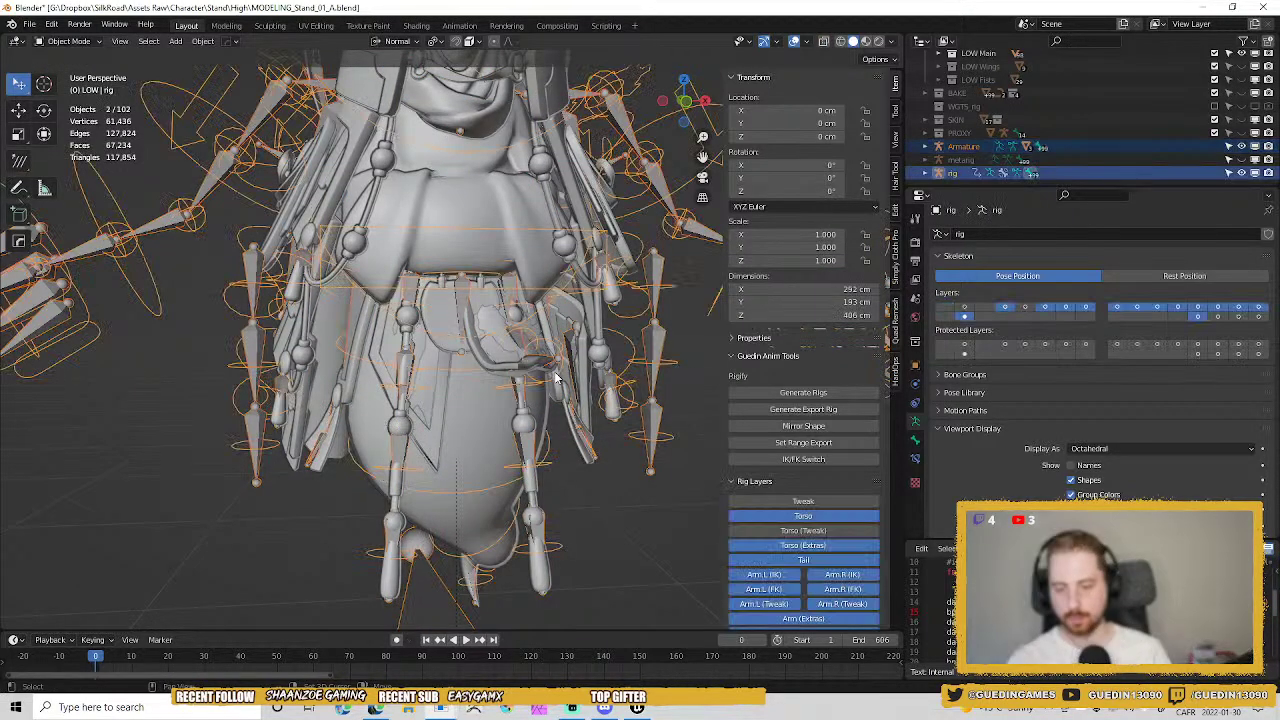
{"action": "key", "text": "KP_Divide"}
{"action": "key", "text": "KP_Divide"}
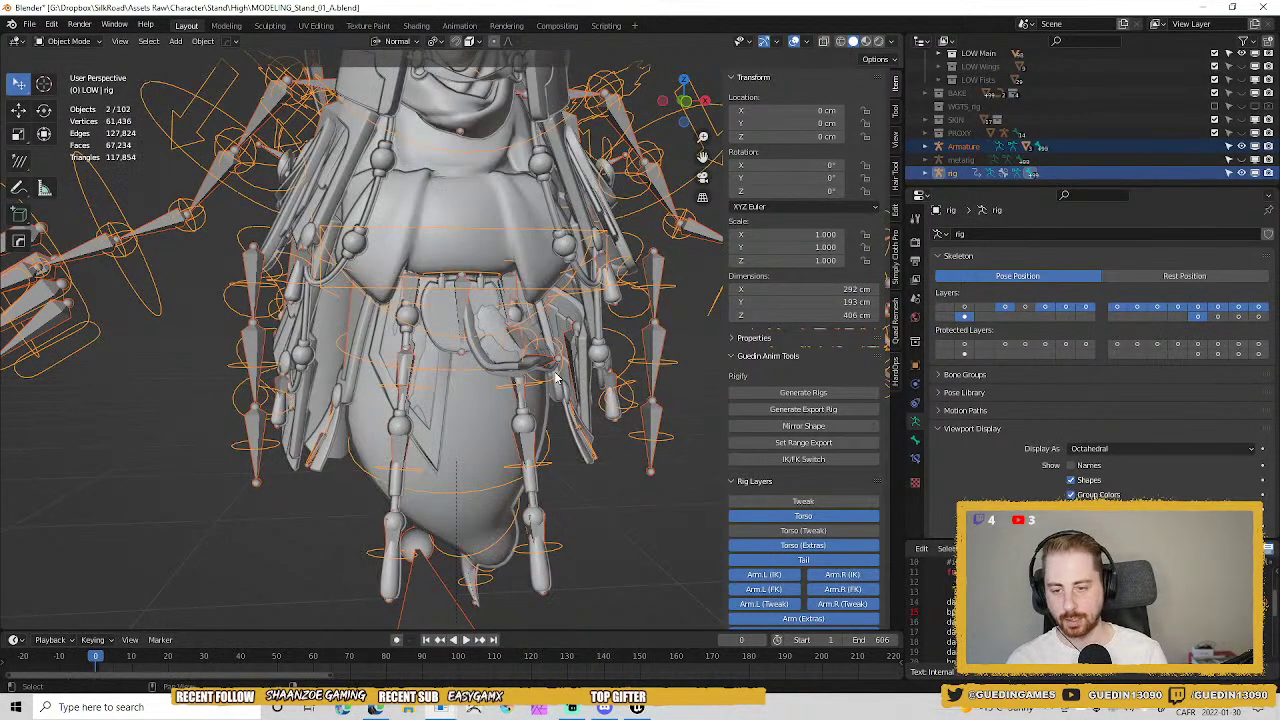
{"action": "scroll", "coordinate": [530, 548], "scroll_direction": "up", "scroll_amount": 5}
{"action": "left_click", "coordinate": [698, 517]}
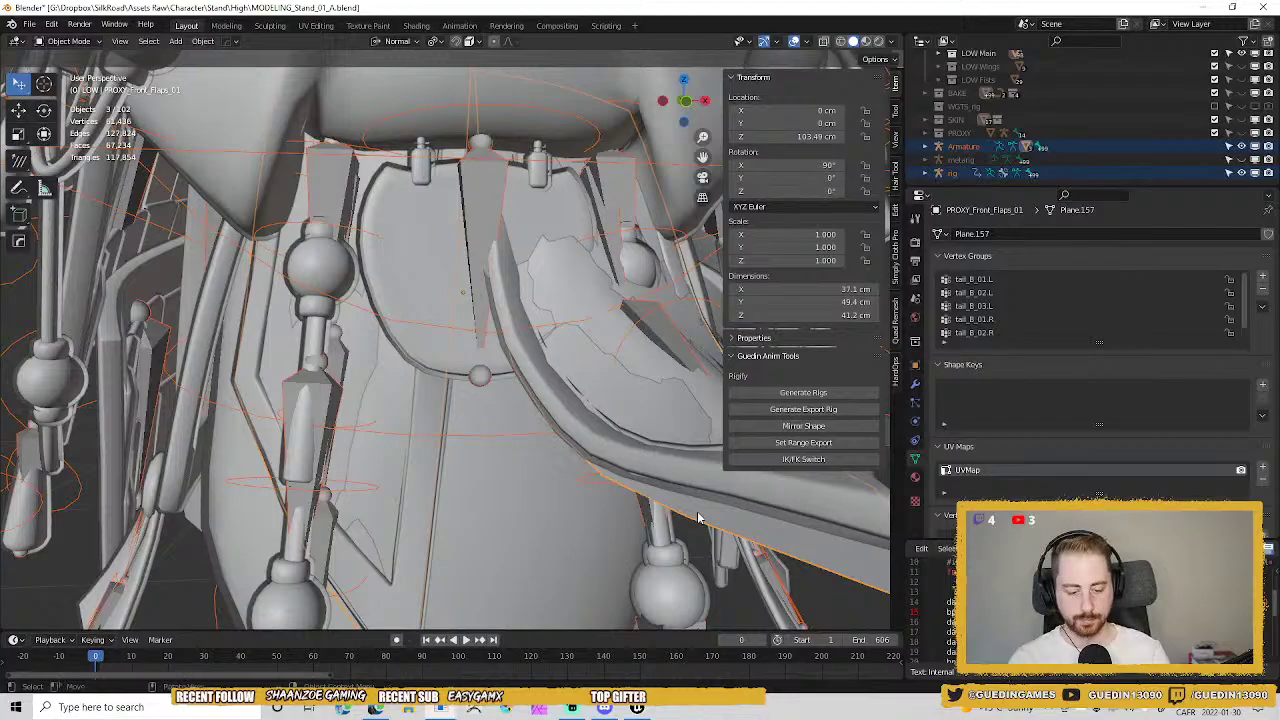
{"action": "key", "text": "KP_Divide"}
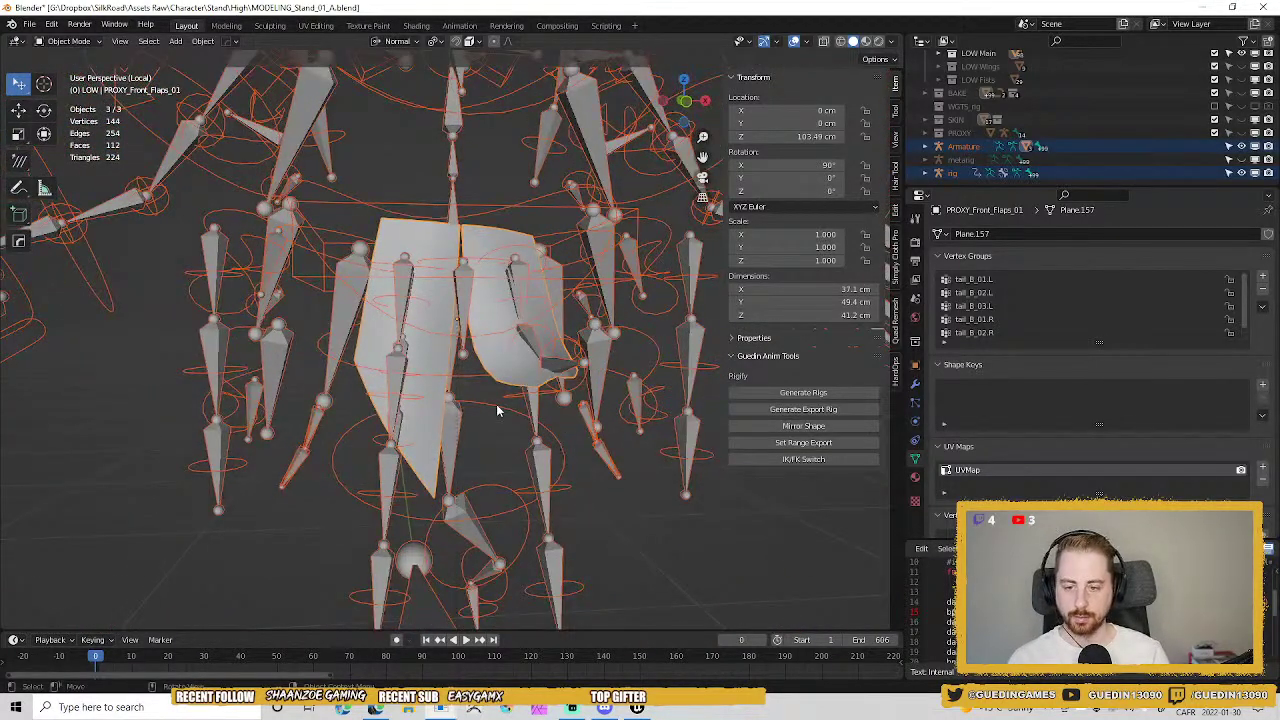
Put the rig in Pose Mode and clear the rotation of all its bones.
{"action": "left_click", "coordinate": [498, 410]}
{"action": "key", "text": "ctrl+Tab"}
{"action": "key", "text": "a"}
{"action": "key", "text": "alt+r"}
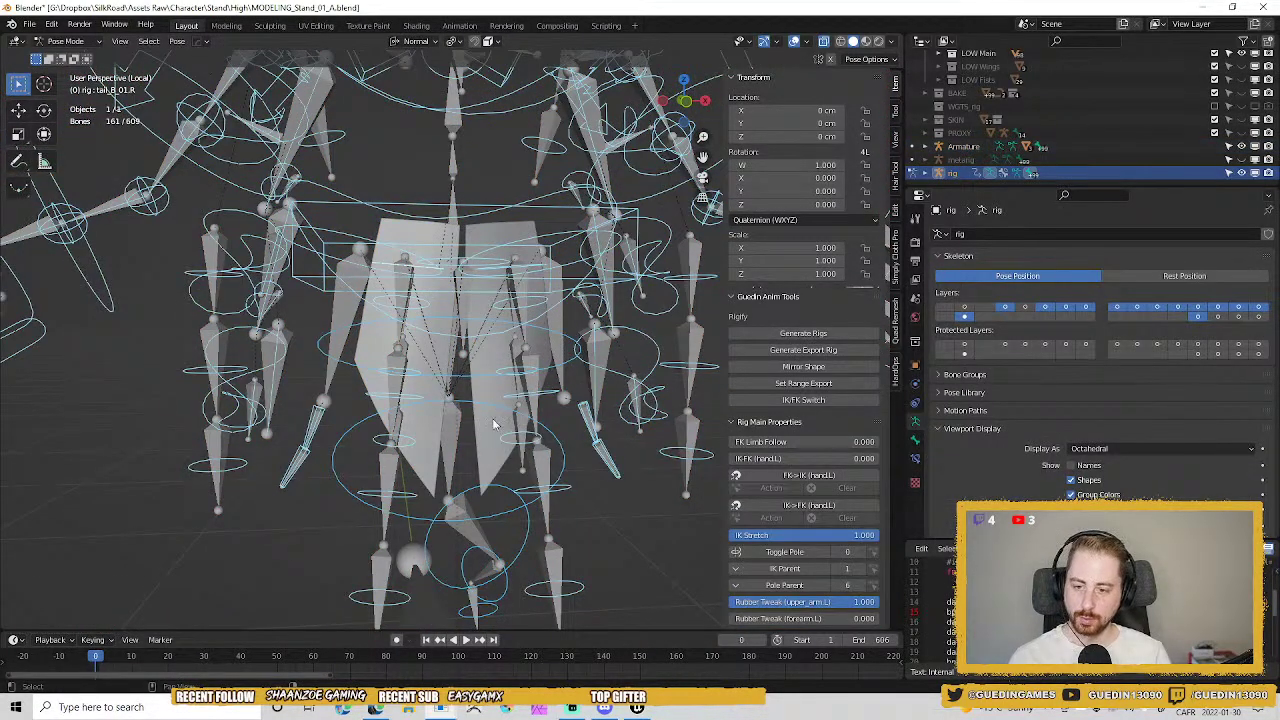
{"action": "scroll", "coordinate": [493, 424], "scroll_direction": "up", "scroll_amount": 2}
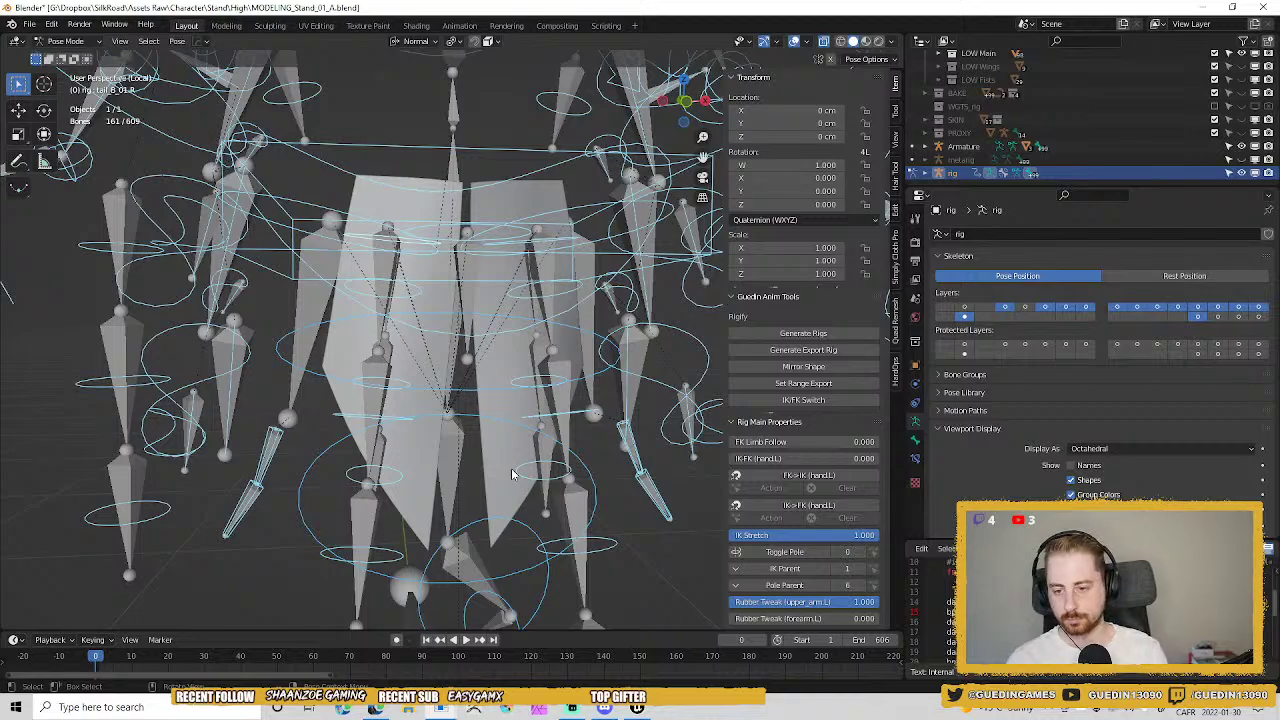
Select the Armature with PROXY_Front_Flaps_01, put the proxy in Weight Paint mode and pick the spine bone.
{"action": "key", "text": "ctrl+Tab"}
{"action": "key", "text": "alt+a"}
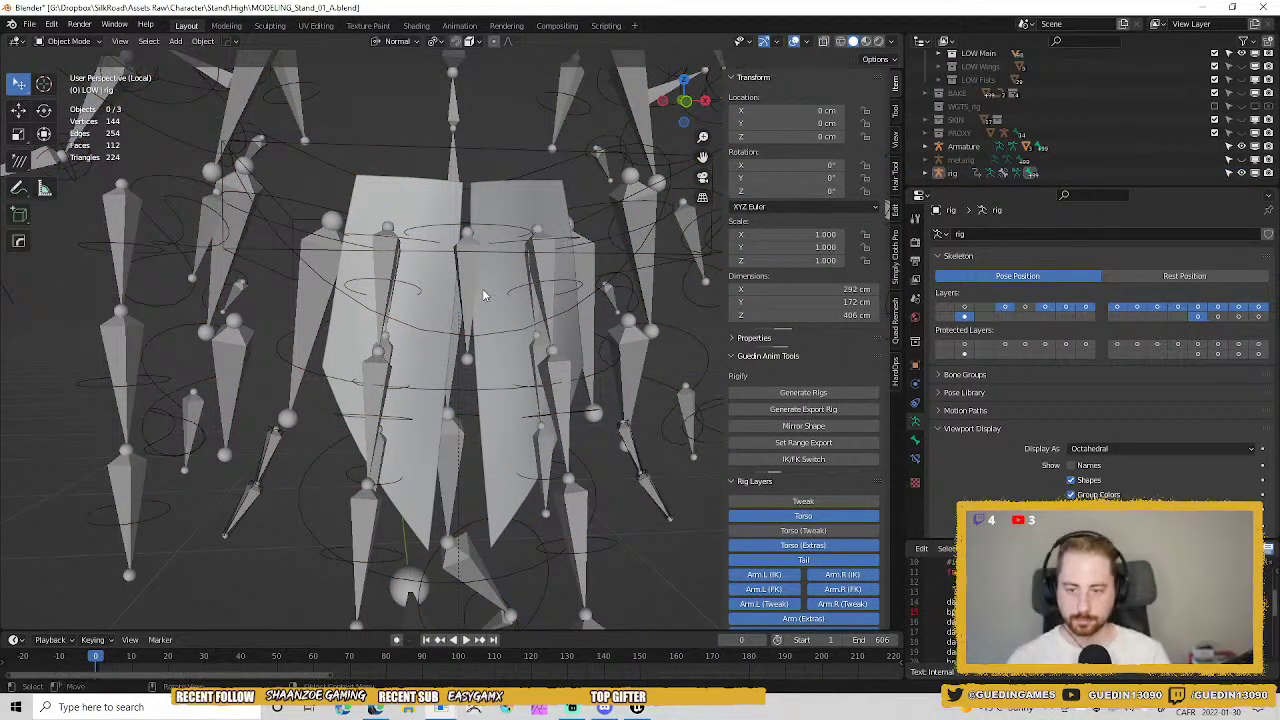
{"action": "left_click", "coordinate": [538, 269]}
{"action": "left_click", "coordinate": [506, 264], "text": "shift"}
{"action": "key", "text": "ctrl+Tab"}
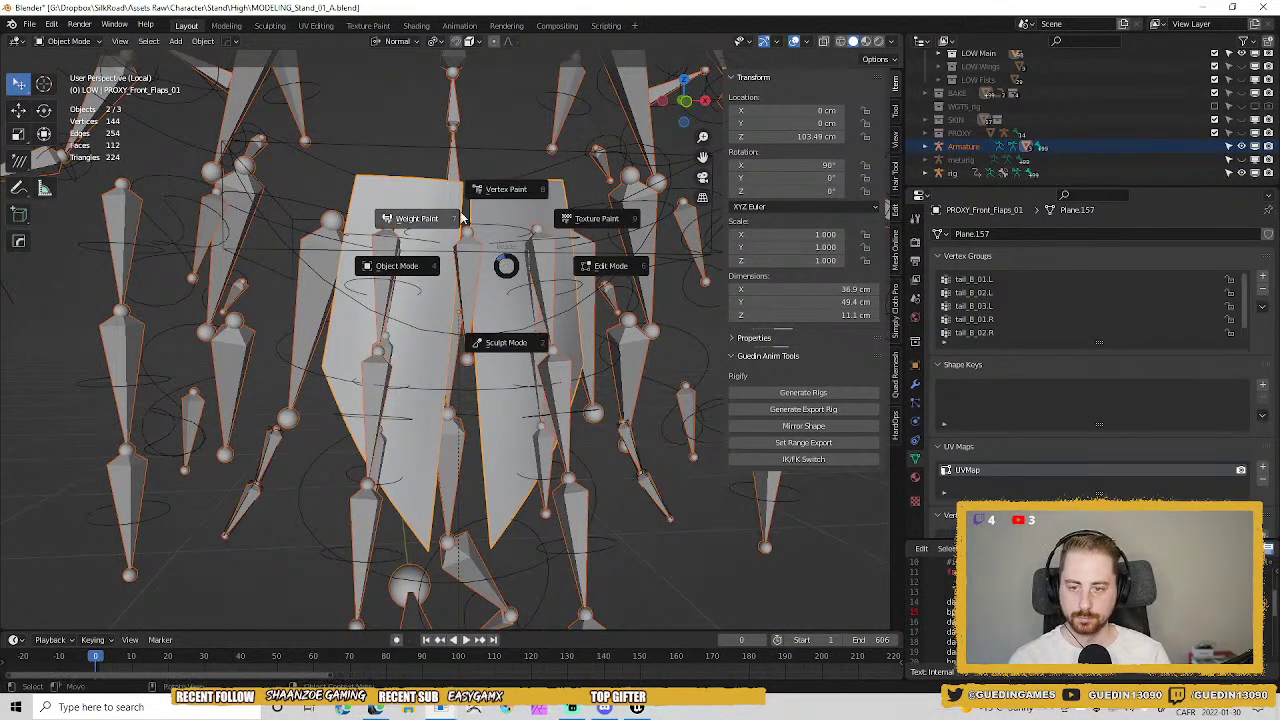
{"action": "left_click", "coordinate": [460, 214]}
{"action": "middle_click_drag", "start_coordinate": [489, 175], "coordinate": [372, 300]}
{"action": "left_click", "coordinate": [361, 297], "text": "ctrl"}
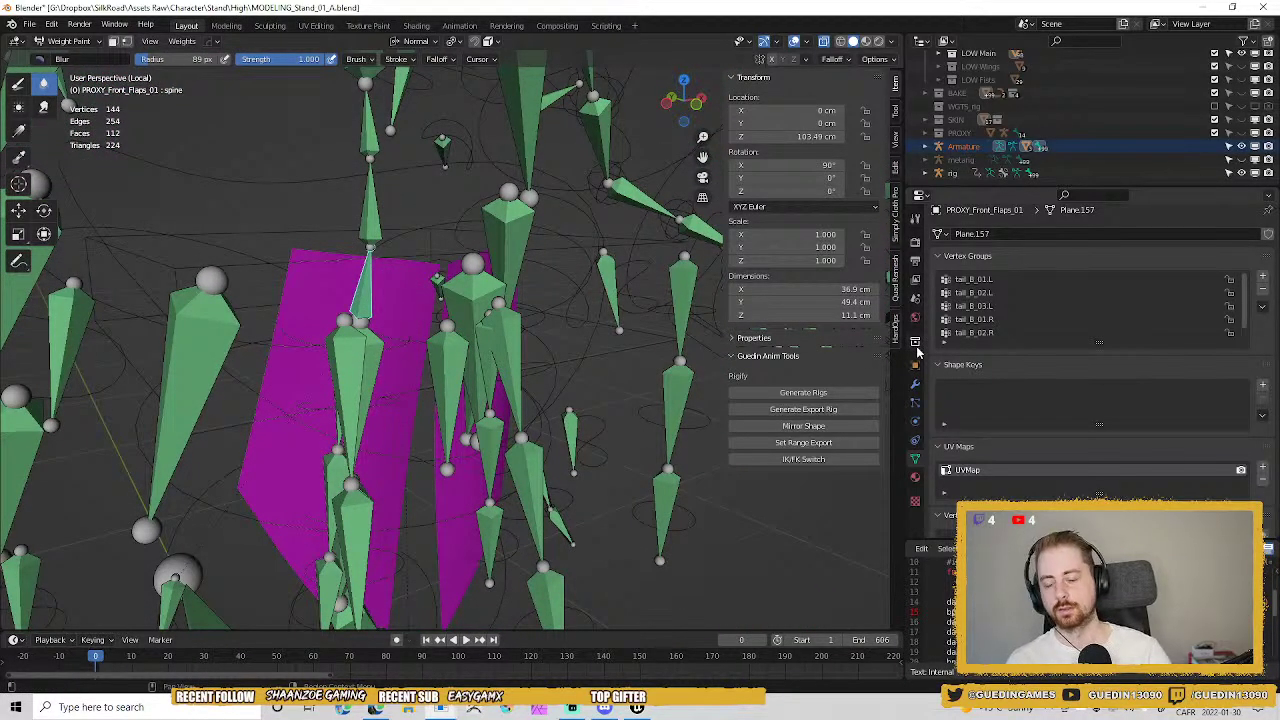
Paint spine weight 1.000 along the upper edge of both front flaps with the Draw brush, resized to about 78 px.
{"action": "mouse_move", "coordinate": [586, 261]}
{"action": "middle_mouse_down"}
{"action": "mouse_move", "coordinate": [508, 276]}
{"action": "mouse_move", "coordinate": [490, 257]}
{"action": "middle_mouse_up"}
{"action": "key", "text": "bracketright"}
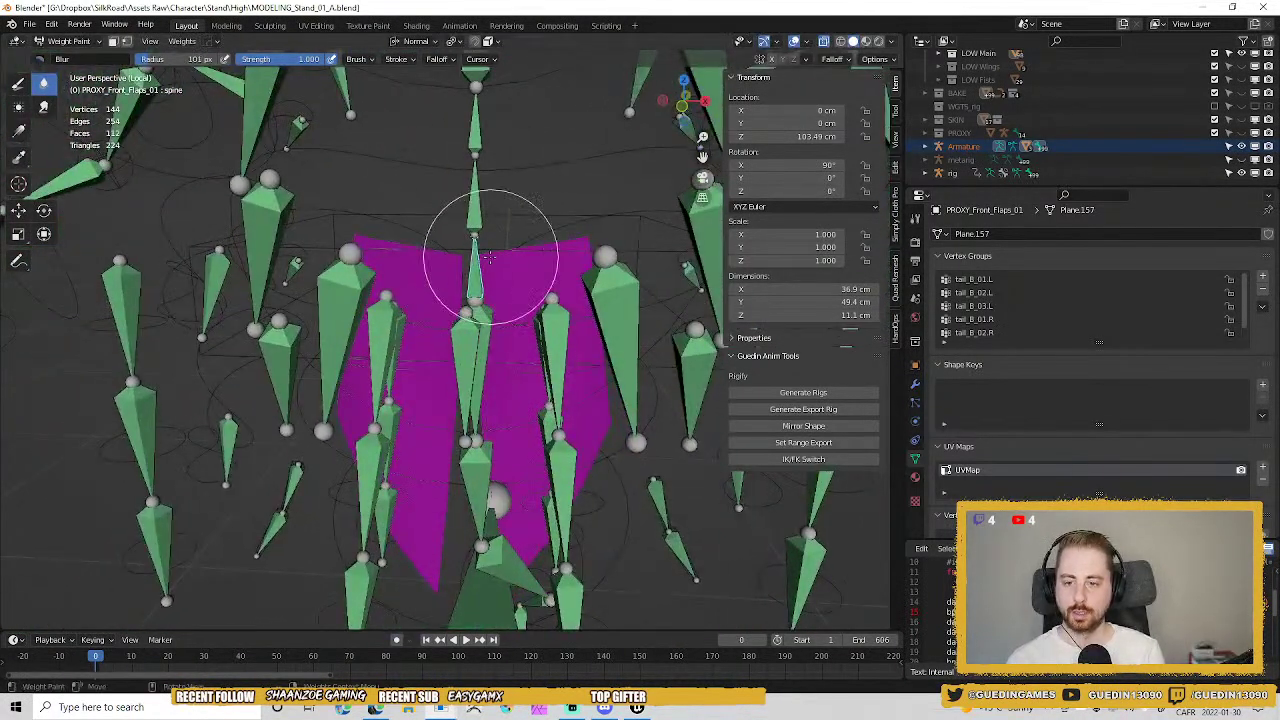
{"action": "left_click", "coordinate": [18, 83]}
{"action": "key", "text": "f"}
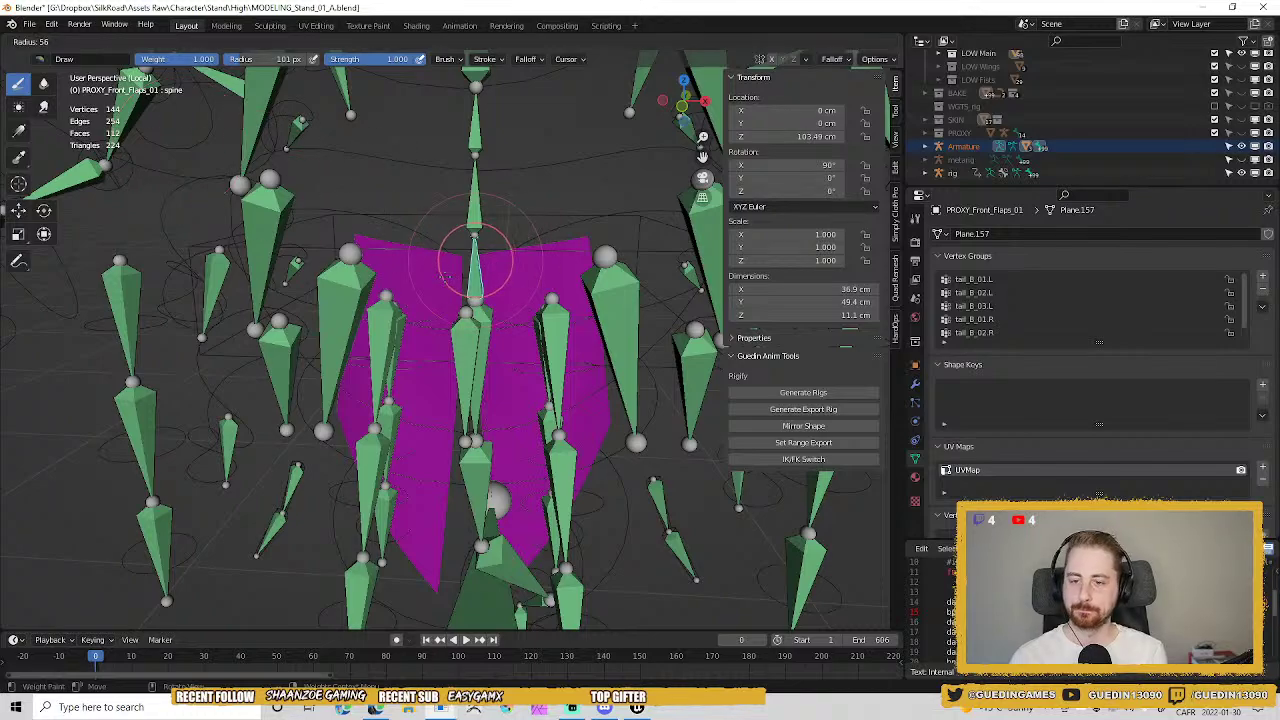
{"action": "left_click", "coordinate": [440, 278]}
{"action": "mouse_move", "coordinate": [520, 263]}
{"action": "left_mouse_down"}
{"action": "mouse_move", "coordinate": [553, 259]}
{"action": "mouse_move", "coordinate": [530, 254]}
{"action": "mouse_move", "coordinate": [500, 295]}
{"action": "mouse_move", "coordinate": [485, 270]}
{"action": "mouse_move", "coordinate": [543, 281]}
{"action": "mouse_move", "coordinate": [543, 264]}
{"action": "mouse_move", "coordinate": [592, 254]}
{"action": "mouse_move", "coordinate": [498, 275]}
{"action": "left_mouse_up"}
{"action": "key", "text": "f"}
{"action": "left_click", "coordinate": [530, 257]}
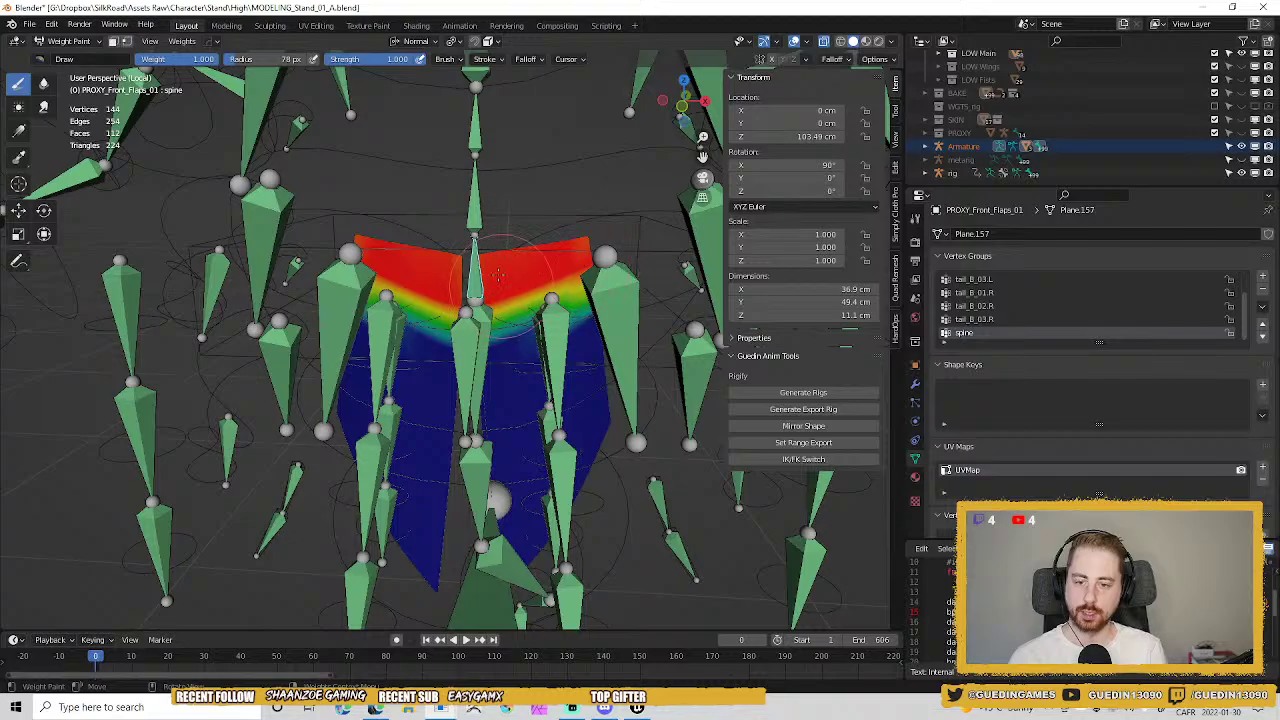
Exit local view, display the proxy in front, and extend the spine weight further down the upper part of the flaps.
{"action": "key", "text": "KP_Divide"}
{"action": "mouse_move", "coordinate": [673, 174]}
{"action": "middle_mouse_down"}
{"action": "mouse_move", "coordinate": [585, 262]}
{"action": "mouse_move", "coordinate": [550, 275]}
{"action": "middle_mouse_up"}
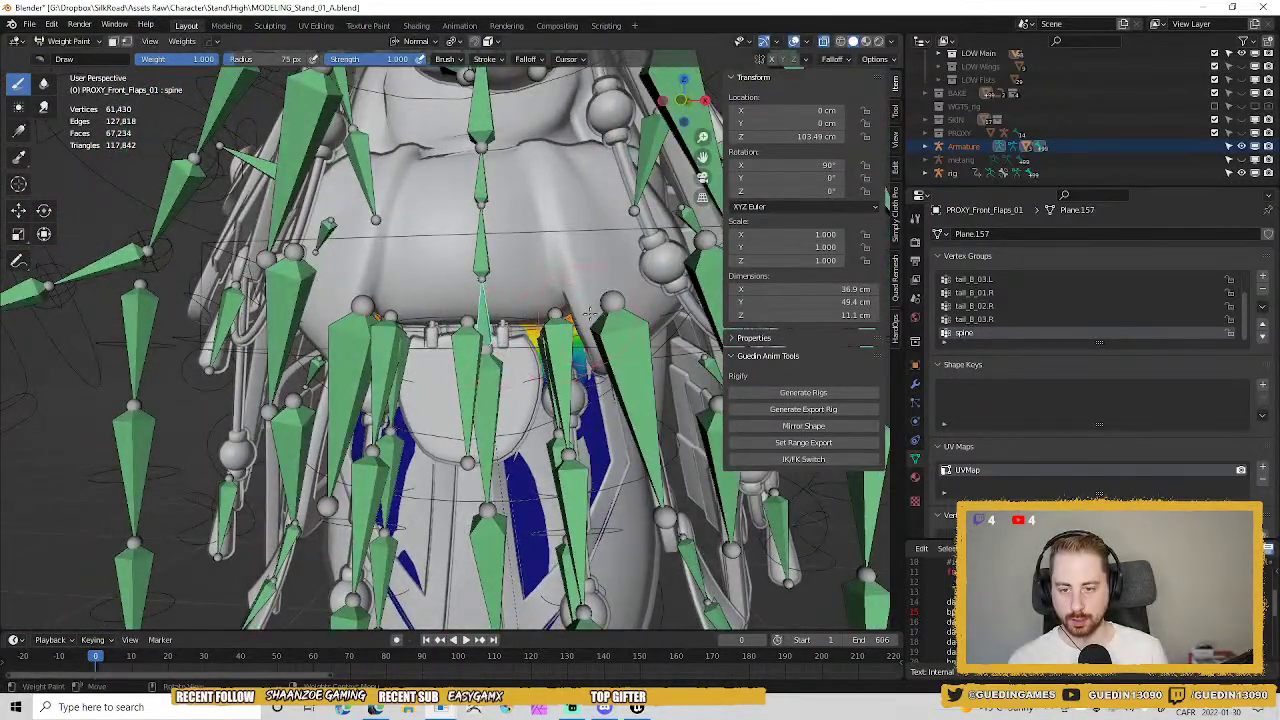
{"action": "left_click_drag", "start_coordinate": [585, 316], "coordinate": [513, 340]}
{"action": "middle_click_drag", "start_coordinate": [585, 310], "coordinate": [518, 385]}
{"action": "key", "text": "z"}
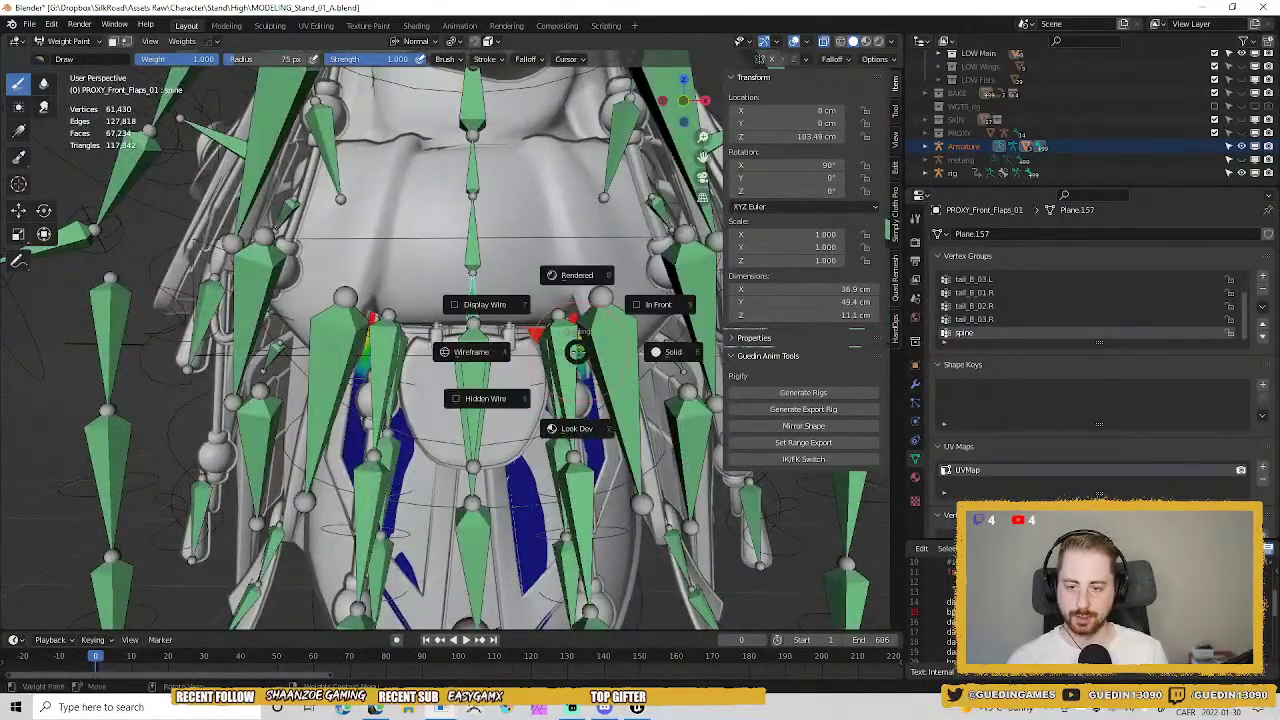
{"action": "left_click", "coordinate": [637, 312]}
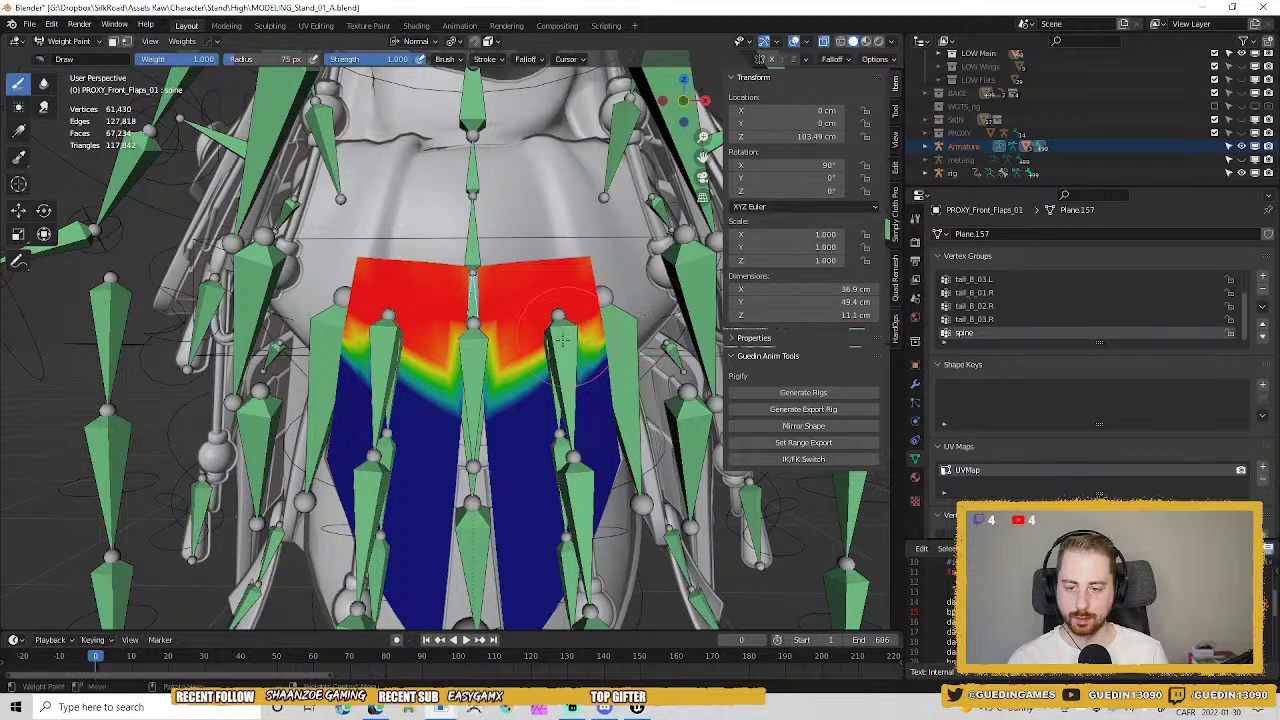
{"action": "mouse_move", "coordinate": [476, 361]}
{"action": "left_mouse_down"}
{"action": "mouse_move", "coordinate": [488, 394]}
{"action": "mouse_move", "coordinate": [560, 344]}
{"action": "mouse_move", "coordinate": [535, 328]}
{"action": "left_mouse_up"}
Soften the lower border of the spine weights on both flaps with the Blur brush, enlarged to 111 px.
{"action": "left_click", "coordinate": [19, 129]}
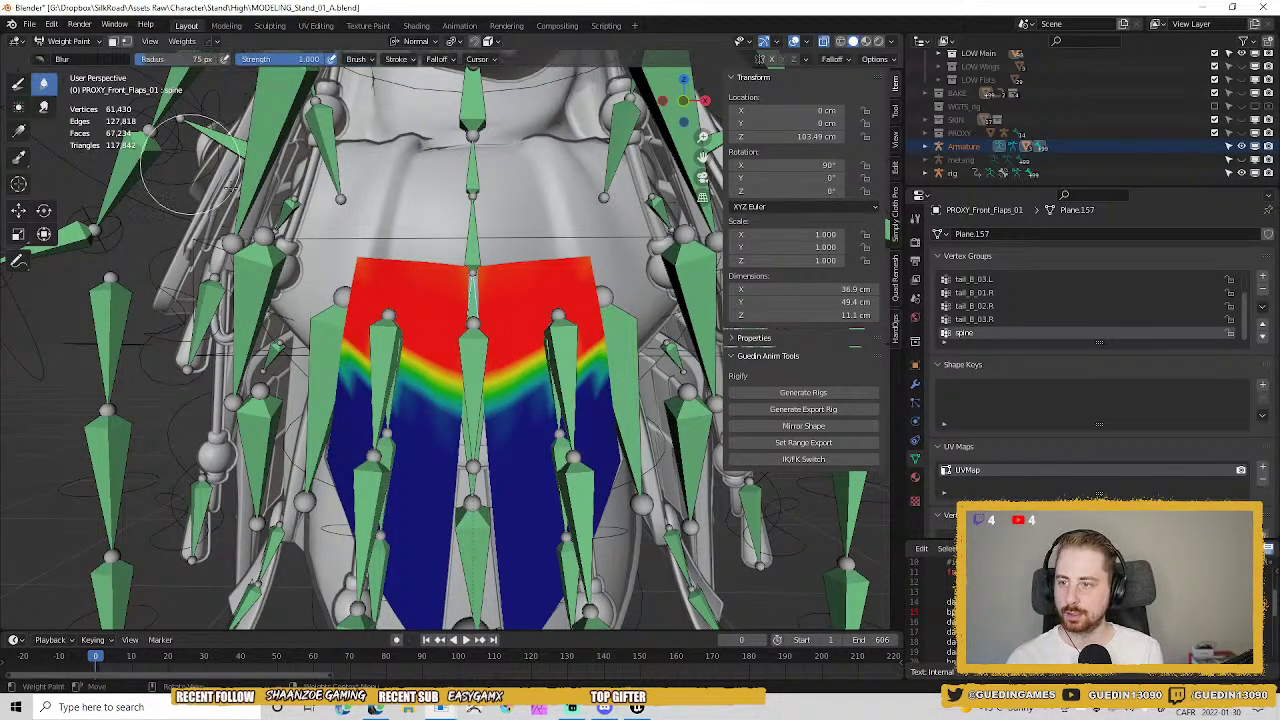
{"action": "mouse_move", "coordinate": [517, 391]}
{"action": "left_mouse_down"}
{"action": "mouse_move", "coordinate": [529, 380]}
{"action": "mouse_move", "coordinate": [592, 390]}
{"action": "mouse_move", "coordinate": [543, 400]}
{"action": "mouse_move", "coordinate": [594, 358]}
{"action": "mouse_move", "coordinate": [529, 357]}
{"action": "mouse_move", "coordinate": [514, 371]}
{"action": "mouse_move", "coordinate": [625, 350]}
{"action": "mouse_move", "coordinate": [536, 343]}
{"action": "left_mouse_up"}
{"action": "middle_click_drag", "start_coordinate": [536, 343], "coordinate": [529, 390]}
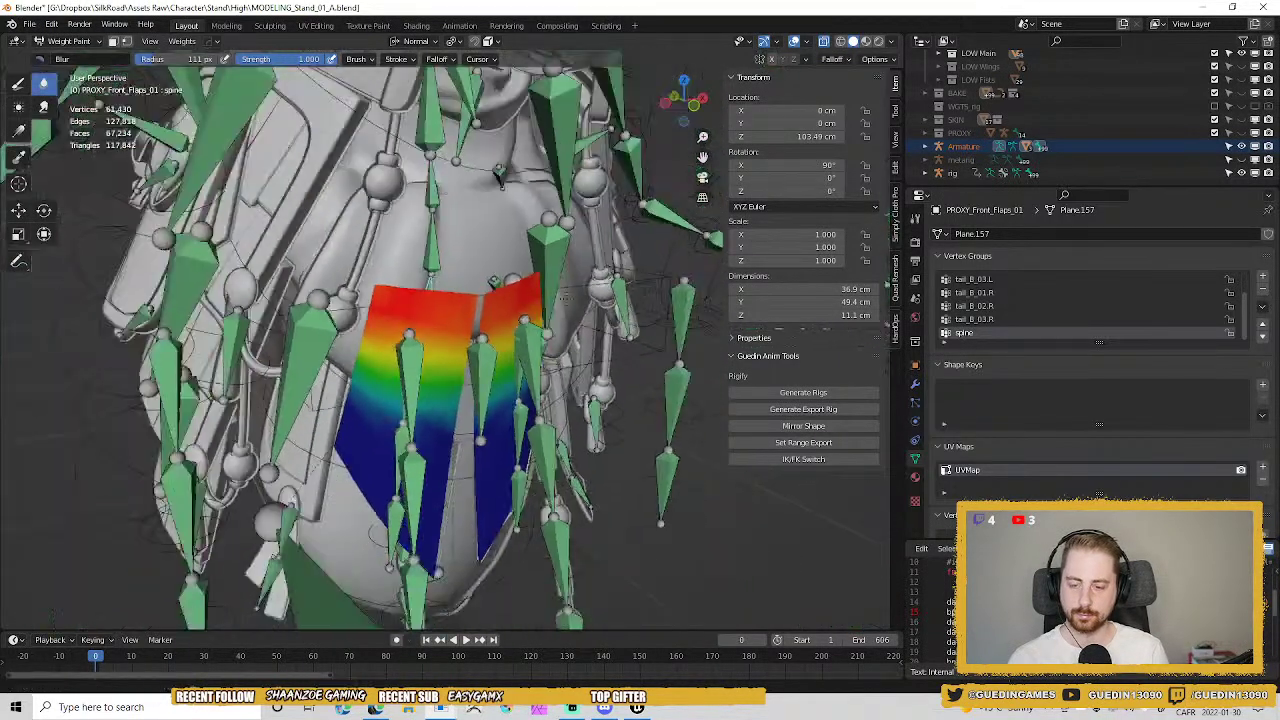
Put the rig in Pose Mode and trackball-rotate the tail_B_01.L control by about -43° and -5° to swing its flap outward.
{"action": "key", "text": "ctrl+Tab"}
{"action": "scroll", "coordinate": [563, 430], "scroll_direction": "up", "scroll_amount": 2}
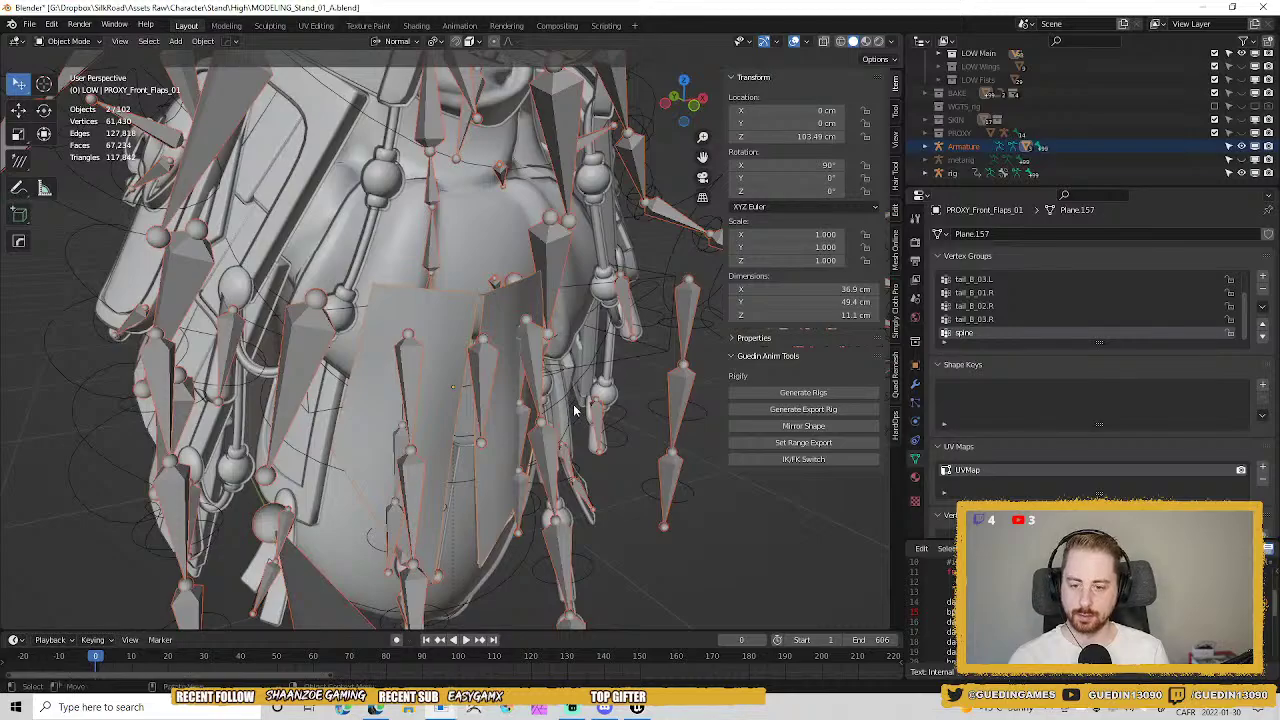
{"action": "left_click", "coordinate": [576, 412]}
{"action": "key", "text": "ctrl+Tab"}
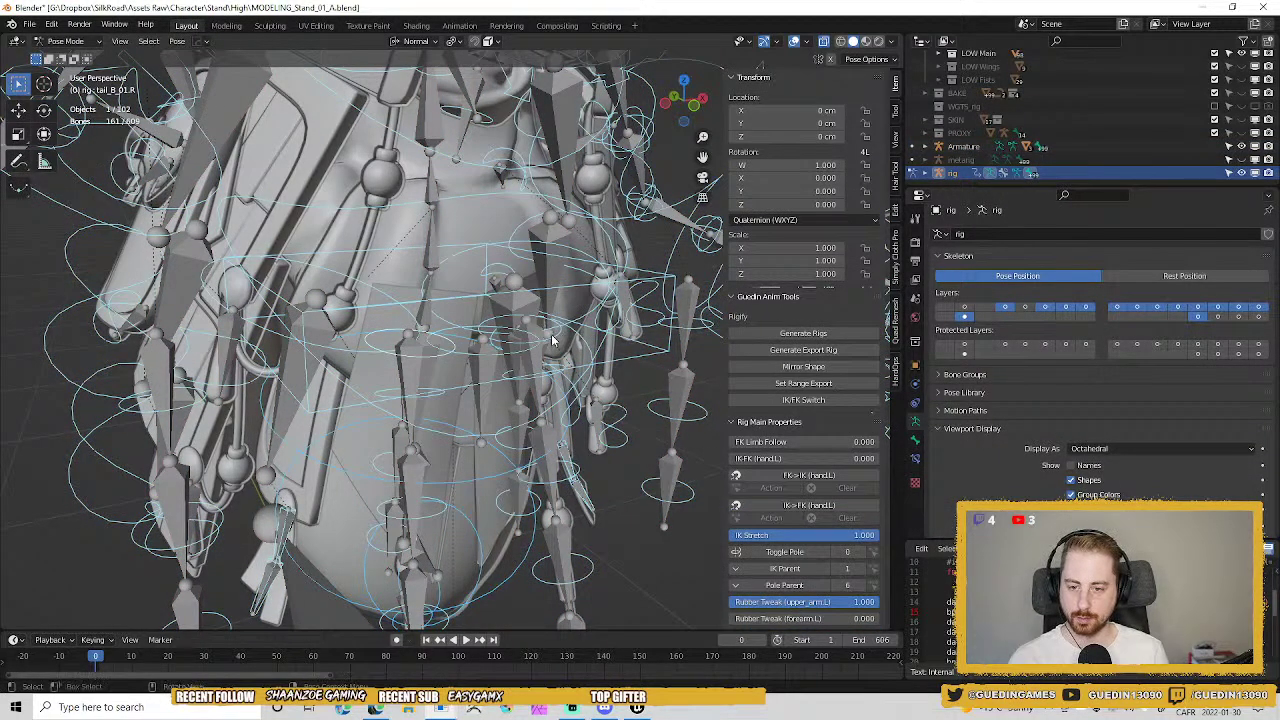
{"action": "left_click", "coordinate": [584, 378]}
{"action": "middle_click_drag", "start_coordinate": [579, 367], "coordinate": [527, 400]}
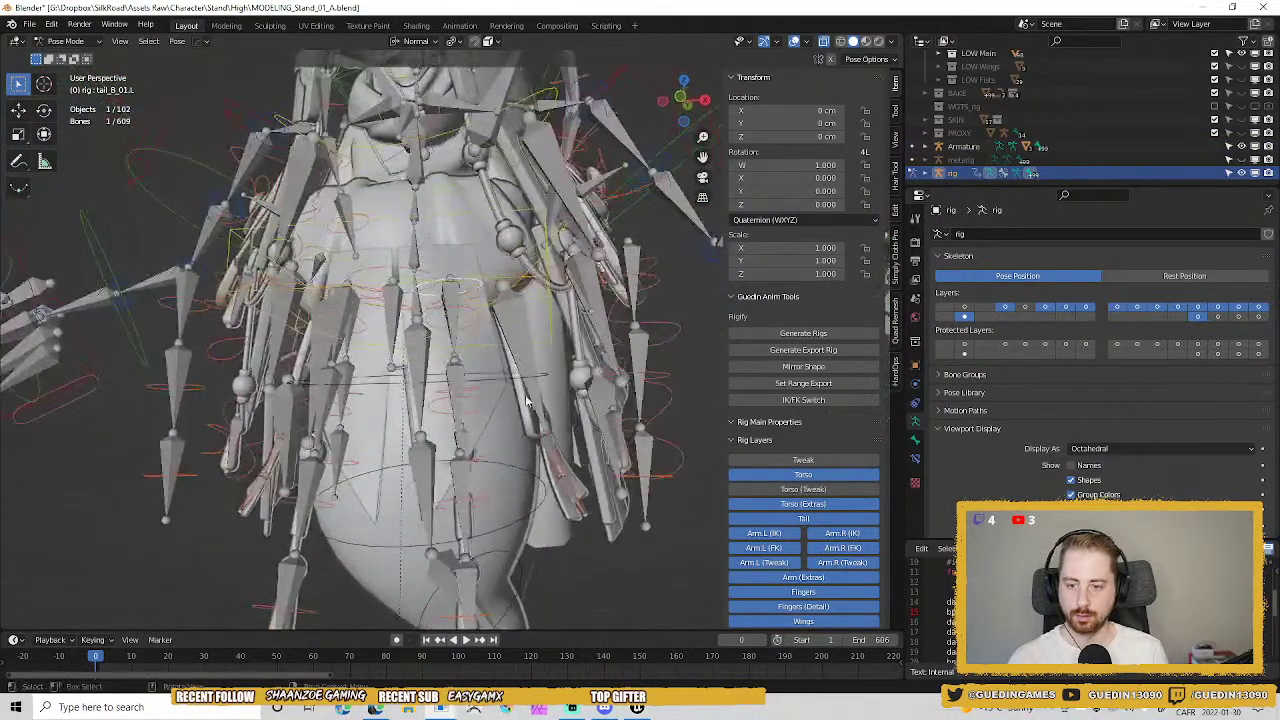
{"action": "key", "text": "r"}
{"action": "key", "text": "r"}
{"action": "left_click", "coordinate": [510, 345]}
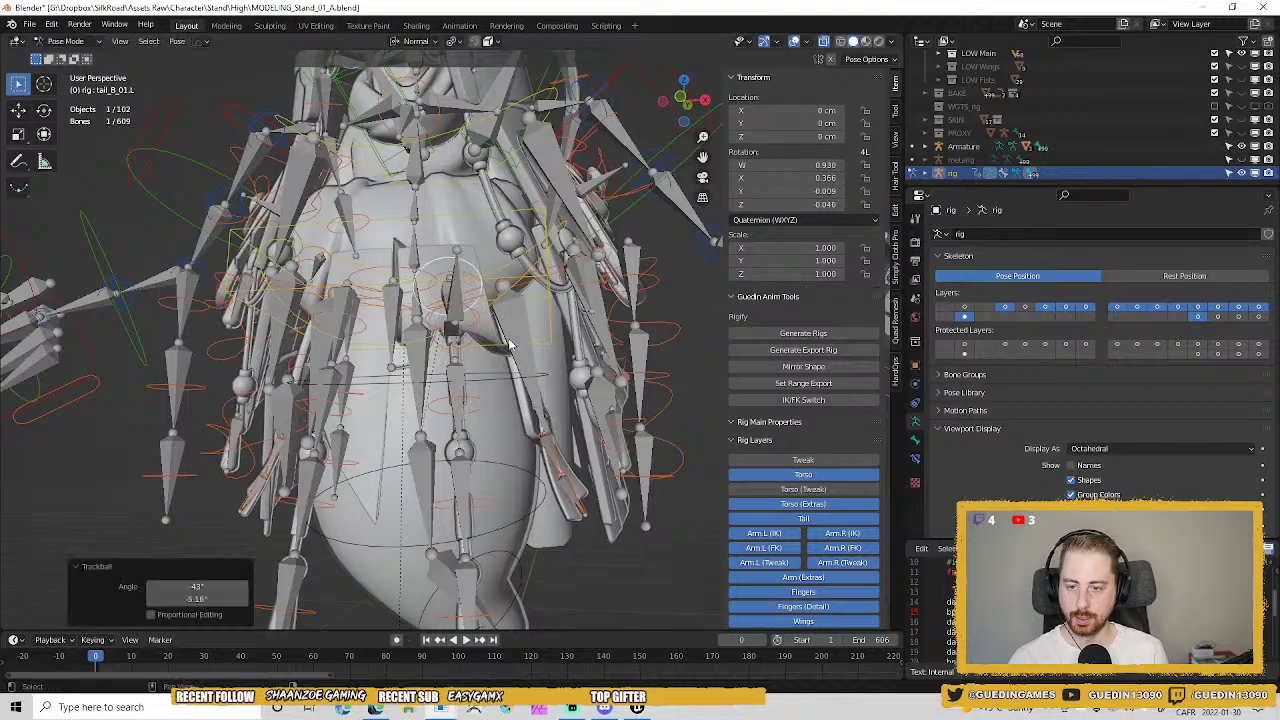
{"action": "middle_click_drag", "start_coordinate": [510, 345], "coordinate": [621, 368]}
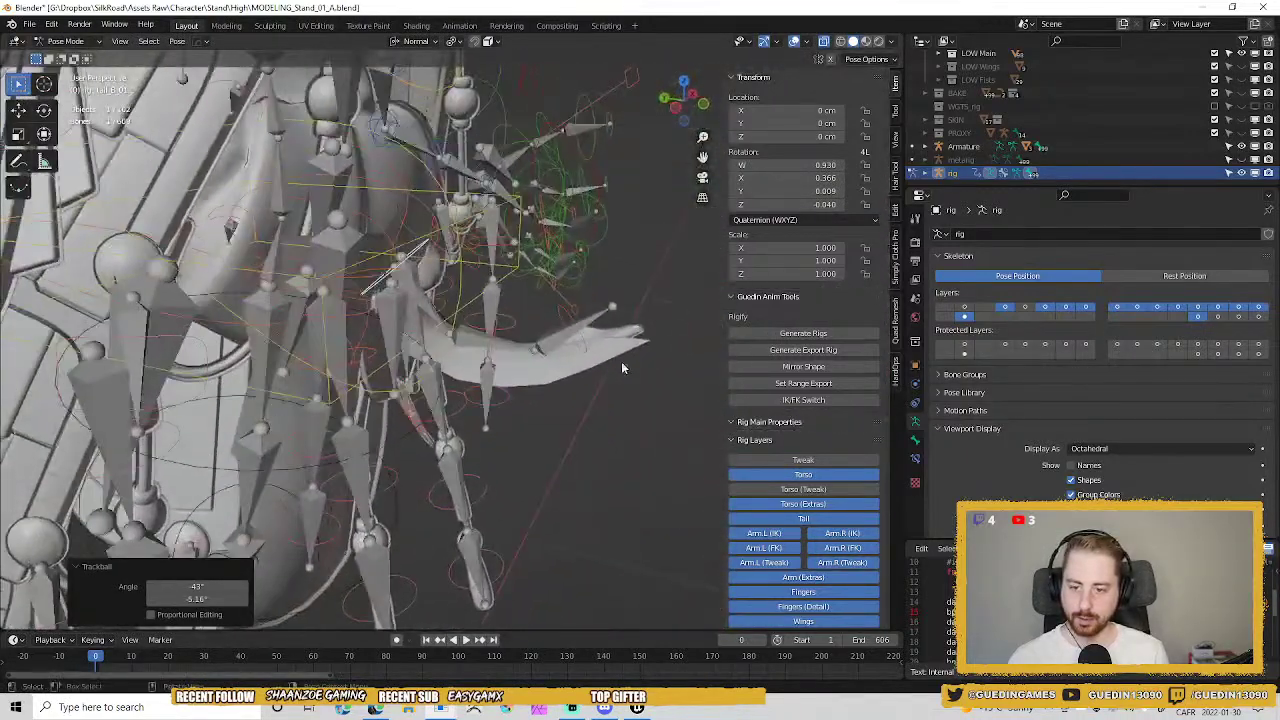
Open PROXY_Front_Flaps_01 in Edit Mode and show its Armature modifier's deformation on the edit cage.
{"action": "key", "text": "ctrl+Tab"}
{"action": "left_click", "coordinate": [636, 353]}
{"action": "key", "text": "Tab"}
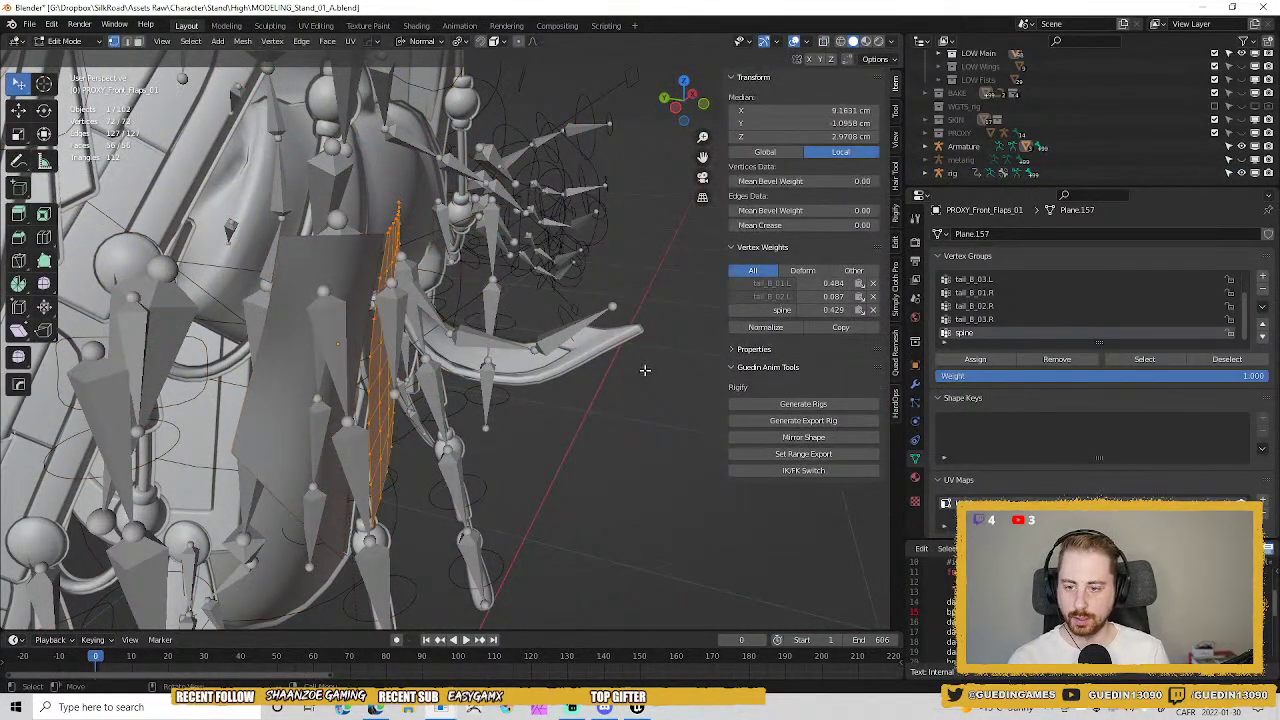
{"action": "left_click", "coordinate": [915, 384]}
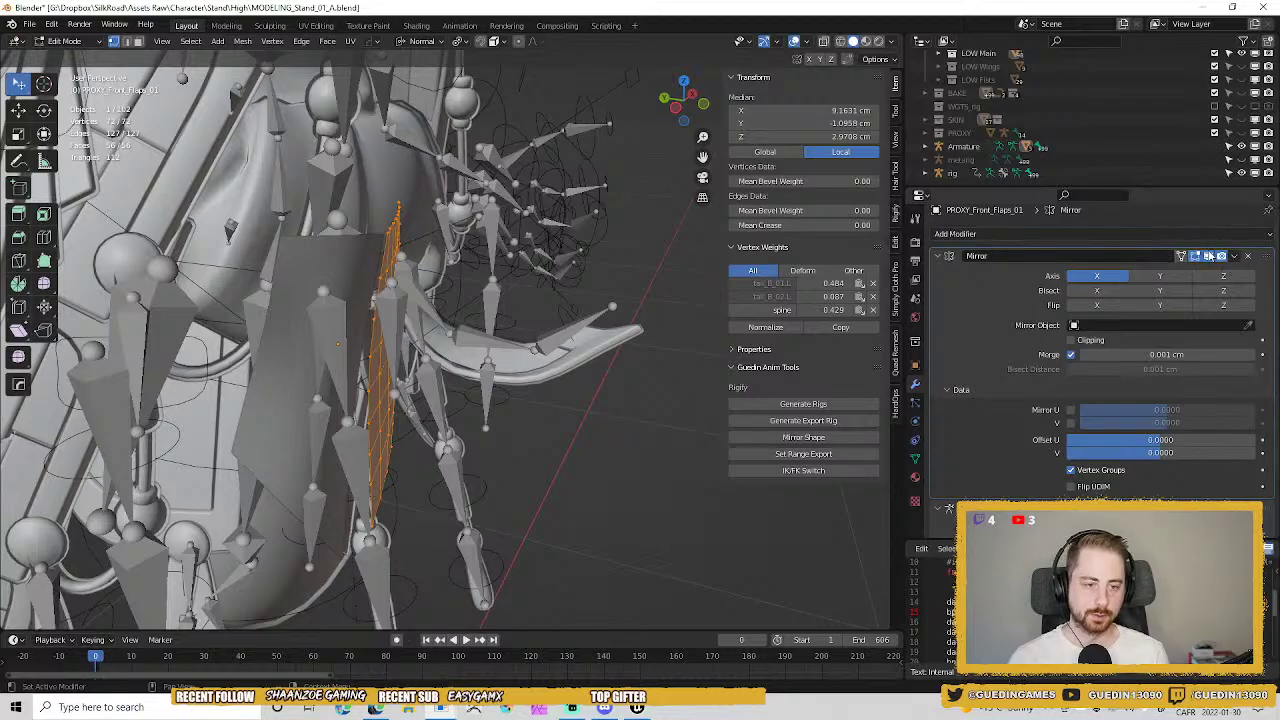
{"action": "left_click", "coordinate": [937, 257]}
{"action": "left_click", "coordinate": [1195, 281]}
{"action": "left_click", "coordinate": [1181, 281]}
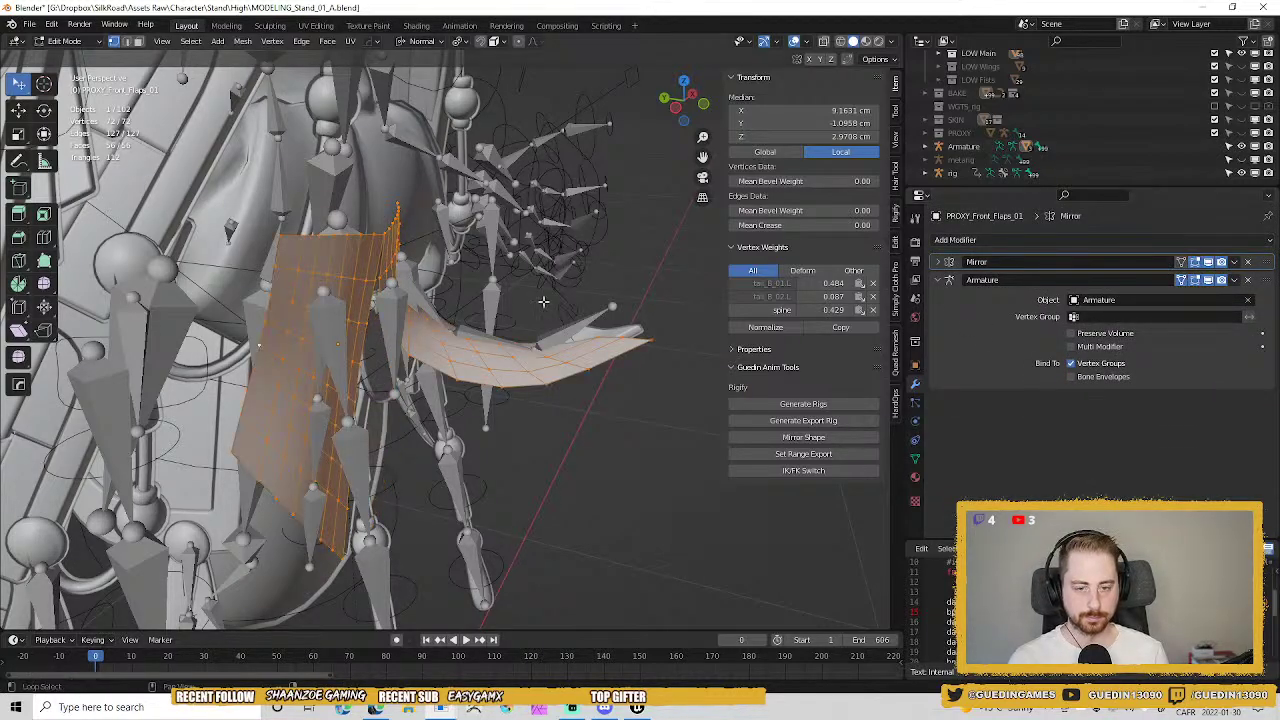
Smooth the proxy's vertex weights for all groups with factor 1.000 and 3 iterations.
{"action": "mouse_move", "coordinate": [543, 301]}
{"action": "left_mouse_down", "text": "alt"}
{"action": "mouse_move", "coordinate": [450, 395]}
{"action": "mouse_move", "coordinate": [535, 300]}
{"action": "mouse_move", "coordinate": [545, 308]}
{"action": "left_mouse_up", "text": "alt"}
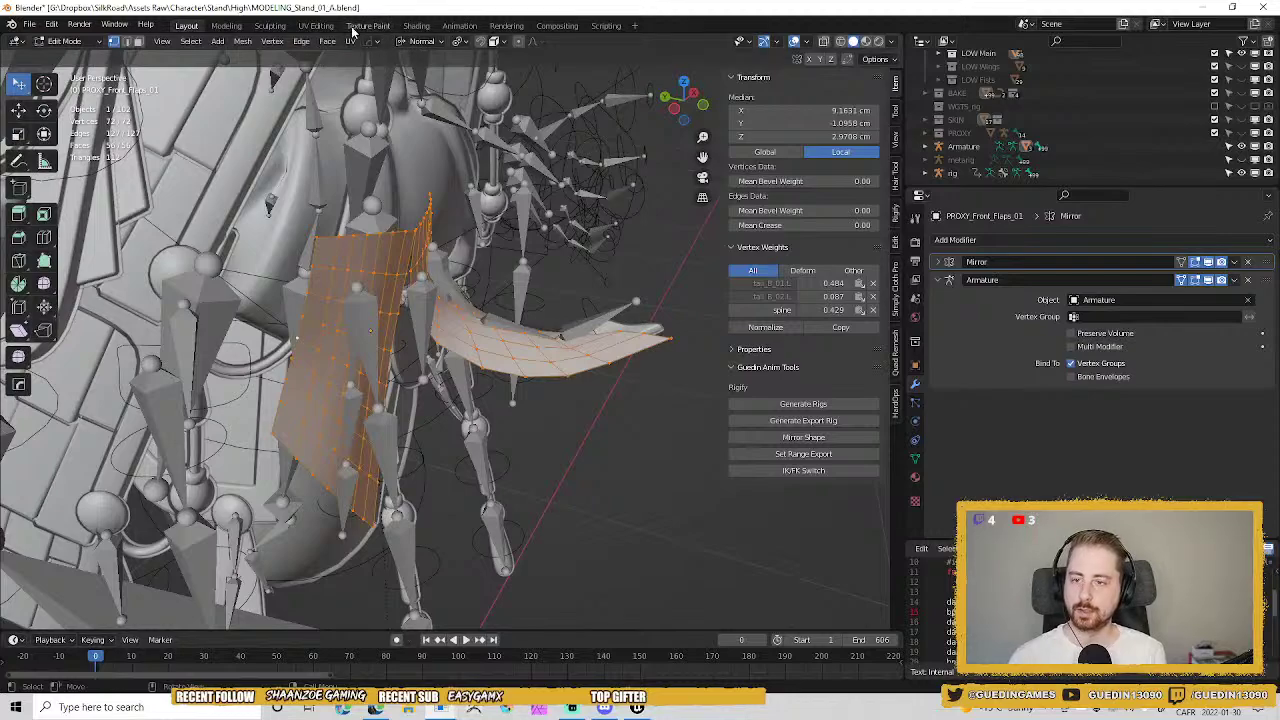
{"action": "left_click", "coordinate": [242, 41]}
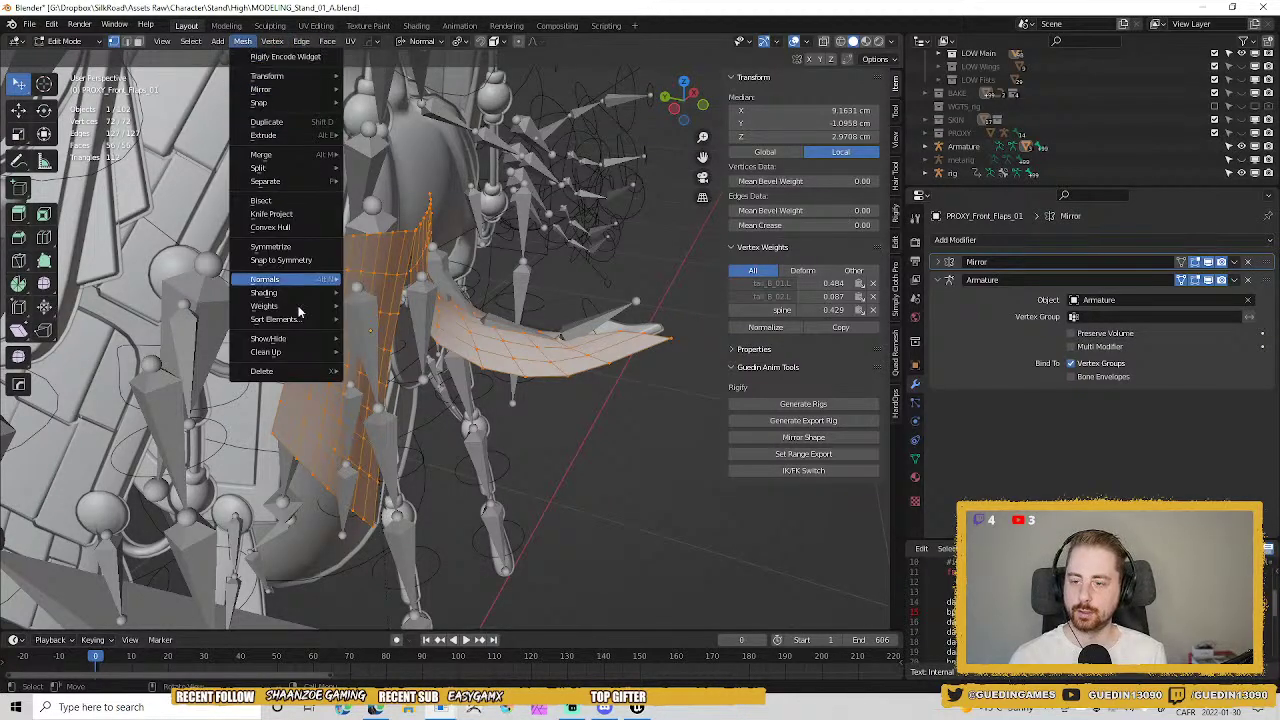
{"action": "mouse_move", "coordinate": [271, 297]}
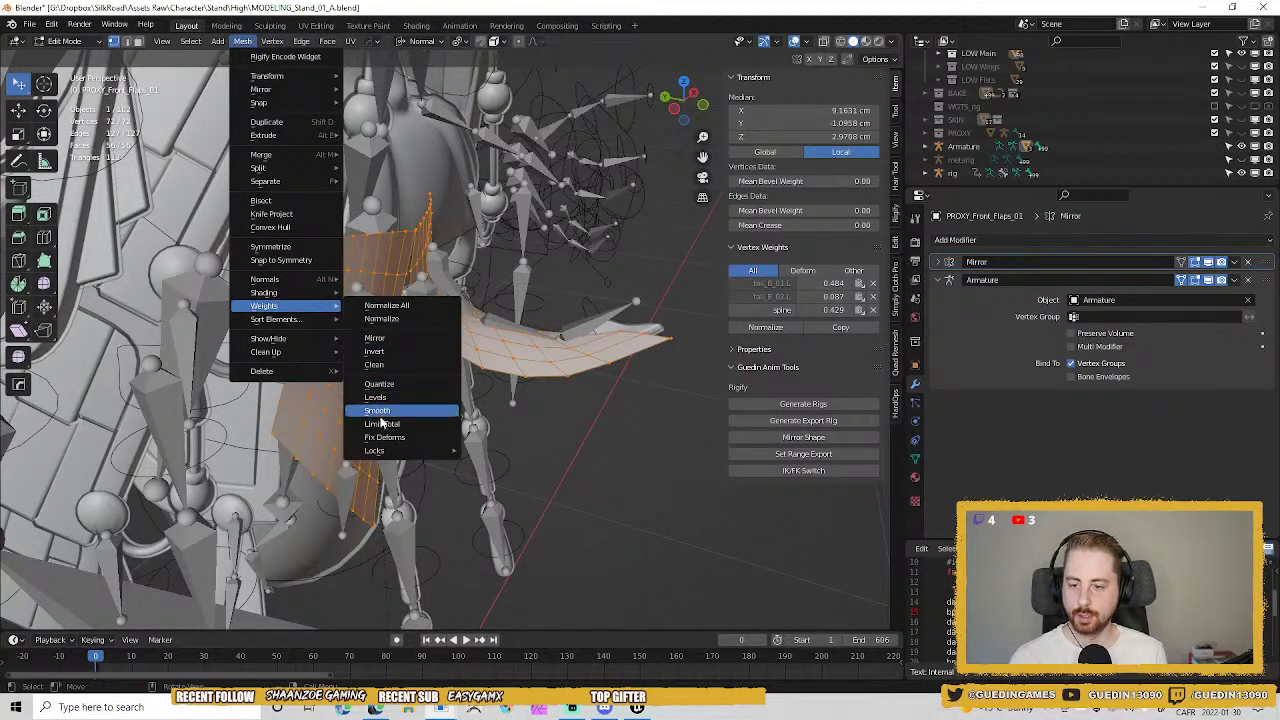
{"action": "left_click", "coordinate": [378, 411]}
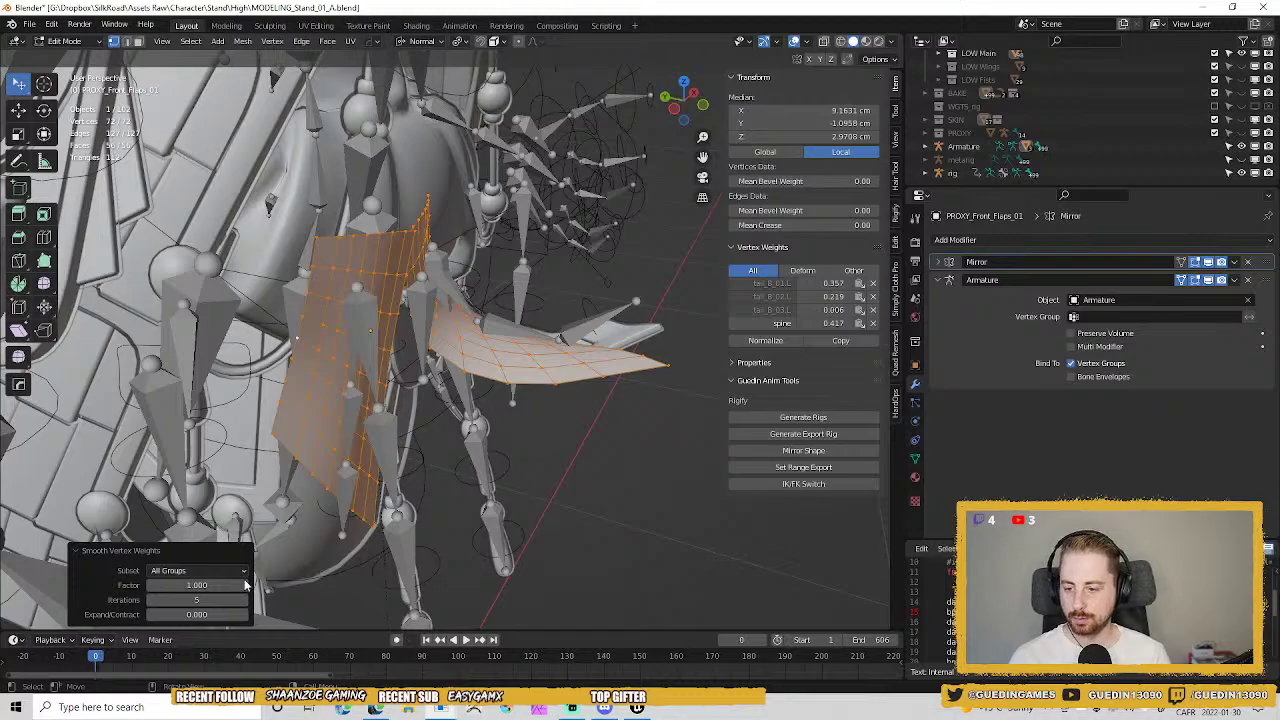
{"action": "middle_click_drag", "start_coordinate": [563, 389], "coordinate": [464, 394]}
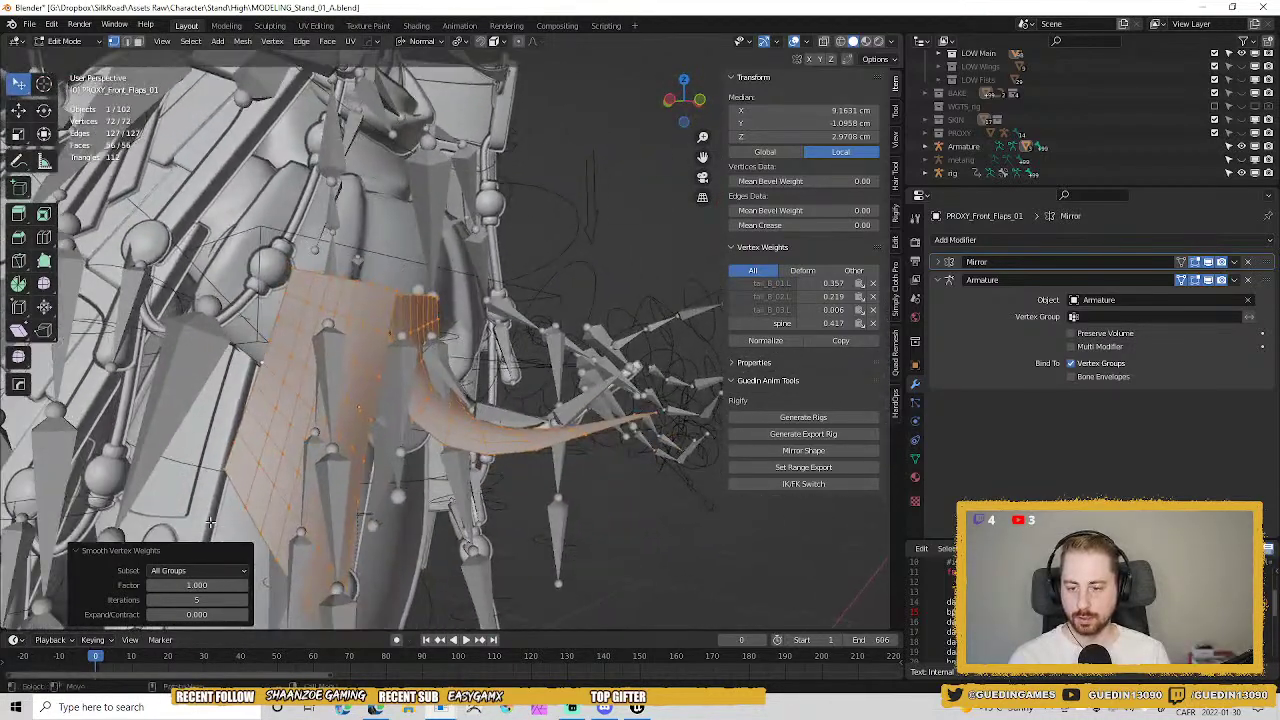
{"action": "left_click", "coordinate": [162, 600]}
{"action": "type", "text": "3"}
{"action": "key", "text": "Return"}
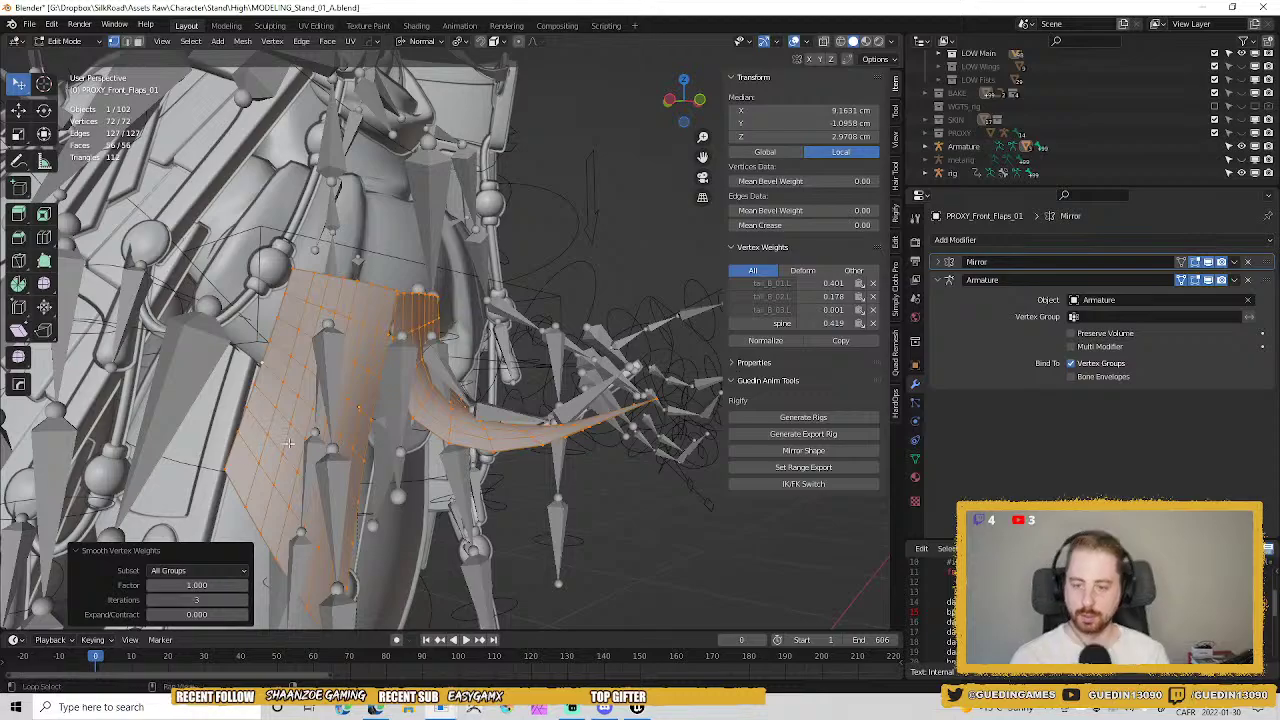
Leave Edit Mode, clear the rotation of all the rig's bones in Pose Mode and return the rig to Object Mode.
{"action": "middle_click_drag", "start_coordinate": [535, 402], "coordinate": [455, 466]}
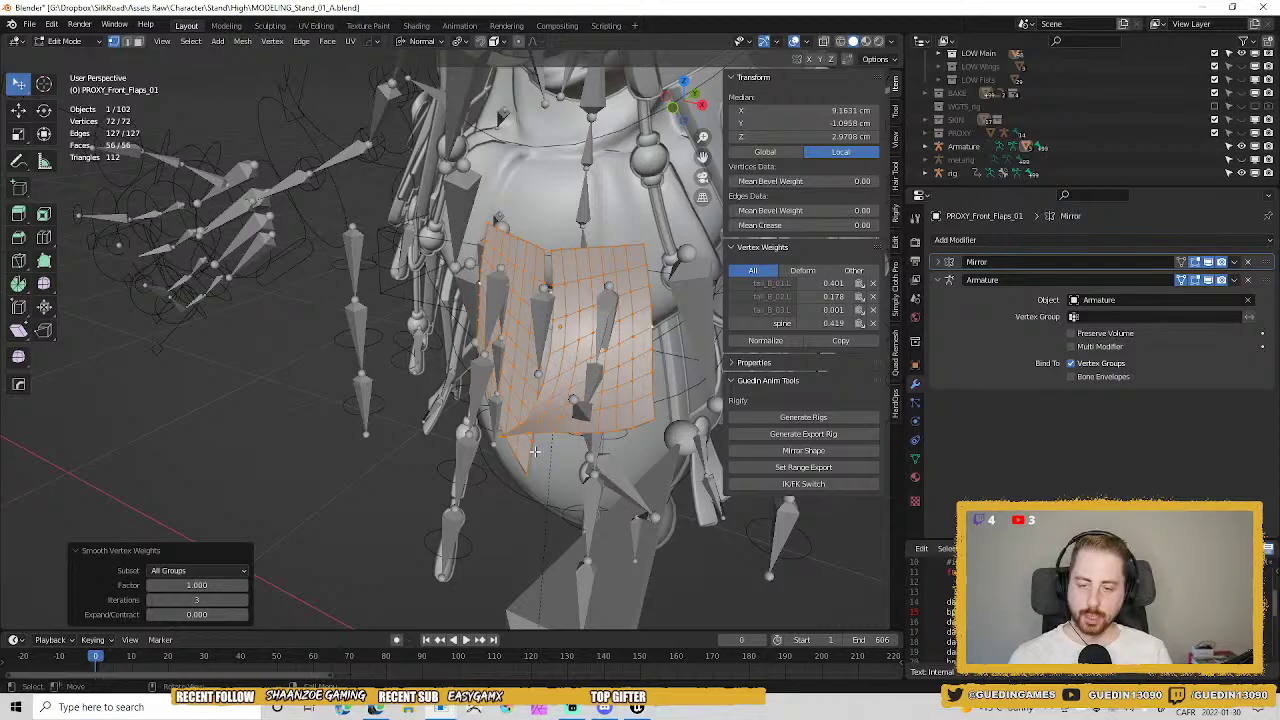
{"action": "key", "text": "Tab"}
{"action": "middle_click_drag", "start_coordinate": [535, 452], "coordinate": [507, 272]}
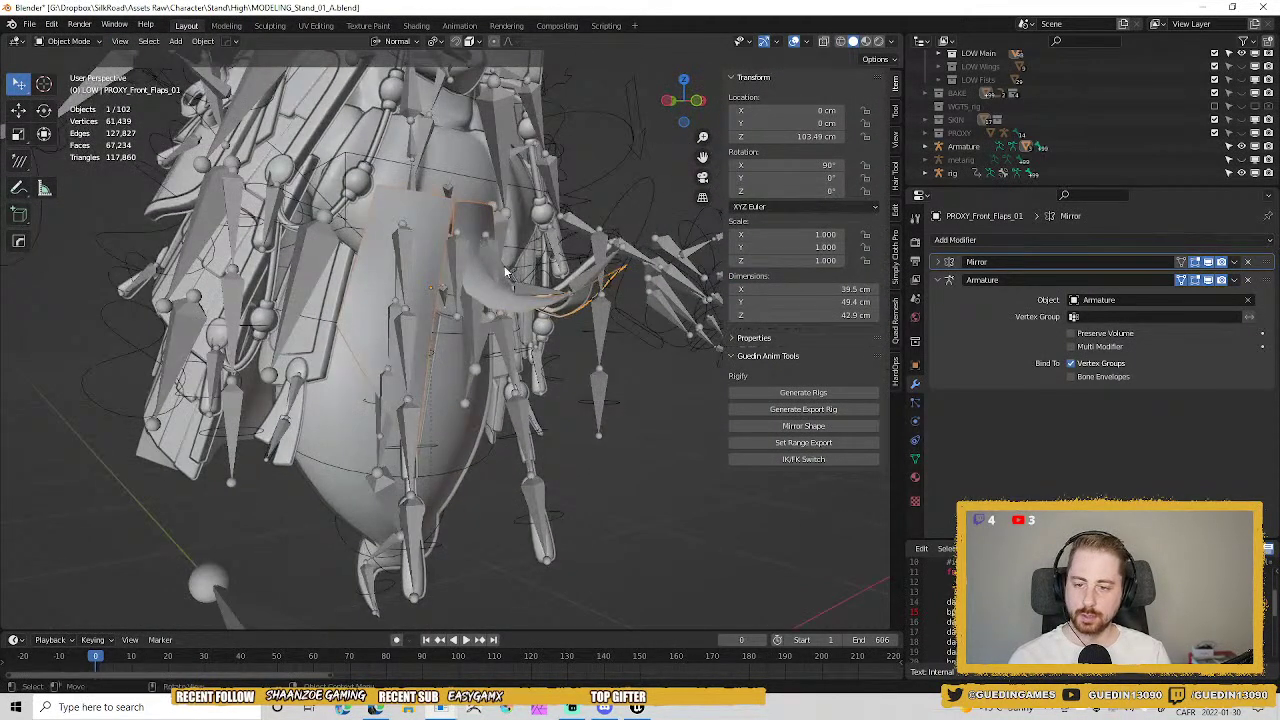
{"action": "left_click", "coordinate": [559, 500]}
{"action": "key", "text": "ctrl+Tab"}
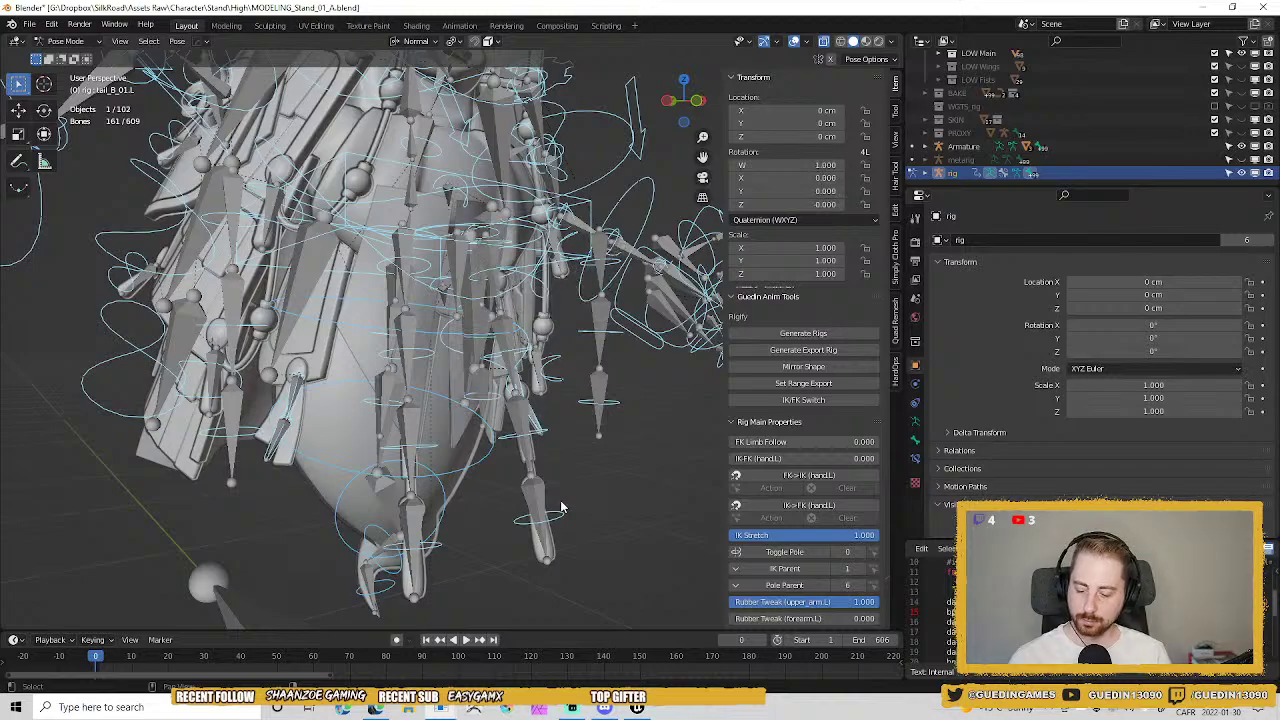
{"action": "middle_click_drag", "start_coordinate": [529, 438], "coordinate": [535, 423]}
{"action": "key", "text": "ctrl+Tab"}
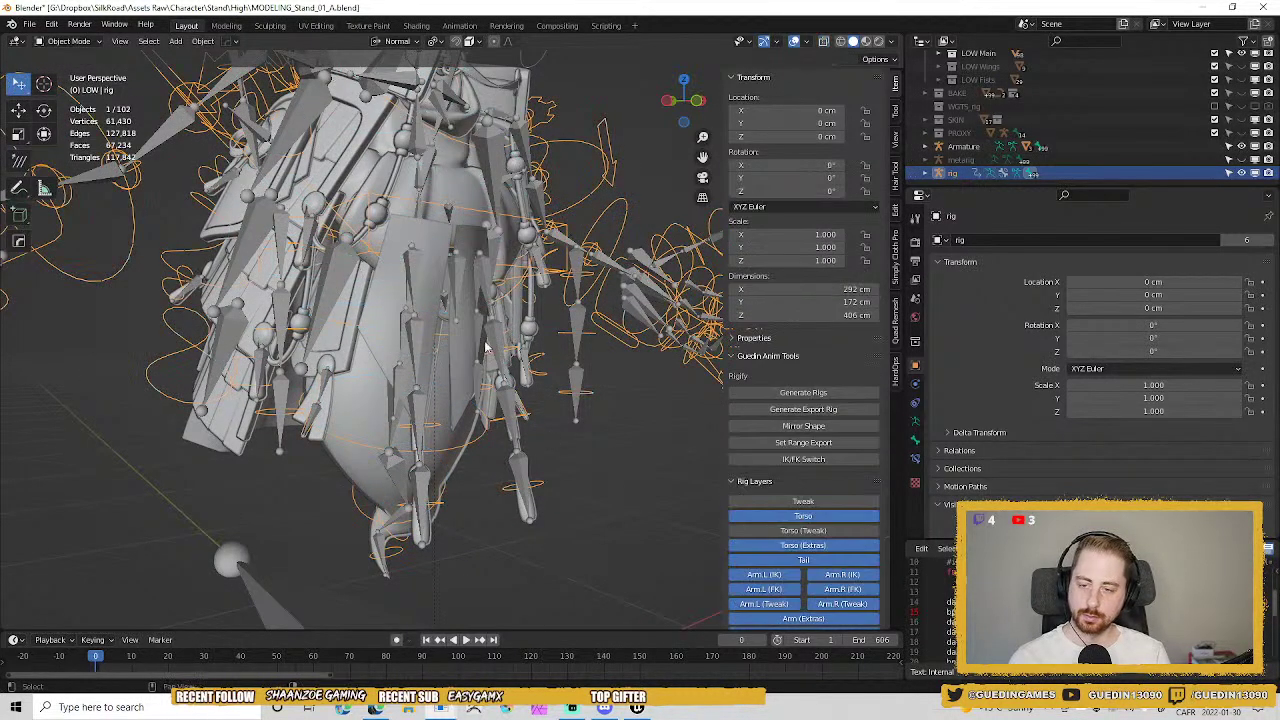
Select PROXY_Front_Flaps_01, keep its object name and move it into the PROXY collection.
{"action": "left_click", "coordinate": [551, 433]}
{"action": "scroll", "coordinate": [555, 390], "scroll_direction": "up", "scroll_amount": 3}
{"action": "middle_click_drag", "start_coordinate": [540, 325], "coordinate": [562, 349], "text": "shift"}
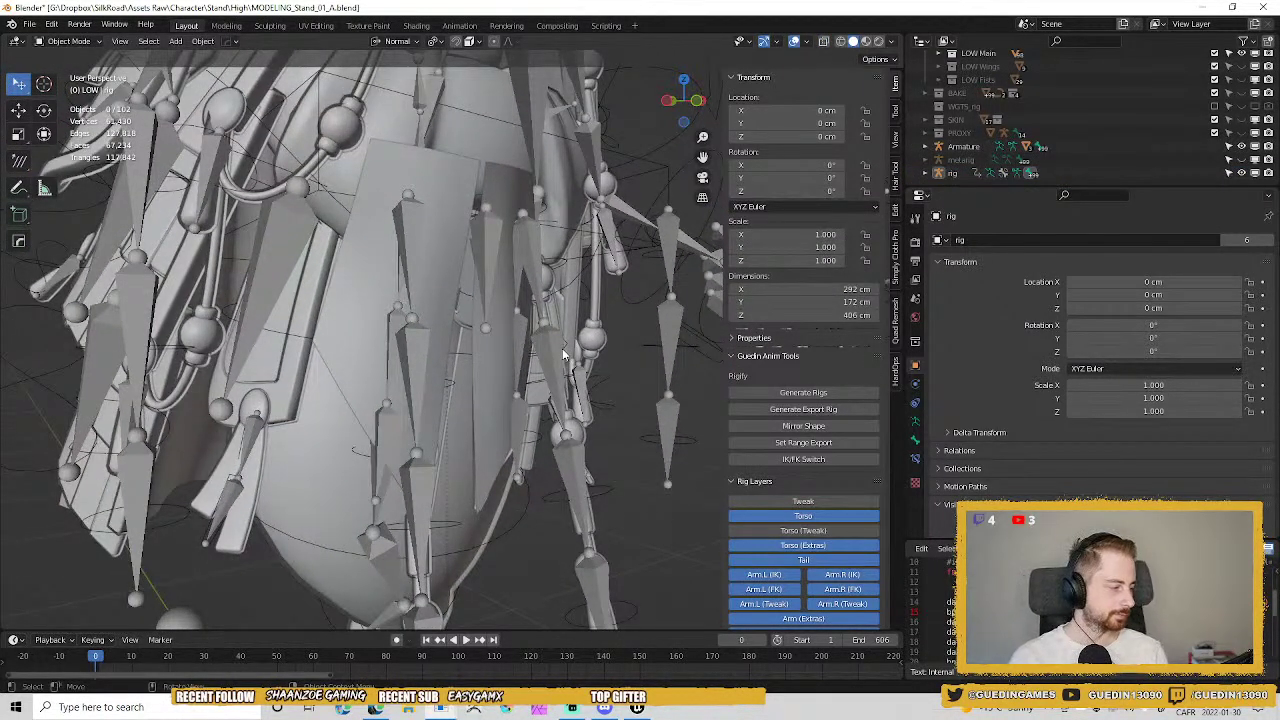
{"action": "middle_click_drag", "start_coordinate": [528, 318], "coordinate": [464, 315]}
{"action": "left_click", "coordinate": [517, 328]}
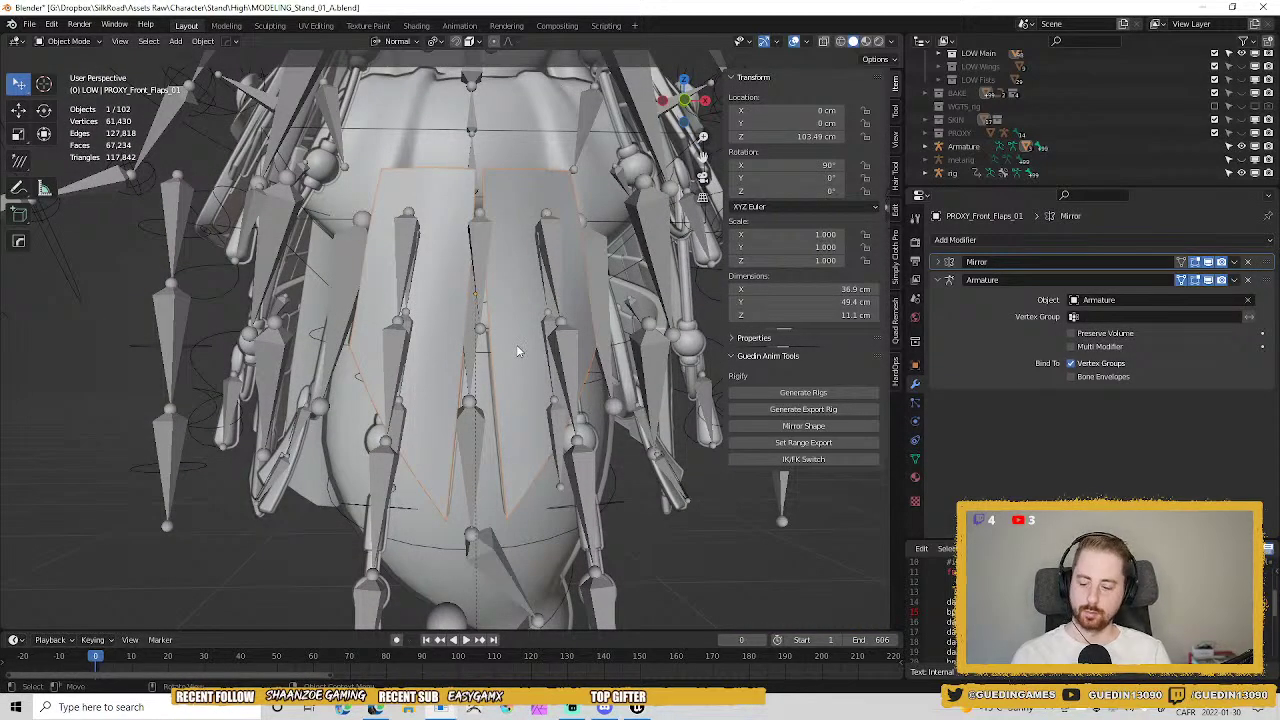
{"action": "key", "text": "F2"}
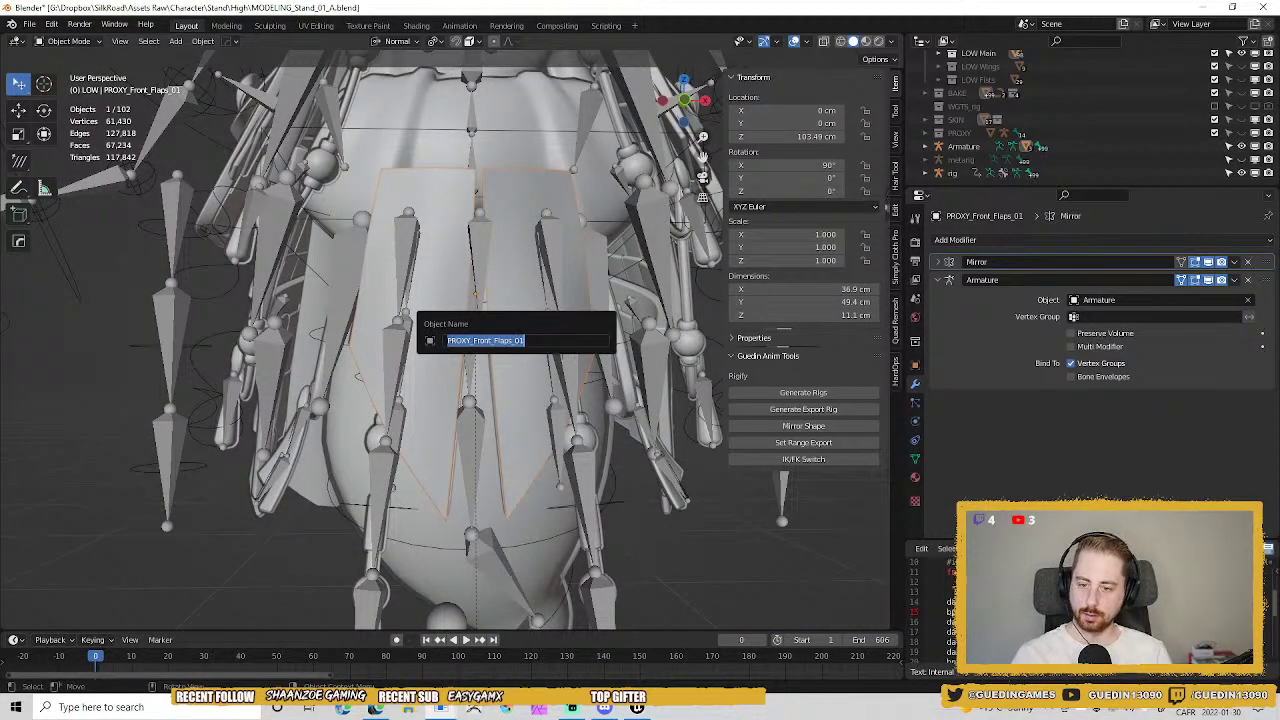
{"action": "key", "text": "Return"}
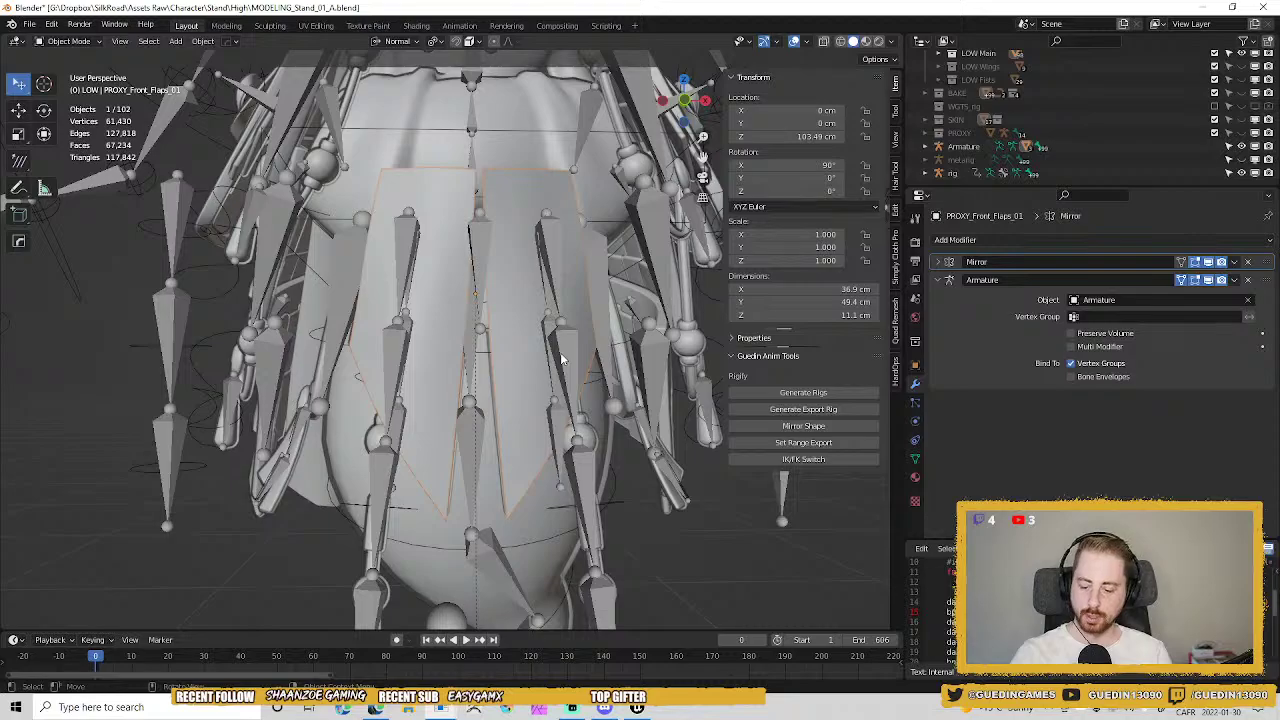
{"action": "key", "text": "m"}
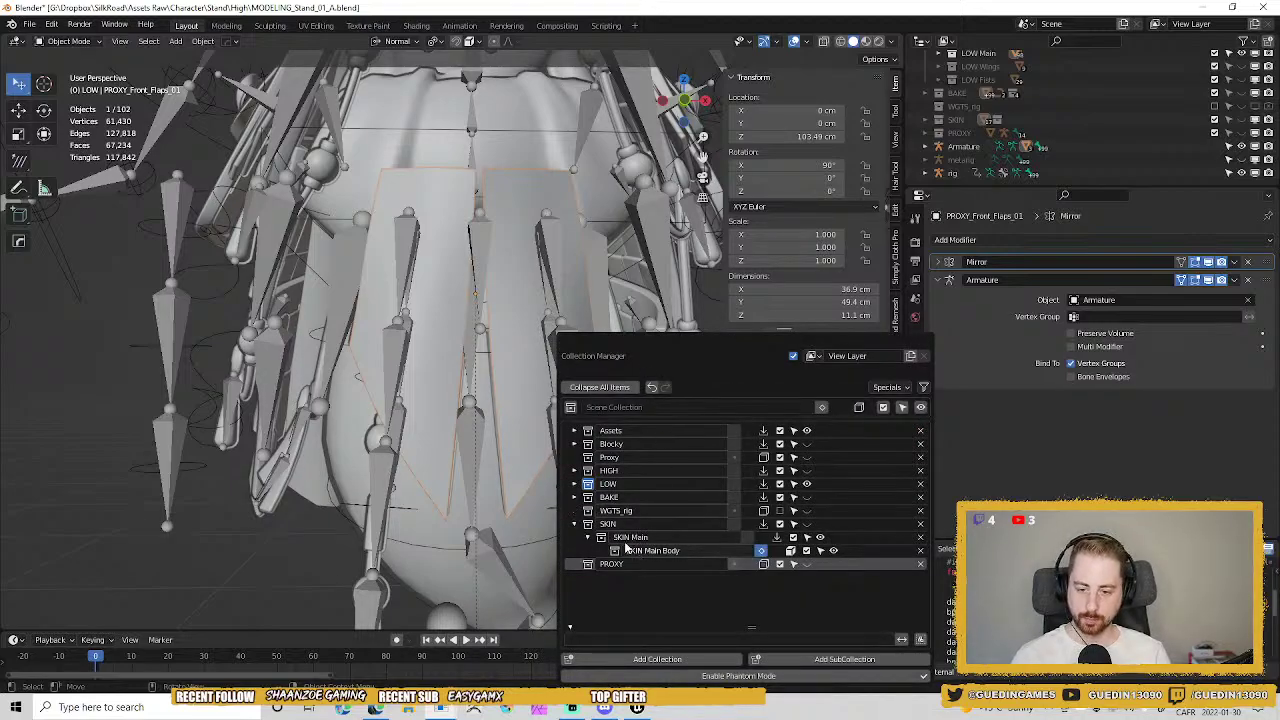
{"action": "left_click", "coordinate": [767, 565]}
Select the front flap meshes Main01_low.010 and Main03_low.003 together.
{"action": "middle_click_drag", "start_coordinate": [455, 345], "coordinate": [479, 386]}
{"action": "left_click", "coordinate": [479, 386]}
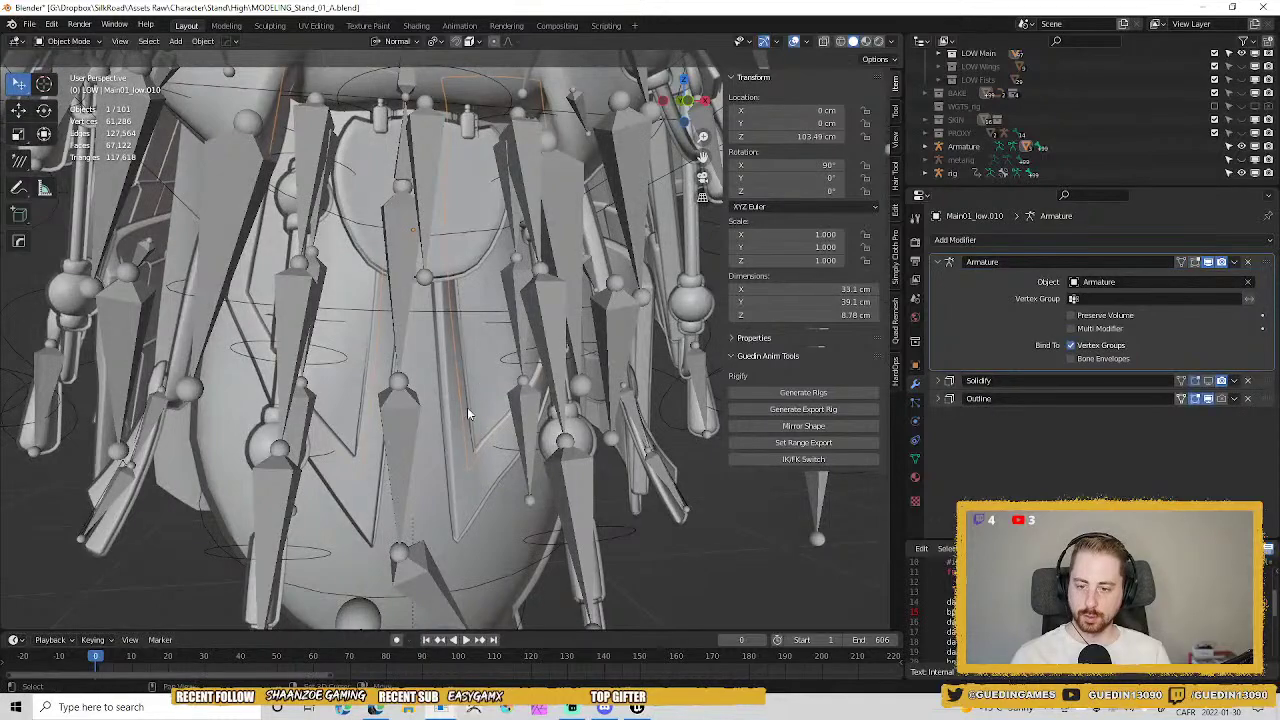
{"action": "left_click", "coordinate": [489, 415]}
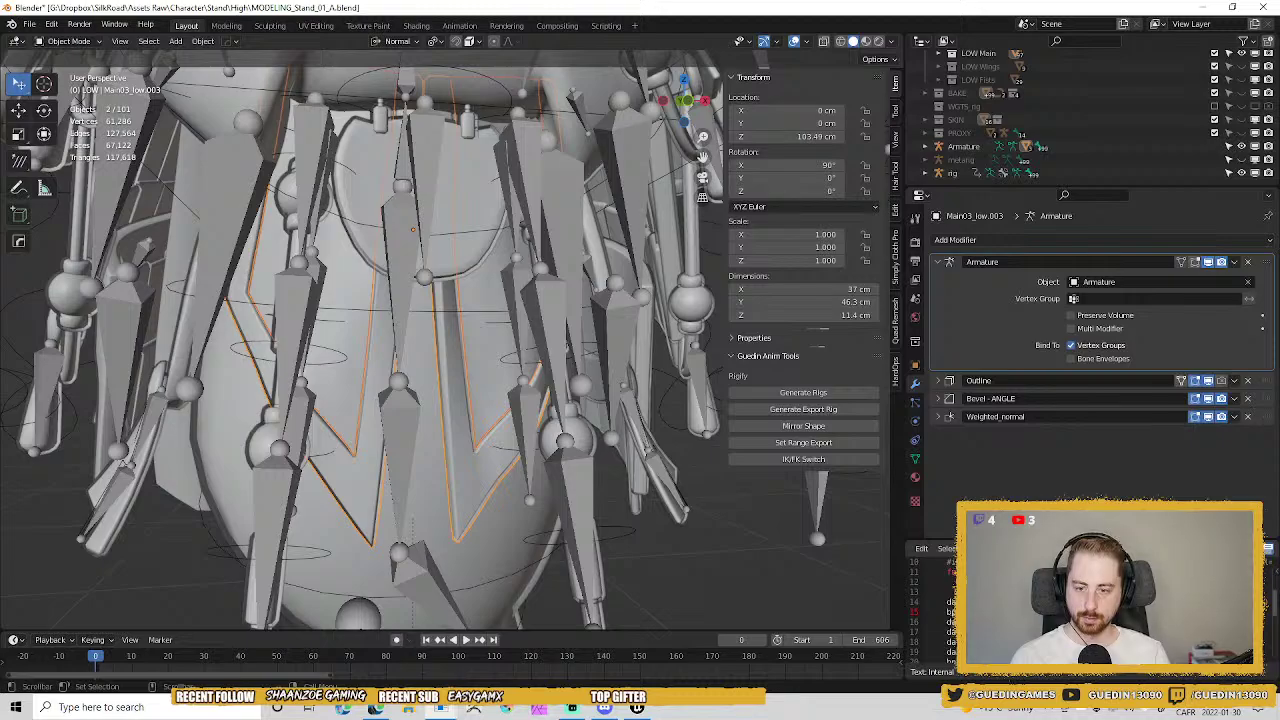
Put the rig in Pose Mode and trackball-rotate the tail_B_01.L control by about -48° and -2° to lift its flap.
{"action": "middle_click_drag", "start_coordinate": [470, 340], "coordinate": [538, 247]}
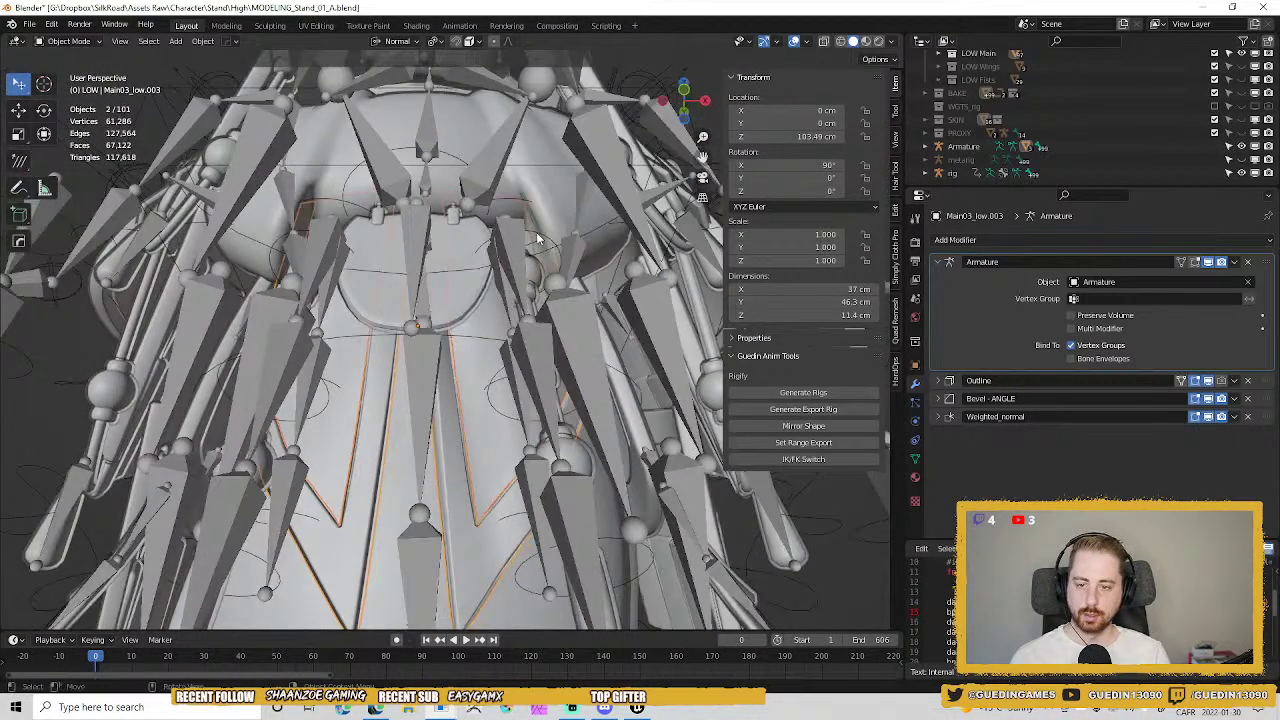
{"action": "left_click", "coordinate": [537, 237]}
{"action": "key", "text": "ctrl+Tab"}
{"action": "left_click", "coordinate": [546, 213]}
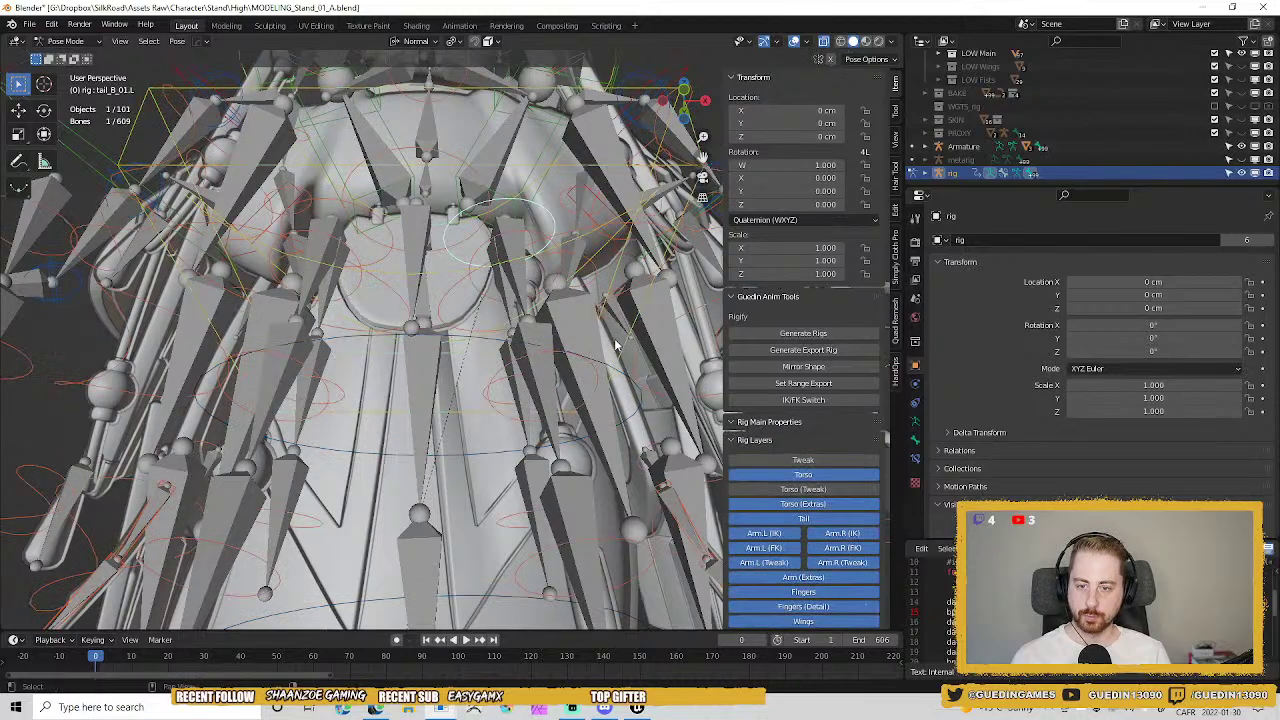
{"action": "key", "text": "r"}
{"action": "key", "text": "r"}
{"action": "left_click", "coordinate": [470, 330]}
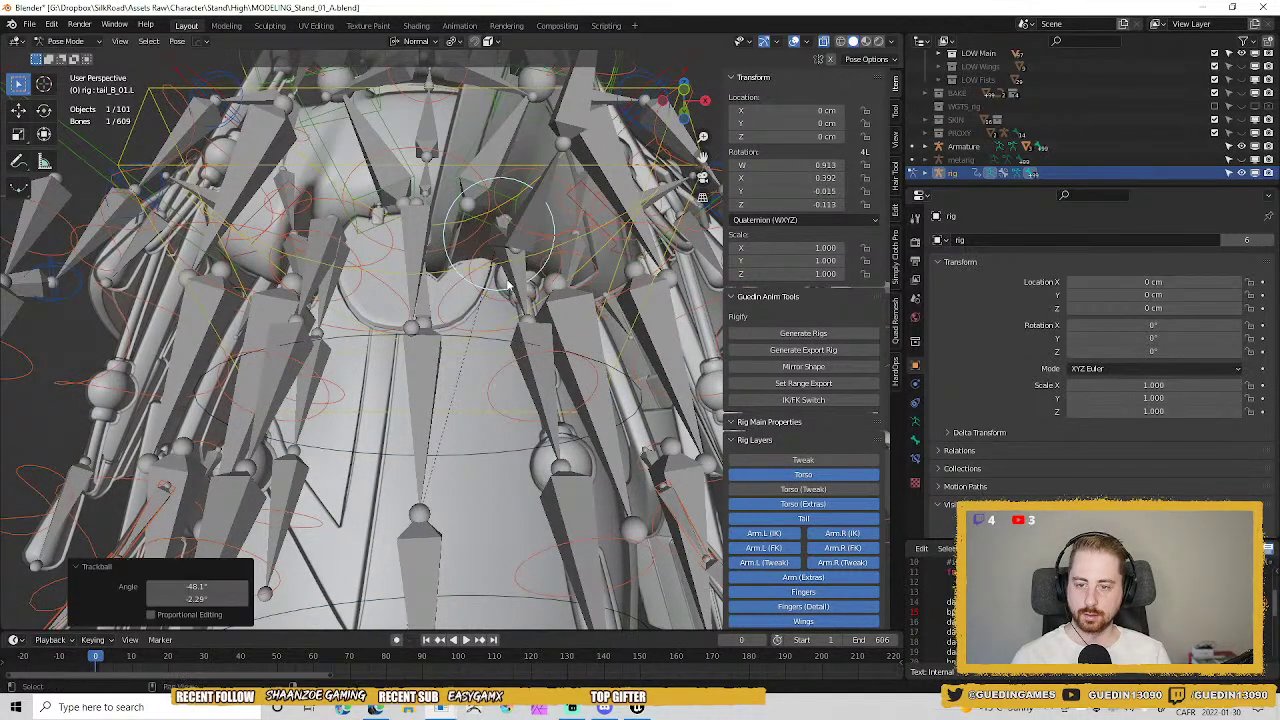
Trackball-rotate the tail_B_01.L control a second time to swing the lifted flap into another test pose.
{"action": "middle_click_drag", "start_coordinate": [470, 330], "coordinate": [430, 340]}
{"action": "key", "text": "r"}
{"action": "key", "text": "r"}
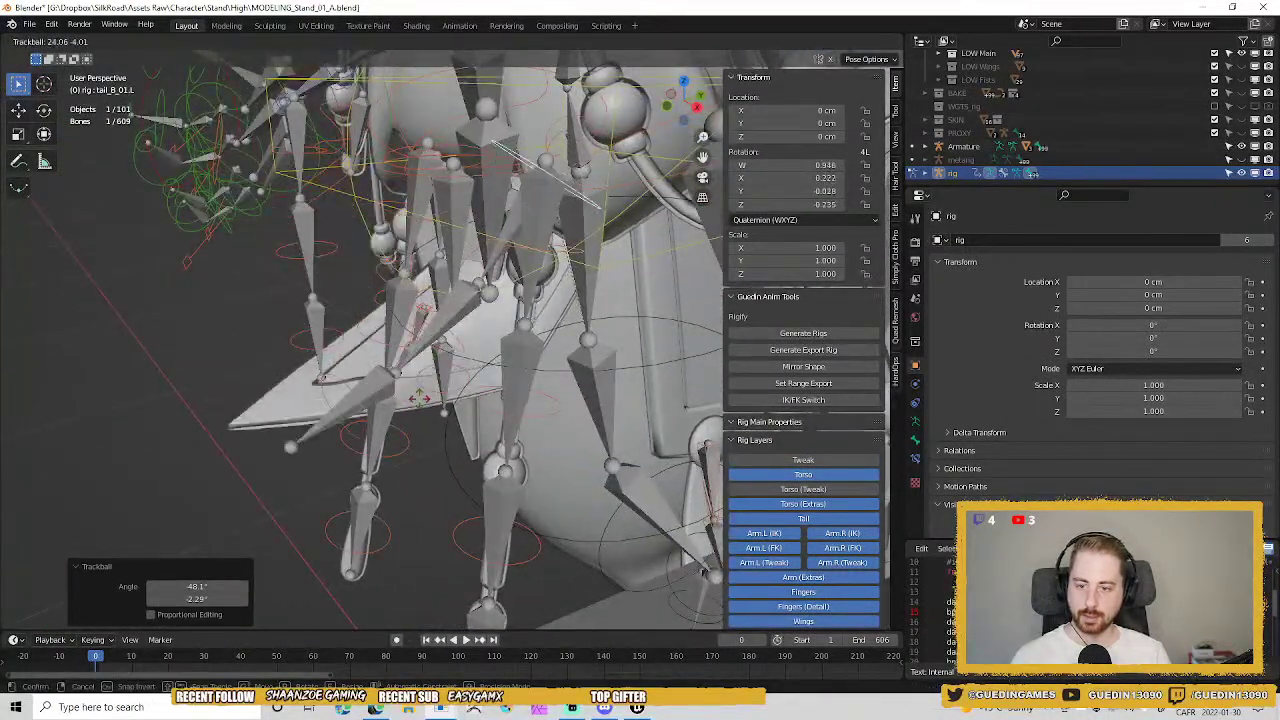
{"action": "left_click", "coordinate": [443, 407]}
Return the rig to Object Mode and turn off the In Front display of the Armature object.
{"action": "middle_click_drag", "start_coordinate": [443, 407], "coordinate": [507, 372]}
{"action": "key", "text": "ctrl+Tab"}
{"action": "left_click", "coordinate": [491, 263]}
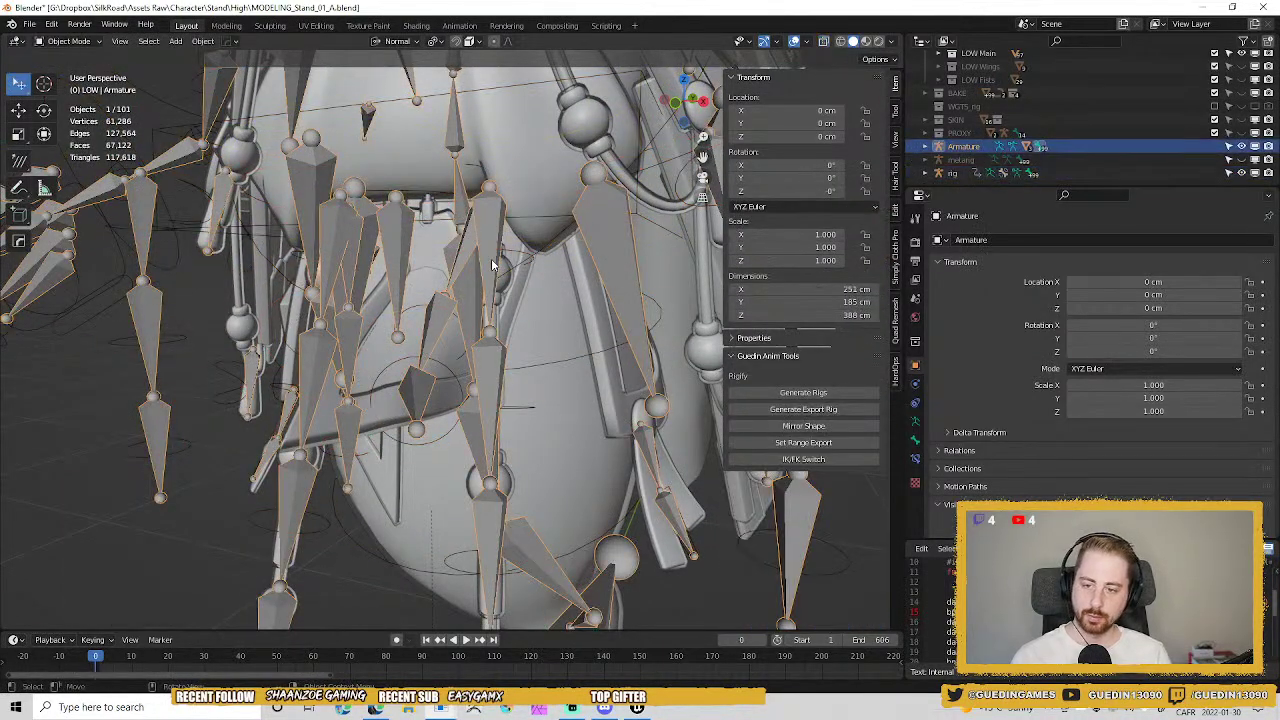
{"action": "key", "text": "z"}
{"action": "left_click", "coordinate": [549, 217]}
{"action": "middle_click_drag", "start_coordinate": [428, 300], "coordinate": [462, 288]}
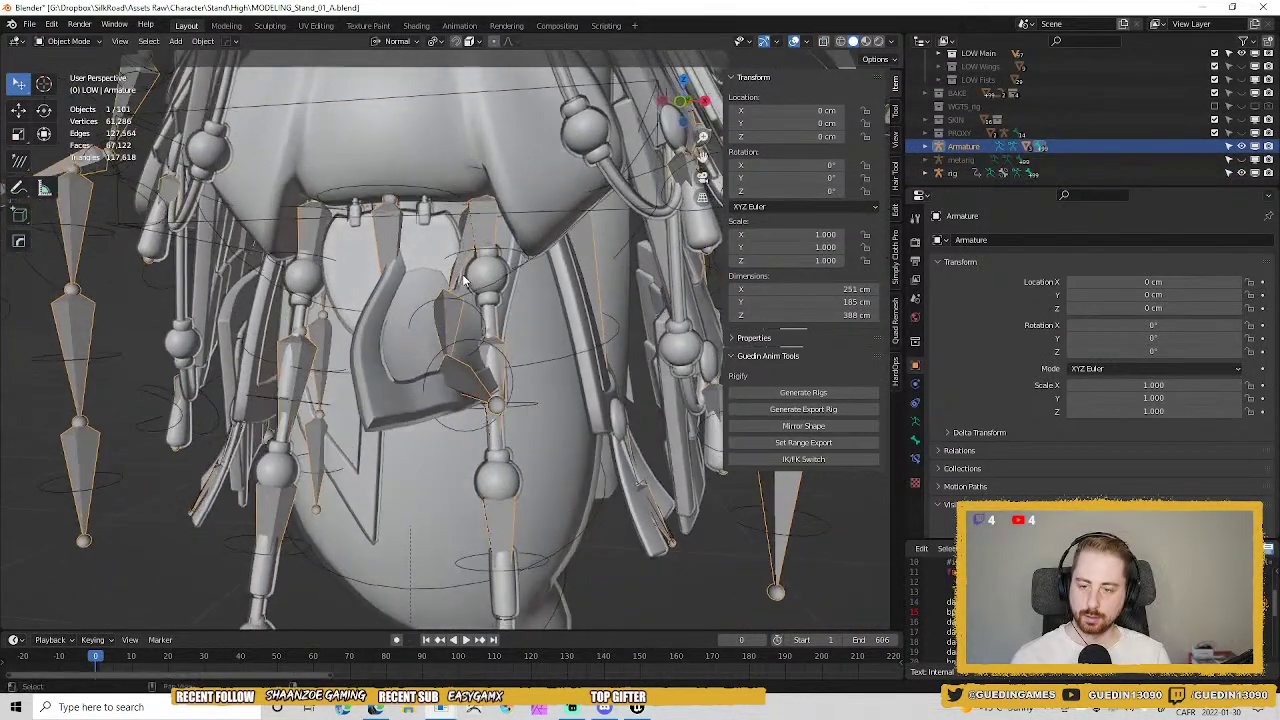
Return the rig to Pose Mode and trackball-rotate tail_B_01.L by about -34° and -17° to examine the flap's deformation.
{"action": "left_click", "coordinate": [466, 285]}
{"action": "key", "text": "ctrl+Tab"}
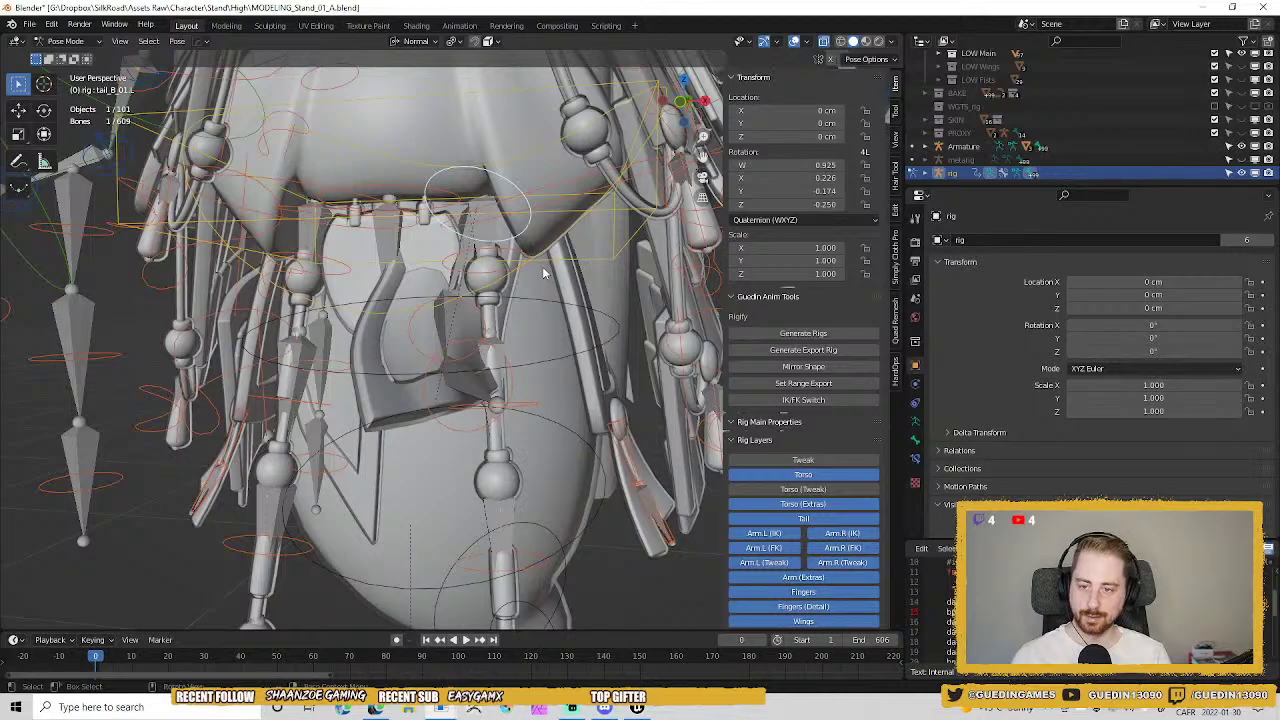
{"action": "key", "text": "r"}
{"action": "key", "text": "r"}
{"action": "left_click", "coordinate": [420, 300]}
{"action": "mouse_move", "coordinate": [420, 300]}
{"action": "middle_mouse_down"}
{"action": "mouse_move", "coordinate": [379, 300]}
{"action": "mouse_move", "coordinate": [387, 362]}
{"action": "mouse_move", "coordinate": [329, 449]}
{"action": "mouse_move", "coordinate": [131, 317]}
{"action": "mouse_move", "coordinate": [458, 310]}
{"action": "mouse_move", "coordinate": [640, 354]}
{"action": "mouse_move", "coordinate": [420, 391]}
{"action": "mouse_move", "coordinate": [480, 337]}
{"action": "mouse_move", "coordinate": [191, 254]}
{"action": "mouse_move", "coordinate": [426, 377]}
{"action": "mouse_move", "coordinate": [400, 440]}
{"action": "mouse_move", "coordinate": [312, 444]}
{"action": "mouse_move", "coordinate": [400, 380]}
{"action": "mouse_move", "coordinate": [399, 330]}
{"action": "mouse_move", "coordinate": [300, 297]}
{"action": "mouse_move", "coordinate": [420, 418]}
{"action": "middle_mouse_up"}
Turn off the rig's Display Wire option and clear the rotation of the tail_B_01.L control.
{"action": "key", "text": "z"}
{"action": "key", "text": "z"}
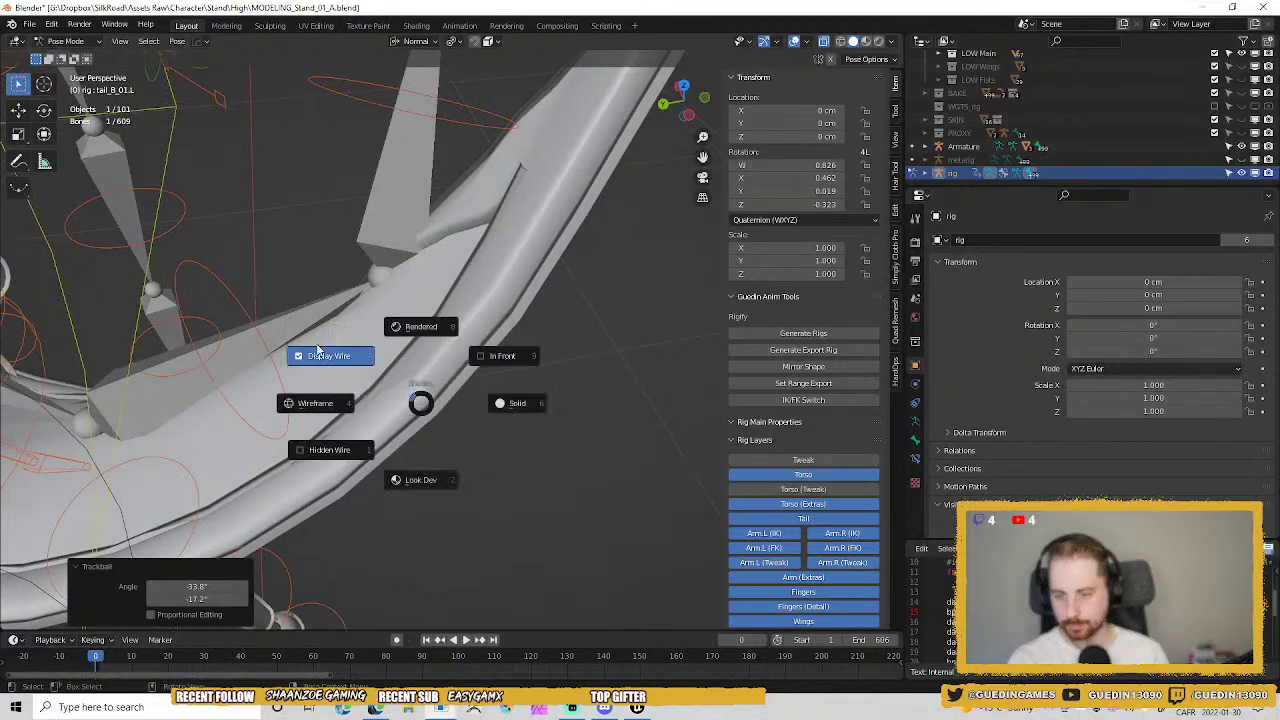
{"action": "left_click", "coordinate": [318, 350]}
{"action": "scroll", "coordinate": [334, 402], "scroll_direction": "down", "scroll_amount": 5}
{"action": "middle_click_drag", "start_coordinate": [318, 350], "coordinate": [342, 322]}
{"action": "key", "text": "alt+r"}
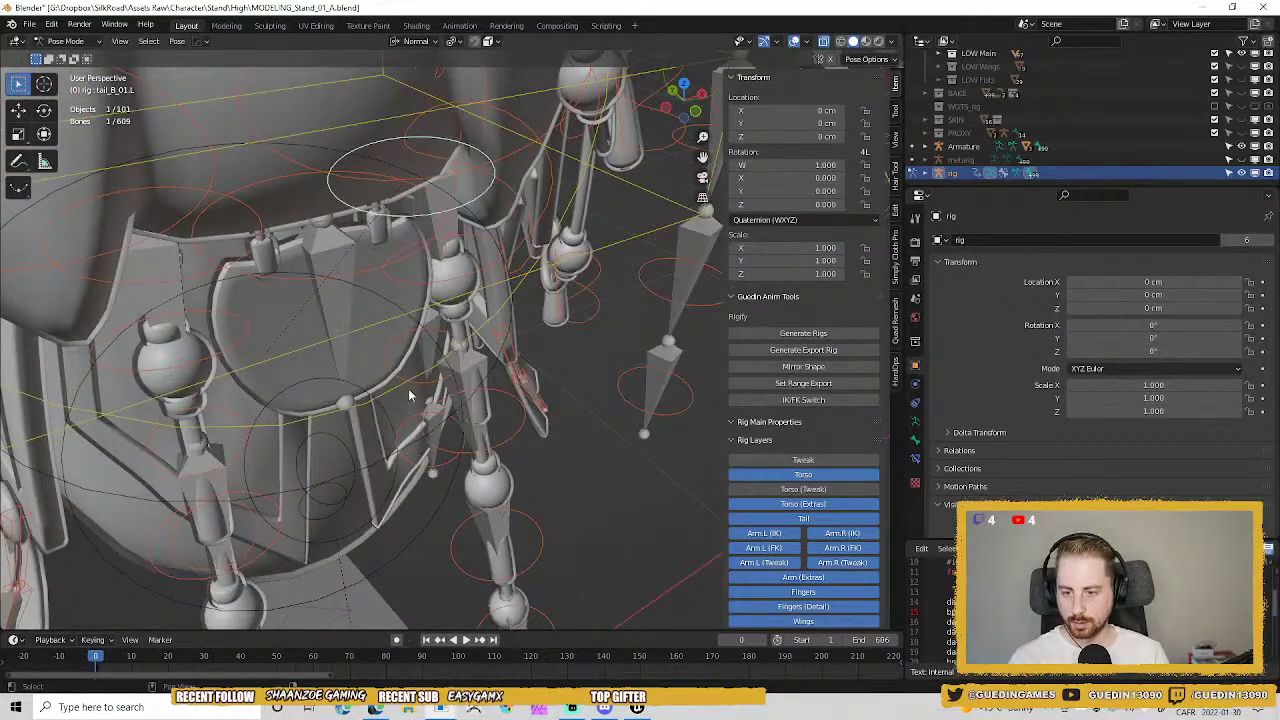
Test trackball rotations of the tail_B_01.L and tail_B_01.R controls to check both front flaps, cancelling each one.
{"action": "middle_click_drag", "start_coordinate": [409, 395], "coordinate": [430, 352]}
{"action": "key", "text": "r"}
{"action": "key", "text": "r"}
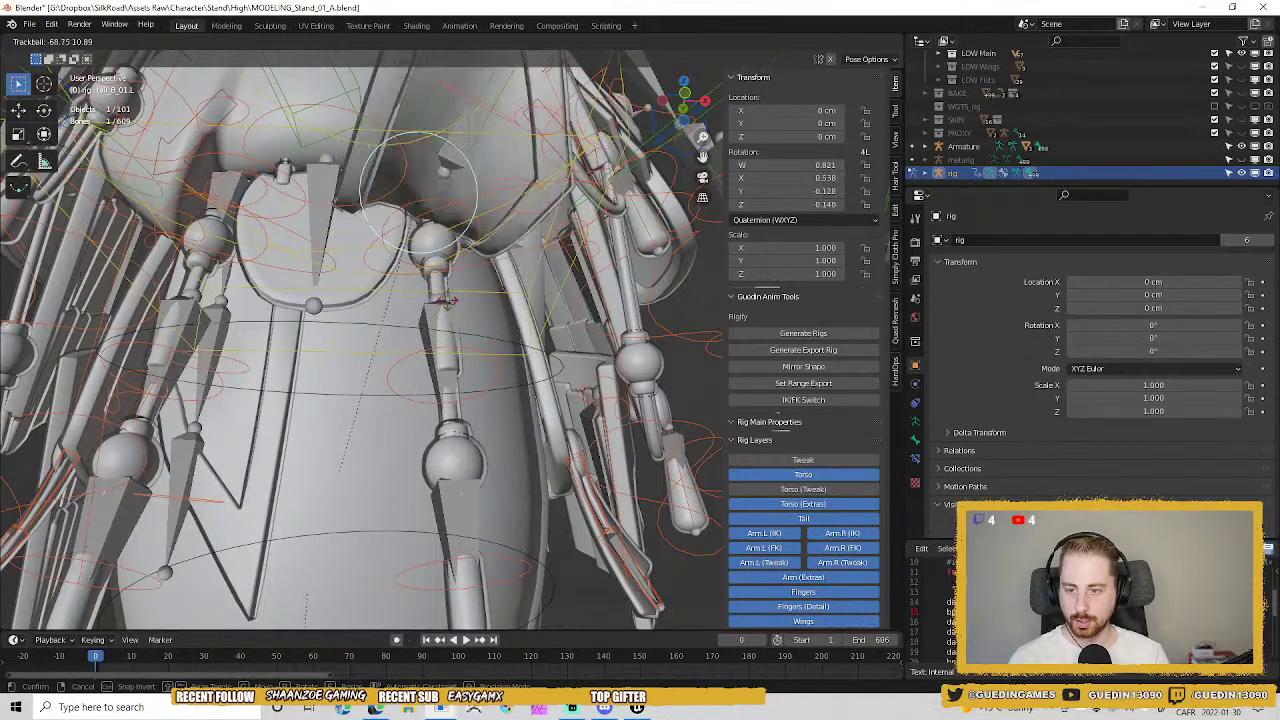
{"action": "right_click", "coordinate": [444, 304]}
{"action": "middle_click_drag", "start_coordinate": [282, 268], "coordinate": [390, 300]}
{"action": "key", "text": "r"}
{"action": "key", "text": "r"}
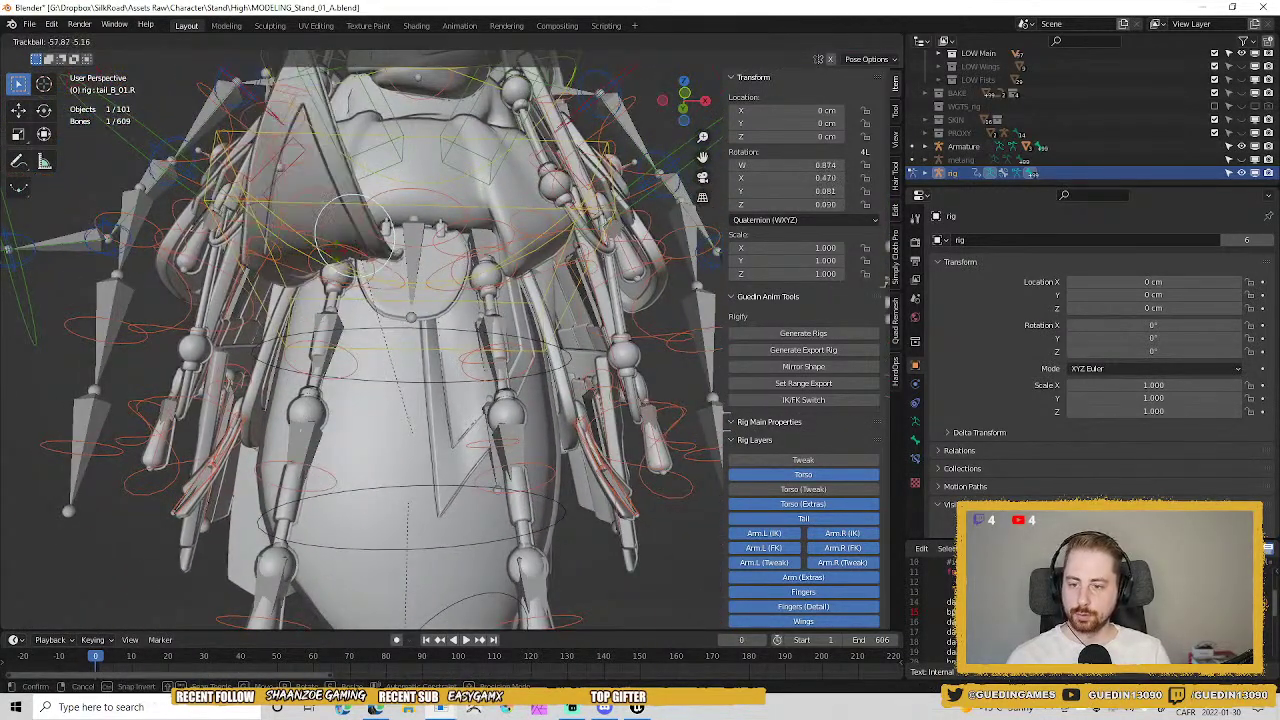
{"action": "right_click", "coordinate": [414, 398]}
Save the Blender file with the rig back in its rest pose.
{"action": "scroll", "coordinate": [516, 360], "scroll_direction": "down", "scroll_amount": 2}
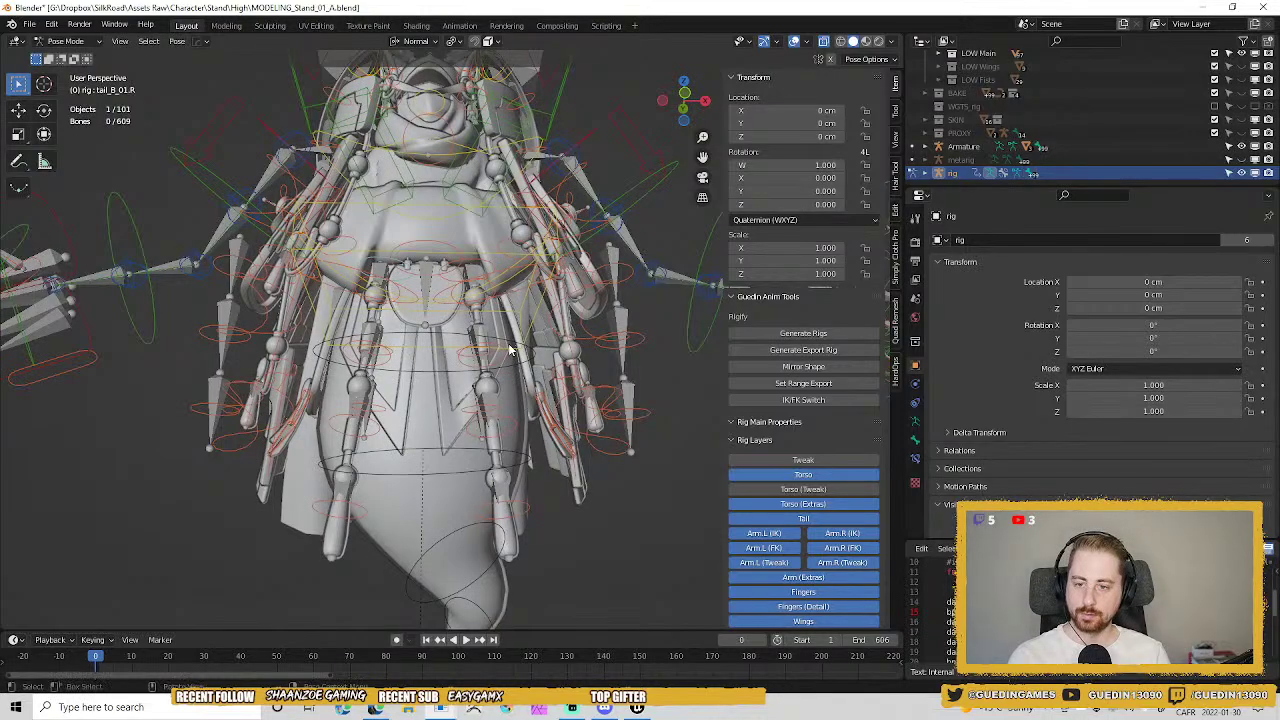
{"action": "key", "text": "ctrl+s"}
{"action": "left_click", "coordinate": [514, 270]}
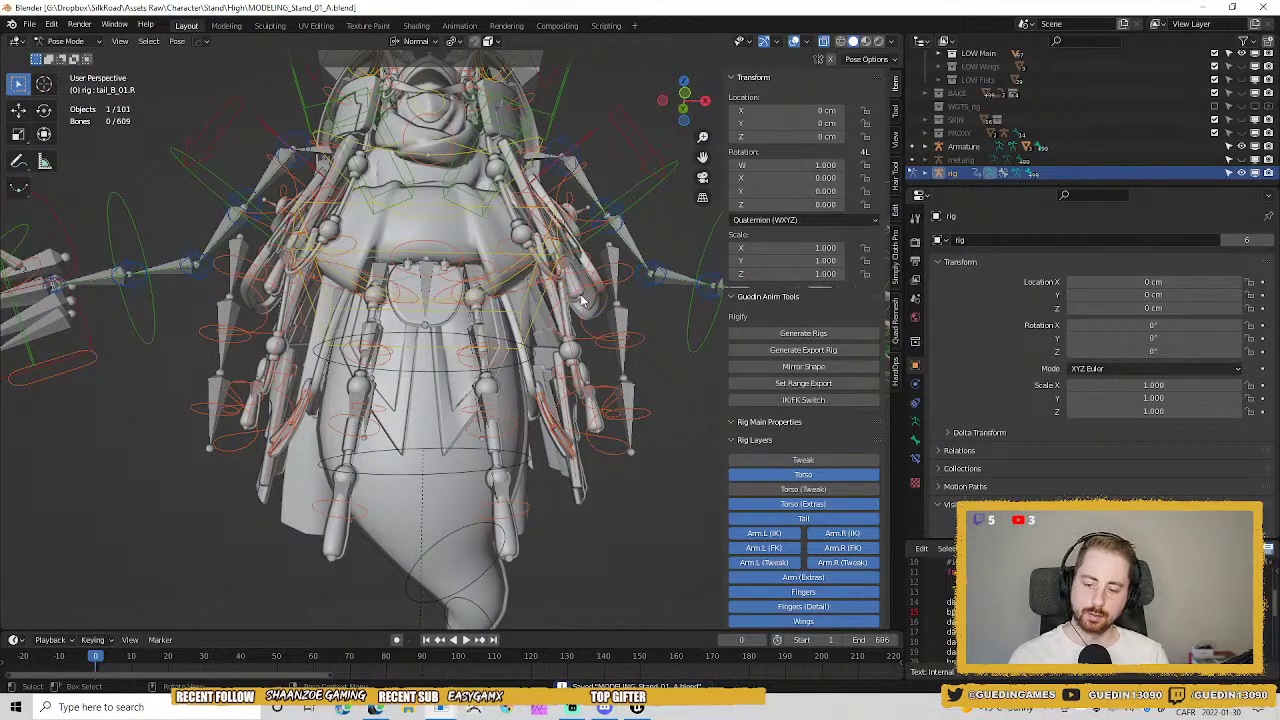
Return the rig to Object Mode, select the hanging beaded cord mesh Main01_low.013 and save the file.
{"action": "middle_click_drag", "start_coordinate": [556, 348], "coordinate": [503, 323]}
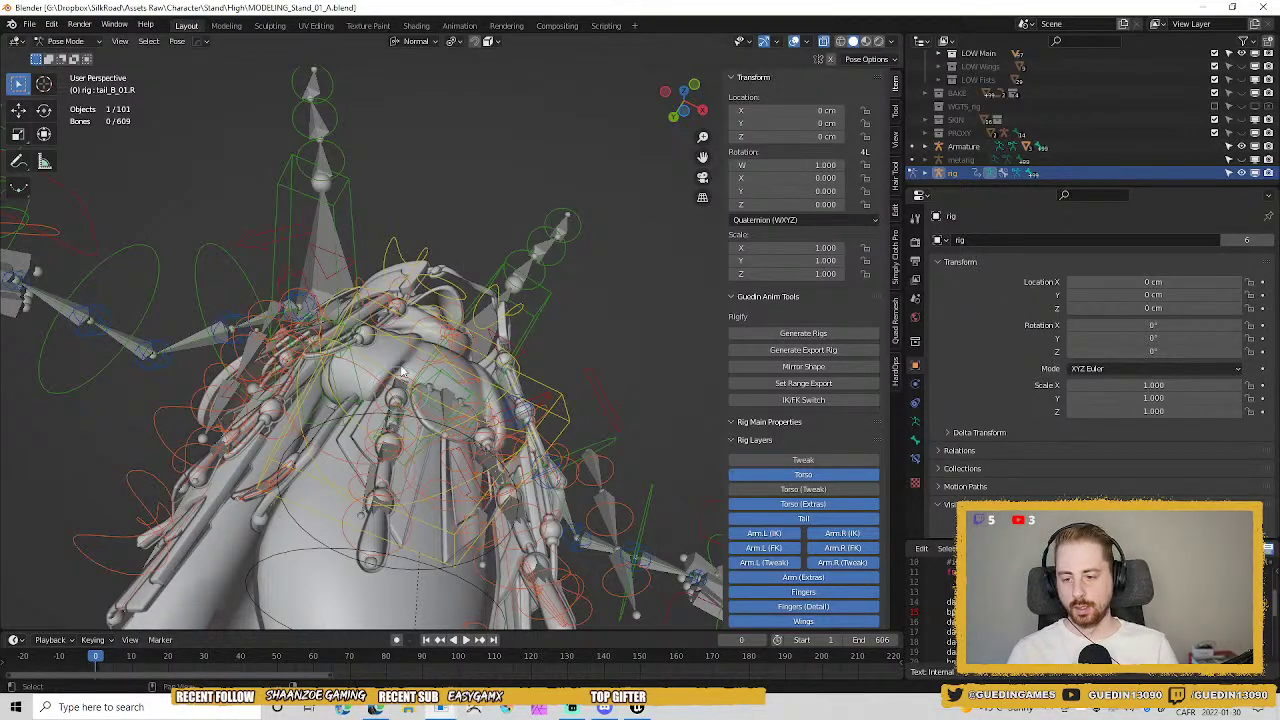
{"action": "middle_click_drag", "start_coordinate": [401, 372], "coordinate": [545, 175]}
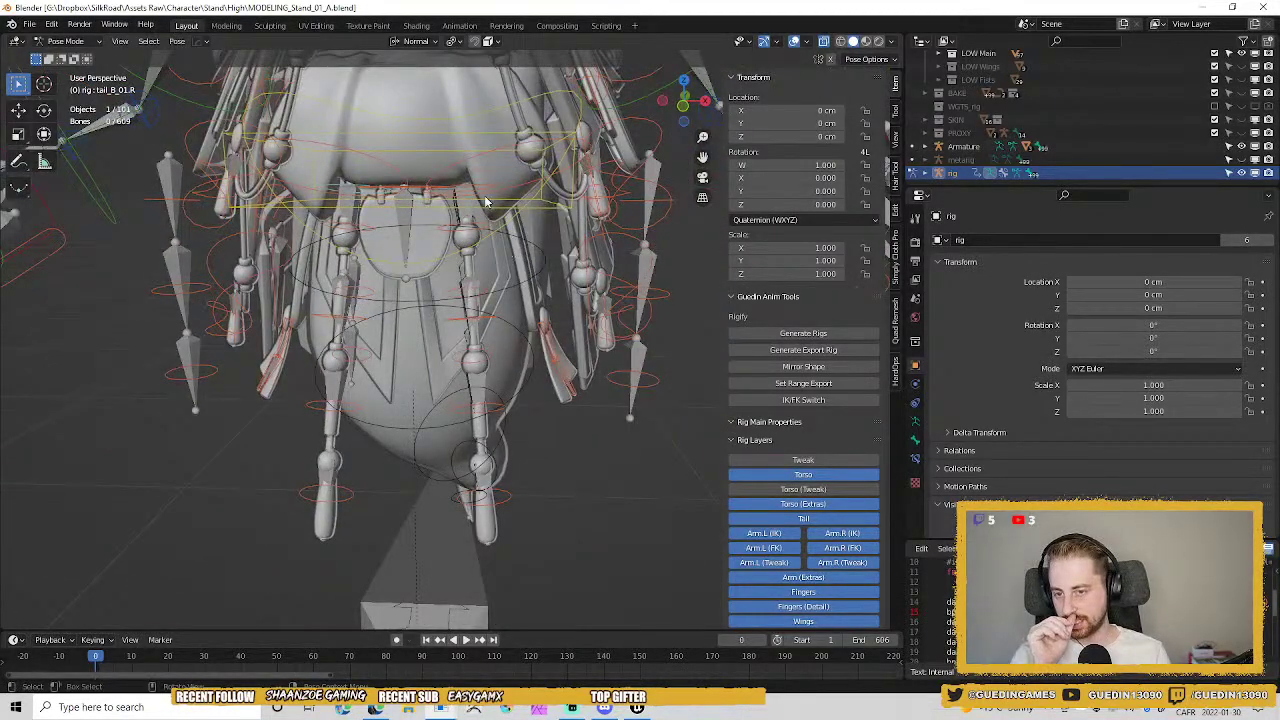
{"action": "middle_click_drag", "start_coordinate": [479, 176], "coordinate": [492, 455]}
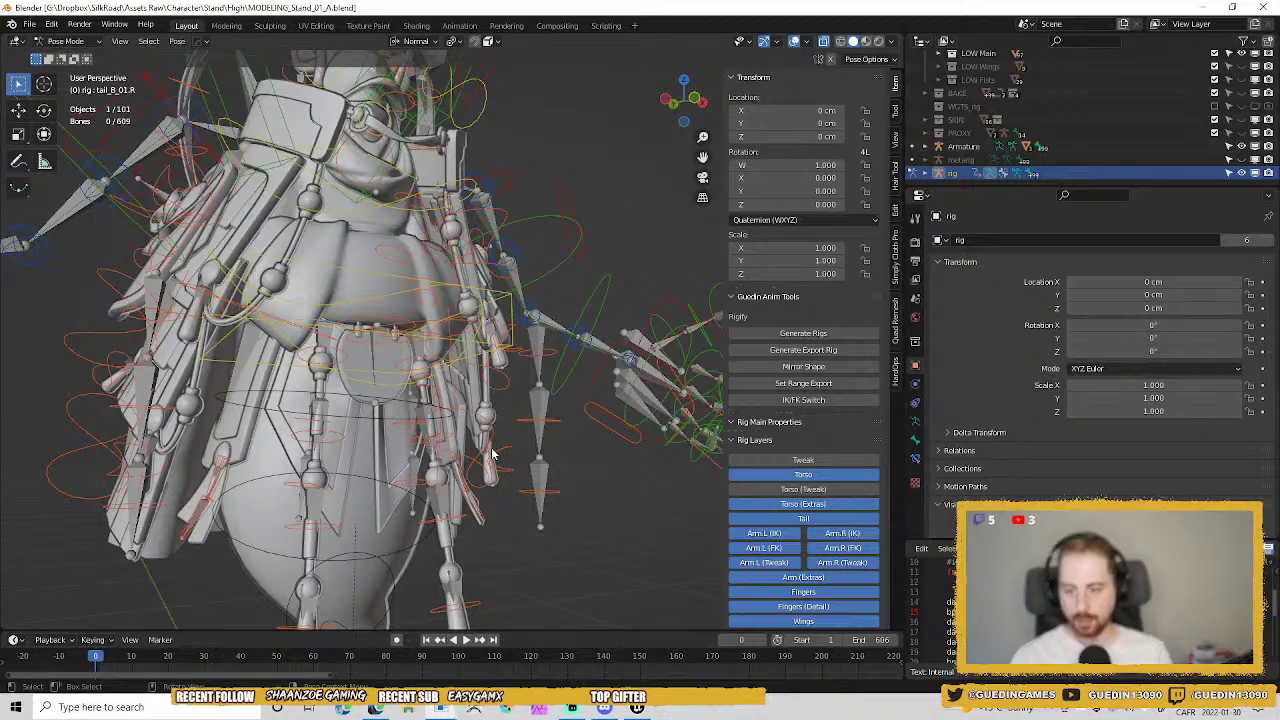
{"action": "scroll", "coordinate": [438, 490], "scroll_direction": "up", "scroll_amount": 4}
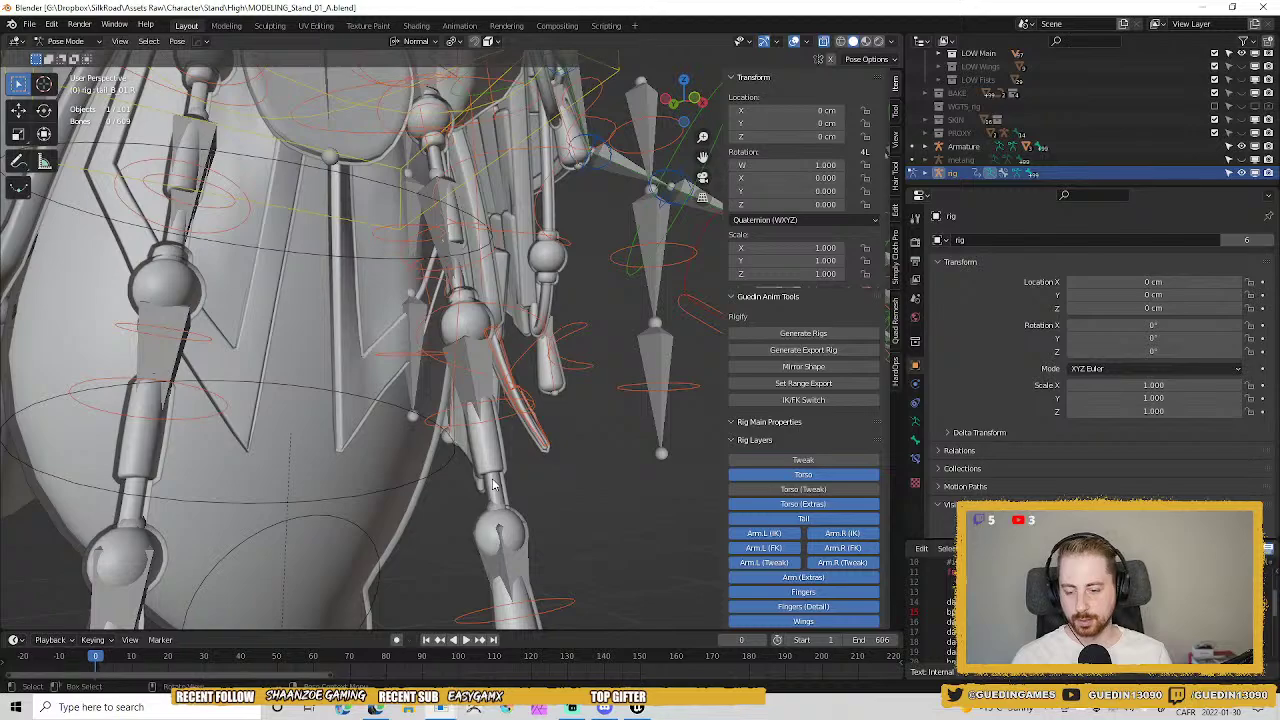
{"action": "key", "text": "ctrl+Tab"}
{"action": "left_click", "coordinate": [473, 527]}
{"action": "left_click", "coordinate": [492, 497]}
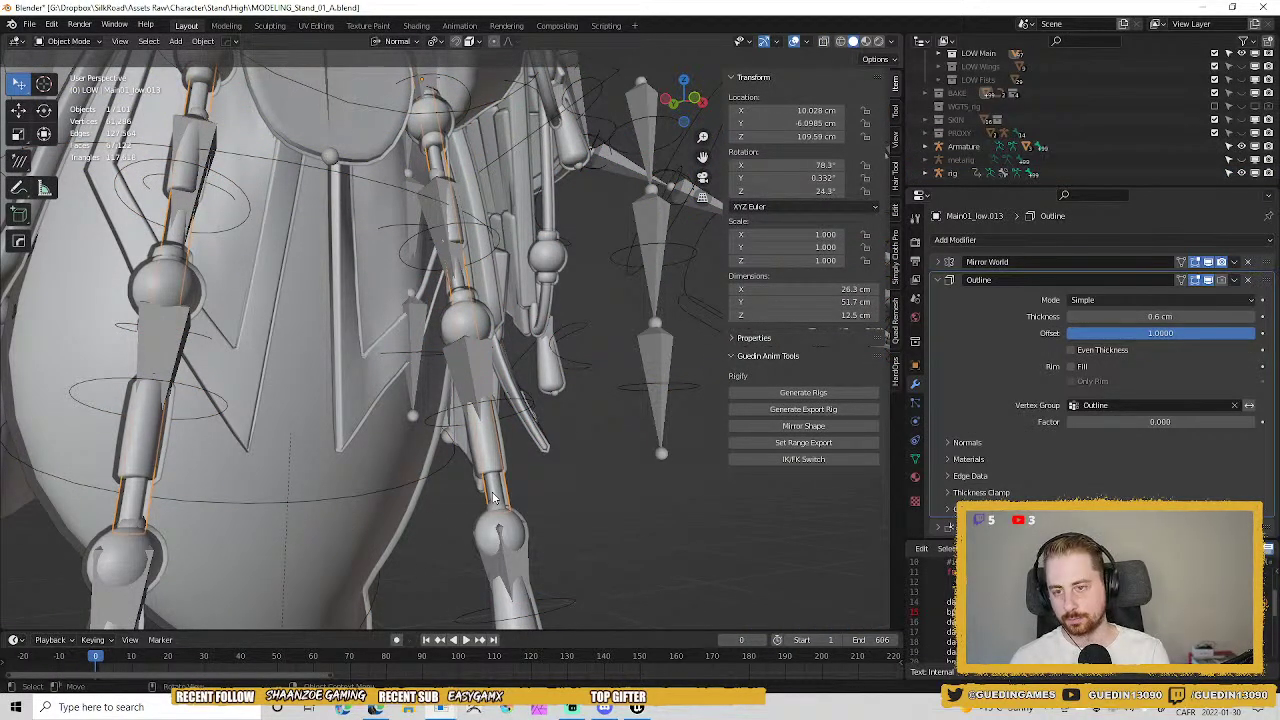
{"action": "key", "text": "KP_Divide"}
{"action": "key", "text": "KP_Divide"}
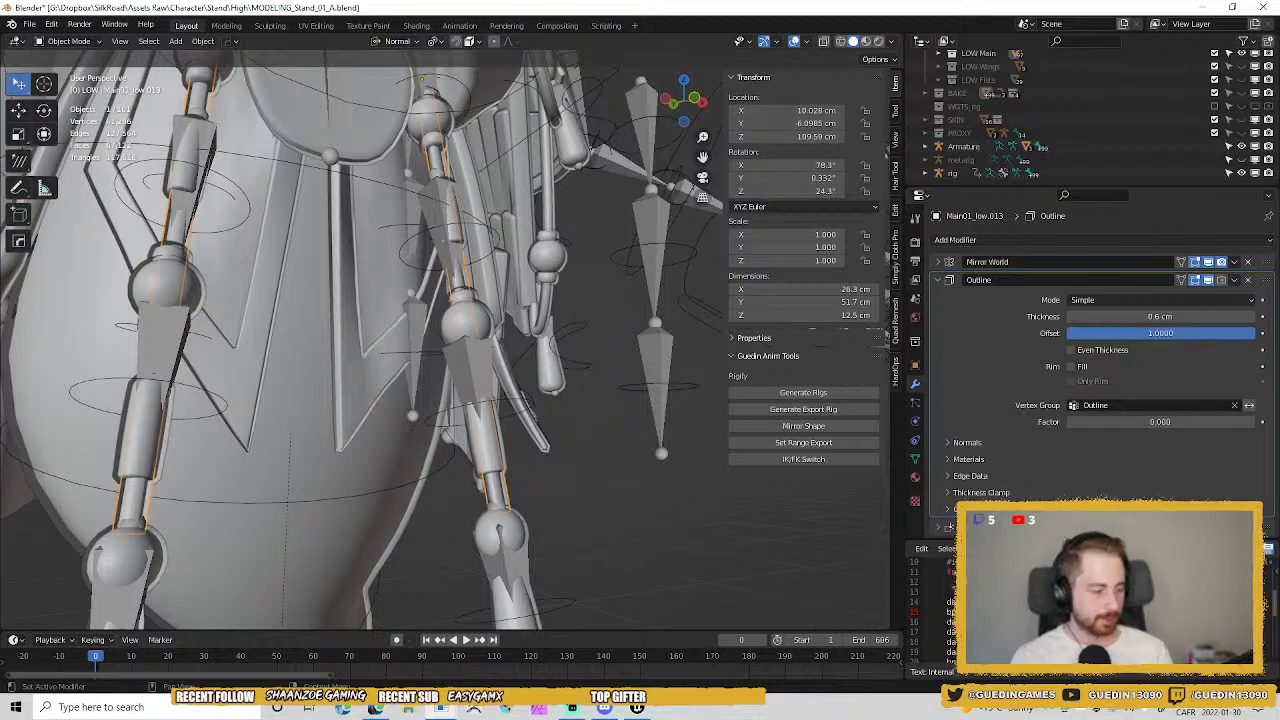
{"action": "key", "text": "ctrl+s"}
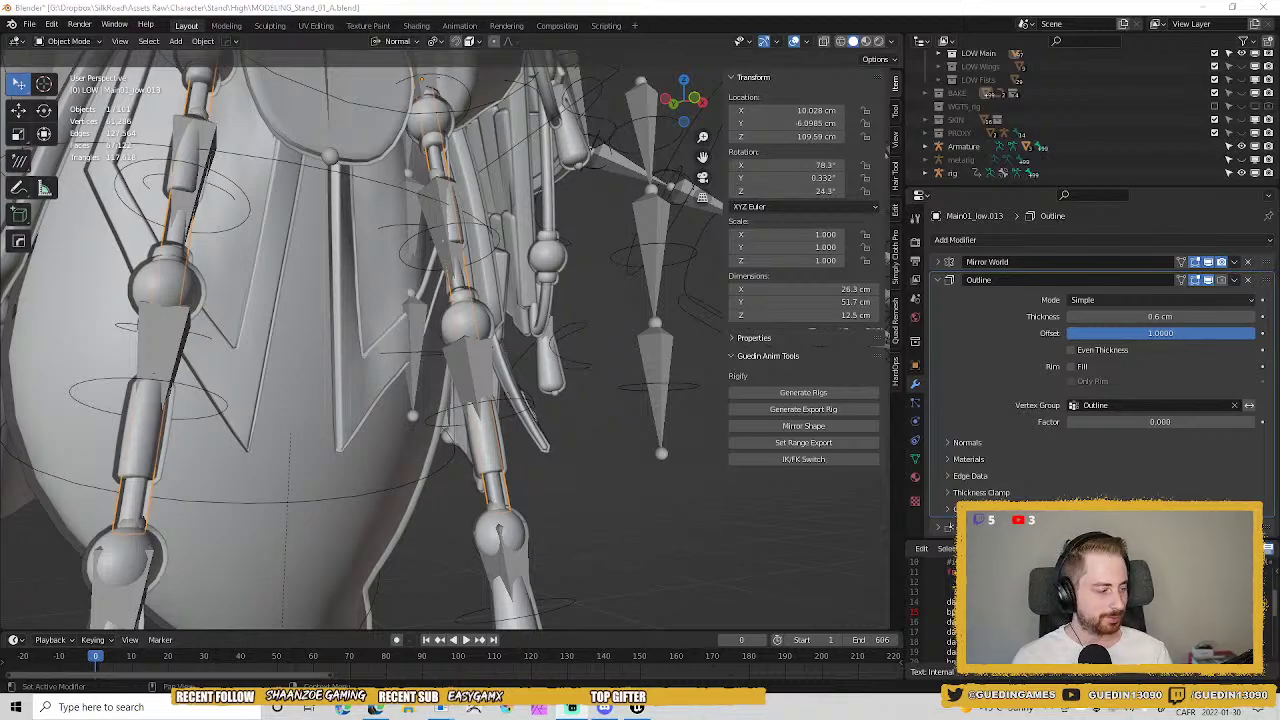
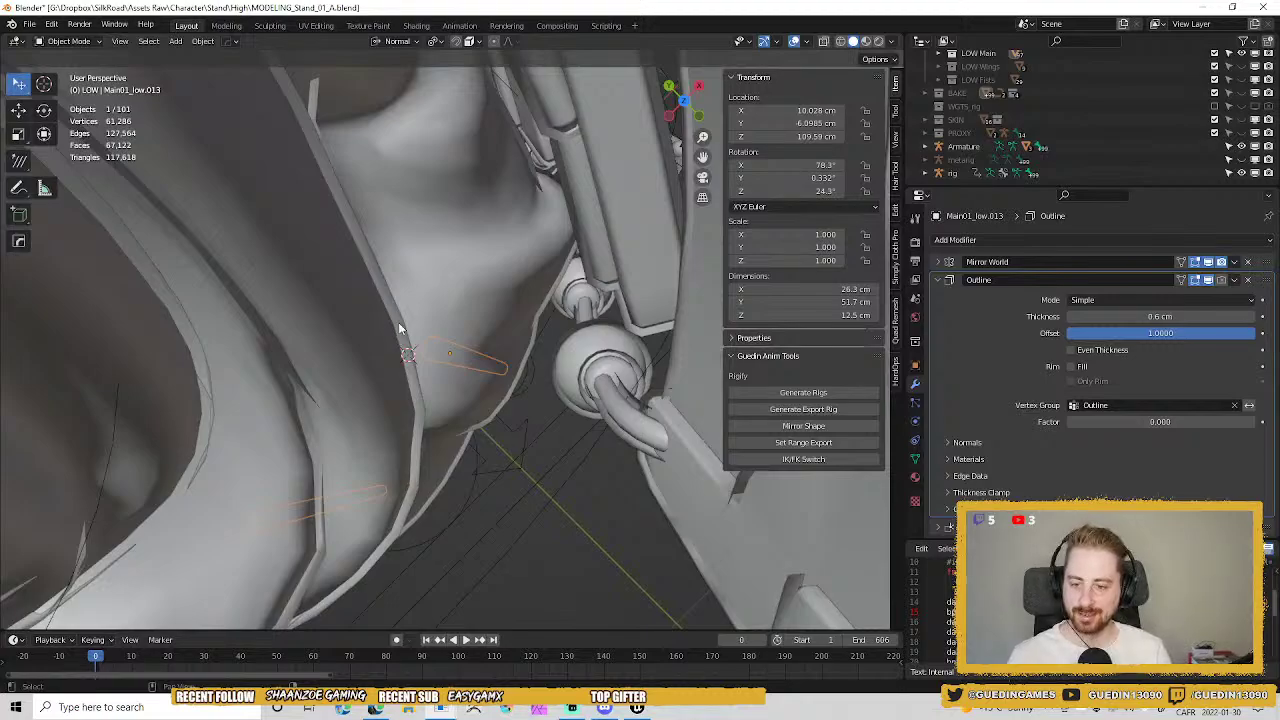
Duplicate the hanging cord mesh Main01_low.013 in place.
{"action": "middle_click_drag", "start_coordinate": [398, 328], "coordinate": [376, 82]}
{"action": "scroll", "coordinate": [377, 90], "scroll_direction": "down", "scroll_amount": 4}
{"action": "middle_click_drag", "start_coordinate": [386, 474], "coordinate": [417, 266], "text": "shift"}
{"action": "scroll", "coordinate": [332, 220], "scroll_direction": "down", "scroll_amount": 6}
{"action": "scroll", "coordinate": [417, 266], "scroll_direction": "up", "scroll_amount": 4}
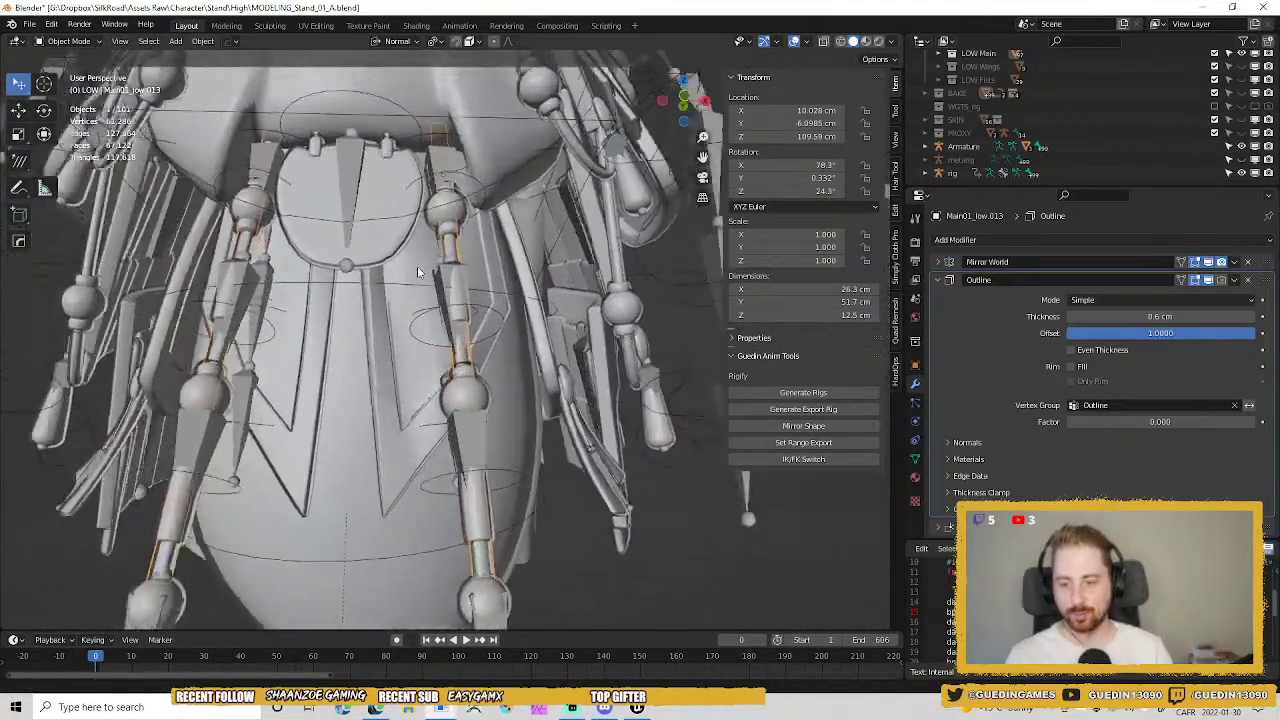
{"action": "middle_click_drag", "start_coordinate": [518, 374], "coordinate": [482, 370], "text": "shift"}
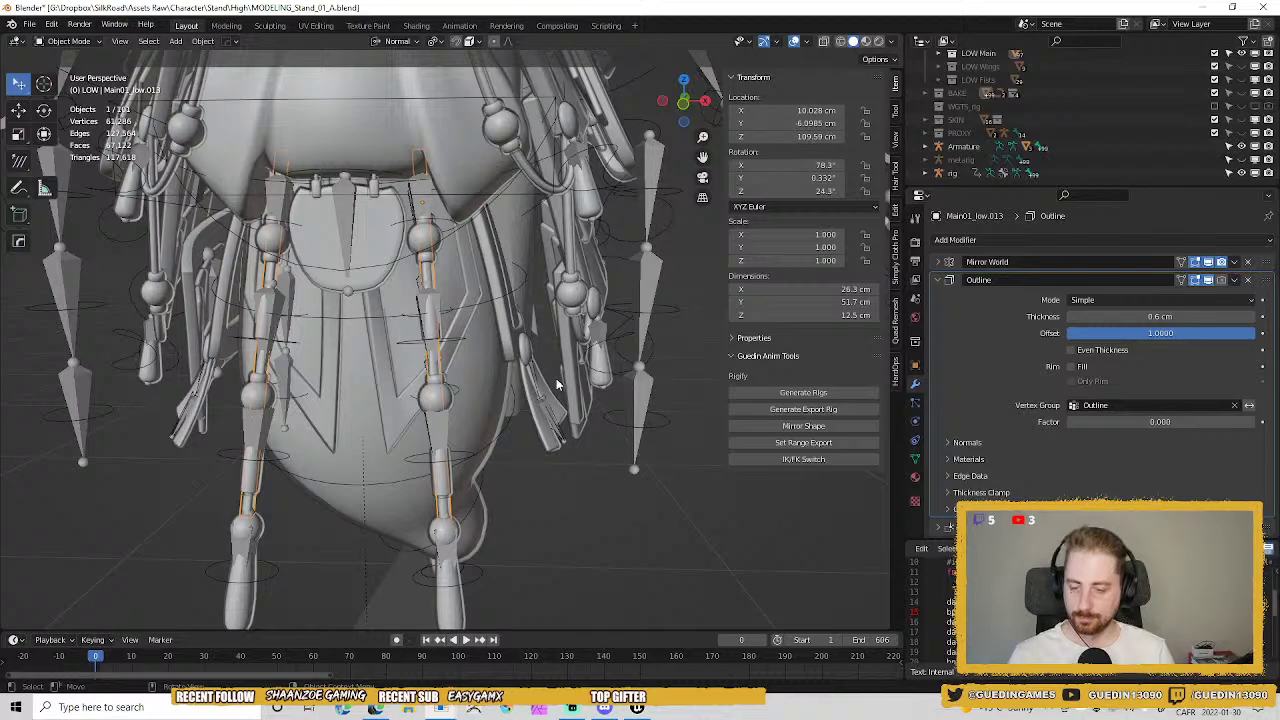
{"action": "key", "text": "shift+d"}
{"action": "key", "text": "Escape"}
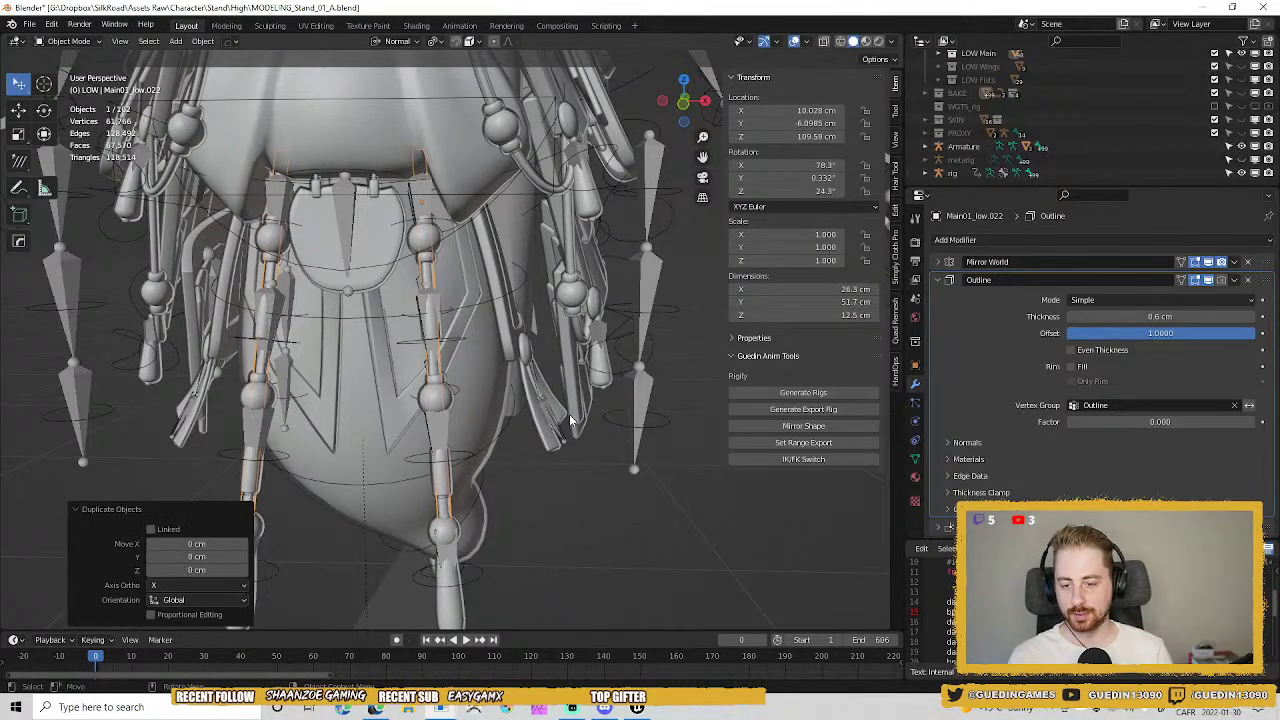
{"action": "key", "text": "KP_Divide"}
{"action": "key", "text": "KP_Divide"}
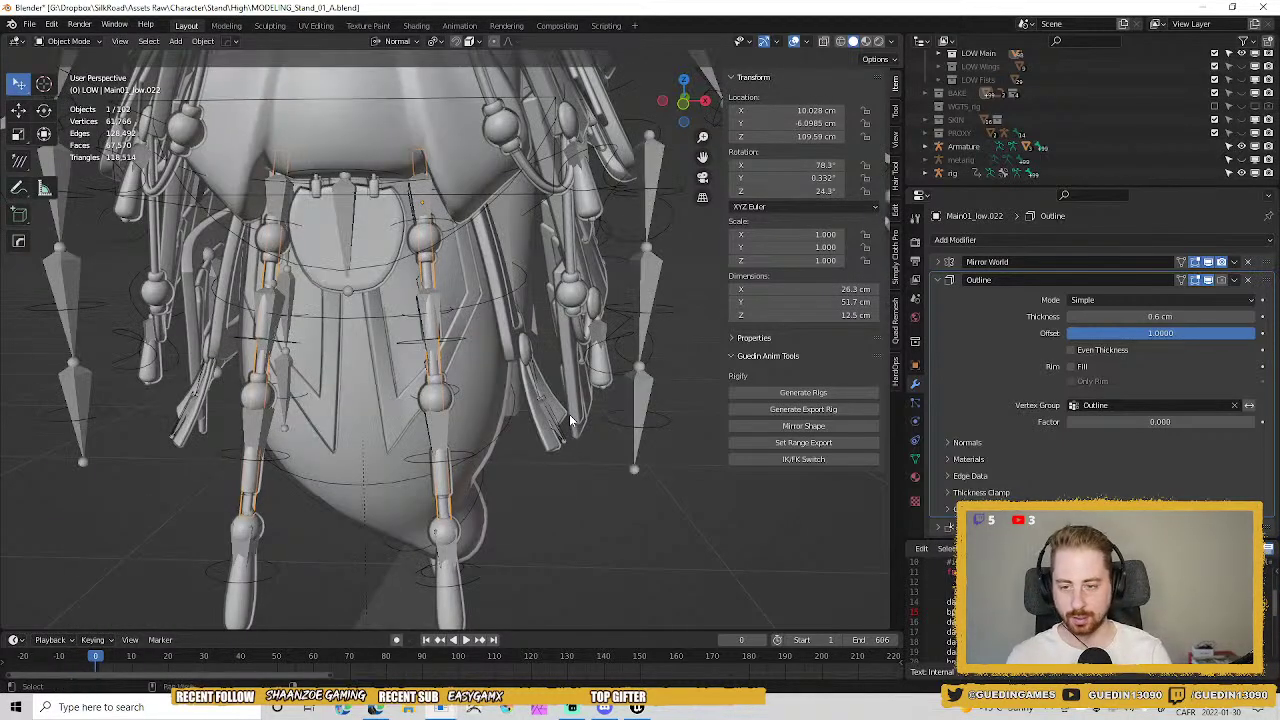
Slide the duplicated cord's lowest edge loop down past the end bead to its tip, with clamping off for the slide.
{"action": "key", "text": "KP_Decimal"}
{"action": "key", "text": "Tab"}
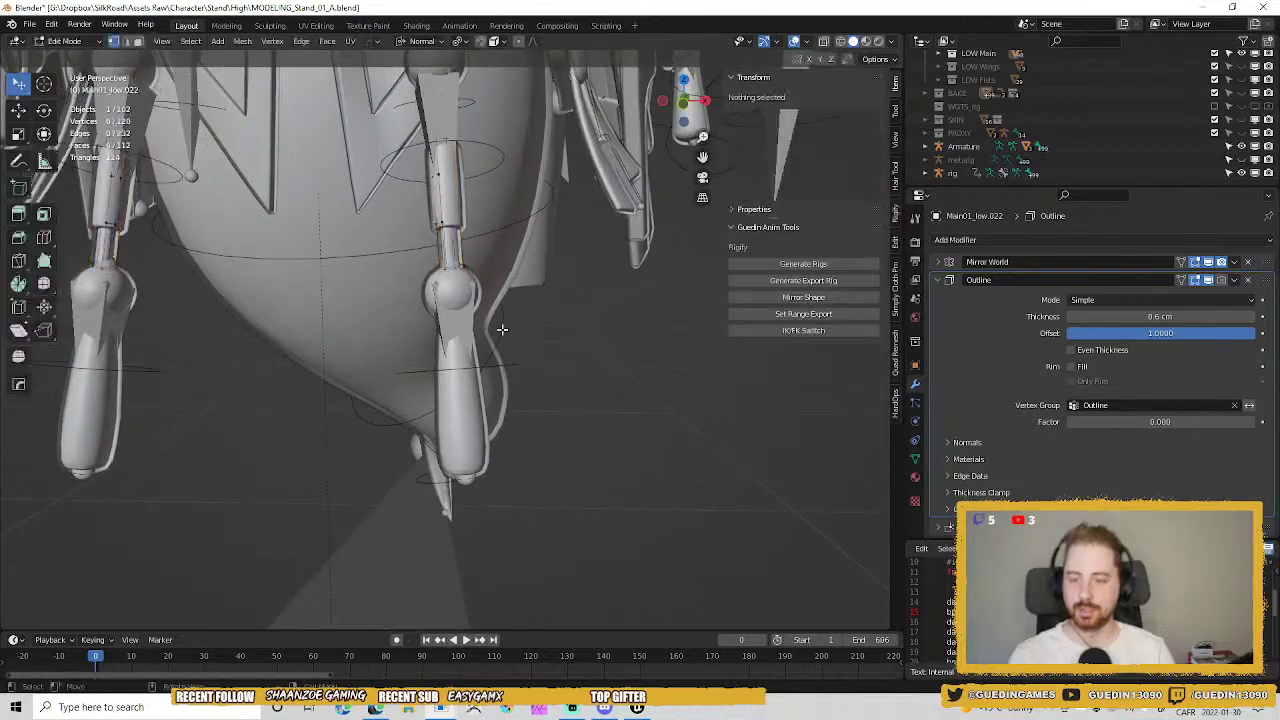
{"action": "middle_click_drag", "start_coordinate": [508, 237], "coordinate": [487, 348], "text": "shift"}
{"action": "key", "text": "alt+z"}
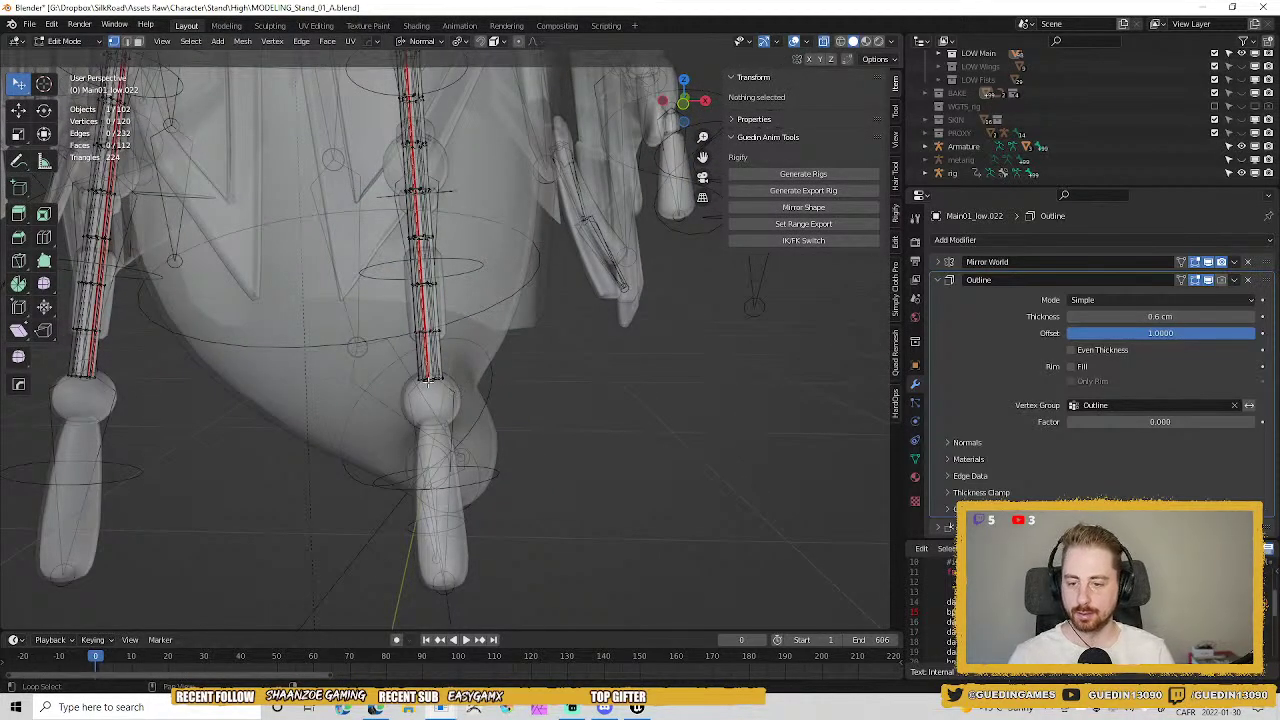
{"action": "left_click", "coordinate": [428, 380], "text": "alt"}
{"action": "middle_click_drag", "start_coordinate": [487, 401], "coordinate": [571, 472]}
{"action": "key", "text": "g"}
{"action": "key", "text": "g"}
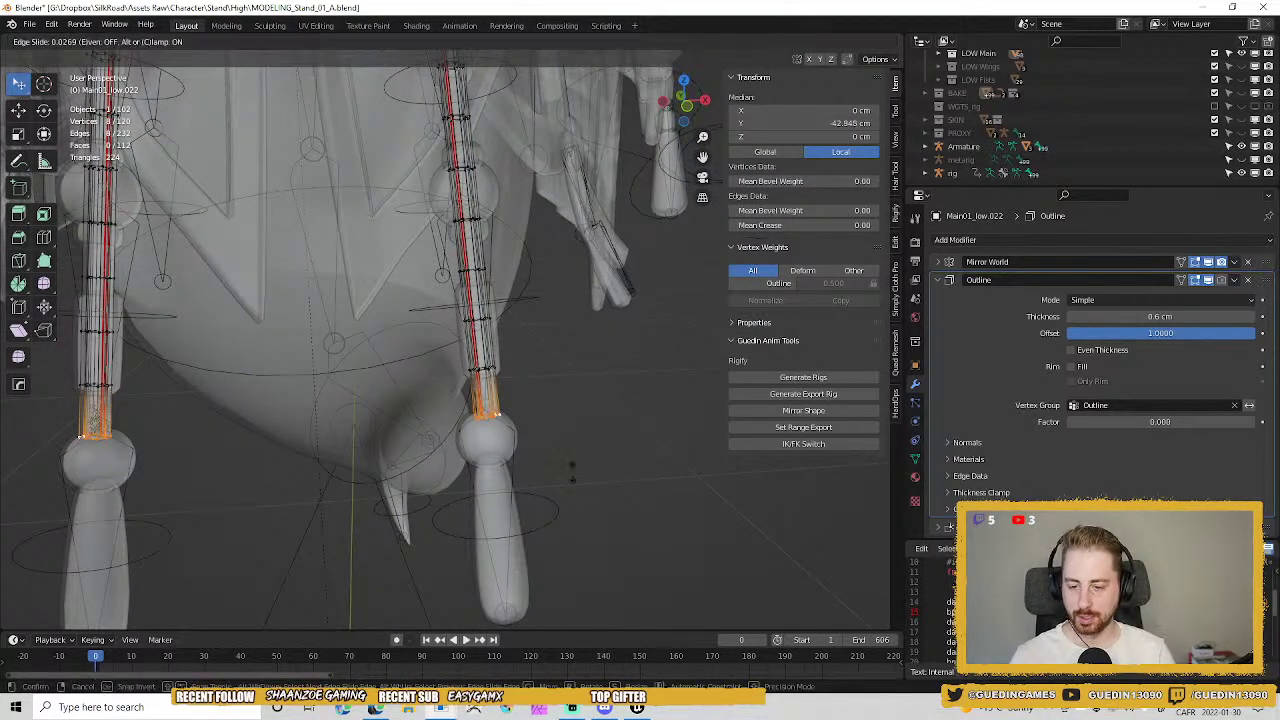
{"action": "key", "text": "c"}
{"action": "left_click", "coordinate": [591, 588]}
Add two evenly spaced edge loops to the cord's extended lower section and return to Object Mode.
{"action": "middle_click_drag", "start_coordinate": [591, 588], "coordinate": [508, 423], "text": "shift"}
{"action": "key", "text": "ctrl+r"}
{"action": "scroll", "coordinate": [453, 408], "scroll_direction": "up", "scroll_amount": 1}
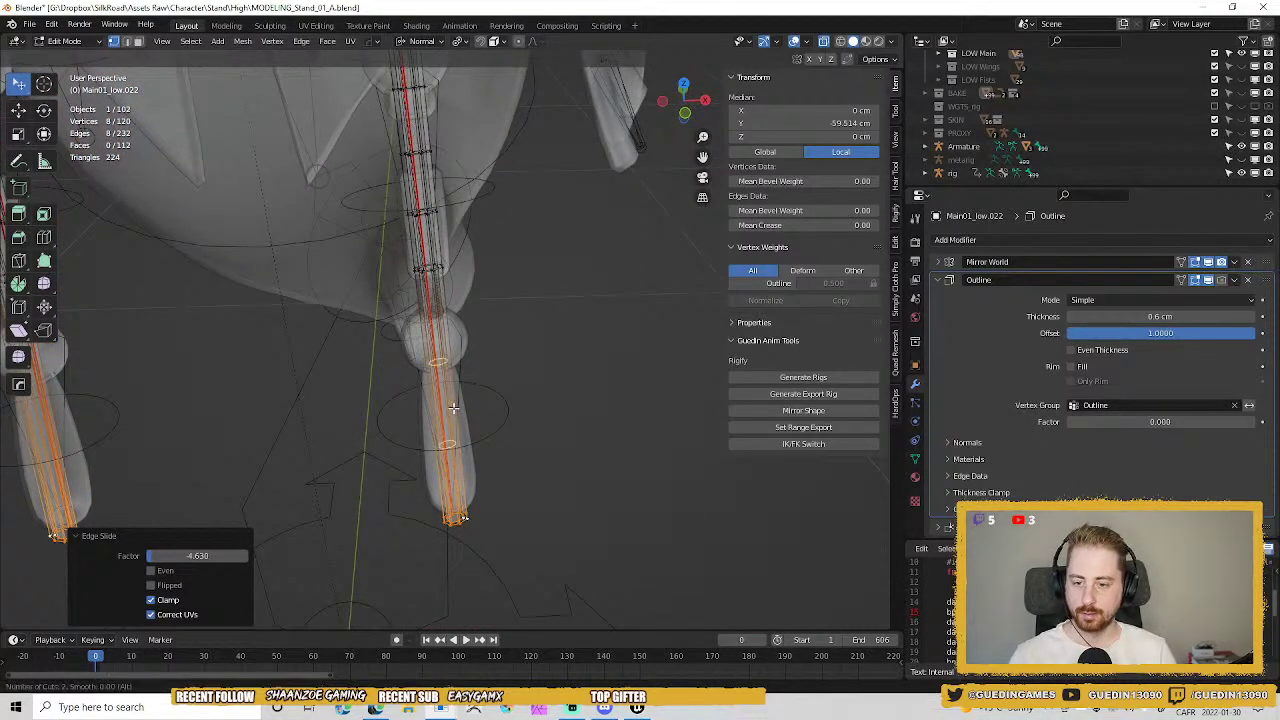
{"action": "left_click", "coordinate": [453, 408]}
{"action": "right_click", "coordinate": [452, 408]}
{"action": "left_click", "coordinate": [514, 483]}
{"action": "scroll", "coordinate": [514, 483], "scroll_direction": "down", "scroll_amount": 3}
{"action": "middle_click_drag", "start_coordinate": [514, 483], "coordinate": [443, 410]}
{"action": "key", "text": "Tab"}
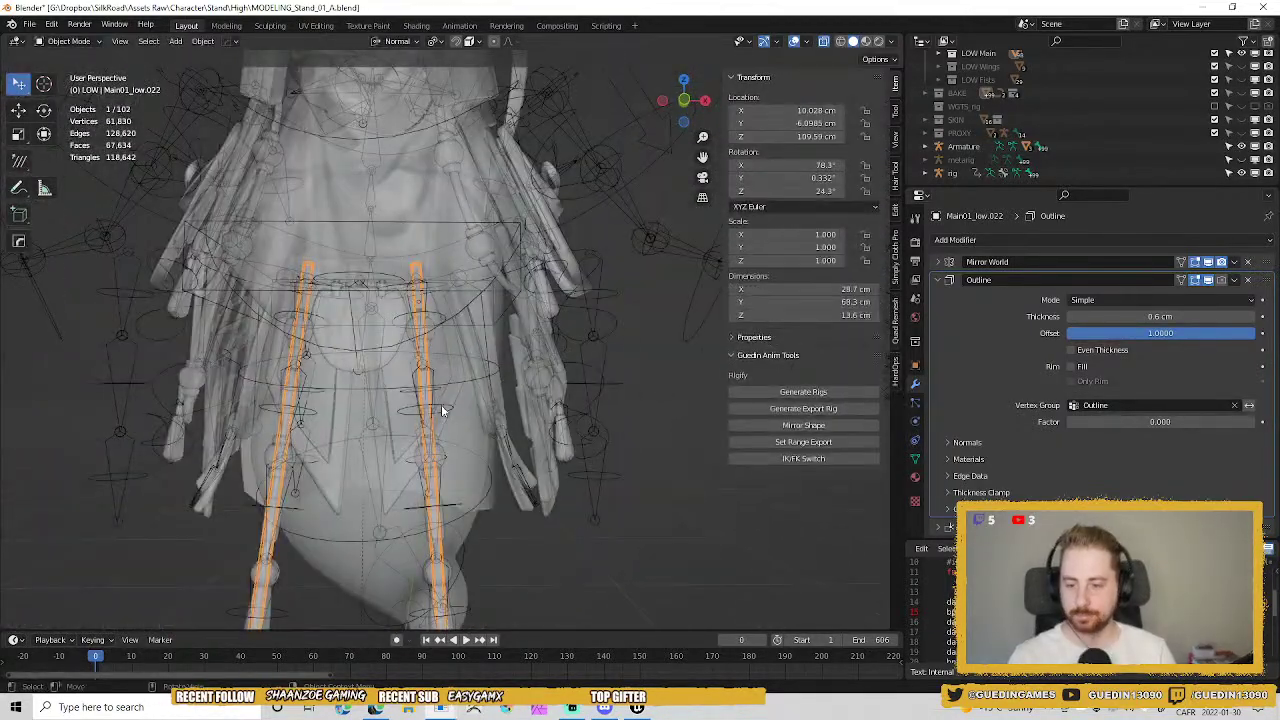
Fatten the entire duplicated cord mesh along its normals by about 1.3 cm and return to Object Mode.
{"action": "key", "text": "Tab"}
{"action": "key", "text": "alt+s"}
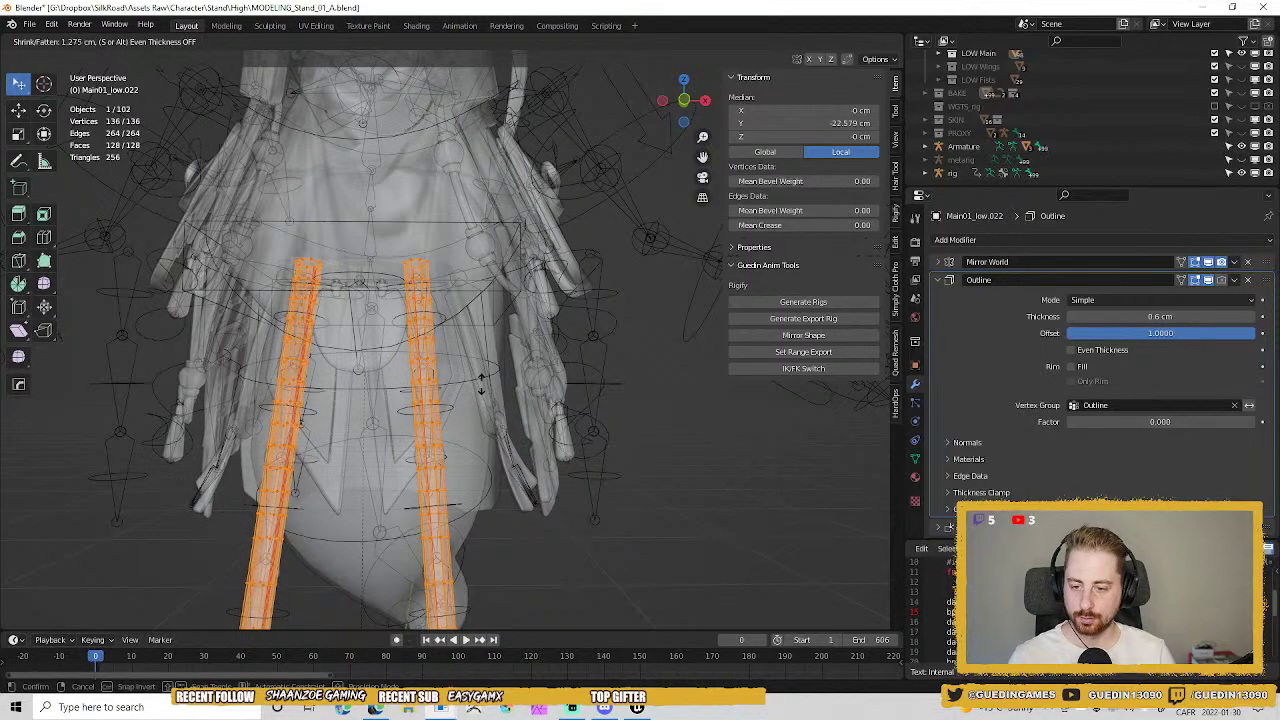
{"action": "left_click", "coordinate": [481, 388]}
{"action": "middle_click_drag", "start_coordinate": [485, 470], "coordinate": [497, 266], "text": "shift"}
{"action": "key", "text": "Tab"}
Isolate the thickened cord mesh in local view with X-ray off and open the viewport shading choices.
{"action": "scroll", "coordinate": [476, 350], "scroll_direction": "up", "scroll_amount": 3}
{"action": "middle_click_drag", "start_coordinate": [470, 390], "coordinate": [436, 423]}
{"action": "key", "text": "KP_Divide"}
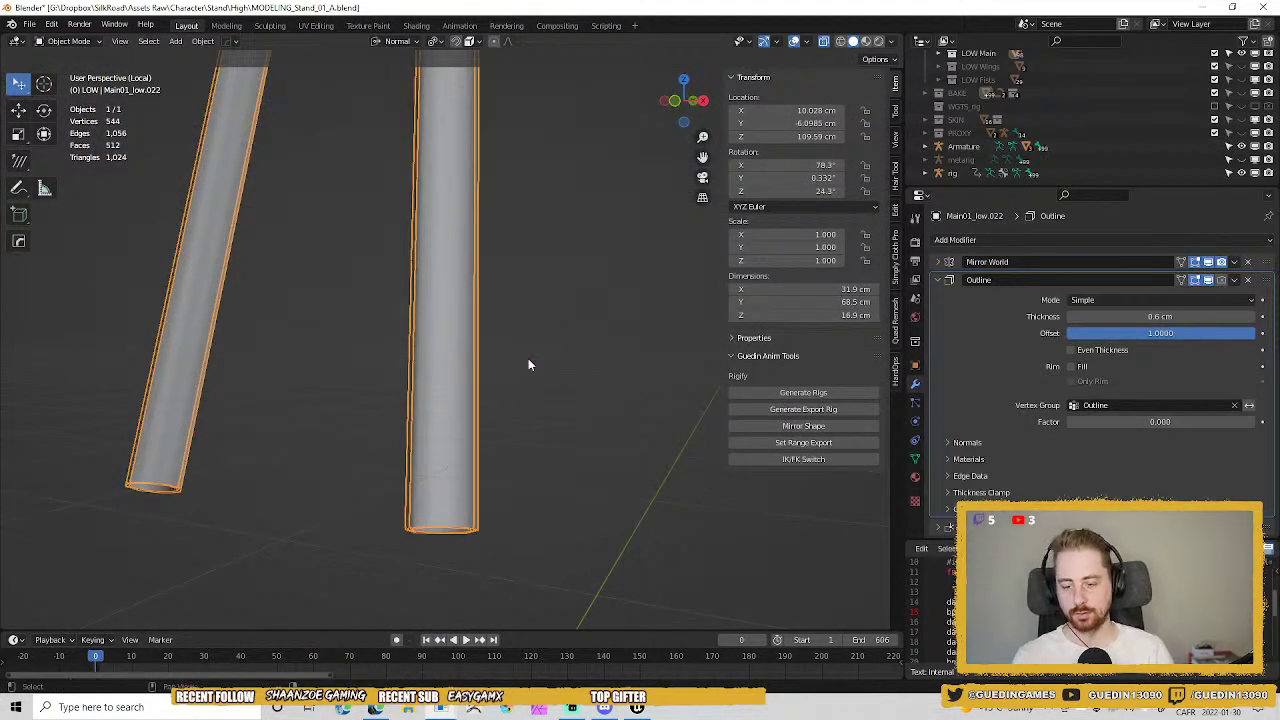
{"action": "middle_click_drag", "start_coordinate": [528, 365], "coordinate": [674, 349]}
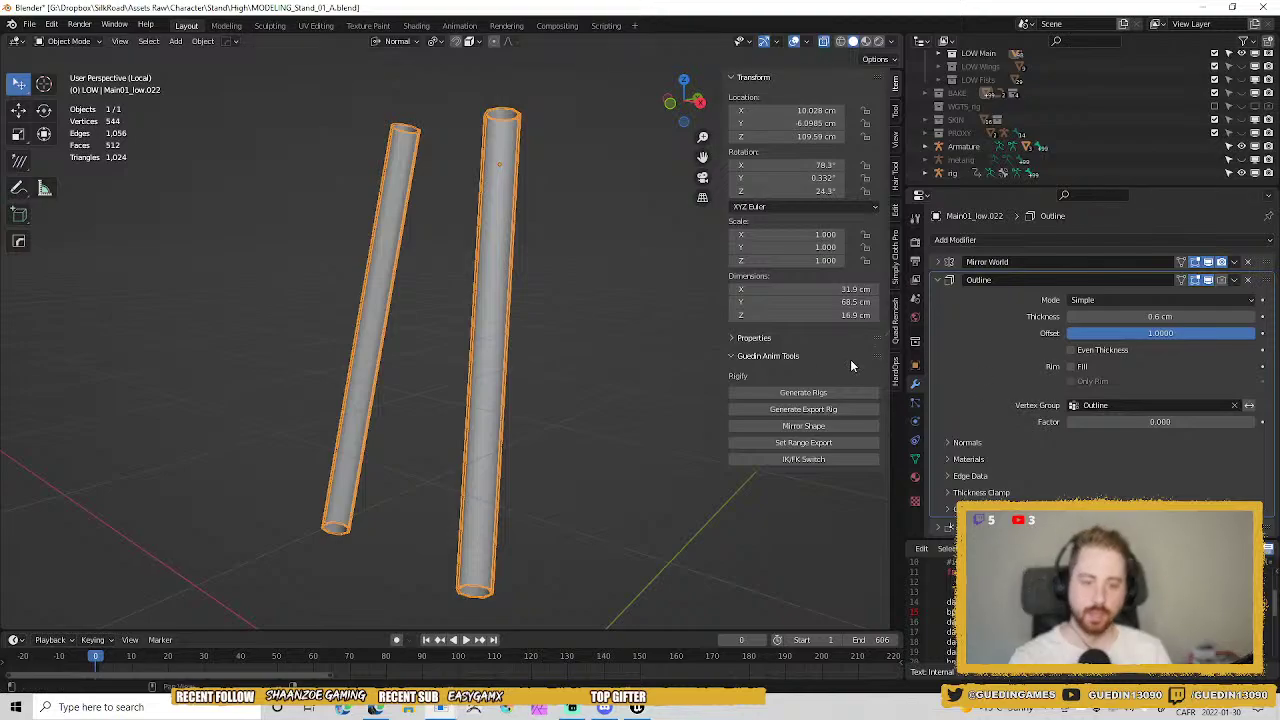
{"action": "key", "text": "alt+z"}
{"action": "key", "text": "z"}
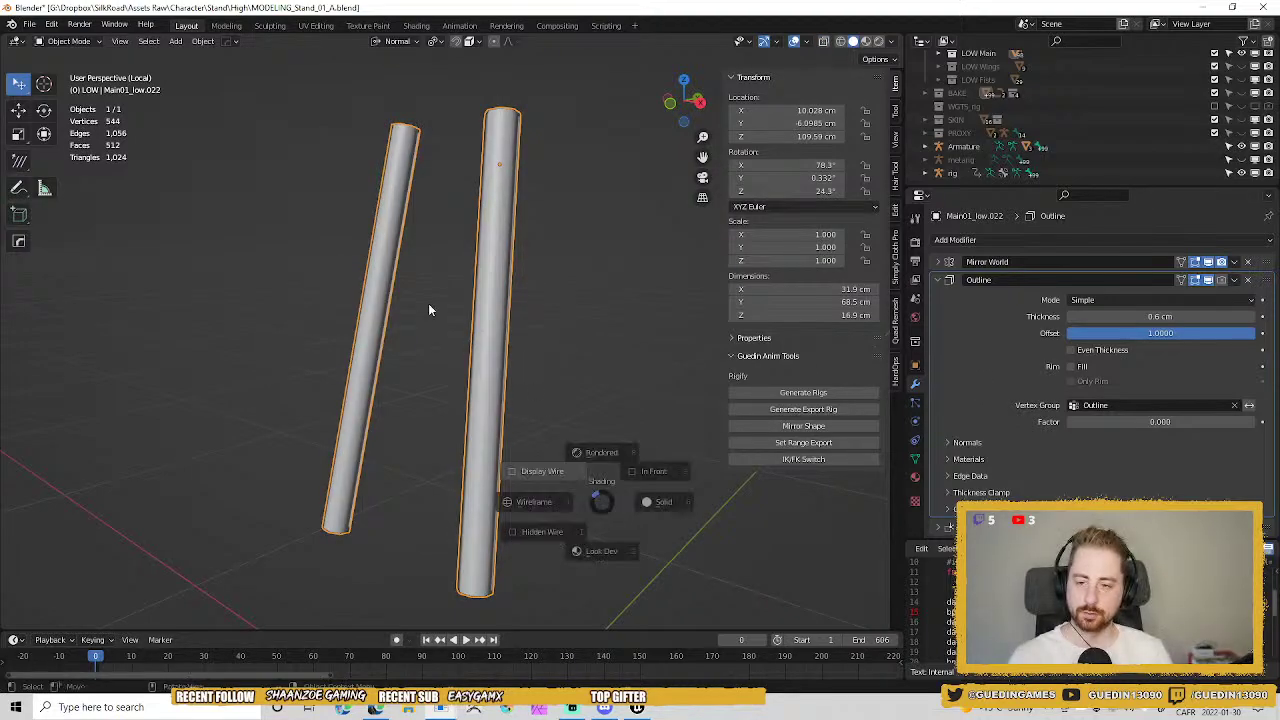
Show the wireframe on the two tail tubes and remove every modifier below Mirror World, including Outline.
{"action": "left_click", "coordinate": [428, 310]}
{"action": "scroll", "coordinate": [511, 402], "scroll_direction": "up", "scroll_amount": 3}
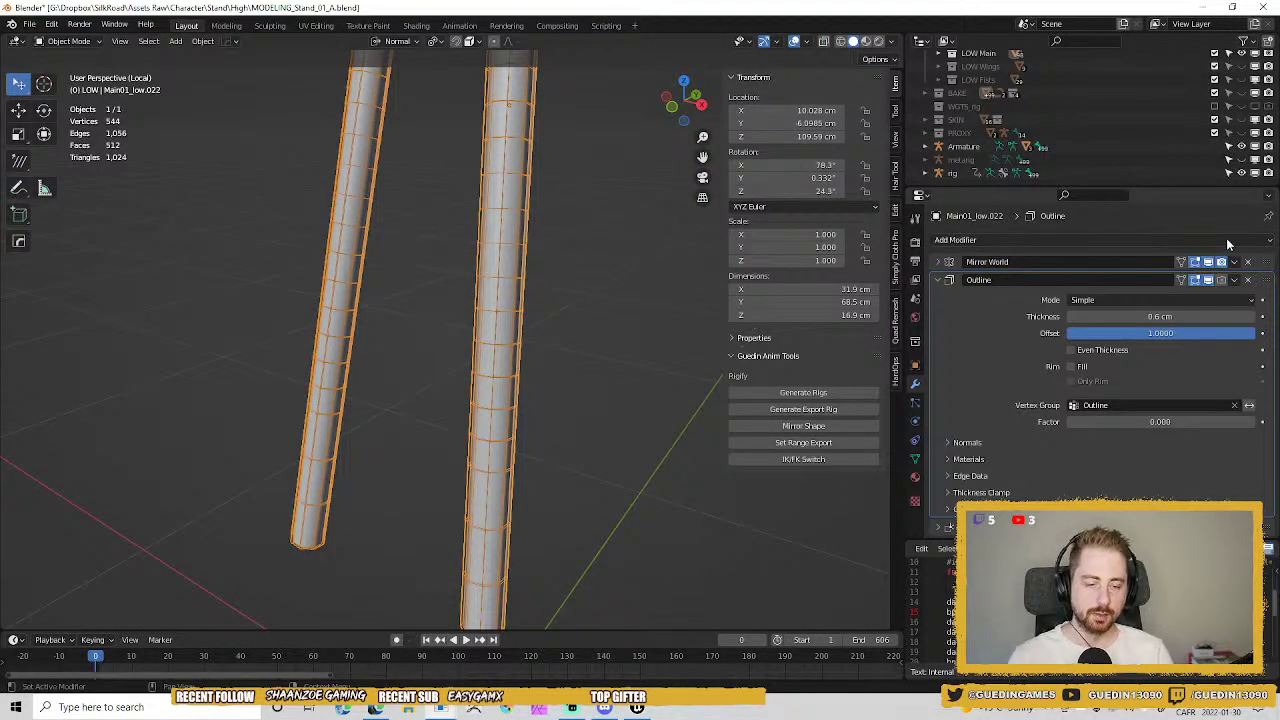
{"action": "left_click", "coordinate": [1247, 280]}
{"action": "left_click", "coordinate": [1247, 280]}
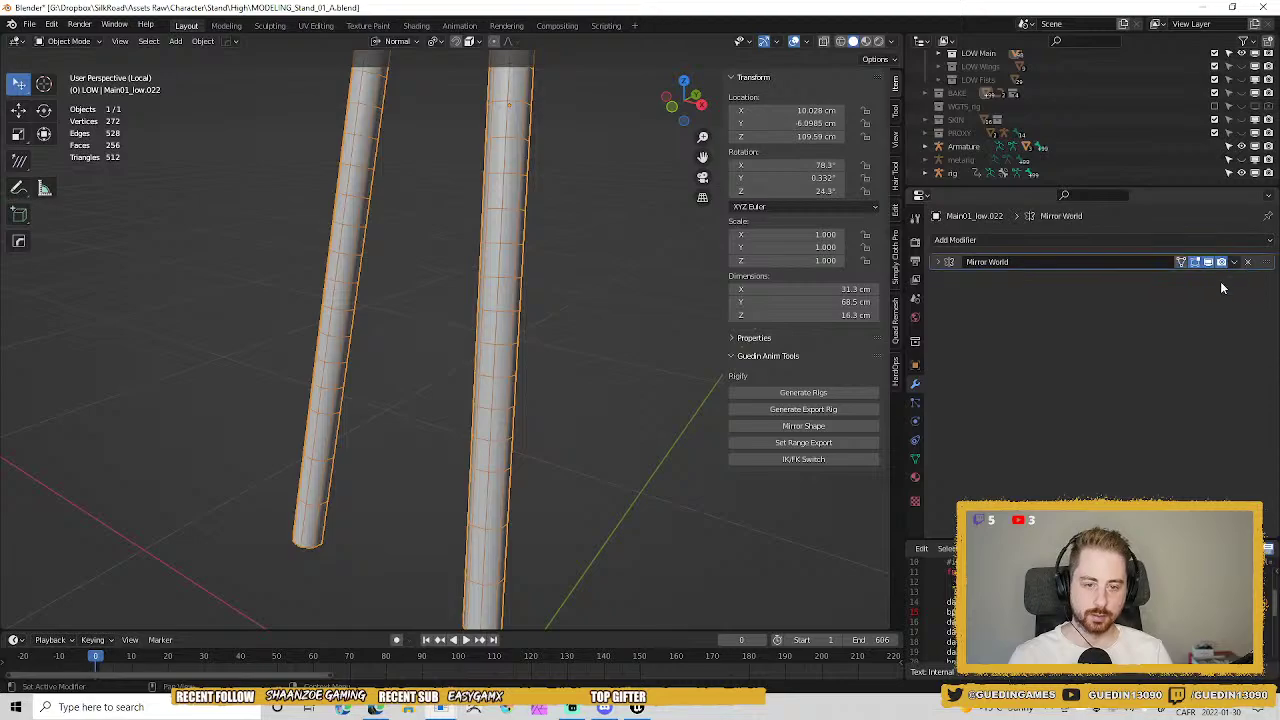
Add a level 1 subdivision to the tube mesh and apply it, keeping only the Mirror World modifier.
{"action": "scroll", "coordinate": [550, 360], "scroll_direction": "down", "scroll_amount": 4}
{"action": "scroll", "coordinate": [512, 363], "scroll_direction": "up", "scroll_amount": 2}
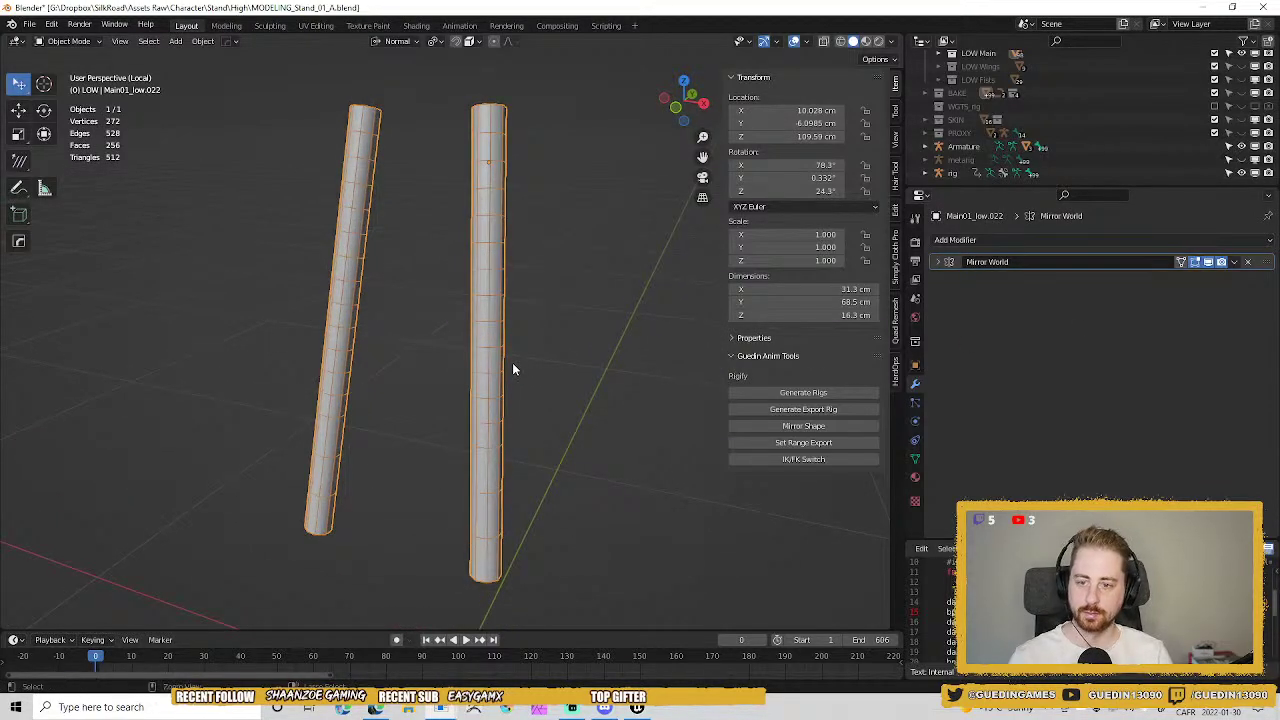
{"action": "key", "text": "ctrl+1"}
{"action": "key", "text": "ctrl+a"}
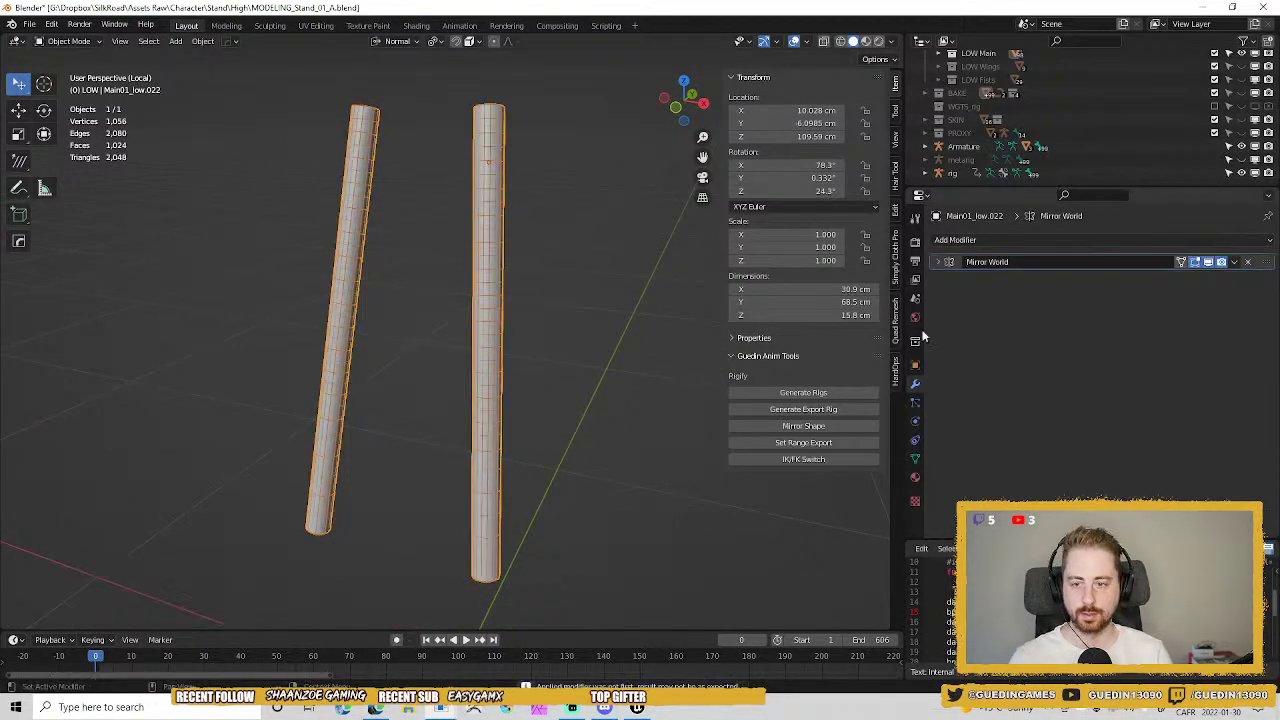
{"action": "middle_click_drag", "start_coordinate": [640, 370], "coordinate": [566, 308]}
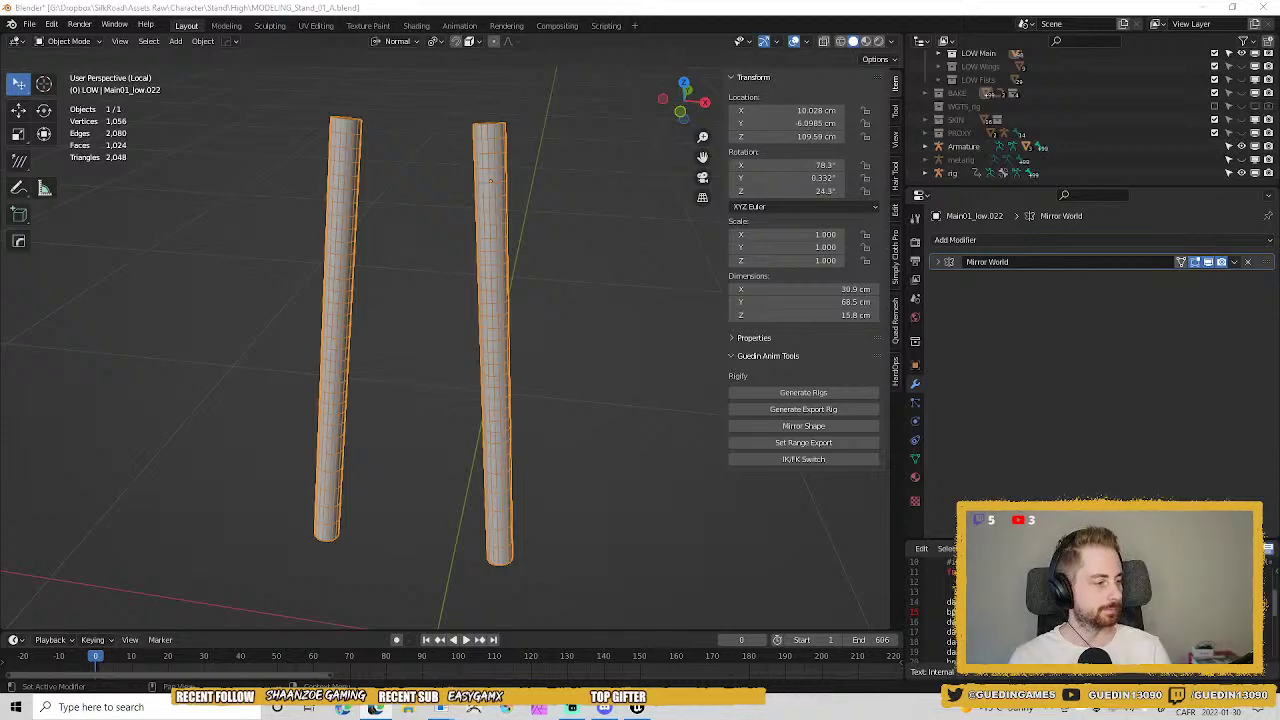
{"action": "middle_click_drag", "start_coordinate": [392, 262], "coordinate": [387, 252]}
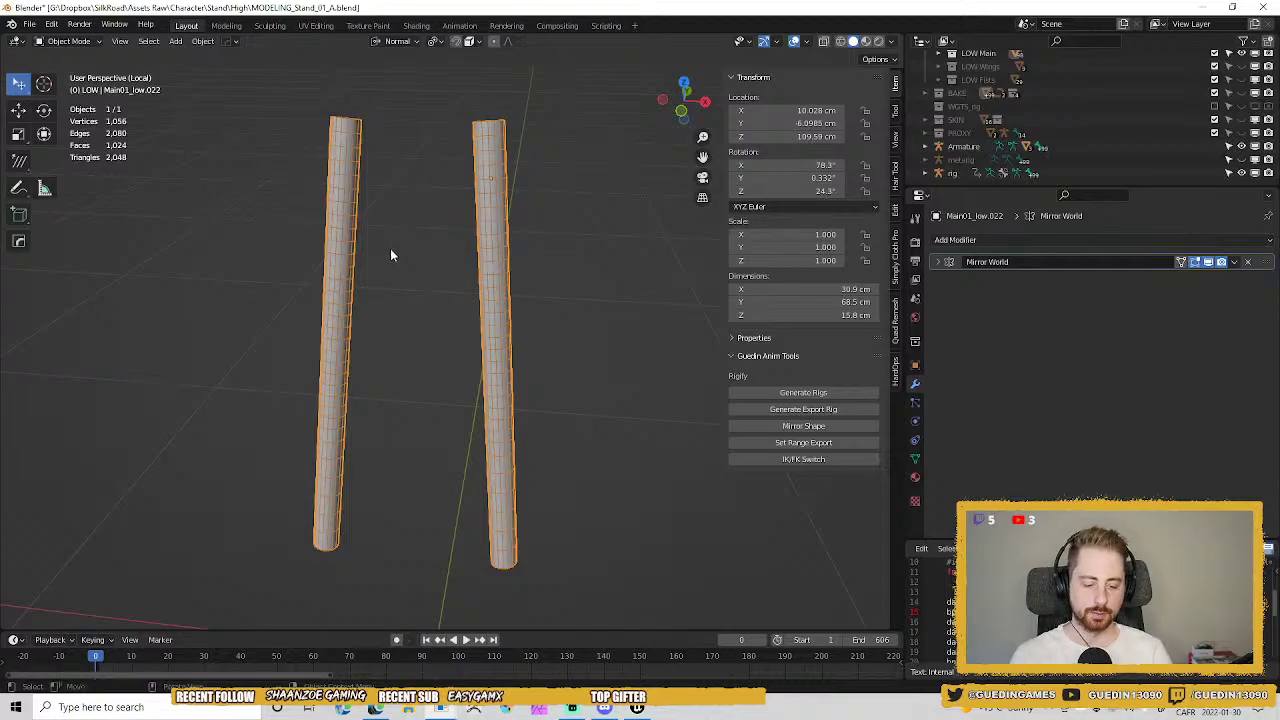
Bring back the full scene, add the Armature and the rig to the tube selection, and isolate all three objects.
{"action": "key", "text": "KP_Divide"}
{"action": "scroll", "coordinate": [560, 405], "scroll_direction": "up", "scroll_amount": 2}
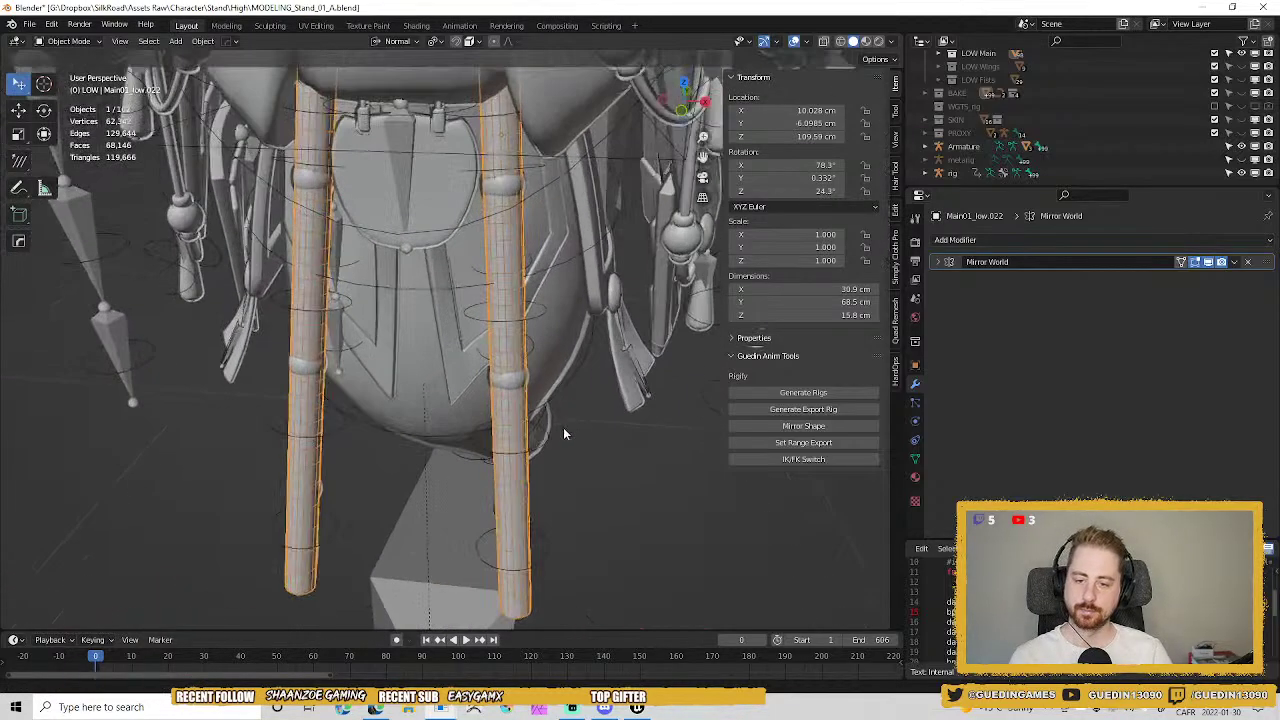
{"action": "middle_click_drag", "start_coordinate": [563, 433], "coordinate": [528, 268]}
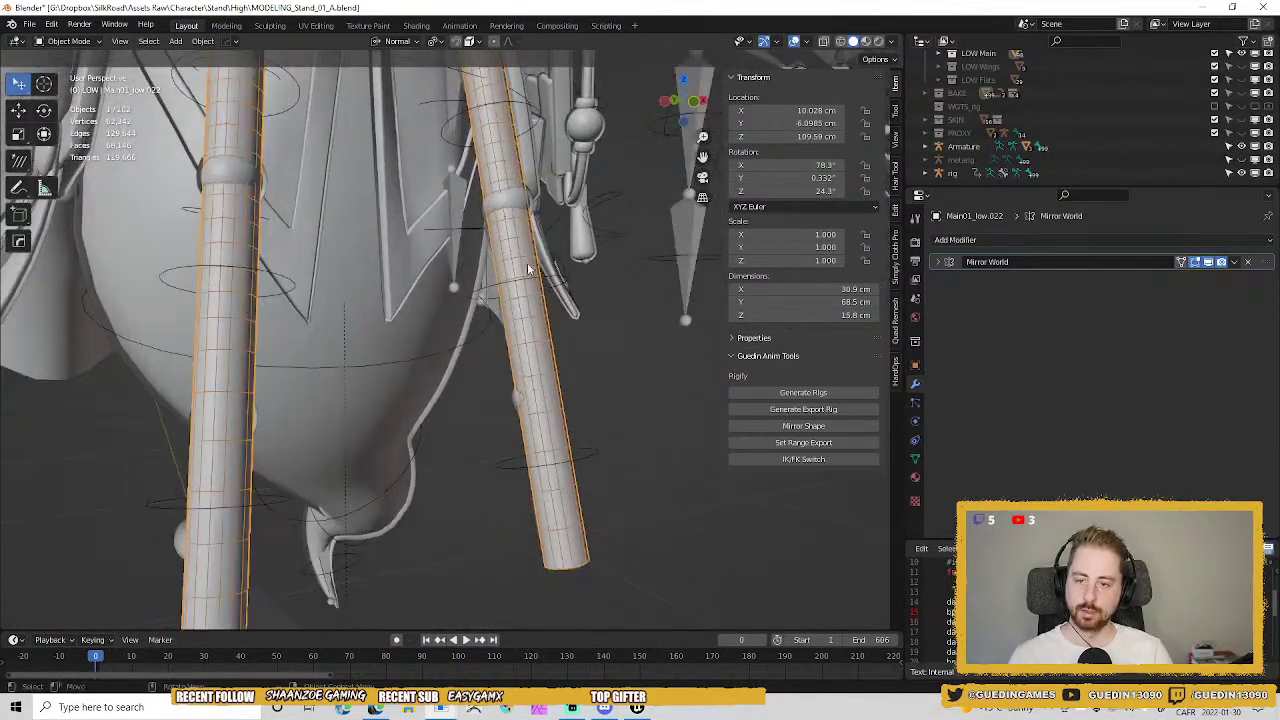
{"action": "middle_click_drag", "start_coordinate": [544, 222], "coordinate": [452, 288]}
{"action": "left_click", "coordinate": [450, 288], "text": "shift"}
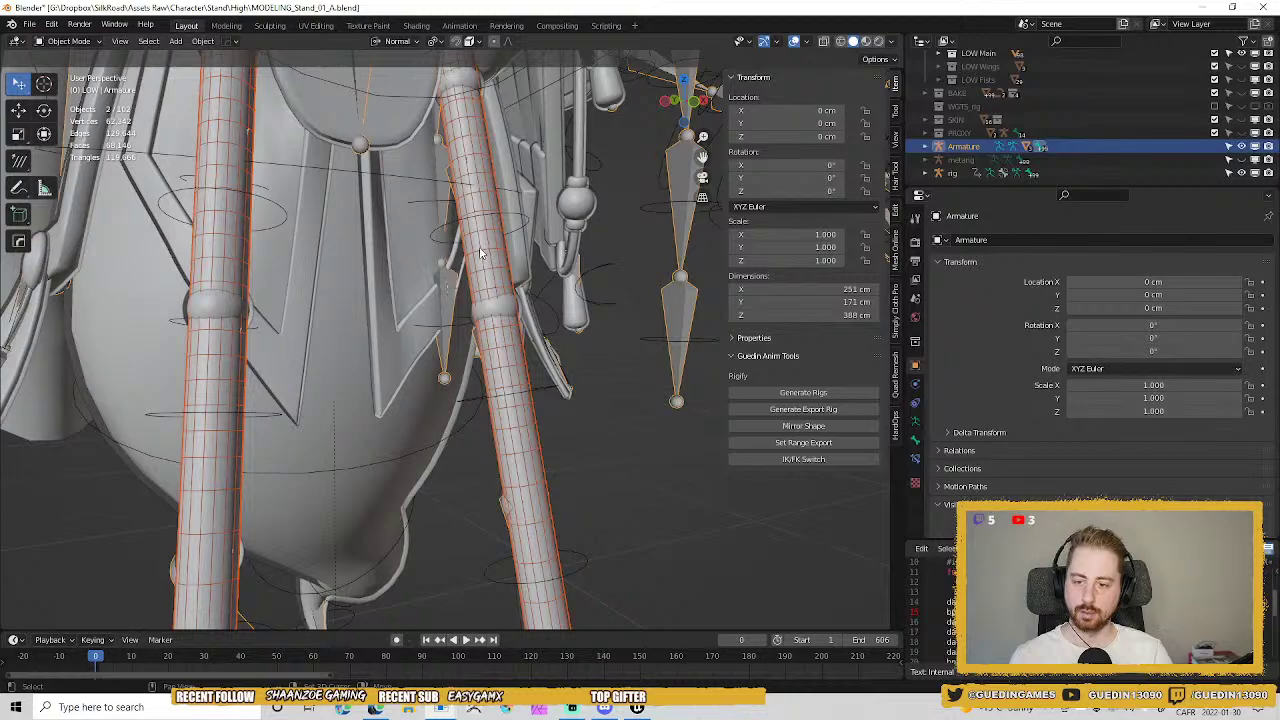
{"action": "left_click", "coordinate": [520, 216], "text": "shift"}
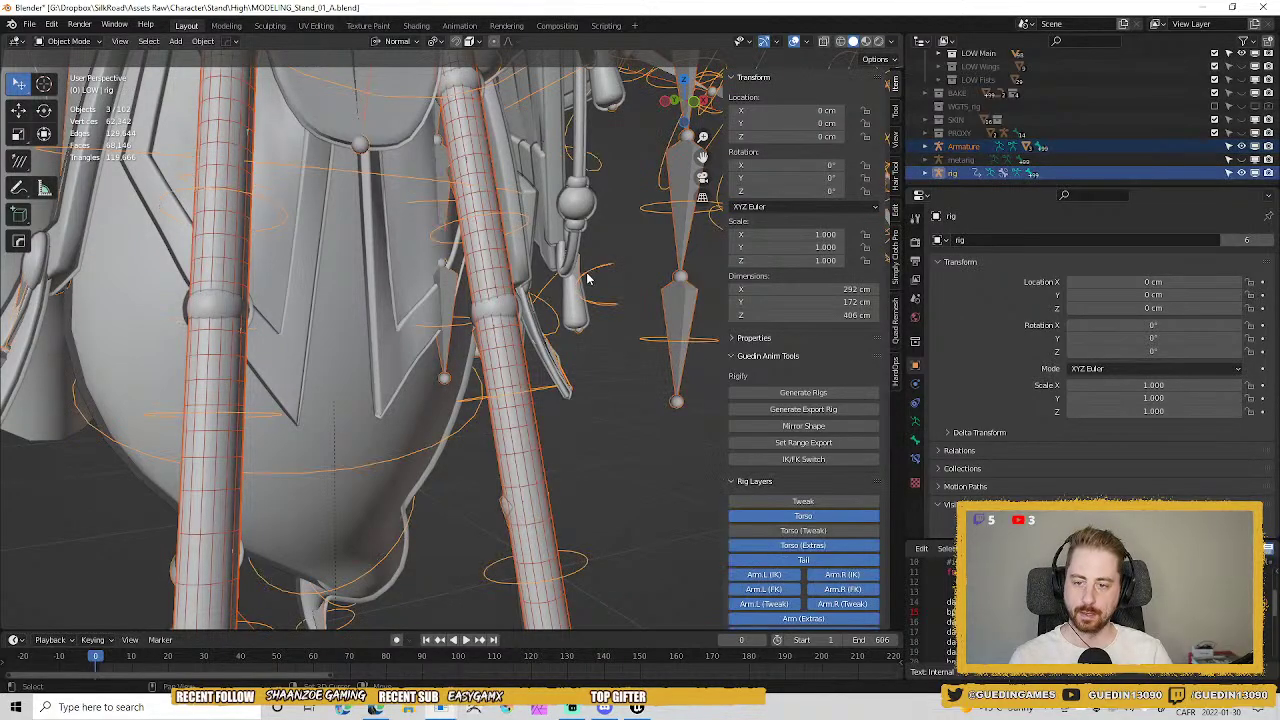
{"action": "key", "text": "KP_Divide"}
{"action": "middle_click_drag", "start_coordinate": [500, 332], "coordinate": [463, 120], "text": "shift"}
{"action": "scroll", "coordinate": [511, 289], "scroll_direction": "up", "scroll_amount": 3}
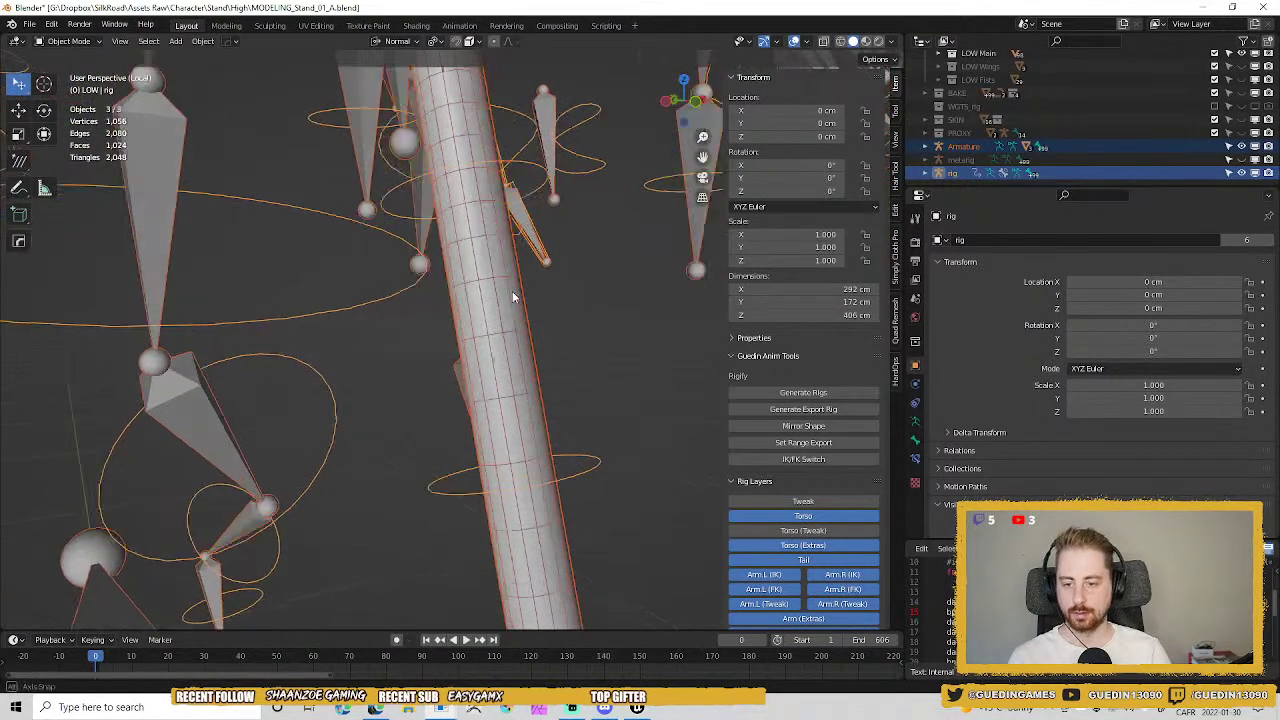
Parent the tube mesh to the Armature using Armature Deform With Empty Groups.
{"action": "left_click", "coordinate": [500, 302]}
{"action": "left_click", "coordinate": [445, 380], "text": "shift"}
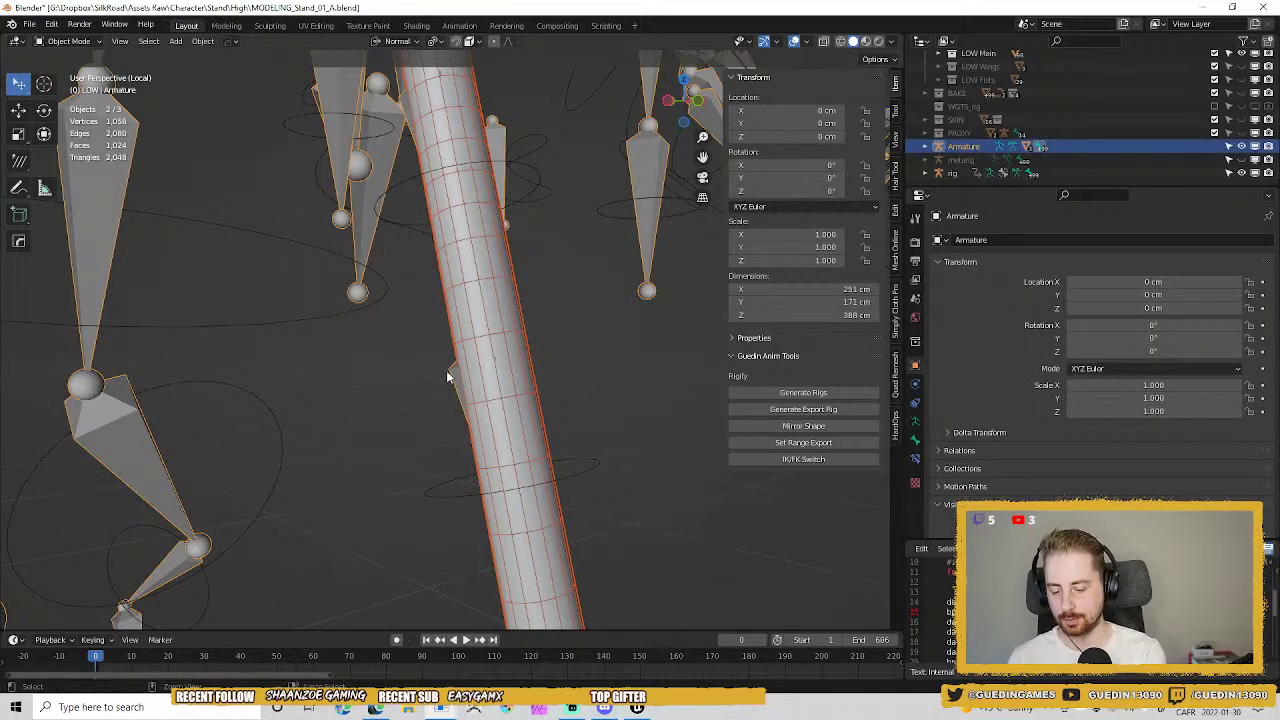
{"action": "key", "text": "ctrl+p"}
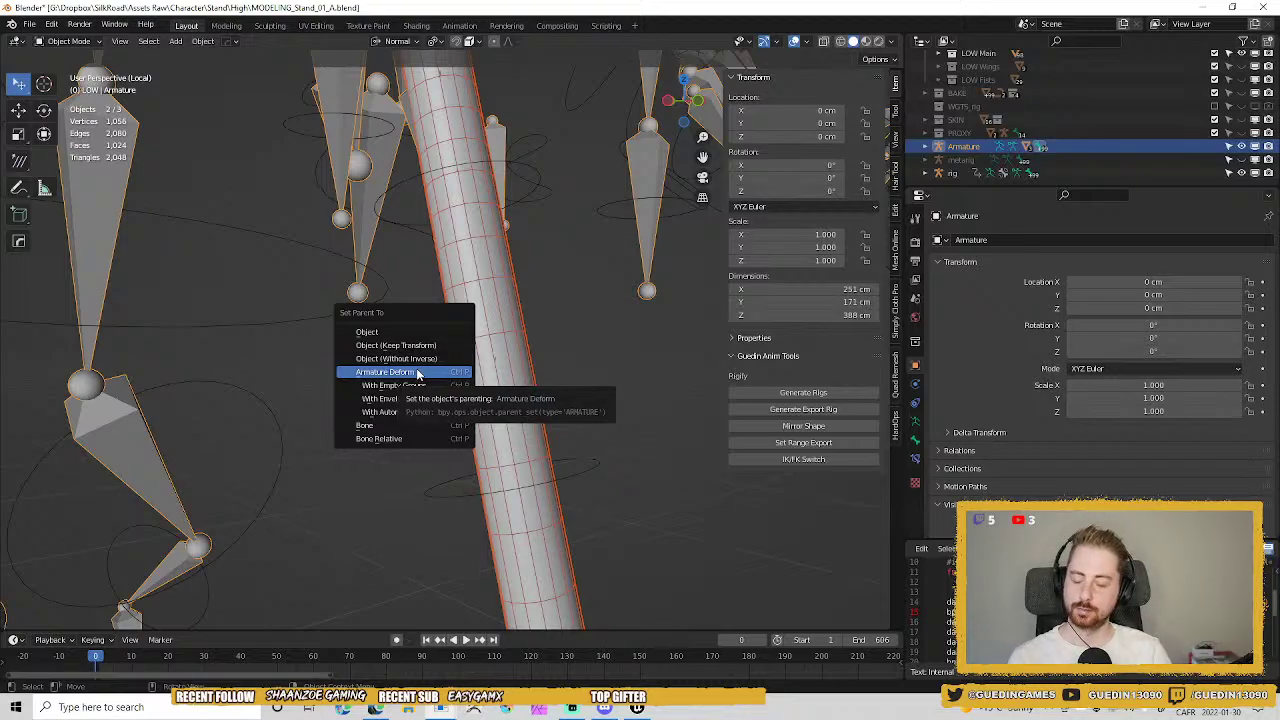
{"action": "left_click", "coordinate": [418, 372]}
{"action": "middle_click_drag", "start_coordinate": [358, 405], "coordinate": [458, 408]}
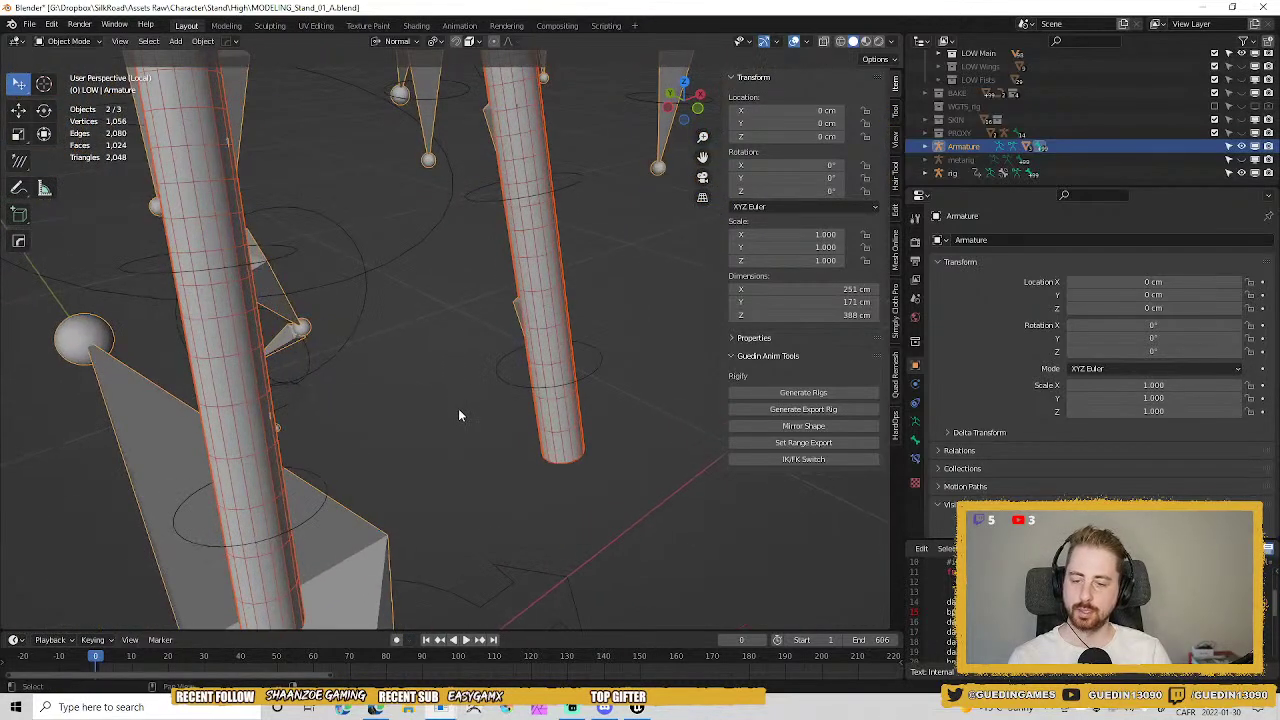
{"action": "key", "text": "ctrl+p"}
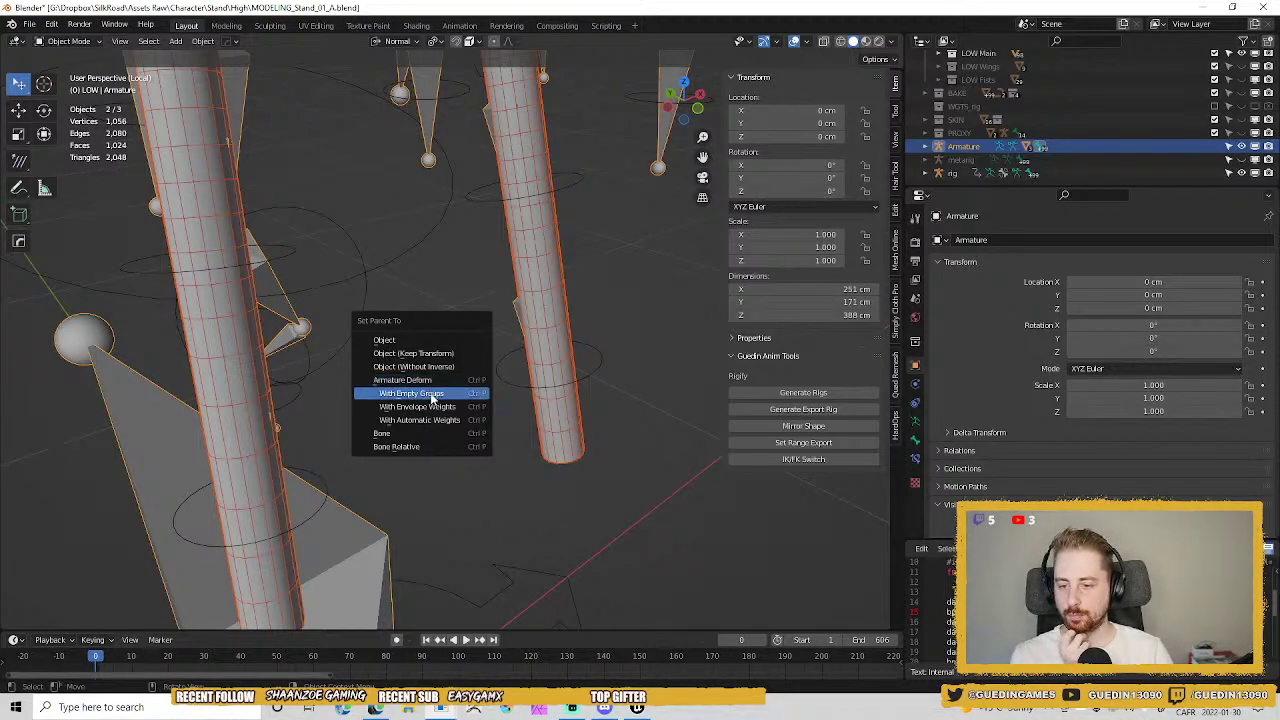
{"action": "left_click", "coordinate": [436, 394]}
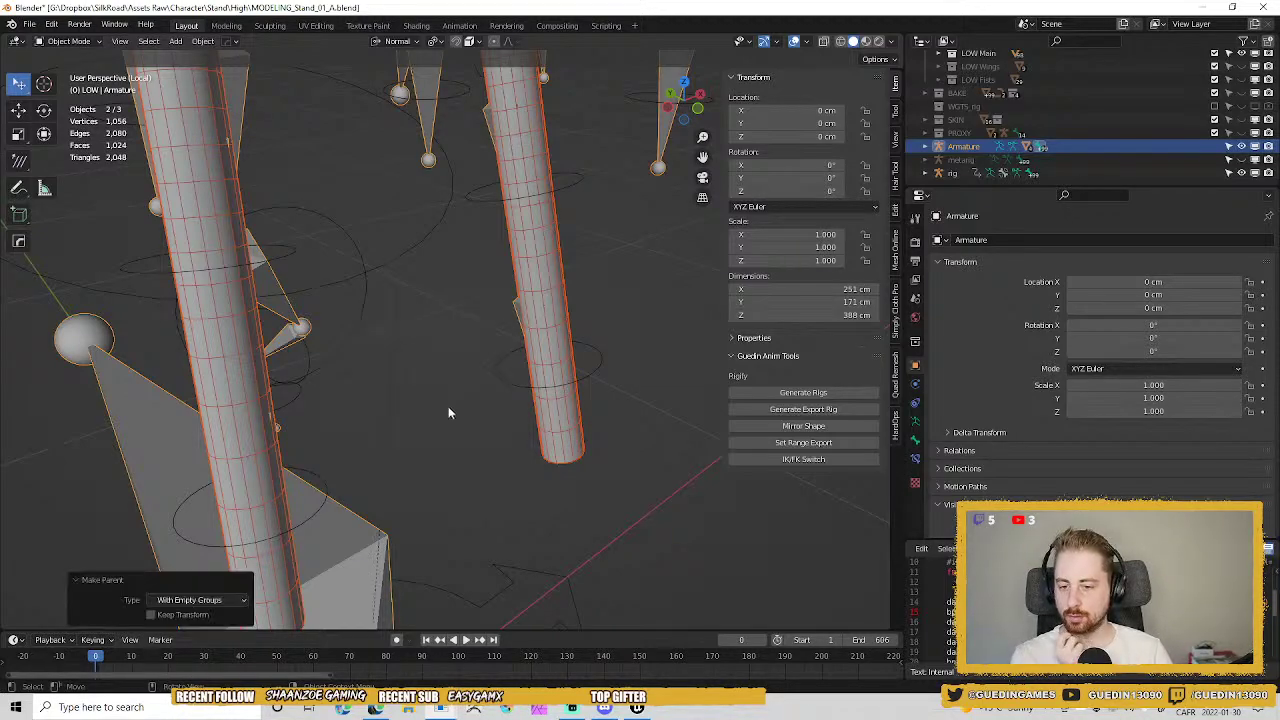
Examine the tube mesh's vertex group list for the groups belonging to the armature's bones.
{"action": "left_click", "coordinate": [558, 340]}
{"action": "left_click", "coordinate": [914, 457]}
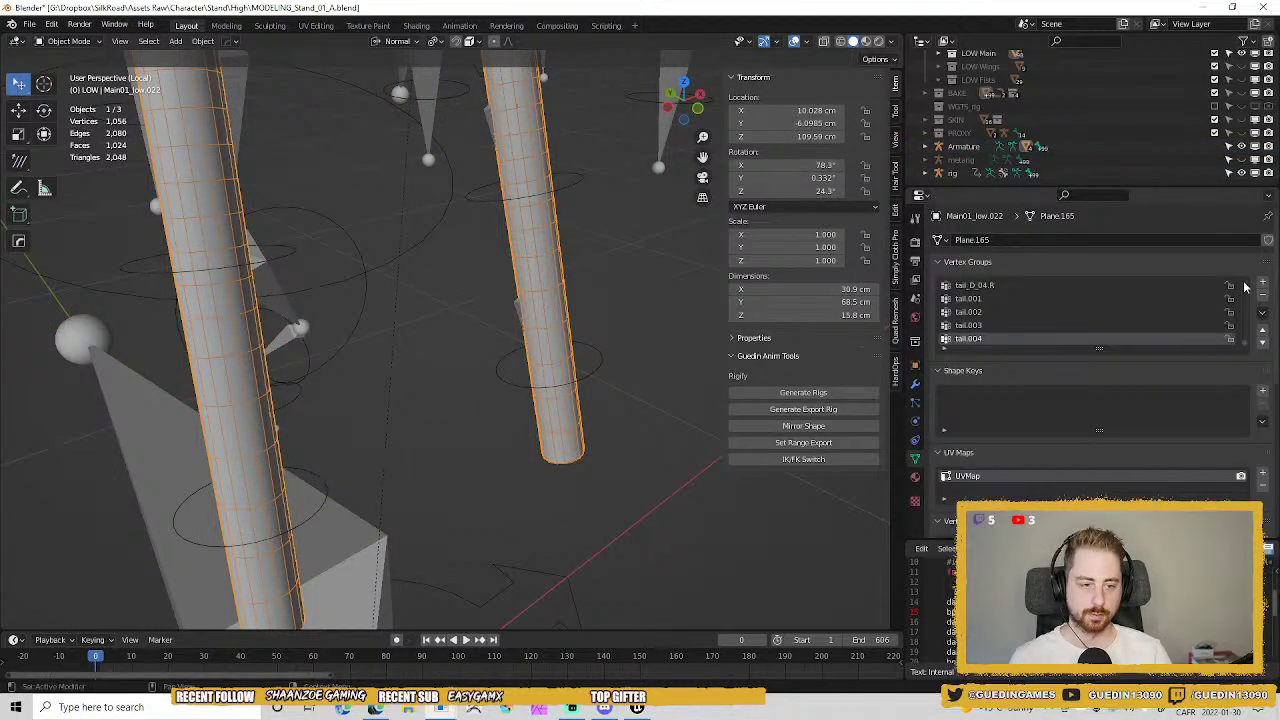
{"action": "scroll", "coordinate": [1244, 345], "scroll_direction": "up", "scroll_amount": 6}
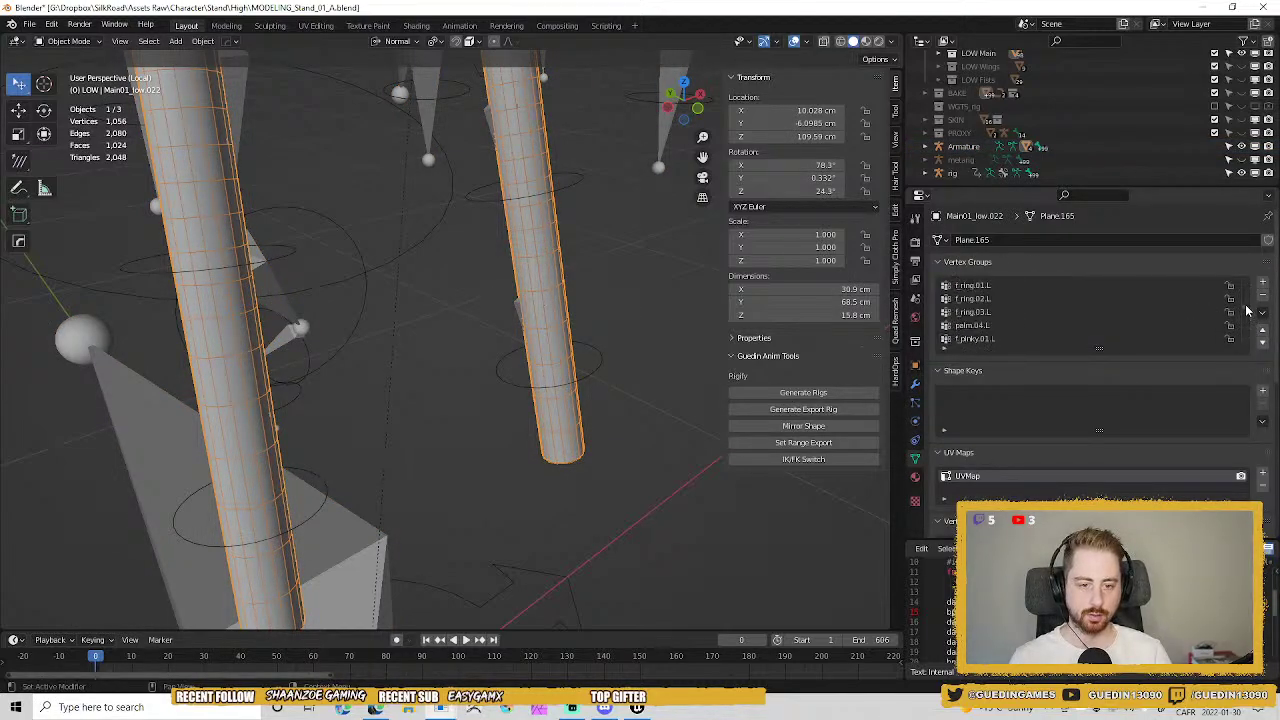
{"action": "left_click", "coordinate": [590, 476]}
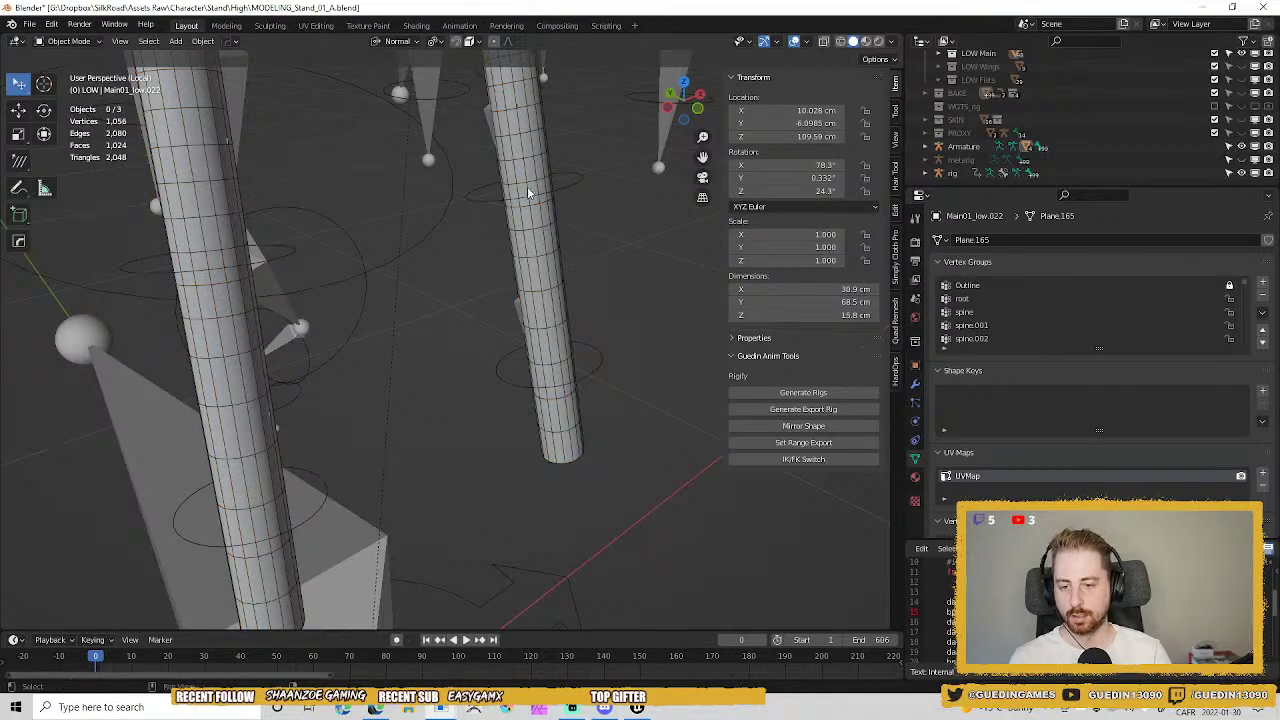
{"action": "middle_click_drag", "start_coordinate": [527, 186], "coordinate": [532, 314], "text": "shift"}
{"action": "scroll", "coordinate": [540, 314], "scroll_direction": "down", "scroll_amount": 1}
{"action": "left_click", "coordinate": [497, 129]}
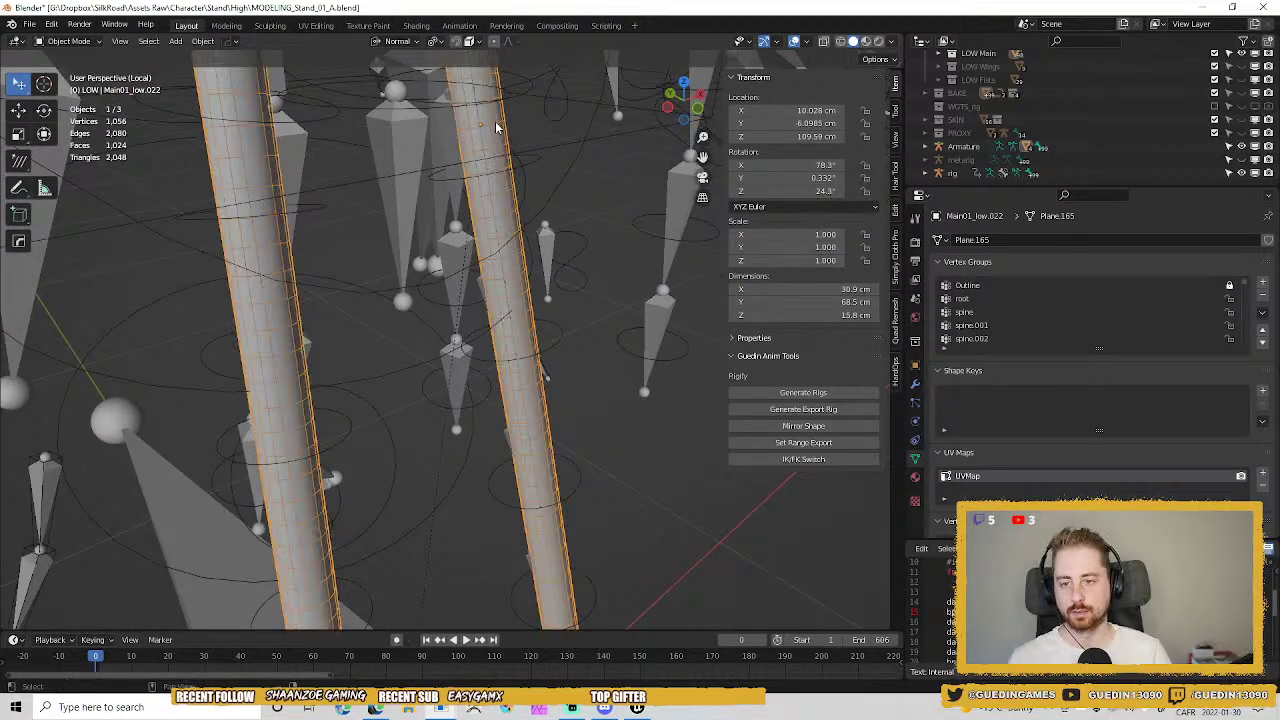
{"action": "middle_click_drag", "start_coordinate": [497, 129], "coordinate": [487, 332]}
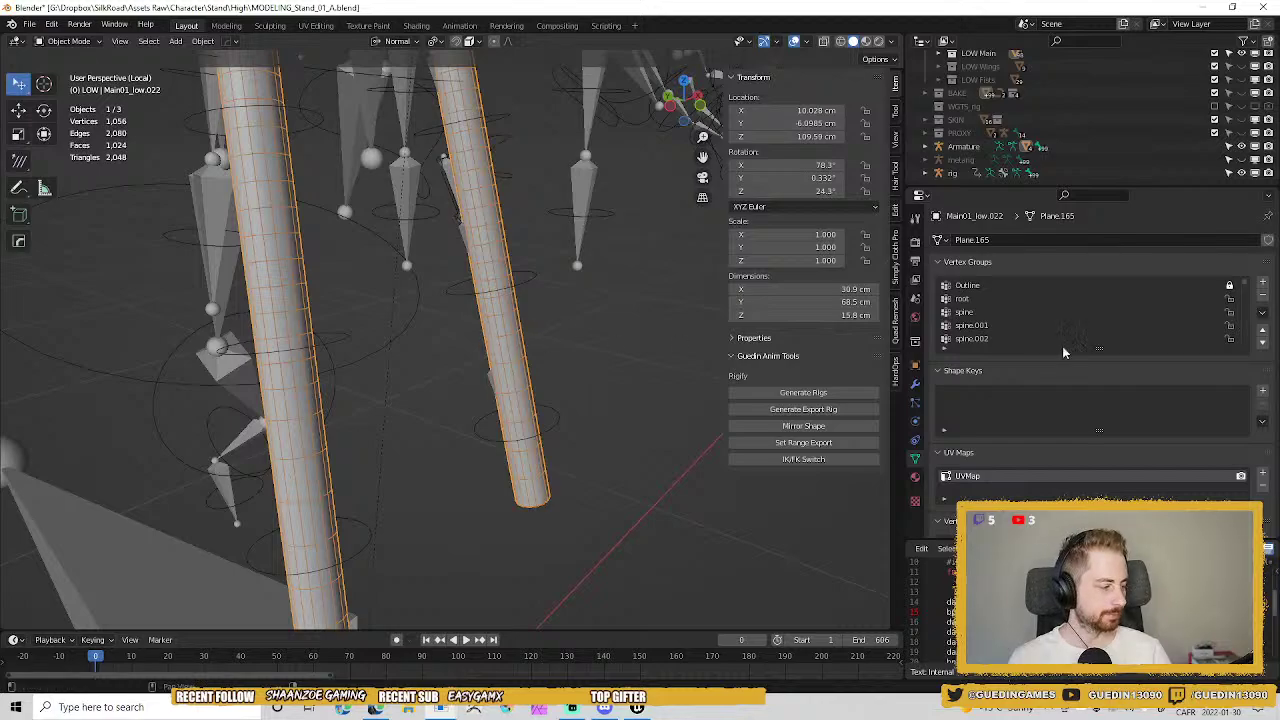
Select the Armature together with the tube mesh and switch the mesh to Weight Paint mode.
{"action": "left_click", "coordinate": [486, 377]}
{"action": "left_click", "coordinate": [517, 360], "text": "shift"}
{"action": "key", "text": "ctrl+Tab"}
{"action": "left_click", "coordinate": [439, 308]}
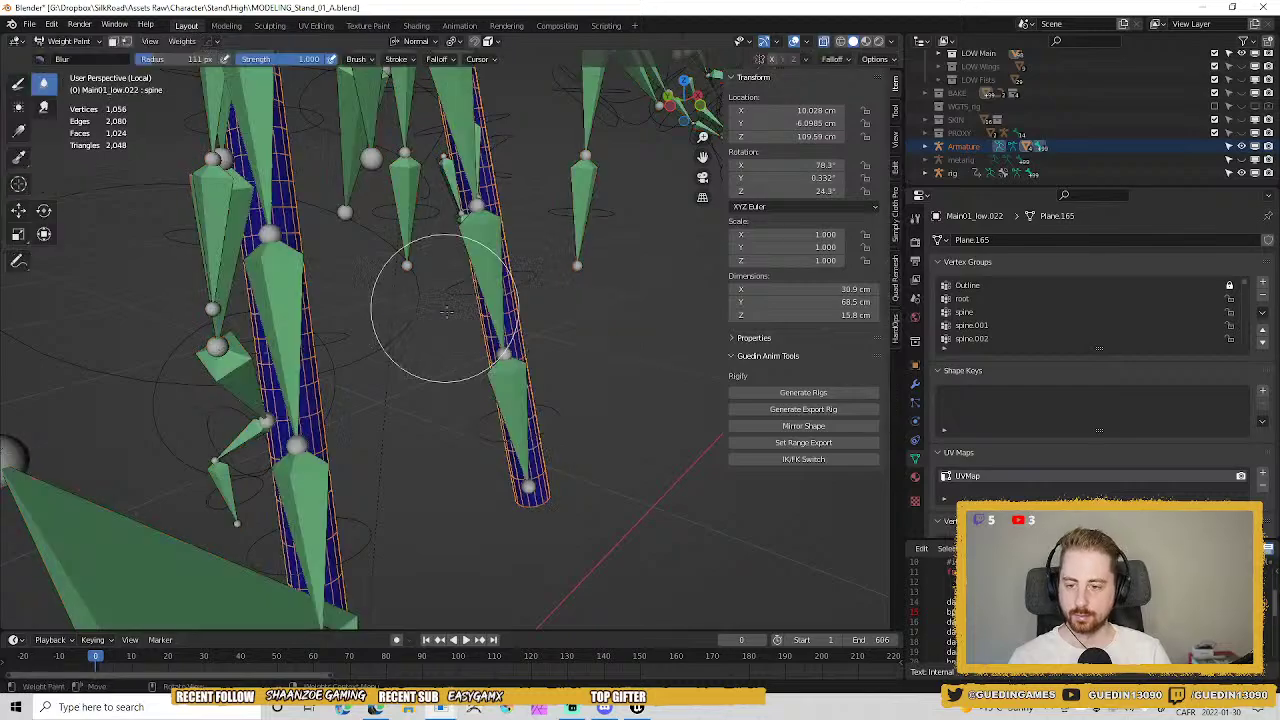
Select the four bones along the tube, tail_D_01.L through tail_D_04.L.
{"action": "mouse_move", "coordinate": [558, 378]}
{"action": "middle_mouse_down"}
{"action": "mouse_move", "coordinate": [572, 412]}
{"action": "mouse_move", "coordinate": [460, 291]}
{"action": "mouse_move", "coordinate": [500, 286]}
{"action": "middle_mouse_up"}
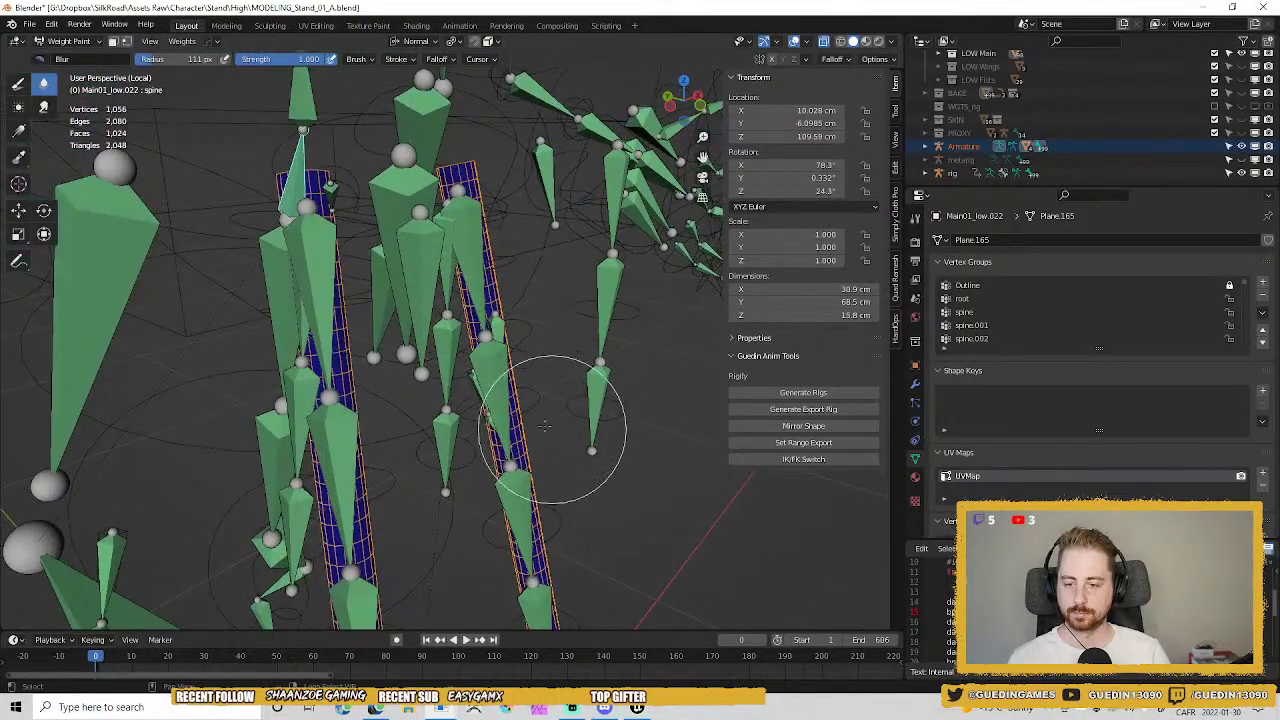
{"action": "left_click", "coordinate": [491, 371], "text": "ctrl"}
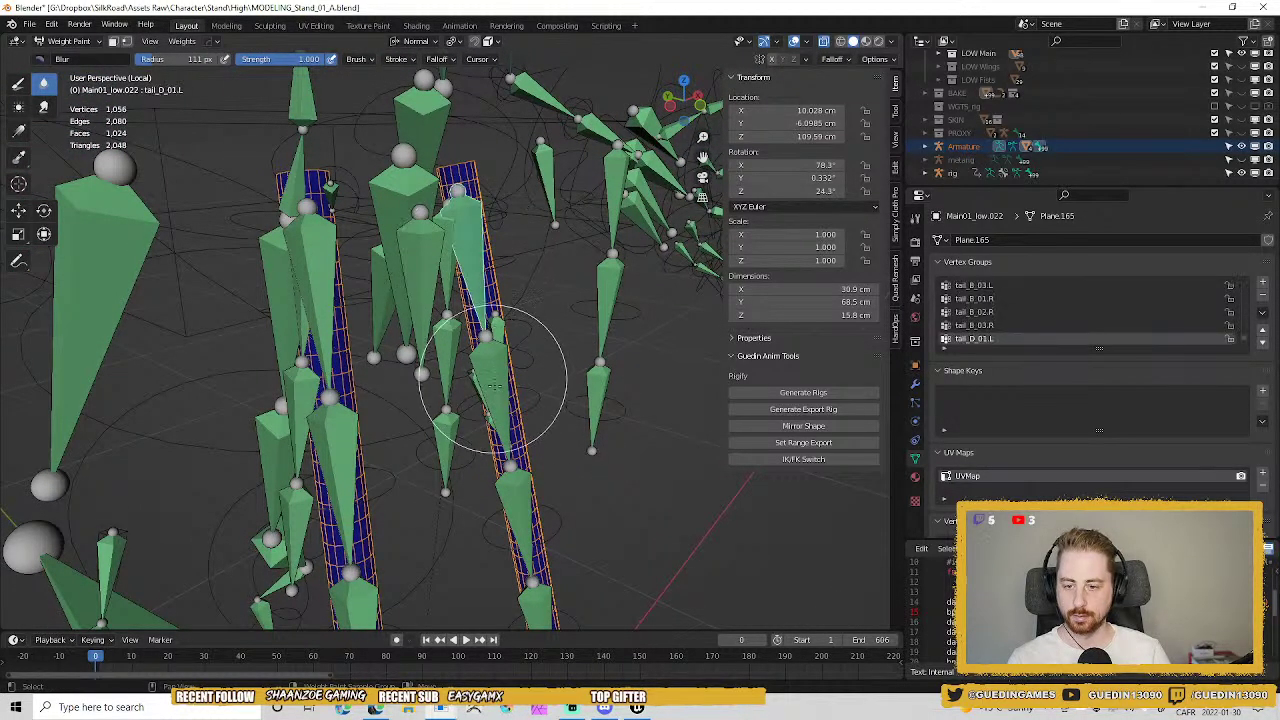
{"action": "left_click", "coordinate": [522, 480], "text": "ctrl"}
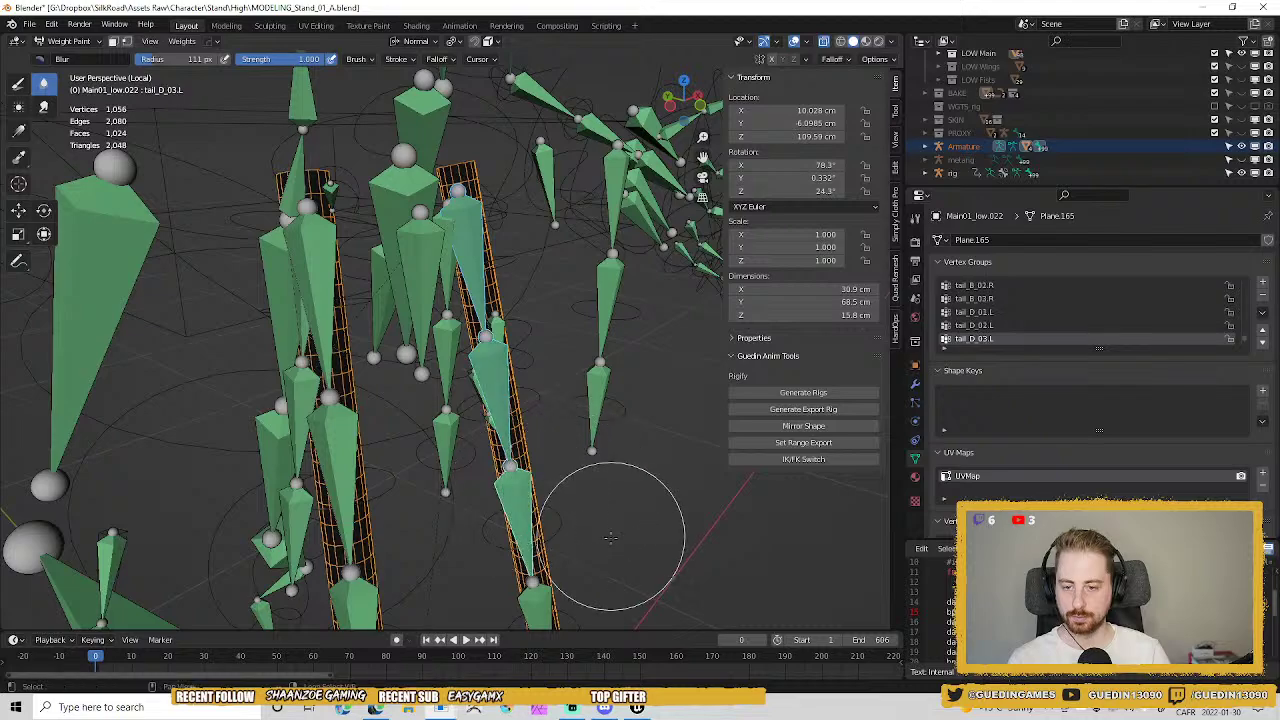
{"action": "middle_click_drag", "start_coordinate": [606, 491], "coordinate": [623, 394]}
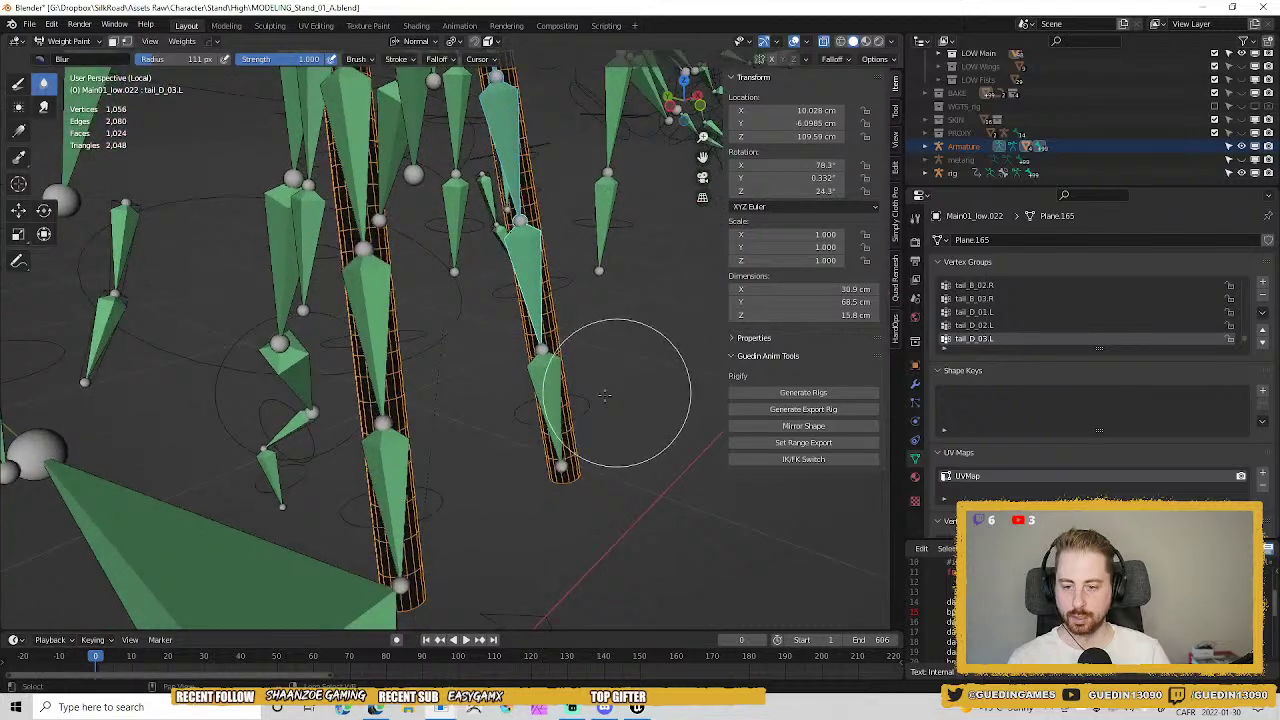
{"action": "left_click", "coordinate": [614, 343], "text": "ctrl"}
With vertex selection masking on, assign automatic weights to the tube mesh from the selected tail bones.
{"action": "mouse_move", "coordinate": [614, 343]}
{"action": "middle_mouse_down"}
{"action": "mouse_move", "coordinate": [580, 345]}
{"action": "mouse_move", "coordinate": [594, 348]}
{"action": "middle_mouse_up"}
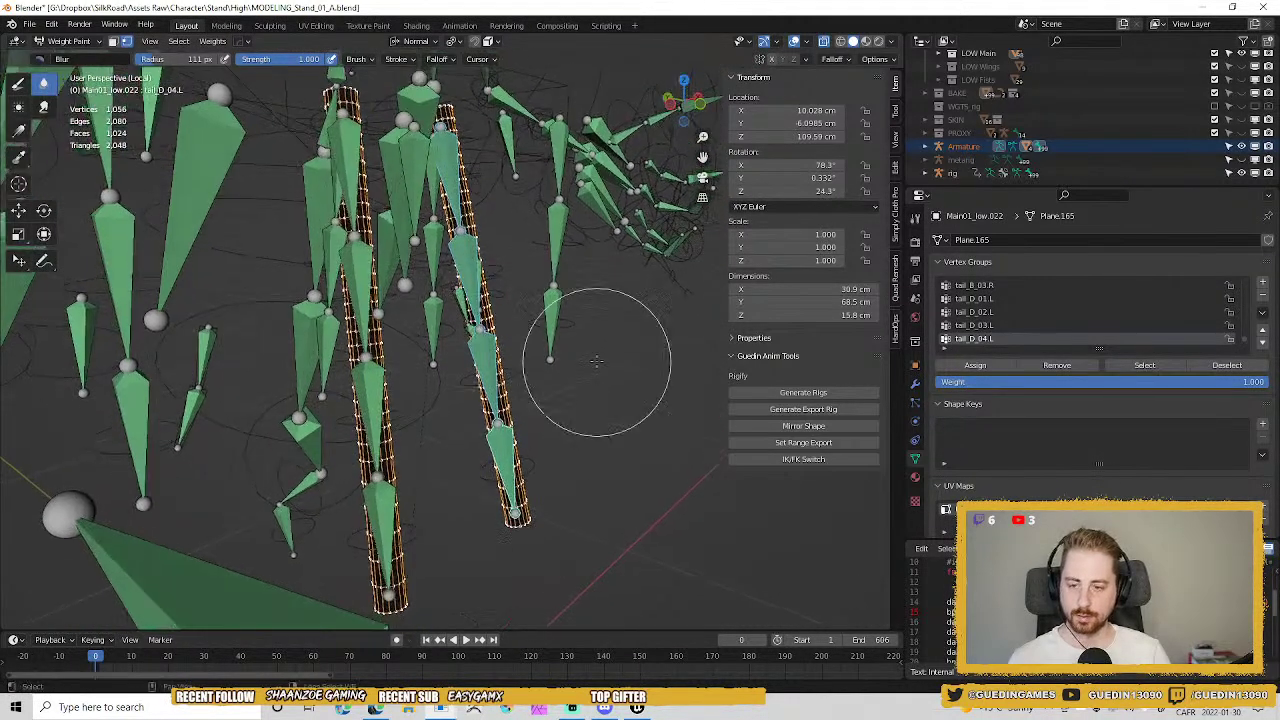
{"action": "left_click", "coordinate": [212, 41]}
{"action": "left_click", "coordinate": [226, 58]}
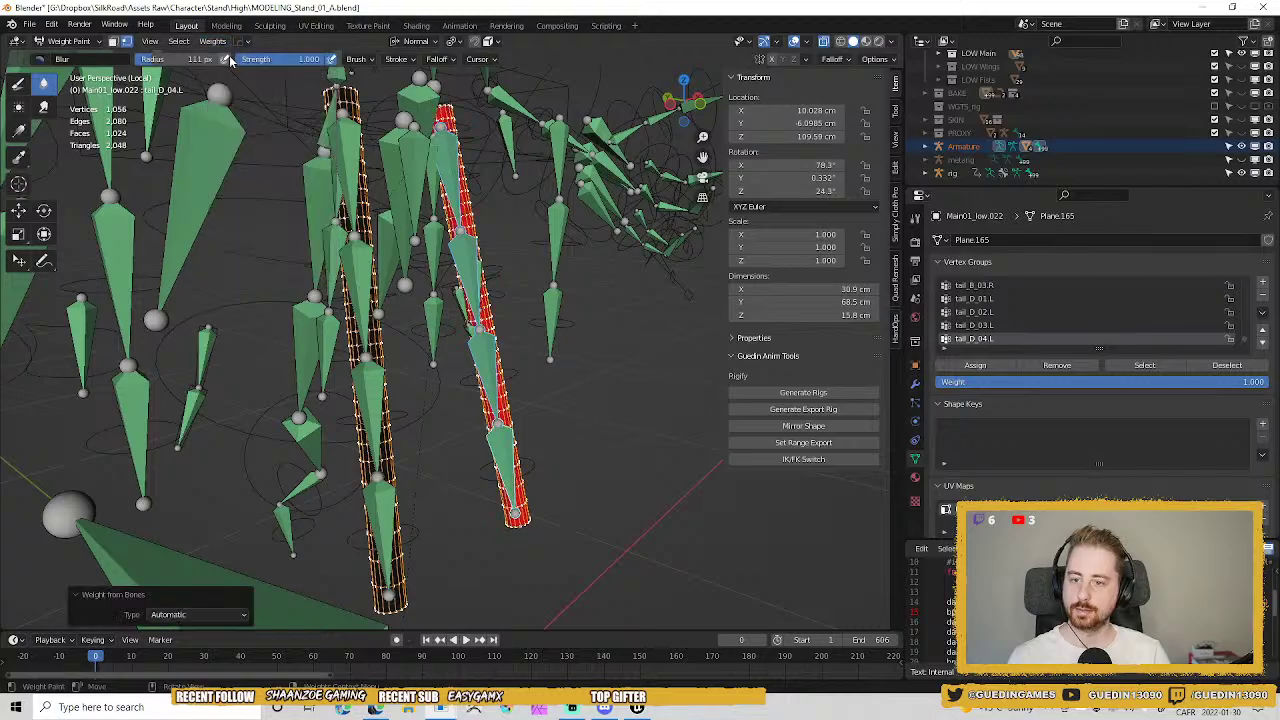
{"action": "middle_click_drag", "start_coordinate": [310, 150], "coordinate": [544, 421]}
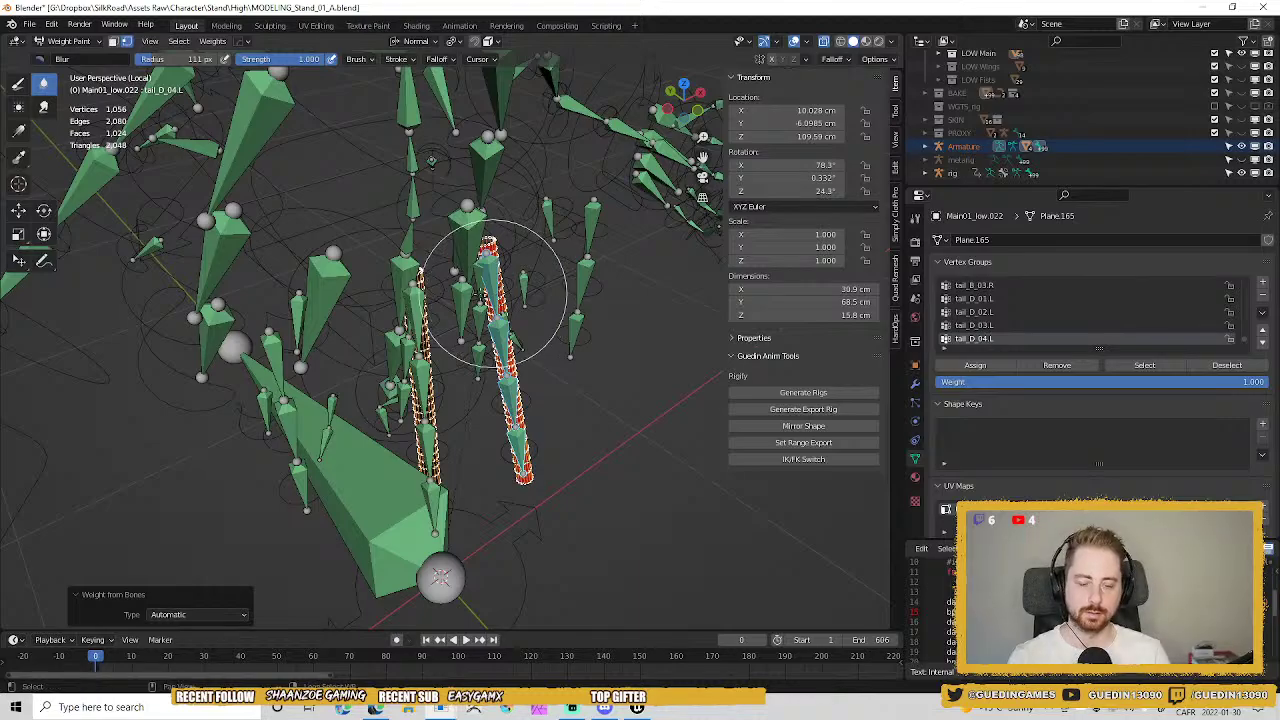
Leave Weight Paint mode, select the rig and switch it to Pose Mode.
{"action": "mouse_move", "coordinate": [584, 380]}
{"action": "middle_mouse_down", "text": "shift"}
{"action": "mouse_move", "coordinate": [590, 353]}
{"action": "mouse_move", "coordinate": [557, 496]}
{"action": "mouse_move", "coordinate": [537, 357]}
{"action": "mouse_move", "coordinate": [534, 451]}
{"action": "mouse_move", "coordinate": [530, 315]}
{"action": "mouse_move", "coordinate": [521, 354]}
{"action": "mouse_move", "coordinate": [503, 343]}
{"action": "mouse_move", "coordinate": [514, 374]}
{"action": "mouse_move", "coordinate": [634, 466]}
{"action": "middle_mouse_up", "text": "shift"}
{"action": "key", "text": "ctrl+Tab"}
{"action": "middle_click_drag", "start_coordinate": [519, 448], "coordinate": [458, 268]}
{"action": "left_click", "coordinate": [463, 305]}
{"action": "key", "text": "ctrl+Tab"}
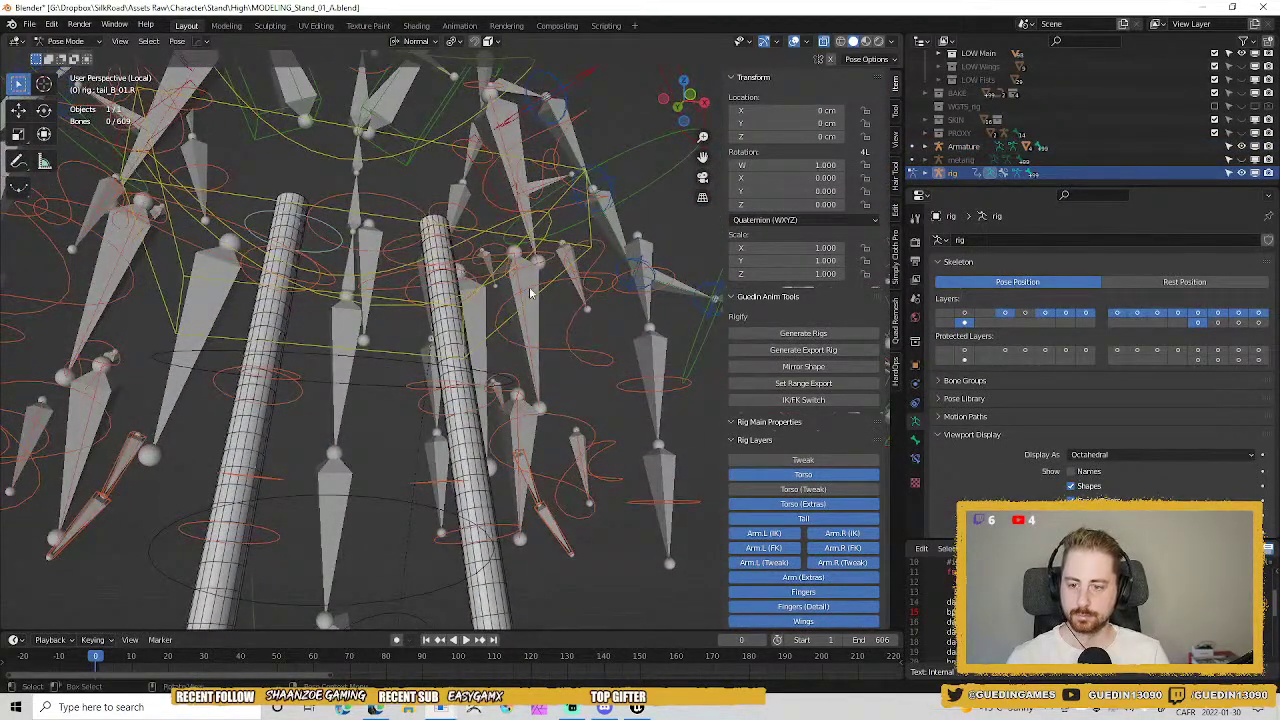
Rotate the tail_D_01.L control freely and in the side view to bend the tube outward and upward.
{"action": "left_click", "coordinate": [530, 292]}
{"action": "middle_click_drag", "start_coordinate": [530, 292], "coordinate": [455, 283]}
{"action": "left_click", "coordinate": [441, 284]}
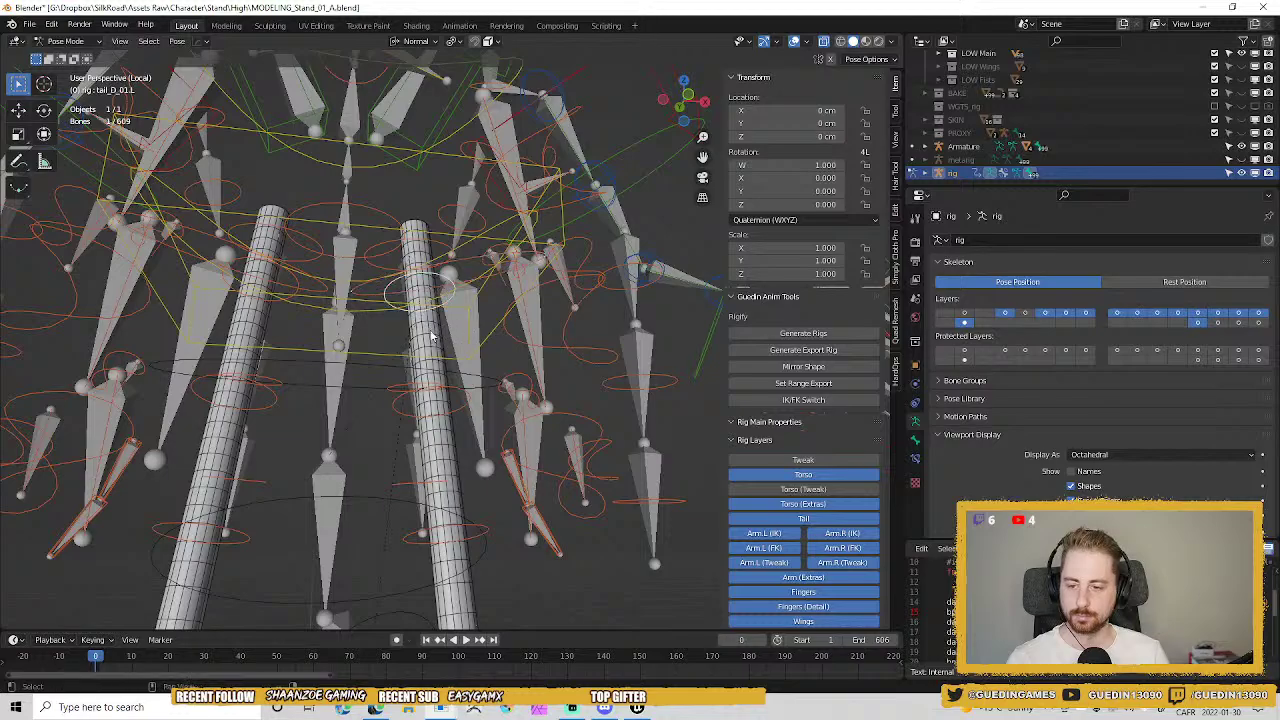
{"action": "middle_click_drag", "start_coordinate": [430, 333], "coordinate": [422, 317]}
{"action": "key", "text": "r"}
{"action": "key", "text": "r"}
{"action": "left_click", "coordinate": [411, 268]}
{"action": "middle_click_drag", "start_coordinate": [413, 272], "coordinate": [594, 394]}
{"action": "key", "text": "r"}
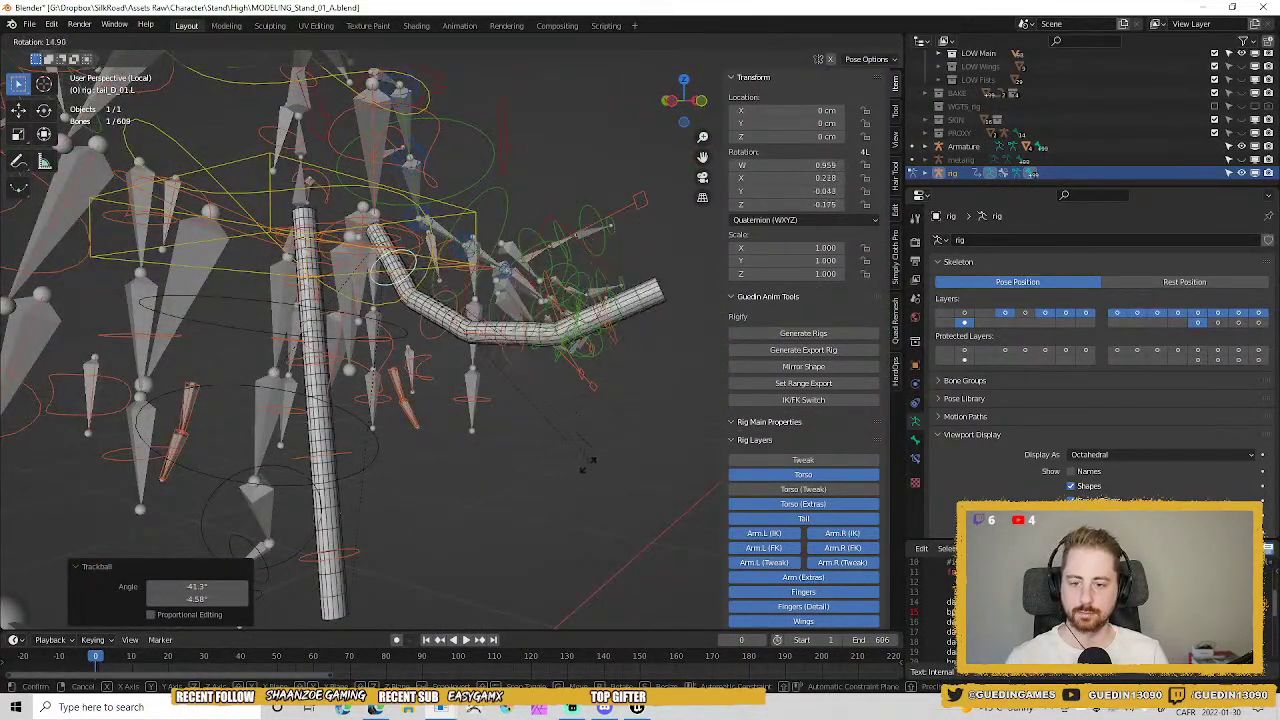
{"action": "left_click", "coordinate": [579, 373]}
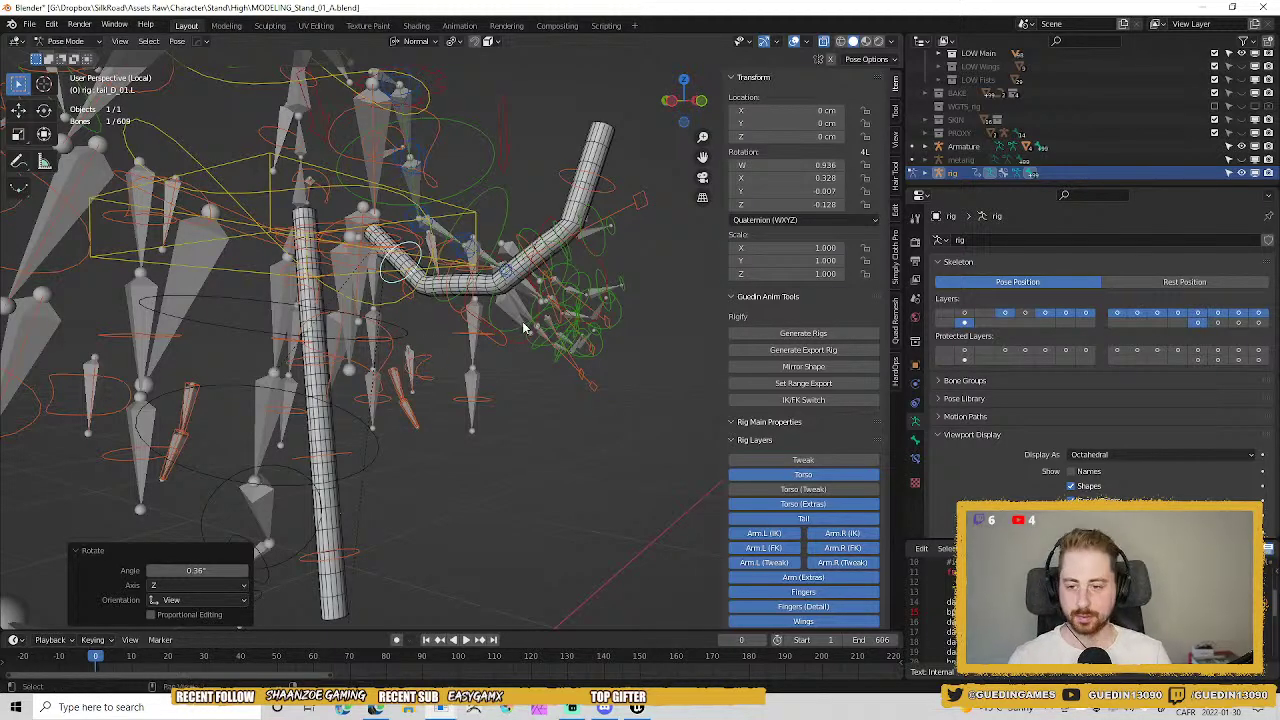
Rotate the tail_D_01.L control further from the front view, and return the rig to Object Mode.
{"action": "middle_click_drag", "start_coordinate": [406, 345], "coordinate": [414, 278]}
{"action": "key", "text": "r"}
{"action": "key", "text": "r"}
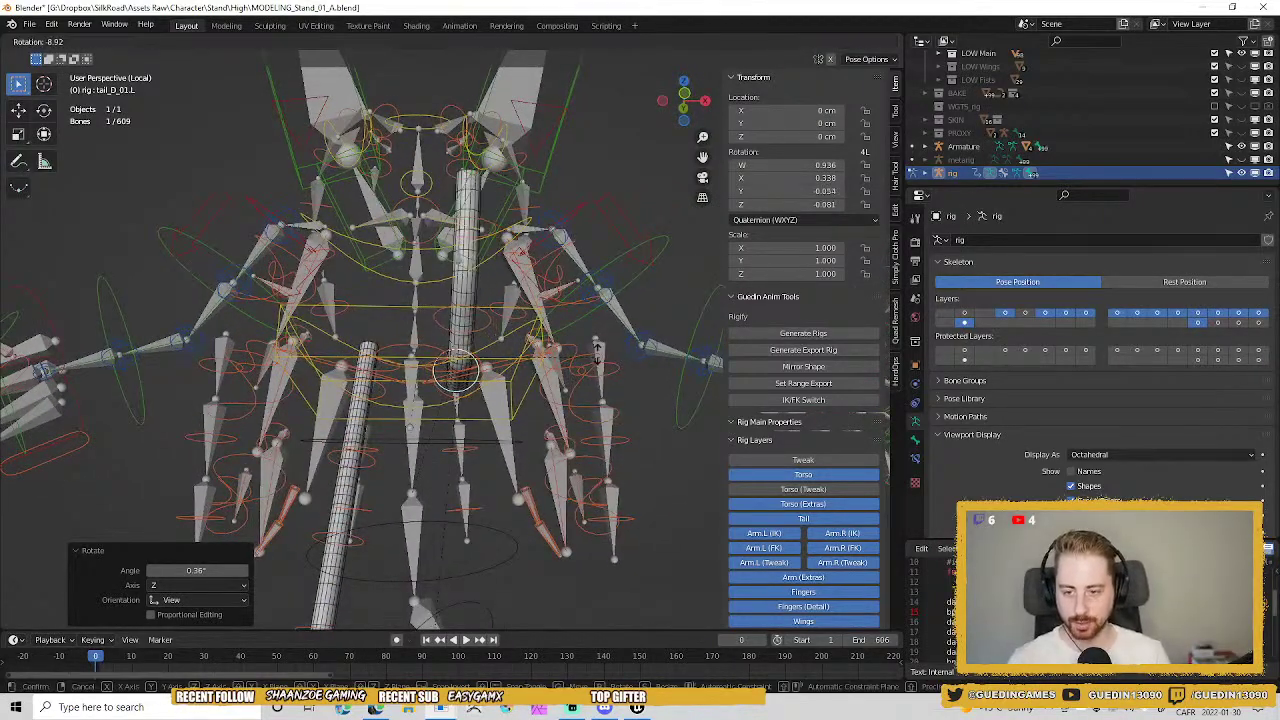
{"action": "left_click", "coordinate": [587, 349]}
{"action": "middle_click_drag", "start_coordinate": [587, 349], "coordinate": [509, 250]}
{"action": "key", "text": "ctrl+Tab"}
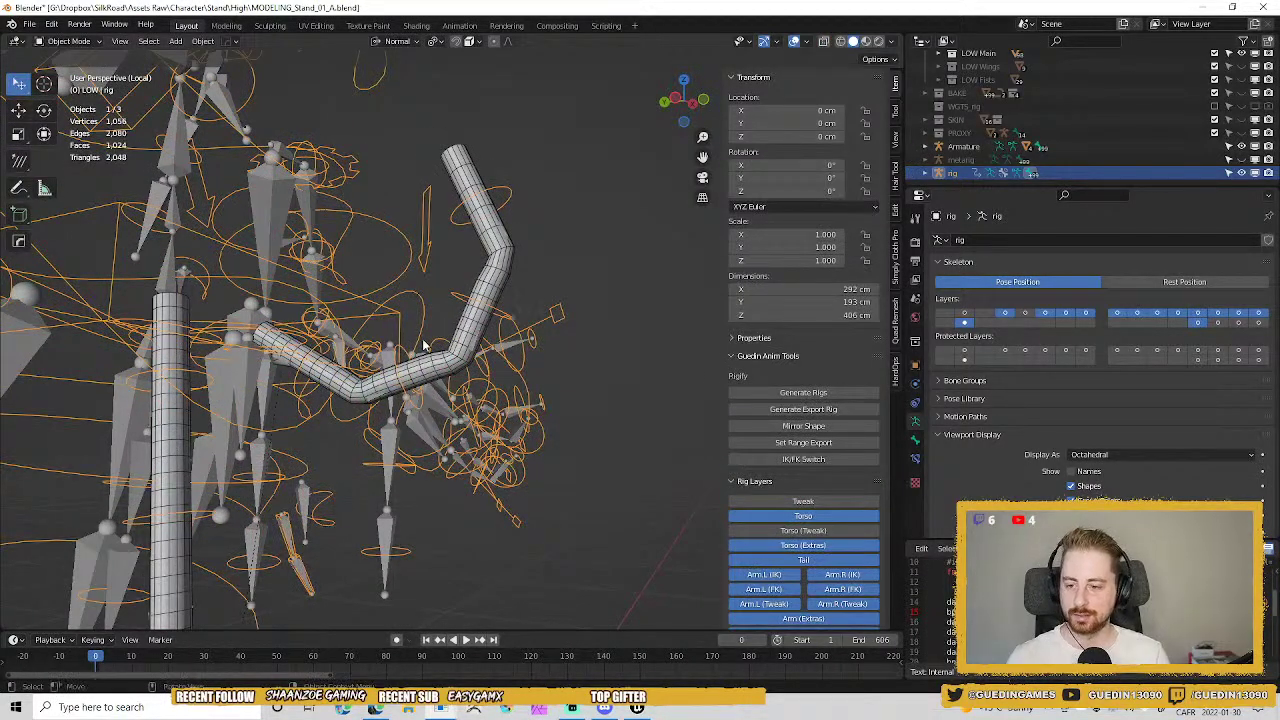
Test-rotate the tail_D_01.R control freely in Pose Mode, cancel the rotation, and return the rig to Object Mode.
{"action": "left_click", "coordinate": [506, 283]}
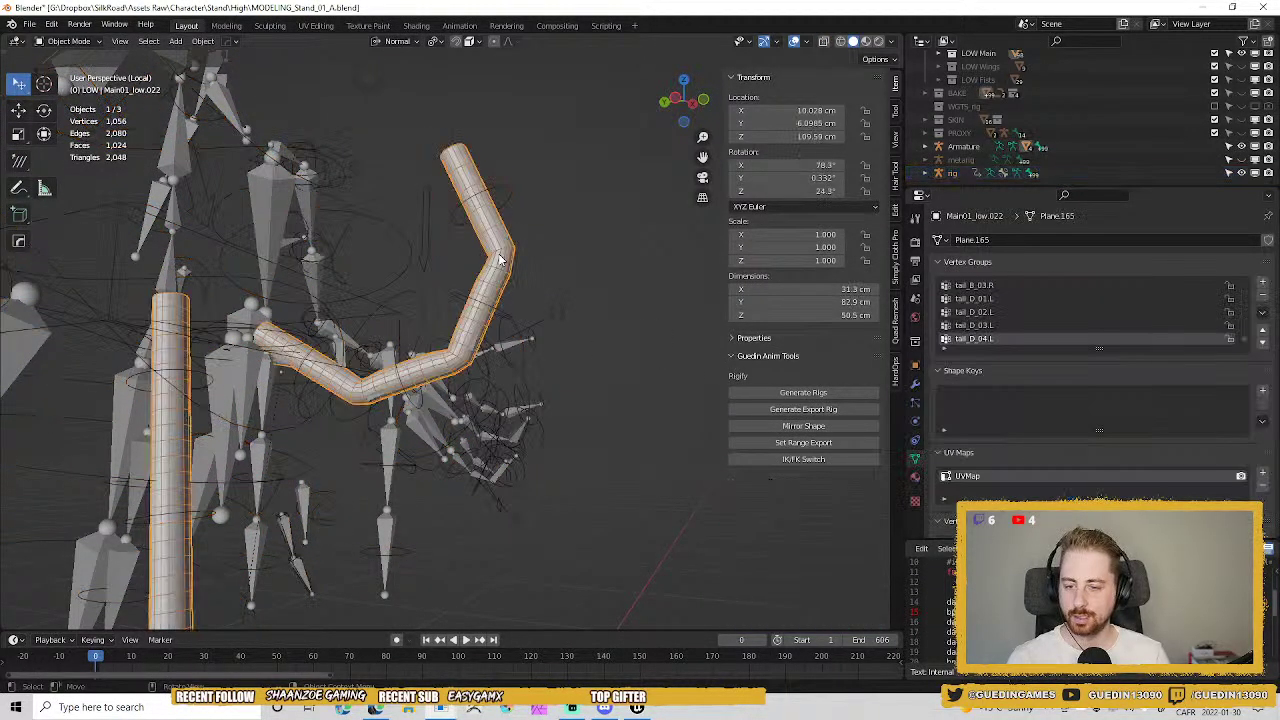
{"action": "middle_click_drag", "start_coordinate": [433, 327], "coordinate": [266, 238]}
{"action": "left_click", "coordinate": [288, 382]}
{"action": "key", "text": "ctrl+Tab"}
{"action": "key", "text": "r"}
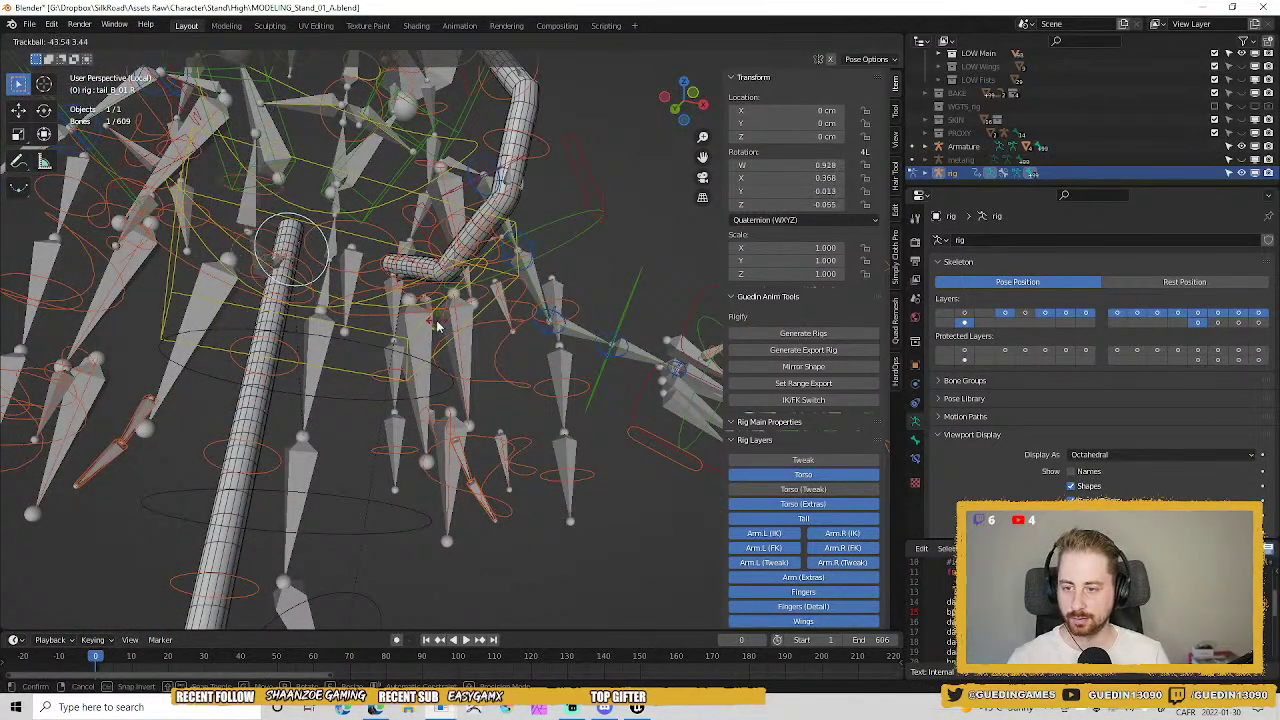
{"action": "right_click", "coordinate": [437, 321]}
{"action": "left_click", "coordinate": [291, 260]}
{"action": "key", "text": "r"}
{"action": "key", "text": "r"}
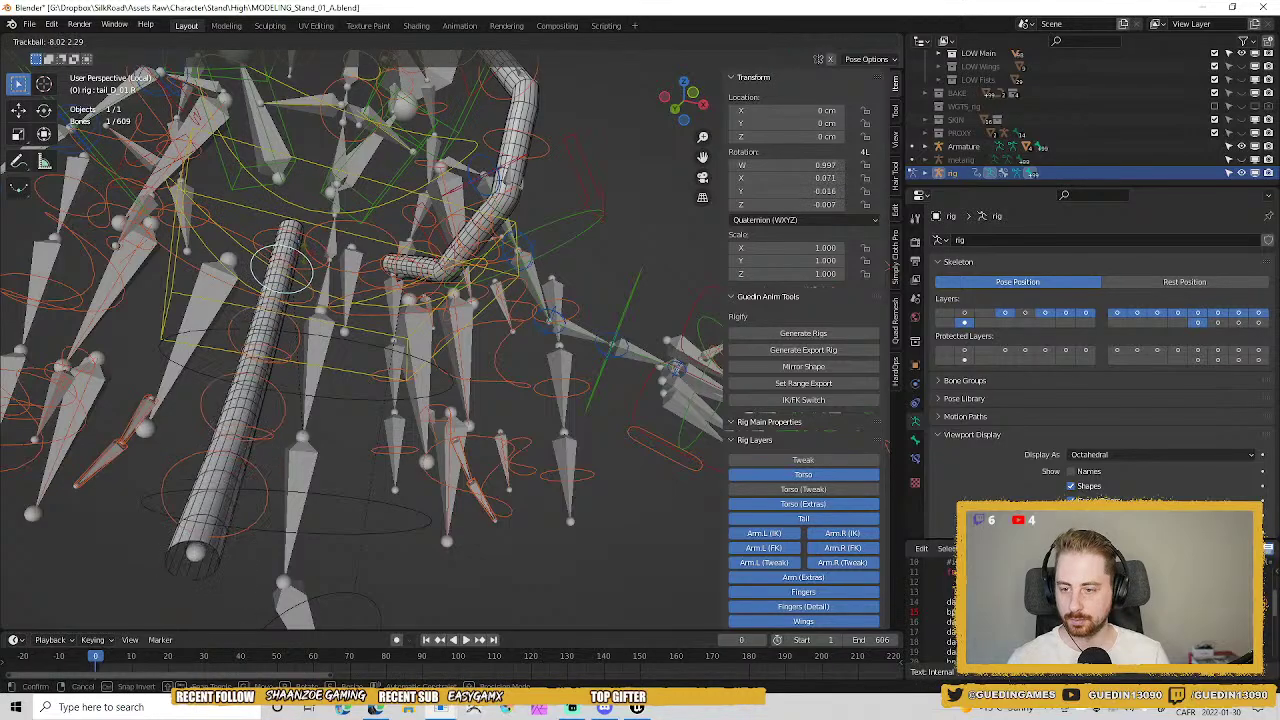
{"action": "right_click", "coordinate": [412, 238]}
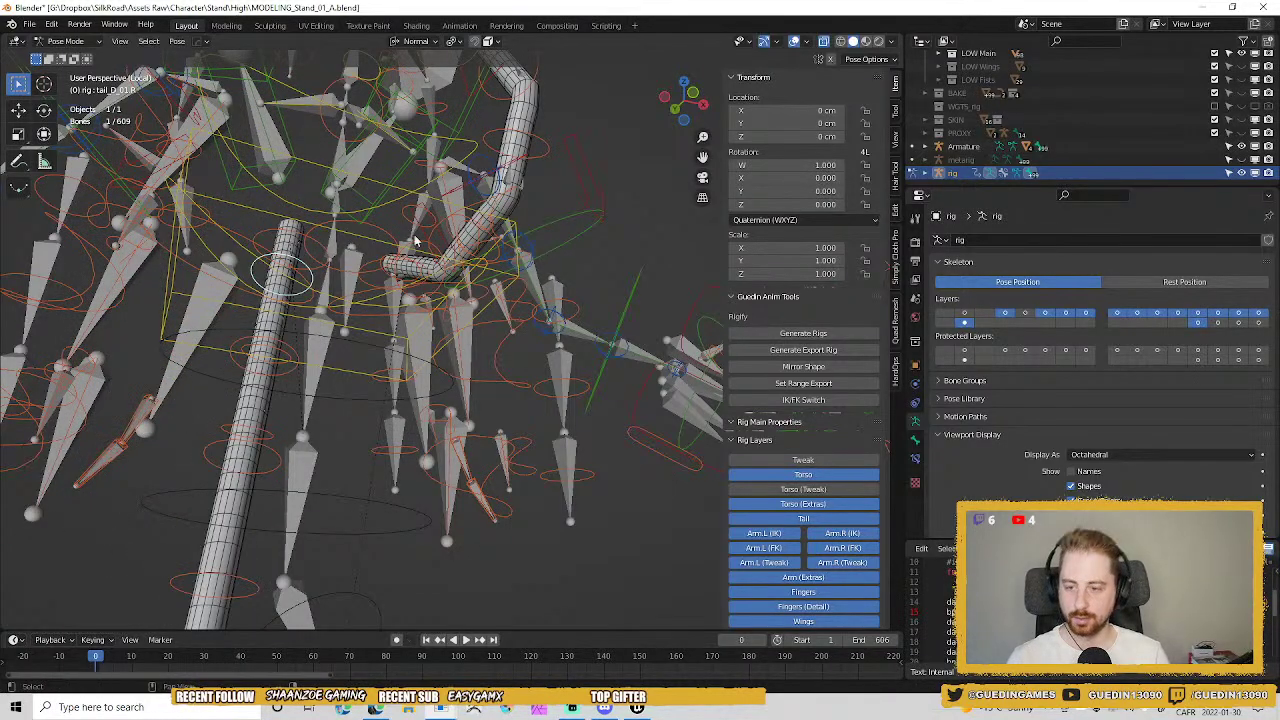
{"action": "middle_click_drag", "start_coordinate": [412, 238], "coordinate": [495, 330]}
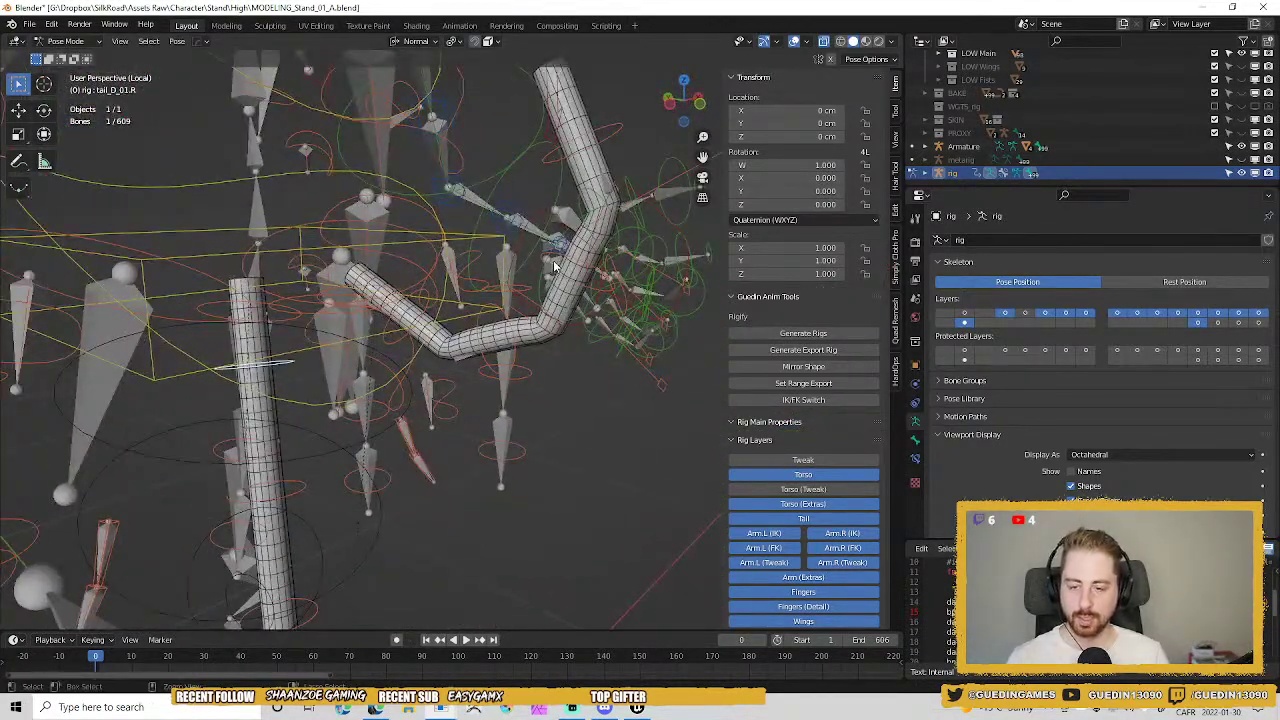
{"action": "key", "text": "ctrl+Tab"}
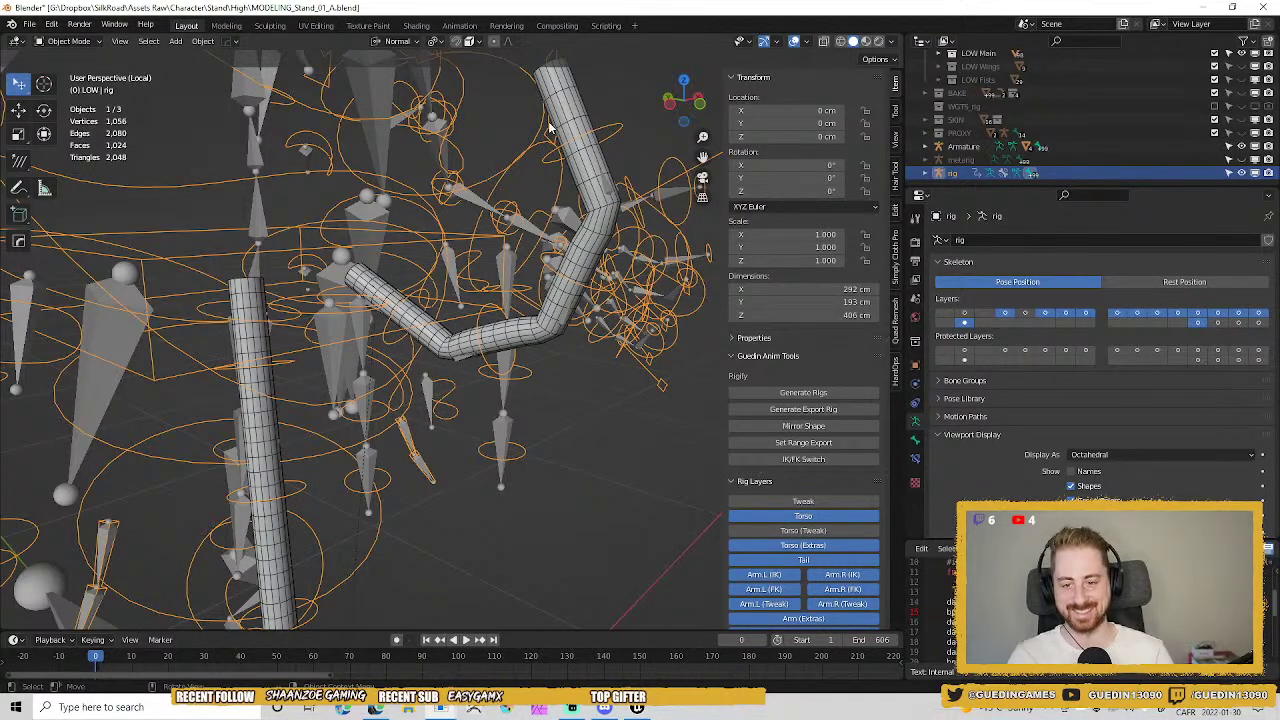
Select the tube mesh and compare its undeformed shape in Edit Mode with its posed shape in Object Mode.
{"action": "left_click", "coordinate": [567, 98]}
{"action": "middle_click_drag", "start_coordinate": [586, 280], "coordinate": [530, 360], "text": "shift"}
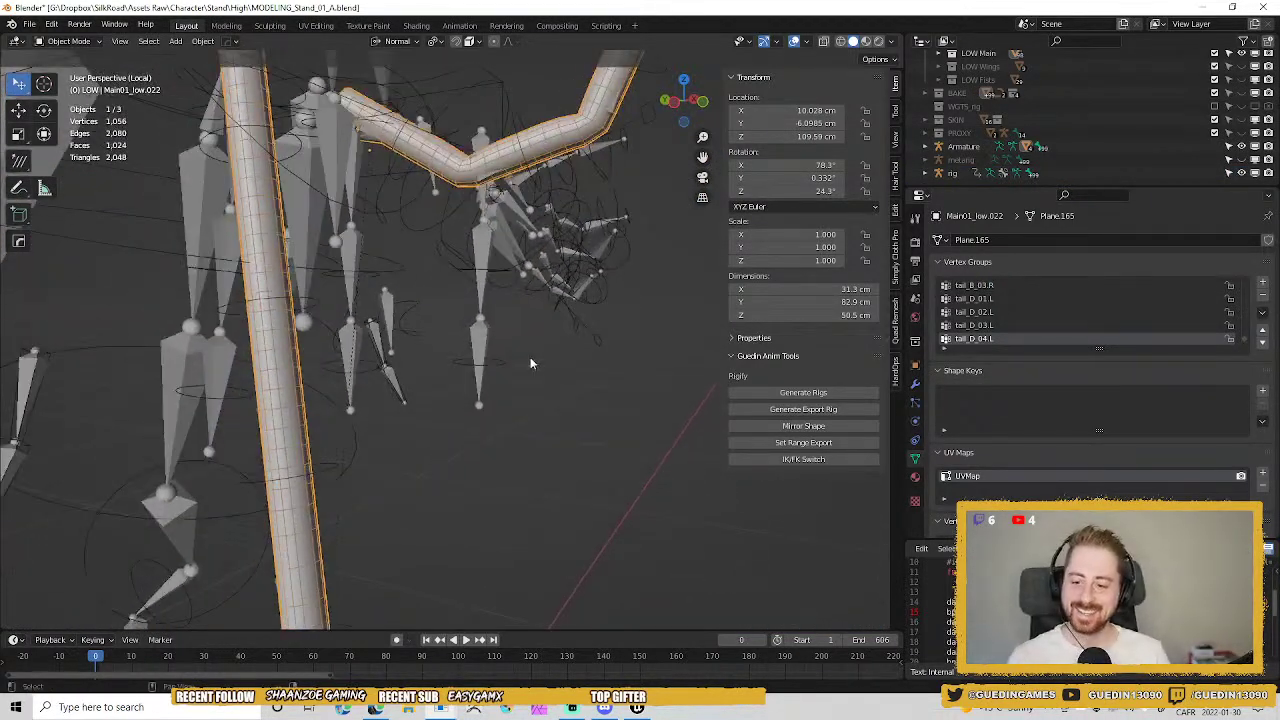
{"action": "middle_click_drag", "start_coordinate": [503, 262], "coordinate": [434, 416], "text": "shift"}
{"action": "key", "text": "Tab"}
{"action": "middle_click_drag", "start_coordinate": [441, 512], "coordinate": [447, 444], "text": "shift"}
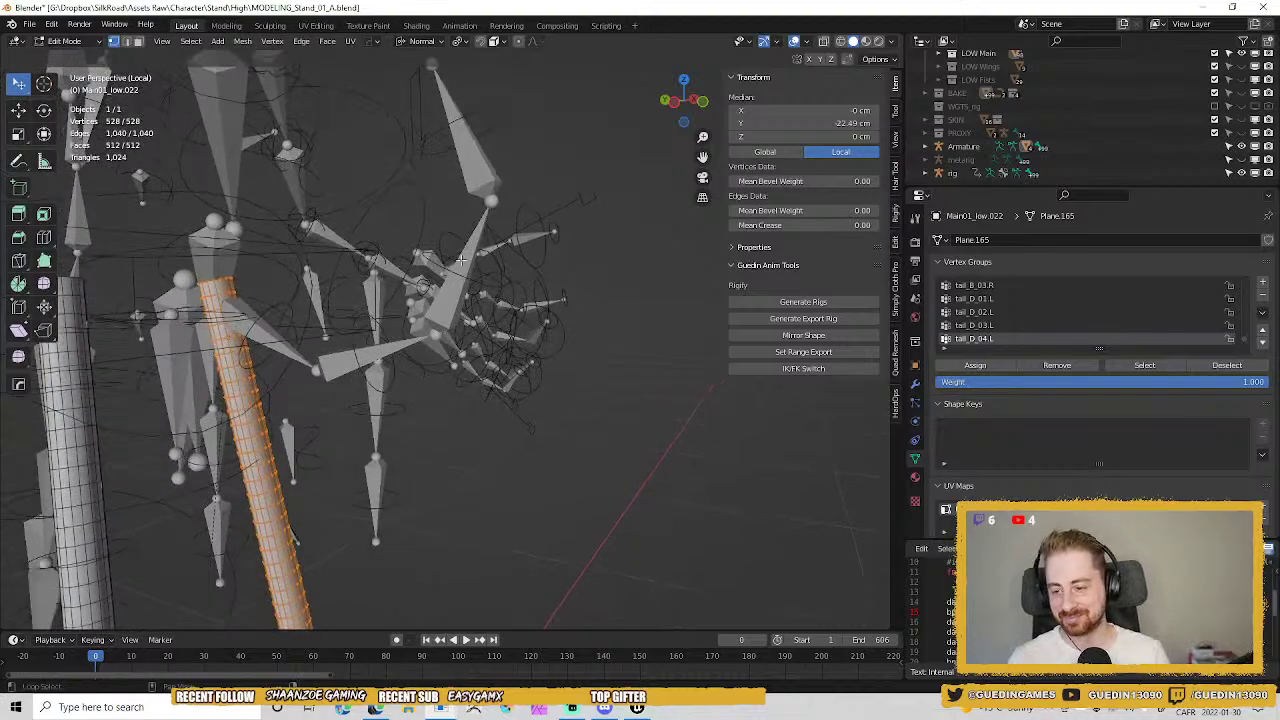
{"action": "key", "text": "Tab"}
{"action": "middle_click_drag", "start_coordinate": [534, 405], "coordinate": [448, 335], "text": "shift"}
{"action": "key", "text": "Tab"}
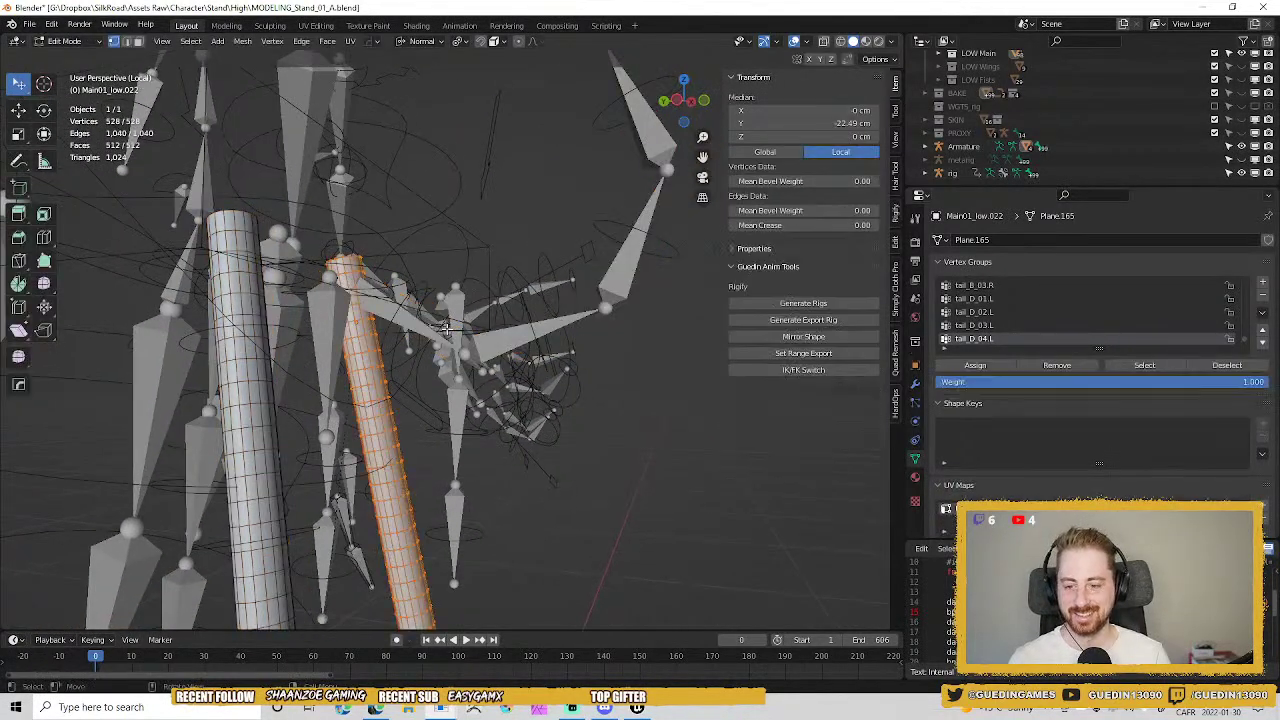
{"action": "key", "text": "Tab"}
{"action": "key", "text": "Tab"}
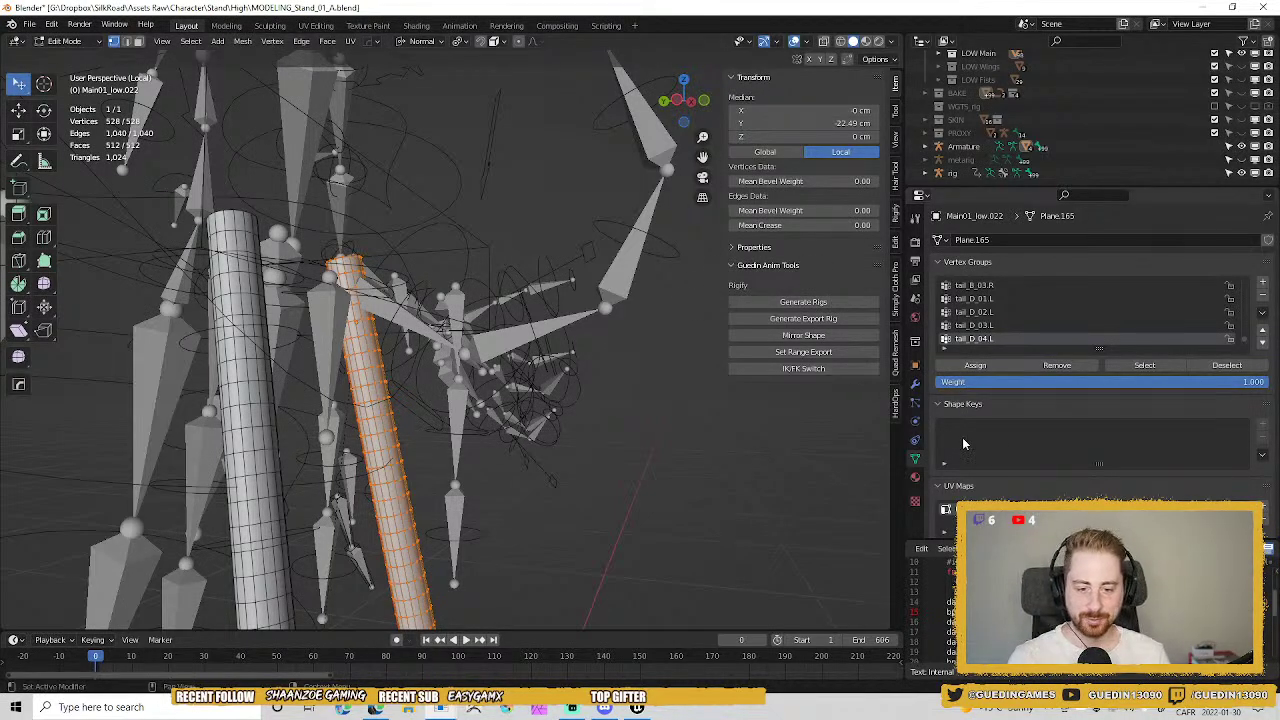
{"action": "scroll", "coordinate": [464, 420], "scroll_direction": "down", "scroll_amount": 3}
{"action": "middle_click_drag", "start_coordinate": [464, 425], "coordinate": [466, 250], "text": "shift"}
{"action": "middle_click_drag", "start_coordinate": [466, 262], "coordinate": [443, 378]}
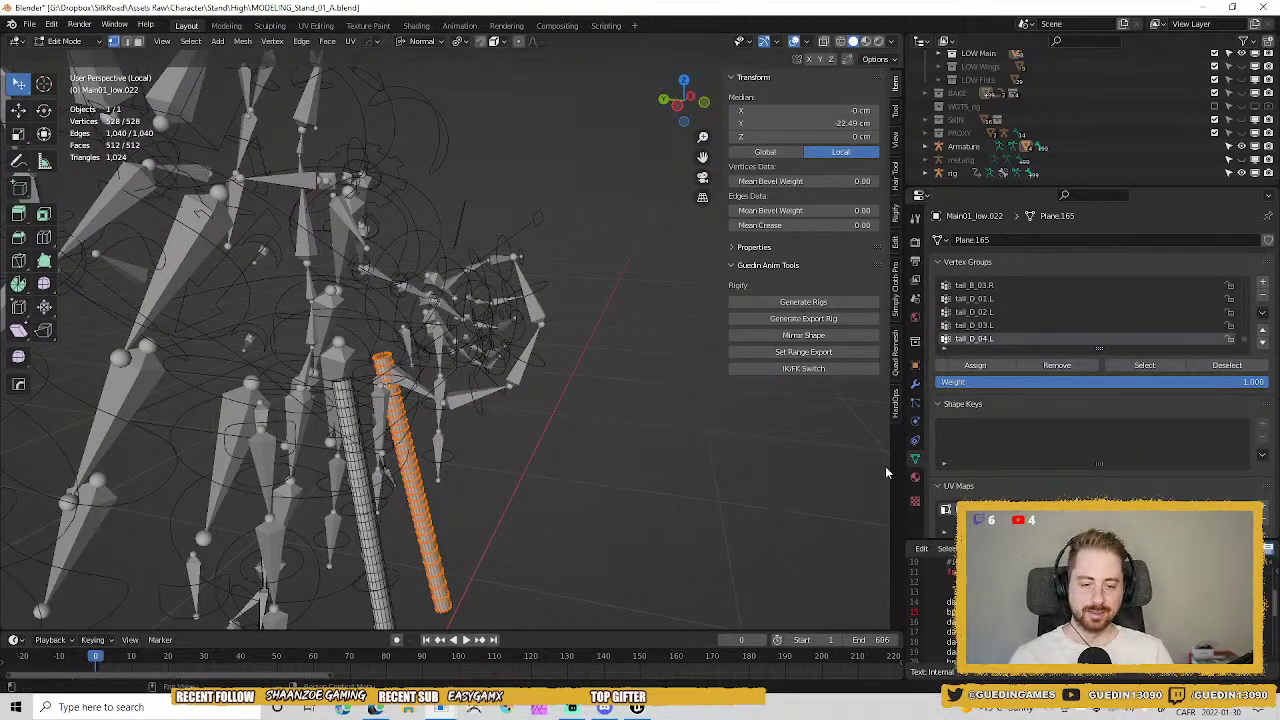
{"action": "middle_click_drag", "start_coordinate": [611, 507], "coordinate": [506, 360]}
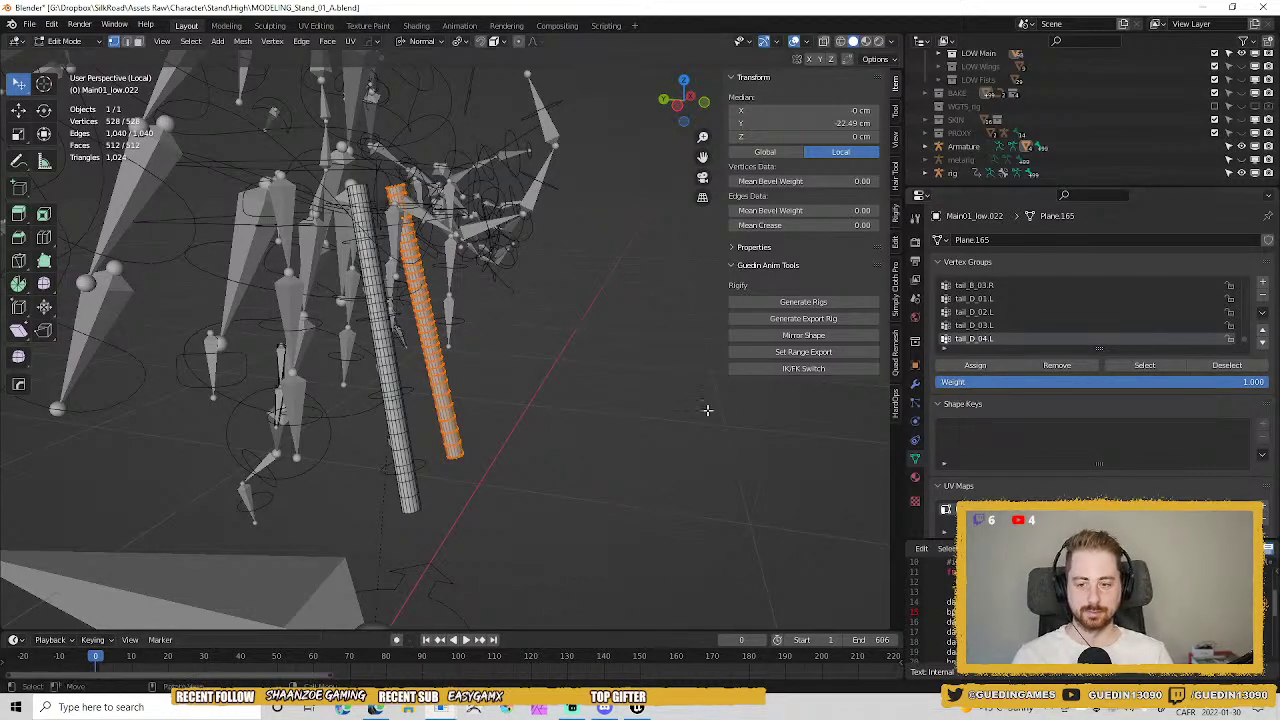
{"action": "key", "text": "Tab"}
{"action": "middle_click_drag", "start_coordinate": [500, 289], "coordinate": [370, 240]}
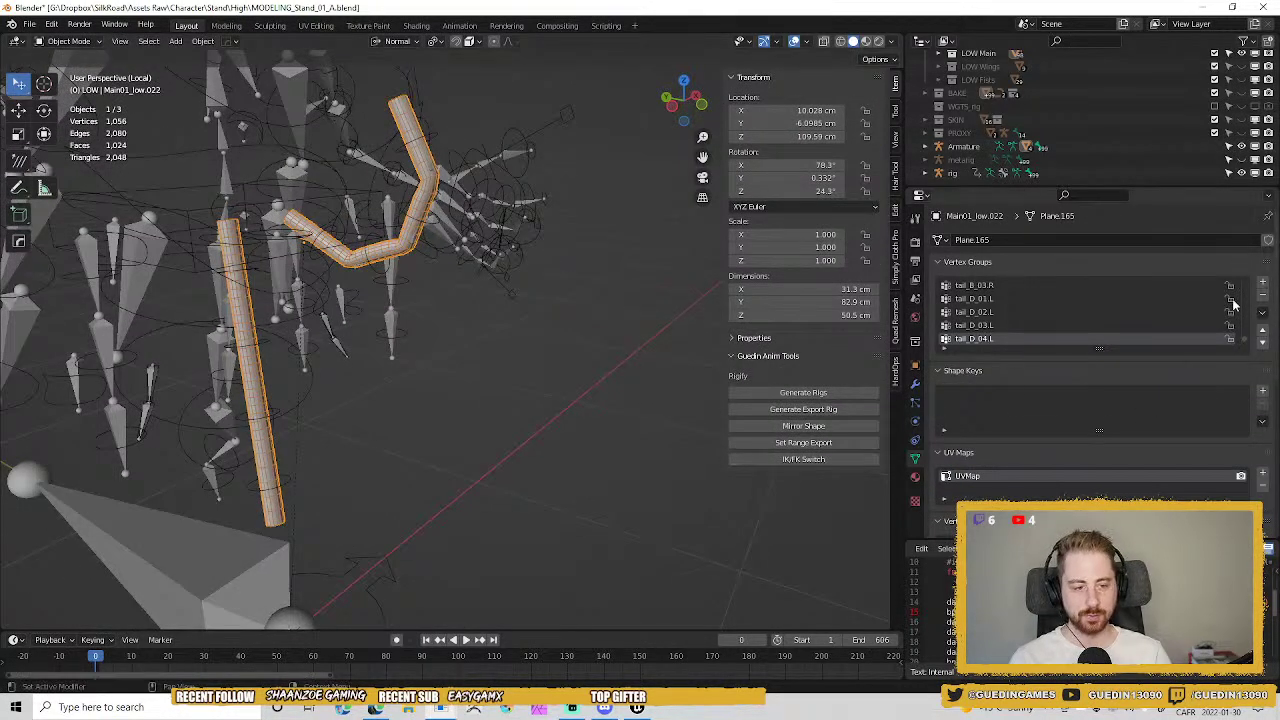
Try removing the unused vertex groups from the tube mesh in Edit Mode and check the remaining group list.
{"action": "left_click", "coordinate": [1262, 312]}
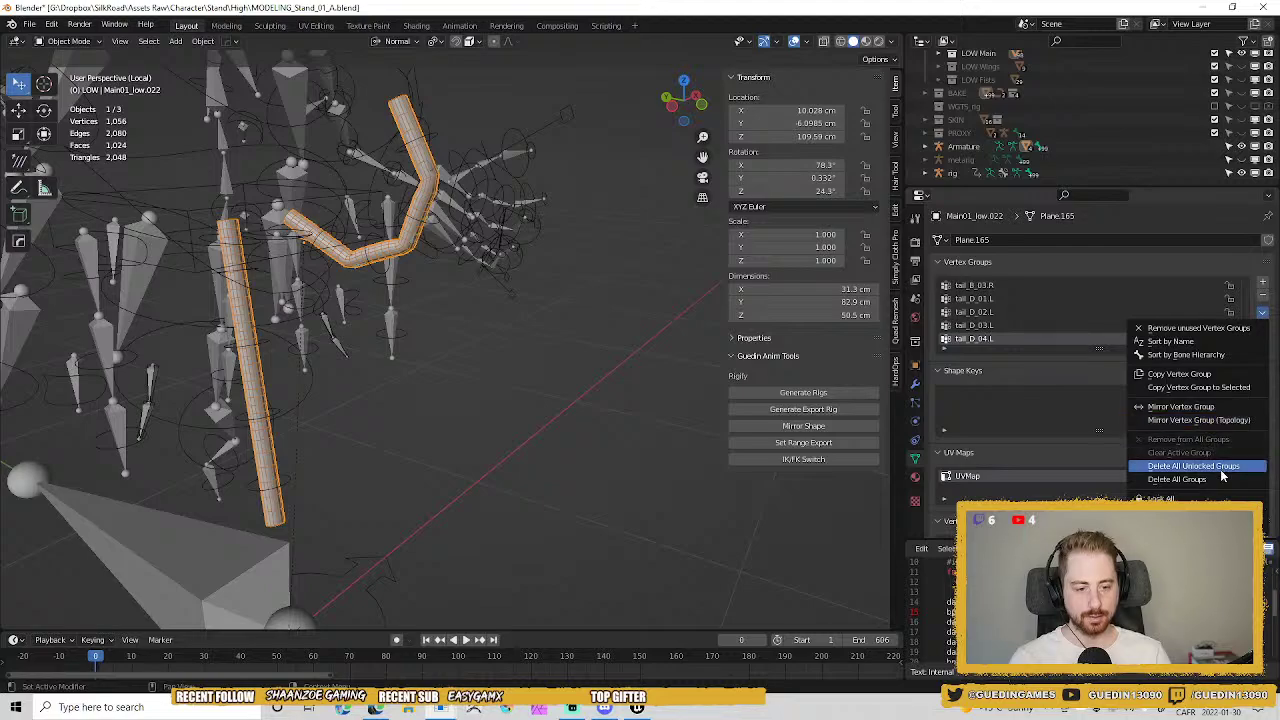
{"action": "key", "text": "Tab"}
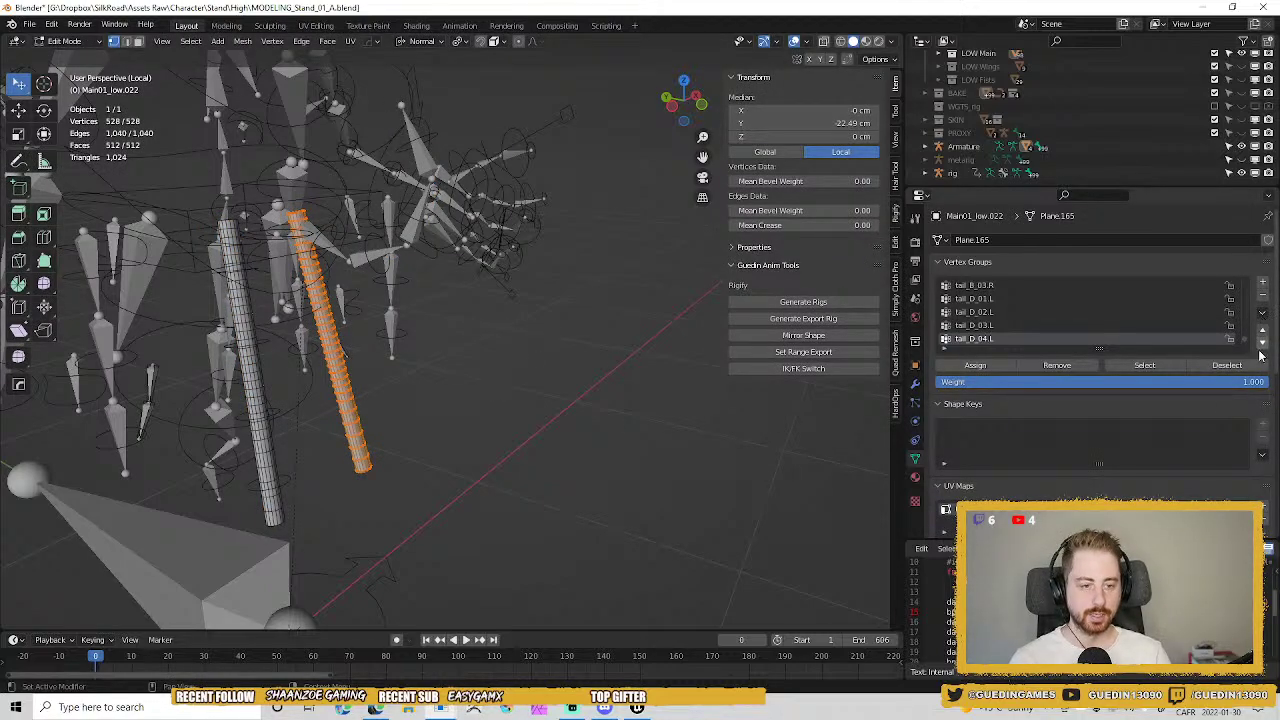
{"action": "left_click", "coordinate": [1264, 313]}
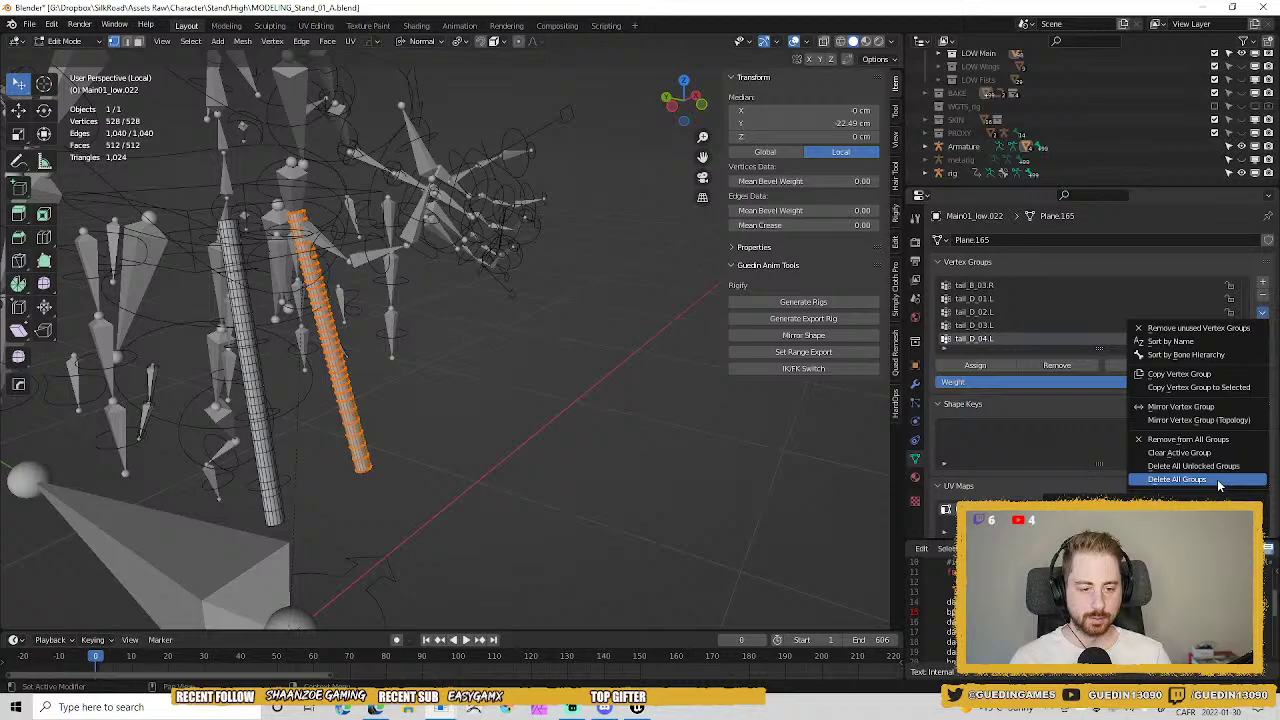
{"action": "left_click", "coordinate": [1195, 328]}
{"action": "left_click", "coordinate": [1262, 313]}
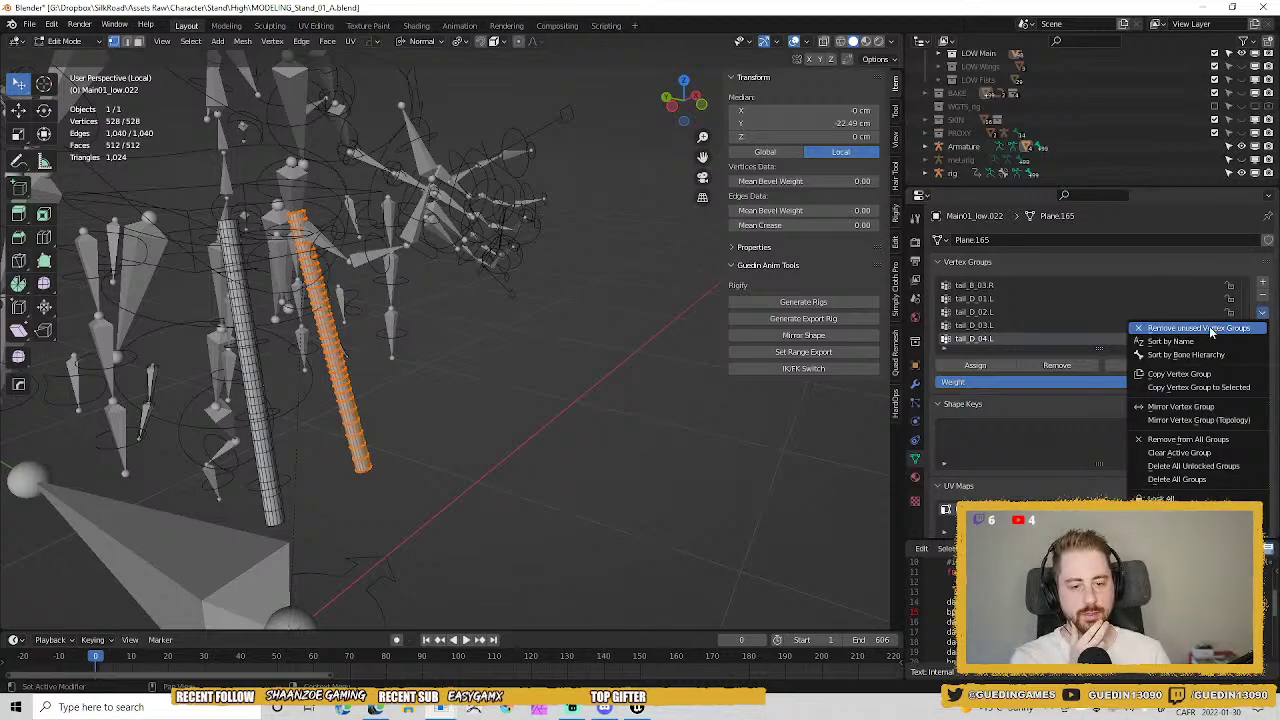
{"action": "left_click", "coordinate": [1210, 328]}
{"action": "scroll", "coordinate": [1070, 319], "scroll_direction": "down", "scroll_amount": 2}
{"action": "scroll", "coordinate": [1068, 300], "scroll_direction": "up", "scroll_amount": 1}
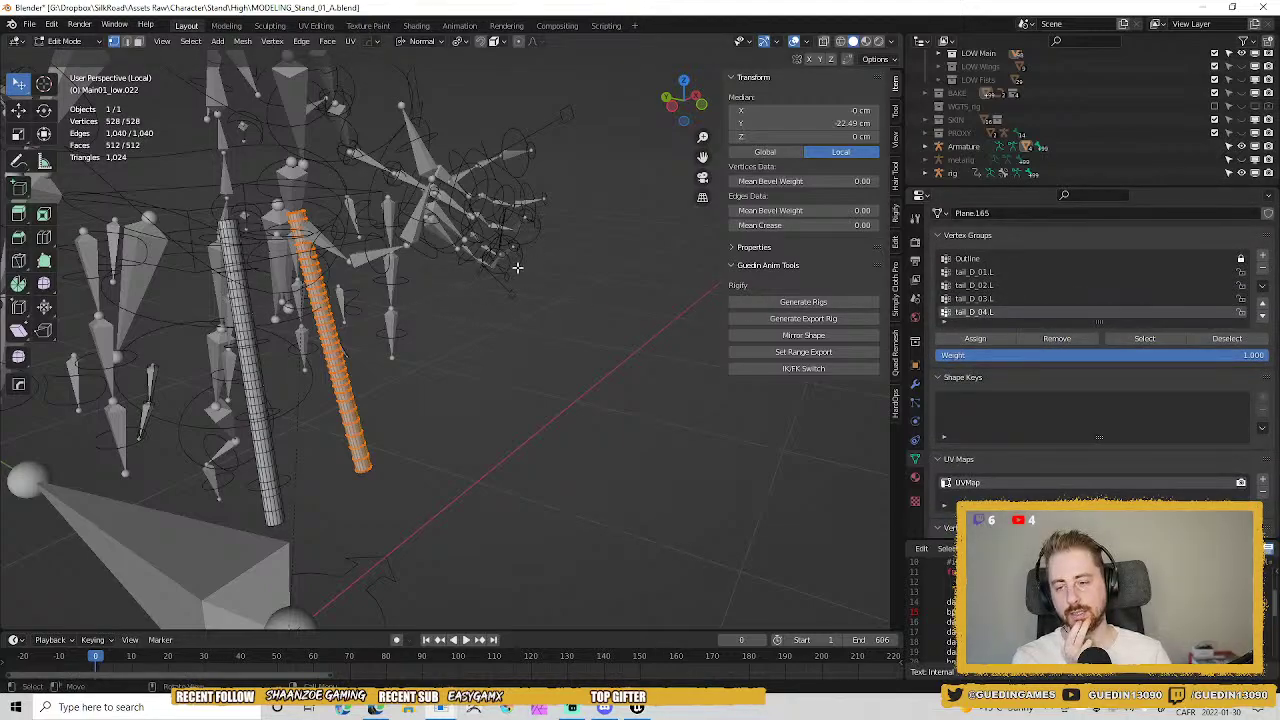
{"action": "middle_click_drag", "start_coordinate": [449, 354], "coordinate": [590, 305]}
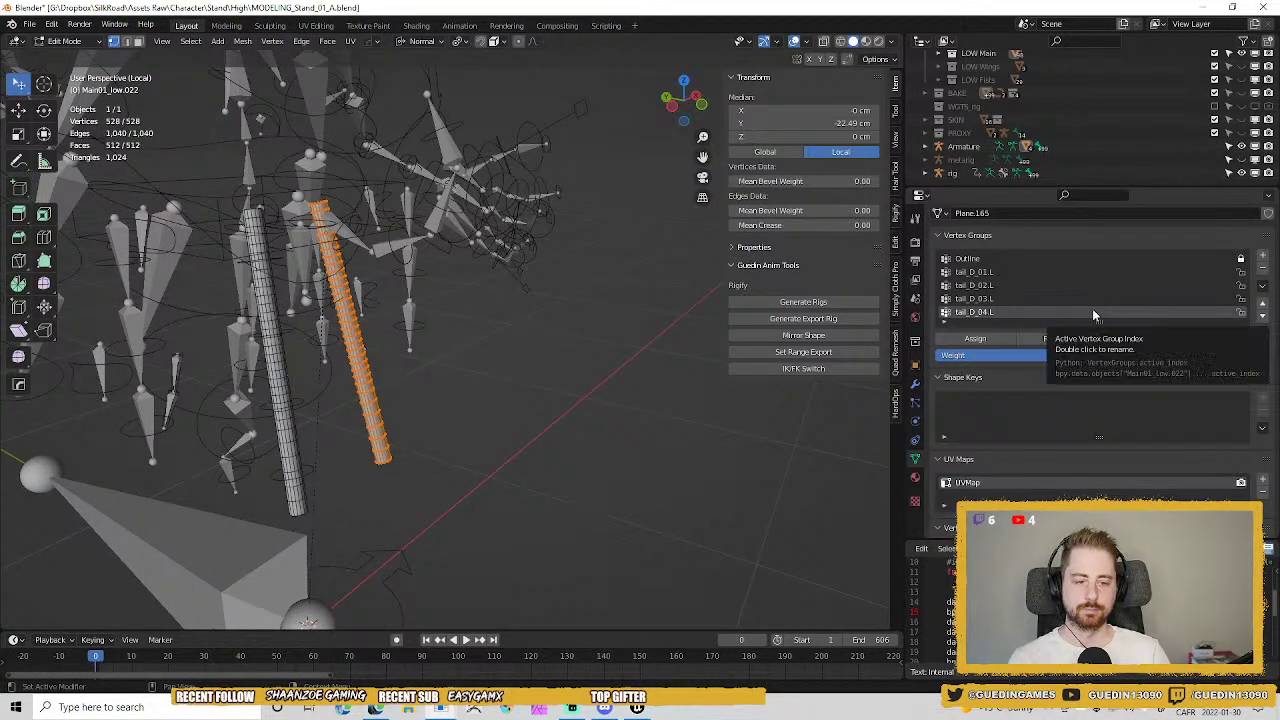
{"action": "scroll", "coordinate": [1131, 313], "scroll_direction": "down", "scroll_amount": 1}
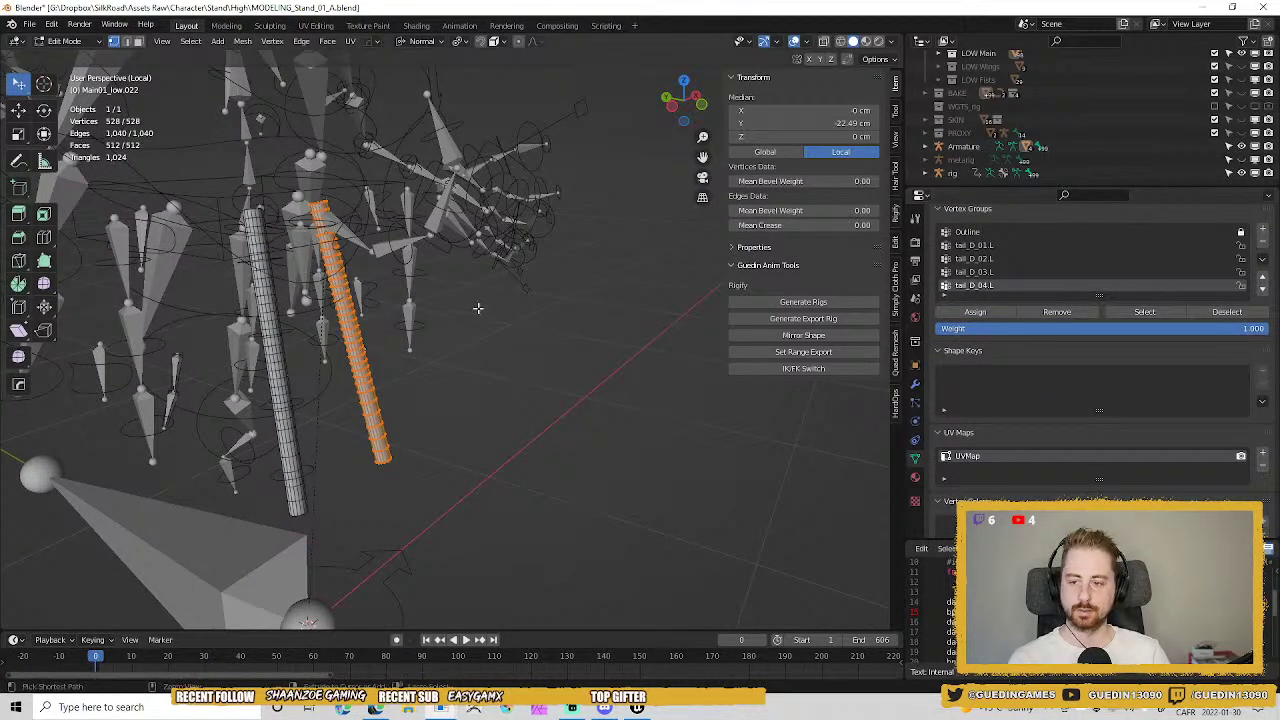
Undo the removal of the unused vertex groups and return the tube mesh to Object Mode.
{"action": "middle_click_drag", "start_coordinate": [457, 322], "coordinate": [480, 353], "text": "shift"}
{"action": "key", "text": "ctrl+z"}
{"action": "key", "text": "ctrl+z"}
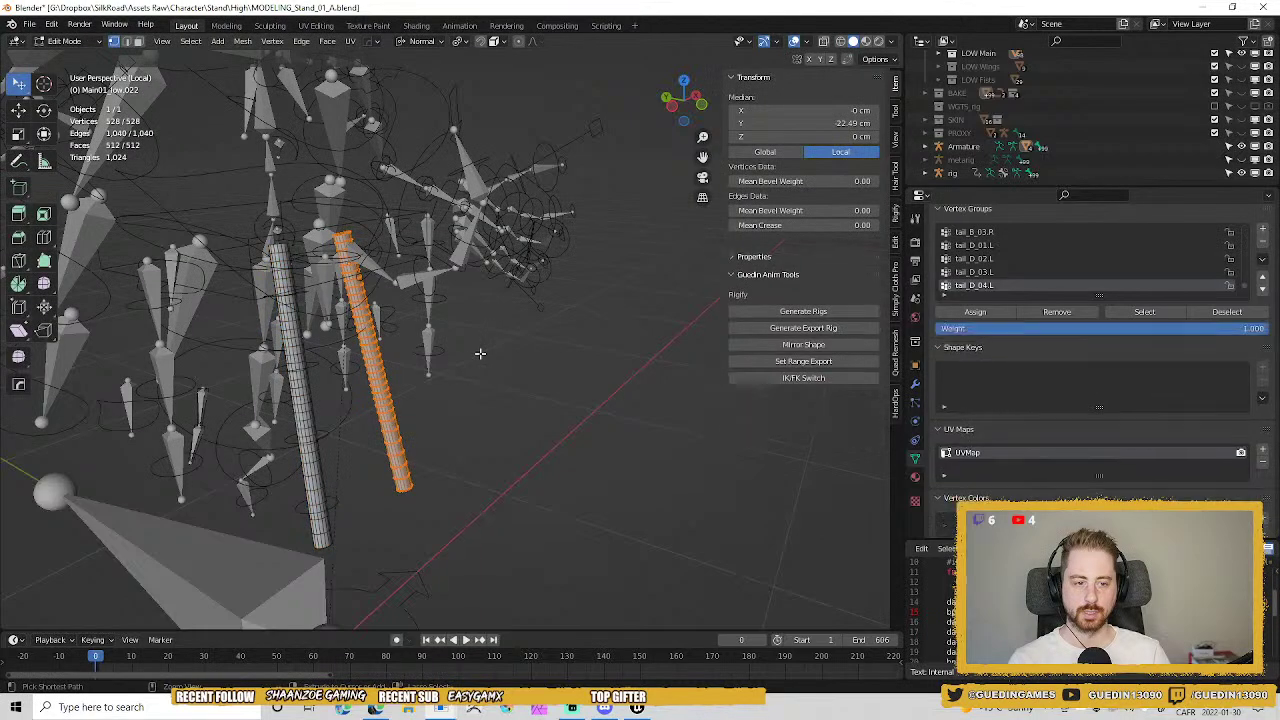
{"action": "key", "text": "Tab"}
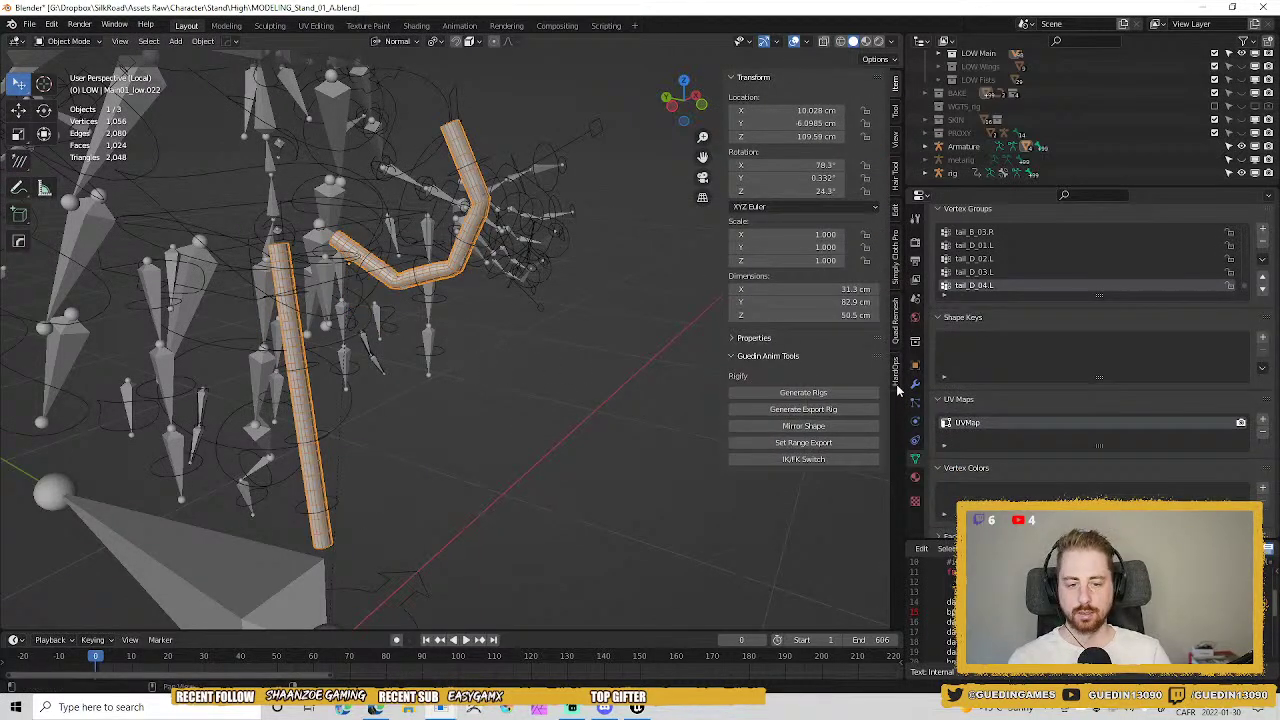
Reset all of the rig's controls to their rest pose in Pose Mode, and return the rig to Object Mode.
{"action": "left_click", "coordinate": [443, 353]}
{"action": "key", "text": "ctrl+Tab"}
{"action": "key", "text": "a"}
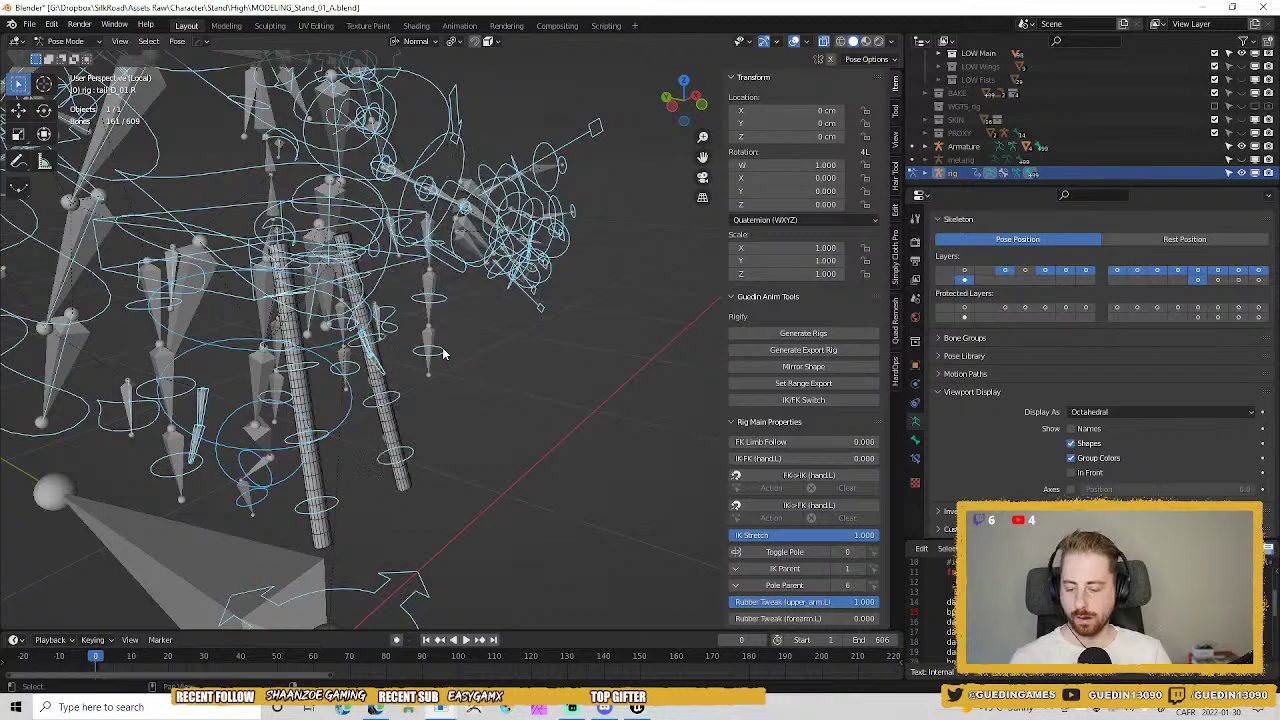
{"action": "key", "text": "ctrl+Tab"}
Apply the Mirror World modifier on the tube mesh so both tubes become real geometry.
{"action": "left_click", "coordinate": [400, 473]}
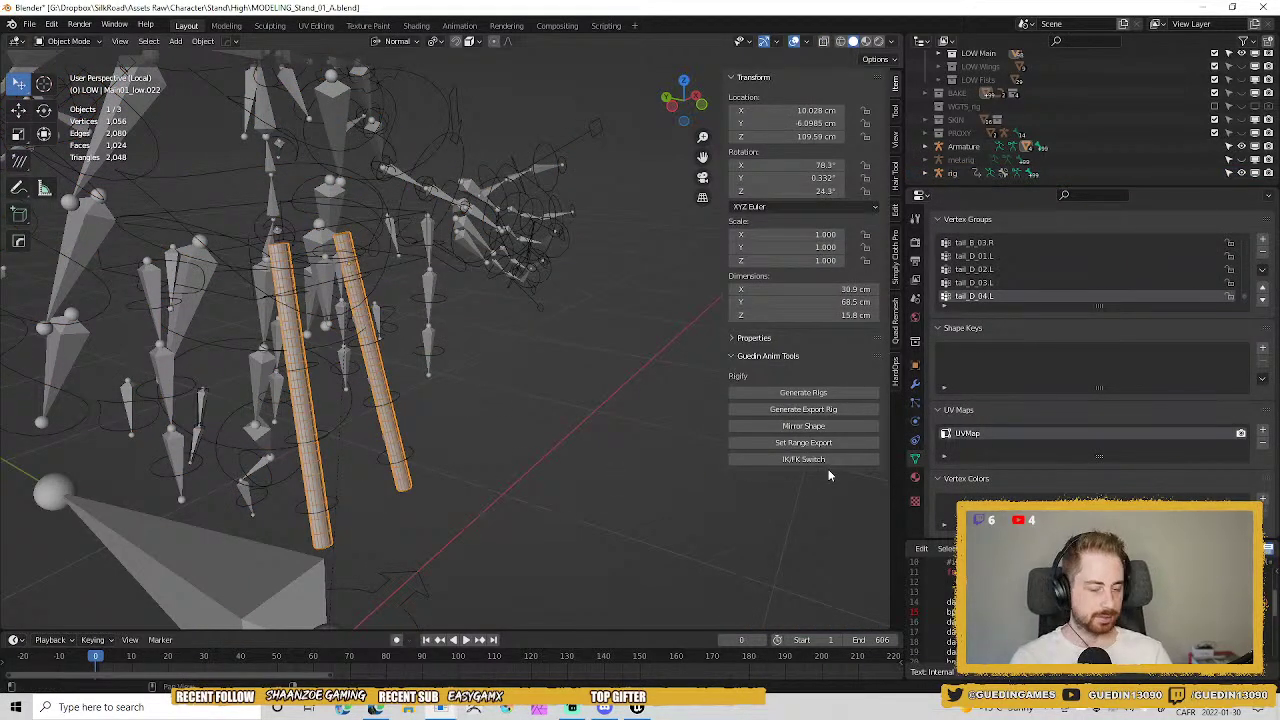
{"action": "left_click", "coordinate": [914, 384]}
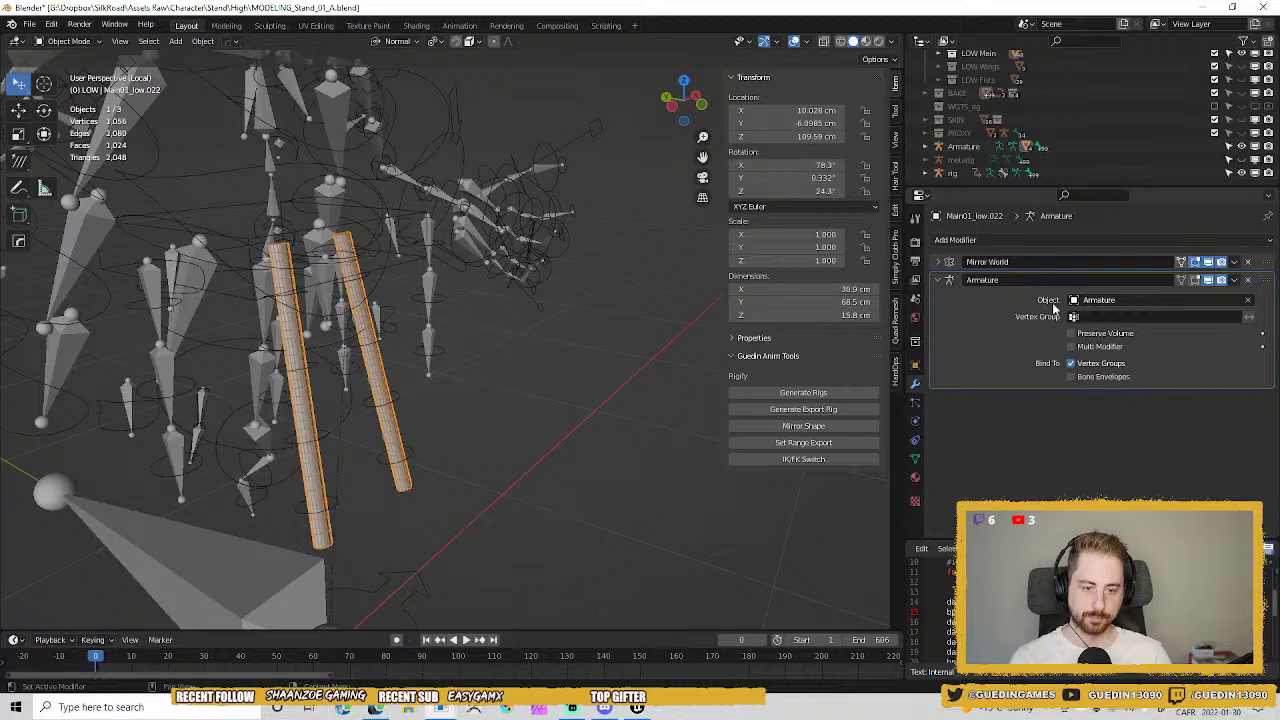
{"action": "left_click", "coordinate": [938, 263]}
{"action": "left_click", "coordinate": [956, 292]}
{"action": "key", "text": "ctrl+a"}
{"action": "middle_click_drag", "start_coordinate": [384, 315], "coordinate": [424, 282], "text": "shift"}
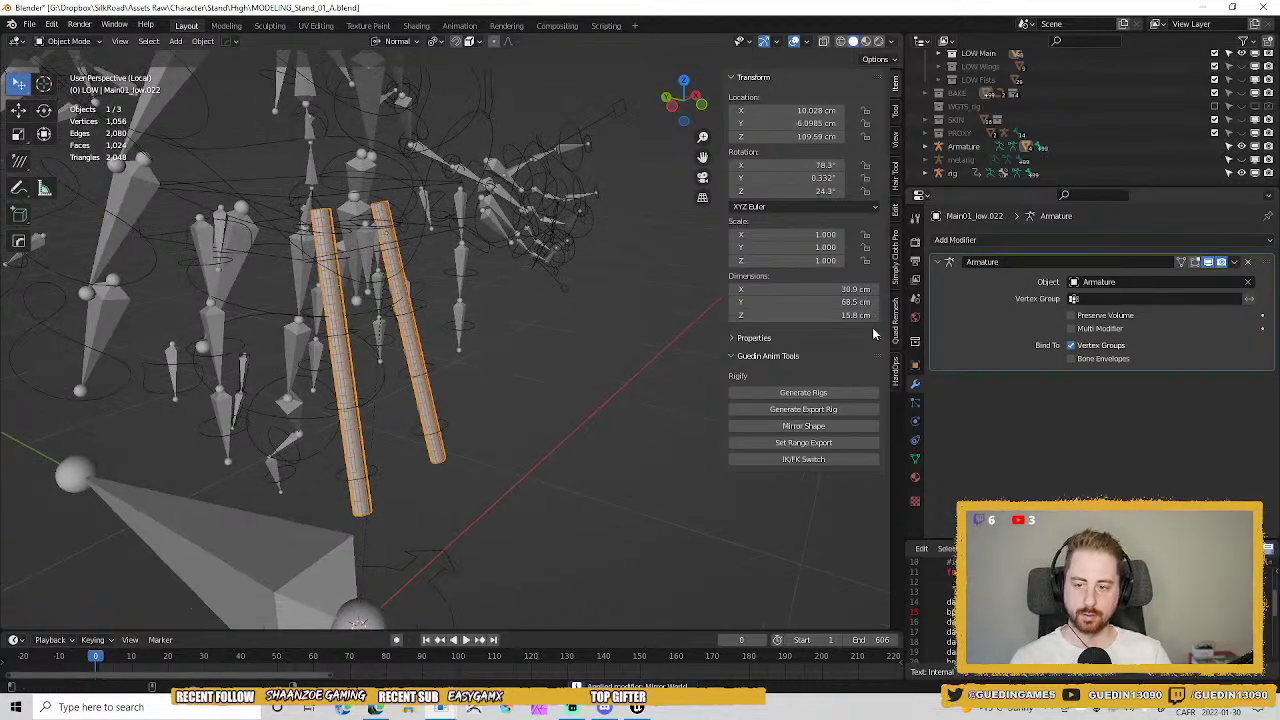
Remove the unused vertex groups from the tube mesh in Edit Mode and review the remaining tail_D groups.
{"action": "left_click", "coordinate": [914, 458]}
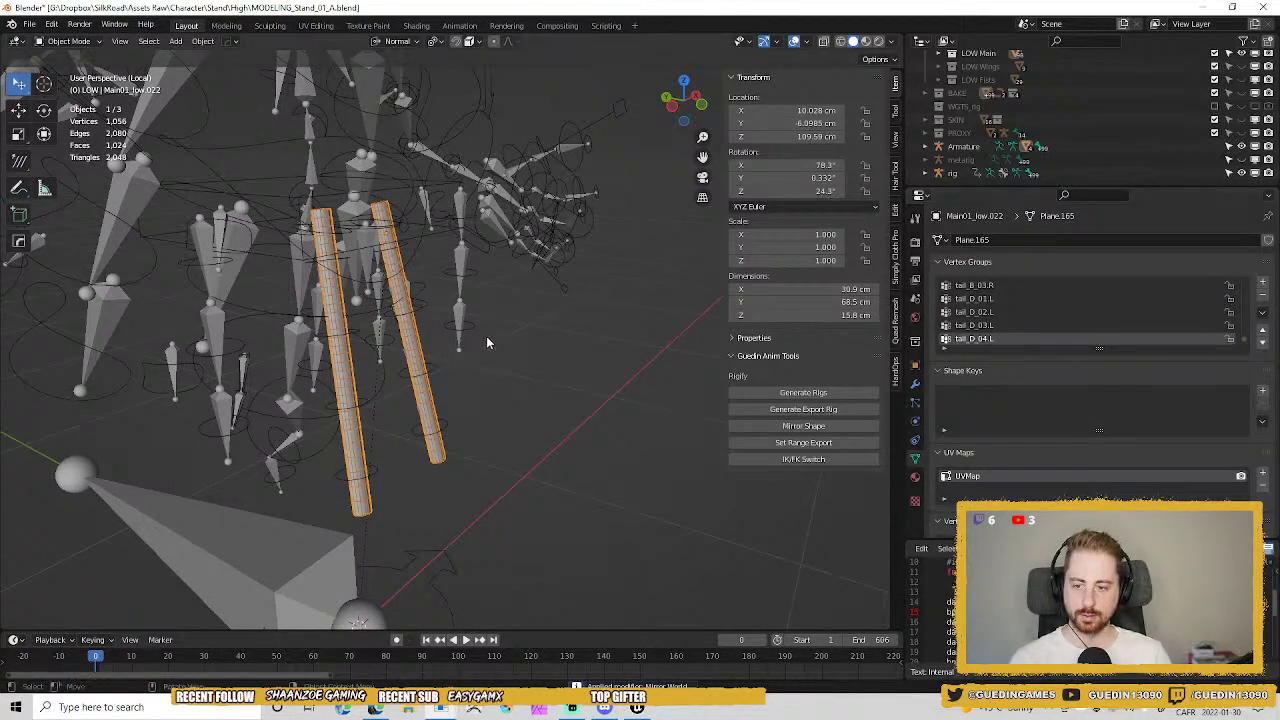
{"action": "key", "text": "Tab"}
{"action": "left_click", "coordinate": [1262, 312]}
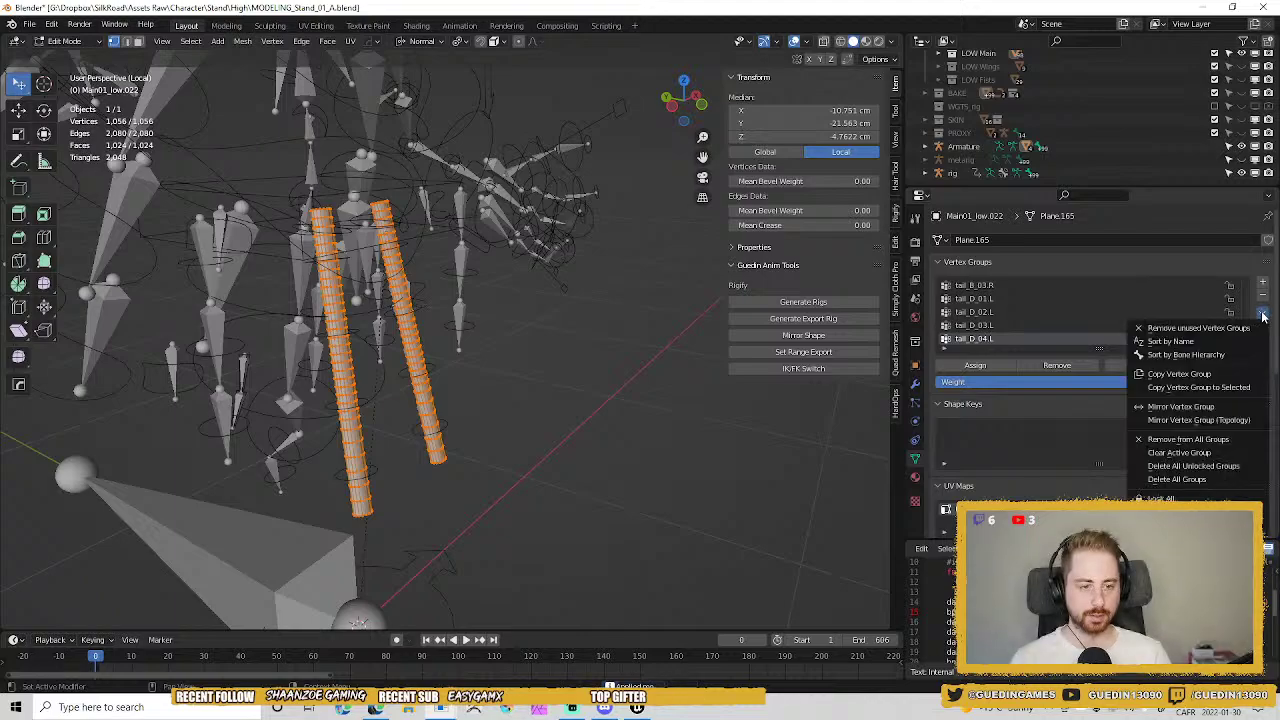
{"action": "left_click", "coordinate": [1192, 336]}
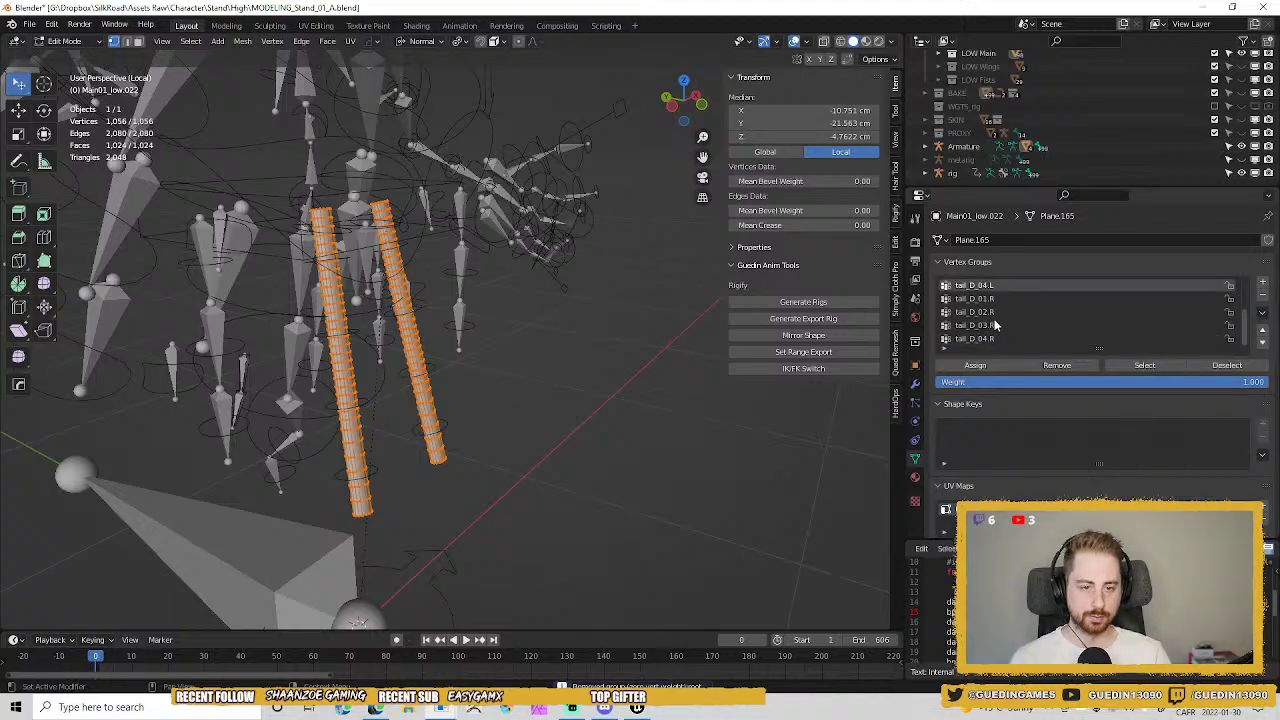
{"action": "scroll", "coordinate": [995, 325], "scroll_direction": "up", "scroll_amount": 4}
{"action": "scroll", "coordinate": [995, 325], "scroll_direction": "down", "scroll_amount": 4}
Delete all vertices of the linked tube weighted to the tail_D .R bones, and return to Object Mode.
{"action": "middle_click_drag", "start_coordinate": [474, 288], "coordinate": [466, 363]}
{"action": "key", "text": "Tab"}
{"action": "scroll", "coordinate": [466, 363], "scroll_direction": "down", "scroll_amount": 3}
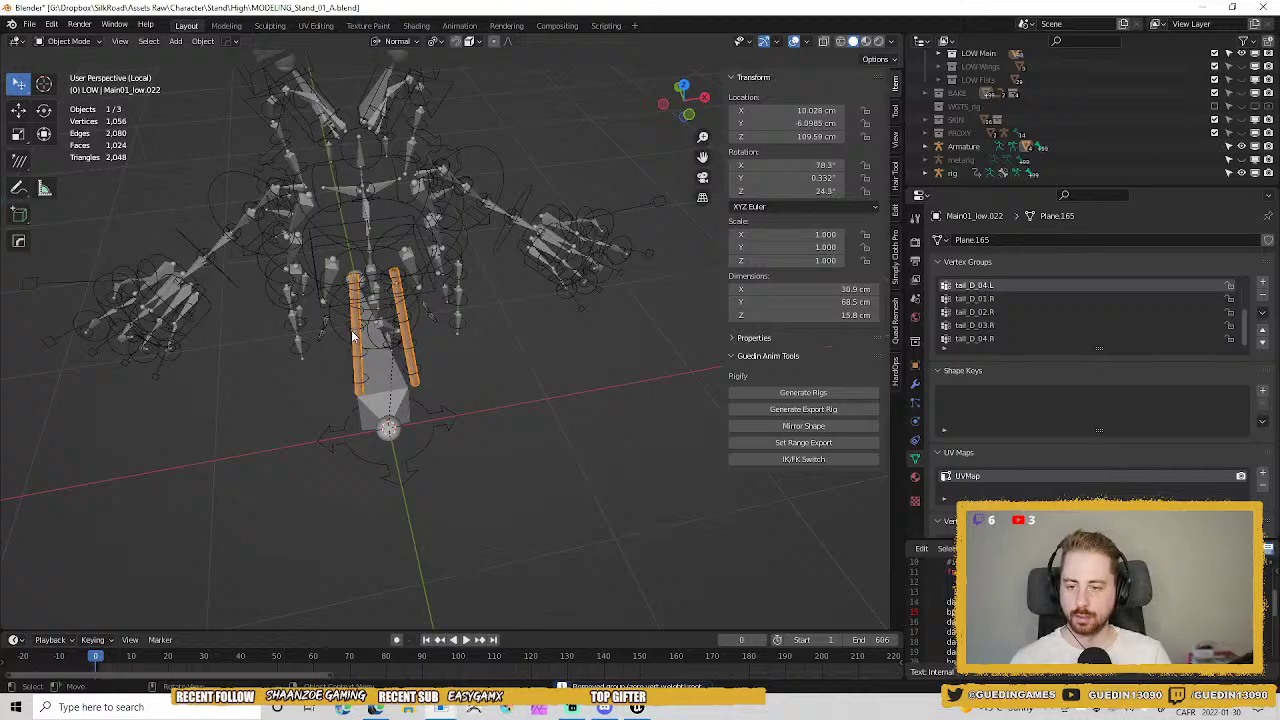
{"action": "key", "text": "Tab"}
{"action": "key", "text": "l"}
{"action": "key", "text": "x"}
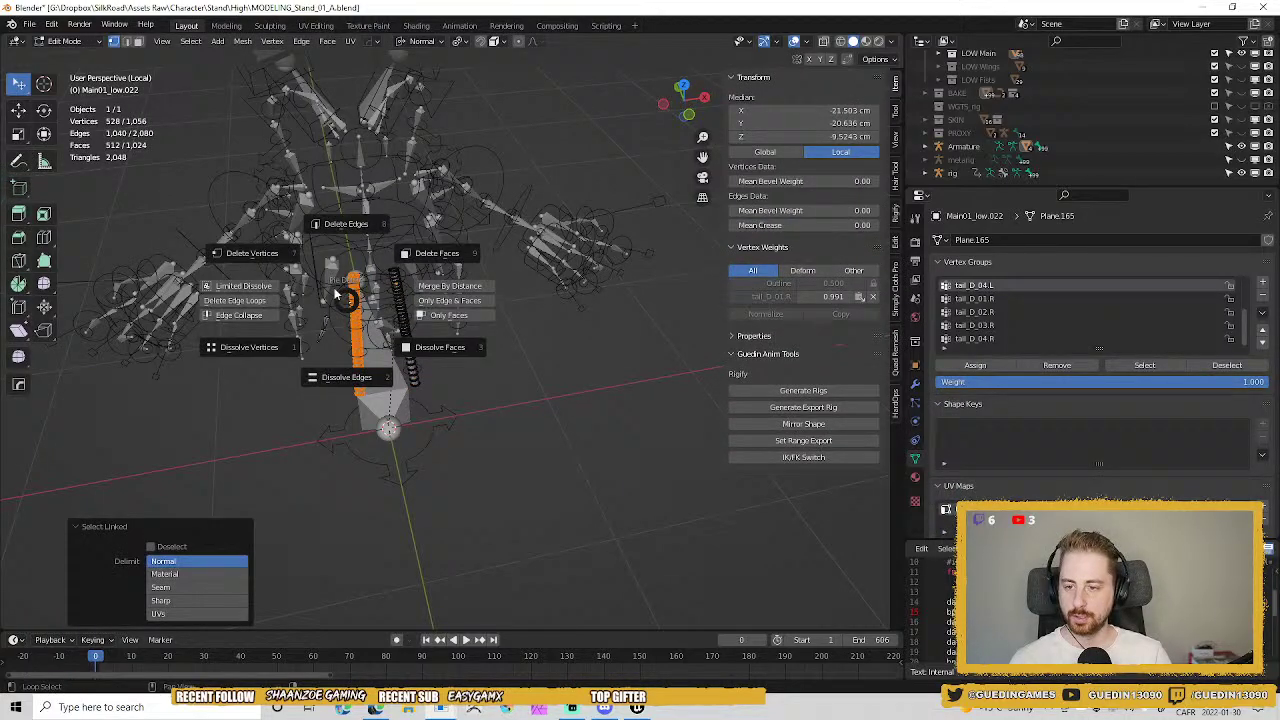
{"action": "left_click", "coordinate": [266, 263]}
{"action": "key", "text": "Tab"}
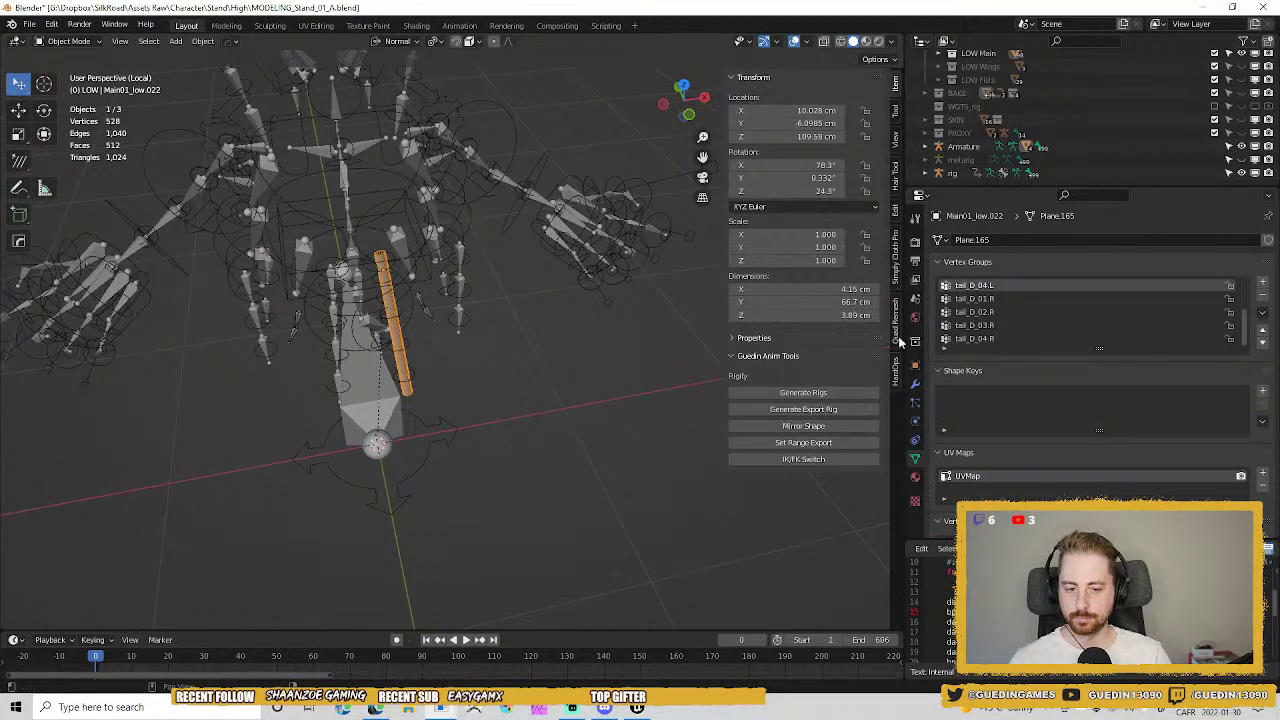
Add a Mirror modifier on the X axis to the remaining tube and place it above the Armature modifier.
{"action": "left_click", "coordinate": [914, 384]}
{"action": "left_click", "coordinate": [992, 242]}
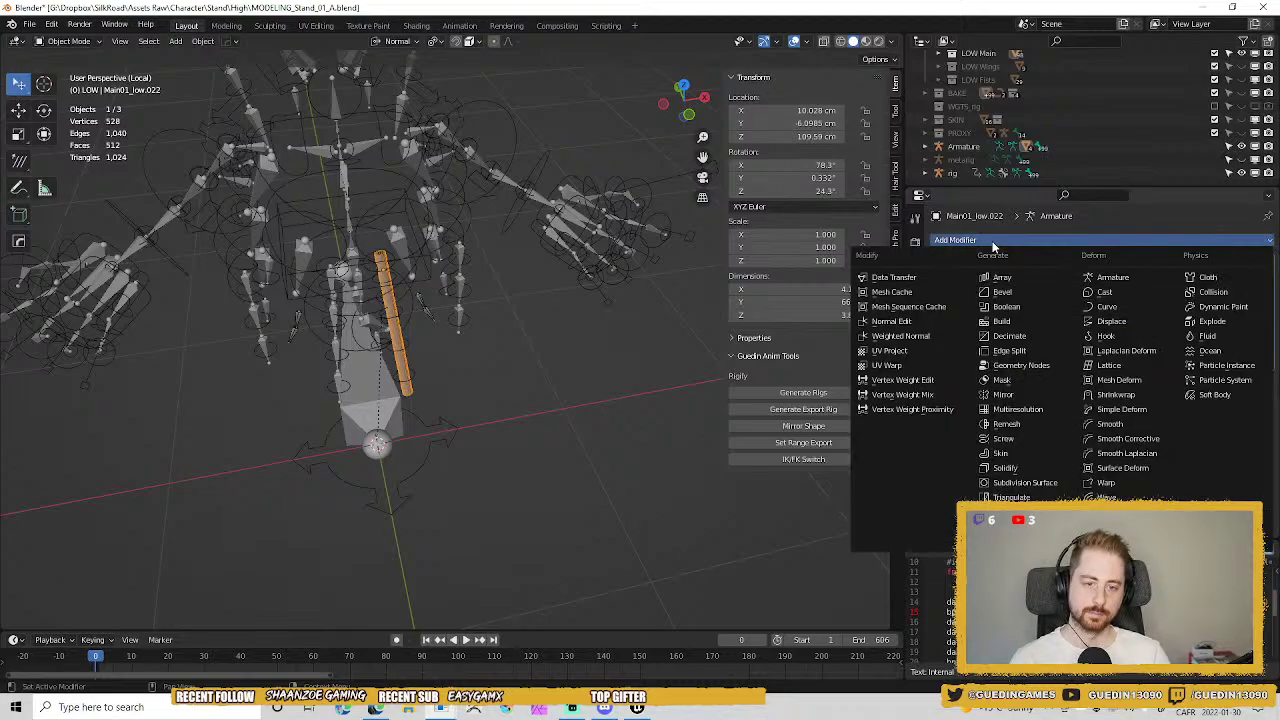
{"action": "left_click", "coordinate": [1004, 395]}
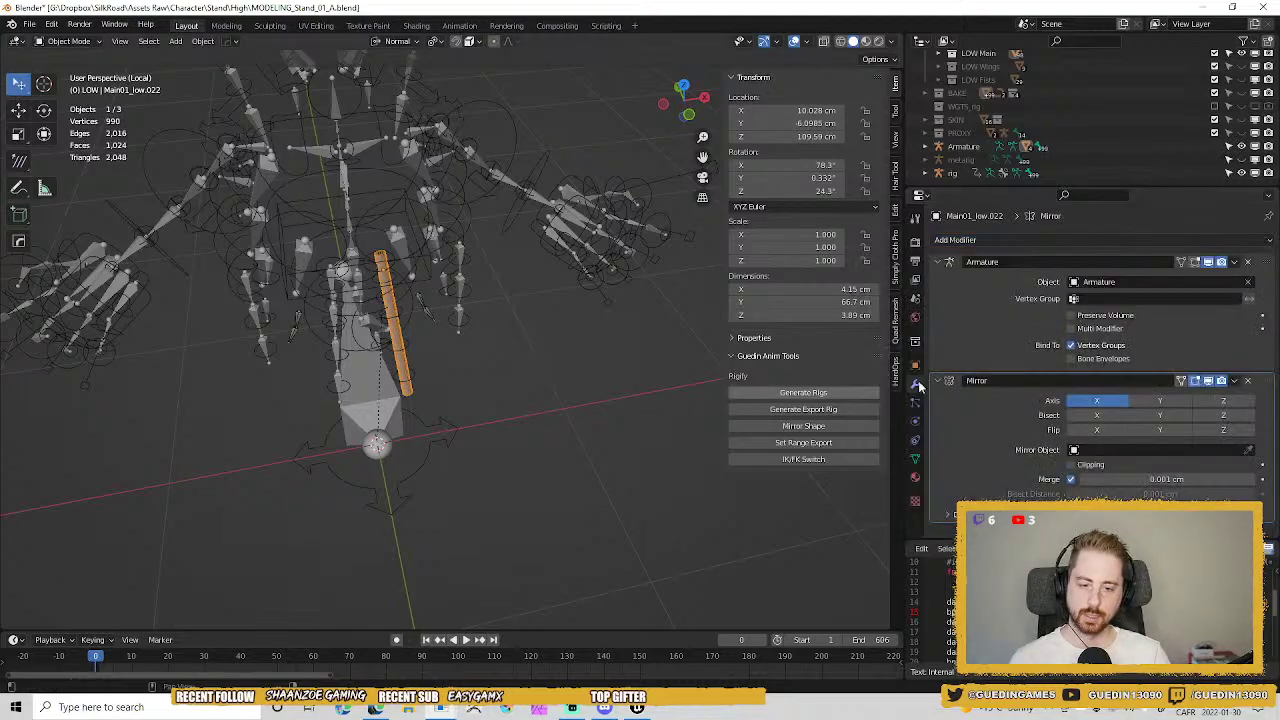
{"action": "left_click_drag", "start_coordinate": [1264, 383], "coordinate": [1264, 262]}
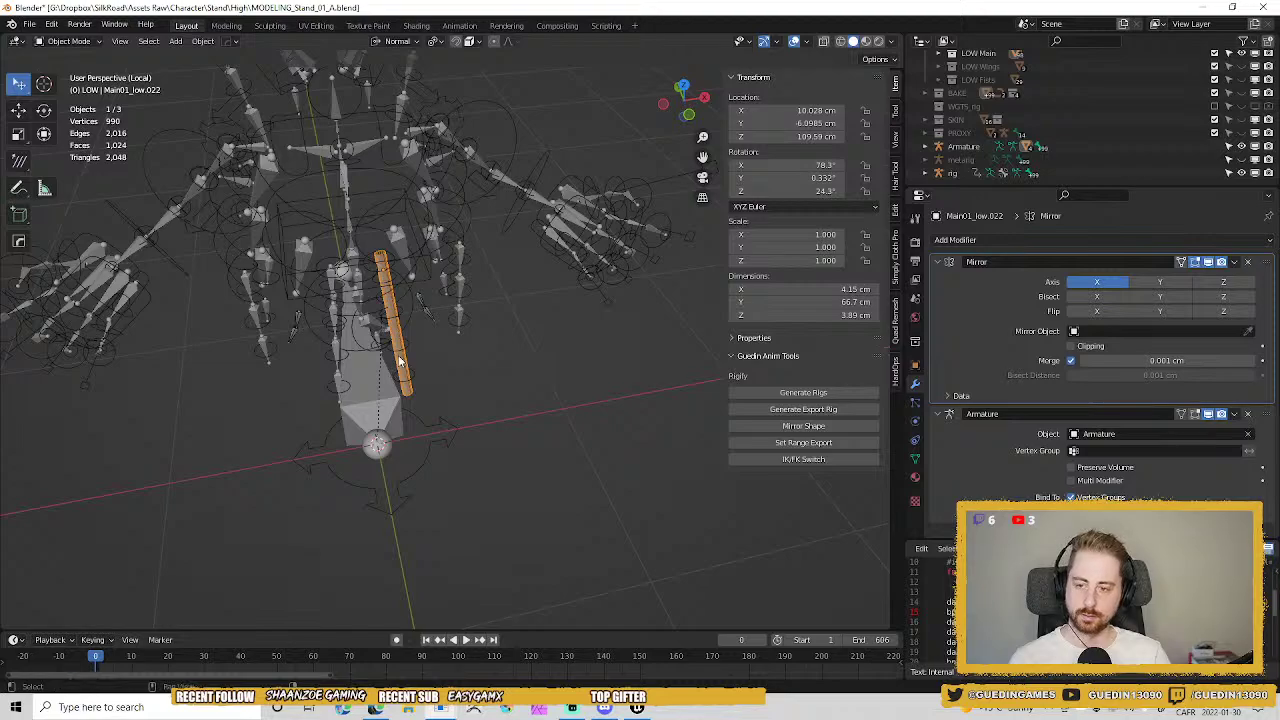
Set CenterWorld as the mirror object of the tube's Mirror modifier.
{"action": "scroll", "coordinate": [468, 352], "scroll_direction": "up", "scroll_amount": 3}
{"action": "scroll", "coordinate": [468, 352], "scroll_direction": "down", "scroll_amount": 2}
{"action": "scroll", "coordinate": [468, 352], "scroll_direction": "up", "scroll_amount": 2}
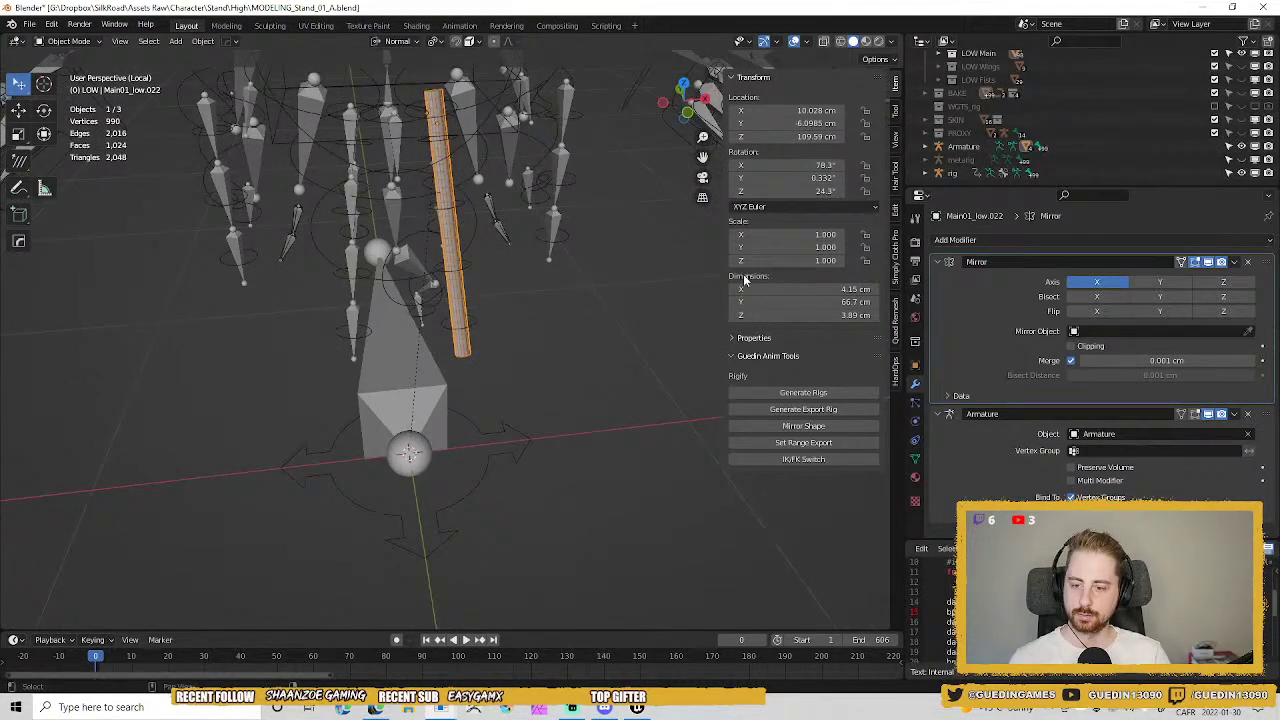
{"action": "left_click", "coordinate": [1120, 331]}
{"action": "left_click", "coordinate": [1093, 391]}
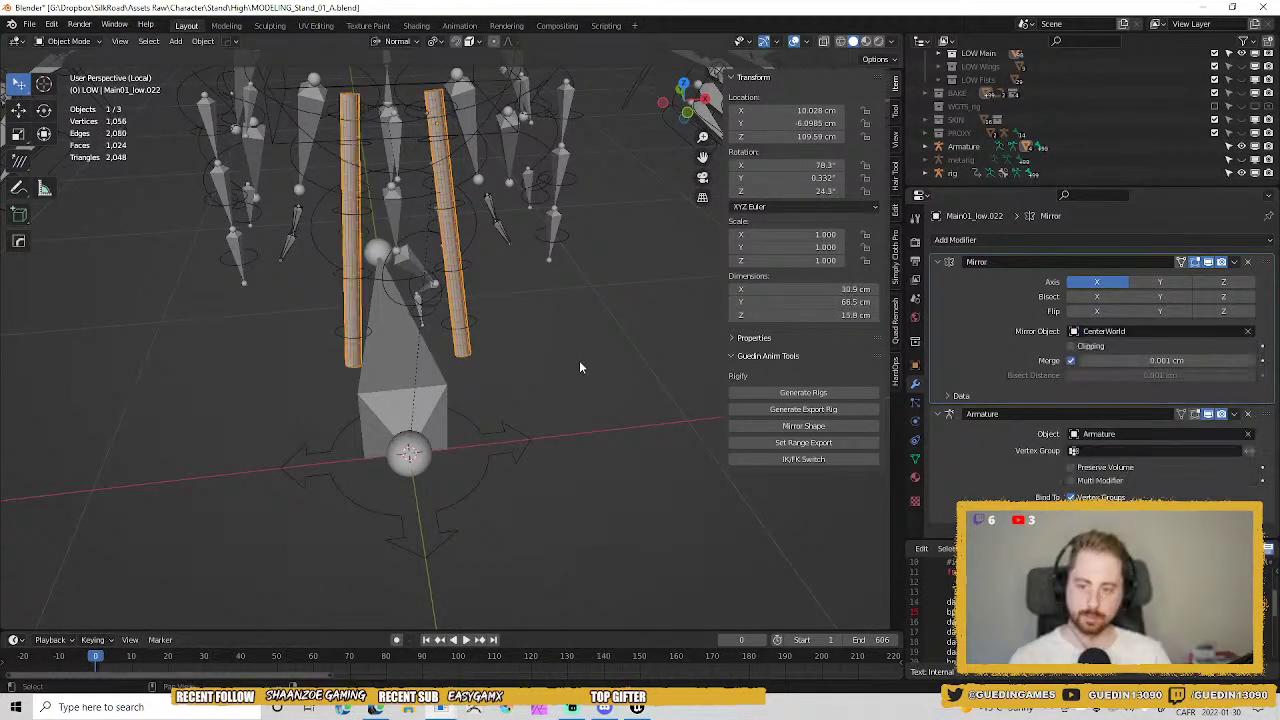
{"action": "scroll", "coordinate": [579, 360], "scroll_direction": "down", "scroll_amount": 2}
{"action": "left_click", "coordinate": [954, 398]}
{"action": "left_click", "coordinate": [954, 397]}
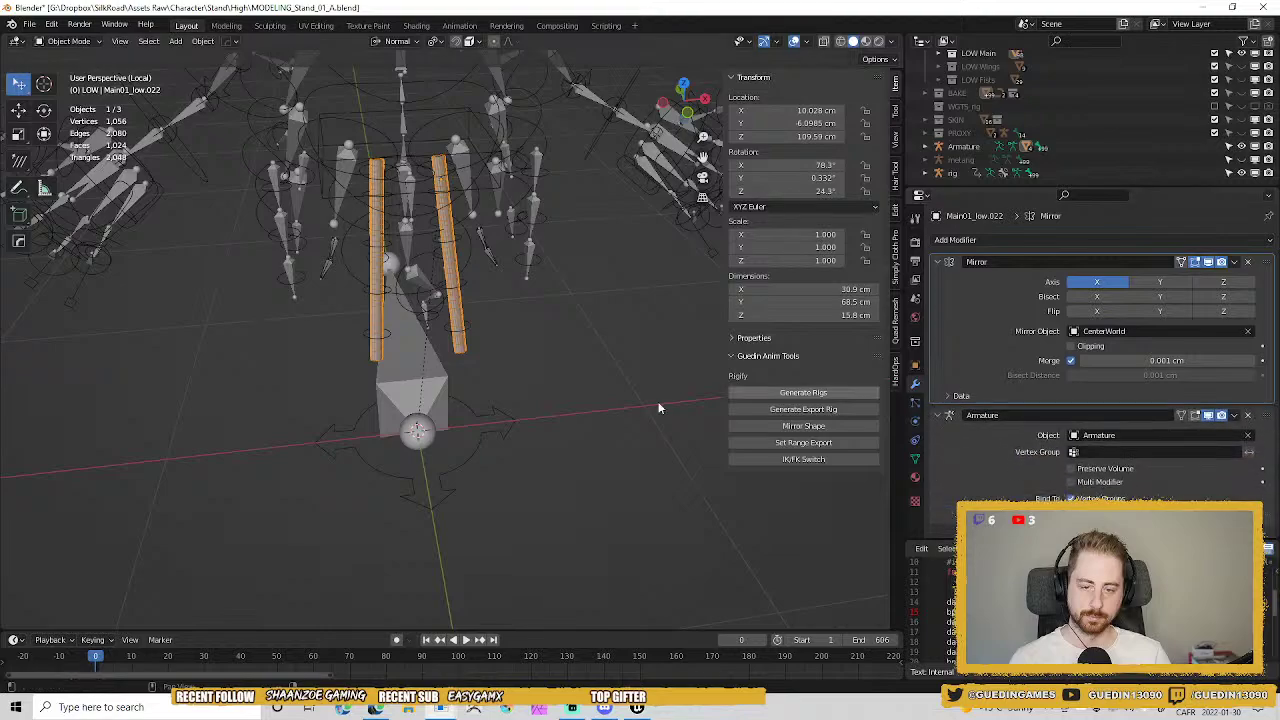
Examine both mirrored tubes and the surrounding tail bones from several angles.
{"action": "middle_click_drag", "start_coordinate": [657, 406], "coordinate": [468, 318]}
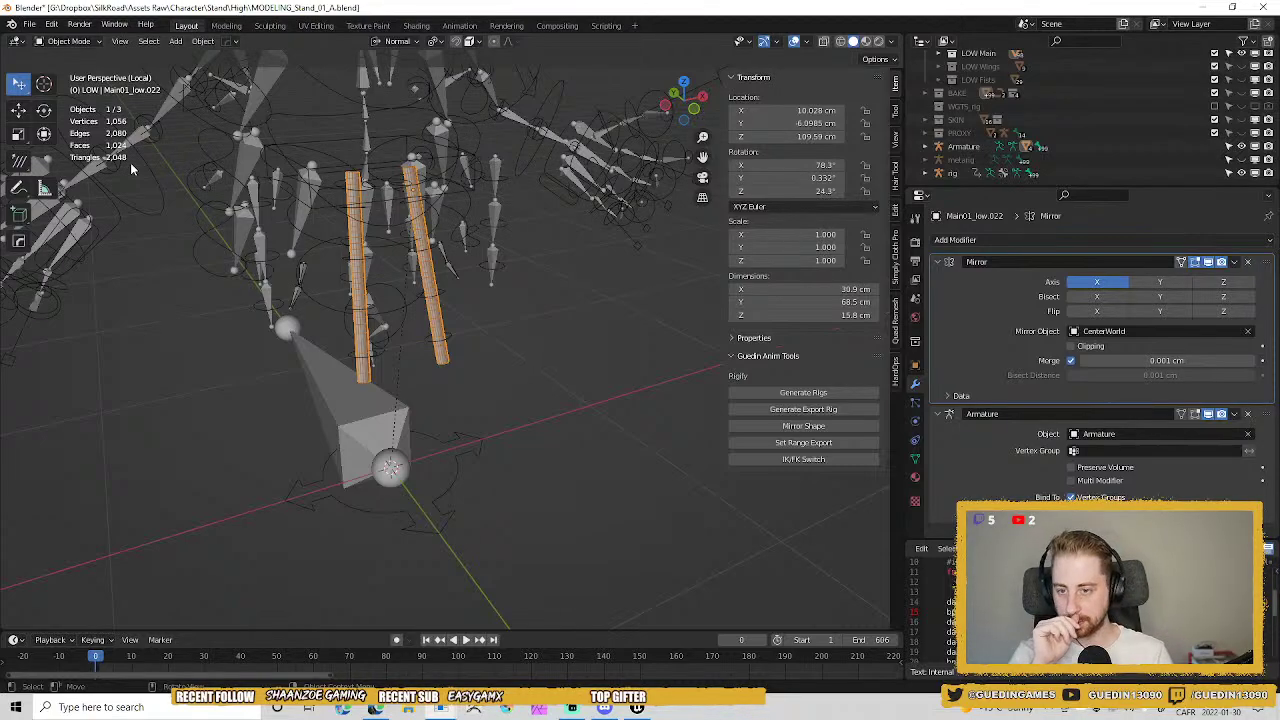
{"action": "middle_click_drag", "start_coordinate": [246, 240], "coordinate": [272, 298]}
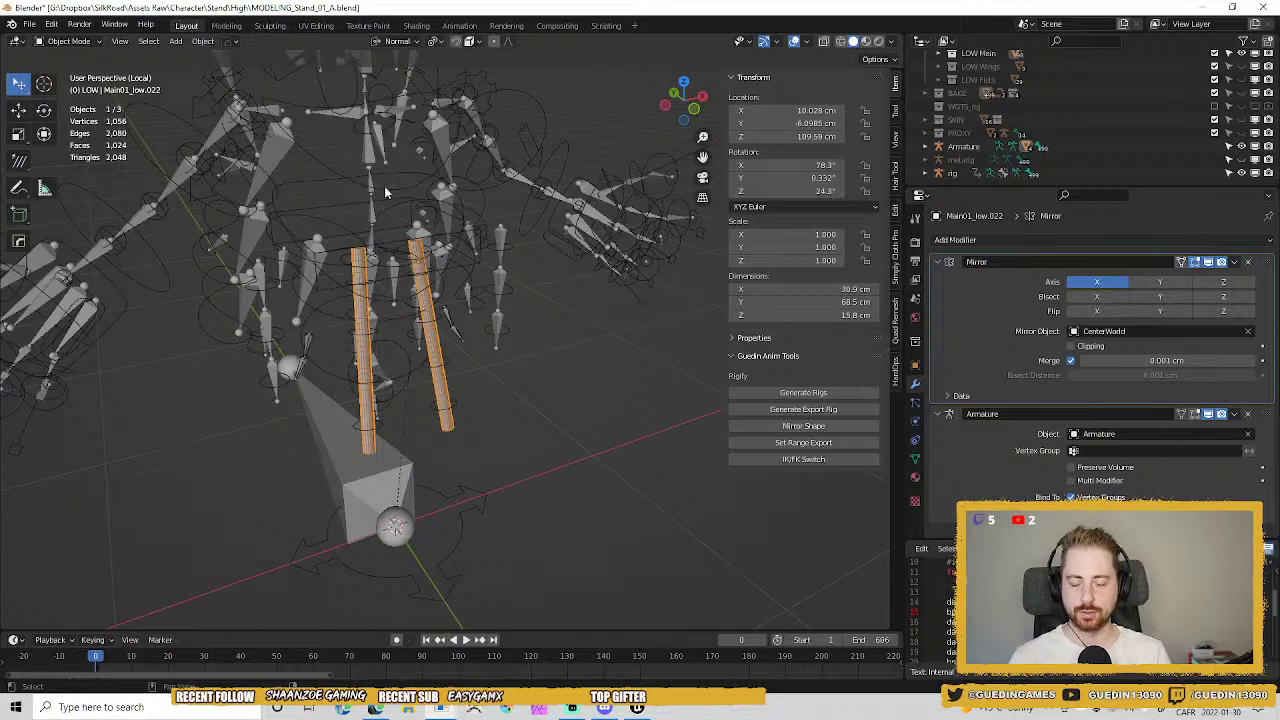
{"action": "middle_click_drag", "start_coordinate": [384, 186], "coordinate": [502, 354]}
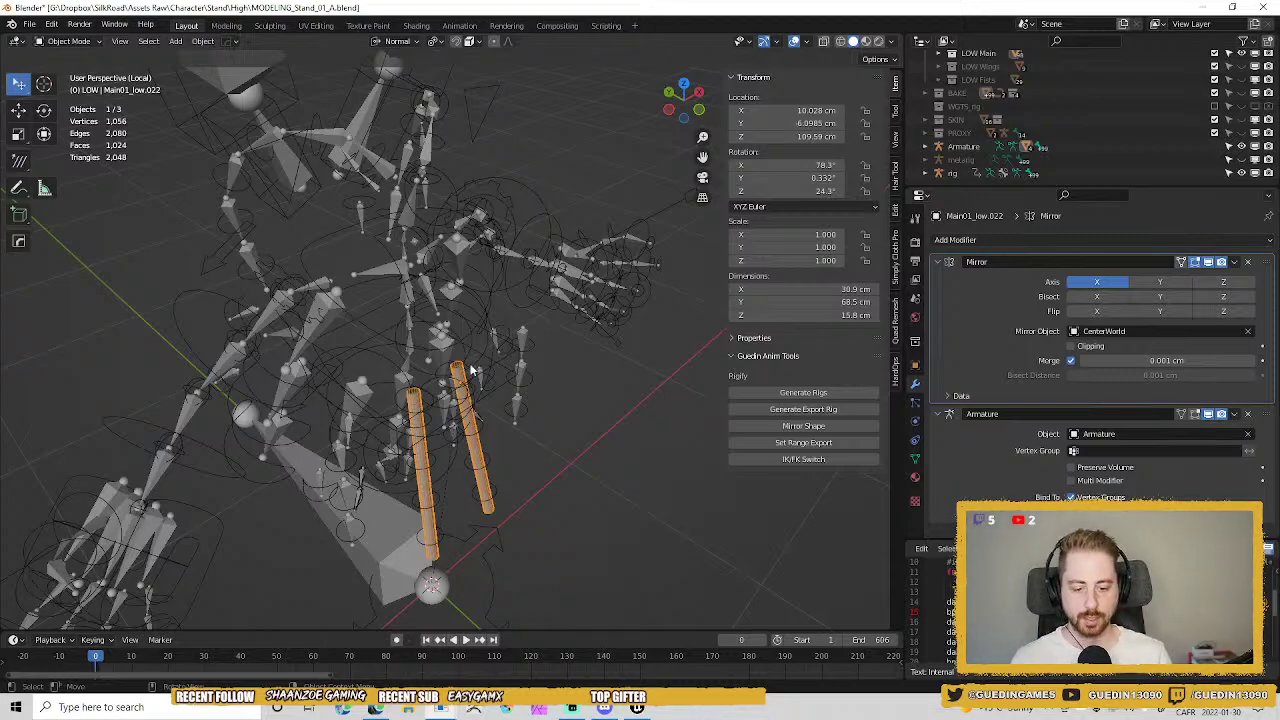
{"action": "middle_click_drag", "start_coordinate": [502, 354], "coordinate": [499, 301]}
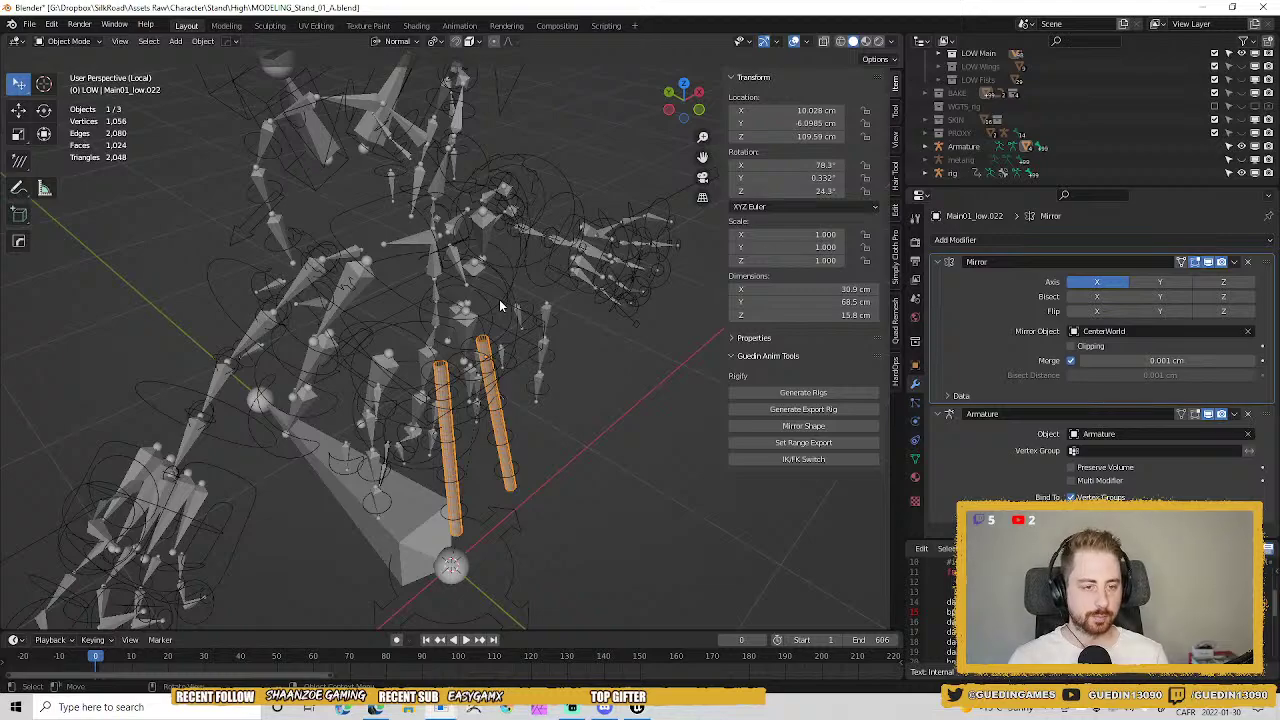
{"action": "middle_click_drag", "start_coordinate": [560, 418], "coordinate": [494, 328]}
{"action": "scroll", "coordinate": [493, 440], "scroll_direction": "up", "scroll_amount": 5}
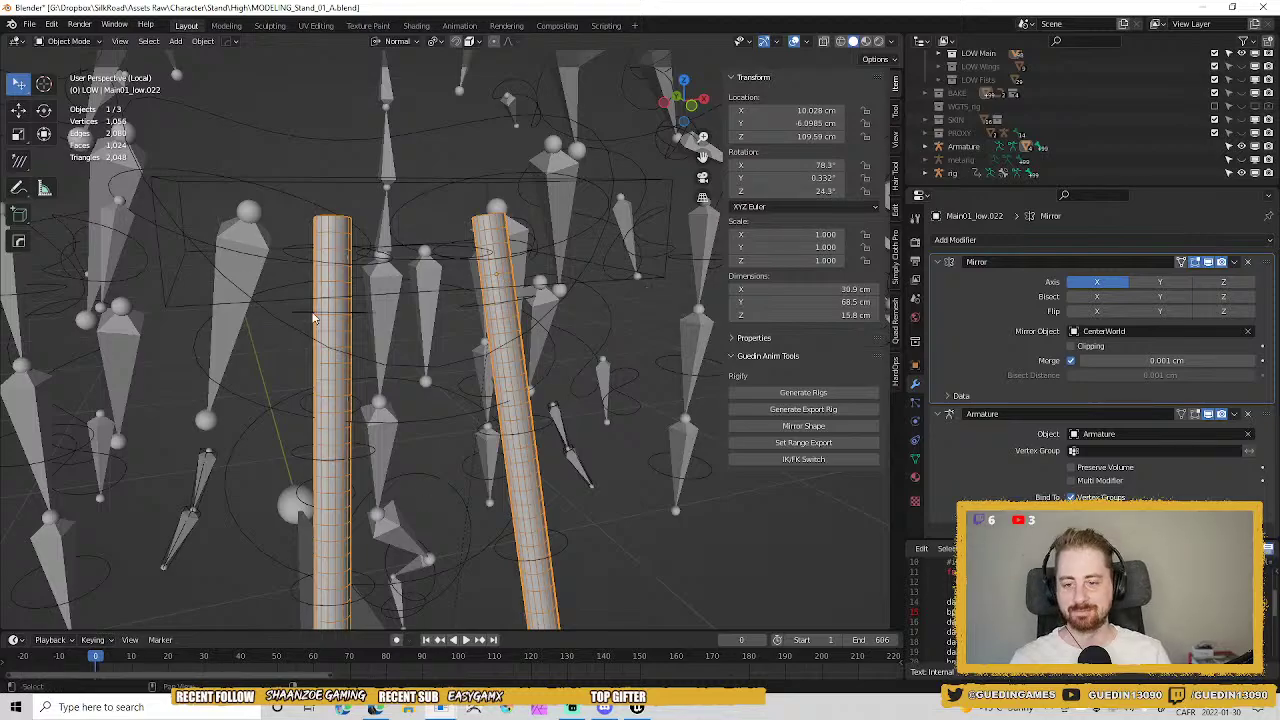
{"action": "middle_click_drag", "start_coordinate": [526, 386], "coordinate": [397, 266]}
{"action": "scroll", "coordinate": [397, 266], "scroll_direction": "down", "scroll_amount": 3}
{"action": "scroll", "coordinate": [446, 328], "scroll_direction": "up", "scroll_amount": 2}
{"action": "middle_click_drag", "start_coordinate": [446, 331], "coordinate": [569, 399]}
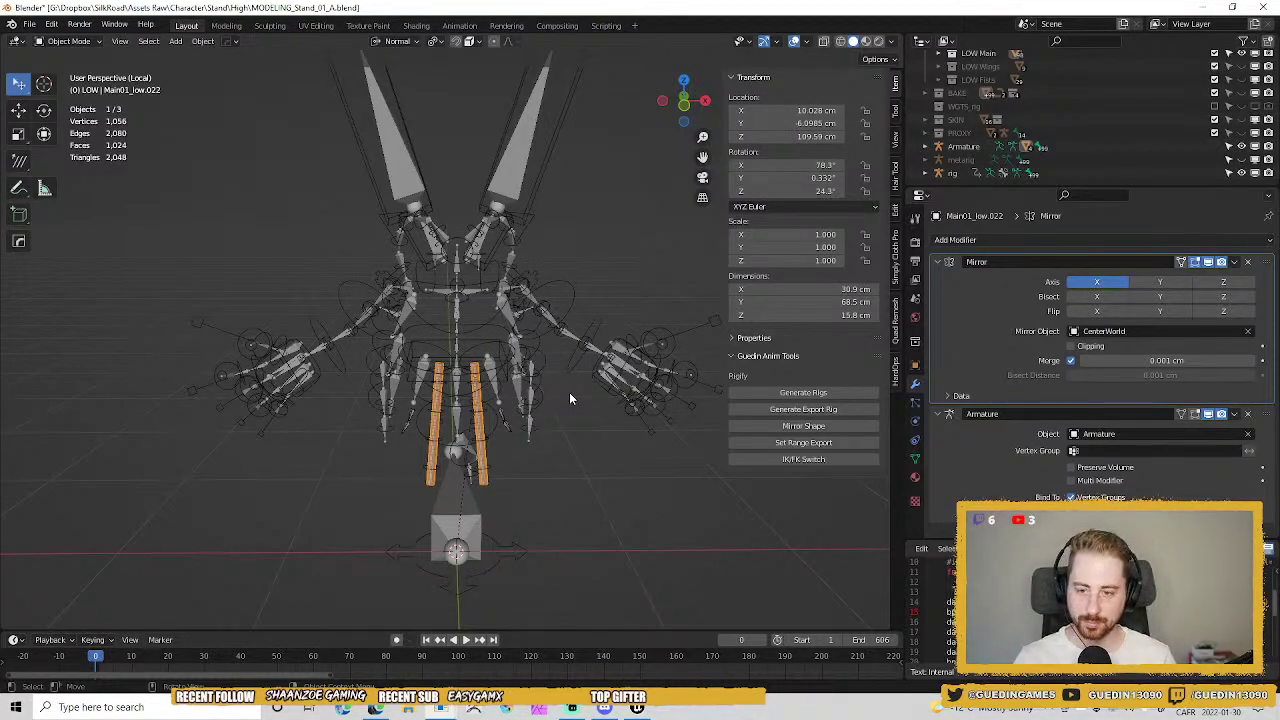
Show the LOW Main, LOW Wings and LOW Fists collections and examine the tubes on the full character.
{"action": "scroll", "coordinate": [1050, 124], "scroll_direction": "up", "scroll_amount": 2}
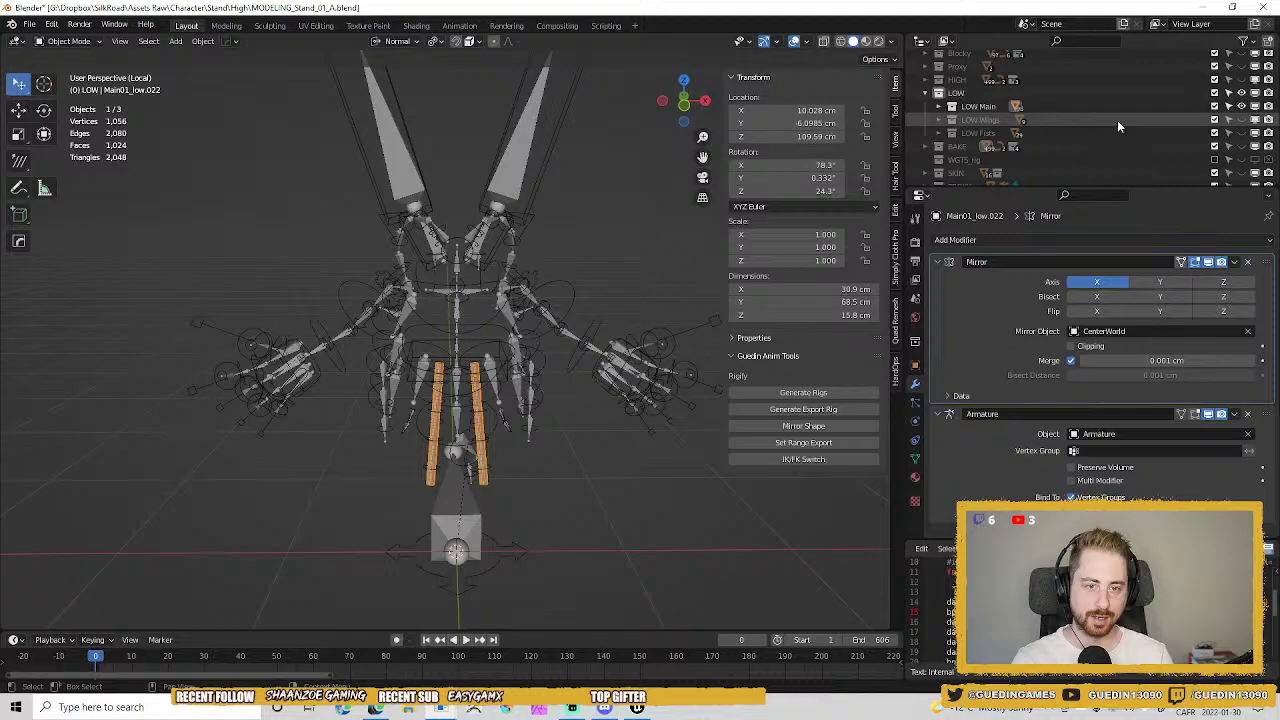
{"action": "left_click", "coordinate": [1240, 107]}
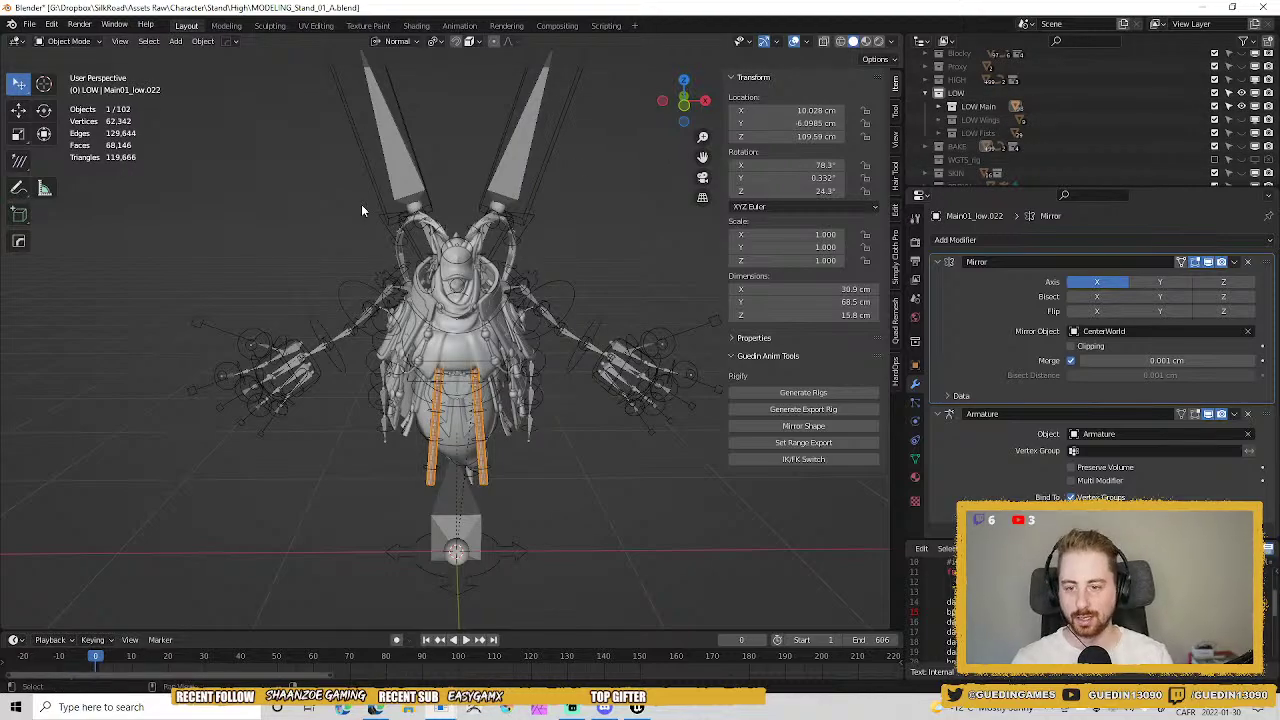
{"action": "scroll", "coordinate": [362, 210], "scroll_direction": "up", "scroll_amount": 4}
{"action": "left_click", "coordinate": [1242, 120]}
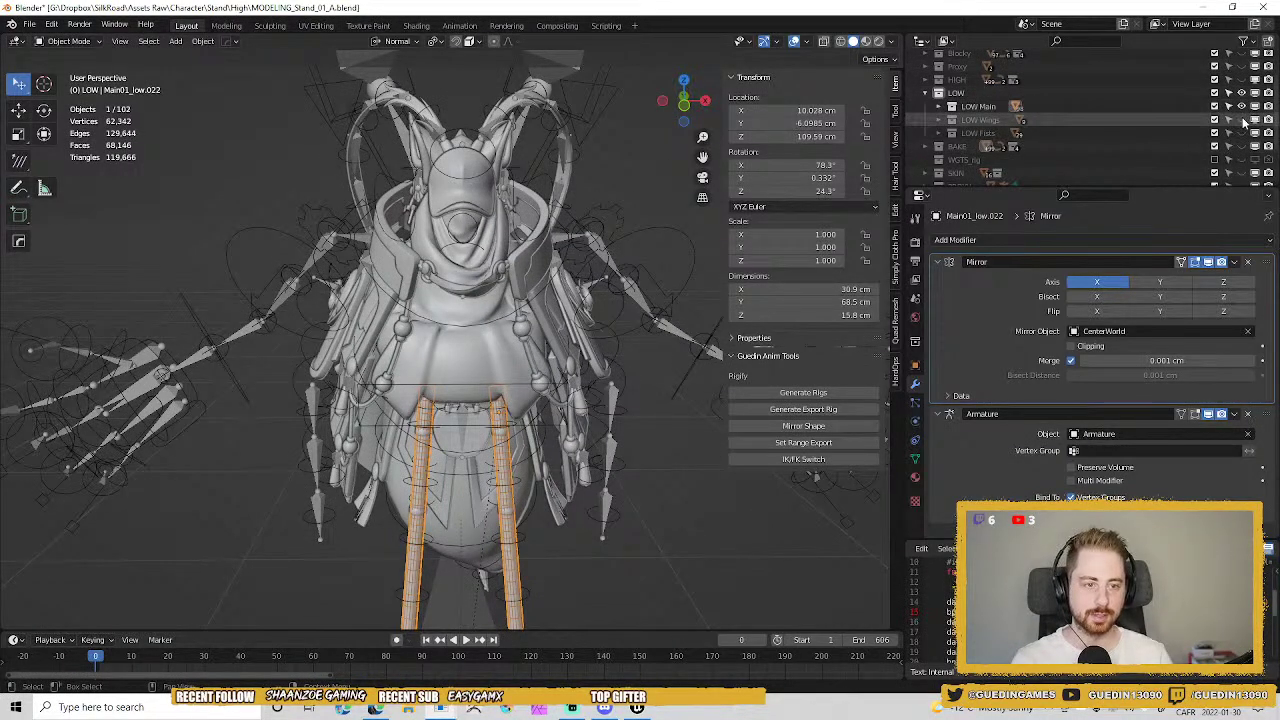
{"action": "left_click", "coordinate": [1242, 120]}
{"action": "left_click", "coordinate": [1242, 133]}
{"action": "scroll", "coordinate": [496, 209], "scroll_direction": "down", "scroll_amount": 4}
{"action": "middle_click_drag", "start_coordinate": [496, 209], "coordinate": [390, 268]}
{"action": "scroll", "coordinate": [434, 352], "scroll_direction": "up", "scroll_amount": 4}
{"action": "middle_click_drag", "start_coordinate": [437, 362], "coordinate": [508, 360]}
{"action": "middle_click_drag", "start_coordinate": [561, 326], "coordinate": [586, 205], "text": "shift"}
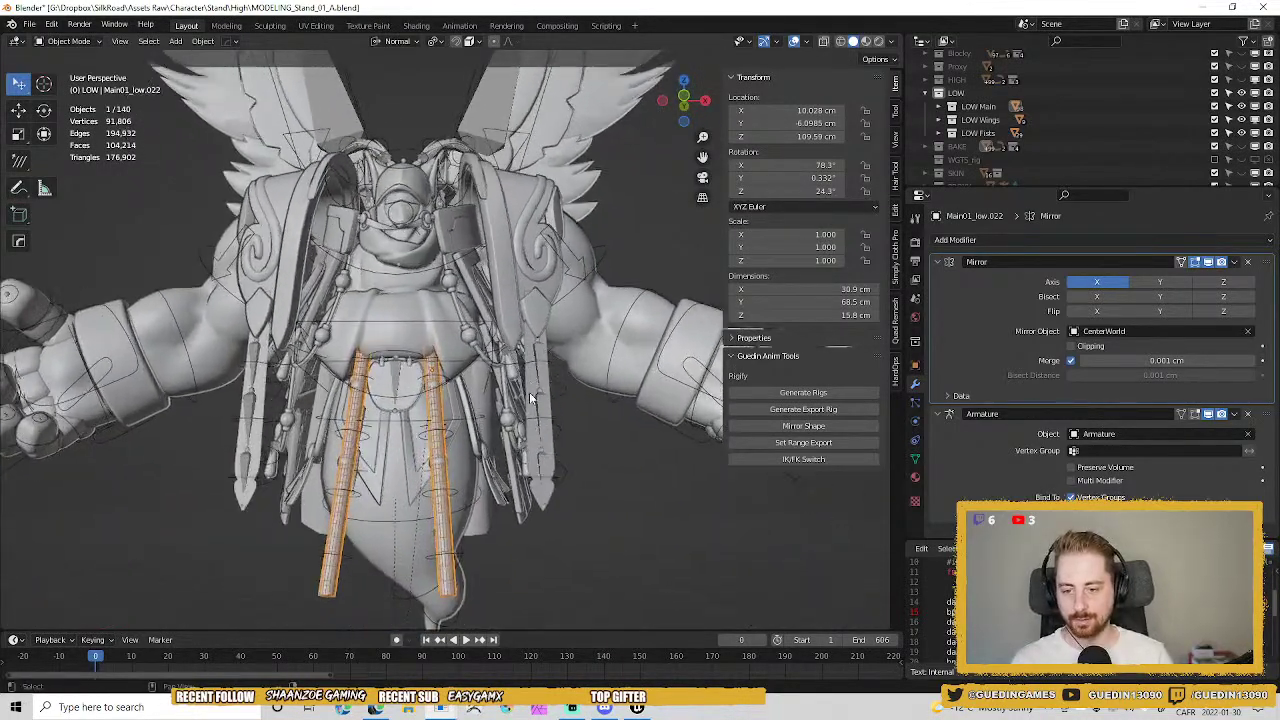
{"action": "middle_click_drag", "start_coordinate": [529, 392], "coordinate": [510, 412]}
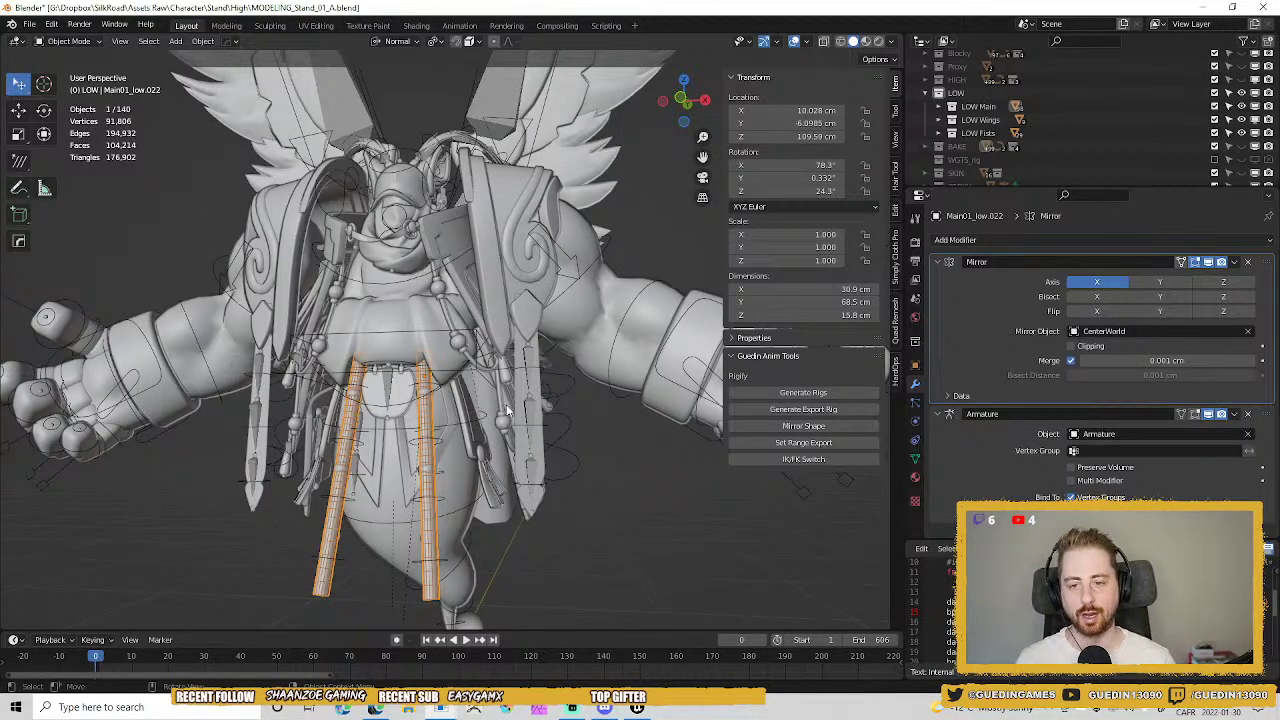
{"action": "middle_click_drag", "start_coordinate": [491, 260], "coordinate": [490, 285]}
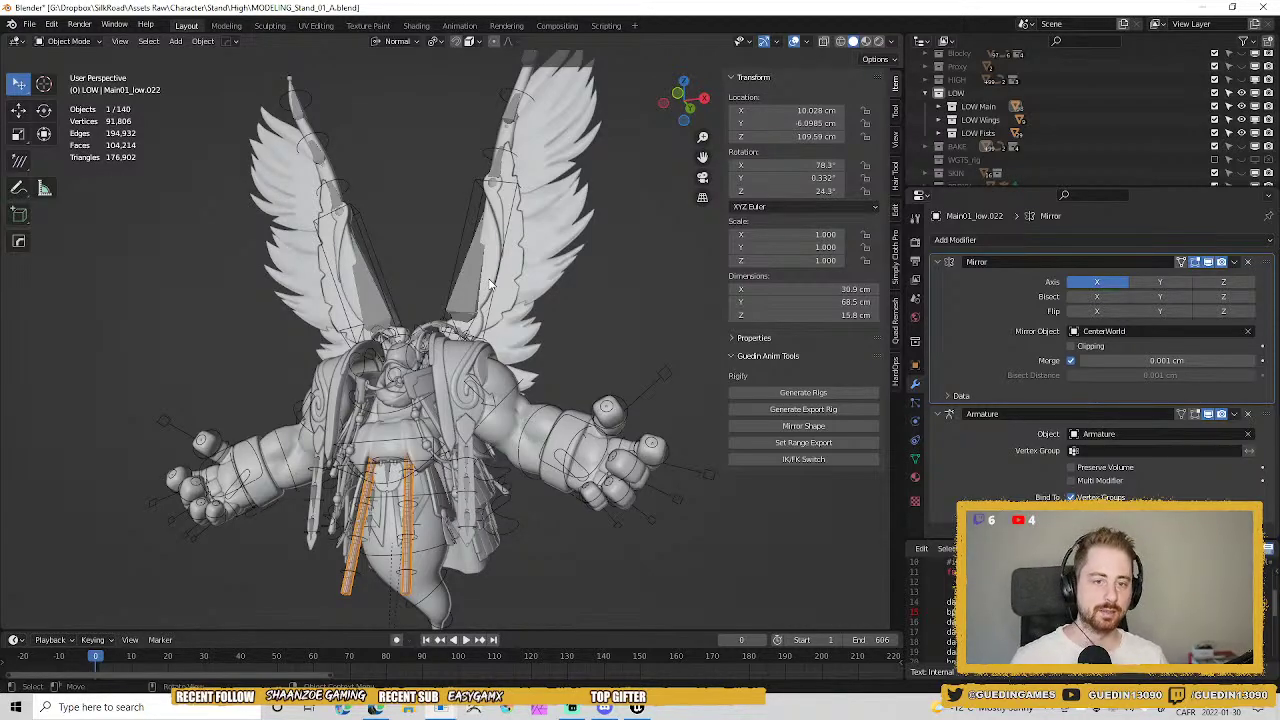
Hide the LOW collection and examine the armature's wing, torso and tail bones from several angles.
{"action": "left_click", "coordinate": [1242, 93]}
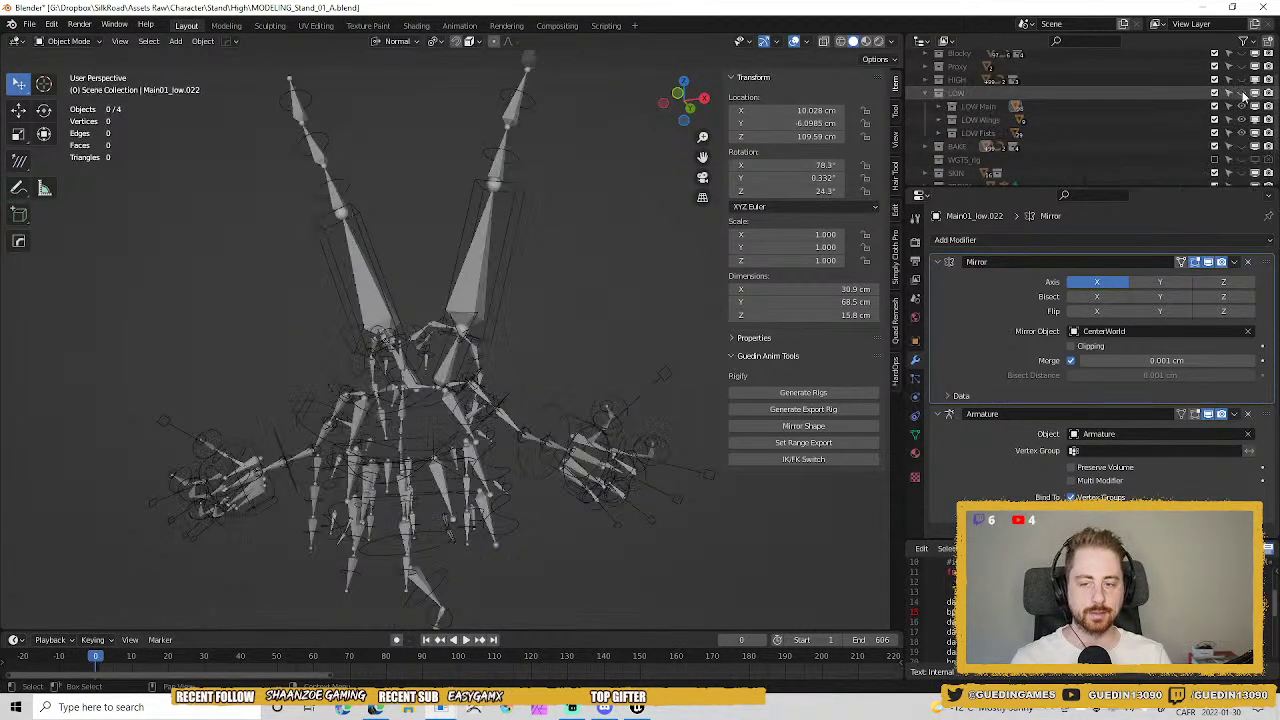
{"action": "middle_click_drag", "start_coordinate": [474, 258], "coordinate": [480, 224], "text": "shift"}
{"action": "scroll", "coordinate": [482, 218], "scroll_direction": "up", "scroll_amount": 2}
{"action": "middle_click_drag", "start_coordinate": [496, 167], "coordinate": [468, 304], "text": "shift"}
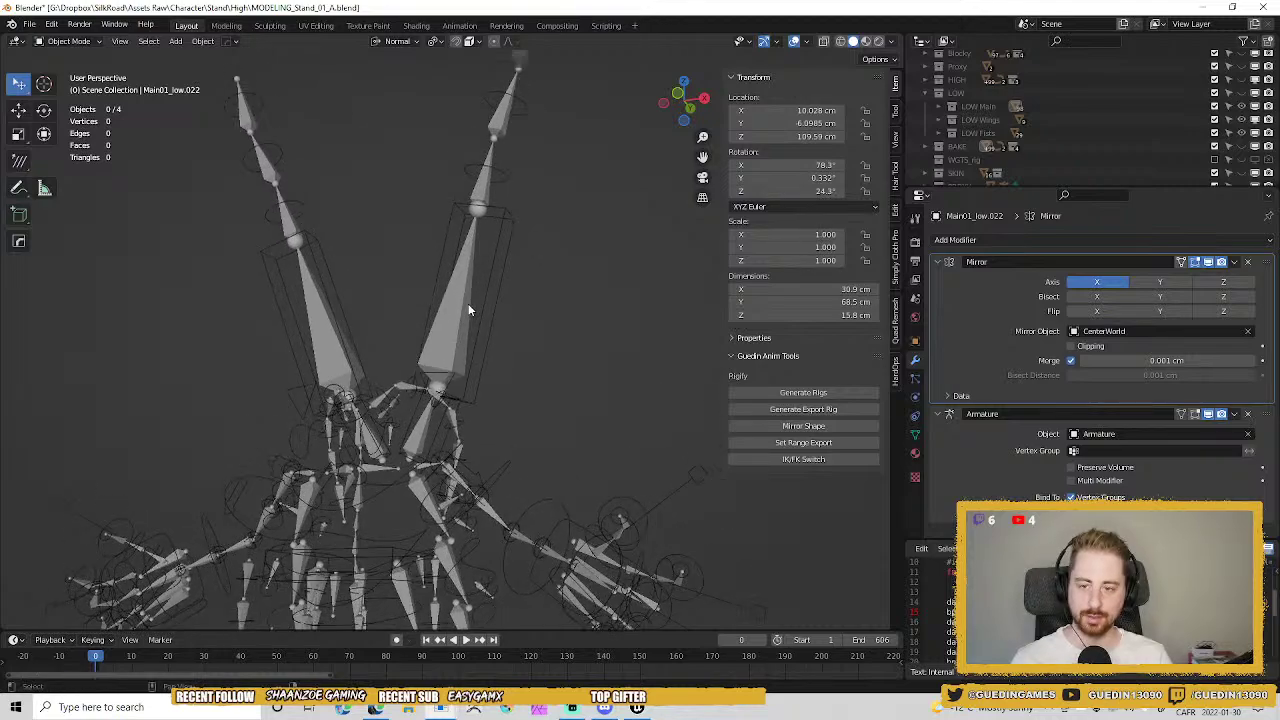
{"action": "middle_click_drag", "start_coordinate": [412, 536], "coordinate": [570, 300], "text": "shift"}
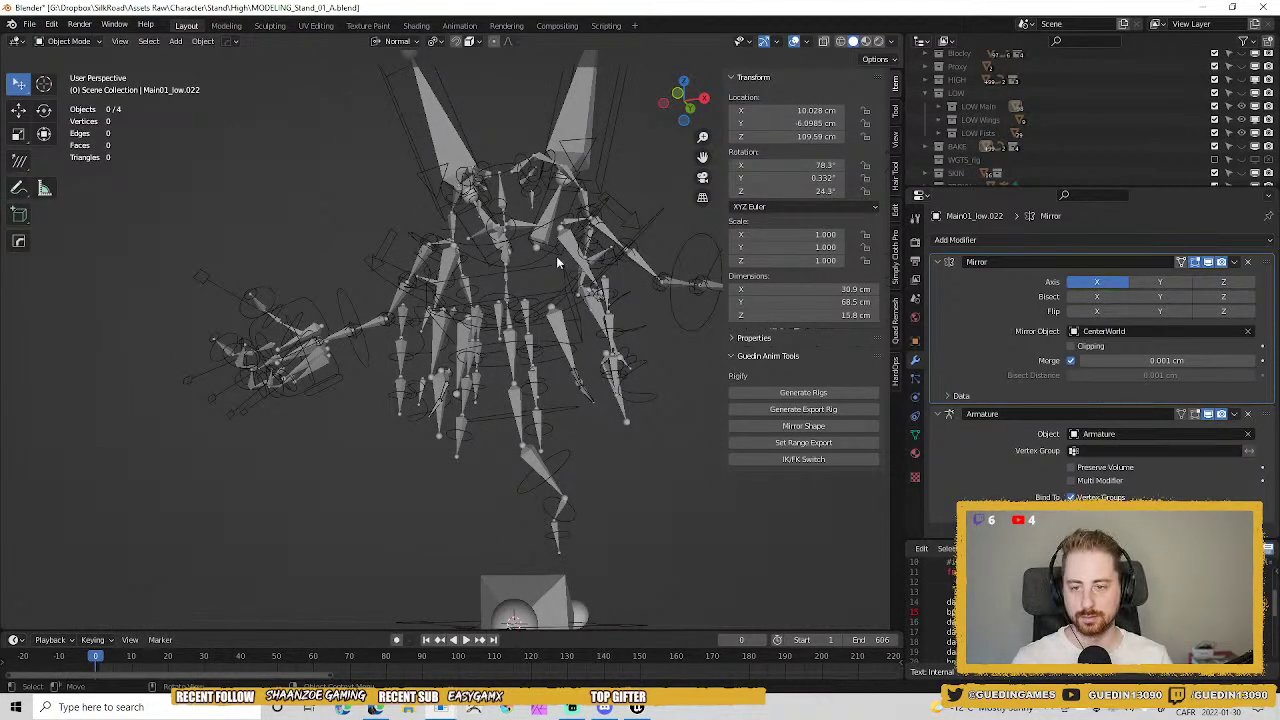
{"action": "middle_click_drag", "start_coordinate": [556, 256], "coordinate": [520, 311]}
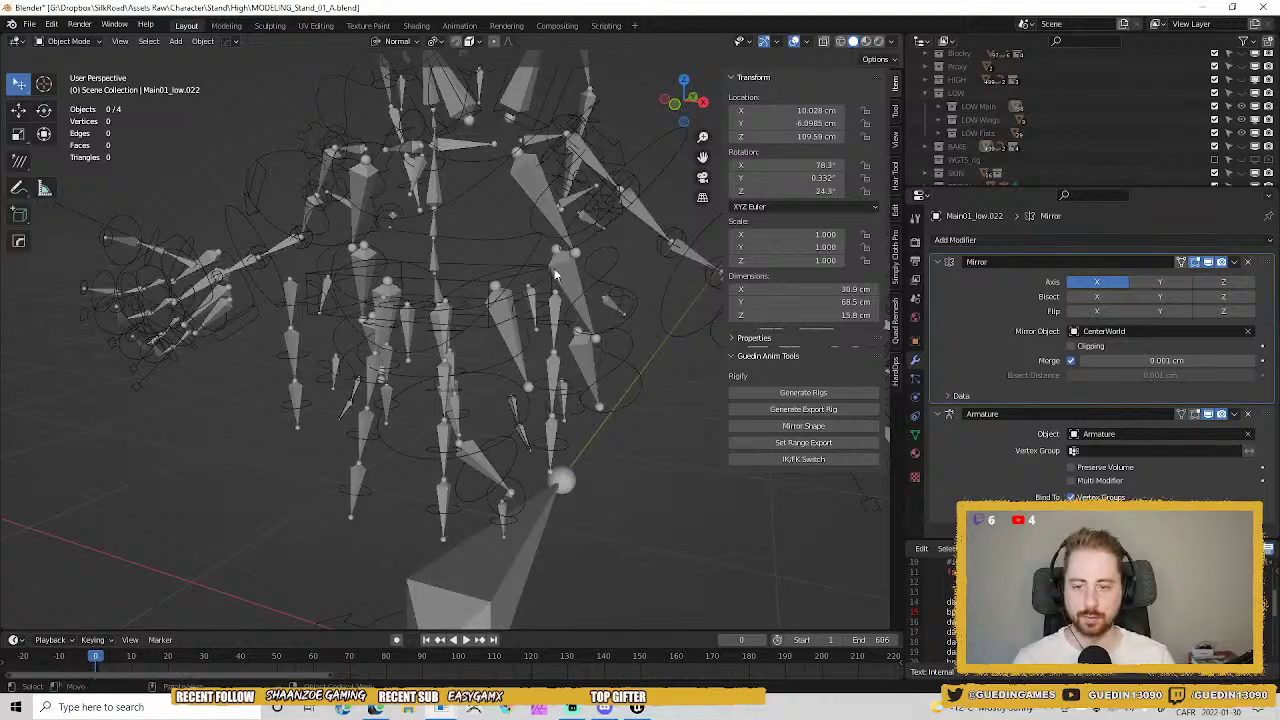
{"action": "middle_click_drag", "start_coordinate": [417, 348], "coordinate": [379, 336]}
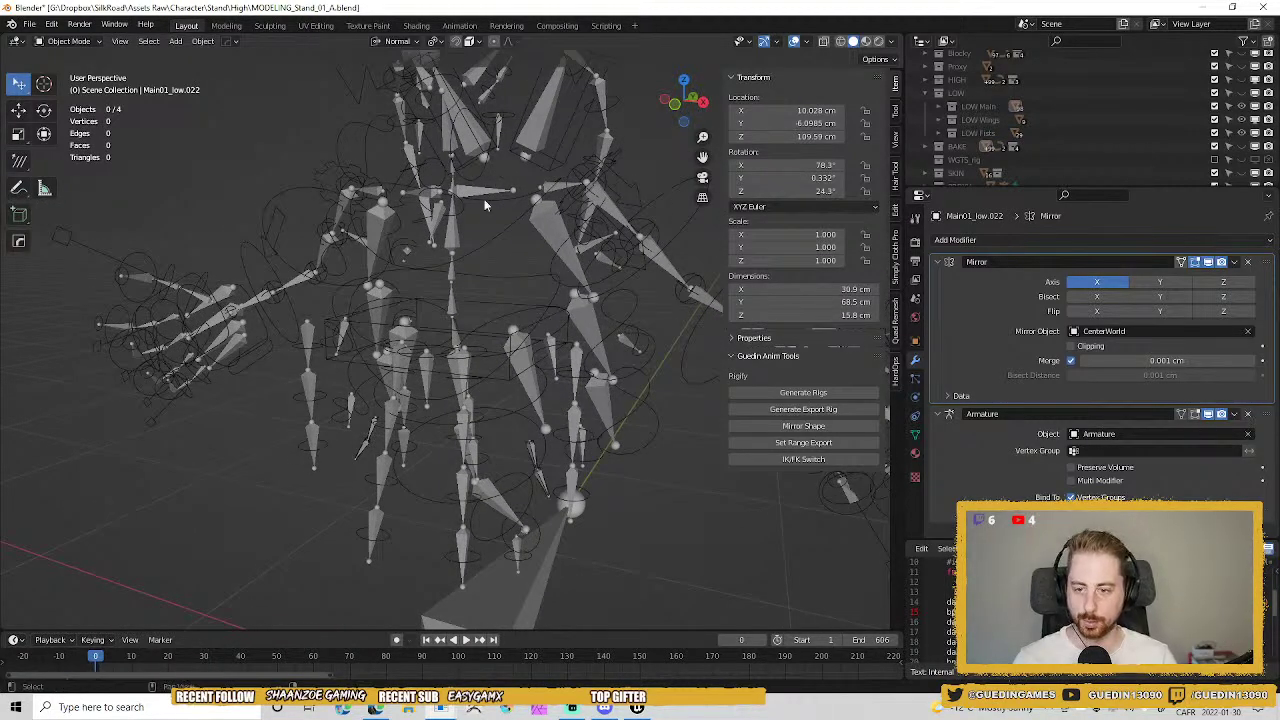
{"action": "middle_click_drag", "start_coordinate": [500, 168], "coordinate": [448, 335], "text": "shift"}
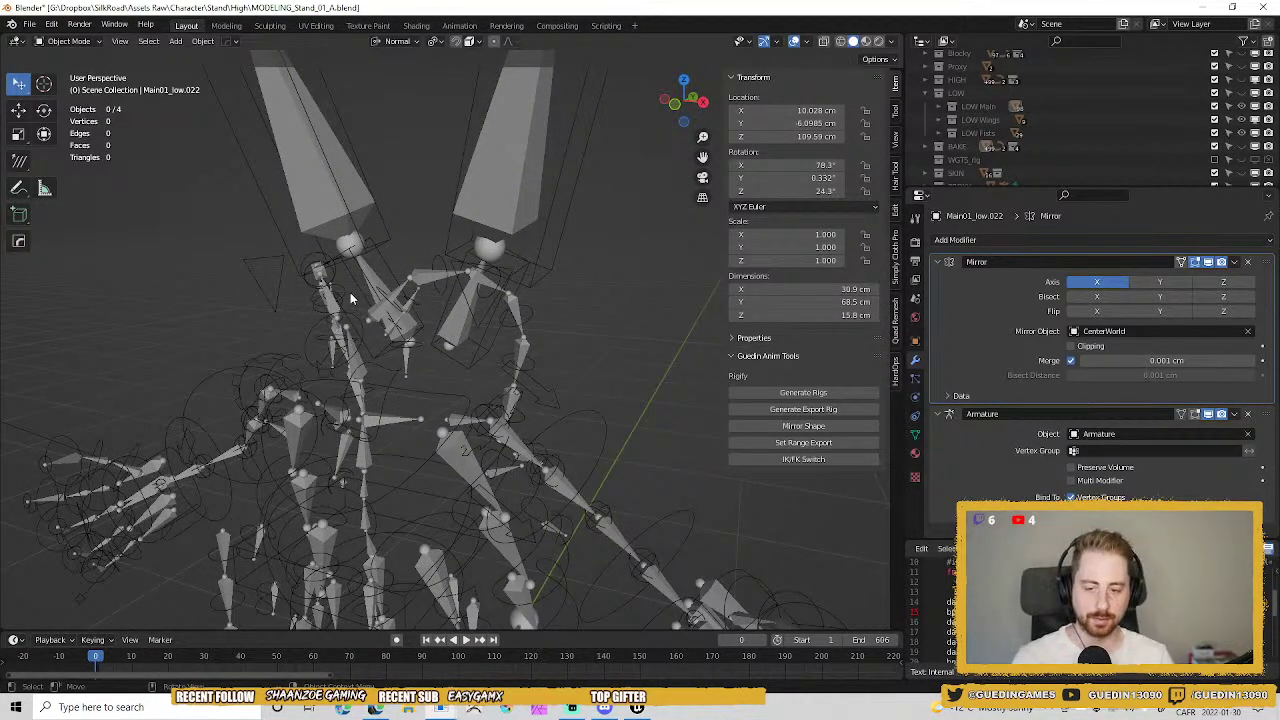
{"action": "middle_click_drag", "start_coordinate": [391, 450], "coordinate": [476, 352]}
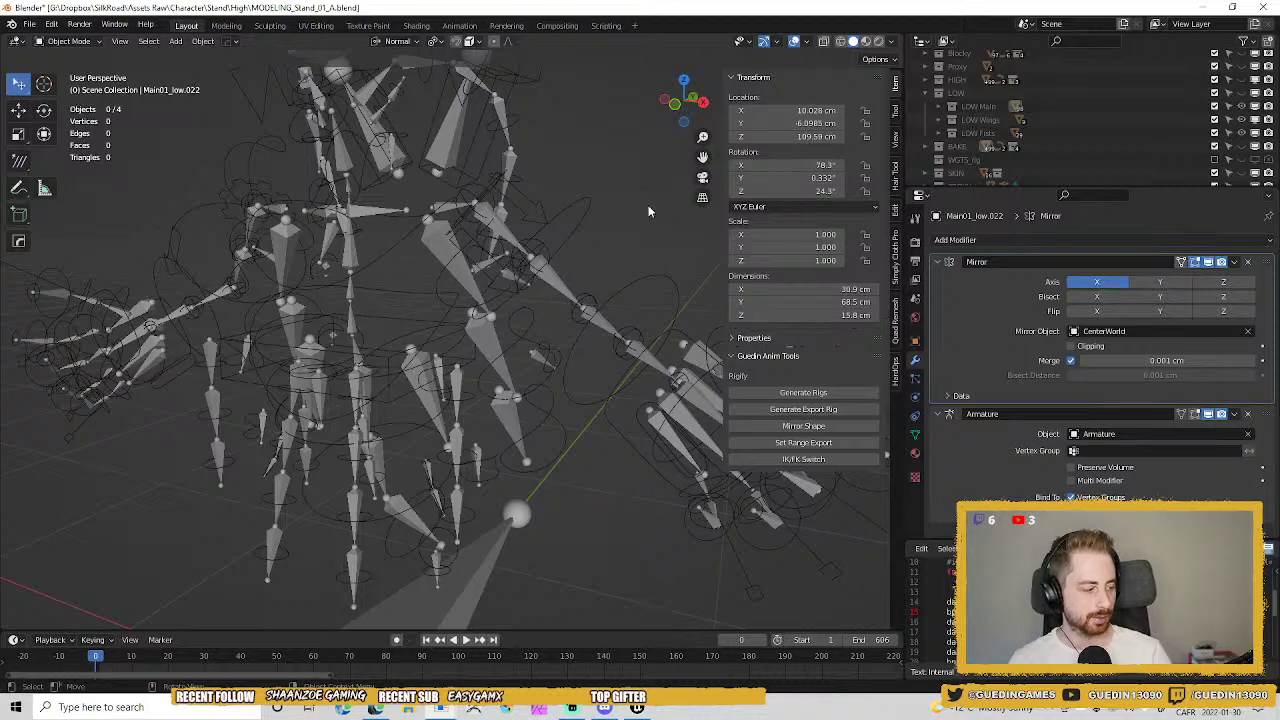
{"action": "middle_click_drag", "start_coordinate": [363, 400], "coordinate": [414, 303], "text": "shift"}
{"action": "scroll", "coordinate": [414, 303], "scroll_direction": "down", "scroll_amount": 3}
{"action": "middle_click_drag", "start_coordinate": [420, 364], "coordinate": [520, 320]}
{"action": "scroll", "coordinate": [488, 350], "scroll_direction": "up", "scroll_amount": 3}
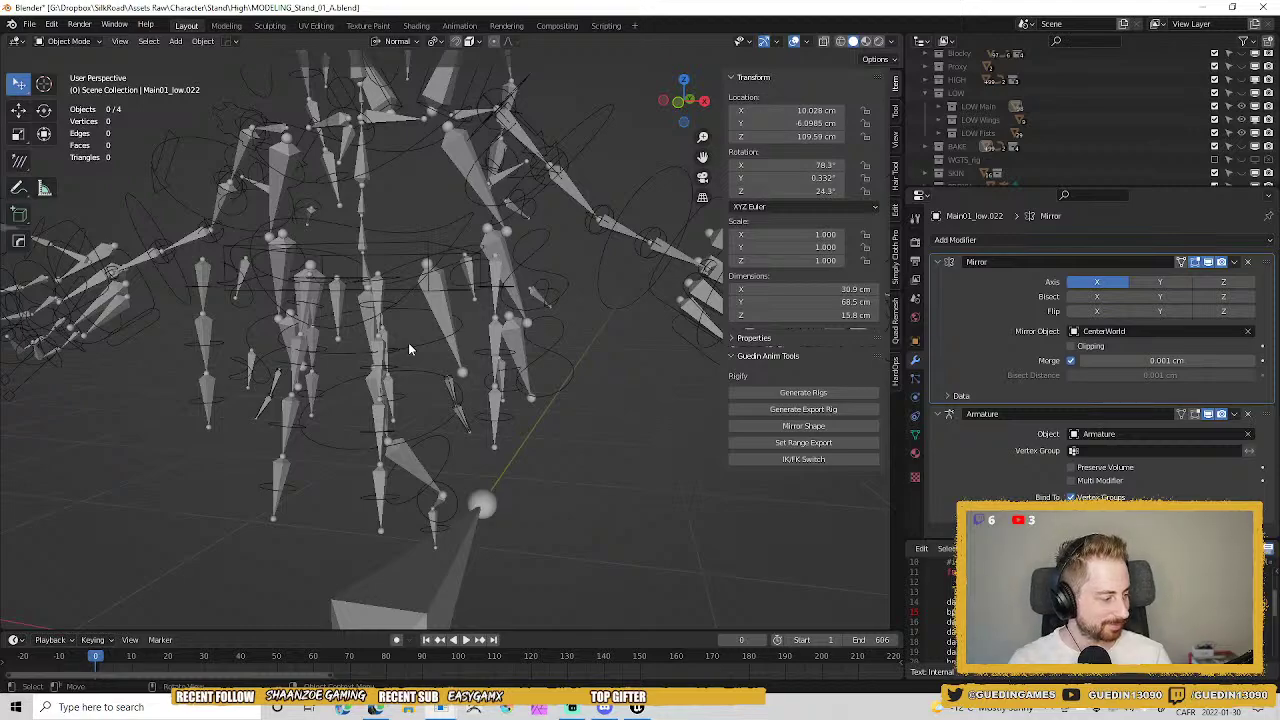
{"action": "middle_click_drag", "start_coordinate": [408, 342], "coordinate": [580, 330]}
{"action": "scroll", "coordinate": [1053, 81], "scroll_direction": "down", "scroll_amount": 2}
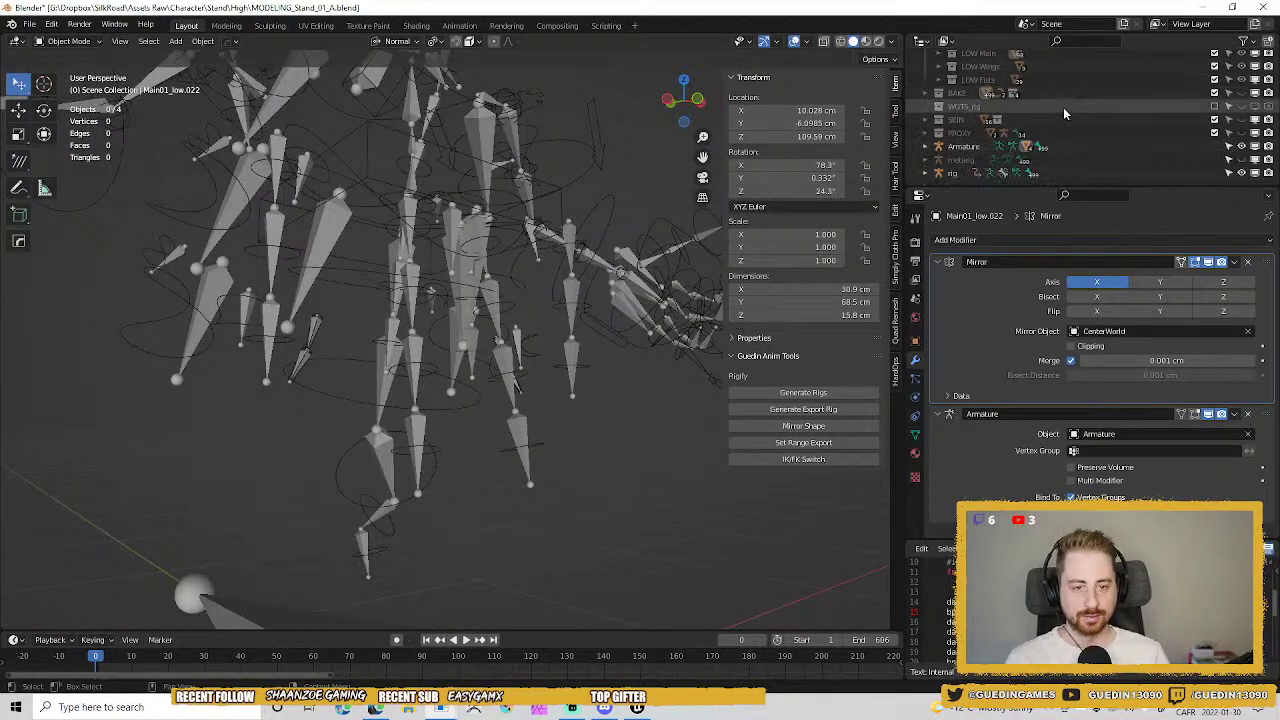
{"action": "scroll", "coordinate": [481, 346], "scroll_direction": "up", "scroll_amount": 4}
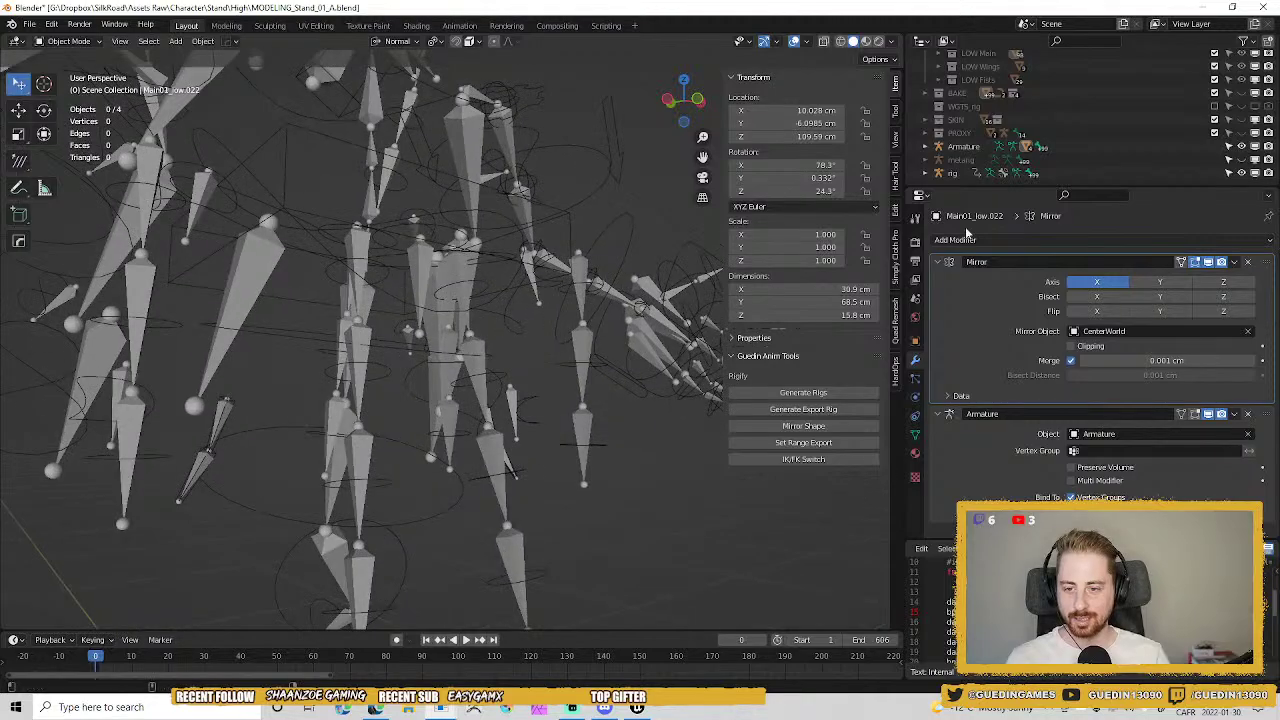
{"action": "middle_click_drag", "start_coordinate": [472, 312], "coordinate": [514, 217], "text": "shift"}
{"action": "scroll", "coordinate": [494, 200], "scroll_direction": "up", "scroll_amount": 4}
{"action": "scroll", "coordinate": [514, 220], "scroll_direction": "down", "scroll_amount": 6}
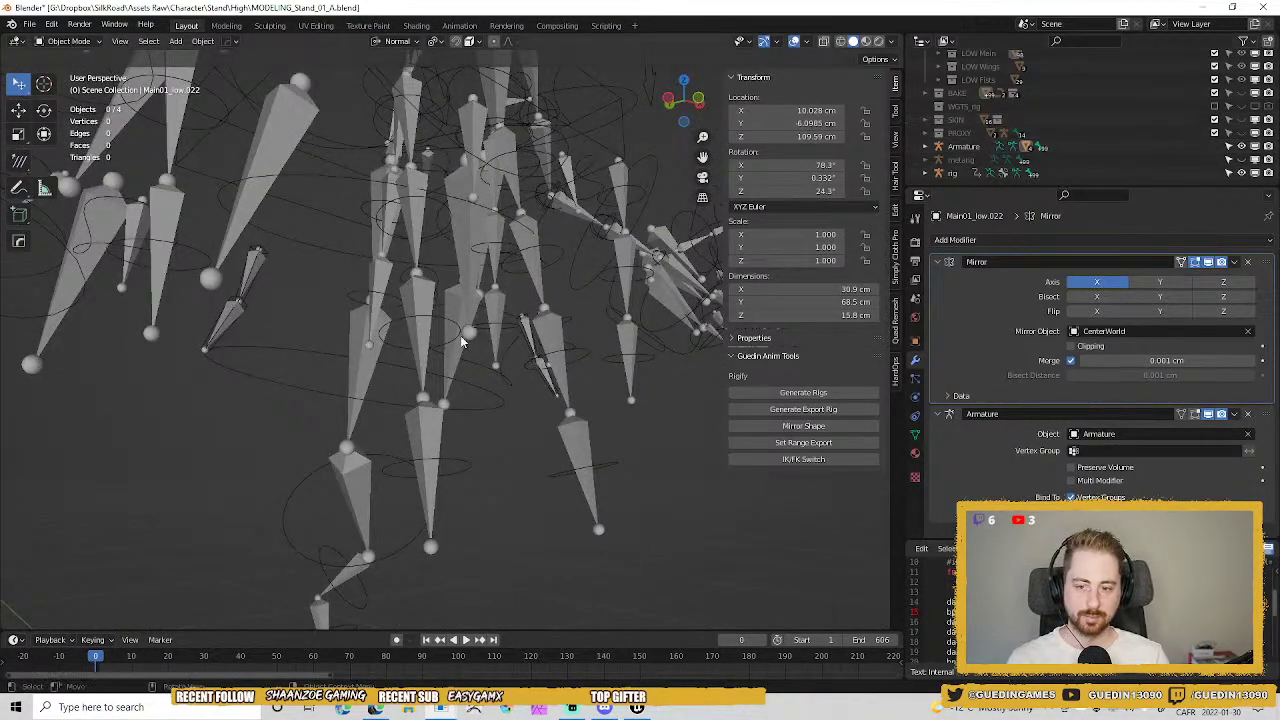
{"action": "scroll", "coordinate": [540, 298], "scroll_direction": "up", "scroll_amount": 2}
{"action": "middle_click_drag", "start_coordinate": [464, 372], "coordinate": [704, 288]}
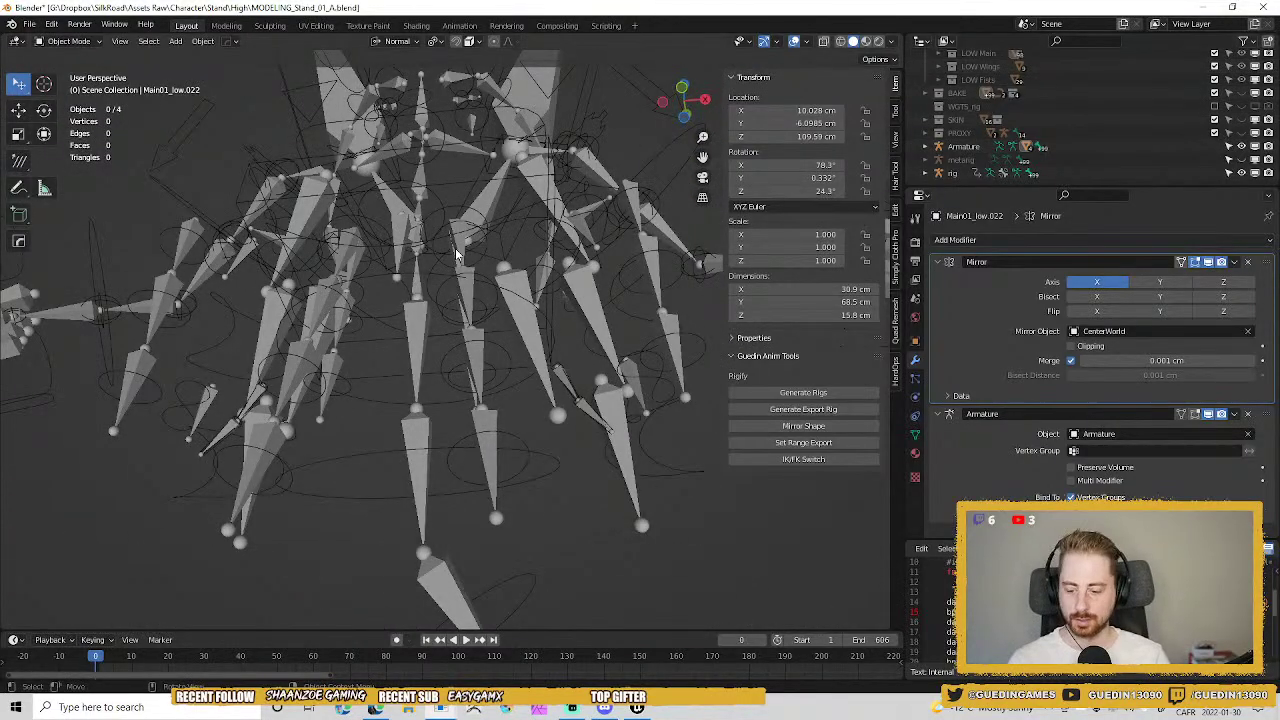
Undo the hiding of the LOW collection and the showing of LOW Wings and LOW Fists.
{"action": "key", "text": "ctrl+z"}
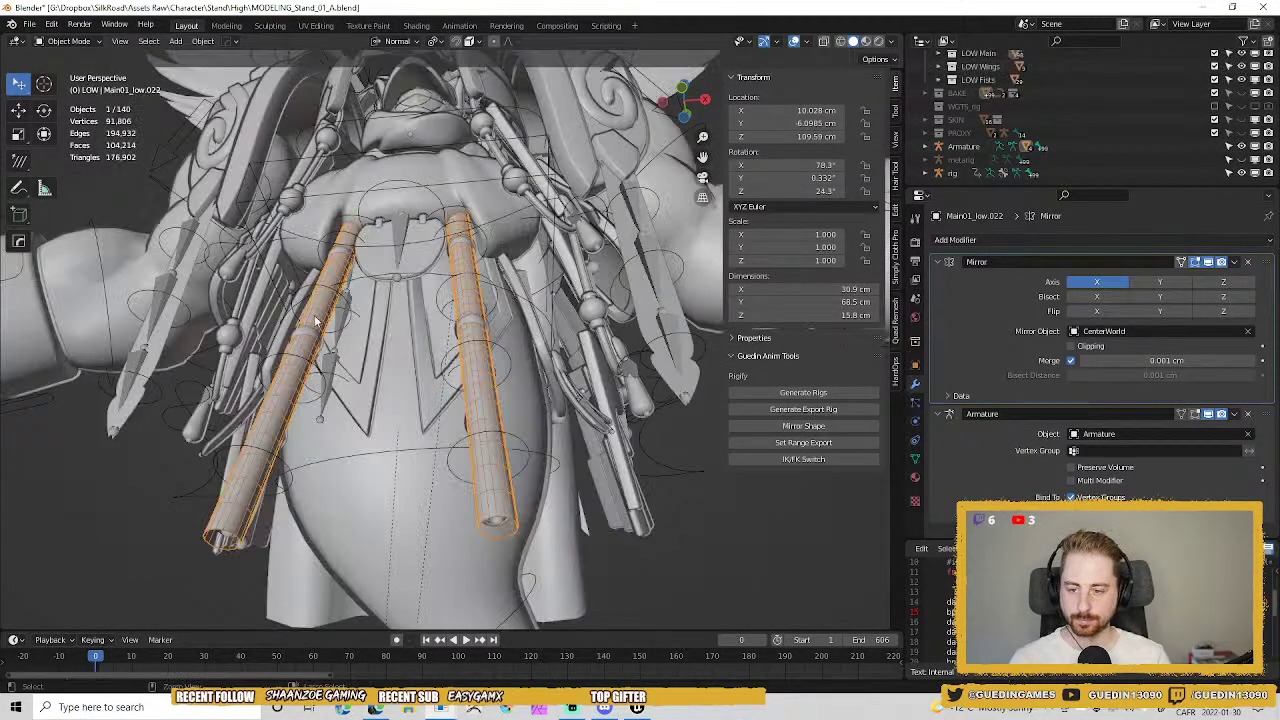
{"action": "key", "text": "ctrl+z"}
{"action": "middle_click_drag", "start_coordinate": [471, 284], "coordinate": [500, 337]}
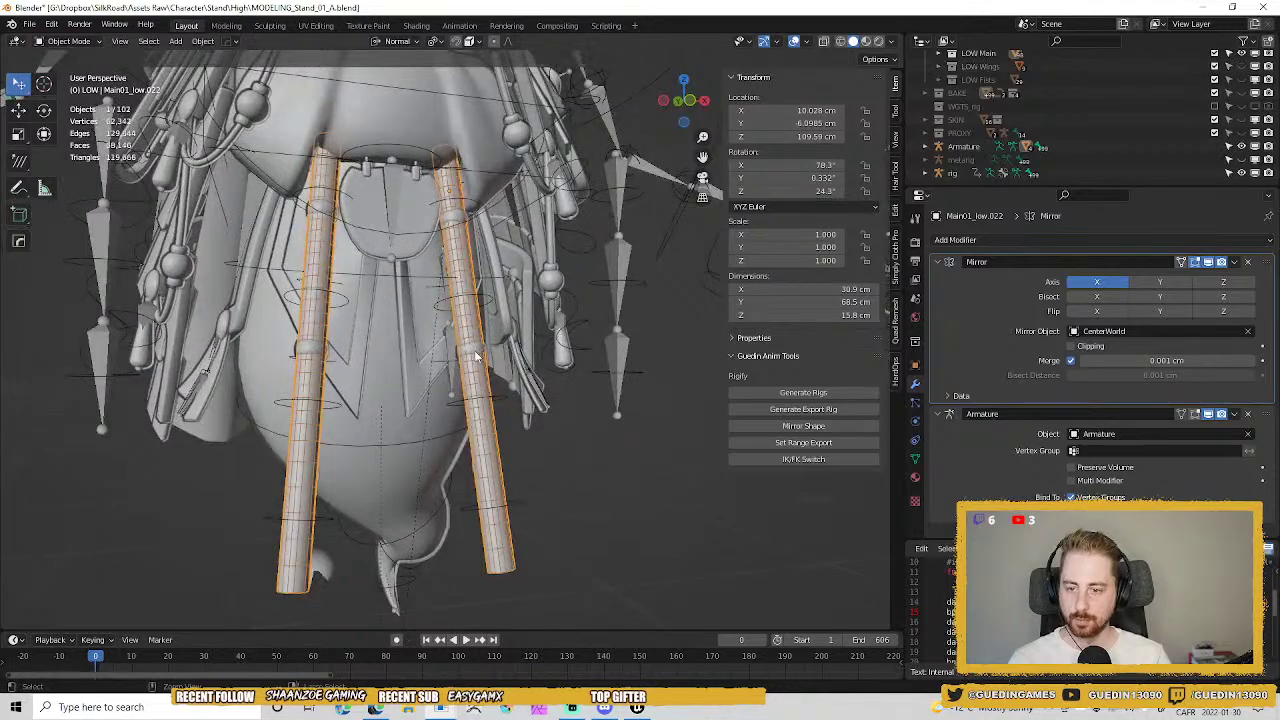
Undo the Mirror modifier's CenterWorld assignment and redo it to compare the tube with and without its mirrored copy.
{"action": "key", "text": "ctrl+z"}
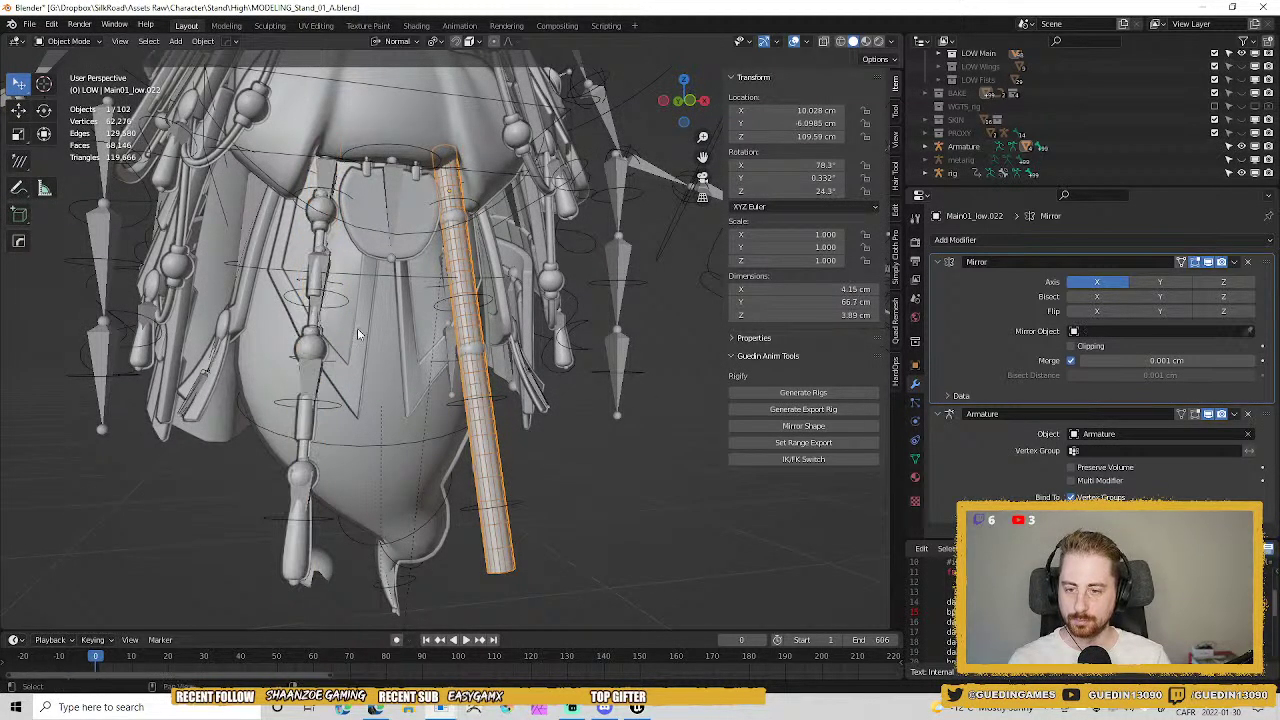
{"action": "middle_click_drag", "start_coordinate": [357, 328], "coordinate": [390, 349]}
{"action": "key", "text": "ctrl+z"}
{"action": "key", "text": "ctrl+shift+z"}
{"action": "key", "text": "ctrl+shift+z"}
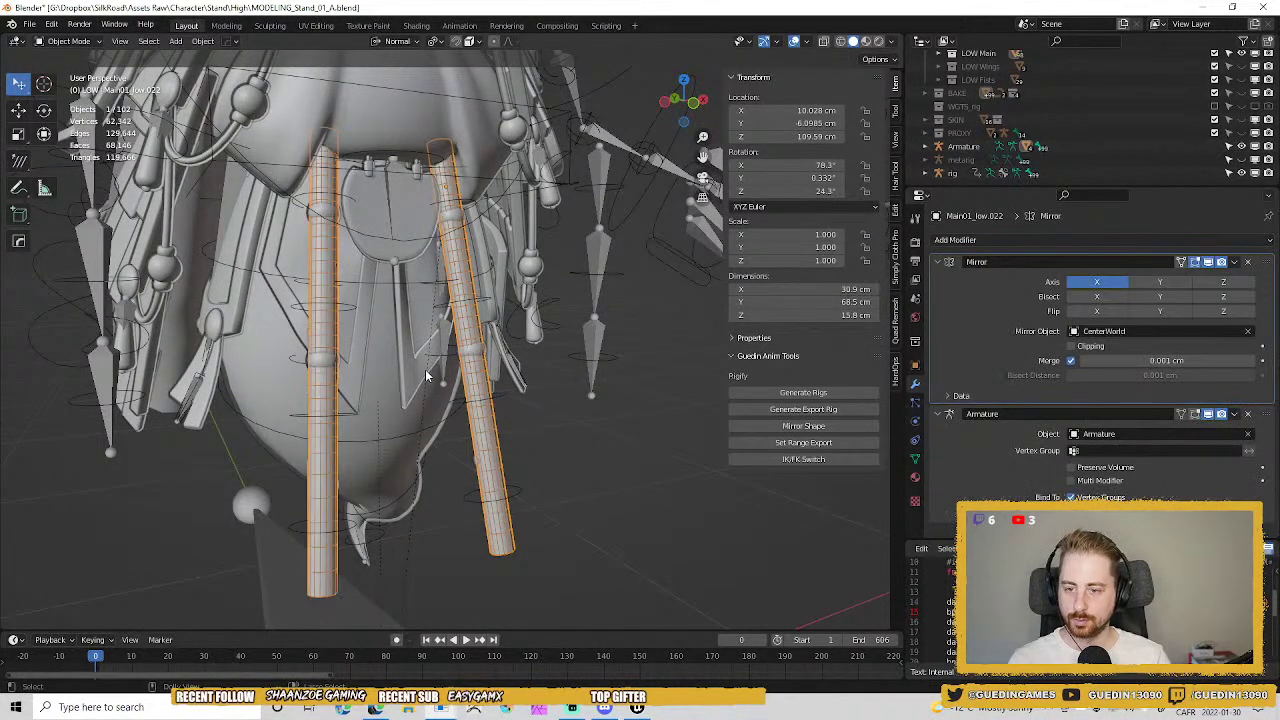
Rename the selected mirrored tube object as PROXY_Front_Rope_01.
{"action": "mouse_move", "coordinate": [478, 287]}
{"action": "middle_mouse_down"}
{"action": "mouse_move", "coordinate": [477, 234]}
{"action": "mouse_move", "coordinate": [482, 300]}
{"action": "middle_mouse_up"}
{"action": "left_click", "coordinate": [512, 496]}
{"action": "left_click", "coordinate": [512, 514]}
{"action": "key", "text": "F2"}
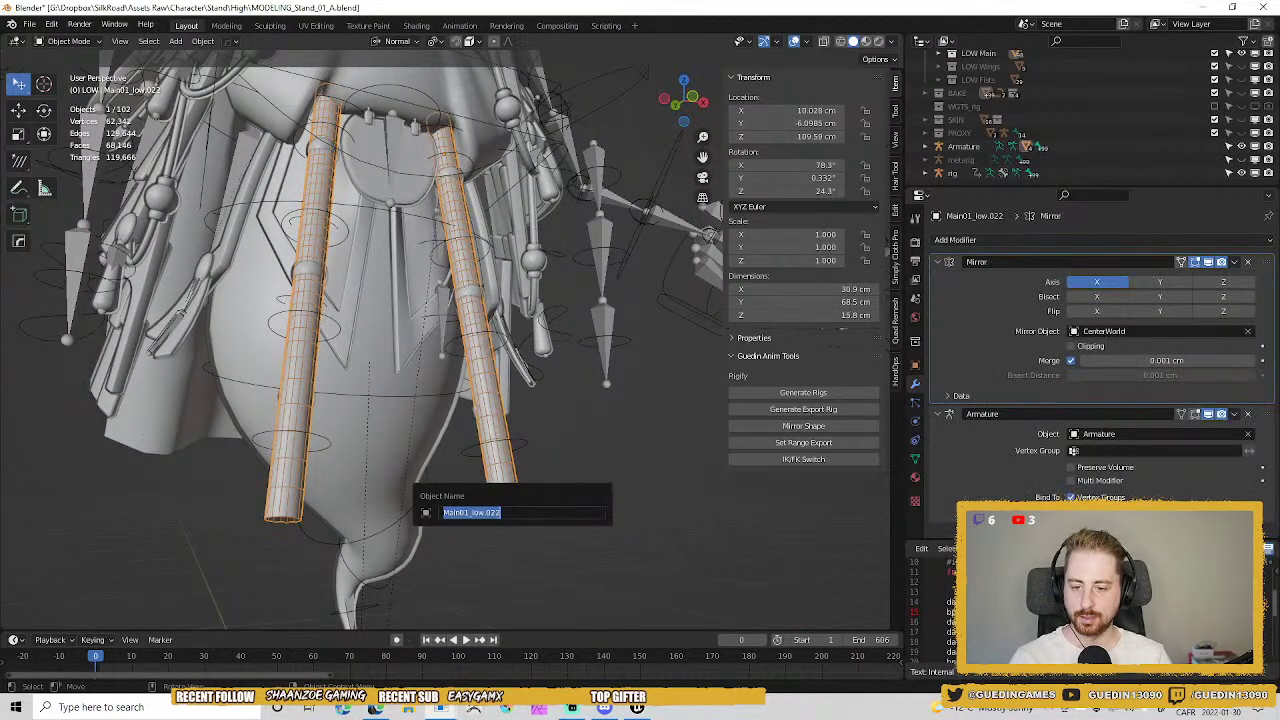
{"action": "type", "text": "PROX"}
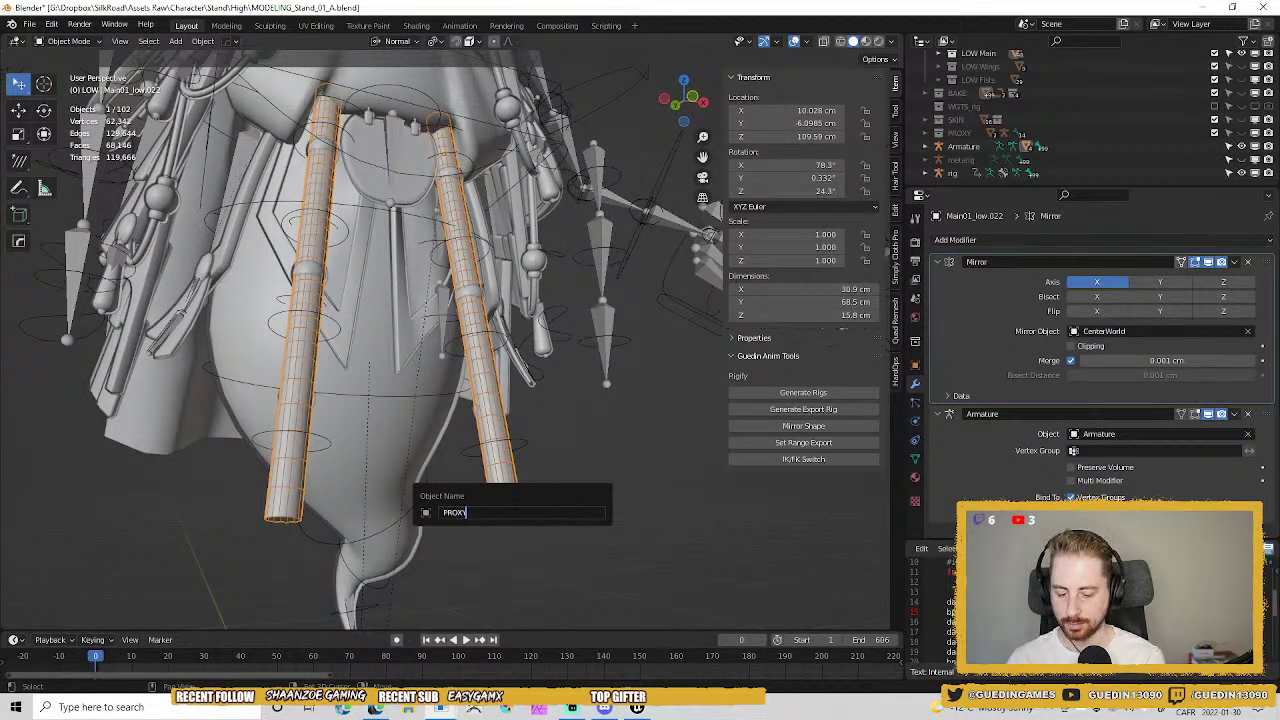
{"action": "type", "text": "Y"}
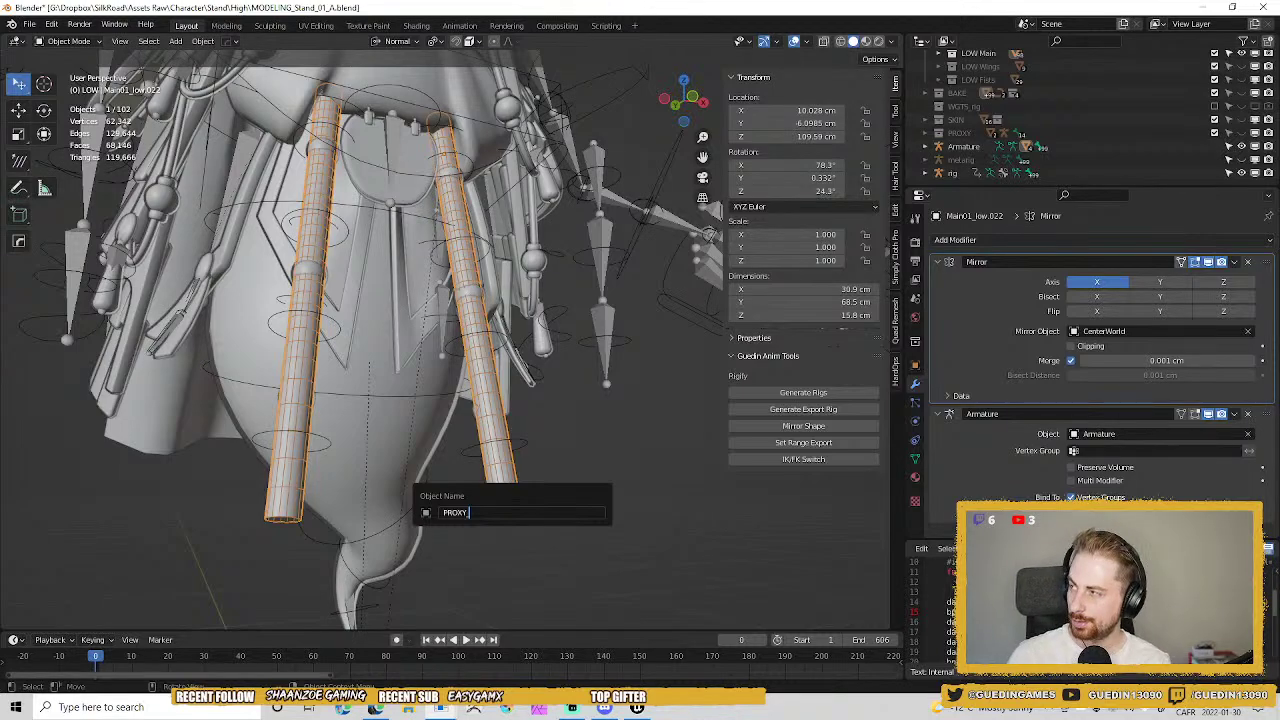
{"action": "type", "text": "_F"}
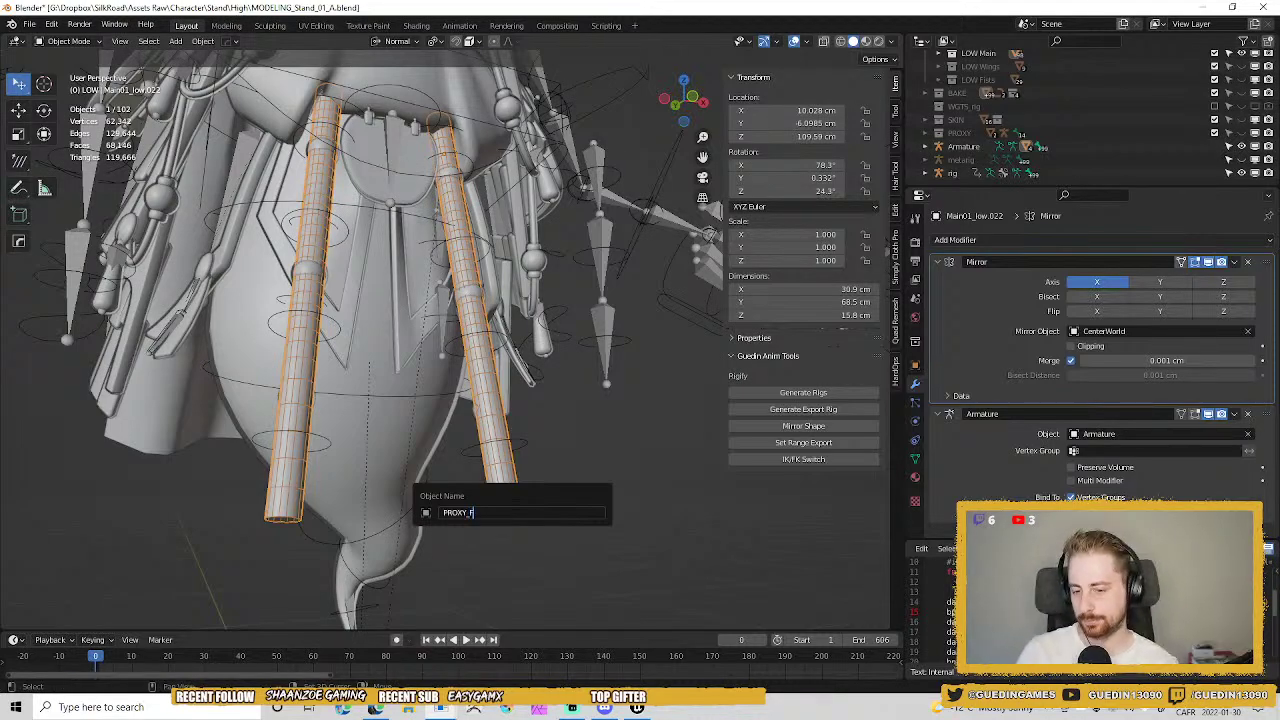
{"action": "type", "text": "ront_Rope_01"}
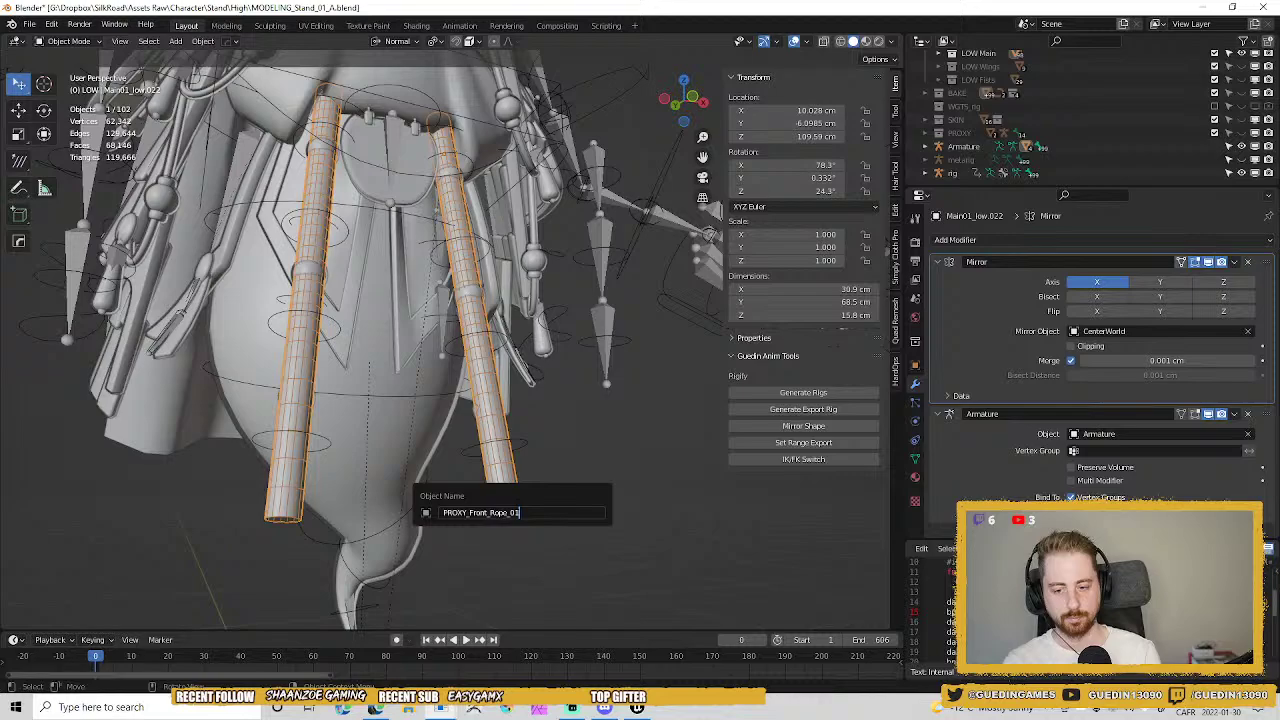
{"action": "key", "text": "Return"}
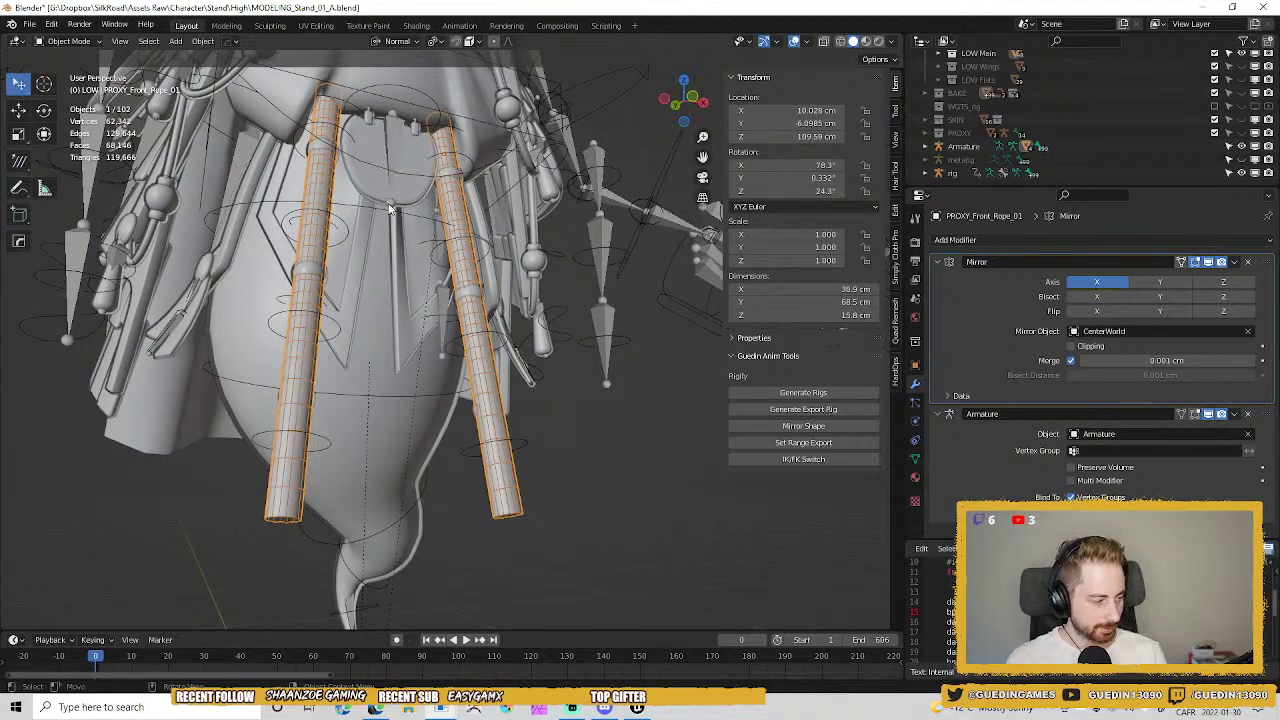
Show the metarig and examine its bones around the upper ends of the front ropes.
{"action": "middle_click_drag", "start_coordinate": [491, 236], "coordinate": [515, 242]}
{"action": "middle_click_drag", "start_coordinate": [515, 242], "coordinate": [484, 335], "text": "shift"}
{"action": "scroll", "coordinate": [505, 295], "scroll_direction": "up", "scroll_amount": 3}
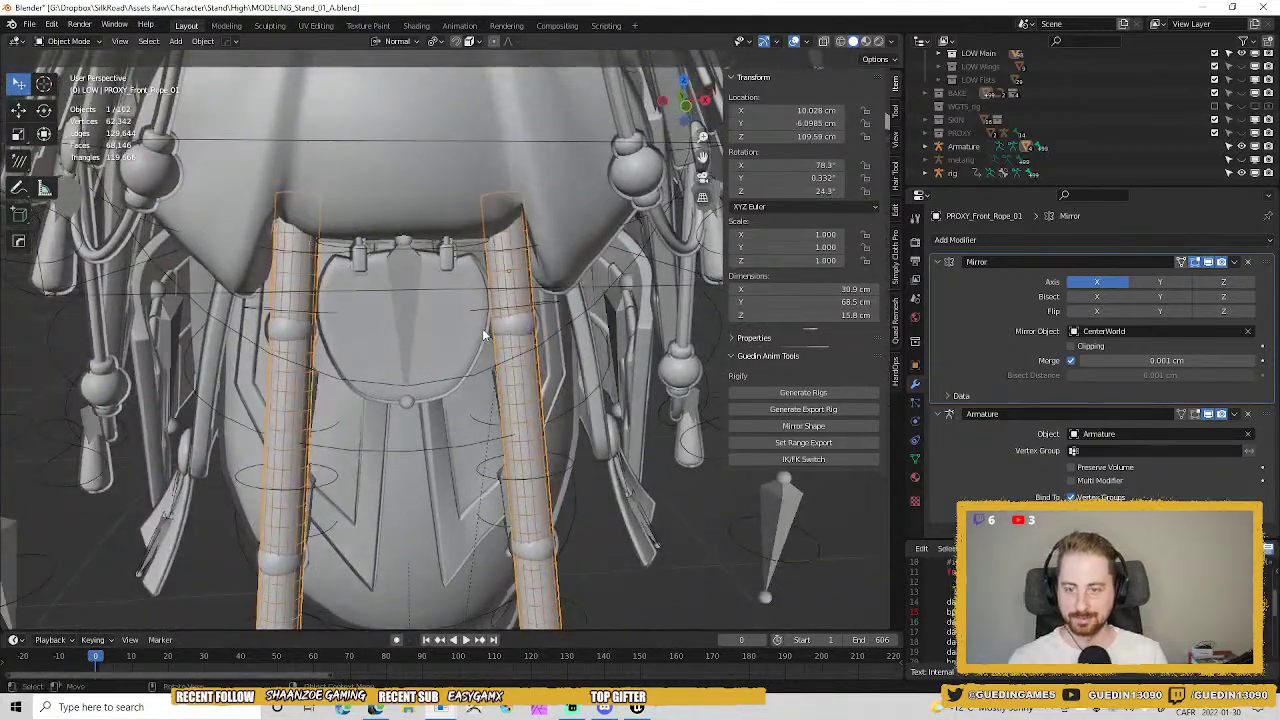
{"action": "left_click", "coordinate": [500, 262]}
{"action": "left_click", "coordinate": [510, 276]}
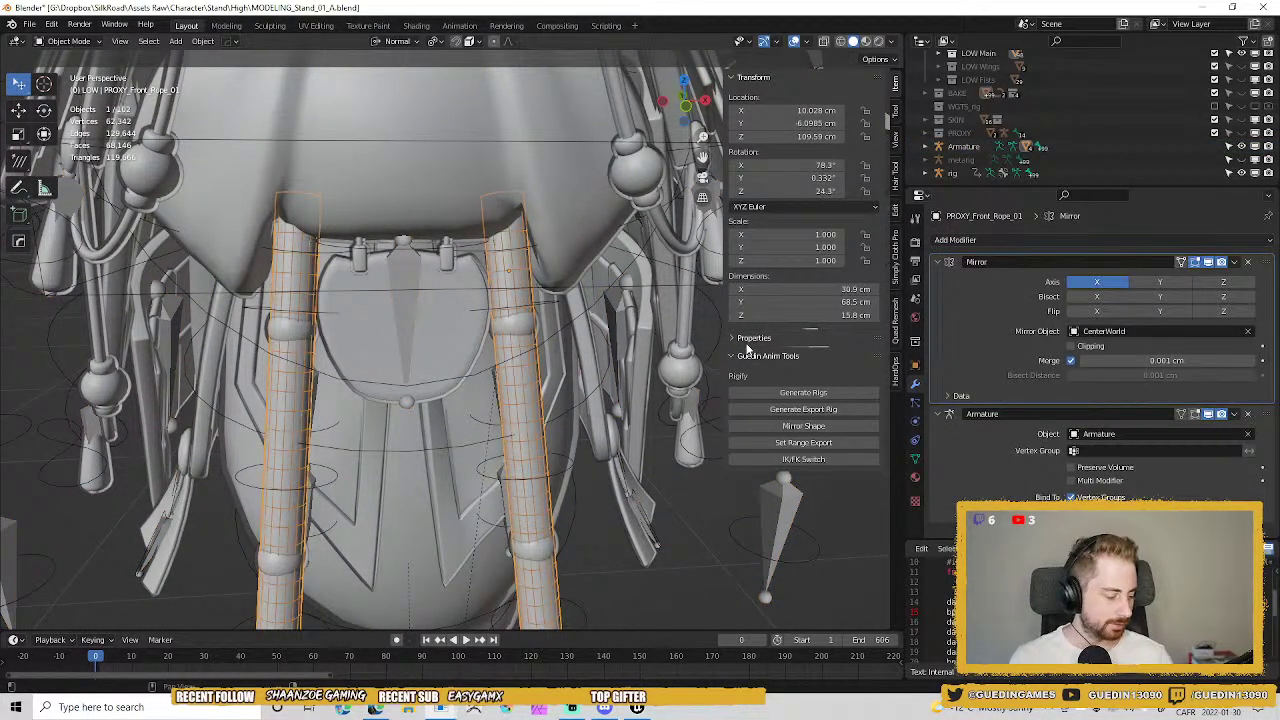
{"action": "middle_click_drag", "start_coordinate": [576, 381], "coordinate": [480, 302]}
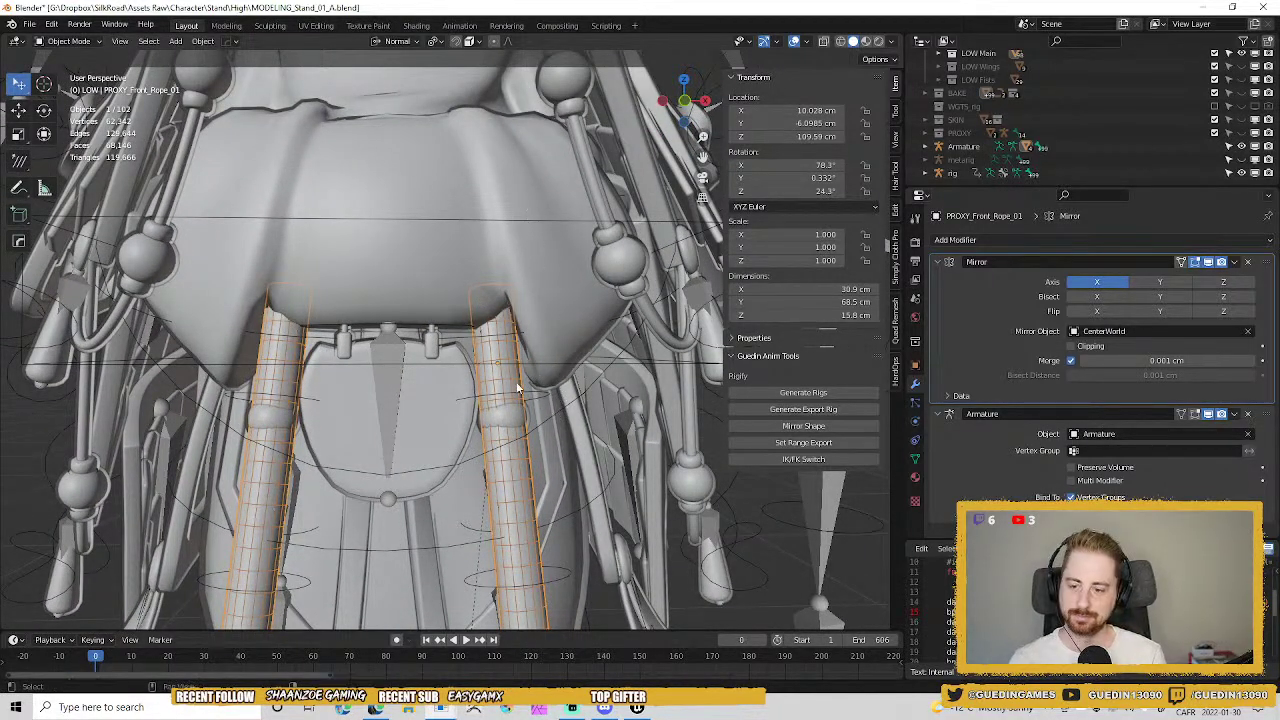
{"action": "middle_click_drag", "start_coordinate": [555, 270], "coordinate": [552, 448]}
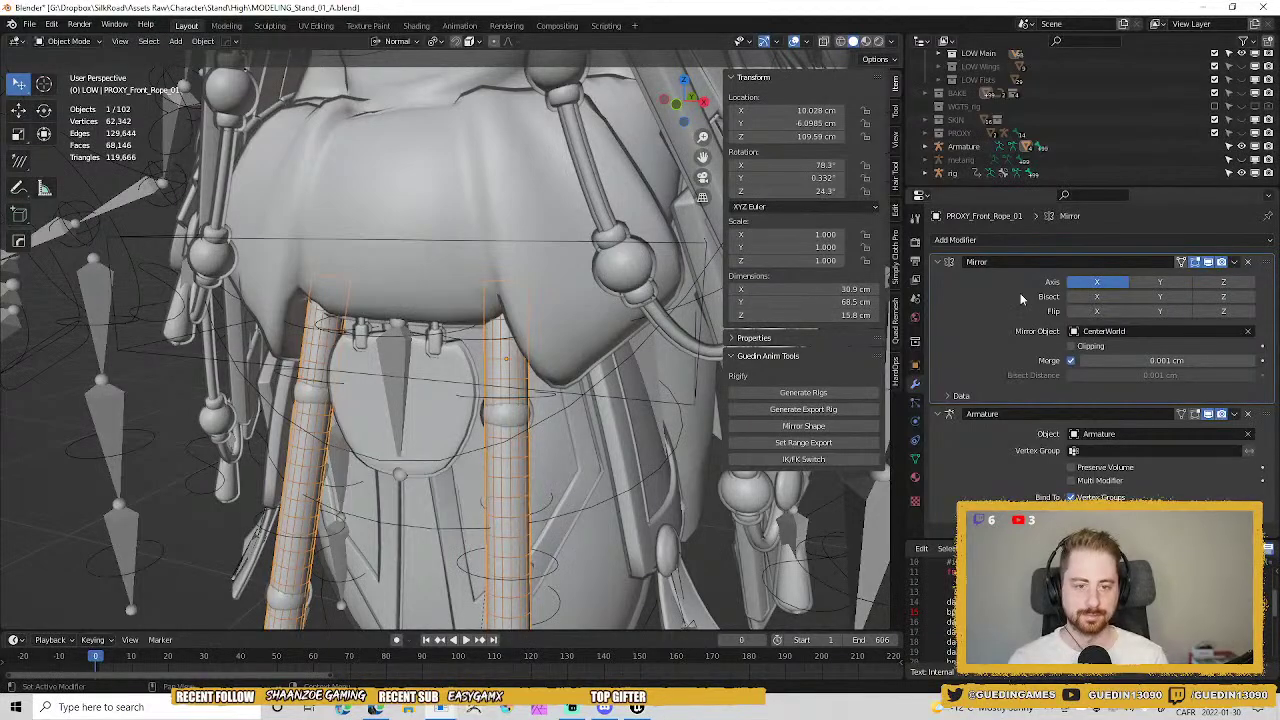
{"action": "left_click", "coordinate": [1242, 159]}
{"action": "left_click", "coordinate": [1242, 160]}
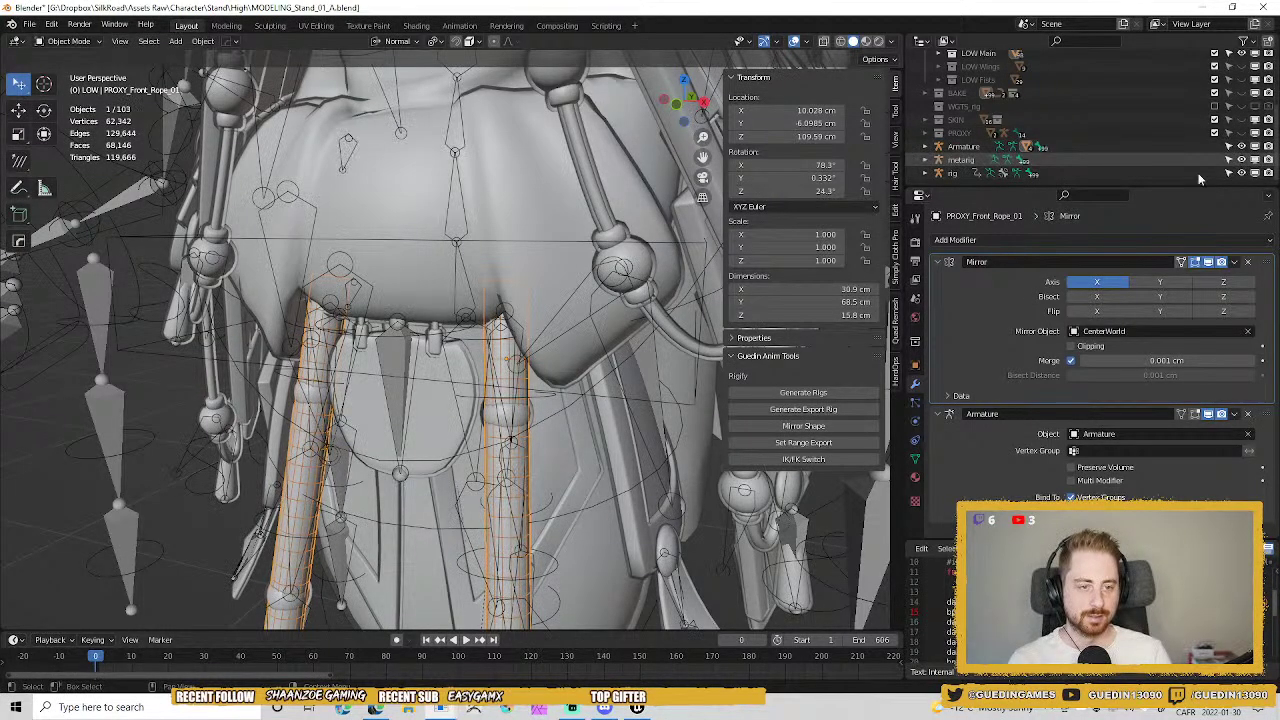
{"action": "middle_click_drag", "start_coordinate": [506, 366], "coordinate": [538, 363]}
{"action": "scroll", "coordinate": [553, 262], "scroll_direction": "up", "scroll_amount": 4}
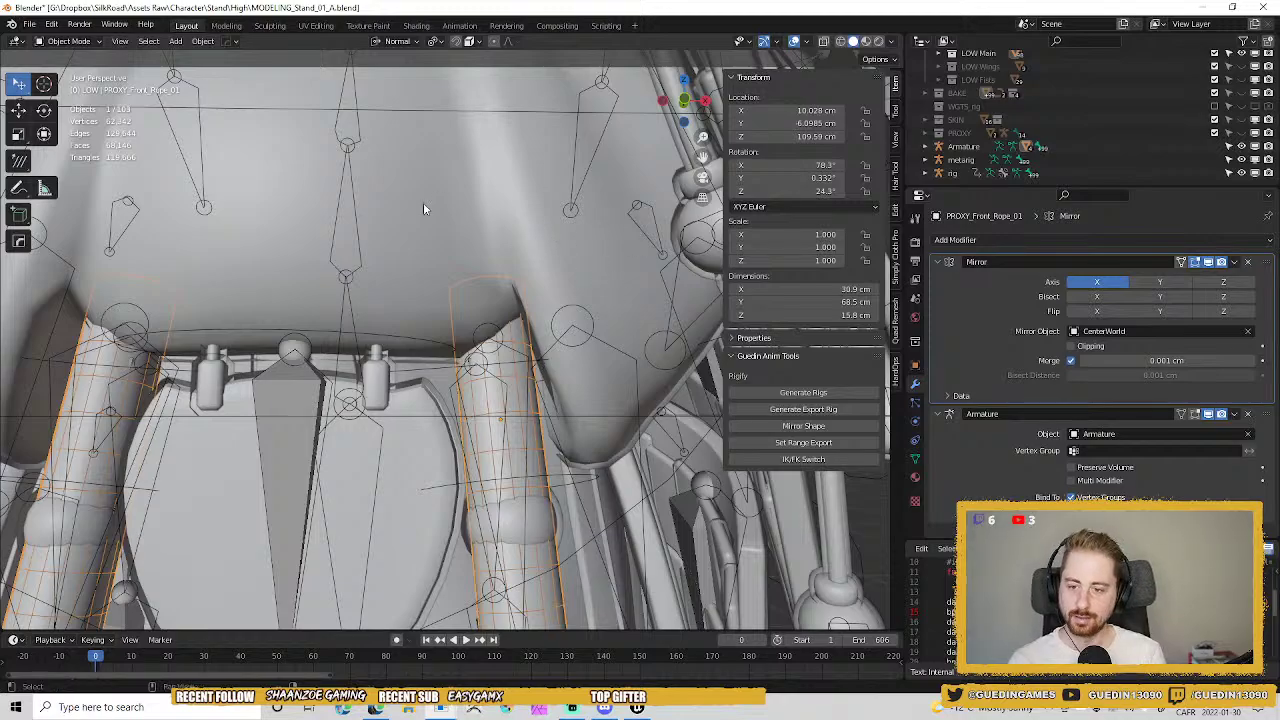
Select the rig armature, switch it to Pose Mode and clear the bone selection.
{"action": "left_click", "coordinate": [356, 252]}
{"action": "middle_click_drag", "start_coordinate": [356, 252], "coordinate": [393, 326]}
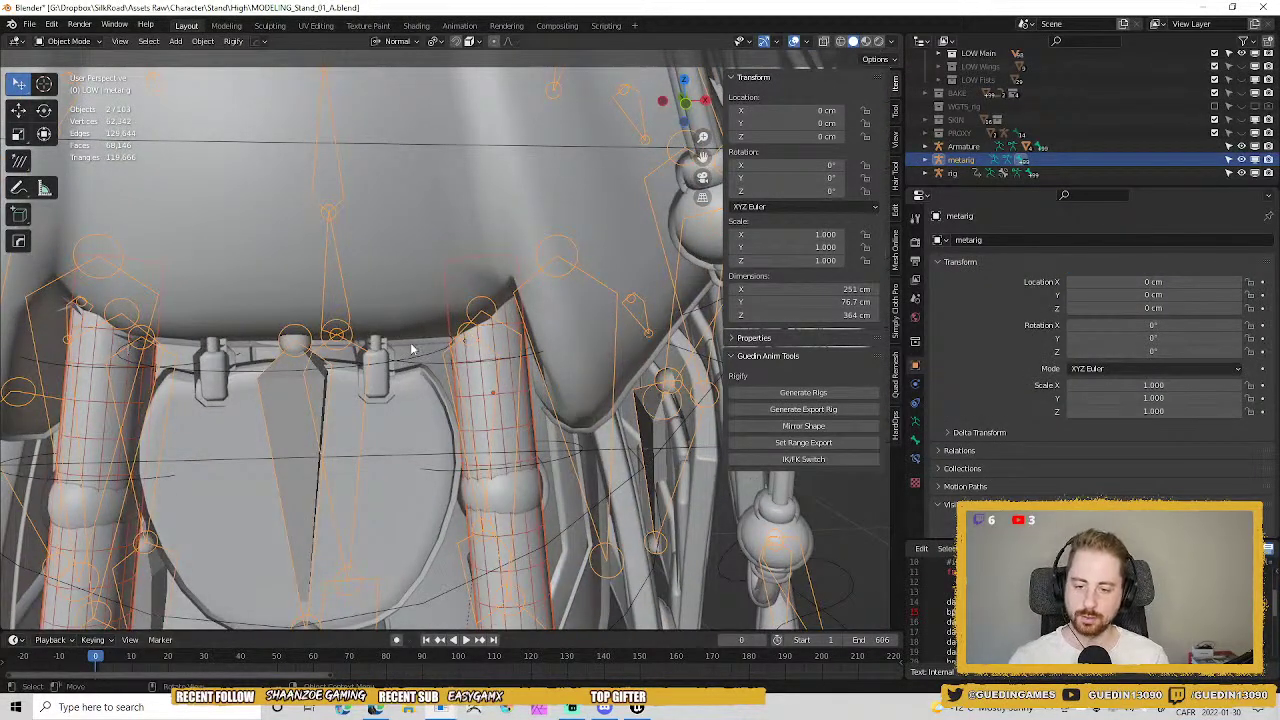
{"action": "left_click", "coordinate": [529, 360]}
{"action": "left_click", "coordinate": [534, 461]}
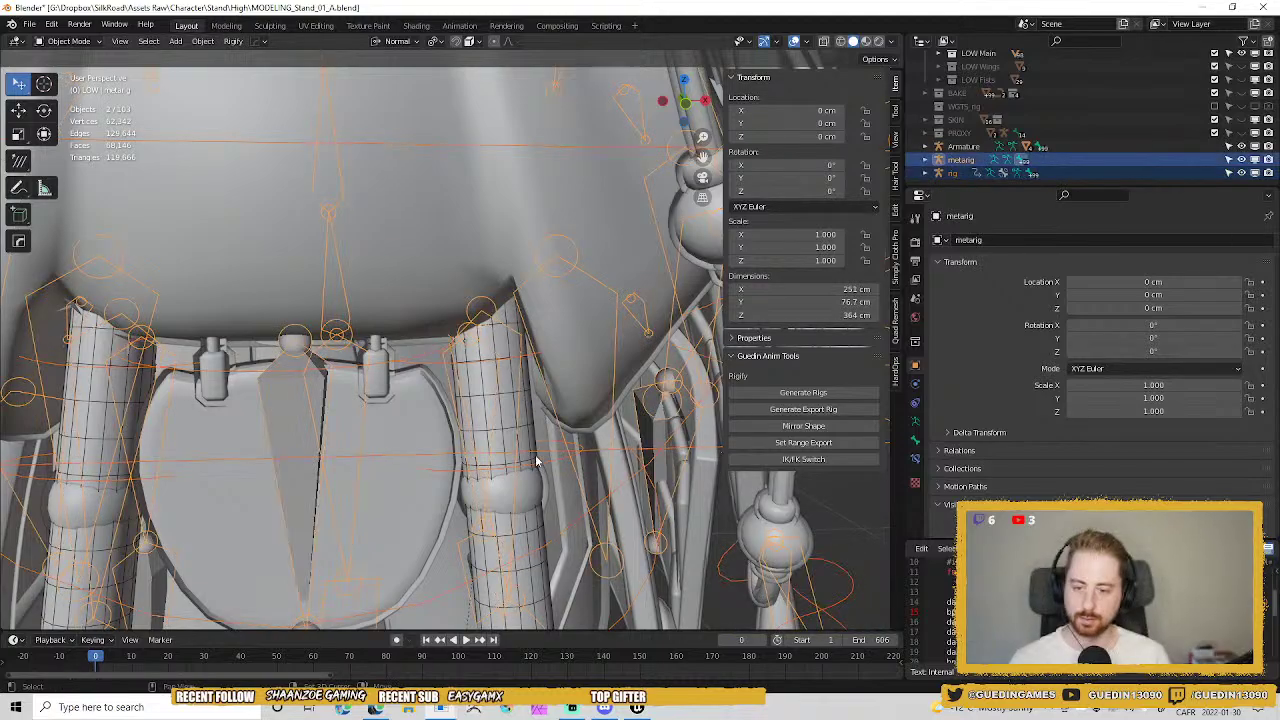
{"action": "left_click", "coordinate": [528, 357]}
{"action": "key", "text": "ctrl+Tab"}
{"action": "middle_click_drag", "start_coordinate": [528, 394], "coordinate": [510, 346]}
{"action": "key", "text": "alt+a"}
{"action": "left_click", "coordinate": [515, 334]}
{"action": "scroll", "coordinate": [508, 305], "scroll_direction": "down", "scroll_amount": 5}
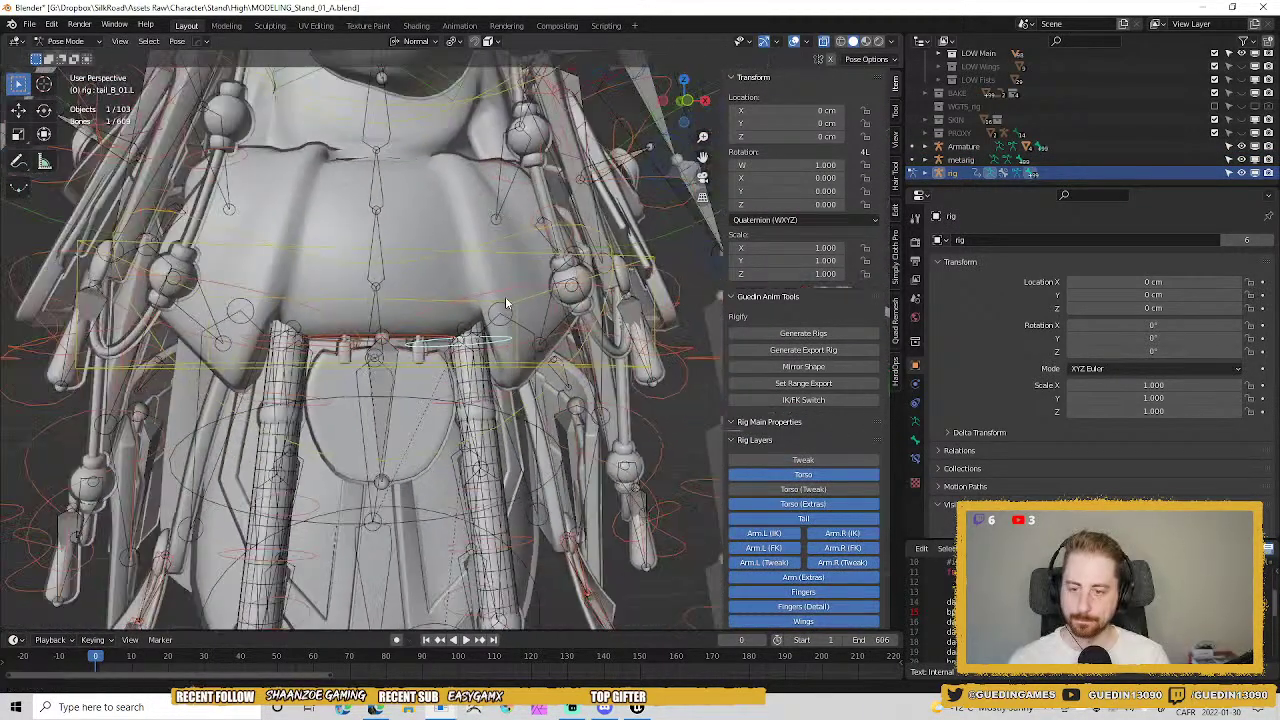
{"action": "middle_click_drag", "start_coordinate": [525, 416], "coordinate": [531, 371]}
{"action": "key", "text": "r"}
{"action": "key", "text": "r"}
{"action": "right_click", "coordinate": [538, 316]}
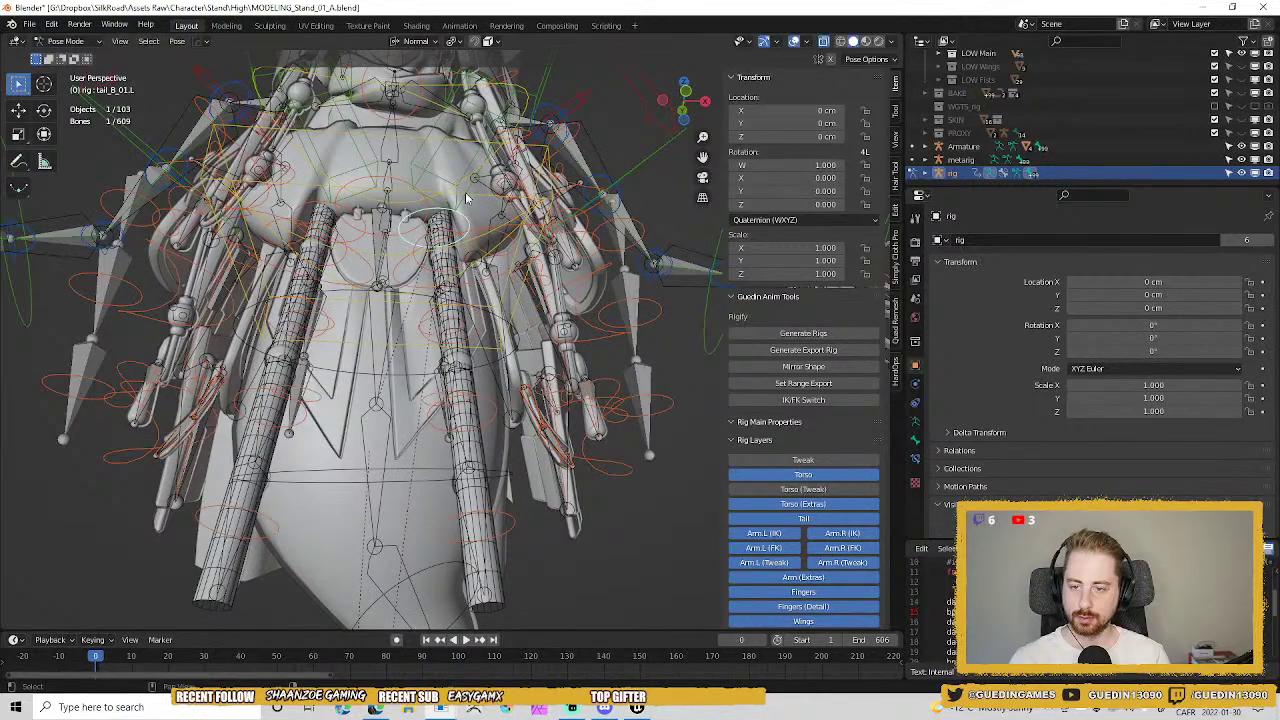
Pose the tail_D_01.L bone with a trackball rotation of about -37.2° and 9.17° to bend the front rope.
{"action": "left_click", "coordinate": [471, 208]}
{"action": "scroll", "coordinate": [474, 214], "scroll_direction": "up", "scroll_amount": 1}
{"action": "left_click", "coordinate": [458, 214]}
{"action": "key", "text": "r"}
{"action": "key", "text": "r"}
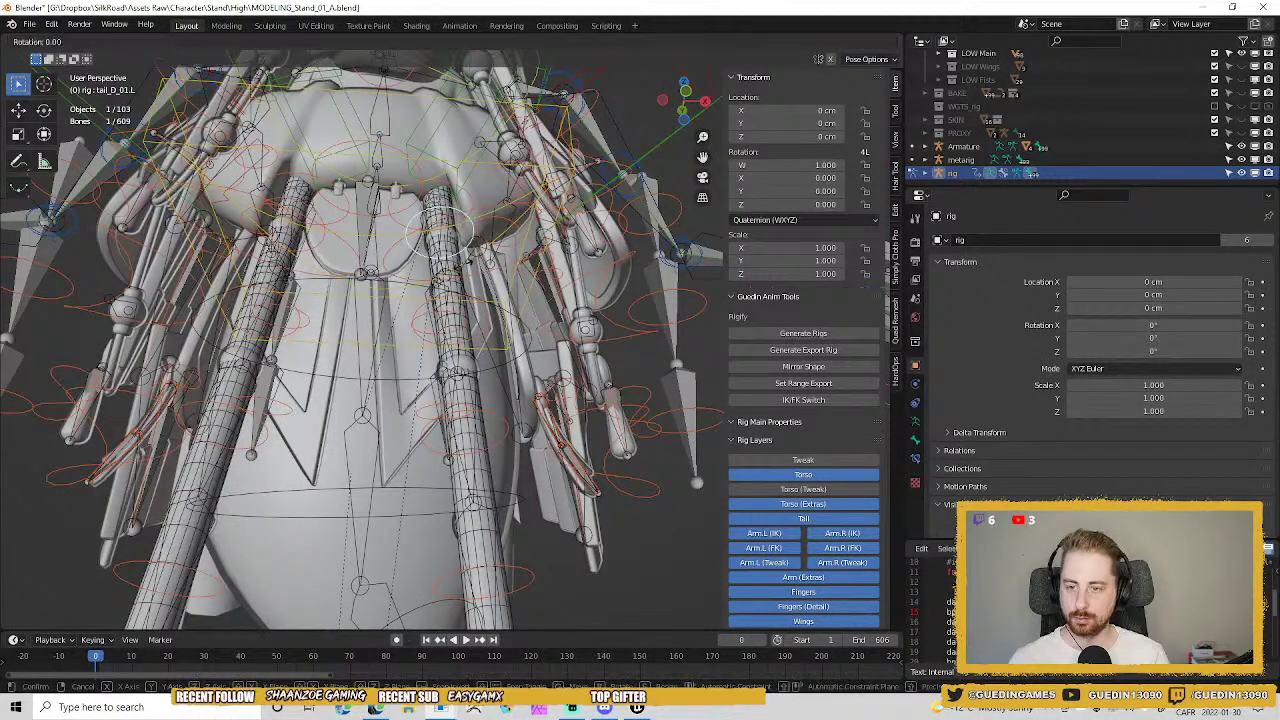
{"action": "left_click", "coordinate": [465, 186]}
{"action": "middle_click_drag", "start_coordinate": [465, 186], "coordinate": [598, 475]}
{"action": "scroll", "coordinate": [482, 418], "scroll_direction": "up", "scroll_amount": 3}
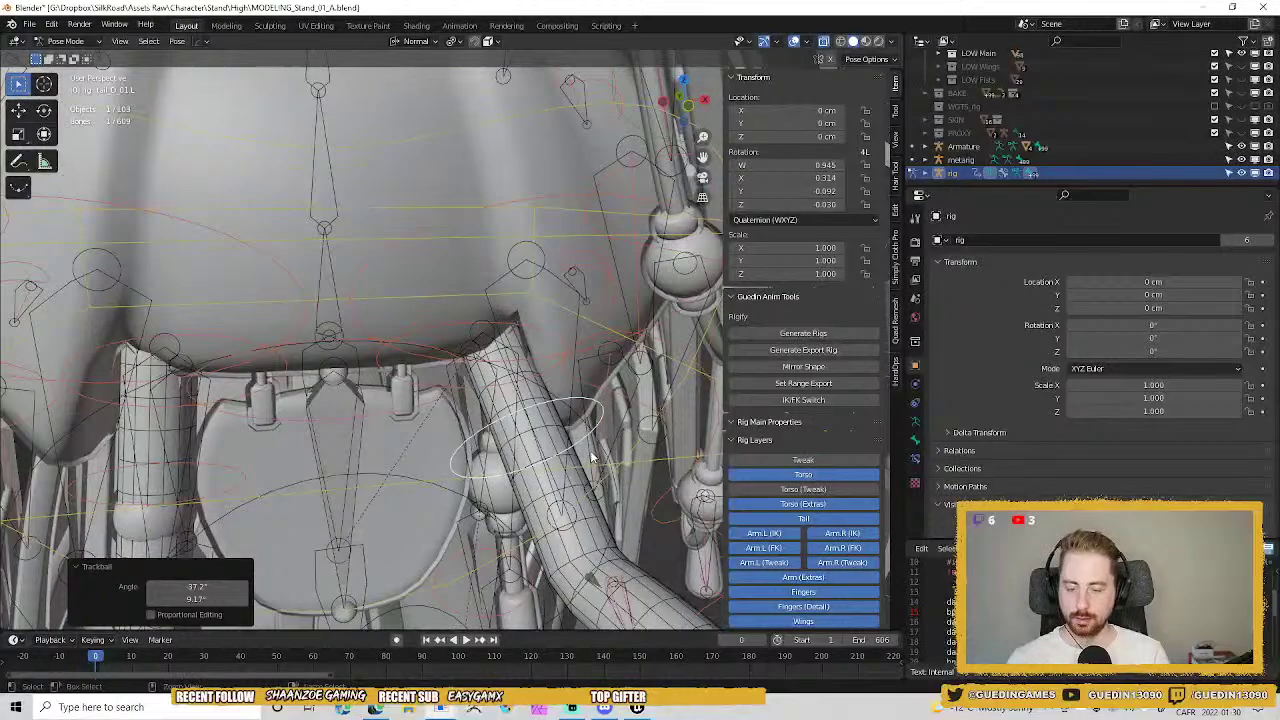
Open PROXY_Front_Rope_01 in Edit Mode and display its Armature modifier in Edit Mode and on the cage.
{"action": "key", "text": "ctrl+Tab"}
{"action": "left_click", "coordinate": [557, 435]}
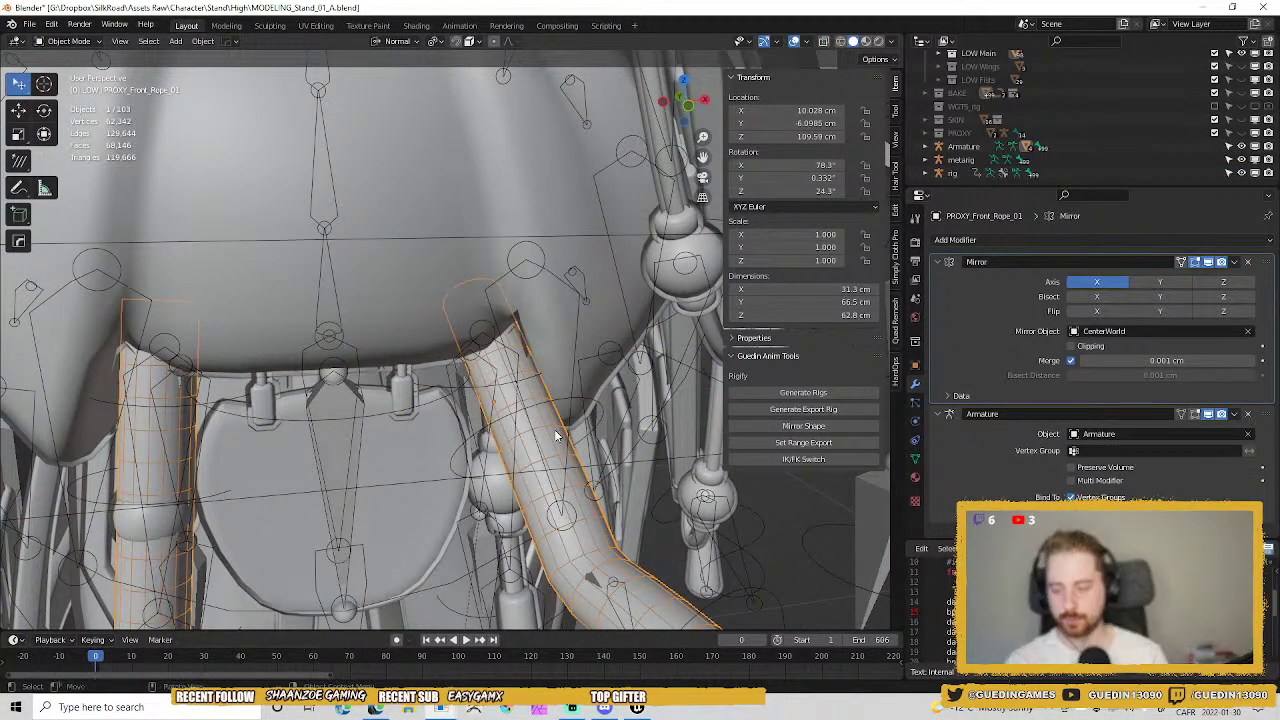
{"action": "key", "text": "Tab"}
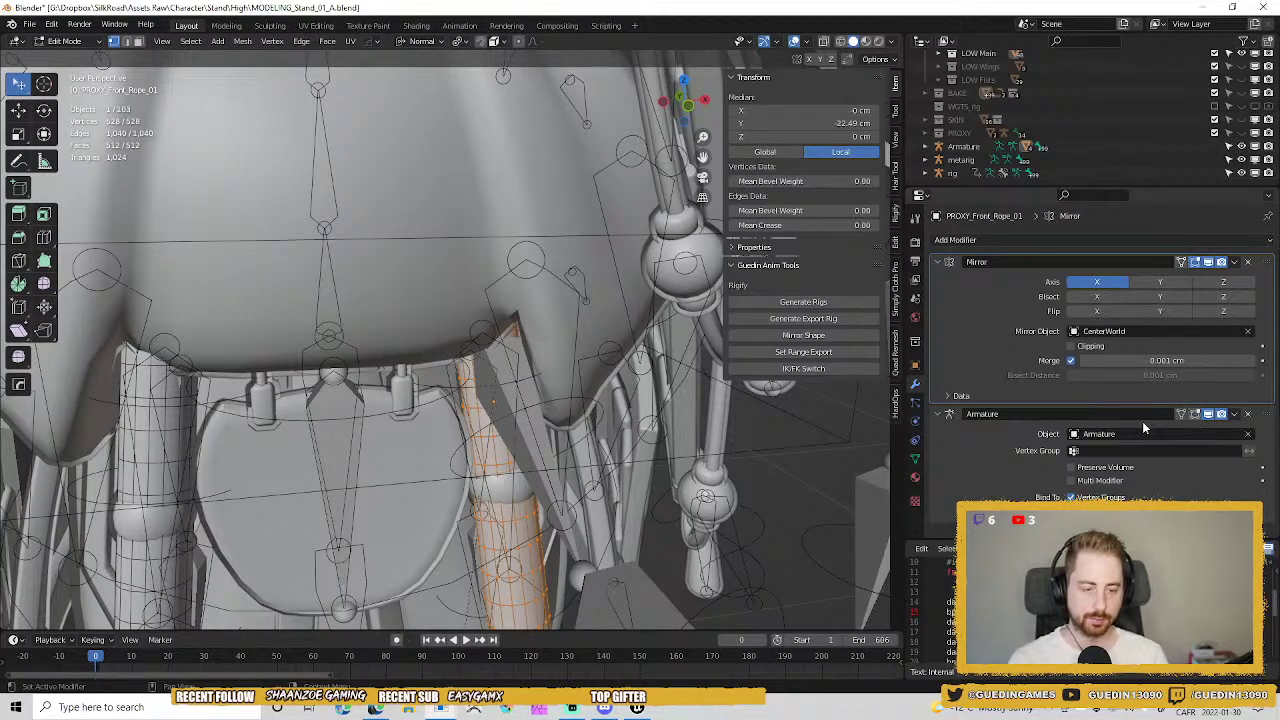
{"action": "left_click", "coordinate": [1195, 413]}
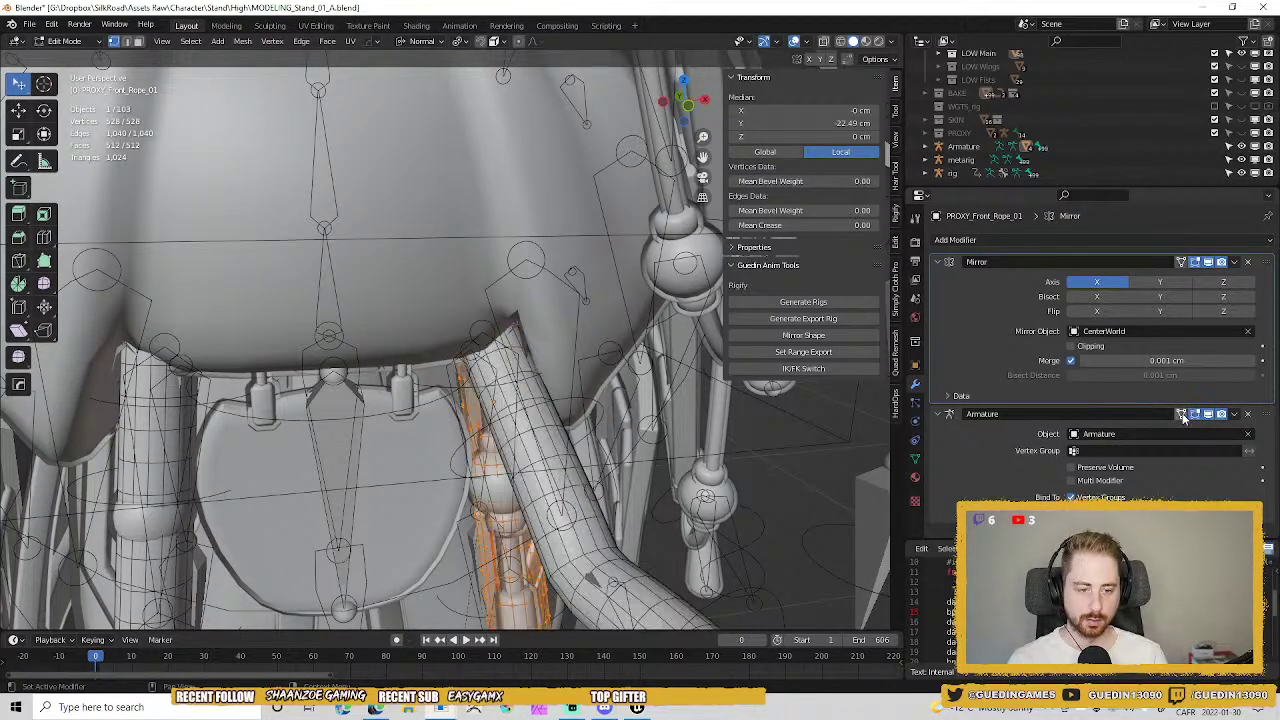
{"action": "left_click", "coordinate": [1181, 413]}
{"action": "scroll", "coordinate": [583, 336], "scroll_direction": "down", "scroll_amount": 3}
{"action": "middle_click_drag", "start_coordinate": [583, 336], "coordinate": [328, 370]}
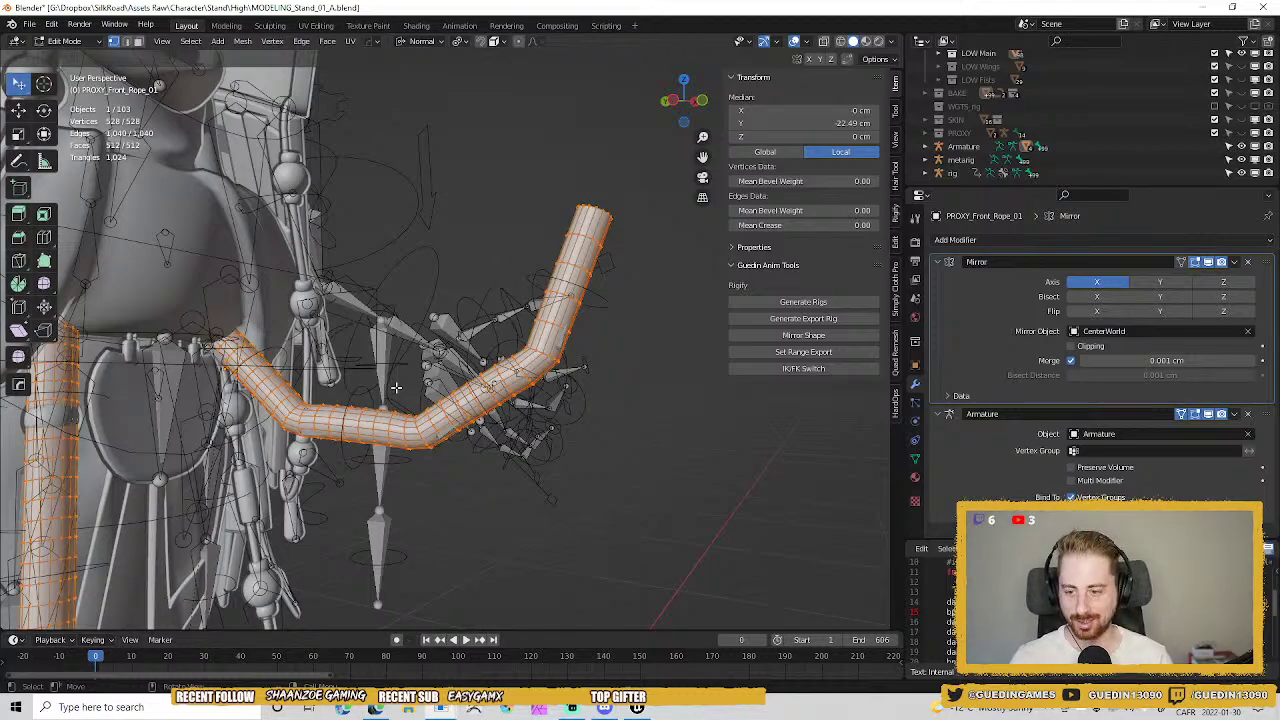
Examine the bent rope's deformation from several angles for sharp bends between the bones.
{"action": "middle_click_drag", "start_coordinate": [428, 230], "coordinate": [466, 170], "text": "alt"}
{"action": "right_click_drag", "start_coordinate": [466, 170], "coordinate": [420, 310], "text": "alt"}
{"action": "left_click_drag", "start_coordinate": [420, 310], "coordinate": [366, 350], "text": "alt"}
{"action": "middle_click_drag", "start_coordinate": [442, 269], "coordinate": [508, 182], "text": "alt"}
{"action": "right_click_drag", "start_coordinate": [508, 182], "coordinate": [493, 260], "text": "alt"}
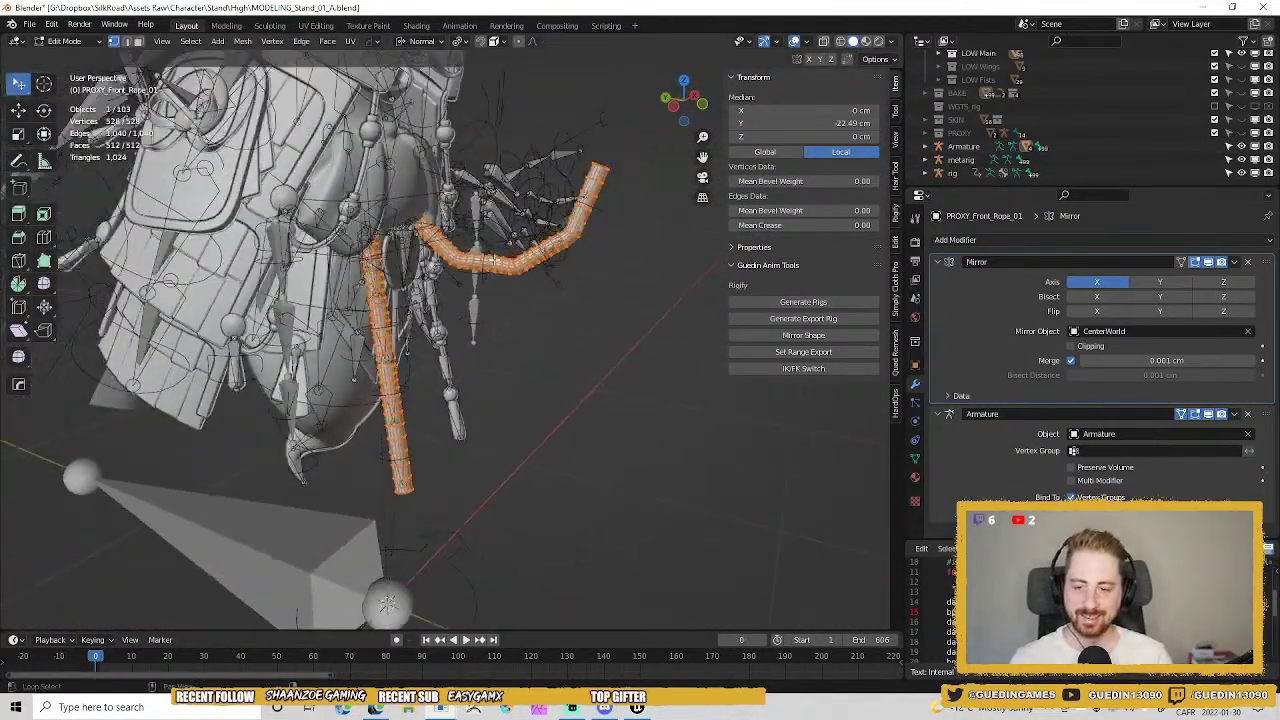
{"action": "middle_click_drag", "start_coordinate": [493, 260], "coordinate": [463, 330], "text": "alt"}
{"action": "right_click_drag", "start_coordinate": [463, 330], "coordinate": [471, 320], "text": "alt"}
{"action": "left_click_drag", "start_coordinate": [471, 320], "coordinate": [524, 238], "text": "alt"}
{"action": "middle_click_drag", "start_coordinate": [455, 247], "coordinate": [478, 284], "text": "alt"}
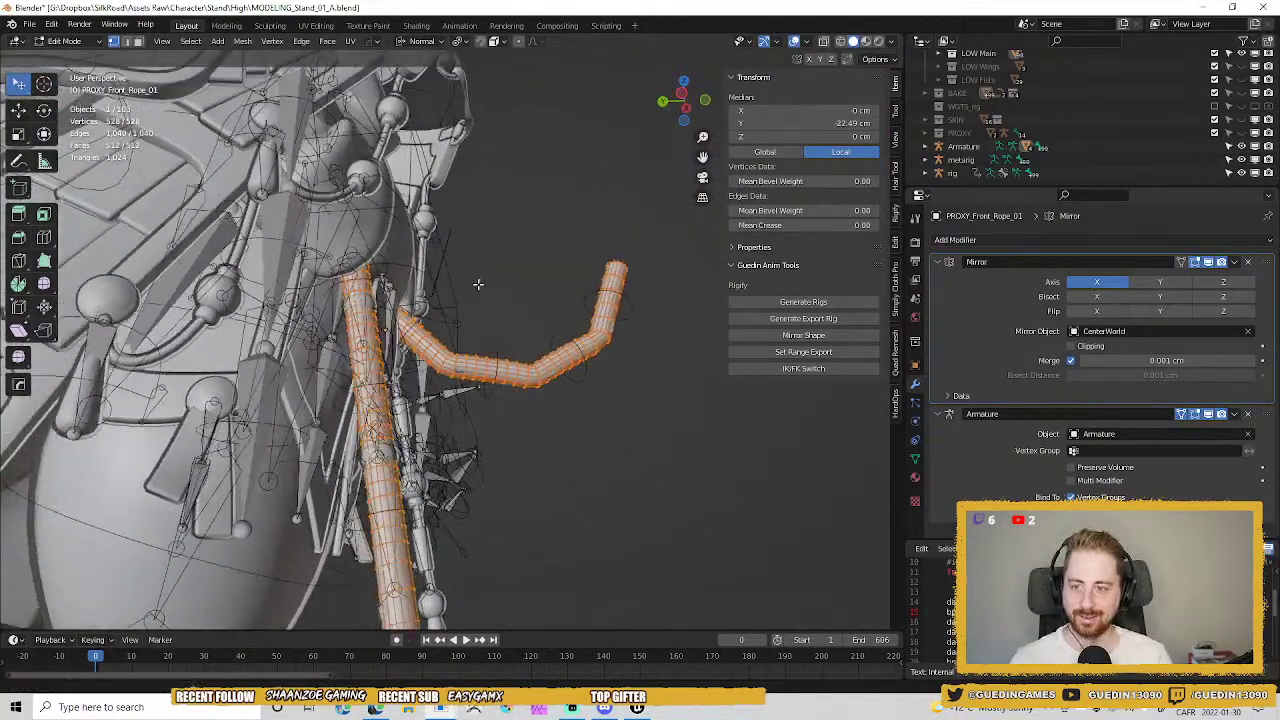
{"action": "left_click_drag", "start_coordinate": [478, 284], "coordinate": [428, 296], "text": "alt"}
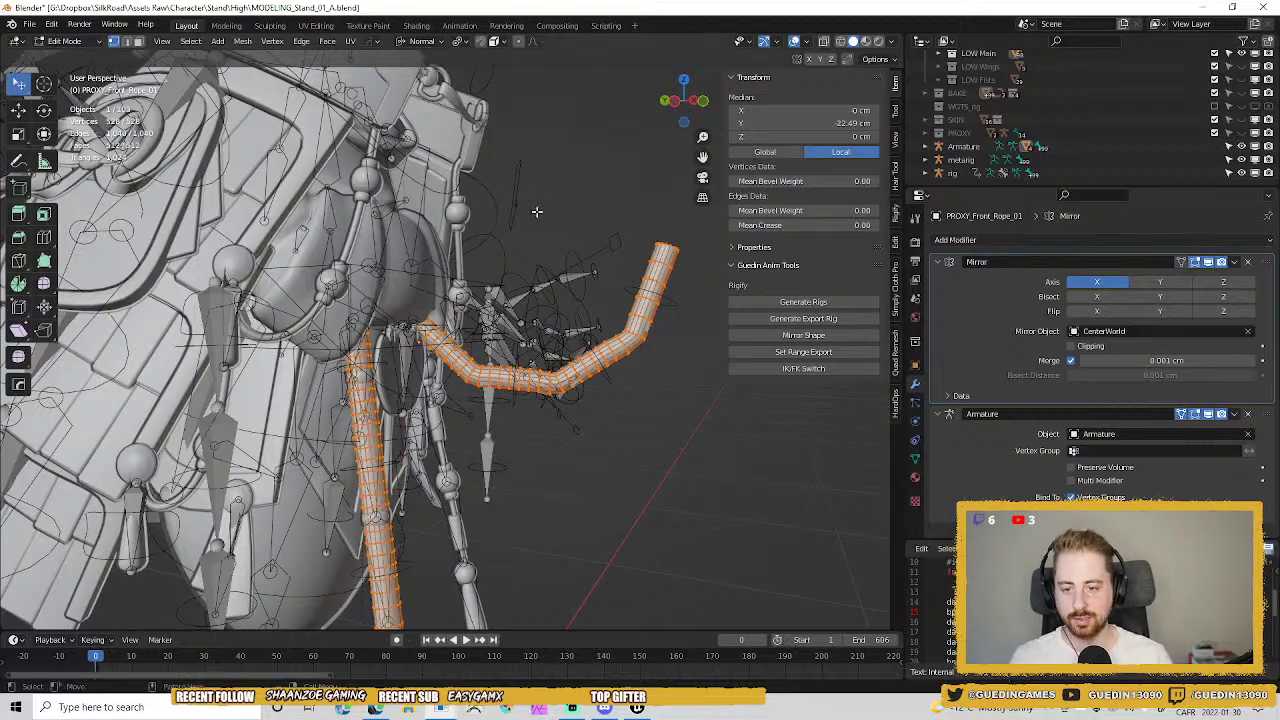
{"action": "scroll", "coordinate": [484, 396], "scroll_direction": "up", "scroll_amount": 4}
{"action": "left_click_drag", "start_coordinate": [484, 396], "coordinate": [380, 320], "text": "alt"}
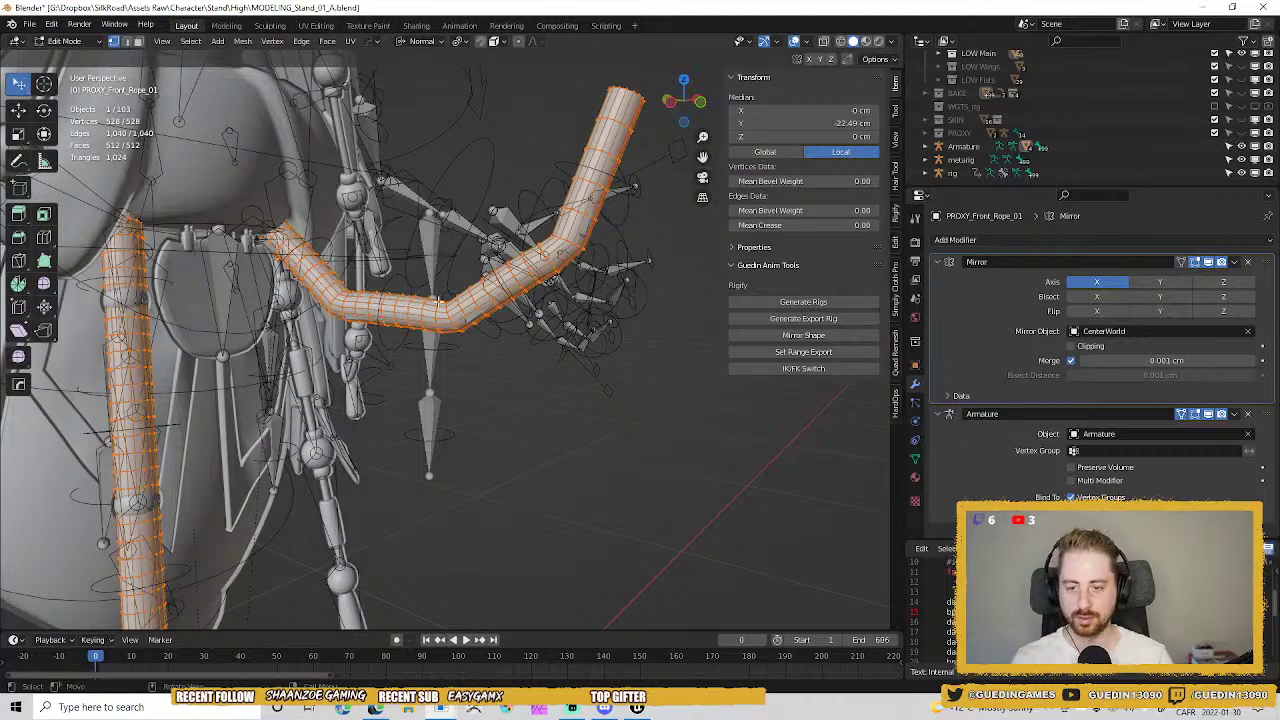
{"action": "left_click_drag", "start_coordinate": [484, 312], "coordinate": [407, 313], "text": "alt"}
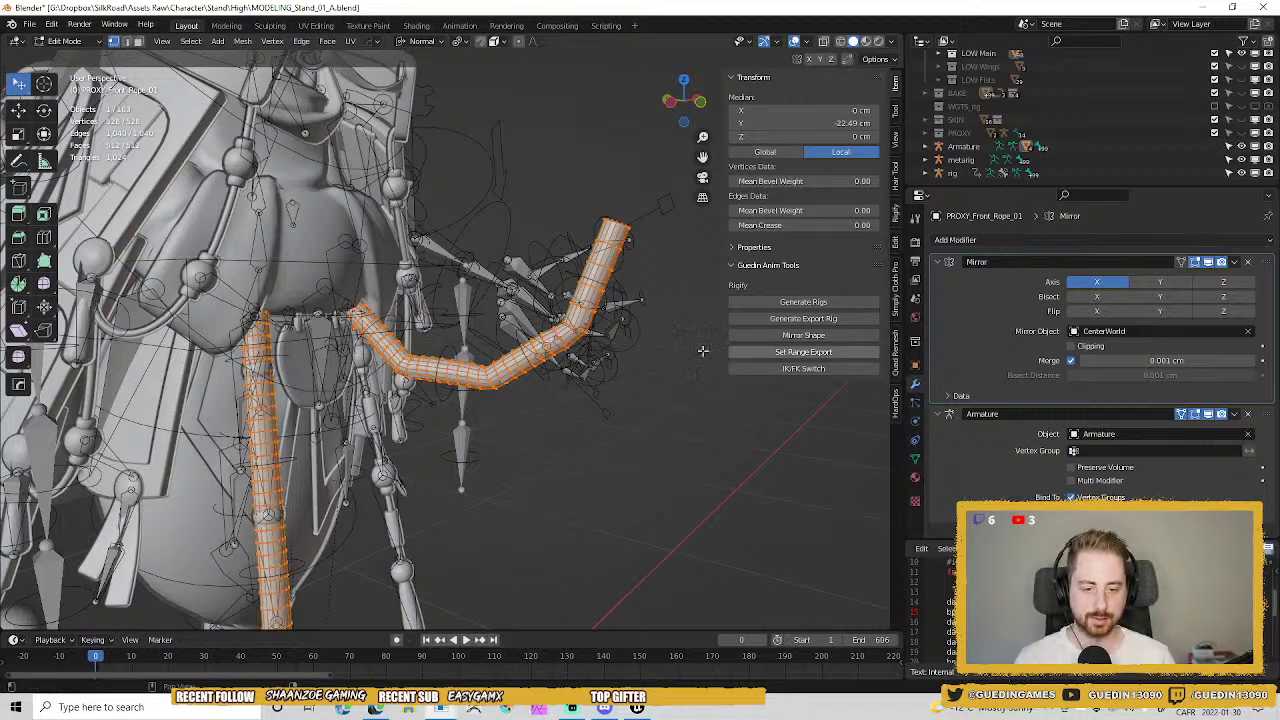
{"action": "middle_click_drag", "start_coordinate": [609, 397], "coordinate": [467, 289]}
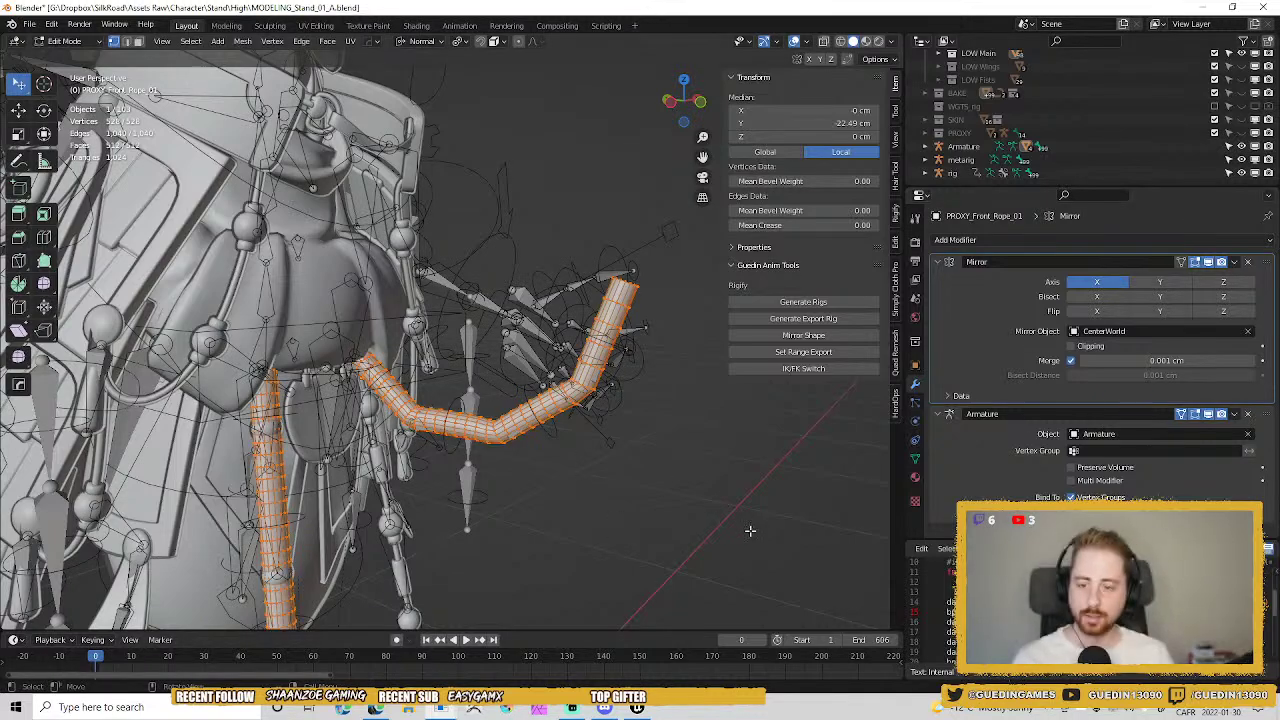
Smooth the rope's vertex weights for all groups with a factor of 1.000 and 20 iterations.
{"action": "left_click", "coordinate": [243, 41]}
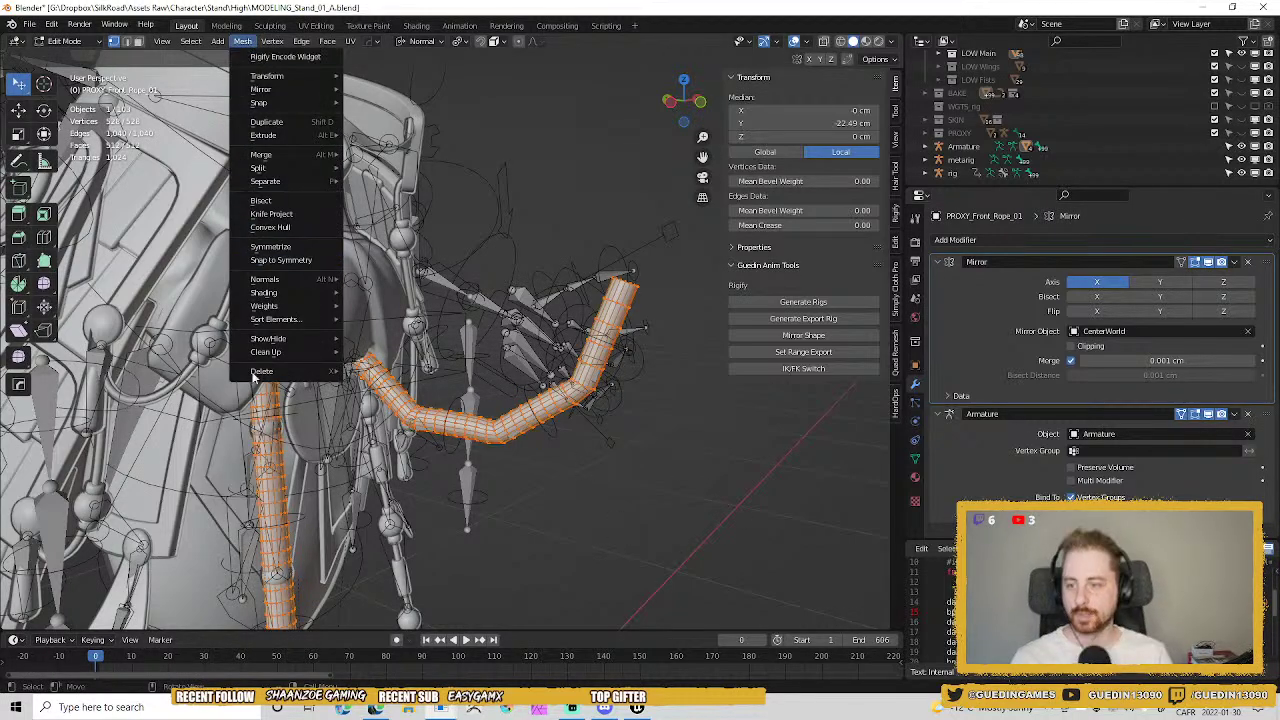
{"action": "mouse_move", "coordinate": [285, 292]}
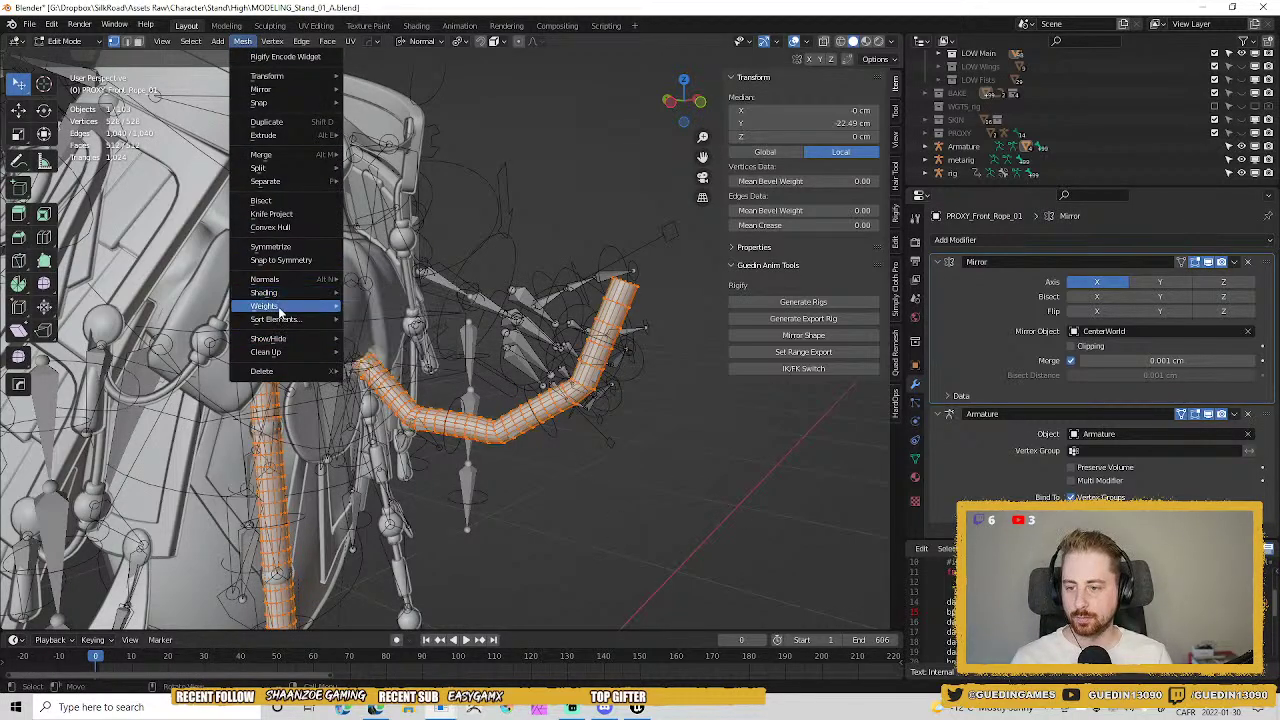
{"action": "left_click", "coordinate": [377, 410]}
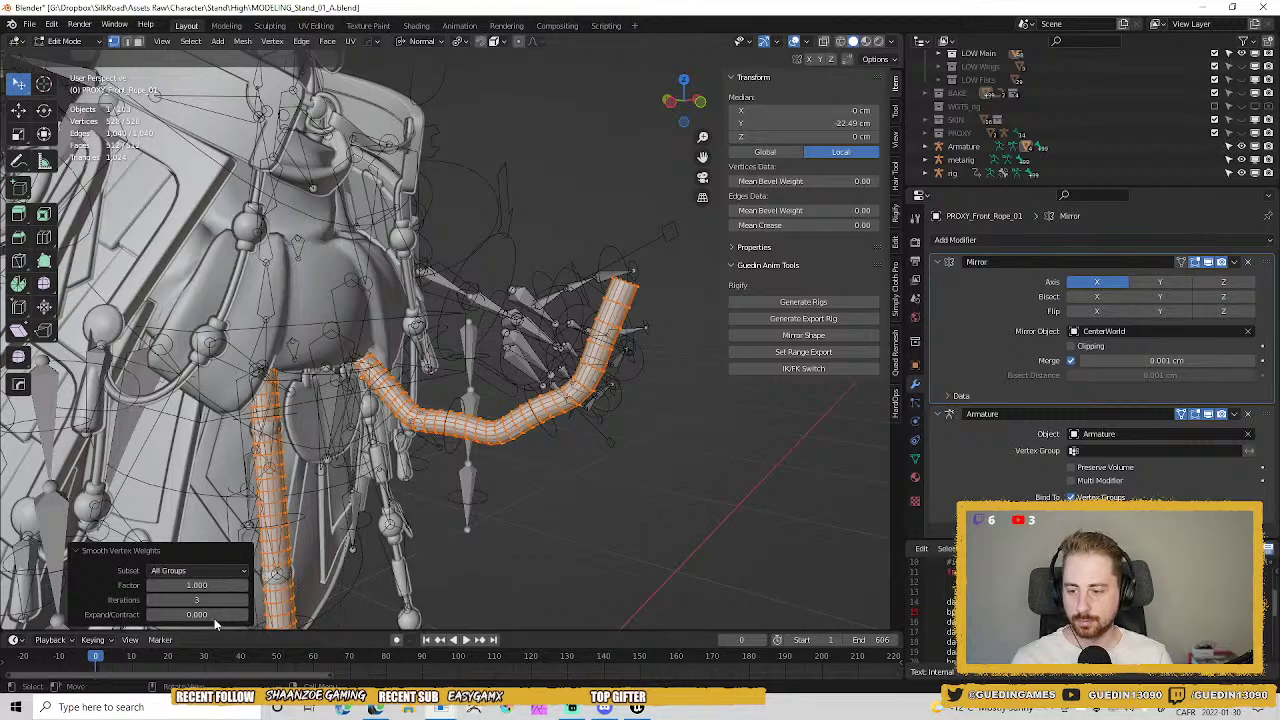
{"action": "left_click", "coordinate": [193, 600]}
{"action": "type", "text": "5"}
{"action": "key", "text": "Return"}
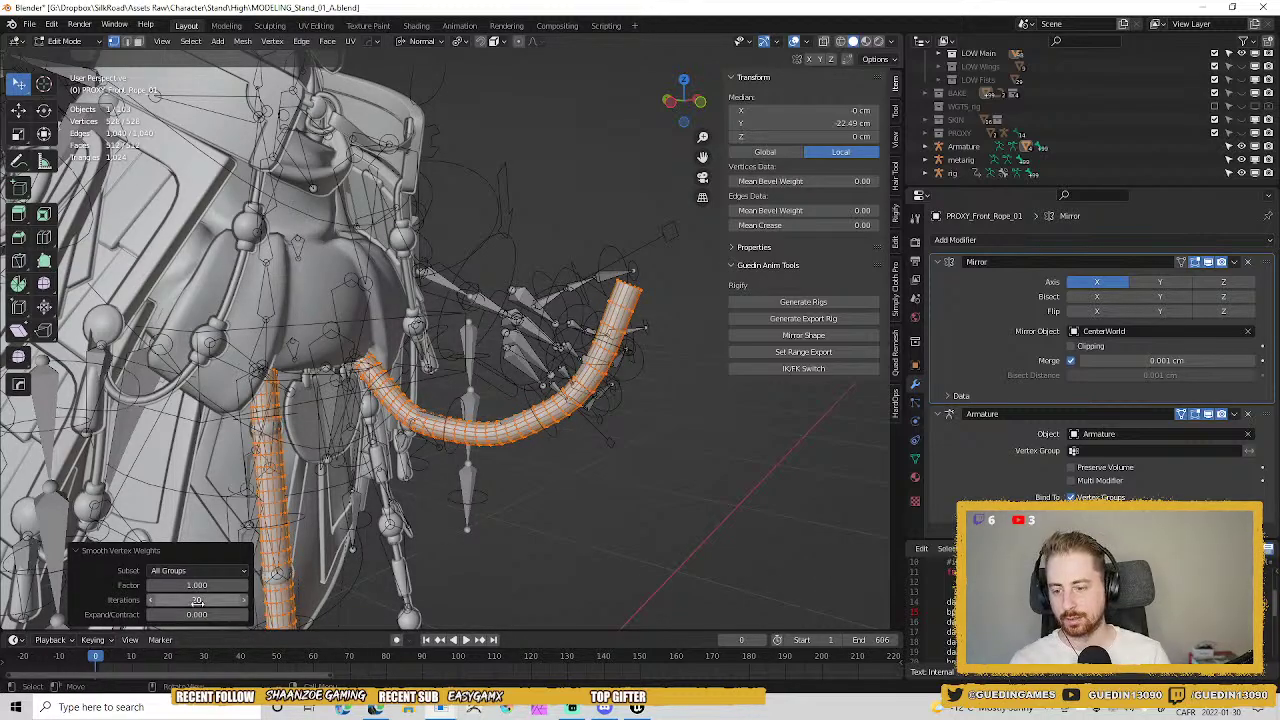
Try 50 iterations for the vertex weight smoothing, and set the iterations to 30.
{"action": "left_click", "coordinate": [197, 600]}
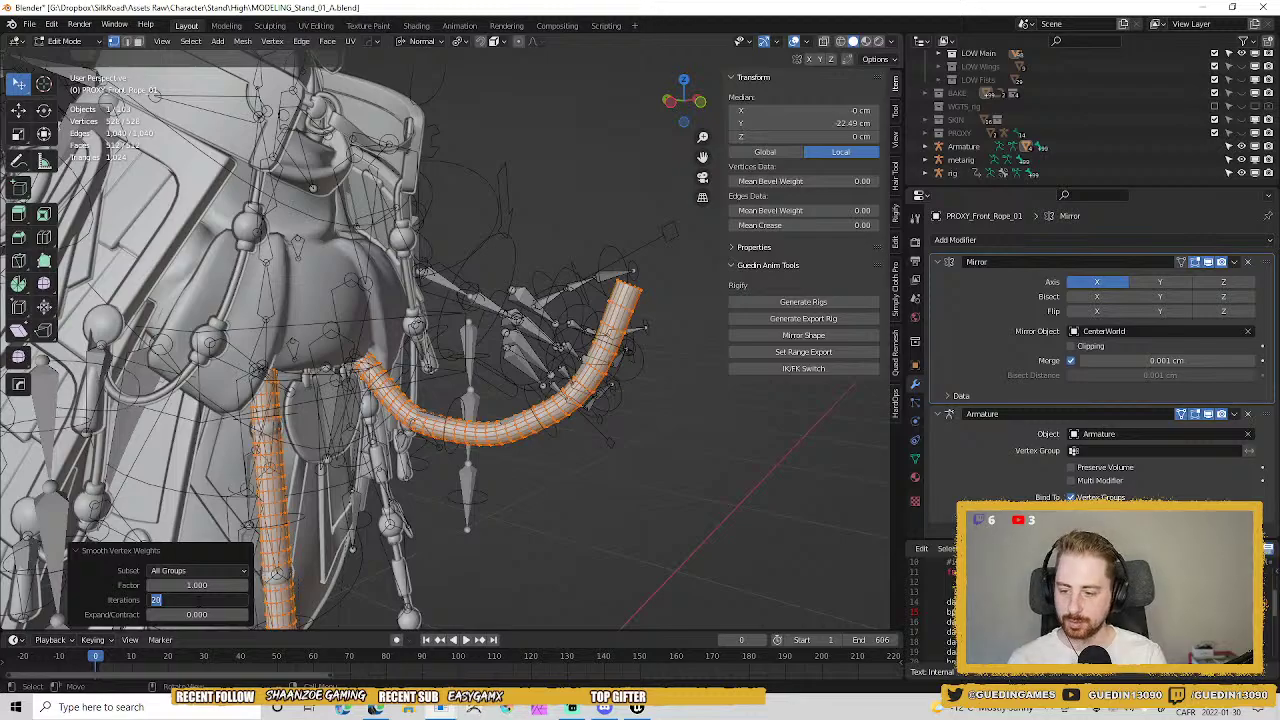
{"action": "type", "text": "50"}
{"action": "key", "text": "Return"}
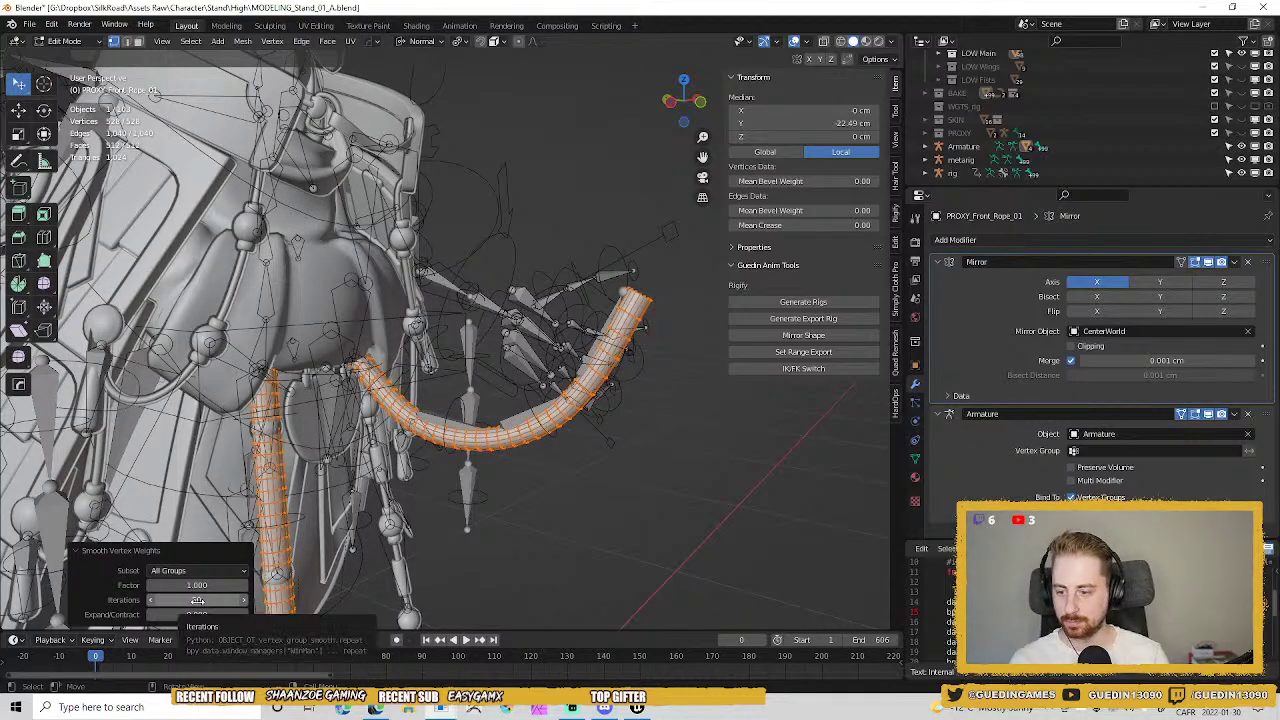
{"action": "left_click", "coordinate": [197, 600]}
{"action": "type", "text": "30"}
{"action": "key", "text": "Return"}
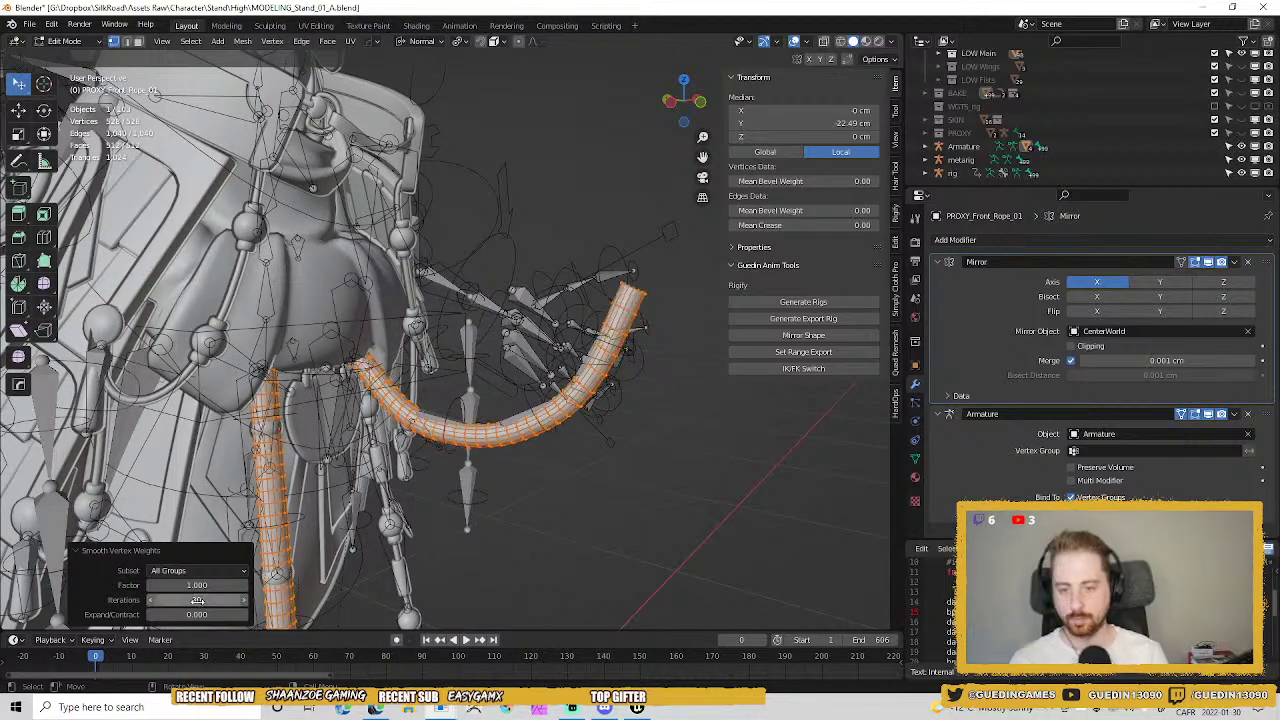
Return the rope to Object Mode and examine its smoothed bend near the attachment under the torso.
{"action": "mouse_move", "coordinate": [400, 430]}
{"action": "middle_mouse_down"}
{"action": "mouse_move", "coordinate": [445, 436]}
{"action": "mouse_move", "coordinate": [234, 428]}
{"action": "mouse_move", "coordinate": [495, 444]}
{"action": "mouse_move", "coordinate": [450, 366]}
{"action": "mouse_move", "coordinate": [442, 512]}
{"action": "mouse_move", "coordinate": [407, 406]}
{"action": "middle_mouse_up"}
{"action": "key", "text": "Tab"}
{"action": "scroll", "coordinate": [442, 512], "scroll_direction": "up", "scroll_amount": 3}
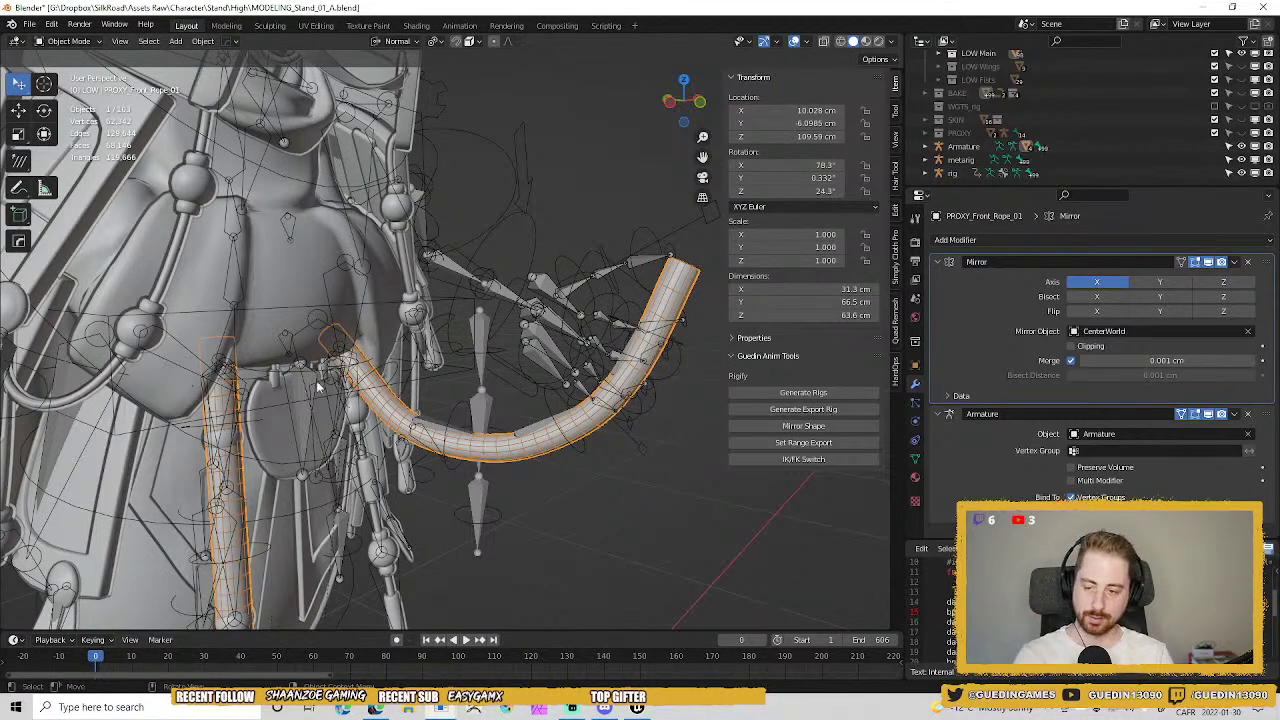
{"action": "scroll", "coordinate": [480, 338], "scroll_direction": "up", "scroll_amount": 2}
{"action": "middle_click_drag", "start_coordinate": [388, 399], "coordinate": [490, 262], "text": "shift"}
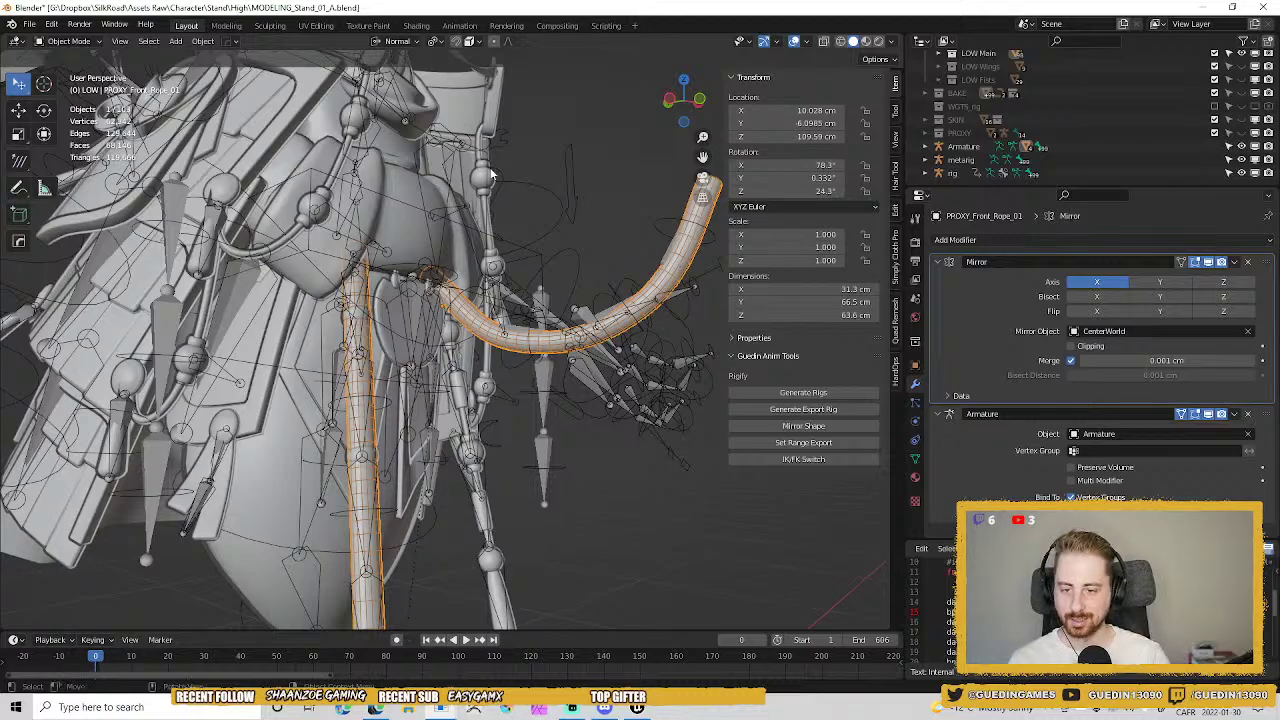
{"action": "middle_click_drag", "start_coordinate": [560, 276], "coordinate": [550, 345]}
{"action": "scroll", "coordinate": [550, 345], "scroll_direction": "up", "scroll_amount": 2}
Open the front rope in Weight Paint mode with the armature also selected, and pick the spine bone.
{"action": "left_click", "coordinate": [546, 341]}
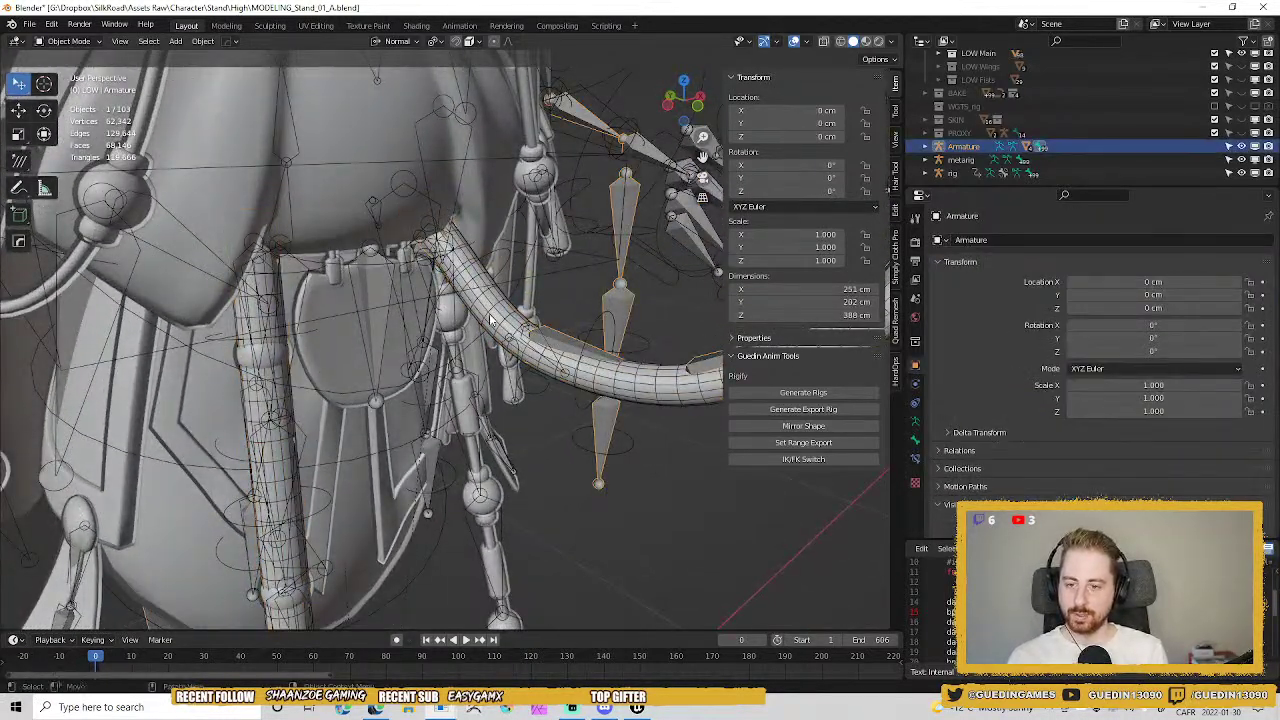
{"action": "left_click", "coordinate": [541, 340], "text": "shift"}
{"action": "key", "text": "ctrl+Tab"}
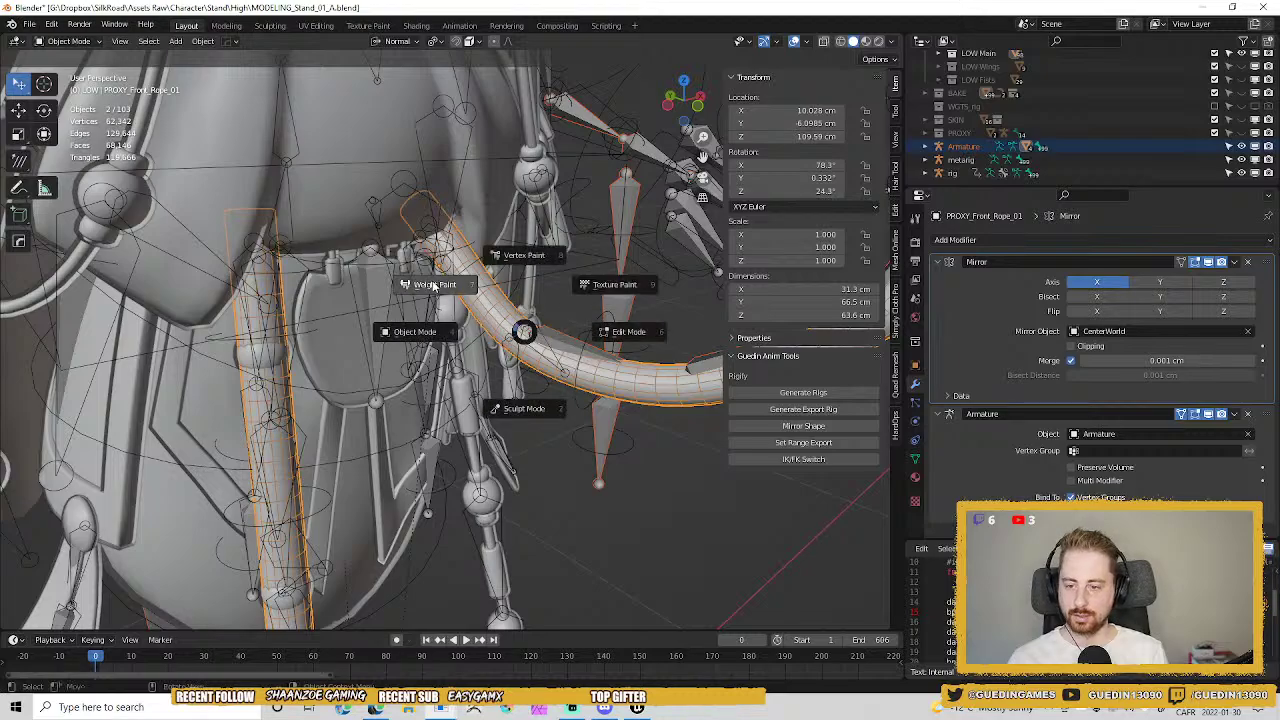
{"action": "left_click", "coordinate": [470, 250]}
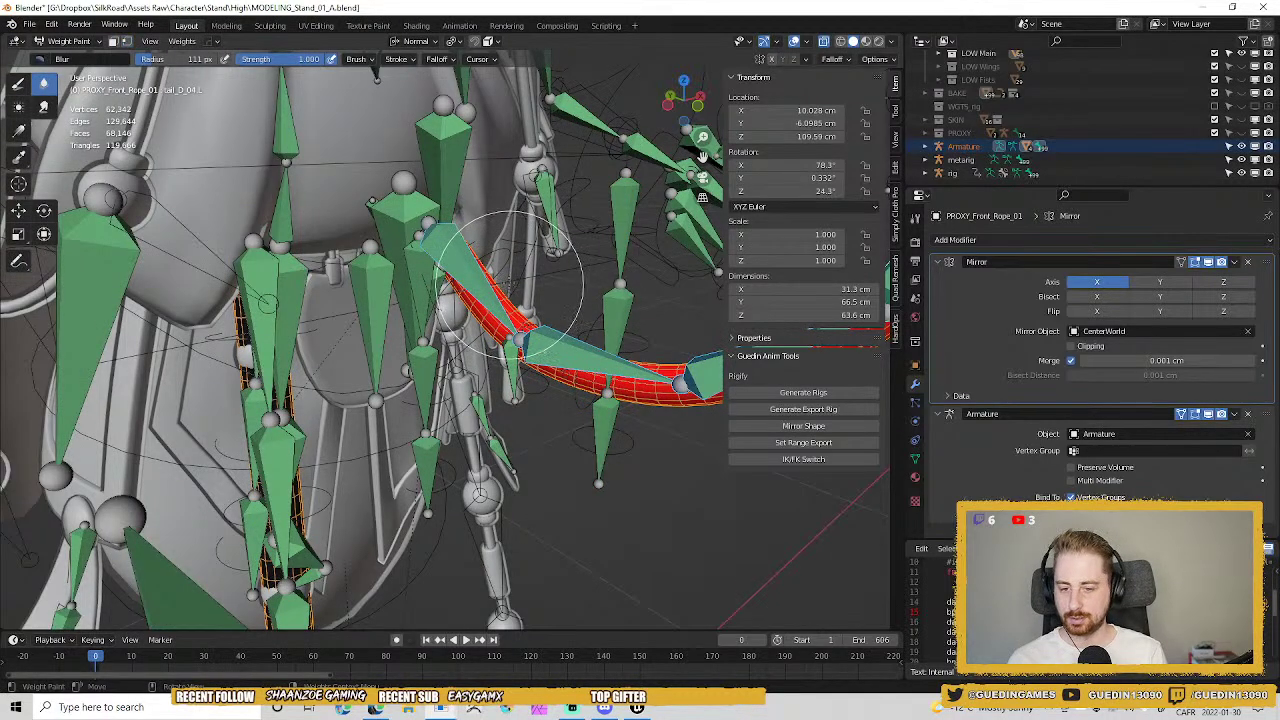
{"action": "mouse_move", "coordinate": [540, 285]}
{"action": "middle_mouse_down"}
{"action": "mouse_move", "coordinate": [500, 330]}
{"action": "mouse_move", "coordinate": [437, 325]}
{"action": "mouse_move", "coordinate": [457, 286]}
{"action": "middle_mouse_up"}
{"action": "left_click", "coordinate": [440, 320], "text": "ctrl"}
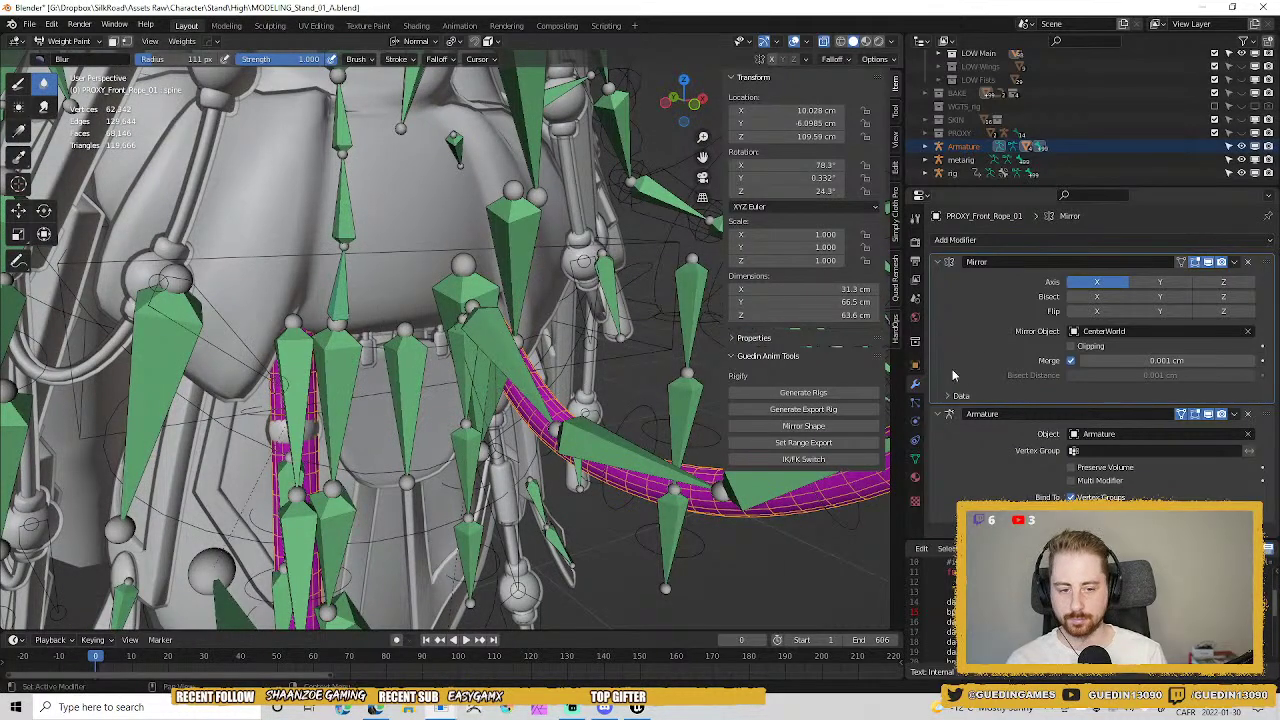
Return to Object Mode and set the armature's viewport display to Stick.
{"action": "left_click", "coordinate": [566, 436]}
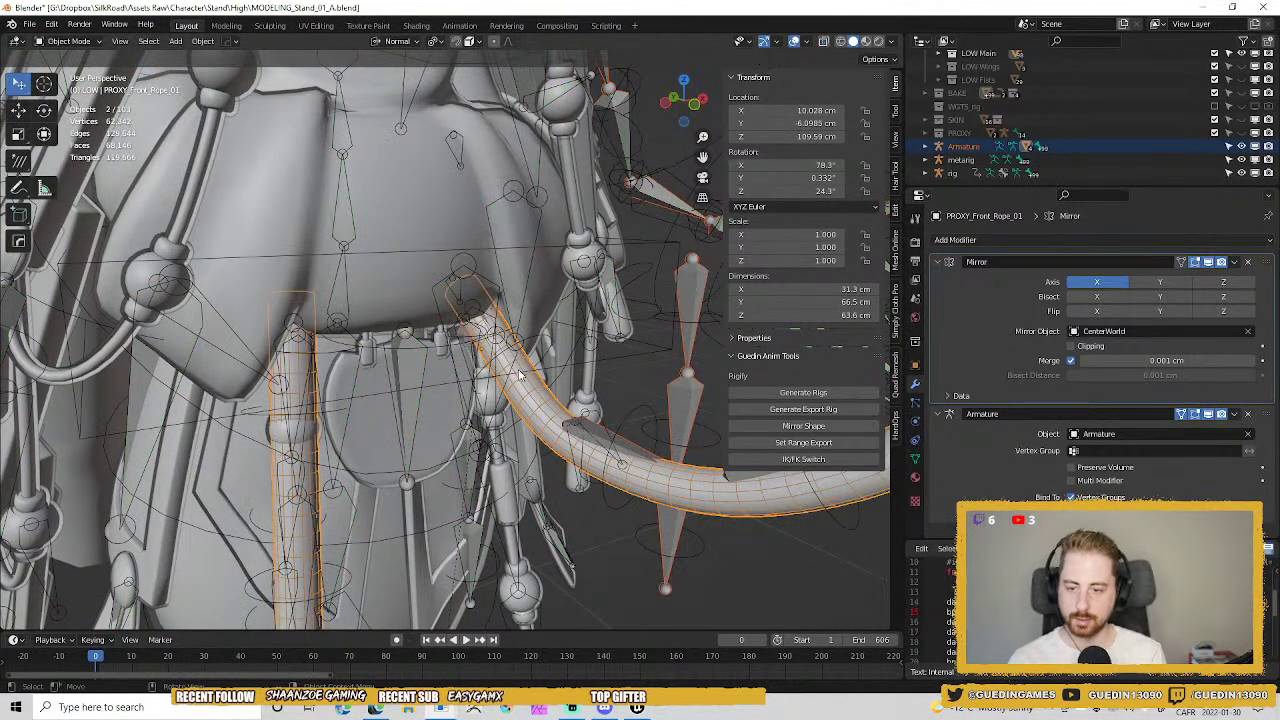
{"action": "left_click", "coordinate": [652, 459]}
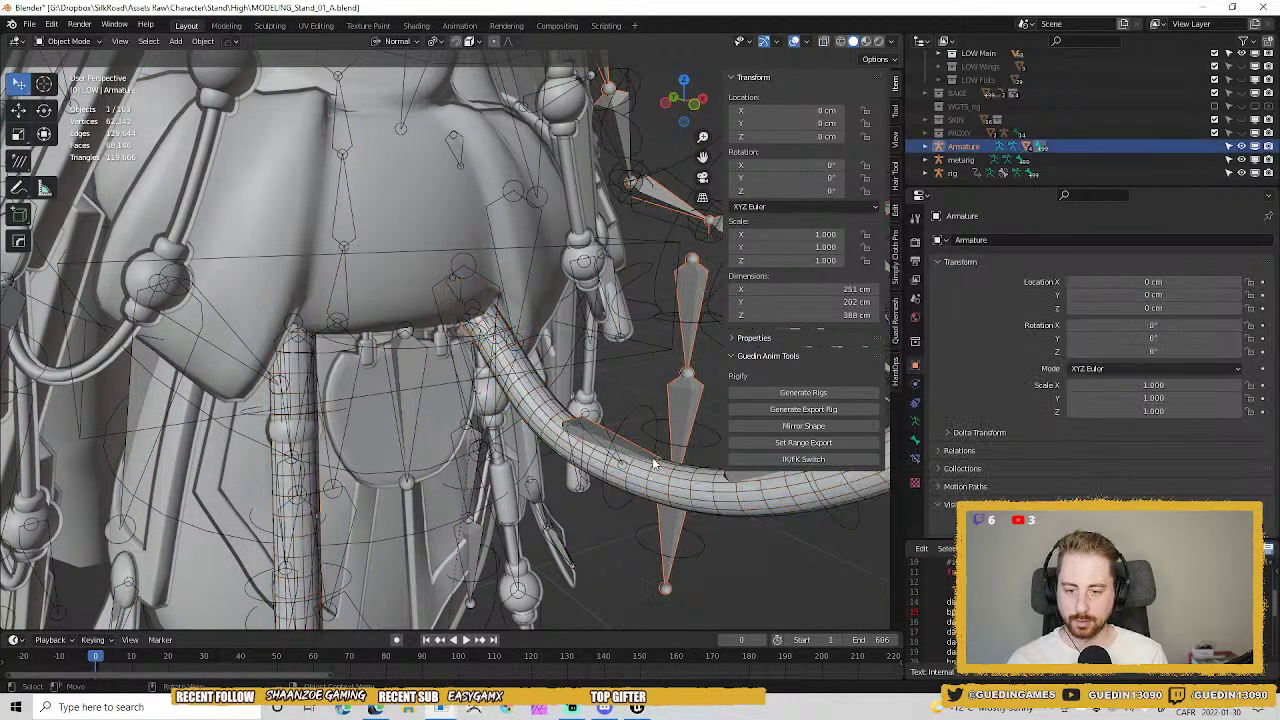
{"action": "left_click", "coordinate": [915, 440]}
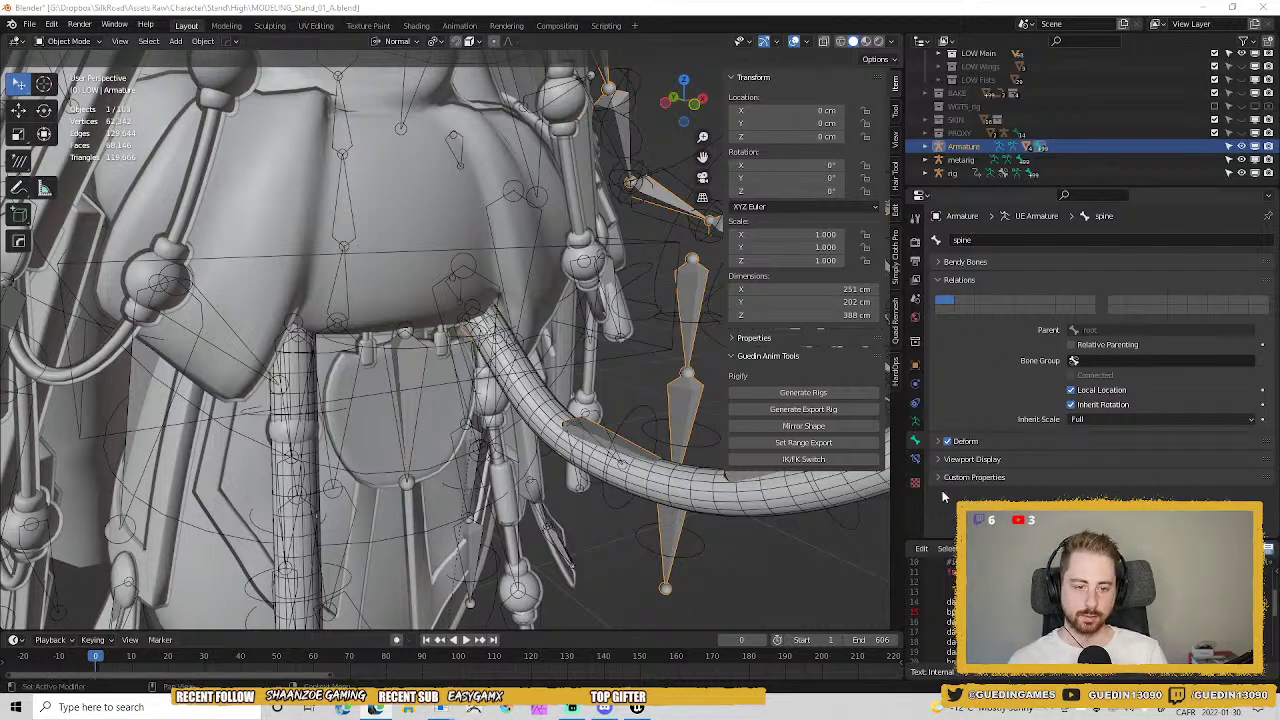
{"action": "left_click", "coordinate": [915, 421]}
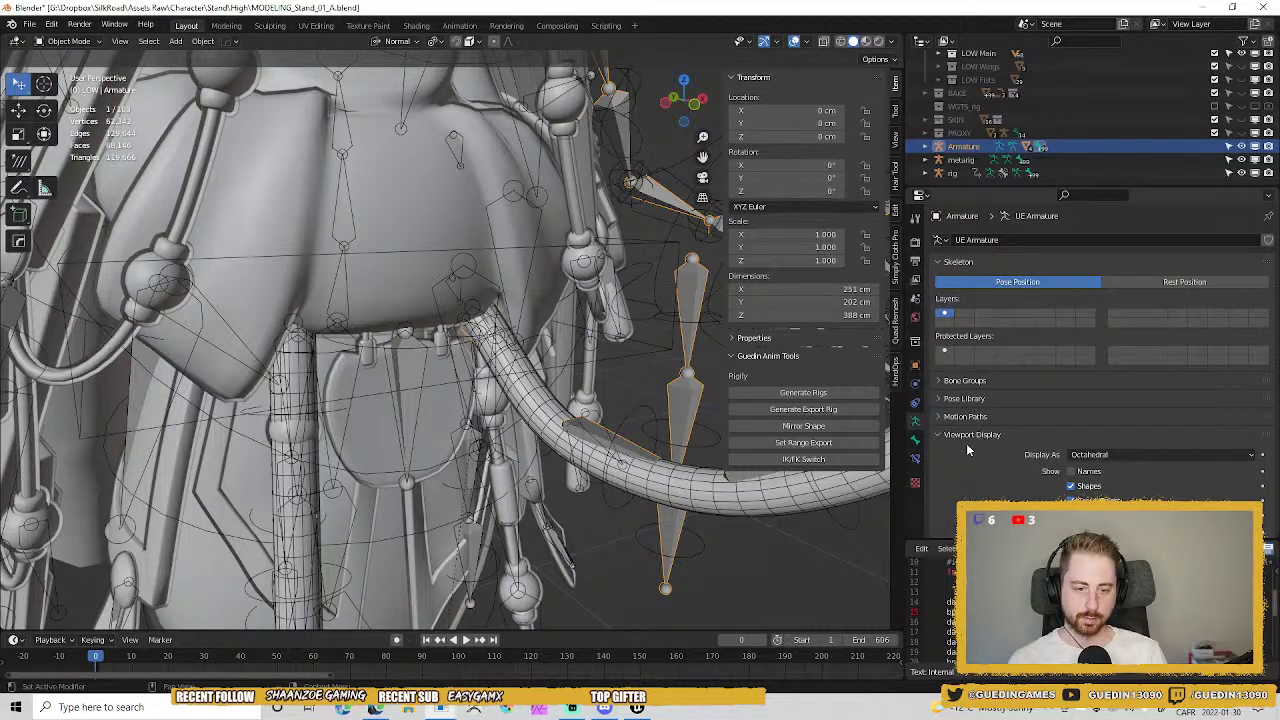
{"action": "left_click", "coordinate": [1090, 455]}
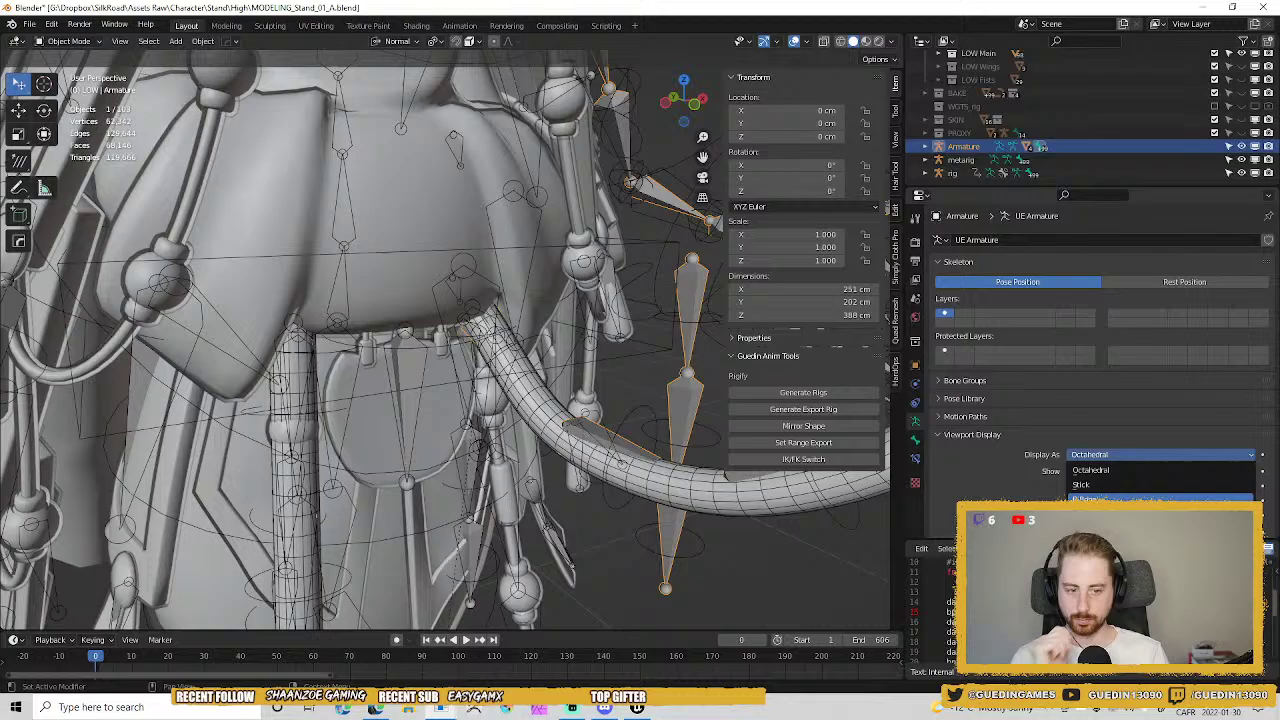
{"action": "left_click", "coordinate": [1098, 486]}
Reopen the front rope in Weight Paint mode with the armature and set the brush radius to 101 px.
{"action": "scroll", "coordinate": [515, 398], "scroll_direction": "up", "scroll_amount": 3}
{"action": "left_click", "coordinate": [517, 398], "text": "shift"}
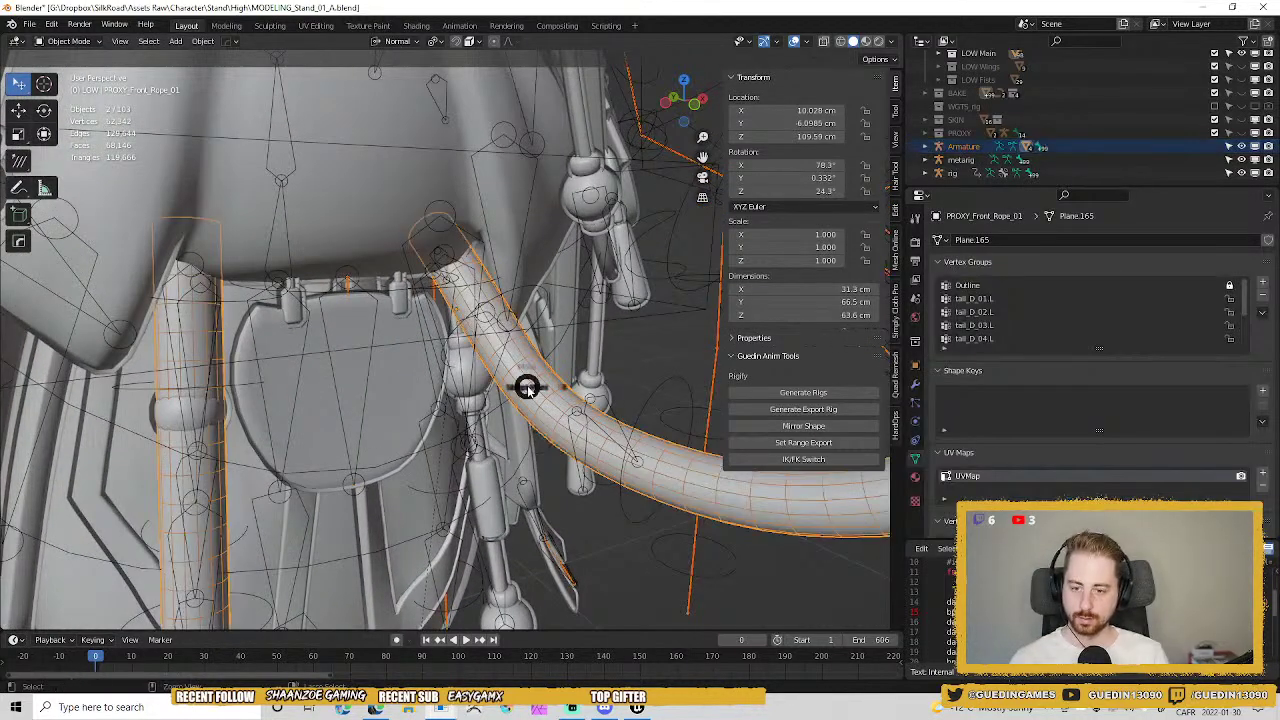
{"action": "left_click", "coordinate": [433, 339]}
{"action": "middle_click_drag", "start_coordinate": [540, 354], "coordinate": [543, 364]}
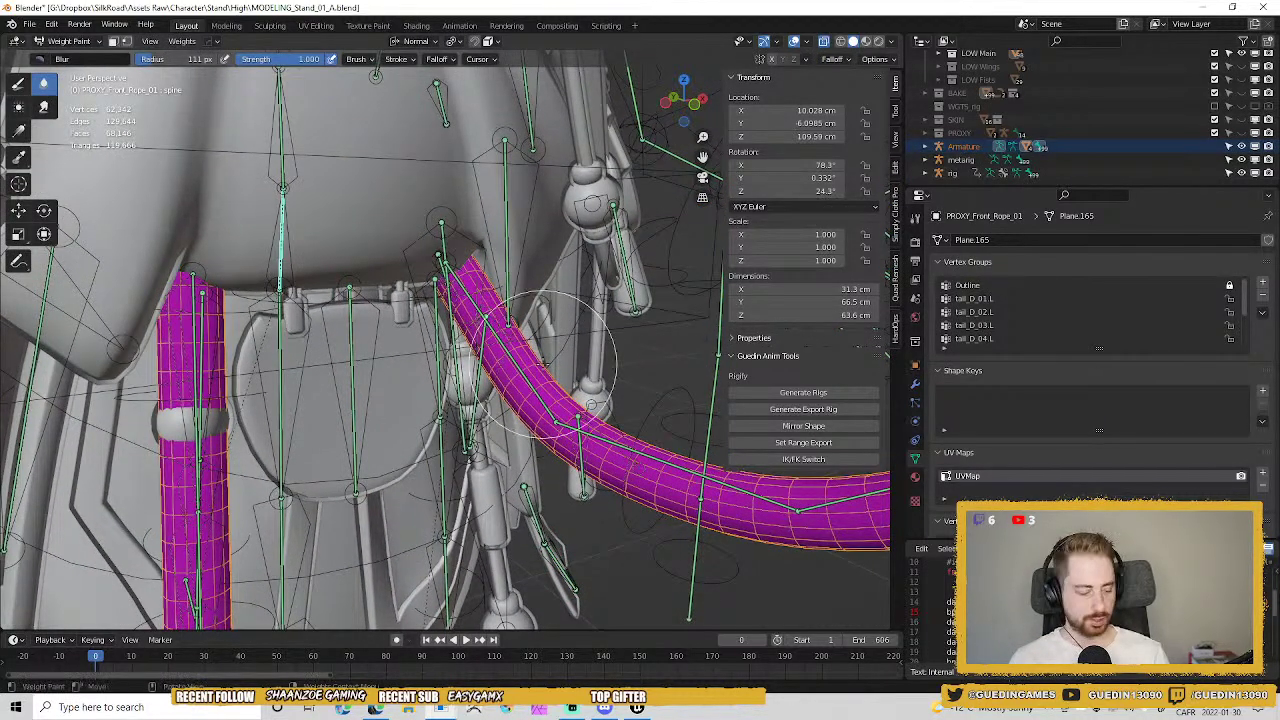
{"action": "mouse_move", "coordinate": [440, 260]}
{"action": "middle_mouse_down"}
{"action": "mouse_move", "coordinate": [520, 330]}
{"action": "mouse_move", "coordinate": [521, 305]}
{"action": "middle_mouse_up"}
{"action": "key", "text": "f"}
{"action": "left_click", "coordinate": [521, 333]}
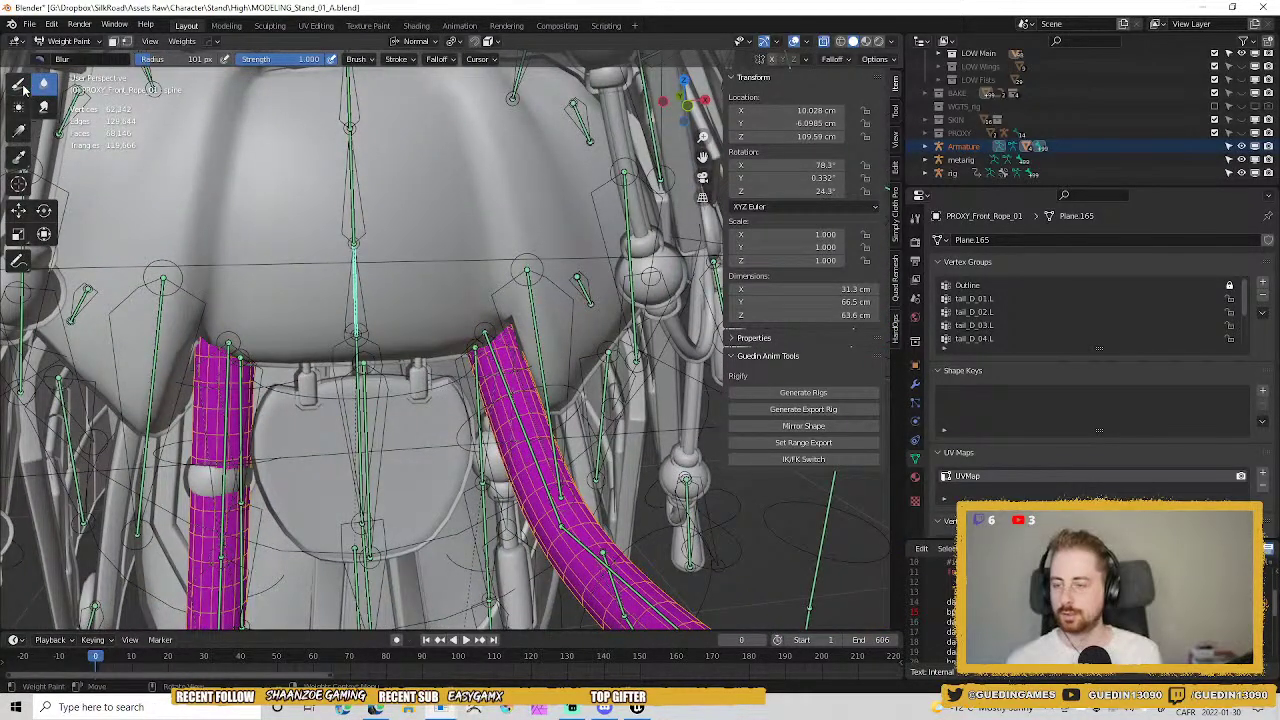
Paint the rope's upper end to the spine bone with the Draw brush at weight 1.000 and radius 128 px.
{"action": "left_click", "coordinate": [24, 90]}
{"action": "key", "text": "z"}
{"action": "left_click", "coordinate": [380, 285]}
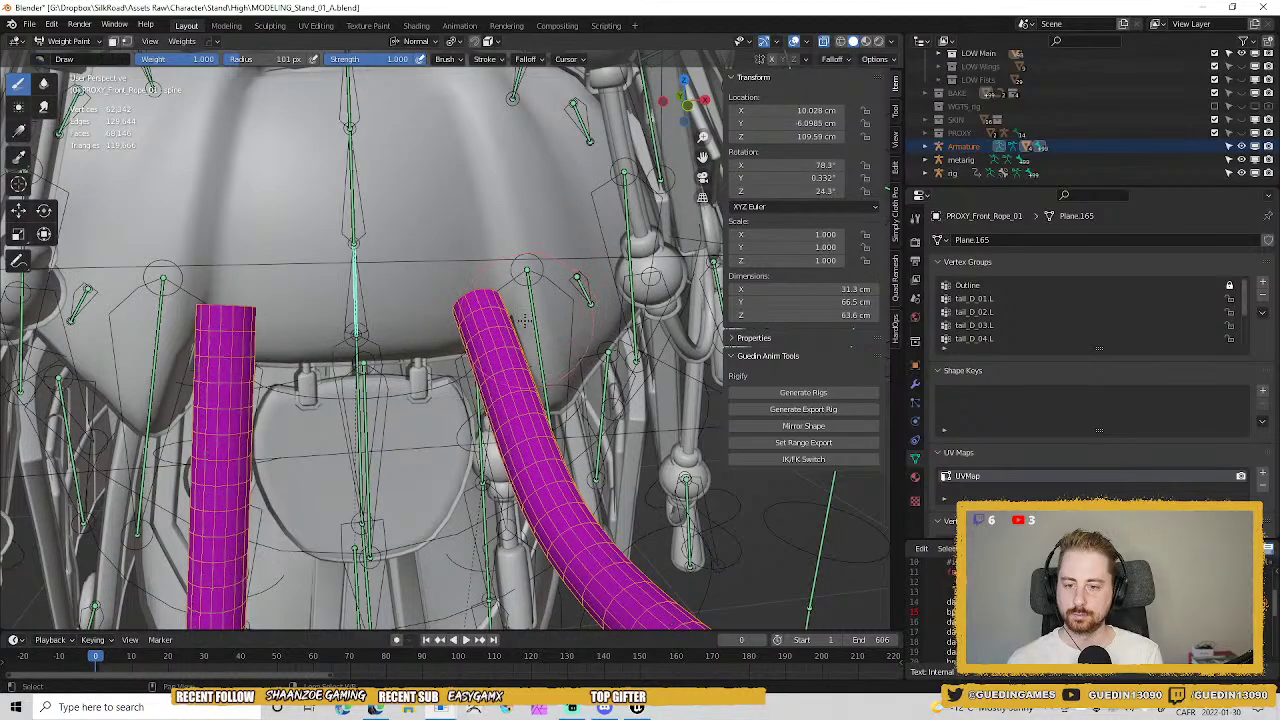
{"action": "middle_click_drag", "start_coordinate": [525, 320], "coordinate": [509, 336]}
{"action": "key", "text": "f"}
{"action": "left_click", "coordinate": [527, 334]}
{"action": "mouse_move", "coordinate": [503, 334]}
{"action": "left_mouse_down"}
{"action": "mouse_move", "coordinate": [479, 310]}
{"action": "mouse_move", "coordinate": [491, 364]}
{"action": "left_mouse_up"}
{"action": "mouse_move", "coordinate": [491, 364]}
{"action": "middle_mouse_down"}
{"action": "mouse_move", "coordinate": [550, 362]}
{"action": "mouse_move", "coordinate": [506, 368]}
{"action": "middle_mouse_up"}
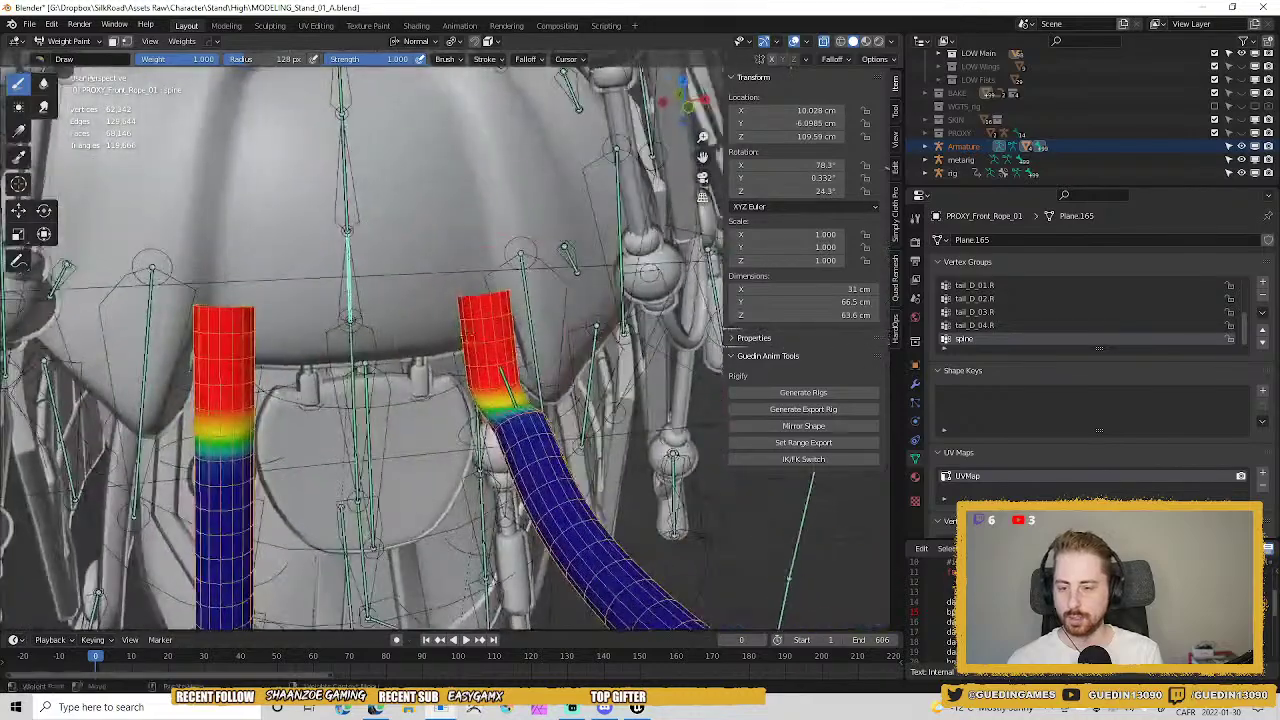
Blur the spine weight transition near the rope's upper end at strength 1.000, enlarging the brush to 132 px.
{"action": "left_click", "coordinate": [43, 83]}
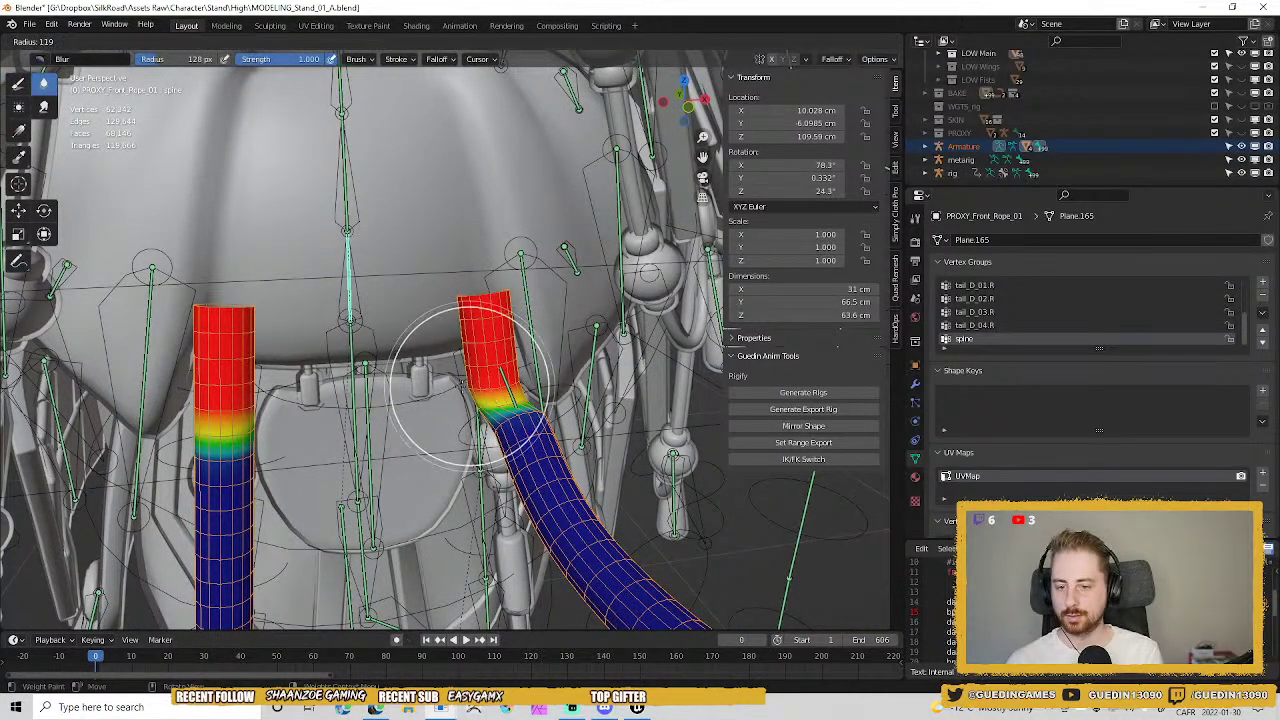
{"action": "middle_click_drag", "start_coordinate": [443, 400], "coordinate": [457, 424]}
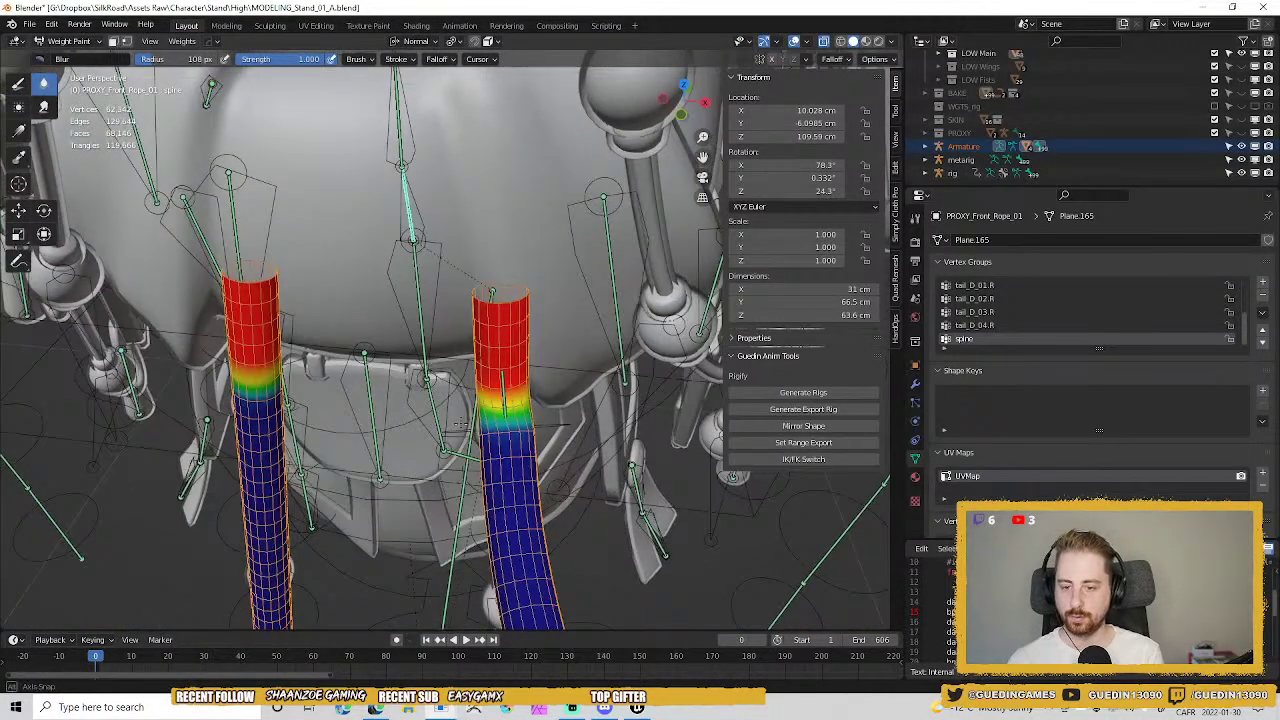
{"action": "key", "text": "ctrl+f"}
{"action": "left_click", "coordinate": [592, 414]}
{"action": "left_click_drag", "start_coordinate": [516, 406], "coordinate": [523, 425]}
{"action": "middle_click_drag", "start_coordinate": [471, 414], "coordinate": [434, 332]}
{"action": "mouse_move", "coordinate": [480, 343]}
{"action": "left_mouse_down"}
{"action": "mouse_move", "coordinate": [490, 324]}
{"action": "mouse_move", "coordinate": [475, 302]}
{"action": "left_mouse_up"}
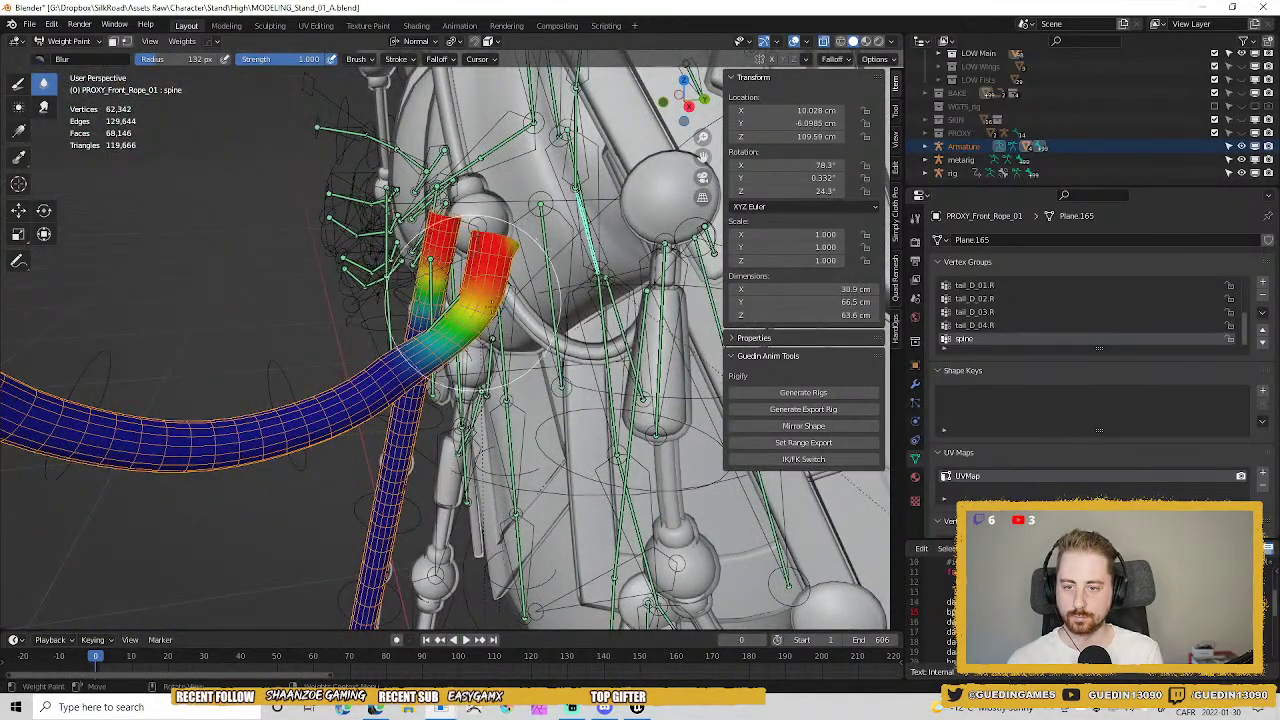
{"action": "left_click", "coordinate": [18, 83]}
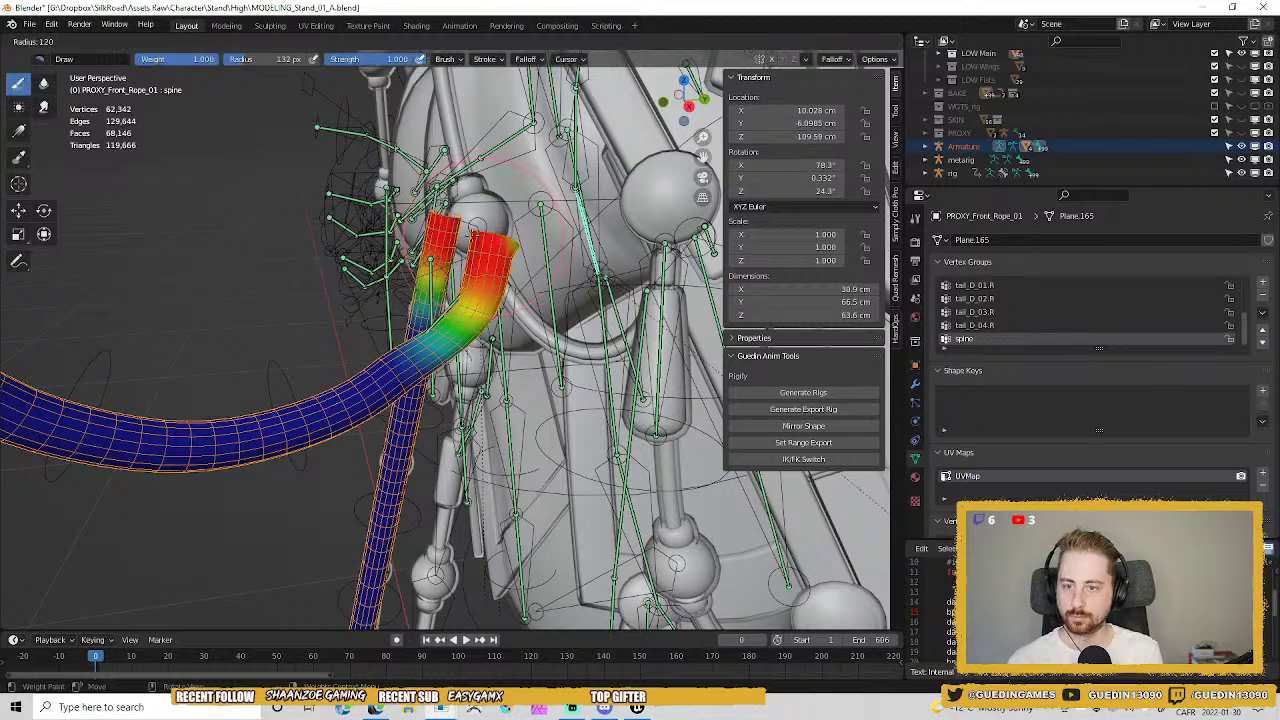
{"action": "middle_click_drag", "start_coordinate": [506, 250], "coordinate": [517, 324]}
{"action": "key", "text": "ctrl+z"}
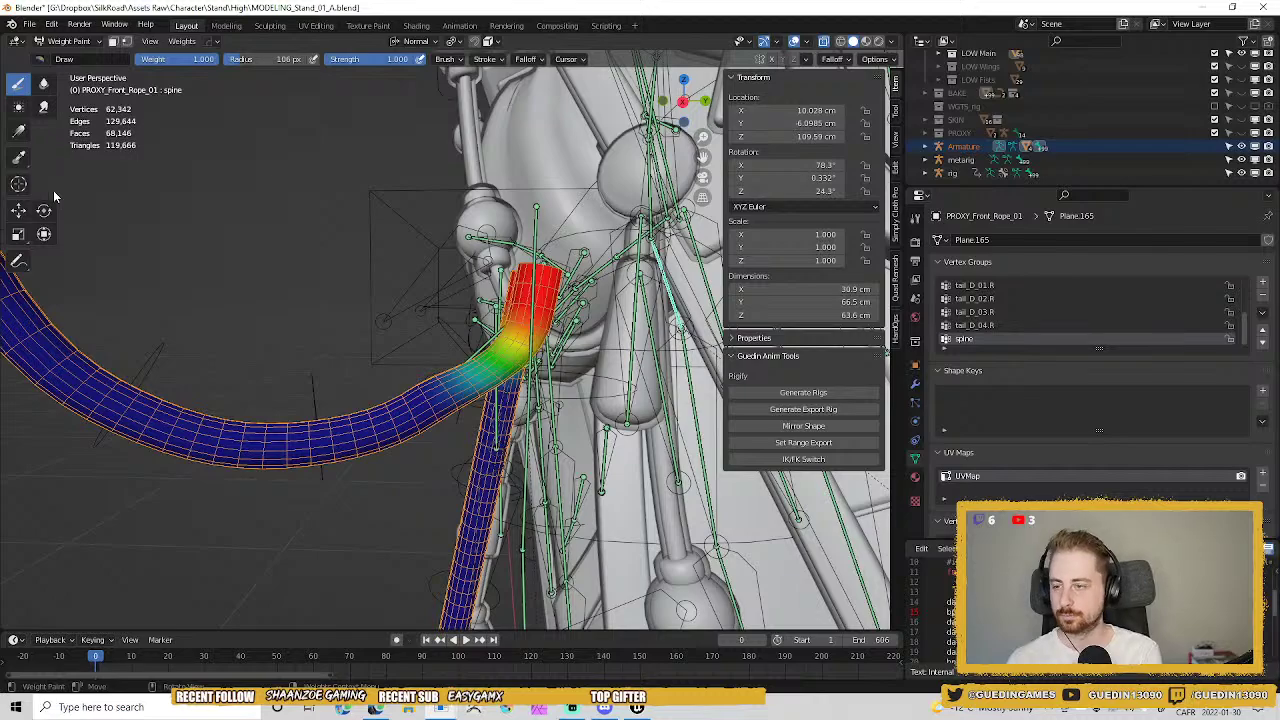
{"action": "left_click", "coordinate": [43, 107]}
{"action": "left_click", "coordinate": [18, 107]}
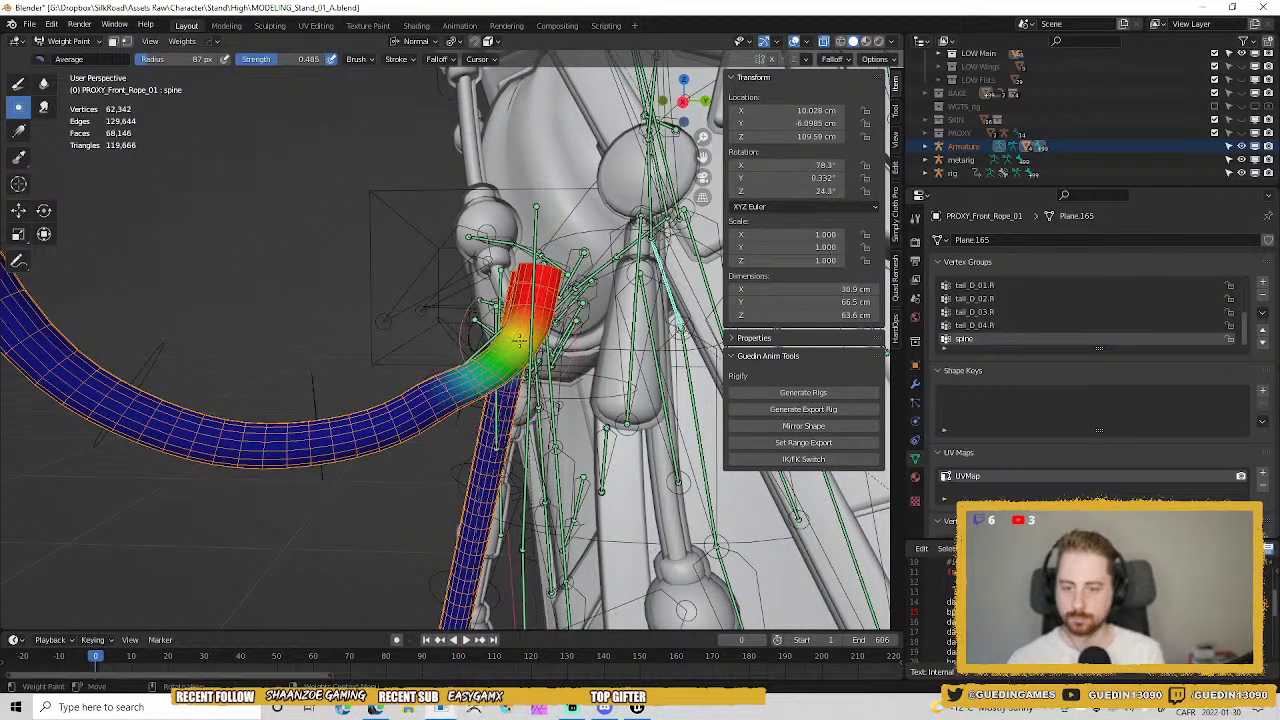
{"action": "middle_click_drag", "start_coordinate": [508, 328], "coordinate": [565, 345]}
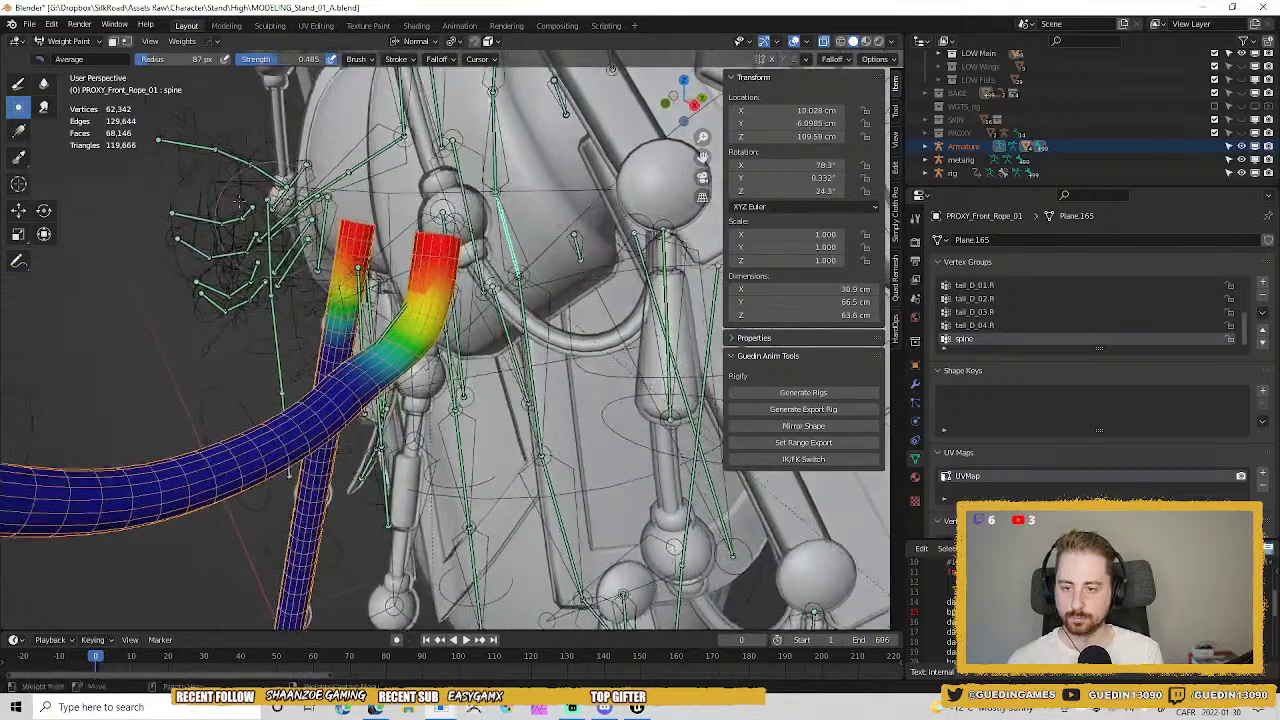
Soften the spine weight transition on the rope's upper bend further with the Blur brush at radius 87 px.
{"action": "left_click", "coordinate": [18, 85]}
{"action": "left_click", "coordinate": [43, 85]}
{"action": "middle_click_drag", "start_coordinate": [408, 248], "coordinate": [434, 268]}
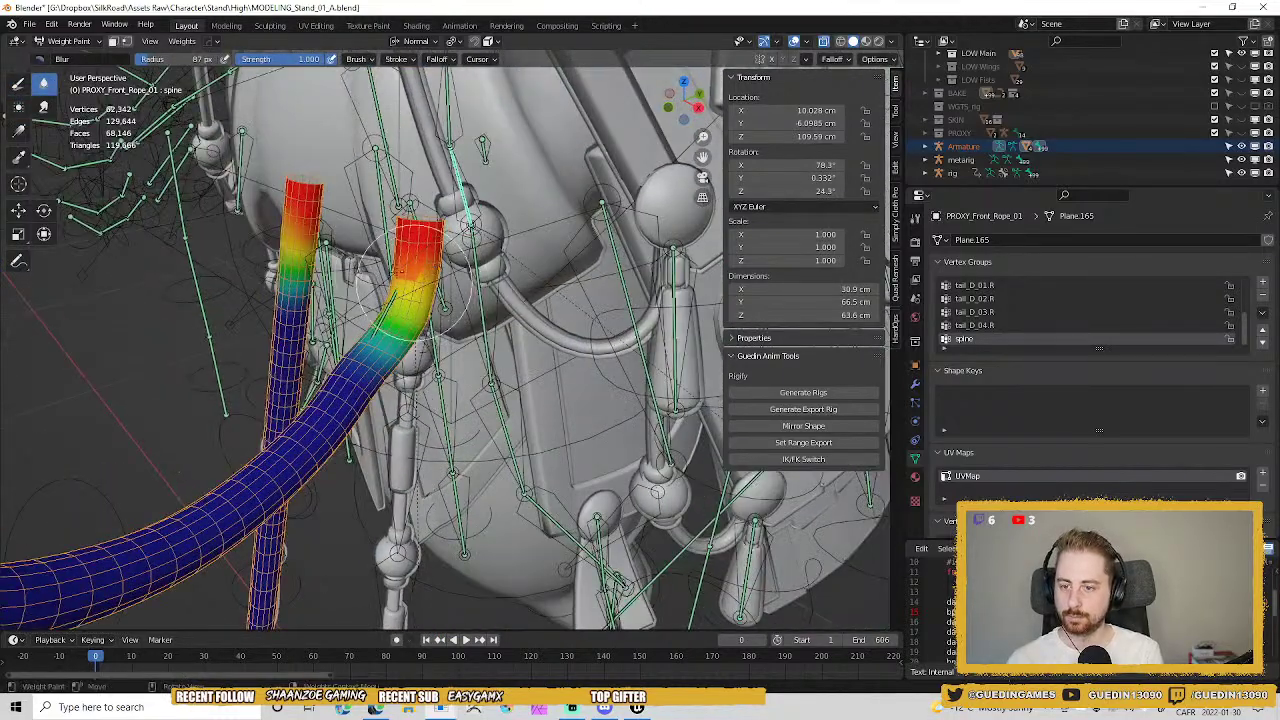
{"action": "left_click_drag", "start_coordinate": [408, 274], "coordinate": [412, 280]}
{"action": "middle_click_drag", "start_coordinate": [412, 278], "coordinate": [510, 300]}
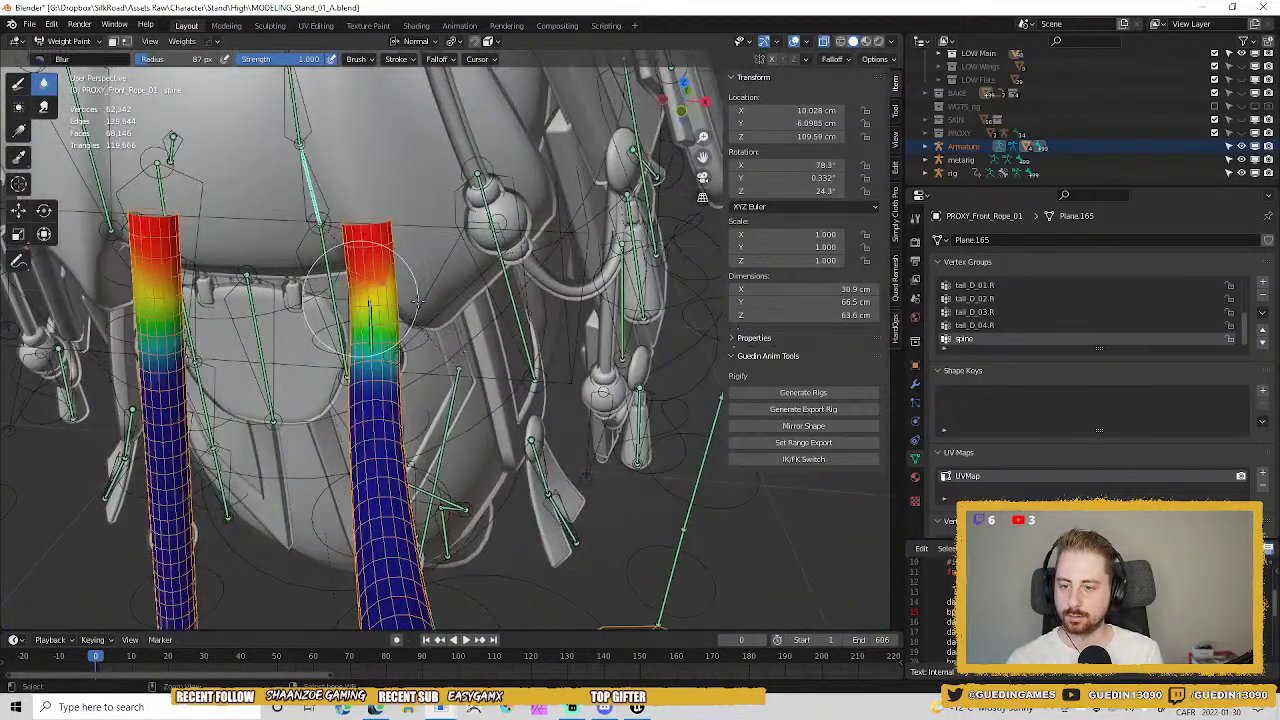
{"action": "mouse_move", "coordinate": [381, 297]}
{"action": "middle_mouse_down"}
{"action": "mouse_move", "coordinate": [393, 330]}
{"action": "mouse_move", "coordinate": [426, 331]}
{"action": "mouse_move", "coordinate": [455, 305]}
{"action": "middle_mouse_up"}
Open the rope in Edit Mode with X-ray display and undo the first trial edge loop selection near its upper end.
{"action": "key", "text": "Tab"}
{"action": "key", "text": "alt+z"}
{"action": "right_click", "coordinate": [399, 264], "text": "ctrl"}
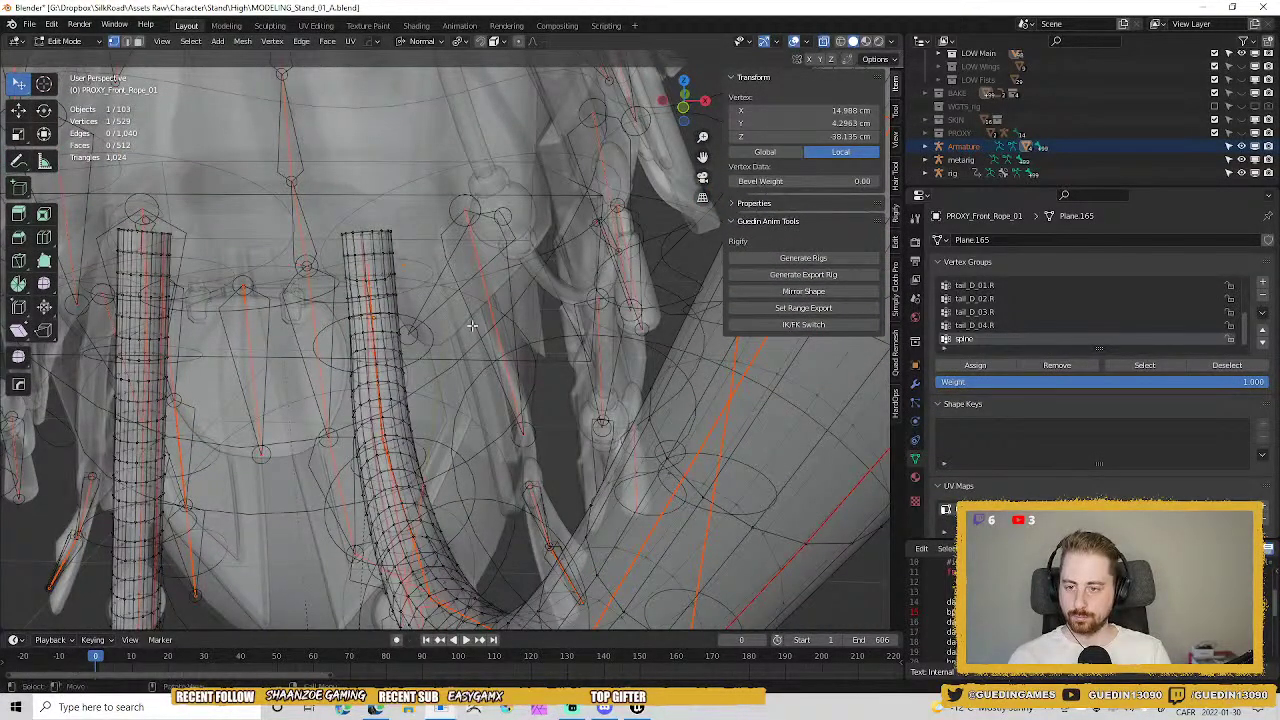
{"action": "key", "text": "2"}
{"action": "middle_click_drag", "start_coordinate": [385, 250], "coordinate": [398, 292], "text": "shift"}
{"action": "key", "text": "1"}
{"action": "scroll", "coordinate": [399, 300], "scroll_direction": "up", "scroll_amount": 3}
{"action": "left_click", "coordinate": [386, 297], "text": "alt"}
{"action": "key", "text": "ctrl+z"}
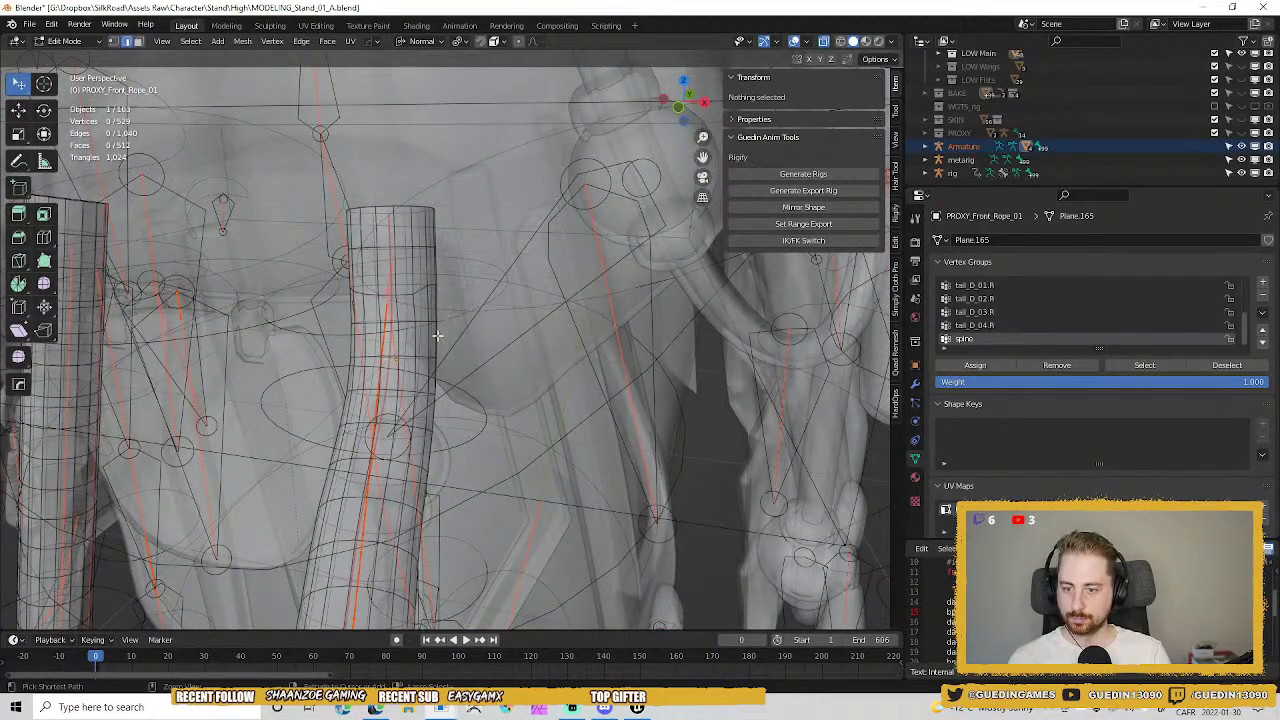
Select five adjacent edge loops around the rope where the spine weights blend into the first tail_D bone.
{"action": "left_click", "coordinate": [410, 300], "text": "alt"}
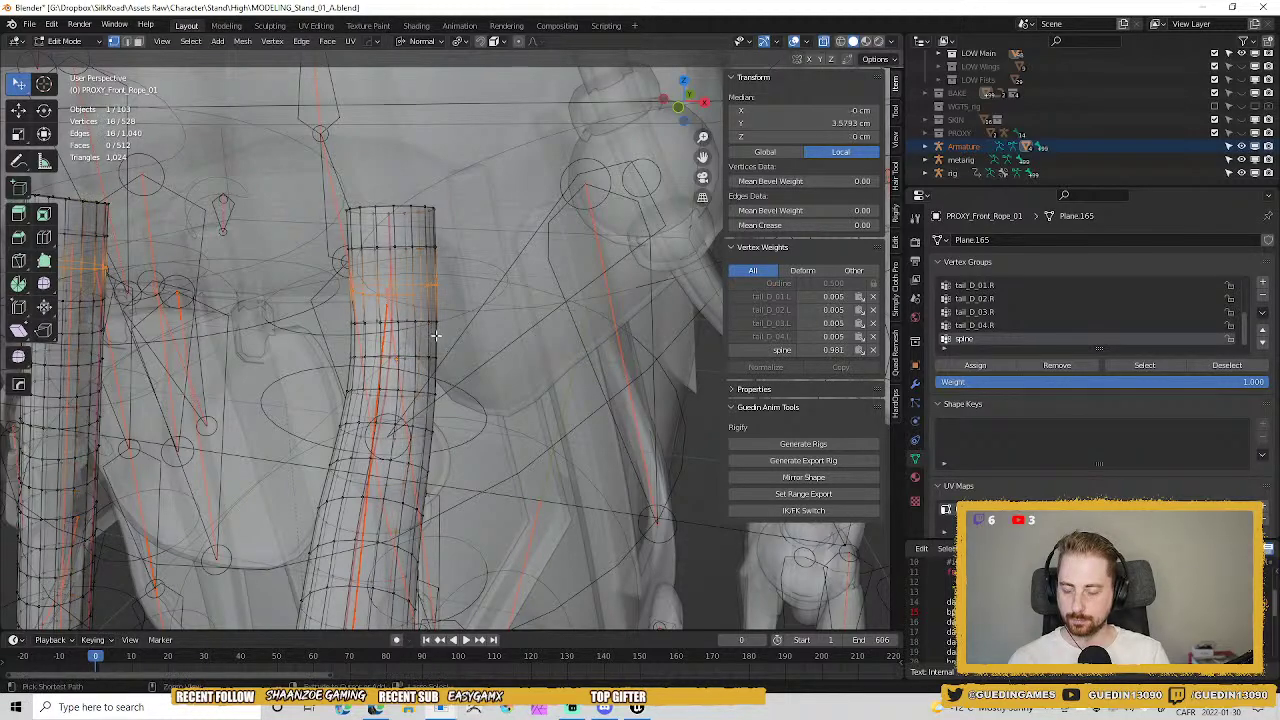
{"action": "middle_click_drag", "start_coordinate": [436, 335], "coordinate": [433, 340]}
{"action": "left_click", "coordinate": [416, 318], "text": "alt+shift"}
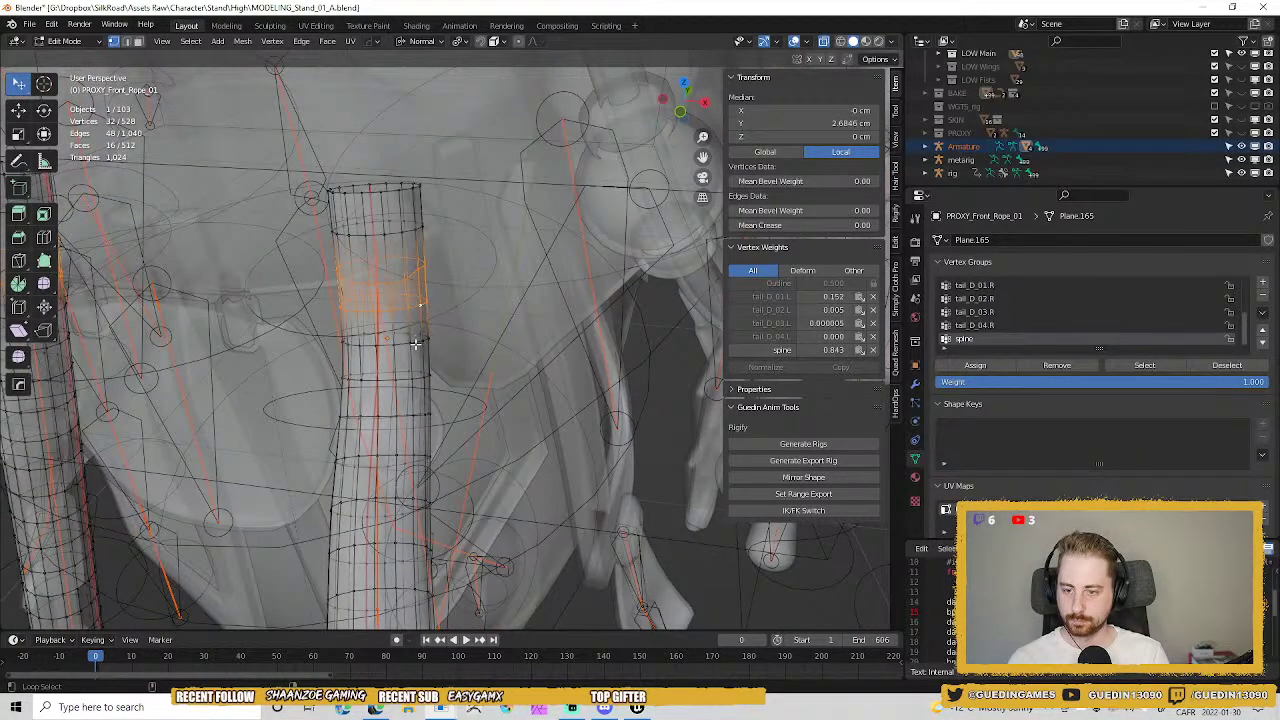
{"action": "left_click", "coordinate": [416, 343], "text": "alt+shift"}
{"action": "left_click", "coordinate": [417, 390], "text": "alt+shift"}
{"action": "middle_click_drag", "start_coordinate": [417, 390], "coordinate": [128, 60]}
{"action": "left_click", "coordinate": [285, 383], "text": "alt+shift"}
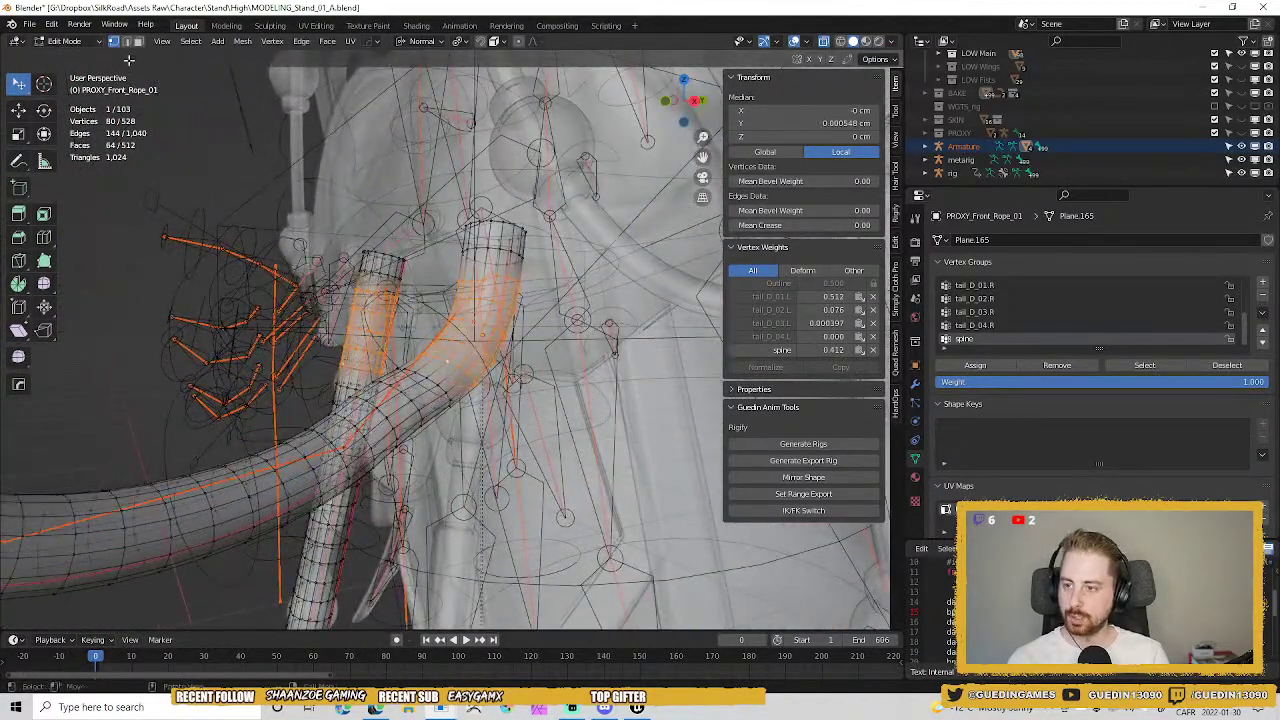
Smooth the vertex weights of the selected loops, then return to Object Mode and deselect everything.
{"action": "left_click", "coordinate": [243, 41]}
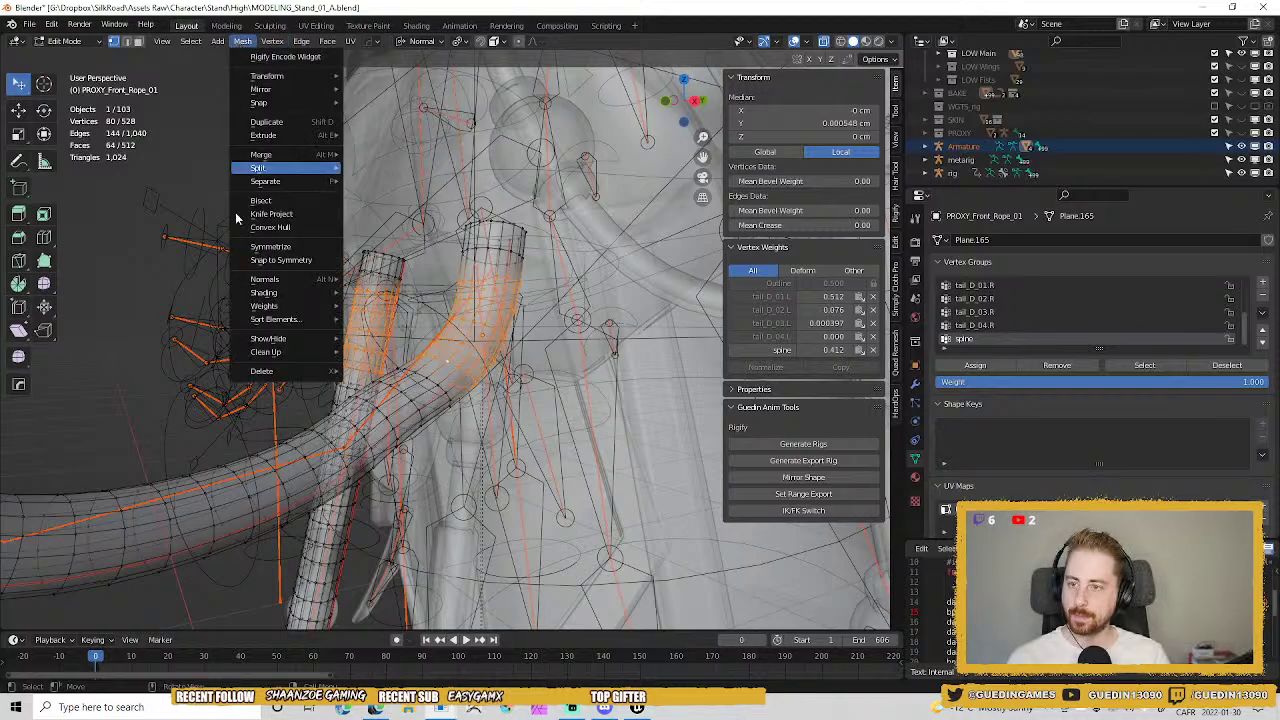
{"action": "mouse_move", "coordinate": [290, 305]}
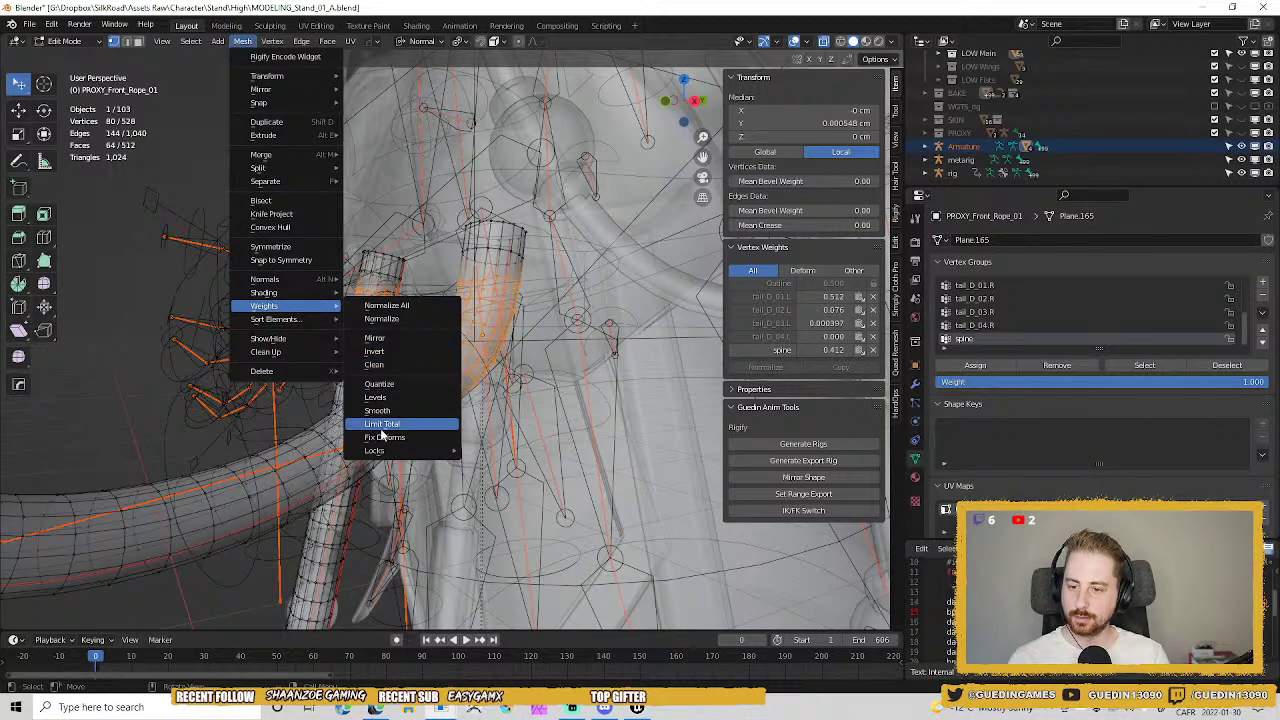
{"action": "left_click", "coordinate": [377, 410]}
{"action": "mouse_move", "coordinate": [294, 563]}
{"action": "middle_mouse_down"}
{"action": "mouse_move", "coordinate": [546, 373]}
{"action": "mouse_move", "coordinate": [525, 375]}
{"action": "mouse_move", "coordinate": [683, 457]}
{"action": "middle_mouse_up"}
{"action": "key", "text": "ctrl+Tab"}
{"action": "key", "text": "ctrl+Tab"}
{"action": "key", "text": "alt+a"}
Examine the rope's deformation at the attachment and along the whole curve from several angles.
{"action": "mouse_move", "coordinate": [543, 451]}
{"action": "middle_mouse_down"}
{"action": "mouse_move", "coordinate": [492, 388]}
{"action": "mouse_move", "coordinate": [405, 374]}
{"action": "mouse_move", "coordinate": [424, 298]}
{"action": "mouse_move", "coordinate": [404, 230]}
{"action": "mouse_move", "coordinate": [336, 191]}
{"action": "mouse_move", "coordinate": [414, 275]}
{"action": "mouse_move", "coordinate": [310, 243]}
{"action": "middle_mouse_up"}
{"action": "scroll", "coordinate": [362, 243], "scroll_direction": "up", "scroll_amount": 4}
{"action": "scroll", "coordinate": [310, 235], "scroll_direction": "down", "scroll_amount": 2}
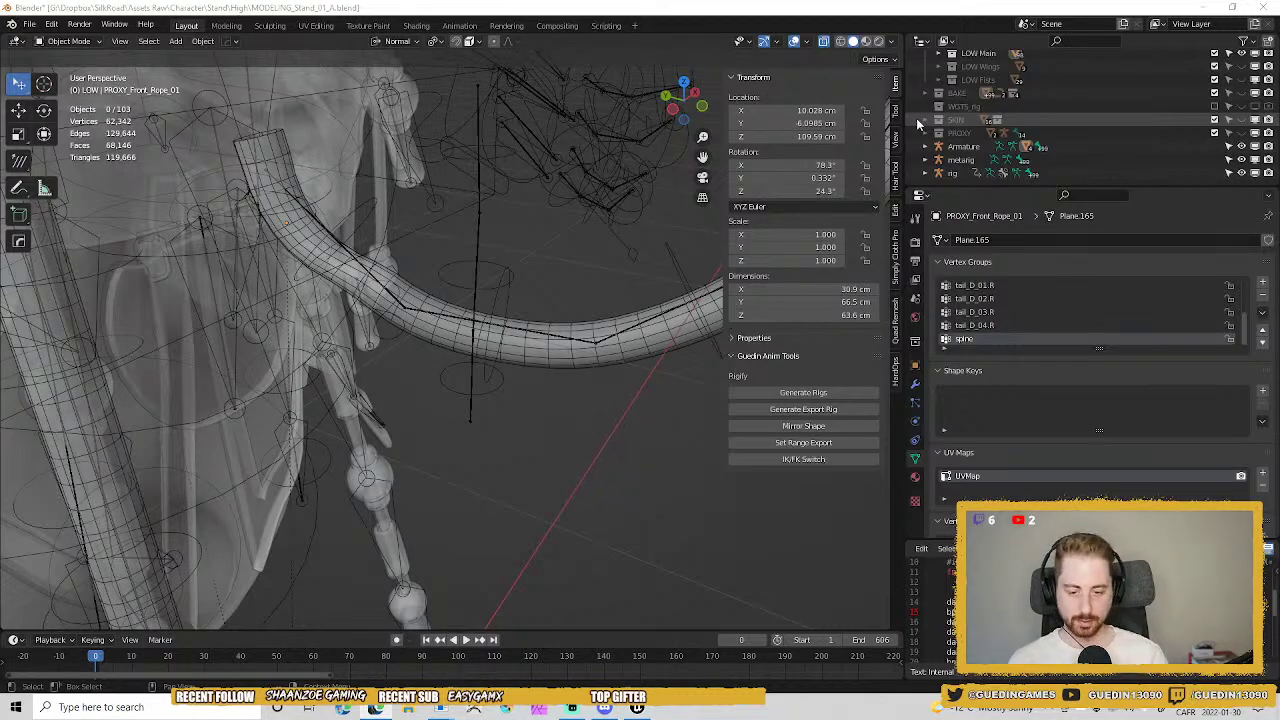
{"action": "middle_click_drag", "start_coordinate": [336, 134], "coordinate": [344, 160]}
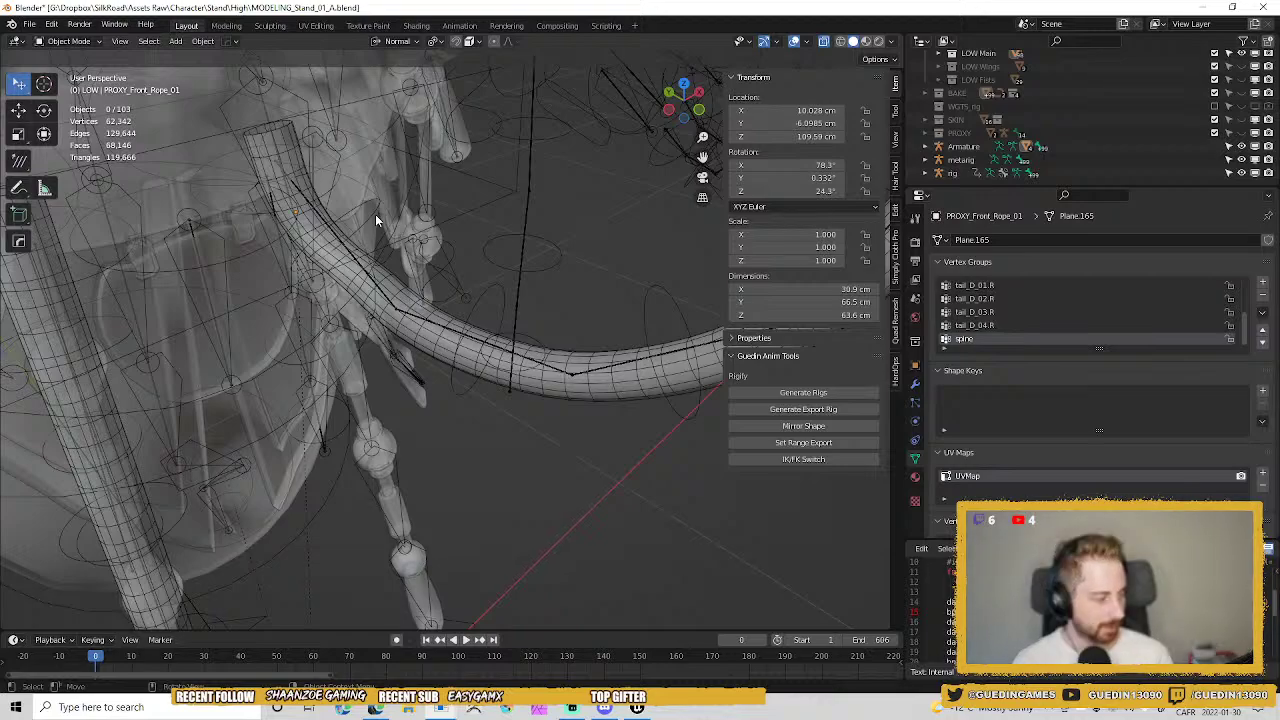
{"action": "middle_click_drag", "start_coordinate": [490, 160], "coordinate": [409, 459]}
{"action": "middle_click_drag", "start_coordinate": [513, 421], "coordinate": [262, 298]}
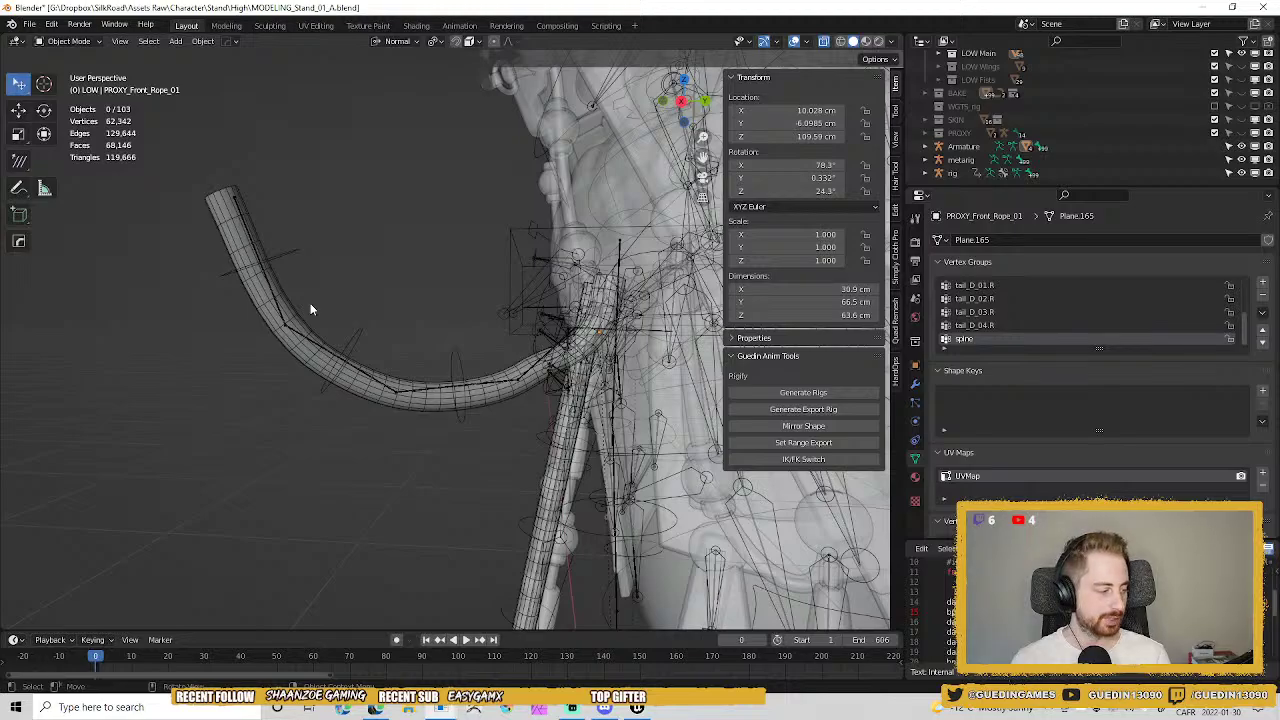
Turn off X-ray display and look over the curved front rope proxy in solid view.
{"action": "mouse_move", "coordinate": [176, 453]}
{"action": "middle_mouse_down"}
{"action": "mouse_move", "coordinate": [264, 342]}
{"action": "mouse_move", "coordinate": [518, 370]}
{"action": "mouse_move", "coordinate": [413, 381]}
{"action": "mouse_move", "coordinate": [366, 206]}
{"action": "mouse_move", "coordinate": [400, 274]}
{"action": "middle_mouse_up"}
{"action": "key", "text": "z"}
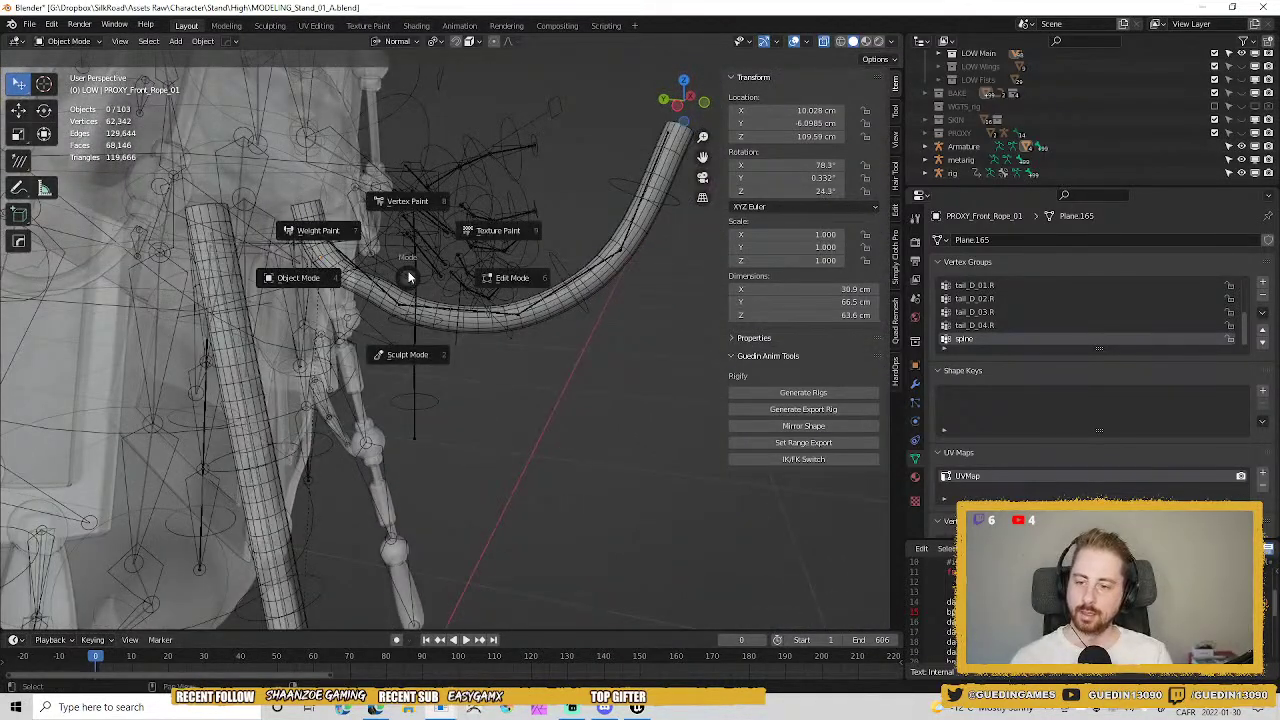
{"action": "middle_click_drag", "start_coordinate": [456, 392], "coordinate": [450, 425]}
{"action": "left_click", "coordinate": [586, 224]}
{"action": "key", "text": "alt+z"}
{"action": "scroll", "coordinate": [470, 292], "scroll_direction": "up", "scroll_amount": 6}
{"action": "scroll", "coordinate": [418, 276], "scroll_direction": "down", "scroll_amount": 5}
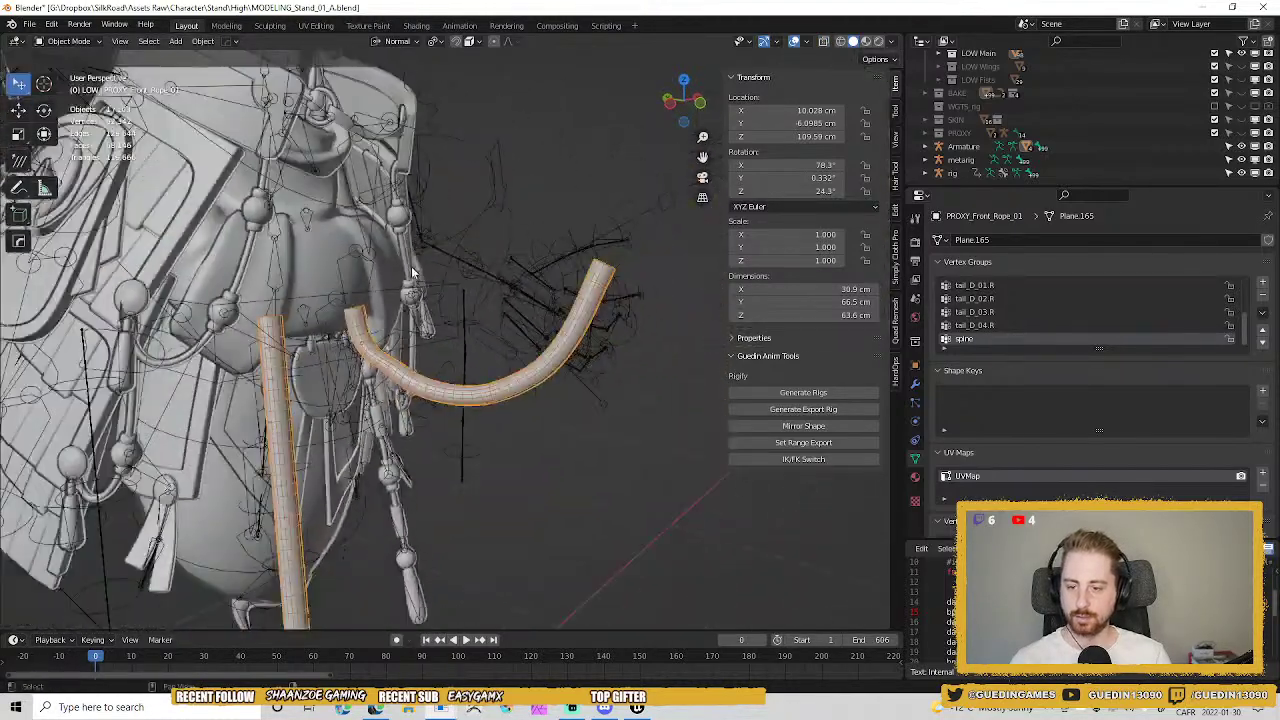
Open the rig in Pose Mode and clear the rotation of all its bones.
{"action": "left_click", "coordinate": [450, 286]}
{"action": "key", "text": "ctrl+Tab"}
{"action": "key", "text": "a"}
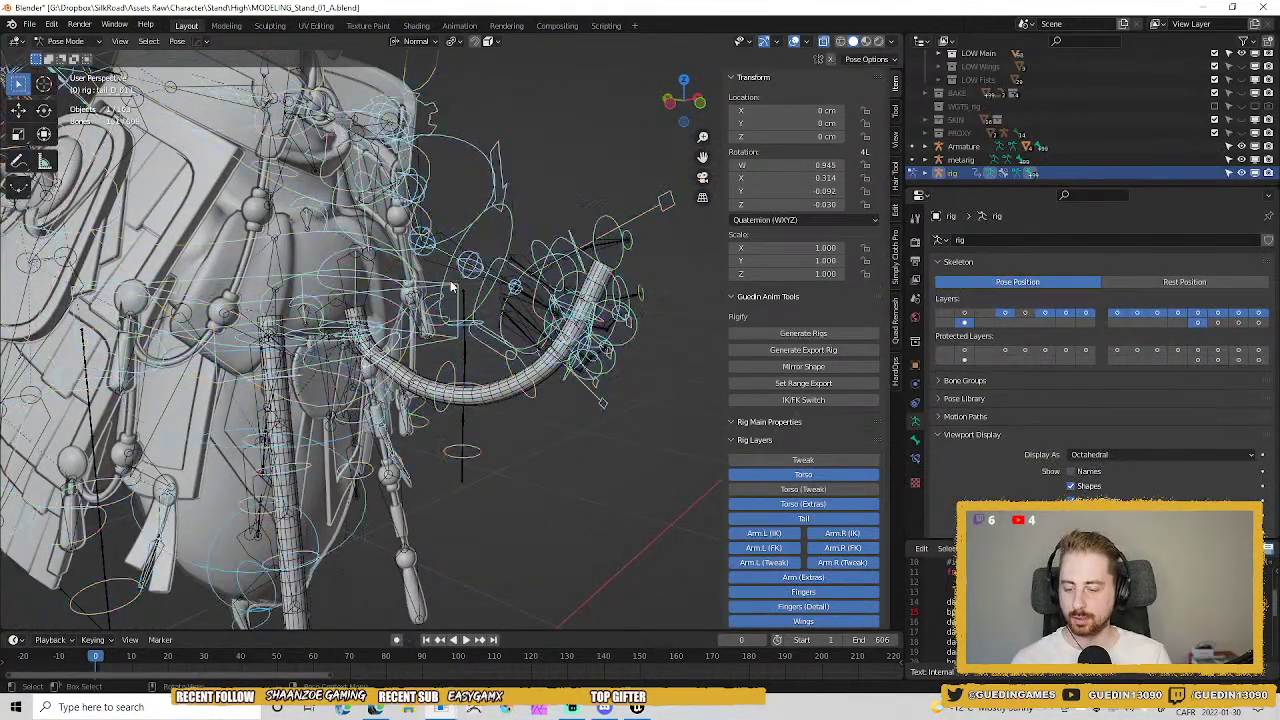
{"action": "key", "text": "alt+r"}
{"action": "middle_click_drag", "start_coordinate": [416, 410], "coordinate": [422, 287], "text": "shift"}
{"action": "key", "text": "z"}
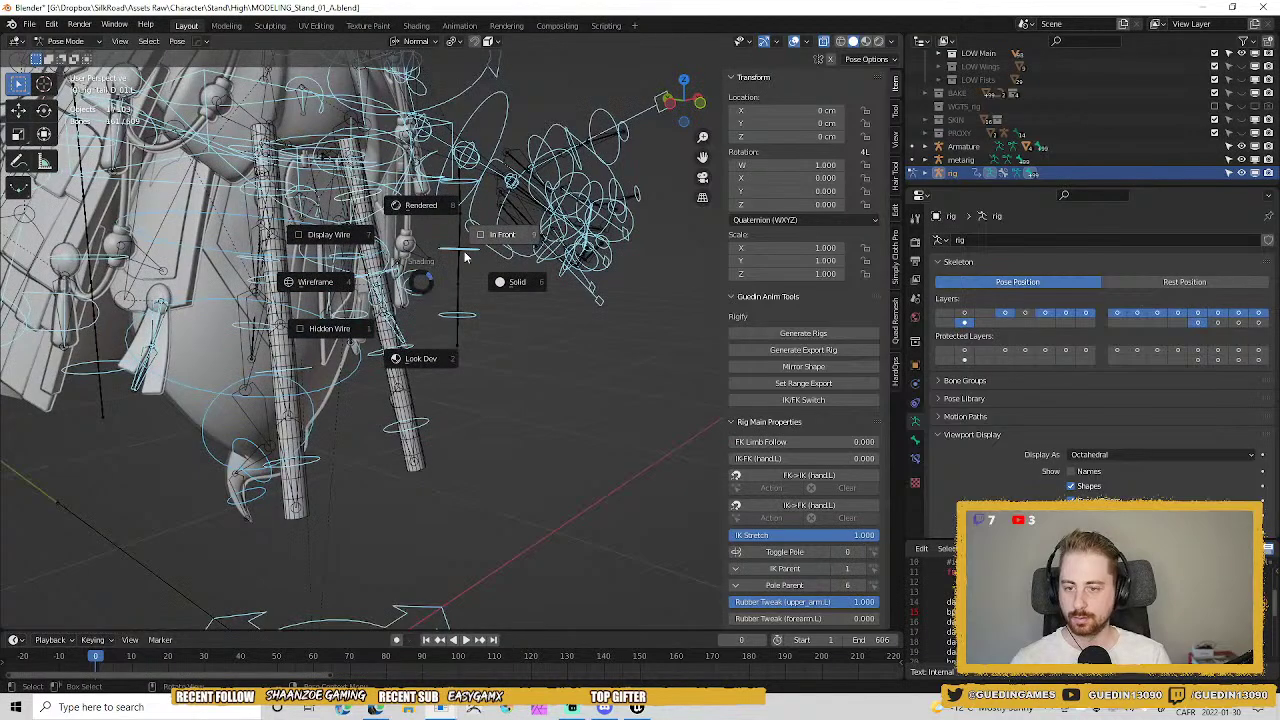
{"action": "left_click", "coordinate": [474, 245]}
{"action": "key", "text": "z"}
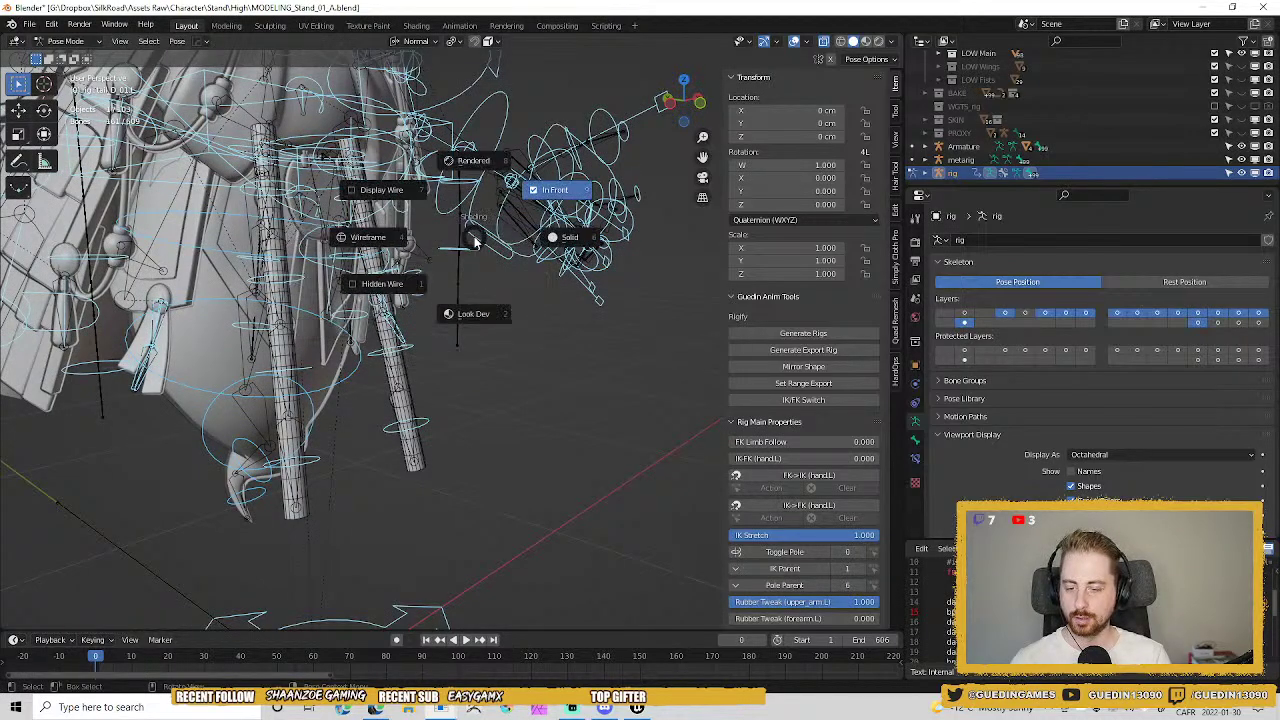
{"action": "left_click", "coordinate": [534, 201]}
Return to Object Mode and move only PROXY_Front_Rope_01 into the PROXY collection.
{"action": "key", "text": "ctrl+Tab"}
{"action": "key", "text": "alt+a"}
{"action": "middle_click_drag", "start_coordinate": [429, 270], "coordinate": [510, 323], "text": "shift"}
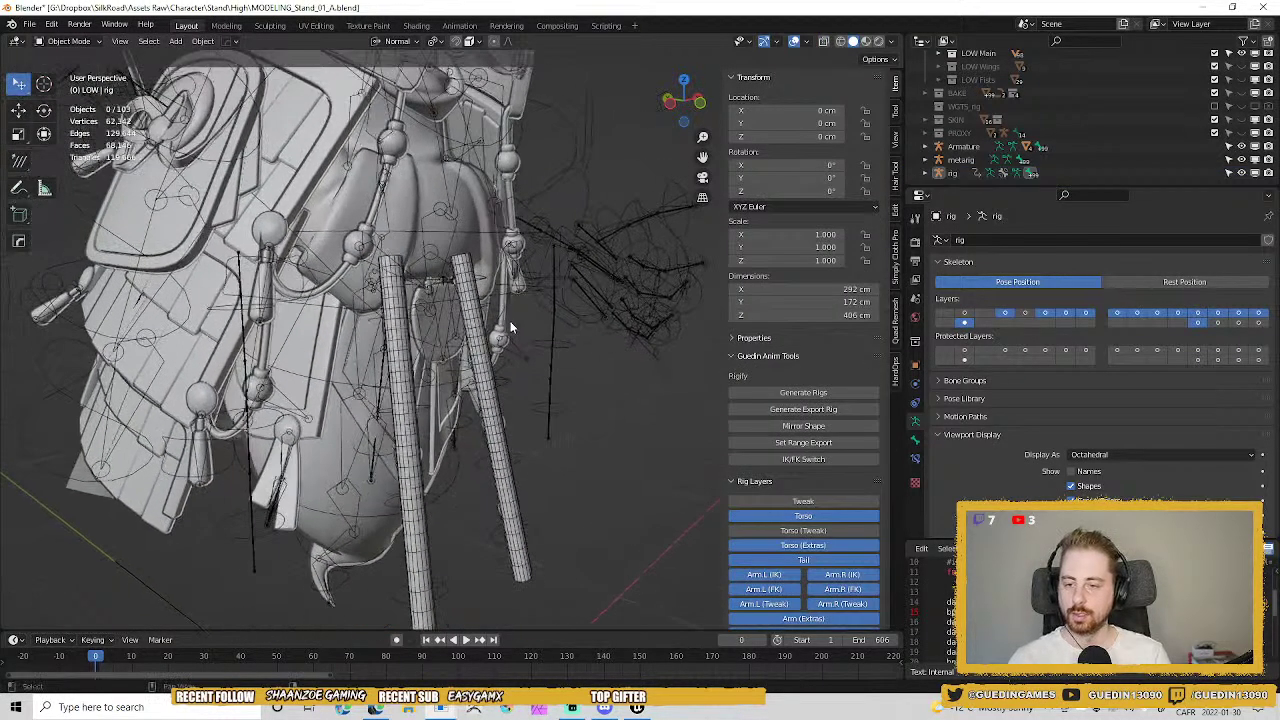
{"action": "scroll", "coordinate": [510, 327], "scroll_direction": "up", "scroll_amount": 3}
{"action": "left_click", "coordinate": [508, 252]}
{"action": "key", "text": "F2"}
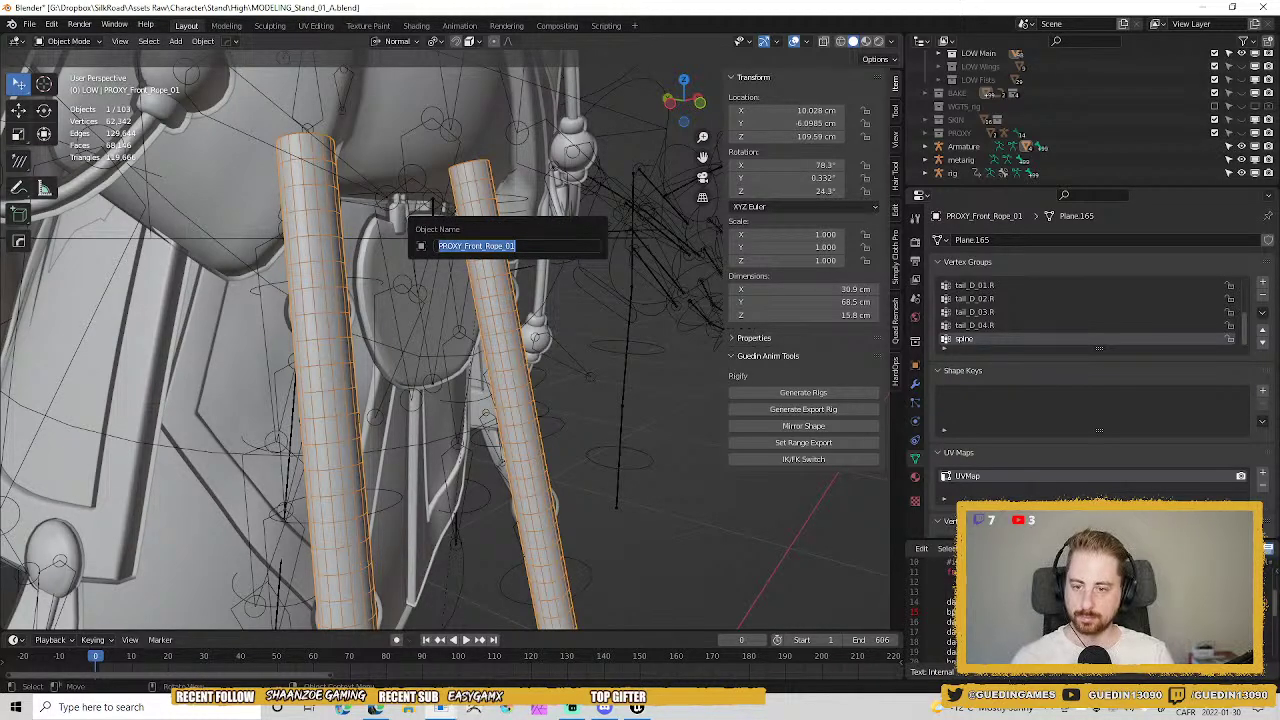
{"action": "key", "text": "m"}
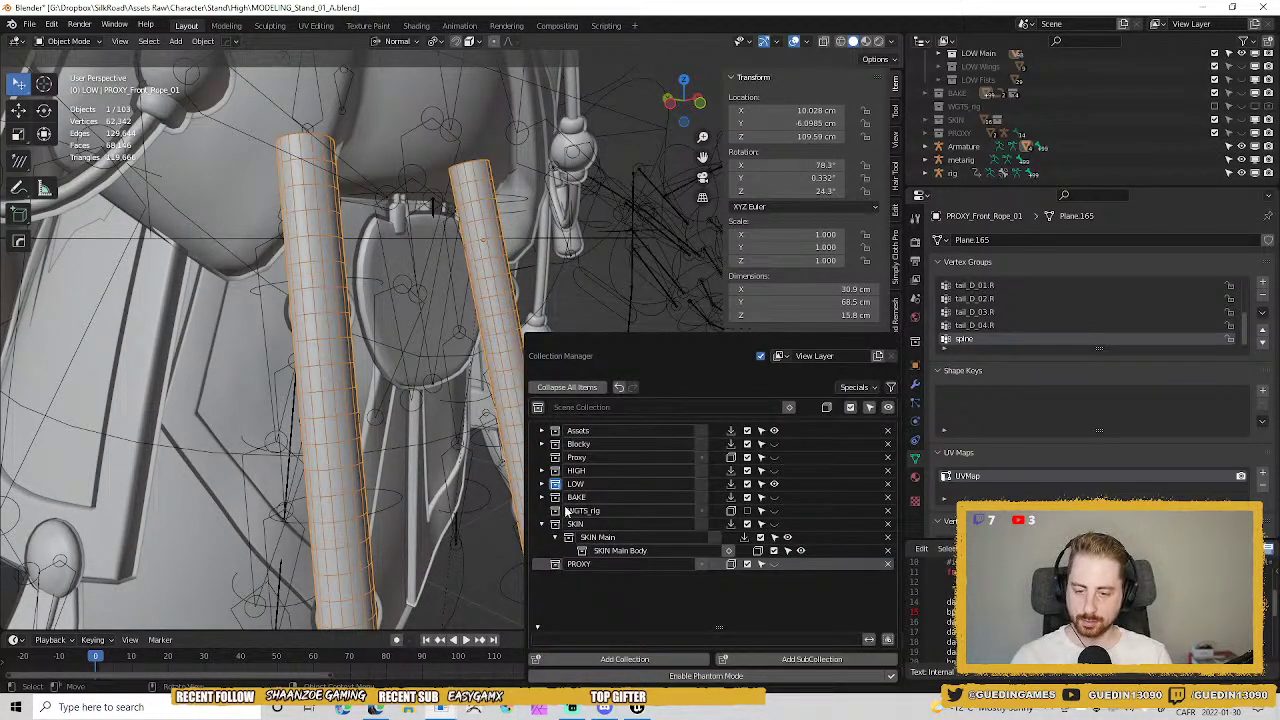
{"action": "left_click", "coordinate": [732, 566]}
{"action": "scroll", "coordinate": [450, 292], "scroll_direction": "up", "scroll_amount": 1}
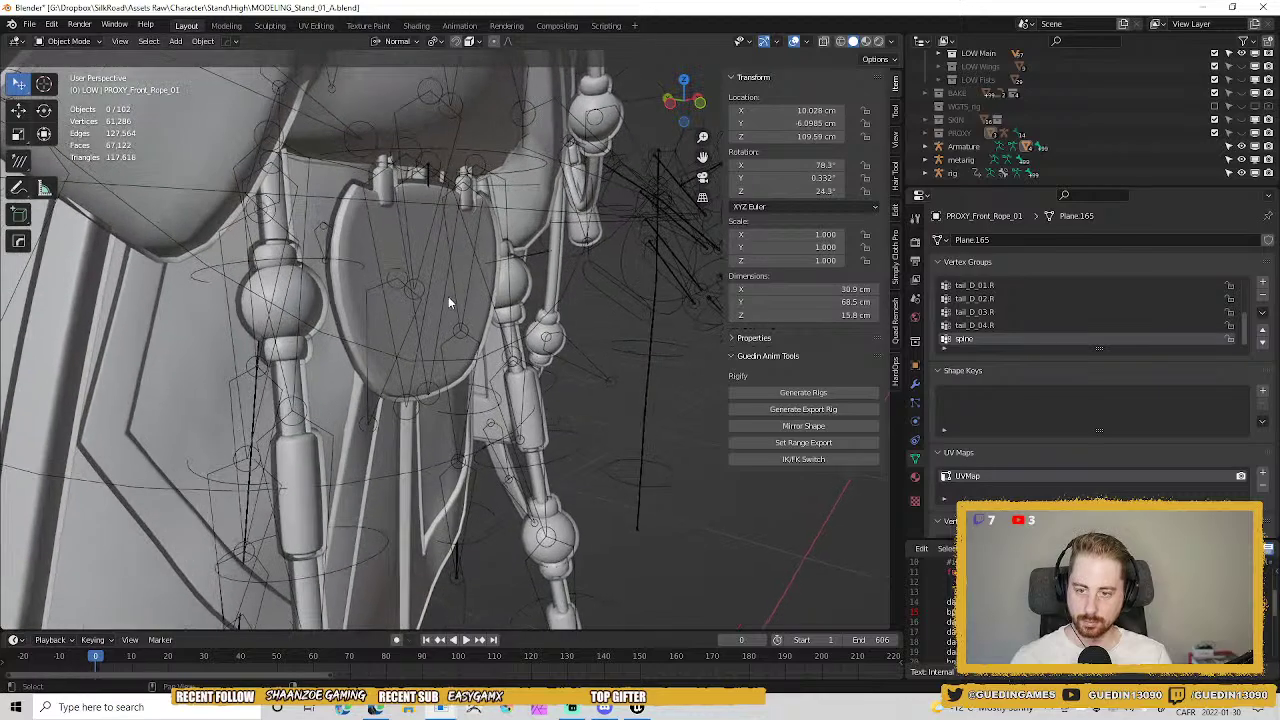
{"action": "middle_click_drag", "start_coordinate": [550, 256], "coordinate": [474, 248]}
{"action": "left_click", "coordinate": [562, 222]}
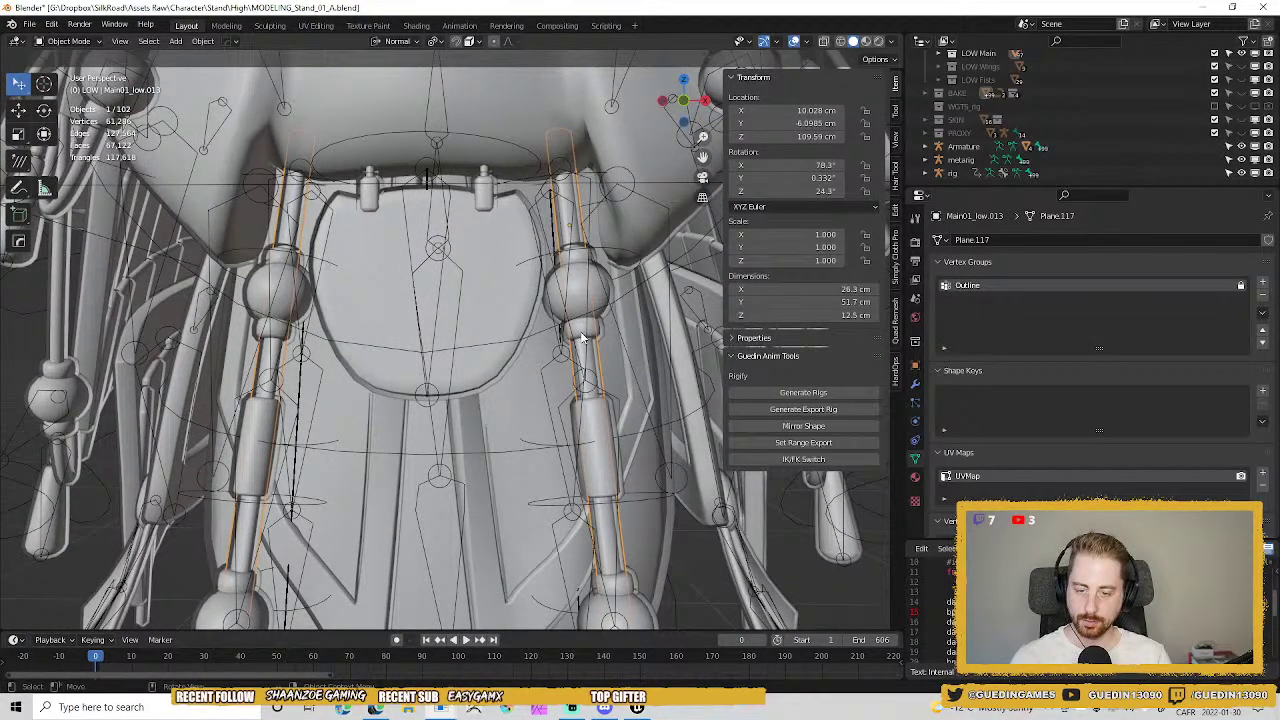
{"action": "left_click", "coordinate": [578, 280]}
{"action": "left_click", "coordinate": [578, 255], "text": "shift"}
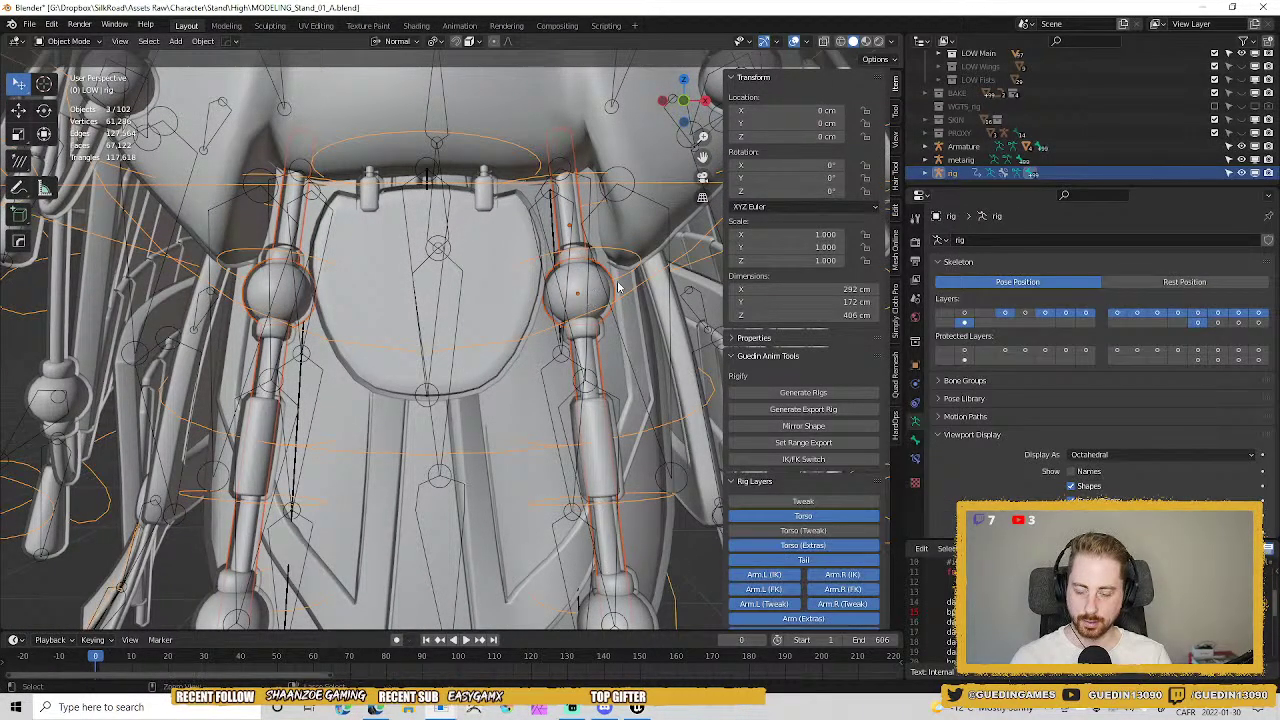
{"action": "key", "text": "ctrl+z"}
{"action": "middle_click_drag", "start_coordinate": [592, 290], "coordinate": [478, 292], "text": "shift"}
{"action": "scroll", "coordinate": [488, 348], "scroll_direction": "up", "scroll_amount": 3}
{"action": "left_click", "coordinate": [480, 292]}
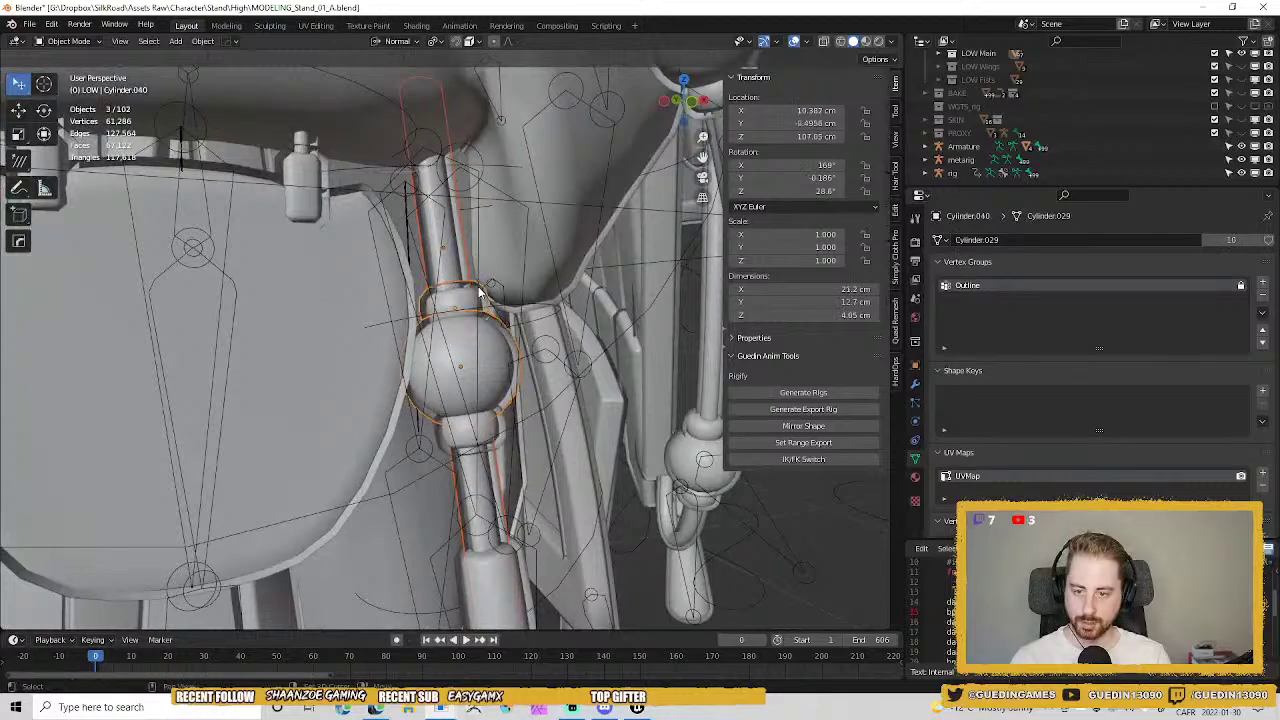
{"action": "left_click", "coordinate": [506, 513], "text": "shift"}
{"action": "key", "text": "ctrl+z"}
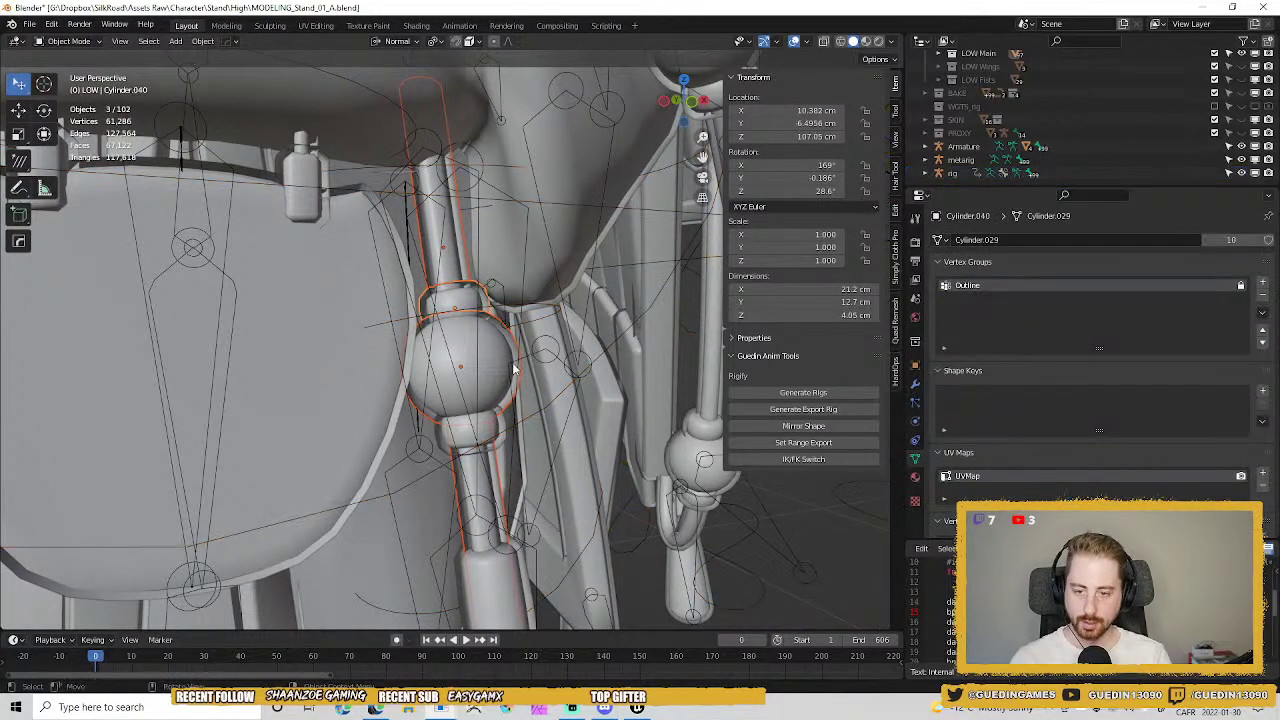
{"action": "left_click", "coordinate": [521, 303]}
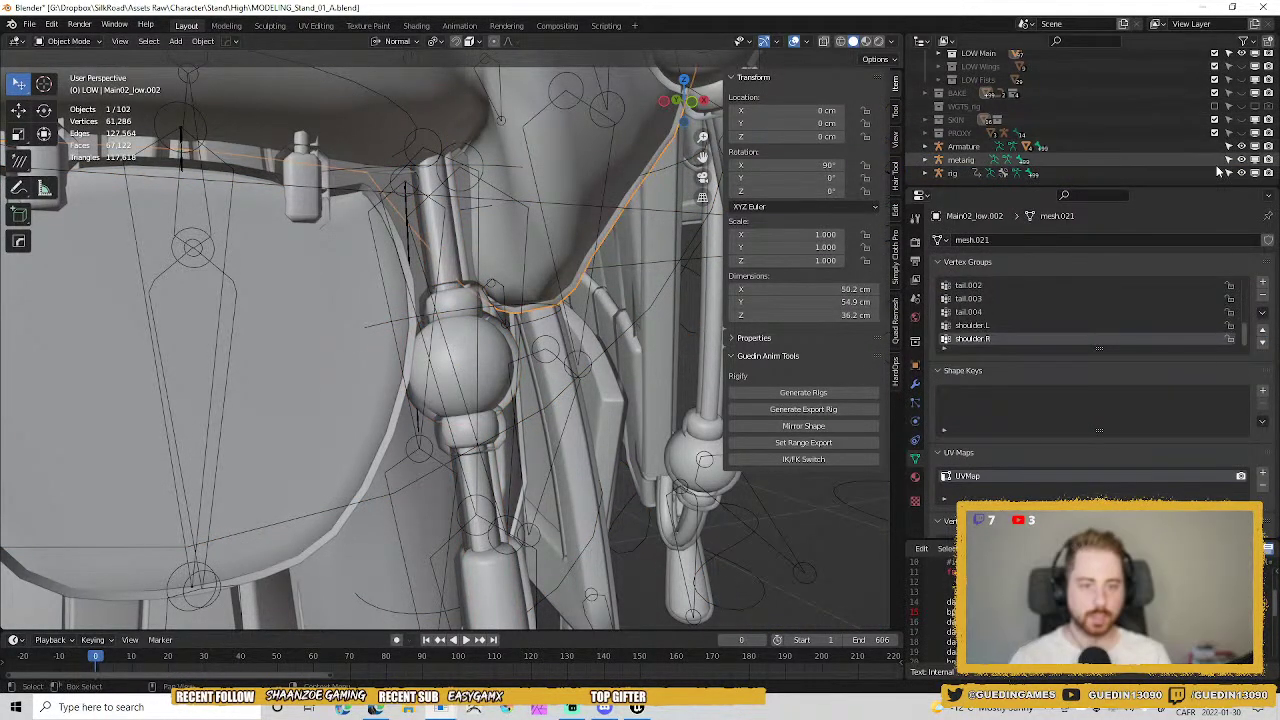
Hide Armature, metarig and rig, and select the low-poly front rope with its upper beads and first sleeve.
{"action": "left_click", "coordinate": [1241, 174]}
{"action": "left_click", "coordinate": [441, 302]}
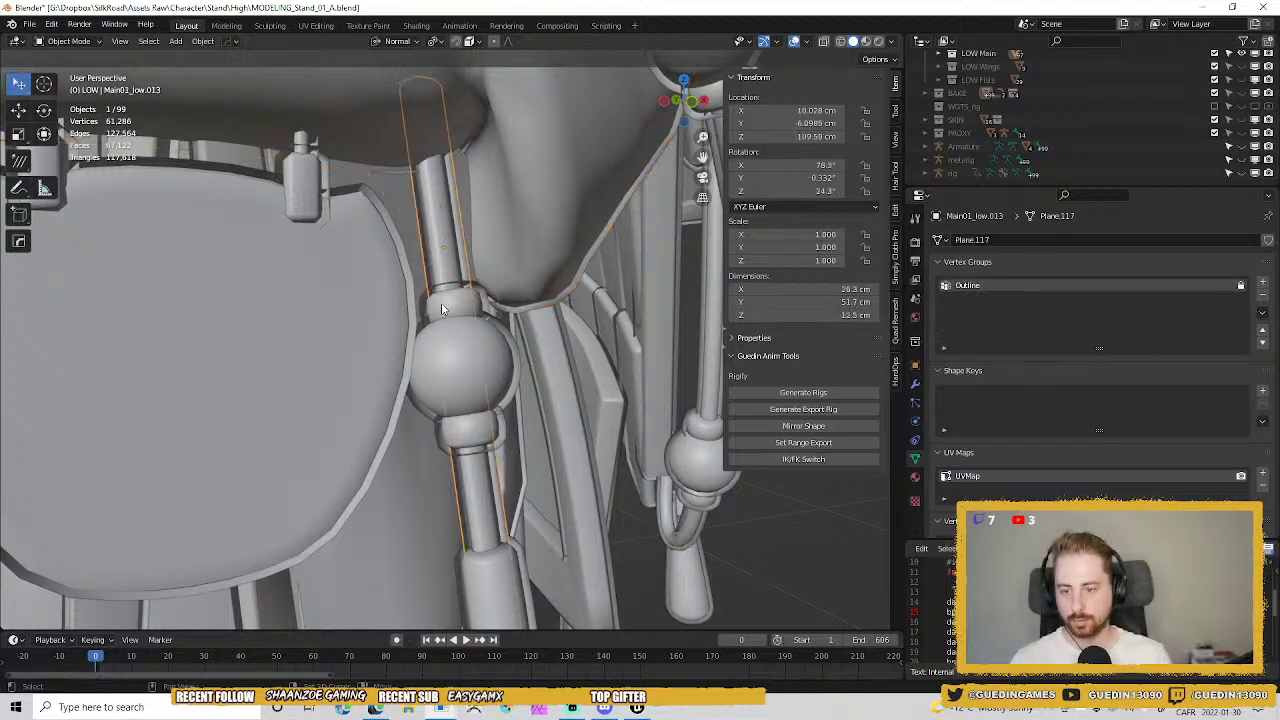
{"action": "left_click", "coordinate": [447, 355], "text": "shift"}
{"action": "left_click", "coordinate": [521, 596], "text": "shift"}
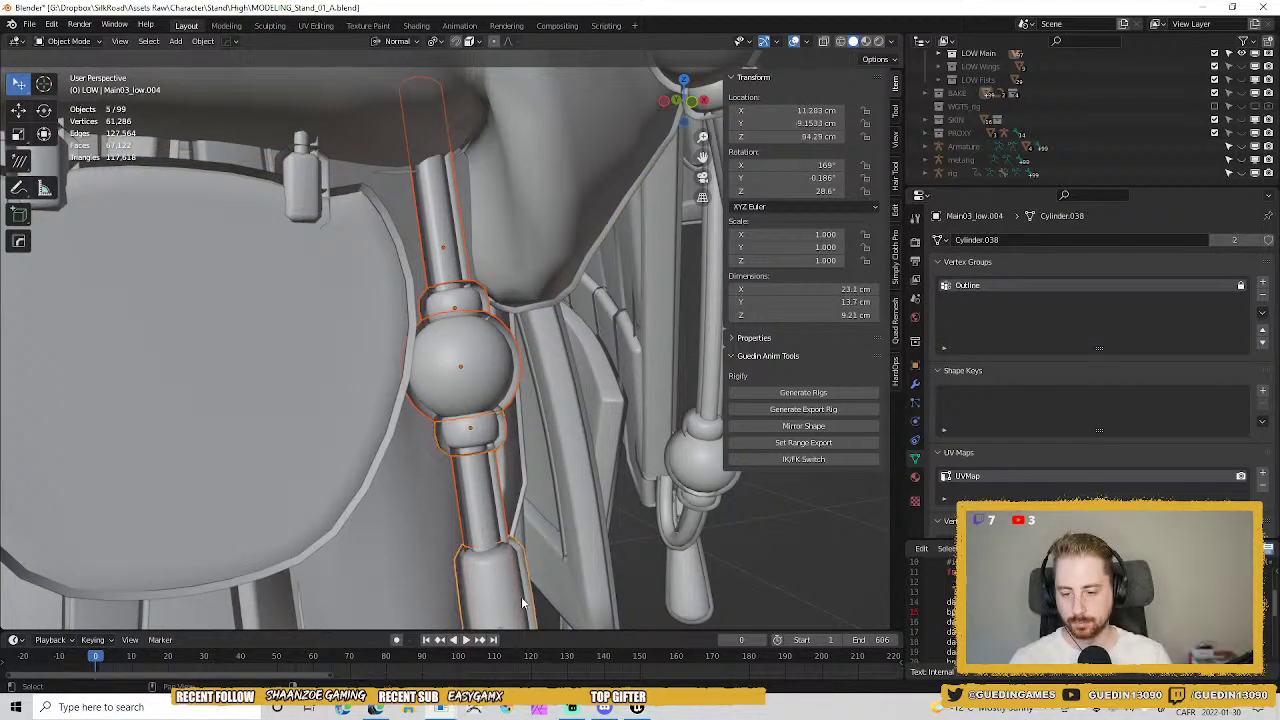
{"action": "middle_click_drag", "start_coordinate": [521, 596], "coordinate": [489, 260], "text": "shift"}
Extend the selection down the rope with the lower beads, second sleeve and end tassel.
{"action": "left_click", "coordinate": [508, 313], "text": "shift"}
{"action": "left_click", "coordinate": [510, 372], "text": "shift"}
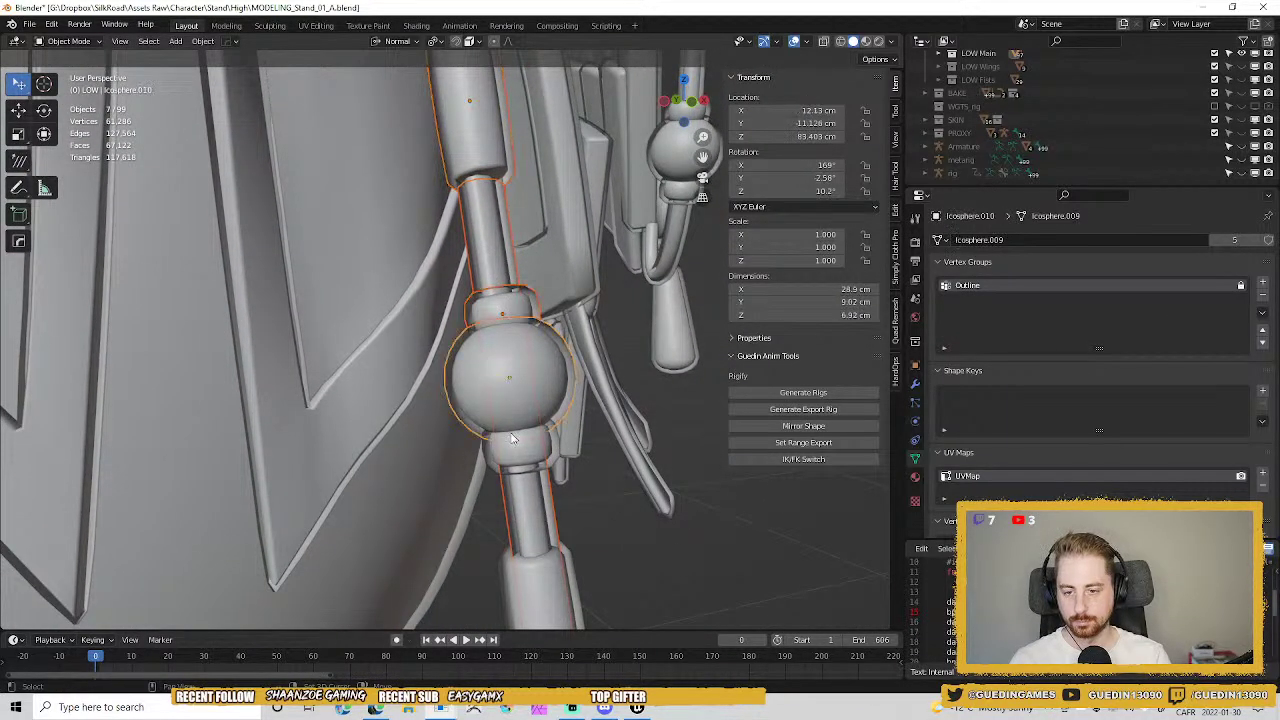
{"action": "left_click", "coordinate": [512, 445], "text": "shift"}
{"action": "middle_click_drag", "start_coordinate": [512, 445], "coordinate": [587, 282], "text": "shift"}
{"action": "left_click", "coordinate": [571, 573], "text": "shift"}
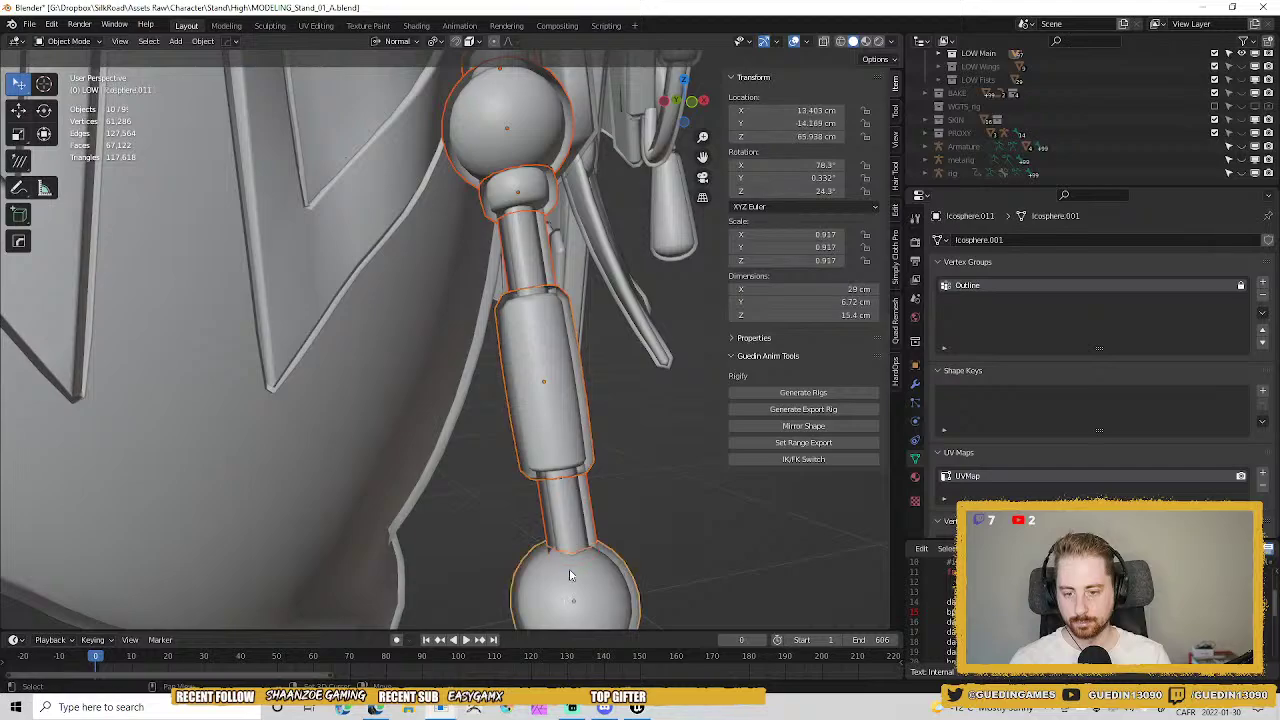
{"action": "middle_click_drag", "start_coordinate": [561, 397], "coordinate": [542, 186], "text": "shift"}
{"action": "left_click", "coordinate": [565, 507], "text": "shift"}
Run the text editor's script on the selected rope pieces to give them the proxy's tail_D and spine vertex groups.
{"action": "scroll", "coordinate": [565, 507], "scroll_direction": "down", "scroll_amount": 5}
{"action": "middle_click_drag", "start_coordinate": [468, 55], "coordinate": [486, 434], "text": "shift"}
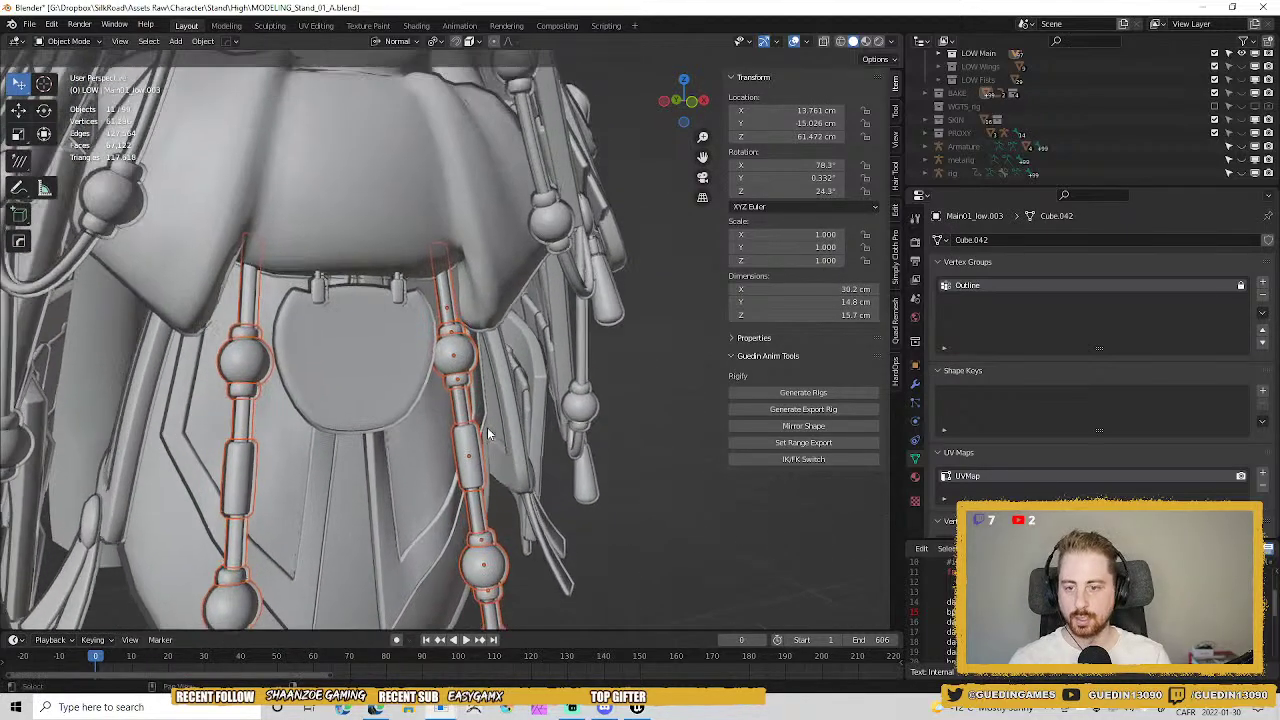
{"action": "scroll", "coordinate": [484, 425], "scroll_direction": "down", "scroll_amount": 3}
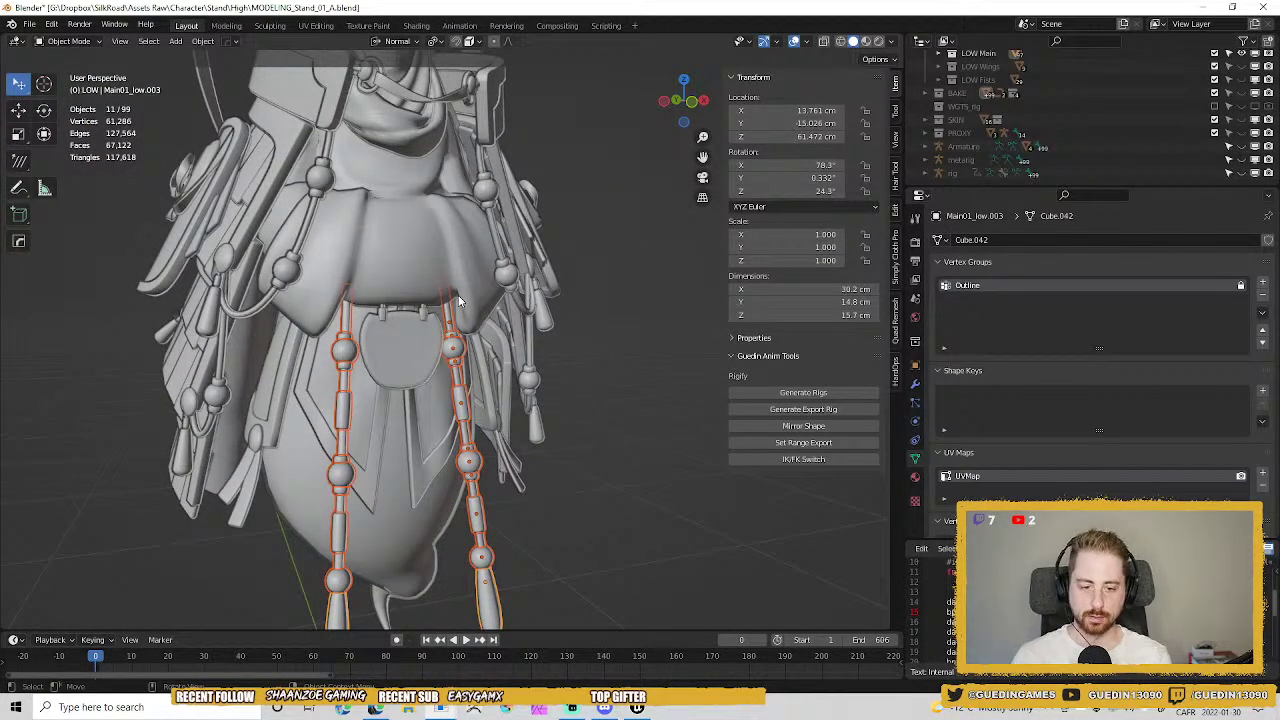
{"action": "middle_click_drag", "start_coordinate": [568, 322], "coordinate": [571, 279], "text": "shift"}
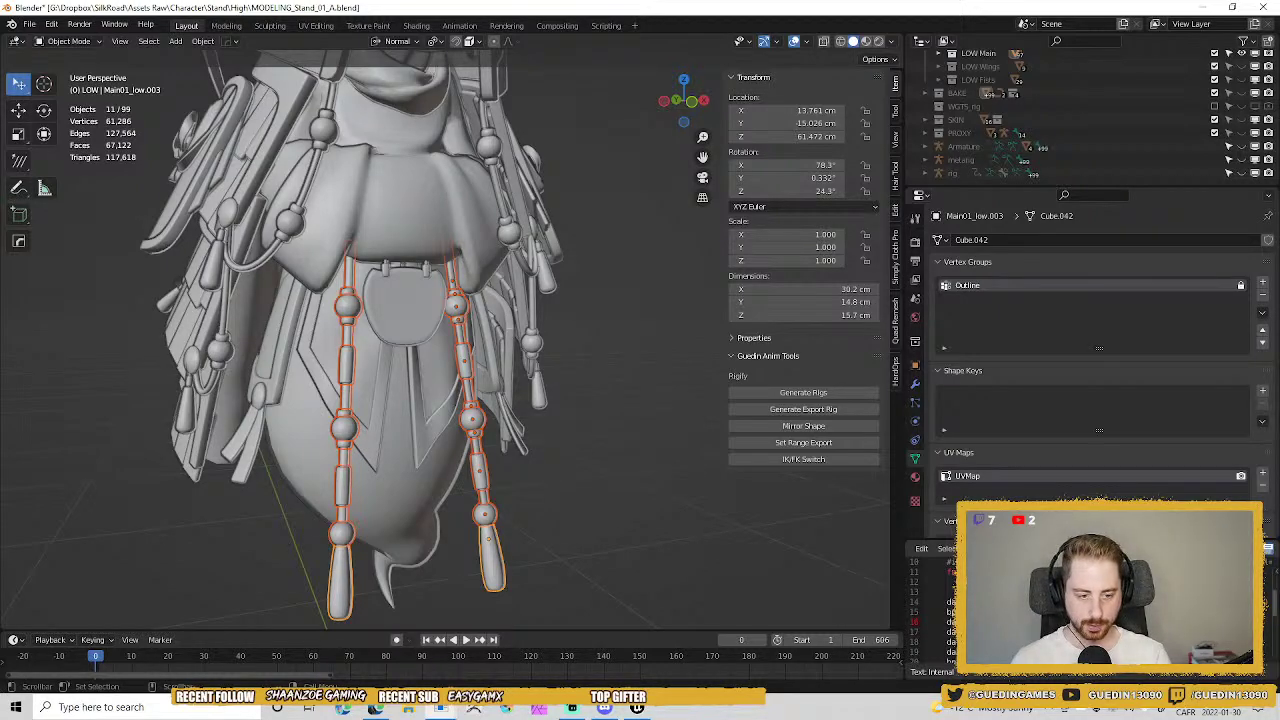
{"action": "key", "text": "alt+p"}
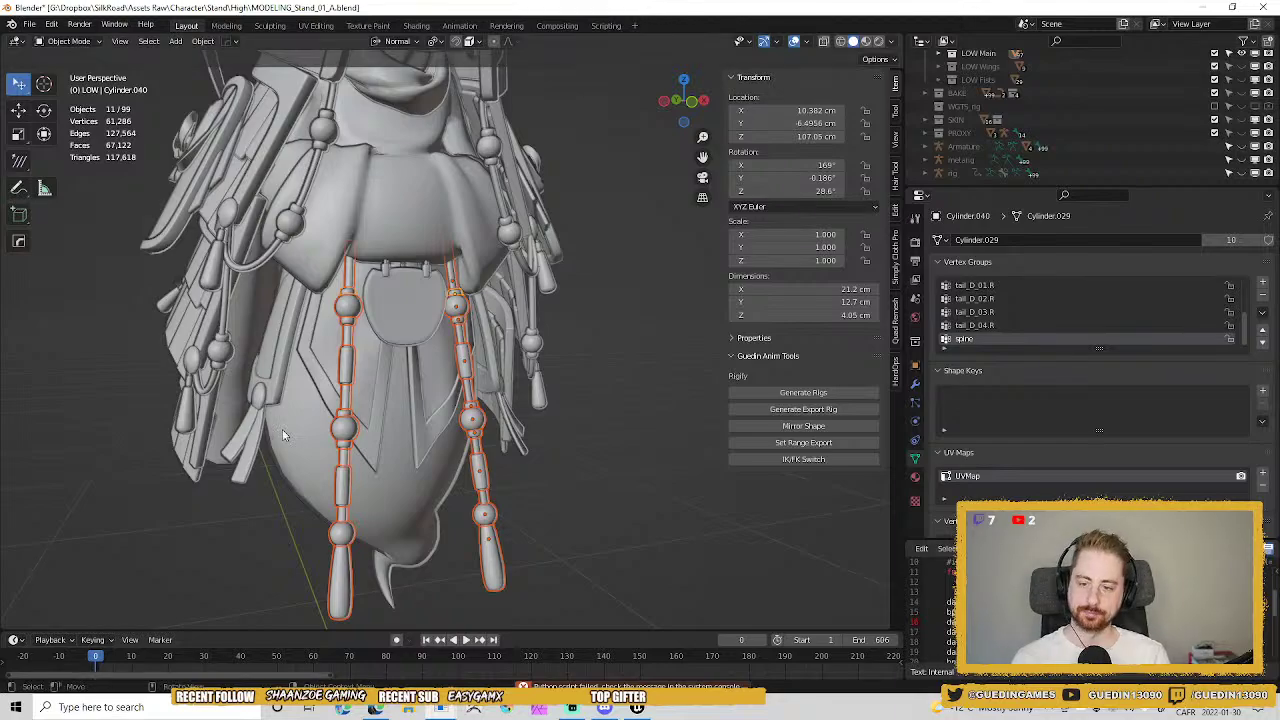
{"action": "scroll", "coordinate": [438, 365], "scroll_direction": "up", "scroll_amount": 3}
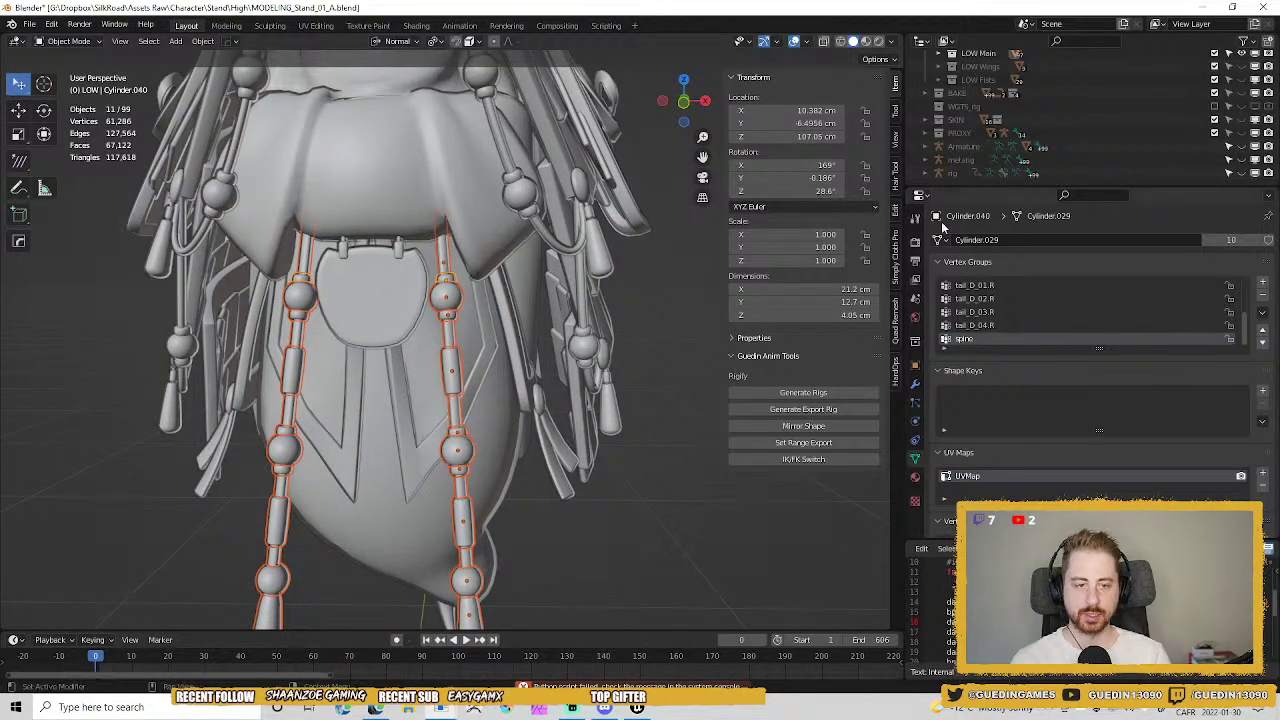
Unhide the rig and open it in Pose Mode with no bones selected.
{"action": "left_click", "coordinate": [1243, 173]}
{"action": "key", "text": "alt+a"}
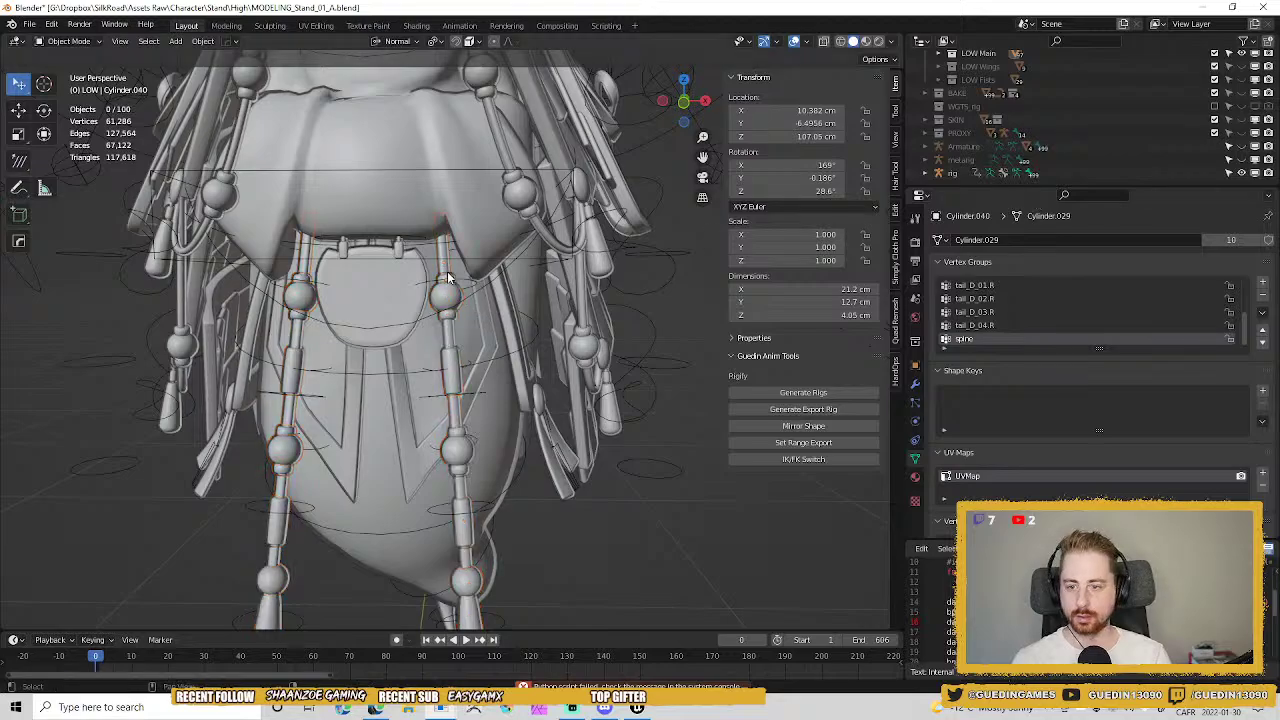
{"action": "left_click", "coordinate": [470, 283]}
{"action": "key", "text": "ctrl+Tab"}
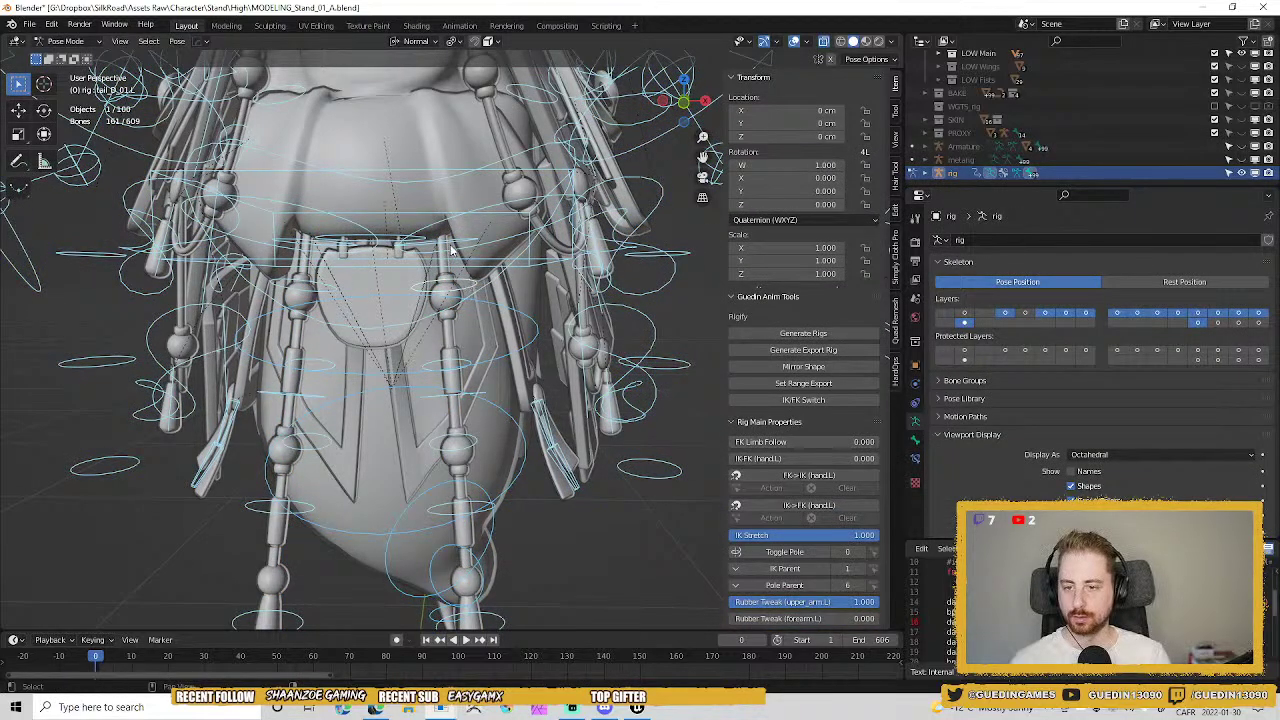
{"action": "key", "text": "alt+a"}
{"action": "middle_click_drag", "start_coordinate": [452, 250], "coordinate": [475, 272]}
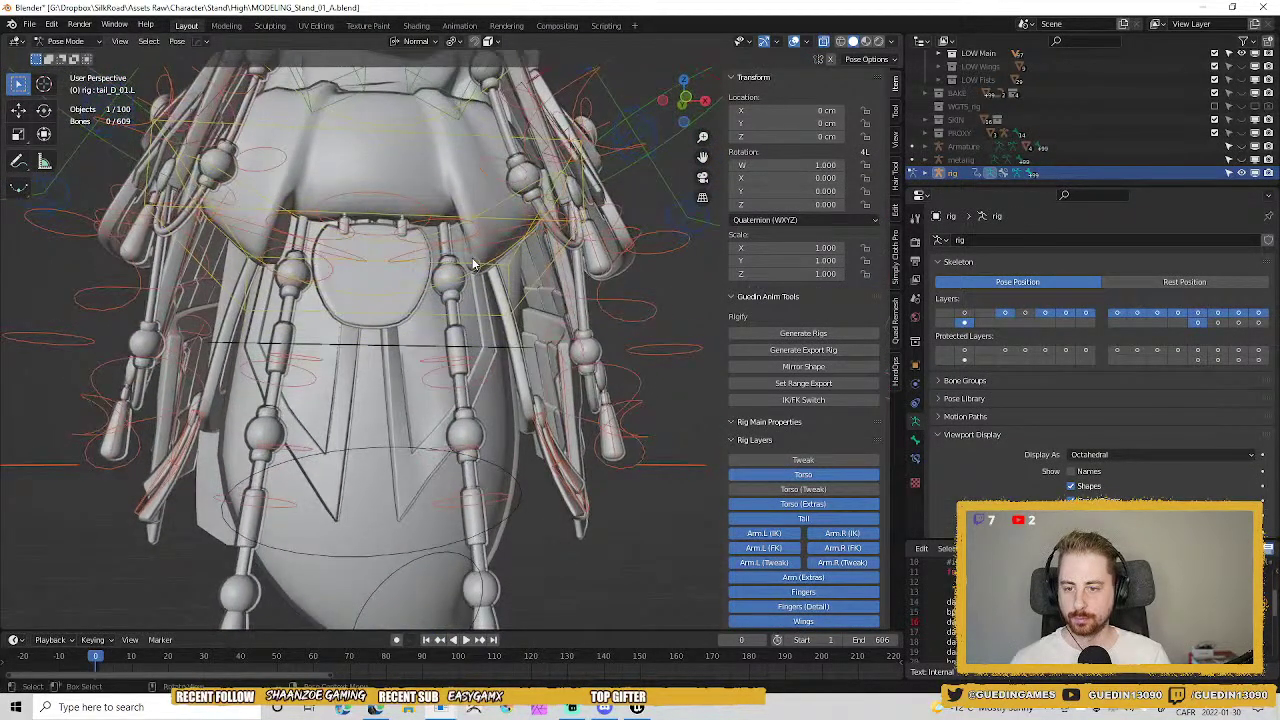
Test-rotate the tail_D_01.L bone to check how the front rope pieces follow, cancel the rotations and return to Object Mode.
{"action": "left_click", "coordinate": [463, 272]}
{"action": "scroll", "coordinate": [460, 320], "scroll_direction": "down", "scroll_amount": 3}
{"action": "key", "text": "r"}
{"action": "key", "text": "r"}
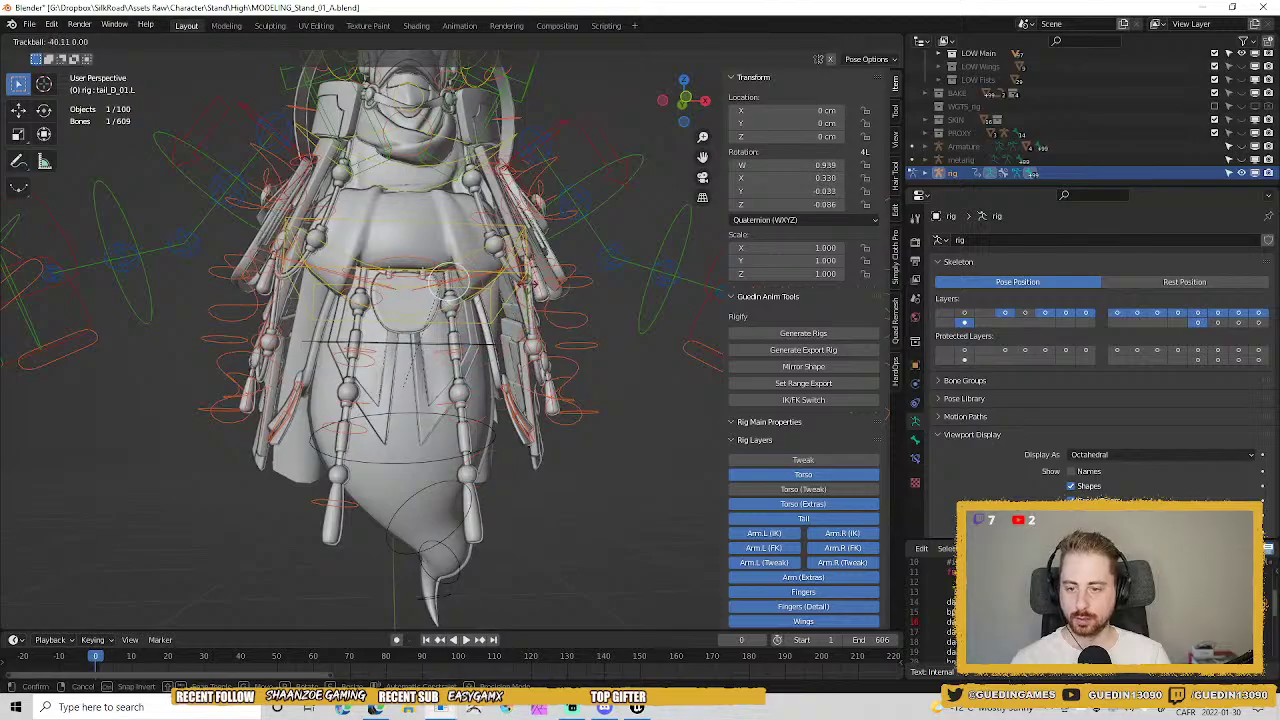
{"action": "right_click", "coordinate": [527, 284]}
{"action": "middle_click_drag", "start_coordinate": [527, 284], "coordinate": [450, 250]}
{"action": "key", "text": "r"}
{"action": "key", "text": "r"}
{"action": "right_click", "coordinate": [481, 268]}
{"action": "key", "text": "ctrl+Tab"}
{"action": "scroll", "coordinate": [442, 244], "scroll_direction": "up", "scroll_amount": 6}
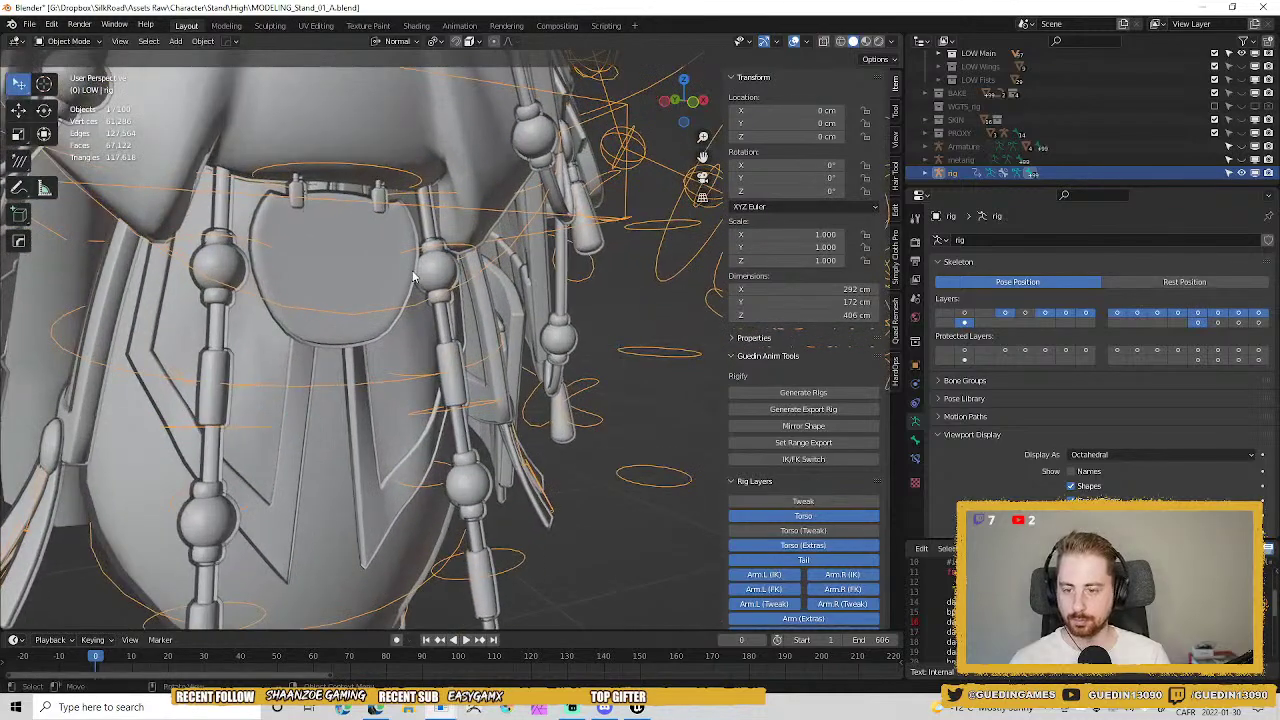
Select the low-poly front rope and check its modifier stack with the Outline modifier collapsed.
{"action": "left_click", "coordinate": [430, 234]}
{"action": "left_click", "coordinate": [914, 384]}
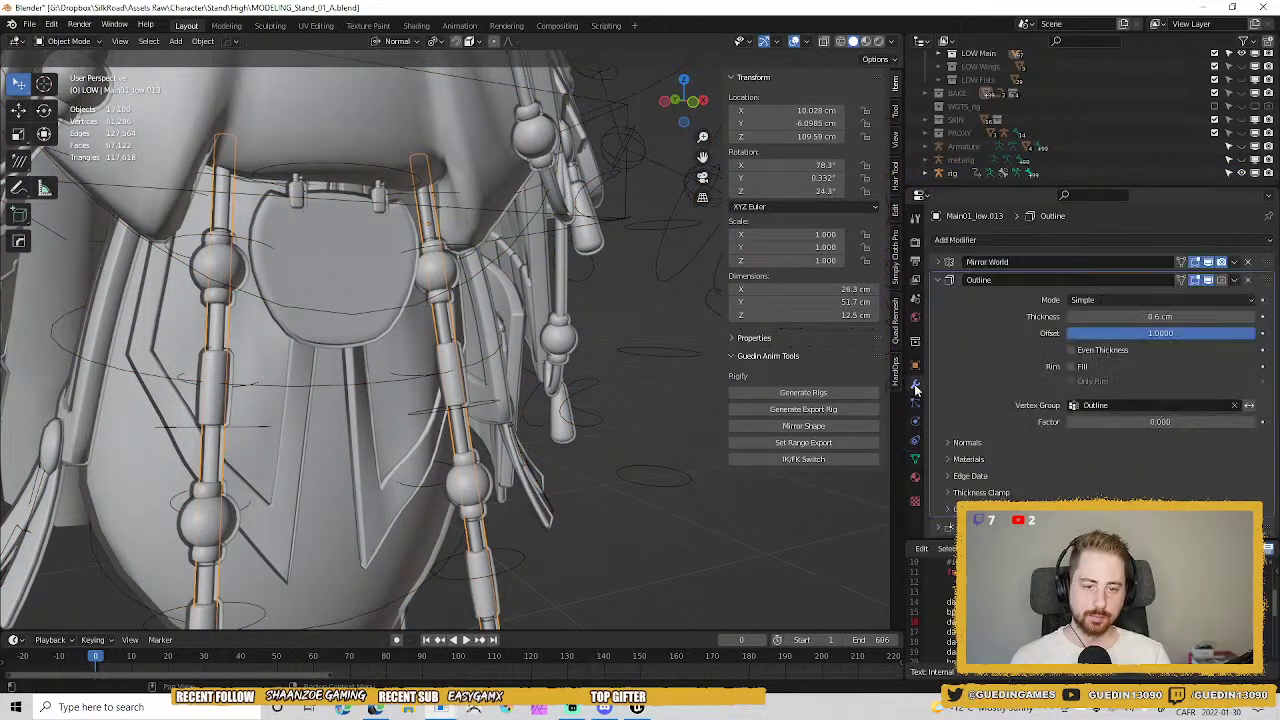
{"action": "left_click", "coordinate": [939, 282]}
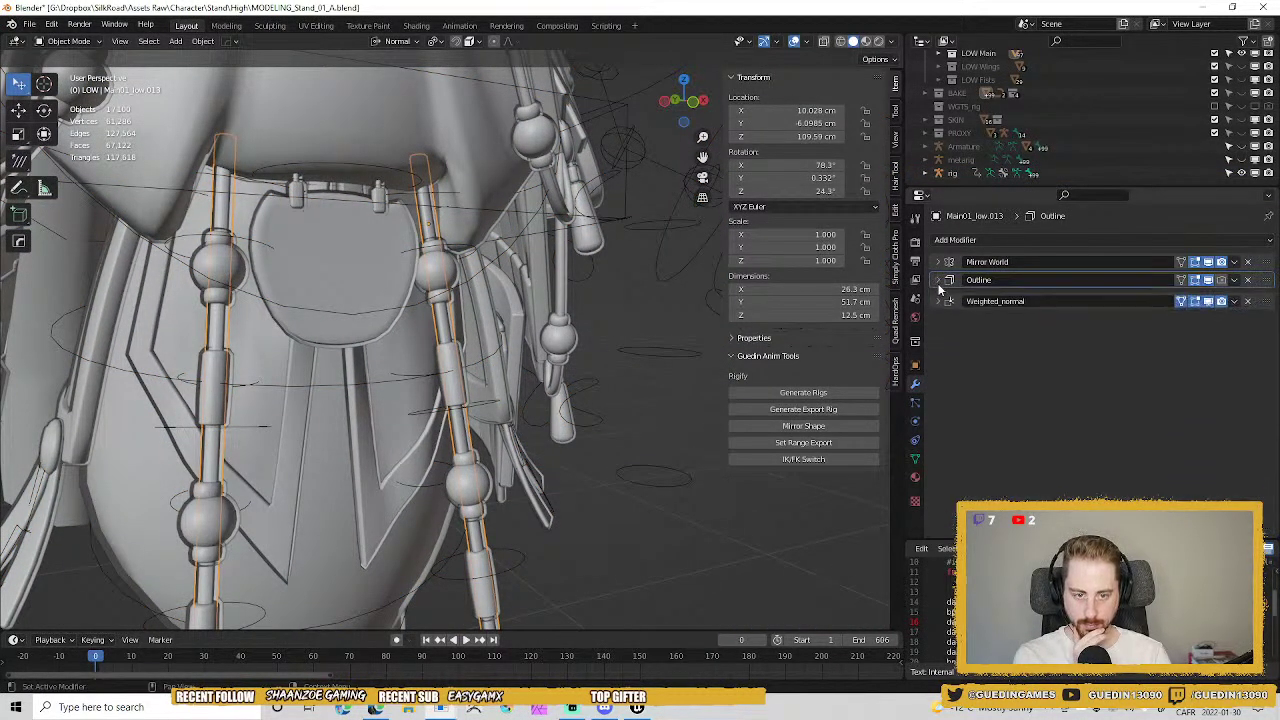
Add all the beads, both sleeves and the end tassel to the front rope selection.
{"action": "left_click", "coordinate": [439, 247], "text": "shift"}
{"action": "left_click", "coordinate": [438, 271], "text": "shift"}
{"action": "left_click", "coordinate": [441, 300], "text": "shift"}
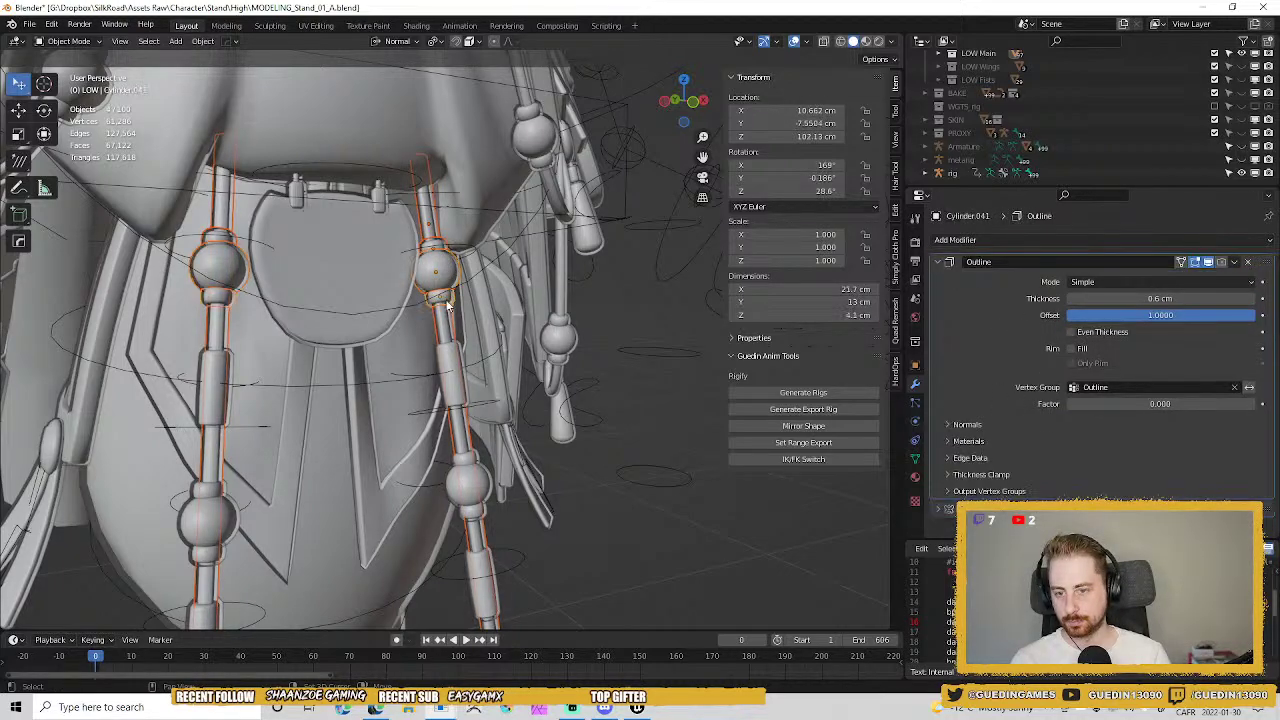
{"action": "left_click", "coordinate": [454, 369], "text": "shift"}
{"action": "left_click", "coordinate": [454, 379], "text": "shift"}
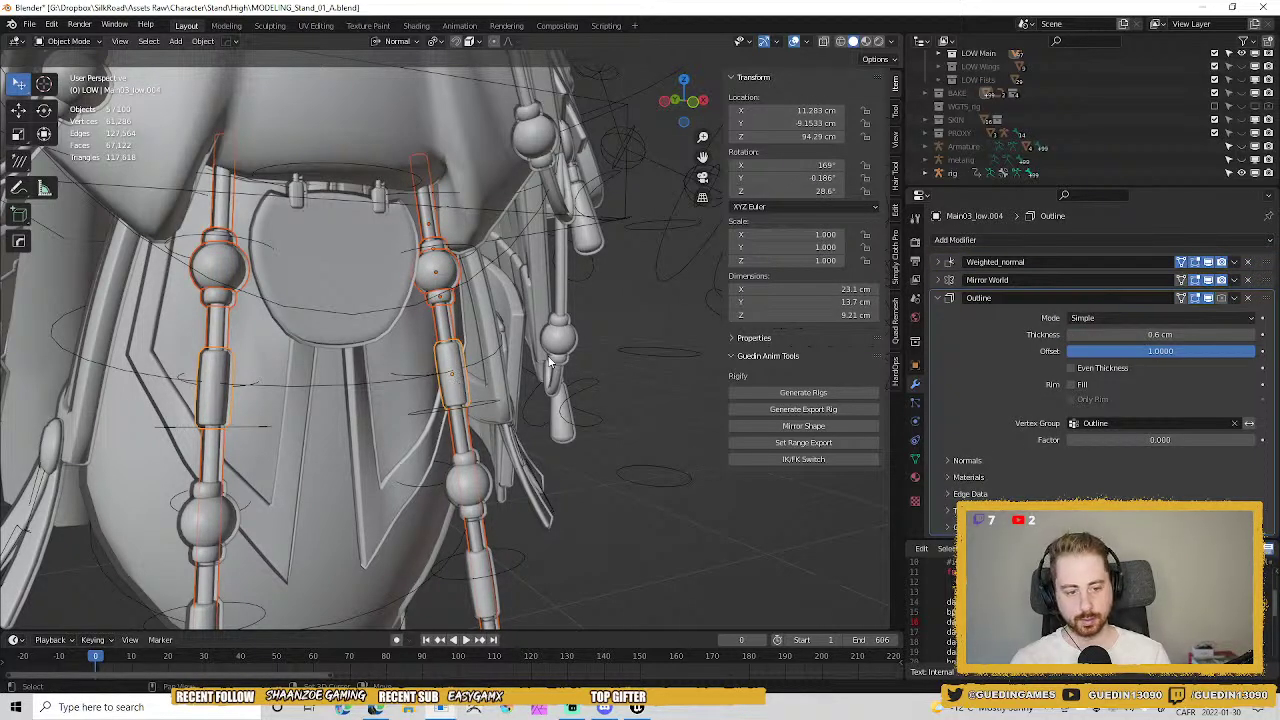
{"action": "left_click", "coordinate": [465, 457], "text": "shift"}
{"action": "left_click", "coordinate": [467, 495], "text": "shift"}
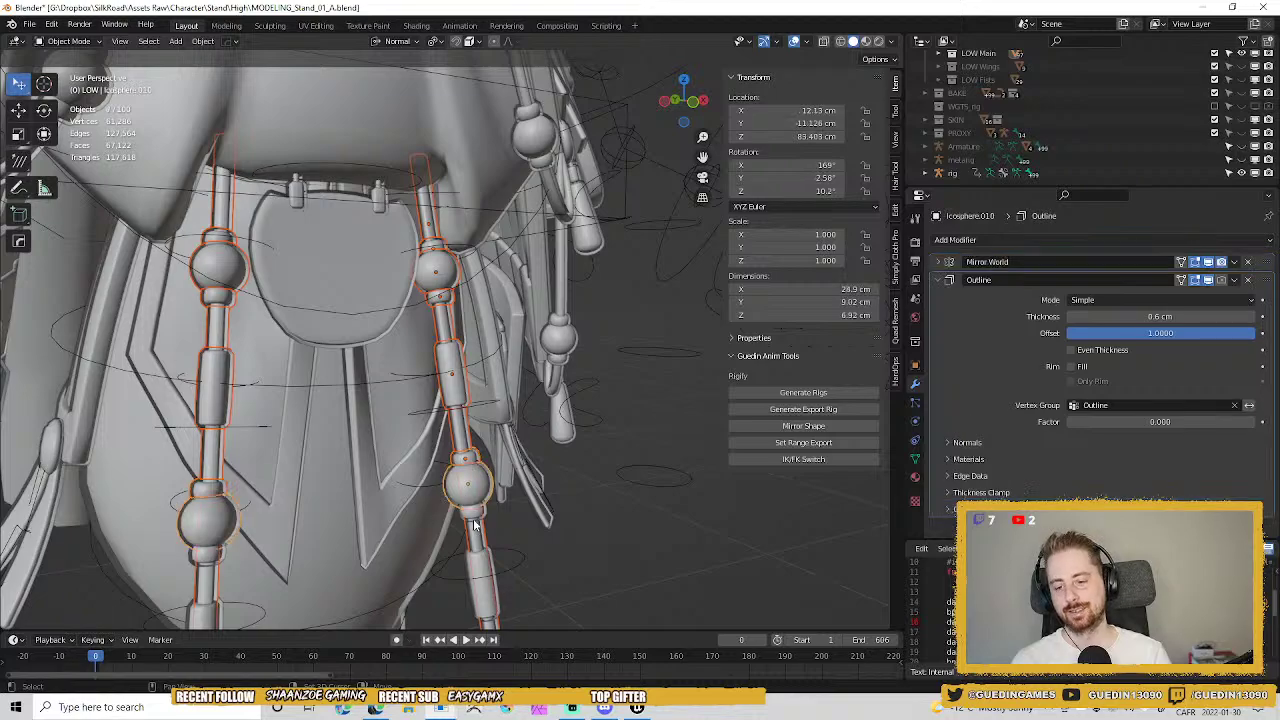
{"action": "left_click", "coordinate": [474, 517], "text": "shift"}
{"action": "middle_click_drag", "start_coordinate": [480, 545], "coordinate": [456, 382], "text": "shift"}
{"action": "left_click", "coordinate": [477, 387], "text": "shift"}
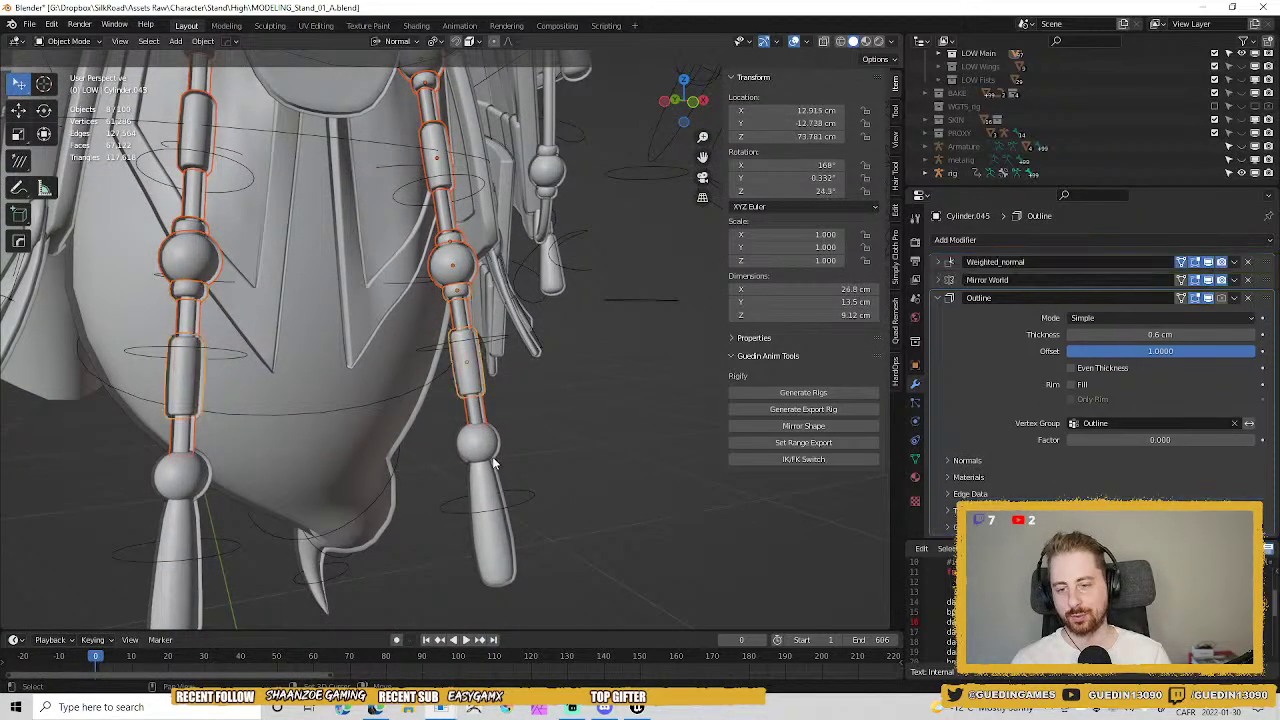
{"action": "left_click", "coordinate": [492, 462], "text": "shift"}
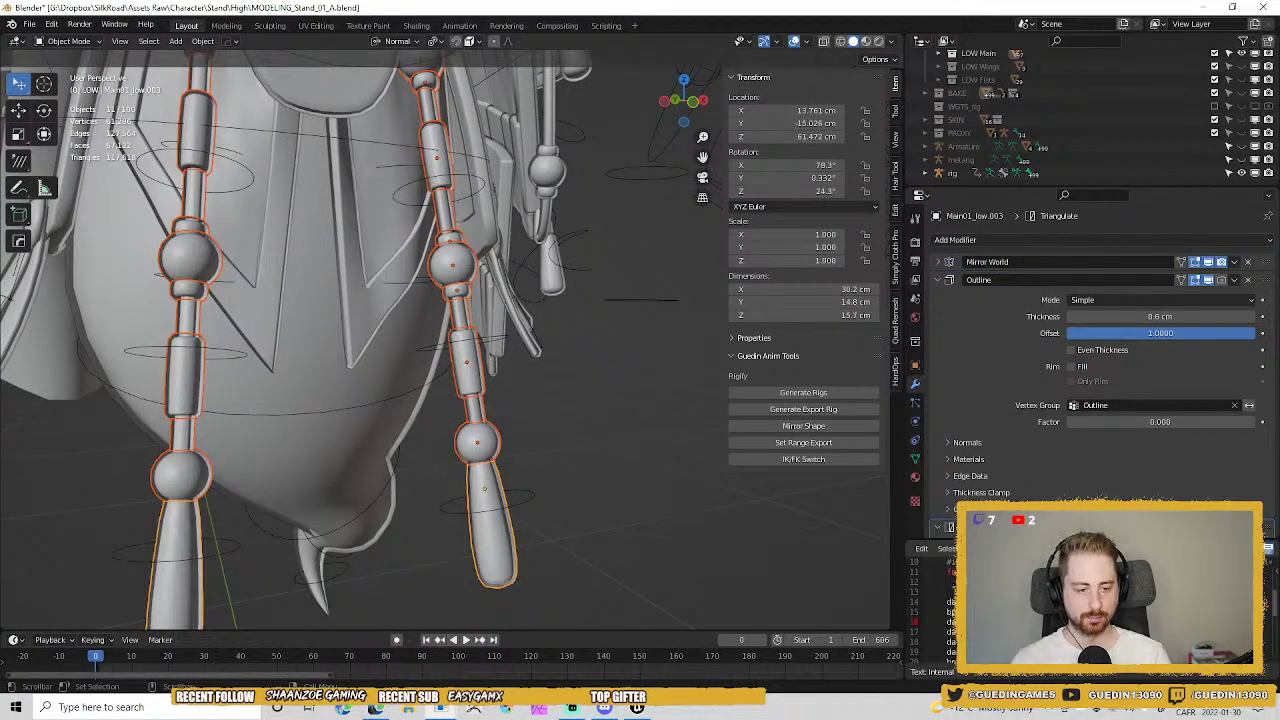
Try the data transfer script on the front rope selection, undo the run and isolate the selected pieces in local view.
{"action": "left_click", "coordinate": [554, 282], "text": "shift"}
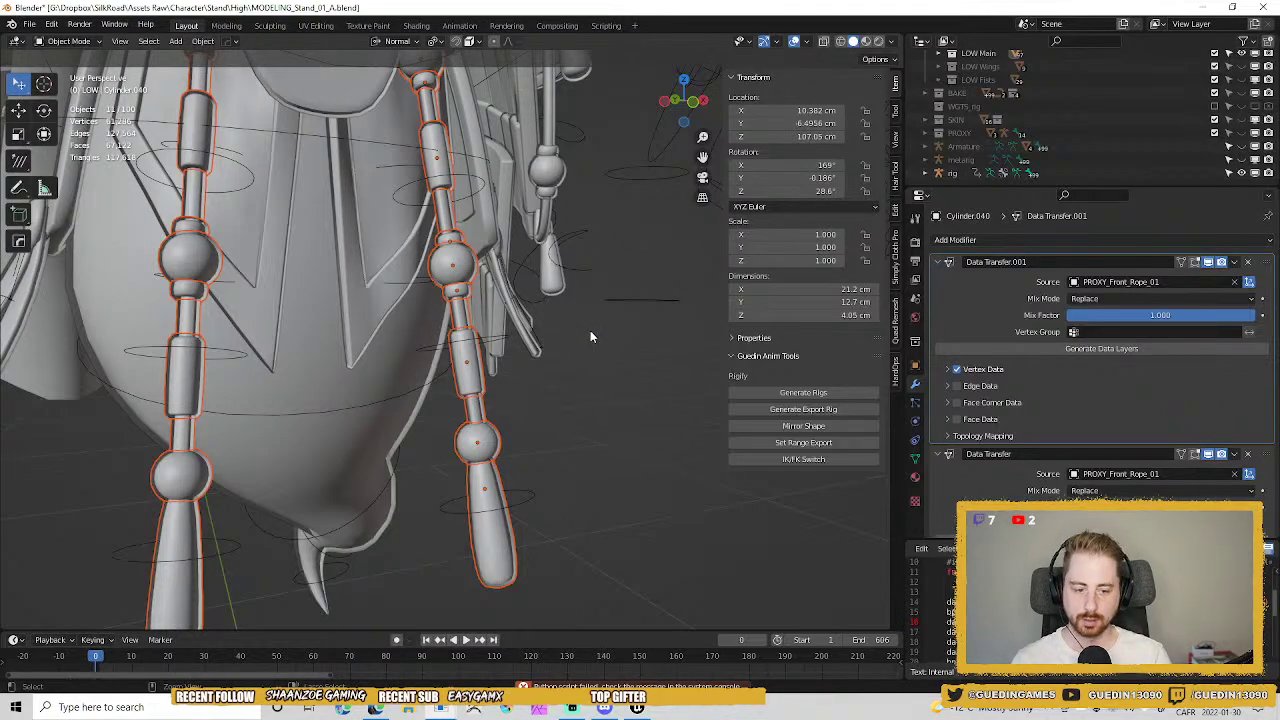
{"action": "key", "text": "ctrl+z"}
{"action": "middle_click_drag", "start_coordinate": [485, 206], "coordinate": [476, 287], "text": "shift"}
{"action": "key", "text": "KP_Divide"}
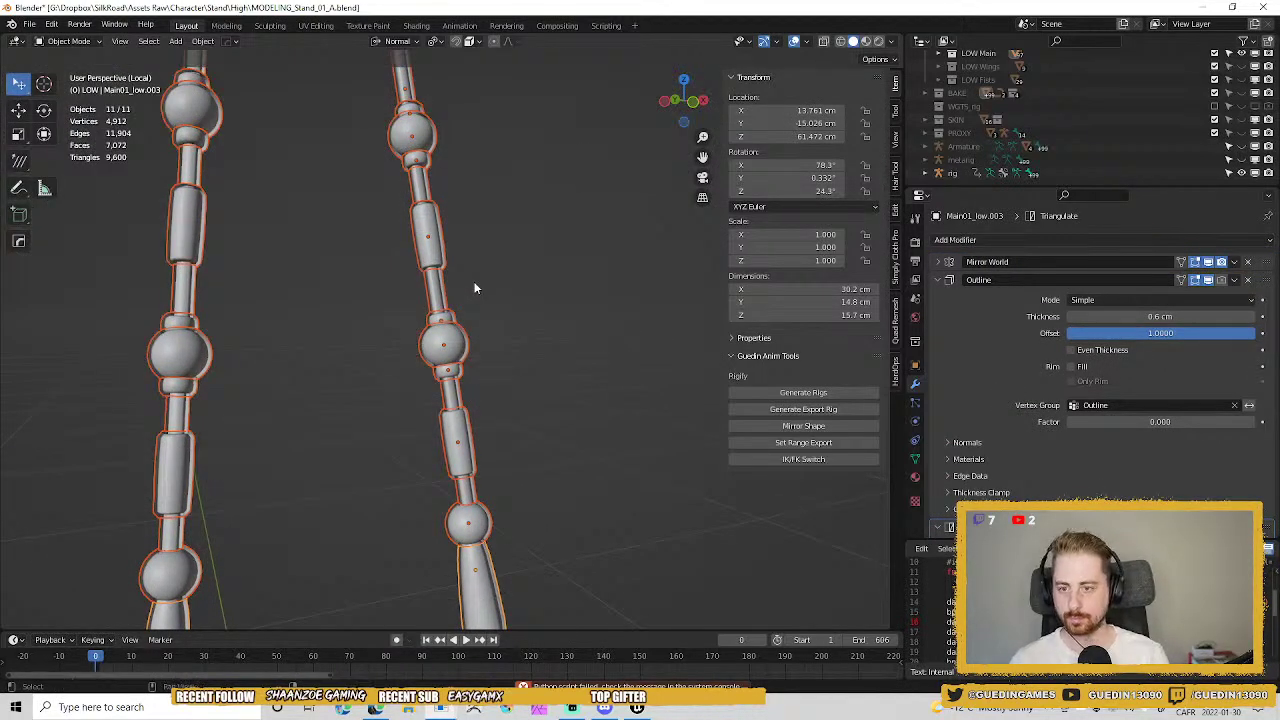
Reselect all the isolated front rope pieces, collapse the tassel's Outline modifier and try the data transfer script on them again.
{"action": "scroll", "coordinate": [454, 250], "scroll_direction": "down", "scroll_amount": 6}
{"action": "key", "text": "alt+a"}
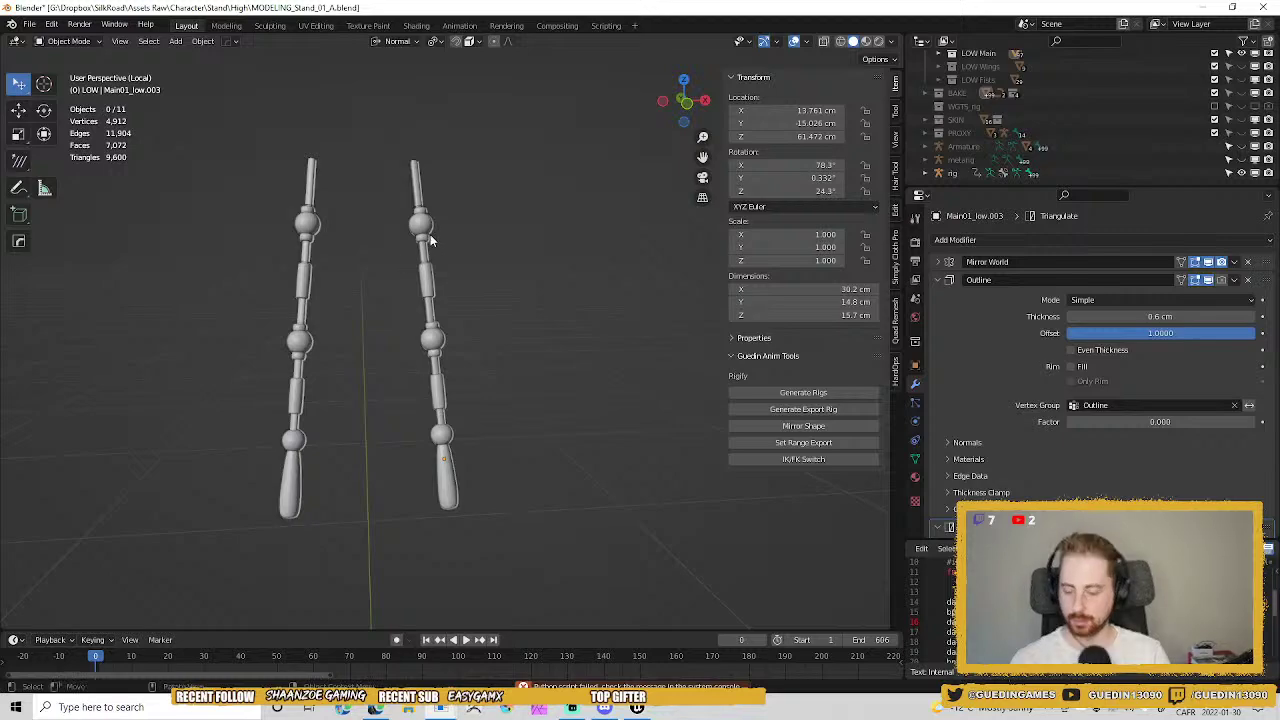
{"action": "key", "text": "a"}
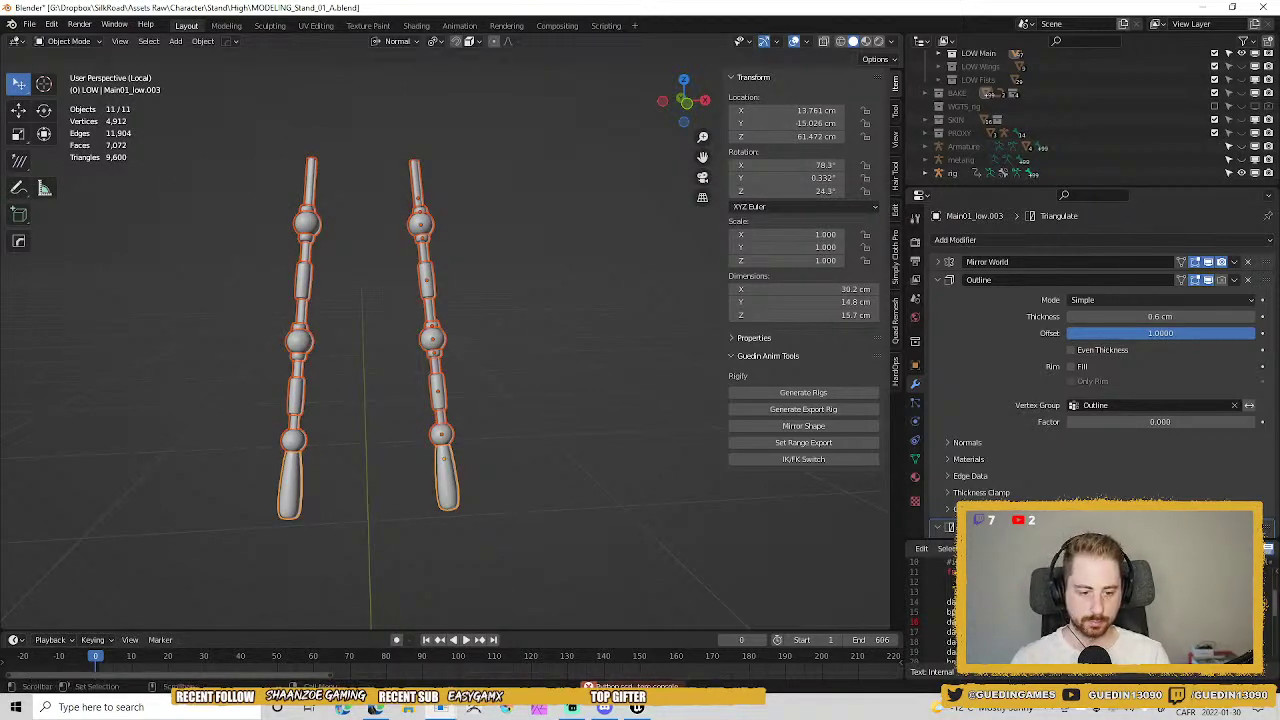
{"action": "left_click", "coordinate": [937, 280]}
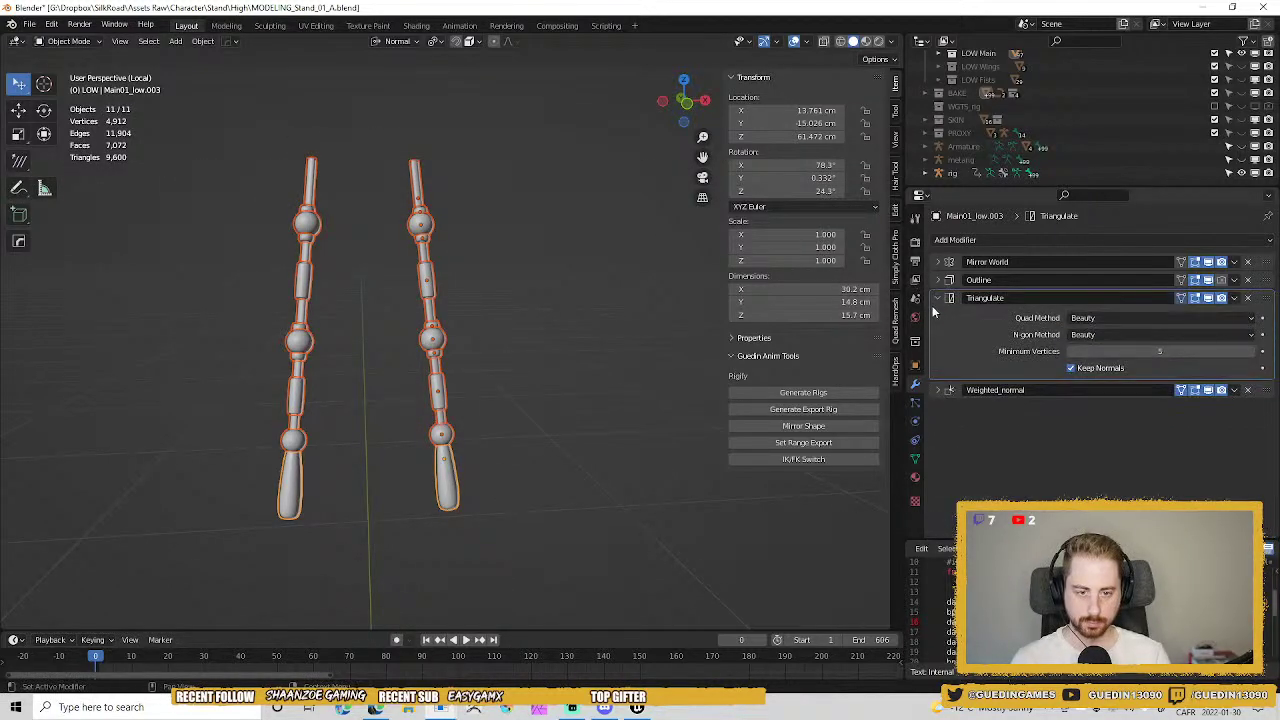
{"action": "left_click", "coordinate": [418, 180], "text": "shift"}
{"action": "key", "text": "alt+p"}
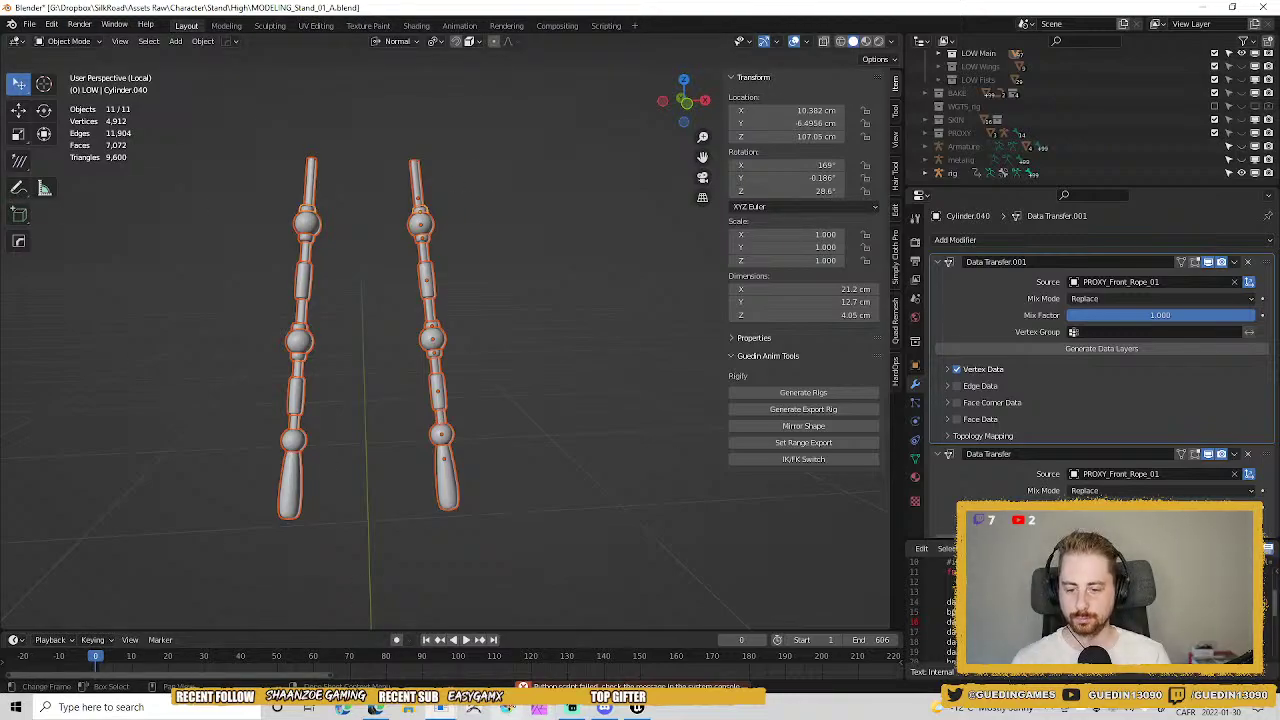
Open Blender's system console, enlarge its window and read the script's error traceback before returning to the scene.
{"action": "left_click", "coordinate": [442, 709]}
{"action": "left_click", "coordinate": [594, 648]}
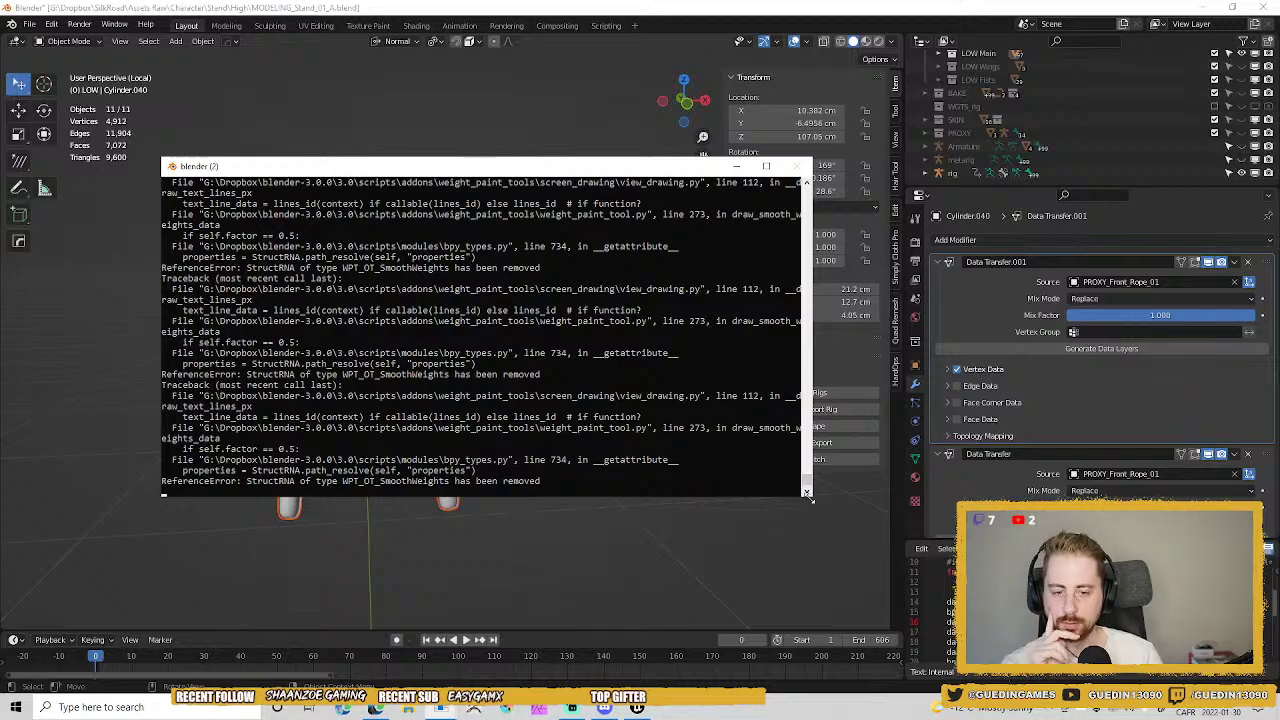
{"action": "left_click_drag", "start_coordinate": [808, 494], "coordinate": [952, 544]}
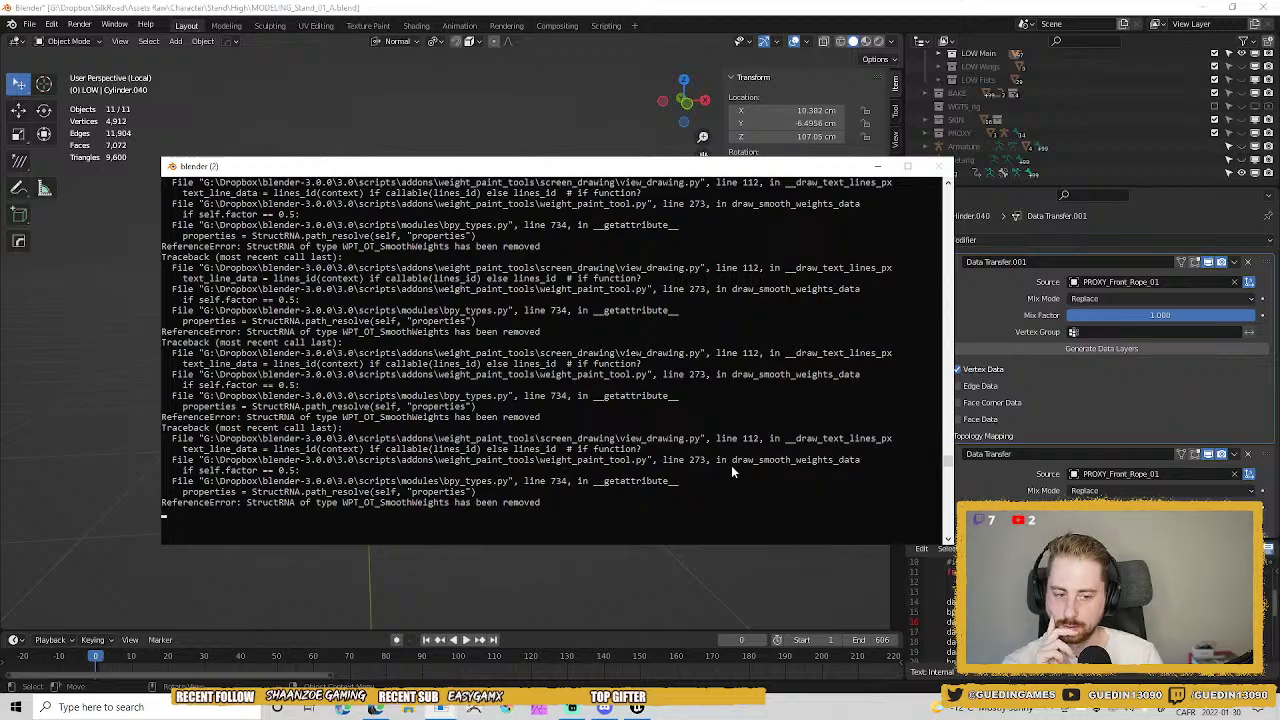
{"action": "scroll", "coordinate": [1080, 600], "scroll_direction": "down", "scroll_amount": 2}
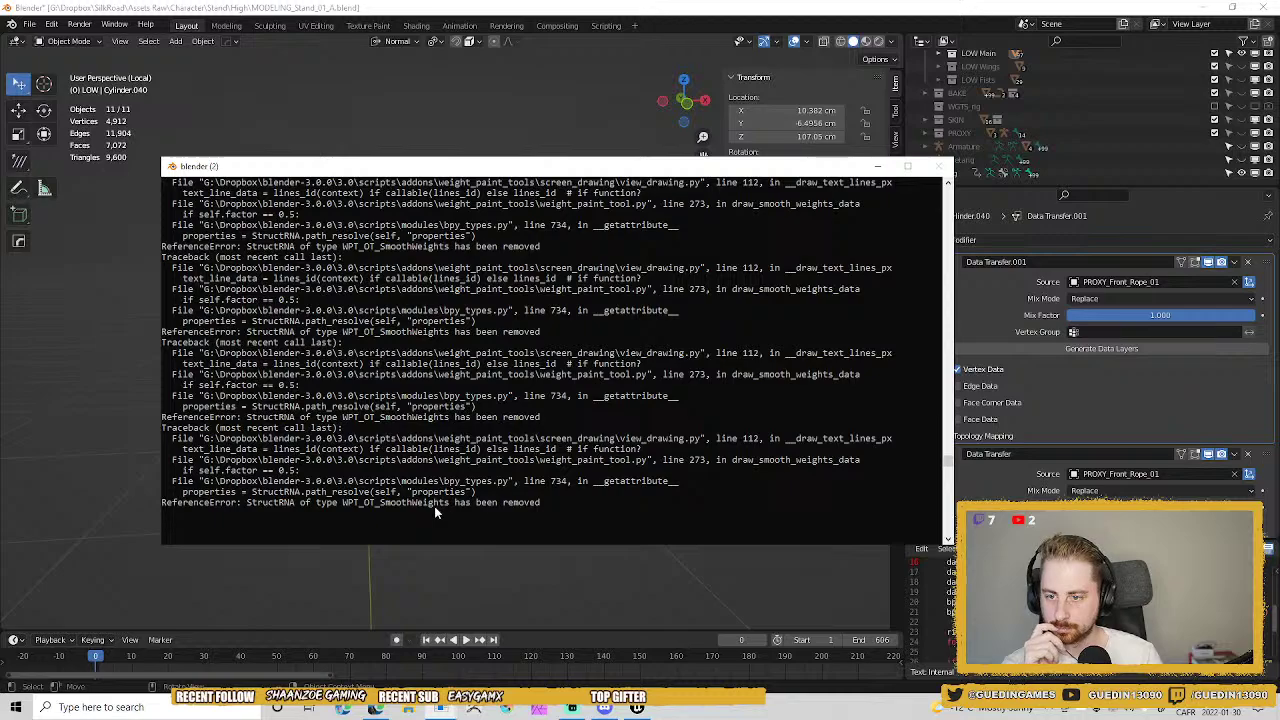
{"action": "left_click", "coordinate": [110, 459]}
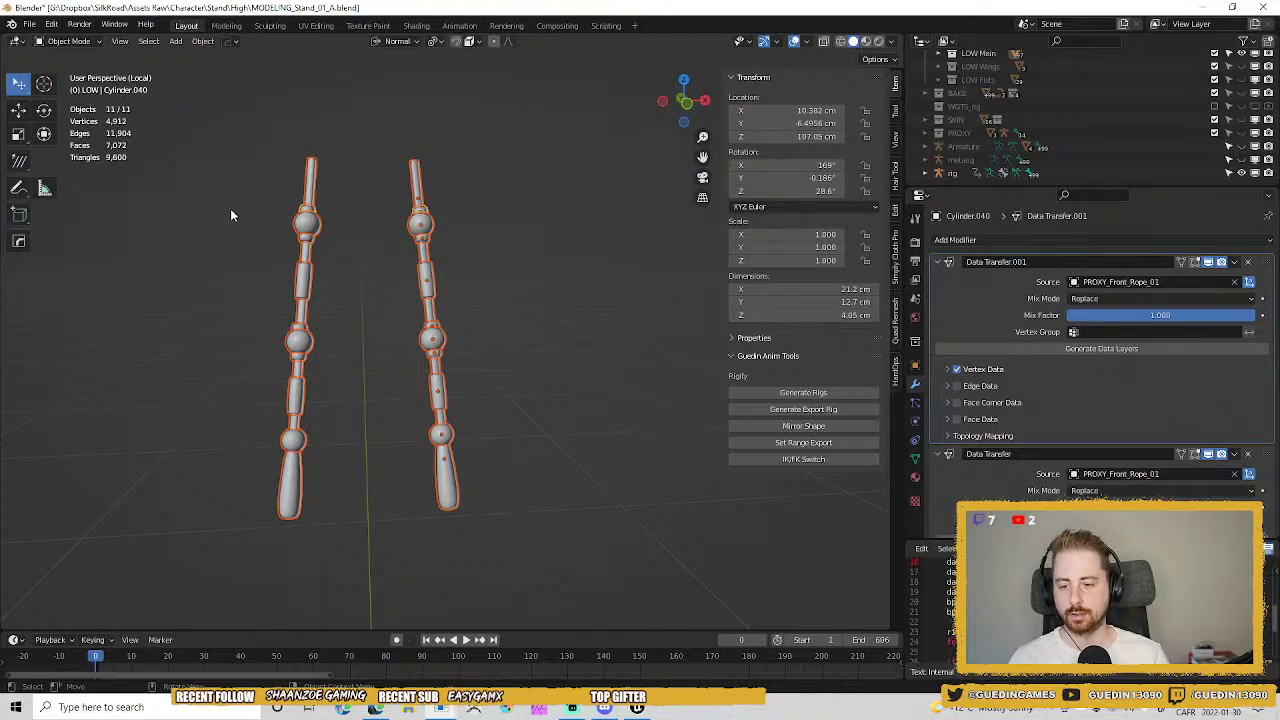
Leave local view, select only the low-poly front rope and run the data transfer script on it.
{"action": "middle_click_drag", "start_coordinate": [230, 215], "coordinate": [224, 248]}
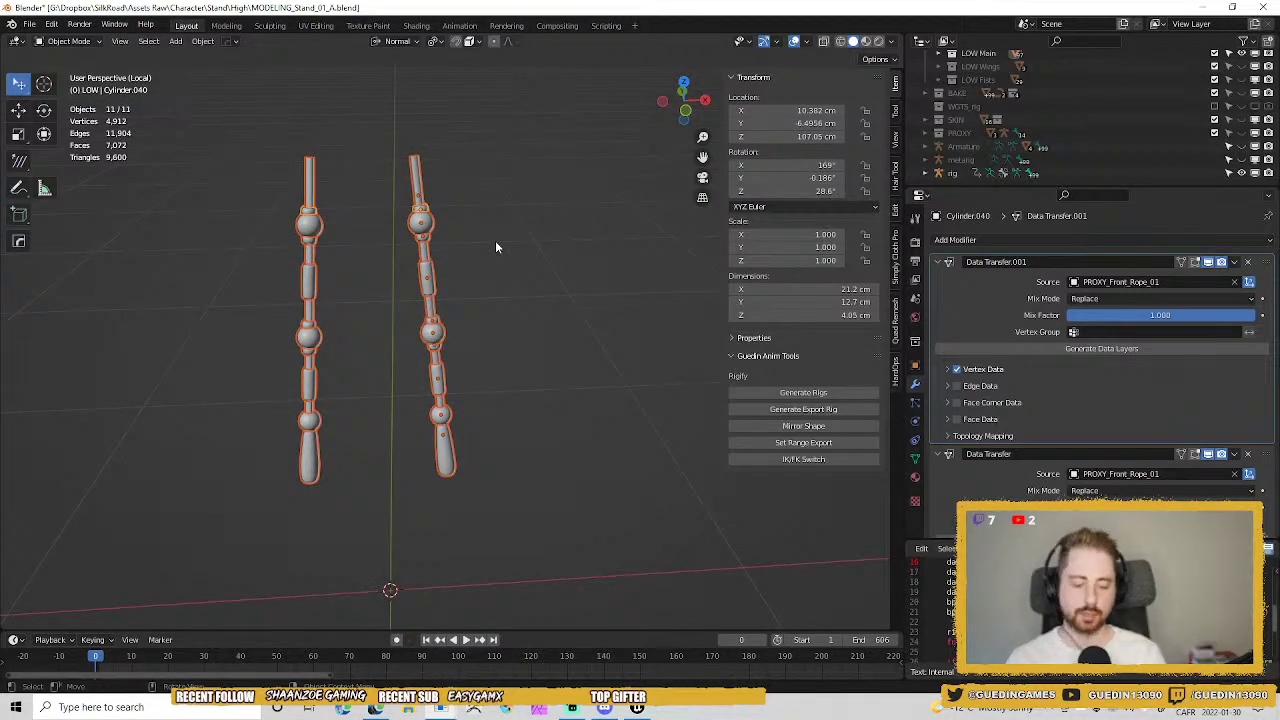
{"action": "key", "text": "KP_Divide"}
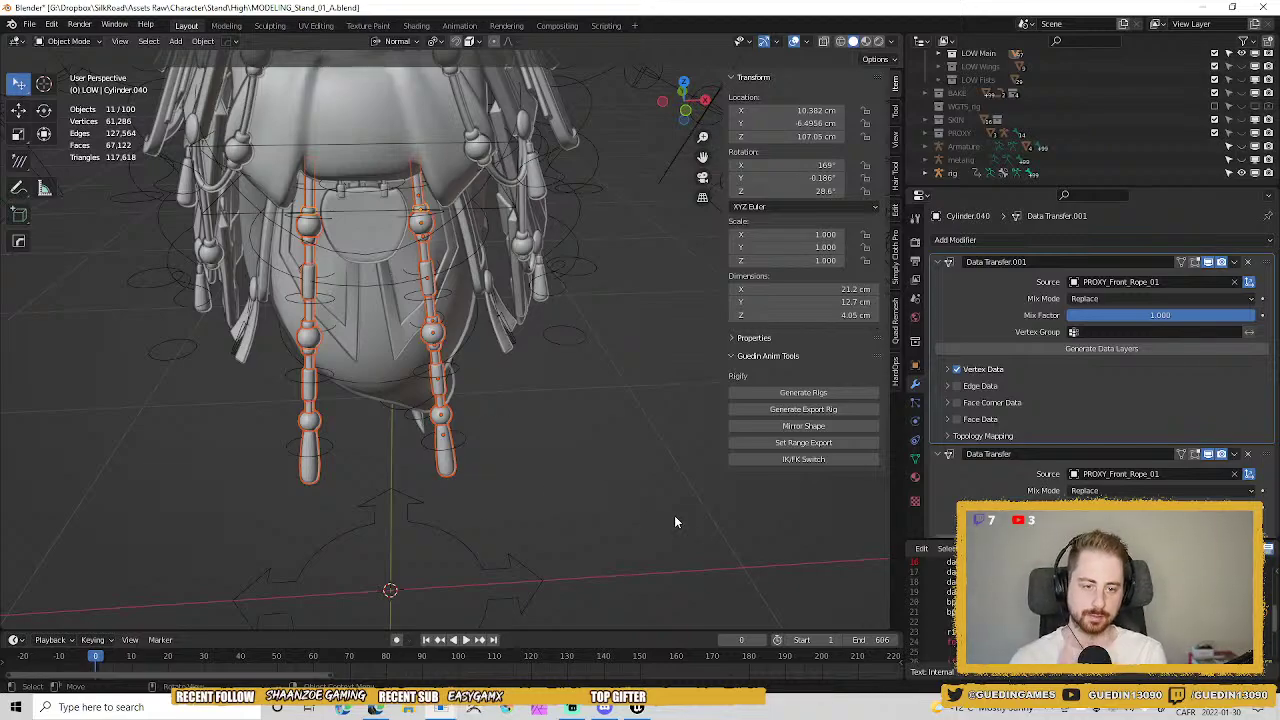
{"action": "middle_click_drag", "start_coordinate": [423, 254], "coordinate": [472, 288], "text": "shift"}
{"action": "scroll", "coordinate": [449, 302], "scroll_direction": "up", "scroll_amount": 2}
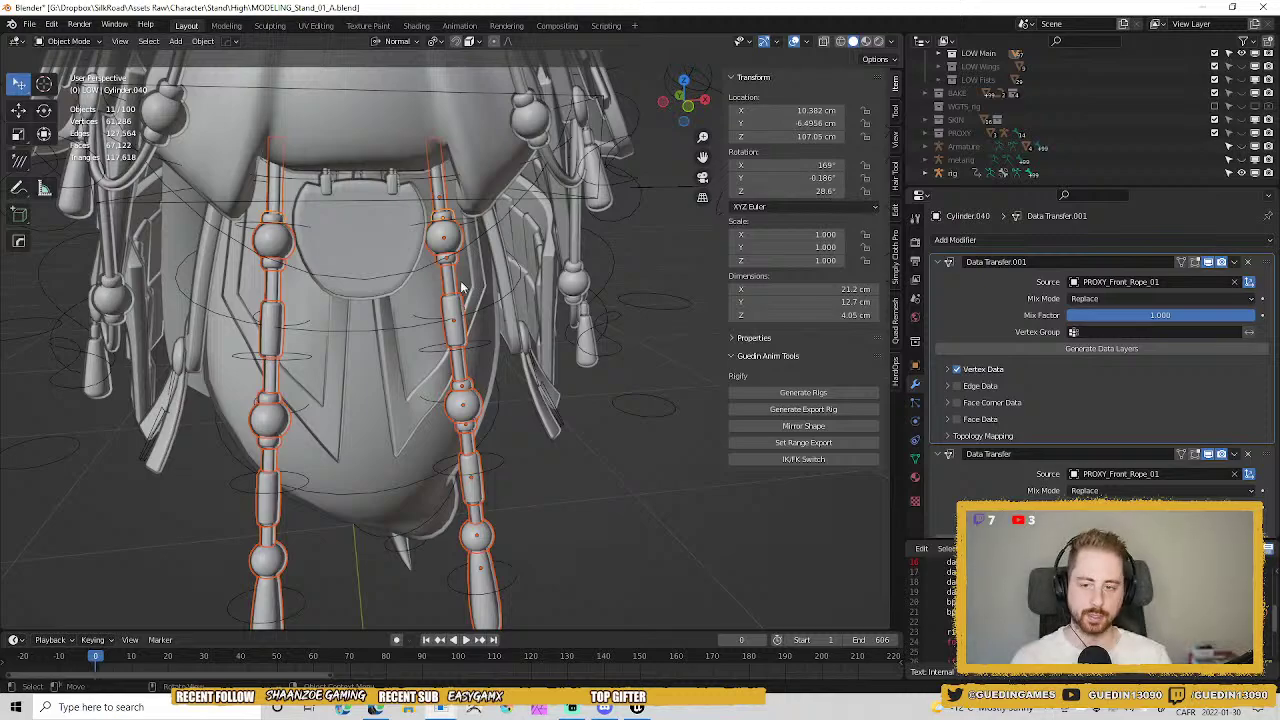
{"action": "middle_click_drag", "start_coordinate": [553, 262], "coordinate": [545, 186], "text": "shift"}
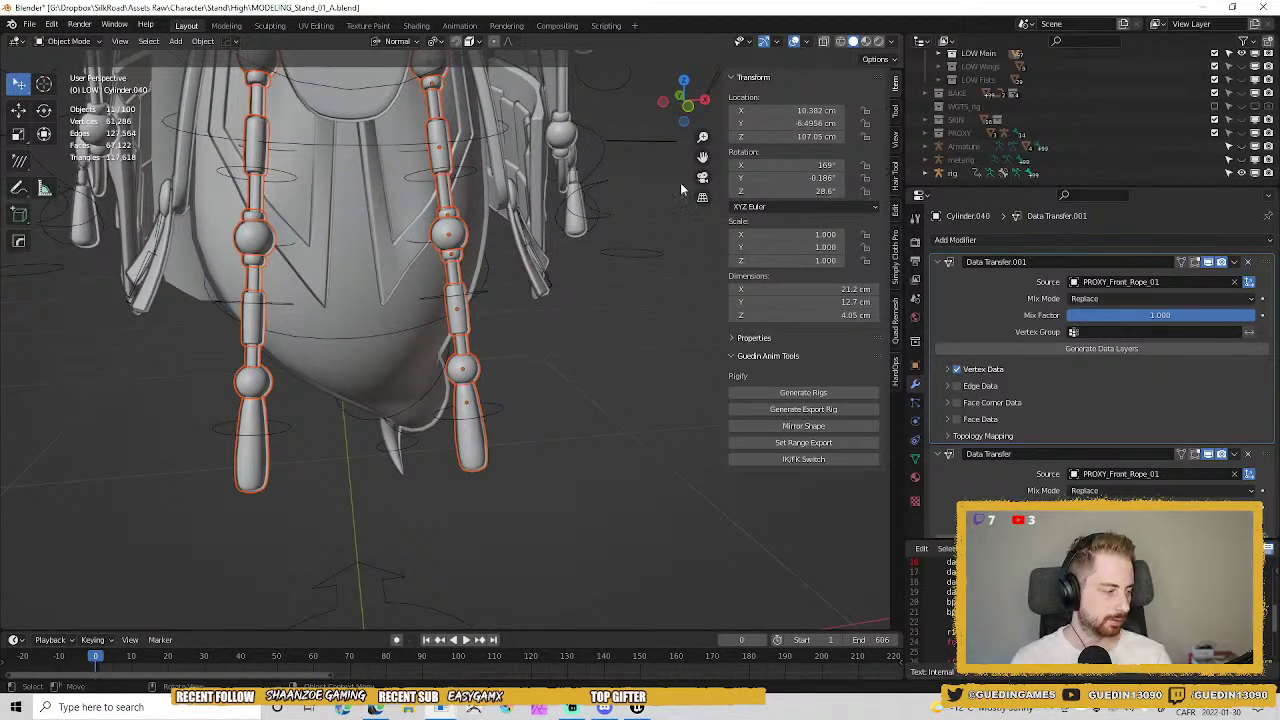
{"action": "middle_click_drag", "start_coordinate": [680, 182], "coordinate": [471, 230]}
{"action": "left_click", "coordinate": [597, 383], "text": "shift"}
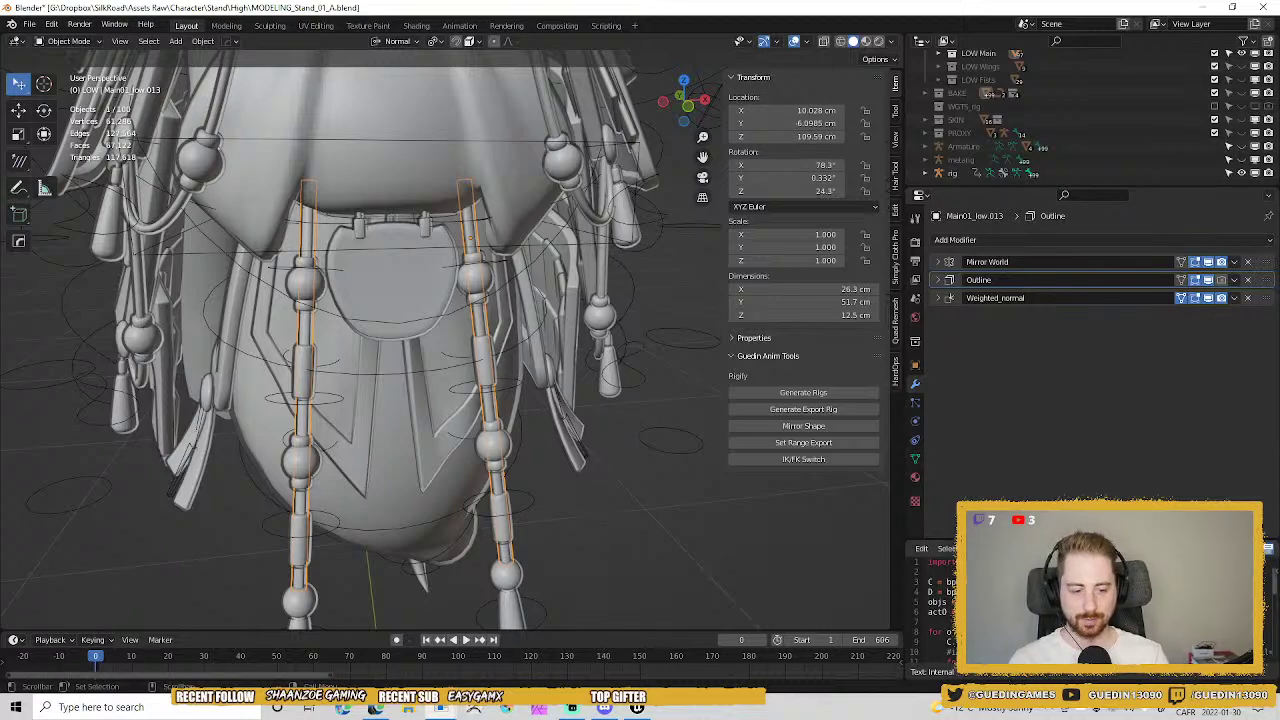
{"action": "key", "text": "alt+p"}
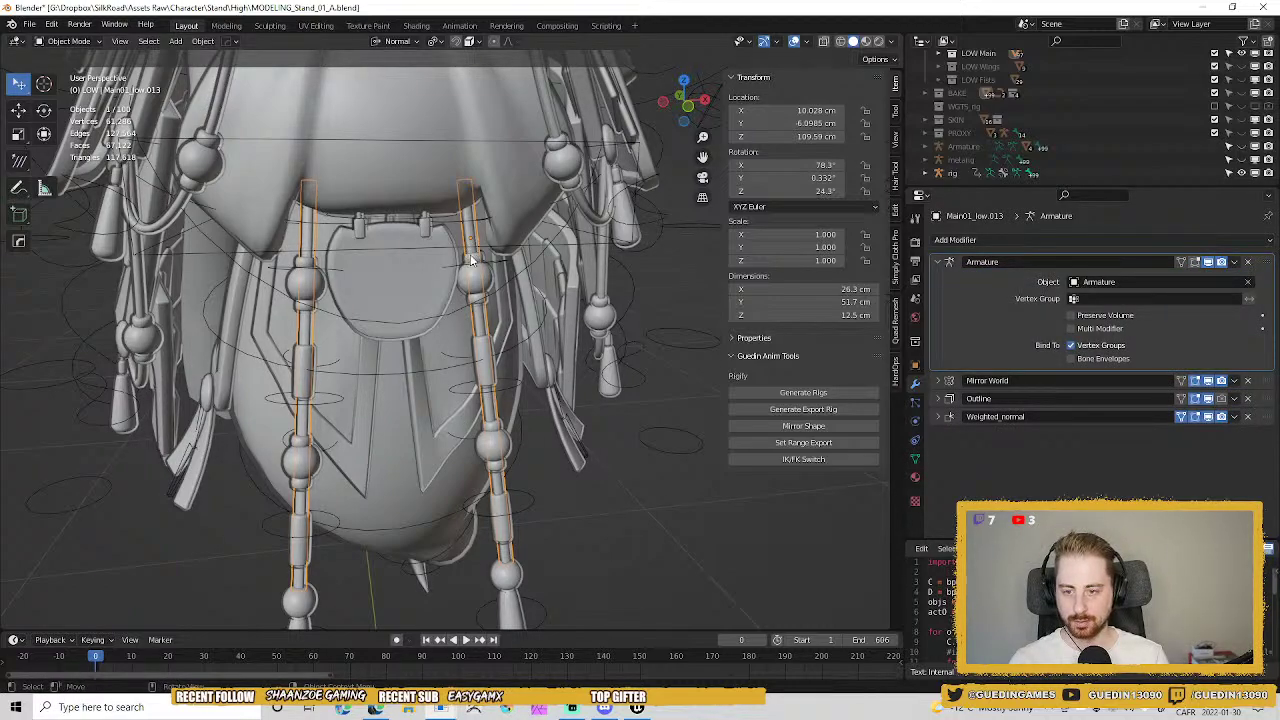
Try the data transfer script on the collar above the top bead and compare its modifiers with those of the collar above the middle bead.
{"action": "left_click", "coordinate": [472, 260]}
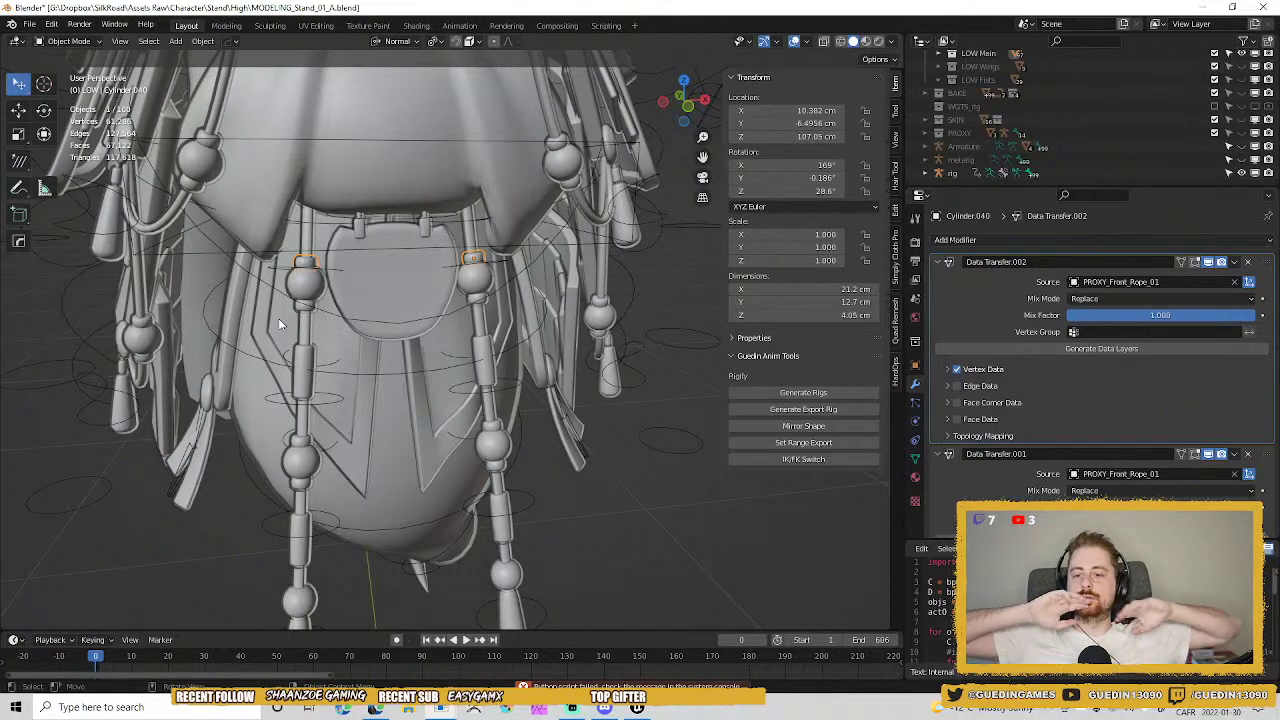
{"action": "key", "text": "Tab"}
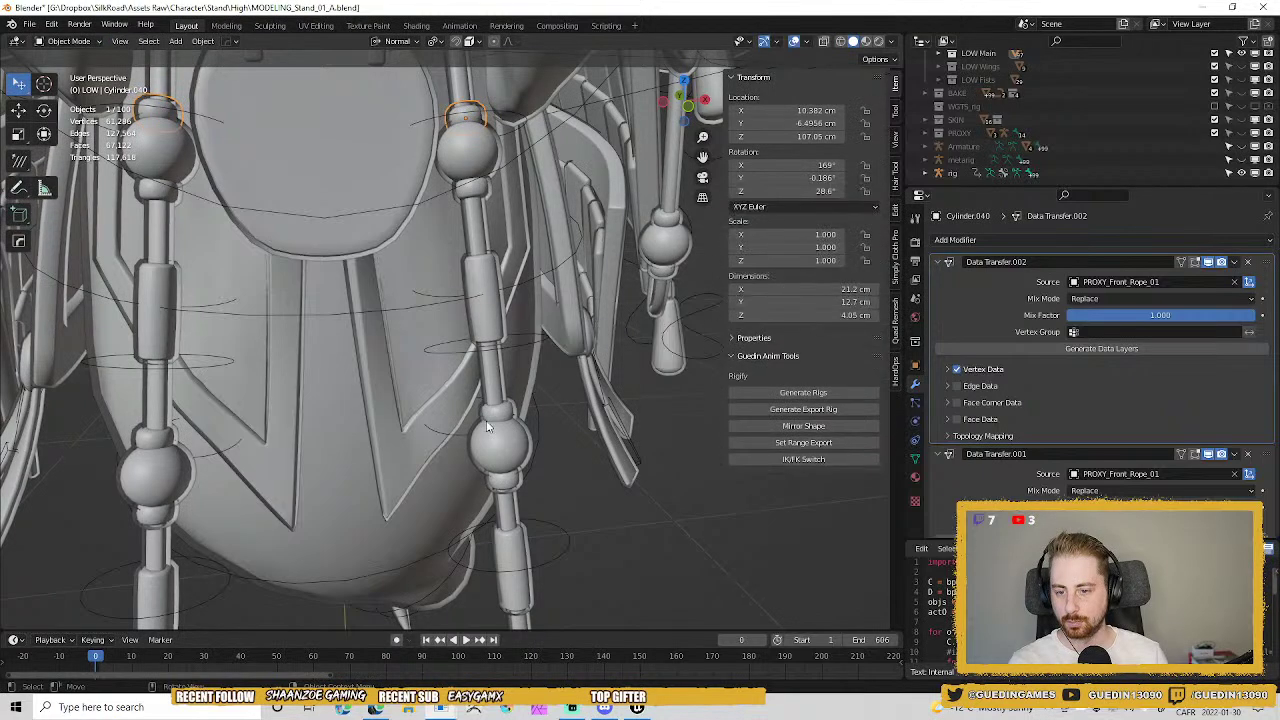
{"action": "left_click", "coordinate": [493, 413]}
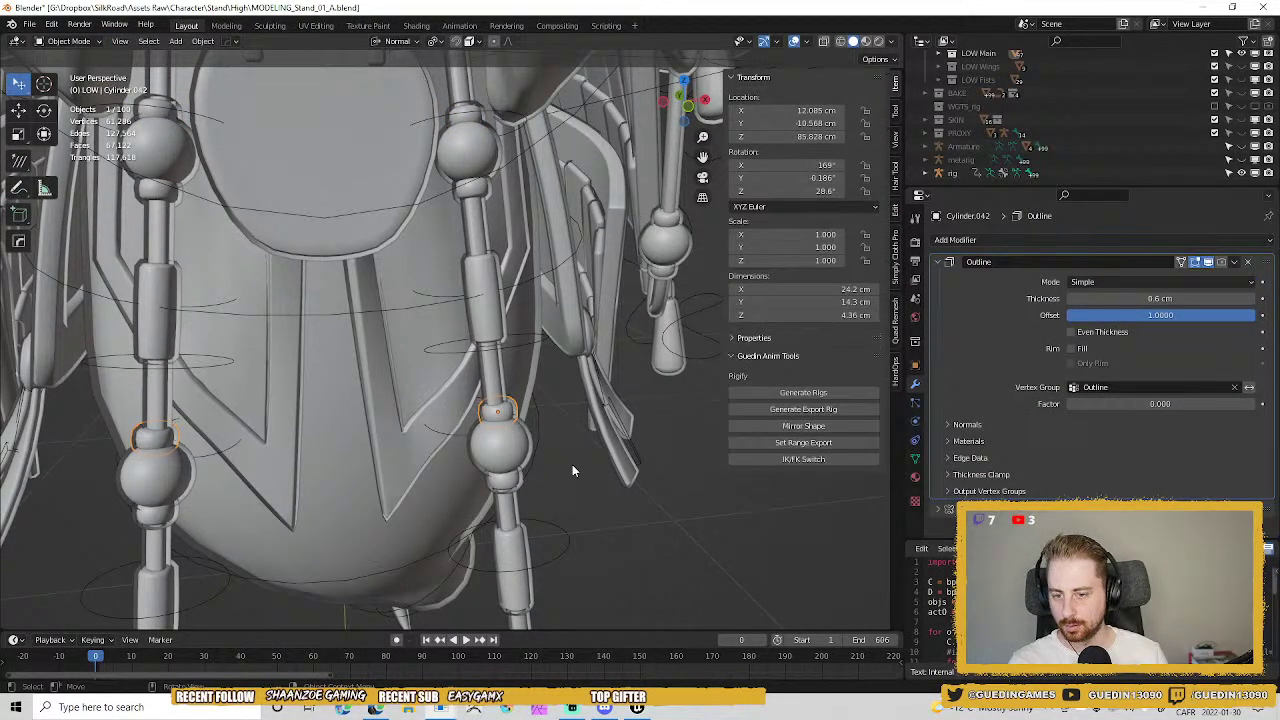
{"action": "left_click", "coordinate": [476, 101]}
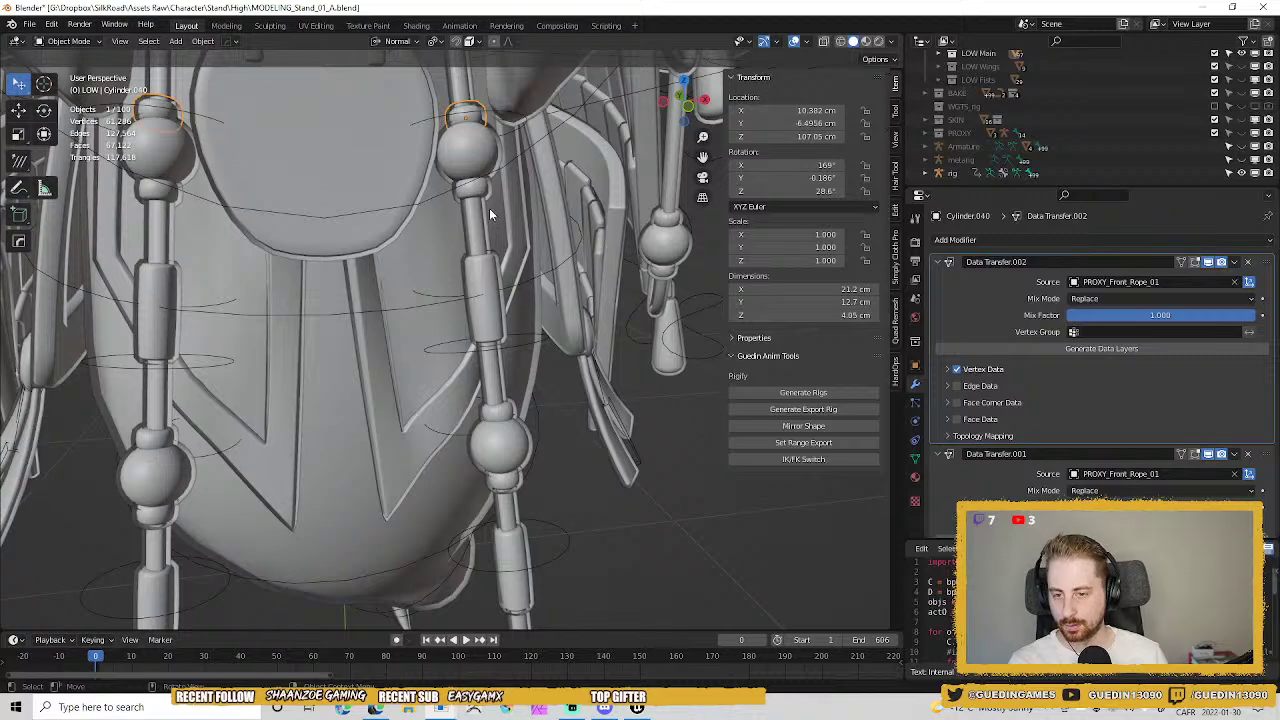
{"action": "left_click", "coordinate": [496, 412]}
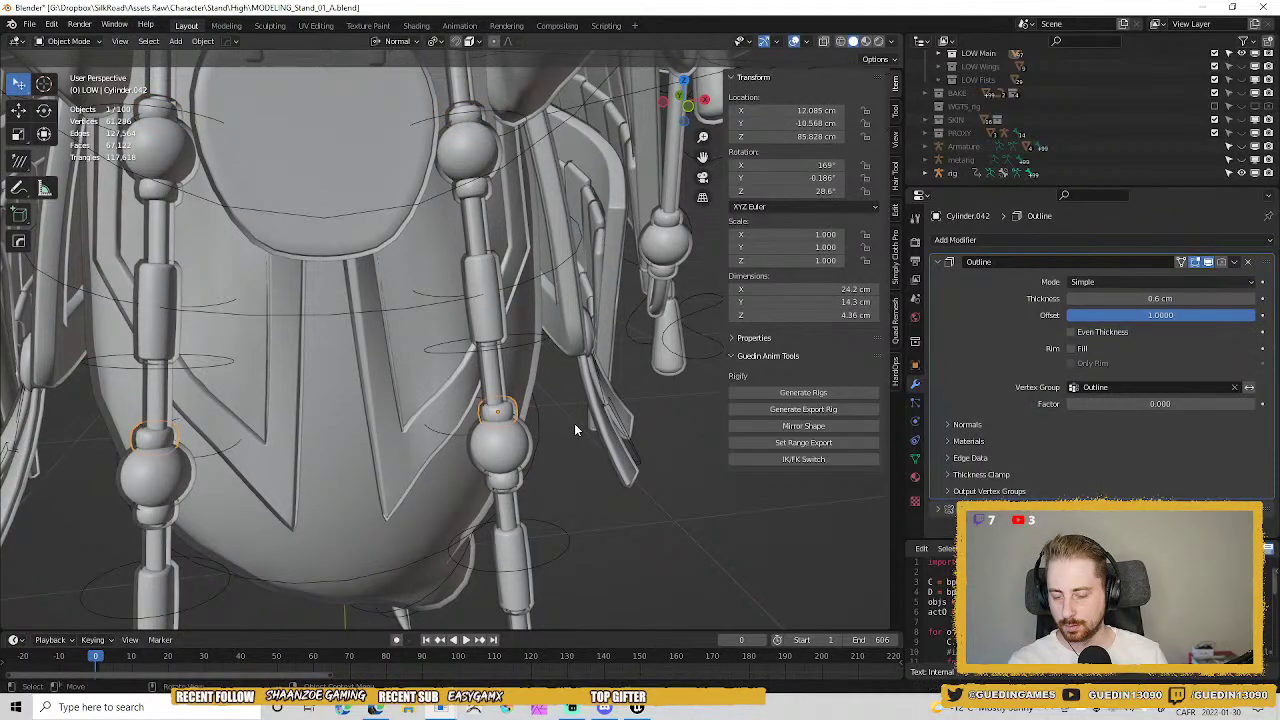
{"action": "middle_click_drag", "start_coordinate": [554, 338], "coordinate": [434, 206]}
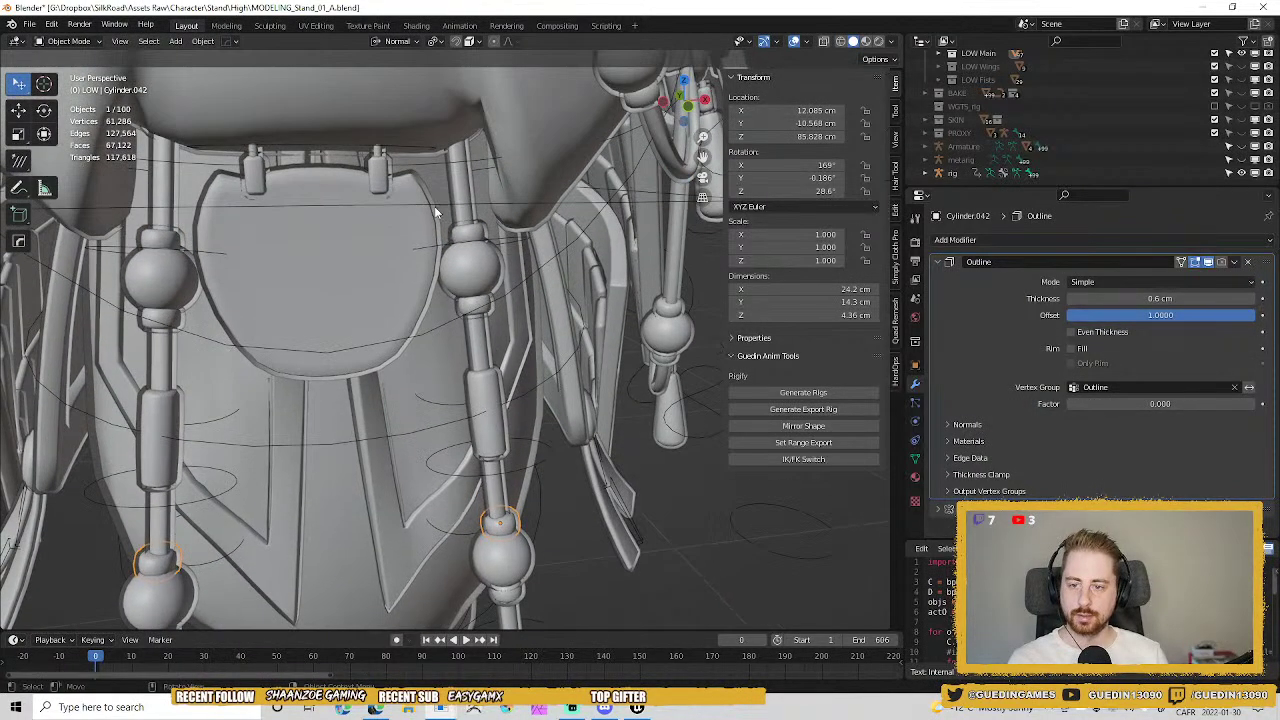
Select the front rope together with all its collars and beads, both sleeves and the end tassel.
{"action": "left_click", "coordinate": [471, 246]}
{"action": "left_click", "coordinate": [478, 285], "text": "shift"}
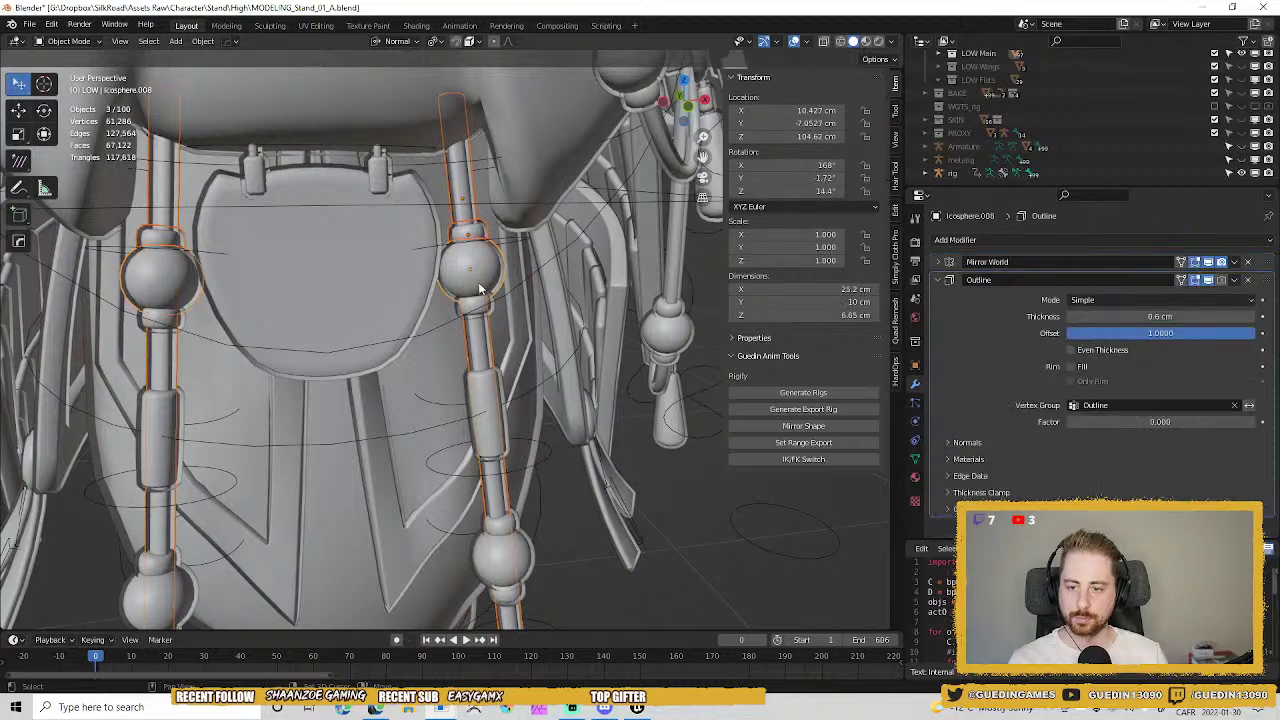
{"action": "left_click", "coordinate": [469, 307], "text": "shift"}
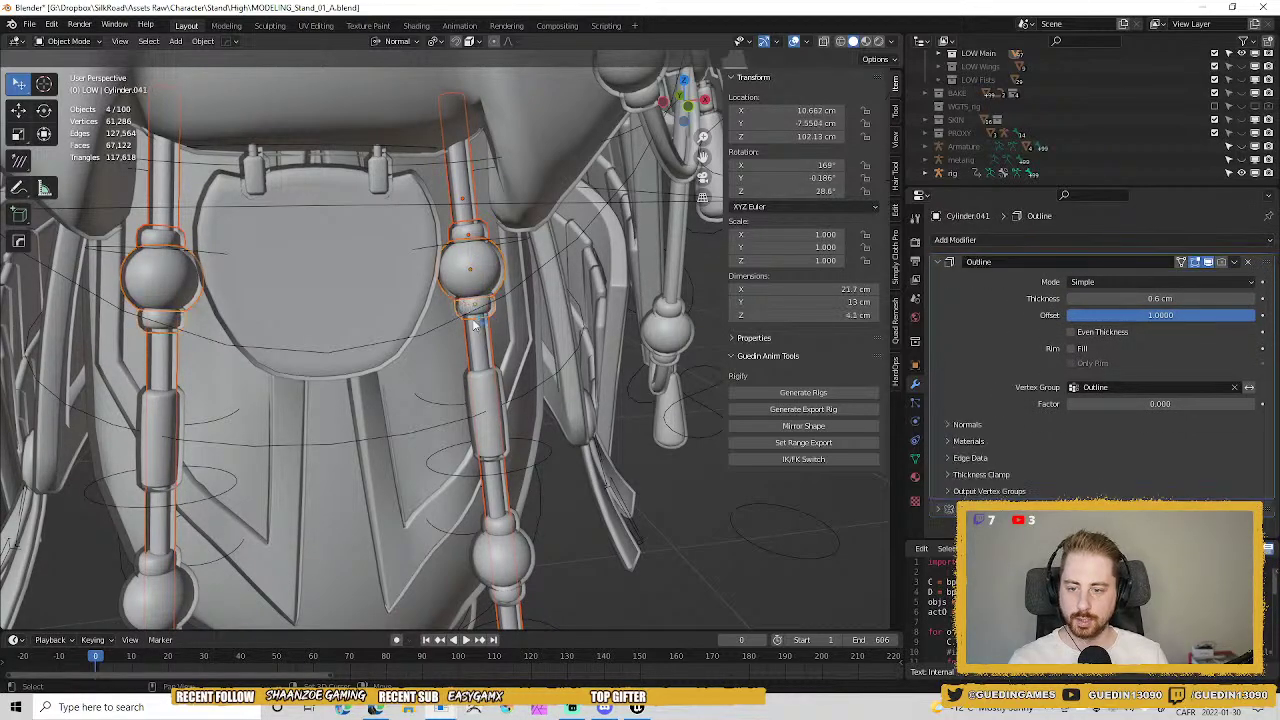
{"action": "left_click", "coordinate": [483, 400], "text": "shift"}
{"action": "left_click", "coordinate": [485, 385], "text": "shift"}
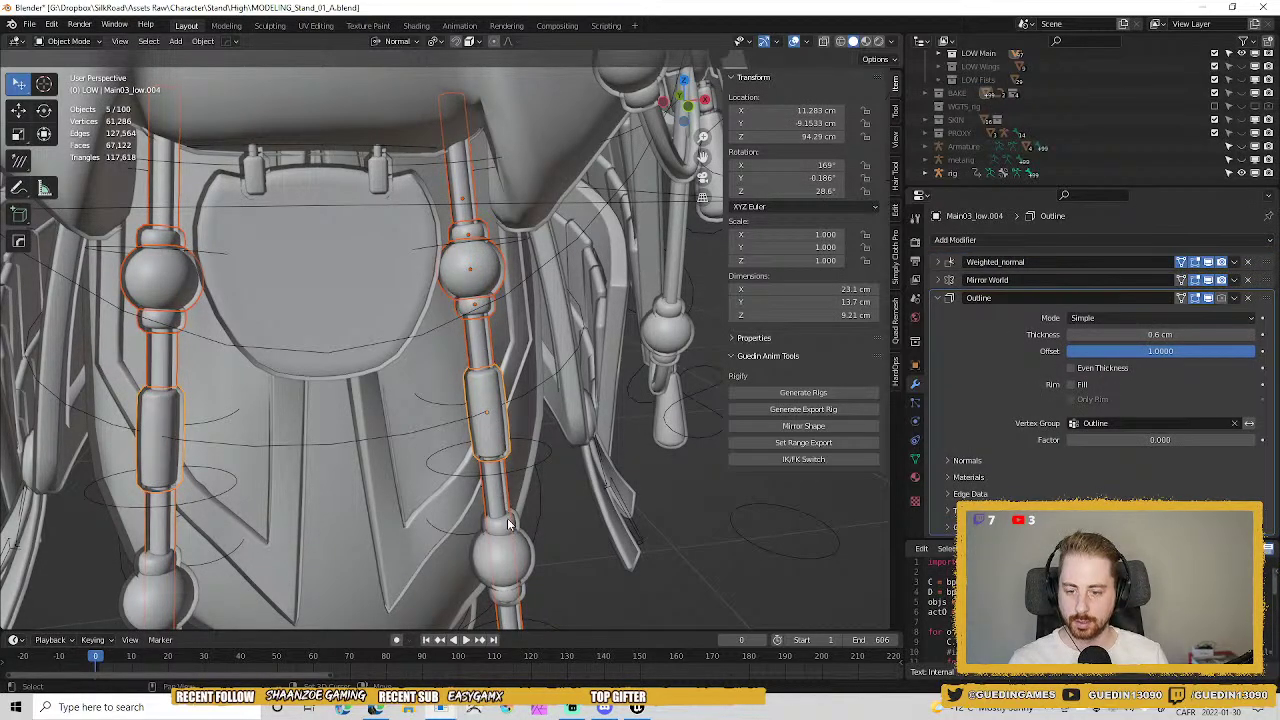
{"action": "left_click", "coordinate": [507, 524], "text": "shift"}
{"action": "left_click", "coordinate": [500, 557], "text": "shift"}
{"action": "left_click", "coordinate": [508, 597], "text": "shift"}
{"action": "middle_click_drag", "start_coordinate": [534, 613], "coordinate": [526, 368], "text": "shift"}
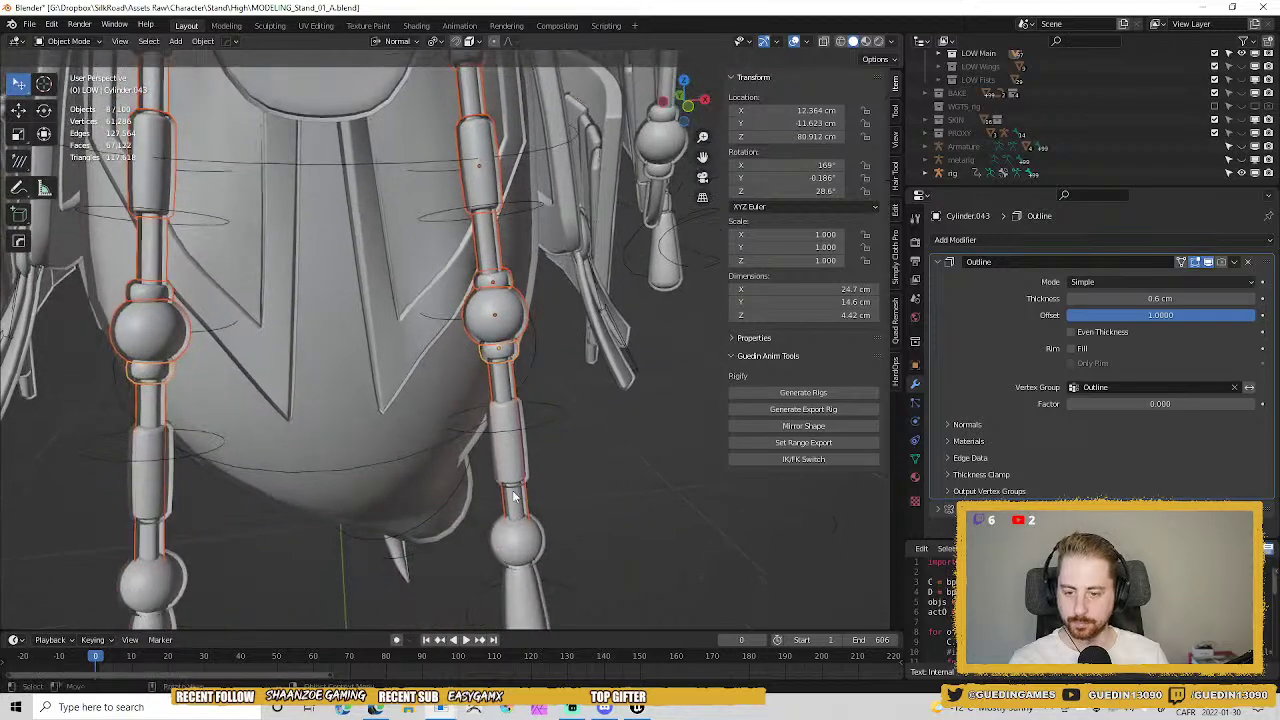
{"action": "left_click", "coordinate": [512, 467], "text": "shift"}
{"action": "left_click", "coordinate": [516, 538], "text": "shift"}
{"action": "left_click", "coordinate": [521, 584], "text": "shift"}
{"action": "middle_click_drag", "start_coordinate": [594, 456], "coordinate": [591, 434], "text": "shift"}
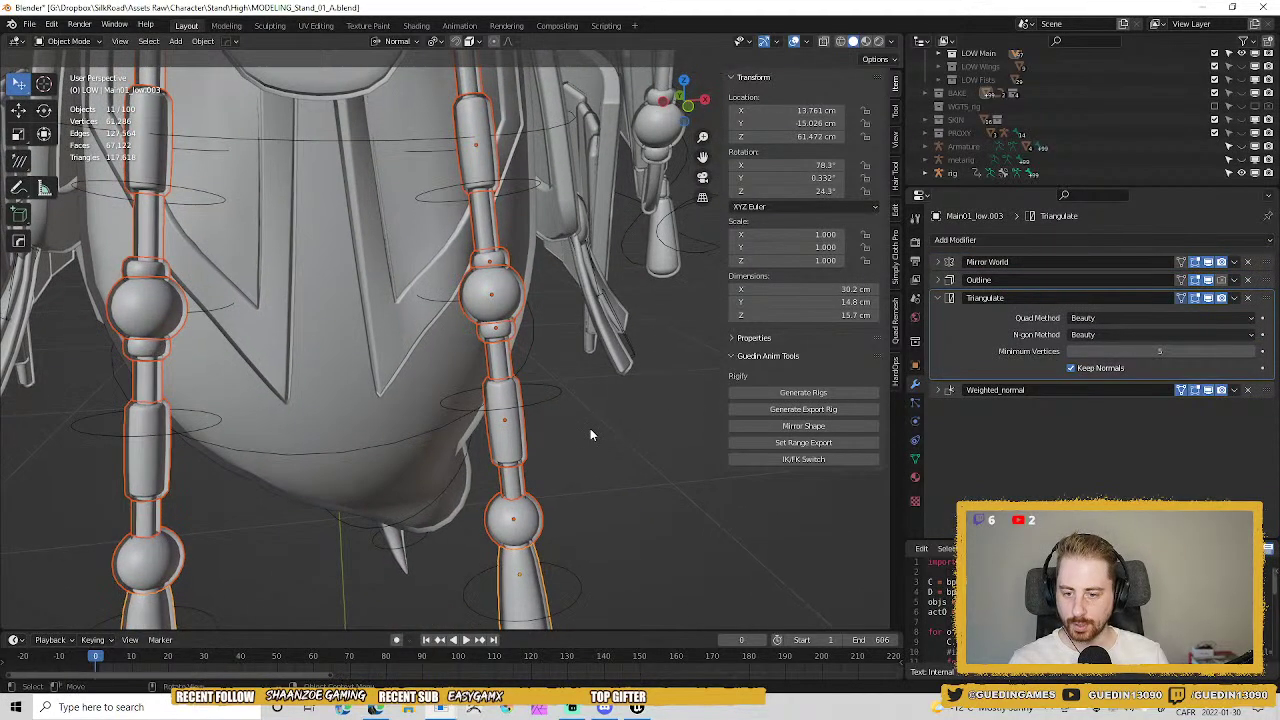
Make the selected pieces single-user for Object and Object Data, and run the data transfer script on them.
{"action": "scroll", "coordinate": [588, 420], "scroll_direction": "down", "scroll_amount": 3}
{"action": "middle_click_drag", "start_coordinate": [558, 294], "coordinate": [558, 390], "text": "shift"}
{"action": "key", "text": "ctrl+l"}
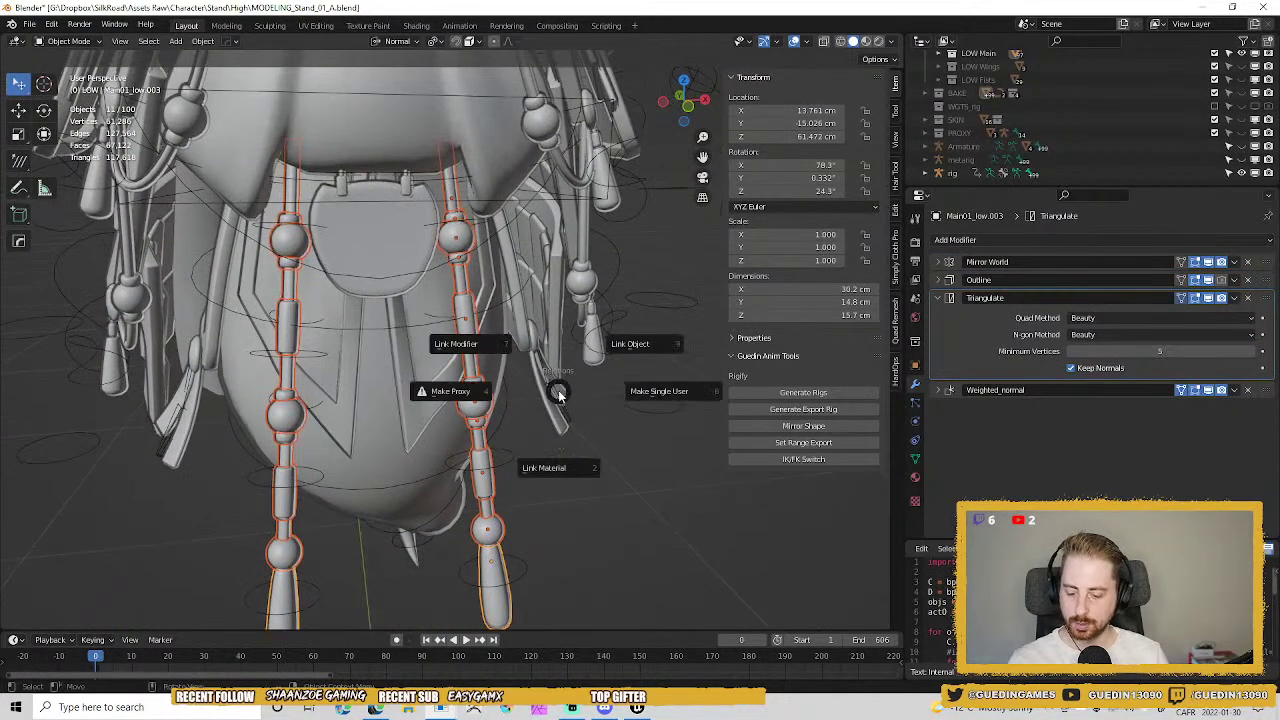
{"action": "left_click", "coordinate": [645, 392]}
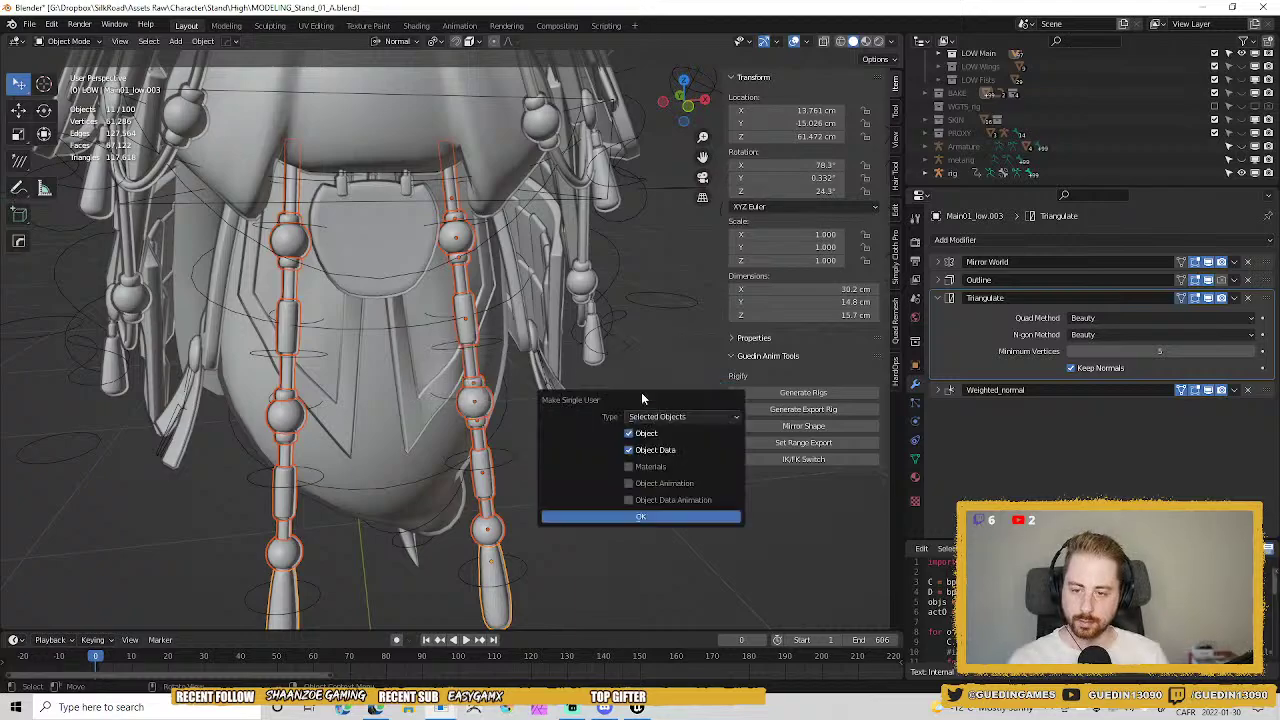
{"action": "left_click", "coordinate": [634, 517]}
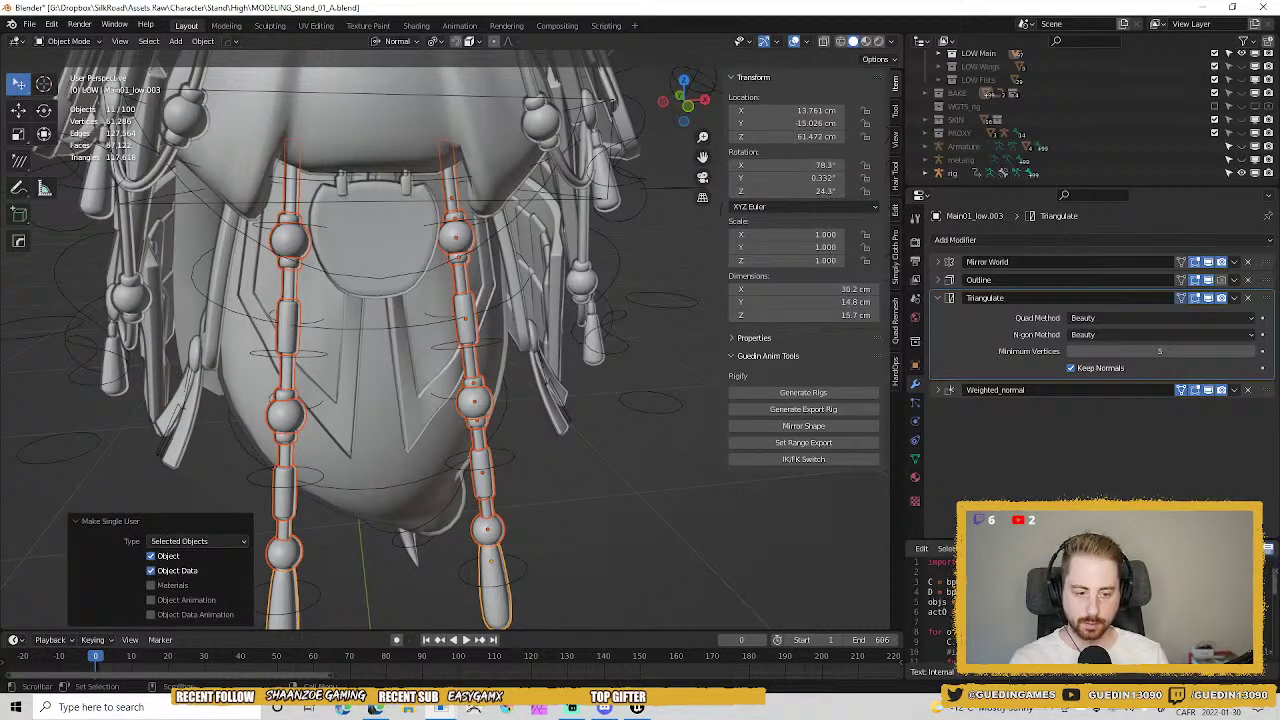
{"action": "left_click", "coordinate": [831, 410]}
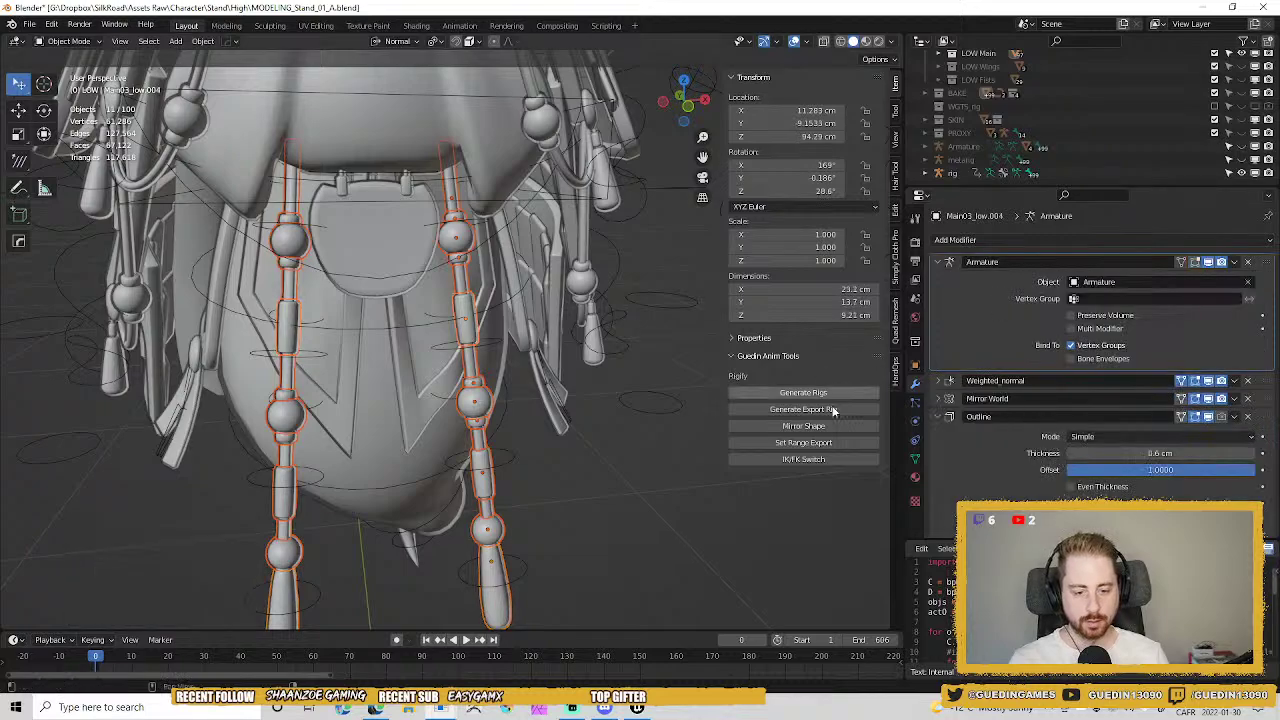
Inspect the modifier stacks of the collars below and above the top bead for the Armature and Data Transfer modifiers.
{"action": "middle_click_drag", "start_coordinate": [509, 400], "coordinate": [646, 427]}
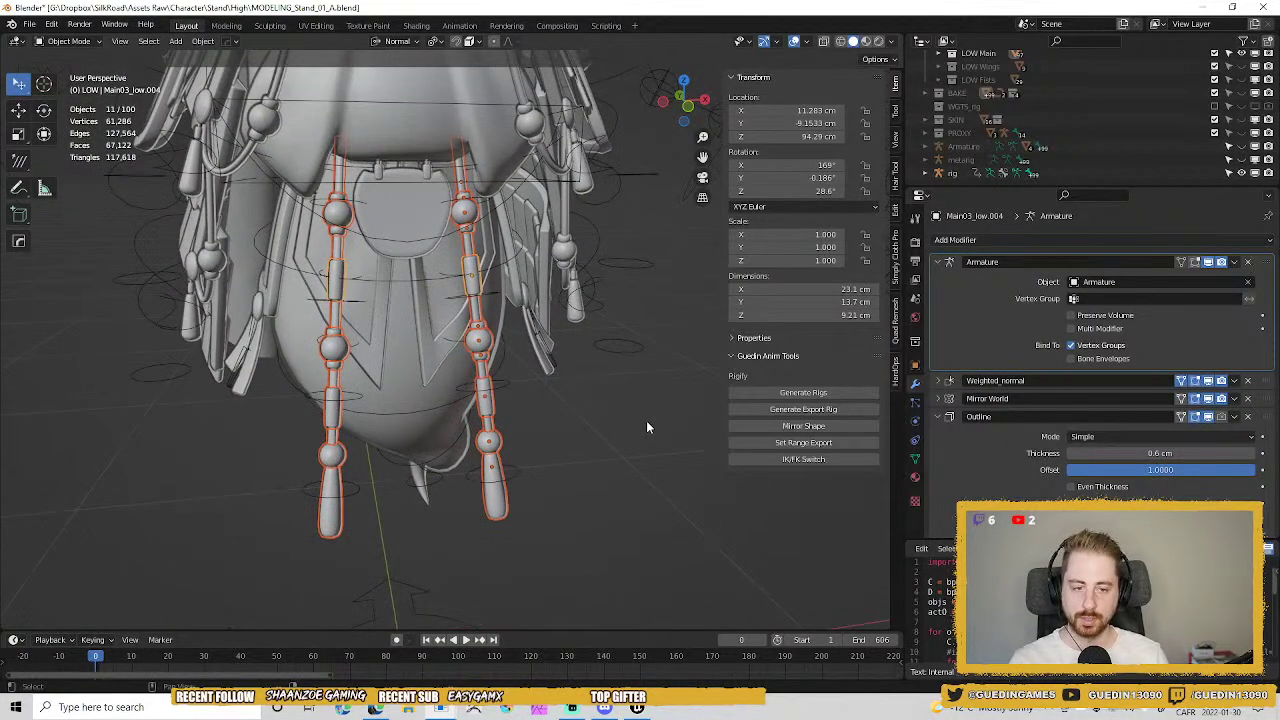
{"action": "left_click", "coordinate": [468, 236]}
{"action": "left_click", "coordinate": [468, 232]}
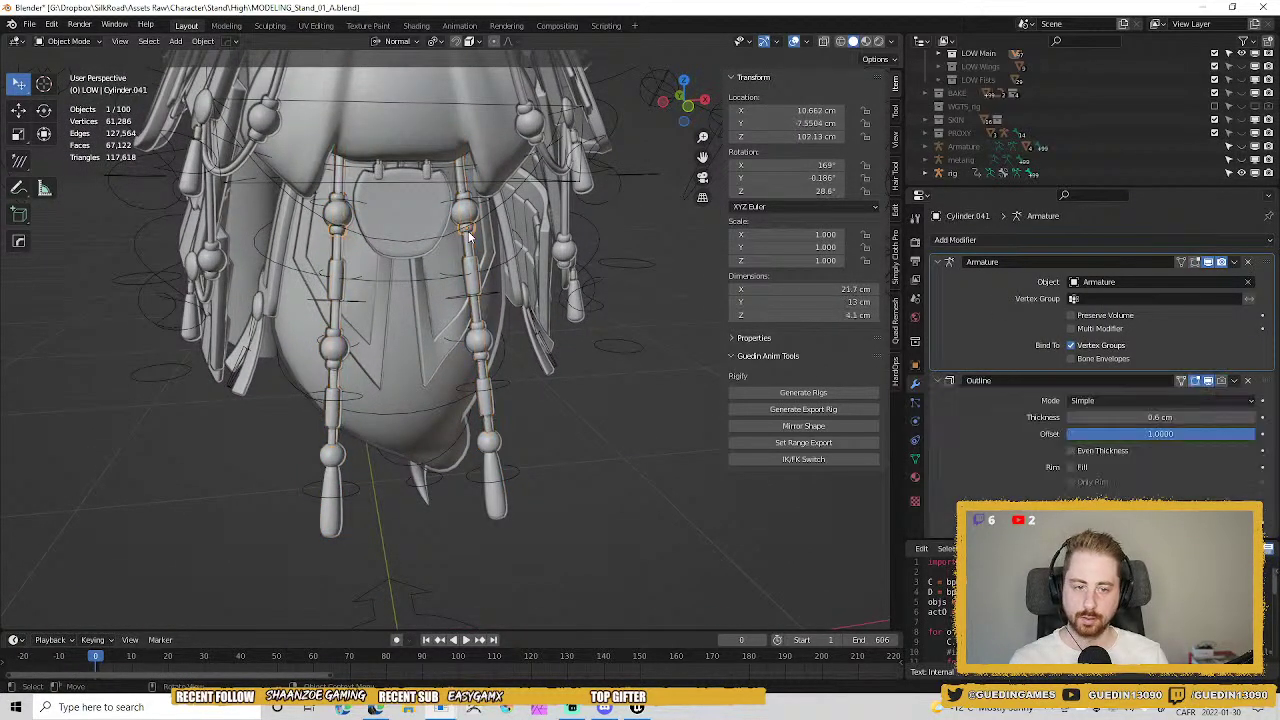
{"action": "left_click", "coordinate": [465, 200]}
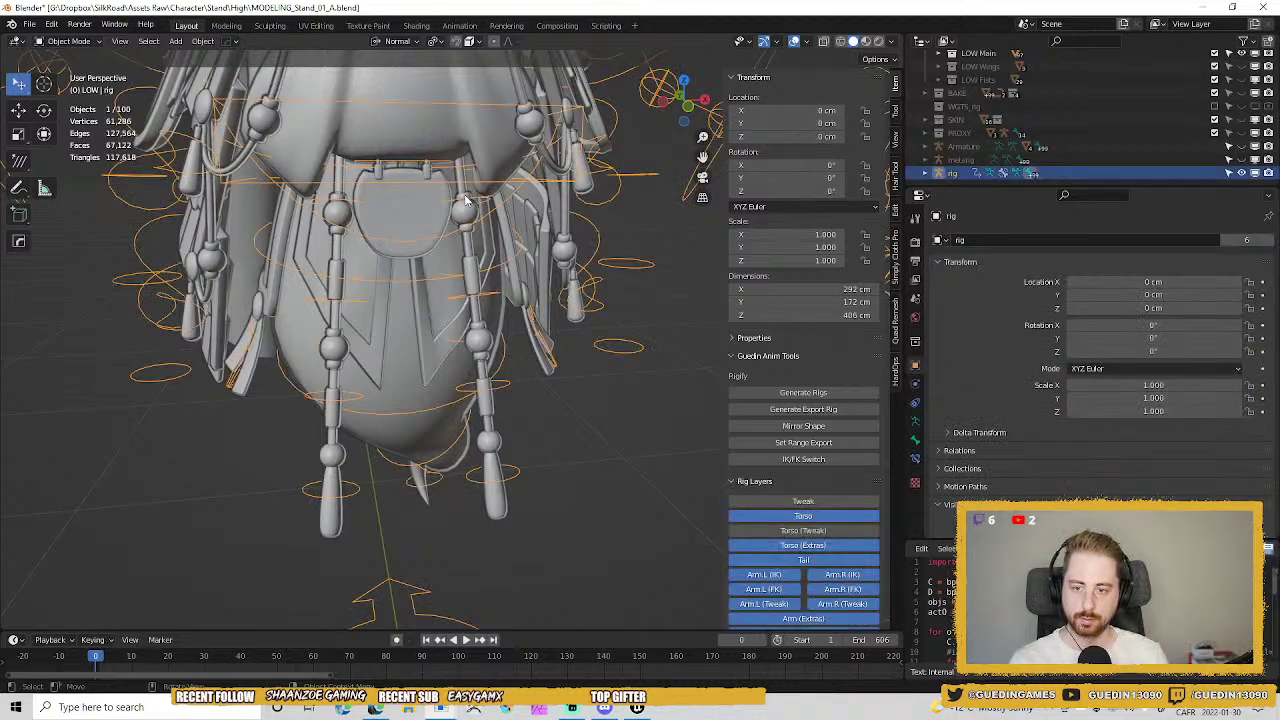
{"action": "left_click", "coordinate": [465, 200]}
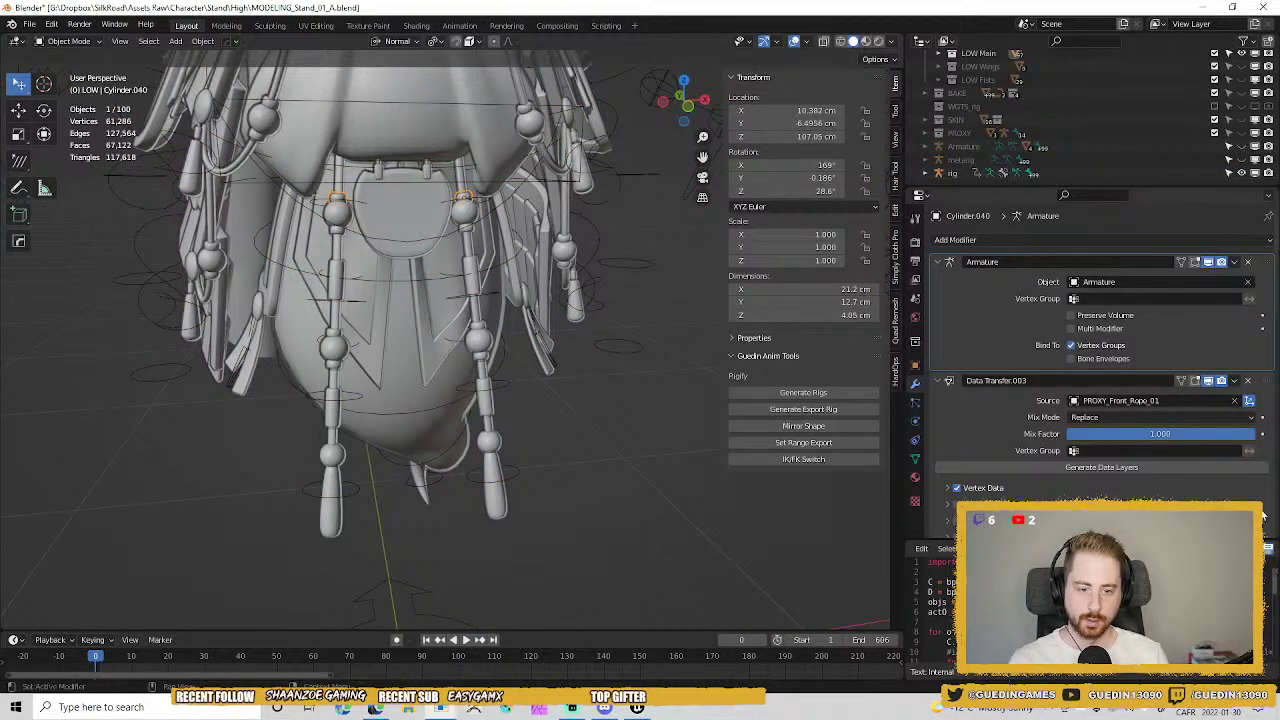
Remove the Data Transfer.003 and Data Transfer.002 modifiers from the collar above the top bead.
{"action": "scroll", "coordinate": [994, 414], "scroll_direction": "down", "scroll_amount": 3}
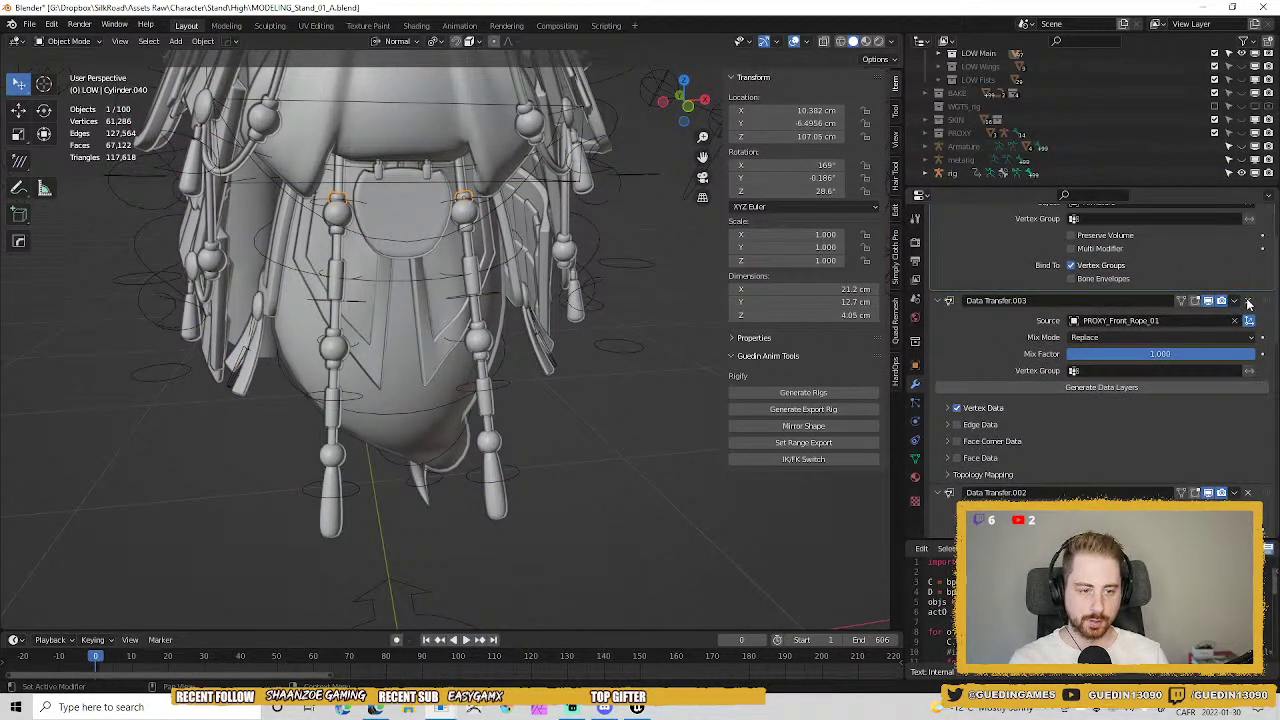
{"action": "left_click", "coordinate": [1248, 300]}
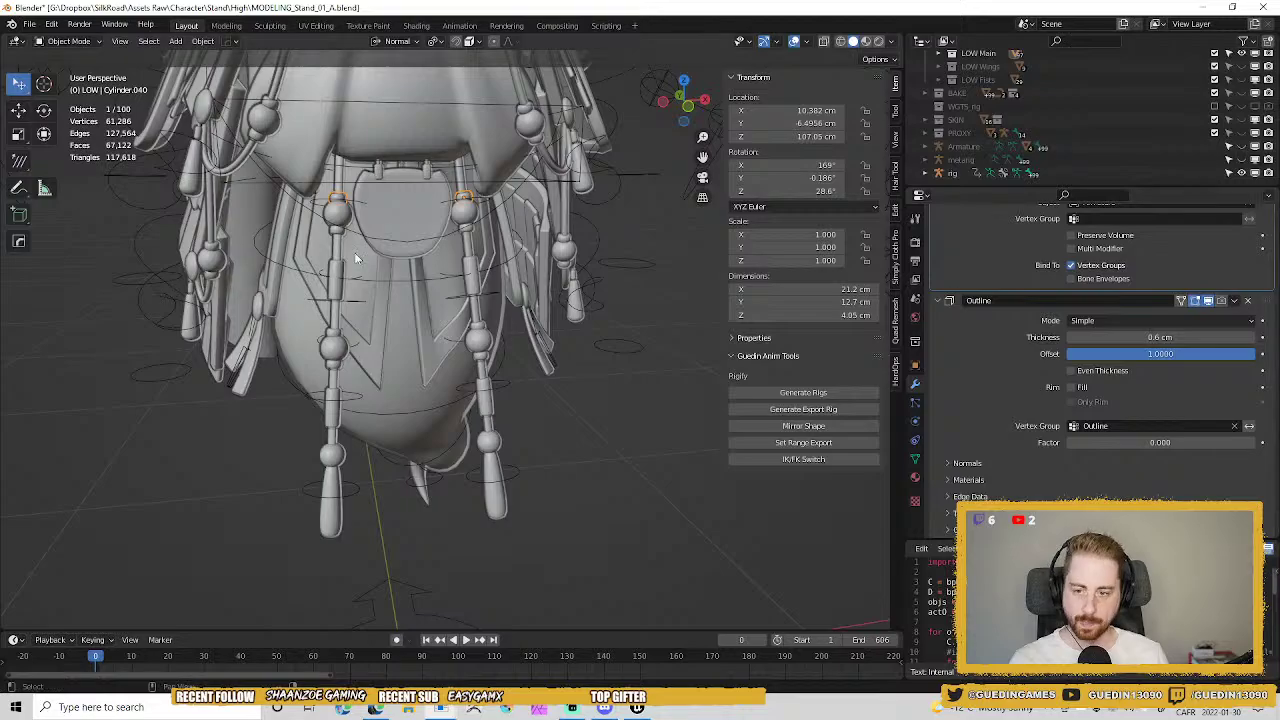
Select the rig and, in Pose Mode, trackball-rotate the tail_D_01.L bone by about -36.7° and -3.44° to lift the front rope.
{"action": "scroll", "coordinate": [490, 212], "scroll_direction": "up", "scroll_amount": 4}
{"action": "left_click", "coordinate": [486, 128]}
{"action": "left_click", "coordinate": [485, 118]}
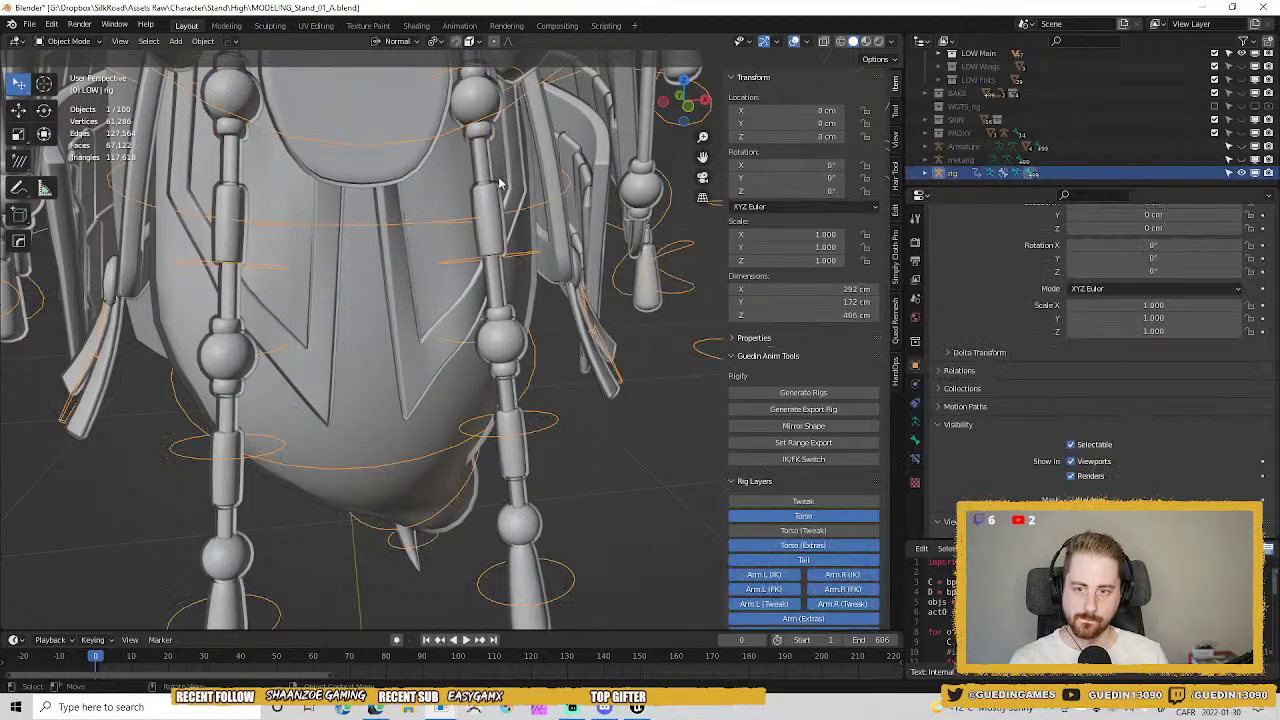
{"action": "scroll", "coordinate": [498, 304], "scroll_direction": "down", "scroll_amount": 2}
{"action": "key", "text": "alt+a"}
{"action": "left_click", "coordinate": [481, 154]}
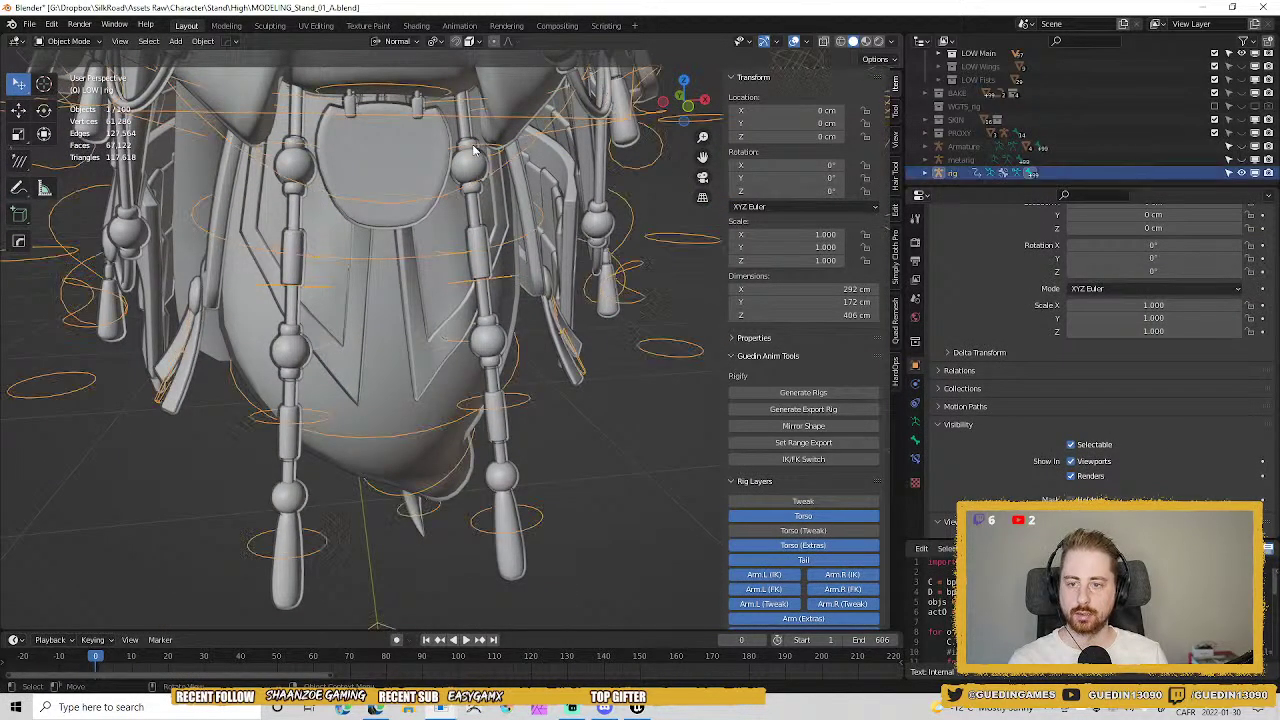
{"action": "key", "text": "ctrl+Tab"}
{"action": "middle_click_drag", "start_coordinate": [478, 158], "coordinate": [452, 268]}
{"action": "key", "text": "r"}
{"action": "key", "text": "r"}
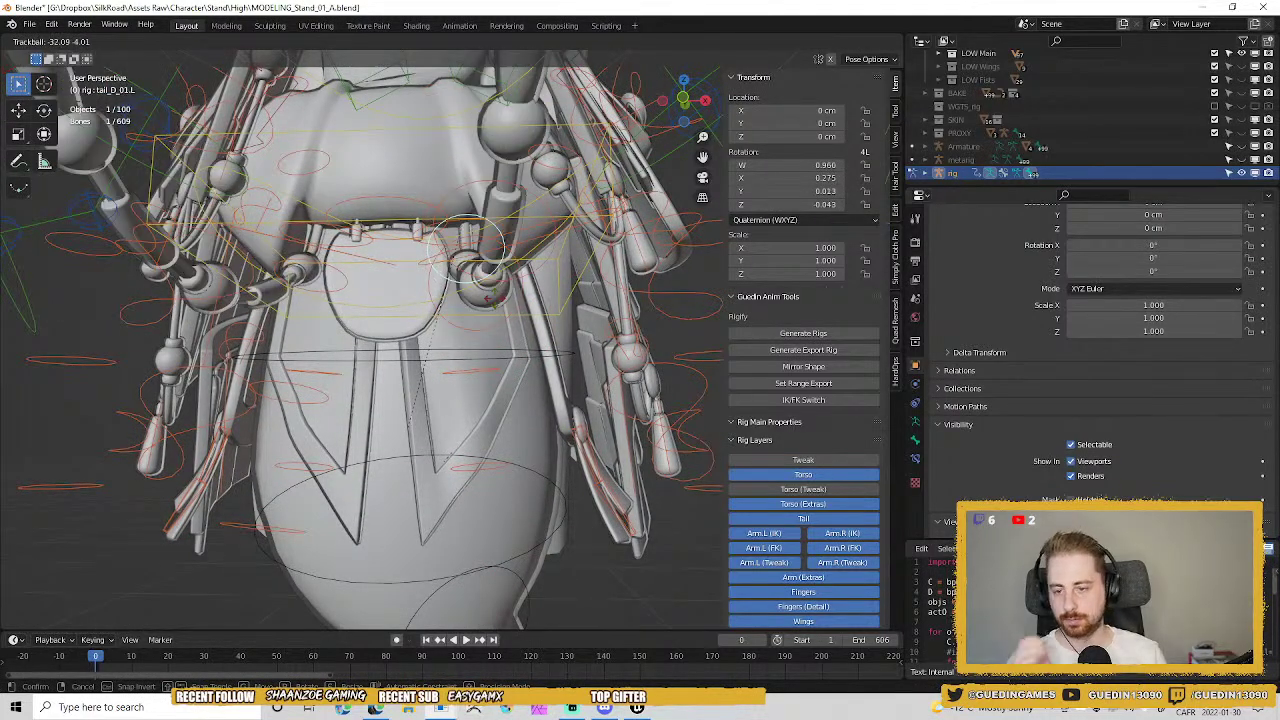
{"action": "left_click", "coordinate": [498, 339]}
Try a further rotation of the tail_D_01.L bone while viewing the lifted ropes from the side.
{"action": "middle_click_drag", "start_coordinate": [498, 339], "coordinate": [560, 480]}
{"action": "scroll", "coordinate": [530, 440], "scroll_direction": "down", "scroll_amount": 5}
{"action": "key", "text": "r"}
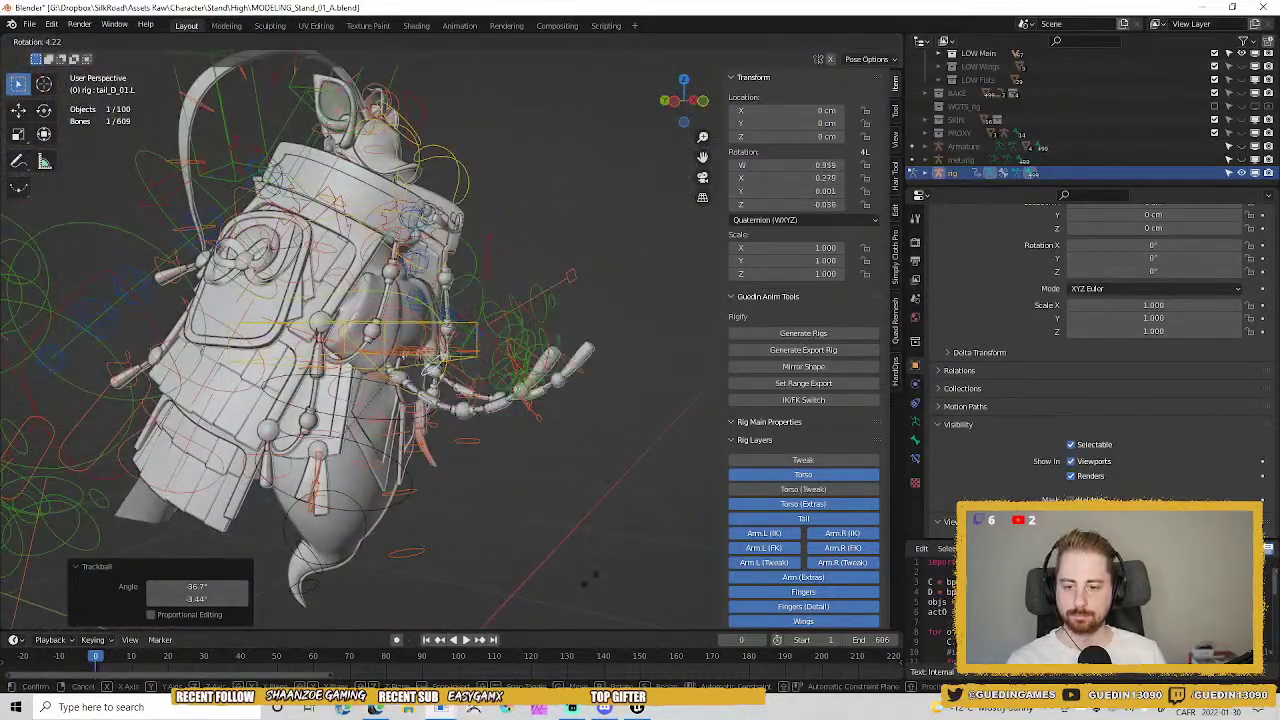
{"action": "right_click", "coordinate": [545, 550]}
Return to Object Mode and move the front rope's Mirror World modifier above its Armature modifier.
{"action": "middle_click_drag", "start_coordinate": [545, 550], "coordinate": [468, 325]}
{"action": "scroll", "coordinate": [434, 414], "scroll_direction": "up", "scroll_amount": 4}
{"action": "scroll", "coordinate": [470, 322], "scroll_direction": "up", "scroll_amount": 3}
{"action": "key", "text": "ctrl+Tab"}
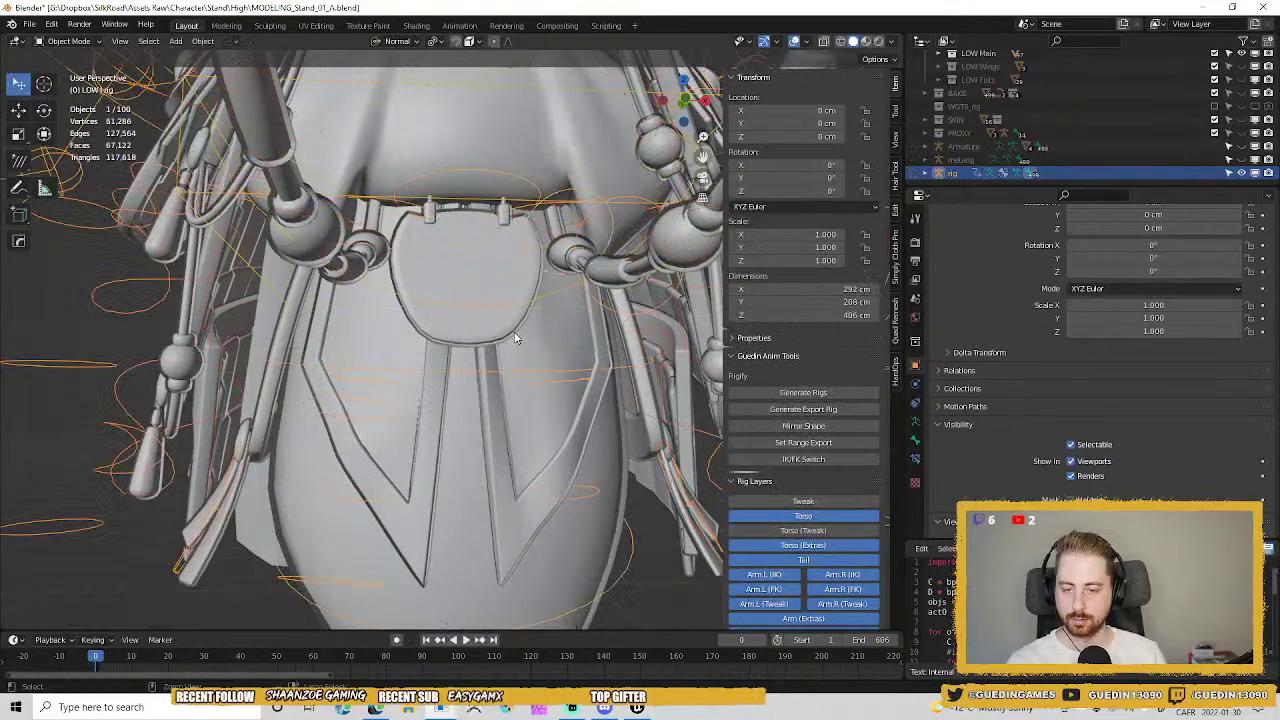
{"action": "left_click", "coordinate": [555, 230]}
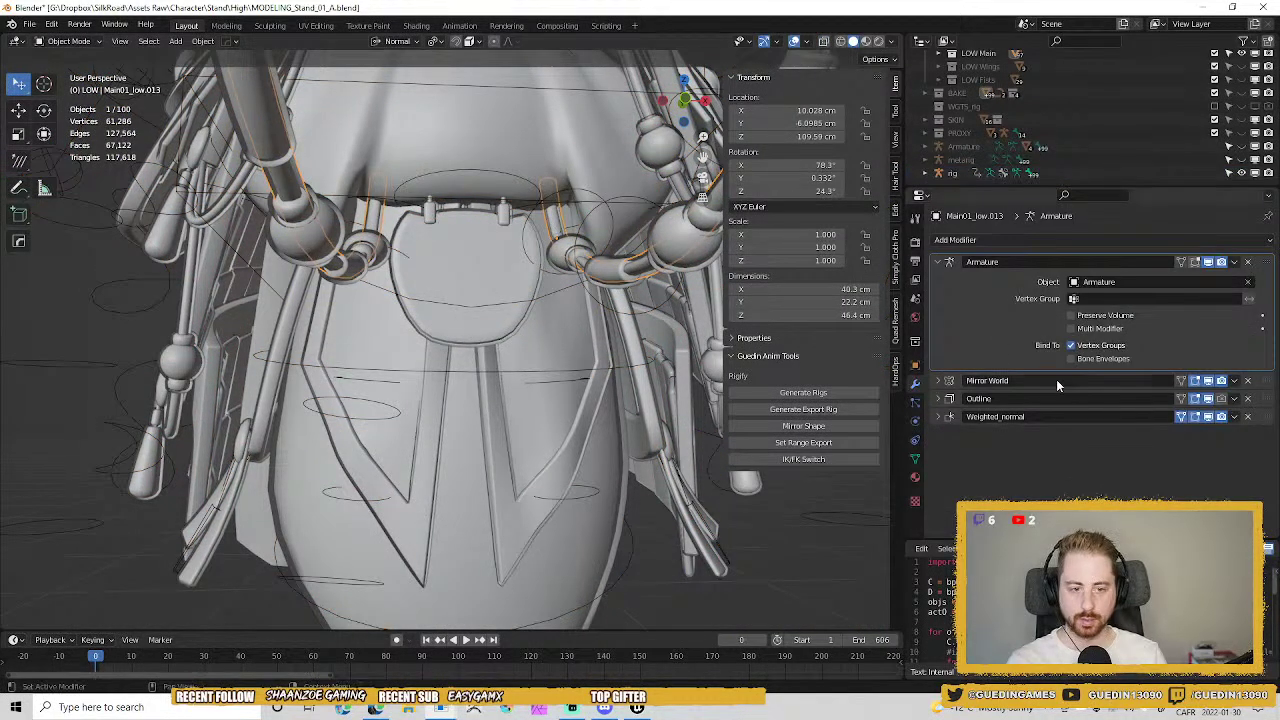
{"action": "left_click_drag", "start_coordinate": [1262, 381], "coordinate": [1262, 262]}
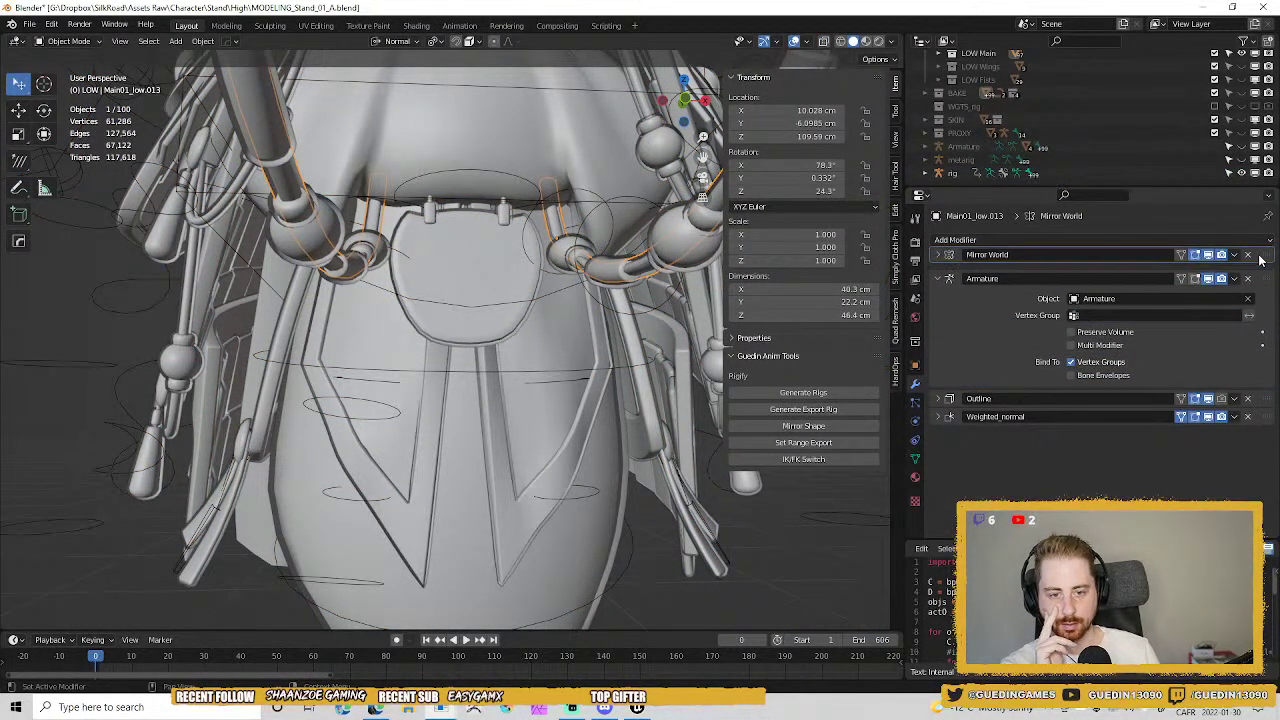
Check the mirrored side's tail_D_01.R bone, and compare the modifier order of the top bead with that of the front rope.
{"action": "left_click", "coordinate": [395, 254]}
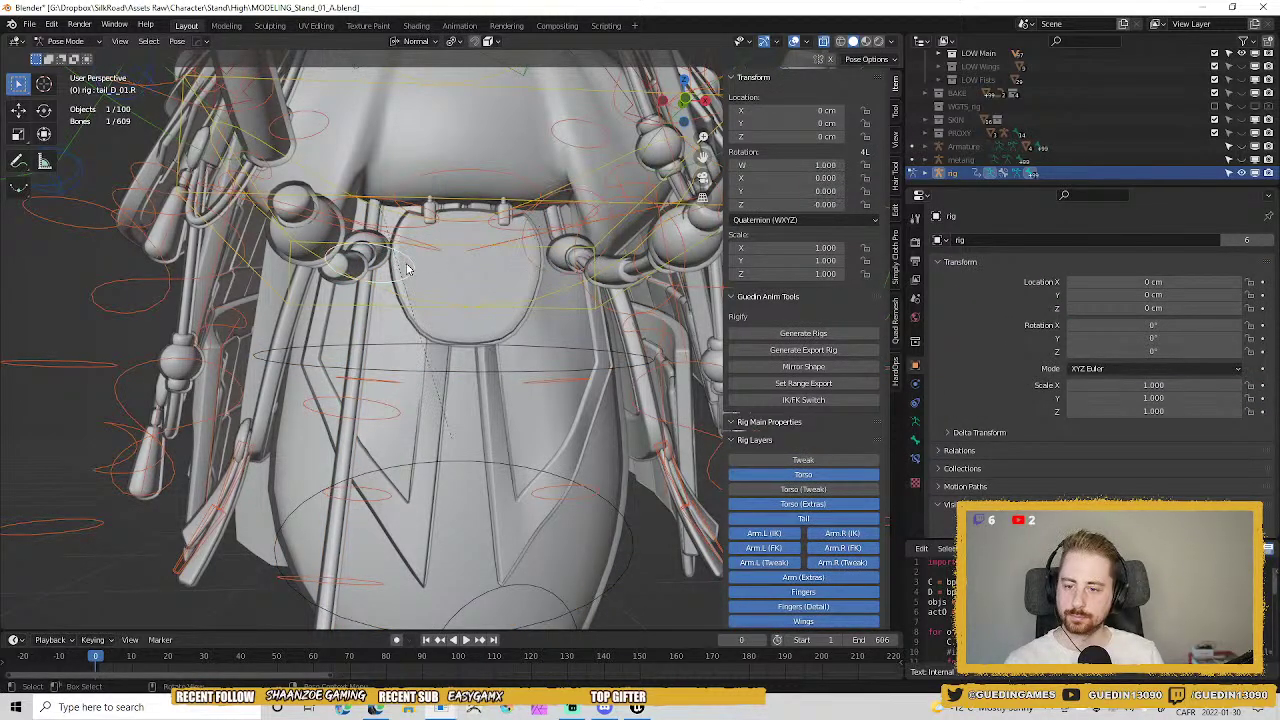
{"action": "key", "text": "ctrl+Tab"}
{"action": "key", "text": "ctrl+Tab"}
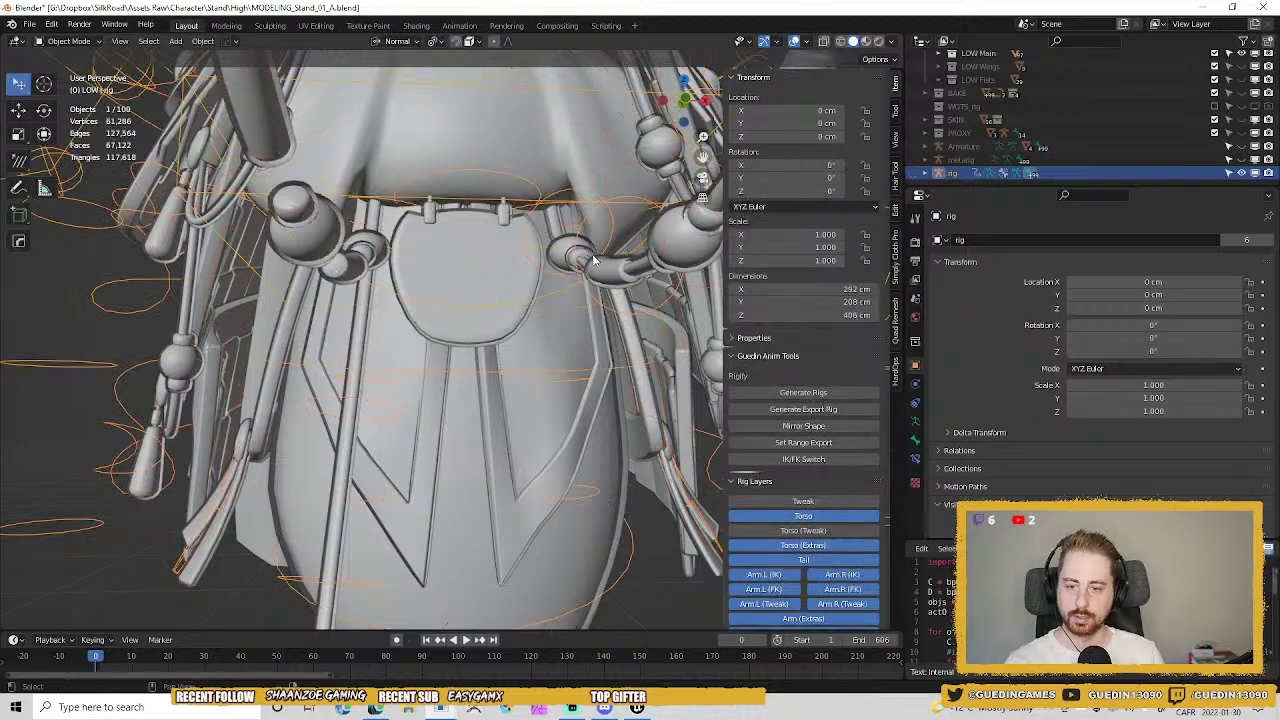
{"action": "middle_click_drag", "start_coordinate": [556, 248], "coordinate": [546, 336]}
{"action": "left_click", "coordinate": [546, 336]}
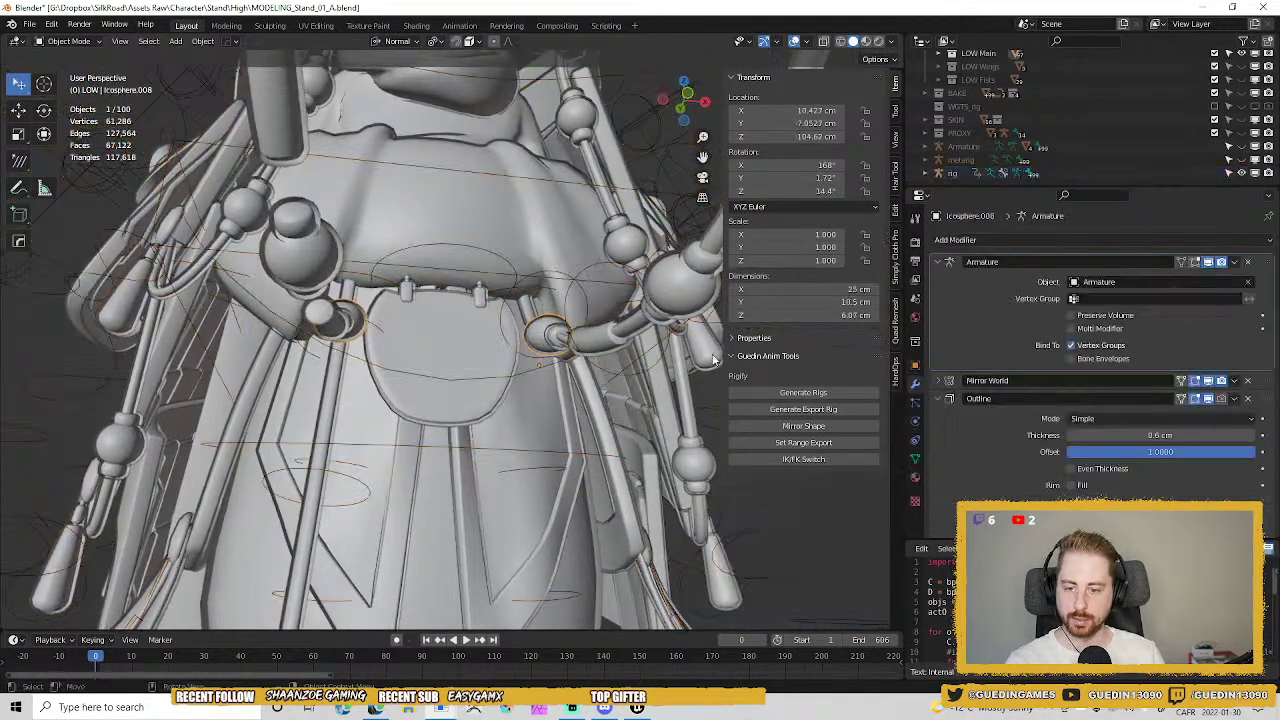
{"action": "left_click", "coordinate": [560, 338]}
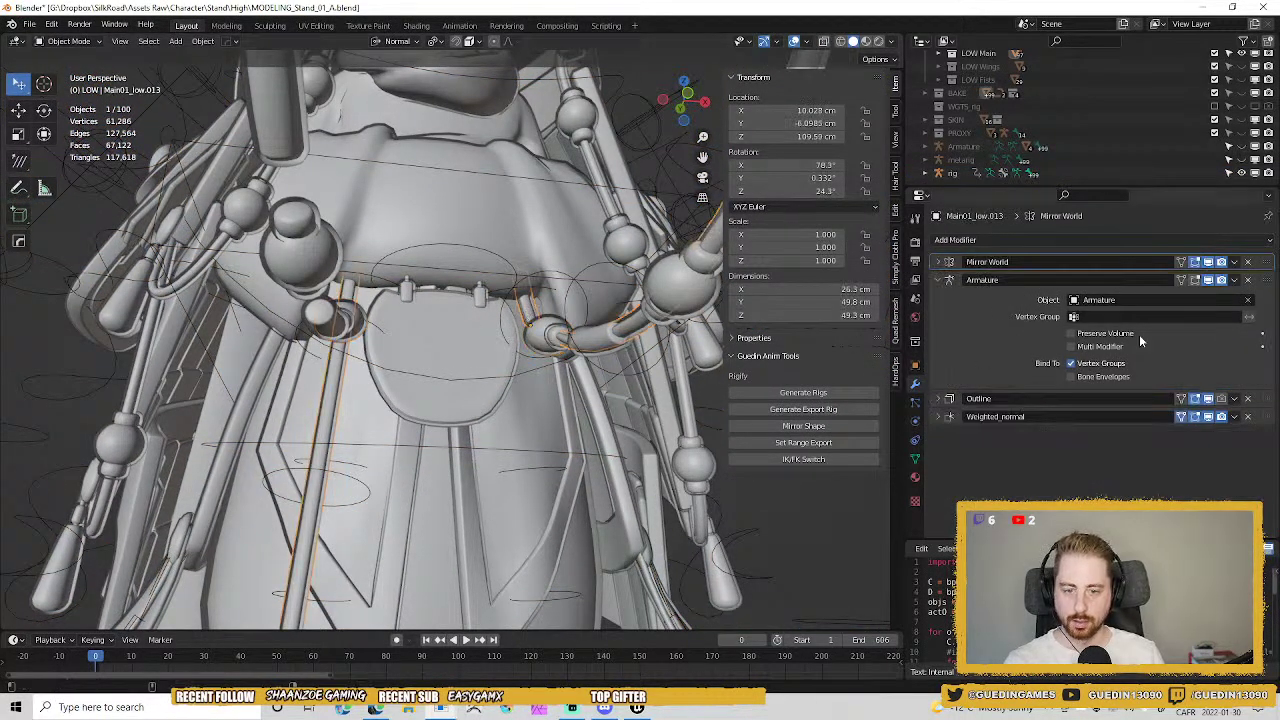
Reselect the front rope and hide it to expose the remaining pieces.
{"action": "middle_click_drag", "start_coordinate": [508, 314], "coordinate": [470, 288]}
{"action": "left_click", "coordinate": [501, 289]}
{"action": "left_click", "coordinate": [466, 276]}
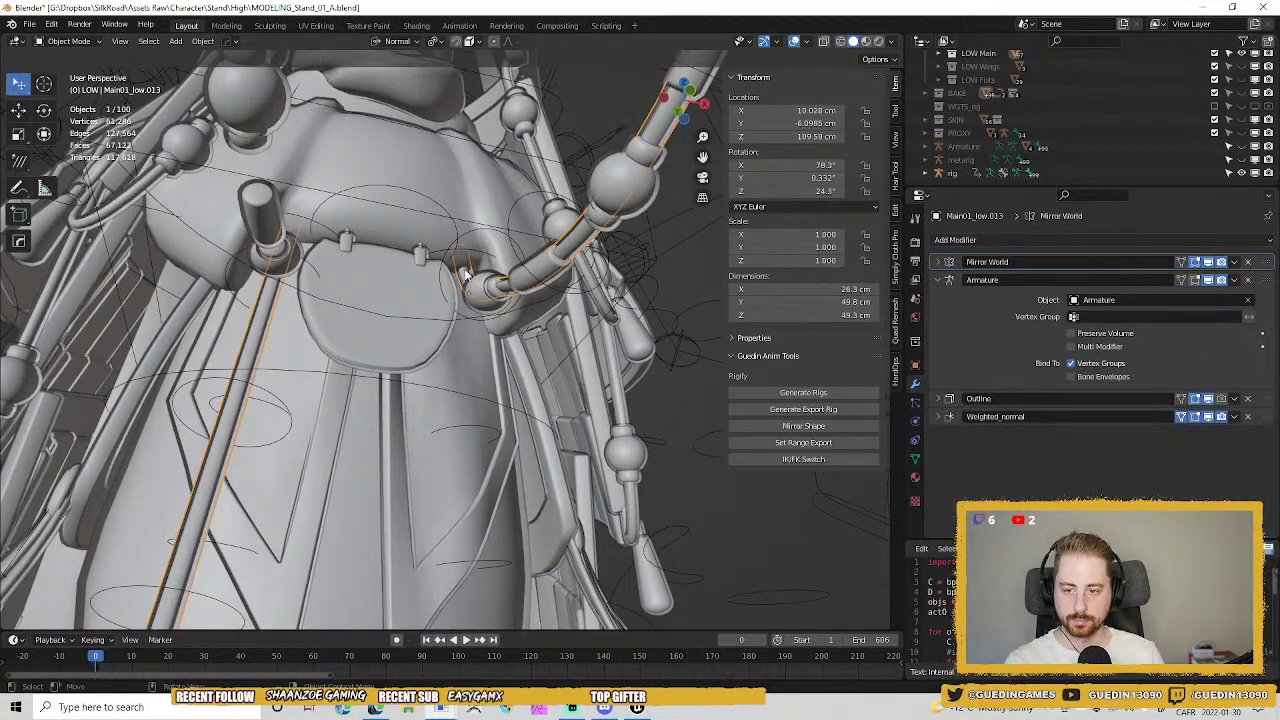
Move Mirror World above Armature in the top bead's modifier stack and hide the bead.
{"action": "left_click", "coordinate": [478, 288]}
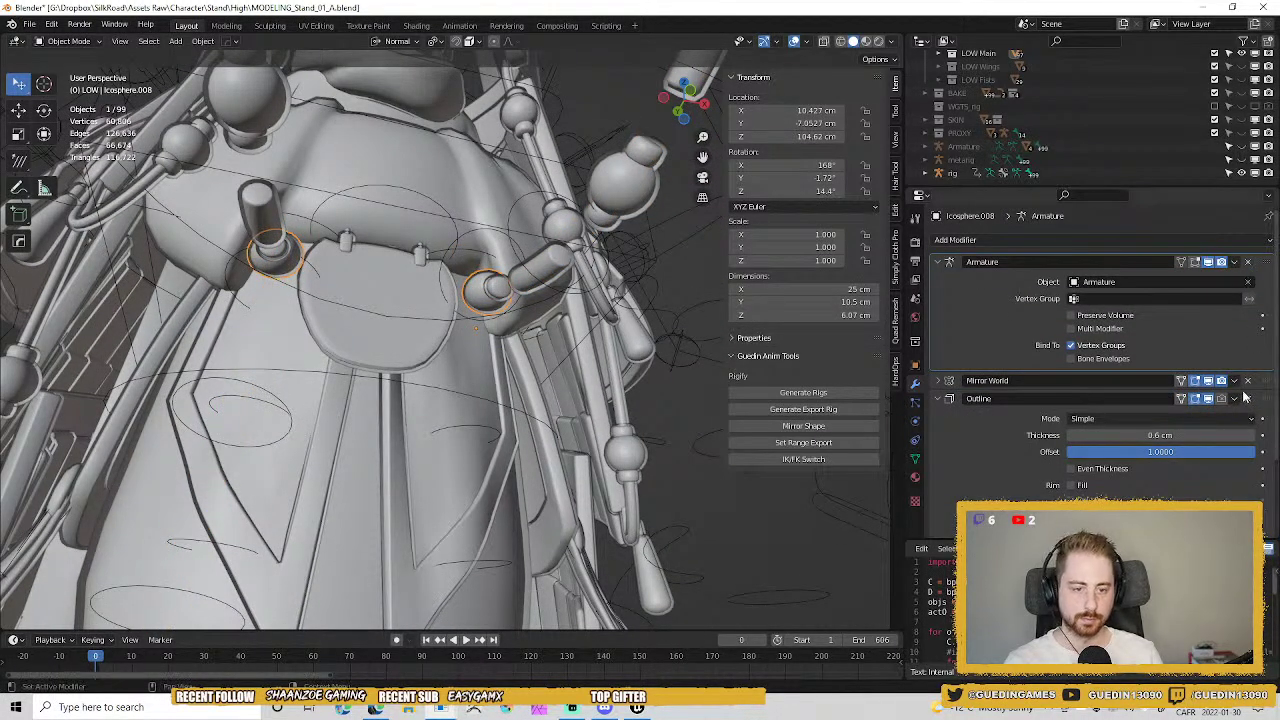
{"action": "left_click_drag", "start_coordinate": [1258, 388], "coordinate": [1258, 262]}
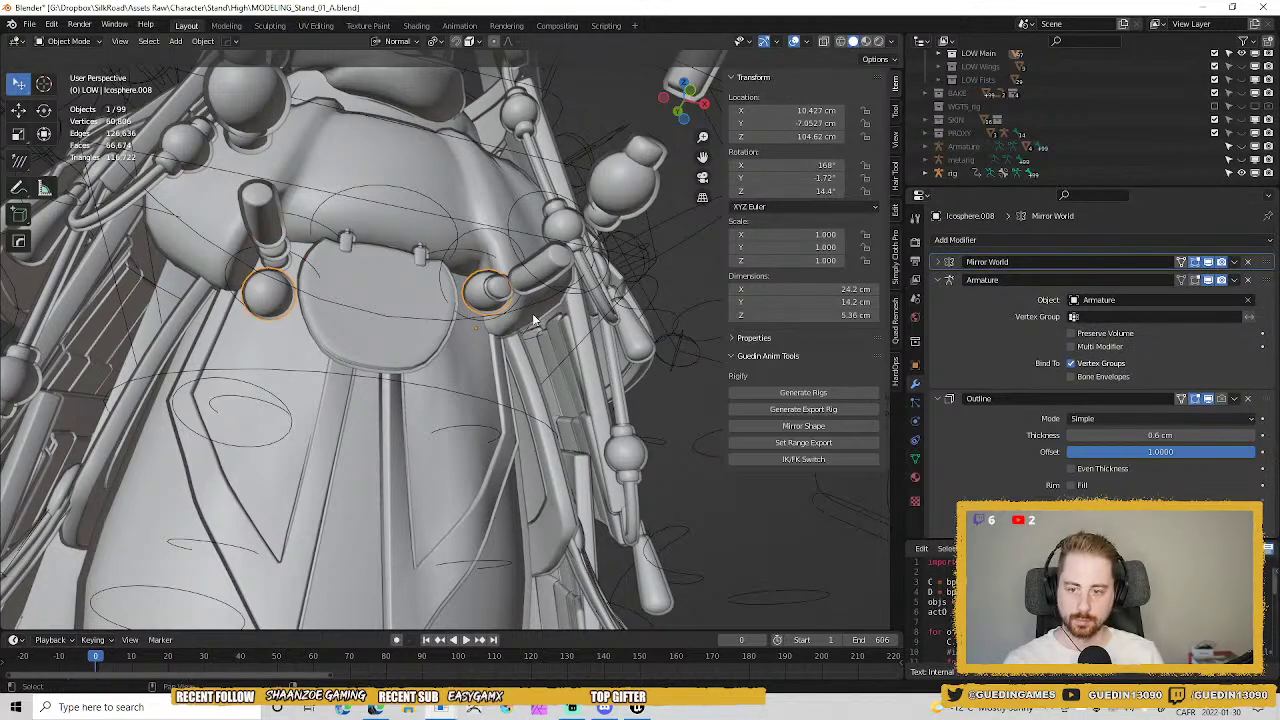
{"action": "middle_click_drag", "start_coordinate": [505, 335], "coordinate": [533, 320]}
Put Mirror World first in the modifier stack of the collar above the top bead and hide that collar.
{"action": "left_click", "coordinate": [498, 304]}
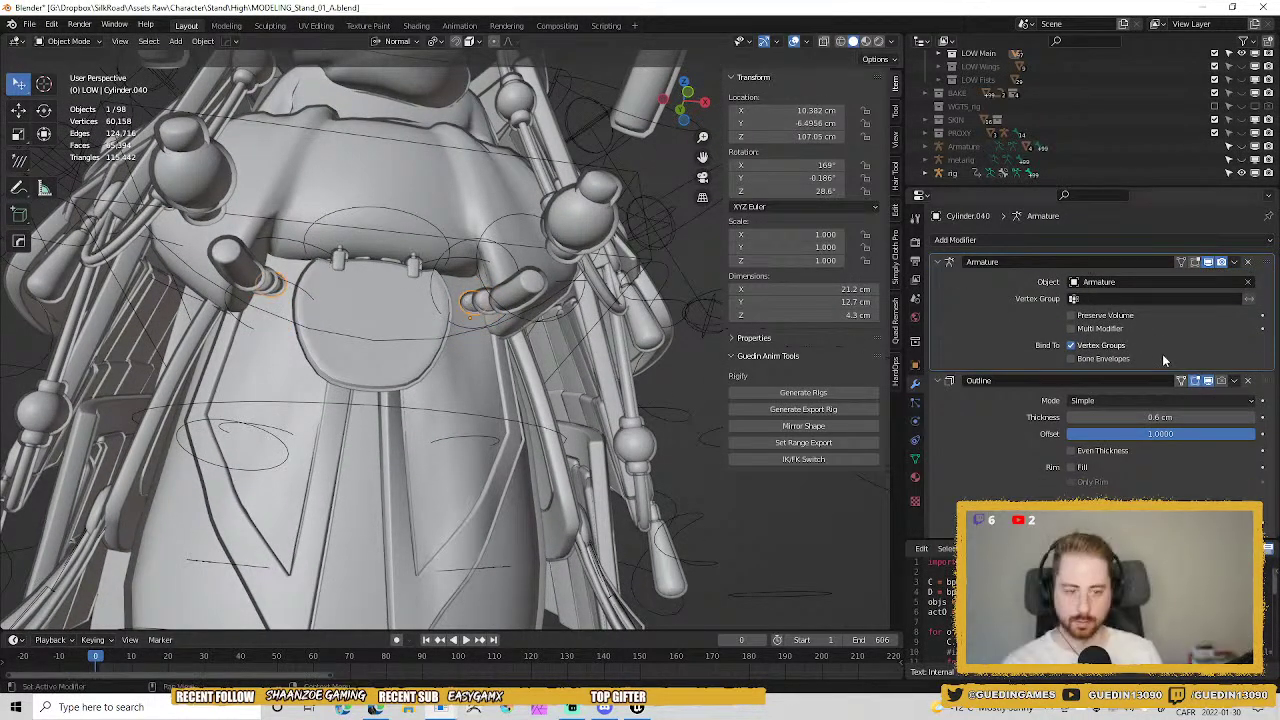
{"action": "left_click", "coordinate": [937, 380]}
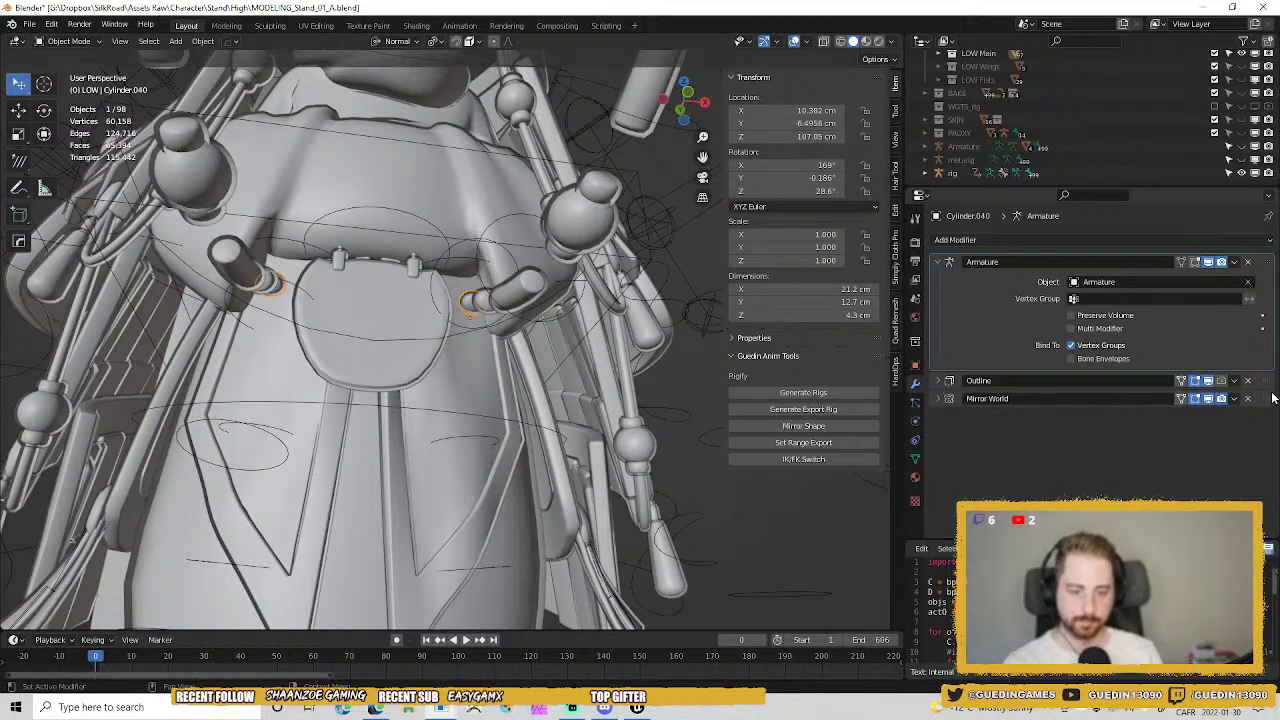
{"action": "left_click_drag", "start_coordinate": [1262, 403], "coordinate": [1266, 260]}
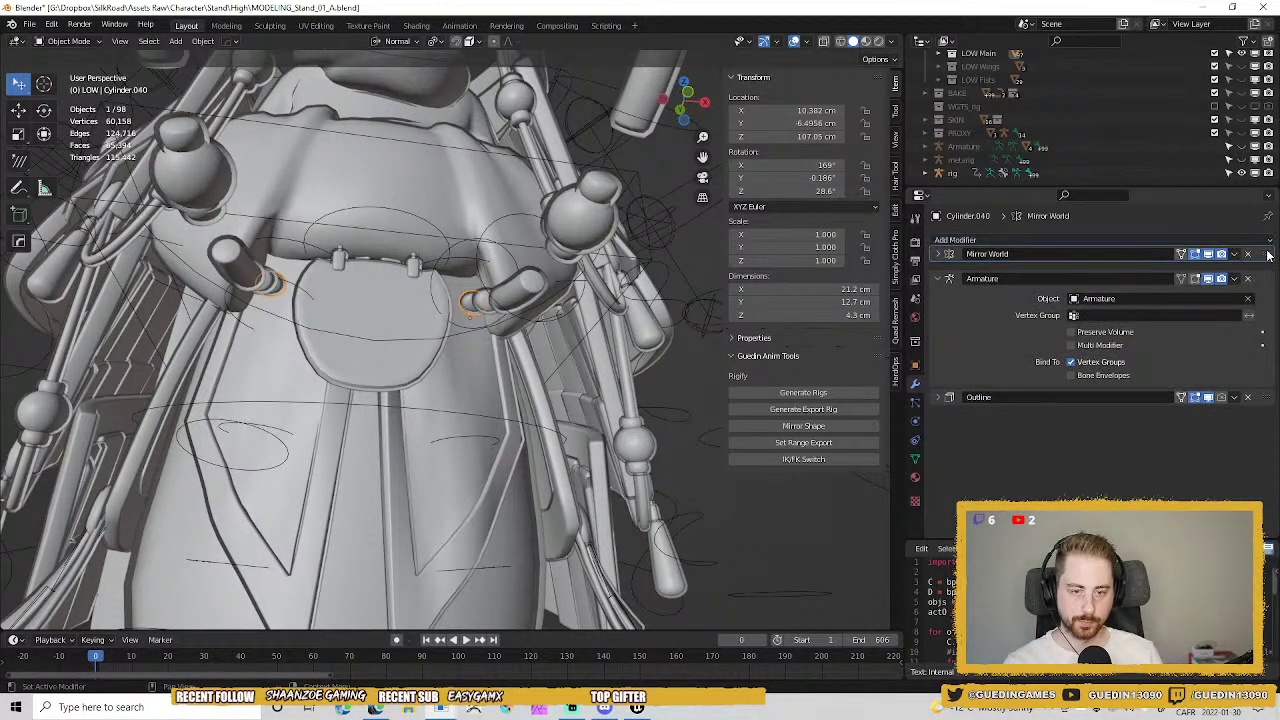
{"action": "key", "text": "Delete"}
Put Mirror World first in the modifier stack of the collar below the top bead and hide that collar.
{"action": "left_click", "coordinate": [487, 299]}
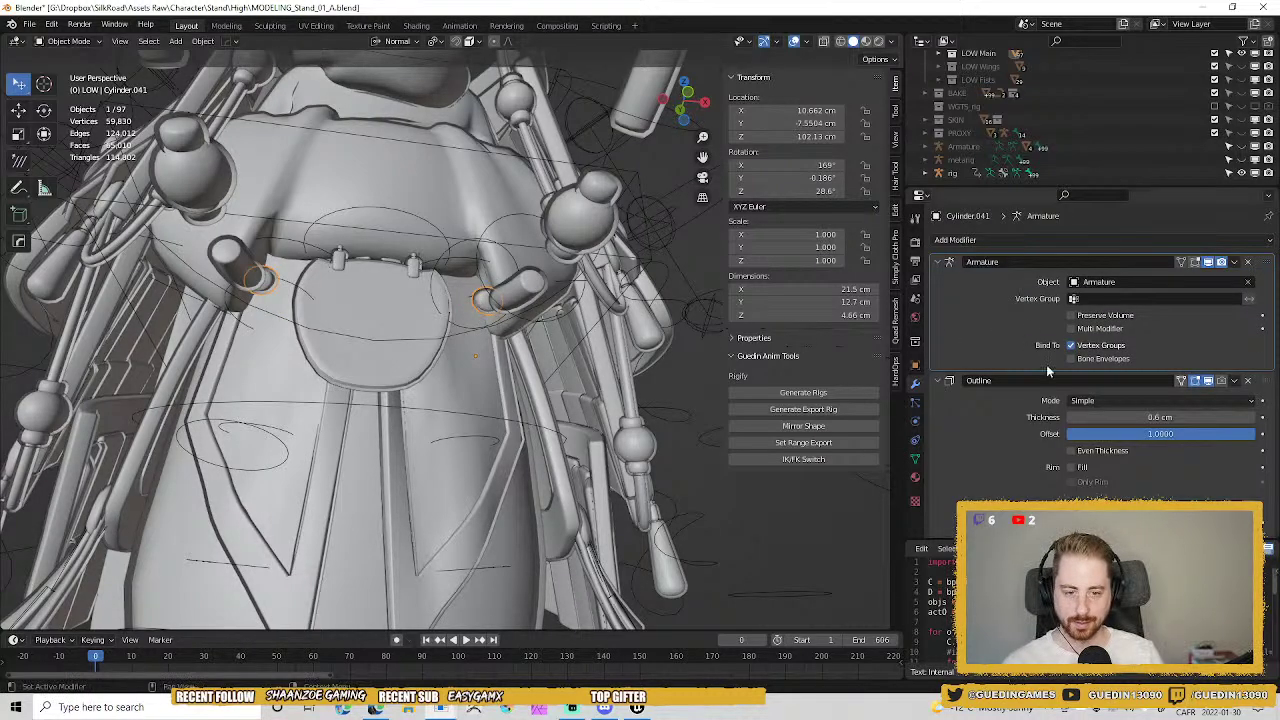
{"action": "left_click", "coordinate": [938, 381]}
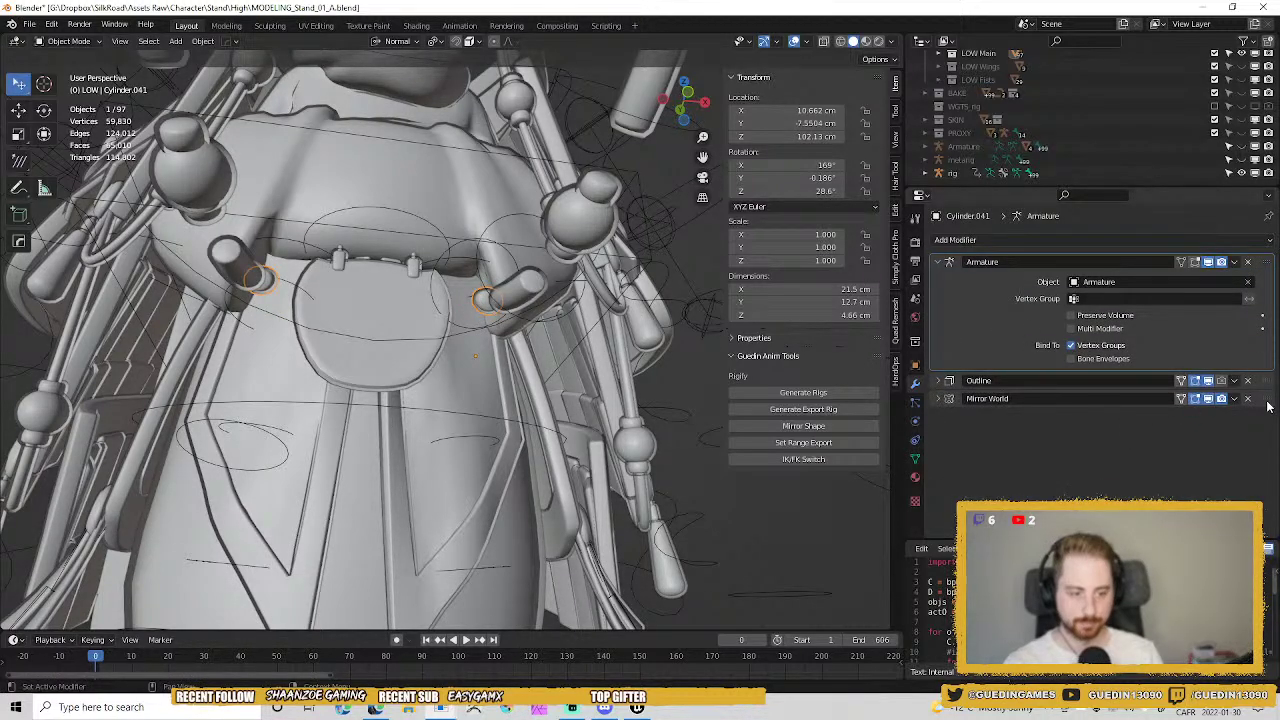
{"action": "left_click_drag", "start_coordinate": [1268, 400], "coordinate": [1250, 260]}
{"action": "key", "text": "Delete"}
Move Mirror World above Armature and Weighted_normal on the upper sleeve, and hide the sleeve.
{"action": "left_click", "coordinate": [521, 283]}
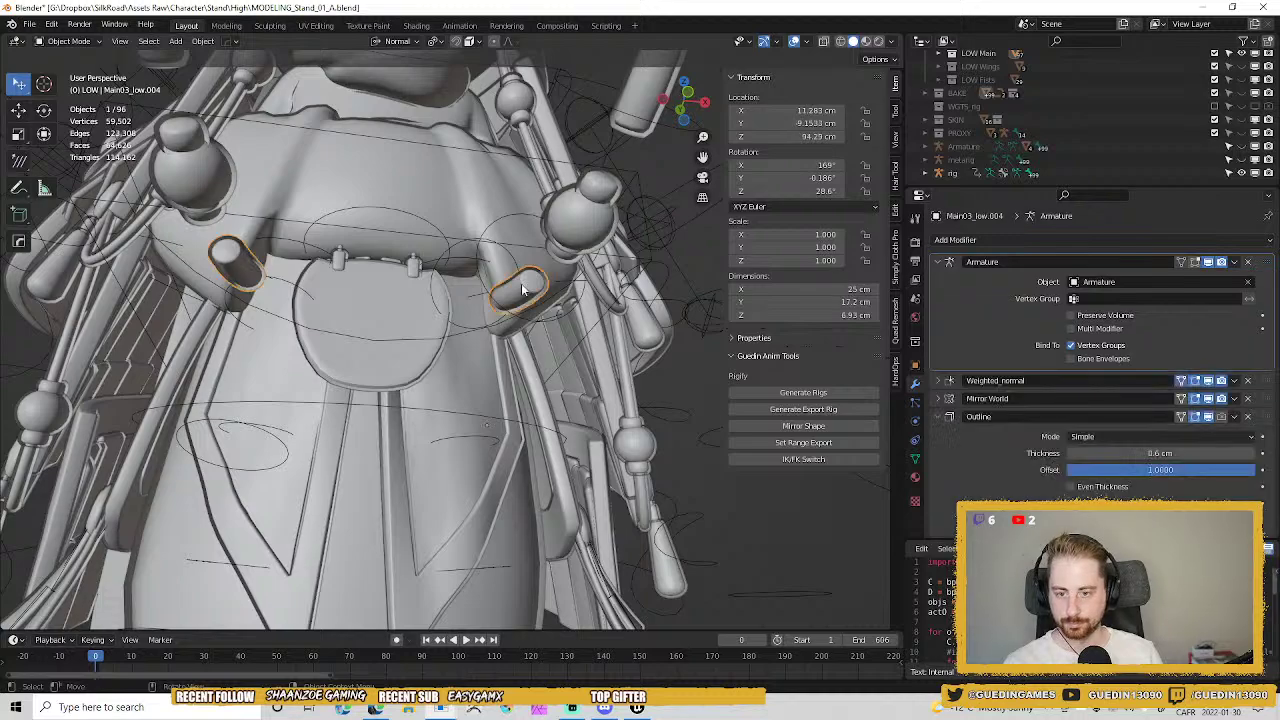
{"action": "left_click", "coordinate": [937, 417]}
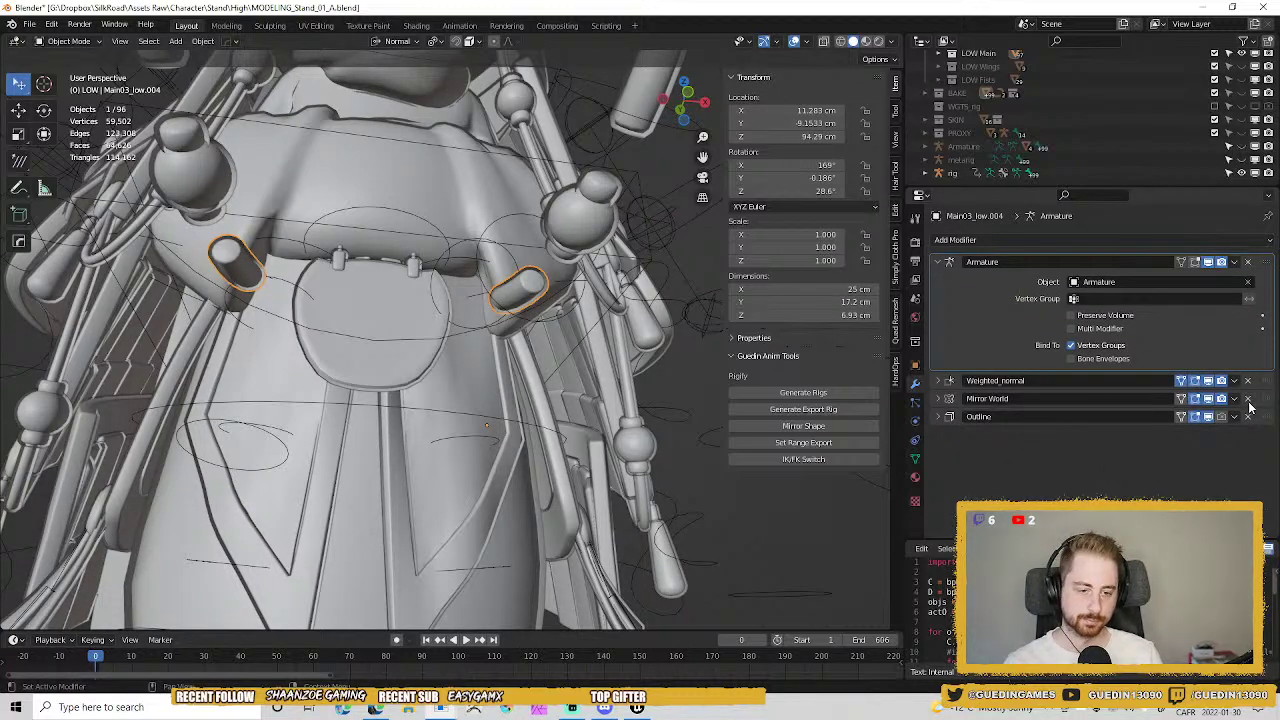
{"action": "left_click_drag", "start_coordinate": [1256, 400], "coordinate": [1254, 258]}
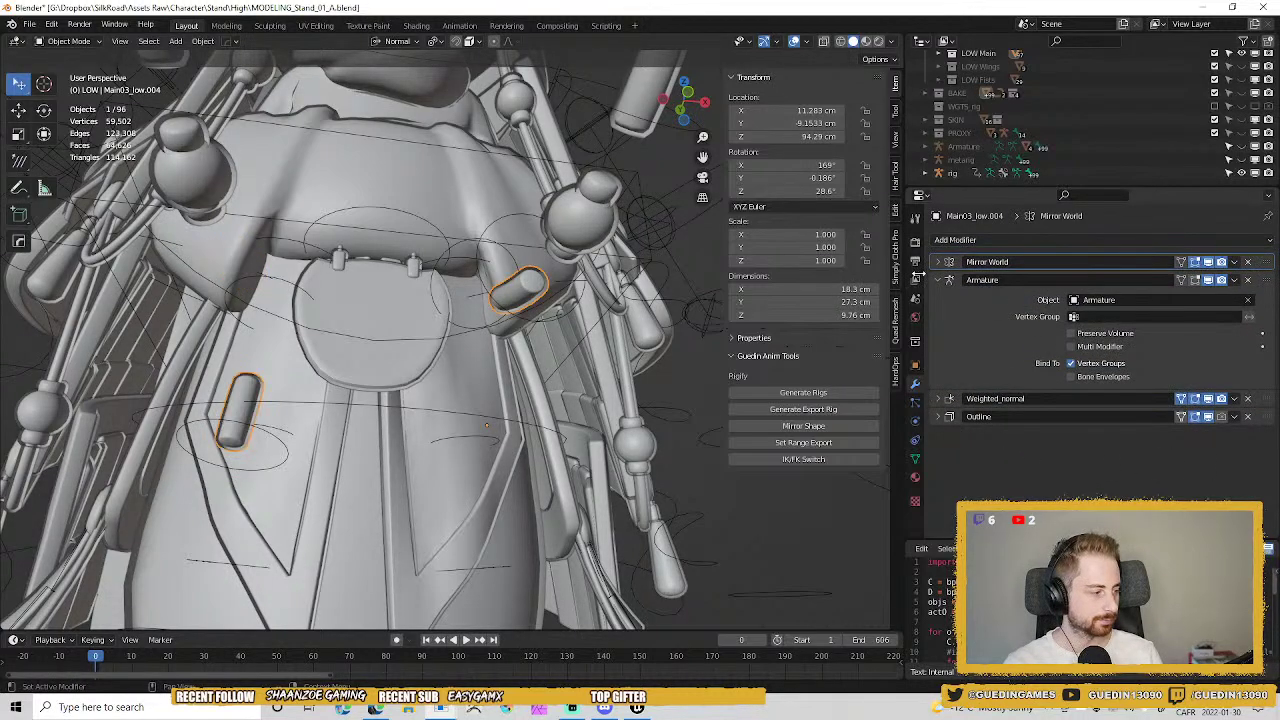
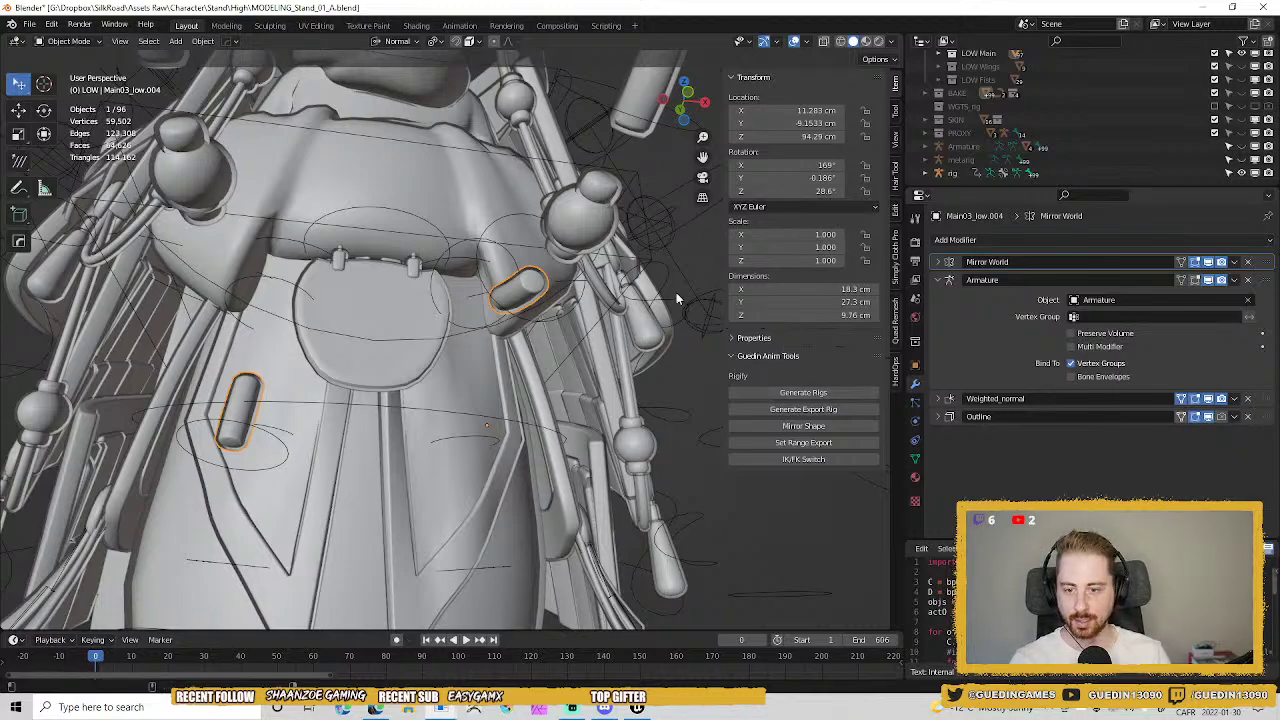
{"action": "middle_click_drag", "start_coordinate": [676, 298], "coordinate": [540, 284]}
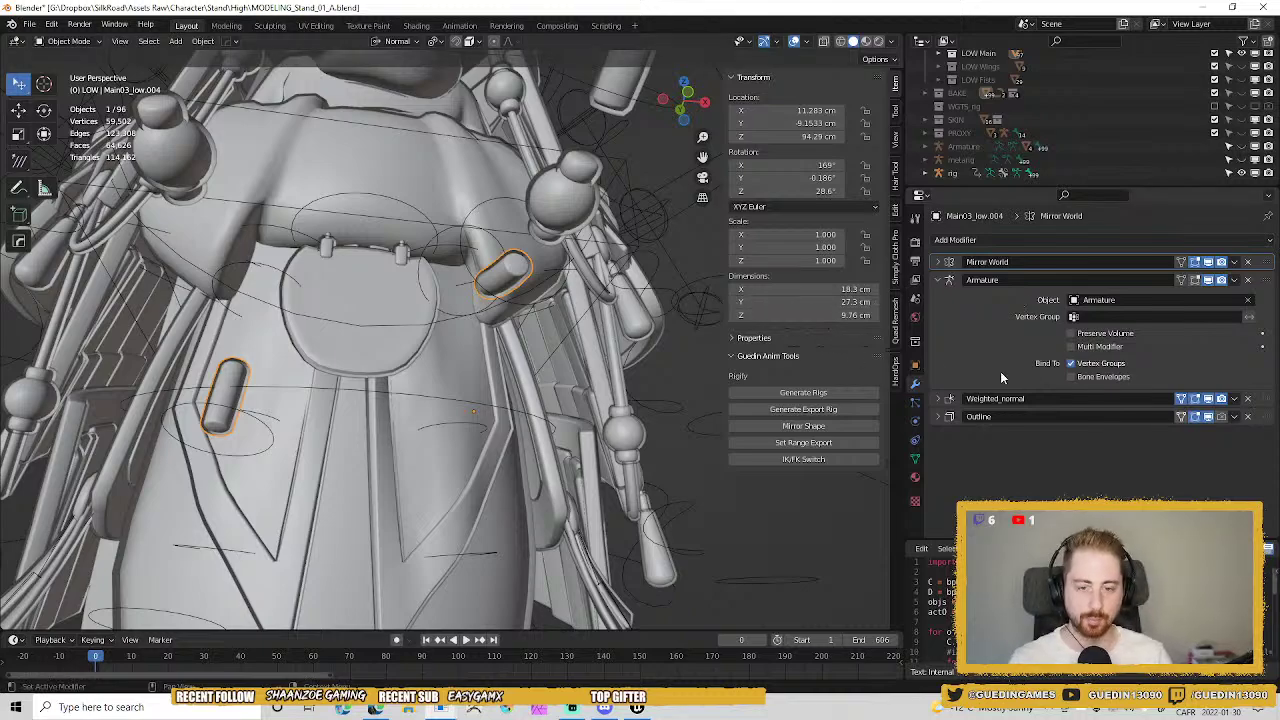
{"action": "middle_click_drag", "start_coordinate": [516, 255], "coordinate": [502, 247], "text": "shift"}
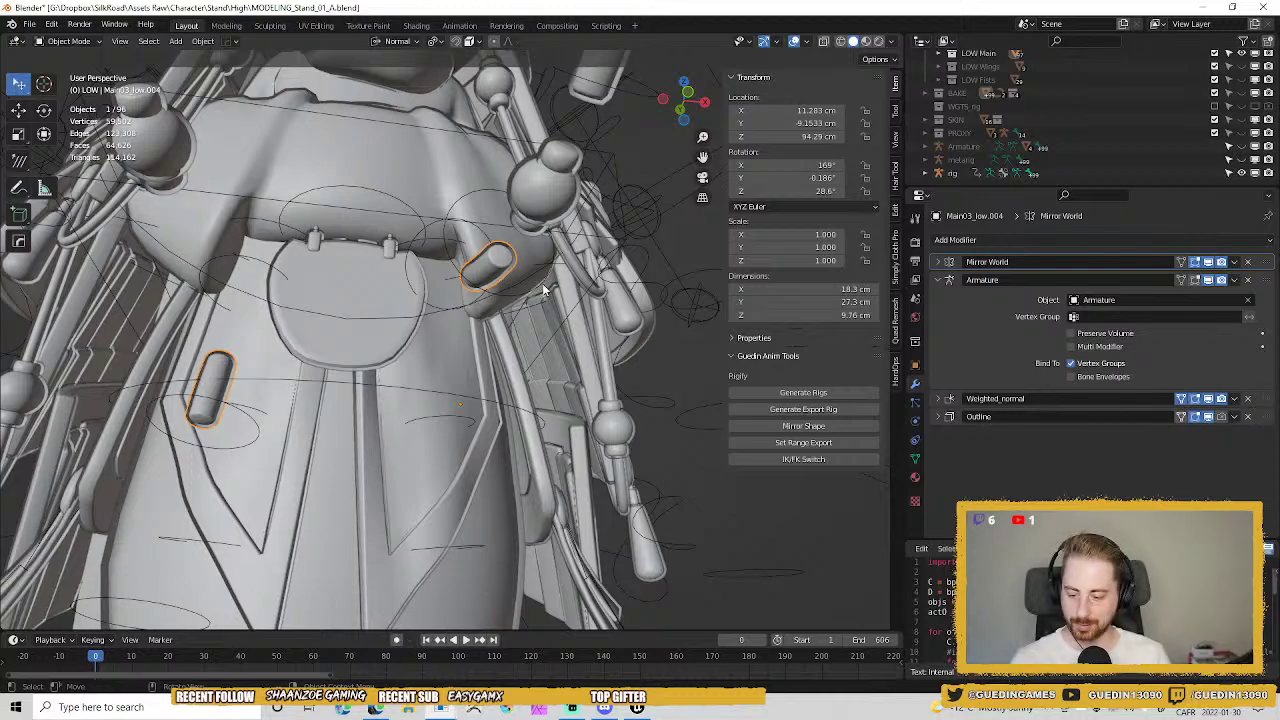
Move Mirror World above Armature on the middle bead and hide the bead.
{"action": "left_click", "coordinate": [530, 207]}
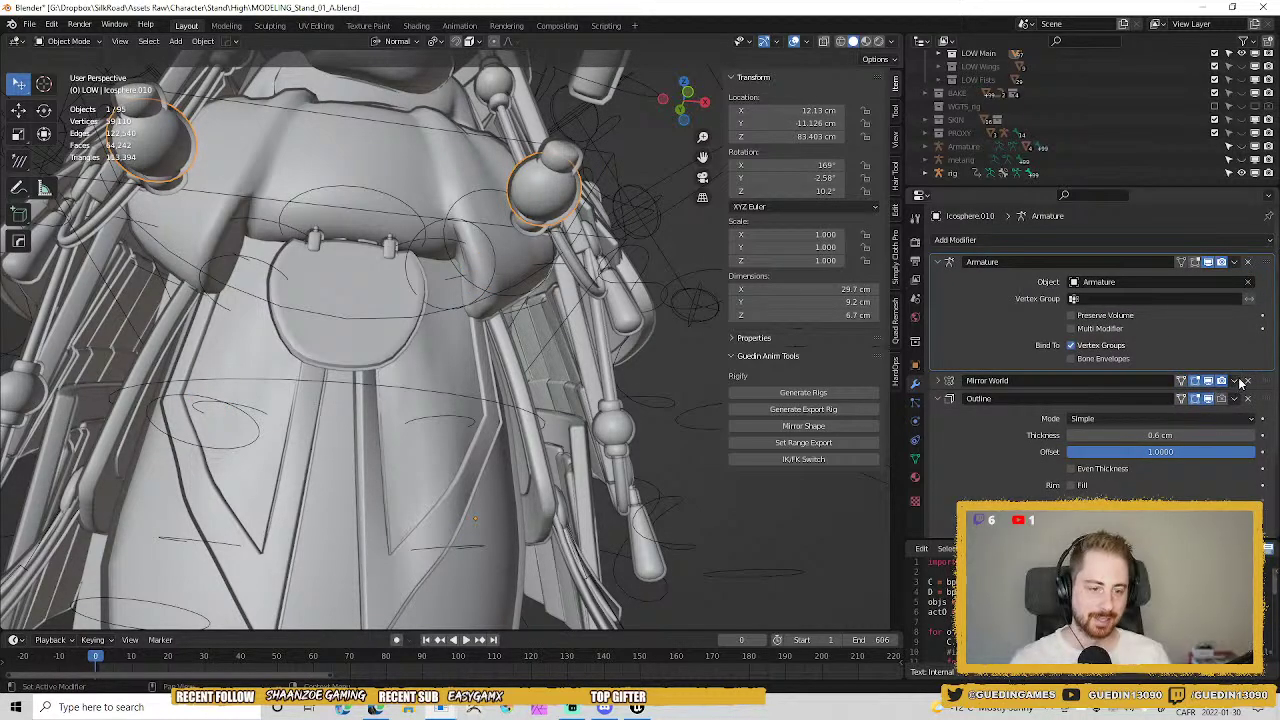
{"action": "left_click_drag", "start_coordinate": [1063, 380], "coordinate": [1063, 255]}
{"action": "key", "text": "ctrl+z"}
{"action": "key", "text": "ctrl+z"}
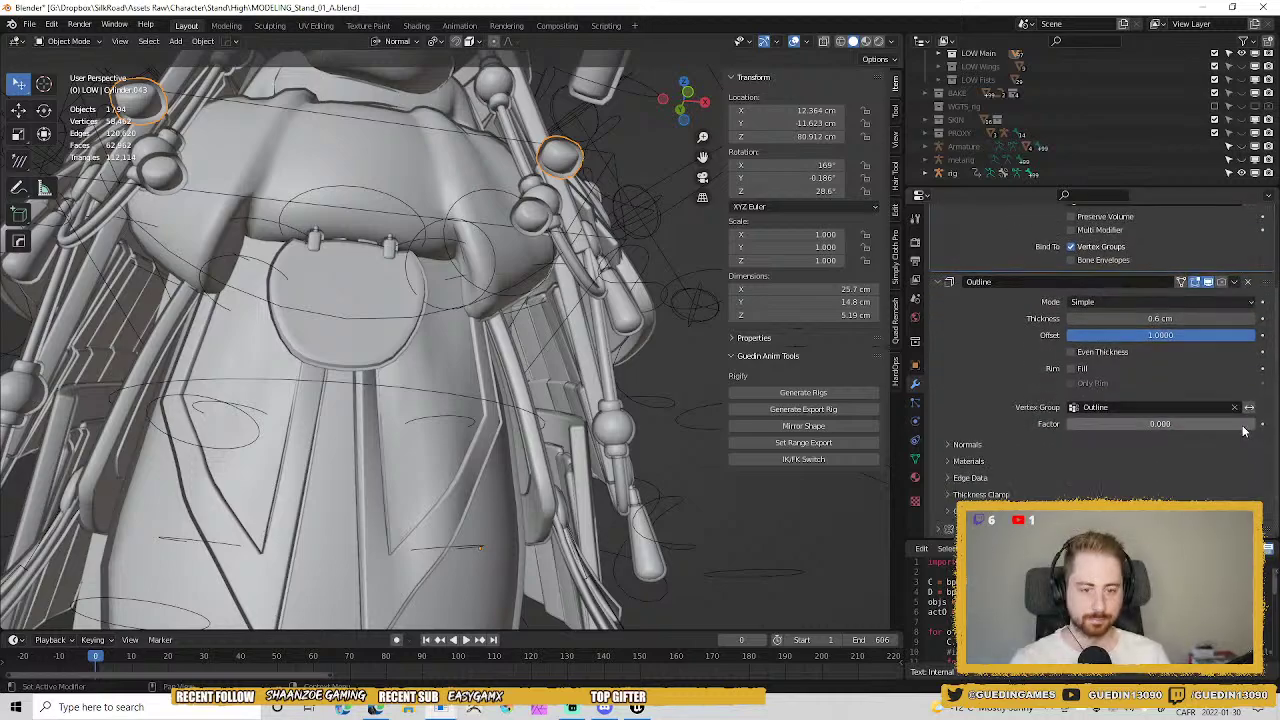
Put Mirror World first in the modifier stack of the collar below the middle bead and hide that collar.
{"action": "scroll", "coordinate": [1000, 390], "scroll_direction": "down", "scroll_amount": 1}
{"action": "left_click", "coordinate": [937, 362]}
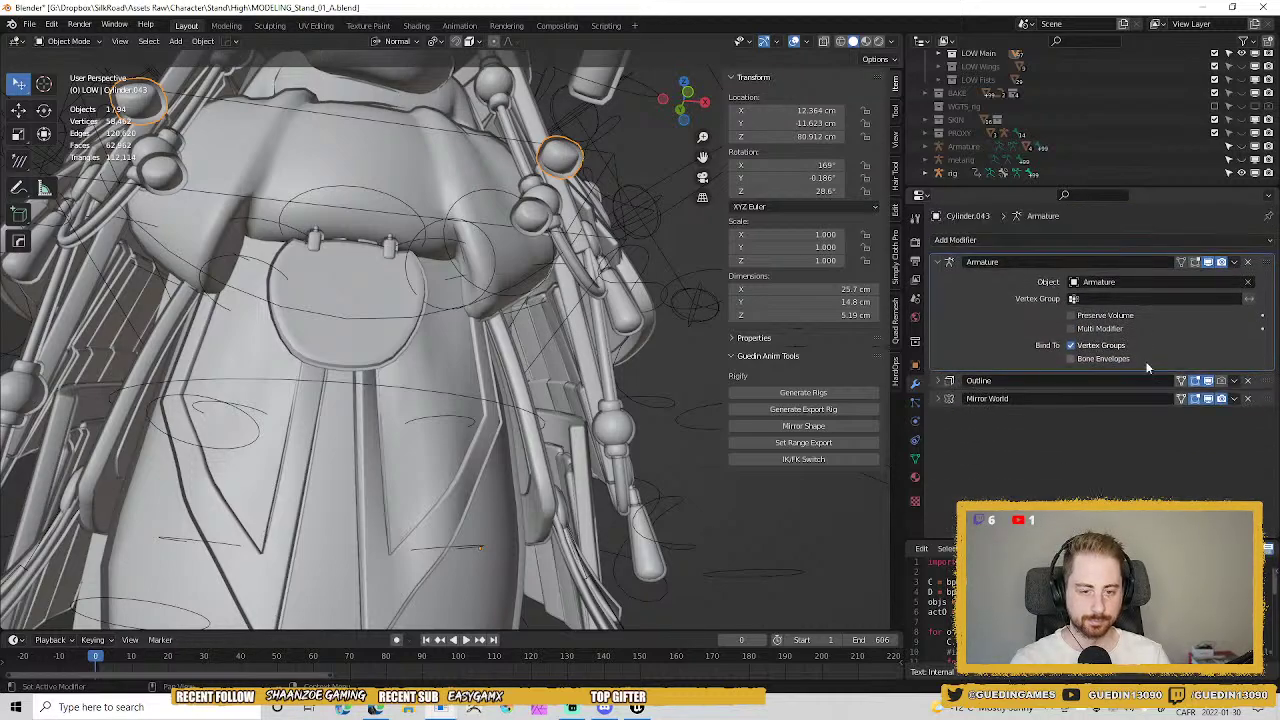
{"action": "key", "text": "ctrl+z"}
{"action": "key", "text": "ctrl+z"}
{"action": "key", "text": "ctrl+z"}
{"action": "key", "text": "ctrl+z"}
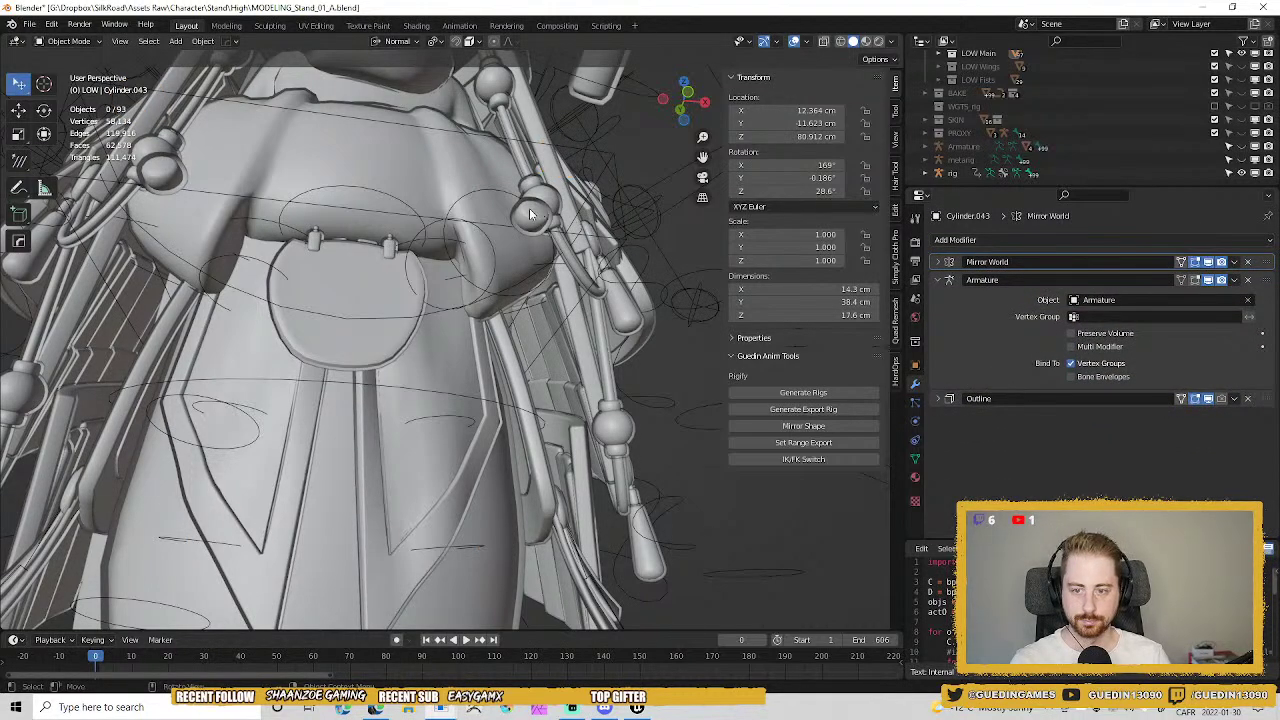
Put Mirror World first in the modifier stack of the collar above the middle bead and hide that collar.
{"action": "scroll", "coordinate": [986, 435], "scroll_direction": "down", "scroll_amount": 3}
{"action": "left_click", "coordinate": [940, 302]}
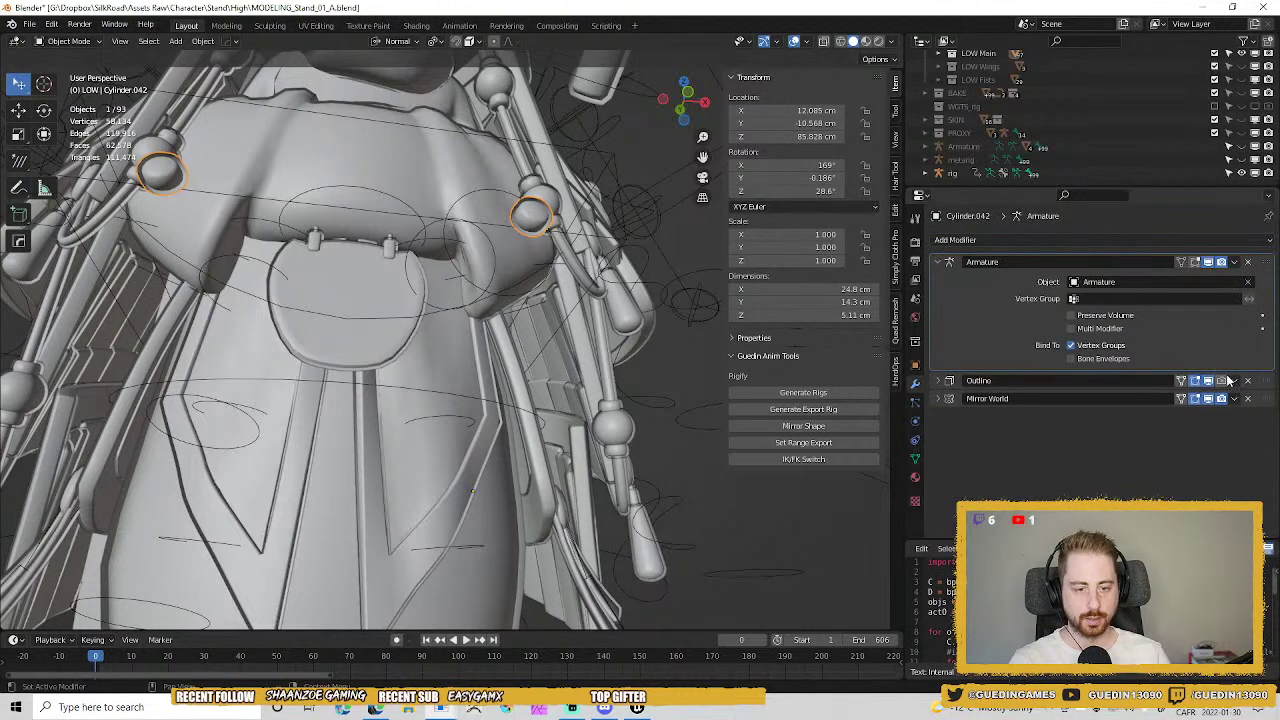
{"action": "left_click_drag", "start_coordinate": [1266, 399], "coordinate": [1266, 260]}
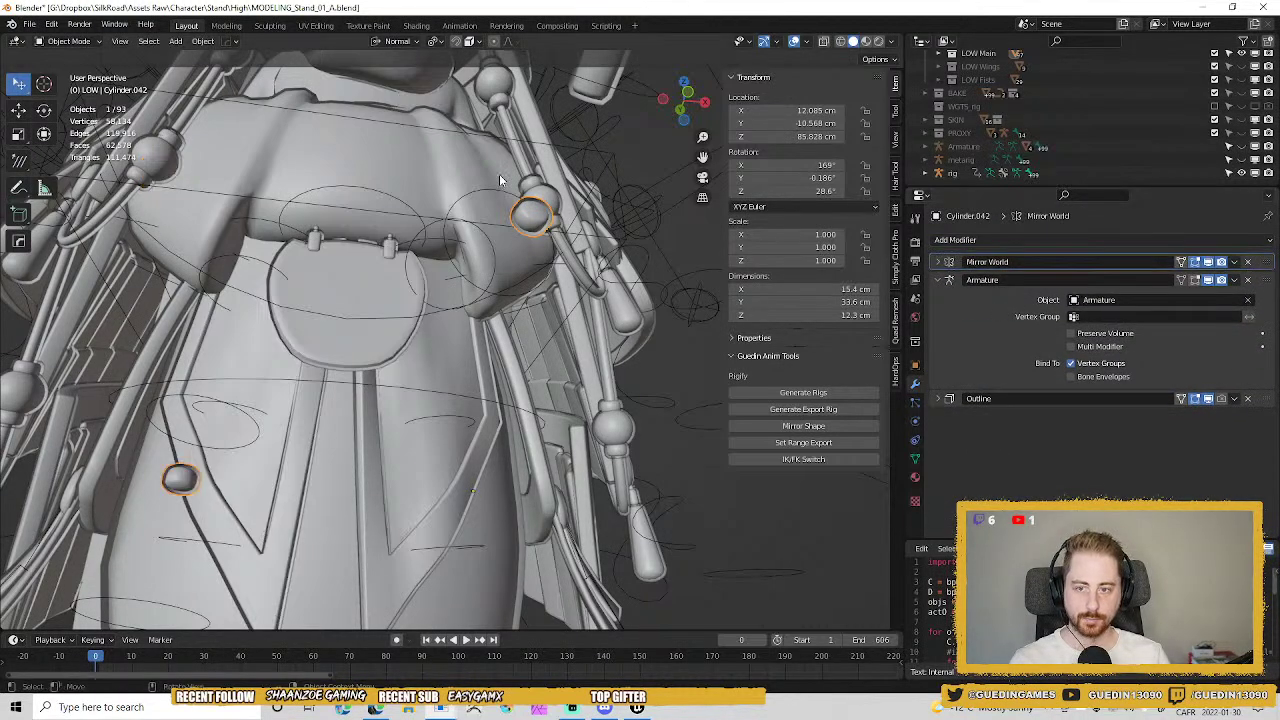
Move Mirror World above Armature and Weighted_normal on the lower sleeve of the front rope, and hide the sleeve.
{"action": "middle_click_drag", "start_coordinate": [580, 164], "coordinate": [505, 326], "text": "shift"}
{"action": "scroll", "coordinate": [505, 330], "scroll_direction": "down", "scroll_amount": 2}
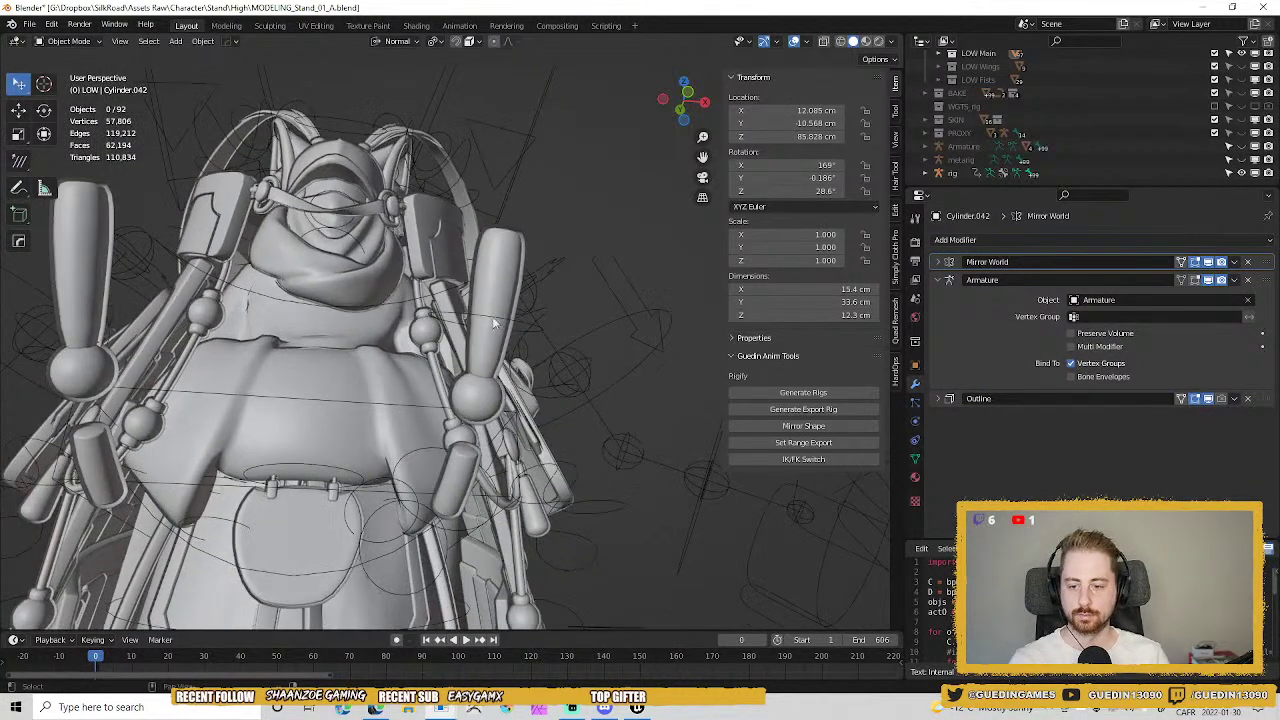
{"action": "left_click", "coordinate": [456, 469]}
{"action": "scroll", "coordinate": [1113, 350], "scroll_direction": "down", "scroll_amount": 3}
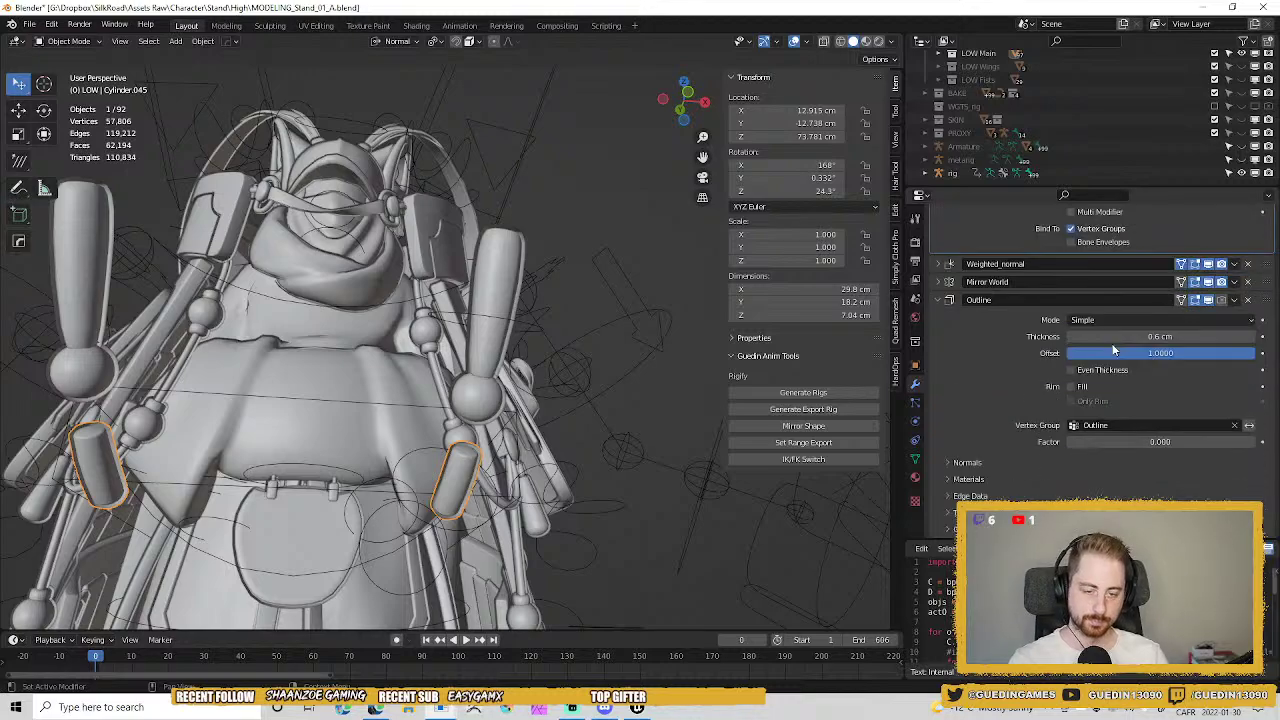
{"action": "left_click", "coordinate": [937, 300]}
{"action": "left_click_drag", "start_coordinate": [1266, 397], "coordinate": [1250, 260]}
{"action": "key", "text": "h"}
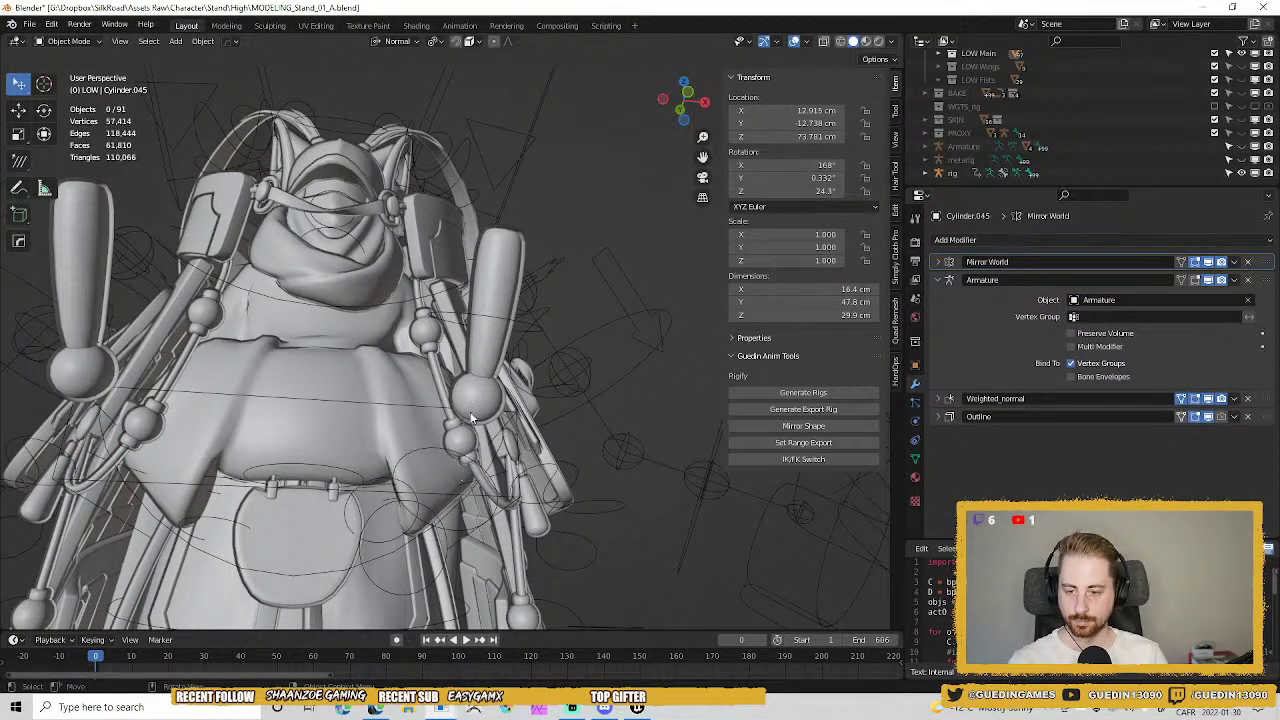
Put Mirror World first in the modifier stack of the lowest bead and hide the bead.
{"action": "left_click", "coordinate": [472, 418]}
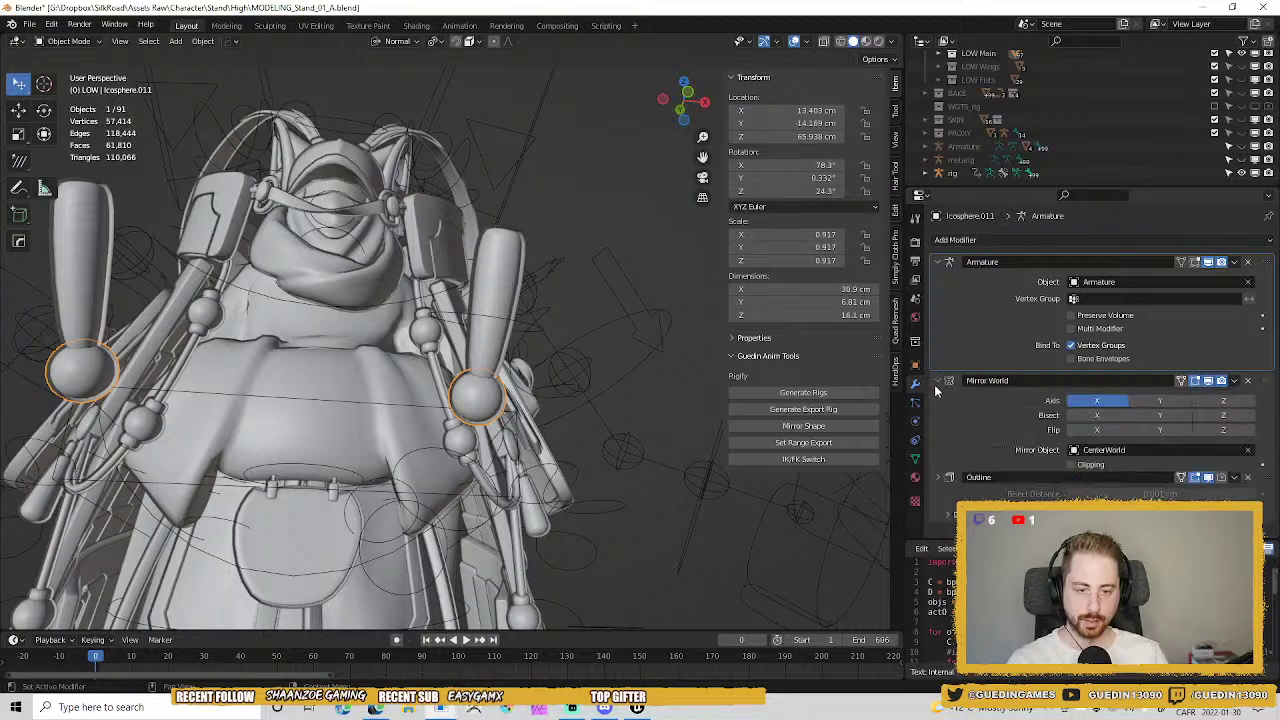
{"action": "left_click", "coordinate": [940, 381]}
{"action": "left_click_drag", "start_coordinate": [1263, 381], "coordinate": [1263, 262]}
{"action": "key", "text": "h"}
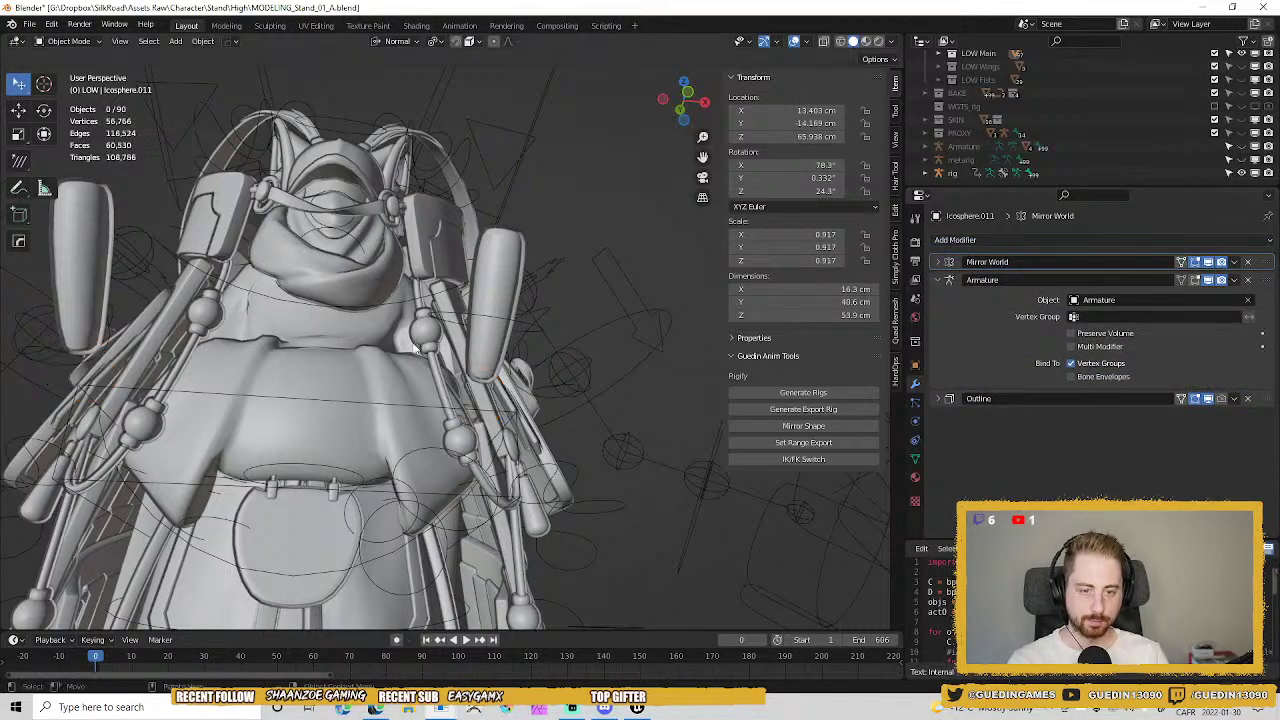
Move Mirror World above Armature on the tassel, reveal all hidden pieces and clear the selection.
{"action": "left_click", "coordinate": [489, 336]}
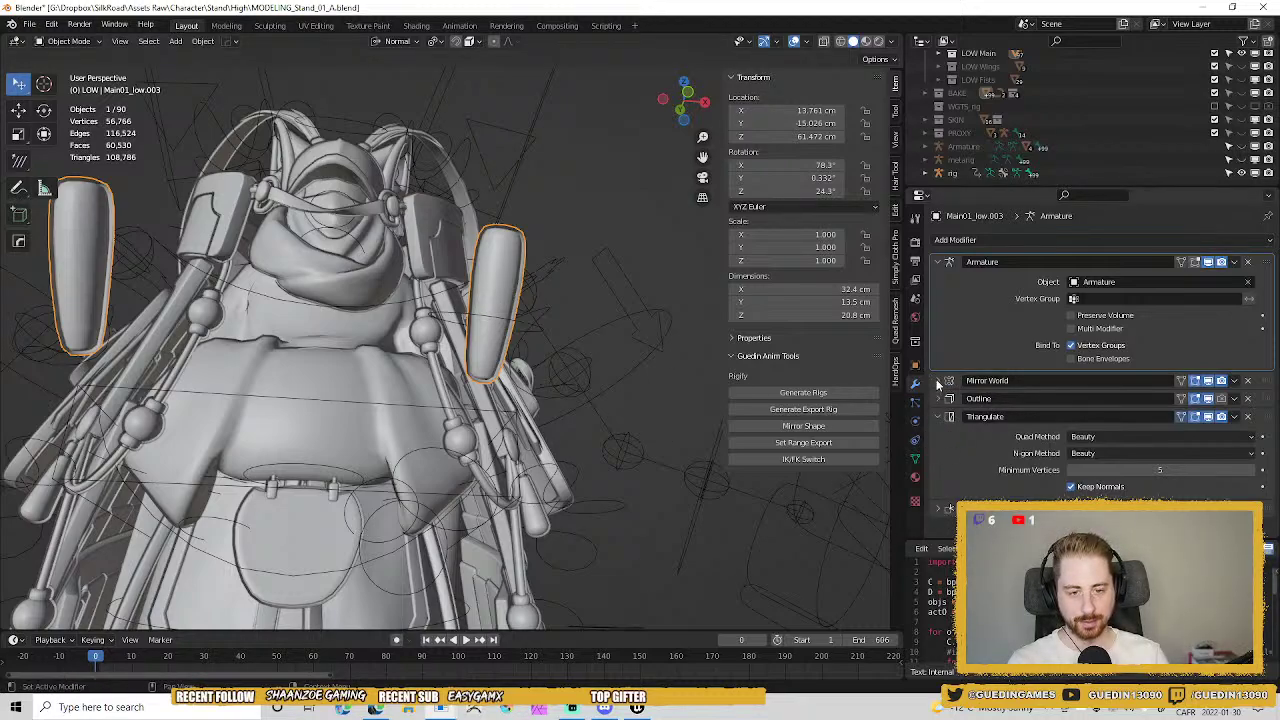
{"action": "left_click_drag", "start_coordinate": [1263, 381], "coordinate": [1263, 262]}
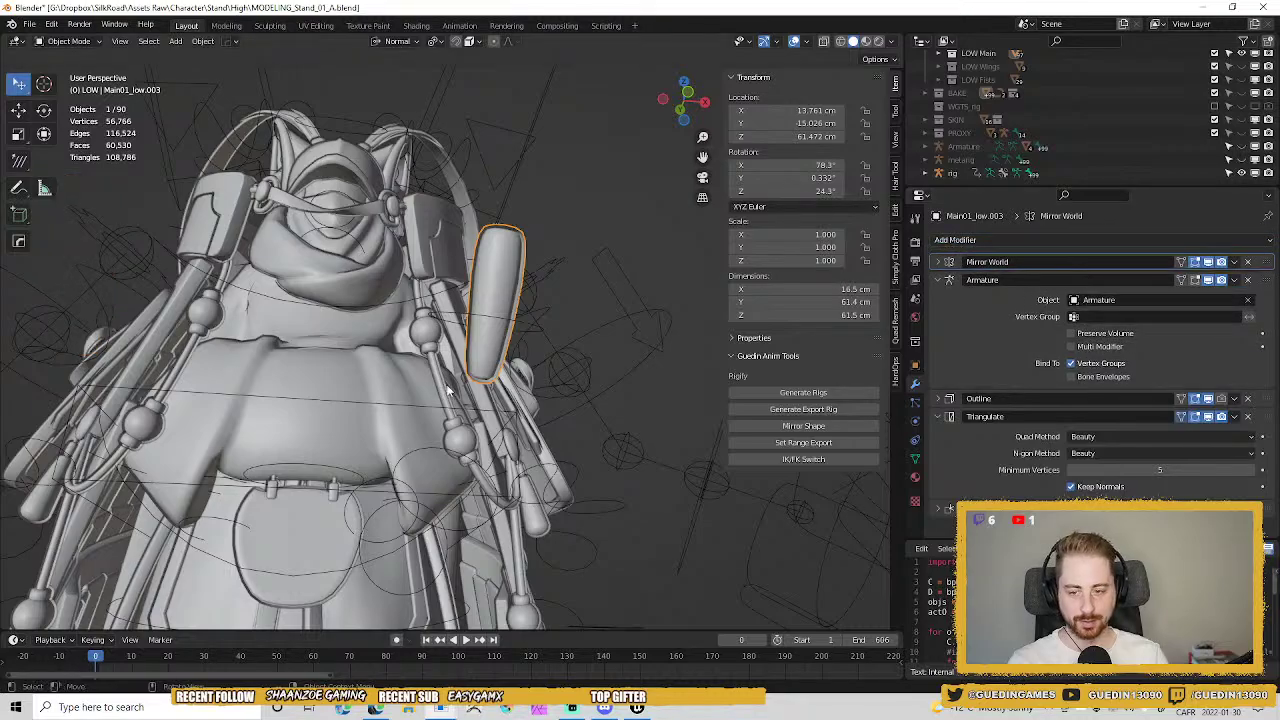
{"action": "scroll", "coordinate": [496, 347], "scroll_direction": "down", "scroll_amount": 4}
{"action": "middle_click_drag", "start_coordinate": [497, 345], "coordinate": [474, 315]}
{"action": "key", "text": "alt+h"}
{"action": "key", "text": "alt+a"}
{"action": "scroll", "coordinate": [505, 316], "scroll_direction": "up", "scroll_amount": 4}
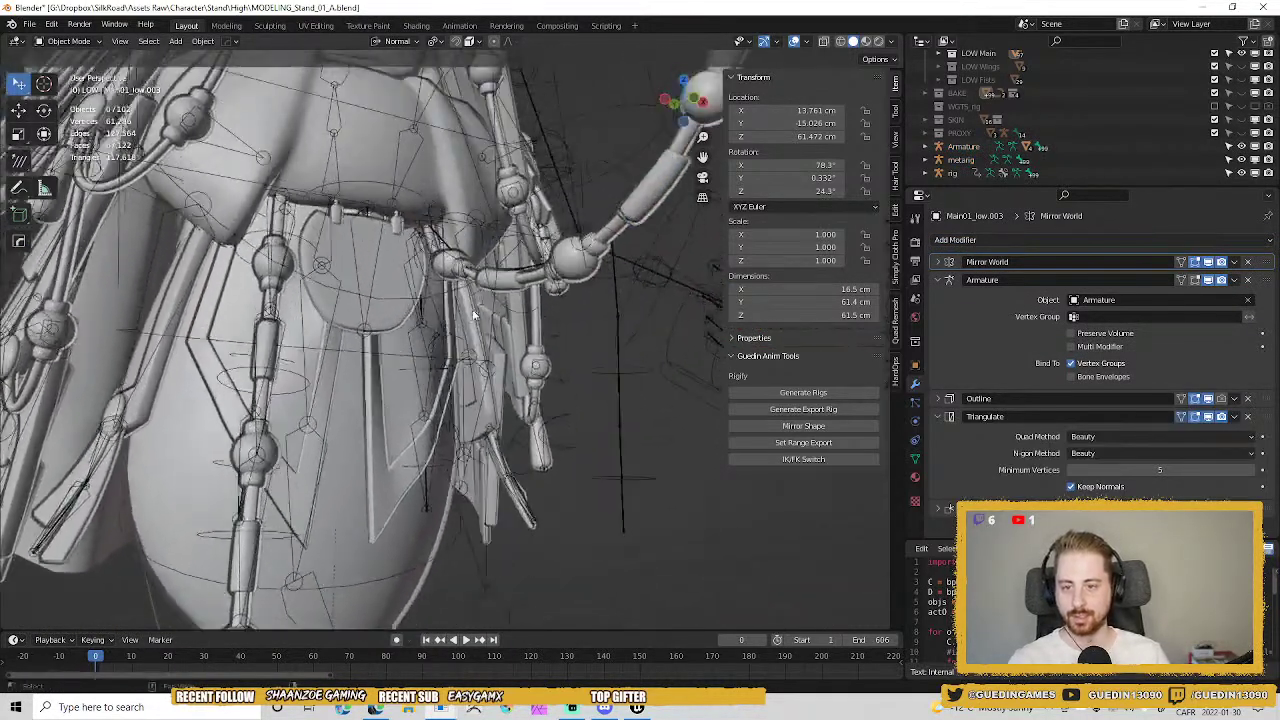
Test-rotate the rig's tail_D_01.L bone freely in Pose Mode to check how the front rope follows.
{"action": "left_click", "coordinate": [522, 232]}
{"action": "key", "text": "ctrl+Tab"}
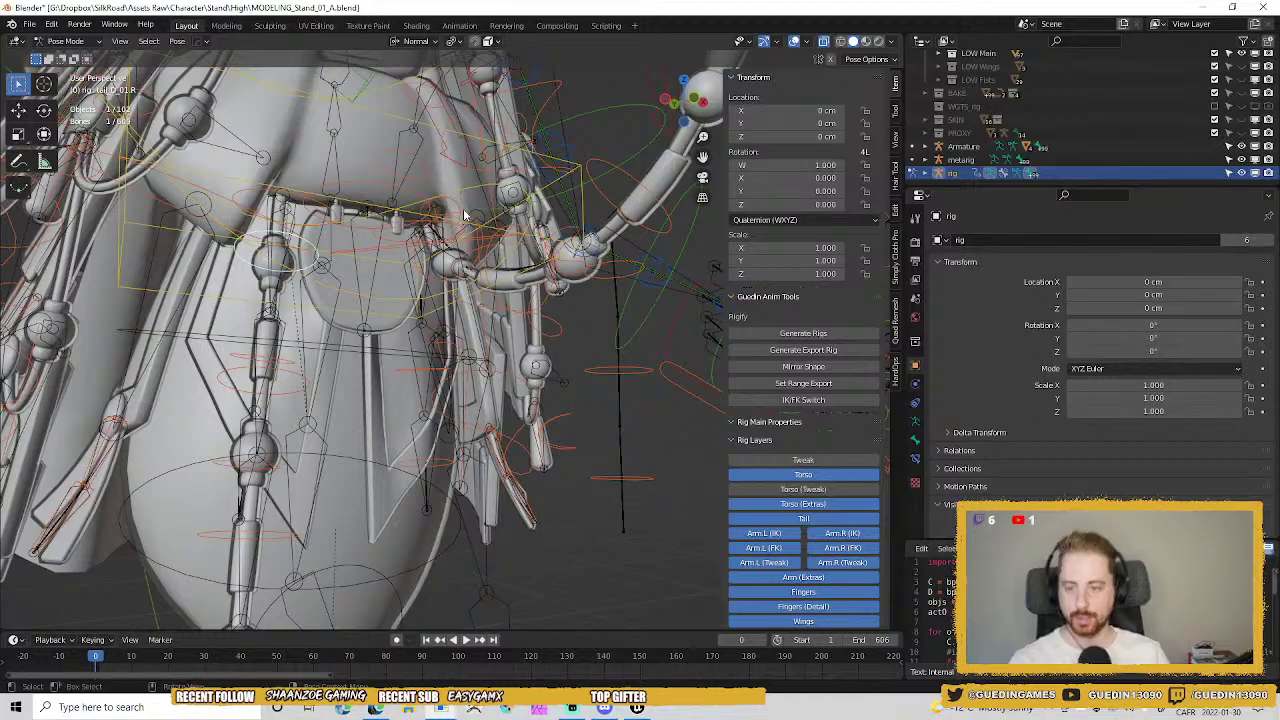
{"action": "left_click", "coordinate": [466, 217]}
{"action": "scroll", "coordinate": [482, 214], "scroll_direction": "down", "scroll_amount": 4}
{"action": "middle_click_drag", "start_coordinate": [480, 216], "coordinate": [415, 256]}
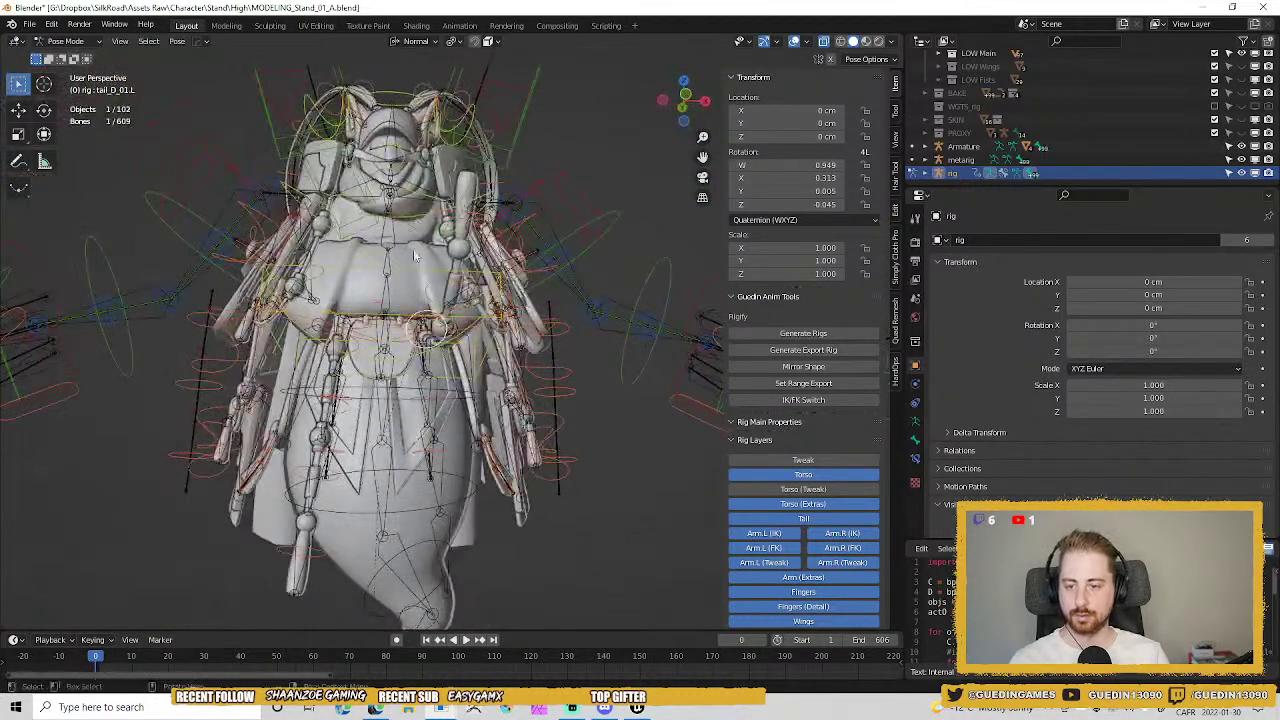
{"action": "key", "text": "r"}
{"action": "key", "text": "r"}
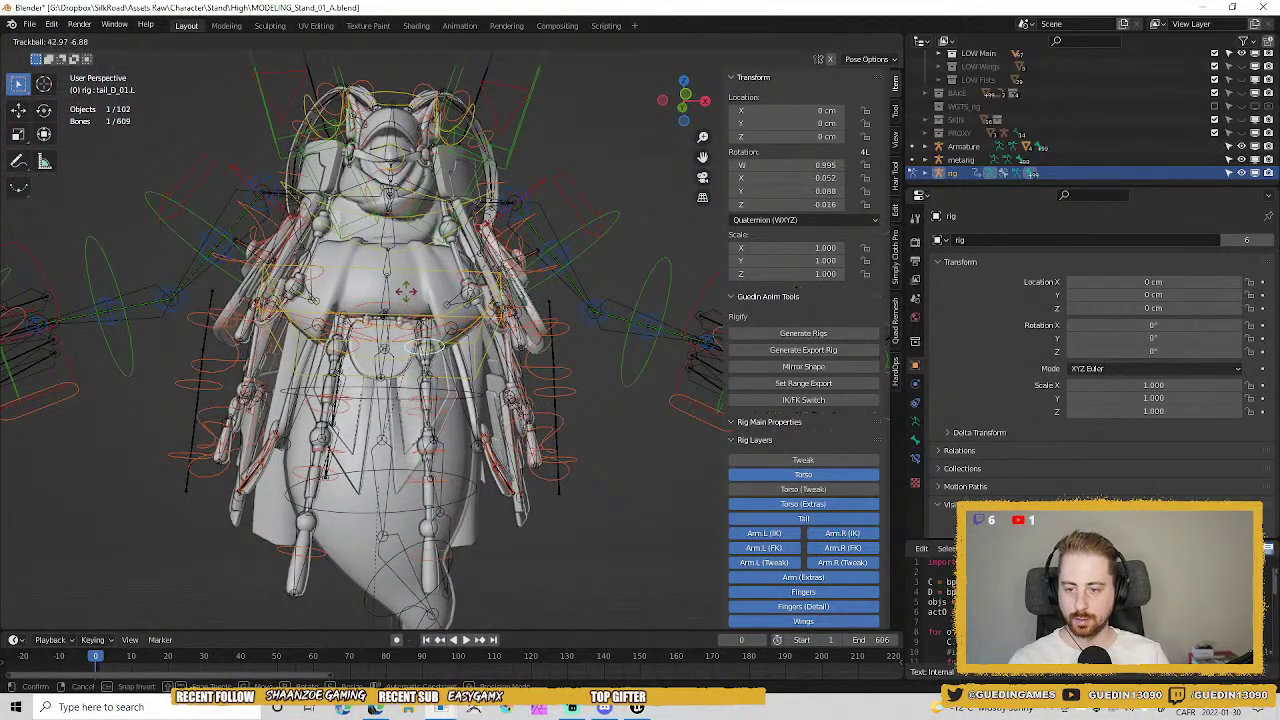
{"action": "left_click", "coordinate": [417, 264]}
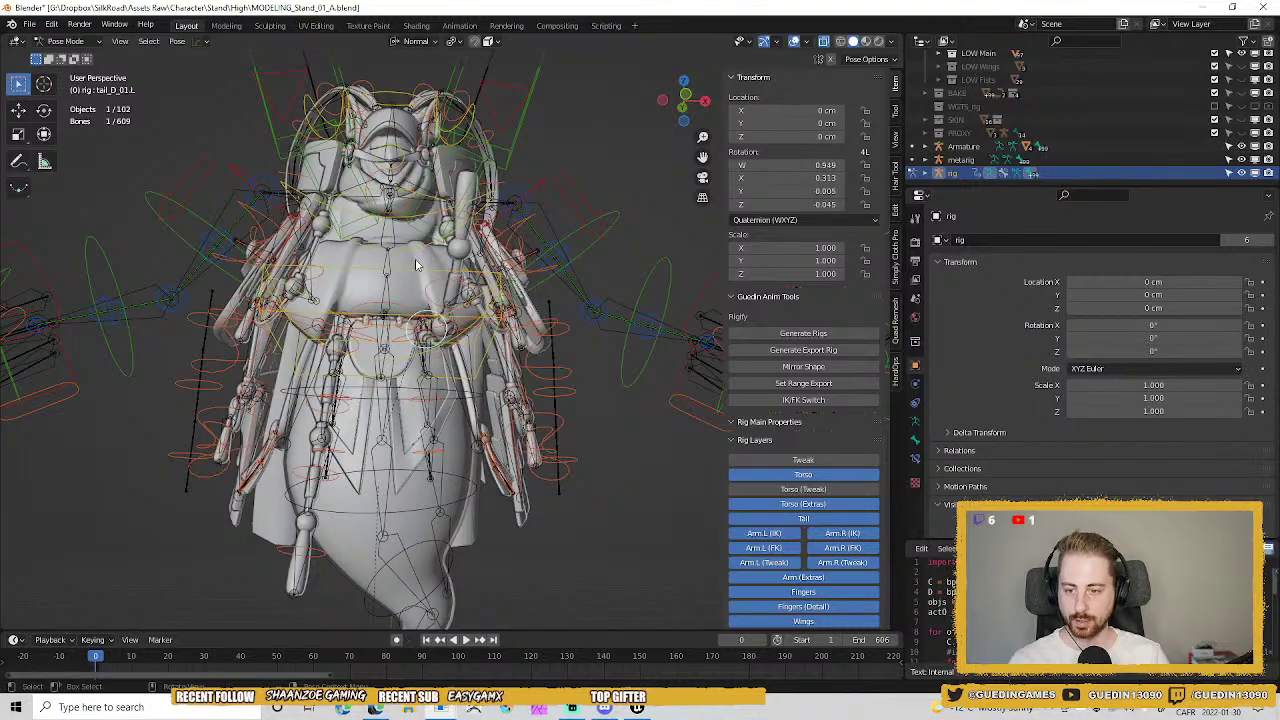
Test-rotate the tail_D_01.R bone freely to check the opposite rope, and return to Object Mode.
{"action": "left_click", "coordinate": [360, 352]}
{"action": "key", "text": "r"}
{"action": "key", "text": "r"}
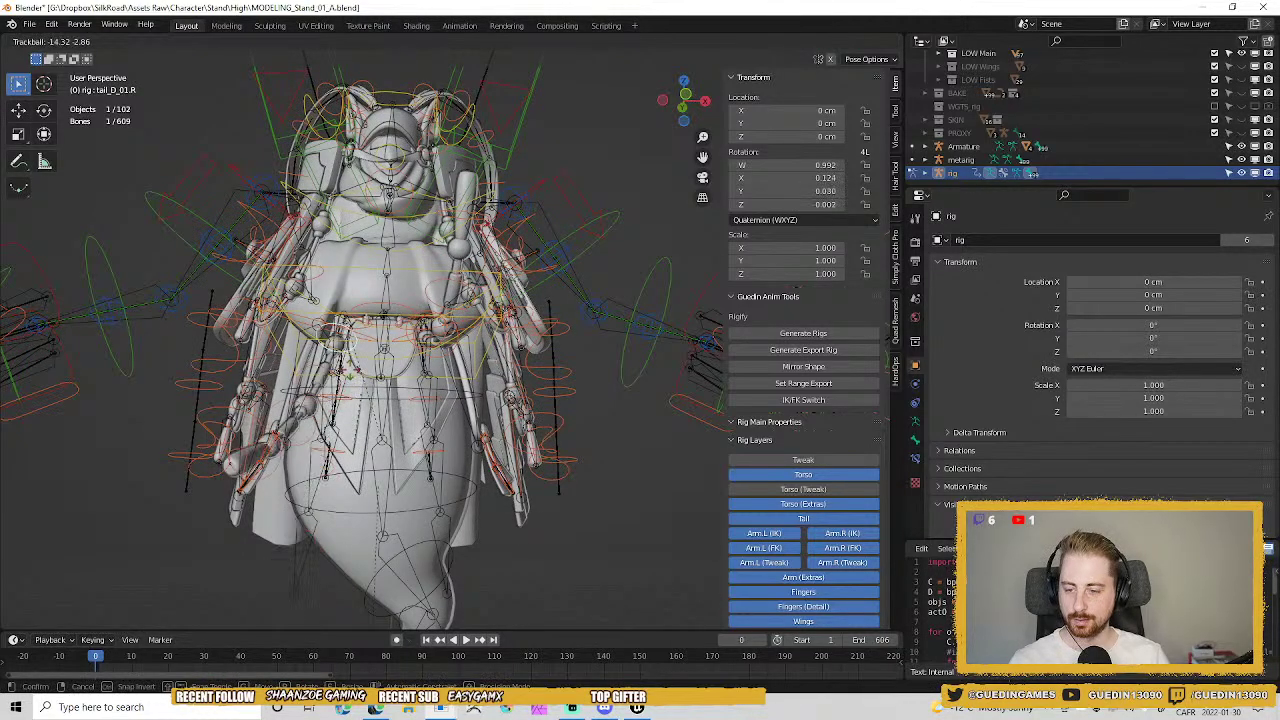
{"action": "left_click", "coordinate": [351, 363]}
{"action": "middle_click_drag", "start_coordinate": [478, 350], "coordinate": [510, 360], "text": "shift"}
{"action": "key", "text": "ctrl+Tab"}
Compare the top bead's undeformed mesh in Edit Mode with its posed shape in Object Mode.
{"action": "scroll", "coordinate": [510, 400], "scroll_direction": "up", "scroll_amount": 5}
{"action": "middle_click_drag", "start_coordinate": [510, 413], "coordinate": [522, 357]}
{"action": "scroll", "coordinate": [515, 328], "scroll_direction": "up", "scroll_amount": 3}
{"action": "left_click", "coordinate": [531, 314]}
{"action": "key", "text": "Tab"}
{"action": "key", "text": "Tab"}
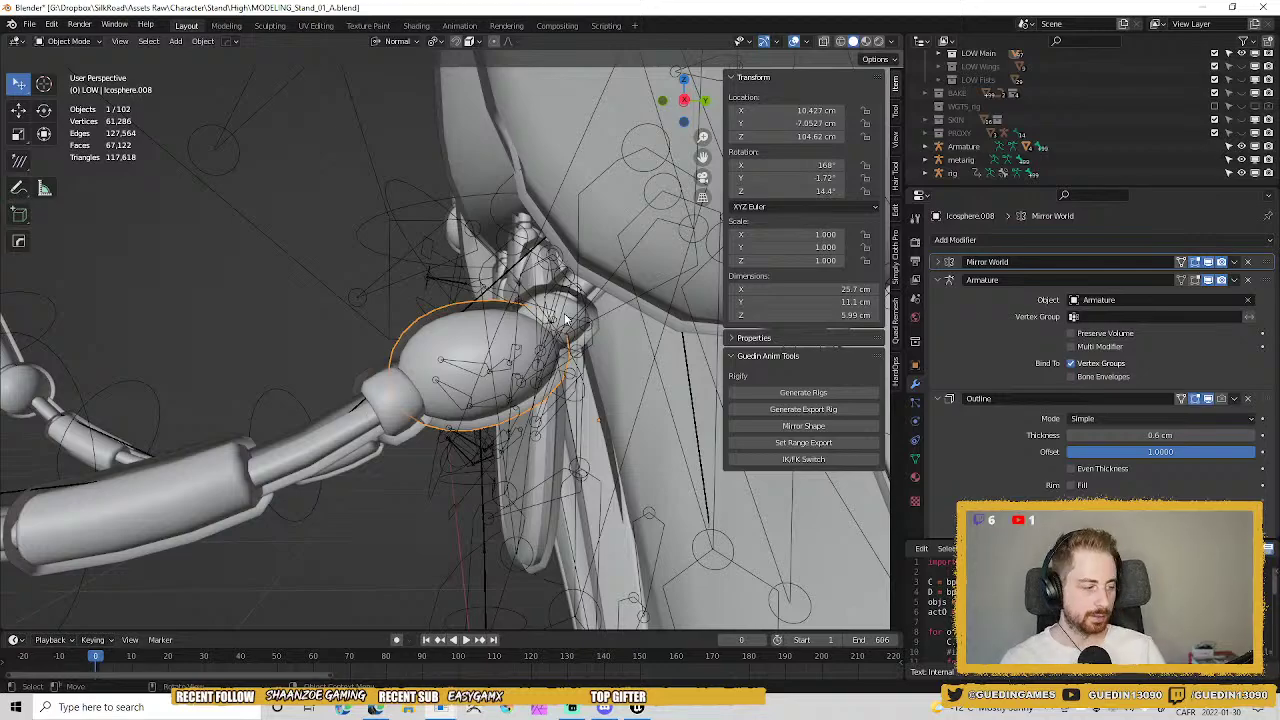
{"action": "key", "text": "Tab"}
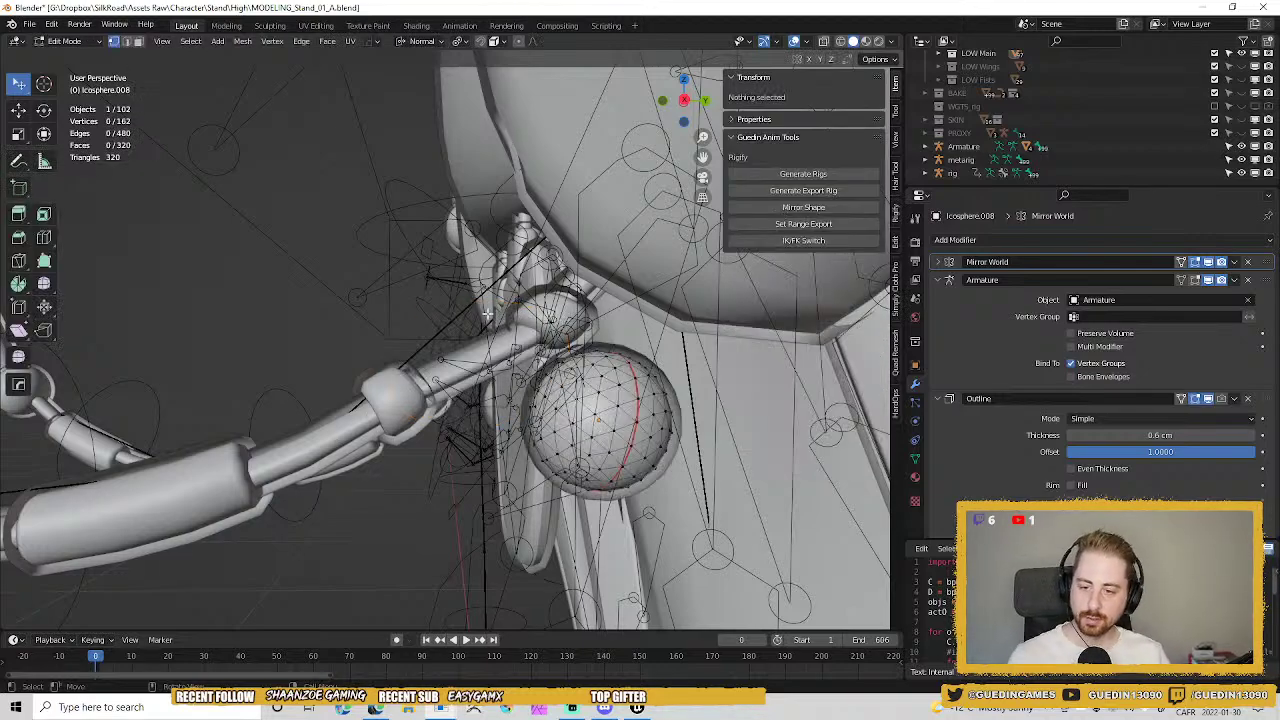
{"action": "key", "text": "Tab"}
{"action": "key", "text": "Tab"}
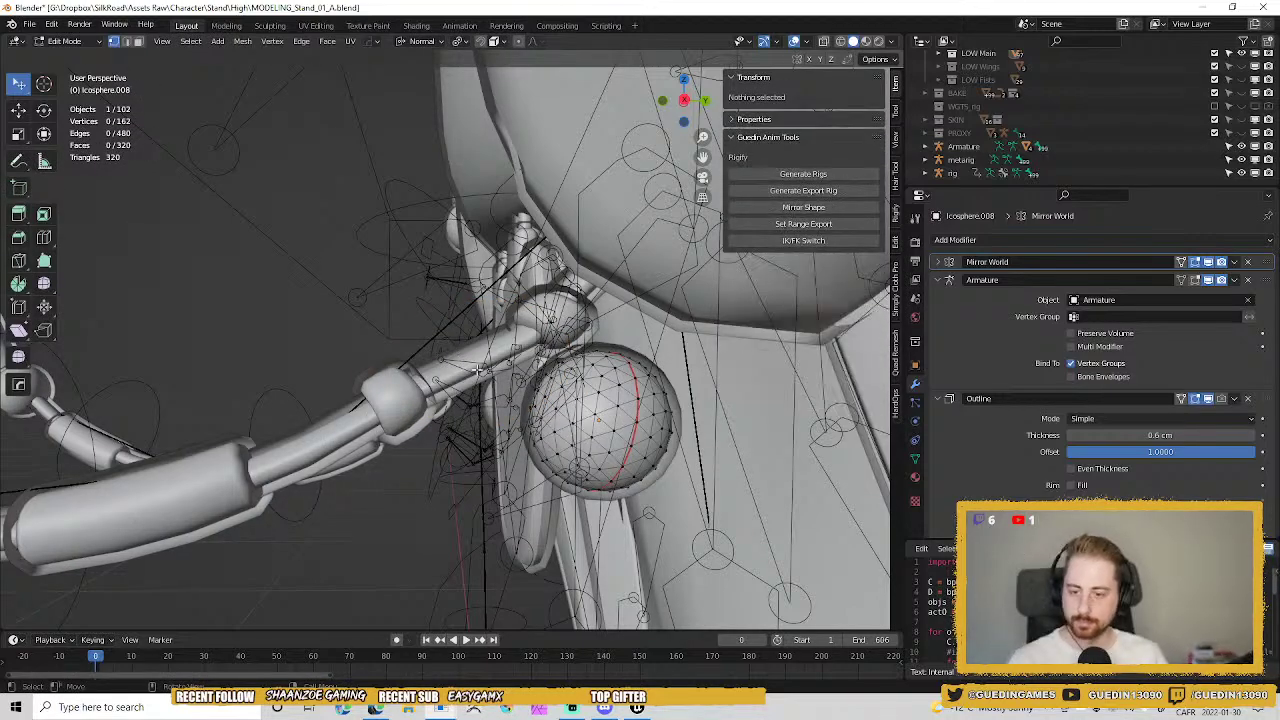
{"action": "key", "text": "Tab"}
Edit the rope together with the top bead and turn on the Armature modifier's On Cage display.
{"action": "left_click", "coordinate": [414, 482], "text": "shift"}
{"action": "key", "text": "Tab"}
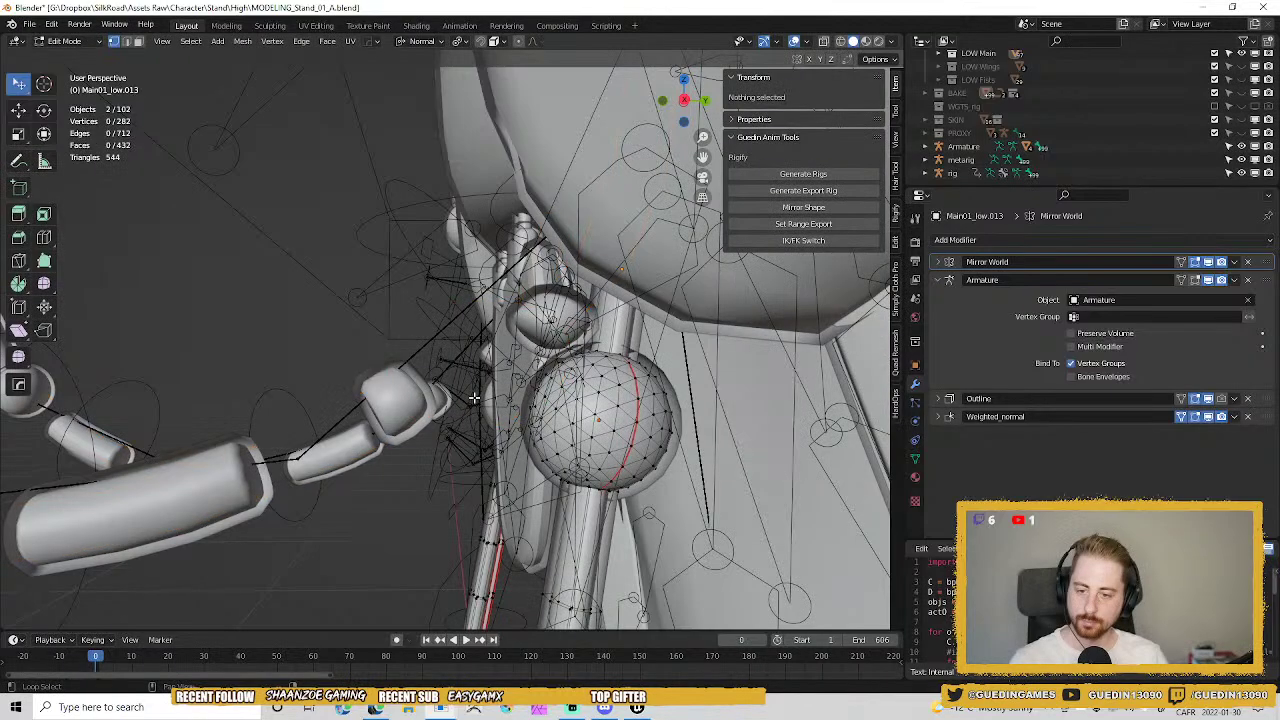
{"action": "middle_click_drag", "start_coordinate": [597, 495], "coordinate": [622, 518]}
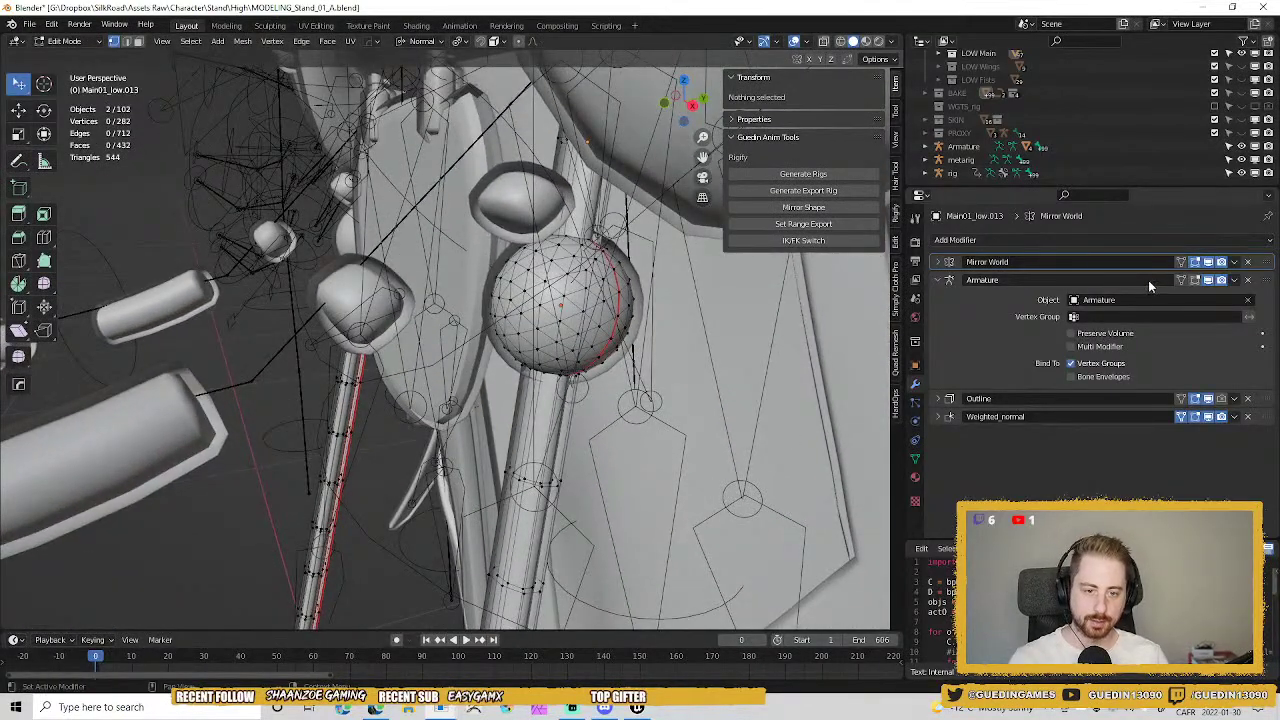
{"action": "left_click", "coordinate": [1183, 280]}
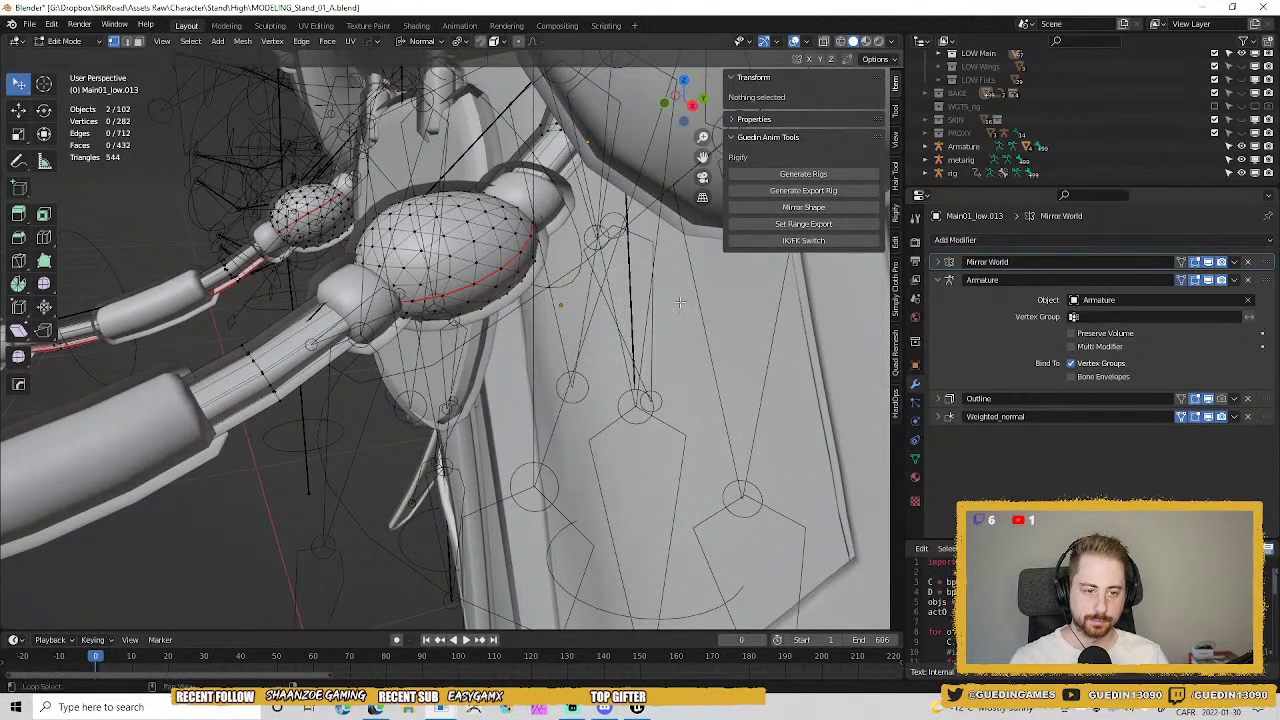
Turn on X-ray and isolate the top bead and rope in local view.
{"action": "middle_click_drag", "start_coordinate": [680, 302], "coordinate": [785, 358], "text": "shift"}
{"action": "scroll", "coordinate": [680, 340], "scroll_direction": "up", "scroll_amount": 2}
{"action": "key", "text": "alt+z"}
{"action": "middle_click_drag", "start_coordinate": [602, 345], "coordinate": [522, 313]}
{"action": "key", "text": "KP_Divide"}
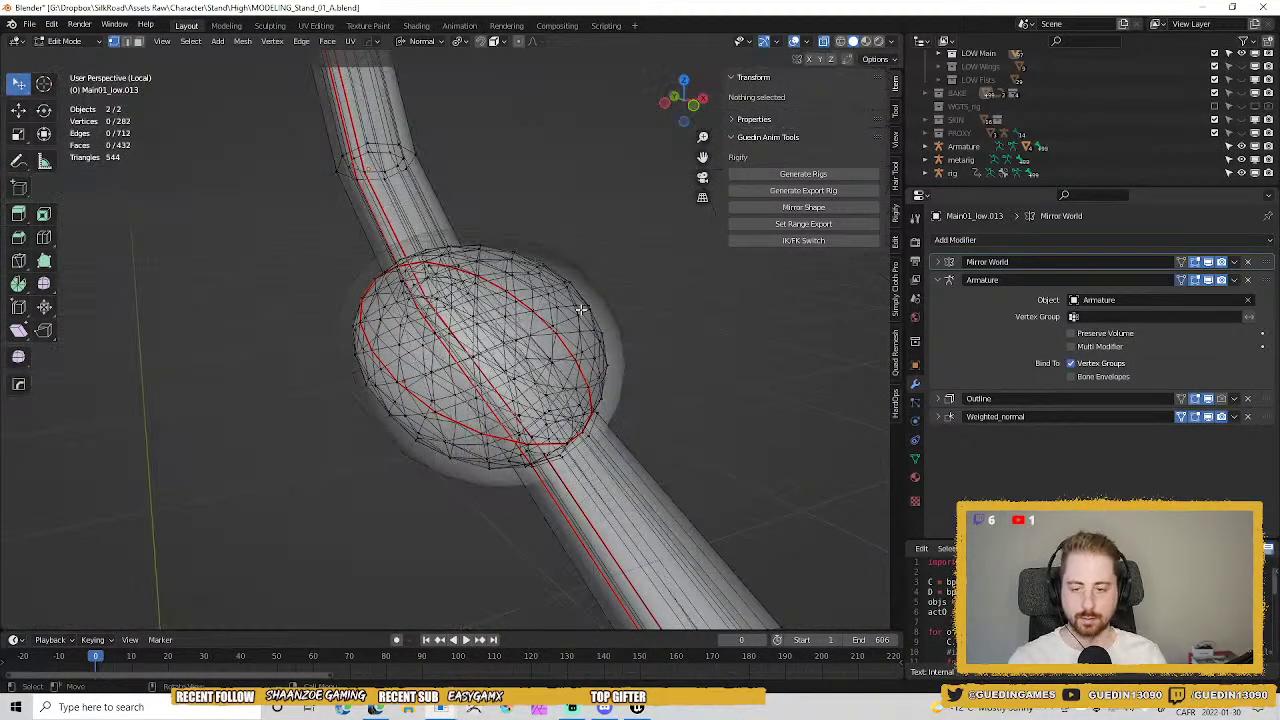
Select the bead's entire linked mesh and examine its vertex weights and fit around the rope.
{"action": "left_click", "coordinate": [547, 273]}
{"action": "key", "text": "l"}
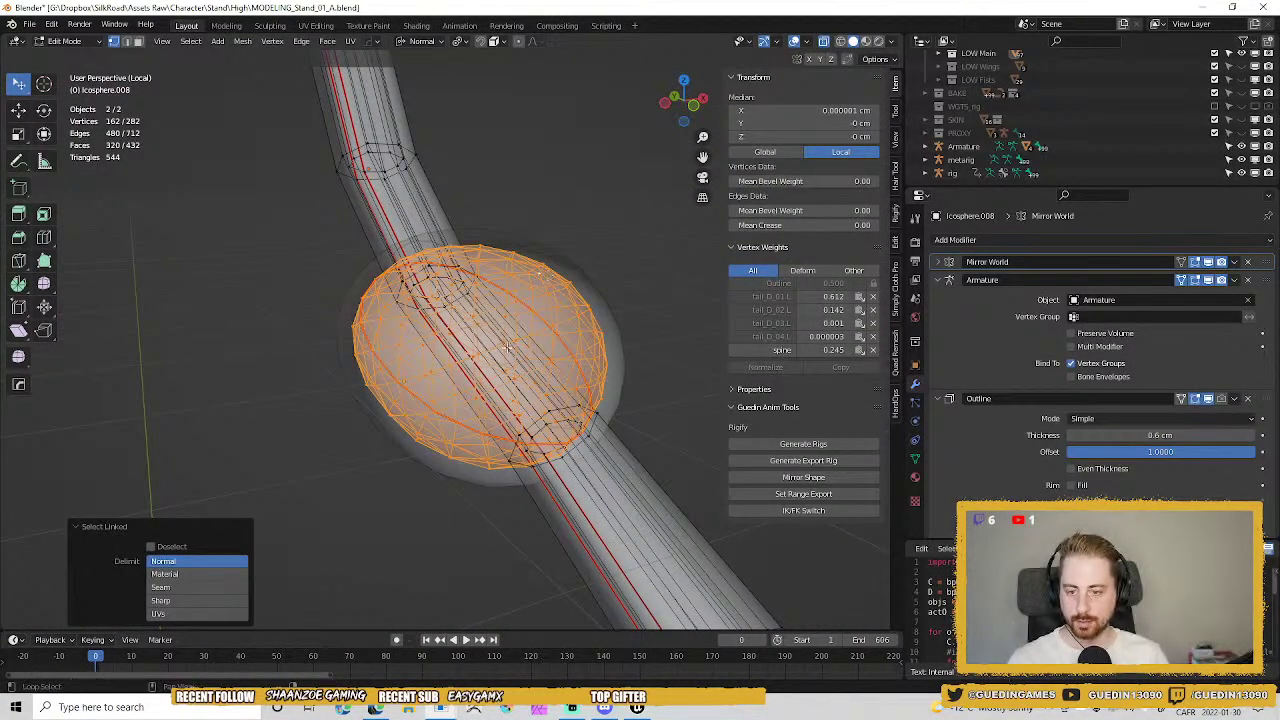
{"action": "middle_click_drag", "start_coordinate": [547, 273], "coordinate": [539, 346]}
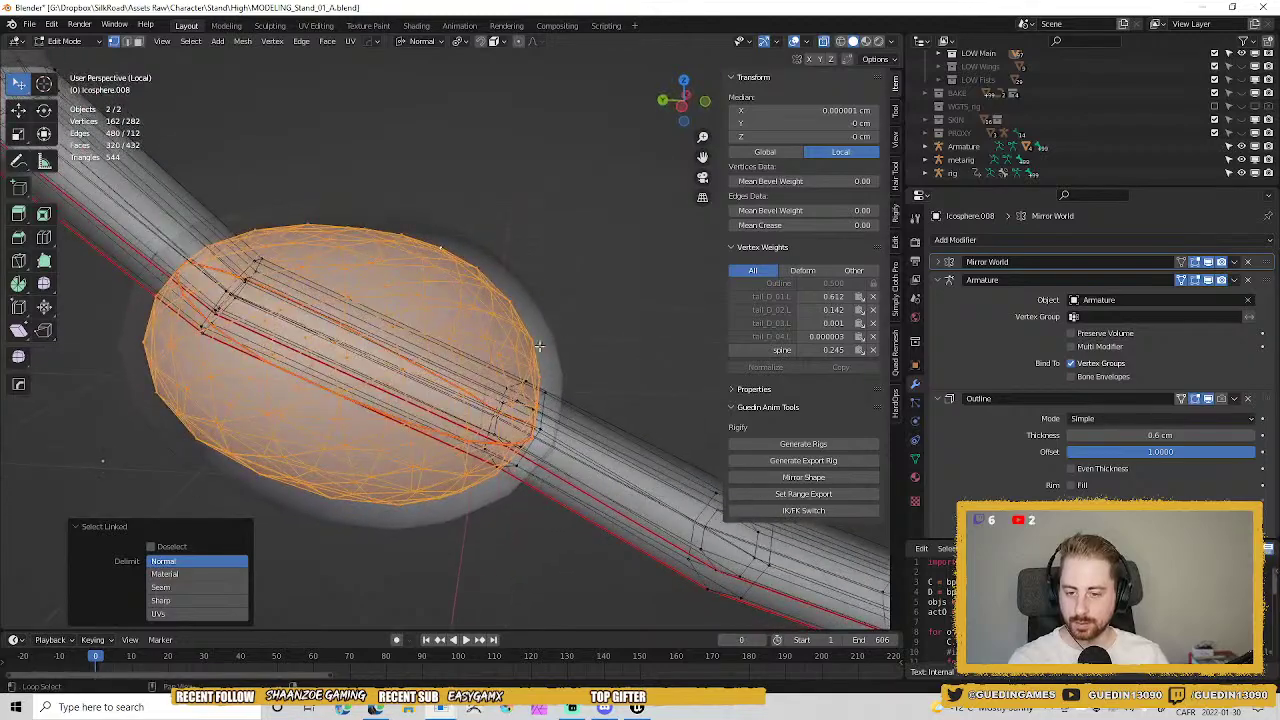
{"action": "middle_click_drag", "start_coordinate": [431, 361], "coordinate": [379, 244]}
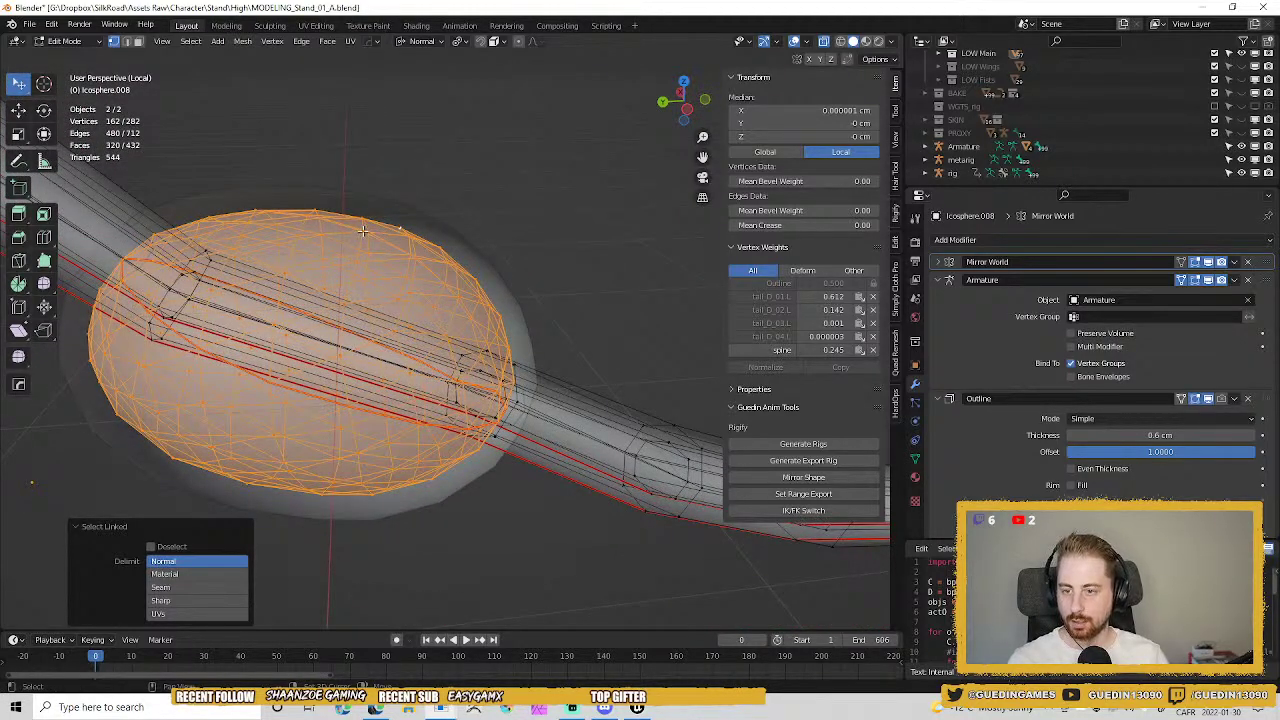
{"action": "middle_click_drag", "start_coordinate": [344, 240], "coordinate": [381, 244]}
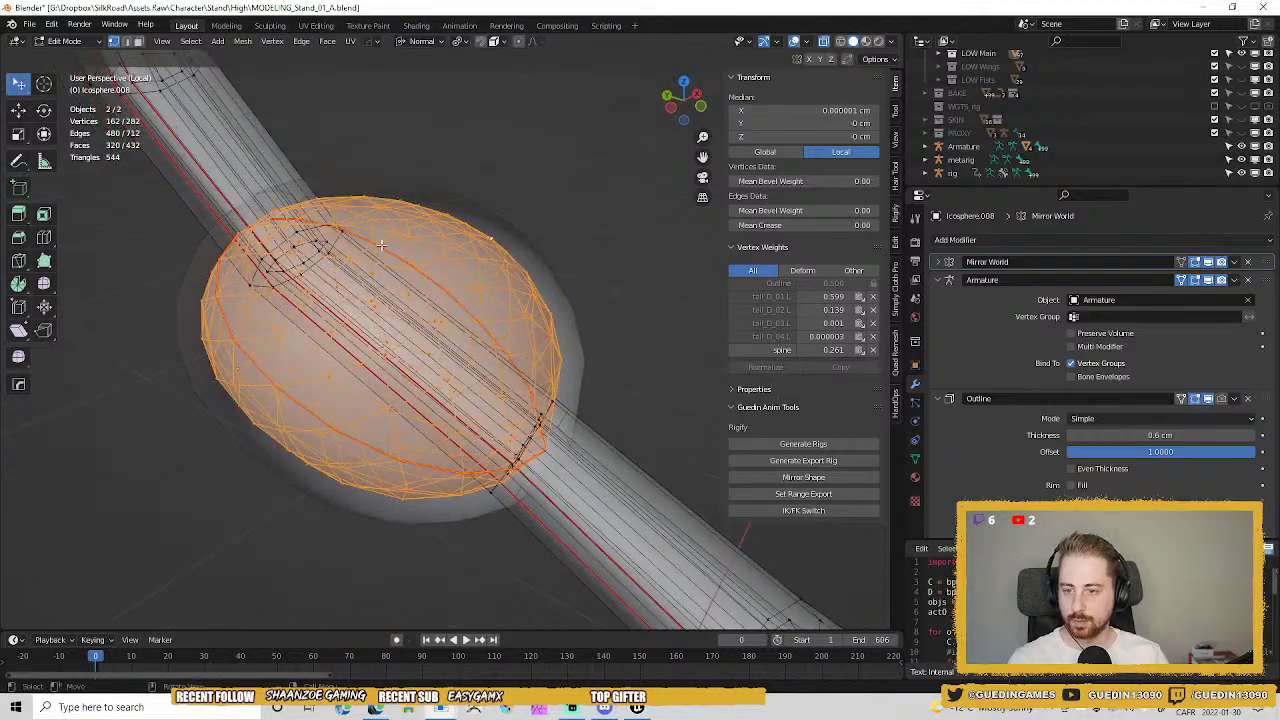
{"action": "key", "text": "ctrl+l"}
{"action": "middle_click_drag", "start_coordinate": [617, 277], "coordinate": [418, 310]}
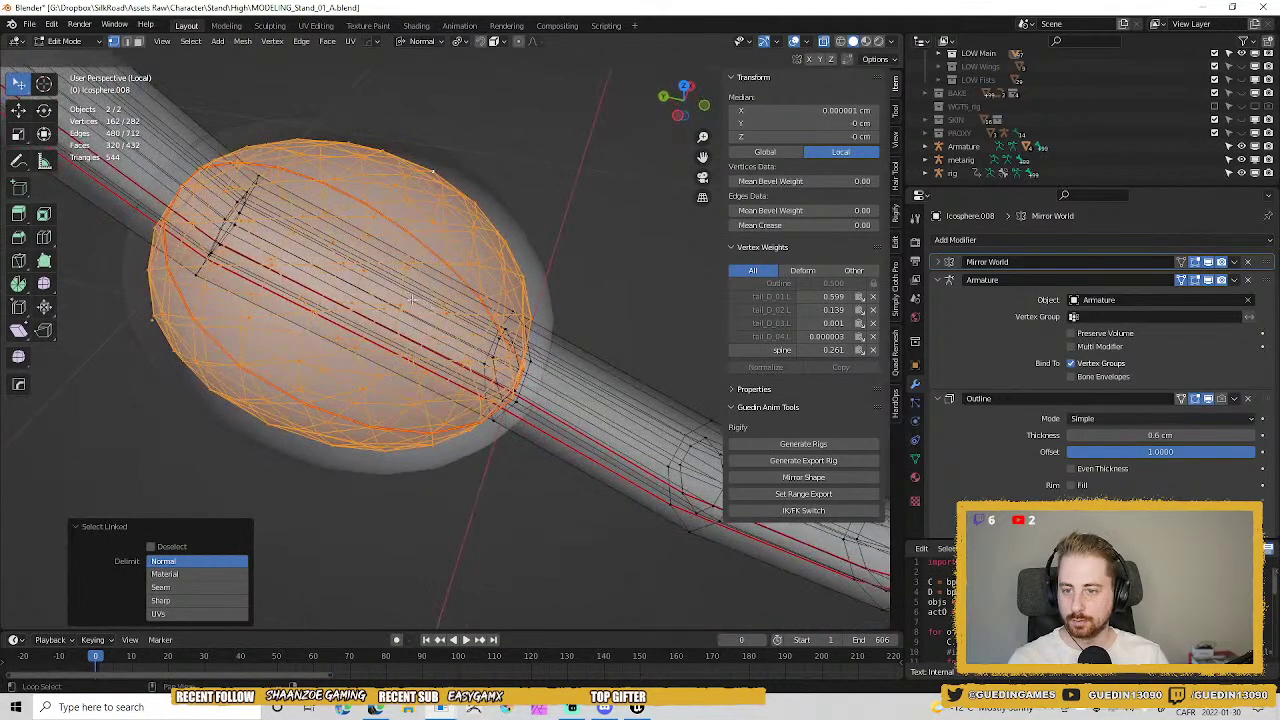
Turn off X-ray and edit only the top bead with its whole linked mesh selected.
{"action": "key", "text": "alt+z"}
{"action": "middle_click_drag", "start_coordinate": [390, 315], "coordinate": [476, 227]}
{"action": "key", "text": "Tab"}
{"action": "left_click", "coordinate": [529, 228]}
{"action": "key", "text": "Tab"}
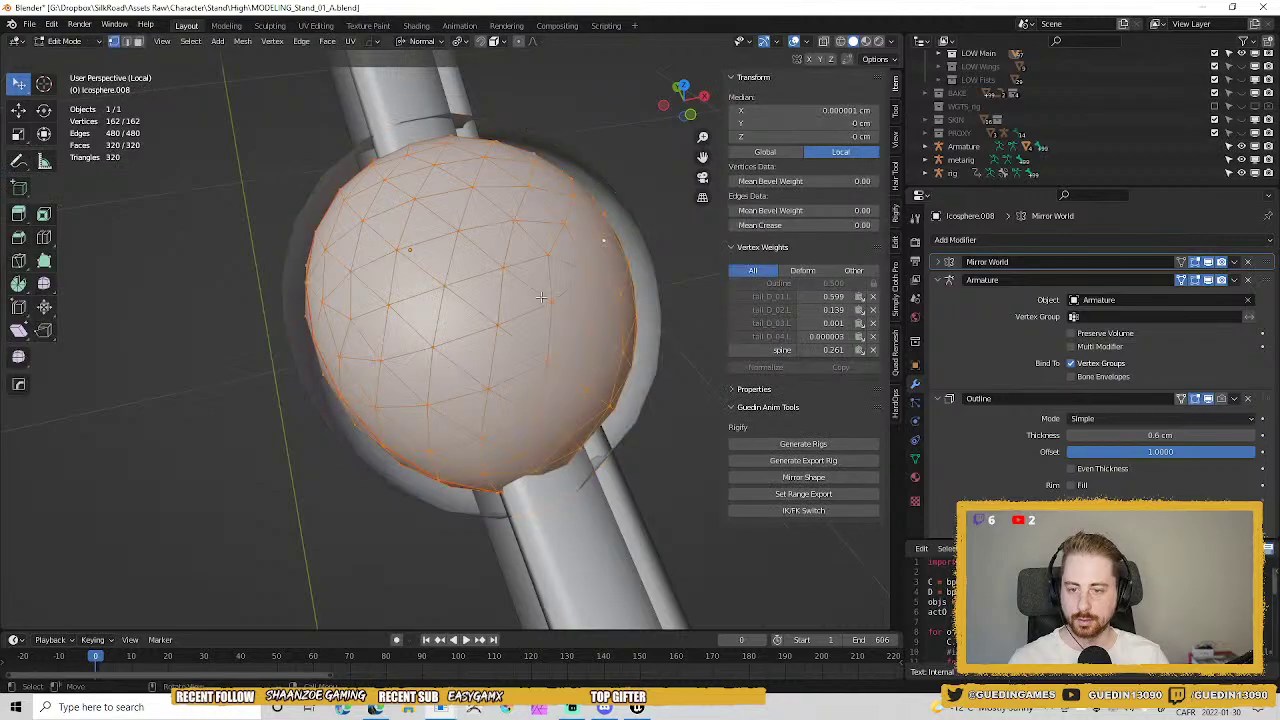
{"action": "key", "text": "ctrl+l"}
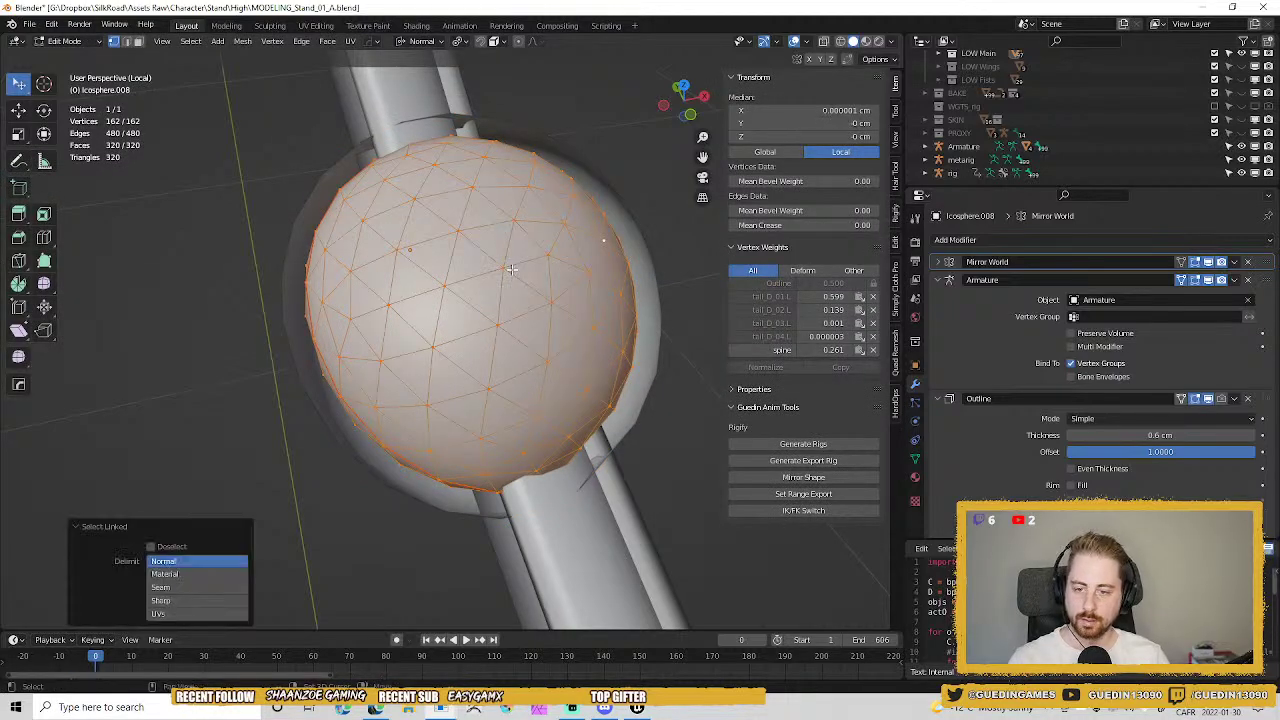
Make a different vertex of the bead active while keeping the entire mesh selected.
{"action": "middle_click_drag", "start_coordinate": [510, 268], "coordinate": [485, 318]}
{"action": "left_click", "coordinate": [486, 322], "text": "shift"}
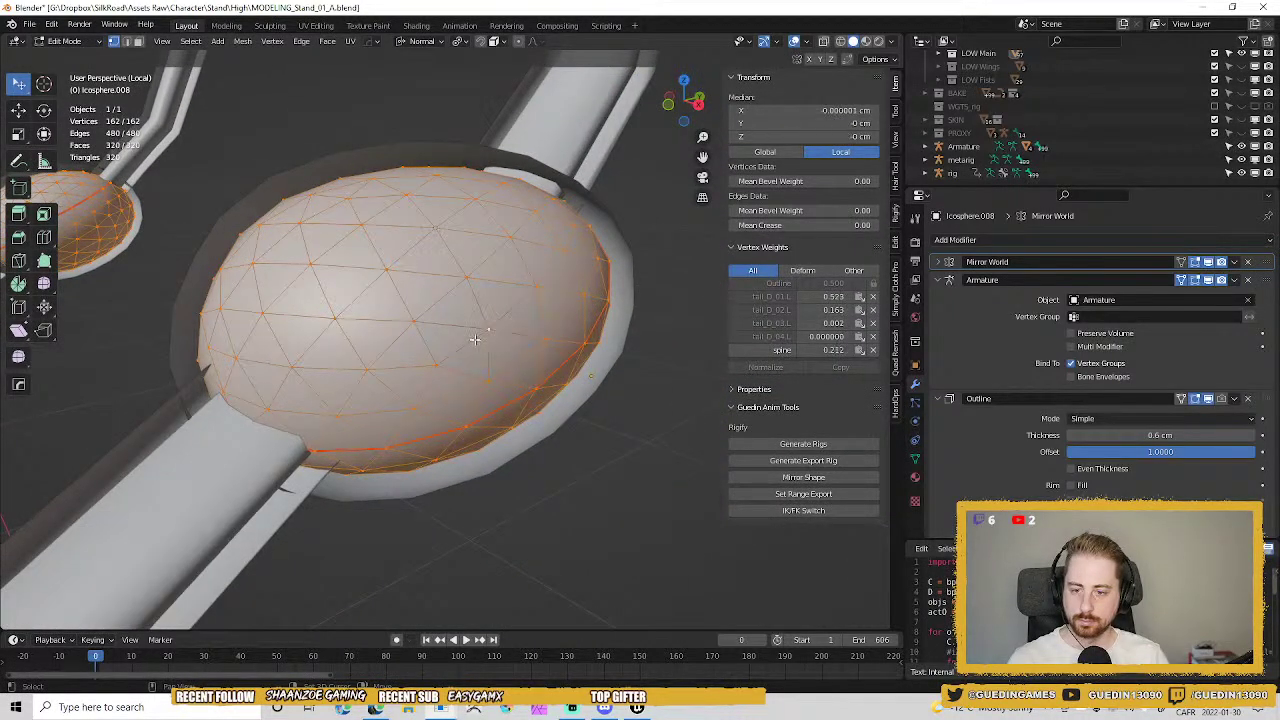
{"action": "middle_click_drag", "start_coordinate": [353, 253], "coordinate": [300, 174]}
{"action": "key", "text": "ctrl+l"}
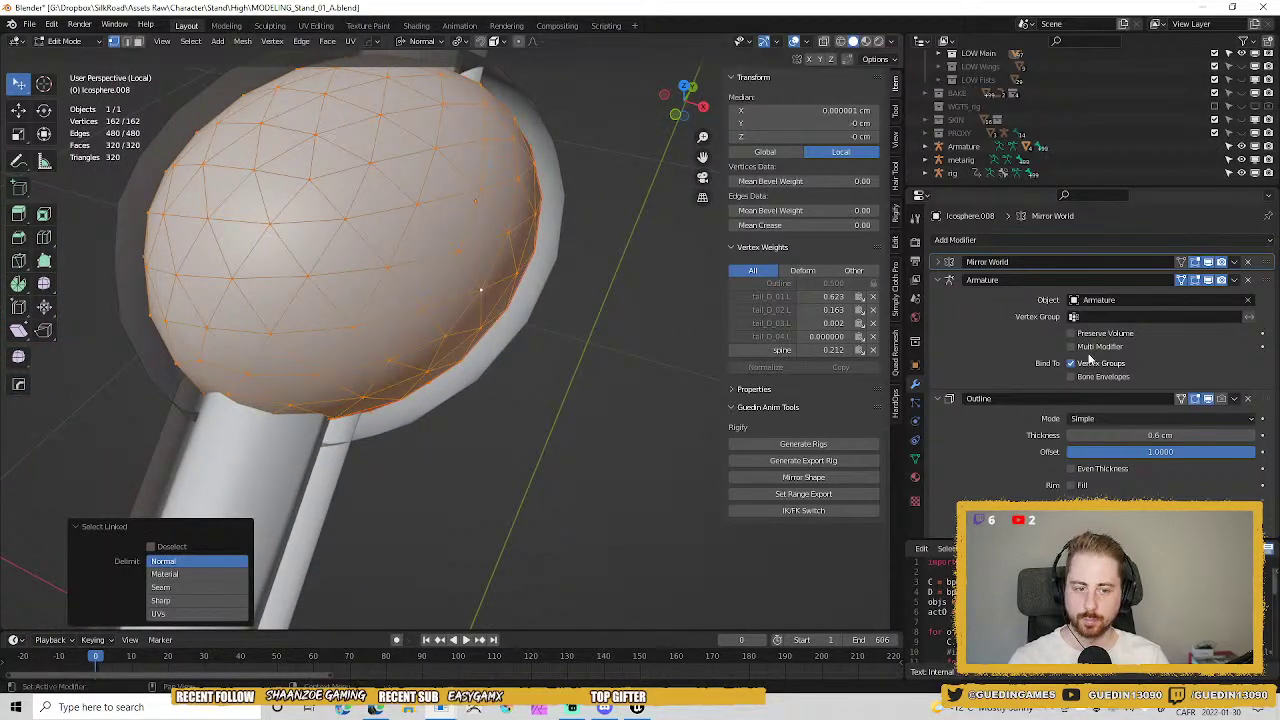
Collapse the bead's Armature and Outline modifier settings and recheck its shape in Object and Edit Mode.
{"action": "left_click", "coordinate": [942, 281]}
{"action": "left_click", "coordinate": [940, 297]}
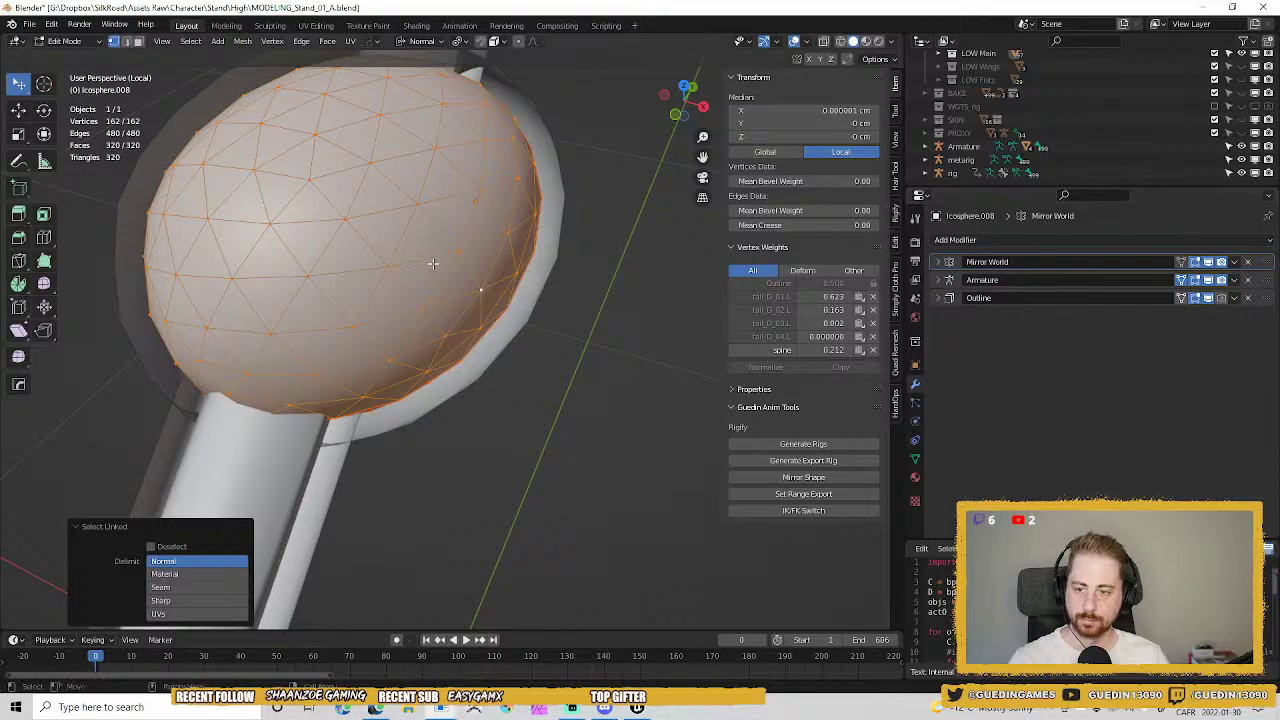
{"action": "key", "text": "Tab"}
{"action": "scroll", "coordinate": [474, 252], "scroll_direction": "down", "scroll_amount": 5}
{"action": "key", "text": "Tab"}
{"action": "scroll", "coordinate": [437, 316], "scroll_direction": "up", "scroll_amount": 3}
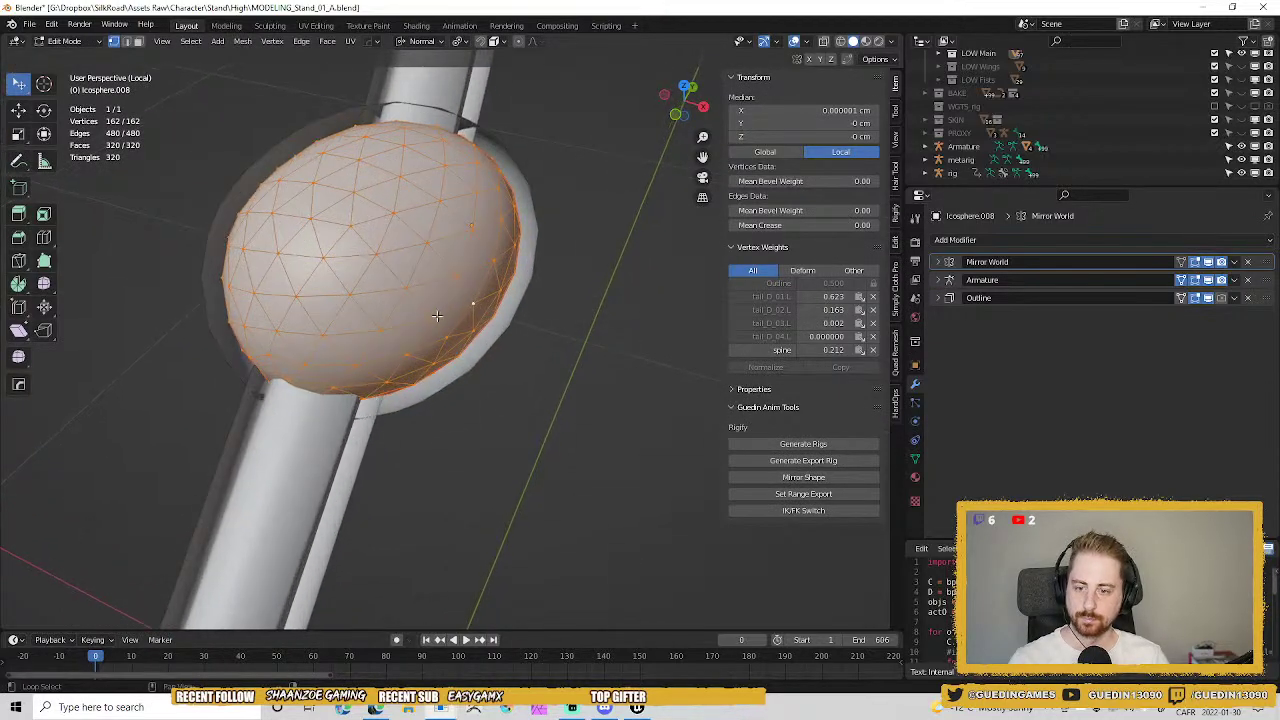
{"action": "middle_click_drag", "start_coordinate": [437, 316], "coordinate": [560, 365]}
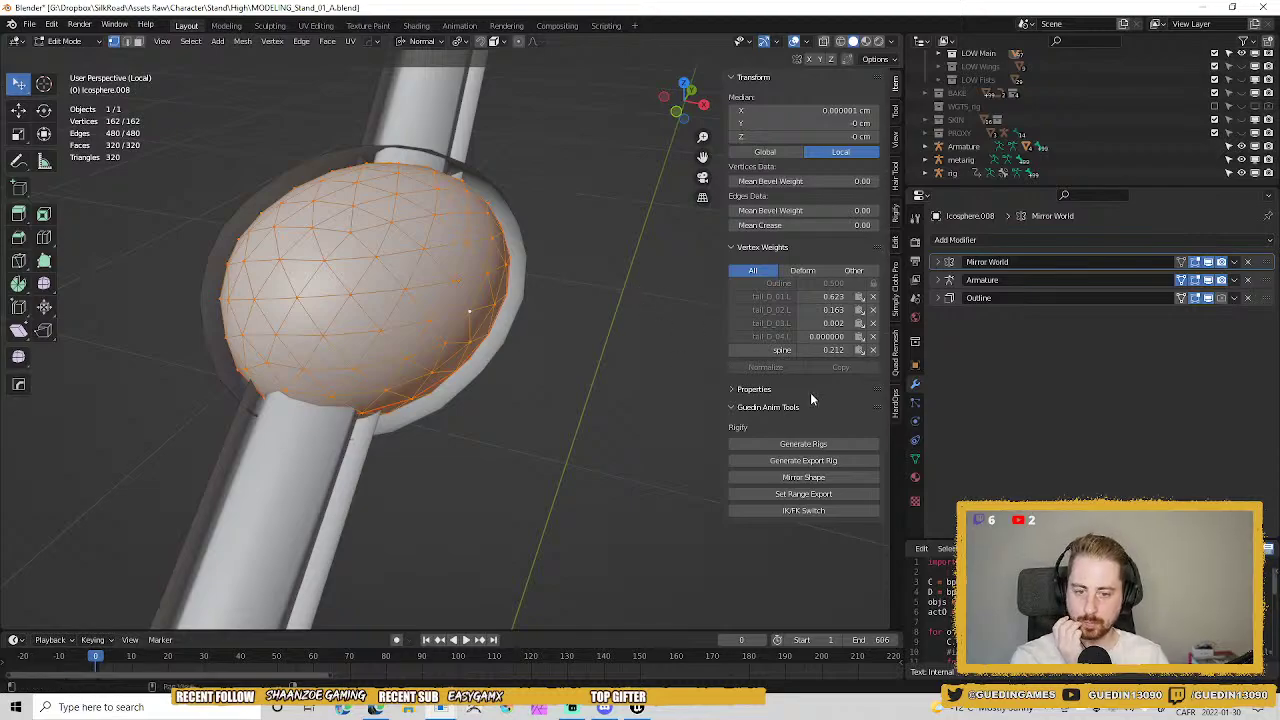
Limit the vertex weights to Deform groups, copy the active vertex's weights to the whole bead, and inspect its shape.
{"action": "left_click", "coordinate": [803, 271]}
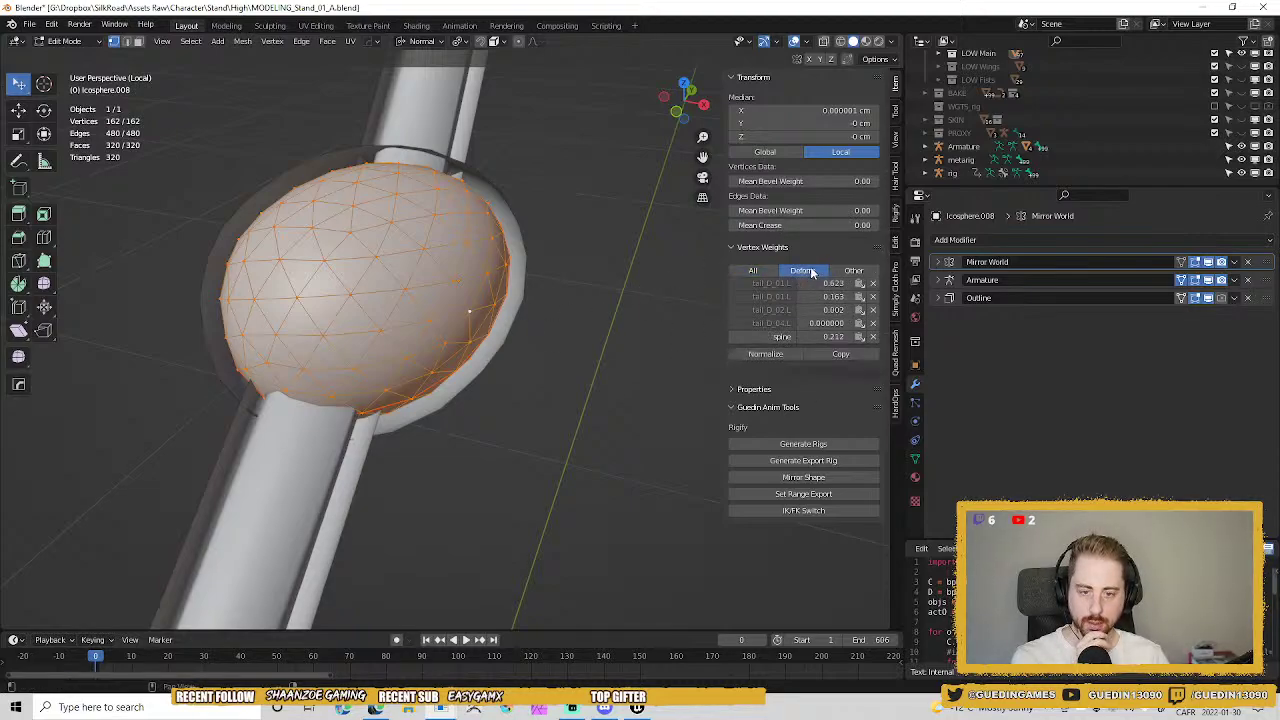
{"action": "left_click", "coordinate": [820, 354]}
{"action": "middle_click_drag", "start_coordinate": [307, 324], "coordinate": [397, 306]}
{"action": "scroll", "coordinate": [157, 271], "scroll_direction": "down", "scroll_amount": 5}
{"action": "scroll", "coordinate": [419, 264], "scroll_direction": "down", "scroll_amount": 2}
{"action": "scroll", "coordinate": [424, 375], "scroll_direction": "up", "scroll_amount": 3}
{"action": "middle_click_drag", "start_coordinate": [364, 476], "coordinate": [378, 293]}
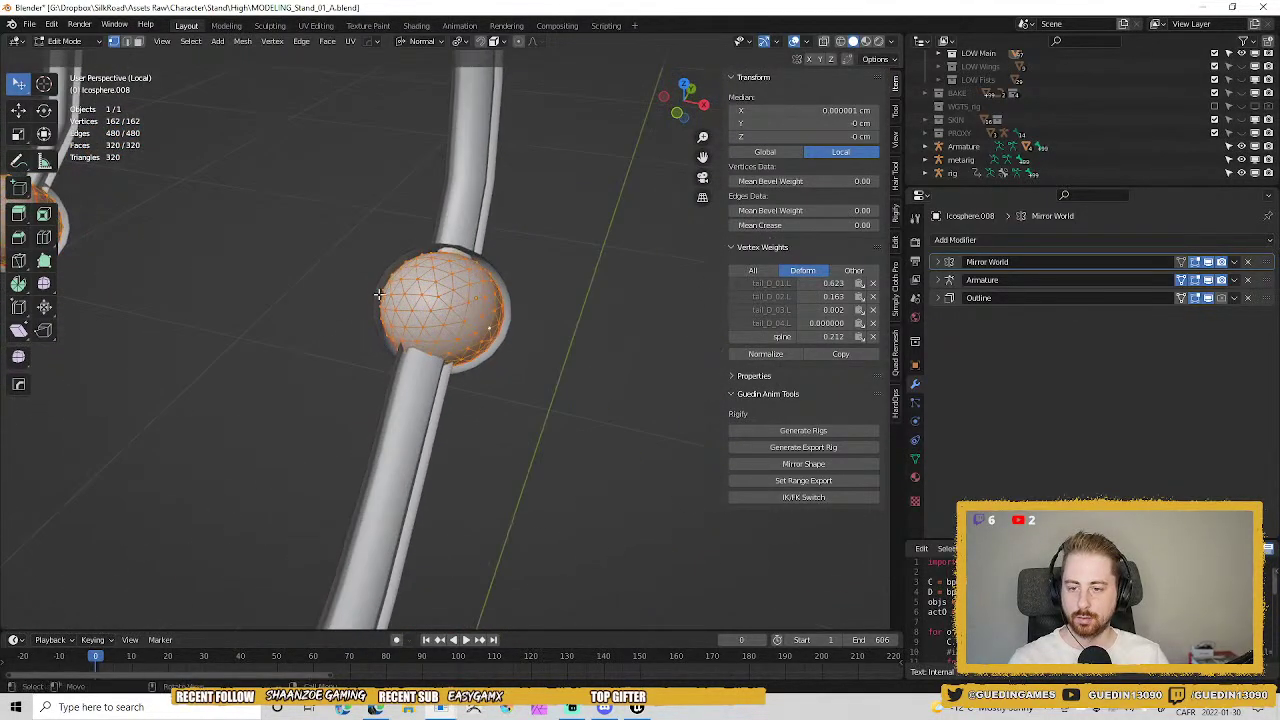
{"action": "scroll", "coordinate": [486, 332], "scroll_direction": "up", "scroll_amount": 3}
{"action": "middle_click_drag", "start_coordinate": [486, 332], "coordinate": [458, 318]}
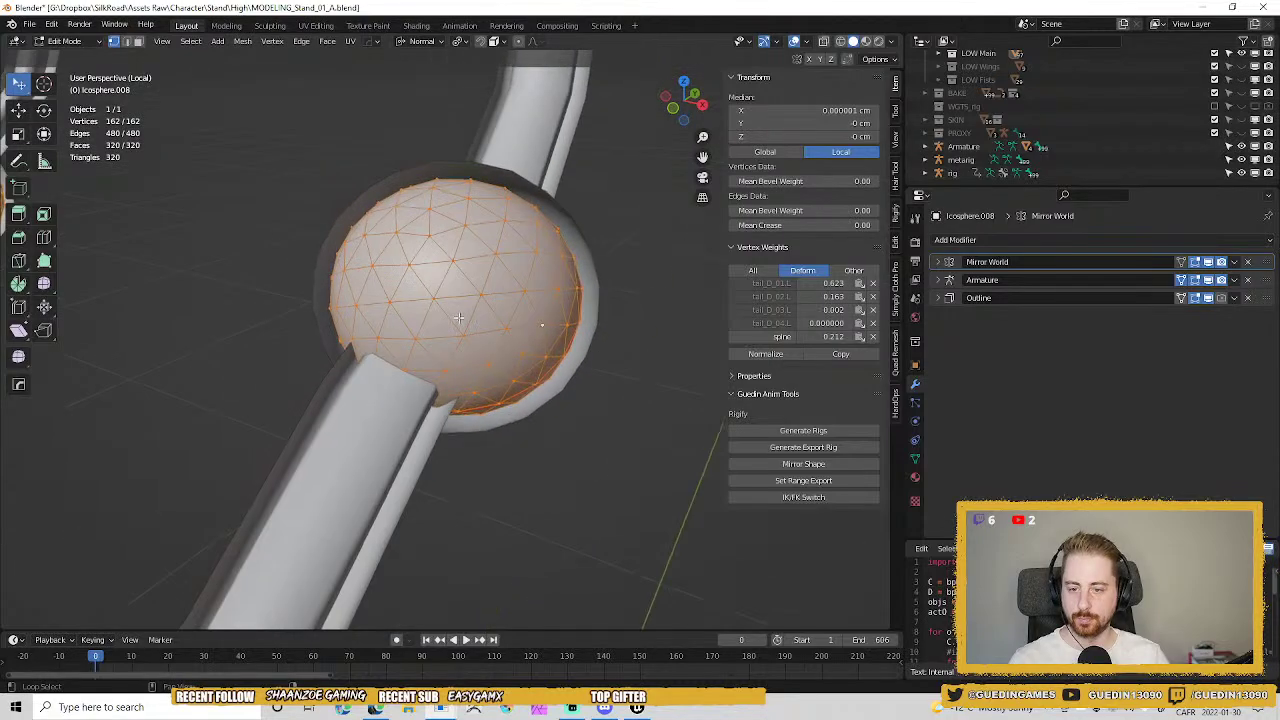
Check the bead's shape from other angles, return to Object Mode and leave Local View.
{"action": "middle_click_drag", "start_coordinate": [525, 407], "coordinate": [478, 232]}
{"action": "middle_click_drag", "start_coordinate": [475, 300], "coordinate": [509, 443]}
{"action": "key", "text": "Tab"}
{"action": "scroll", "coordinate": [470, 497], "scroll_direction": "down", "scroll_amount": 5}
{"action": "key", "text": "KP_Divide"}
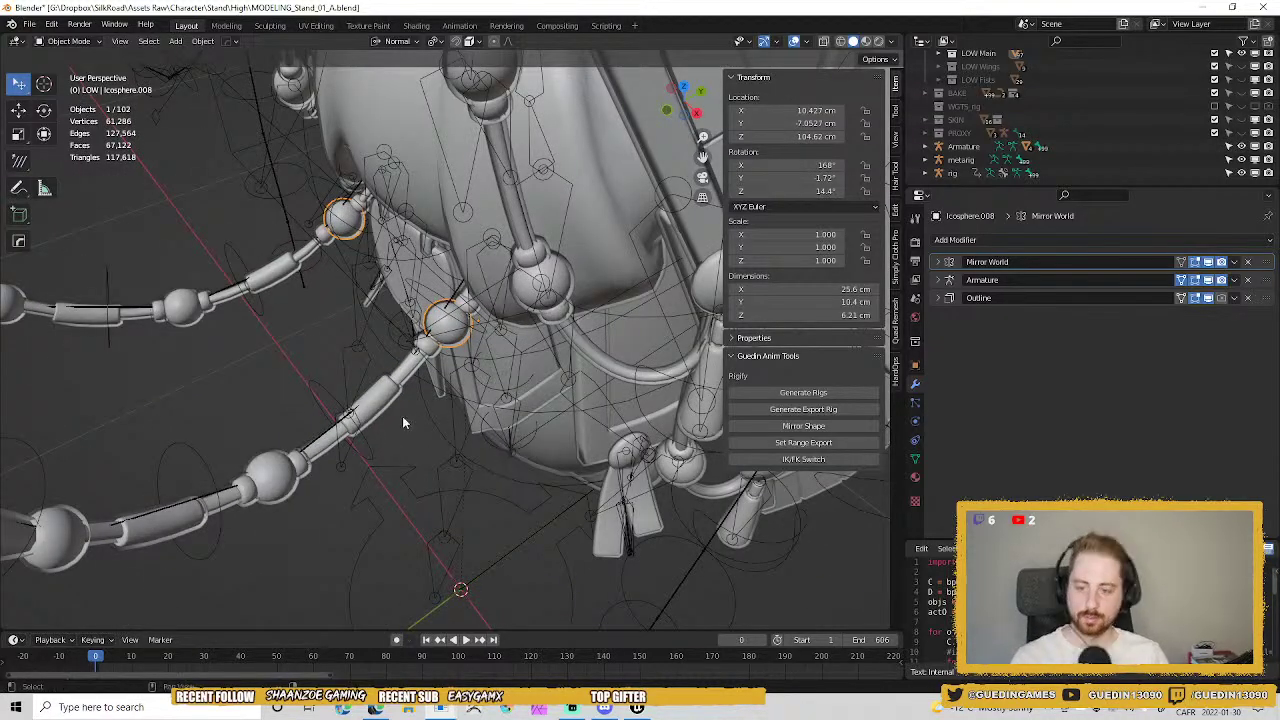
Inspect how the top bead sits between its two collars in Object and Edit Mode.
{"action": "middle_click_drag", "start_coordinate": [402, 416], "coordinate": [481, 342]}
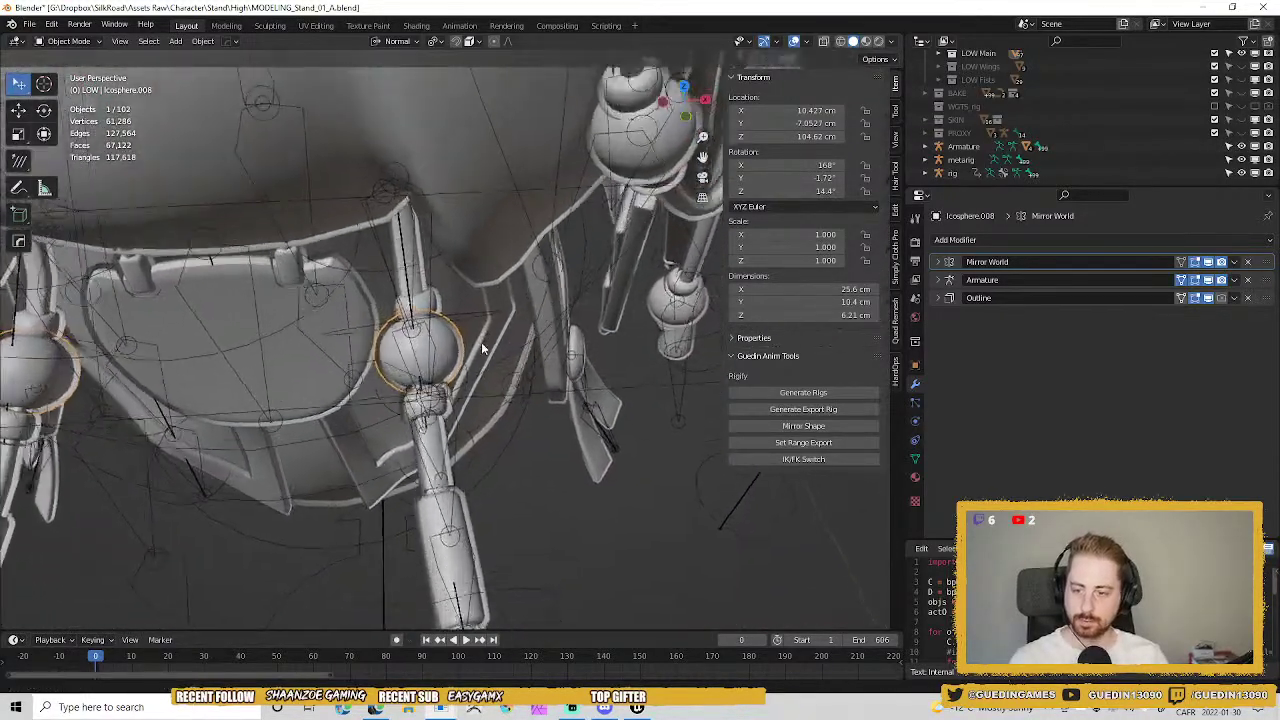
{"action": "scroll", "coordinate": [450, 320], "scroll_direction": "up", "scroll_amount": 3}
{"action": "middle_click_drag", "start_coordinate": [425, 301], "coordinate": [417, 397]}
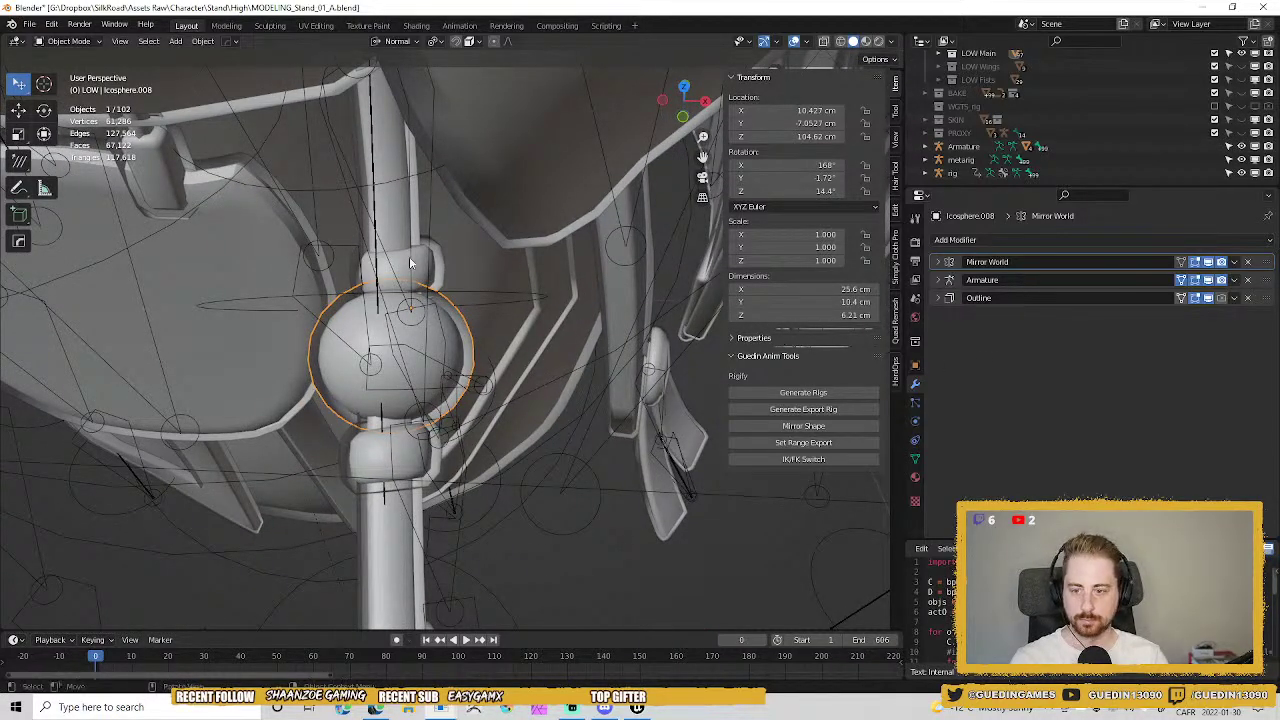
{"action": "left_click", "coordinate": [420, 262]}
{"action": "left_click", "coordinate": [463, 397]}
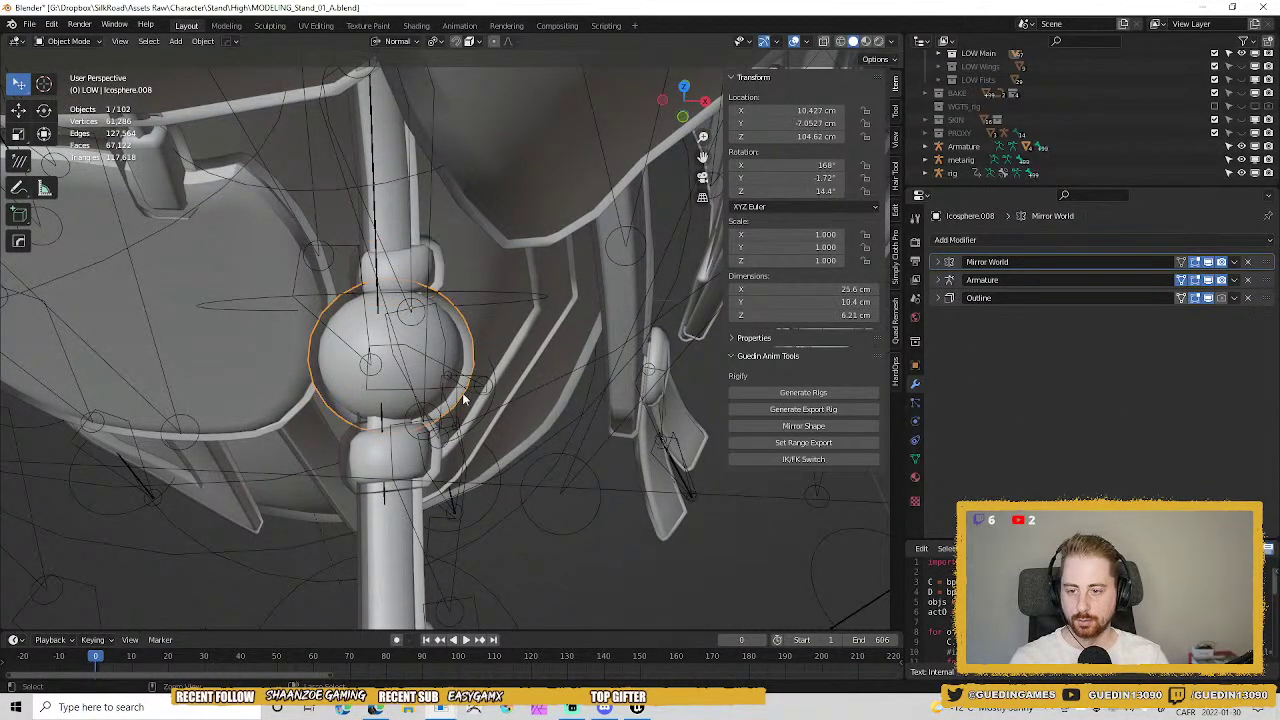
{"action": "middle_click_drag", "start_coordinate": [417, 376], "coordinate": [405, 380]}
{"action": "key", "text": "Tab"}
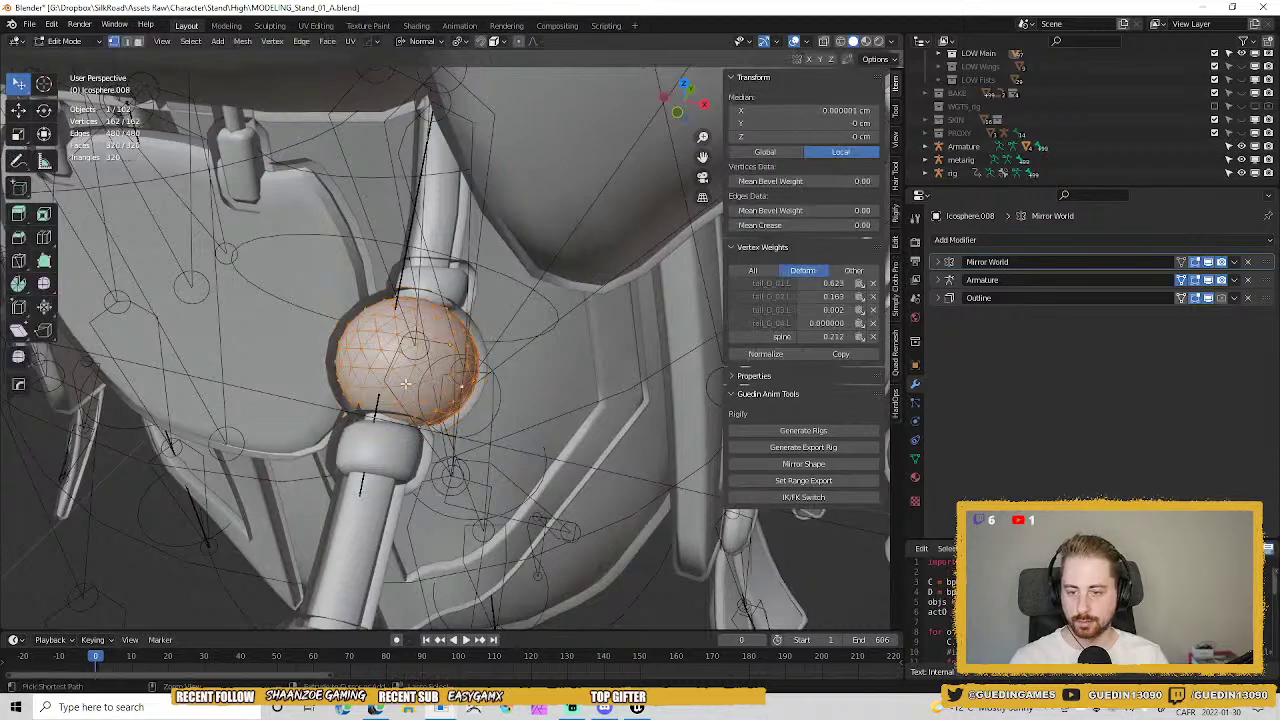
{"action": "key", "text": "Tab"}
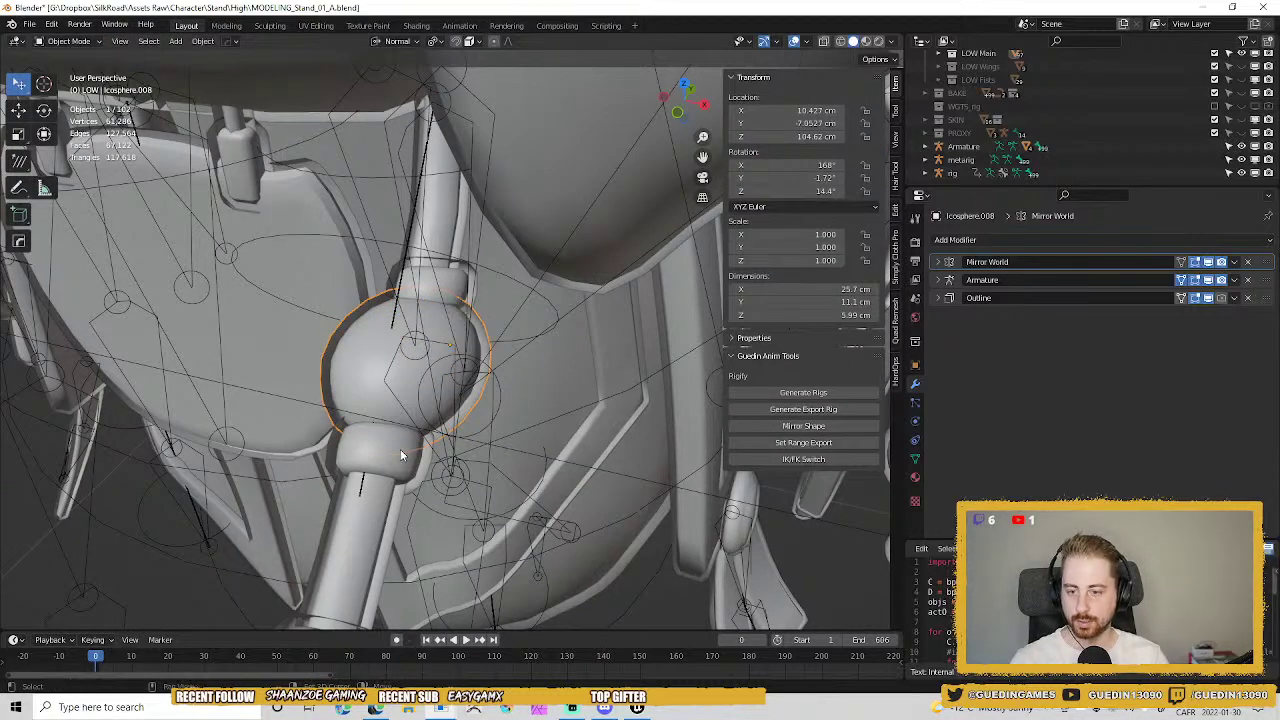
Edit the top bead together with its two collars, select all geometry, and copy the active bead vertex's weights.
{"action": "left_click", "coordinate": [402, 455], "text": "shift"}
{"action": "left_click", "coordinate": [452, 276], "text": "shift"}
{"action": "left_click", "coordinate": [409, 384], "text": "shift"}
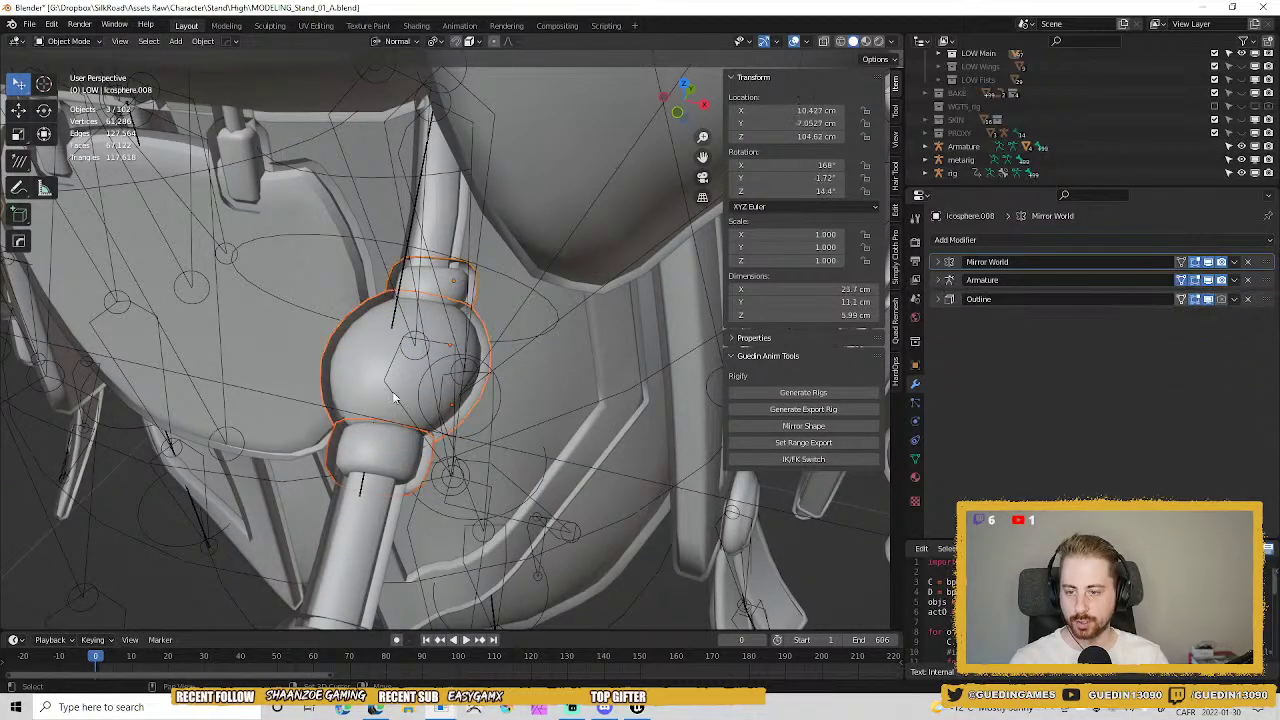
{"action": "key", "text": "Tab"}
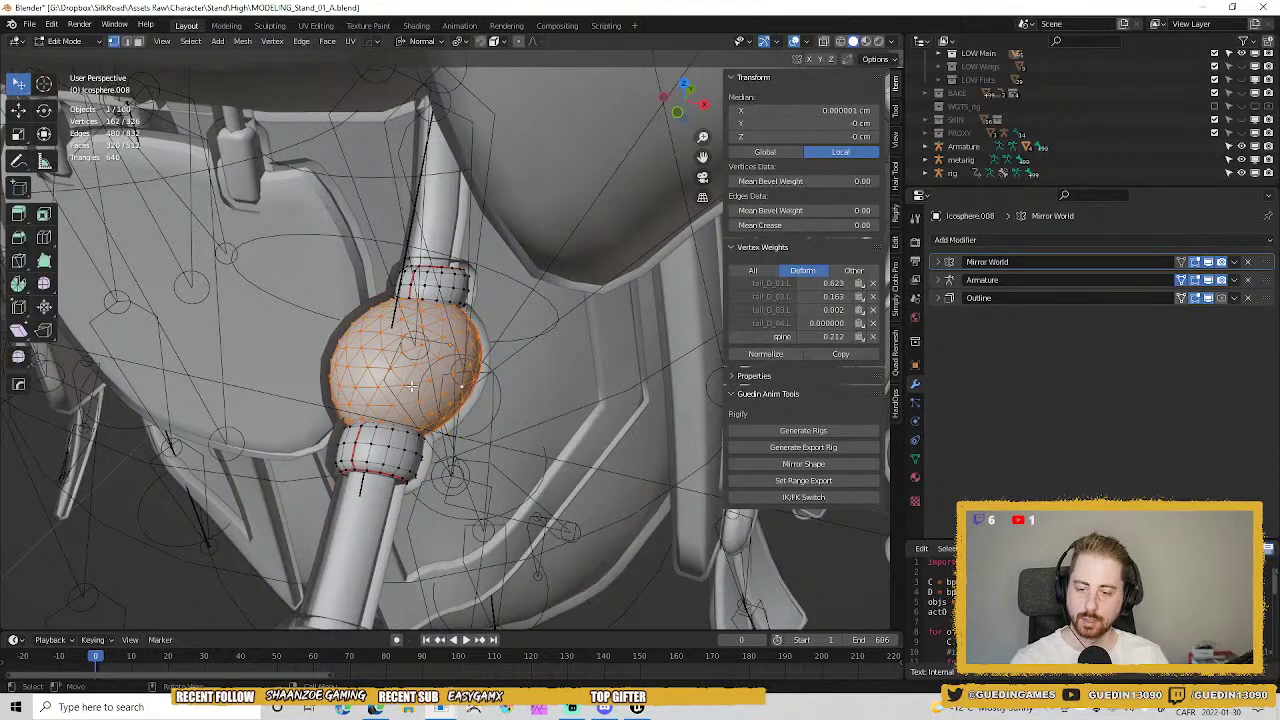
{"action": "key", "text": "a"}
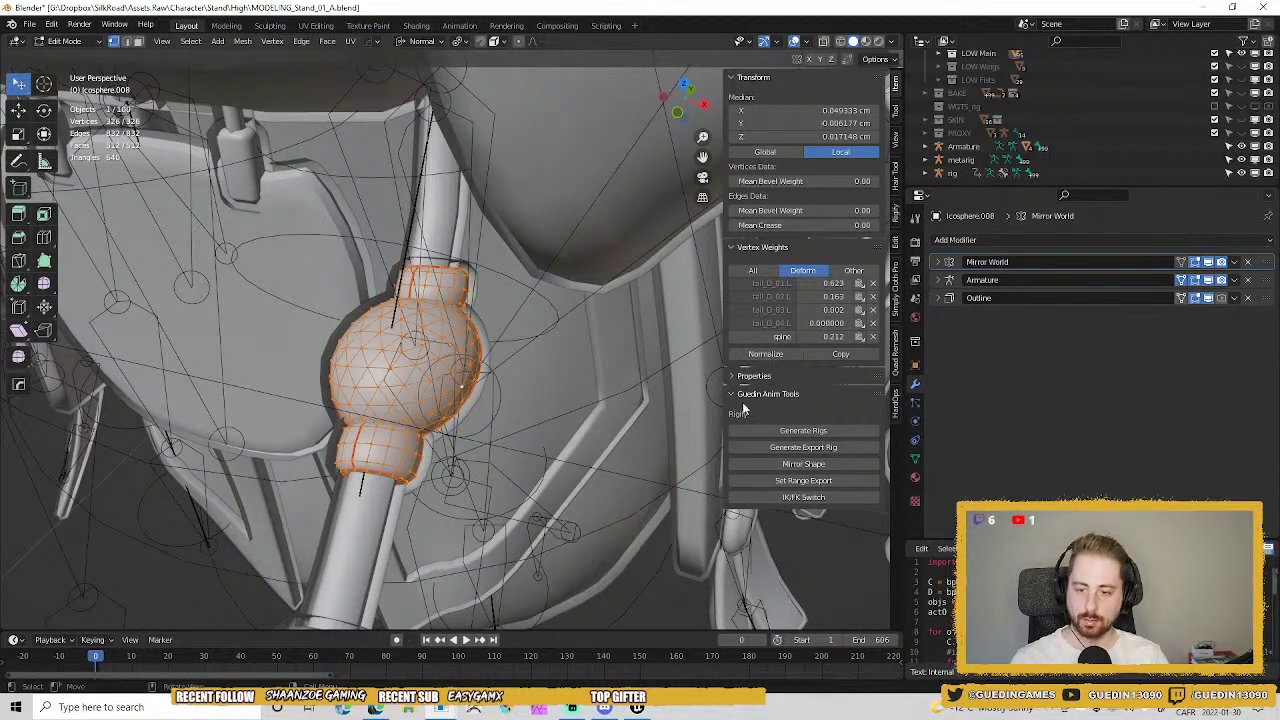
{"action": "left_click", "coordinate": [852, 357]}
{"action": "middle_click_drag", "start_coordinate": [520, 372], "coordinate": [328, 341]}
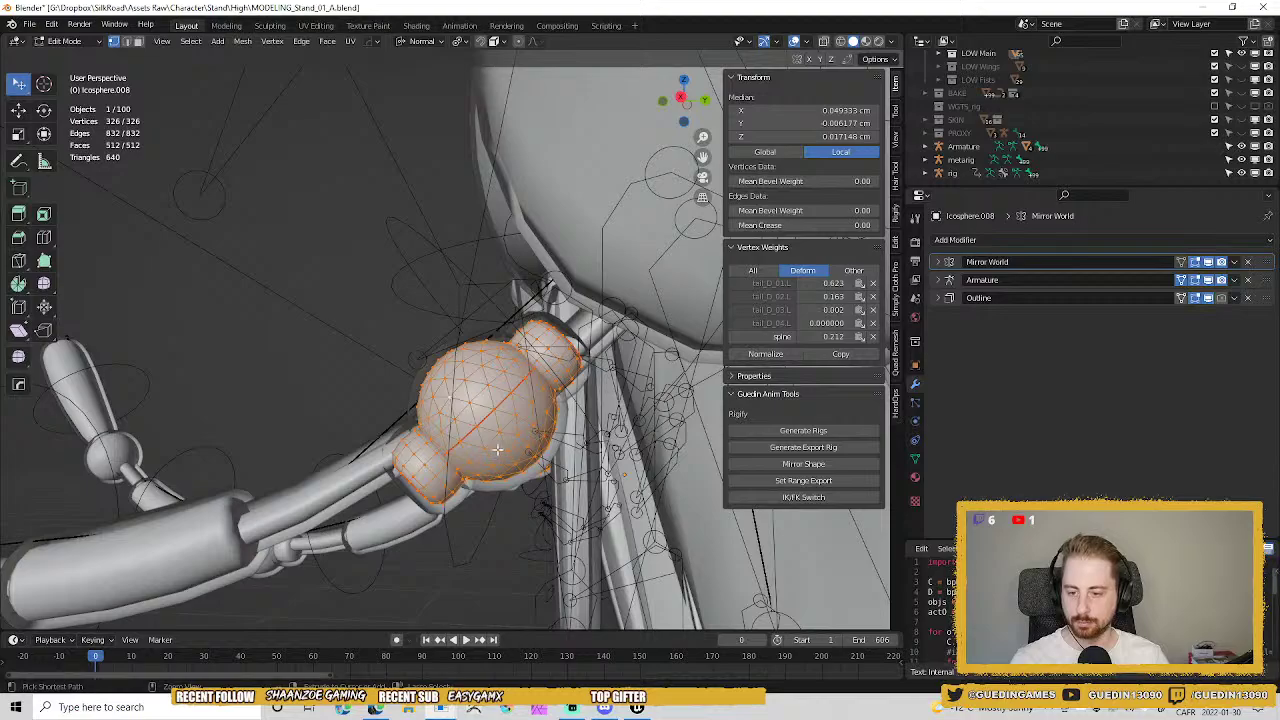
{"action": "mouse_move", "coordinate": [497, 450]}
{"action": "middle_mouse_down"}
{"action": "mouse_move", "coordinate": [480, 455]}
{"action": "mouse_move", "coordinate": [489, 461]}
{"action": "middle_mouse_up"}
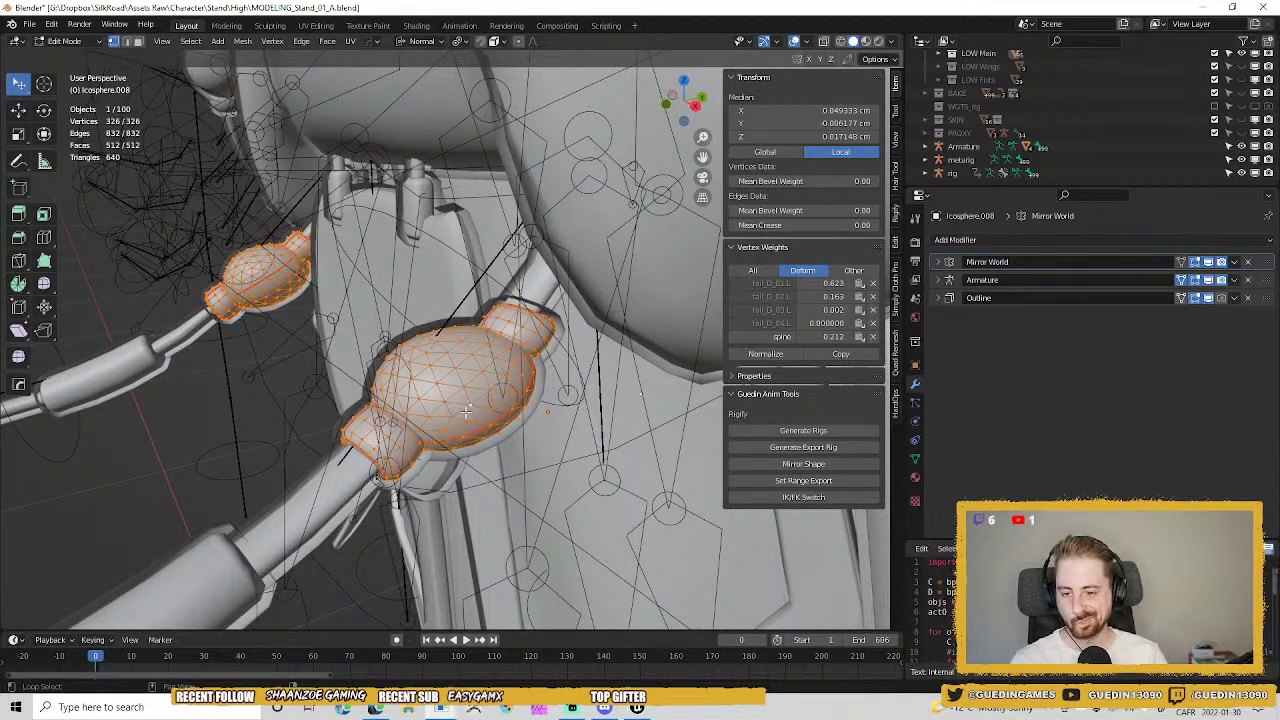
{"action": "middle_click_drag", "start_coordinate": [466, 410], "coordinate": [424, 405]}
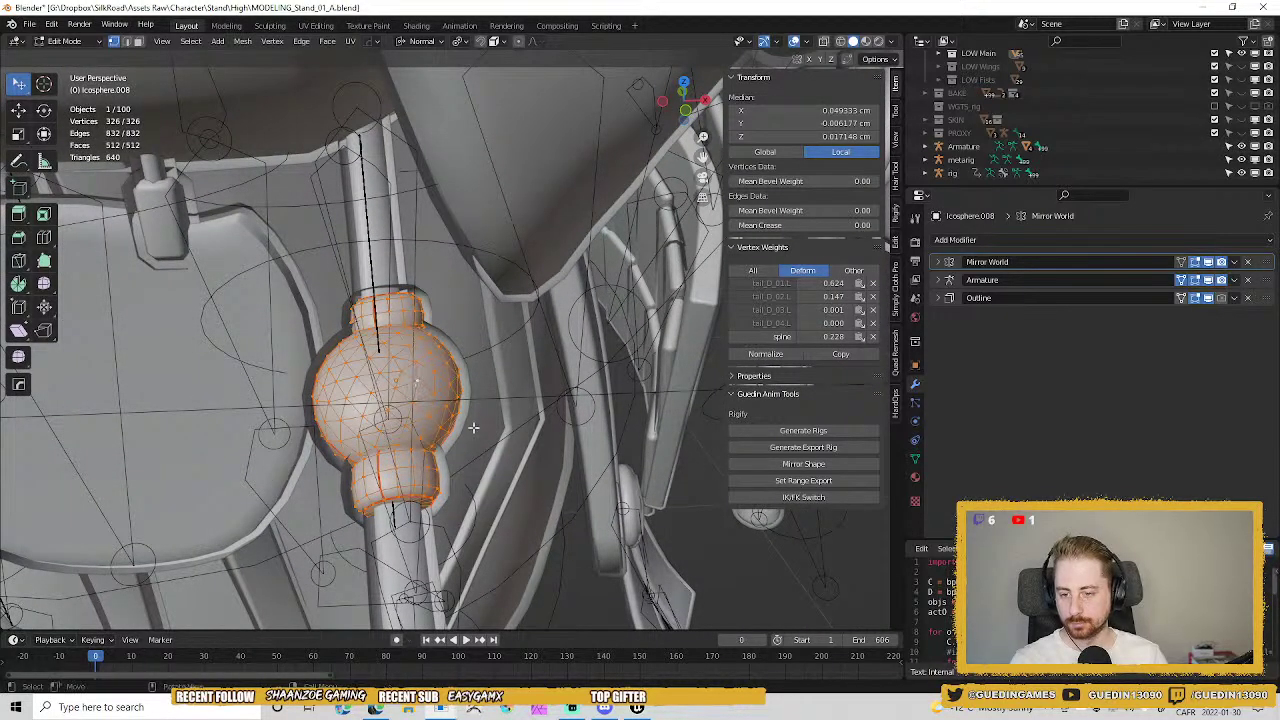
Copy the weights again from another active bead vertex and inspect the bead and collars from several angles.
{"action": "left_click", "coordinate": [831, 356]}
{"action": "left_click_drag", "start_coordinate": [290, 374], "coordinate": [560, 290], "text": "alt"}
{"action": "scroll", "coordinate": [590, 260], "scroll_direction": "down", "scroll_amount": 5}
{"action": "left_click_drag", "start_coordinate": [600, 230], "coordinate": [556, 305], "text": "alt"}
{"action": "middle_click_drag", "start_coordinate": [560, 420], "coordinate": [464, 440], "text": "alt"}
{"action": "scroll", "coordinate": [462, 447], "scroll_direction": "up", "scroll_amount": 4}
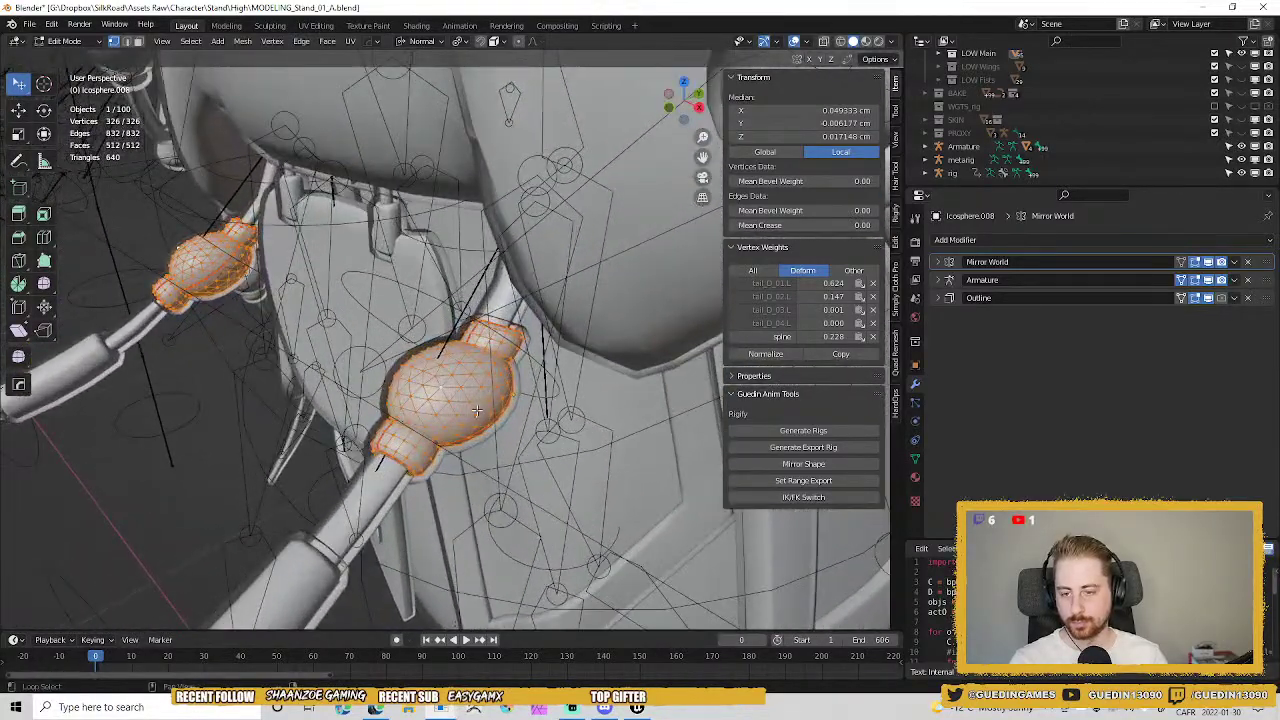
{"action": "left_click_drag", "start_coordinate": [477, 410], "coordinate": [497, 478], "text": "alt"}
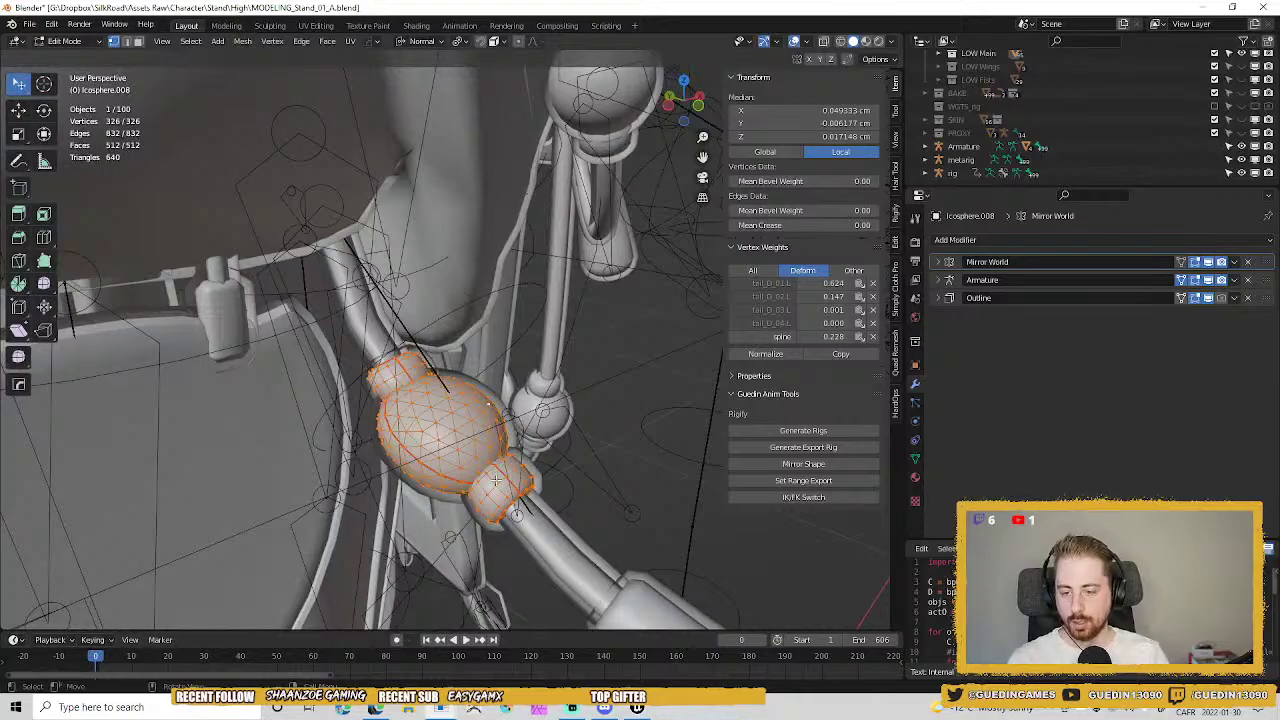
Select only the bead's whole linked mesh from a different vertex and copy that vertex's weights to it.
{"action": "left_click", "coordinate": [462, 405]}
{"action": "key", "text": "ctrl+l"}
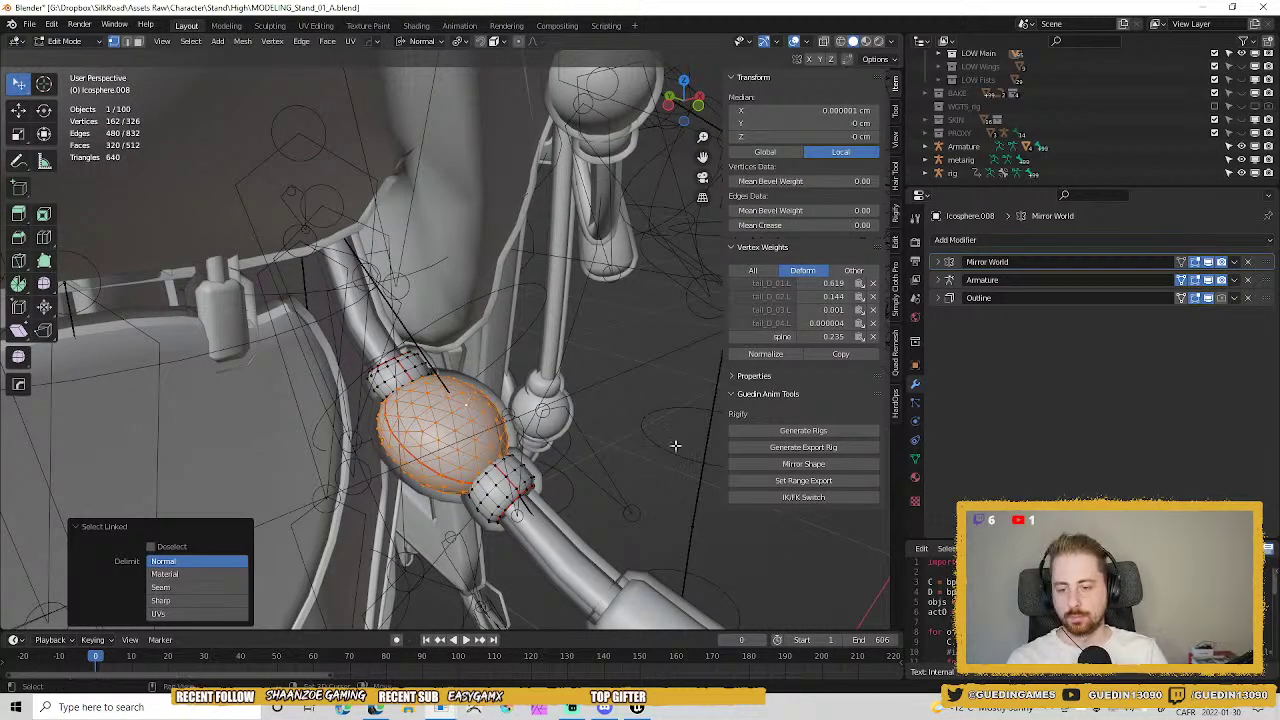
{"action": "left_click", "coordinate": [869, 355]}
{"action": "scroll", "coordinate": [443, 512], "scroll_direction": "up", "scroll_amount": 3}
{"action": "middle_click_drag", "start_coordinate": [443, 512], "coordinate": [389, 487]}
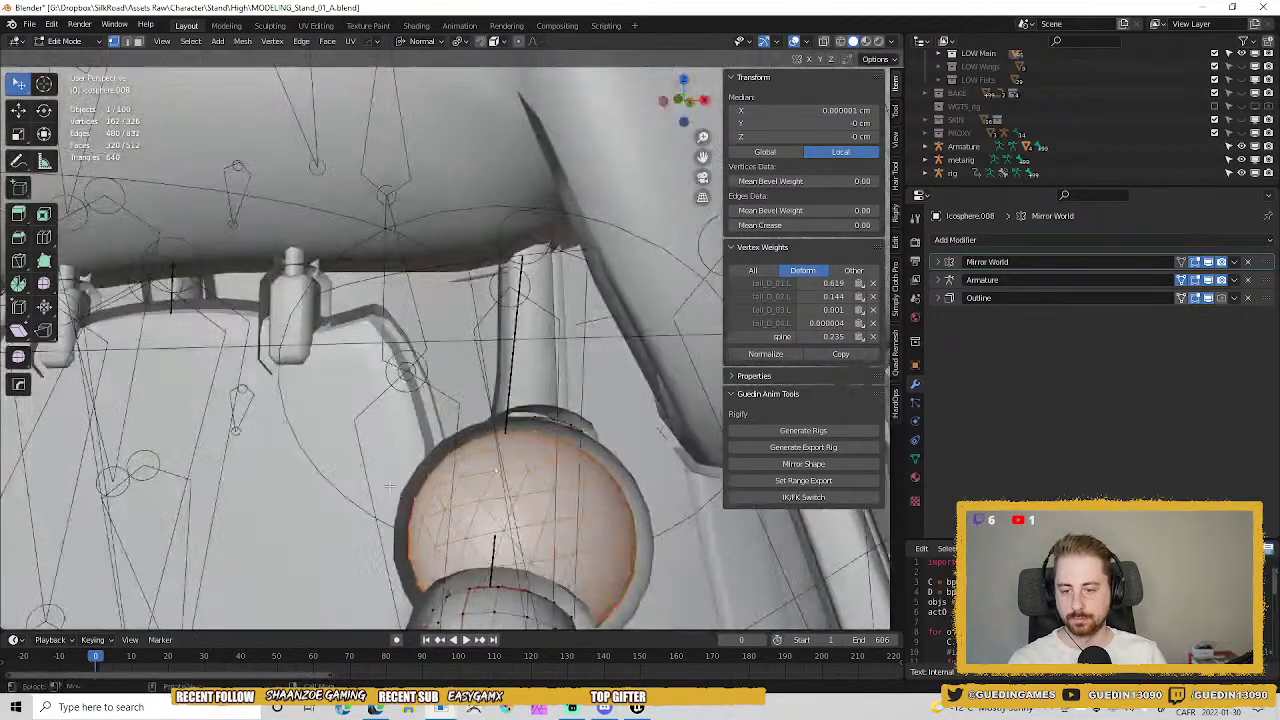
Edit the middle bead of the front rope, select its whole linked mesh, and make its weights uniform.
{"action": "key", "text": "Tab"}
{"action": "scroll", "coordinate": [375, 420], "scroll_direction": "down", "scroll_amount": 4}
{"action": "middle_click_drag", "start_coordinate": [351, 281], "coordinate": [578, 367]}
{"action": "scroll", "coordinate": [335, 374], "scroll_direction": "down", "scroll_amount": 2}
{"action": "left_click", "coordinate": [577, 366]}
{"action": "key", "text": "Tab"}
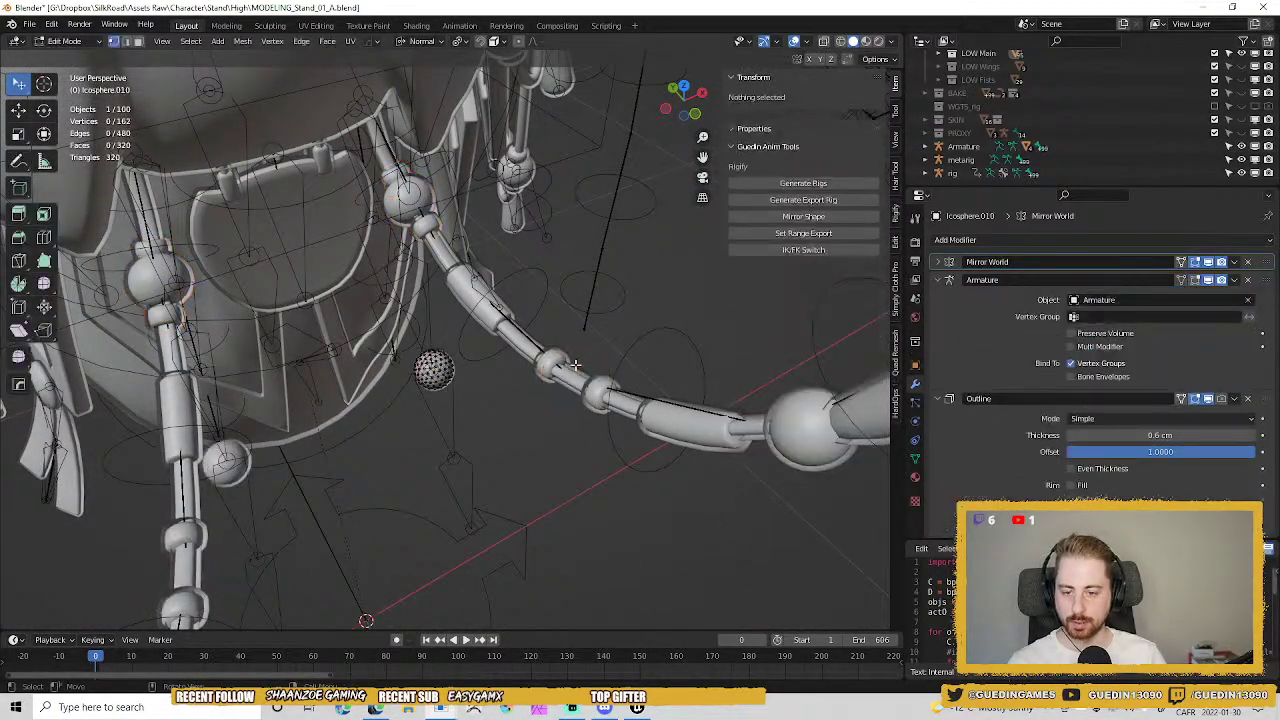
{"action": "key", "text": "l"}
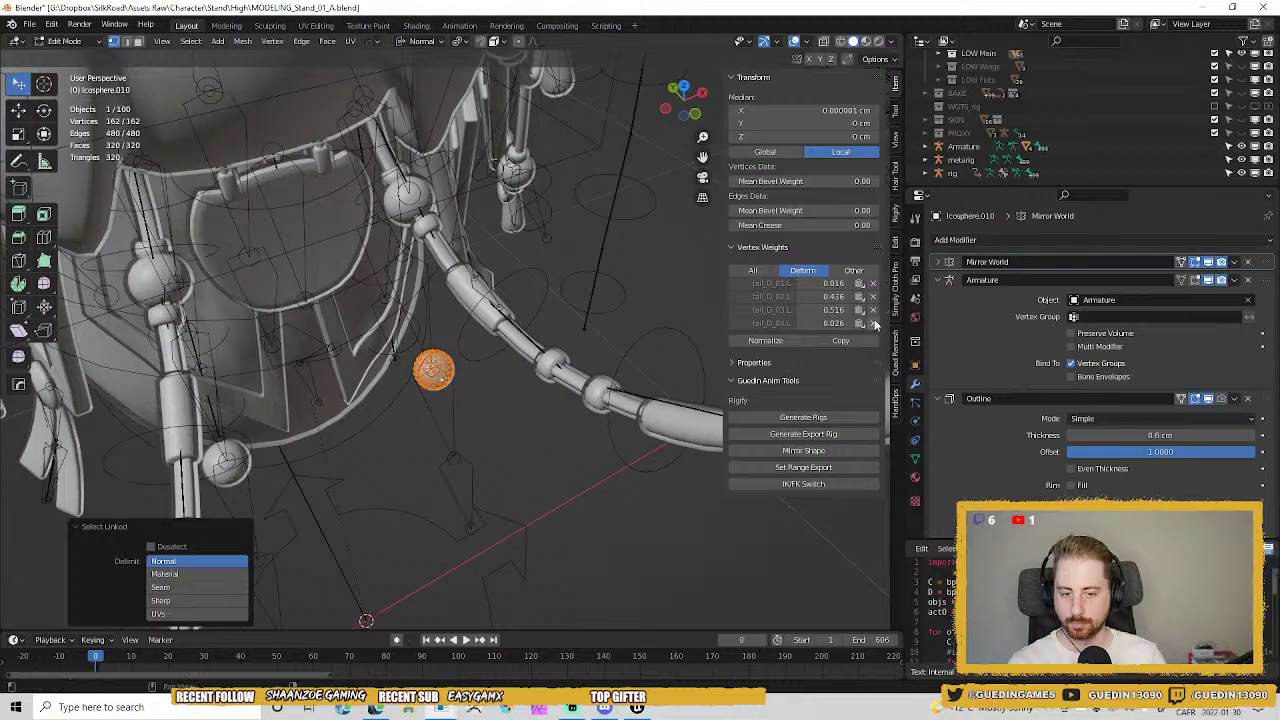
{"action": "key", "text": "Tab"}
Edit the lowest bead of the front rope, select its whole linked mesh, and make its weights uniform.
{"action": "middle_click_drag", "start_coordinate": [544, 448], "coordinate": [443, 400]}
{"action": "left_click", "coordinate": [537, 400]}
{"action": "key", "text": "Tab"}
{"action": "middle_click_drag", "start_coordinate": [290, 460], "coordinate": [297, 306], "text": "shift"}
{"action": "scroll", "coordinate": [425, 438], "scroll_direction": "up", "scroll_amount": 3}
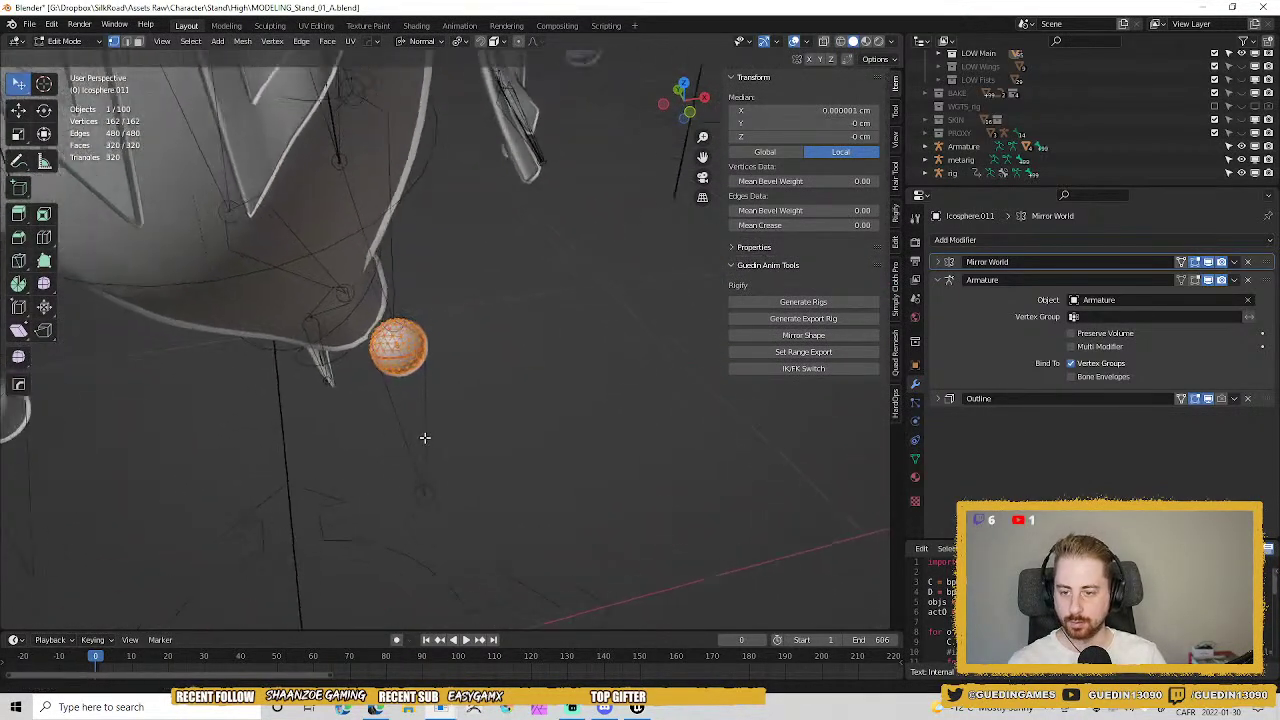
{"action": "scroll", "coordinate": [425, 438], "scroll_direction": "up", "scroll_amount": 2}
{"action": "key", "text": "l"}
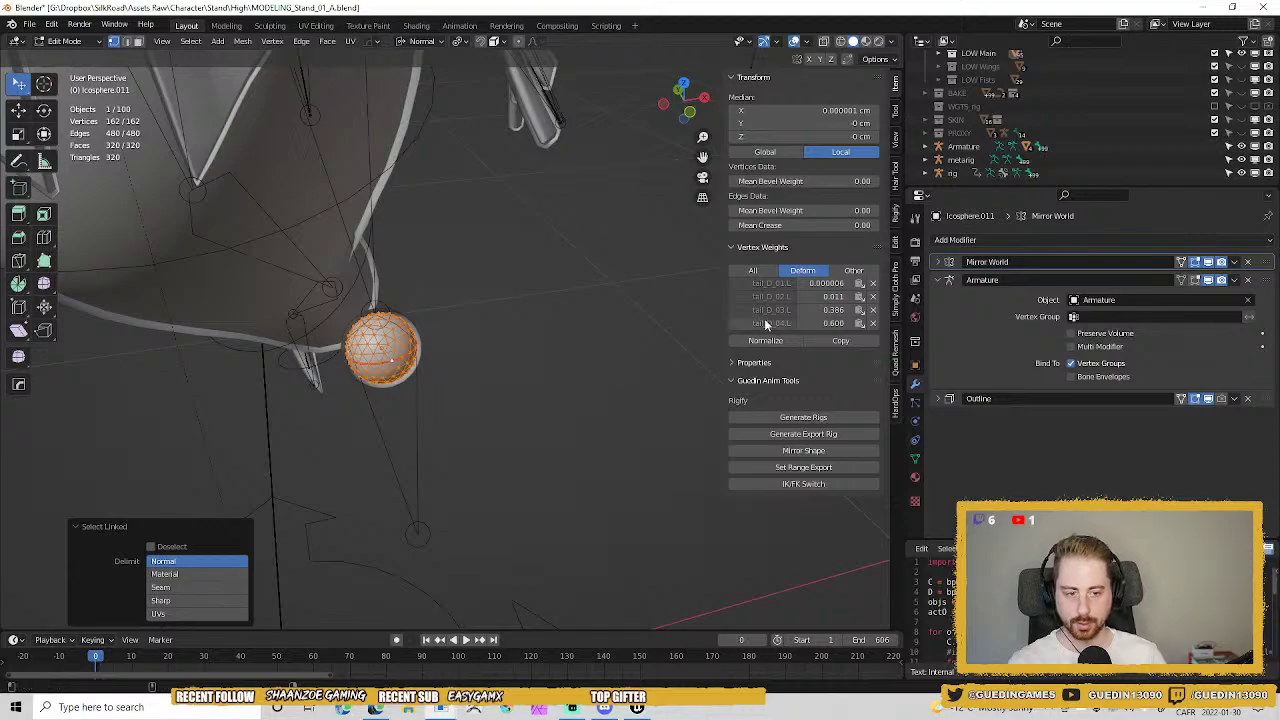
{"action": "key", "text": "Tab"}
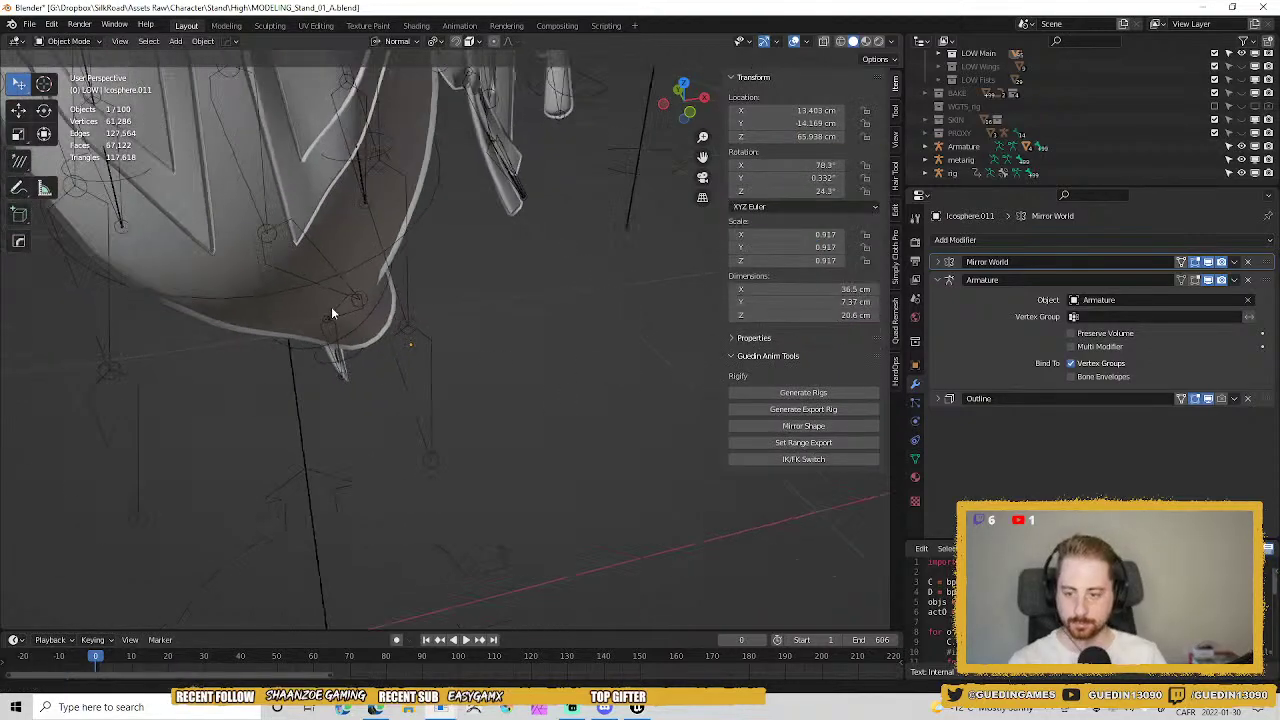
Put the rig in Pose Mode, select the tail_D_01.L bone at the front rope, and try a free rotation.
{"action": "middle_click_drag", "start_coordinate": [331, 306], "coordinate": [424, 298]}
{"action": "scroll", "coordinate": [424, 298], "scroll_direction": "down", "scroll_amount": 4}
{"action": "left_click", "coordinate": [418, 290]}
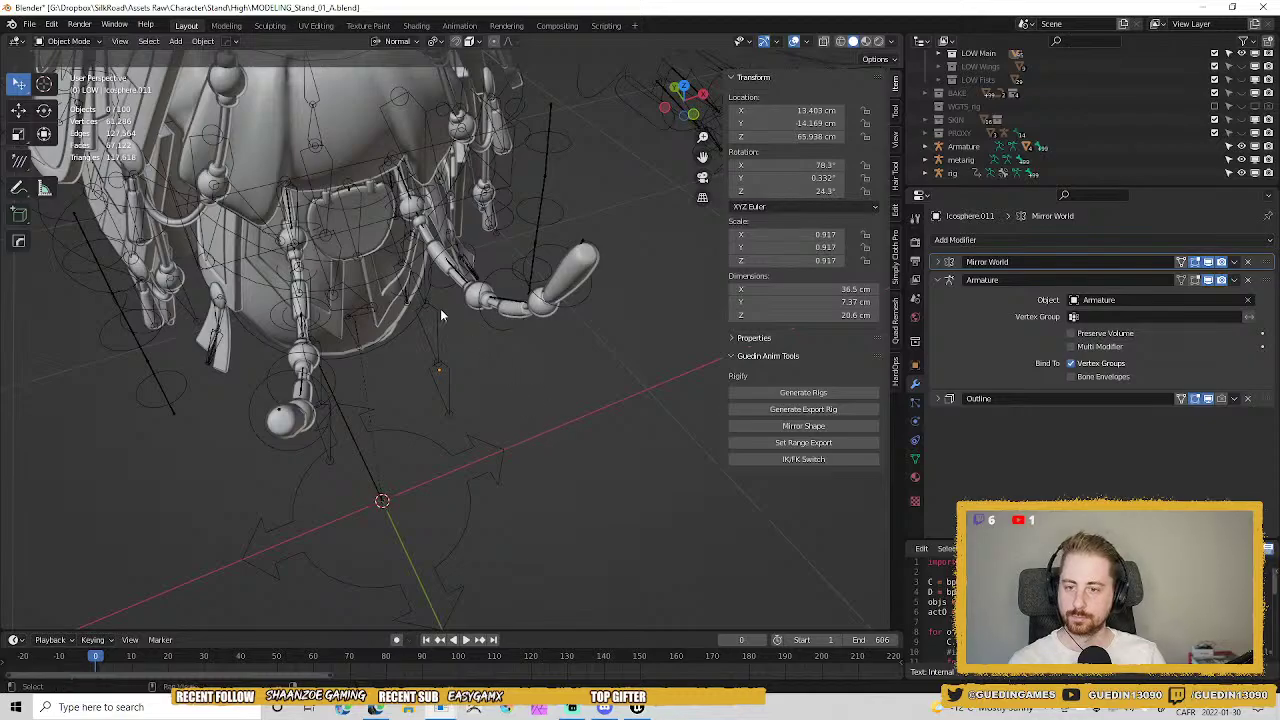
{"action": "mouse_move", "coordinate": [440, 308]}
{"action": "middle_mouse_down"}
{"action": "mouse_move", "coordinate": [469, 233]}
{"action": "mouse_move", "coordinate": [337, 258]}
{"action": "mouse_move", "coordinate": [382, 310]}
{"action": "mouse_move", "coordinate": [488, 288]}
{"action": "mouse_move", "coordinate": [446, 331]}
{"action": "middle_mouse_up"}
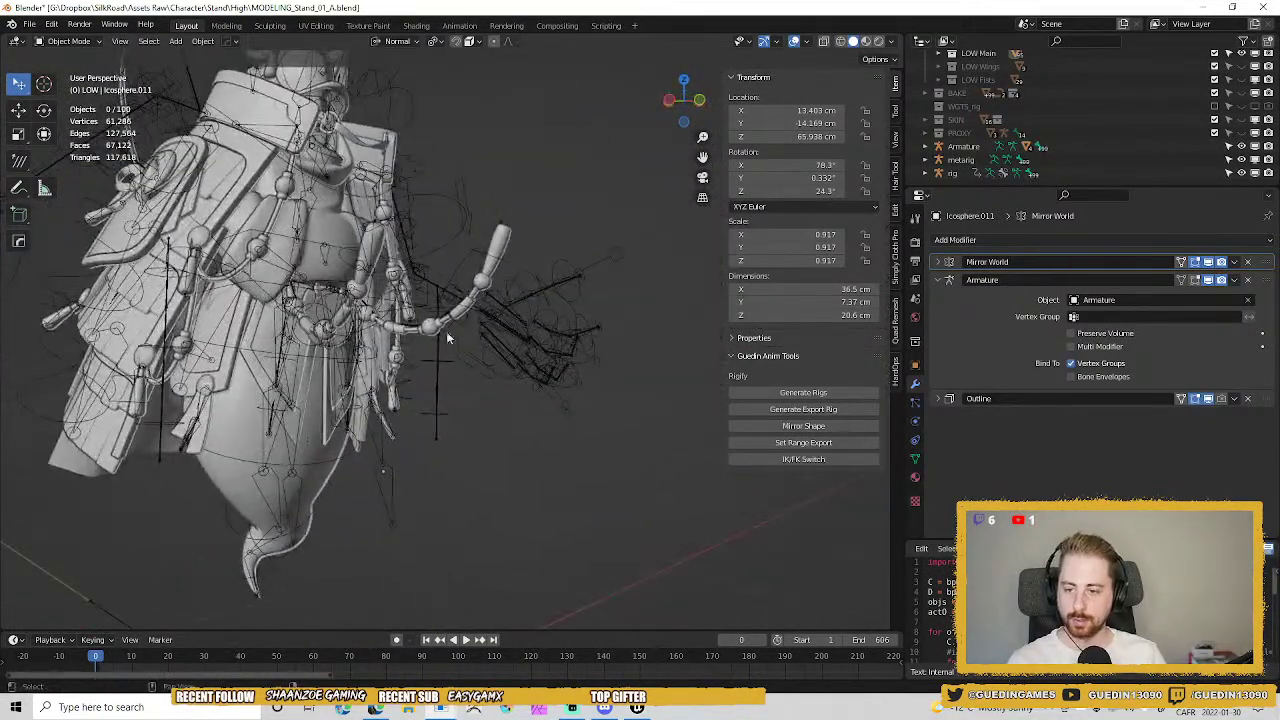
{"action": "left_click", "coordinate": [376, 298]}
{"action": "key", "text": "ctrl+Tab"}
{"action": "left_click", "coordinate": [378, 298]}
{"action": "middle_click_drag", "start_coordinate": [378, 298], "coordinate": [245, 282]}
{"action": "key", "text": "r"}
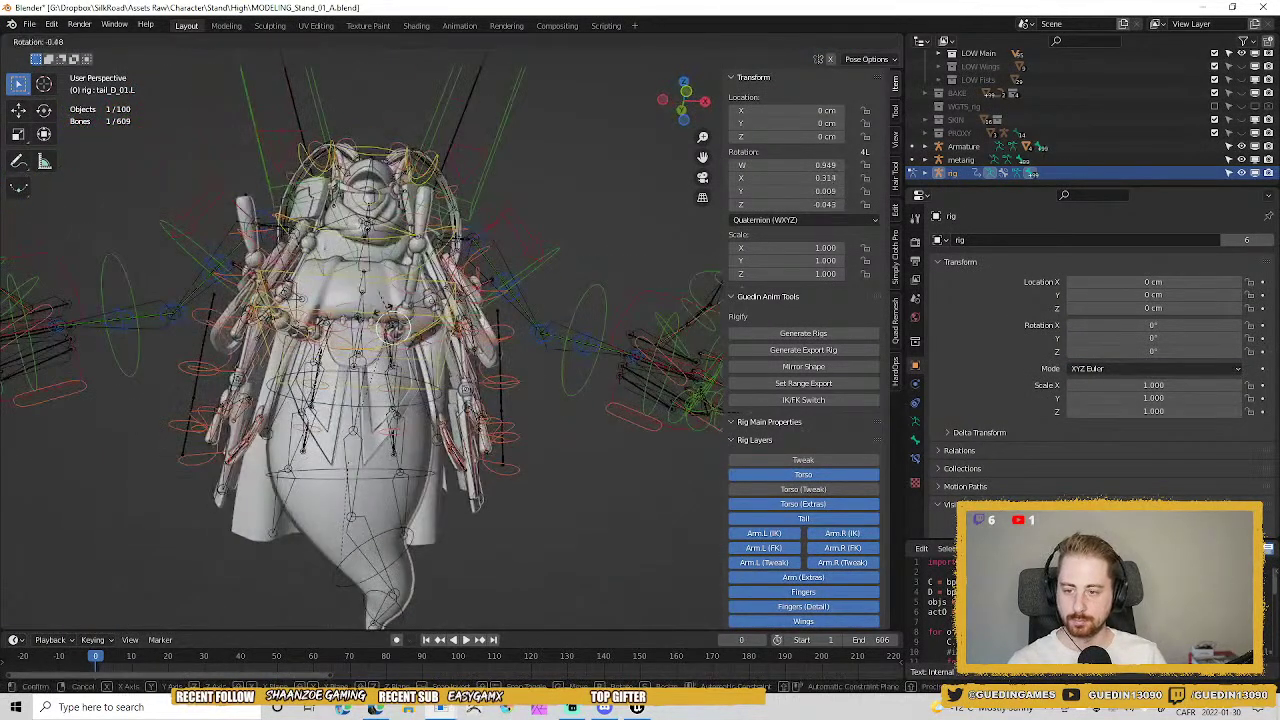
{"action": "key", "text": "r"}
{"action": "key", "text": "Escape"}
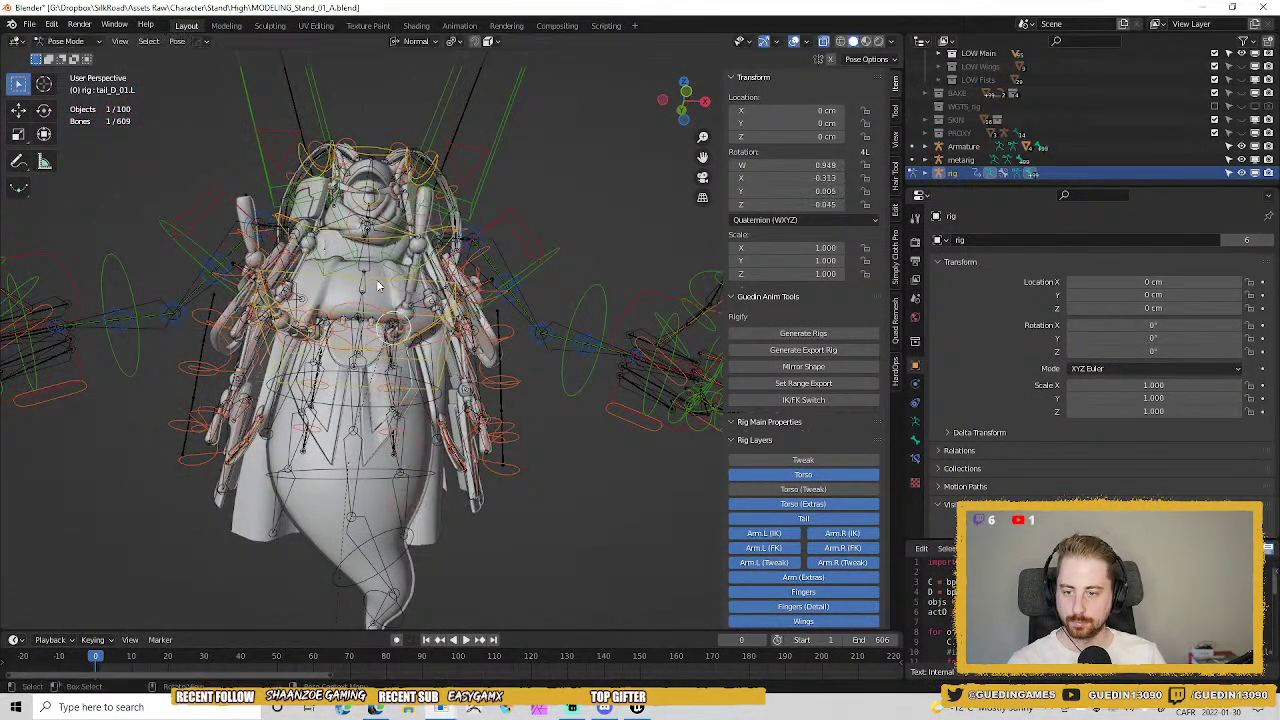
Select all the rig's visible bones, clear their rotations, and return to Object Mode with nothing selected.
{"action": "key", "text": "a"}
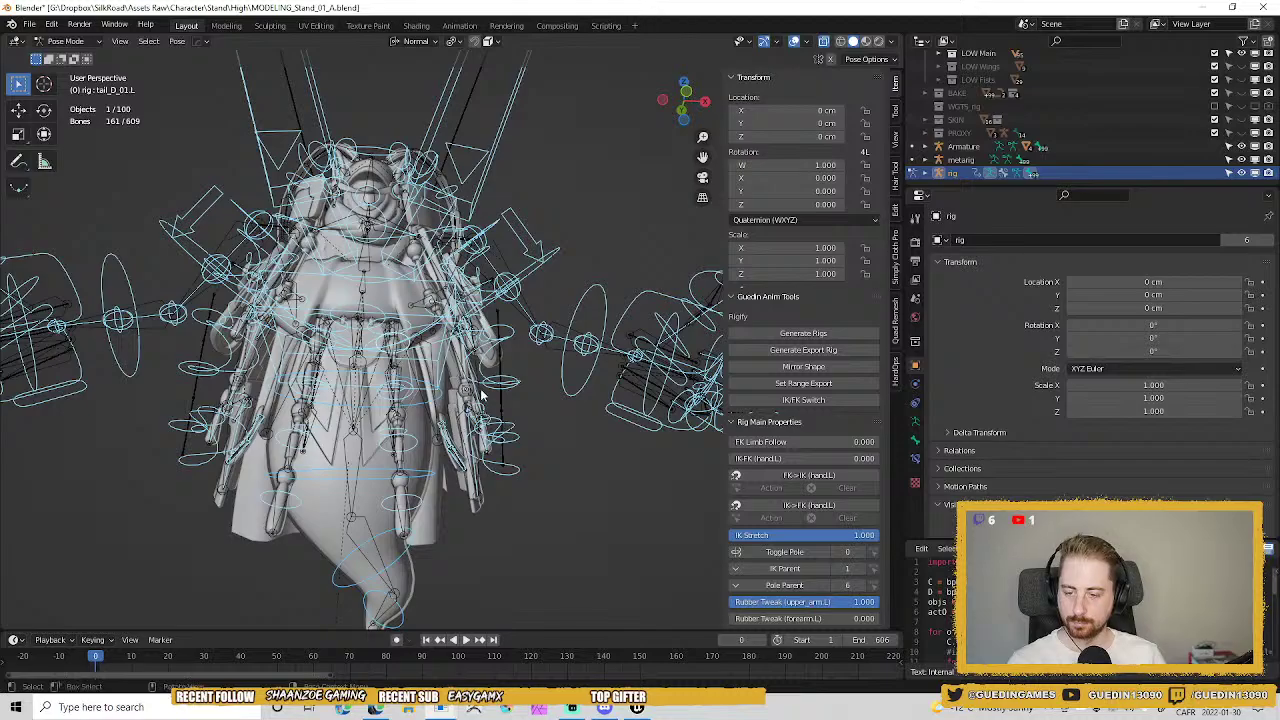
{"action": "key", "text": "ctrl+Tab"}
{"action": "key", "text": "alt+a"}
{"action": "middle_click_drag", "start_coordinate": [427, 360], "coordinate": [530, 345]}
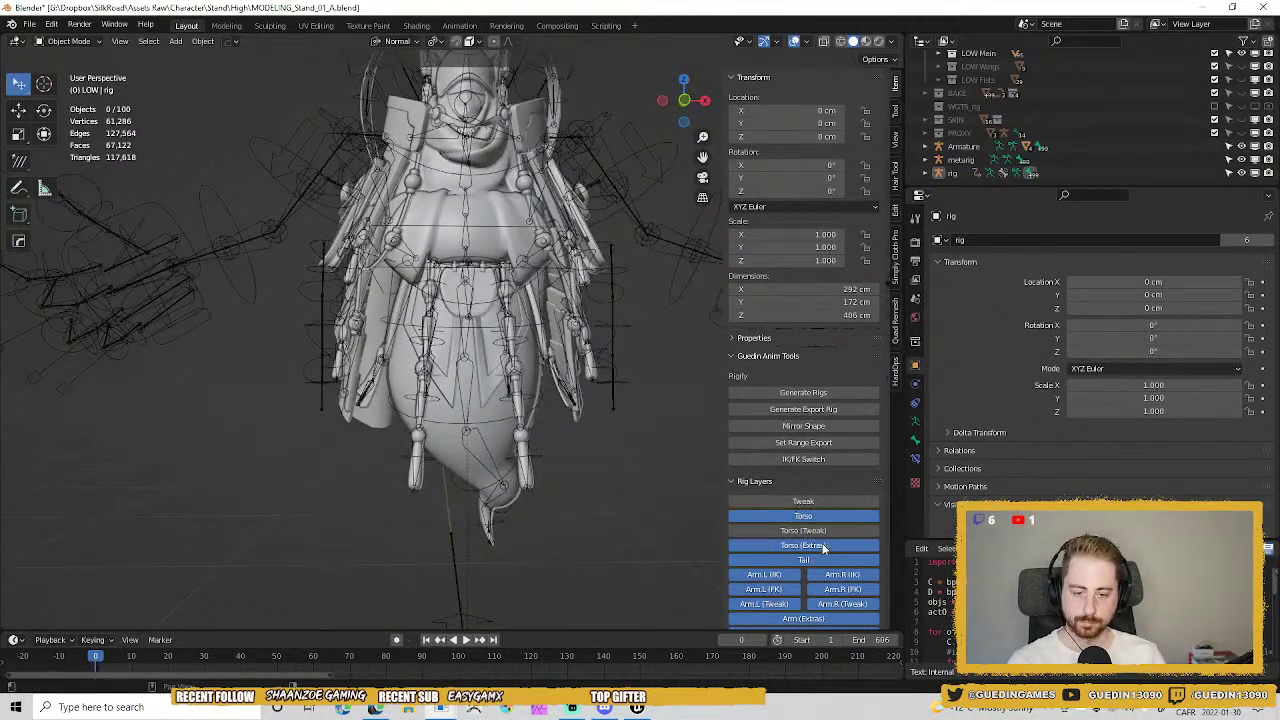
Parent the rounded front flap mesh to the metarig with Armature Deform.
{"action": "scroll", "coordinate": [448, 348], "scroll_direction": "up", "scroll_amount": 2}
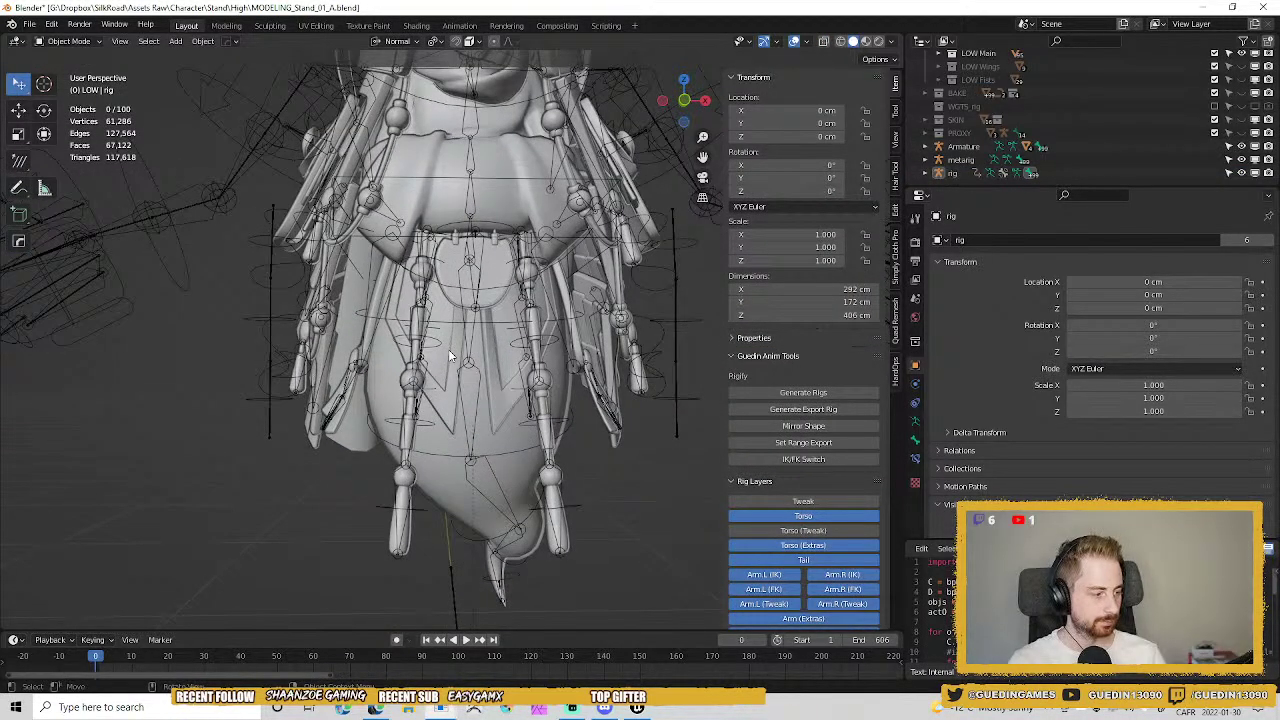
{"action": "middle_click_drag", "start_coordinate": [462, 365], "coordinate": [455, 334], "text": "shift"}
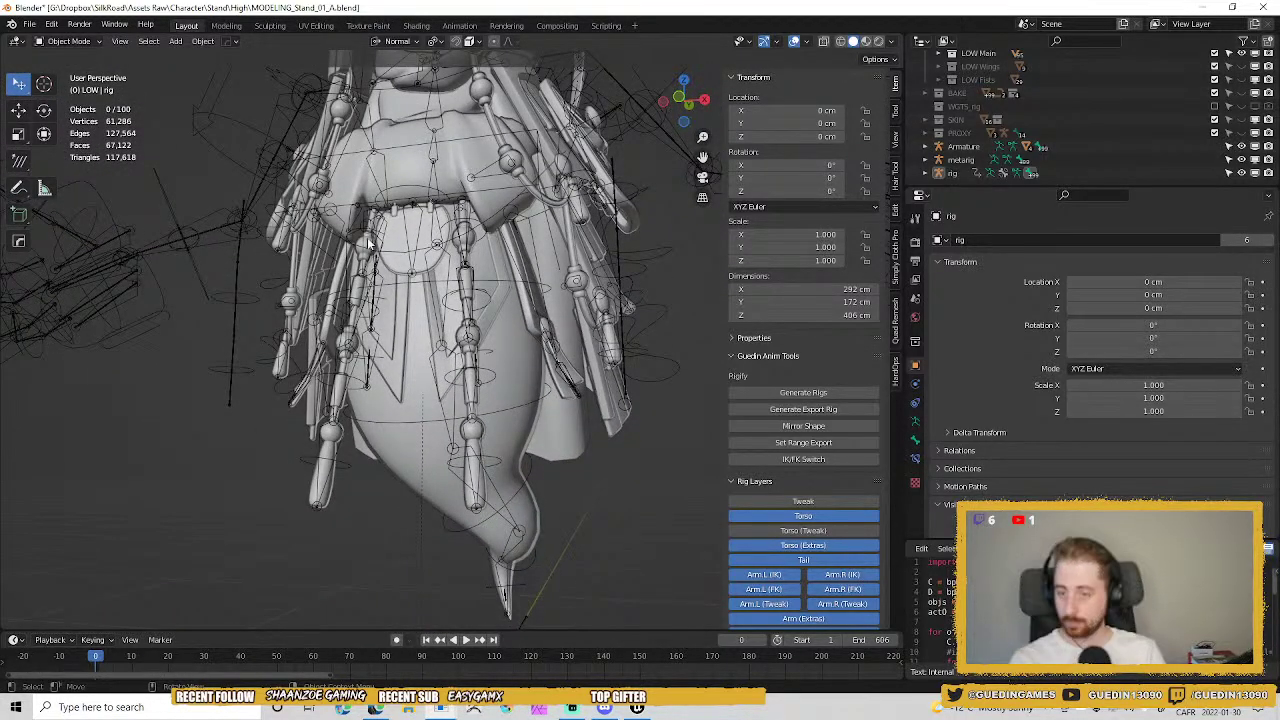
{"action": "scroll", "coordinate": [433, 231], "scroll_direction": "up", "scroll_amount": 4}
{"action": "left_click", "coordinate": [445, 311]}
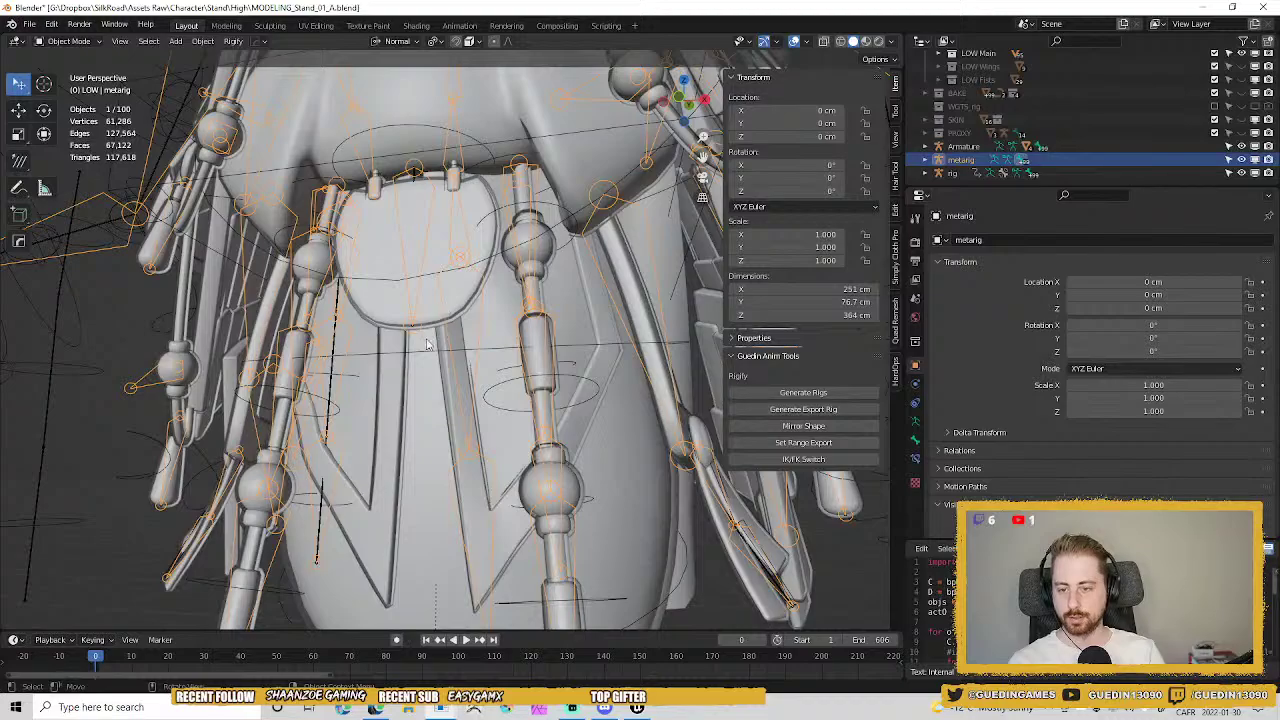
{"action": "left_click", "coordinate": [442, 275]}
{"action": "middle_click_drag", "start_coordinate": [452, 245], "coordinate": [461, 349], "text": "shift"}
{"action": "scroll", "coordinate": [453, 315], "scroll_direction": "up", "scroll_amount": 4}
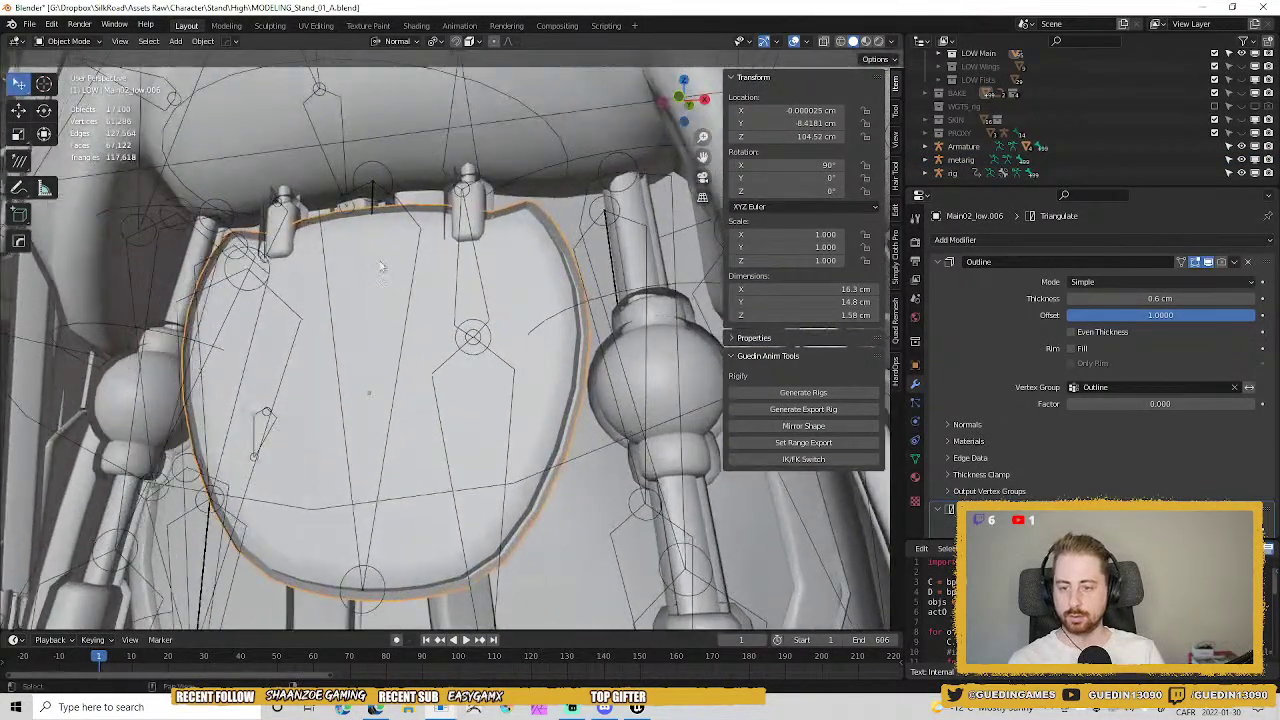
{"action": "middle_click_drag", "start_coordinate": [380, 265], "coordinate": [383, 313]}
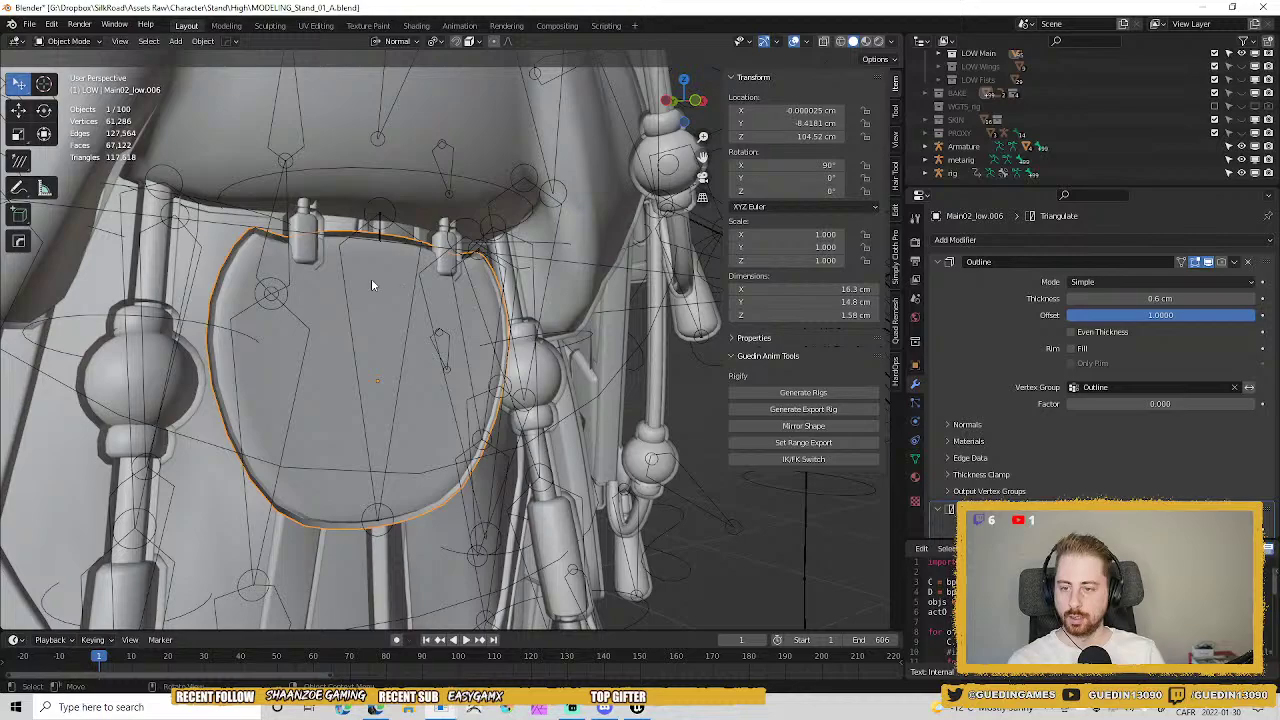
{"action": "middle_click_drag", "start_coordinate": [371, 285], "coordinate": [436, 315]}
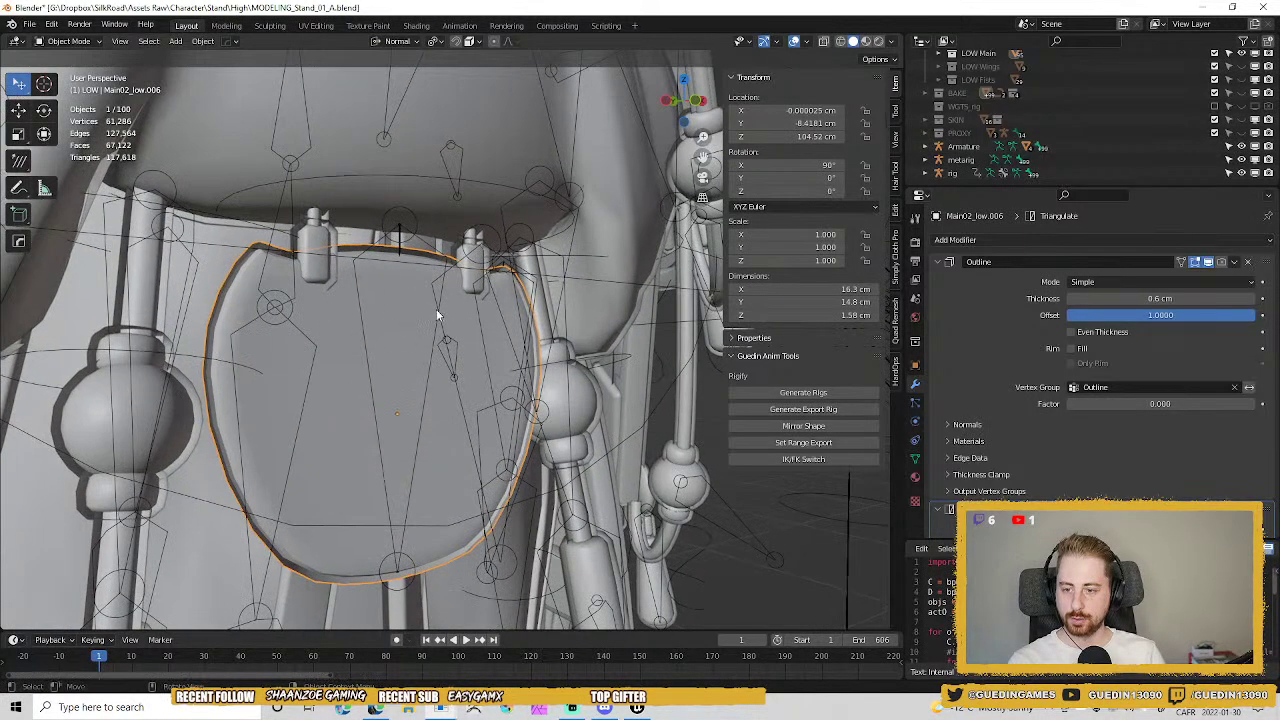
{"action": "left_click", "coordinate": [359, 300]}
{"action": "middle_click_drag", "start_coordinate": [359, 300], "coordinate": [413, 424]}
{"action": "key", "text": "ctrl+p"}
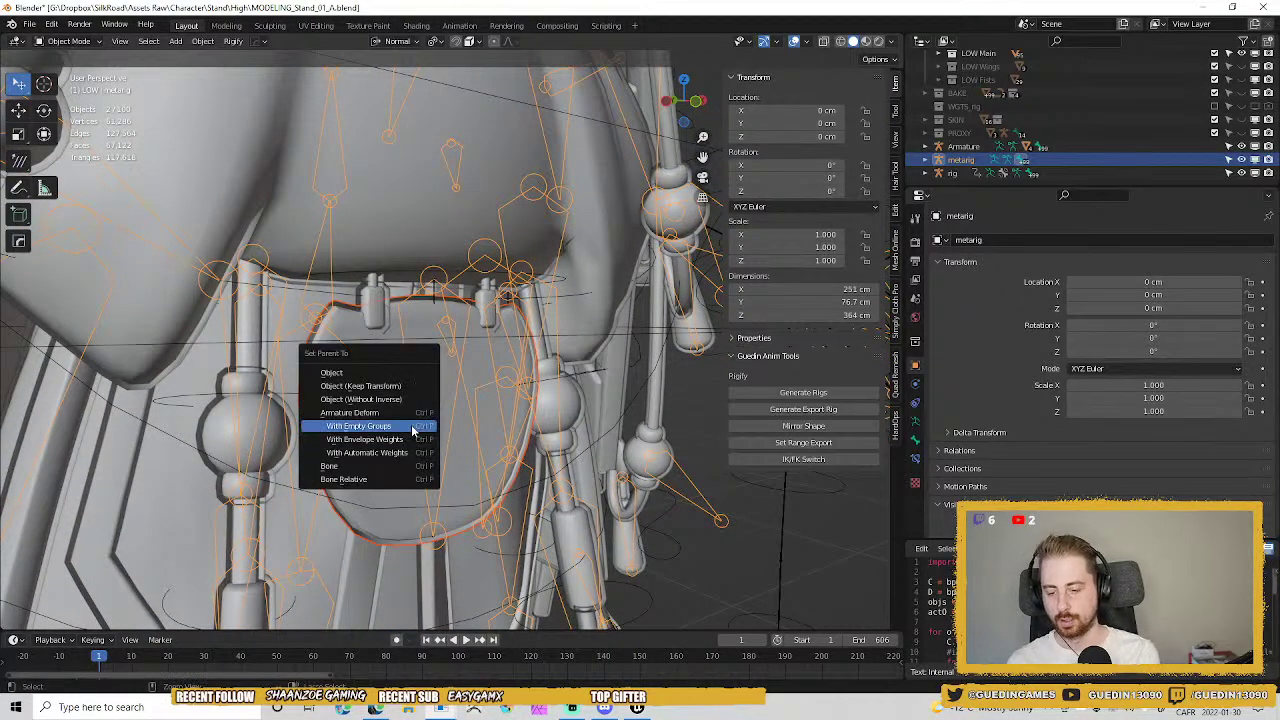
{"action": "left_click", "coordinate": [355, 412]}
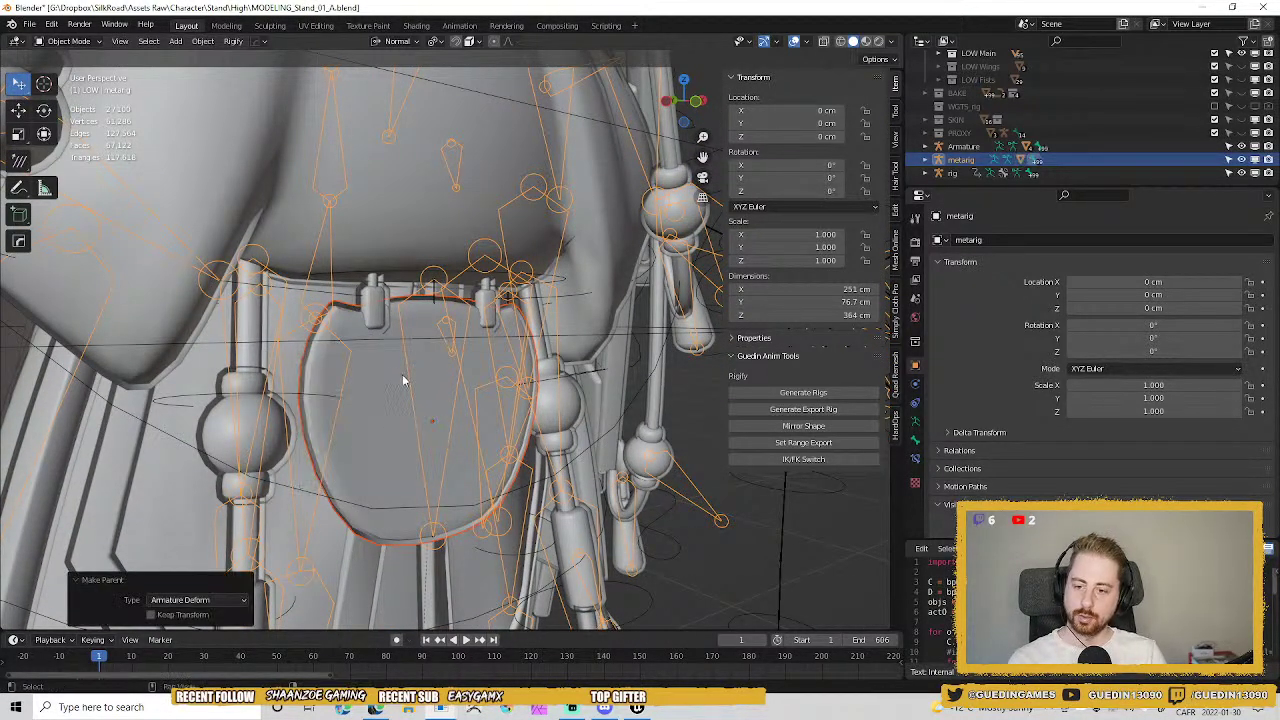
Make the flap active with the metarig selected, enter Weight Paint mode, and pick the tail_C_01 bone.
{"action": "scroll", "coordinate": [402, 374], "scroll_direction": "up", "scroll_amount": 3}
{"action": "left_click", "coordinate": [382, 376], "text": "shift"}
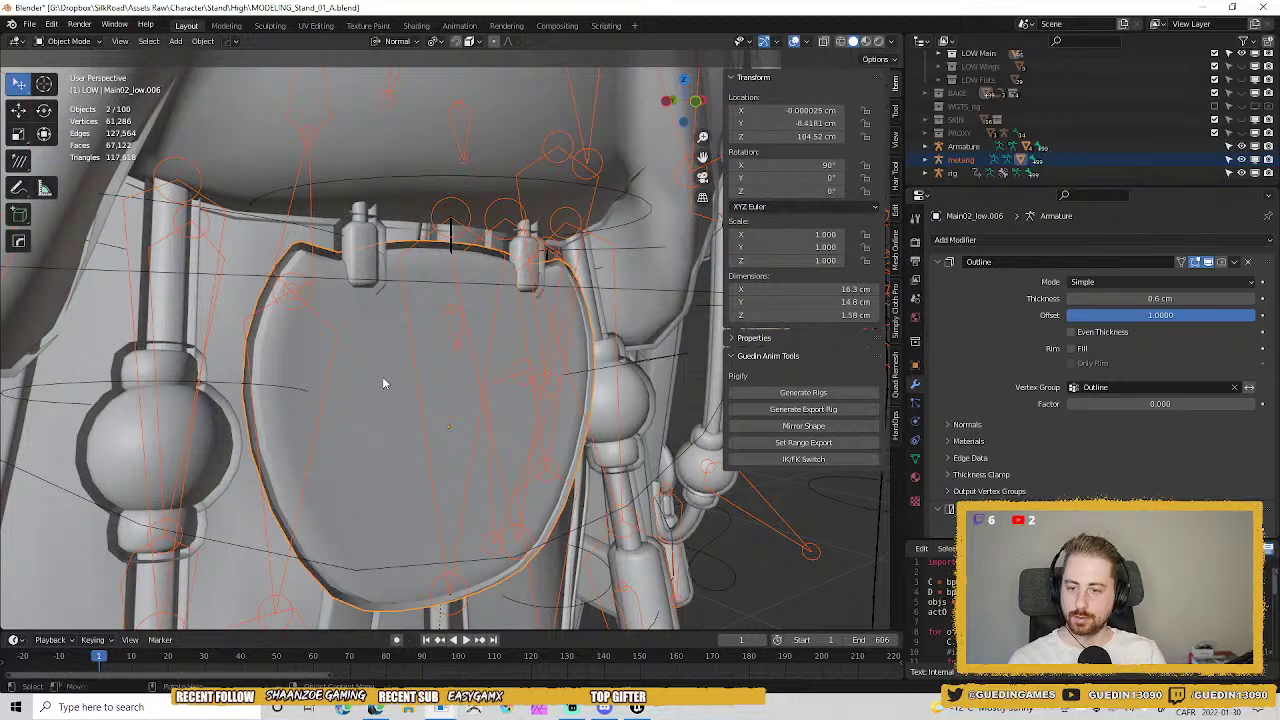
{"action": "key", "text": "ctrl+Tab"}
{"action": "left_click", "coordinate": [302, 332]}
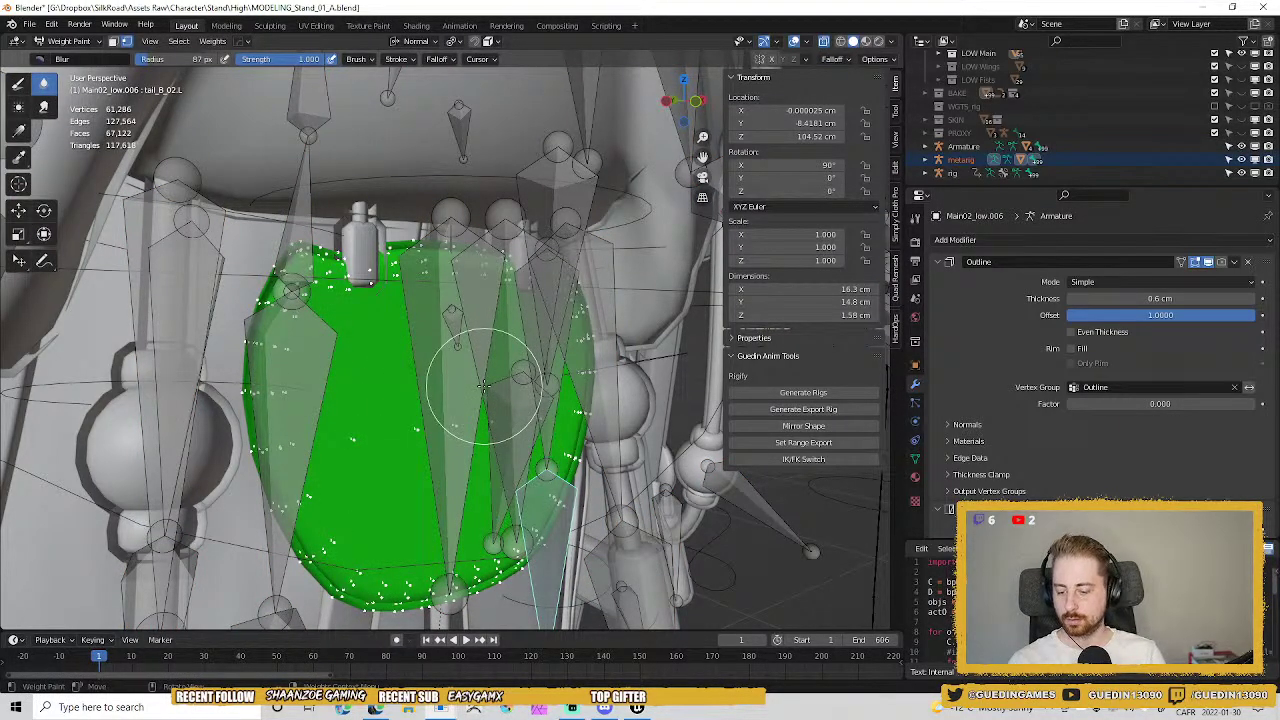
{"action": "left_click", "coordinate": [432, 281], "text": "ctrl"}
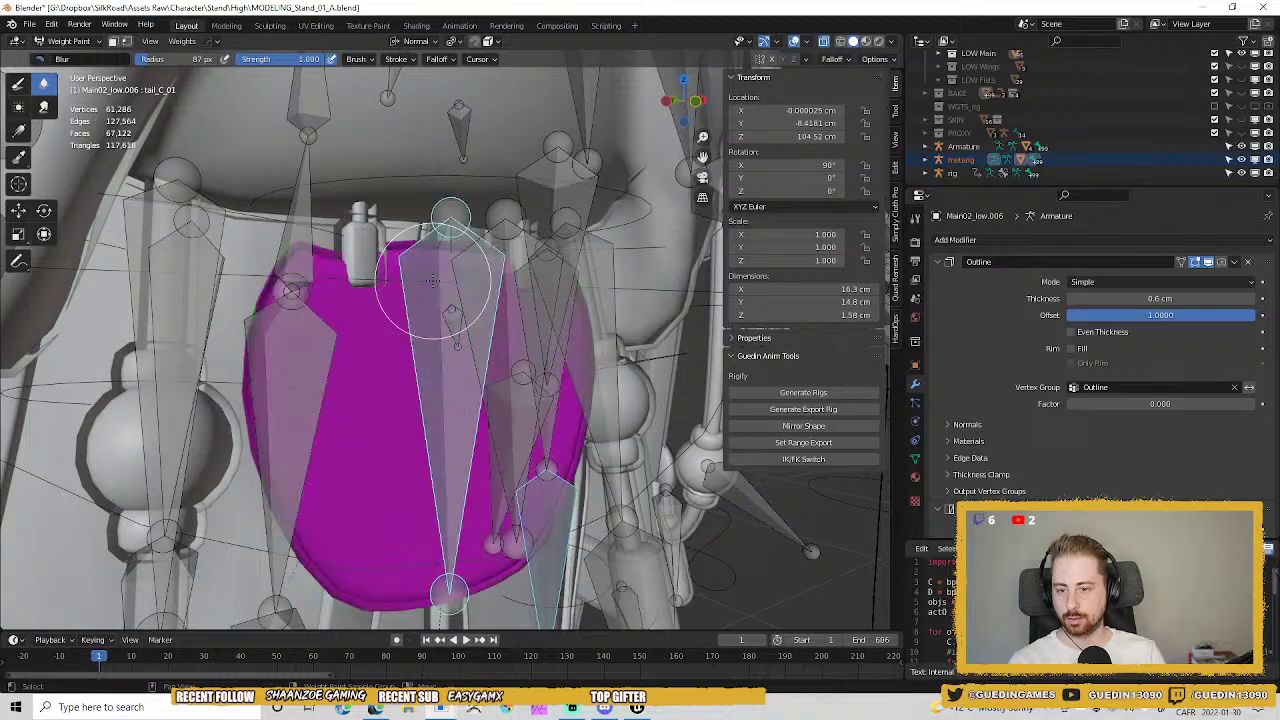
Turn on vertex selection masking and assign the whole flap full weight on the tail_C_01 bone.
{"action": "middle_click_drag", "start_coordinate": [386, 491], "coordinate": [432, 410]}
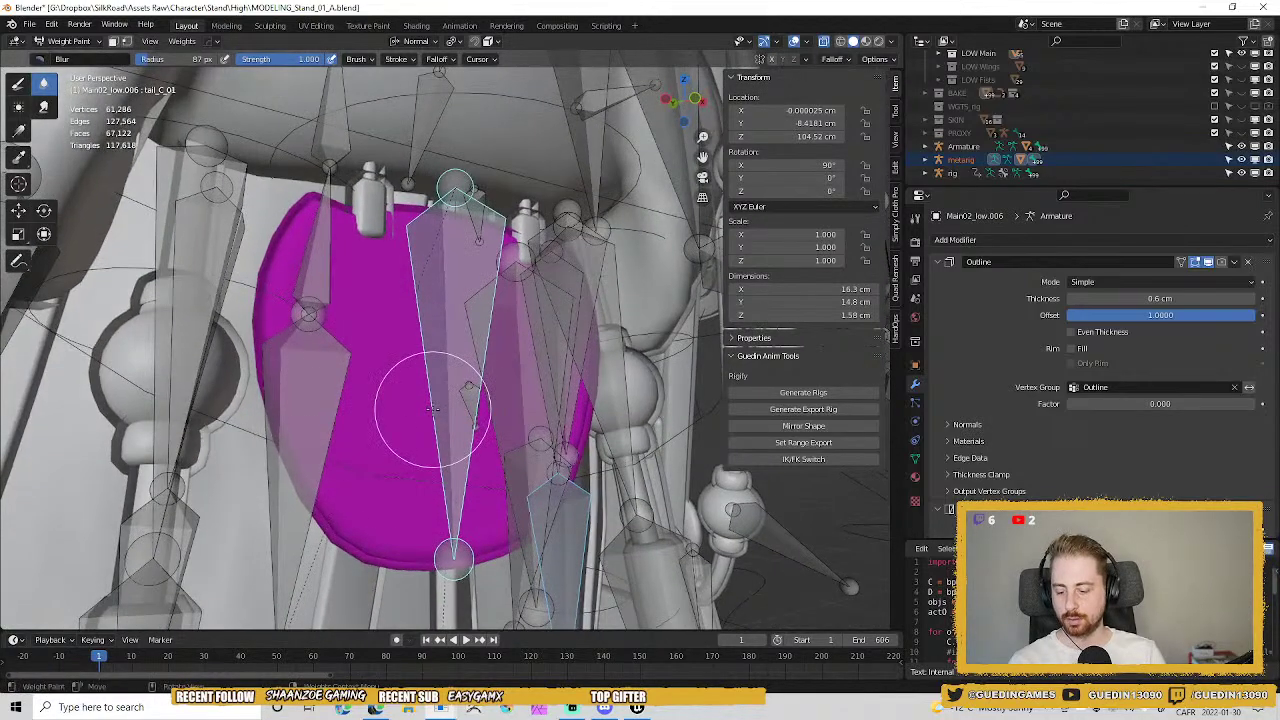
{"action": "key", "text": "v"}
{"action": "key", "text": "shift+w"}
{"action": "left_click", "coordinate": [640, 453]}
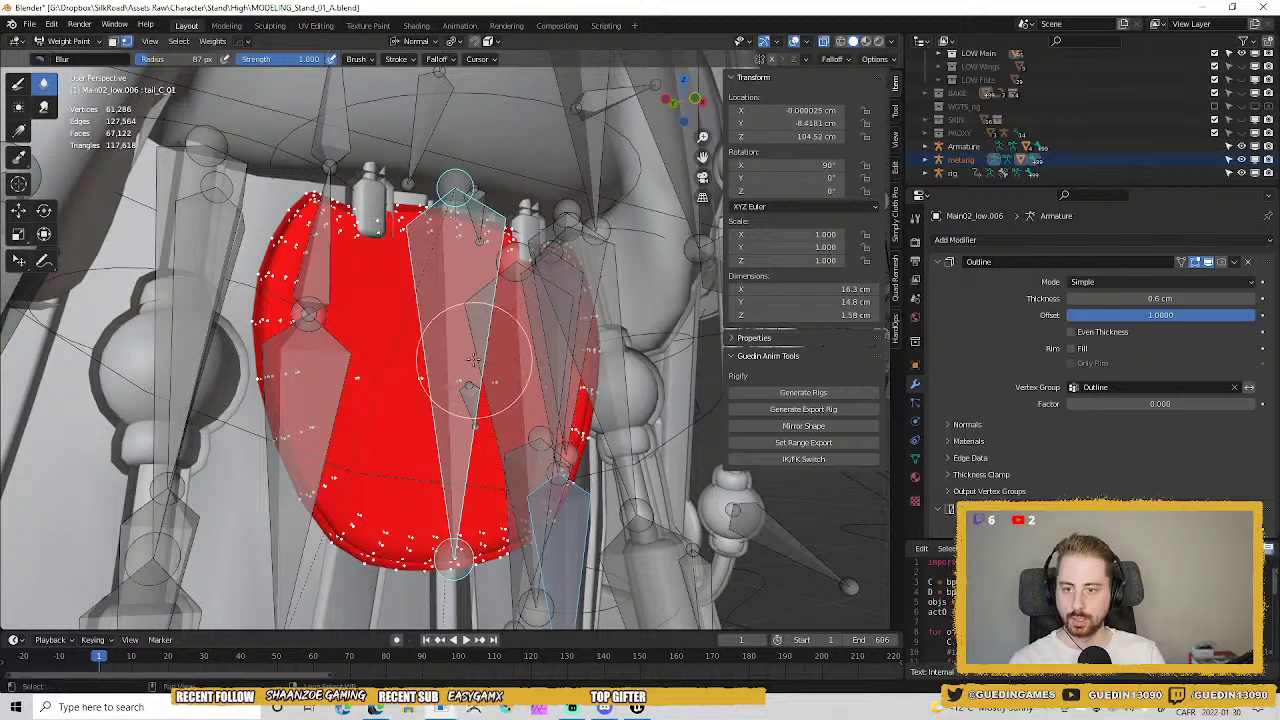
Parent the two clip meshes Main01_low.001 and Main03_low.001 above the plate to the metarig with Armature Deform.
{"action": "middle_click_drag", "start_coordinate": [473, 358], "coordinate": [480, 408]}
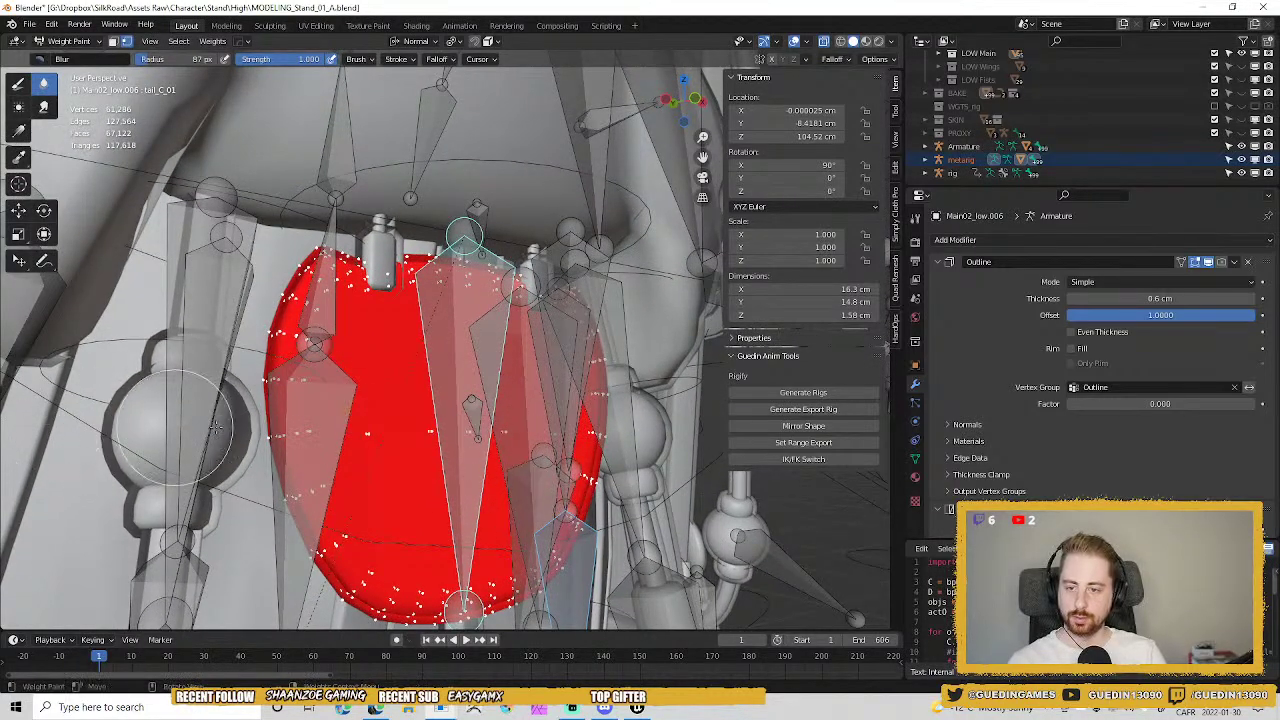
{"action": "key", "text": "ctrl+Tab"}
{"action": "left_click", "coordinate": [393, 427]}
{"action": "left_click", "coordinate": [381, 262]}
{"action": "middle_click_drag", "start_coordinate": [382, 265], "coordinate": [399, 321]}
{"action": "scroll", "coordinate": [399, 321], "scroll_direction": "up", "scroll_amount": 2}
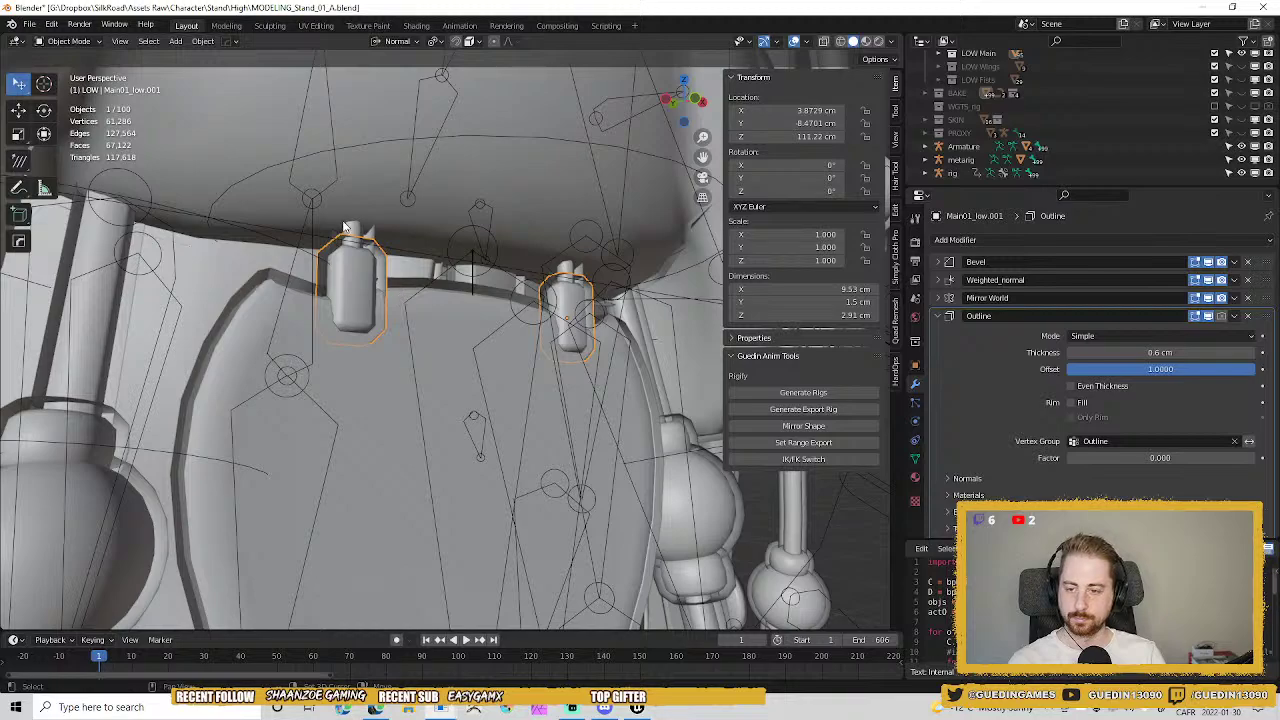
{"action": "left_click", "coordinate": [353, 232], "text": "shift"}
{"action": "left_click", "coordinate": [407, 308], "text": "shift"}
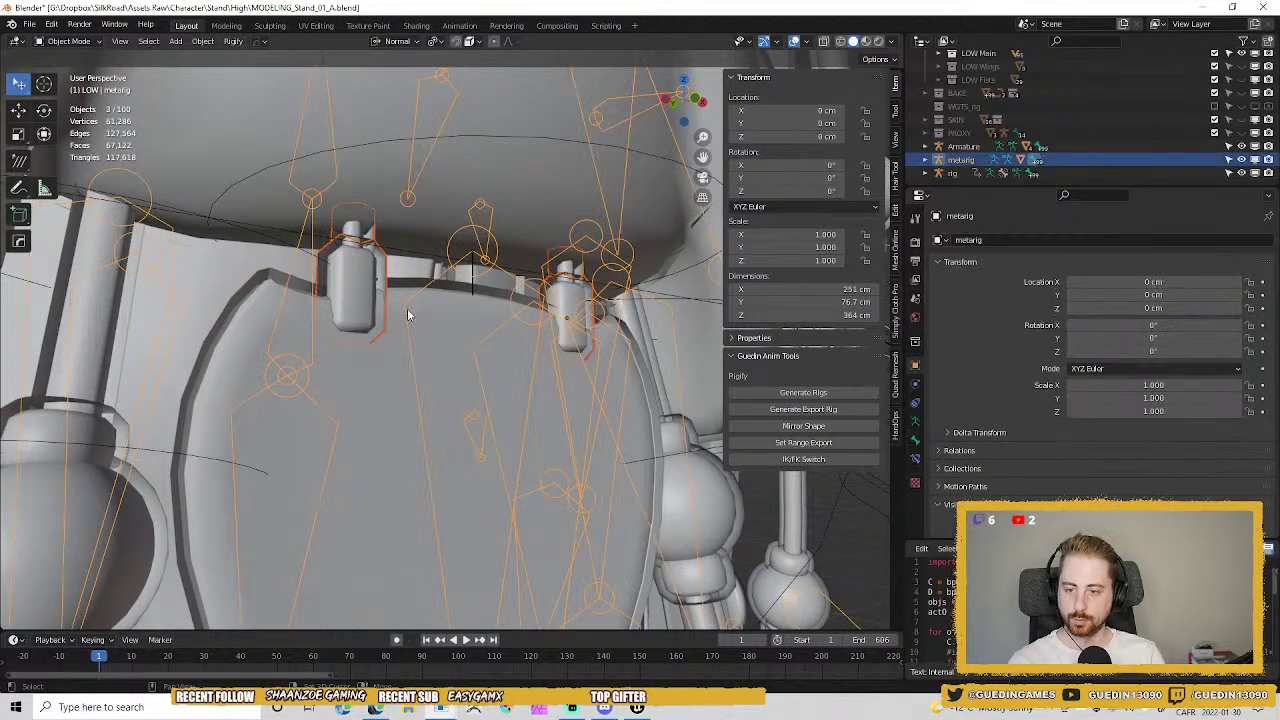
{"action": "key", "text": "ctrl+p"}
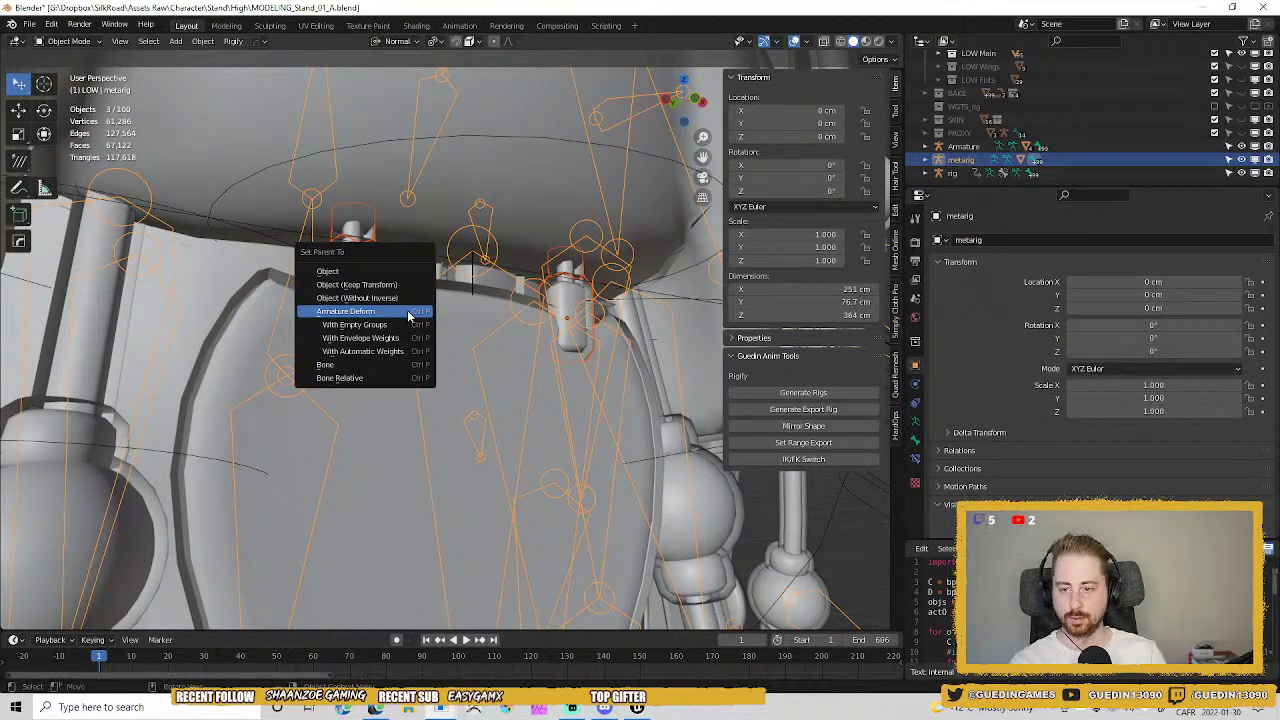
{"action": "left_click", "coordinate": [408, 313]}
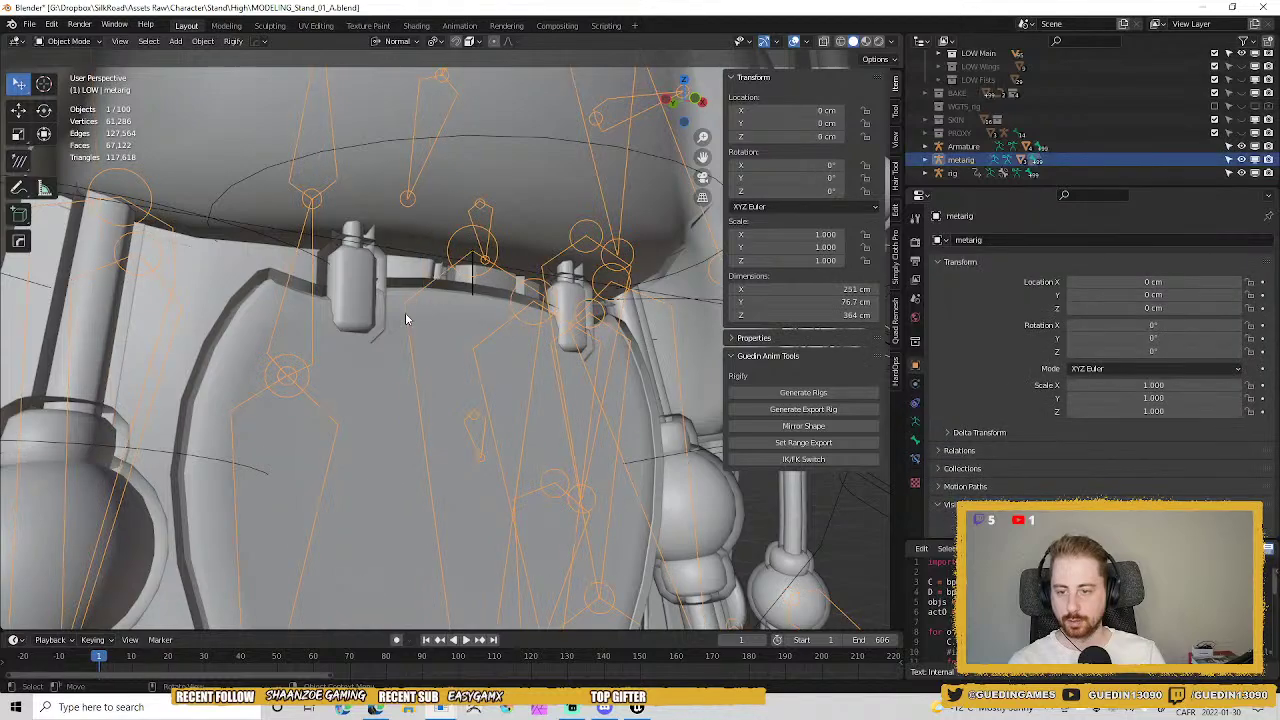
Weight paint the clip body Main01_low.001 with a full weight of 1 for the tail_C_01 bone.
{"action": "left_click", "coordinate": [405, 318], "text": "shift"}
{"action": "key", "text": "ctrl+Tab"}
{"action": "left_click", "coordinate": [277, 283]}
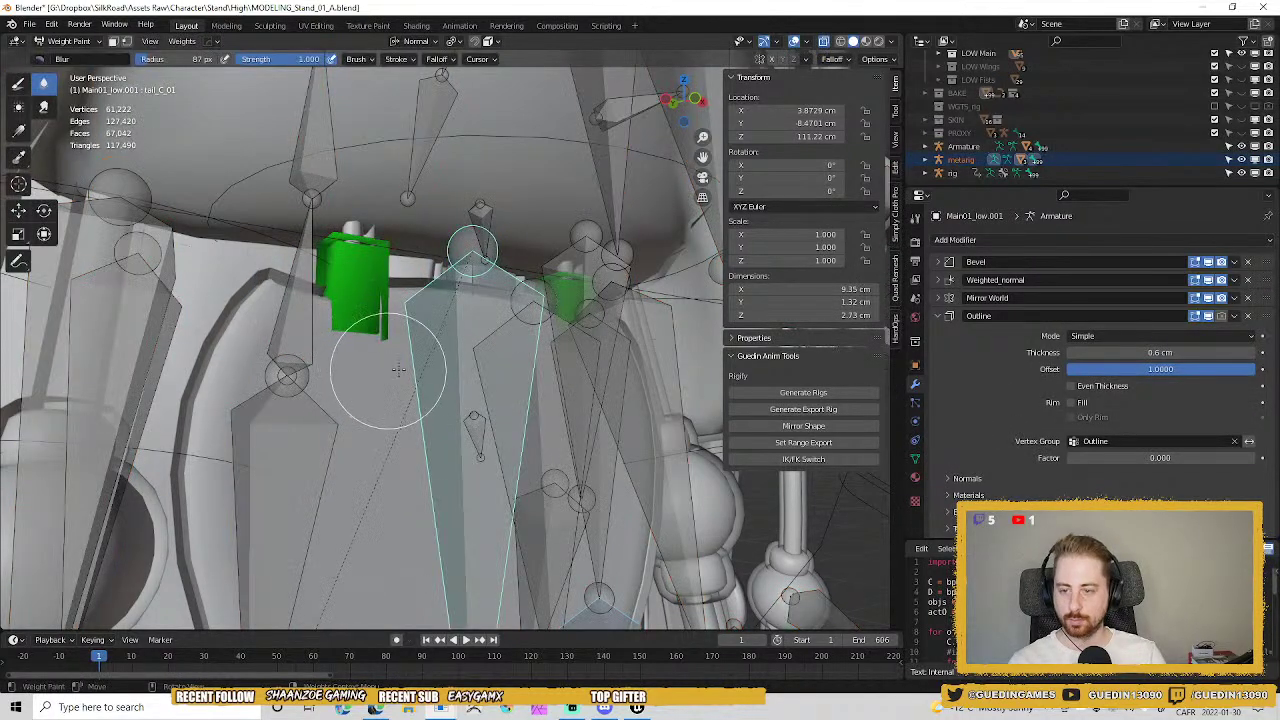
{"action": "left_click", "coordinate": [464, 405], "text": "ctrl"}
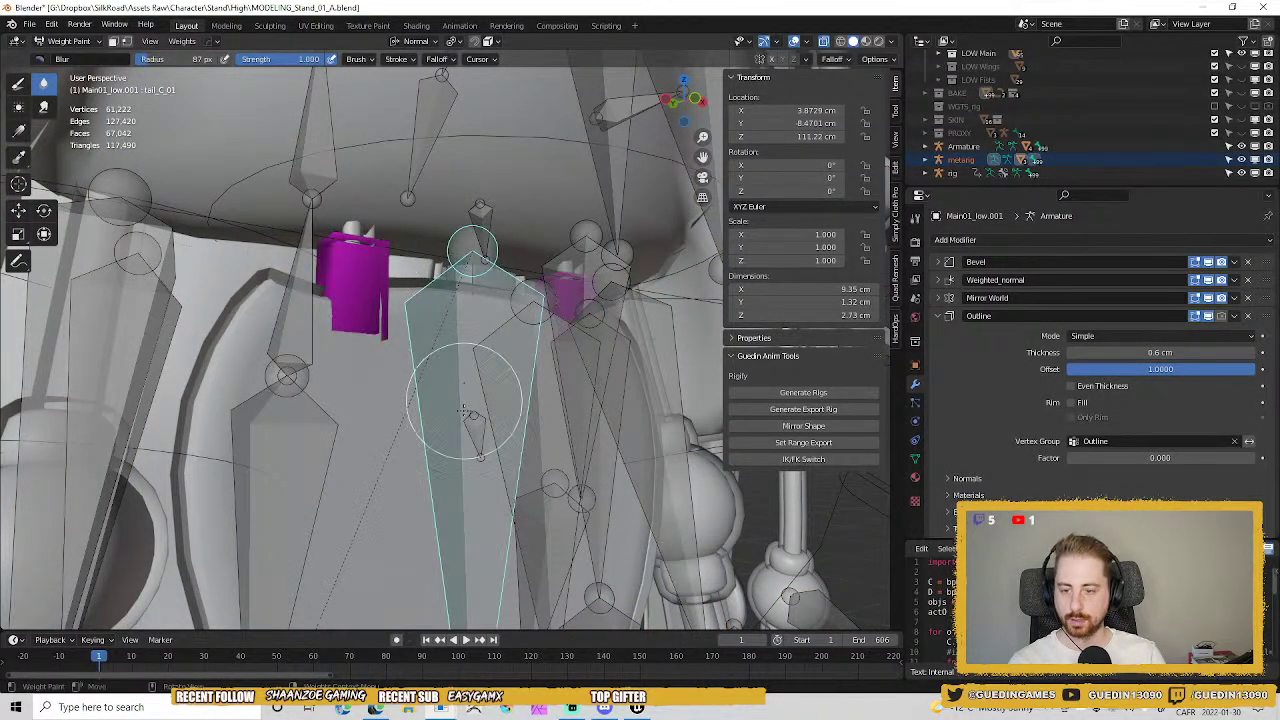
{"action": "key", "text": "v"}
{"action": "key", "text": "w"}
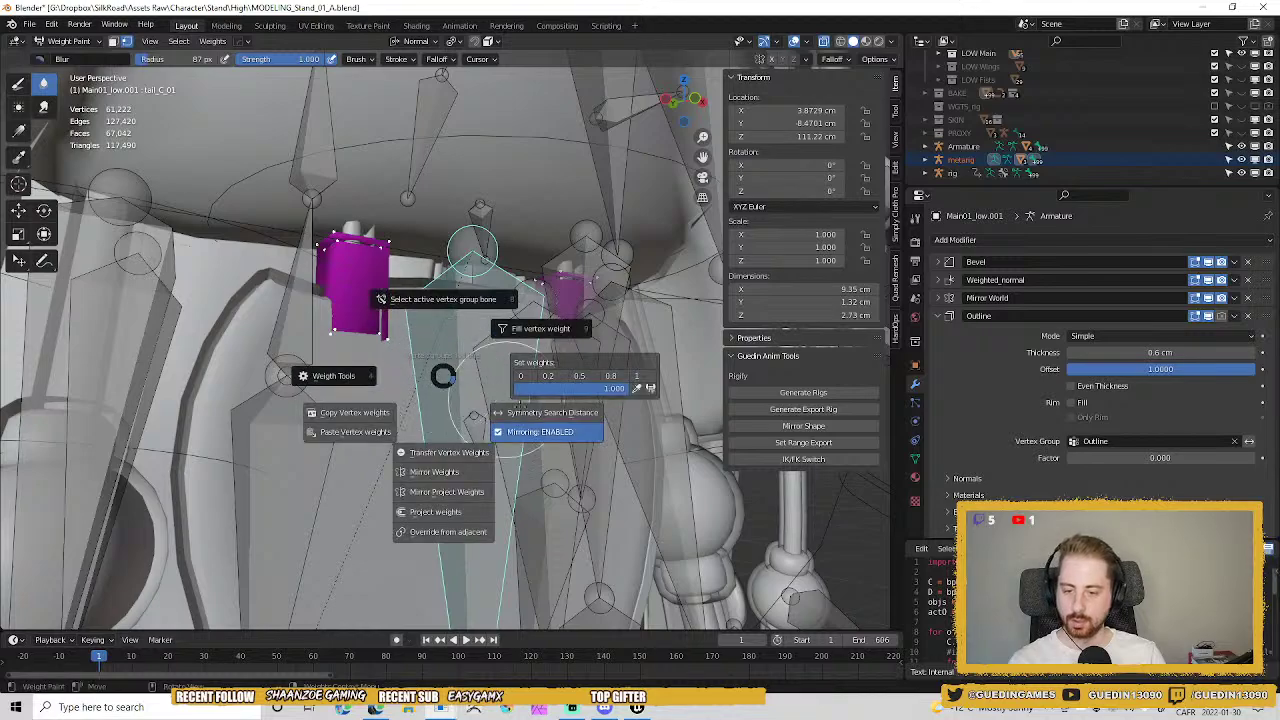
{"action": "left_click", "coordinate": [638, 373]}
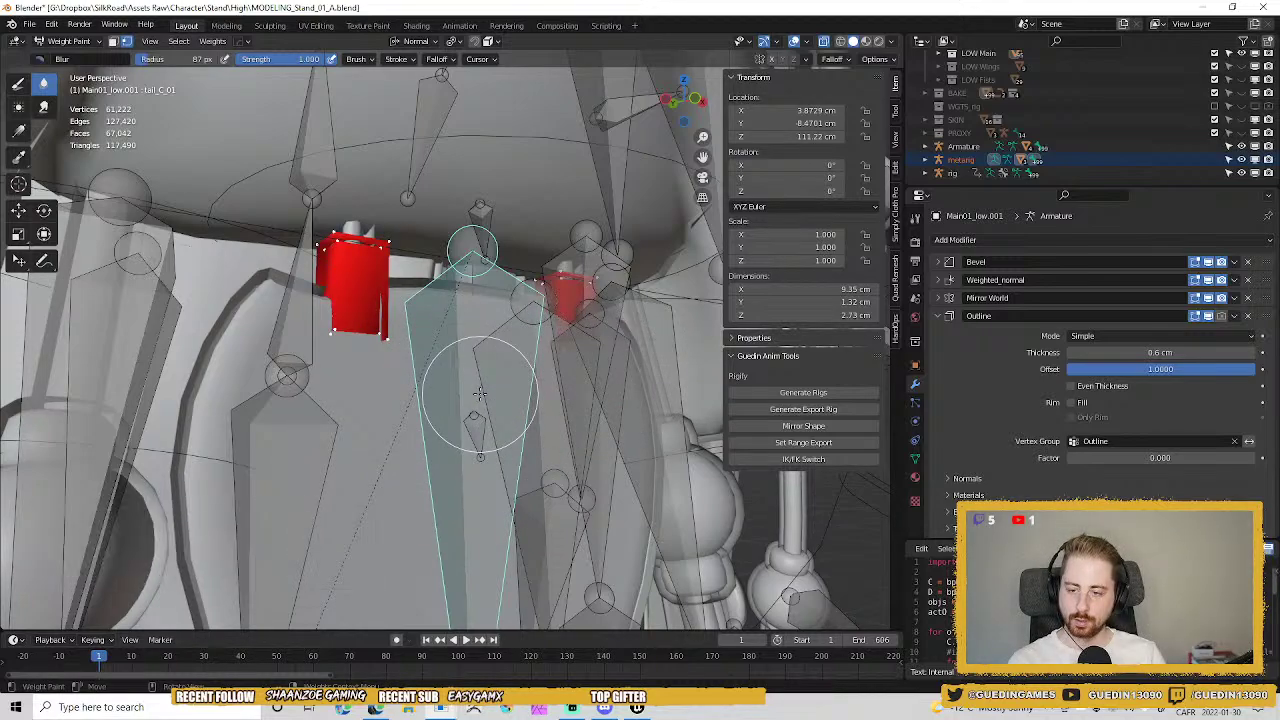
Weight paint the clip top Main03_low.001 with a full weight of 1 for the tail_C_01 bone.
{"action": "key", "text": "Tab"}
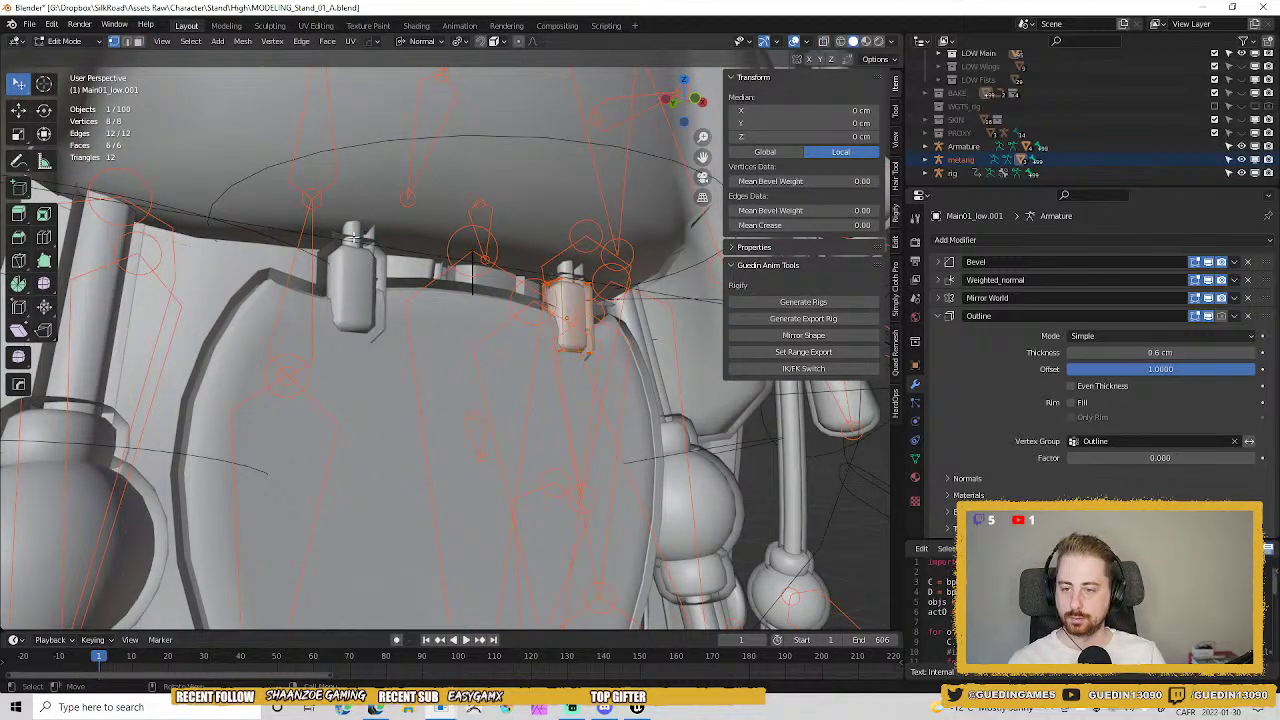
{"action": "key", "text": "Tab"}
{"action": "key", "text": "Tab"}
{"action": "key", "text": "Tab"}
{"action": "key", "text": "ctrl+Tab"}
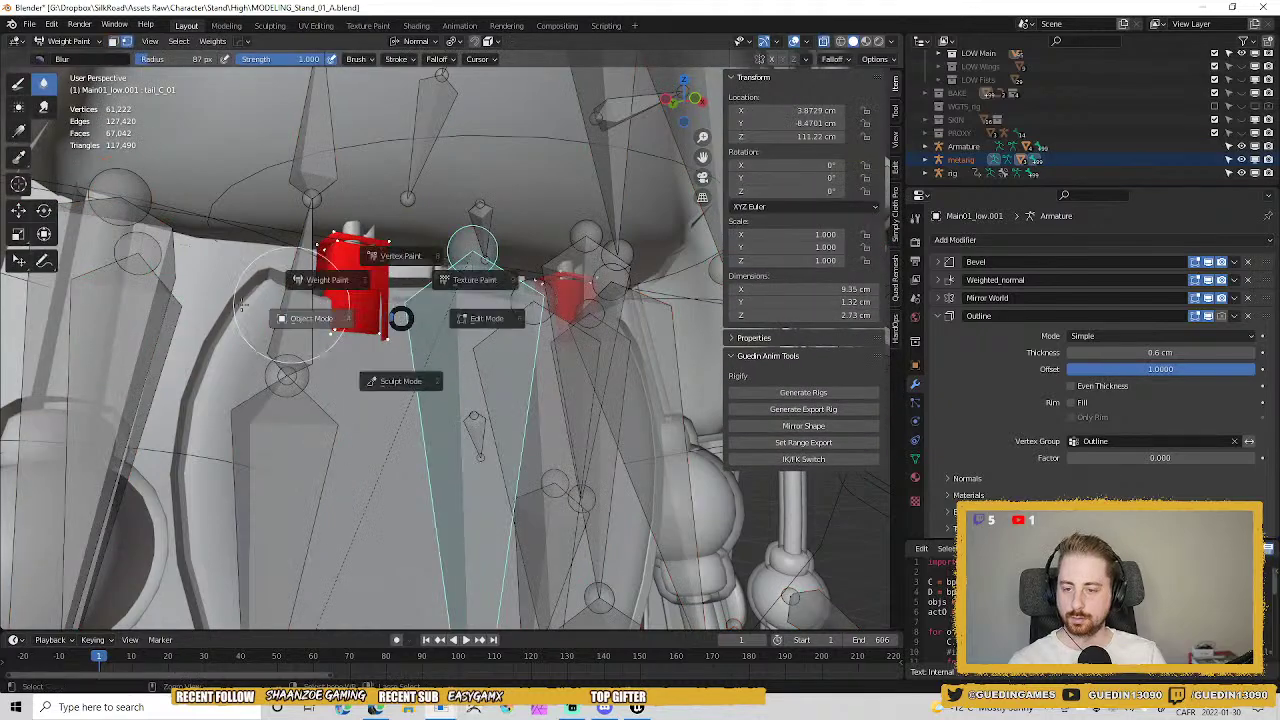
{"action": "left_click", "coordinate": [242, 306]}
{"action": "left_click", "coordinate": [354, 234]}
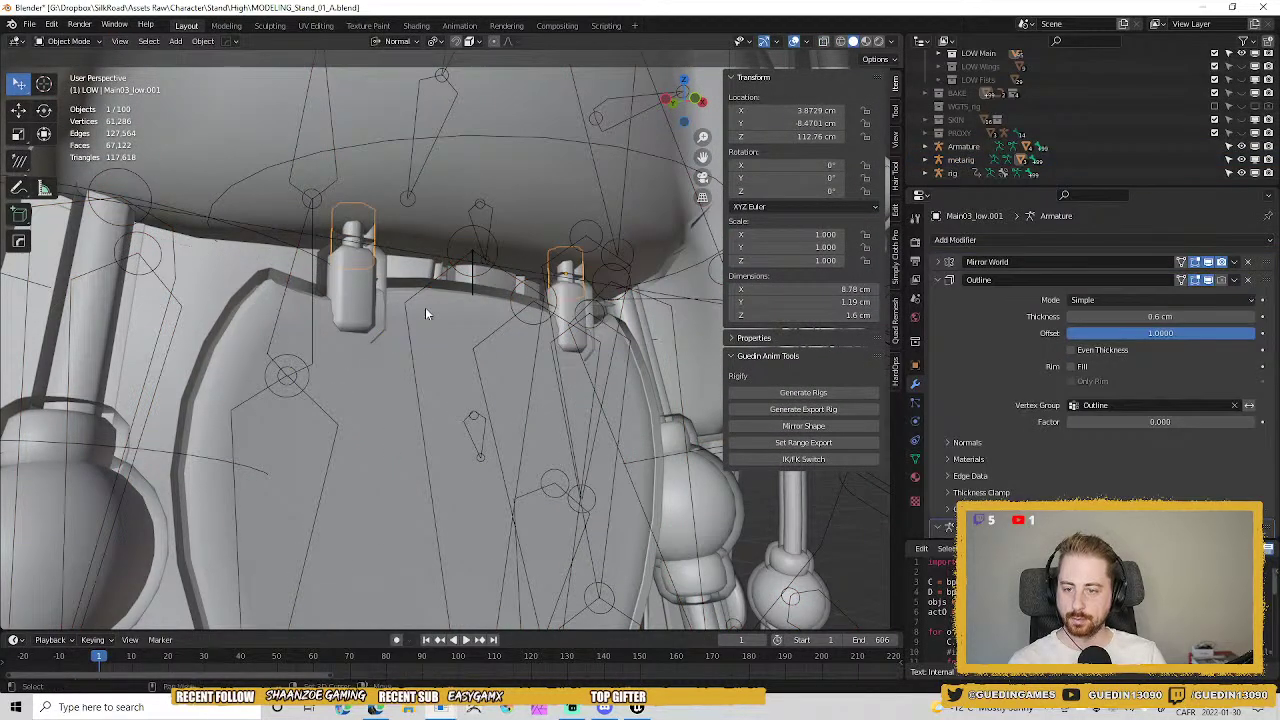
{"action": "left_click", "coordinate": [378, 240]}
{"action": "left_click", "coordinate": [352, 234], "text": "shift"}
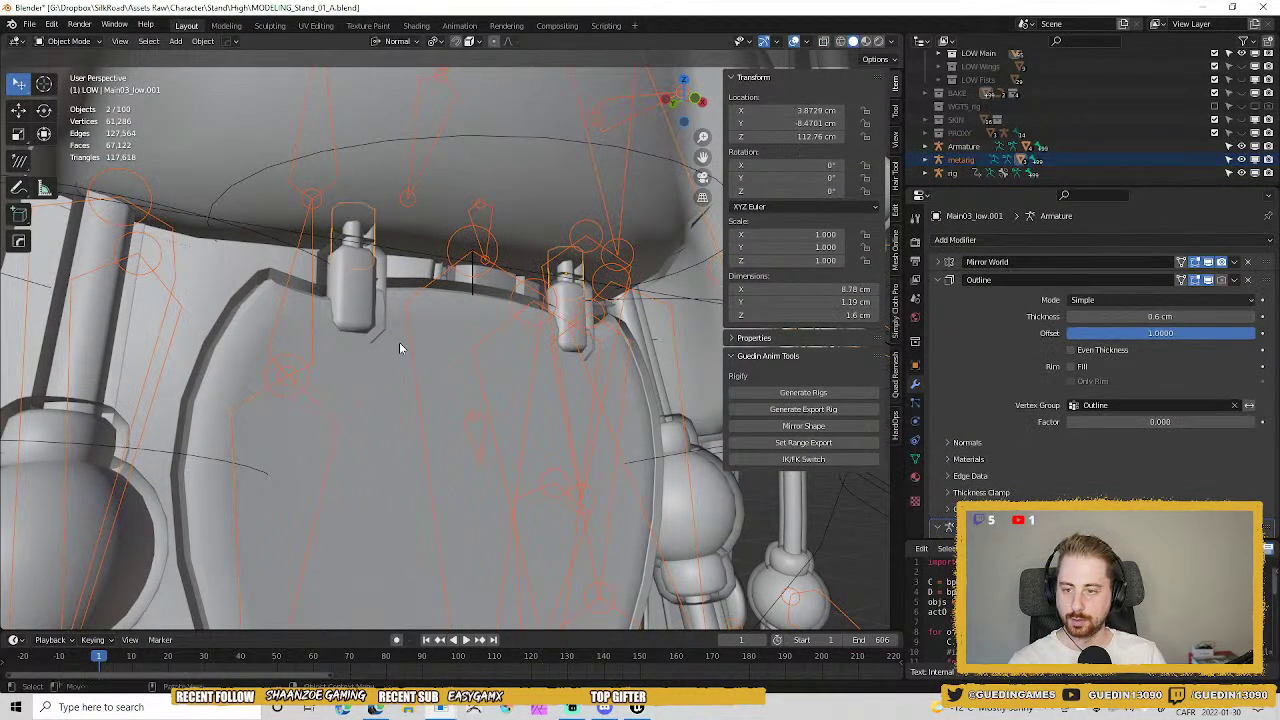
{"action": "key", "text": "ctrl+Tab"}
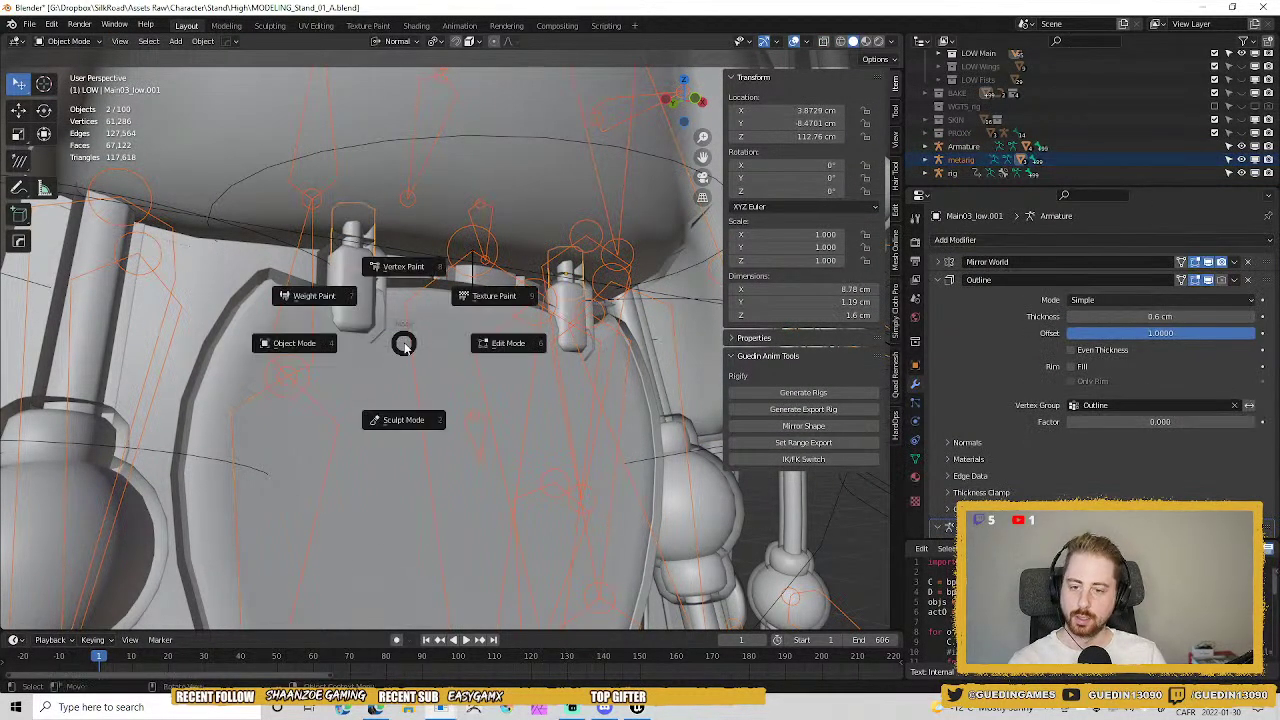
{"action": "left_click", "coordinate": [310, 298]}
{"action": "left_click", "coordinate": [460, 330], "text": "ctrl"}
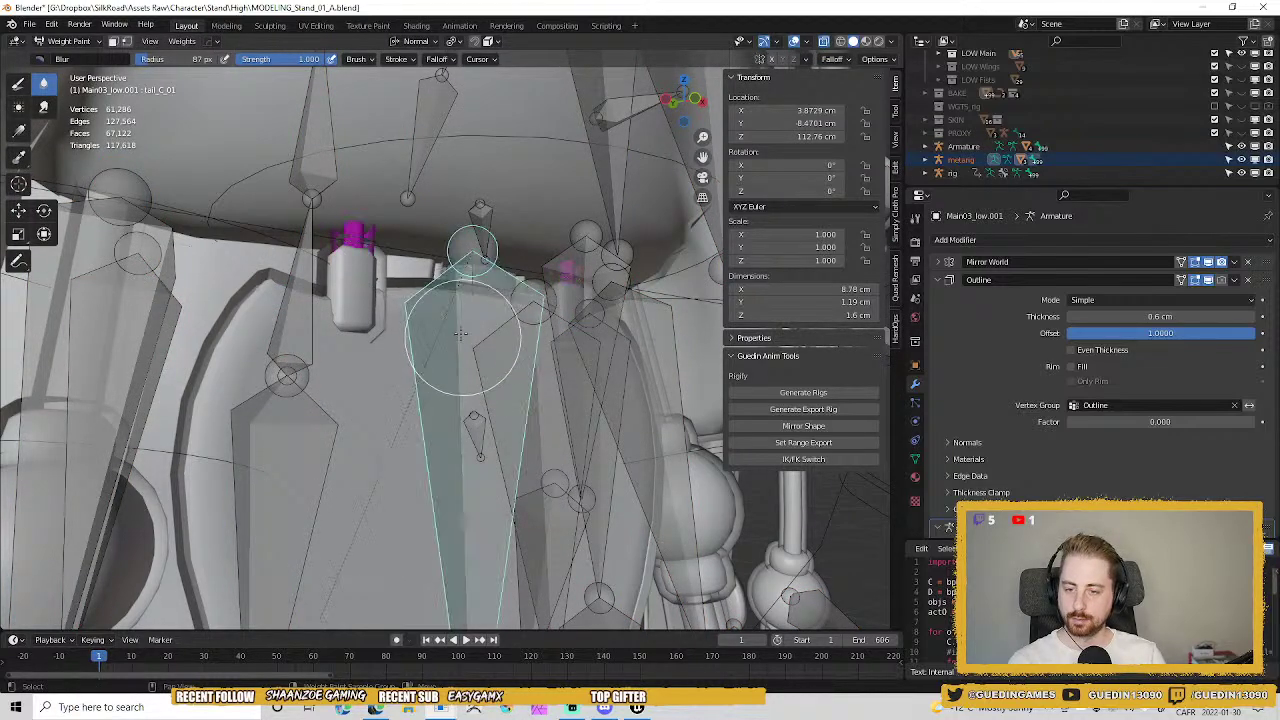
{"action": "key", "text": "w"}
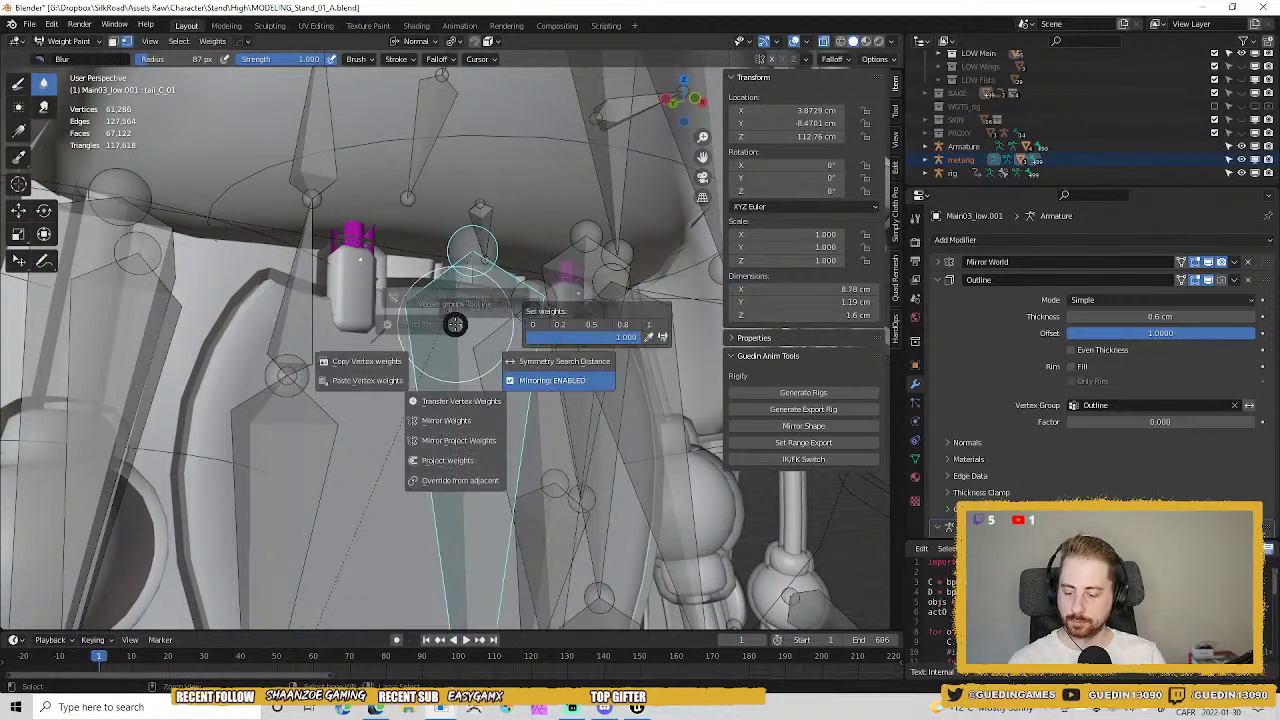
{"action": "left_click", "coordinate": [651, 322]}
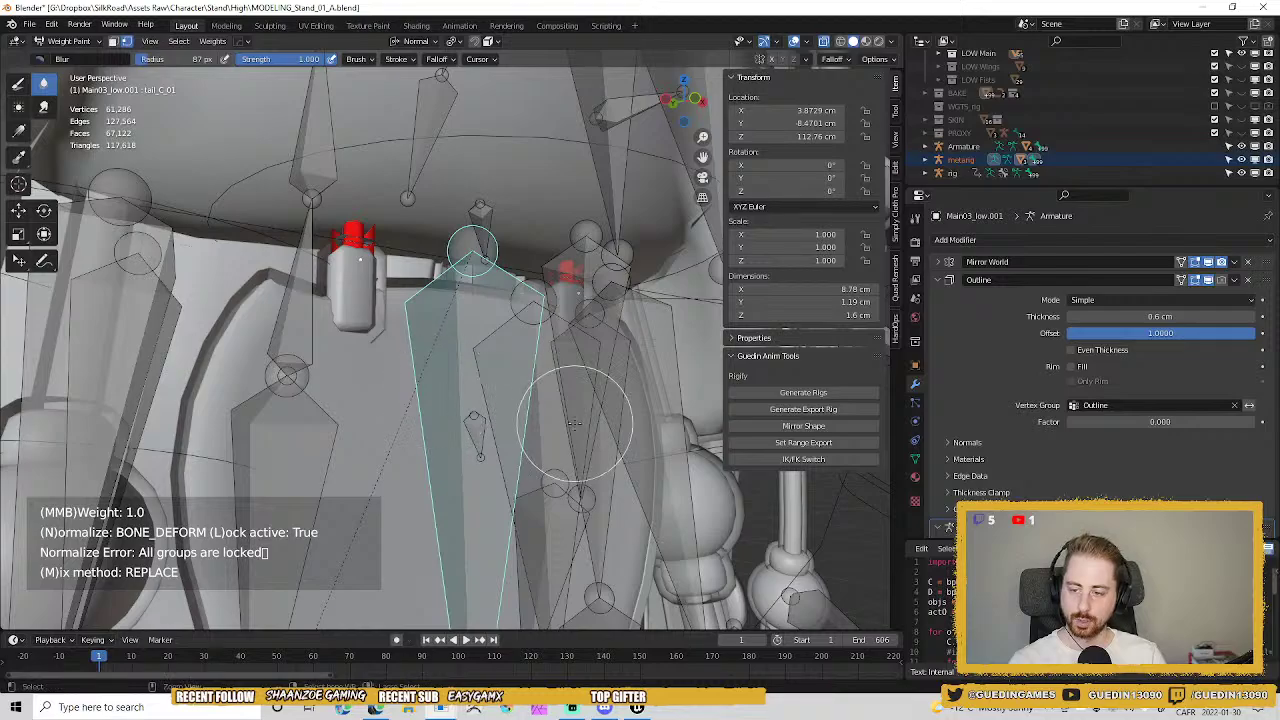
Test-rotate the rig's tail_C_01 bone in Pose Mode to check whether the plate and clips follow.
{"action": "key", "text": "ctrl+Tab"}
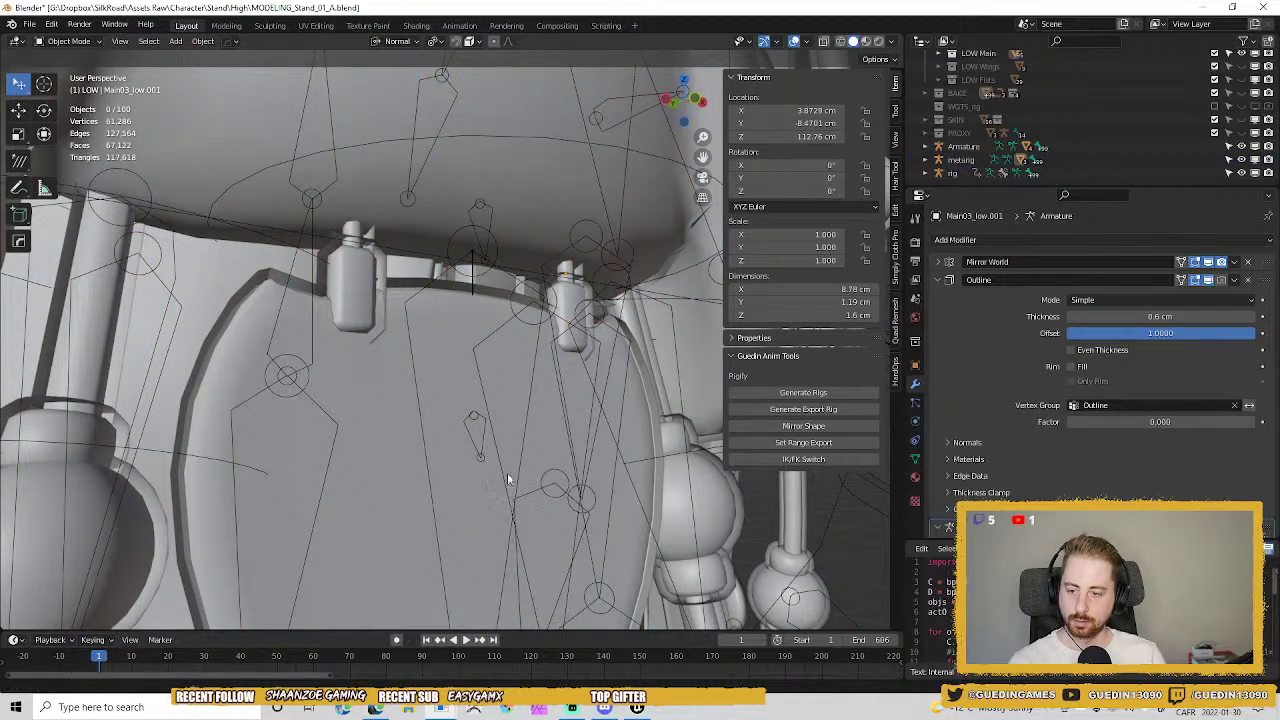
{"action": "scroll", "coordinate": [480, 420], "scroll_direction": "down", "scroll_amount": 3}
{"action": "left_click", "coordinate": [521, 265]}
{"action": "key", "text": "ctrl+Tab"}
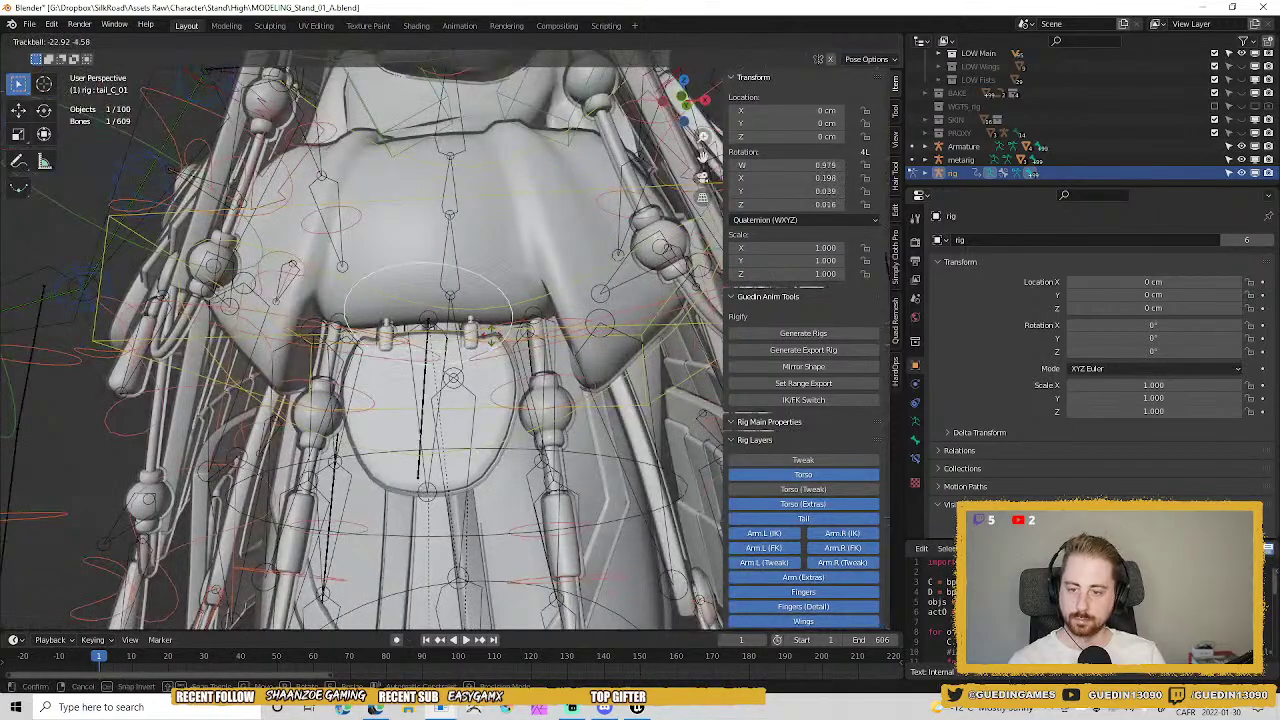
{"action": "middle_click_drag", "start_coordinate": [500, 377], "coordinate": [445, 282]}
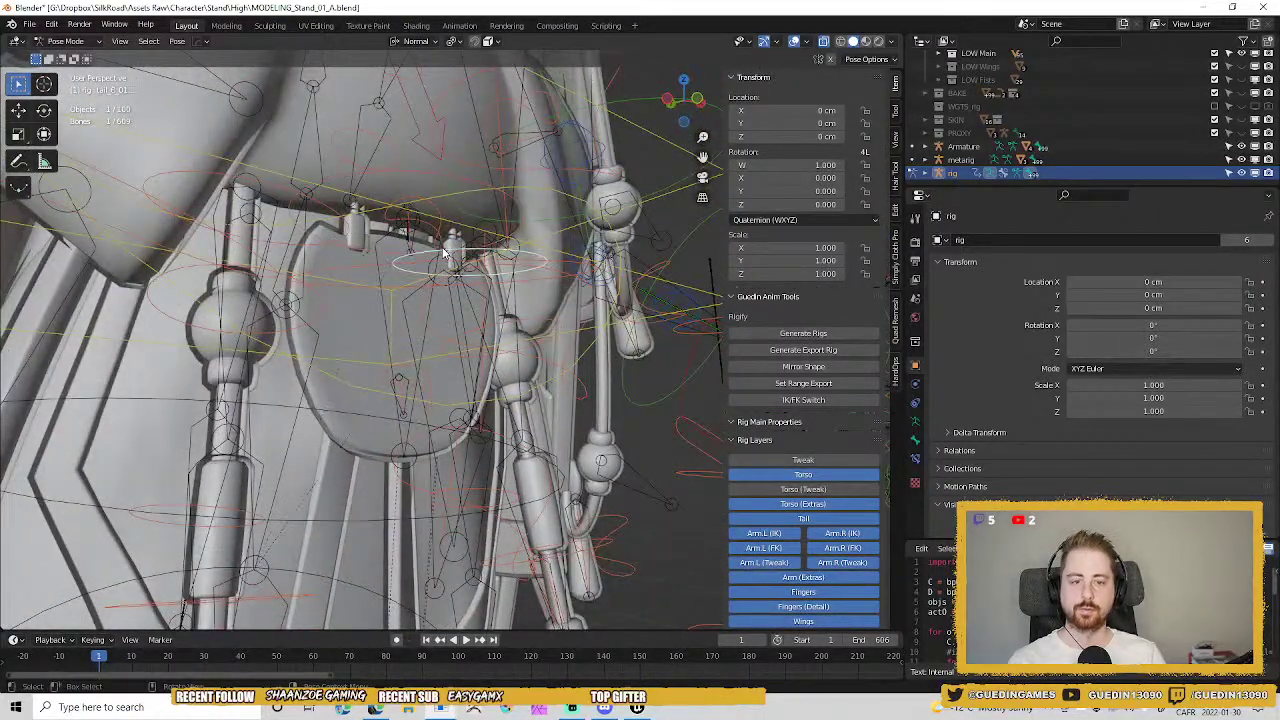
{"action": "left_click", "coordinate": [381, 279]}
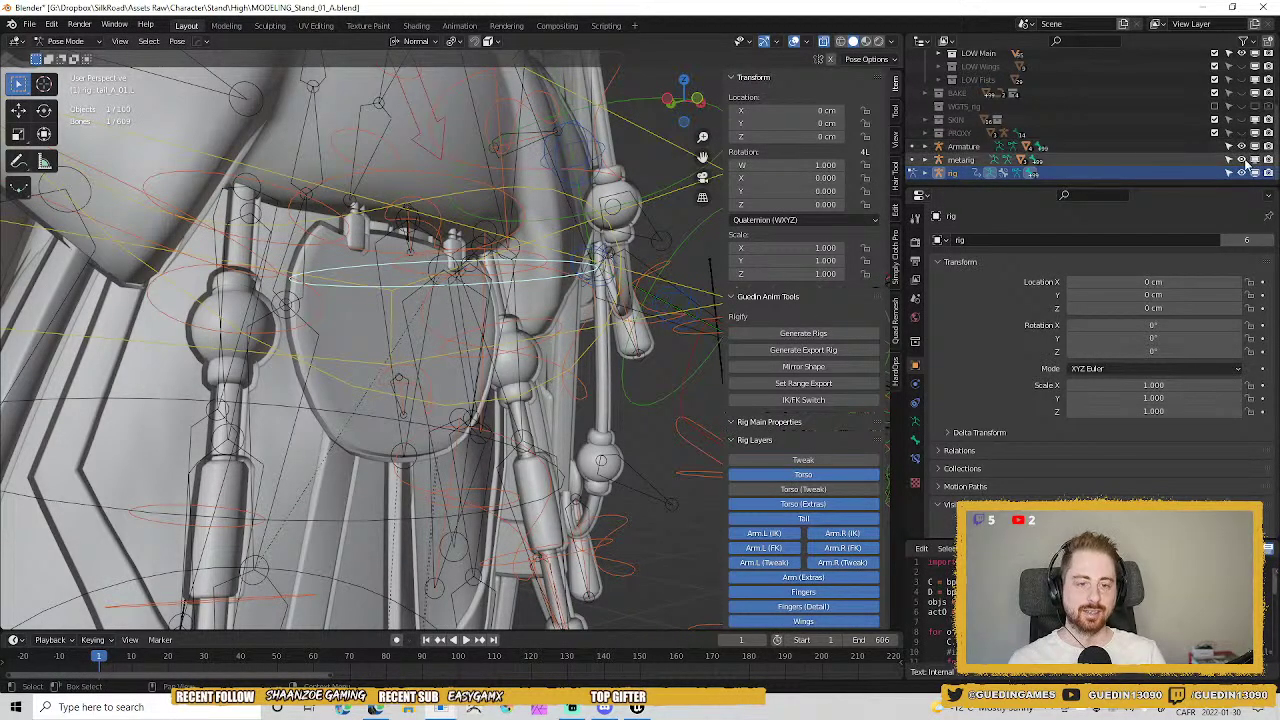
Hide the metarig and set the Armature modifier object of the plate Main02_low.006 to Armature.
{"action": "left_click", "coordinate": [962, 161]}
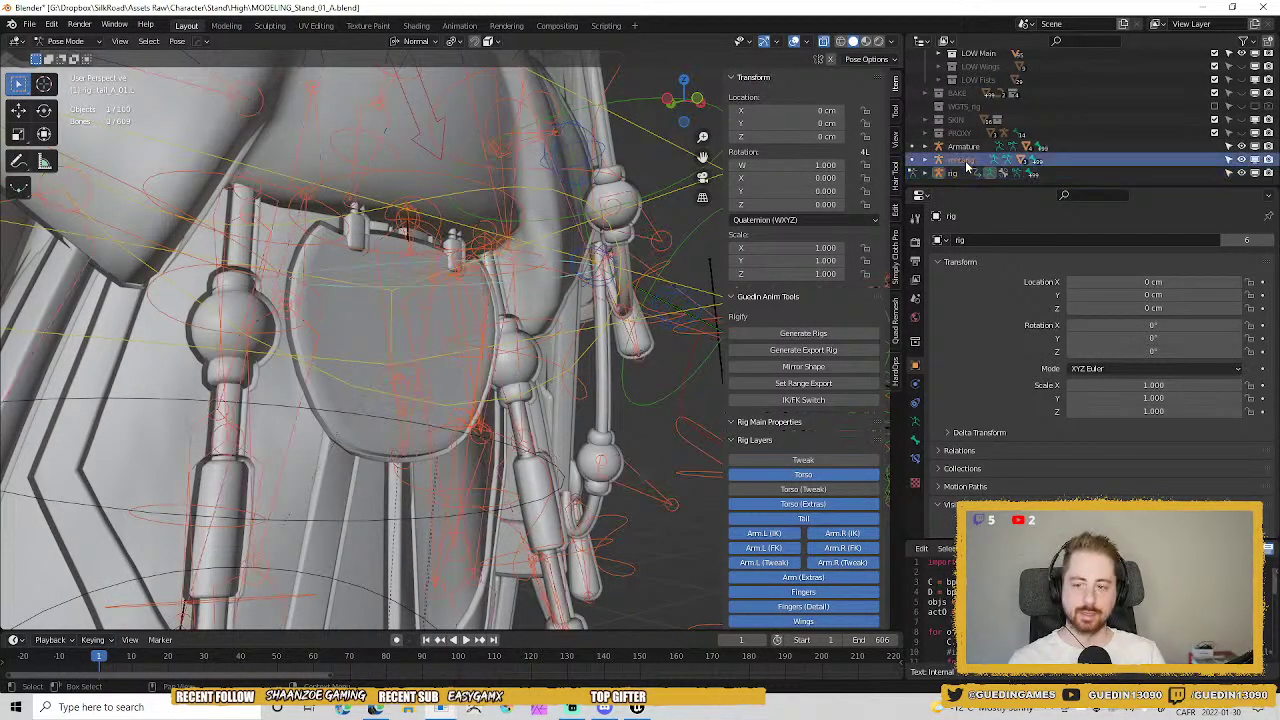
{"action": "left_click", "coordinate": [1242, 160]}
{"action": "left_click", "coordinate": [363, 322]}
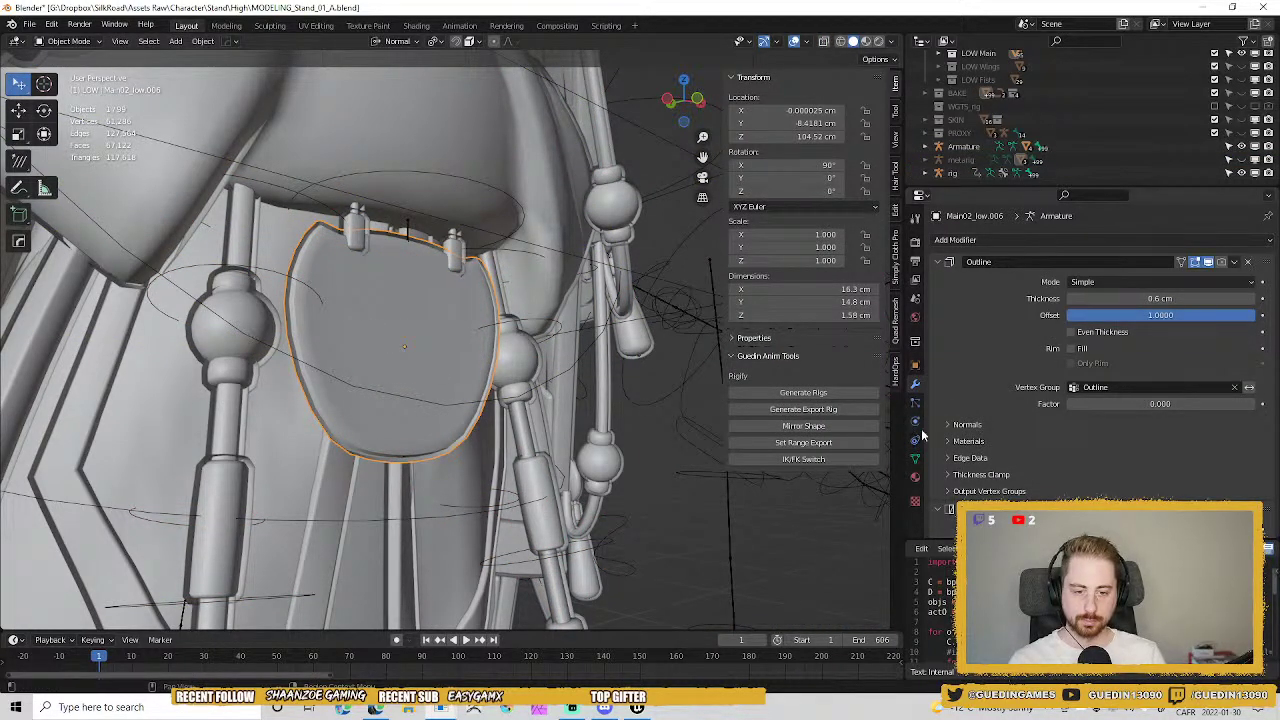
{"action": "left_click", "coordinate": [938, 262]}
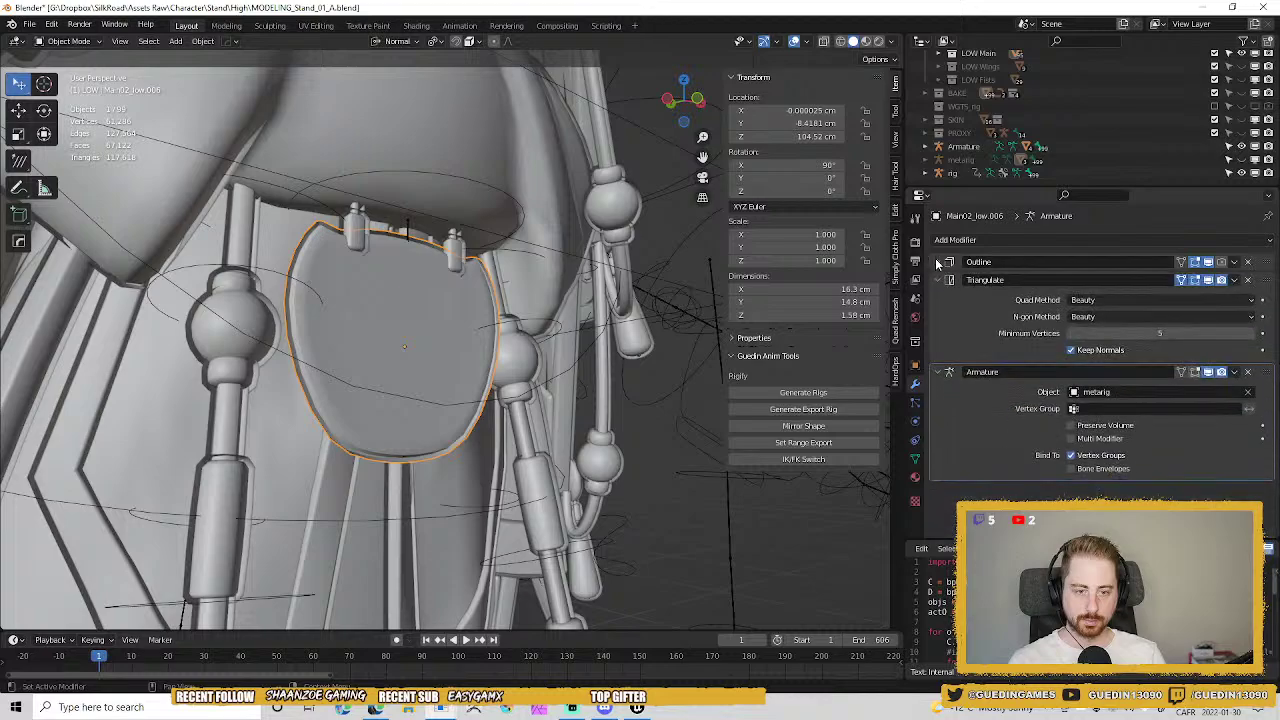
{"action": "left_click", "coordinate": [1119, 393]}
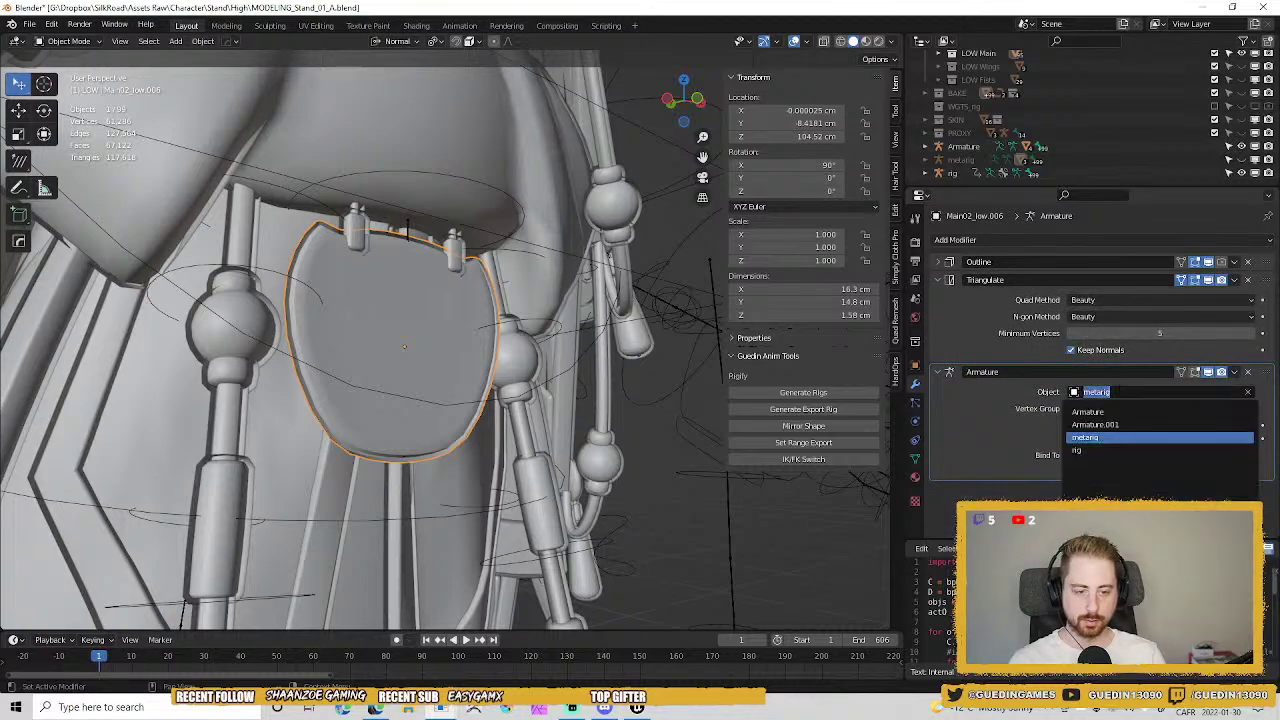
{"action": "left_click", "coordinate": [1108, 414]}
Trackball-rotate the rig's tail_C_01 bone to test the plate's deformation, cancel the rotation and return to Object Mode.
{"action": "left_click", "coordinate": [488, 193]}
{"action": "key", "text": "ctrl+Tab"}
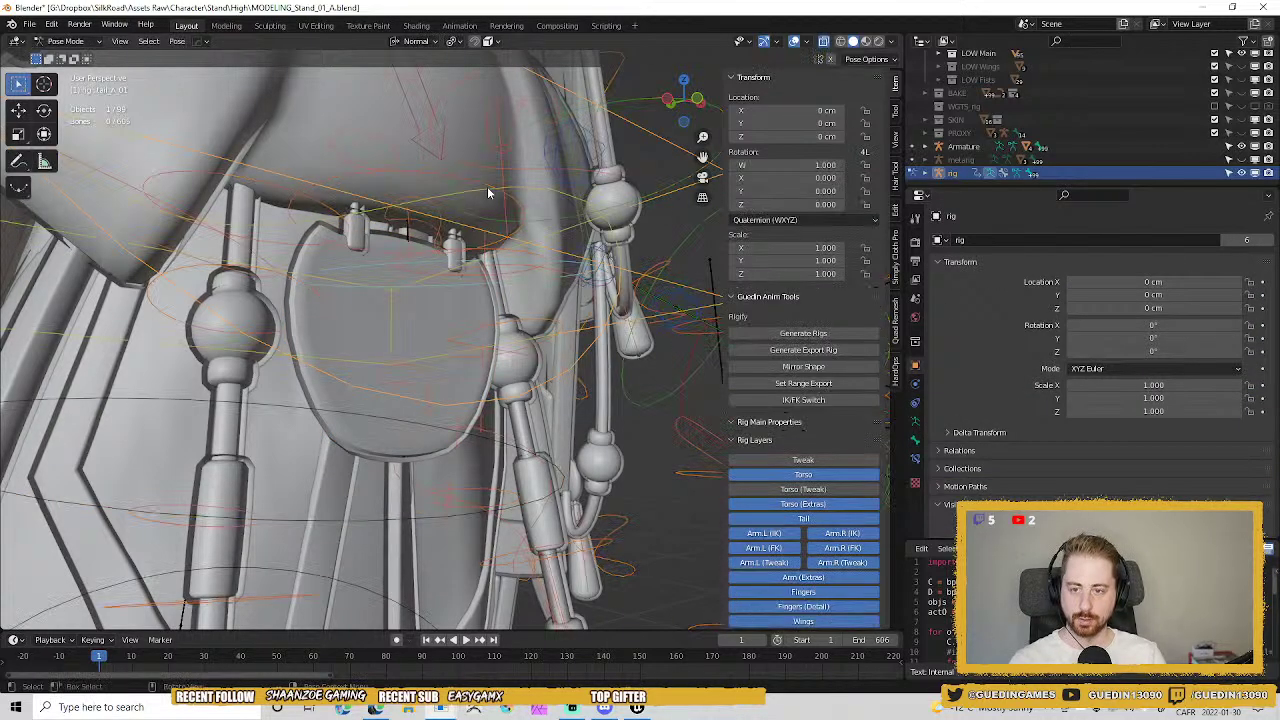
{"action": "left_click", "coordinate": [491, 191]}
{"action": "middle_click_drag", "start_coordinate": [534, 209], "coordinate": [466, 237]}
{"action": "key", "text": "r"}
{"action": "key", "text": "r"}
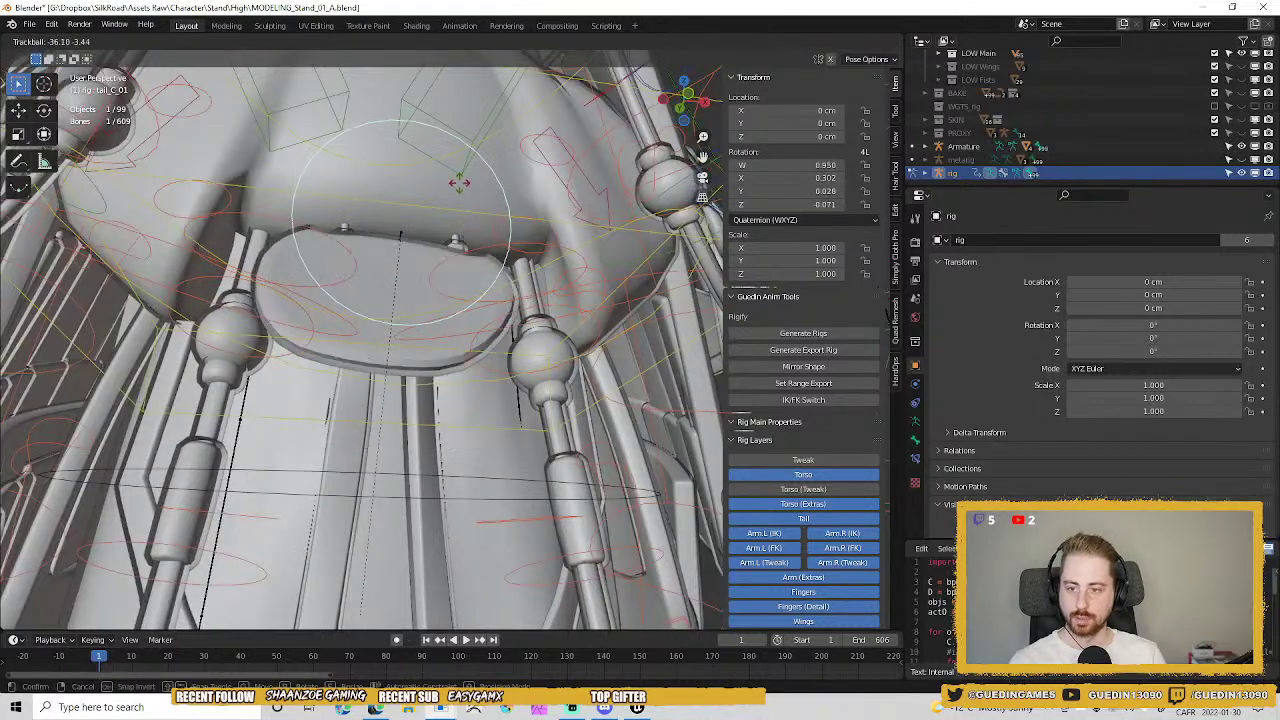
{"action": "right_click", "coordinate": [369, 247]}
{"action": "key", "text": "ctrl+Tab"}
Set the Armature modifier object of the clip body Main01_low.001 to Armature.
{"action": "middle_click_drag", "start_coordinate": [369, 247], "coordinate": [400, 294]}
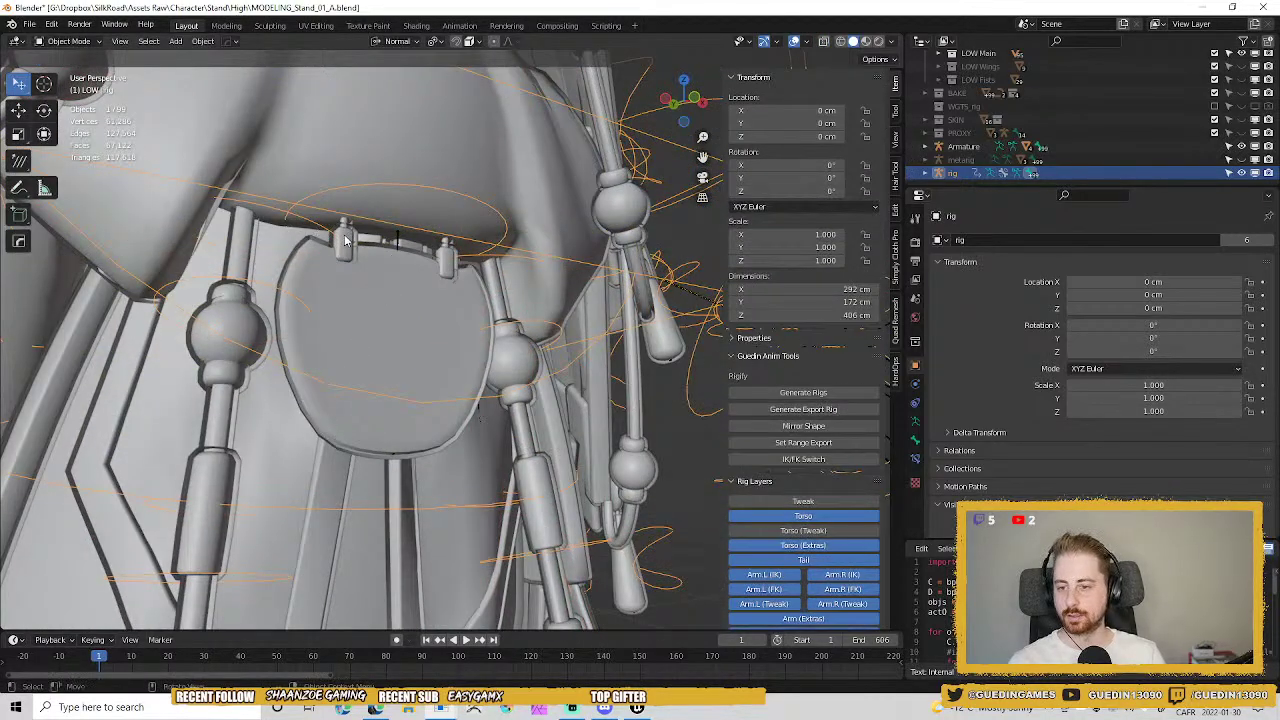
{"action": "left_click", "coordinate": [345, 240]}
{"action": "left_click", "coordinate": [937, 317]}
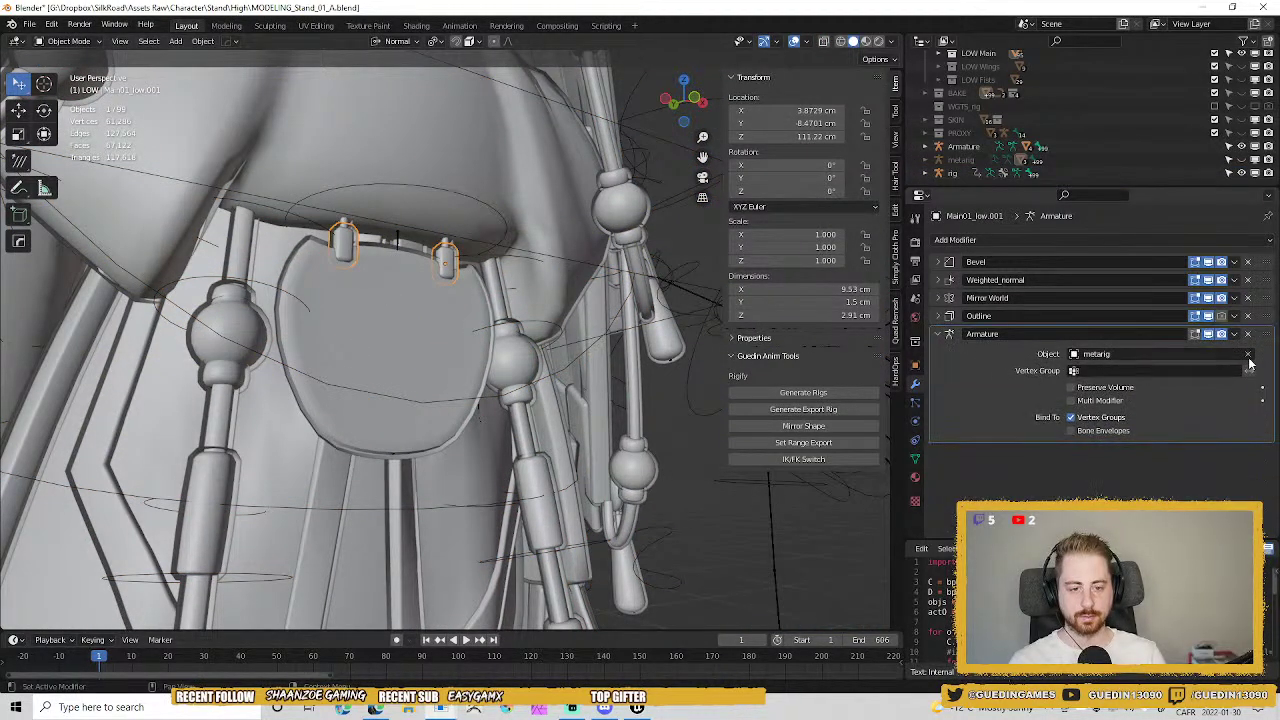
{"action": "left_click", "coordinate": [1150, 355]}
{"action": "left_click", "coordinate": [1100, 374]}
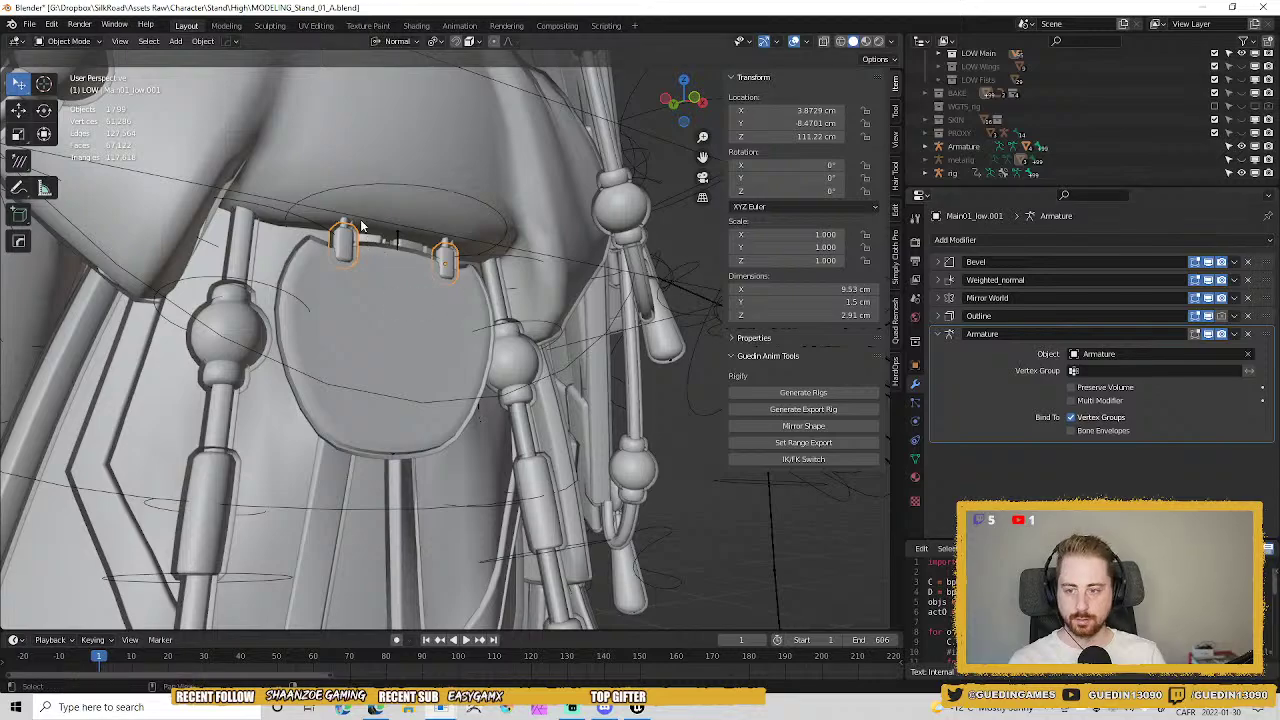
Set the Armature modifier object of the clip top Main03_low.001 to Armature and clear the selection.
{"action": "scroll", "coordinate": [515, 374], "scroll_direction": "up", "scroll_amount": 1}
{"action": "middle_click_drag", "start_coordinate": [361, 226], "coordinate": [598, 433], "text": "shift"}
{"action": "scroll", "coordinate": [598, 433], "scroll_direction": "up", "scroll_amount": 4}
{"action": "left_click", "coordinate": [665, 290]}
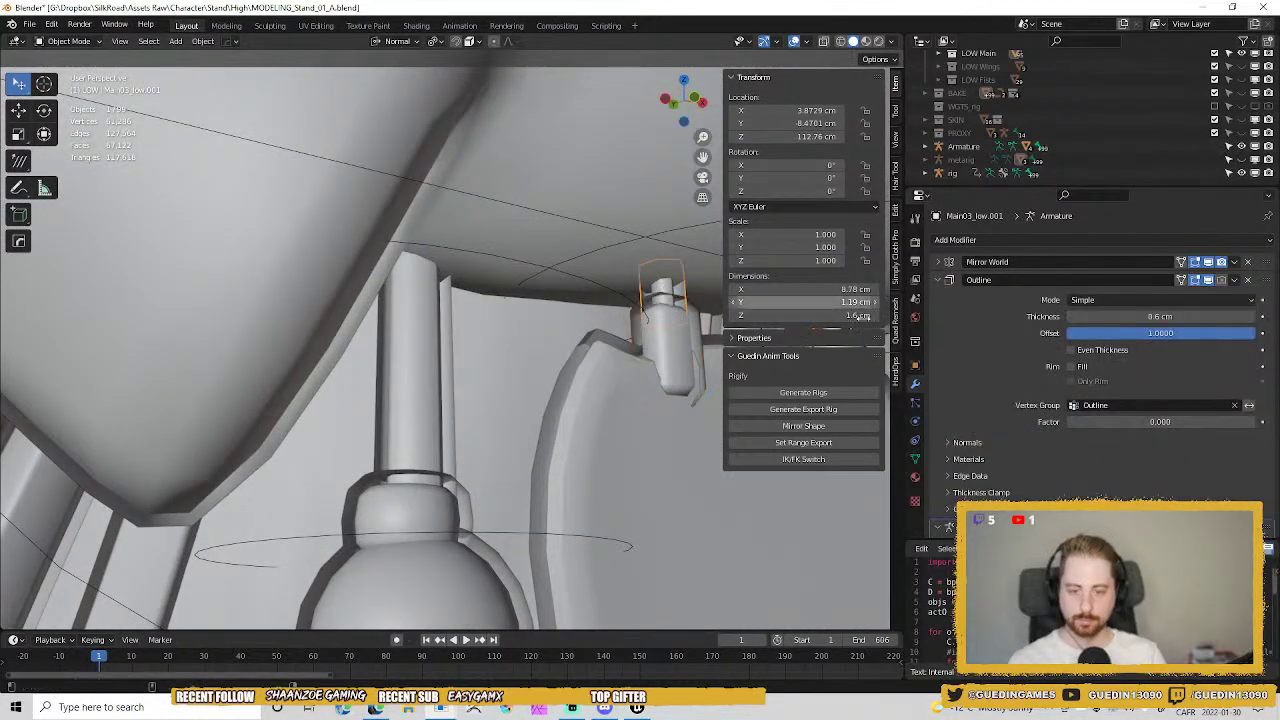
{"action": "left_click", "coordinate": [1126, 318]}
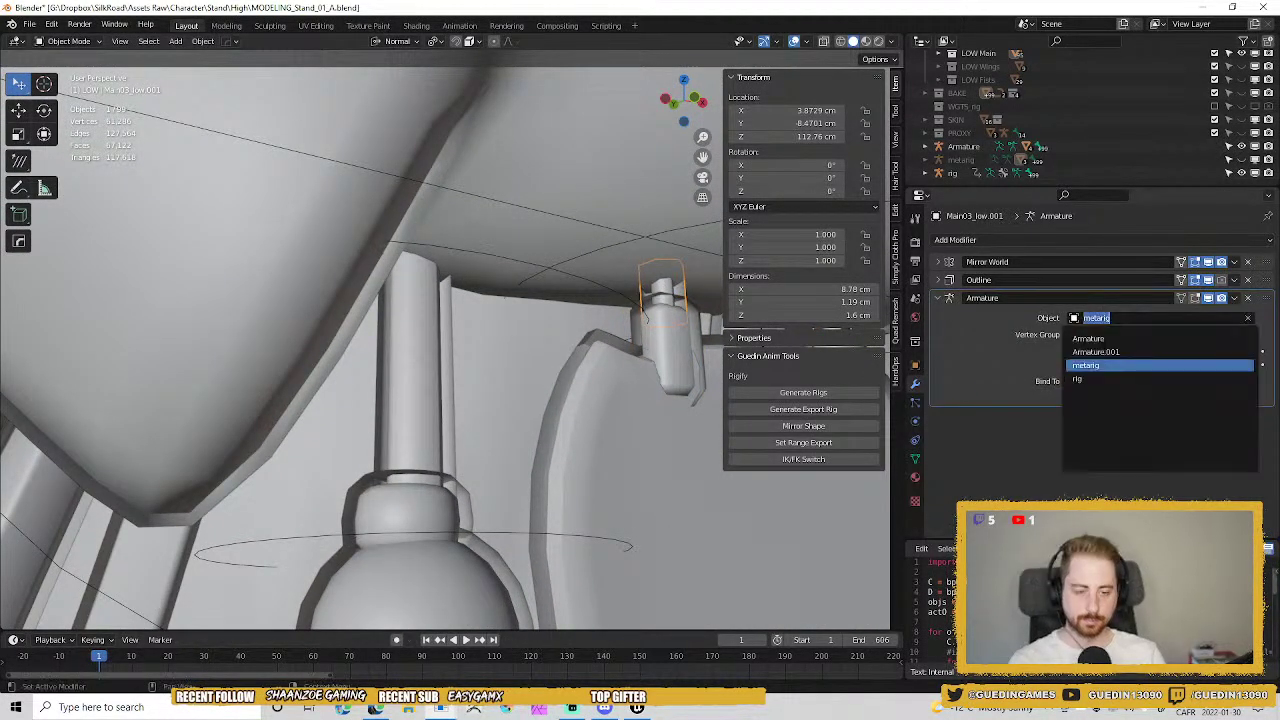
{"action": "left_click", "coordinate": [1115, 338]}
{"action": "key", "text": "alt+a"}
Rotate the rig's tail_C_01 bone about its local X axis to test how the waist plate and clips follow, cancelling each rotation.
{"action": "middle_click_drag", "start_coordinate": [628, 338], "coordinate": [323, 320], "text": "shift"}
{"action": "scroll", "coordinate": [323, 320], "scroll_direction": "down", "scroll_amount": 2}
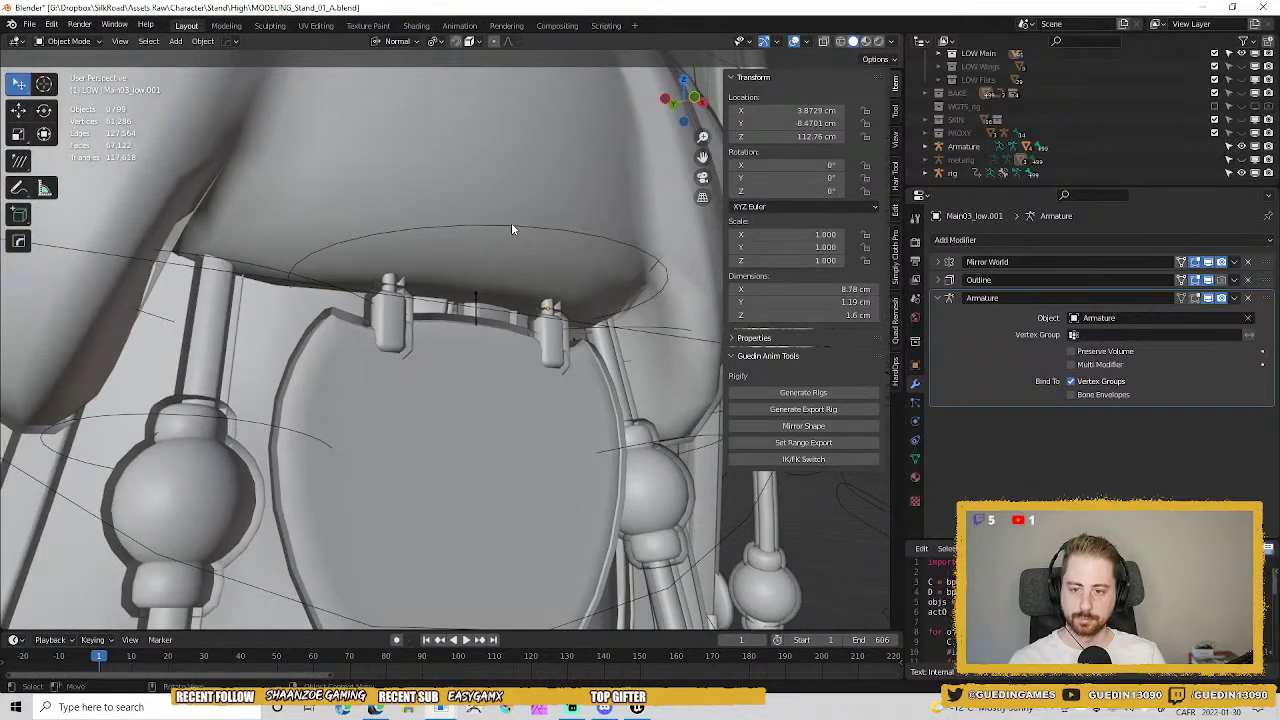
{"action": "left_click", "coordinate": [514, 226]}
{"action": "key", "text": "ctrl+Tab"}
{"action": "left_click", "coordinate": [561, 228]}
{"action": "scroll", "coordinate": [561, 228], "scroll_direction": "down", "scroll_amount": 5}
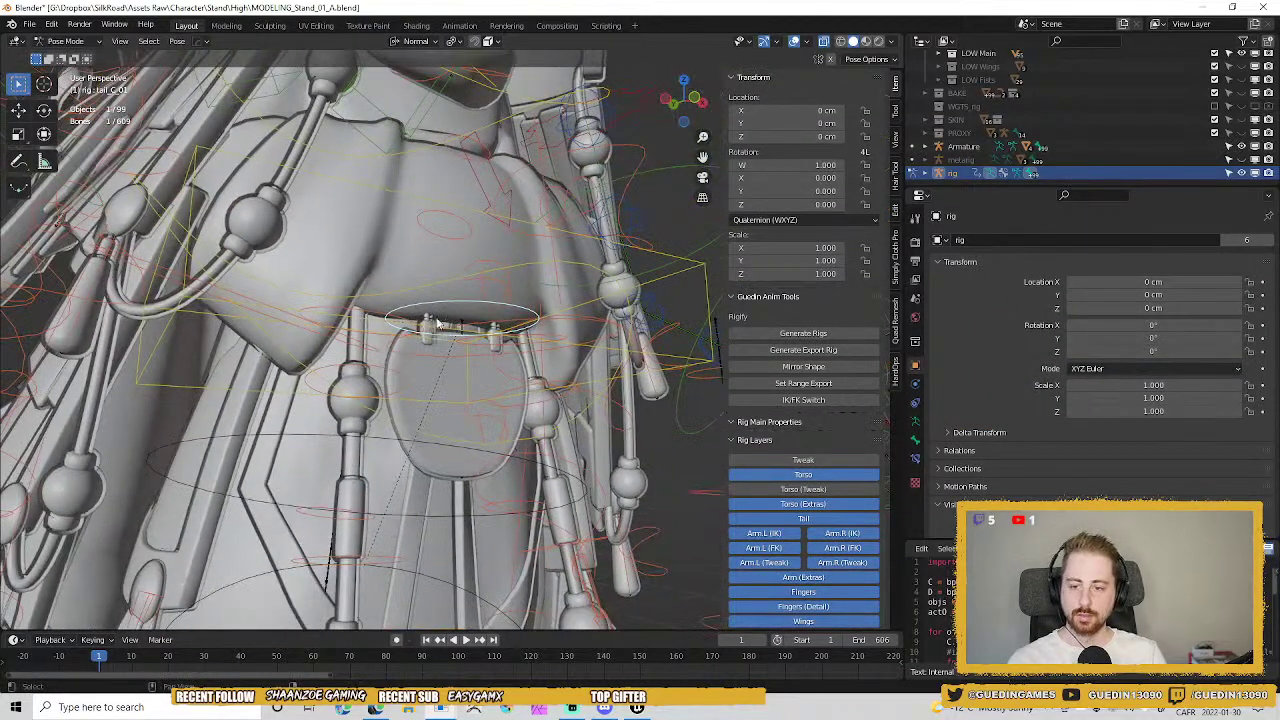
{"action": "middle_click_drag", "start_coordinate": [395, 402], "coordinate": [443, 386]}
{"action": "key", "text": "r"}
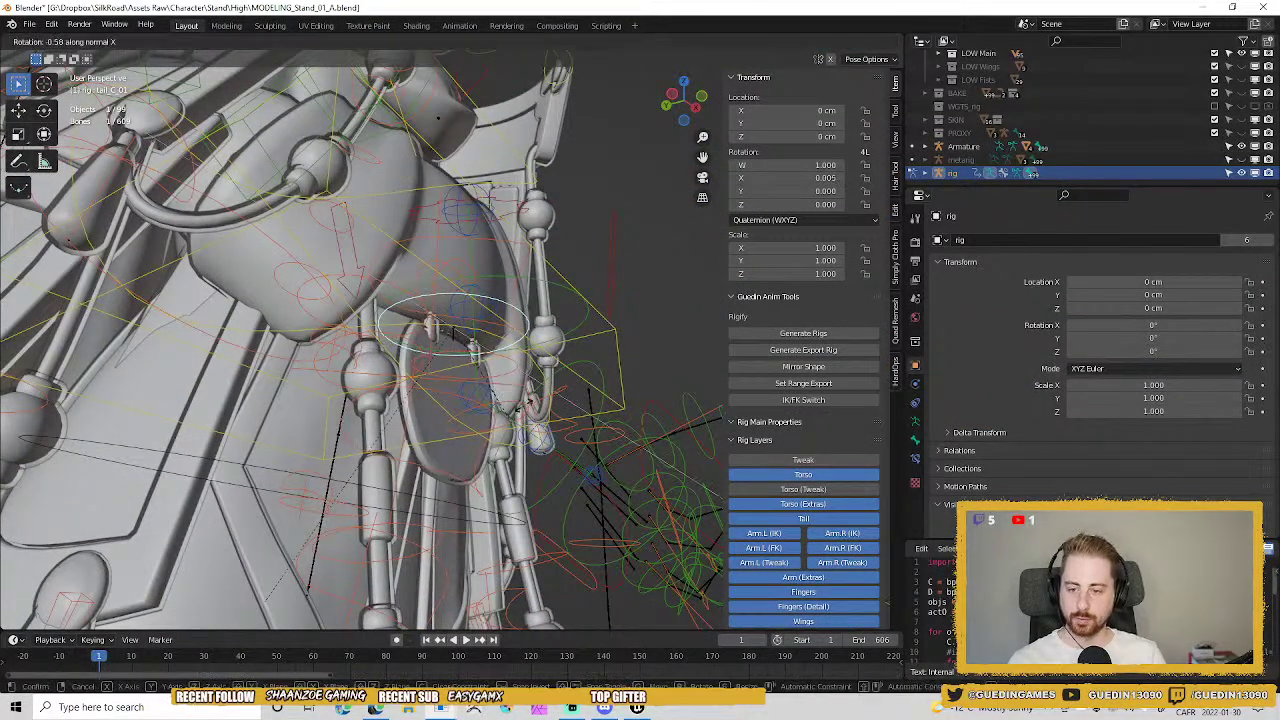
{"action": "key", "text": "x"}
{"action": "key", "text": "x"}
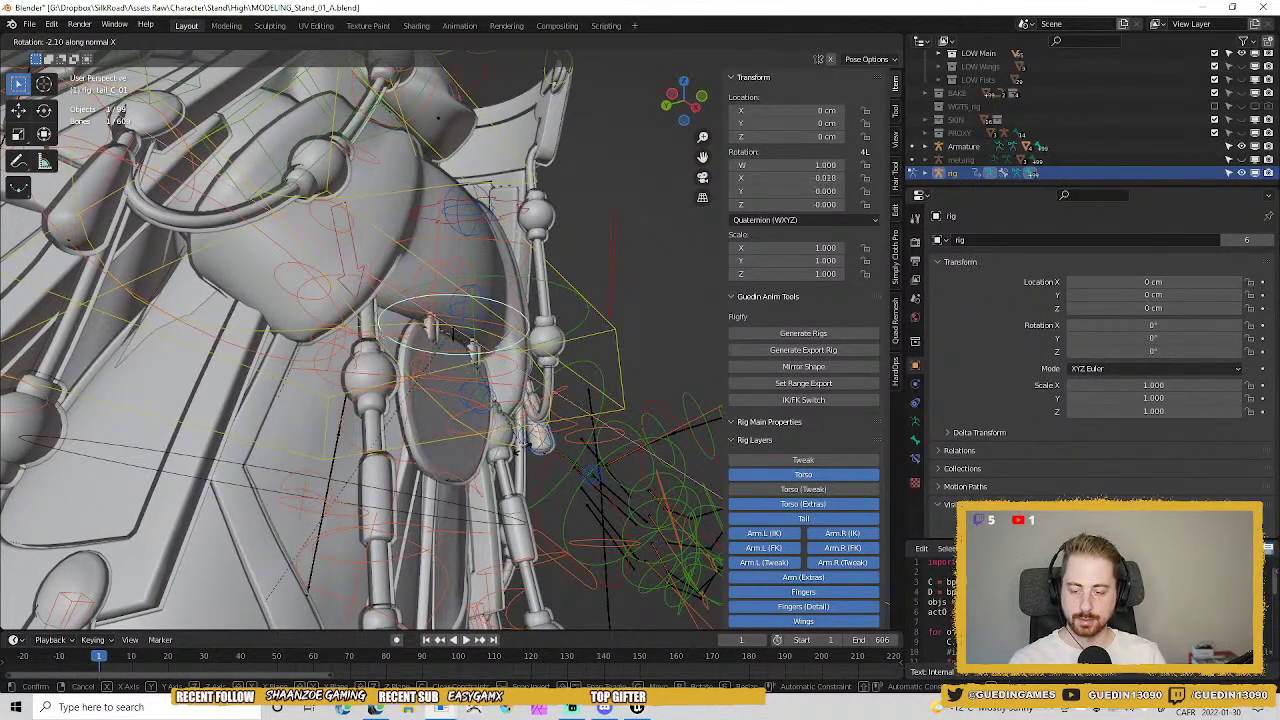
{"action": "right_click", "coordinate": [560, 354]}
{"action": "middle_click_drag", "start_coordinate": [556, 354], "coordinate": [412, 430]}
{"action": "key", "text": "r"}
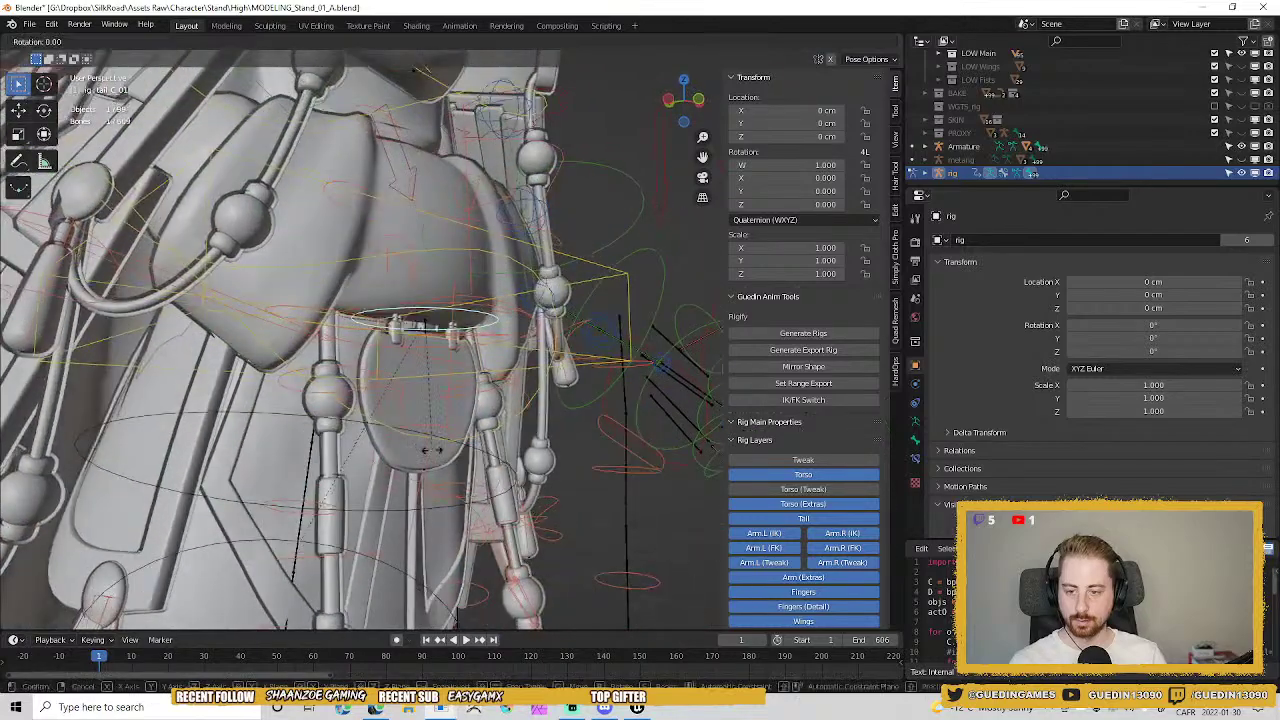
{"action": "key", "text": "x"}
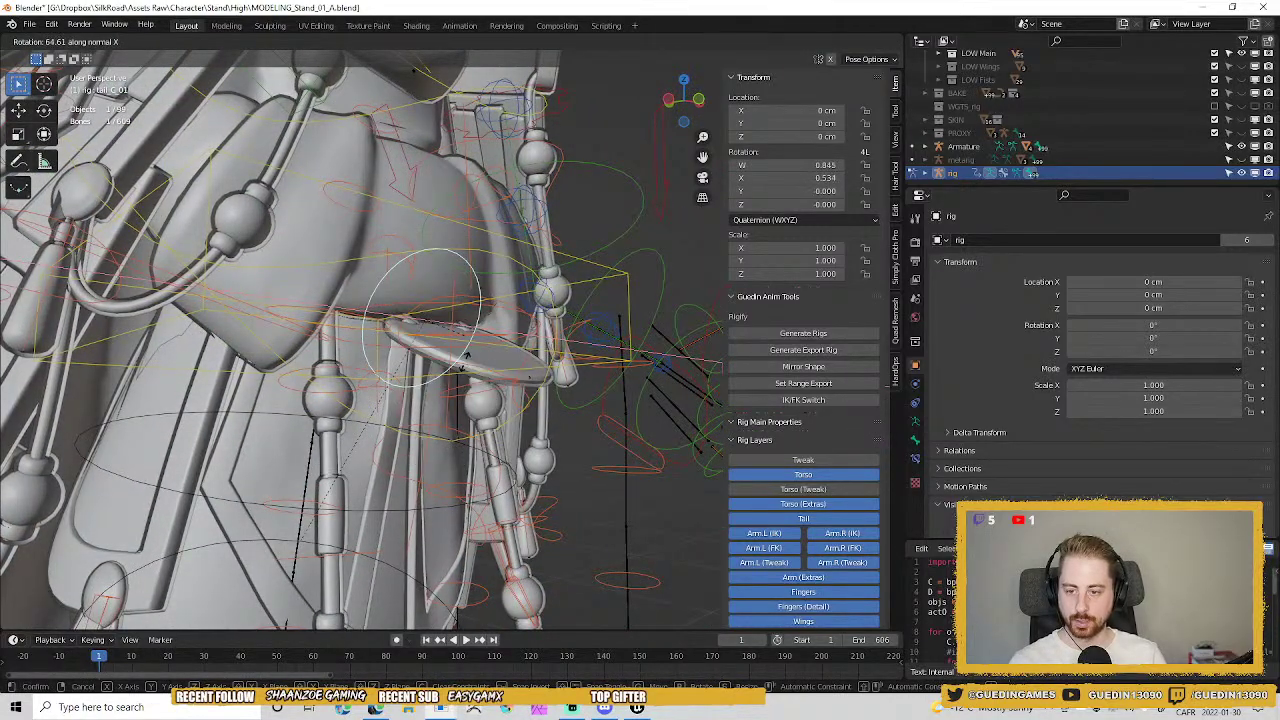
{"action": "right_click", "coordinate": [482, 318]}
Return the rig to Object Mode, clear the selection and save the file.
{"action": "middle_click_drag", "start_coordinate": [482, 305], "coordinate": [414, 248]}
{"action": "scroll", "coordinate": [414, 248], "scroll_direction": "down", "scroll_amount": 4}
{"action": "scroll", "coordinate": [414, 248], "scroll_direction": "up", "scroll_amount": 2}
{"action": "middle_click_drag", "start_coordinate": [480, 428], "coordinate": [430, 384], "text": "shift"}
{"action": "scroll", "coordinate": [430, 384], "scroll_direction": "down", "scroll_amount": 3}
{"action": "key", "text": "ctrl+Tab"}
{"action": "key", "text": "alt+a"}
{"action": "middle_click_drag", "start_coordinate": [527, 459], "coordinate": [507, 316]}
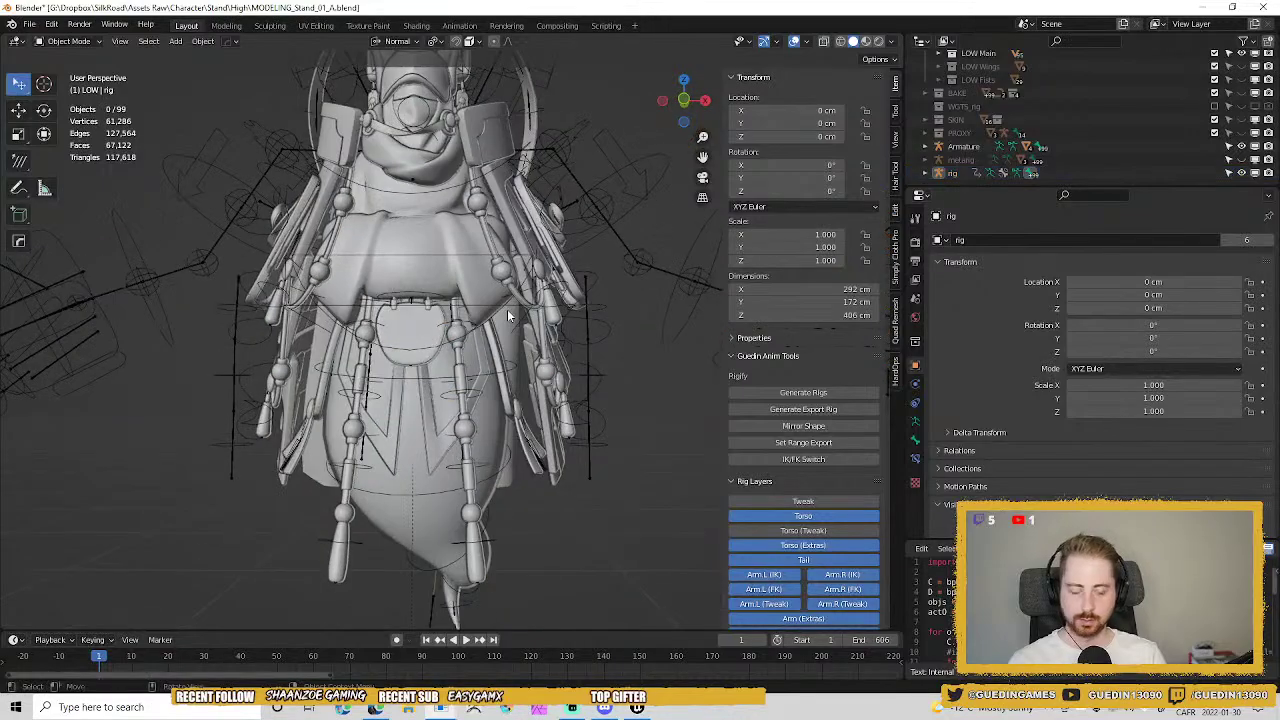
{"action": "key", "text": "ctrl+s"}
{"action": "left_click", "coordinate": [508, 232]}
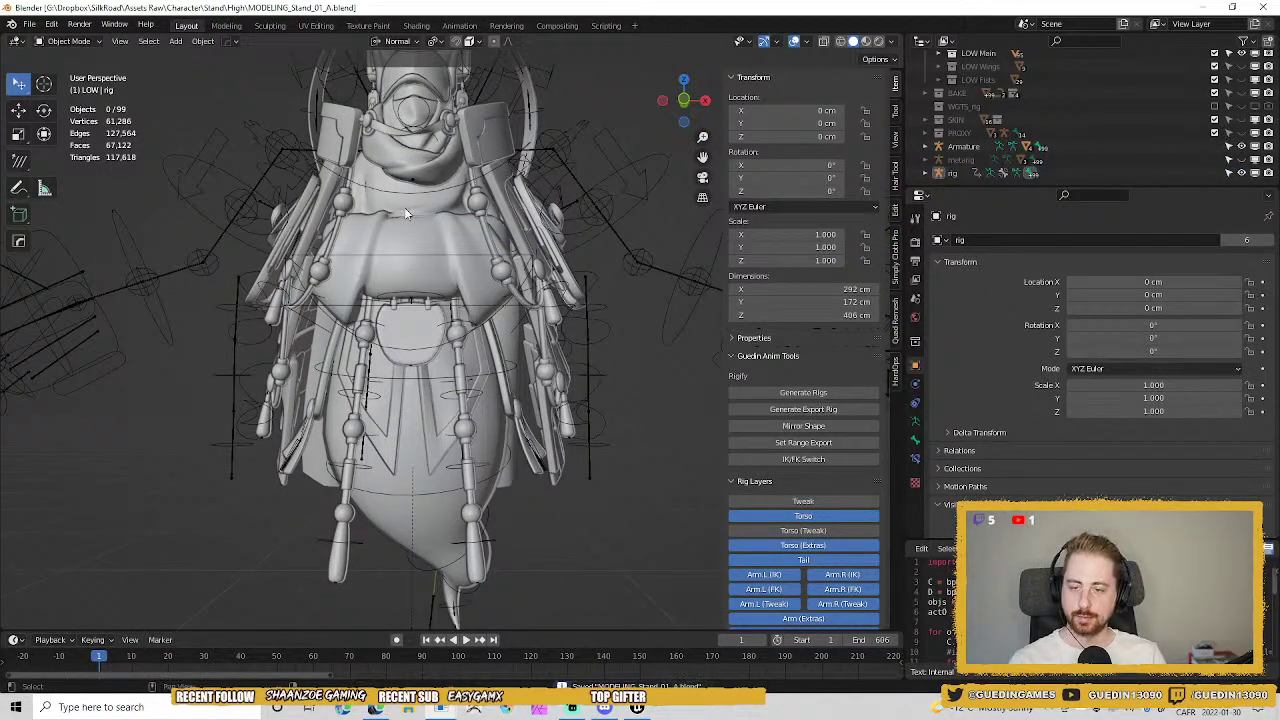
Select the scarf Main01_low.011 around the character's neck and undo the accidental move.
{"action": "scroll", "coordinate": [401, 346], "scroll_direction": "up", "scroll_amount": 2}
{"action": "middle_click_drag", "start_coordinate": [401, 346], "coordinate": [495, 227]}
{"action": "scroll", "coordinate": [429, 447], "scroll_direction": "up", "scroll_amount": 2}
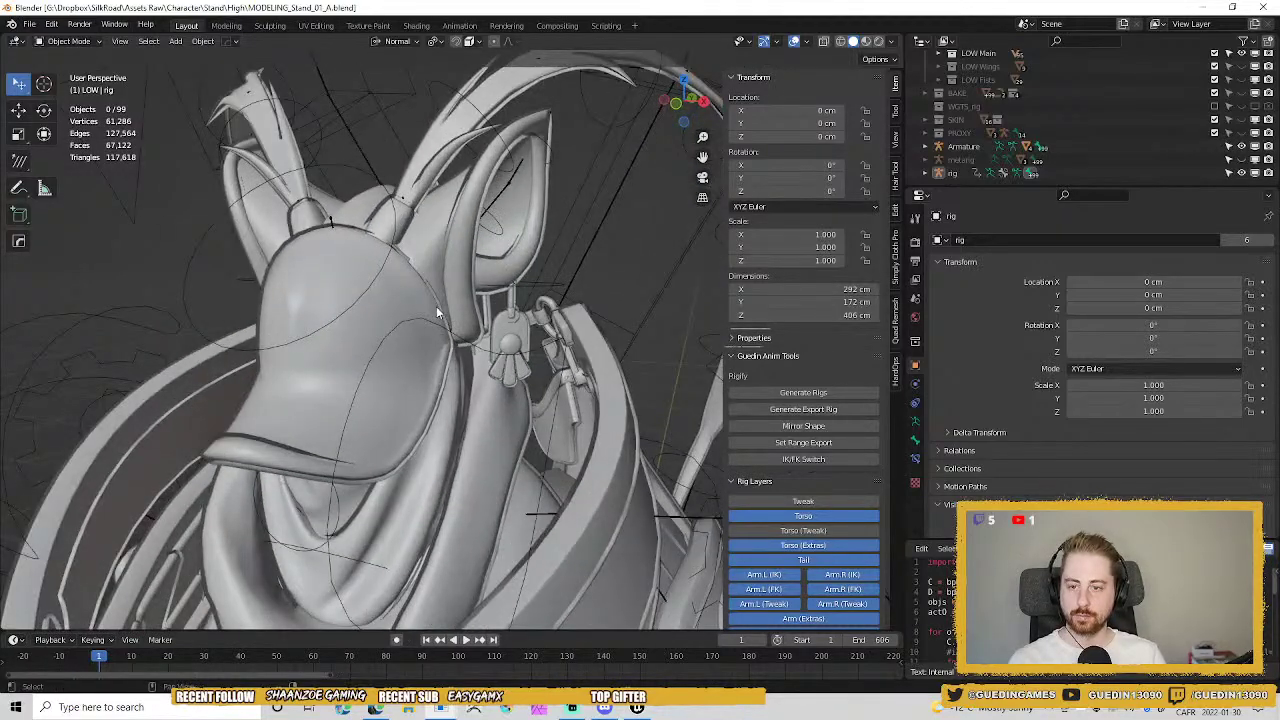
{"action": "middle_click_drag", "start_coordinate": [437, 313], "coordinate": [420, 316]}
{"action": "middle_click_drag", "start_coordinate": [377, 396], "coordinate": [500, 437]}
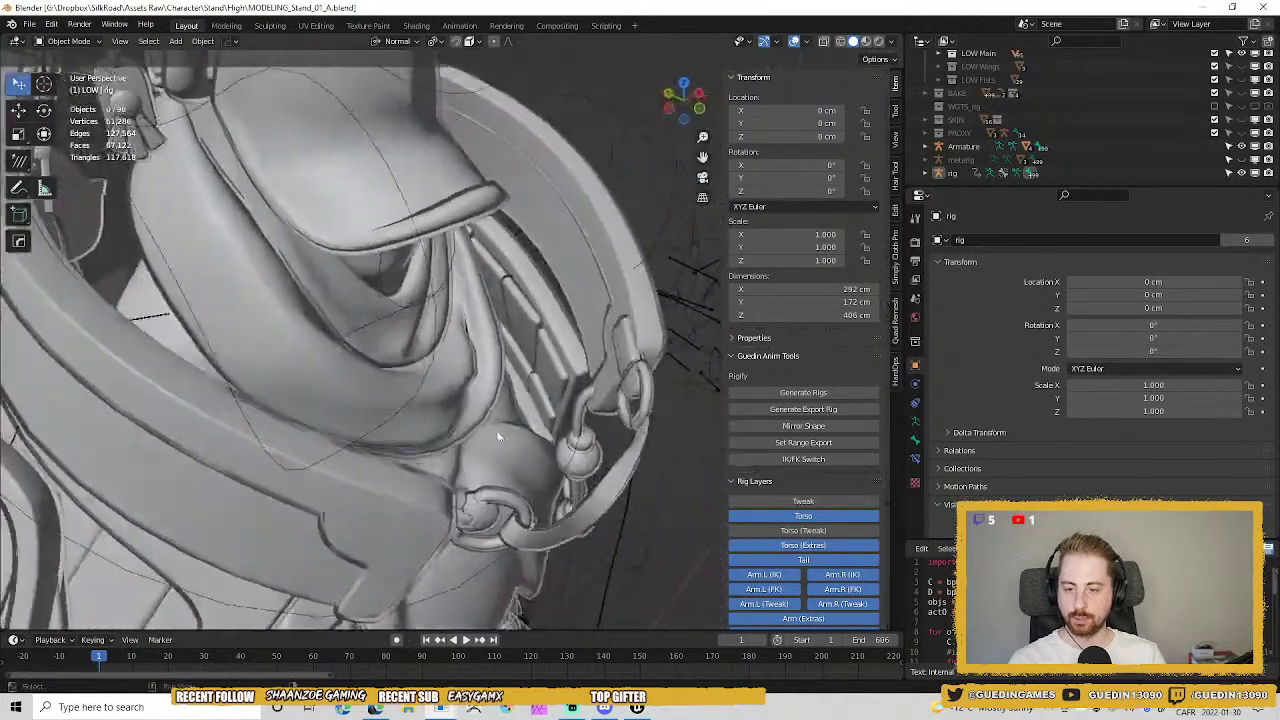
{"action": "left_click_drag", "start_coordinate": [500, 437], "coordinate": [415, 430]}
{"action": "key", "text": "ctrl+z"}
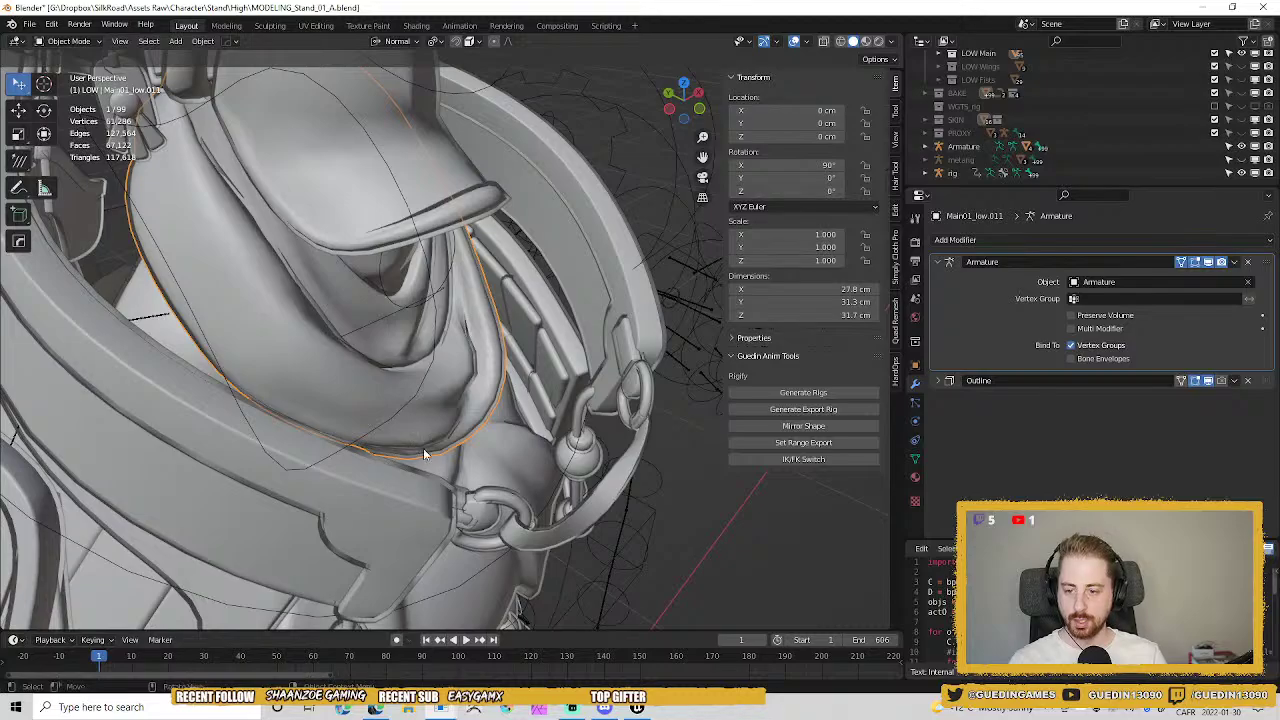
Examine the neck scarf and its fit against the collar, strap and chest from several angles and distances.
{"action": "middle_click_drag", "start_coordinate": [455, 409], "coordinate": [465, 274]}
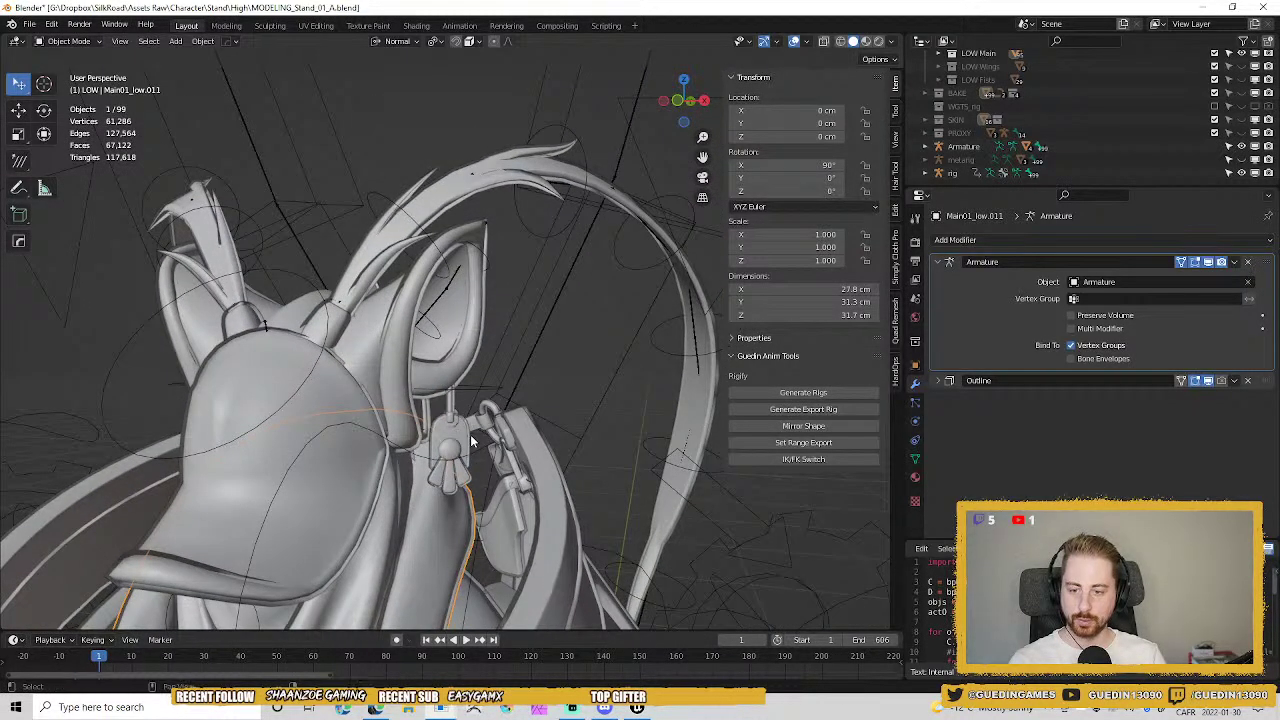
{"action": "middle_click_drag", "start_coordinate": [472, 440], "coordinate": [446, 306]}
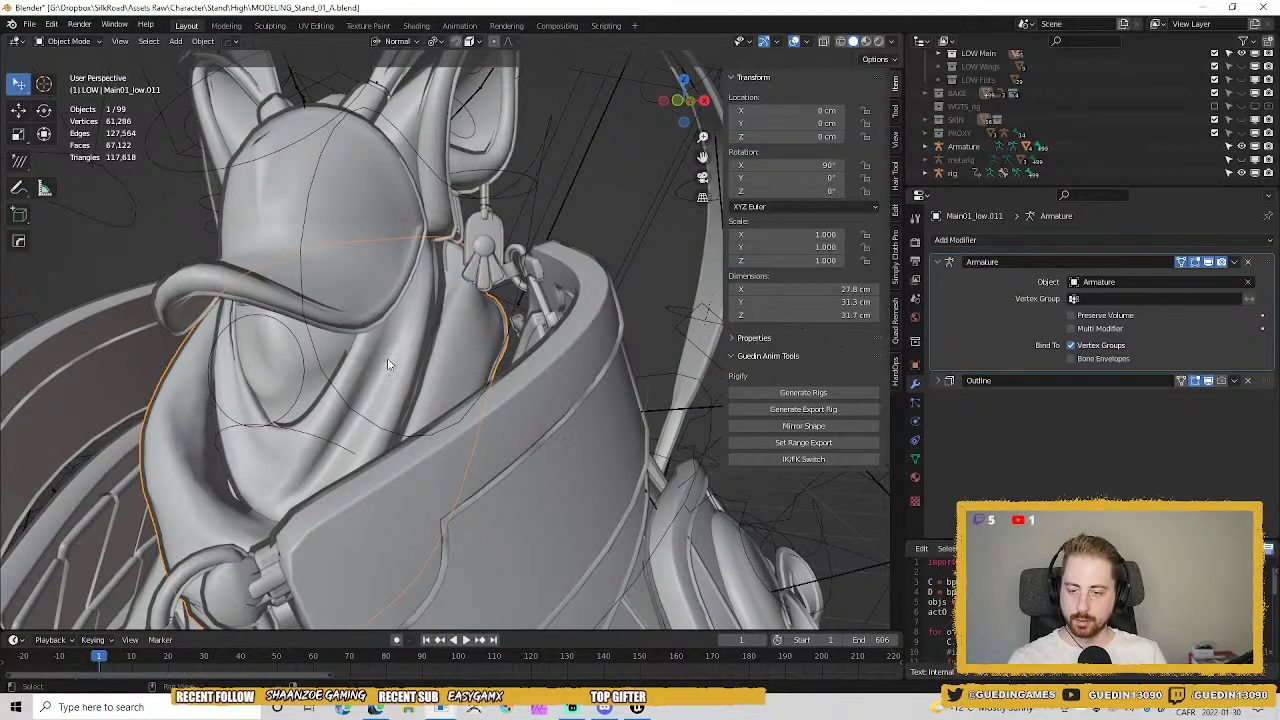
{"action": "scroll", "coordinate": [387, 358], "scroll_direction": "down", "scroll_amount": 10}
{"action": "middle_click_drag", "start_coordinate": [387, 358], "coordinate": [491, 222]}
{"action": "scroll", "coordinate": [437, 323], "scroll_direction": "up", "scroll_amount": 5}
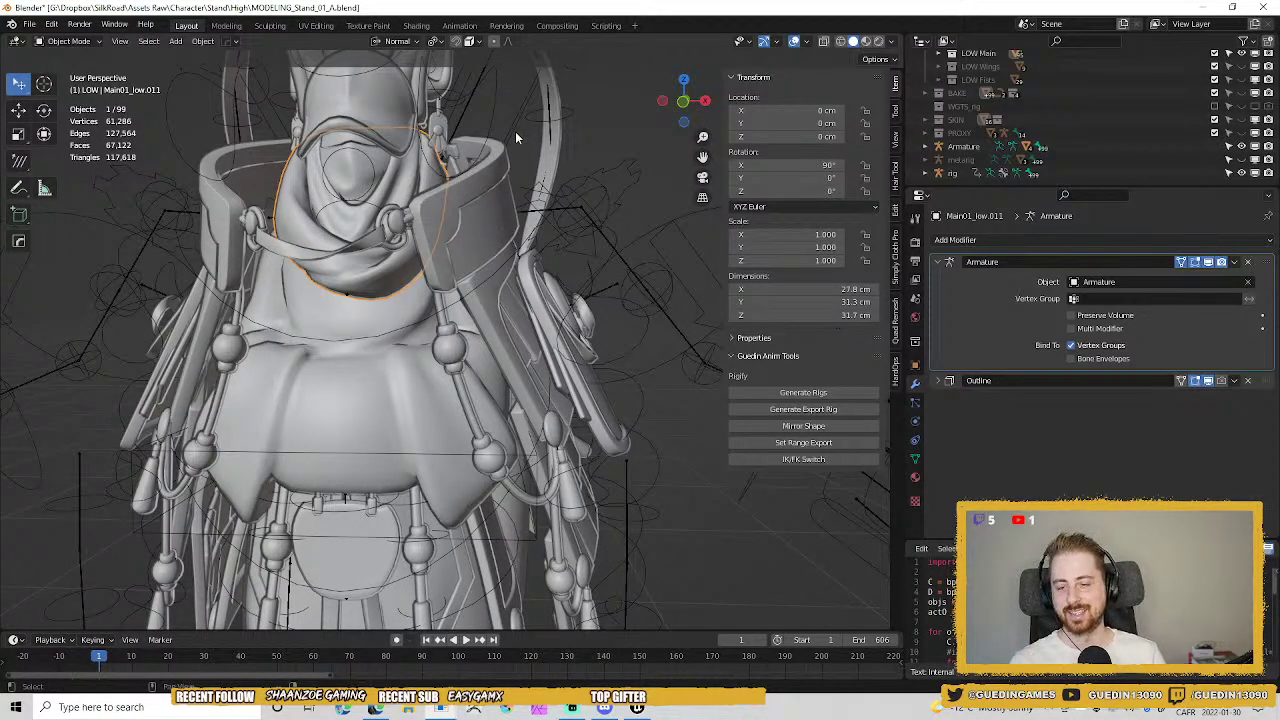
{"action": "scroll", "coordinate": [367, 322], "scroll_direction": "down", "scroll_amount": 6}
{"action": "middle_click_drag", "start_coordinate": [379, 265], "coordinate": [445, 225], "text": "shift"}
{"action": "scroll", "coordinate": [445, 225], "scroll_direction": "up", "scroll_amount": 1}
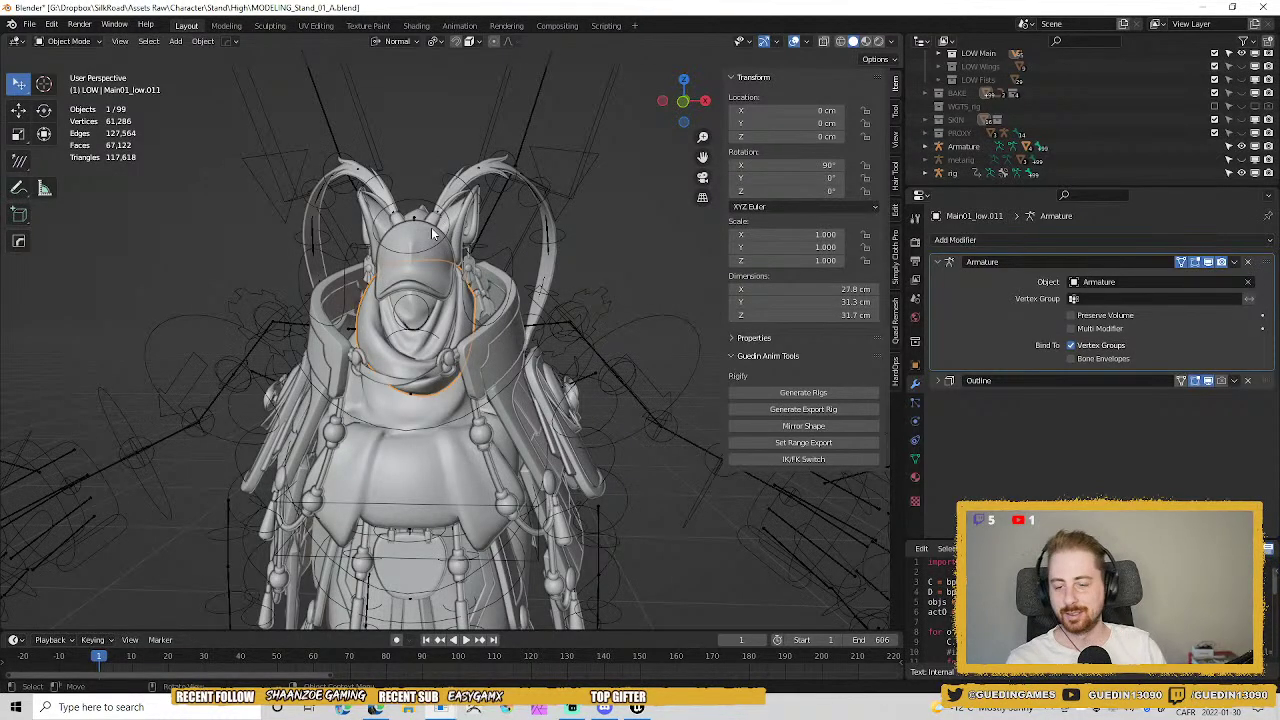
{"action": "middle_click_drag", "start_coordinate": [433, 233], "coordinate": [467, 433]}
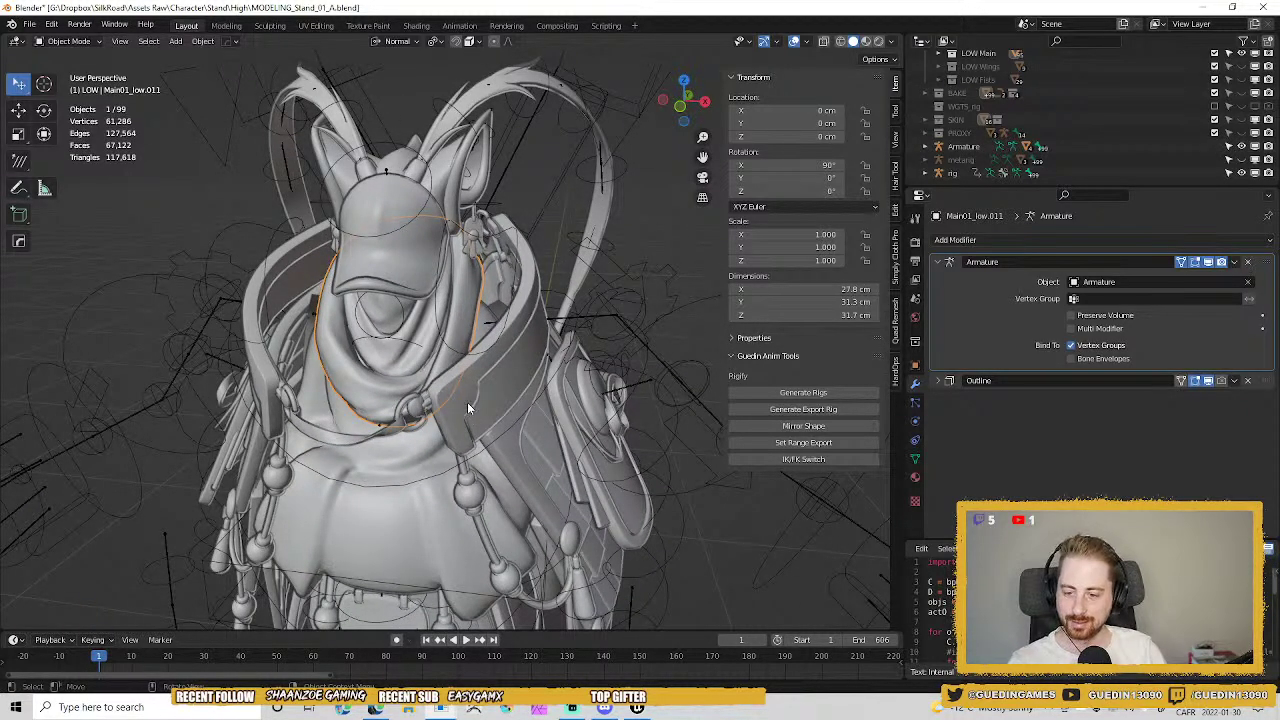
{"action": "scroll", "coordinate": [467, 402], "scroll_direction": "up", "scroll_amount": 4}
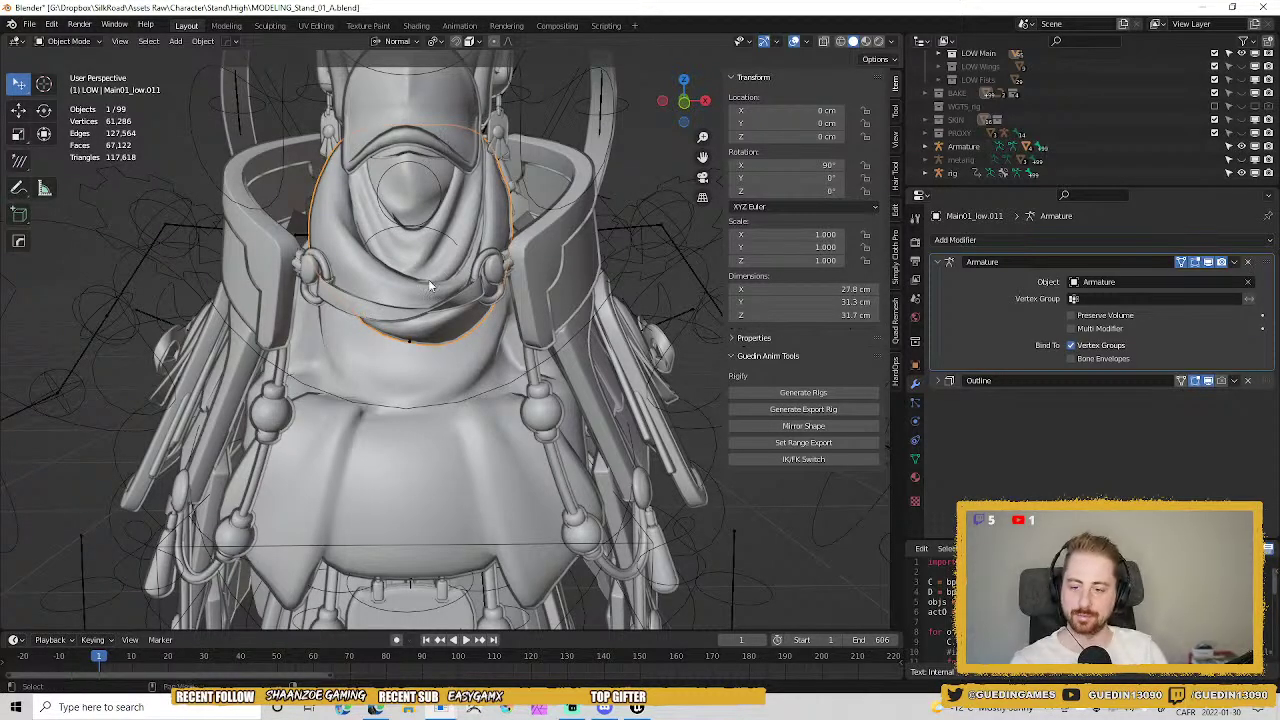
{"action": "scroll", "coordinate": [403, 448], "scroll_direction": "up", "scroll_amount": 3}
{"action": "middle_click_drag", "start_coordinate": [430, 286], "coordinate": [497, 332]}
{"action": "scroll", "coordinate": [403, 448], "scroll_direction": "down", "scroll_amount": 1}
{"action": "scroll", "coordinate": [451, 337], "scroll_direction": "down", "scroll_amount": 1}
{"action": "scroll", "coordinate": [455, 390], "scroll_direction": "down", "scroll_amount": 3}
{"action": "middle_click_drag", "start_coordinate": [455, 390], "coordinate": [474, 430]}
{"action": "scroll", "coordinate": [474, 346], "scroll_direction": "up", "scroll_amount": 6}
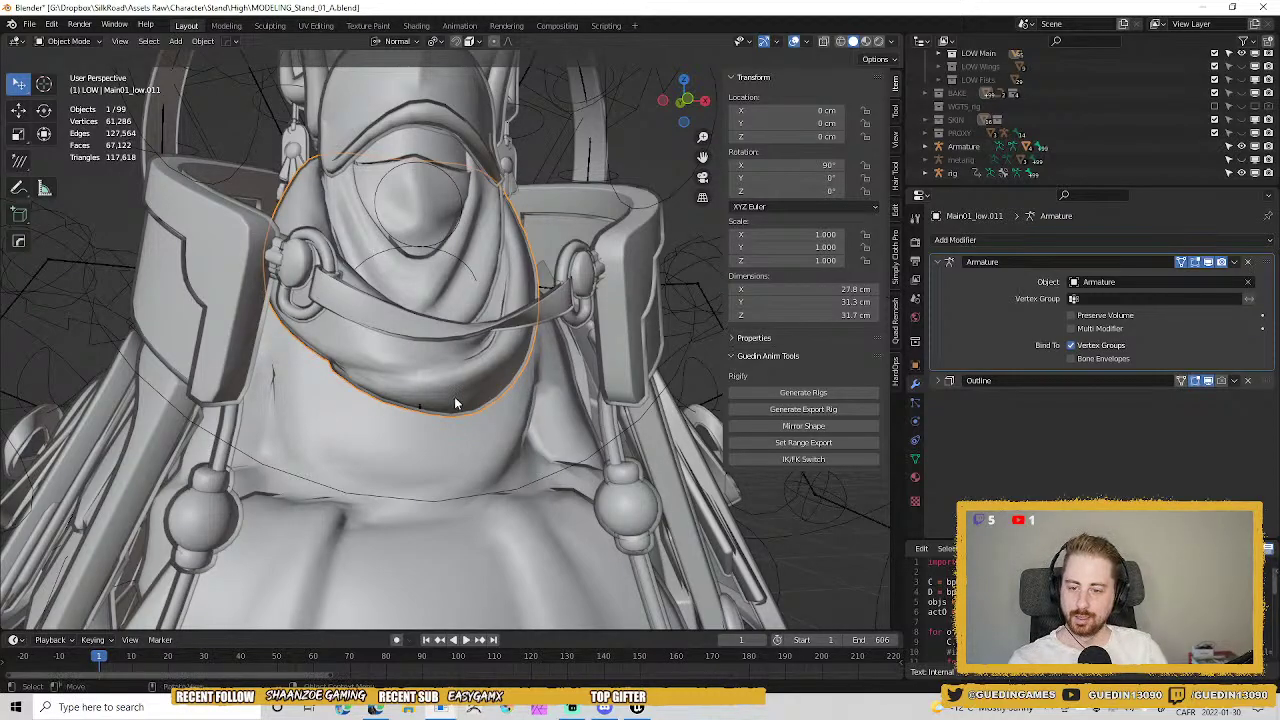
{"action": "middle_click_drag", "start_coordinate": [454, 403], "coordinate": [449, 352]}
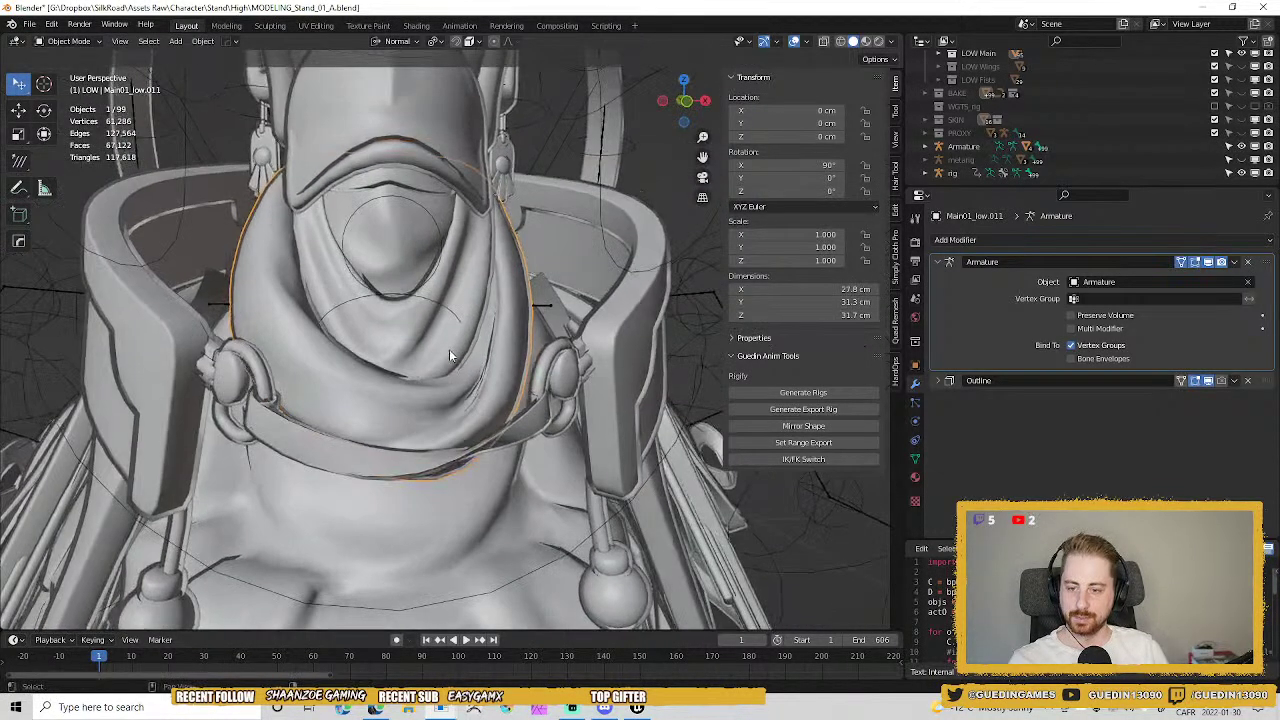
Select the Armature together with the scarf Main01_low.011 and switch the scarf to Weight Paint mode.
{"action": "middle_click_drag", "start_coordinate": [645, 395], "coordinate": [449, 461]}
{"action": "left_click", "coordinate": [446, 423]}
{"action": "left_click", "coordinate": [451, 416], "text": "shift"}
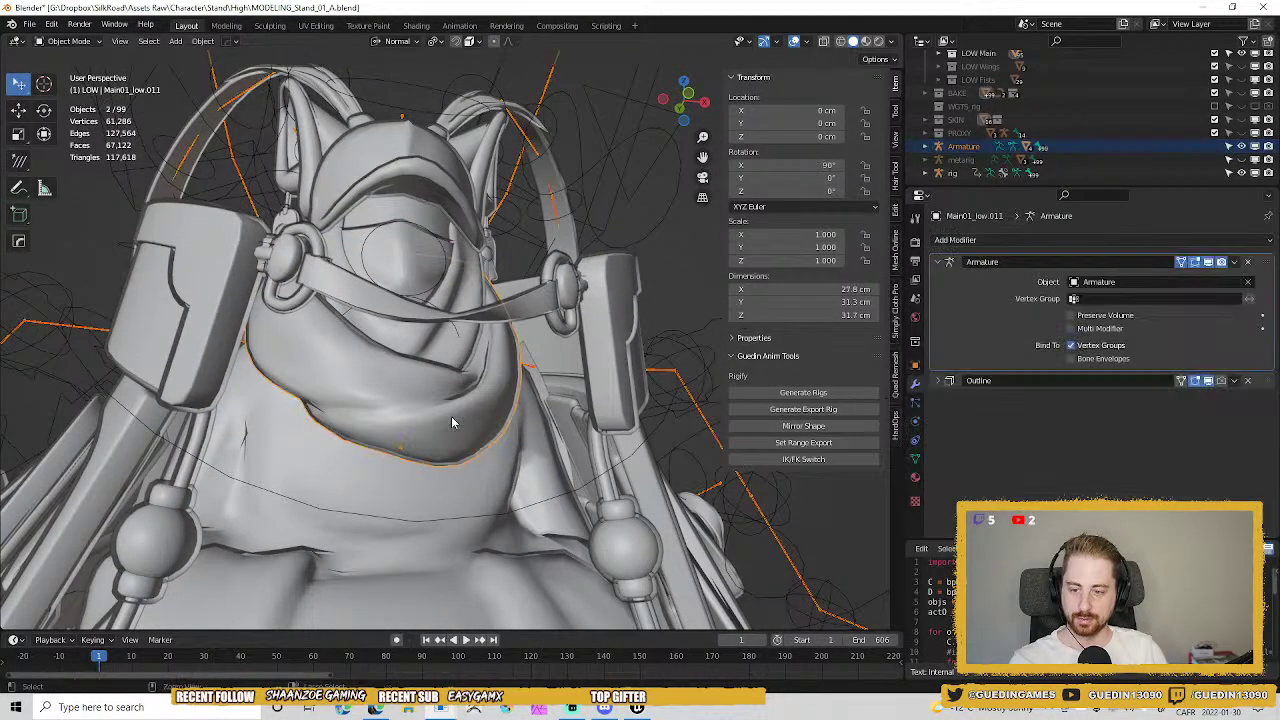
{"action": "key", "text": "ctrl+Tab"}
{"action": "left_click", "coordinate": [360, 374]}
{"action": "middle_click_drag", "start_coordinate": [449, 427], "coordinate": [465, 389]}
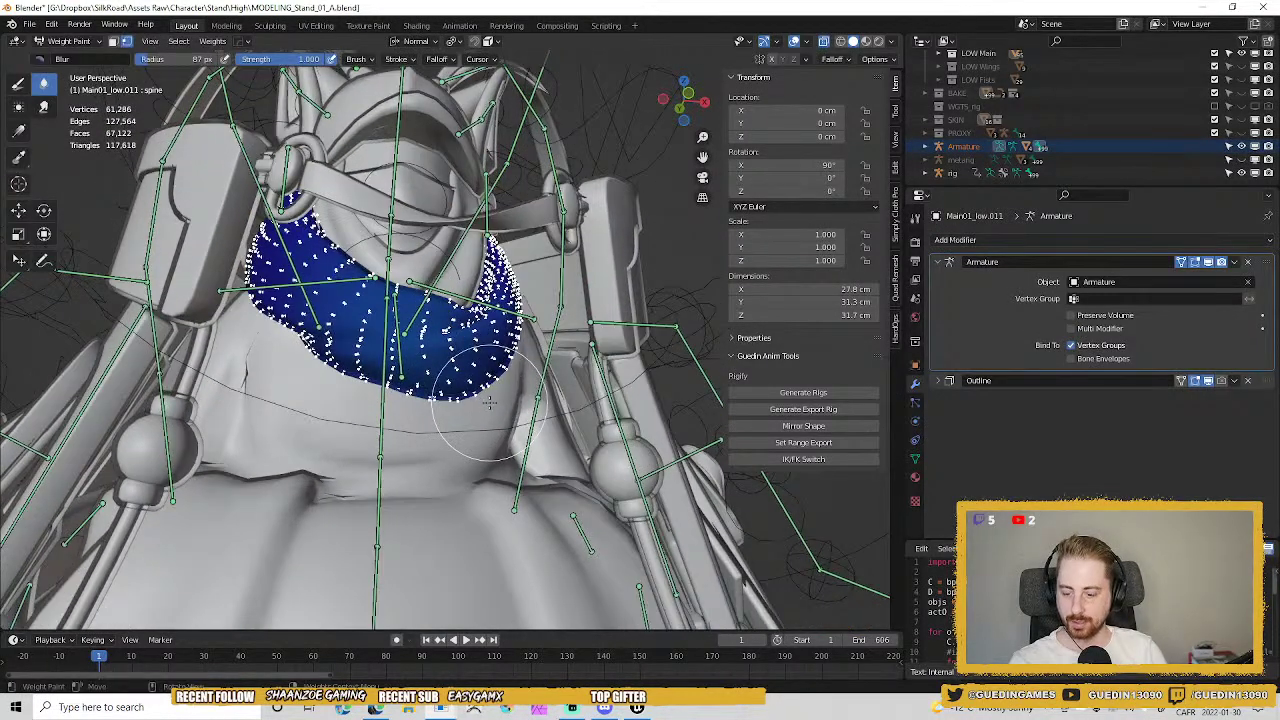
Turn off vertex selection masking and select the bone spine.004_A_01 for weight painting the scarf.
{"action": "key", "text": "v"}
{"action": "middle_click_drag", "start_coordinate": [440, 343], "coordinate": [355, 295]}
{"action": "left_click", "coordinate": [383, 333], "text": "ctrl"}
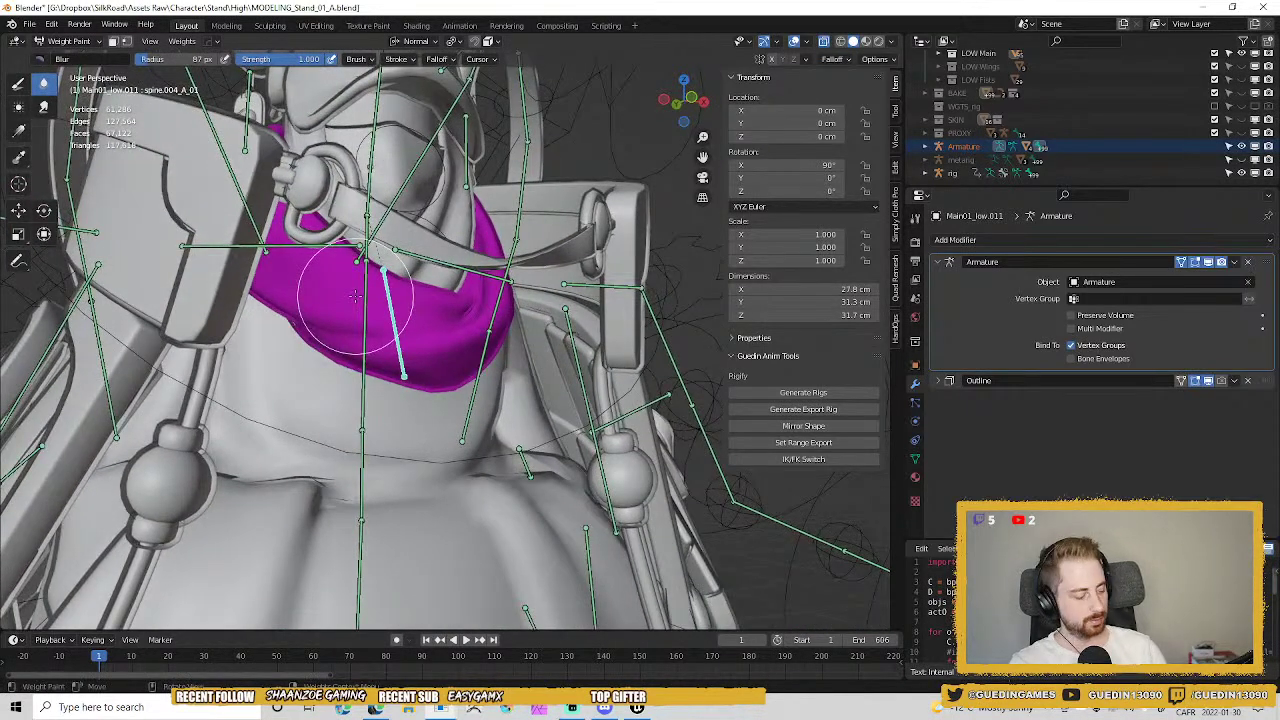
{"action": "mouse_move", "coordinate": [482, 289]}
{"action": "middle_mouse_down"}
{"action": "mouse_move", "coordinate": [430, 282]}
{"action": "mouse_move", "coordinate": [425, 265]}
{"action": "middle_mouse_up"}
Set the Blur brush to a radius of 165 px and a strength of 0.394 and dab the scarf's front.
{"action": "key", "text": "f"}
{"action": "left_click", "coordinate": [600, 311]}
{"action": "middle_click_drag", "start_coordinate": [600, 311], "coordinate": [497, 378]}
{"action": "key", "text": "f"}
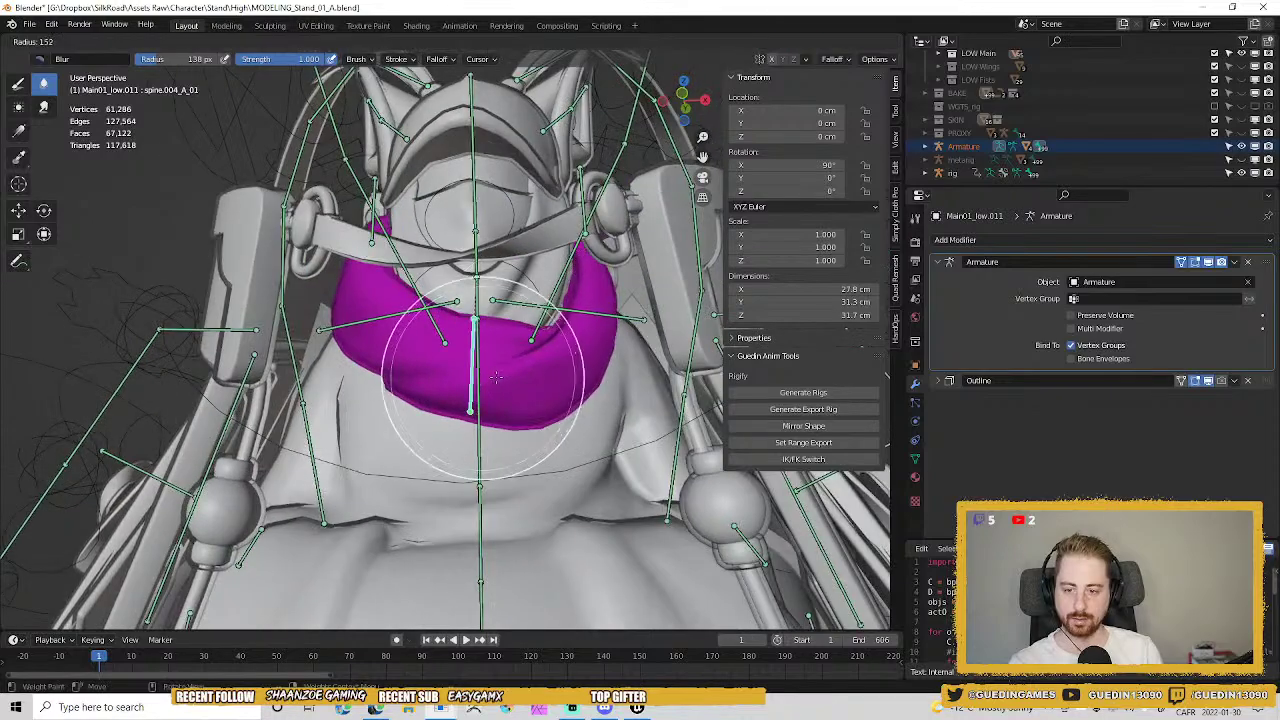
{"action": "left_click", "coordinate": [492, 380]}
{"action": "key", "text": "shift+f"}
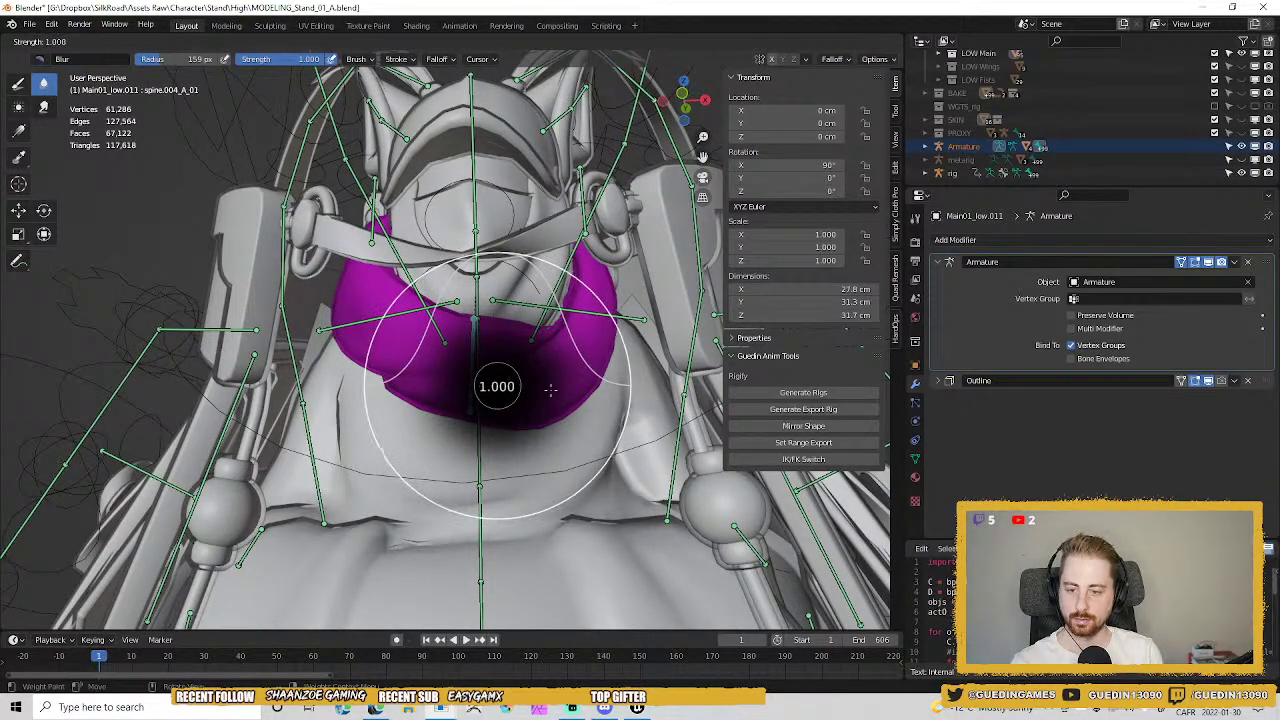
{"action": "left_click", "coordinate": [496, 381]}
{"action": "key", "text": "shift+f"}
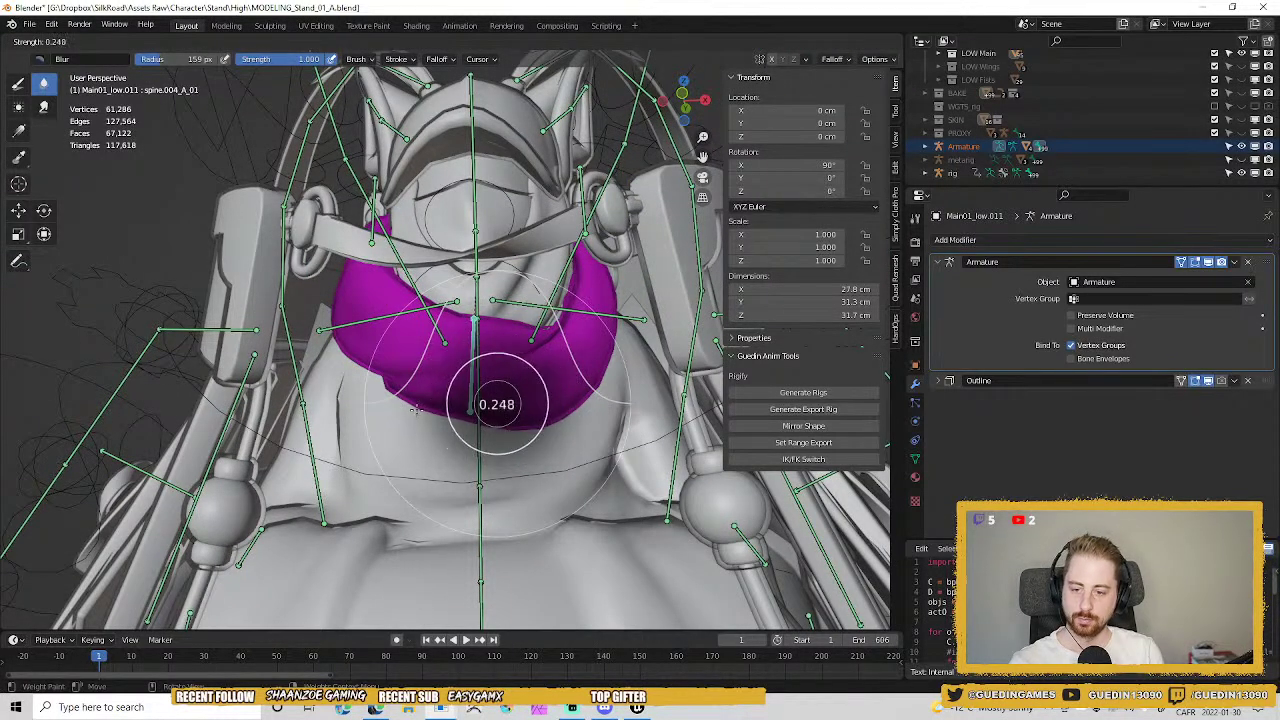
{"action": "left_click", "coordinate": [478, 392]}
{"action": "mouse_move", "coordinate": [478, 392]}
{"action": "middle_mouse_down"}
{"action": "mouse_move", "coordinate": [481, 378]}
{"action": "mouse_move", "coordinate": [484, 398]}
{"action": "middle_mouse_up"}
{"action": "left_click", "coordinate": [467, 381]}
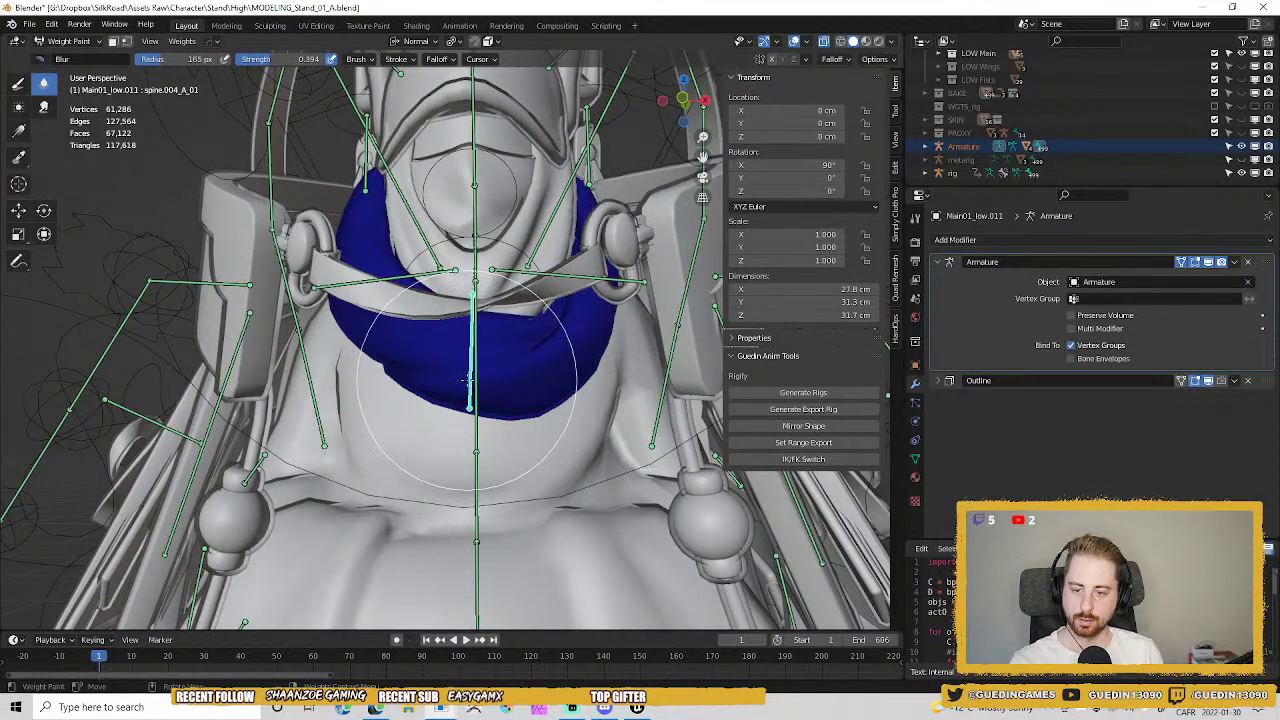
{"action": "key", "text": "shift+f"}
{"action": "key", "text": "Escape"}
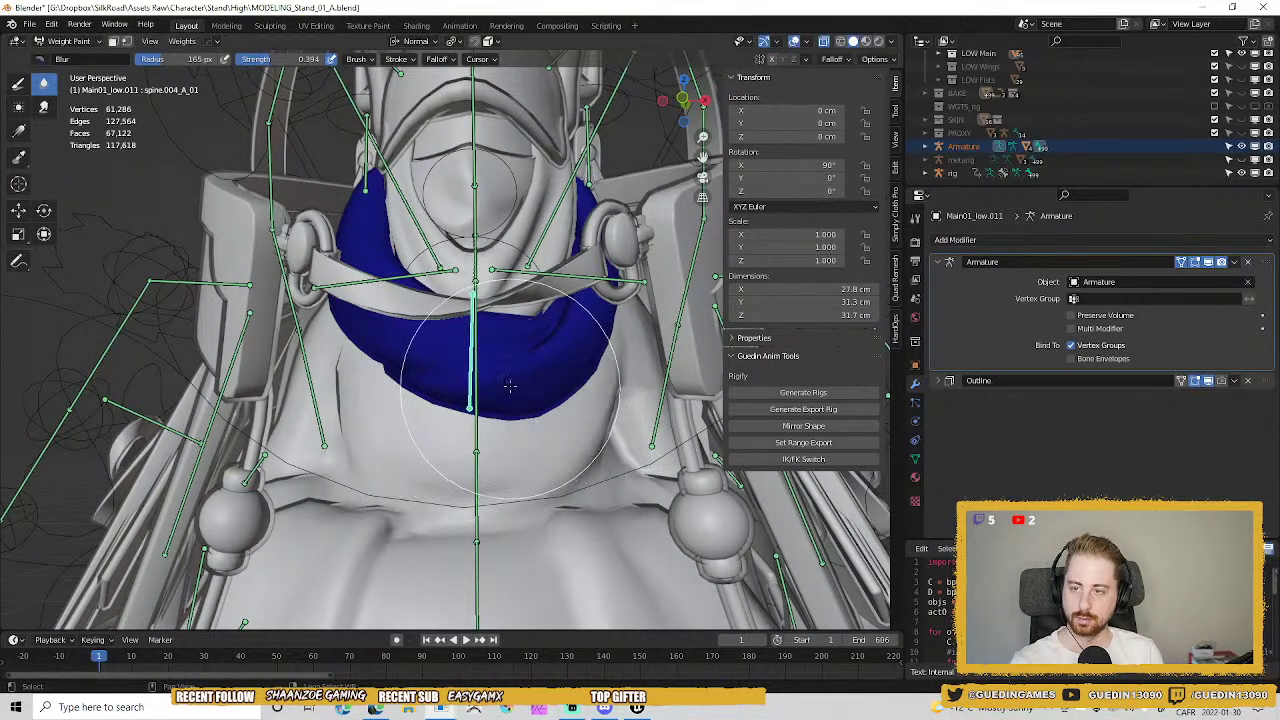
Switch to the Draw brush, set its strength to 0.497 and paint spine.004_A_01 weight onto the scarf's lower front.
{"action": "middle_click_drag", "start_coordinate": [508, 380], "coordinate": [157, 180]}
{"action": "left_click", "coordinate": [18, 85]}
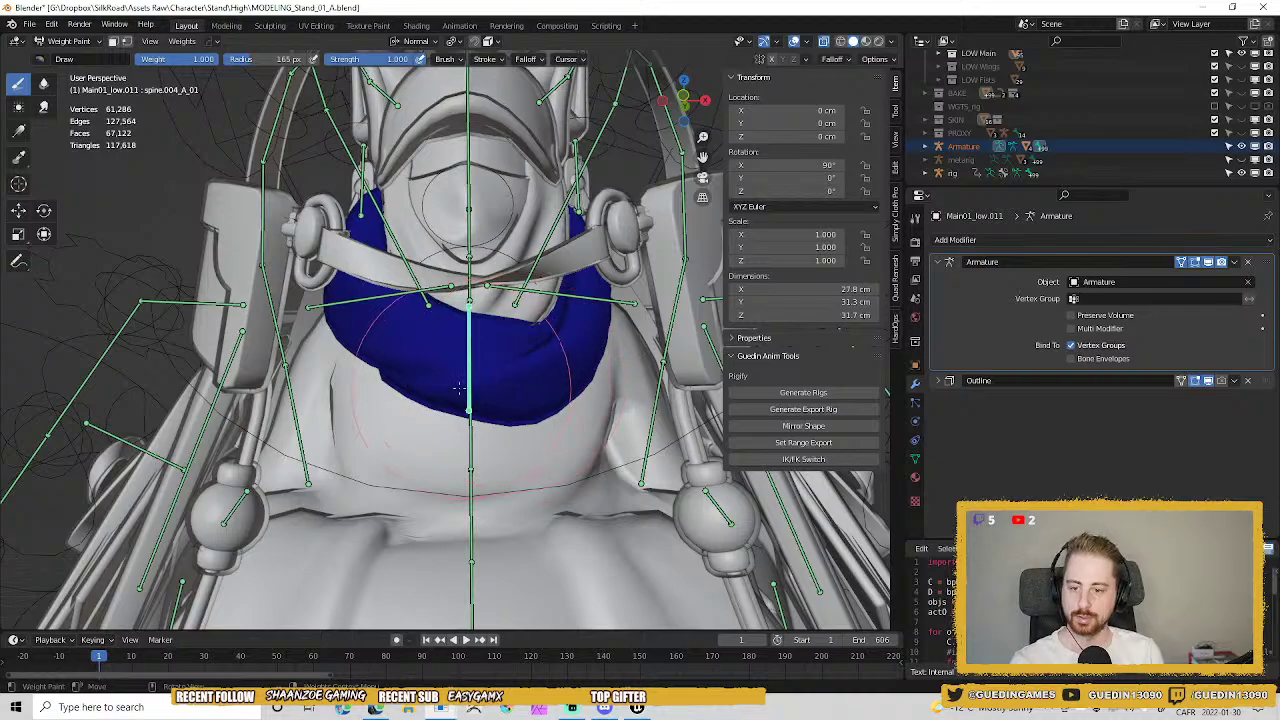
{"action": "key", "text": "shift+f"}
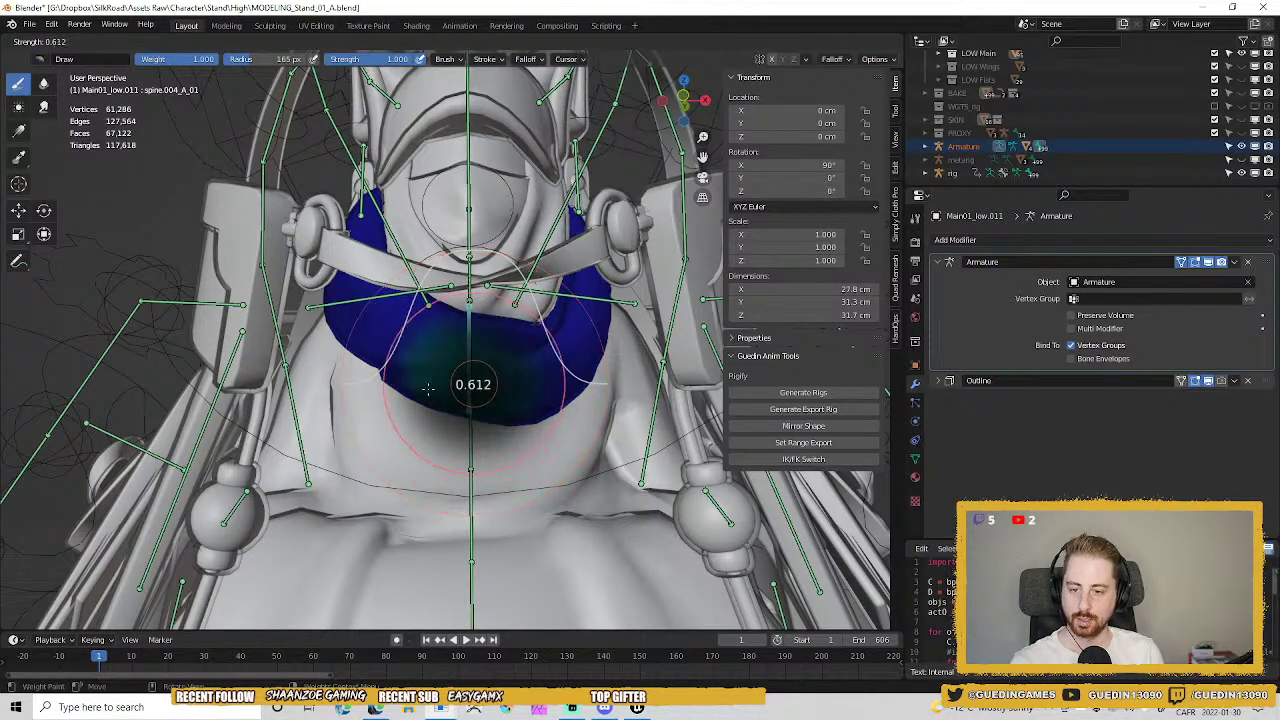
{"action": "left_click", "coordinate": [416, 389]}
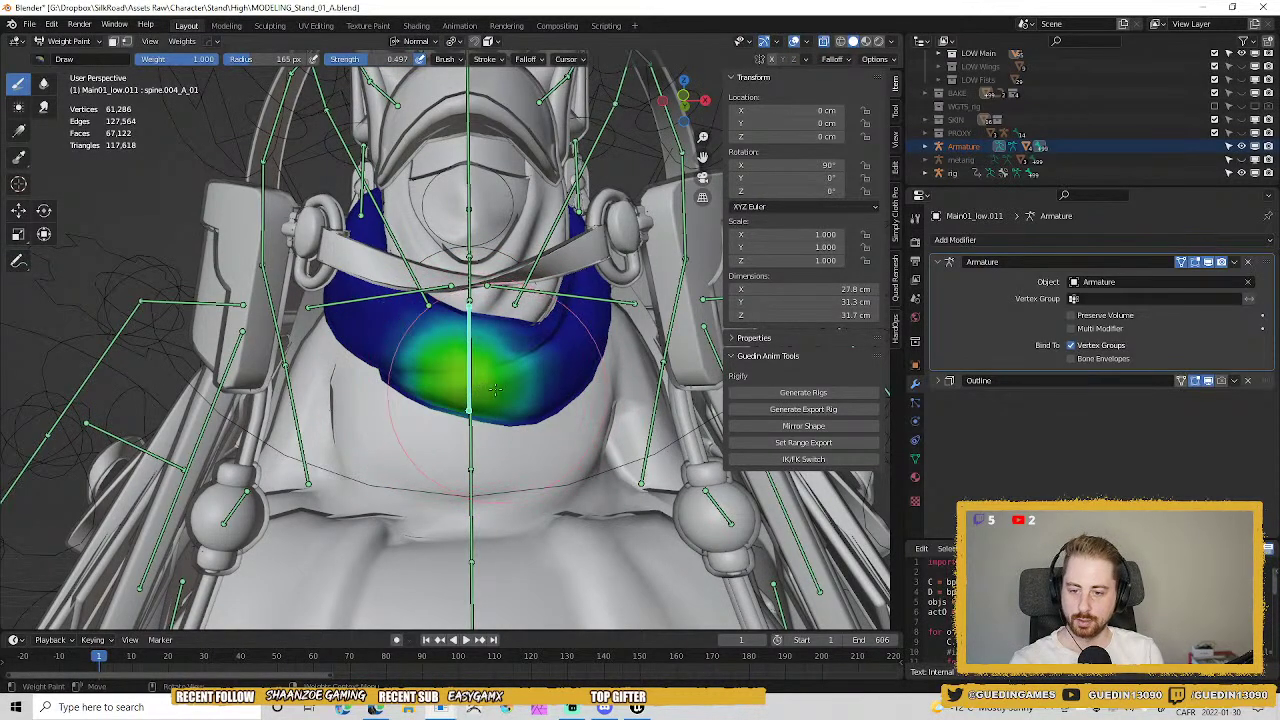
{"action": "left_click_drag", "start_coordinate": [494, 389], "coordinate": [516, 388]}
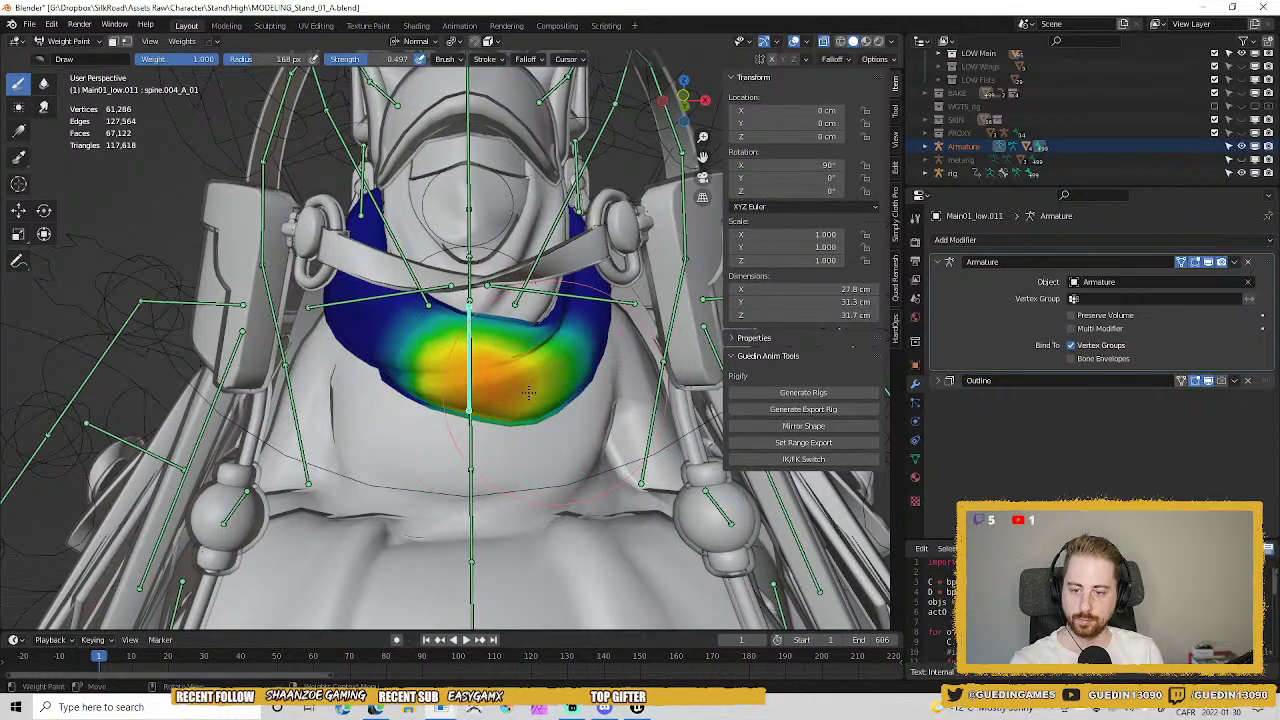
Strengthen and widen the spine.004_A_01 weight along the scarf's lower front edge and underside with the Draw brush.
{"action": "middle_click_drag", "start_coordinate": [528, 393], "coordinate": [478, 346]}
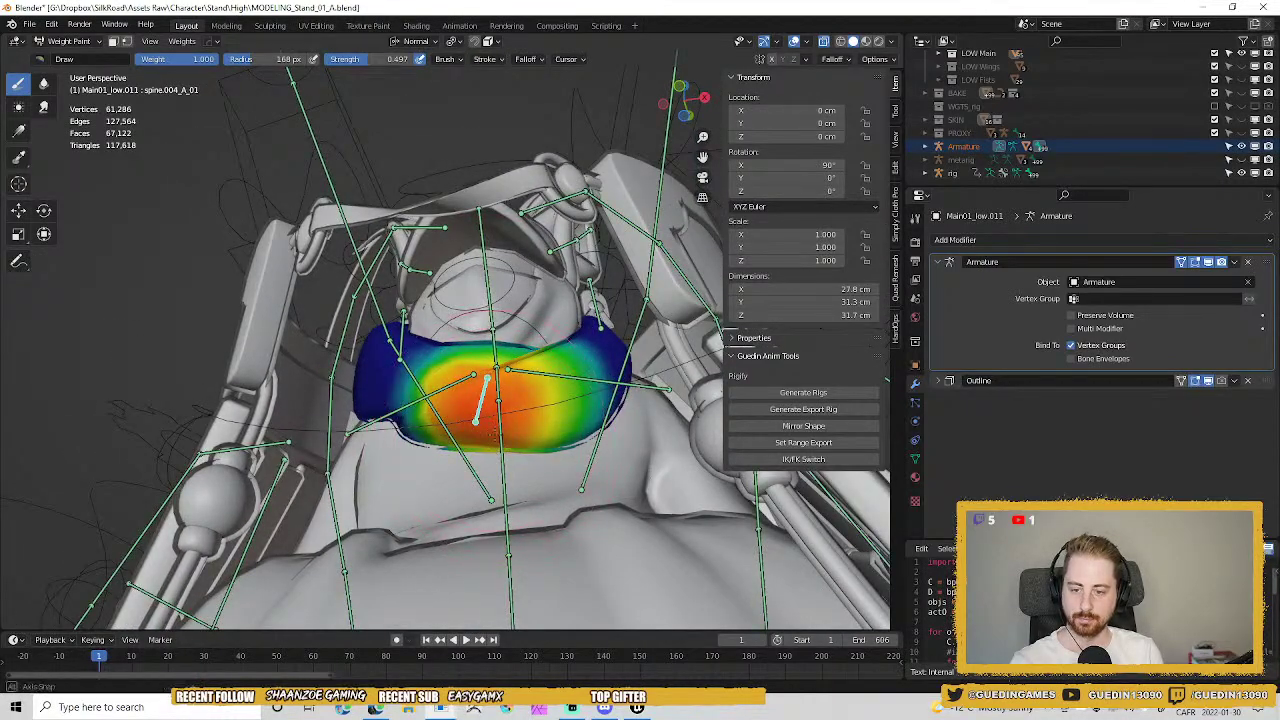
{"action": "middle_click_drag", "start_coordinate": [493, 435], "coordinate": [466, 380]}
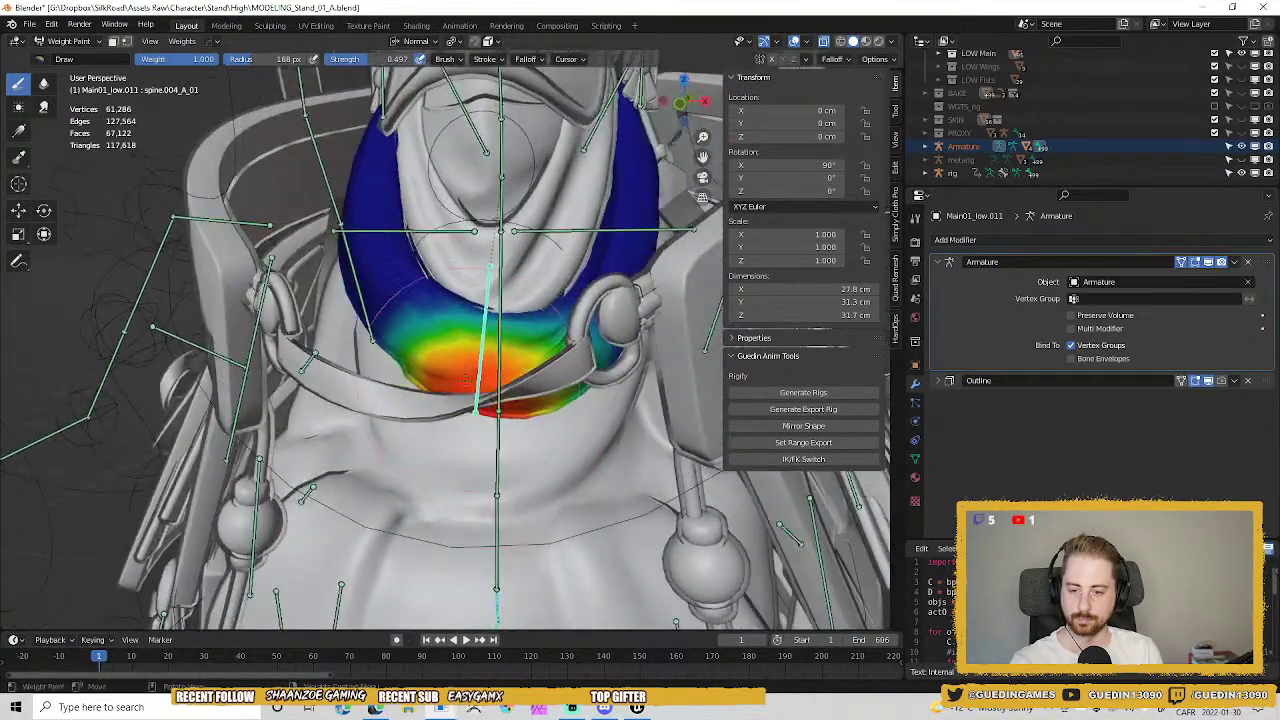
{"action": "middle_click_drag", "start_coordinate": [568, 400], "coordinate": [505, 335]}
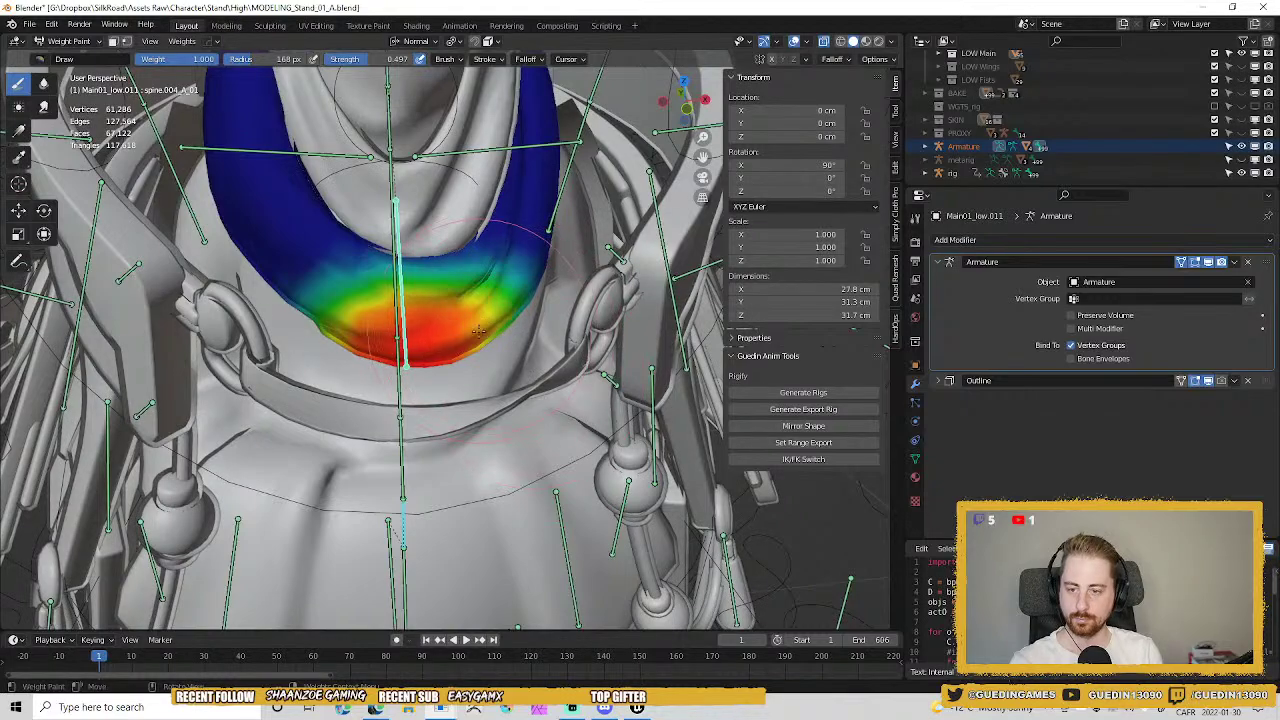
{"action": "mouse_move", "coordinate": [330, 315]}
{"action": "left_mouse_down"}
{"action": "mouse_move", "coordinate": [262, 205]}
{"action": "mouse_move", "coordinate": [335, 303]}
{"action": "mouse_move", "coordinate": [515, 235]}
{"action": "mouse_move", "coordinate": [425, 325]}
{"action": "mouse_move", "coordinate": [369, 337]}
{"action": "left_mouse_up"}
{"action": "mouse_move", "coordinate": [369, 337]}
{"action": "middle_mouse_down"}
{"action": "mouse_move", "coordinate": [474, 318]}
{"action": "mouse_move", "coordinate": [498, 341]}
{"action": "mouse_move", "coordinate": [375, 300]}
{"action": "mouse_move", "coordinate": [472, 254]}
{"action": "mouse_move", "coordinate": [498, 204]}
{"action": "middle_mouse_up"}
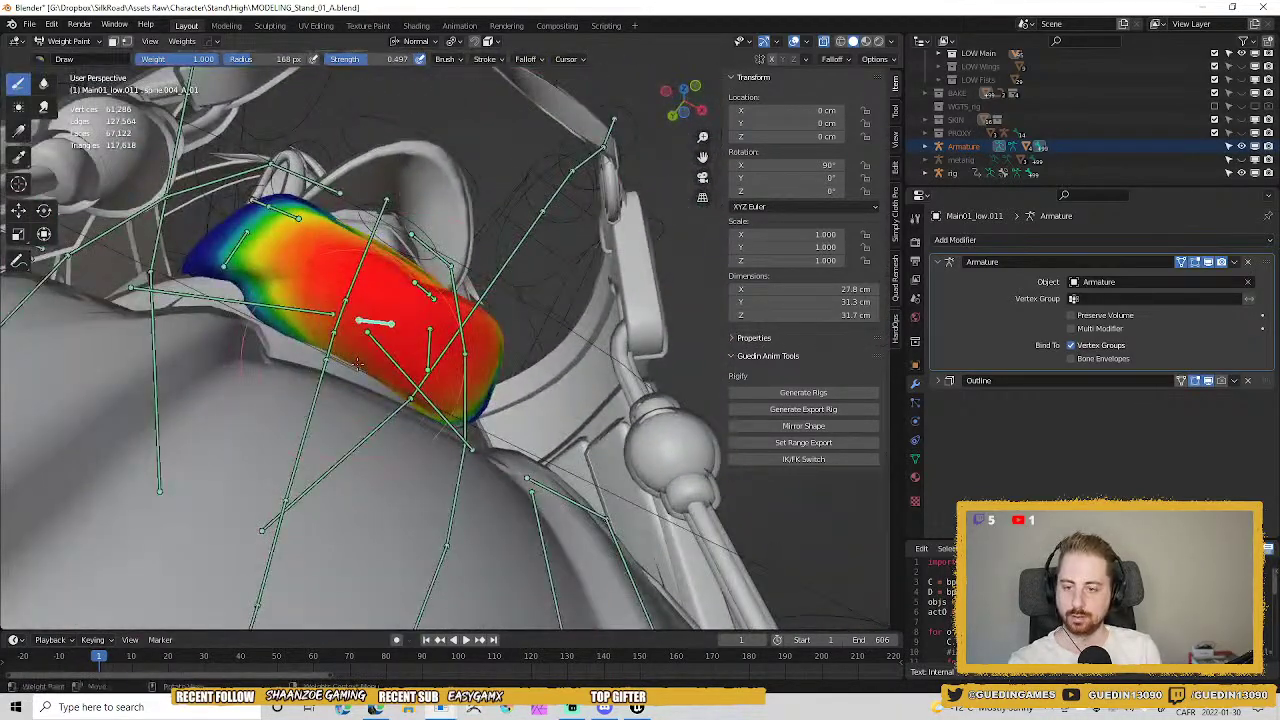
Leave weight painting on the scarf, select the character rig and put it into Pose Mode.
{"action": "scroll", "coordinate": [357, 365], "scroll_direction": "down", "scroll_amount": 4}
{"action": "middle_click_drag", "start_coordinate": [357, 365], "coordinate": [240, 362]}
{"action": "scroll", "coordinate": [508, 398], "scroll_direction": "up", "scroll_amount": 4}
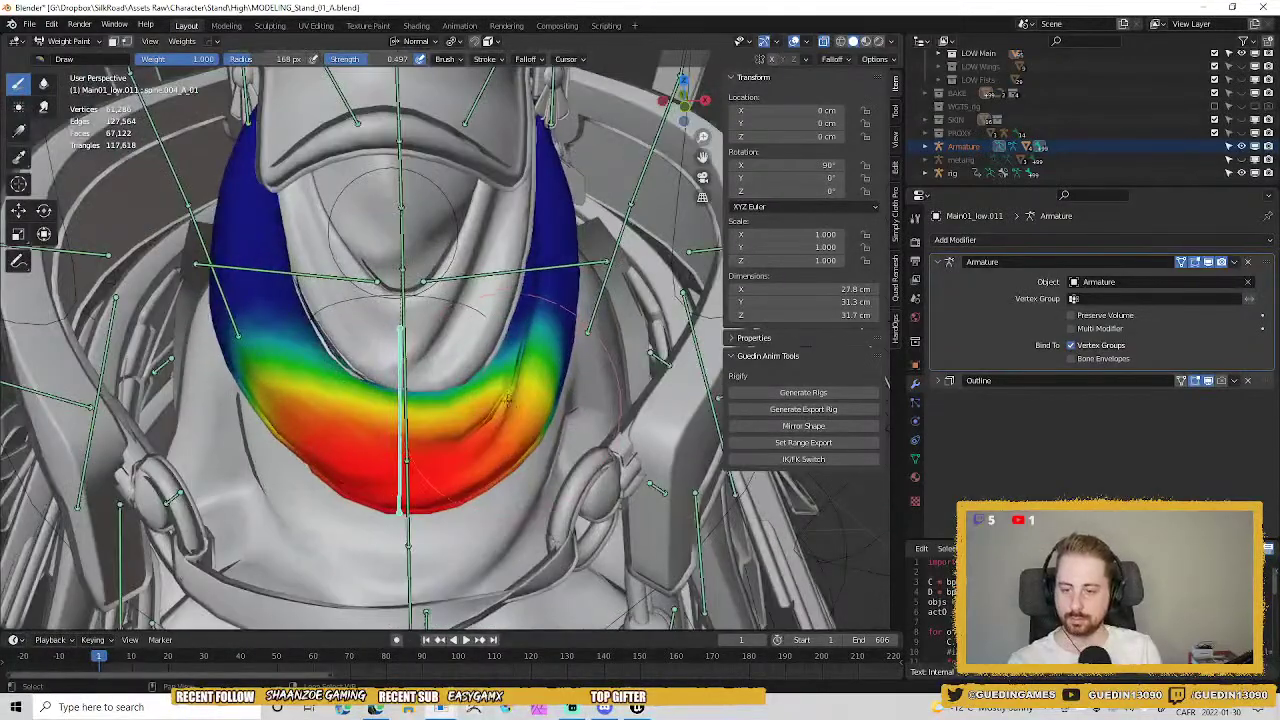
{"action": "key", "text": "ctrl+Tab"}
{"action": "middle_click_drag", "start_coordinate": [457, 400], "coordinate": [466, 309]}
{"action": "left_click", "coordinate": [475, 338]}
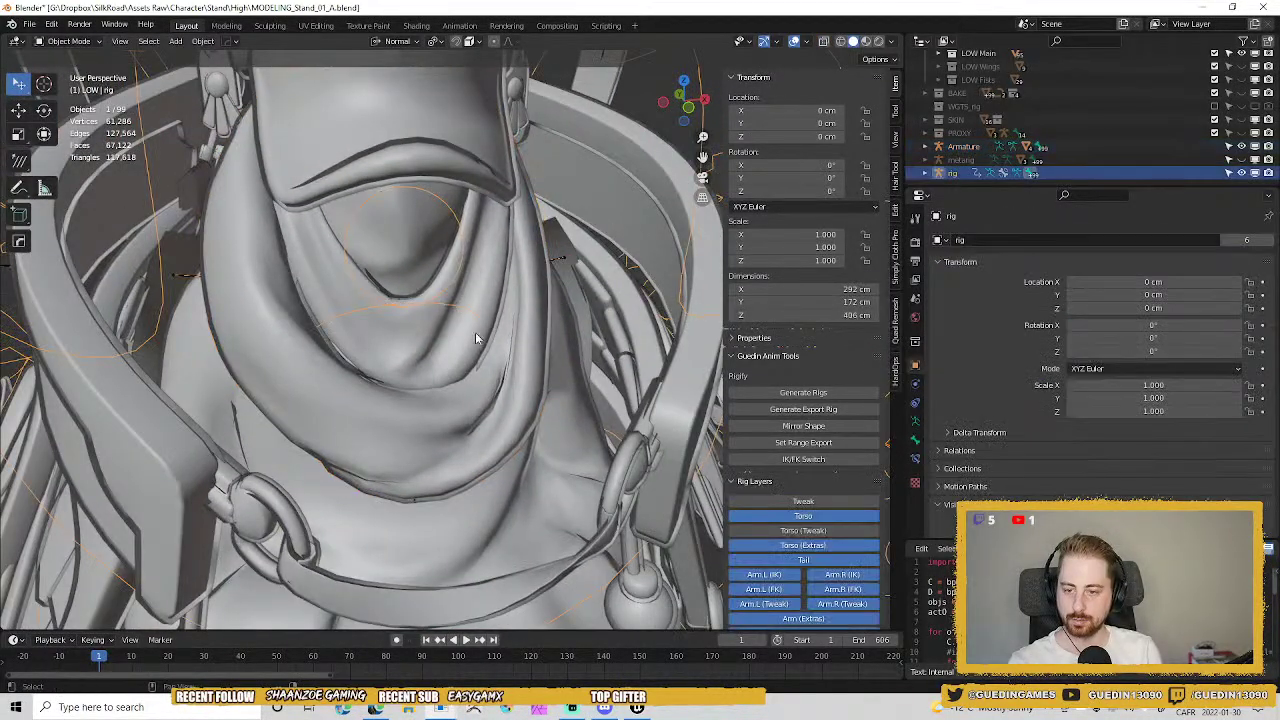
{"action": "key", "text": "ctrl+Tab"}
{"action": "middle_click_drag", "start_coordinate": [480, 455], "coordinate": [453, 313]}
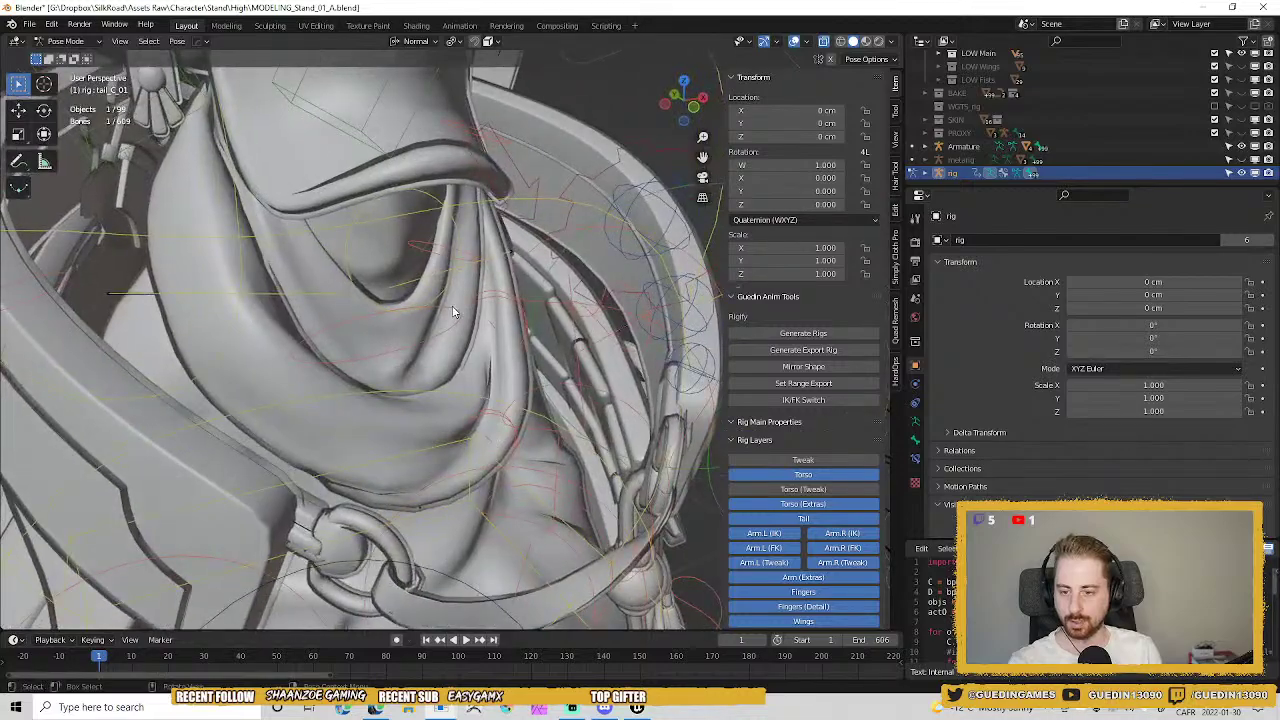
Select the spine.004_A_01 control in front of the neck and trackball-rotate it by about -42.4° and -19.5°.
{"action": "scroll", "coordinate": [507, 372], "scroll_direction": "down", "scroll_amount": 3}
{"action": "left_click", "coordinate": [487, 380]}
{"action": "middle_click_drag", "start_coordinate": [487, 380], "coordinate": [450, 370]}
{"action": "key", "text": "r"}
{"action": "key", "text": "r"}
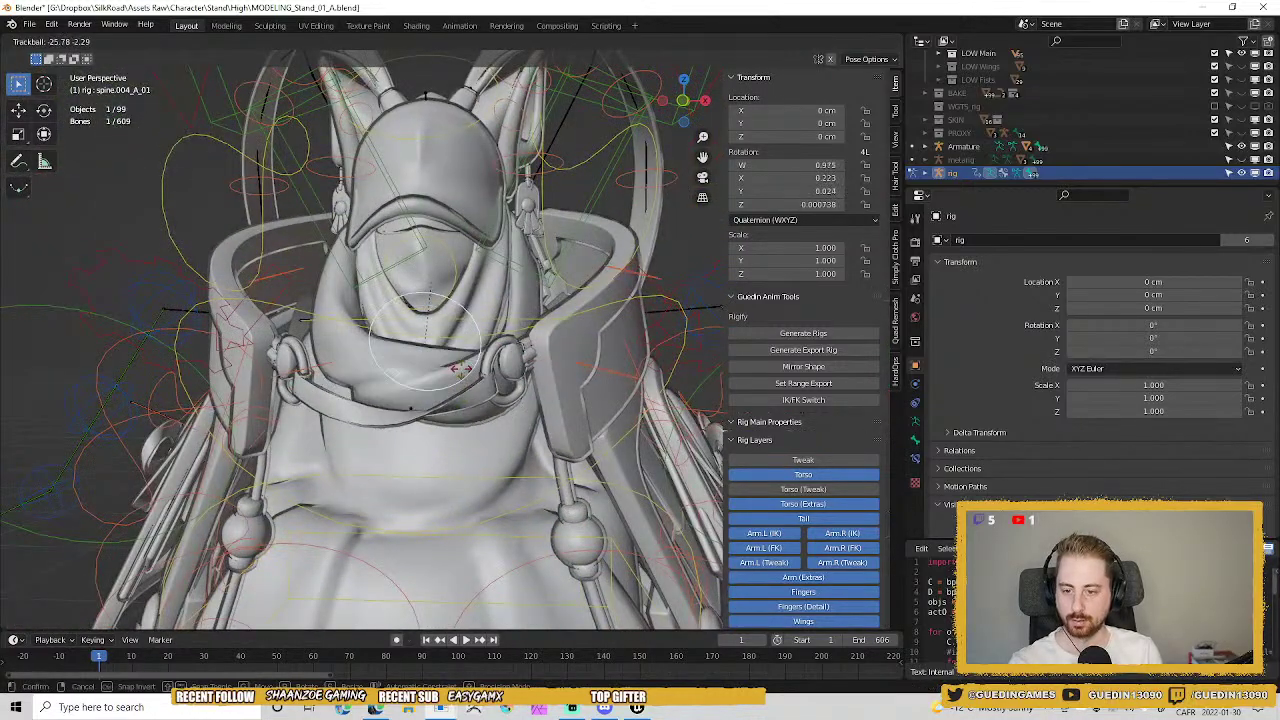
{"action": "left_click", "coordinate": [432, 365]}
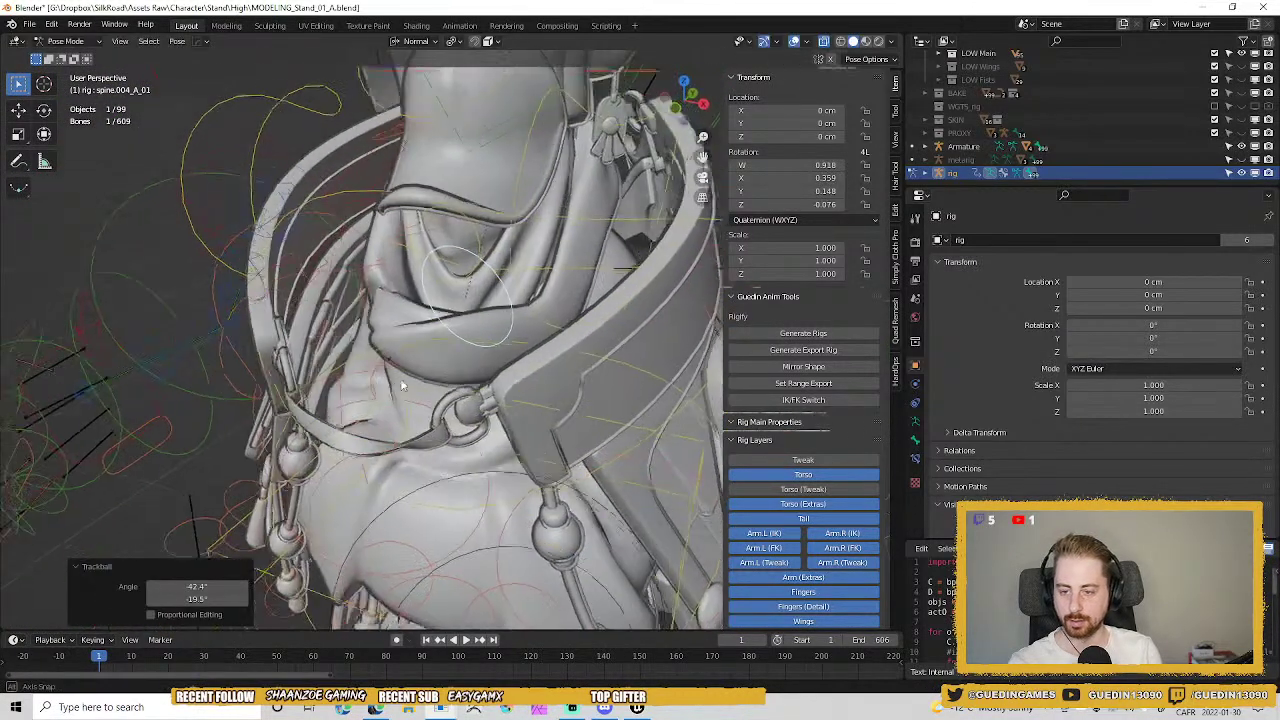
Trackball-rotate the spine.004_A_01 control a further -8.59° and 7.45° to test the scarf's deformation from the side.
{"action": "key", "text": "r"}
{"action": "key", "text": "r"}
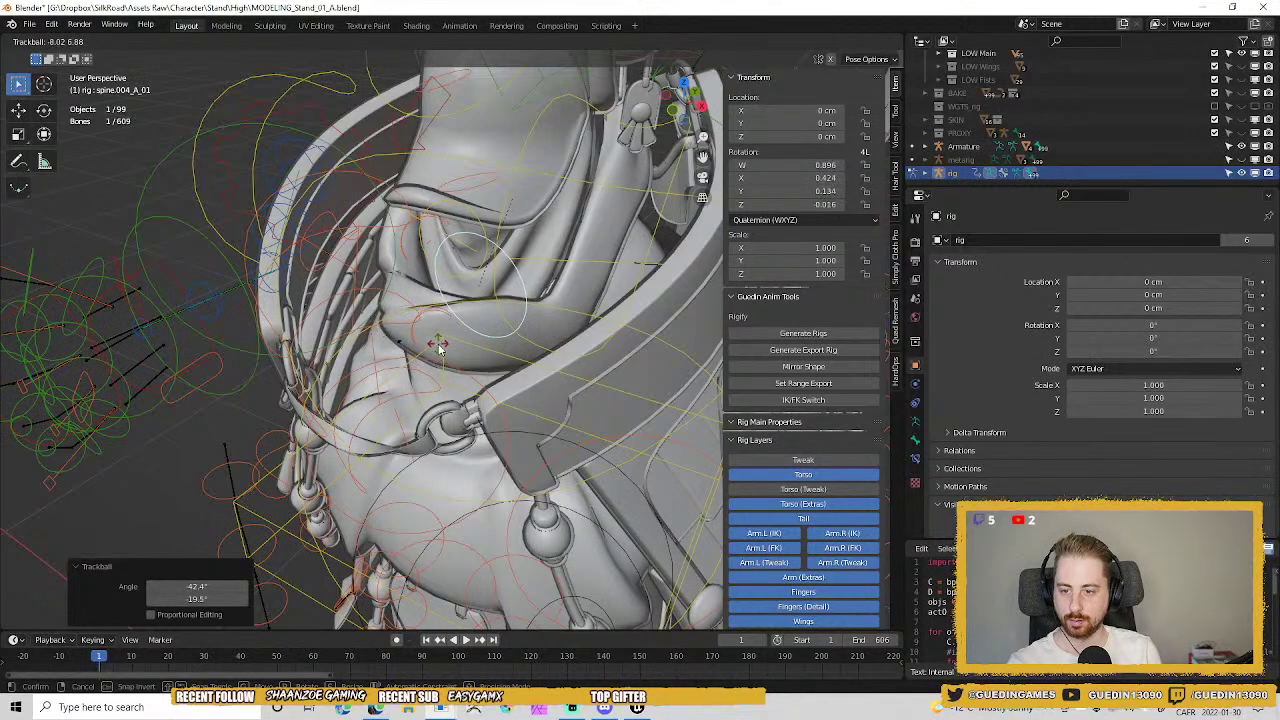
{"action": "left_click", "coordinate": [438, 348]}
{"action": "middle_click_drag", "start_coordinate": [438, 348], "coordinate": [500, 400]}
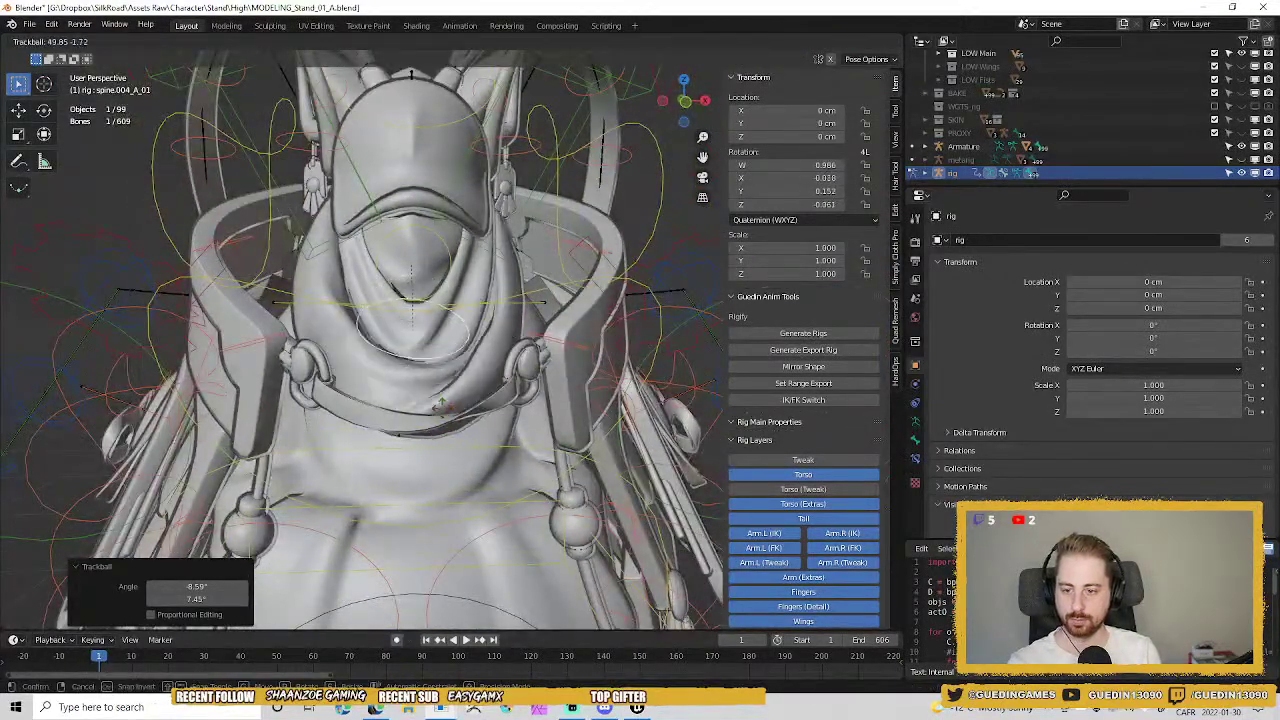
Test further trackball rotations of spine.004_A_01 from the front, settling on about -37.8° and -10.9°.
{"action": "key", "text": "r"}
{"action": "key", "text": "r"}
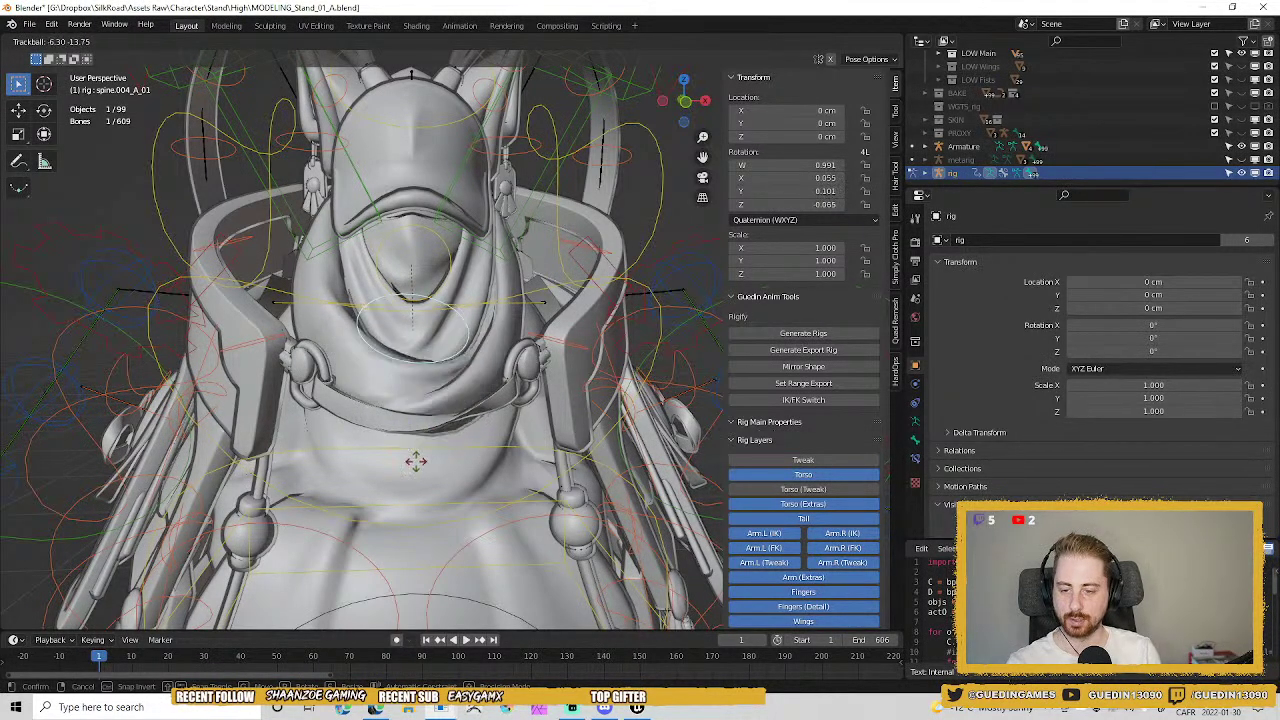
{"action": "key", "text": "Escape"}
{"action": "key", "text": "r"}
{"action": "key", "text": "r"}
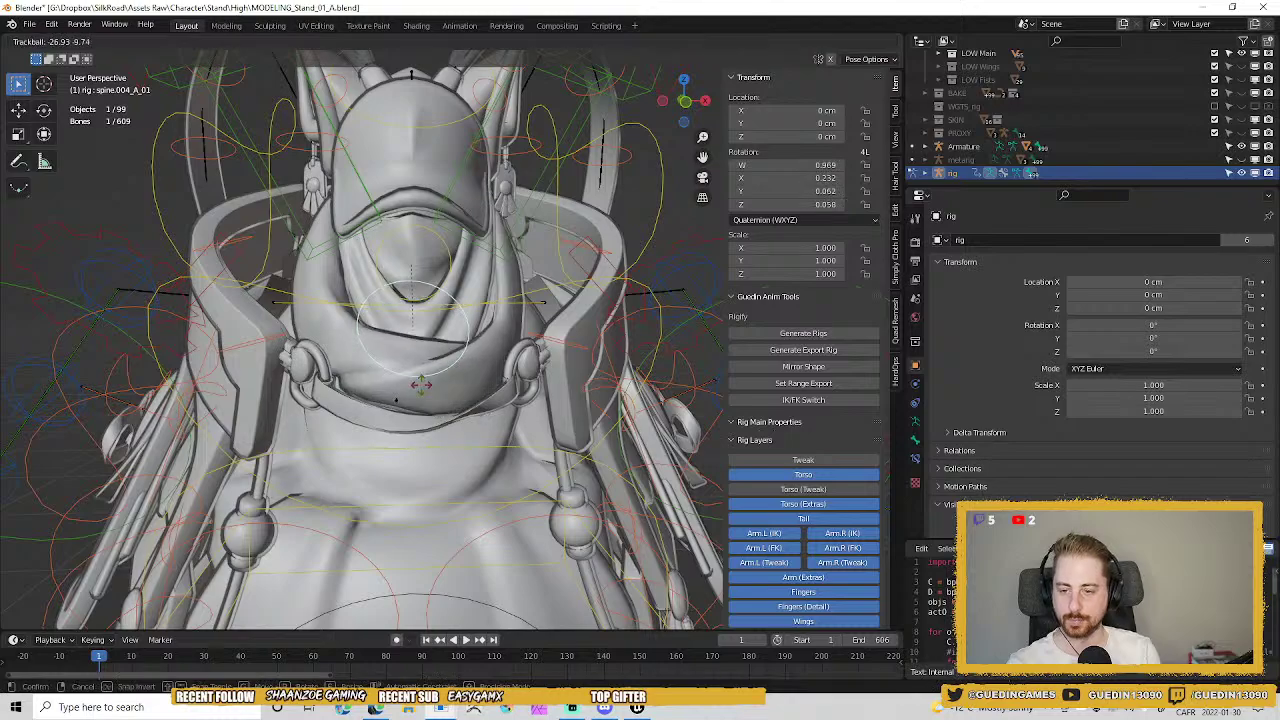
{"action": "left_click", "coordinate": [428, 400]}
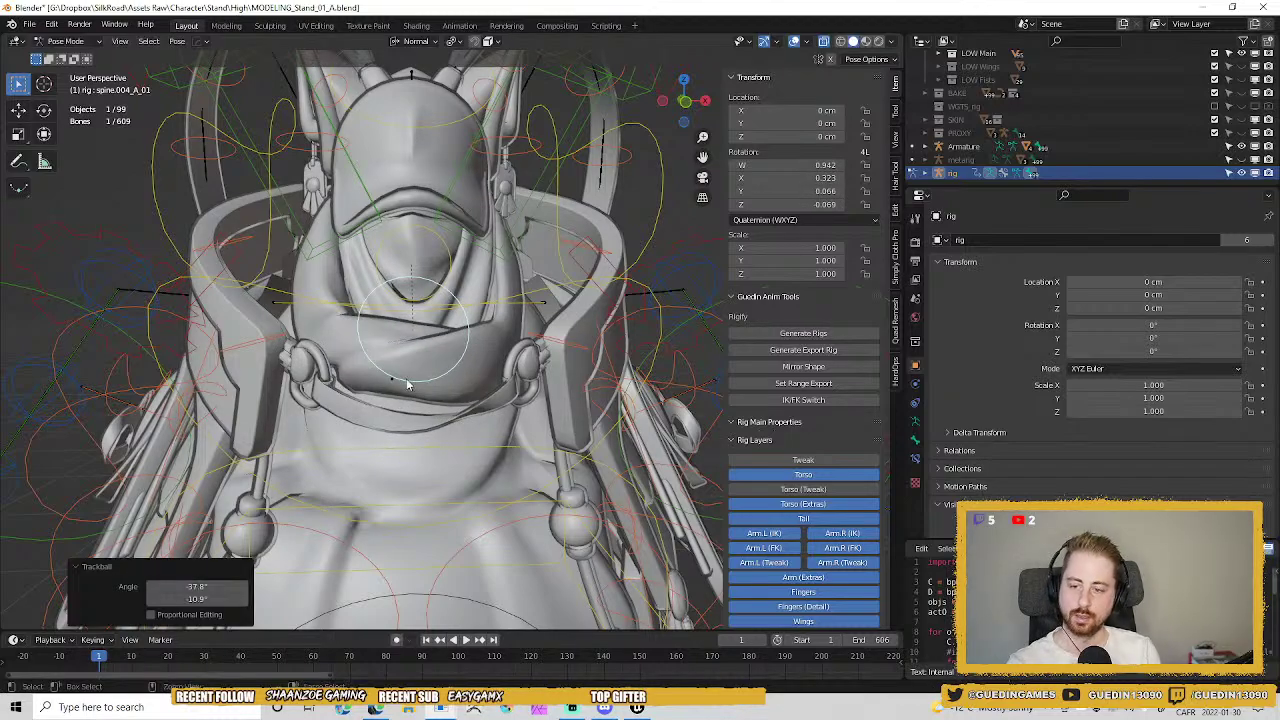
Return to Object Mode, select the armature with the scarf mesh and put the scarf into Weight Paint mode.
{"action": "key", "text": "ctrl+Tab"}
{"action": "left_click", "coordinate": [466, 401]}
{"action": "key", "text": "ctrl+Tab"}
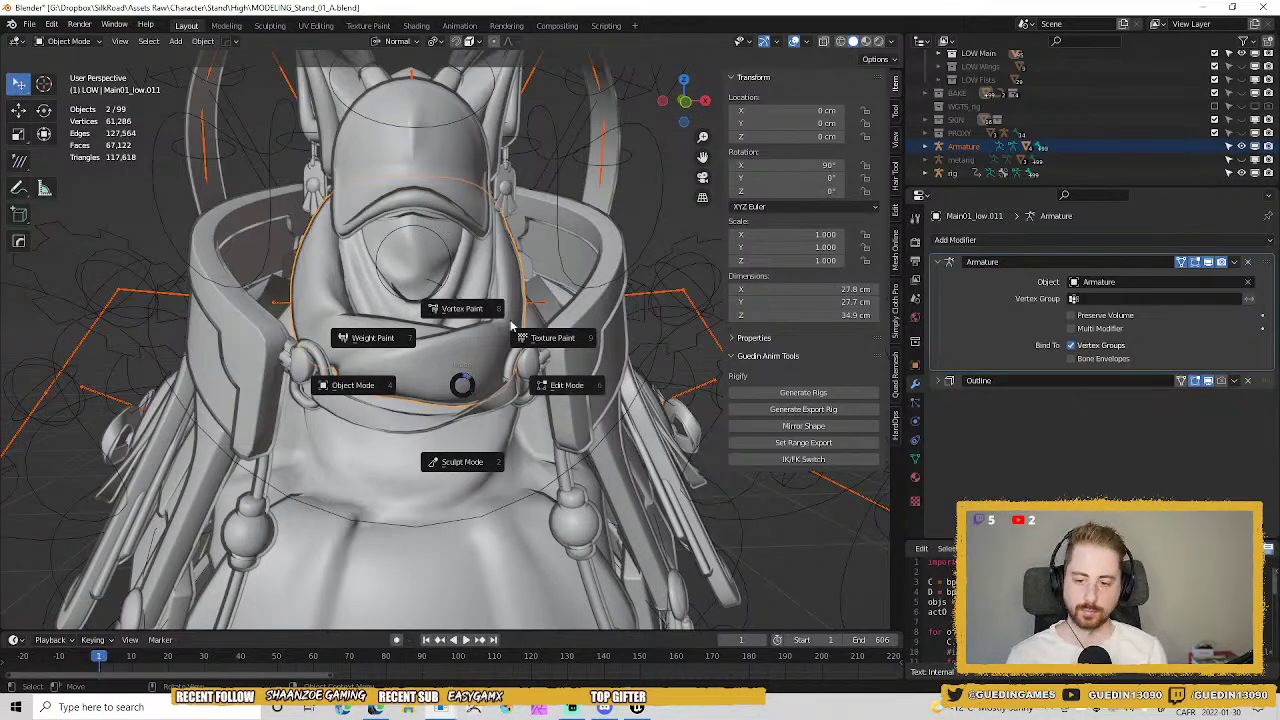
{"action": "left_click", "coordinate": [384, 340]}
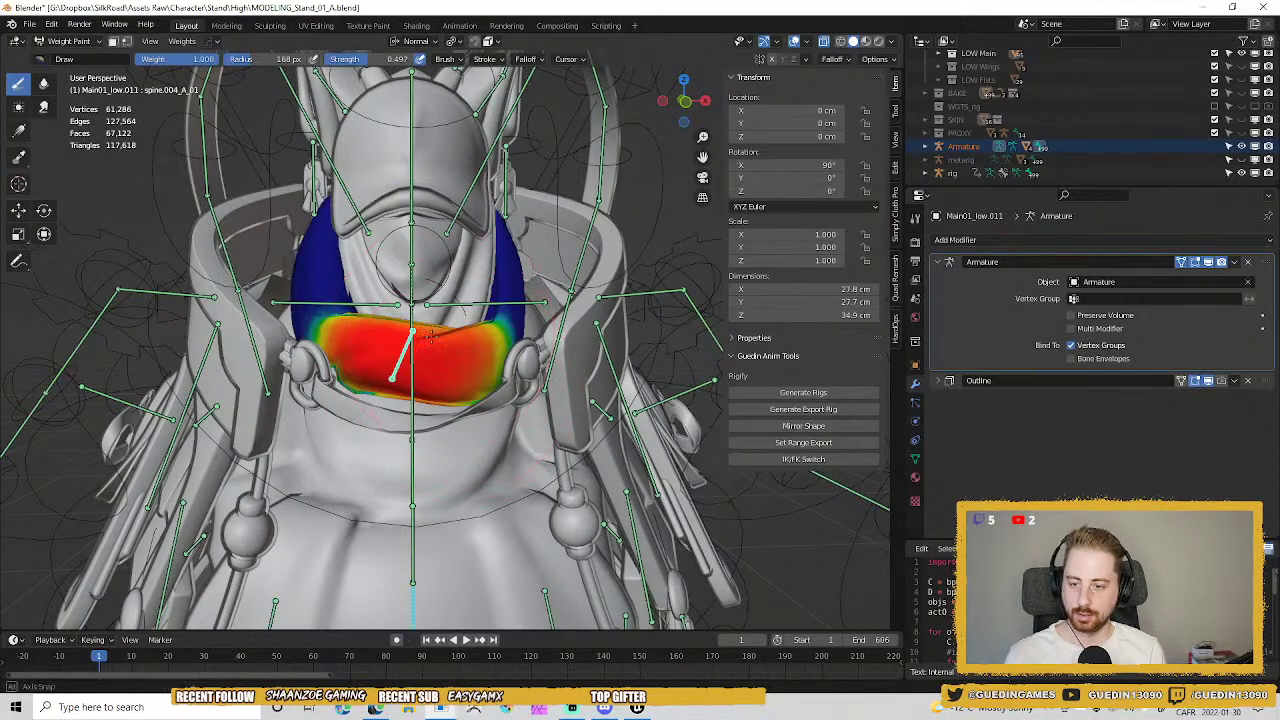
Reduce the Draw brush radius to 113 px, then 100 px, and paint spine.004_A_01 weight on the scarf's front side and underside.
{"action": "left_click", "coordinate": [466, 360]}
{"action": "mouse_move", "coordinate": [466, 360]}
{"action": "middle_mouse_down"}
{"action": "mouse_move", "coordinate": [486, 297]}
{"action": "mouse_move", "coordinate": [420, 290]}
{"action": "middle_mouse_up"}
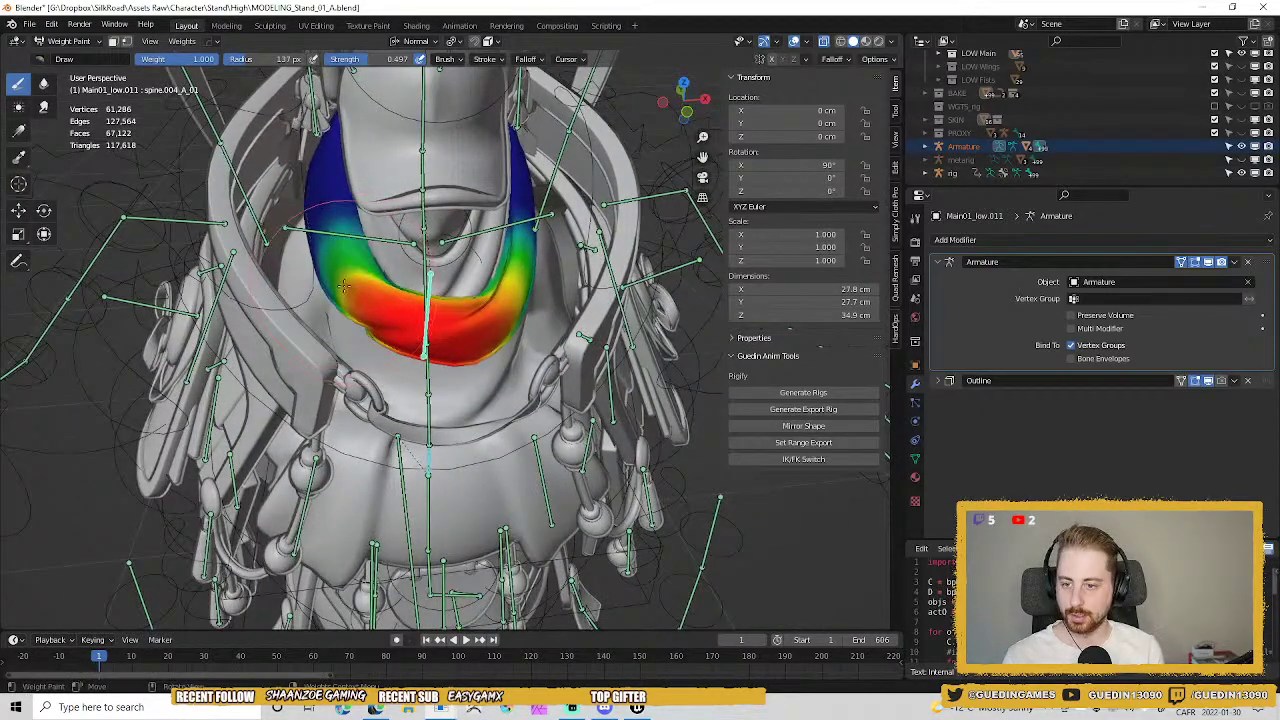
{"action": "middle_click_drag", "start_coordinate": [358, 335], "coordinate": [370, 320]}
{"action": "key", "text": "f"}
{"action": "left_click", "coordinate": [354, 321]}
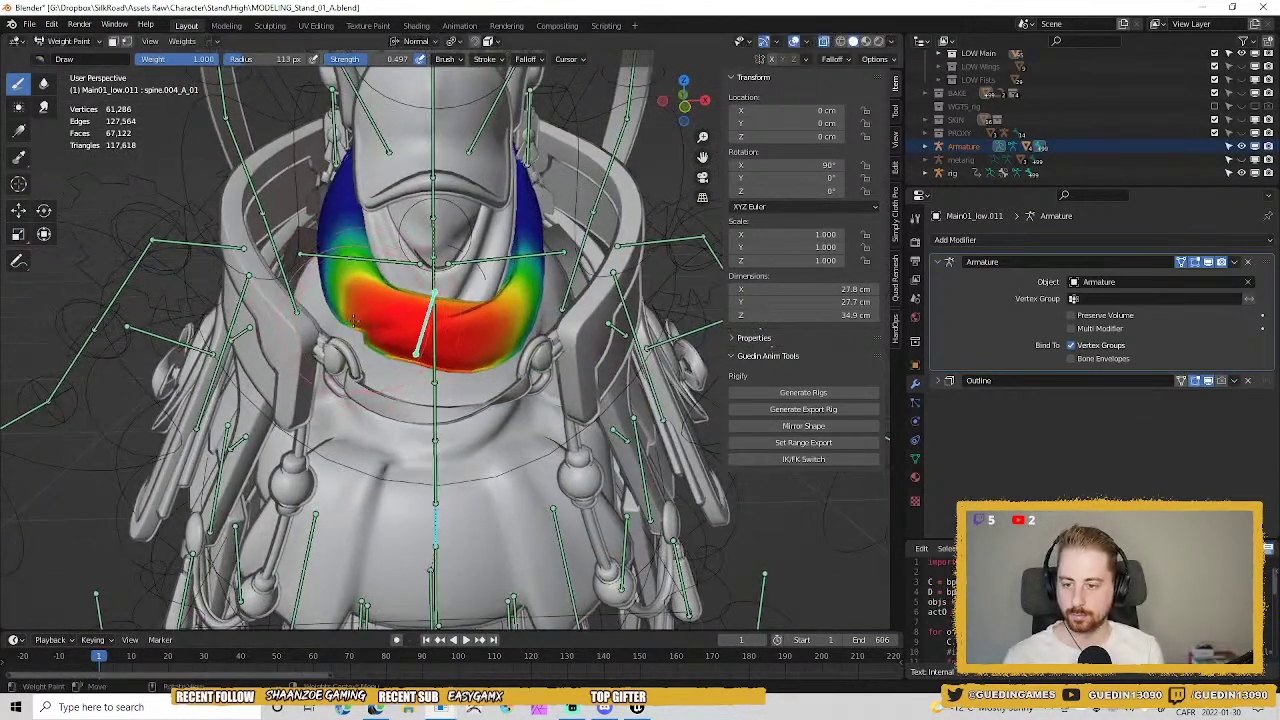
{"action": "middle_click_drag", "start_coordinate": [516, 300], "coordinate": [510, 373]}
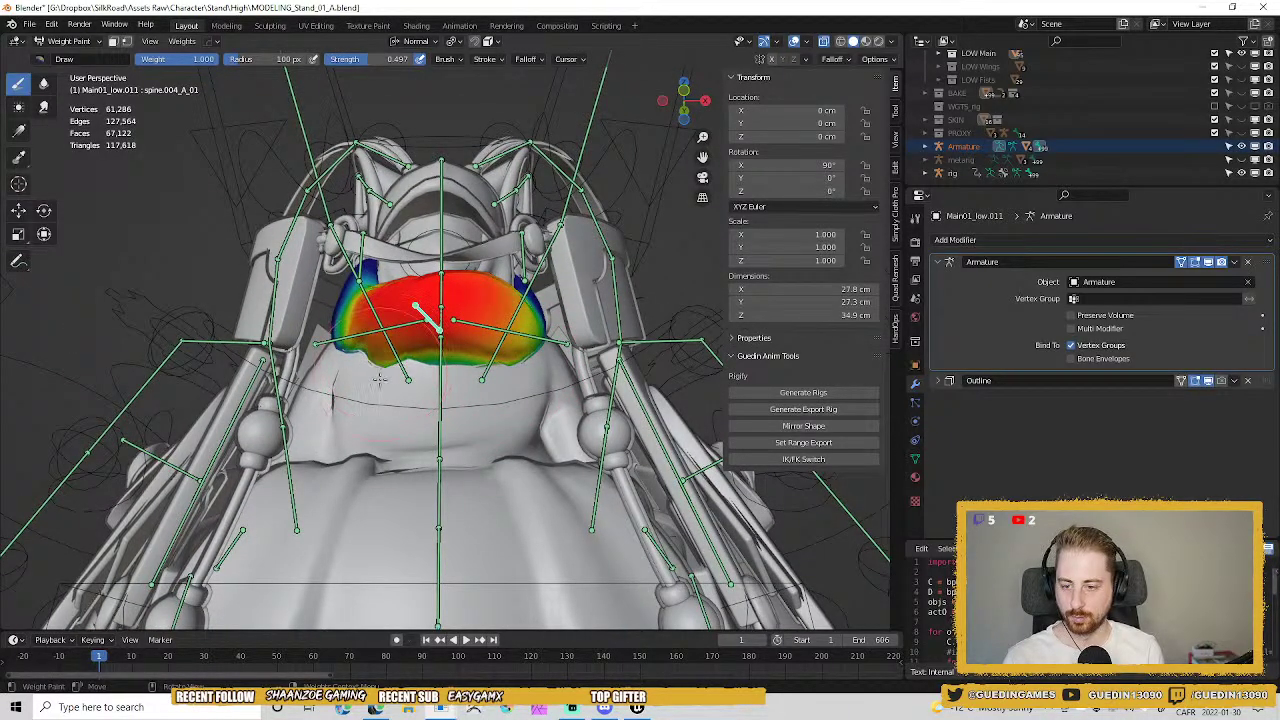
{"action": "middle_click_drag", "start_coordinate": [401, 370], "coordinate": [196, 280]}
Switch to the Average brush with a radius of 124 px and a strength of 0.485, and display the scarf's wireframe.
{"action": "left_click", "coordinate": [43, 83]}
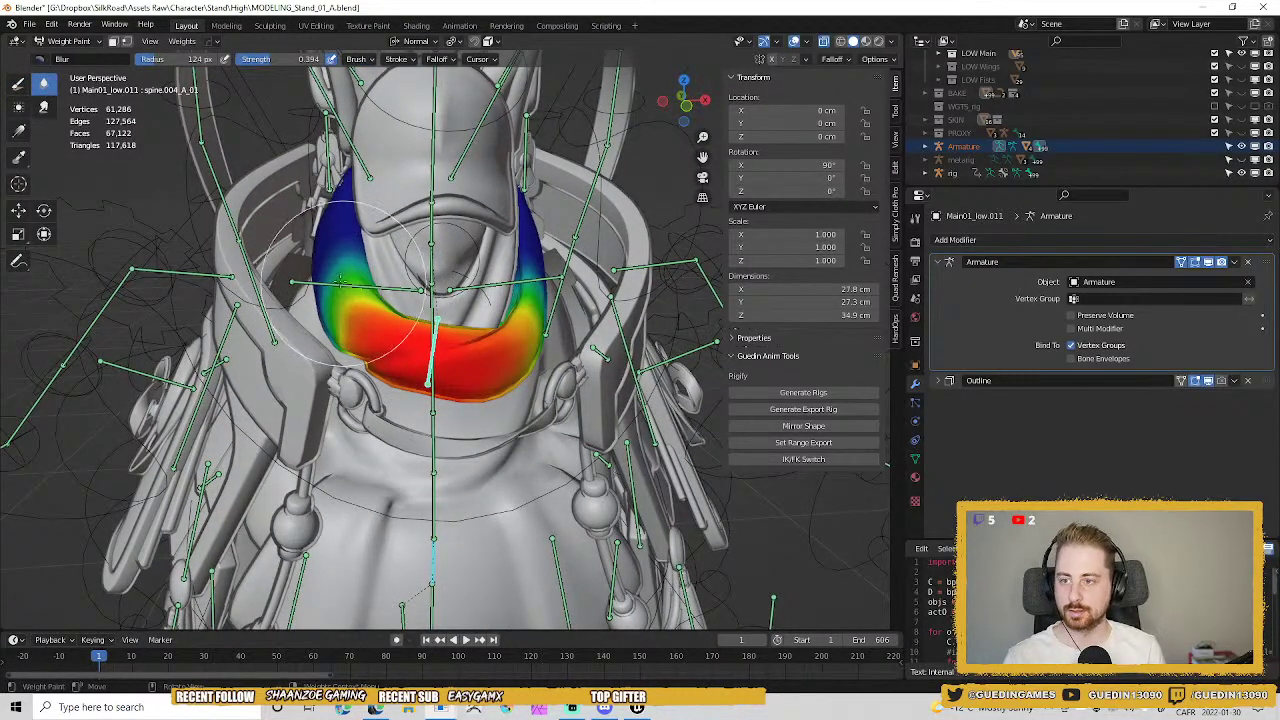
{"action": "left_click", "coordinate": [18, 107]}
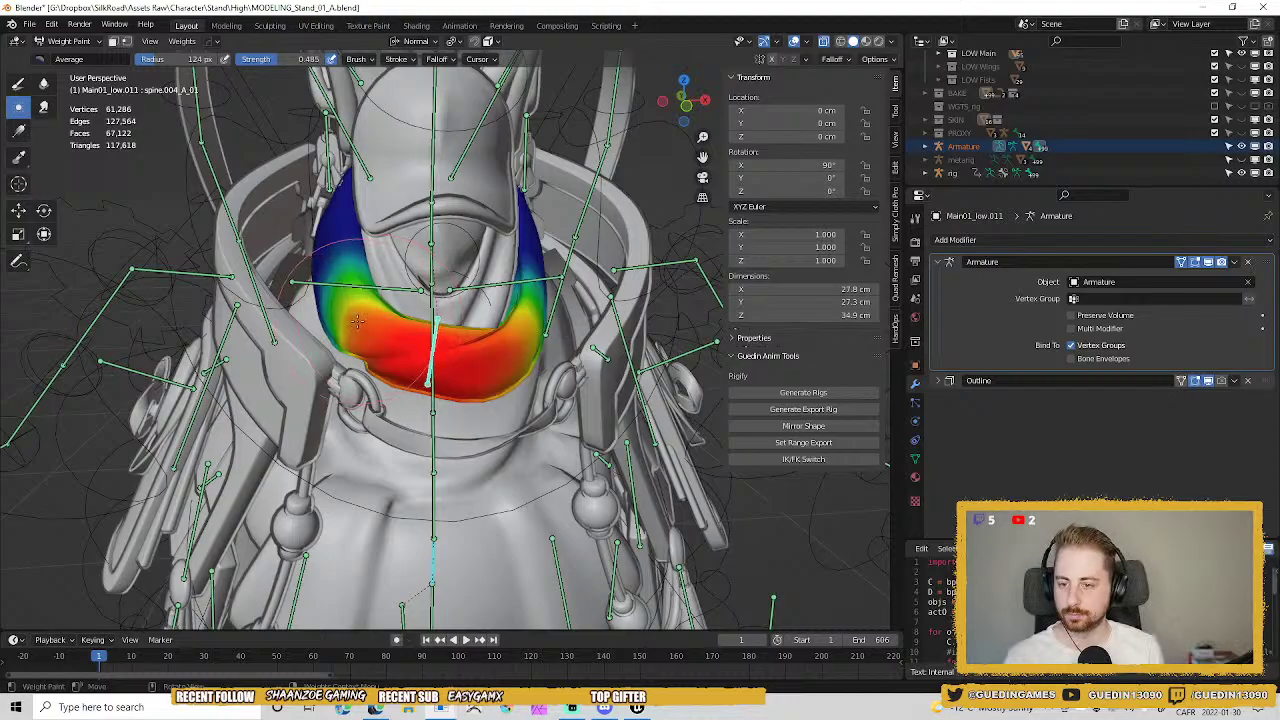
{"action": "mouse_move", "coordinate": [360, 350]}
{"action": "middle_mouse_down"}
{"action": "mouse_move", "coordinate": [361, 429]}
{"action": "mouse_move", "coordinate": [305, 470]}
{"action": "middle_mouse_up"}
{"action": "key", "text": "z"}
{"action": "left_click", "coordinate": [289, 391]}
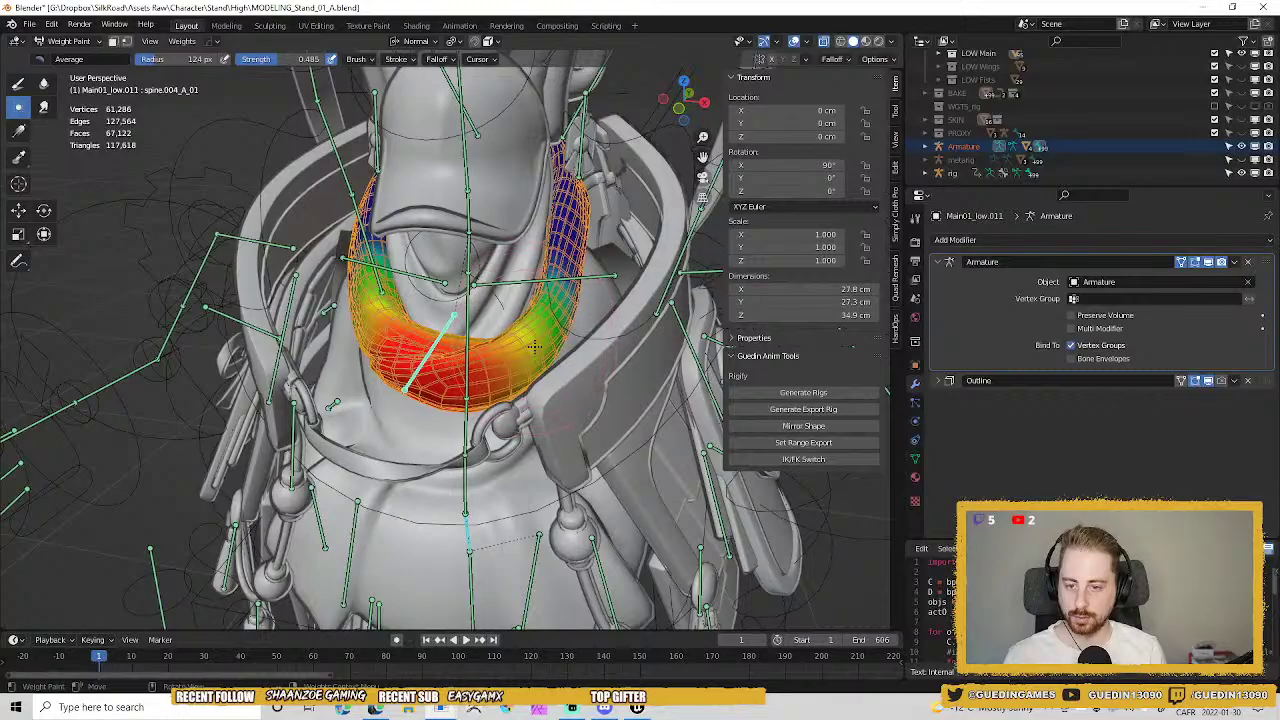
{"action": "mouse_move", "coordinate": [468, 530]}
{"action": "middle_mouse_down"}
{"action": "mouse_move", "coordinate": [465, 378]}
{"action": "mouse_move", "coordinate": [400, 380]}
{"action": "mouse_move", "coordinate": [420, 388]}
{"action": "mouse_move", "coordinate": [470, 350]}
{"action": "mouse_move", "coordinate": [508, 370]}
{"action": "mouse_move", "coordinate": [496, 322]}
{"action": "middle_mouse_up"}
Put the rig back into Pose Mode and trackball-rotate the spine.004_A_01 control by about -8.02° and -21.8°.
{"action": "scroll", "coordinate": [466, 426], "scroll_direction": "down", "scroll_amount": 2}
{"action": "key", "text": "ctrl+Tab"}
{"action": "left_click", "coordinate": [358, 426]}
{"action": "scroll", "coordinate": [474, 370], "scroll_direction": "up", "scroll_amount": 3}
{"action": "left_click", "coordinate": [497, 320]}
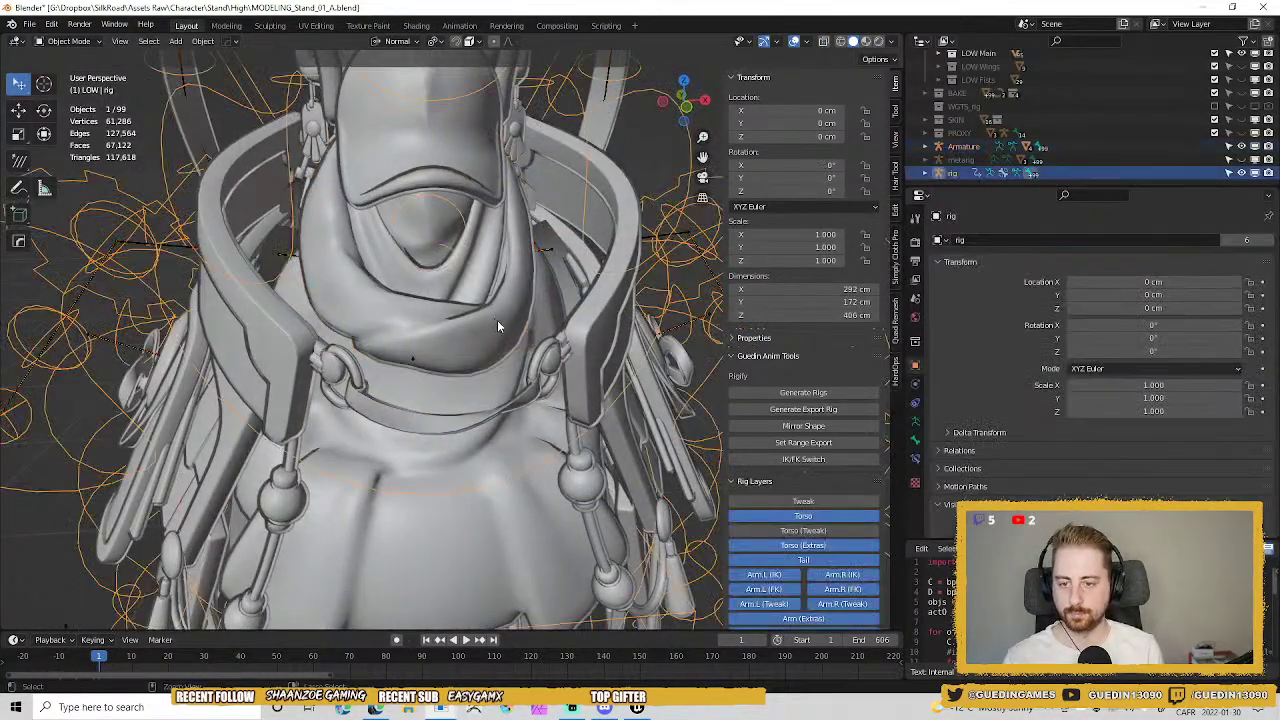
{"action": "key", "text": "ctrl+Tab"}
{"action": "key", "text": "r"}
{"action": "key", "text": "r"}
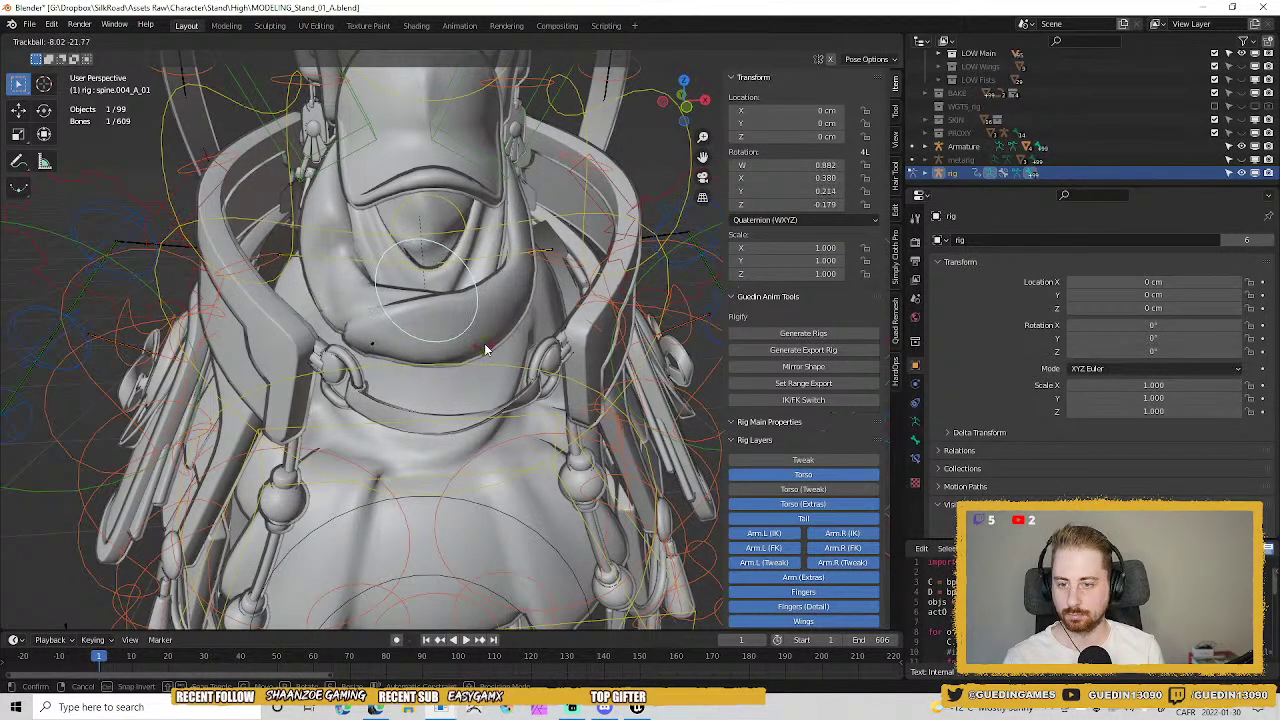
{"action": "left_click", "coordinate": [486, 349]}
{"action": "middle_click_drag", "start_coordinate": [305, 245], "coordinate": [397, 340]}
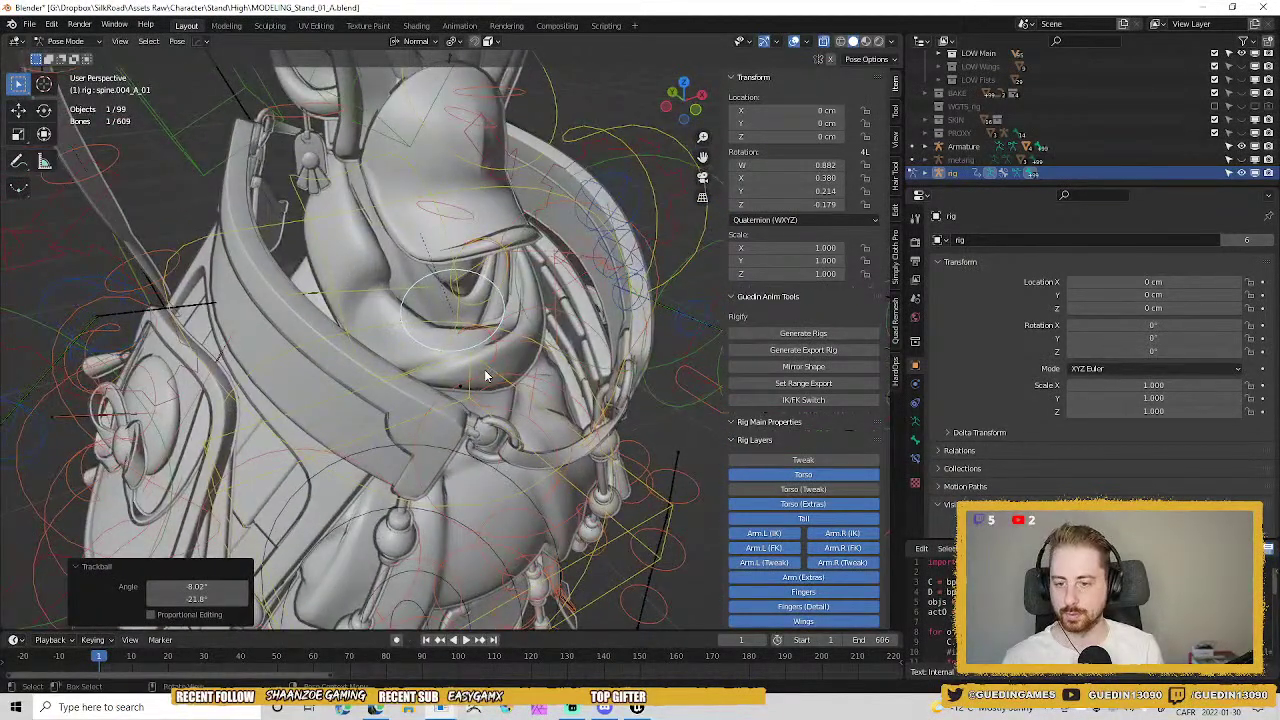
Leave Pose Mode, select the armature together with the posed scarf and reopen the scarf in Weight Paint mode.
{"action": "left_click", "coordinate": [475, 405]}
{"action": "key", "text": "ctrl+Tab"}
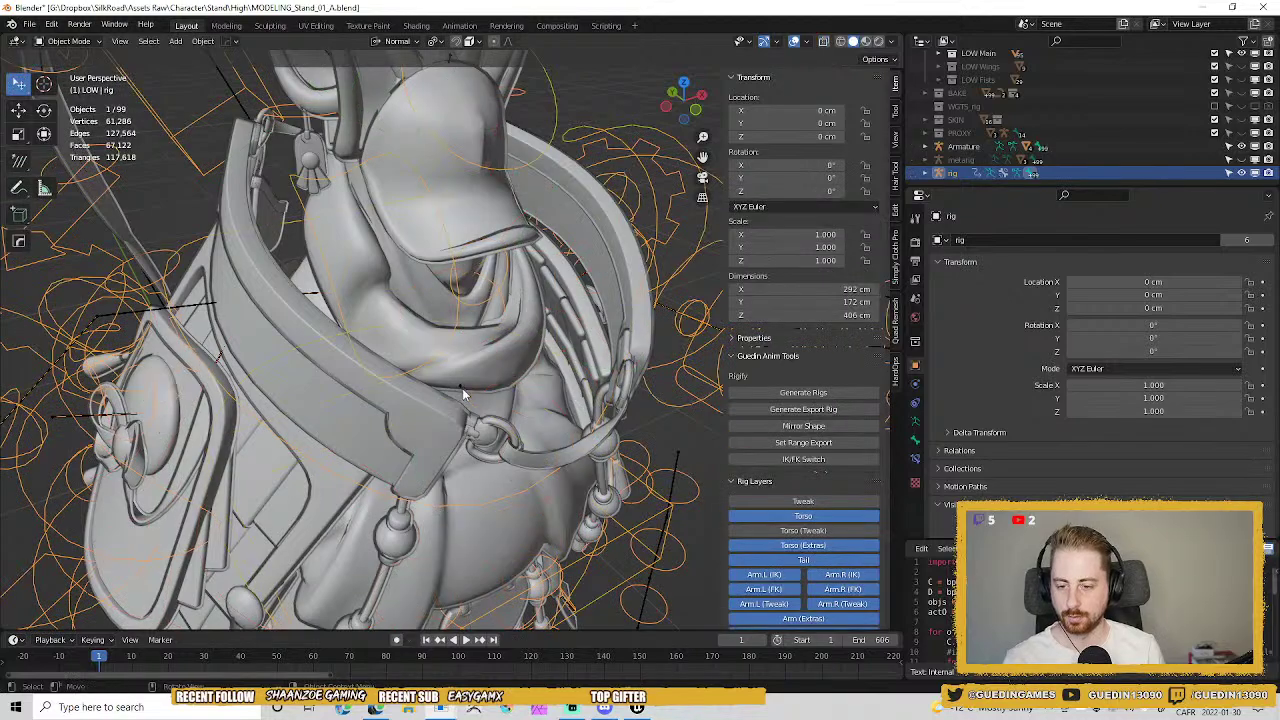
{"action": "left_click", "coordinate": [464, 390]}
{"action": "left_click", "coordinate": [482, 377], "text": "shift"}
{"action": "key", "text": "ctrl+Tab"}
{"action": "left_click", "coordinate": [383, 326]}
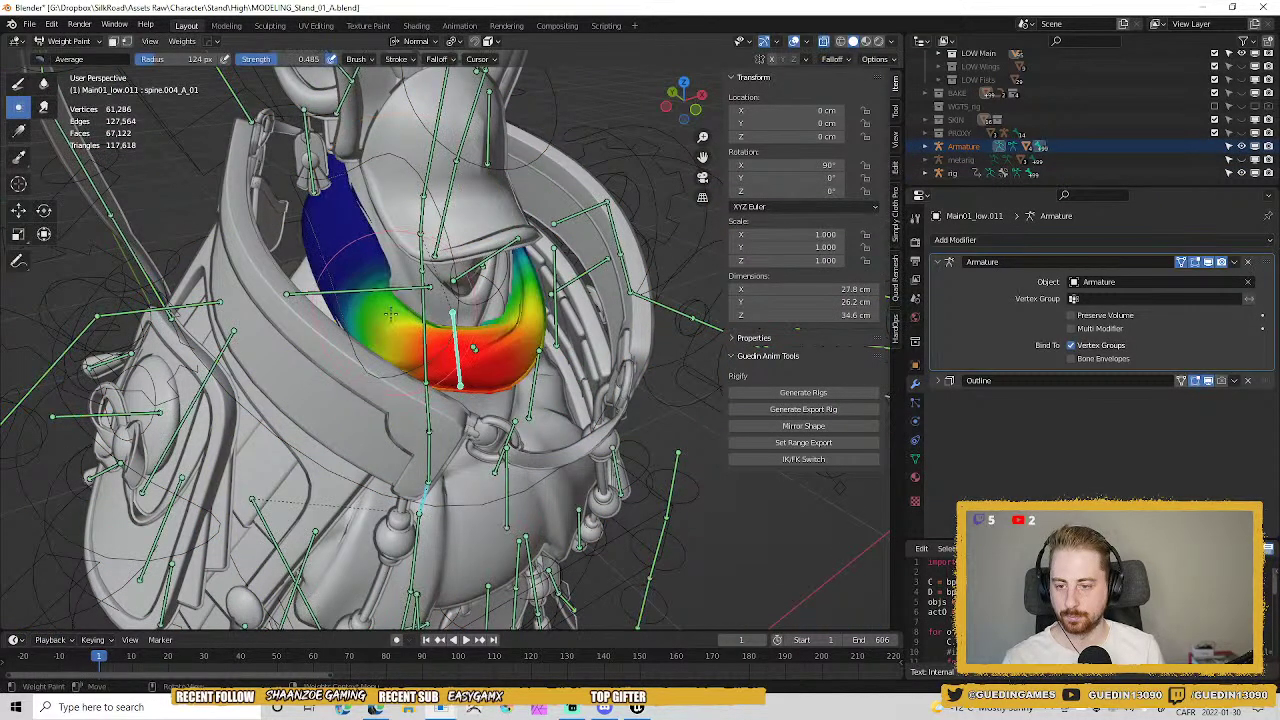
Set the Average brush radius to 71 px and even out the spine.004_A_01 weight along the scarf's side.
{"action": "left_click", "coordinate": [378, 280]}
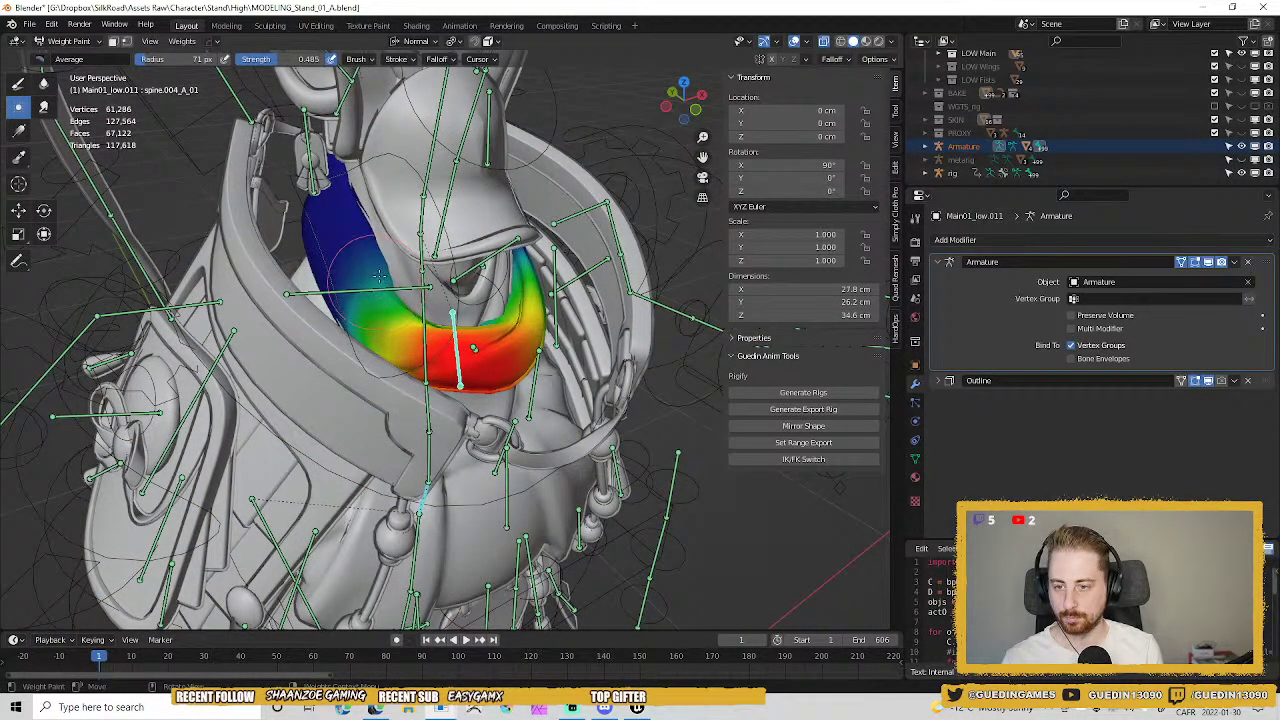
{"action": "mouse_move", "coordinate": [379, 275]}
{"action": "left_mouse_down"}
{"action": "mouse_move", "coordinate": [355, 268]}
{"action": "mouse_move", "coordinate": [344, 316]}
{"action": "mouse_move", "coordinate": [396, 303]}
{"action": "left_mouse_up"}
{"action": "middle_click_drag", "start_coordinate": [380, 284], "coordinate": [391, 328]}
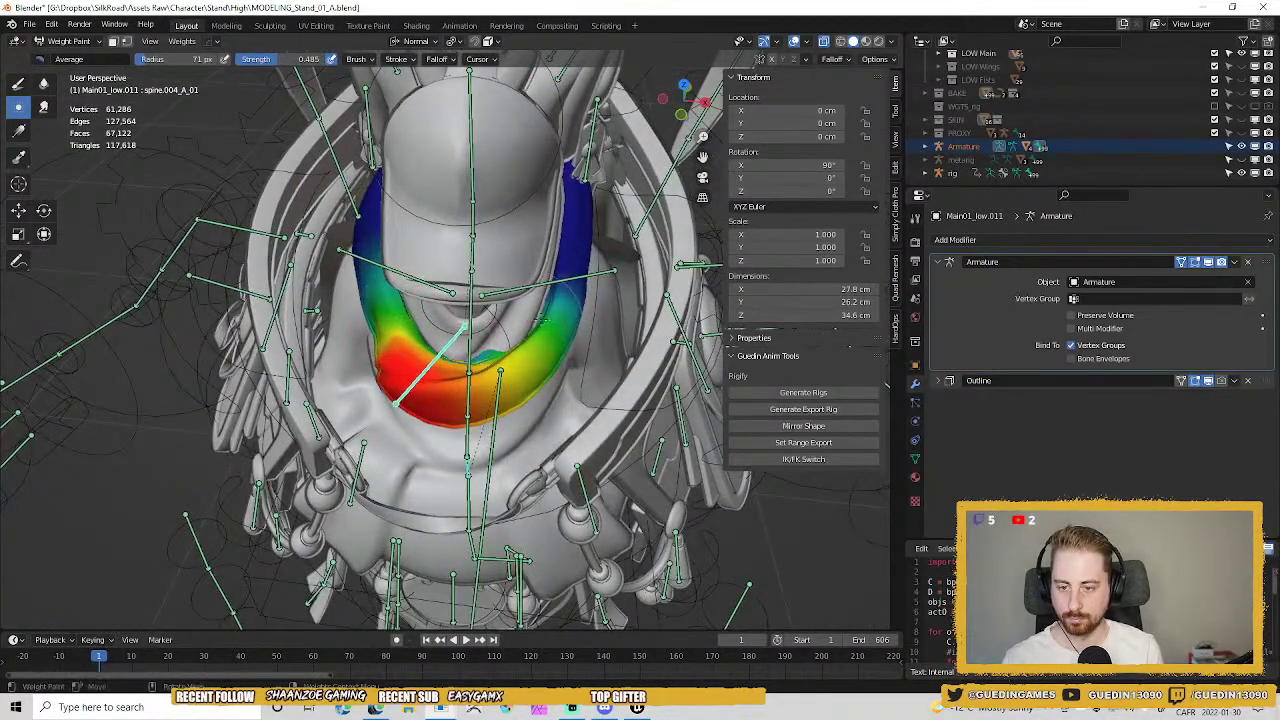
Open the scarf in Edit Mode and apply Smooth Vertex Weights to all of its selected vertices.
{"action": "key", "text": "Tab"}
{"action": "middle_click_drag", "start_coordinate": [618, 378], "coordinate": [604, 405]}
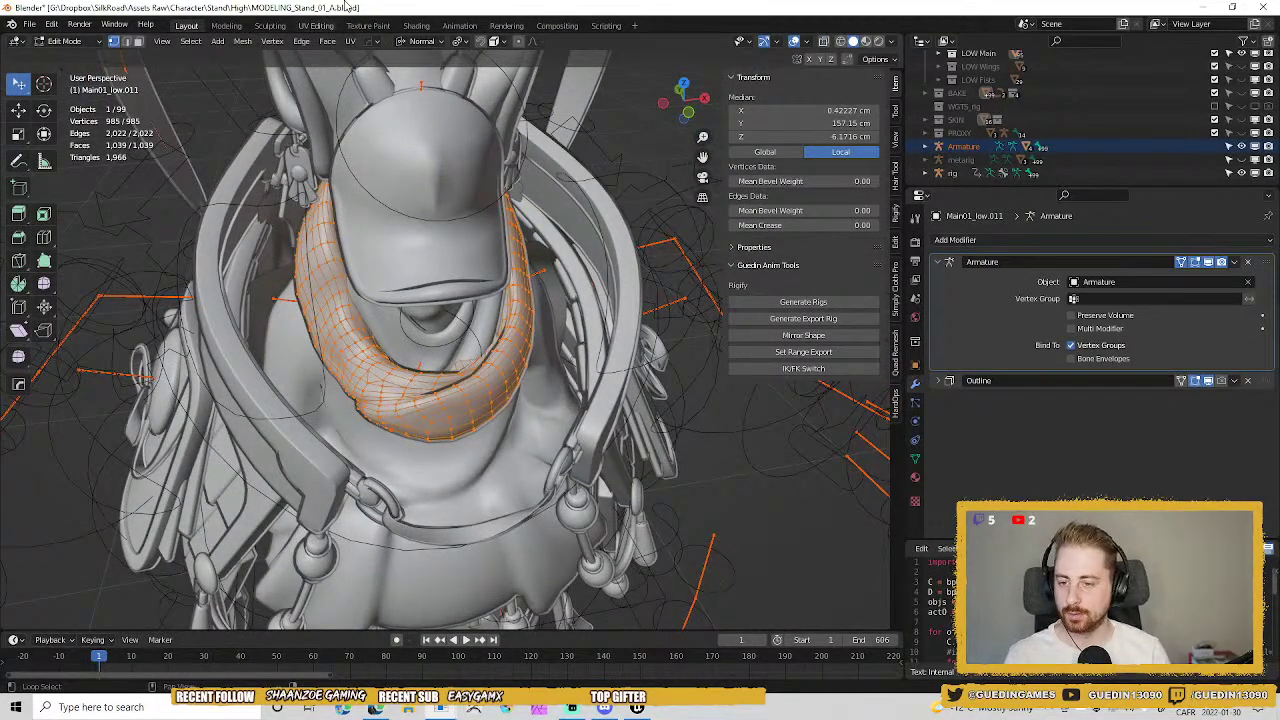
{"action": "left_click", "coordinate": [242, 41]}
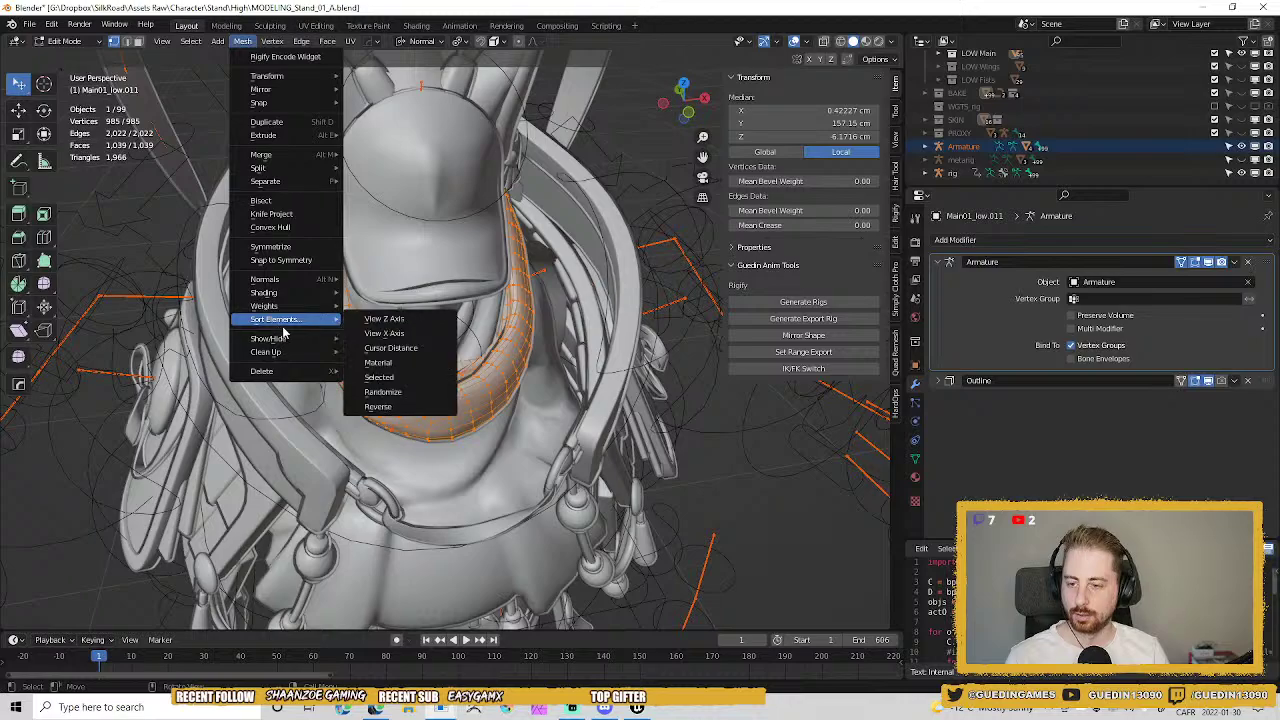
{"action": "mouse_move", "coordinate": [288, 310]}
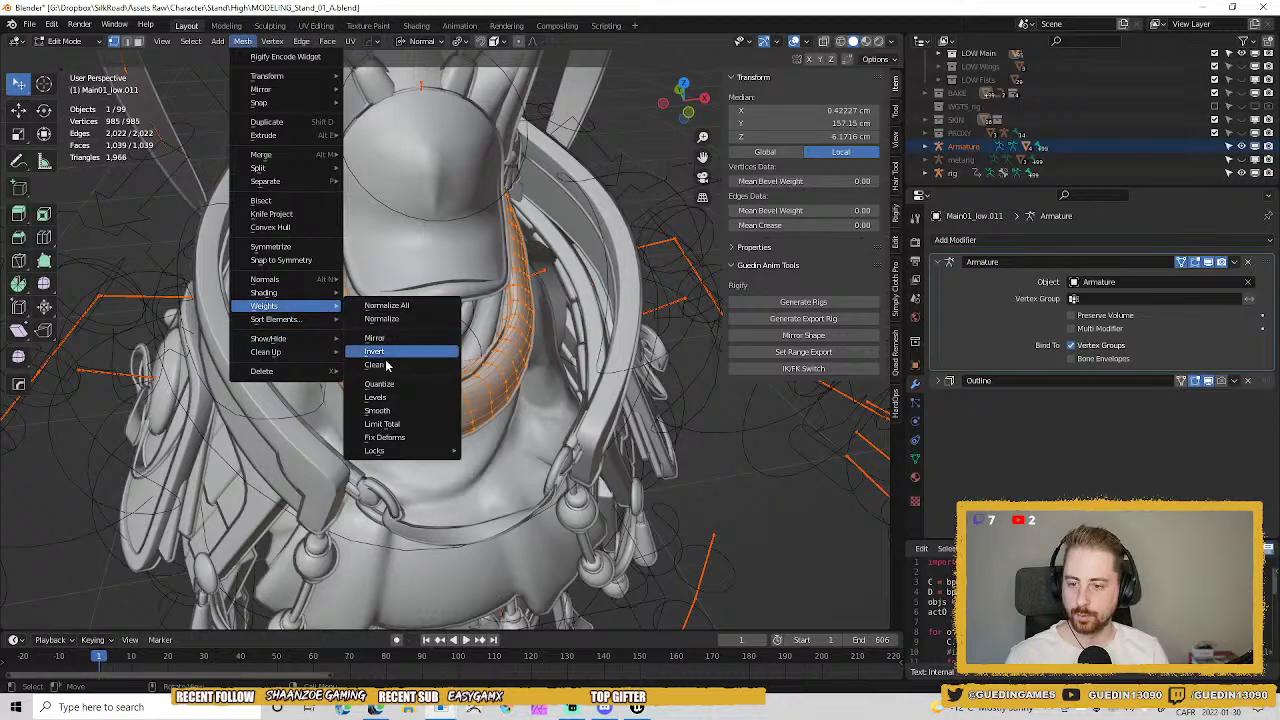
{"action": "left_click", "coordinate": [398, 414]}
{"action": "middle_click_drag", "start_coordinate": [396, 418], "coordinate": [385, 388]}
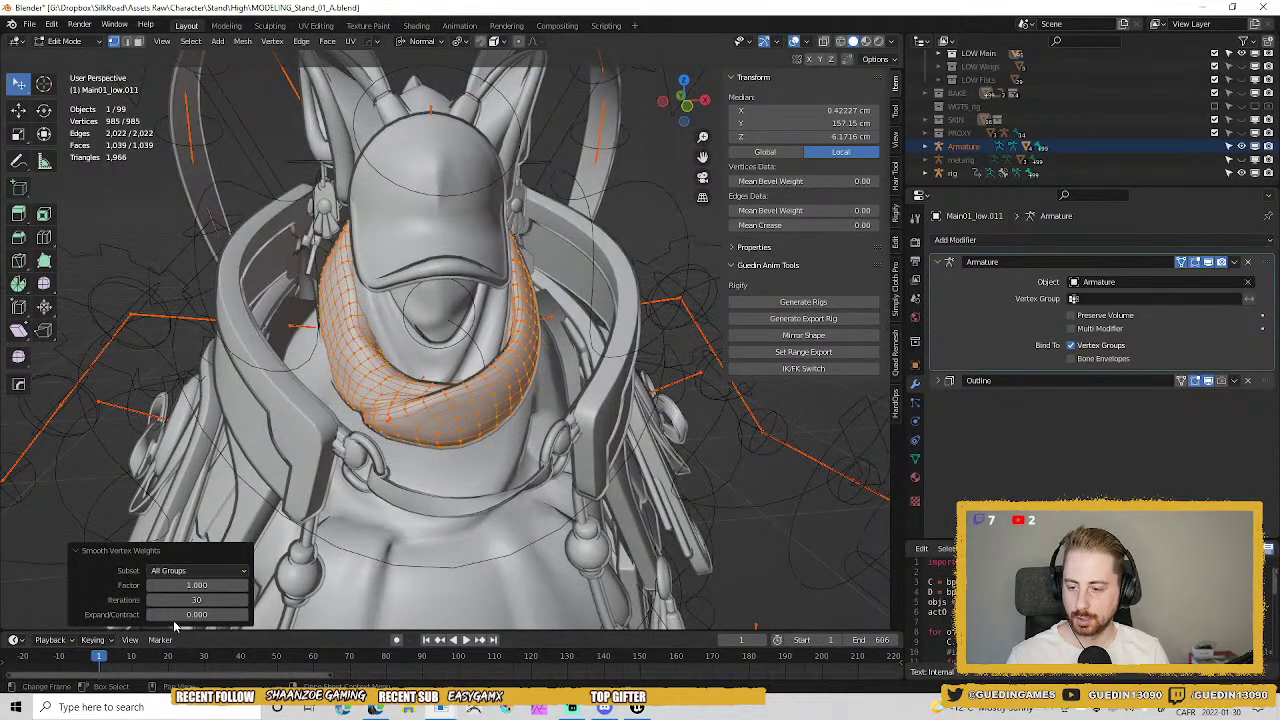
Try 5 iterations for Smooth Vertex Weights, then set the value to 2 with all groups included.
{"action": "left_click", "coordinate": [186, 600]}
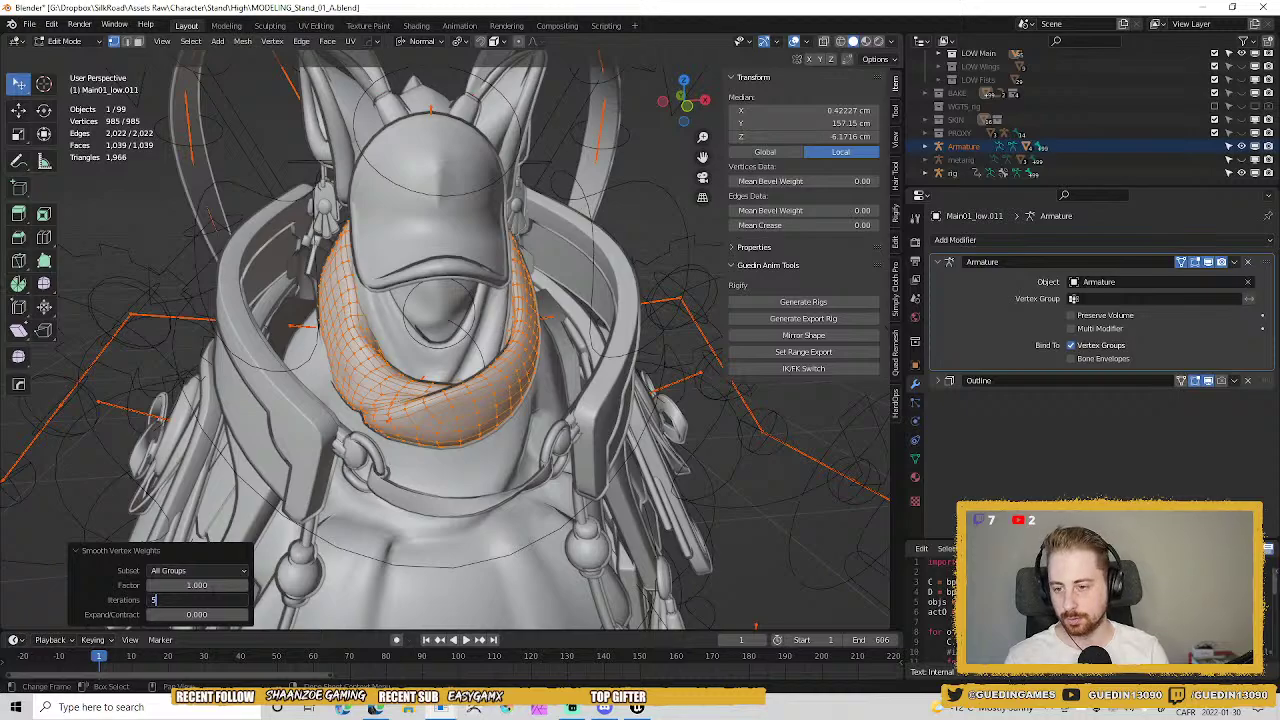
{"action": "key", "text": "Return"}
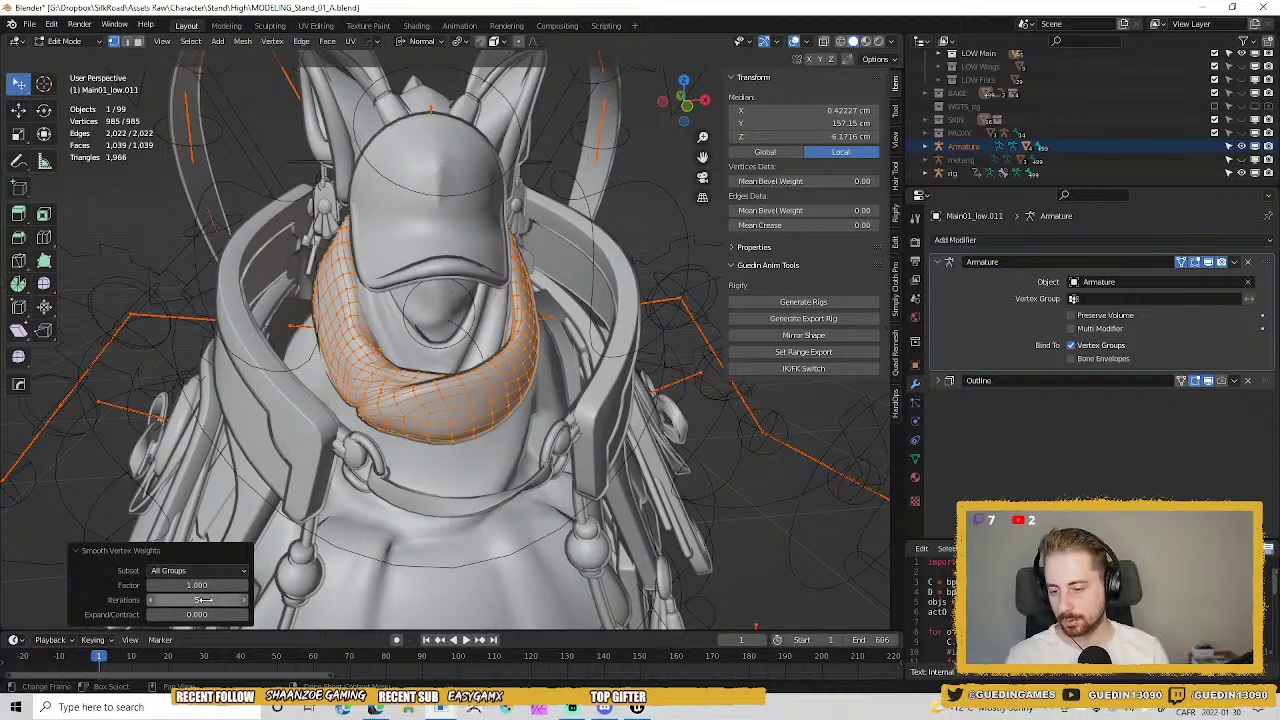
{"action": "left_click", "coordinate": [212, 597]}
{"action": "key", "text": "Return"}
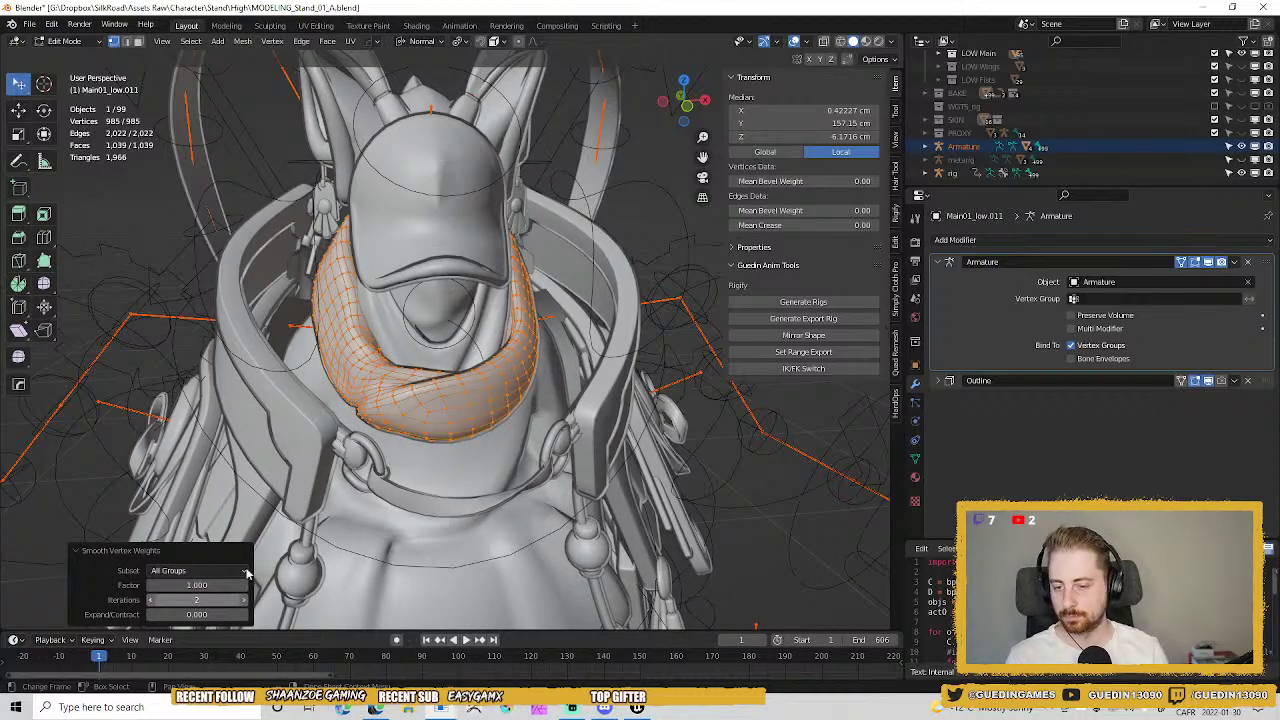
{"action": "left_click", "coordinate": [244, 601]}
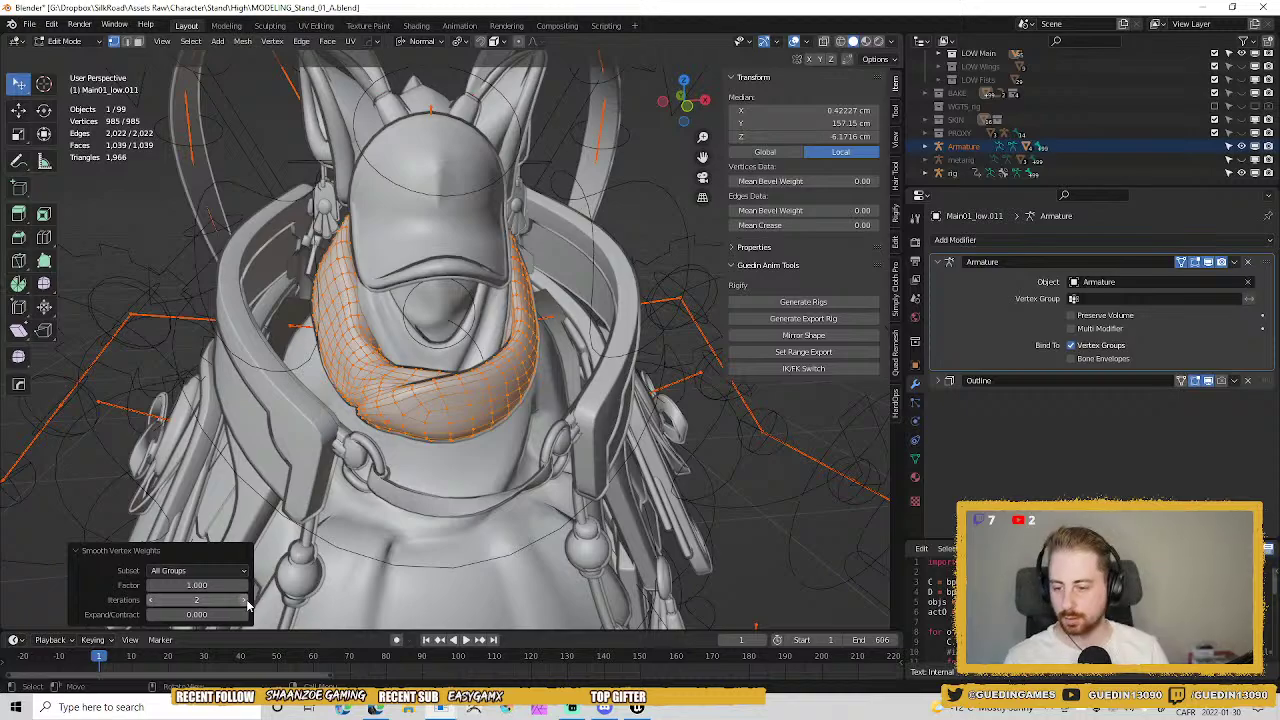
Leave the scarf's Edit Mode and put the rig into Pose Mode with the spine.004_A_01 control selected.
{"action": "middle_click_drag", "start_coordinate": [456, 412], "coordinate": [465, 358]}
{"action": "key", "text": "Tab"}
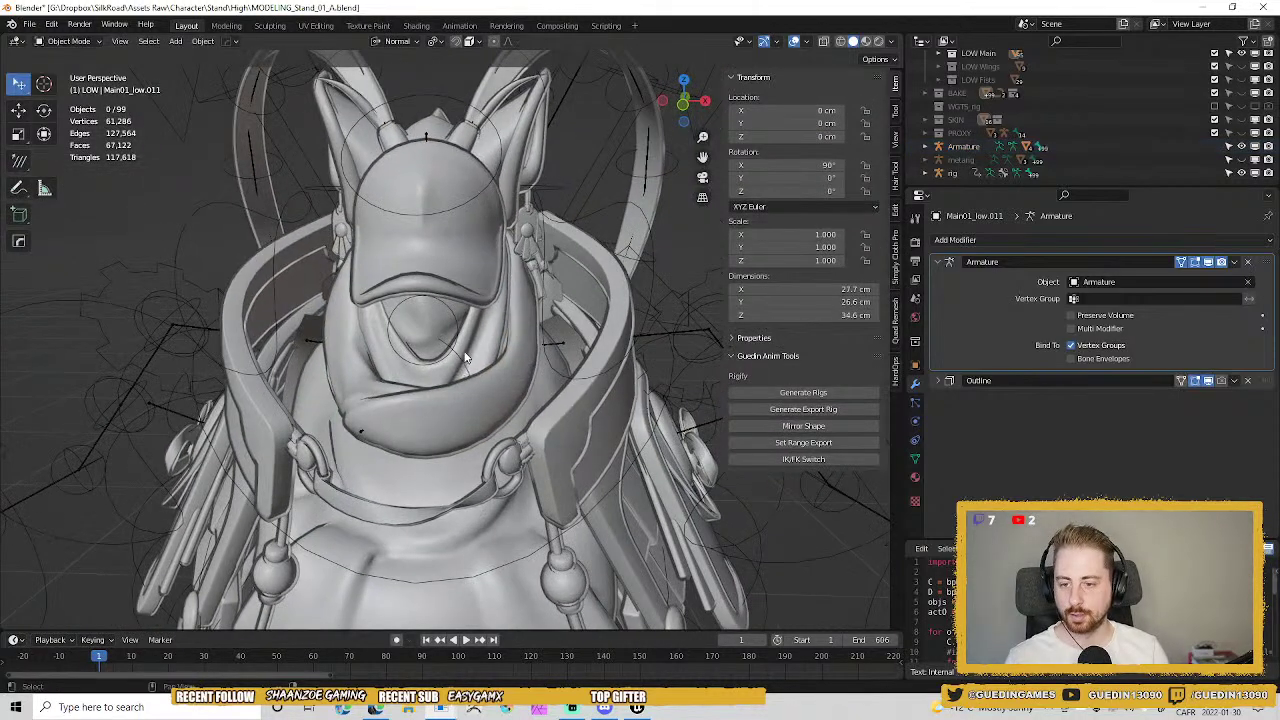
{"action": "left_click", "coordinate": [463, 357]}
{"action": "key", "text": "ctrl+Tab"}
{"action": "left_click", "coordinate": [475, 426]}
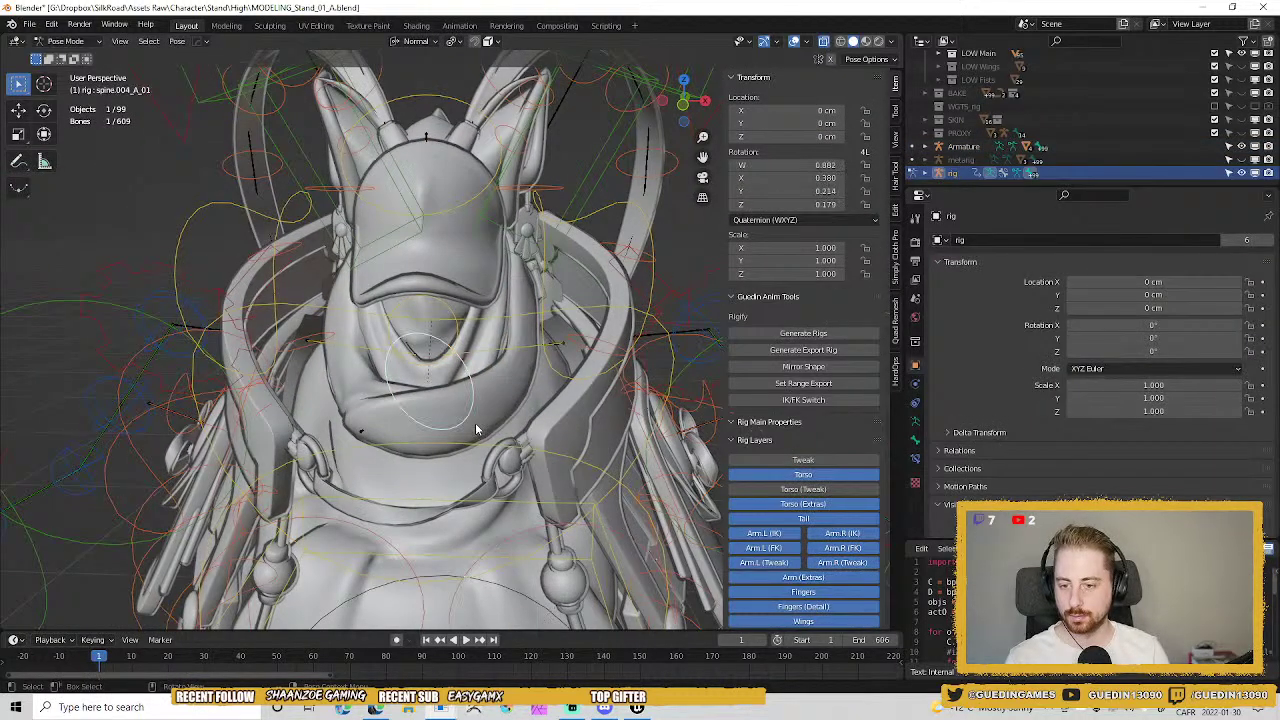
Test the scarf's deformation with trackball rotations of the spine.004_A_01 control and return the control to its rest rotation.
{"action": "key", "text": "r"}
{"action": "key", "text": "r"}
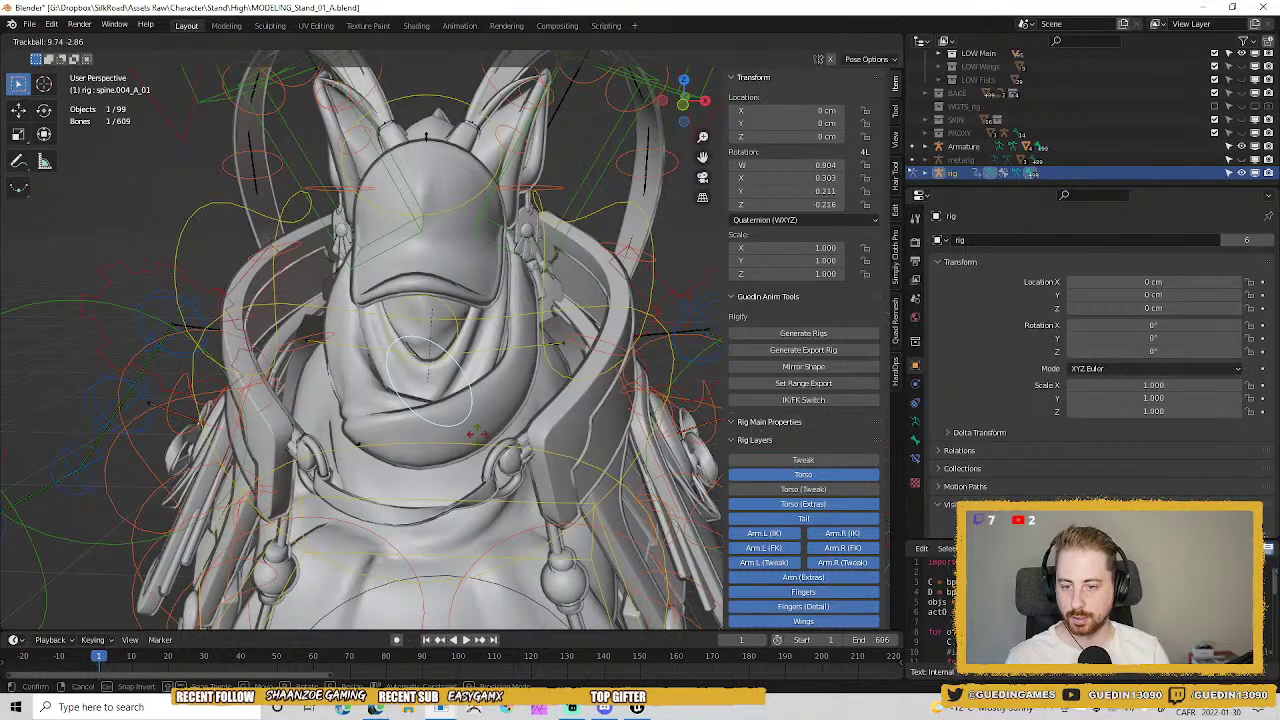
{"action": "left_click", "coordinate": [510, 470]}
{"action": "key", "text": "ctrl+z"}
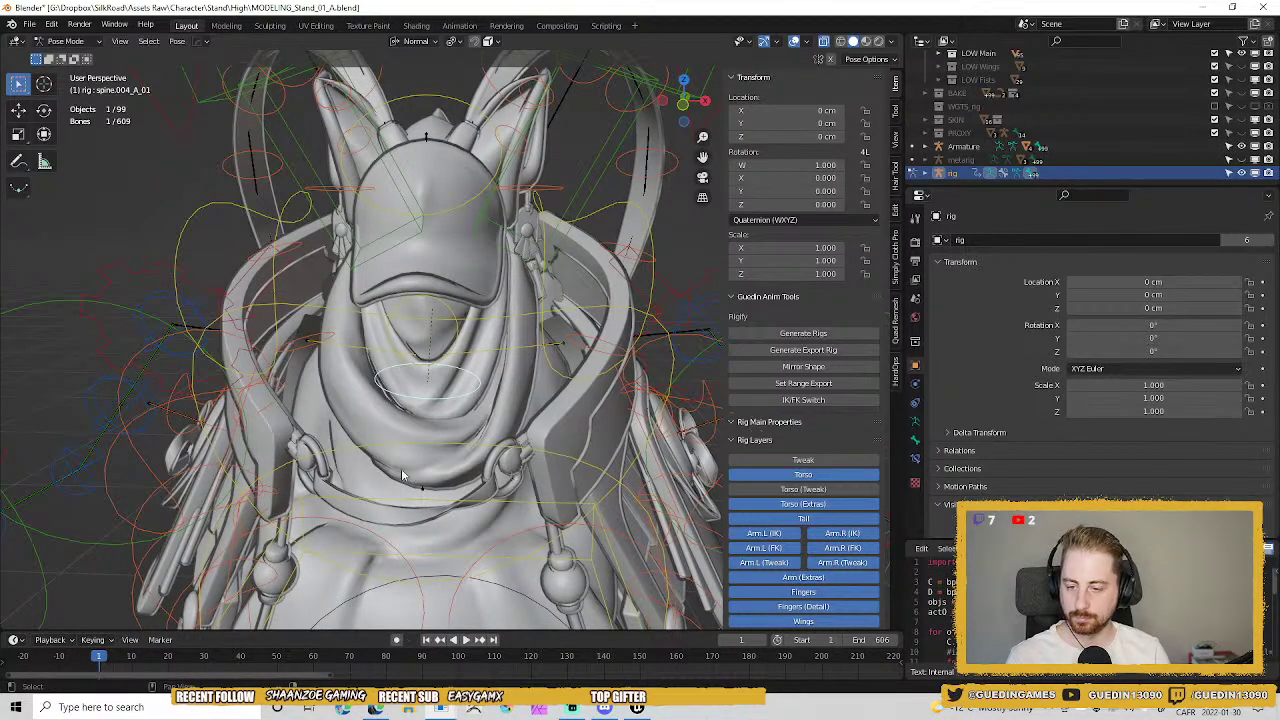
{"action": "key", "text": "r"}
{"action": "key", "text": "r"}
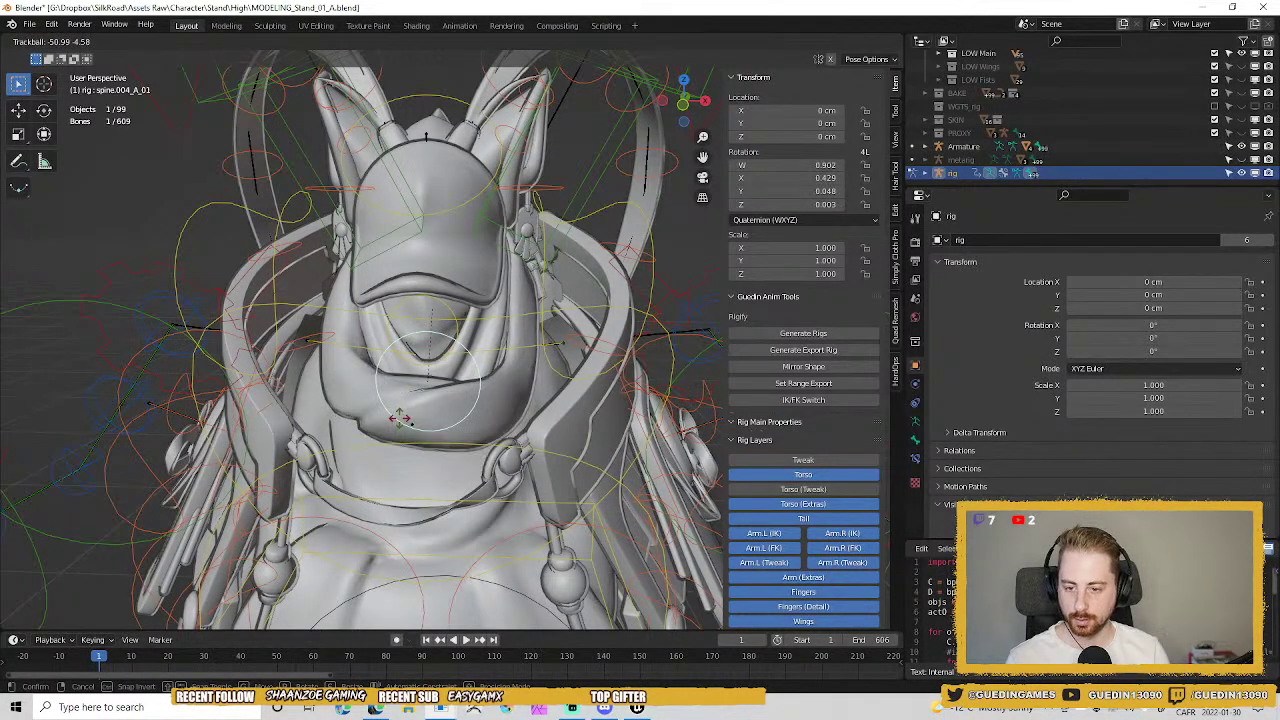
{"action": "key", "text": "Escape"}
Check the scarf with further plain and trackball rotations of spine.004_A_01, cancel them, and leave Pose Mode.
{"action": "key", "text": "r"}
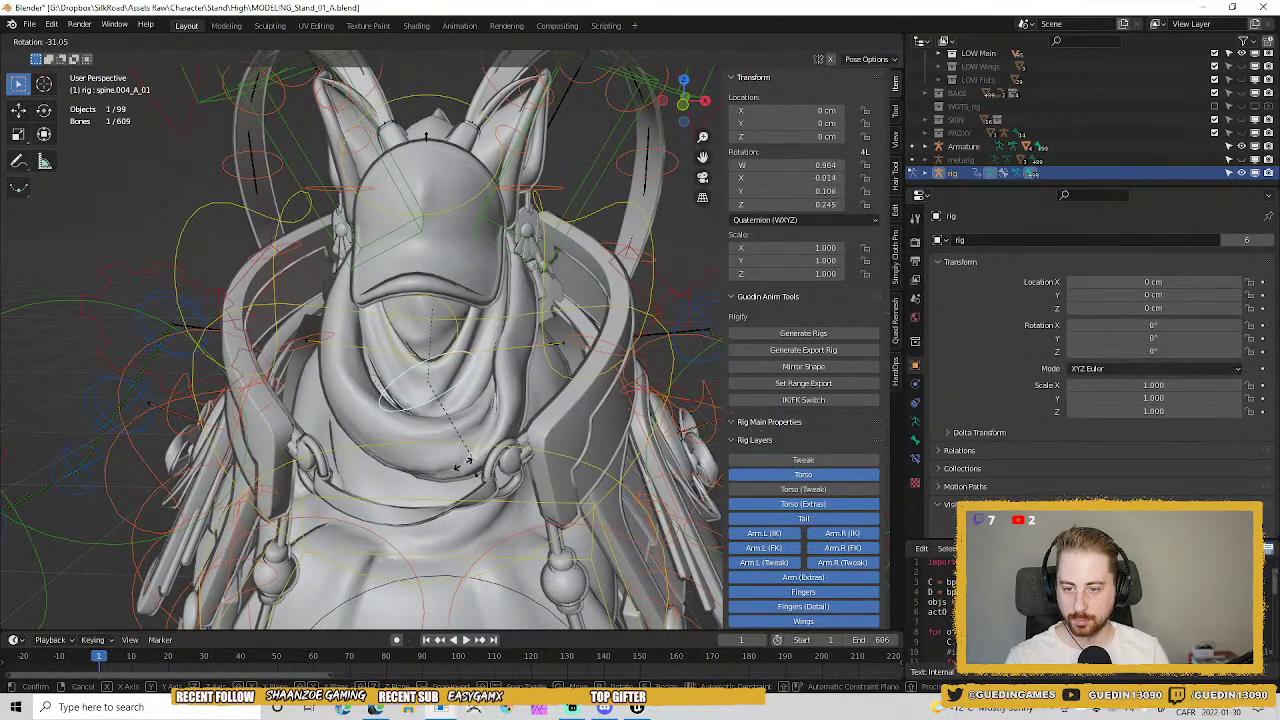
{"action": "right_click", "coordinate": [485, 474]}
{"action": "key", "text": "r"}
{"action": "right_click", "coordinate": [437, 508]}
{"action": "key", "text": "r"}
{"action": "key", "text": "r"}
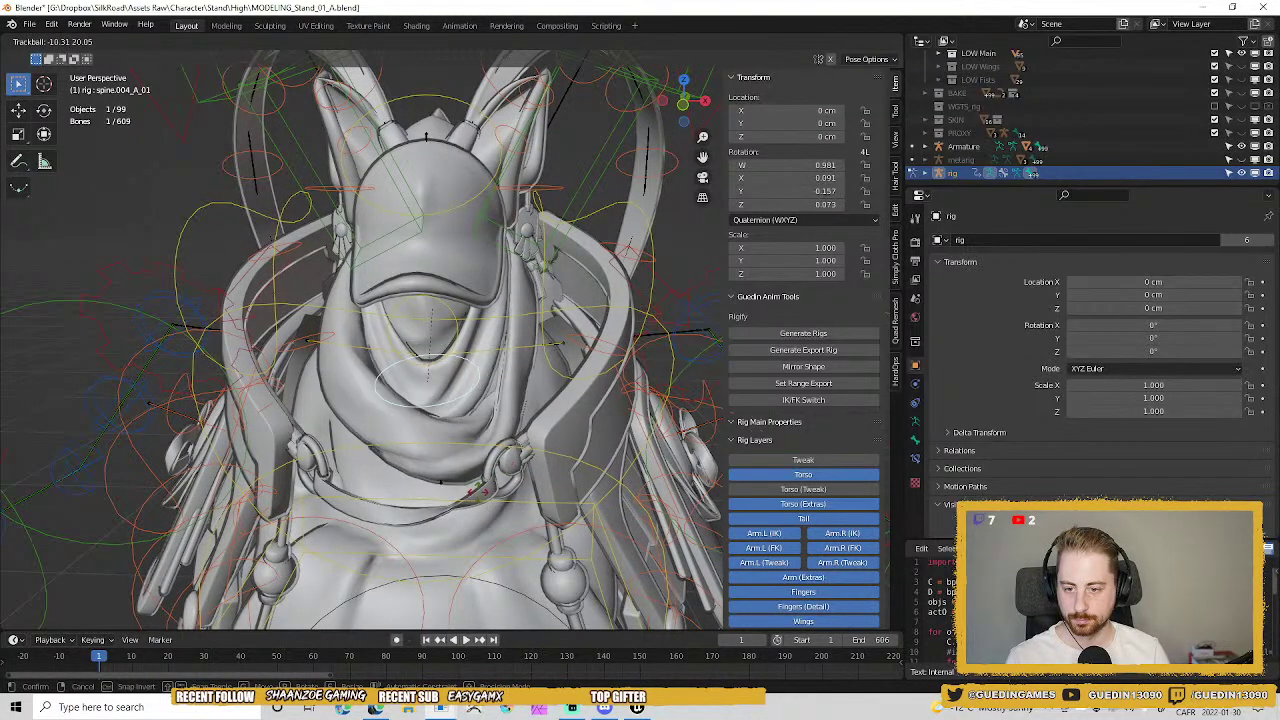
{"action": "right_click", "coordinate": [452, 510]}
{"action": "key", "text": "ctrl+Tab"}
Isolate the Main02_low ear mesh together with the Armature and the rig in local view.
{"action": "middle_click_drag", "start_coordinate": [537, 493], "coordinate": [419, 386]}
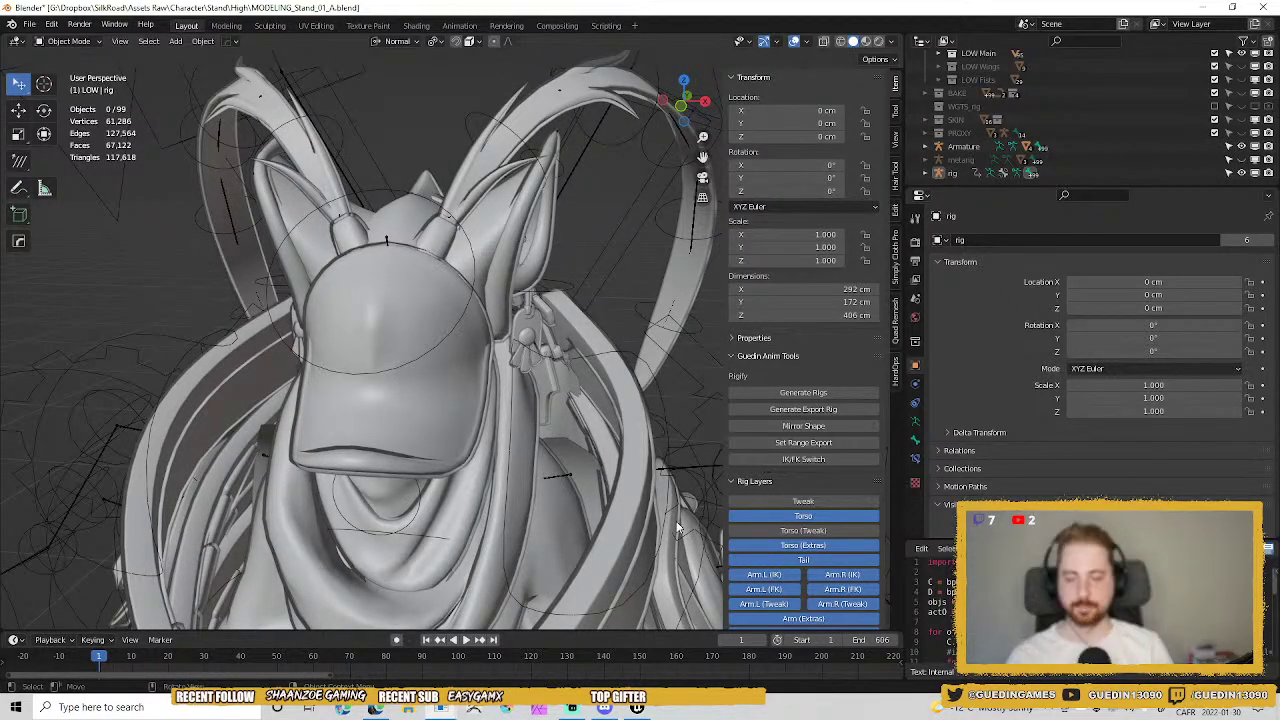
{"action": "middle_click_drag", "start_coordinate": [634, 518], "coordinate": [480, 330]}
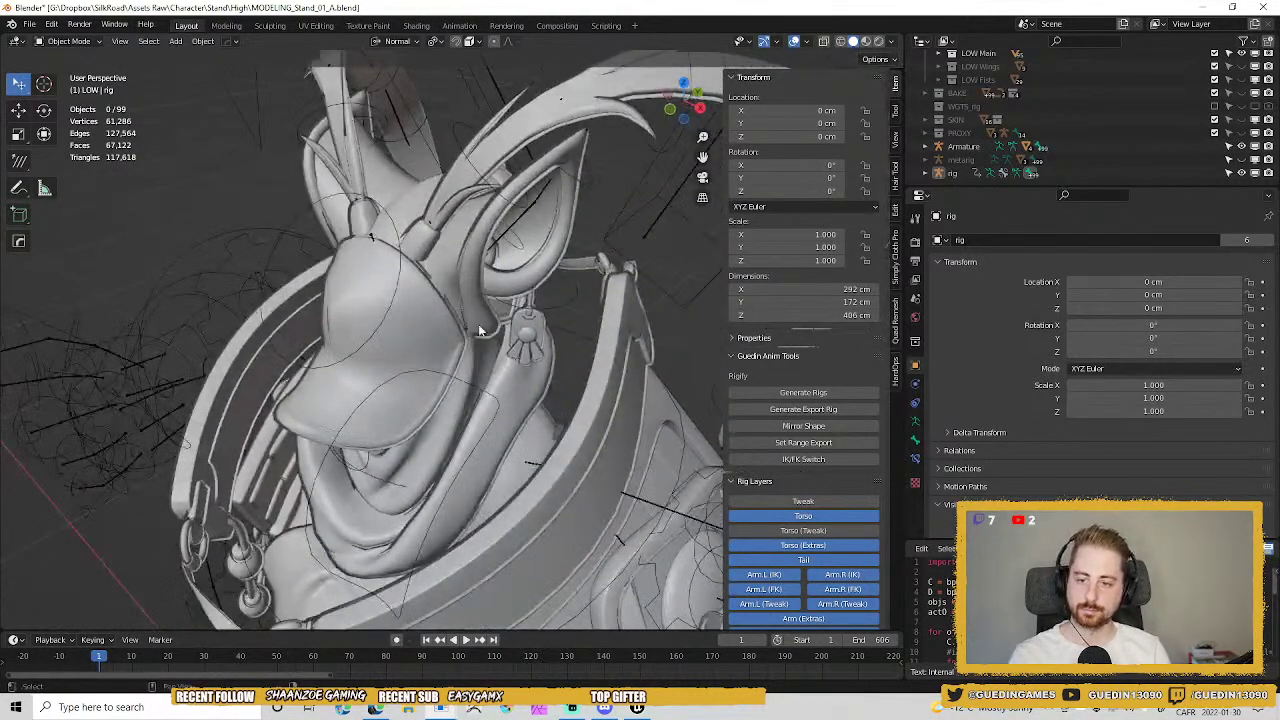
{"action": "left_click", "coordinate": [447, 238]}
{"action": "middle_click_drag", "start_coordinate": [447, 238], "coordinate": [488, 265]}
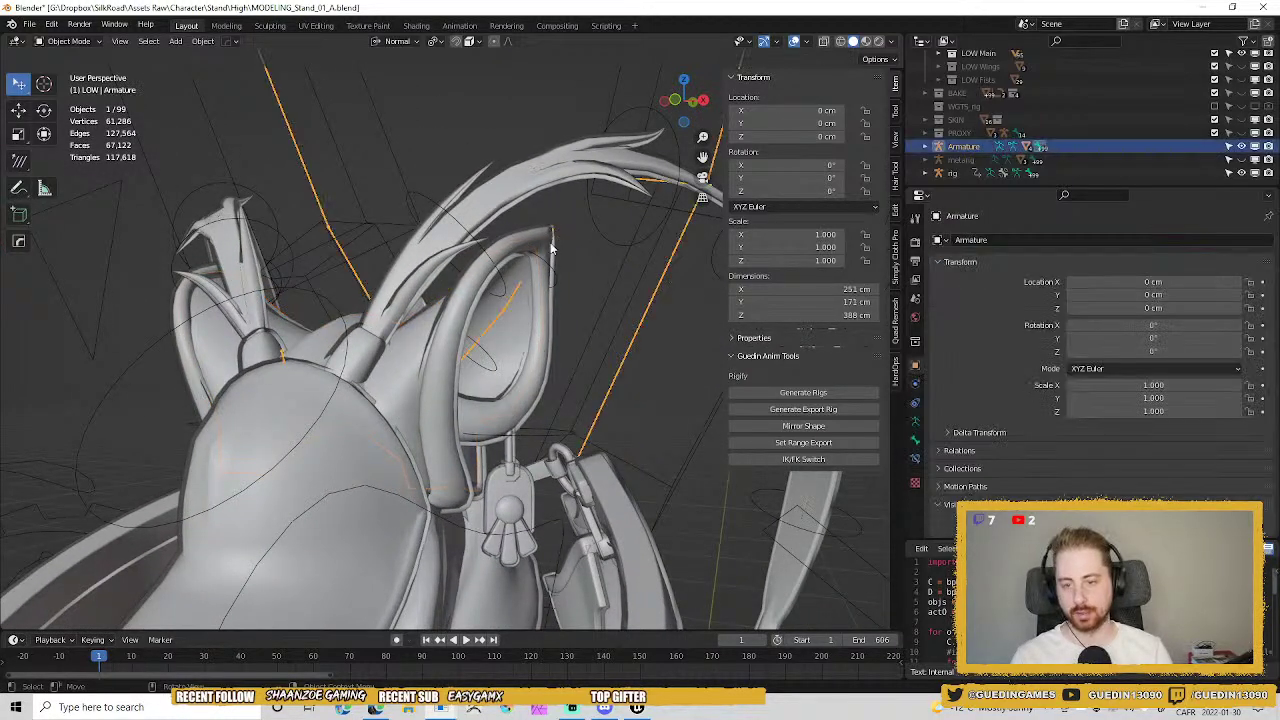
{"action": "left_click", "coordinate": [549, 237]}
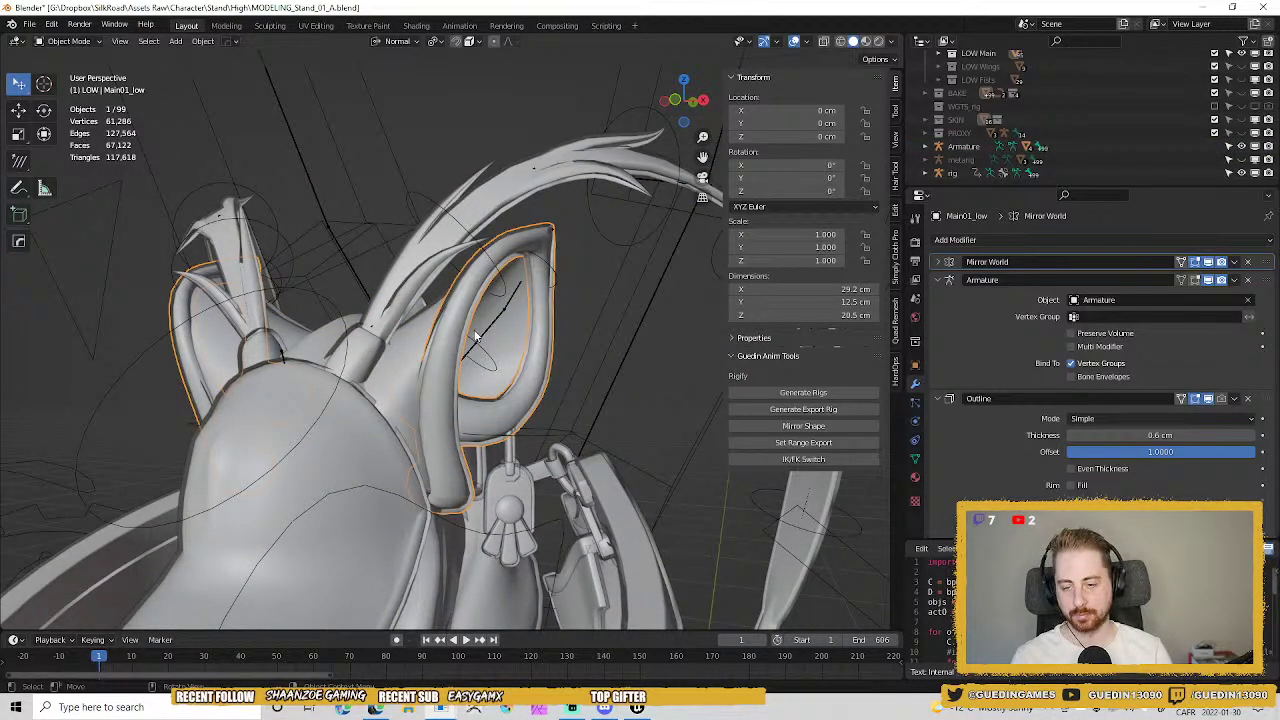
{"action": "left_click", "coordinate": [497, 379]}
{"action": "left_click", "coordinate": [503, 298], "text": "shift"}
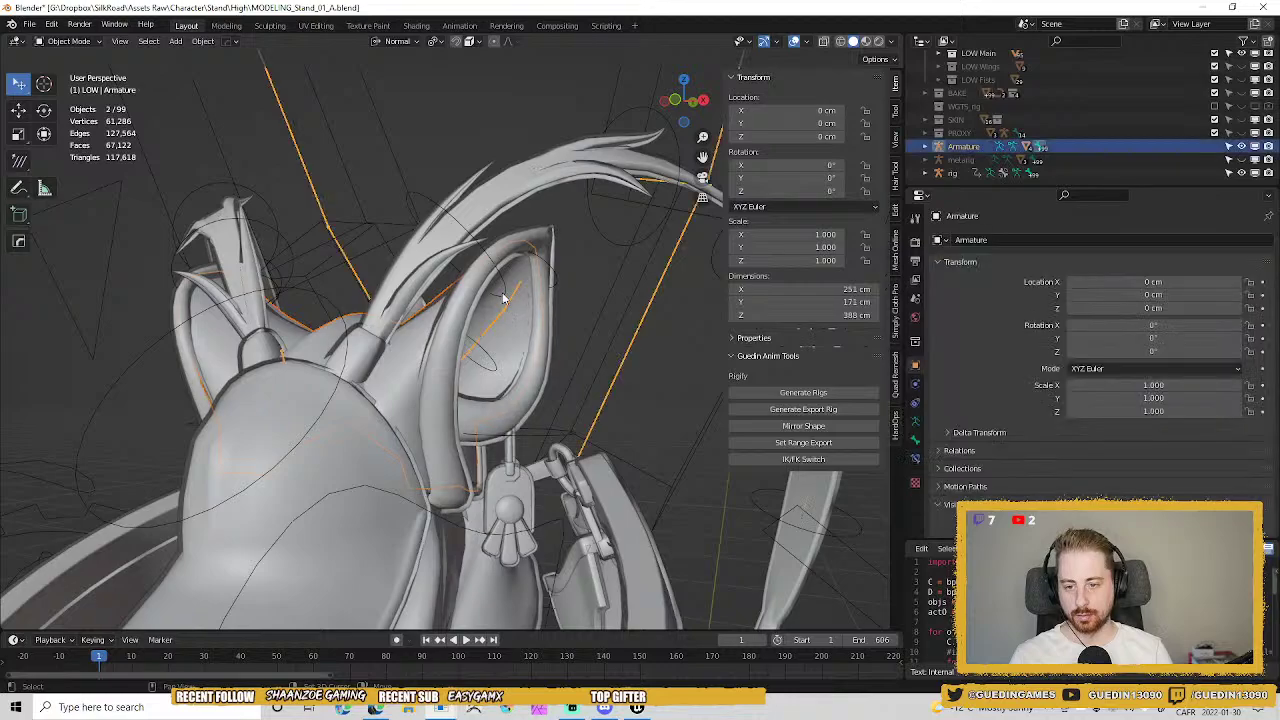
{"action": "left_click", "coordinate": [428, 200], "text": "shift"}
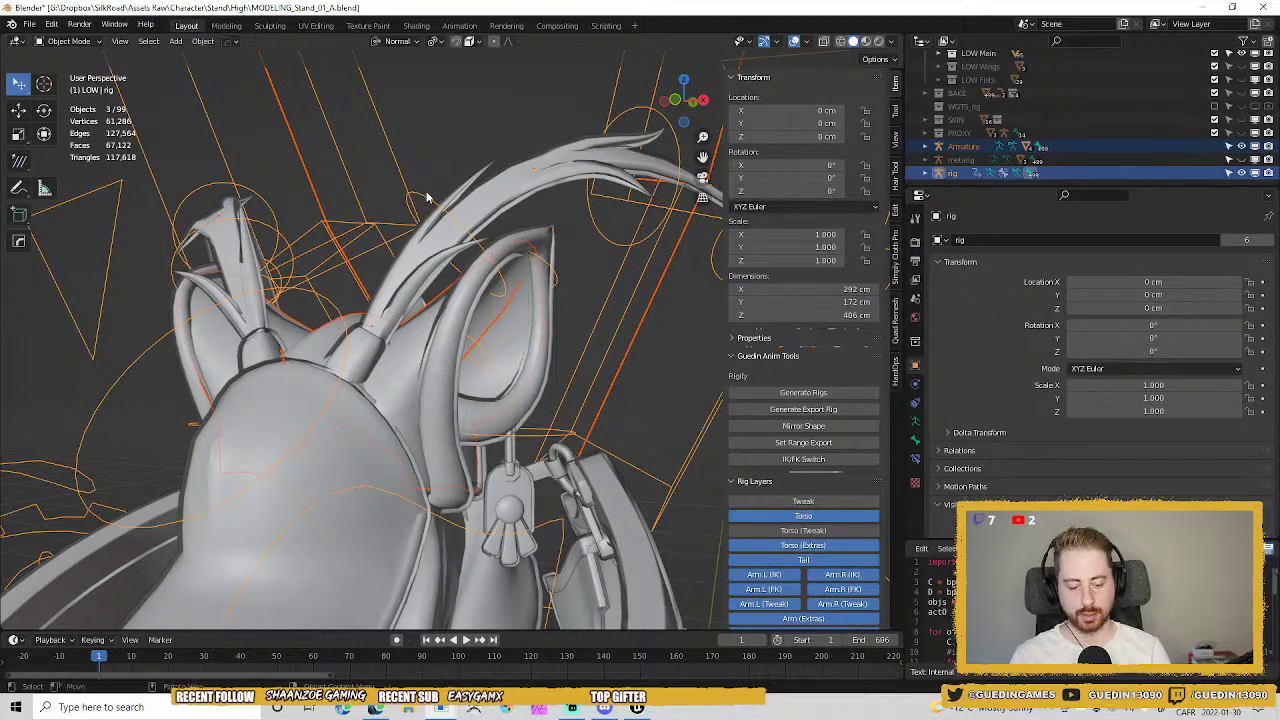
{"action": "key", "text": "KP_Divide"}
{"action": "middle_click_drag", "start_coordinate": [475, 364], "coordinate": [525, 429]}
{"action": "scroll", "coordinate": [512, 368], "scroll_direction": "down", "scroll_amount": 1}
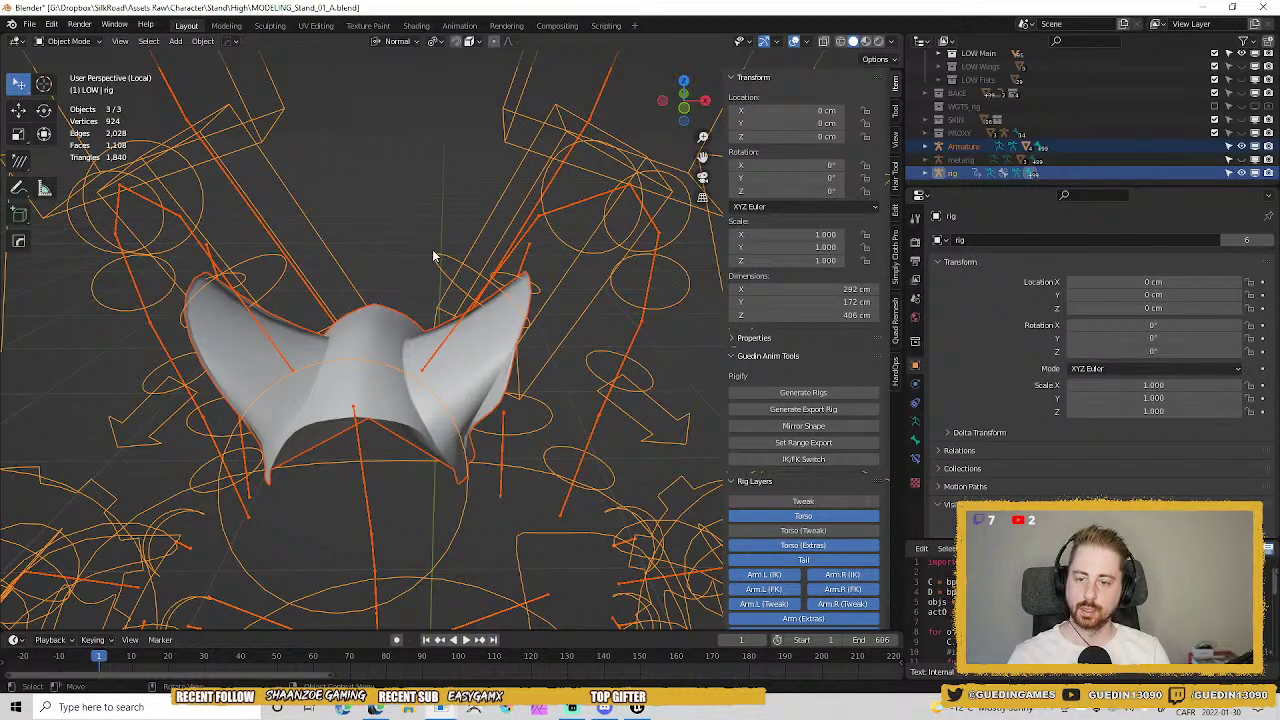
Put the rig into Pose Mode and rotate the ear controls spine.006_A_01.L and spine.006_A_02.L together as a test pose.
{"action": "key", "text": "ctrl+Tab"}
{"action": "middle_click_drag", "start_coordinate": [434, 257], "coordinate": [376, 373]}
{"action": "middle_click_drag", "start_coordinate": [404, 263], "coordinate": [481, 345]}
{"action": "key", "text": "r"}
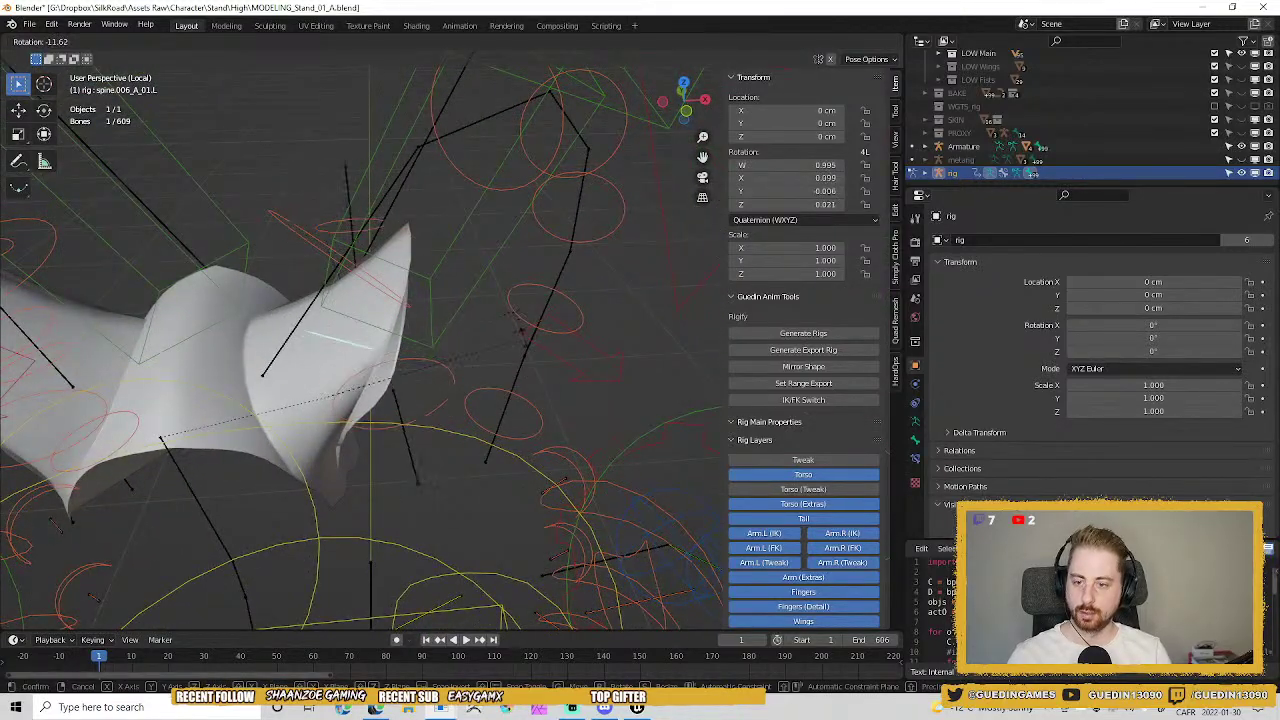
{"action": "key", "text": "Escape"}
{"action": "key", "text": "r"}
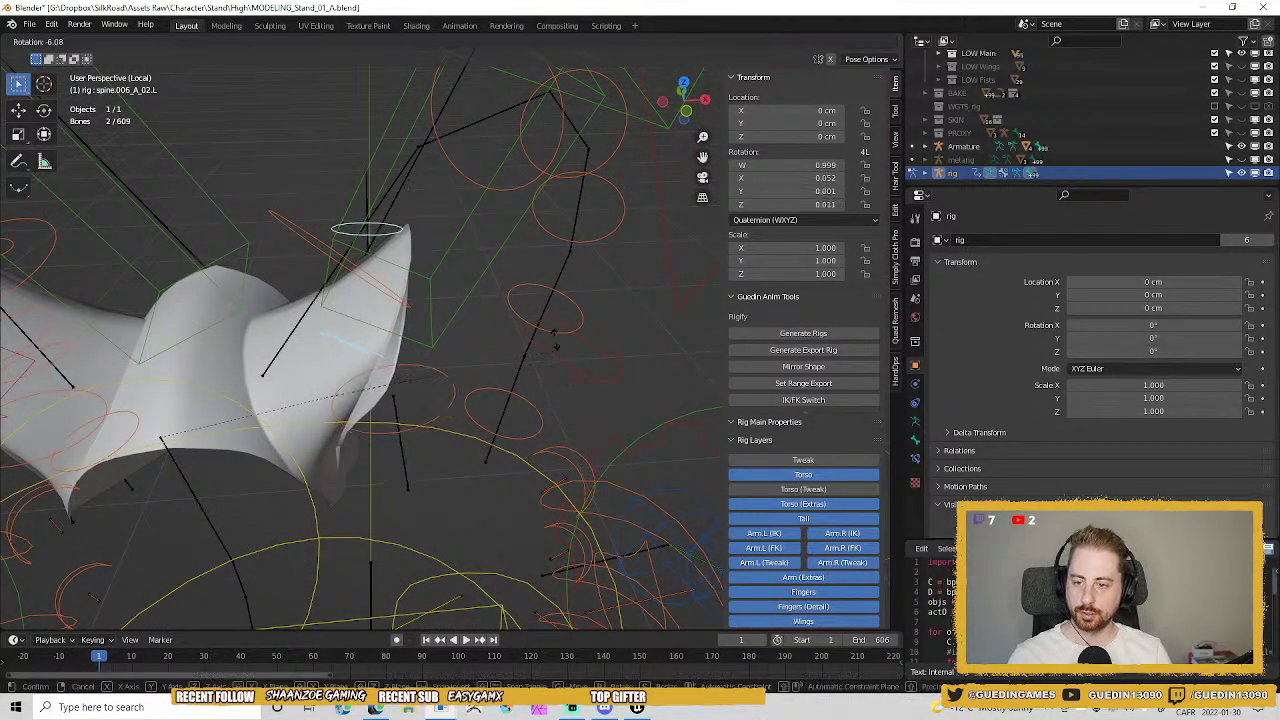
{"action": "left_click", "coordinate": [540, 312]}
{"action": "middle_click_drag", "start_coordinate": [472, 284], "coordinate": [483, 388]}
{"action": "left_click", "coordinate": [483, 388]}
{"action": "key", "text": "ctrl+Tab"}
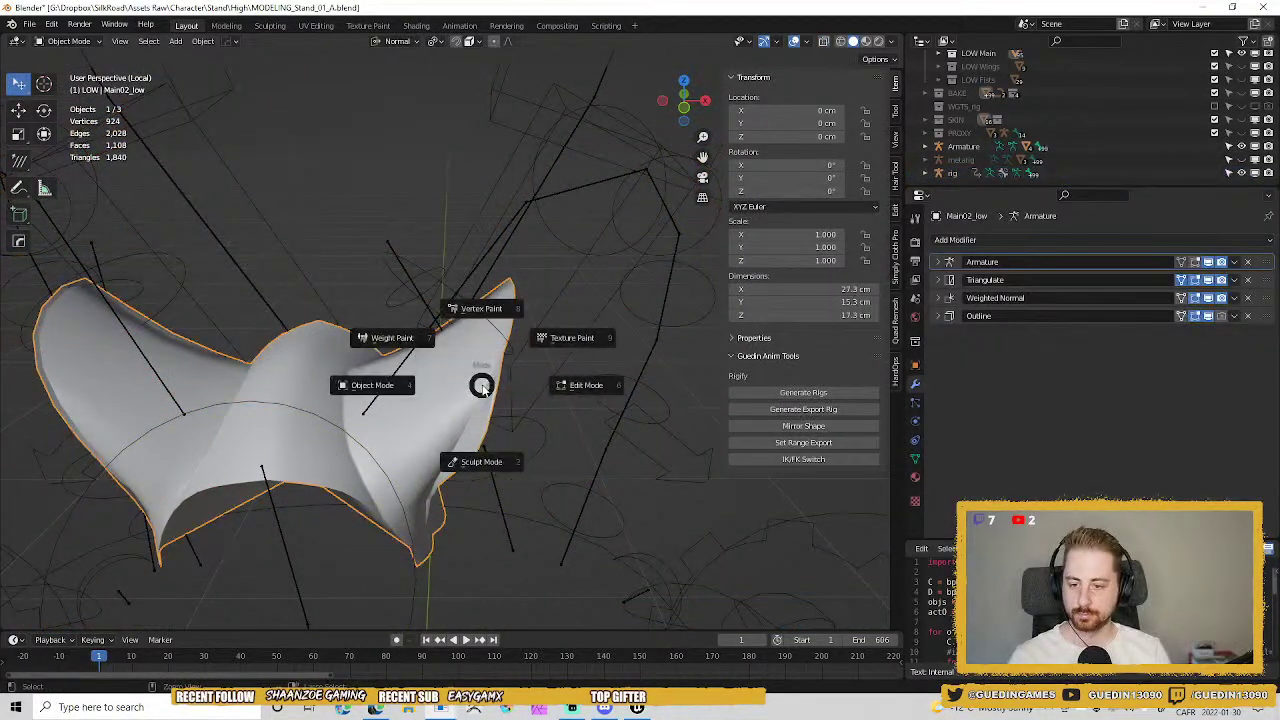
{"action": "left_click", "coordinate": [398, 337]}
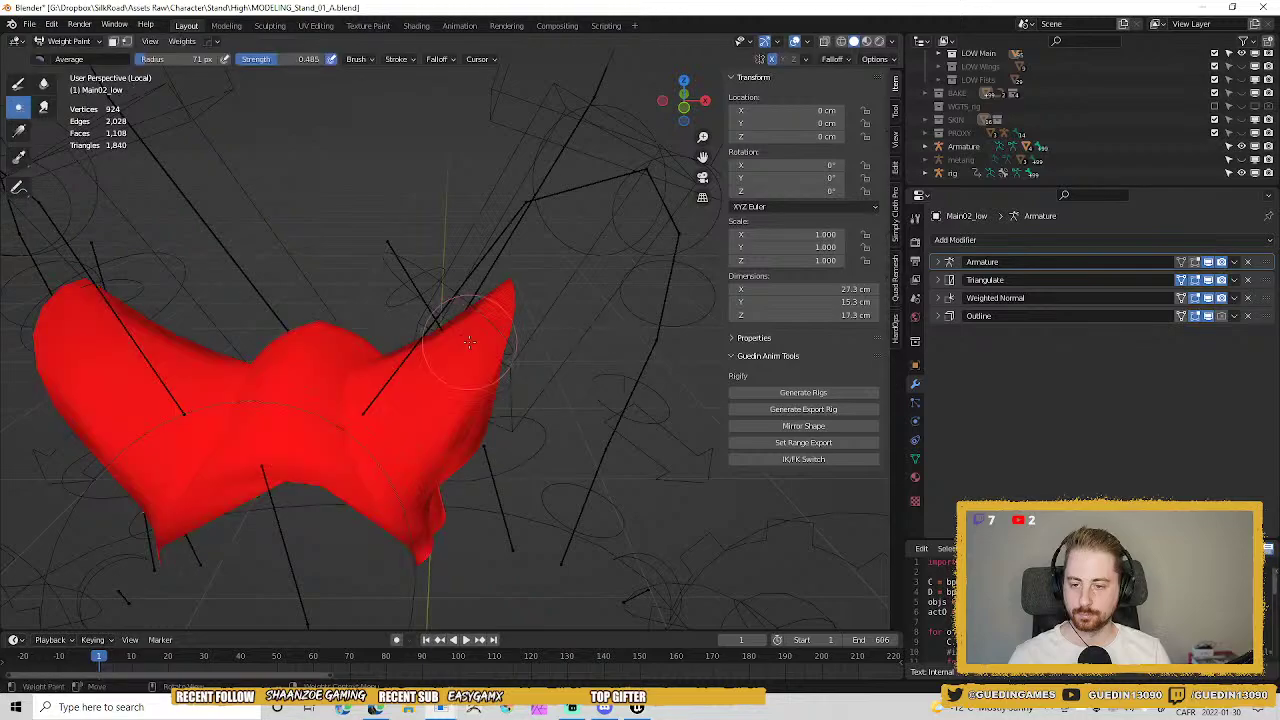
{"action": "middle_click_drag", "start_coordinate": [488, 368], "coordinate": [432, 428]}
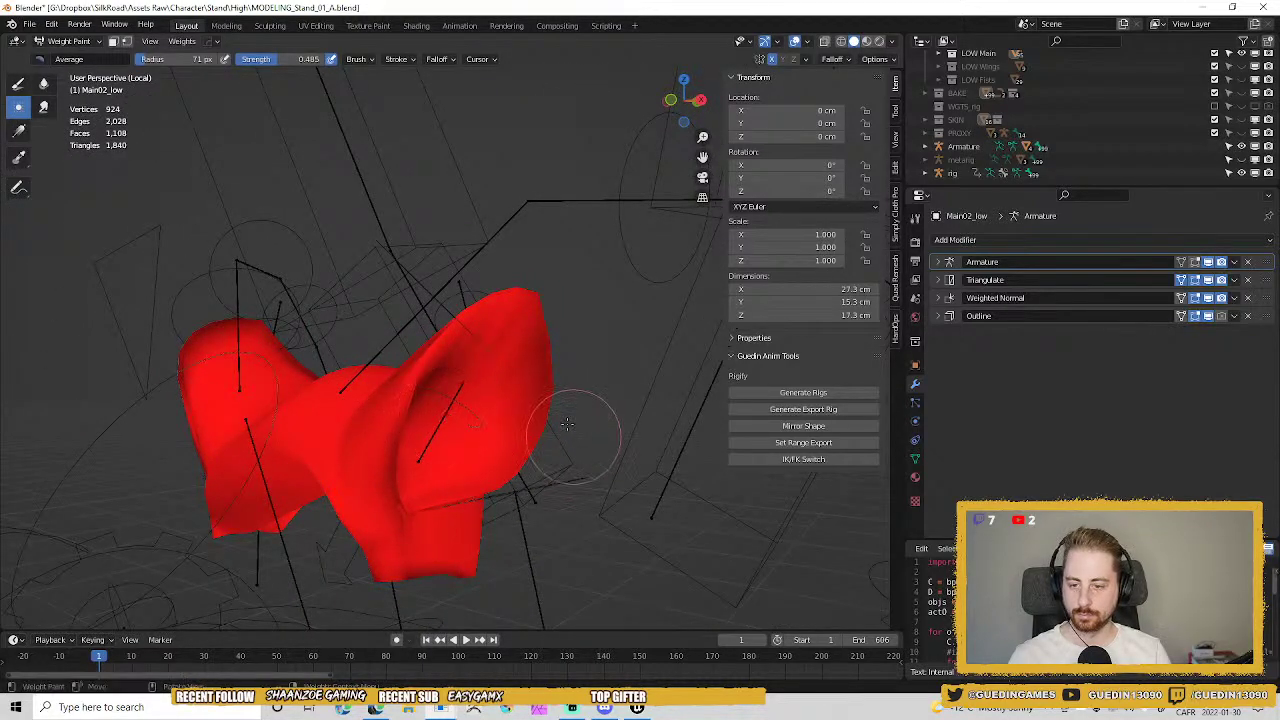
{"action": "key", "text": "ctrl+Tab"}
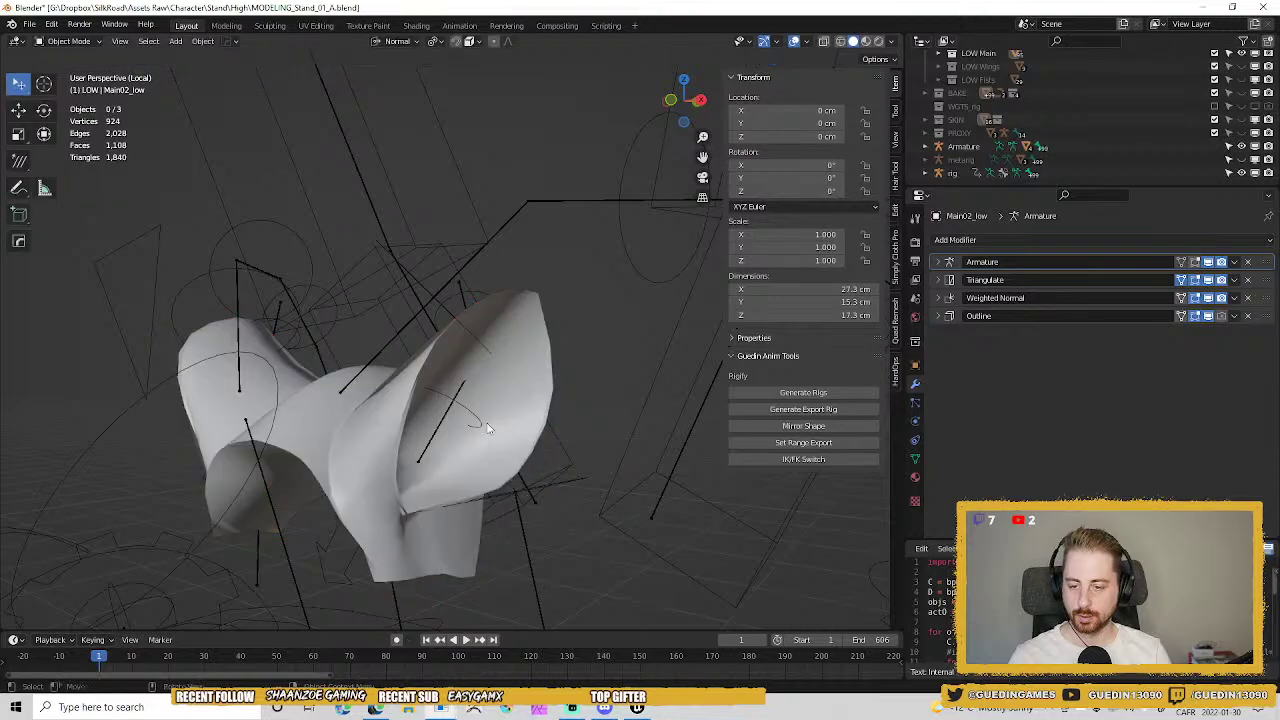
Open Main02_low in Weight Paint together with the Armature and make spine.006_A_01.L the active bone.
{"action": "left_click", "coordinate": [445, 428]}
{"action": "left_click", "coordinate": [508, 339], "text": "shift"}
{"action": "key", "text": "ctrl+Tab"}
{"action": "left_click", "coordinate": [420, 292]}
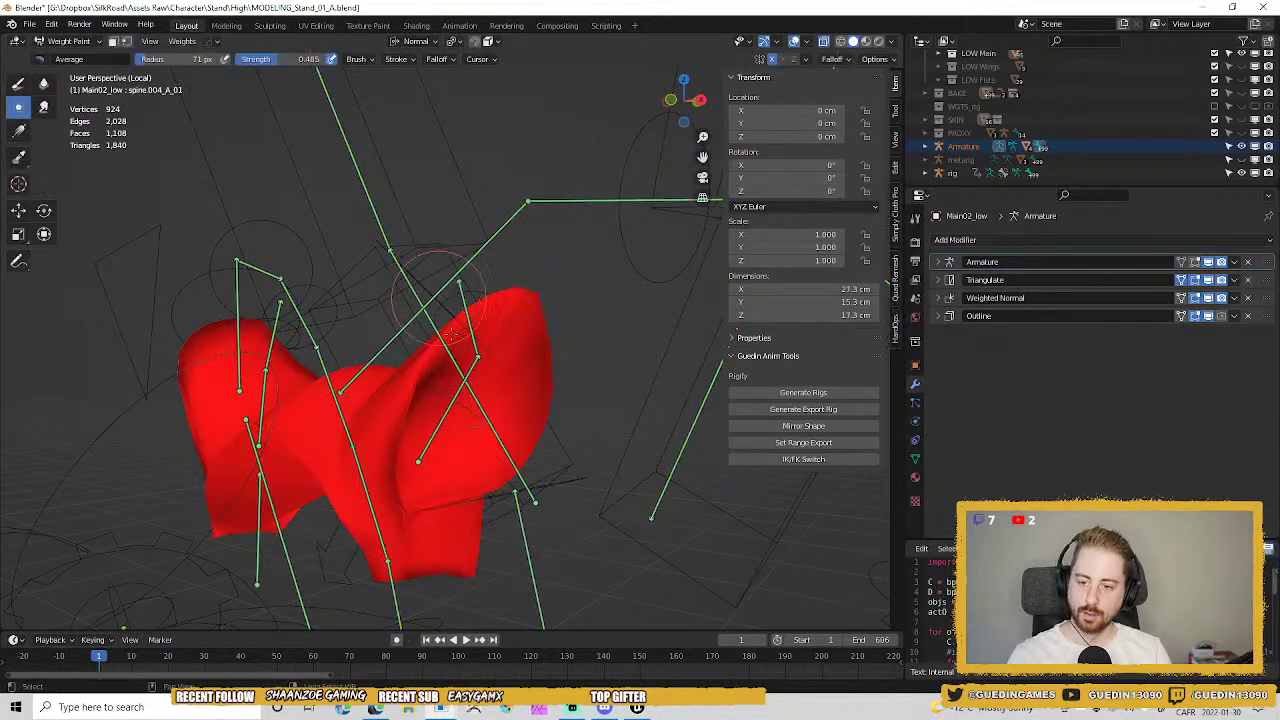
{"action": "left_click", "coordinate": [440, 418], "text": "ctrl"}
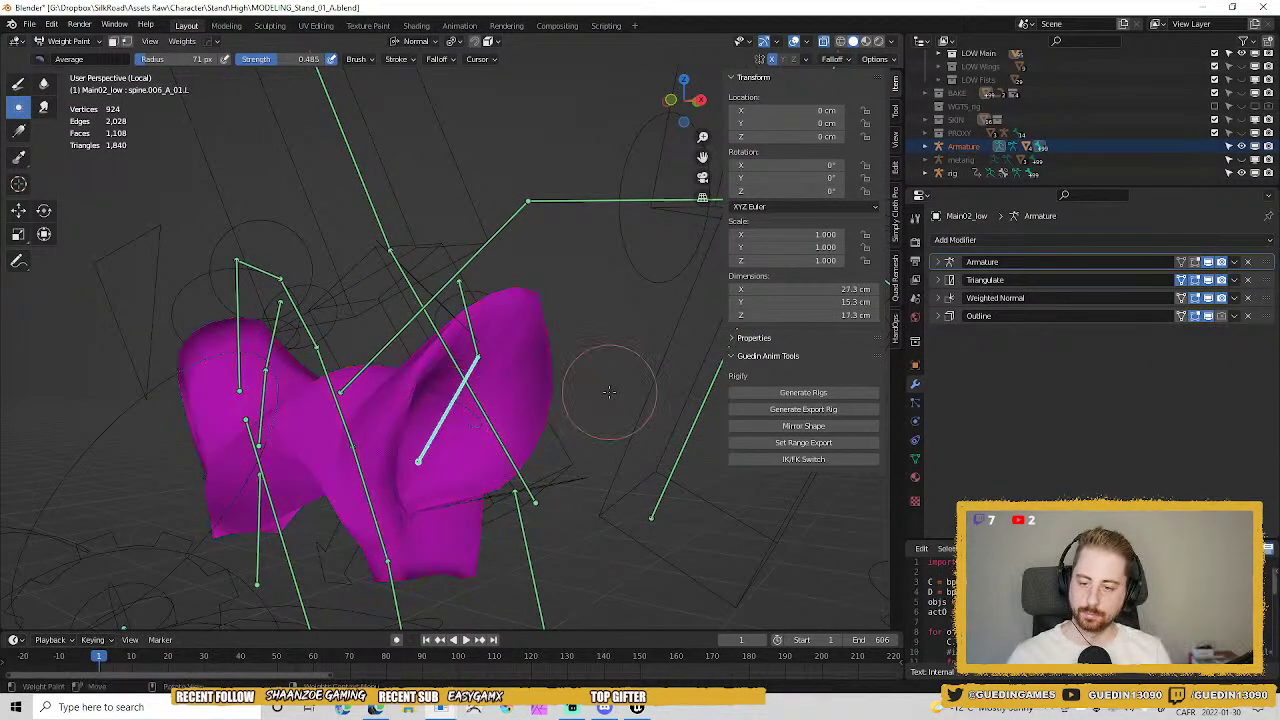
Set the brush radius to 128 px, switch to the Draw brush and paint spine.006_A_01.L weight onto the posed ear.
{"action": "middle_click_drag", "start_coordinate": [609, 393], "coordinate": [512, 370]}
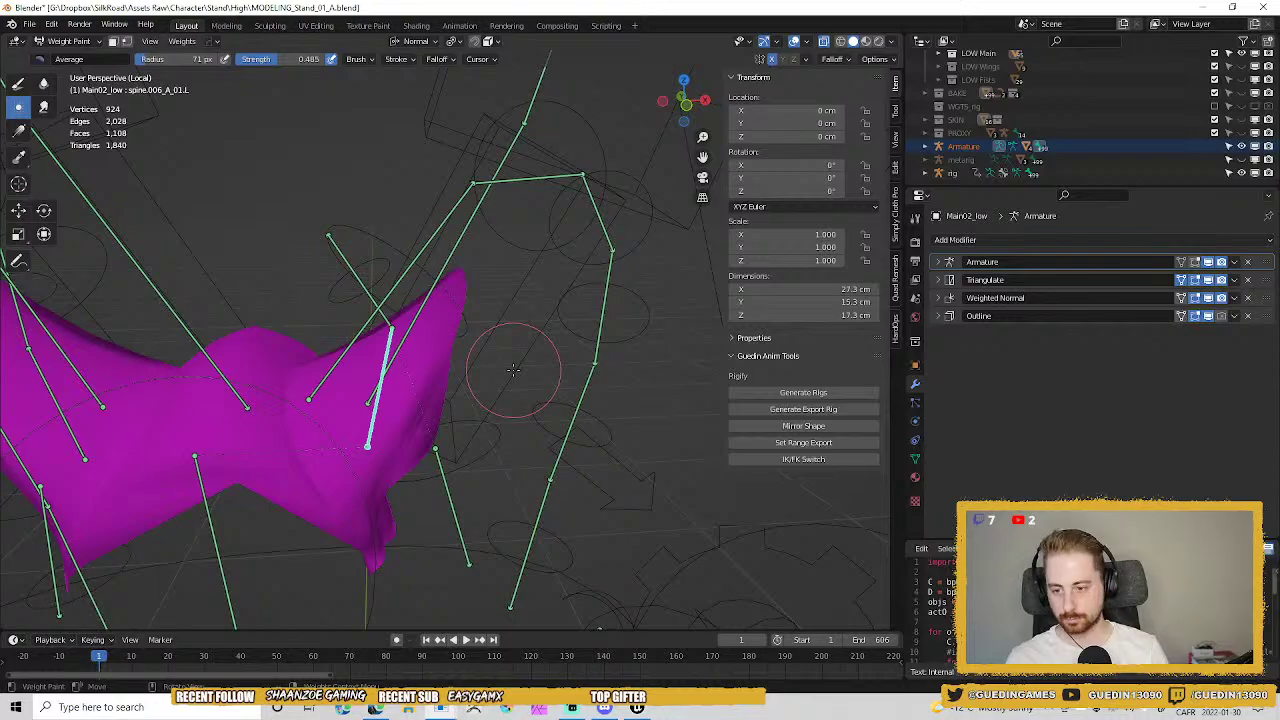
{"action": "key", "text": "f"}
{"action": "left_click", "coordinate": [527, 317]}
{"action": "middle_click_drag", "start_coordinate": [417, 364], "coordinate": [478, 323], "text": "shift"}
{"action": "key", "text": "f"}
{"action": "left_click", "coordinate": [484, 323]}
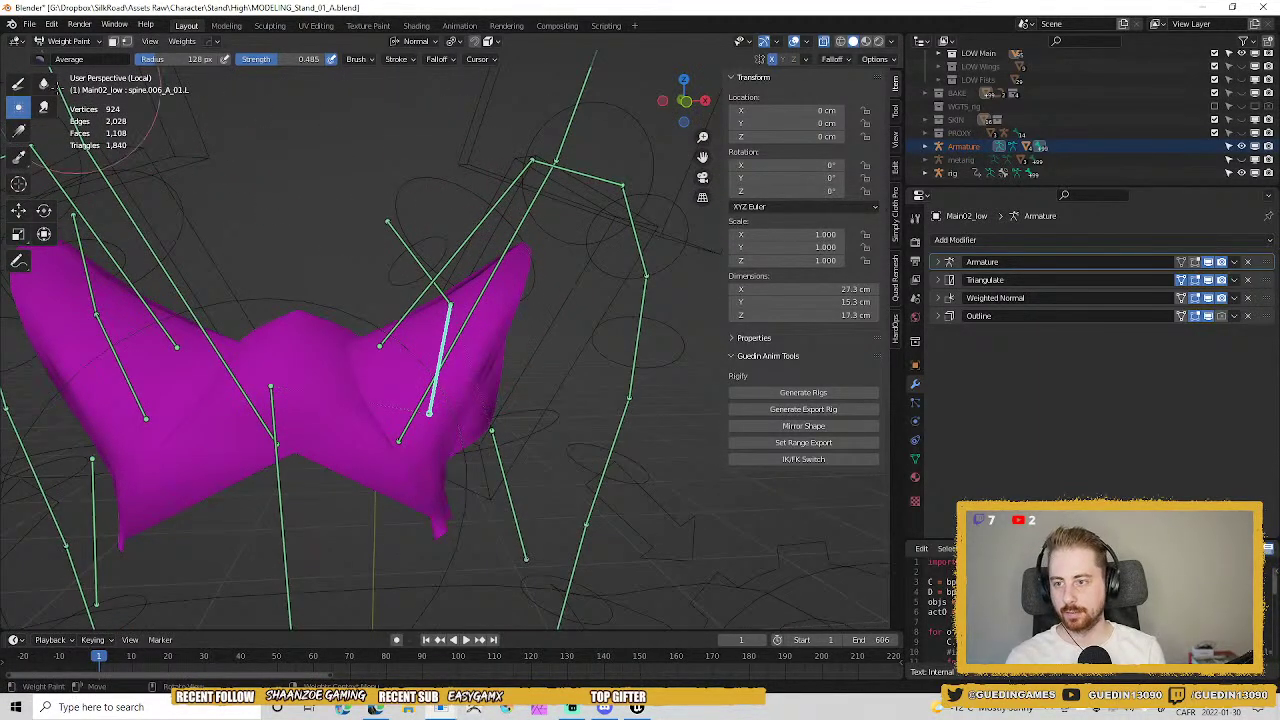
{"action": "left_click", "coordinate": [19, 86]}
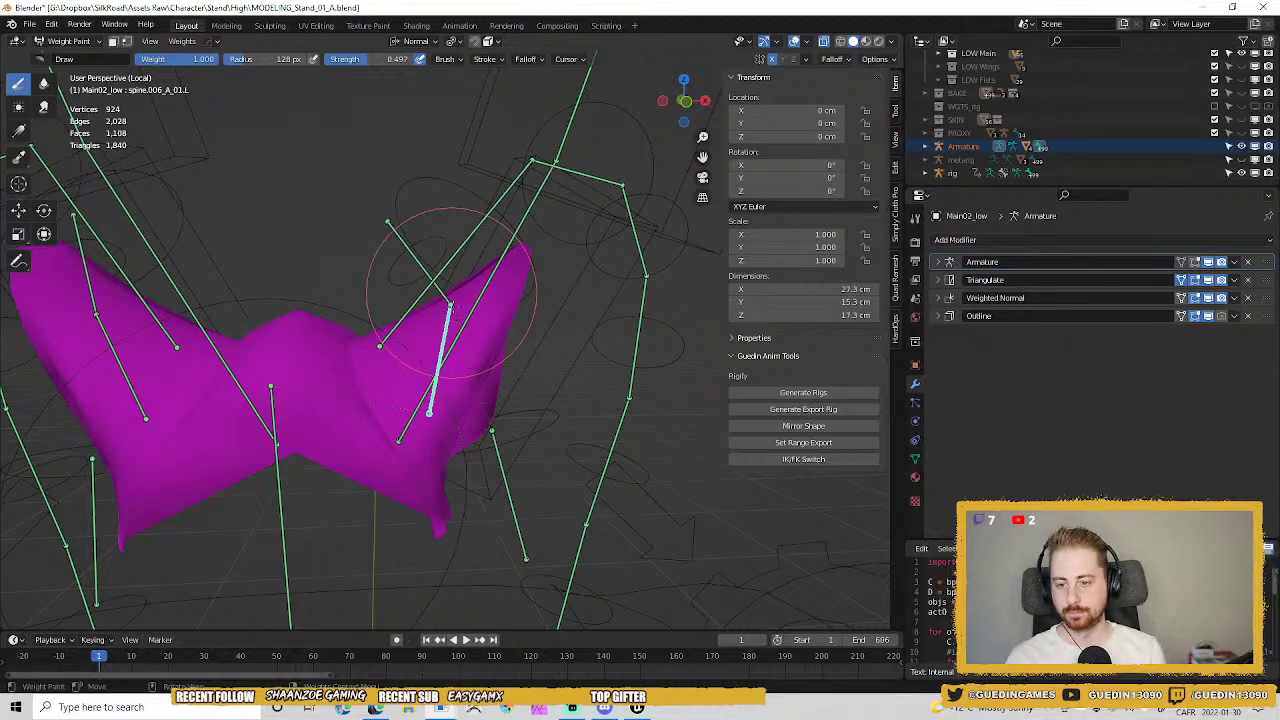
{"action": "left_click", "coordinate": [452, 297]}
{"action": "mouse_move", "coordinate": [452, 297]}
{"action": "left_mouse_down"}
{"action": "mouse_move", "coordinate": [471, 318]}
{"action": "mouse_move", "coordinate": [463, 288]}
{"action": "mouse_move", "coordinate": [492, 278]}
{"action": "mouse_move", "coordinate": [463, 314]}
{"action": "mouse_move", "coordinate": [482, 340]}
{"action": "left_mouse_up"}
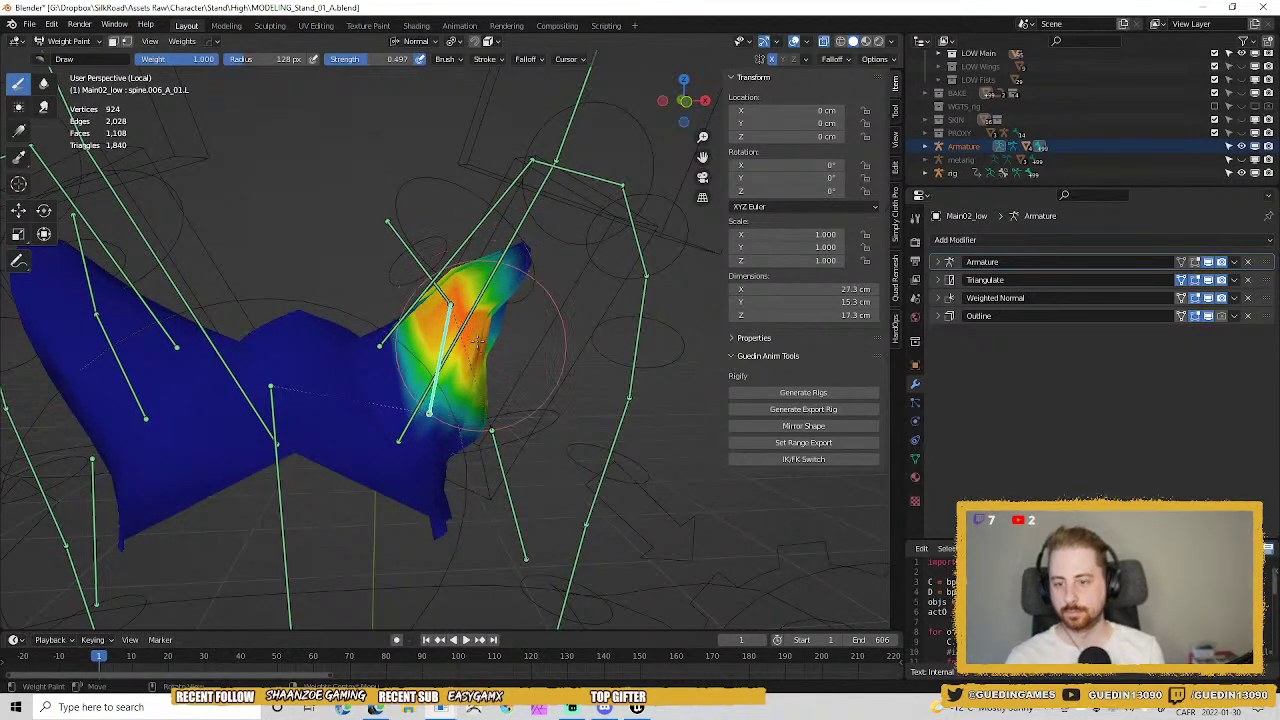
Set the Draw brush radius to 139 px and strength to 0.945, and extend the spine.006_A_01.L weight up to the ear's tip.
{"action": "mouse_move", "coordinate": [446, 340]}
{"action": "middle_mouse_down"}
{"action": "mouse_move", "coordinate": [472, 337]}
{"action": "mouse_move", "coordinate": [452, 332]}
{"action": "mouse_move", "coordinate": [465, 310]}
{"action": "middle_mouse_up"}
{"action": "key", "text": "f"}
{"action": "left_click", "coordinate": [474, 337]}
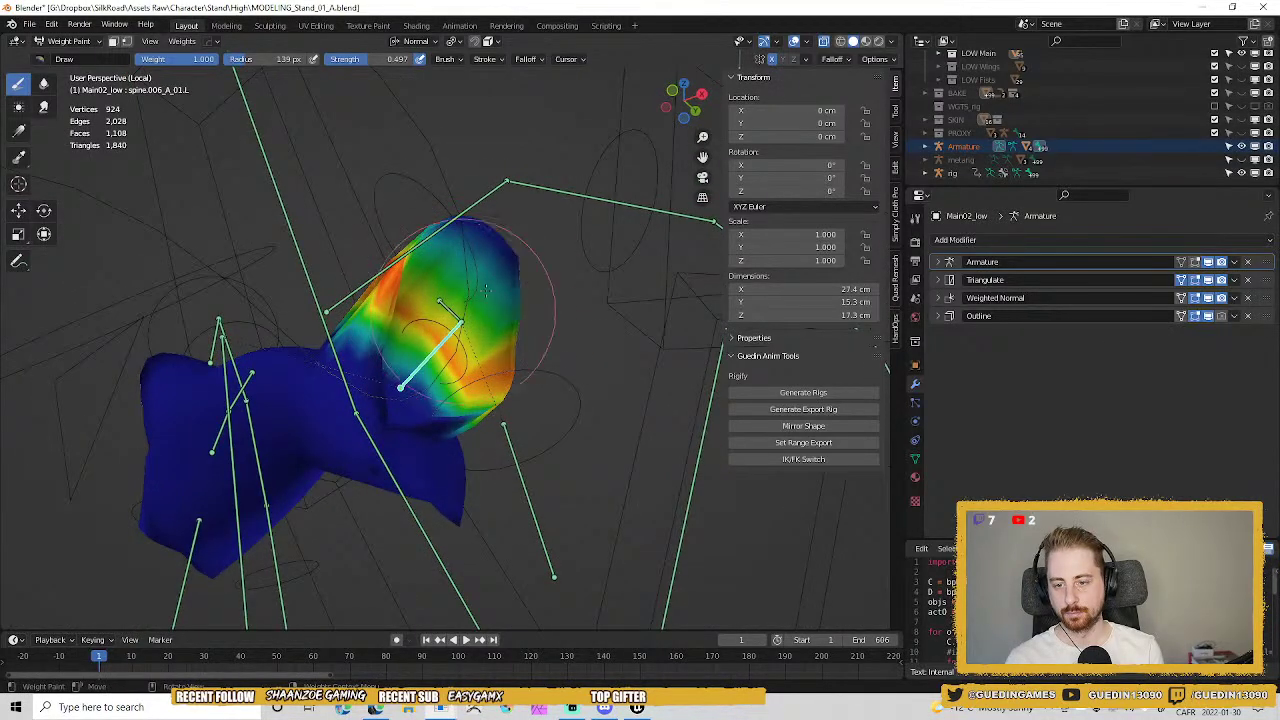
{"action": "key", "text": "shift+f"}
{"action": "left_click", "coordinate": [492, 269]}
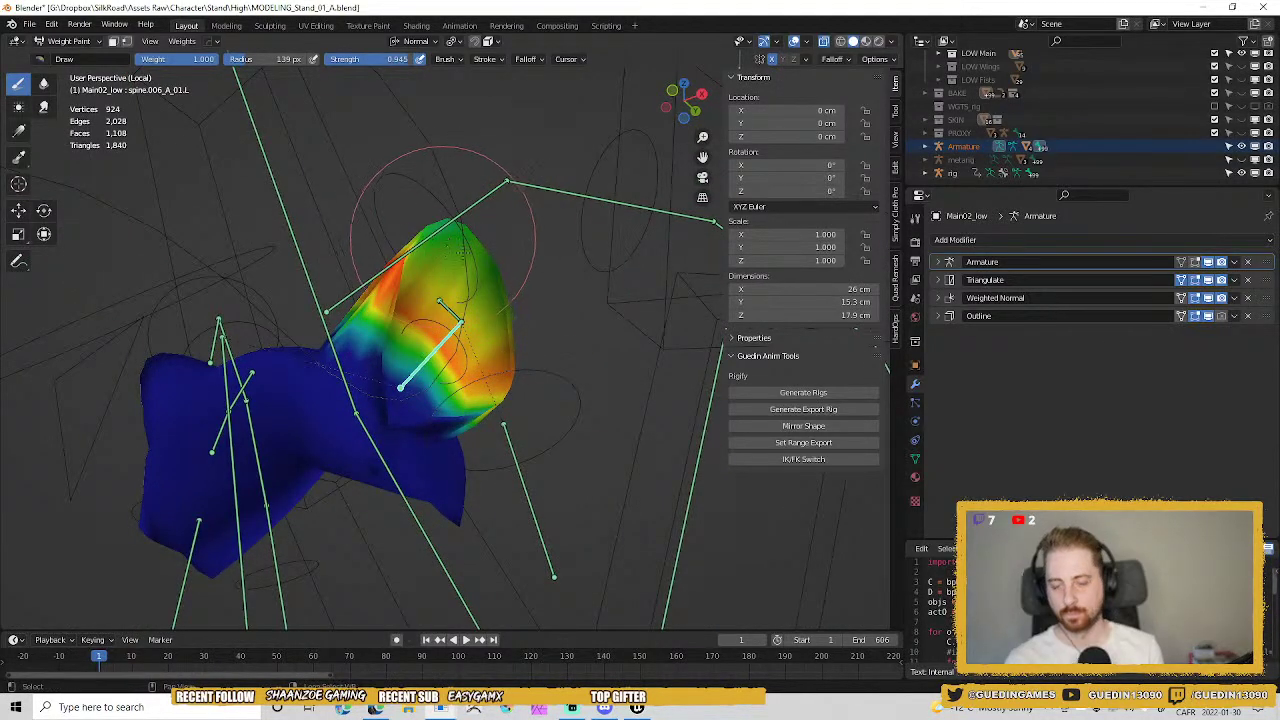
{"action": "middle_click_drag", "start_coordinate": [424, 215], "coordinate": [435, 250]}
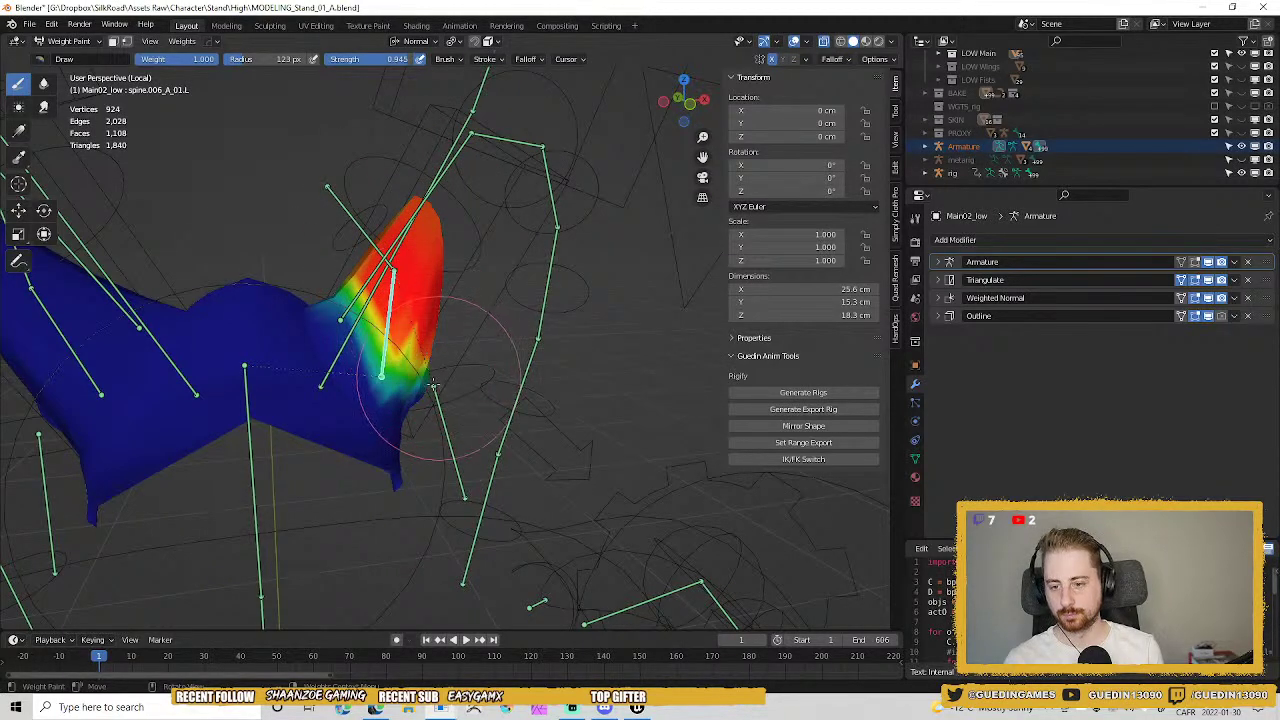
Set the brush radius to 96 px and fill the ear's lower edge and back with spine.006_A_01.L weight.
{"action": "middle_click_drag", "start_coordinate": [432, 384], "coordinate": [565, 311]}
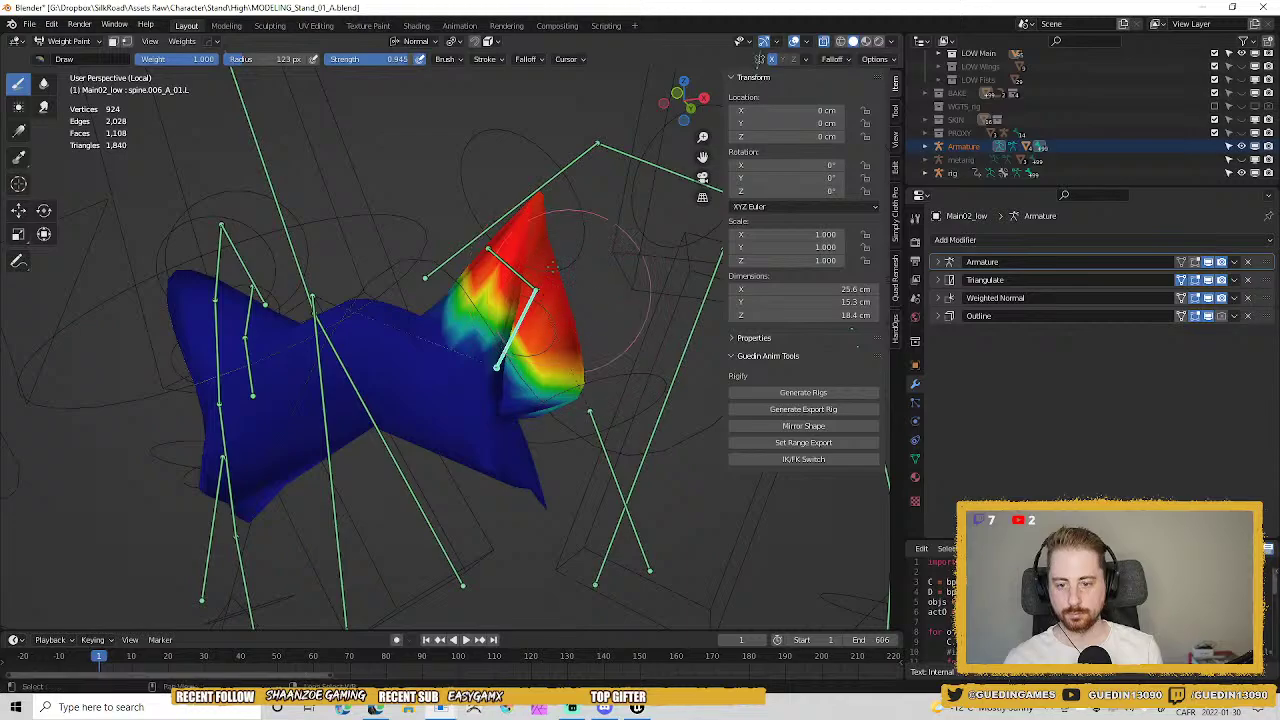
{"action": "middle_click_drag", "start_coordinate": [544, 278], "coordinate": [381, 285]}
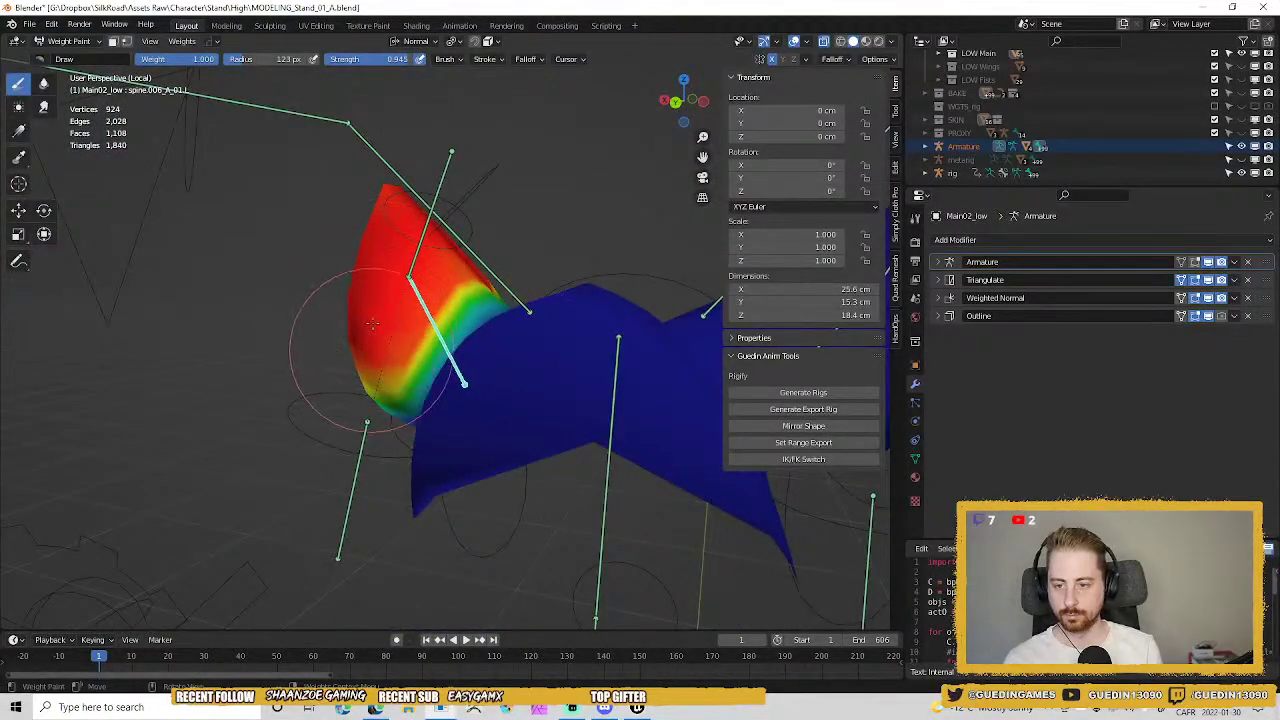
{"action": "key", "text": "f"}
{"action": "left_click", "coordinate": [371, 403]}
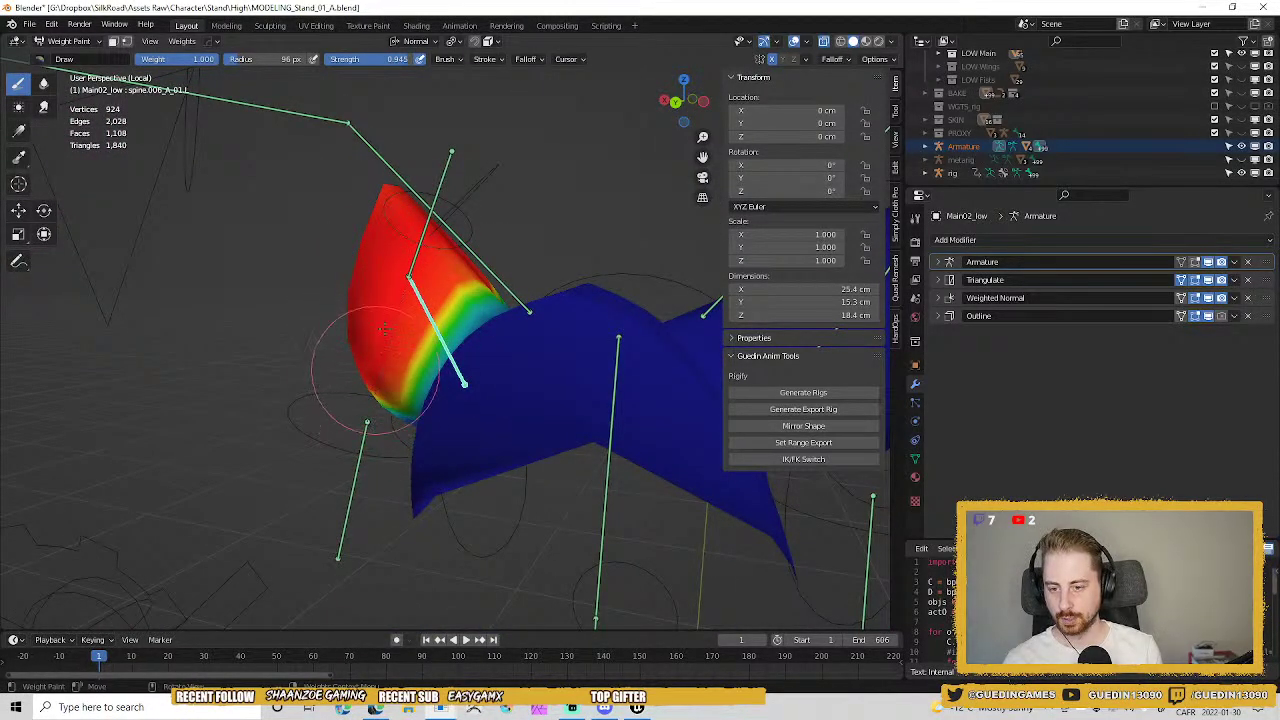
{"action": "middle_click_drag", "start_coordinate": [396, 232], "coordinate": [370, 250]}
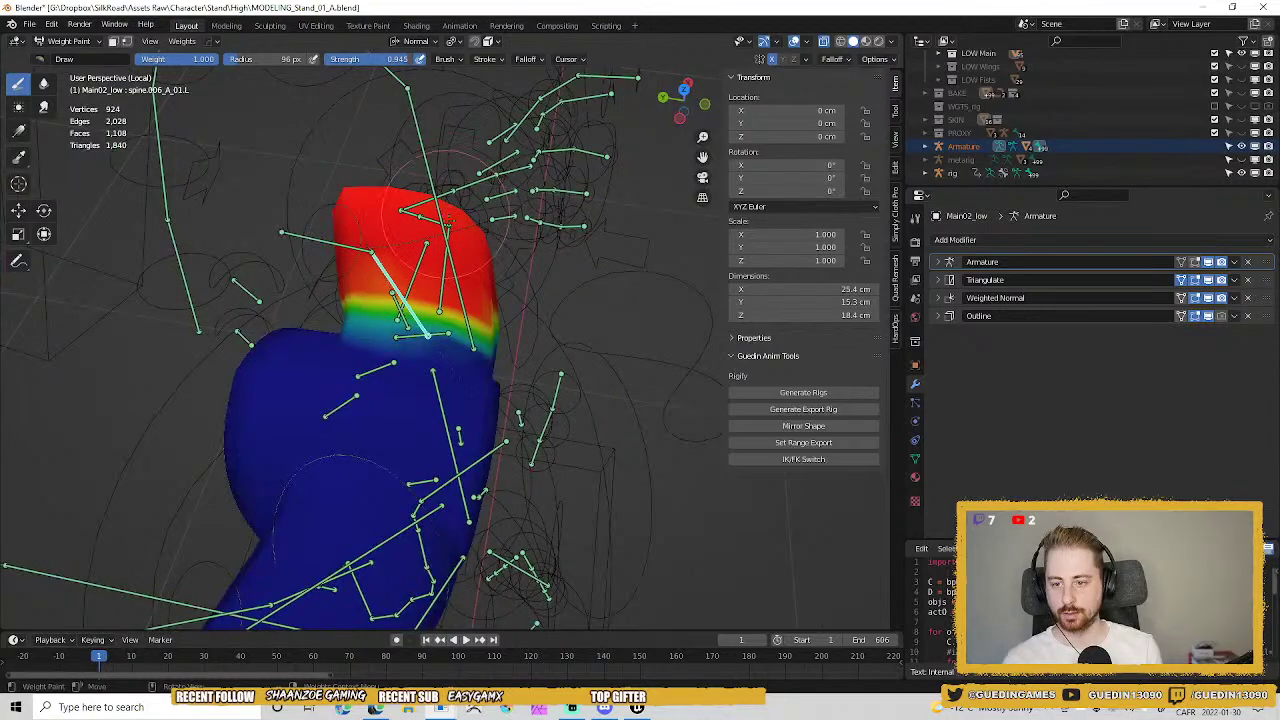
{"action": "middle_click_drag", "start_coordinate": [435, 222], "coordinate": [455, 198]}
Make spine.006_A_02.L the active bone, set the Draw brush radius to 77 px and paint its weight over the ear's tip and outer side.
{"action": "left_click", "coordinate": [392, 174], "text": "ctrl"}
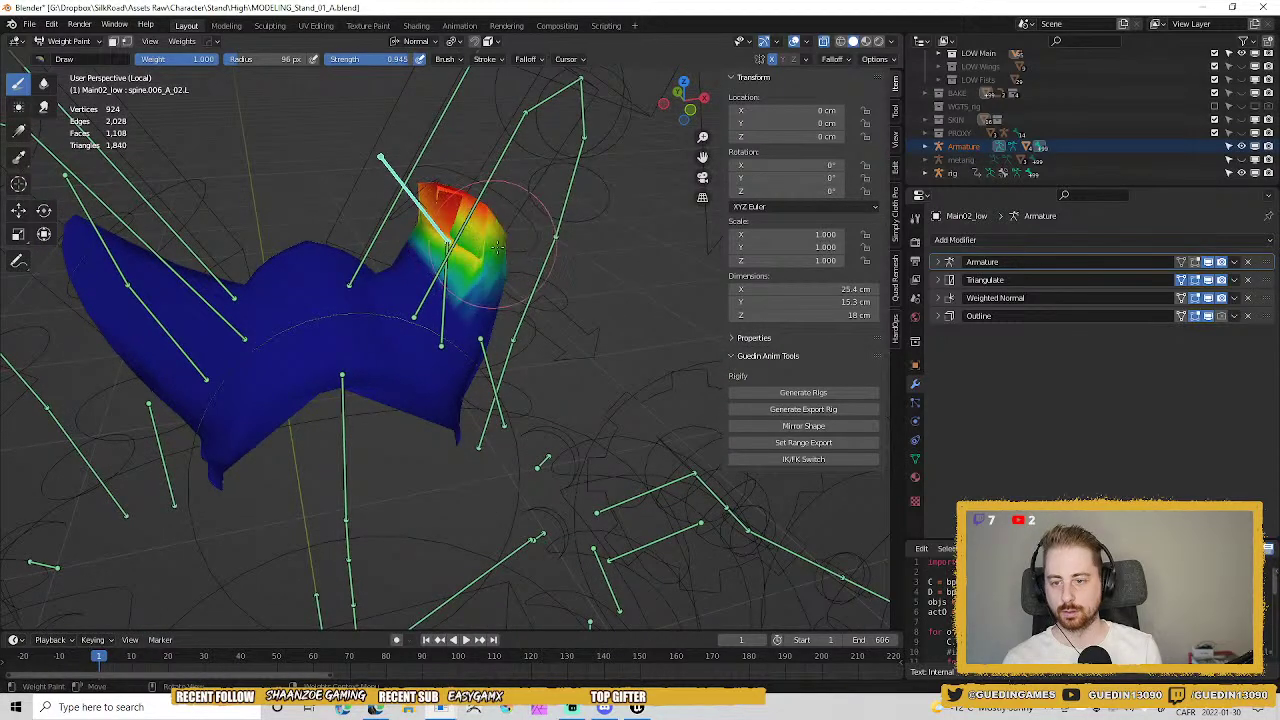
{"action": "middle_click_drag", "start_coordinate": [508, 246], "coordinate": [448, 196]}
{"action": "middle_click_drag", "start_coordinate": [316, 178], "coordinate": [467, 237]}
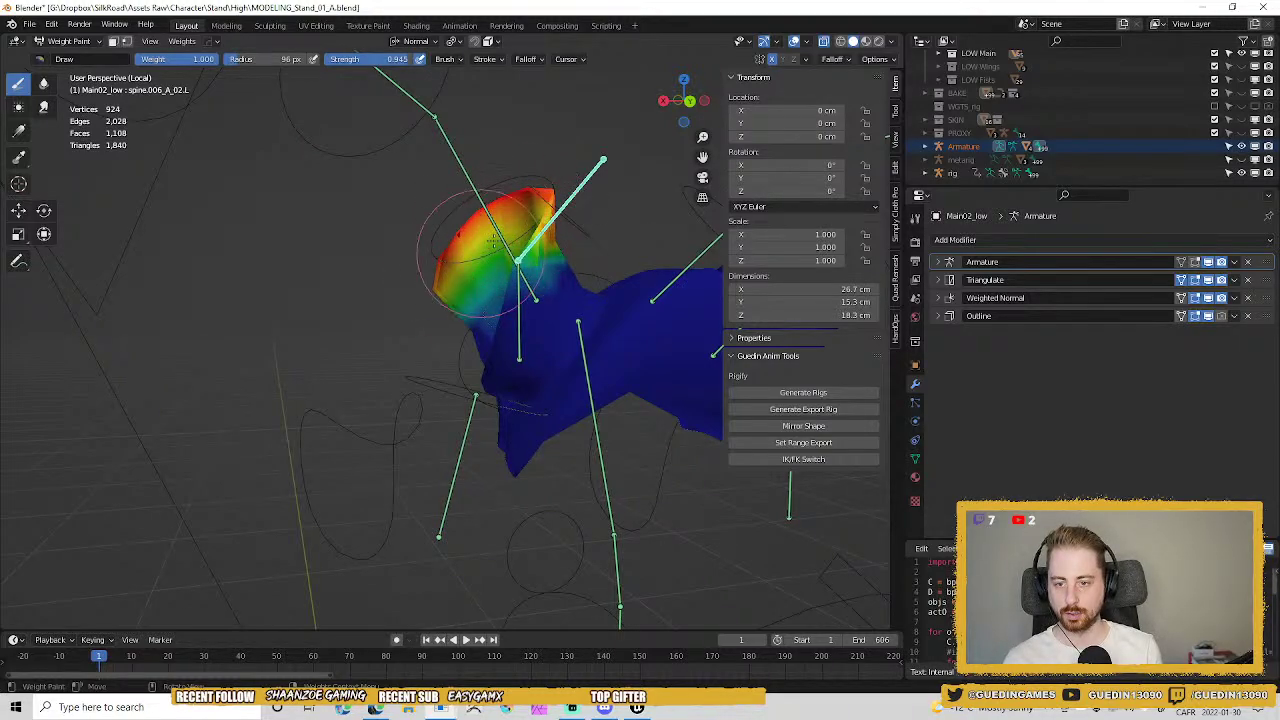
{"action": "middle_click_drag", "start_coordinate": [542, 242], "coordinate": [533, 248]}
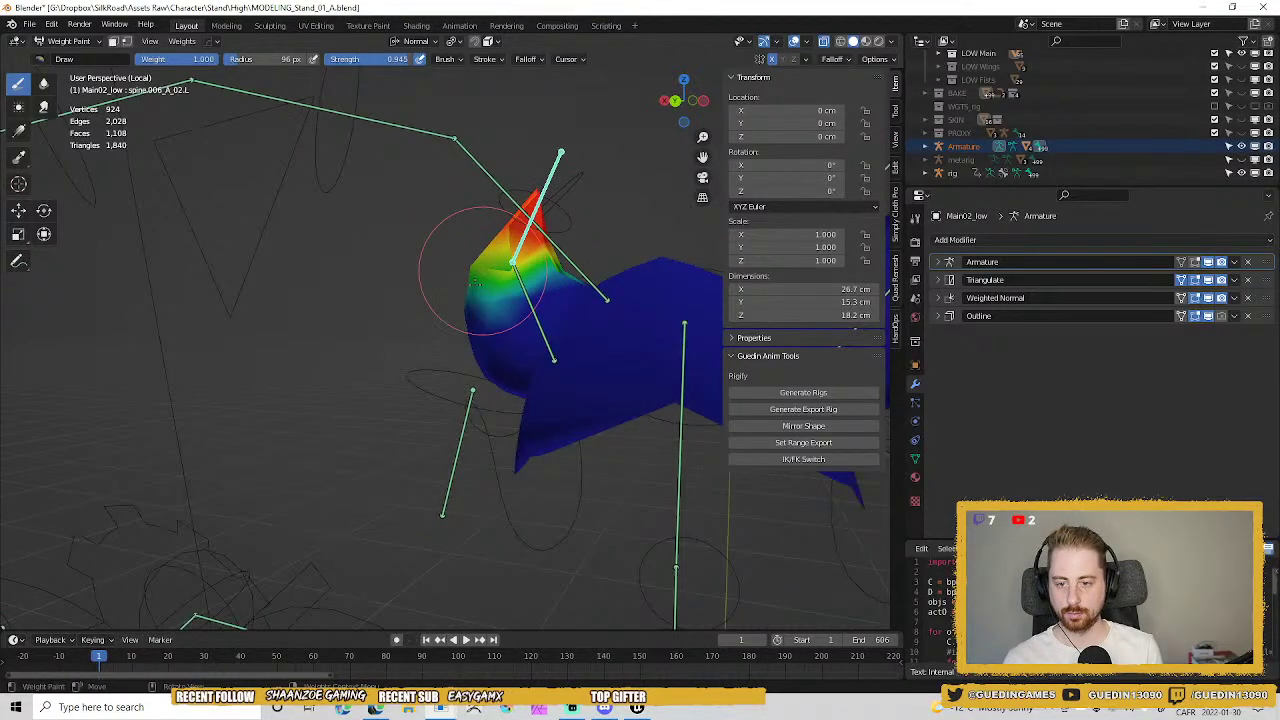
{"action": "key", "text": "f"}
{"action": "left_click", "coordinate": [526, 272]}
{"action": "left_click_drag", "start_coordinate": [477, 276], "coordinate": [482, 268]}
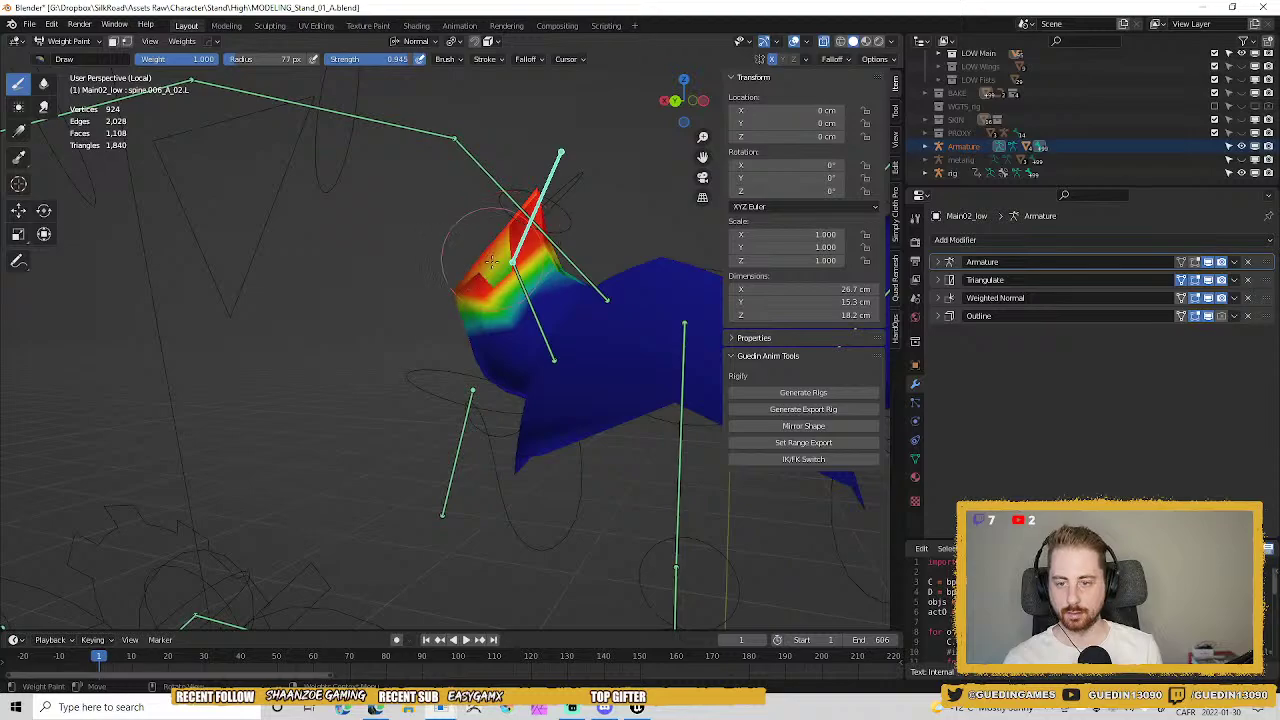
{"action": "middle_click_drag", "start_coordinate": [491, 261], "coordinate": [541, 232]}
{"action": "mouse_move", "coordinate": [614, 205]}
{"action": "middle_mouse_down"}
{"action": "mouse_move", "coordinate": [600, 205]}
{"action": "mouse_move", "coordinate": [549, 557]}
{"action": "middle_mouse_up"}
{"action": "left_click_drag", "start_coordinate": [640, 240], "coordinate": [697, 308]}
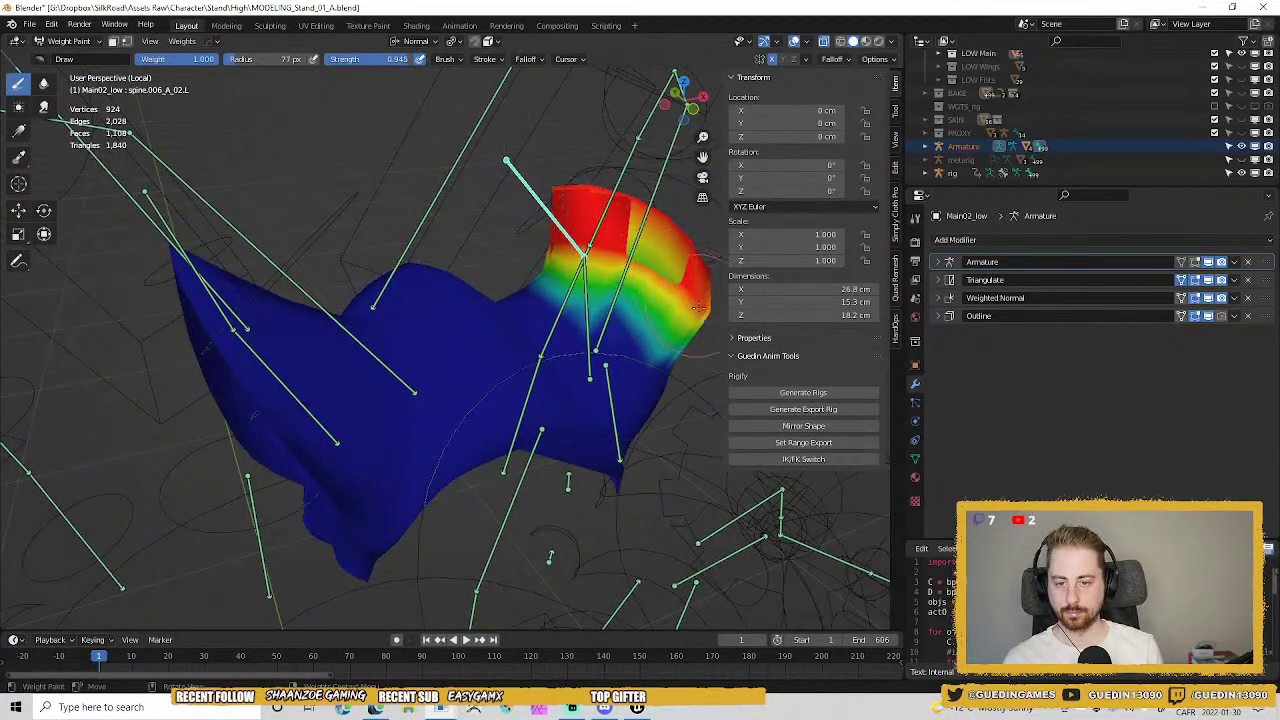
Switch to the Blur brush at strength 0.394 and soften the spine.006_A_02.L weight gradient around the left ear.
{"action": "scroll", "coordinate": [617, 270], "scroll_direction": "down", "scroll_amount": 4}
{"action": "mouse_move", "coordinate": [617, 270]}
{"action": "middle_mouse_down"}
{"action": "mouse_move", "coordinate": [595, 230]}
{"action": "mouse_move", "coordinate": [590, 292]}
{"action": "middle_mouse_up"}
{"action": "scroll", "coordinate": [590, 292], "scroll_direction": "up", "scroll_amount": 2}
{"action": "left_click", "coordinate": [46, 86]}
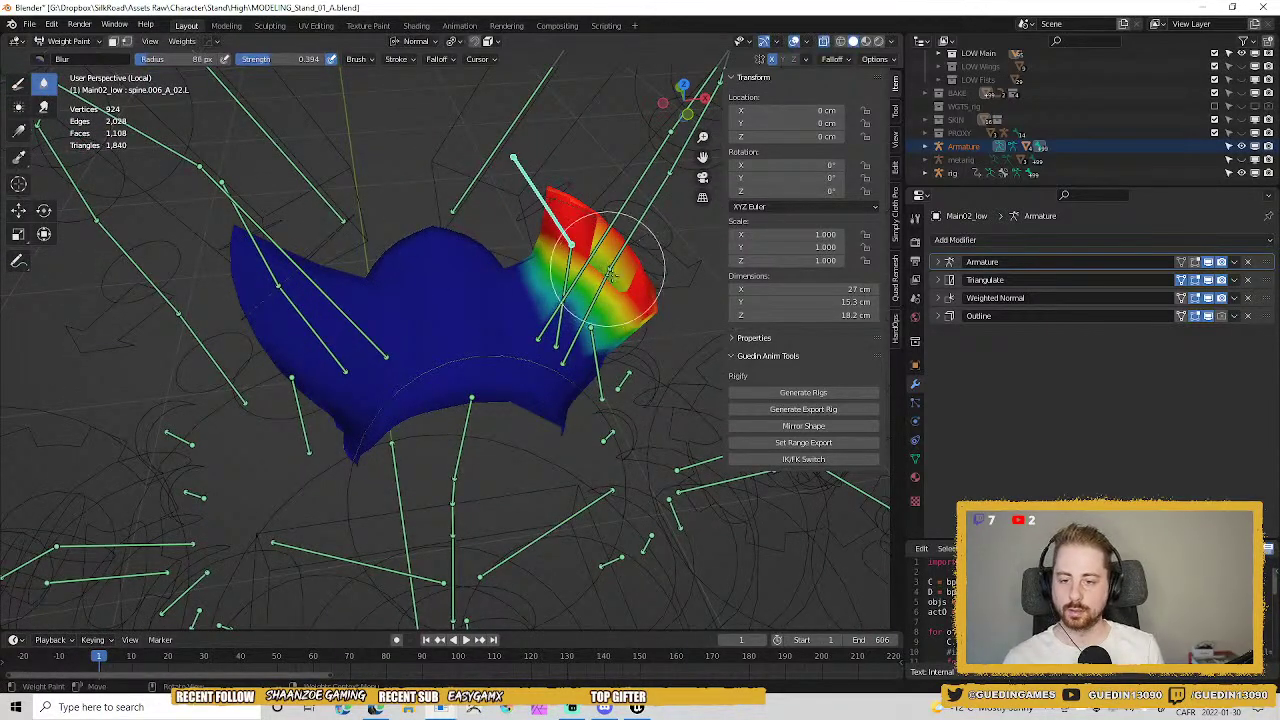
{"action": "left_click_drag", "start_coordinate": [605, 310], "coordinate": [584, 325]}
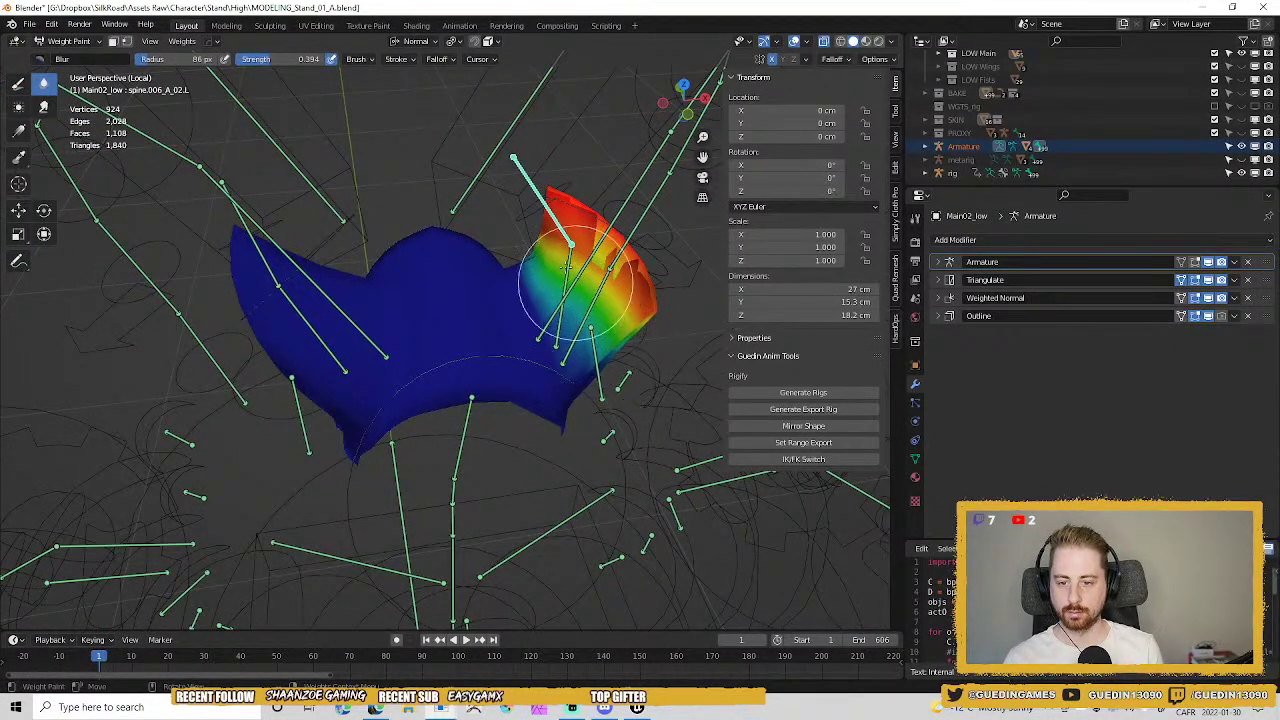
{"action": "middle_click_drag", "start_coordinate": [540, 243], "coordinate": [549, 254]}
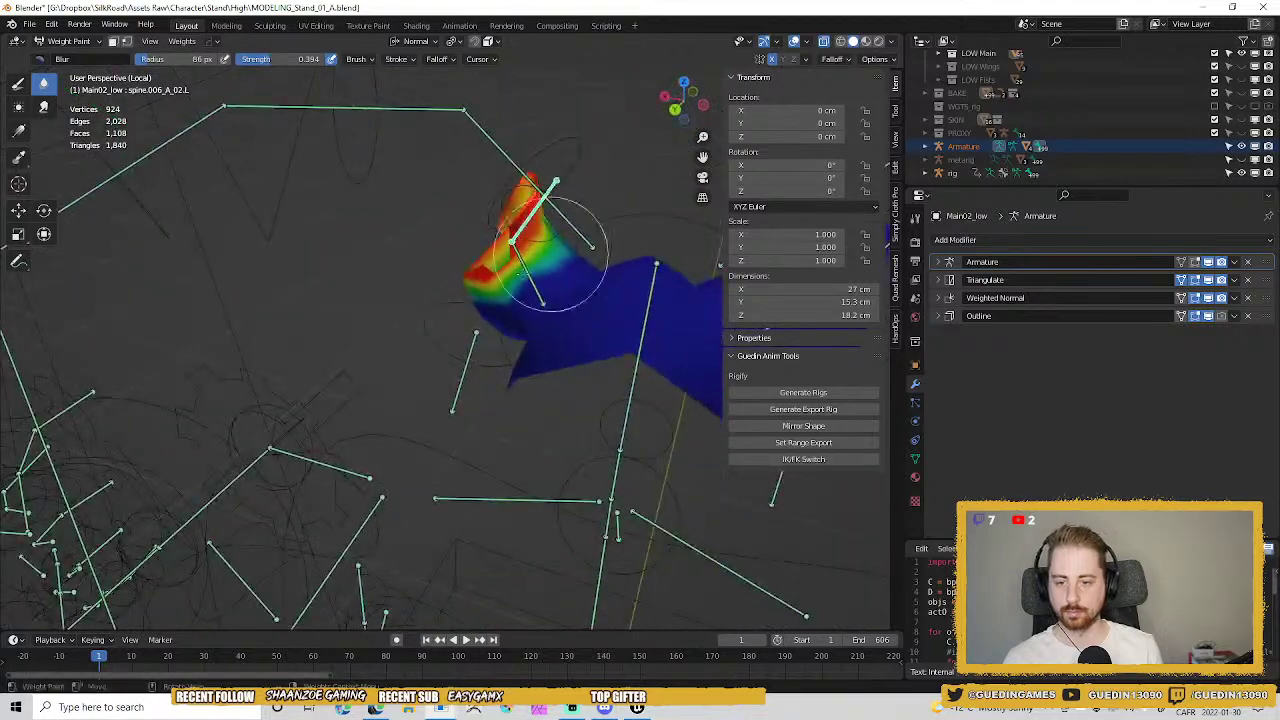
{"action": "left_click_drag", "start_coordinate": [498, 302], "coordinate": [523, 282]}
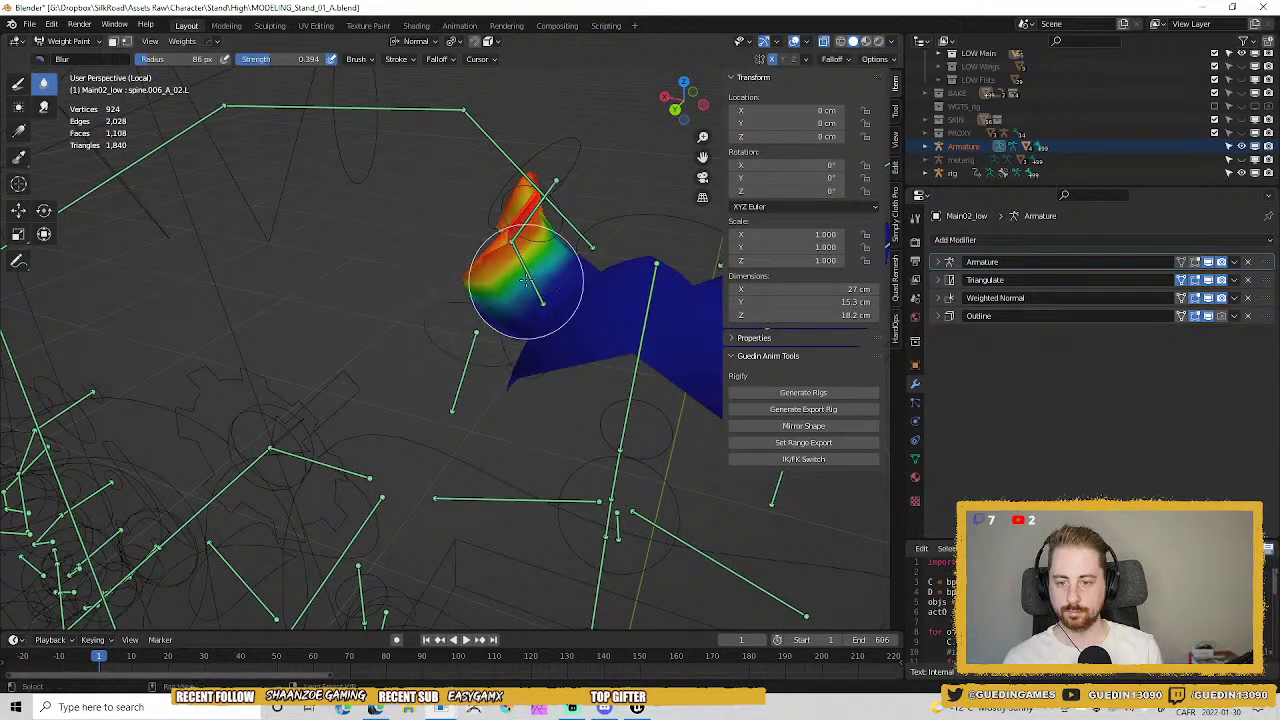
{"action": "left_click", "coordinate": [532, 275], "text": "ctrl"}
{"action": "key", "text": "f"}
{"action": "mouse_move", "coordinate": [493, 304]}
{"action": "middle_mouse_down"}
{"action": "mouse_move", "coordinate": [578, 241]}
{"action": "mouse_move", "coordinate": [712, 296]}
{"action": "middle_mouse_up"}
{"action": "left_click", "coordinate": [541, 289]}
Put Main02_low in Edit Mode and enable the Armature modifier's edit-mode and on-cage display.
{"action": "key", "text": "Tab"}
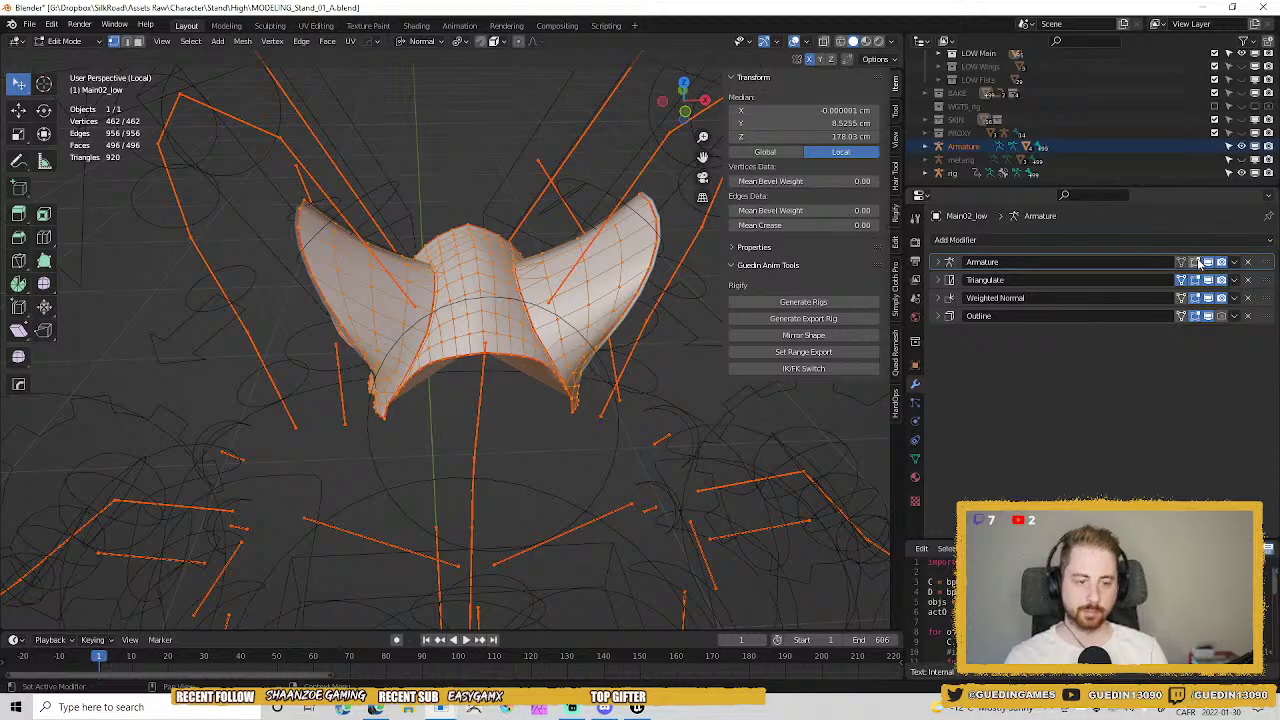
{"action": "left_click", "coordinate": [1195, 262]}
{"action": "left_click", "coordinate": [1182, 262]}
{"action": "middle_click_drag", "start_coordinate": [533, 214], "coordinate": [486, 180]}
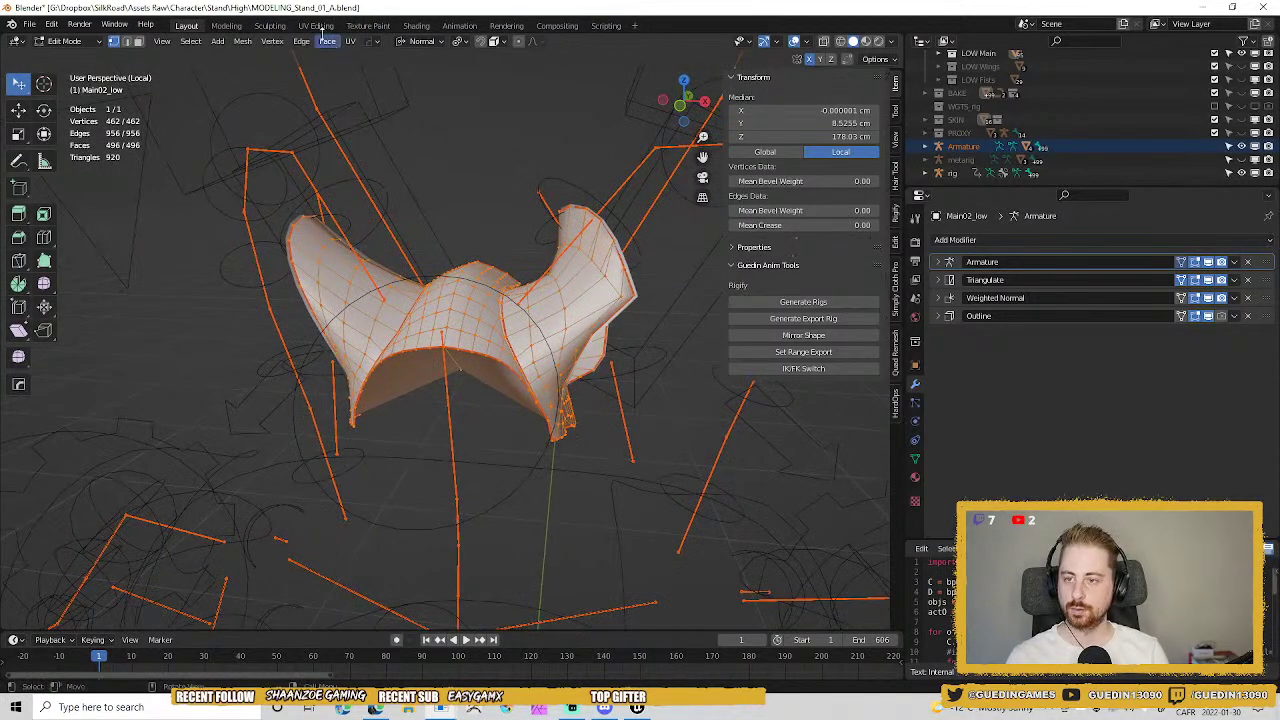
Smooth the vertex weights of the whole mesh for all groups with factor 1.000, and raise the iterations above 3.
{"action": "left_click", "coordinate": [243, 41]}
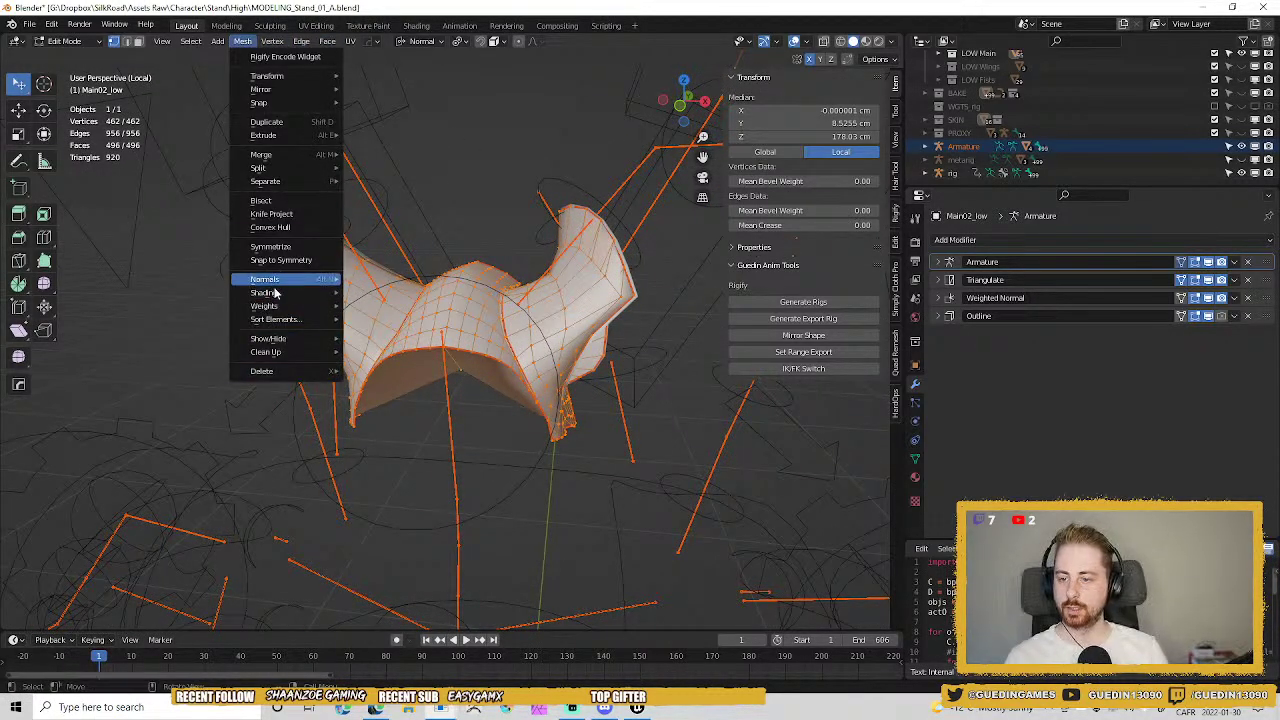
{"action": "mouse_move", "coordinate": [272, 306]}
{"action": "left_click", "coordinate": [390, 408]}
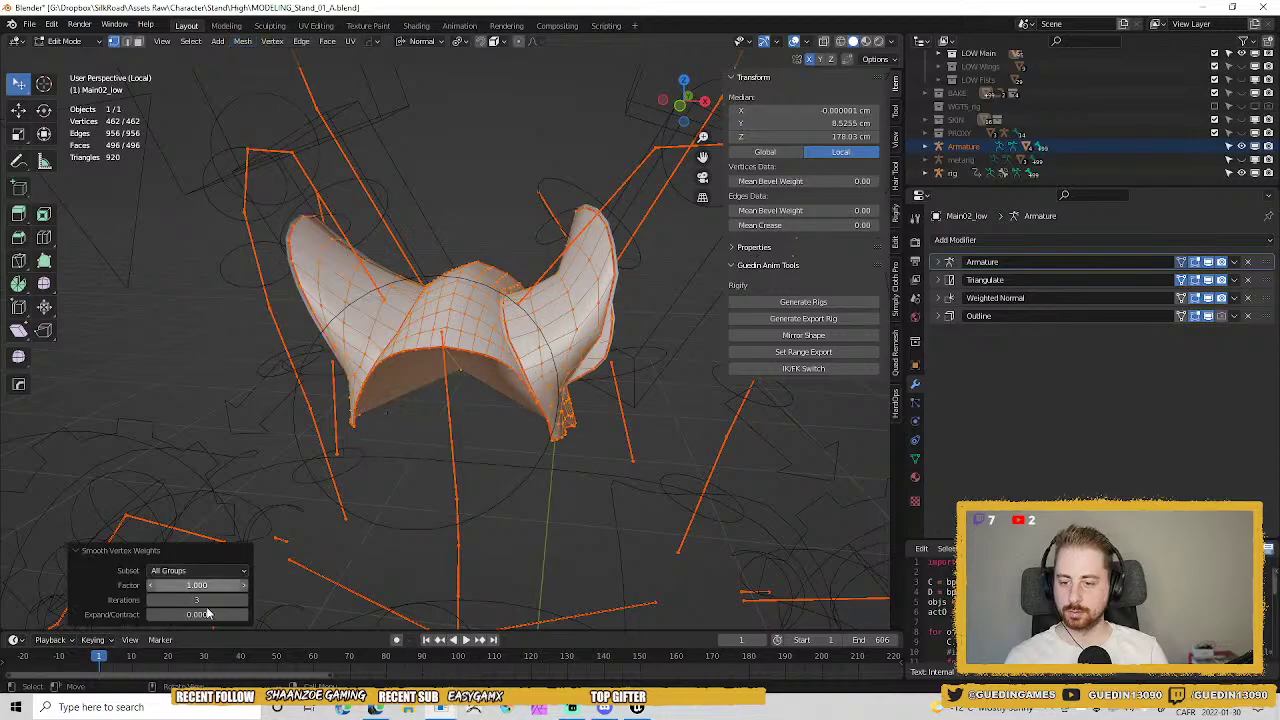
{"action": "middle_click_drag", "start_coordinate": [643, 366], "coordinate": [580, 225]}
{"action": "left_click", "coordinate": [240, 600]}
{"action": "left_click", "coordinate": [242, 602]}
{"action": "left_click", "coordinate": [247, 600]}
{"action": "left_click", "coordinate": [247, 600]}
Put the rig in Pose Mode and test-rotate spine.006_A_01.L together with spine.006_A_02.L to check the ear's deformation.
{"action": "key", "text": "Tab"}
{"action": "left_click", "coordinate": [474, 200]}
{"action": "key", "text": "ctrl+Tab"}
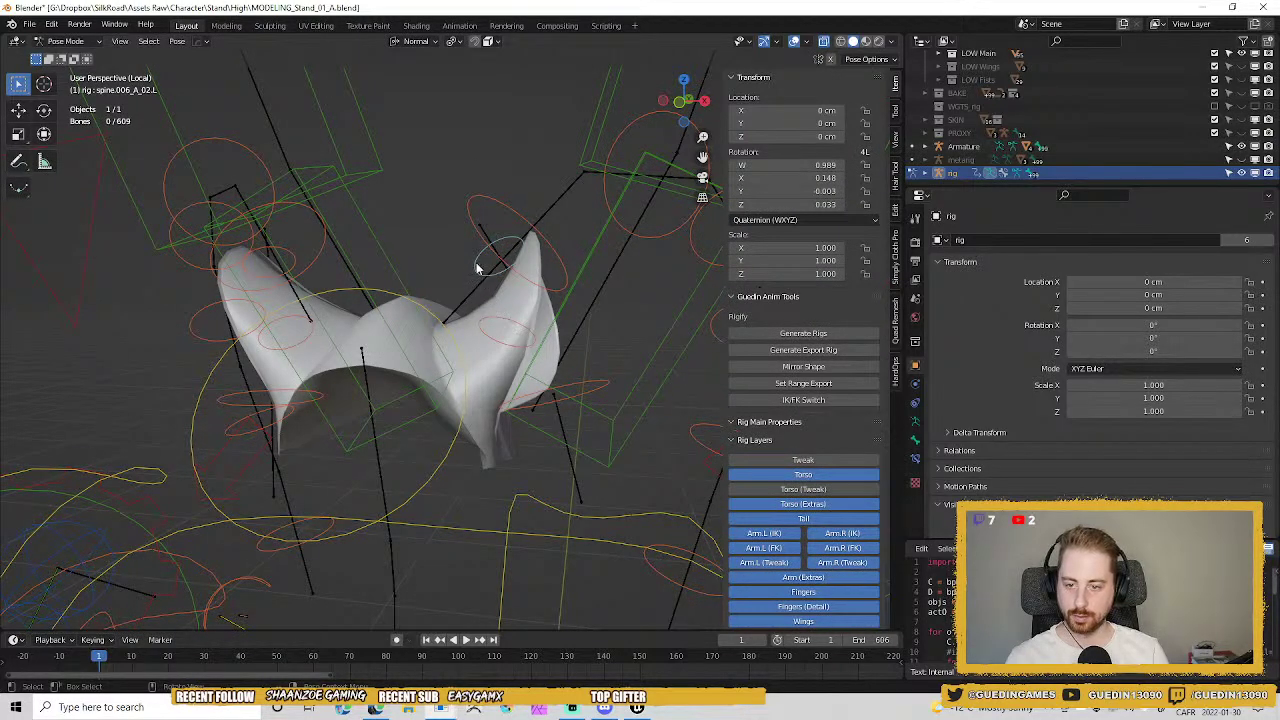
{"action": "key", "text": "r"}
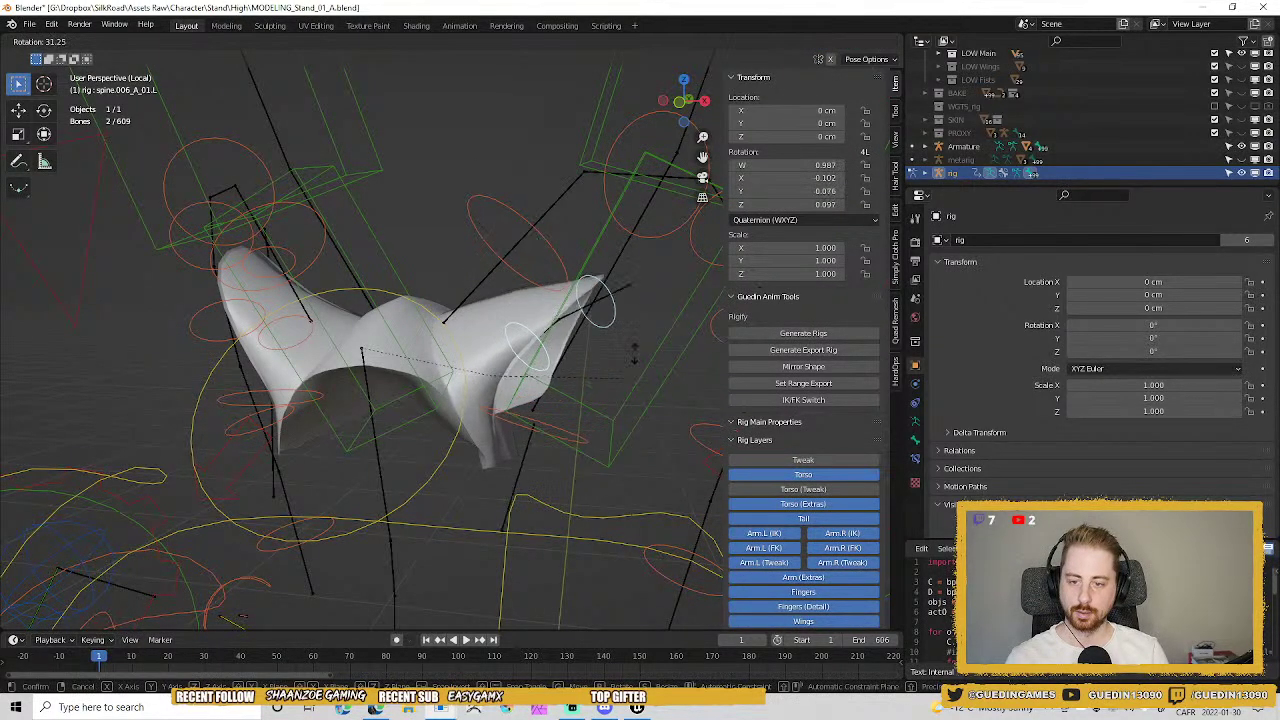
{"action": "left_click", "coordinate": [453, 378]}
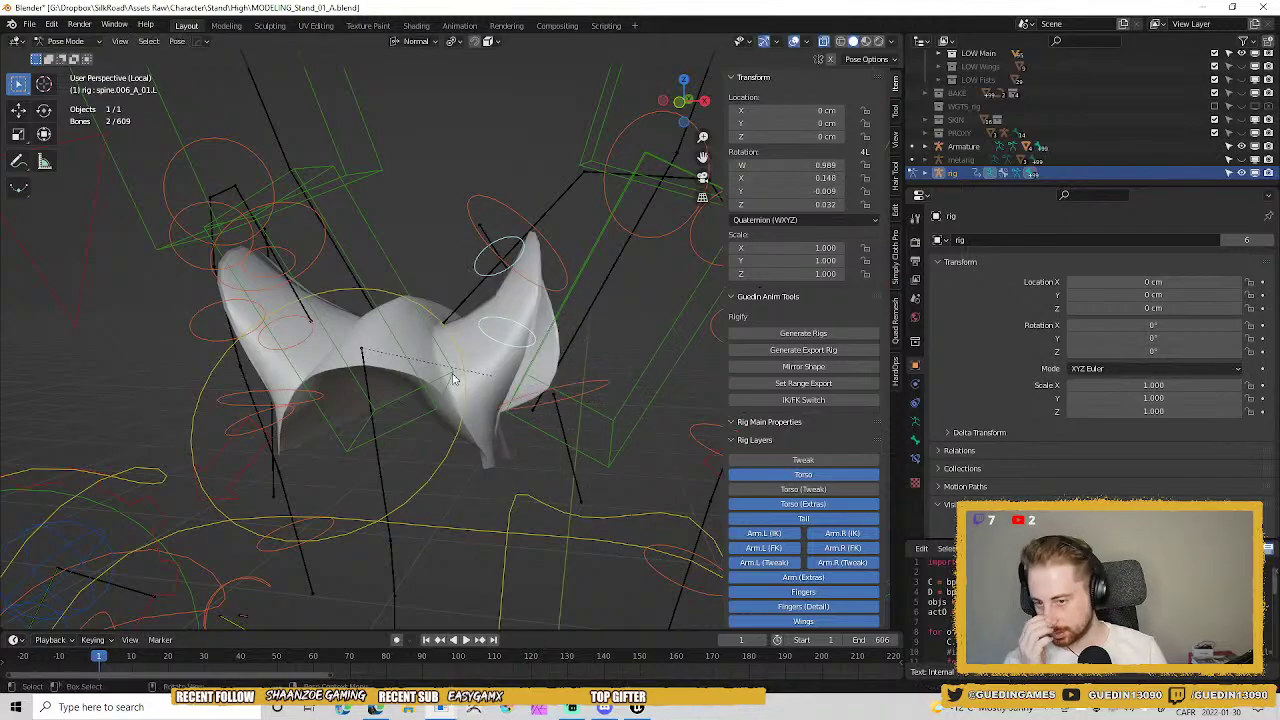
{"action": "middle_click_drag", "start_coordinate": [433, 324], "coordinate": [560, 330]}
{"action": "key", "text": "r"}
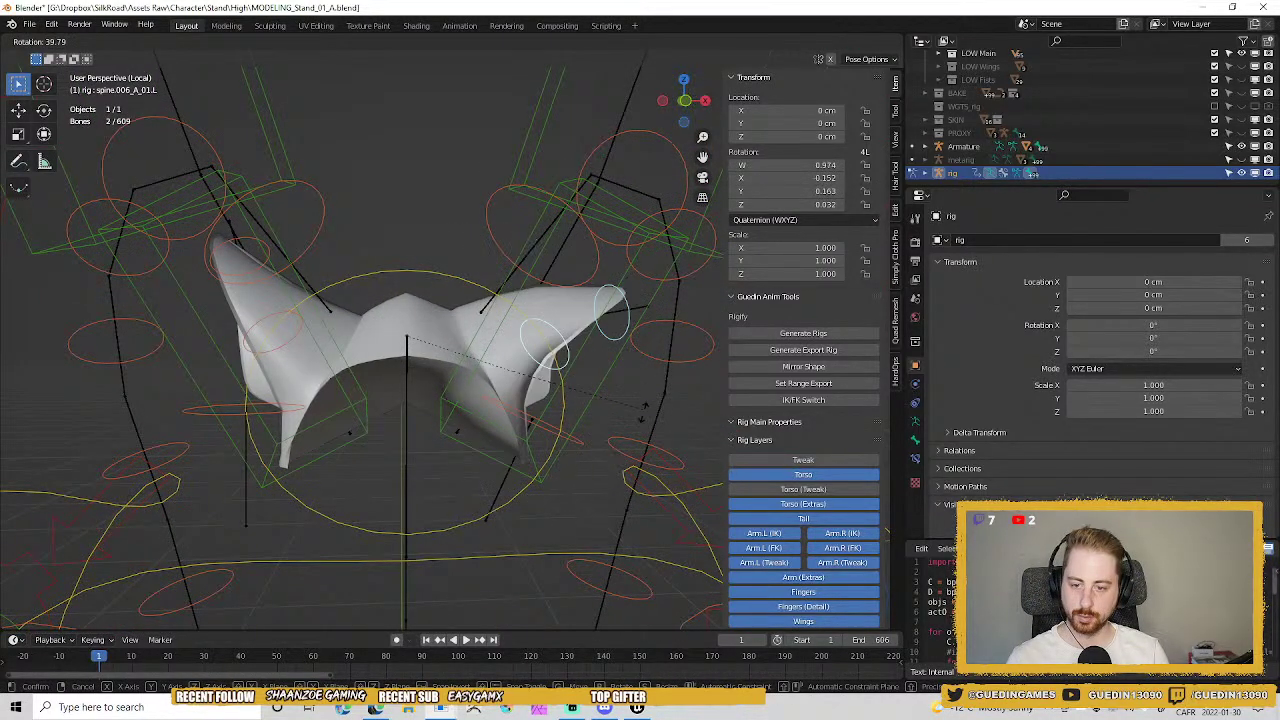
{"action": "left_click", "coordinate": [618, 300]}
Test a free trackball rotation of the two left ear bones while viewing the ear from the side.
{"action": "middle_click_drag", "start_coordinate": [618, 300], "coordinate": [505, 355]}
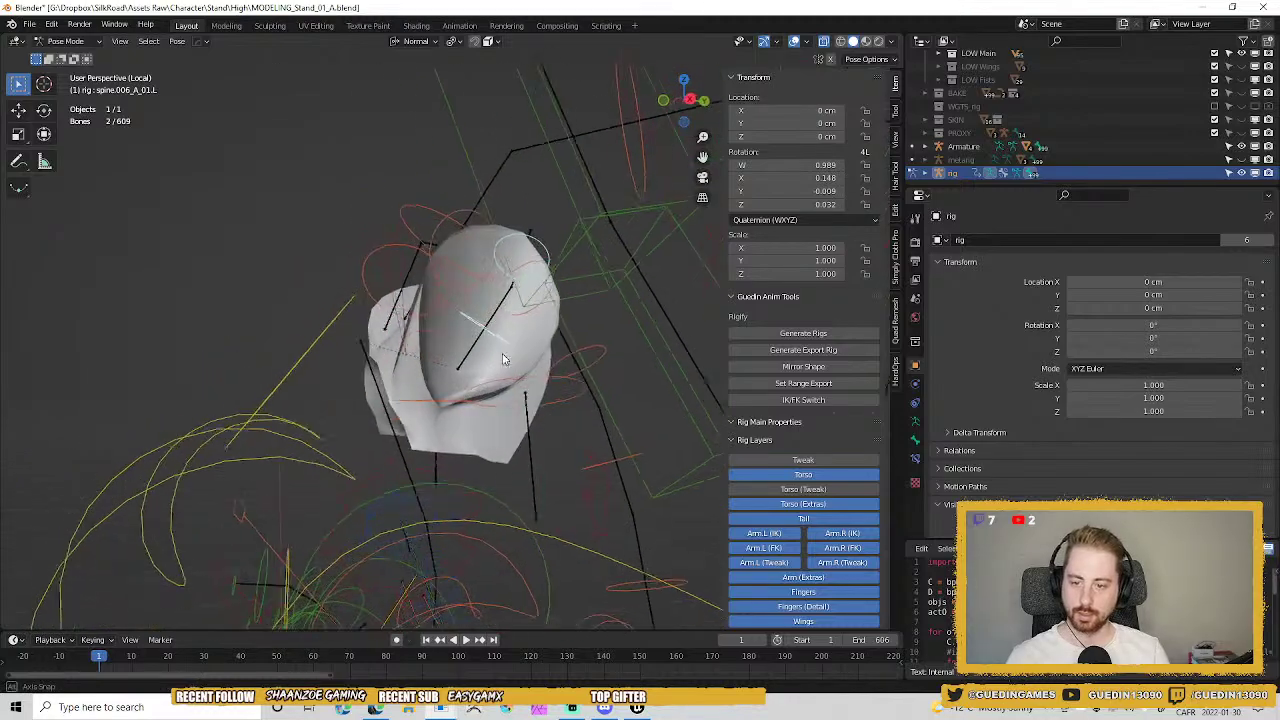
{"action": "key", "text": "r"}
{"action": "key", "text": "r"}
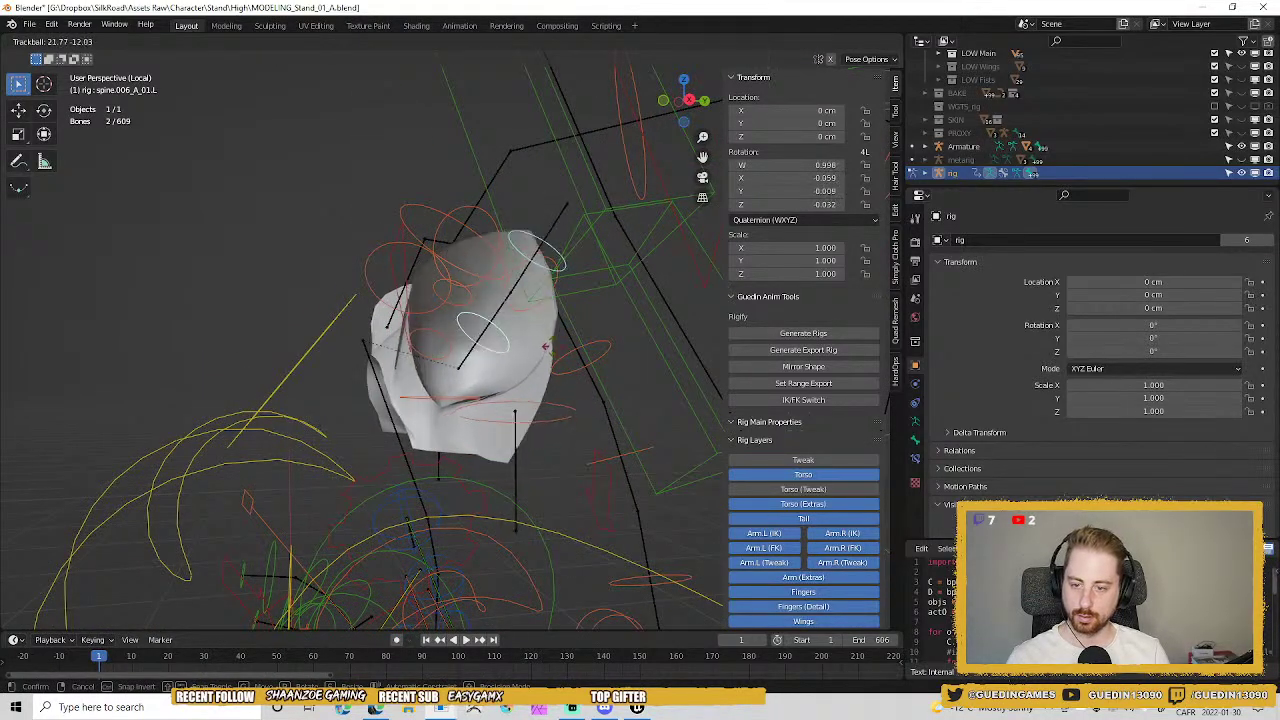
{"action": "left_click", "coordinate": [446, 328]}
{"action": "middle_click_drag", "start_coordinate": [446, 328], "coordinate": [408, 352]}
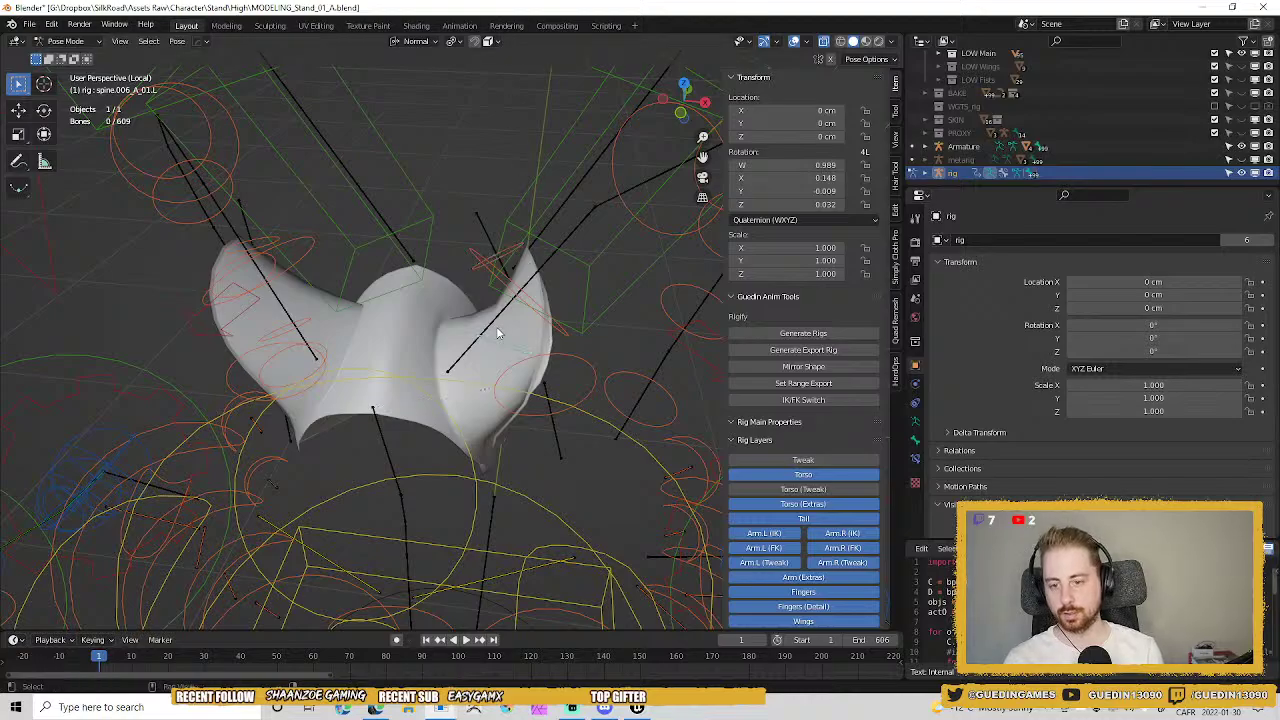
Leave Pose Mode and reopen Main02_low in Weight Paint together with the Armature.
{"action": "middle_click_drag", "start_coordinate": [477, 351], "coordinate": [591, 349]}
{"action": "key", "text": "ctrl+Tab"}
{"action": "left_click", "coordinate": [533, 355], "text": "shift"}
{"action": "key", "text": "ctrl+Tab"}
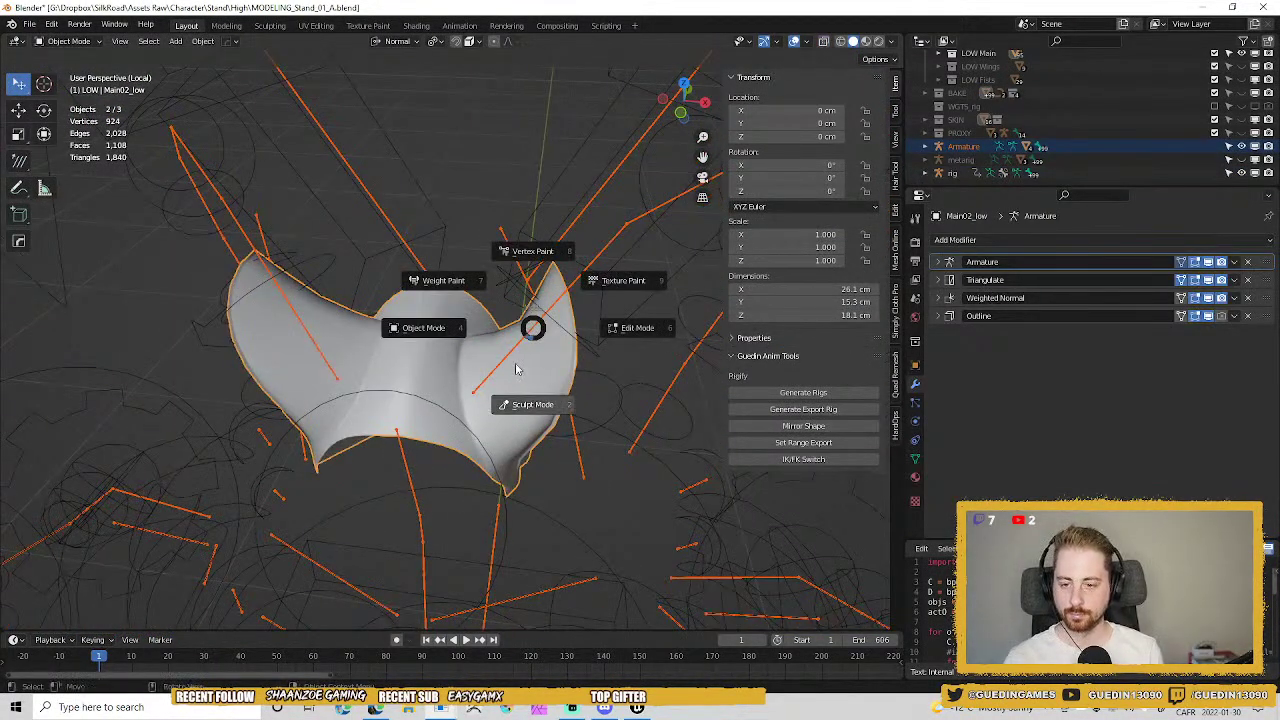
{"action": "left_click", "coordinate": [445, 284]}
Switch to the Draw brush with weight 0.000 and a radius of 51 px, and trim the spine.006_A_01.L weight at the ear's inner base.
{"action": "mouse_move", "coordinate": [508, 371]}
{"action": "middle_mouse_down"}
{"action": "mouse_move", "coordinate": [525, 362]}
{"action": "mouse_move", "coordinate": [507, 390]}
{"action": "middle_mouse_up"}
{"action": "key", "text": "f"}
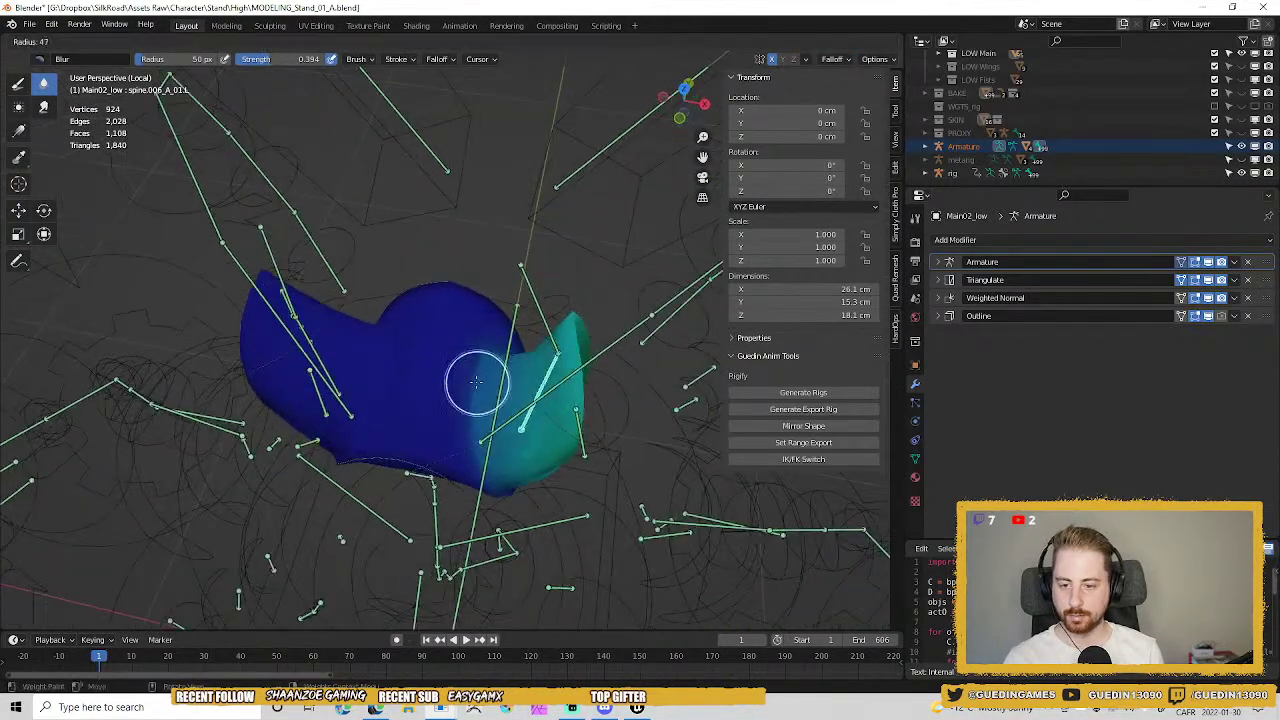
{"action": "left_click", "coordinate": [510, 382]}
{"action": "left_click", "coordinate": [19, 84]}
{"action": "key", "text": "ctrl+f"}
{"action": "left_click", "coordinate": [295, 412]}
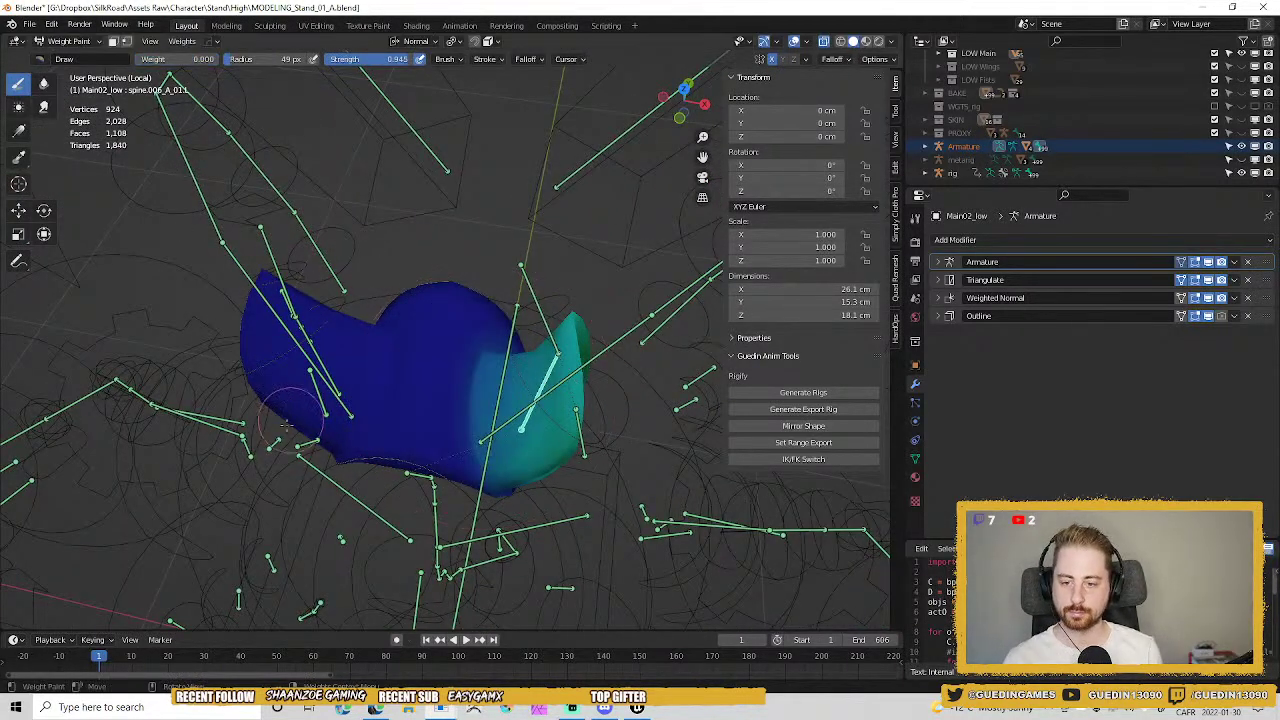
{"action": "key", "text": "f"}
{"action": "left_click", "coordinate": [466, 352]}
{"action": "key", "text": "f"}
{"action": "left_click", "coordinate": [460, 357]}
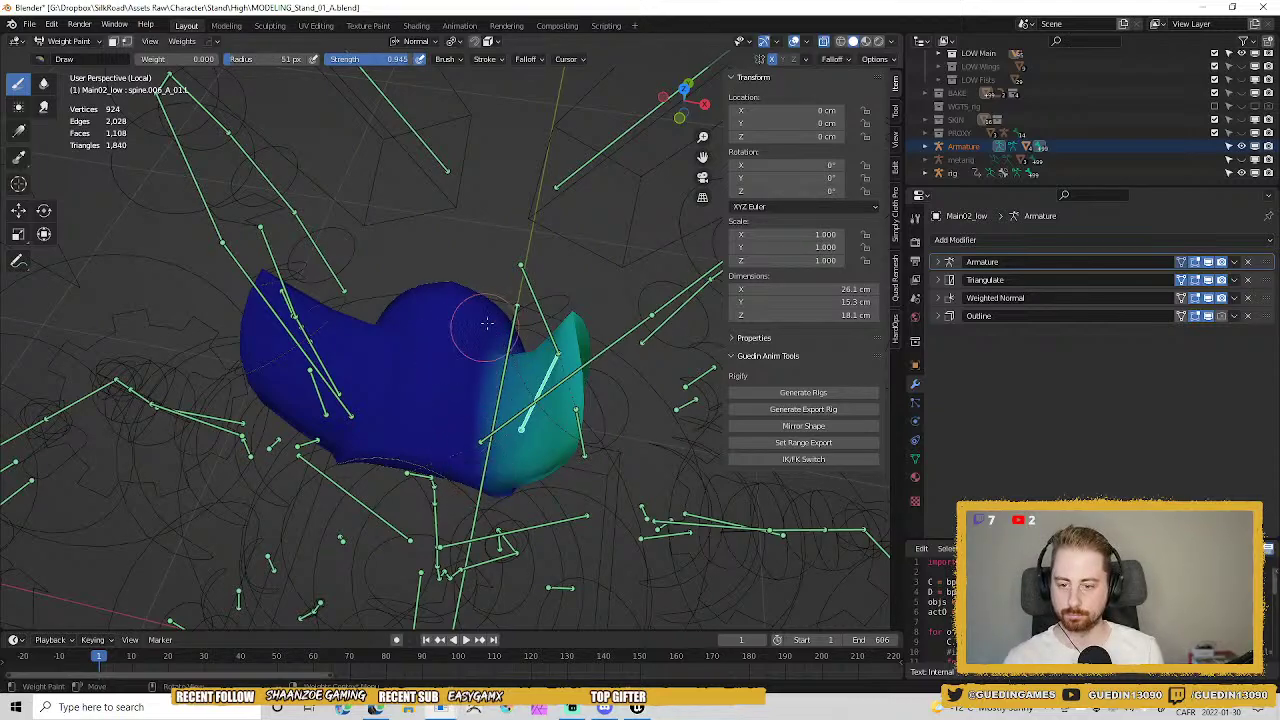
Make spine.006_A_02.L the active bone and examine its weight around the ear's base.
{"action": "mouse_move", "coordinate": [457, 309]}
{"action": "middle_mouse_down"}
{"action": "mouse_move", "coordinate": [461, 375]}
{"action": "mouse_move", "coordinate": [498, 288]}
{"action": "middle_mouse_up"}
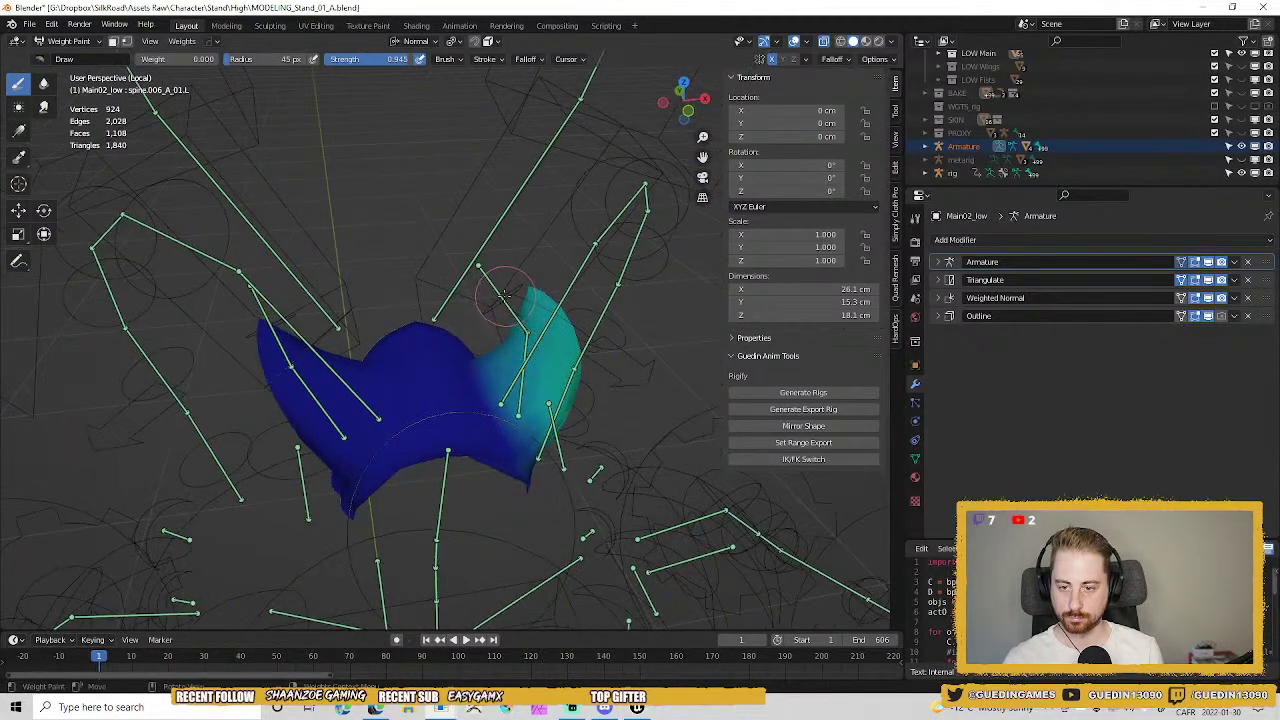
{"action": "left_click", "coordinate": [497, 290], "text": "ctrl"}
{"action": "middle_click_drag", "start_coordinate": [455, 356], "coordinate": [471, 334]}
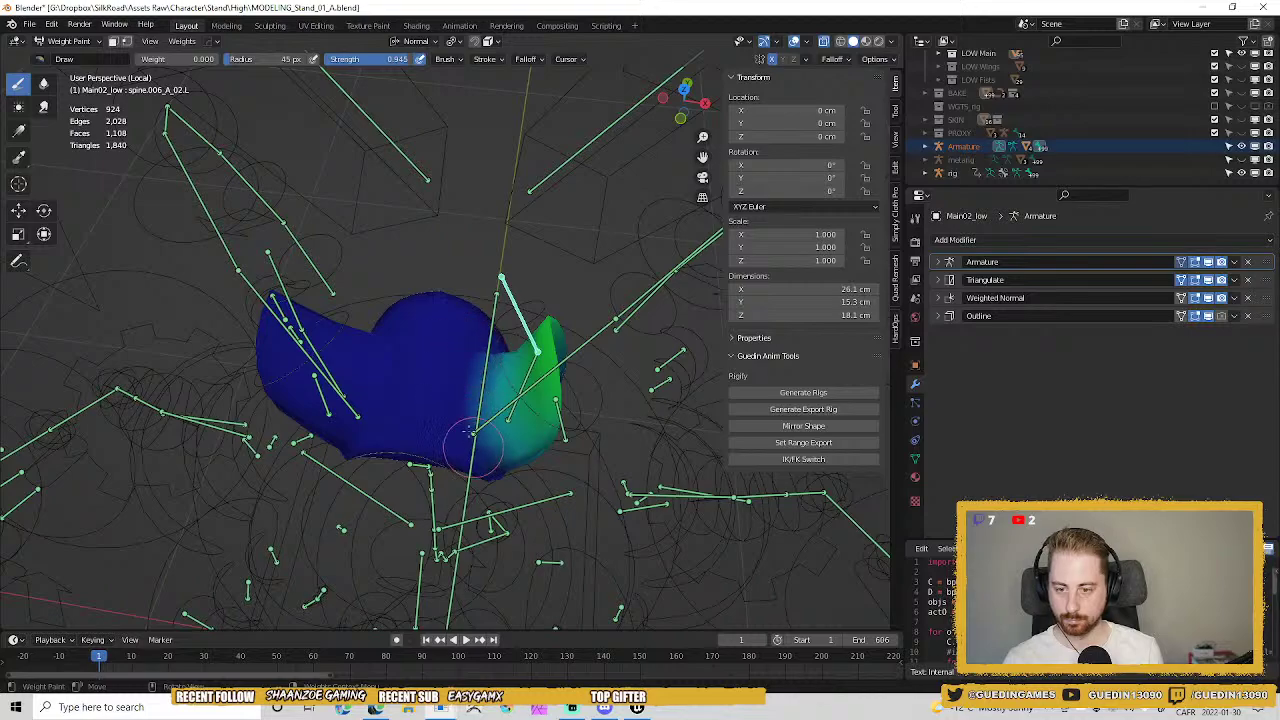
{"action": "mouse_move", "coordinate": [466, 372]}
{"action": "middle_mouse_down"}
{"action": "mouse_move", "coordinate": [420, 378]}
{"action": "mouse_move", "coordinate": [460, 372]}
{"action": "mouse_move", "coordinate": [445, 345]}
{"action": "mouse_move", "coordinate": [488, 305]}
{"action": "middle_mouse_up"}
Return the rig to Pose Mode and test a trackball rotation of spine.006_A_01.L and spine.006_A_02.L on the reworked ear.
{"action": "key", "text": "ctrl+Tab"}
{"action": "left_click", "coordinate": [524, 318]}
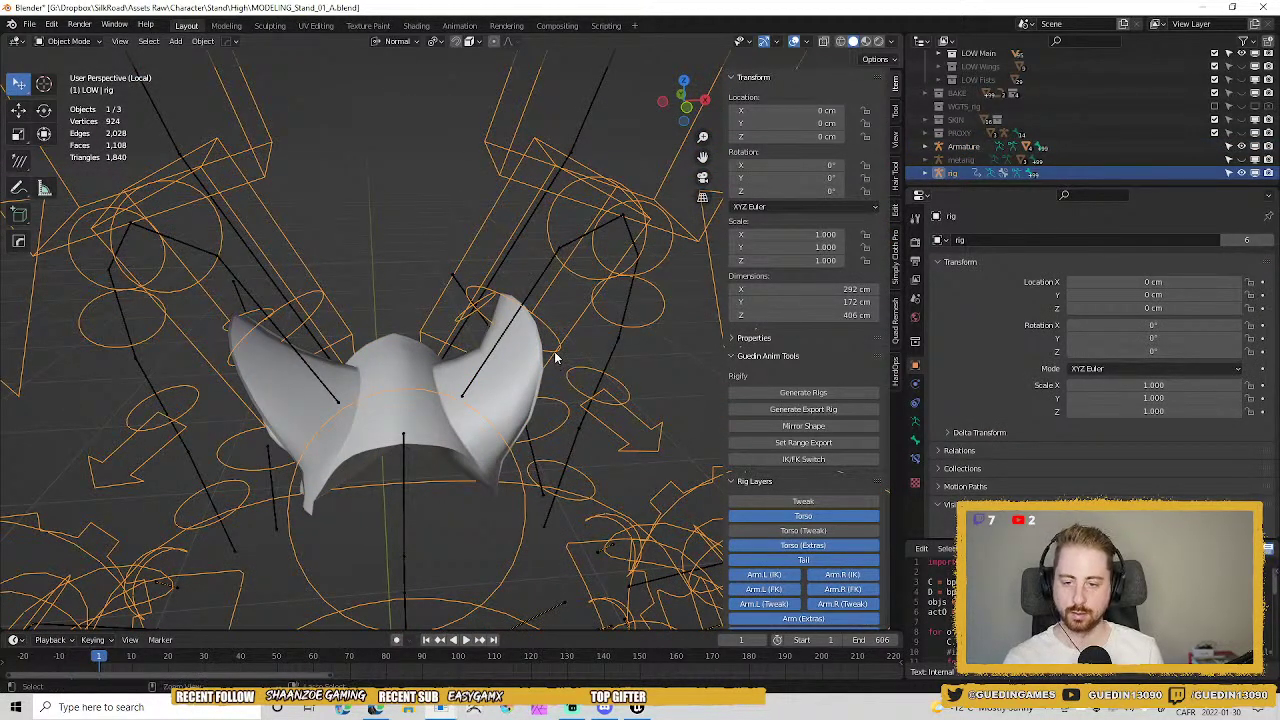
{"action": "key", "text": "ctrl+Tab"}
{"action": "left_click", "coordinate": [478, 306]}
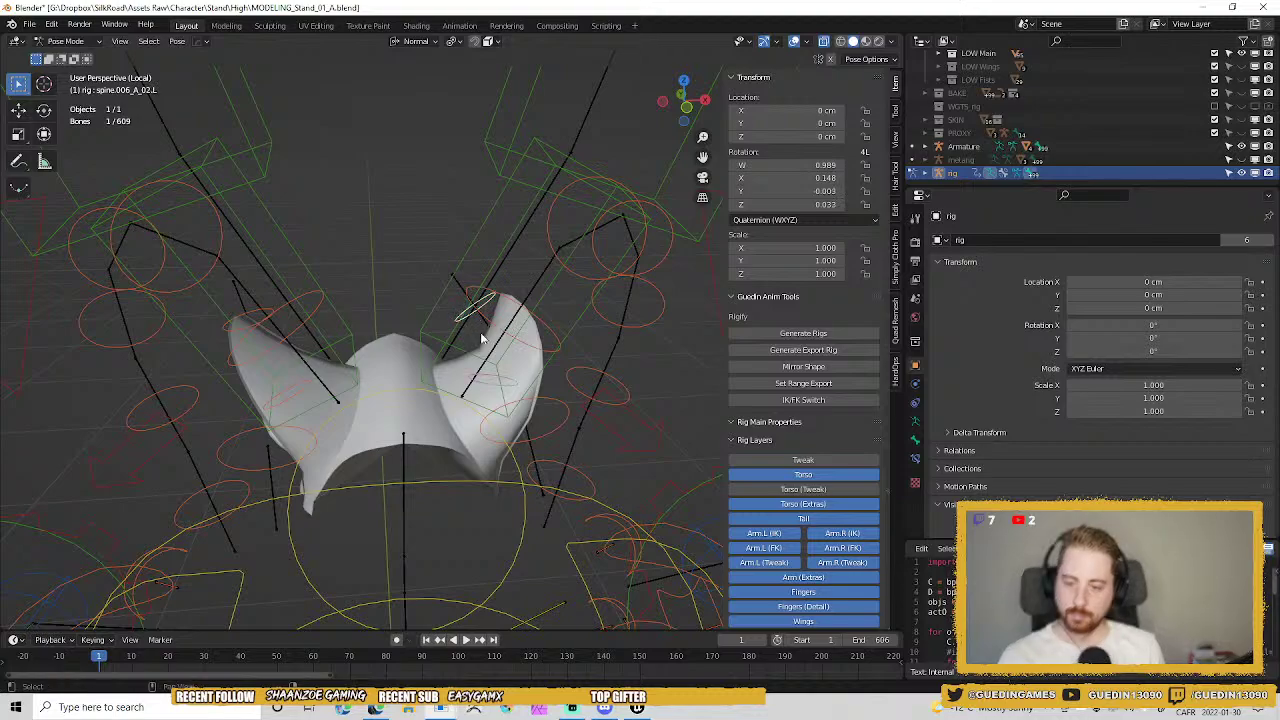
{"action": "middle_click_drag", "start_coordinate": [478, 306], "coordinate": [511, 380]}
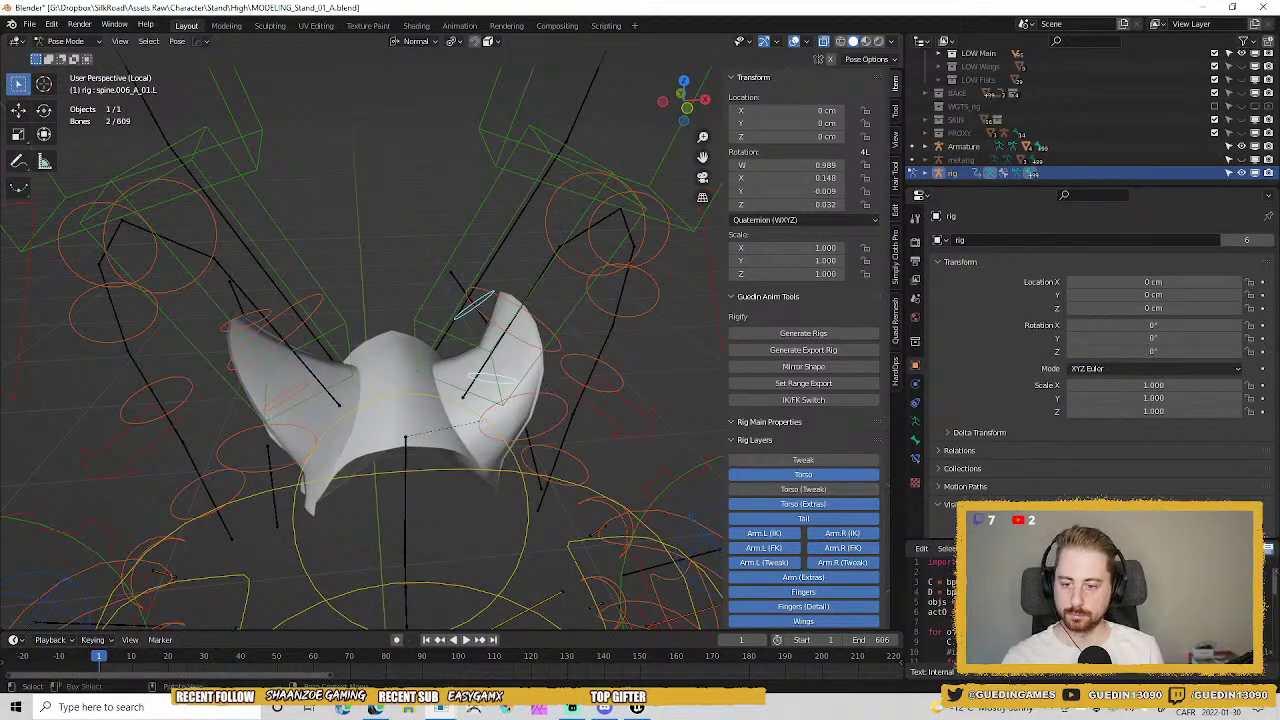
{"action": "middle_click_drag", "start_coordinate": [495, 380], "coordinate": [557, 381]}
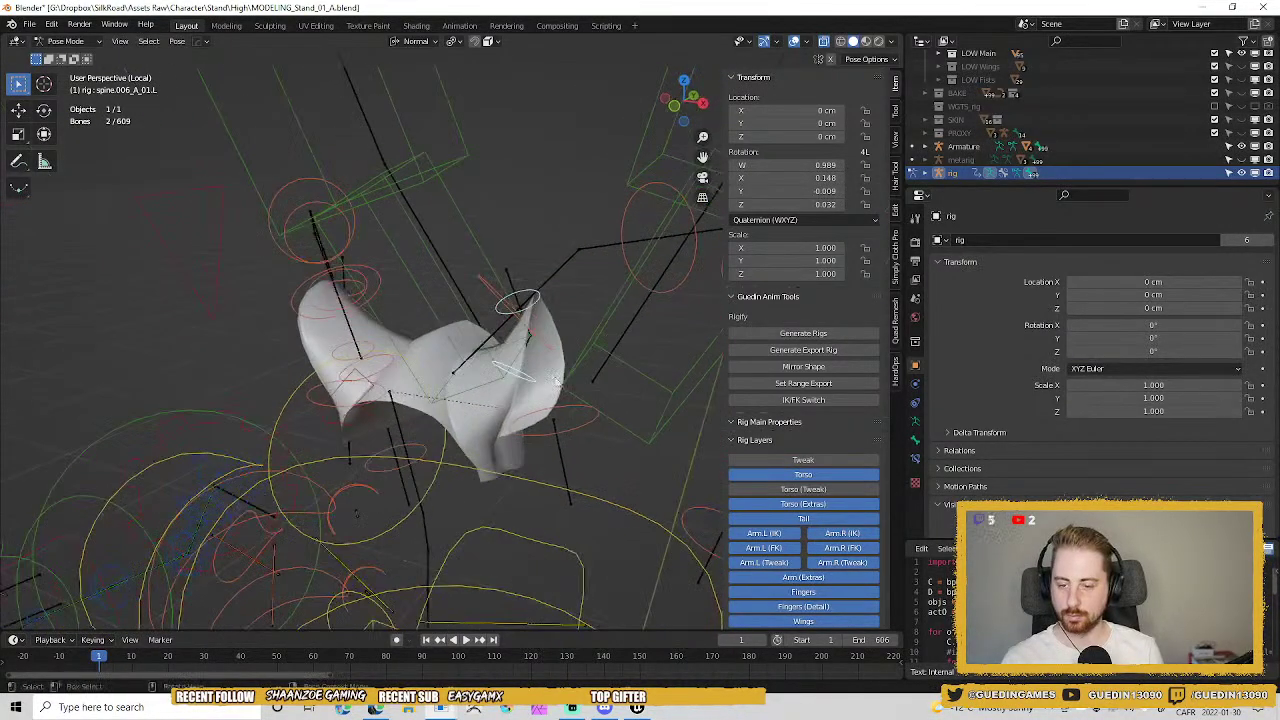
{"action": "key", "text": "r"}
{"action": "key", "text": "r"}
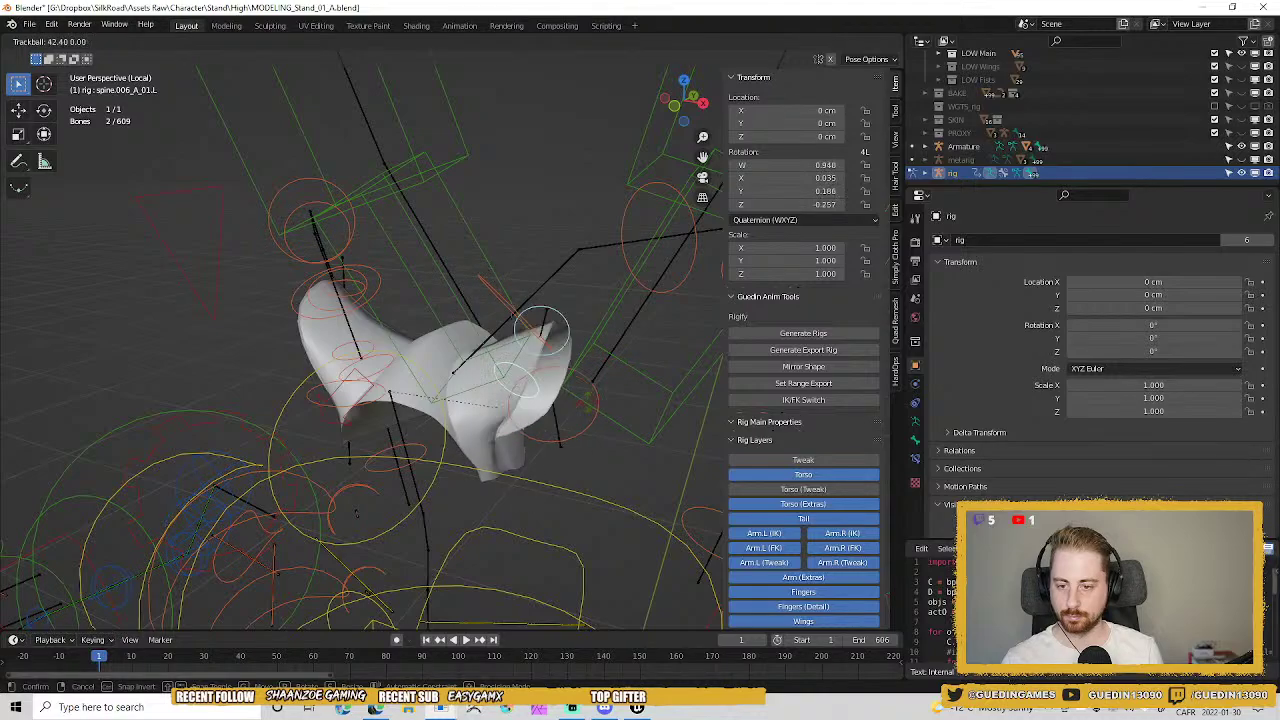
{"action": "left_click", "coordinate": [586, 396]}
{"action": "middle_click_drag", "start_coordinate": [542, 396], "coordinate": [574, 391]}
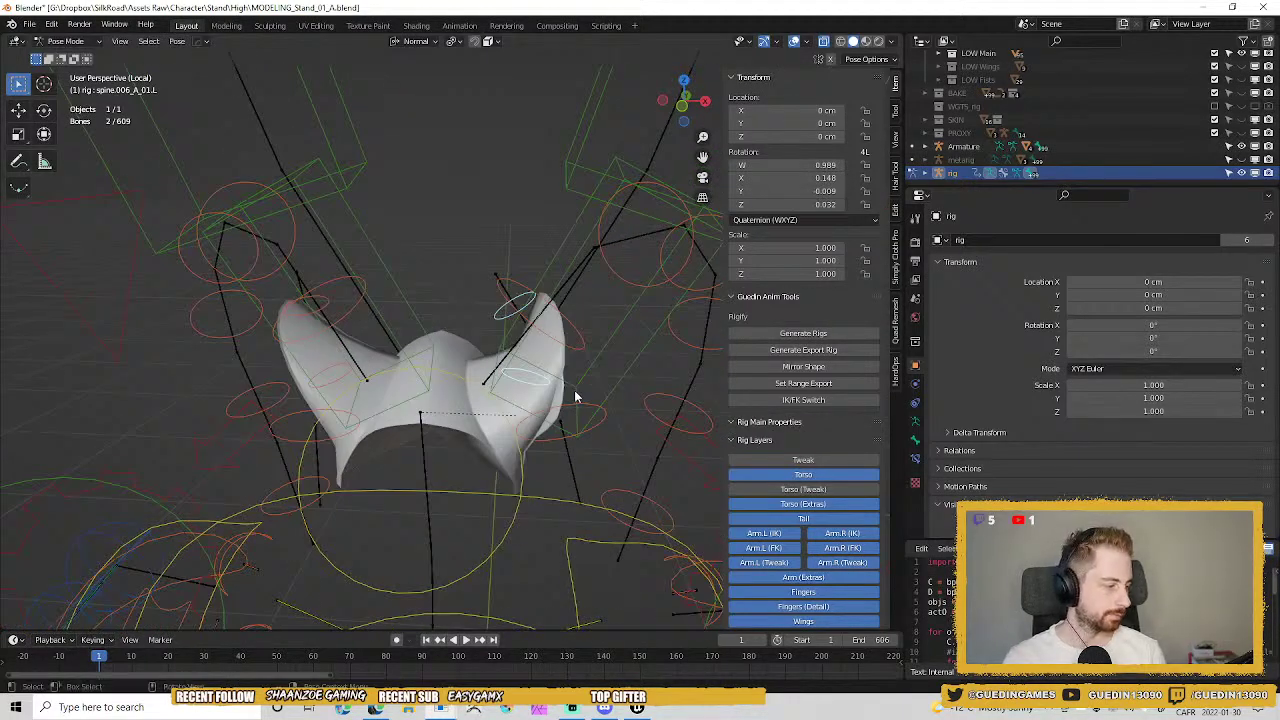
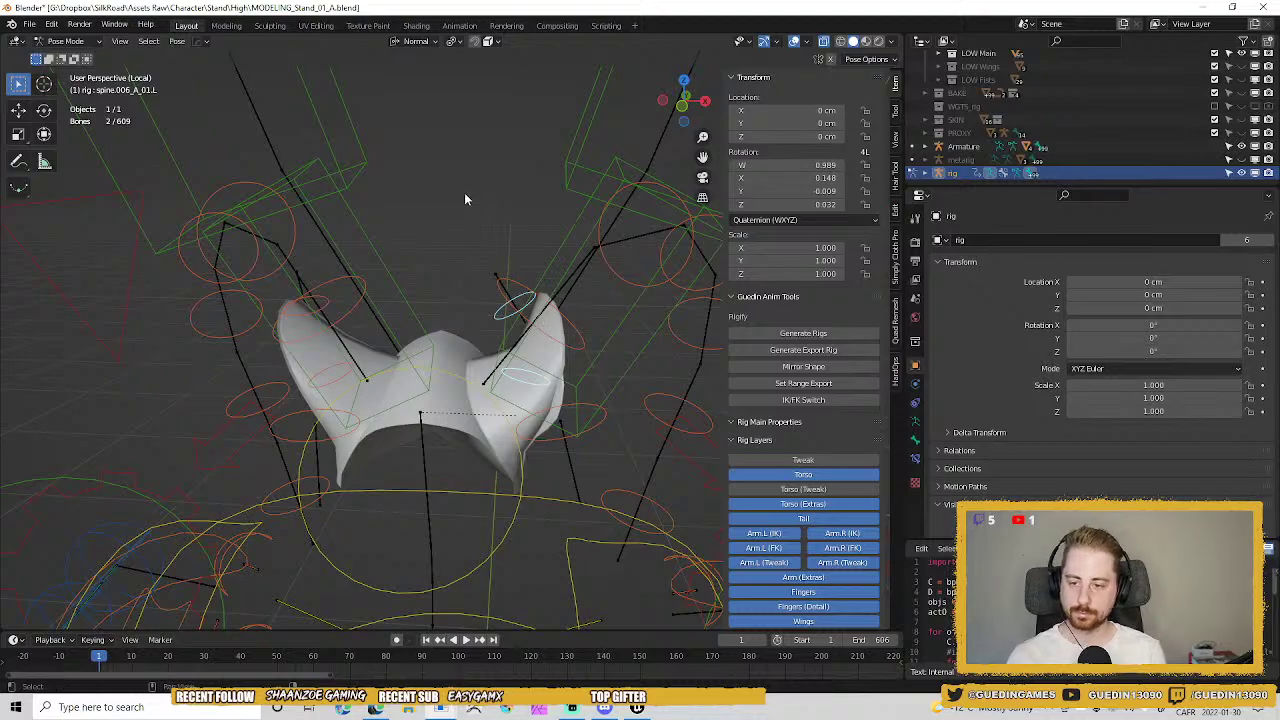
Test-rotate spine.006_A_02.R alone and together with spine.006_A_01.R to check how the opposite ear of Main02_low deforms.
{"action": "middle_click_drag", "start_coordinate": [464, 198], "coordinate": [385, 277]}
{"action": "left_click", "coordinate": [320, 304]}
{"action": "key", "text": "r"}
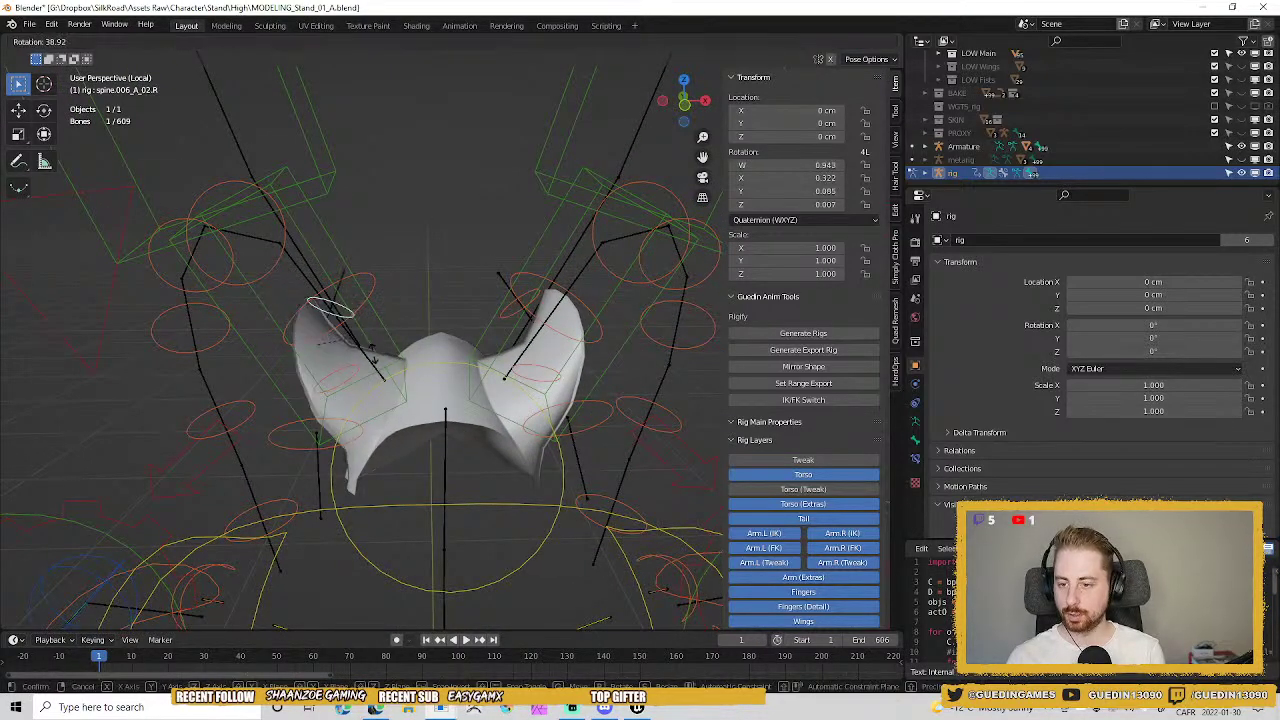
{"action": "right_click", "coordinate": [351, 365]}
{"action": "left_click", "coordinate": [347, 377], "text": "shift"}
{"action": "key", "text": "r"}
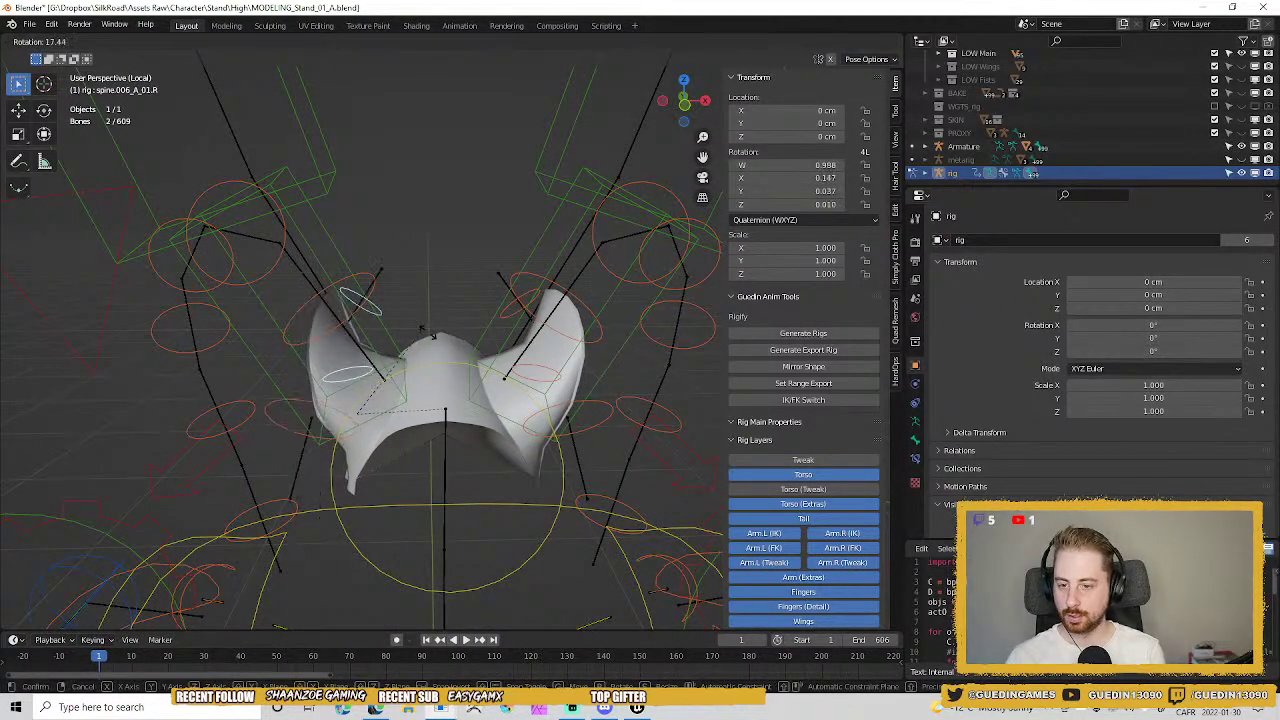
{"action": "right_click", "coordinate": [437, 308]}
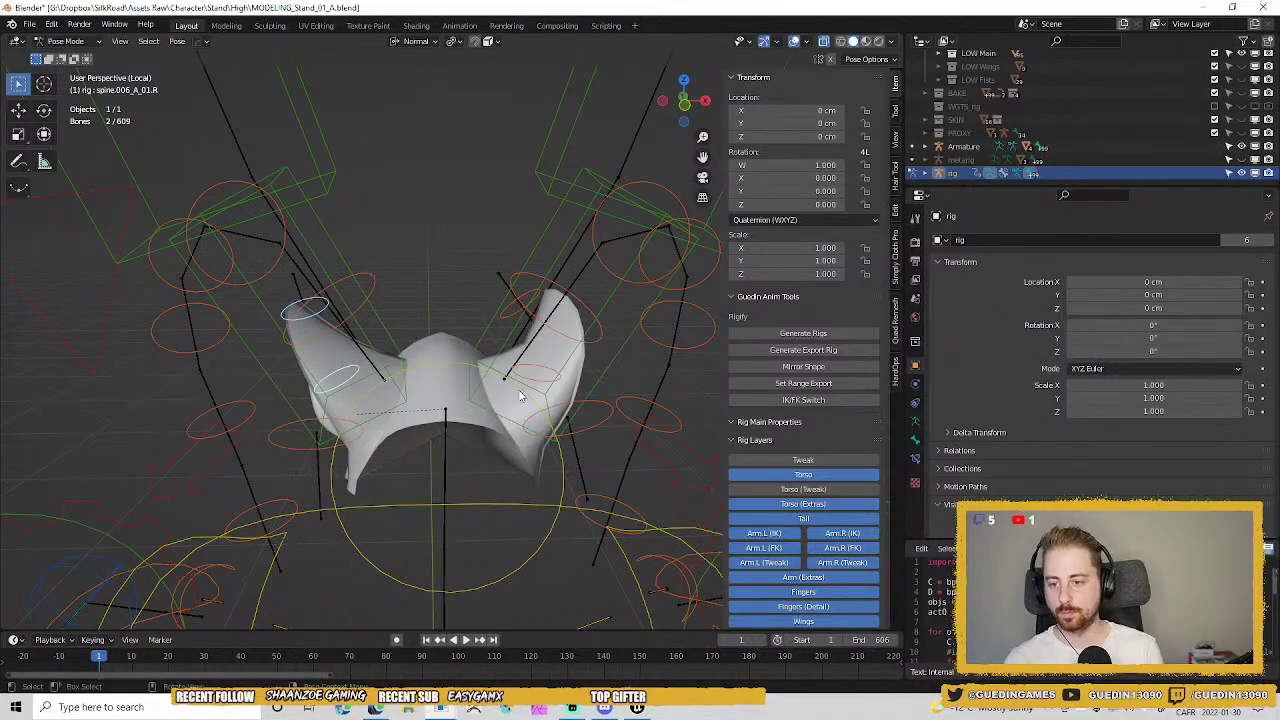
Clear the rotation of all the rig's bones and return to Object Mode.
{"action": "key", "text": "a"}
{"action": "key", "text": "alt+r"}
{"action": "scroll", "coordinate": [430, 300], "scroll_direction": "down", "scroll_amount": 1}
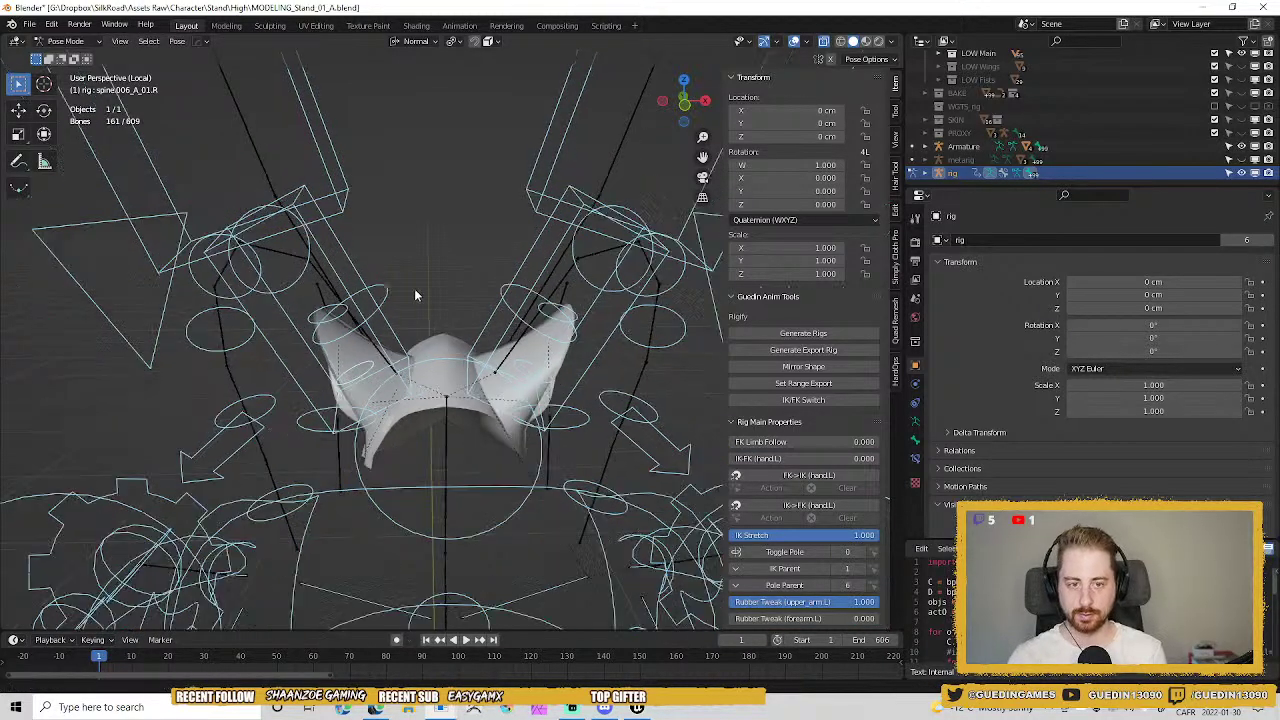
{"action": "middle_click_drag", "start_coordinate": [414, 294], "coordinate": [337, 328]}
{"action": "key", "text": "ctrl+Tab"}
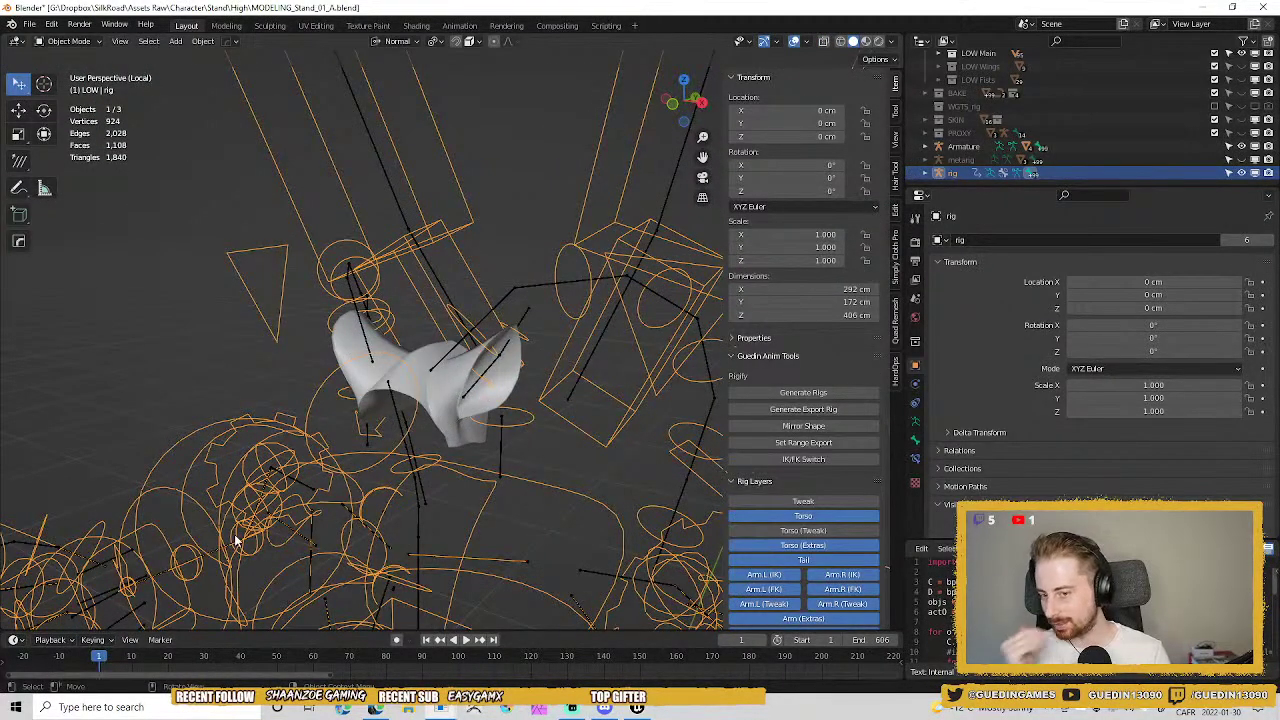
Exit Local View to bring back the whole character and deselect everything.
{"action": "middle_click_drag", "start_coordinate": [537, 280], "coordinate": [458, 347]}
{"action": "scroll", "coordinate": [472, 298], "scroll_direction": "down", "scroll_amount": 2}
{"action": "key", "text": "KP_Divide"}
{"action": "key", "text": "alt+a"}
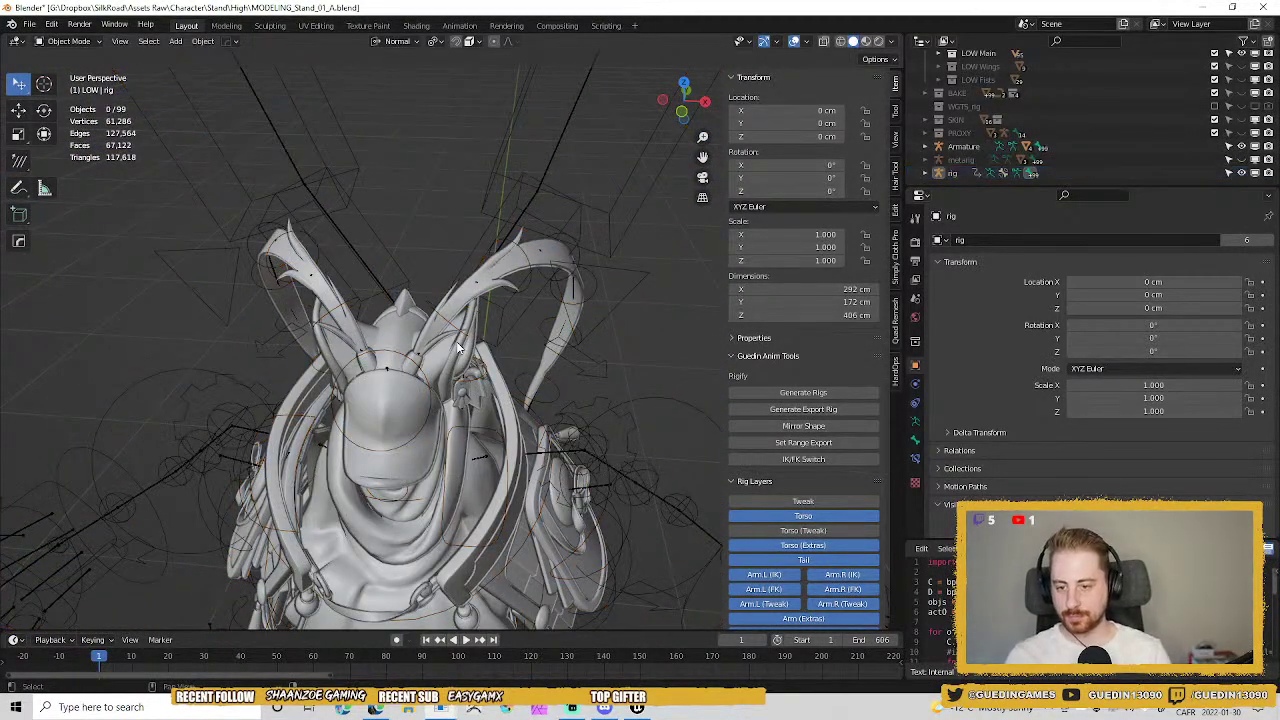
Add a Data Transfer modifier to the ear rim mesh Main01_low and move it to the top of the modifier stack.
{"action": "scroll", "coordinate": [466, 345], "scroll_direction": "up", "scroll_amount": 4}
{"action": "left_click", "coordinate": [471, 344]}
{"action": "middle_click_drag", "start_coordinate": [471, 344], "coordinate": [520, 330]}
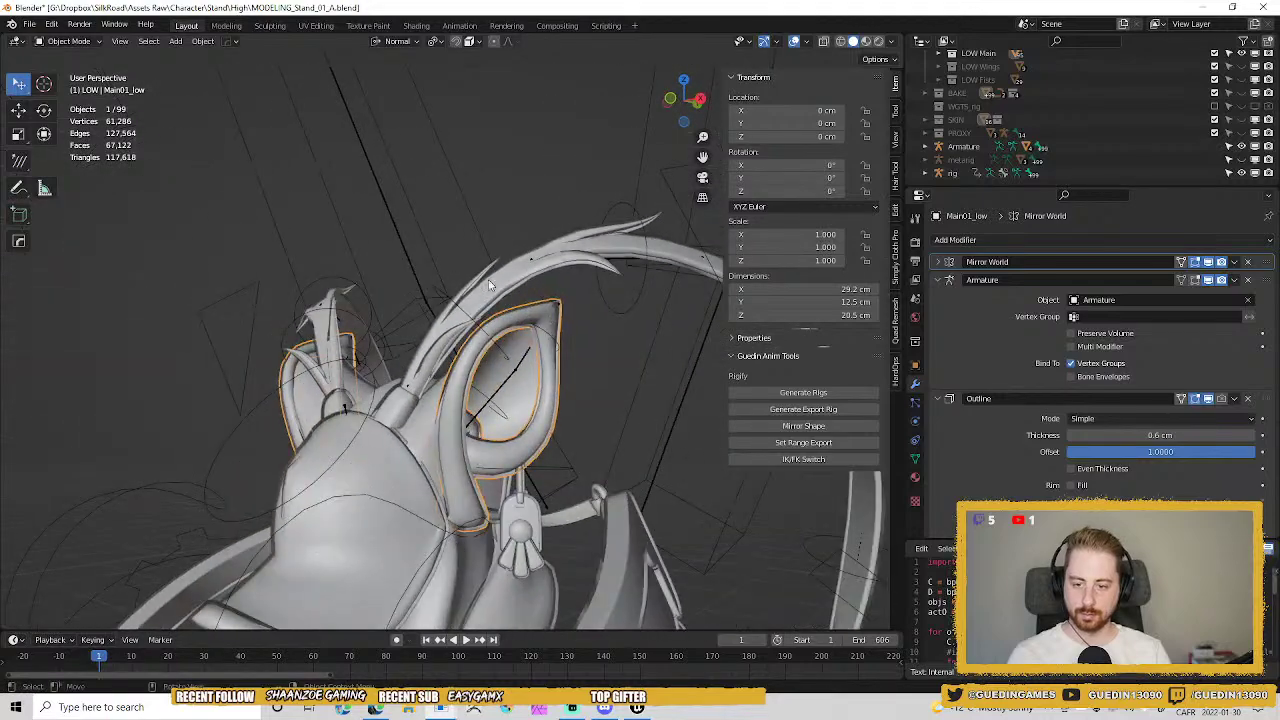
{"action": "left_click", "coordinate": [1028, 238]}
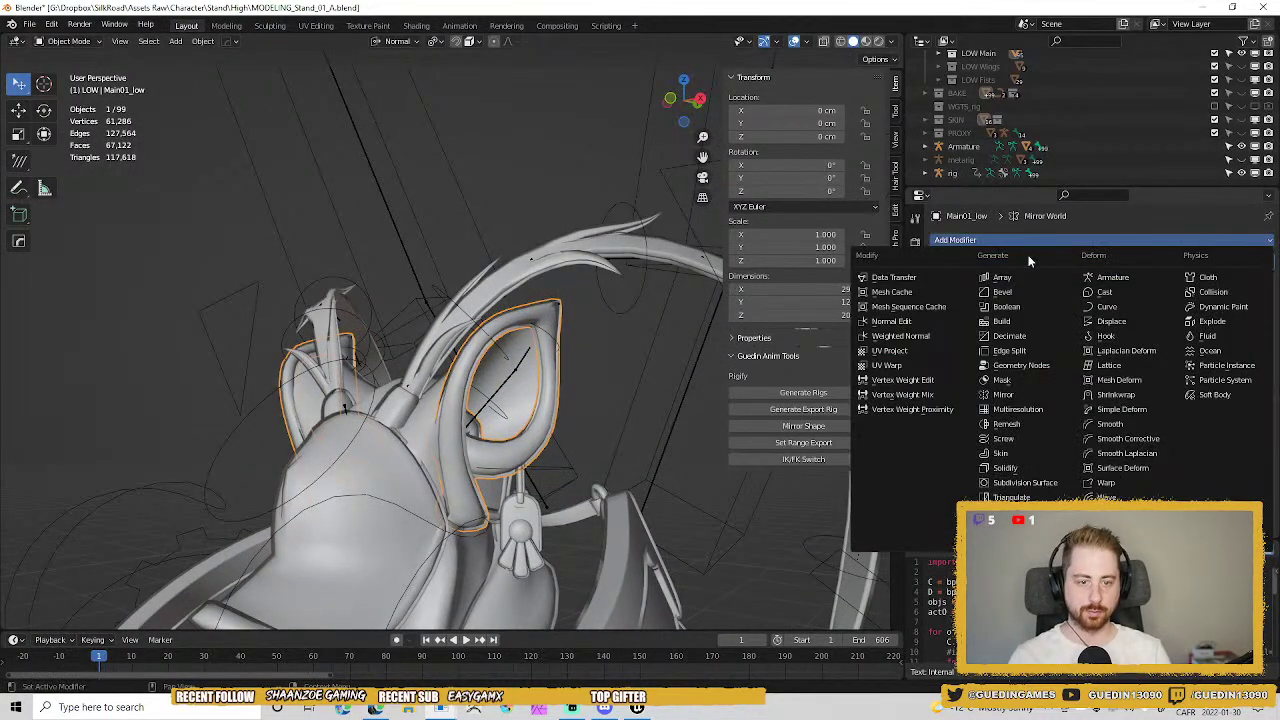
{"action": "left_click", "coordinate": [905, 275]}
{"action": "scroll", "coordinate": [1006, 436], "scroll_direction": "down", "scroll_amount": 8}
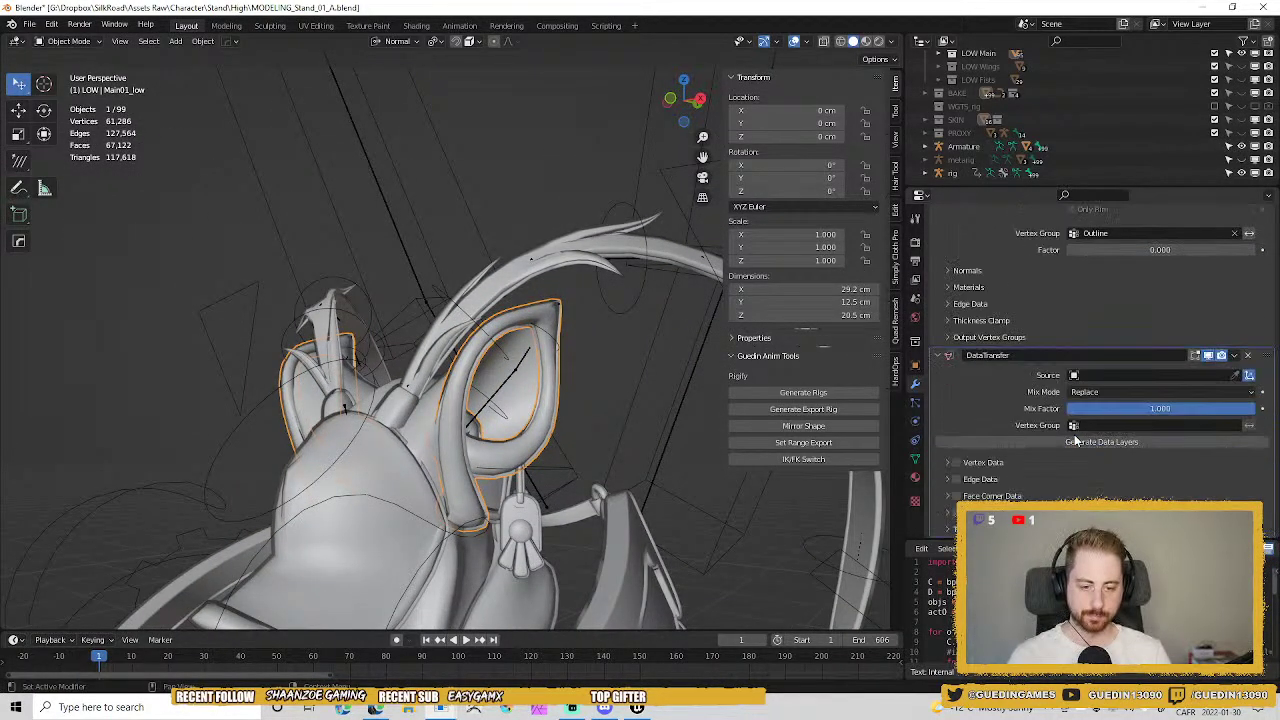
{"action": "left_click", "coordinate": [940, 356]}
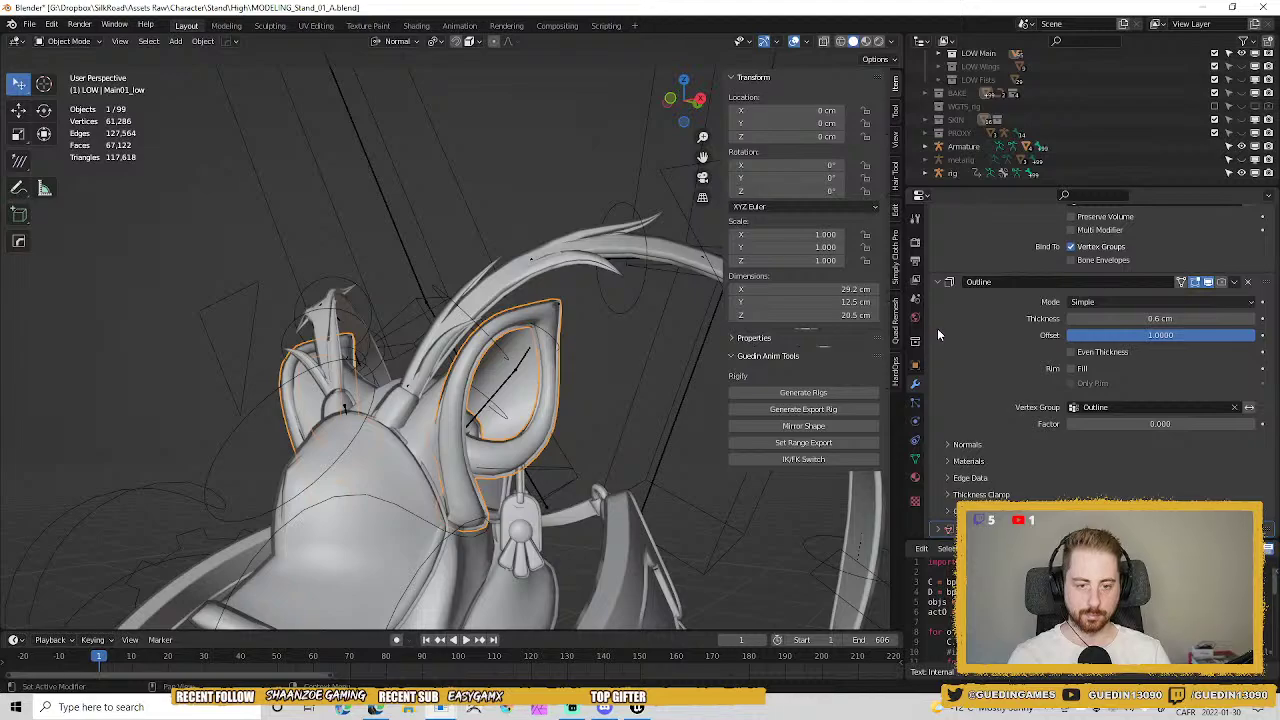
{"action": "left_click", "coordinate": [940, 280]}
{"action": "left_click", "coordinate": [940, 280]}
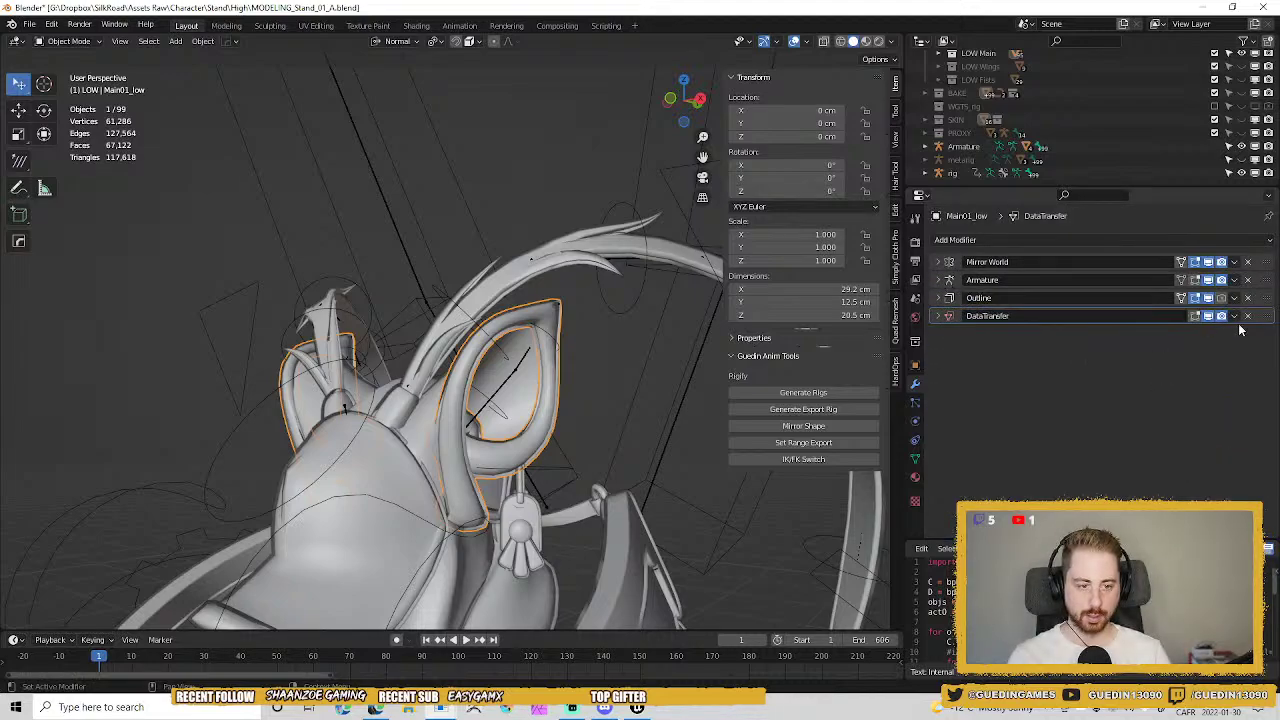
{"action": "left_click_drag", "start_coordinate": [1265, 318], "coordinate": [1258, 248]}
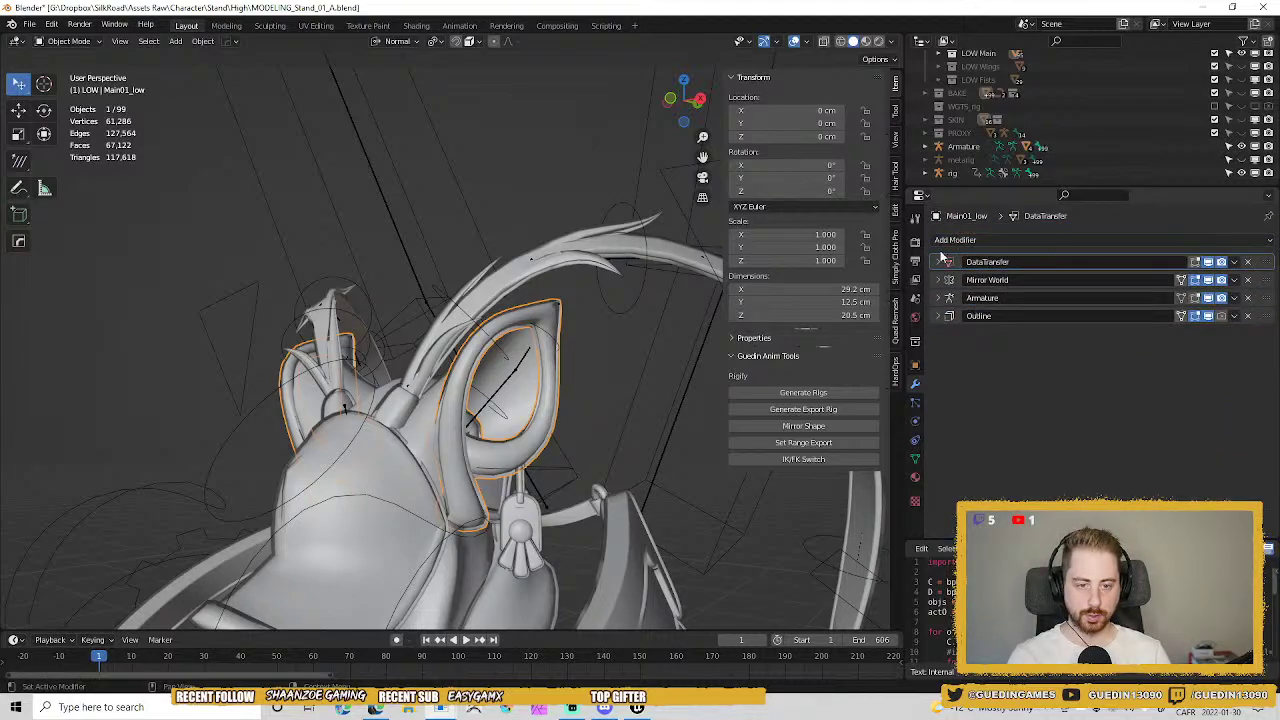
Transfer vertex groups from Main02_low to Main01_low using Projected Face Interpolated mapping, and apply the Data Transfer modifier.
{"action": "left_click", "coordinate": [942, 262]}
{"action": "left_click", "coordinate": [1247, 281]}
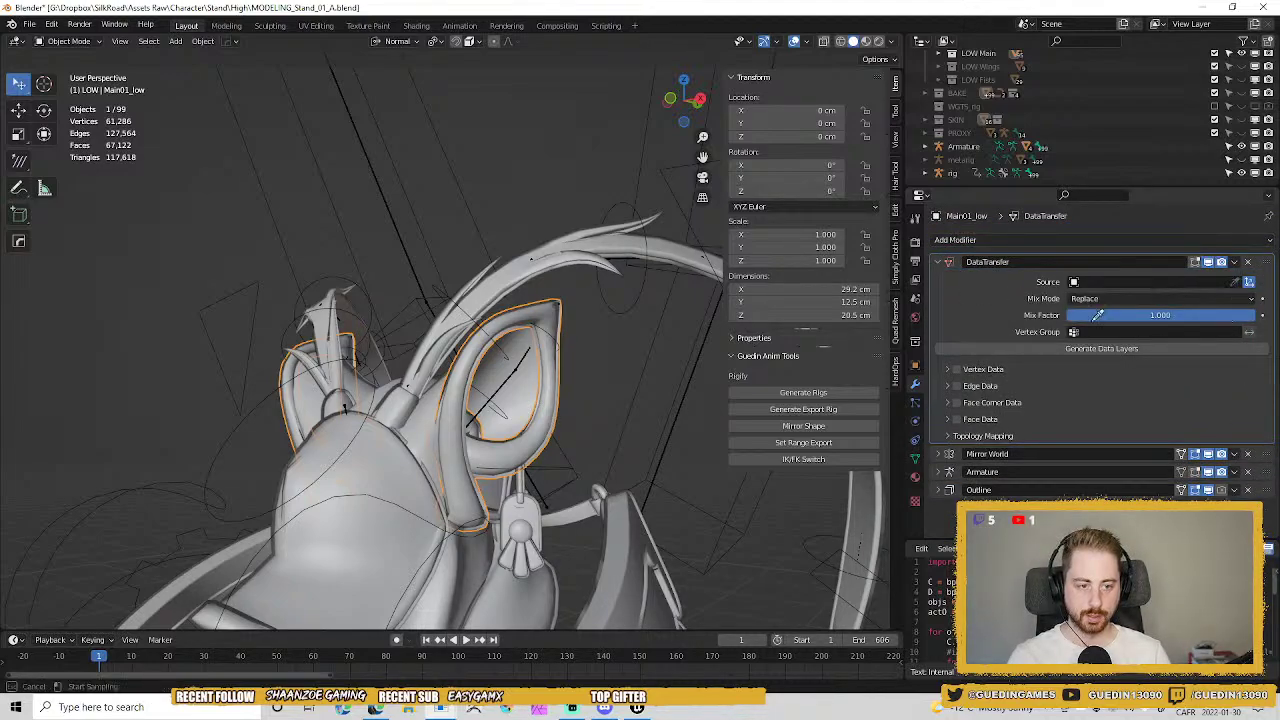
{"action": "left_click", "coordinate": [420, 427]}
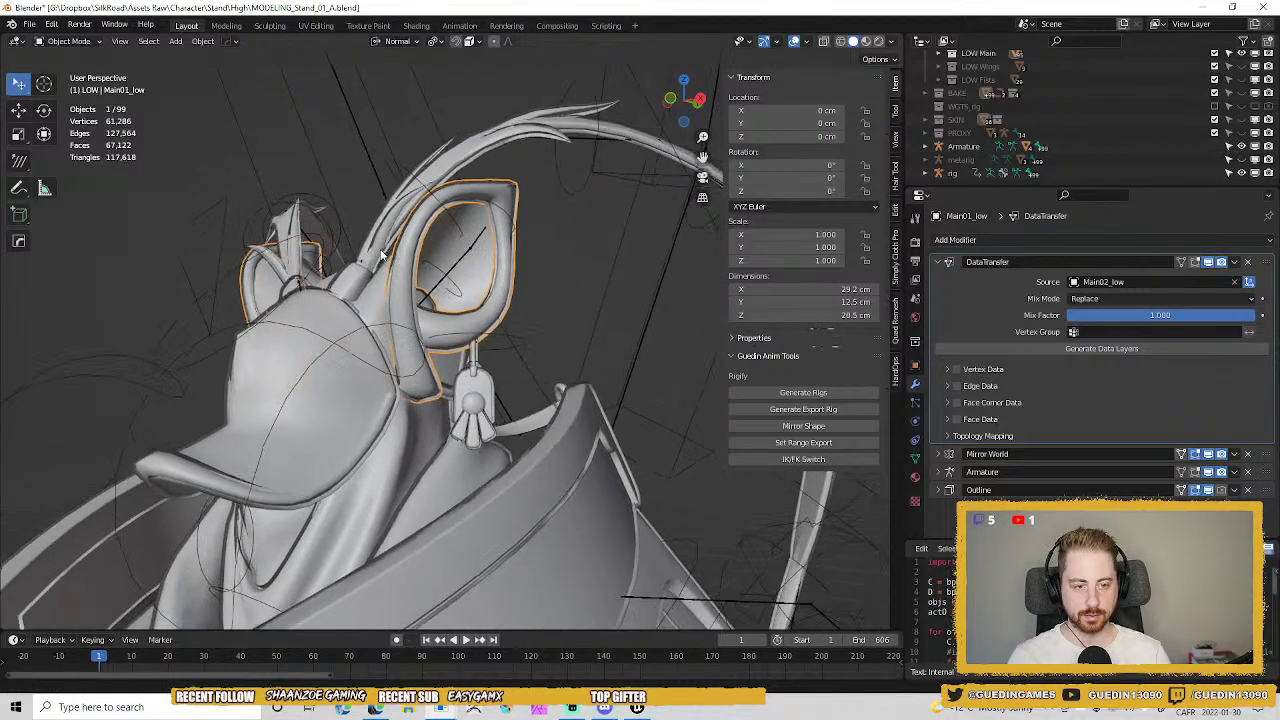
{"action": "left_click", "coordinate": [957, 370]}
{"action": "left_click", "coordinate": [948, 370]}
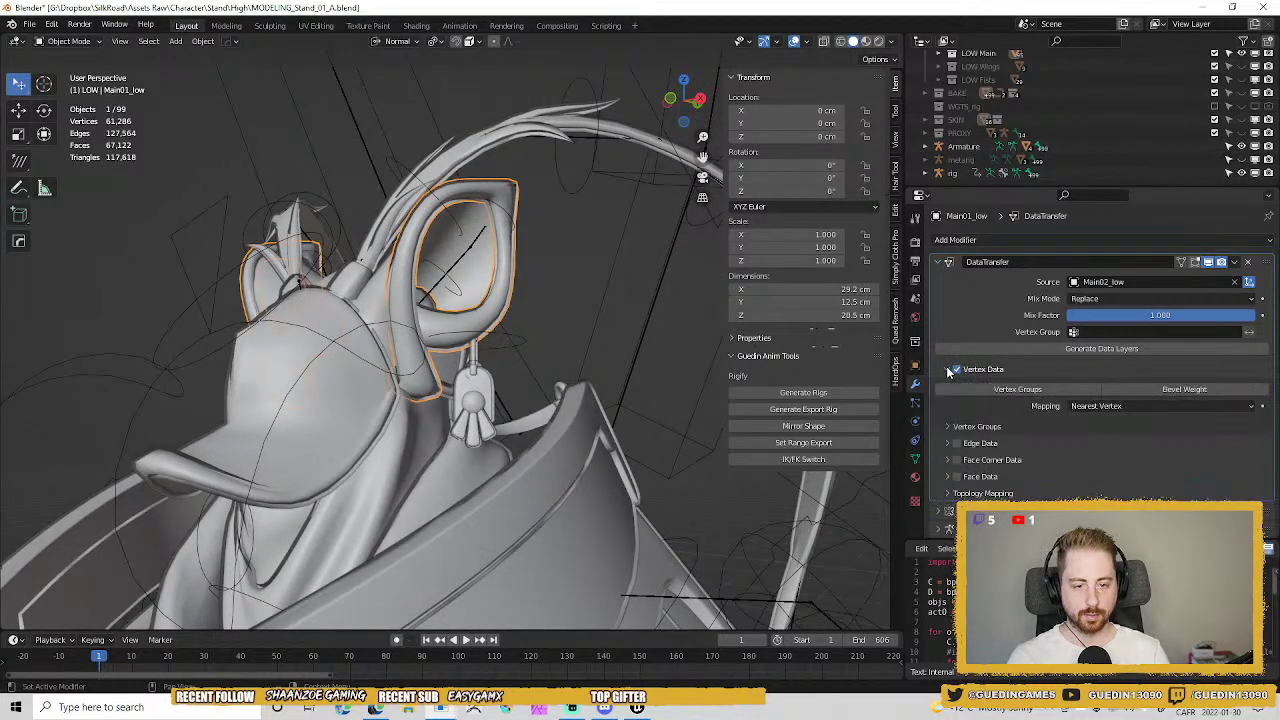
{"action": "left_click", "coordinate": [1006, 390]}
{"action": "left_click", "coordinate": [1188, 406]}
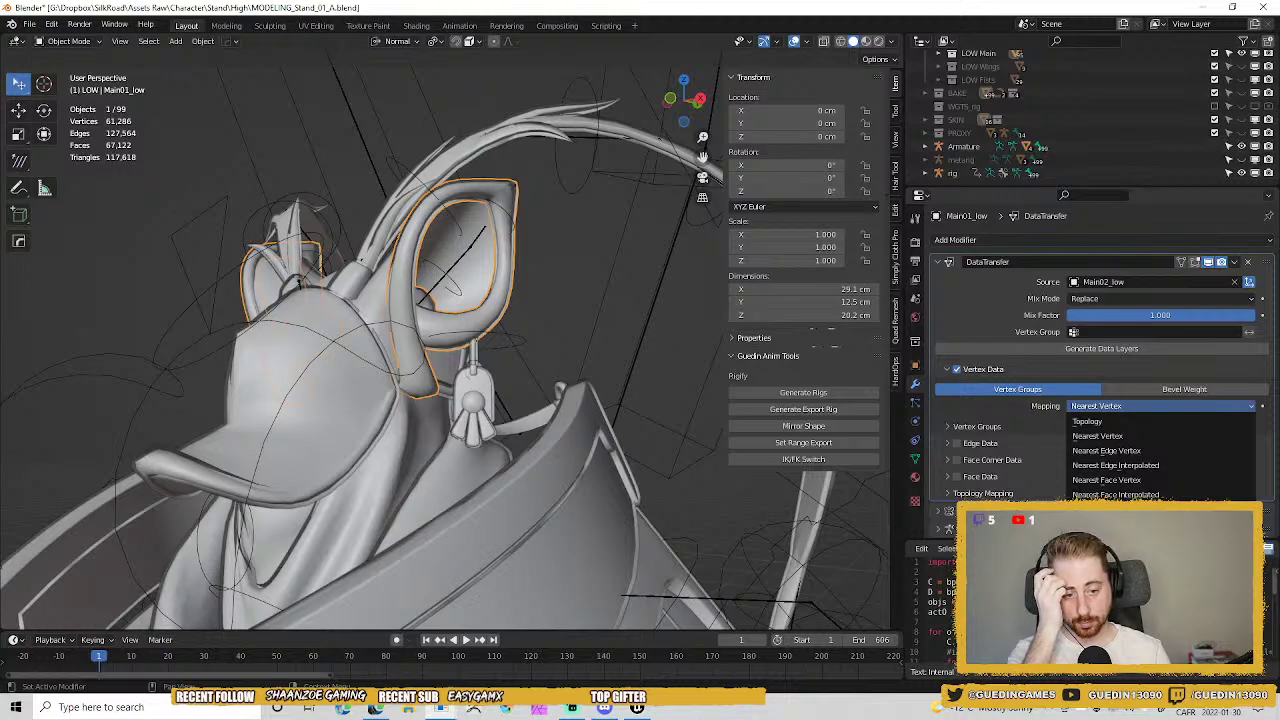
{"action": "left_click", "coordinate": [1115, 509]}
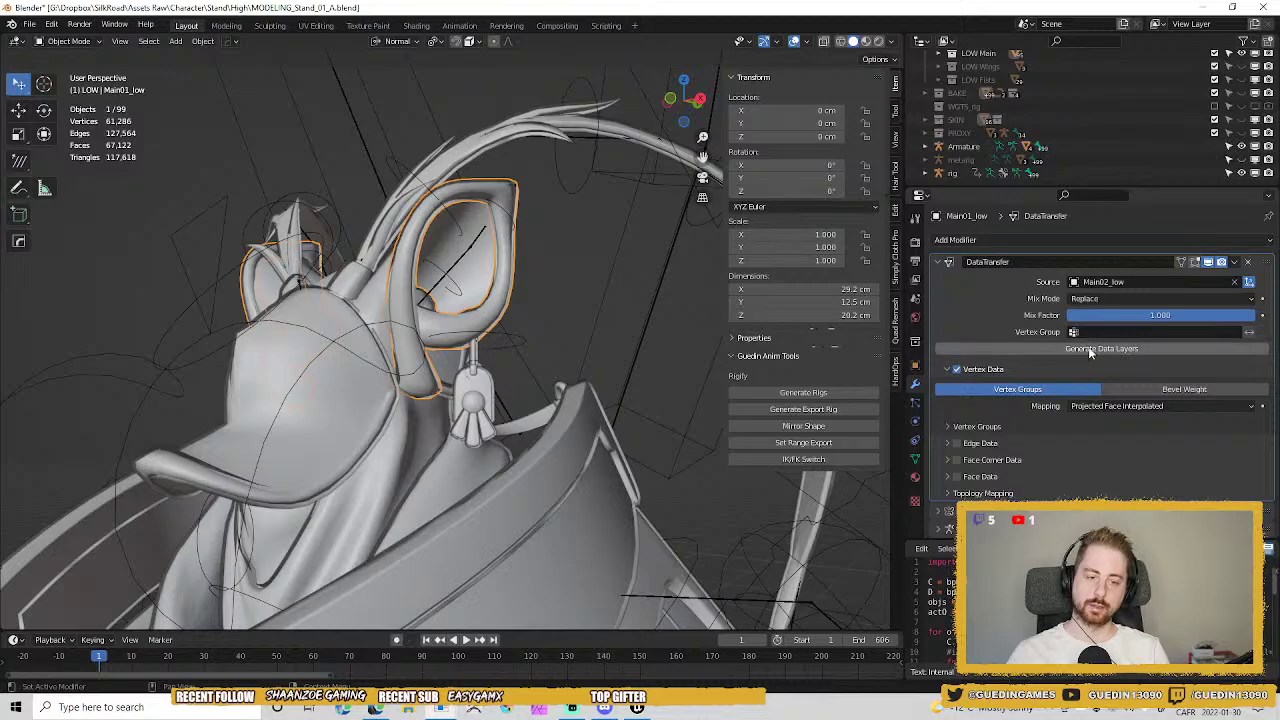
{"action": "key", "text": "ctrl+a"}
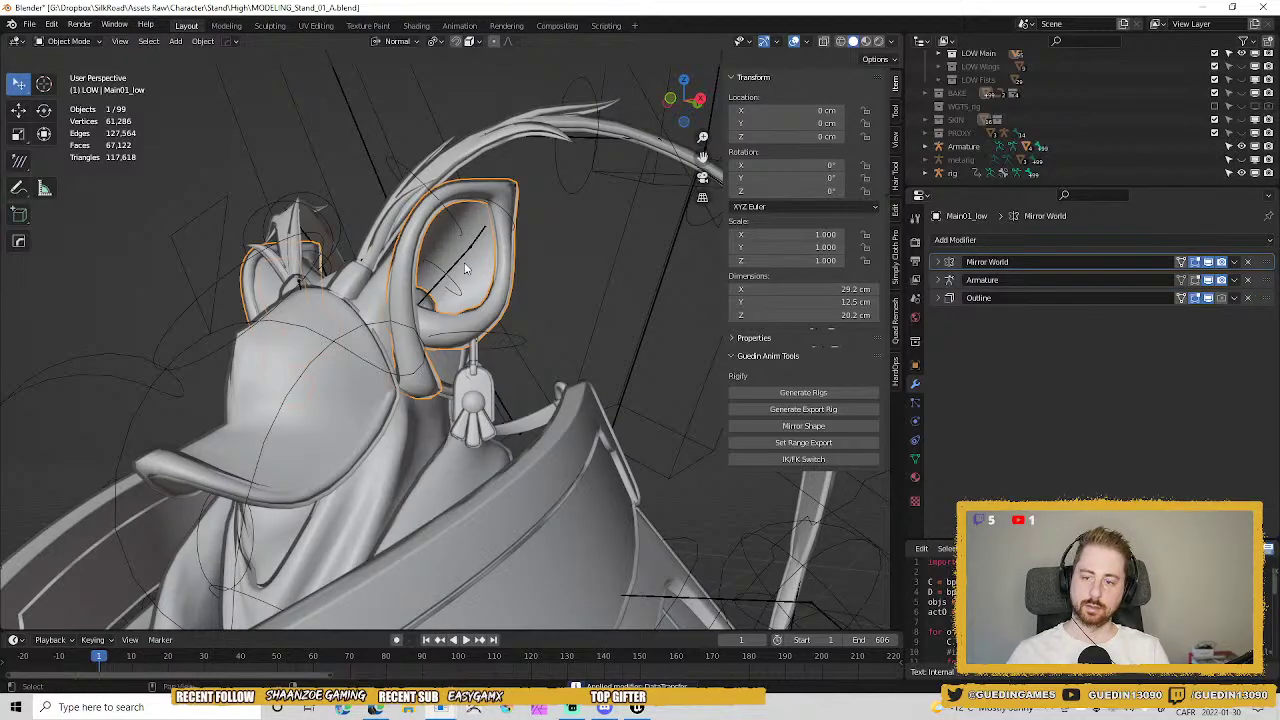
Put the rig in Pose Mode and test-rotate spine.006_A_01.L and spine.006_A_02.L to check how the ear rim follows the ear.
{"action": "middle_click_drag", "start_coordinate": [465, 268], "coordinate": [495, 300]}
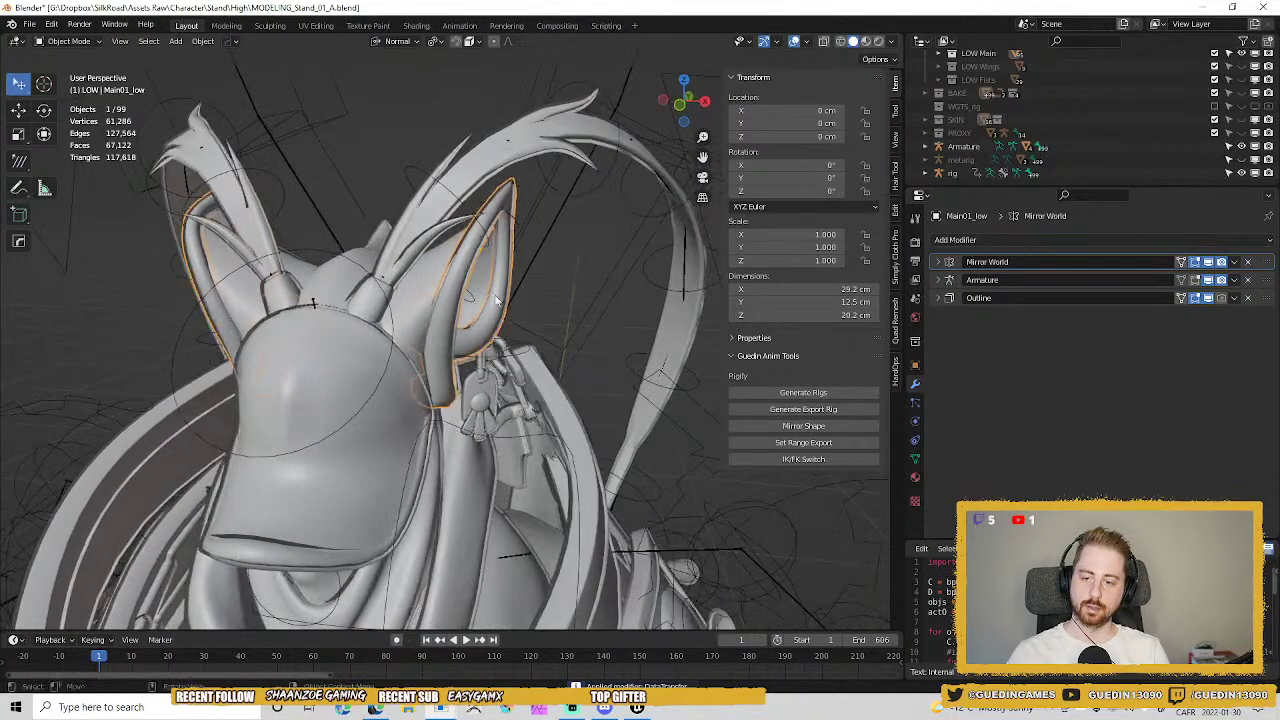
{"action": "left_click", "coordinate": [463, 204]}
{"action": "key", "text": "ctrl+Tab"}
{"action": "middle_click_drag", "start_coordinate": [498, 252], "coordinate": [542, 294], "text": "shift"}
{"action": "key", "text": "alt+a"}
{"action": "left_click", "coordinate": [447, 318]}
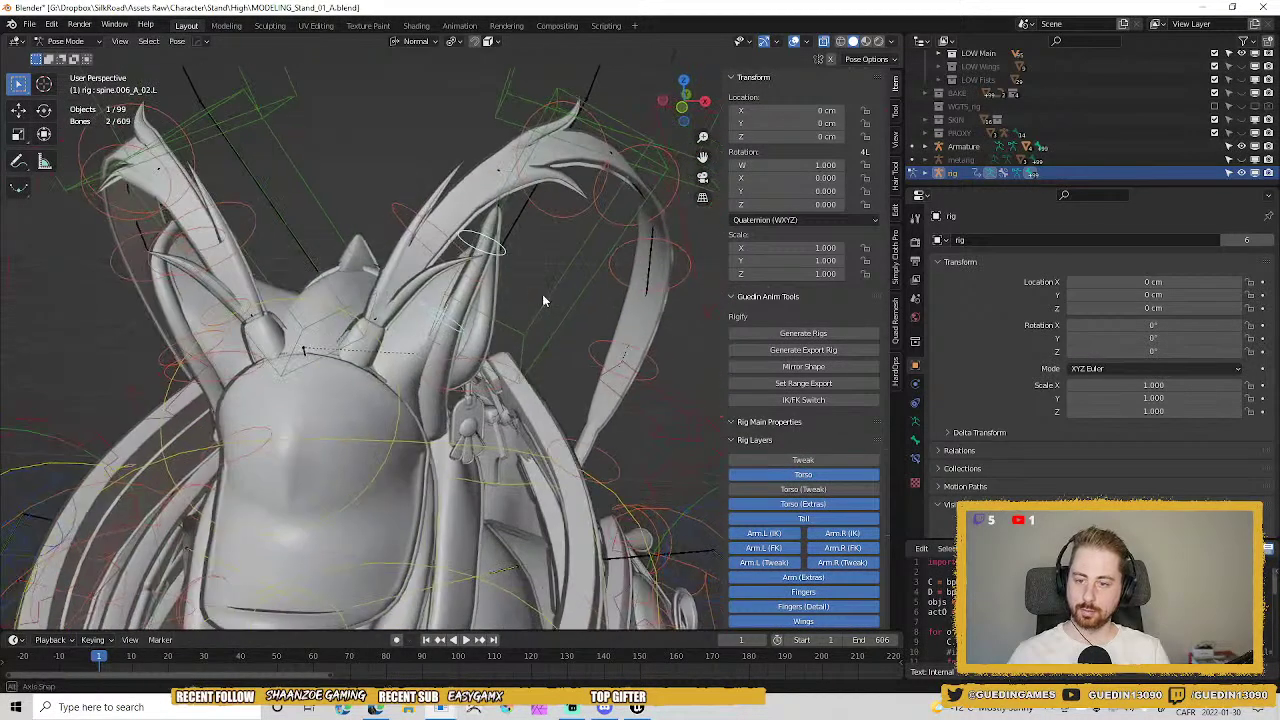
{"action": "left_click", "coordinate": [530, 290], "text": "shift"}
{"action": "key", "text": "r"}
{"action": "right_click", "coordinate": [571, 368]}
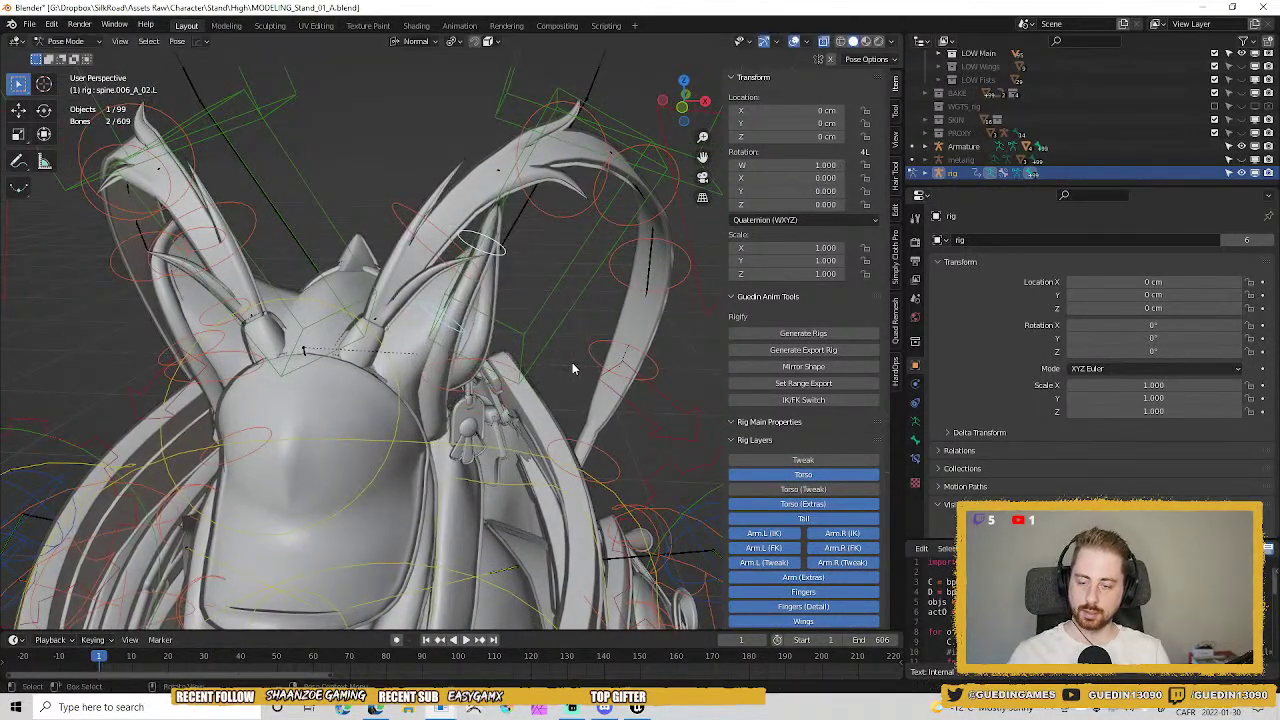
{"action": "middle_click_drag", "start_coordinate": [571, 366], "coordinate": [500, 338]}
{"action": "key", "text": "r"}
{"action": "right_click", "coordinate": [494, 352]}
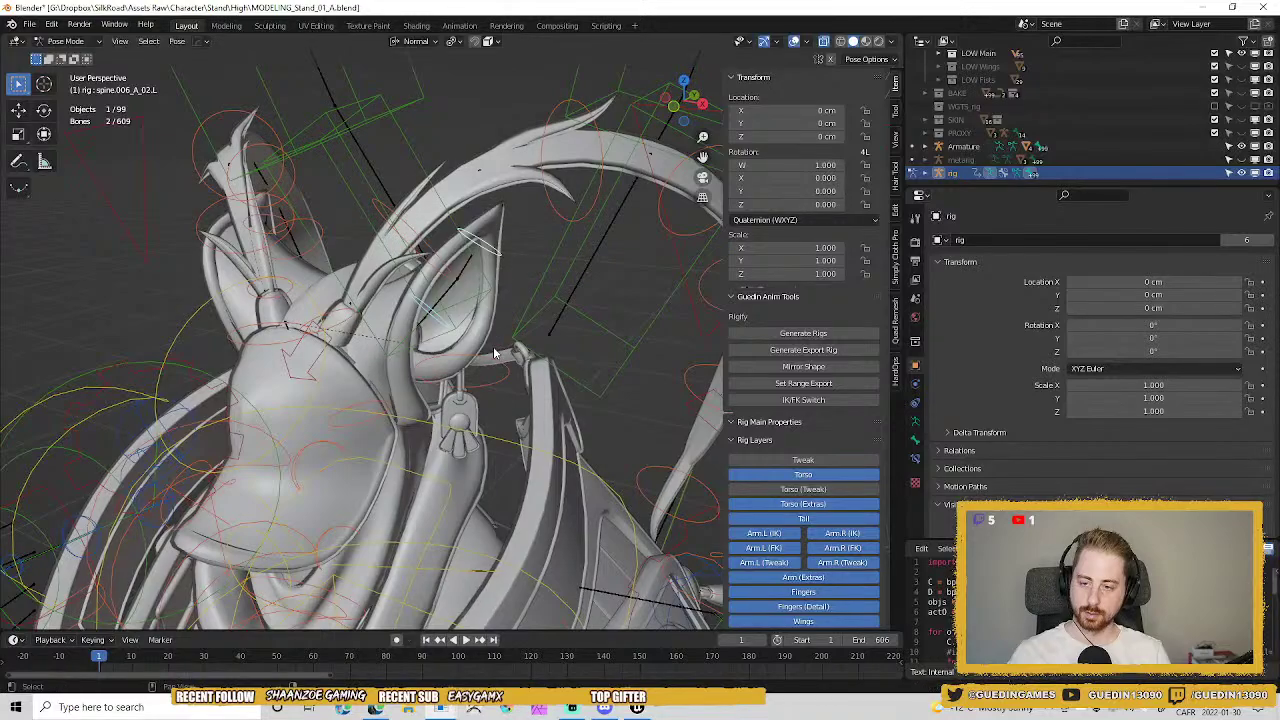
Leave Pose Mode, reselect Main01_low and give it a new Data Transfer modifier placed first in the stack.
{"action": "key", "text": "ctrl+Tab"}
{"action": "left_click", "coordinate": [404, 370]}
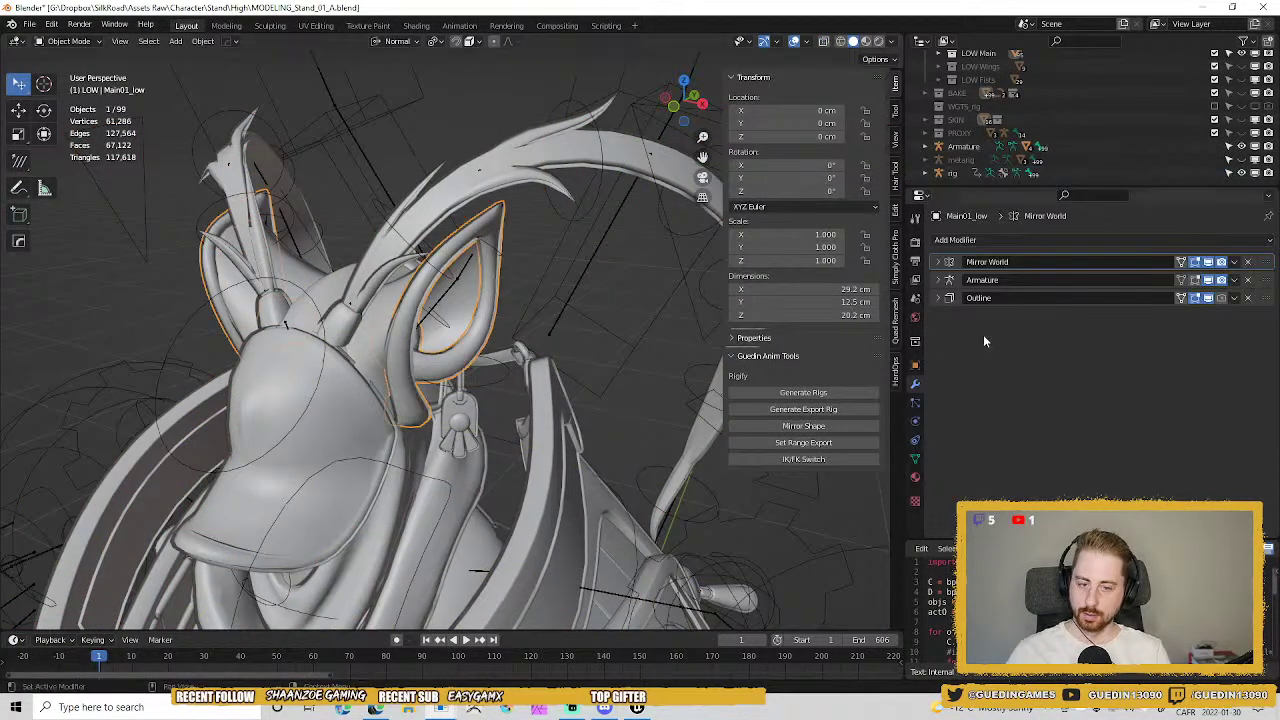
{"action": "left_click", "coordinate": [1008, 240]}
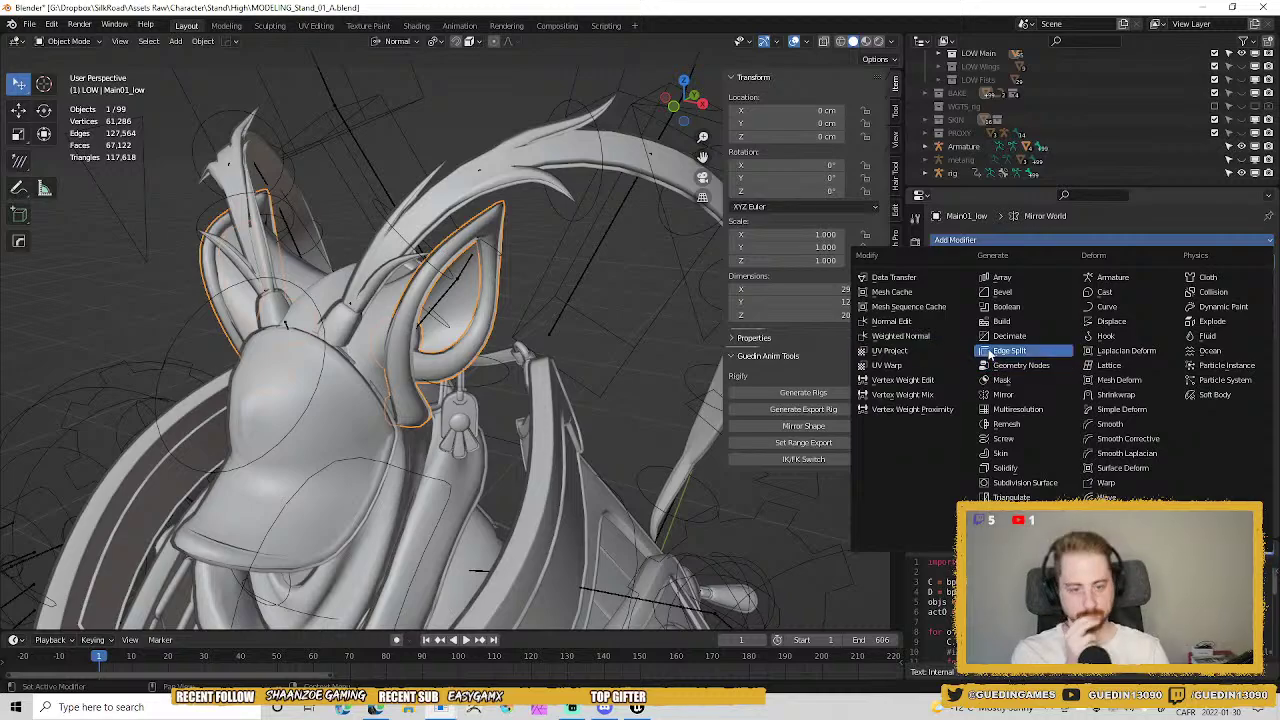
{"action": "left_click", "coordinate": [900, 278]}
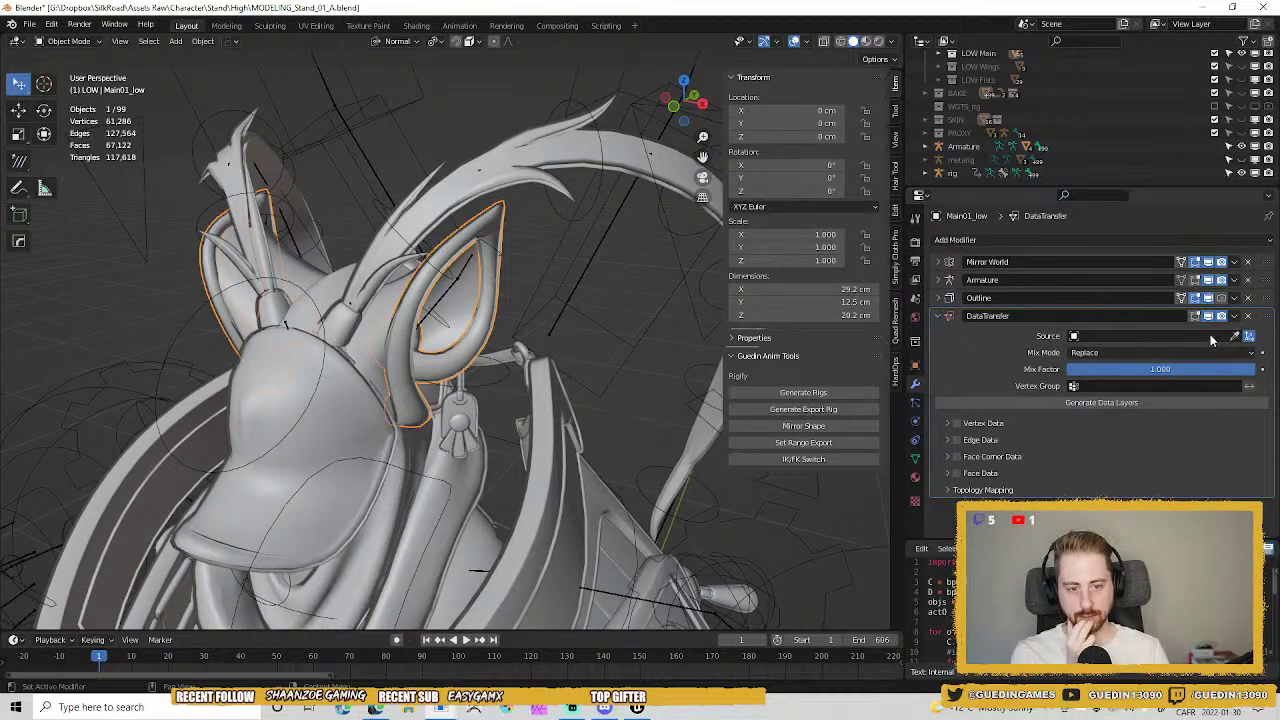
{"action": "left_click_drag", "start_coordinate": [1260, 318], "coordinate": [1260, 258]}
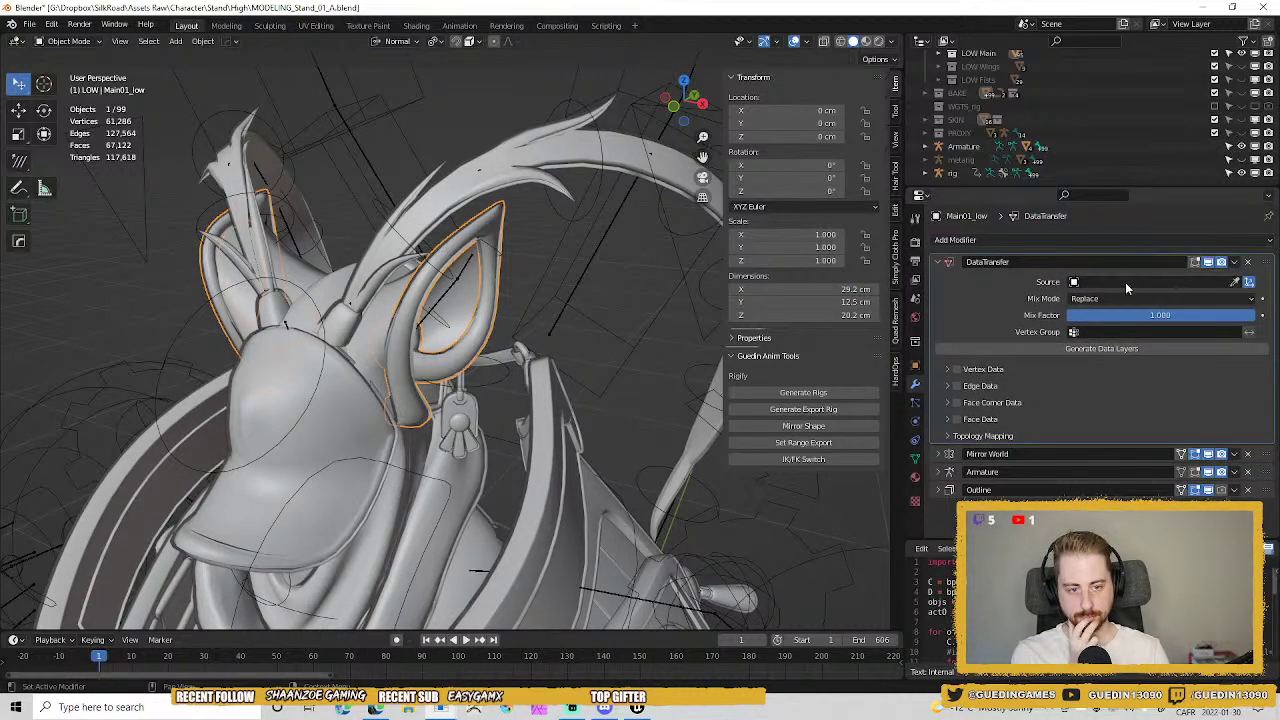
Set Main02_low as the source, transfer its vertex groups with Nearest Face Interpolated mapping, and apply the Data Transfer modifier.
{"action": "left_click", "coordinate": [1238, 284]}
{"action": "left_click", "coordinate": [440, 265]}
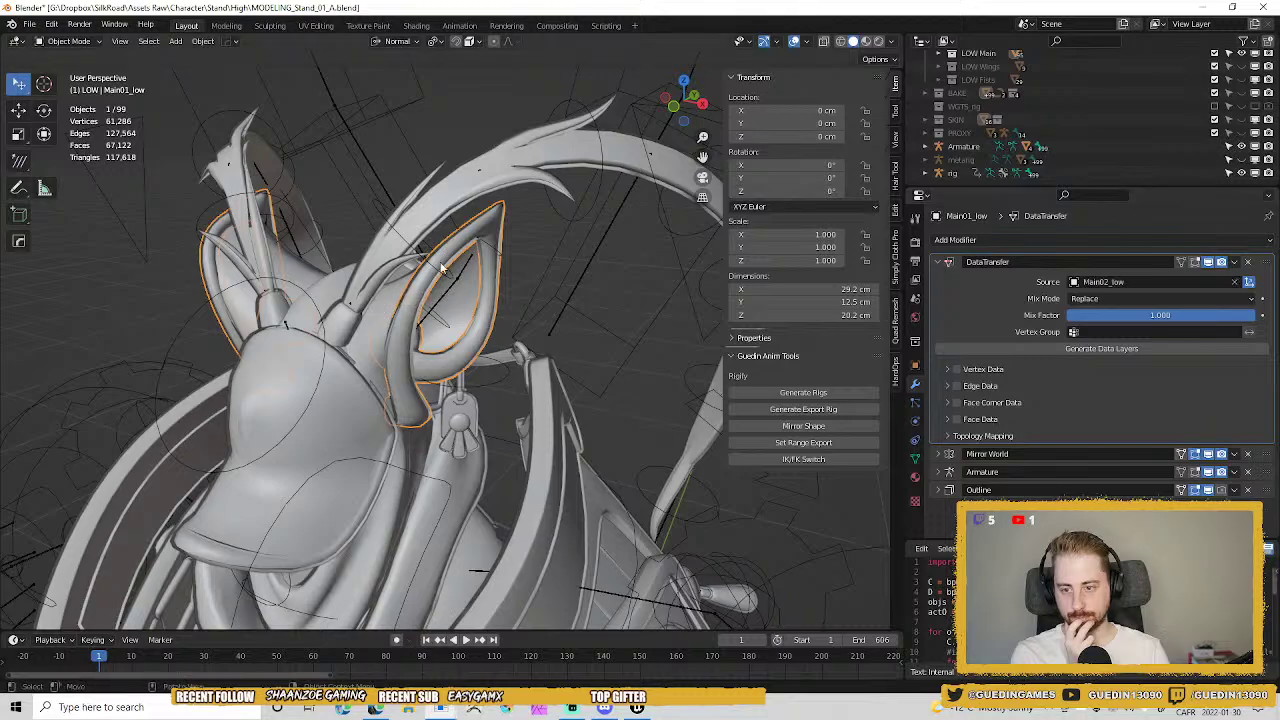
{"action": "left_click", "coordinate": [947, 371]}
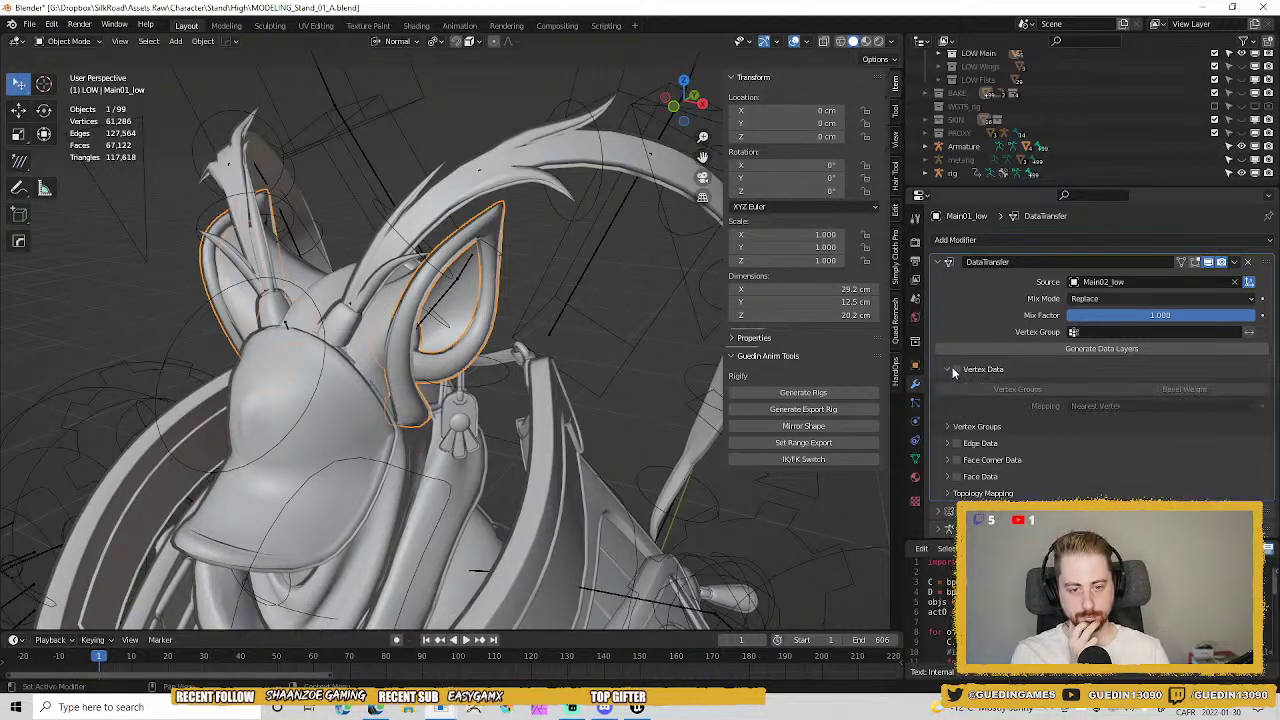
{"action": "left_click", "coordinate": [950, 370]}
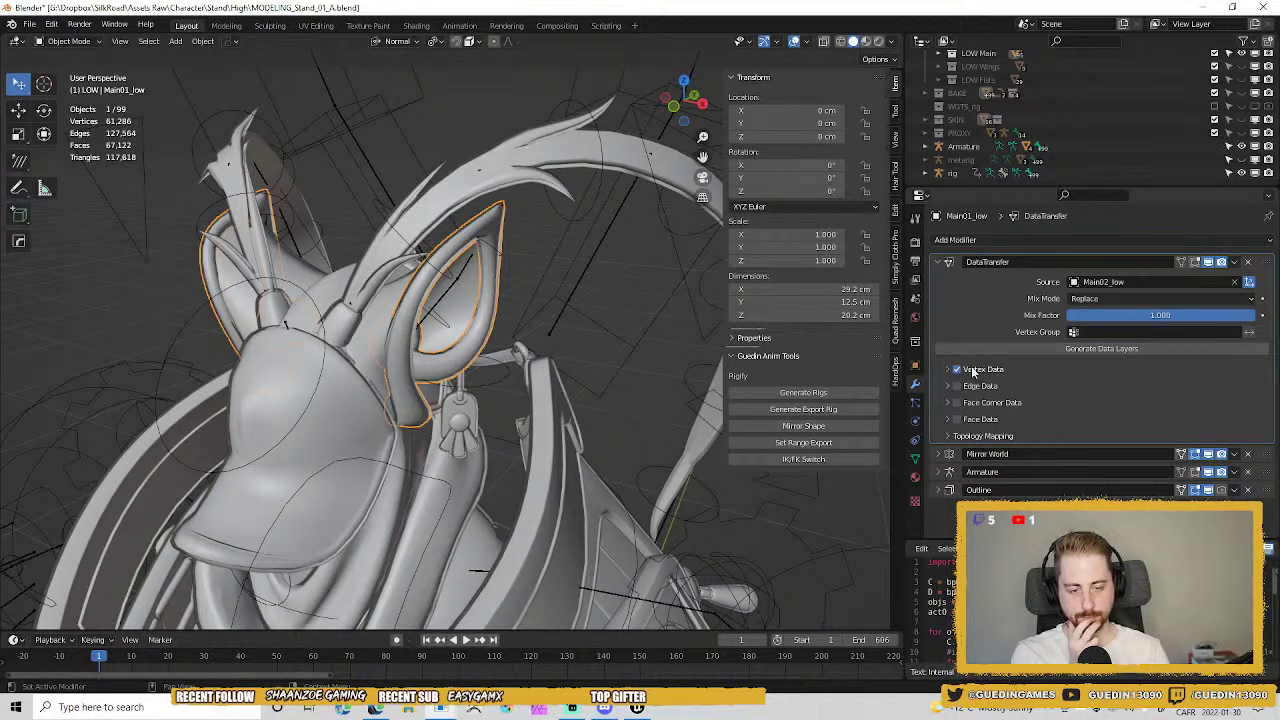
{"action": "left_click", "coordinate": [972, 370]}
{"action": "left_click", "coordinate": [1044, 393]}
{"action": "left_click", "coordinate": [1083, 407]}
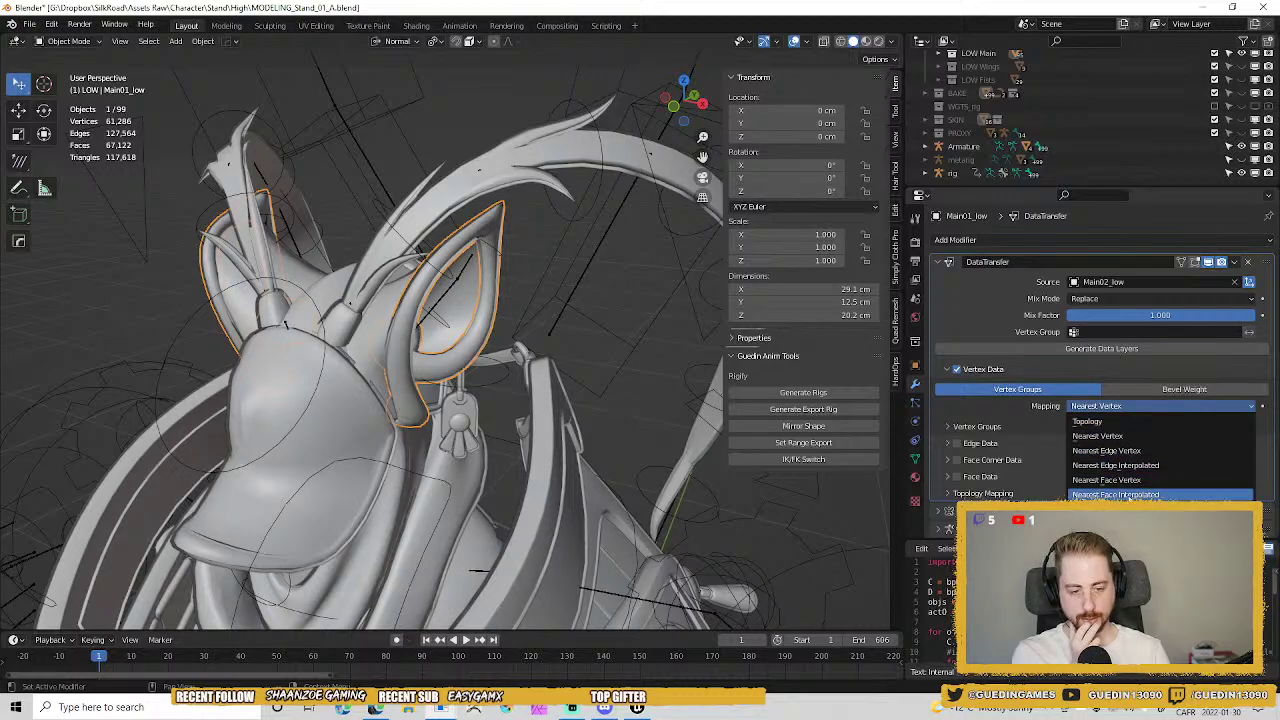
{"action": "left_click", "coordinate": [1116, 495]}
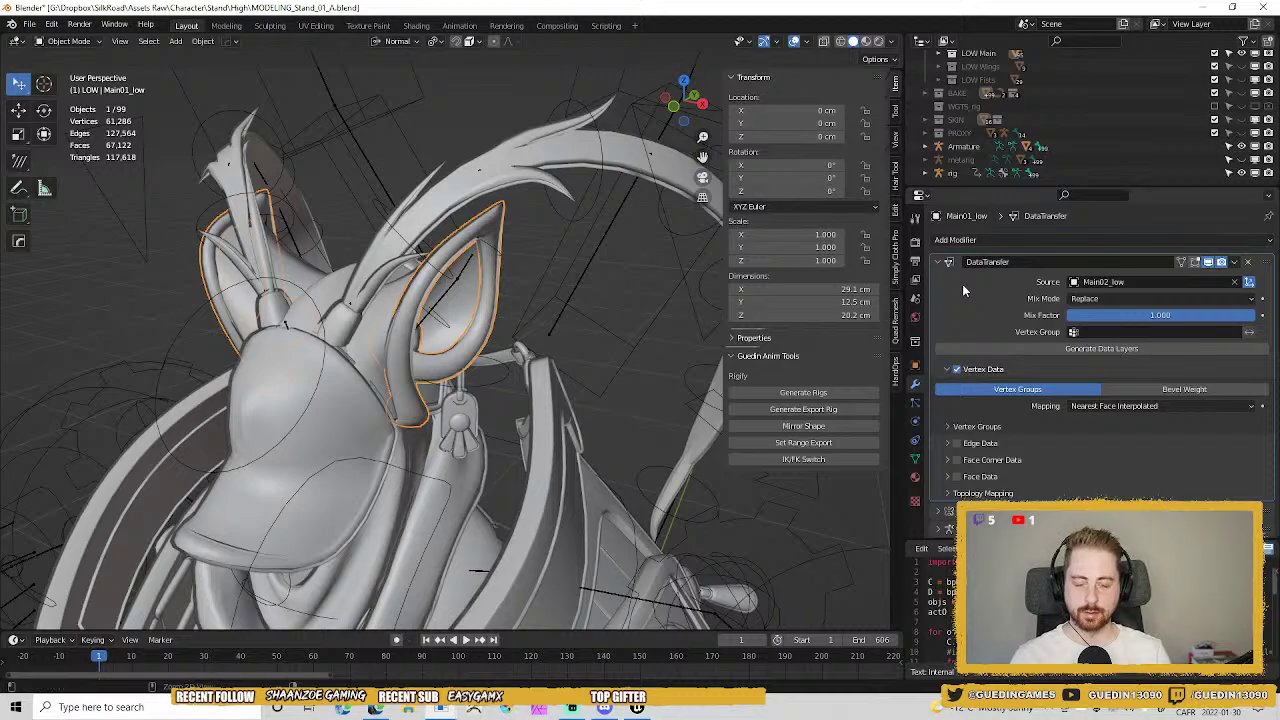
{"action": "key", "text": "ctrl+a"}
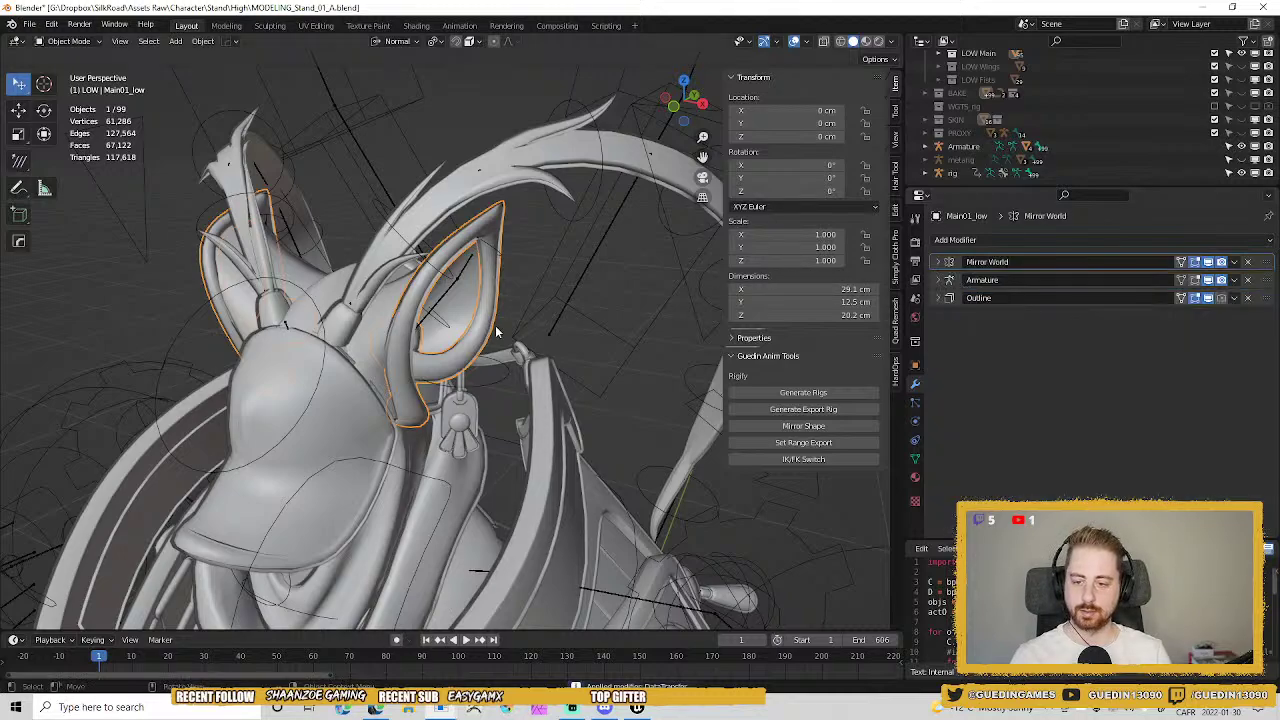
Return to Pose Mode and retest the ear rim with plain and trackball rotations of spine.006_A_01.L and spine.006_A_02.L.
{"action": "left_click", "coordinate": [490, 245]}
{"action": "key", "text": "r"}
{"action": "right_click", "coordinate": [558, 301]}
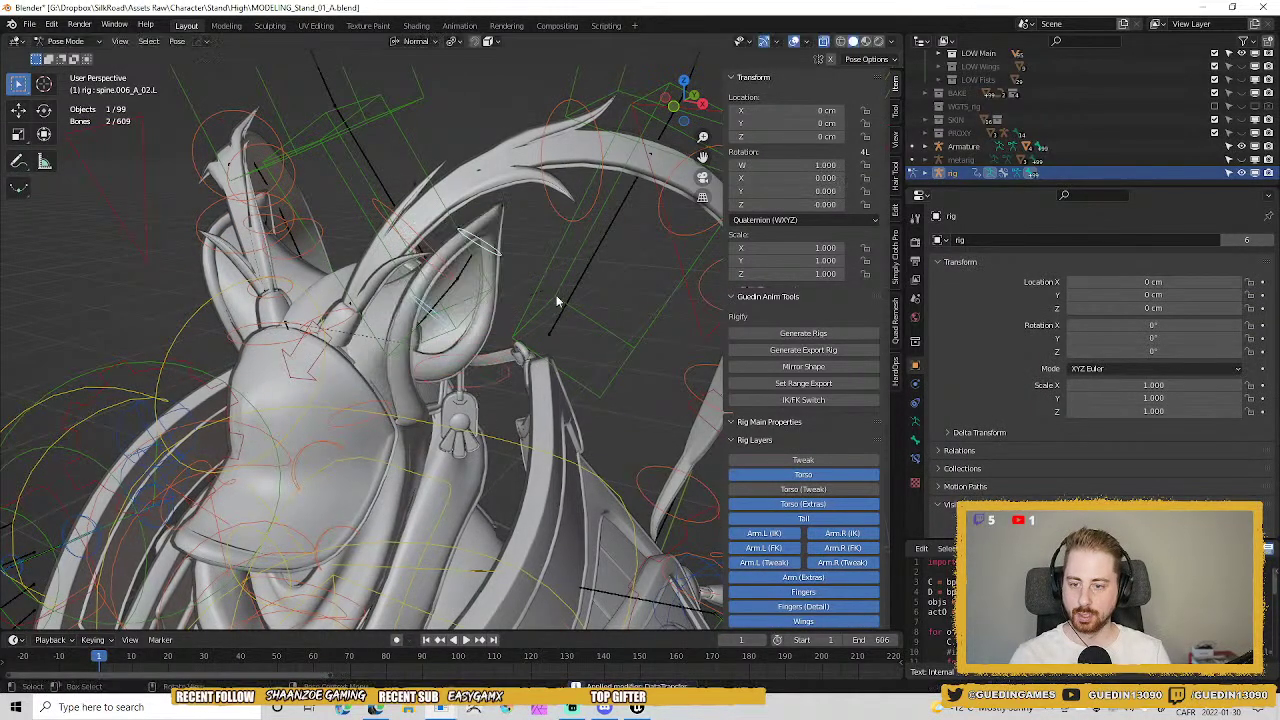
{"action": "key", "text": "r"}
{"action": "key", "text": "r"}
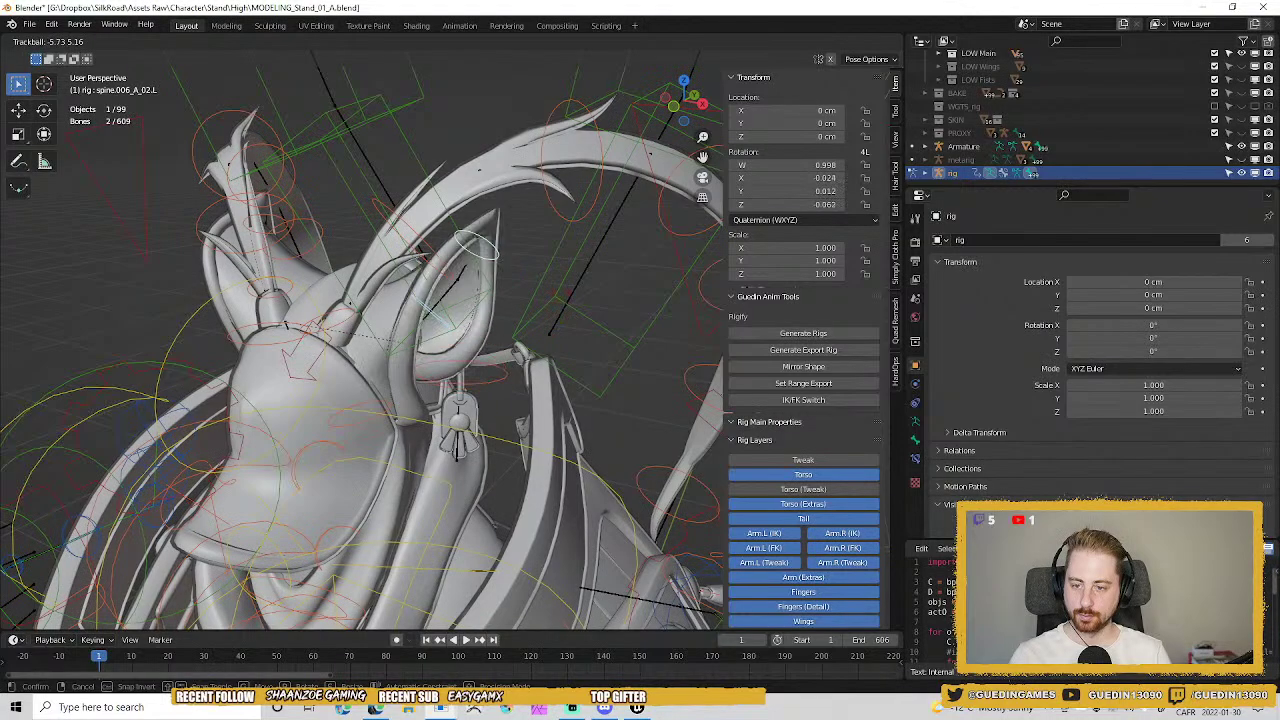
{"action": "right_click", "coordinate": [565, 284]}
{"action": "key", "text": "r"}
{"action": "right_click", "coordinate": [584, 362]}
{"action": "middle_click_drag", "start_coordinate": [460, 326], "coordinate": [542, 259]}
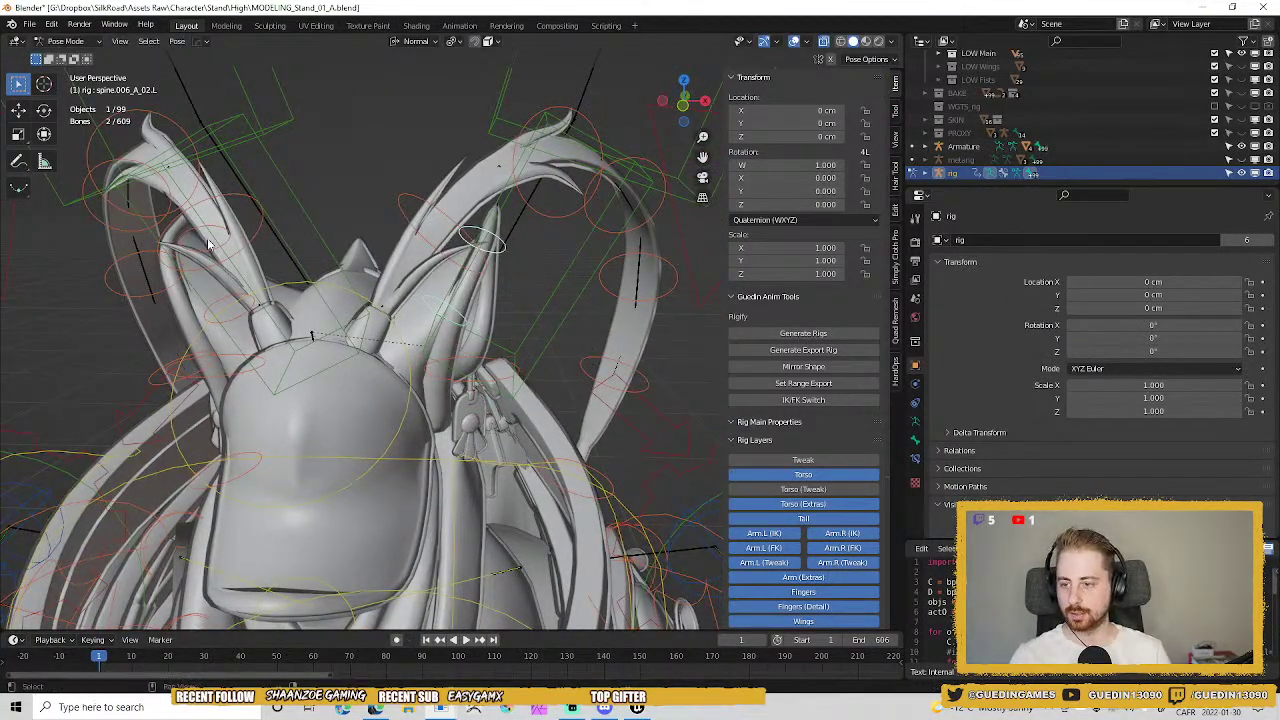
Test-rotate the opposite ear's spine.006_A_01.R and spine.006_A_02.R bones, cancel the rotation, and leave Pose Mode with nothing selected.
{"action": "middle_click_drag", "start_coordinate": [208, 243], "coordinate": [358, 326]}
{"action": "left_click", "coordinate": [350, 313]}
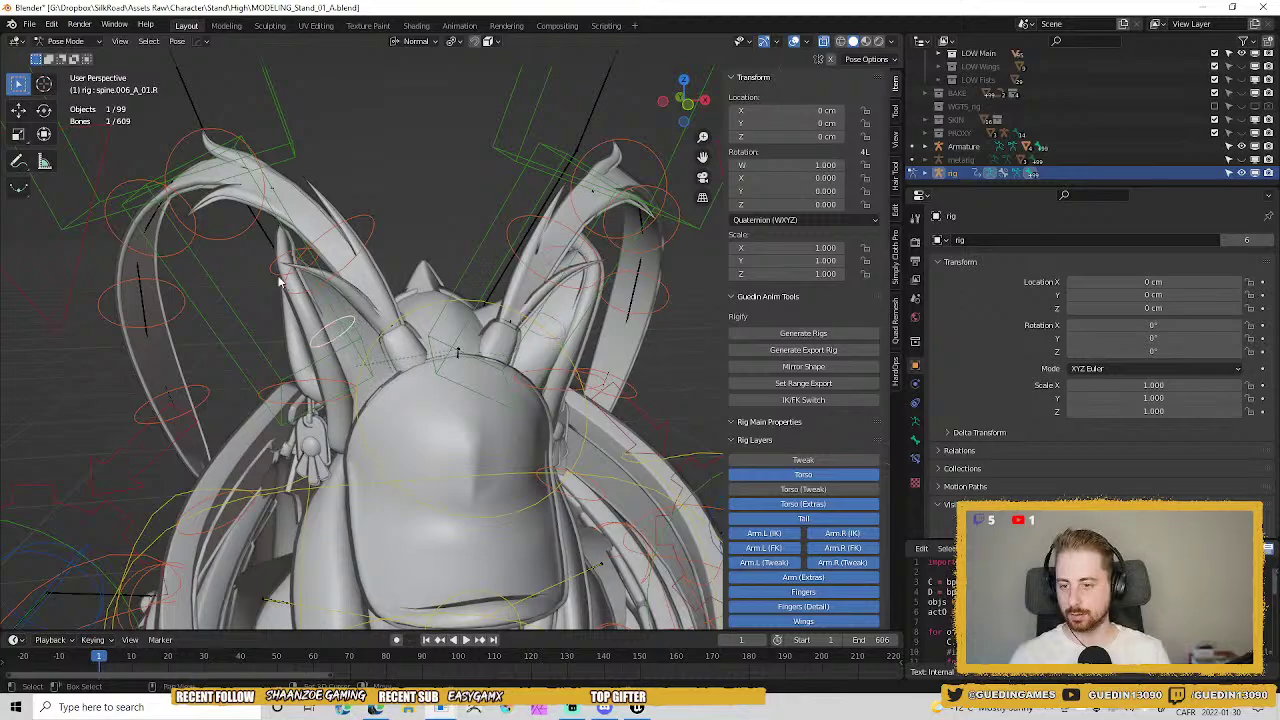
{"action": "left_click", "coordinate": [279, 283], "text": "shift"}
{"action": "key", "text": "r"}
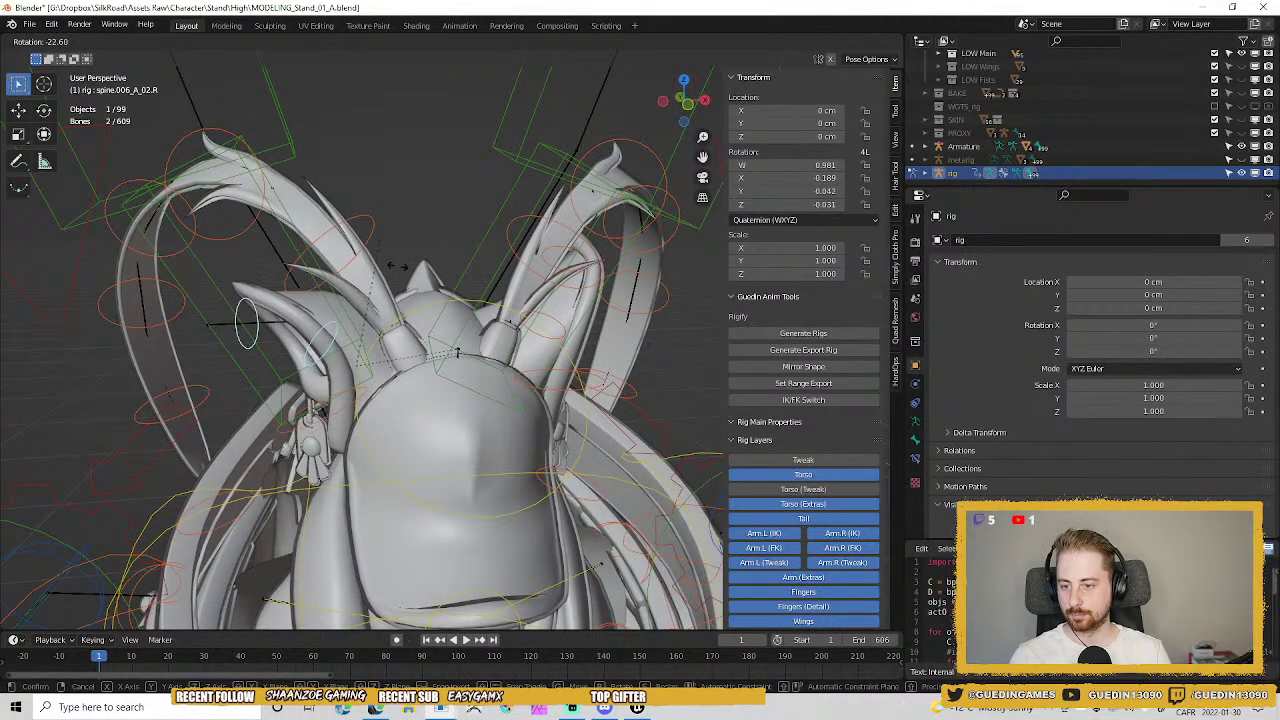
{"action": "key", "text": "Escape"}
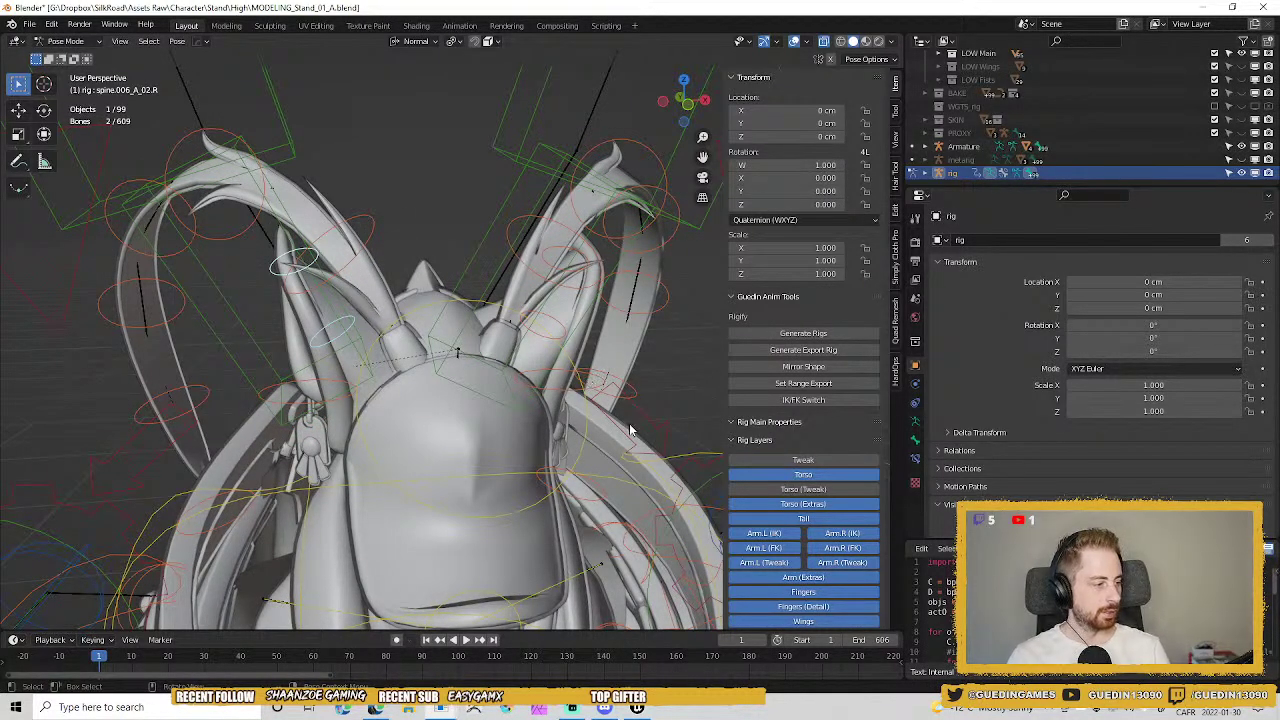
{"action": "key", "text": "ctrl+Tab"}
{"action": "key", "text": "alt+a"}
Put the rig back in Pose Mode and test a plain rotation of spine.006_A_01.L and spine.006_A_02.L, cancelling it.
{"action": "middle_click_drag", "start_coordinate": [577, 428], "coordinate": [501, 344]}
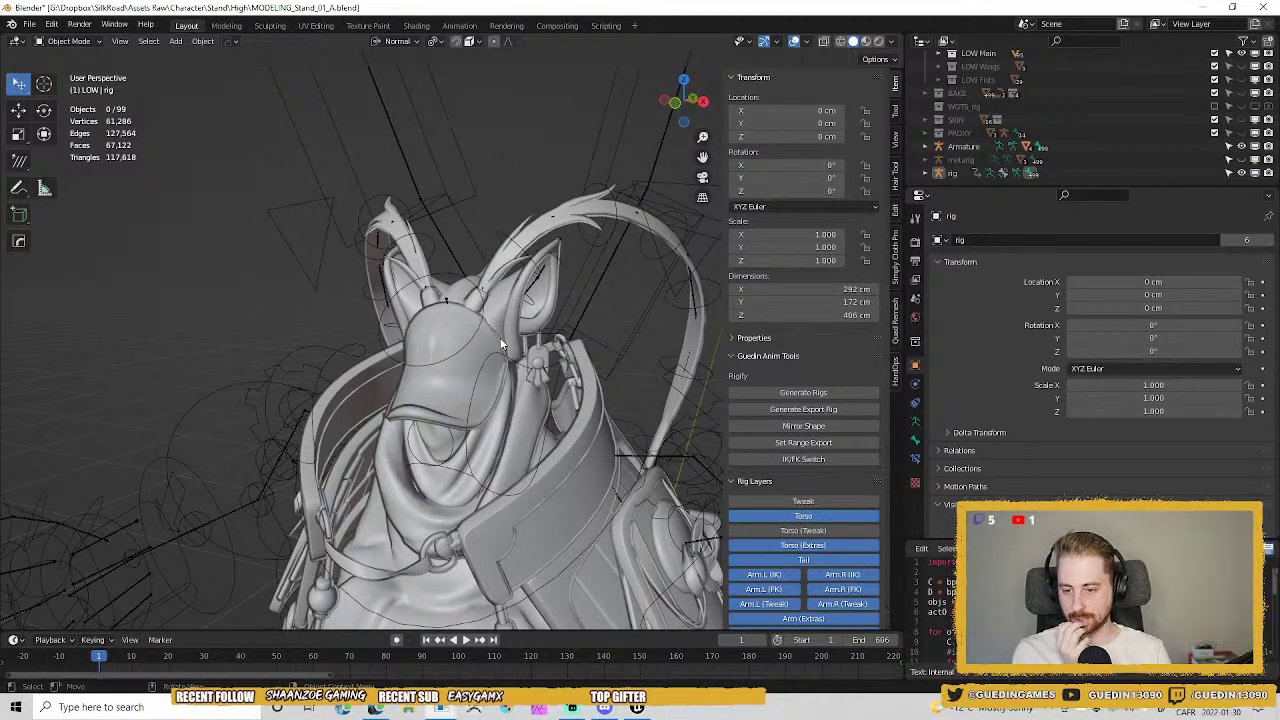
{"action": "middle_click_drag", "start_coordinate": [539, 272], "coordinate": [488, 302], "text": "shift"}
{"action": "scroll", "coordinate": [460, 386], "scroll_direction": "up", "scroll_amount": 4}
{"action": "left_click", "coordinate": [465, 354]}
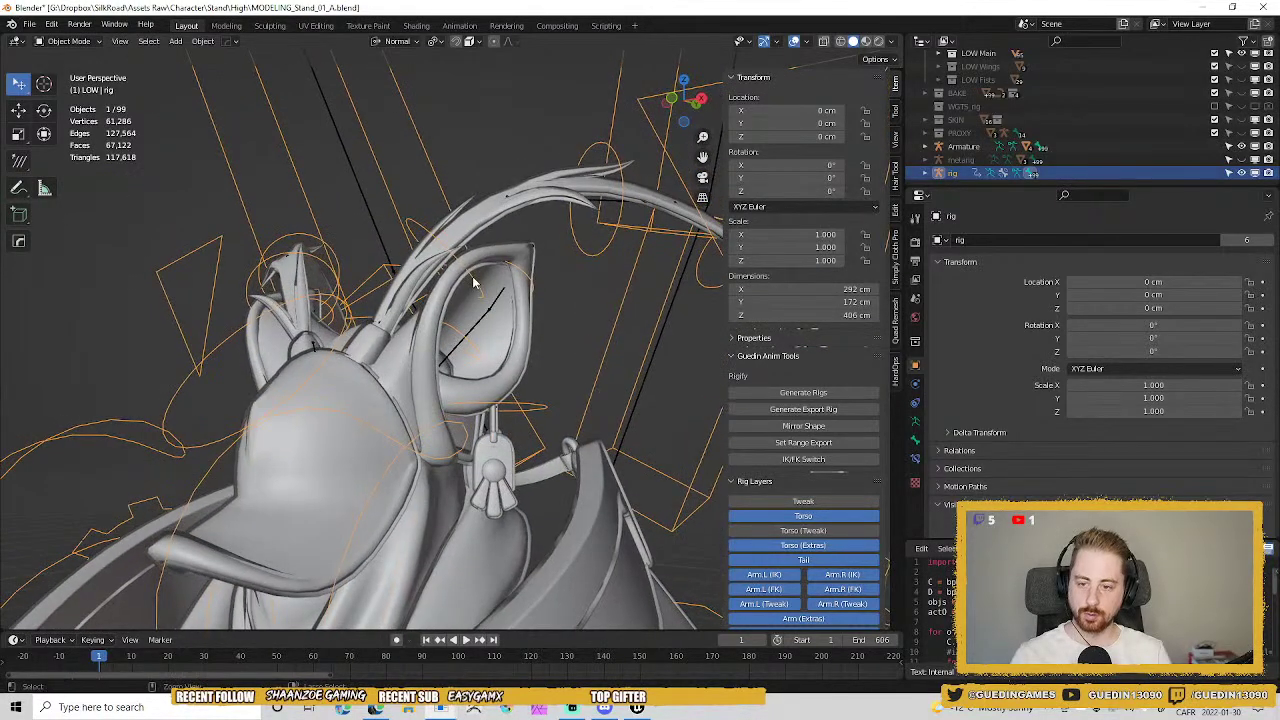
{"action": "key", "text": "ctrl+Tab"}
{"action": "left_click", "coordinate": [467, 349]}
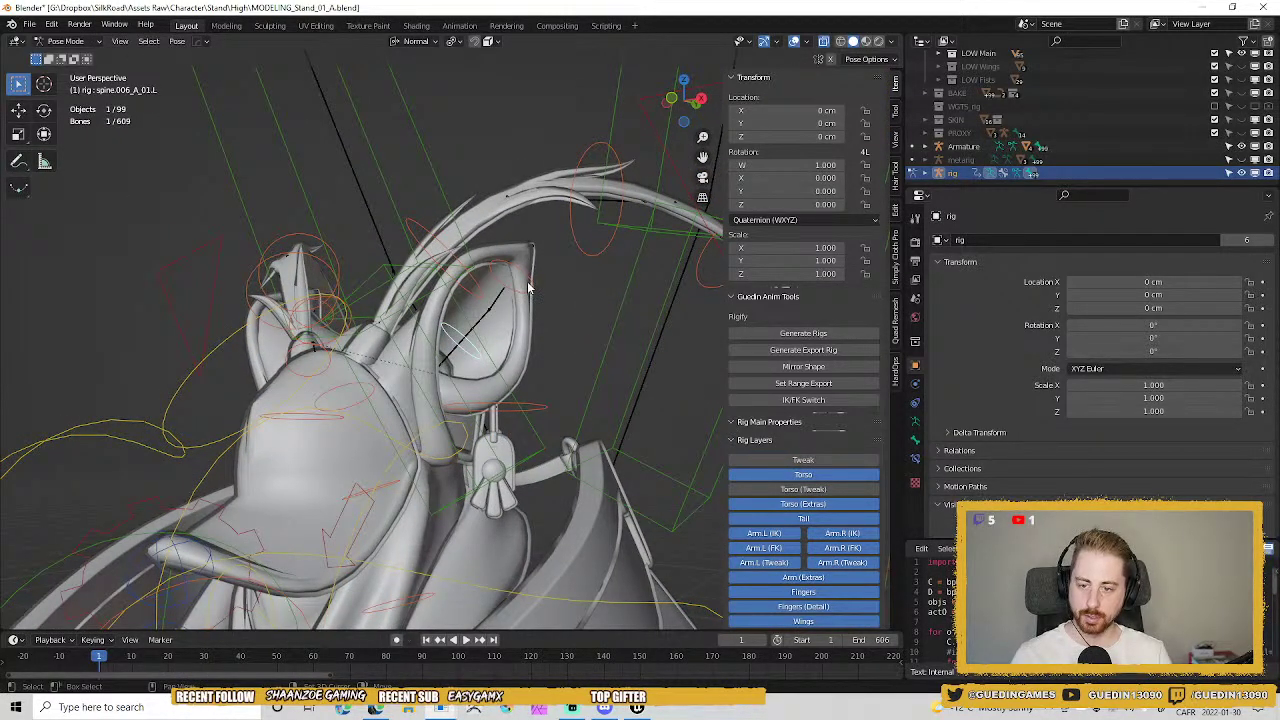
{"action": "left_click", "coordinate": [529, 288], "text": "shift"}
{"action": "middle_click_drag", "start_coordinate": [529, 288], "coordinate": [560, 330]}
{"action": "key", "text": "r"}
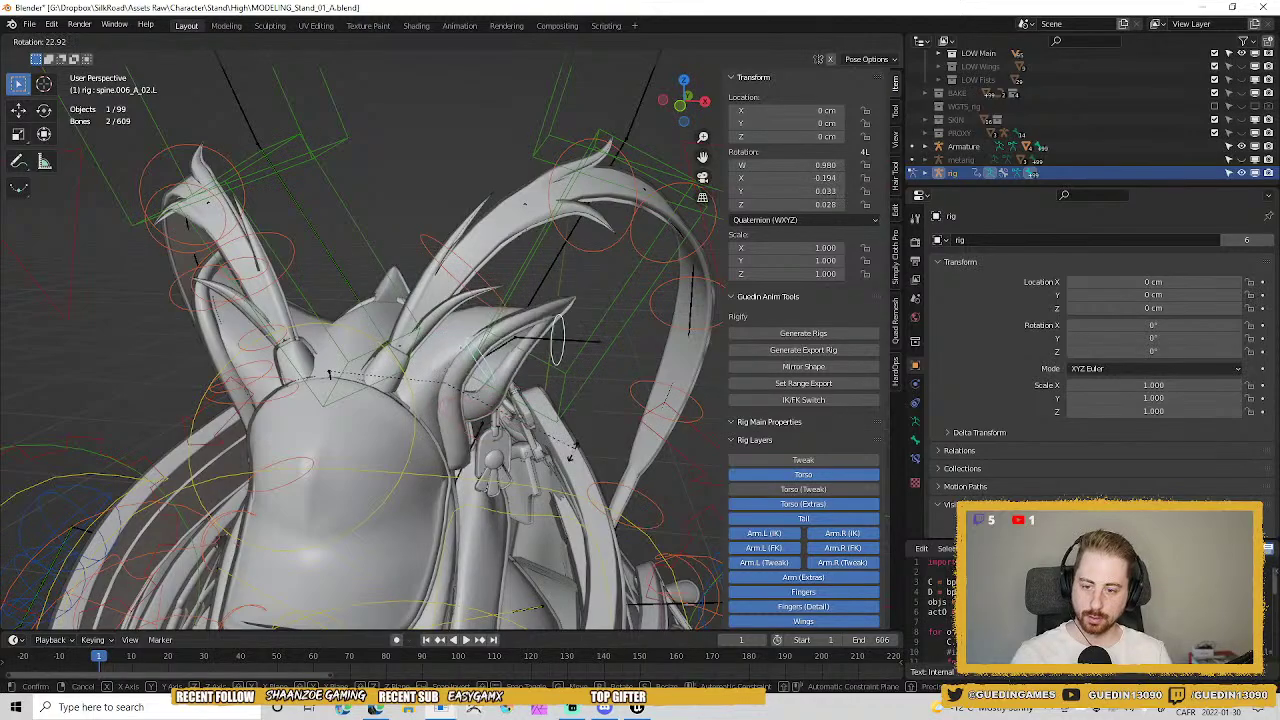
{"action": "right_click", "coordinate": [547, 399]}
Trackball-rotate spine.006_A_01.L and spine.006_A_02.L by about -39° and -14.9°, inspect the ear rim, and return to Object Mode.
{"action": "middle_click_drag", "start_coordinate": [547, 399], "coordinate": [590, 363]}
{"action": "key", "text": "r"}
{"action": "key", "text": "r"}
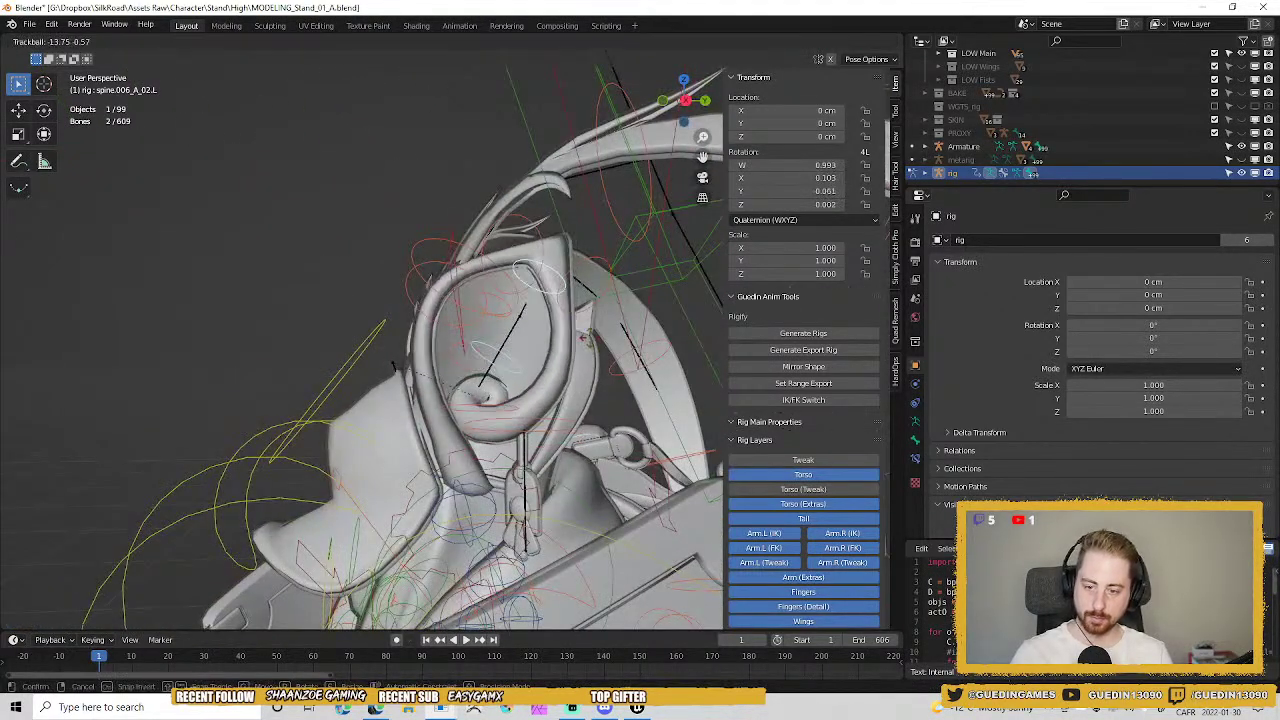
{"action": "left_click", "coordinate": [570, 310]}
{"action": "middle_click_drag", "start_coordinate": [475, 372], "coordinate": [589, 402]}
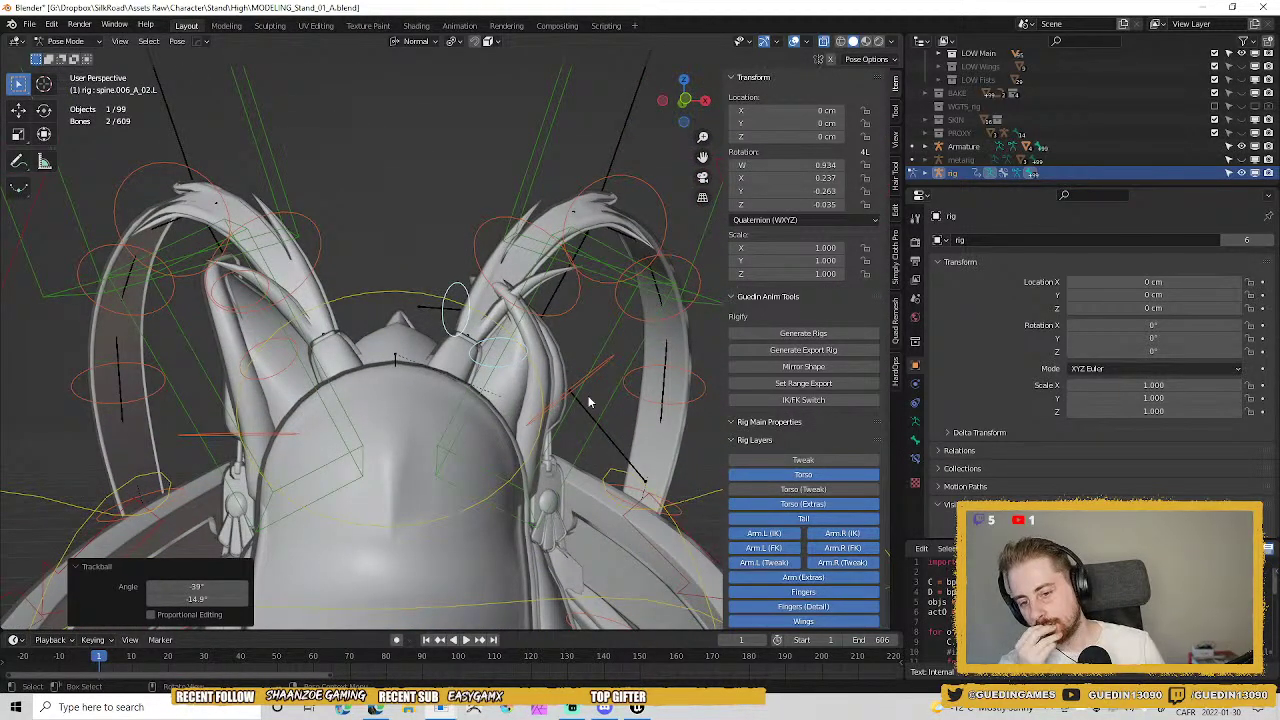
{"action": "middle_click_drag", "start_coordinate": [607, 454], "coordinate": [531, 422]}
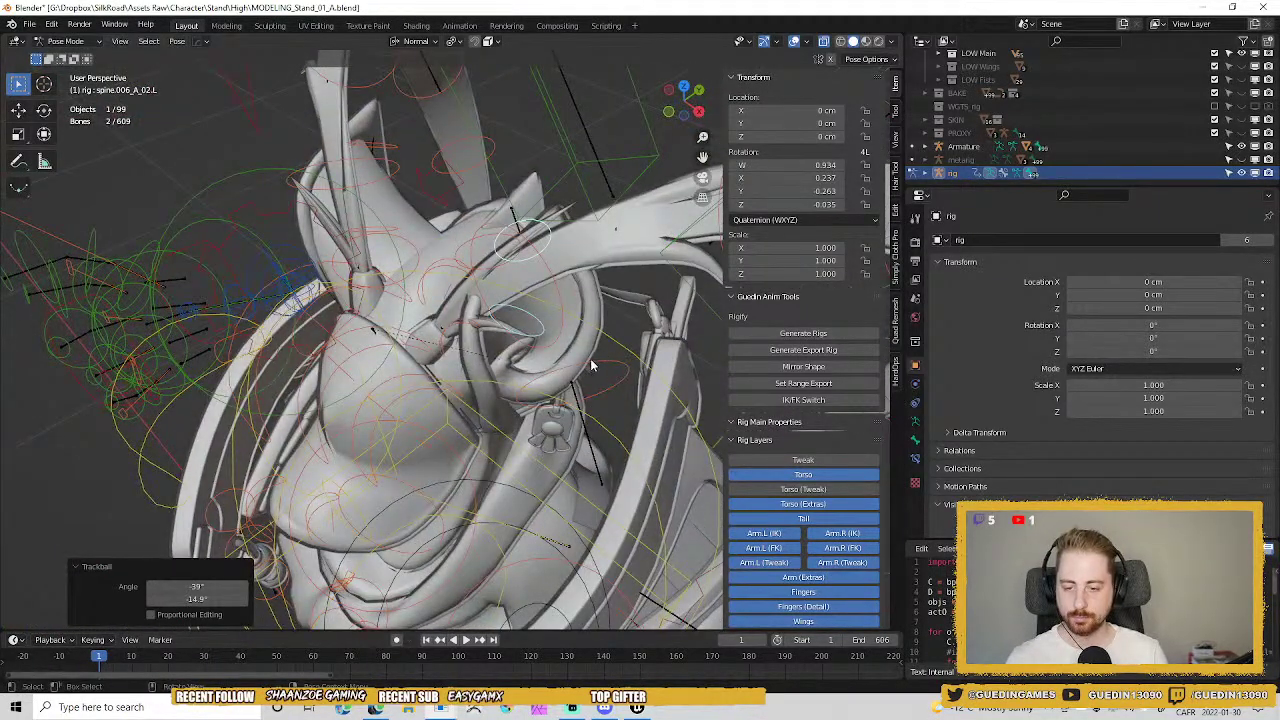
{"action": "key", "text": "alt+a"}
{"action": "key", "text": "ctrl+Tab"}
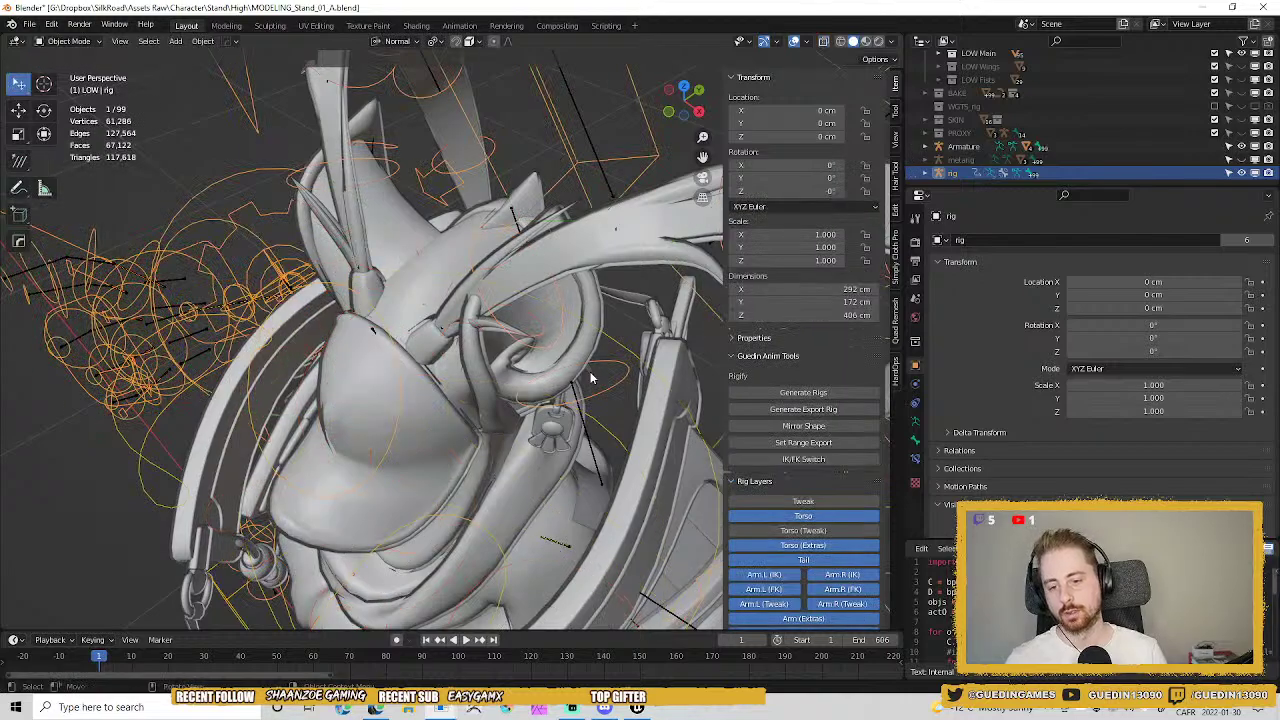
{"action": "left_click", "coordinate": [595, 356]}
{"action": "key", "text": "ctrl+Tab"}
{"action": "key", "text": "Escape"}
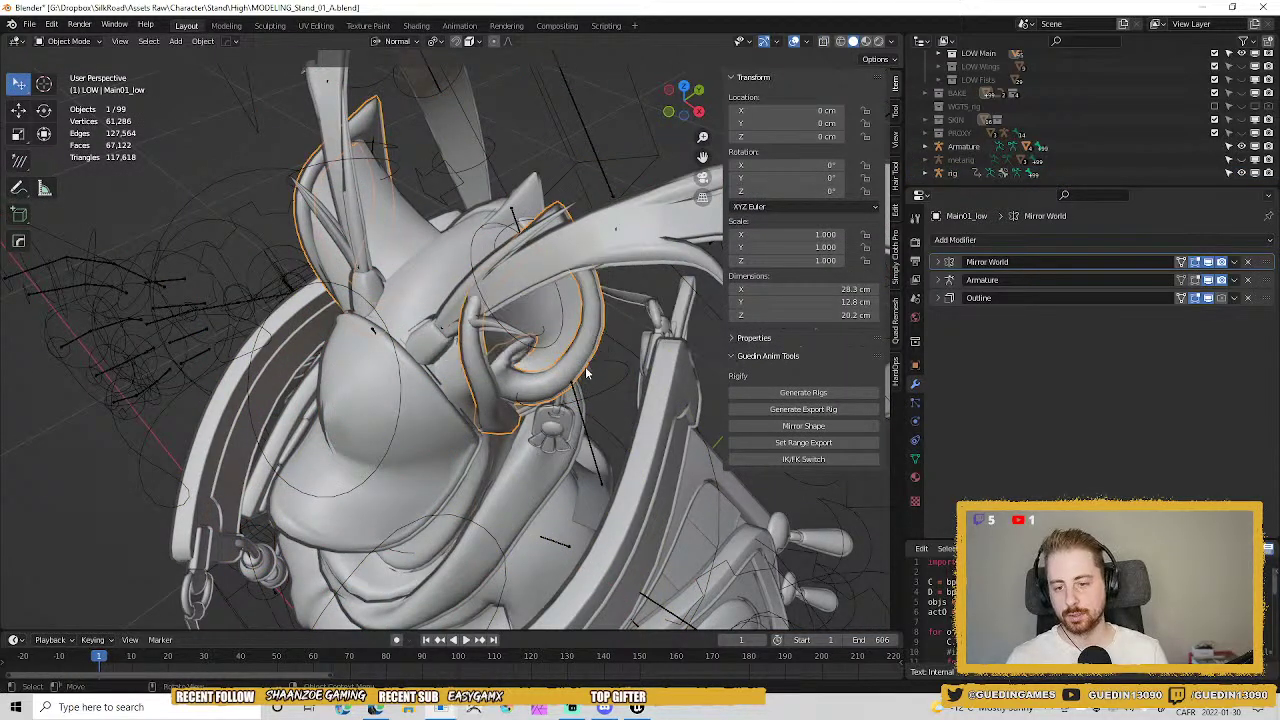
{"action": "key", "text": "ctrl+Tab"}
{"action": "left_click", "coordinate": [472, 325]}
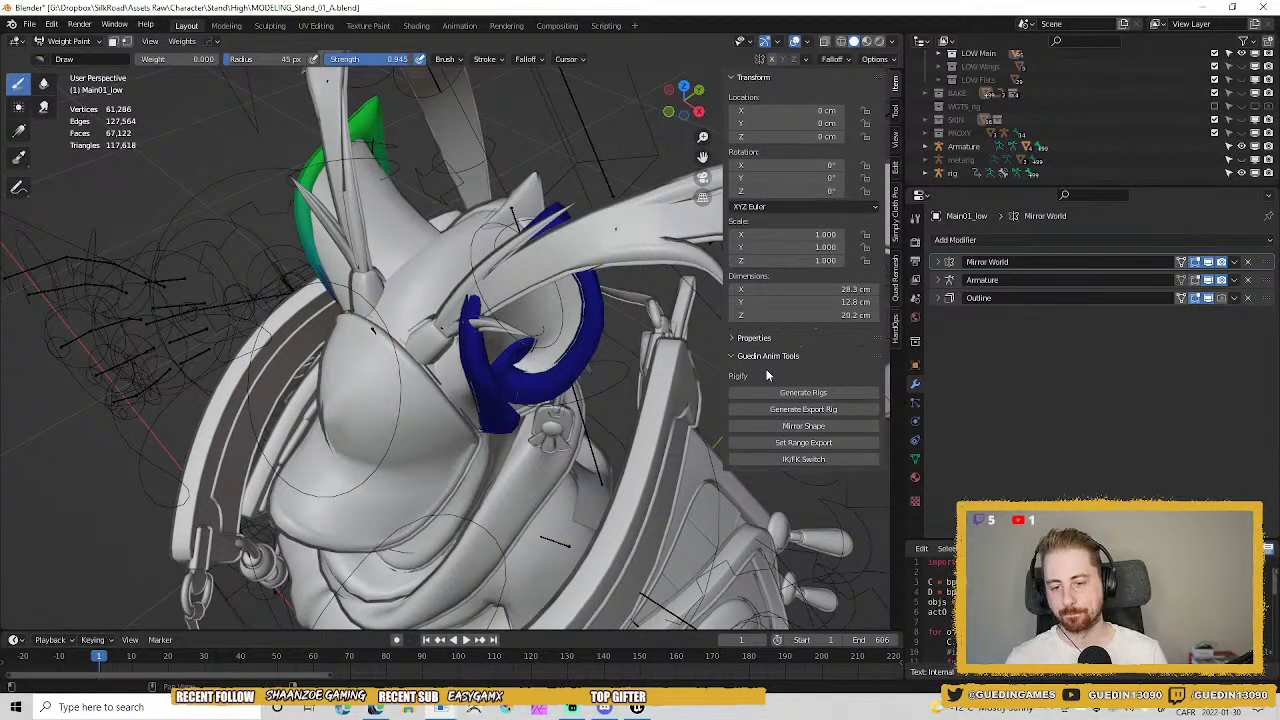
{"action": "middle_click_drag", "start_coordinate": [530, 268], "coordinate": [498, 208]}
{"action": "key", "text": "ctrl+Tab"}
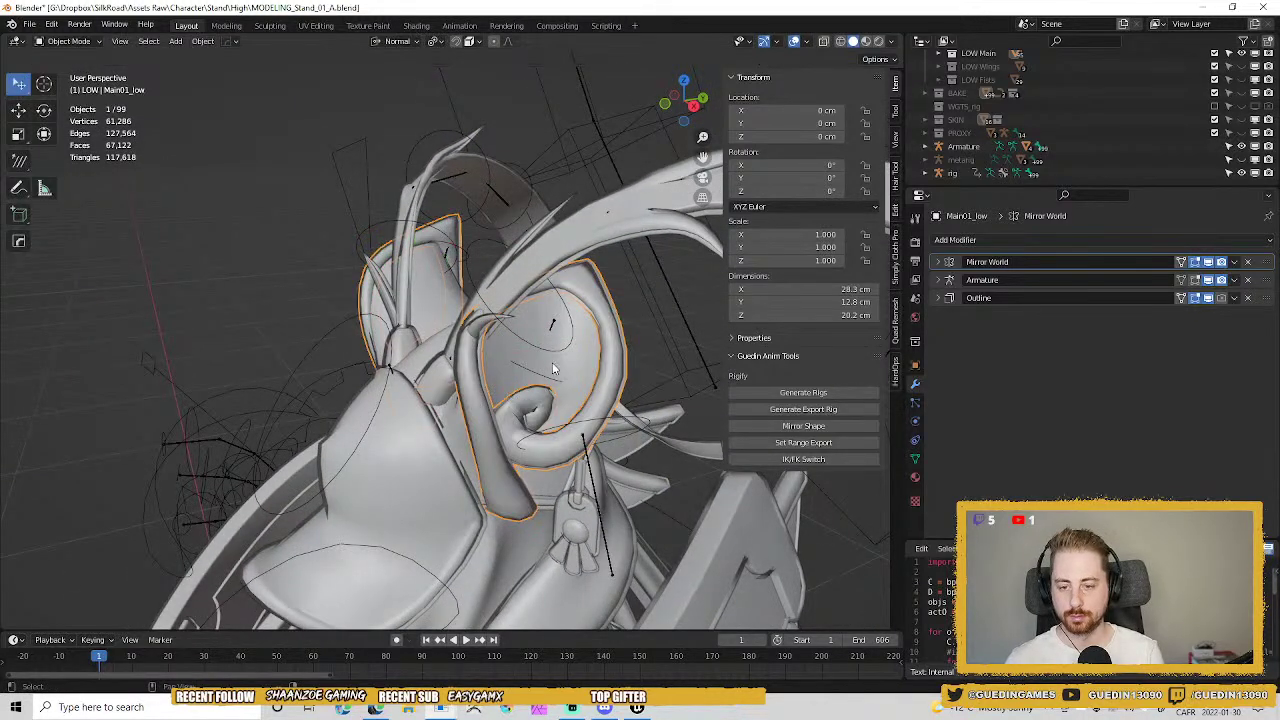
Select the Armature together with Main01_low, enter Weight Paint, and pick the spine.006_A_01.L bone.
{"action": "mouse_move", "coordinate": [548, 330]}
{"action": "middle_mouse_down"}
{"action": "mouse_move", "coordinate": [583, 358]}
{"action": "mouse_move", "coordinate": [578, 375]}
{"action": "middle_mouse_up"}
{"action": "left_click", "coordinate": [588, 355]}
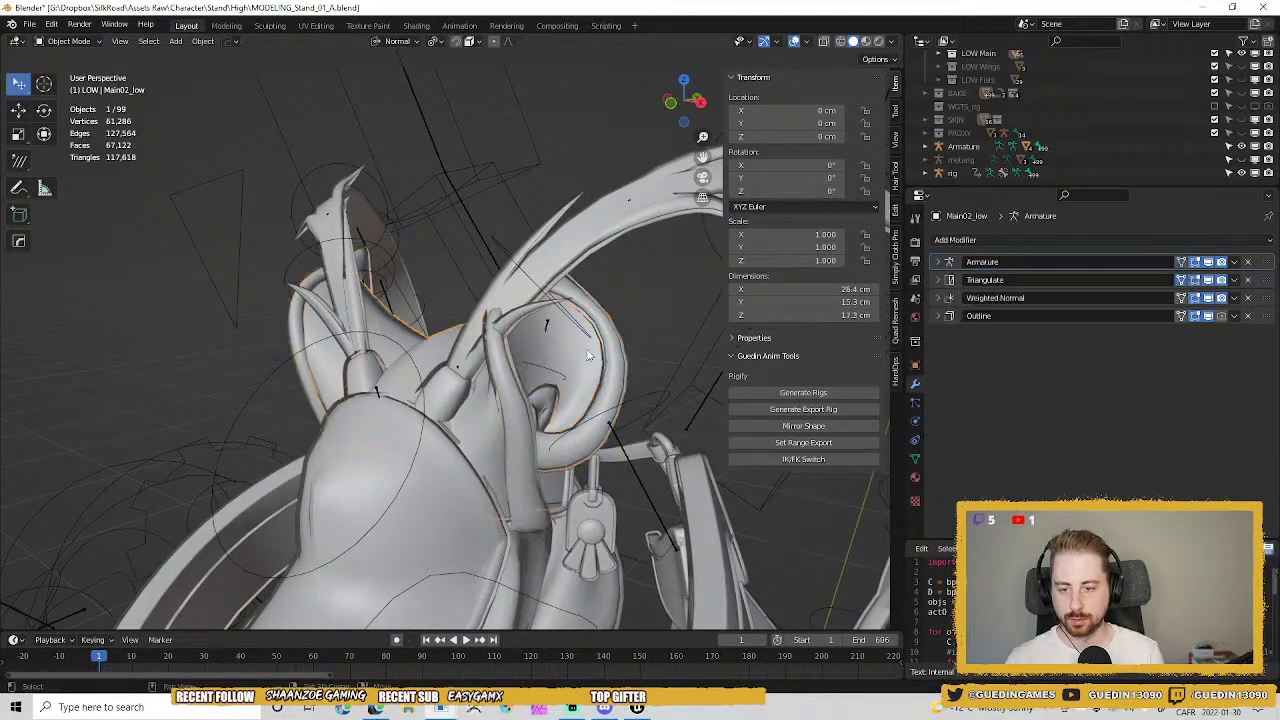
{"action": "left_click", "coordinate": [548, 325]}
{"action": "left_click", "coordinate": [617, 352], "text": "shift"}
{"action": "key", "text": "ctrl+Tab"}
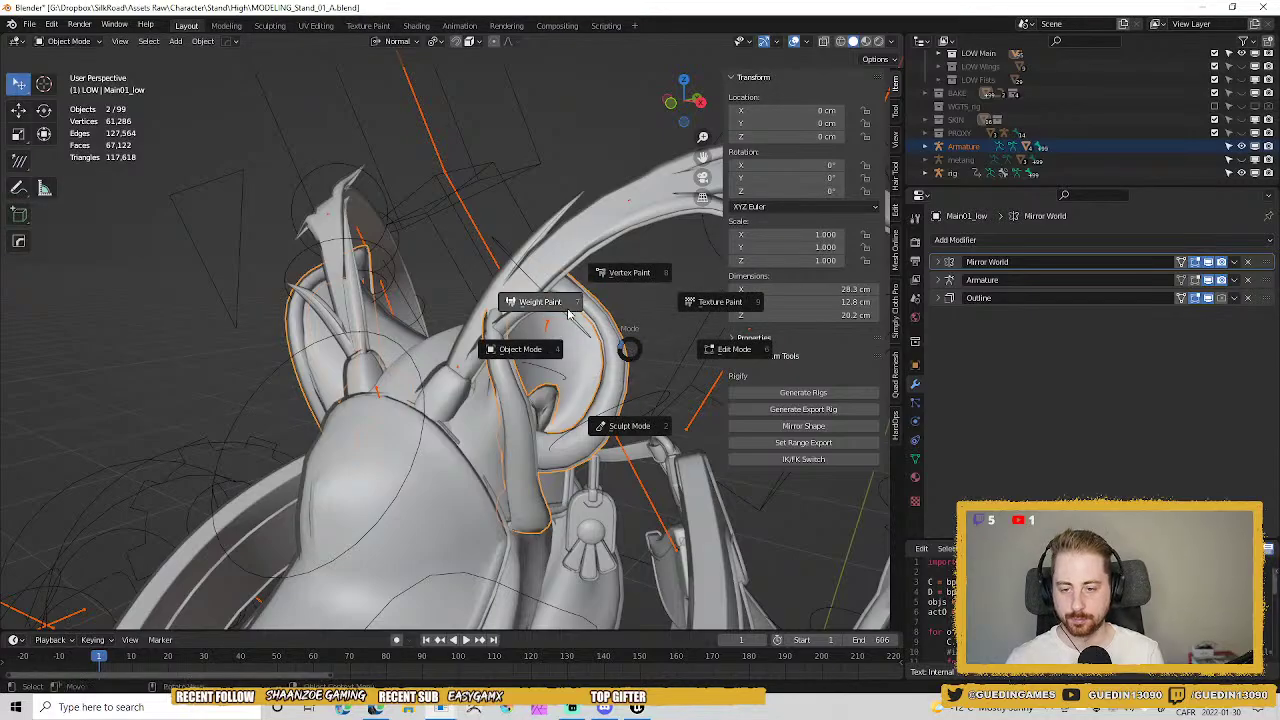
{"action": "left_click", "coordinate": [568, 311]}
{"action": "left_click", "coordinate": [532, 374], "text": "ctrl"}
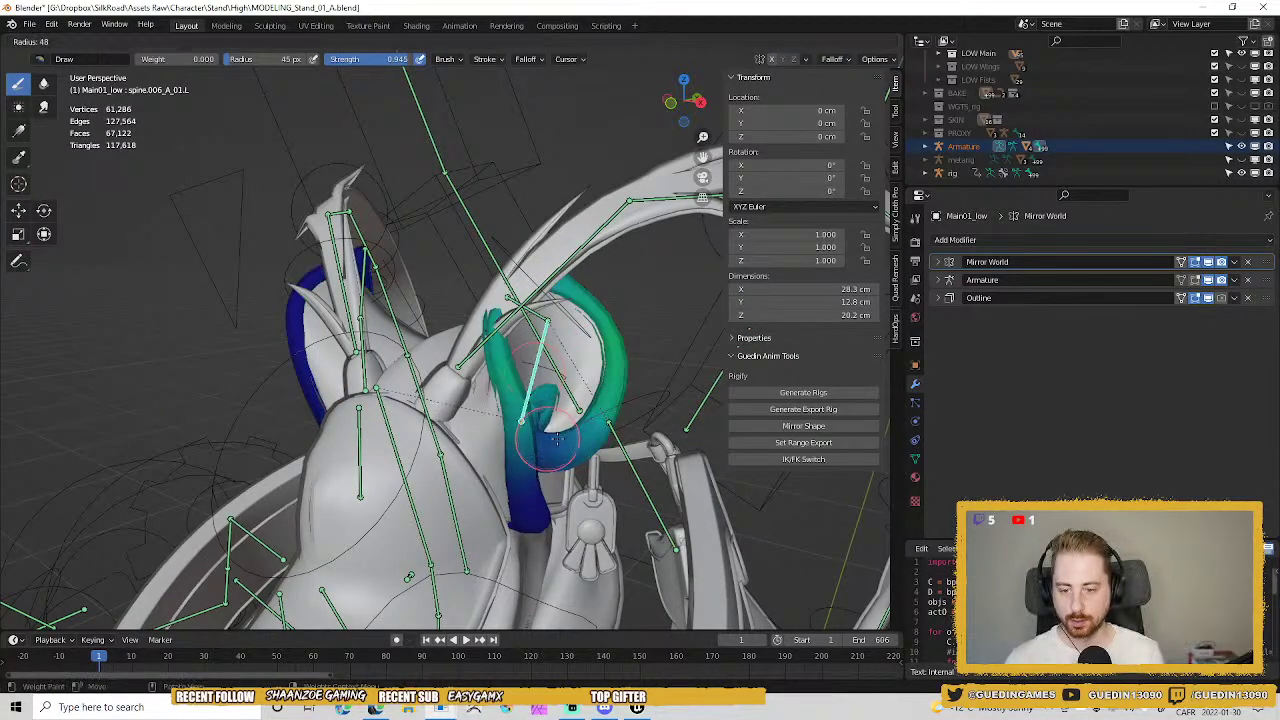
Set the brush to radius 95 px, weight 1.000 and strength 0.182, and paint spine.006_A_01.L weight onto the lower ear rim.
{"action": "middle_click_drag", "start_coordinate": [532, 374], "coordinate": [608, 437]}
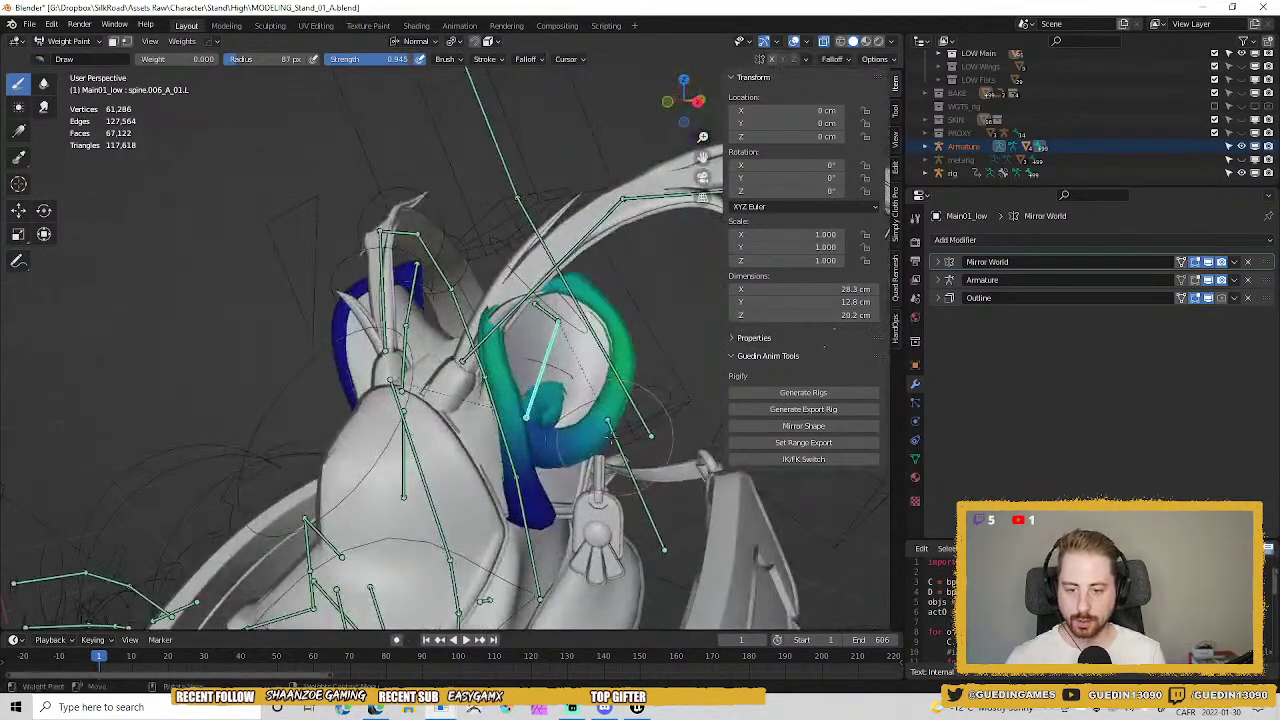
{"action": "key", "text": "ctrl+f"}
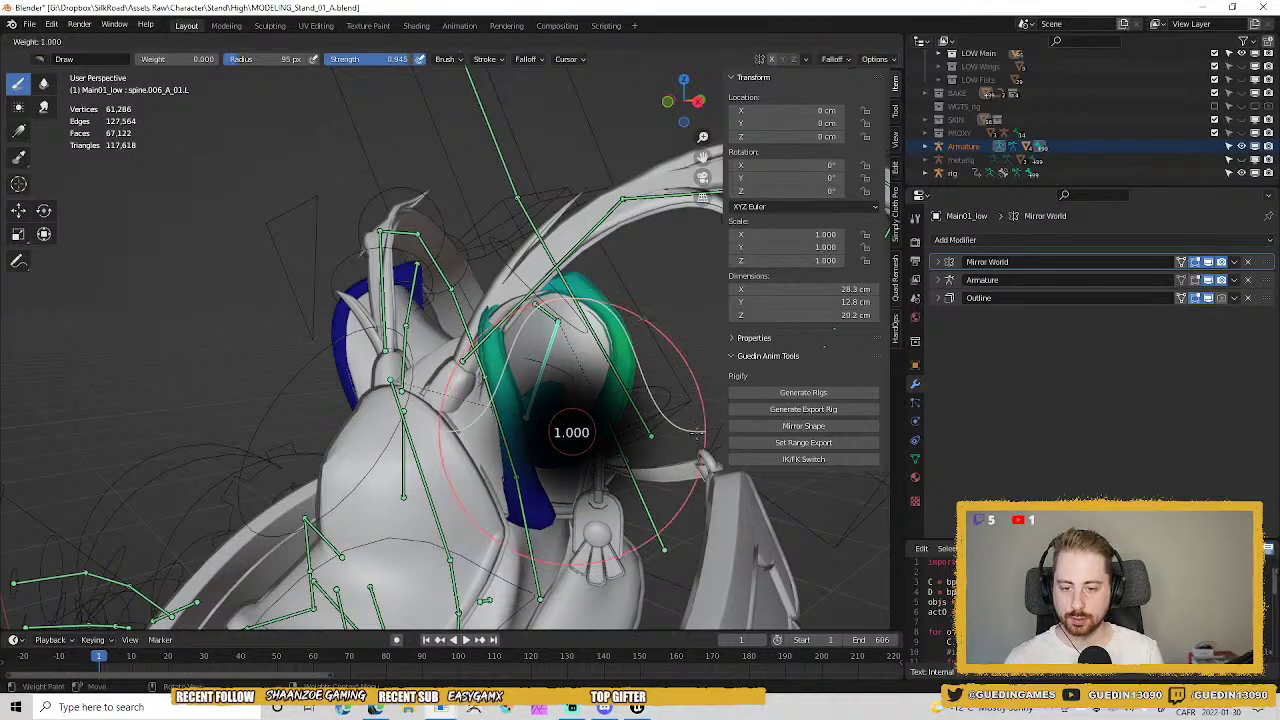
{"action": "left_click", "coordinate": [598, 420]}
{"action": "key", "text": "shift+f"}
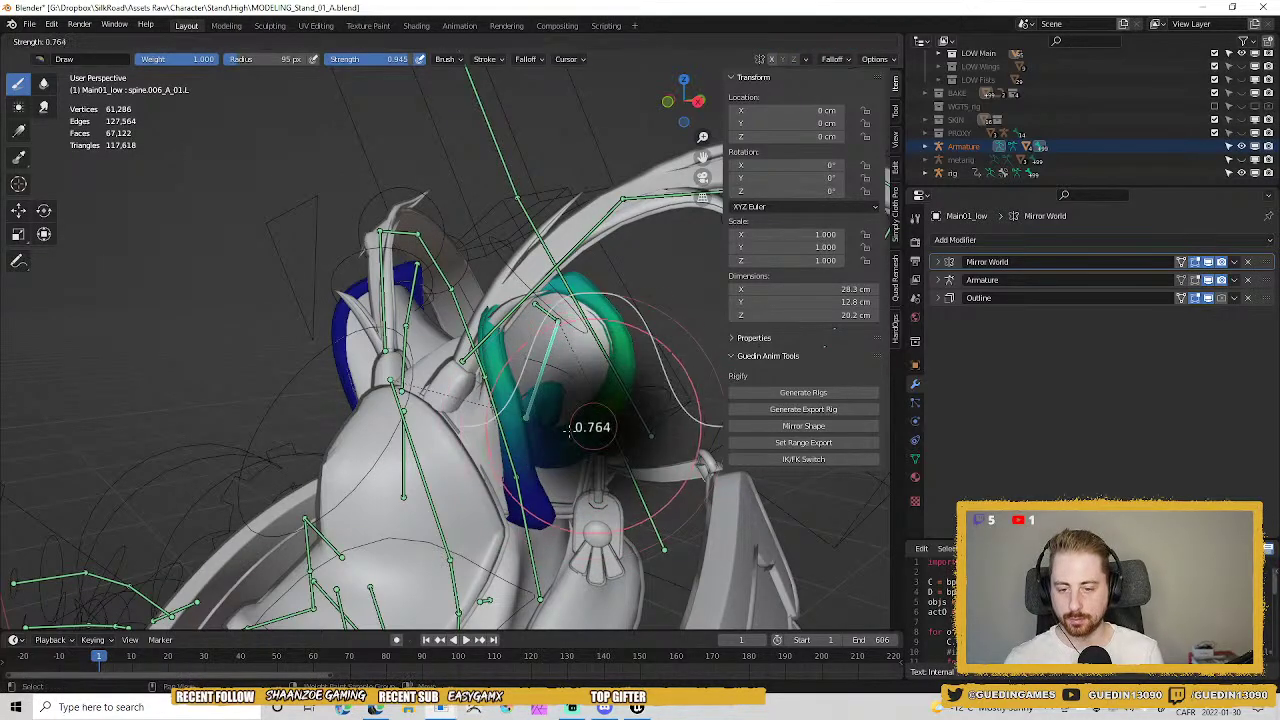
{"action": "left_click", "coordinate": [510, 449]}
{"action": "left_click_drag", "start_coordinate": [608, 417], "coordinate": [592, 426]}
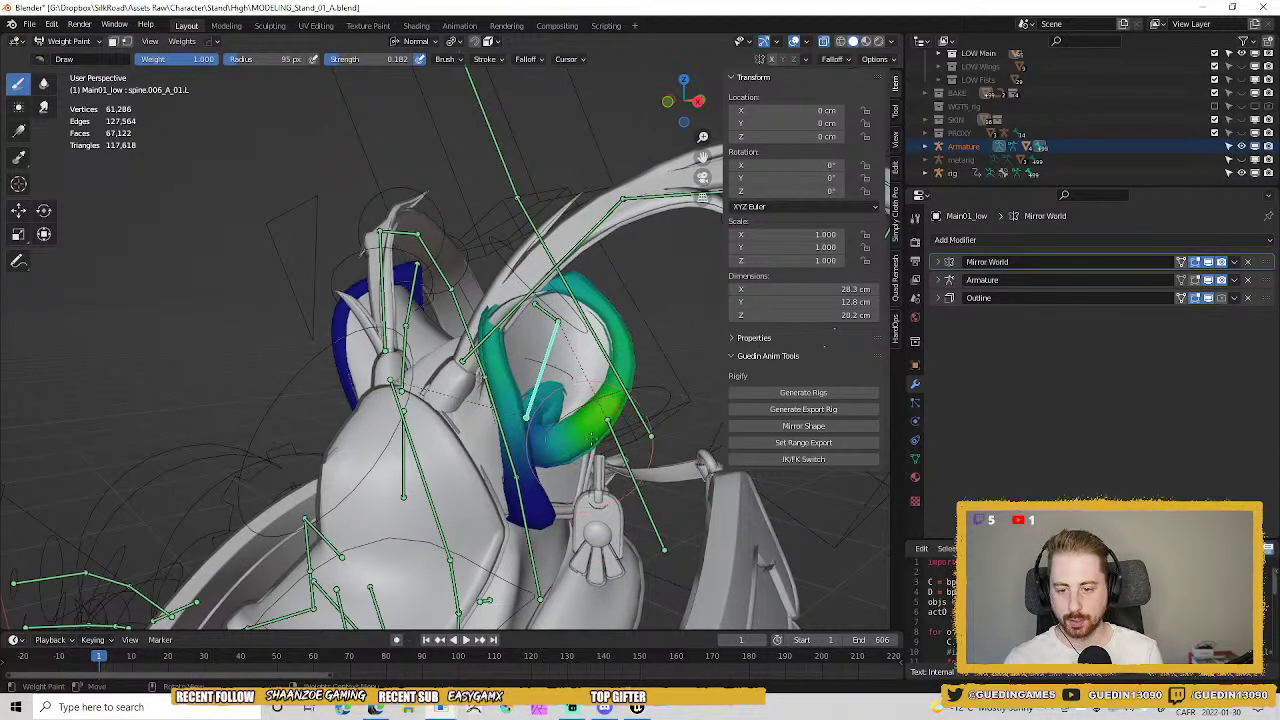
Build up the spine.006_A_01.L weight along the rim's lower outer curve and back, and reduce the brush radius to 82 px.
{"action": "mouse_move", "coordinate": [585, 427]}
{"action": "middle_mouse_down"}
{"action": "mouse_move", "coordinate": [559, 411]}
{"action": "mouse_move", "coordinate": [362, 488]}
{"action": "middle_mouse_up"}
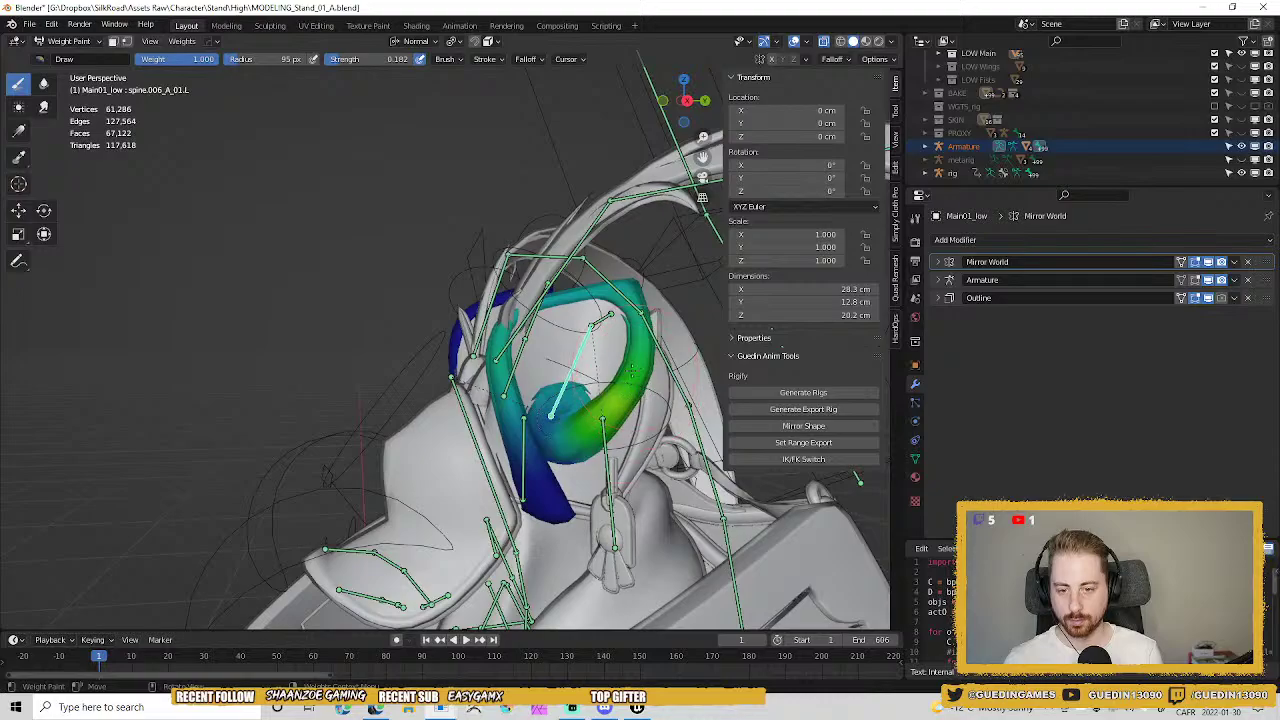
{"action": "left_click_drag", "start_coordinate": [633, 374], "coordinate": [594, 428]}
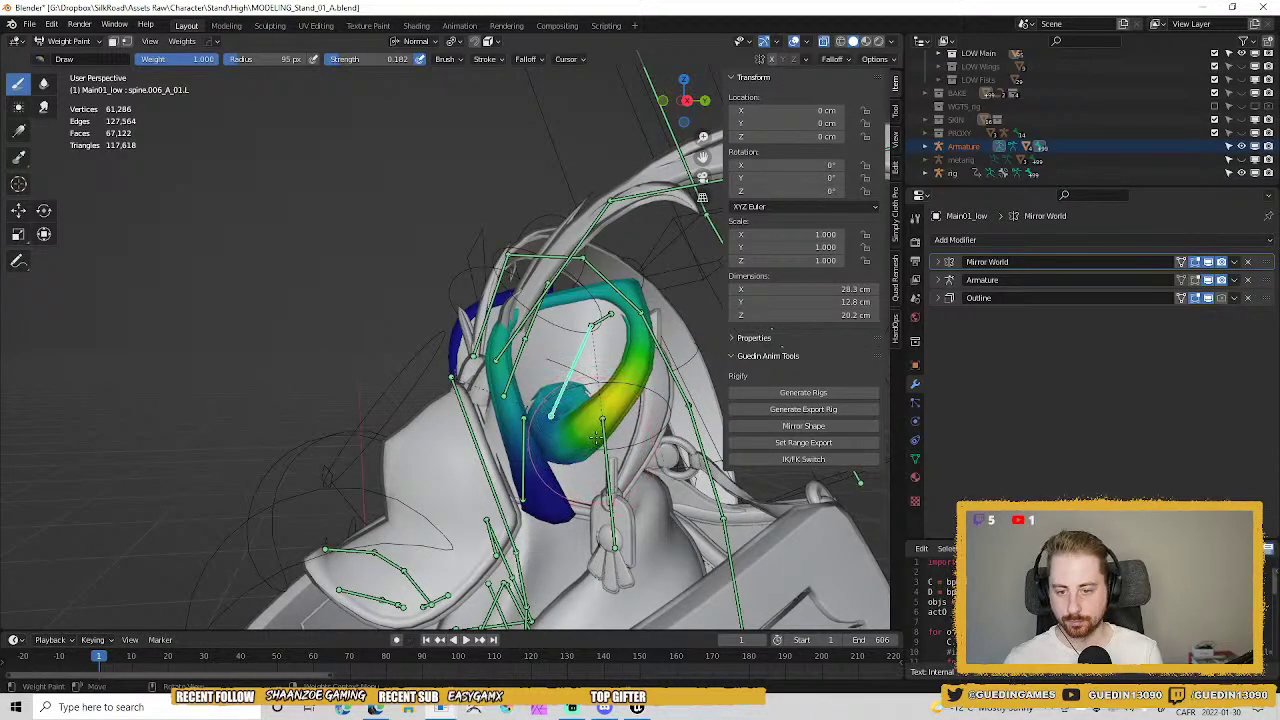
{"action": "mouse_move", "coordinate": [596, 438]}
{"action": "middle_mouse_down"}
{"action": "mouse_move", "coordinate": [590, 420]}
{"action": "mouse_move", "coordinate": [486, 397]}
{"action": "mouse_move", "coordinate": [371, 486]}
{"action": "mouse_move", "coordinate": [455, 355]}
{"action": "middle_mouse_up"}
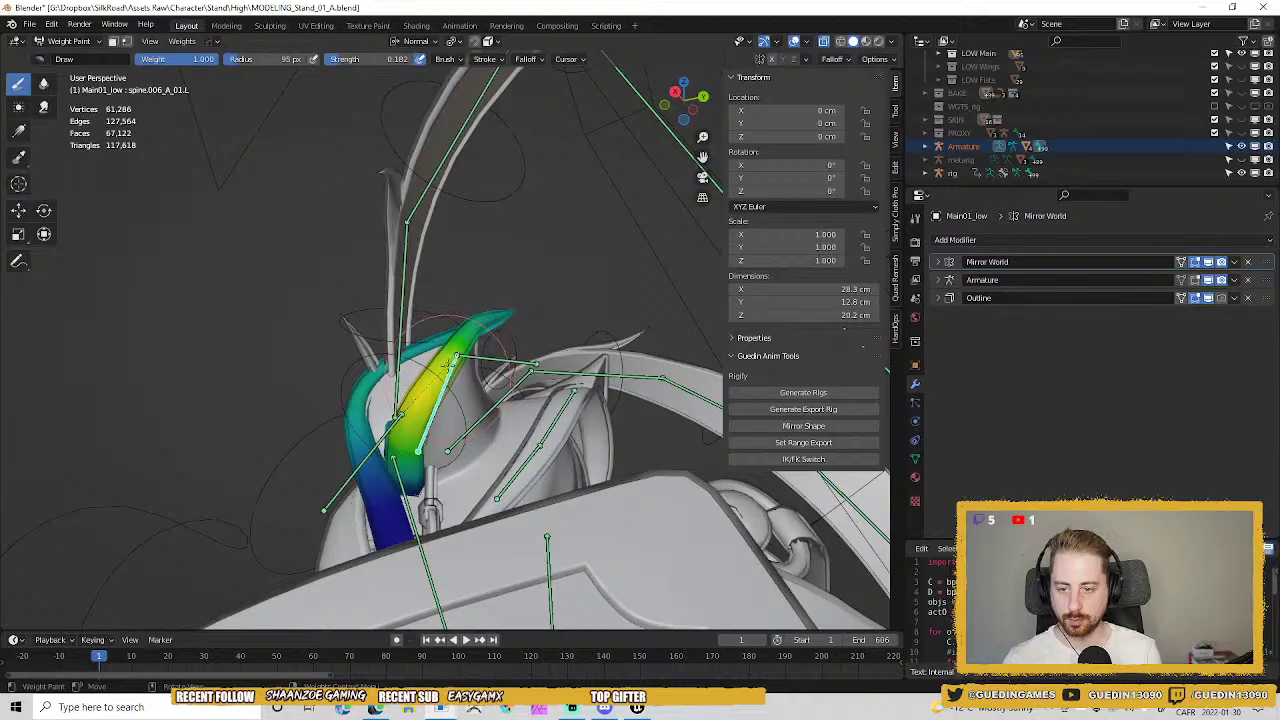
{"action": "left_click_drag", "start_coordinate": [448, 365], "coordinate": [412, 435]}
{"action": "key", "text": "f"}
{"action": "mouse_move", "coordinate": [412, 435]}
{"action": "middle_mouse_down"}
{"action": "mouse_move", "coordinate": [446, 388]}
{"action": "mouse_move", "coordinate": [427, 419]}
{"action": "mouse_move", "coordinate": [410, 400]}
{"action": "mouse_move", "coordinate": [445, 378]}
{"action": "mouse_move", "coordinate": [452, 395]}
{"action": "mouse_move", "coordinate": [420, 420]}
{"action": "mouse_move", "coordinate": [415, 388]}
{"action": "mouse_move", "coordinate": [362, 342]}
{"action": "middle_mouse_up"}
{"action": "left_click", "coordinate": [438, 390]}
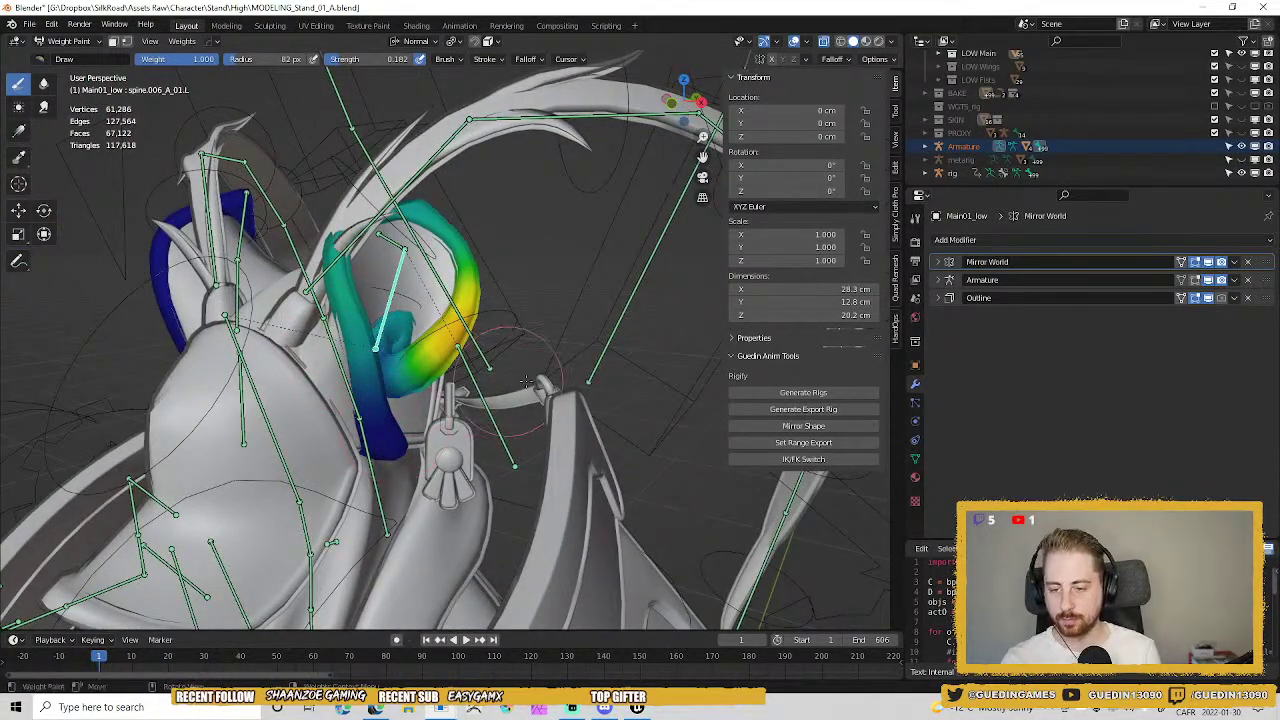
Leave Weight Paint, deselect everything, and examine how the posed ear's rim and the pendant below it line up.
{"action": "key", "text": "ctrl+Tab"}
{"action": "key", "text": "alt+a"}
{"action": "scroll", "coordinate": [455, 390], "scroll_direction": "down", "scroll_amount": 4}
{"action": "mouse_move", "coordinate": [412, 338]}
{"action": "middle_mouse_down"}
{"action": "mouse_move", "coordinate": [475, 386]}
{"action": "mouse_move", "coordinate": [440, 330]}
{"action": "middle_mouse_up"}
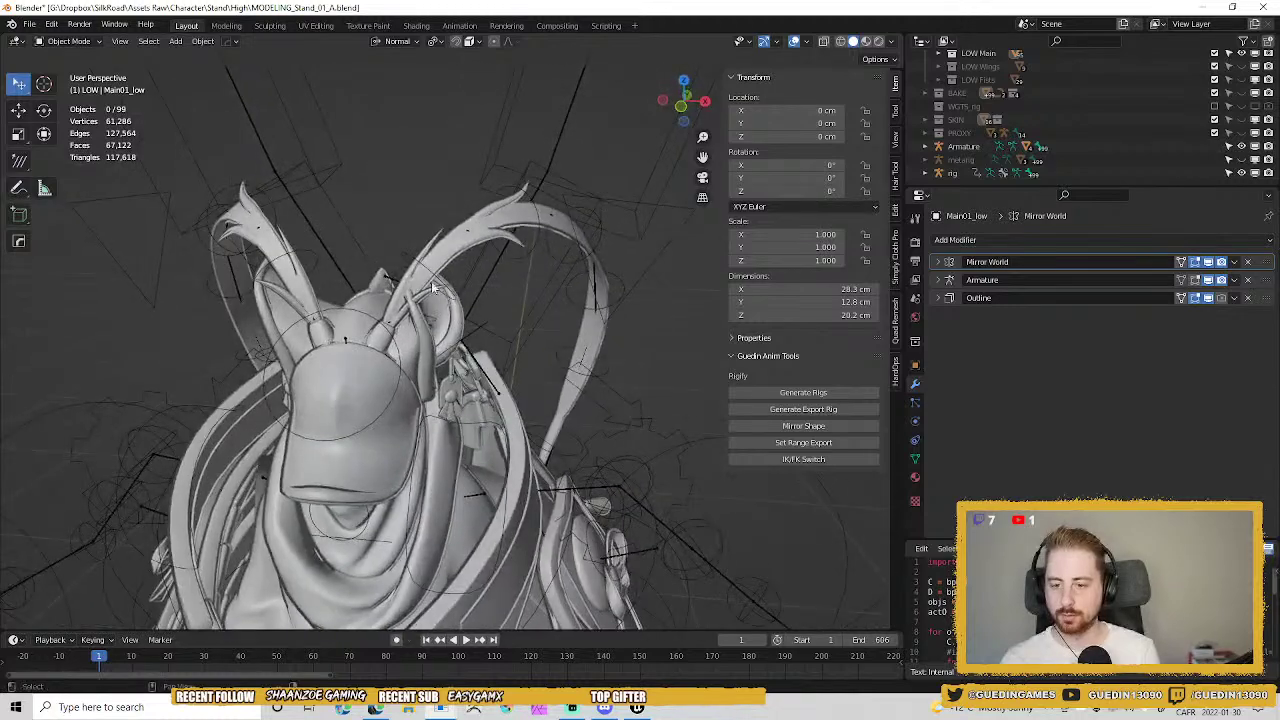
{"action": "scroll", "coordinate": [428, 332], "scroll_direction": "up", "scroll_amount": 4}
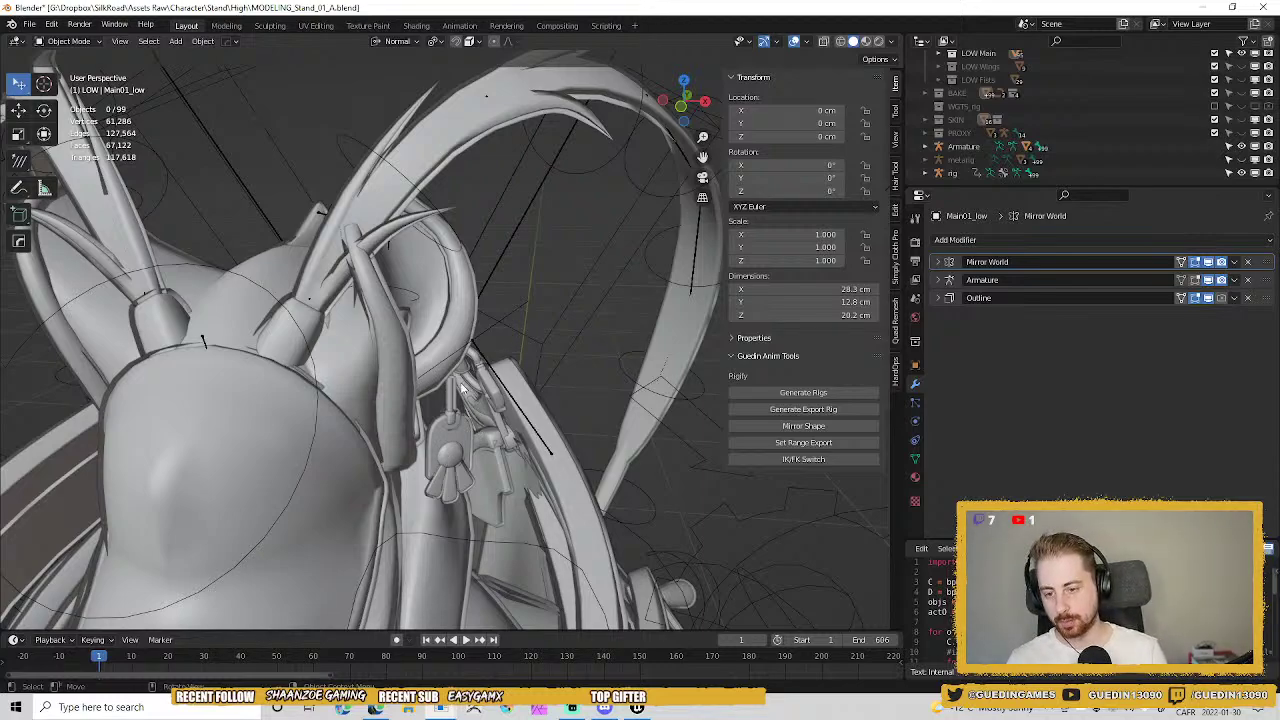
{"action": "middle_click_drag", "start_coordinate": [460, 383], "coordinate": [515, 265], "text": "shift"}
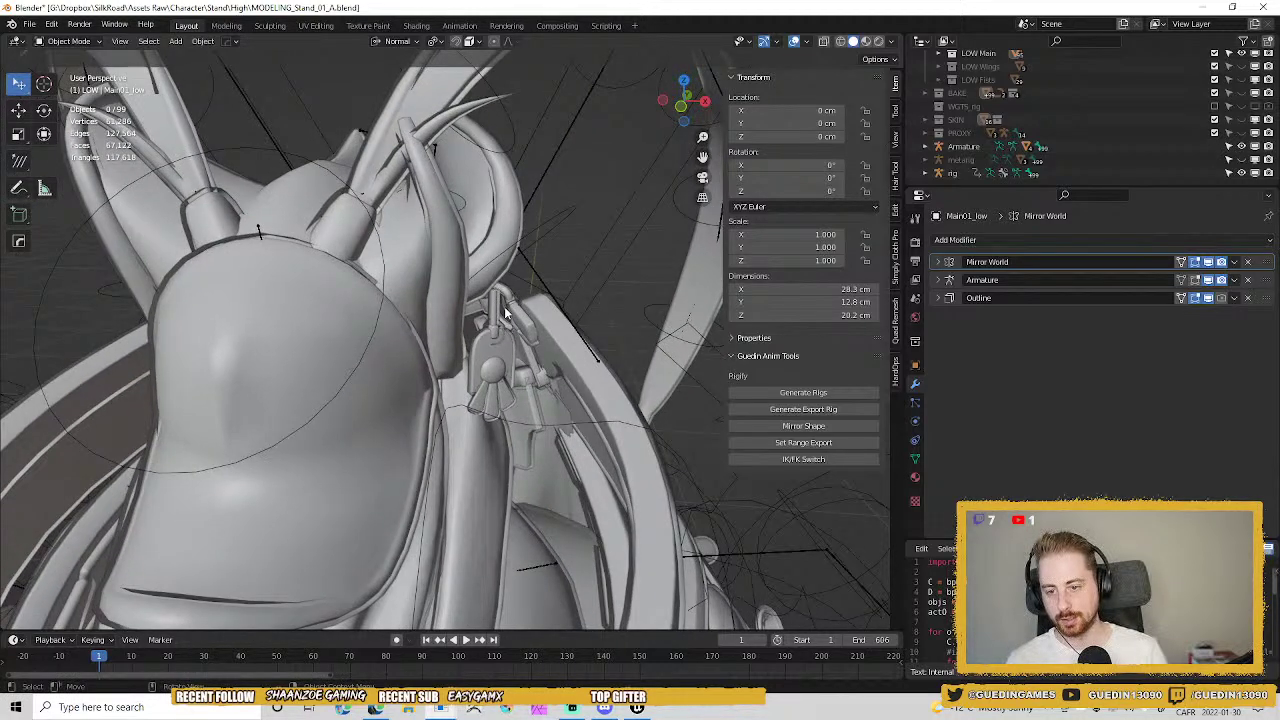
{"action": "mouse_move", "coordinate": [505, 313]}
{"action": "middle_mouse_down"}
{"action": "mouse_move", "coordinate": [507, 345]}
{"action": "mouse_move", "coordinate": [508, 320]}
{"action": "middle_mouse_up"}
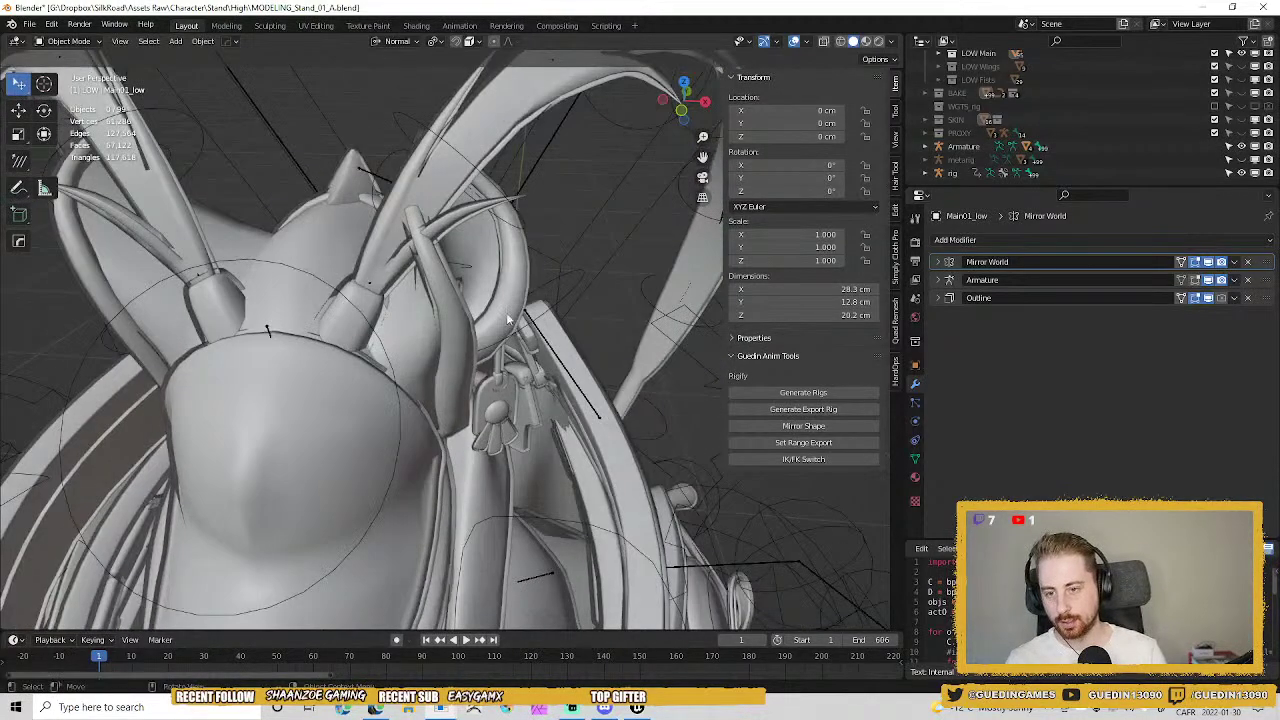
Put the rig in Pose Mode, clear the rotation of all visible bones, and save the file.
{"action": "left_click", "coordinate": [398, 110]}
{"action": "key", "text": "ctrl+Tab"}
{"action": "middle_click_drag", "start_coordinate": [398, 158], "coordinate": [541, 303]}
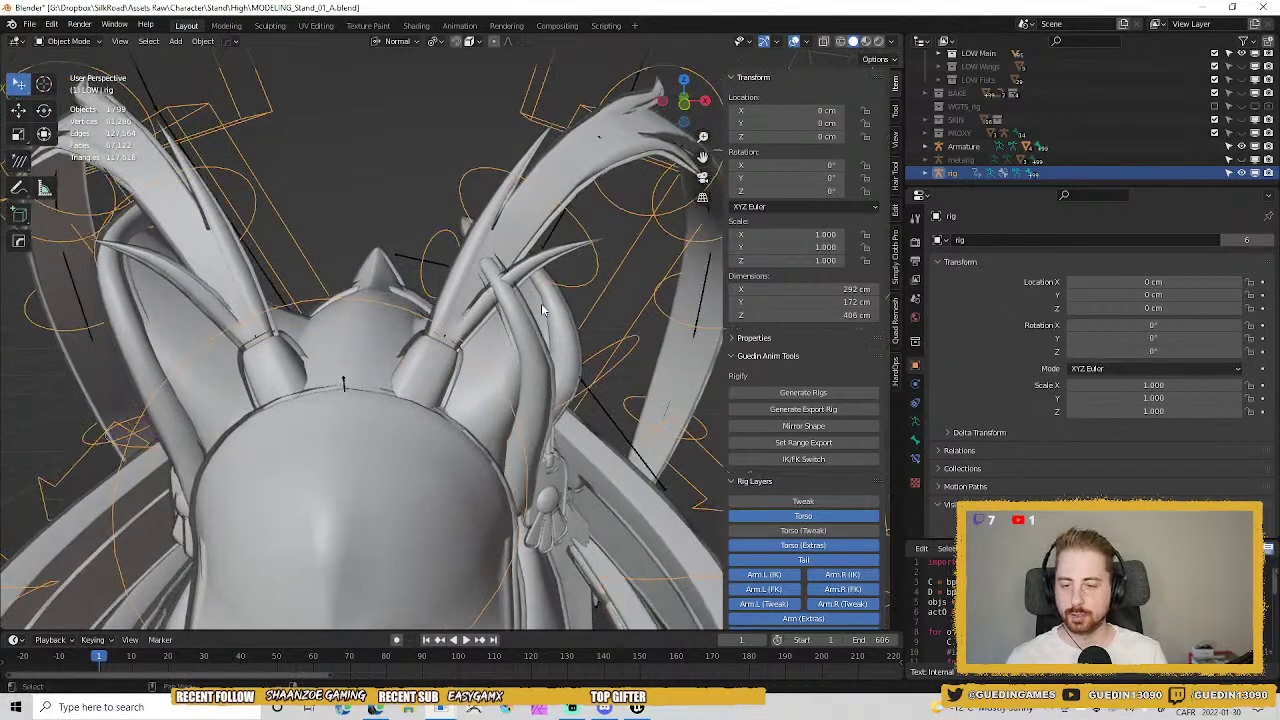
{"action": "key", "text": "a"}
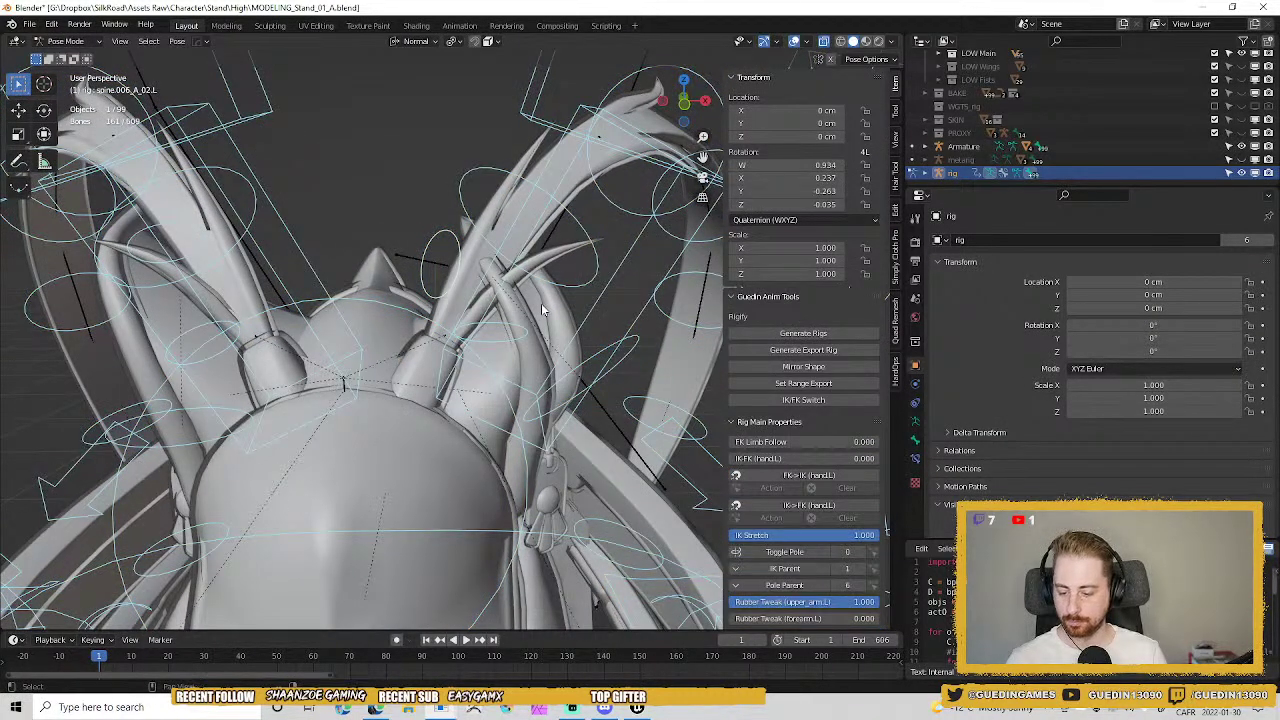
{"action": "key", "text": "alt+r"}
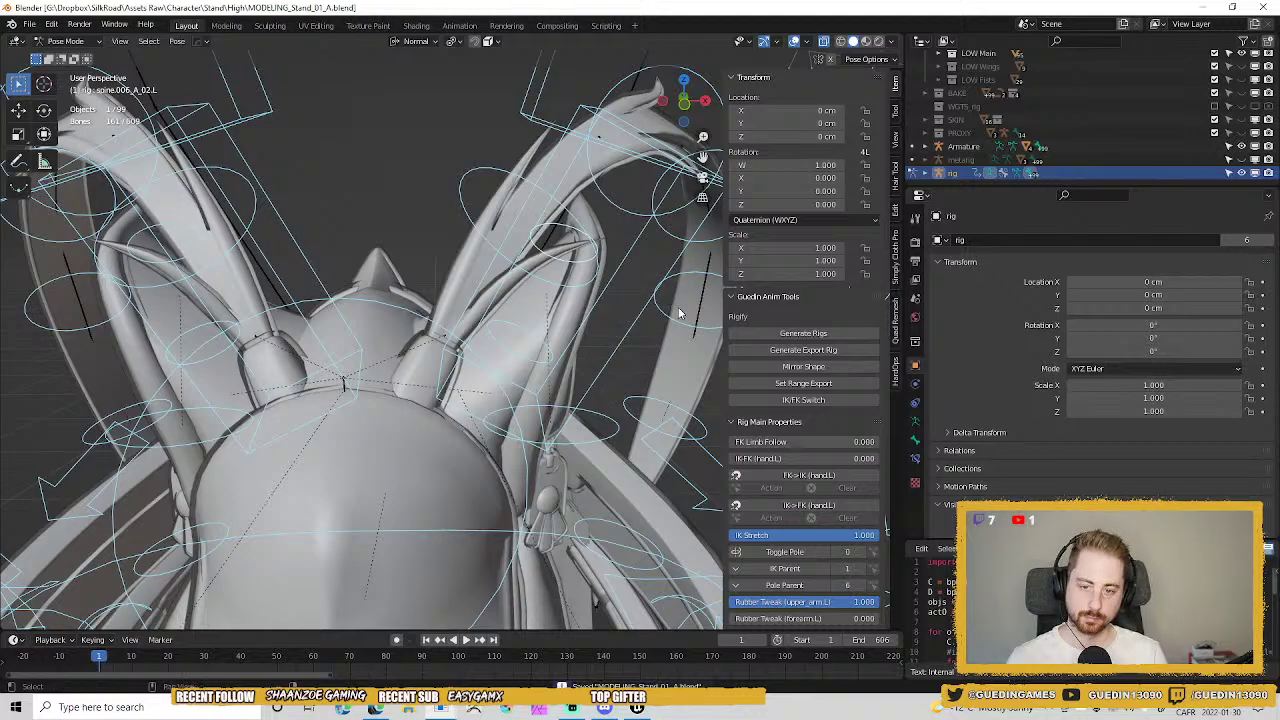
Return to Object Mode and pick the pendant Main01_low.006 hanging below the ear rim.
{"action": "middle_click_drag", "start_coordinate": [510, 341], "coordinate": [468, 341]}
{"action": "scroll", "coordinate": [467, 300], "scroll_direction": "up", "scroll_amount": 3}
{"action": "key", "text": "ctrl+Tab"}
{"action": "middle_click_drag", "start_coordinate": [593, 513], "coordinate": [502, 428], "text": "shift"}
{"action": "scroll", "coordinate": [502, 428], "scroll_direction": "up", "scroll_amount": 2}
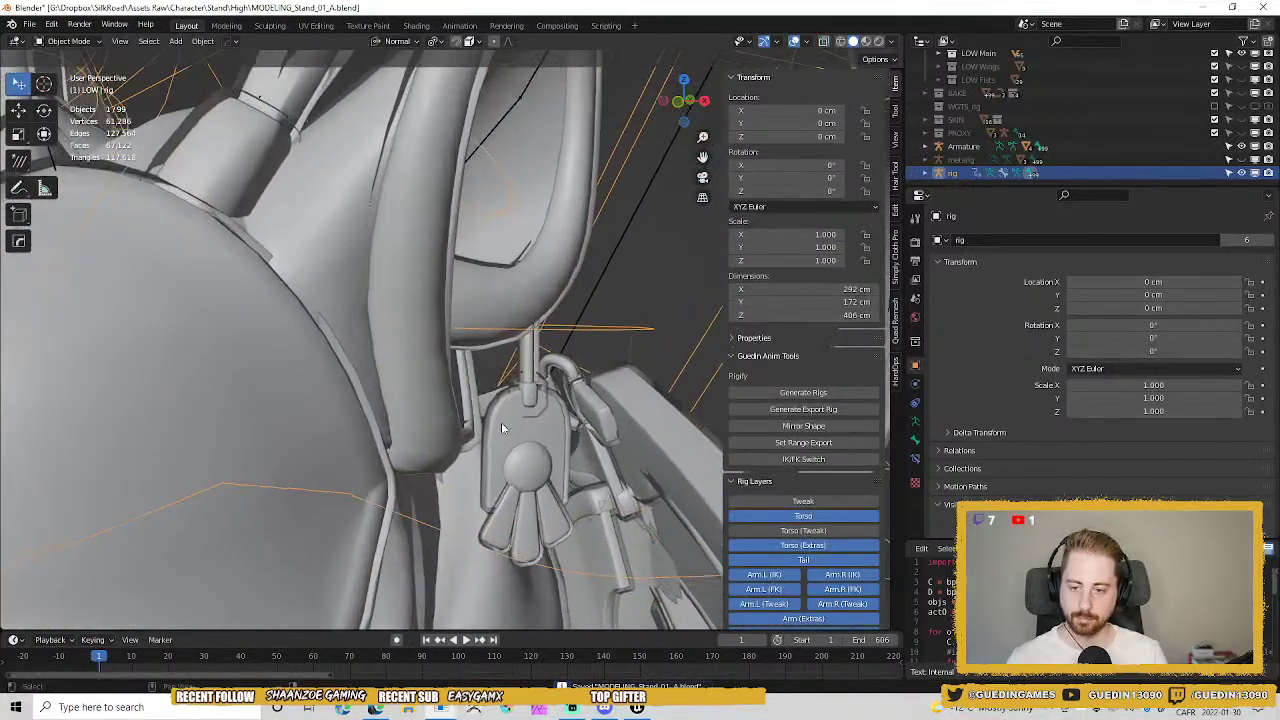
{"action": "middle_click_drag", "start_coordinate": [526, 368], "coordinate": [494, 446]}
{"action": "left_click", "coordinate": [530, 462]}
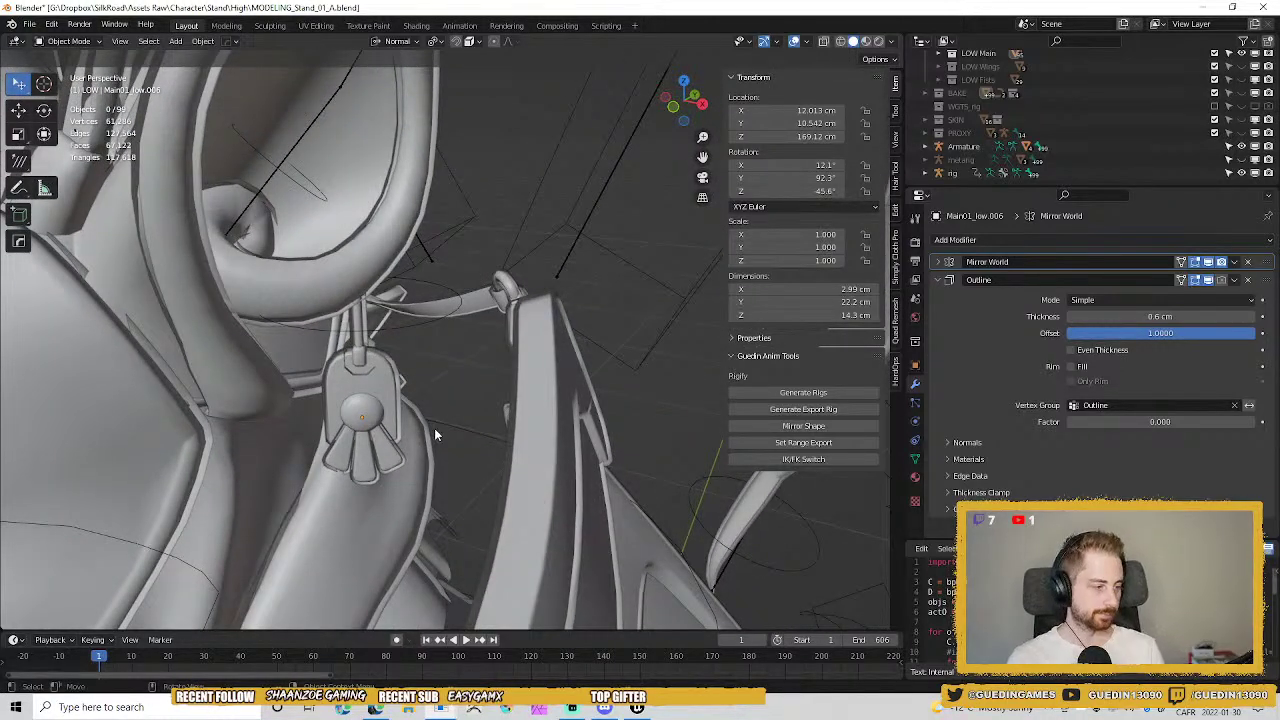
{"action": "middle_click_drag", "start_coordinate": [383, 308], "coordinate": [461, 311]}
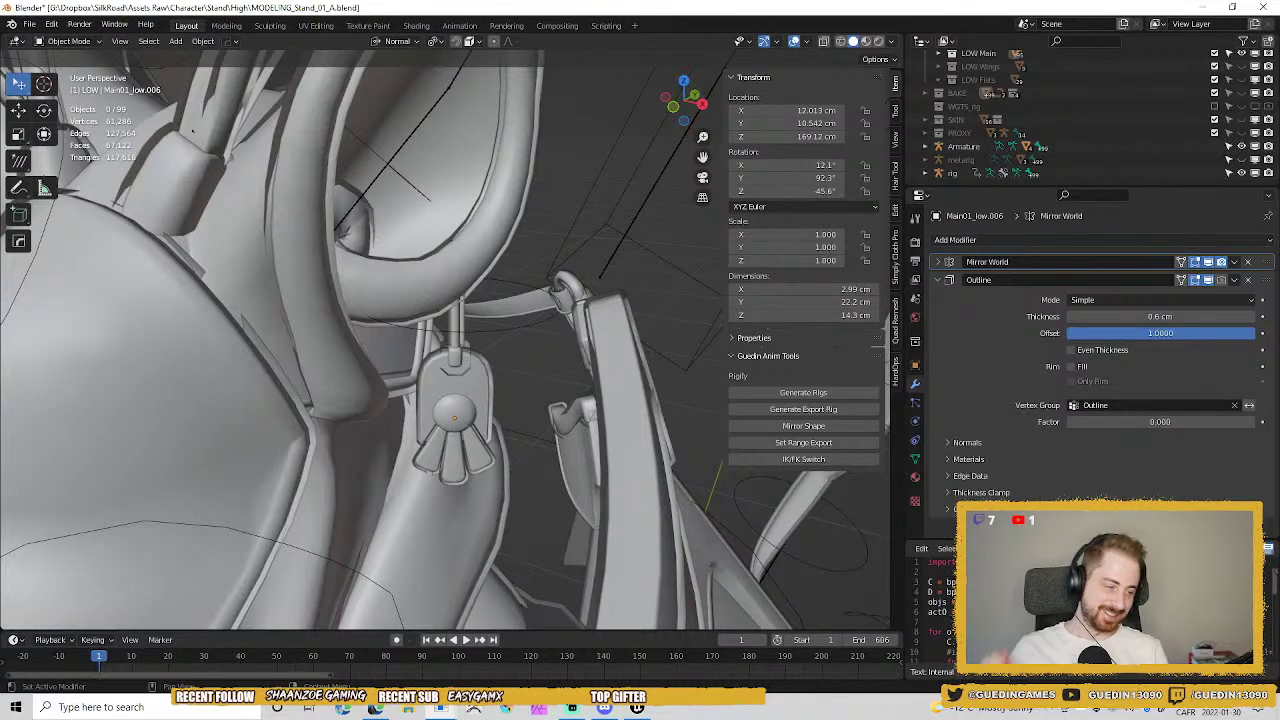
{"action": "middle_click_drag", "start_coordinate": [443, 366], "coordinate": [543, 316]}
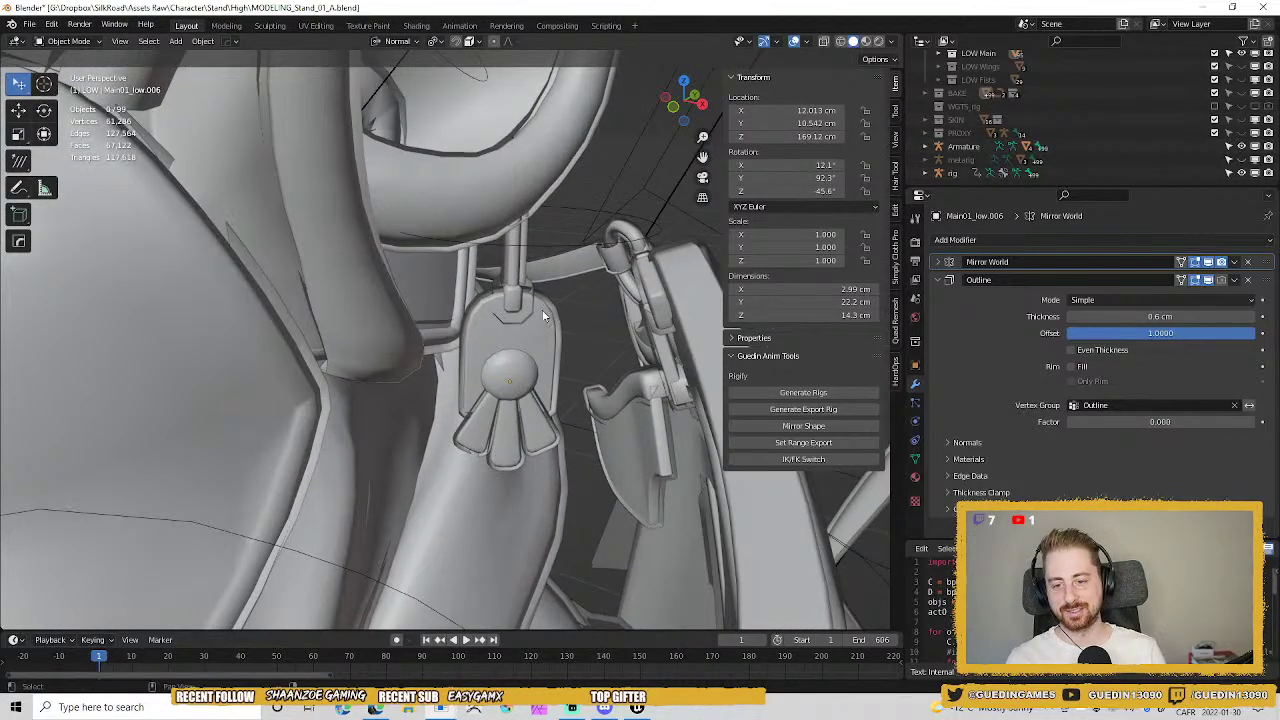
{"action": "middle_click_drag", "start_coordinate": [457, 289], "coordinate": [410, 35]}
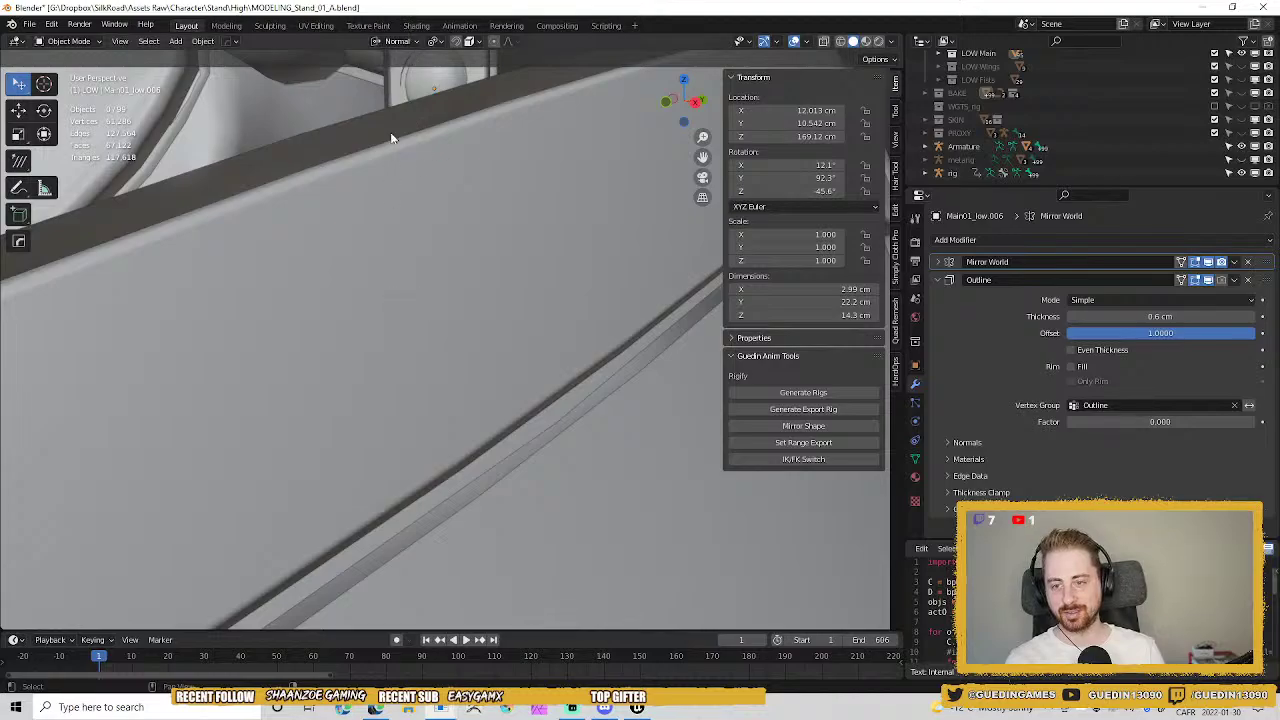
{"action": "middle_click_drag", "start_coordinate": [393, 138], "coordinate": [405, 458], "text": "shift"}
{"action": "scroll", "coordinate": [471, 362], "scroll_direction": "up", "scroll_amount": 7}
{"action": "scroll", "coordinate": [491, 357], "scroll_direction": "down", "scroll_amount": 3}
{"action": "left_click", "coordinate": [444, 381]}
{"action": "left_click", "coordinate": [457, 417]}
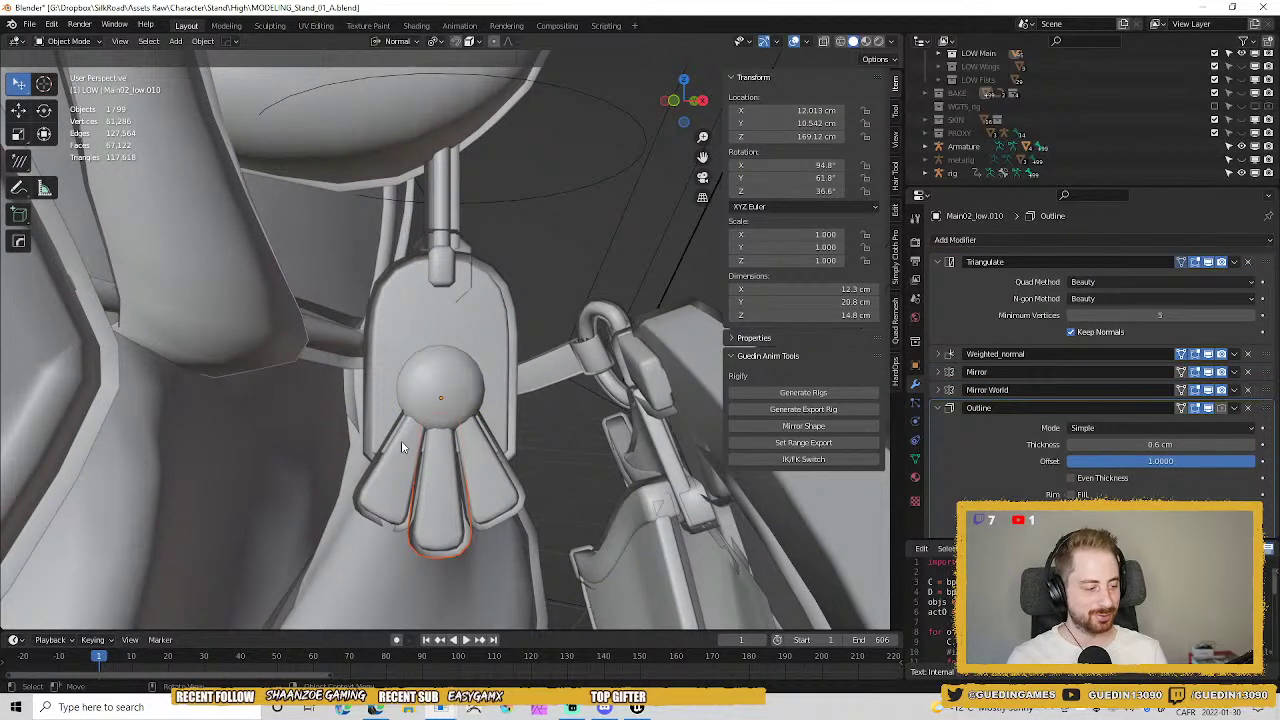
{"action": "middle_click_drag", "start_coordinate": [416, 459], "coordinate": [400, 396], "text": "shift"}
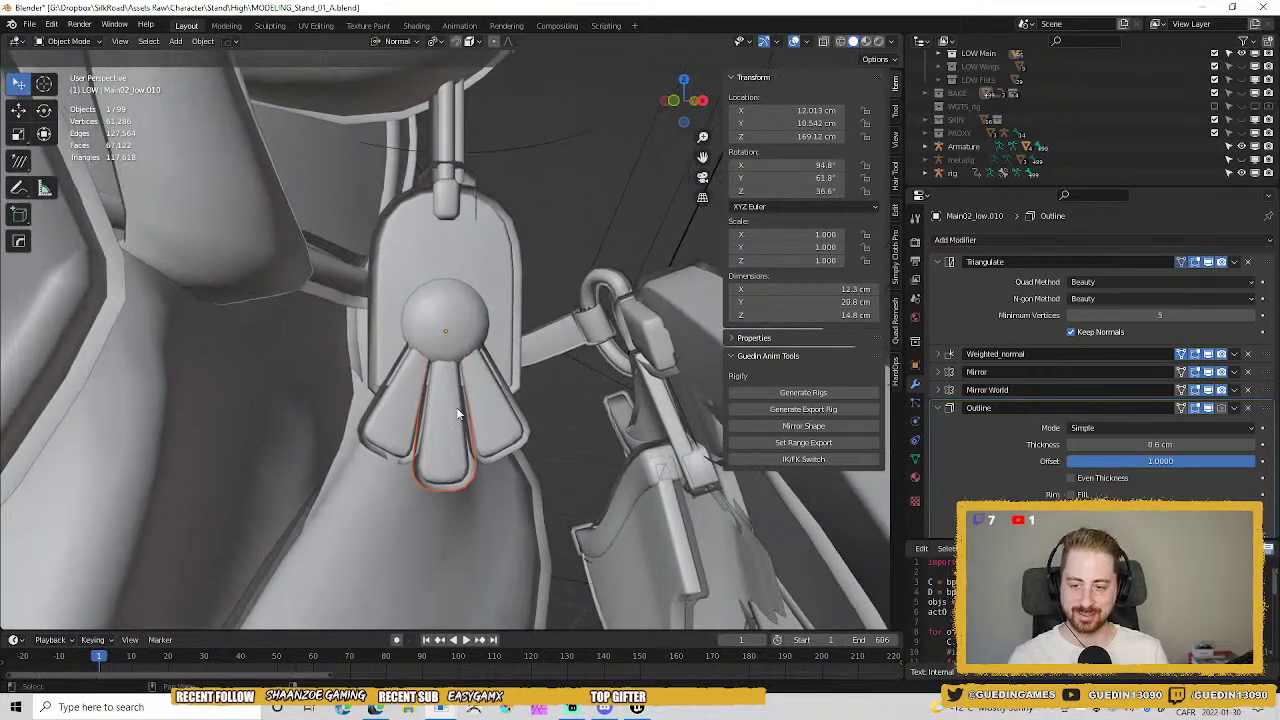
{"action": "left_click", "coordinate": [391, 402]}
{"action": "left_click", "coordinate": [459, 343], "text": "shift"}
{"action": "left_click", "coordinate": [455, 285], "text": "shift"}
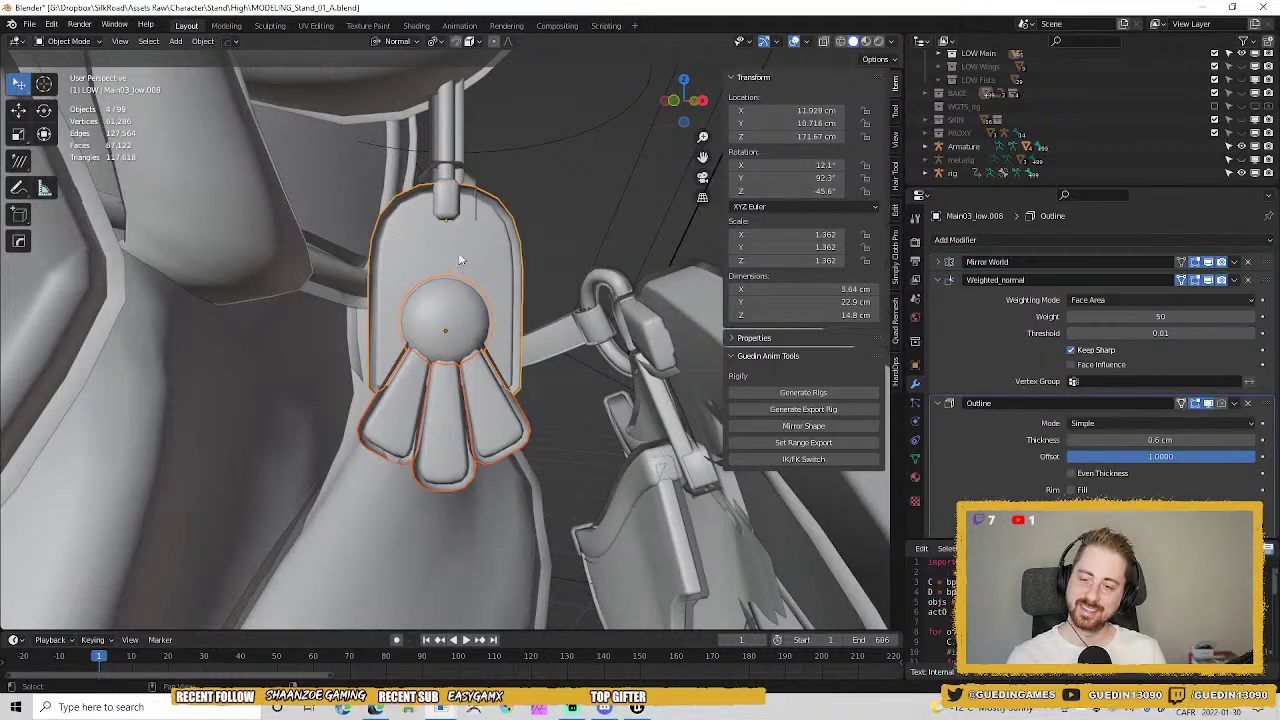
{"action": "middle_click_drag", "start_coordinate": [455, 285], "coordinate": [408, 362]}
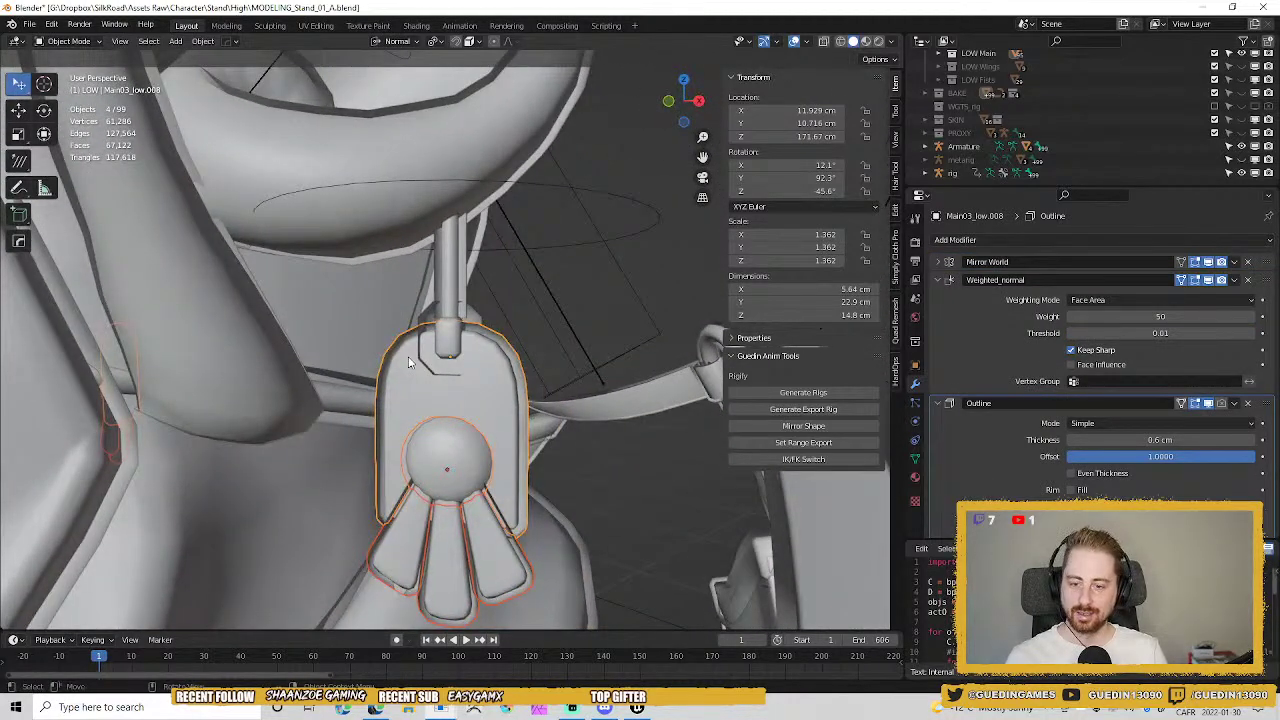
{"action": "left_click", "coordinate": [609, 191]}
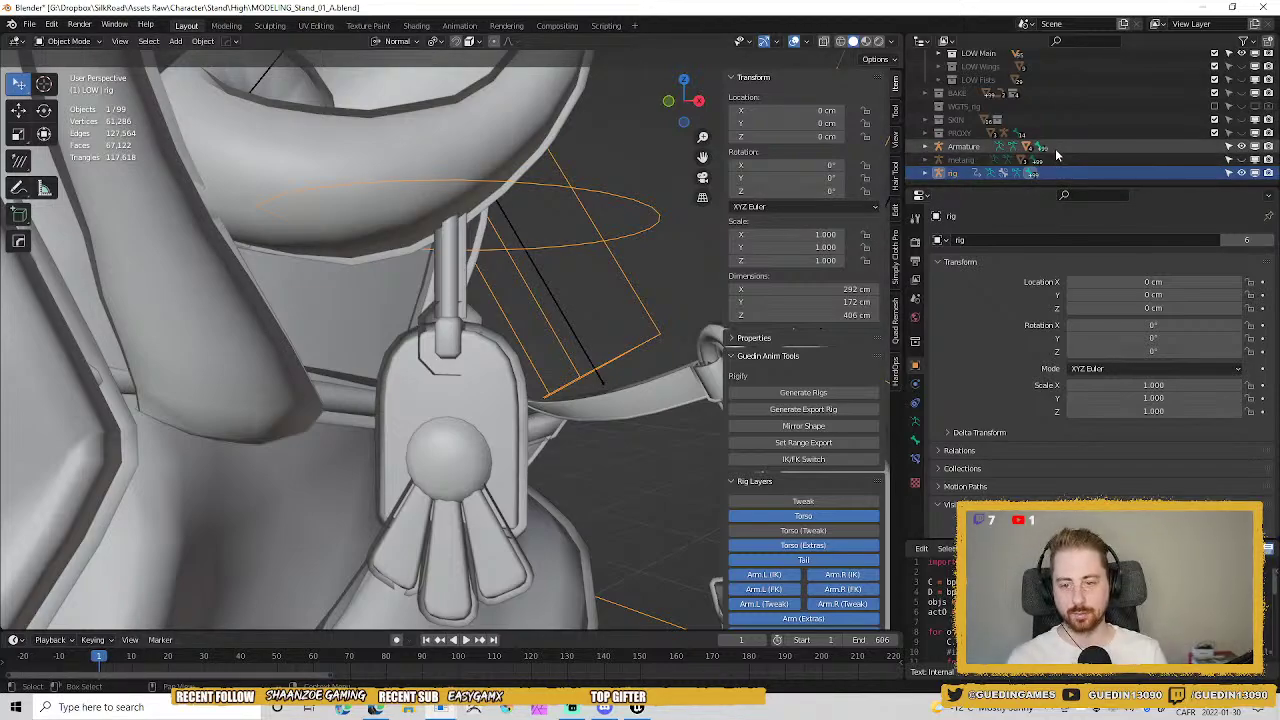
Parent the six ear pendant parts, from the petals up to the hanging rod, to the Armature with Armature Deform.
{"action": "middle_click_drag", "start_coordinate": [462, 308], "coordinate": [787, 262]}
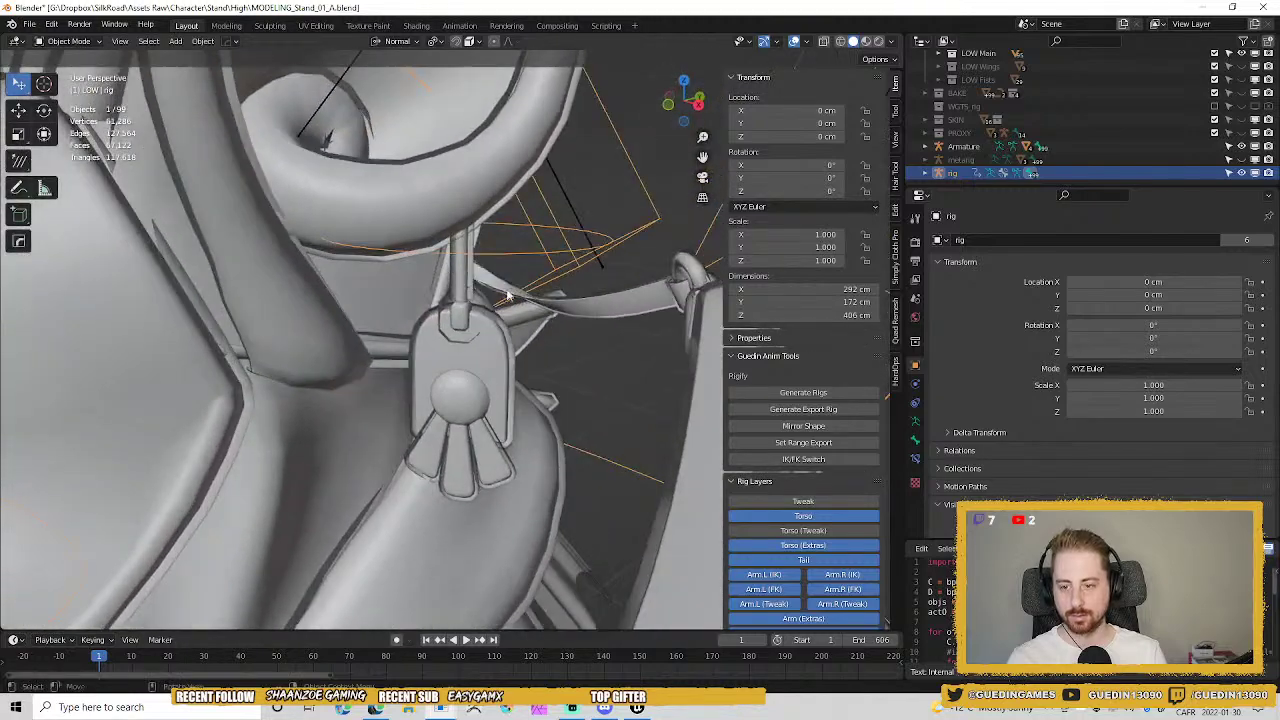
{"action": "middle_click_drag", "start_coordinate": [620, 300], "coordinate": [471, 342]}
{"action": "scroll", "coordinate": [471, 342], "scroll_direction": "up", "scroll_amount": 3}
{"action": "left_click", "coordinate": [479, 410]}
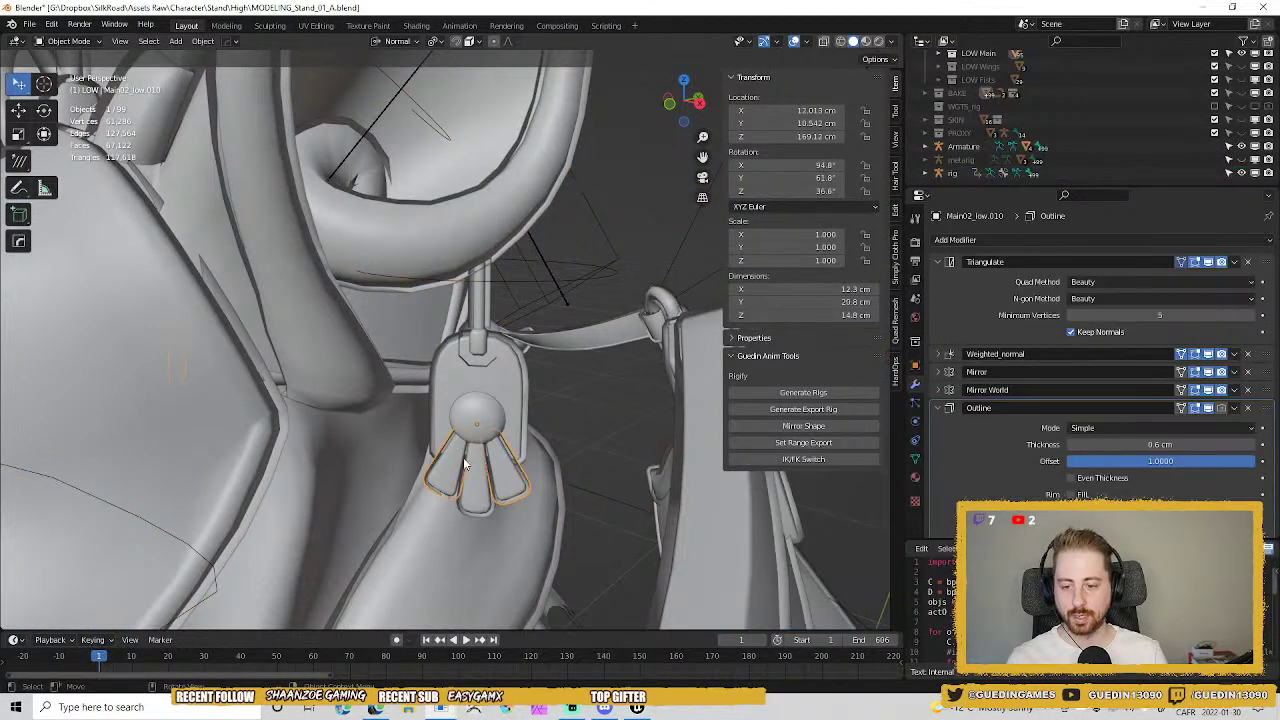
{"action": "left_click", "coordinate": [479, 411], "text": "shift"}
{"action": "left_click", "coordinate": [499, 366], "text": "shift"}
{"action": "left_click", "coordinate": [486, 354], "text": "shift"}
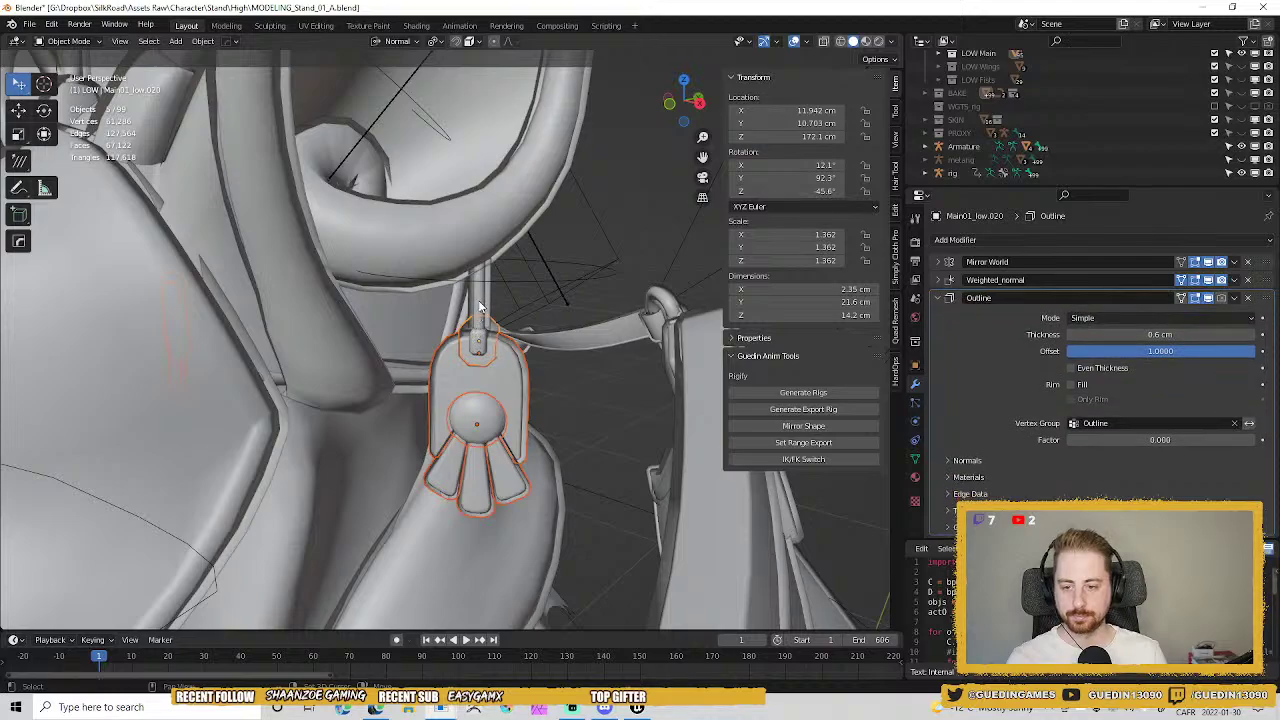
{"action": "left_click", "coordinate": [479, 300], "text": "shift"}
{"action": "middle_click_drag", "start_coordinate": [490, 185], "coordinate": [508, 270]}
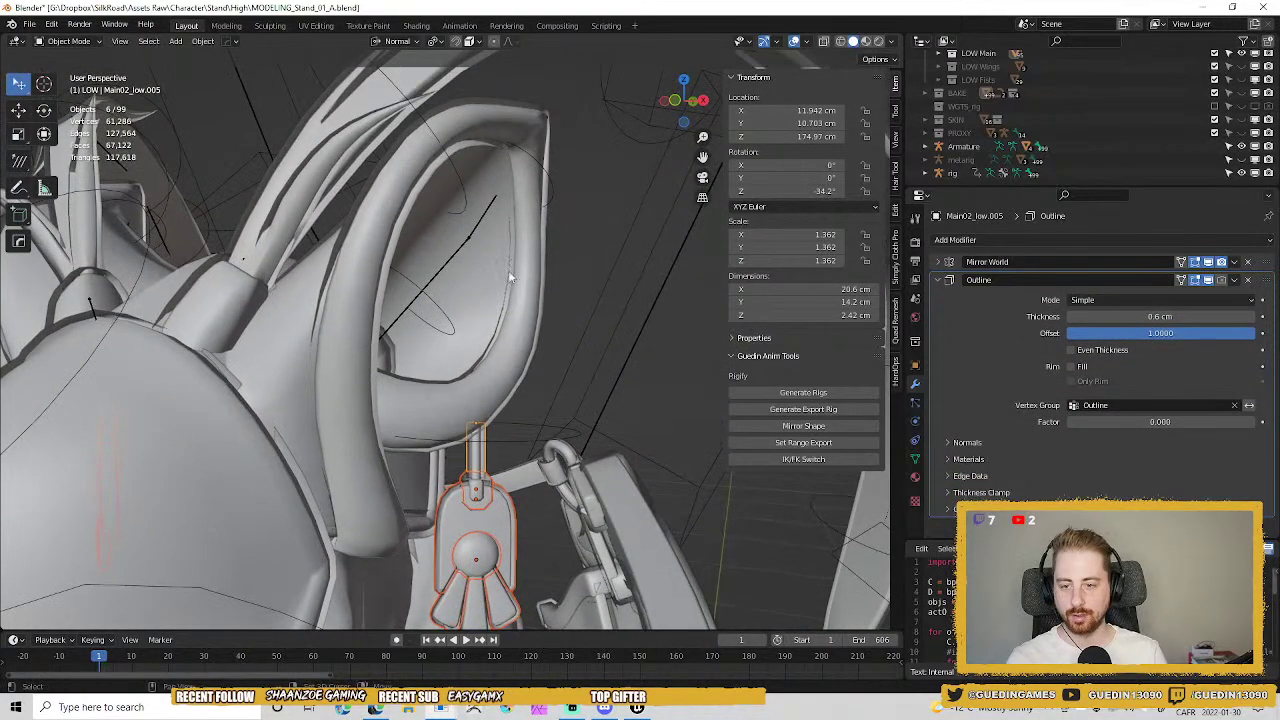
{"action": "left_click", "coordinate": [466, 244], "text": "shift"}
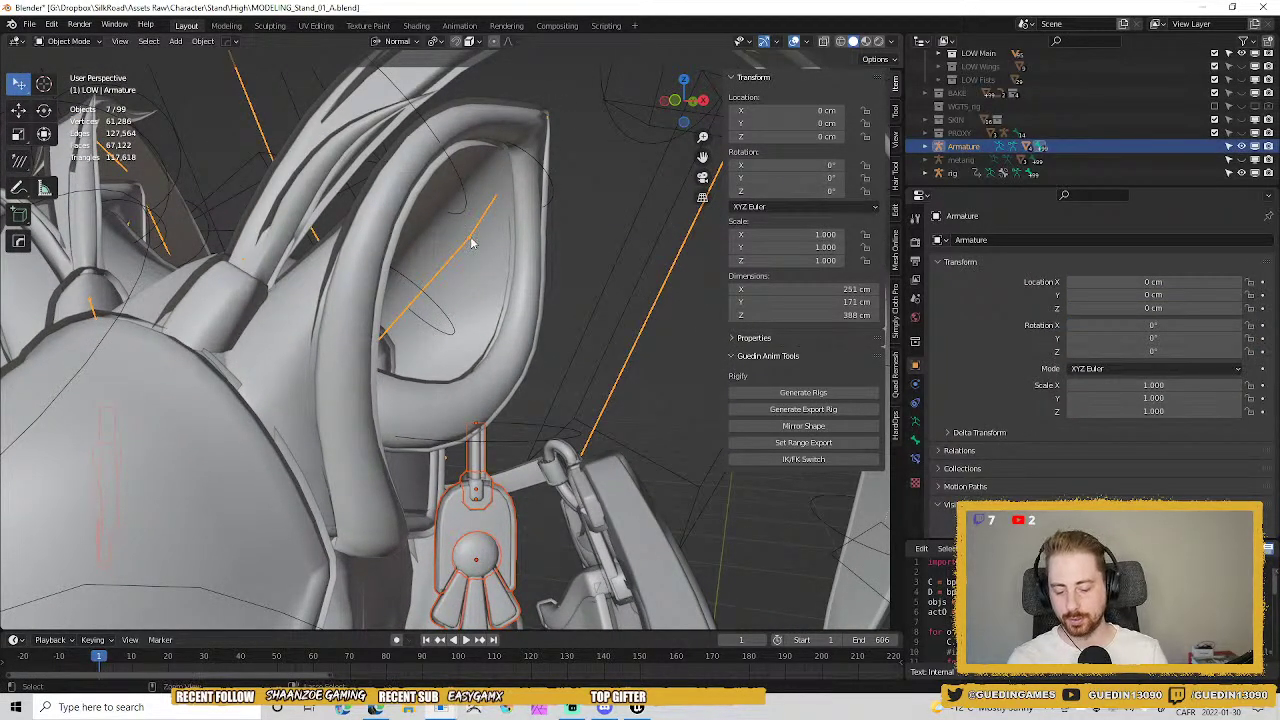
{"action": "key", "text": "ctrl+p"}
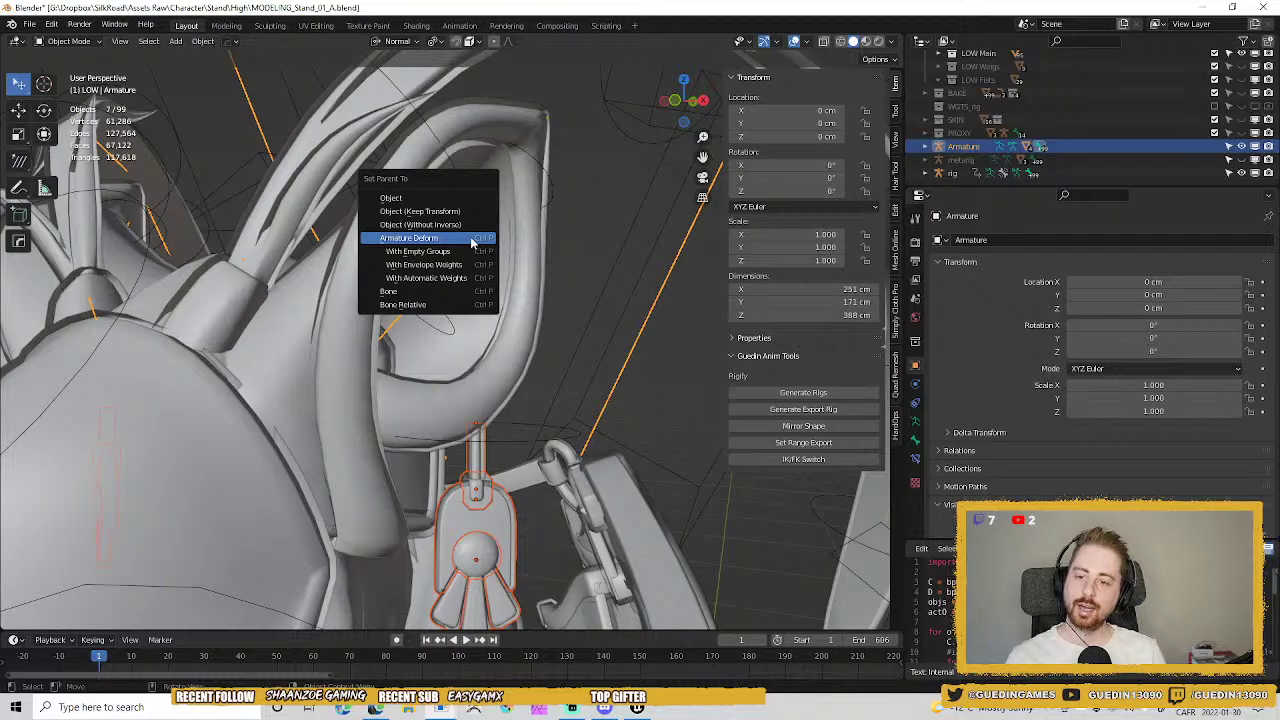
{"action": "left_click", "coordinate": [472, 242]}
Move the Armature modifier to the top of the pendant plate's stack, and collapse the Outline modifier of the clasp above it.
{"action": "middle_click_drag", "start_coordinate": [503, 471], "coordinate": [489, 247], "text": "shift"}
{"action": "scroll", "coordinate": [489, 374], "scroll_direction": "up", "scroll_amount": 3}
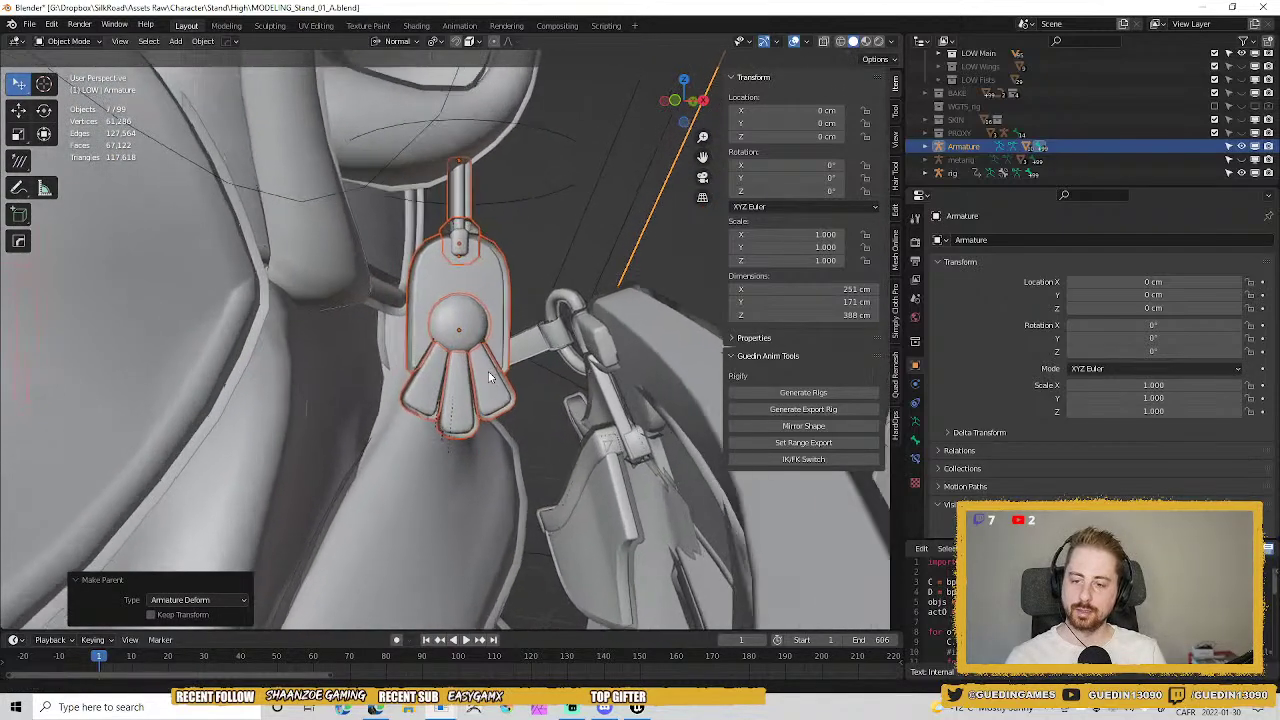
{"action": "middle_click_drag", "start_coordinate": [600, 330], "coordinate": [608, 384], "text": "shift"}
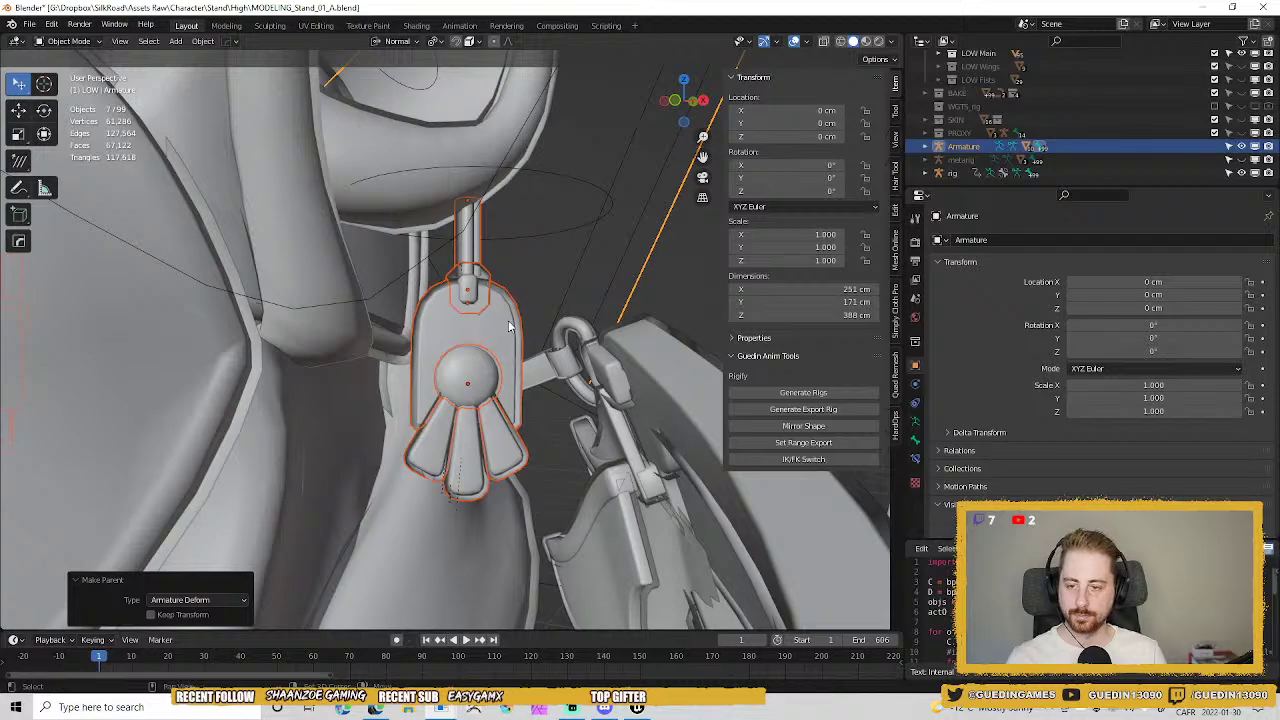
{"action": "left_click", "coordinate": [509, 327]}
{"action": "left_click", "coordinate": [966, 403]}
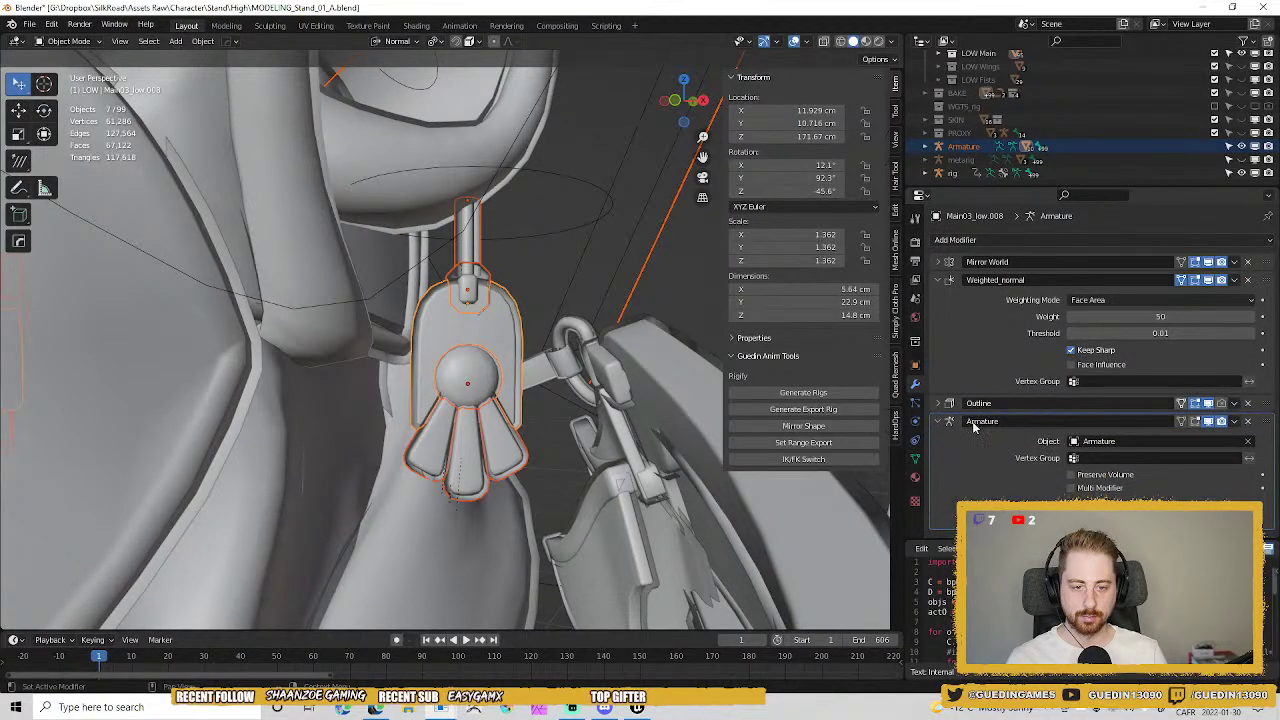
{"action": "left_click", "coordinate": [939, 283]}
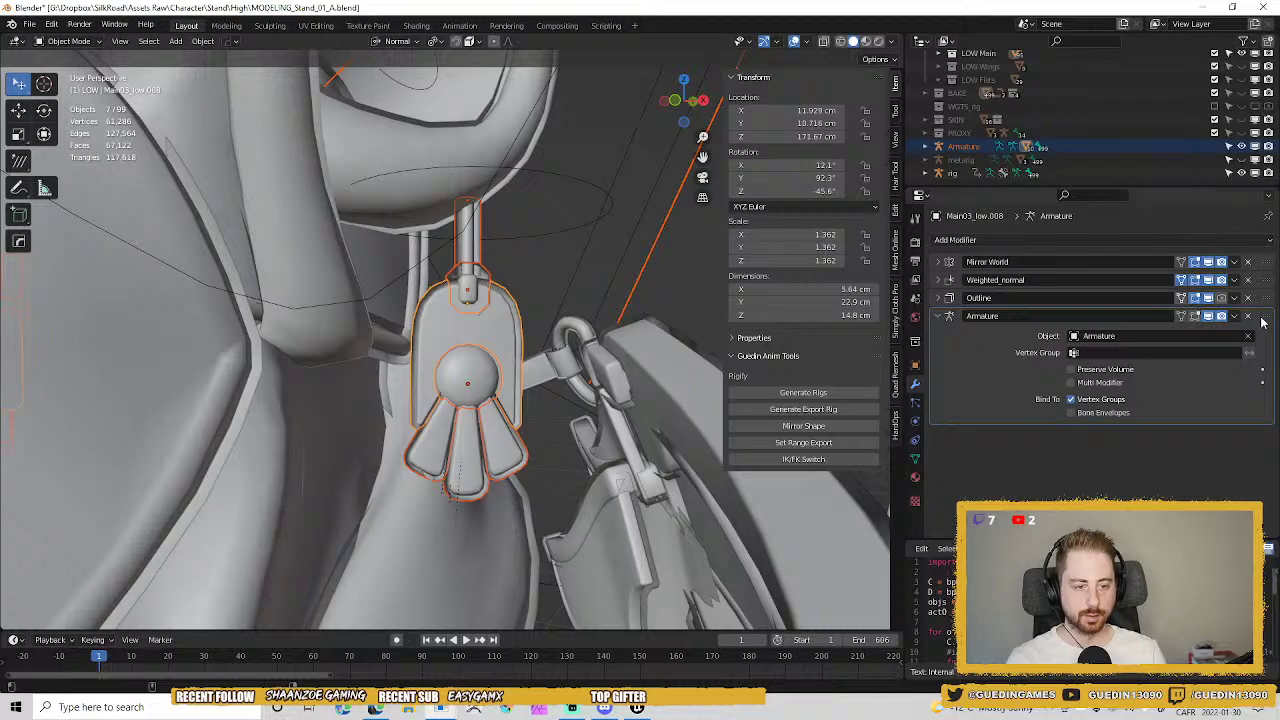
{"action": "left_click_drag", "start_coordinate": [1262, 316], "coordinate": [1262, 258]}
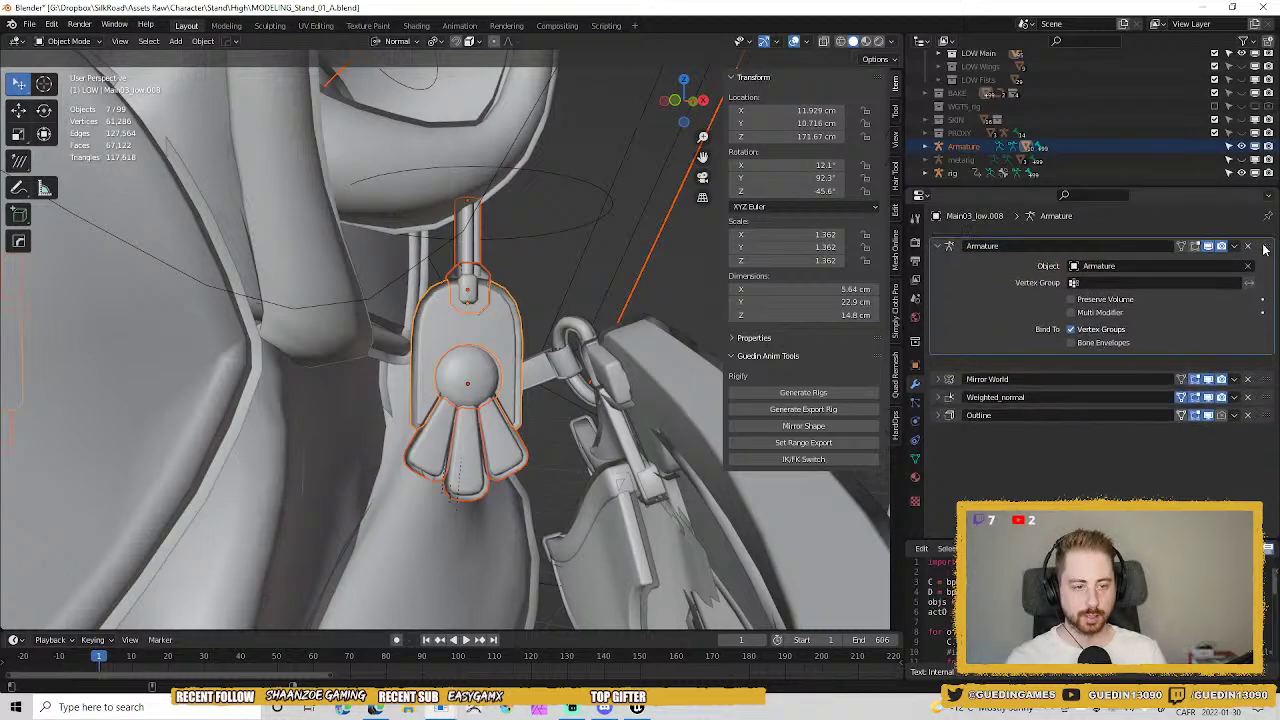
{"action": "left_click", "coordinate": [468, 287]}
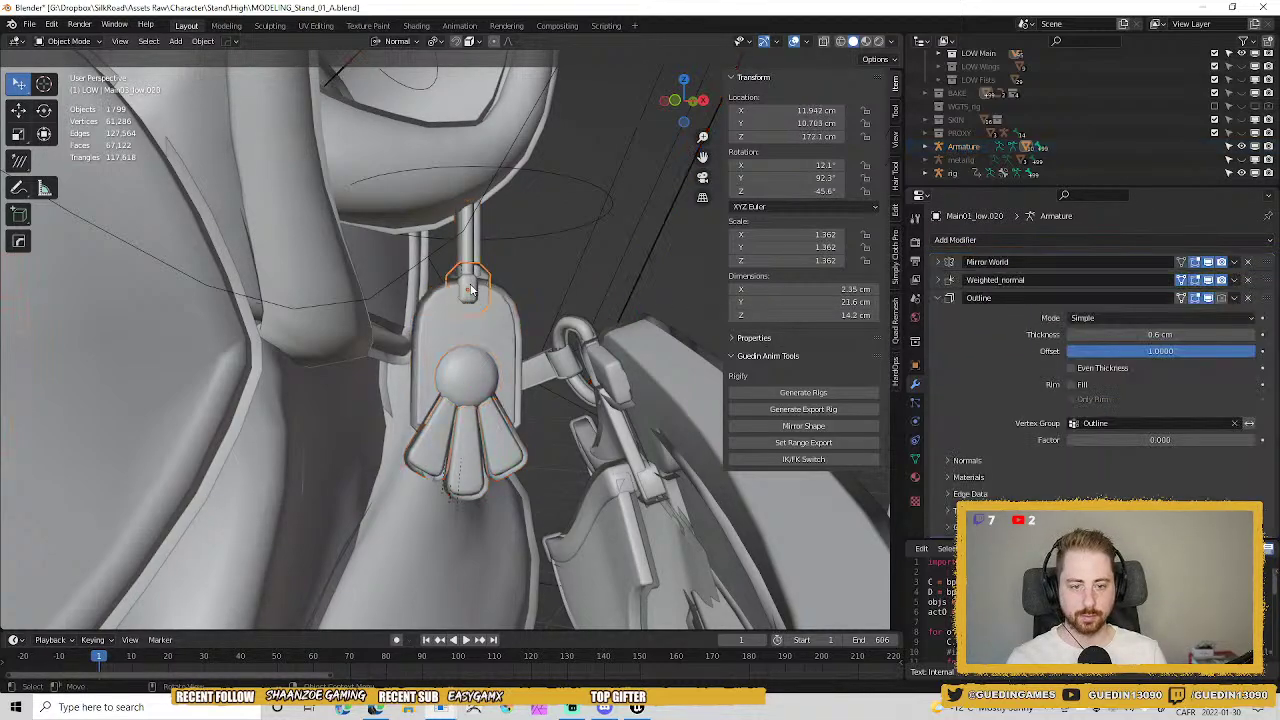
{"action": "left_click", "coordinate": [937, 297]}
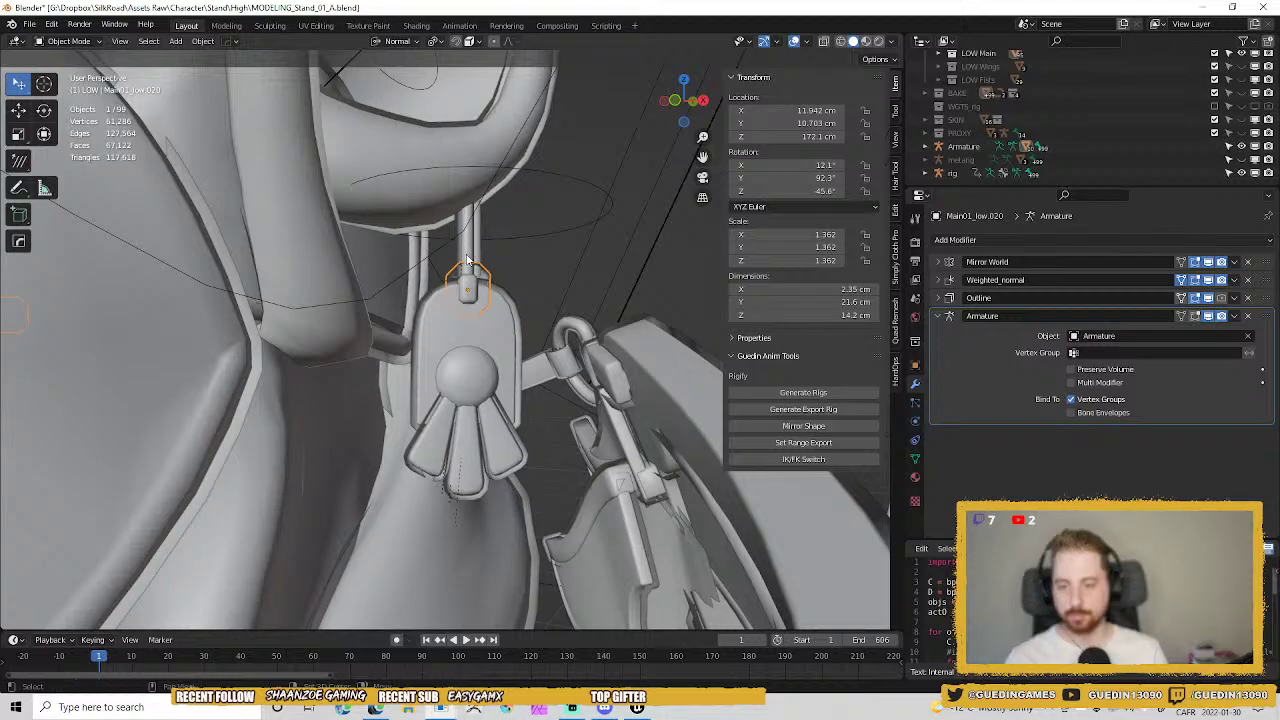
Edit the Armature in X-ray view to copy the name of the bone running through the pendant, and return to solid Object Mode.
{"action": "scroll", "coordinate": [540, 263], "scroll_direction": "up", "scroll_amount": 3, "text": "shift"}
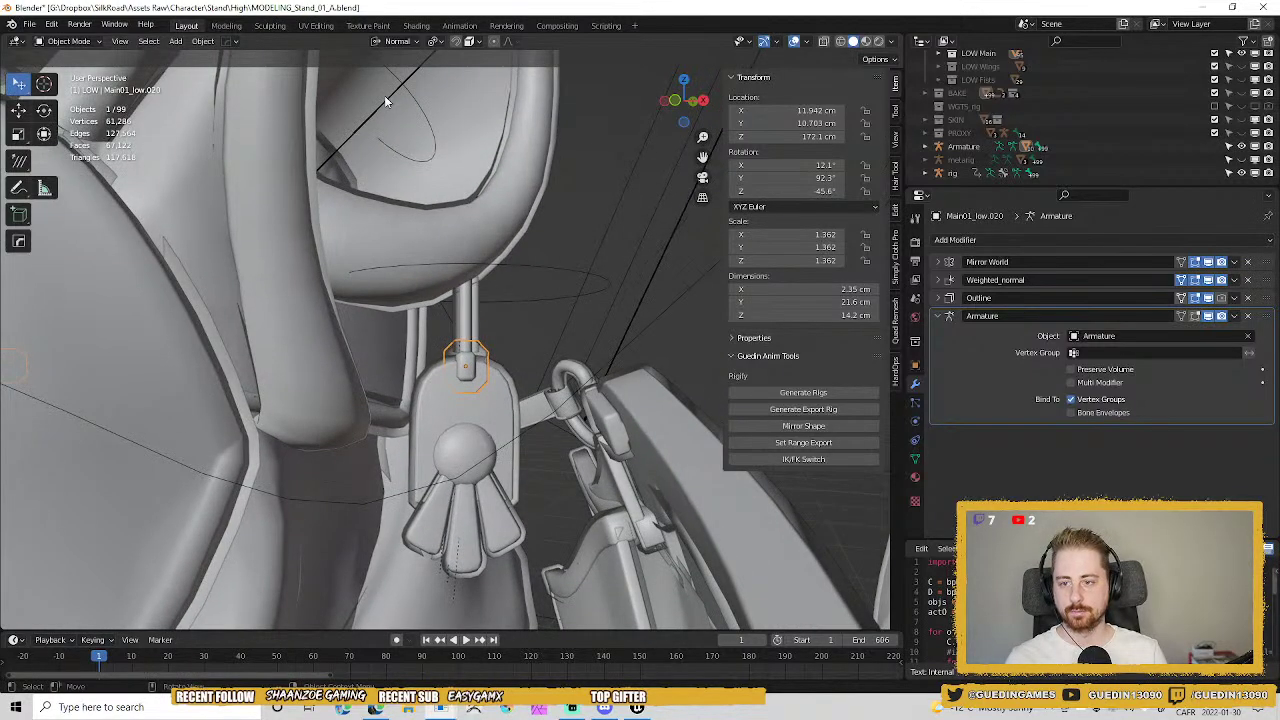
{"action": "left_click", "coordinate": [385, 100]}
{"action": "key", "text": "Tab"}
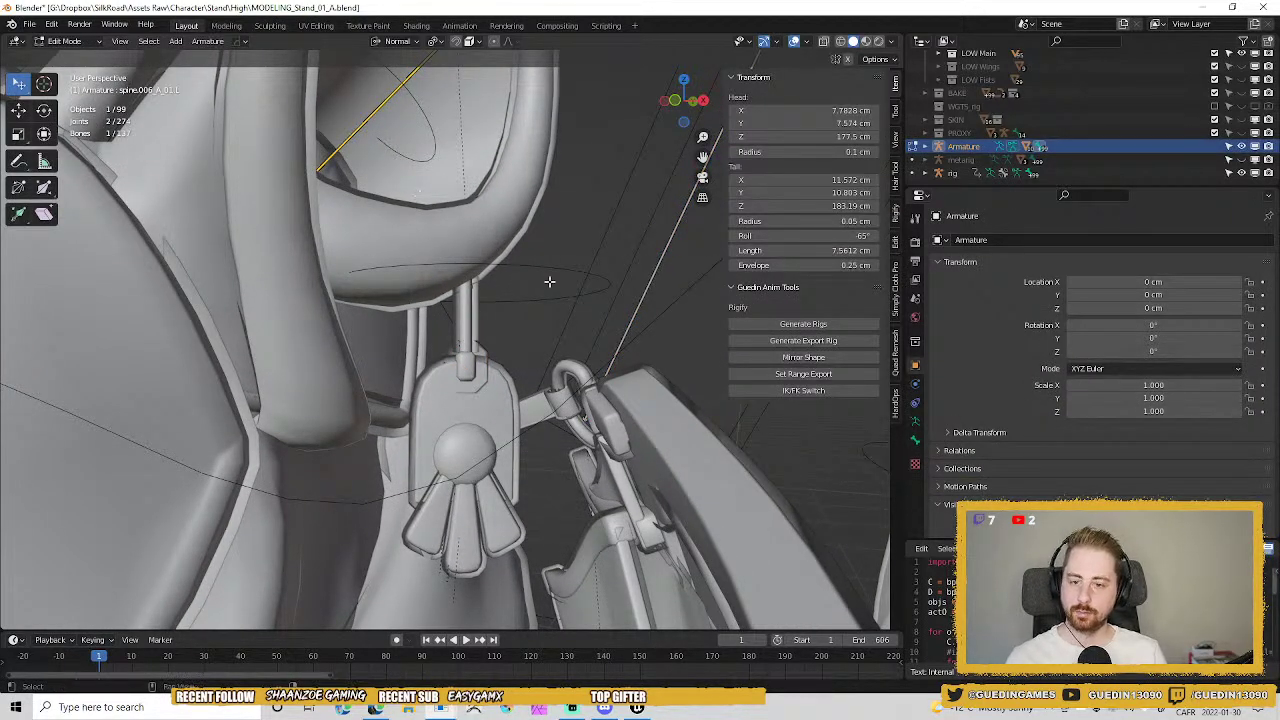
{"action": "key", "text": "alt+z"}
{"action": "left_click", "coordinate": [466, 312]}
{"action": "key", "text": "F2"}
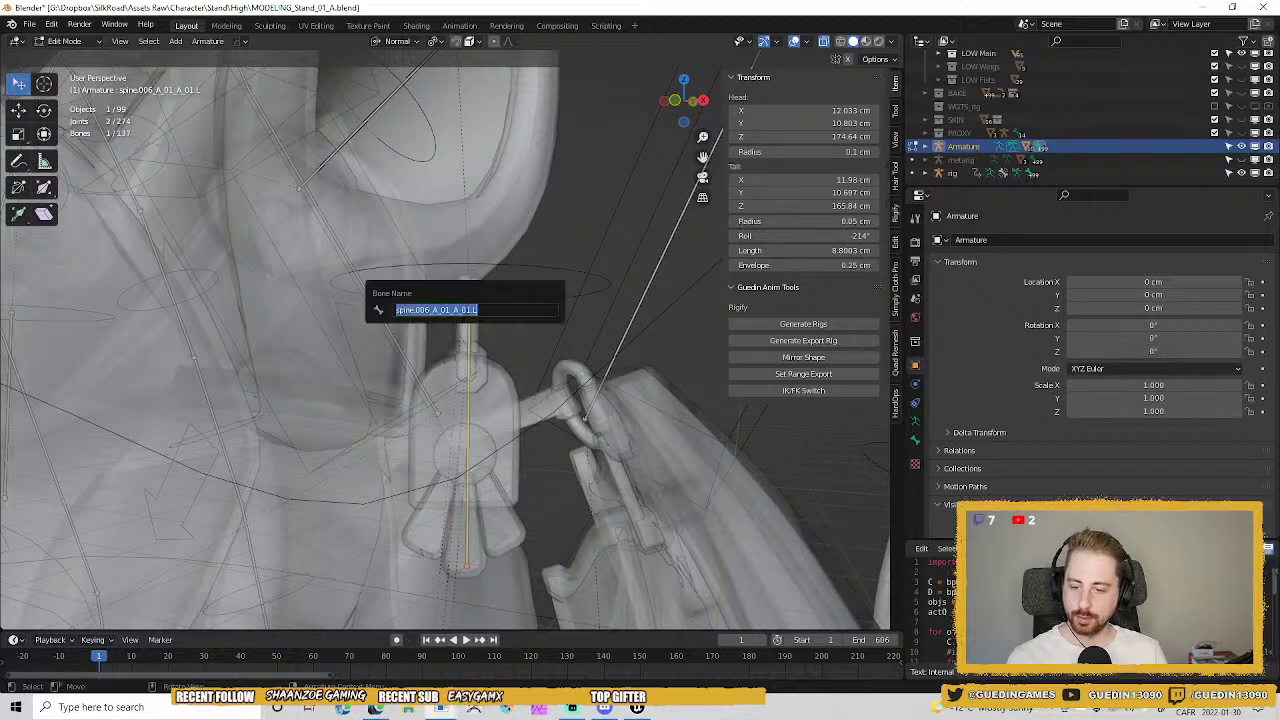
{"action": "key", "text": "Escape"}
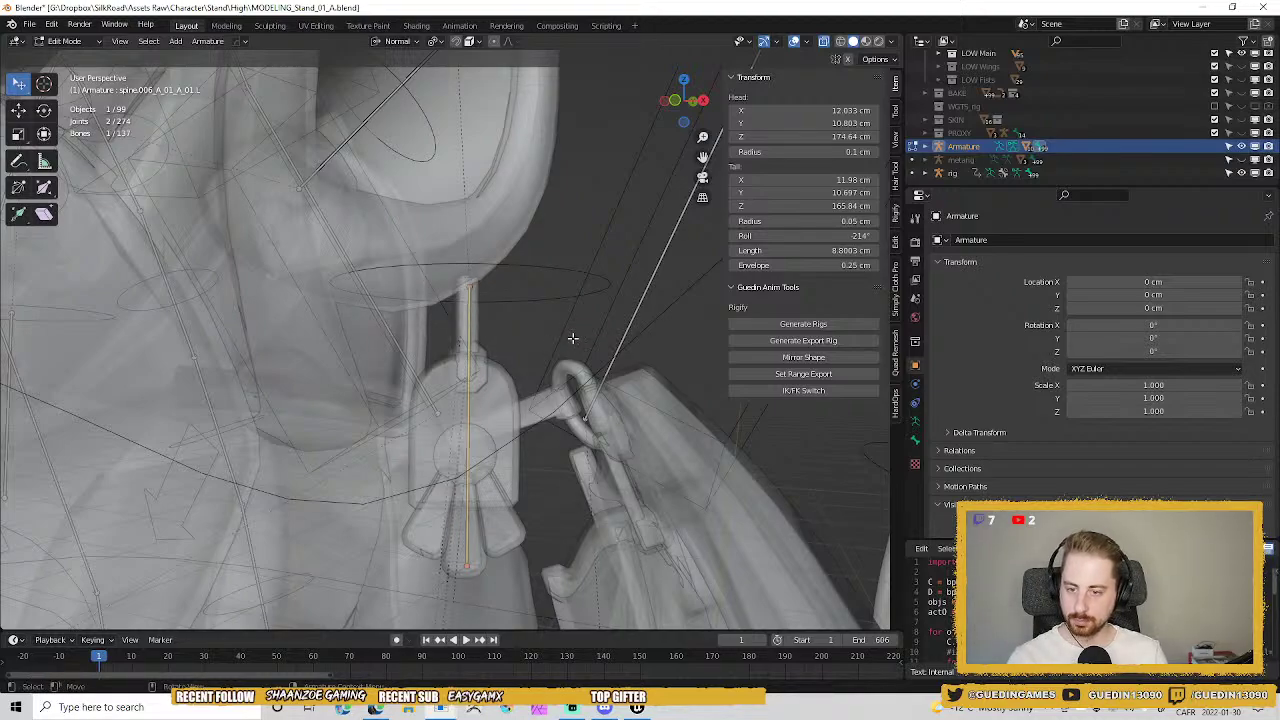
{"action": "key", "text": "Tab"}
{"action": "key", "text": "alt+z"}
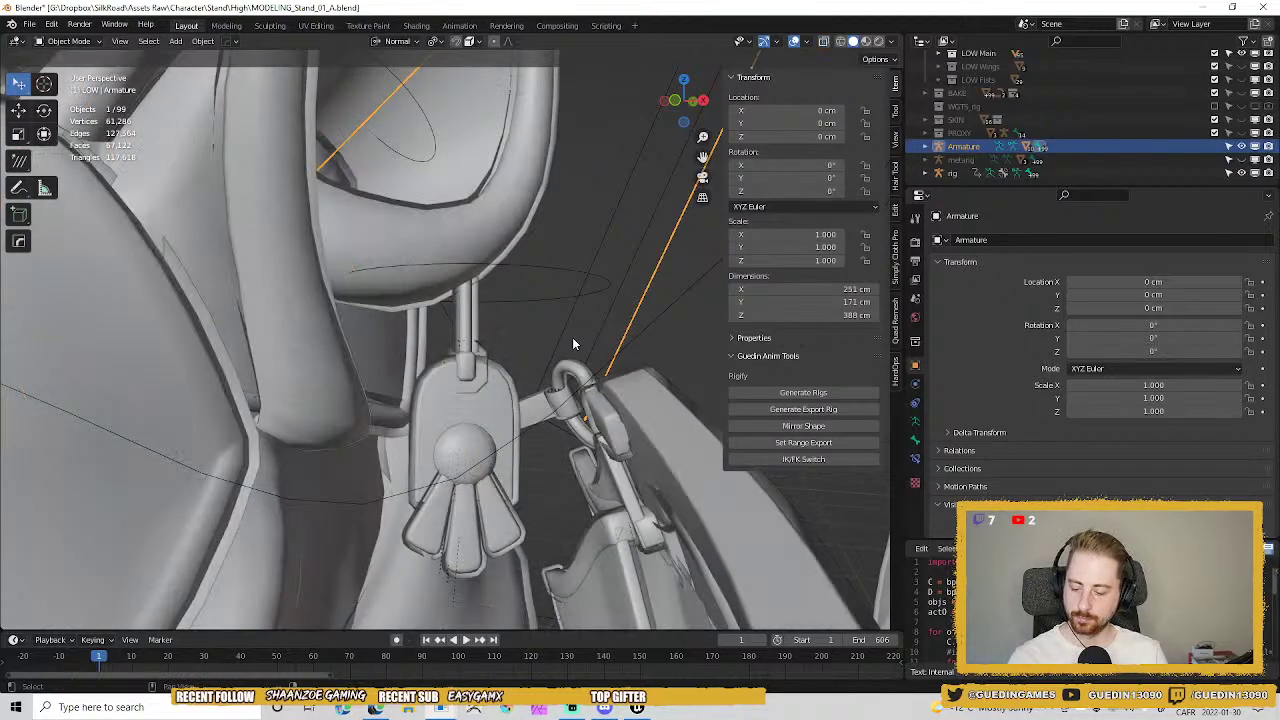
Select all six pendant parts with Main02_low.007 active and add a vertex group named spine.006_A_01_A_01.L to it.
{"action": "left_click", "coordinate": [462, 321]}
{"action": "left_click", "coordinate": [480, 385], "text": "shift"}
{"action": "left_click", "coordinate": [480, 409], "text": "shift"}
{"action": "left_click", "coordinate": [464, 452], "text": "shift"}
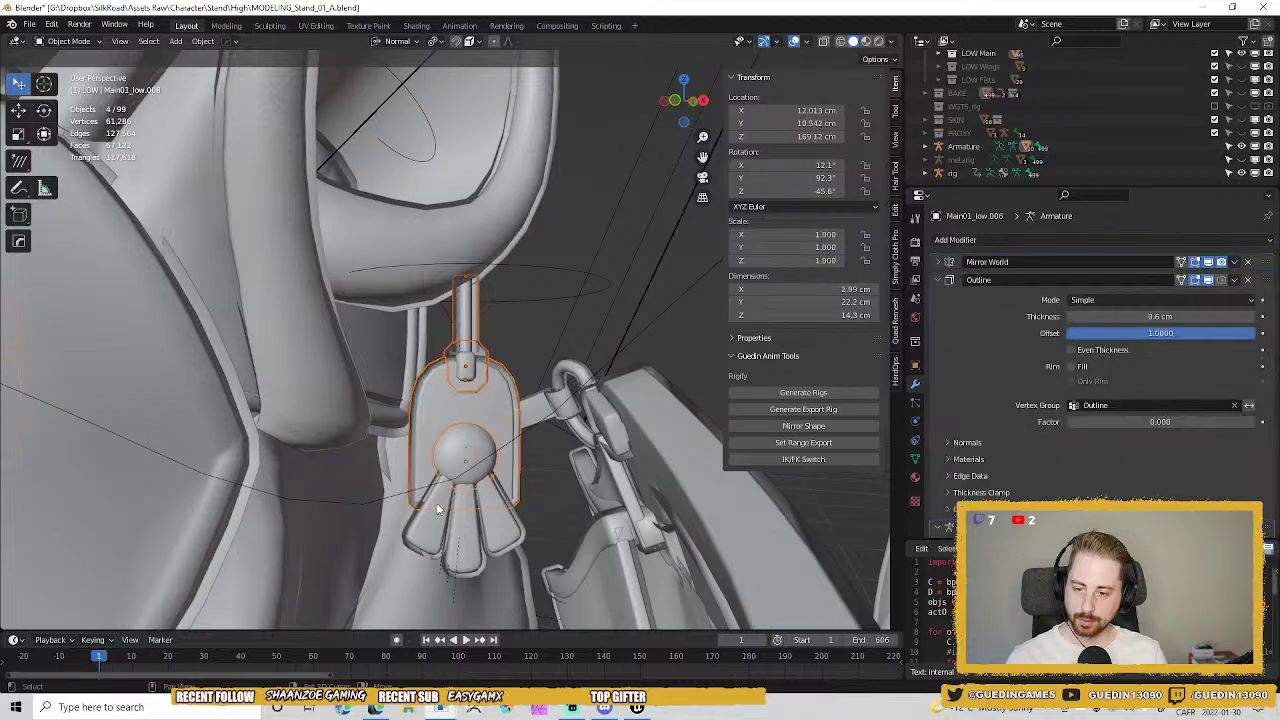
{"action": "left_click", "coordinate": [436, 510], "text": "shift"}
{"action": "left_click", "coordinate": [480, 548], "text": "shift"}
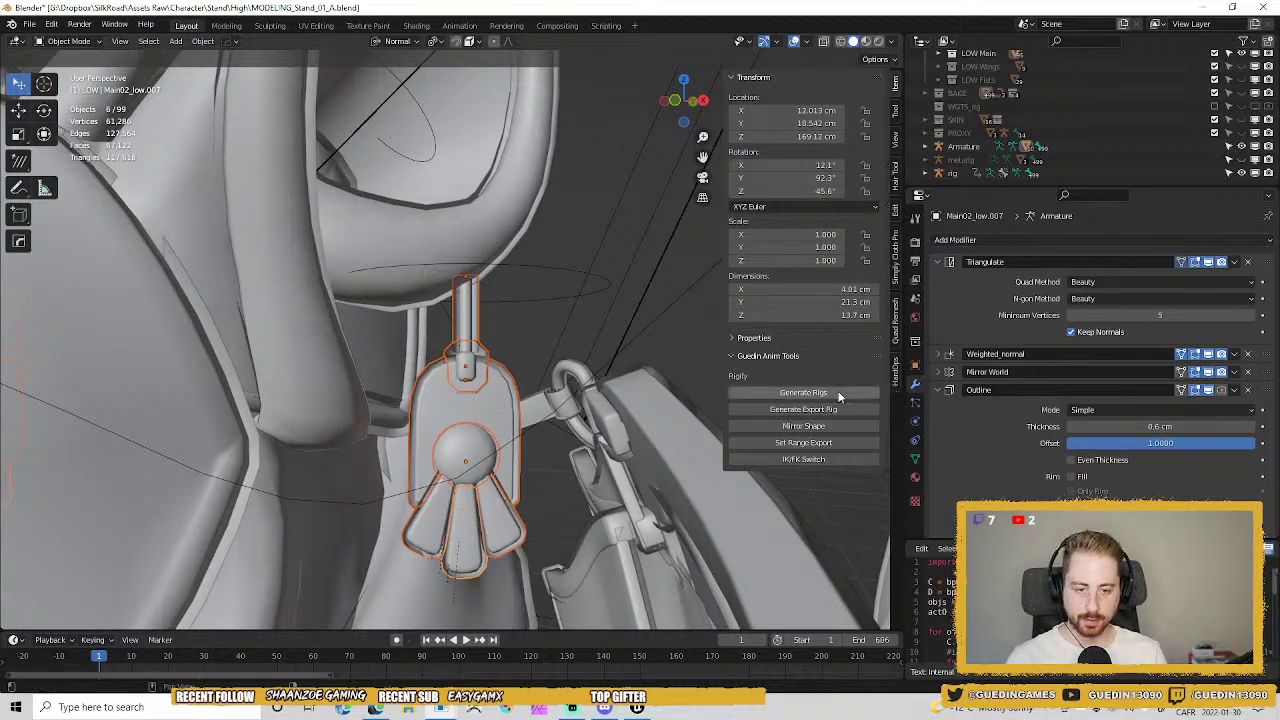
{"action": "left_click", "coordinate": [915, 459]}
{"action": "left_click", "coordinate": [1262, 285]}
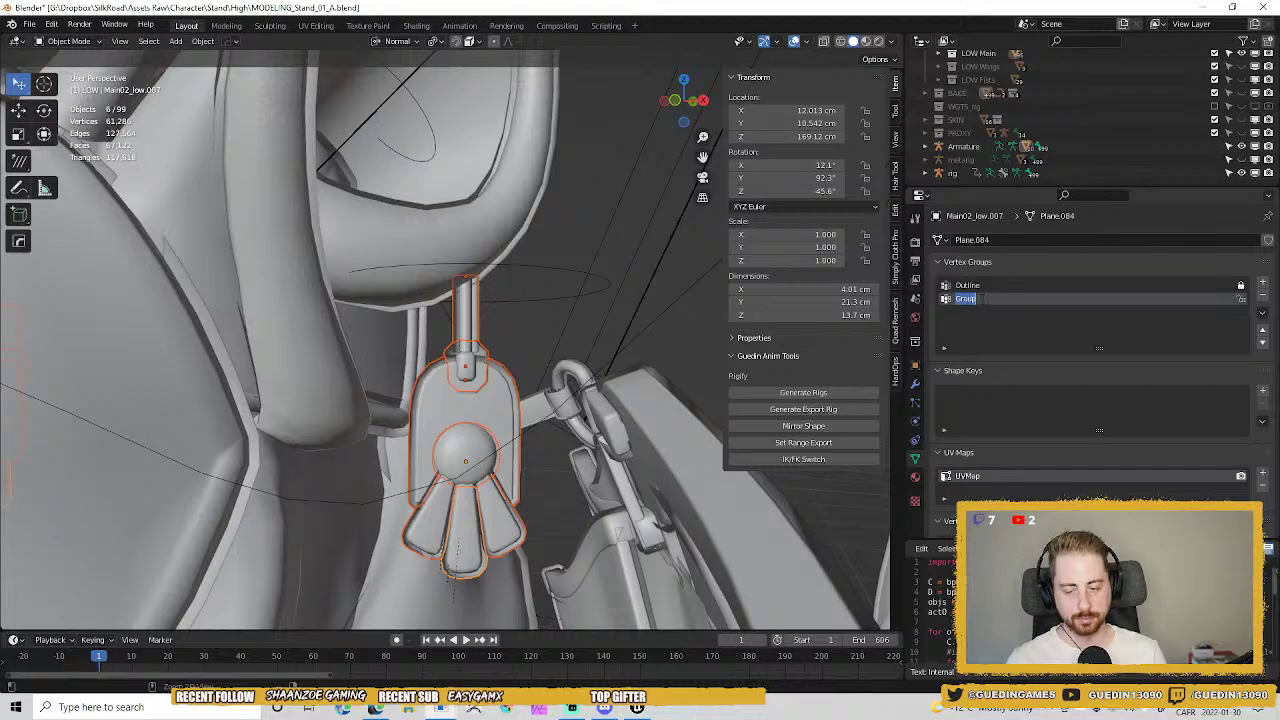
{"action": "type", "text": "spine.006_A_01_A.01.L"}
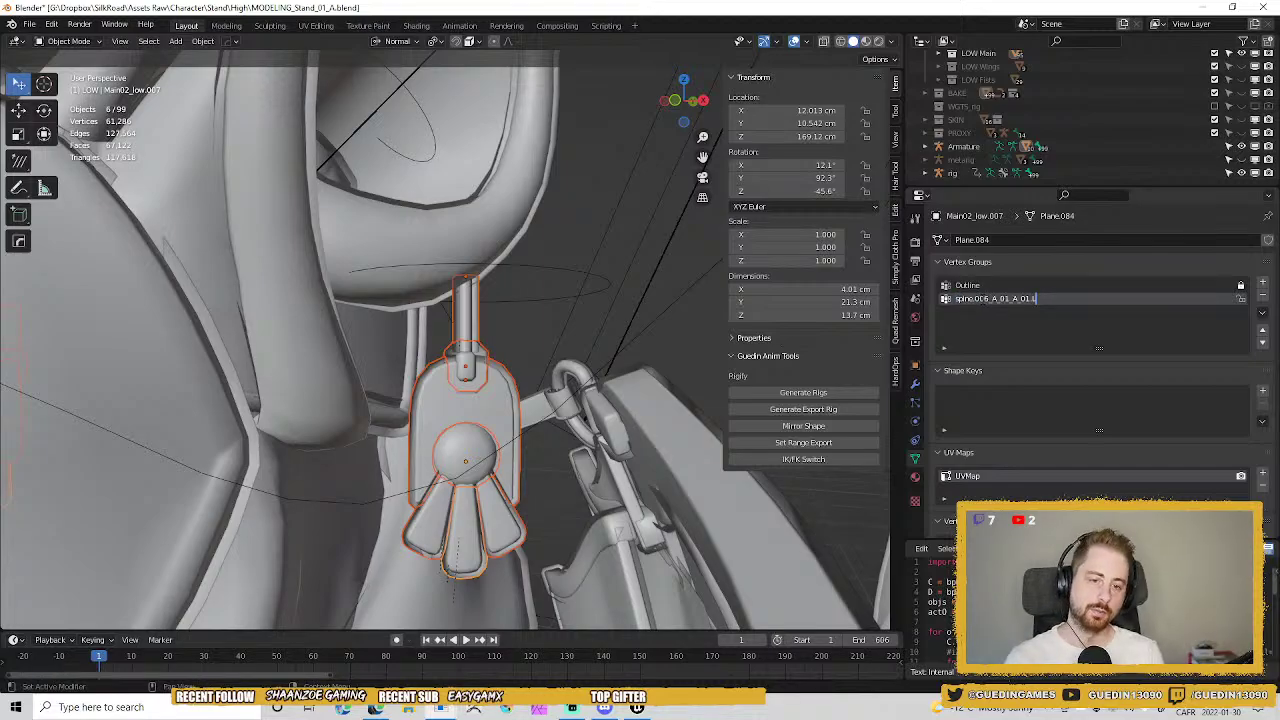
Assign all vertices of the selected pendant parts to the spine.006_A_01_A_01.L group at weight 1.000, and return to Object Mode.
{"action": "scroll", "coordinate": [608, 190], "scroll_direction": "down", "scroll_amount": 8}
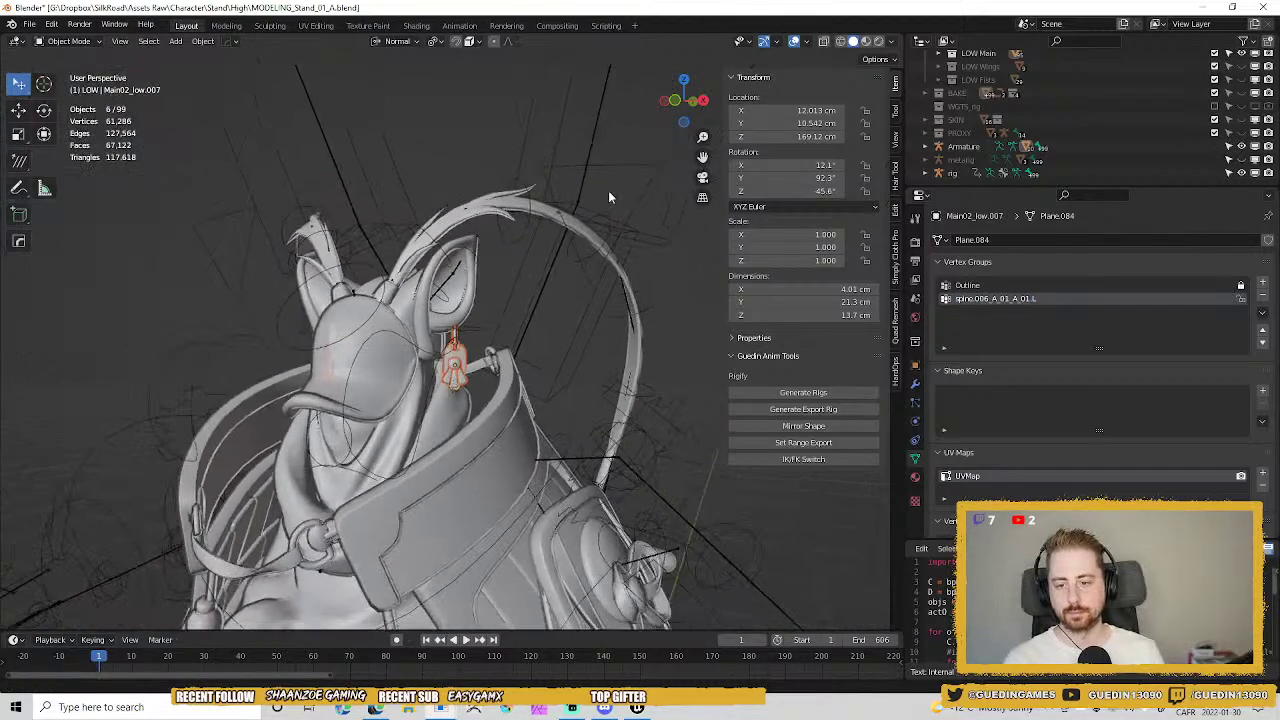
{"action": "scroll", "coordinate": [583, 352], "scroll_direction": "up", "scroll_amount": 6}
{"action": "key", "text": "Tab"}
{"action": "key", "text": "a"}
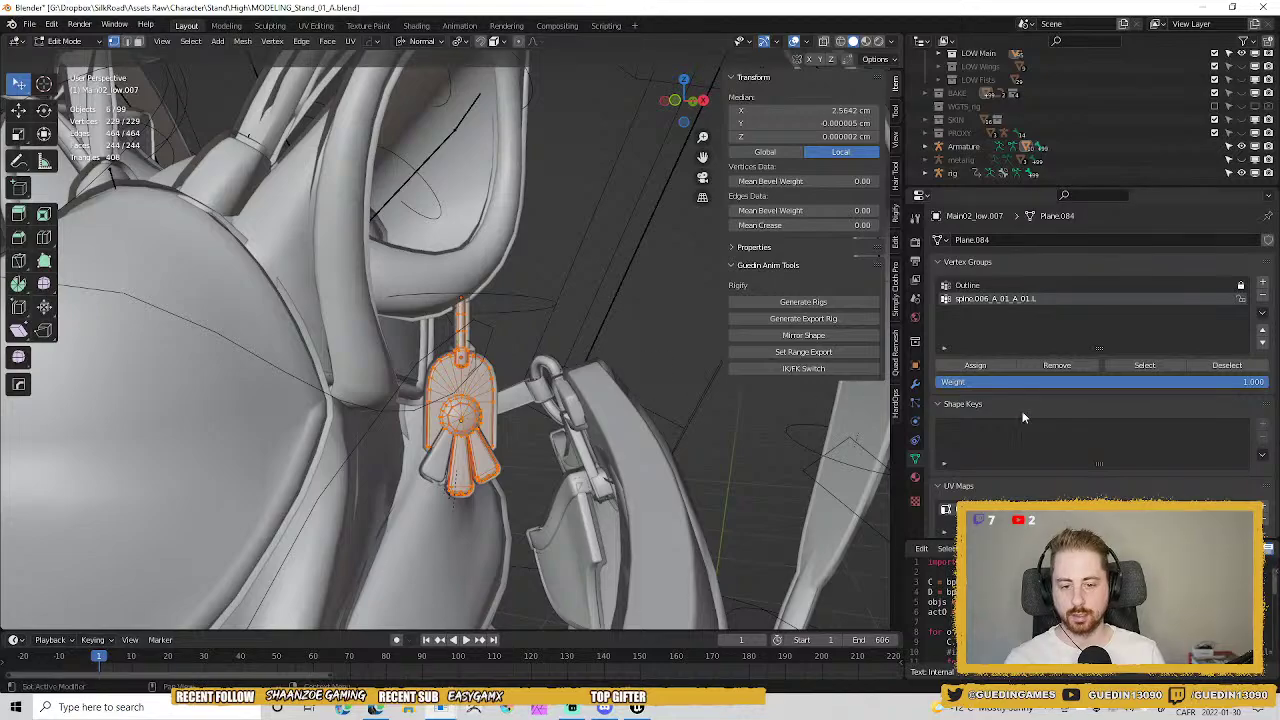
{"action": "left_click", "coordinate": [962, 366]}
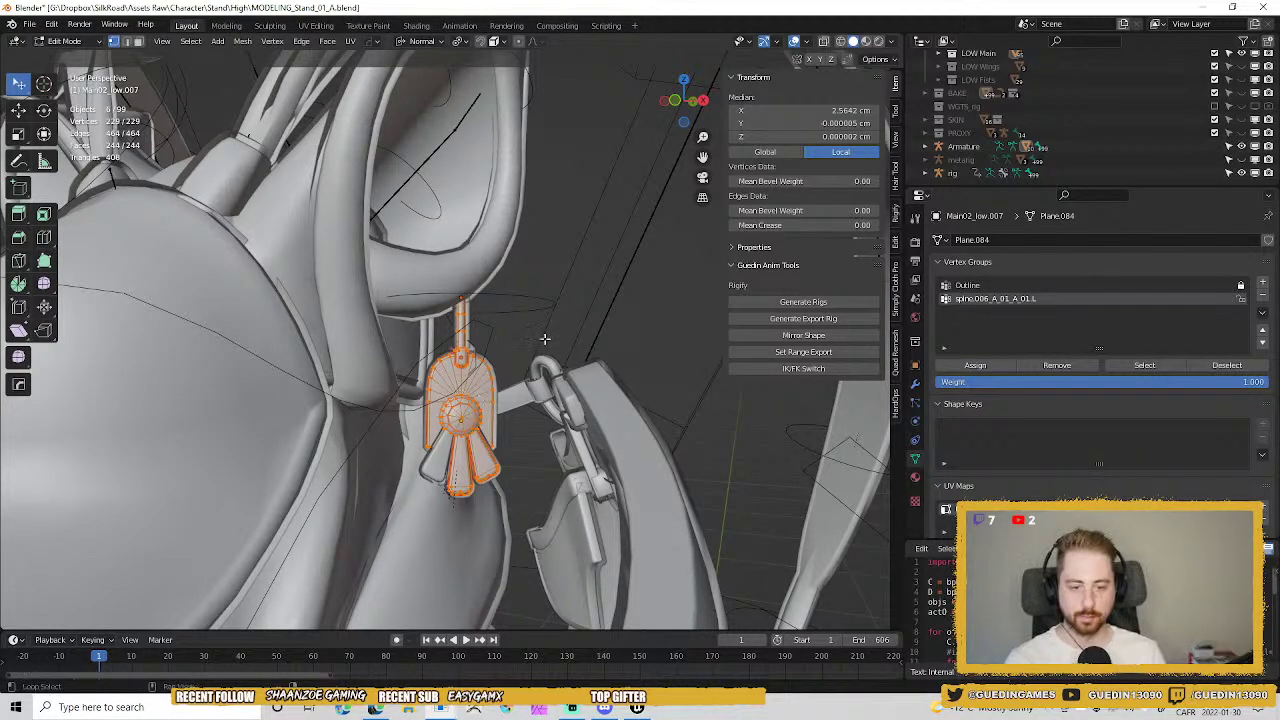
{"action": "key", "text": "Tab"}
Put the rig in Pose Mode and try a trackball rotation on the ring control around the pendant's top.
{"action": "scroll", "coordinate": [514, 266], "scroll_direction": "down", "scroll_amount": 2}
{"action": "key", "text": "alt+a"}
{"action": "left_click", "coordinate": [514, 255]}
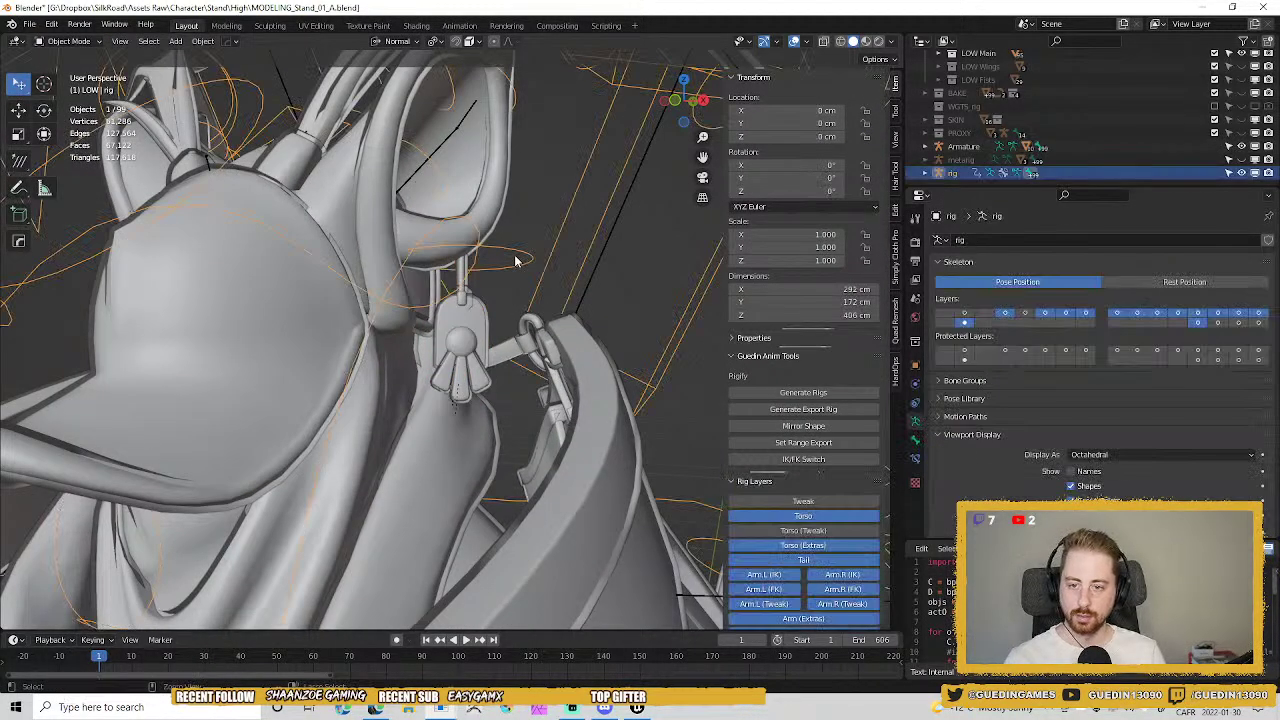
{"action": "key", "text": "ctrl+Tab"}
{"action": "left_click", "coordinate": [497, 256]}
{"action": "key", "text": "r"}
{"action": "key", "text": "r"}
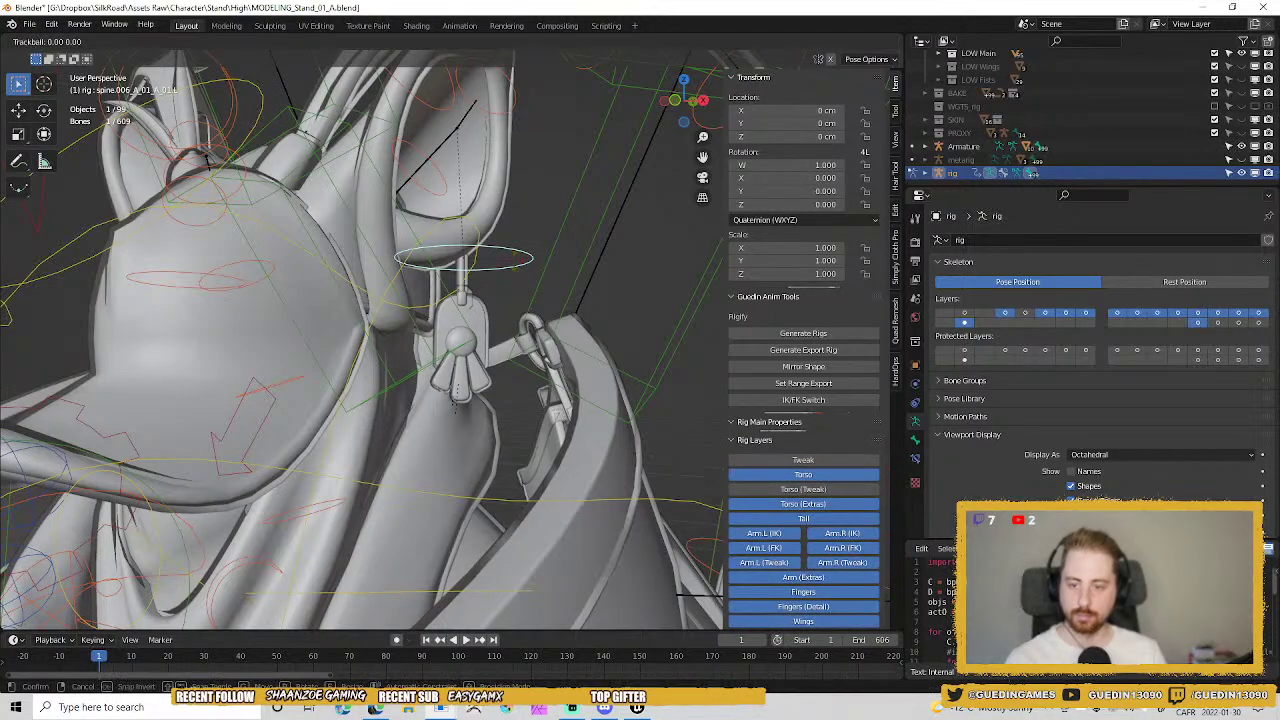
{"action": "key", "text": "Escape"}
{"action": "scroll", "coordinate": [500, 335], "scroll_direction": "up", "scroll_amount": 4}
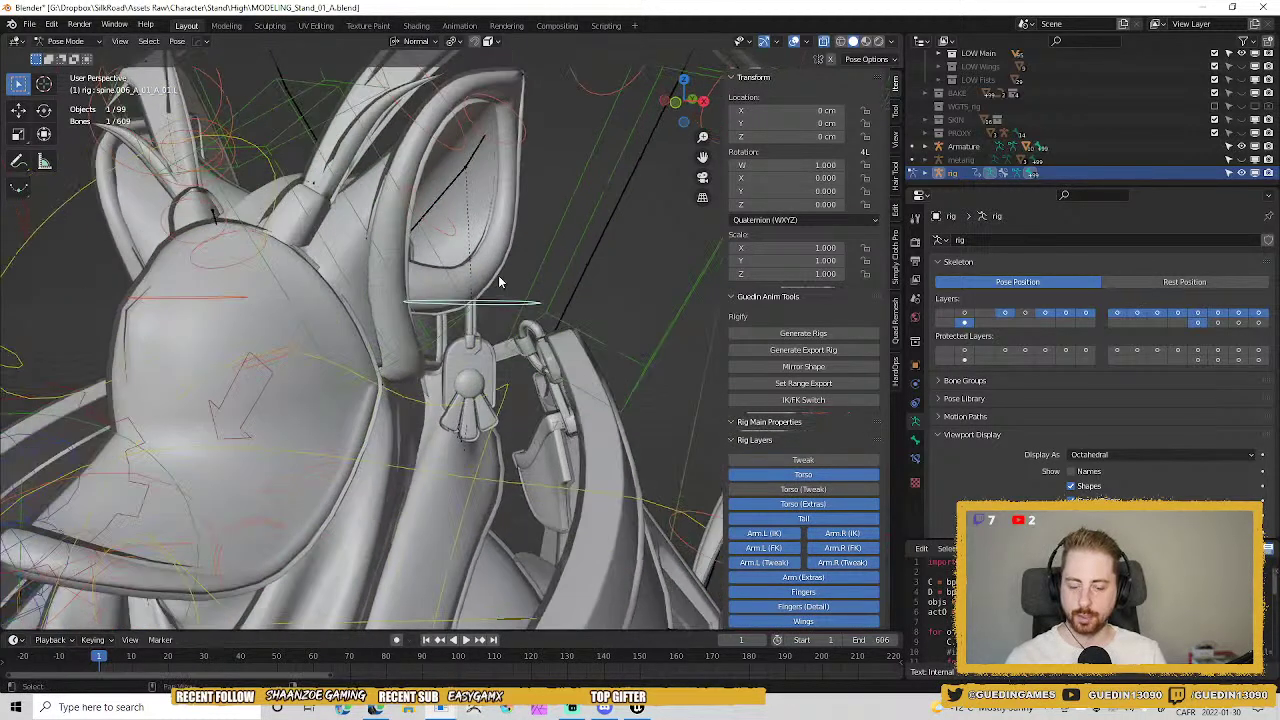
Leave Pose Mode and select all six pendant parts with Main02_low.007 as the active object.
{"action": "key", "text": "ctrl+Tab"}
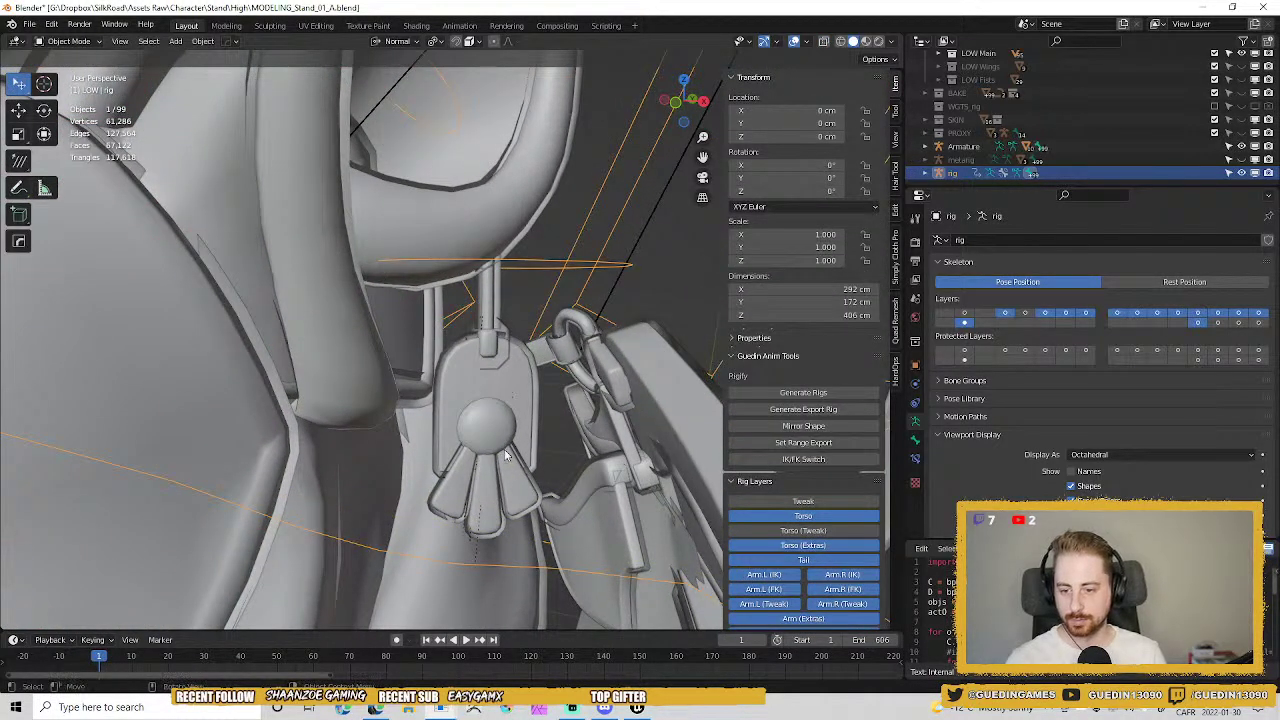
{"action": "left_click", "coordinate": [493, 478]}
{"action": "left_click", "coordinate": [500, 430], "text": "shift"}
{"action": "left_click", "coordinate": [505, 395], "text": "shift"}
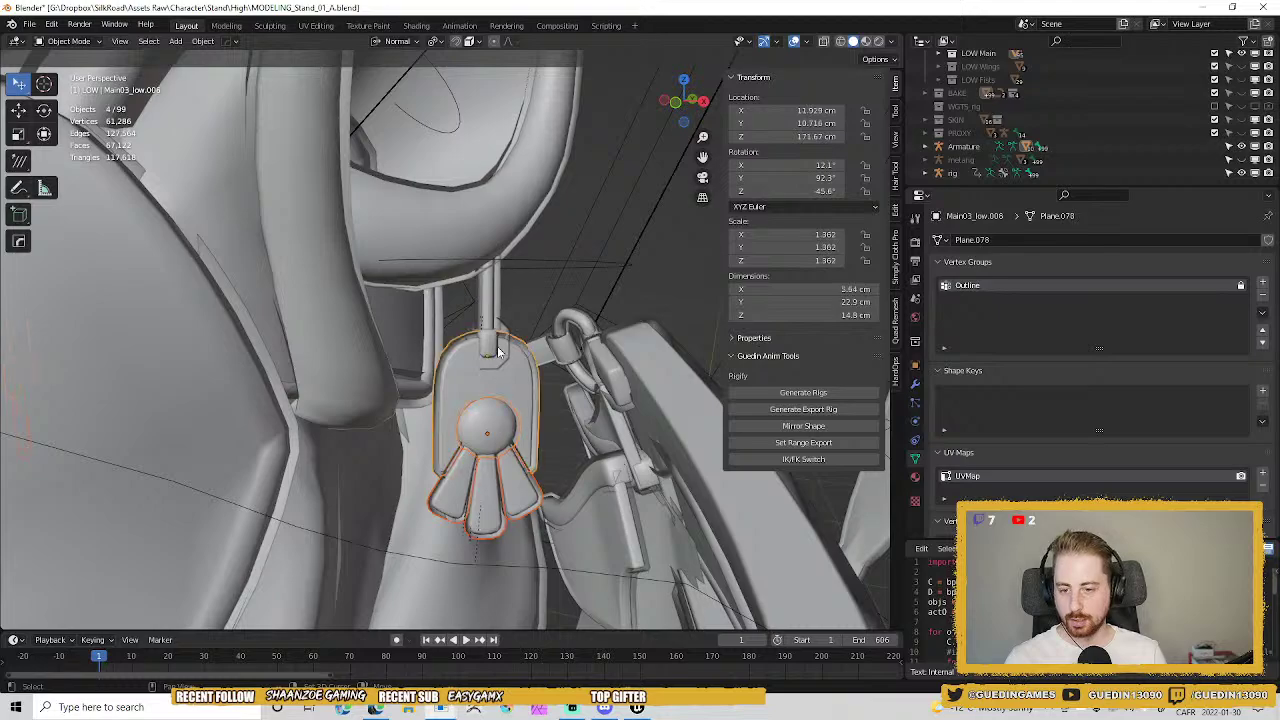
{"action": "left_click", "coordinate": [492, 342], "text": "shift"}
{"action": "left_click", "coordinate": [490, 292], "text": "shift"}
{"action": "left_click", "coordinate": [500, 500], "text": "shift"}
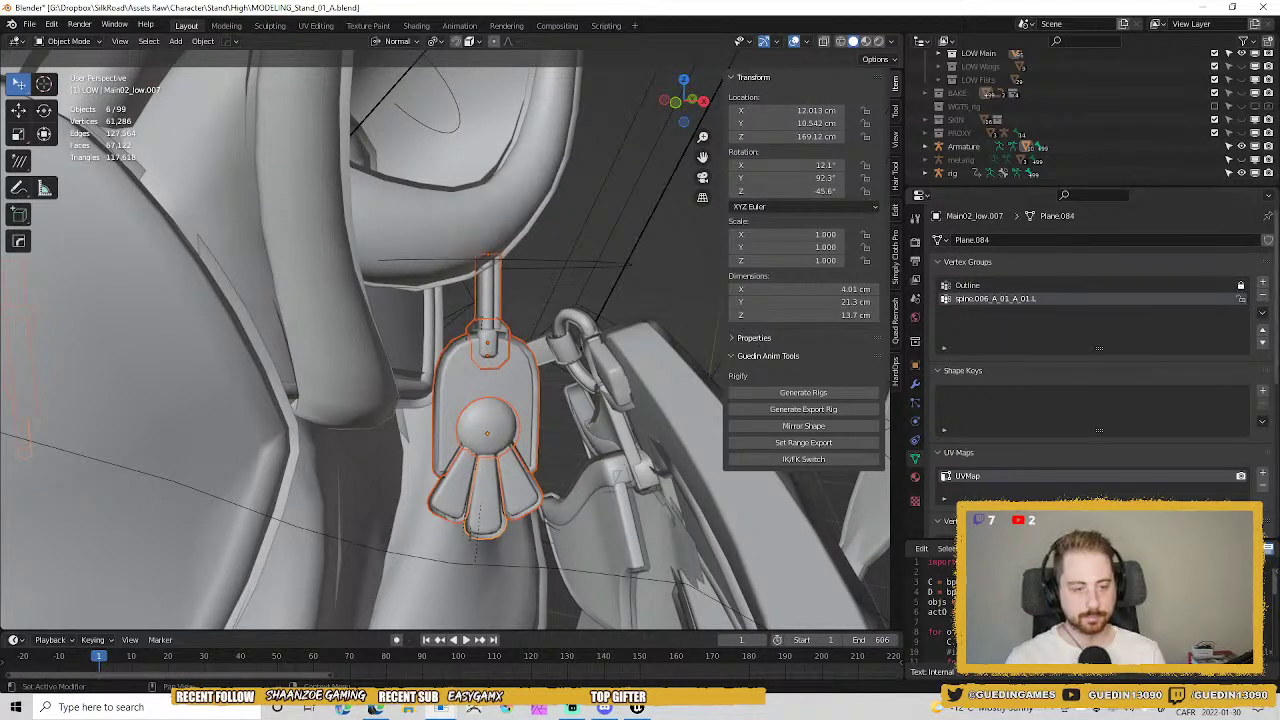
Add a vertex group named spine.006_A_01_A_01.R to Main02_low.007.
{"action": "left_click", "coordinate": [1262, 283]}
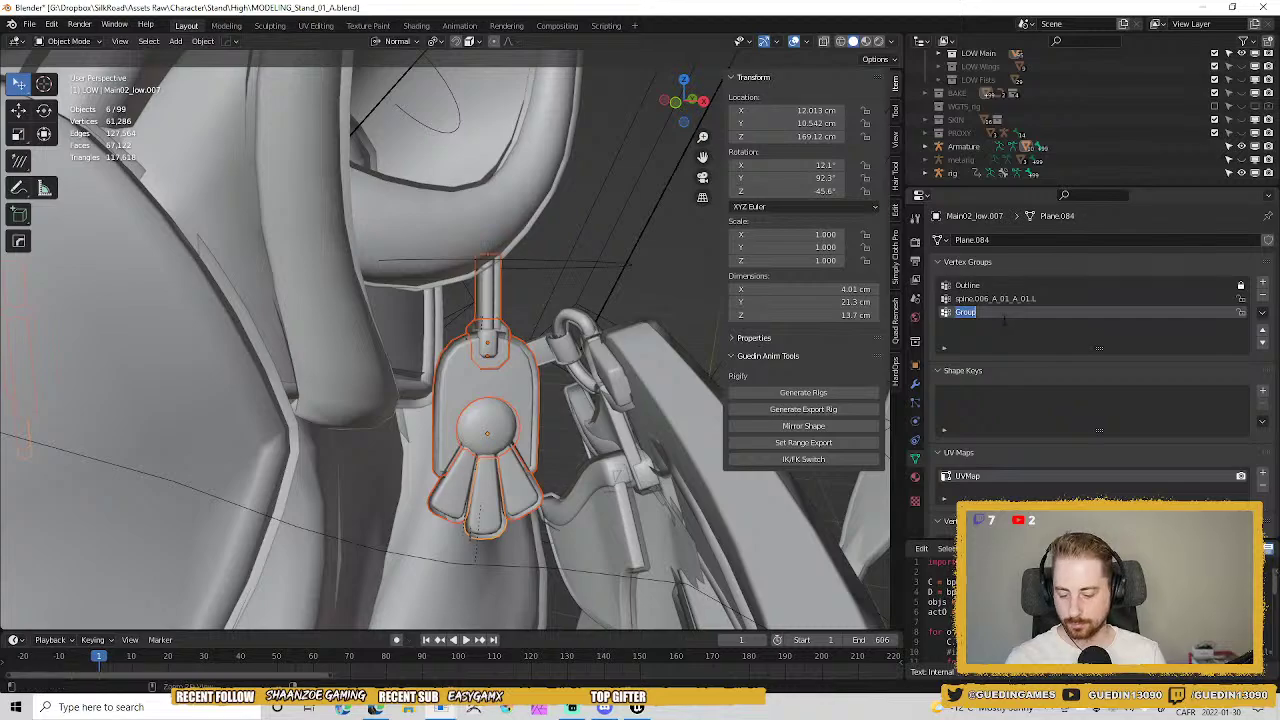
{"action": "type", "text": "spine.006_A_01_A_01.L"}
{"action": "key", "text": "BackSpace"}
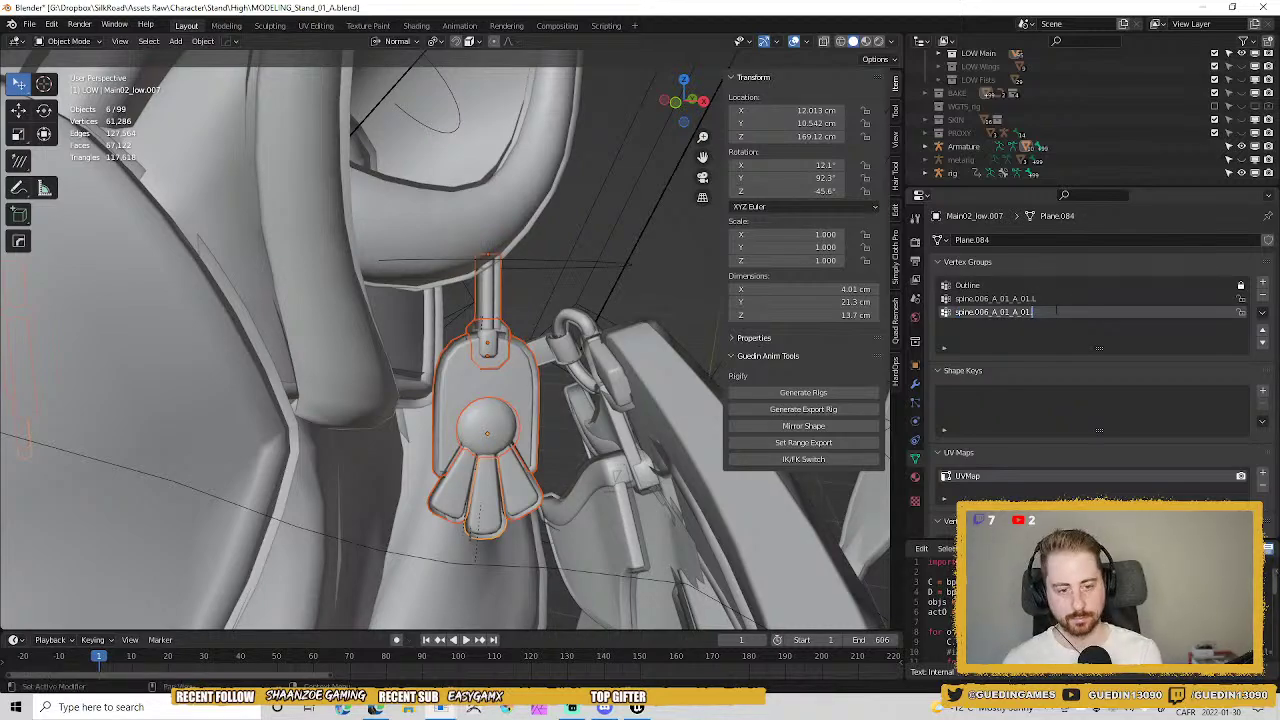
{"action": "type", "text": "R"}
{"action": "key", "text": "Return"}
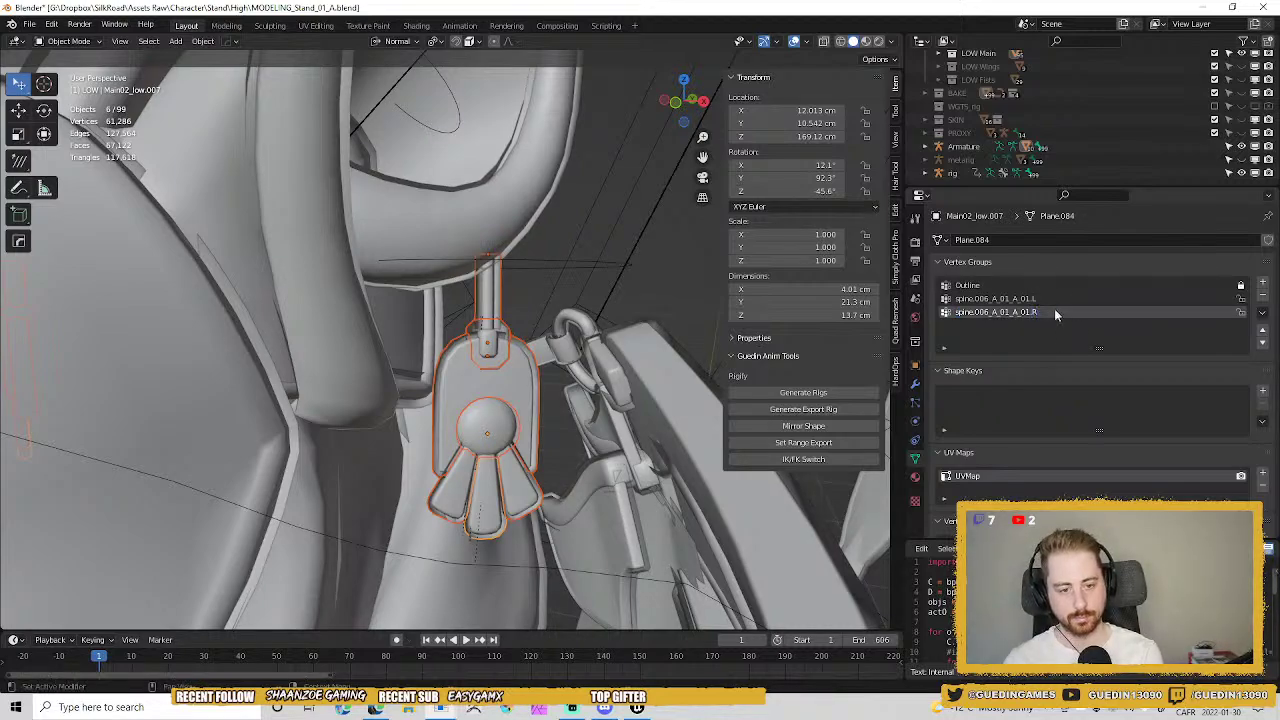
Make spine.006_A_01_A_01.L the active vertex group and copy Main02_low.007's vertex groups to the other selected pendant parts.
{"action": "left_click", "coordinate": [1262, 313]}
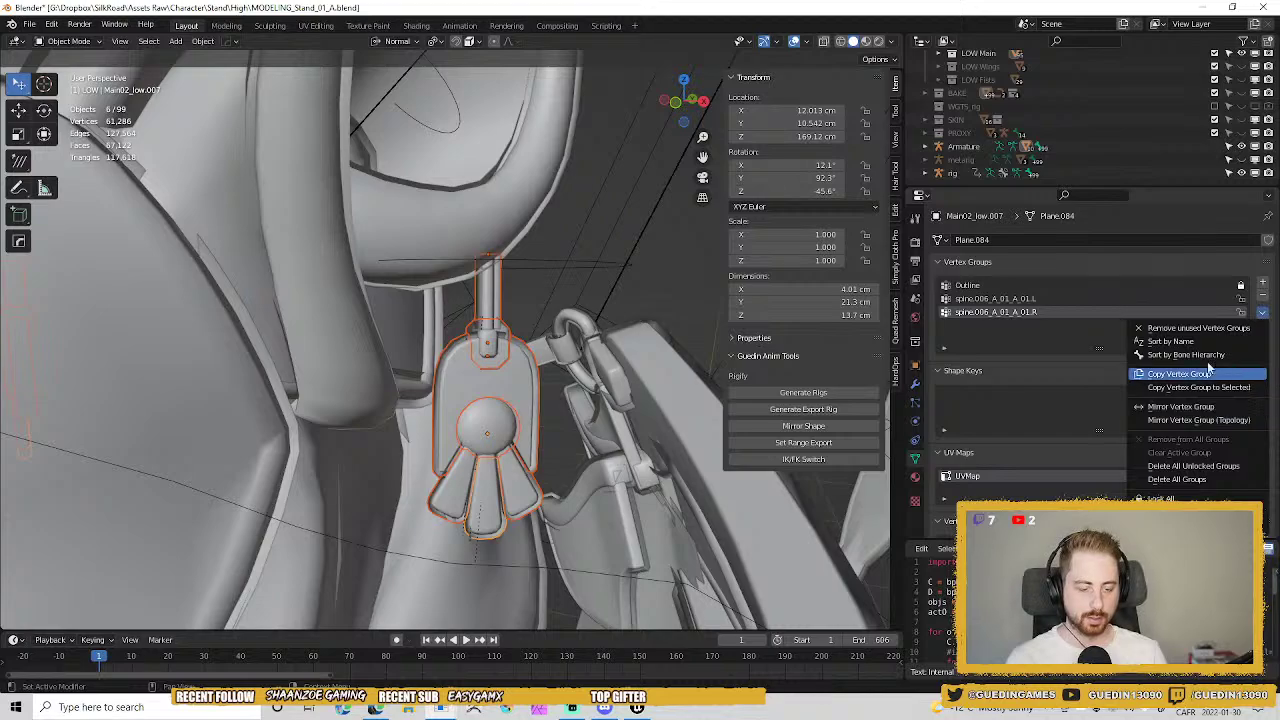
{"action": "key", "text": "ctrl+l"}
{"action": "mouse_move", "coordinate": [580, 283]}
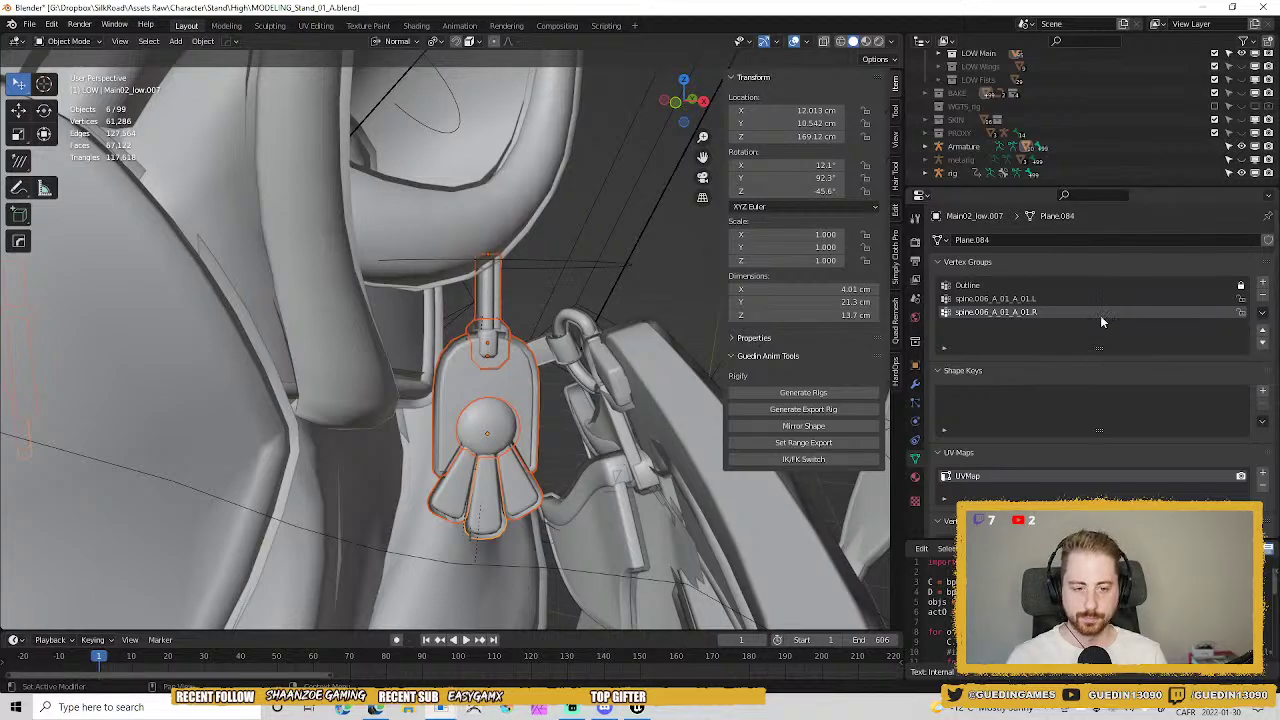
{"action": "left_click", "coordinate": [1046, 300]}
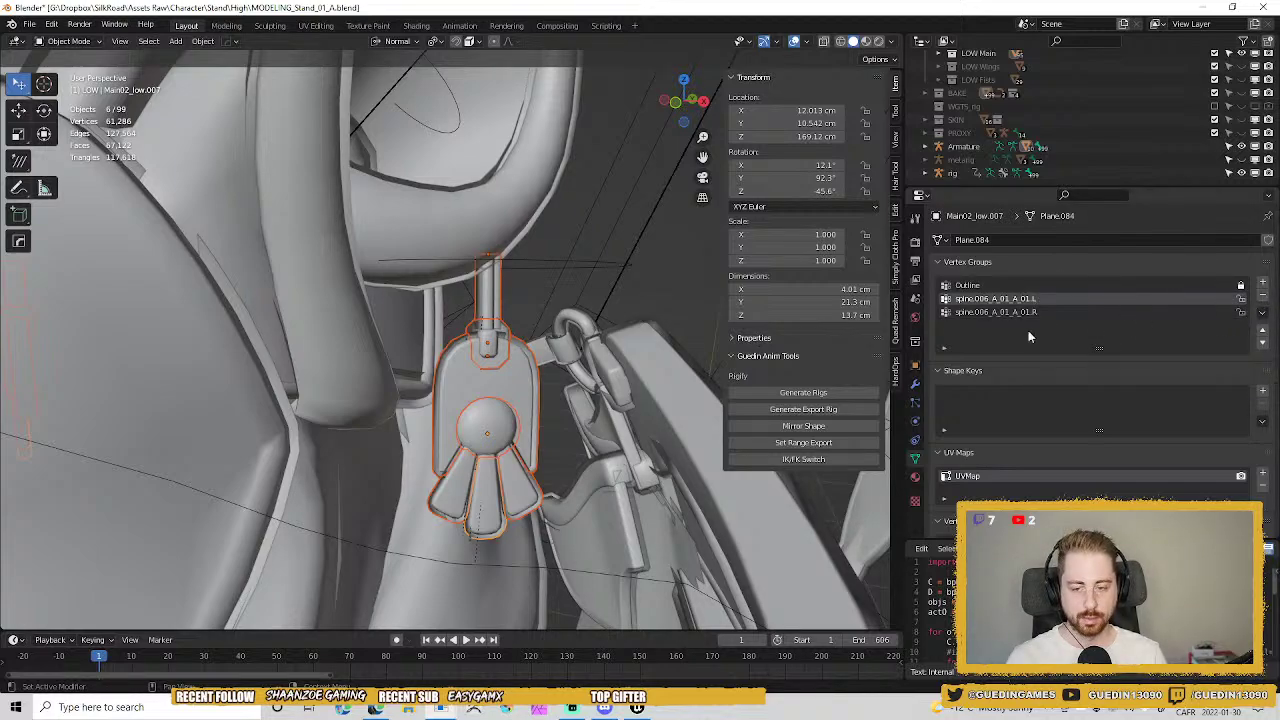
{"action": "left_click", "coordinate": [1262, 312]}
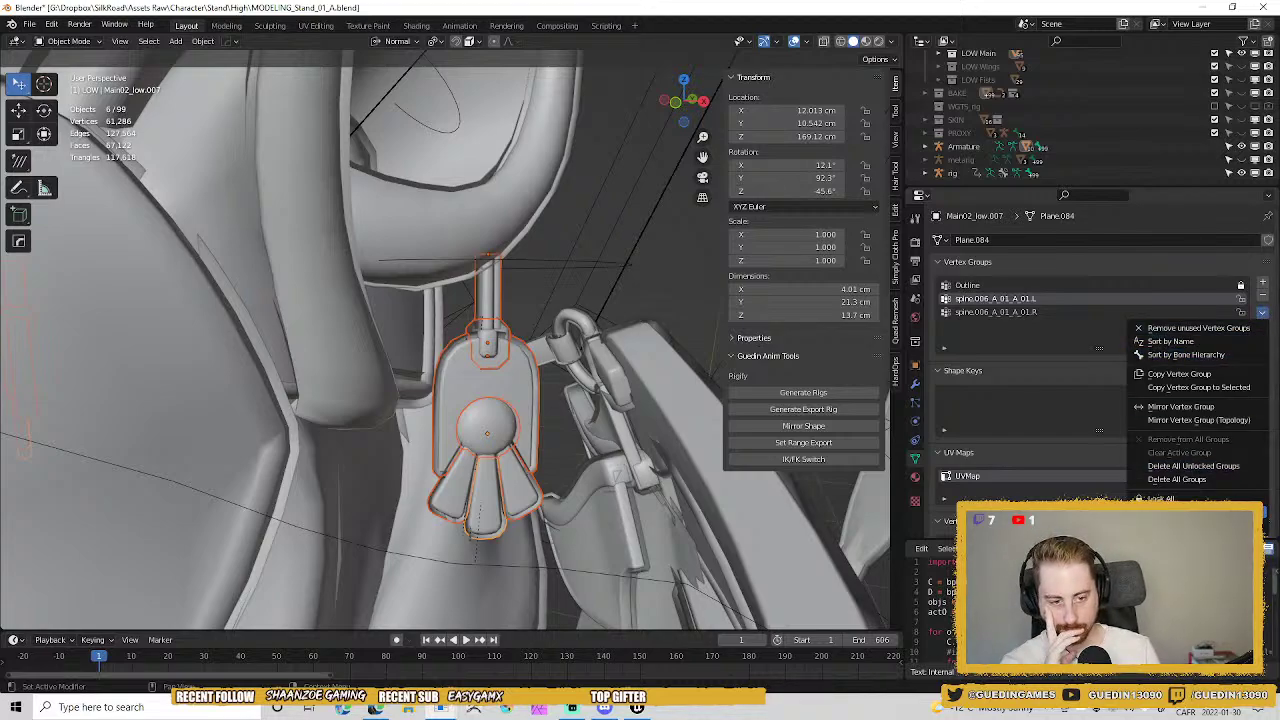
{"action": "left_click", "coordinate": [1230, 389]}
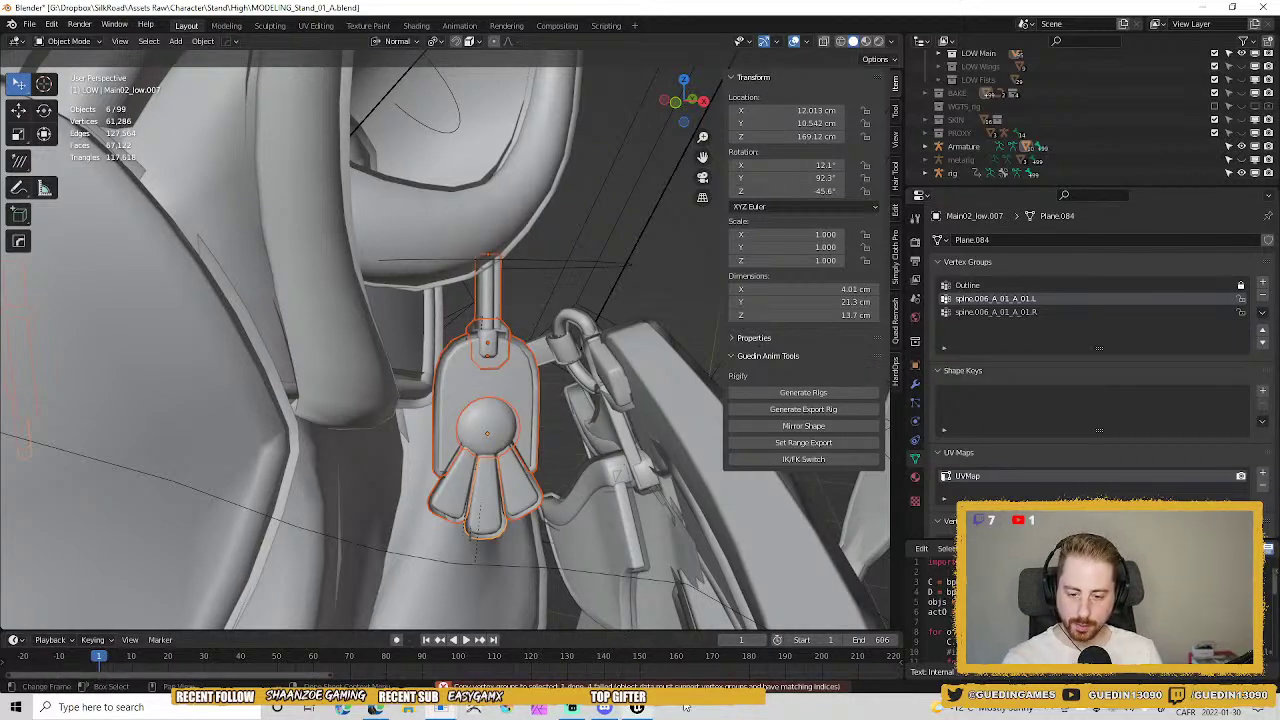
Check the vertex group list of each pendant part, from the hanging rod down to the fan-shaped blades.
{"action": "left_click", "coordinate": [487, 283]}
{"action": "key", "text": "Tab"}
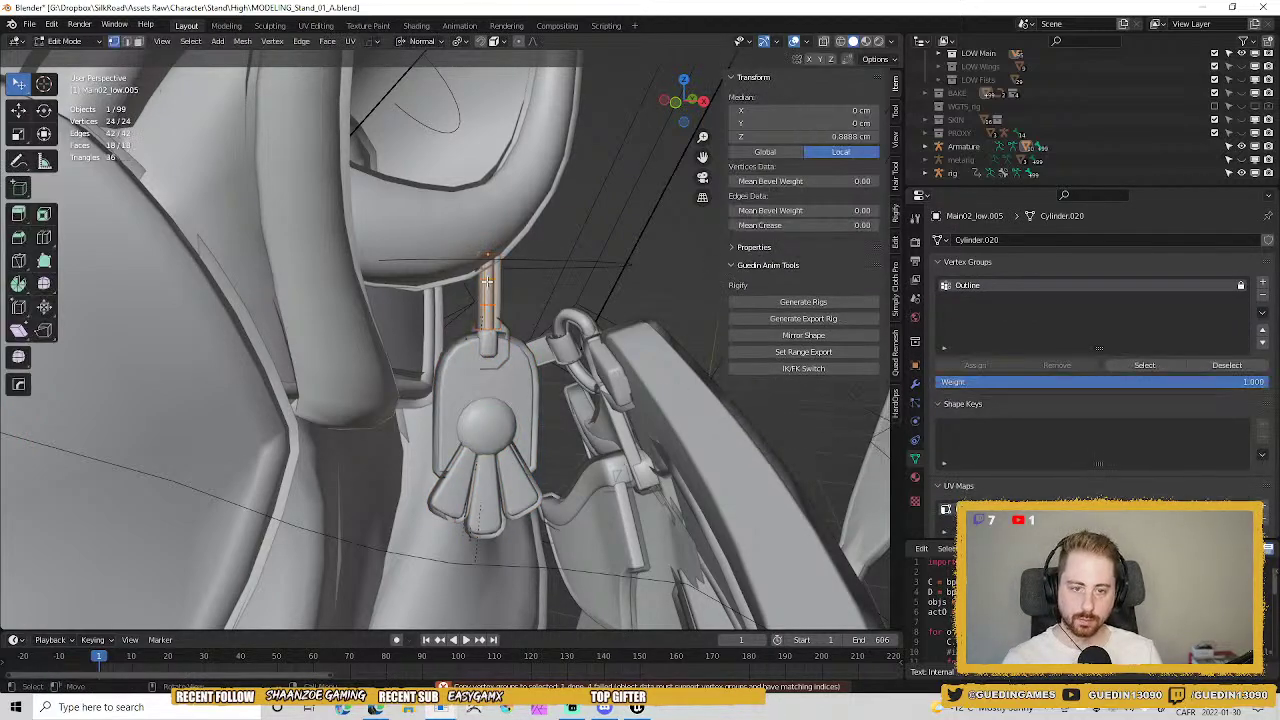
{"action": "key", "text": "Tab"}
{"action": "left_click", "coordinate": [487, 348]}
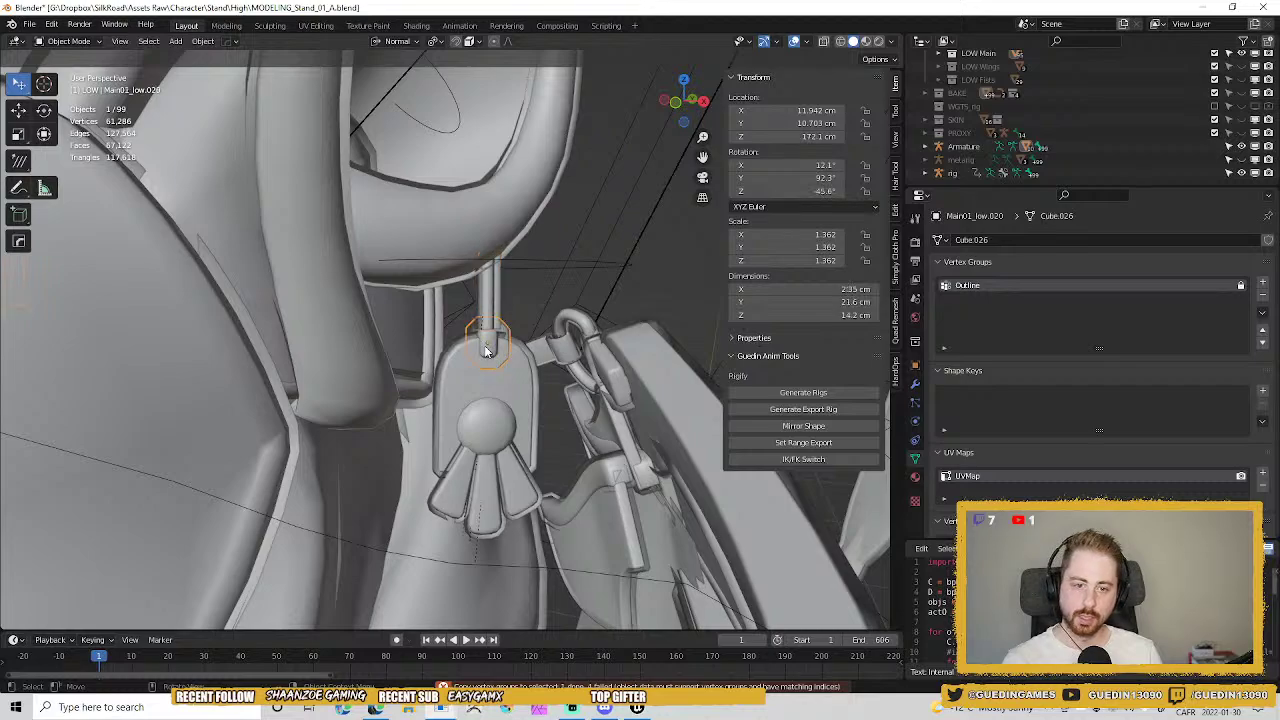
{"action": "left_click", "coordinate": [487, 395]}
{"action": "left_click", "coordinate": [513, 446]}
{"action": "left_click", "coordinate": [503, 512]}
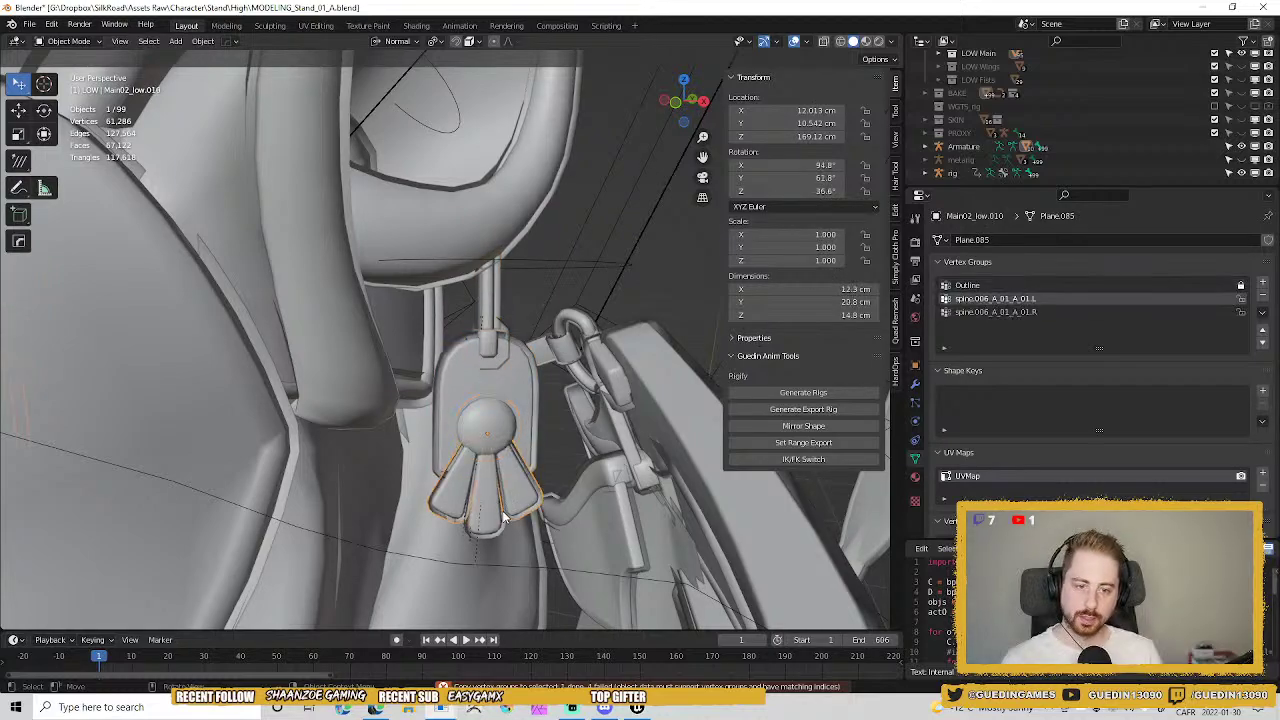
{"action": "left_click", "coordinate": [457, 484]}
{"action": "left_click", "coordinate": [500, 484]}
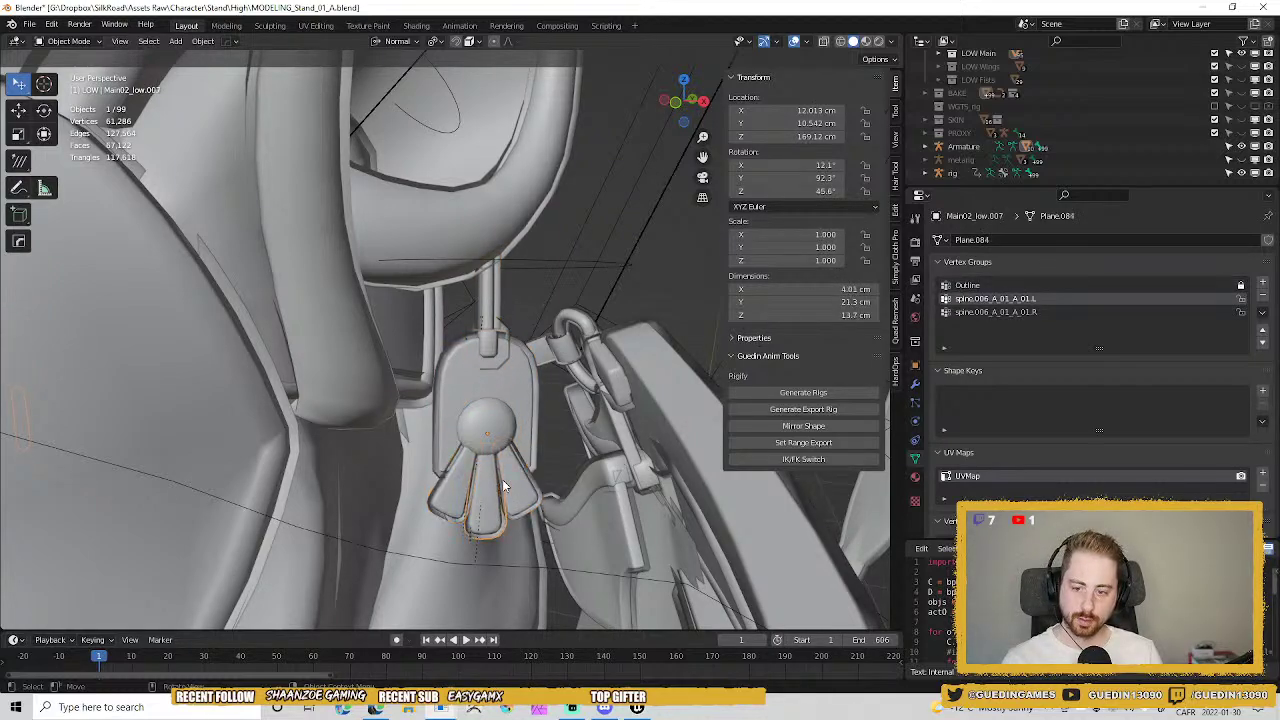
{"action": "left_click", "coordinate": [530, 489]}
Select the pendant's ball, Main01_low.006, and add a vertex group named spine.006_A_01_A_01.L to it.
{"action": "left_click", "coordinate": [498, 432]}
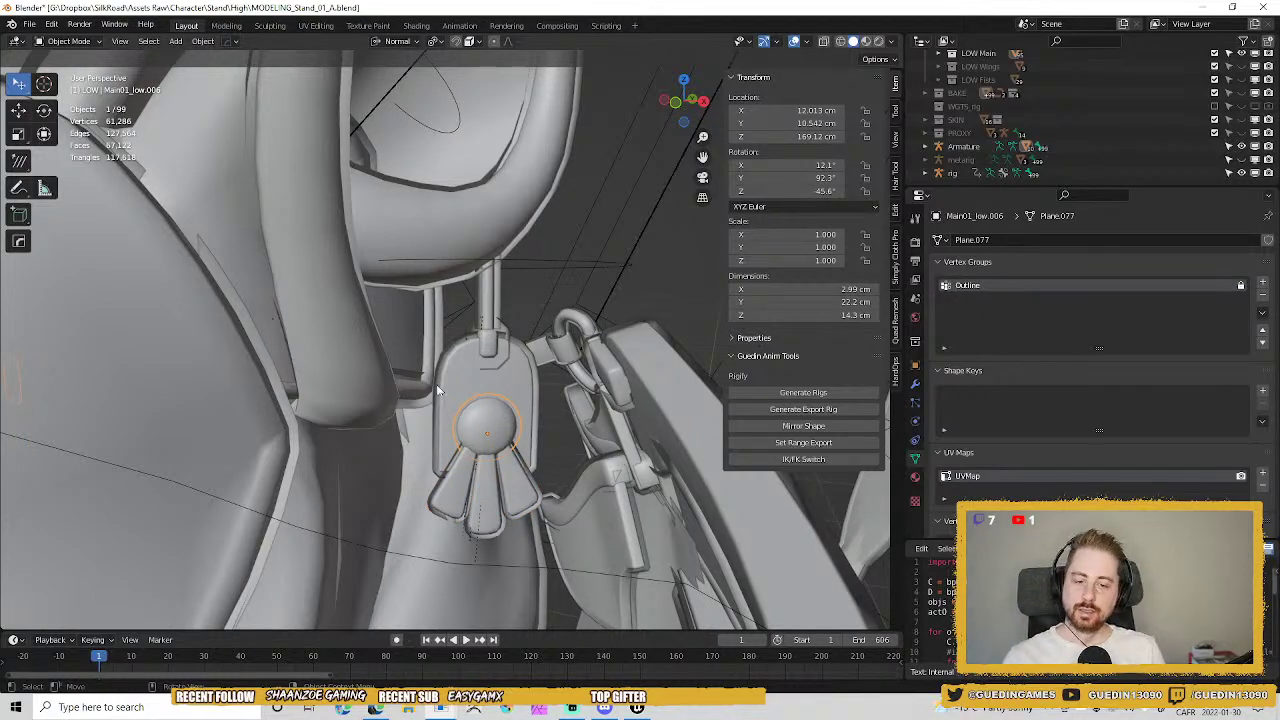
{"action": "middle_click_drag", "start_coordinate": [437, 390], "coordinate": [296, 404]}
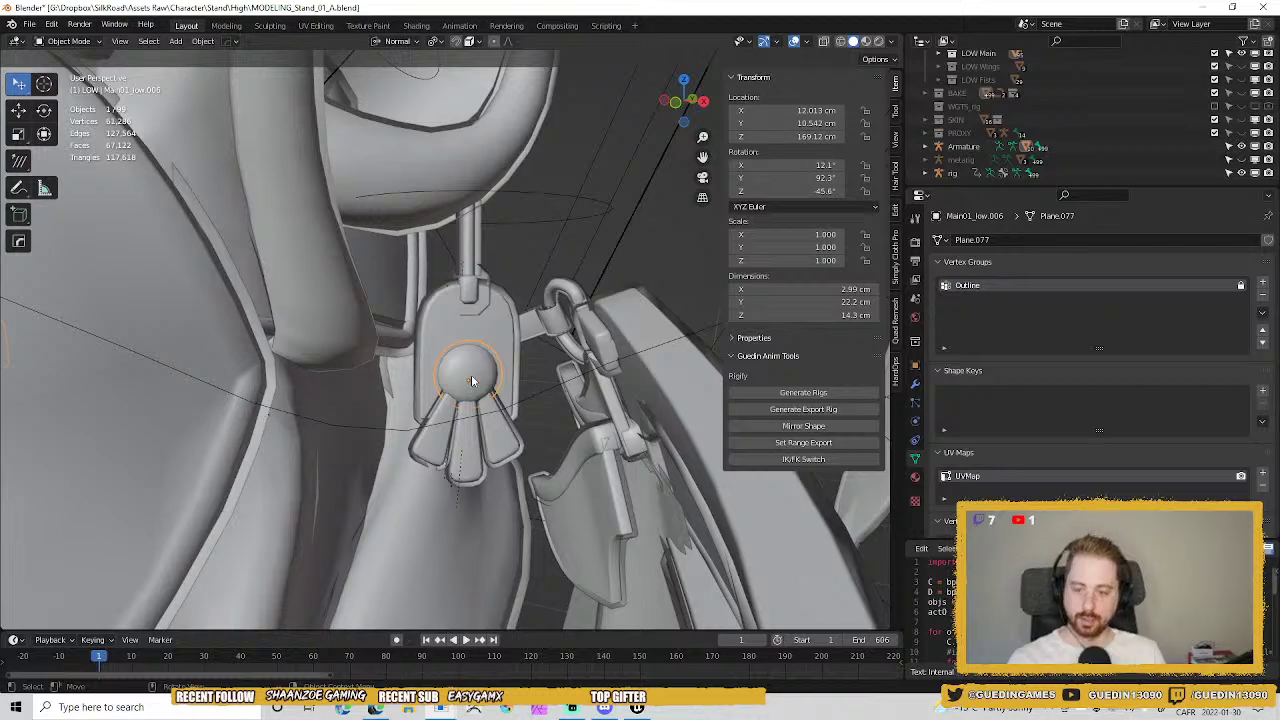
{"action": "scroll", "coordinate": [471, 378], "scroll_direction": "up", "scroll_amount": 2}
{"action": "left_click", "coordinate": [1262, 284]}
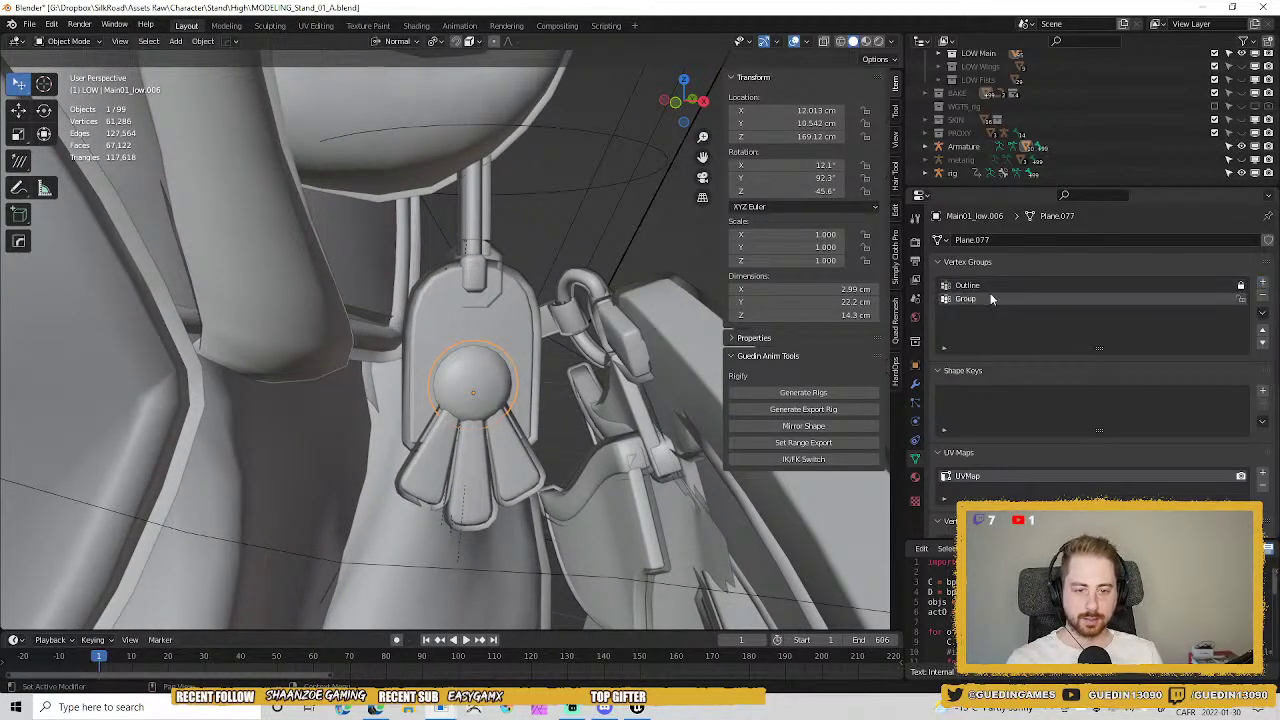
{"action": "key", "text": "ctrl+v"}
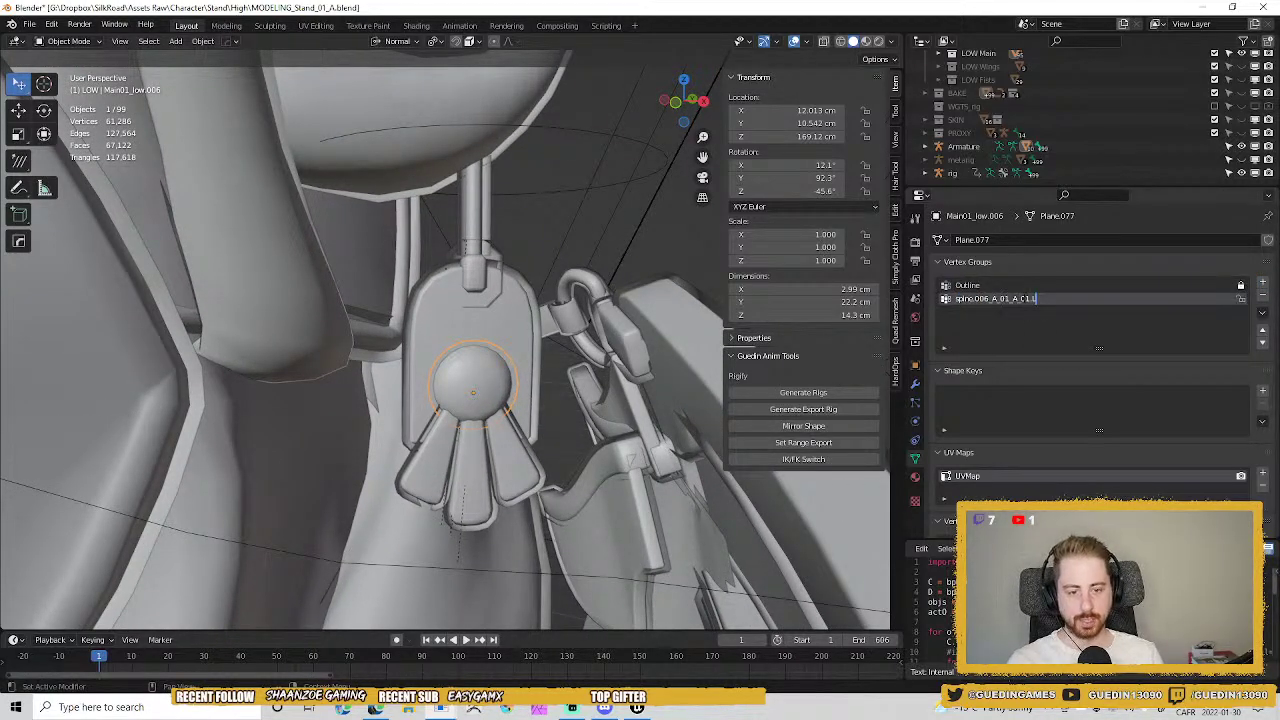
{"action": "key", "text": "Return"}
Assign all of the ball's vertices to the spine.006_A_01_A_01.L group at weight 1.000 and return to Object Mode.
{"action": "middle_click_drag", "start_coordinate": [427, 309], "coordinate": [400, 283], "text": "shift"}
{"action": "key", "text": "alt+Tab"}
{"action": "key", "text": "alt+Tab"}
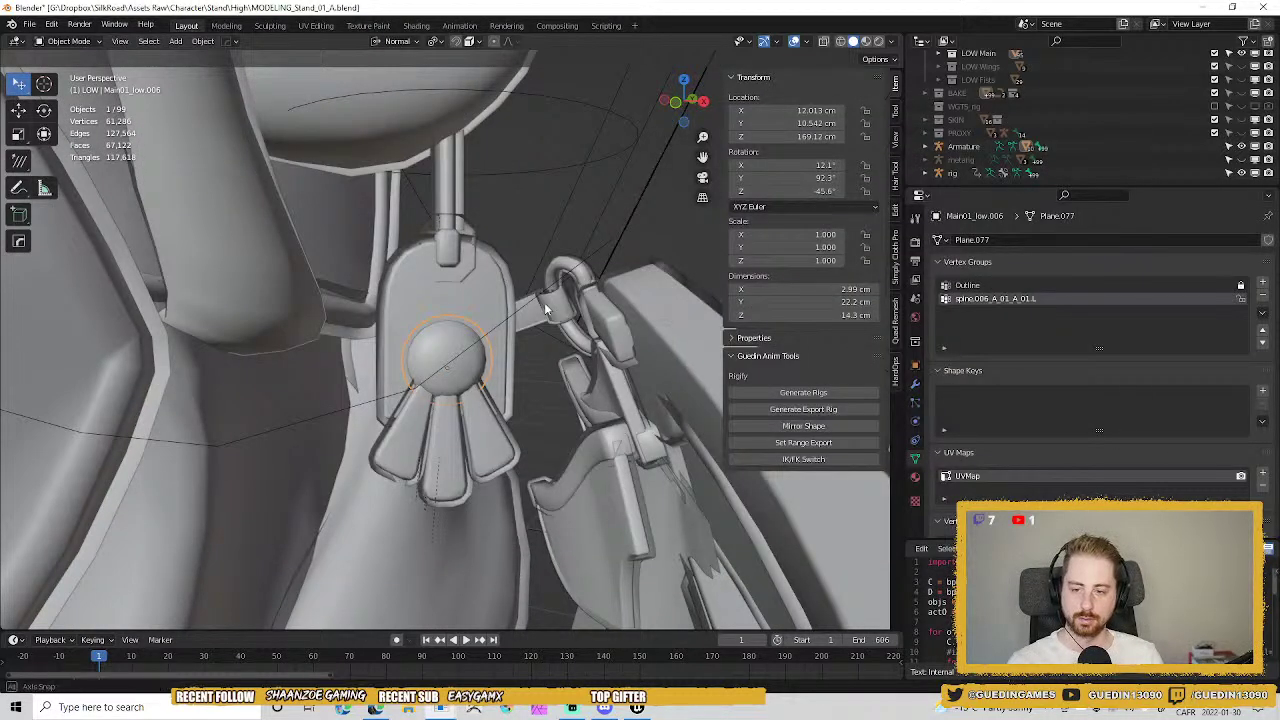
{"action": "key", "text": "Tab"}
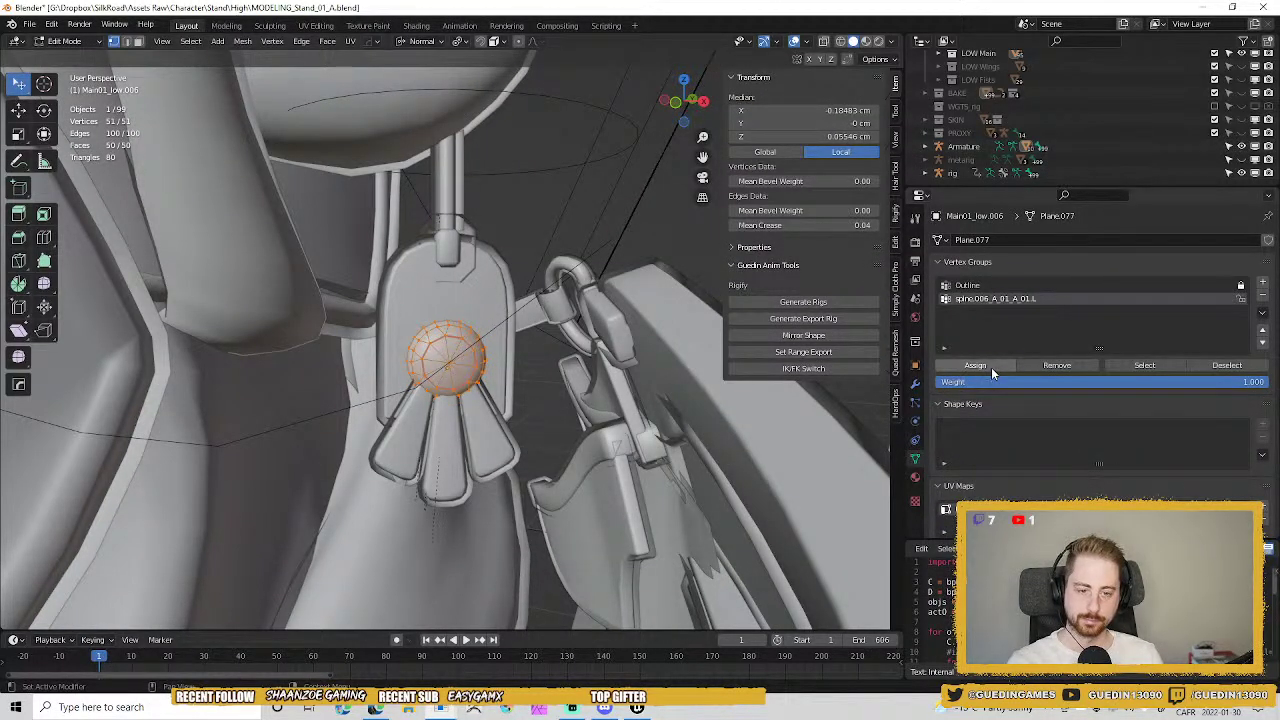
{"action": "left_click", "coordinate": [978, 366]}
{"action": "key", "text": "Tab"}
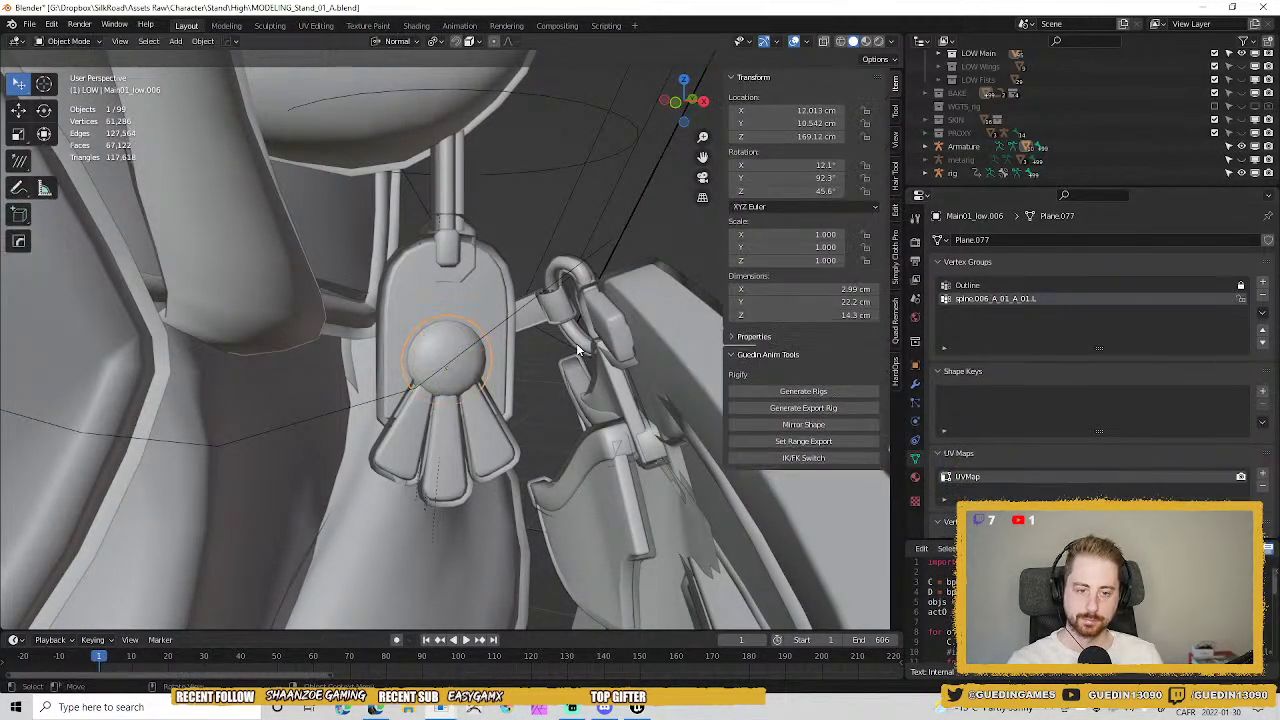
Add a second vertex group named spine.006_A_01_A_01.R to the pendant's ball.
{"action": "left_click", "coordinate": [1262, 283]}
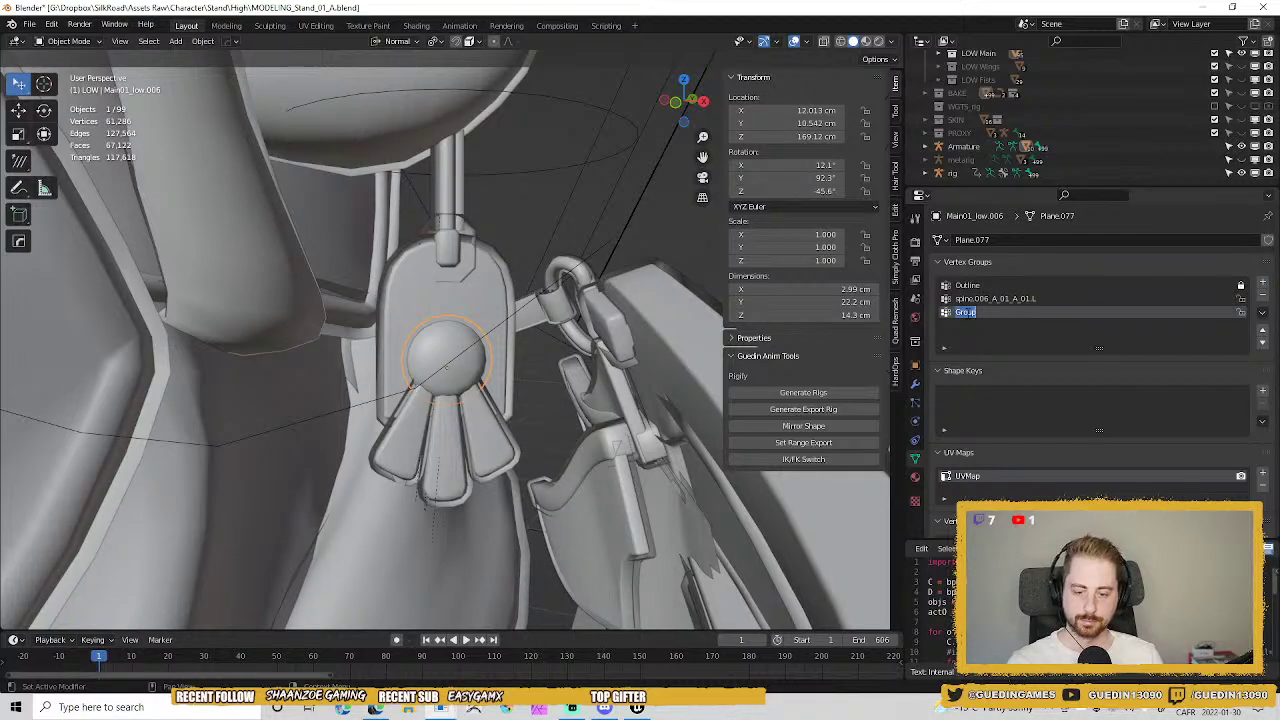
{"action": "key", "text": "ctrl+v"}
{"action": "key", "text": "BackSpace"}
{"action": "type", "text": "R"}
{"action": "key", "text": "Return"}
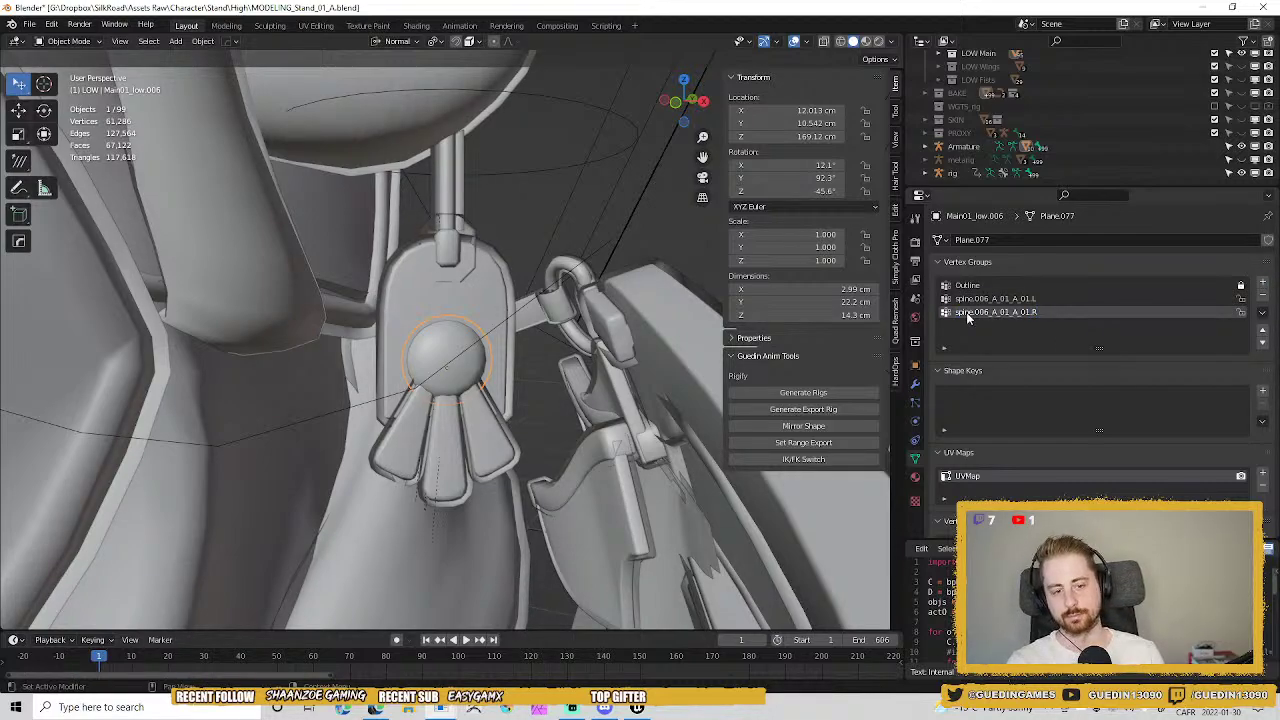
Select the pendant's plate, clasp and hanging rod, and add a vertex group named spine.006_A_01_A_01.L to the rod, Main02_low.005.
{"action": "left_click", "coordinate": [478, 281]}
{"action": "left_click", "coordinate": [456, 259], "text": "shift"}
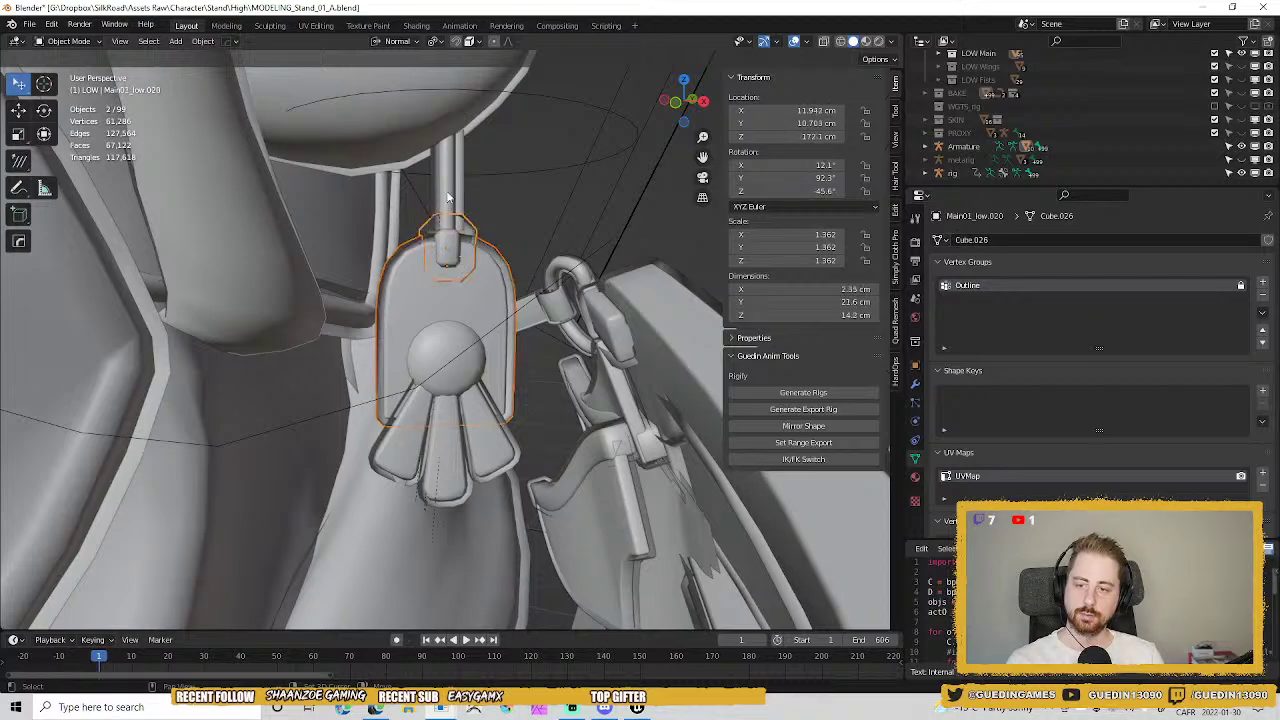
{"action": "left_click", "coordinate": [449, 184], "text": "shift"}
{"action": "left_click", "coordinate": [1263, 284]}
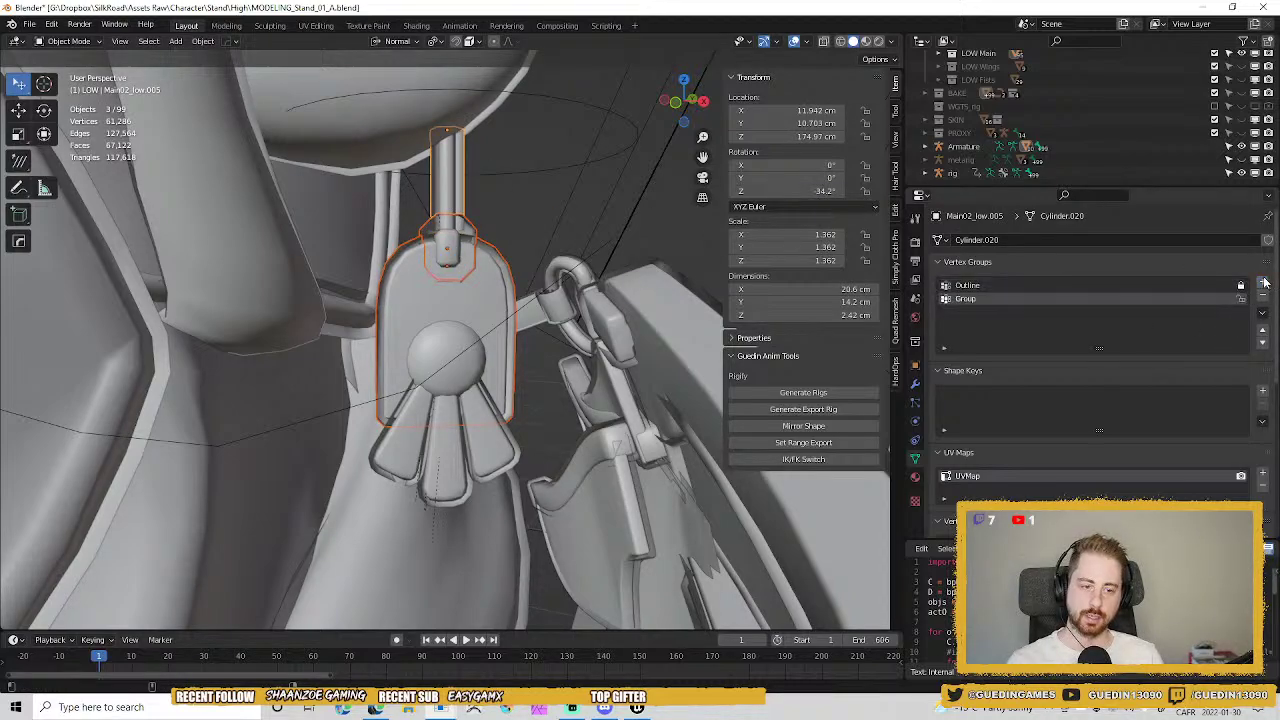
{"action": "type", "text": "spine.006_A_01_A_01.L"}
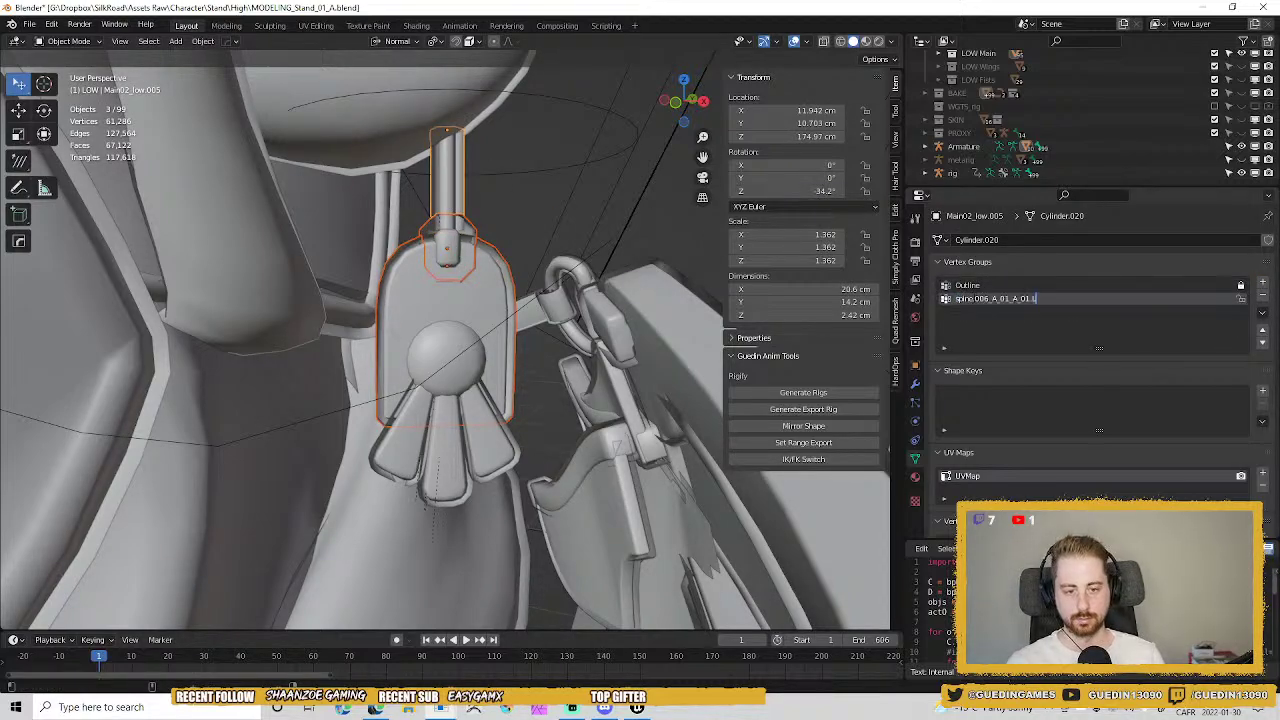
Assign the vertices of the selected parts to the spine.006_A_01_A_01.L group at weight 1.000 and return to Object Mode.
{"action": "key", "text": "Tab"}
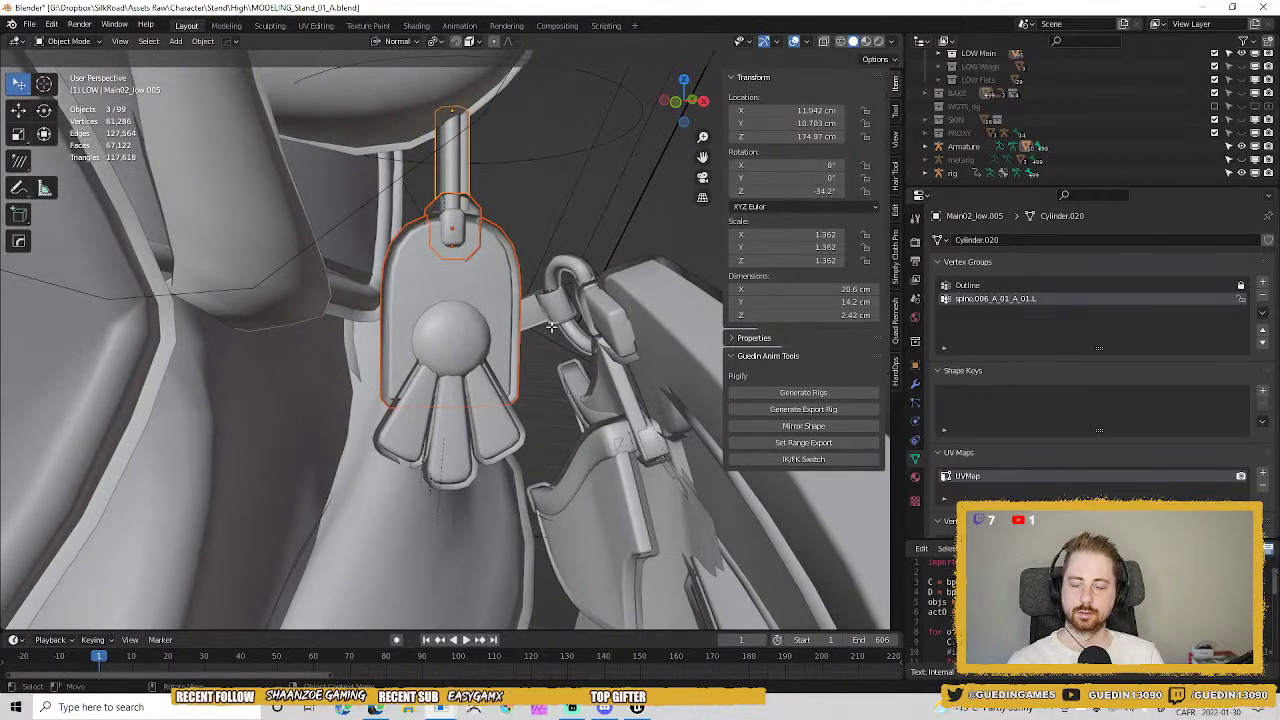
{"action": "left_click", "coordinate": [970, 365]}
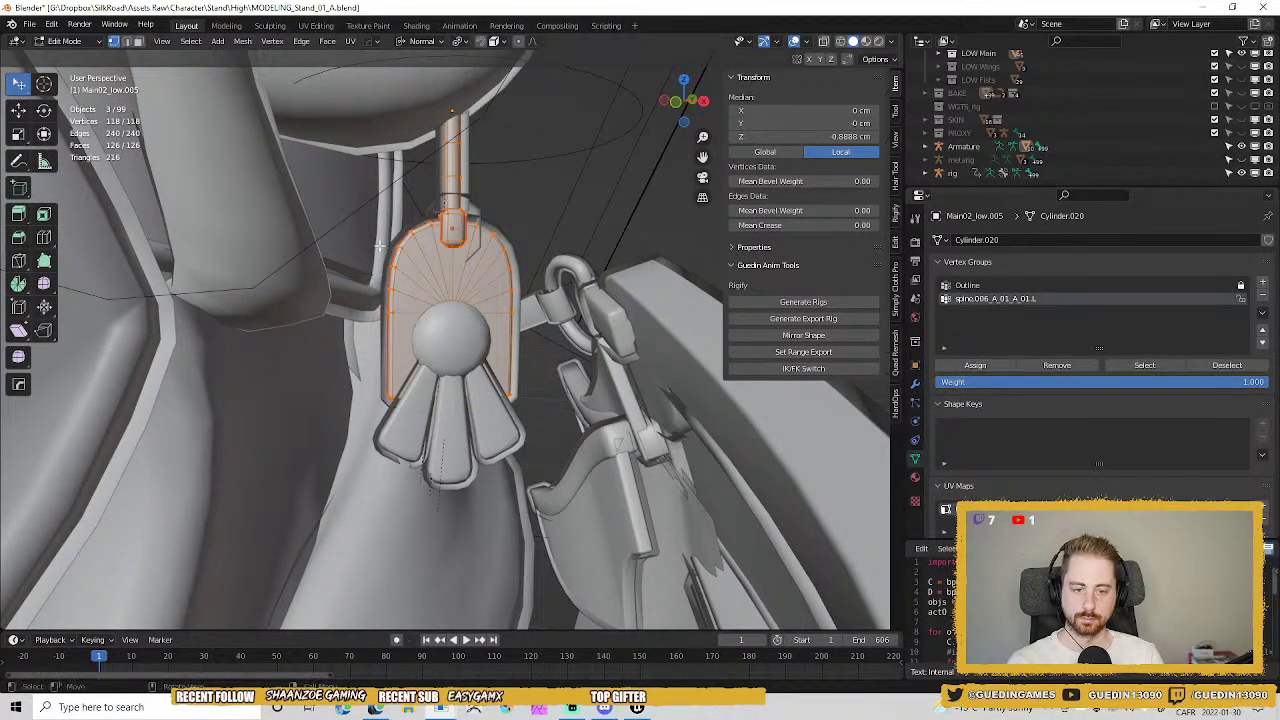
{"action": "key", "text": "Tab"}
Add a second vertex group named spine.006_A_01_A_01.R to the hanging rod, Main02_low.005.
{"action": "left_click", "coordinate": [1262, 284]}
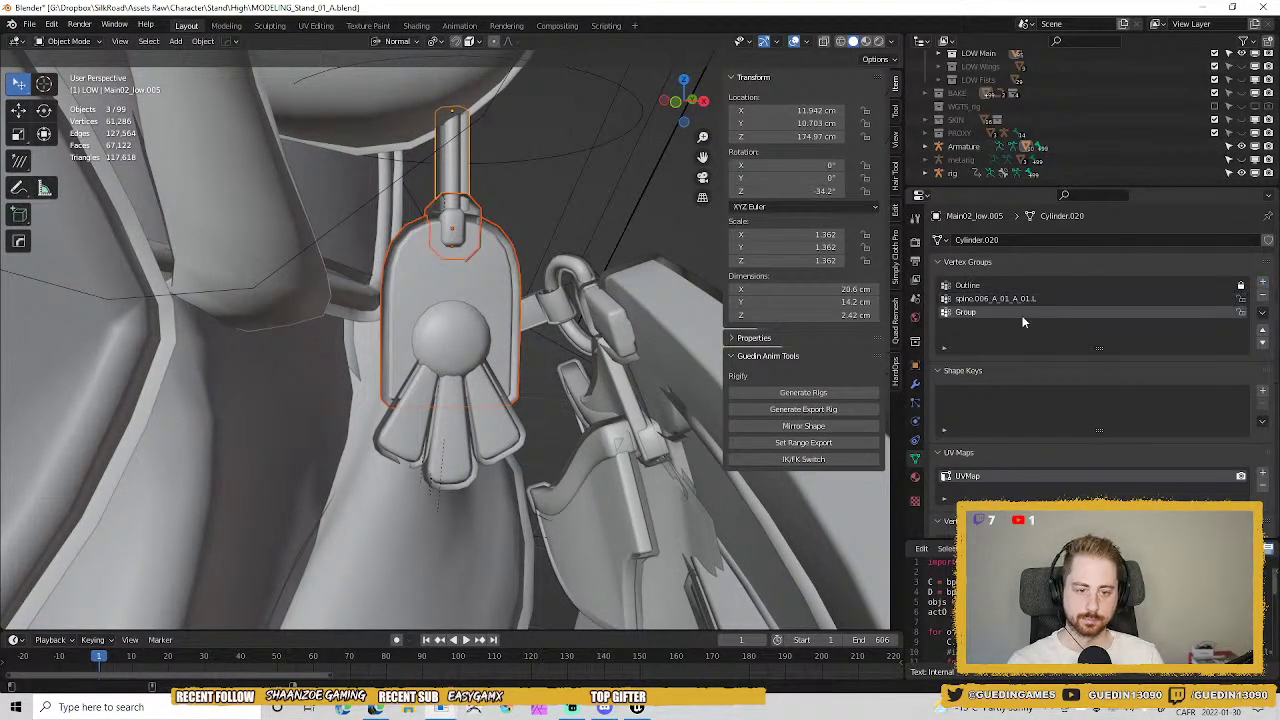
{"action": "type", "text": "spine.006_A_01_A_01.L"}
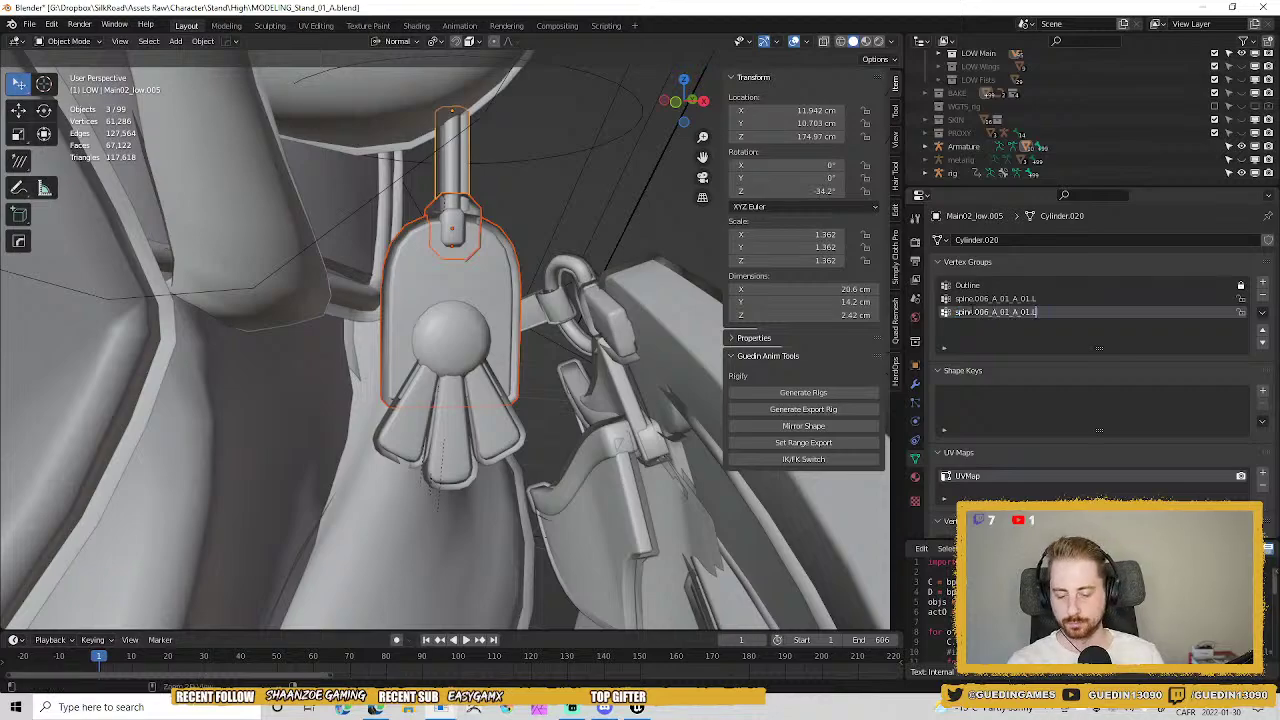
{"action": "key", "text": "BackSpace"}
{"action": "type", "text": "R"}
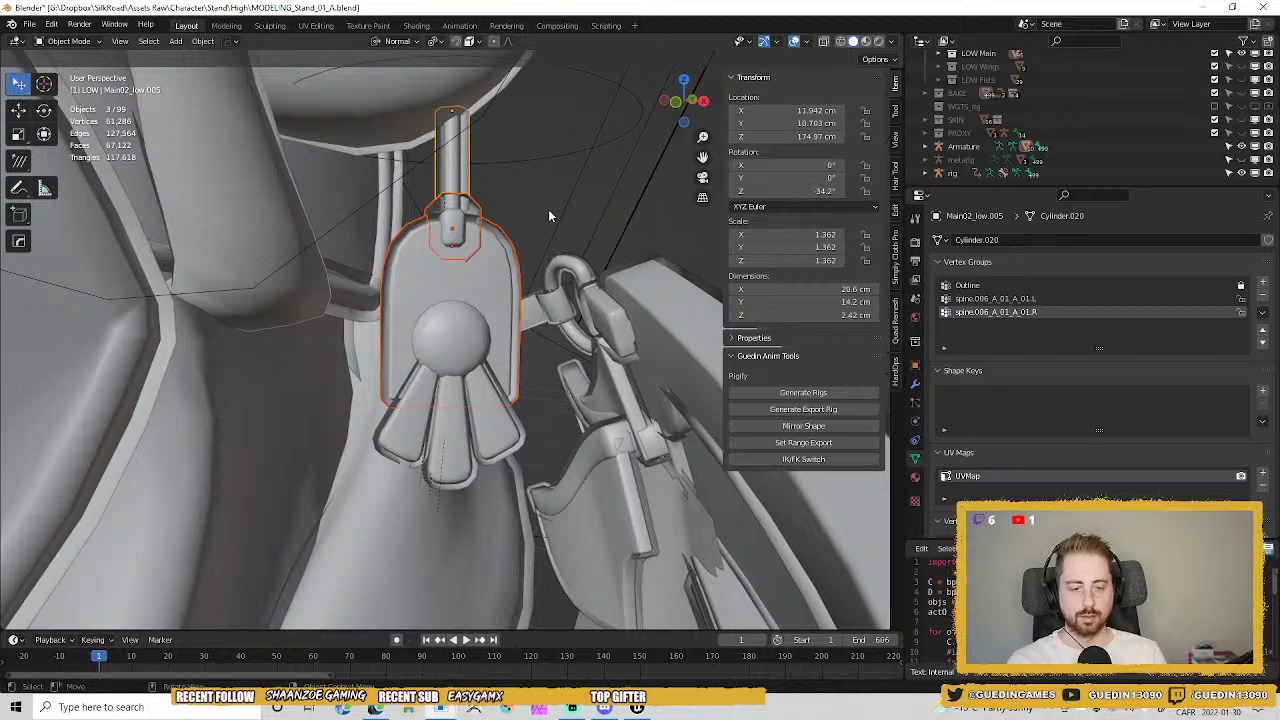
{"action": "middle_click_drag", "start_coordinate": [548, 231], "coordinate": [528, 166]}
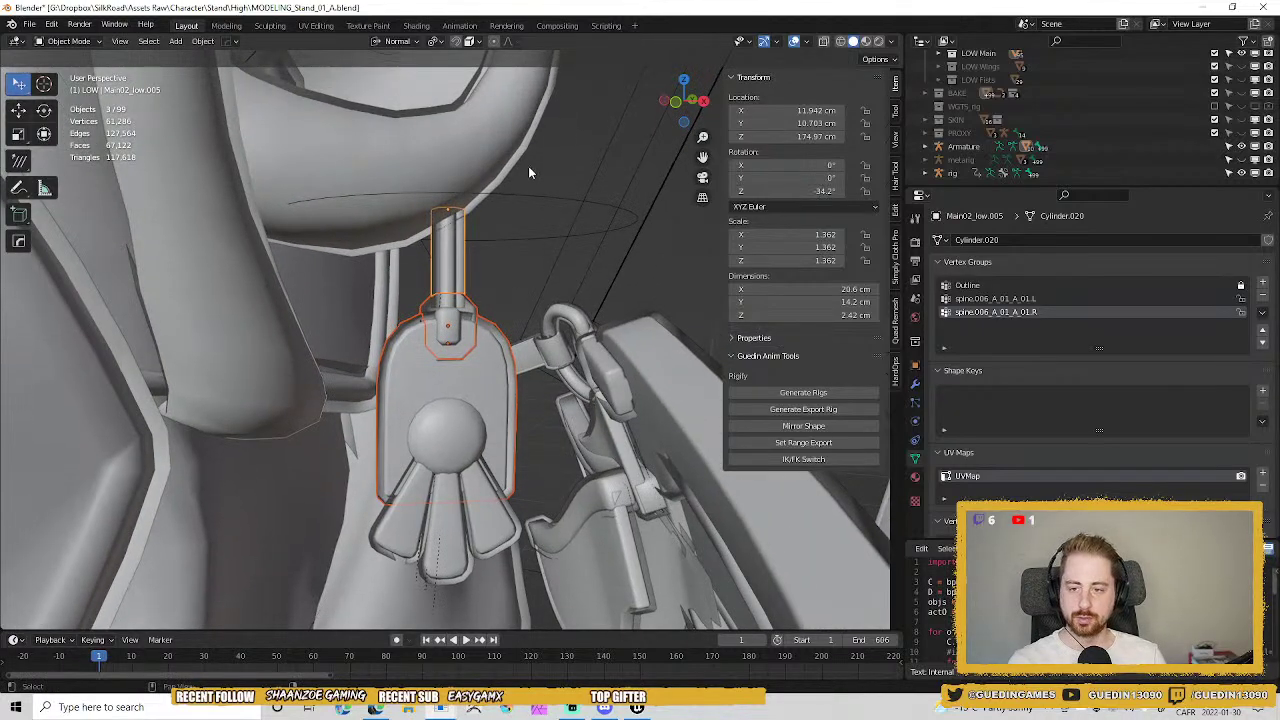
{"action": "key", "text": "Tab"}
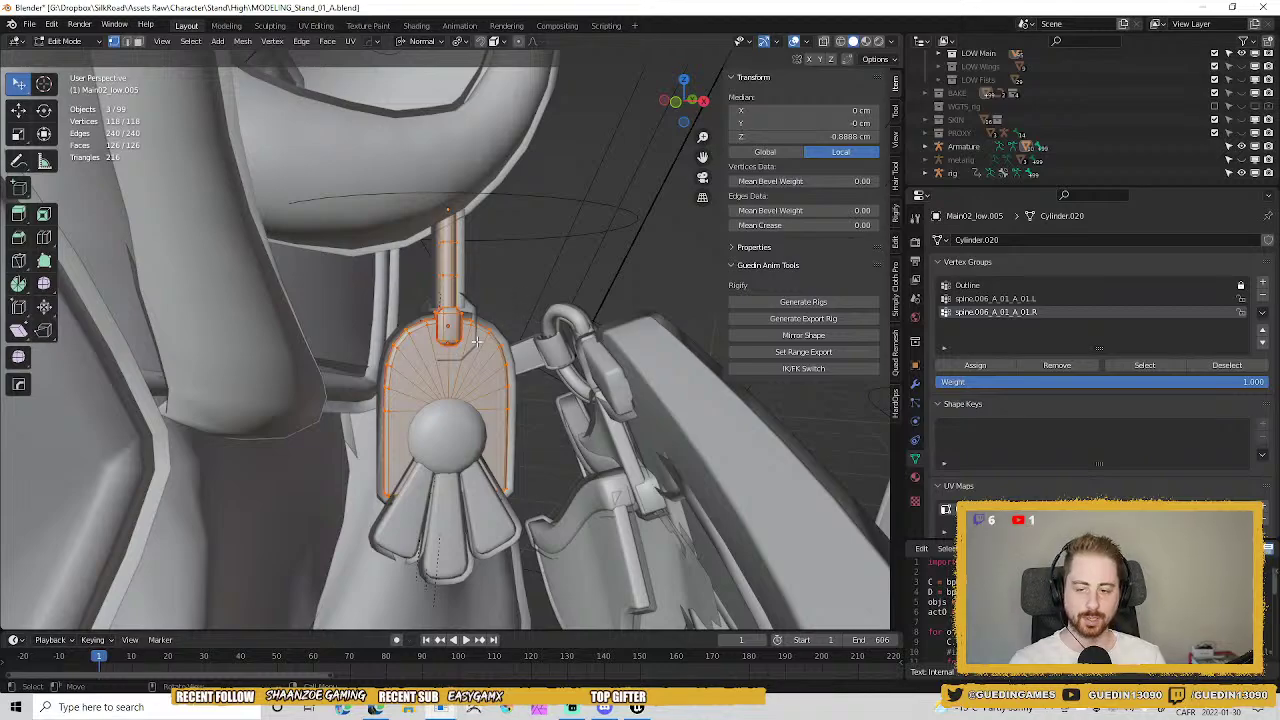
{"action": "middle_click_drag", "start_coordinate": [465, 358], "coordinate": [520, 300]}
{"action": "key", "text": "Tab"}
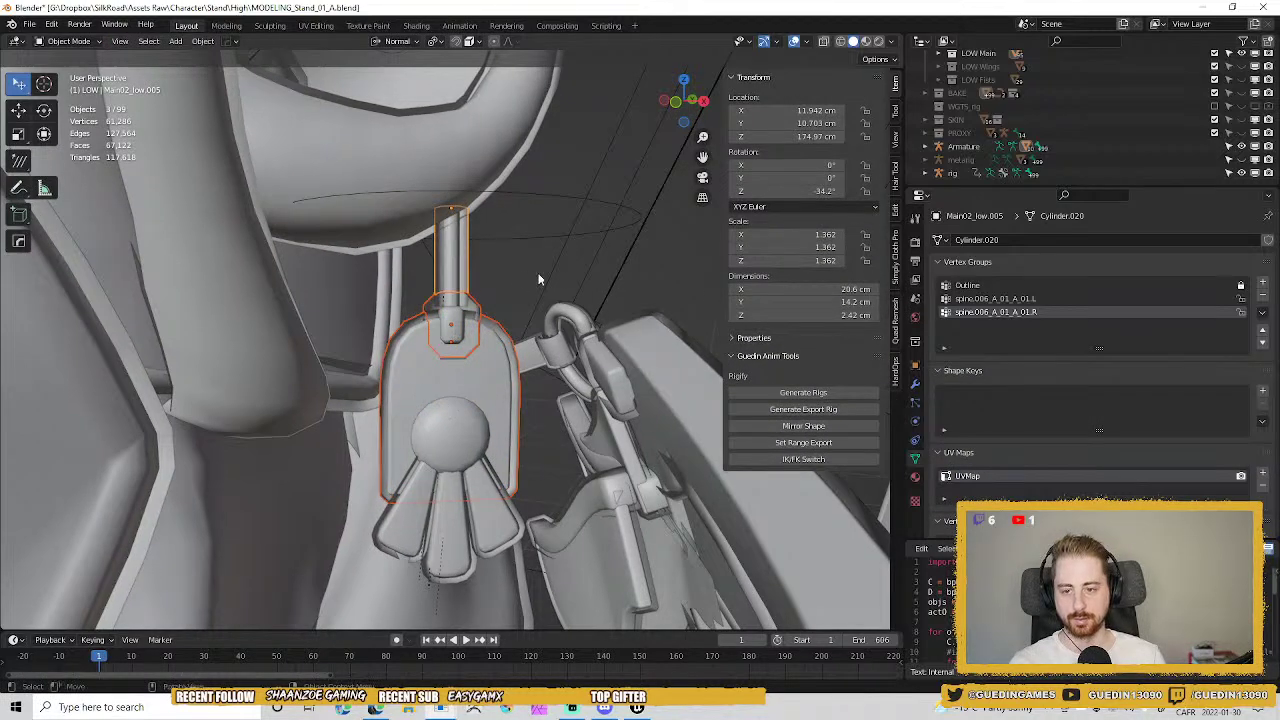
Test-rotate the spine.006_A_01_A_01.L control in Pose Mode to check which pendant parts follow it, cancel, and return to Object Mode.
{"action": "left_click", "coordinate": [530, 237]}
{"action": "key", "text": "ctrl+Tab"}
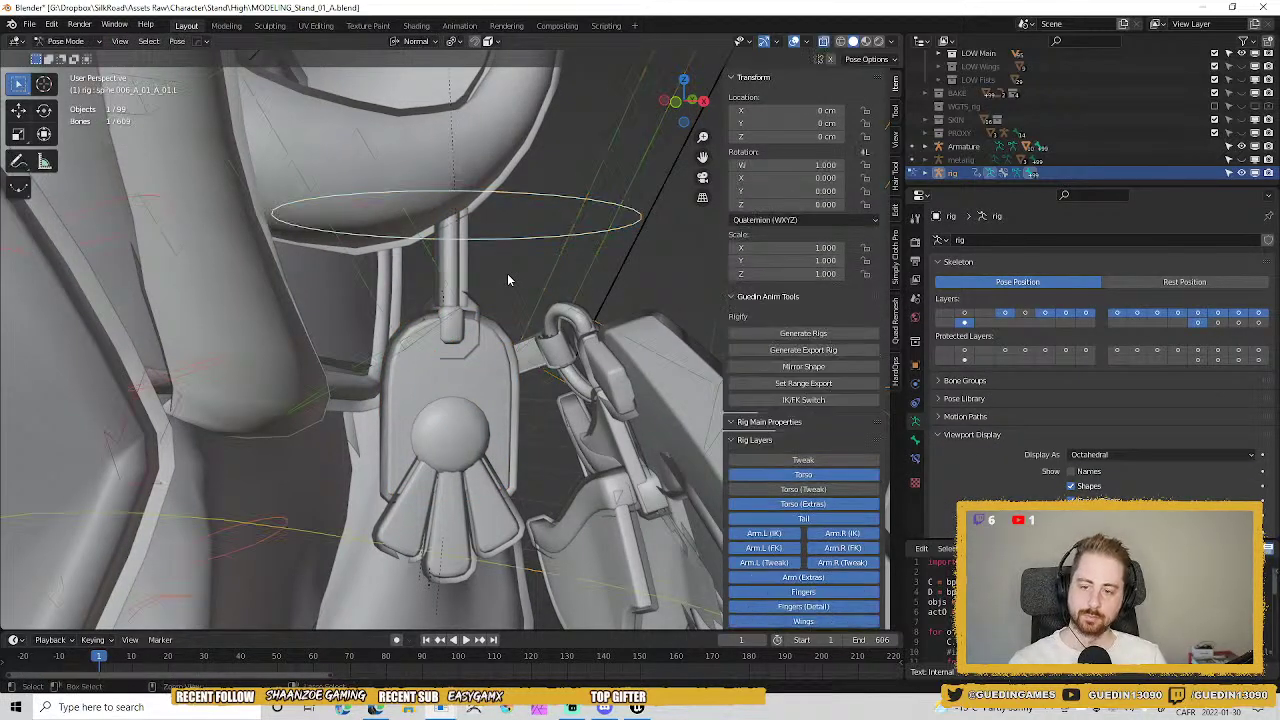
{"action": "key", "text": "r"}
{"action": "key", "text": "r"}
{"action": "right_click", "coordinate": [508, 220]}
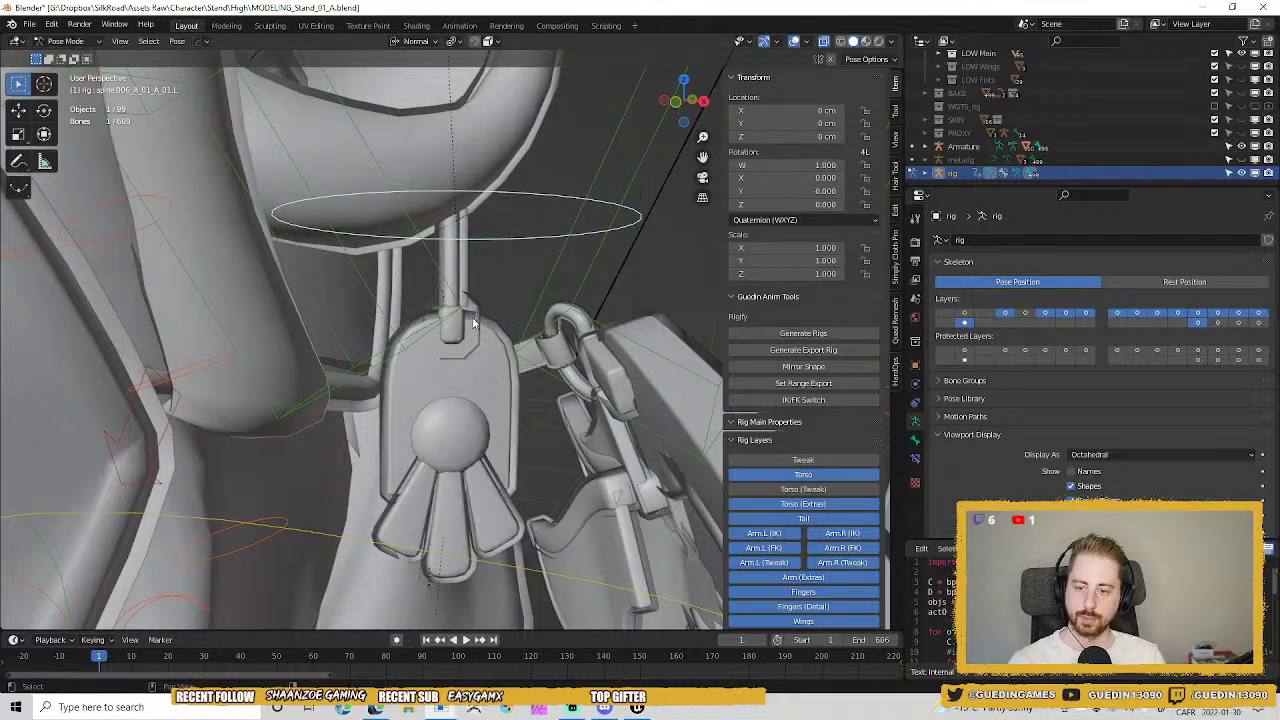
{"action": "key", "text": "ctrl+Tab"}
Add a vertex group named spine.006_A_01_A_01.L to the pendant's clasp, Main01_low.020, and assign all its vertices at weight 1.000.
{"action": "left_click", "coordinate": [460, 334]}
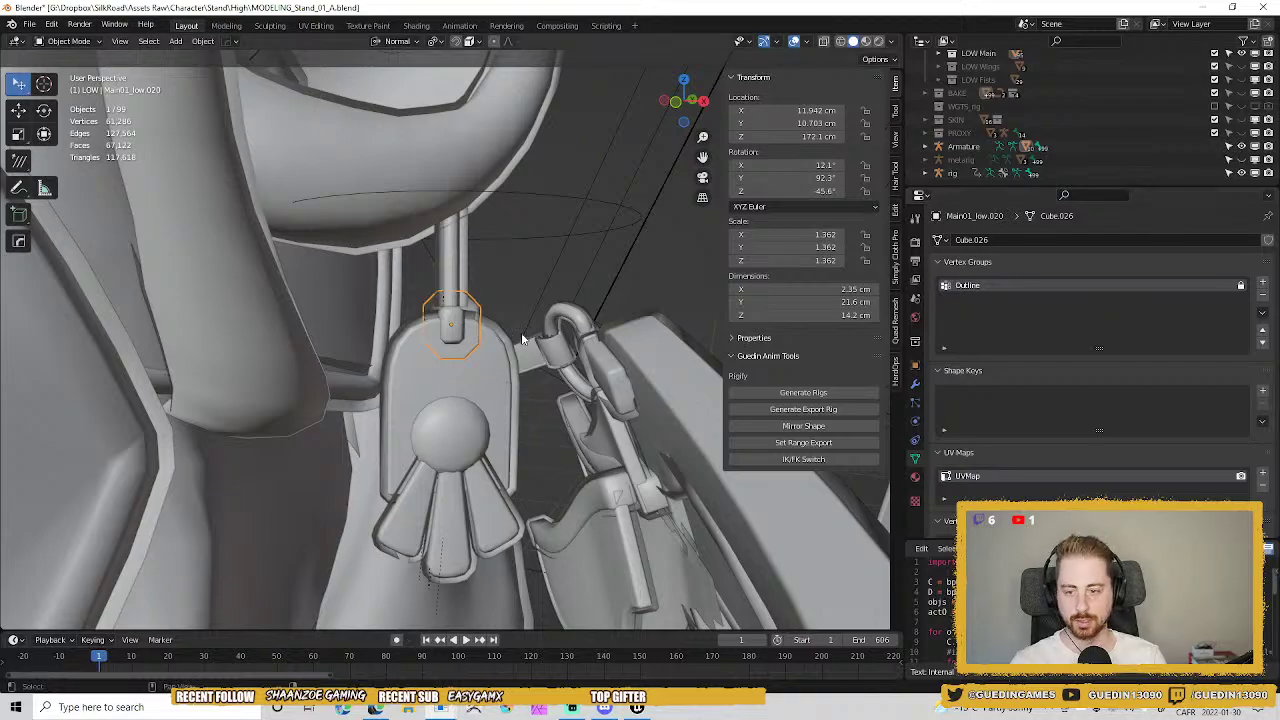
{"action": "middle_click_drag", "start_coordinate": [522, 336], "coordinate": [514, 307], "text": "shift"}
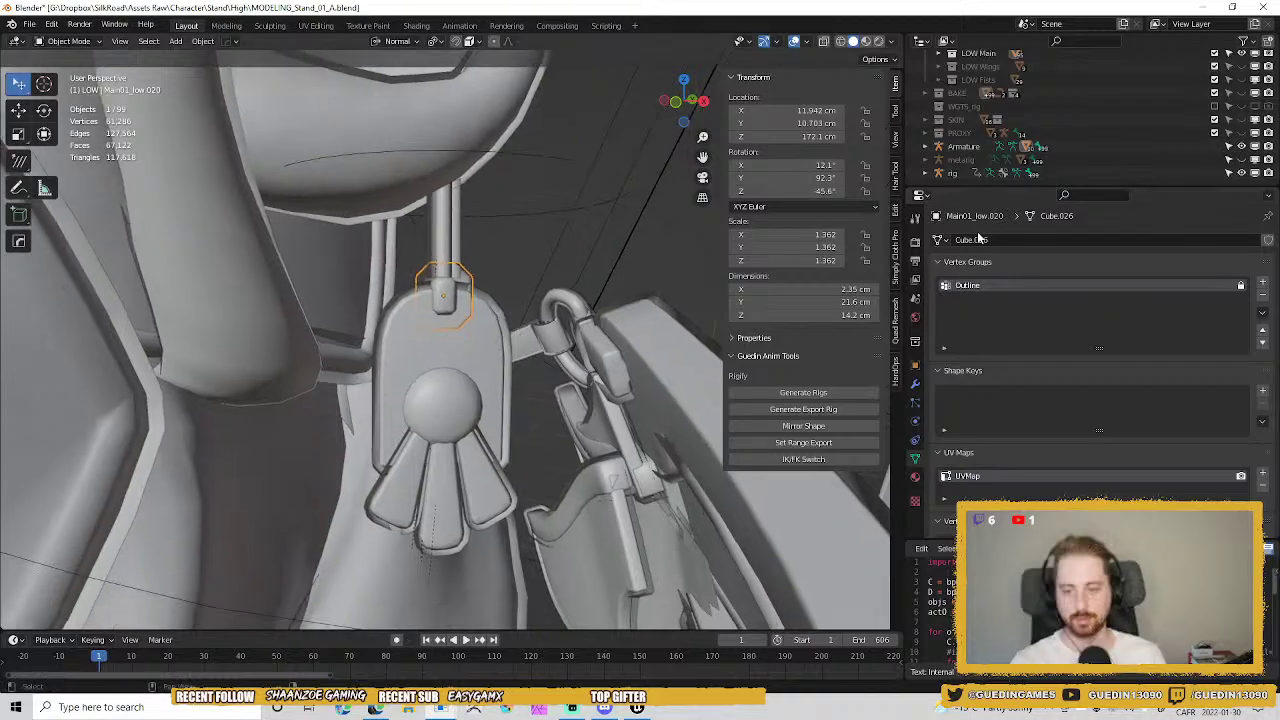
{"action": "left_click", "coordinate": [1263, 284]}
{"action": "double_click", "coordinate": [965, 299]}
{"action": "type", "text": "spine.006_A_01_A.01.1"}
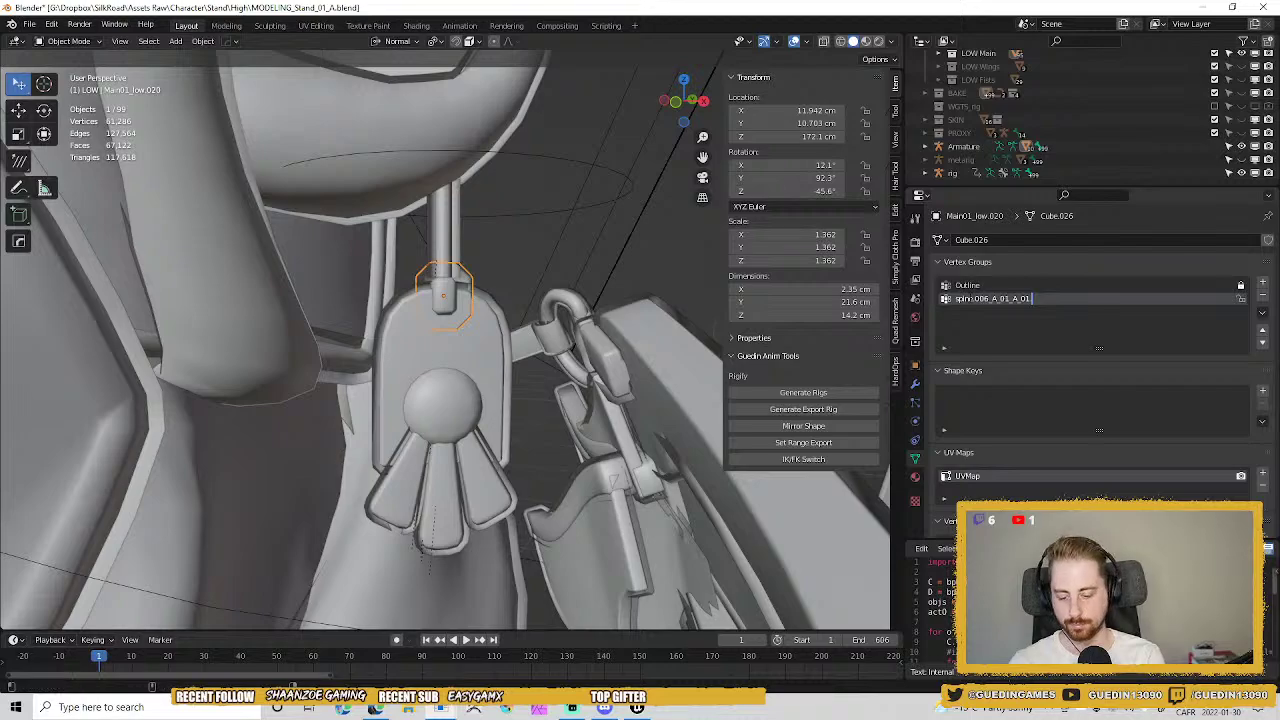
{"action": "key", "text": "Return"}
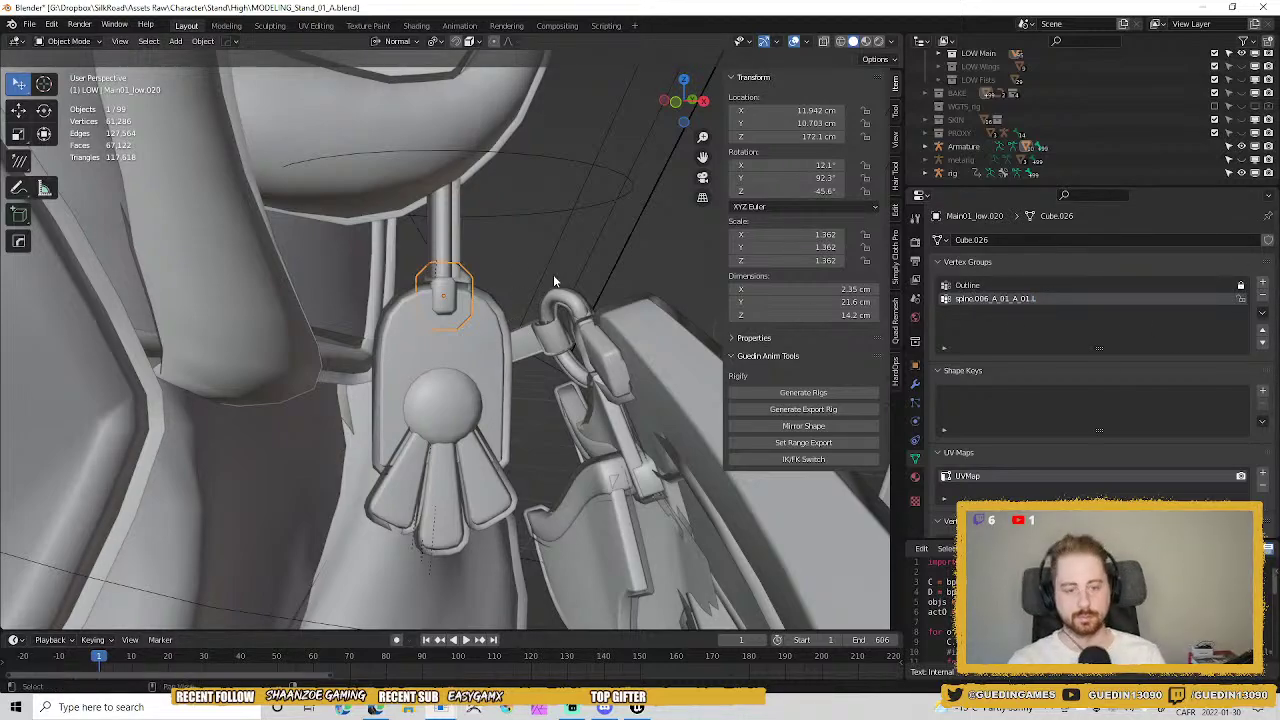
{"action": "key", "text": "Tab"}
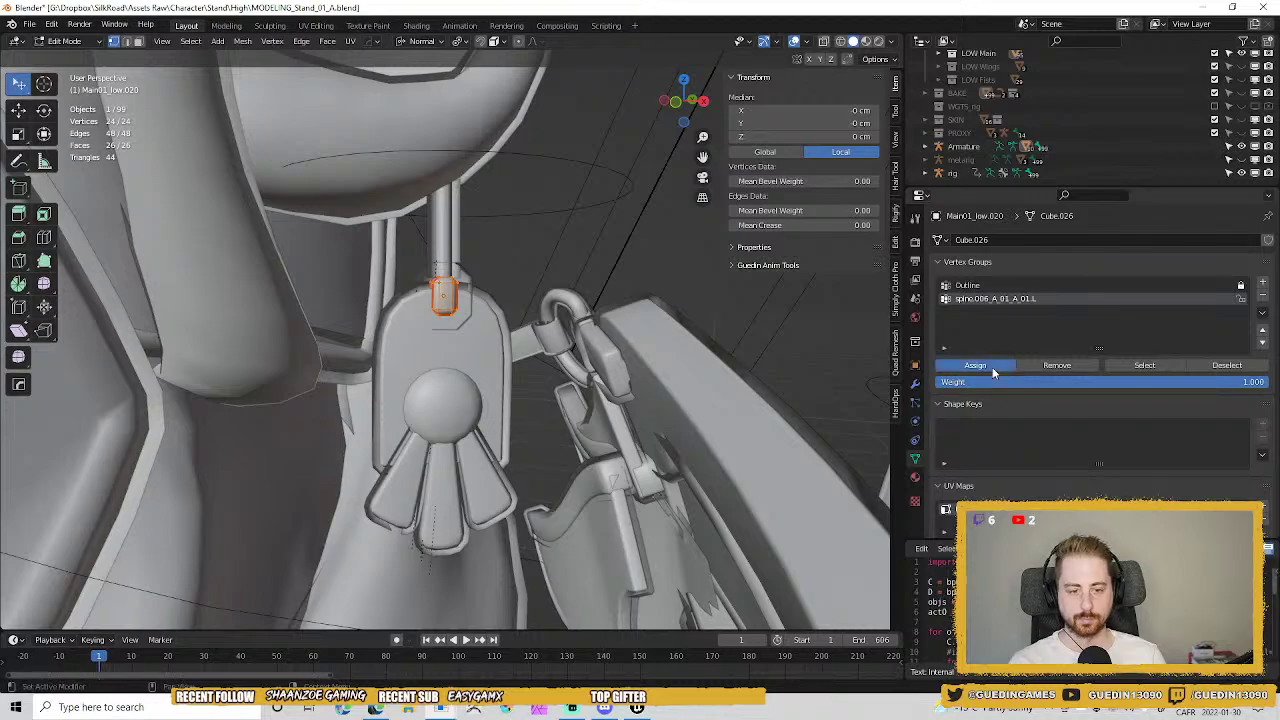
{"action": "left_click", "coordinate": [992, 367]}
{"action": "key", "text": "Tab"}
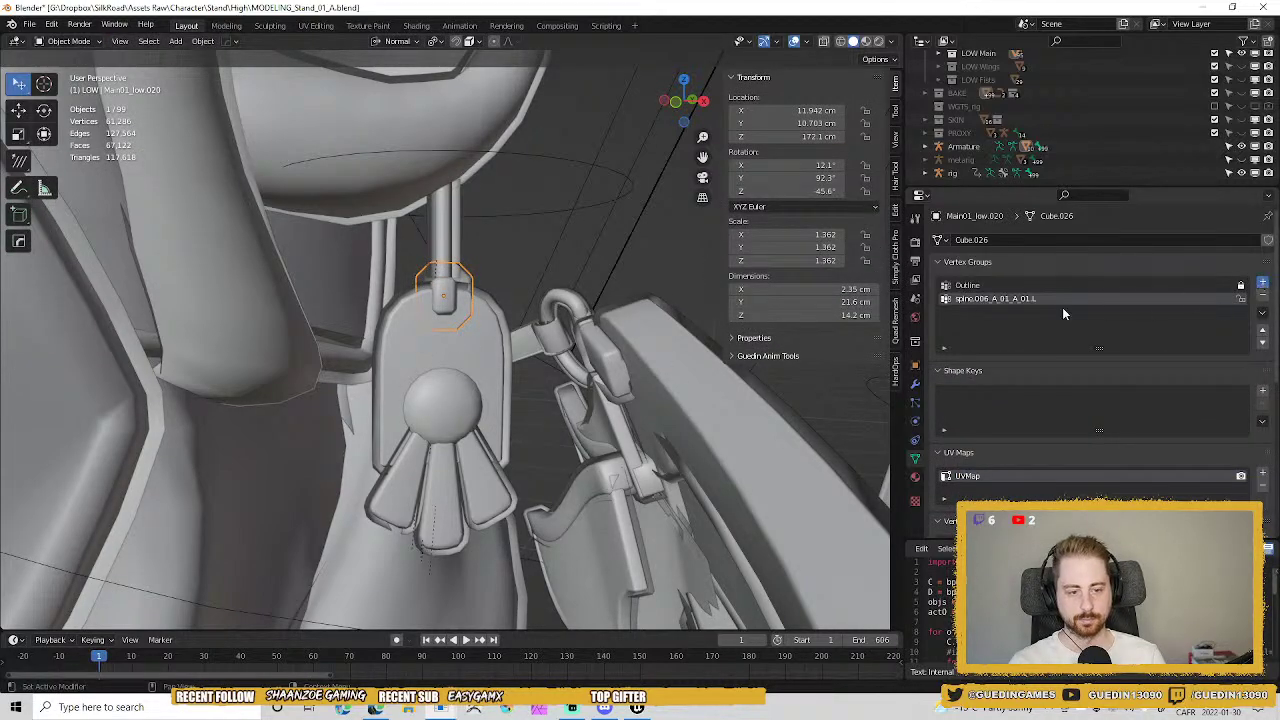
Add a second vertex group named spine.006_A_01_A_01.R to the clasp.
{"action": "double_click", "coordinate": [1009, 311]}
{"action": "type", "text": "spine.006_A_01_A_01.L"}
{"action": "key", "text": "BackSpace"}
{"action": "type", "text": "R"}
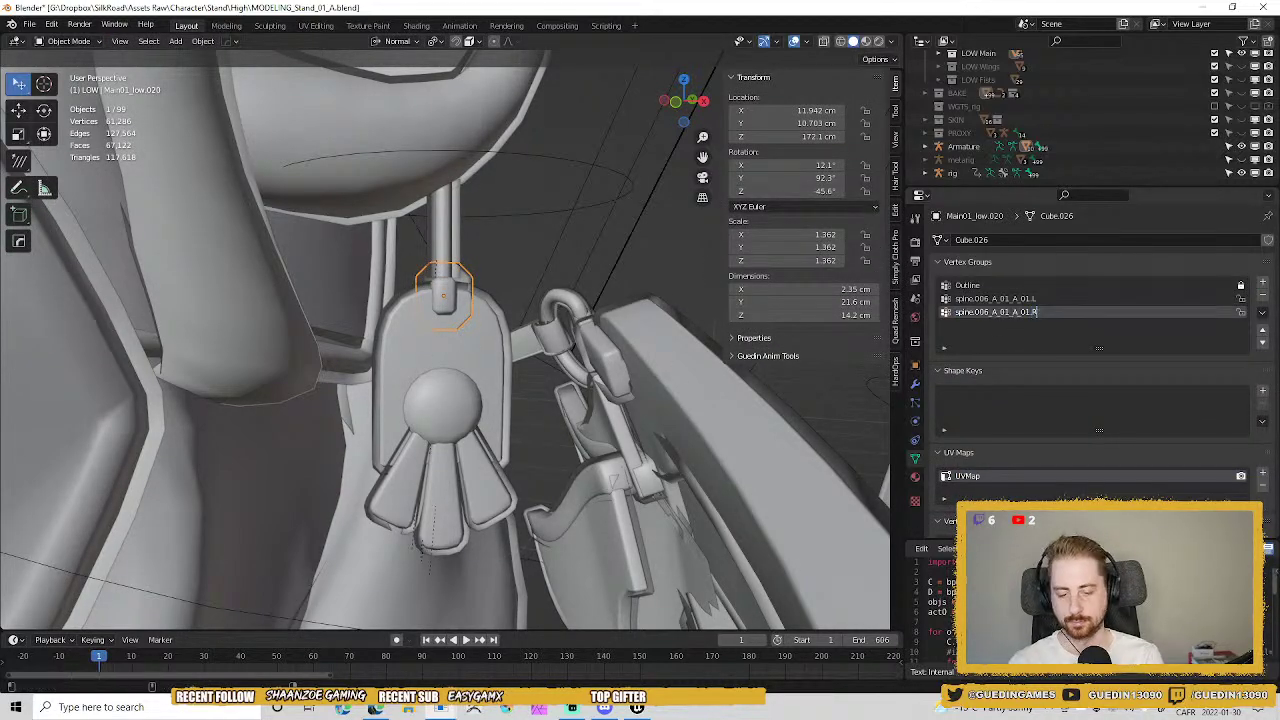
{"action": "key", "text": "Return"}
Add a vertex group named spine.006_A_01_A_01.L to the pendant's plate, Main03_low.008, and assign all its vertices at weight 1.000.
{"action": "left_click", "coordinate": [471, 345]}
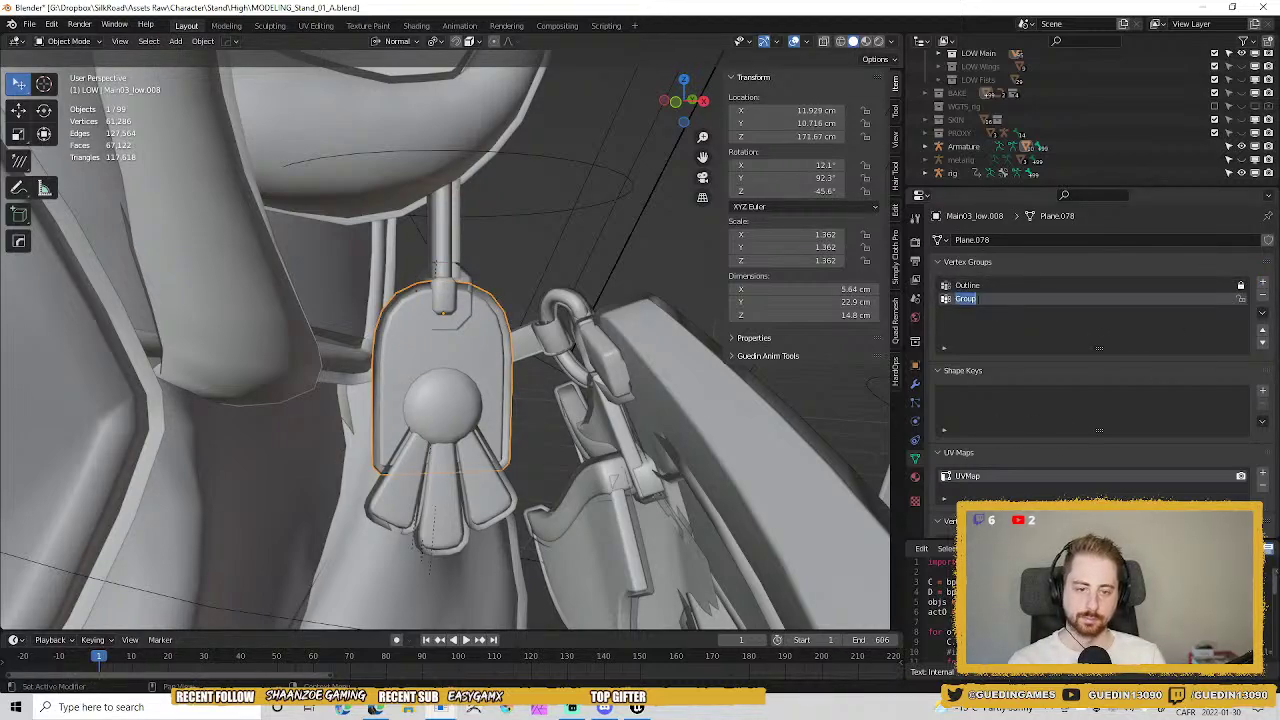
{"action": "type", "text": "spine.006_A_01_A_01.L"}
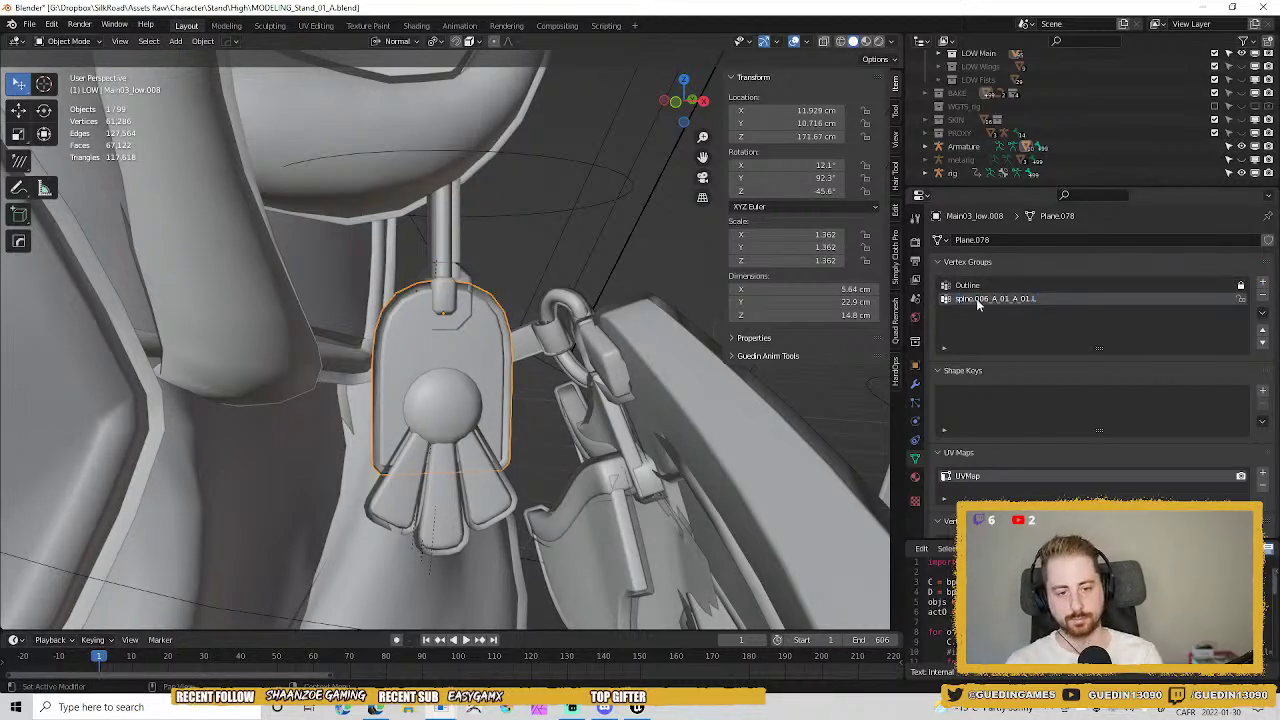
{"action": "key", "text": "Tab"}
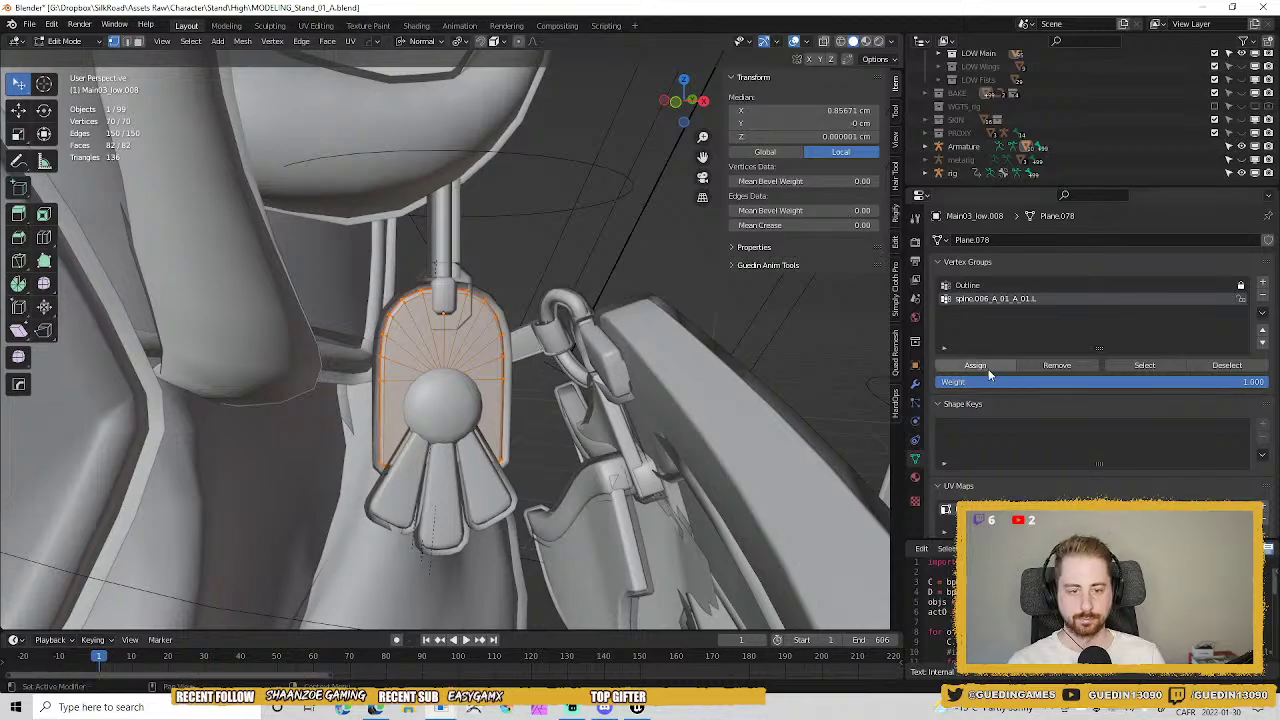
{"action": "left_click", "coordinate": [975, 365]}
{"action": "key", "text": "Tab"}
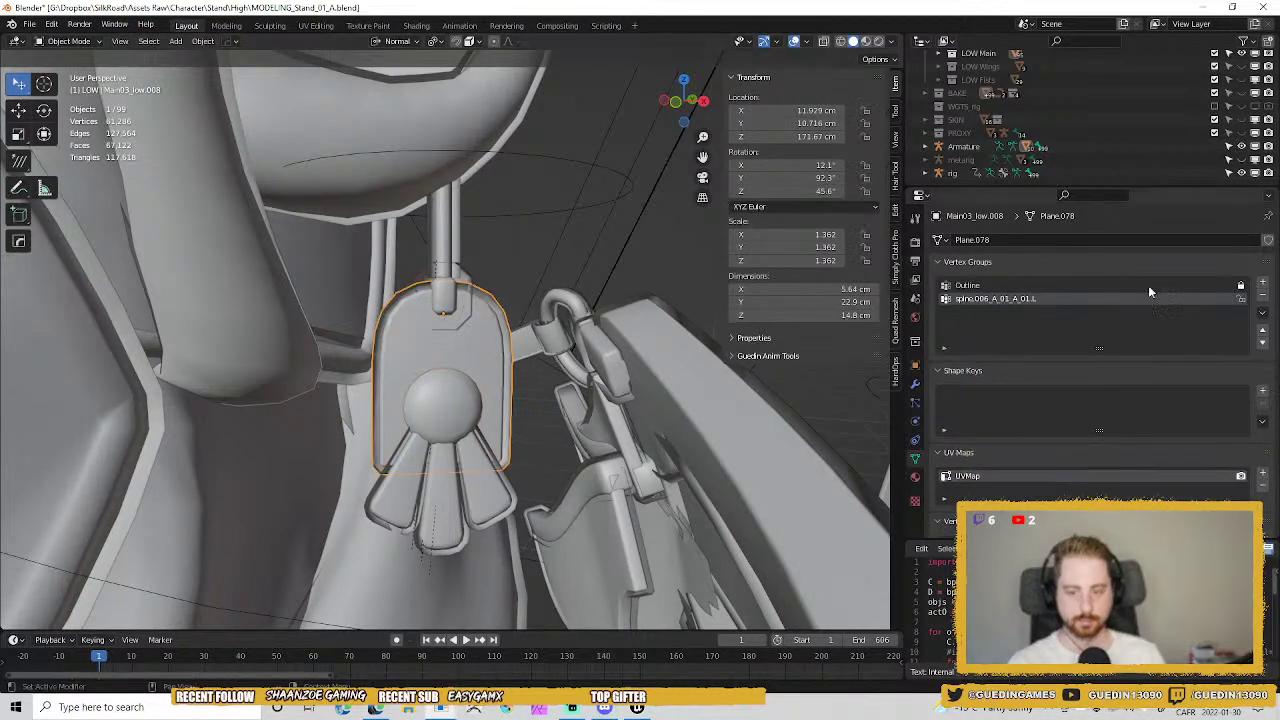
Add a second vertex group named spine.006_A_01_A_01.R to the plate.
{"action": "left_click", "coordinate": [1262, 284]}
{"action": "type", "text": "spine.006_A_01_A_01.L"}
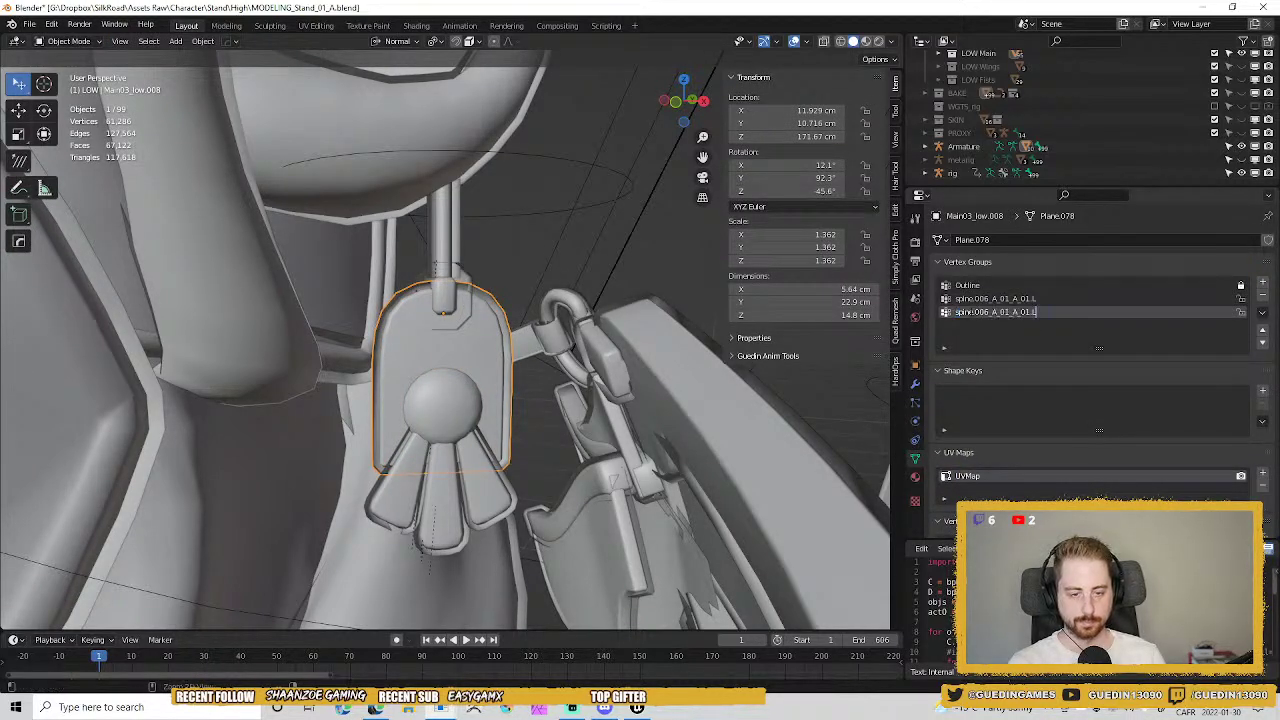
{"action": "key", "text": "BackSpace"}
{"action": "type", "text": "R"}
{"action": "key", "text": "Return"}
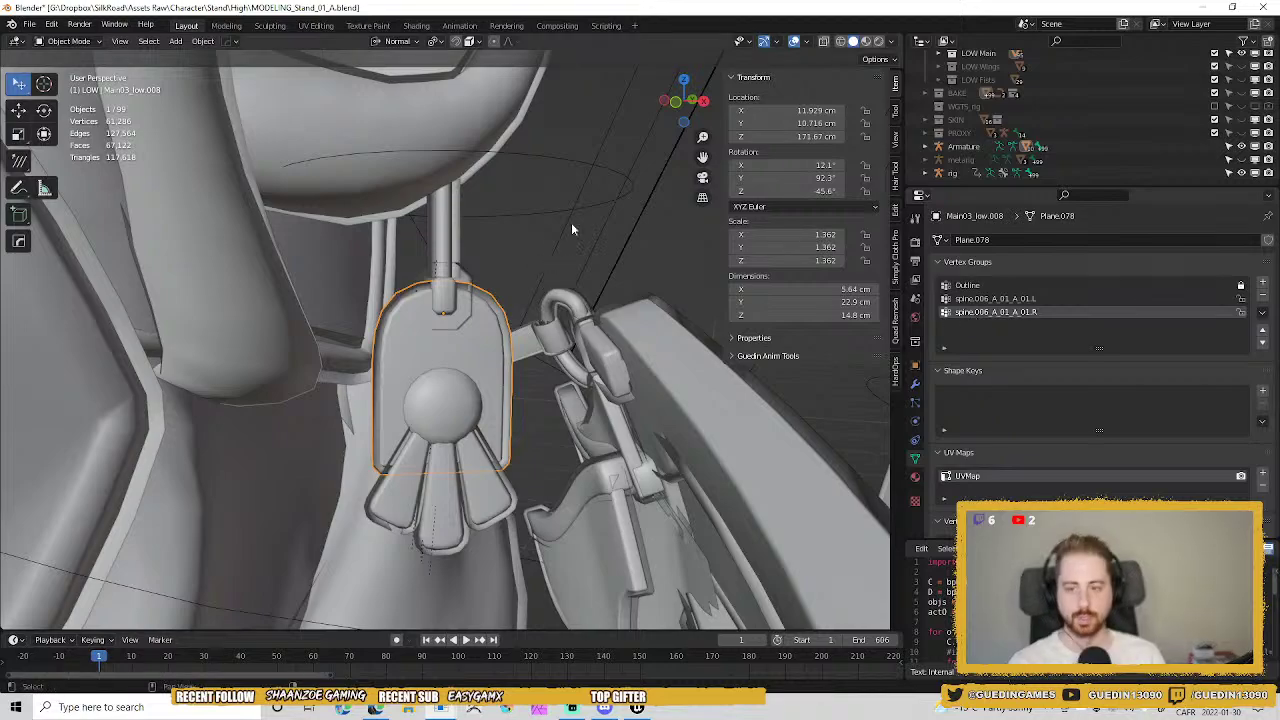
Test-rotate the spine.006_A_01_A_01.L control to check the plate and clasp deformation, cancel, and return to Object Mode.
{"action": "left_click", "coordinate": [566, 157]}
{"action": "key", "text": "ctrl+Tab"}
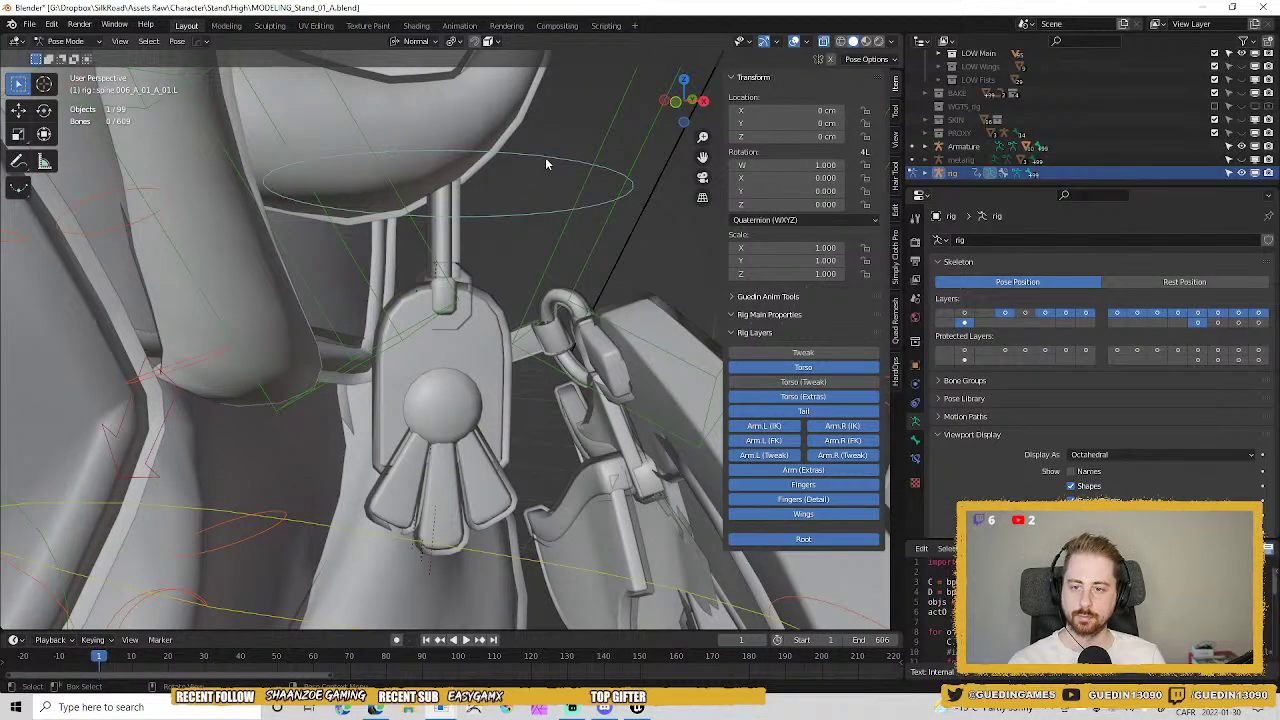
{"action": "left_click", "coordinate": [548, 211]}
{"action": "key", "text": "r"}
{"action": "right_click", "coordinate": [554, 200]}
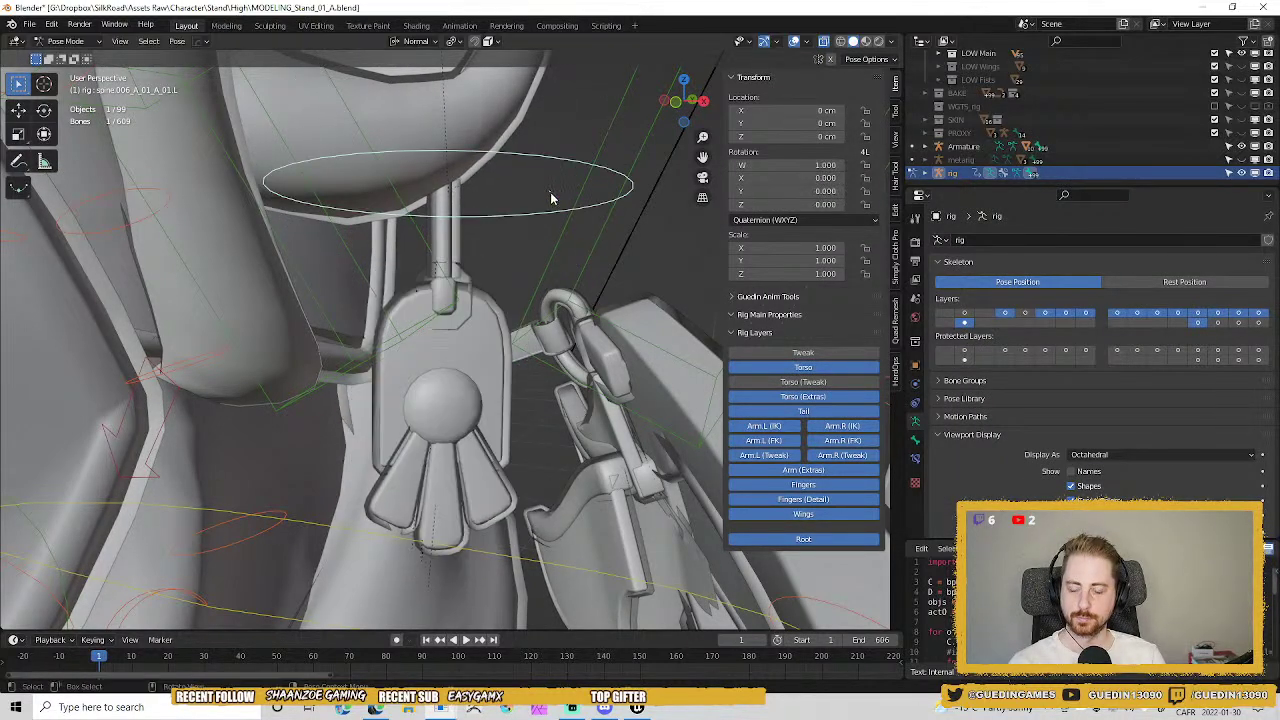
{"action": "key", "text": "ctrl+Tab"}
Examine the vertex groups, Mirror modifier settings and base mesh of the pendant's fan blades, Main02_low.010.
{"action": "left_click", "coordinate": [402, 494]}
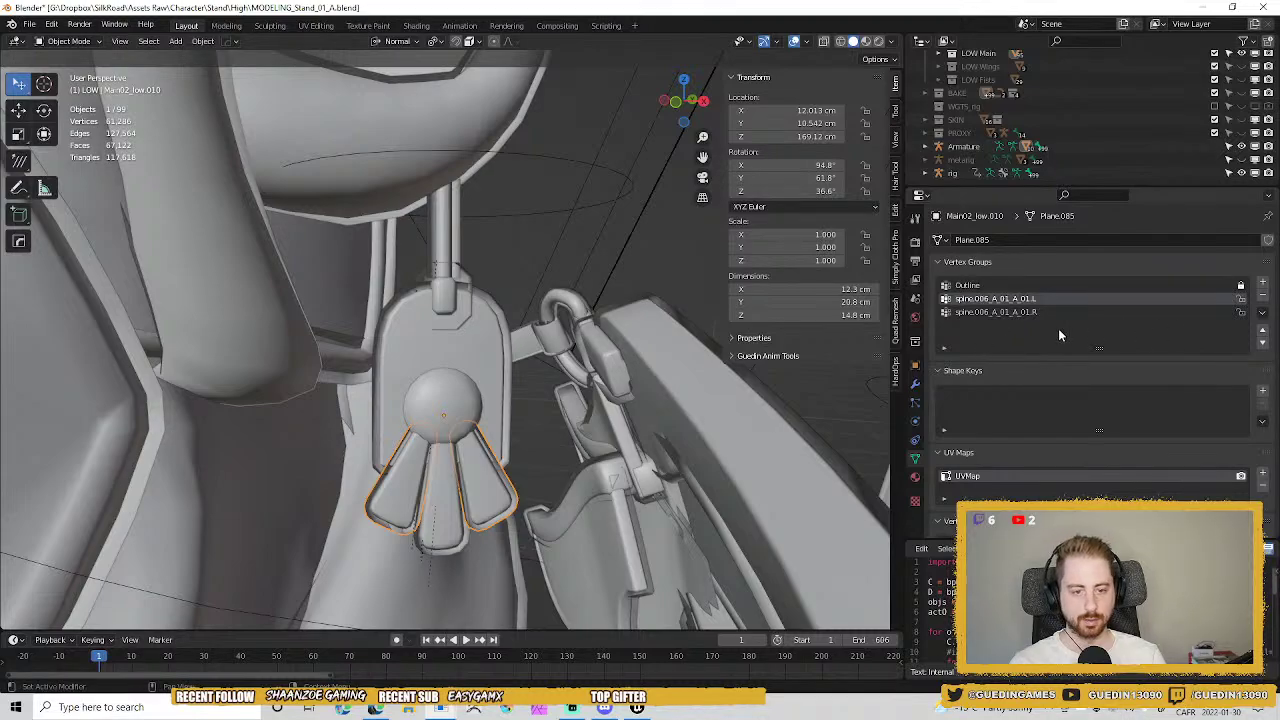
{"action": "left_click", "coordinate": [914, 384]}
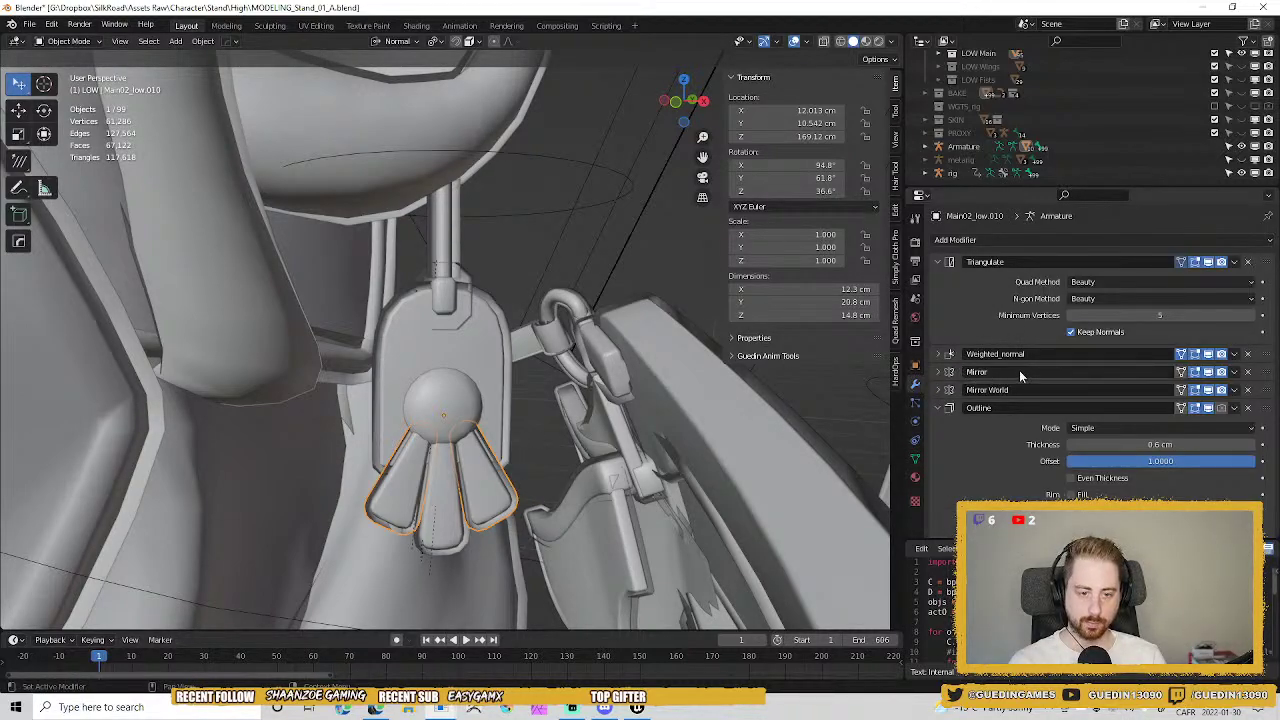
{"action": "left_click", "coordinate": [1207, 372]}
{"action": "left_click", "coordinate": [1207, 372]}
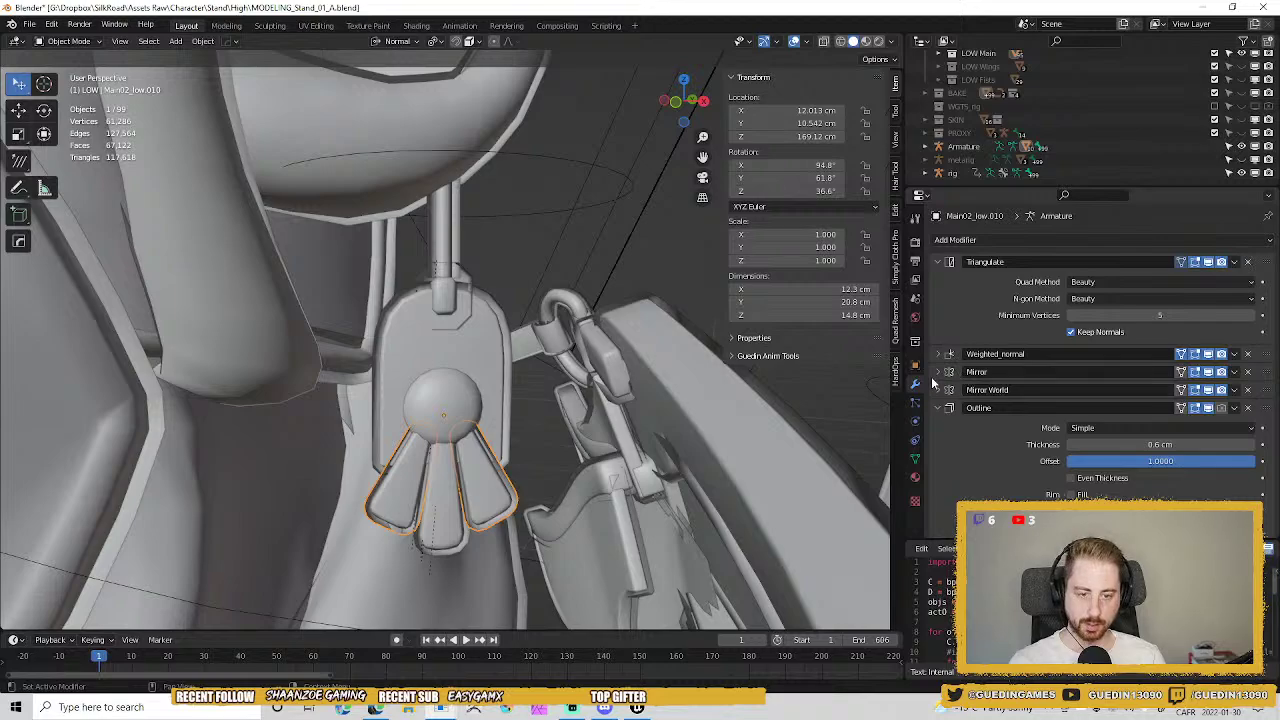
{"action": "left_click", "coordinate": [937, 372]}
{"action": "scroll", "coordinate": [1060, 400], "scroll_direction": "down", "scroll_amount": 2}
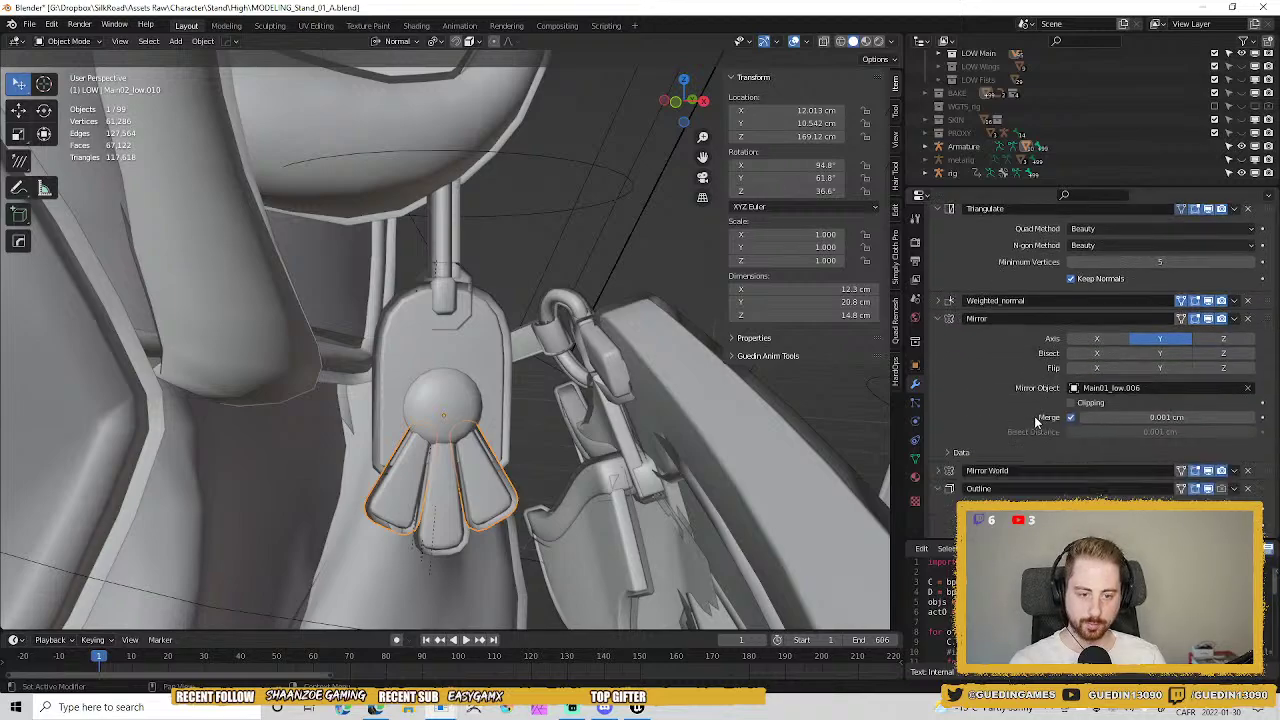
{"action": "left_click", "coordinate": [950, 454]}
{"action": "scroll", "coordinate": [1075, 441], "scroll_direction": "down", "scroll_amount": 2}
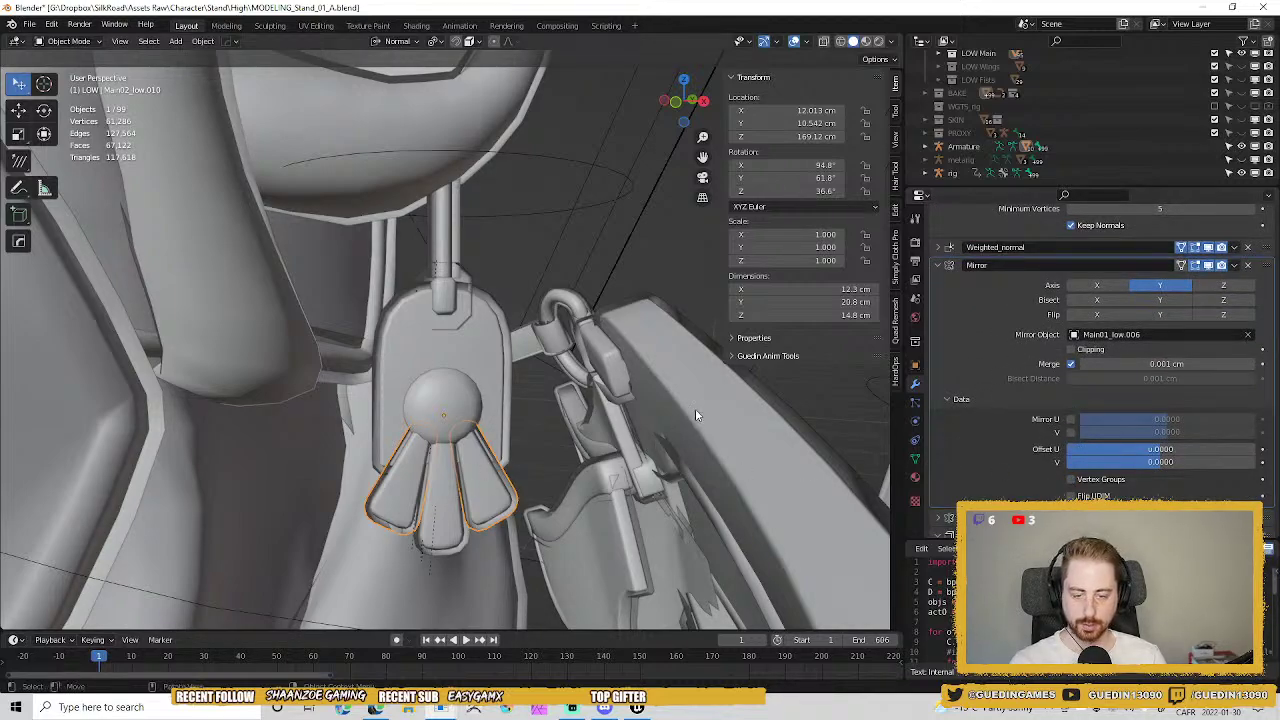
{"action": "left_click", "coordinate": [937, 265]}
{"action": "key", "text": "Tab"}
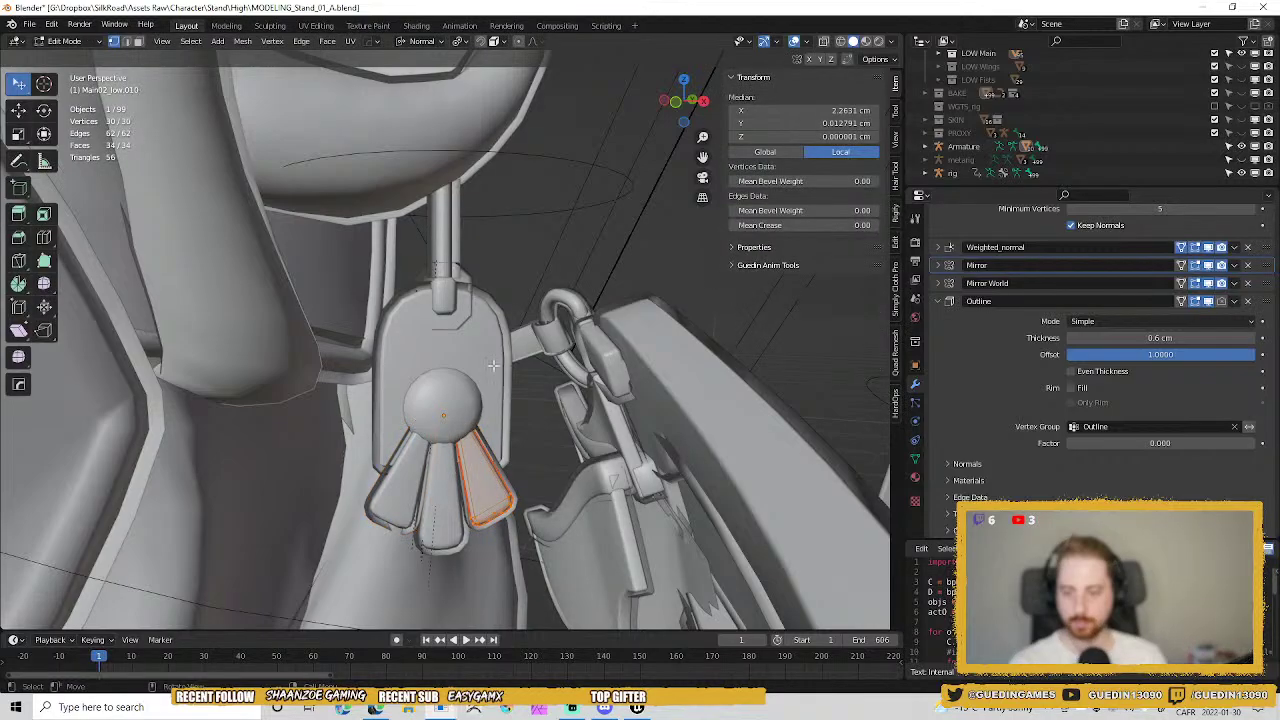
{"action": "key", "text": "Tab"}
Test-rotate the spine.006_A_01_A_01.L control while viewing the whole head from the front, and cancel the rotation.
{"action": "left_click", "coordinate": [564, 168]}
{"action": "key", "text": "ctrl+Tab"}
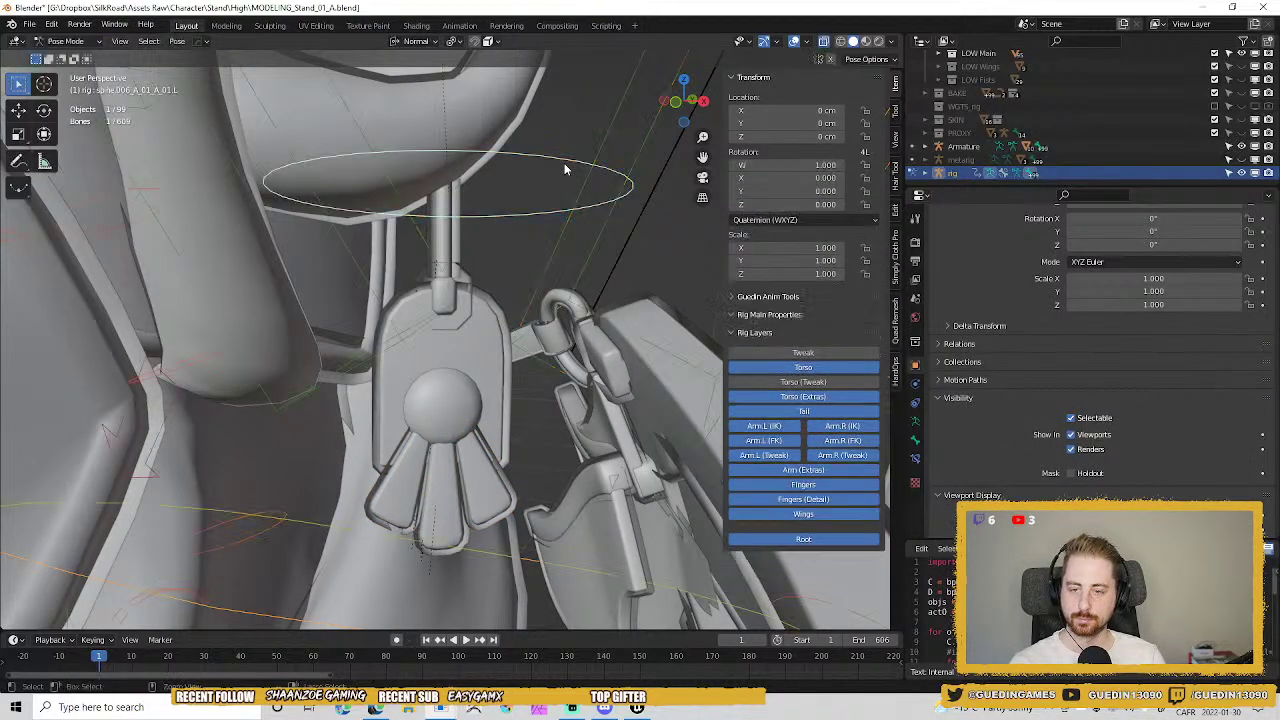
{"action": "middle_click_drag", "start_coordinate": [520, 250], "coordinate": [496, 323]}
{"action": "scroll", "coordinate": [478, 335], "scroll_direction": "down", "scroll_amount": 8}
{"action": "scroll", "coordinate": [500, 323], "scroll_direction": "up", "scroll_amount": 4}
{"action": "key", "text": "r"}
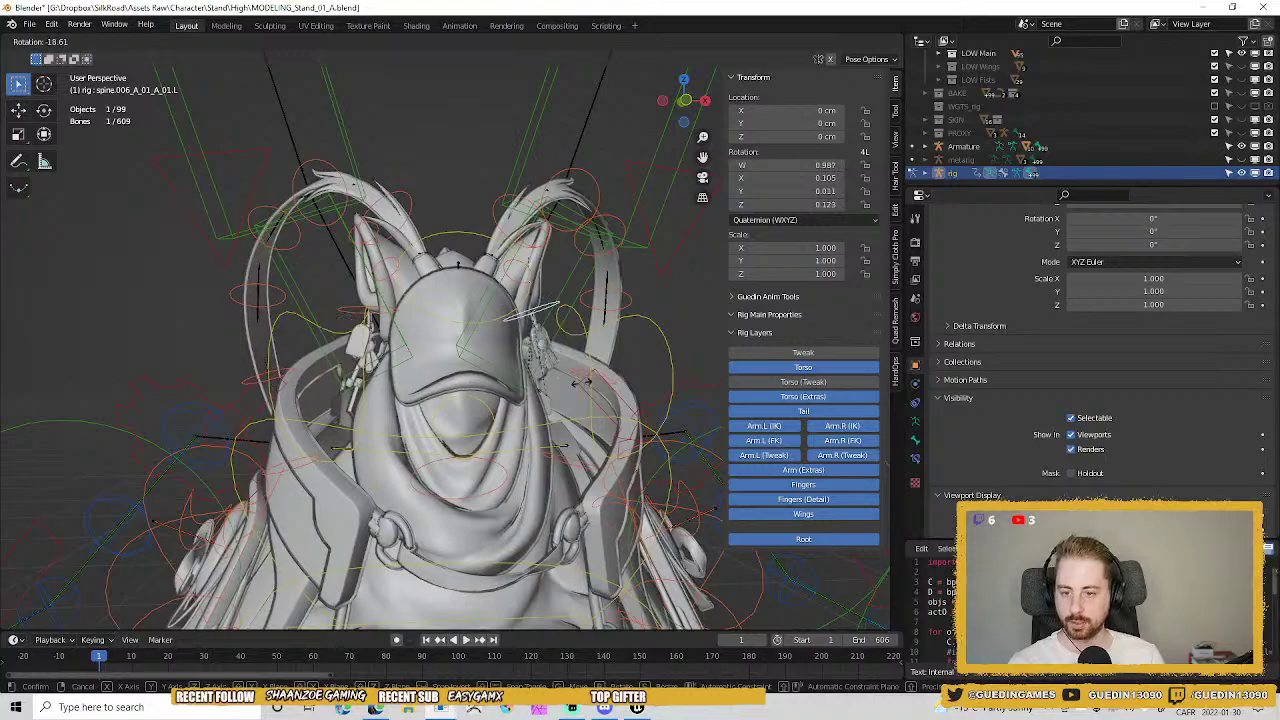
{"action": "right_click", "coordinate": [598, 398]}
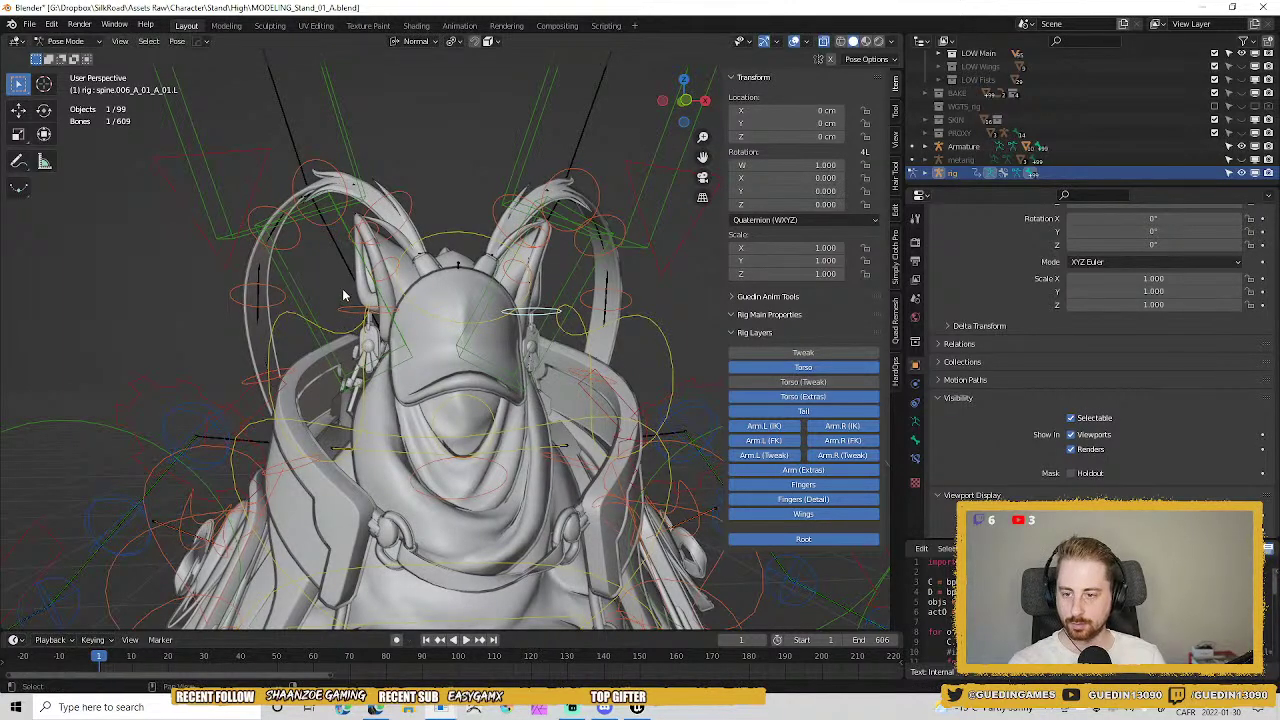
Rotate the spine.006_A_01_A_01.R control to swing the opposite pendant outward as a test pose, and return to Object Mode.
{"action": "left_click", "coordinate": [346, 300]}
{"action": "key", "text": "r"}
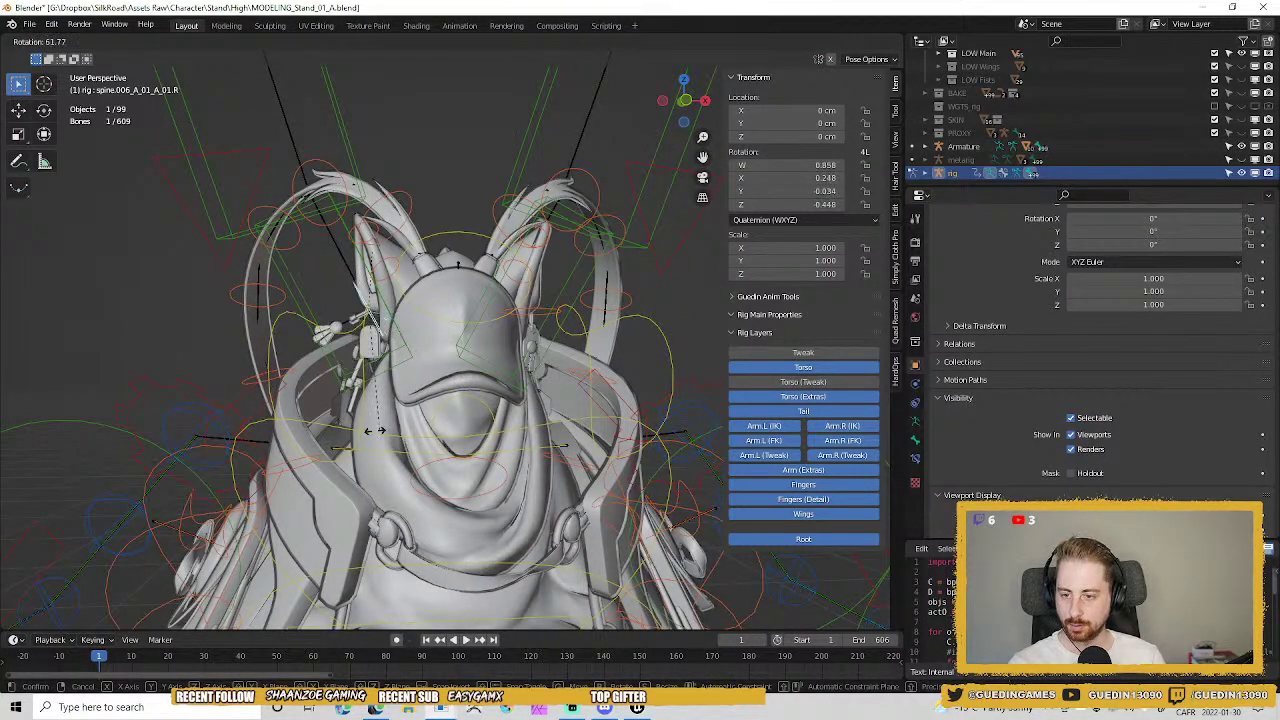
{"action": "left_click", "coordinate": [362, 345]}
{"action": "left_click", "coordinate": [368, 345]}
{"action": "key", "text": "ctrl+Tab"}
Move the Mirror World modifier above the Armature modifier on the pendant's plate, Main03_low.008, and deselect it.
{"action": "left_click", "coordinate": [368, 345]}
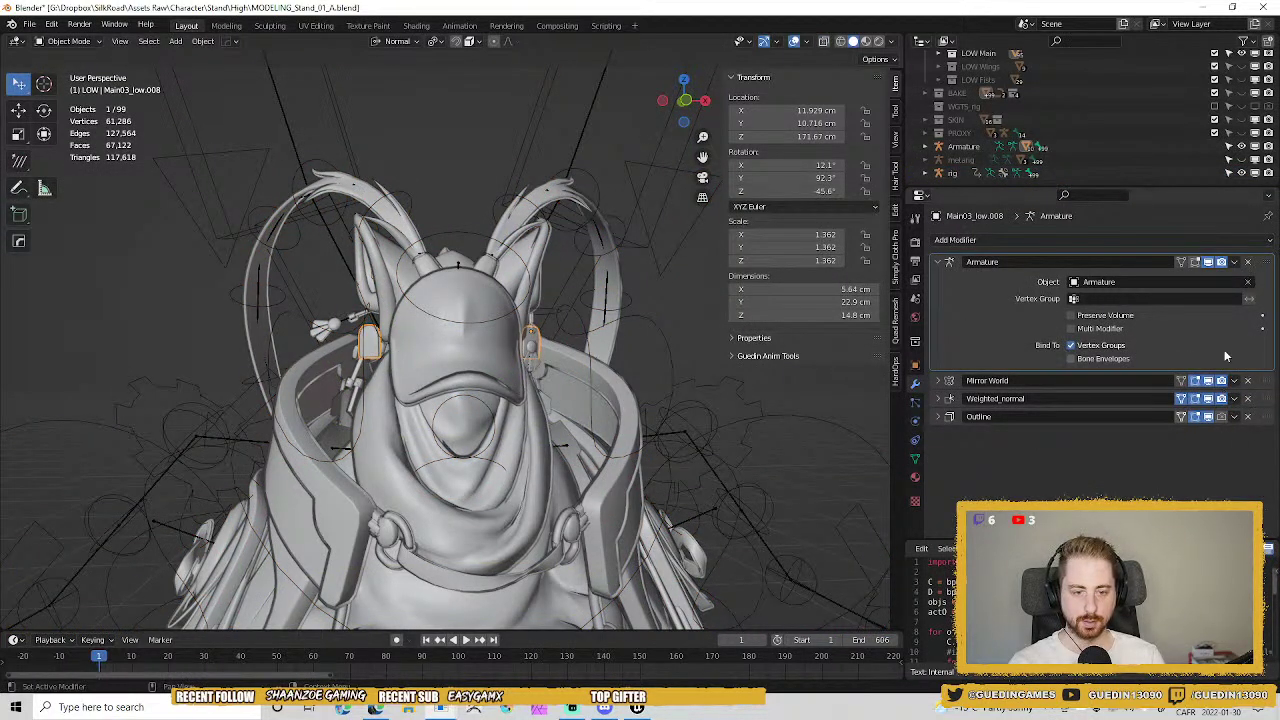
{"action": "left_click_drag", "start_coordinate": [1262, 381], "coordinate": [1262, 262]}
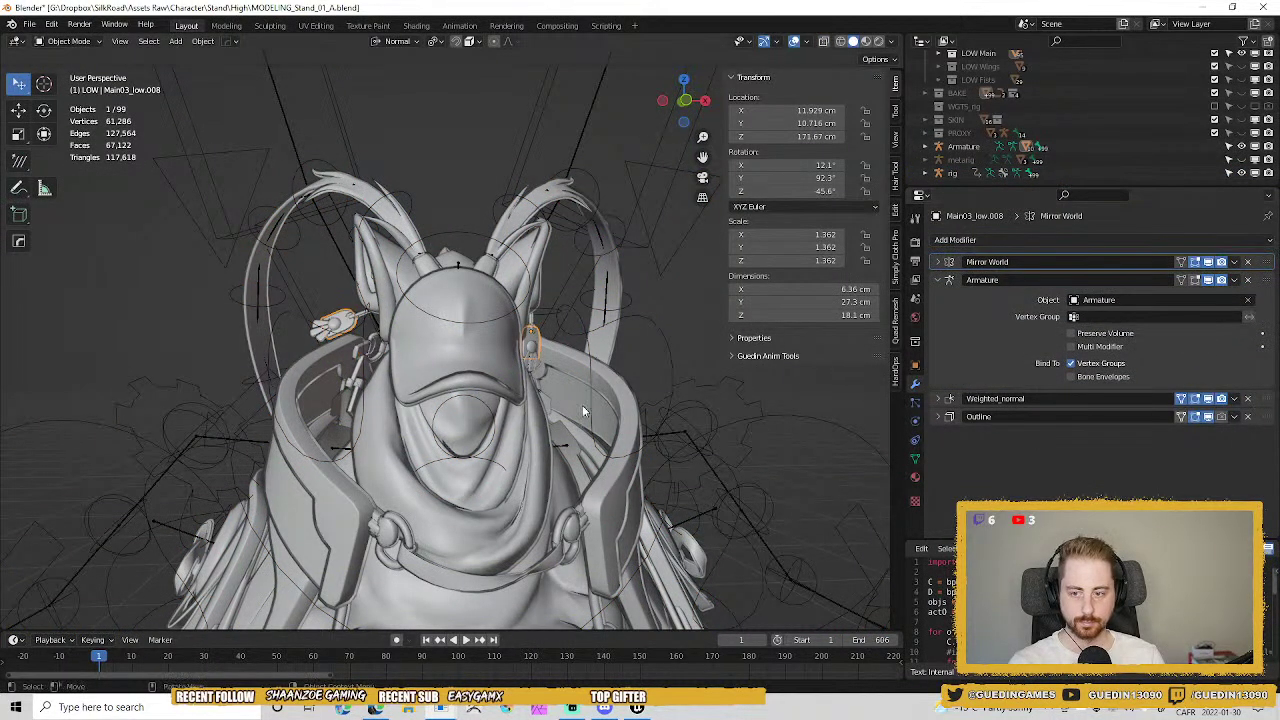
{"action": "key", "text": "alt+a"}
Examine the modifier order on the pendant's ball, Main01_low.006.
{"action": "scroll", "coordinate": [332, 313], "scroll_direction": "up", "scroll_amount": 2}
{"action": "left_click", "coordinate": [305, 320]}
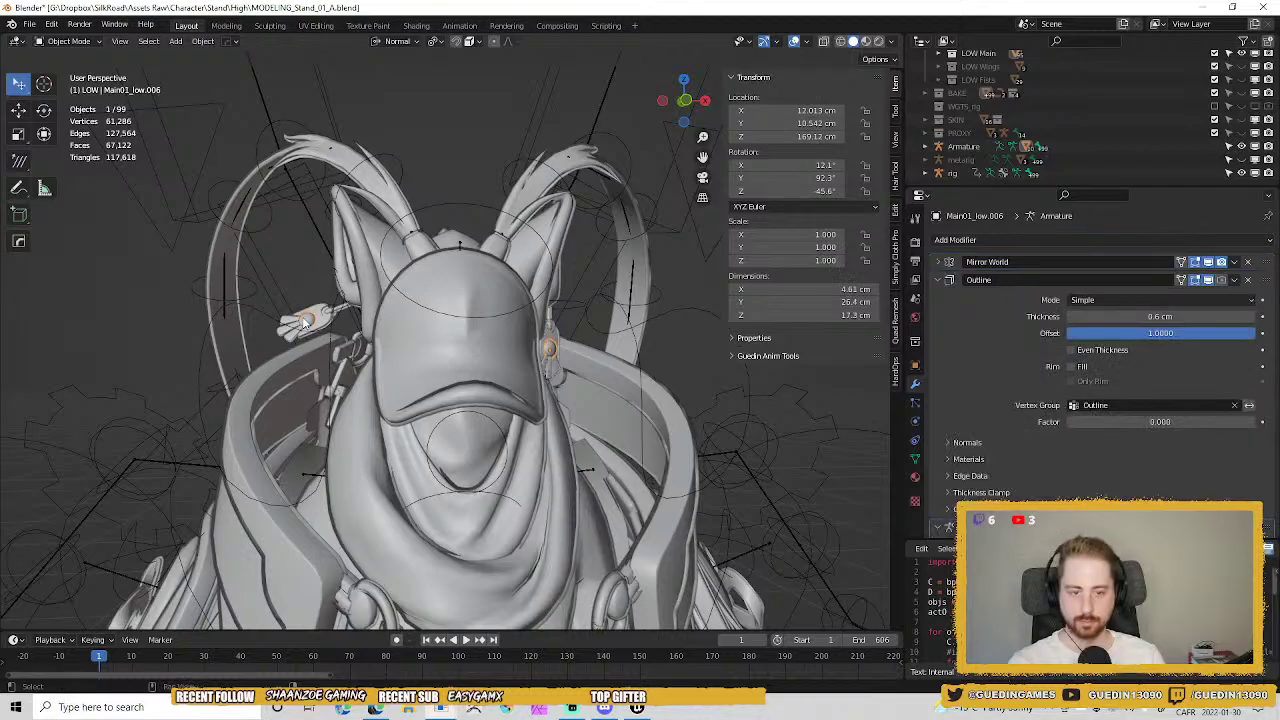
{"action": "scroll", "coordinate": [1030, 420], "scroll_direction": "down", "scroll_amount": 2}
{"action": "key", "text": "alt+a"}
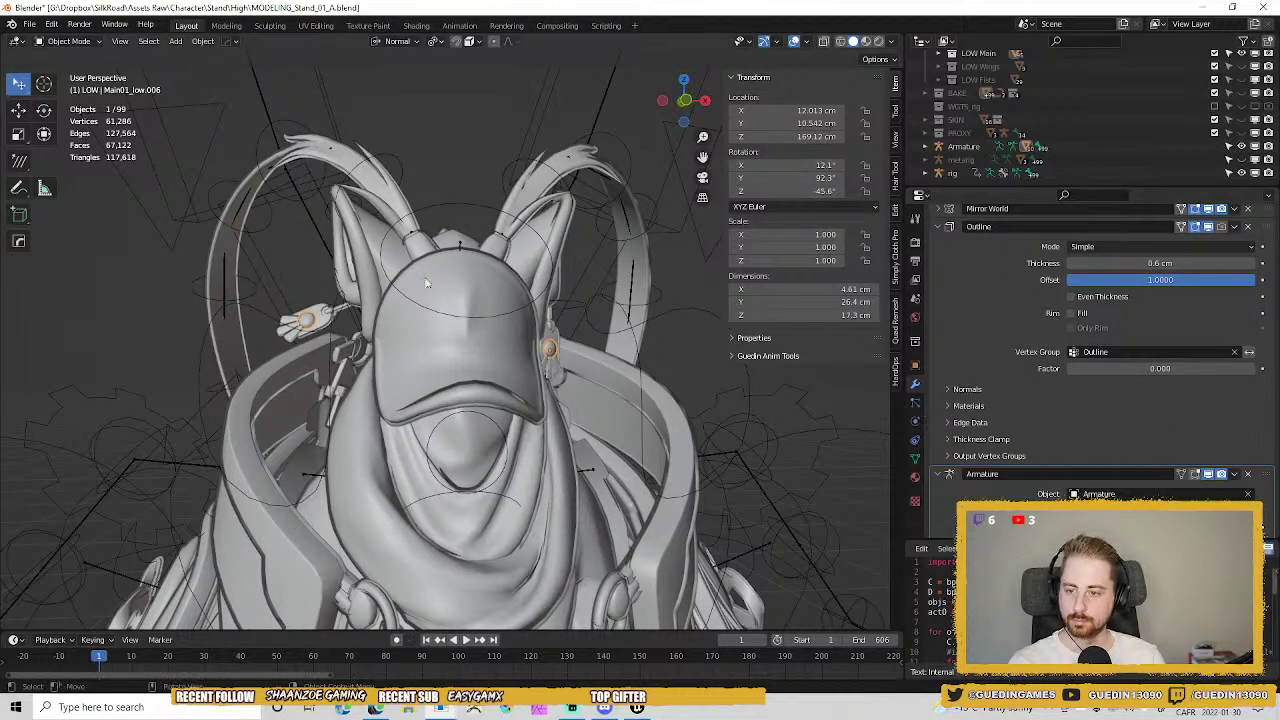
{"action": "middle_click_drag", "start_coordinate": [523, 378], "coordinate": [569, 343]}
Clear the test rotation from the rig in Pose Mode, return to Object Mode and deselect everything.
{"action": "left_click", "coordinate": [415, 205]}
{"action": "key", "text": "ctrl+Tab"}
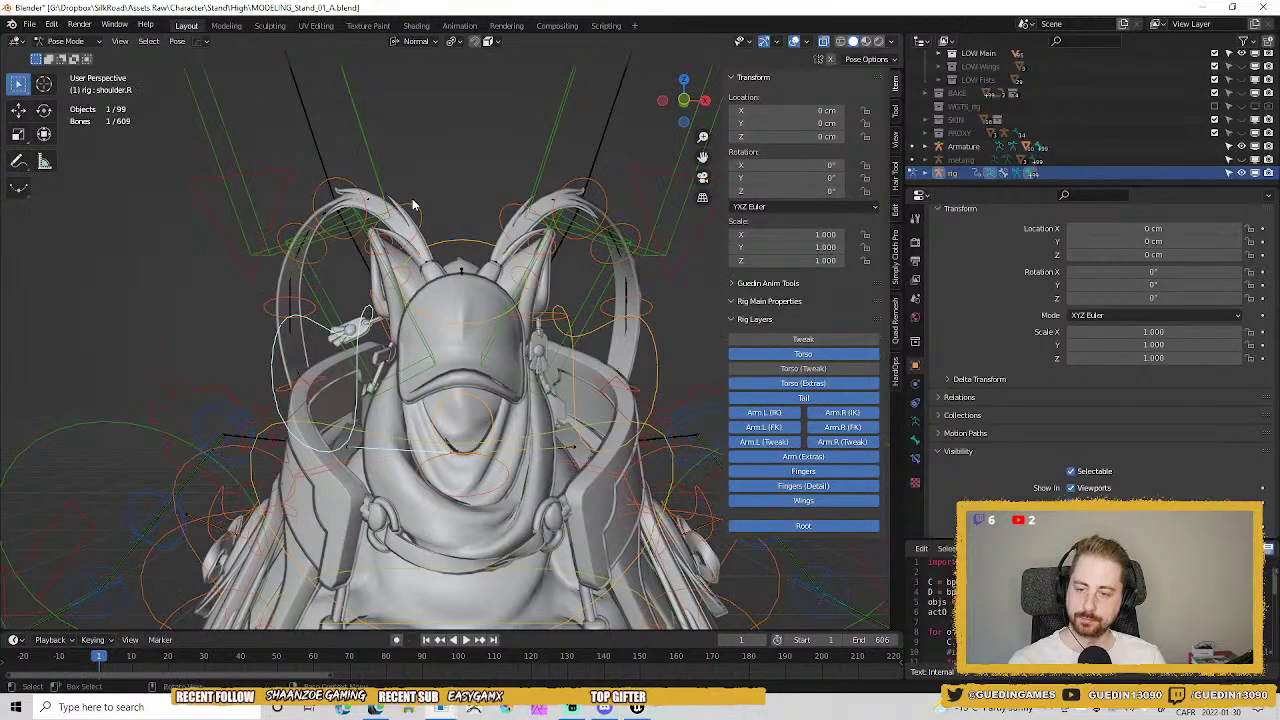
{"action": "key", "text": "ctrl+Tab"}
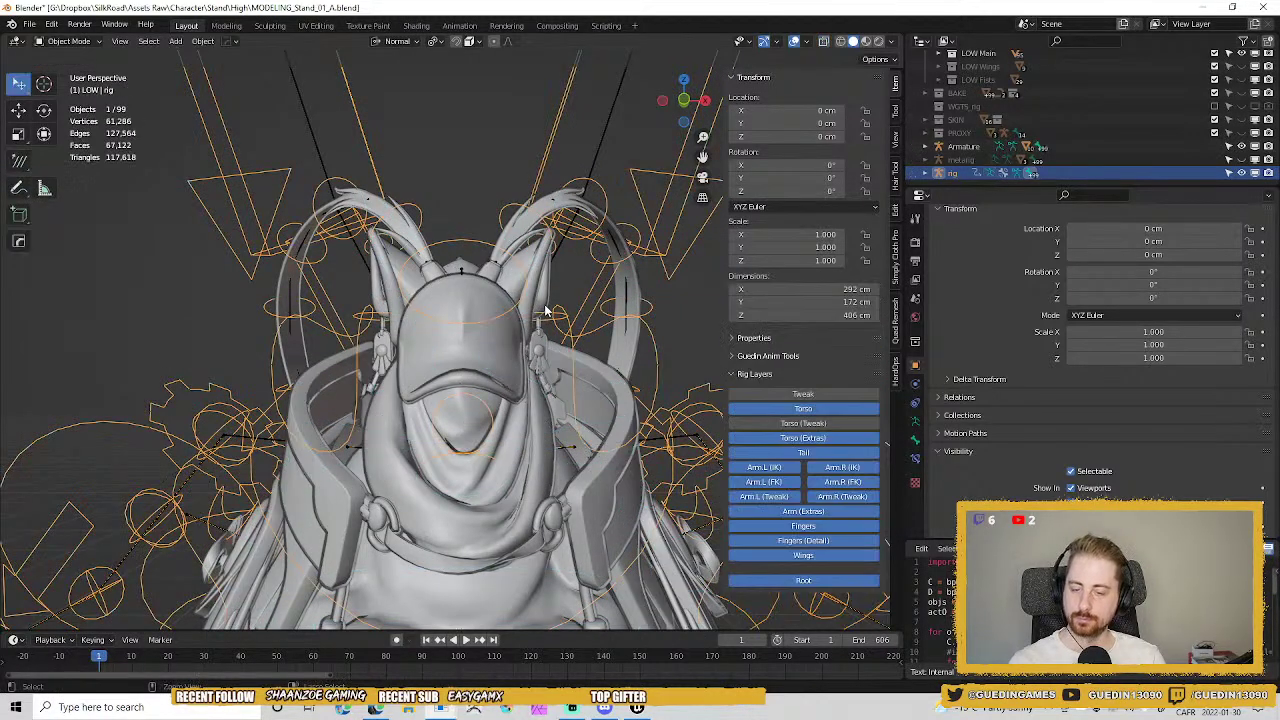
{"action": "key", "text": "alt+a"}
{"action": "middle_click_drag", "start_coordinate": [461, 248], "coordinate": [578, 294]}
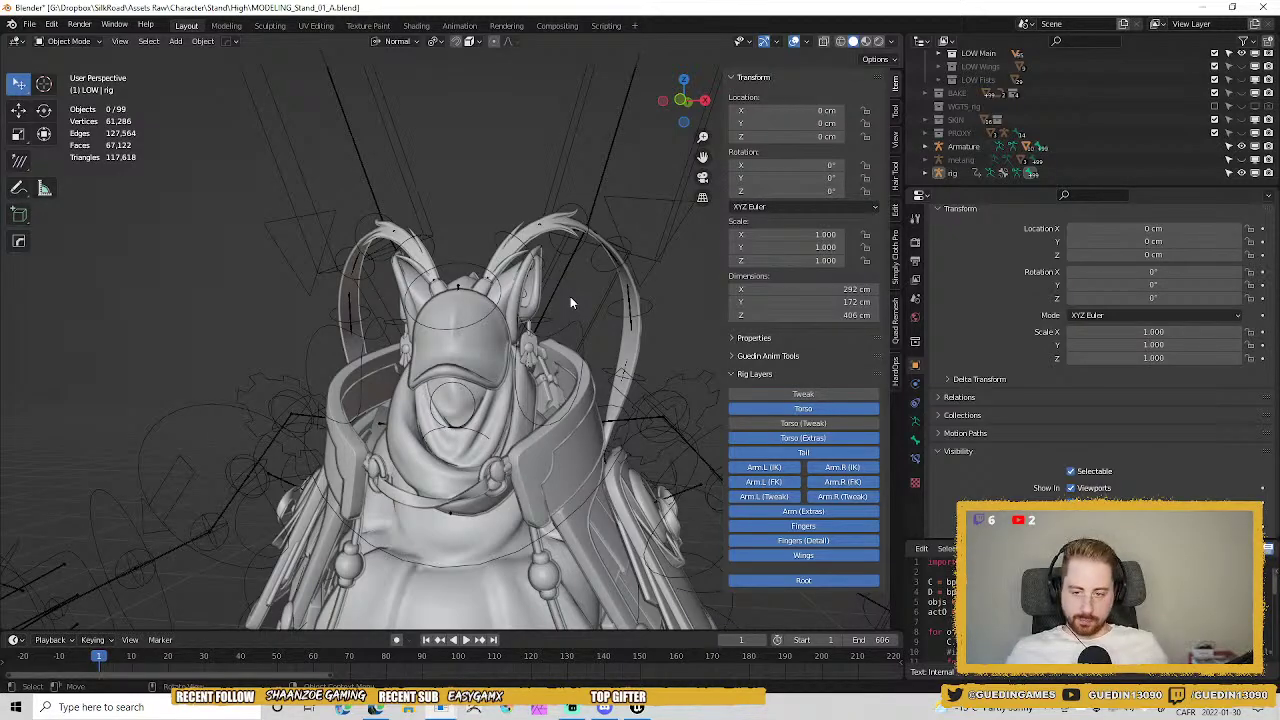
{"action": "middle_click_drag", "start_coordinate": [570, 296], "coordinate": [472, 345]}
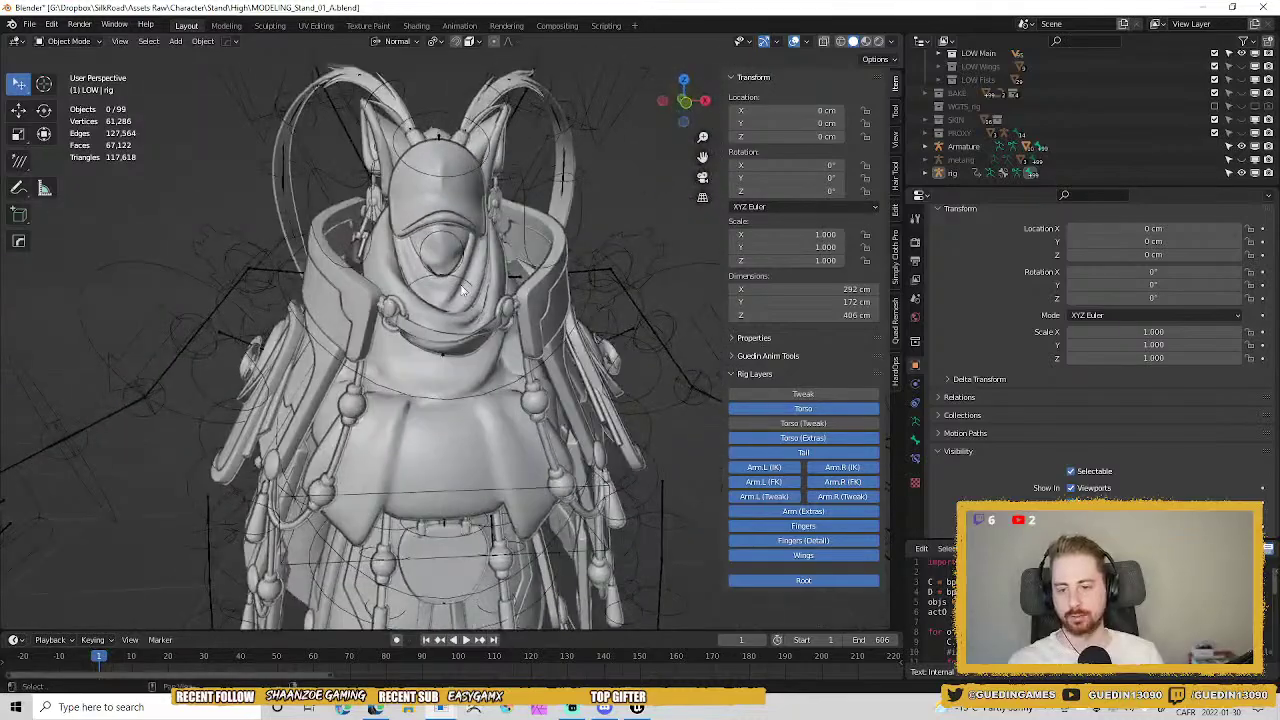
Examine the character's hanging bead pendants and layered side plates from the front and the side.
{"action": "scroll", "coordinate": [460, 320], "scroll_direction": "down", "scroll_amount": 1}
{"action": "middle_click_drag", "start_coordinate": [450, 280], "coordinate": [438, 98], "text": "shift"}
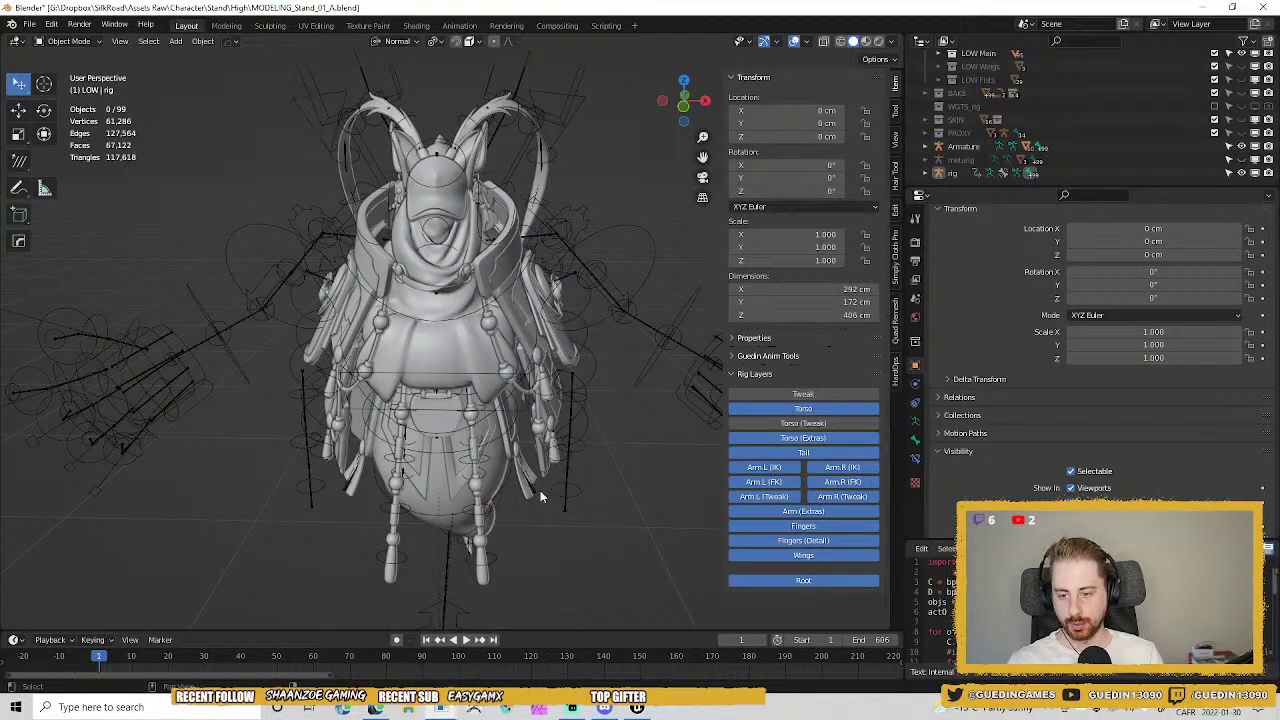
{"action": "middle_click_drag", "start_coordinate": [486, 314], "coordinate": [430, 300]}
{"action": "scroll", "coordinate": [533, 369], "scroll_direction": "up", "scroll_amount": 3}
{"action": "middle_click_drag", "start_coordinate": [590, 470], "coordinate": [521, 267], "text": "shift"}
{"action": "key", "text": "Left"}
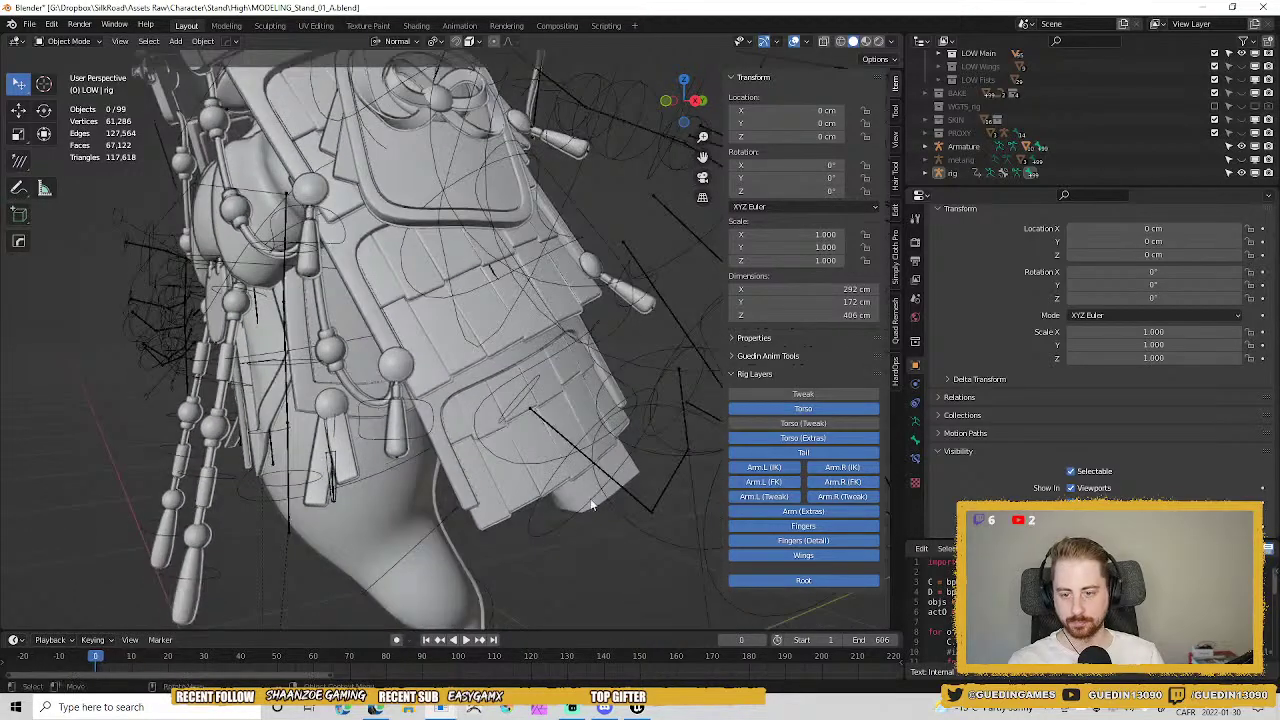
{"action": "middle_click_drag", "start_coordinate": [349, 190], "coordinate": [393, 148]}
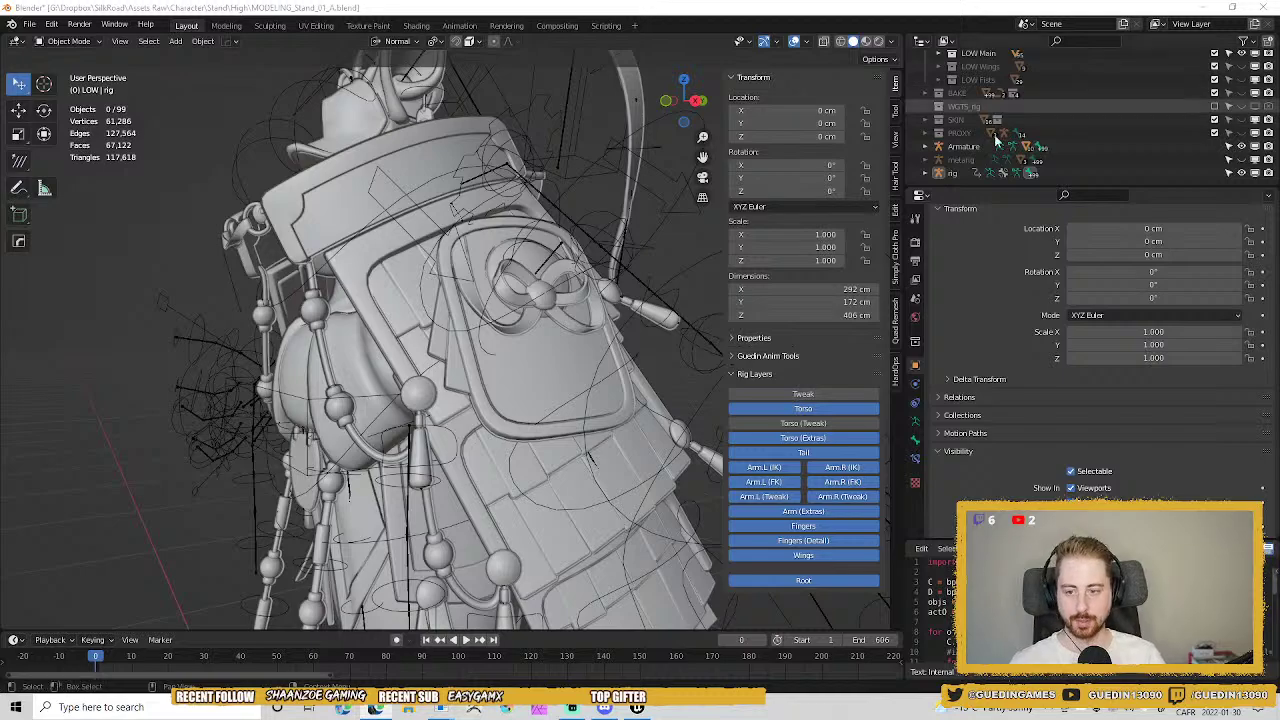
Select the collar plate, Main02_low.018, and inspect how it sits around the neck and above the shoulder plates.
{"action": "left_click", "coordinate": [338, 190]}
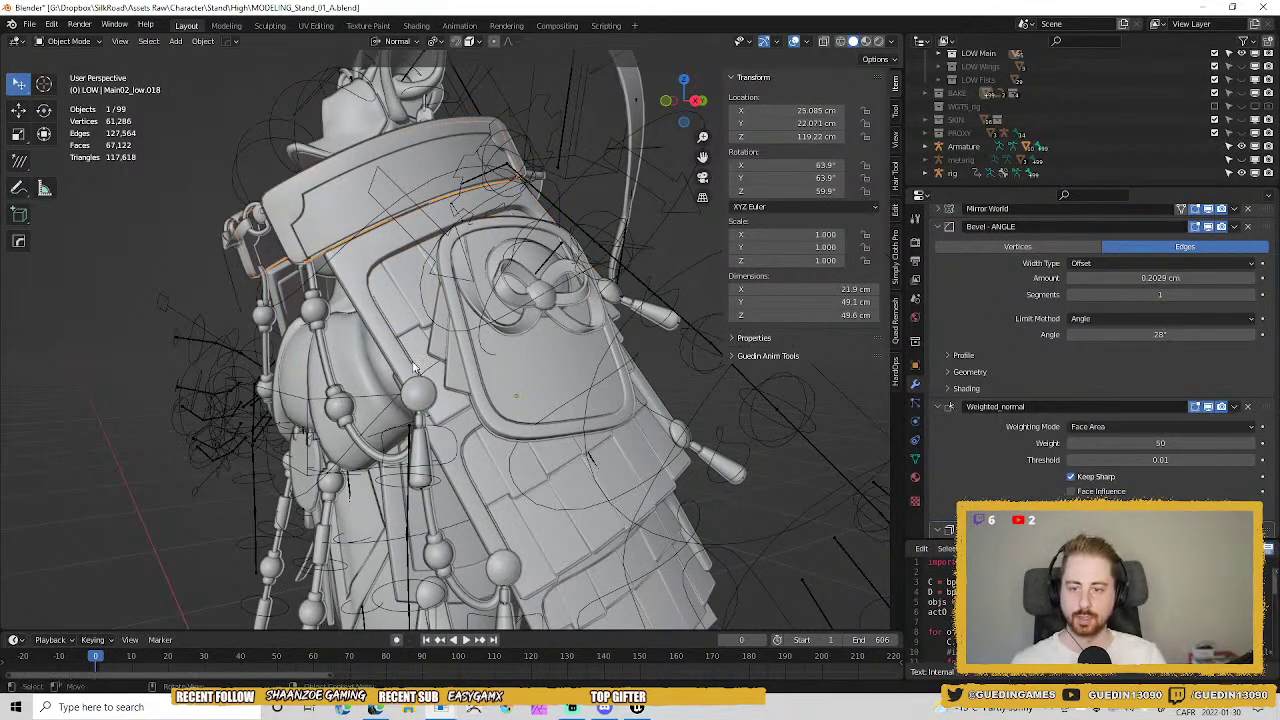
{"action": "left_click", "coordinate": [578, 256]}
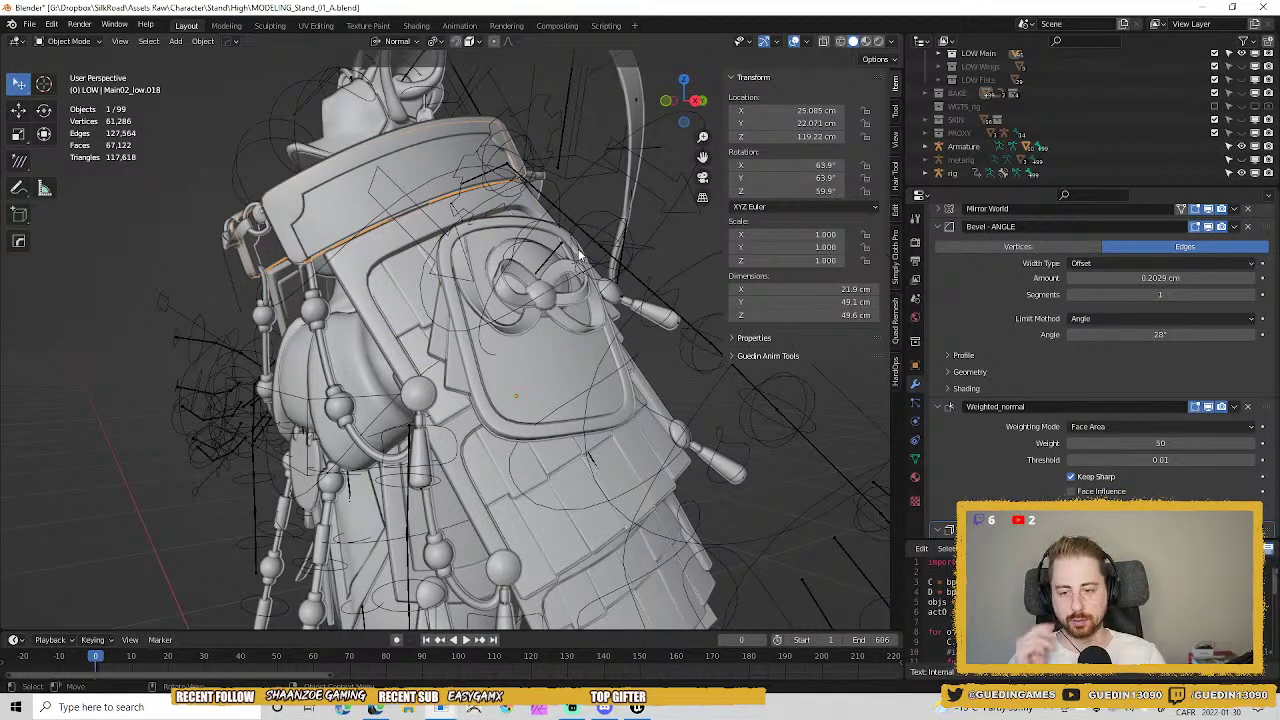
{"action": "middle_click_drag", "start_coordinate": [578, 256], "coordinate": [370, 418]}
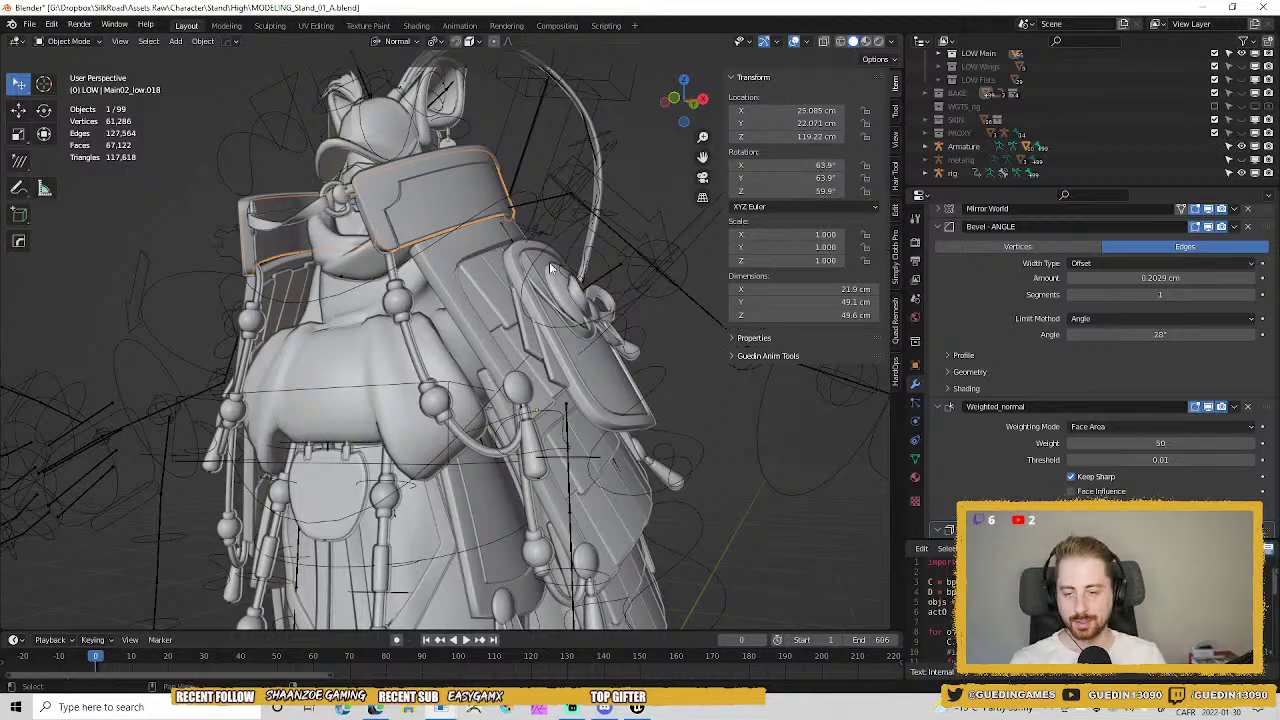
{"action": "middle_click_drag", "start_coordinate": [549, 262], "coordinate": [432, 277]}
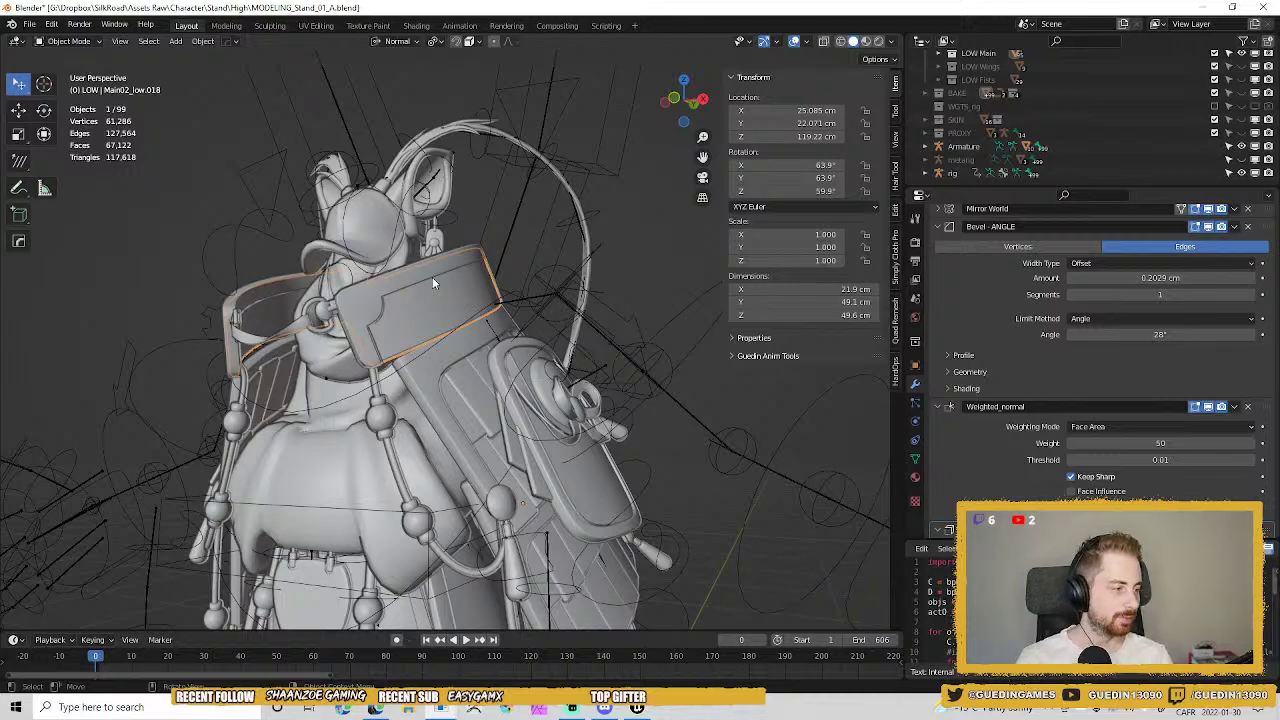